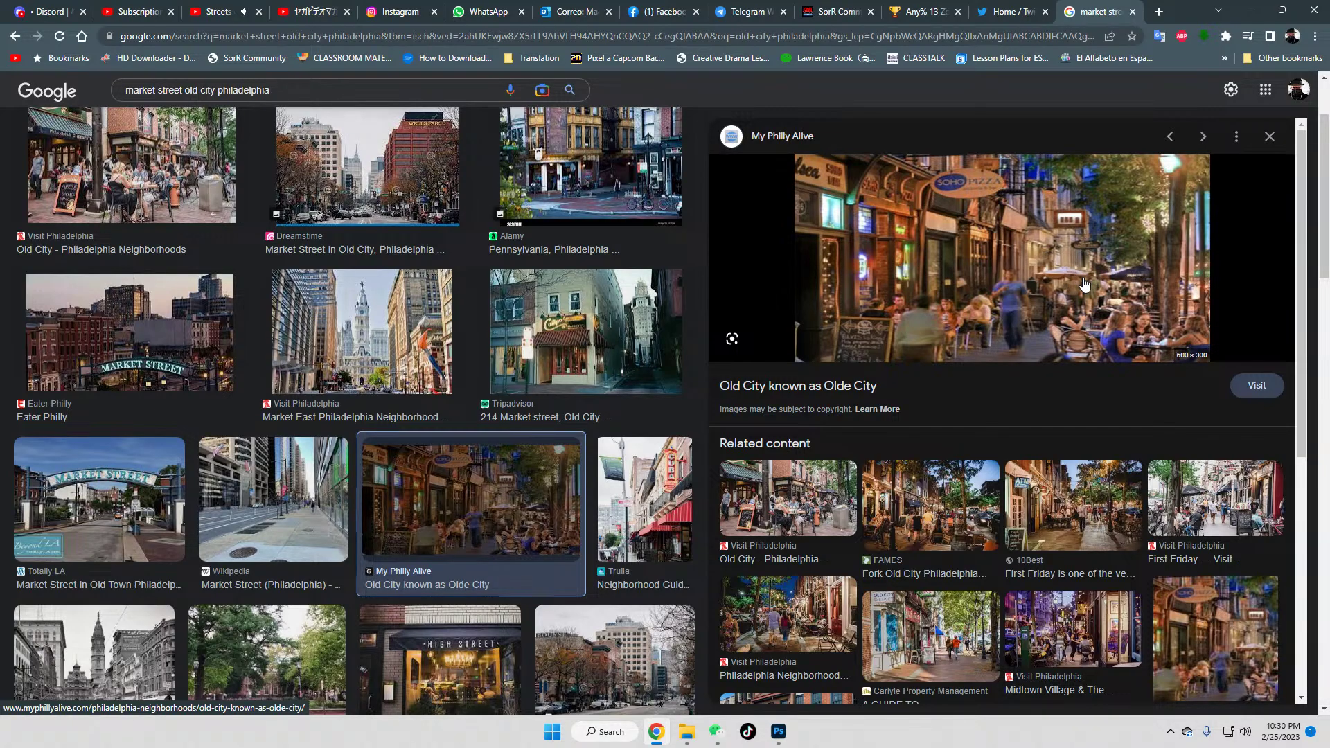
Step: Browse the Trulia photo and the 214 Market street storefront preview
key(Right)
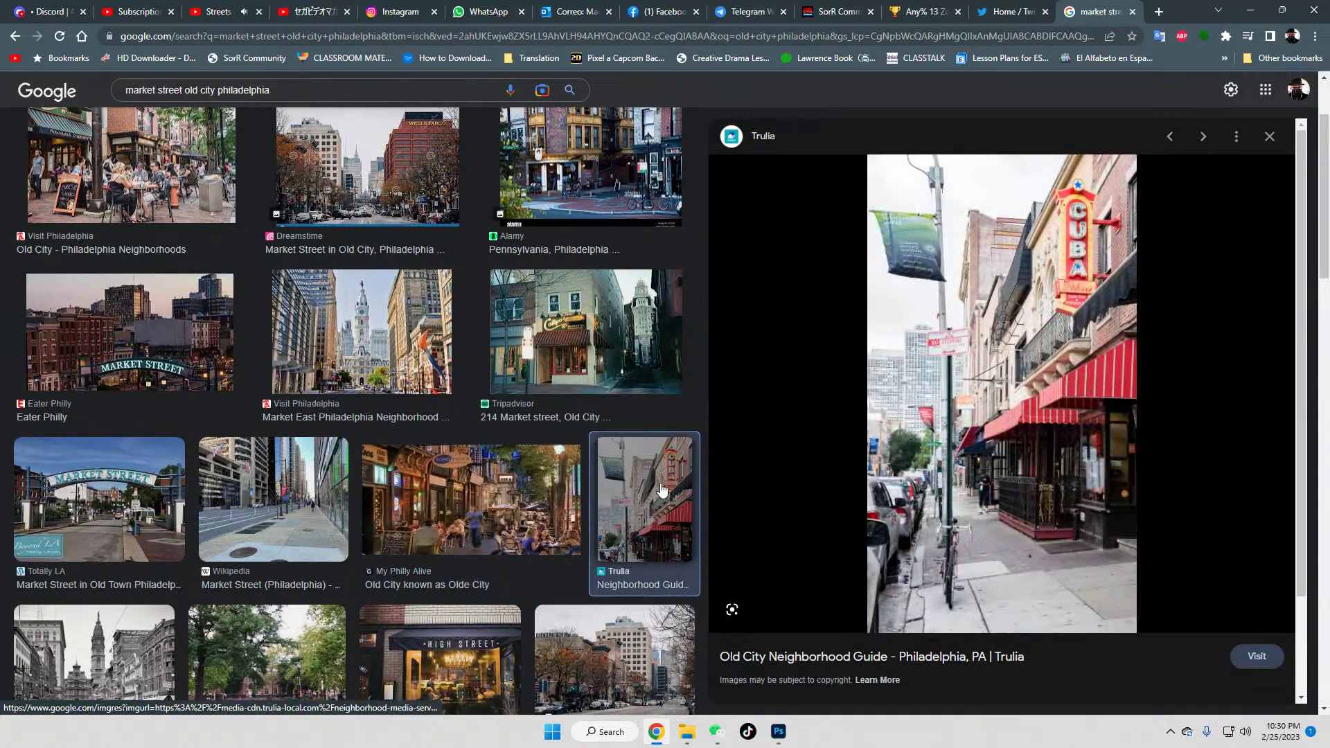
click(1269, 136)
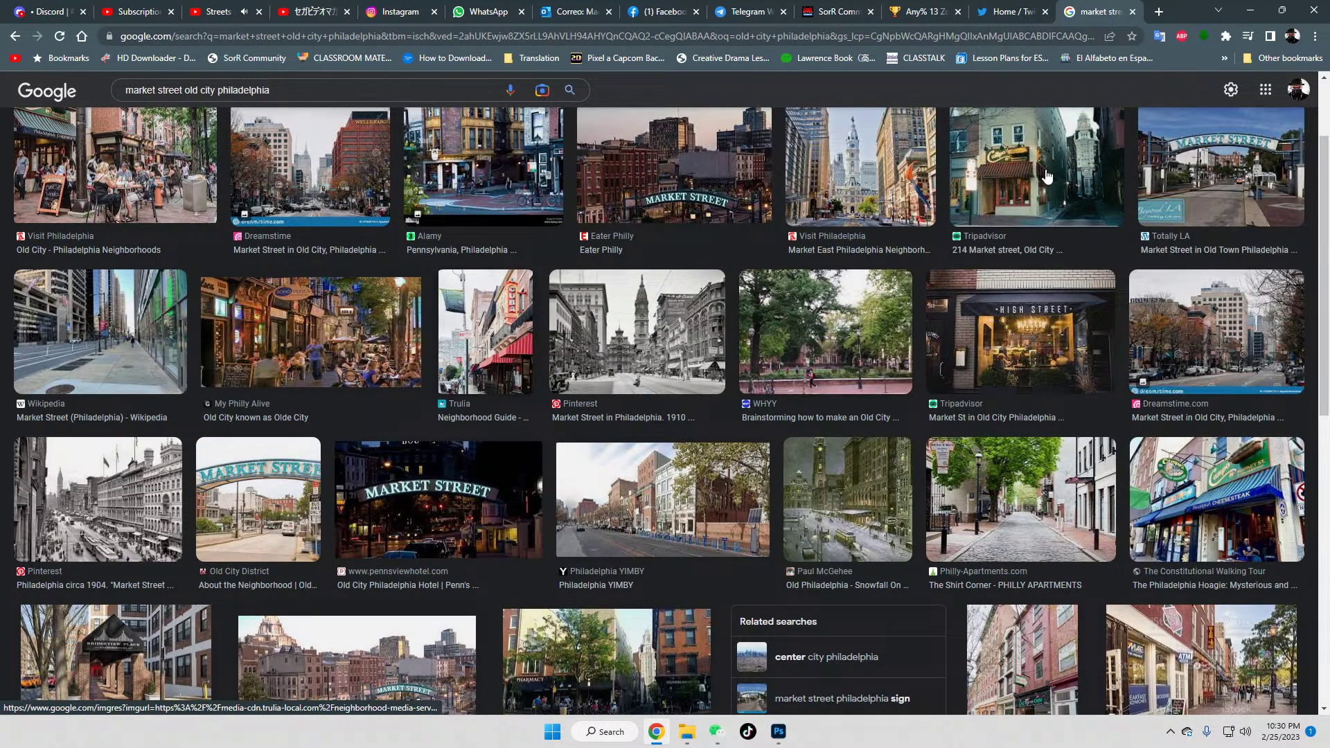
click(986, 260)
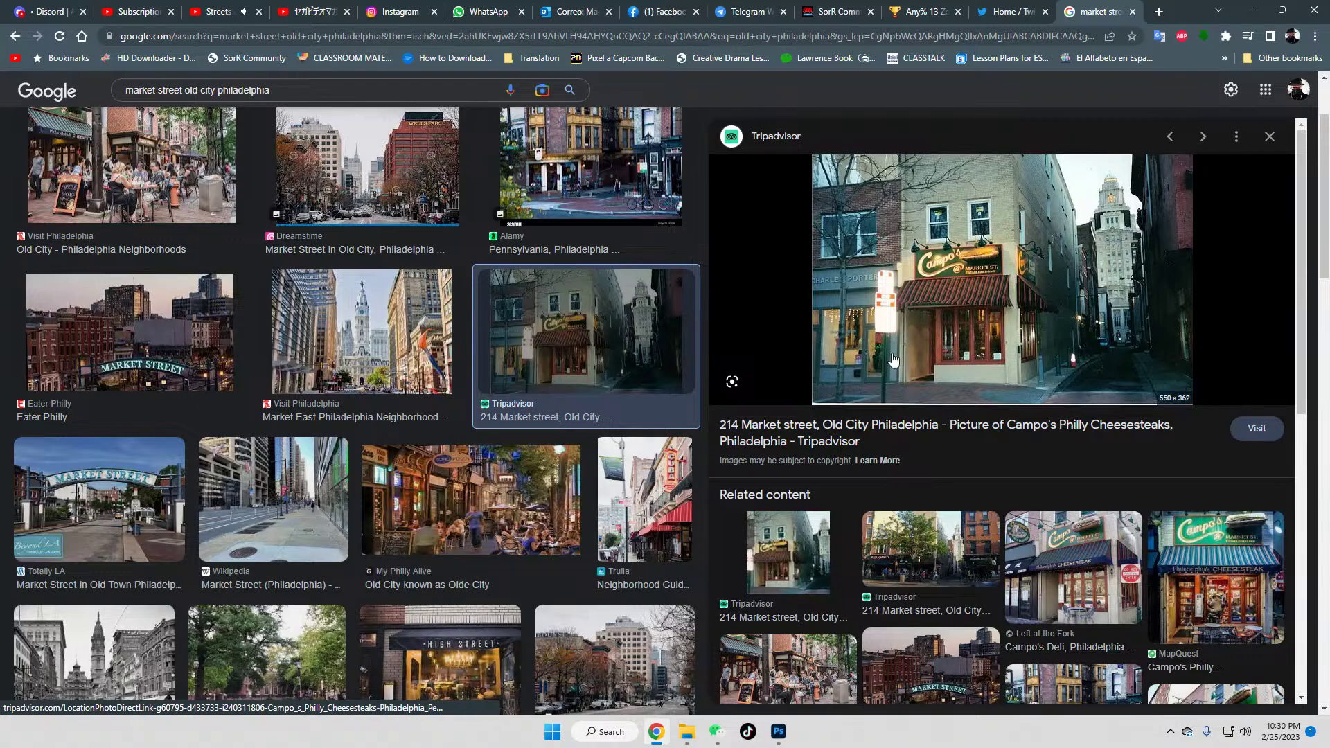
click(1270, 137)
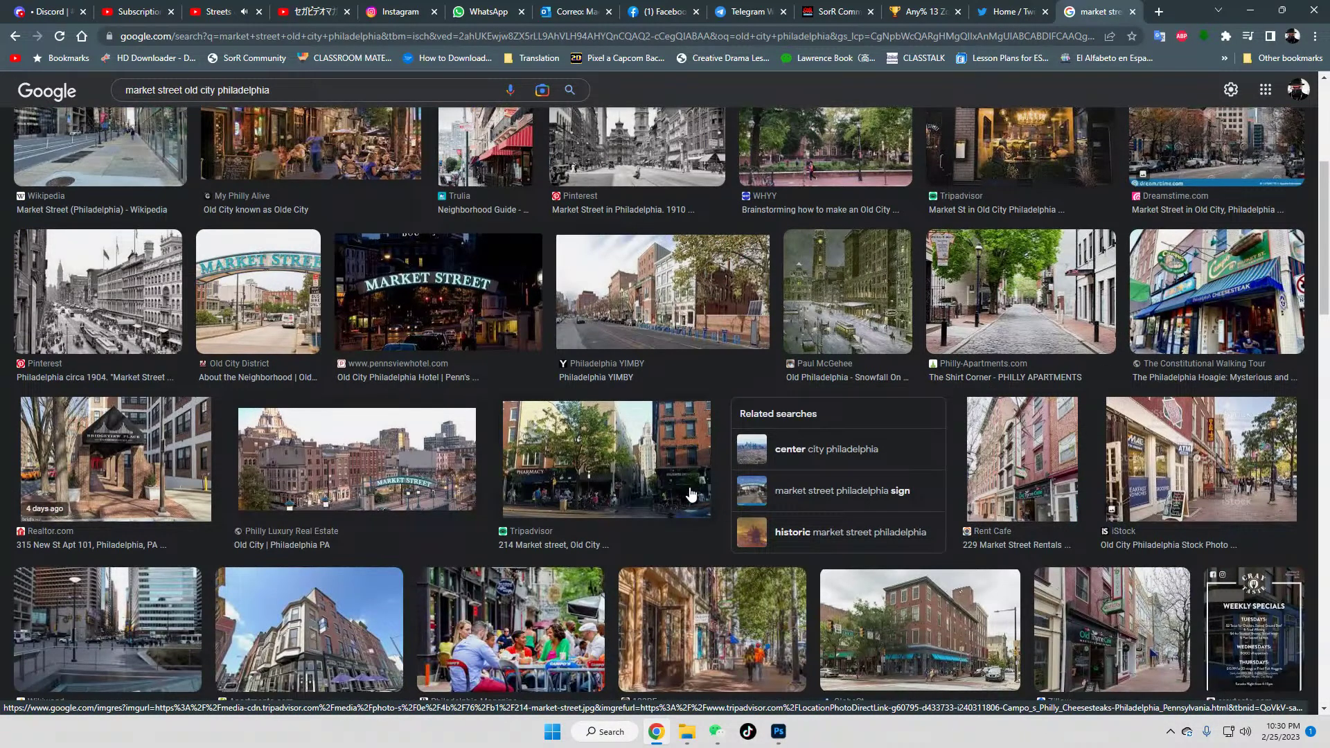
scroll(690, 493, down, 3)
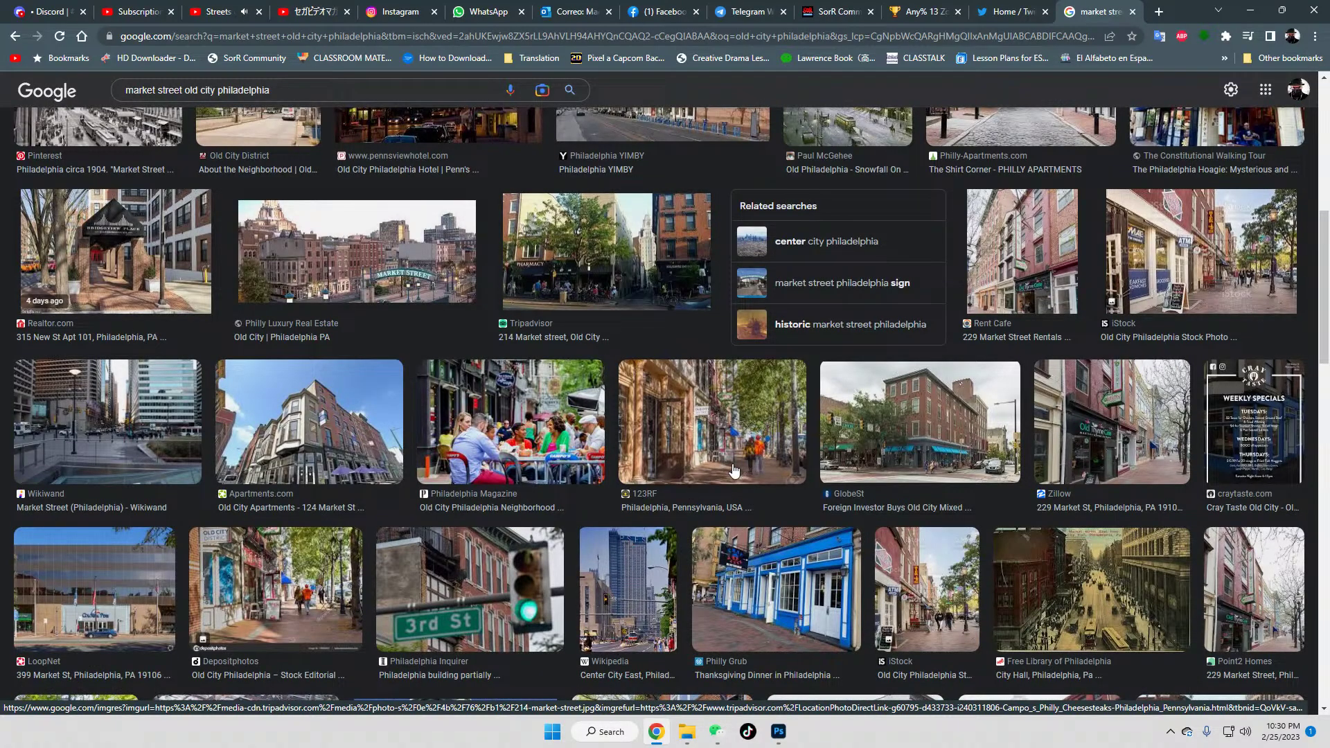
scroll(719, 489, down, 2)
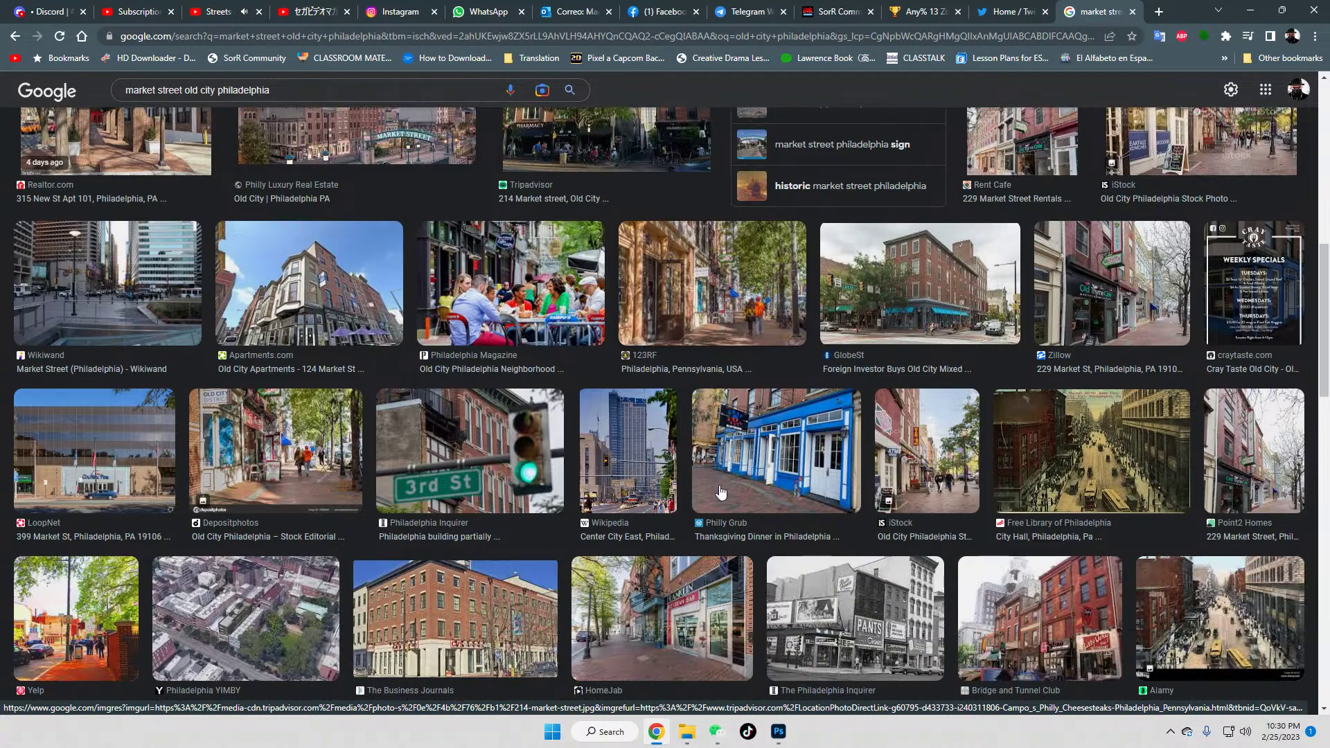
scroll(718, 489, down, 3)
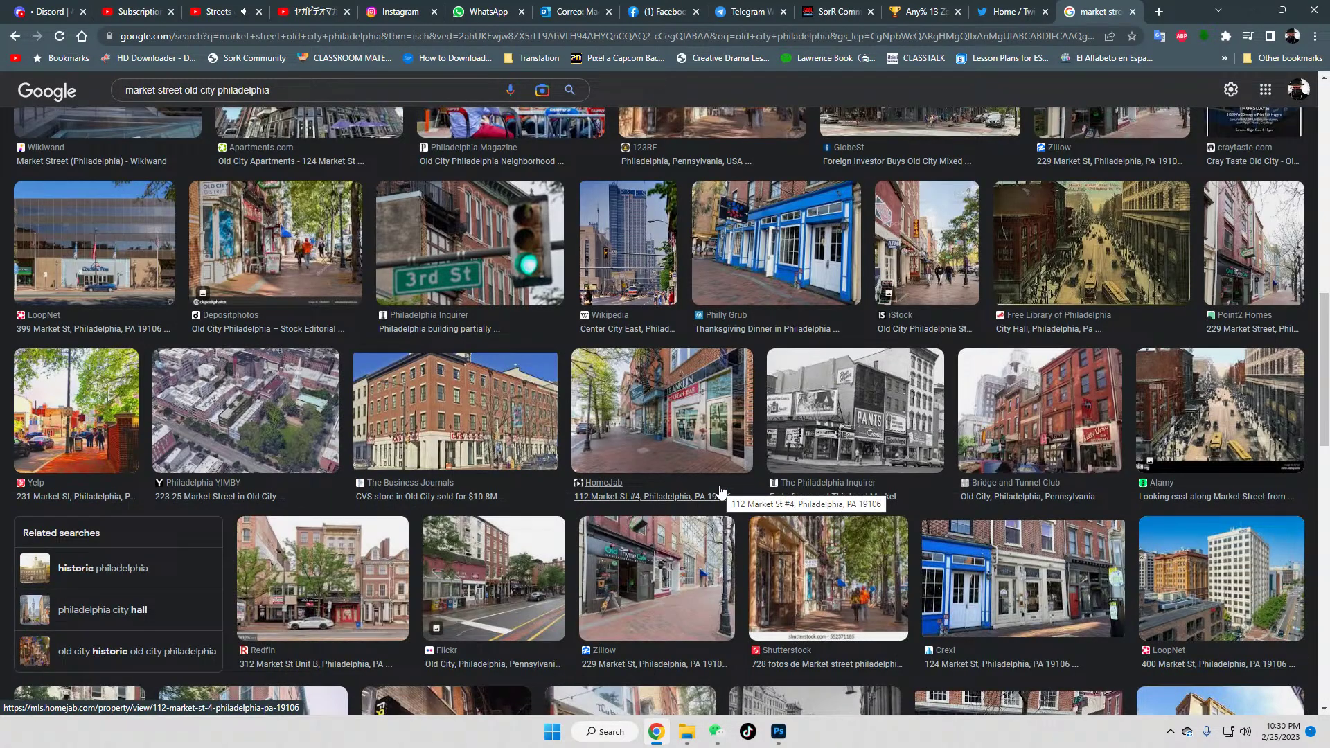
Step: View the End of an era at Third and Market and 10th & Market 1970's photos
click(846, 433)
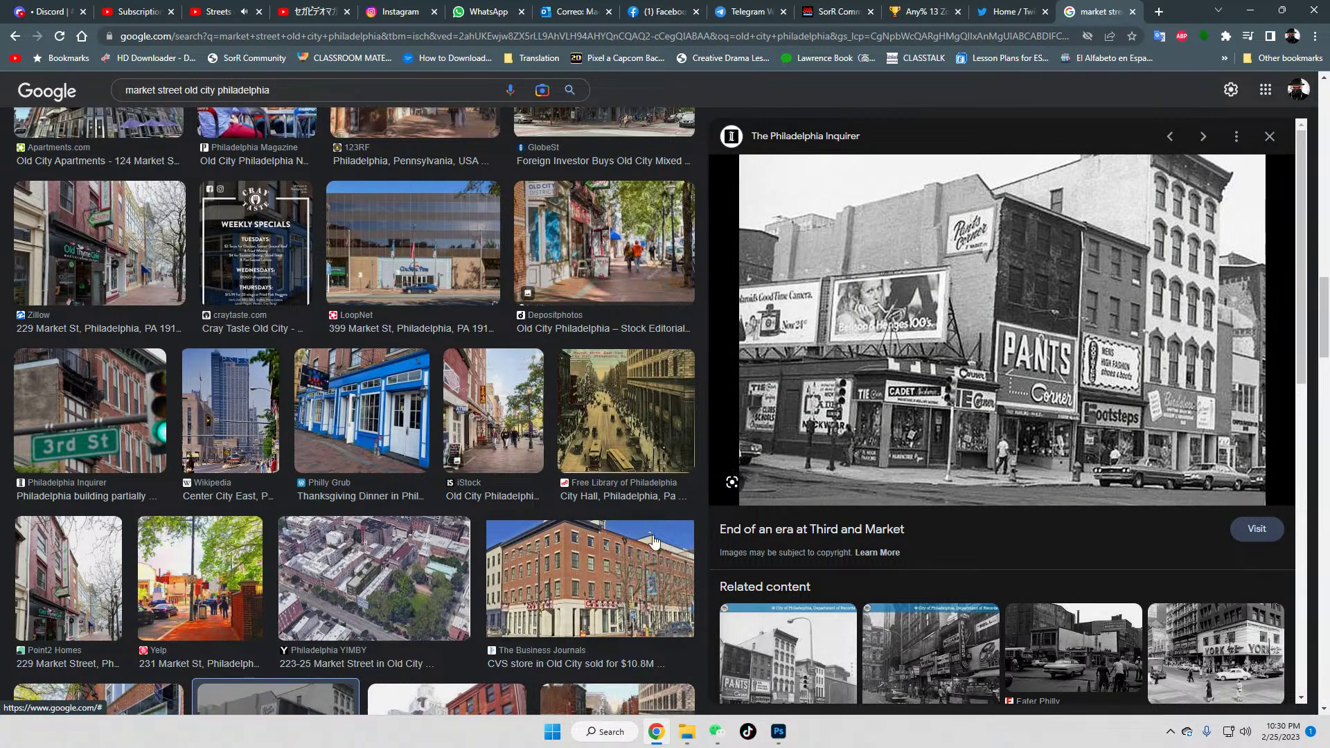
scroll(598, 548, down, 3)
scroll(754, 489, down, 3)
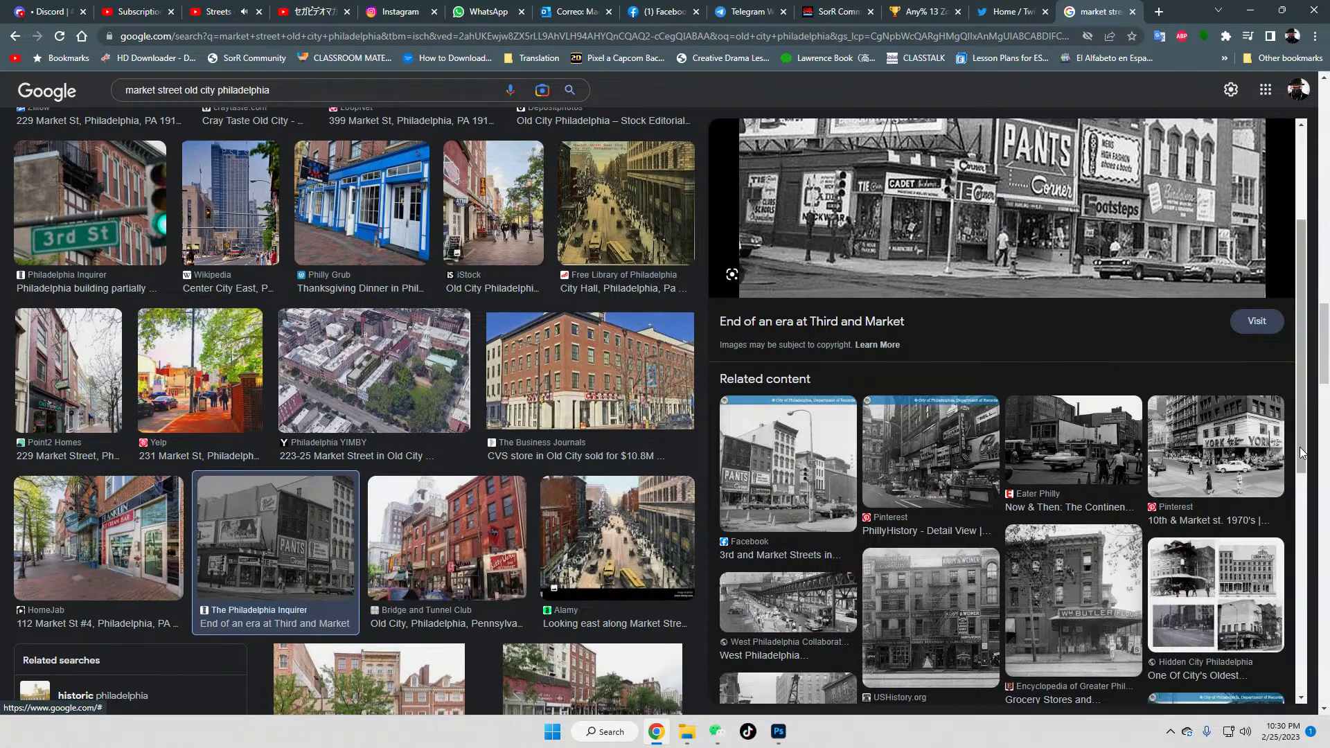
click(1239, 453)
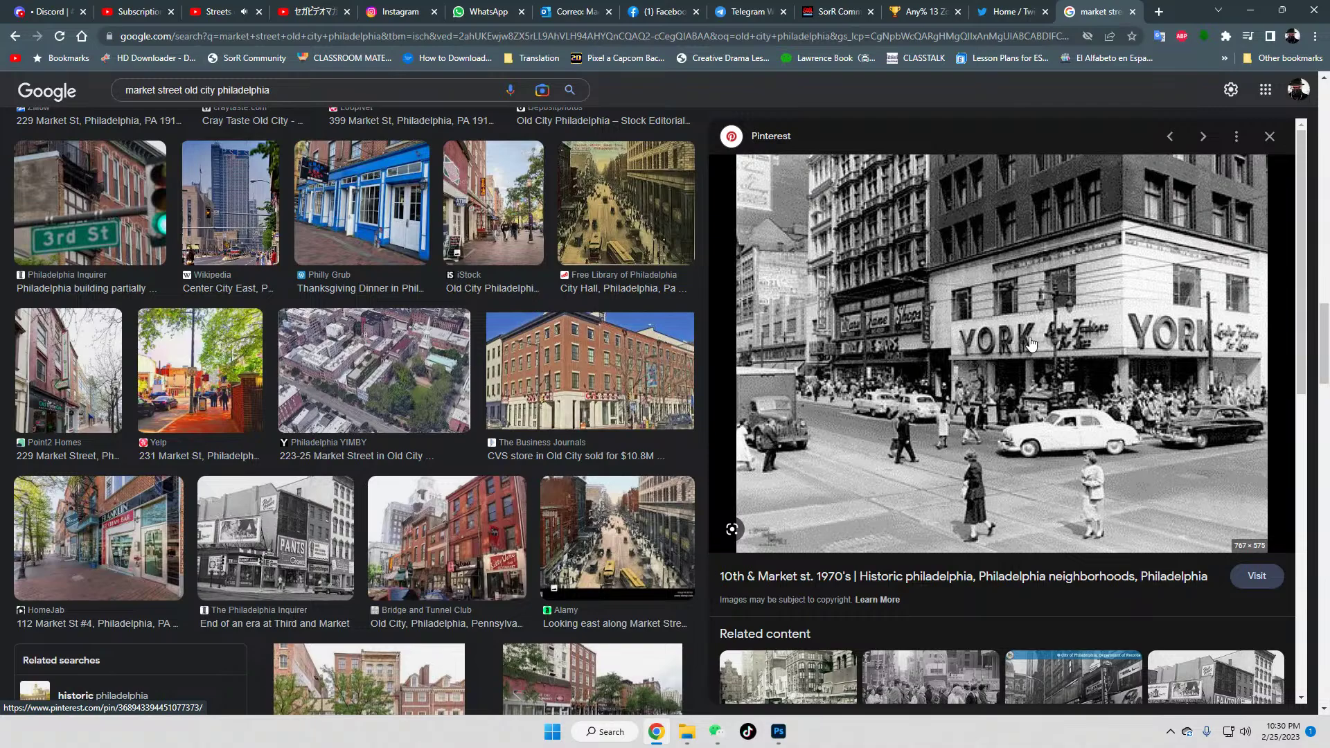
scroll(1032, 415, down, 2)
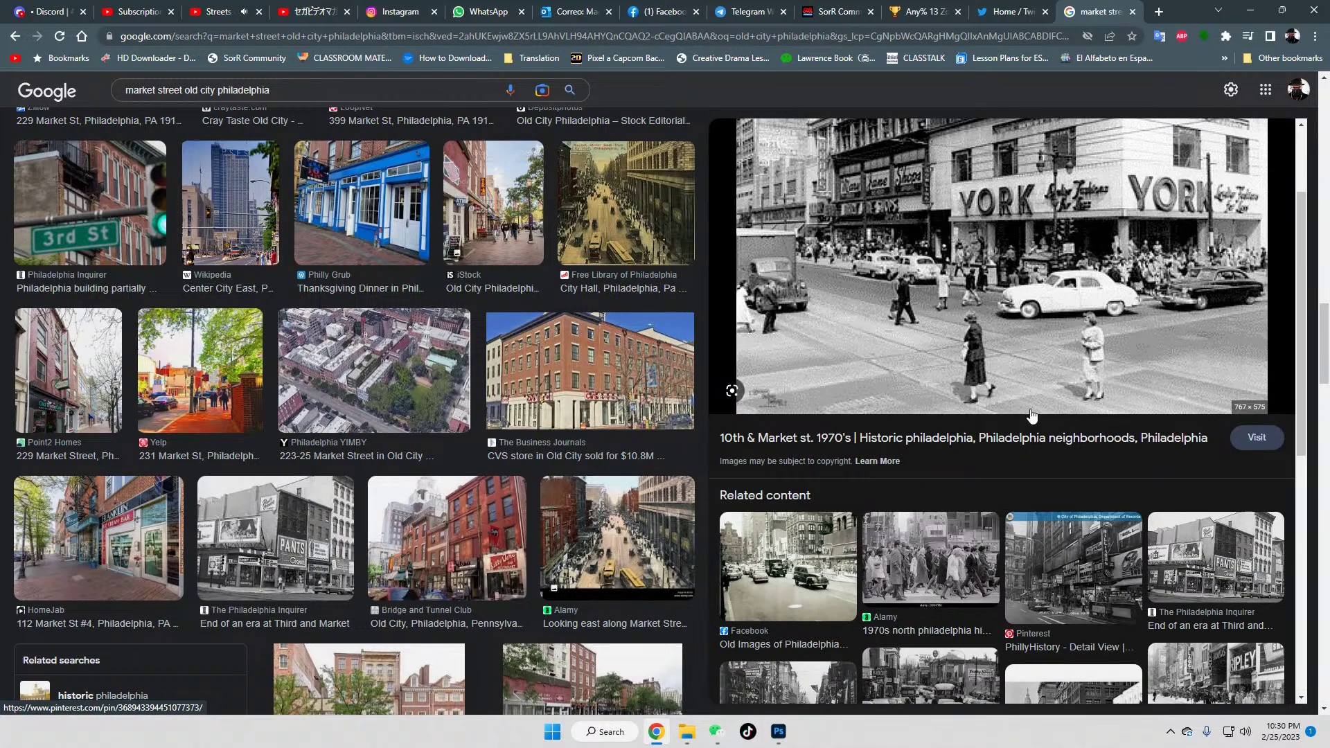
scroll(1041, 495, down, 3)
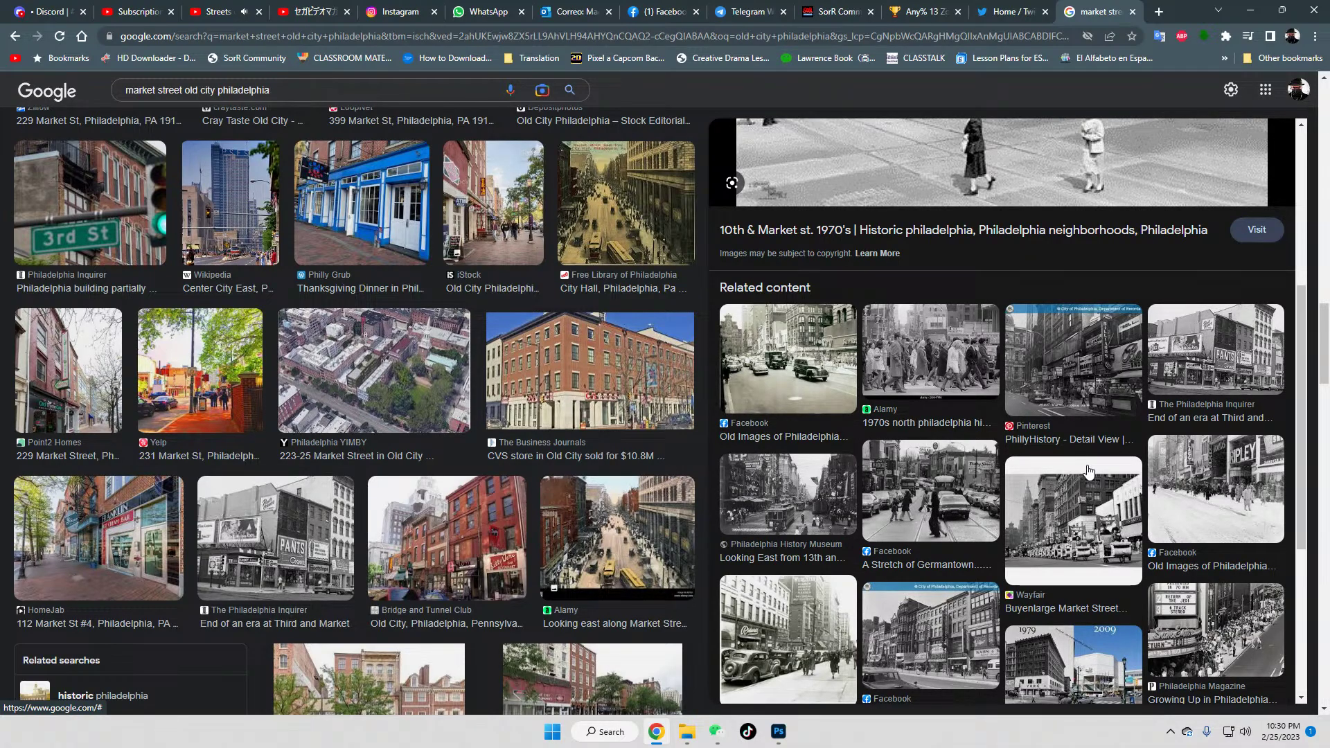
Step: Look at the Old City brick buildings and 2nd Street, in Old City photos
click(484, 534)
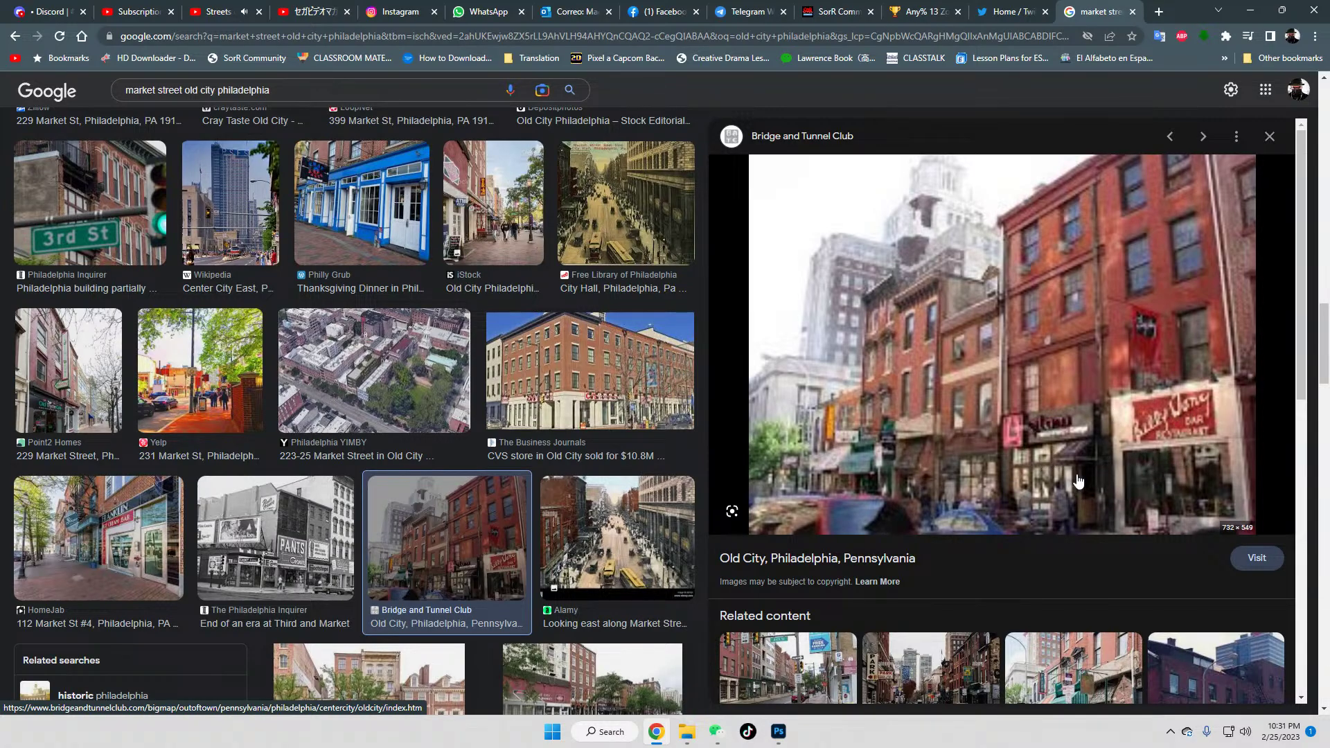
scroll(1067, 505, down, 1)
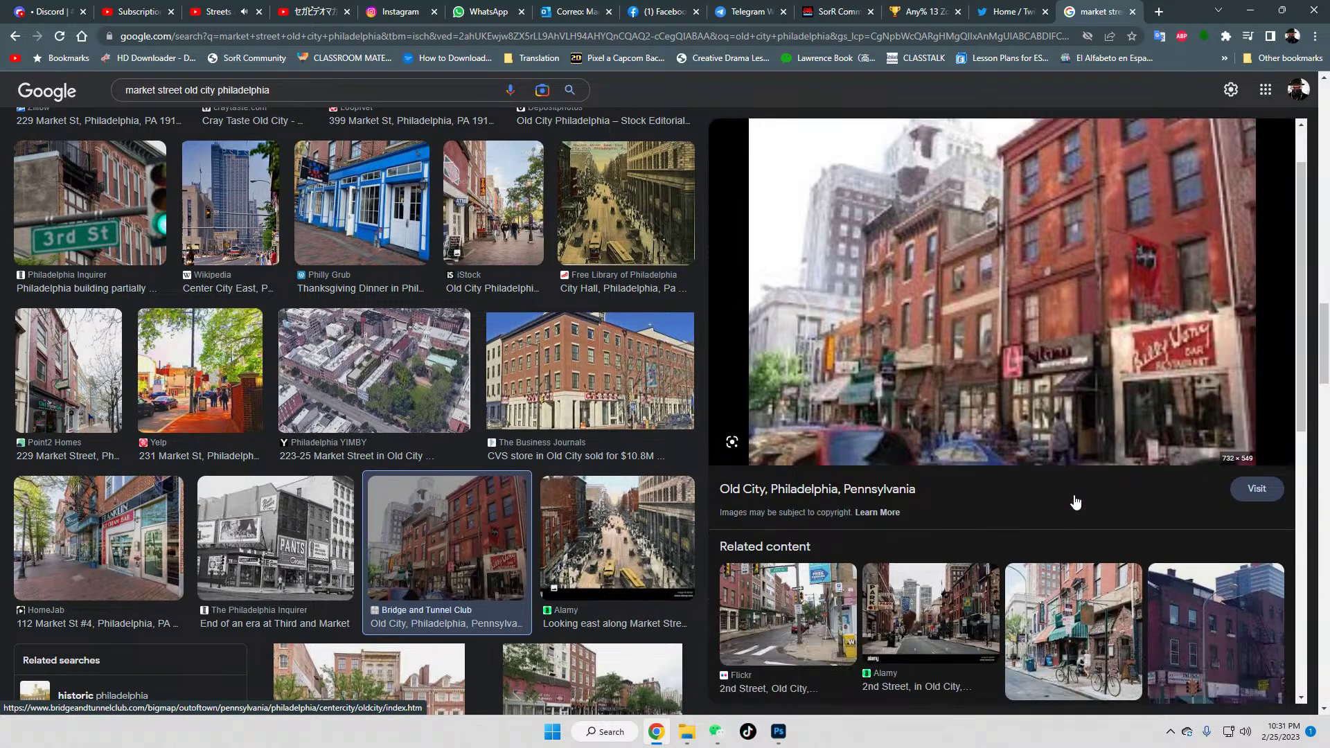
scroll(1075, 501, down, 1)
click(953, 506)
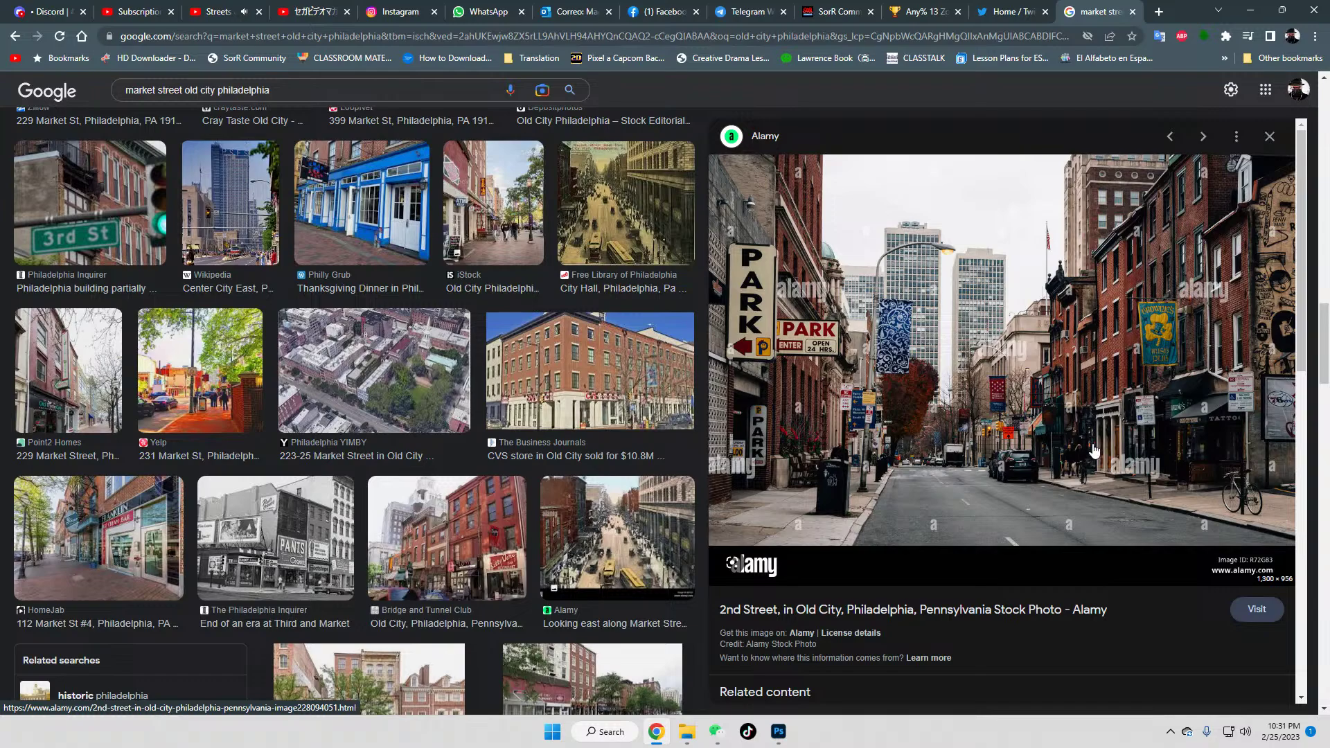
scroll(1035, 493, down, 3)
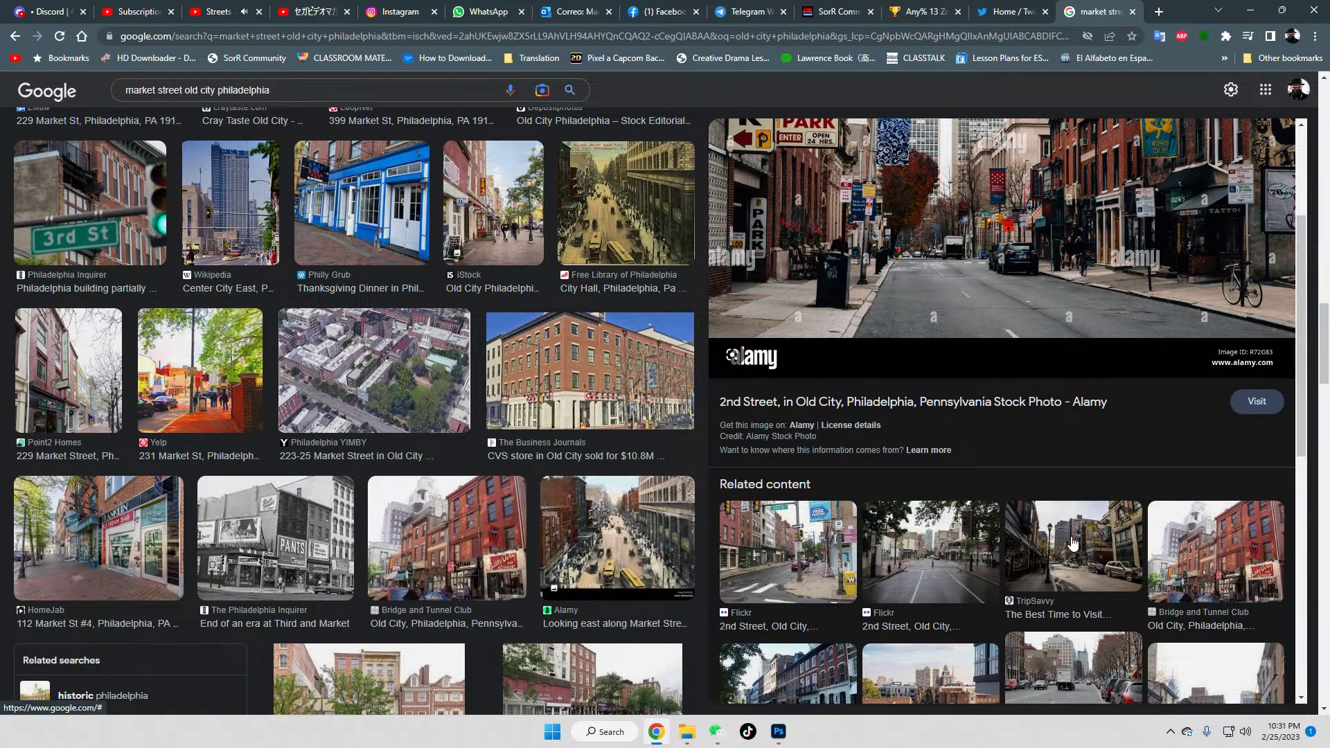
scroll(1073, 543, down, 1)
Step: View The Best Time to Visit Philadelphia photo, then ready the search query for editing
click(1085, 494)
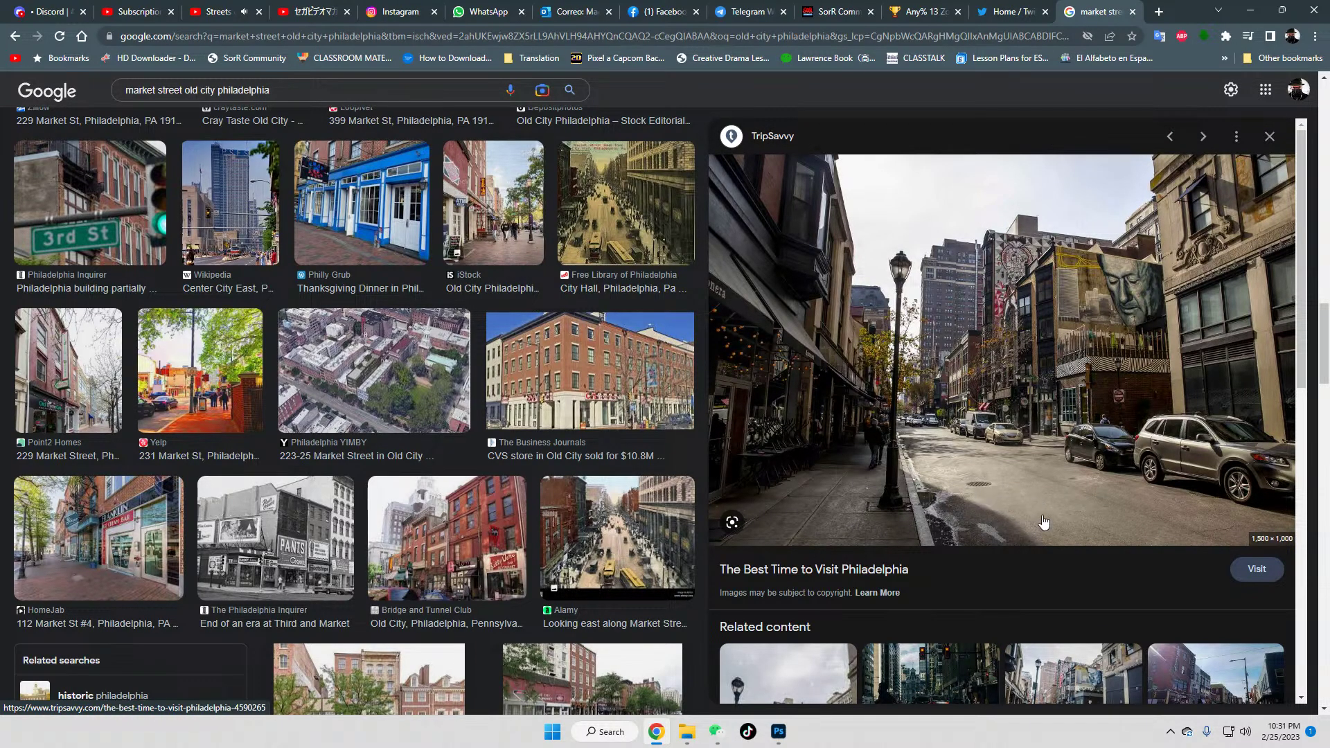
scroll(1044, 523, down, 7)
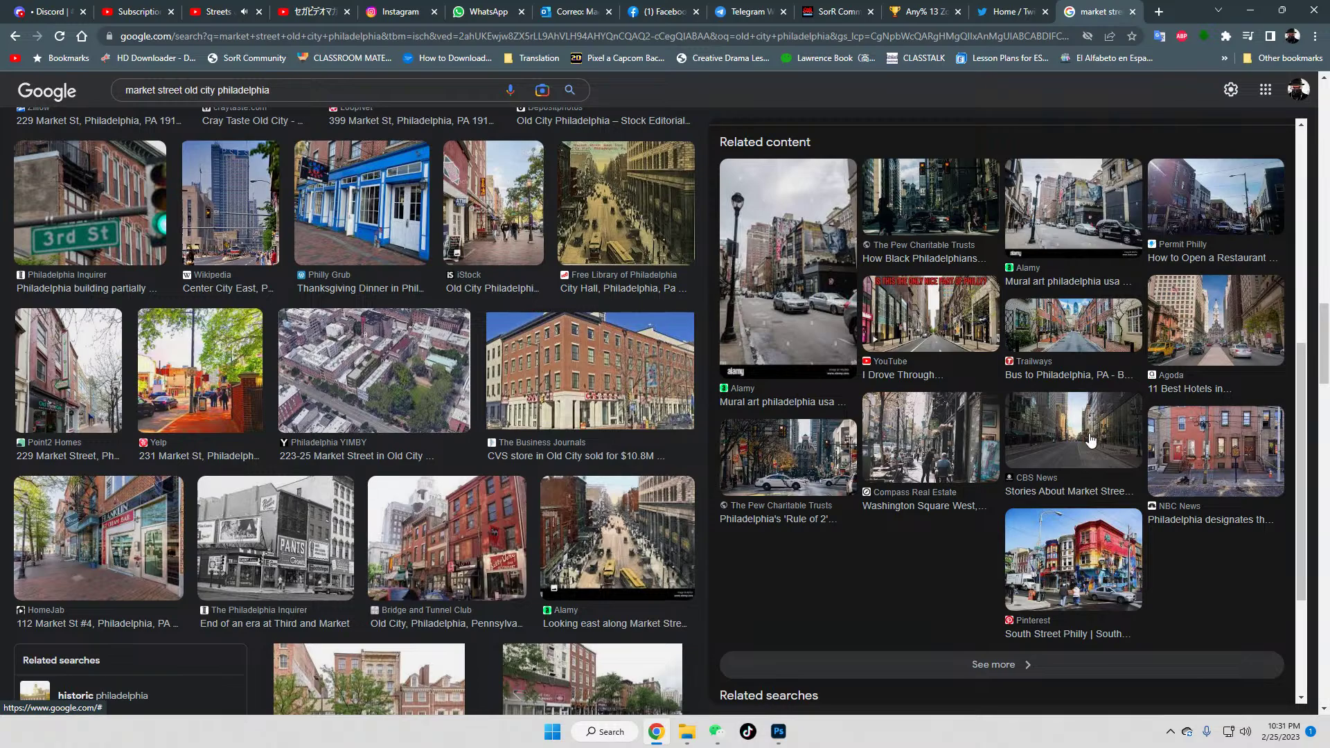
scroll(987, 485, down, 1)
scroll(574, 483, down, 8)
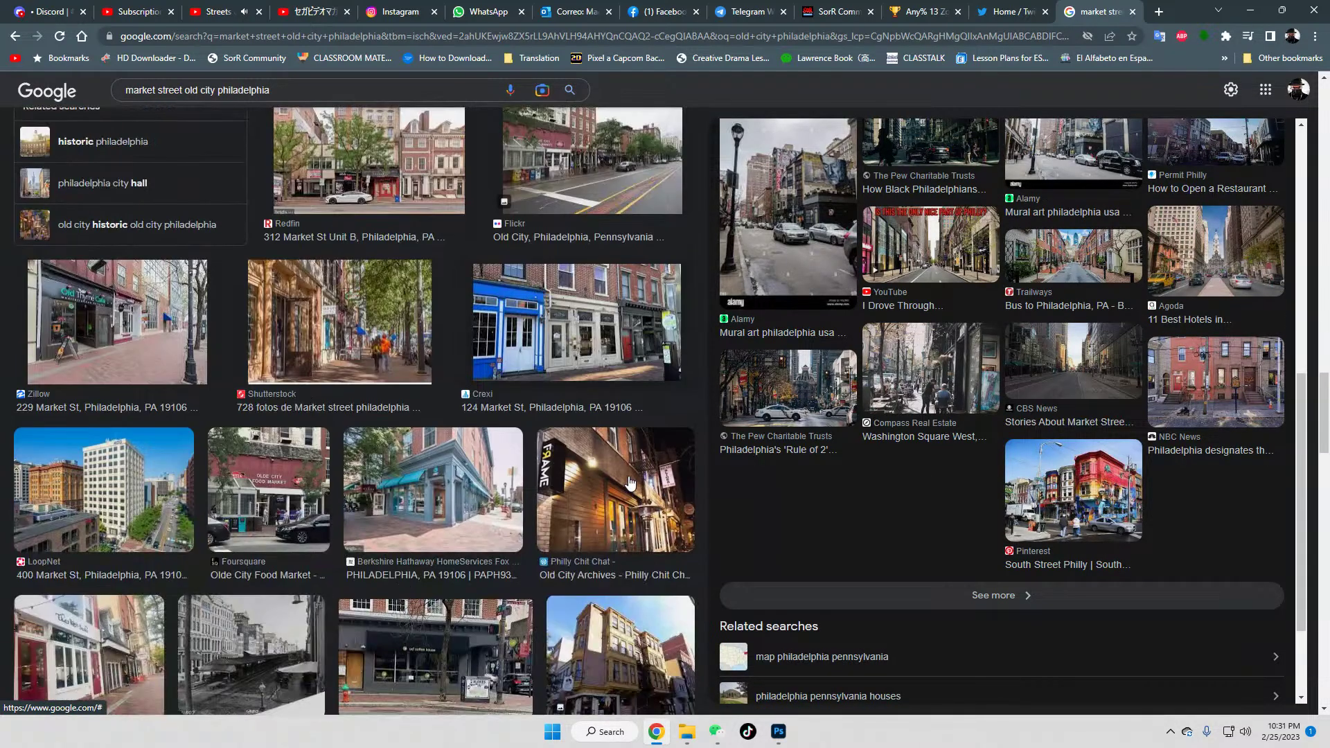
scroll(613, 497, down, 5)
scroll(614, 497, up, 4)
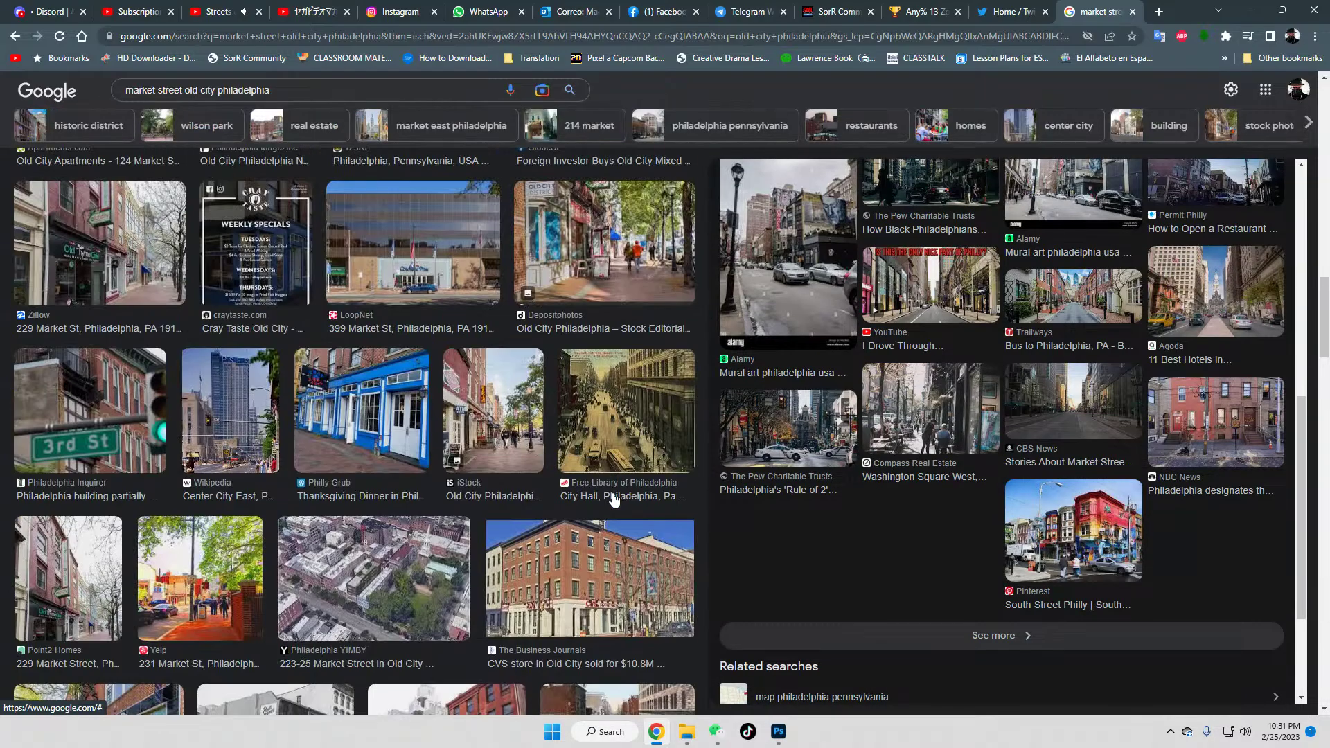
scroll(614, 497, up, 7)
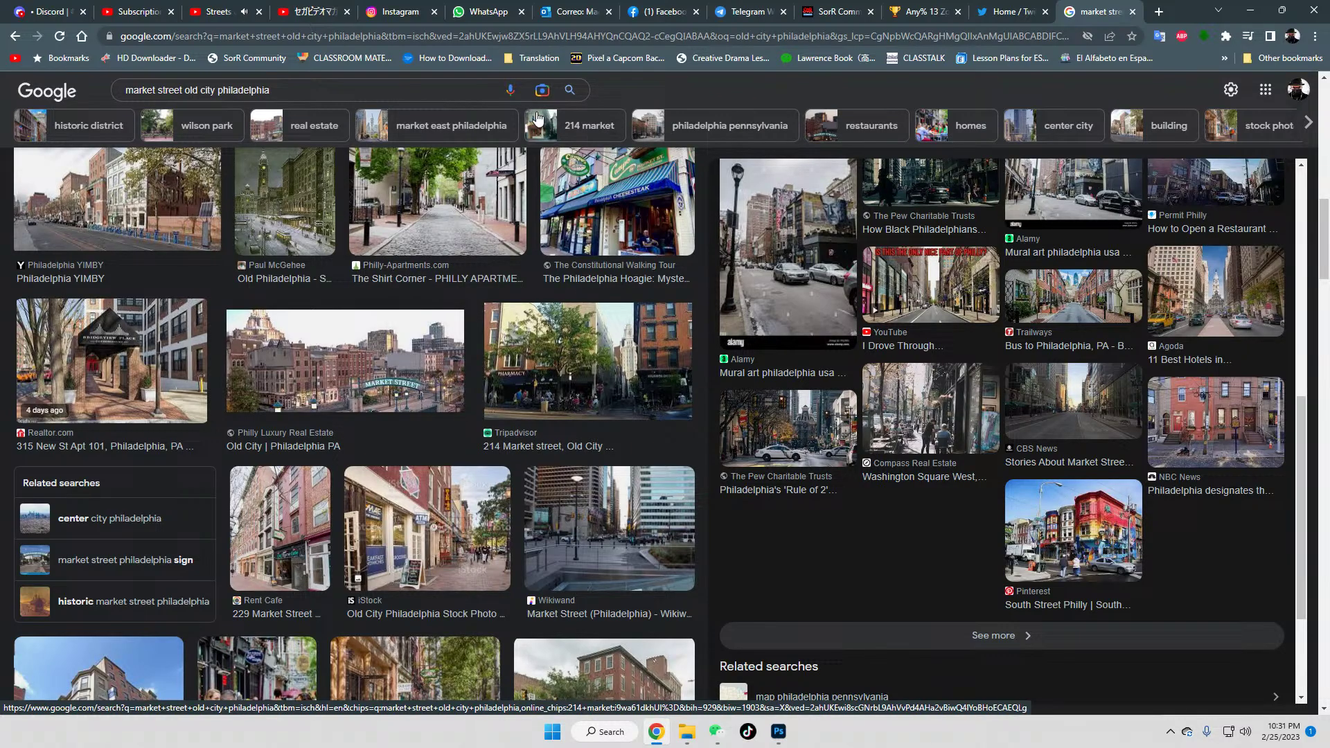
click(334, 89)
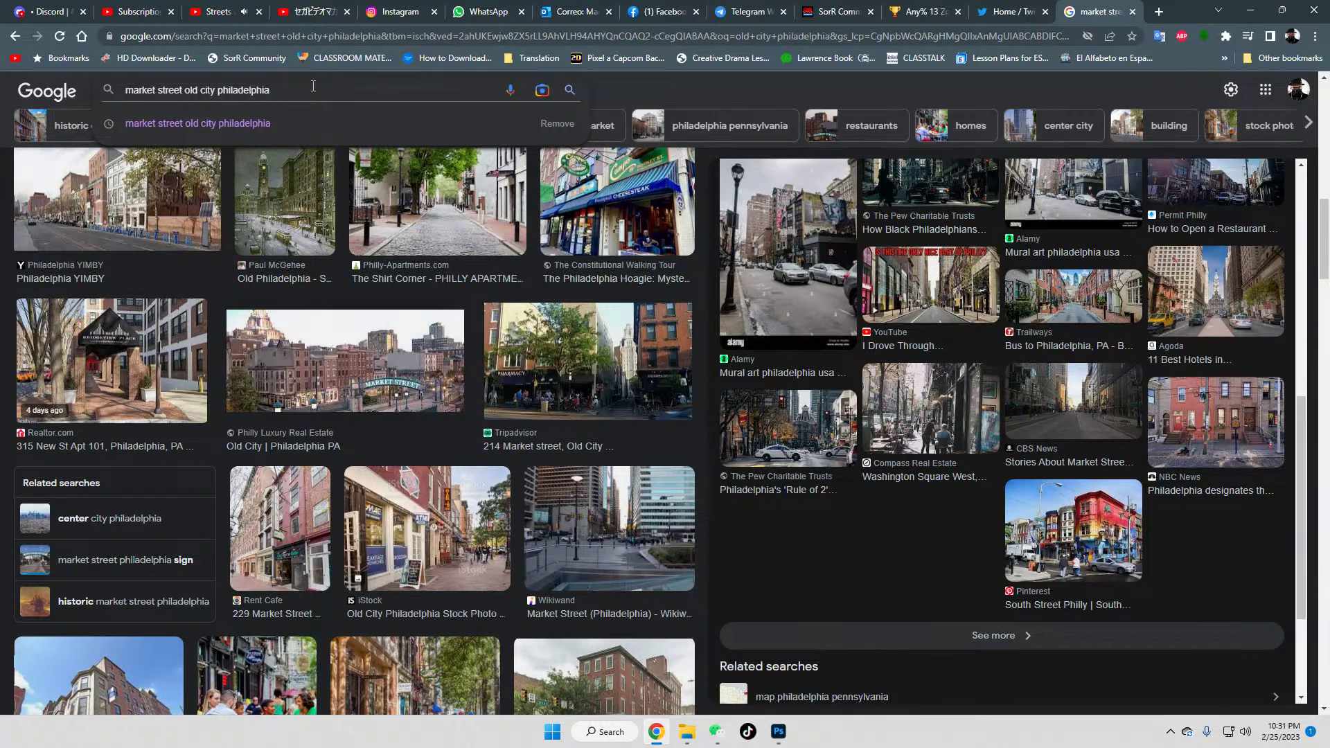
Step: Search Google Images for 'trading places philadelphia' and enlarge the 41st and Lancaster photo
triple_click(313, 86)
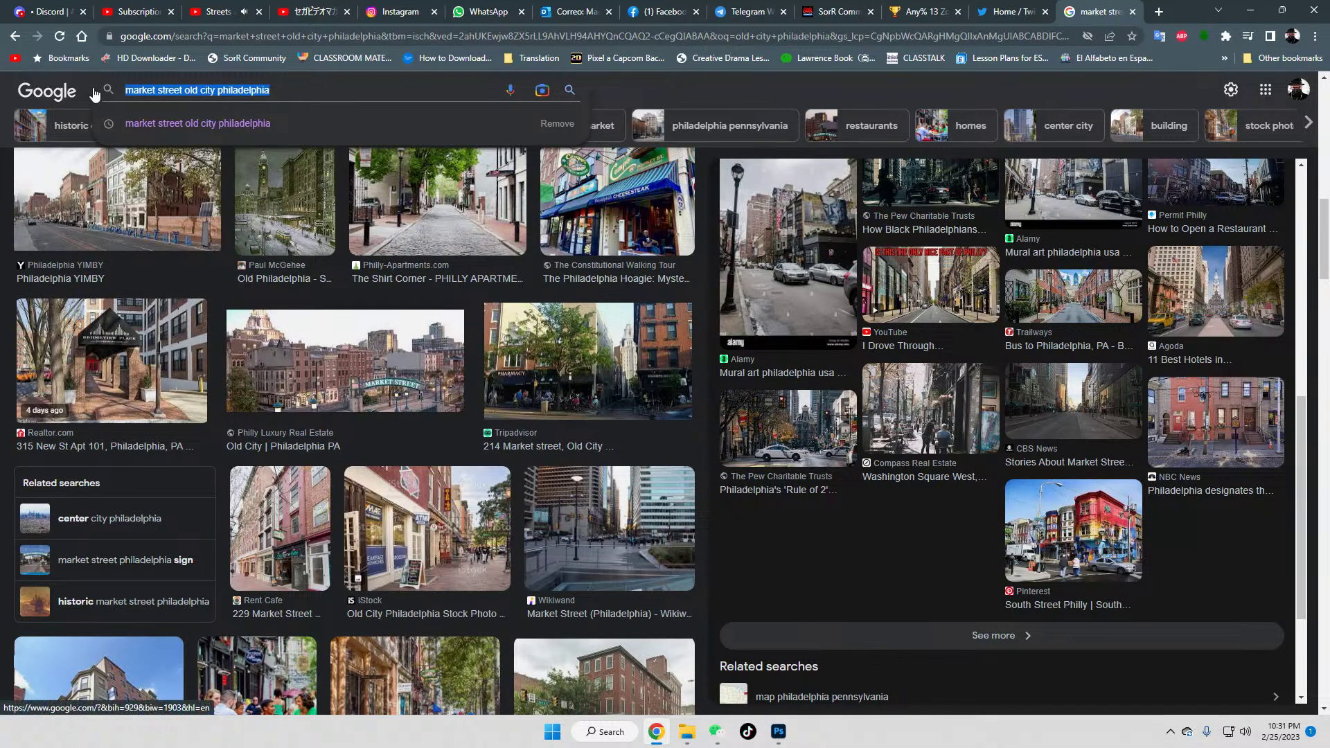
text(trading places philadelphia)
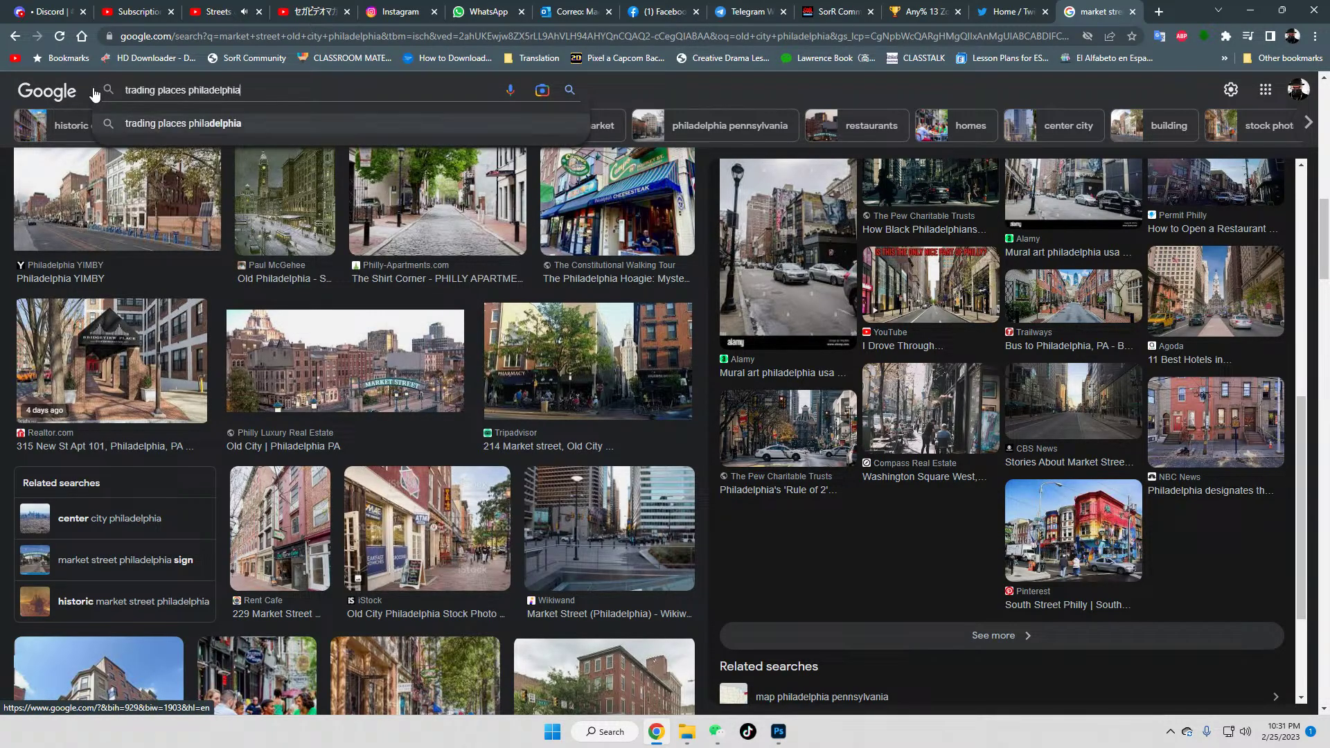
key(Return)
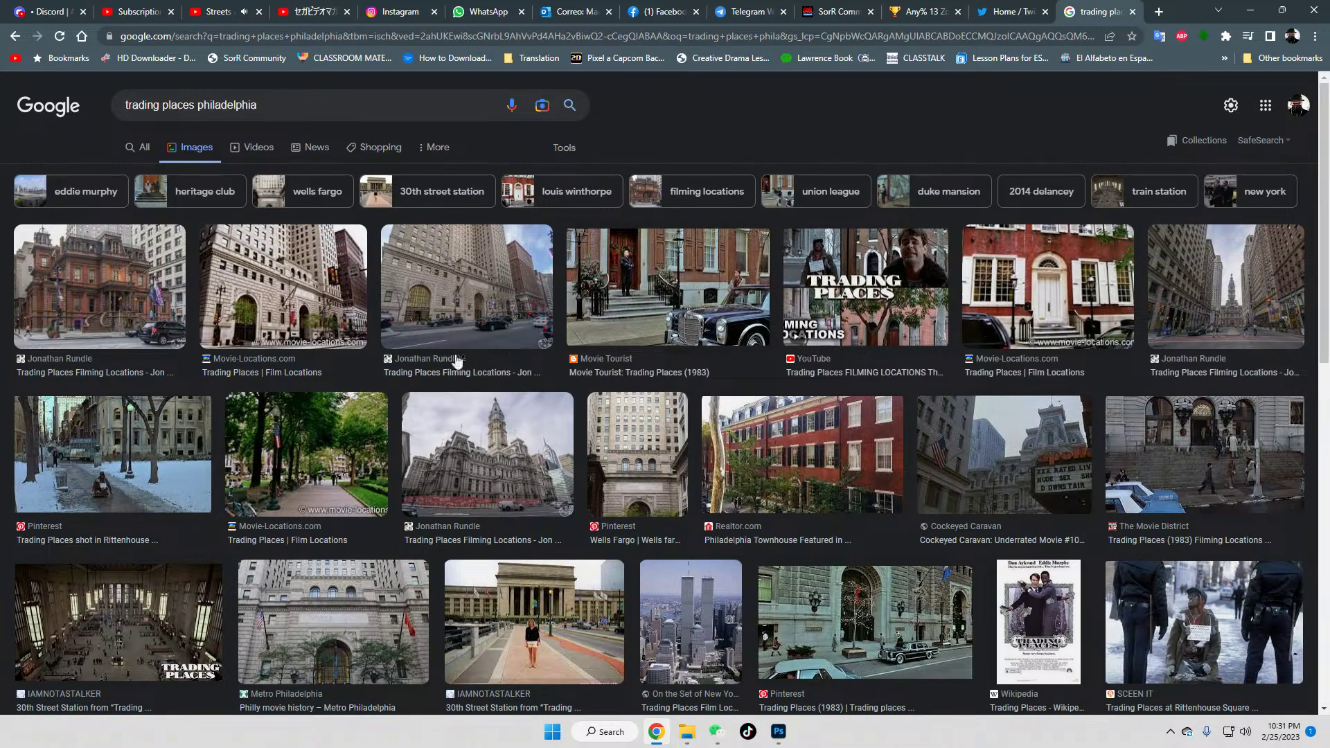
scroll(453, 436, down, 3)
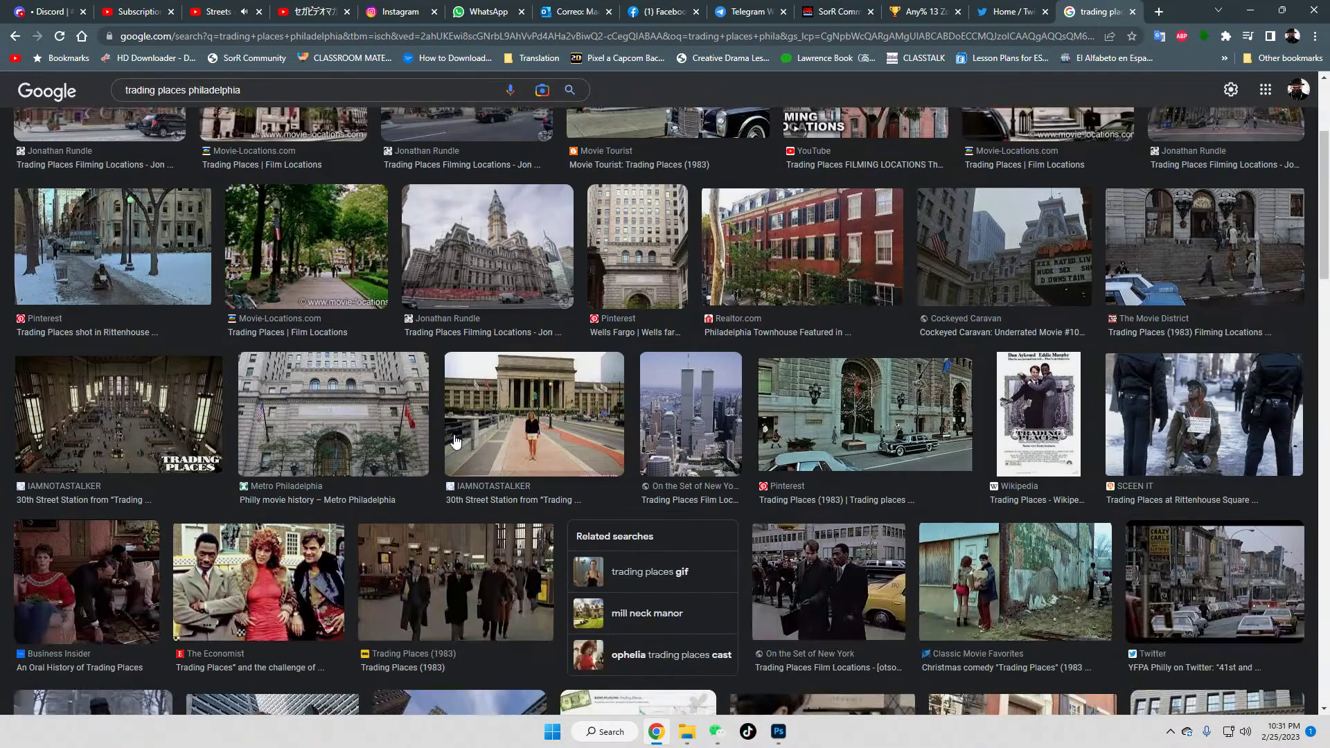
click(1218, 567)
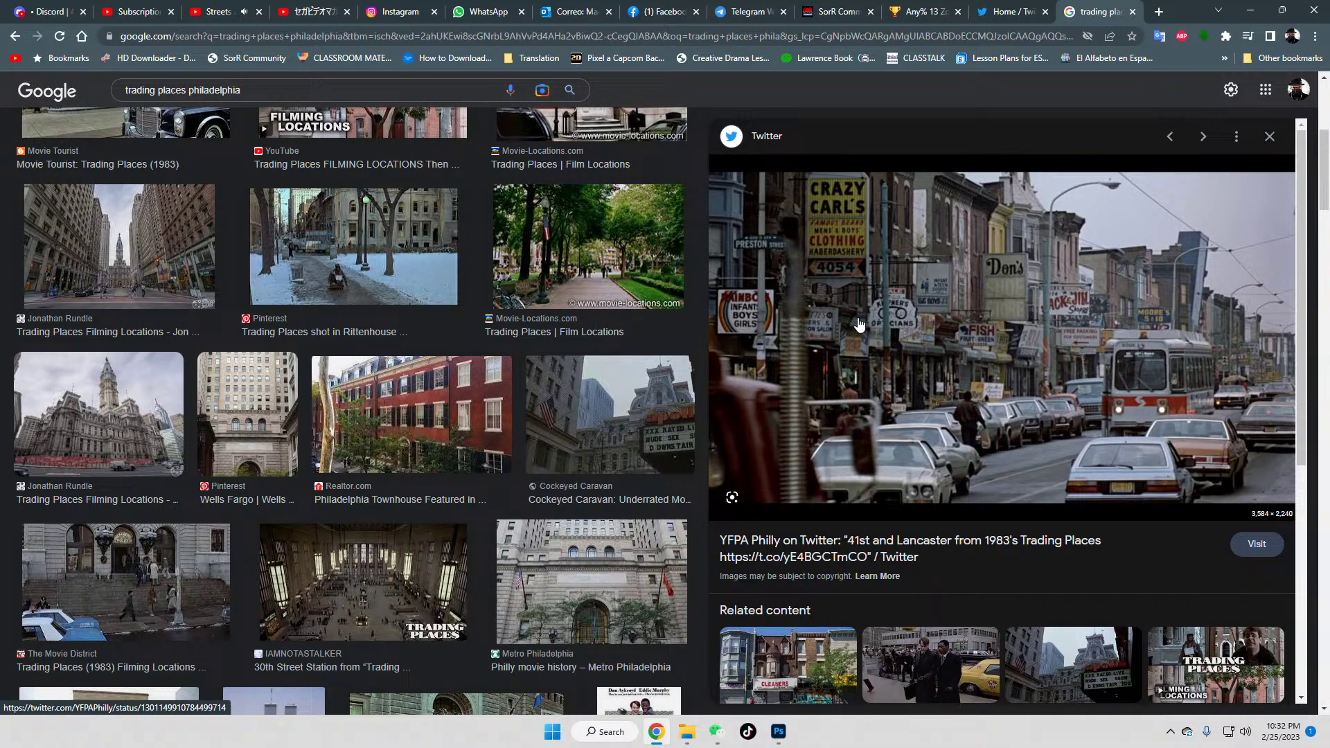
Step: View the related Lancaster Avenue Cleaners and 4304 Lancaster Ave photos
scroll(1059, 440, down, 1)
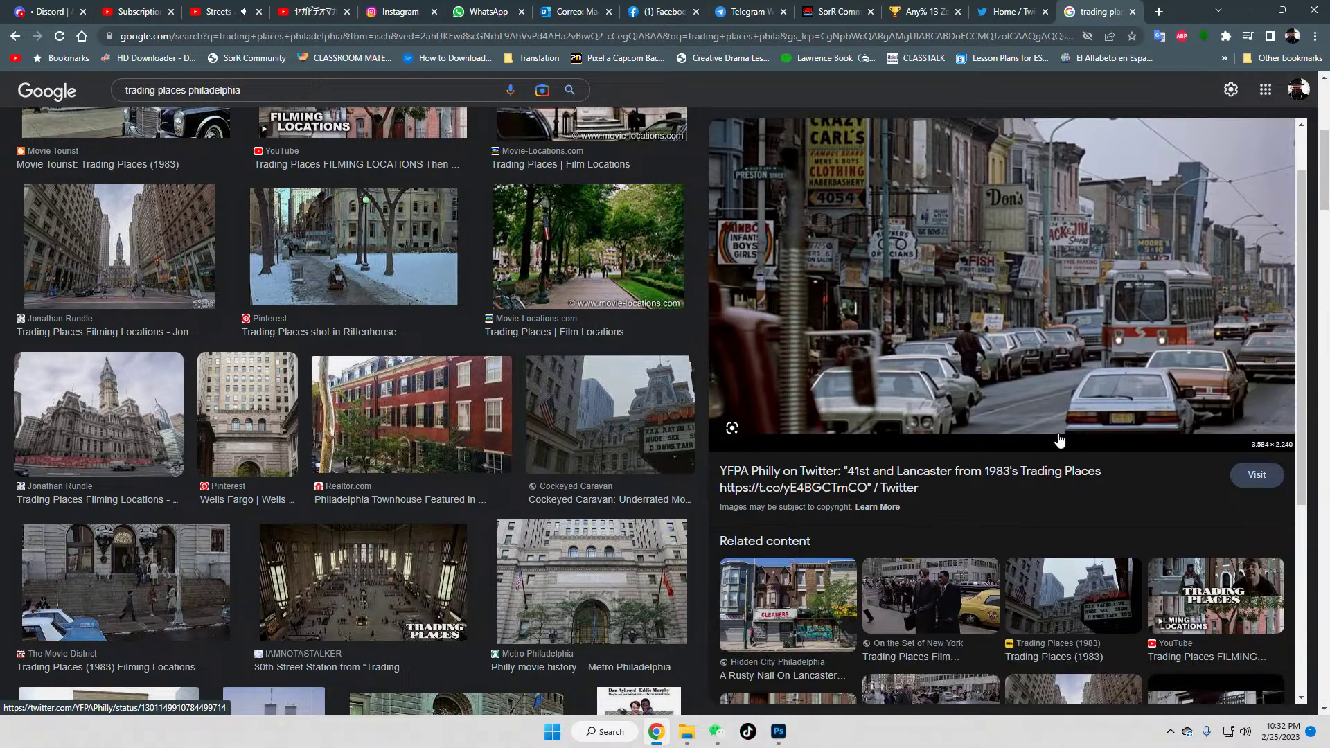
click(811, 606)
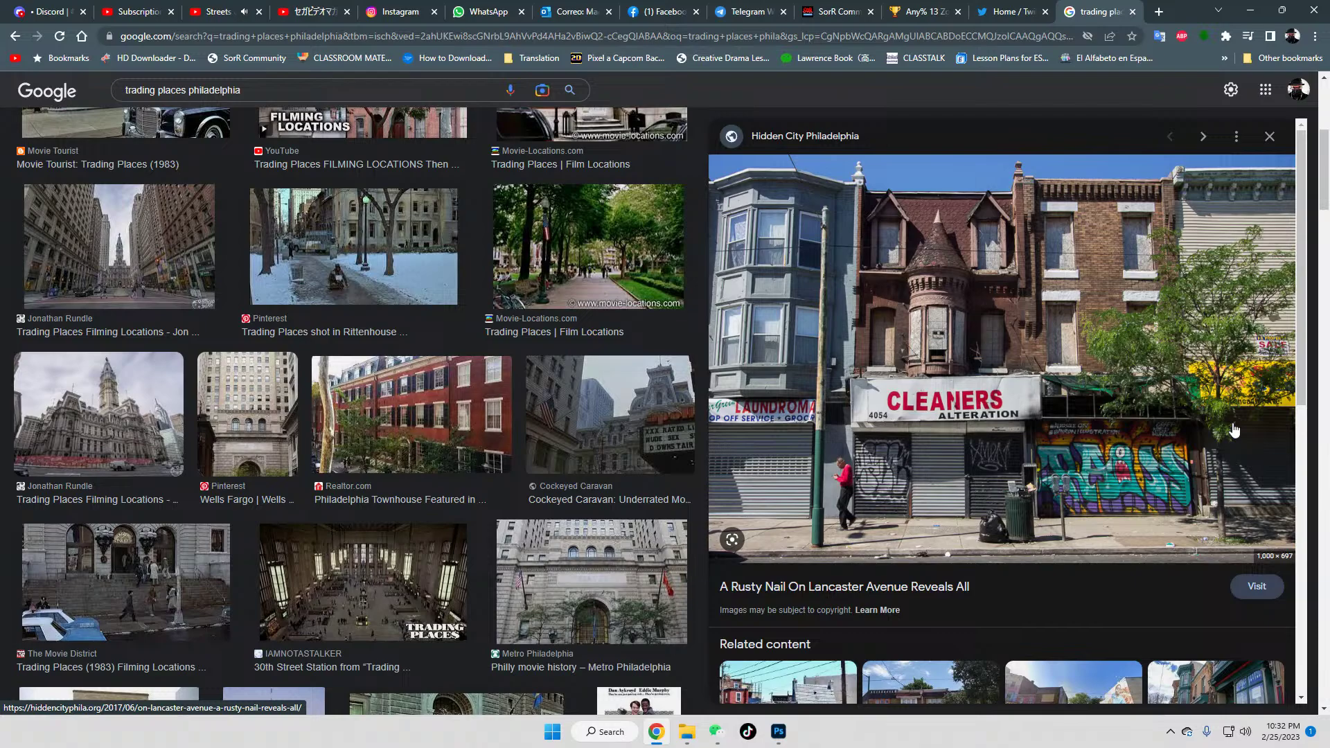
scroll(1078, 374, down, 3)
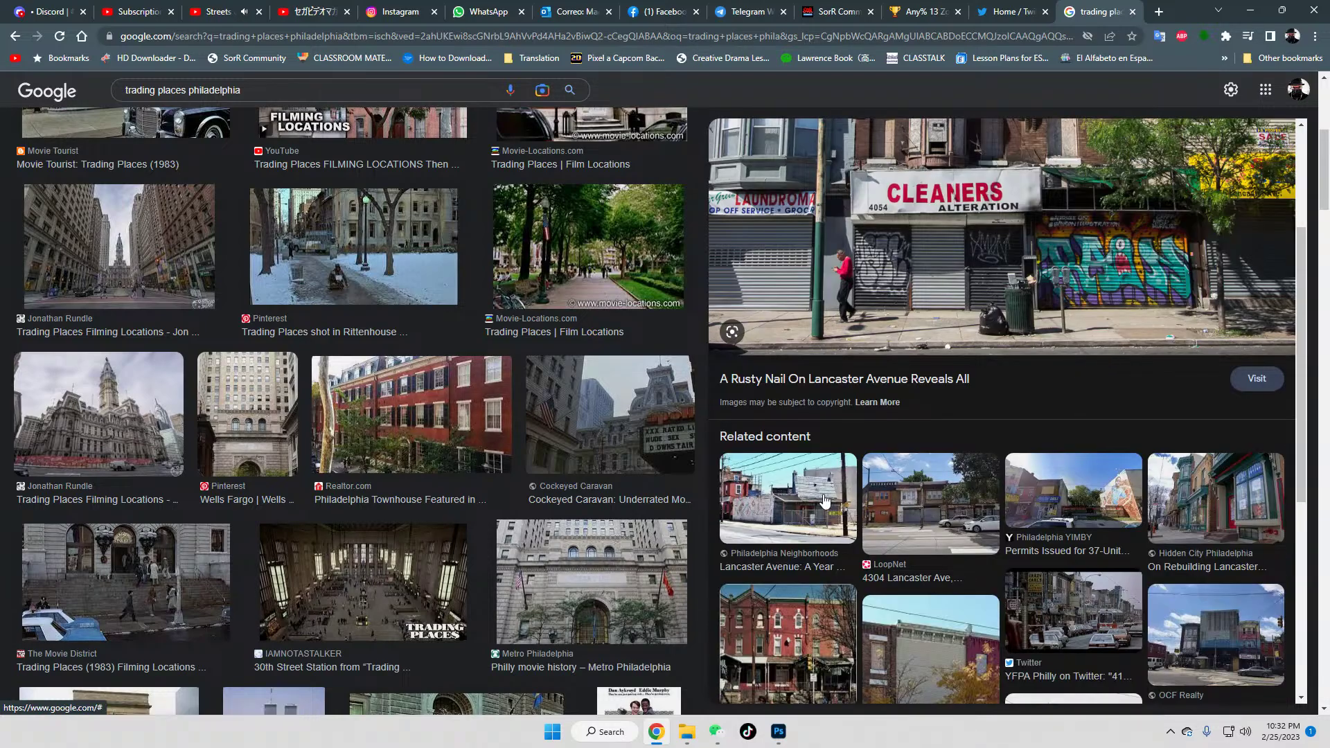
click(933, 500)
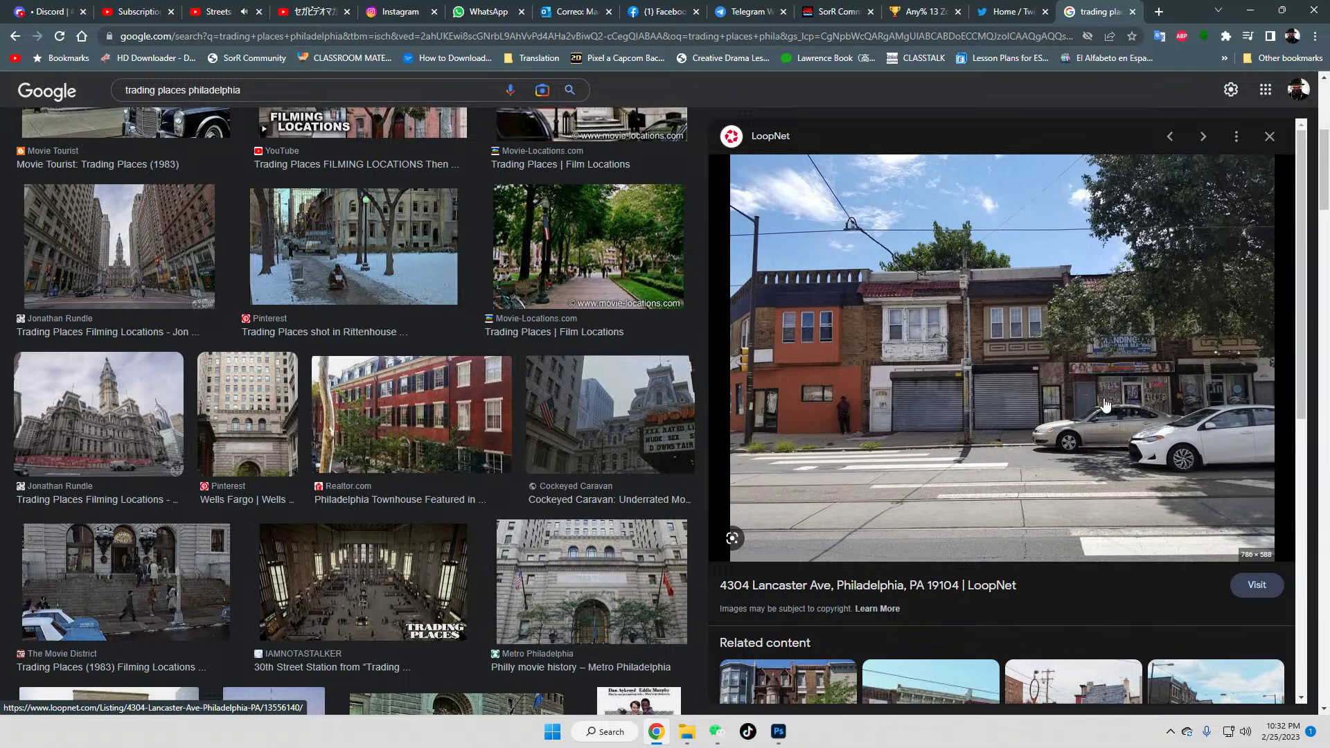
Step: Check the Lancaster Ave restaurant photo, then open the 4078 Lancaster Ave LoopNet photo
scroll(1105, 405, down, 2)
scroll(1105, 405, down, 3)
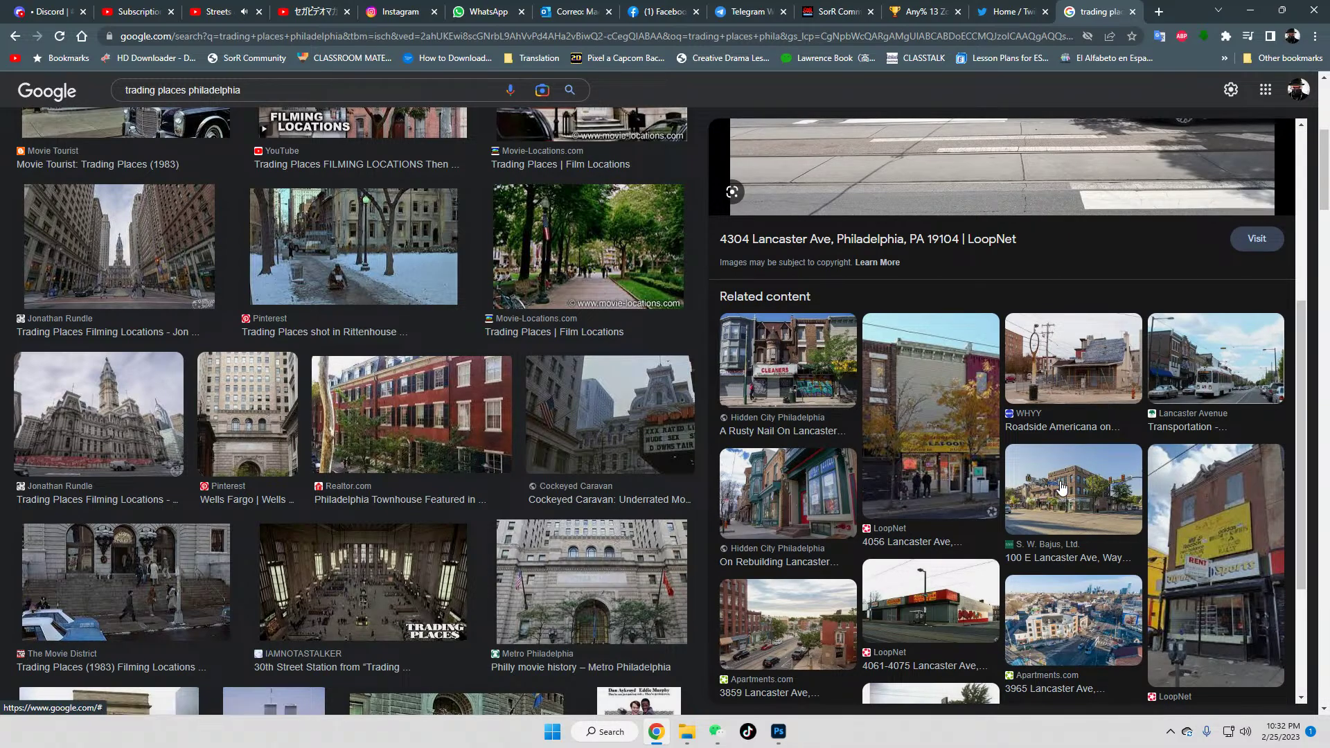
click(787, 491)
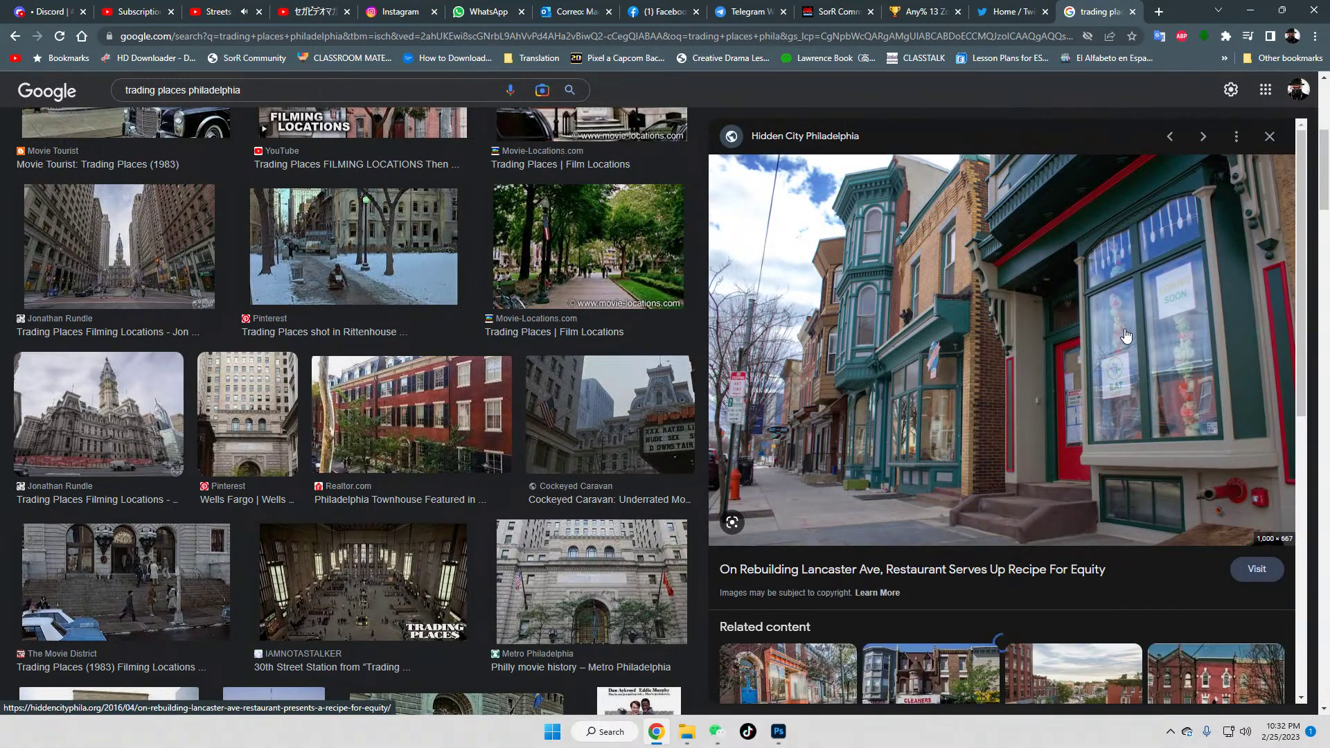
key(Right)
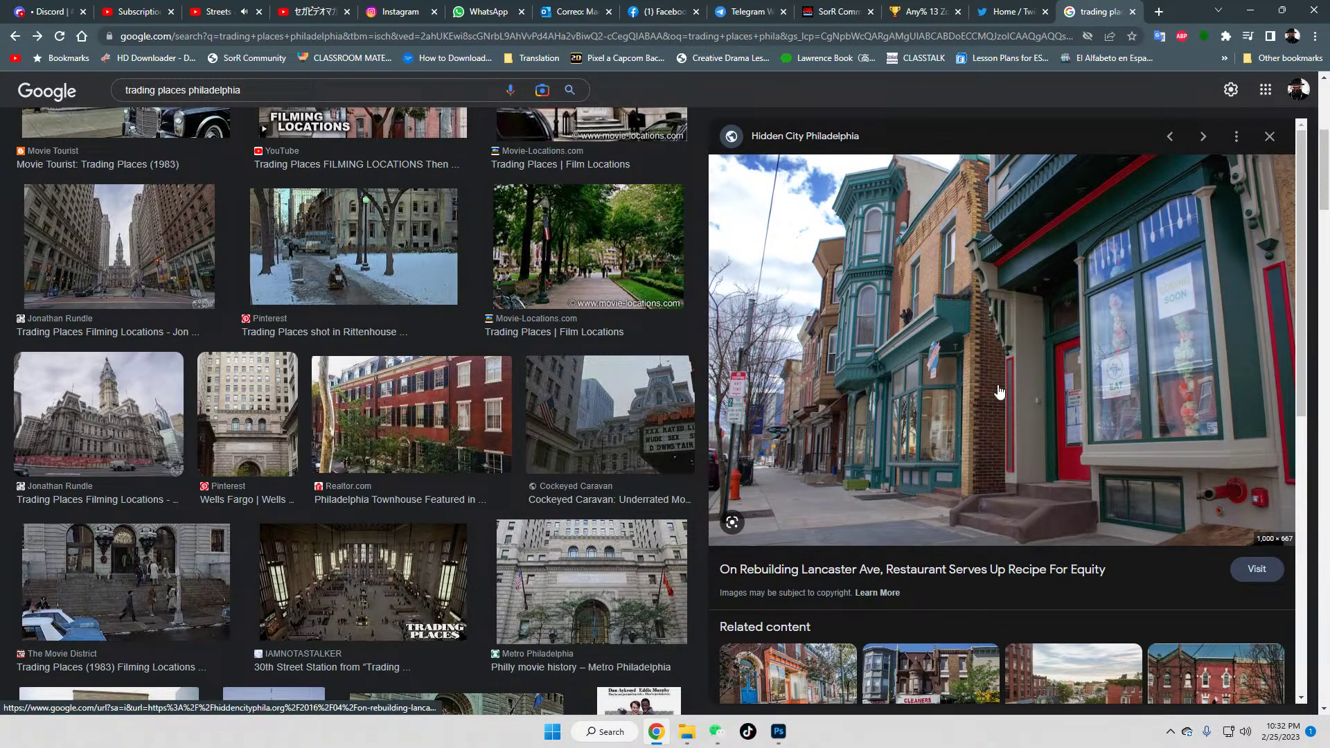
scroll(1046, 404, down, 7)
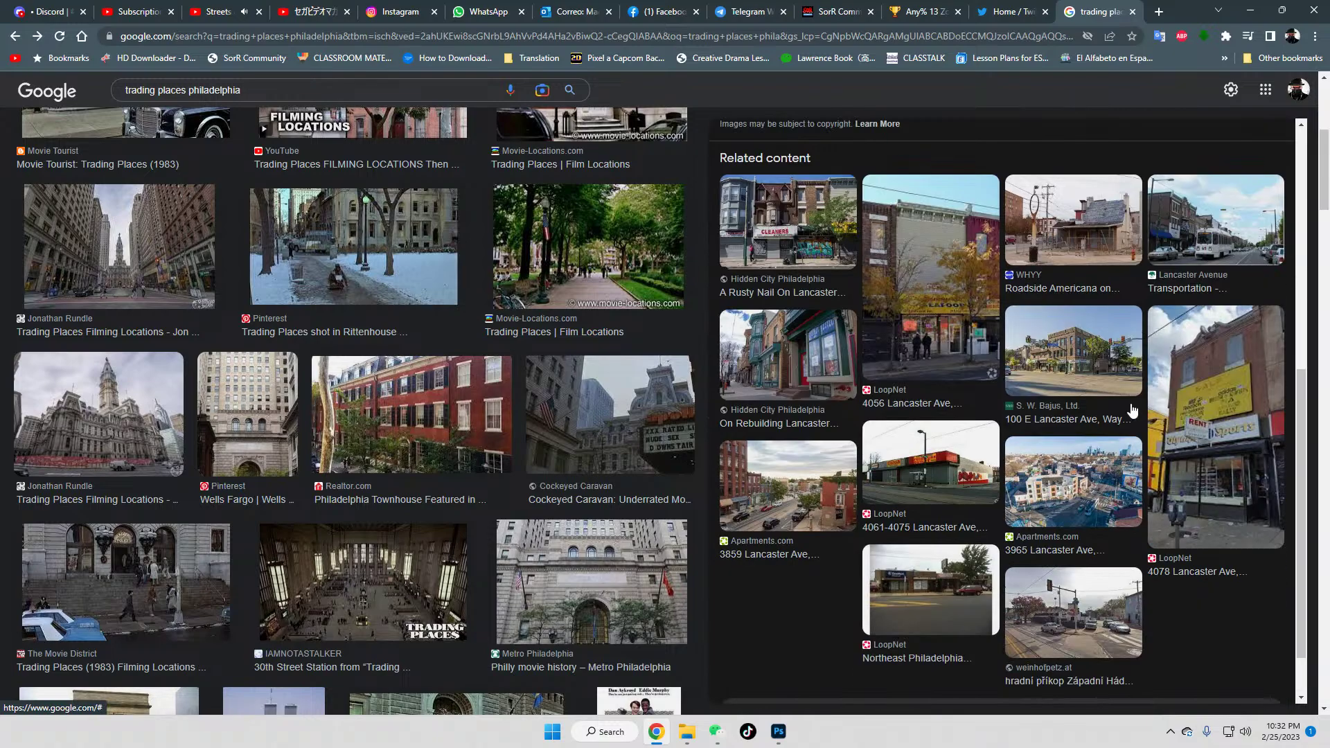
click(1212, 458)
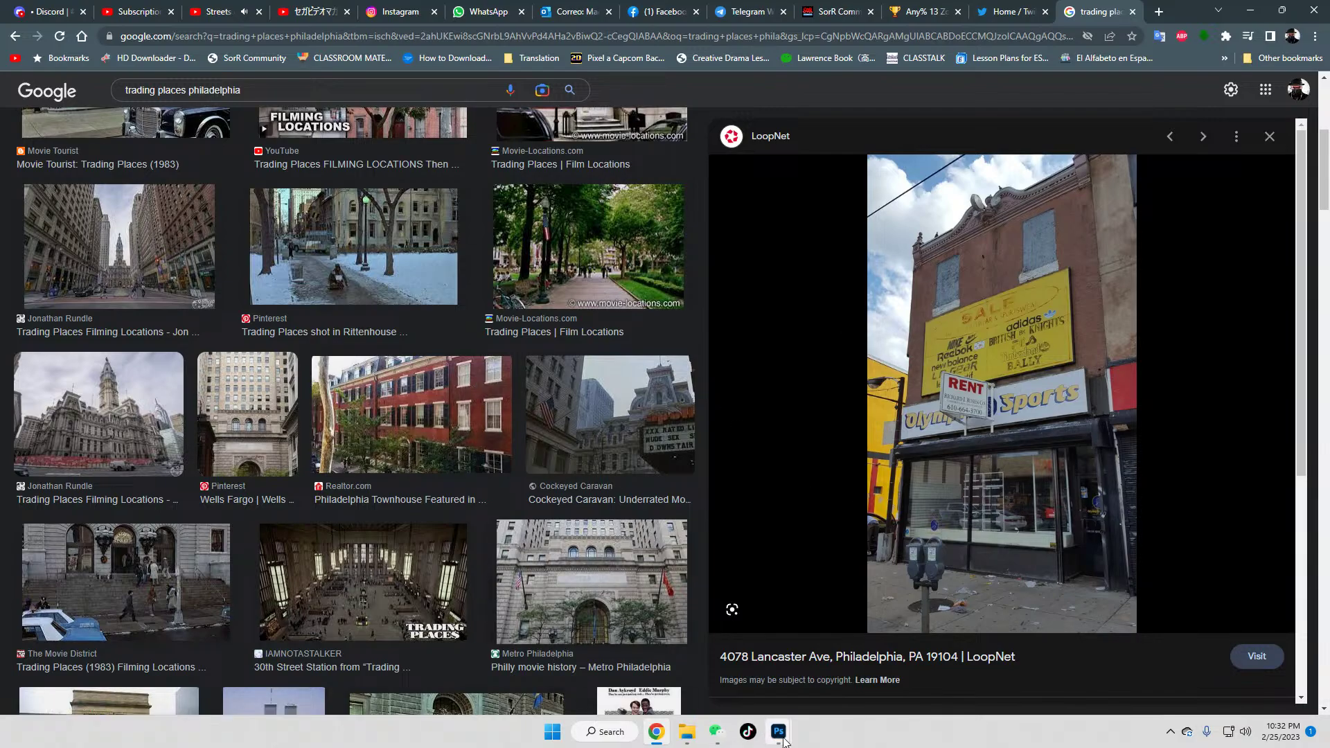
Step: Bring the RB New shopping area document forward and zoom in on the shoe shop
mouse_move(779, 732)
click(828, 668)
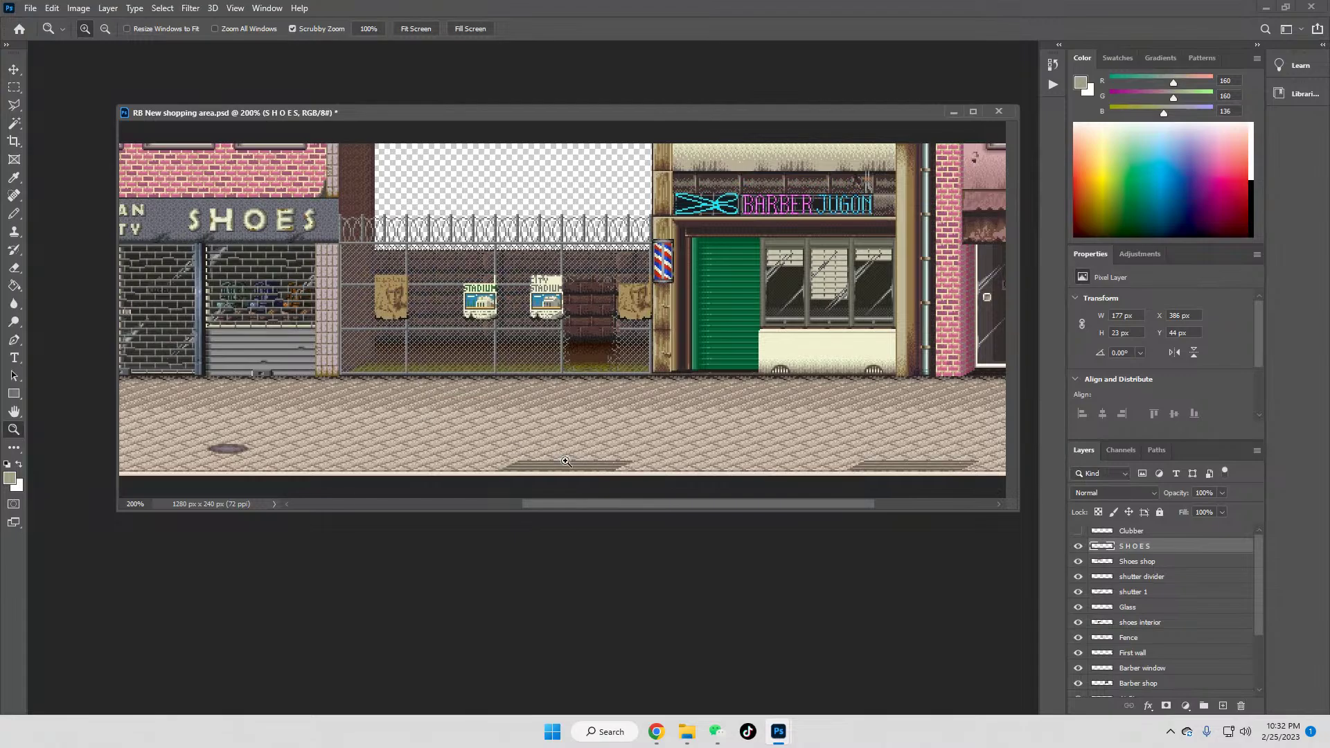
drag(562, 504, 502, 508)
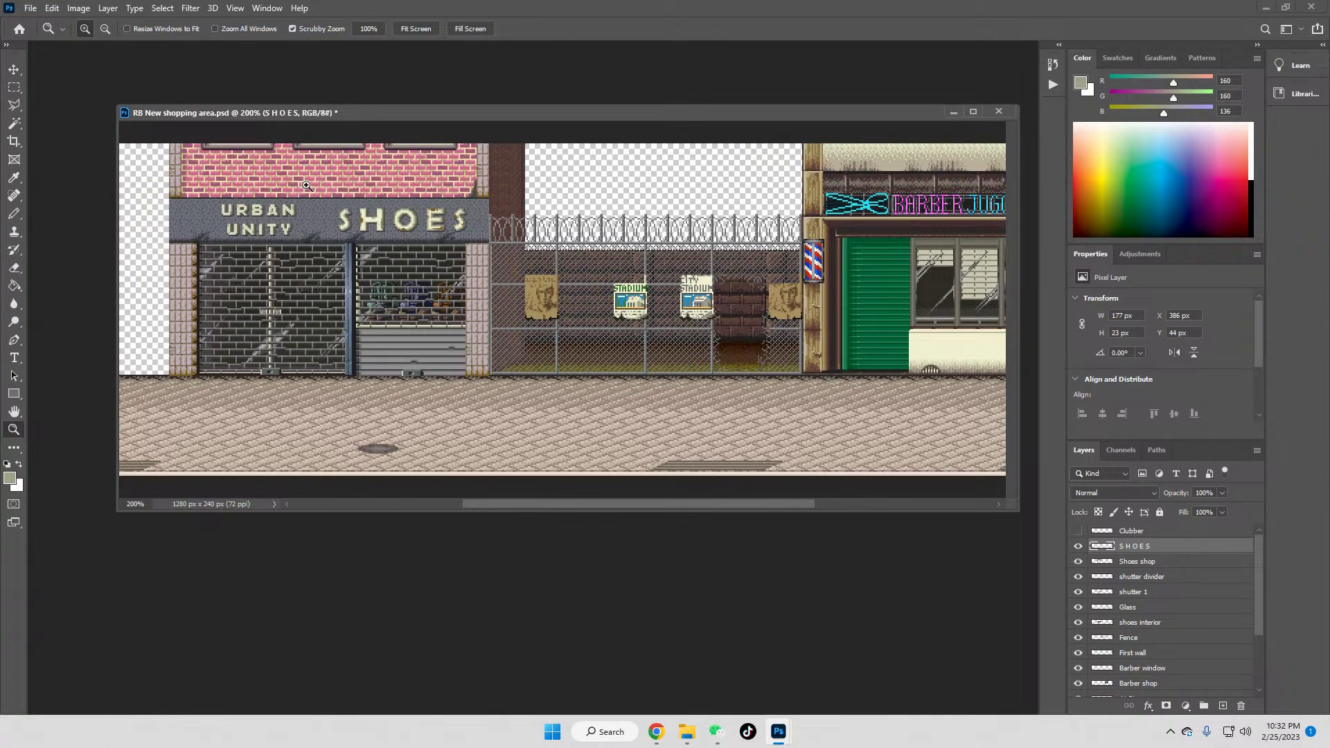
click(316, 330)
click(316, 330)
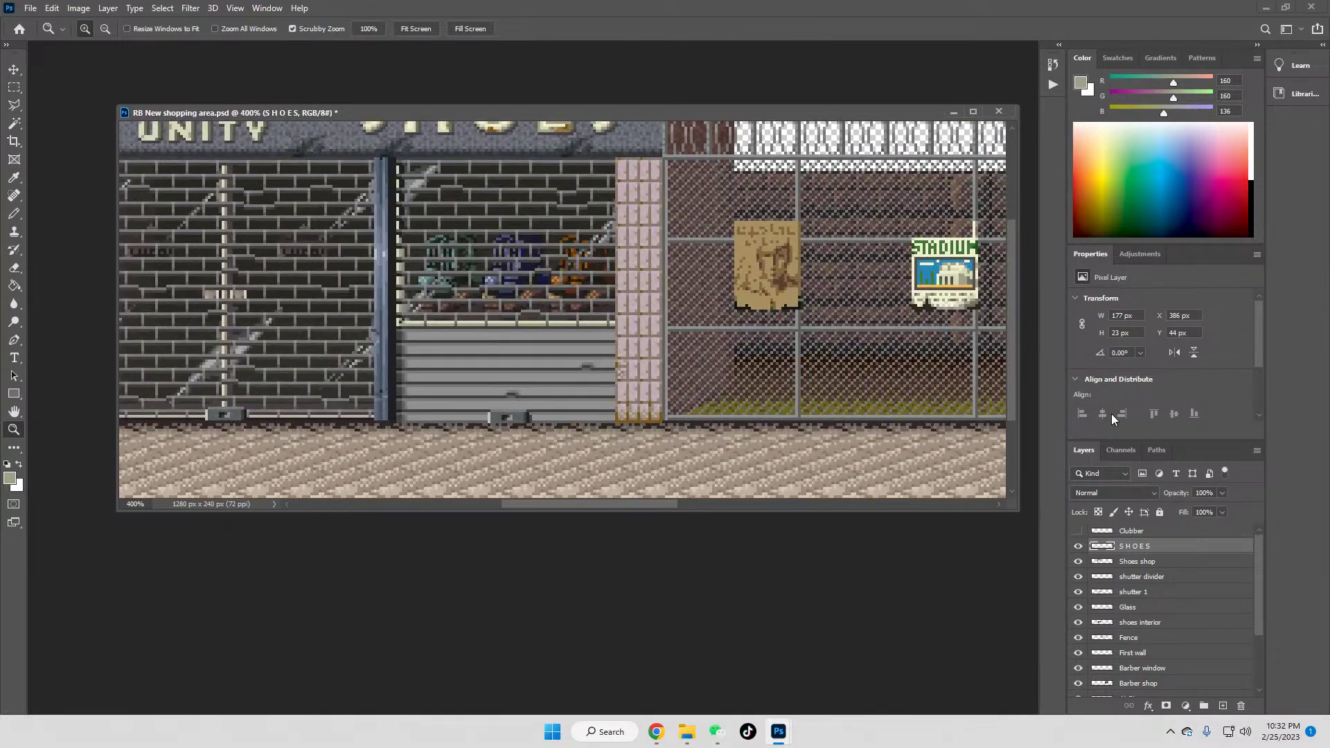
Step: Hide the SHOES sign, facade, divider pole, reflection streaks and interior backdrop layers
click(1078, 546)
click(1078, 561)
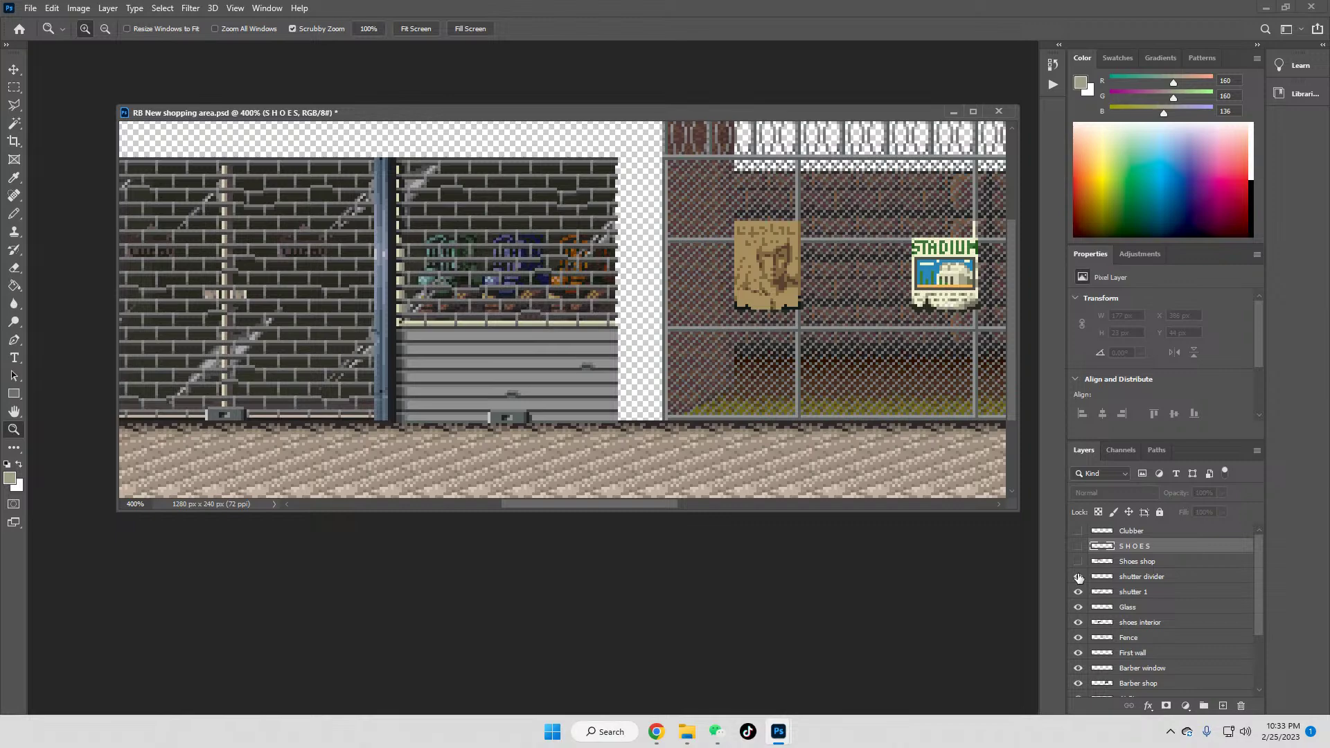
click(1077, 576)
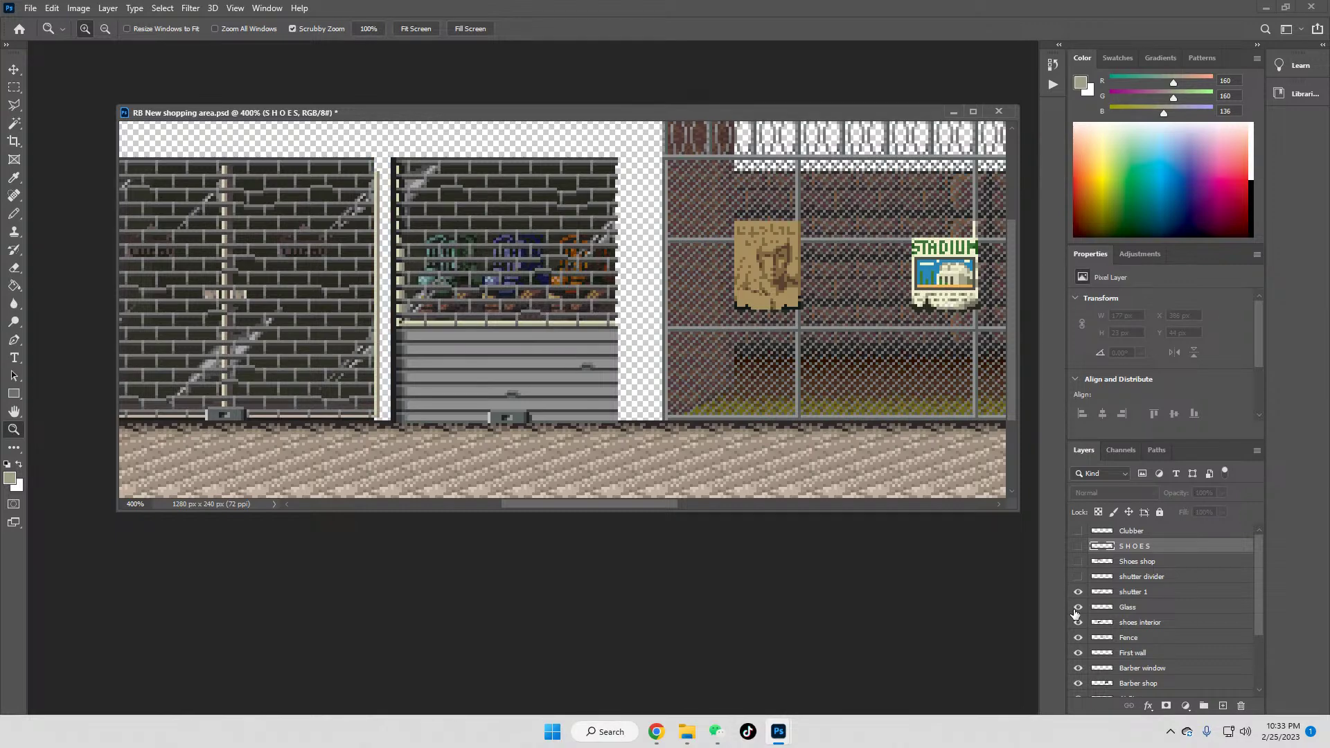
click(1078, 608)
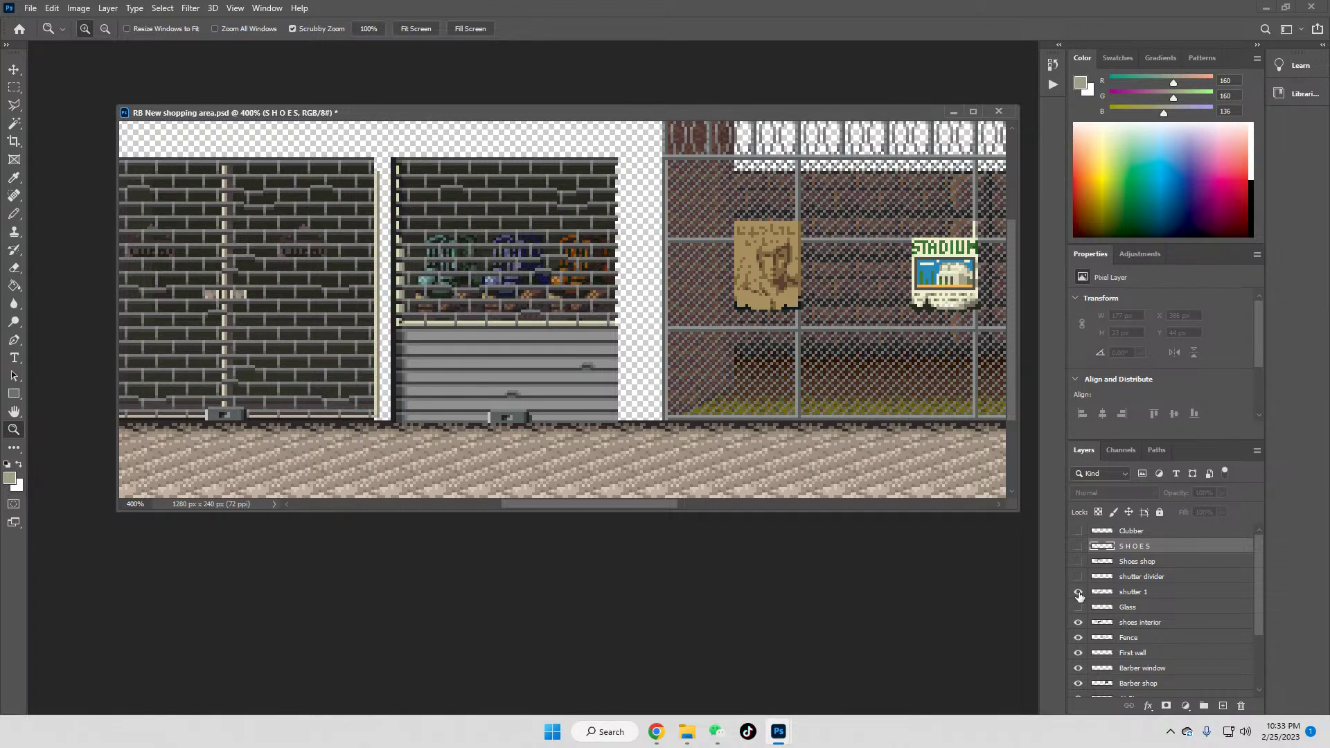
click(1078, 592)
click(1078, 592)
click(1077, 625)
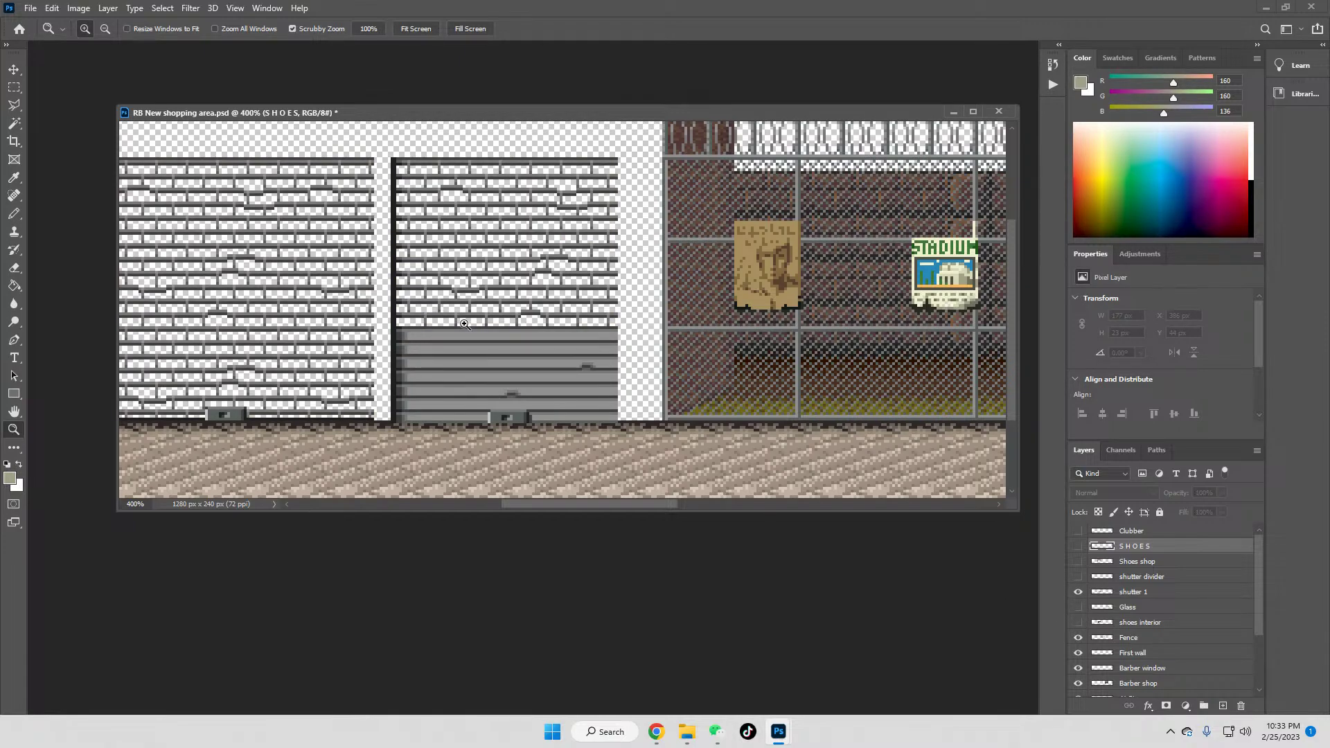
scroll(555, 502, left, 4)
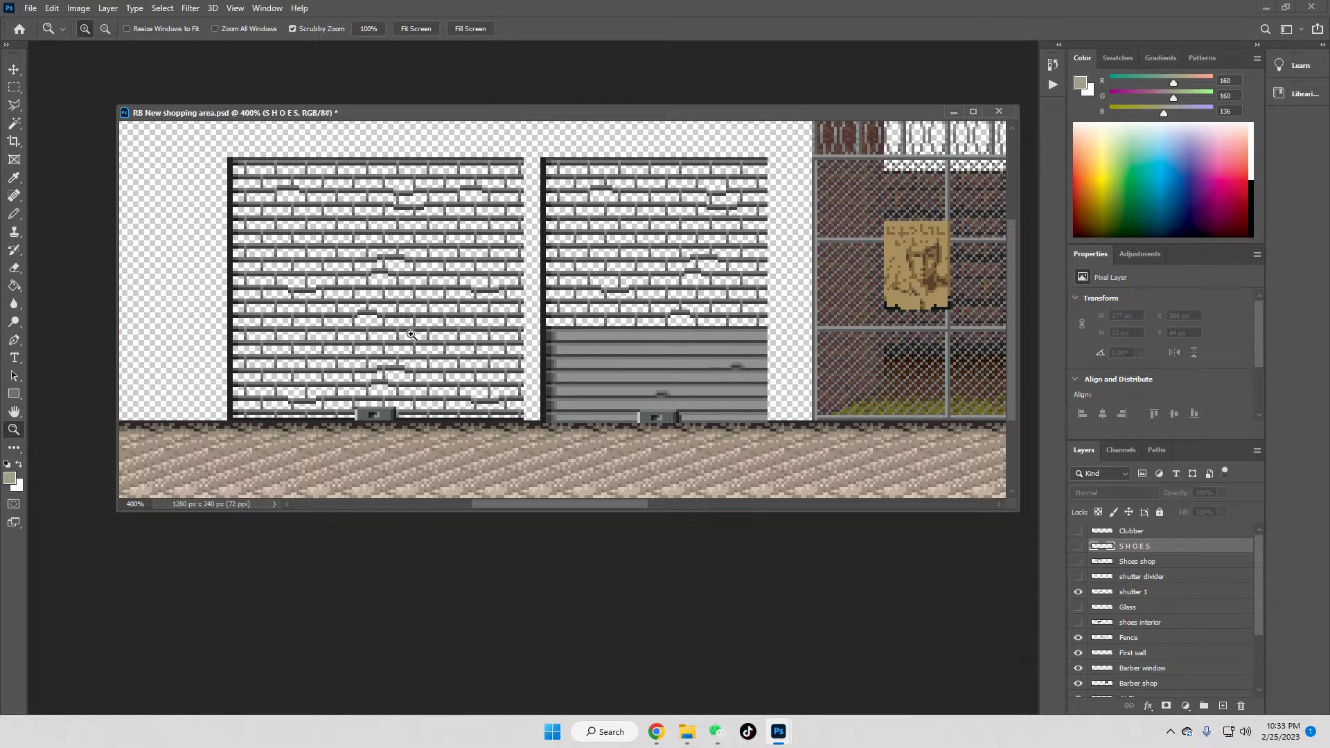
Step: Show all shoe shop layers again, including the URBAN UNITY SHOES sign, and view at 100%
click(1078, 607)
click(1077, 622)
click(1078, 561)
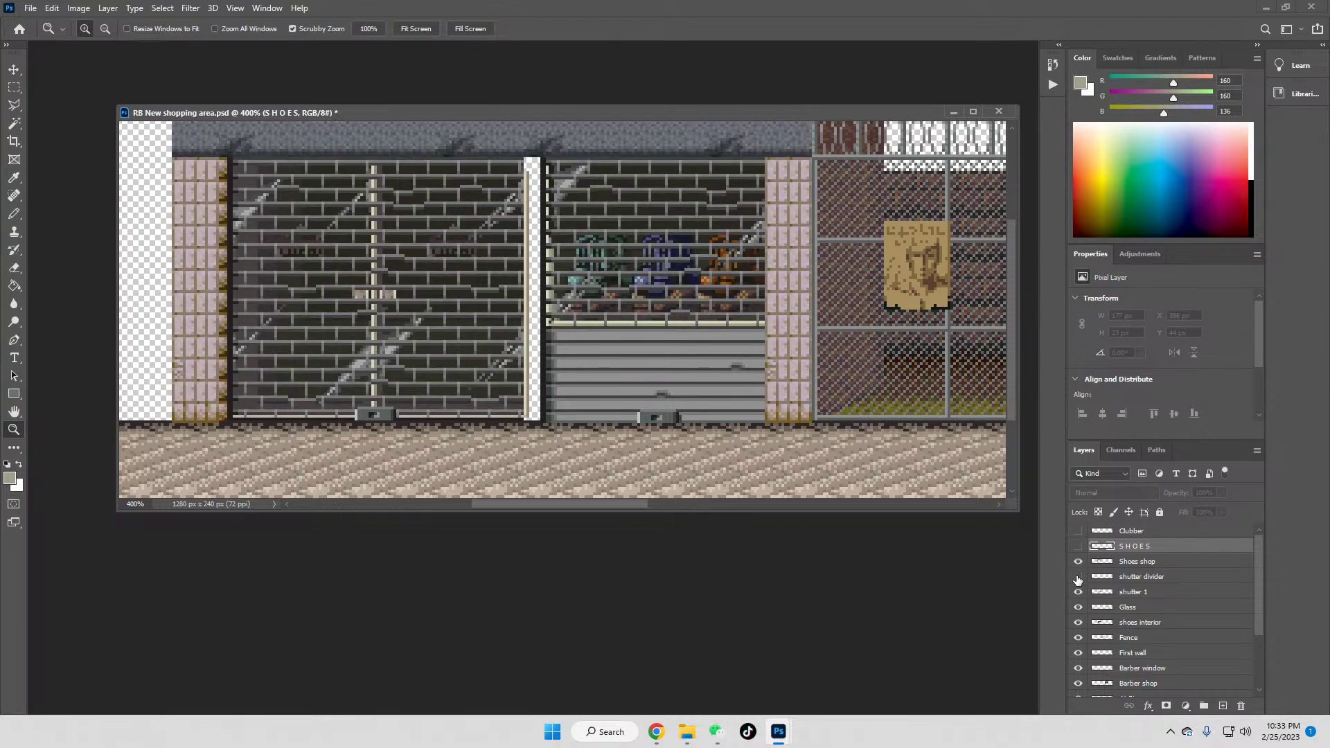
click(1078, 577)
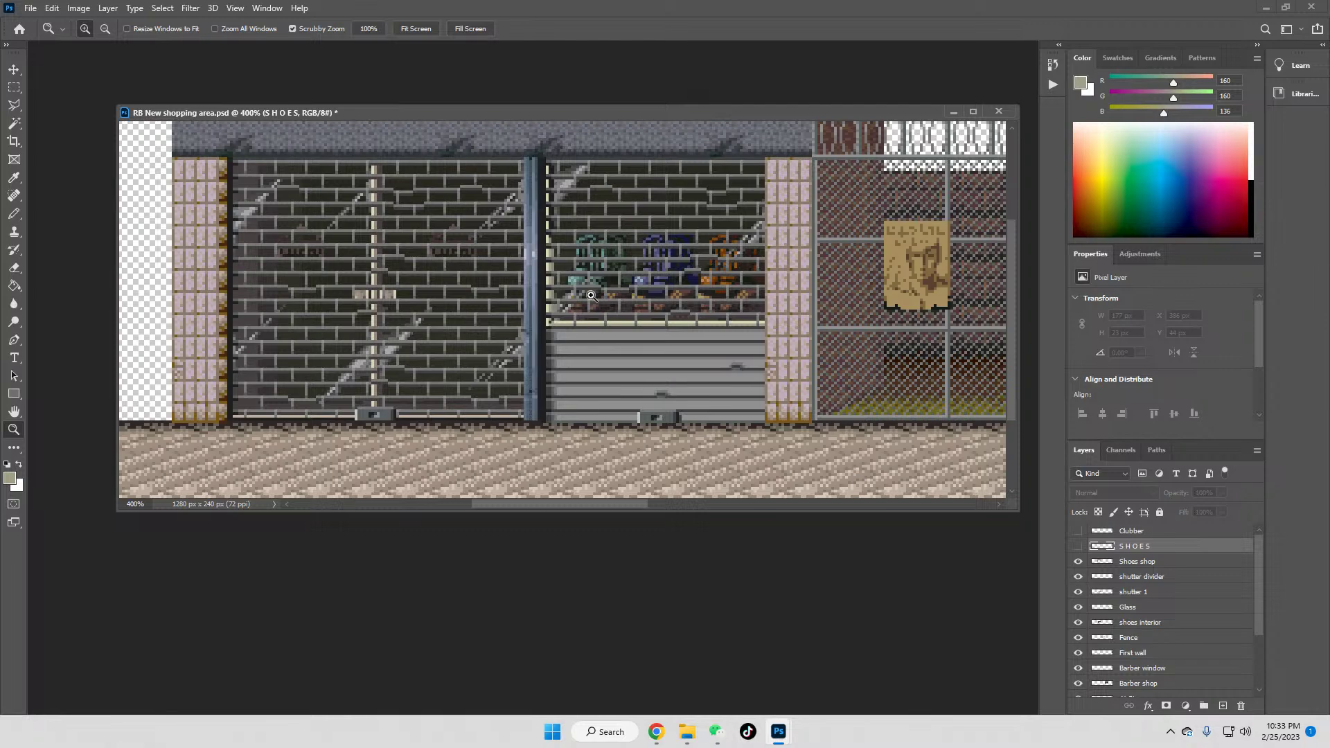
scroll(957, 420, up, 2)
scroll(957, 420, up, 2)
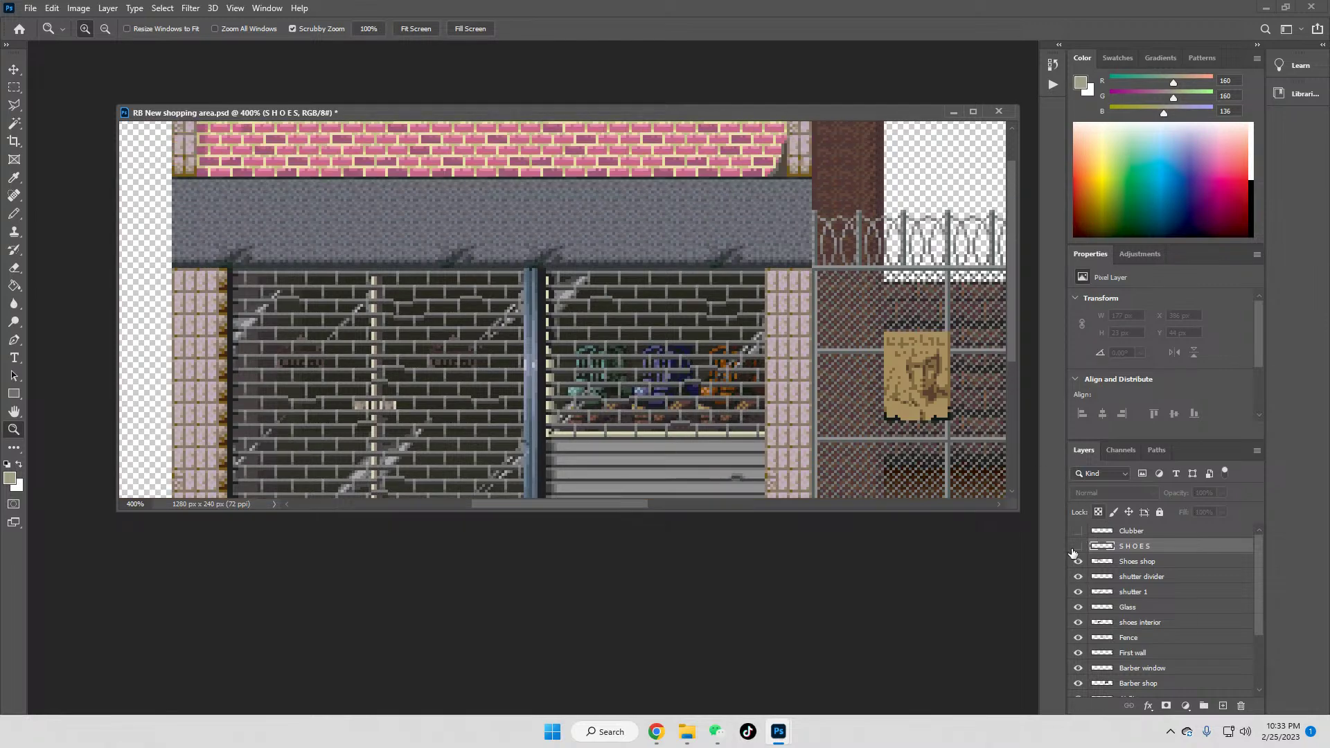
click(1078, 545)
scroll(412, 258, up, 1)
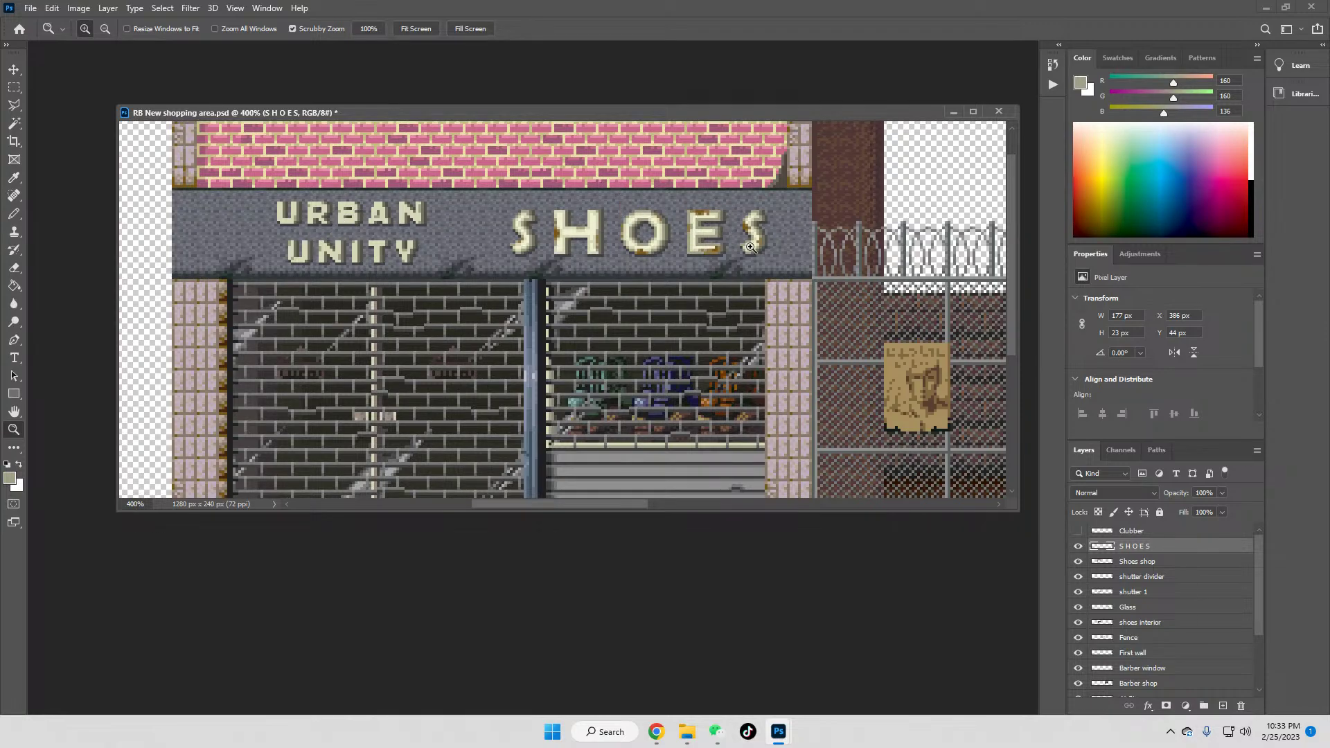
scroll(706, 249, up, 2)
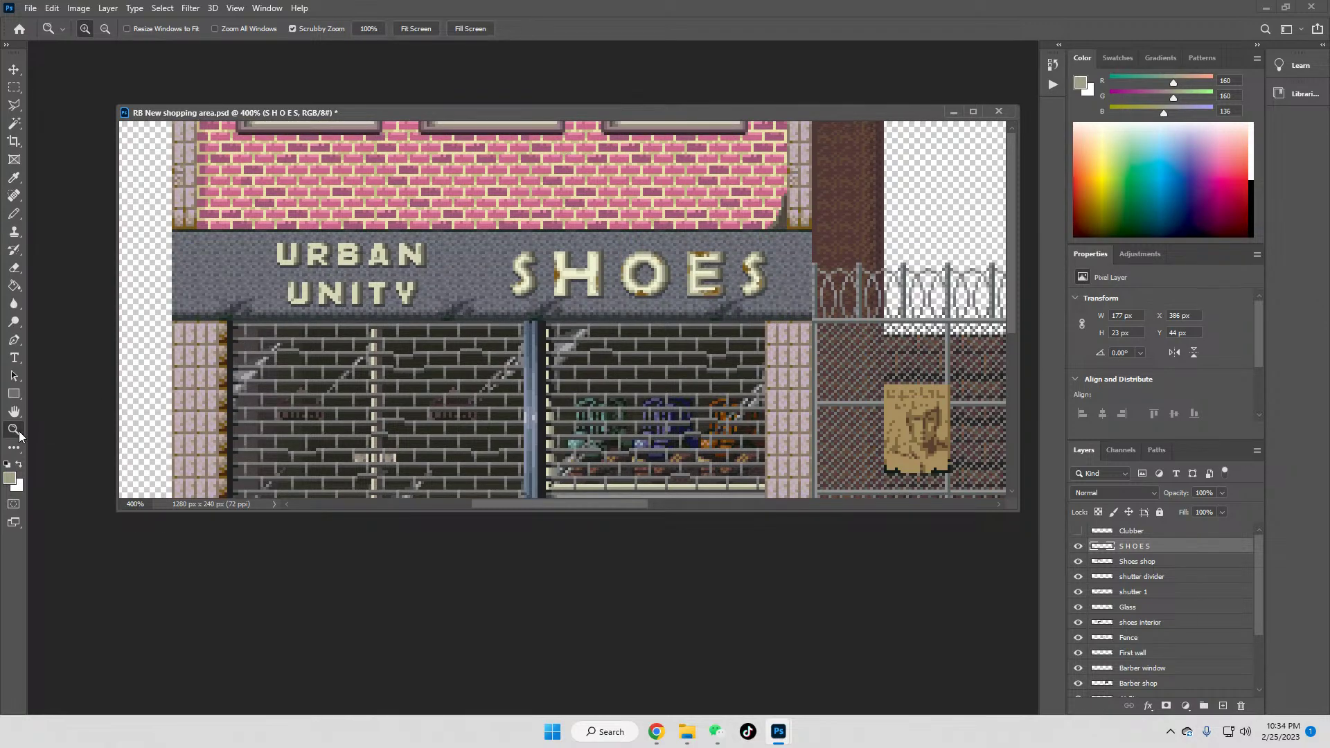
click(369, 28)
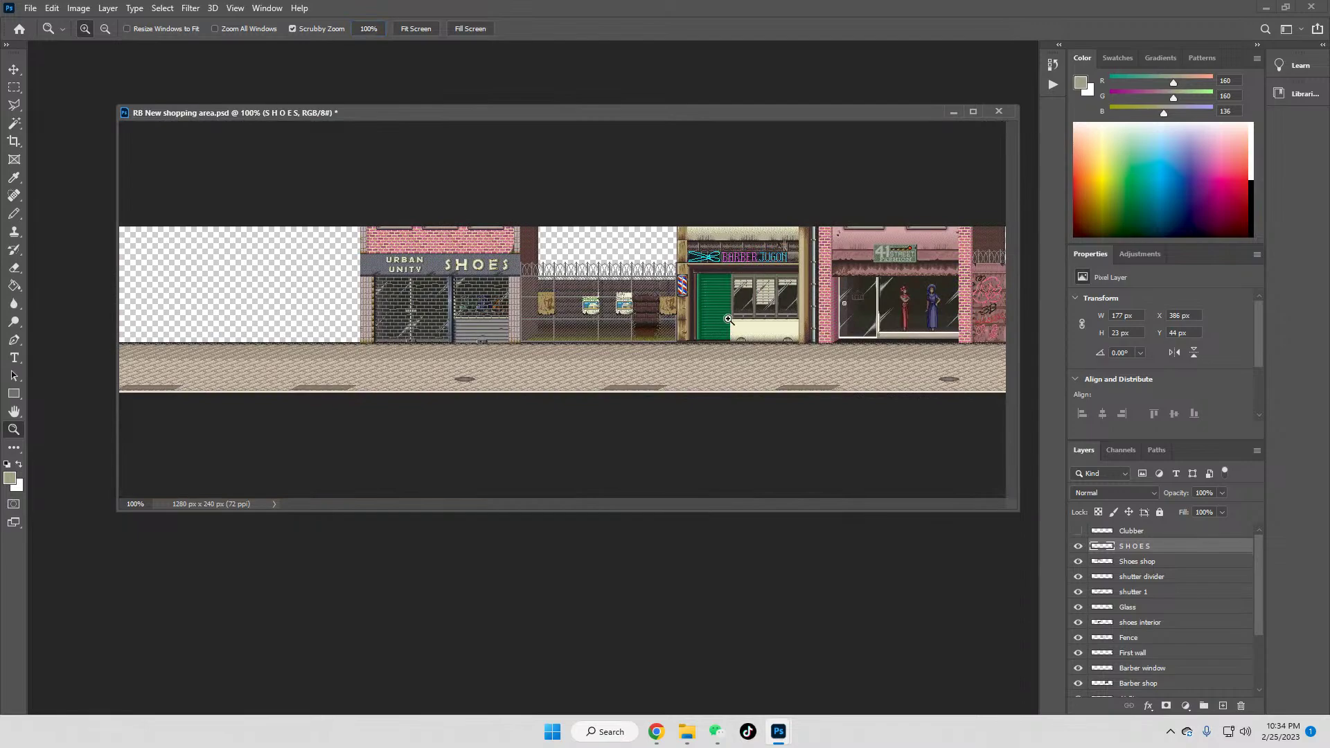
click(755, 315)
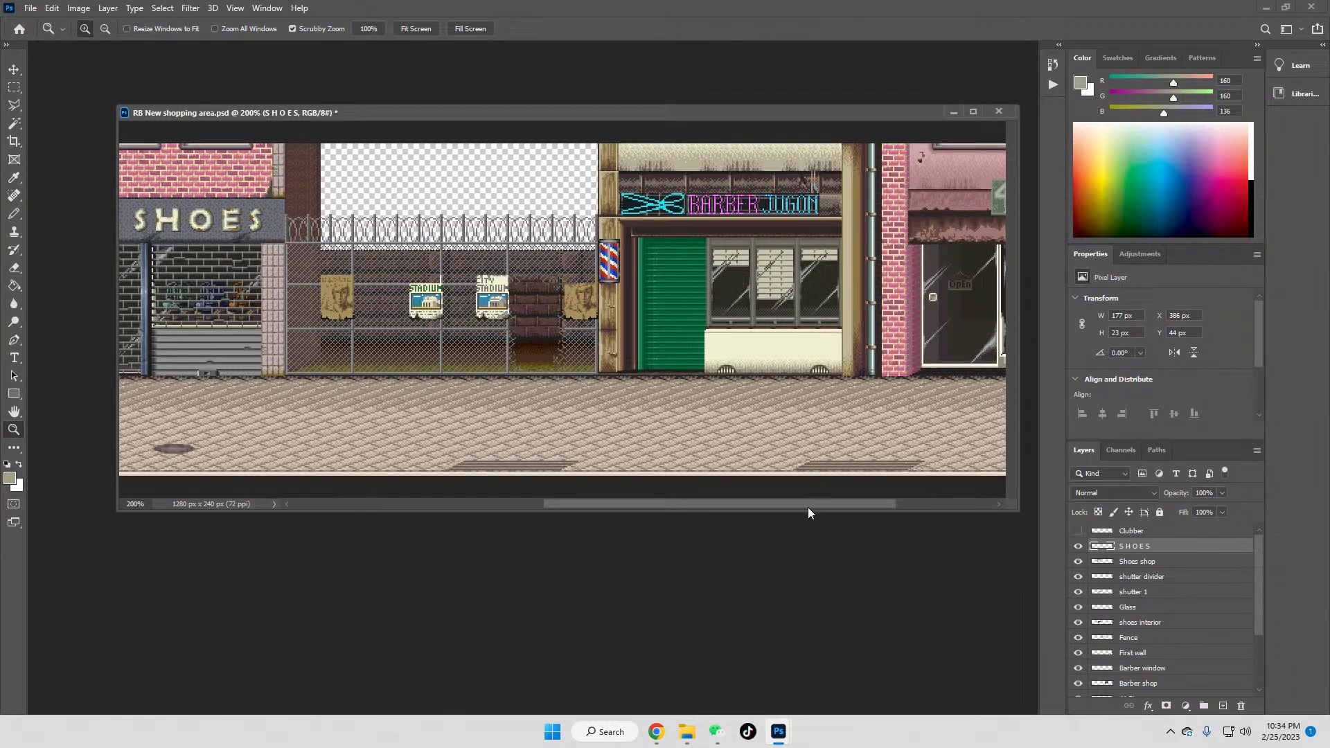
drag(807, 507, 880, 505)
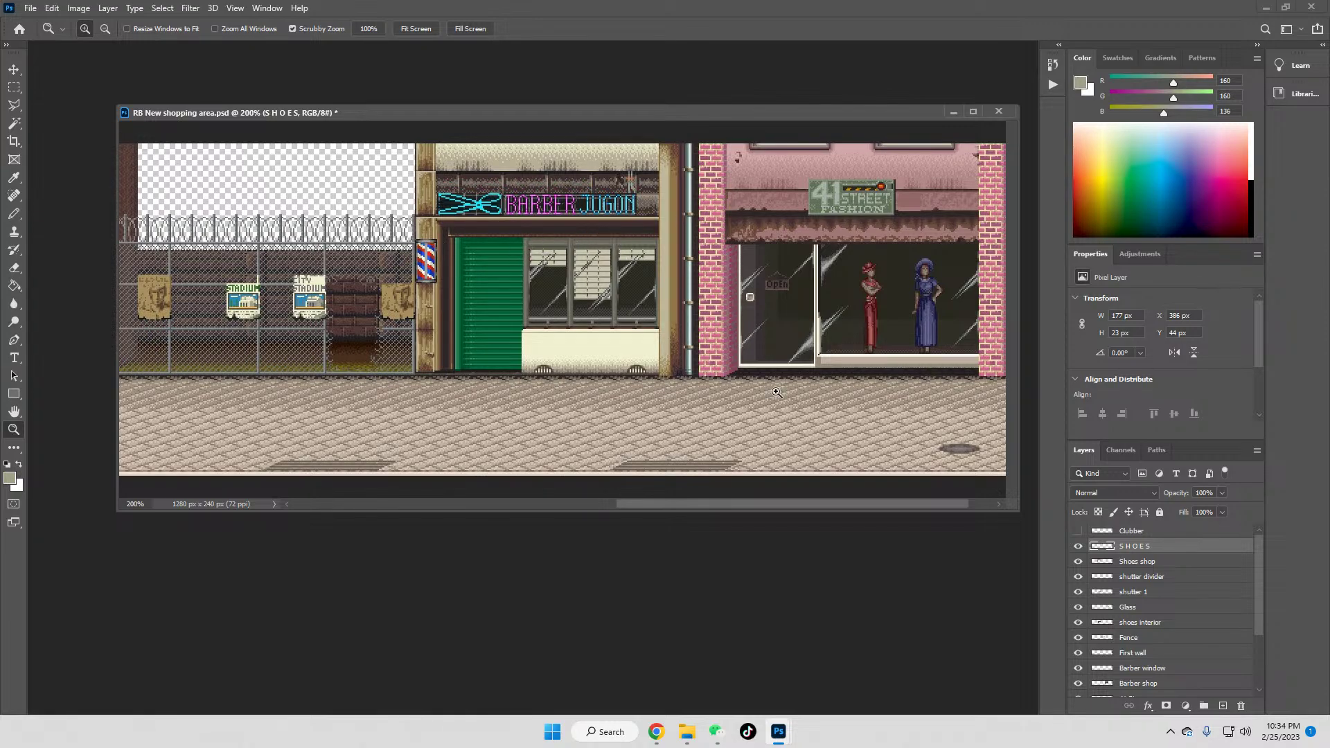
drag(789, 503, 868, 509)
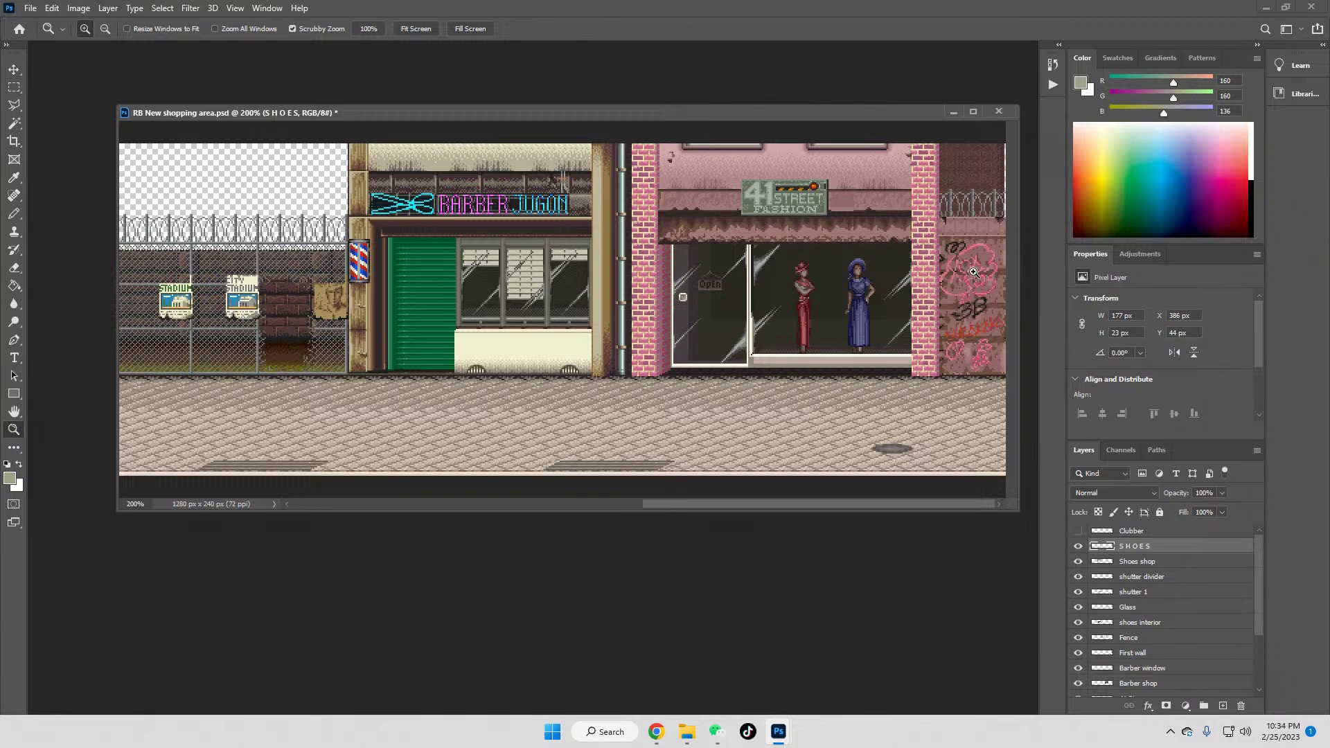
drag(750, 505, 414, 506)
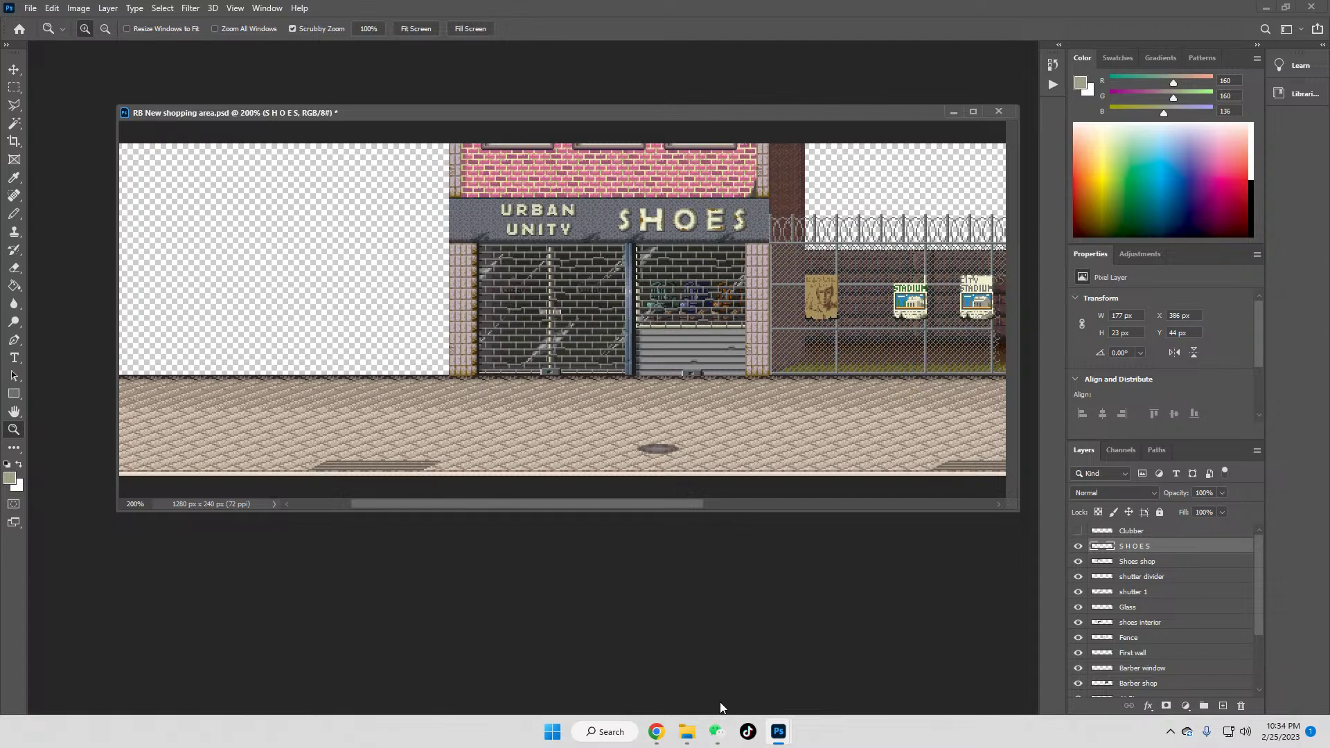
mouse_move(695, 735)
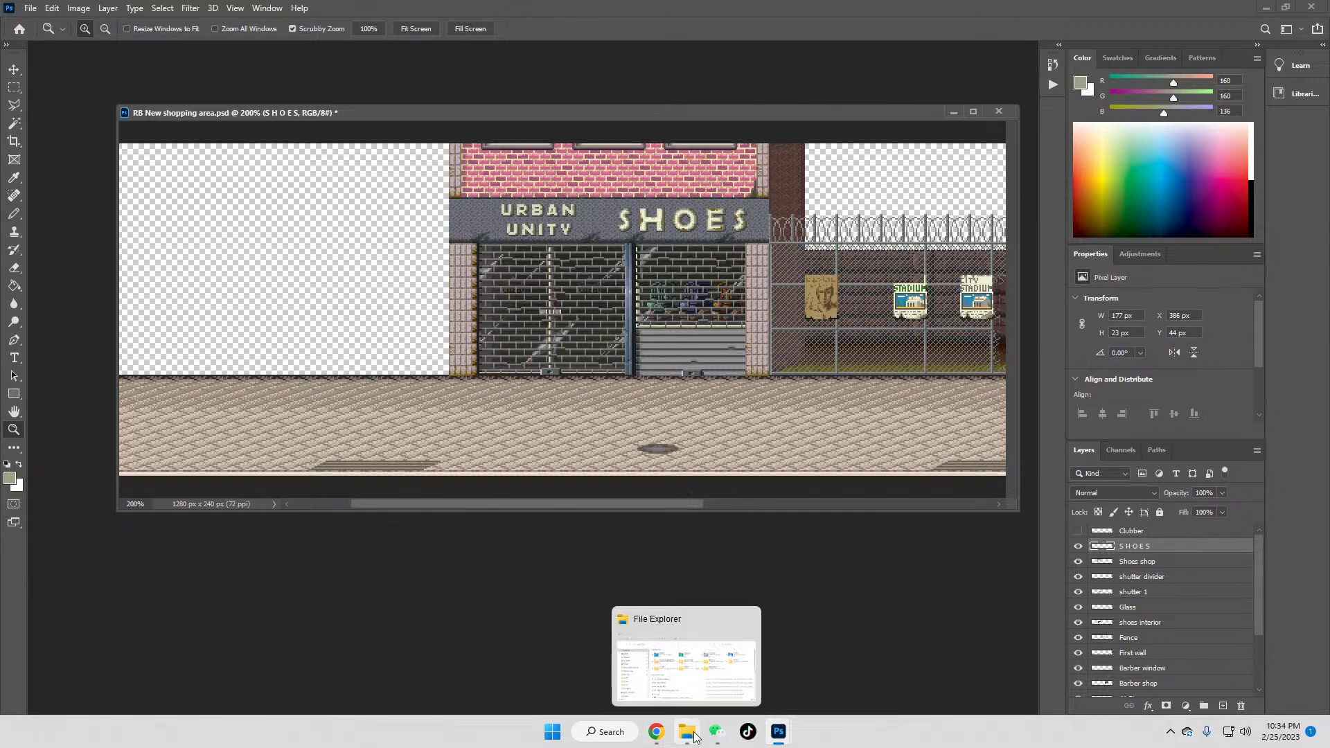
Step: In File Explorer, navigate through SORR and Resources cloud to the 198X Assets Sprite folder
click(686, 658)
double_click(767, 225)
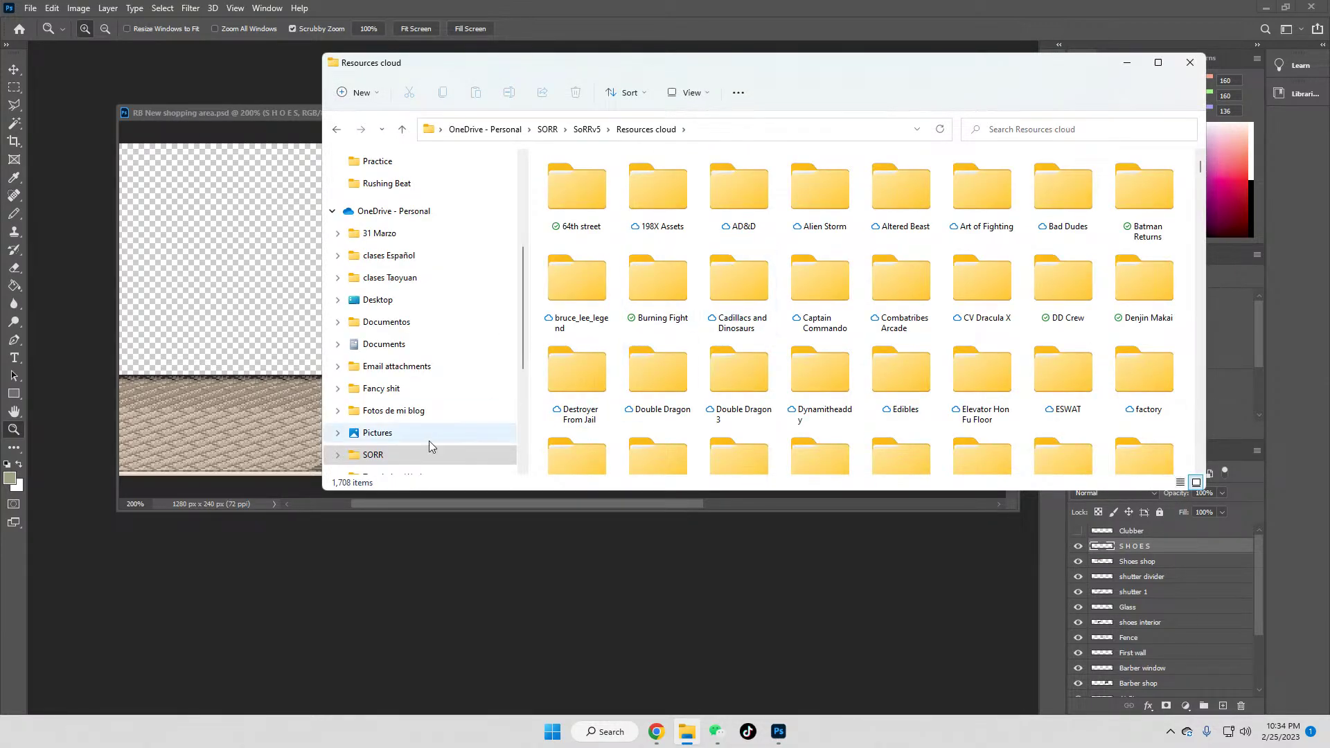
click(339, 454)
click(343, 455)
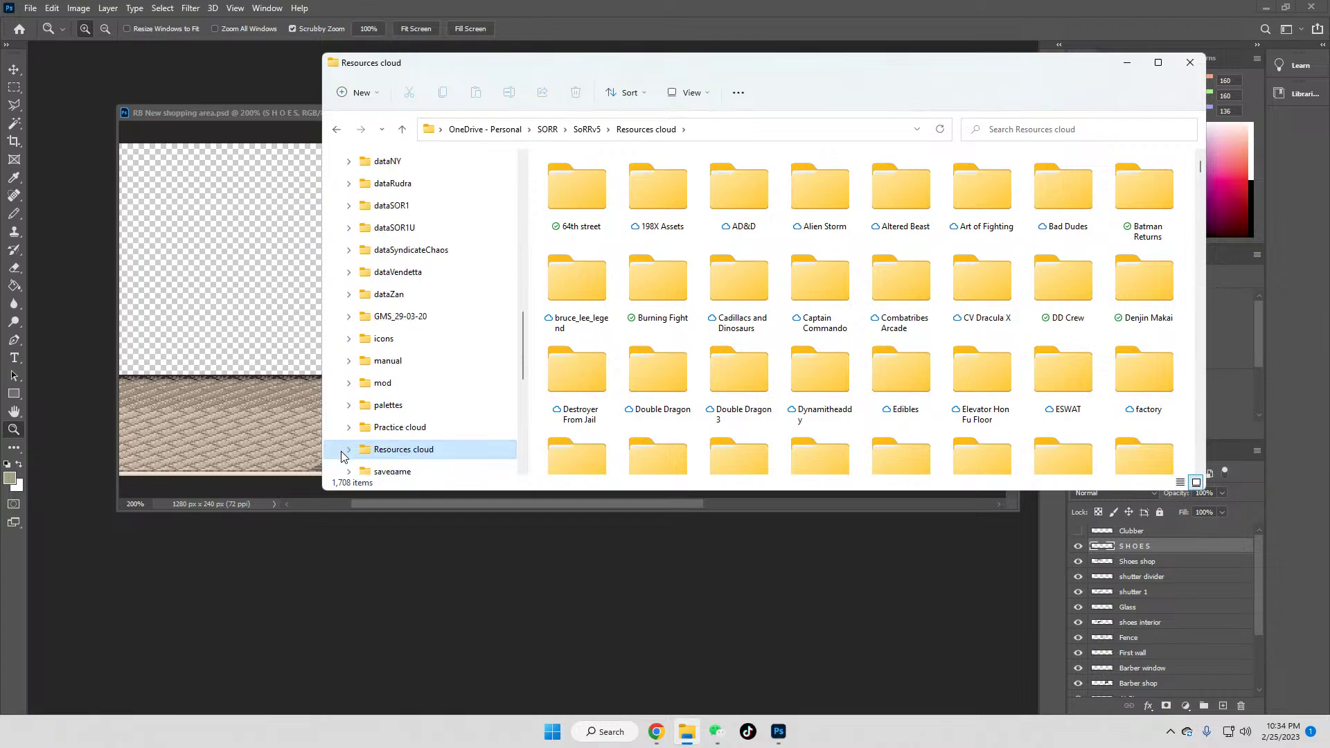
click(350, 457)
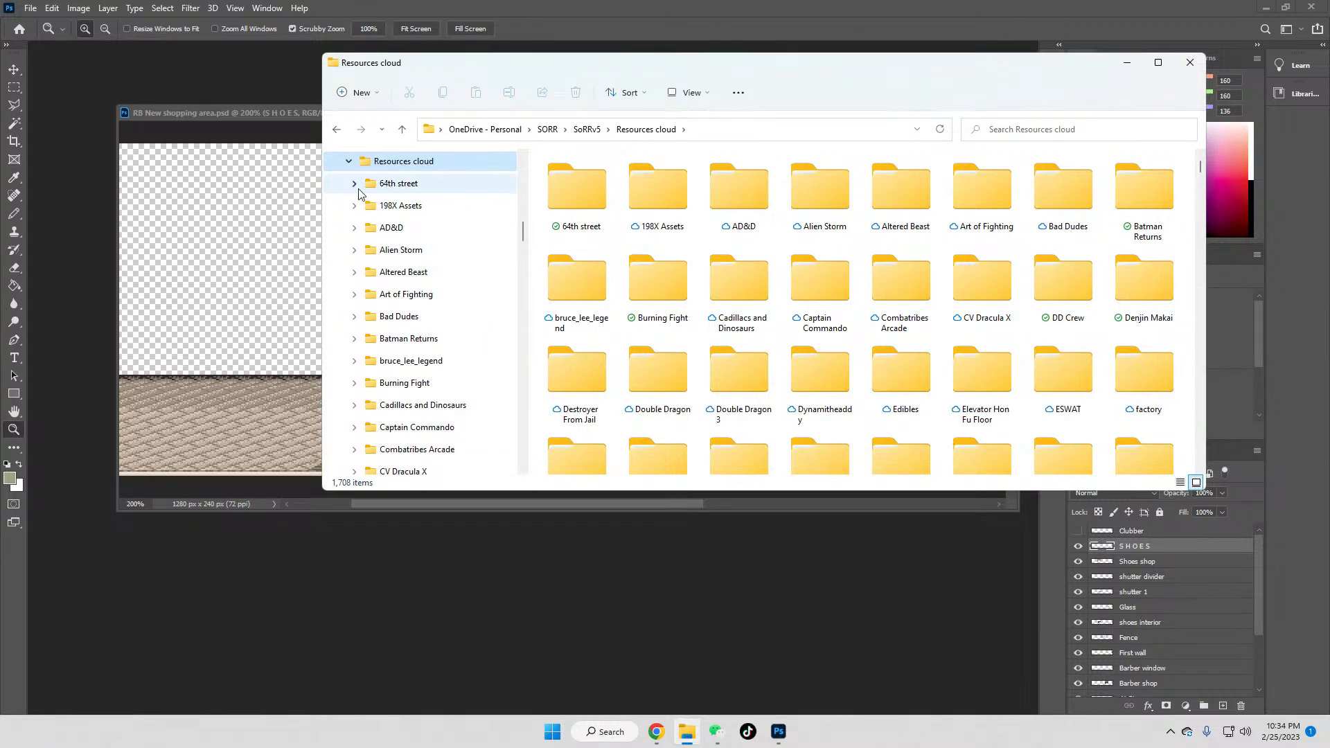
click(403, 208)
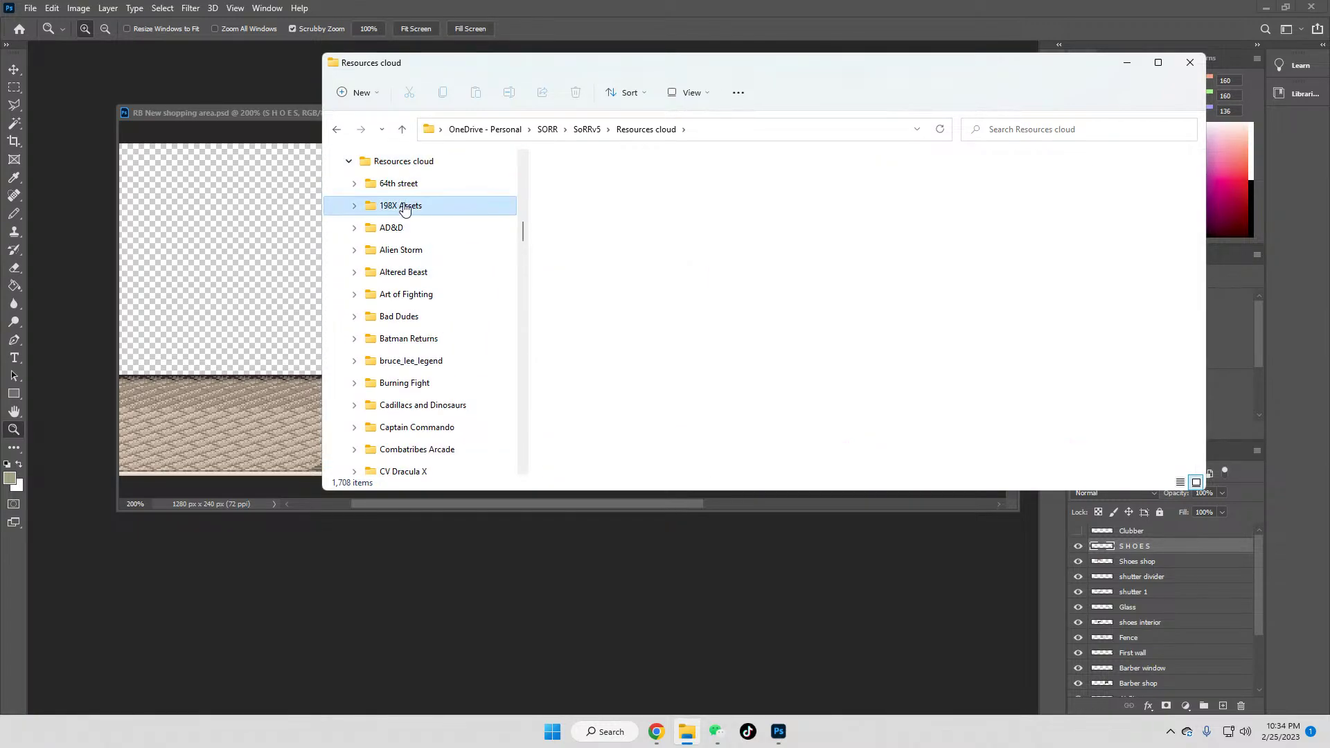
double_click(565, 180)
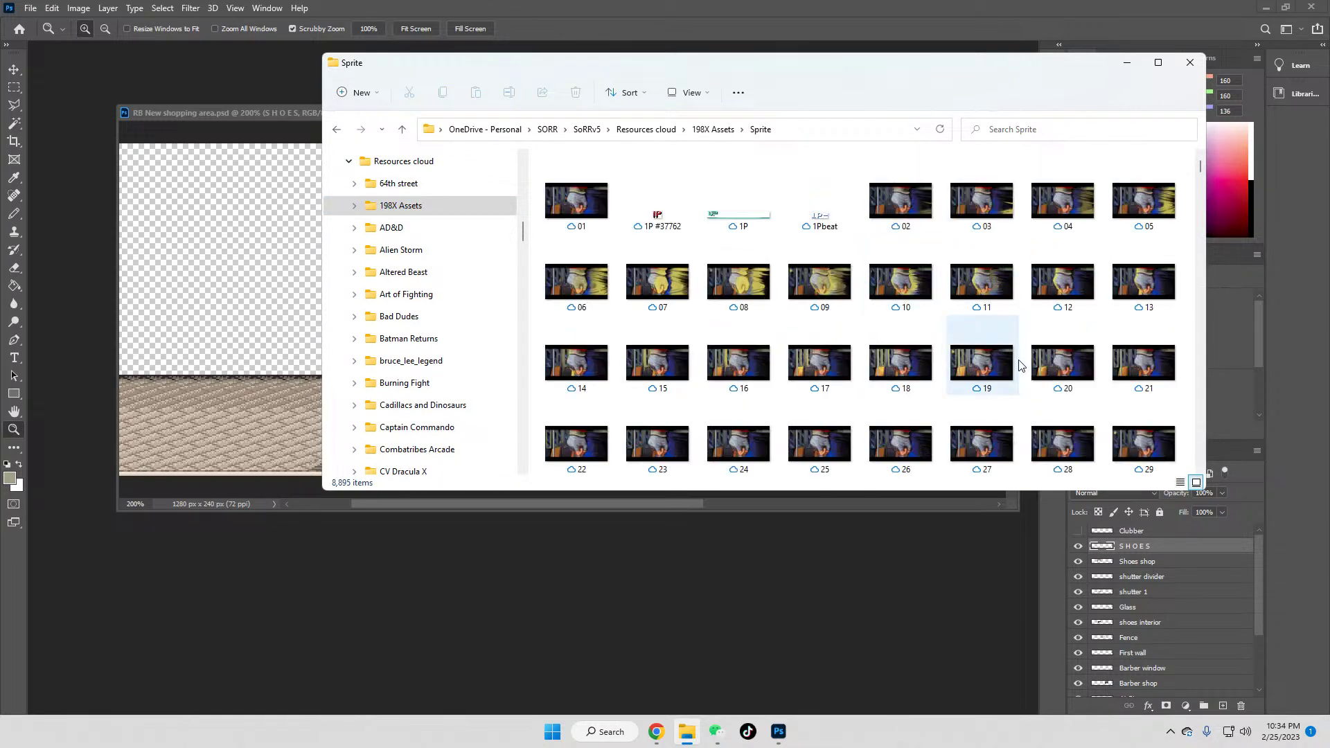
drag(1200, 165, 1200, 220)
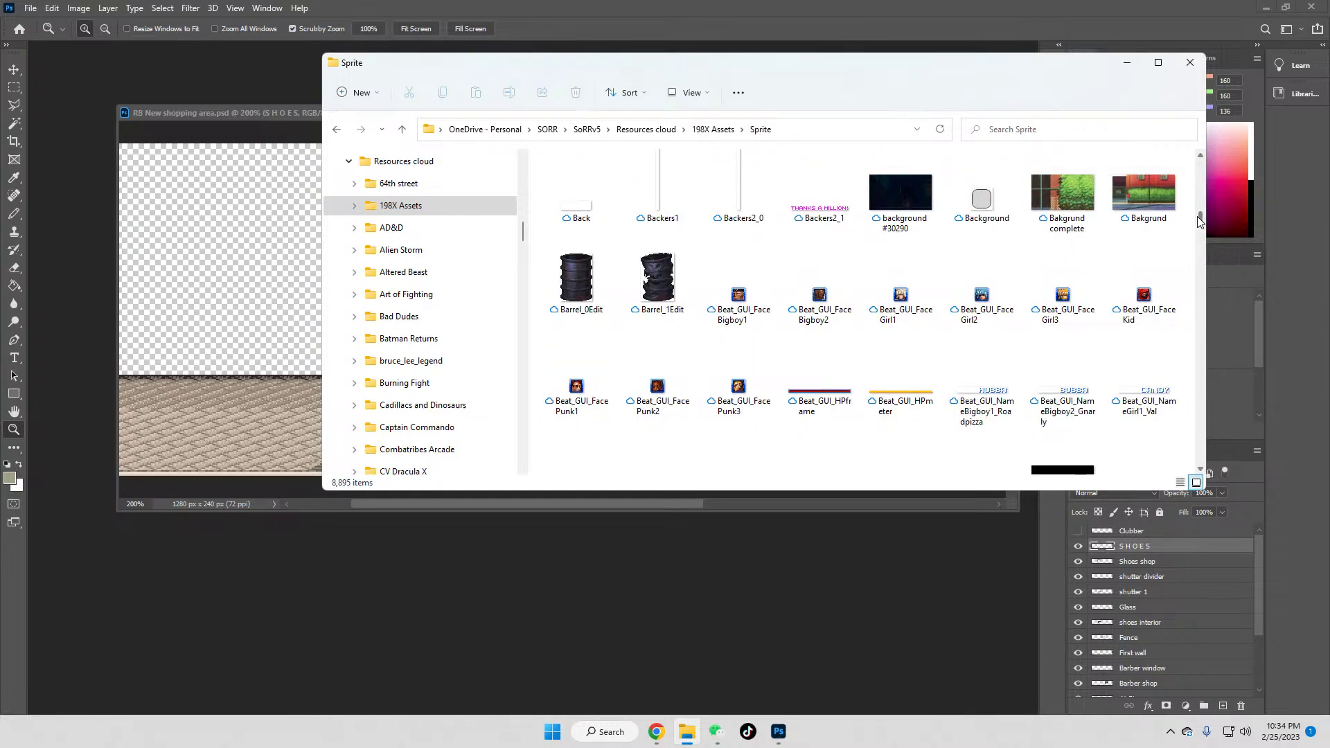
Step: Open the Rushing Beat Ran folder and drag the Stage 1-1 PNG into Photoshop
scroll(1151, 317, down, 10)
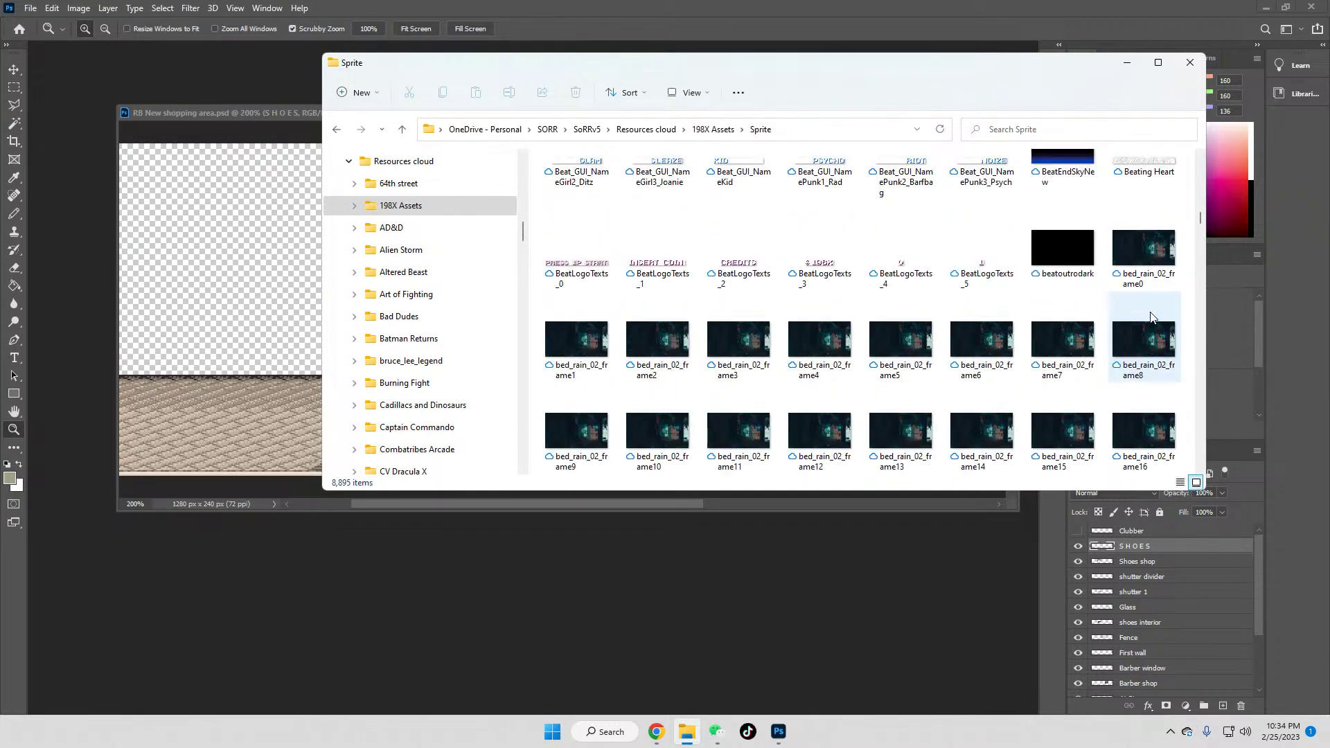
scroll(1151, 317, down, 8)
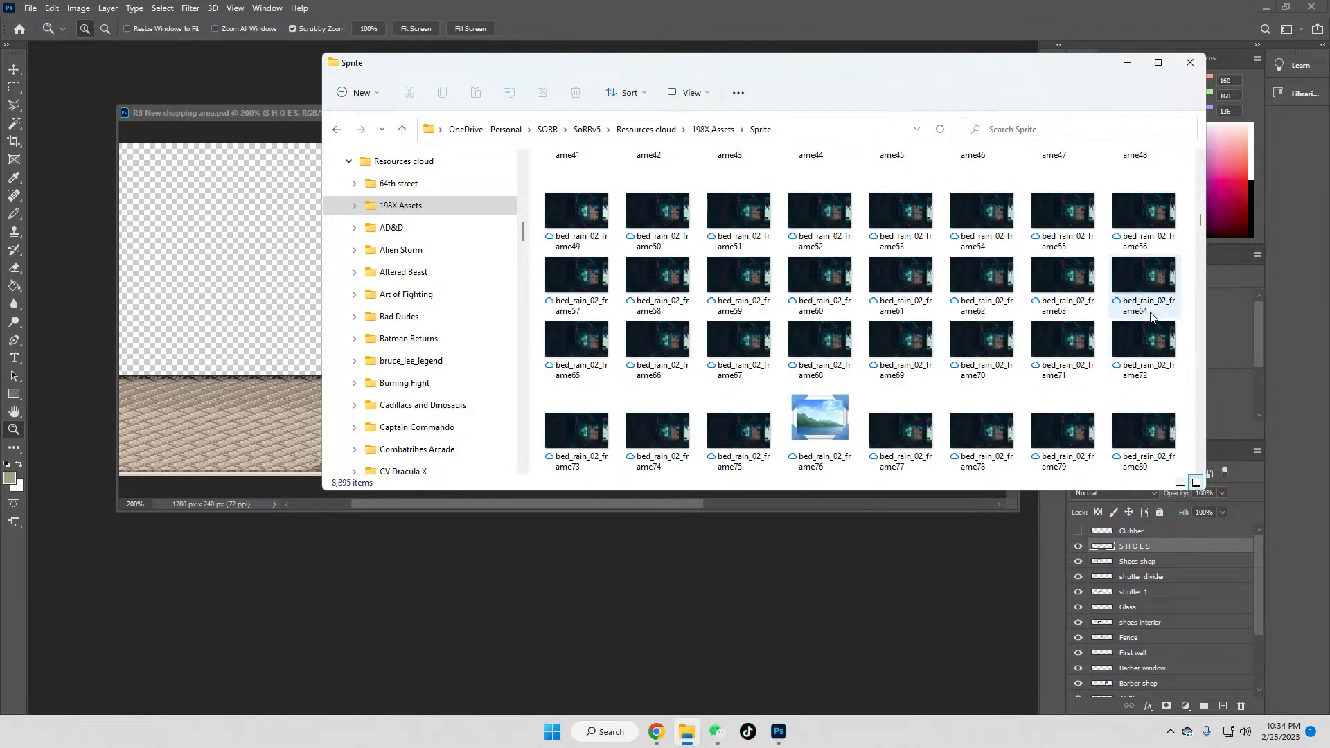
scroll(1152, 316, down, 8)
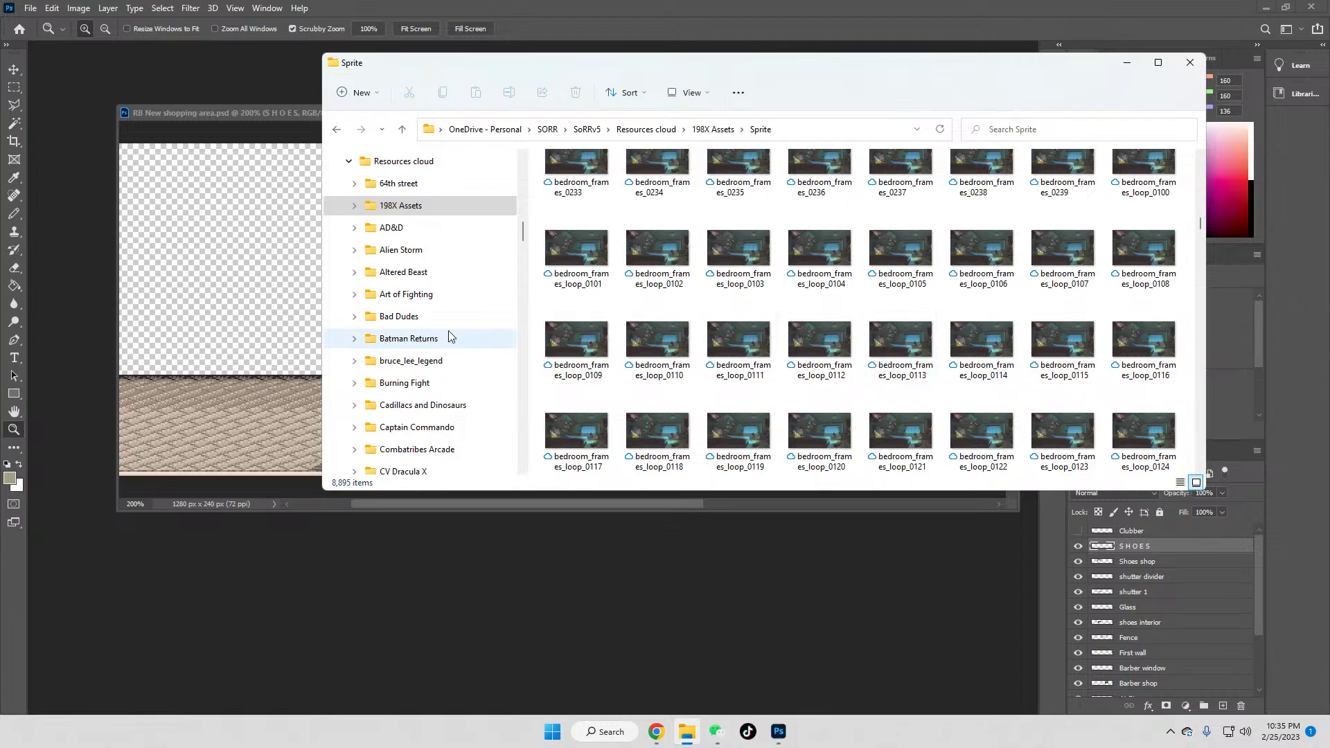
scroll(419, 358, down, 1)
scroll(418, 384, down, 2)
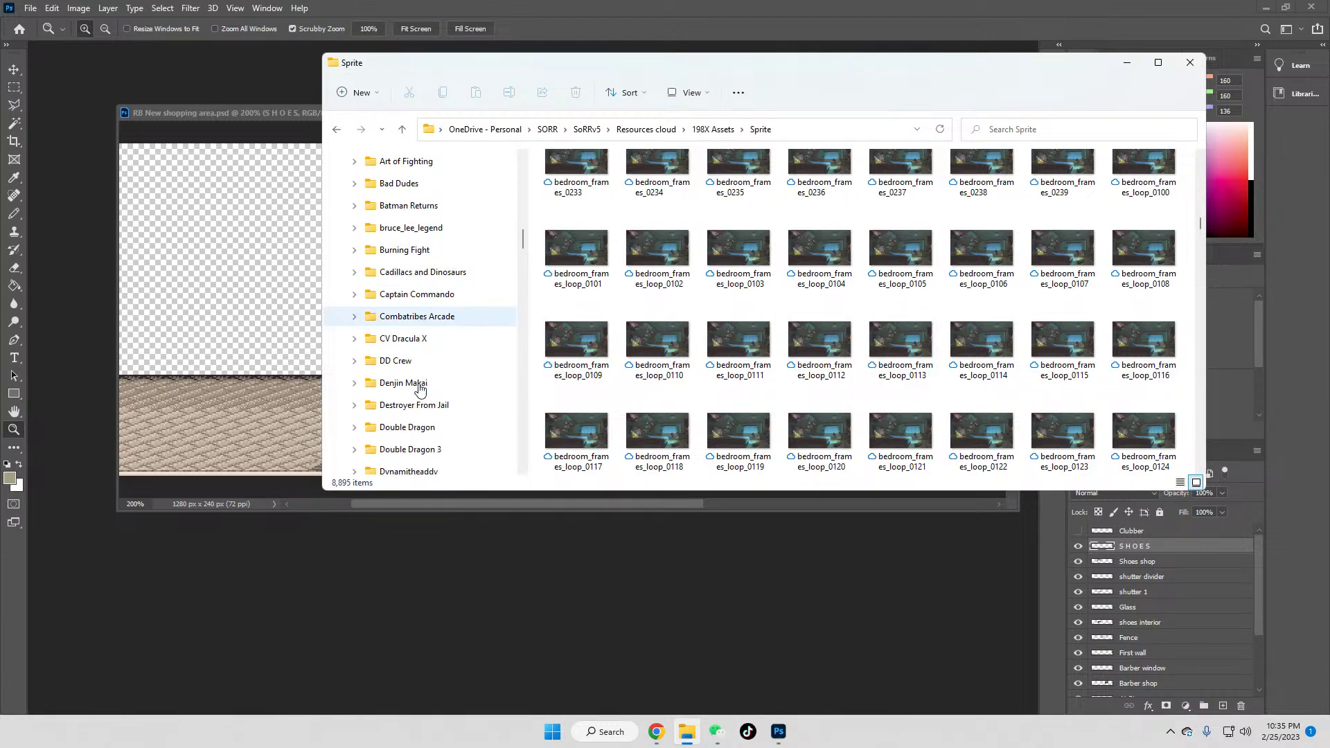
scroll(419, 384, down, 4)
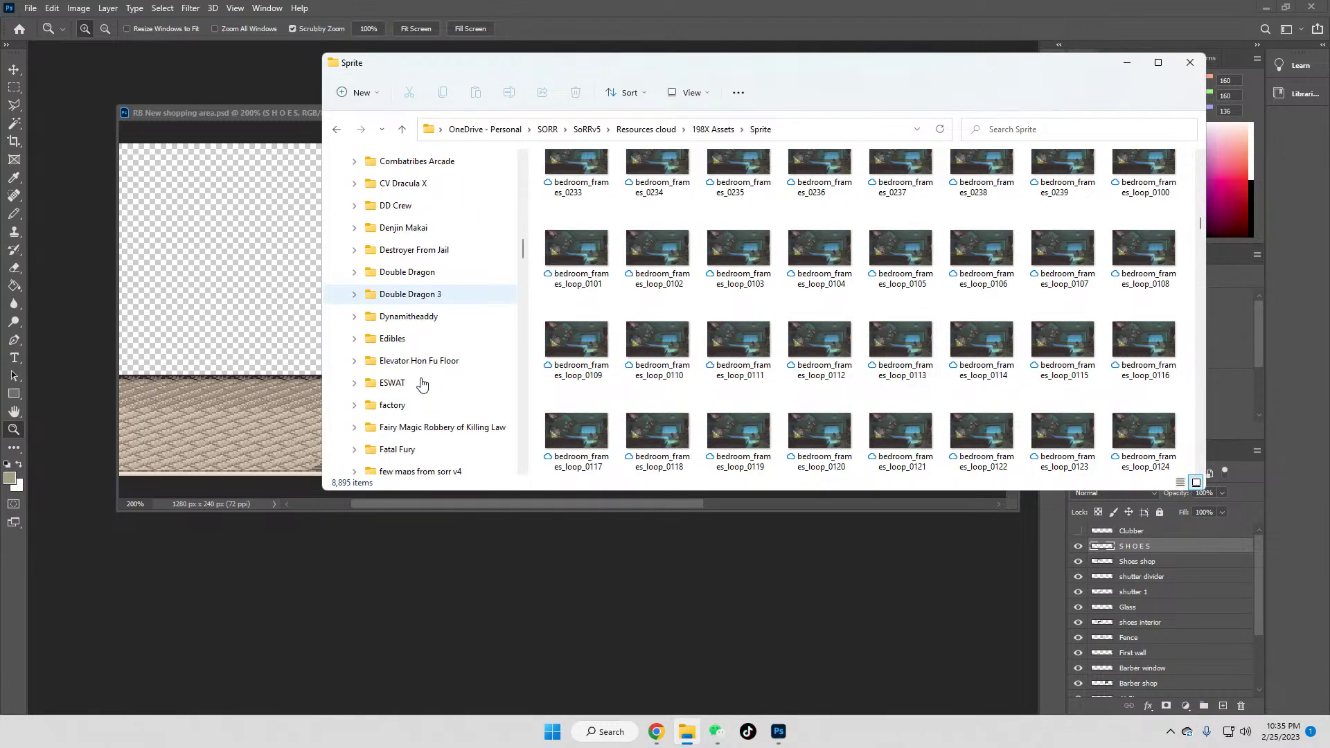
drag(522, 256, 522, 334)
click(411, 271)
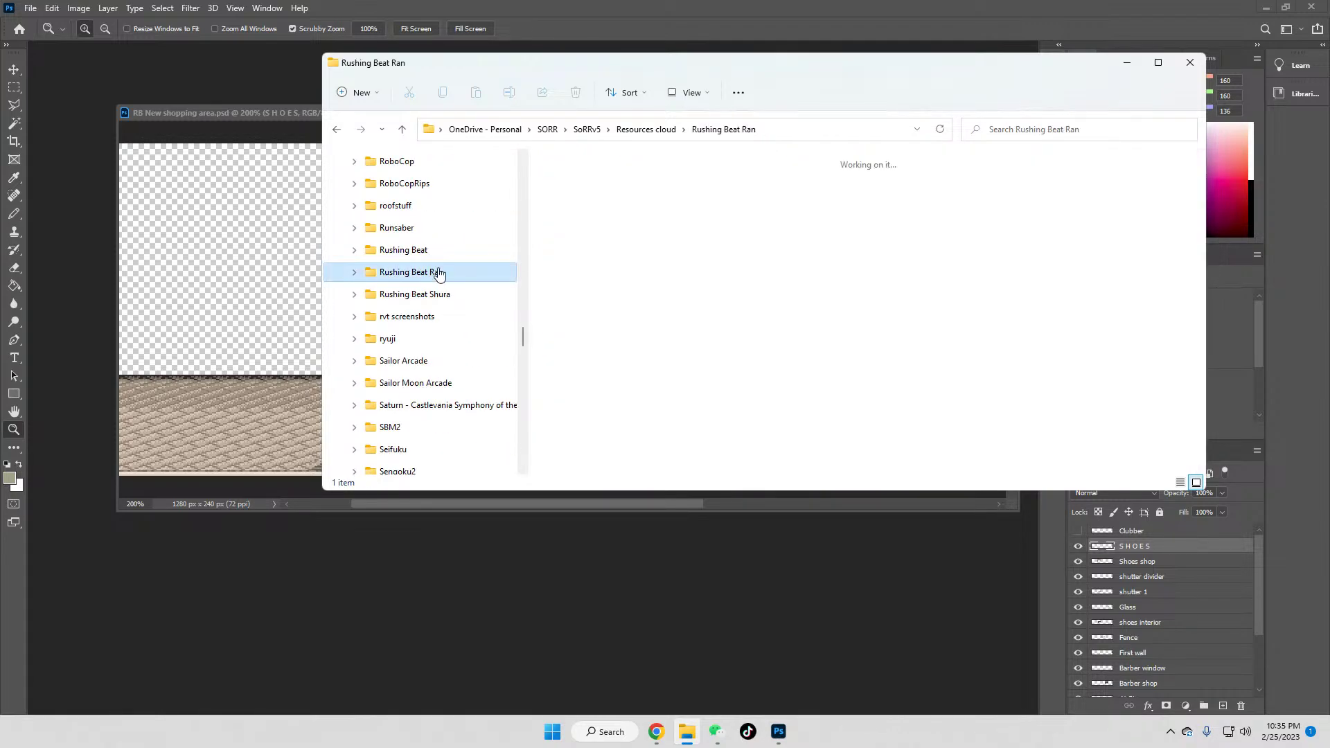
drag(577, 181, 756, 605)
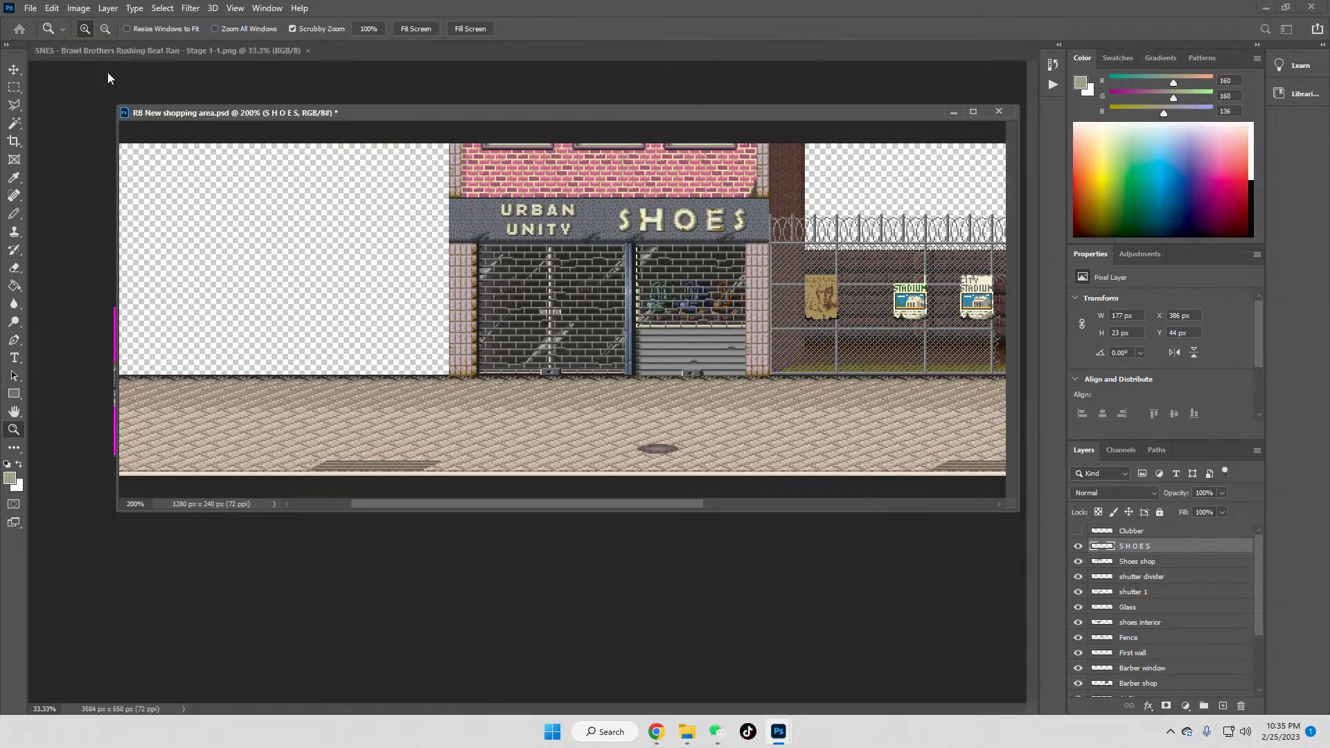
Step: Show the Stage 1-1 image at 100% in a taller window
click(368, 28)
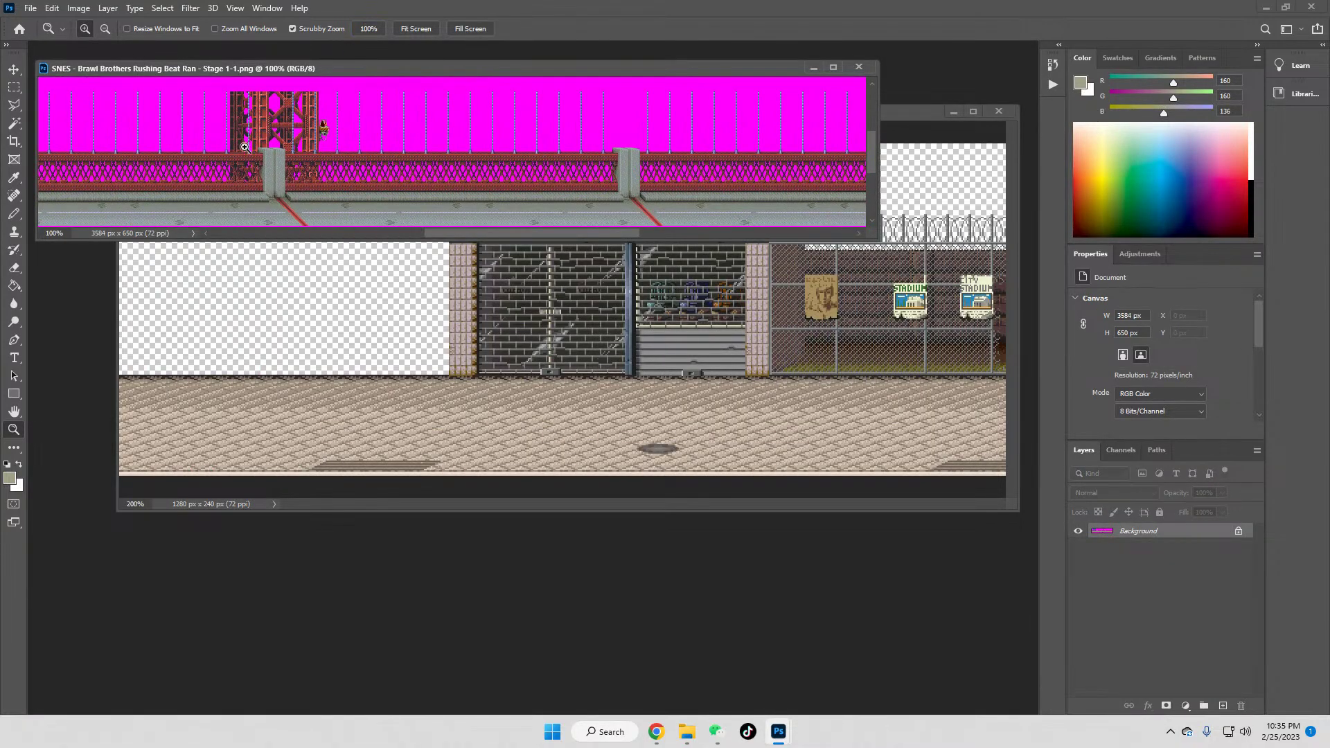
drag(489, 237, 352, 425)
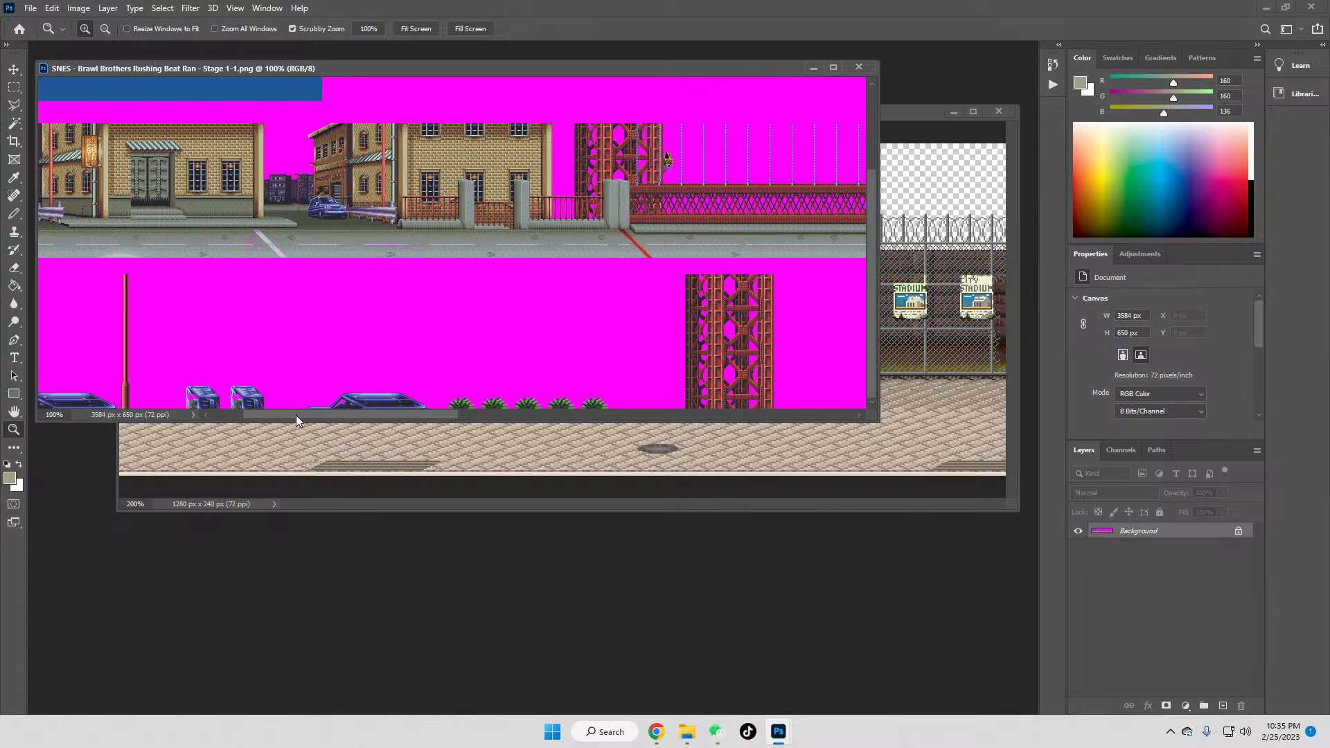
drag(297, 414, 257, 418)
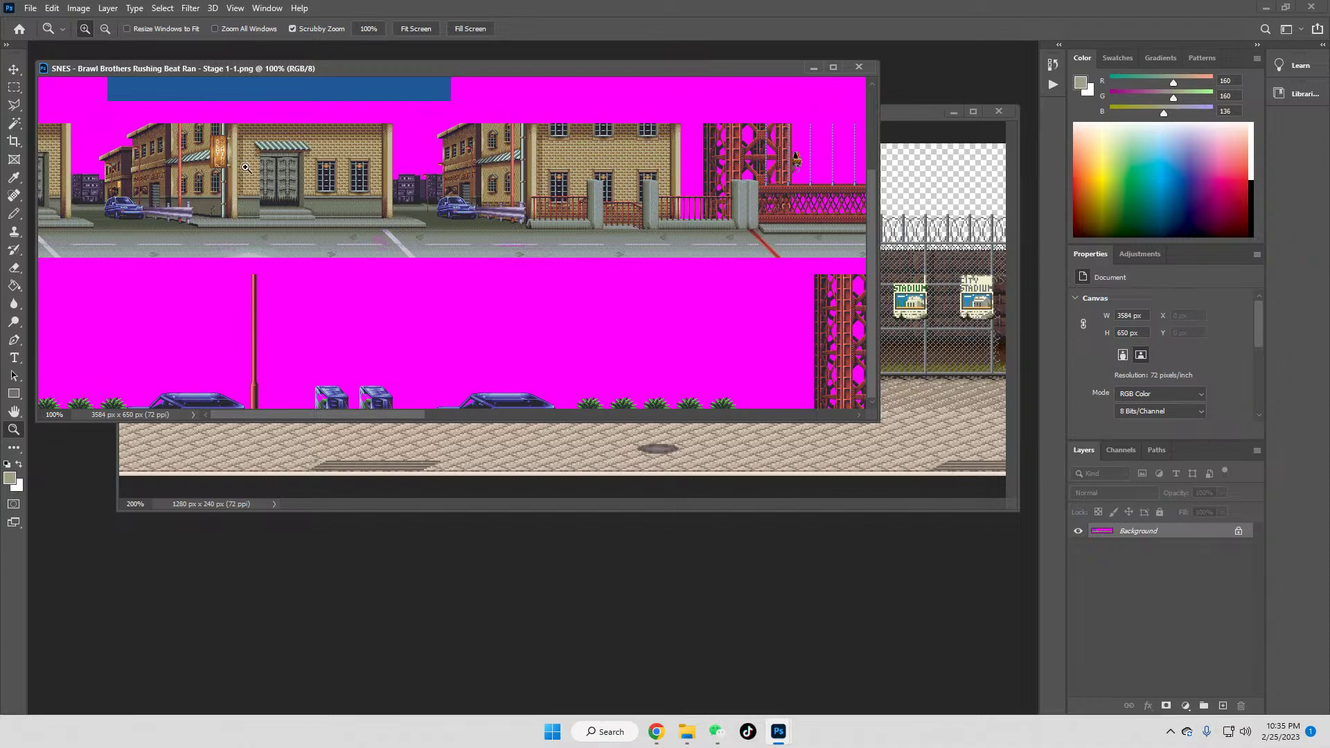
Step: Zoom the stage's street buildings to 300%, then return to the shopping area document
click(234, 210)
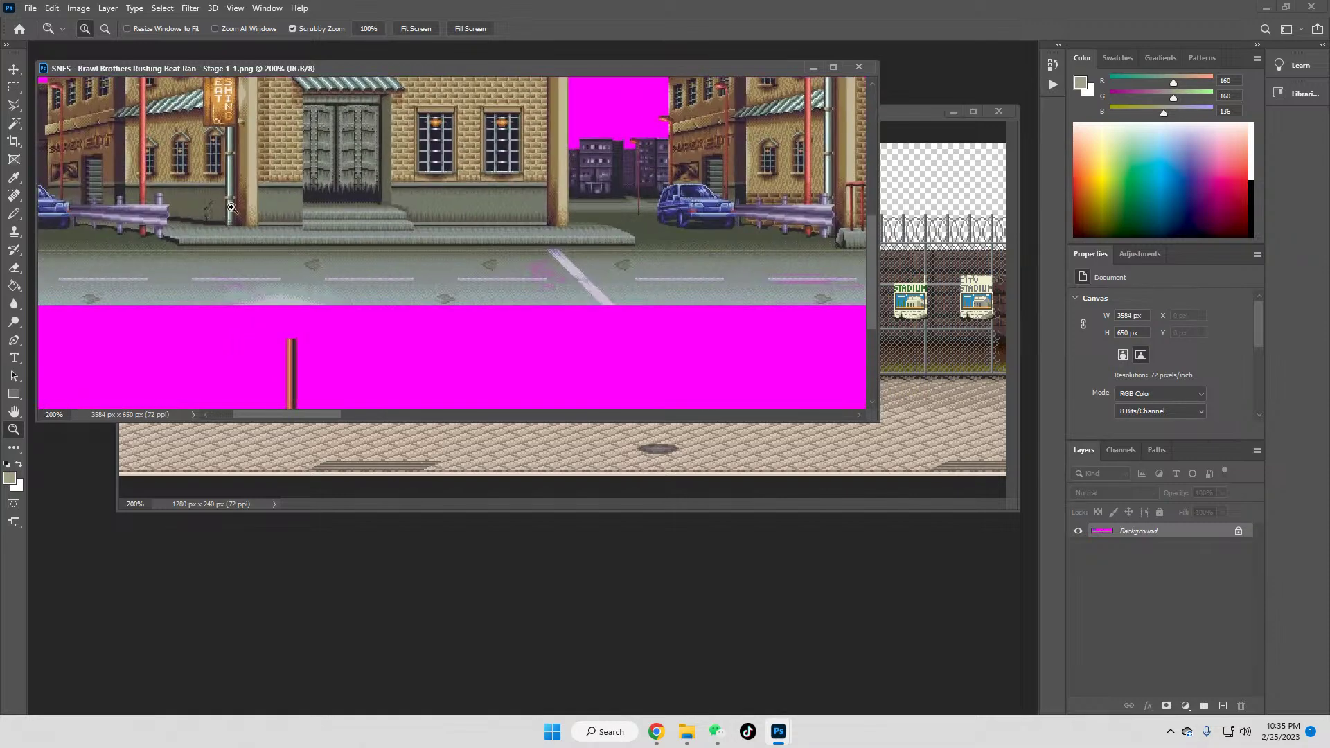
click(235, 211)
scroll(240, 225, up, 1)
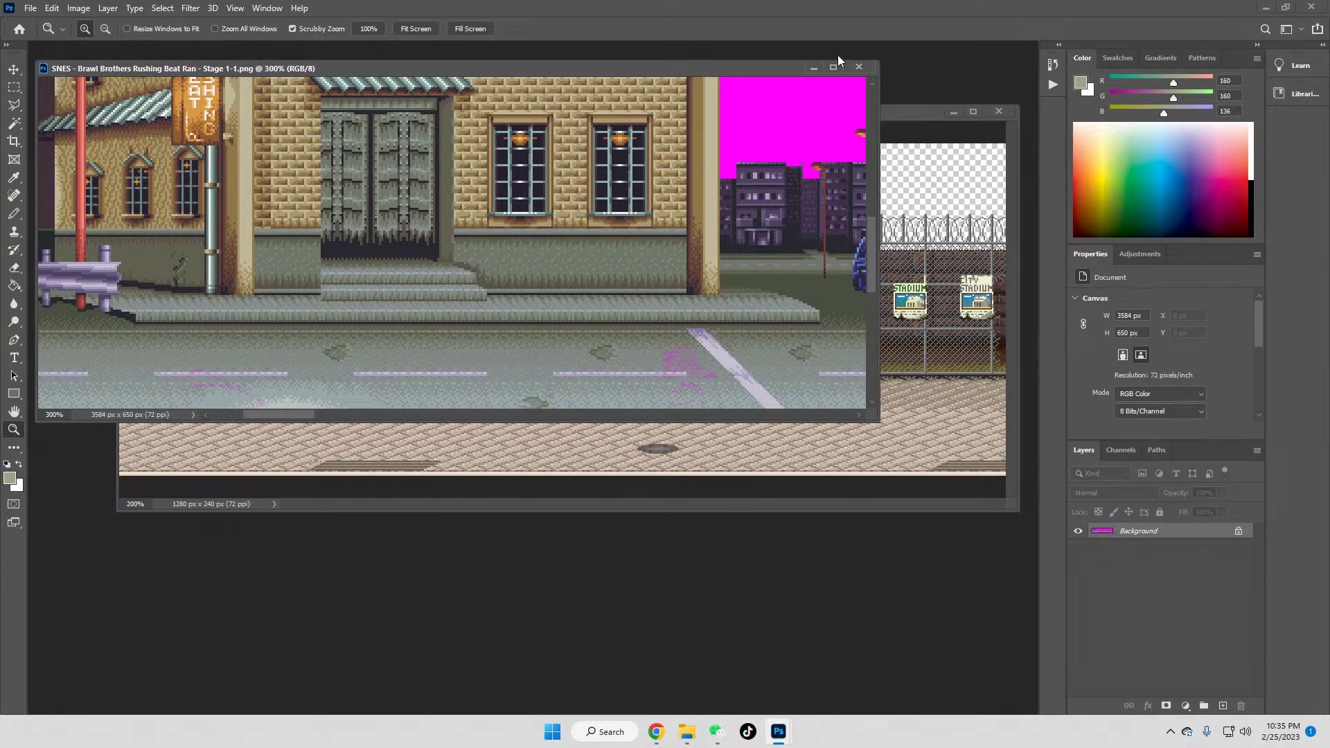
drag(270, 416, 310, 430)
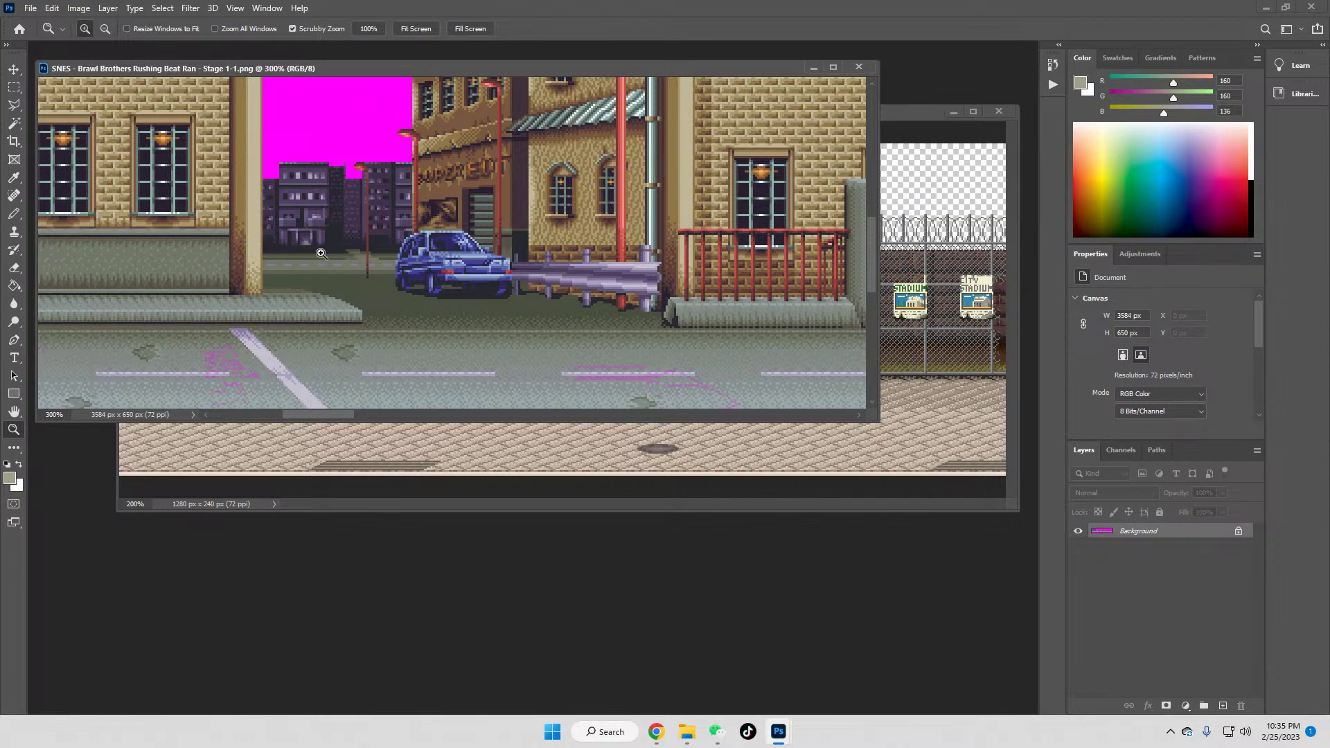
drag(334, 415, 302, 430)
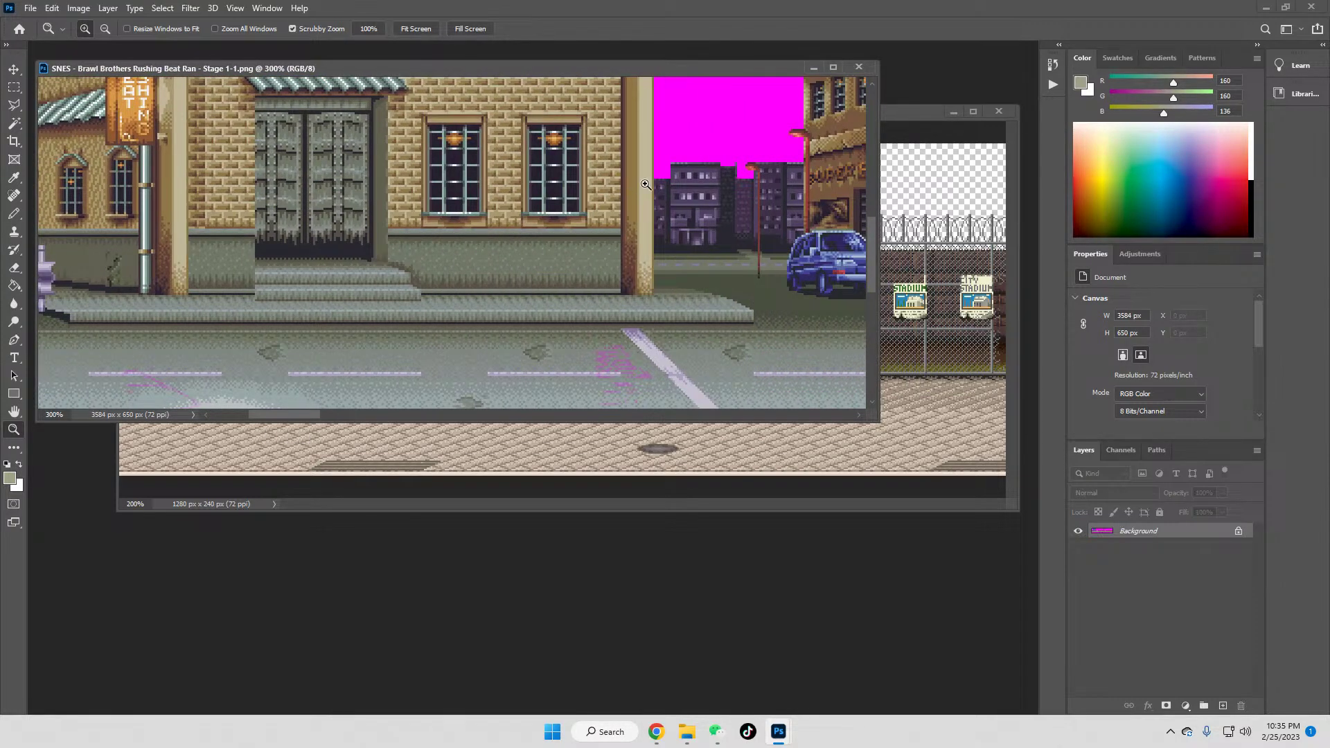
click(921, 111)
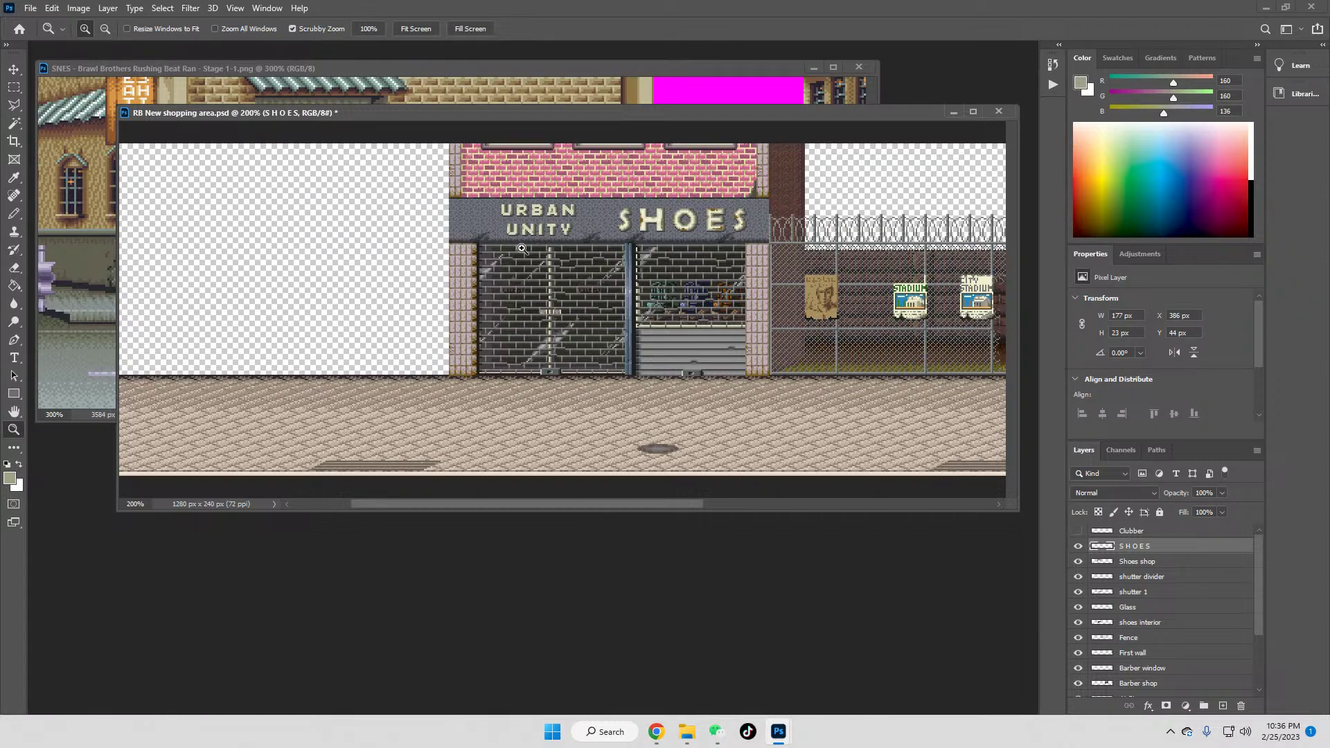
drag(401, 506, 425, 509)
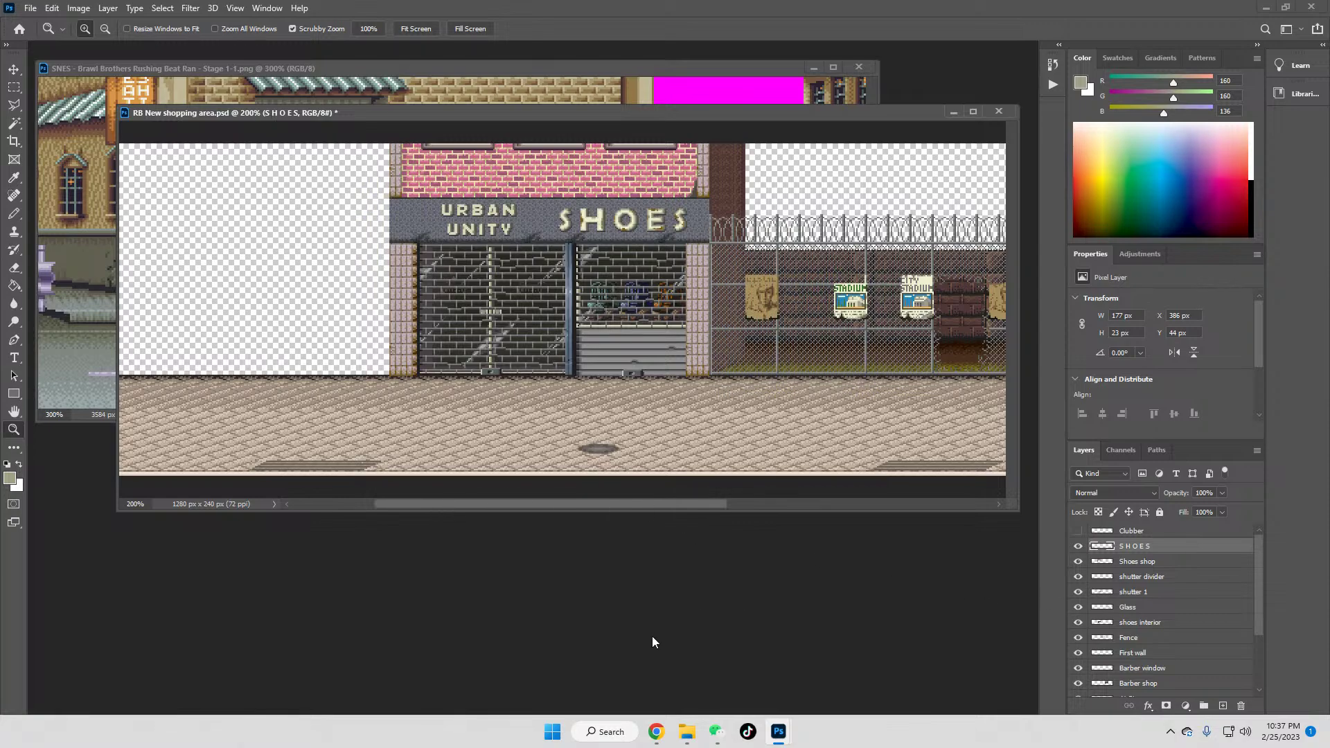
mouse_move(654, 727)
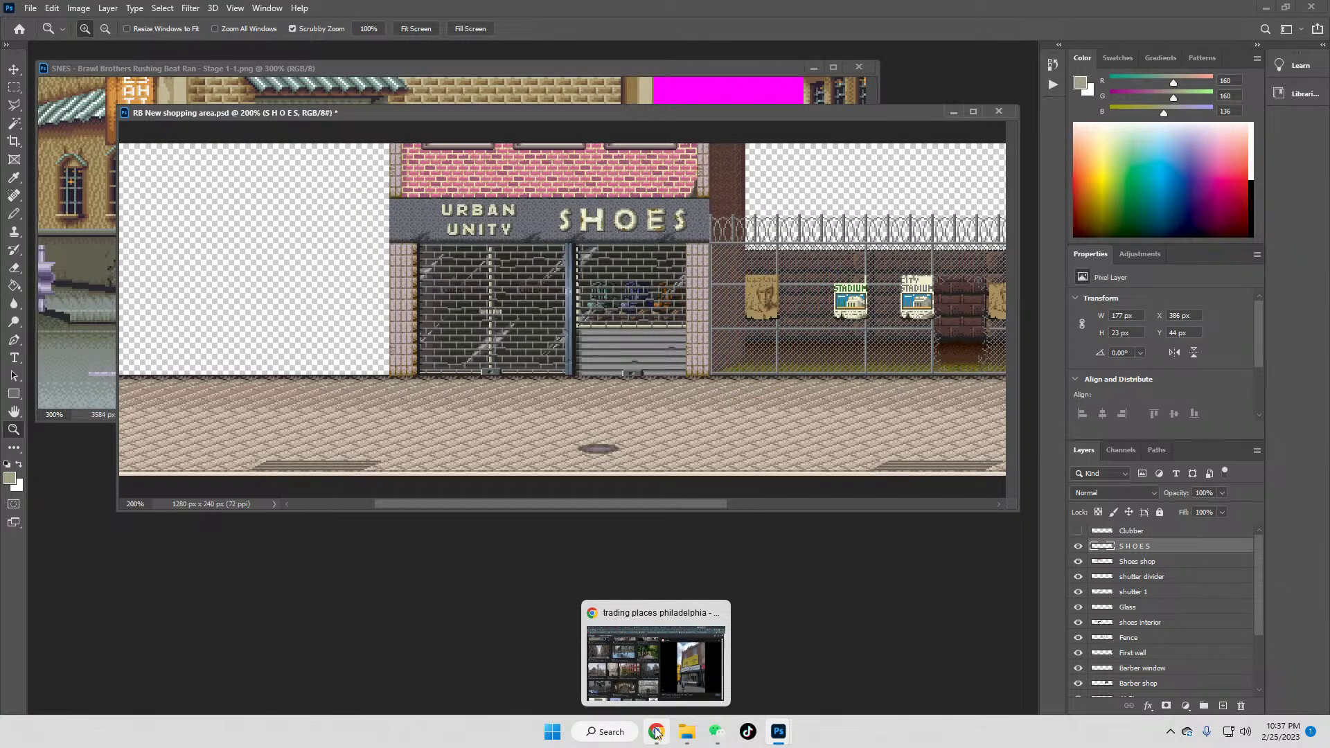
click(684, 677)
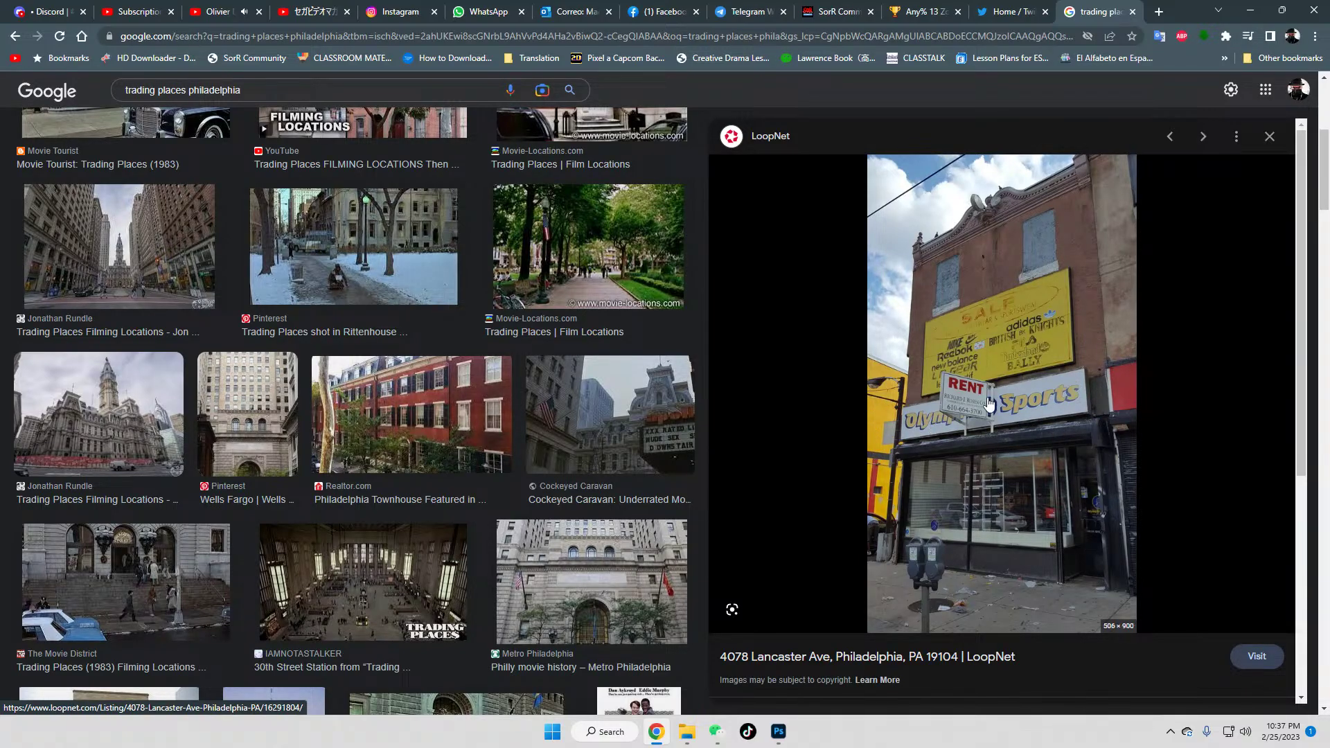
mouse_move(778, 729)
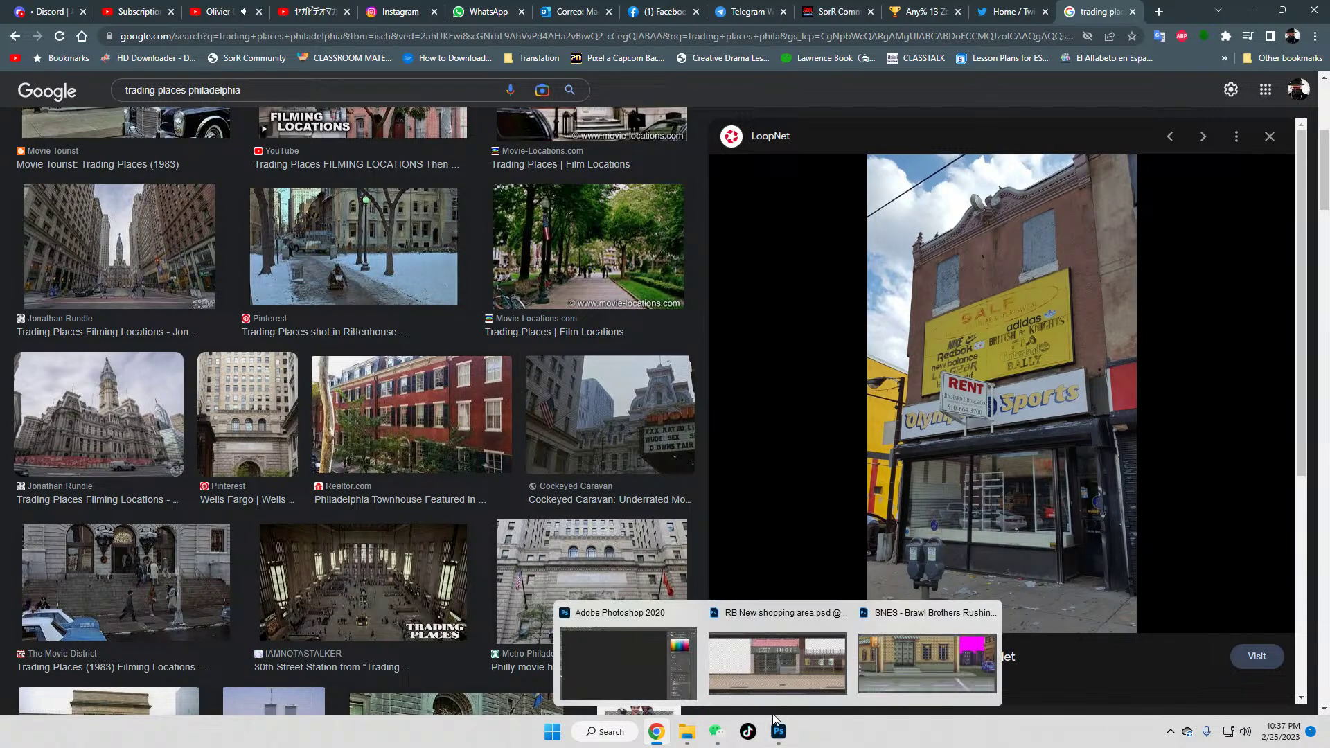
click(630, 664)
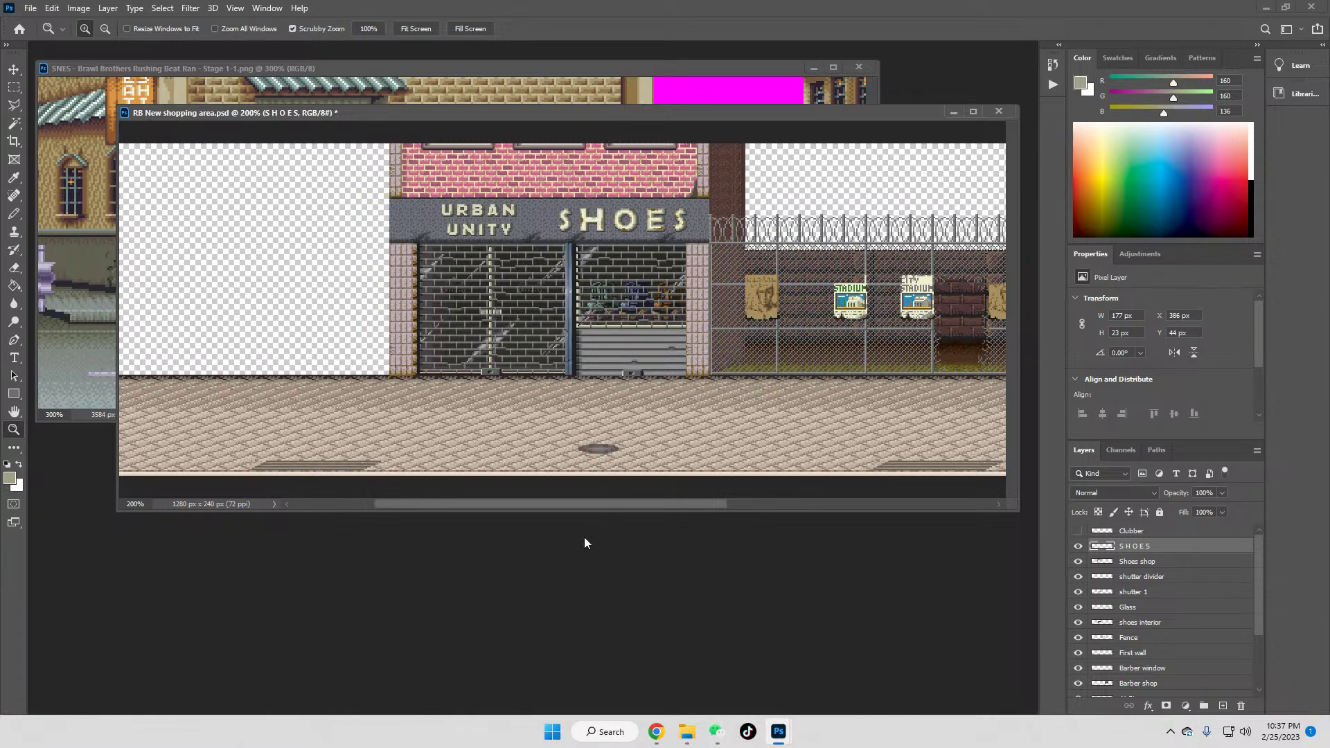
Step: Zoom into the Stage 1-1 striped awning and marquee-select it
click(370, 67)
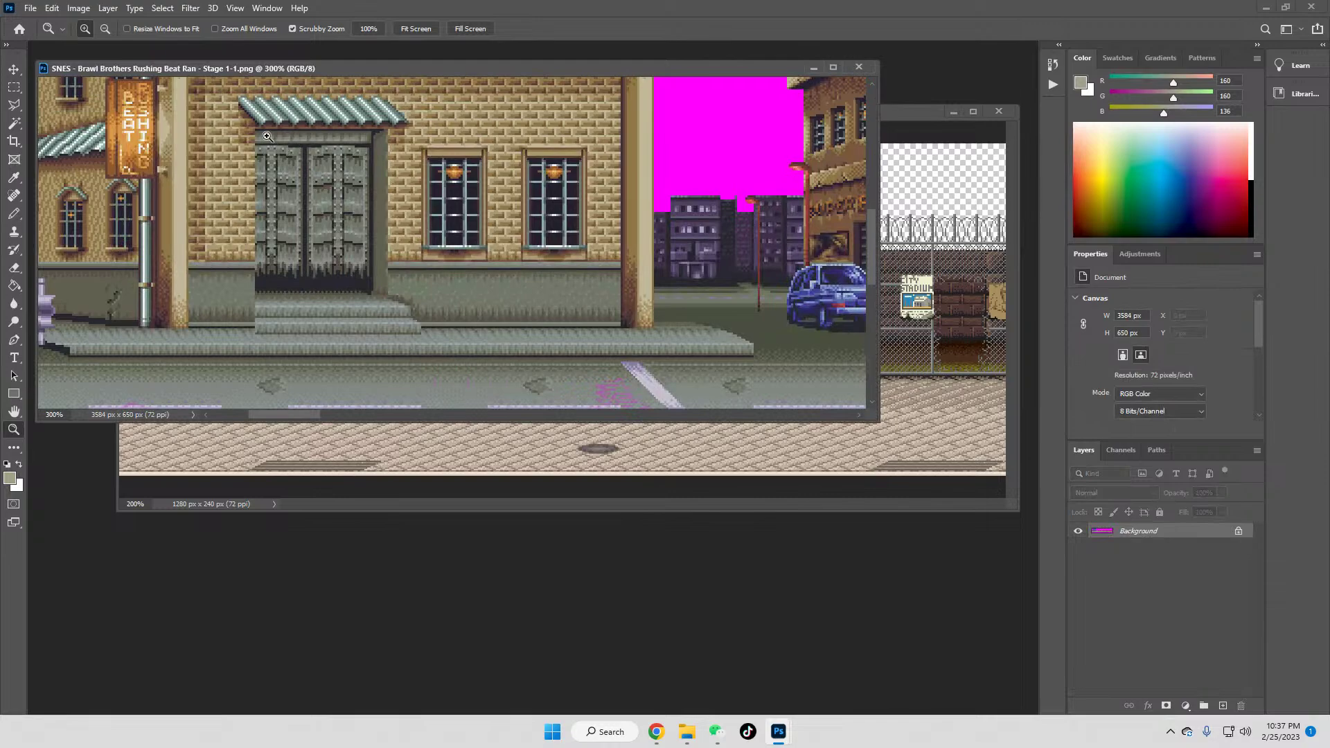
click(256, 113)
click(256, 113)
click(13, 89)
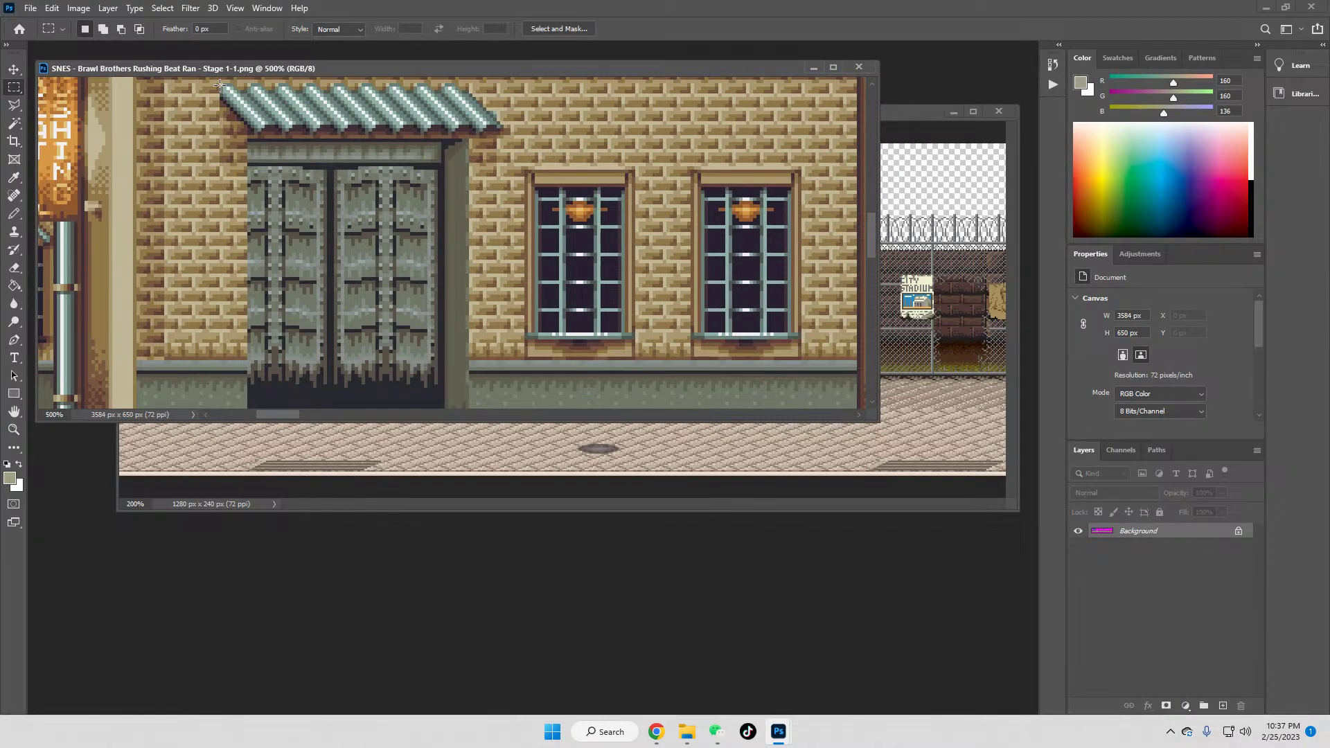
drag(220, 83, 501, 137)
Step: Paste the awning into the shopping area document above the Barber window layer
click(952, 303)
drag(621, 504, 787, 518)
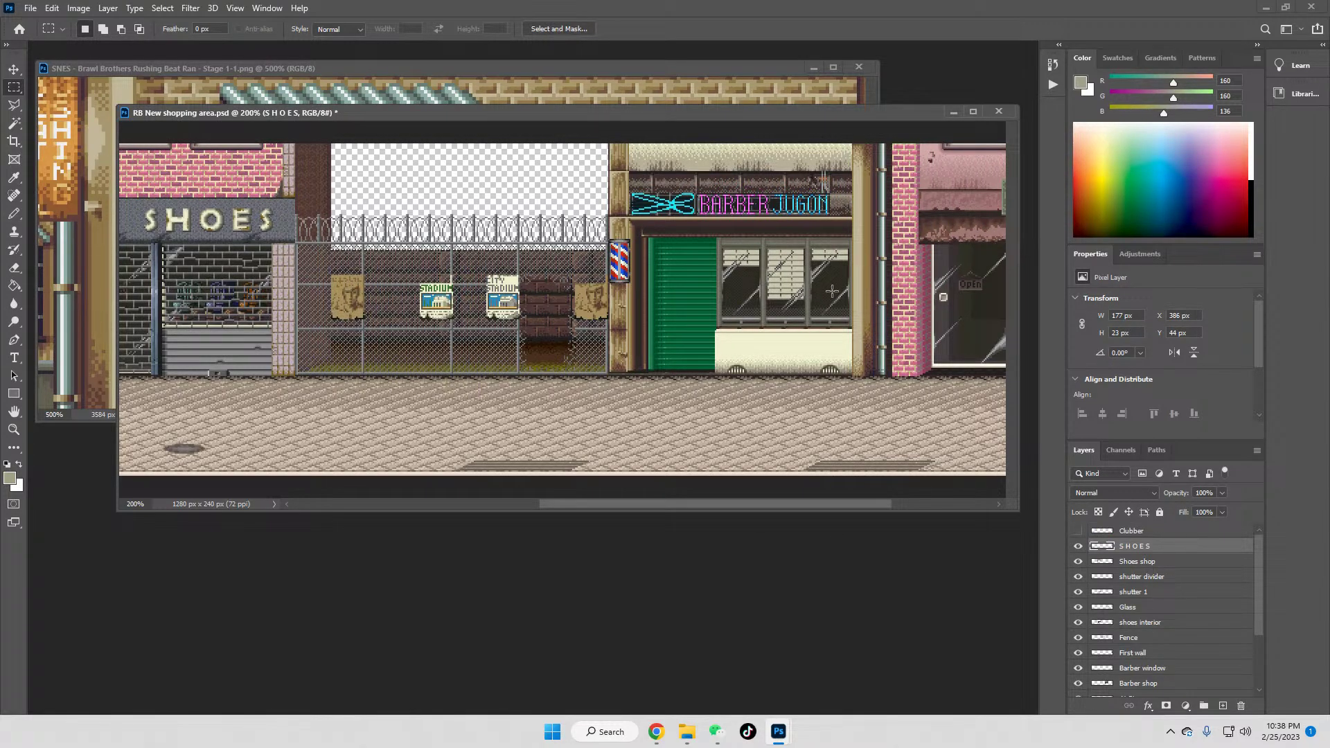
scroll(1179, 607, down, 1)
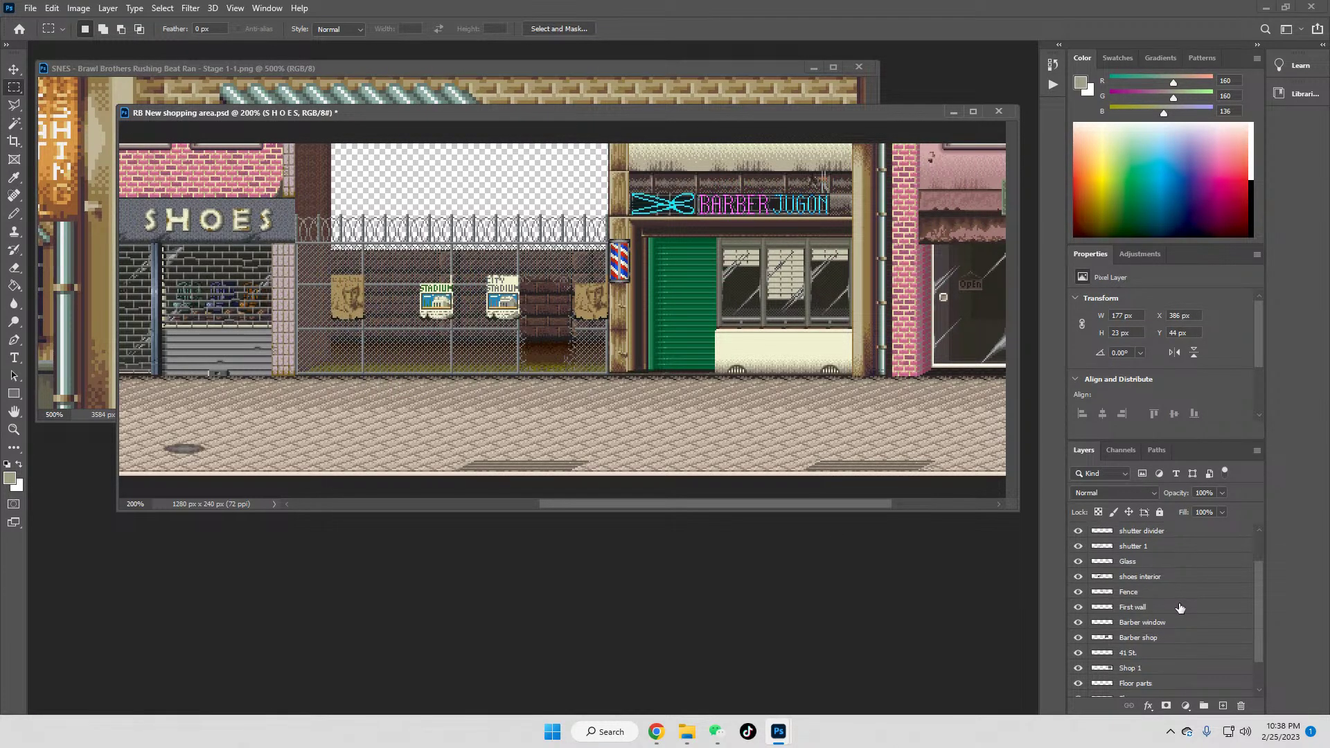
click(1143, 622)
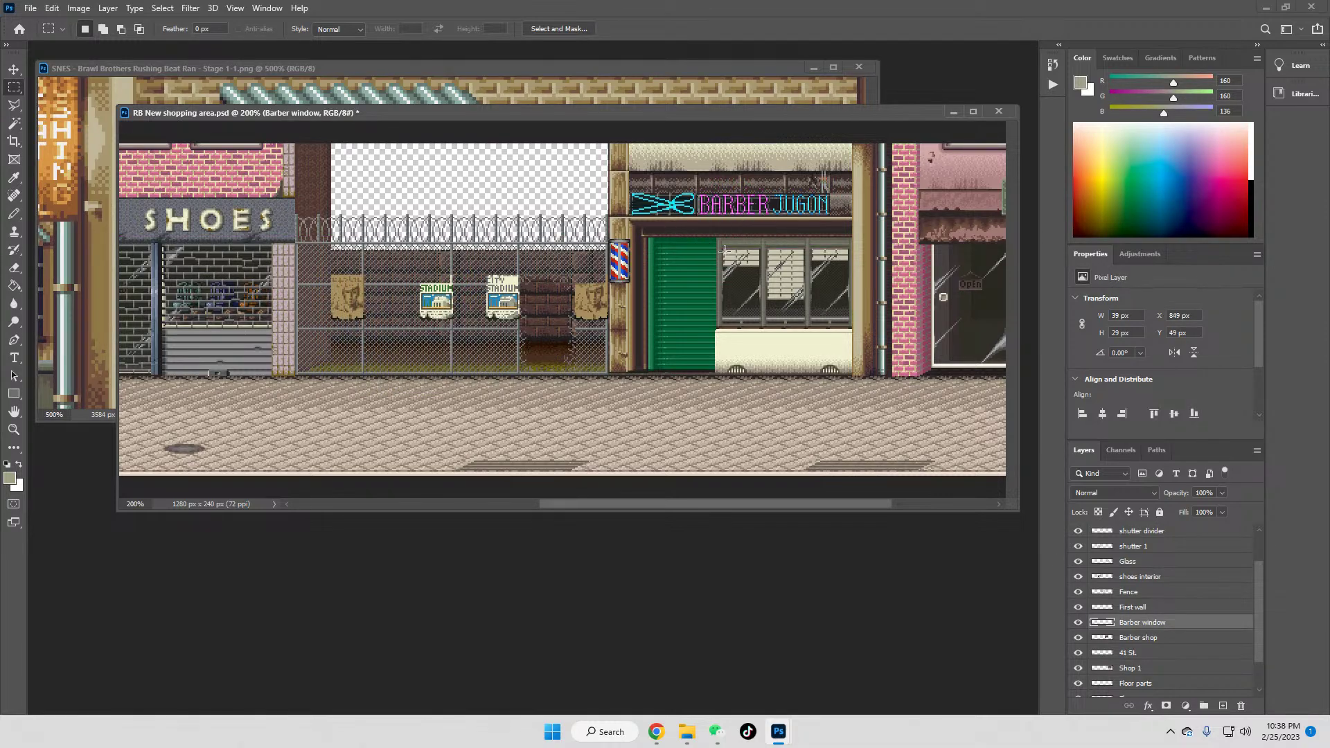
key(ctrl+v)
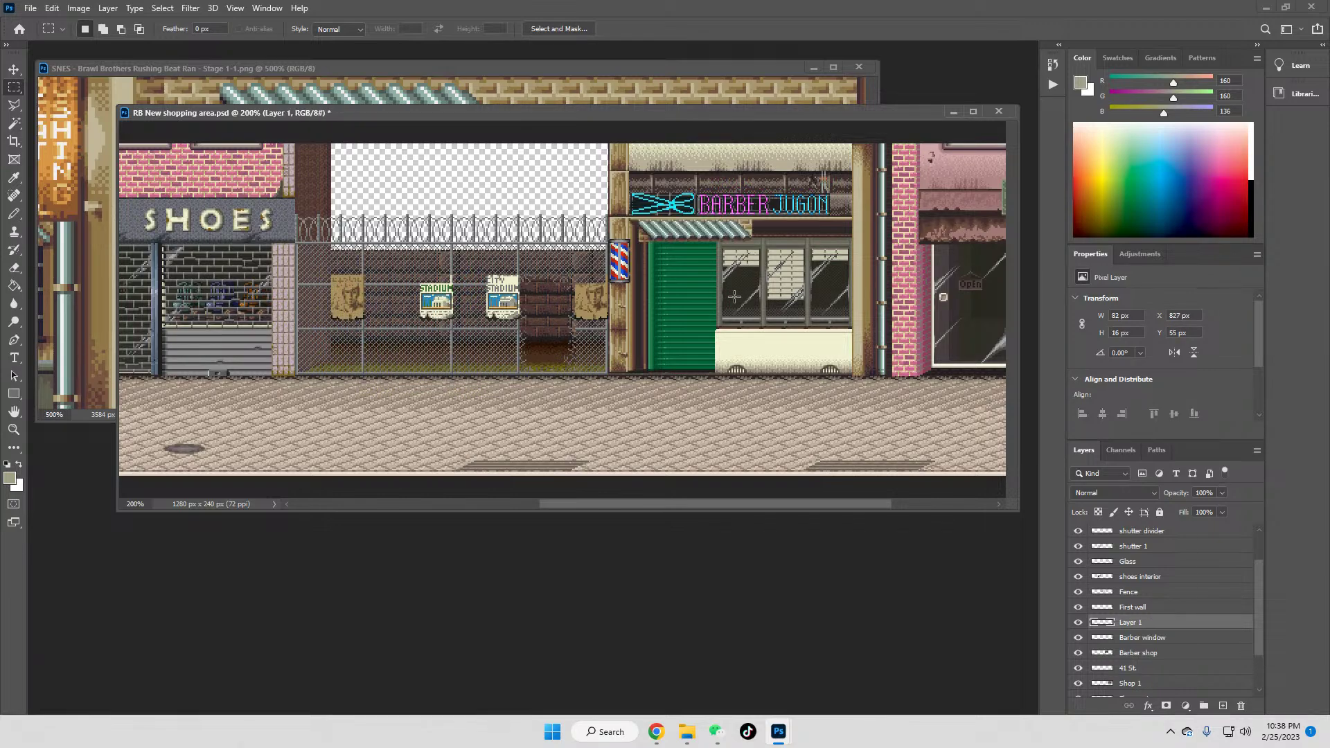
Step: Flip the awning horizontally and move it left over the green barber door
right_click(713, 234)
click(790, 357)
right_click(720, 228)
click(800, 459)
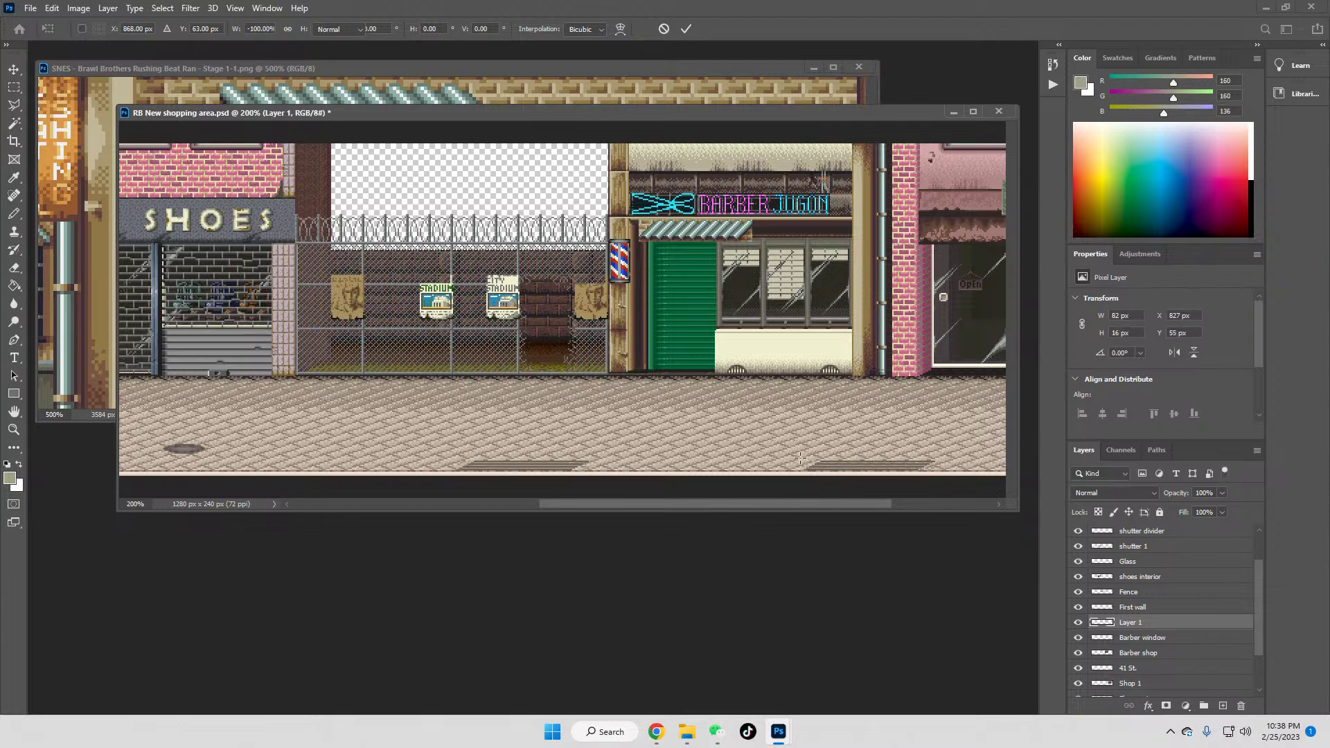
key(Return)
click(15, 70)
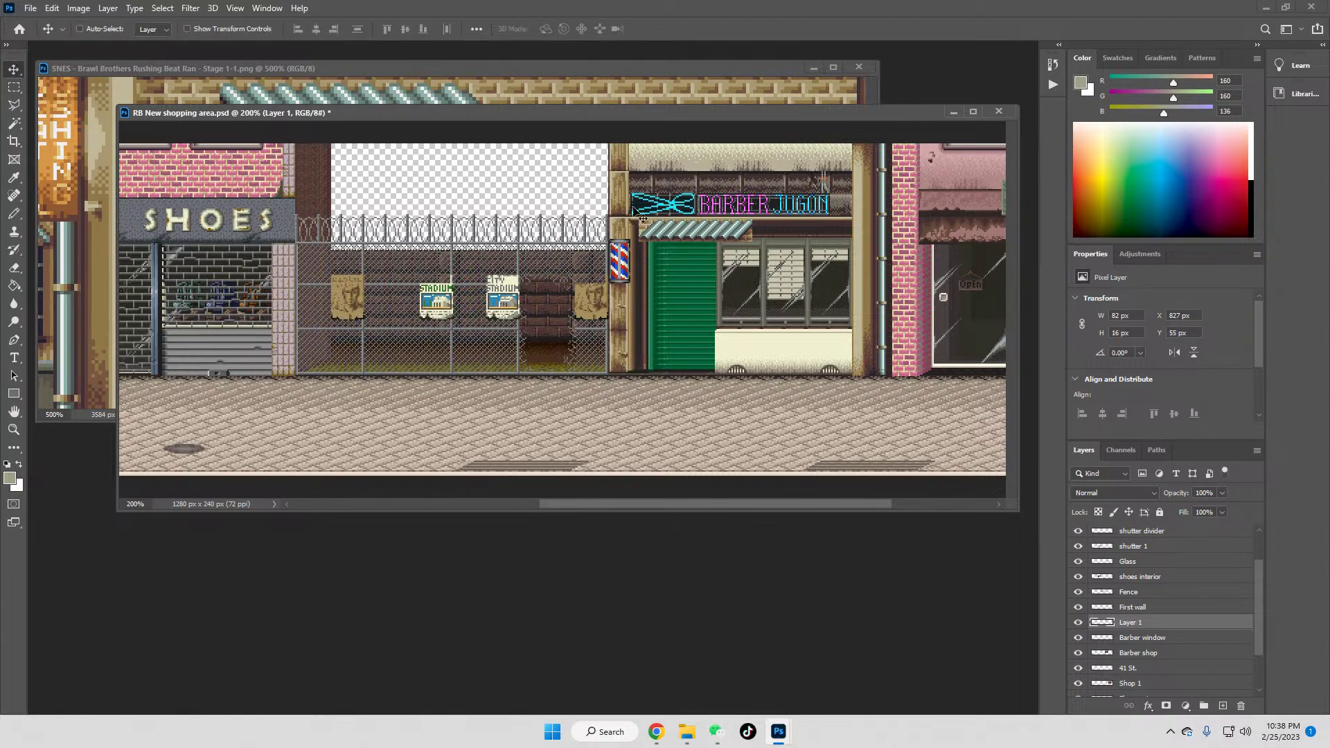
drag(698, 238, 675, 239)
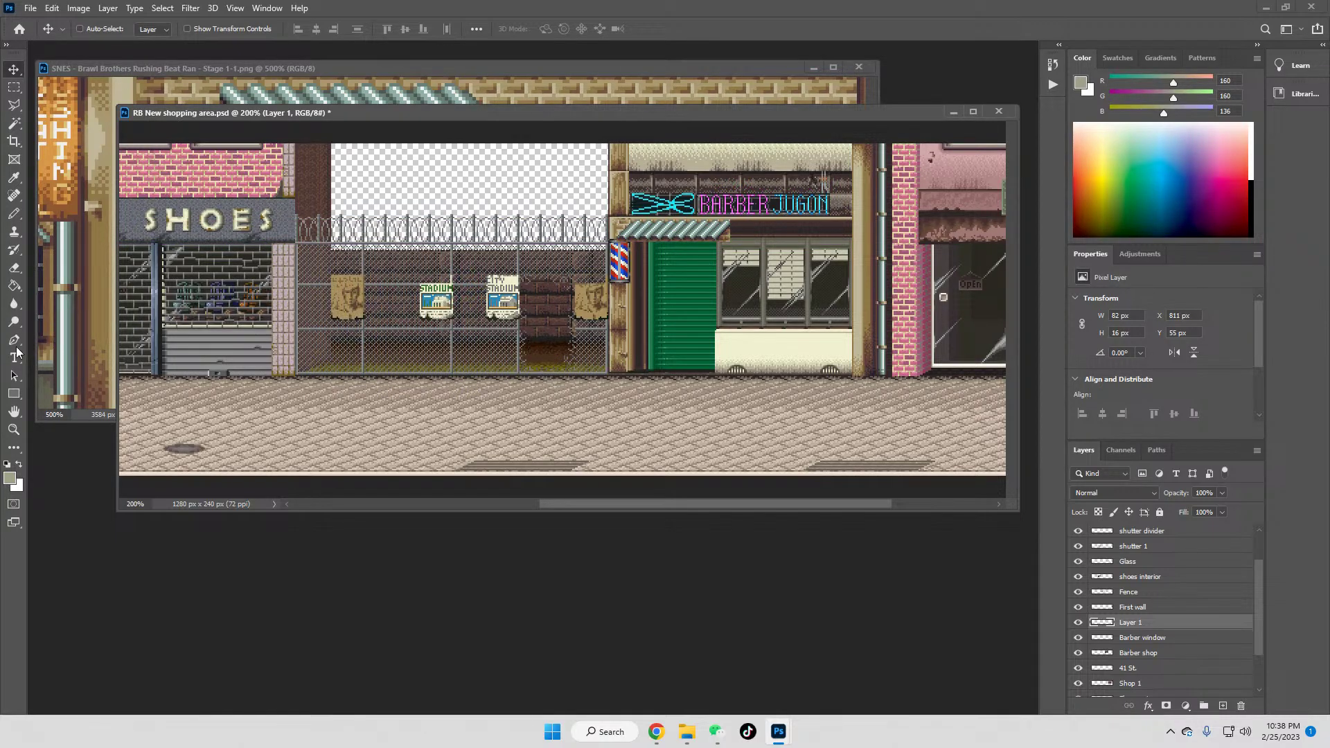
click(14, 429)
click(712, 214)
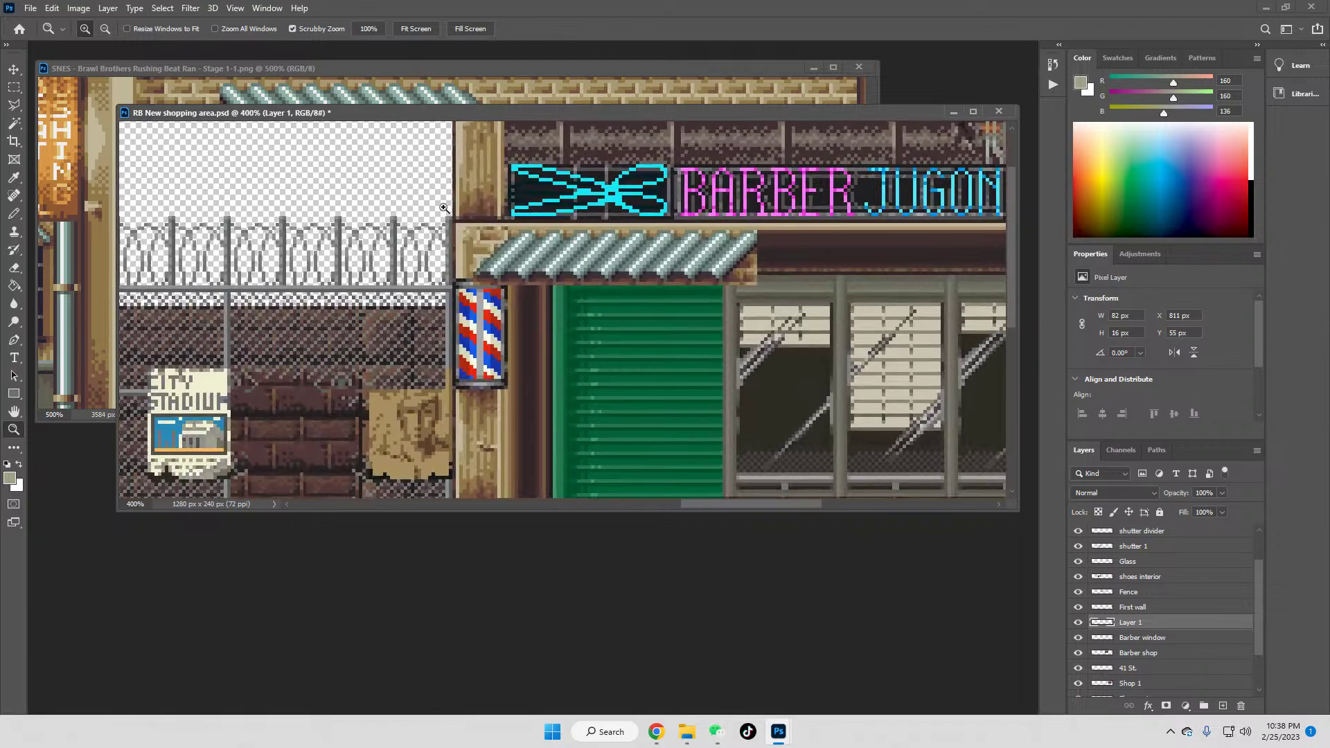
click(14, 123)
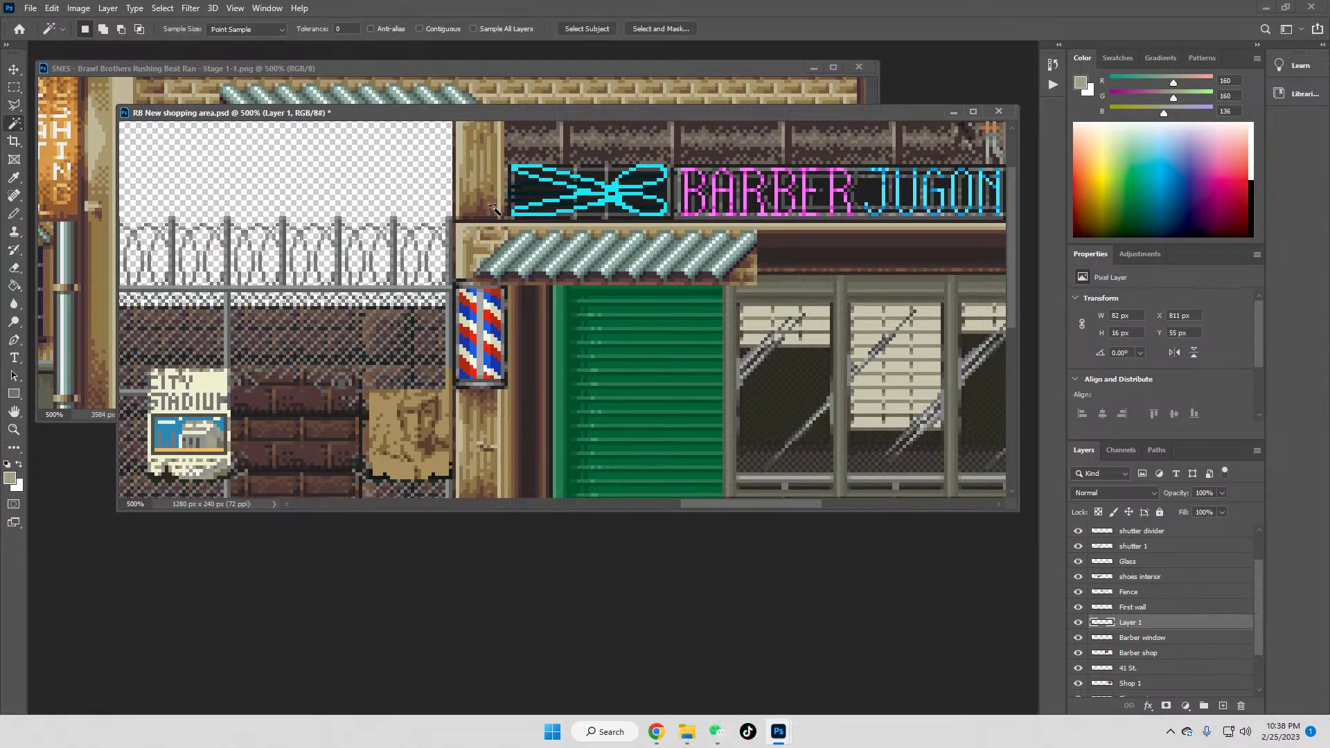
click(461, 236)
shift+click(746, 282)
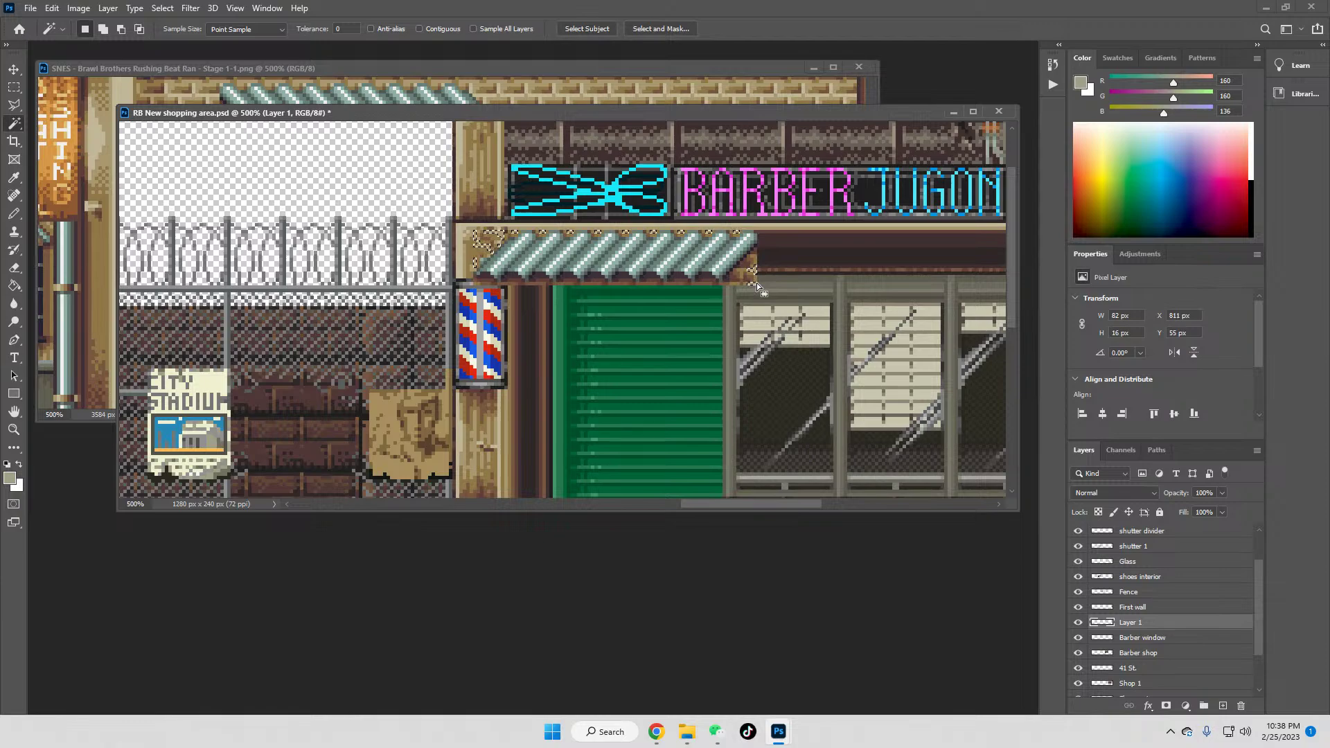
shift+click(752, 277)
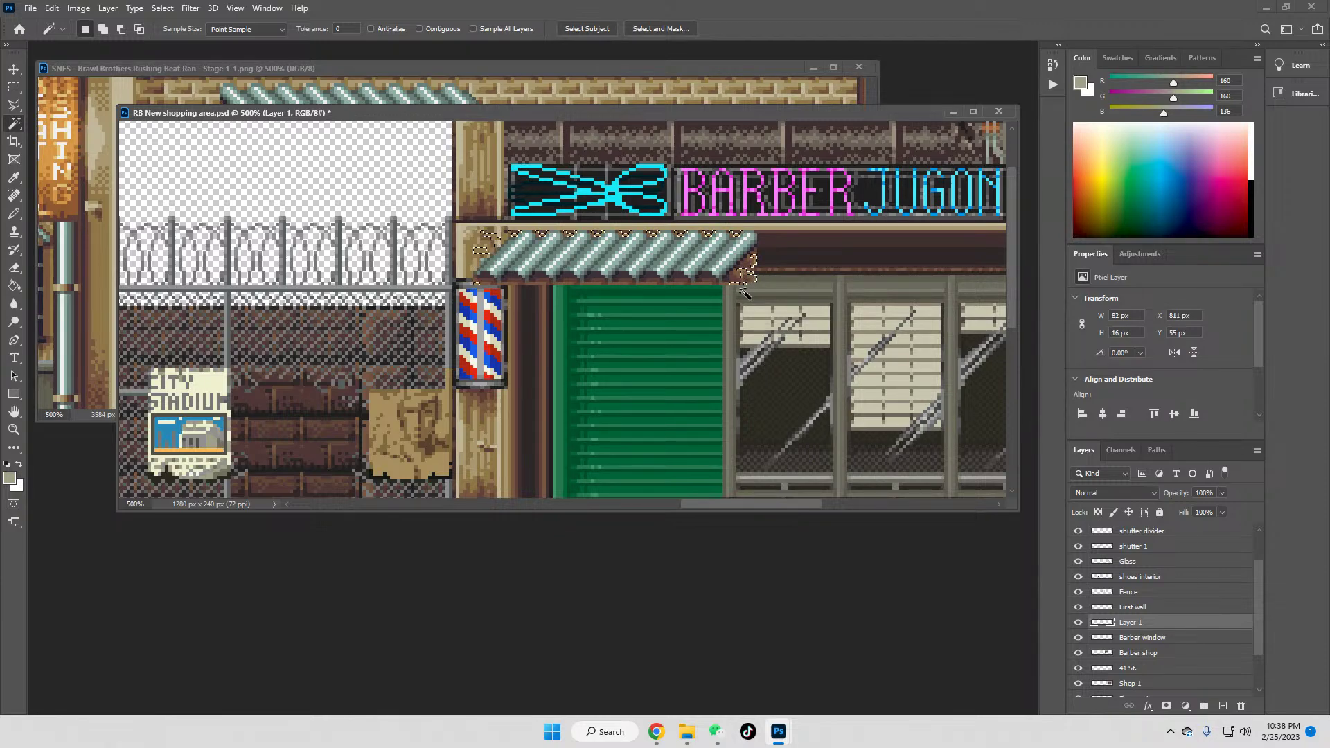
alt+click(748, 280)
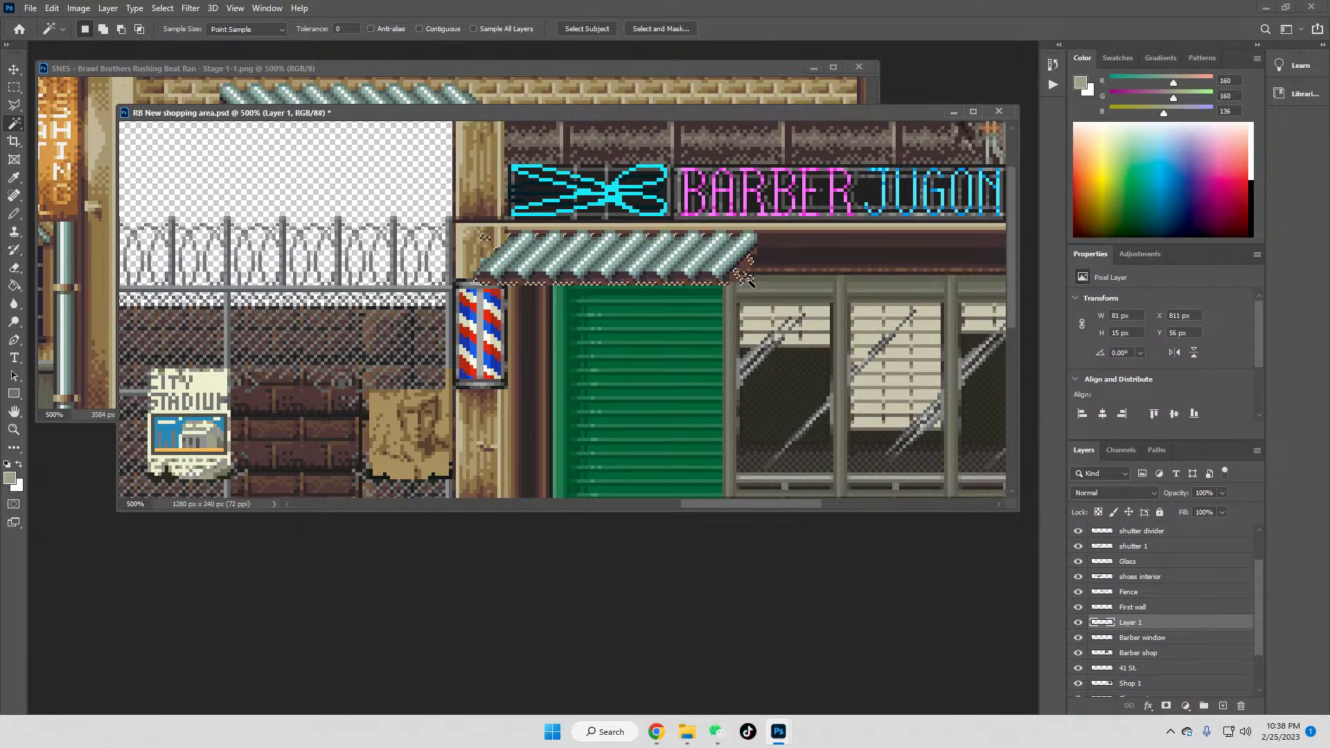
click(747, 275)
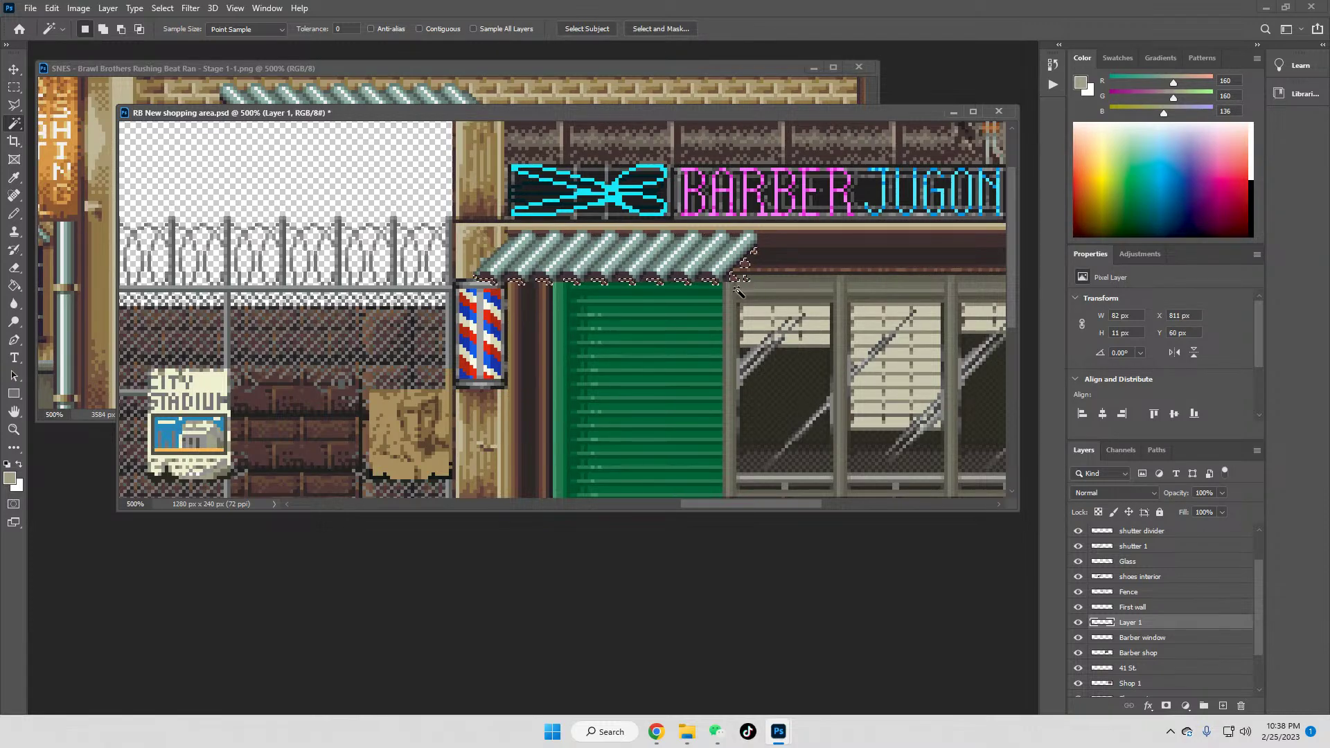
shift+click(720, 260)
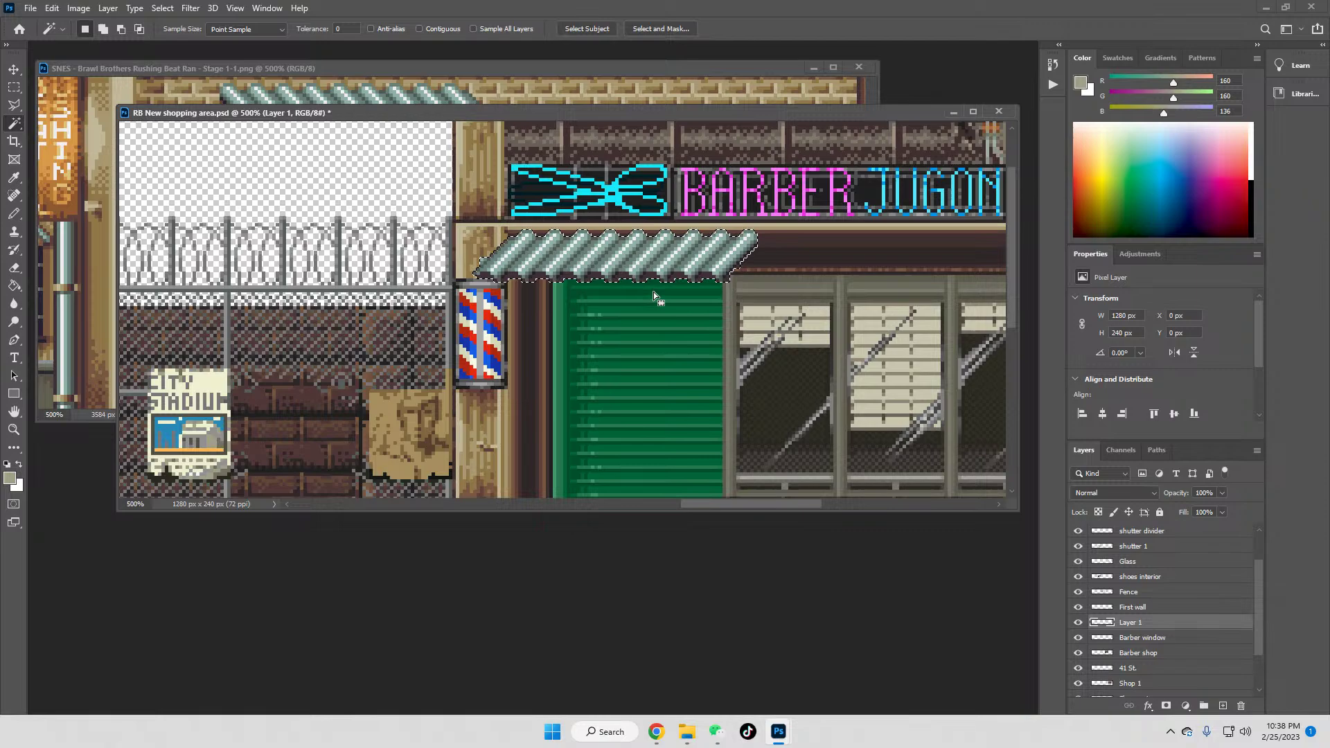
click(725, 281)
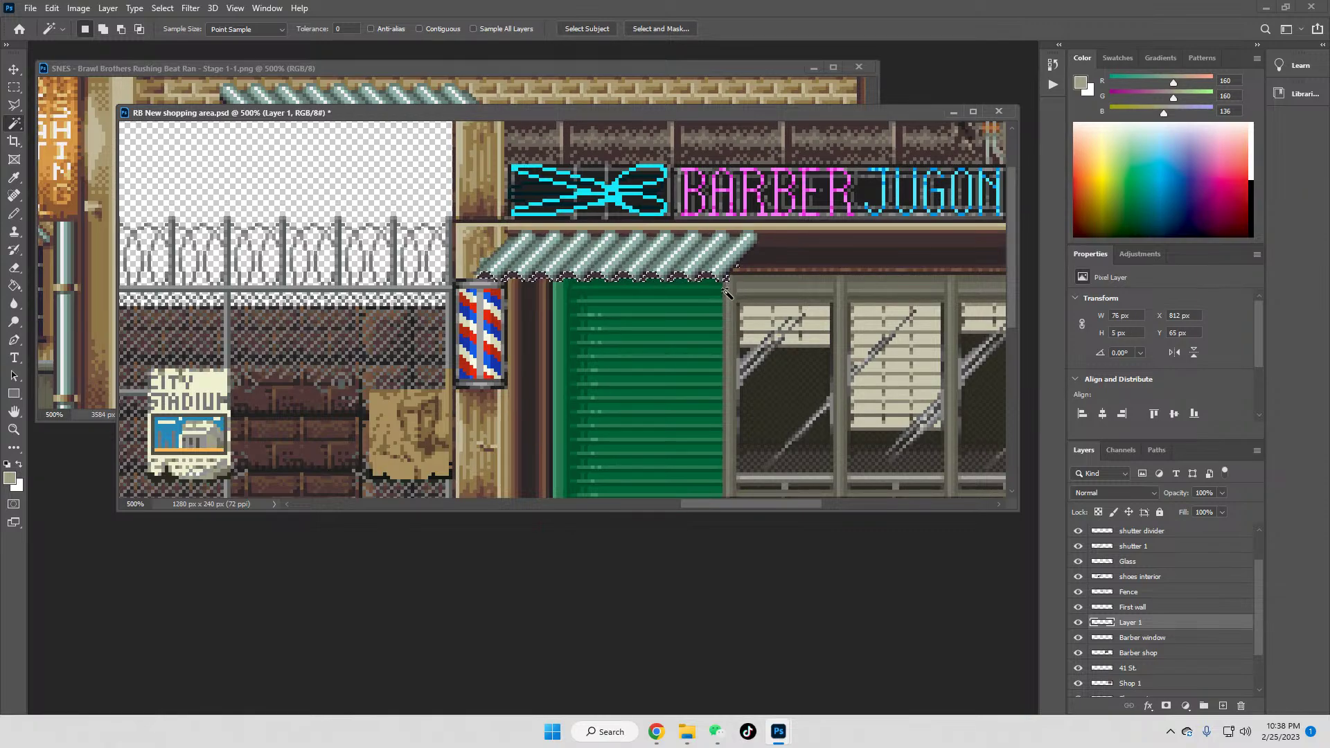
click(11, 92)
click(867, 329)
Step: Test-fill the gap under the awning's right end with yellow, then delete it
drag(722, 251, 795, 316)
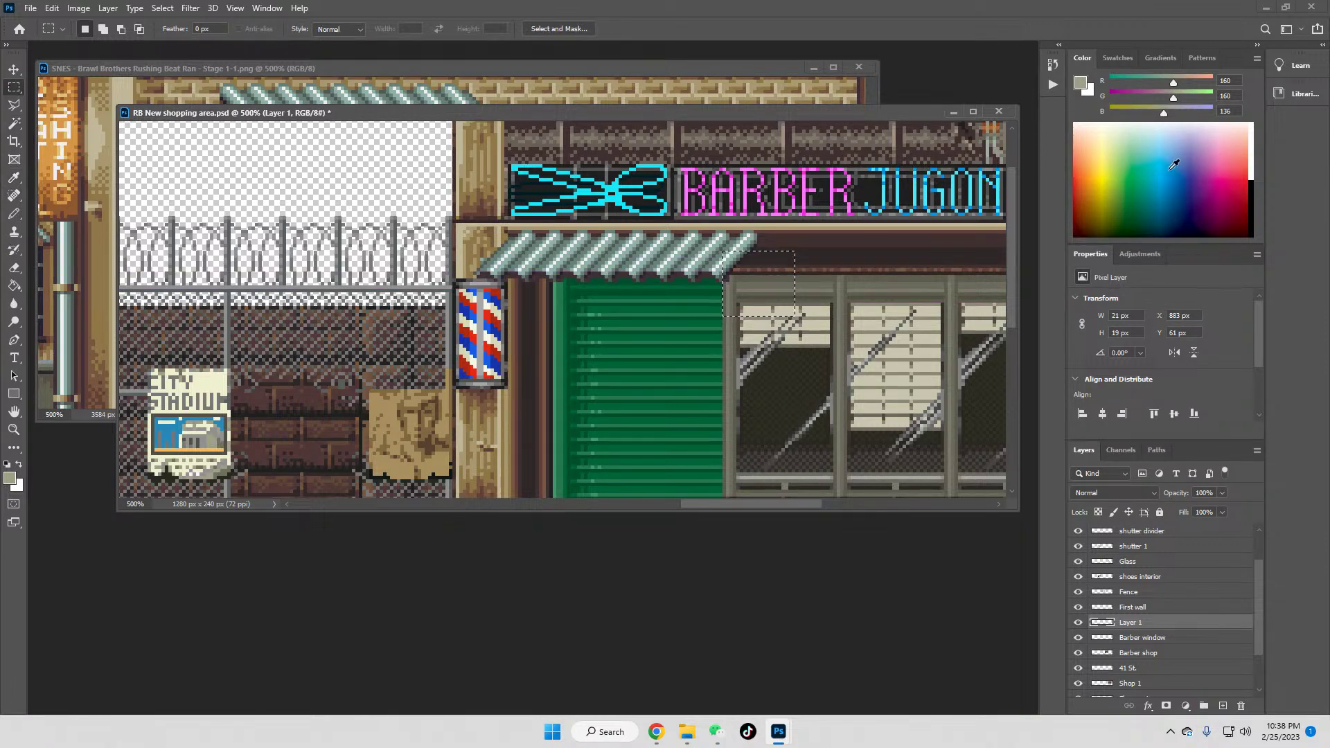
click(1102, 174)
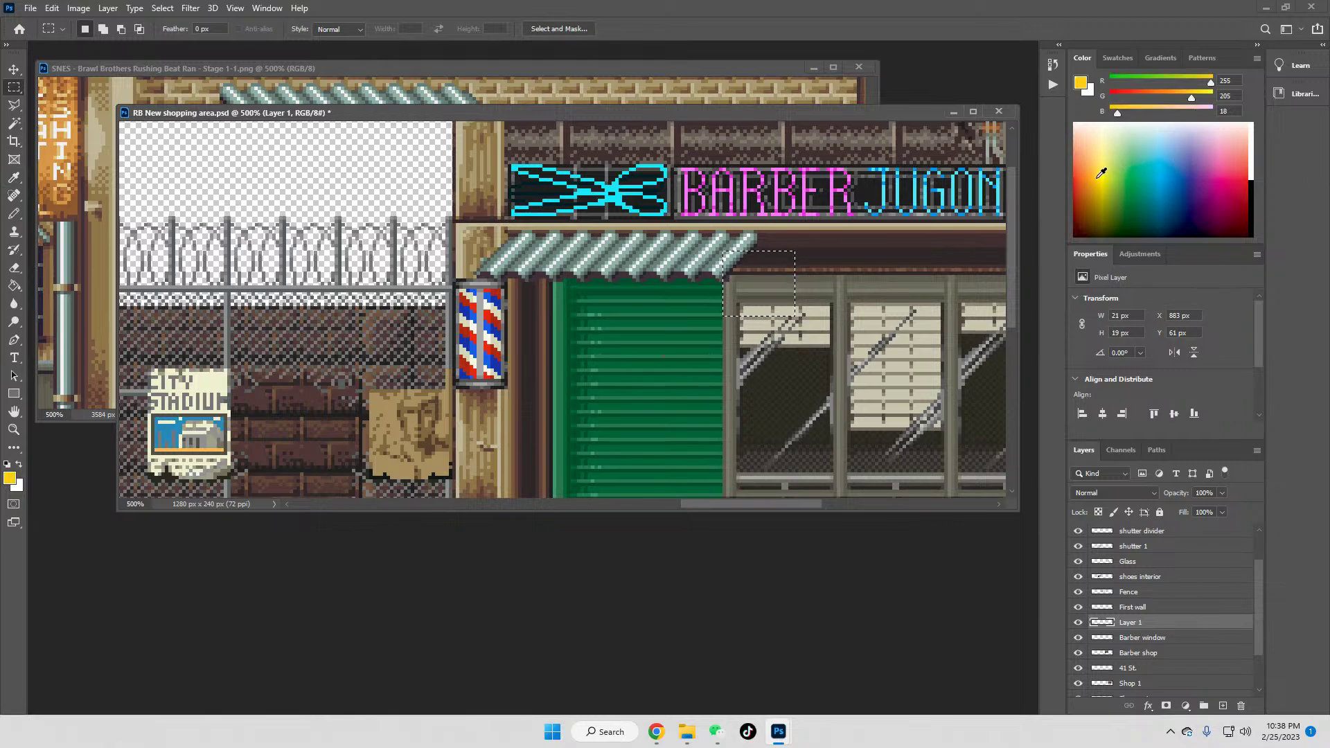
click(14, 287)
click(726, 279)
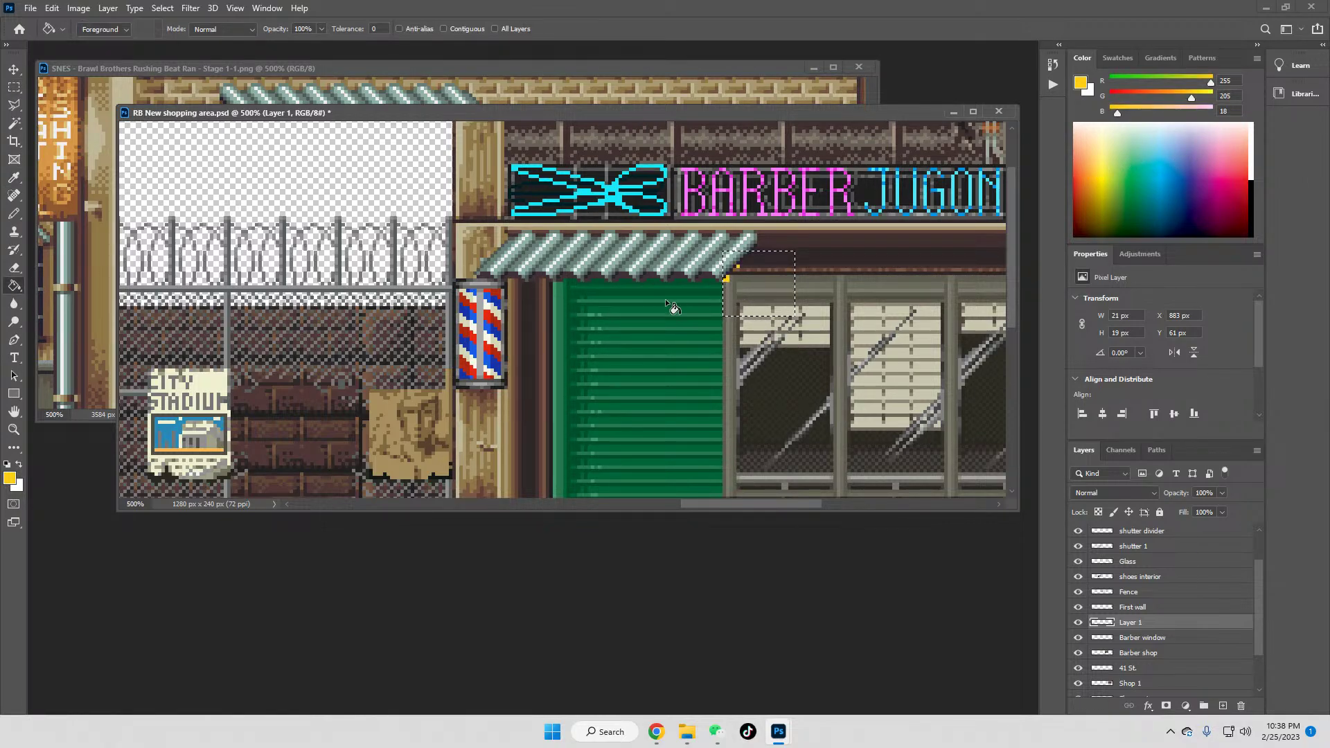
click(13, 122)
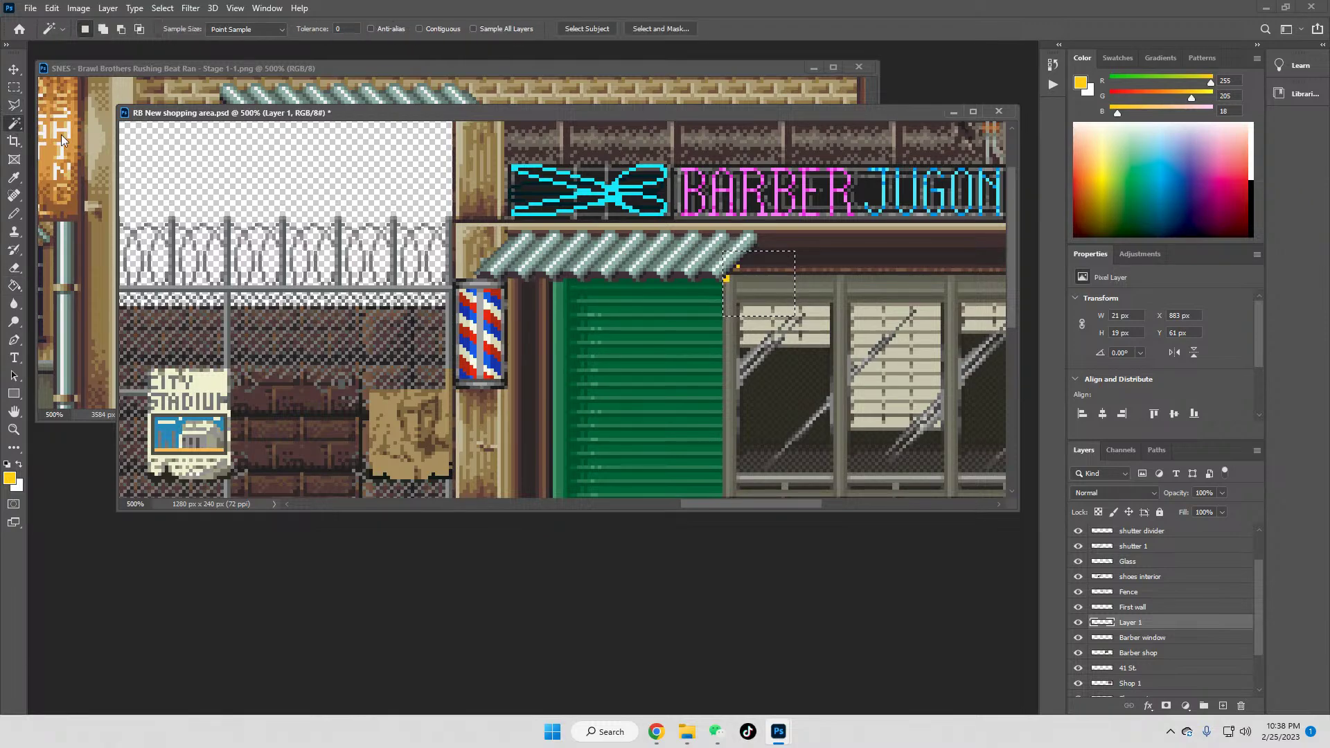
click(726, 281)
key(Delete)
click(12, 88)
click(928, 425)
Step: Shift the awning on Layer 1 a few pixels to the right
click(14, 69)
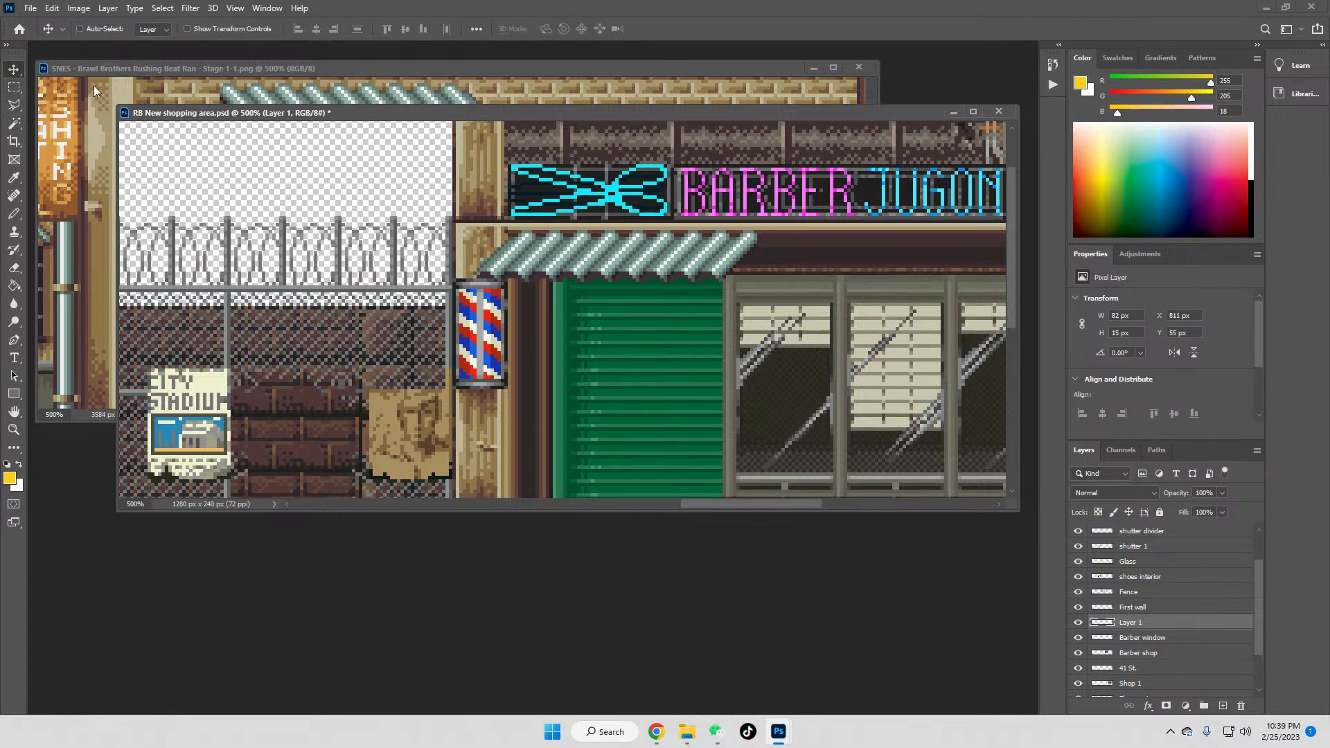
drag(584, 260, 622, 262)
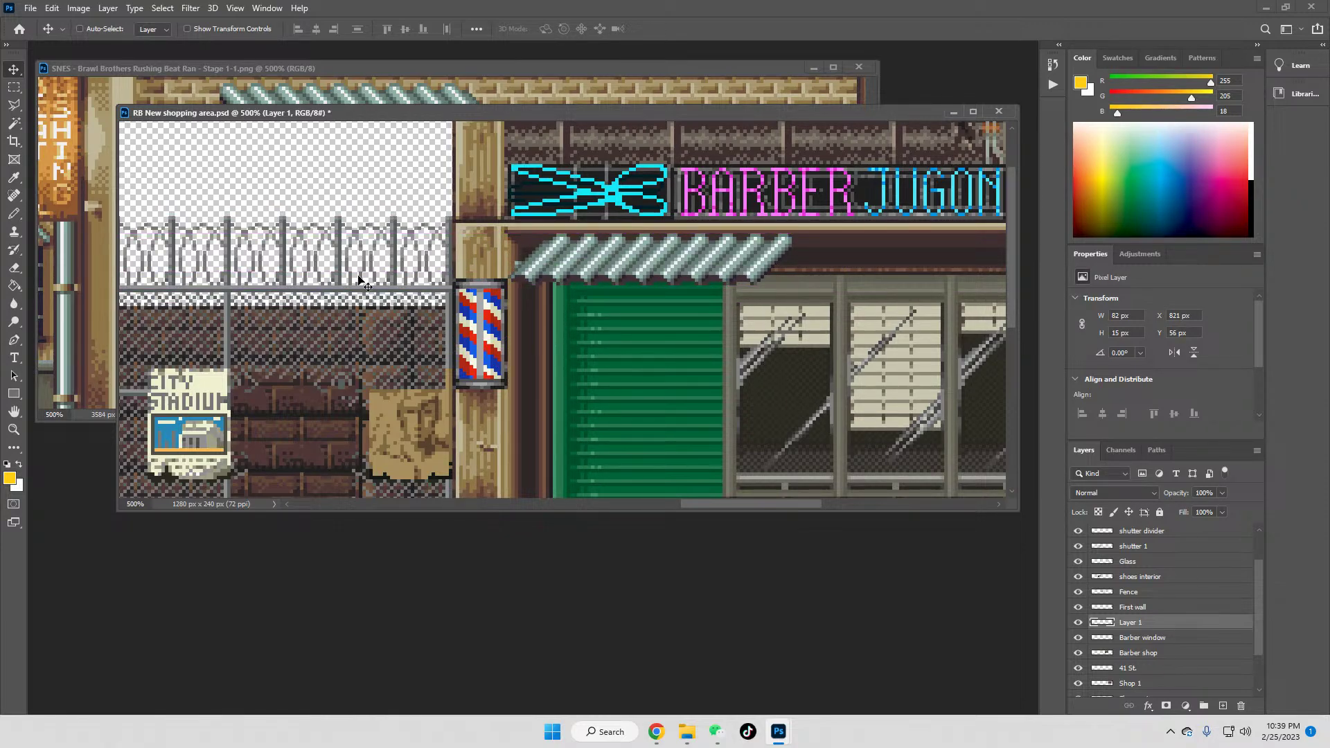
click(14, 123)
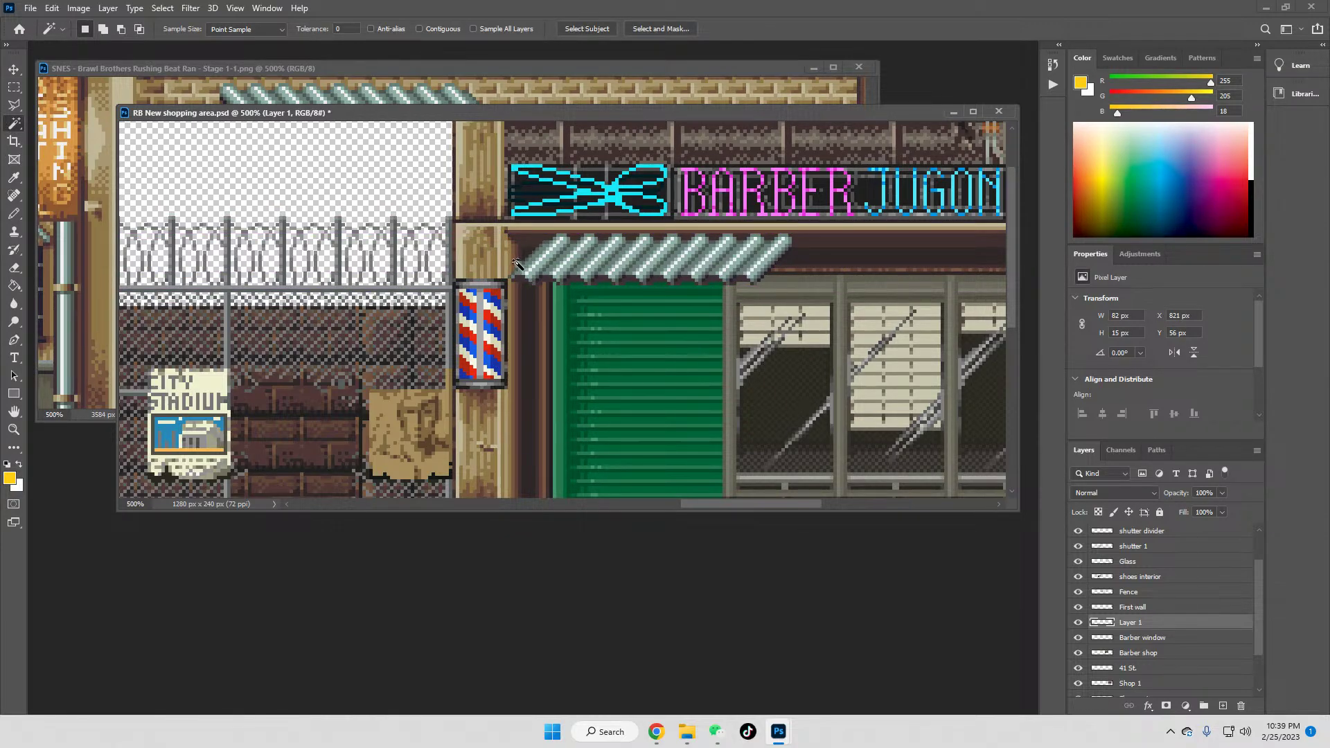
click(497, 274)
key(ctrl+d)
Step: Clean up the patch left of the awning and nudge the awning 1 px left
key(m)
mouse_move(516, 264)
mouse_down()
mouse_move(503, 240)
mouse_move(506, 261)
mouse_up()
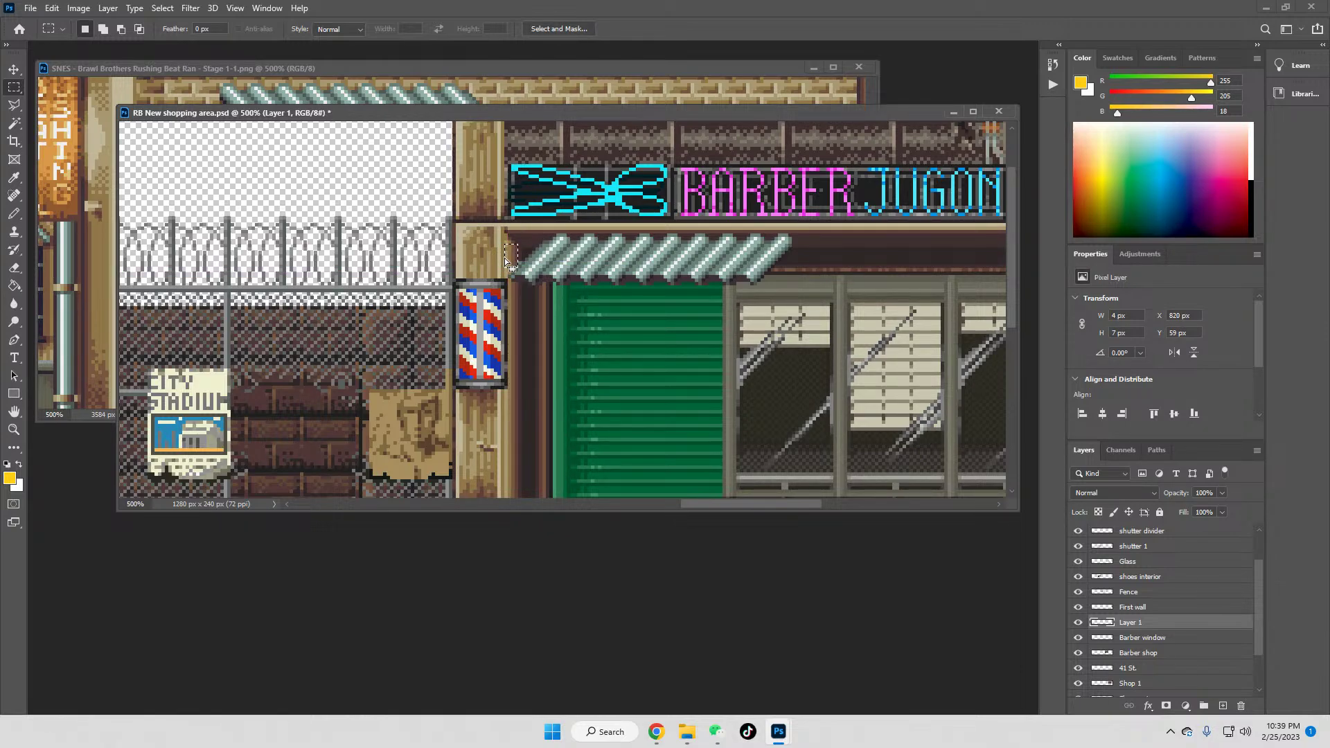
key(Right)
key(Up)
key(ctrl+d)
click(13, 70)
drag(686, 281, 682, 280)
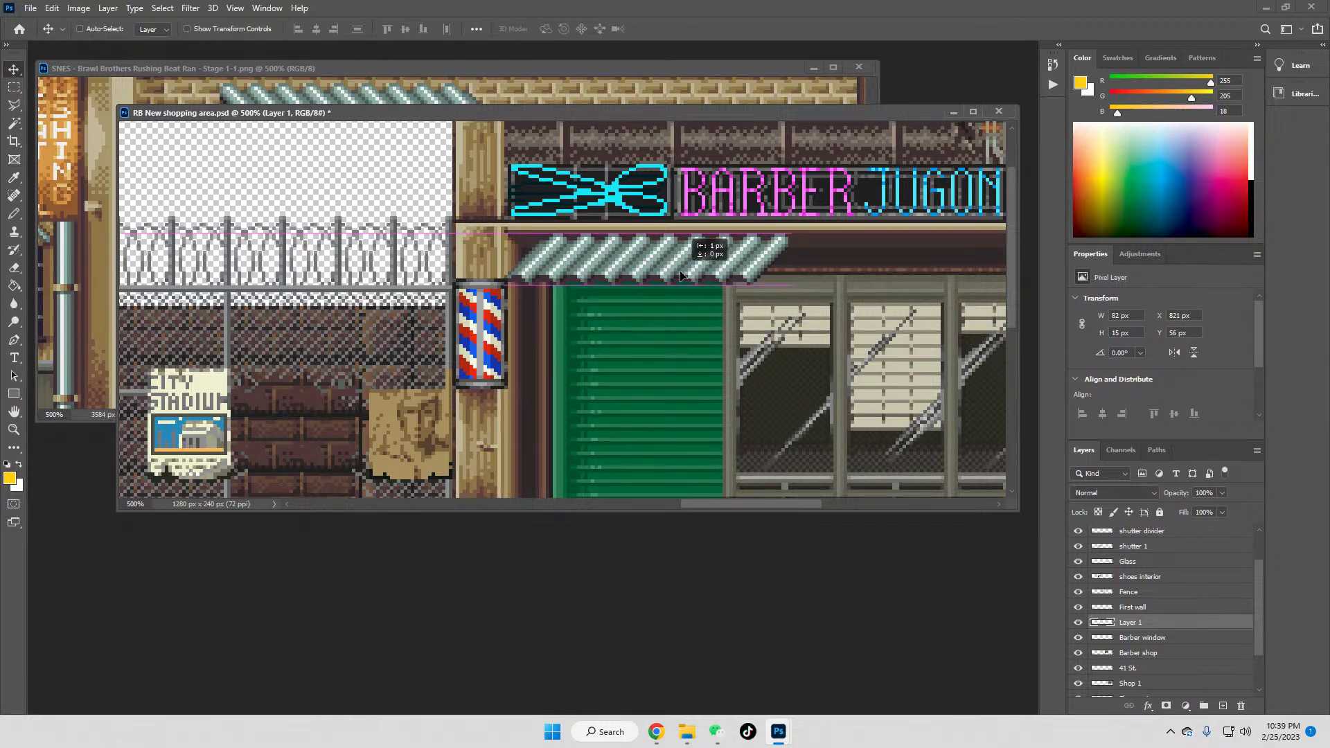
click(14, 430)
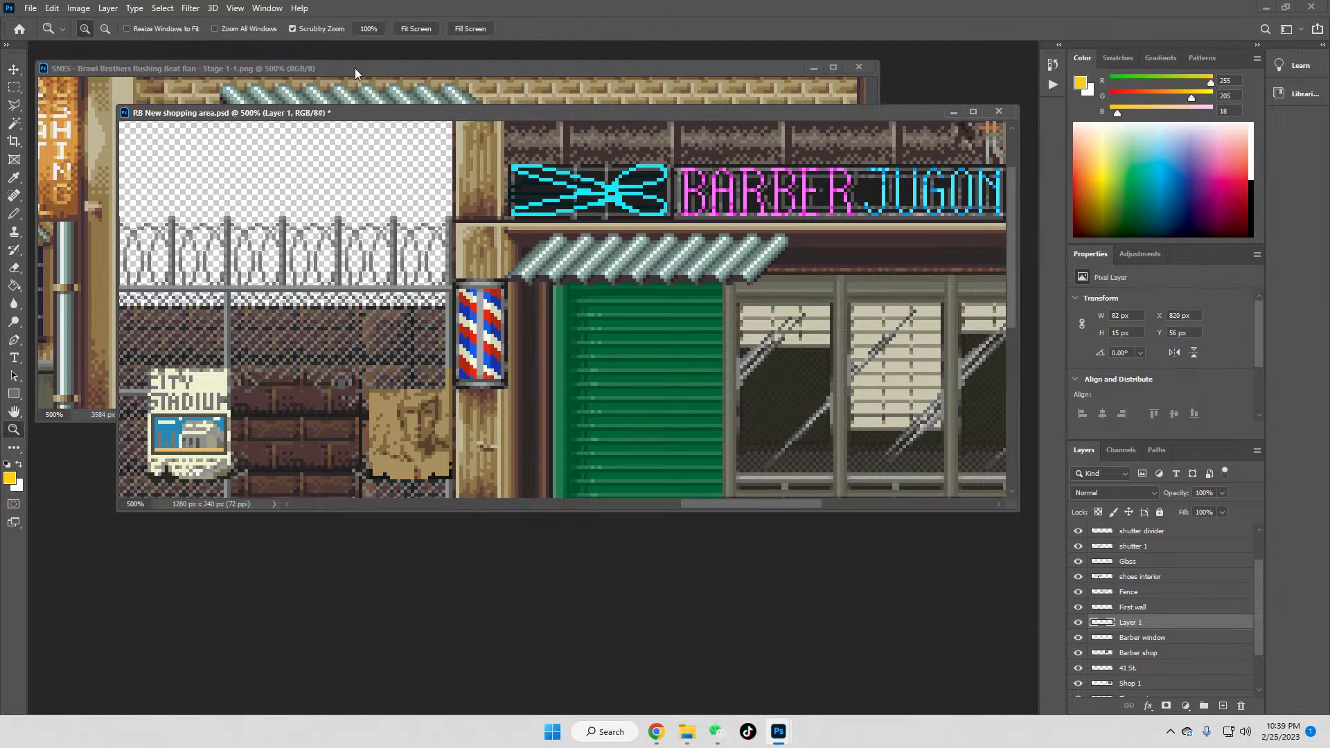
Step: Zoom in on the barber awning, duplicate it, and place the copy to the right of the original
click(368, 28)
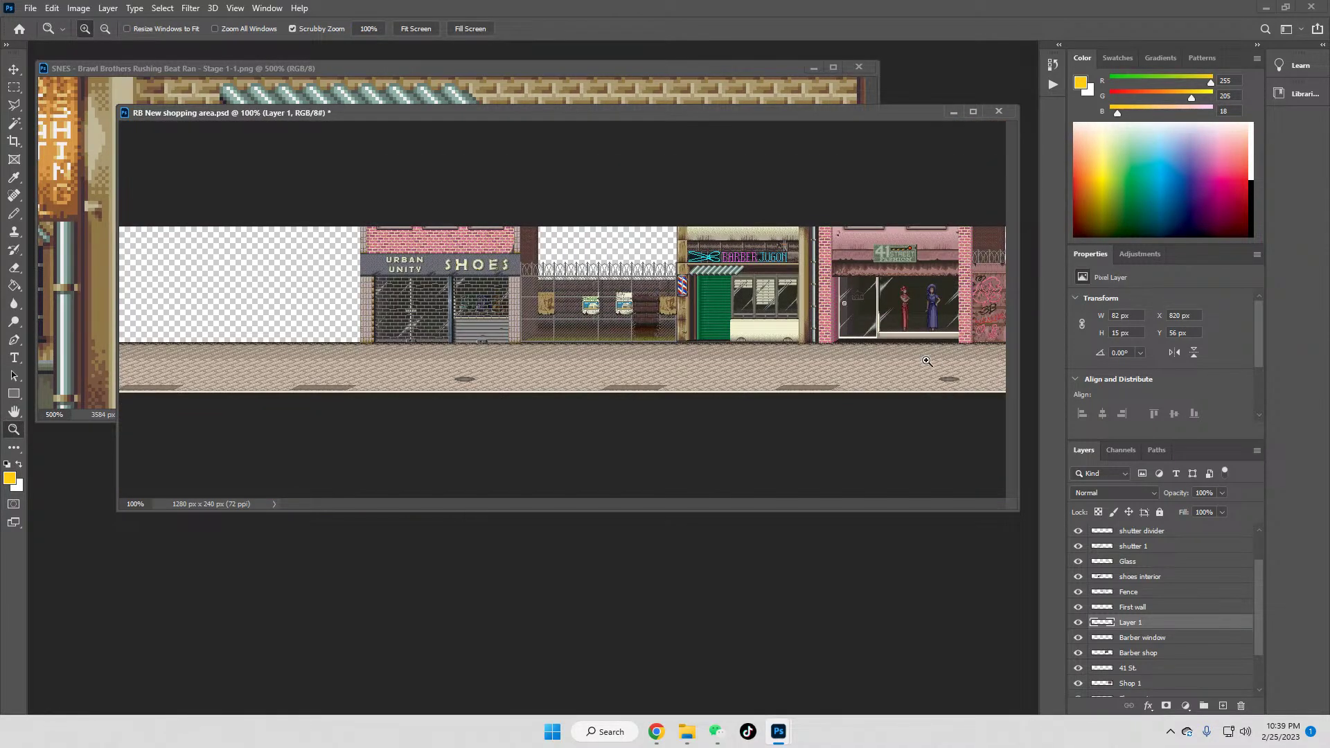
click(796, 277)
click(796, 277)
click(592, 215)
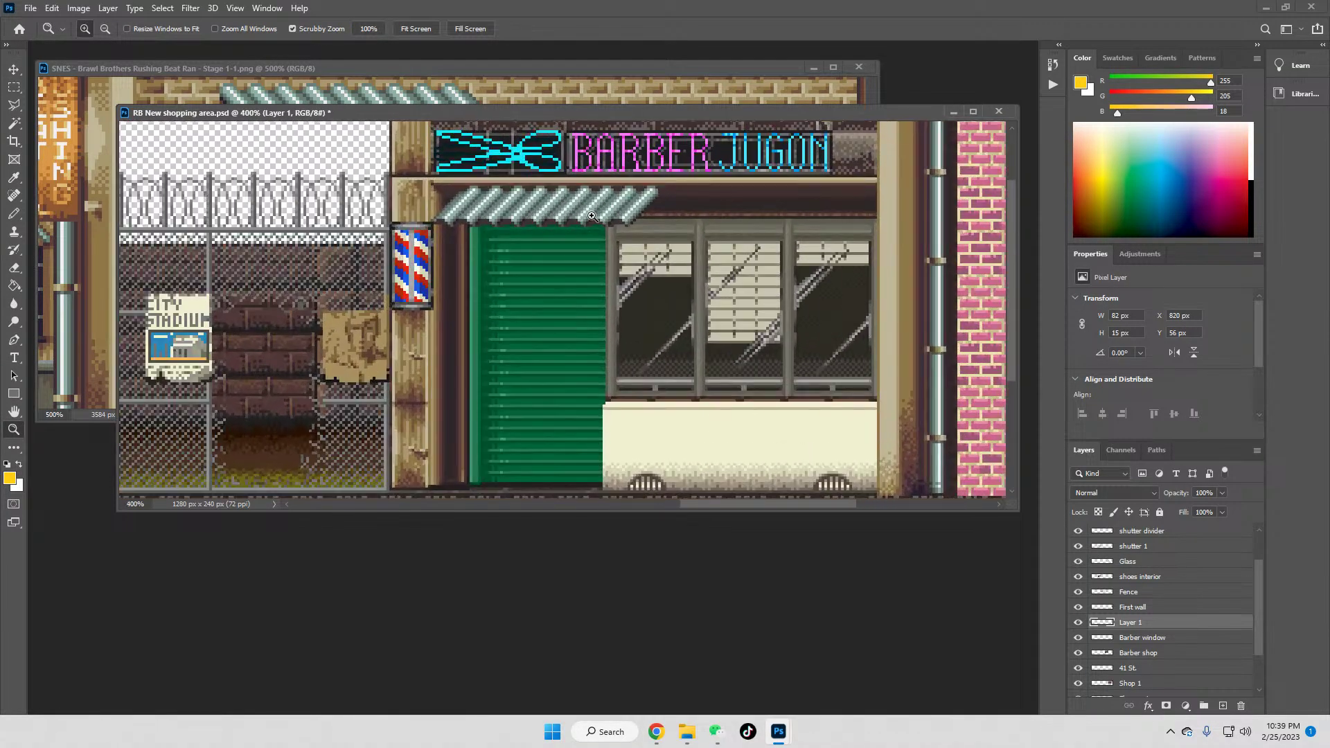
click(592, 215)
key(ctrl+shift+alt+n)
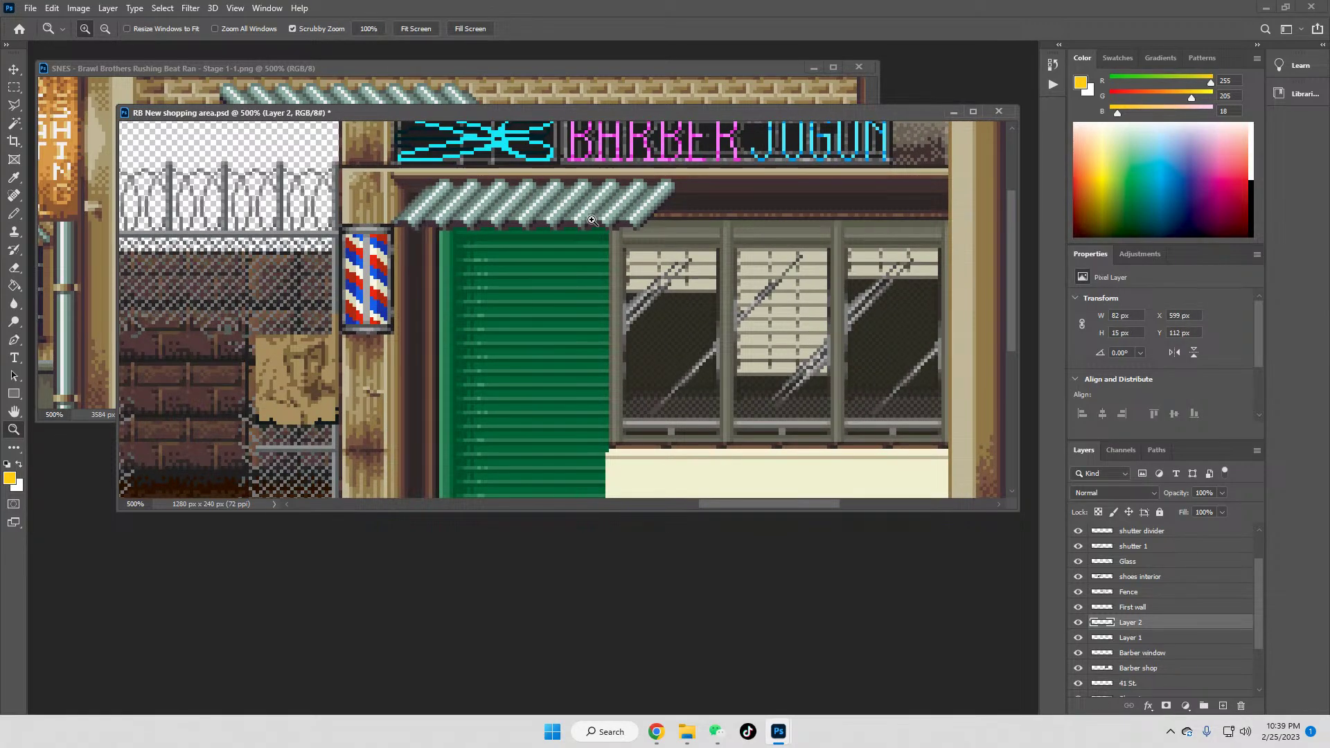
key(v)
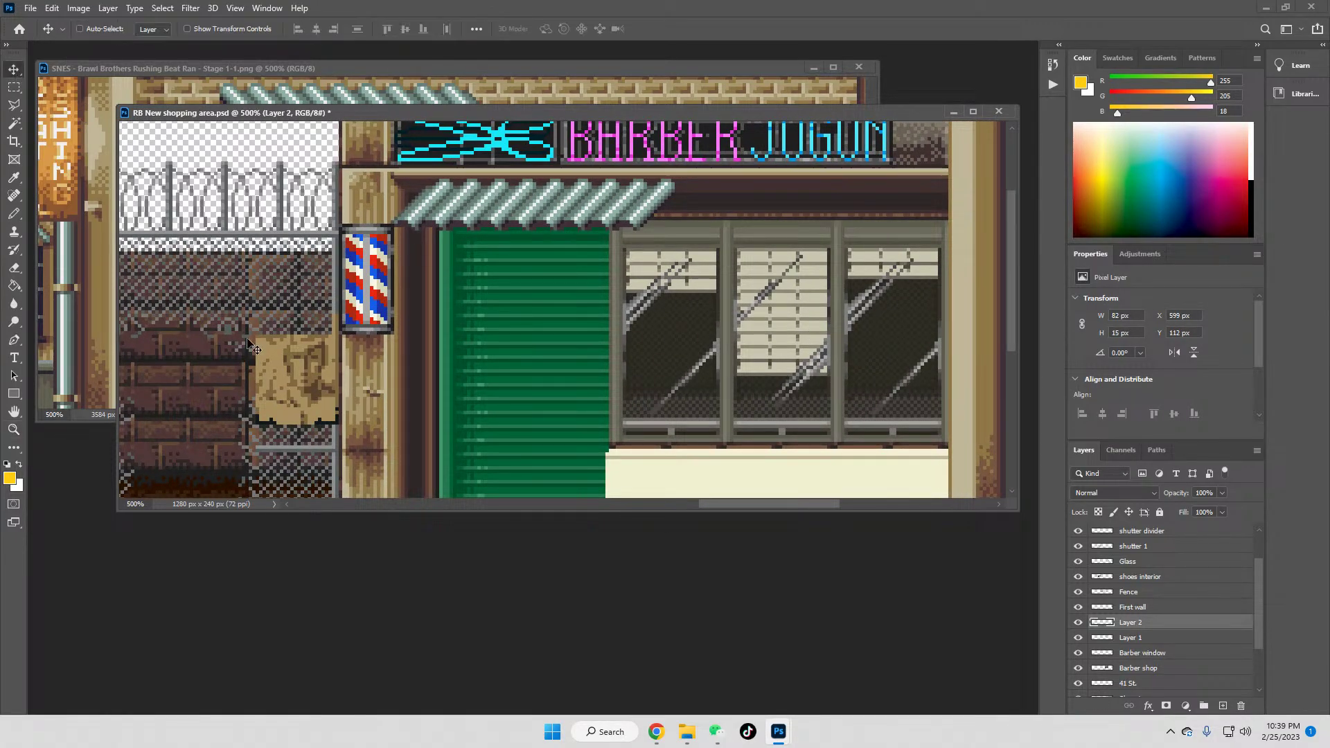
drag(187, 401, 836, 206)
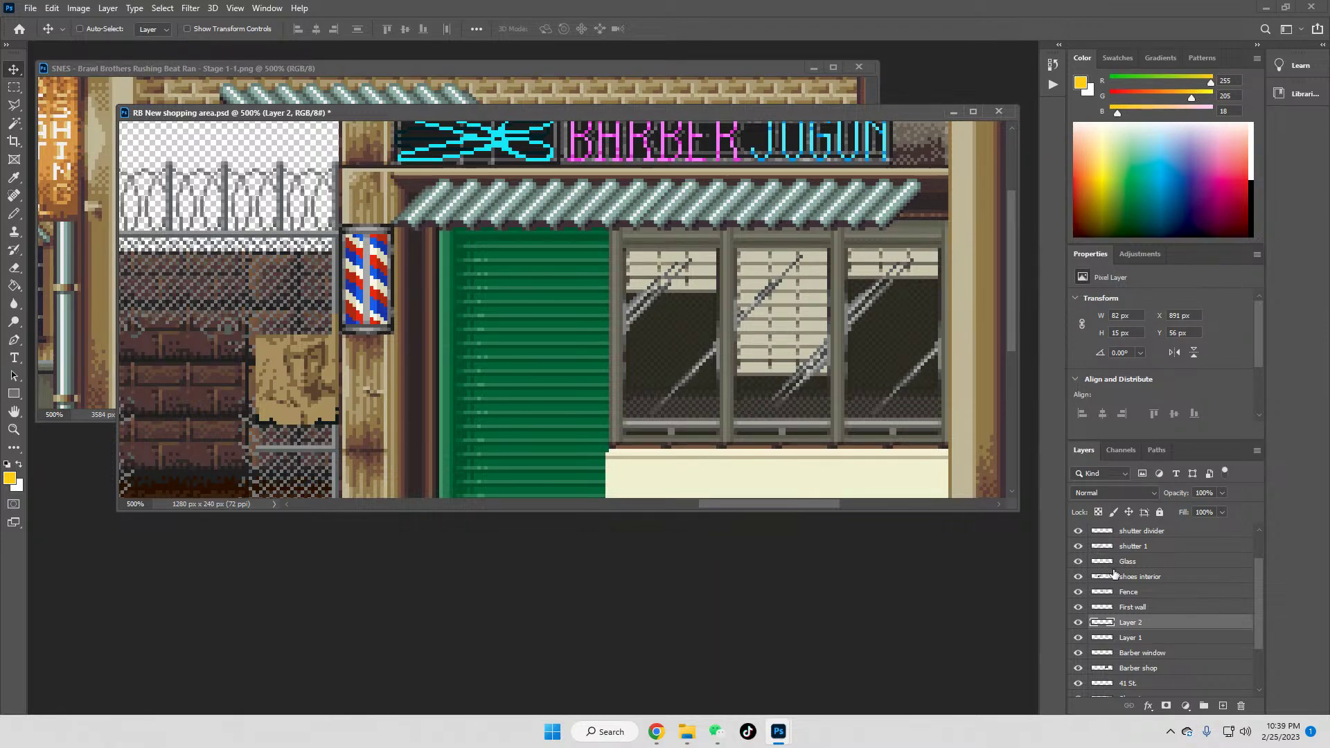
Step: Merge the copy down, nudge it one pixel, rename the layer 'Barber awning', and view at 100%
right_click(1132, 621)
click(1173, 446)
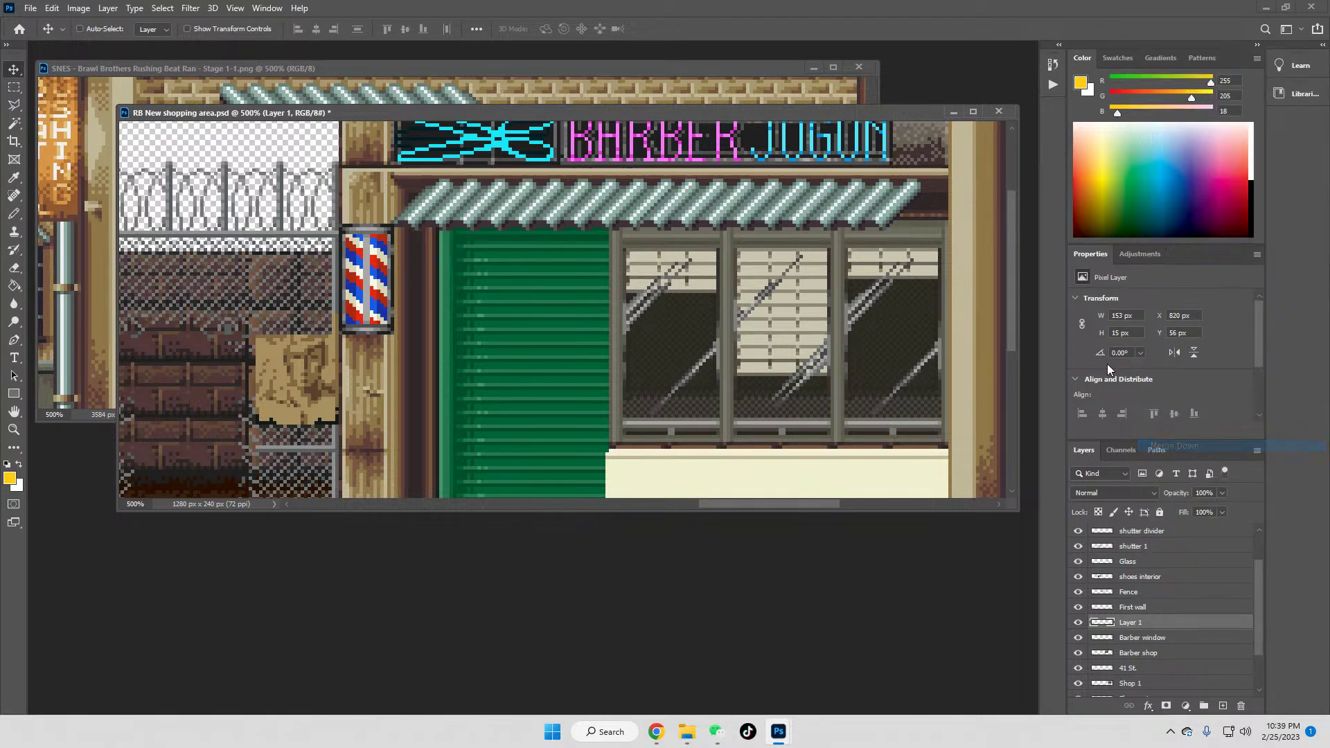
drag(602, 203, 602, 204)
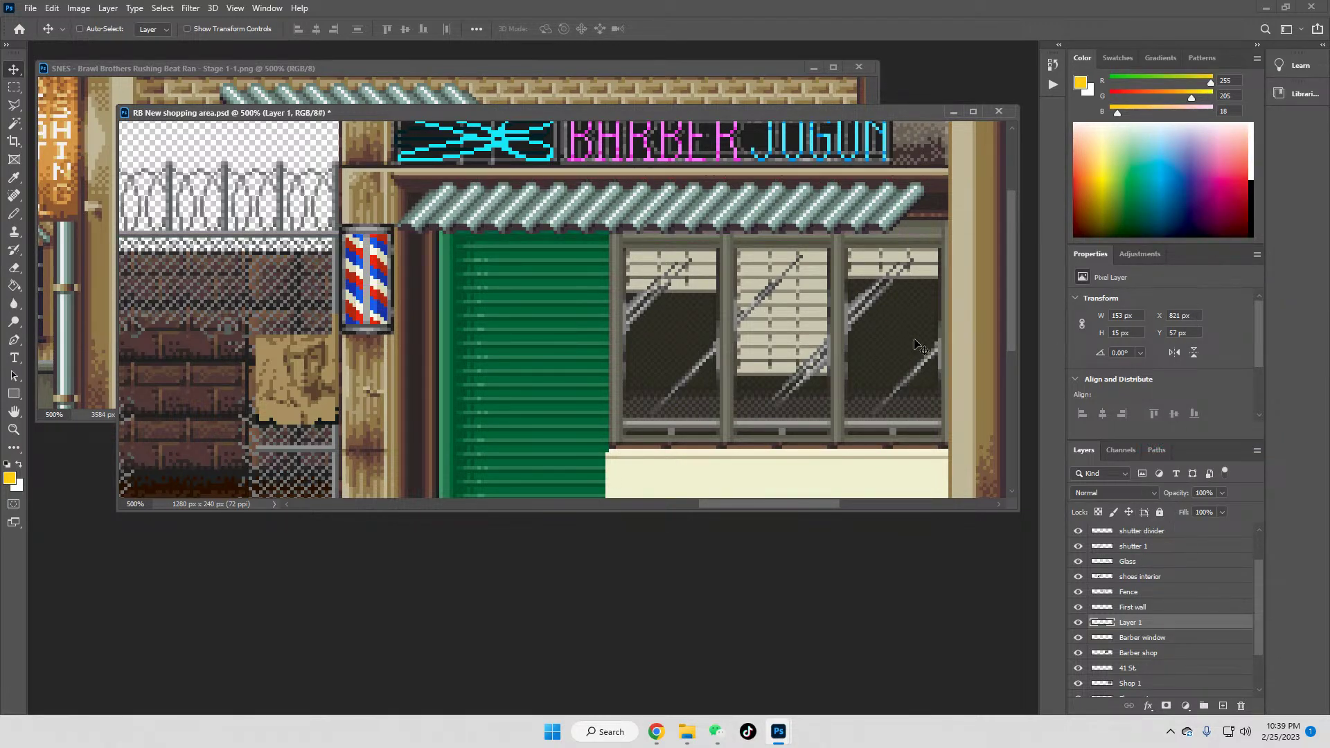
double_click(1134, 616)
text(Barber awning)
key(Return)
click(13, 430)
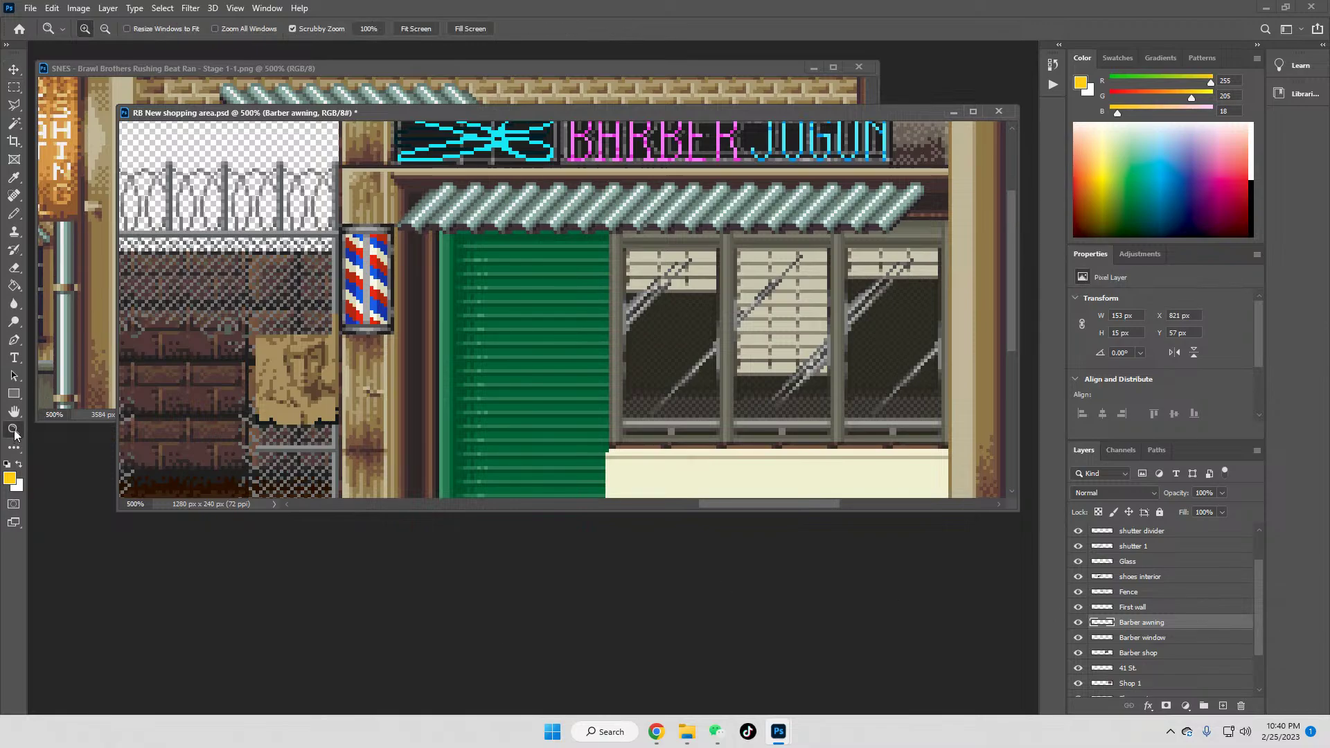
click(360, 28)
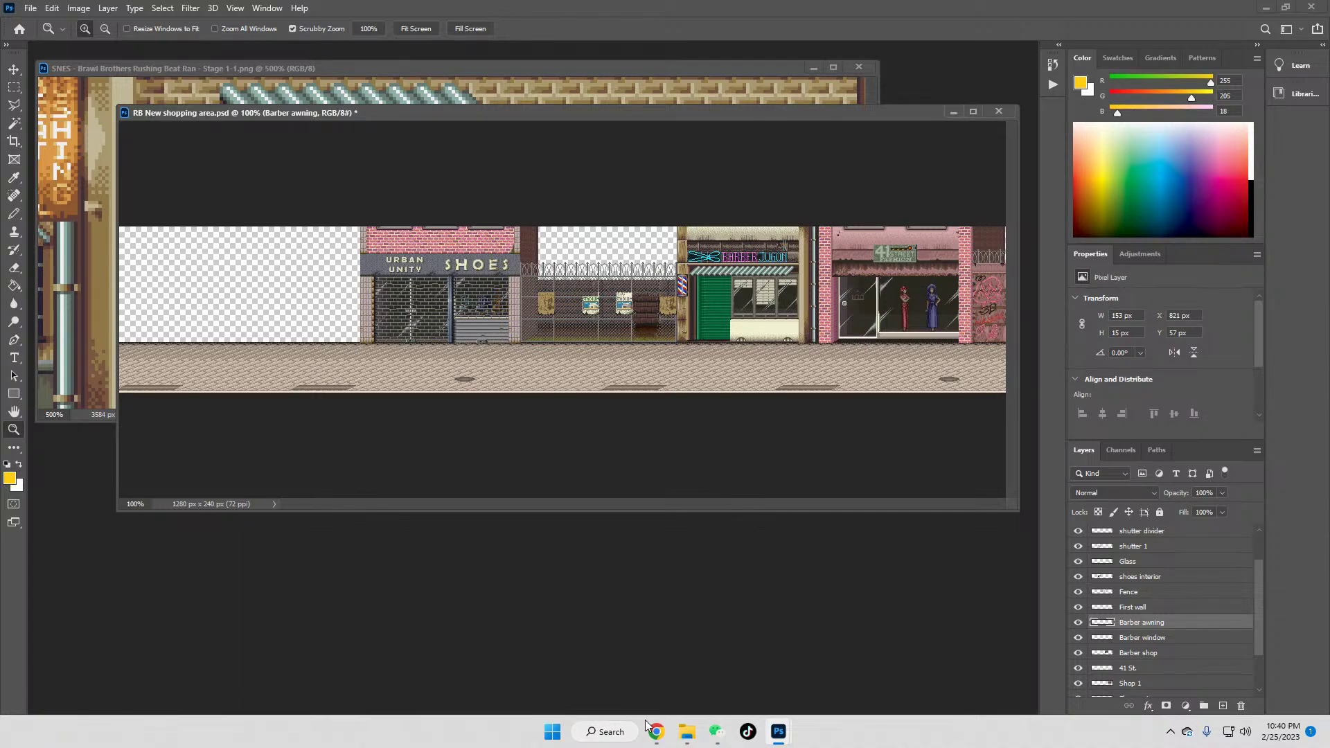
Step: Open reference image 70157 from the Rushing Beat Shura folder at full size
mouse_move(685, 740)
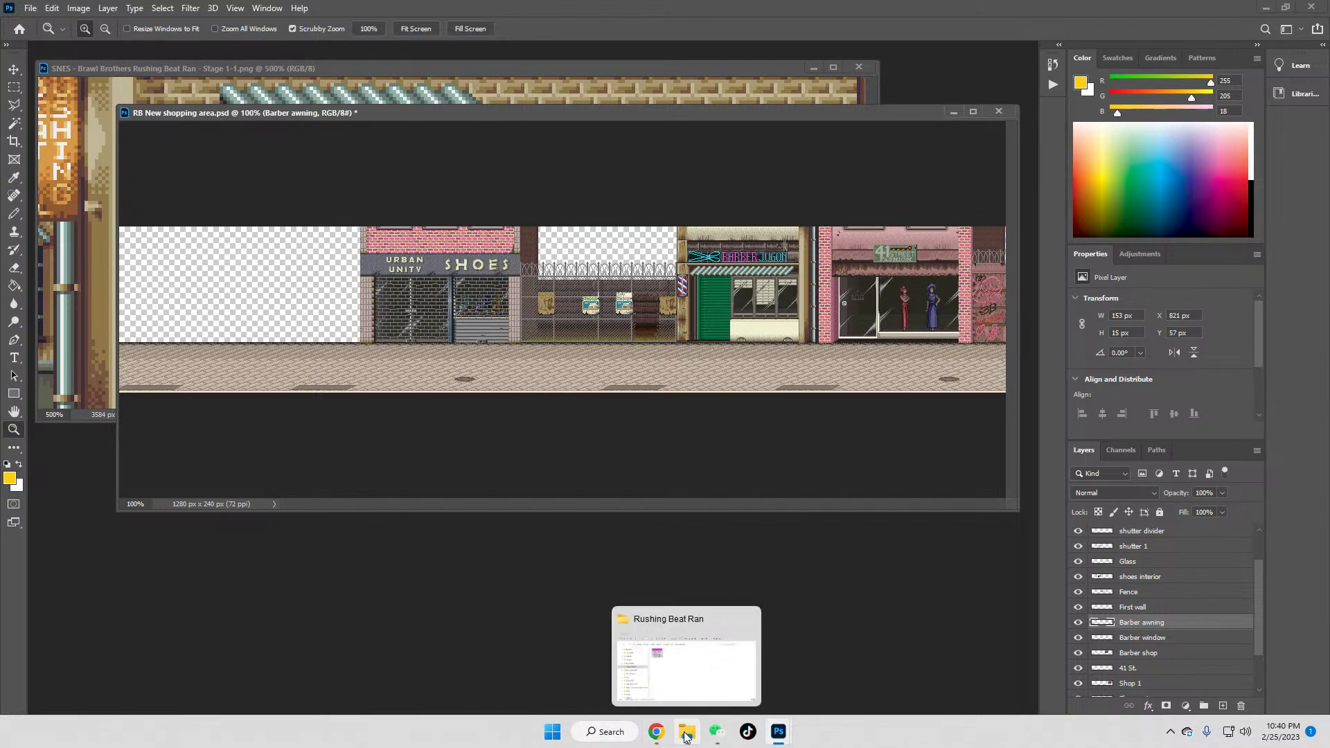
click(691, 656)
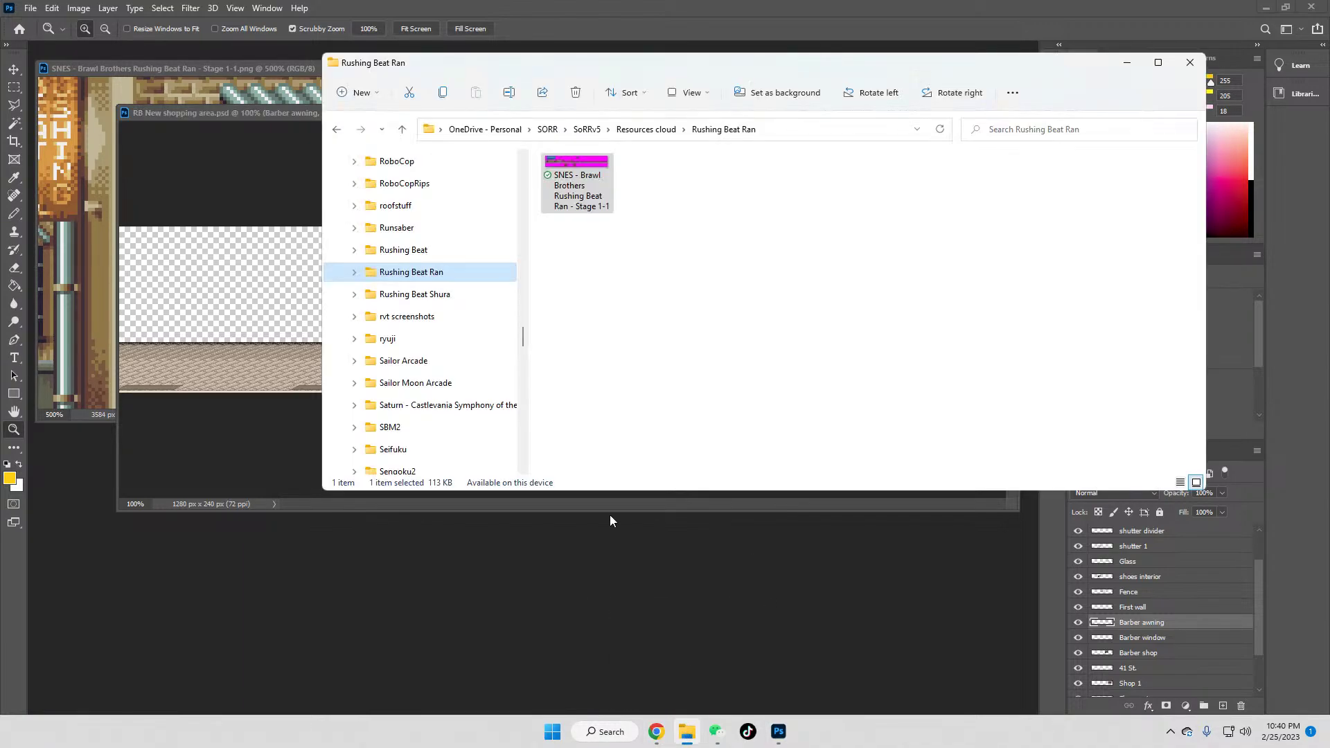
click(401, 295)
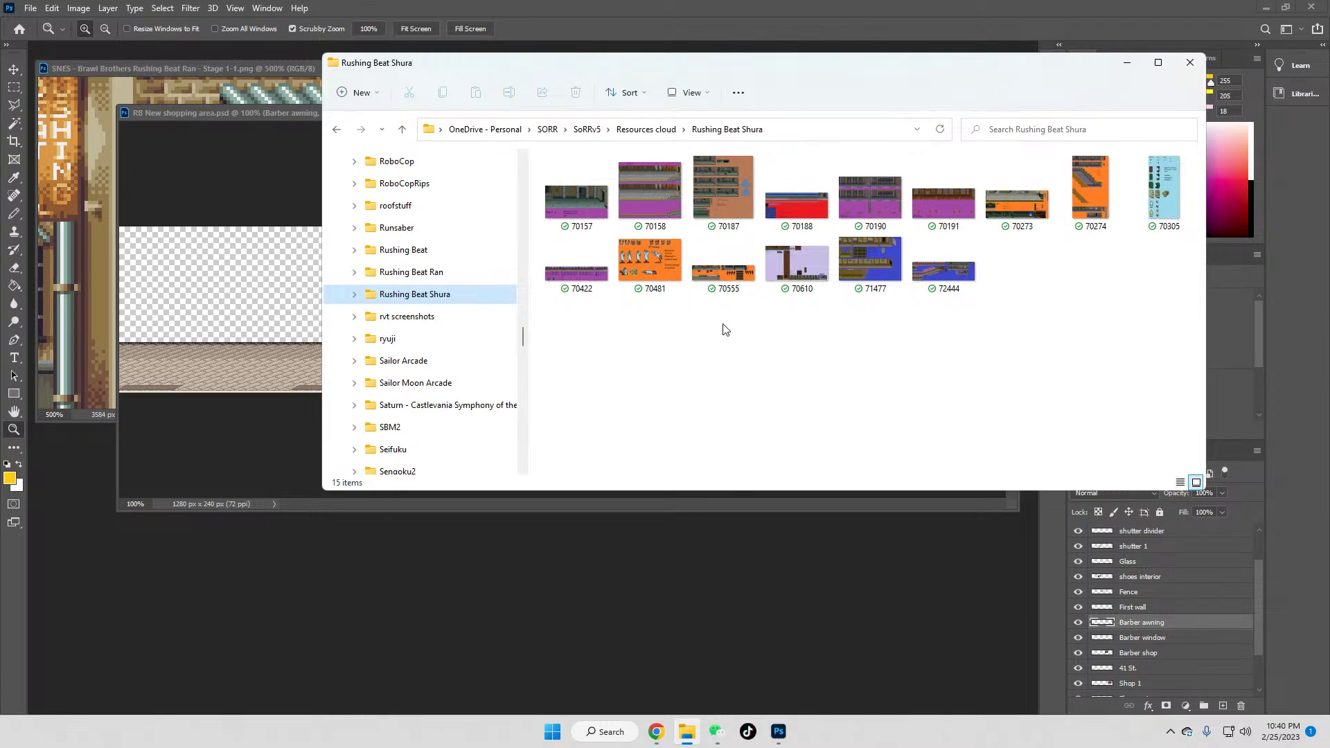
click(575, 201)
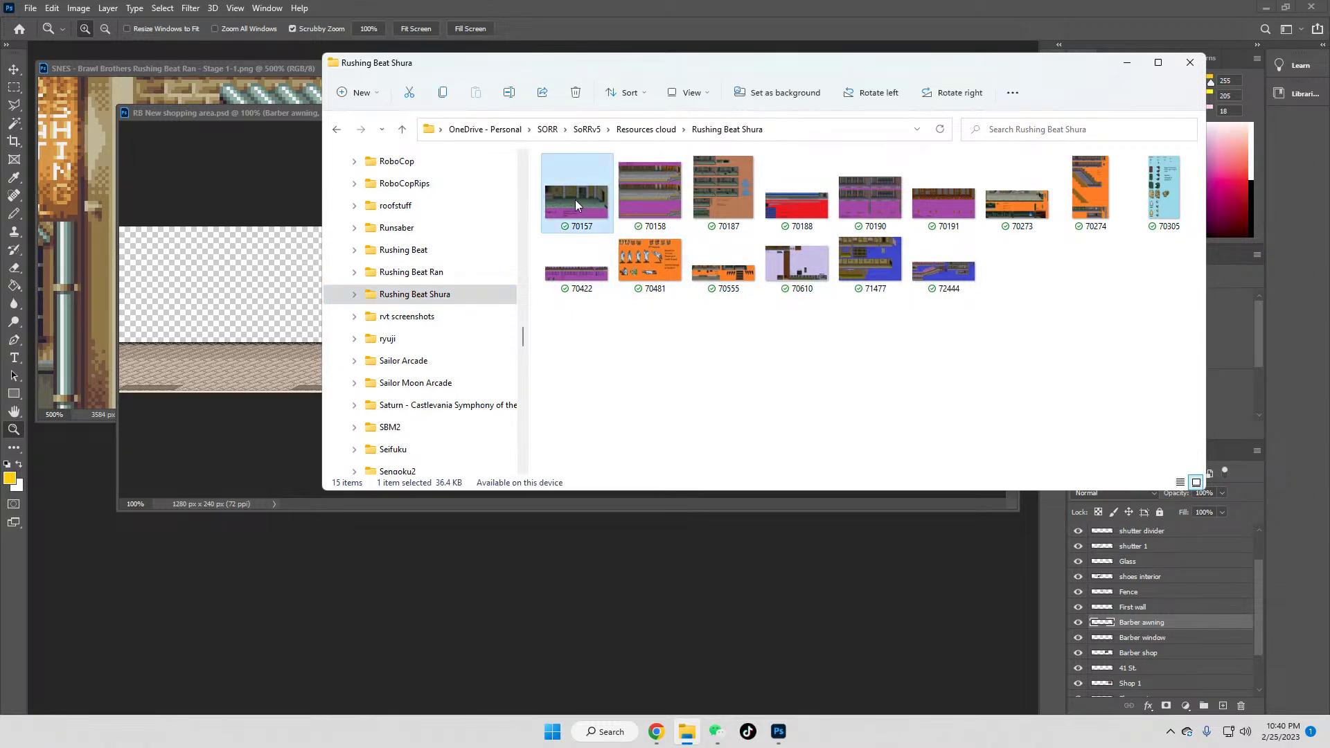
double_click(574, 201)
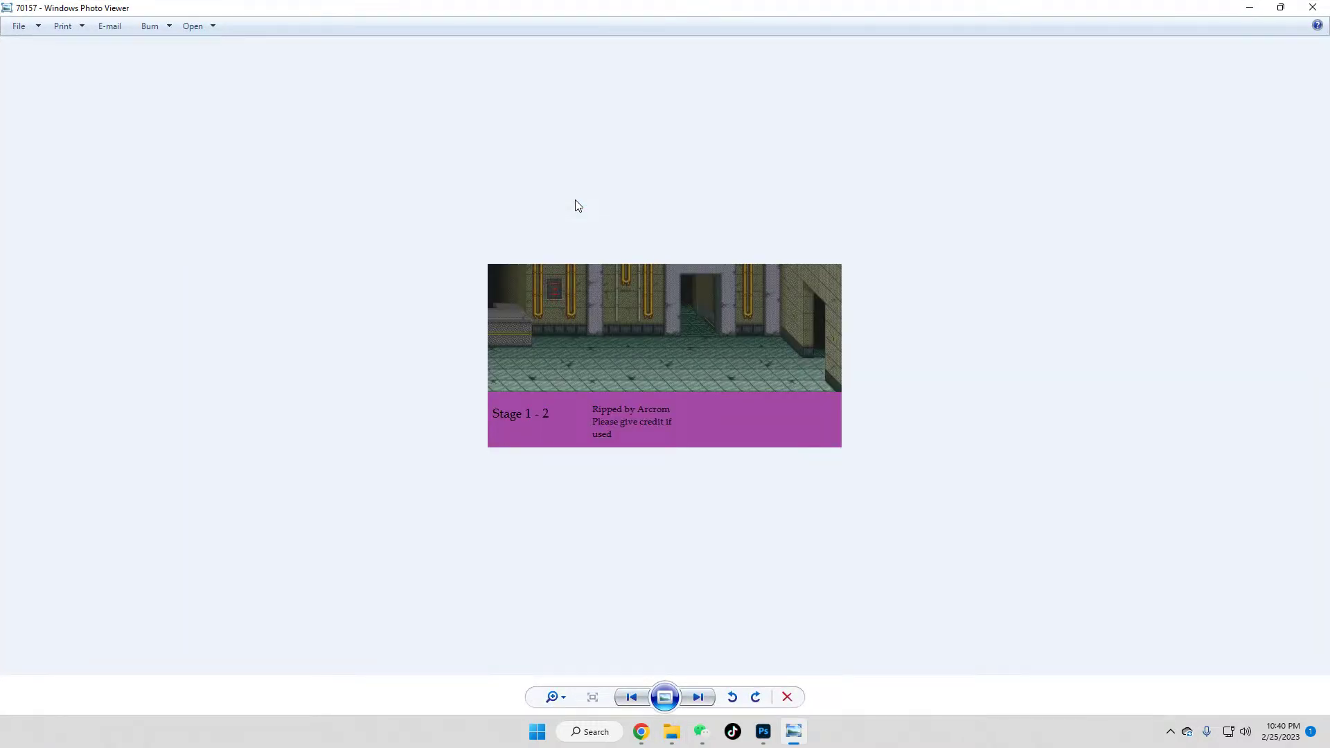
Step: Flip through the Rushing Beat Shura stage sheets until reaching the 70555 street sheet
key(Right)
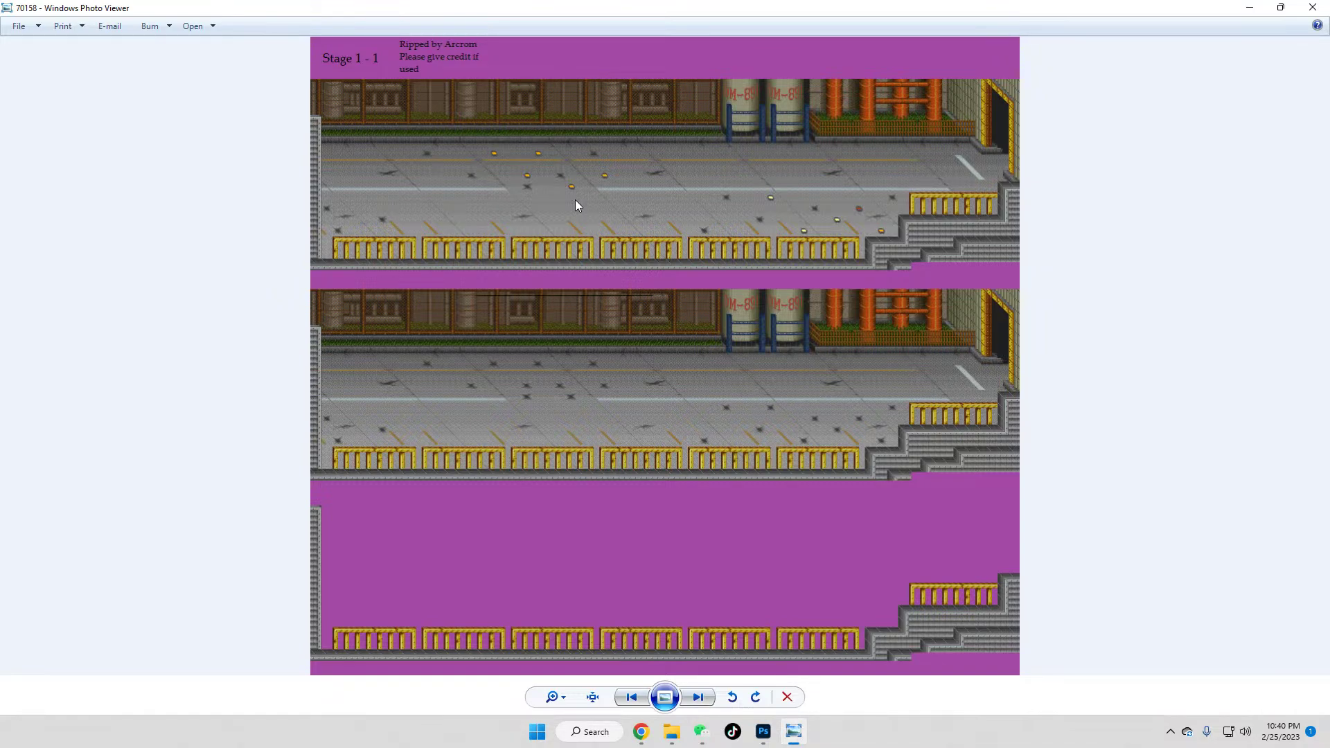
key(Right)
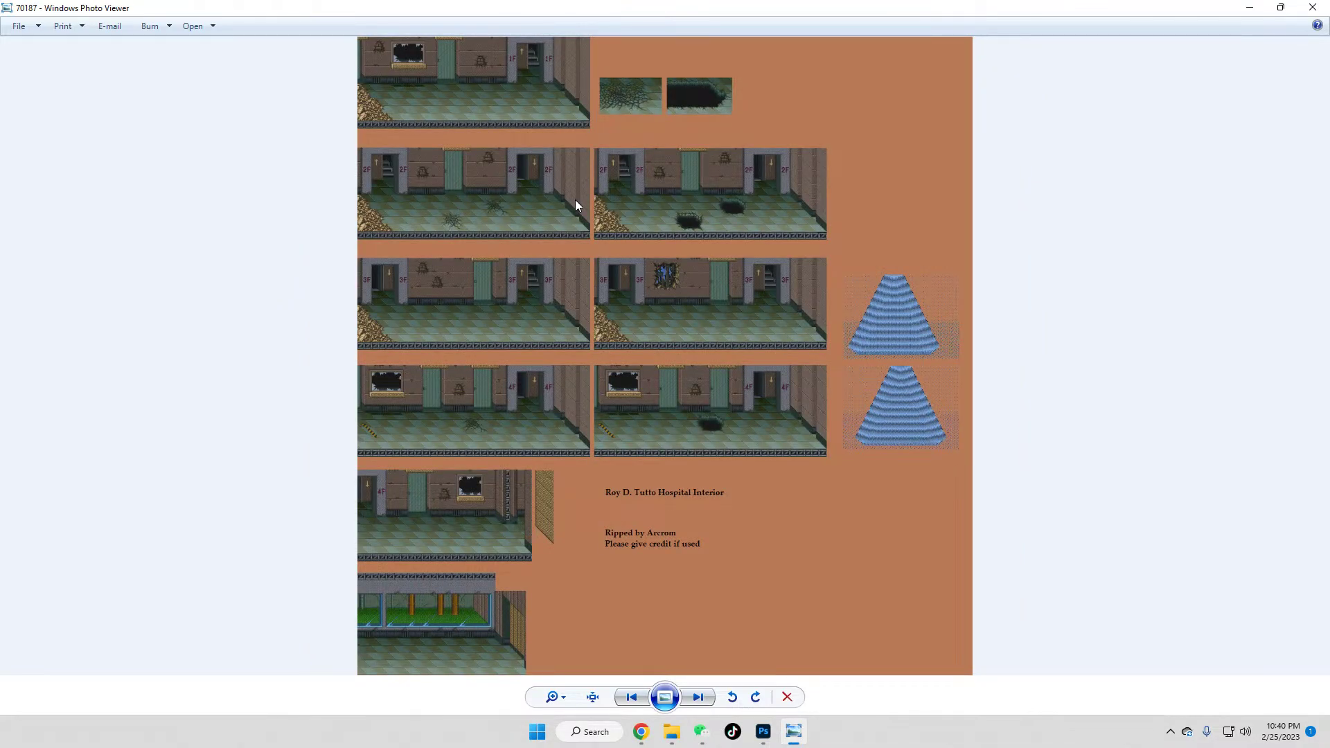
key(Right)
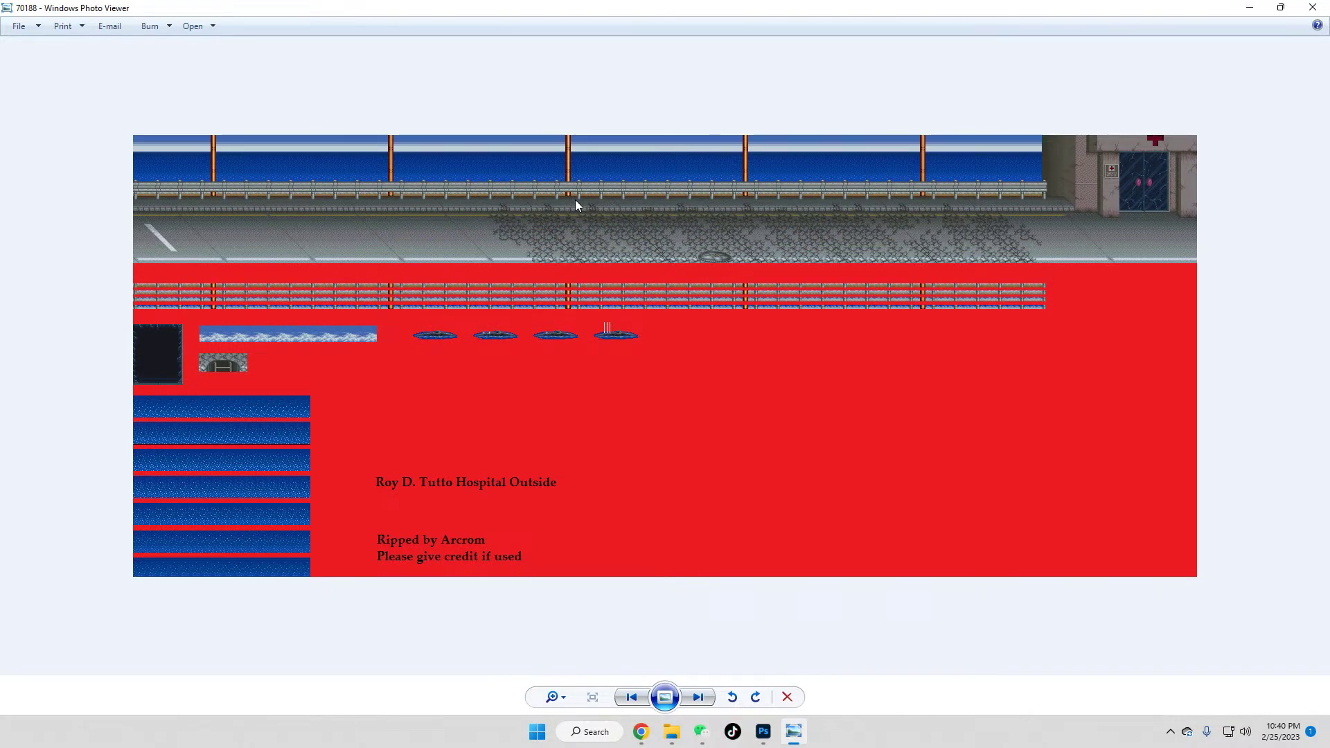
key(Right)
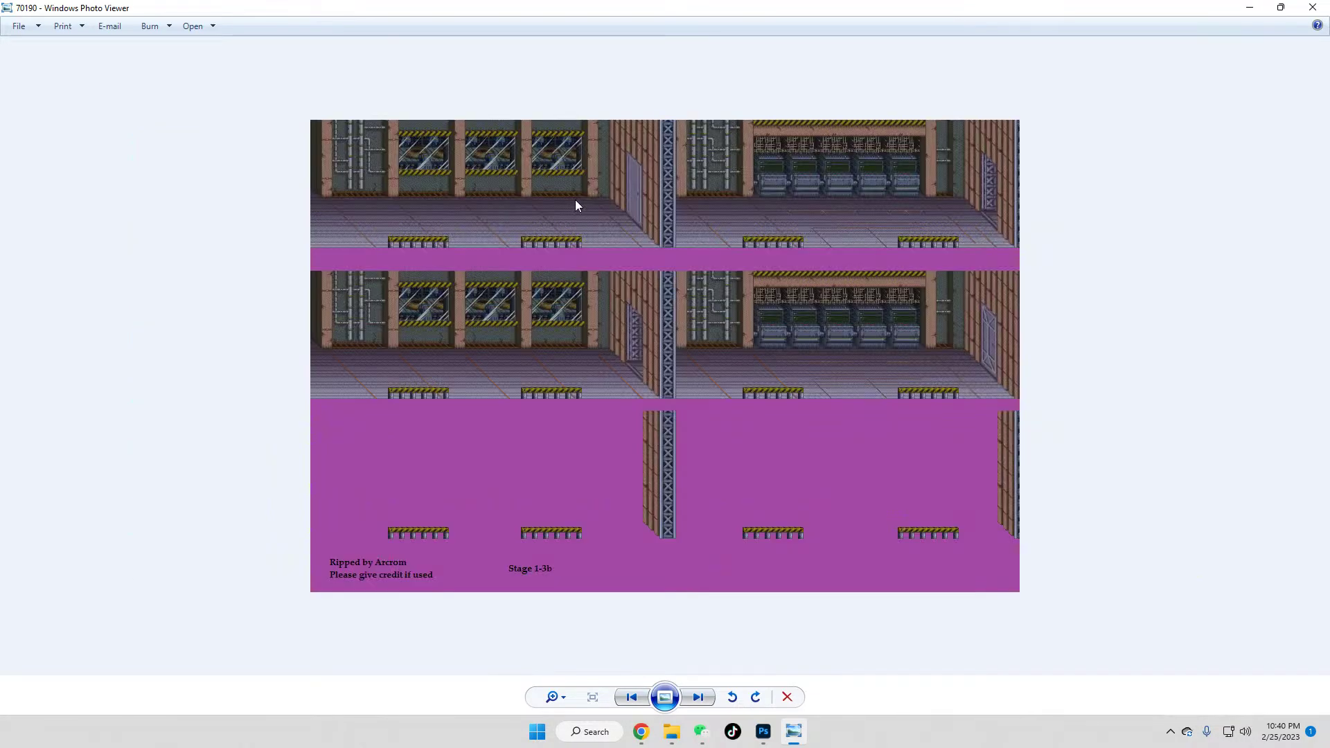
key(Right)
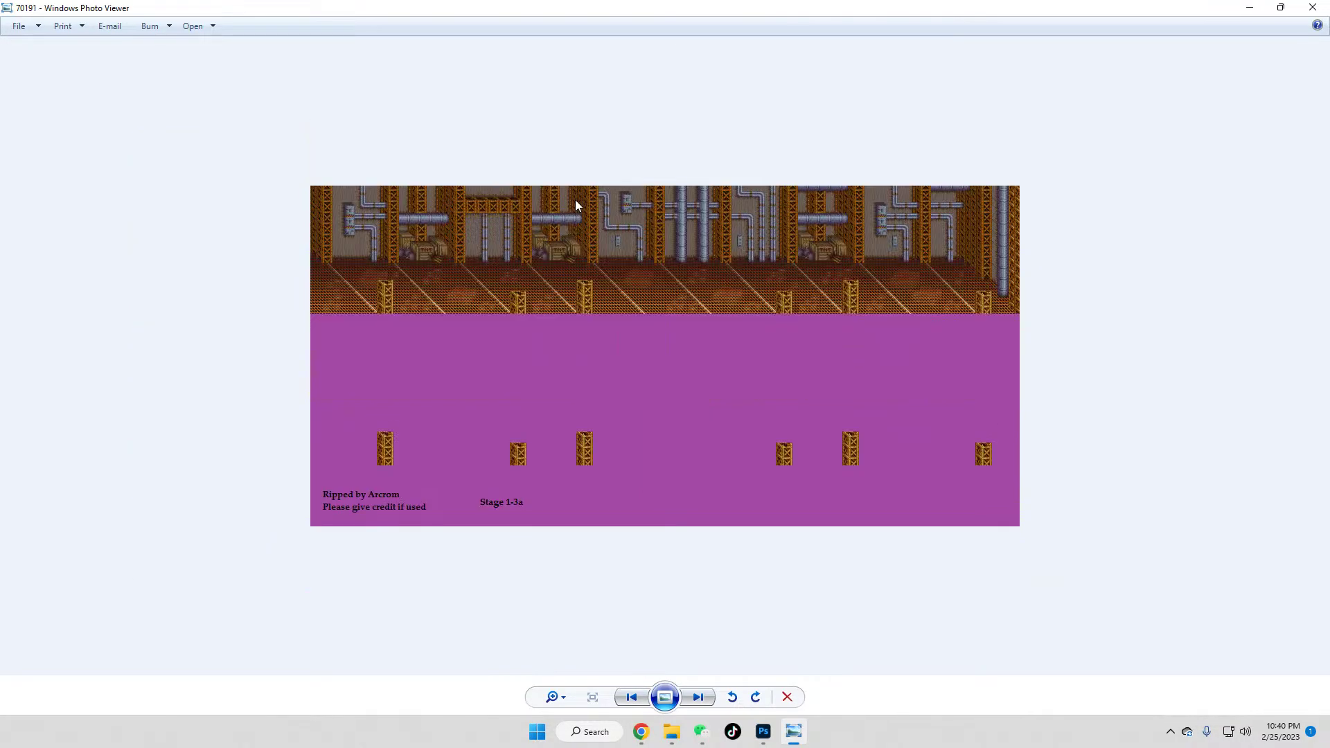
key(Right)
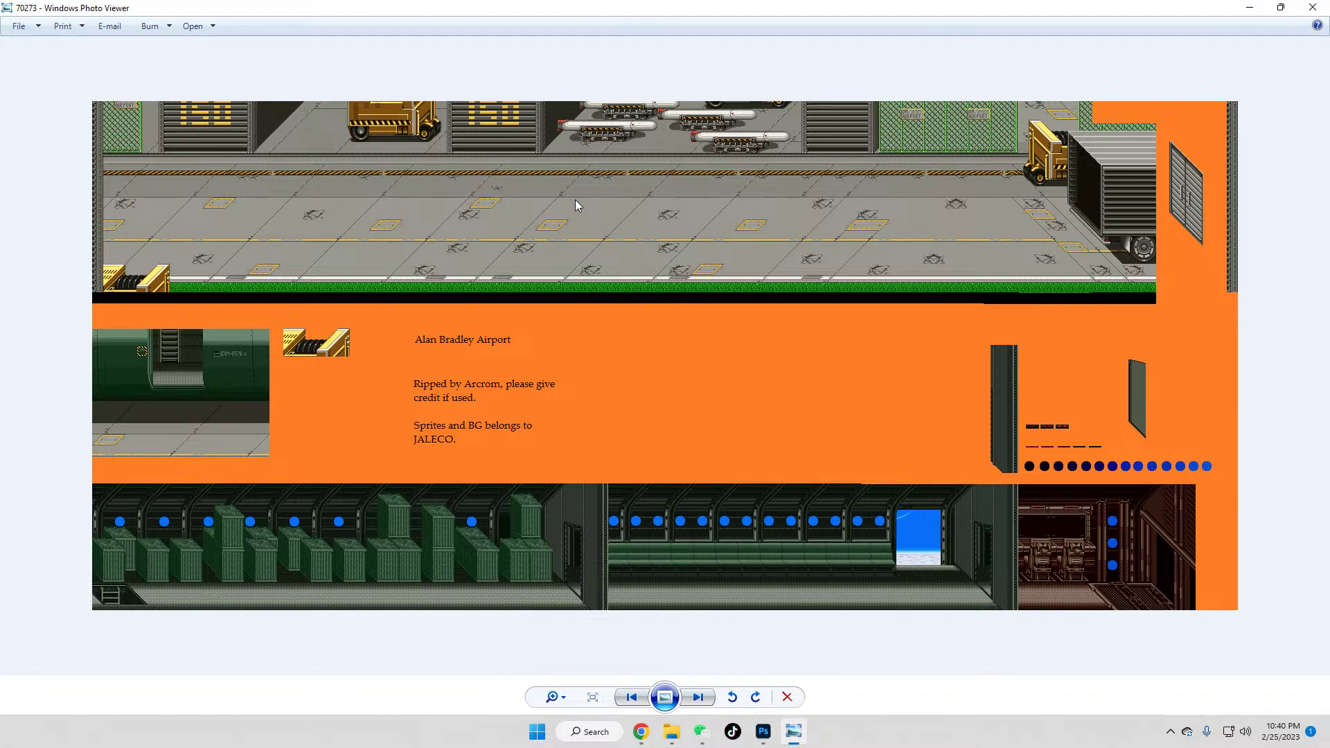
key(Right)
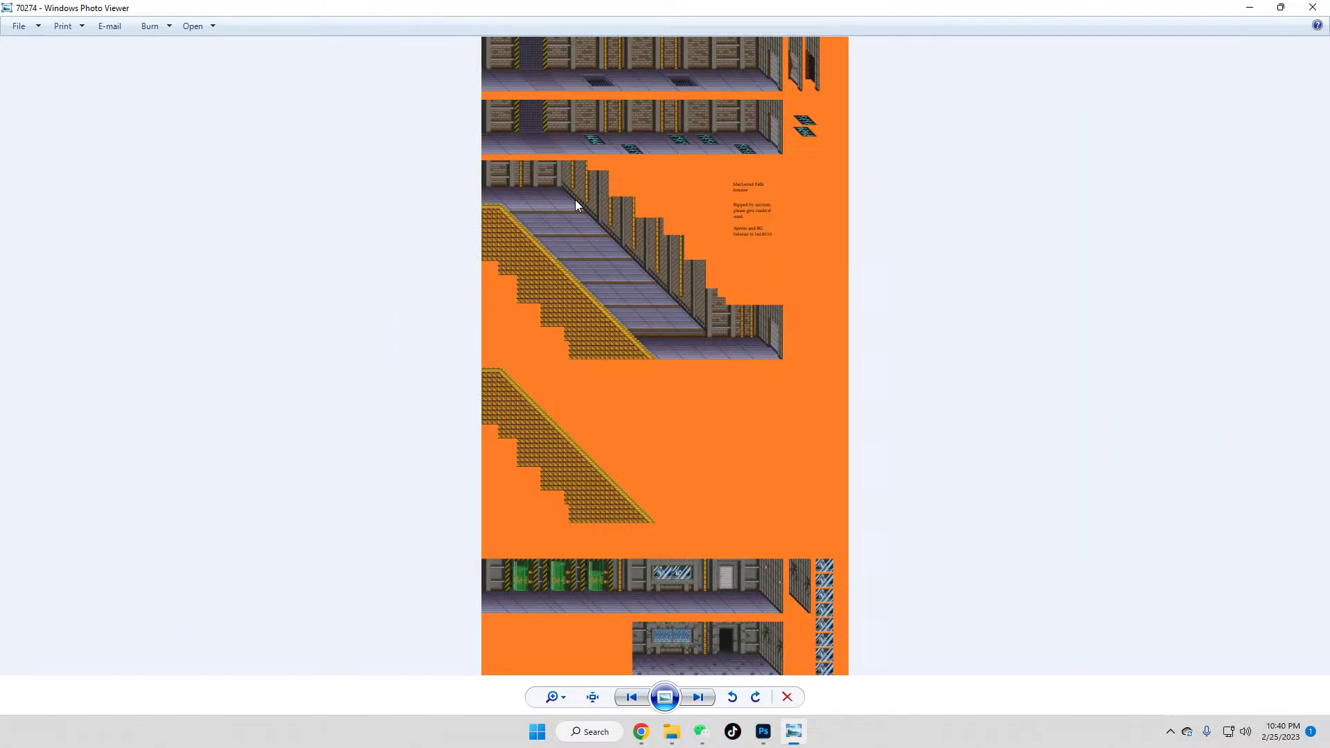
key(Right)
key(Right)
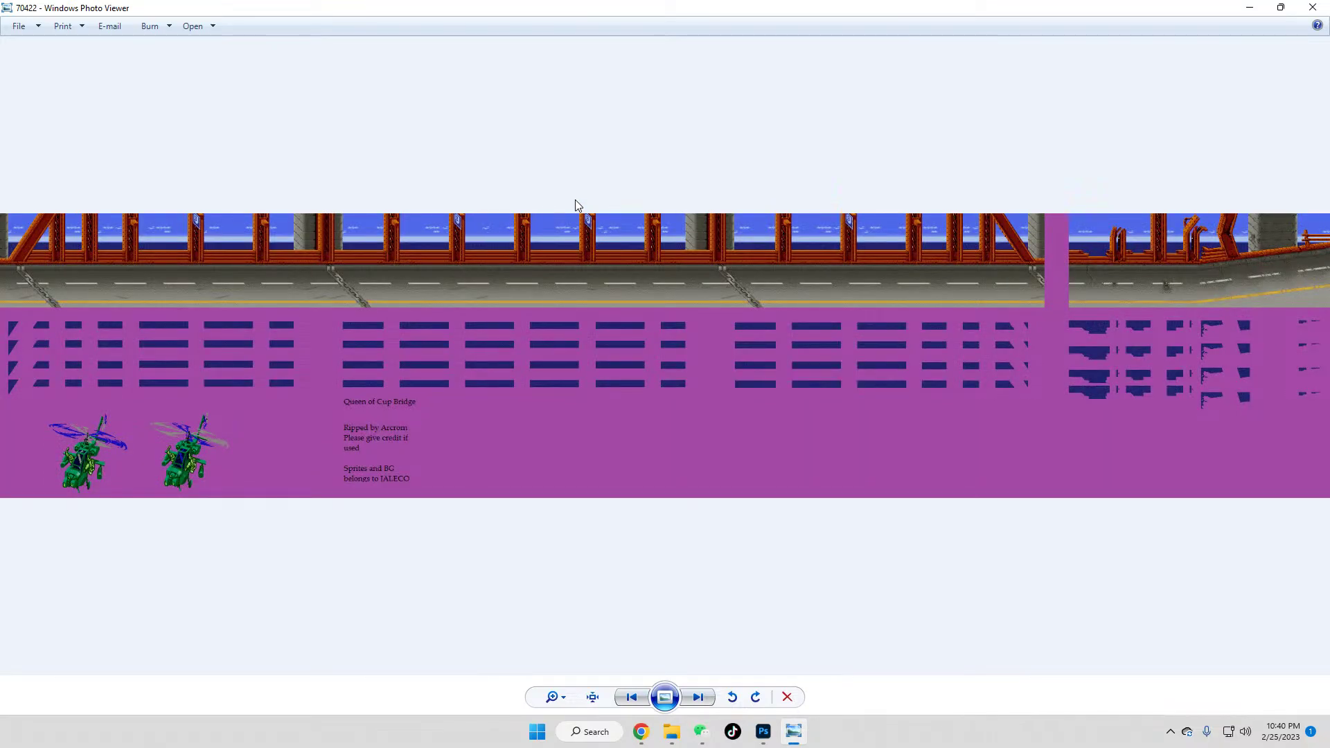
key(Right)
key(Right)
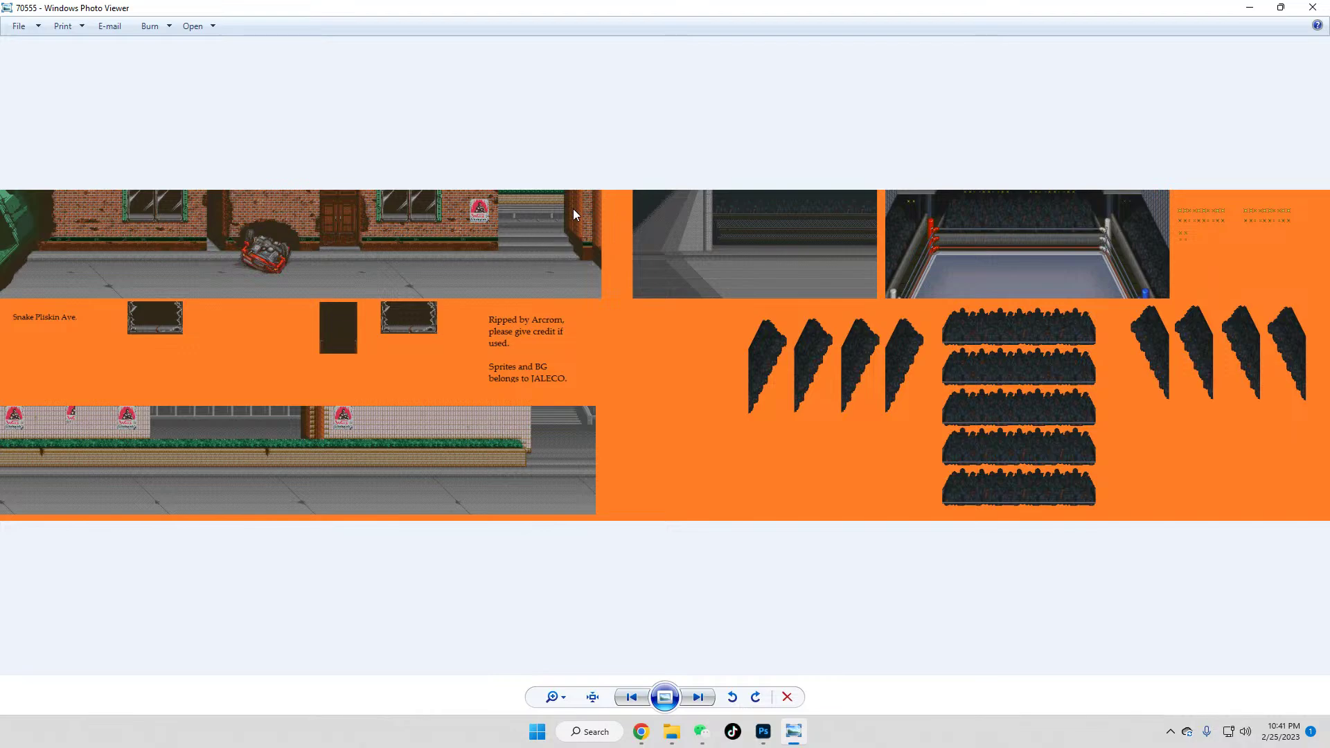
Step: Zoom into 70555's brick building, close the viewer, and drag 70555 into Photoshop
scroll(208, 238, up, 3)
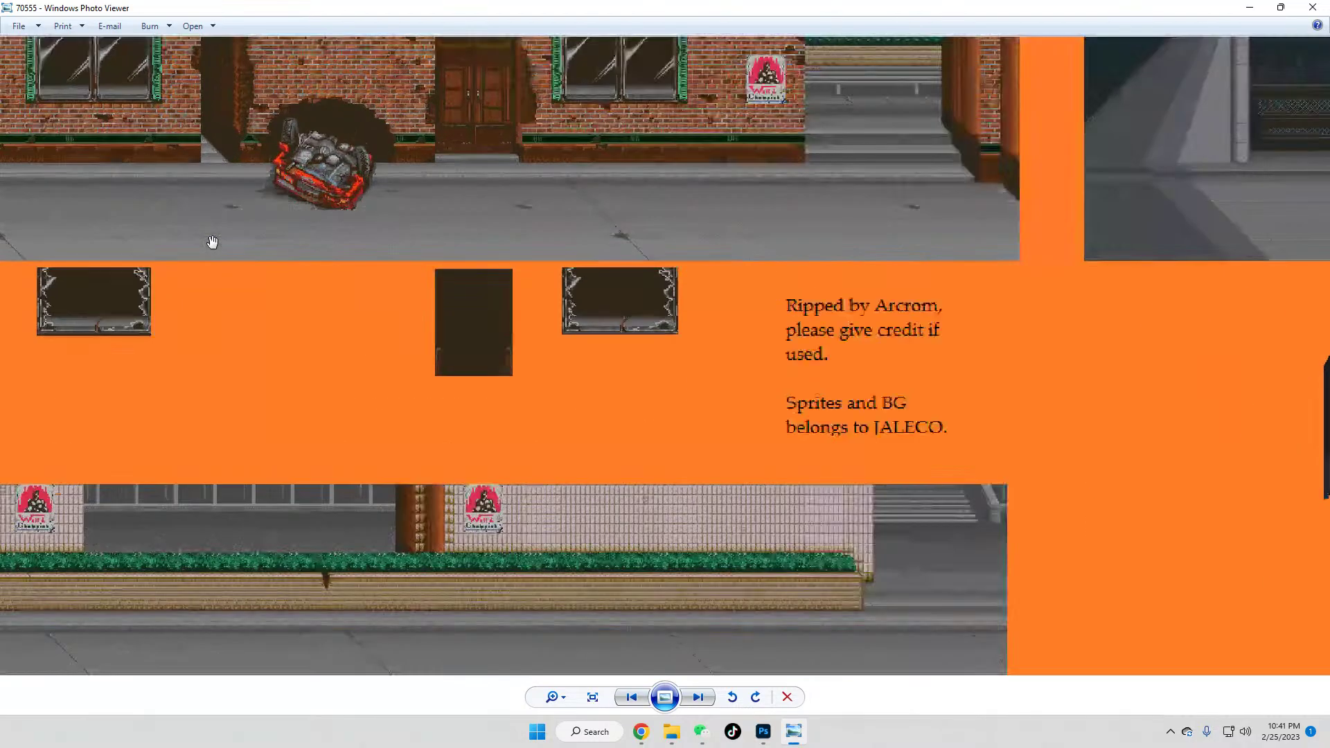
drag(257, 160, 357, 208)
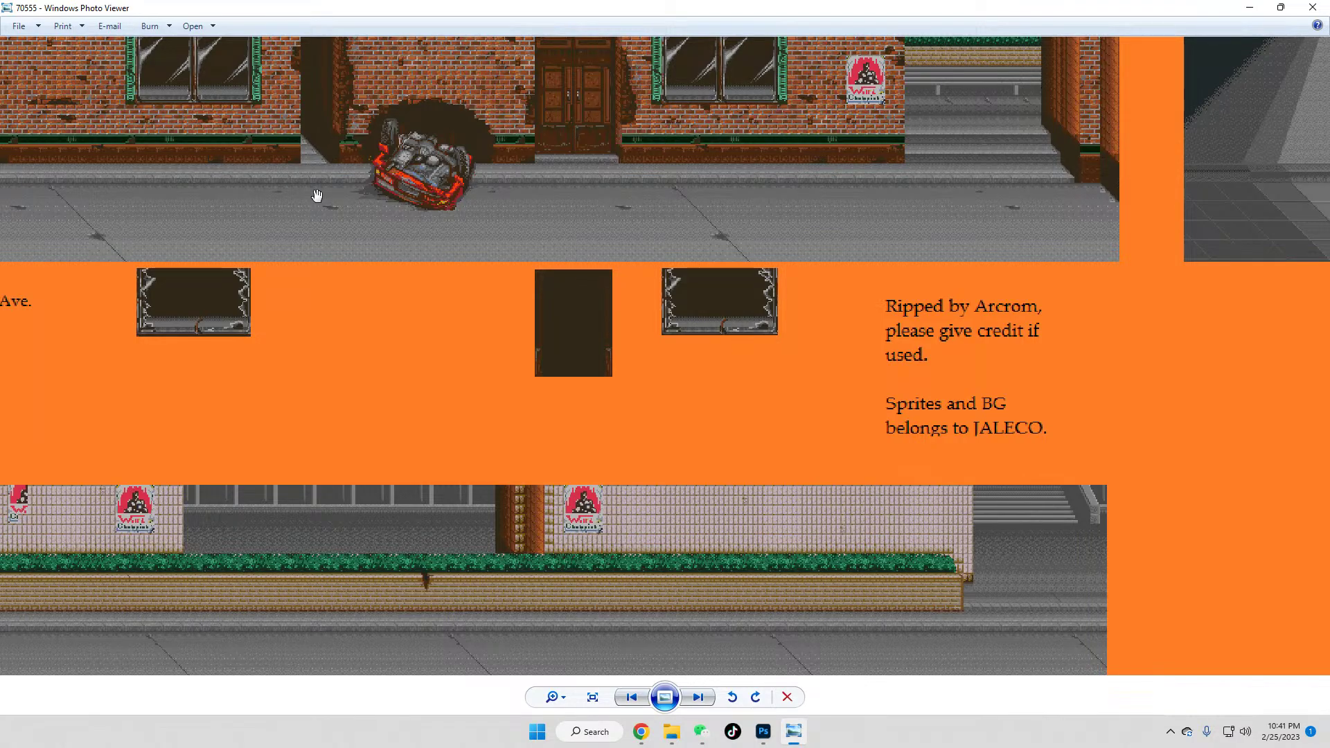
click(1313, 7)
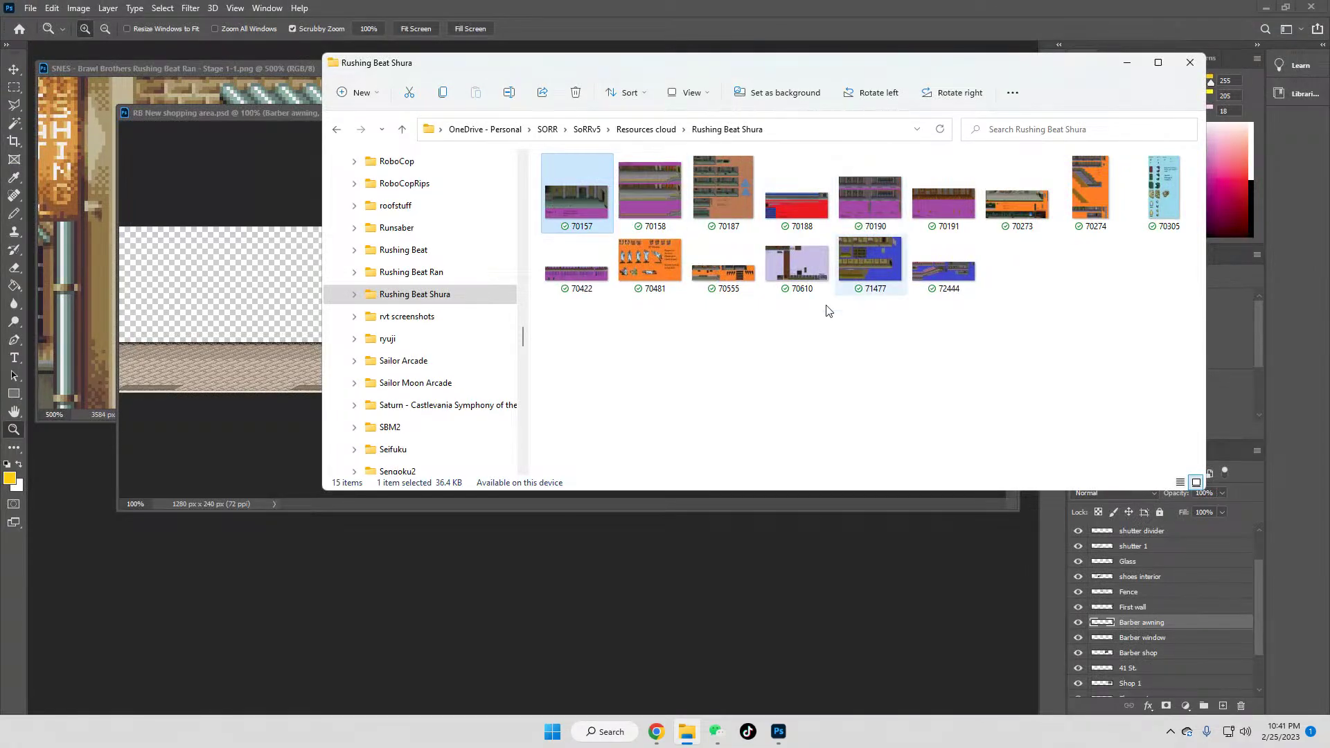
drag(707, 267, 900, 595)
Step: Float 70555.png in its own window and zoom to 300% on the brick wall
click(814, 67)
drag(67, 49, 75, 78)
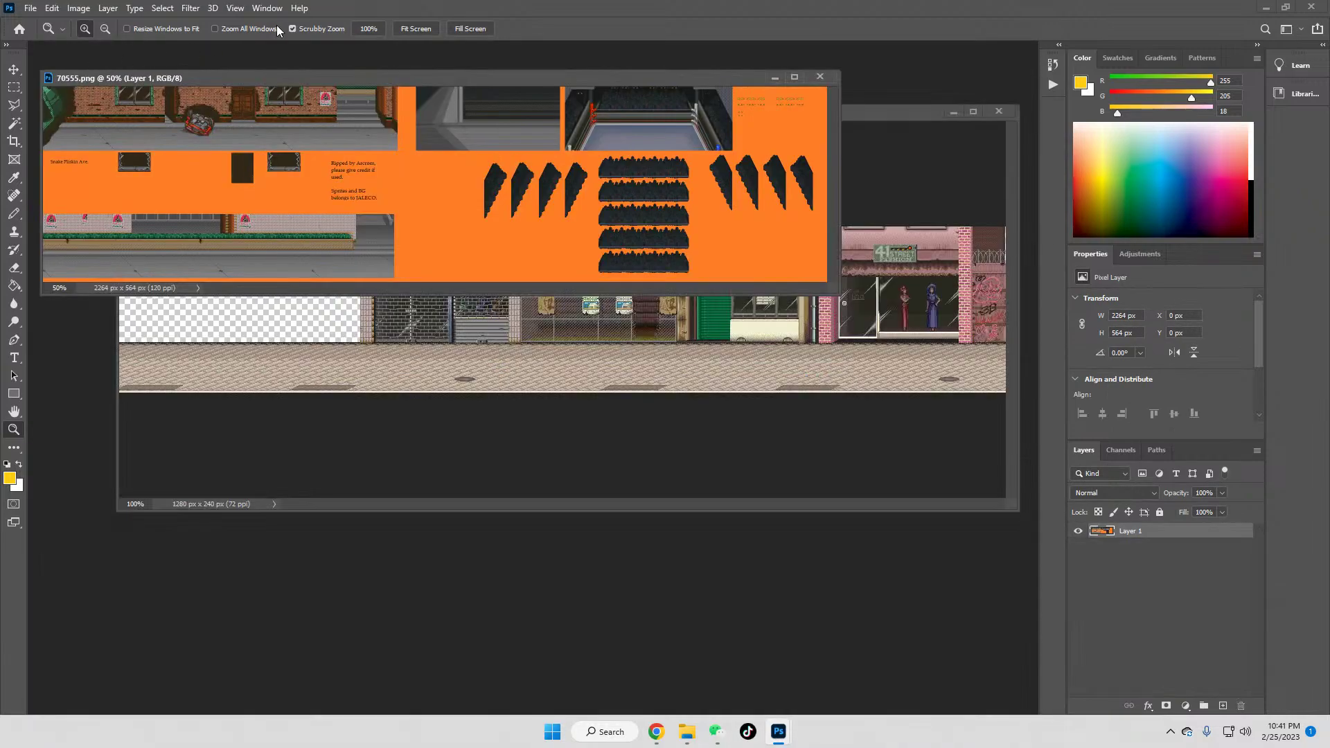
click(363, 27)
drag(485, 289, 368, 297)
drag(829, 176, 844, 109)
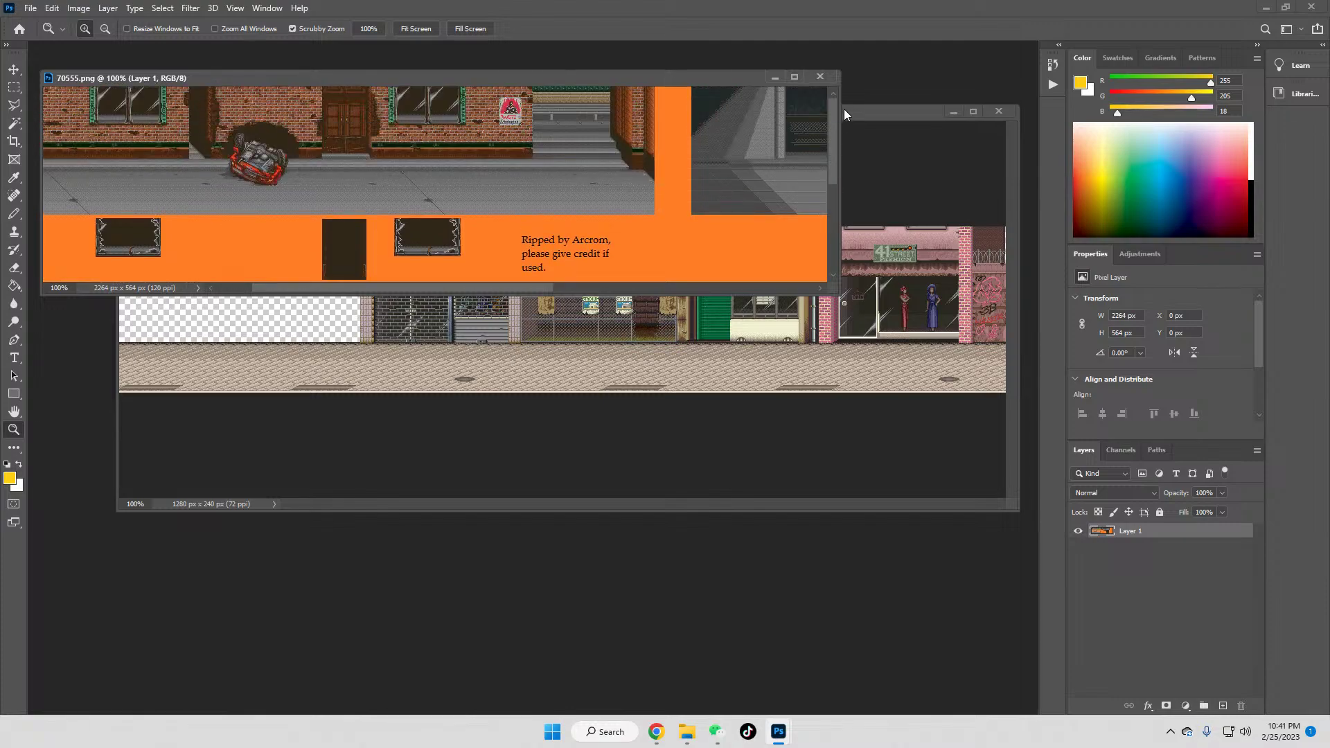
drag(214, 135, 249, 197)
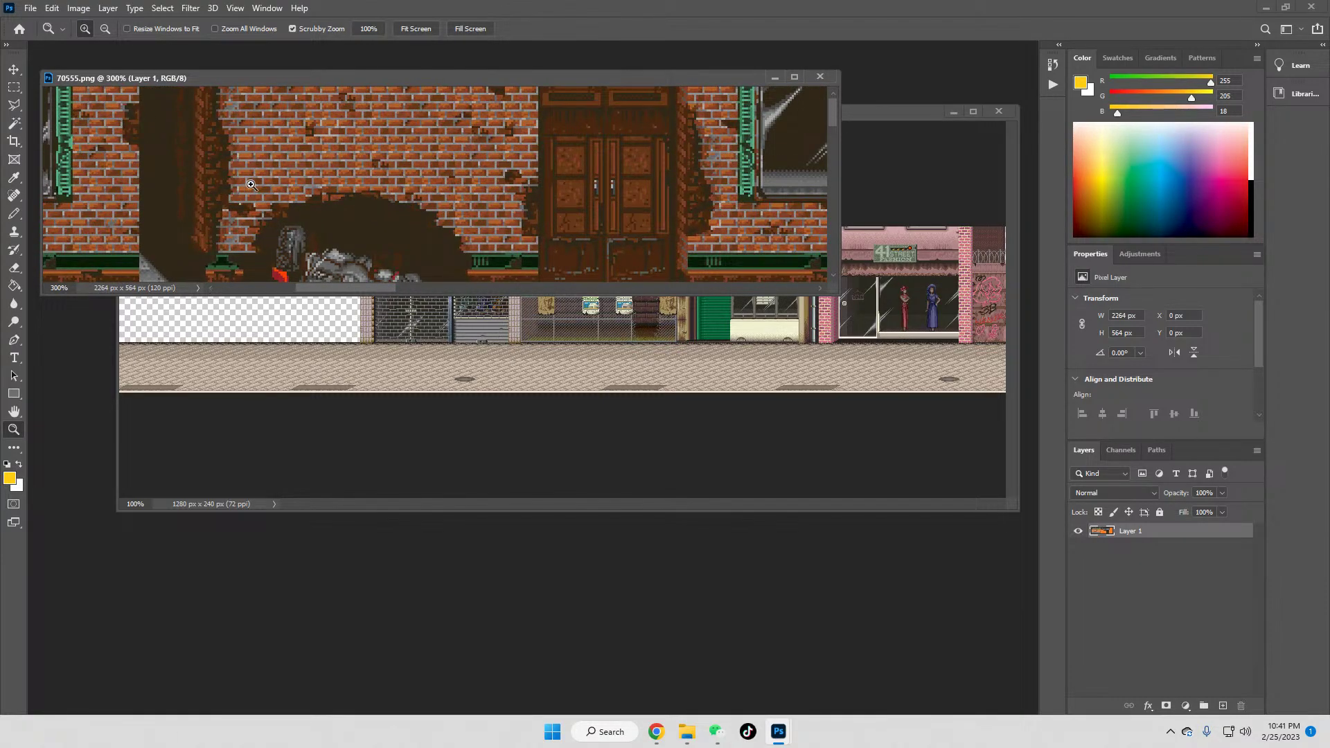
Step: Marquee a 12×84 px brown brick pillar strip, then return to the RB New shopping area document
click(14, 85)
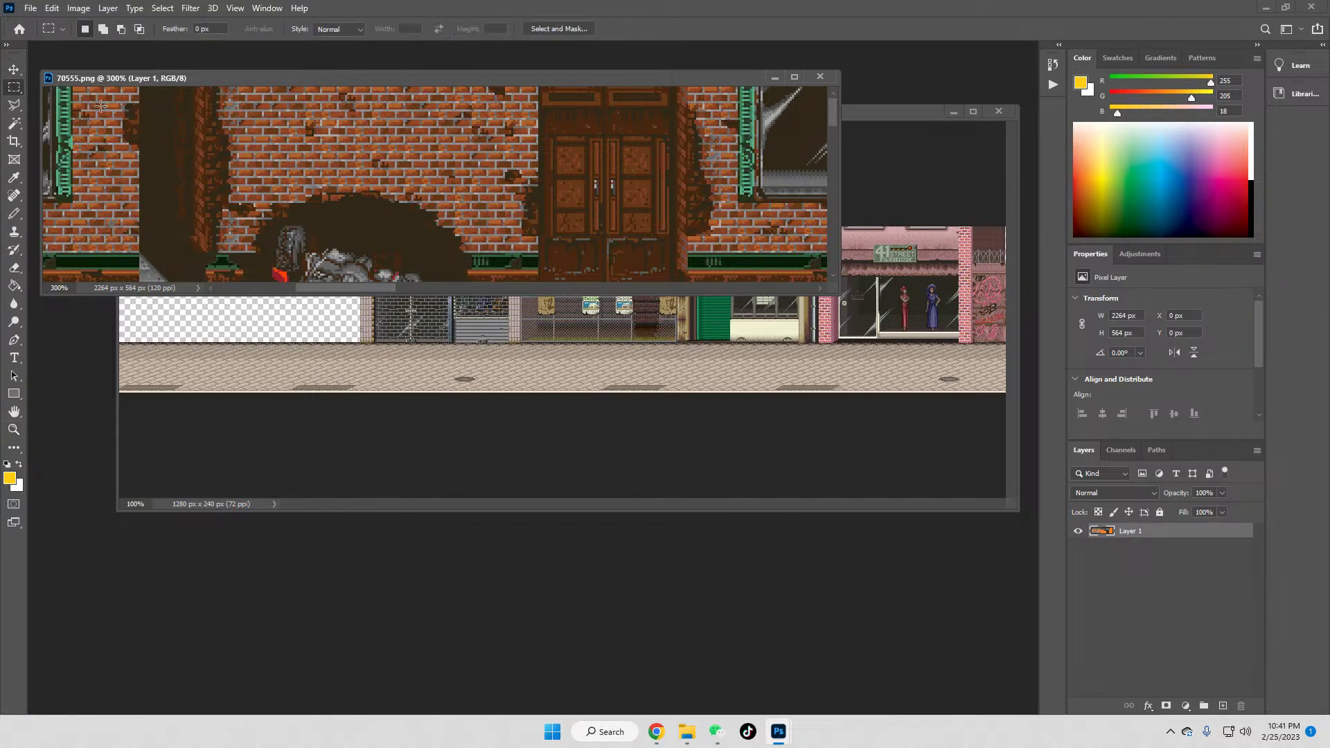
drag(210, 260, 187, 79)
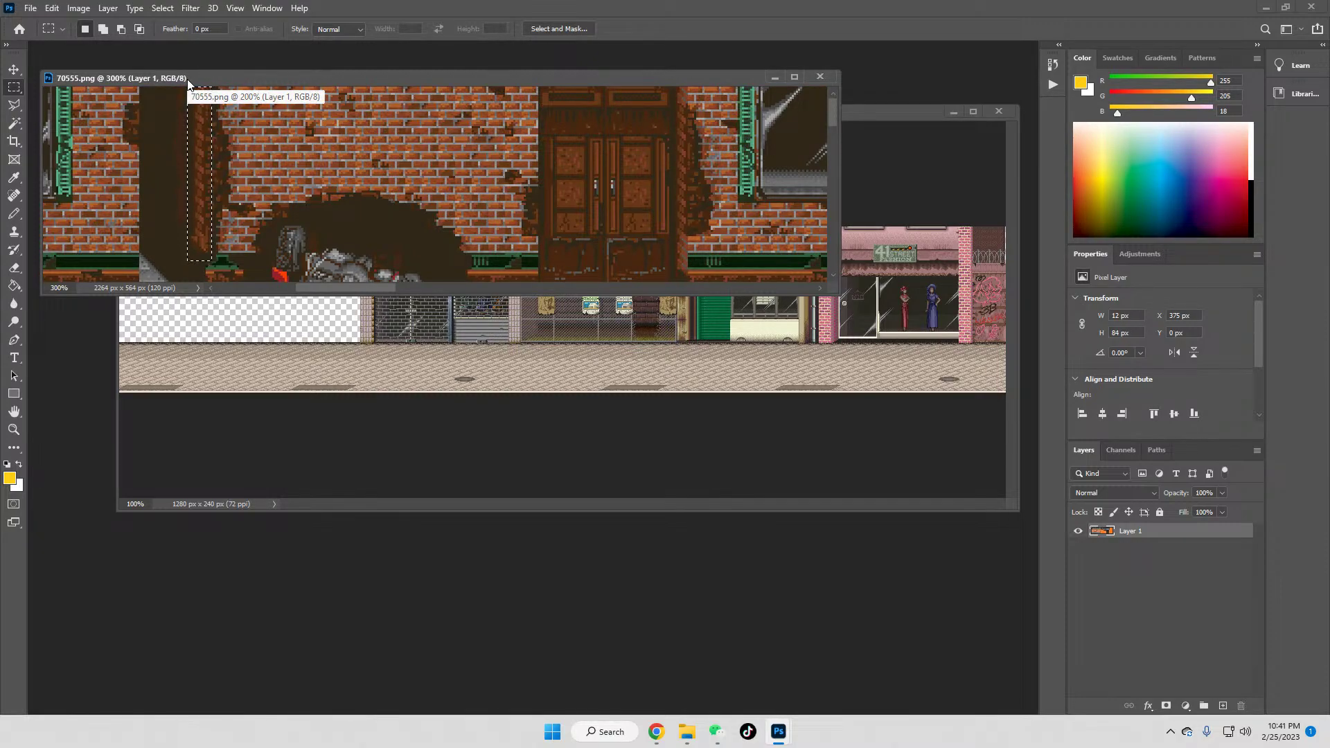
click(888, 114)
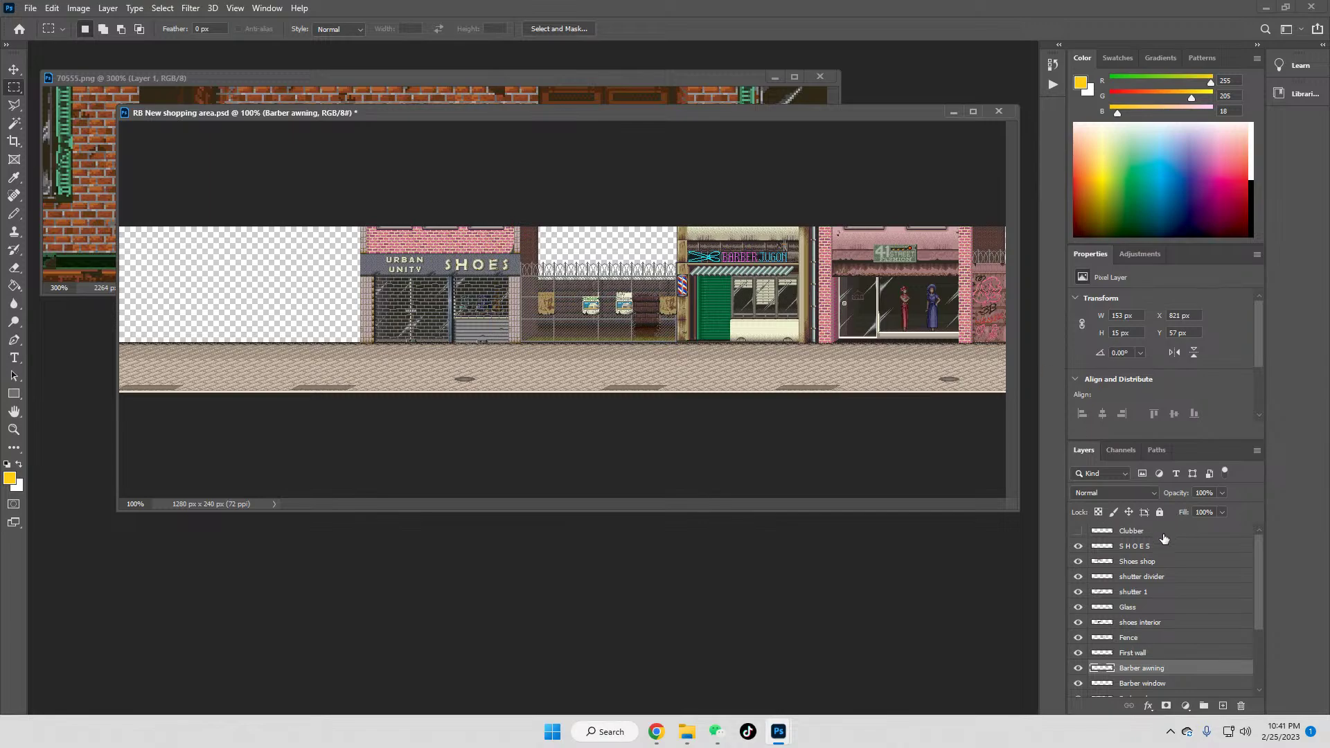
Step: Paste the pillar strip as a new layer above SHOES and zoom to 400% around it
click(1171, 553)
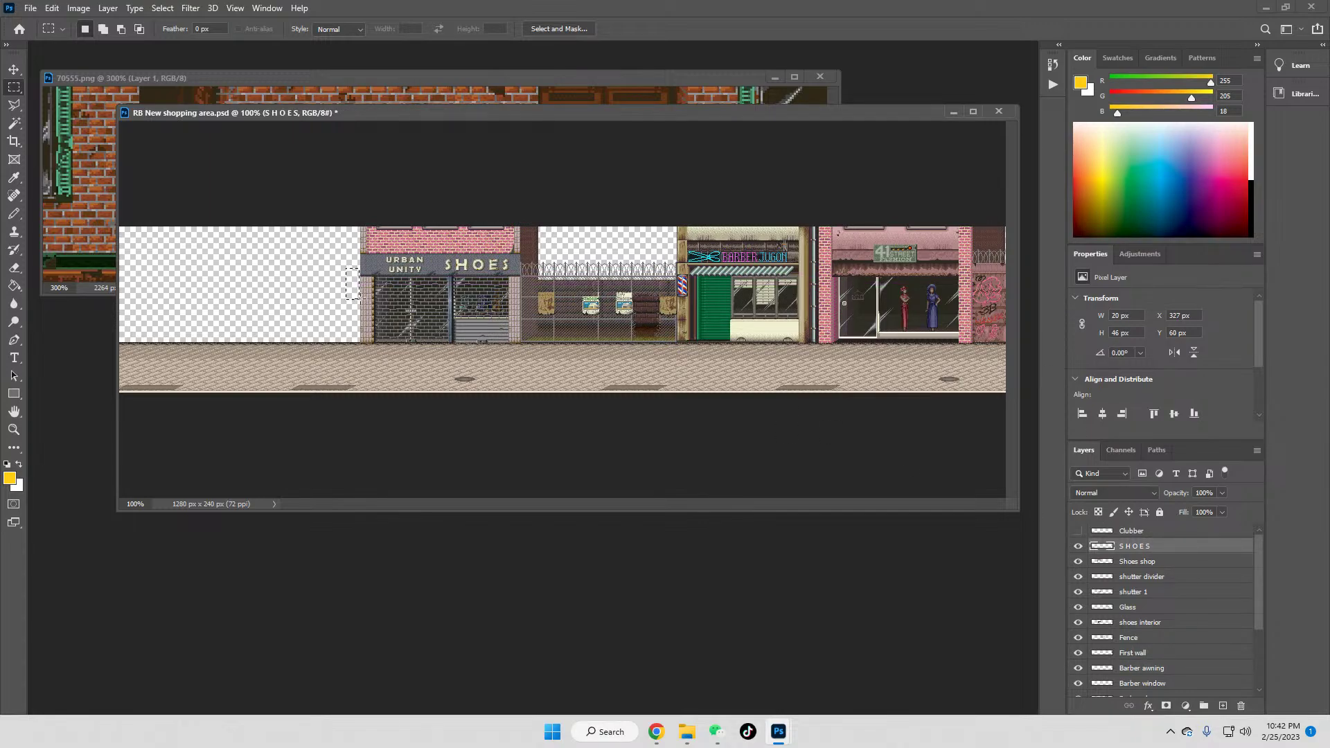
key(ctrl+v)
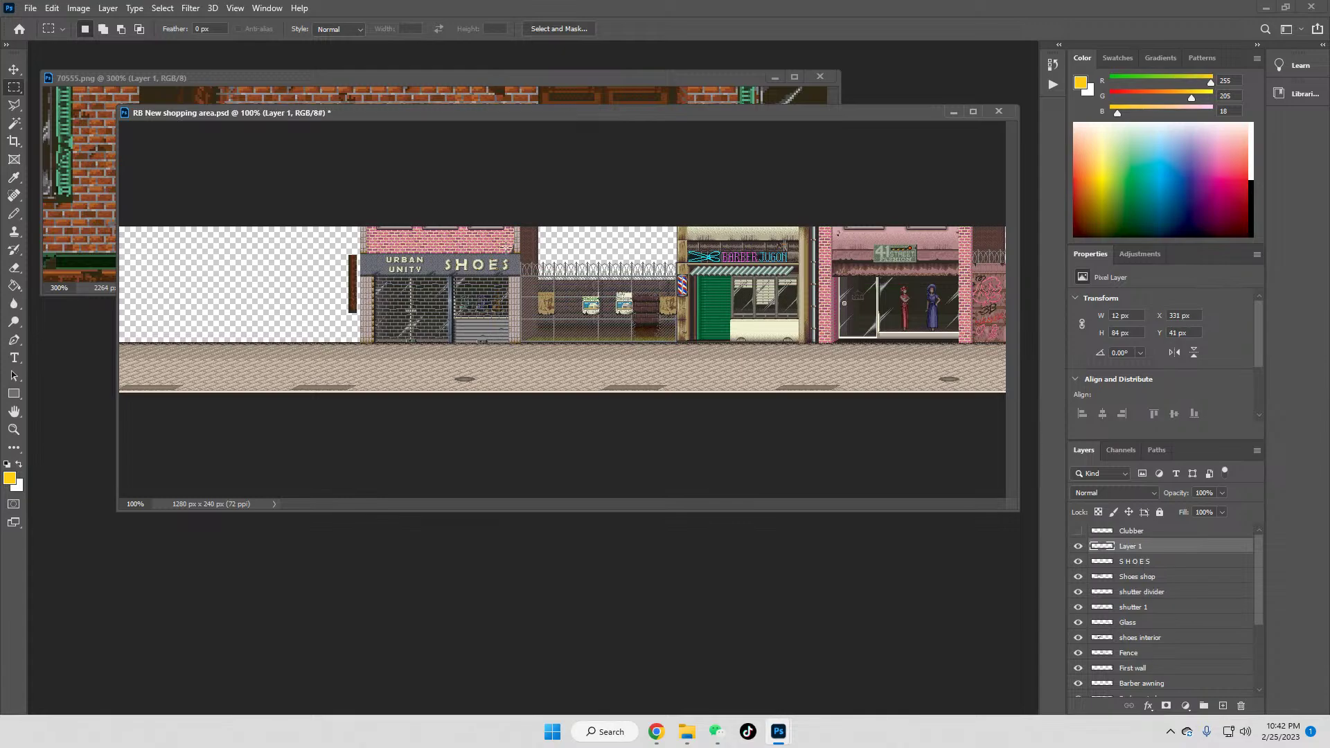
click(13, 429)
click(311, 307)
drag(311, 307, 386, 202)
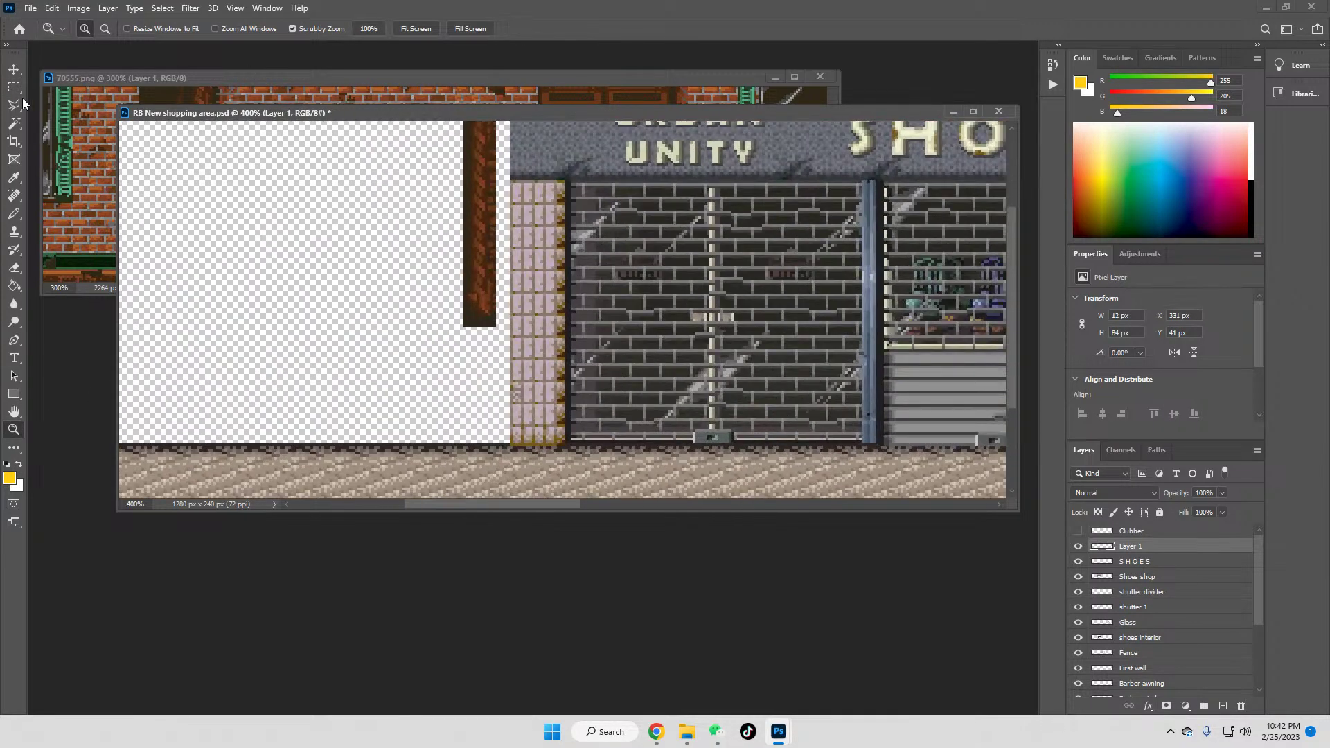
Step: Flip the pillar strip horizontally with Free Transform and commit
click(14, 87)
right_click(465, 209)
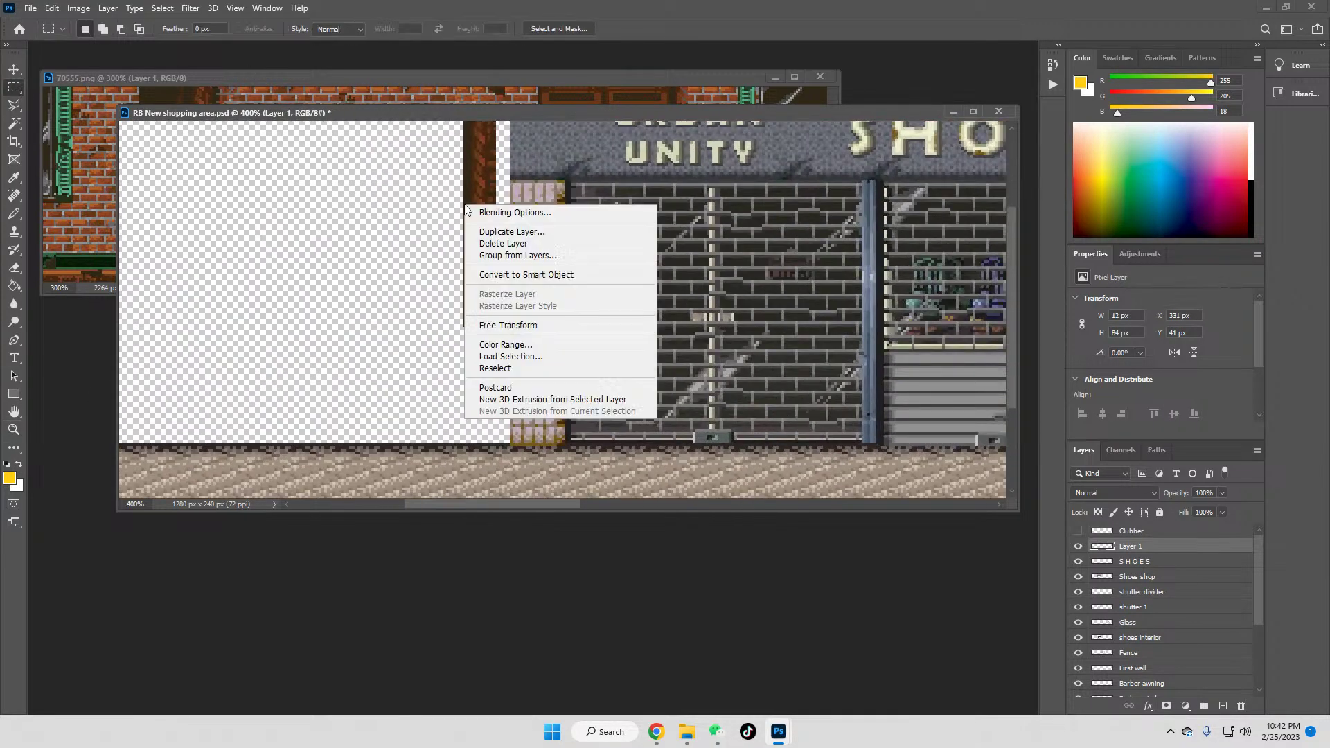
click(493, 326)
right_click(483, 284)
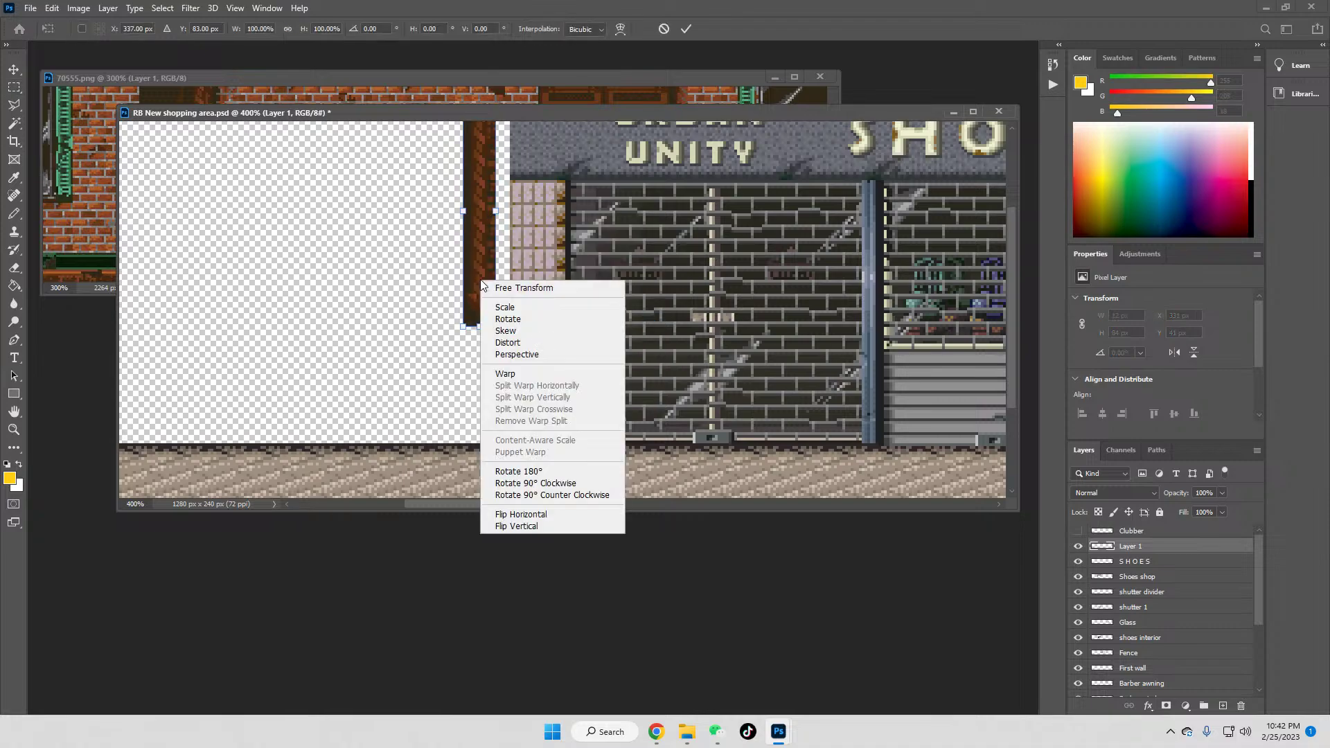
click(534, 515)
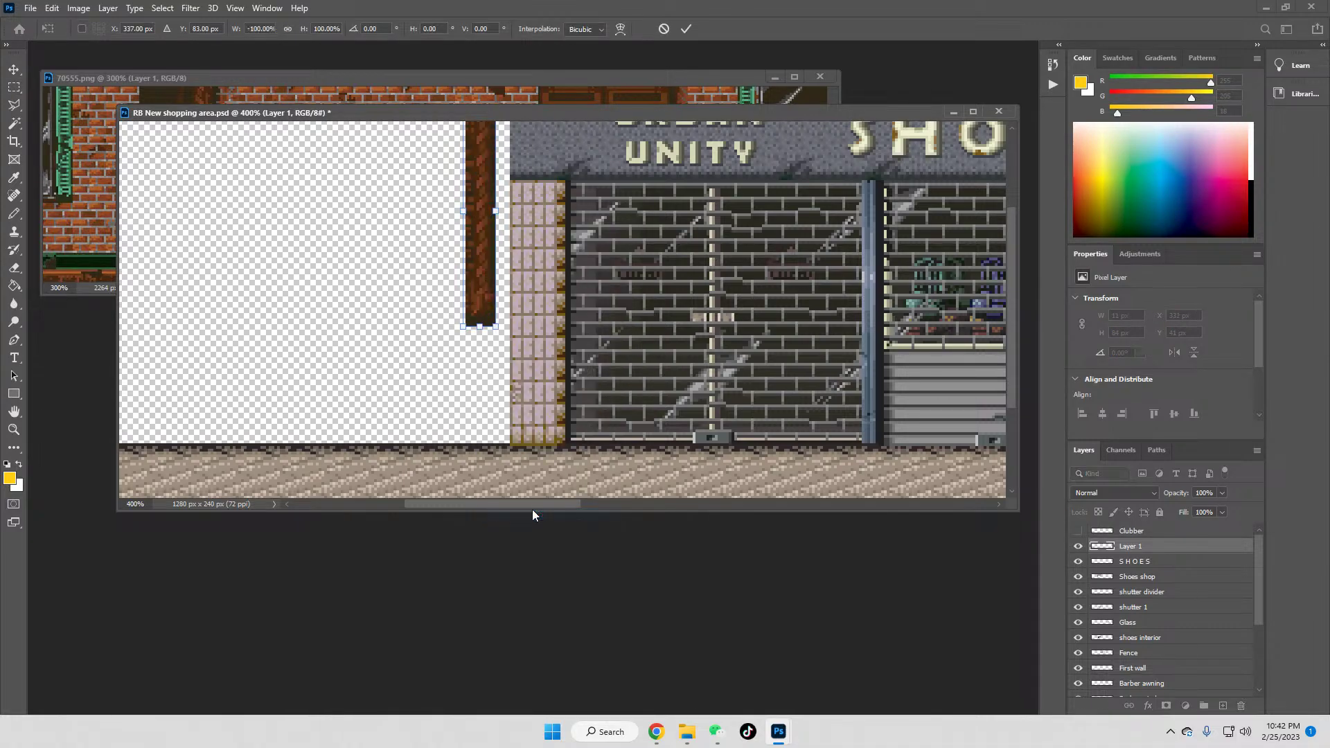
key(Return)
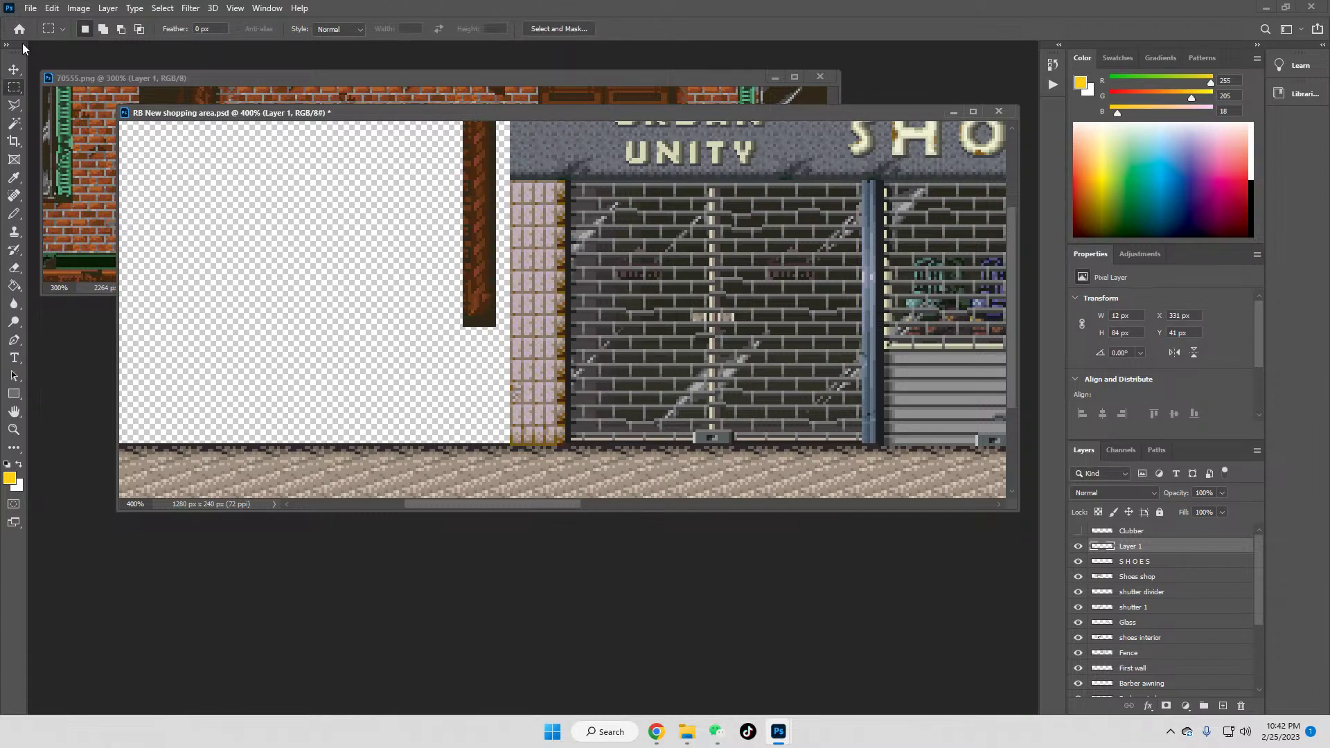
Step: Move the pillar left and down, zoom to 600%, and shift a selected strip down one pixel
click(14, 69)
drag(478, 186, 450, 260)
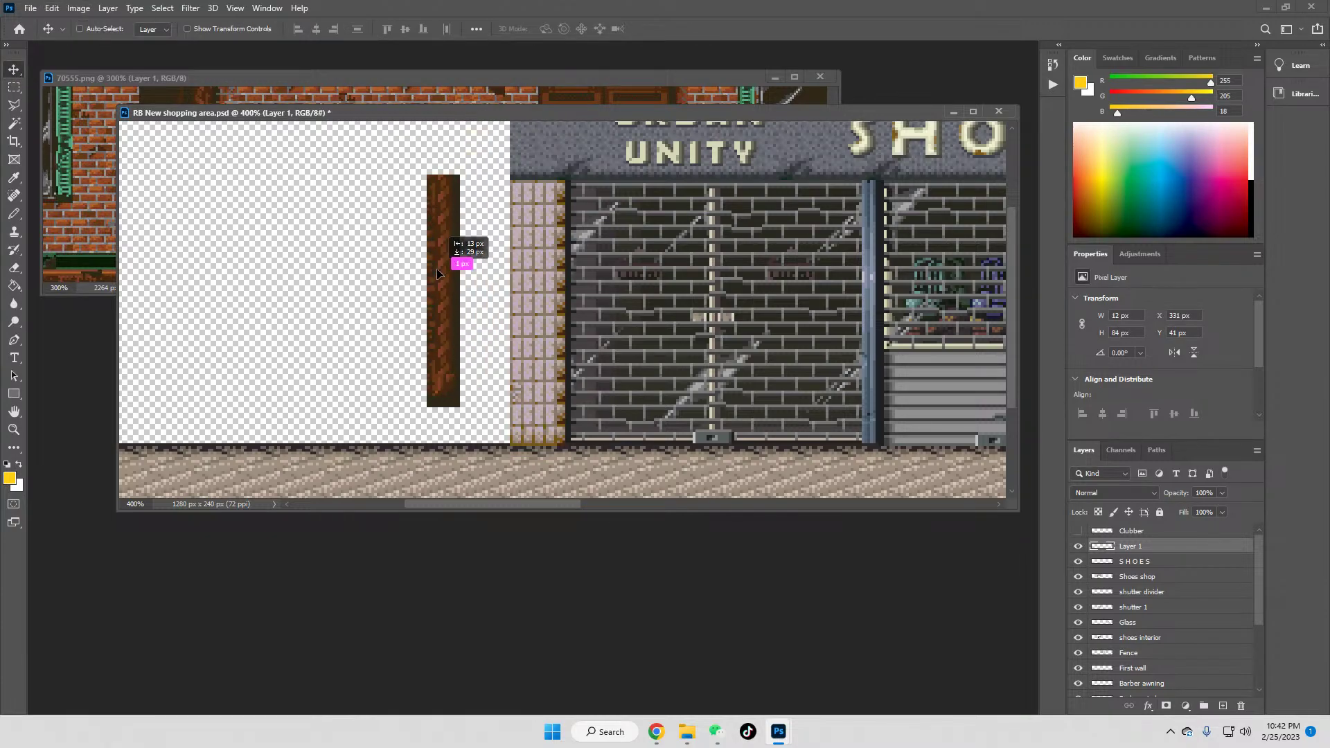
click(14, 429)
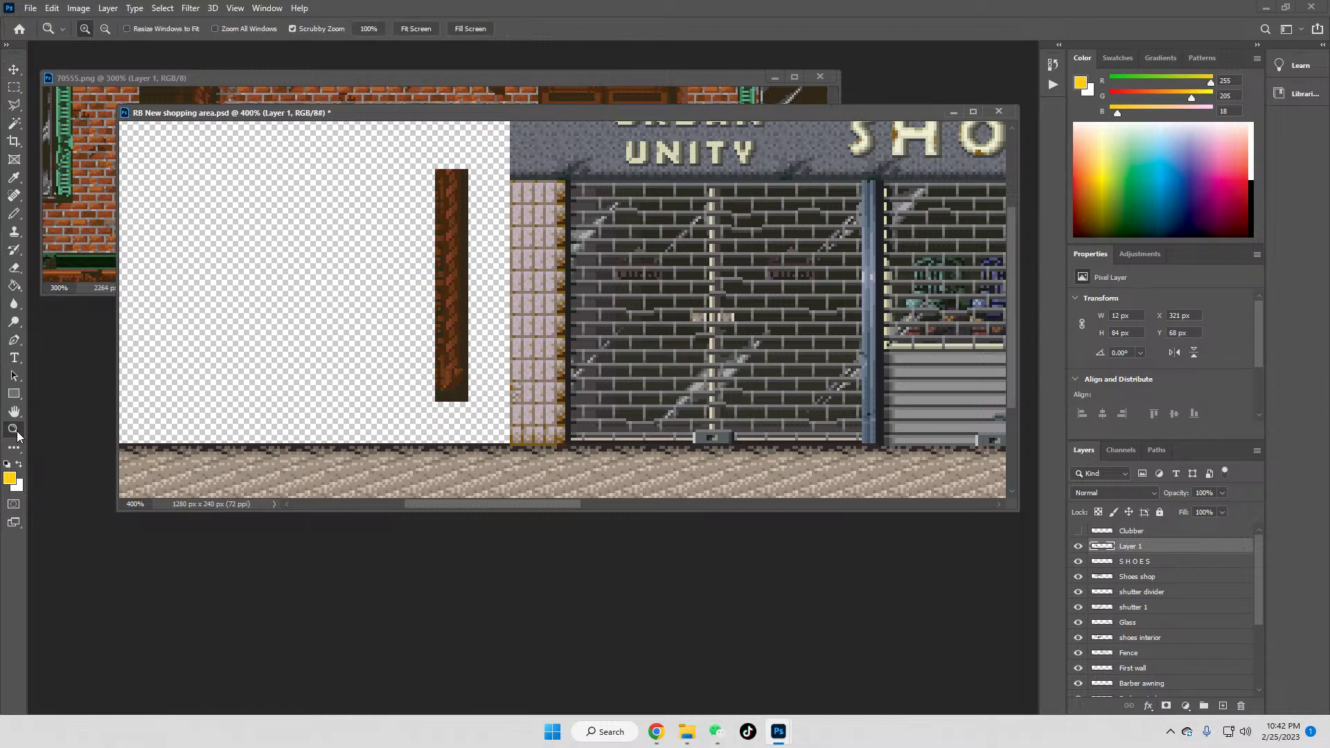
drag(441, 340, 520, 272)
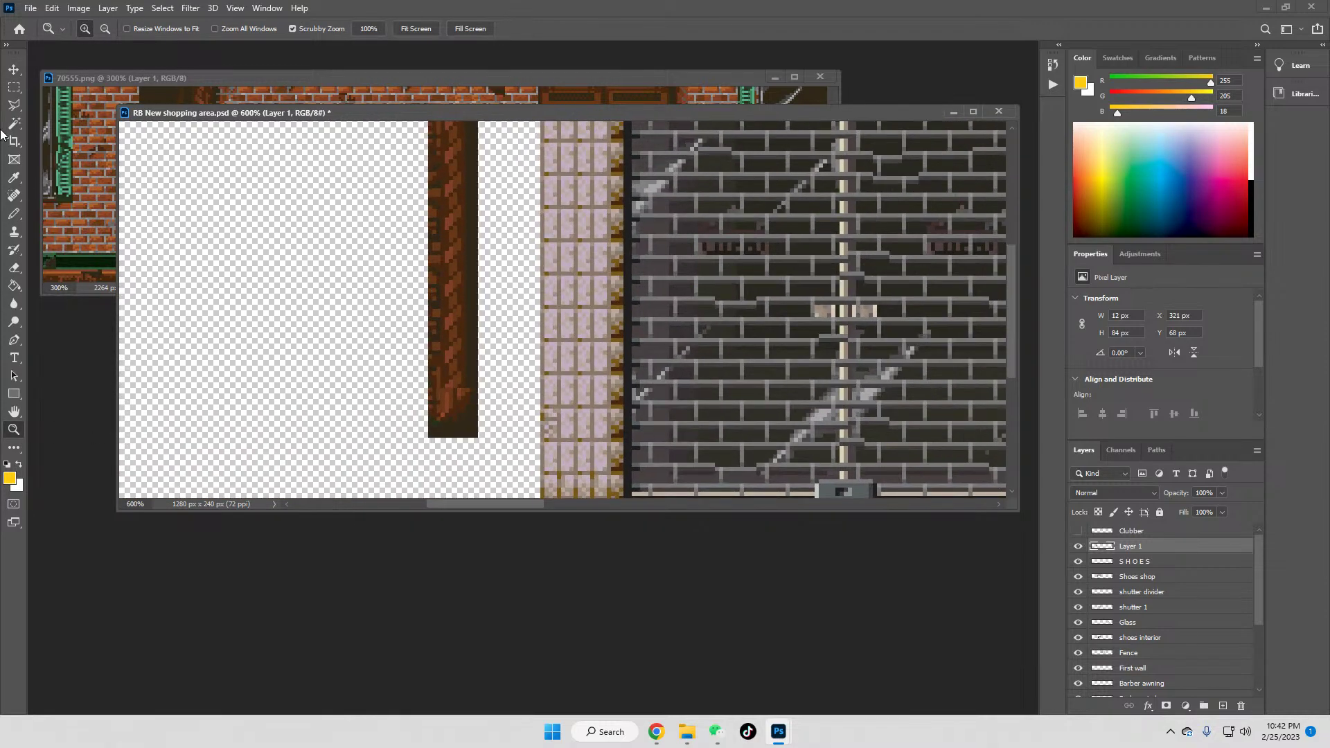
click(14, 89)
drag(441, 443, 513, 151)
key(v)
drag(455, 205, 455, 210)
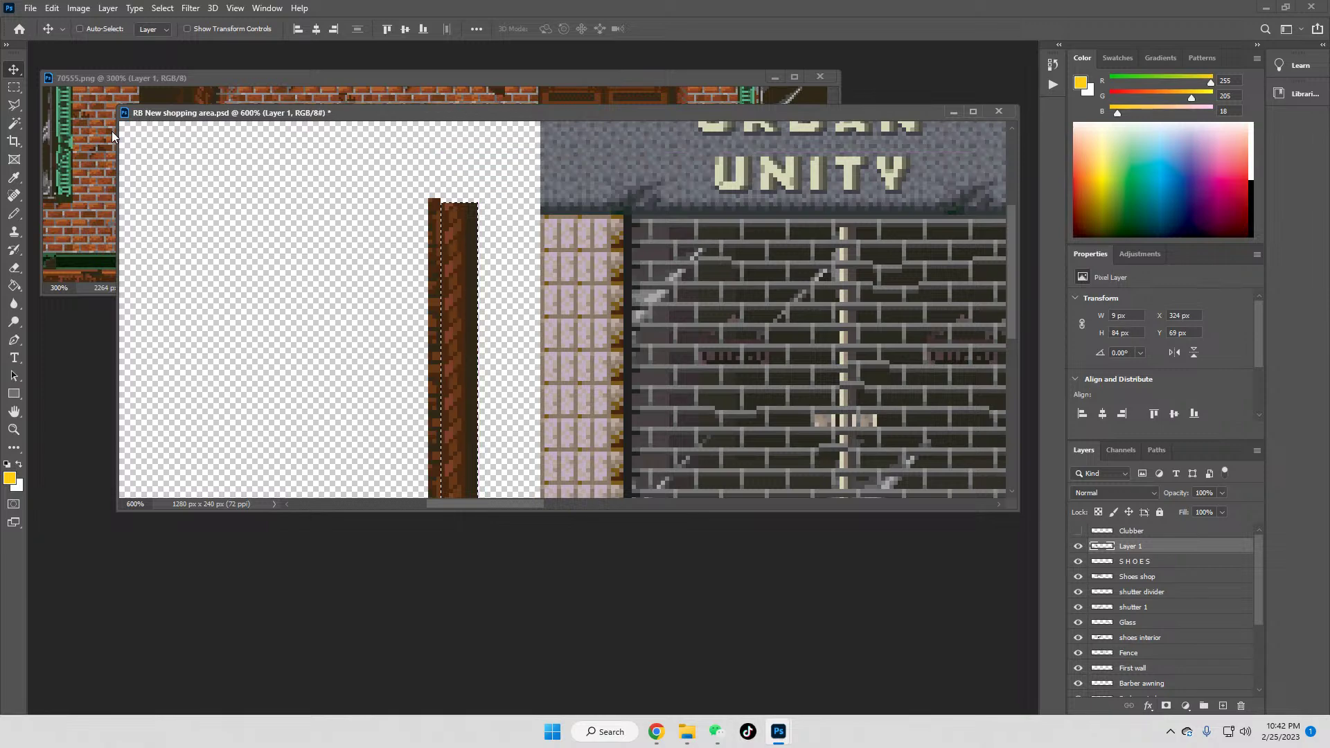
Step: Select a second narrow pillar strip and nudge it down one pixel
click(13, 90)
click(415, 180)
scroll(464, 191, down, 3)
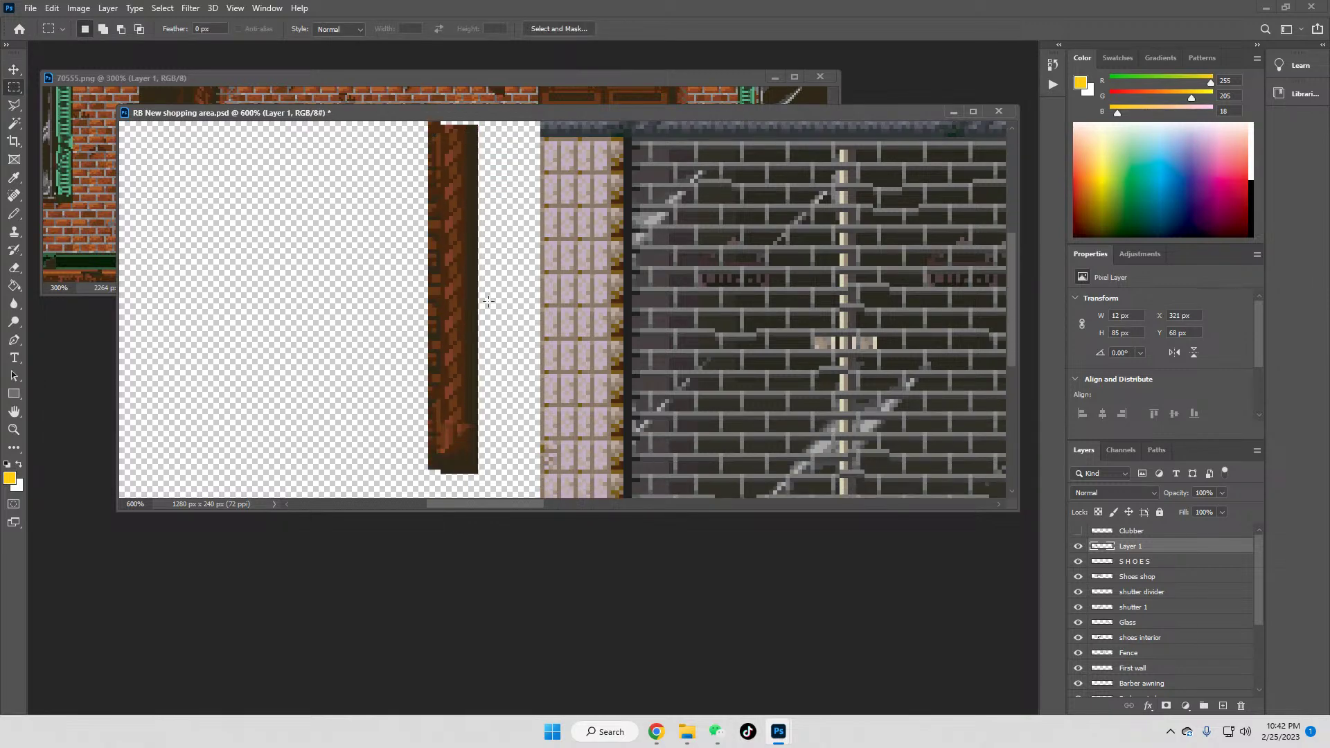
drag(450, 433, 496, 176)
scroll(496, 176, down, 2)
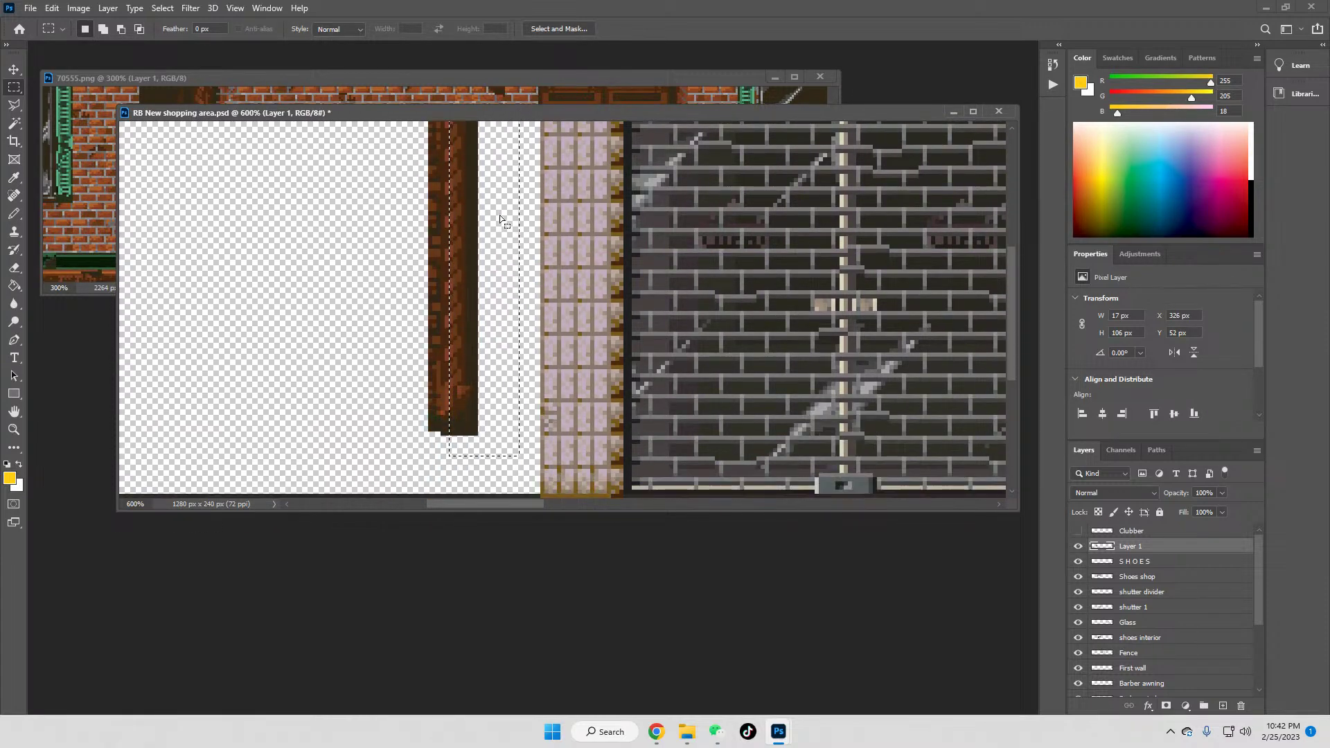
click(14, 70)
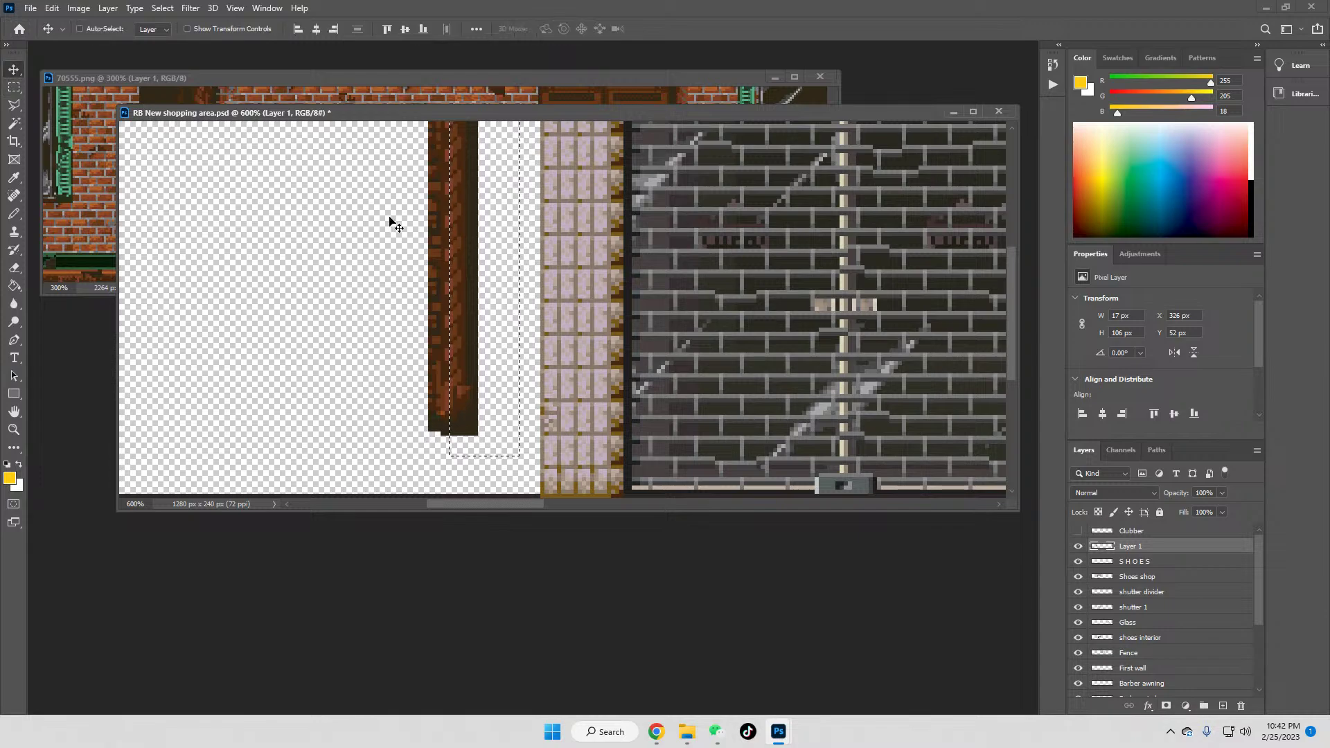
drag(459, 248, 460, 253)
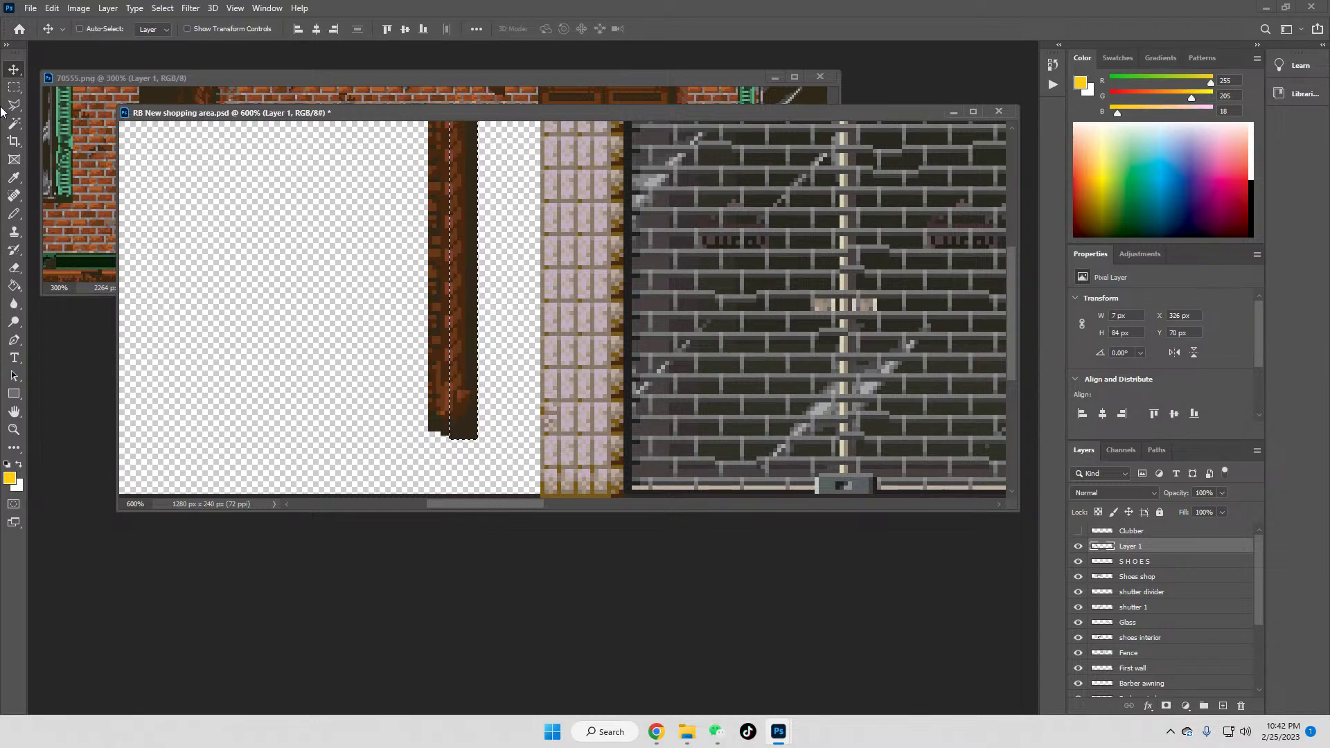
Step: Select the dark pillar strip and nudge it down slightly
click(15, 88)
click(266, 231)
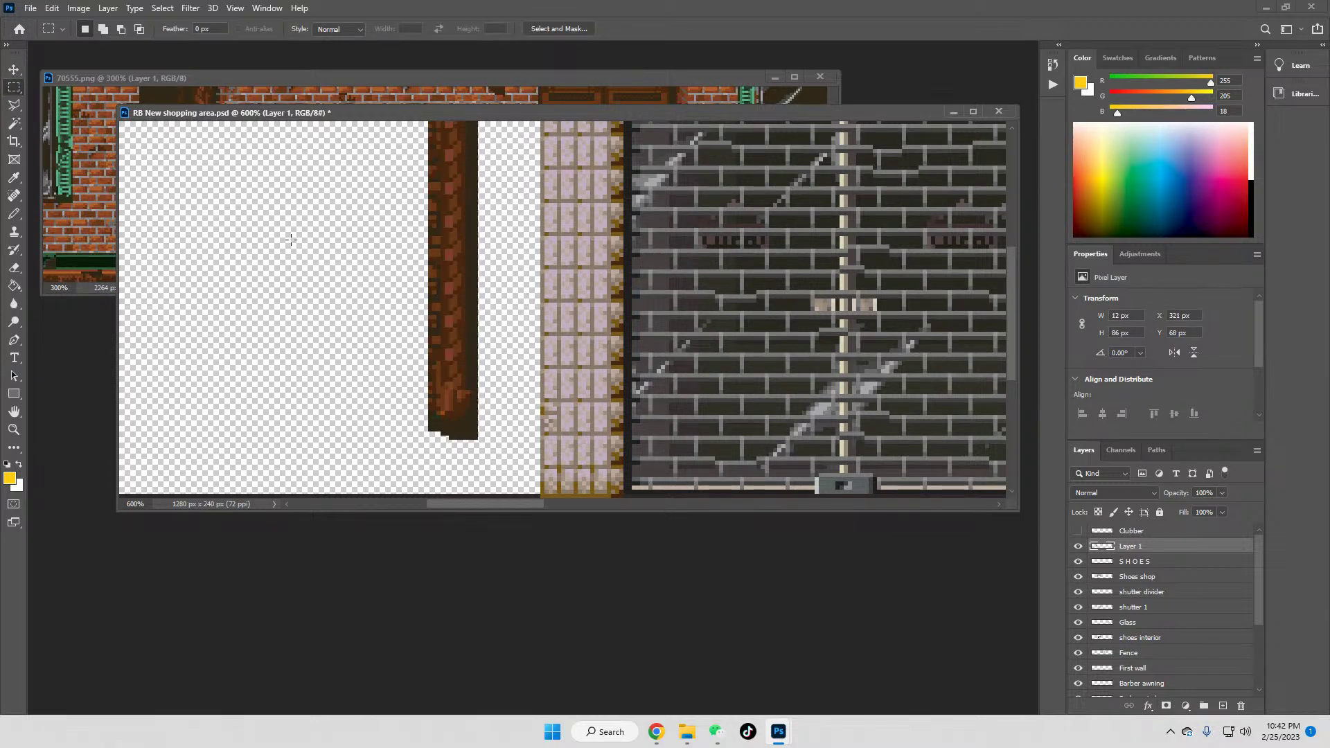
drag(453, 460, 528, 116)
drag(483, 213, 516, 473)
click(14, 70)
key(m)
click(14, 71)
drag(471, 239, 472, 244)
key(m)
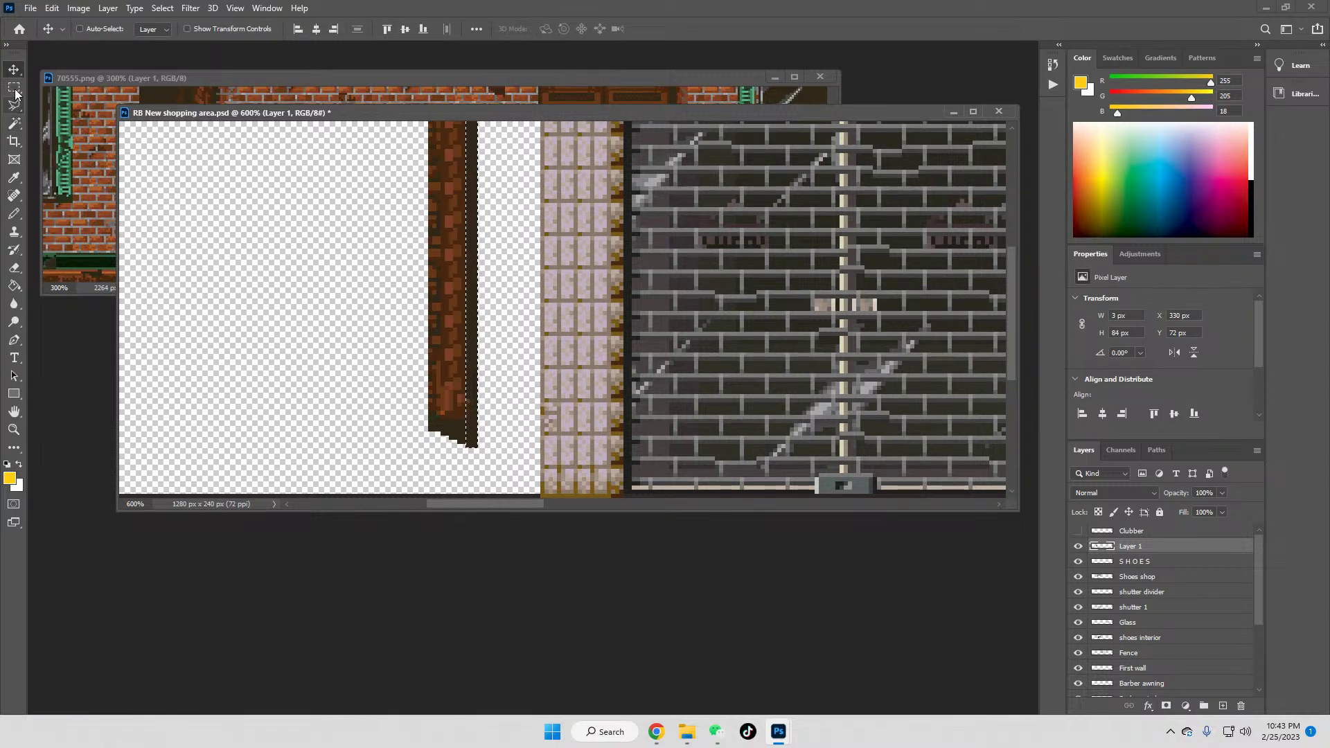
click(275, 253)
Step: Delete the stepped pixels at the pillar's bottom so it ends square
scroll(307, 263, up, 1)
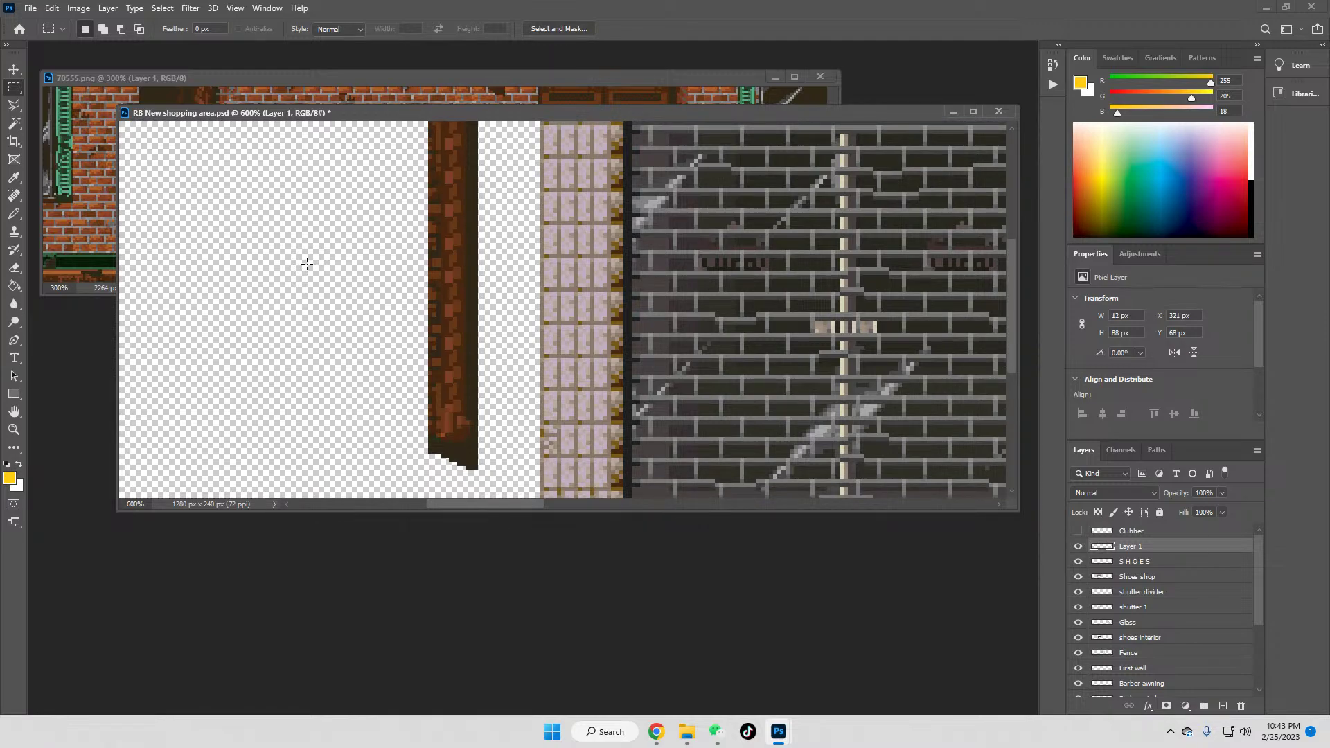
drag(438, 455, 489, 486)
key(Delete)
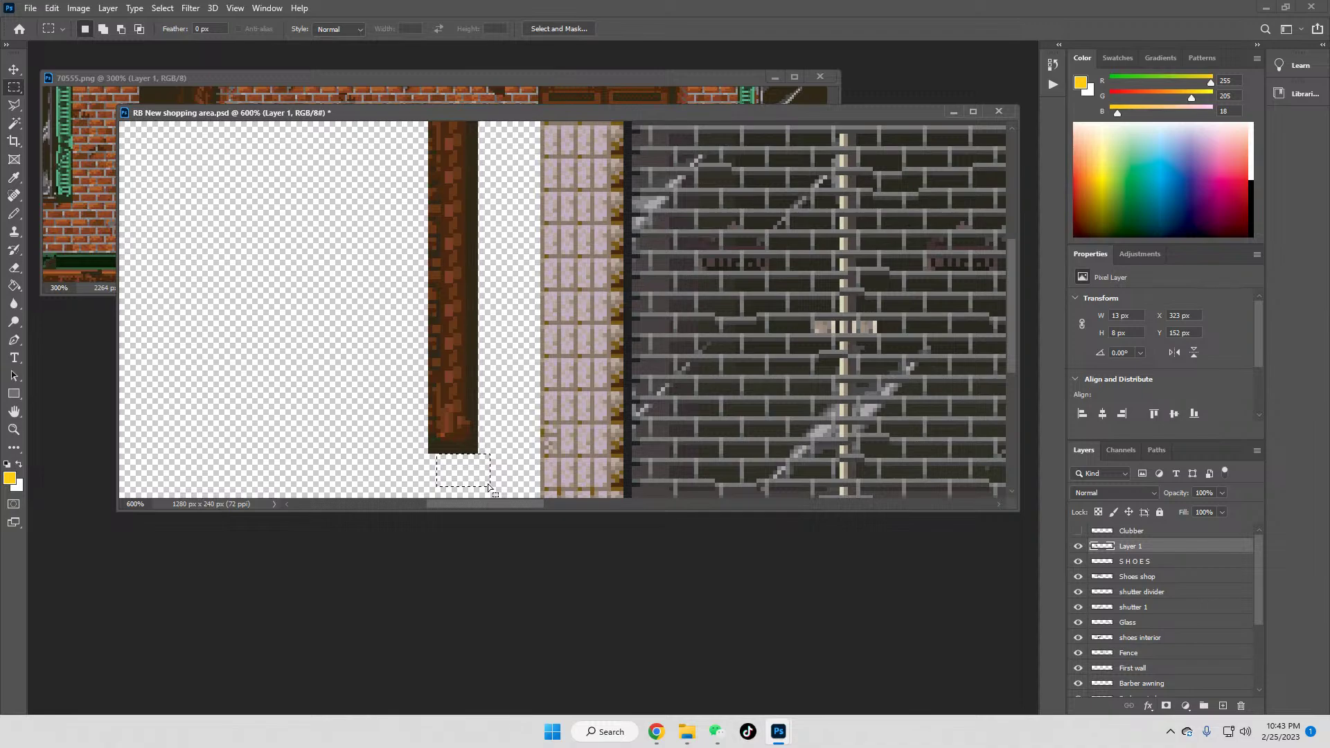
key(ctrl+d)
Step: Move the pillar flush against the tiled column at X 336, Y 83, then select a pillar section
key(v)
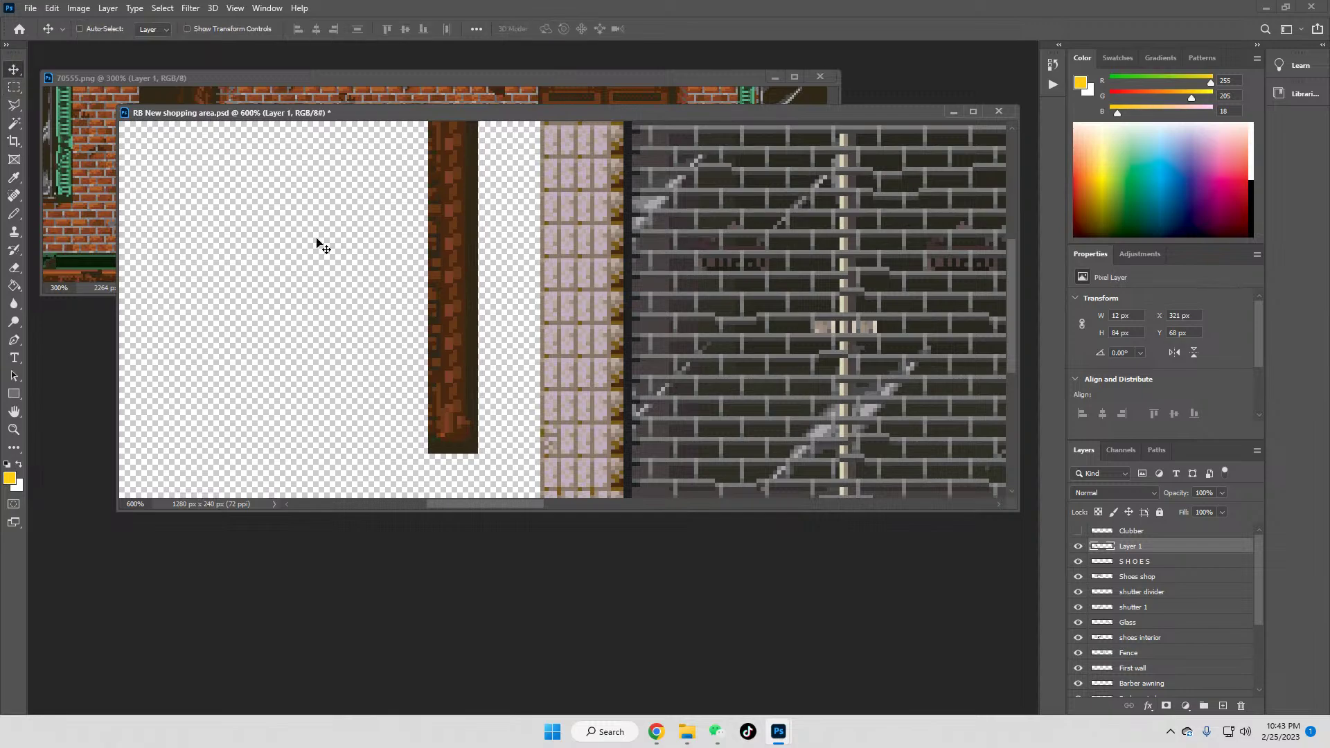
scroll(502, 408, down, 2)
drag(462, 342, 525, 404)
scroll(602, 367, up, 2)
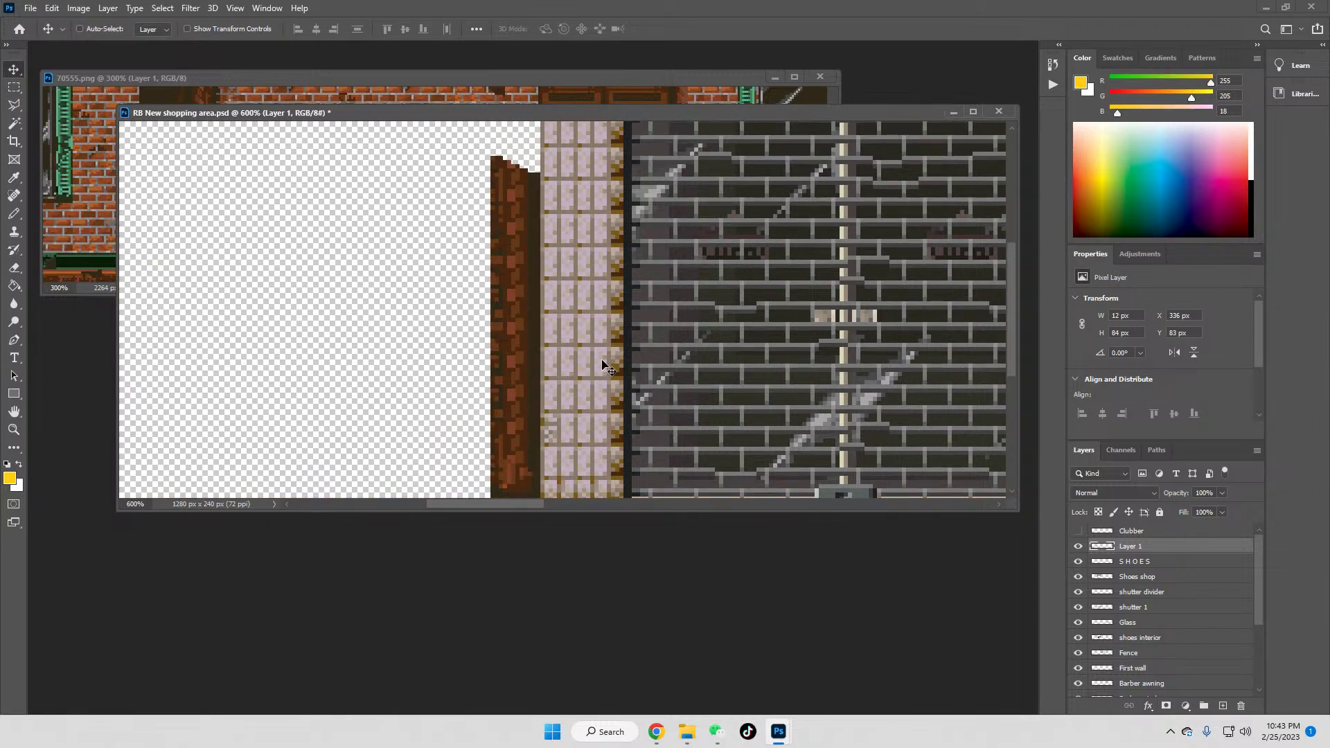
click(15, 88)
scroll(371, 298, down, 2)
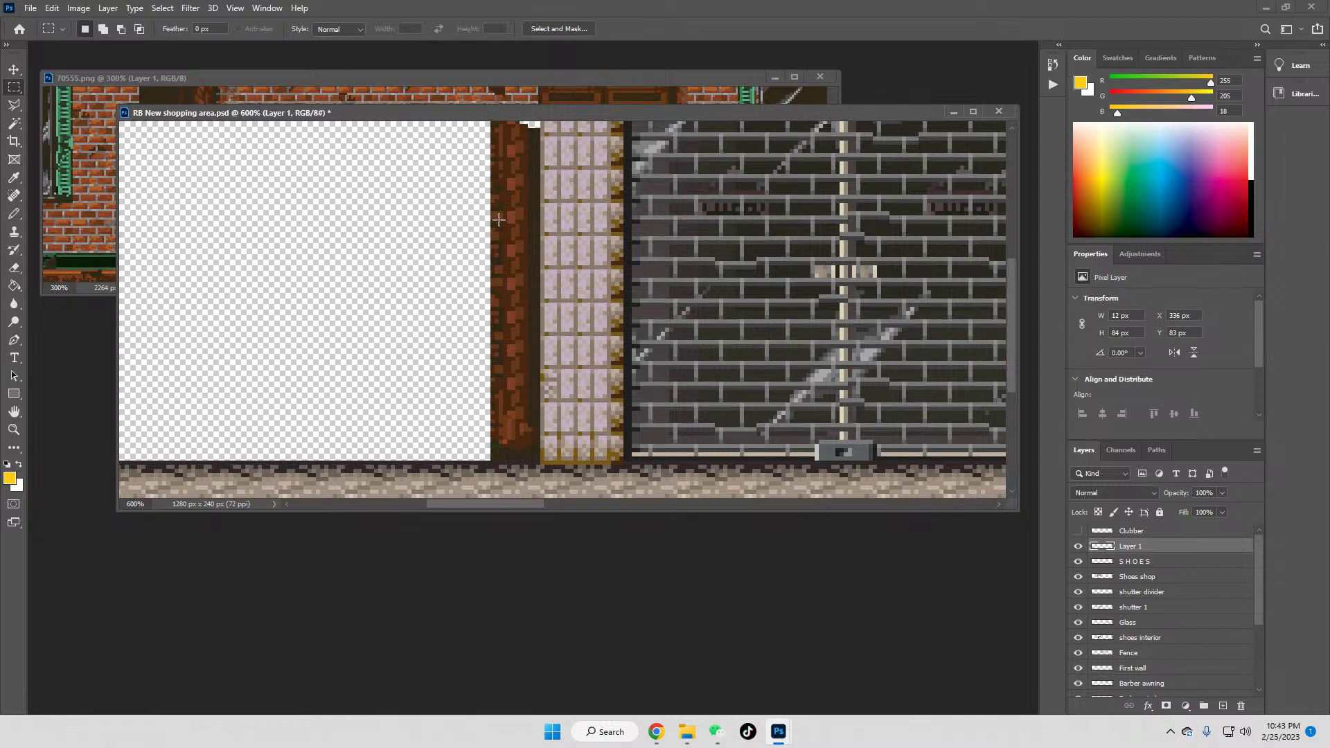
drag(488, 195, 540, 397)
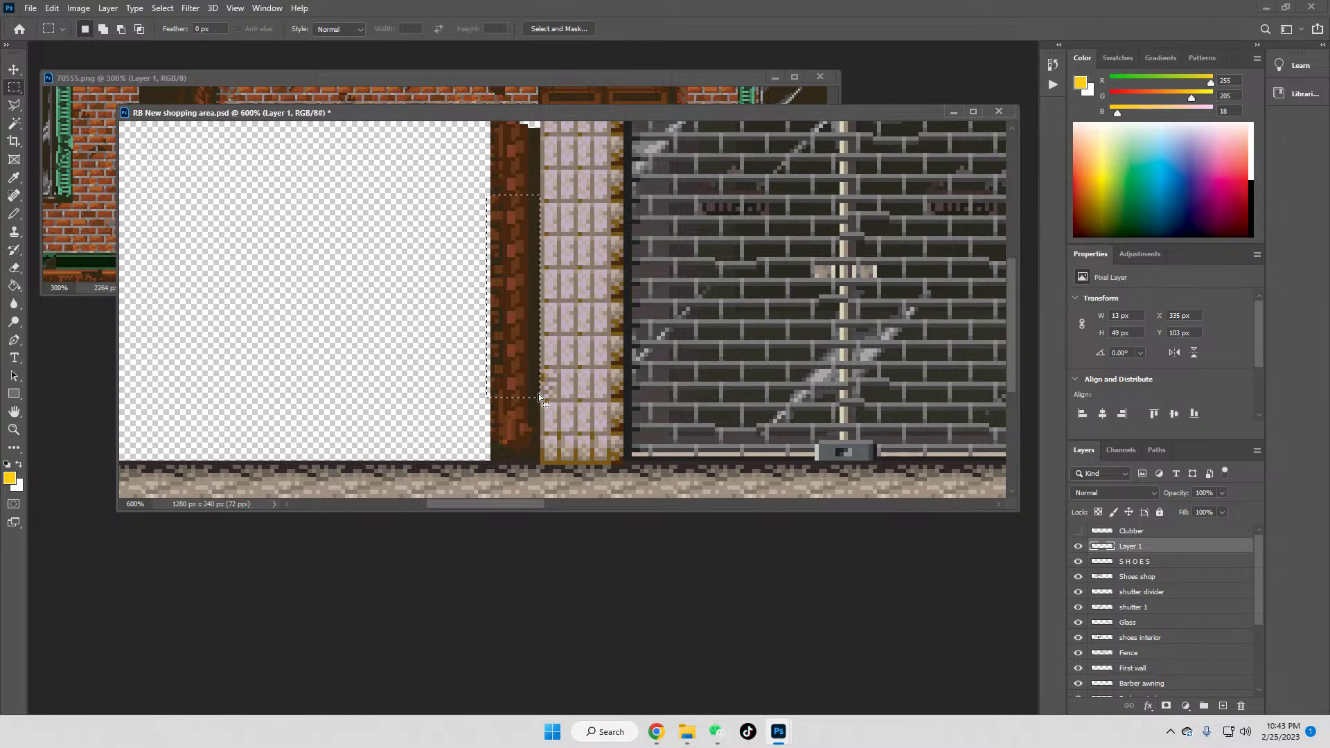
Step: Copy the pillar section to a new layer, move it up the pillar, and merge it down
key(ctrl+j)
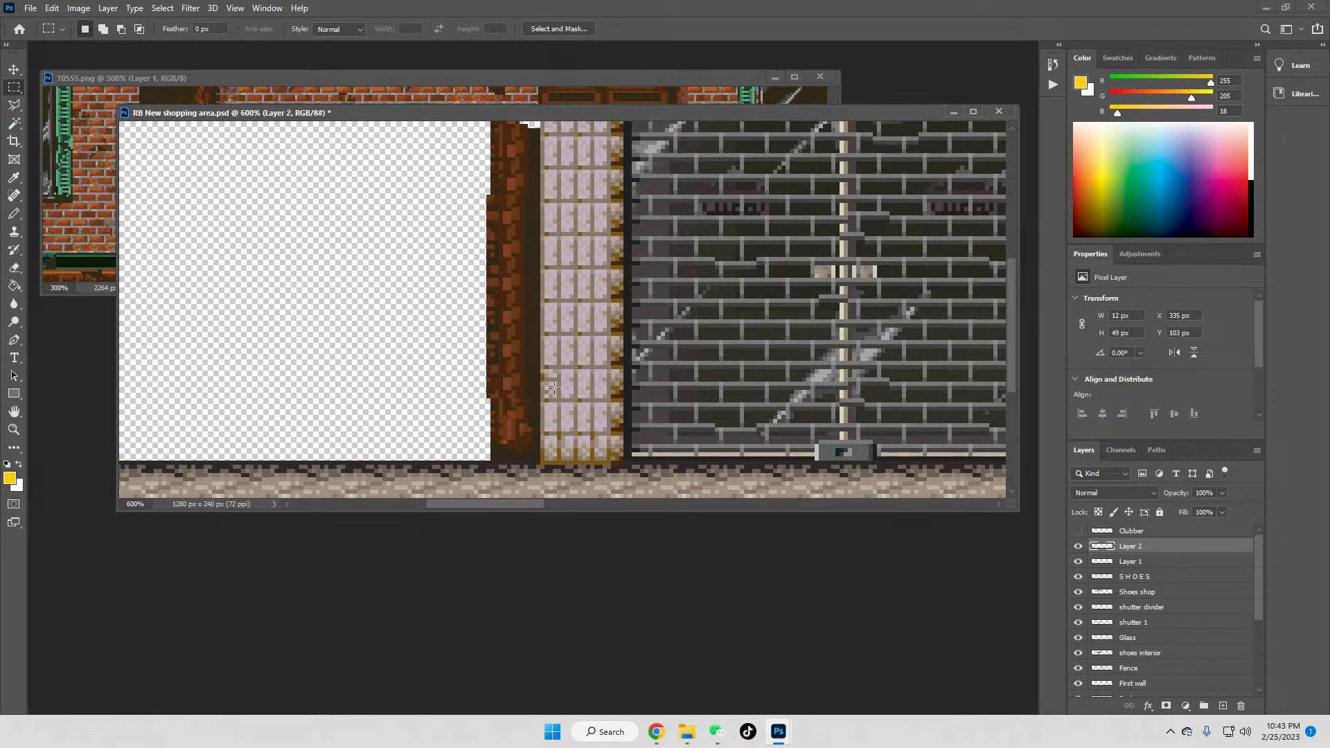
scroll(377, 317, up, 2)
click(14, 69)
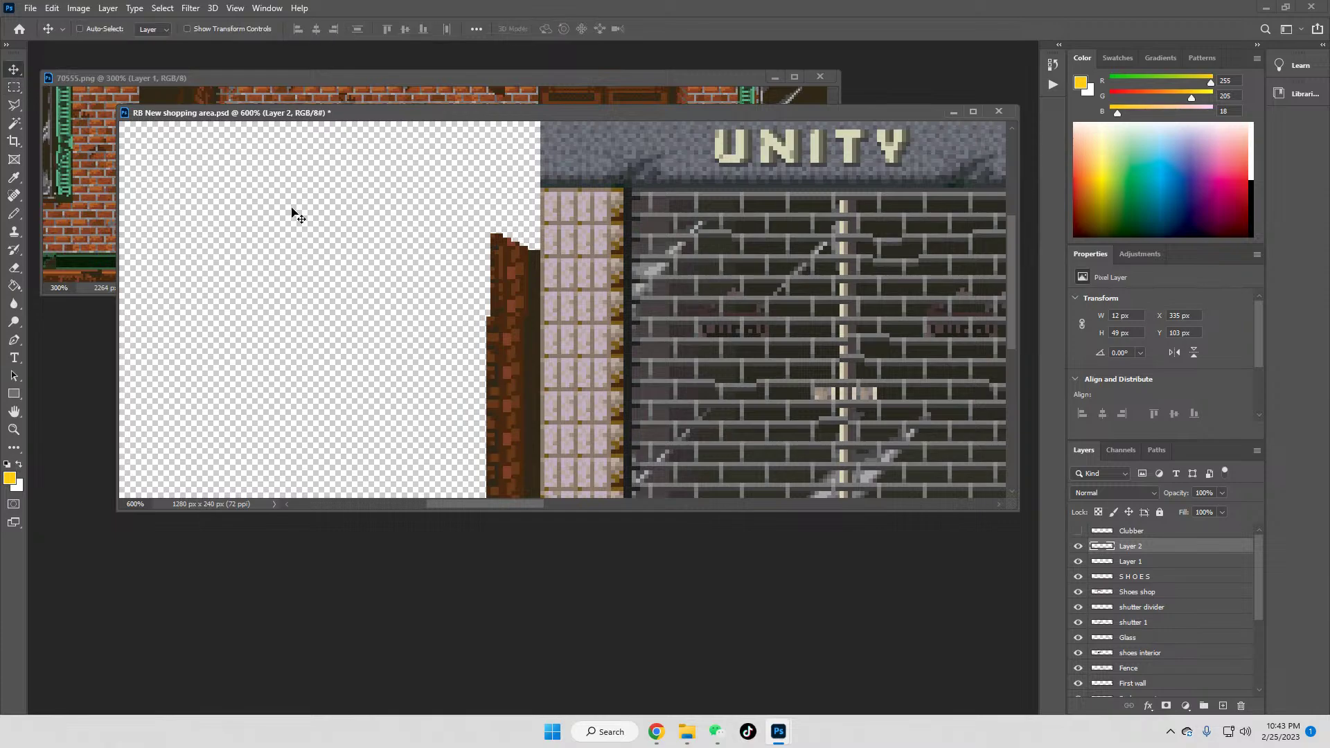
drag(508, 314, 508, 201)
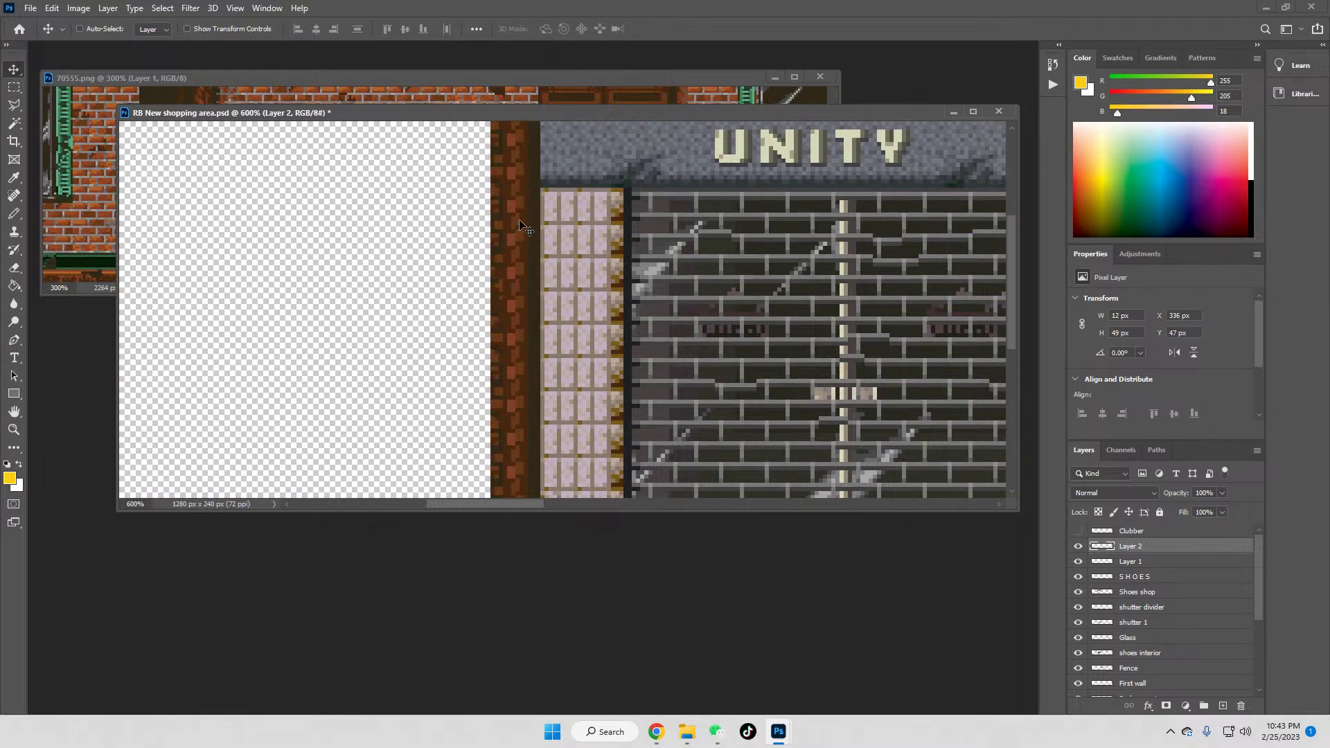
click(1078, 548)
click(1078, 548)
right_click(1139, 548)
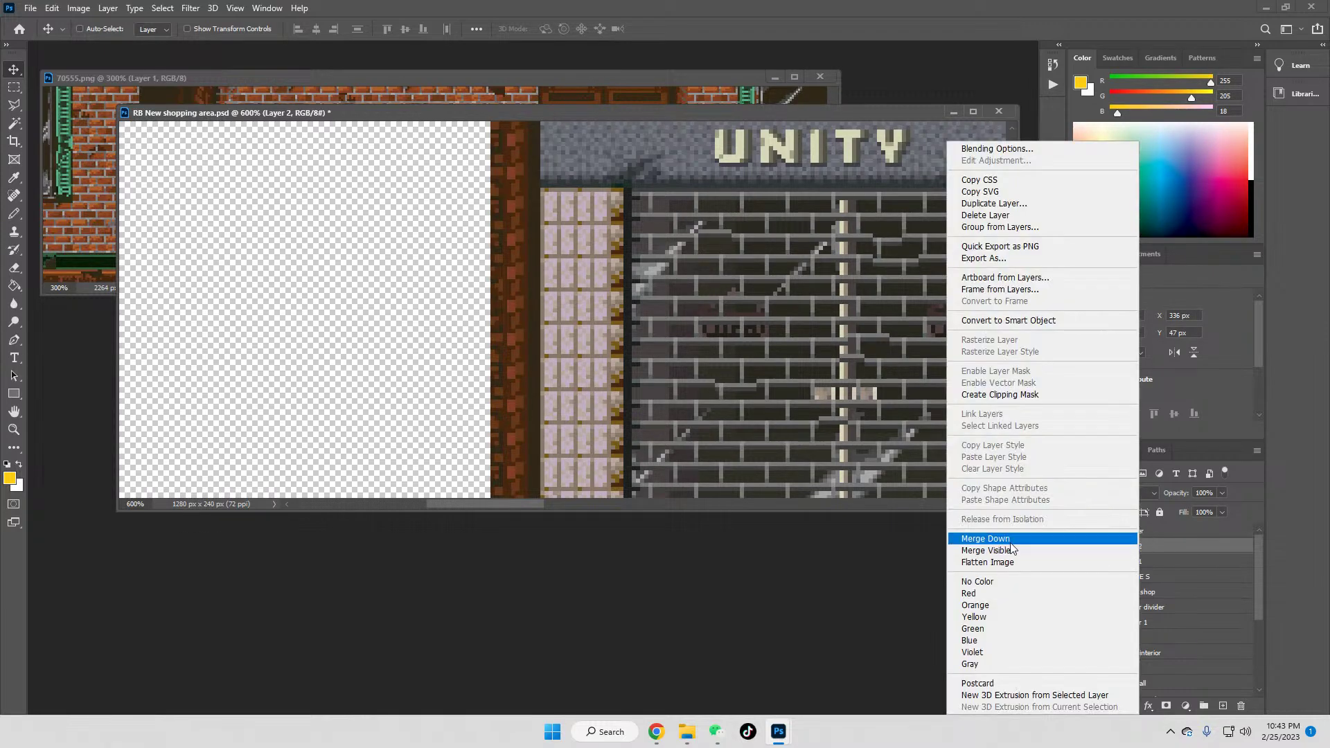
click(974, 539)
Step: Paste another brick section at the building's top edge, merge it into Layer 1, and view at 100%
key(z)
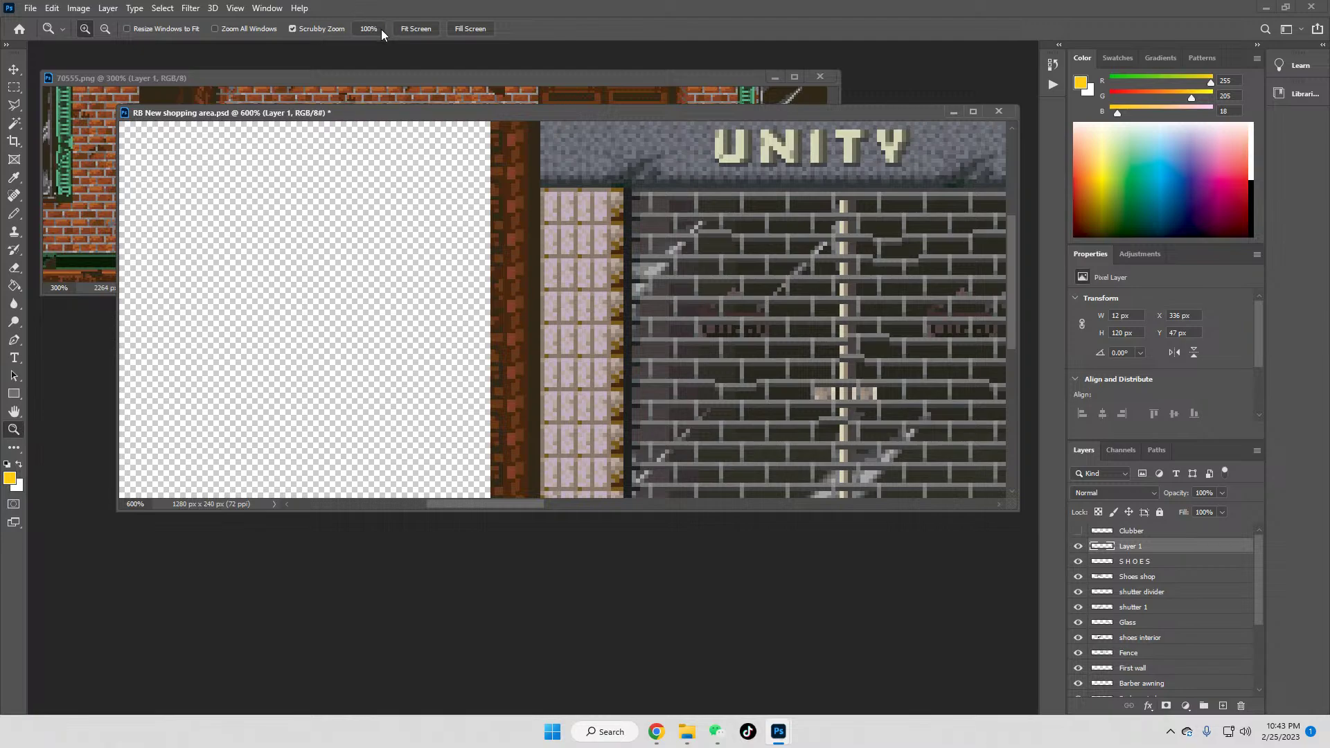
click(367, 29)
click(359, 274)
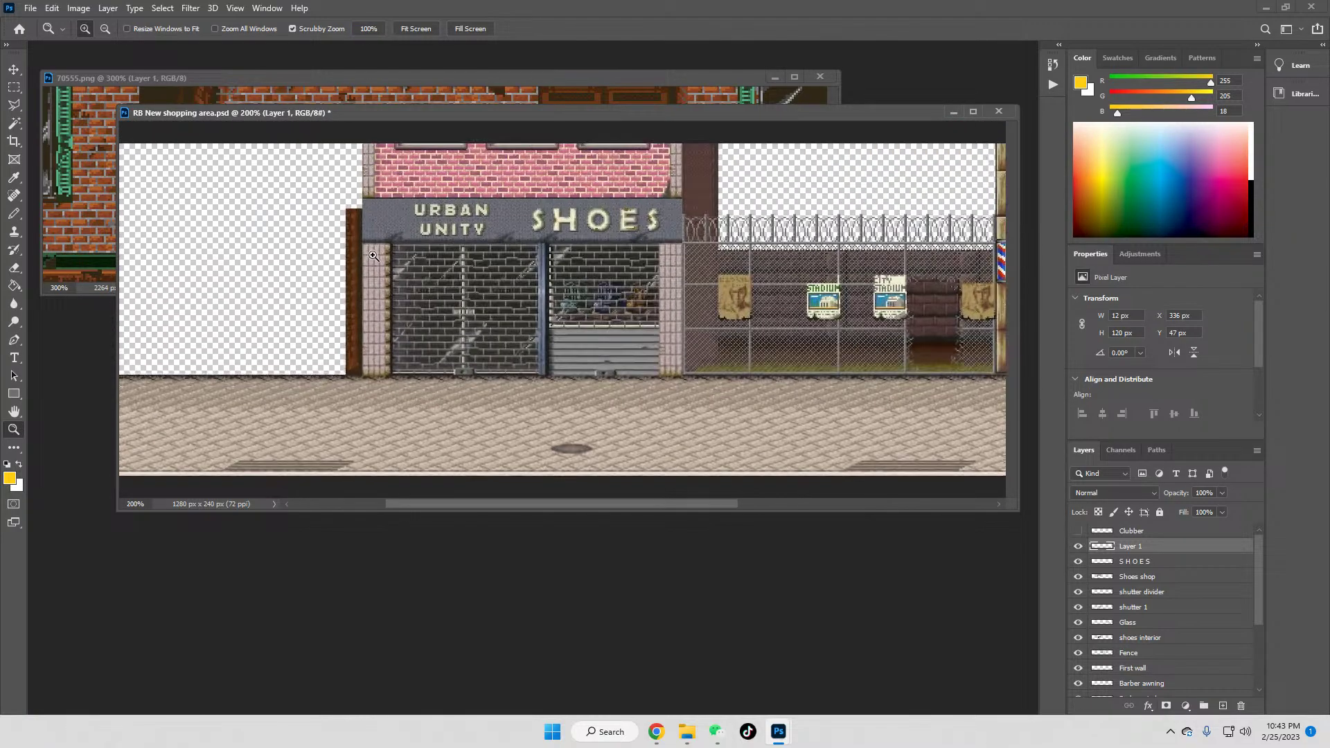
click(368, 228)
click(360, 226)
click(350, 239)
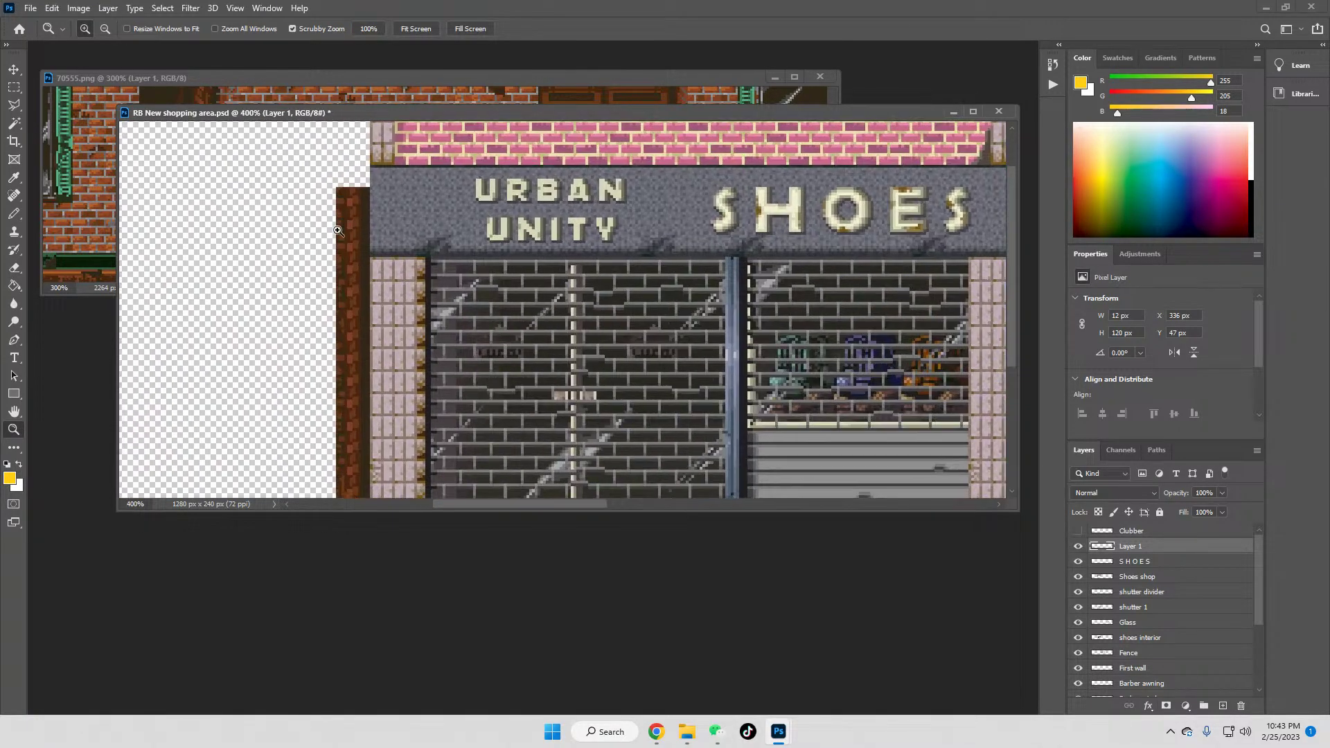
scroll(351, 259, up, 2)
click(357, 279)
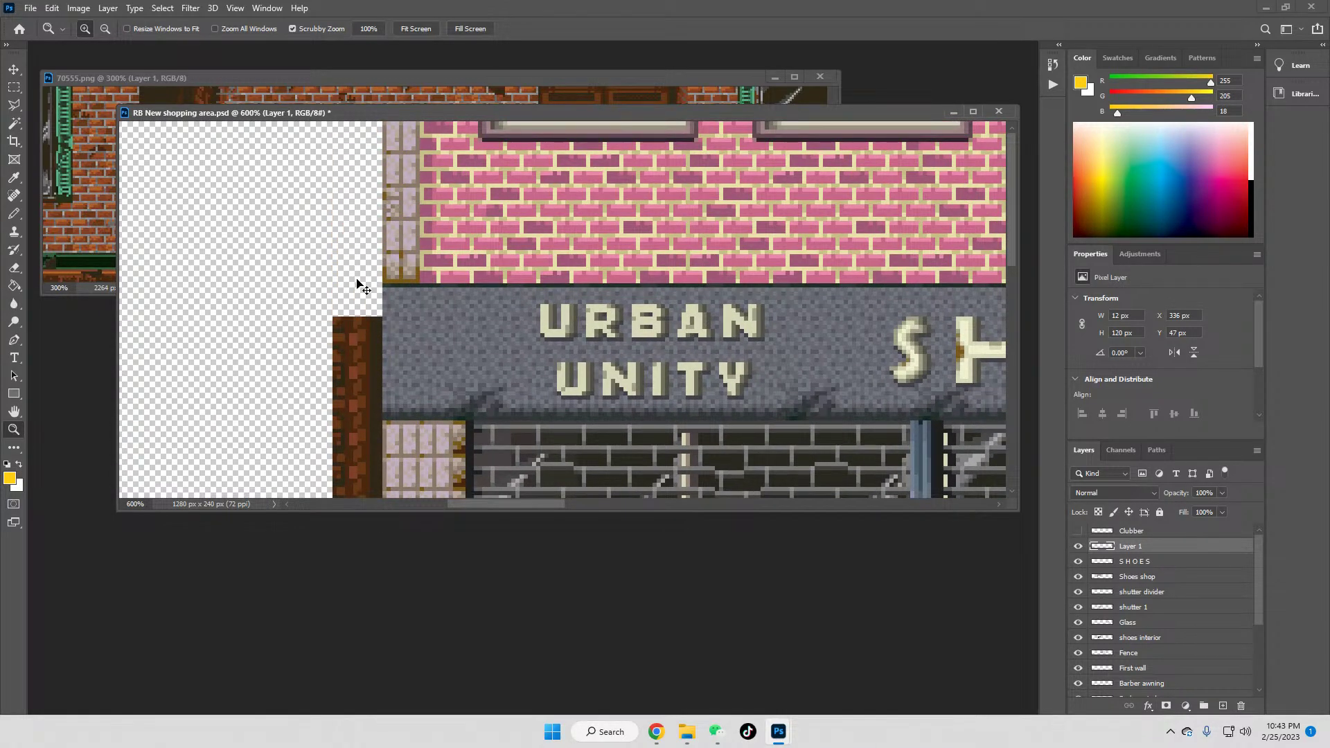
key(ctrl+v)
click(14, 69)
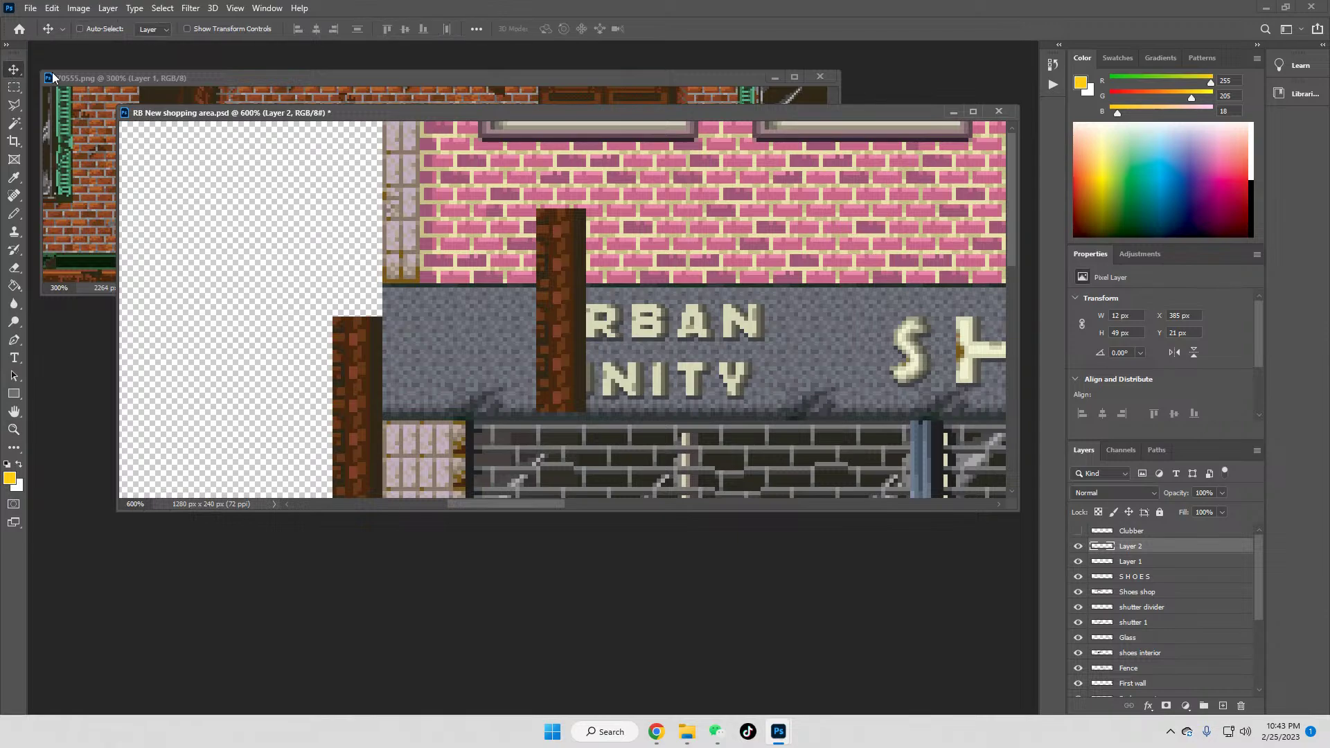
drag(590, 318, 359, 265)
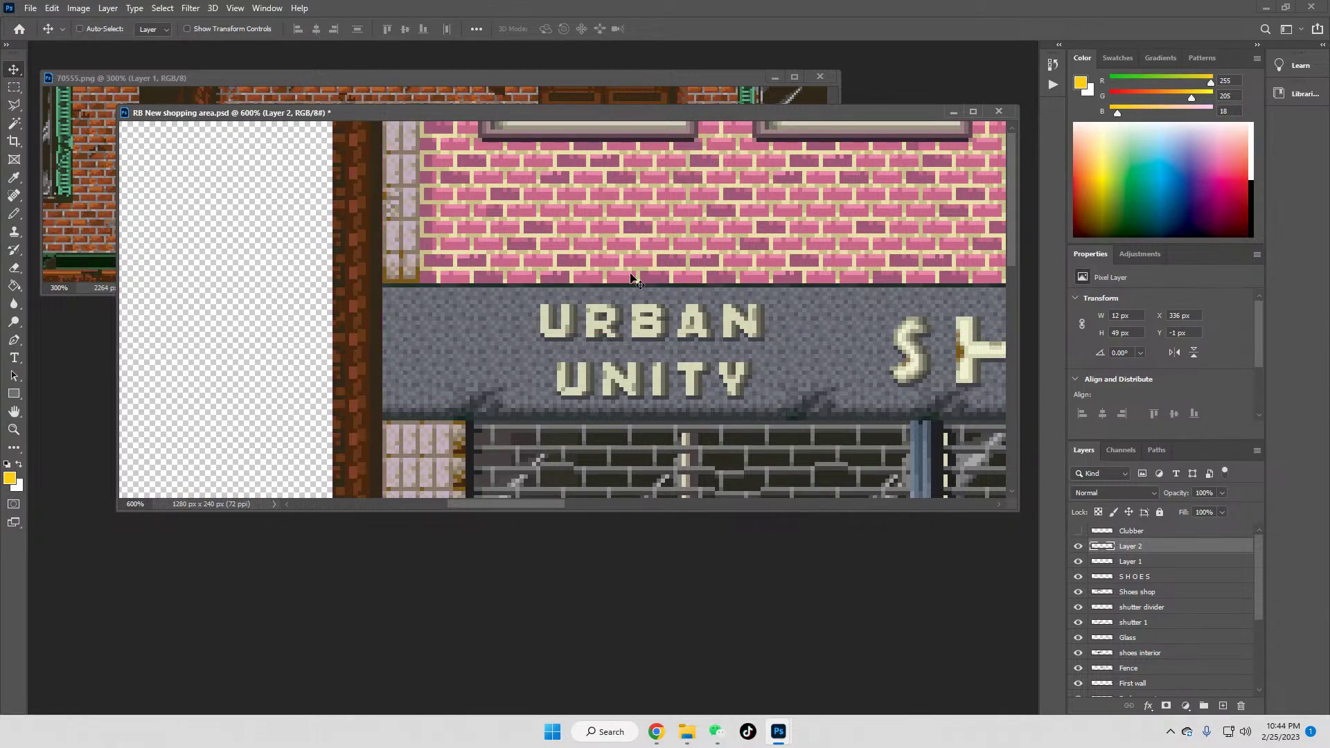
right_click(1142, 540)
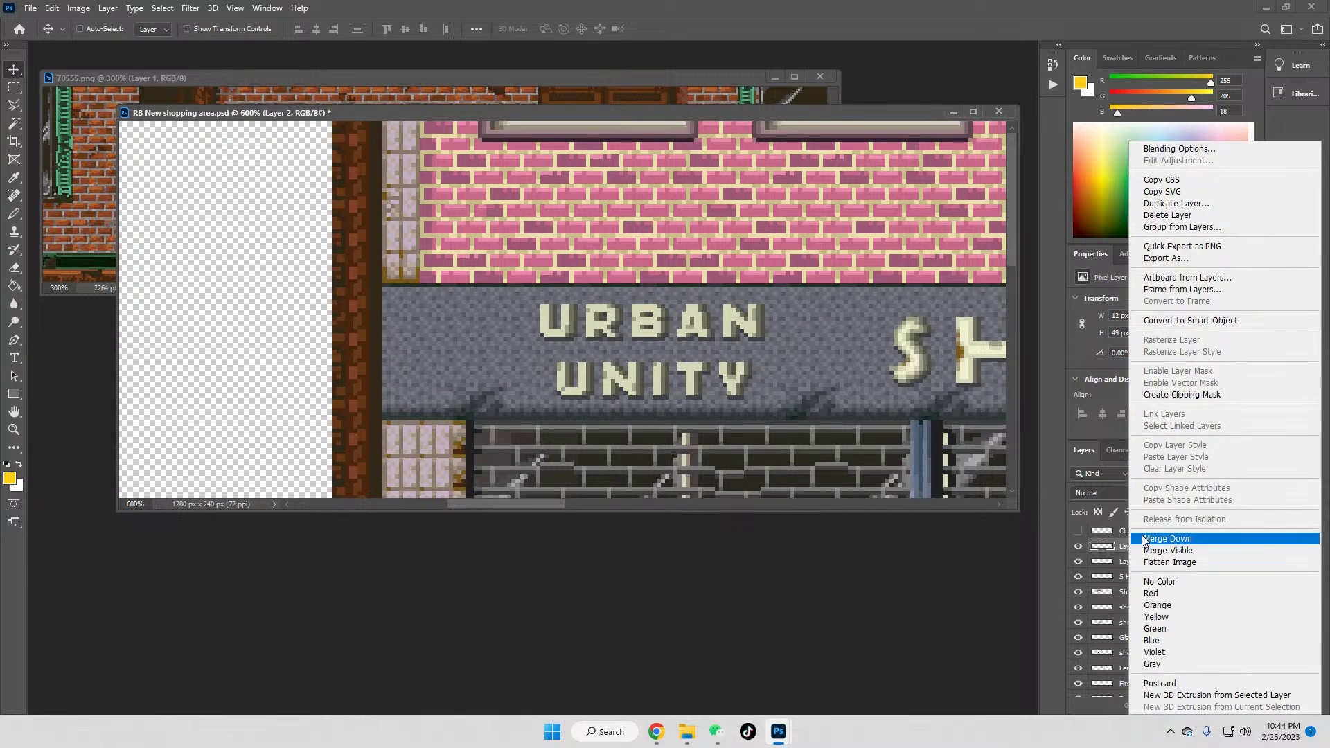
click(1163, 539)
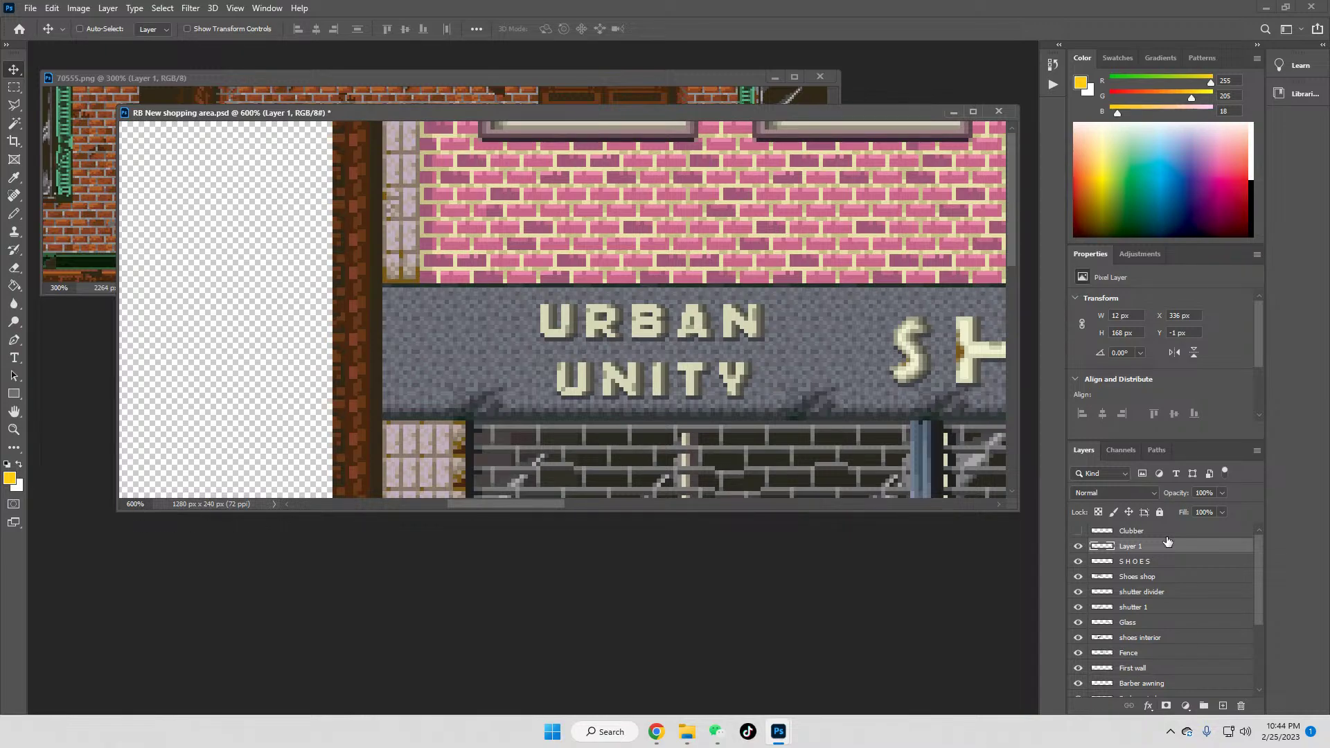
click(15, 429)
click(372, 28)
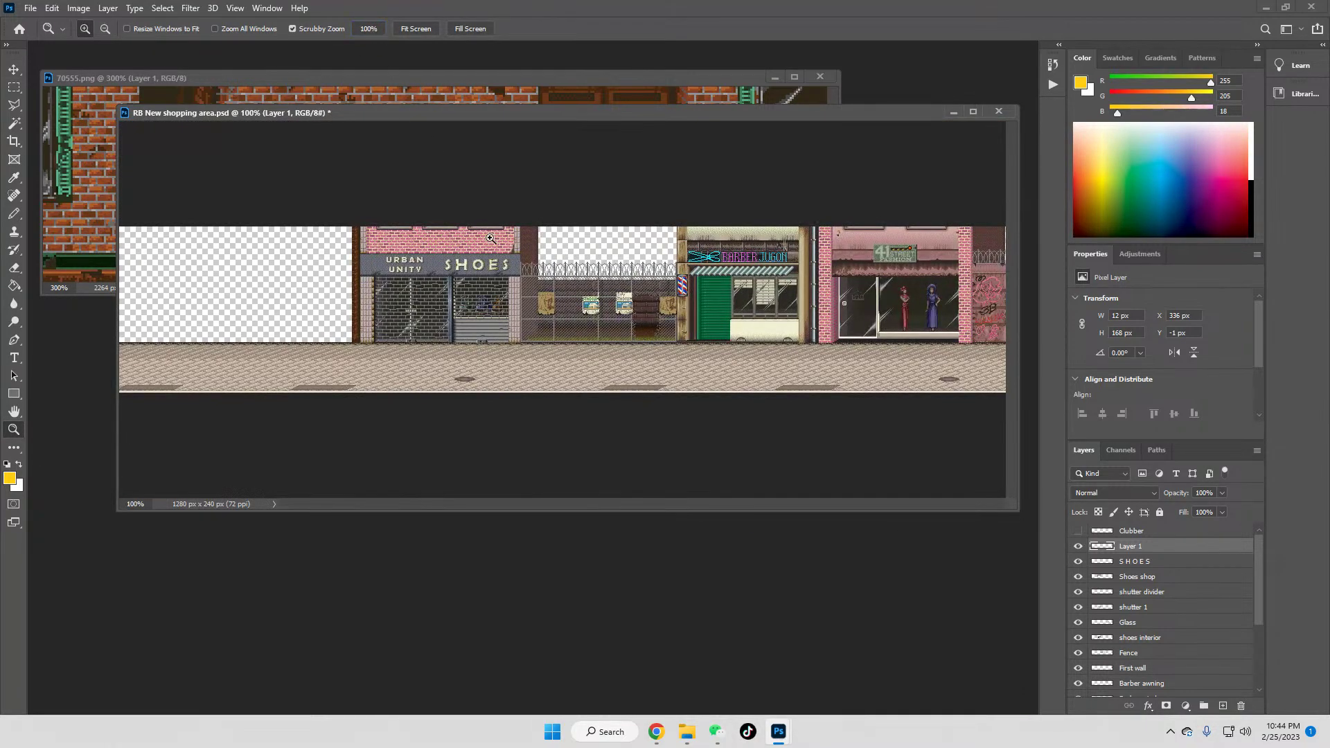
Step: Open a related street reference and preview the 4056 Lancaster Ave storefront photo
mouse_move(653, 736)
click(690, 689)
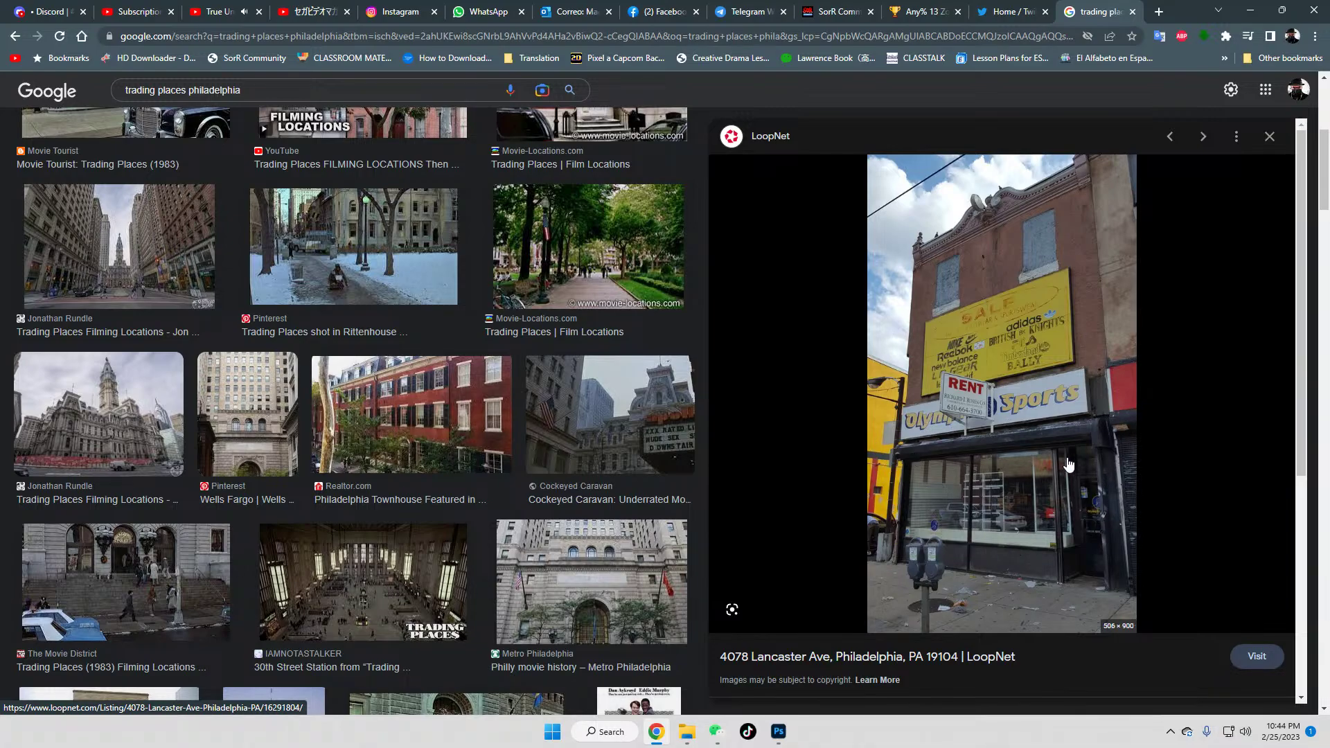
scroll(1058, 594, down, 3)
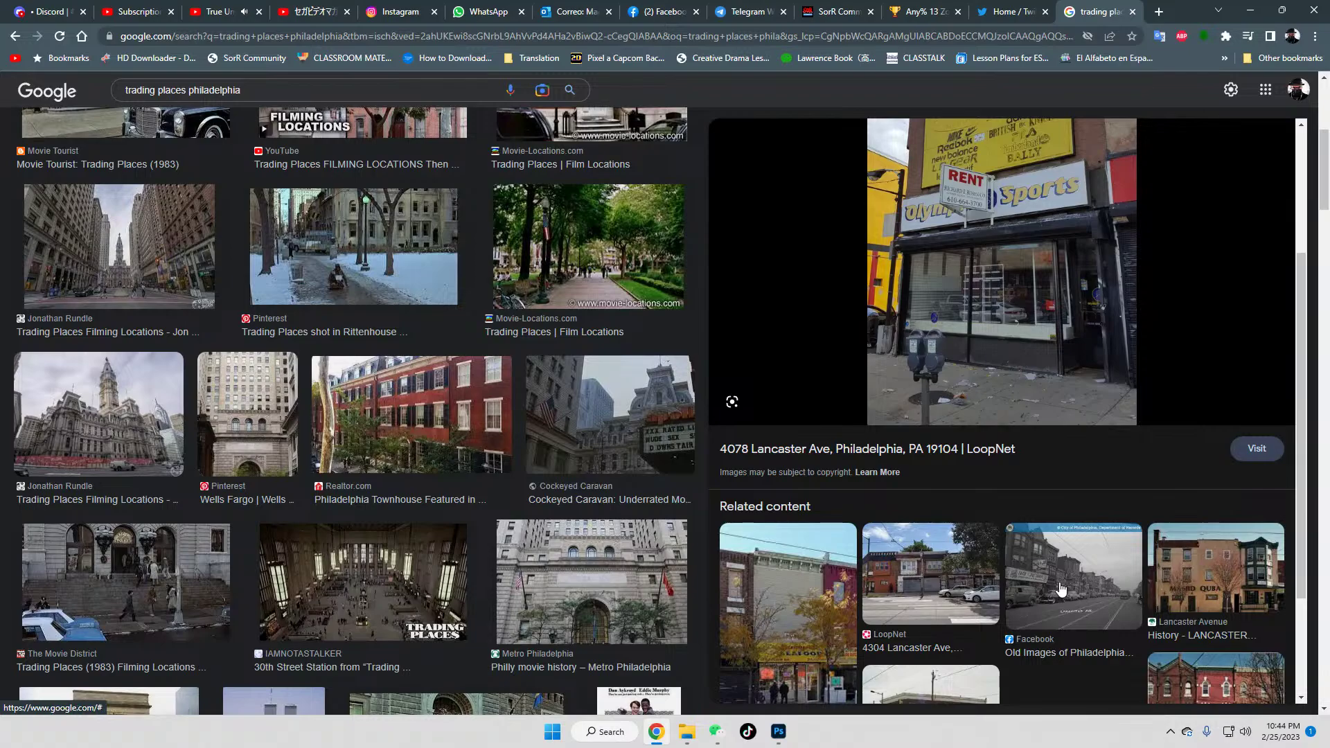
click(951, 584)
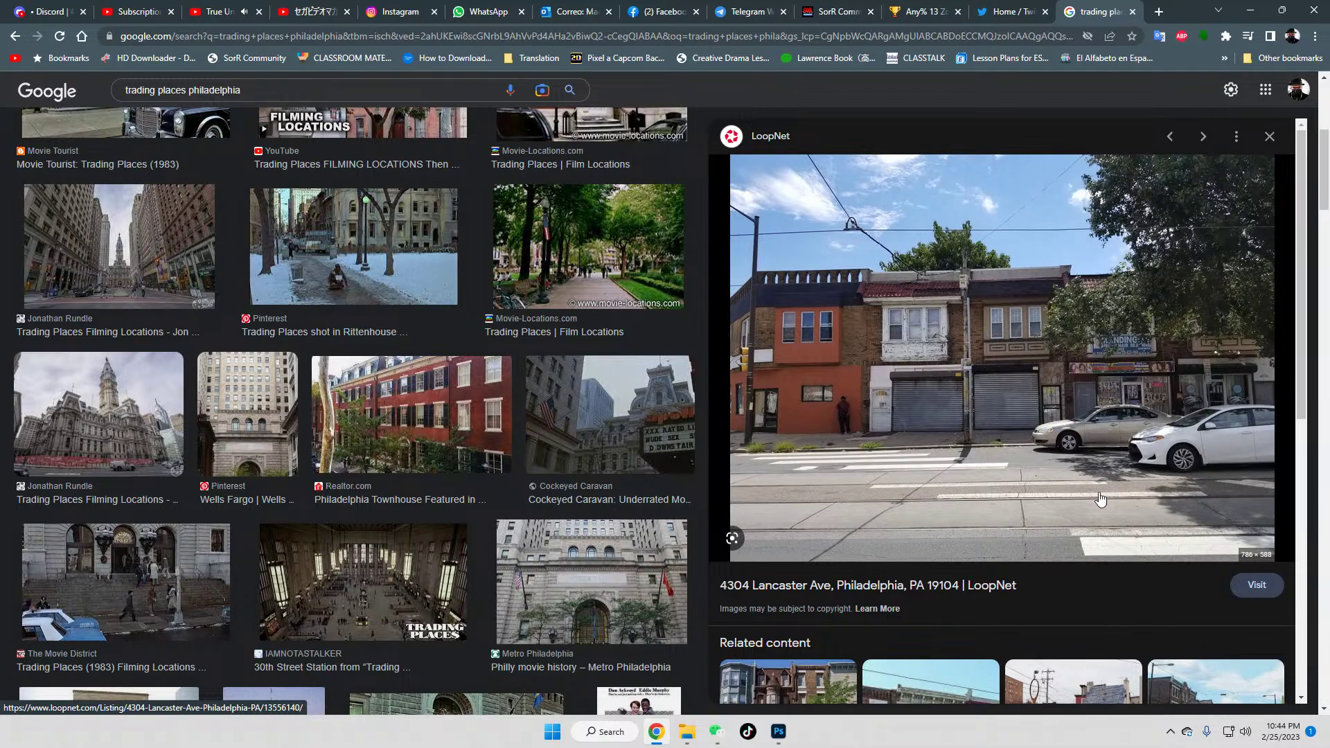
scroll(1102, 498, down, 3)
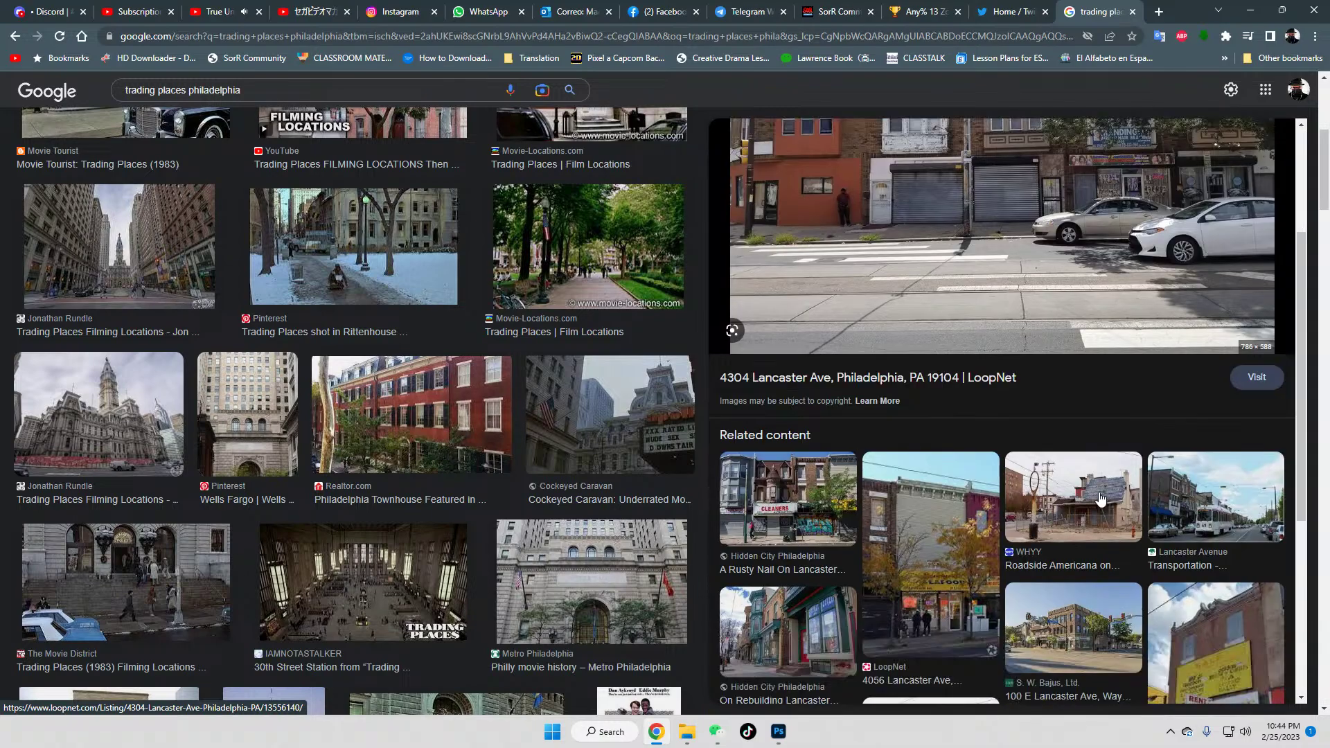
click(966, 588)
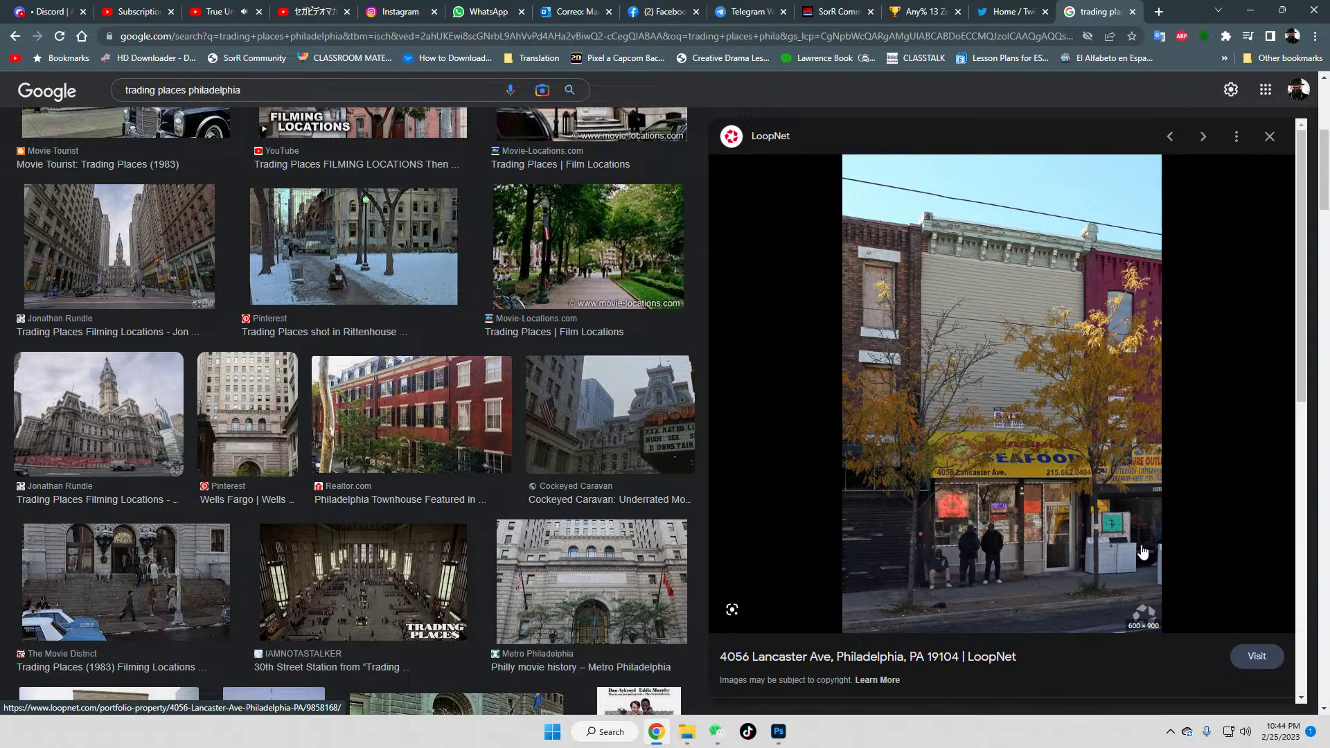
Step: Show all related Lancaster Avenue images and preview 'A Rusty Nail On Lancaster Avenue'
scroll(1142, 552, down, 6)
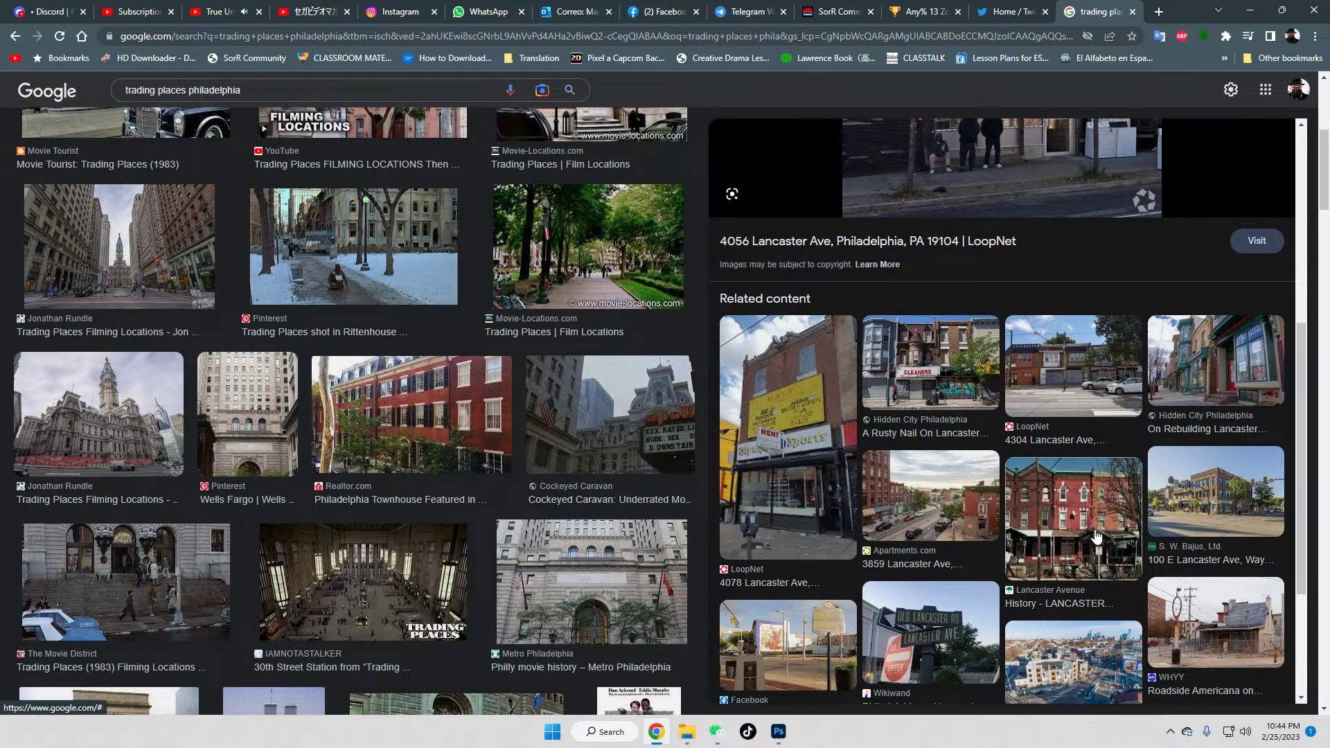
scroll(1006, 588, down, 3)
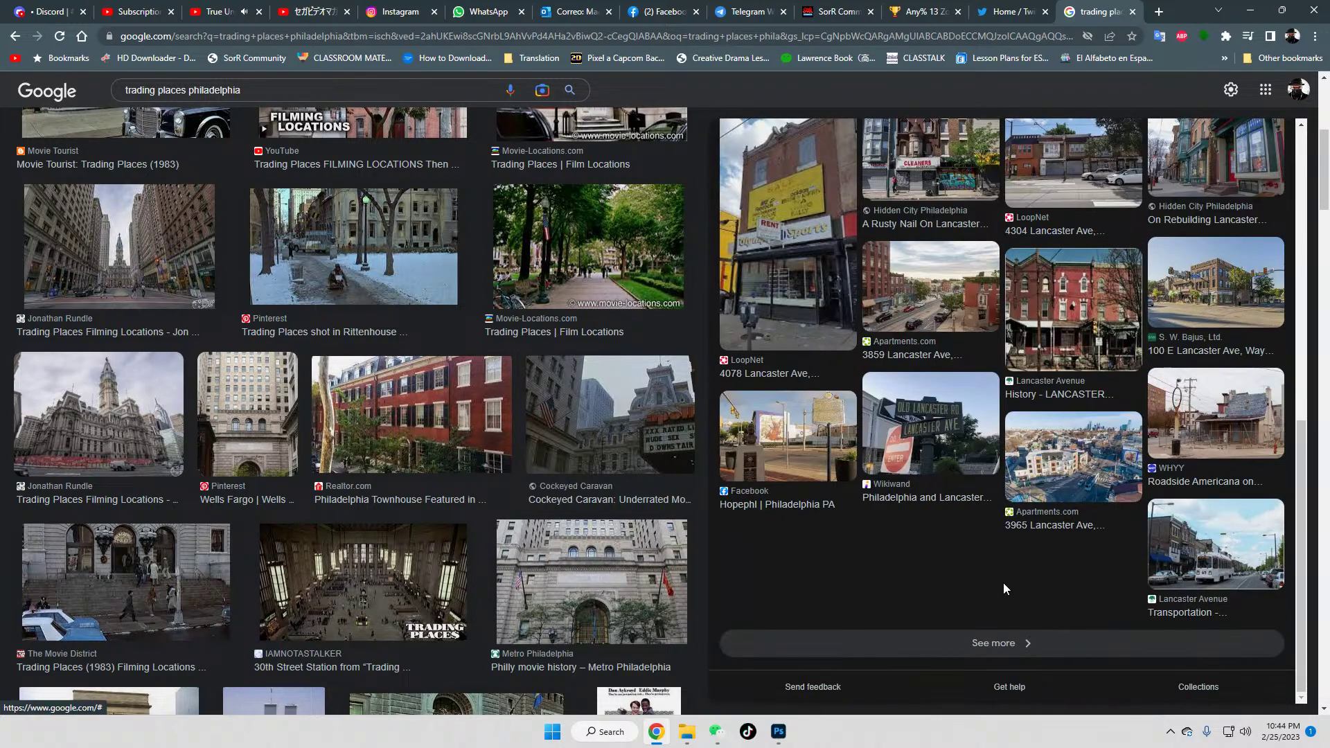
click(983, 645)
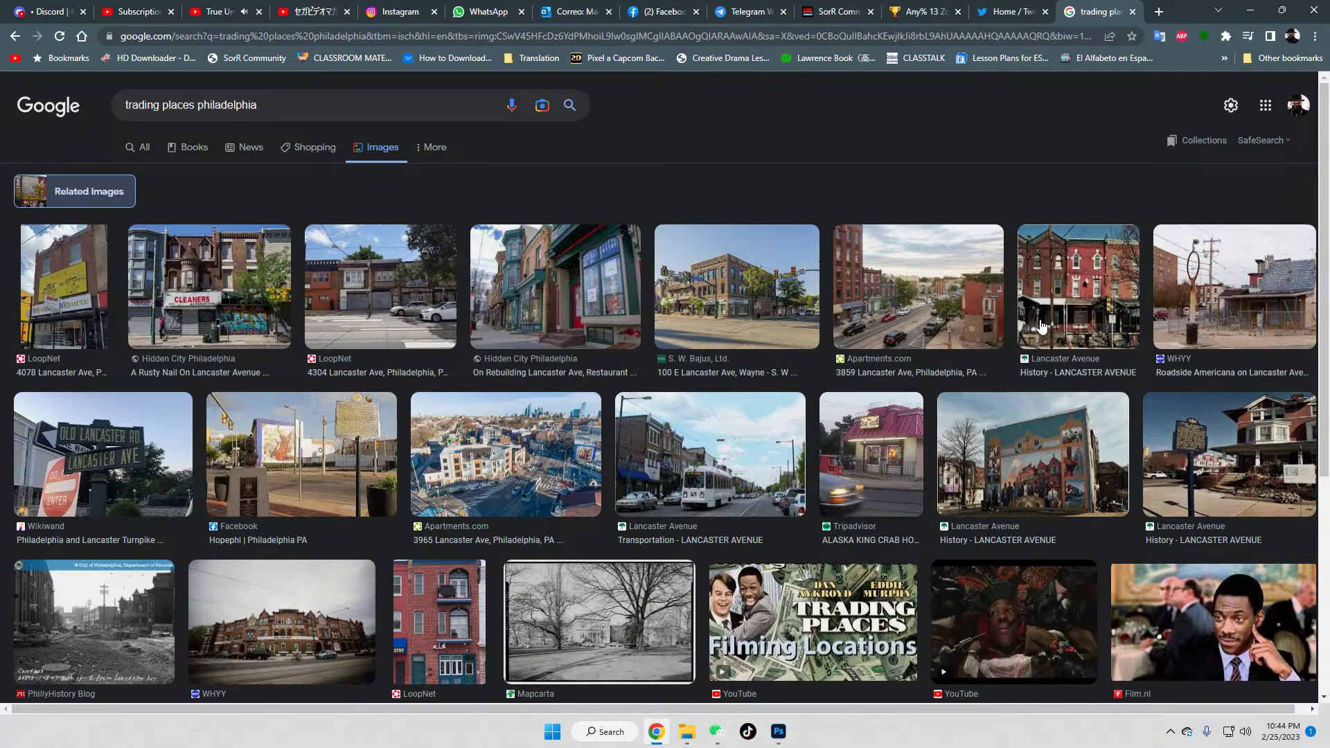
scroll(627, 488, down, 1)
scroll(626, 488, down, 3)
scroll(627, 488, down, 1)
scroll(627, 488, up, 4)
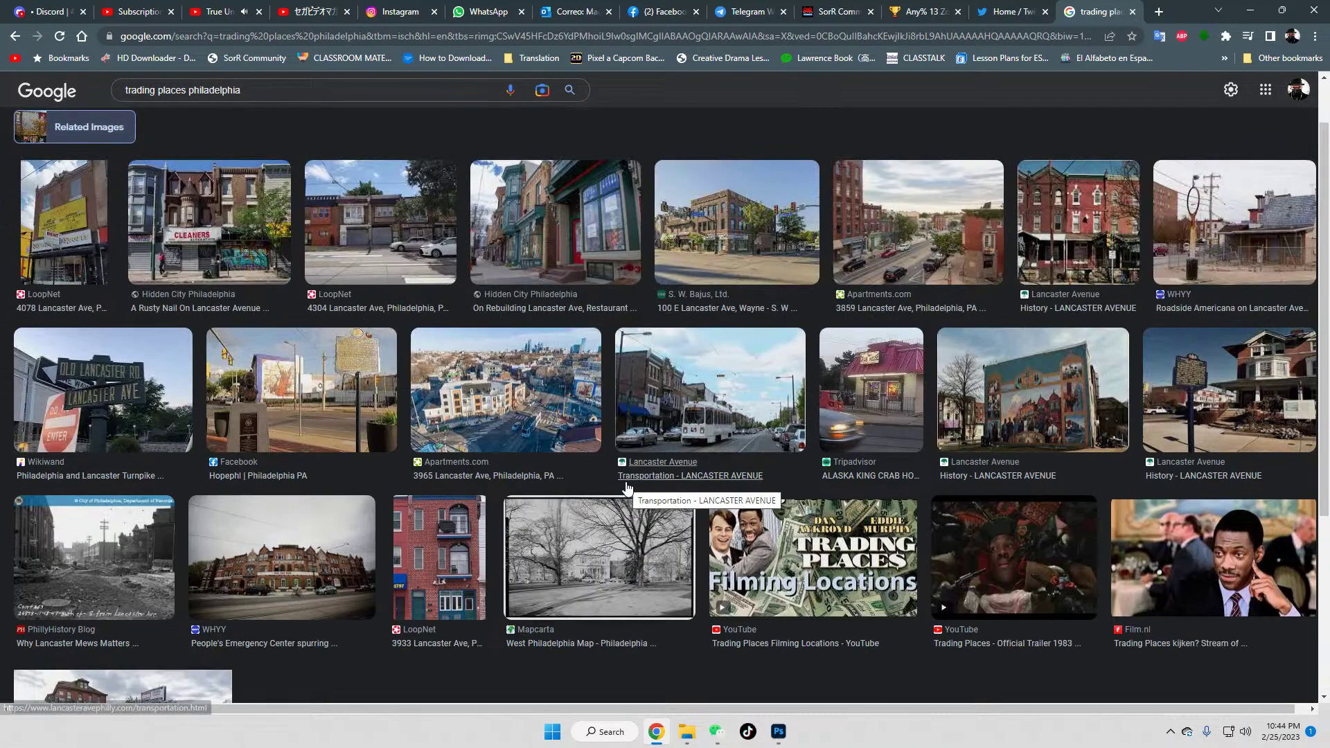
scroll(626, 487, up, 1)
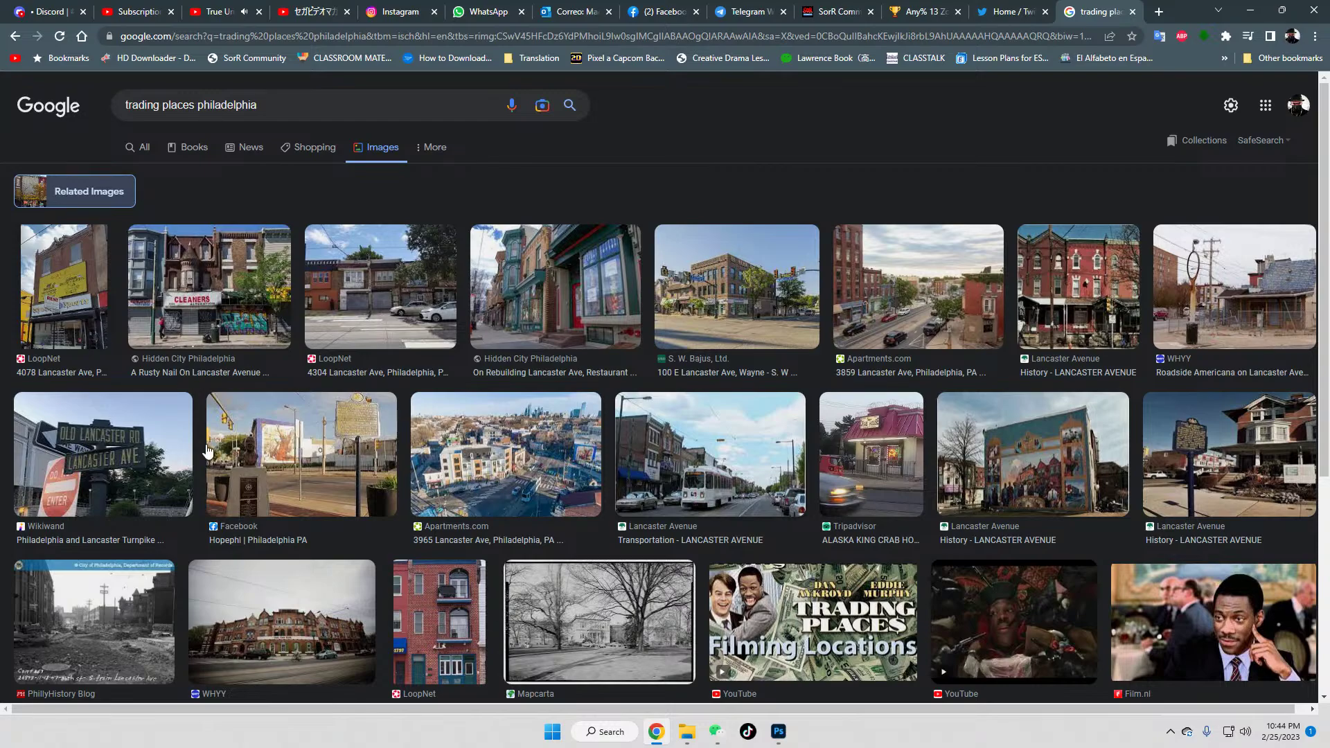
click(189, 374)
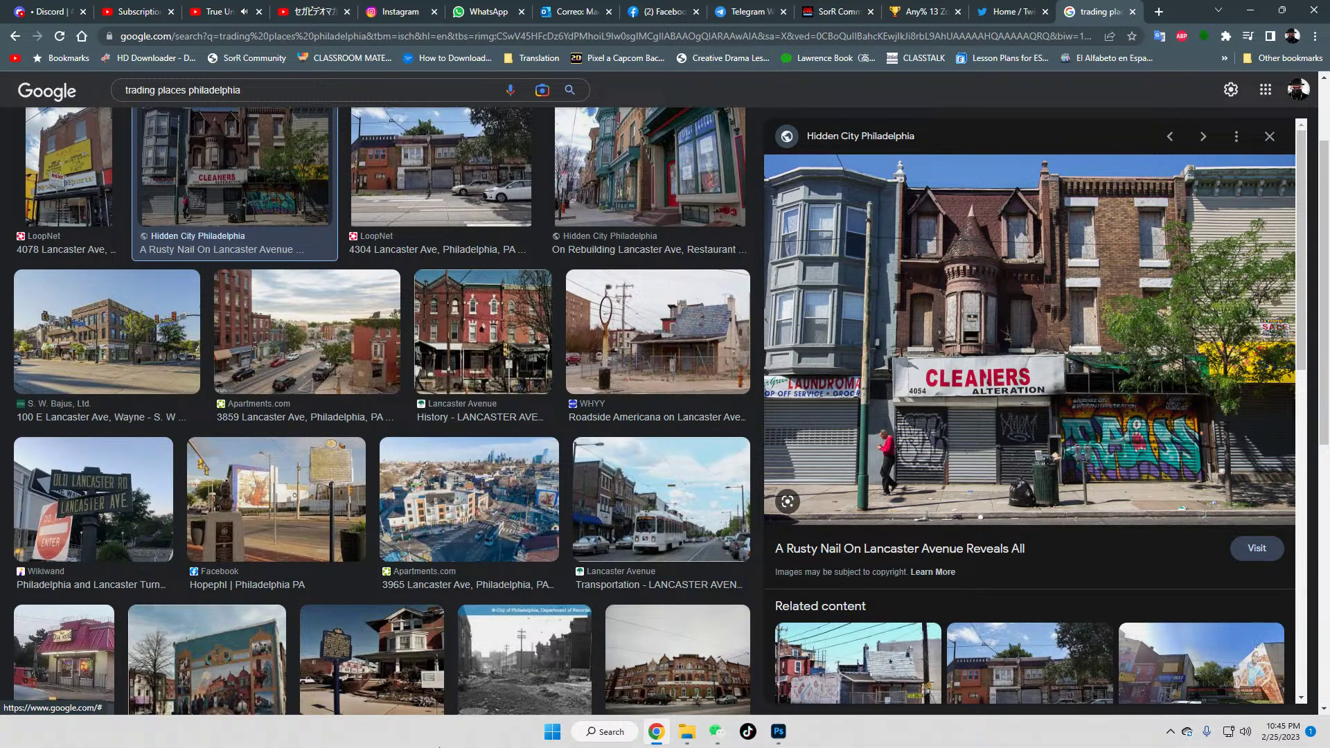
Step: Bring the 70555.png reference forward at actual size and zoom in on its brick ledge
mouse_move(774, 734)
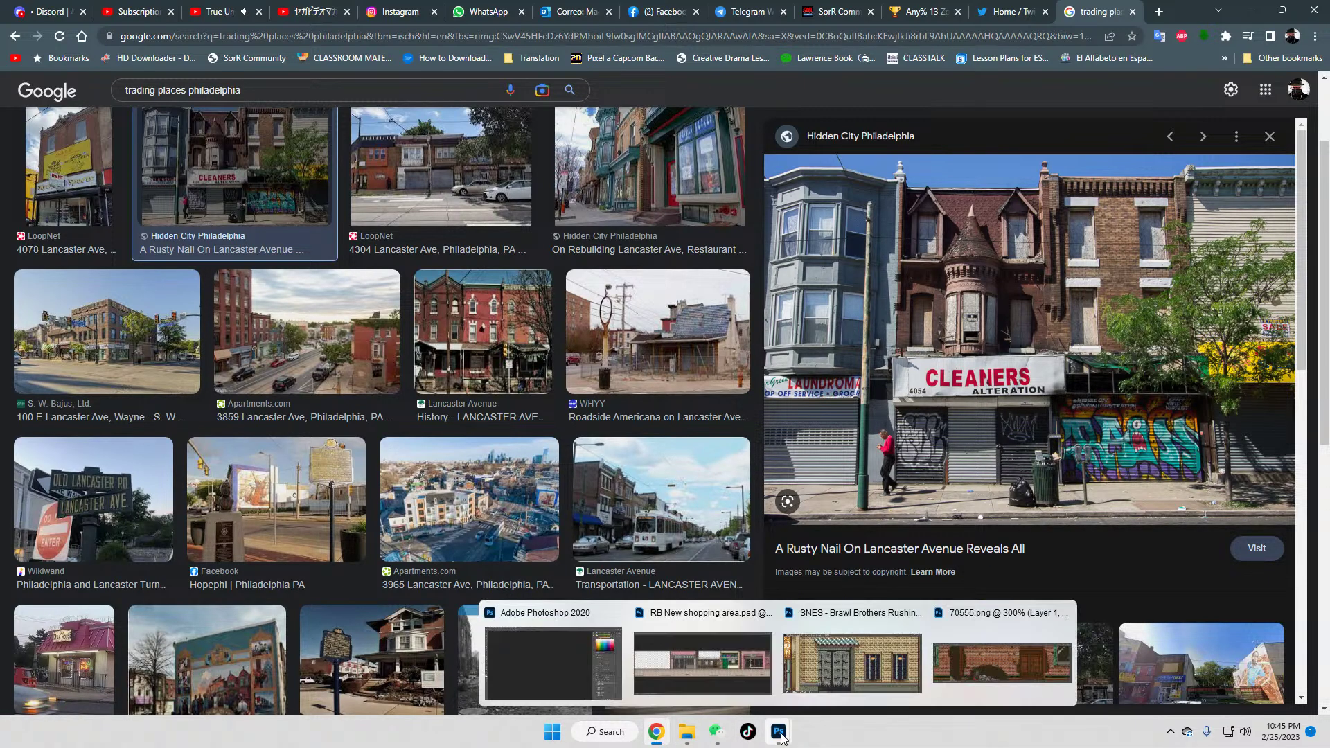
click(565, 680)
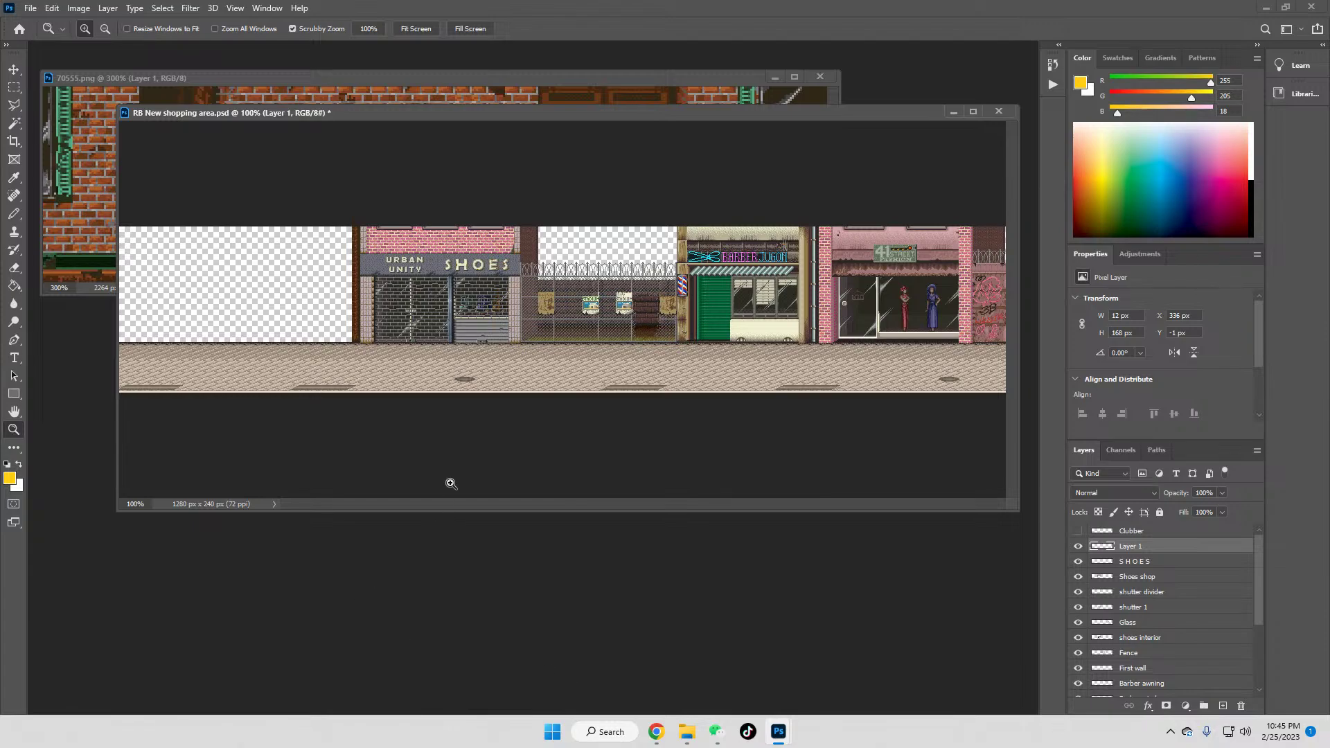
click(473, 77)
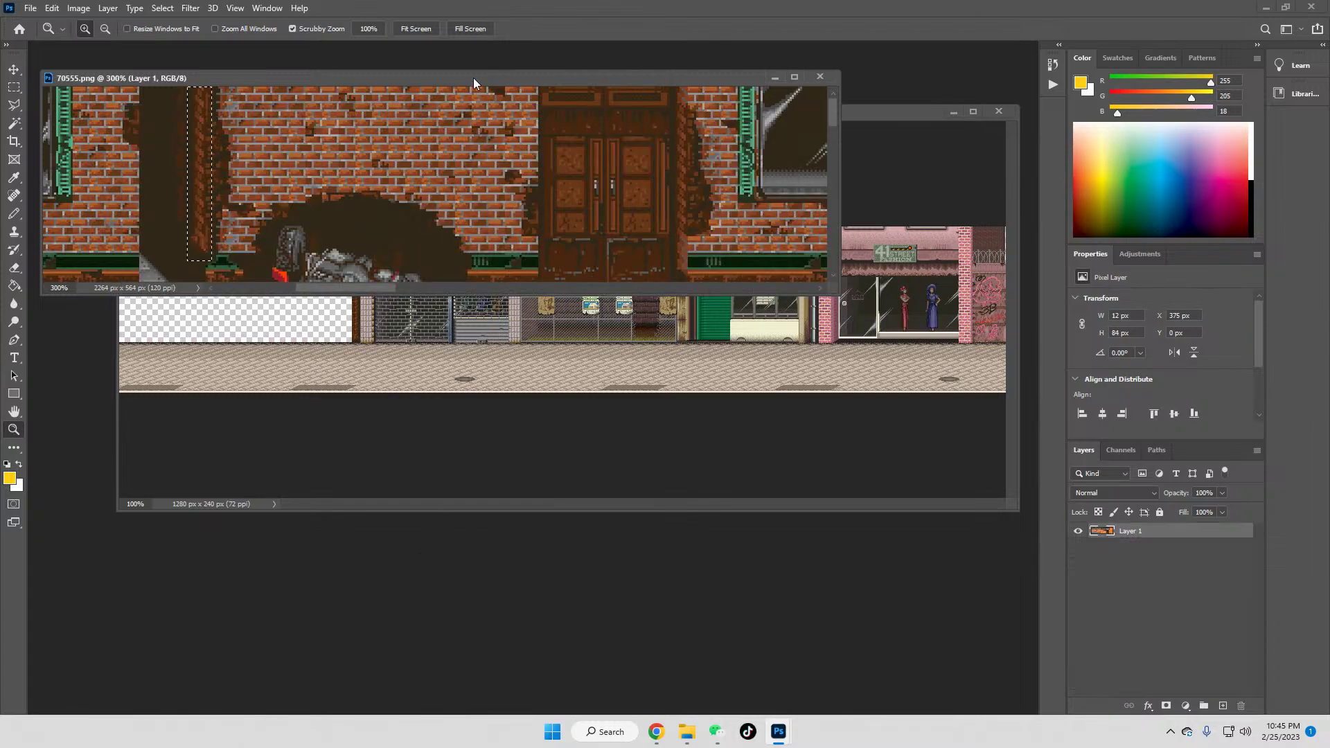
click(376, 28)
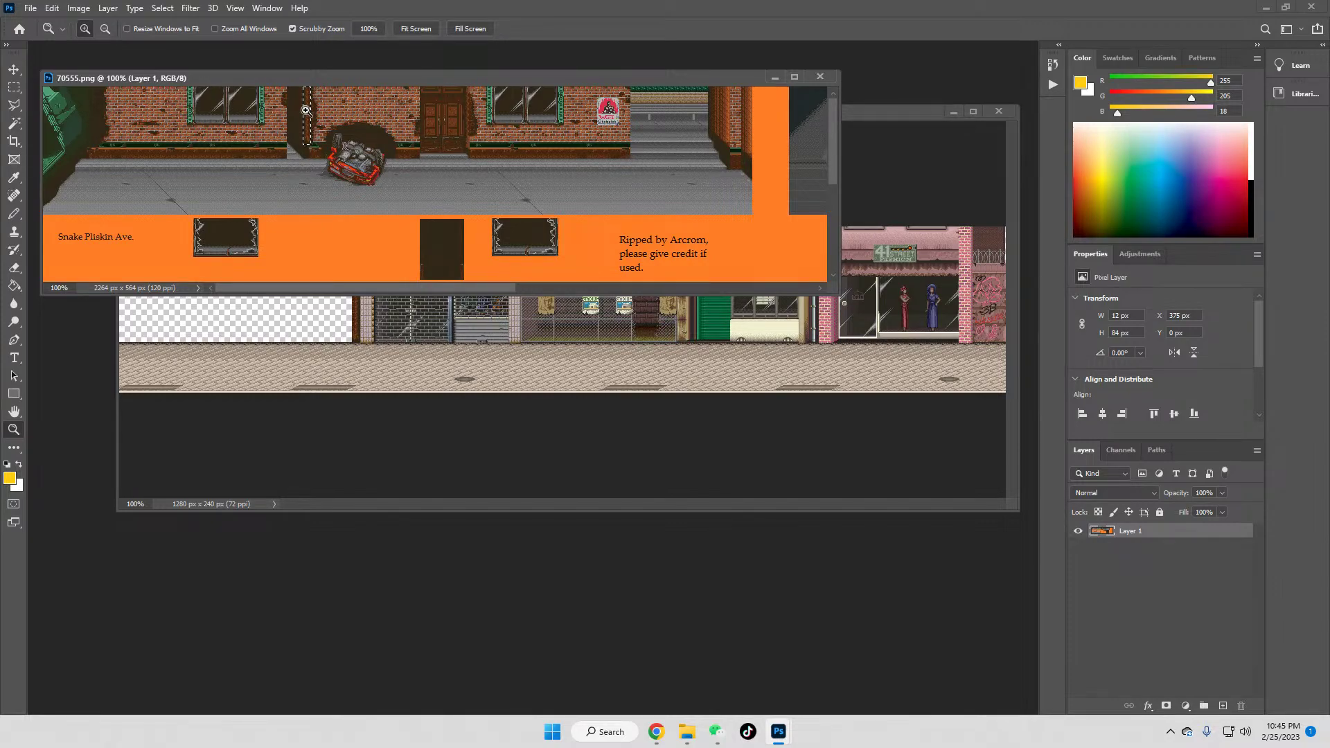
click(306, 156)
click(306, 156)
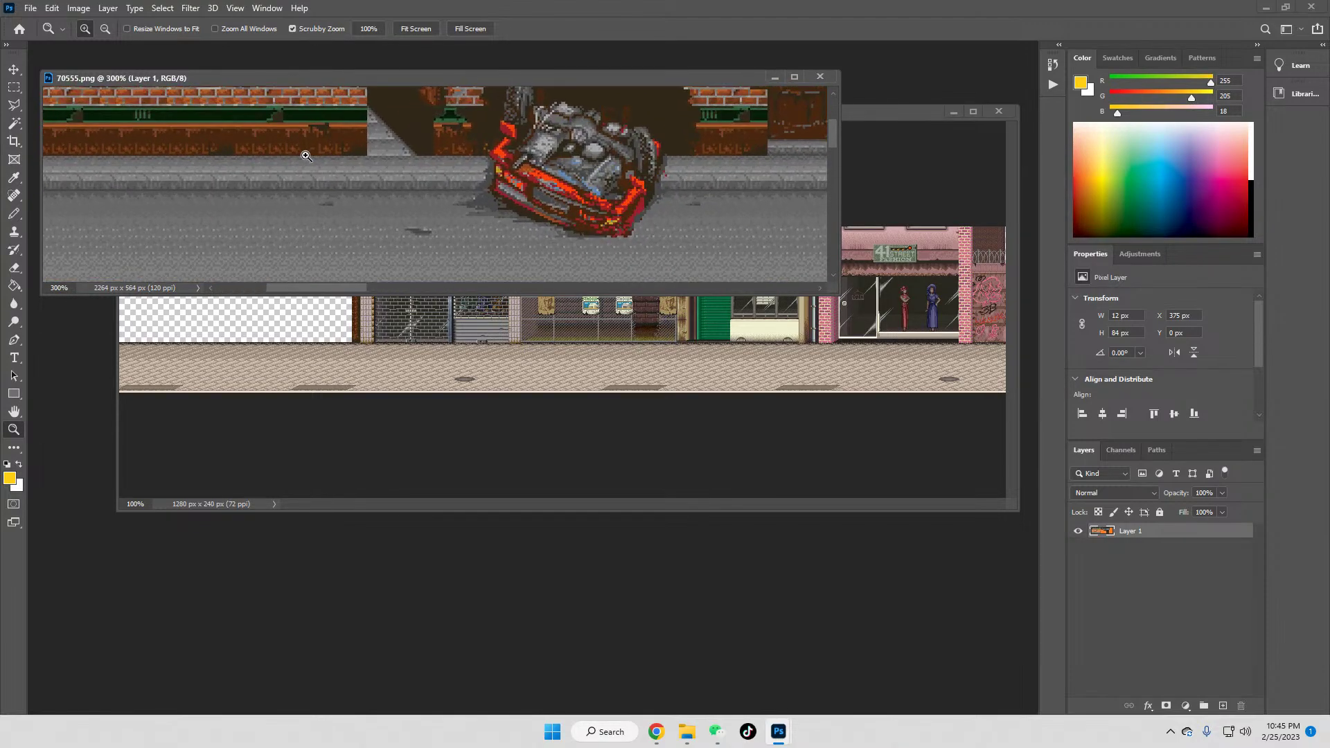
click(306, 156)
Step: Marquee a 118×16 px brick-ledge strip, then mark the paste spot at the shopping-area wall base
key(m)
scroll(340, 181, up, 1)
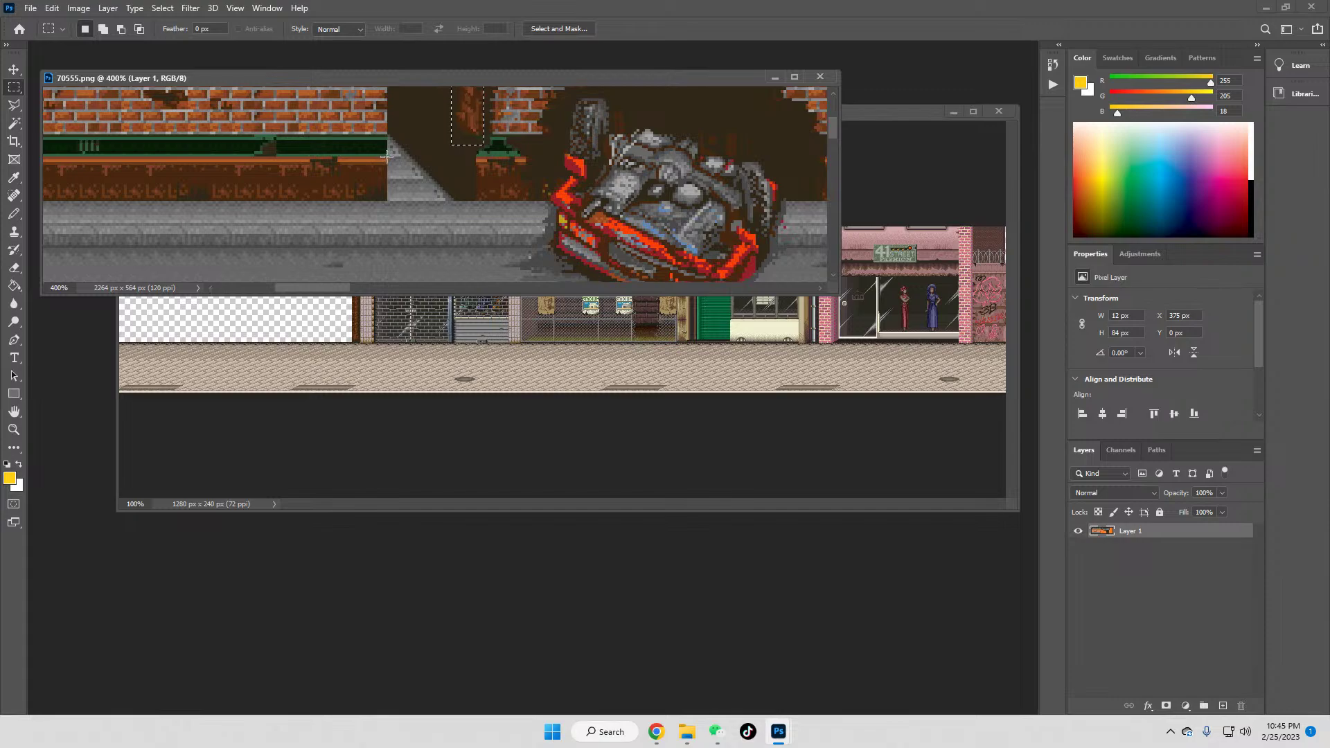
drag(385, 158, 522, 199)
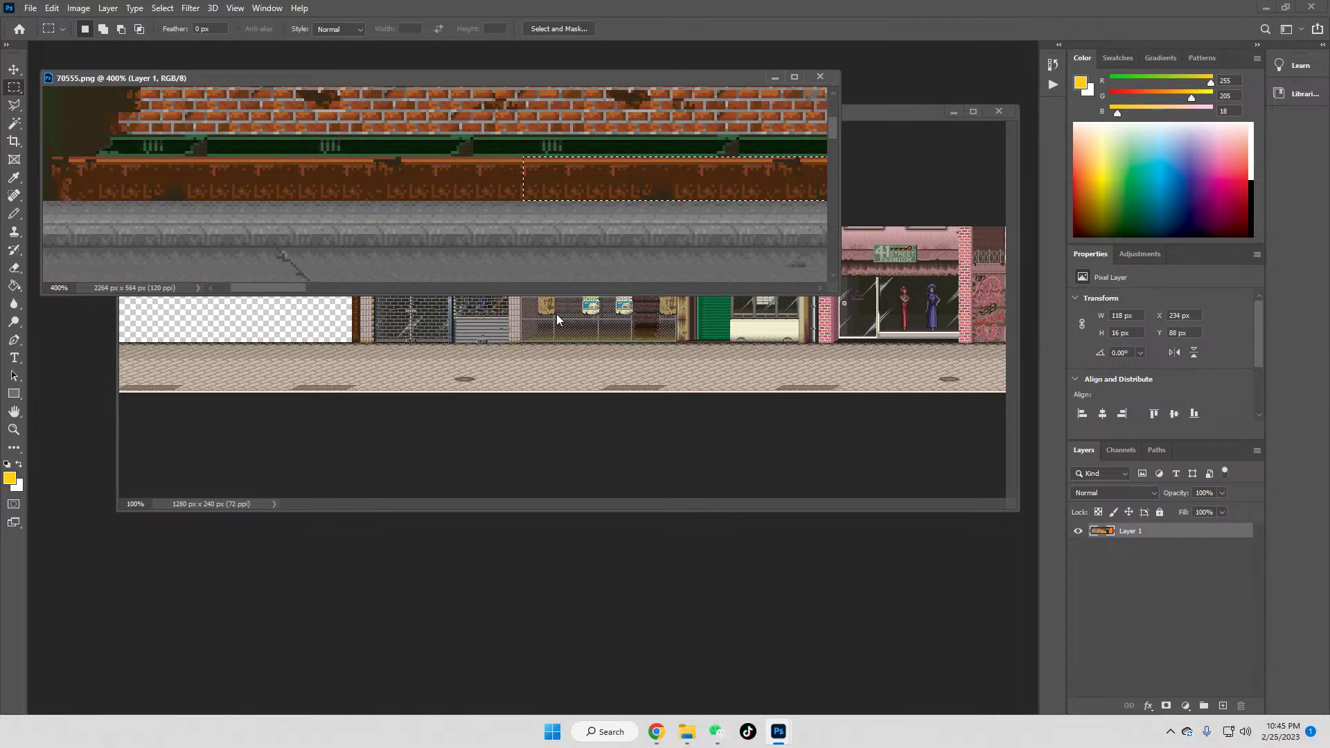
click(313, 290)
scroll(312, 291, left, 1)
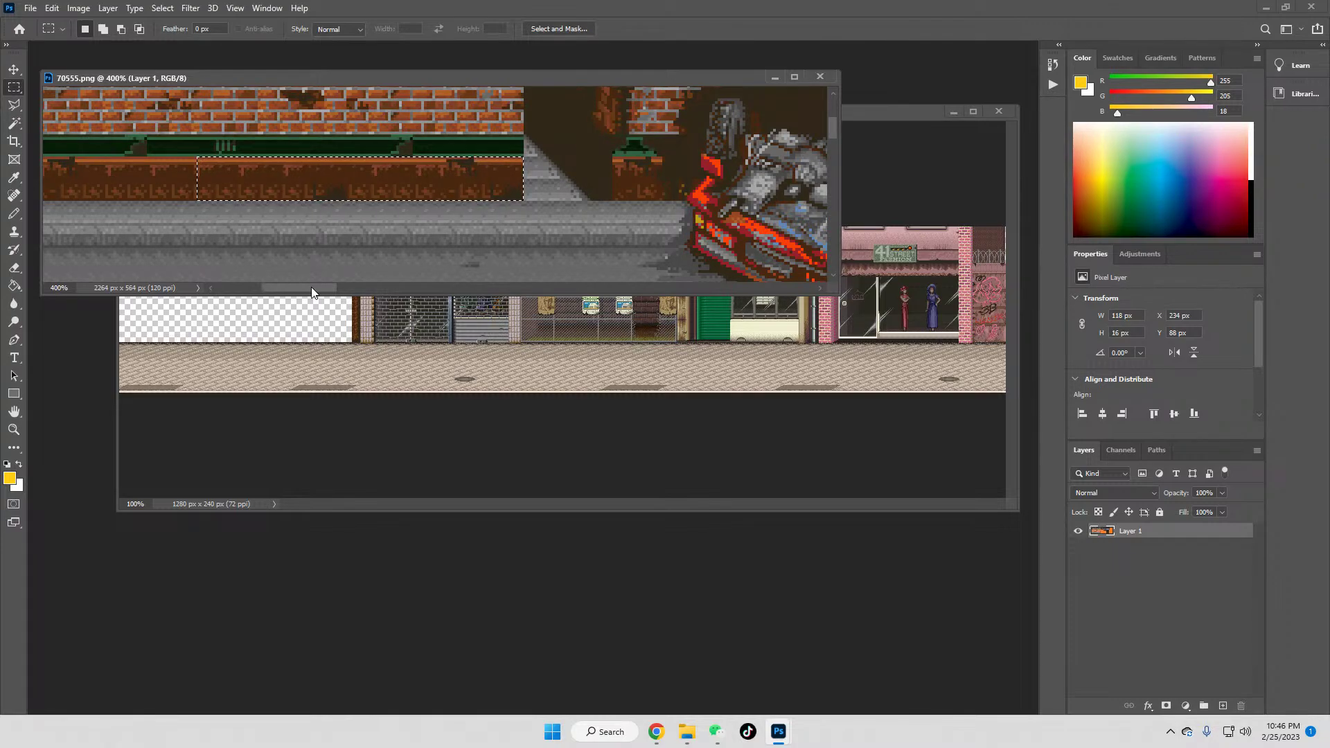
click(419, 350)
drag(280, 337, 320, 344)
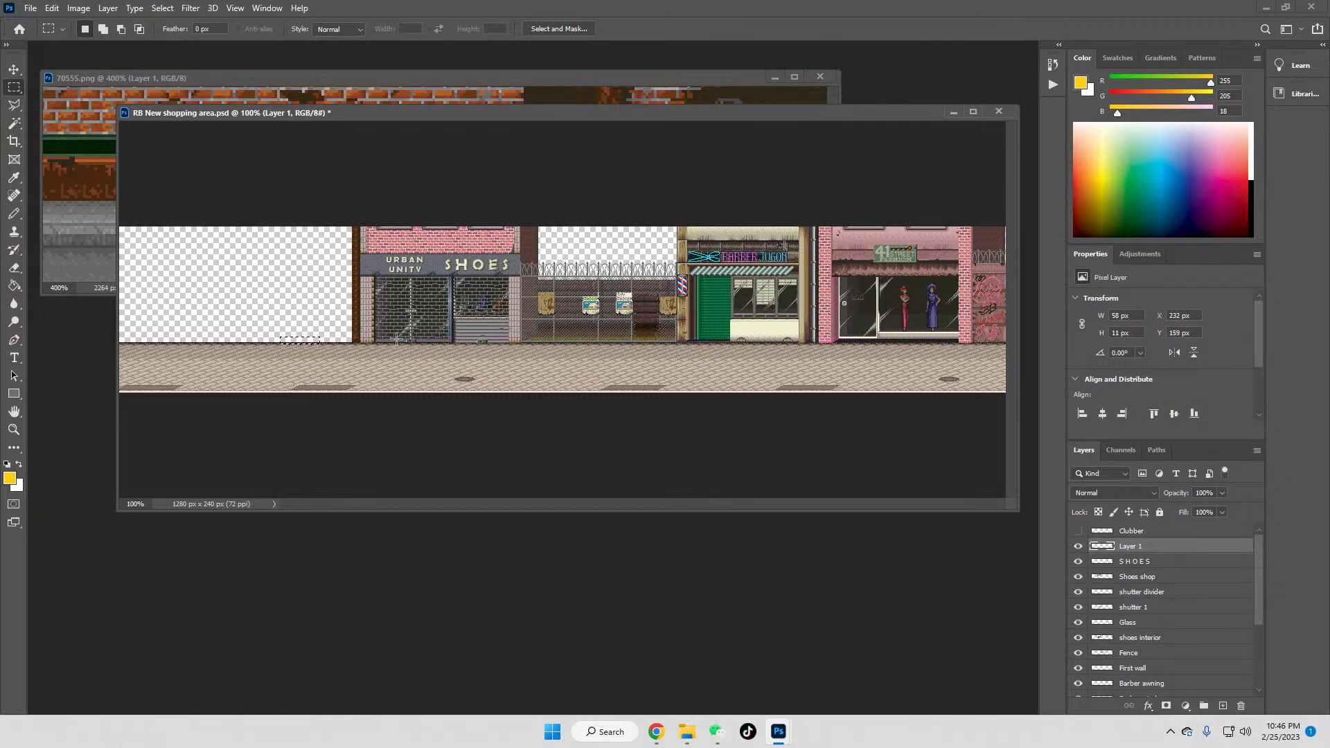
Step: Paste the brick strip as a new layer and nudge it onto the wall base
key(ctrl+v)
key(v)
drag(305, 336, 311, 340)
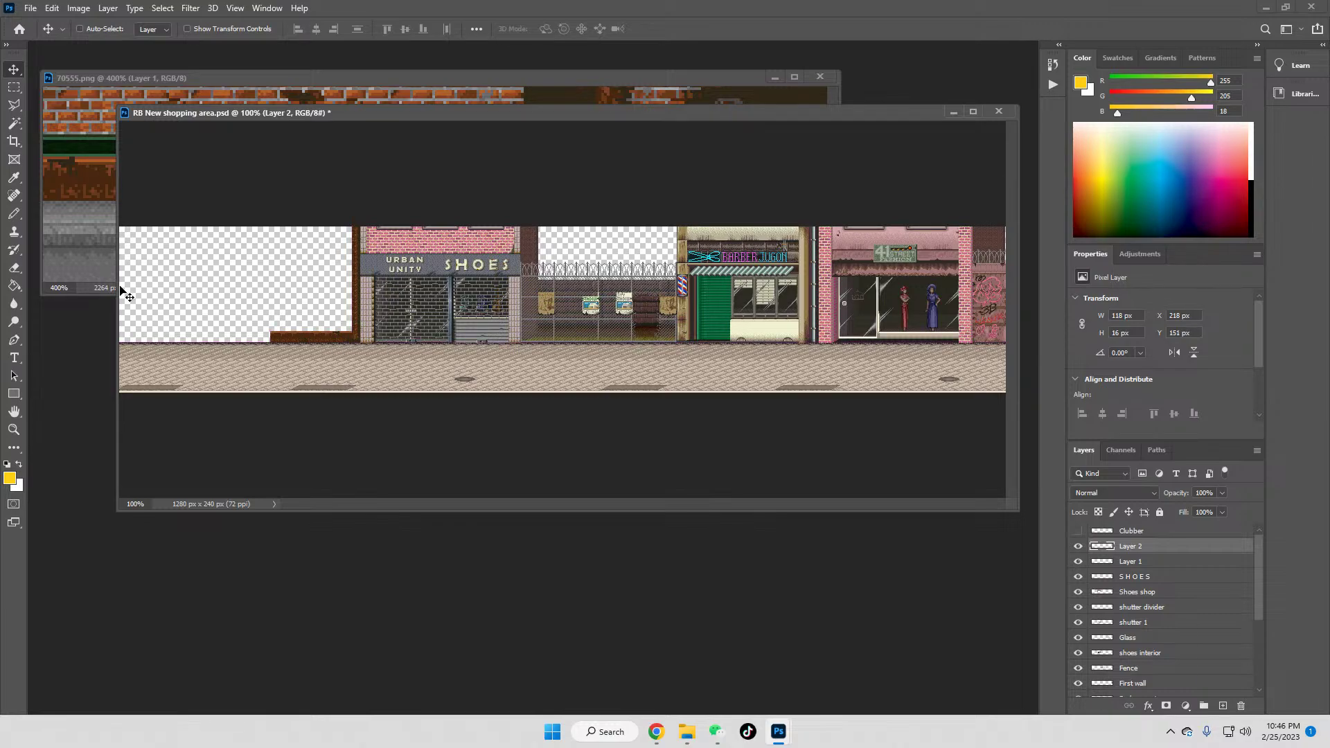
Step: Marquee around the brick strip's left end and zoom to 300% around it
click(13, 88)
drag(225, 312, 308, 371)
click(299, 257)
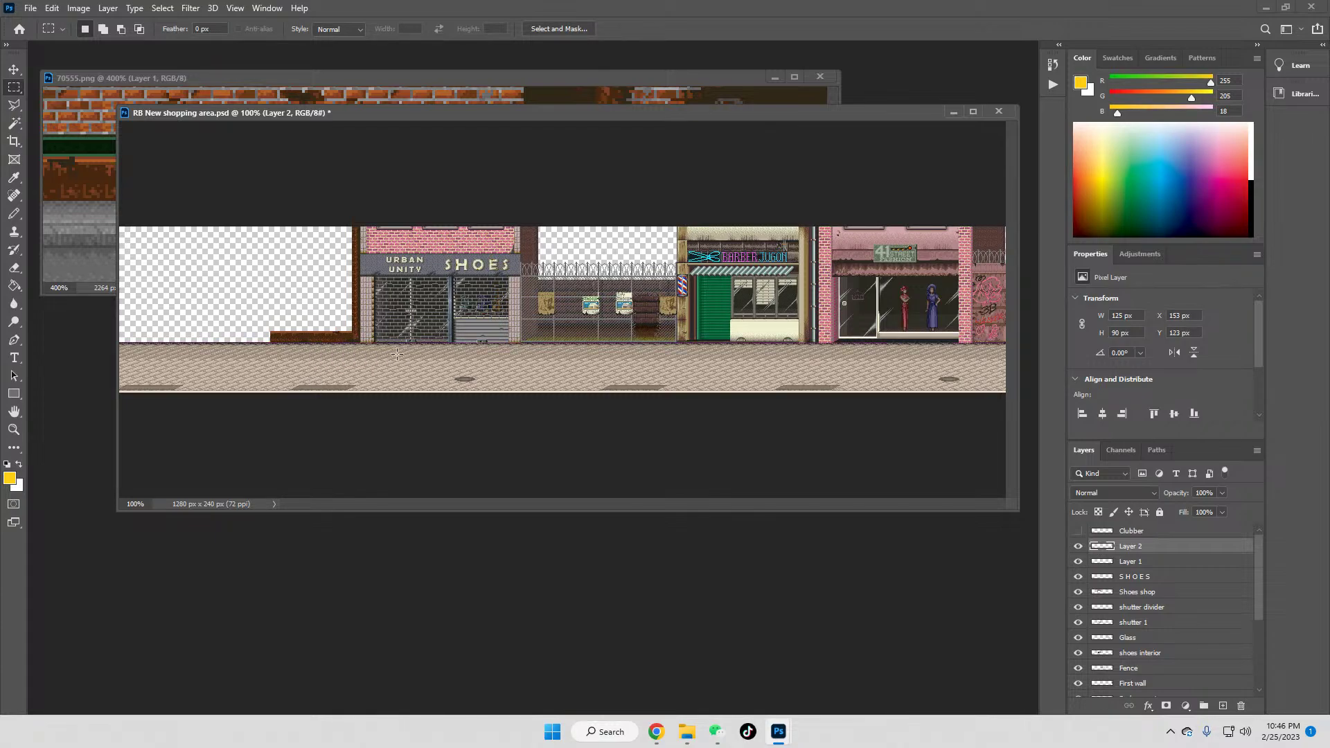
drag(234, 310, 309, 365)
key(Right)
key(Right)
key(Right)
key(z)
drag(330, 335, 441, 302)
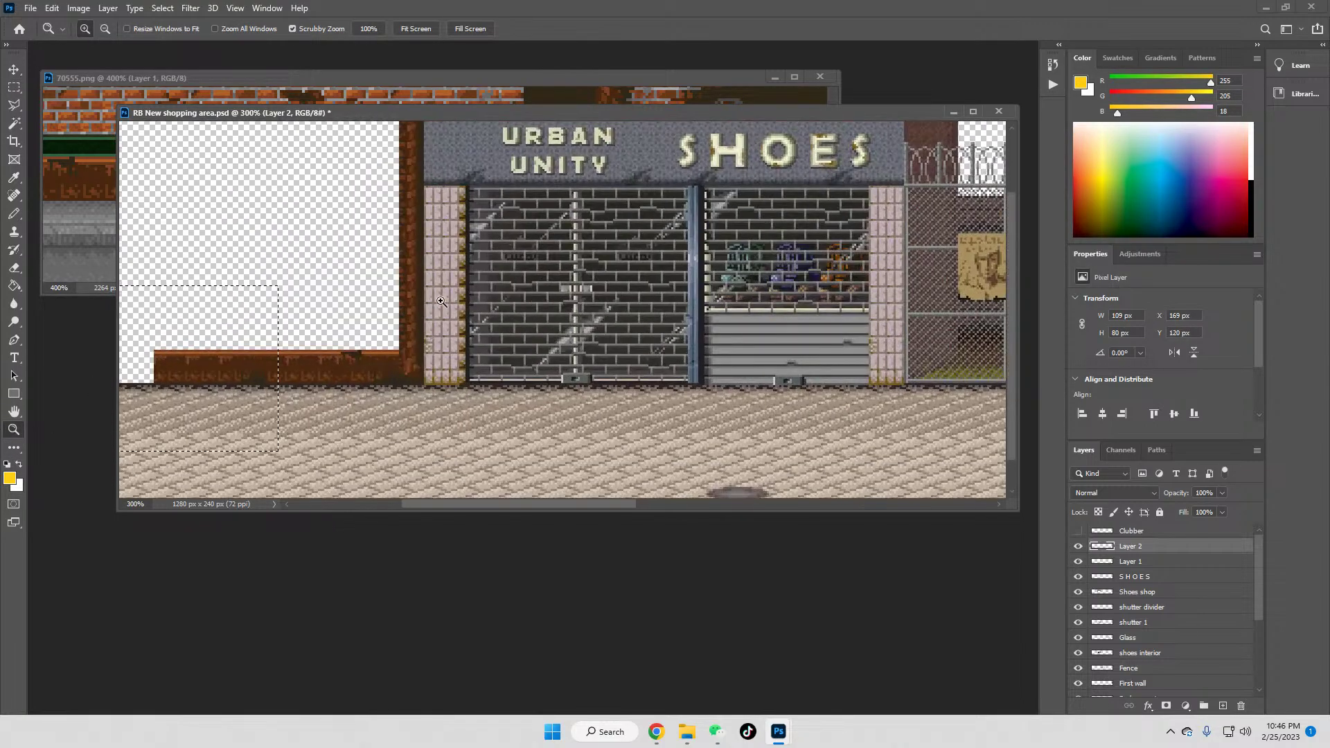
Step: Measure part of the strip with a 58 px-wide selection, then select the whole brick strip
click(14, 87)
drag(207, 319, 226, 322)
click(236, 345)
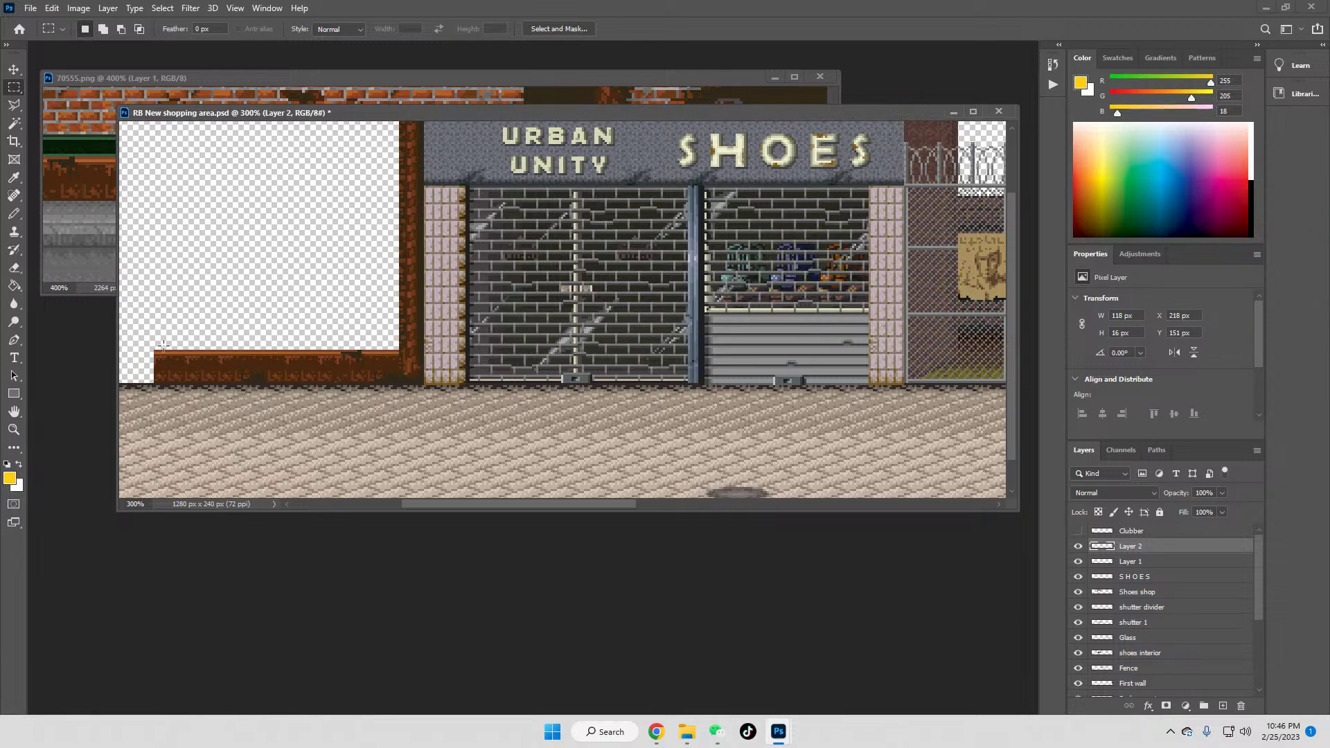
drag(156, 350, 397, 386)
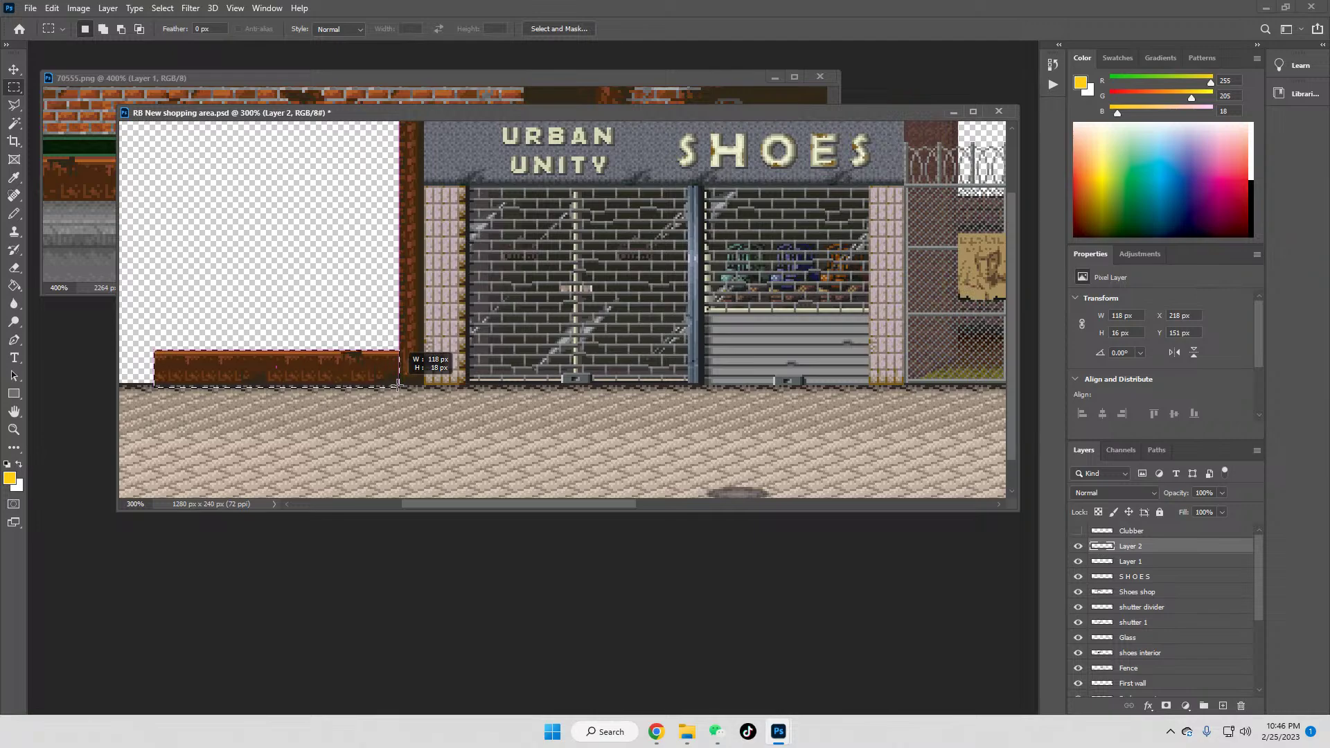
drag(398, 386, 279, 389)
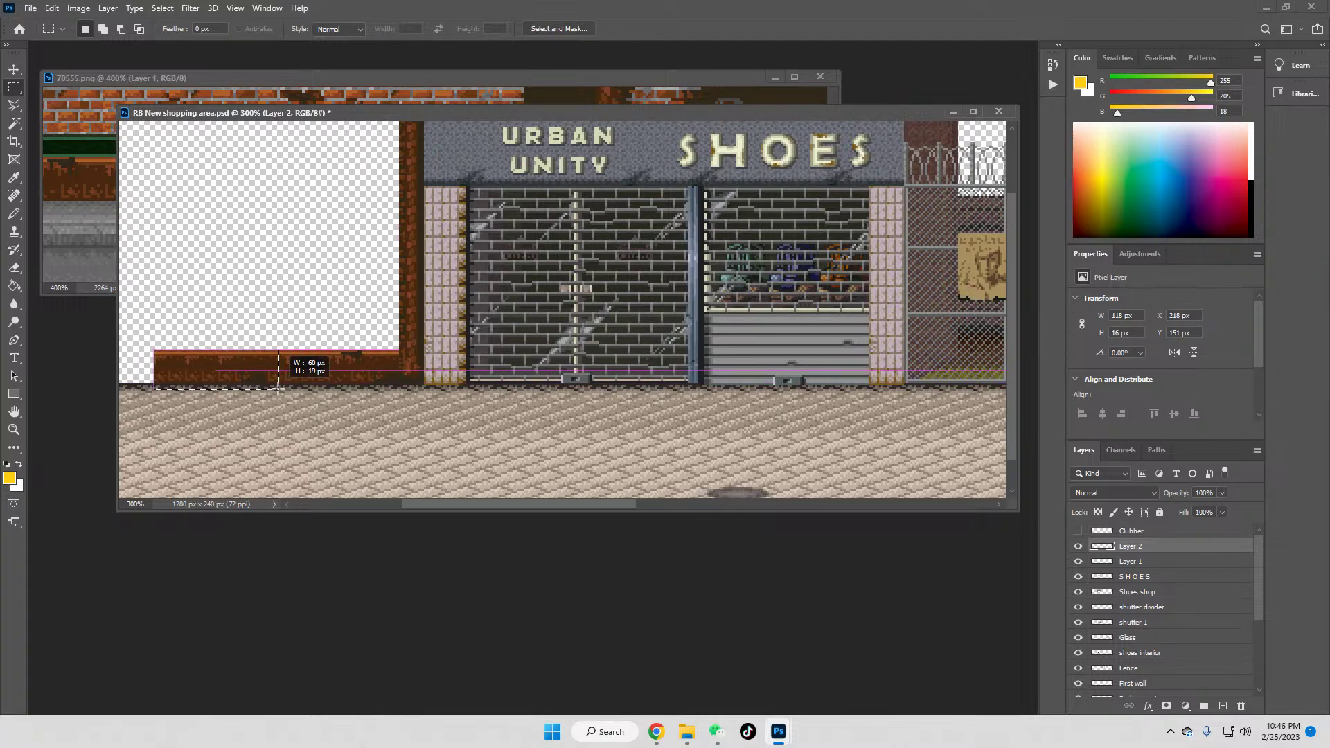
drag(279, 389, 268, 391)
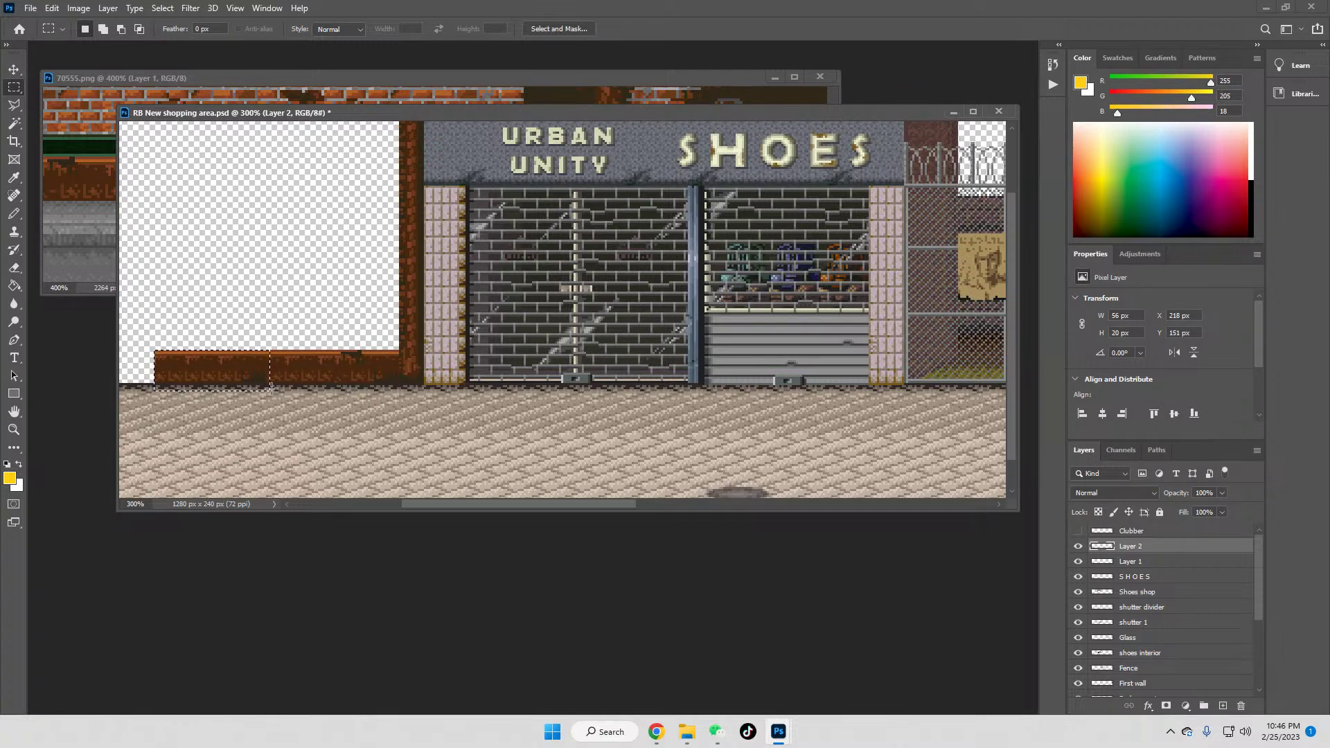
click(263, 359)
drag(153, 350, 398, 379)
Step: Close the mistakenly opened Calendar, then compute 118 ÷ 2 = 59 in Calculator
click(552, 732)
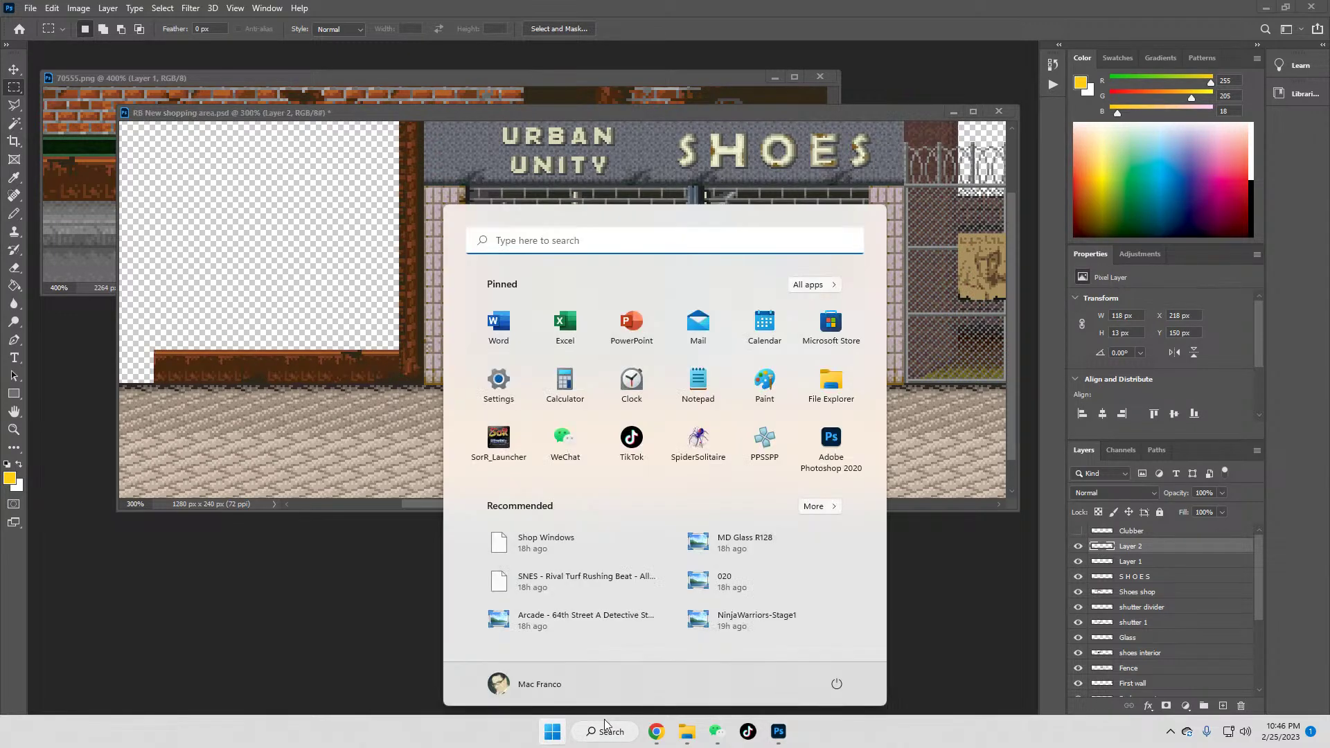
click(766, 329)
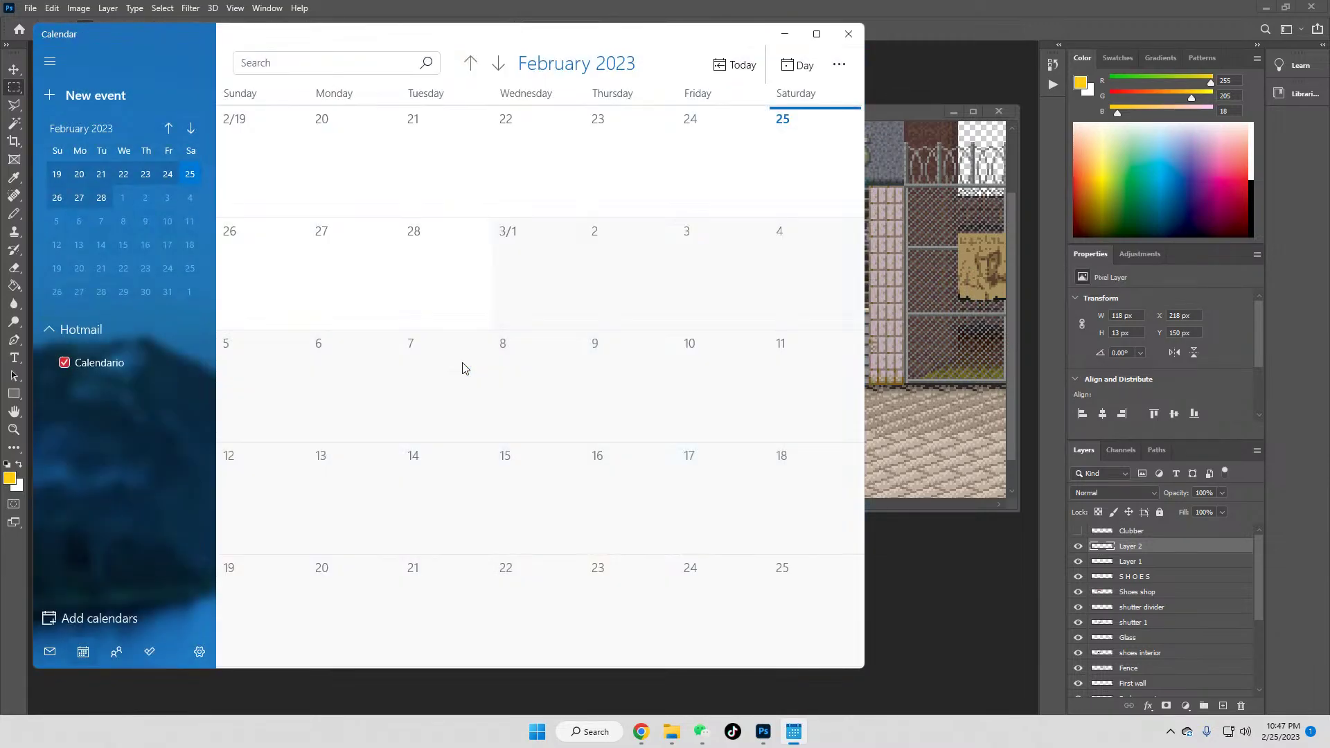
click(838, 38)
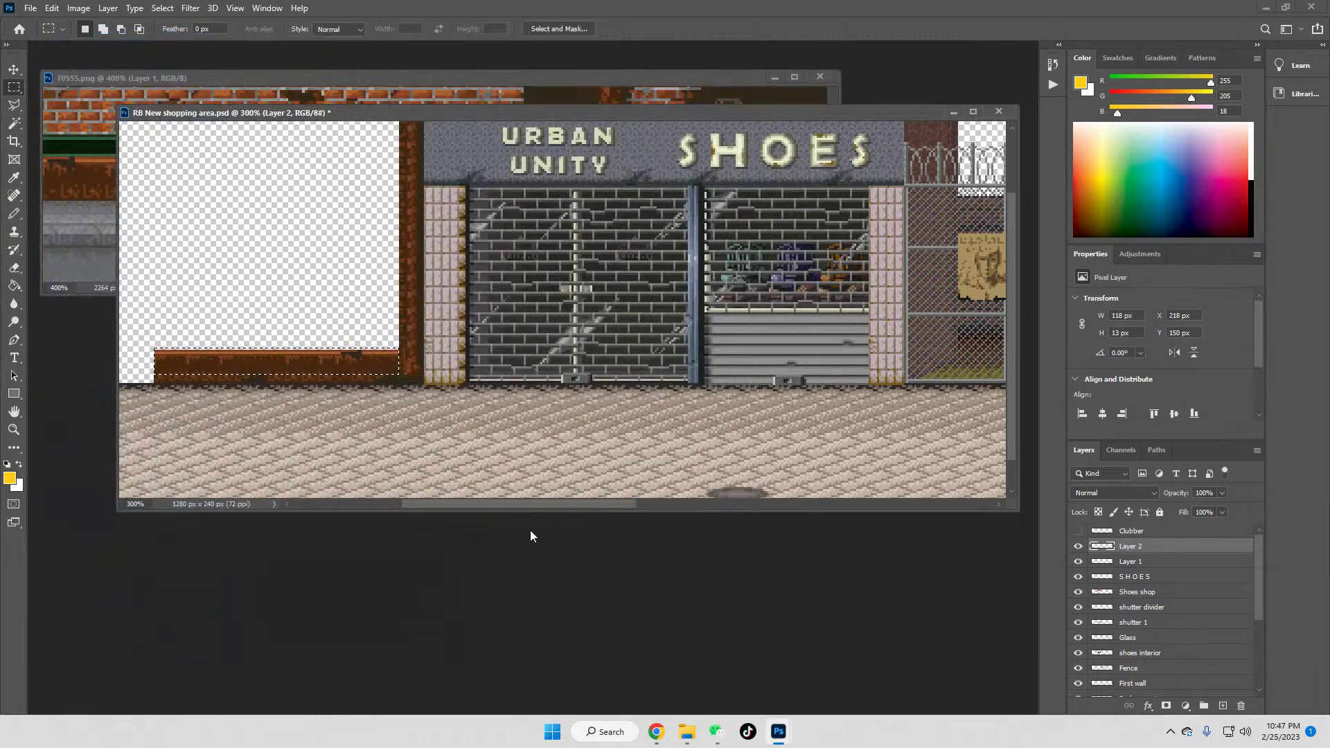
click(552, 731)
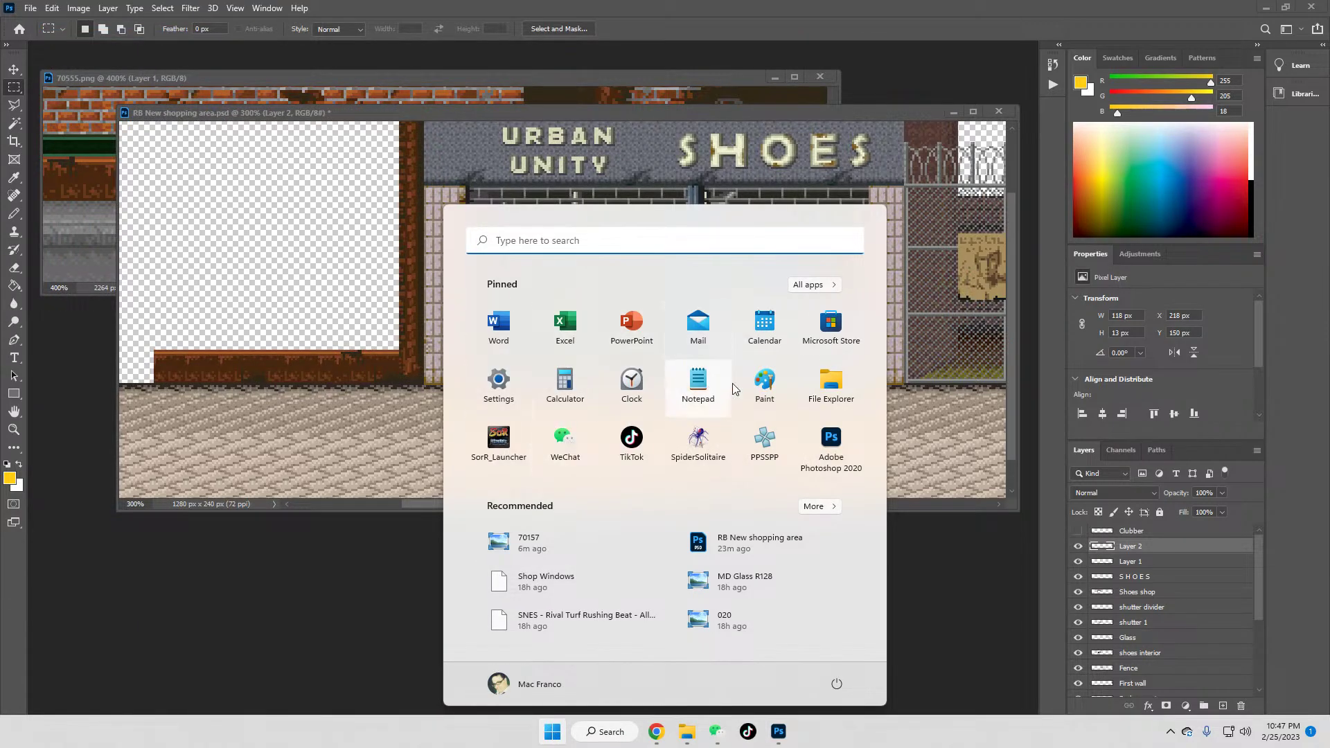
click(566, 383)
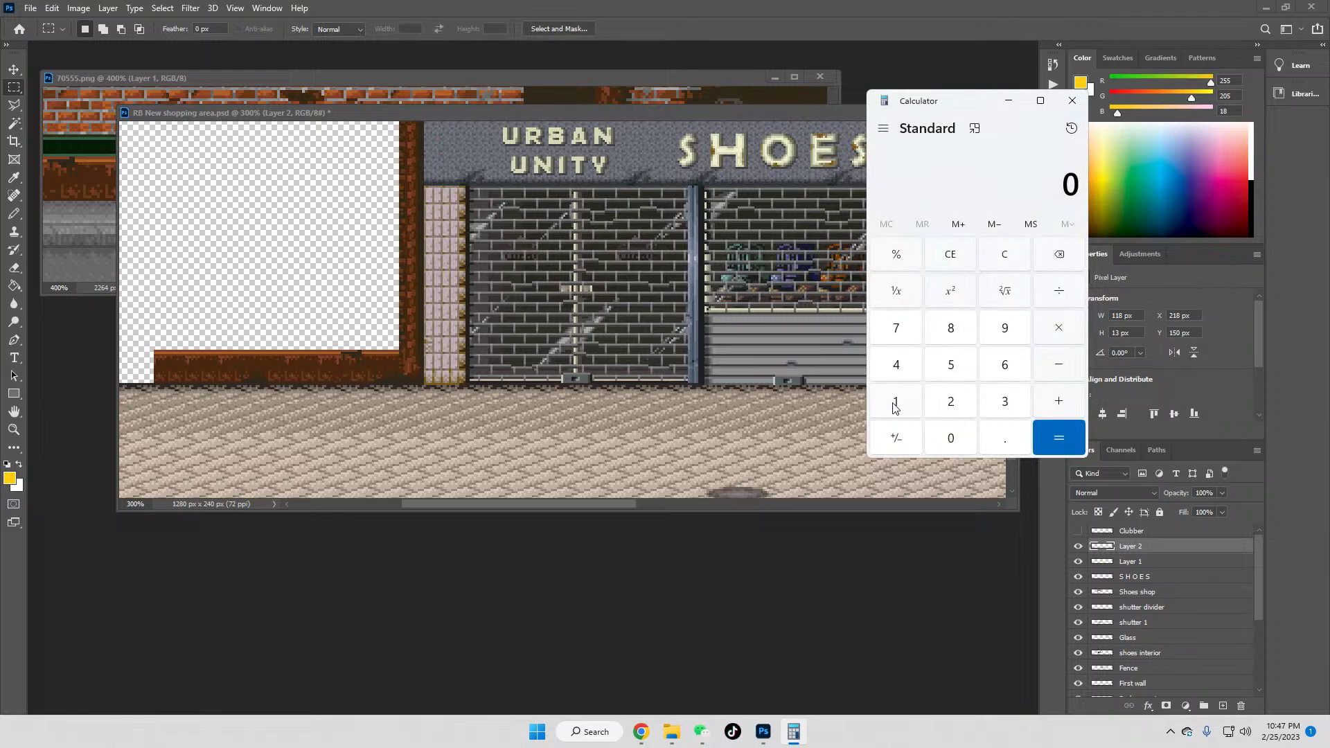
text(118)
click(1058, 291)
click(952, 405)
click(1053, 434)
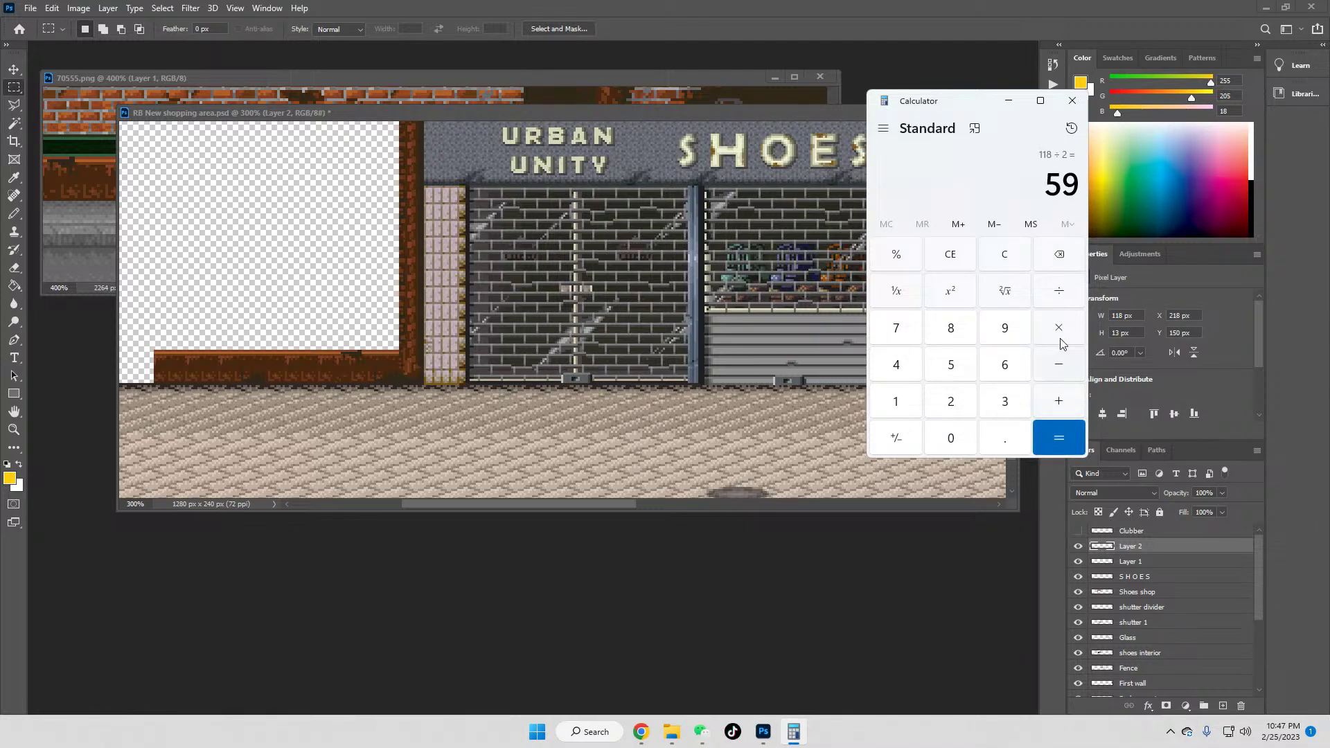
click(1072, 100)
Step: Back in Photoshop, select the left half of the brick strip
click(130, 336)
drag(146, 340, 268, 418)
drag(586, 505, 545, 506)
Step: Move the selected left half of the brick ledge 57 px to the left
click(13, 69)
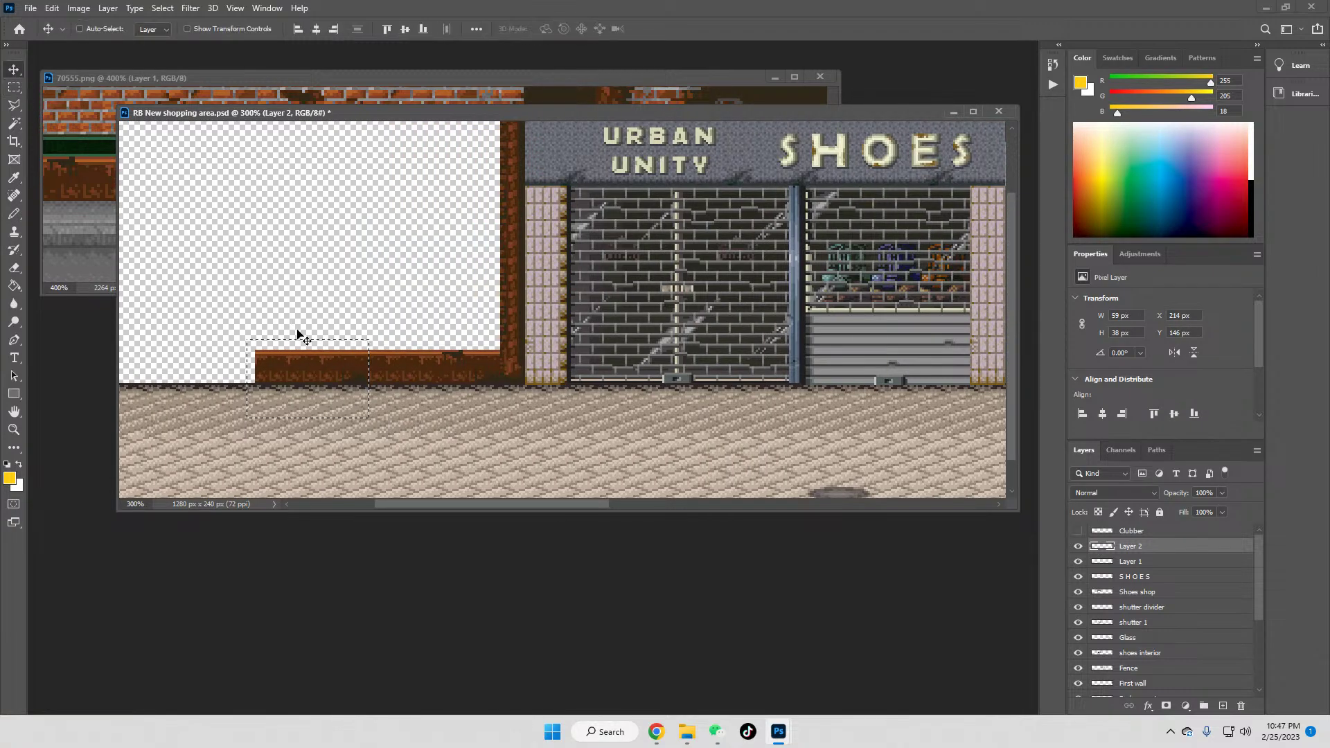
drag(322, 359, 214, 367)
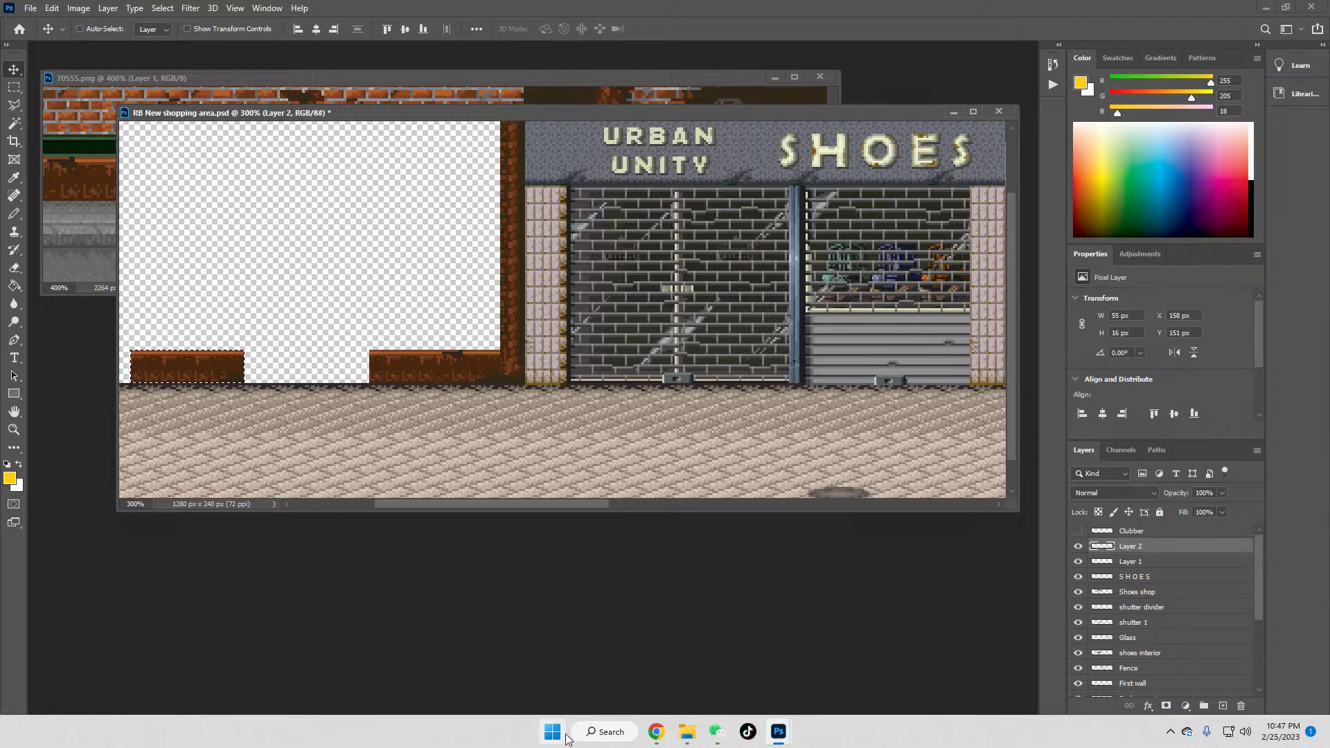
Step: Drag the Police St screenshot from the Rushing Beat folder into Photoshop and bring it forward
mouse_move(686, 733)
click(700, 679)
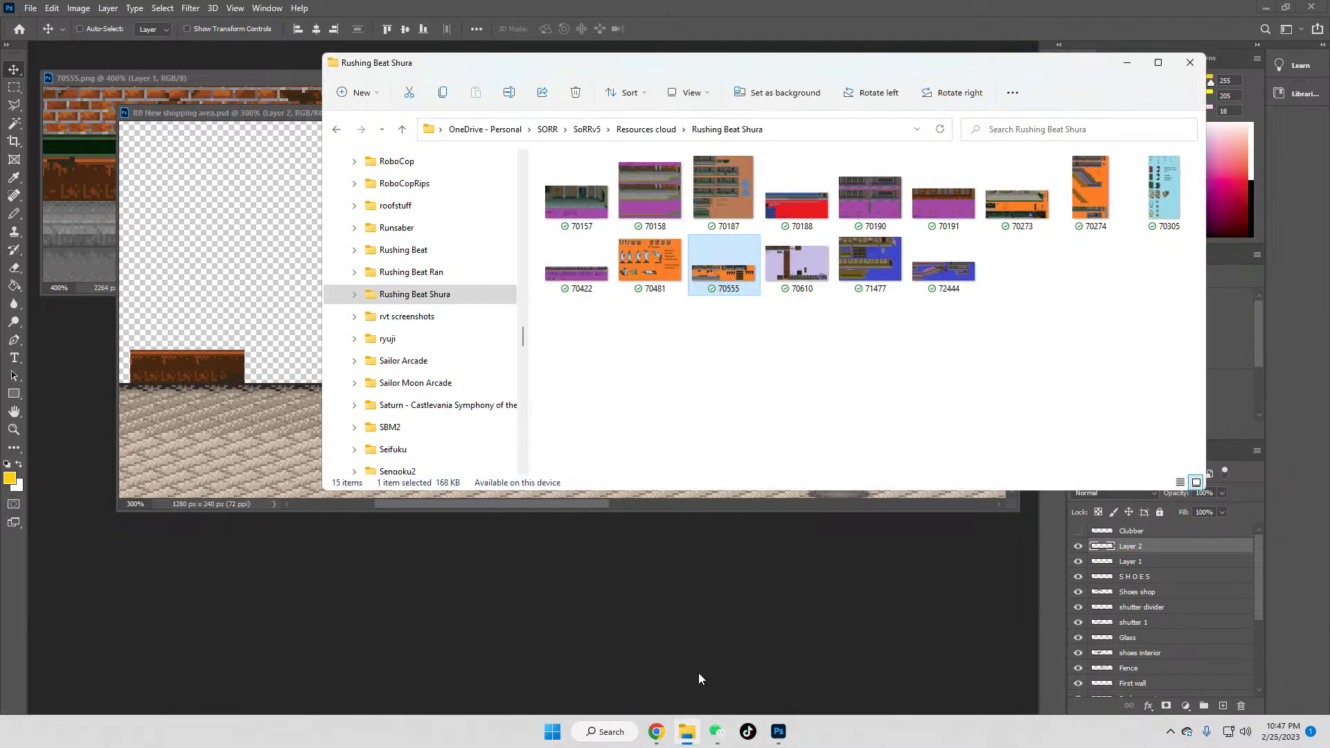
click(405, 250)
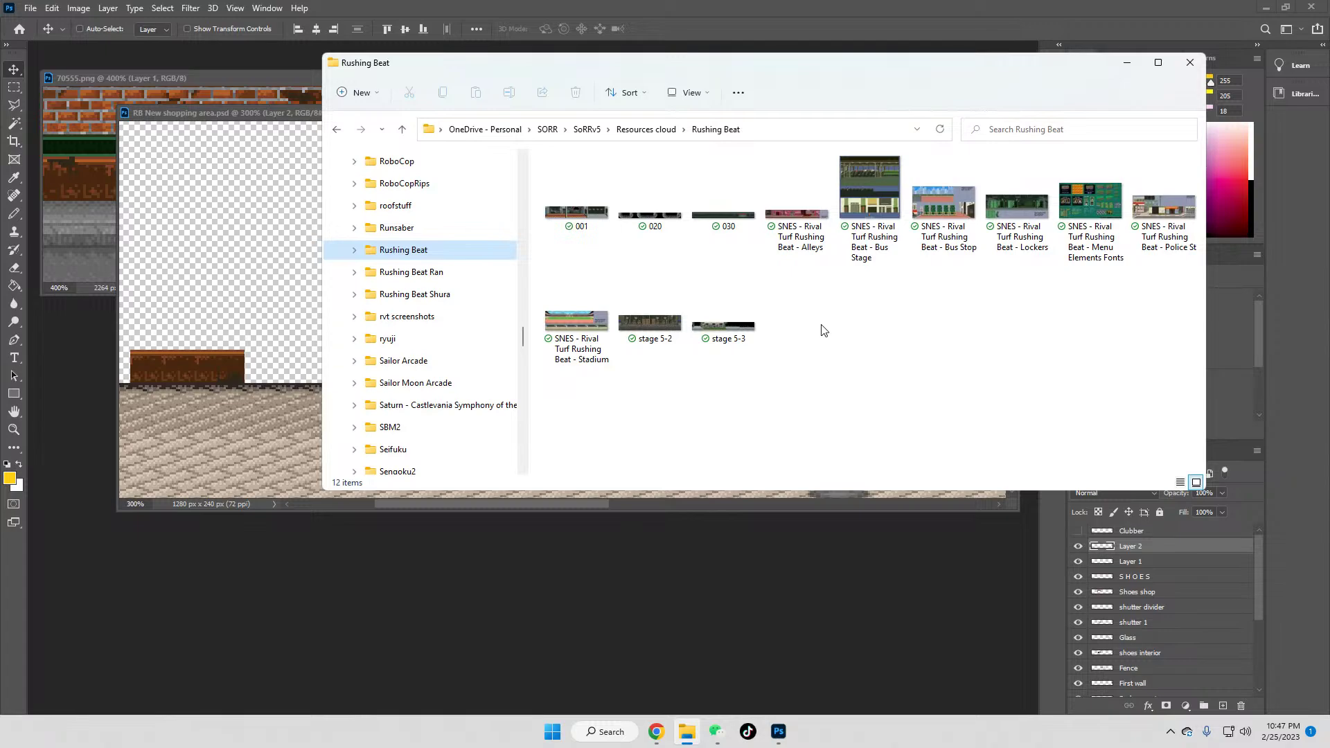
drag(1164, 206, 853, 576)
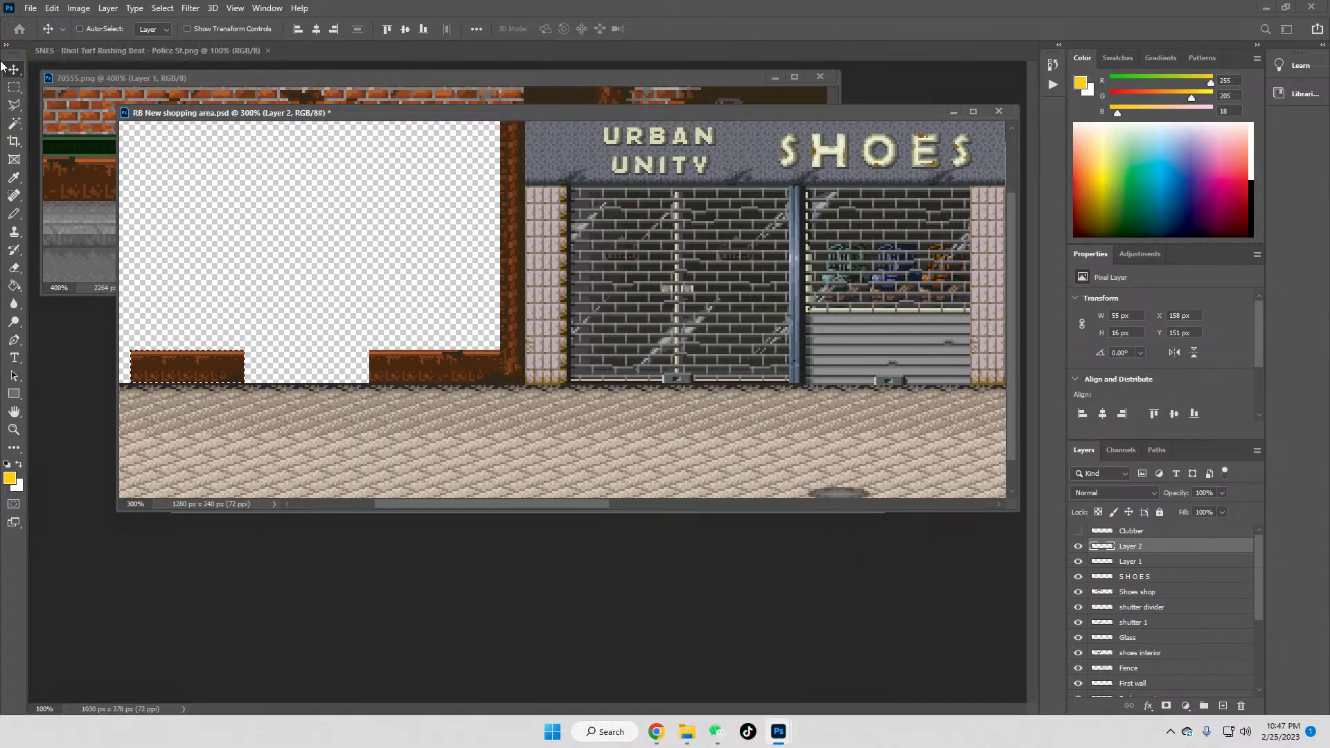
click(820, 76)
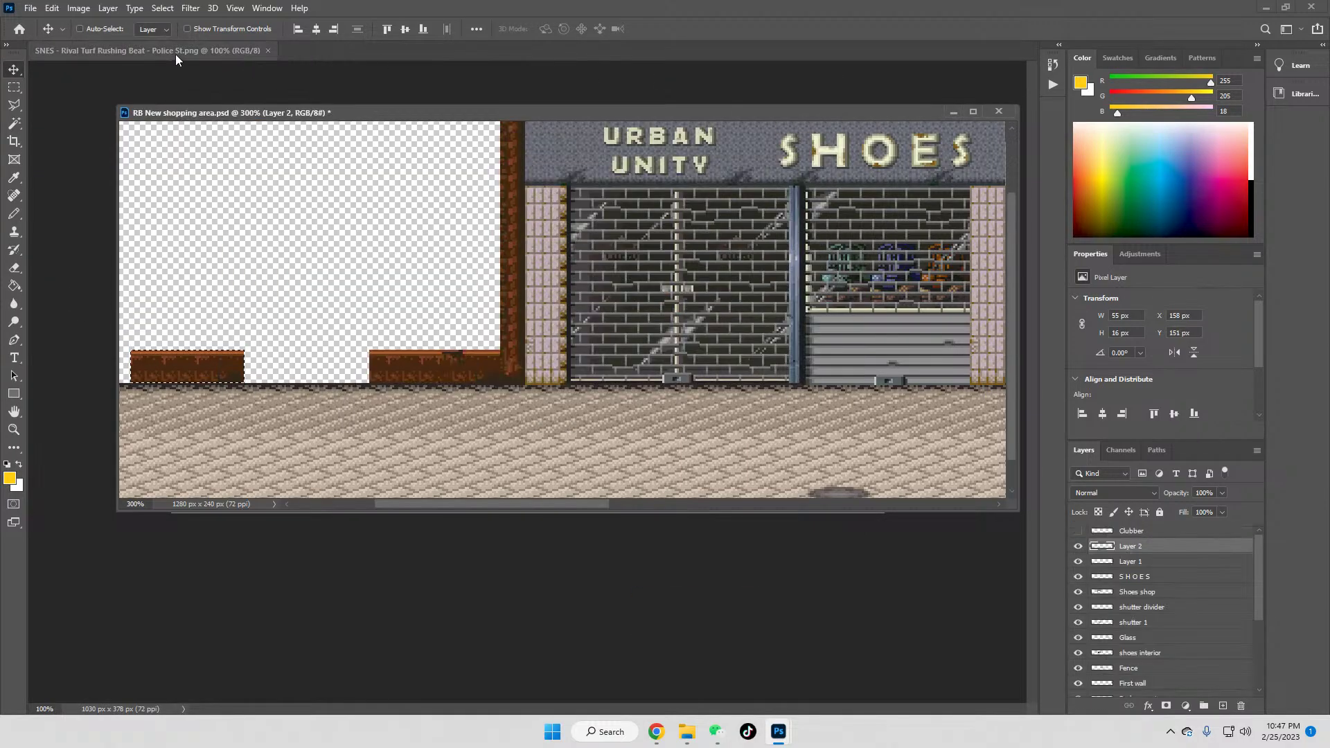
Step: Float the Police St window, zoom in near the trash cans, and marquee the drainpipe
drag(64, 52, 64, 64)
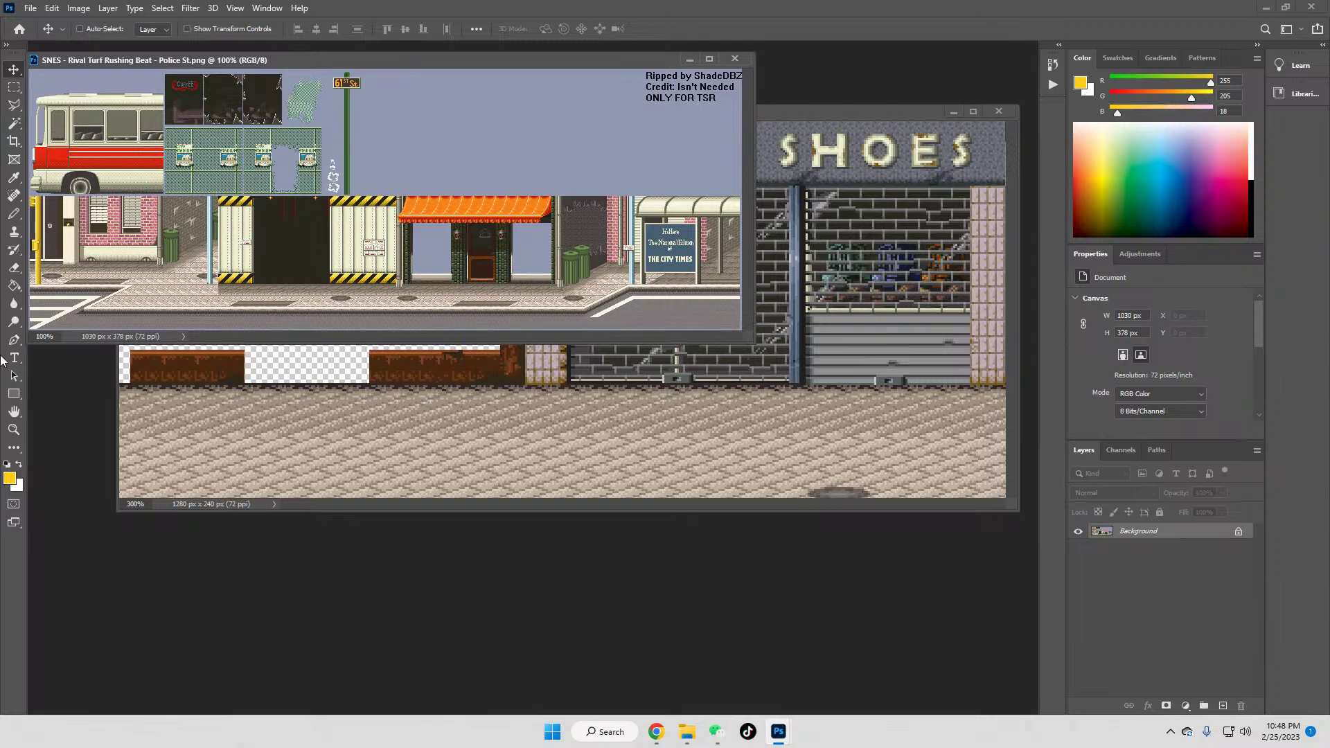
click(14, 429)
click(564, 265)
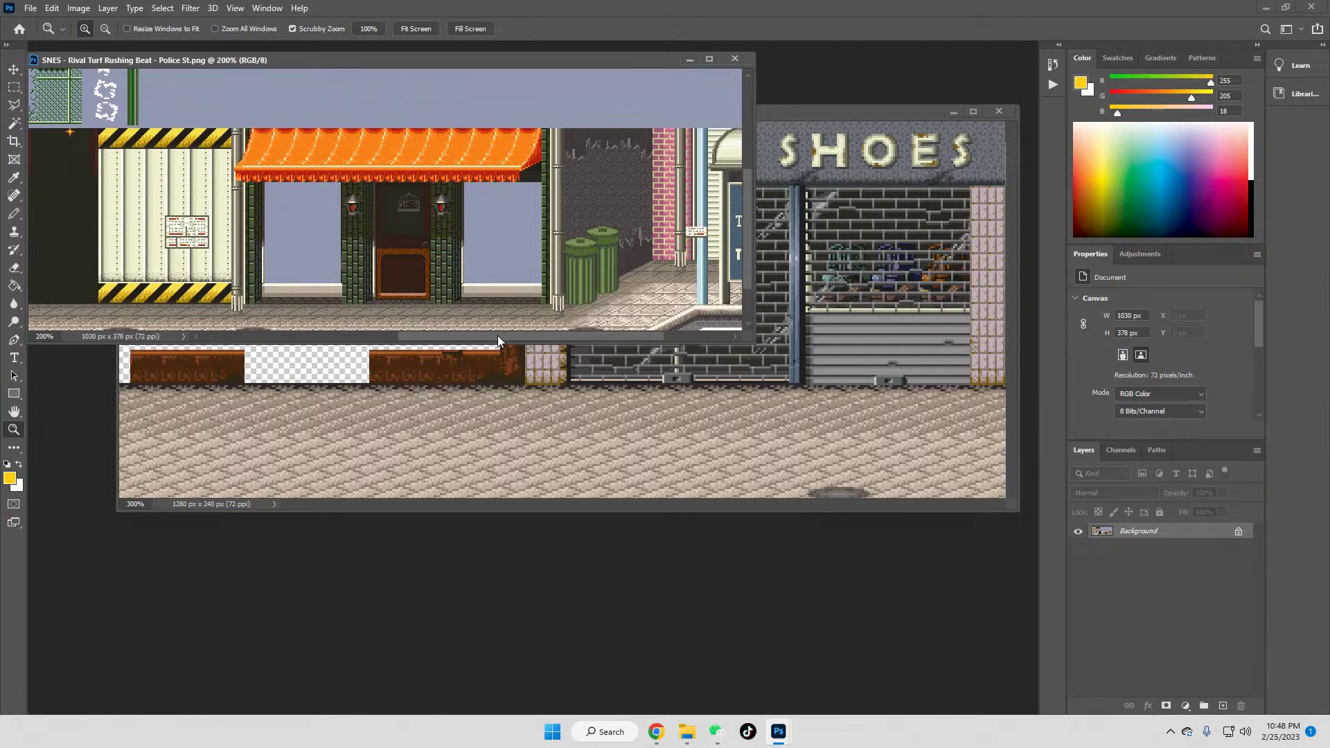
scroll(497, 335, left, 2)
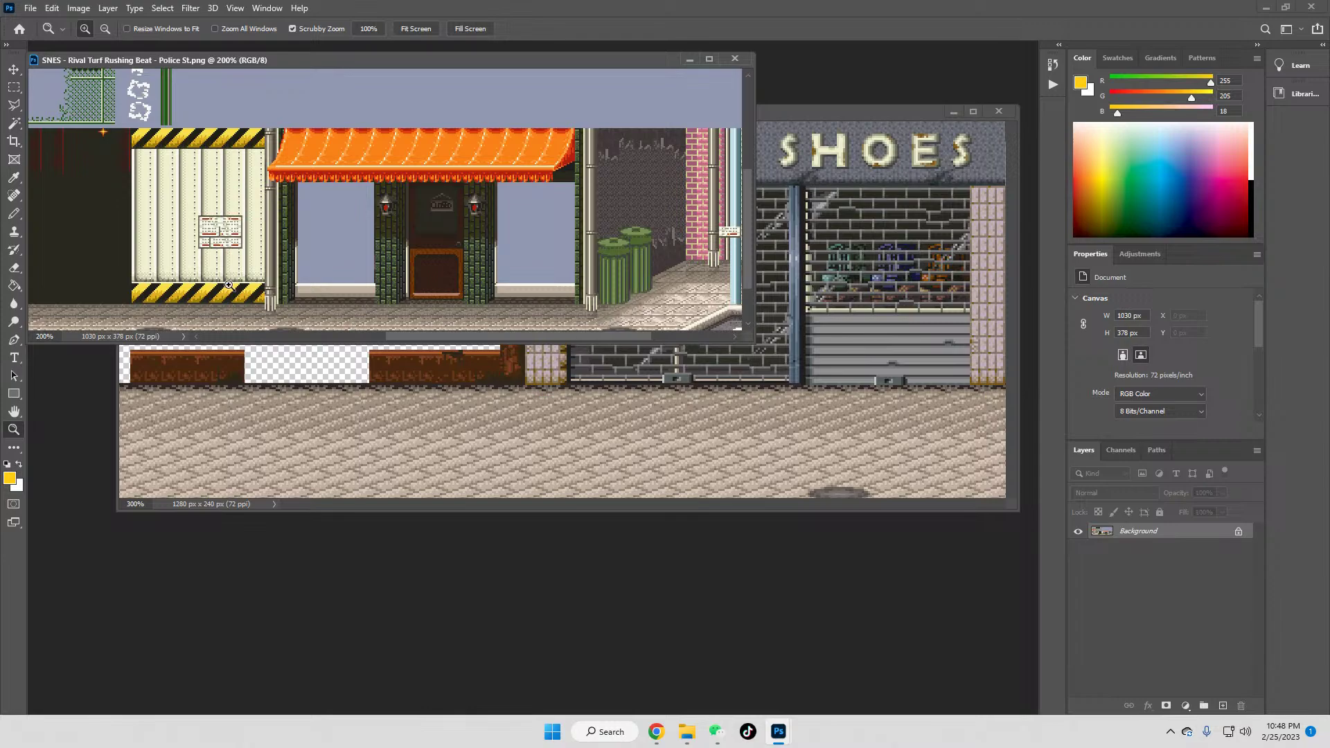
click(14, 87)
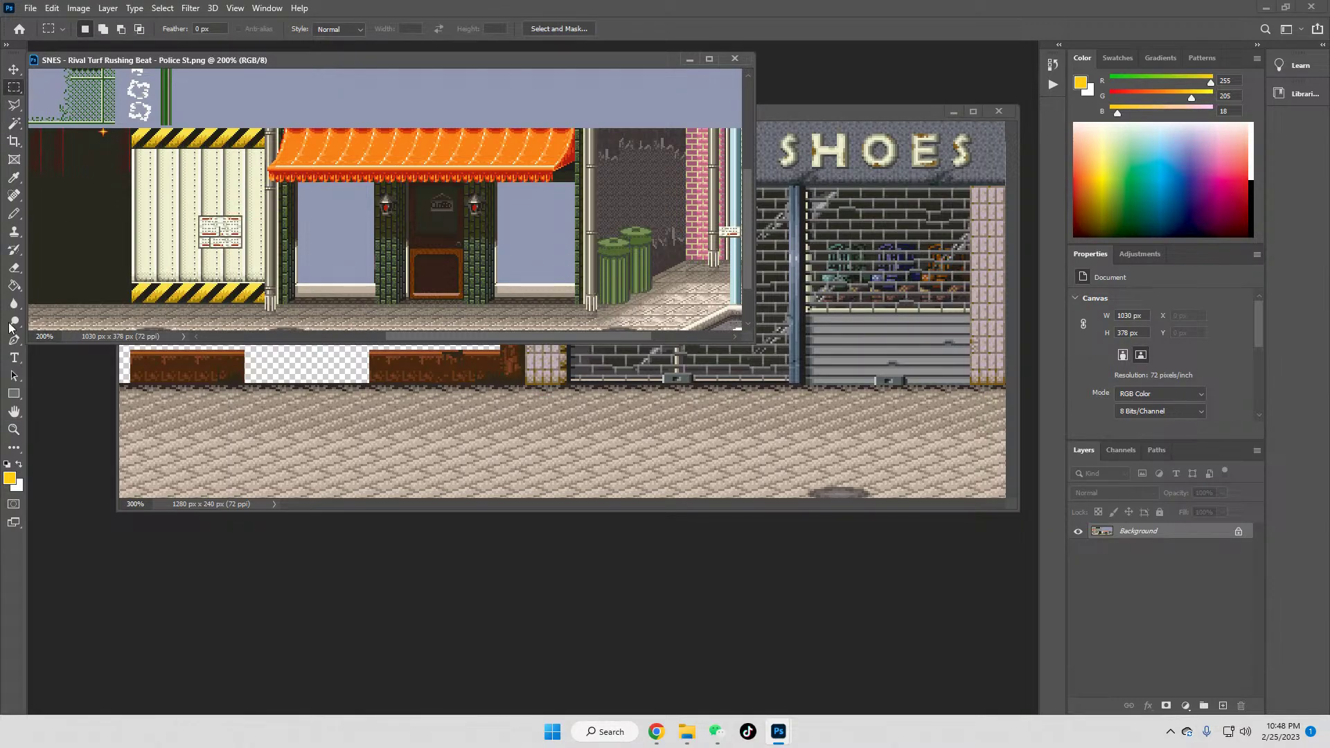
click(14, 430)
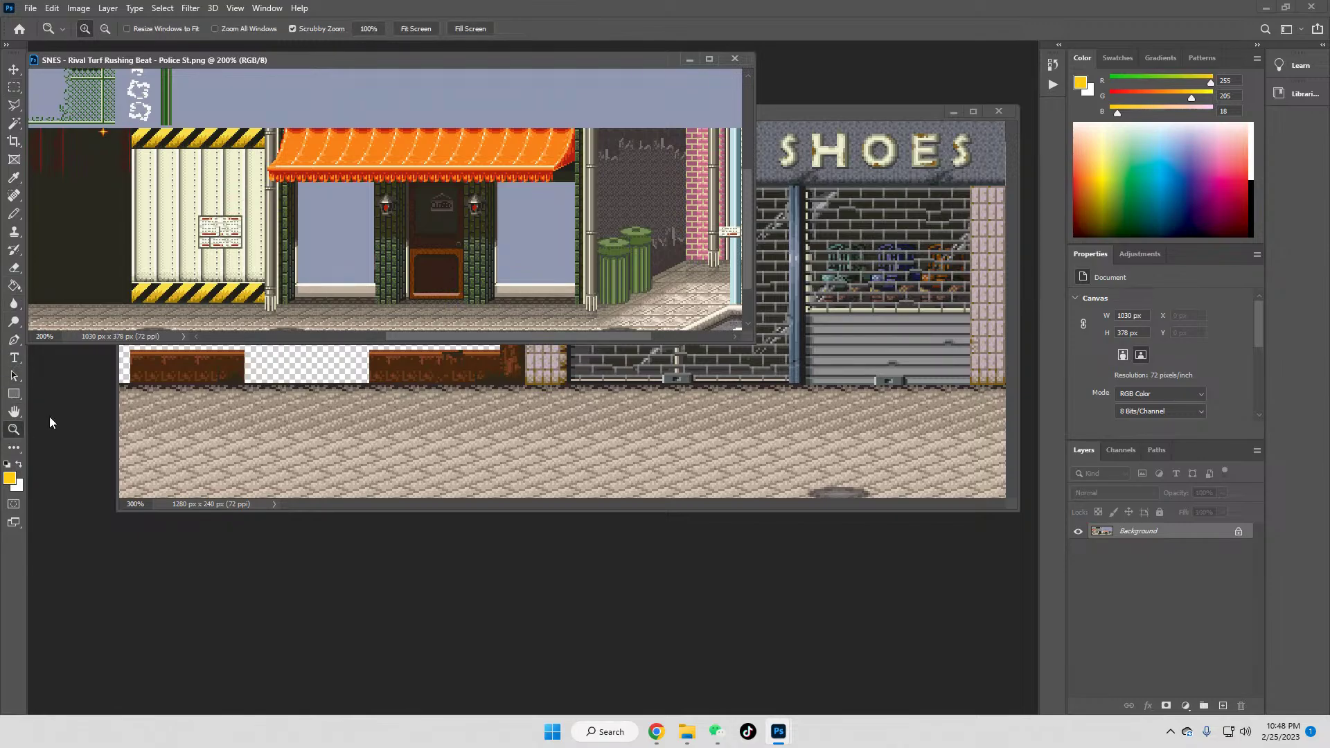
click(613, 276)
click(615, 279)
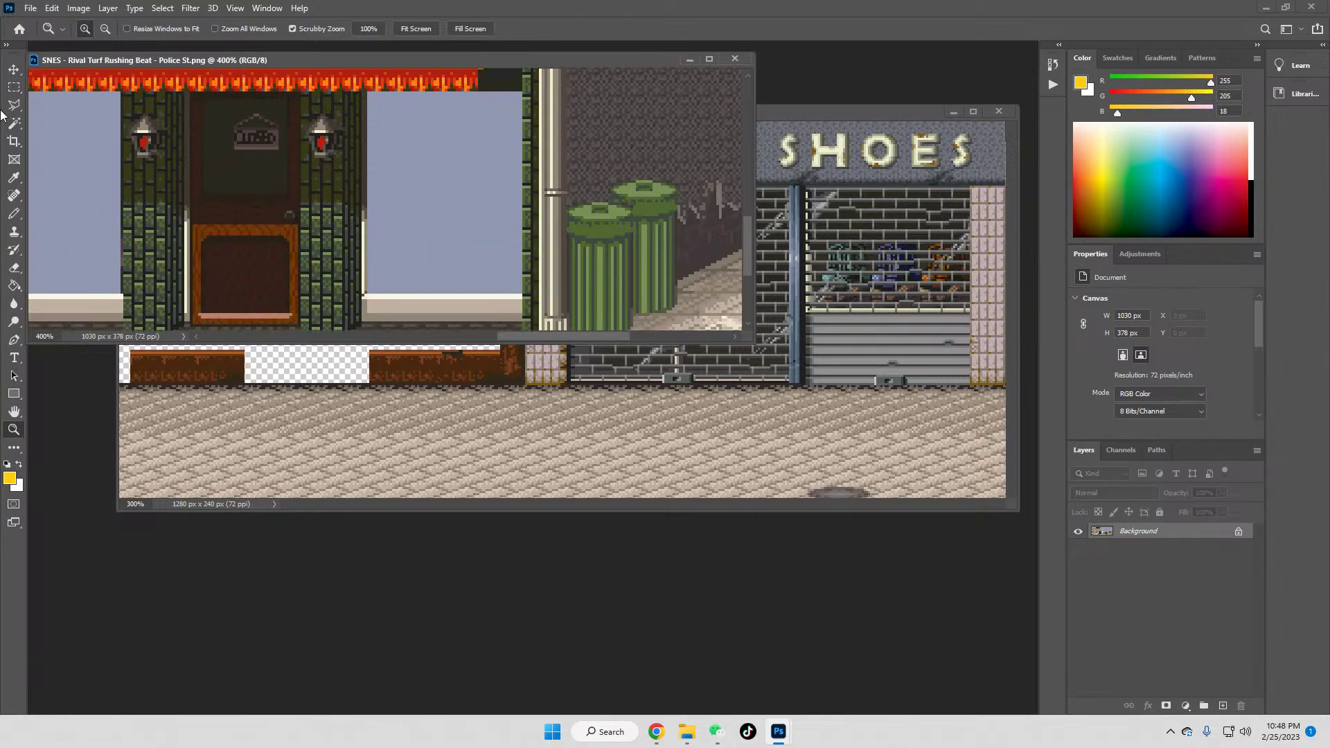
click(14, 88)
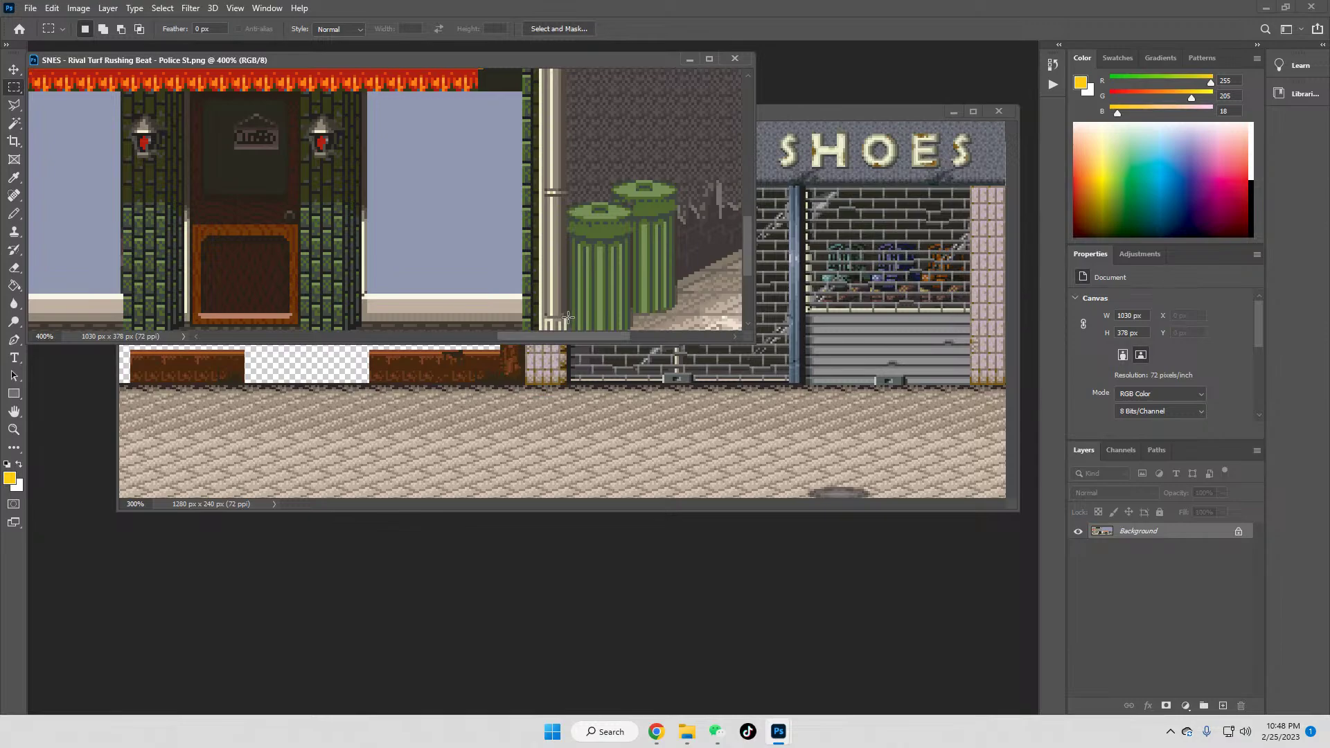
drag(567, 319, 541, 165)
Step: Copy the drainpipe and paste it into the street scene beside the shoe shop
key(ctrl+c)
click(500, 362)
key(ctrl+v)
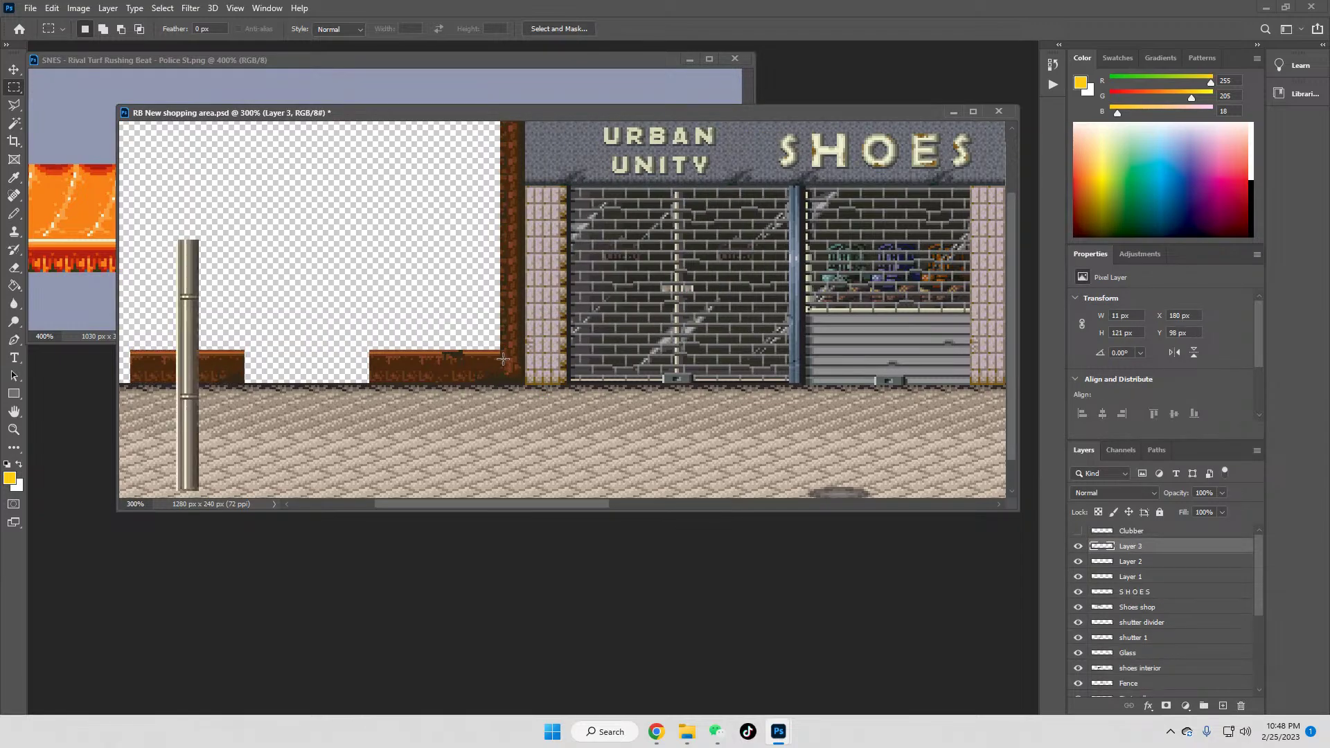
click(14, 69)
drag(175, 305, 489, 308)
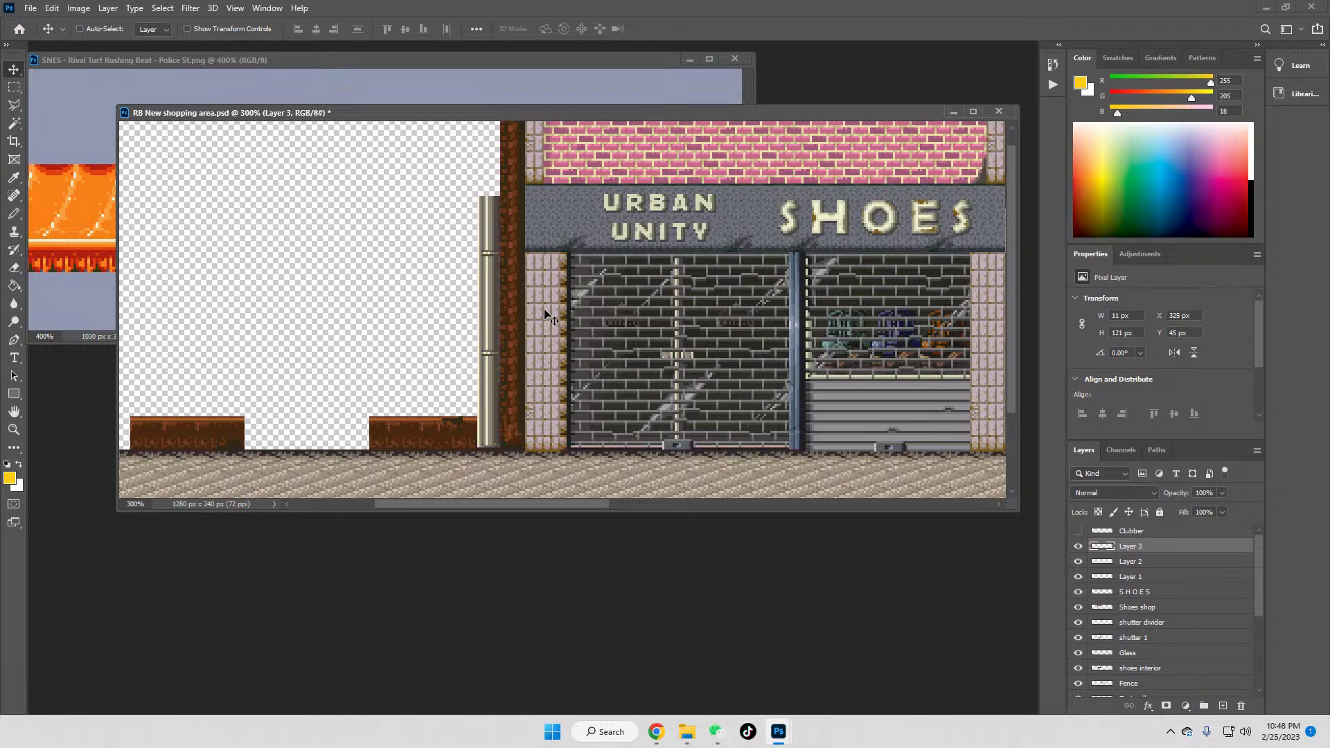
Step: Shift Layer 2's brick ledges slightly left and lower the Layer 3 drainpipe 2 px
click(1150, 563)
drag(444, 434, 421, 432)
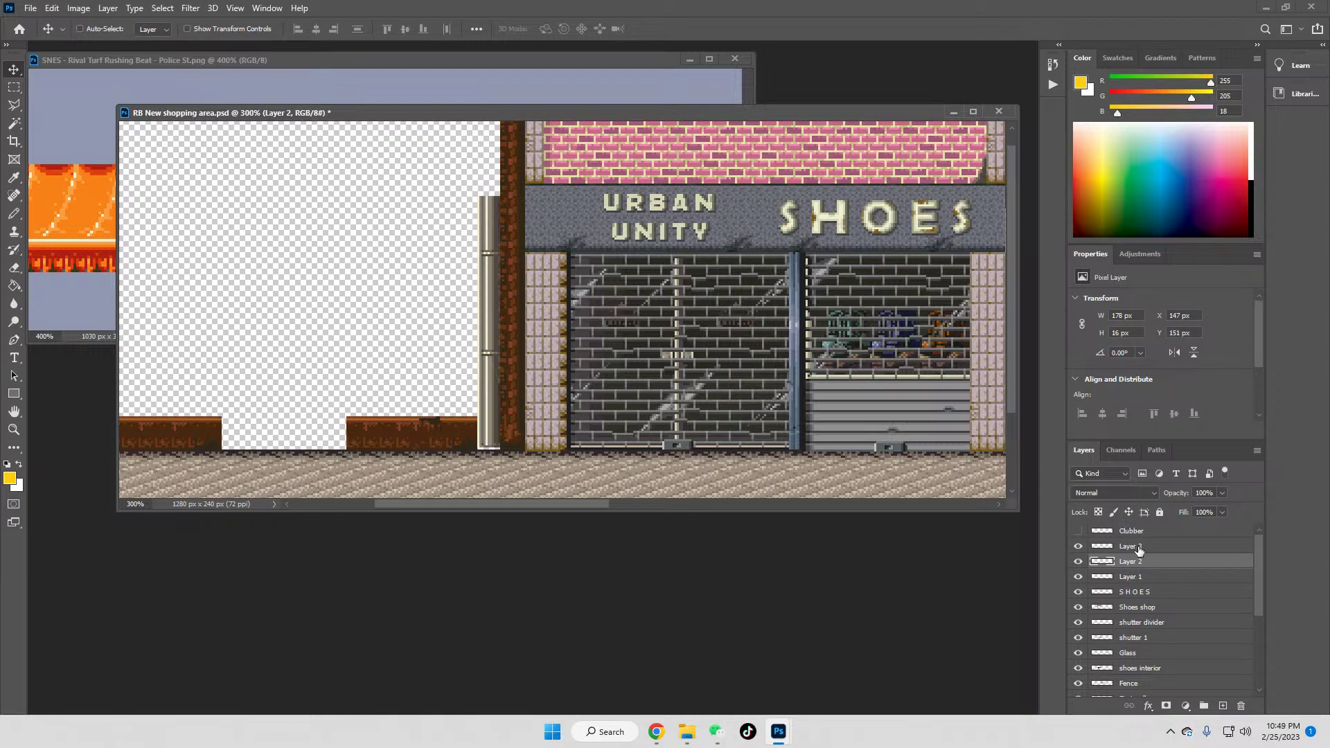
click(1138, 549)
drag(488, 397, 489, 400)
Step: Nudge Layer 2's brick ledges 1 px so they sit at X 146, Y 151
click(14, 88)
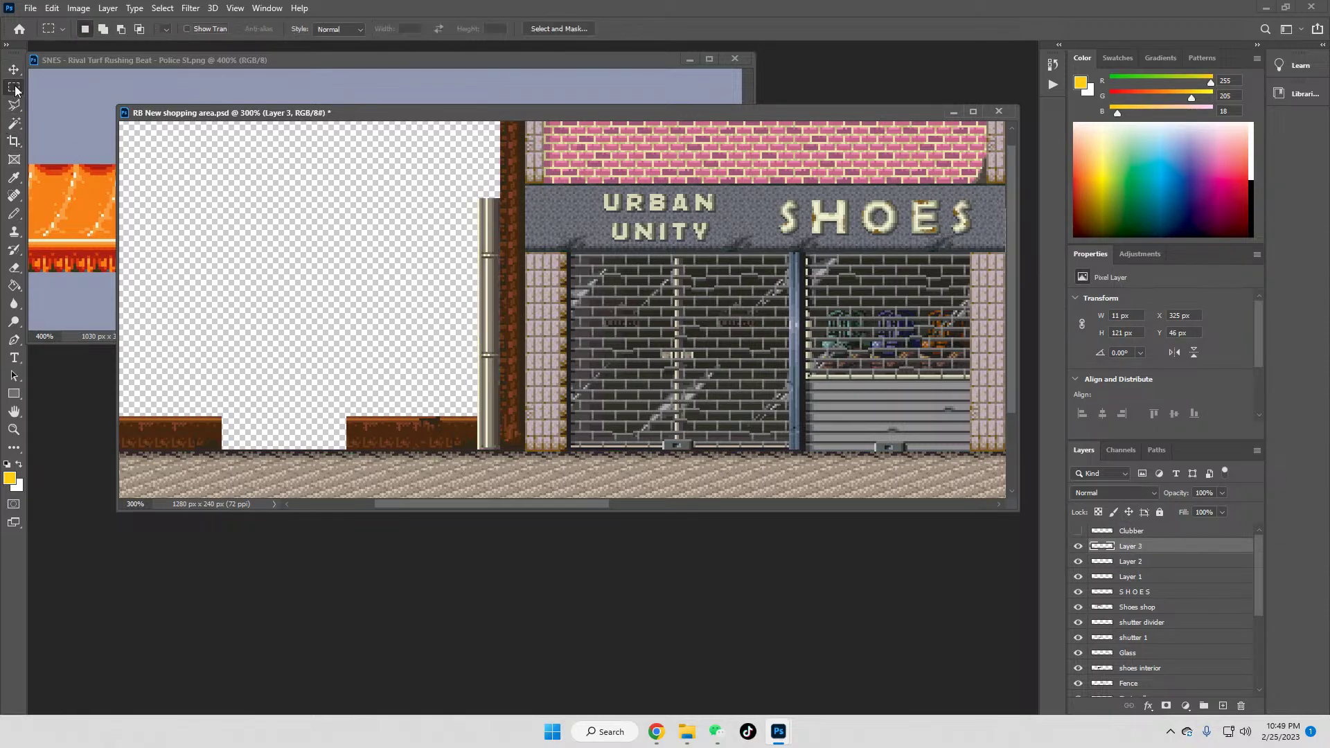
right_click(485, 335)
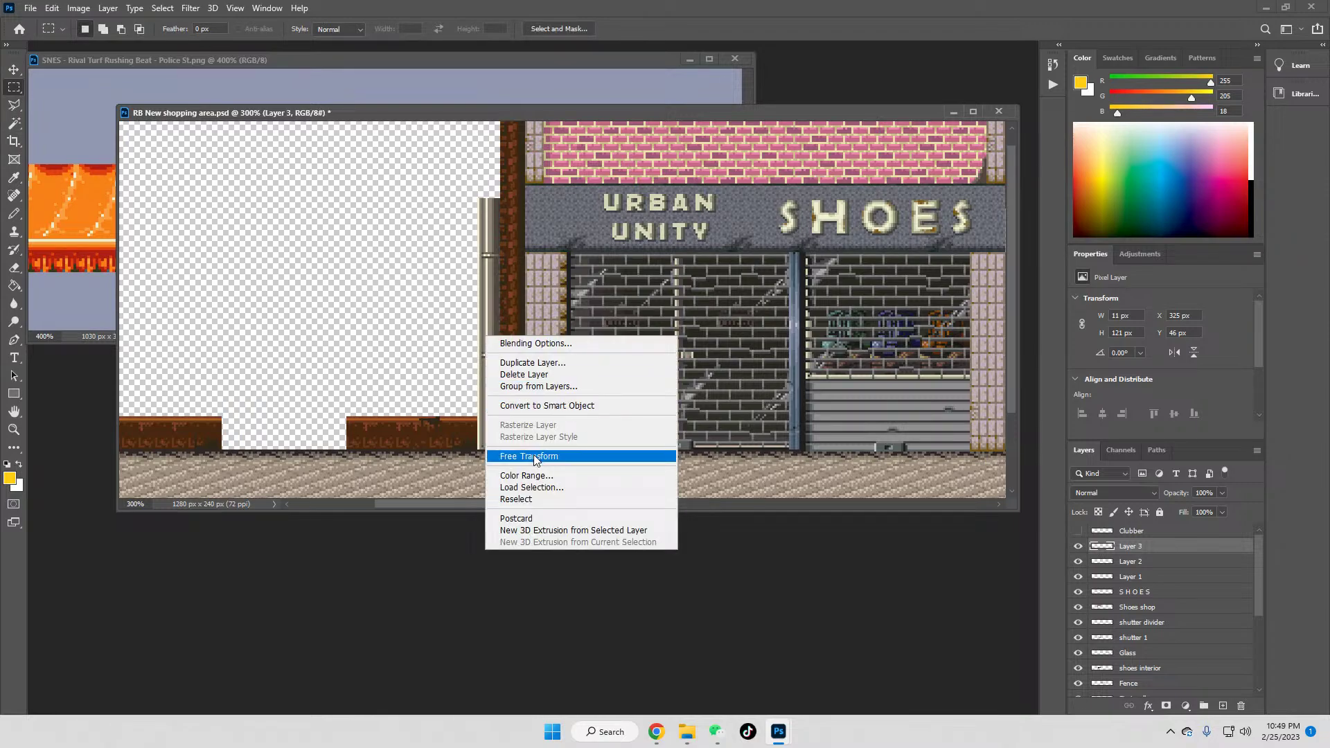
click(400, 305)
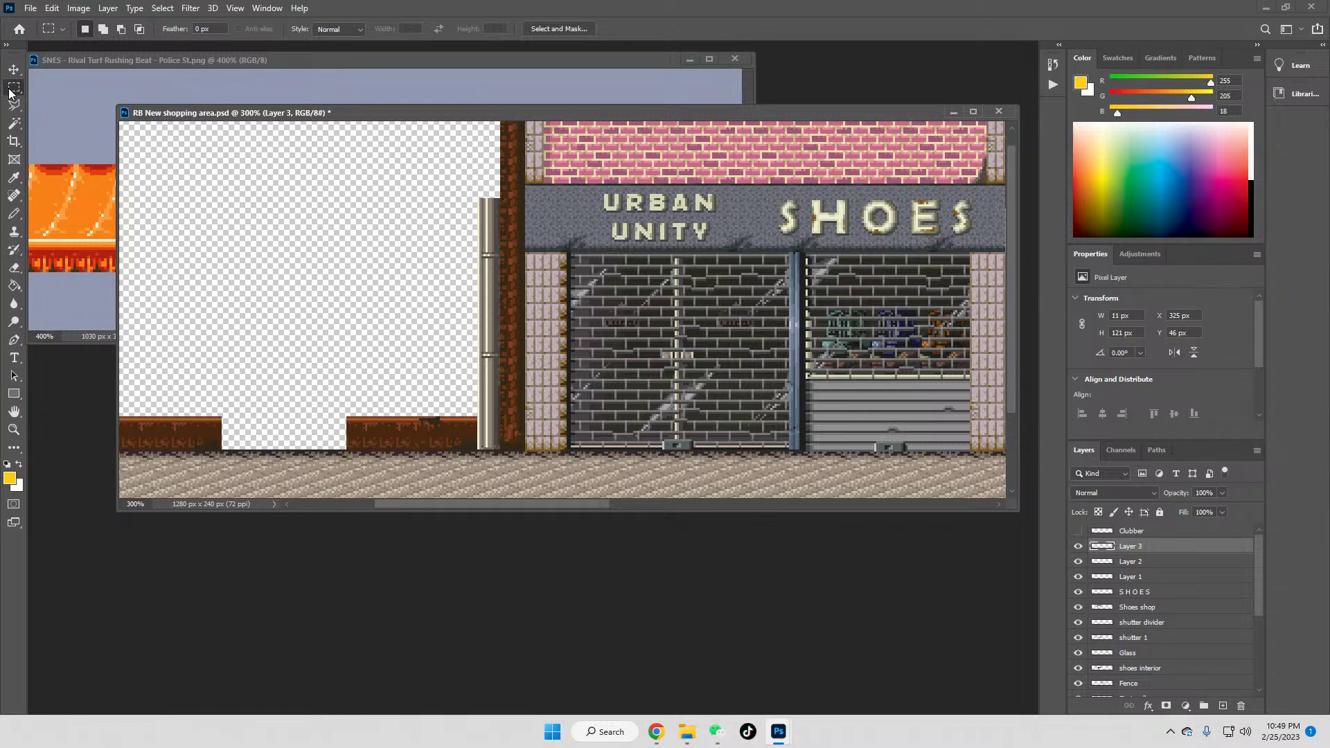
drag(455, 174, 478, 452)
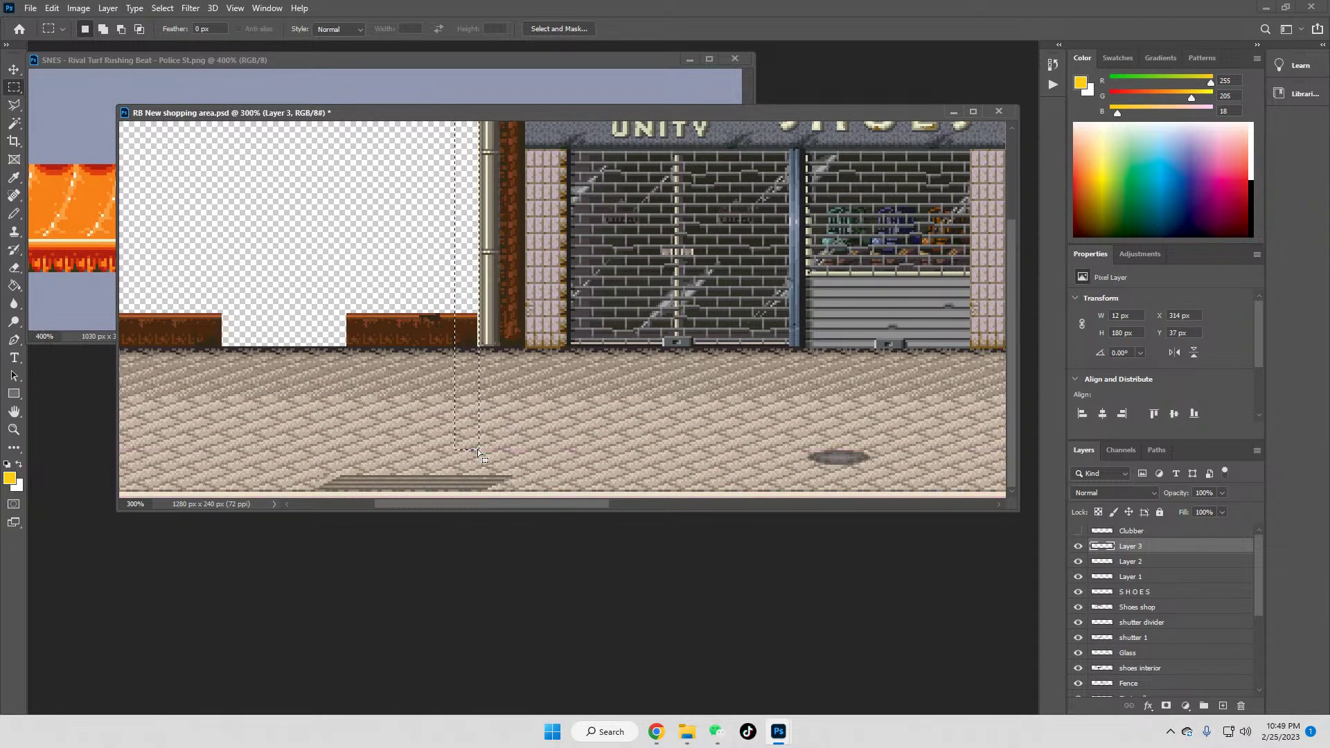
click(557, 355)
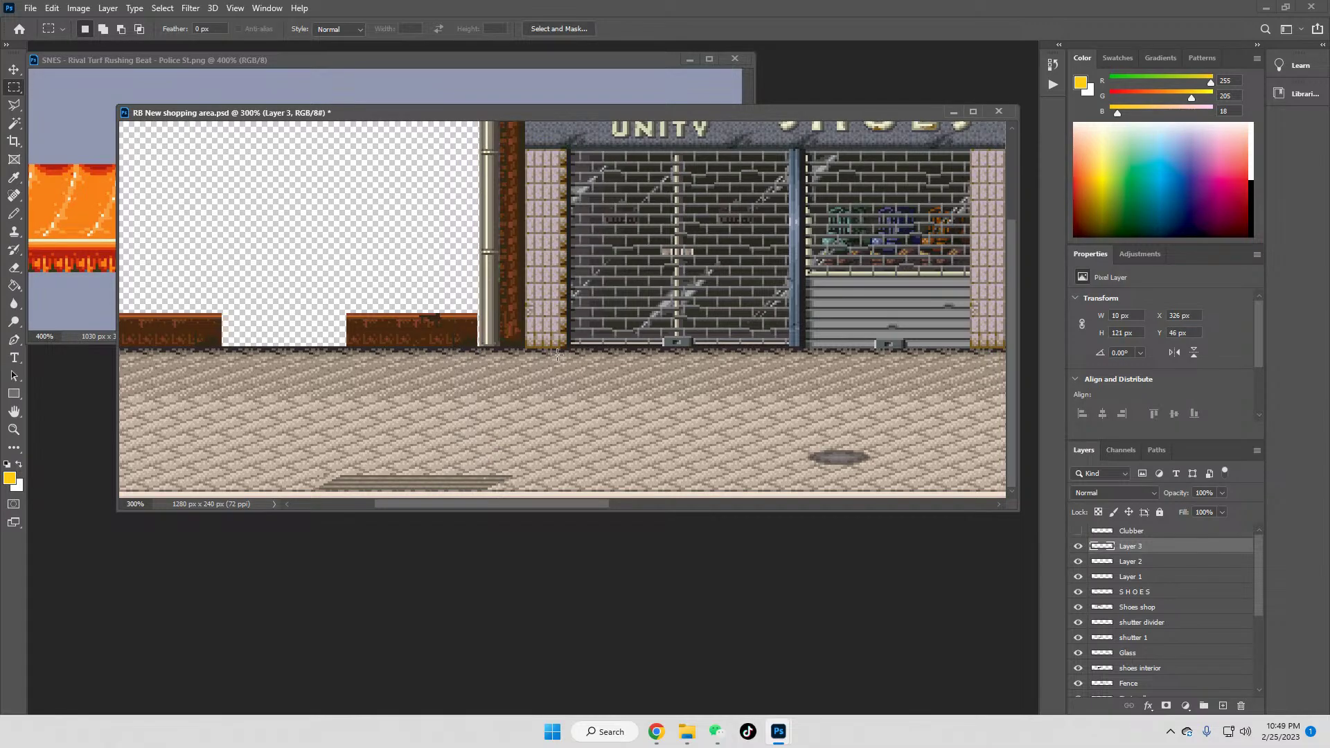
click(1140, 562)
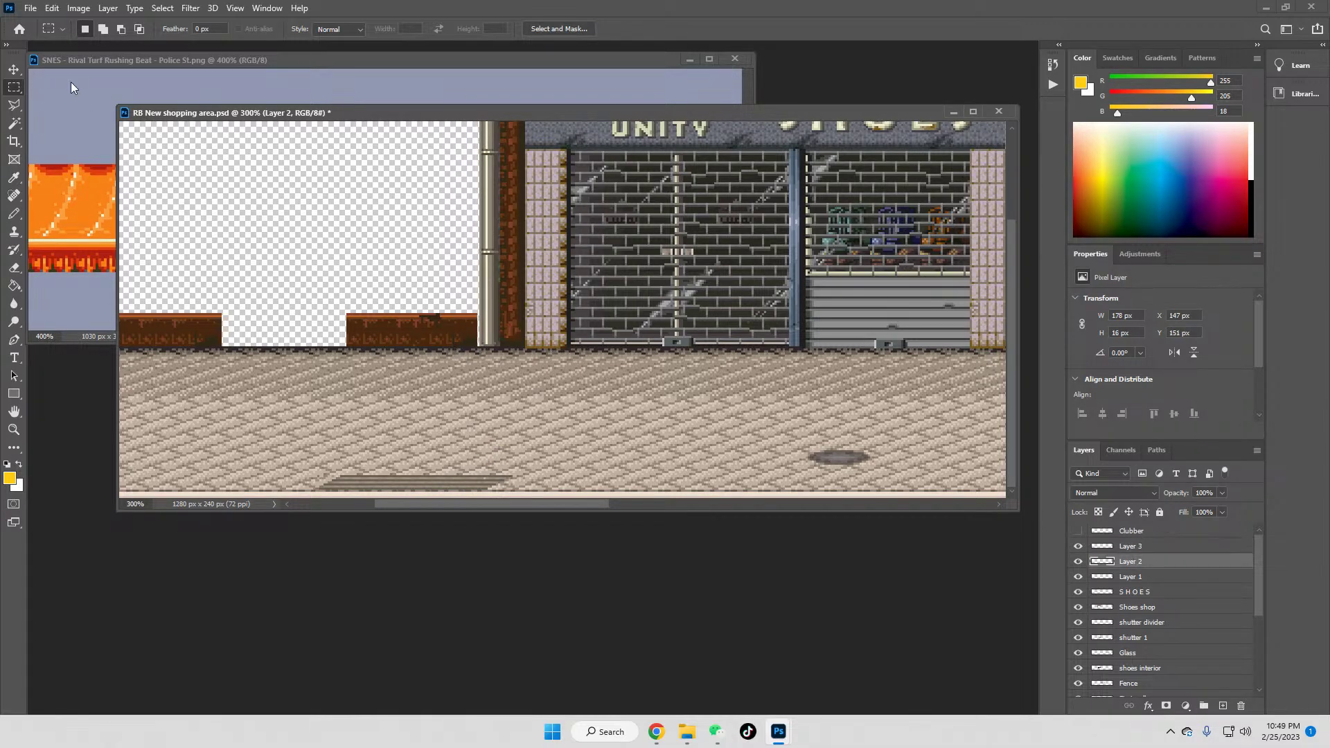
click(11, 68)
drag(437, 326, 439, 324)
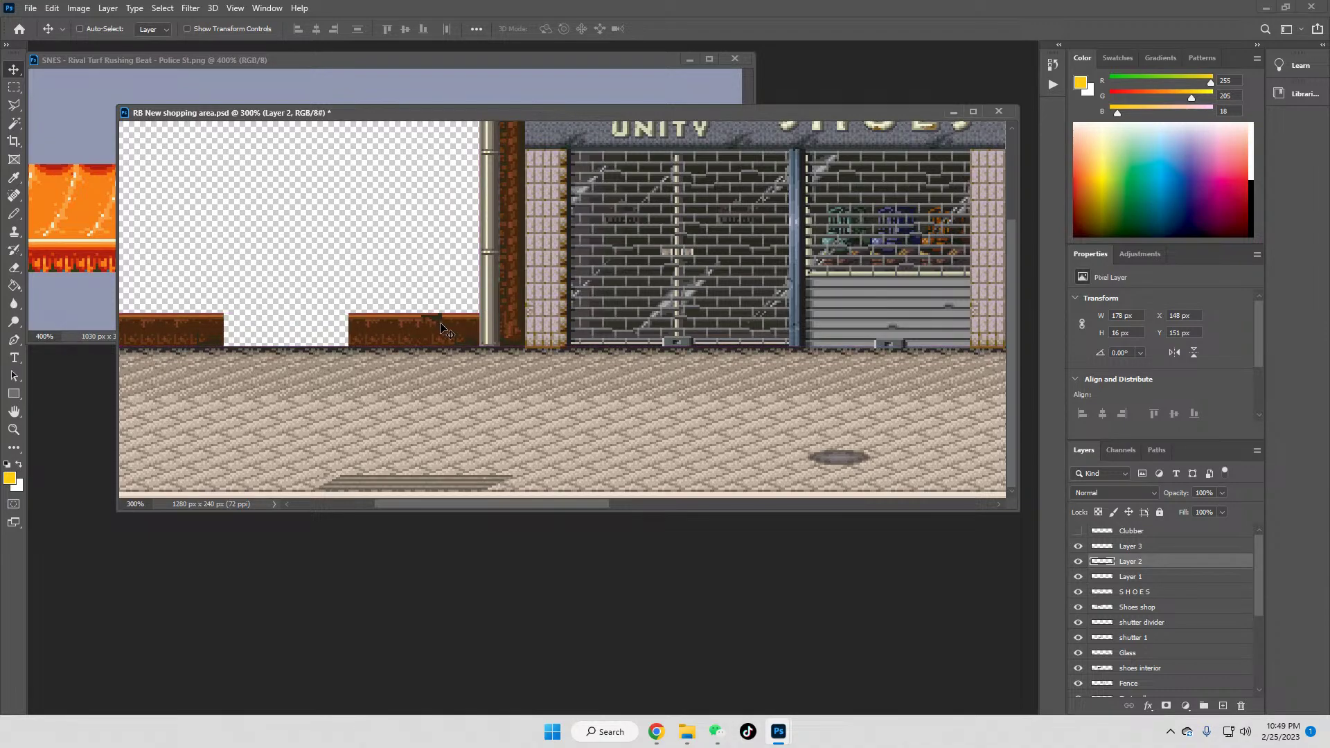
scroll(554, 310, up, 5)
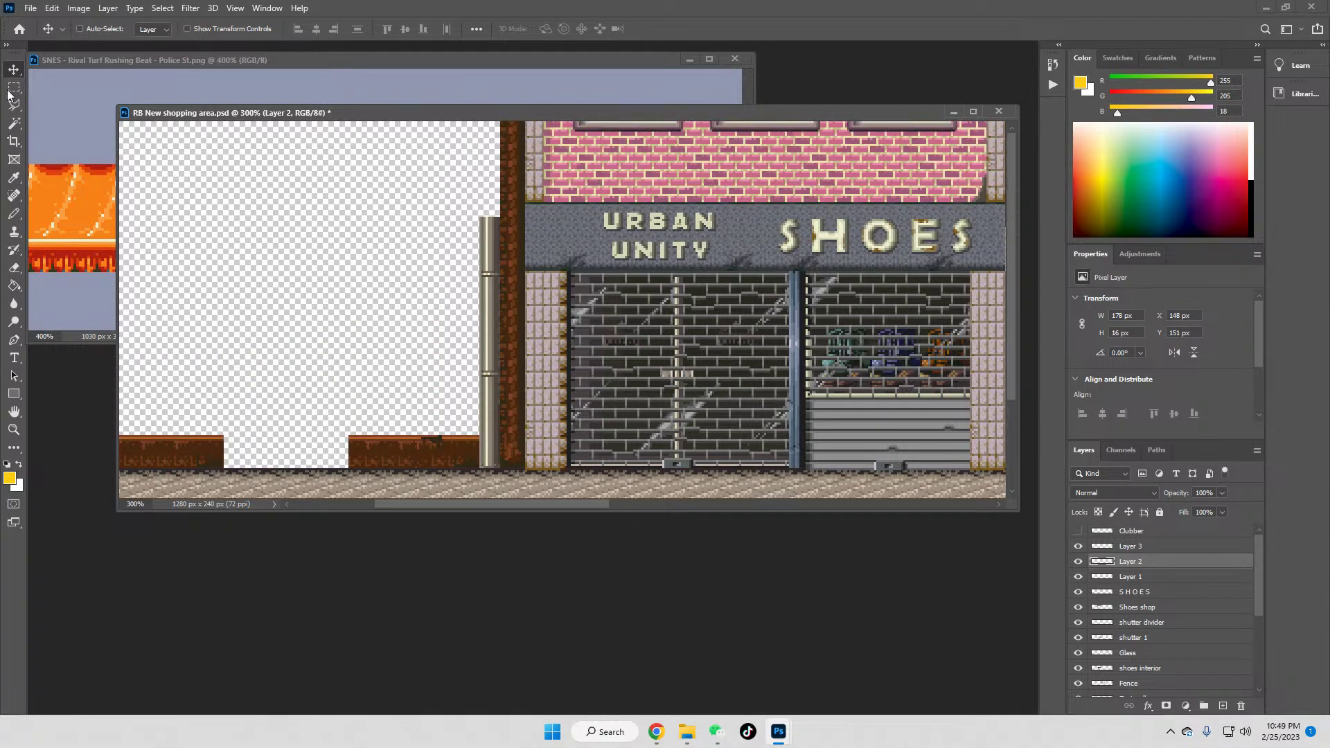
click(14, 92)
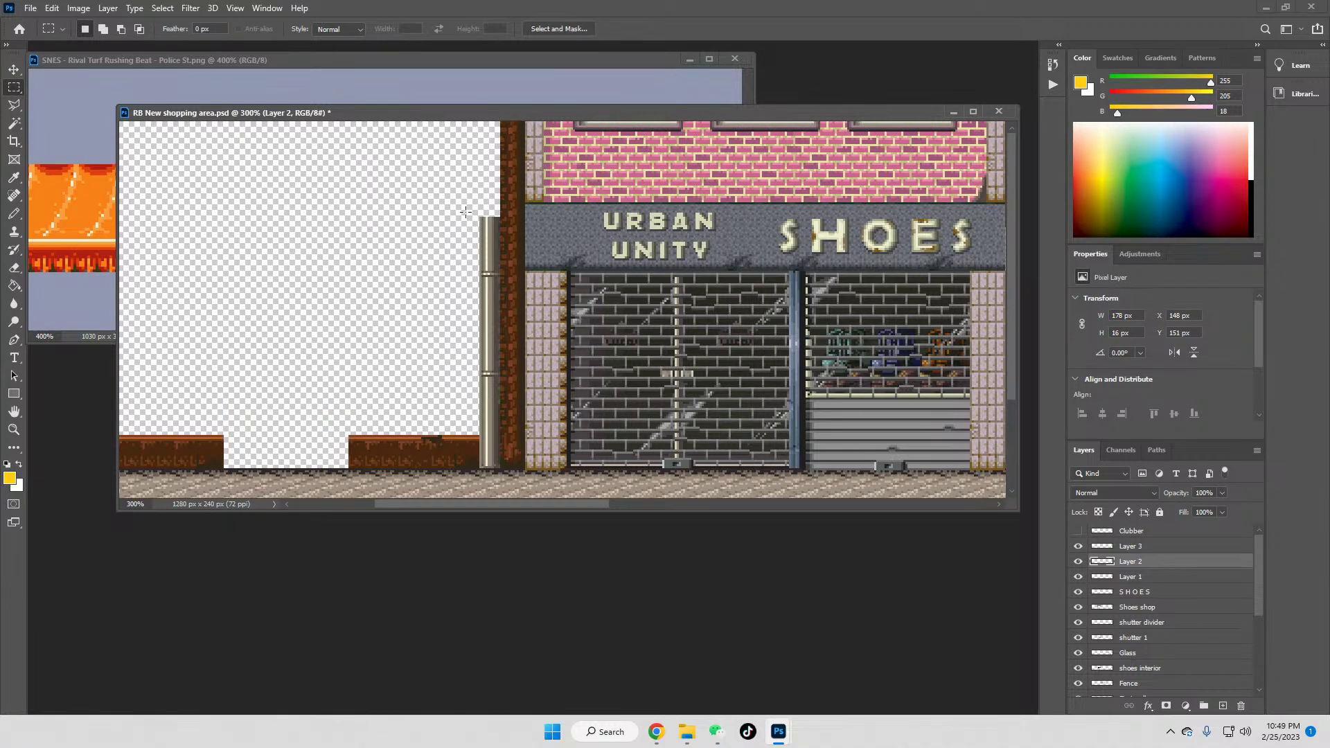
Step: Copy a 10 x 99 px pipe section, stack it above the original, and merge it into Layer 3
drag(447, 212, 571, 421)
key(ctrl+c)
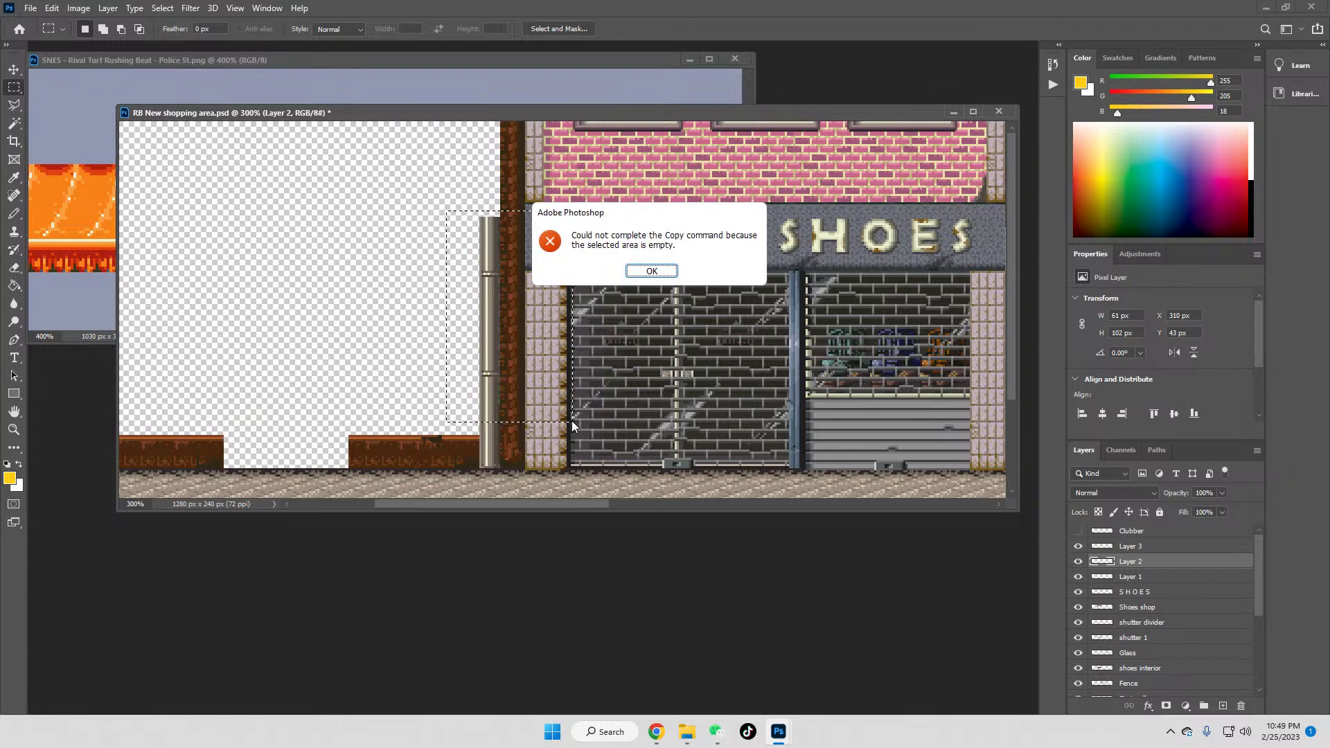
click(651, 271)
click(1148, 548)
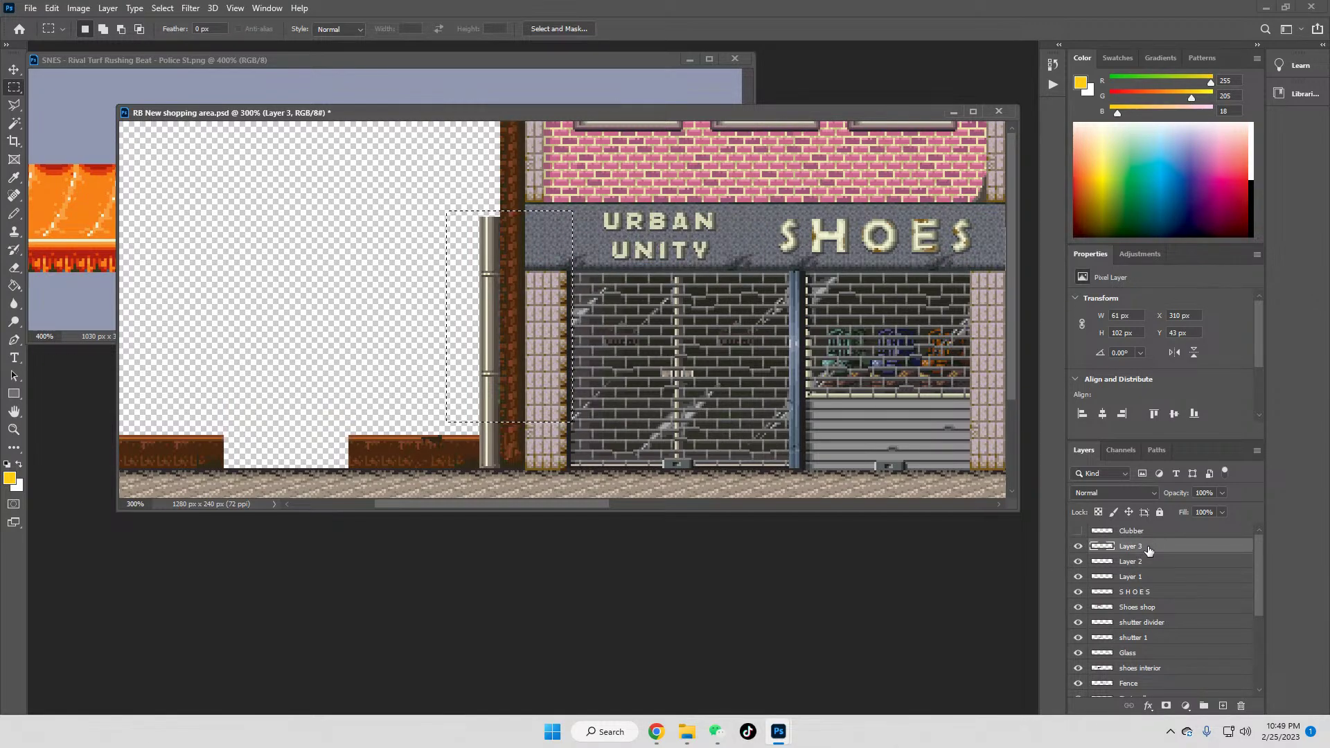
key(ctrl+c)
key(ctrl+v)
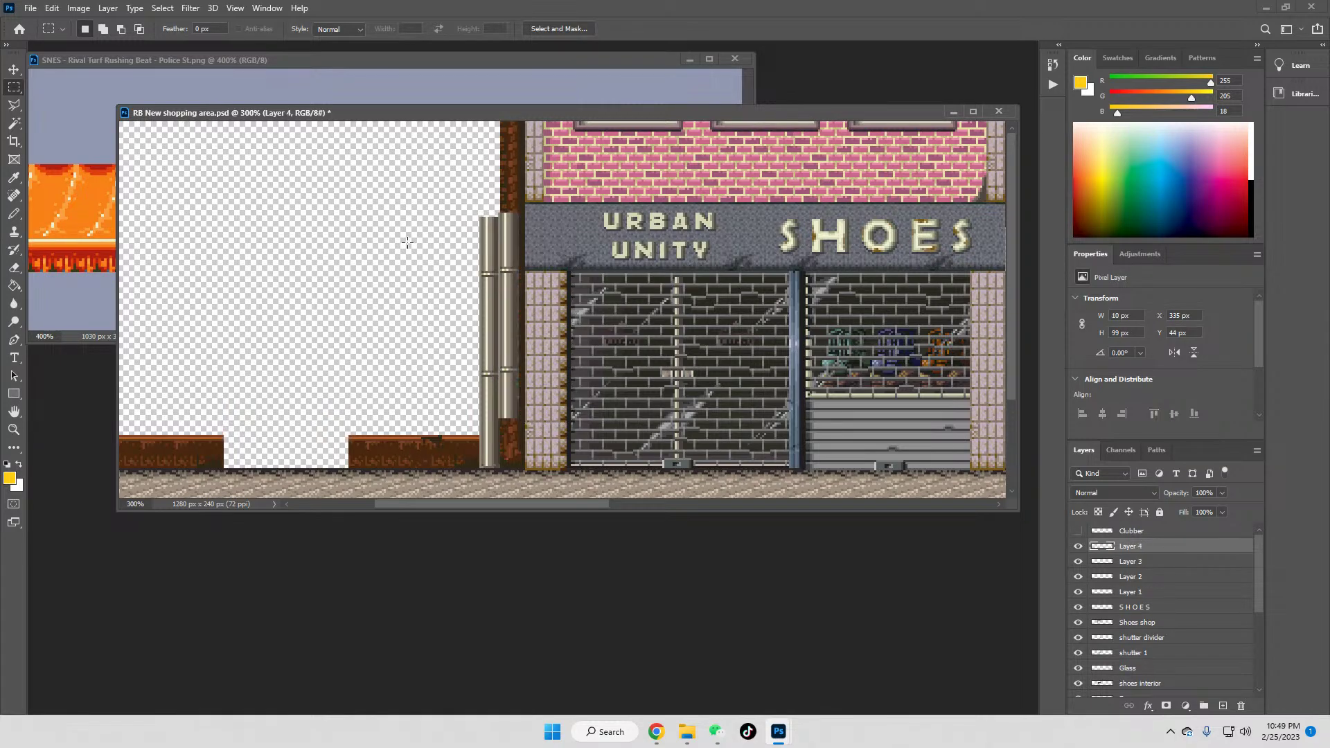
key(v)
drag(512, 312, 491, 221)
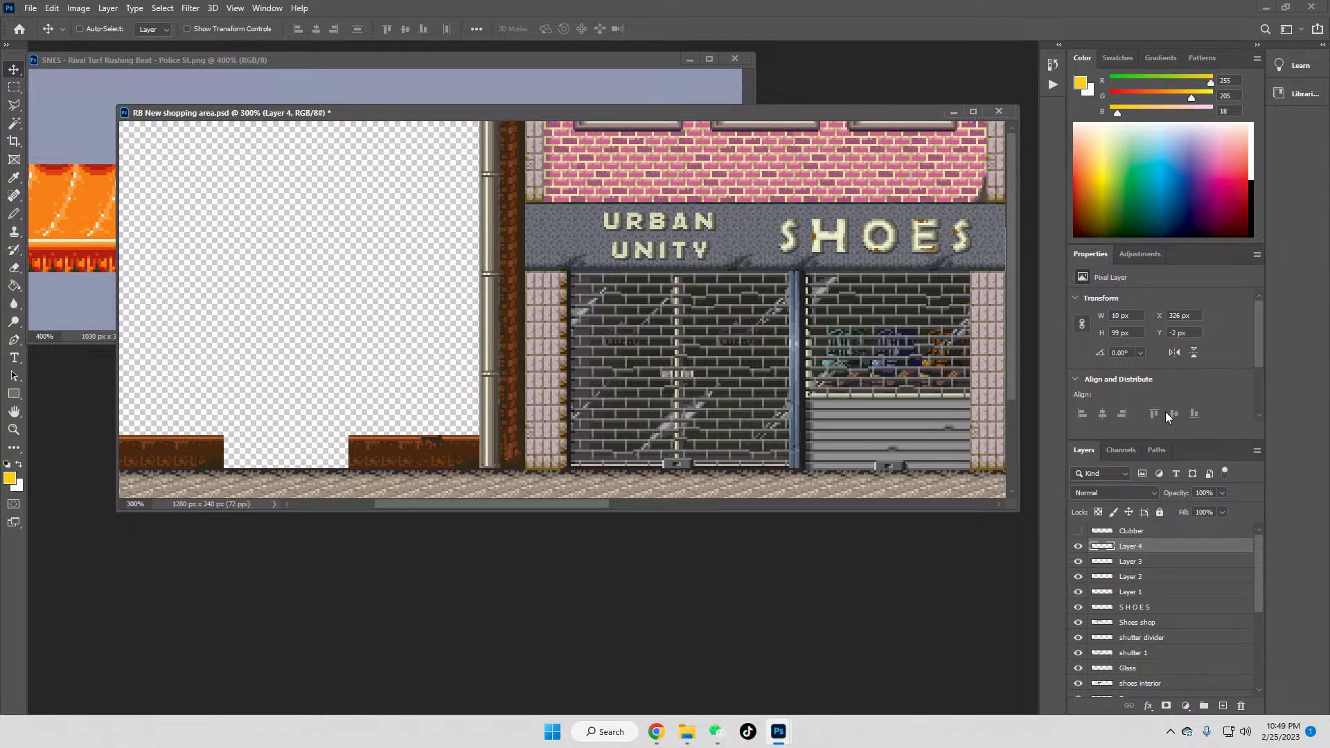
right_click(1139, 542)
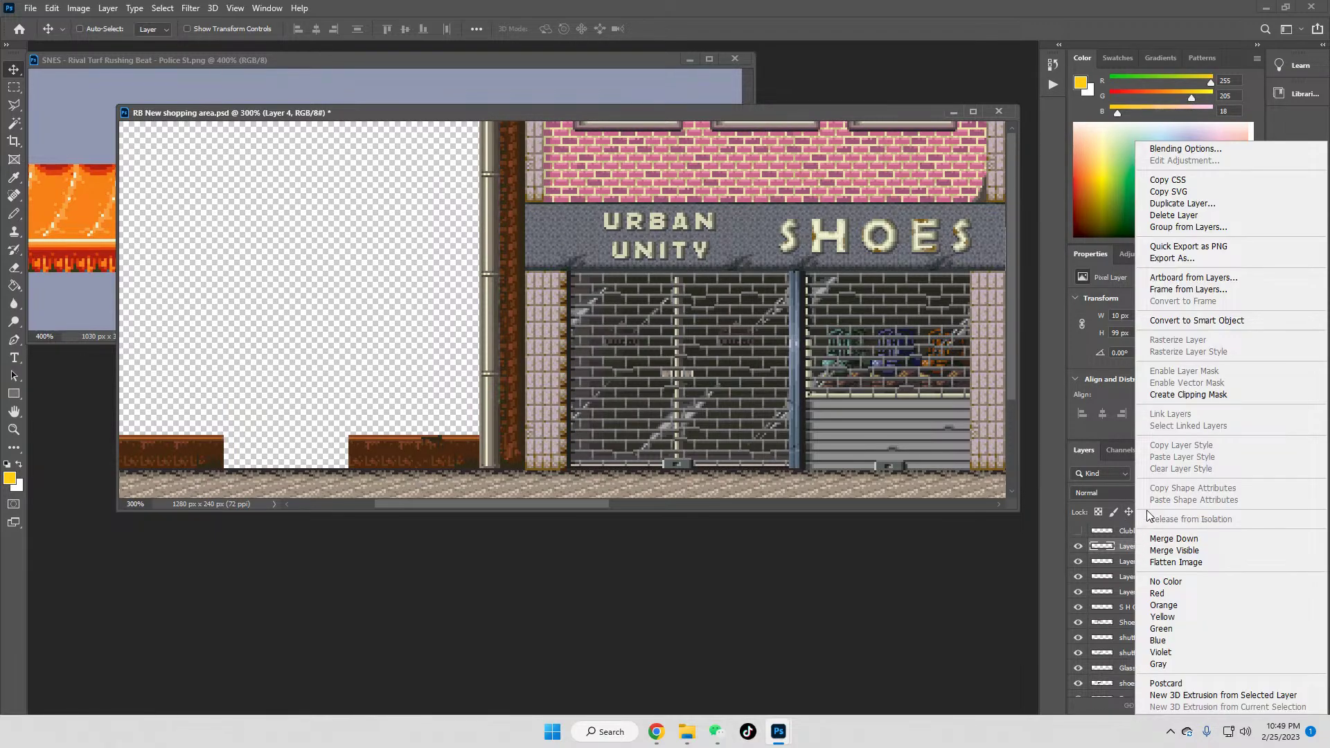
click(1178, 539)
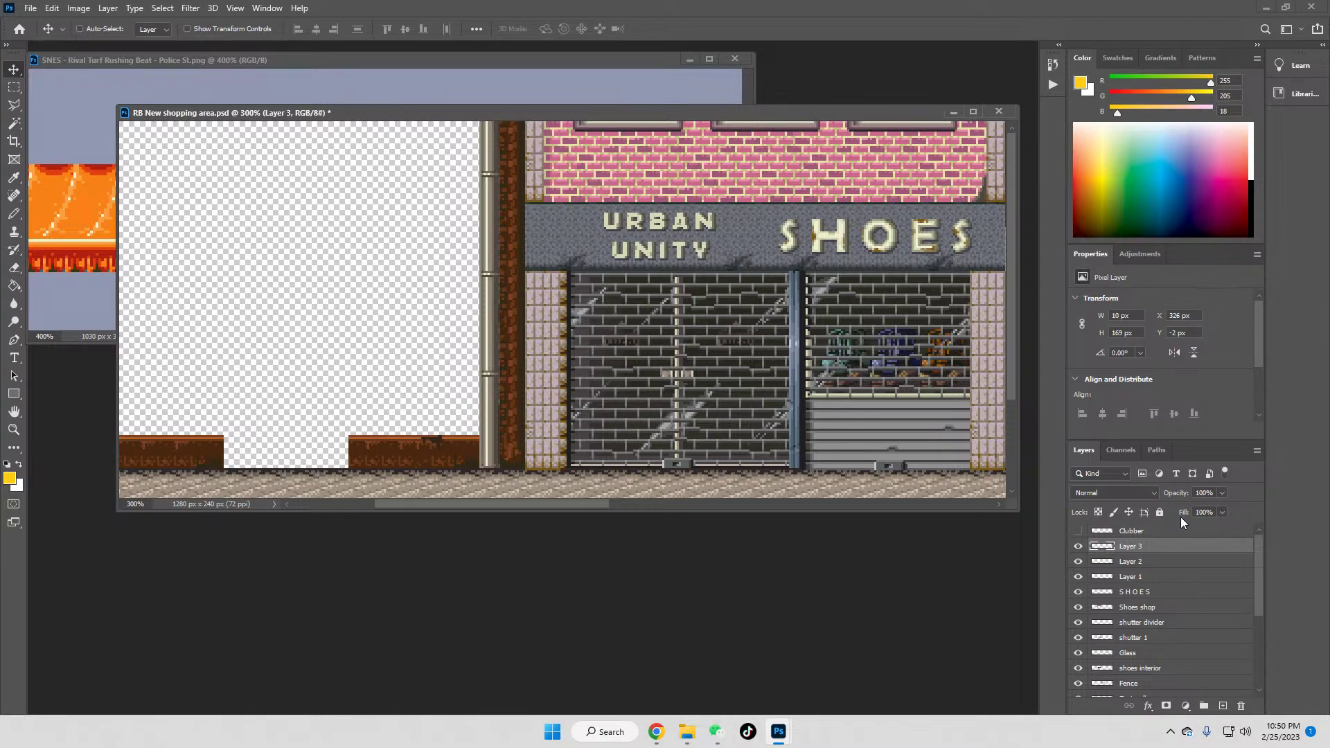
Step: Duplicate the 10 x 167 px pipe, move the copy to the wall's left edge at X 138, and merge down
drag(495, 505, 478, 507)
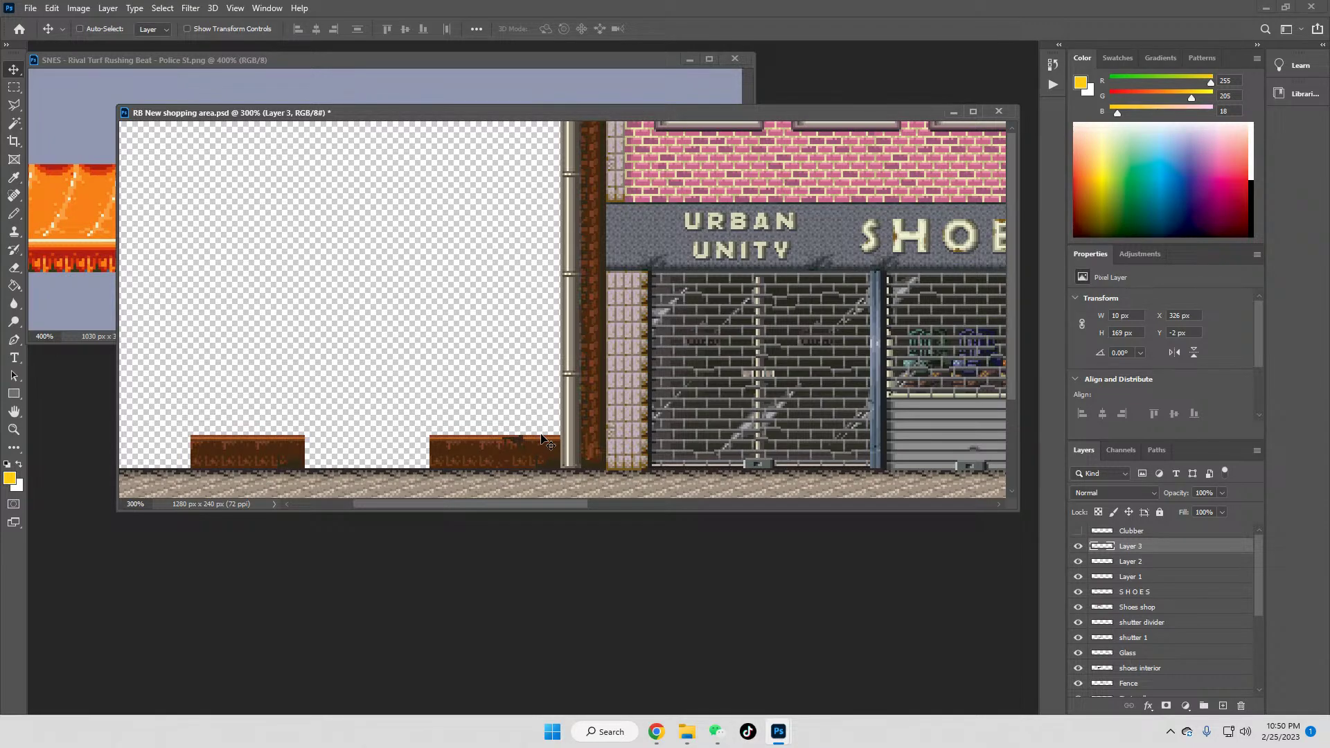
click(14, 87)
drag(558, 474, 560, 408)
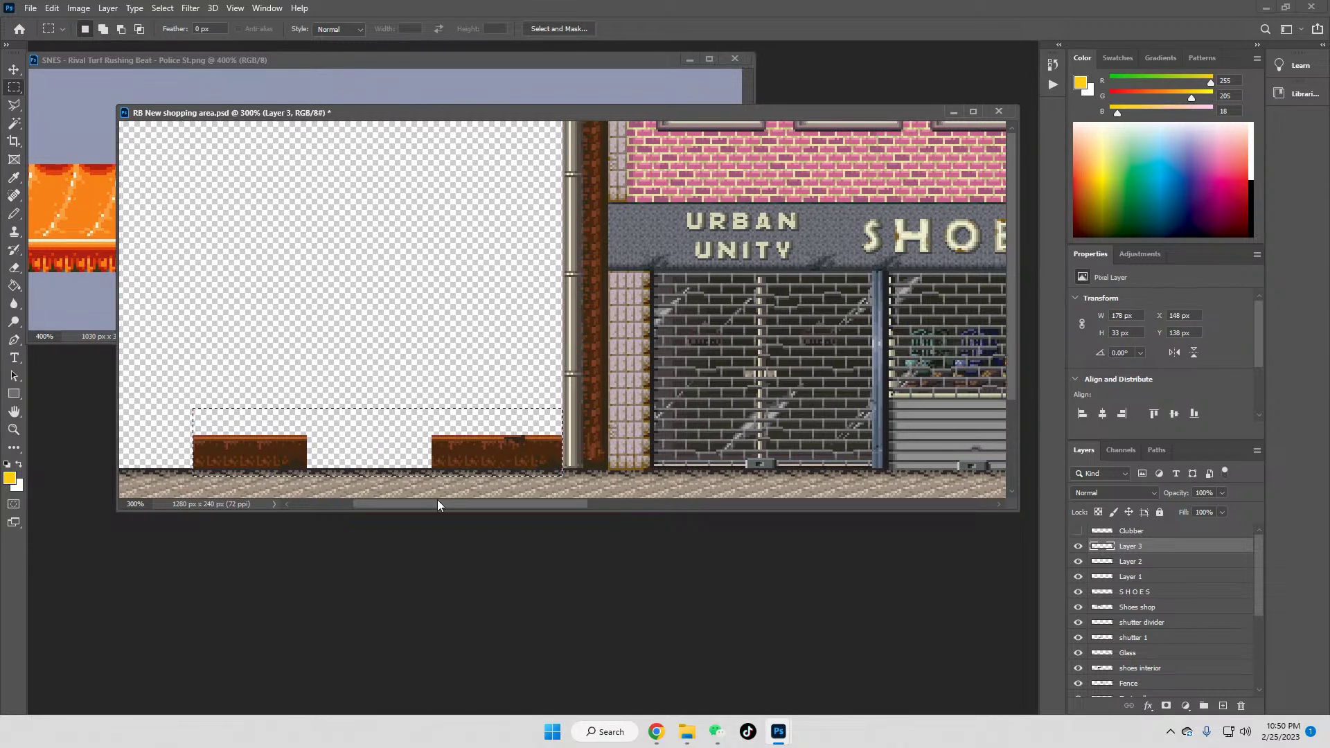
click(1145, 565)
click(1139, 547)
key(ctrl+j)
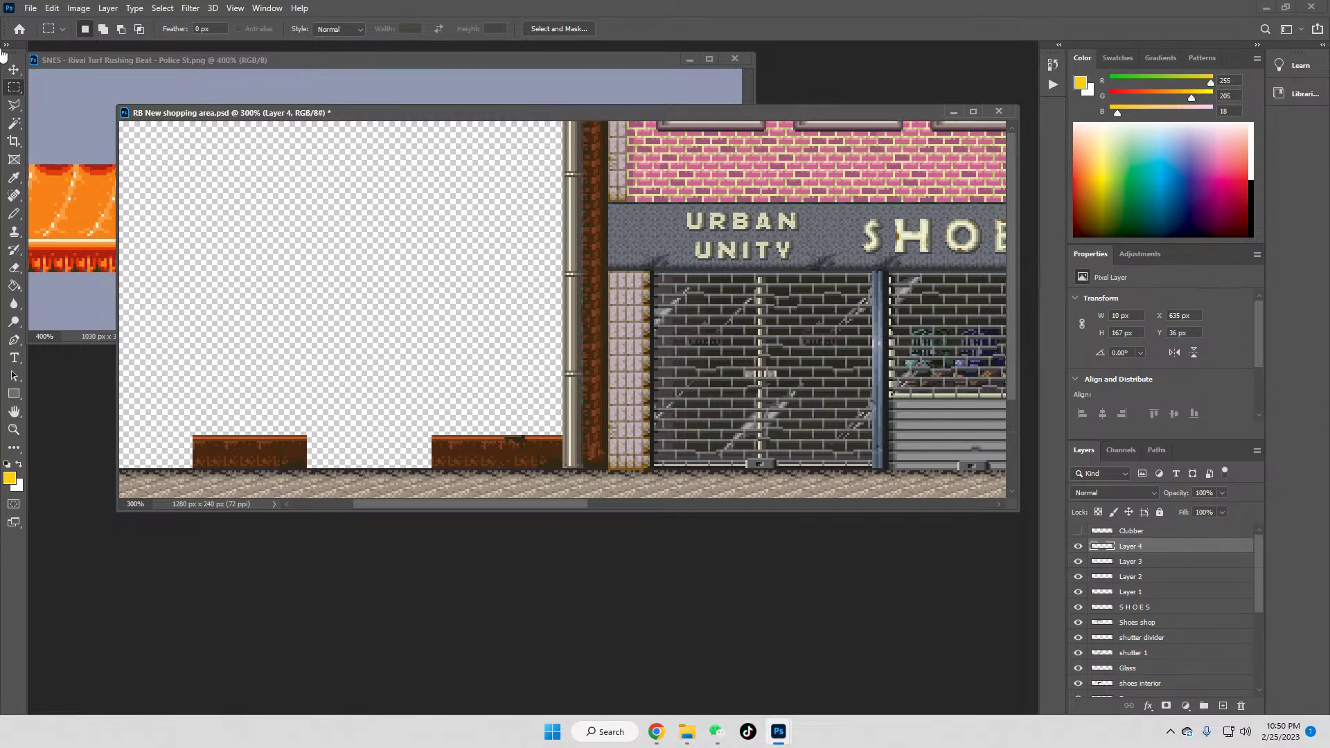
click(14, 70)
drag(819, 415, 511, 379)
drag(900, 421, 181, 343)
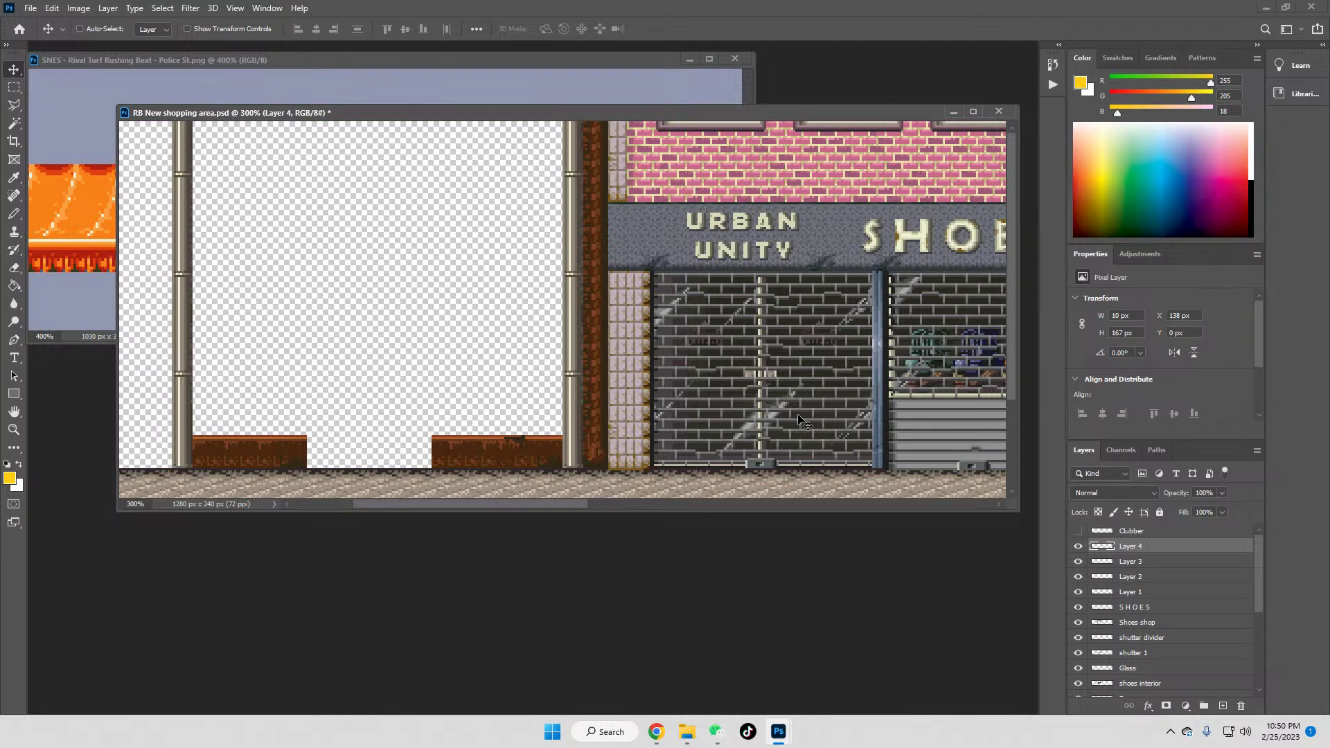
right_click(1137, 548)
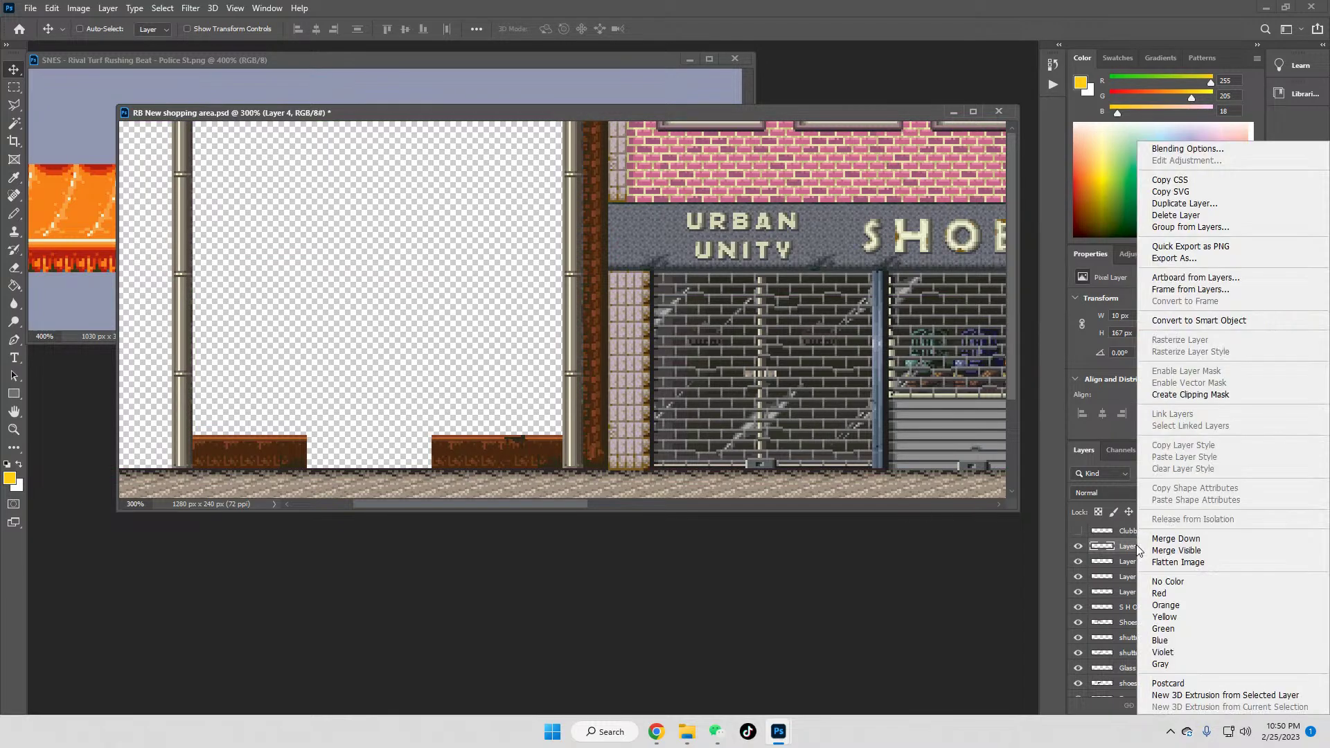
click(1182, 539)
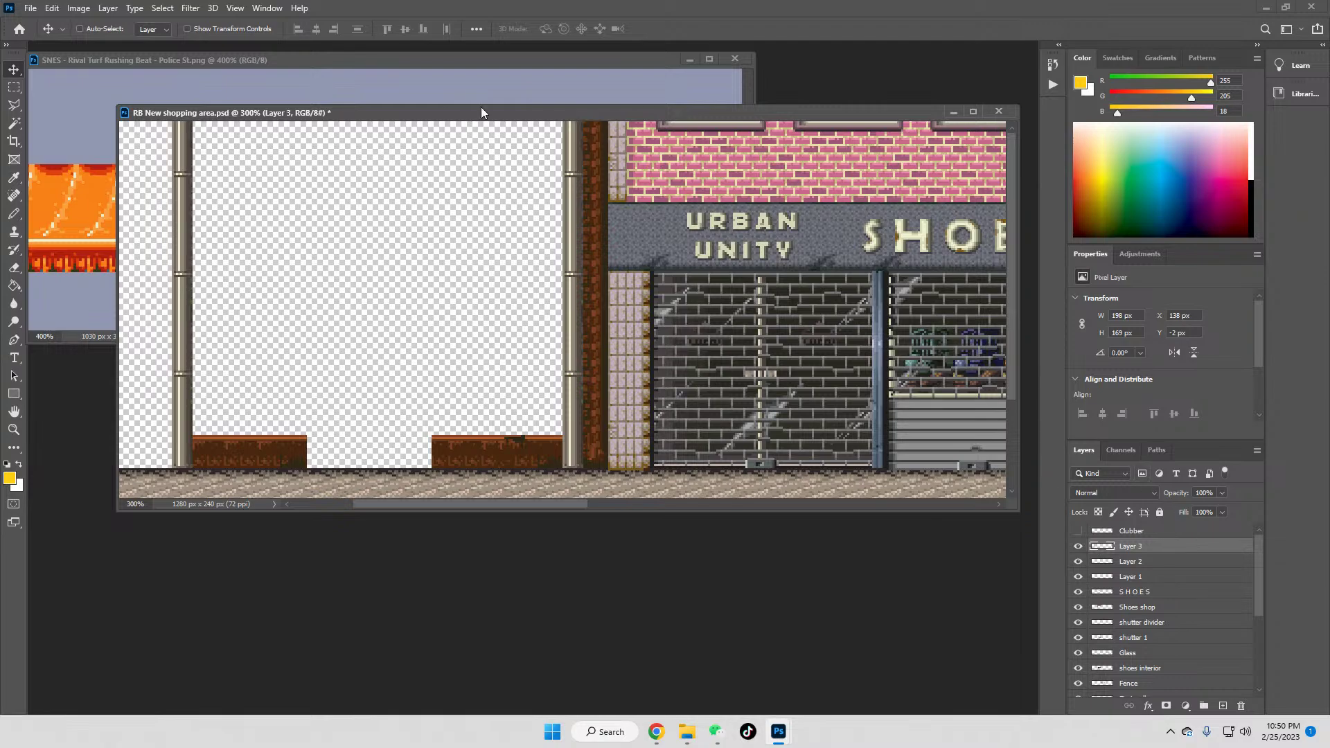
Step: View the Police St reference at 100%, then return to the shopping-area document and Chrome's street photos
click(450, 63)
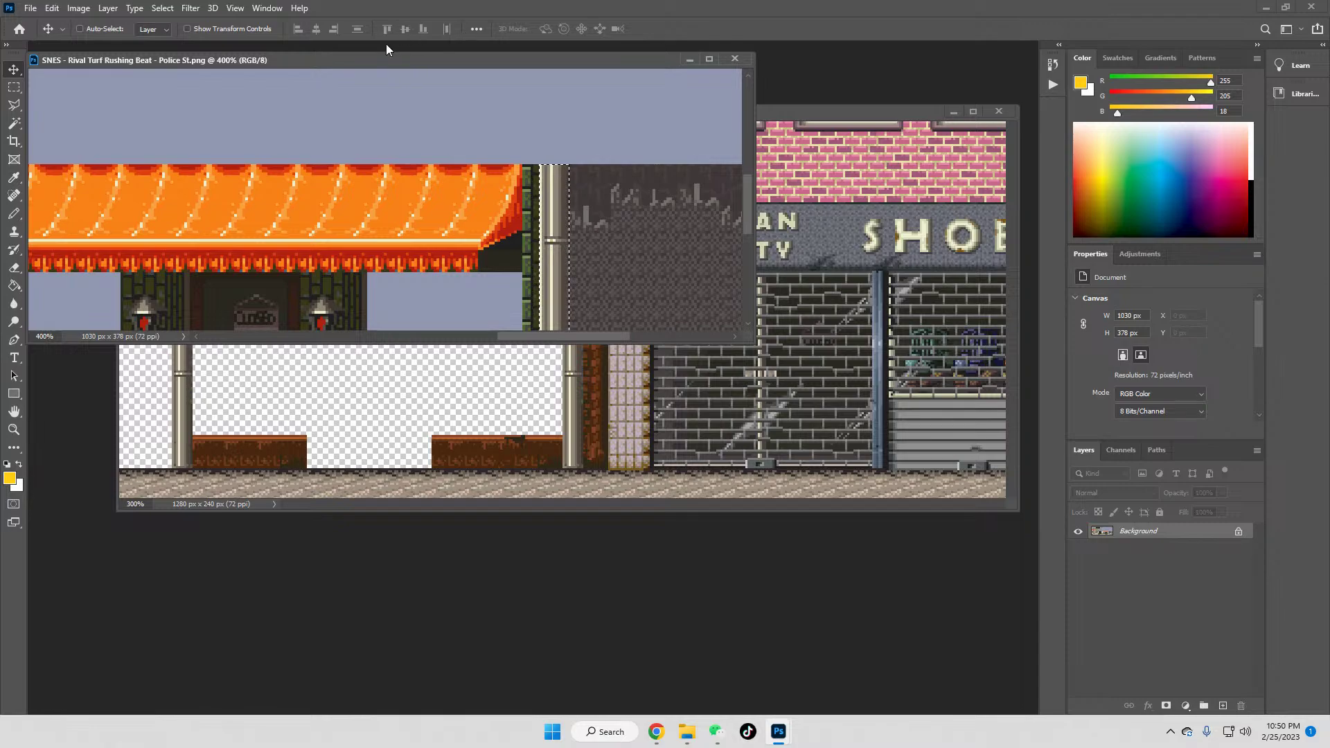
click(13, 429)
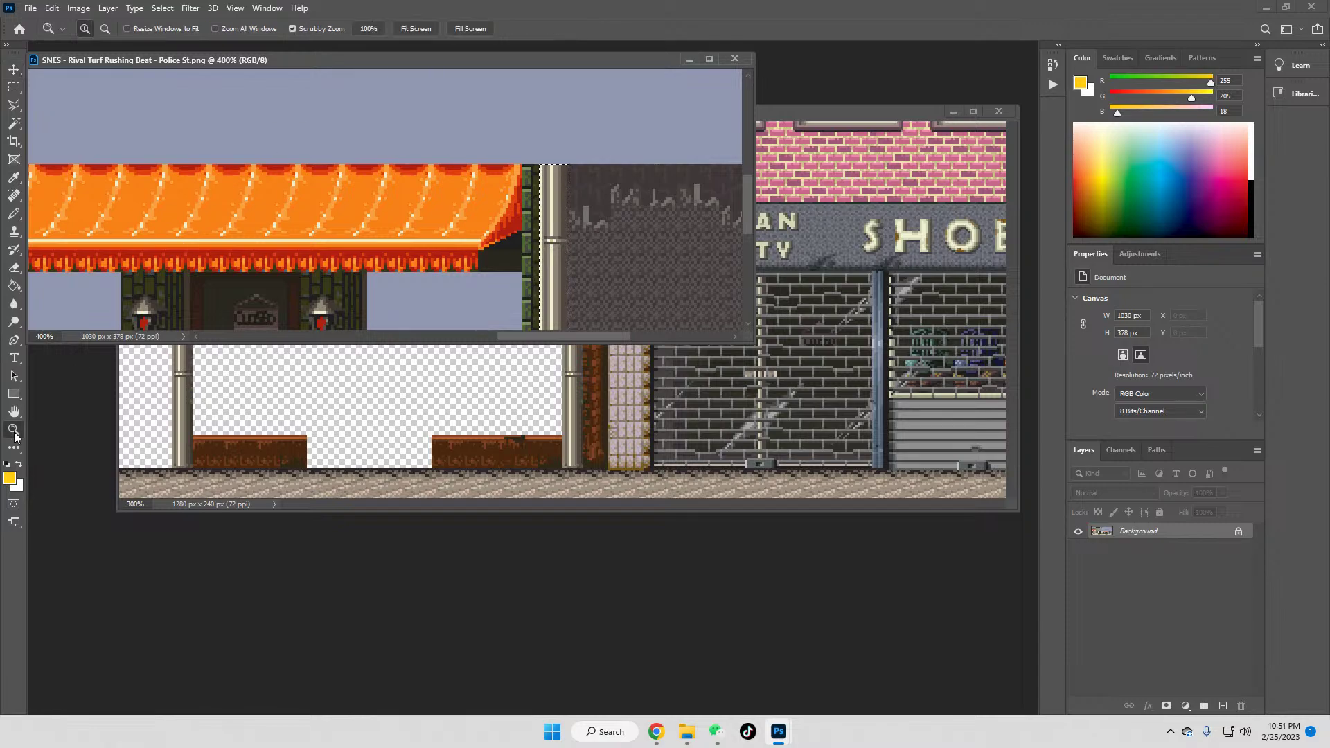
click(369, 29)
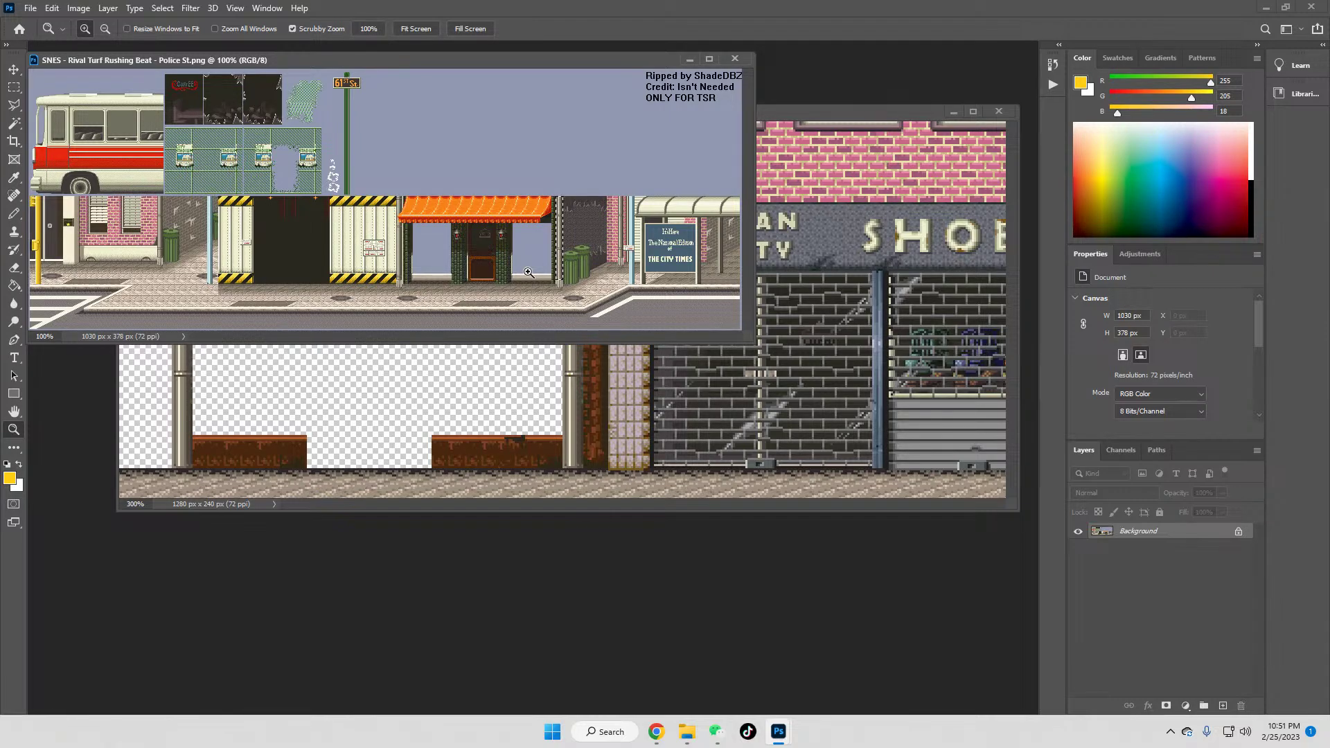
click(822, 110)
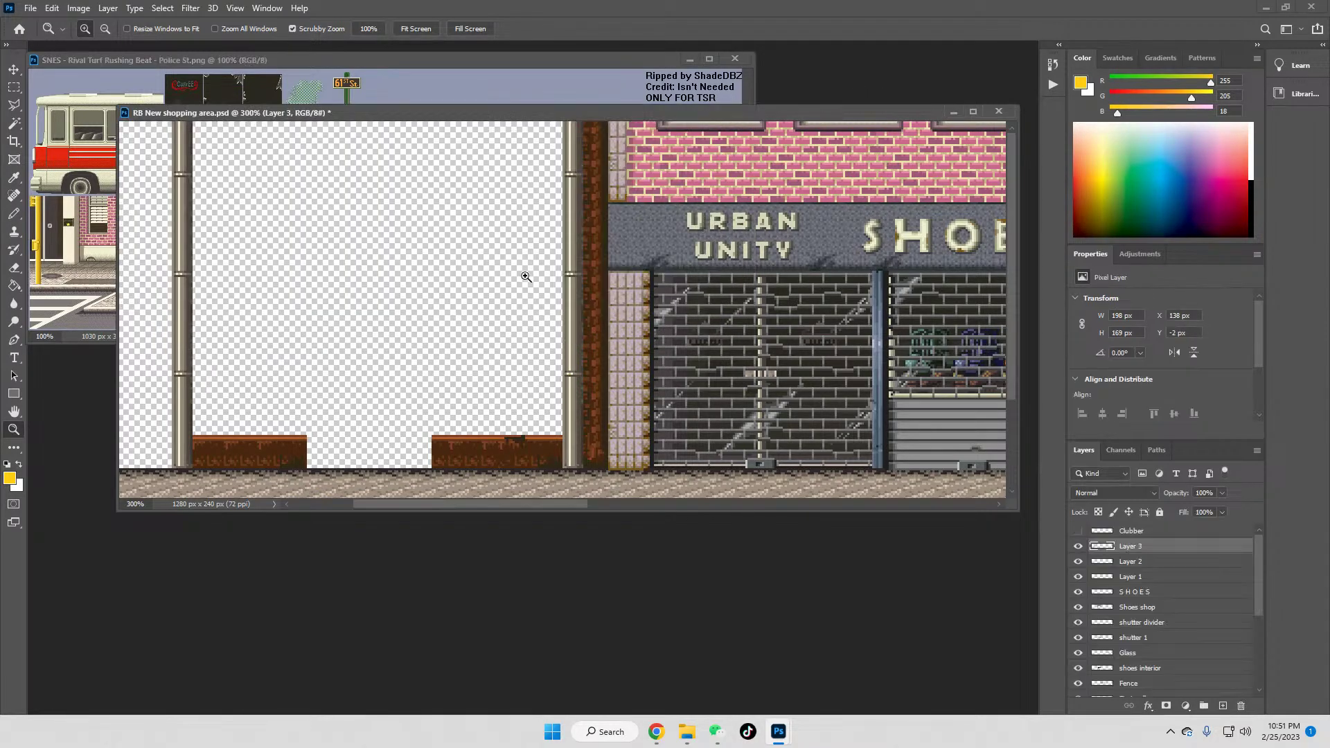
click(349, 57)
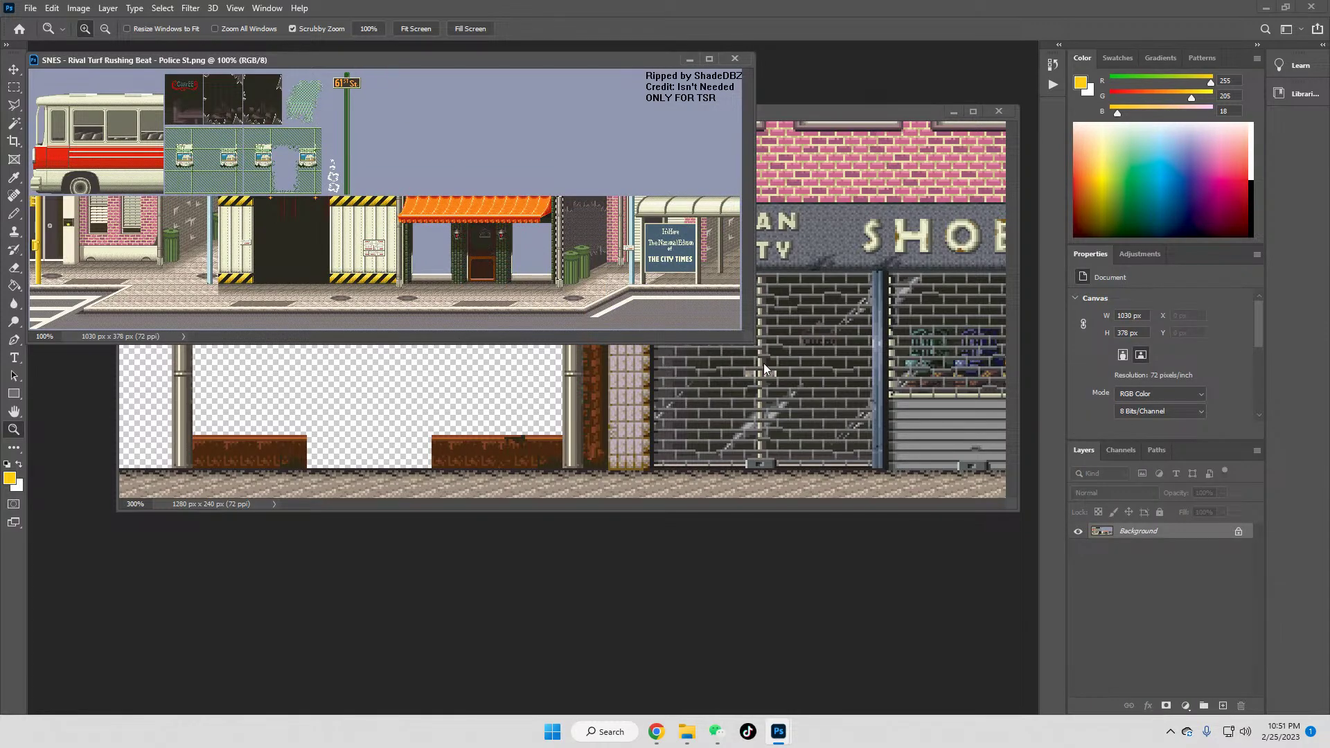
click(812, 108)
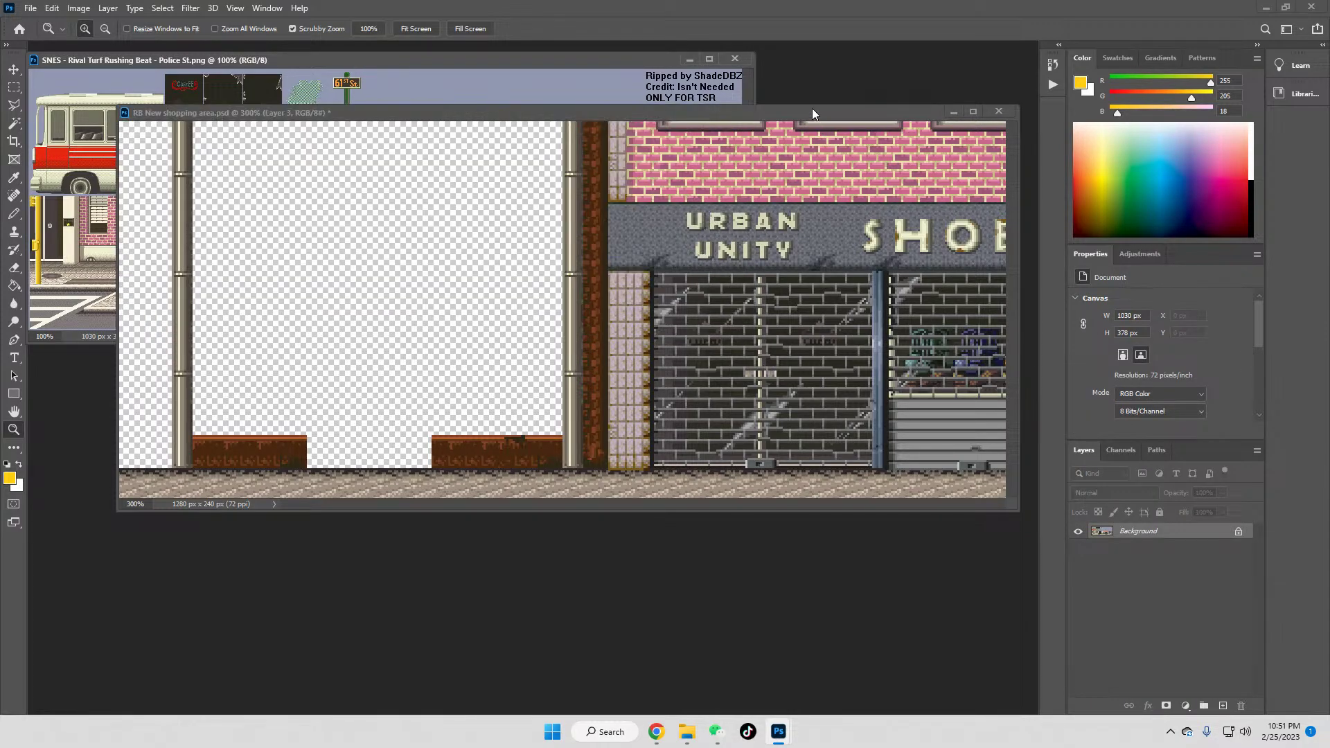
click(655, 734)
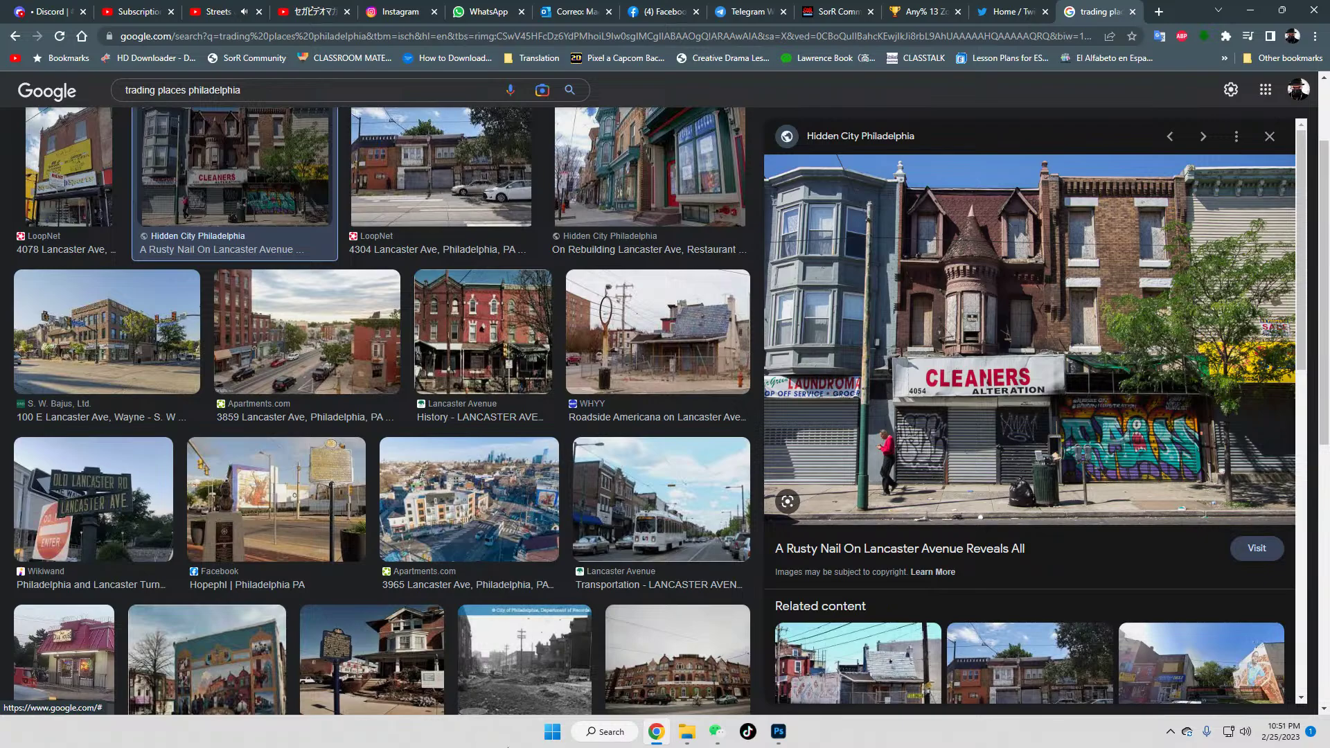
Step: Review the Philadelphia street image results in Chrome, open the Rushing Beat folder, then return to the RB New shopping-area document in Photoshop
mouse_move(656, 736)
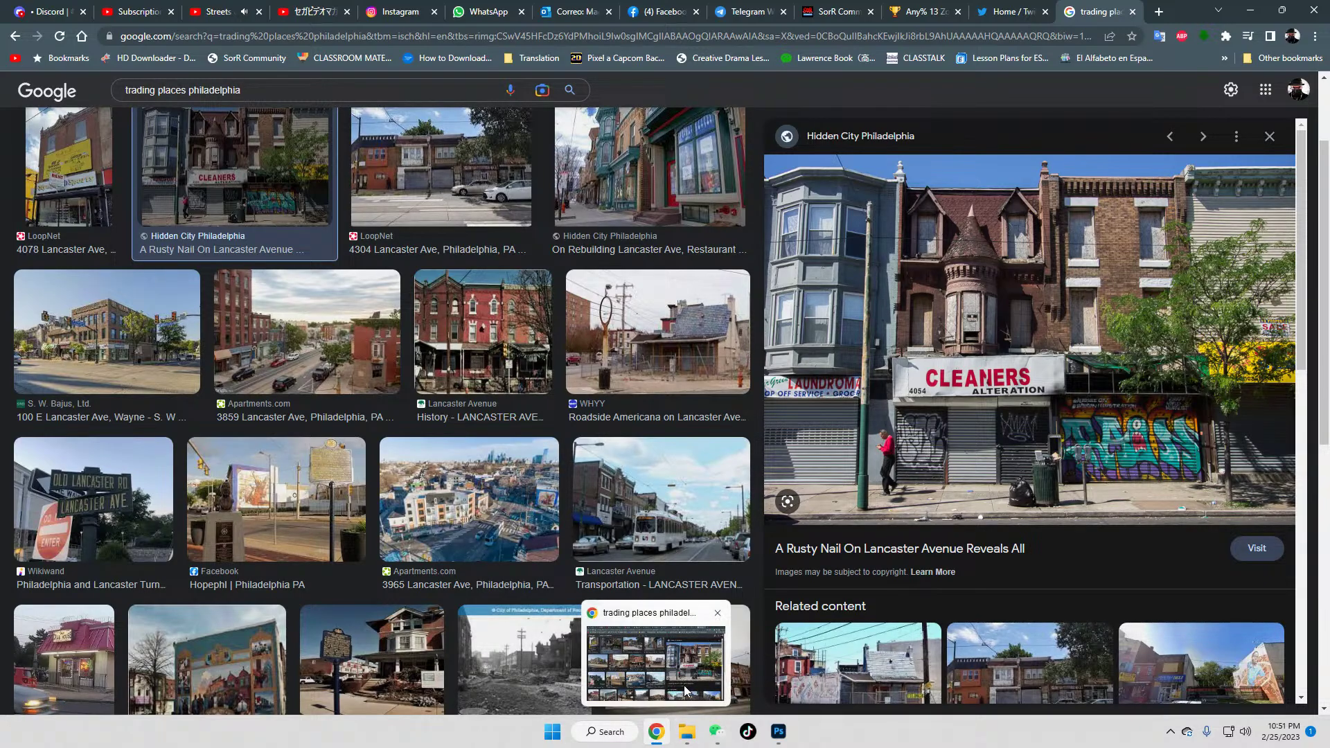
mouse_move(778, 740)
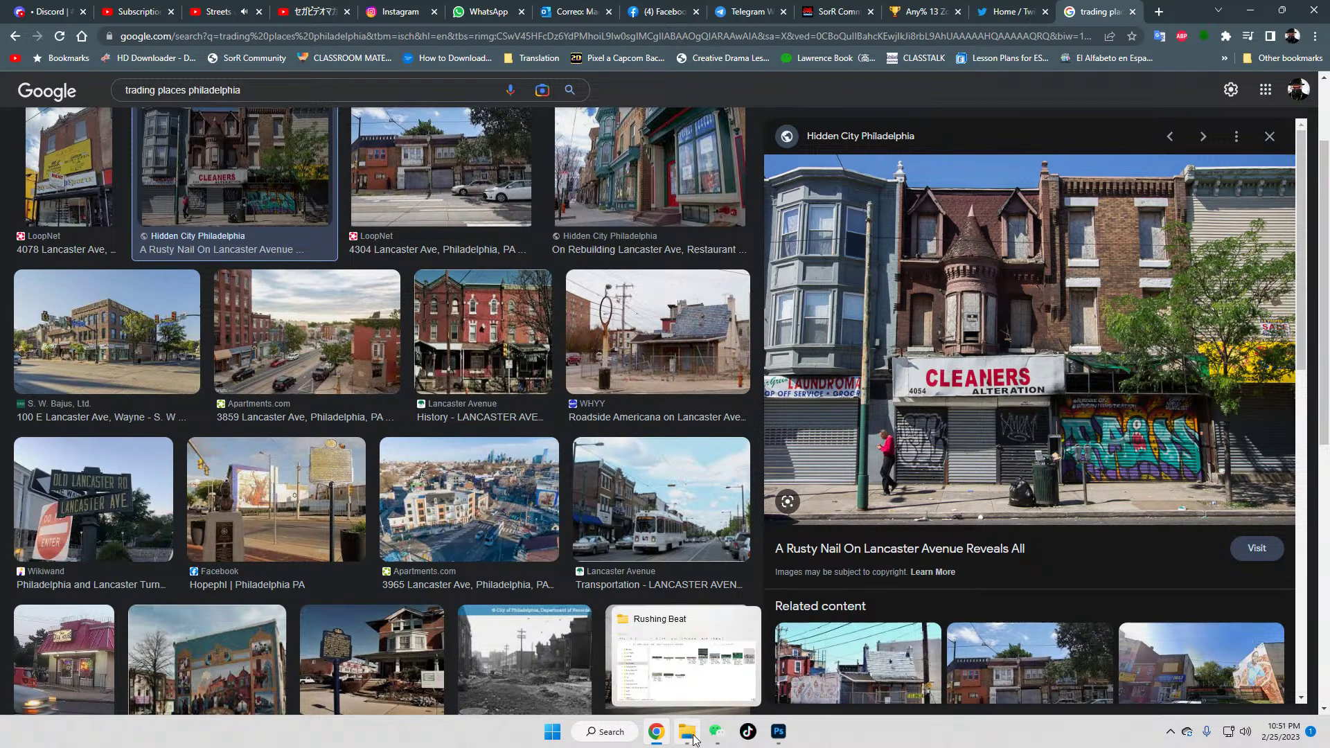
click(693, 682)
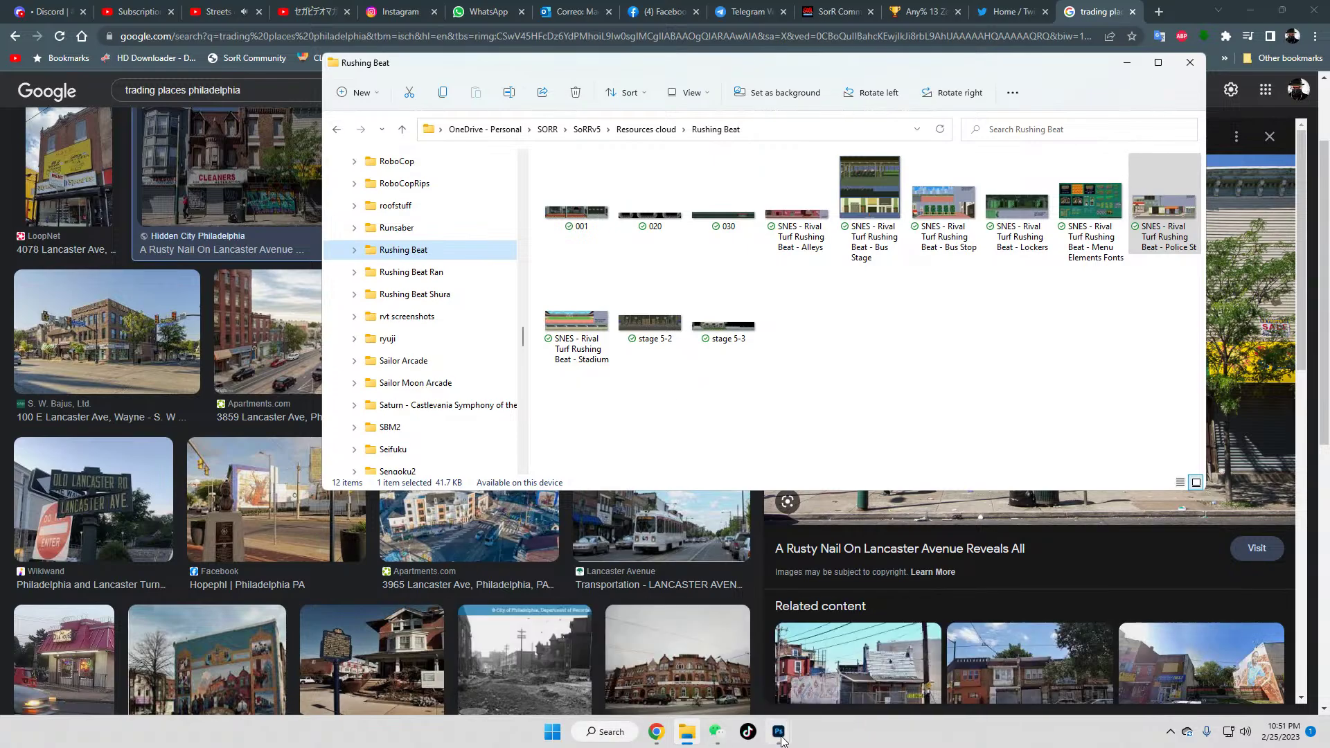
mouse_move(779, 732)
click(484, 658)
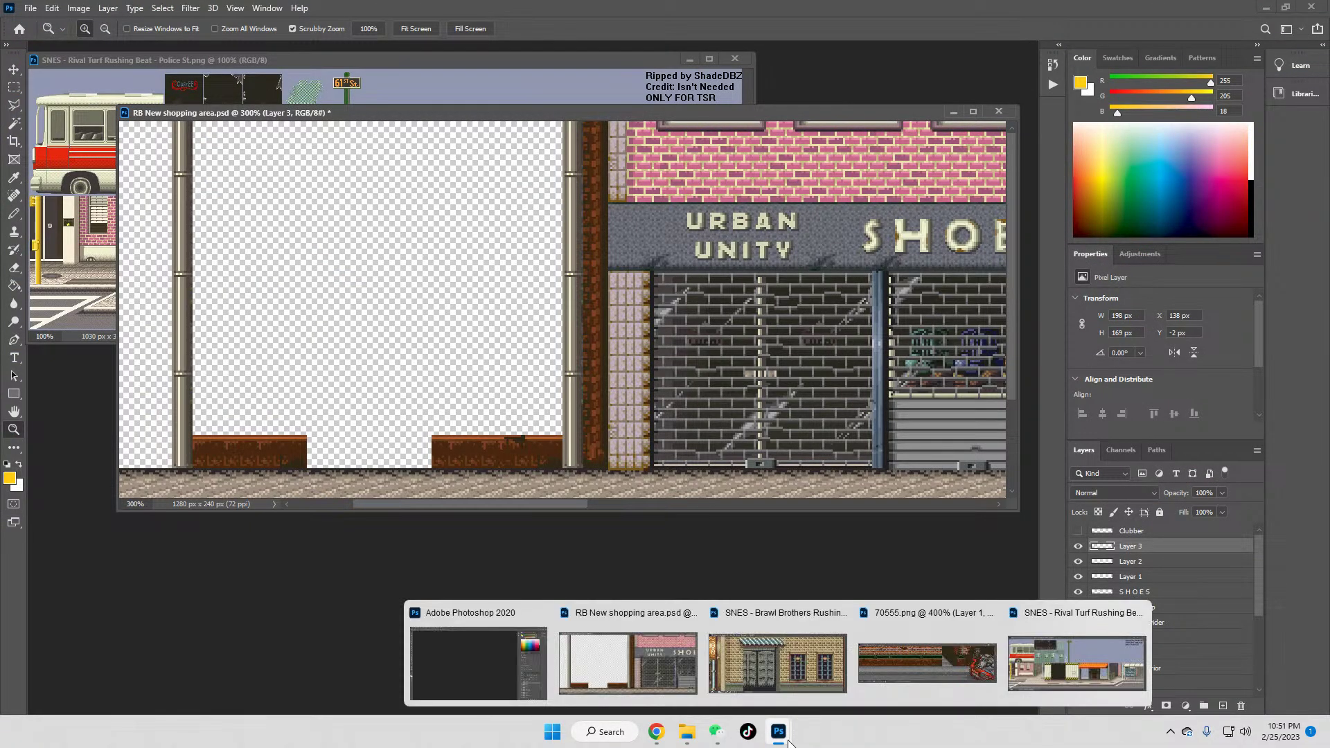
Step: Open the 70555.png reference at 100% and zoom to 300% on the brick planter strip
click(904, 666)
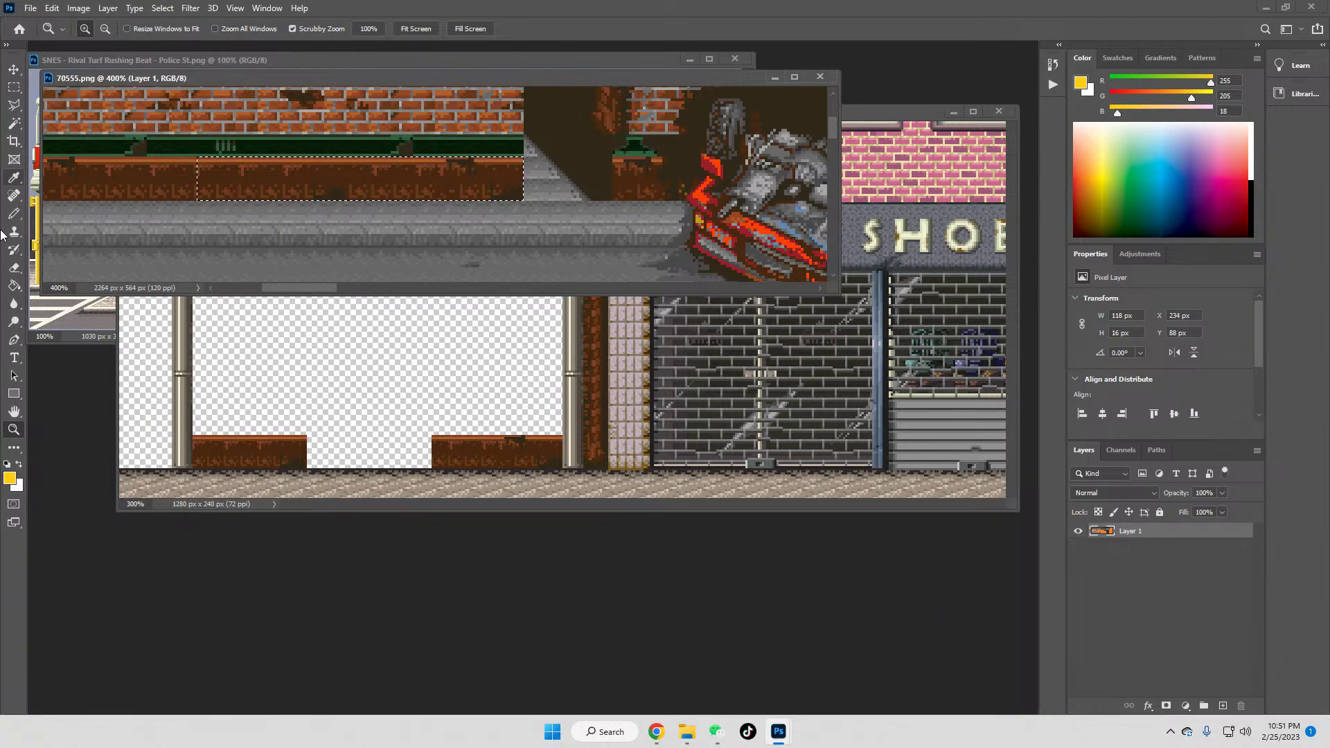
click(367, 29)
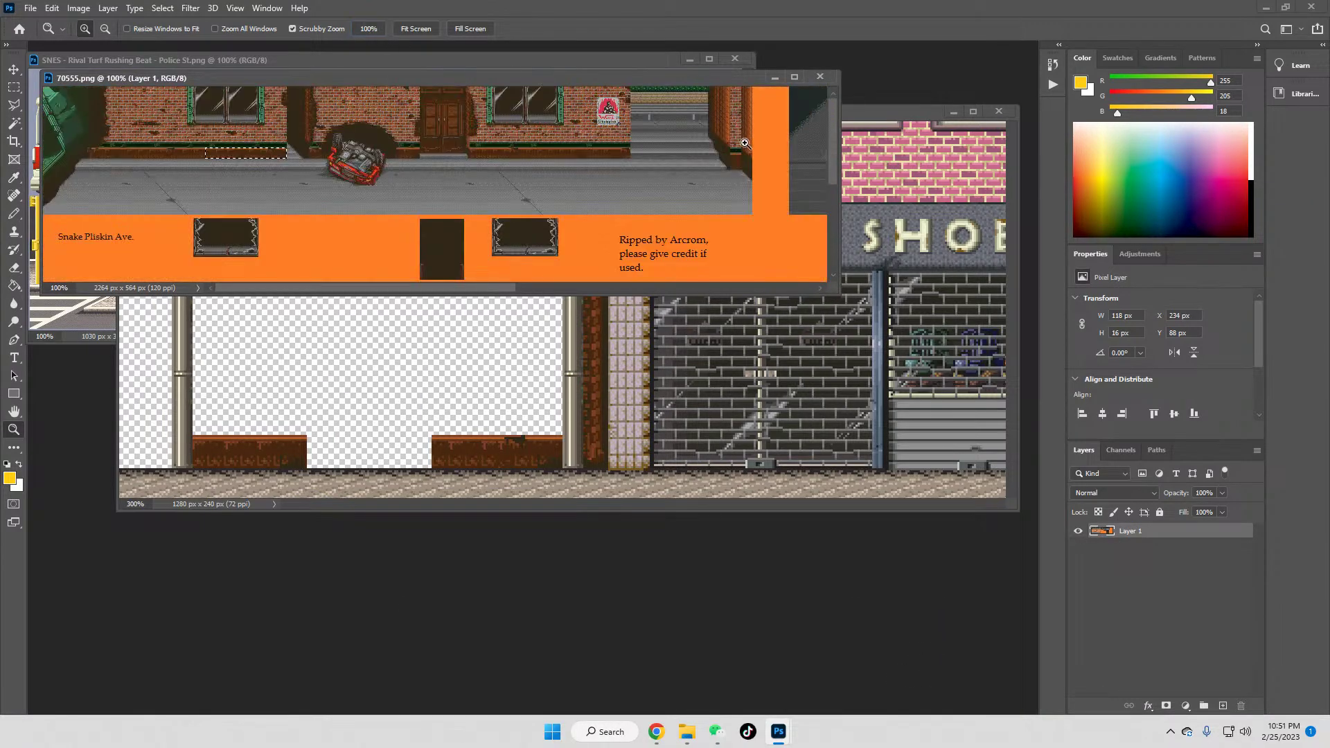
drag(833, 152, 834, 226)
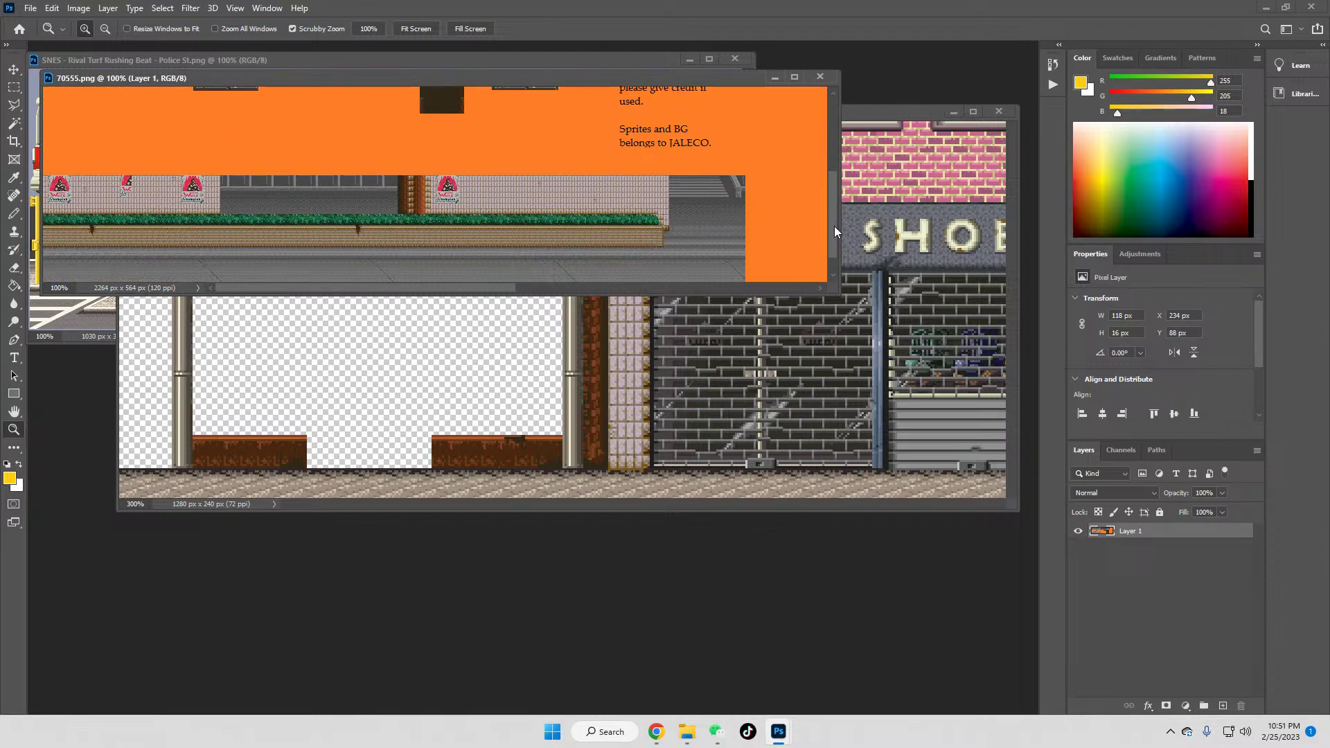
click(662, 239)
click(662, 240)
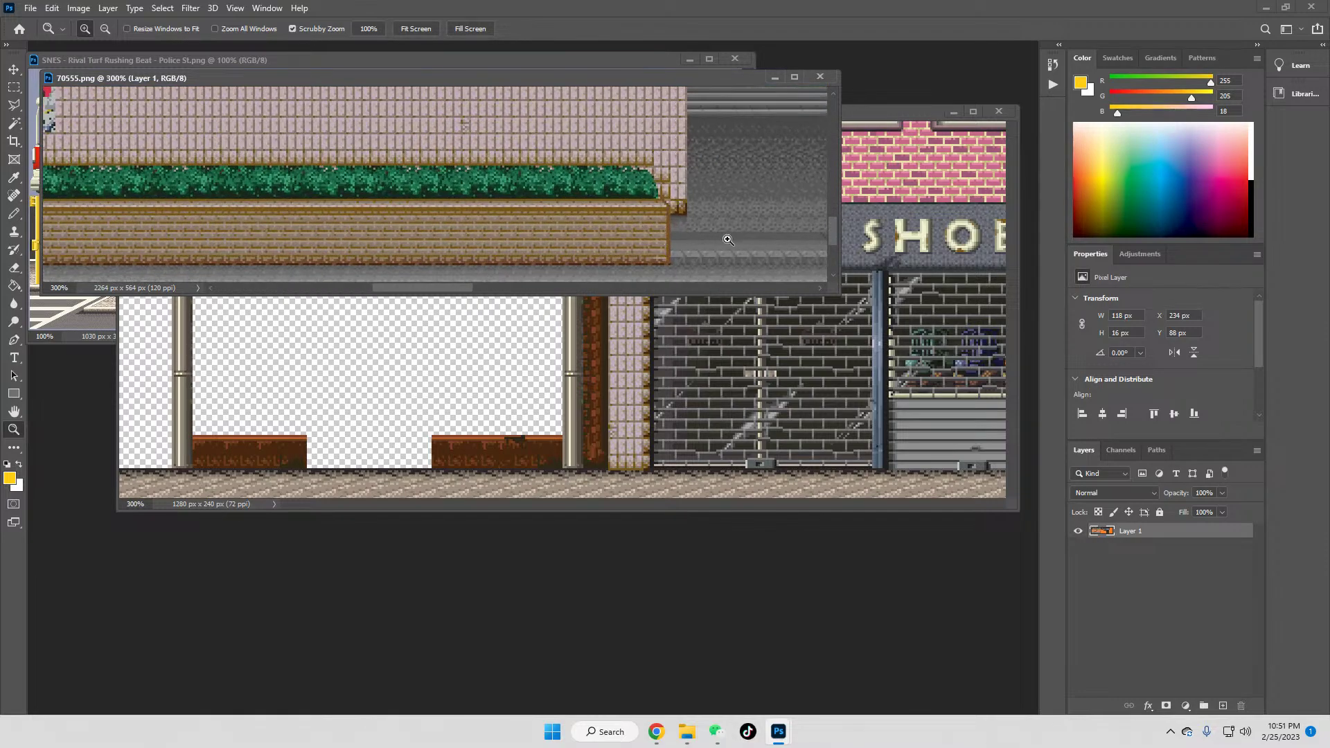
Step: Marquee-select the 178 x 28 px brick ledge in 70555.png, minimizing the Police St reference, then return to the shopping area
click(14, 87)
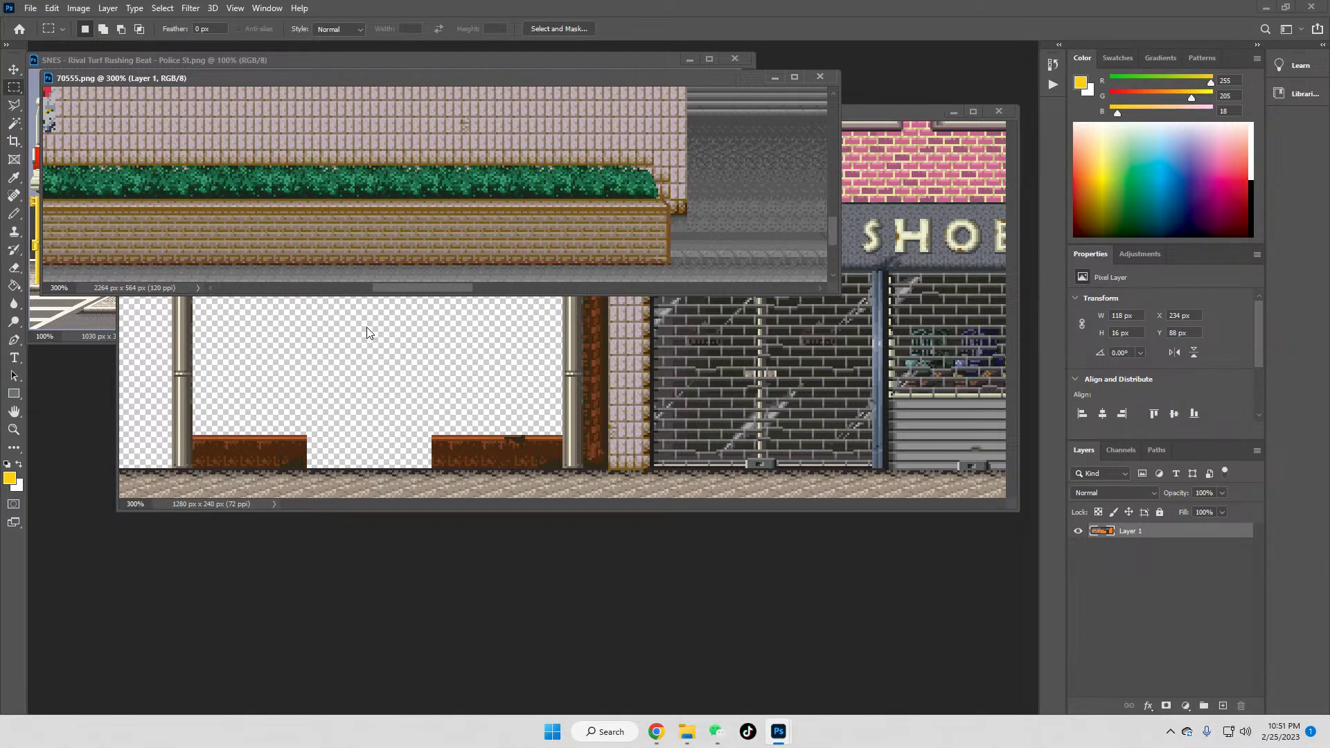
click(378, 371)
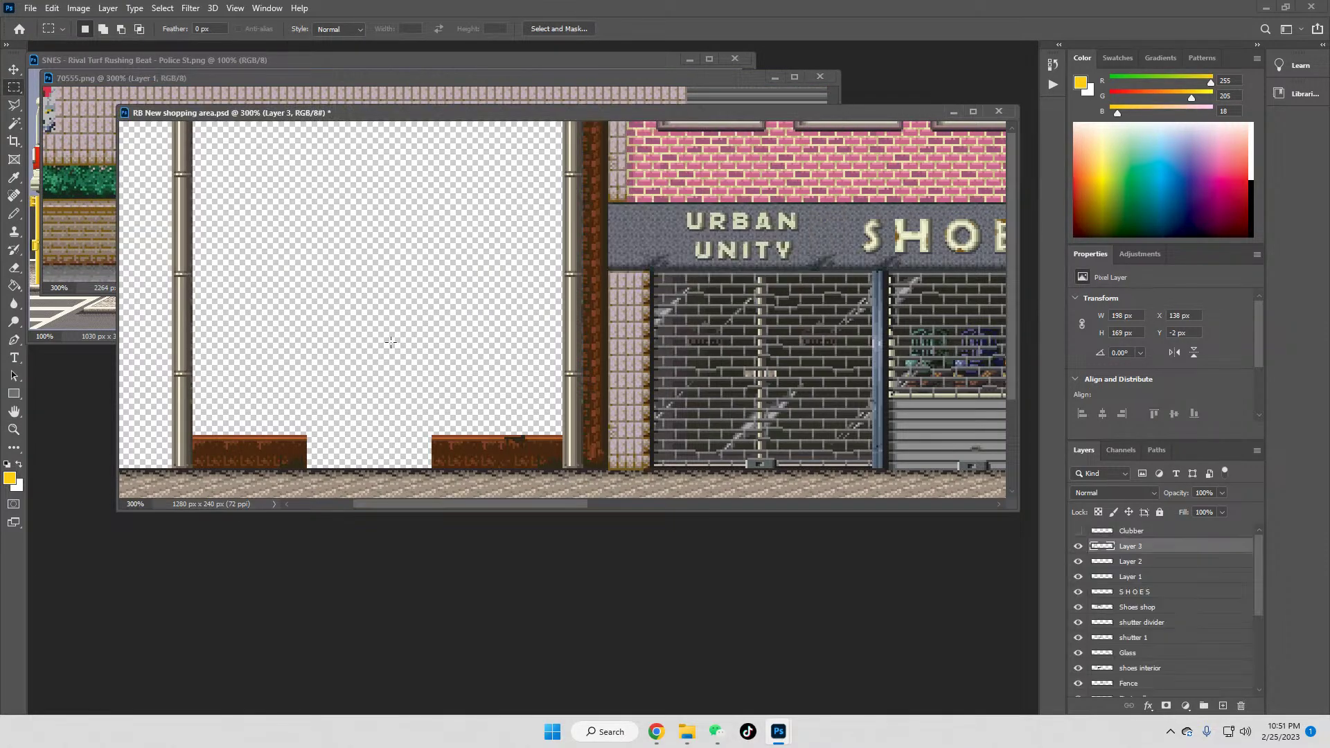
click(425, 61)
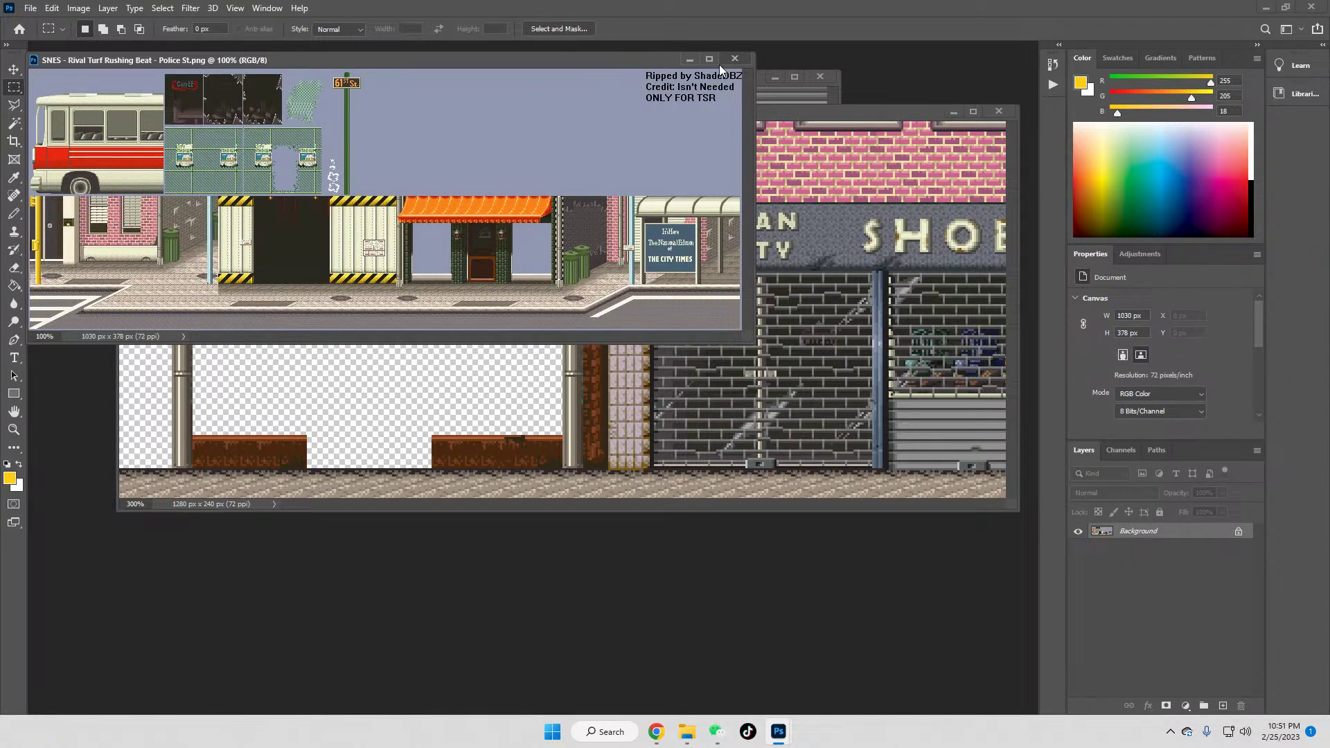
click(687, 61)
click(579, 78)
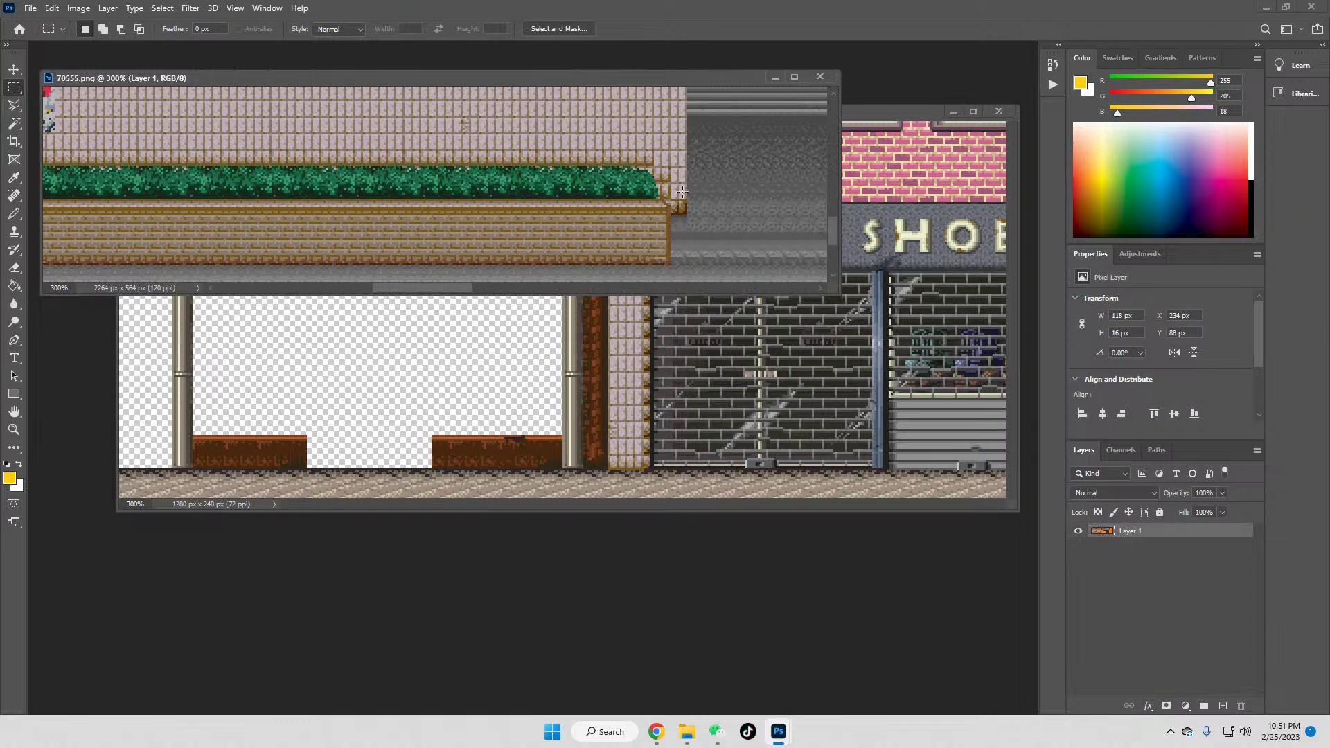
drag(669, 205, 301, 263)
click(416, 360)
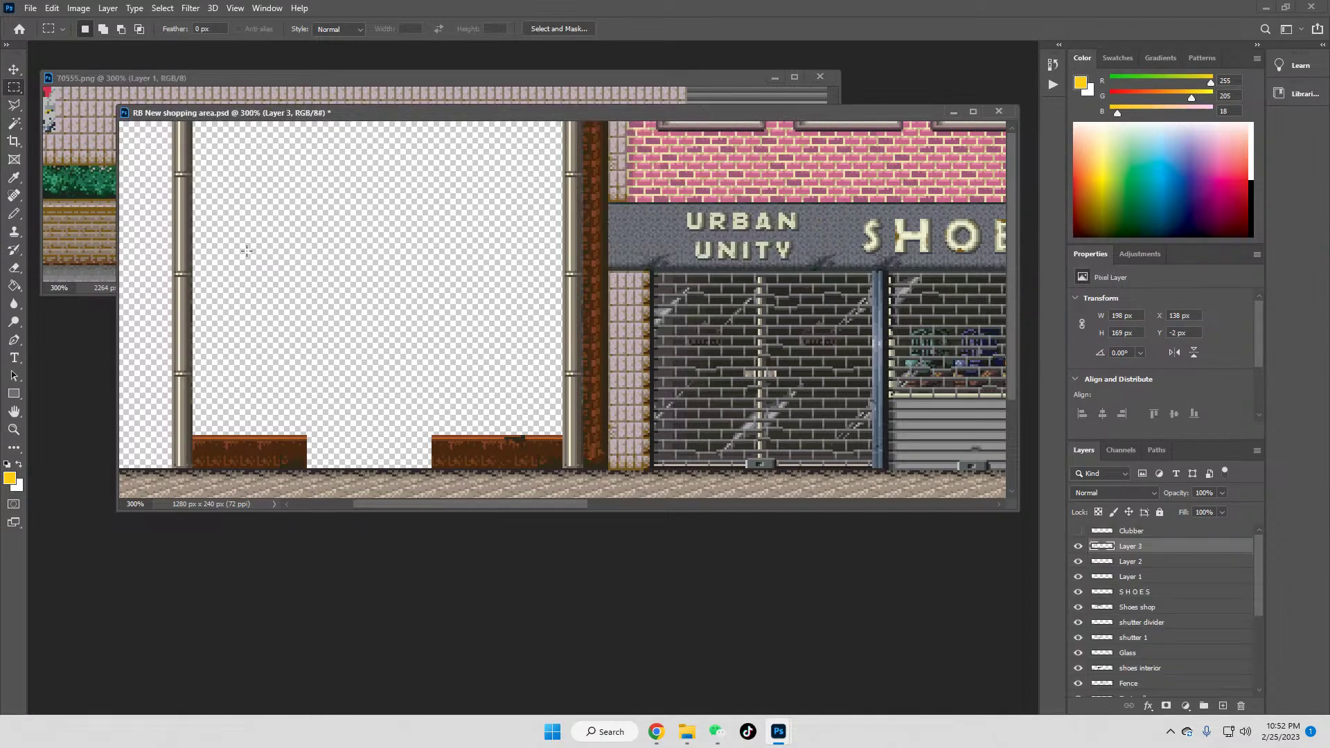
Step: Paste the brick ledge as Layer 4, flip it horizontally, and move it between the drainpipes at X 146, Y 44
key(ctrl+v)
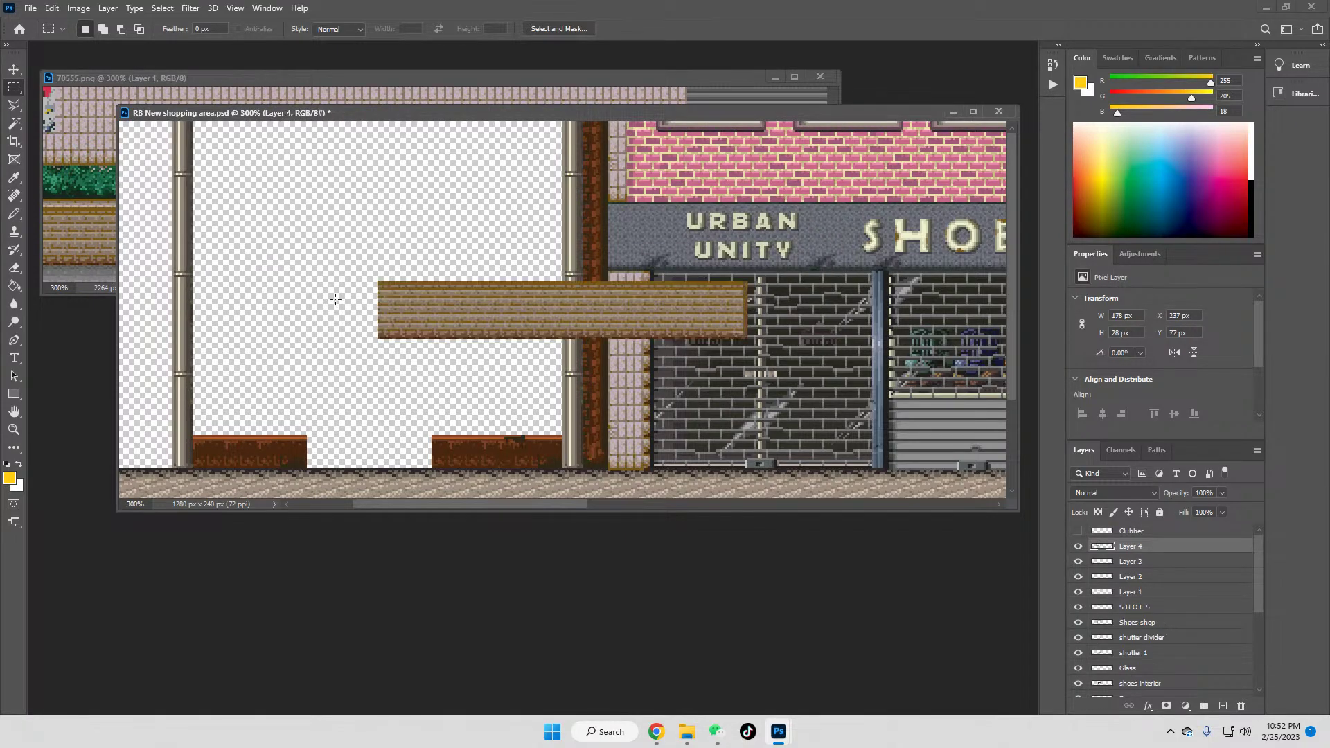
right_click(423, 320)
click(484, 447)
right_click(467, 332)
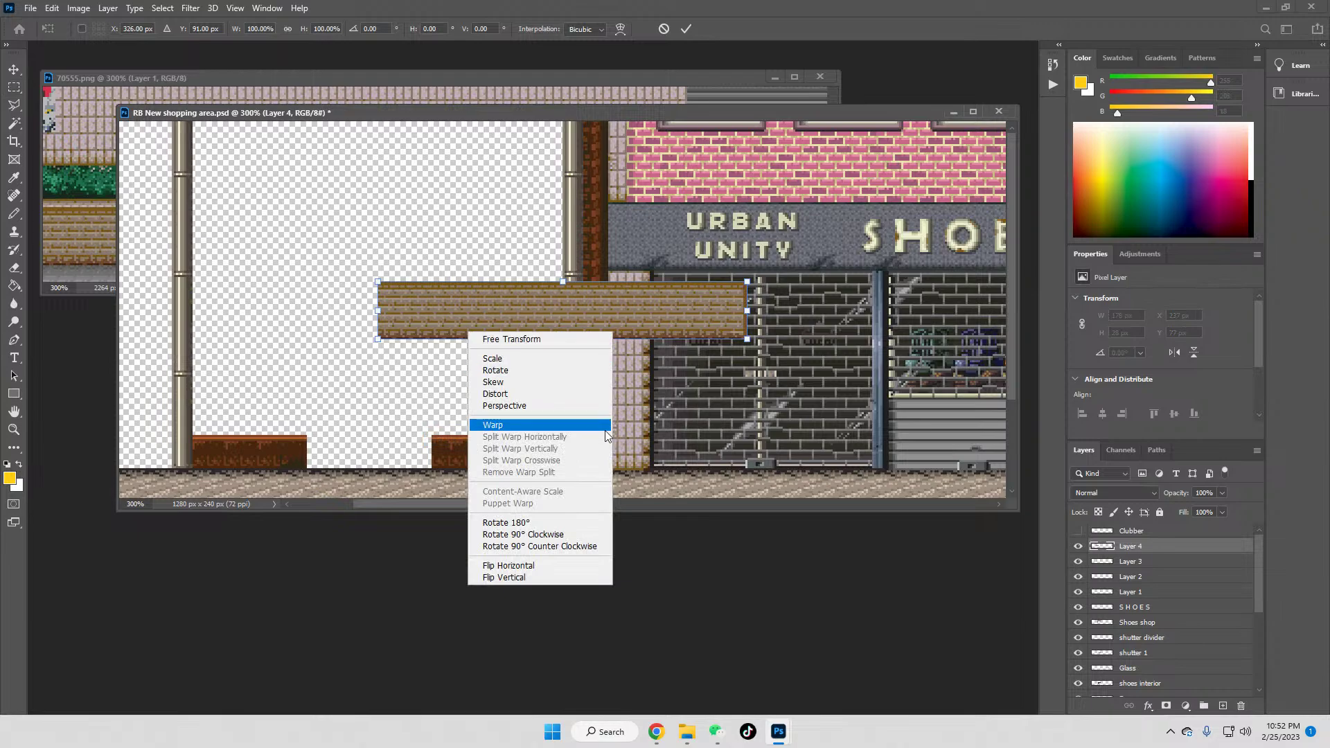
click(524, 568)
key(Return)
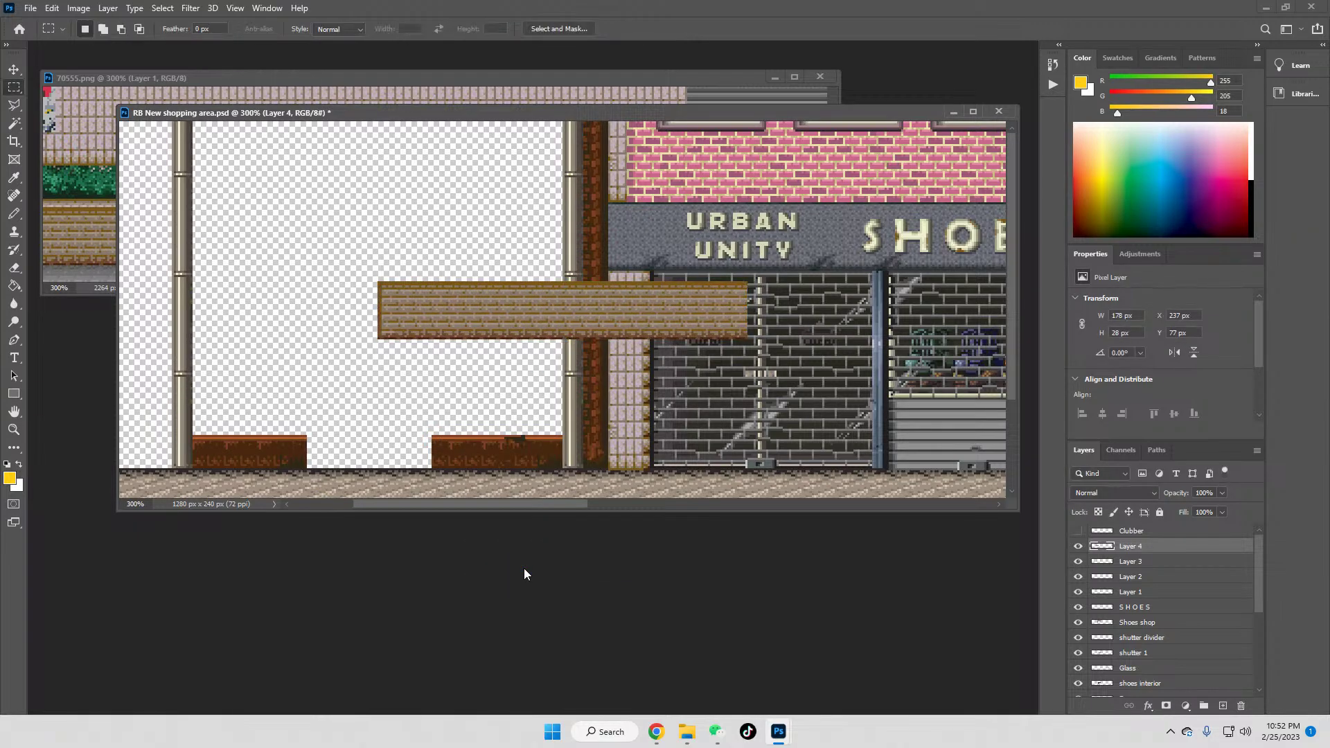
click(14, 69)
drag(455, 317, 275, 244)
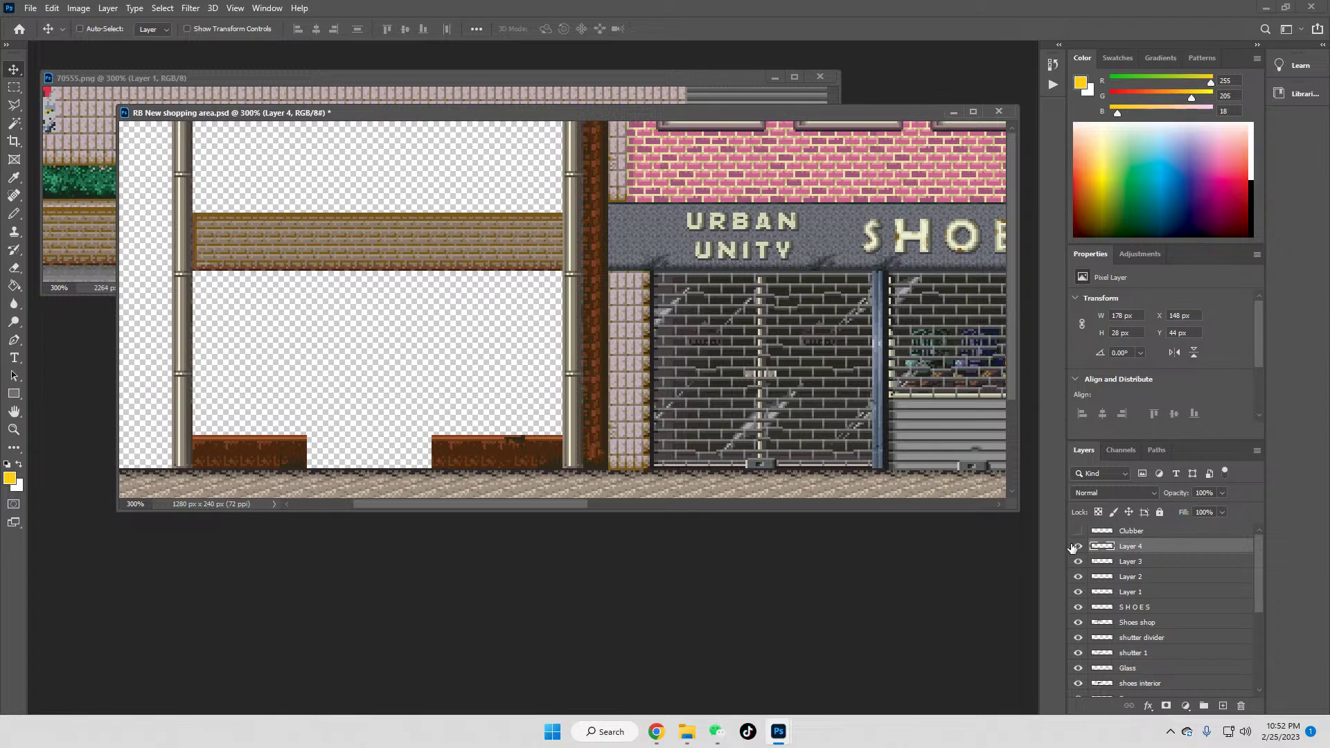
Step: Delete Layer 4, then merge Layer 3 into Layer 2 and Layer 2 into Layer 1
right_click(1130, 548)
click(1164, 217)
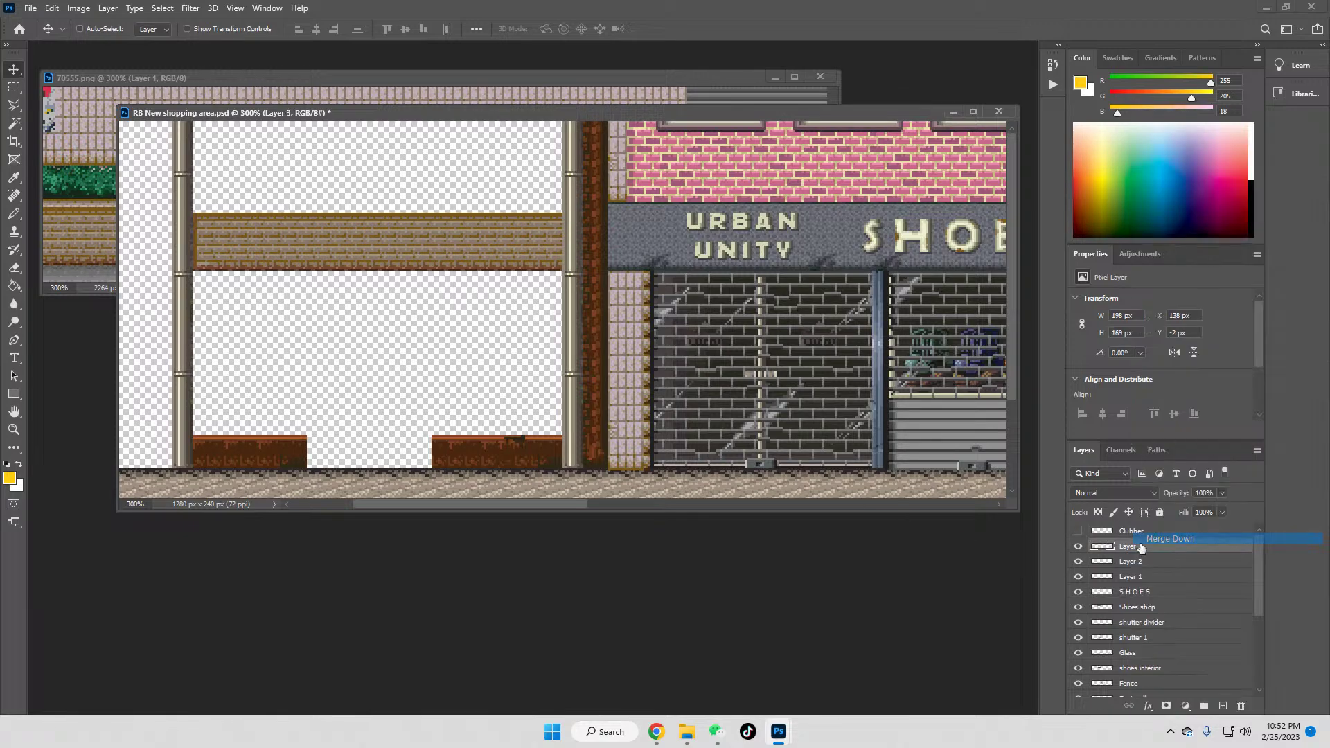
click(1077, 547)
click(1077, 546)
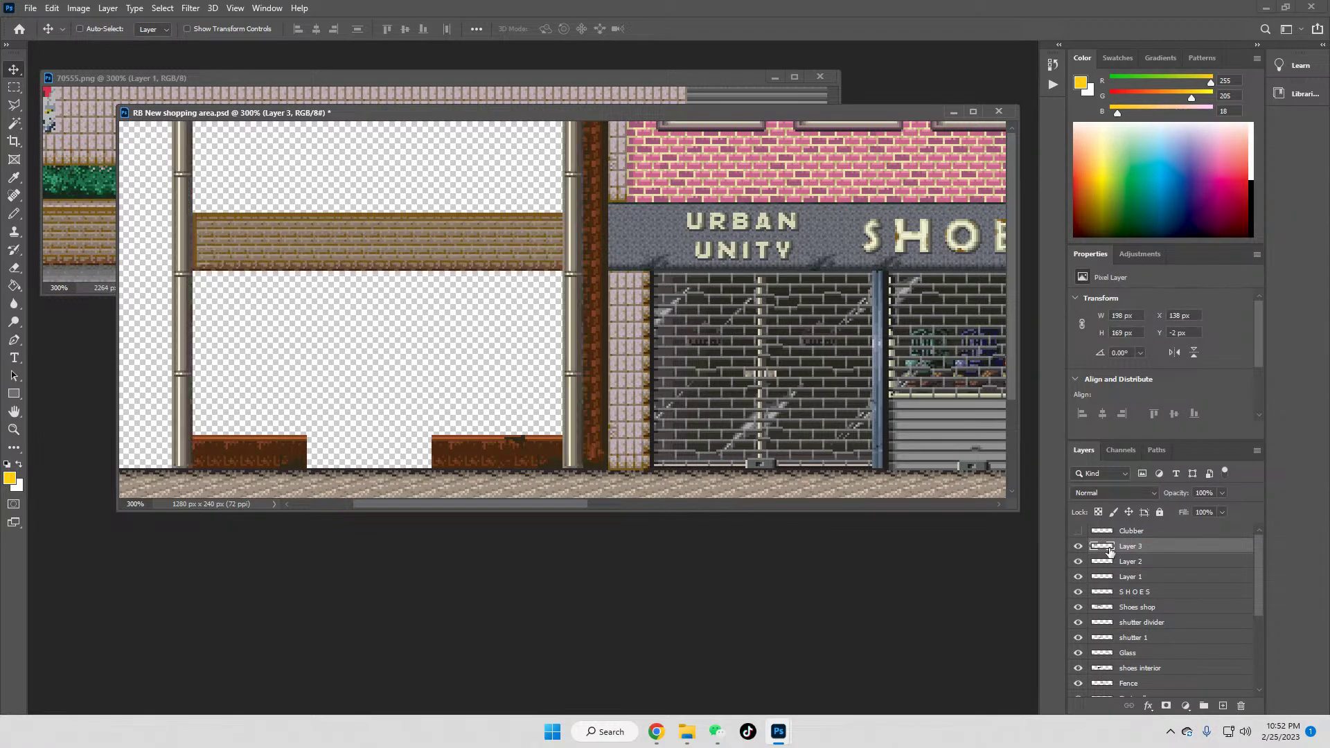
right_click(1134, 548)
click(1174, 538)
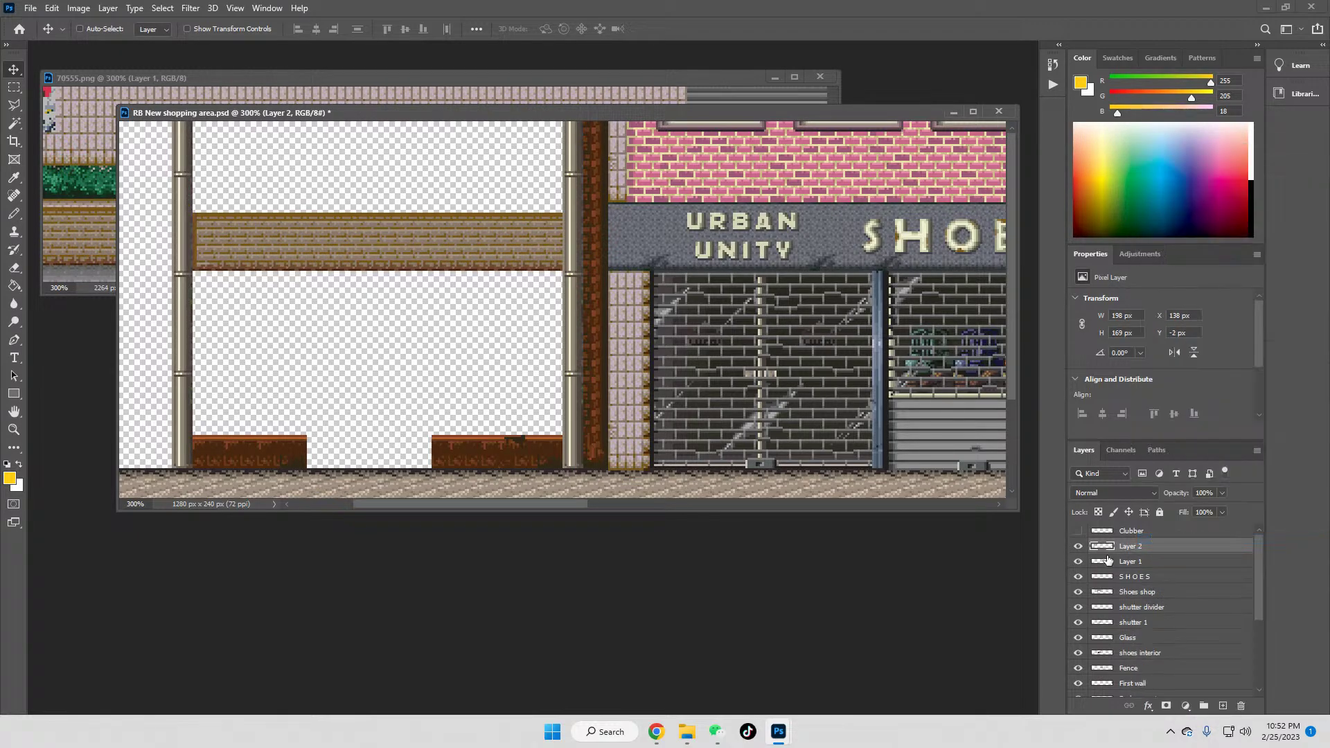
right_click(1135, 549)
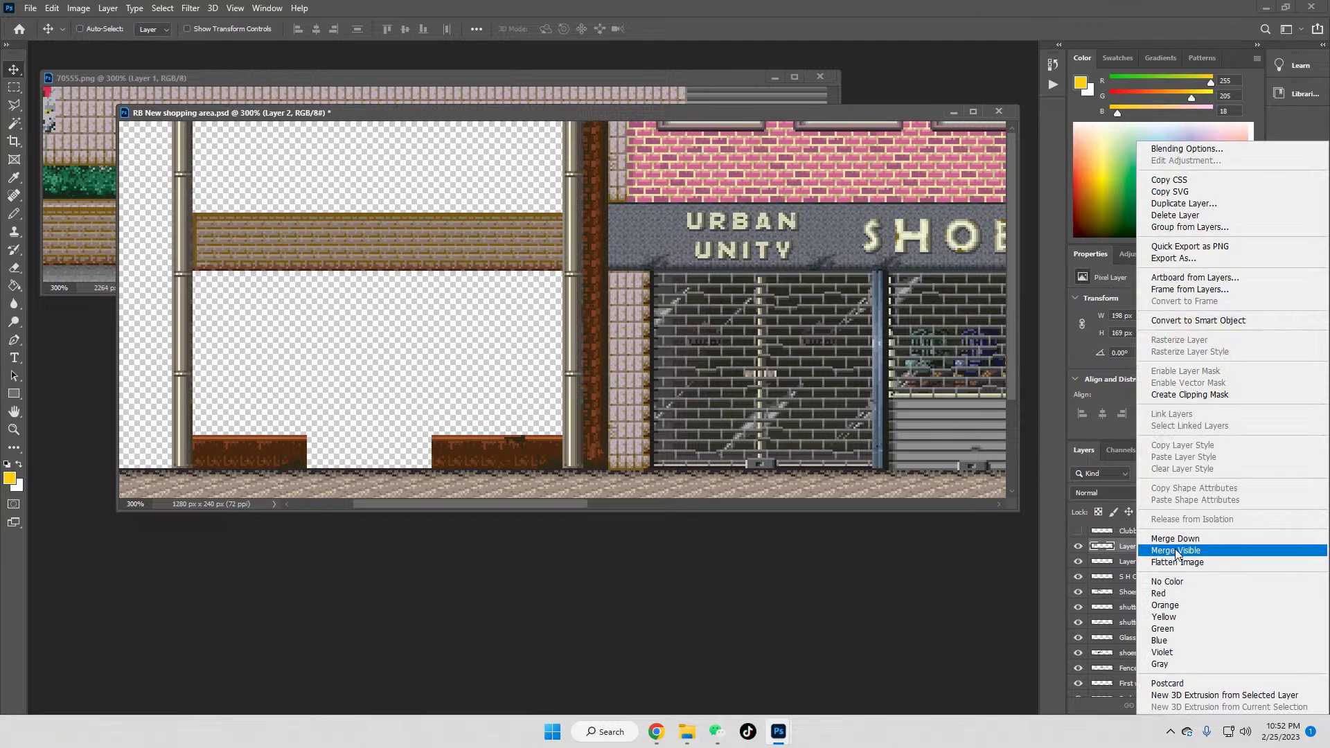
click(1174, 538)
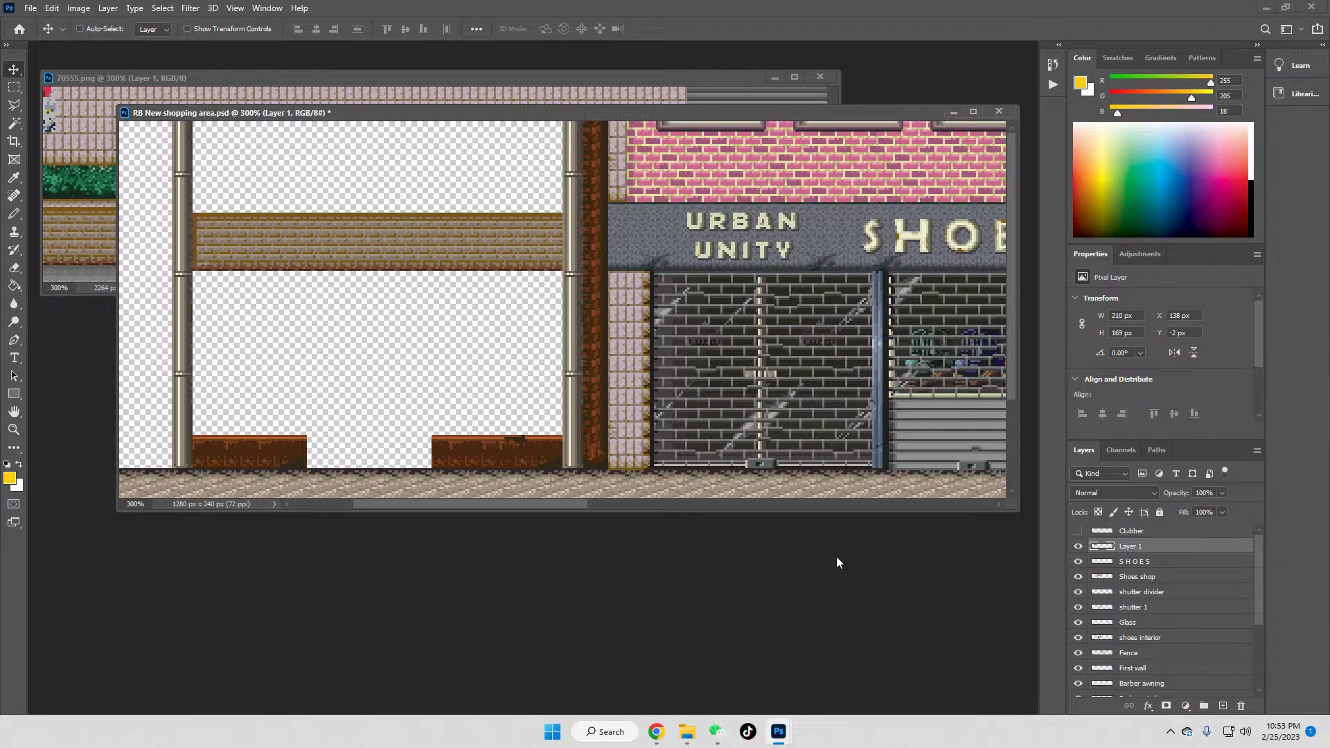
Step: Marquee-select the barber shop's green roller shutter on the Barber shop layer
drag(521, 507, 756, 555)
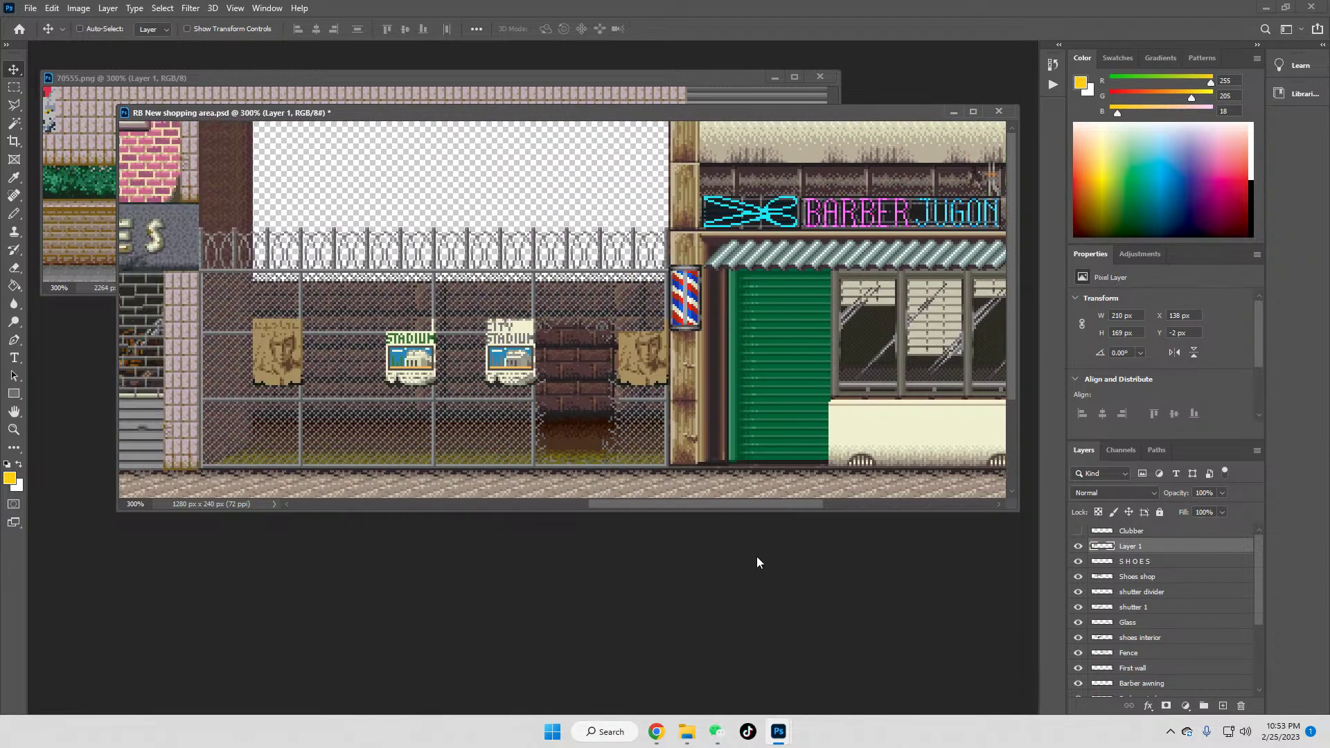
click(14, 87)
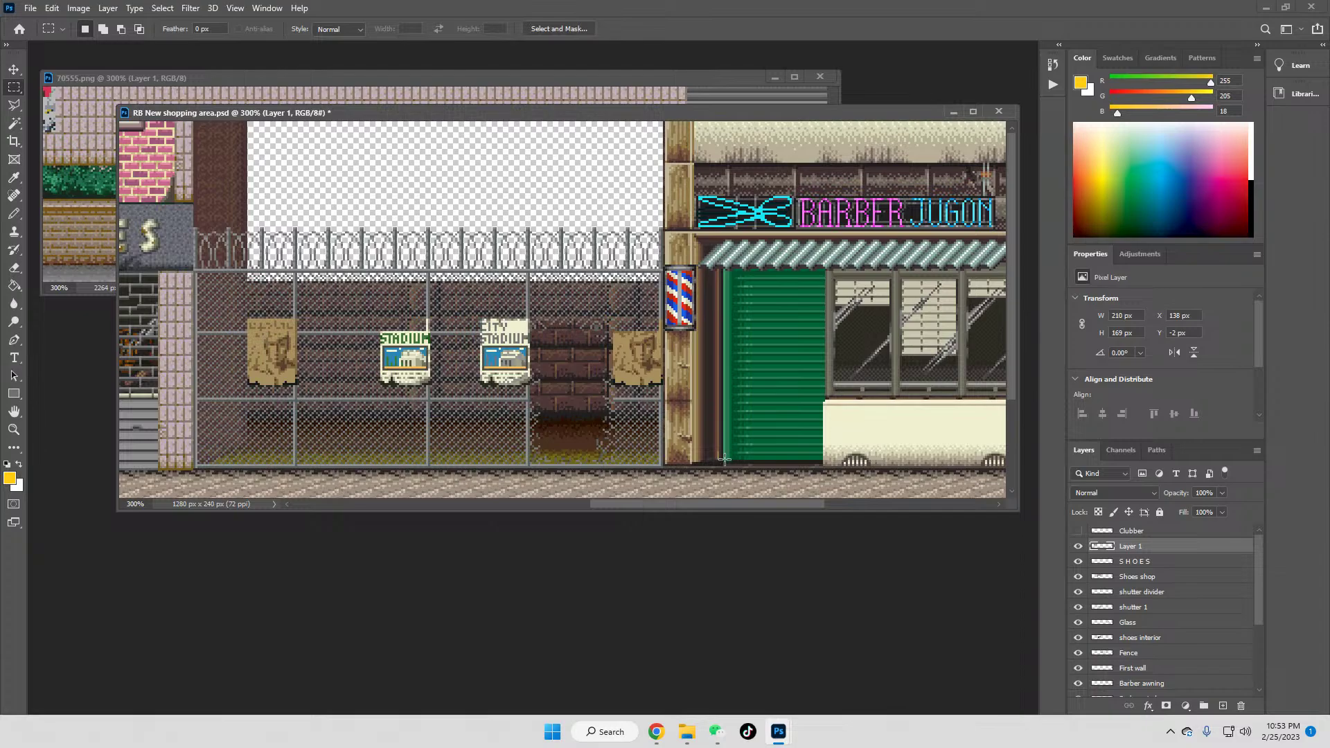
drag(724, 461, 821, 350)
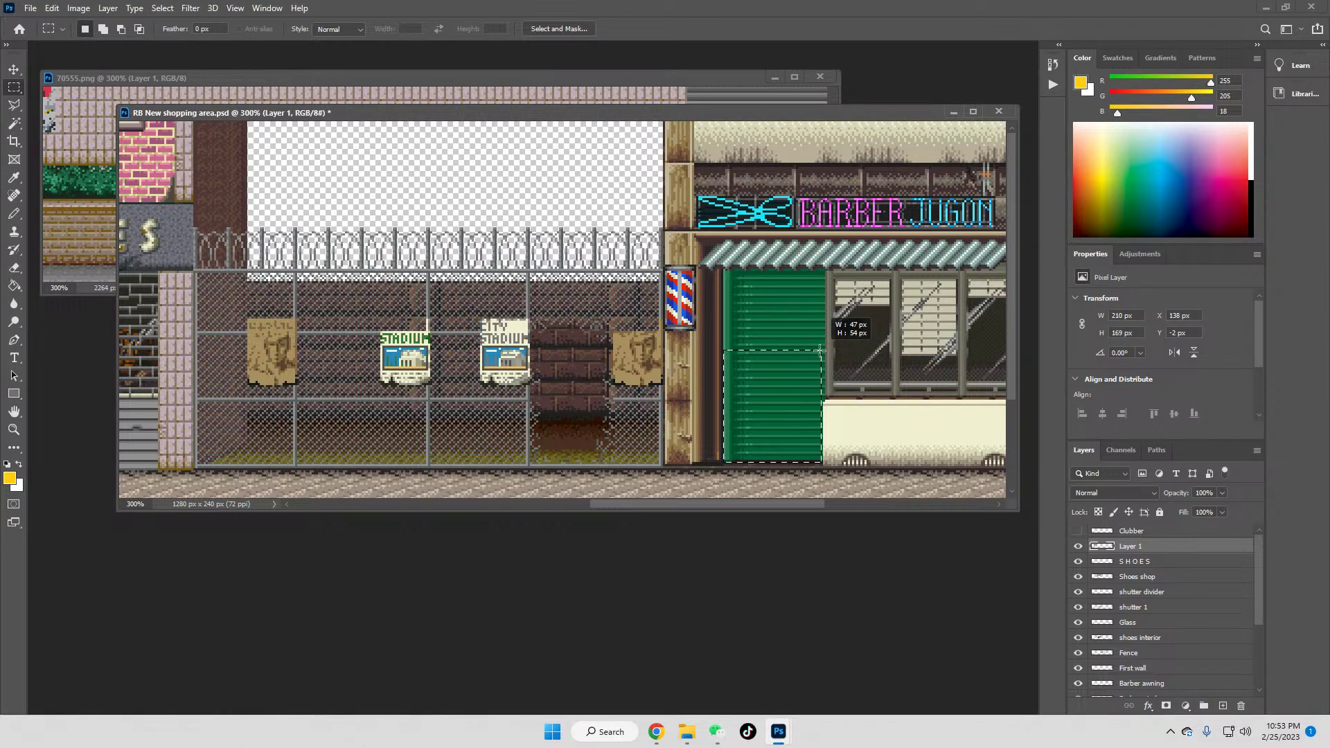
drag(820, 351, 824, 269)
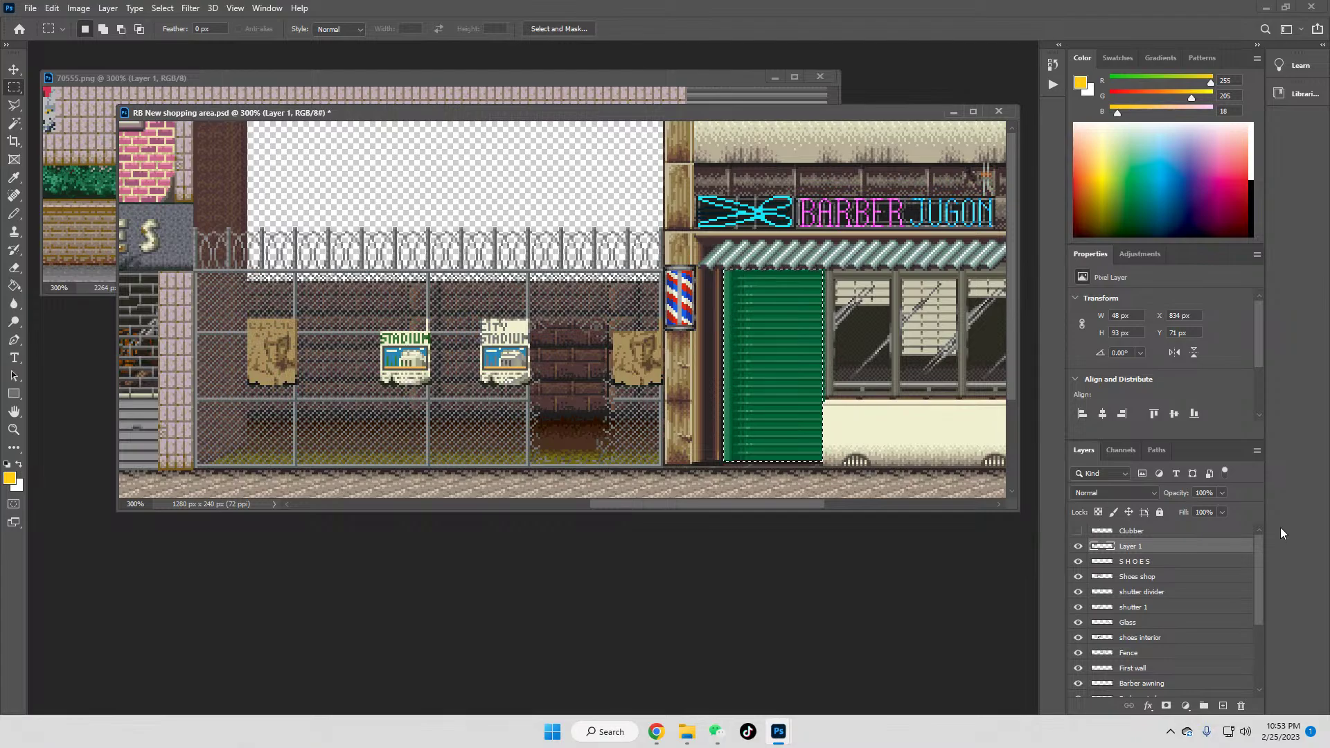
scroll(1259, 613, down, 1)
drag(1259, 612, 1262, 647)
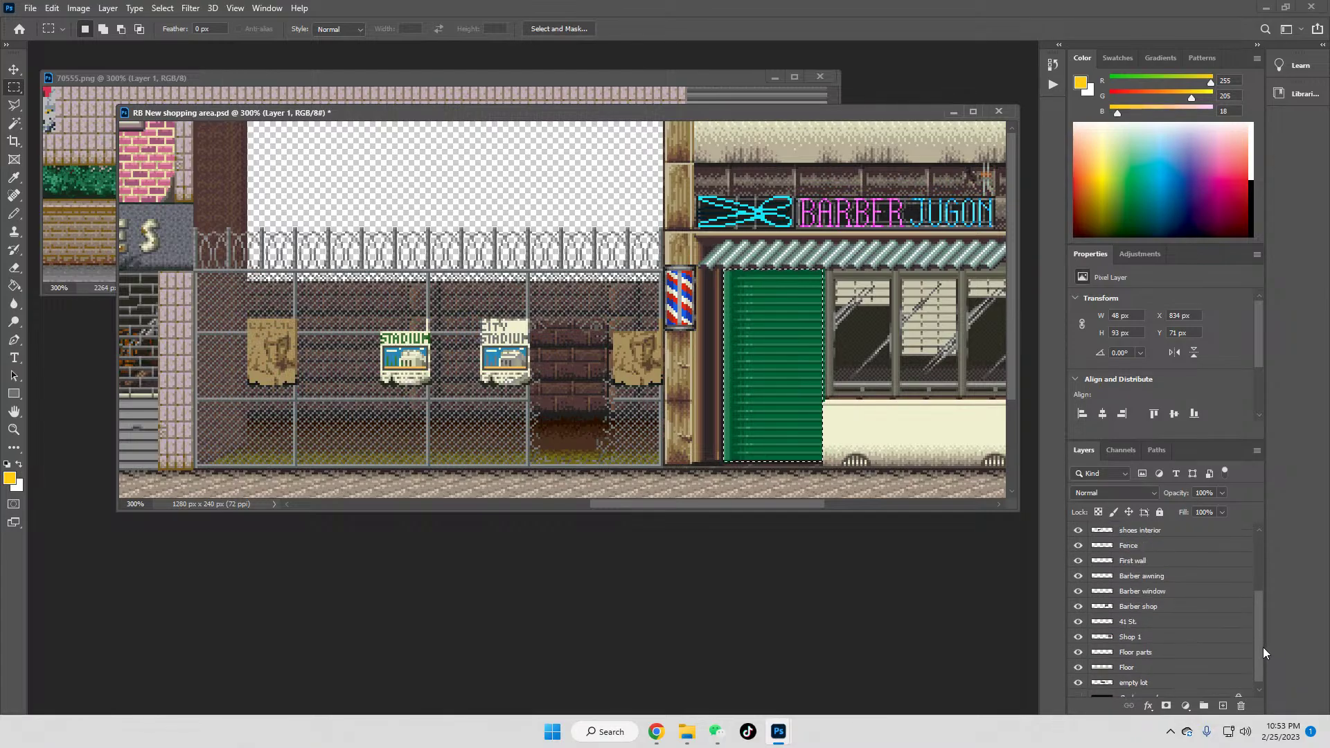
click(1078, 606)
click(1078, 606)
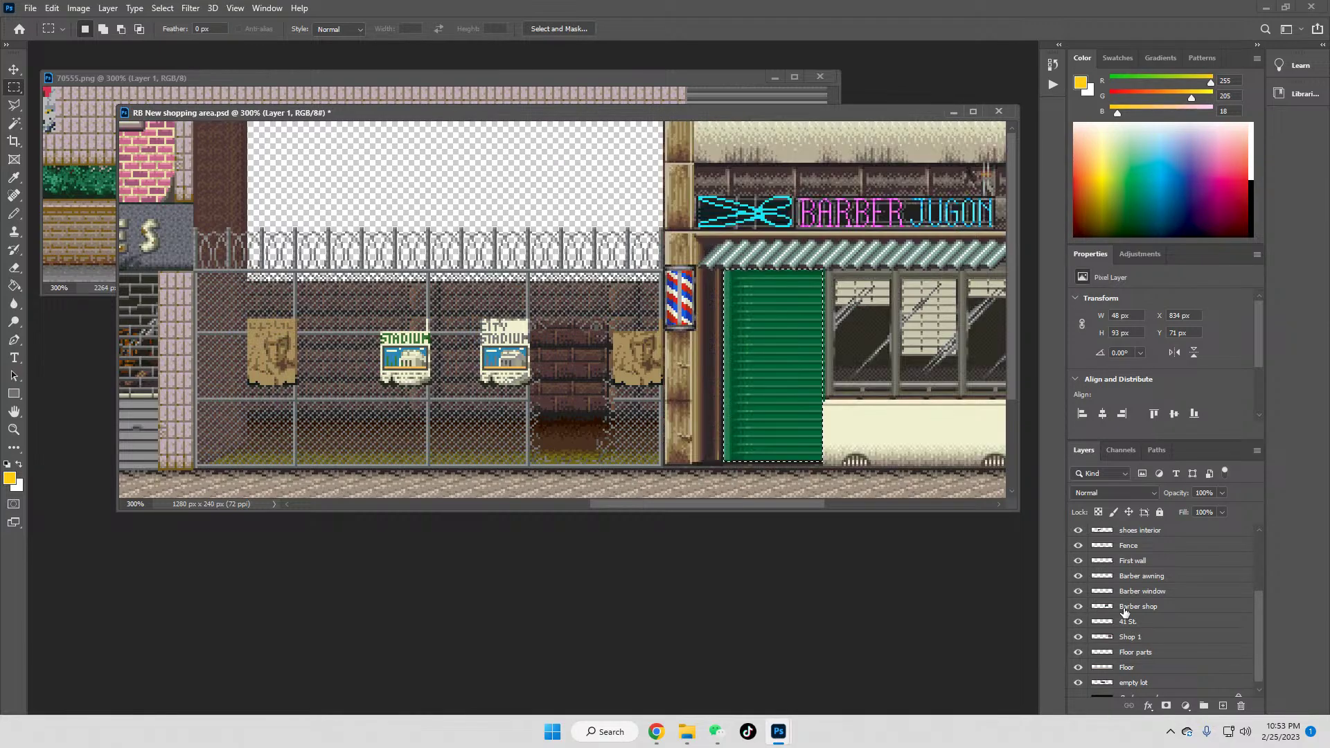
click(1164, 608)
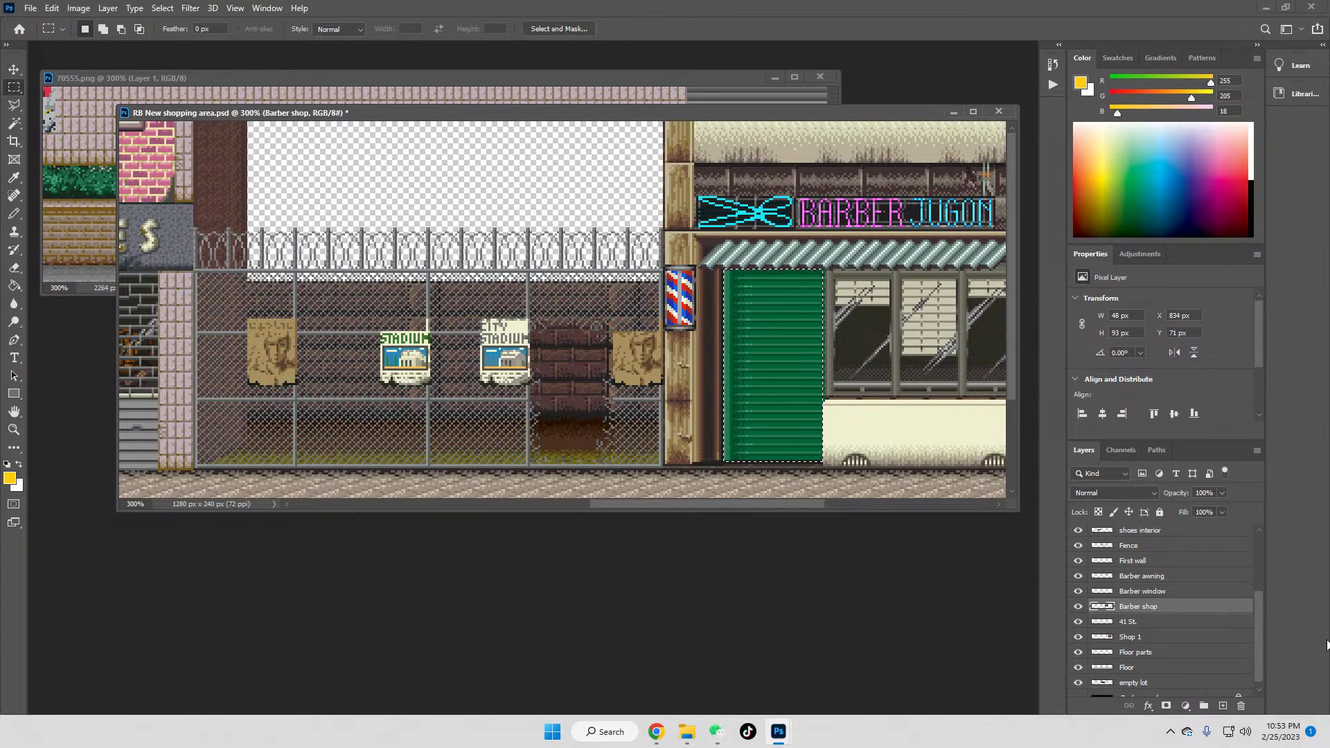
drag(1258, 624, 1259, 562)
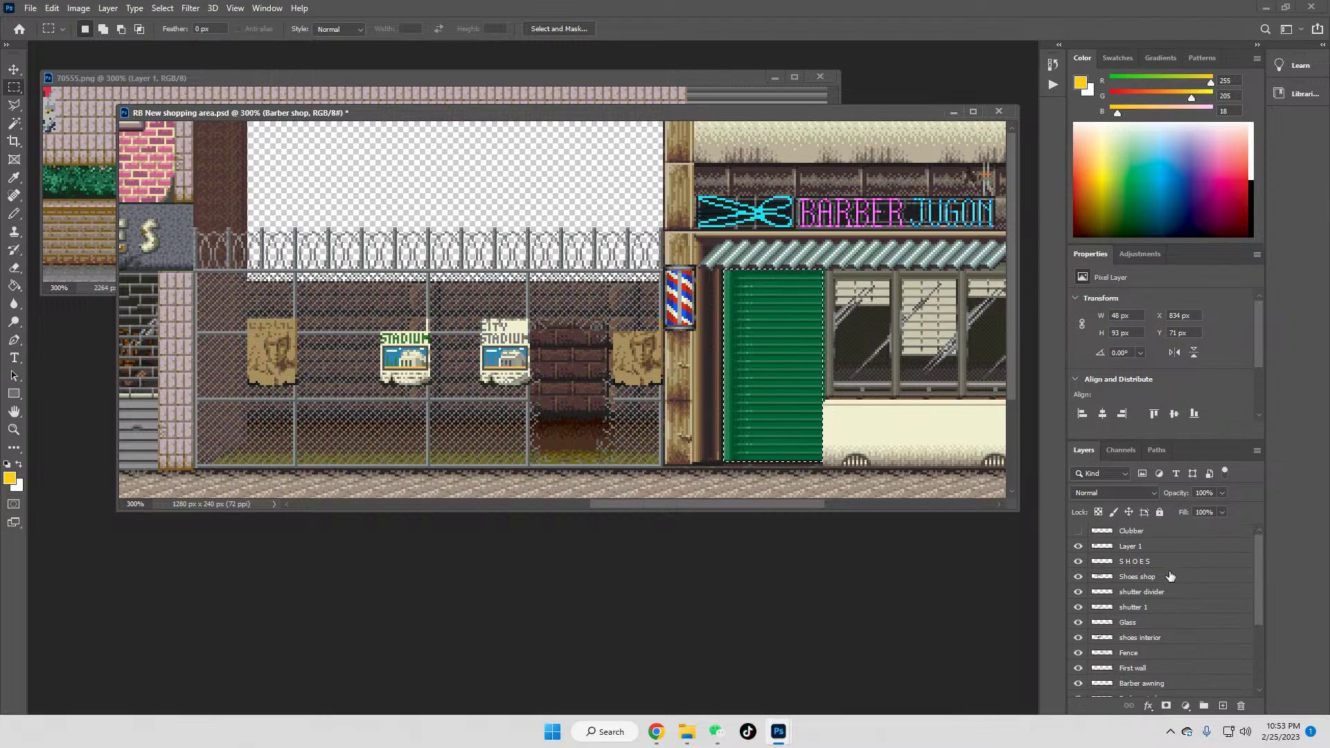
Step: Back on Layer 1, mark the empty storefront left of Urban Unity for the shutter
click(1162, 547)
drag(658, 503, 411, 510)
drag(350, 323, 403, 392)
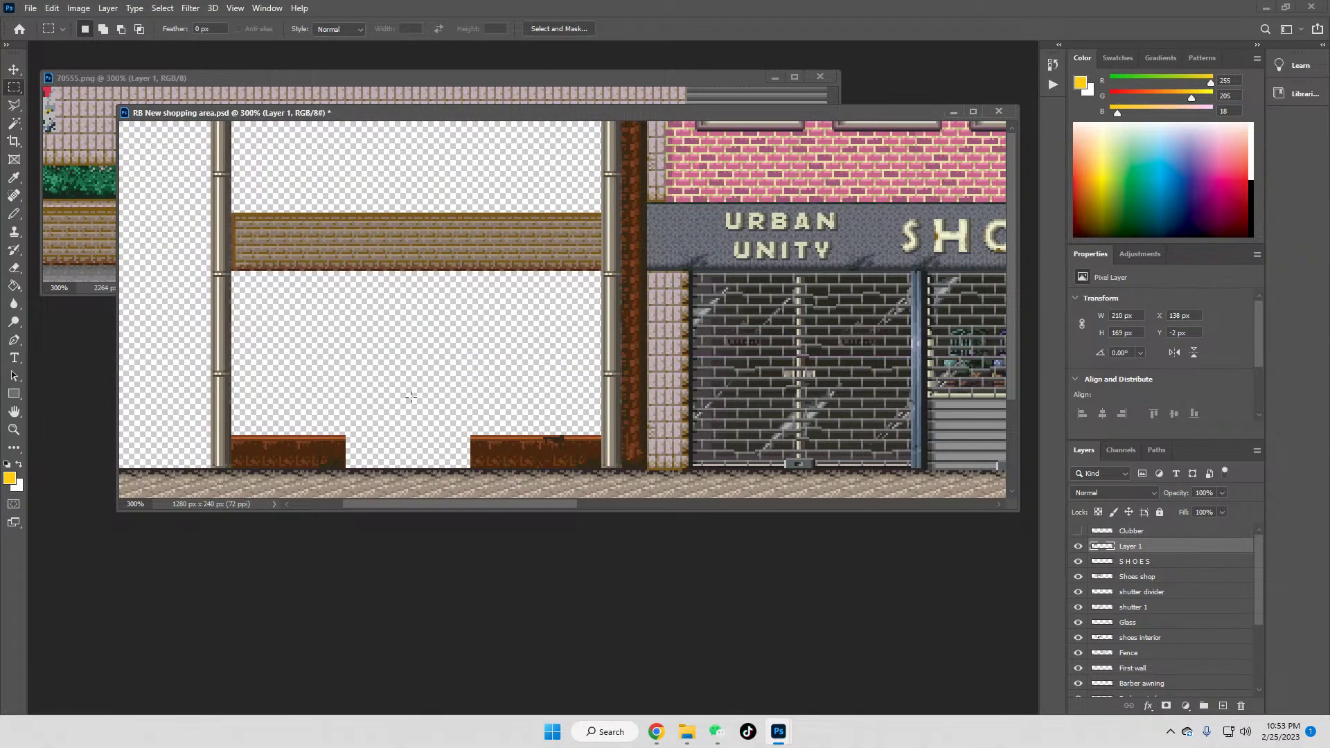
Step: Paste the green shutter as a new layer and fit it under the brown beam
key(ctrl+v)
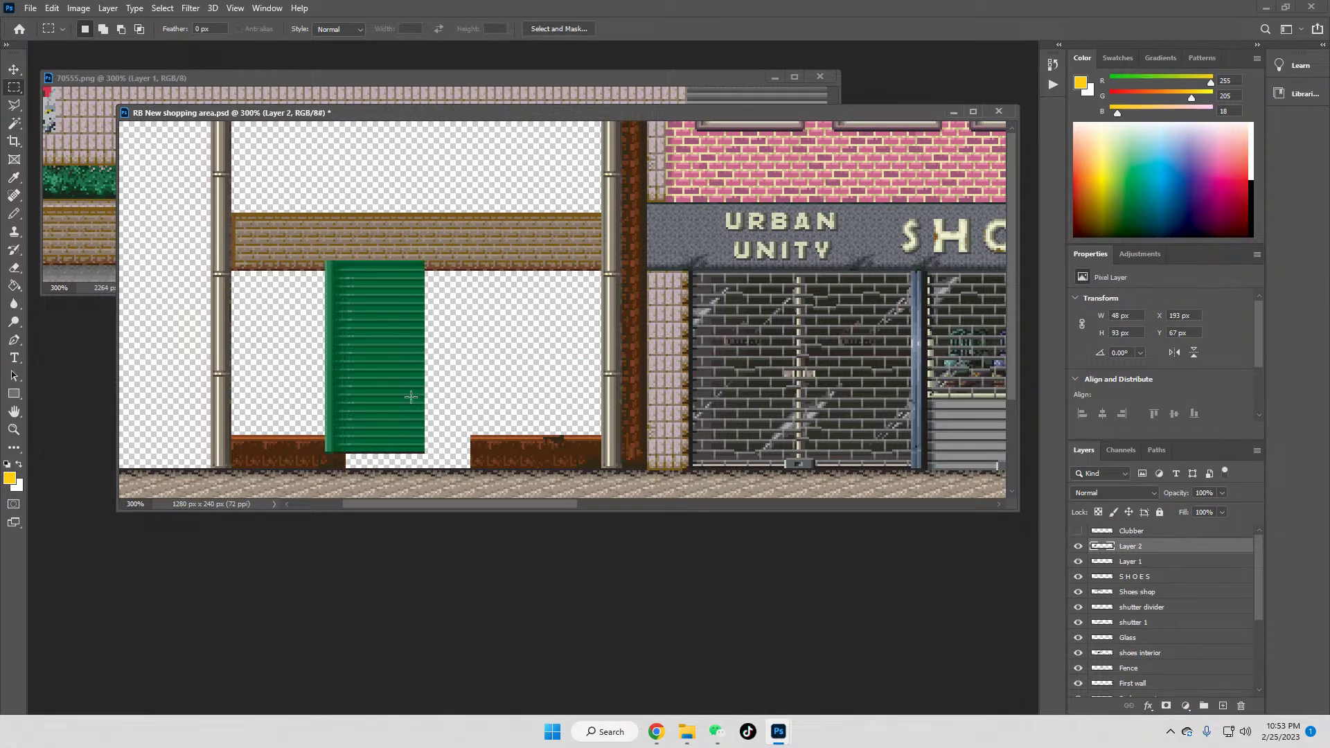
click(14, 70)
drag(386, 346, 397, 363)
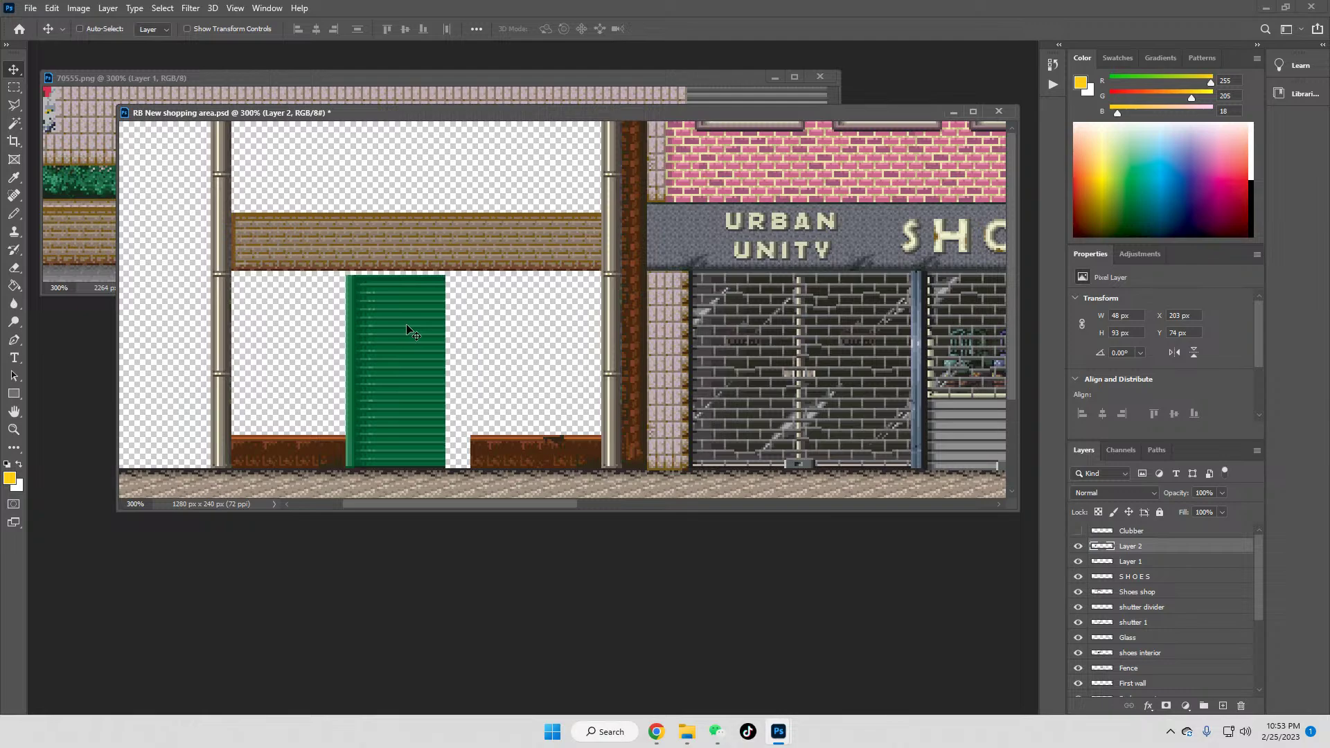
drag(397, 326, 400, 323)
Step: Zoom to 500% and marquee a strip along the shutter's bottom
click(12, 431)
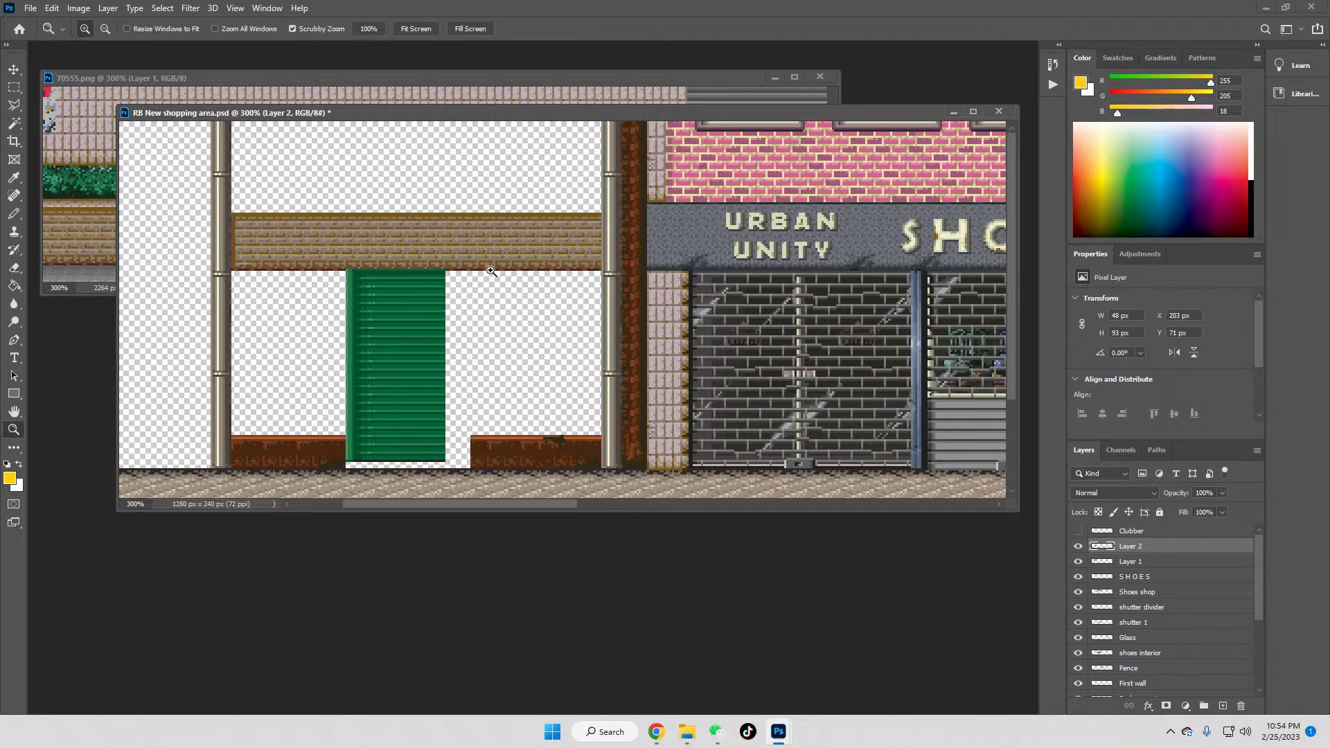
click(422, 308)
click(422, 309)
click(16, 90)
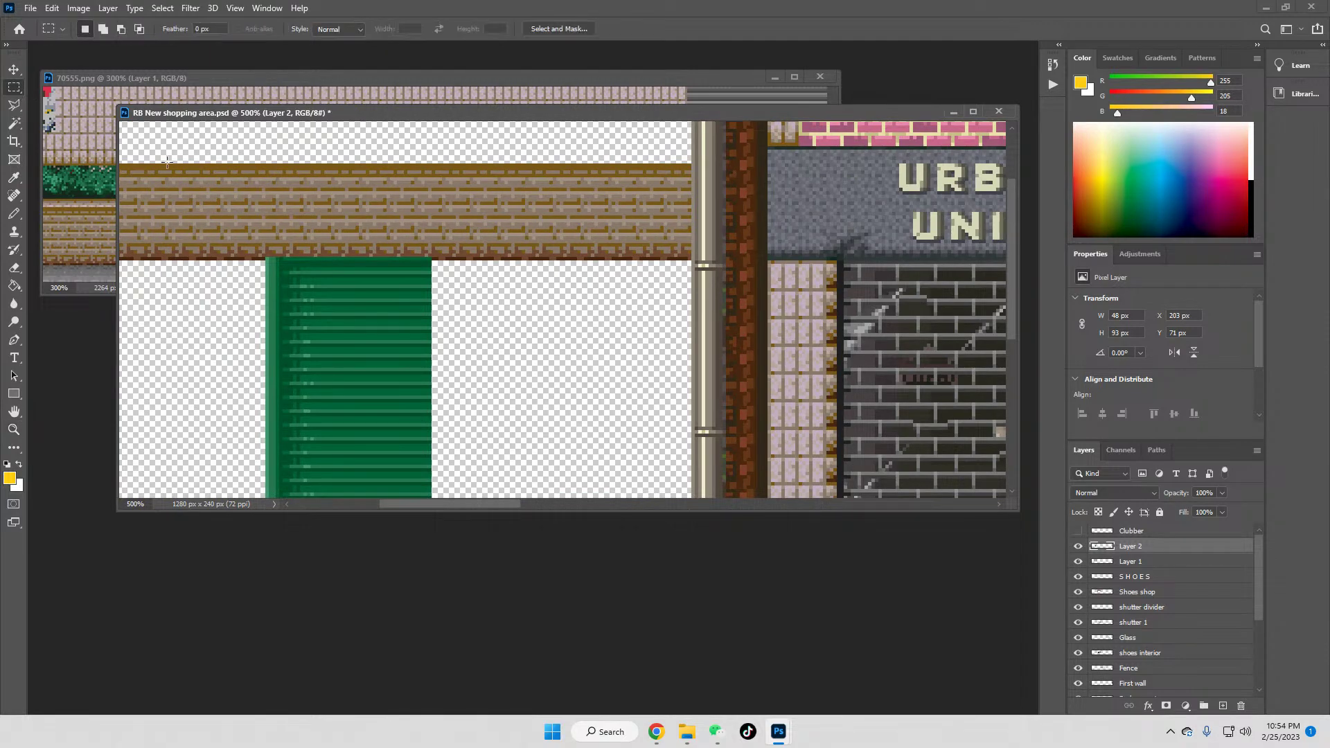
scroll(406, 356, down, 2)
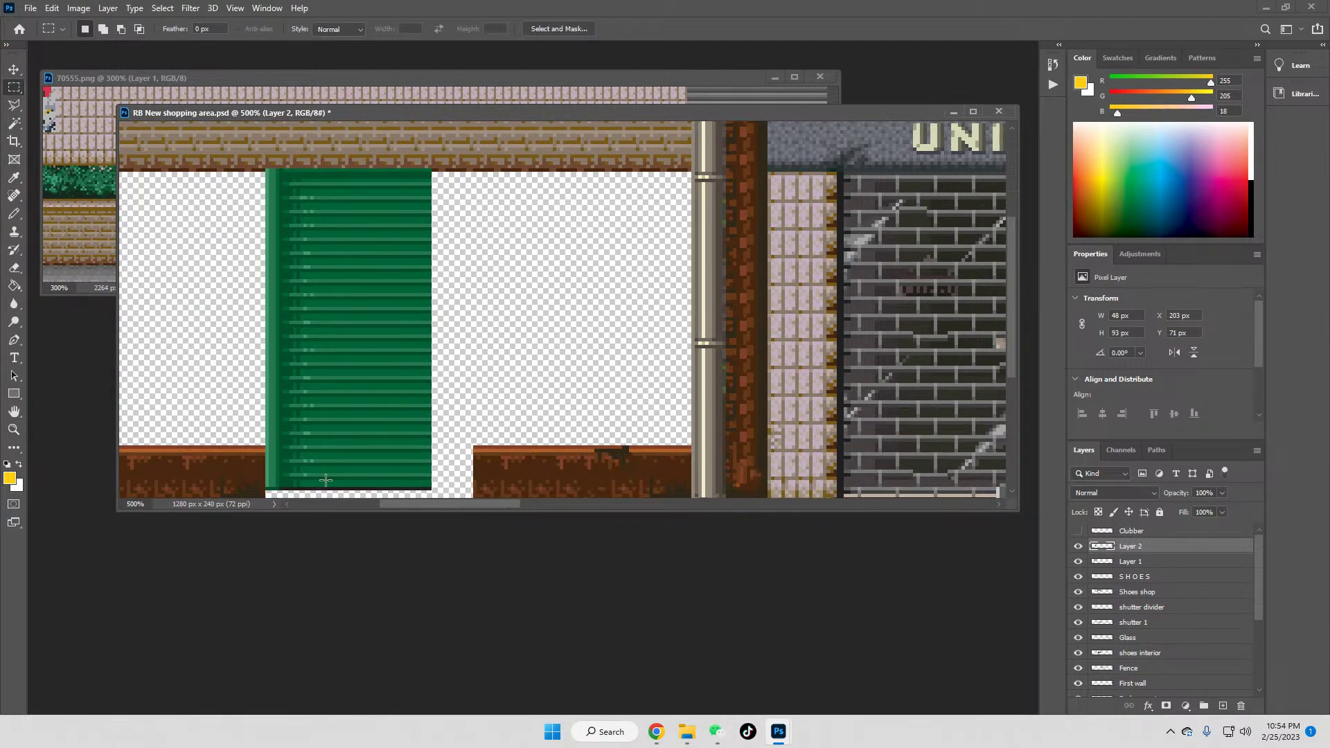
drag(261, 489, 367, 439)
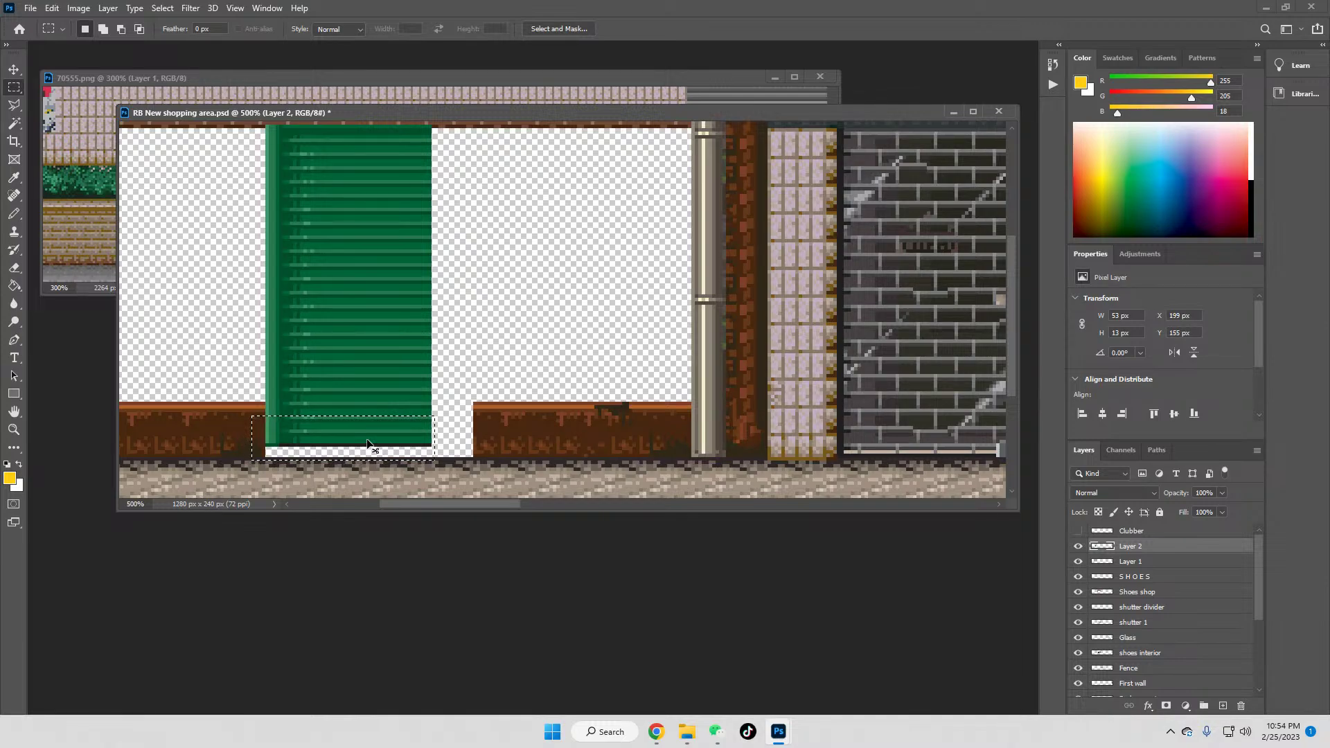
Step: Paste the strip, move it down to meet the floor, and merge it into Layer 2
key(ctrl+v)
key(v)
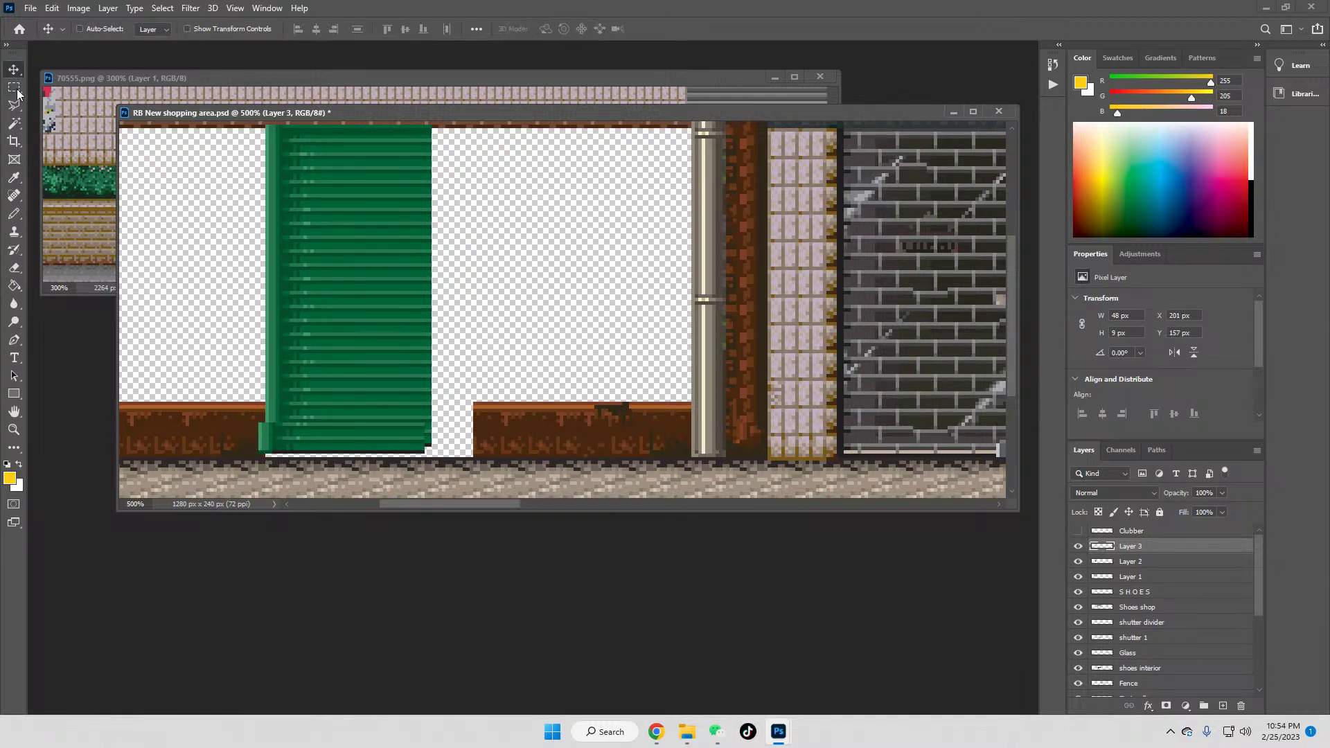
mouse_move(324, 442)
mouse_down()
mouse_move(330, 460)
mouse_move(331, 442)
mouse_up()
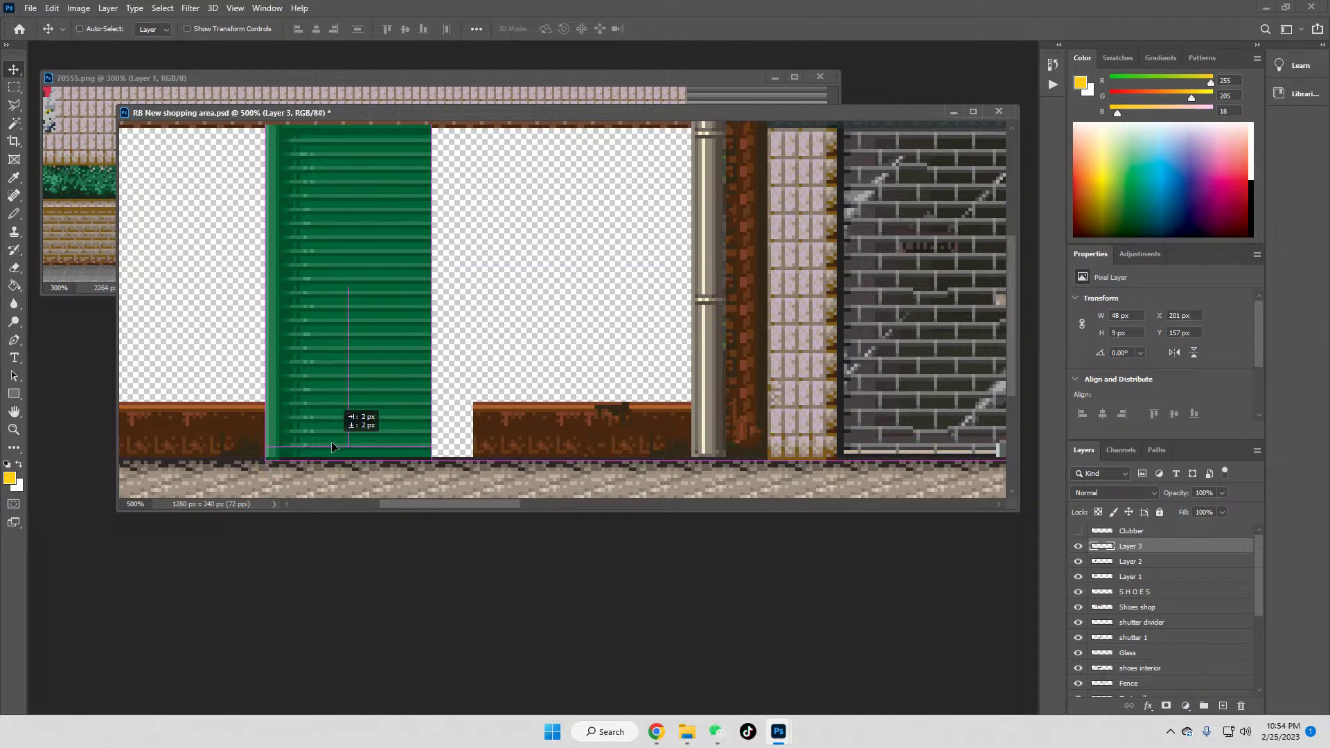
drag(331, 442, 331, 442)
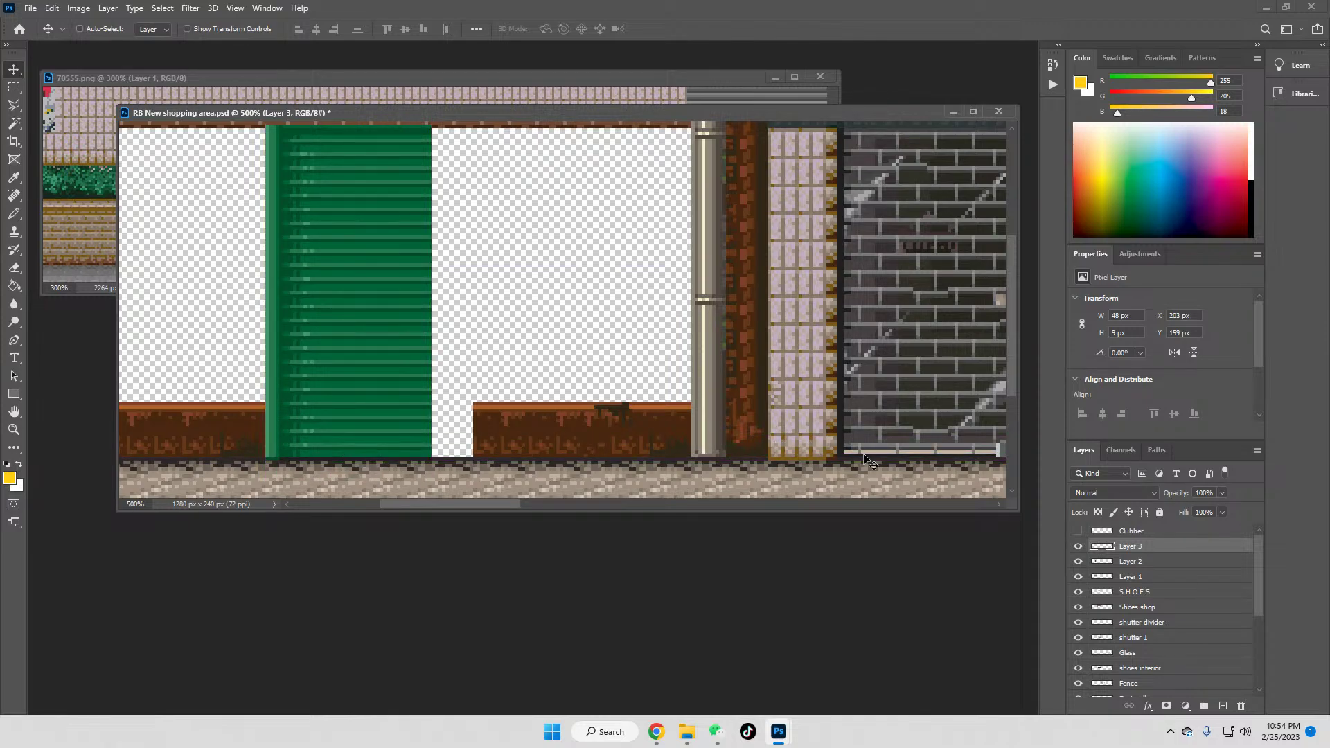
right_click(1129, 547)
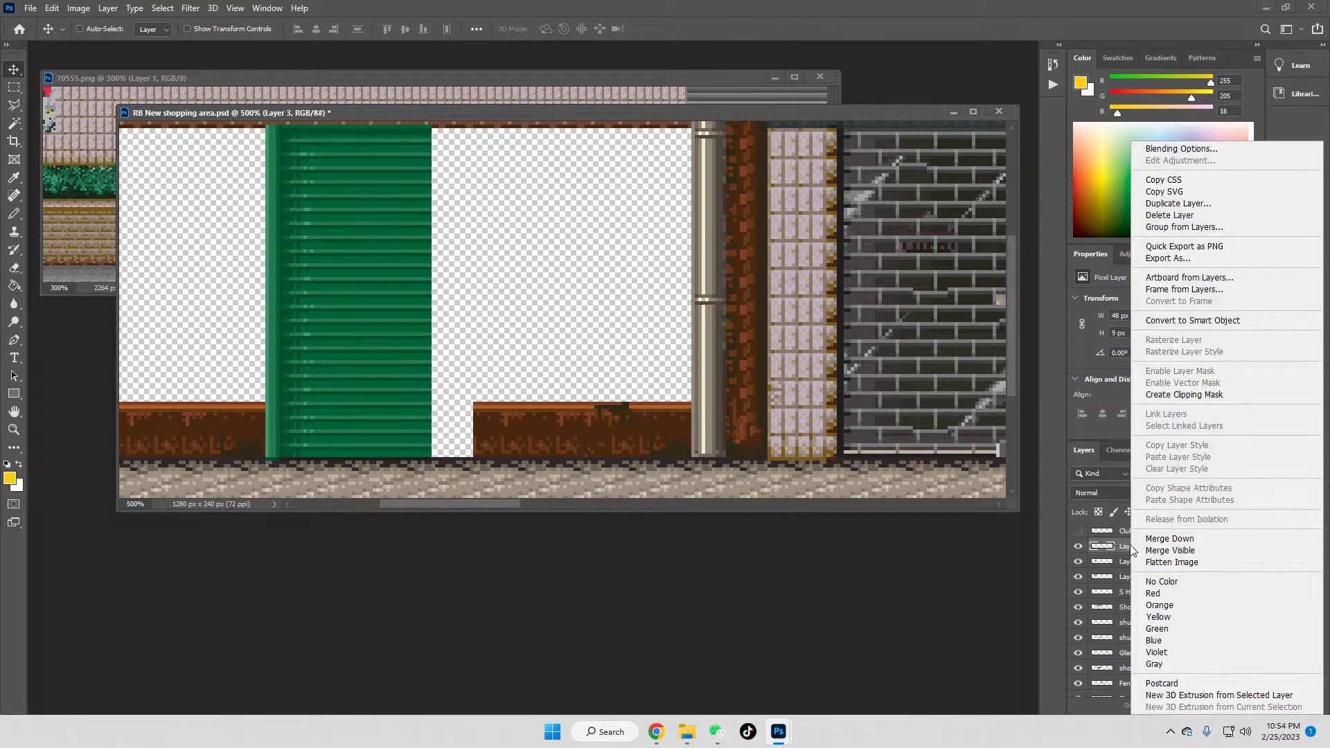
click(1188, 538)
scroll(293, 214, up, 6)
scroll(293, 214, down, 7)
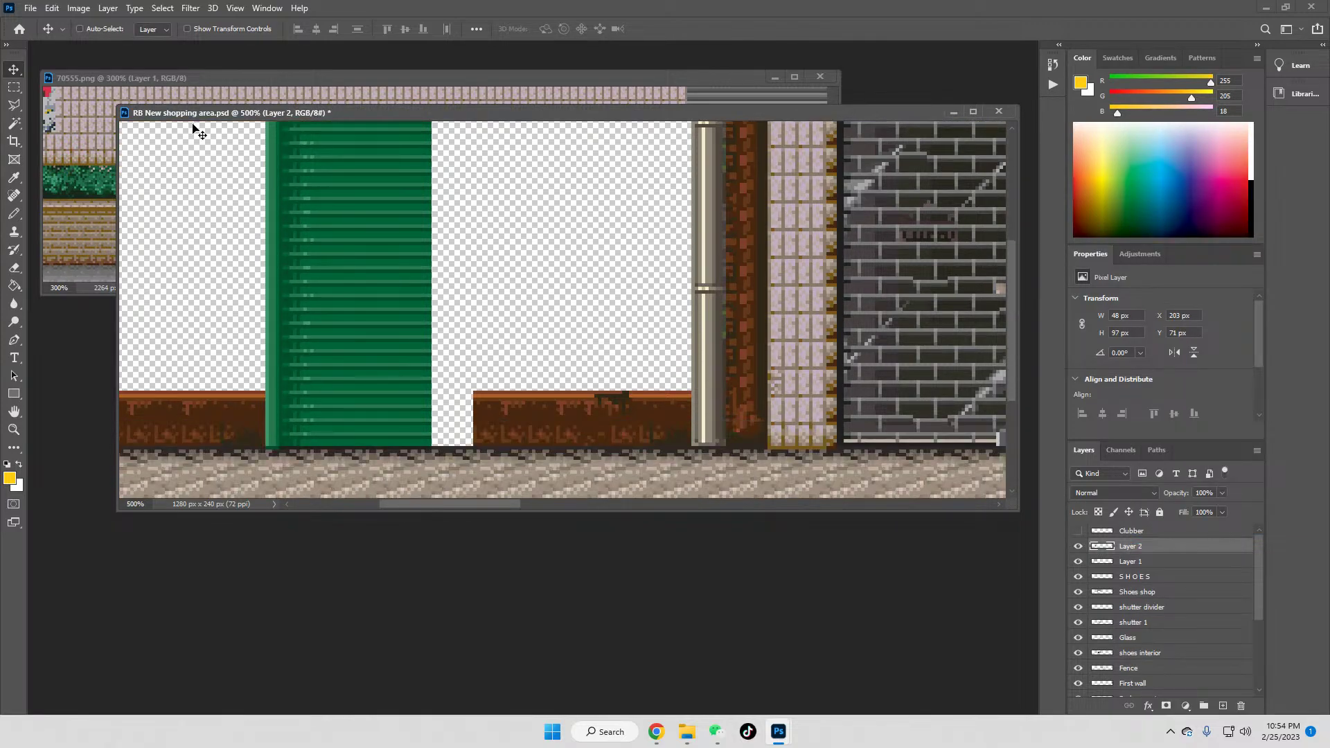
click(13, 88)
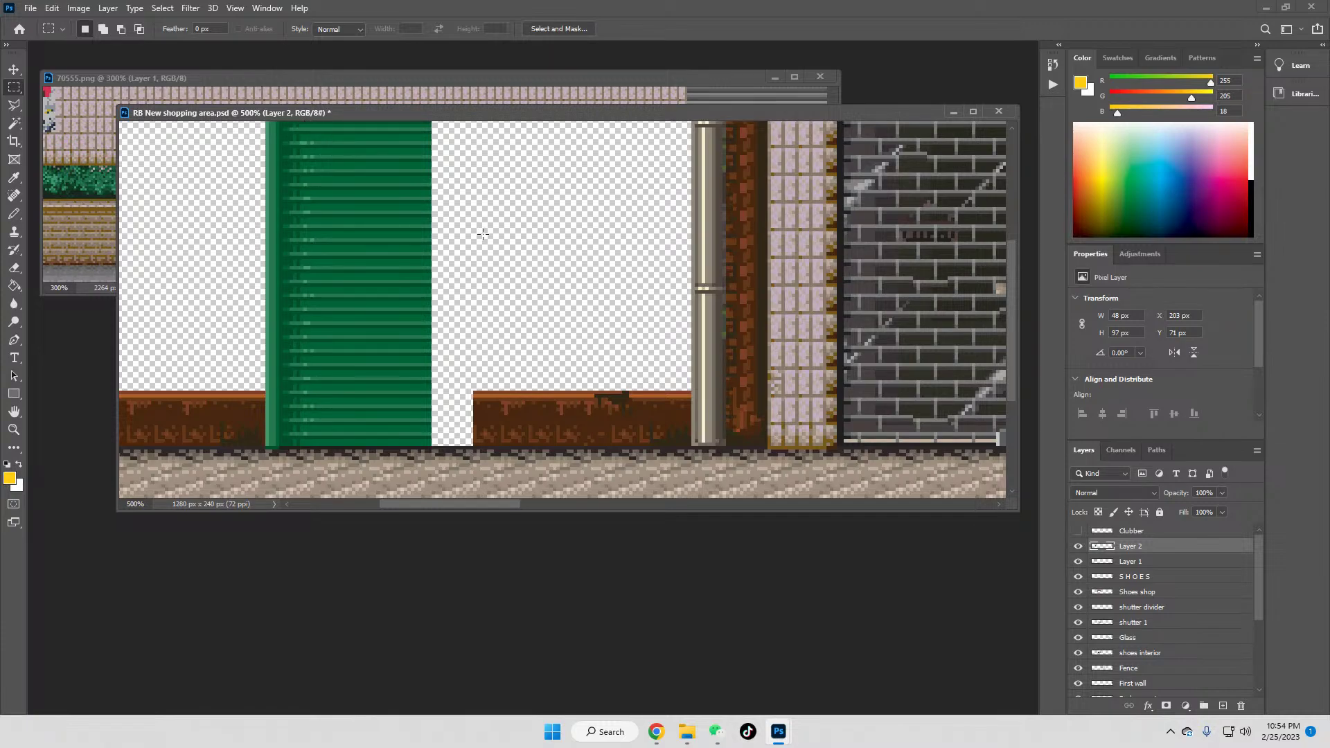
Step: Free-transform the shutter's right edge strip, stretching it wider into the transparent gap
drag(433, 444, 474, 343)
key(ctrl+d)
drag(421, 449, 429, 134)
right_click(484, 195)
click(563, 330)
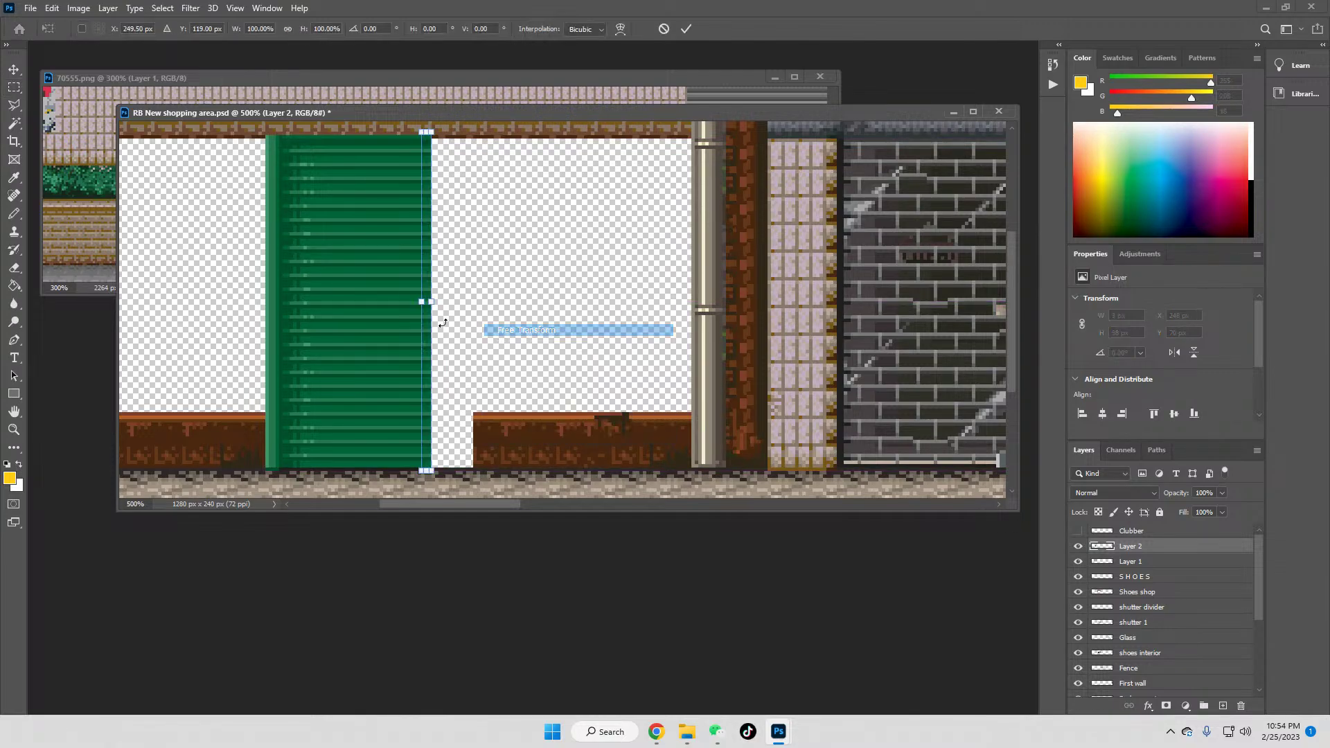
drag(434, 302, 465, 302)
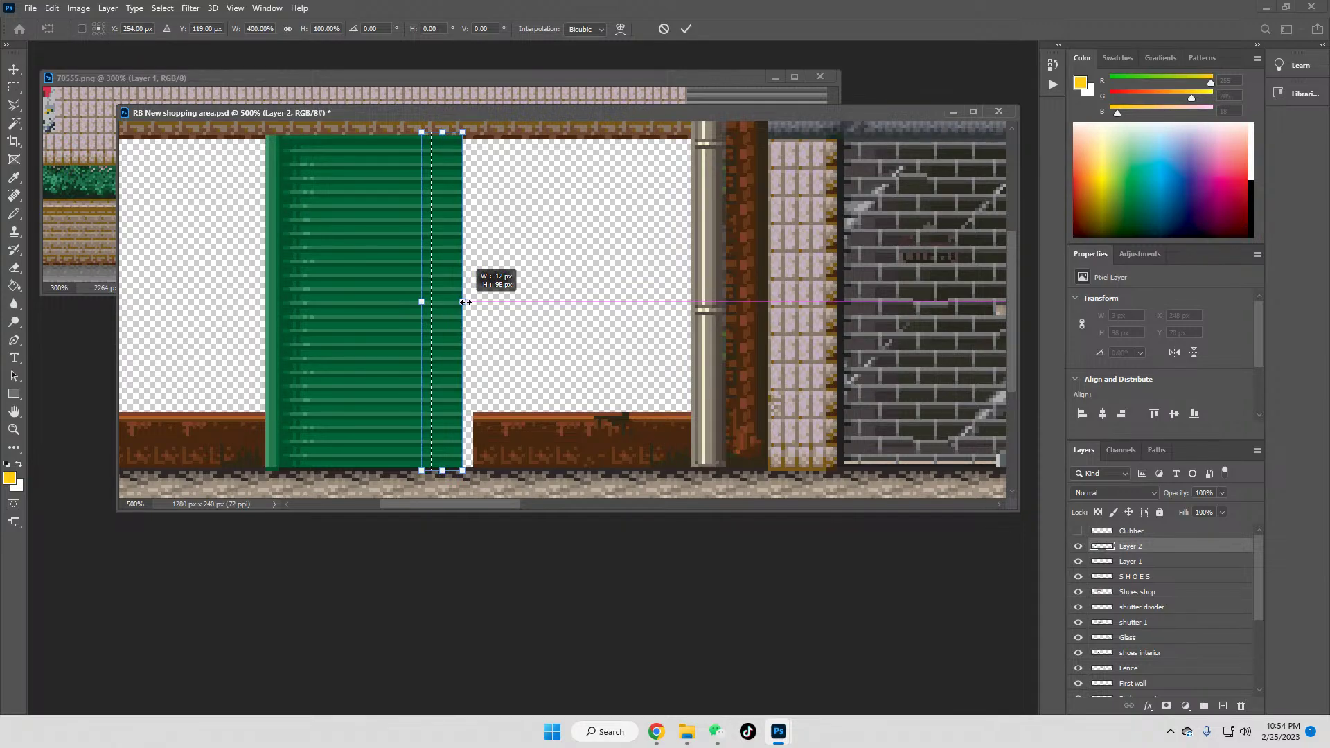
drag(465, 302, 461, 301)
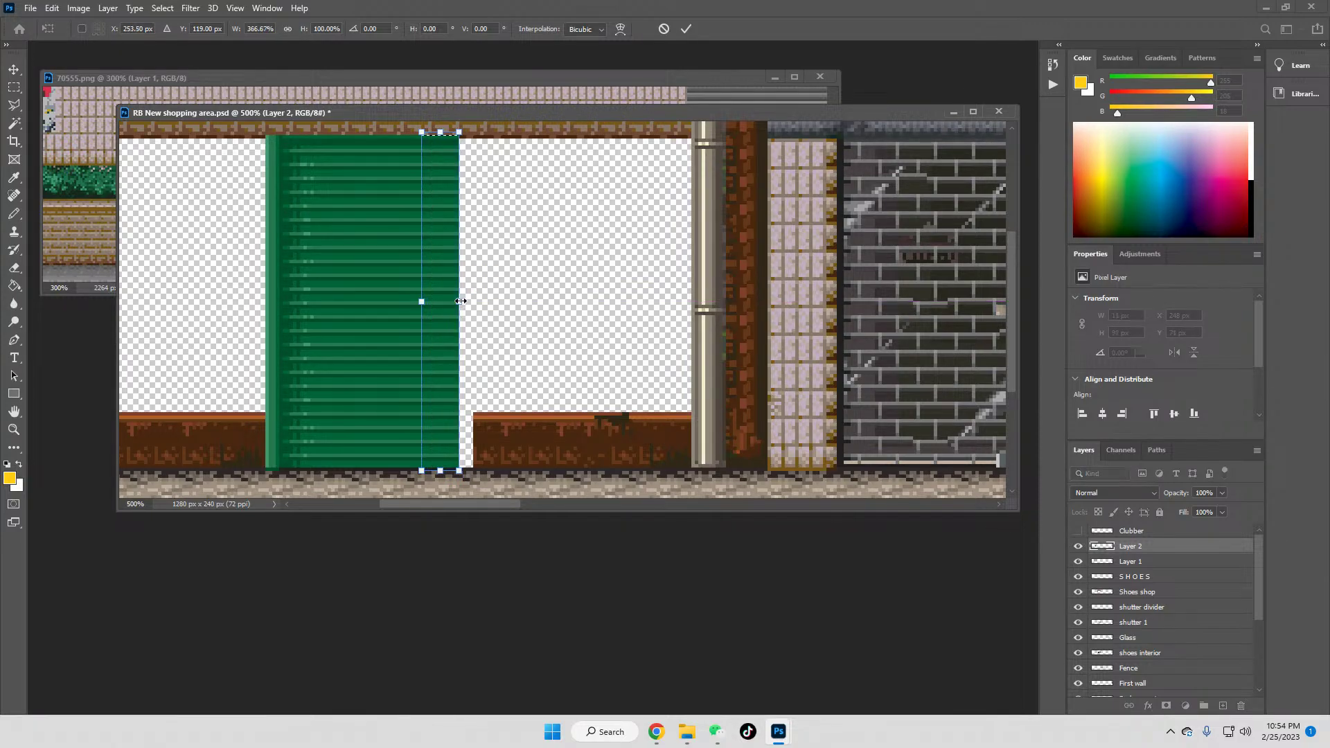
key(Return)
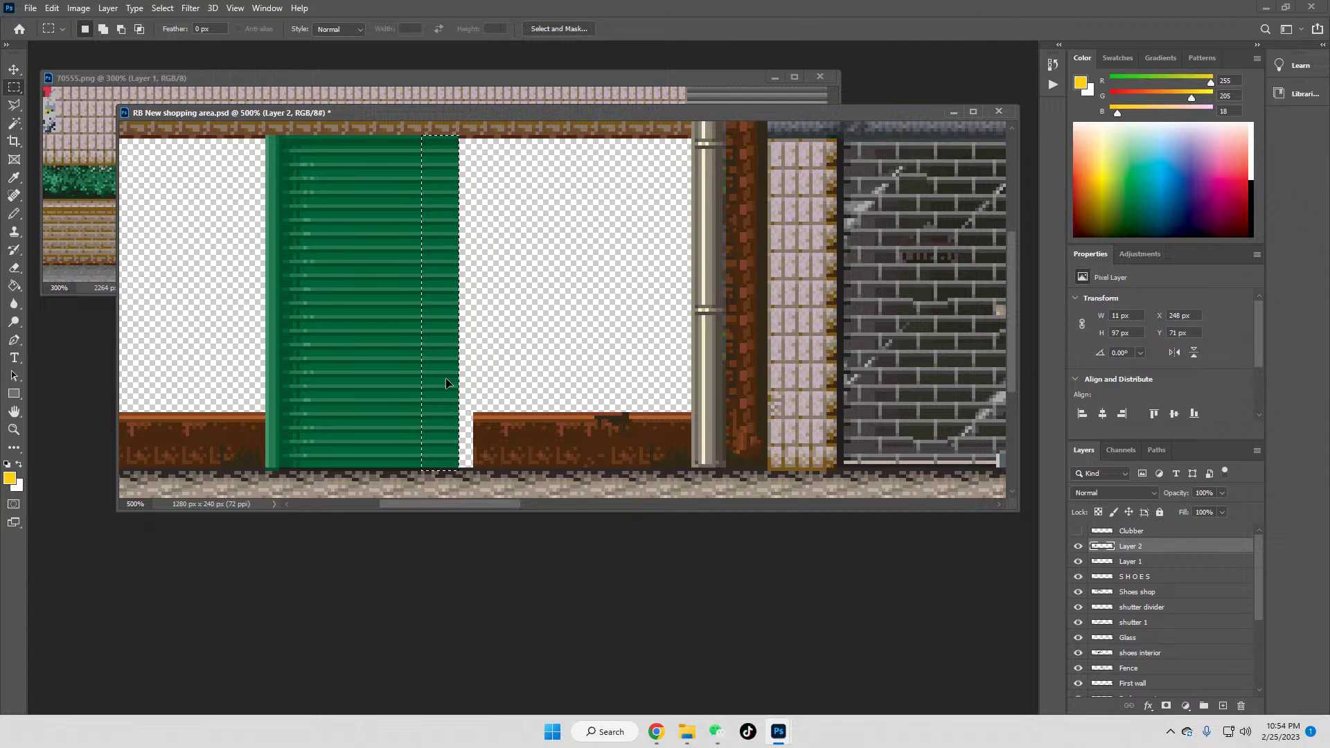
key(ctrl+d)
Step: Copy the shutter's thin left edge to the right side and merge it into Layer 2
drag(266, 470, 278, 136)
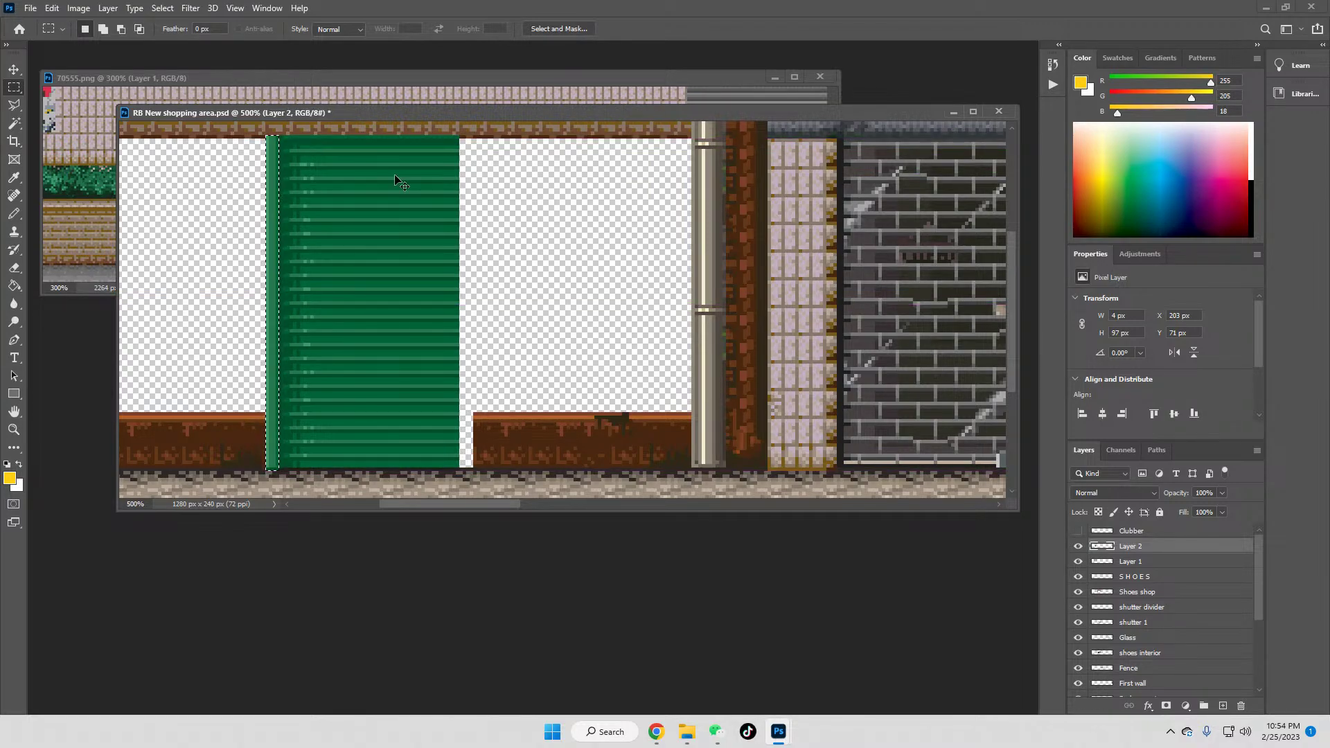
key(ctrl+j)
key(v)
drag(275, 150, 459, 148)
right_click(1139, 550)
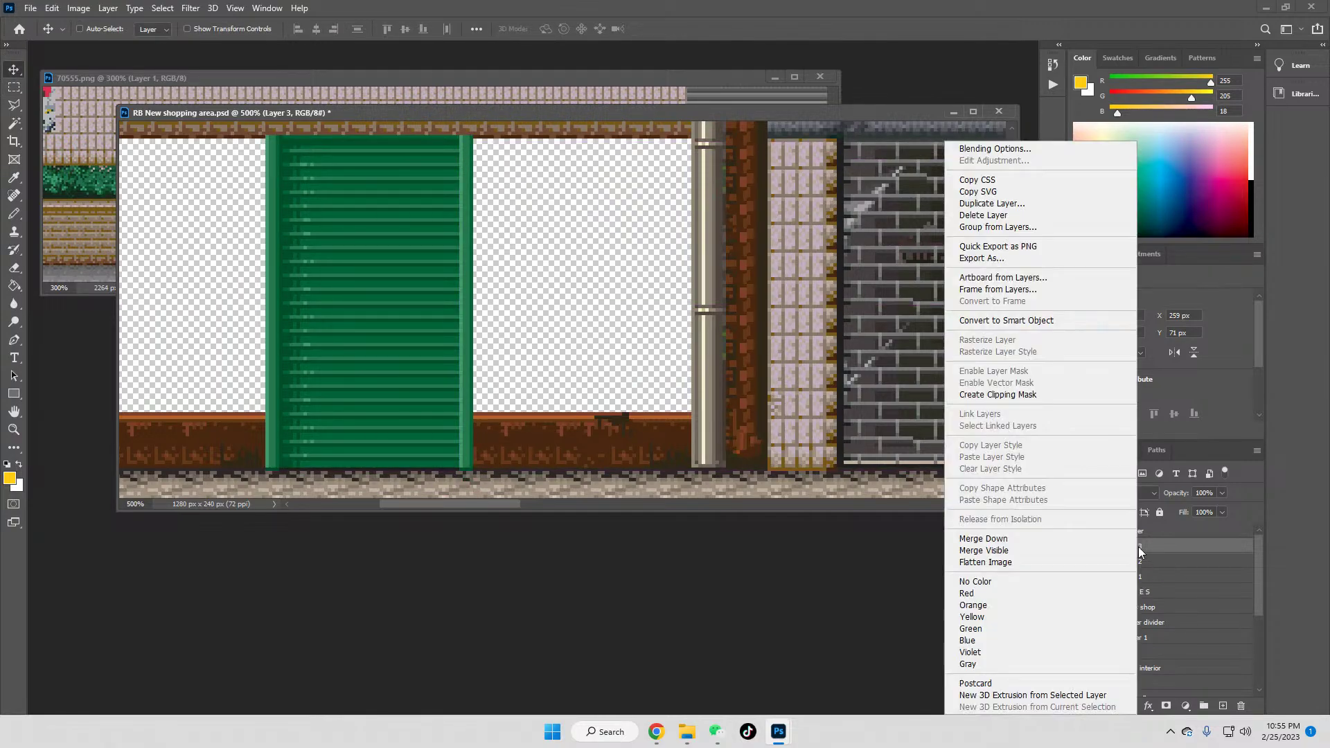
click(995, 540)
Step: Test a rectangular marquee on the top brick band, then deselect it
scroll(513, 165, up, 1)
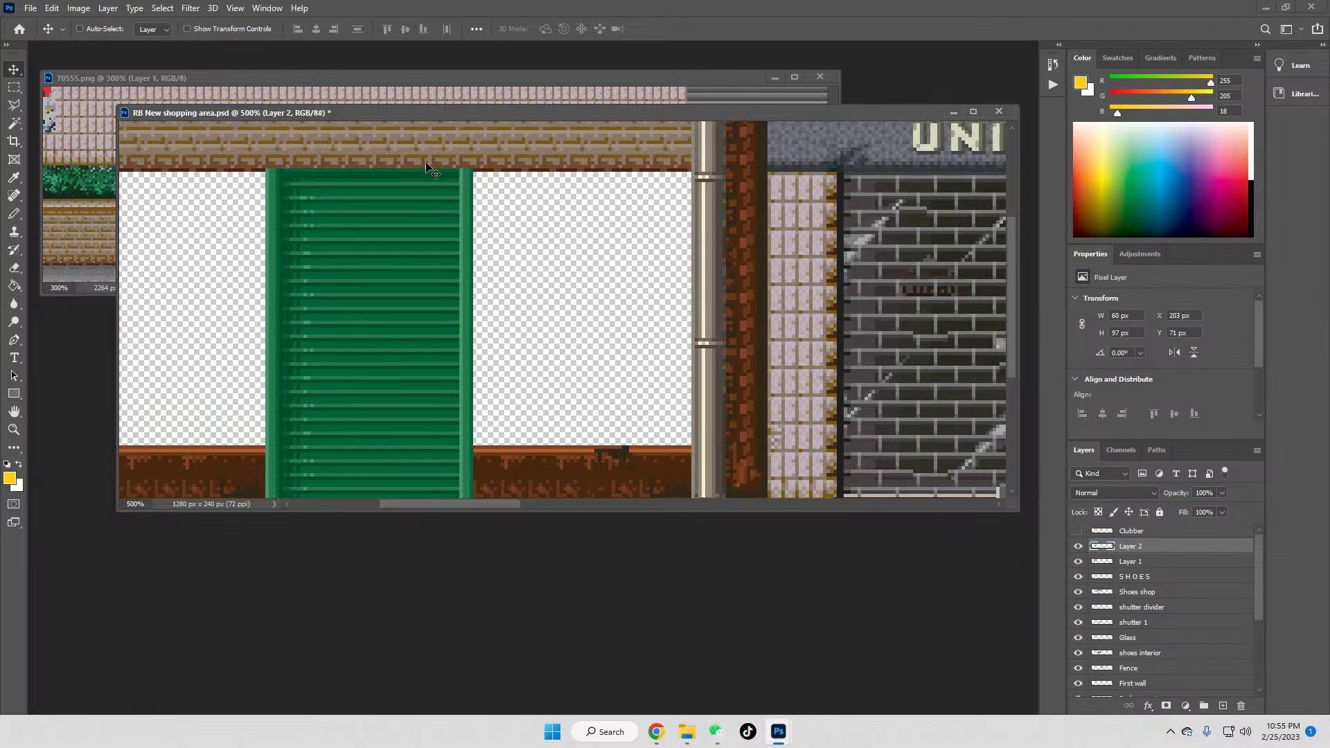
click(14, 86)
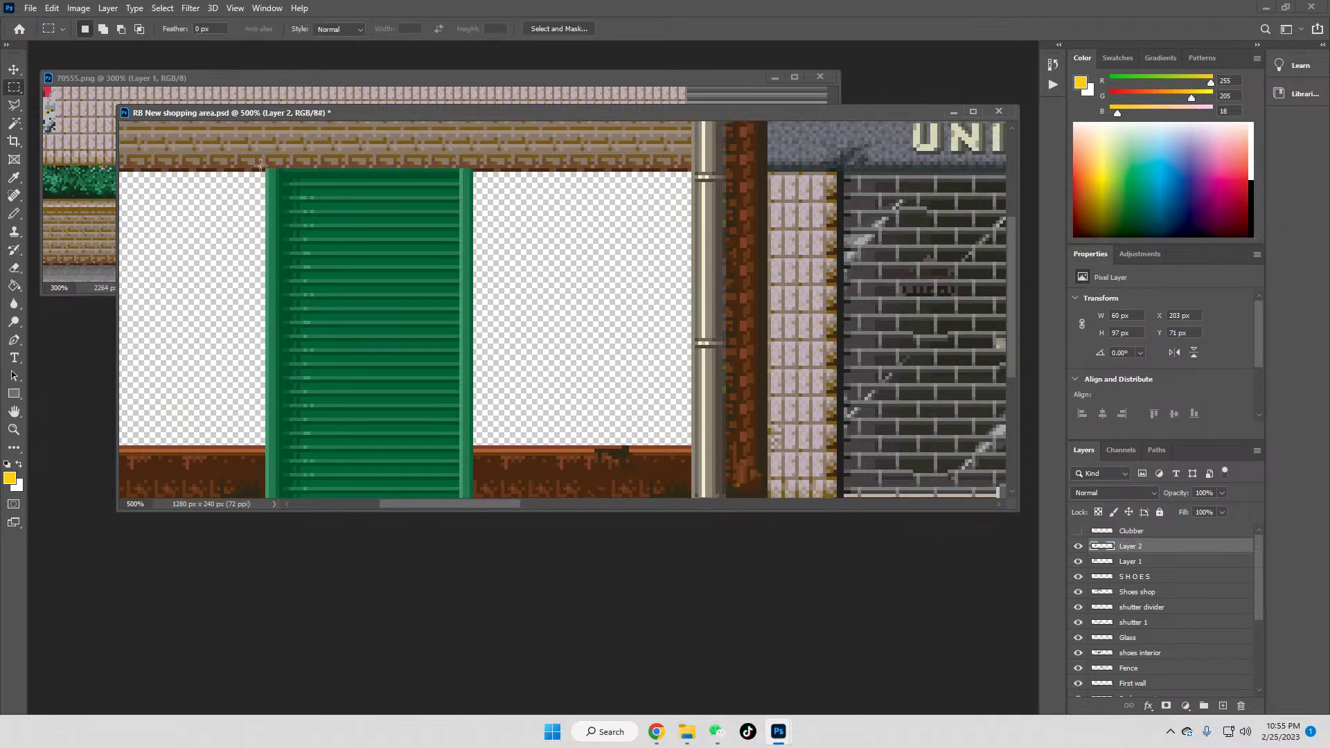
drag(261, 171, 520, 128)
click(521, 127)
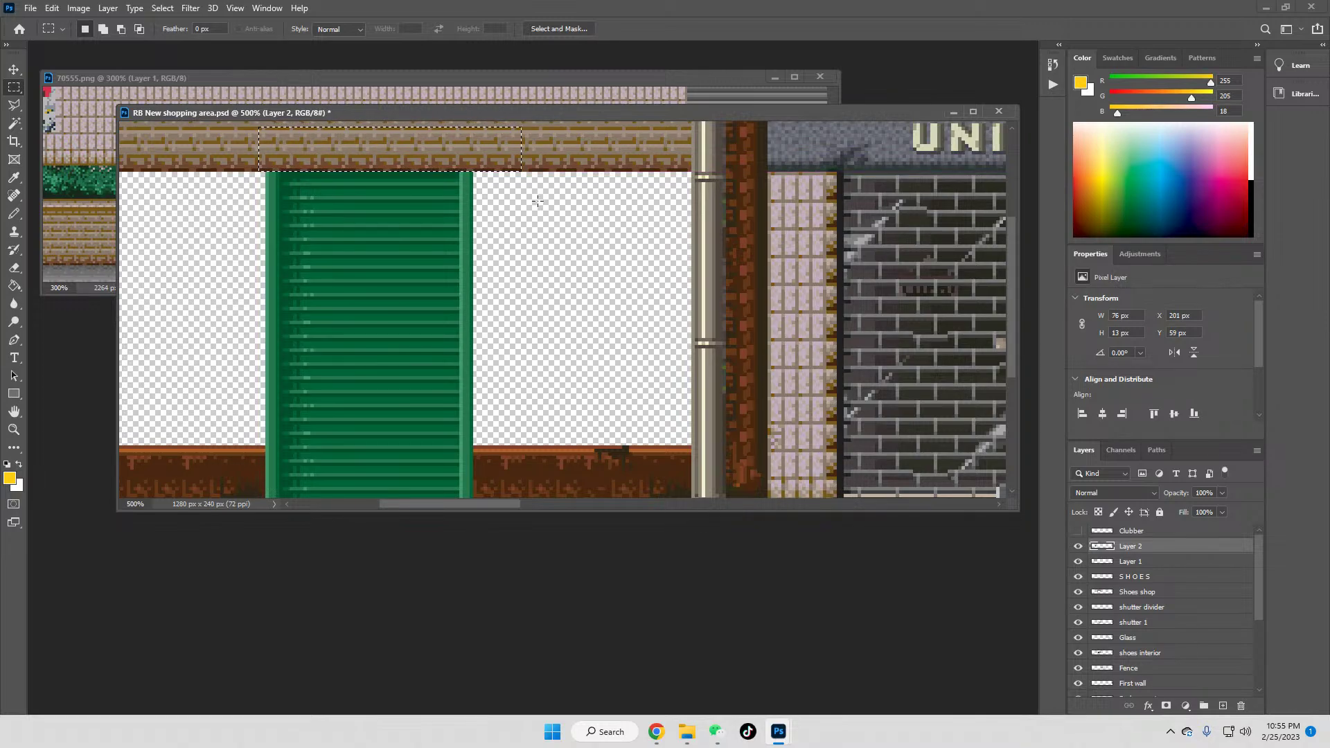
Step: In Chrome, visit the Streets of Rage 4 video tab, then return to the trading places philadelphia images
mouse_move(655, 738)
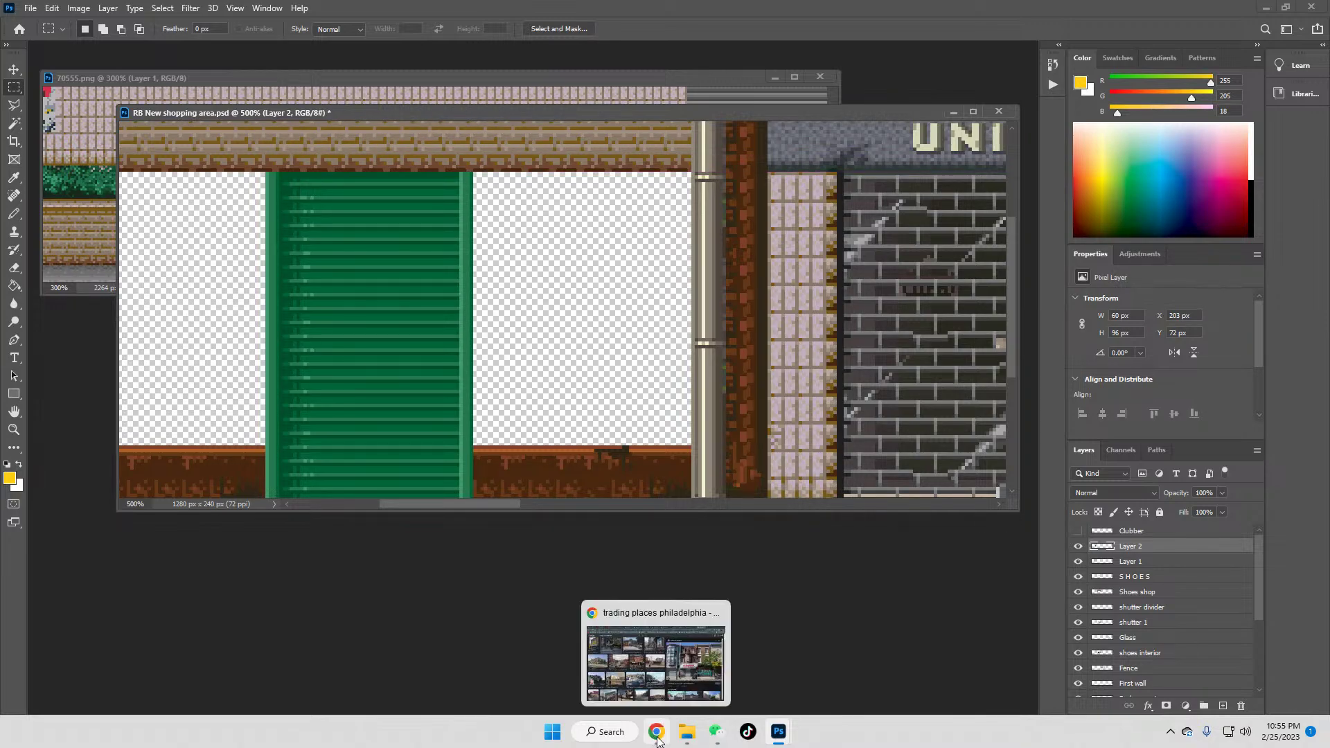
click(655, 658)
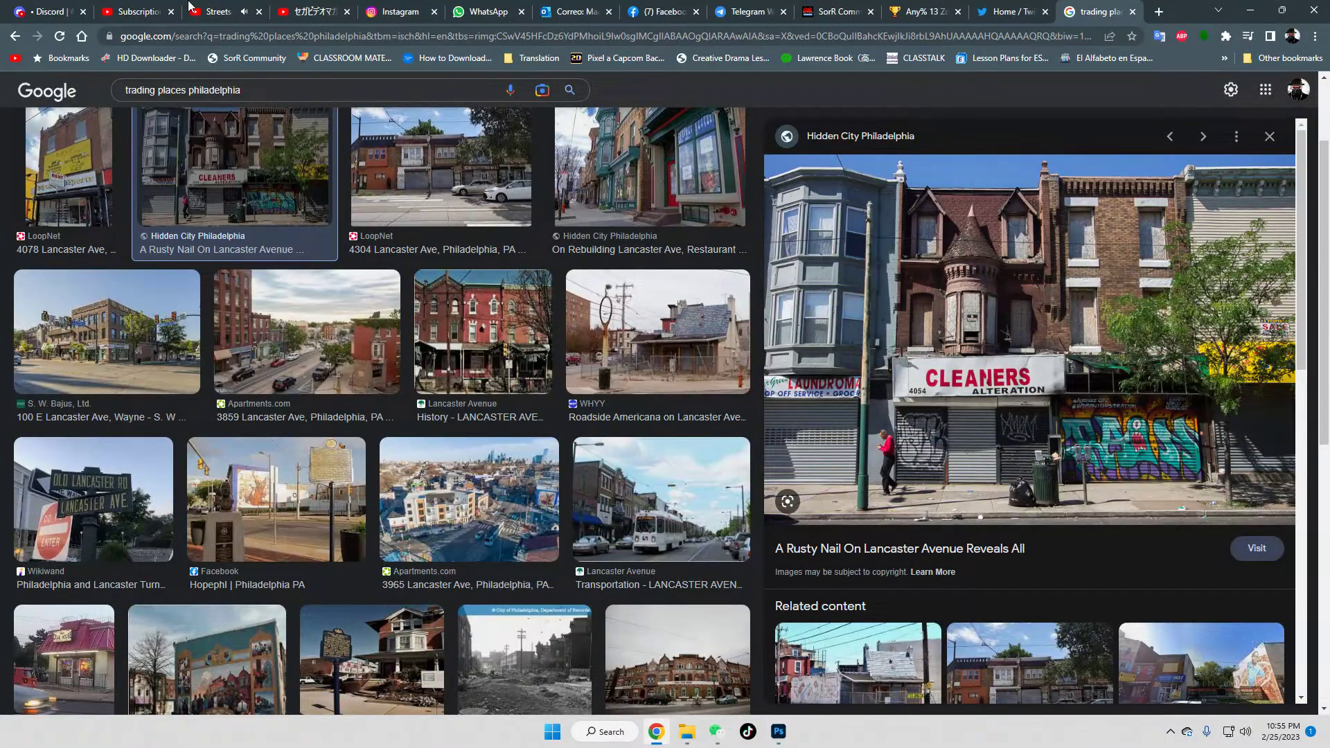
click(190, 7)
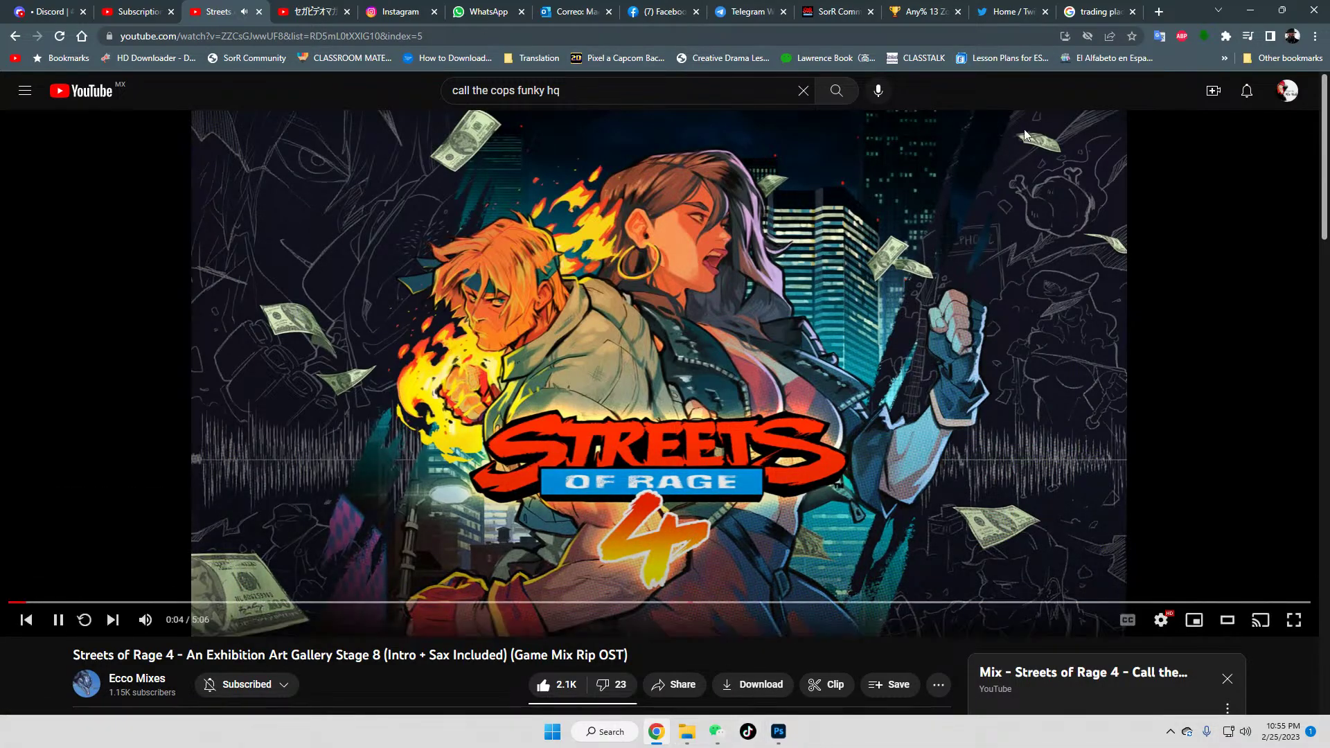
click(1098, 12)
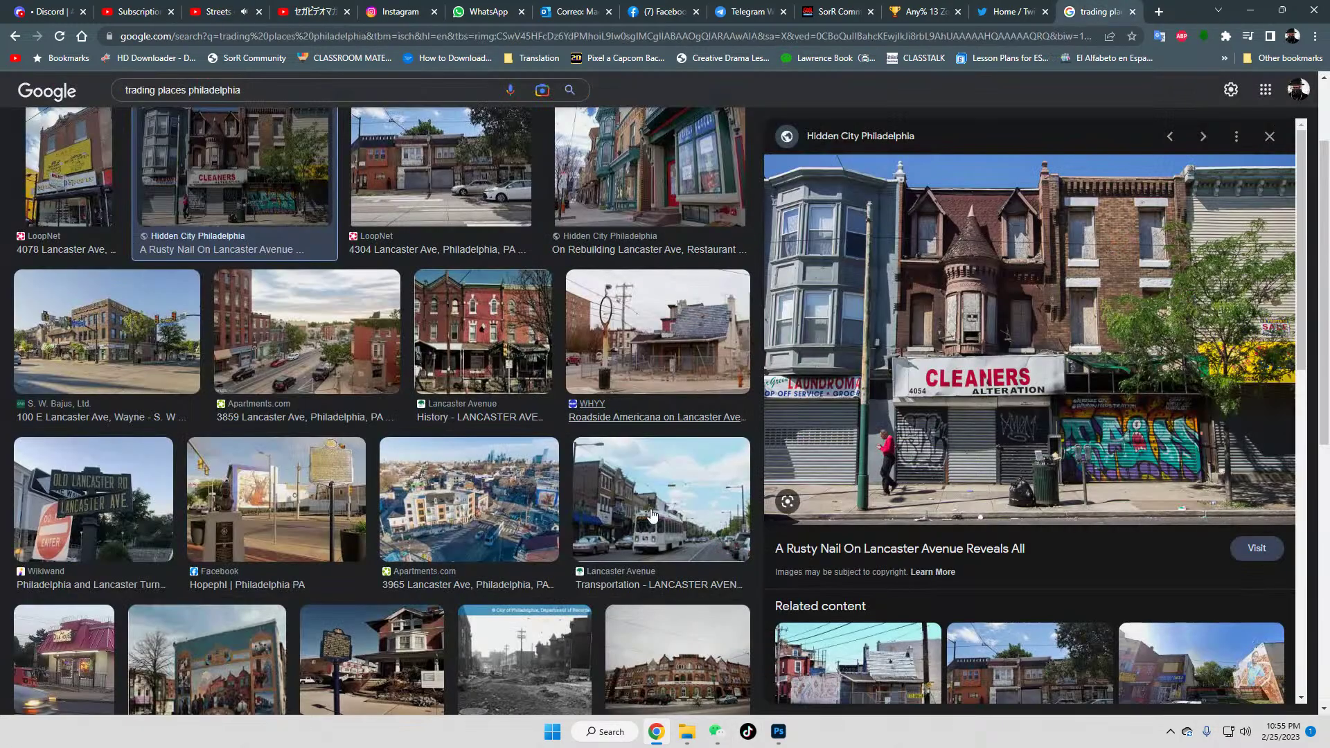
Step: Back in the shopping area document, duplicate a thin shutter strip, slide it across, and merge into Layer 2
mouse_move(661, 736)
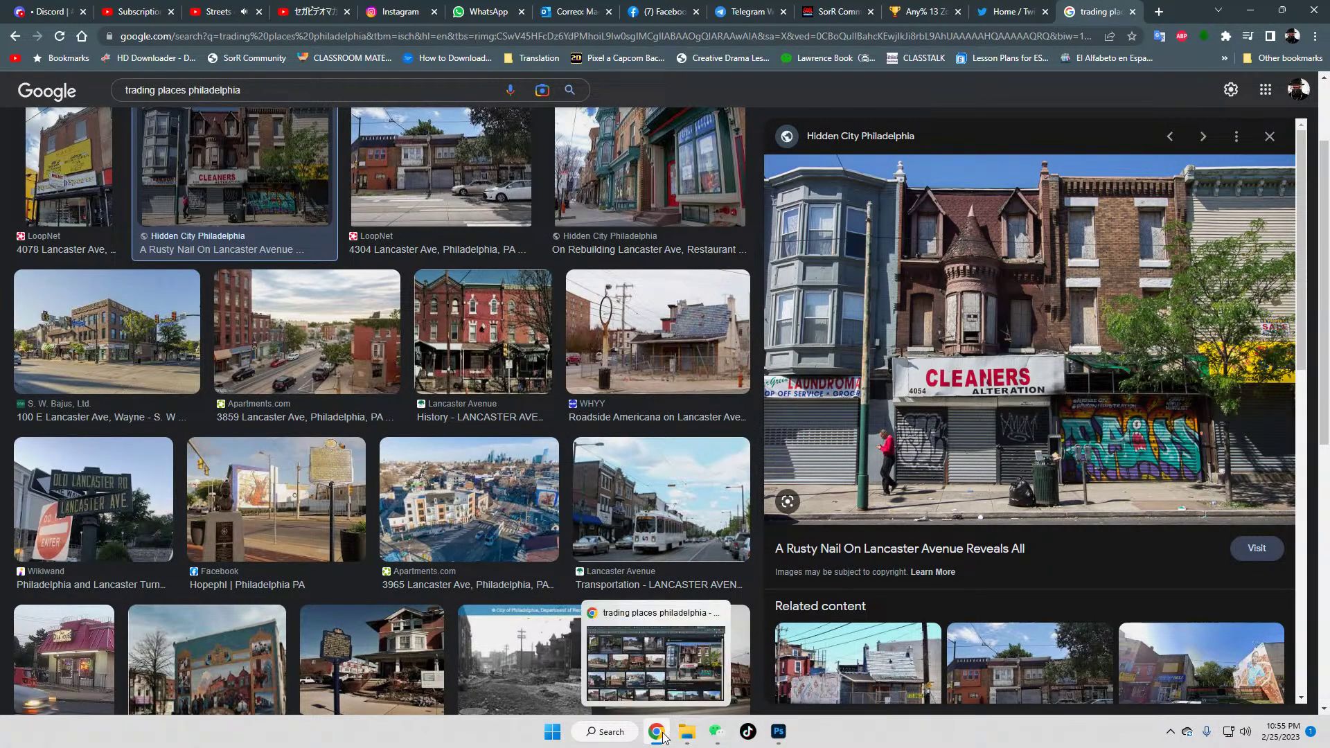
mouse_move(779, 732)
click(455, 658)
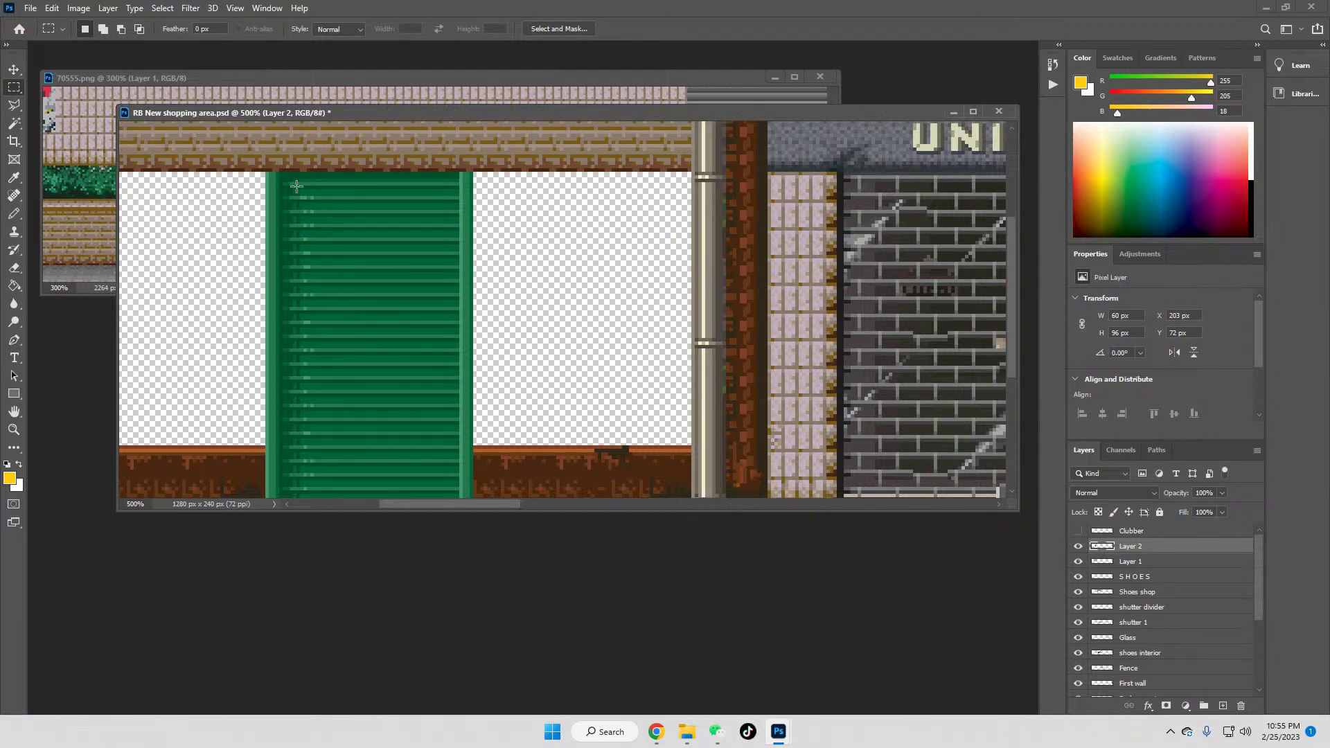
drag(300, 192, 321, 472)
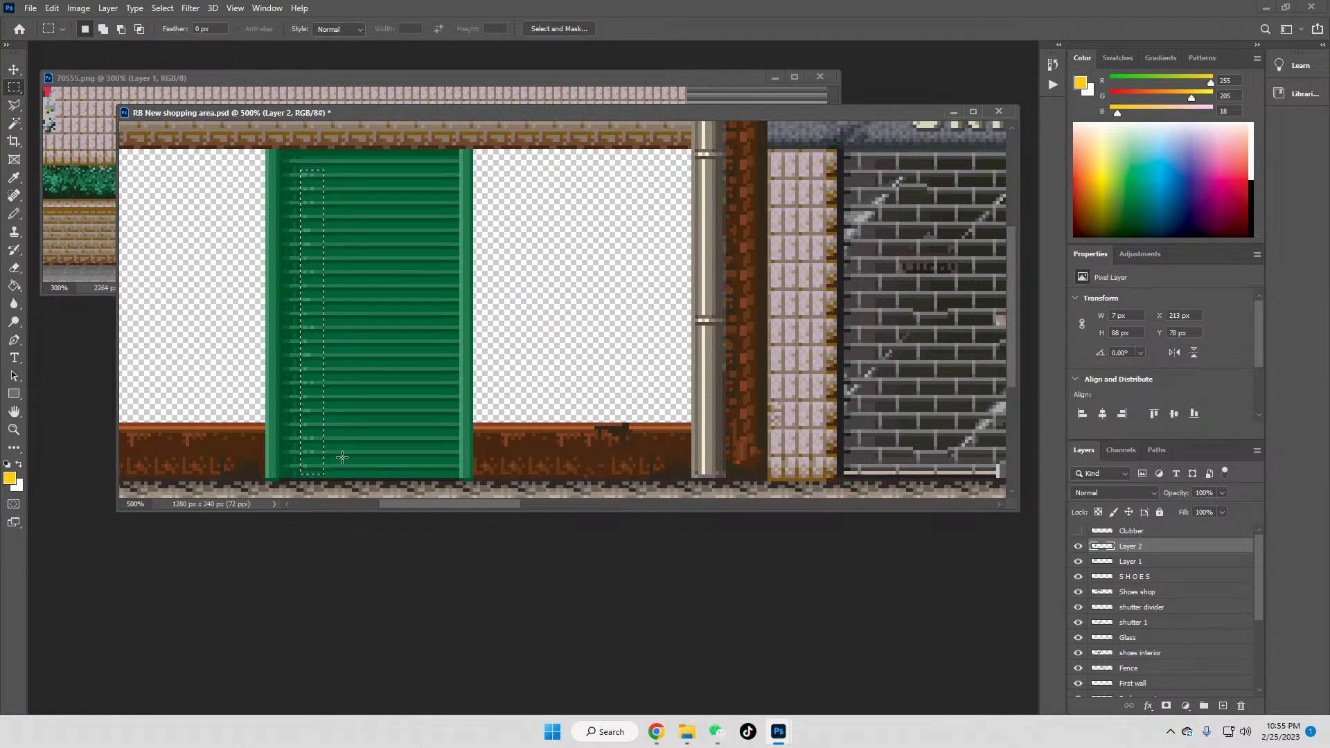
key(ctrl+j)
click(13, 69)
drag(315, 235, 442, 235)
right_click(1134, 549)
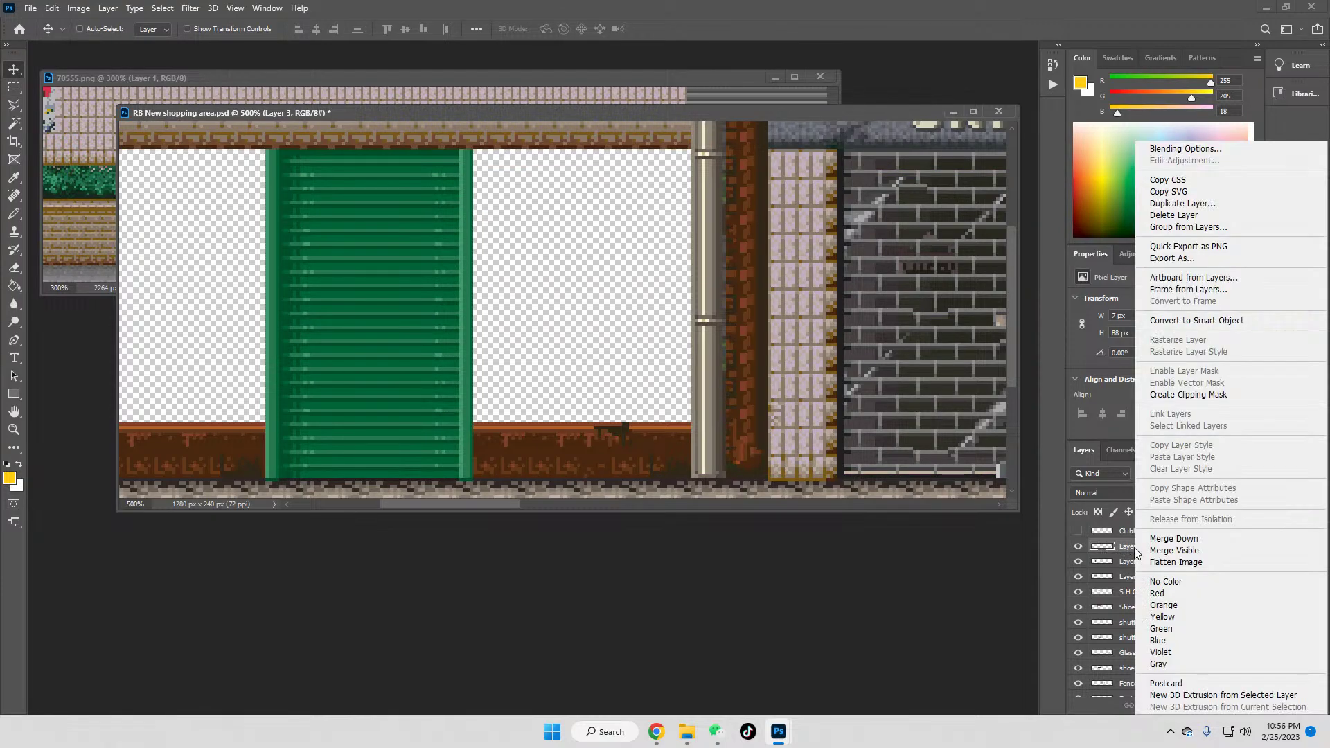
click(1174, 539)
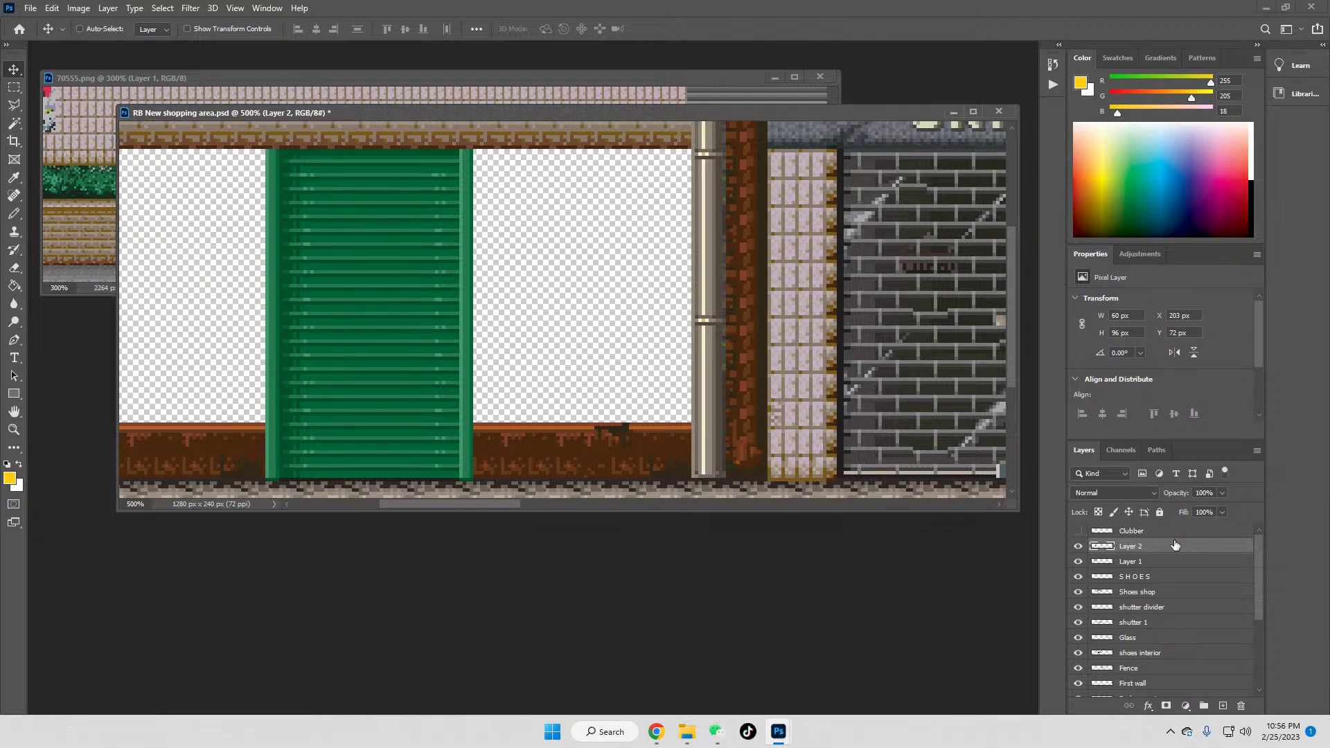
Step: Copy the middle green shutter into the left opening and merge it into Layer 2
click(14, 87)
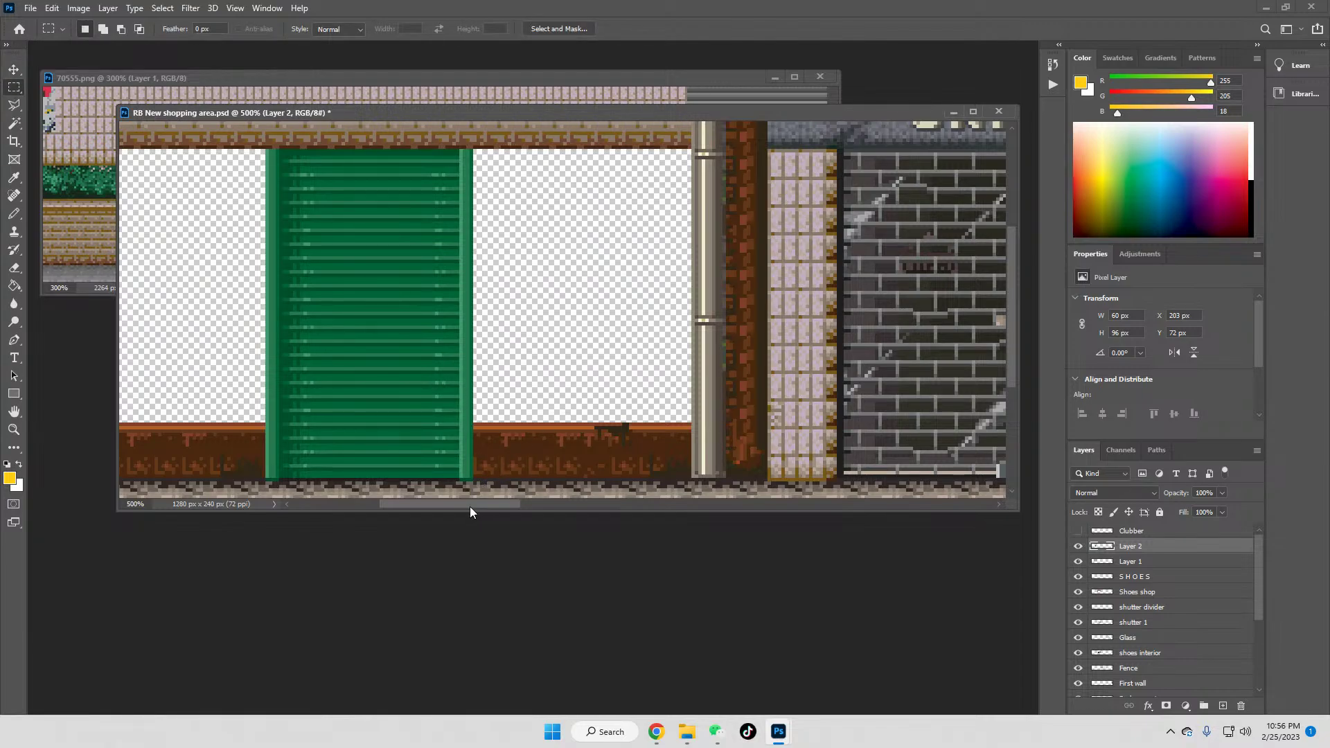
drag(471, 510, 441, 508)
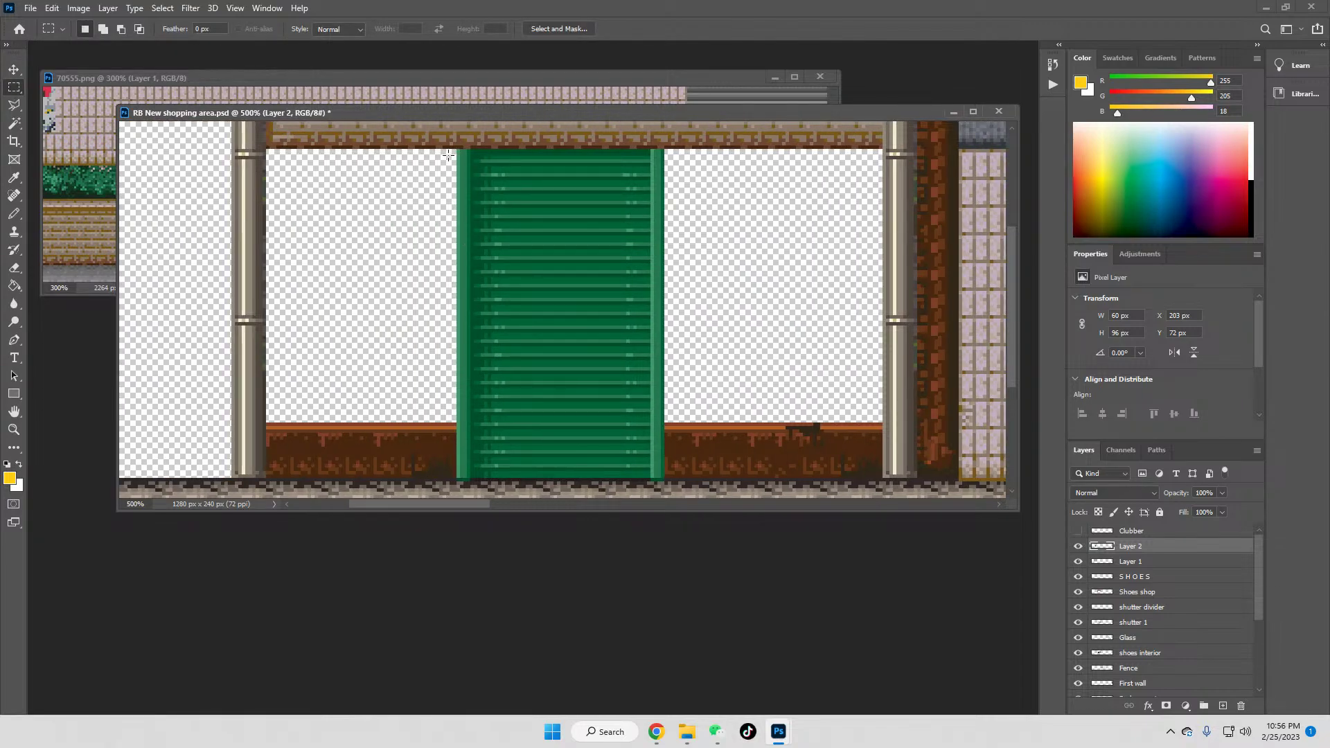
drag(458, 149, 650, 420)
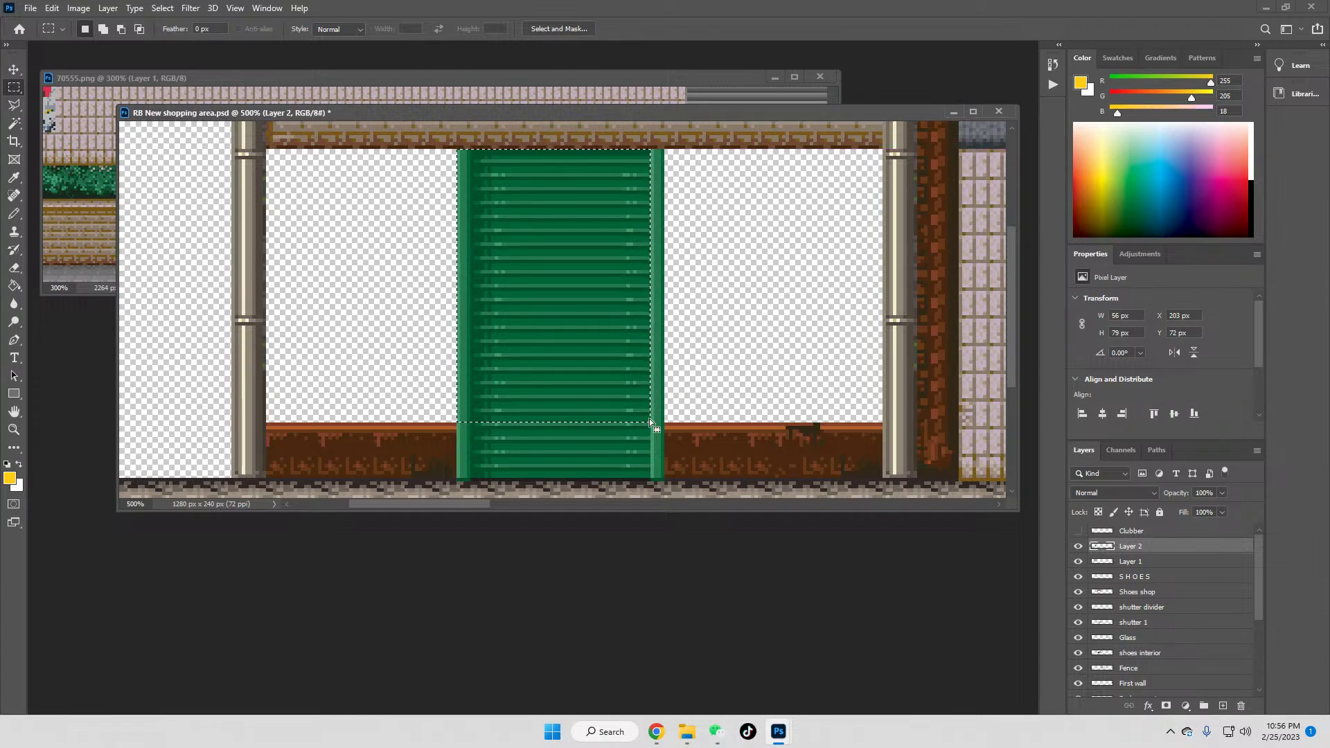
key(ctrl+j)
click(14, 69)
drag(519, 201, 329, 200)
key(m)
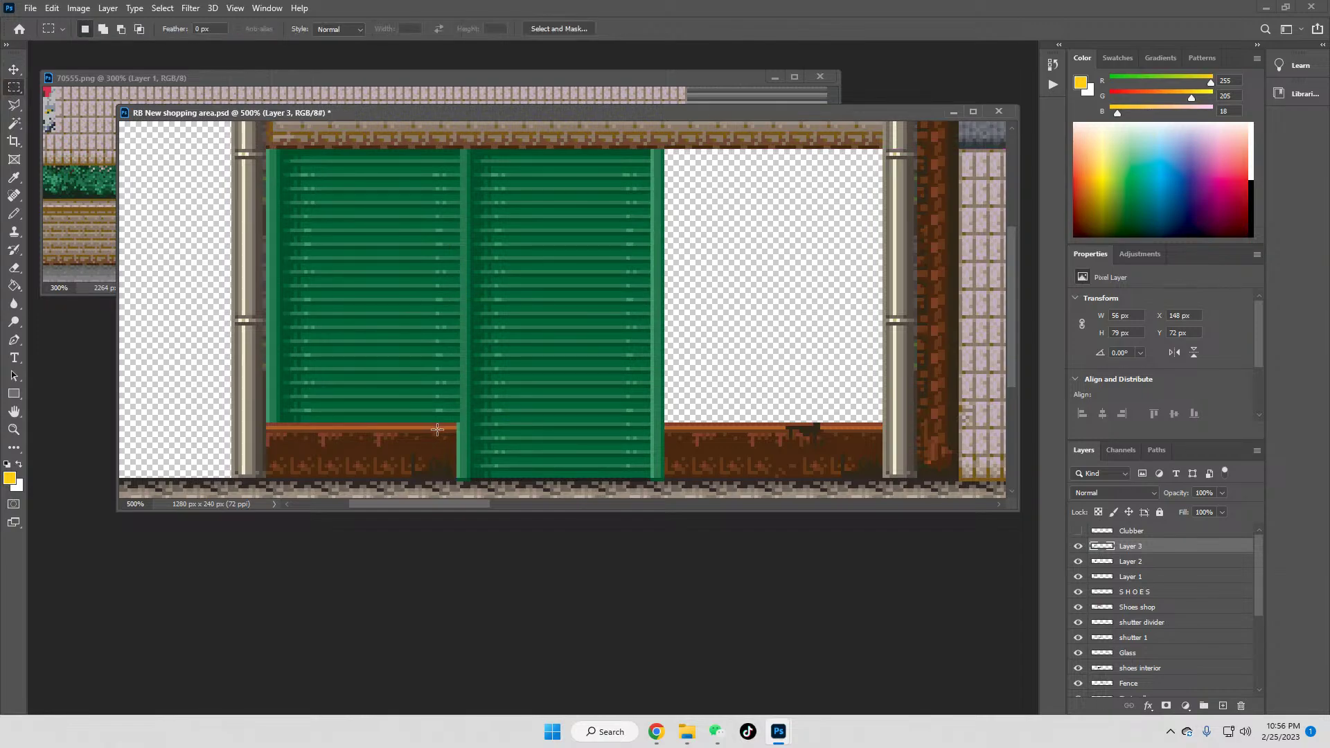
drag(458, 430, 543, 141)
click(589, 211)
key(ctrl+a)
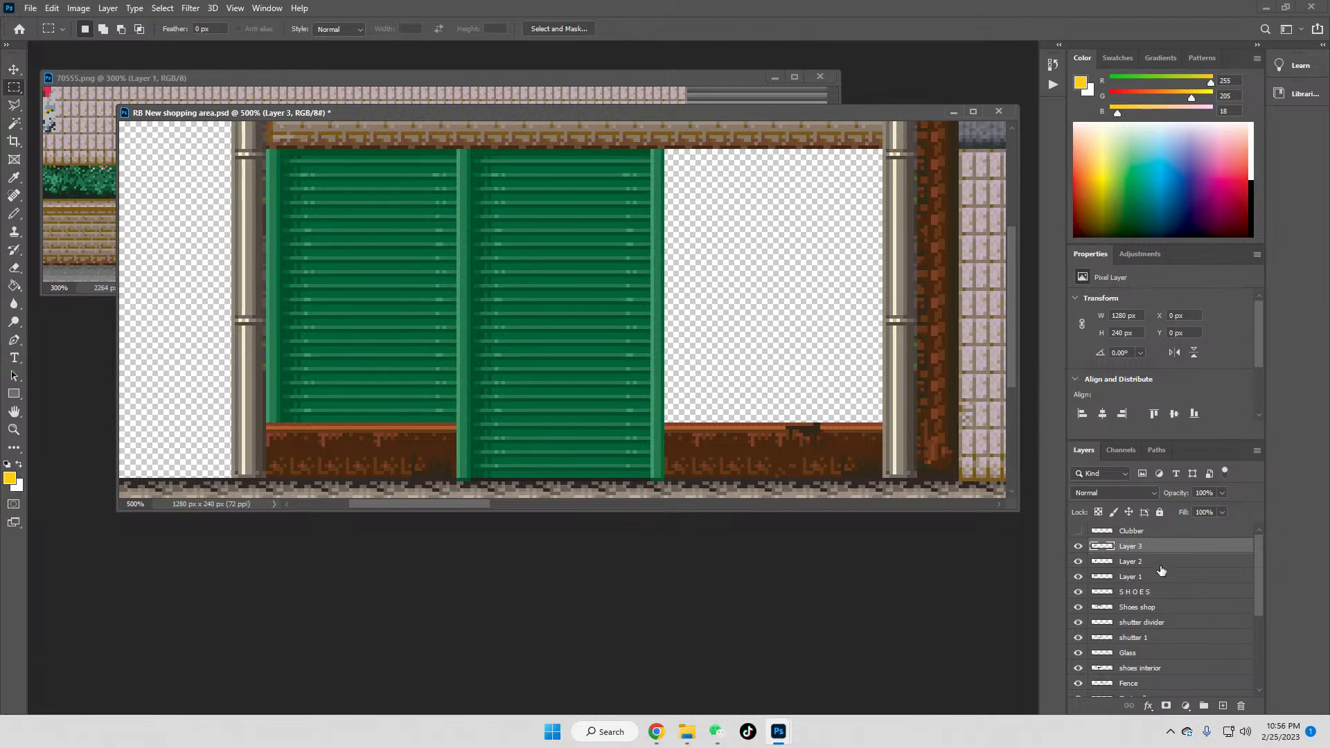
right_click(1138, 544)
click(1021, 543)
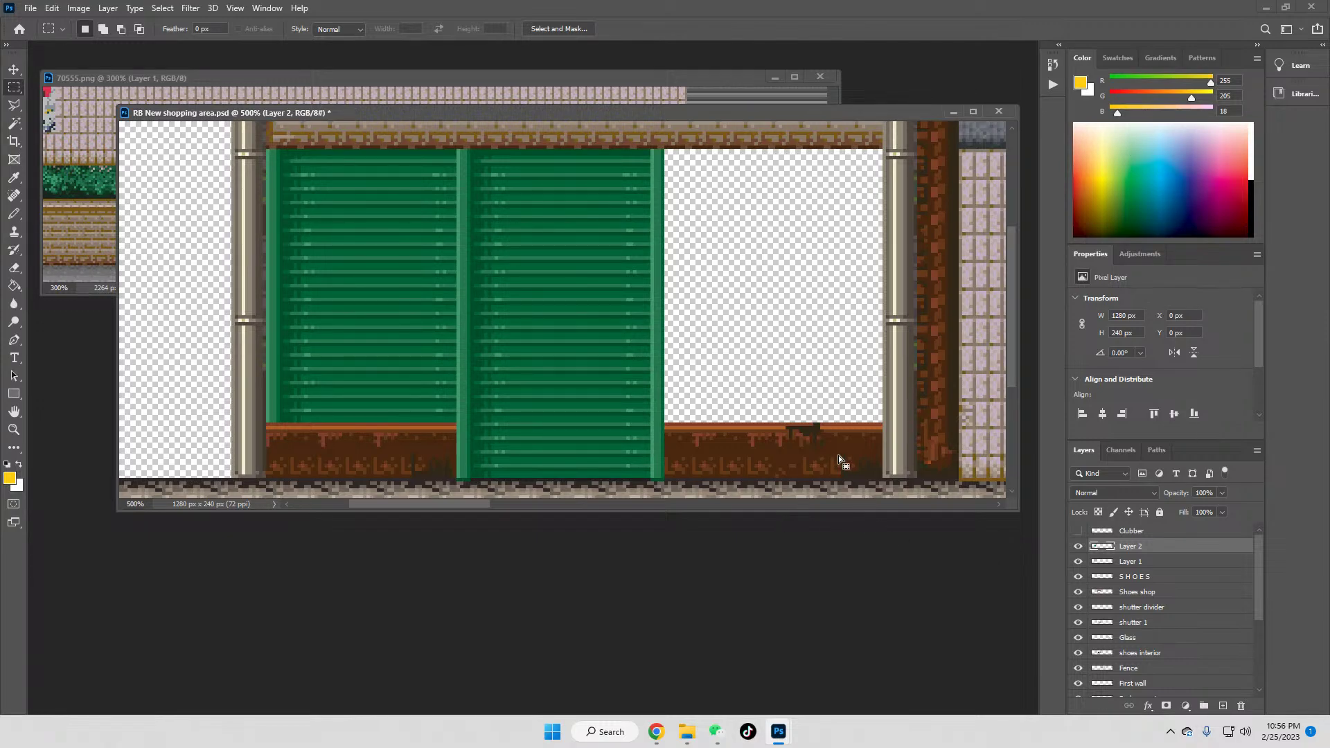
Step: Paste a green shutter copy as a new layer and move it into the right opening
drag(723, 299, 763, 344)
key(ctrl+v)
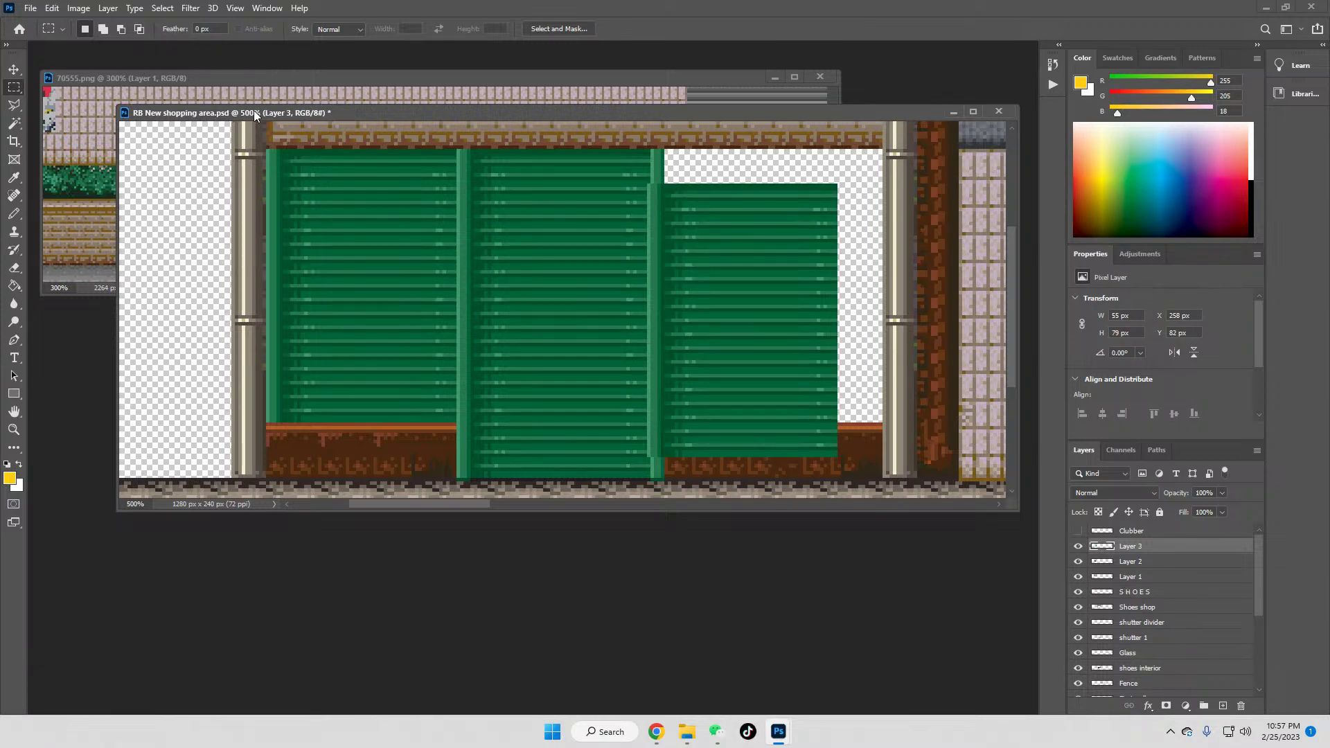
key(v)
drag(710, 247, 755, 217)
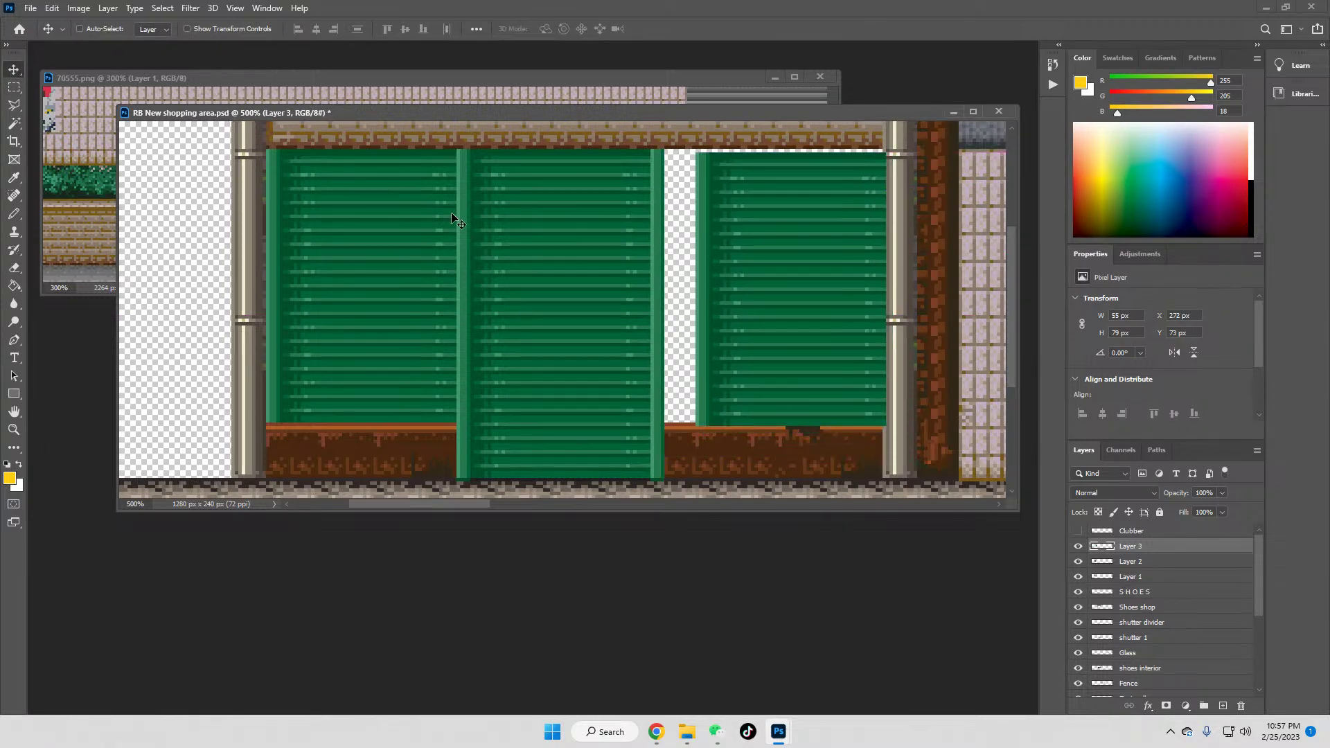
Step: Move the shutter's left edge strip beside the right pillar and nudge the shutter into place
click(14, 87)
drag(689, 150, 707, 444)
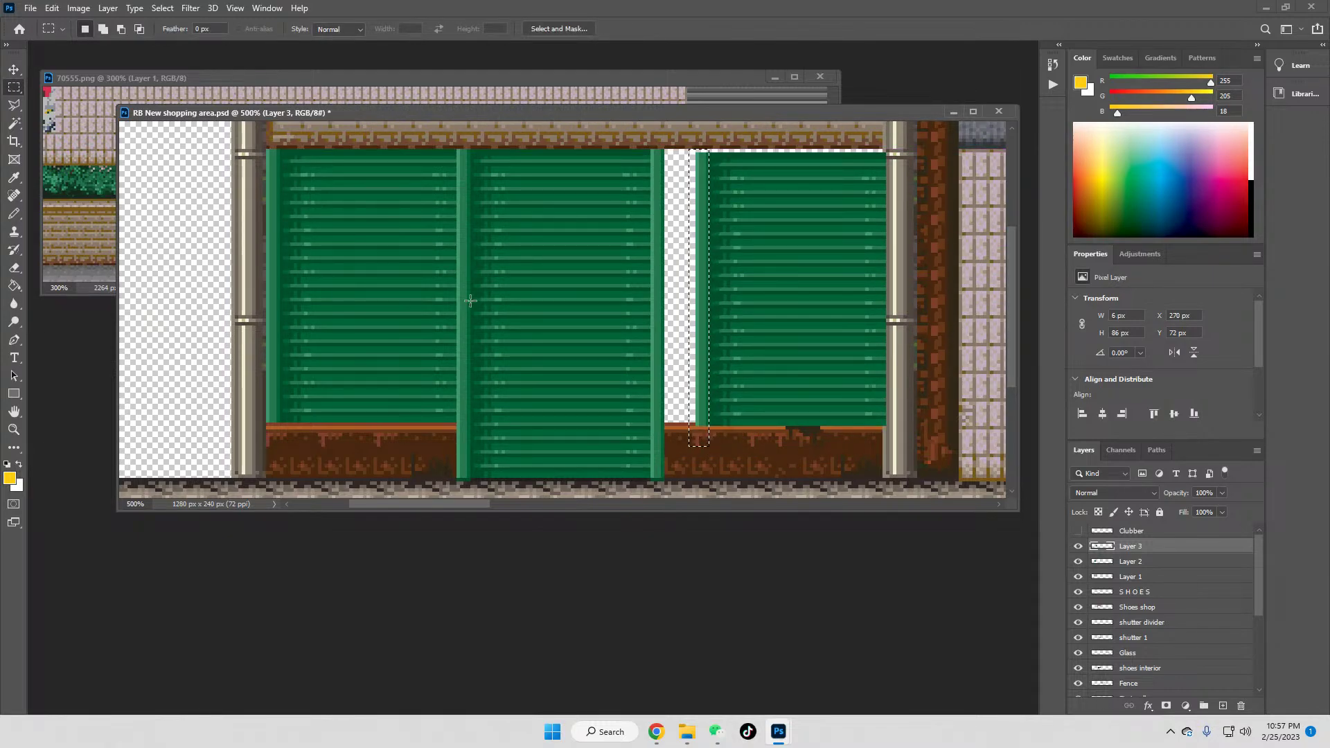
key(v)
drag(706, 178, 897, 181)
click(13, 88)
key(ctrl+d)
click(14, 70)
drag(802, 247, 757, 243)
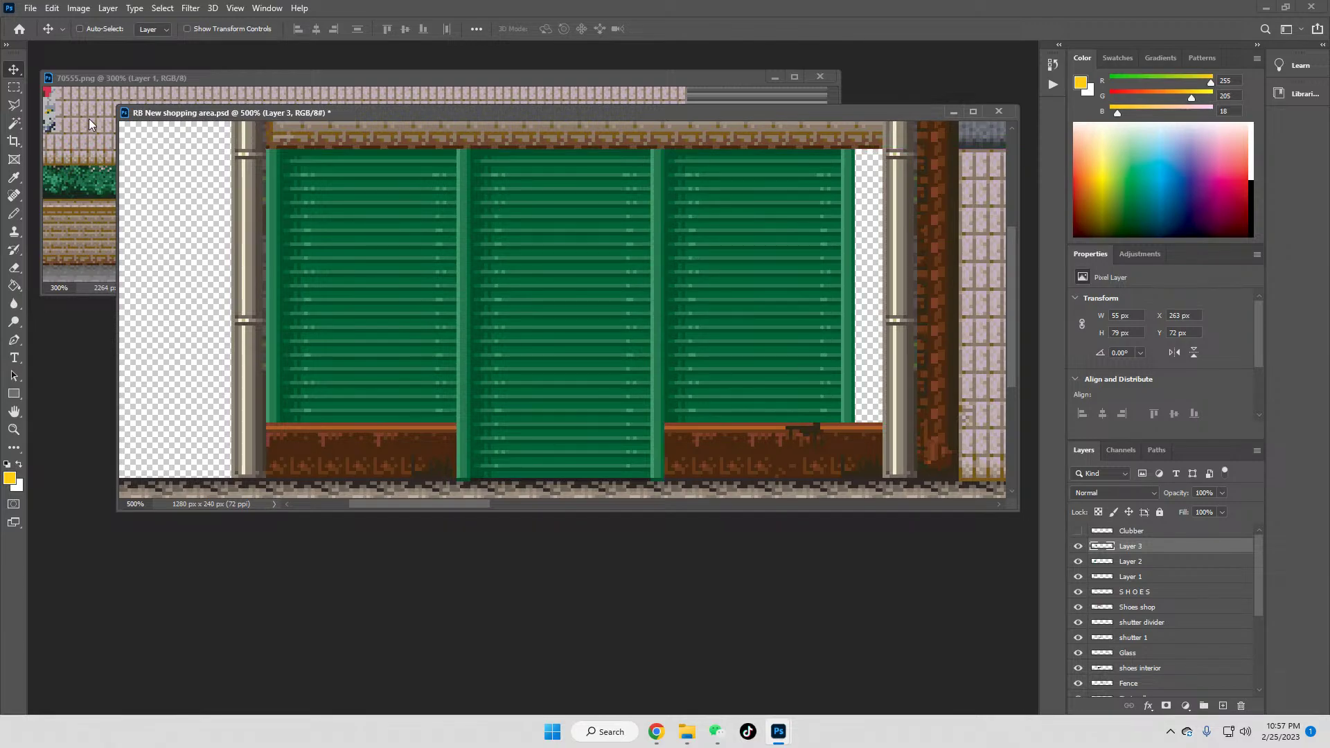
Step: Compare shutter selections, then shift the right shutter 5 px right
key(m)
drag(253, 144, 444, 388)
click(271, 427)
drag(267, 423, 456, 226)
drag(395, 313, 792, 313)
click(694, 424)
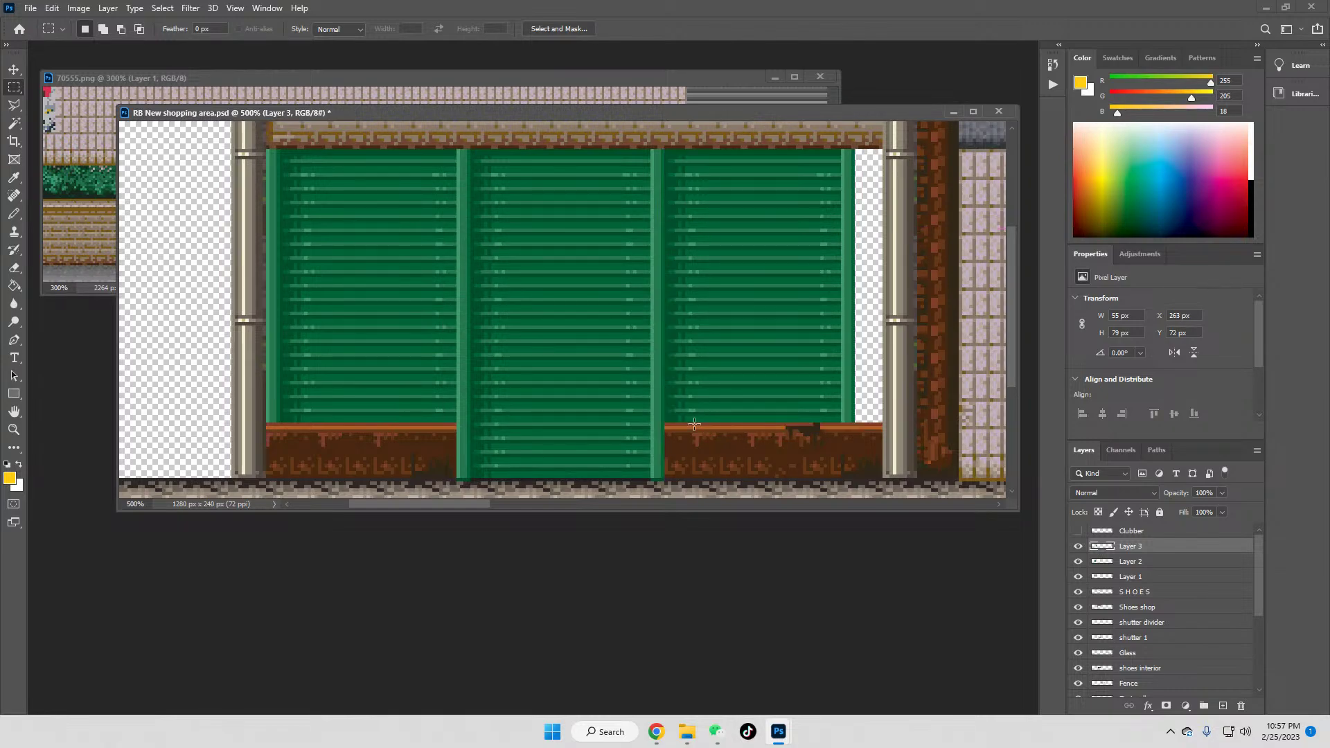
drag(667, 421, 883, 337)
click(834, 410)
drag(856, 437, 648, 131)
click(14, 69)
drag(748, 221, 780, 216)
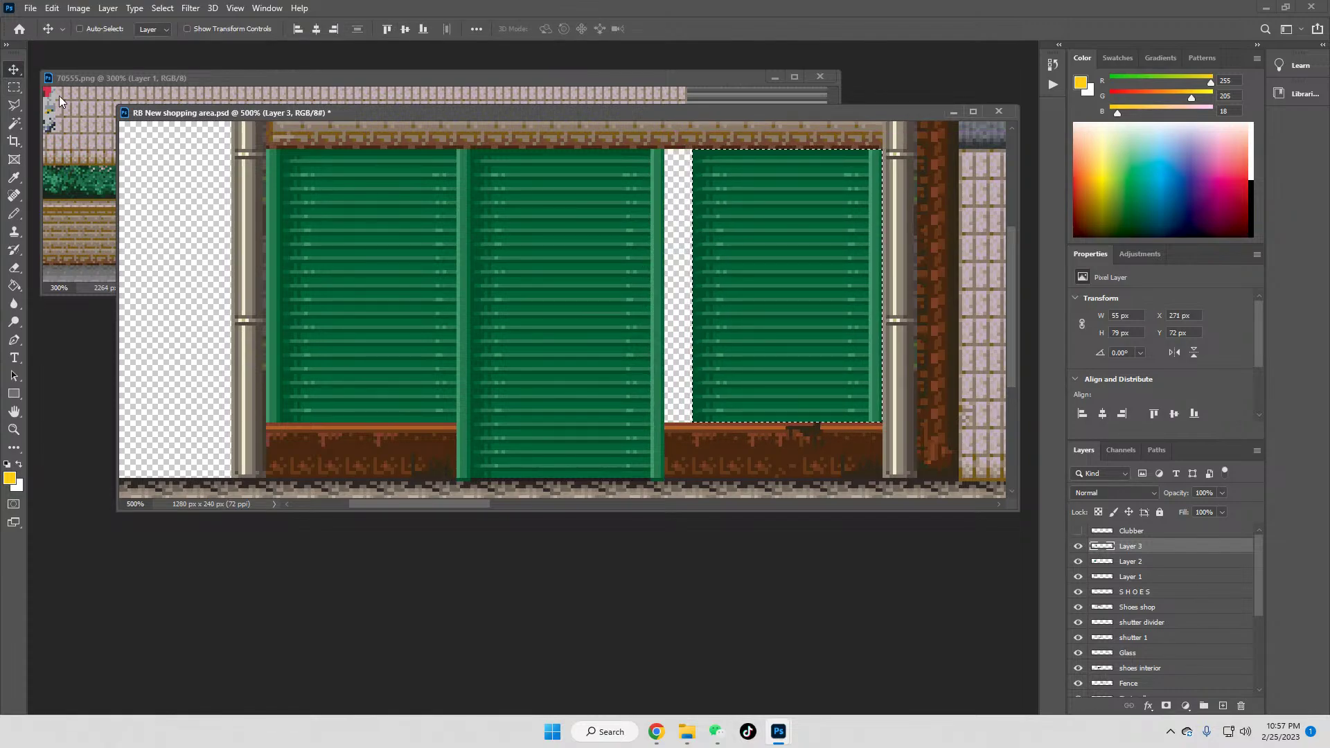
click(14, 87)
click(654, 469)
Step: Compare the left brick sill with the right sill and select a thin strip at its edge
drag(268, 424, 456, 496)
drag(370, 465, 789, 462)
click(788, 462)
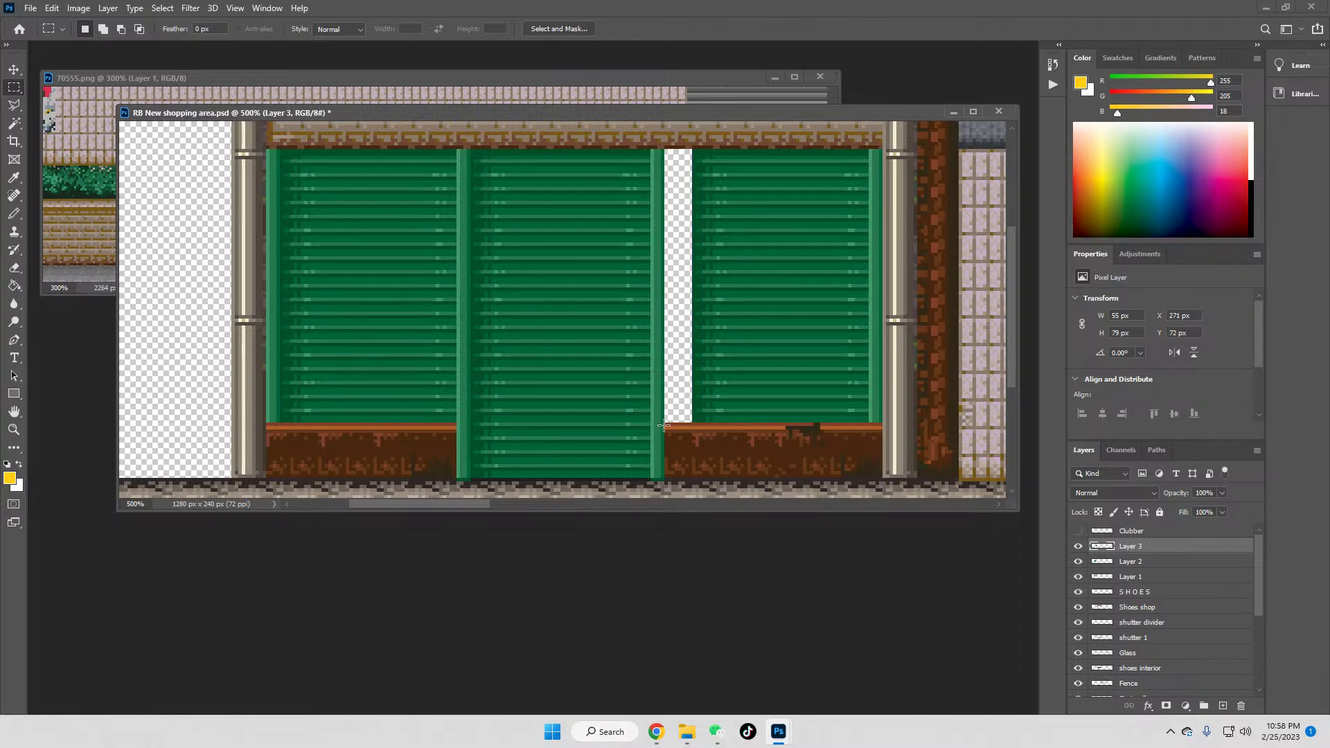
drag(666, 423, 690, 477)
drag(662, 423, 672, 477)
Step: Hide Layers 2 and 3, then move the 4 px sill strip on Layer 1 60 px left
drag(1077, 546, 1078, 561)
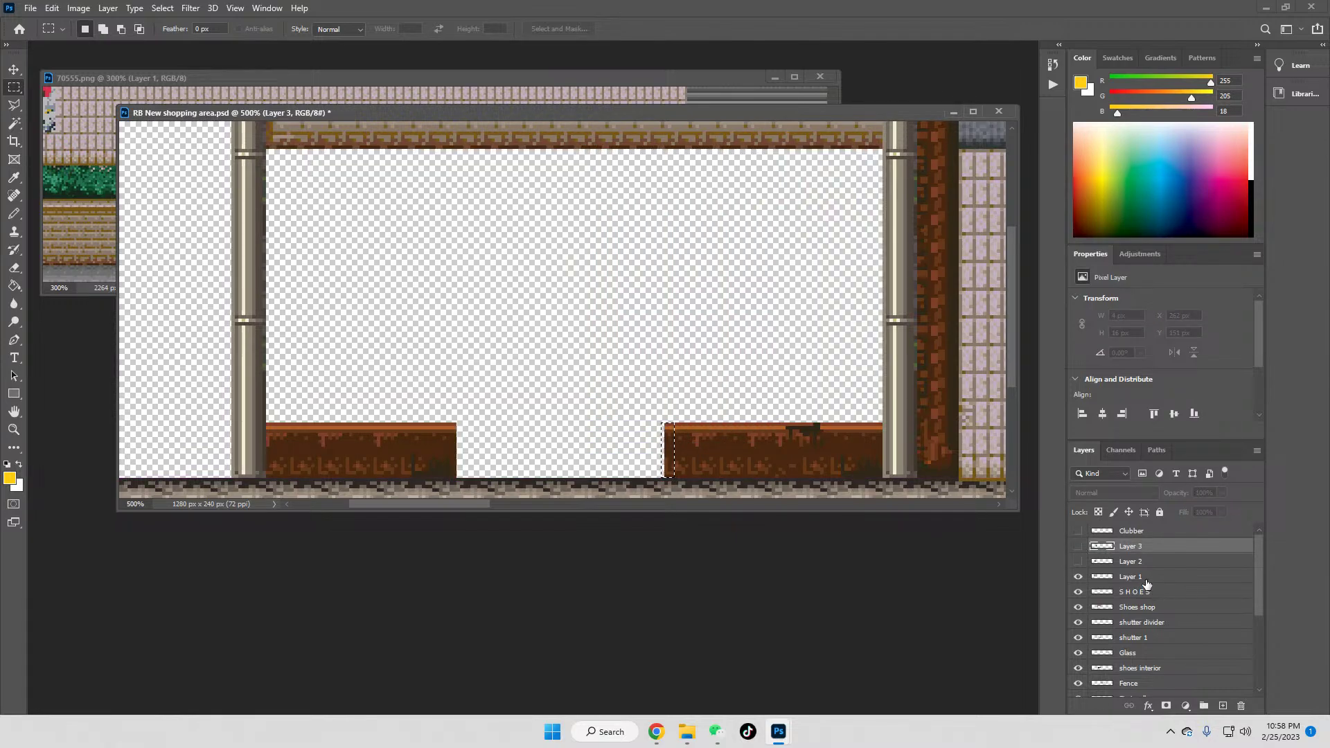
click(1148, 578)
click(1078, 576)
click(1078, 576)
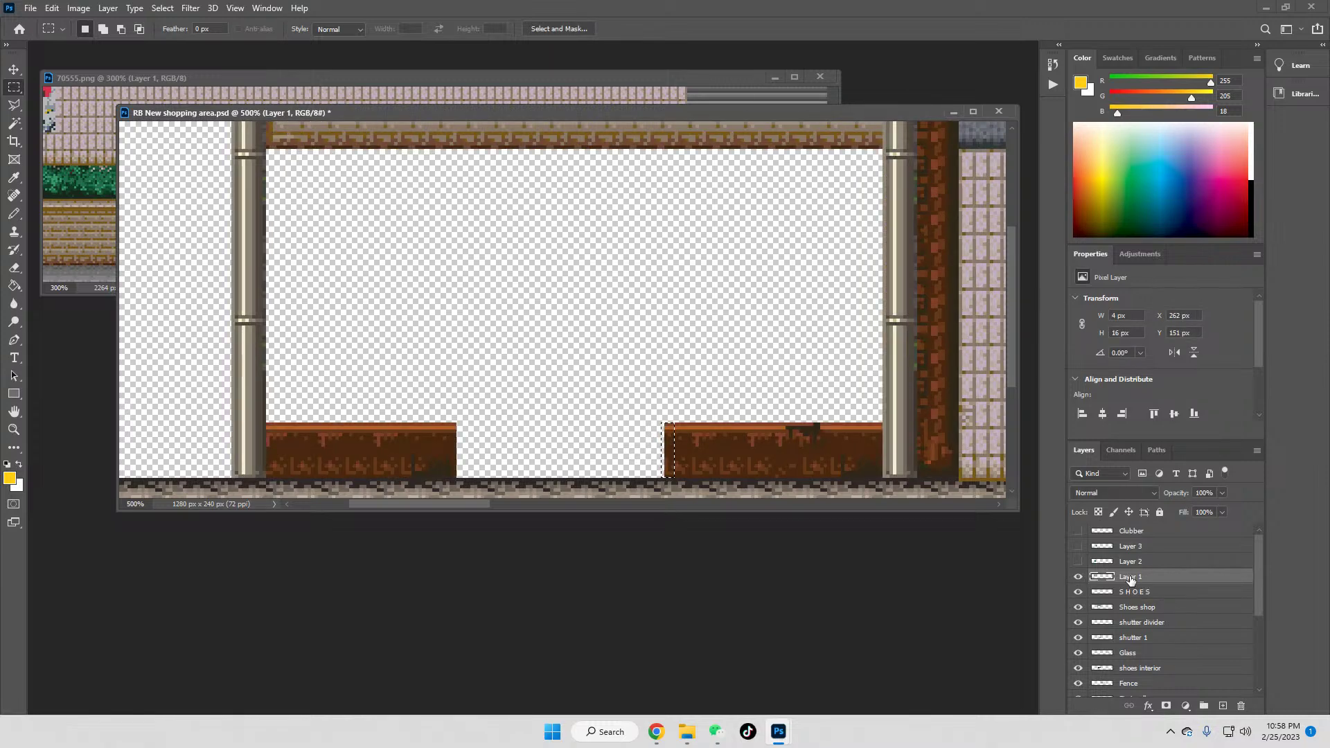
mouse_move(666, 458)
mouse_down()
mouse_move(464, 453)
mouse_move(671, 457)
mouse_up()
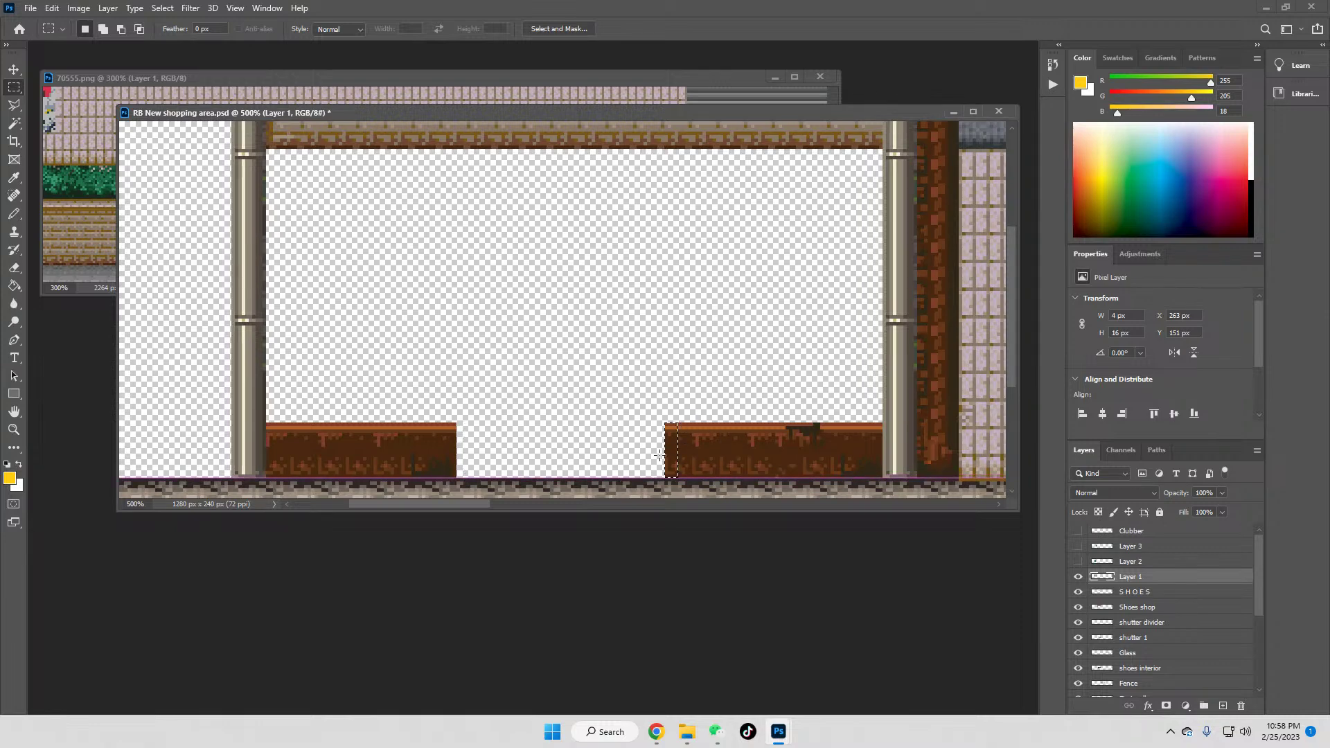
key(Right)
key(v)
drag(672, 447, 461, 446)
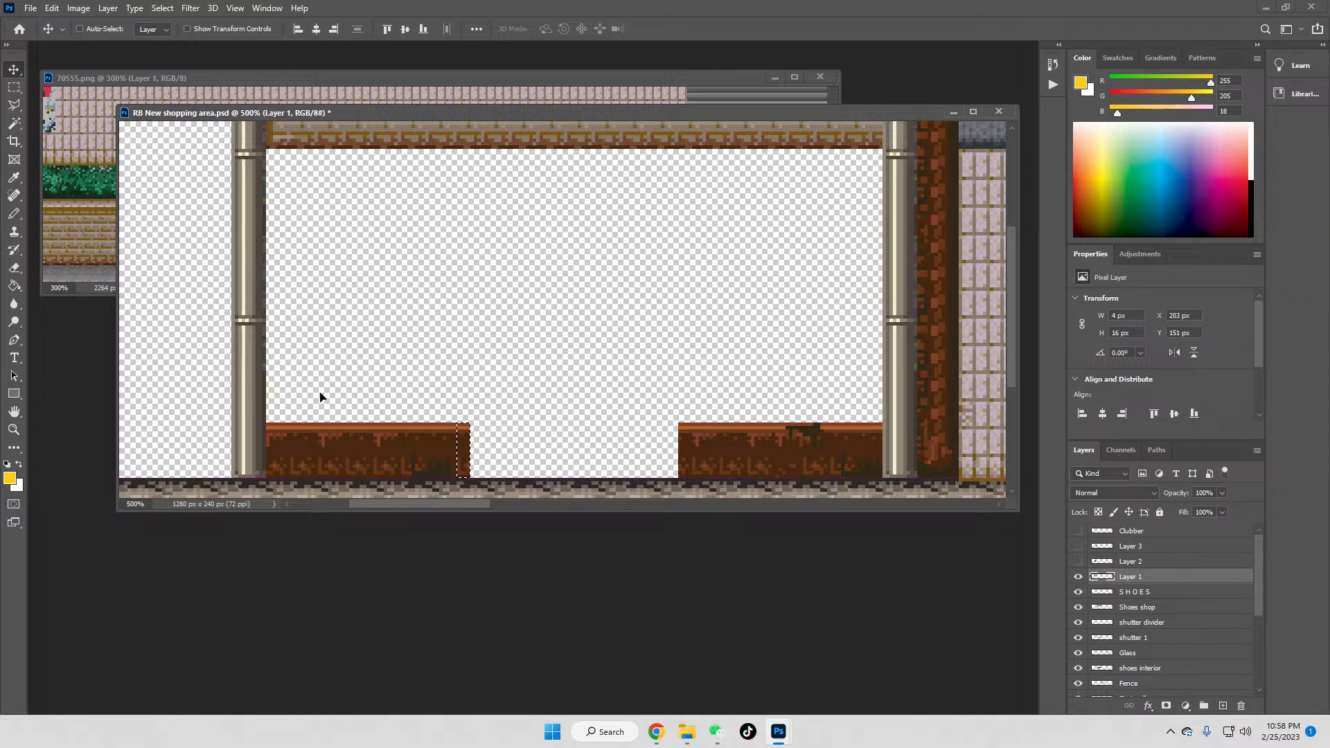
key(m)
key(ctrl+d)
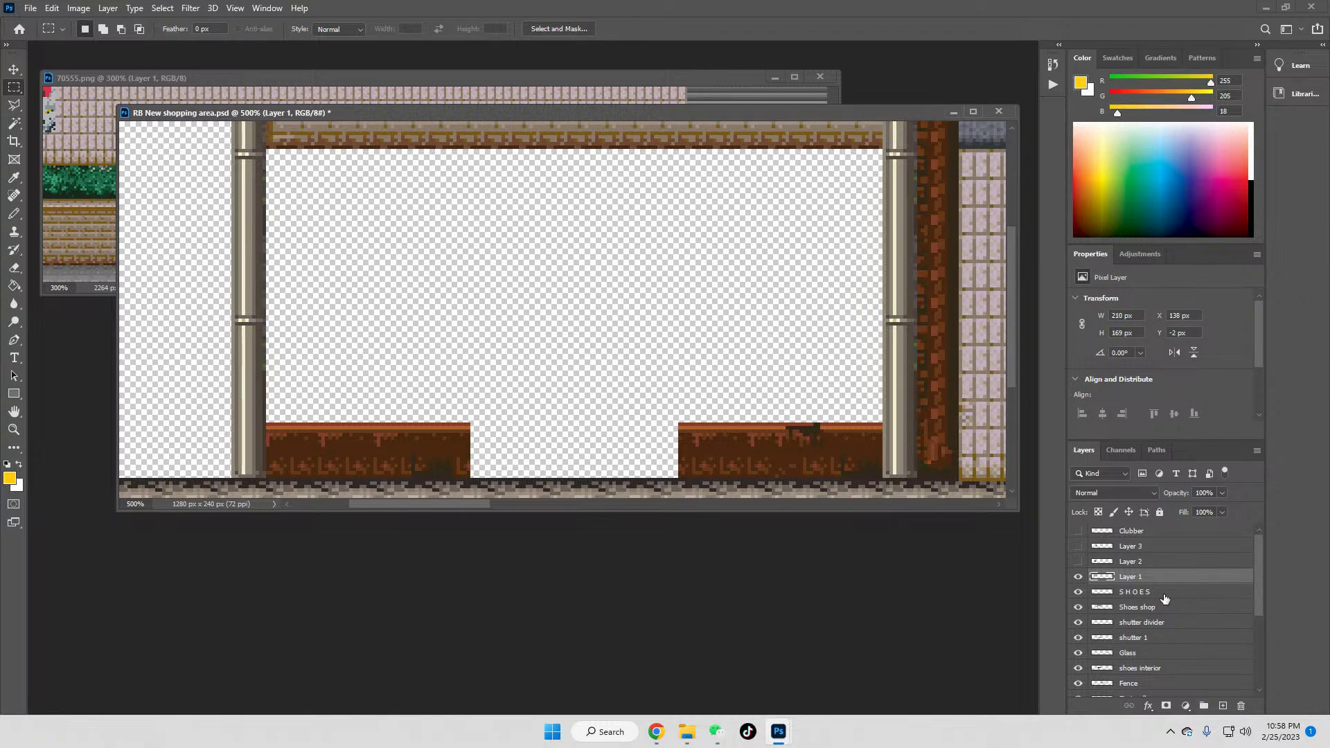
Step: Show Layer 2 and move its middle green shutter about 20 px right
click(1077, 562)
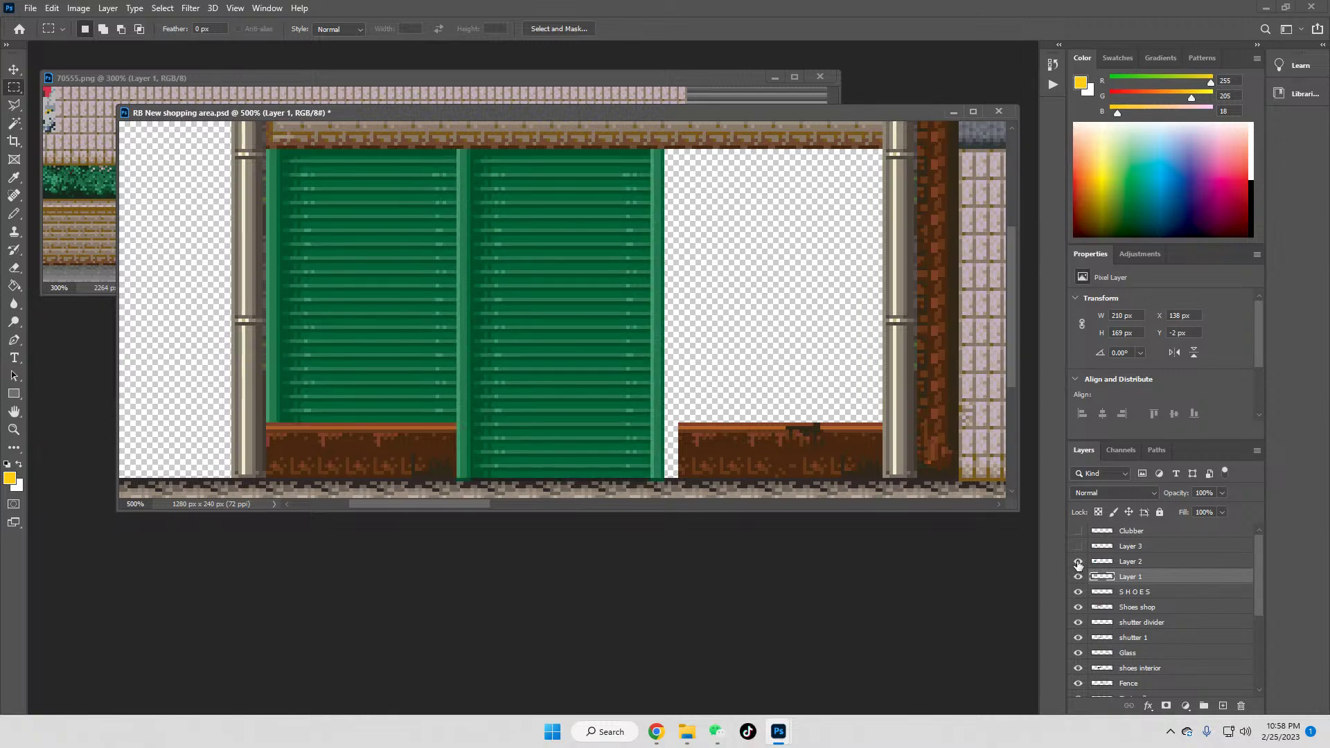
click(1078, 562)
click(1079, 563)
click(1137, 563)
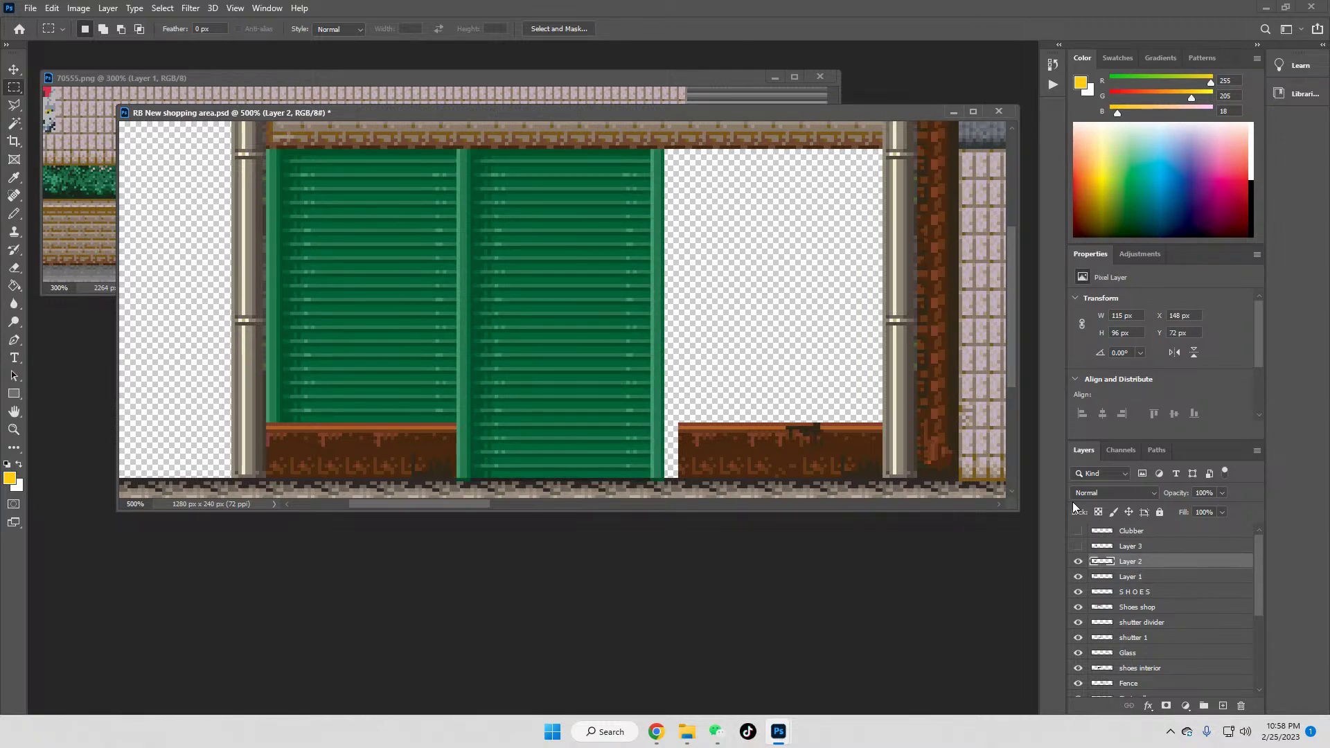
drag(459, 483, 671, 149)
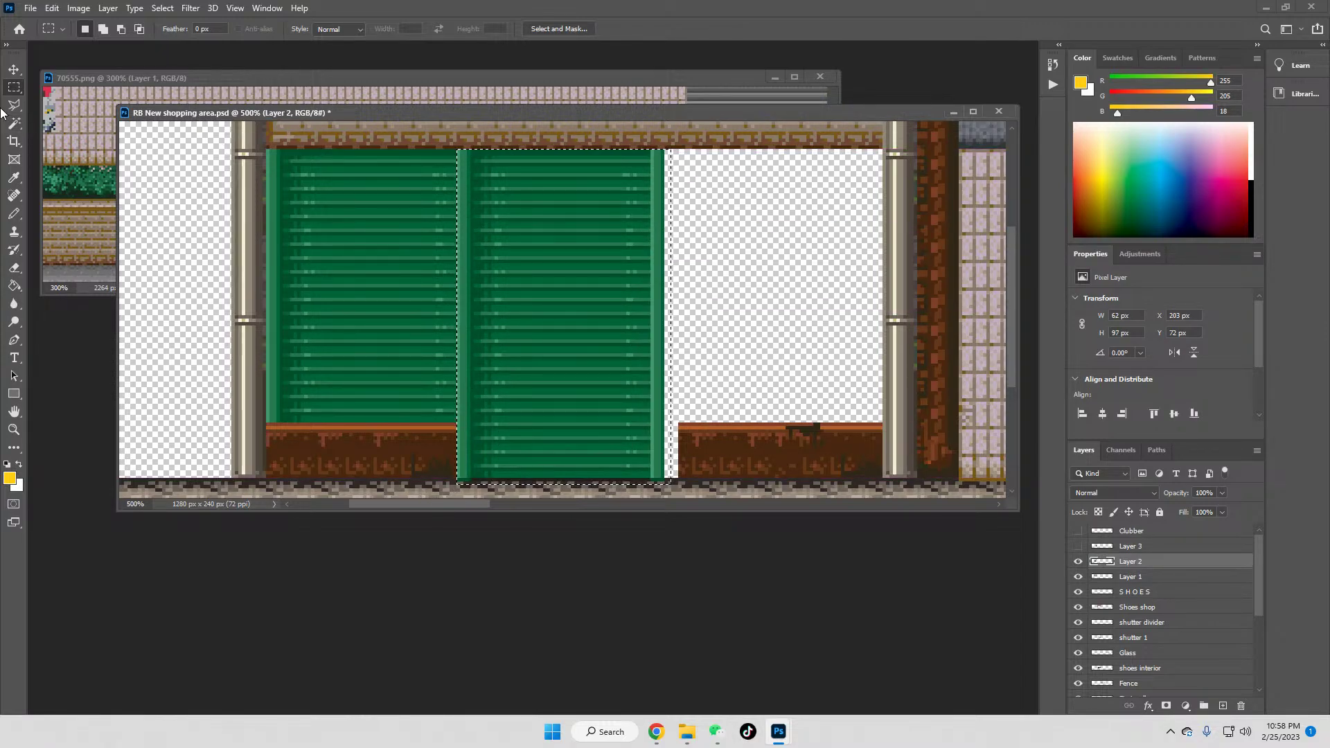
click(14, 70)
drag(492, 288, 528, 322)
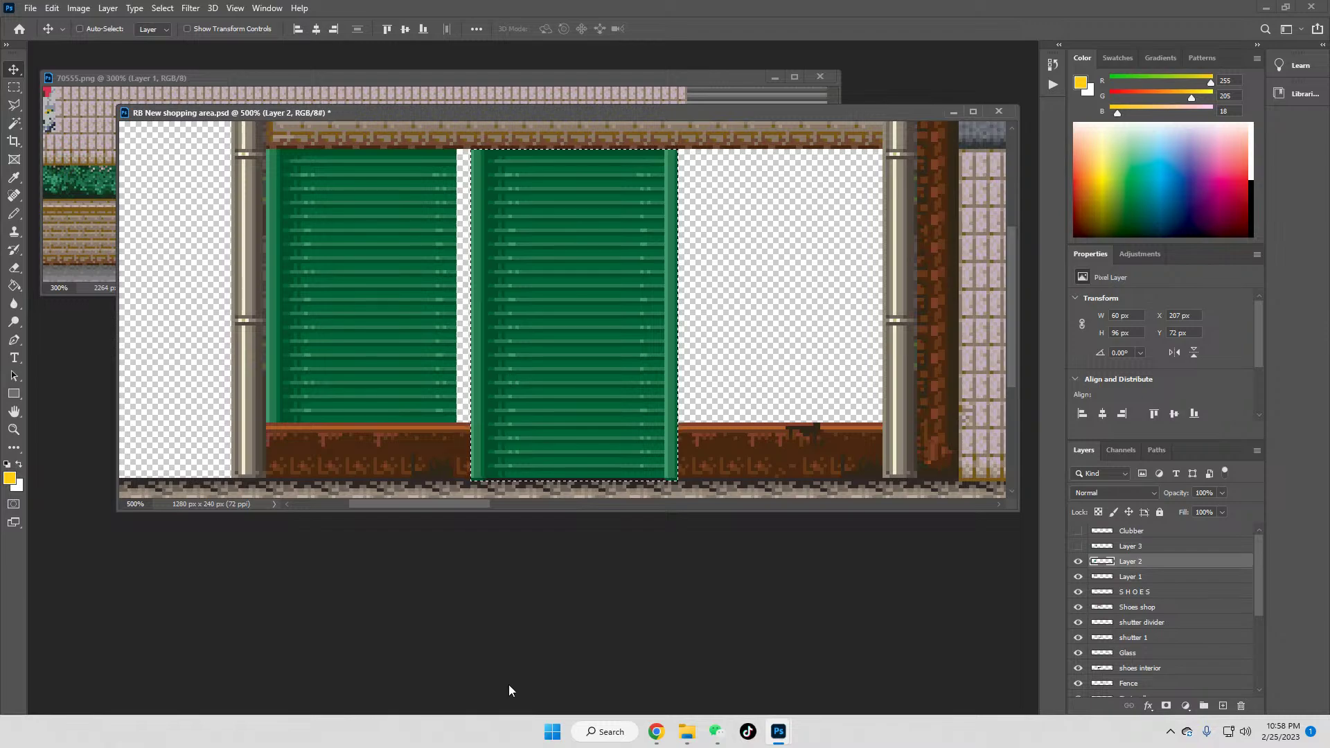
mouse_move(660, 732)
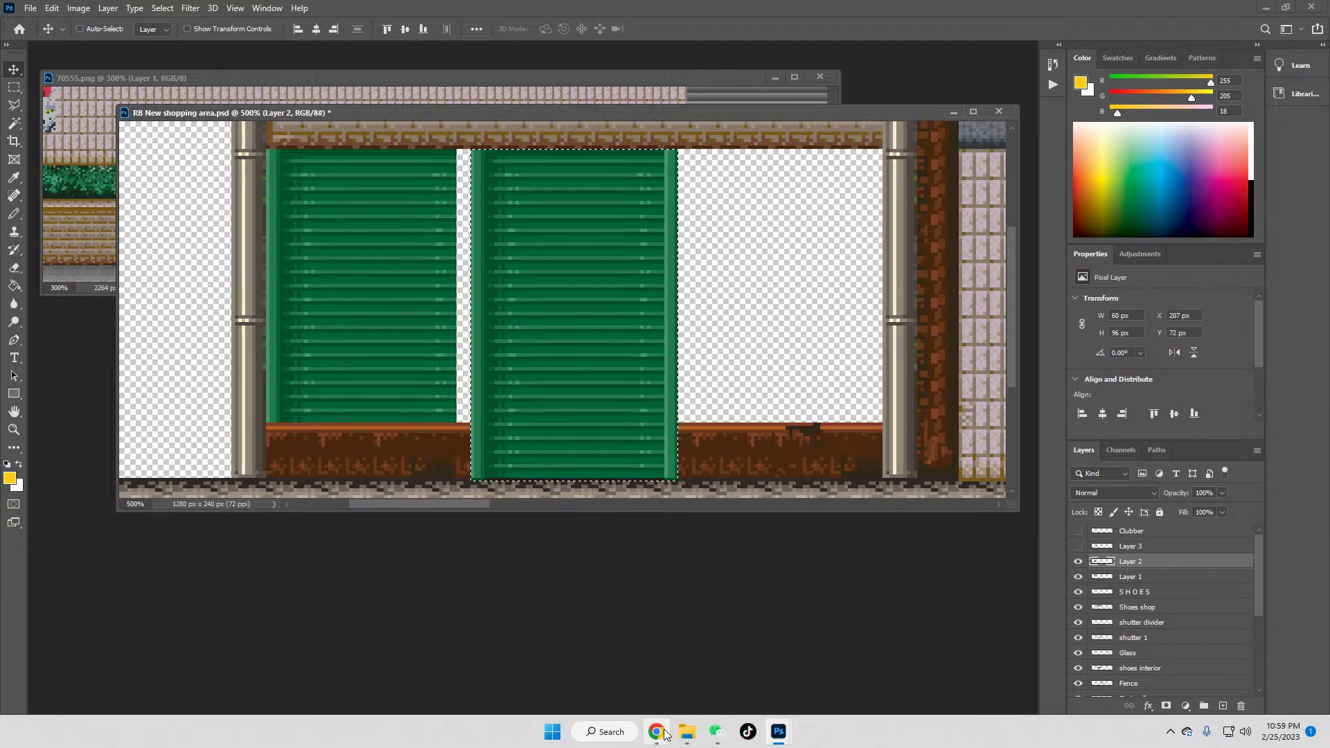
key(super+d)
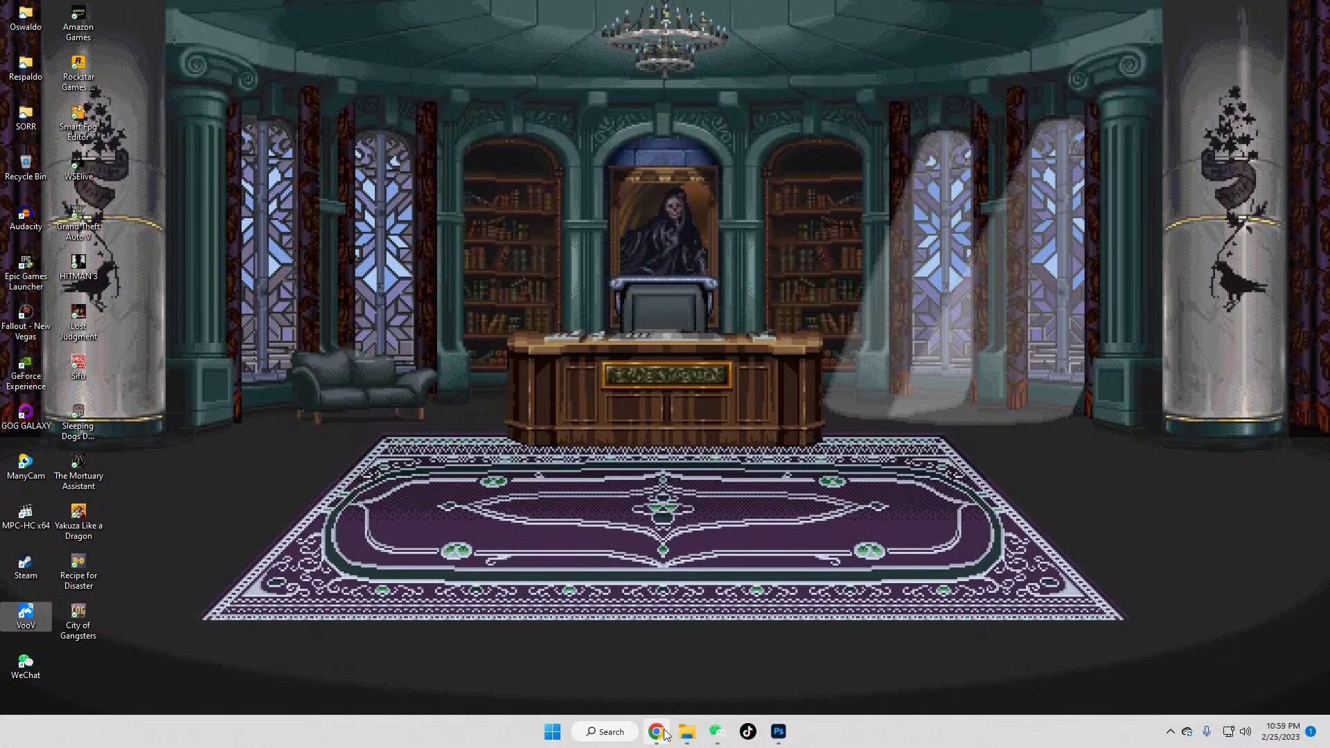
Step: Restore Photoshop from the taskbar and bring the RB New shopping area.psd window forward
click(779, 731)
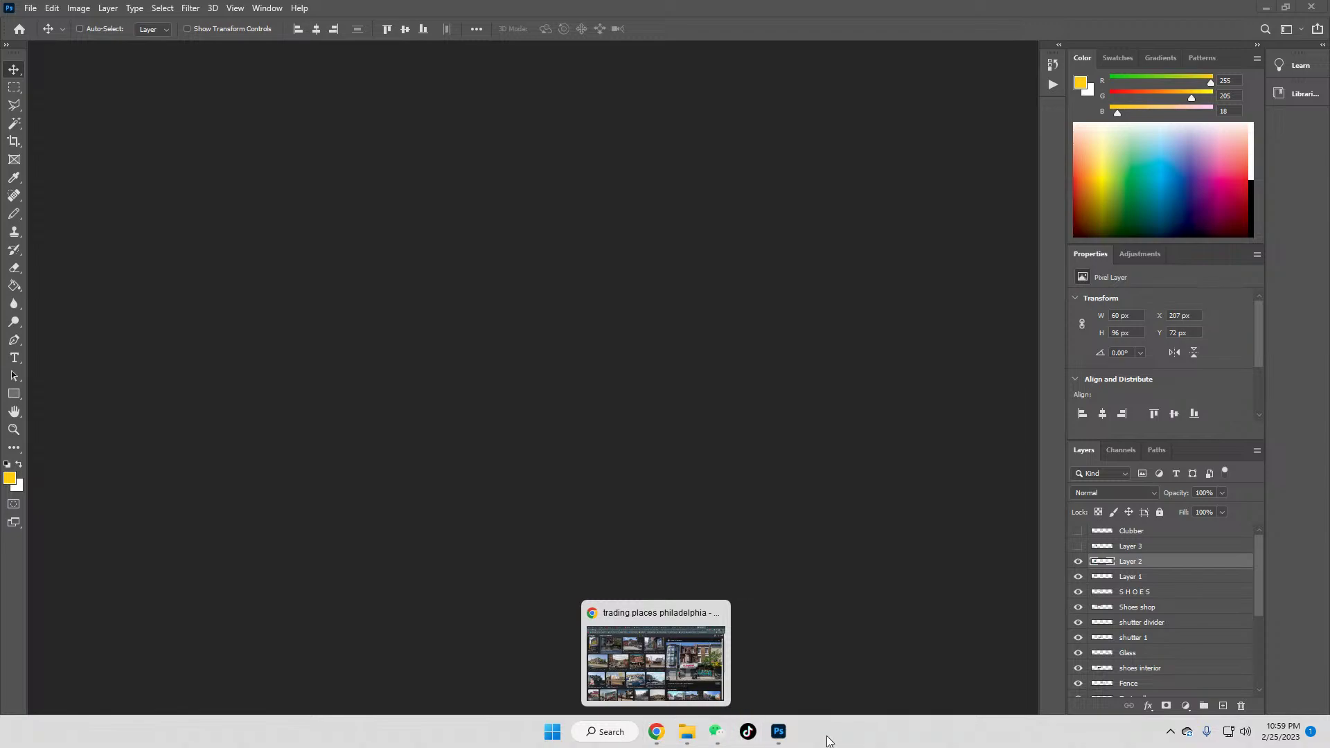
mouse_move(779, 733)
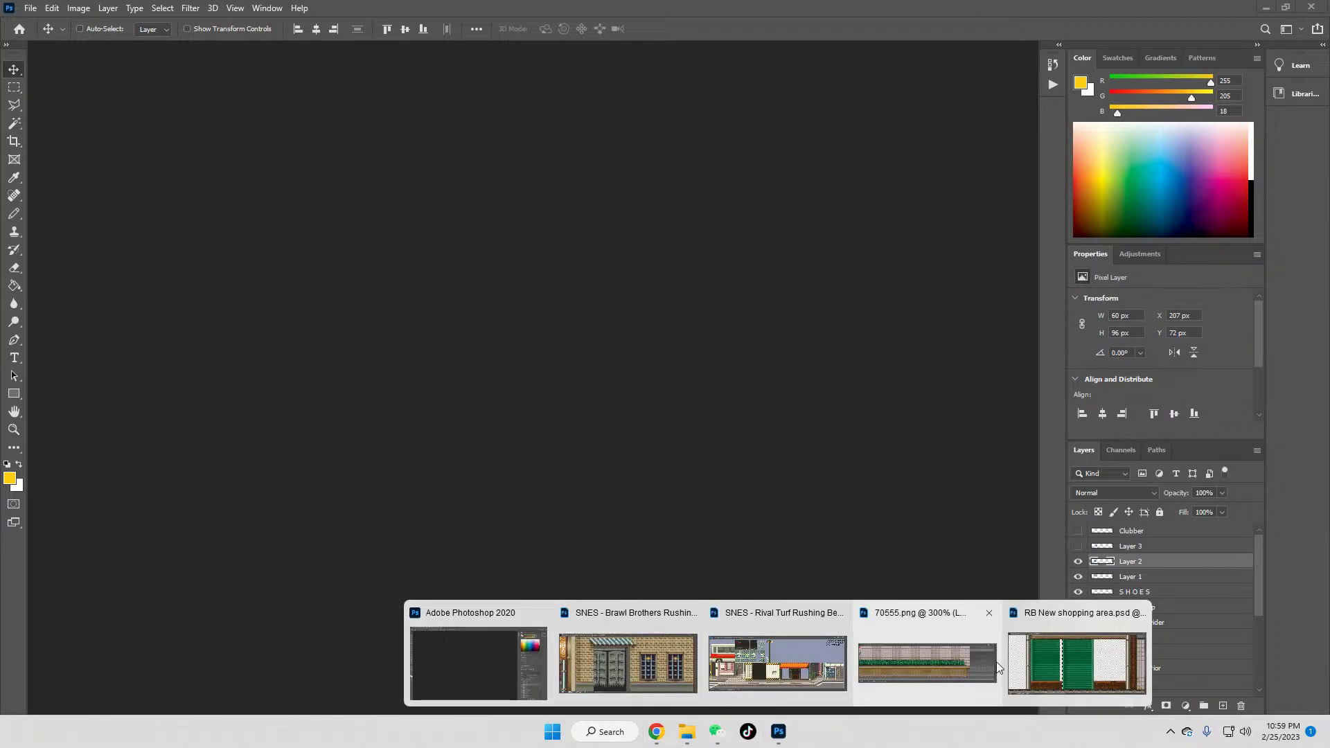
click(1074, 657)
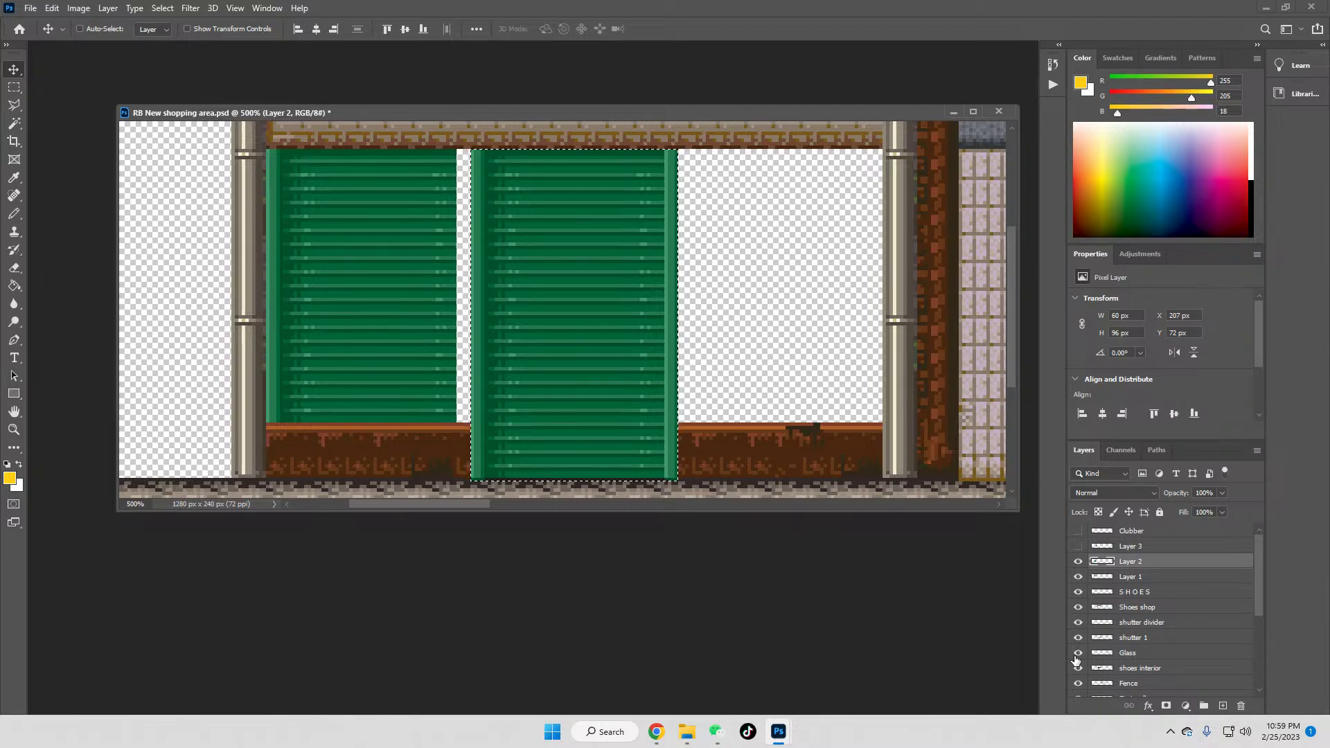
Step: Select the left shutter's right-edge strip and shift it right toward the middle shutter
key(ctrl)
key(m)
click(830, 336)
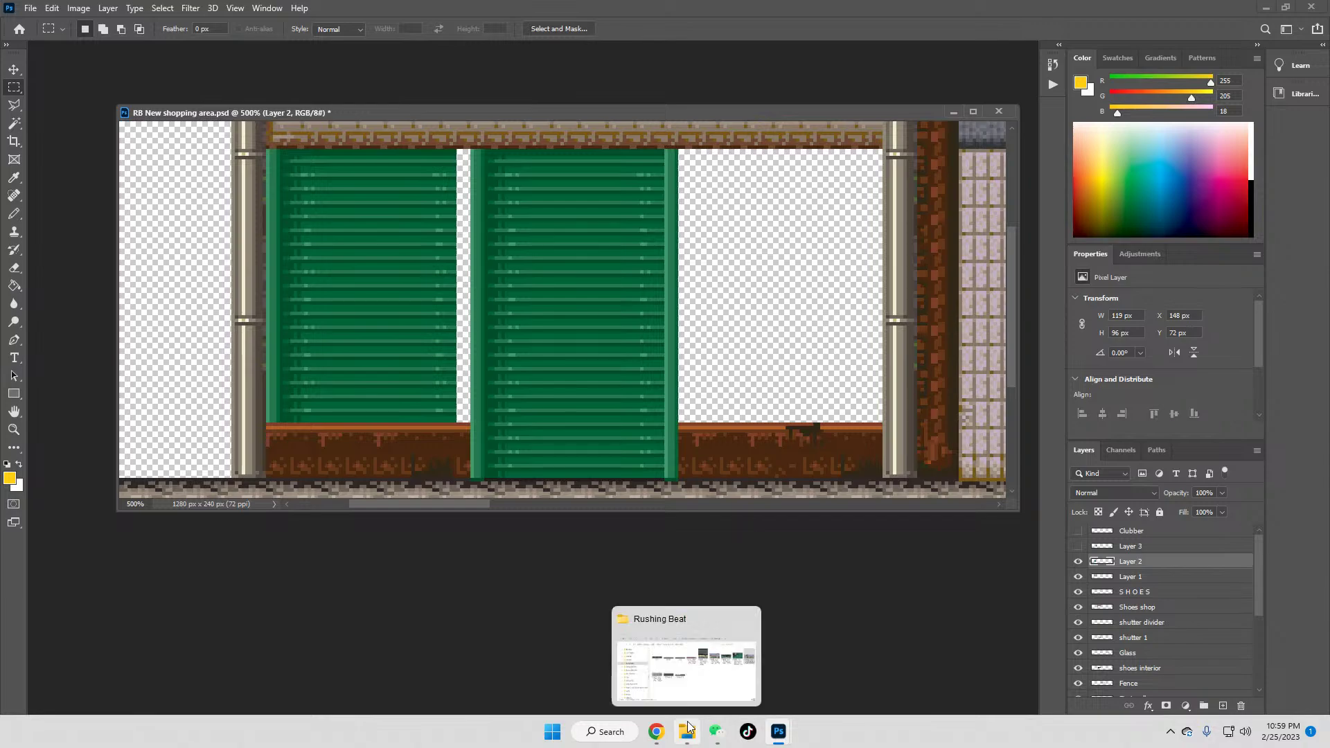
mouse_move(777, 736)
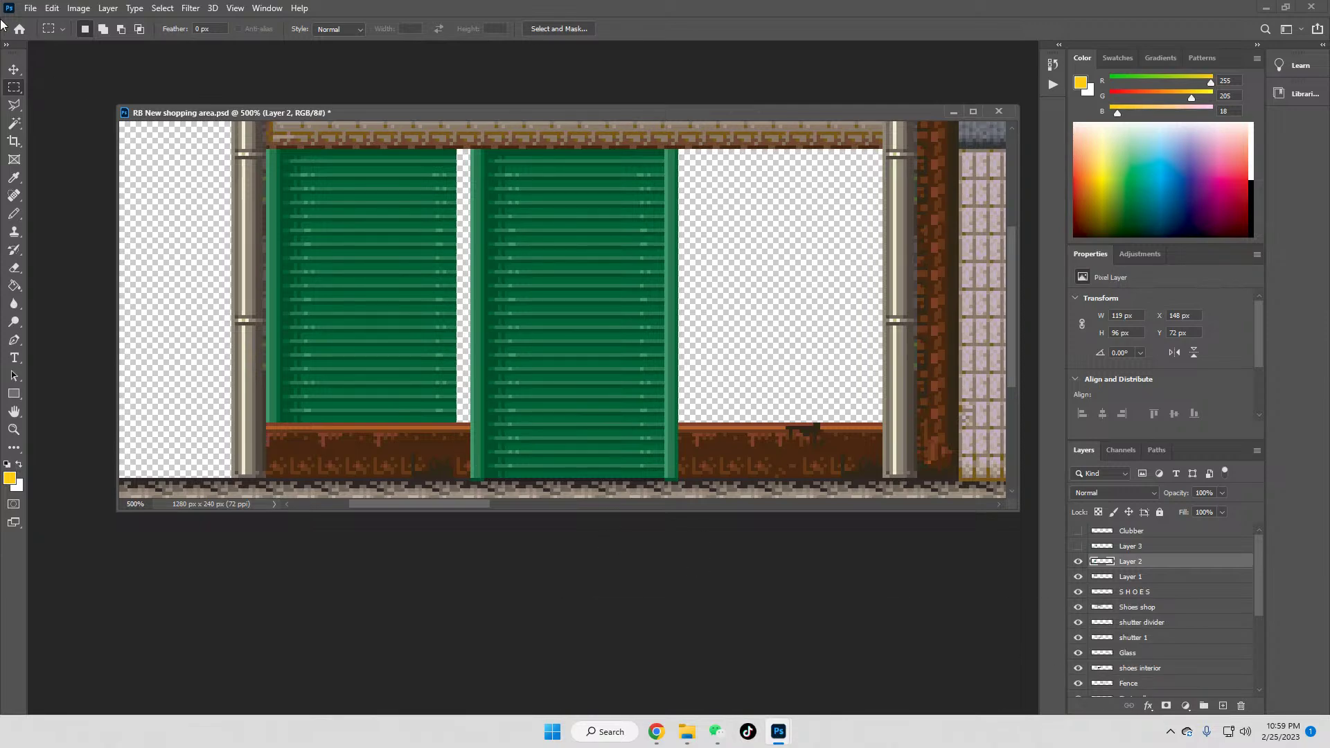
drag(412, 148, 456, 425)
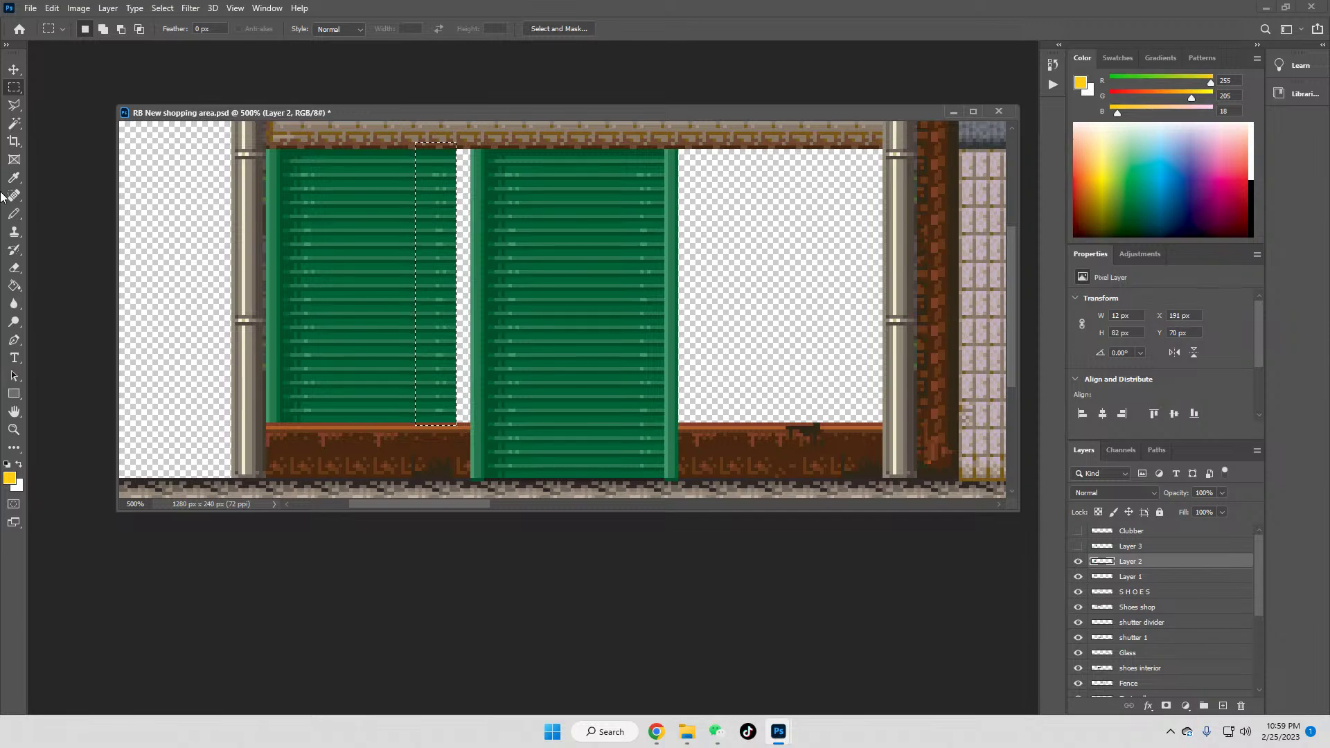
click(14, 70)
drag(443, 197, 456, 197)
Step: Free Transform a thin strip of the left shutter to triple width across the gap
click(13, 87)
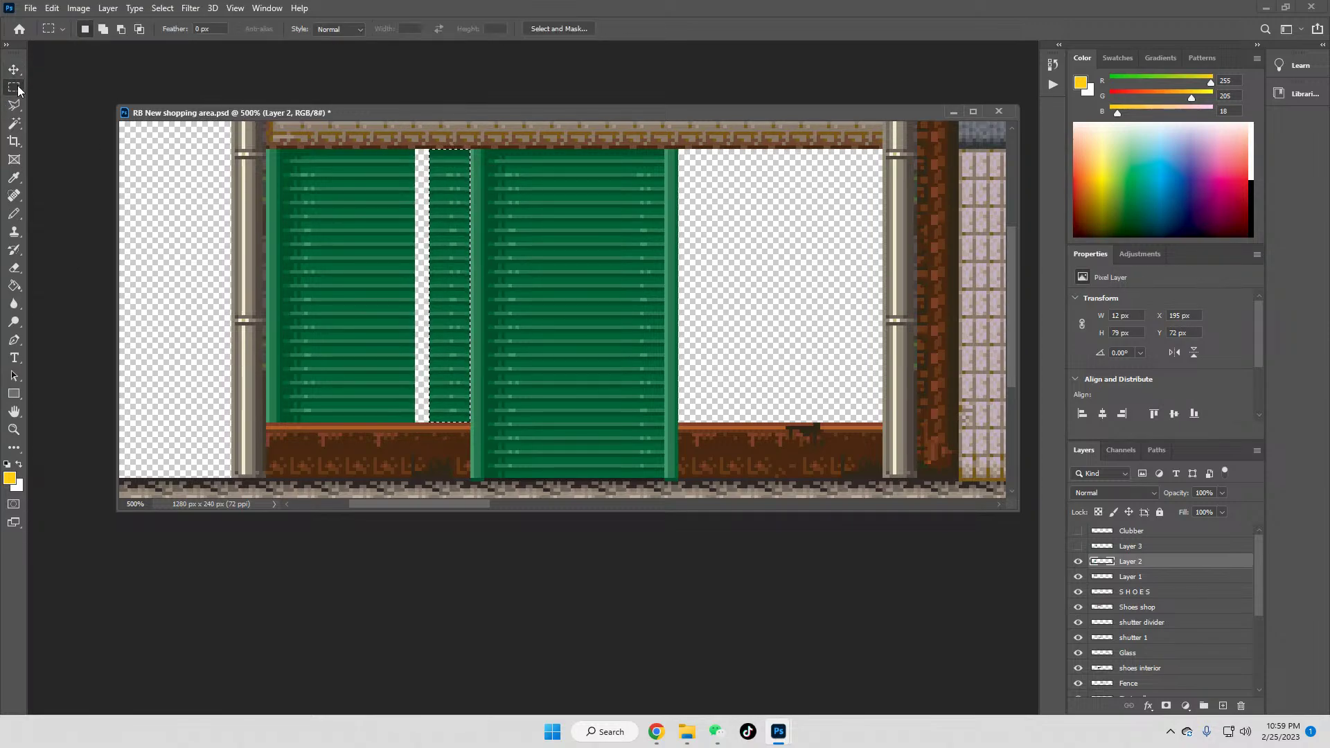
drag(407, 150, 399, 422)
right_click(320, 350)
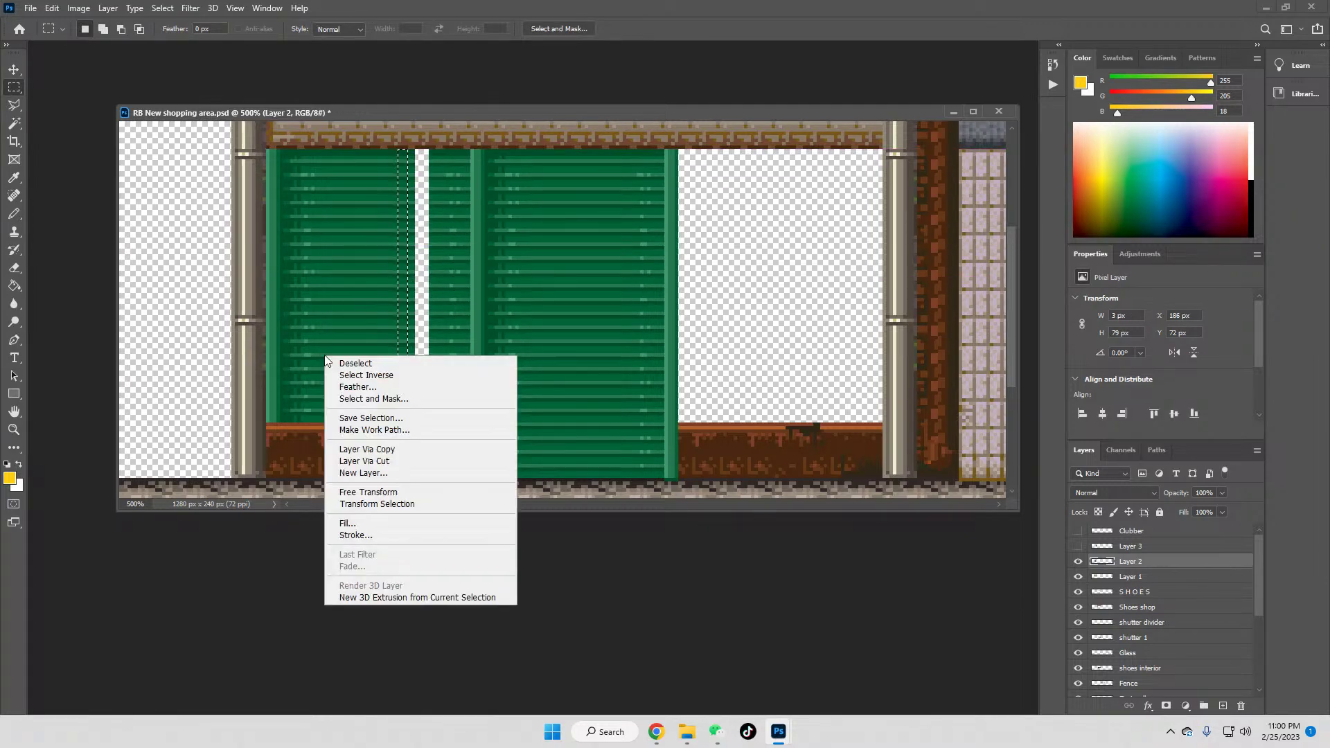
click(419, 493)
drag(411, 285, 435, 286)
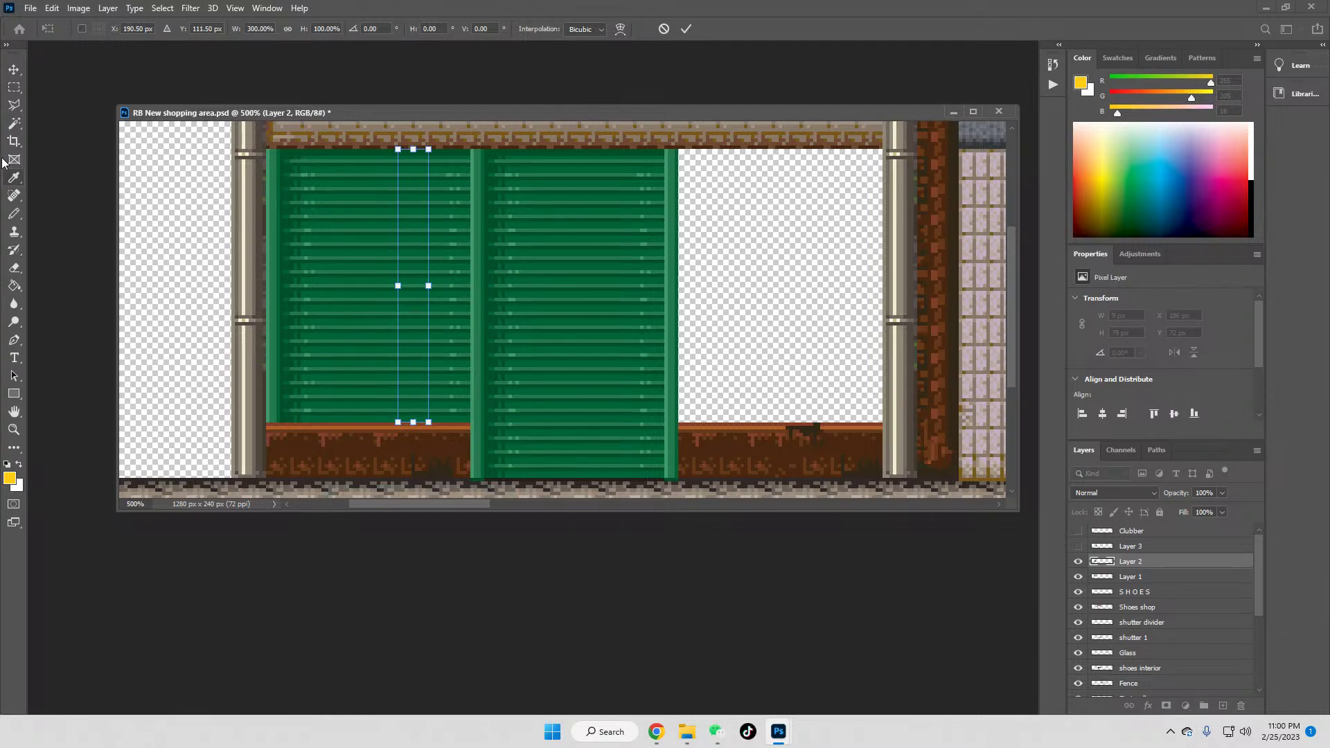
click(13, 89)
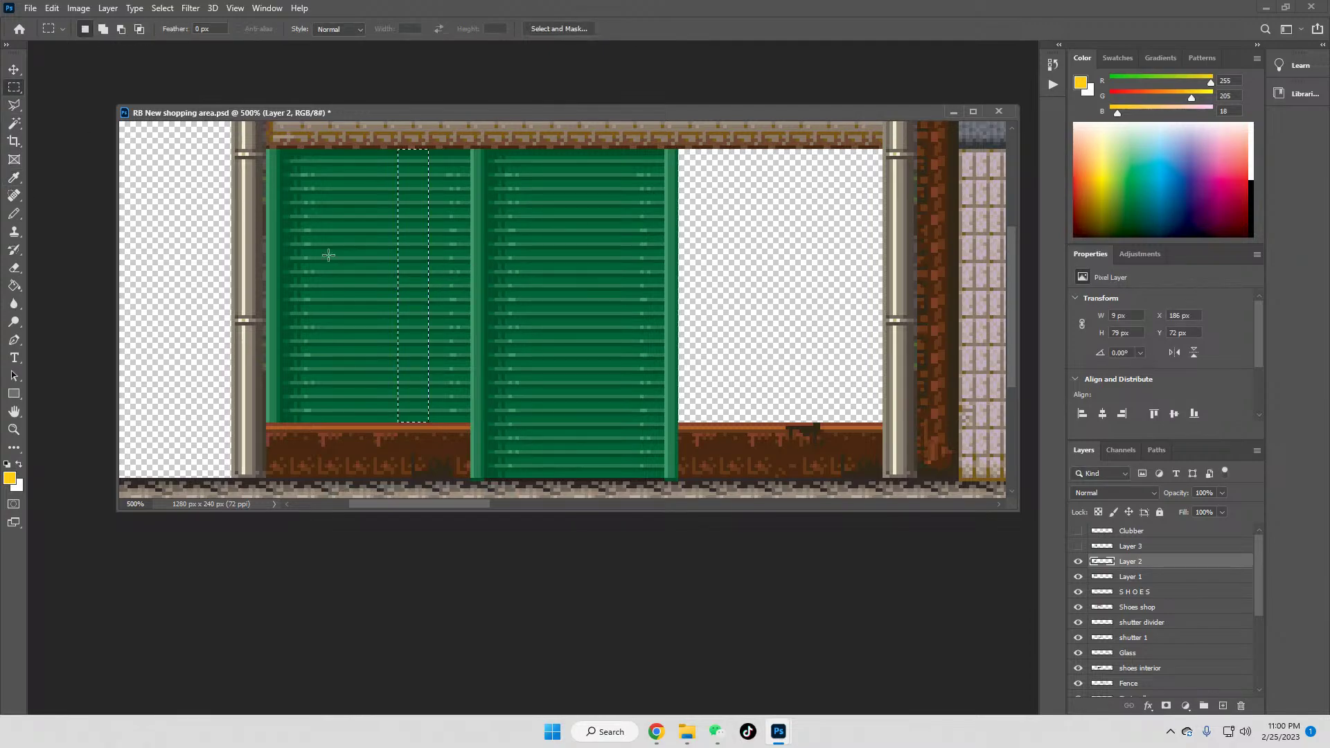
Step: Show Layer 3's right shutter, make it active, and shift its left portion left
click(1078, 546)
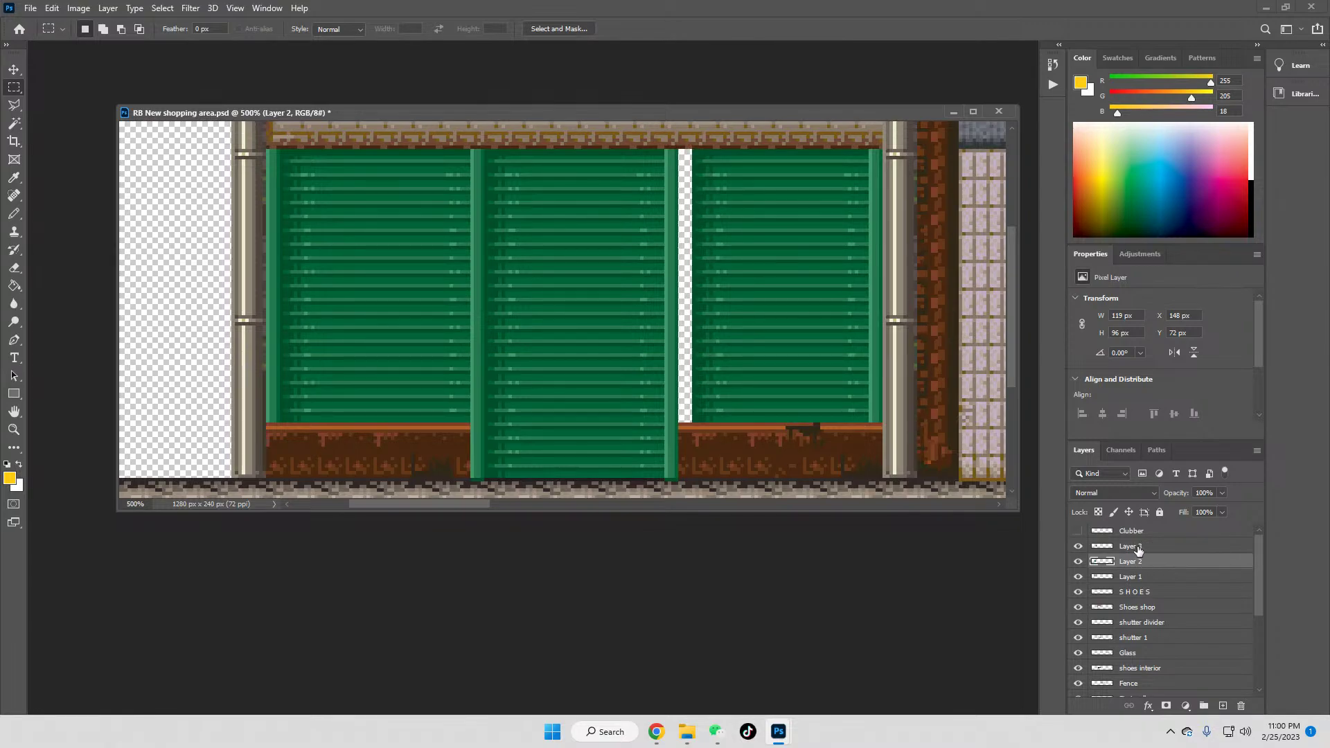
click(1136, 547)
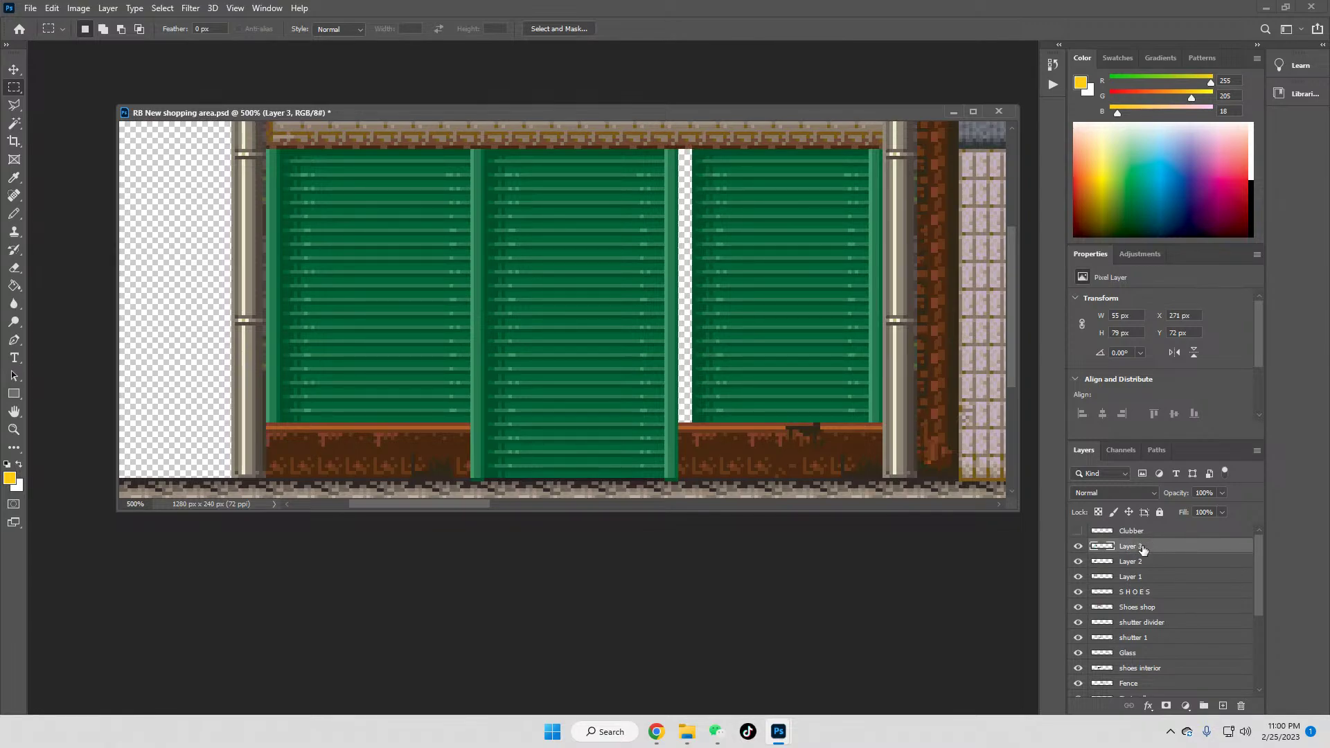
click(14, 69)
drag(775, 249, 777, 251)
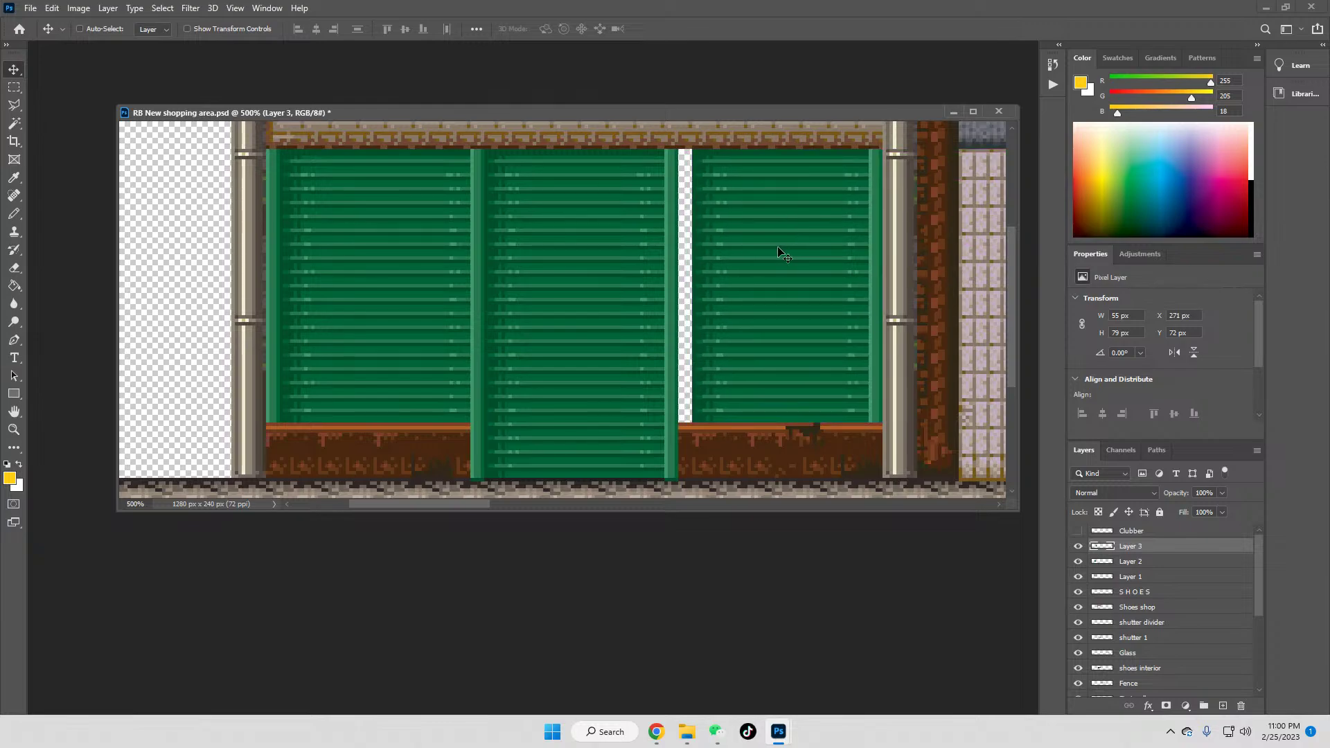
click(19, 89)
drag(693, 136, 799, 460)
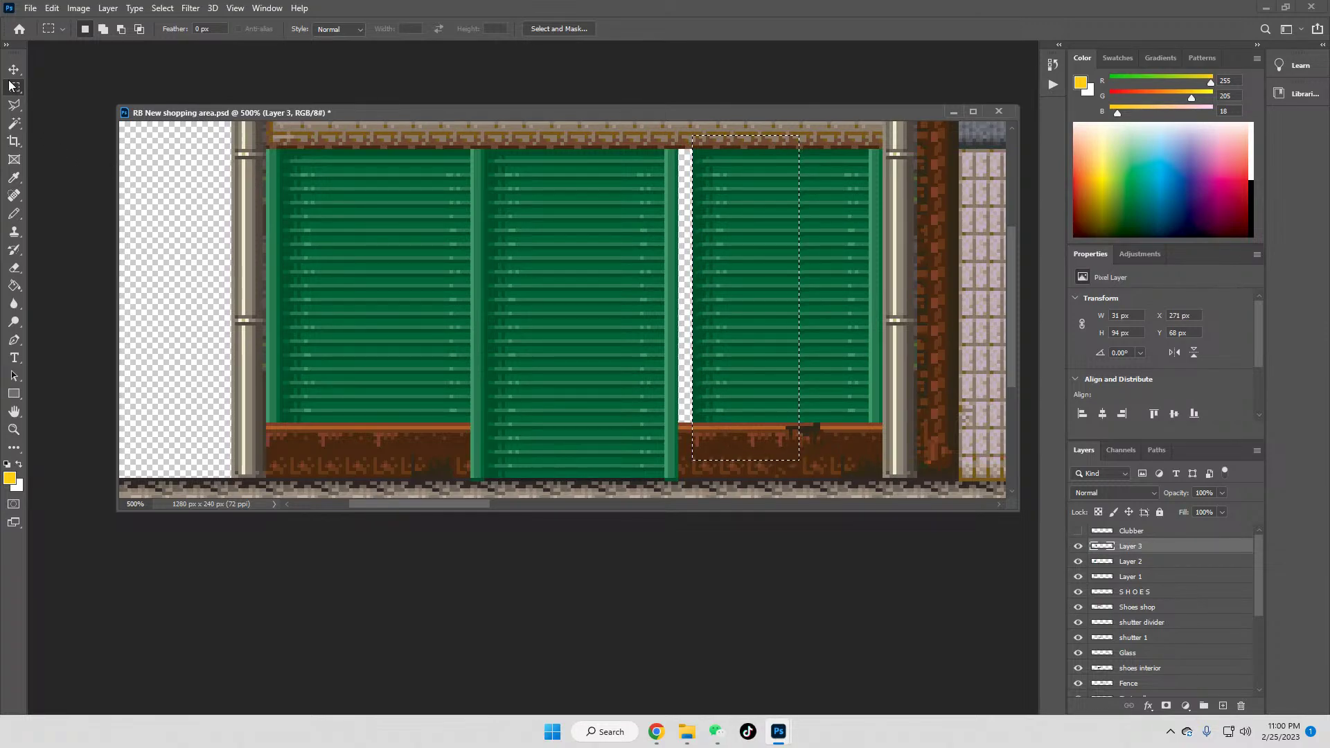
key(v)
drag(745, 213, 735, 213)
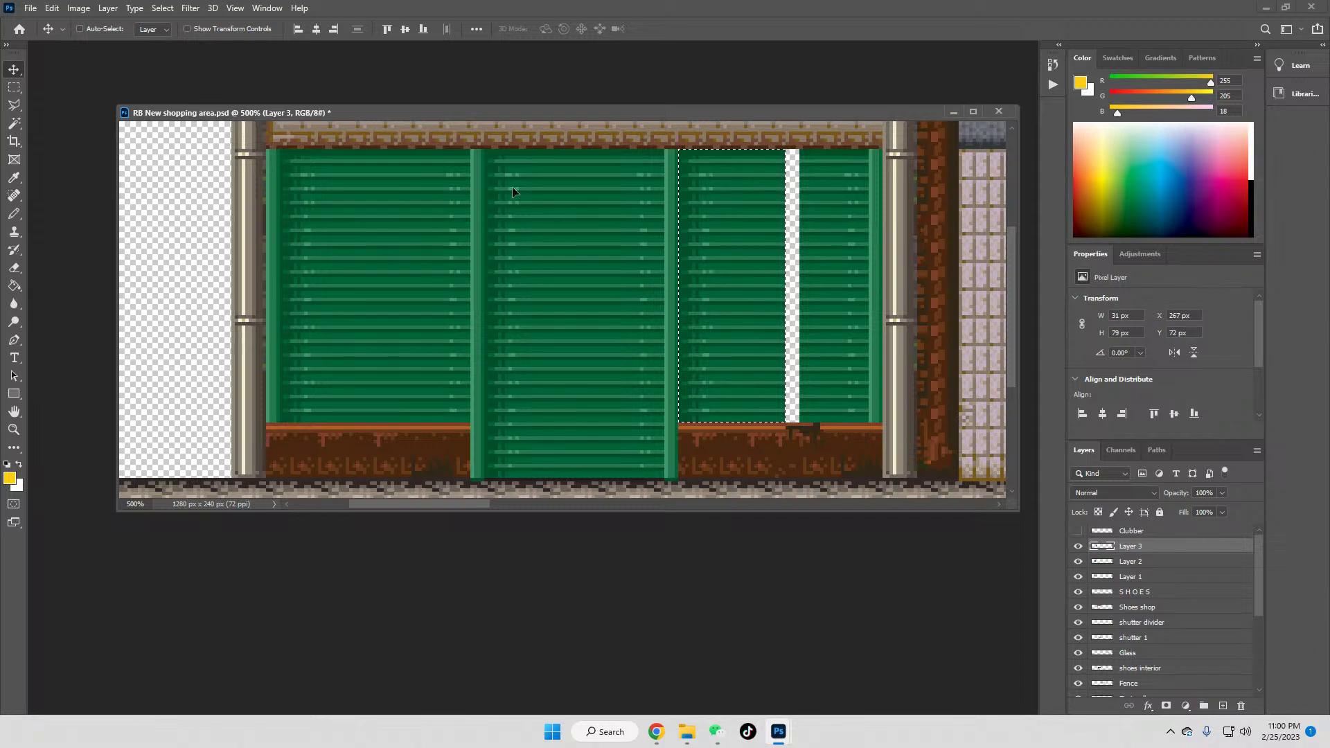
Step: Widen the selection over the right shutter's white gap with Transform Selection, then deselect
key(m)
click(802, 430)
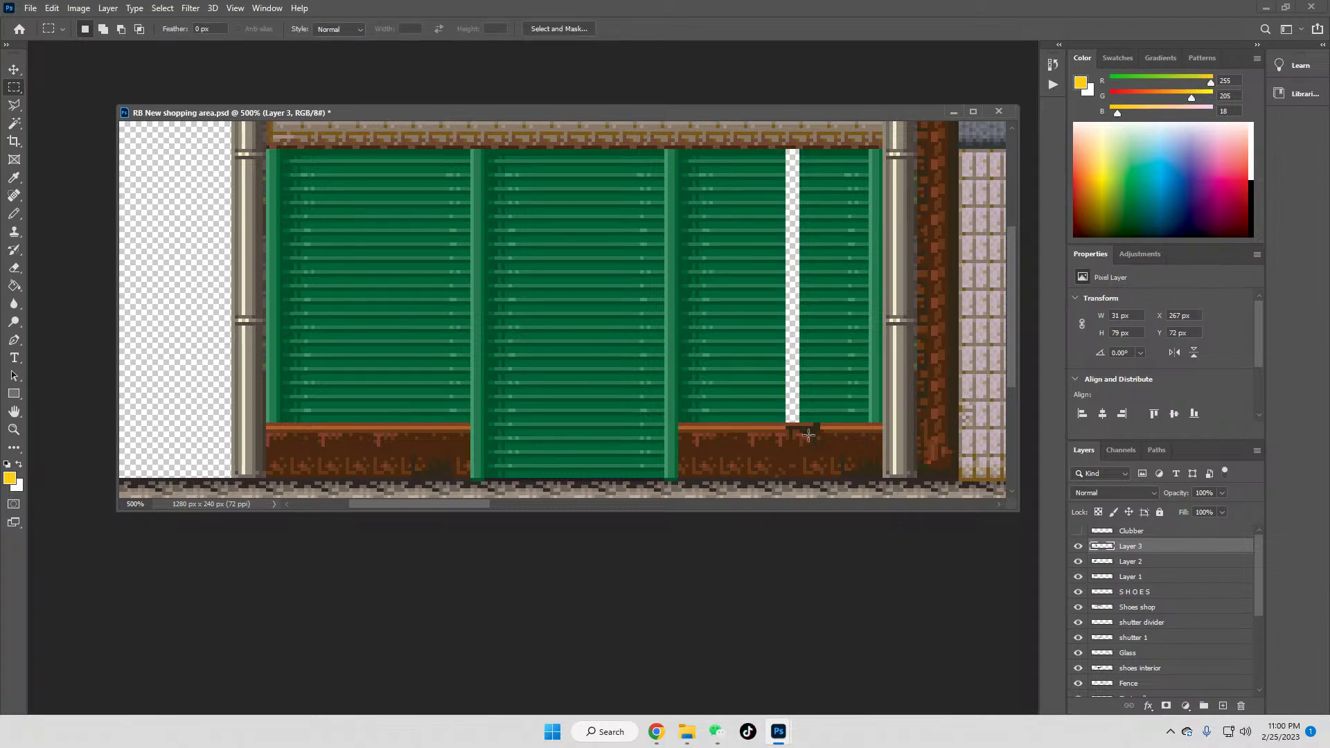
drag(802, 149, 823, 421)
right_click(855, 363)
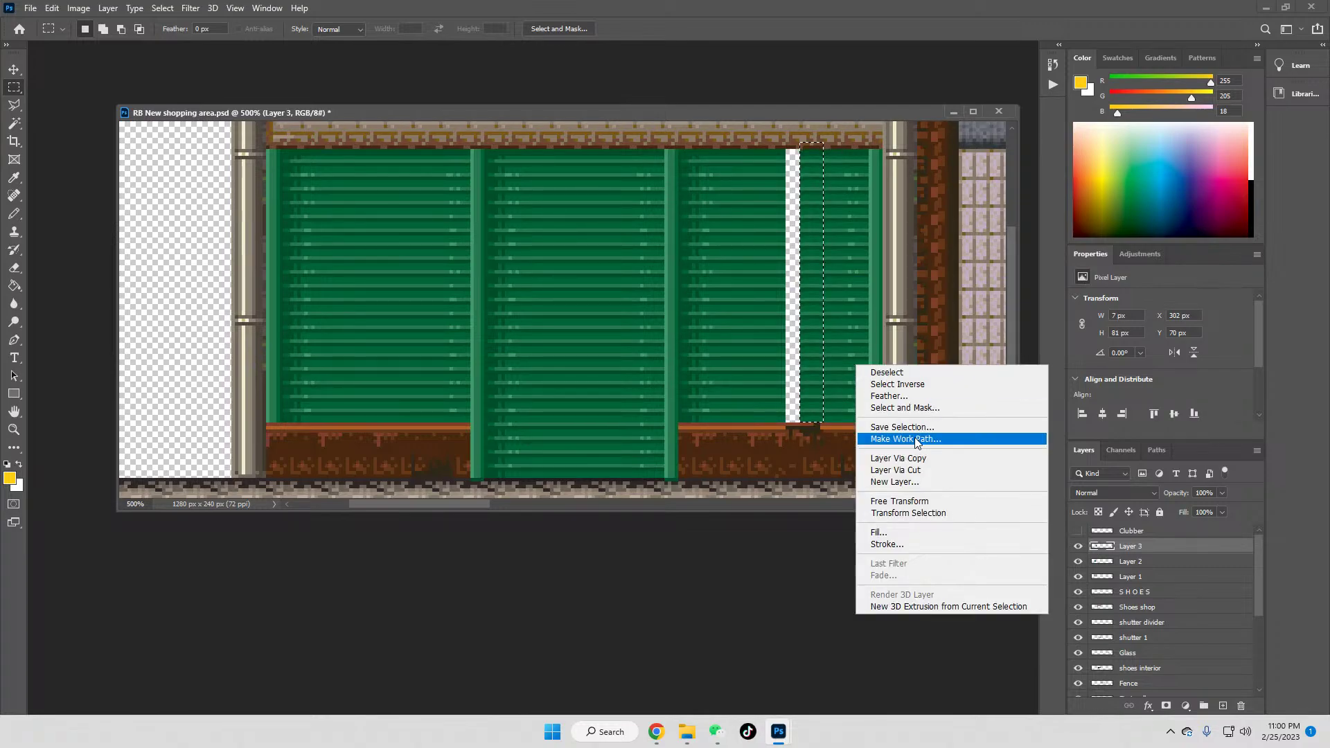
click(890, 516)
drag(798, 282, 782, 282)
key(Return)
key(ctrl+d)
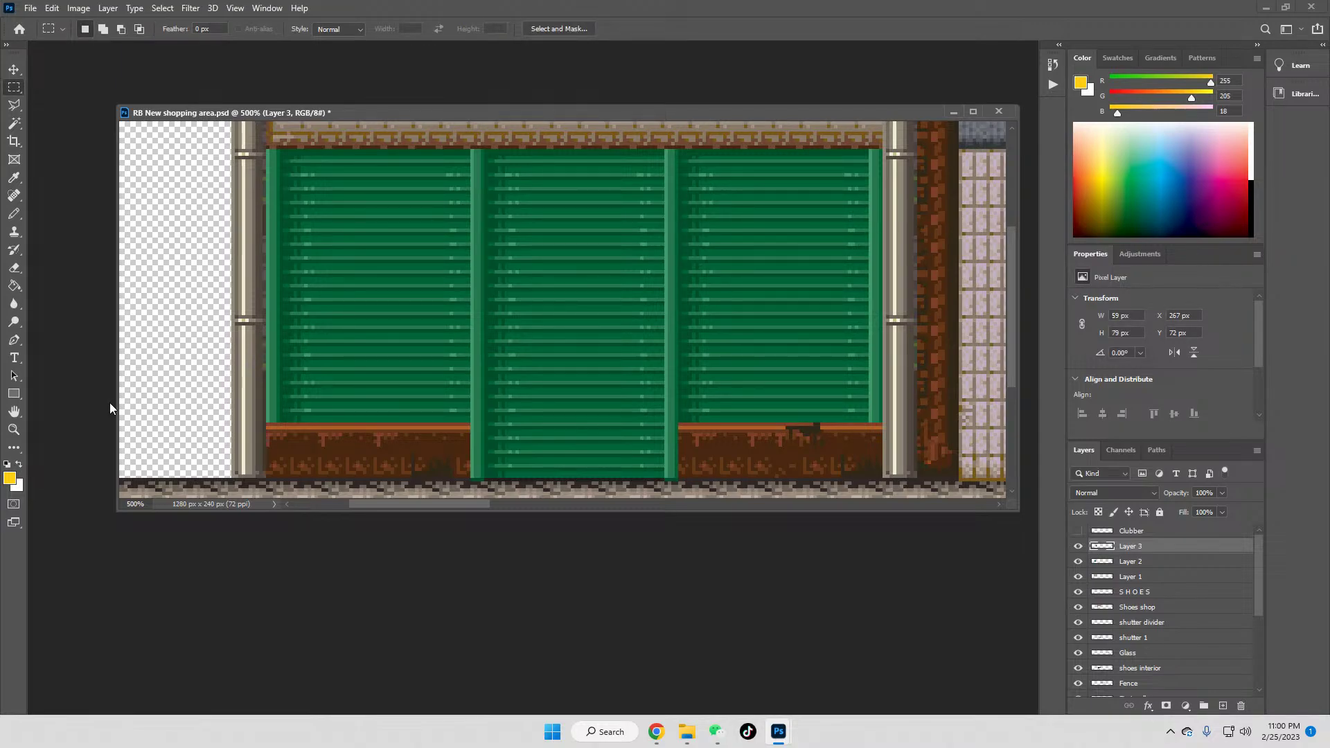
click(13, 429)
Step: Reset to 100%, then zoom to 700% on the SHOES shop's grey shutter
click(367, 28)
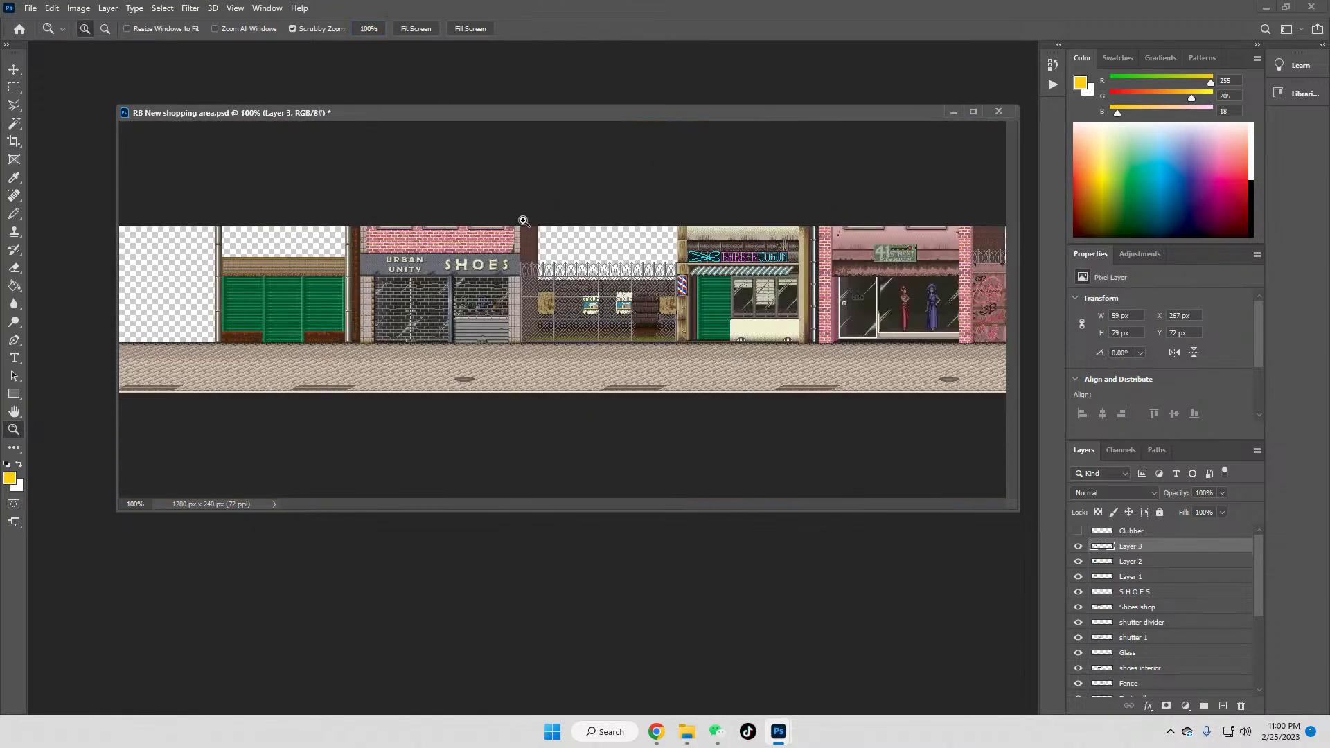
click(318, 319)
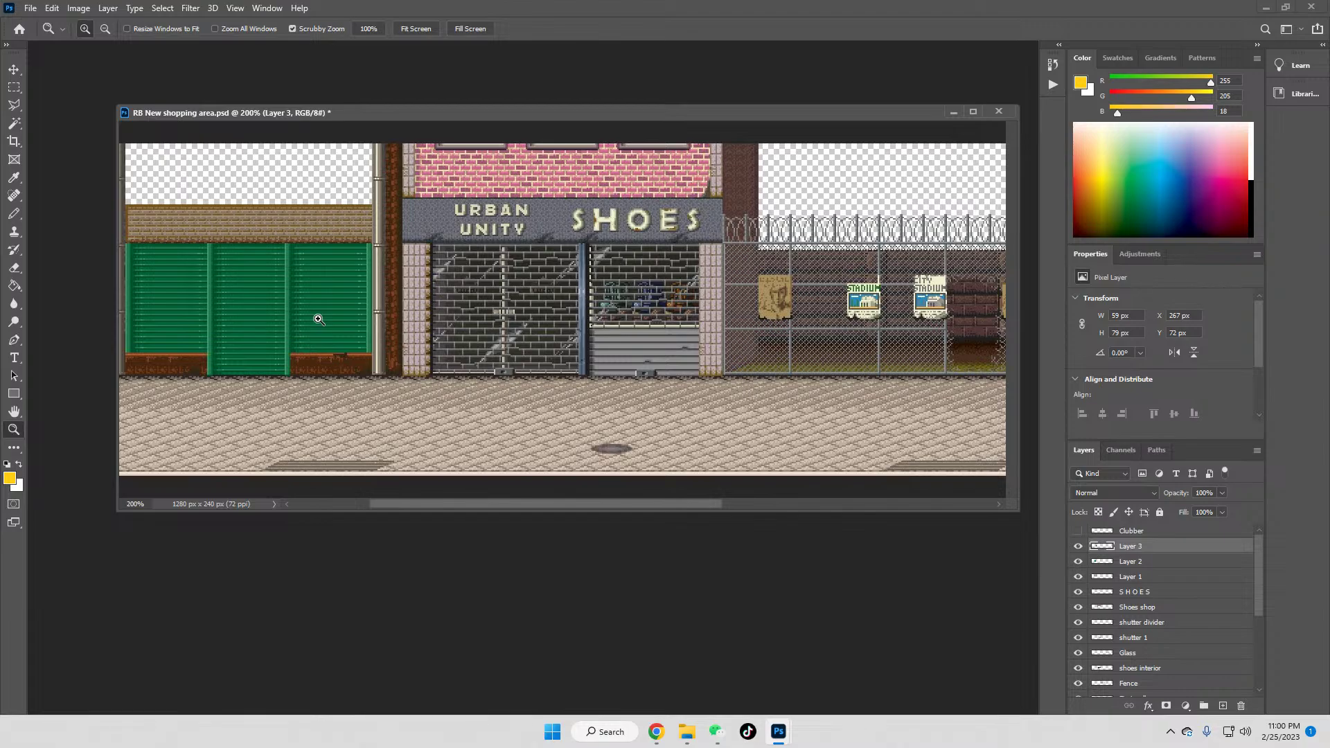
click(603, 341)
click(603, 341)
click(602, 341)
click(602, 341)
click(602, 341)
click(14, 177)
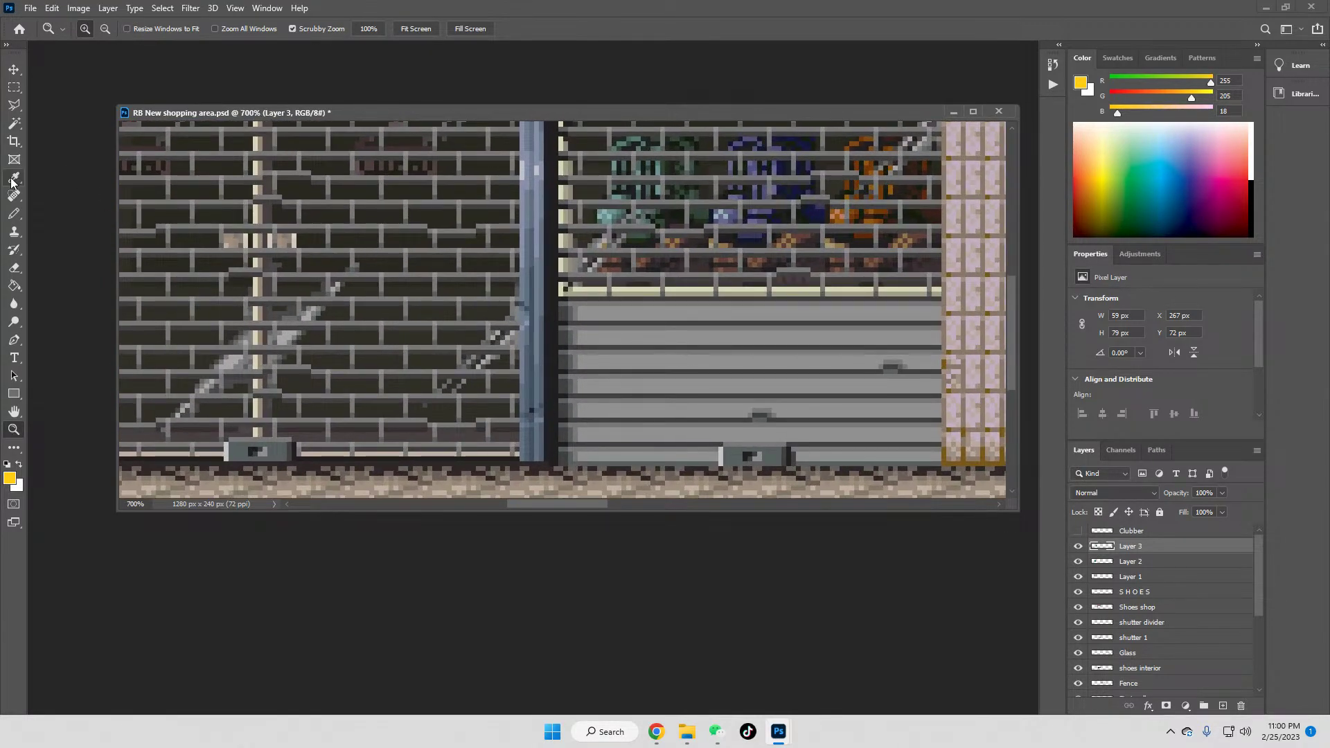
Step: Sample a dark grey, undo an accidental full-layer fill, and merge Layer 3 into Layer 2
click(564, 347)
drag(572, 504, 434, 528)
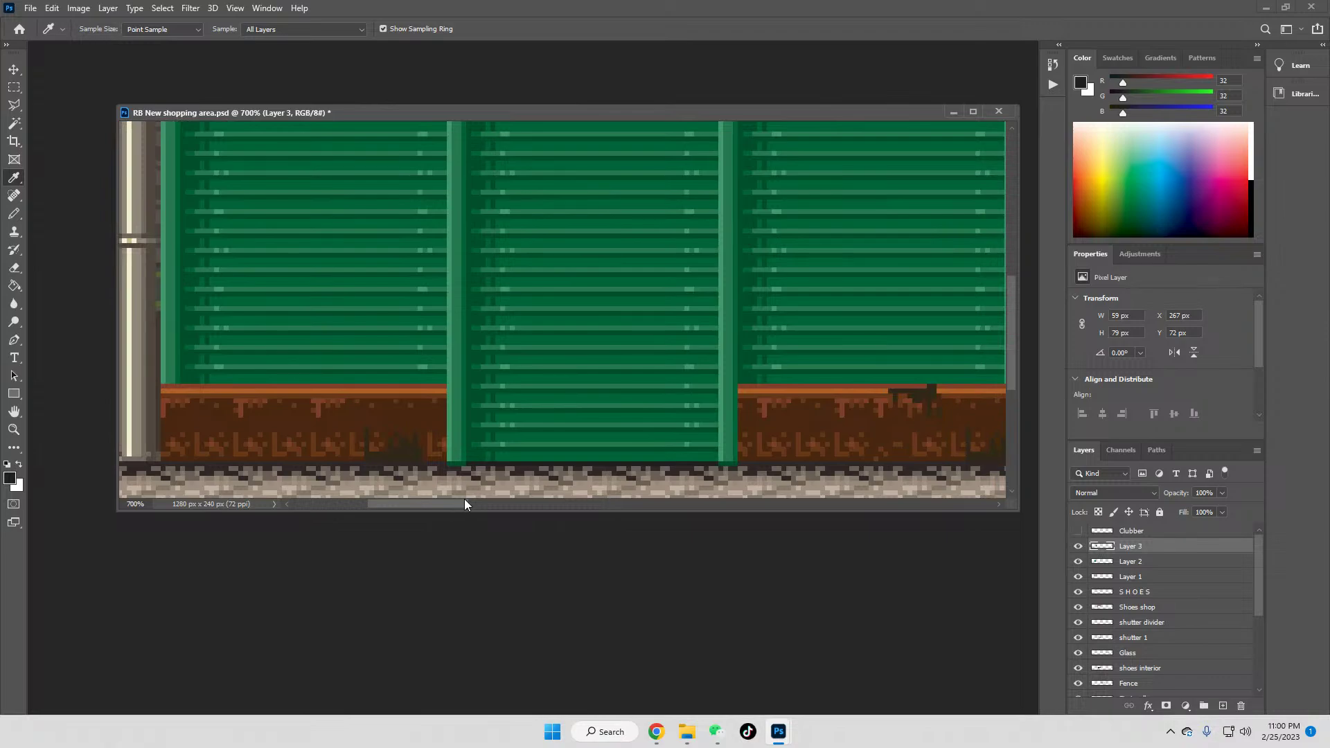
click(14, 286)
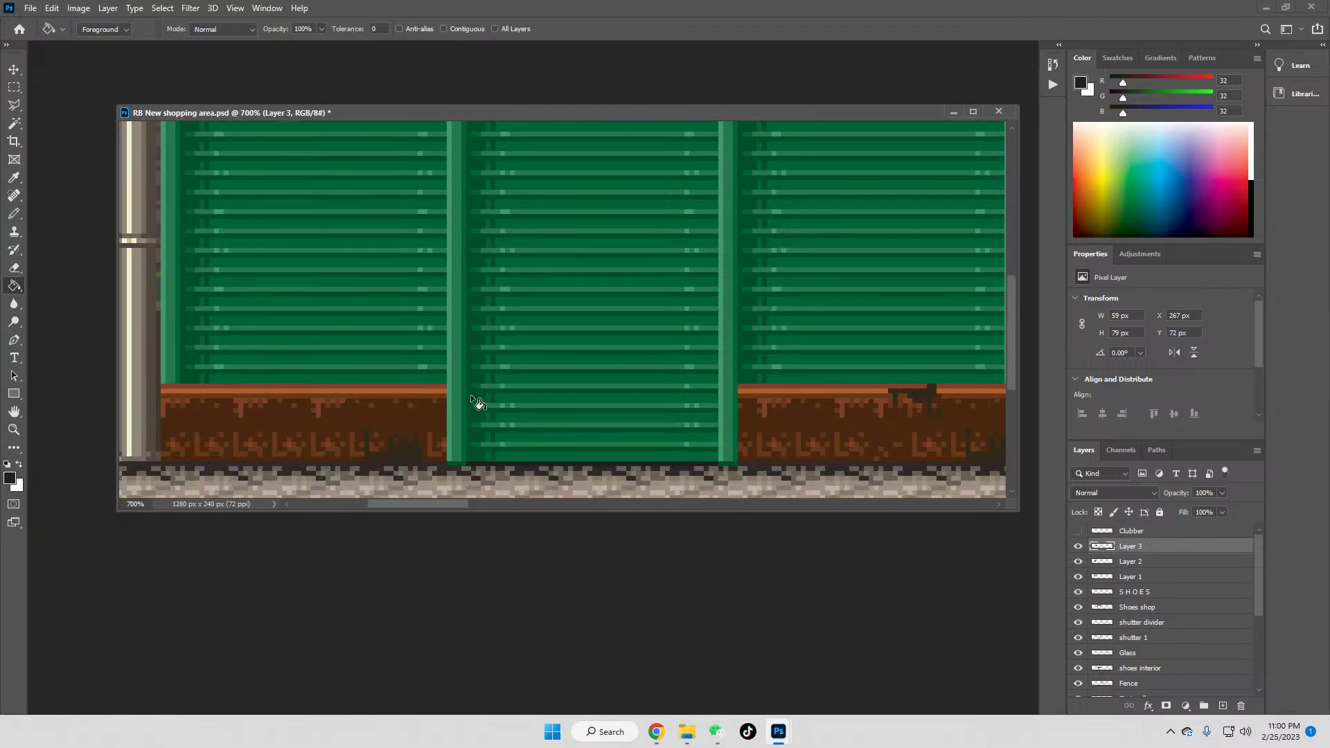
click(471, 395)
click(62, 9)
click(76, 22)
right_click(1128, 547)
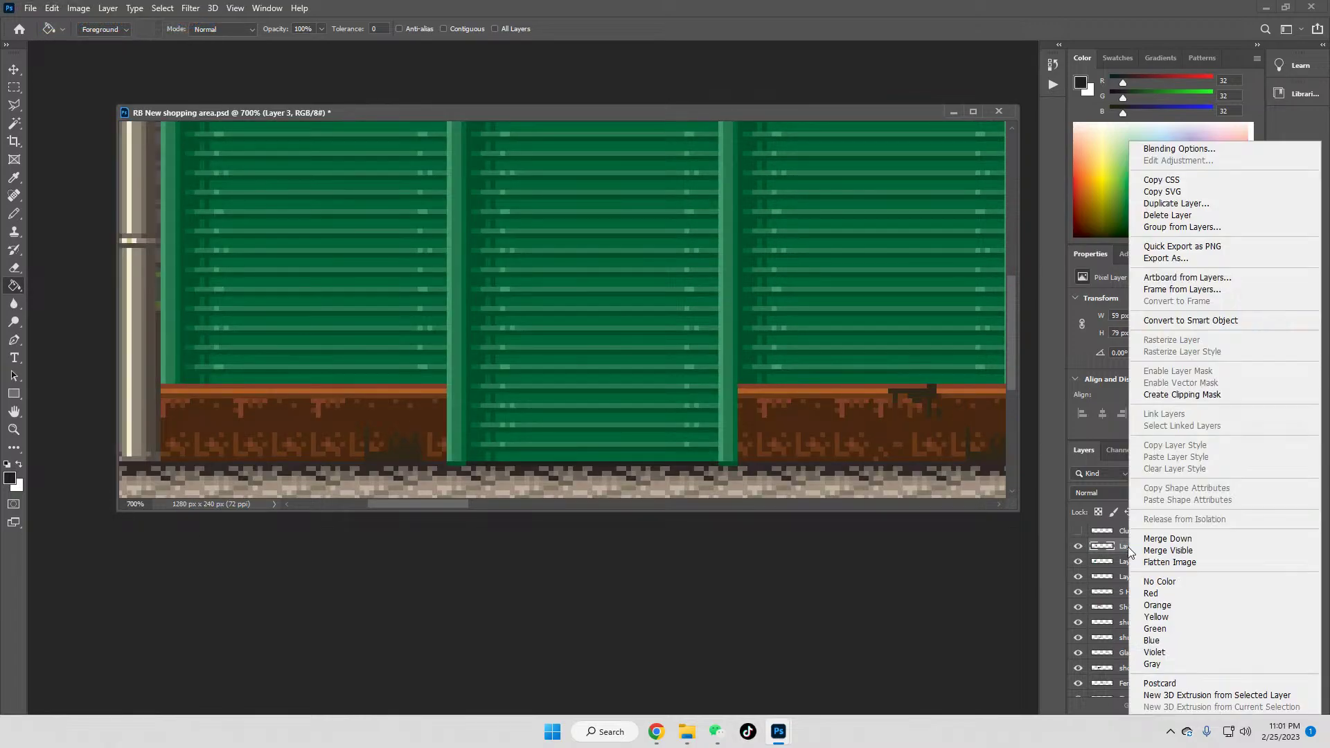
click(1186, 542)
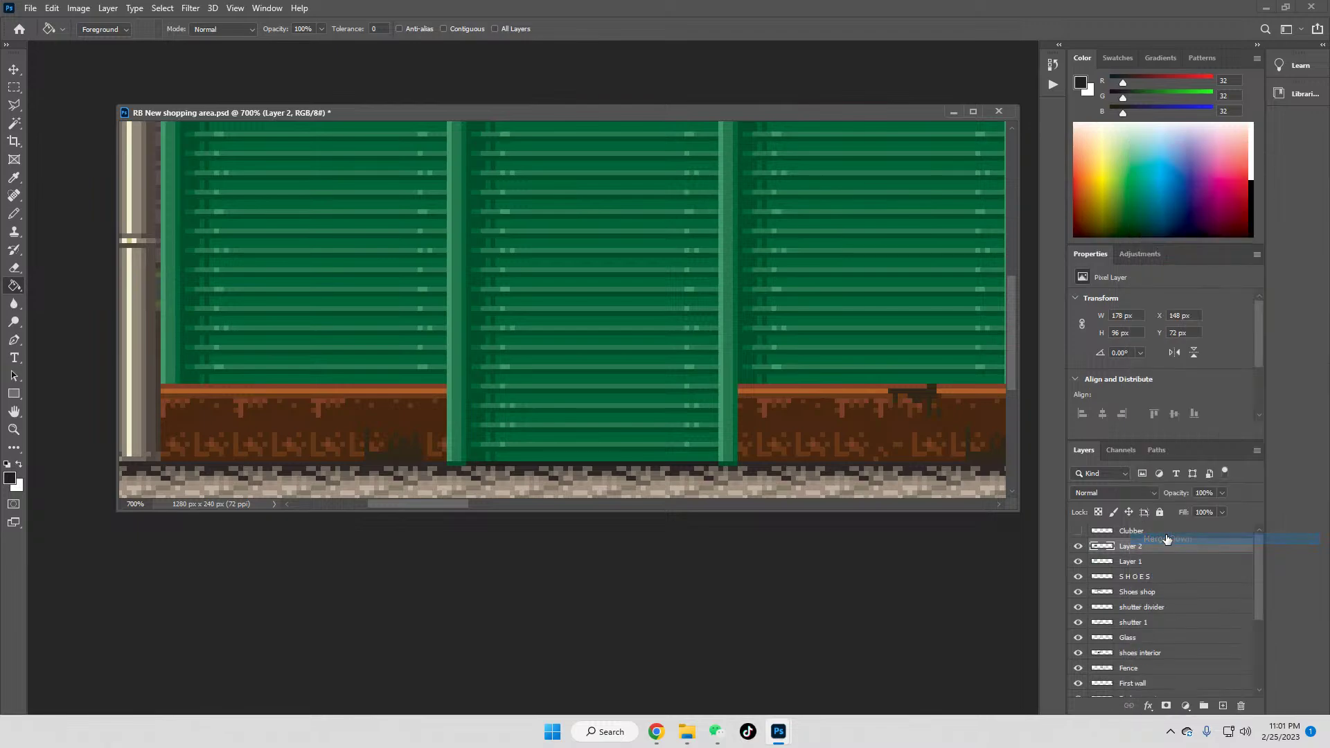
Step: Fill the shutter stripes with dark and lighter greys sampled from the reference shutter
click(470, 375)
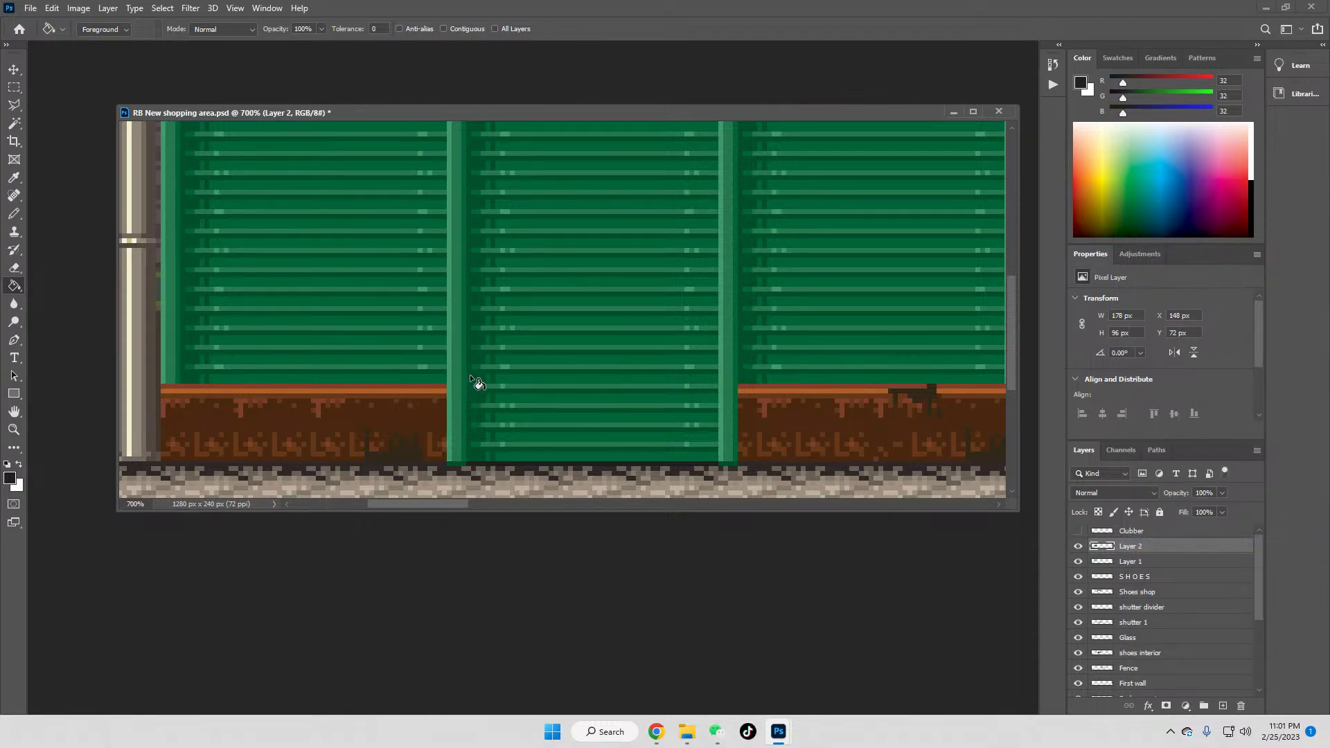
click(13, 178)
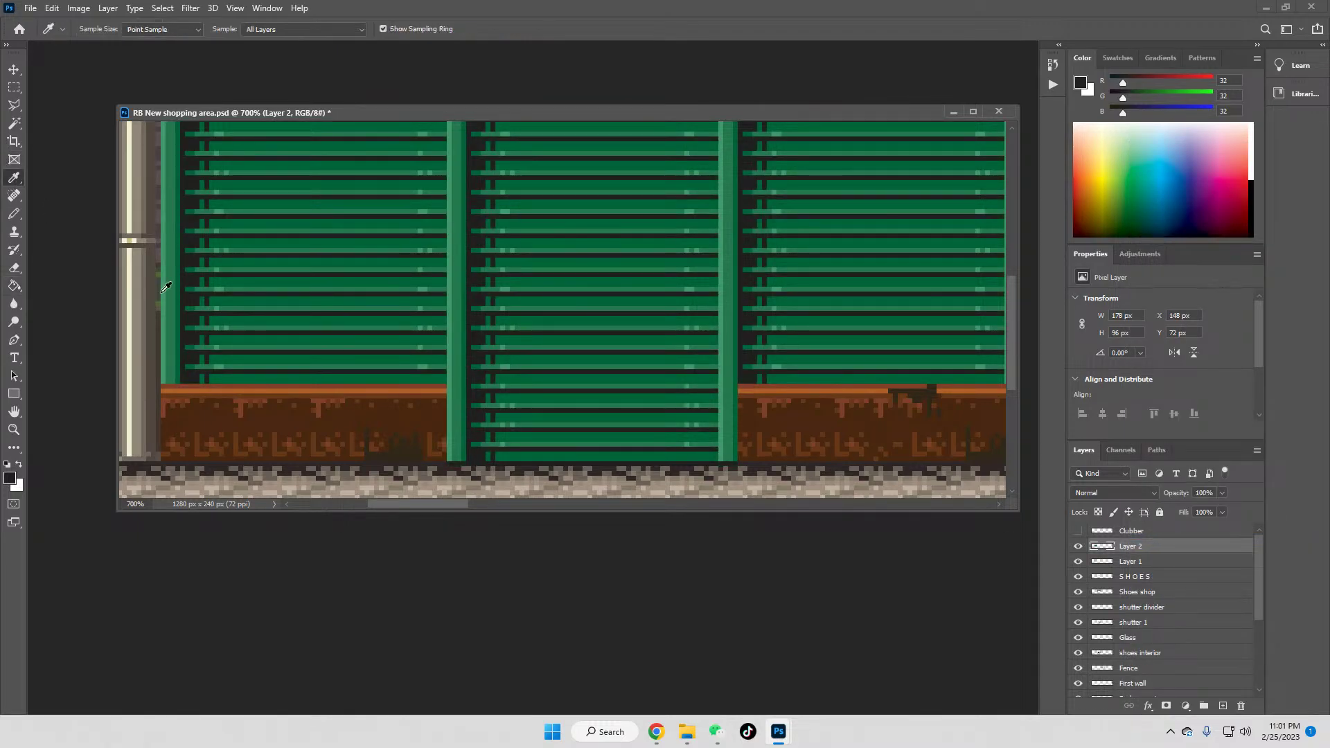
drag(464, 505, 628, 526)
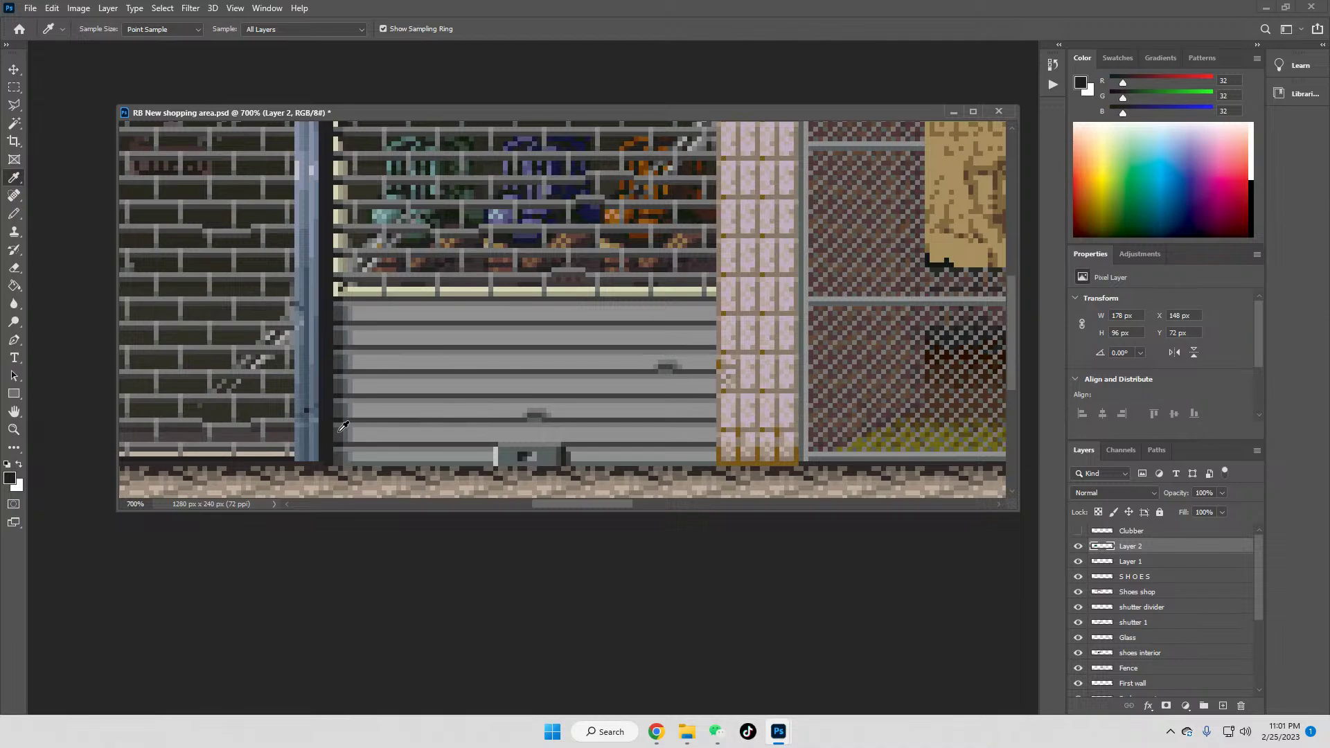
click(343, 425)
drag(557, 504, 406, 501)
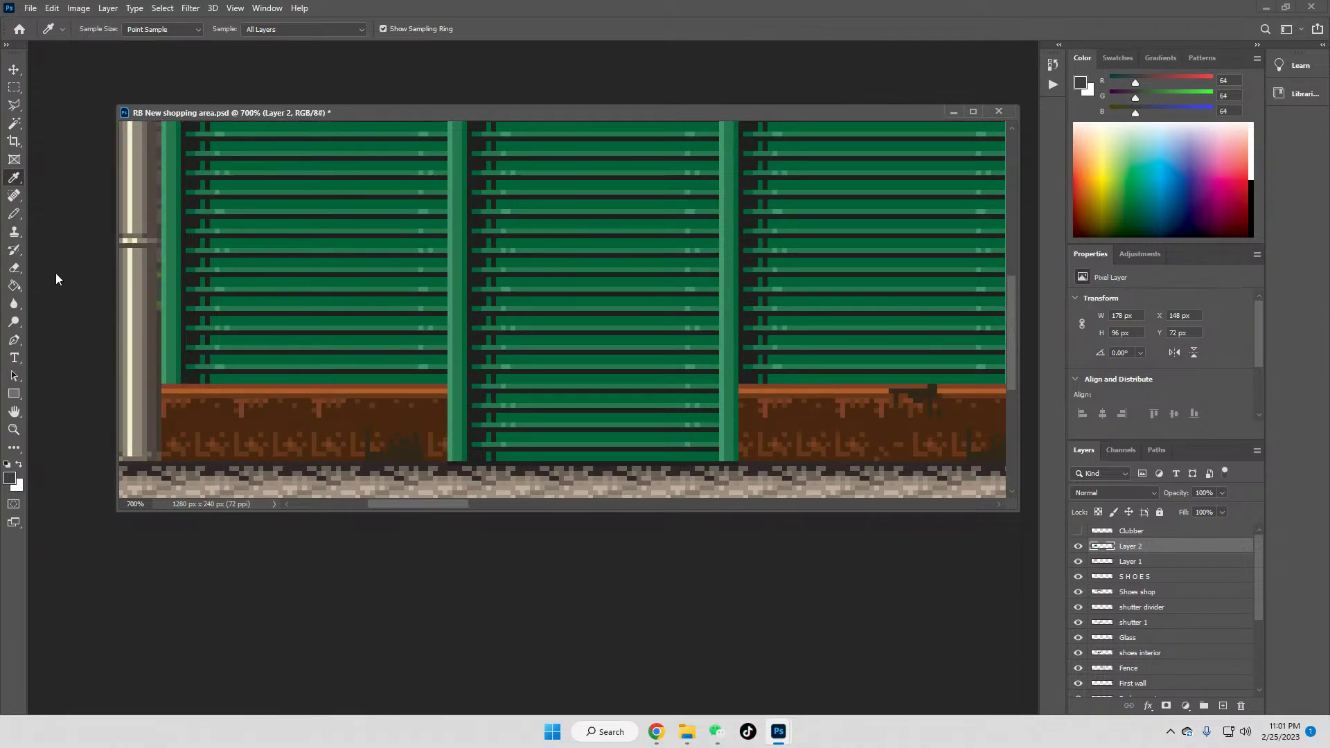
click(14, 286)
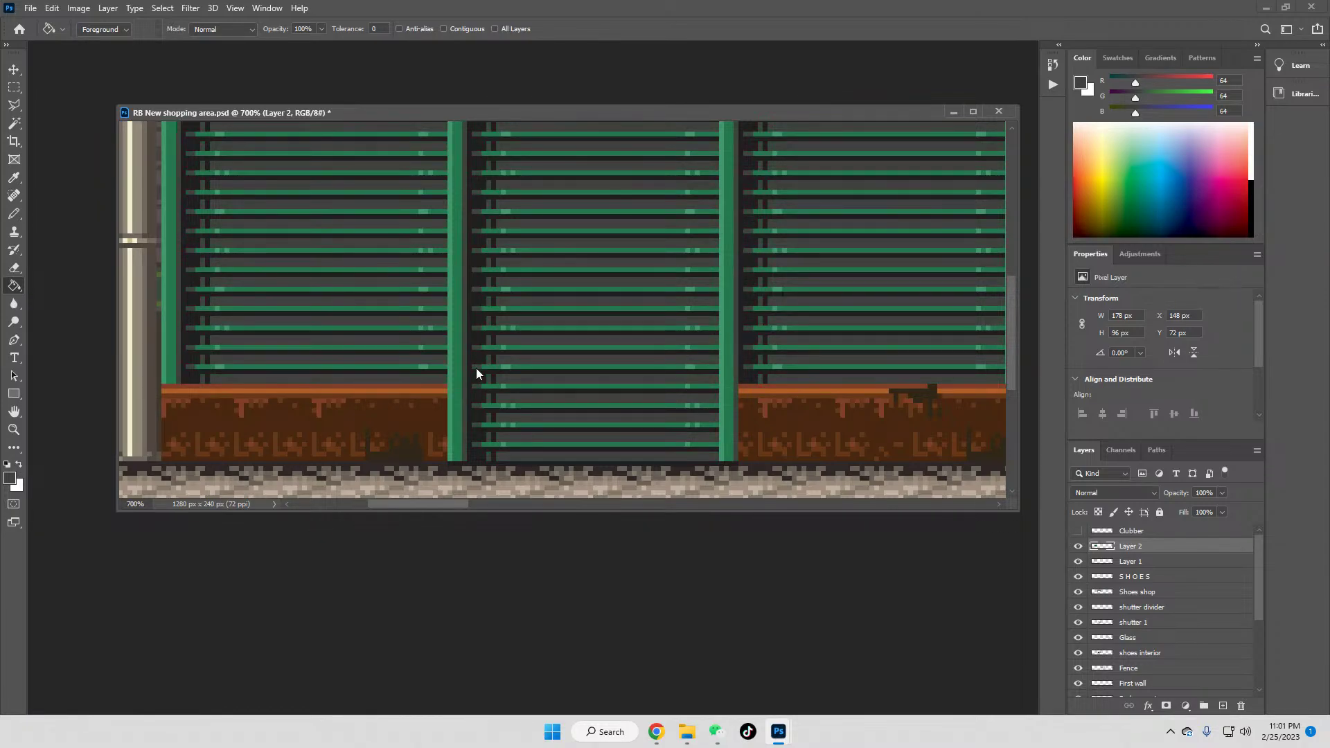
click(14, 178)
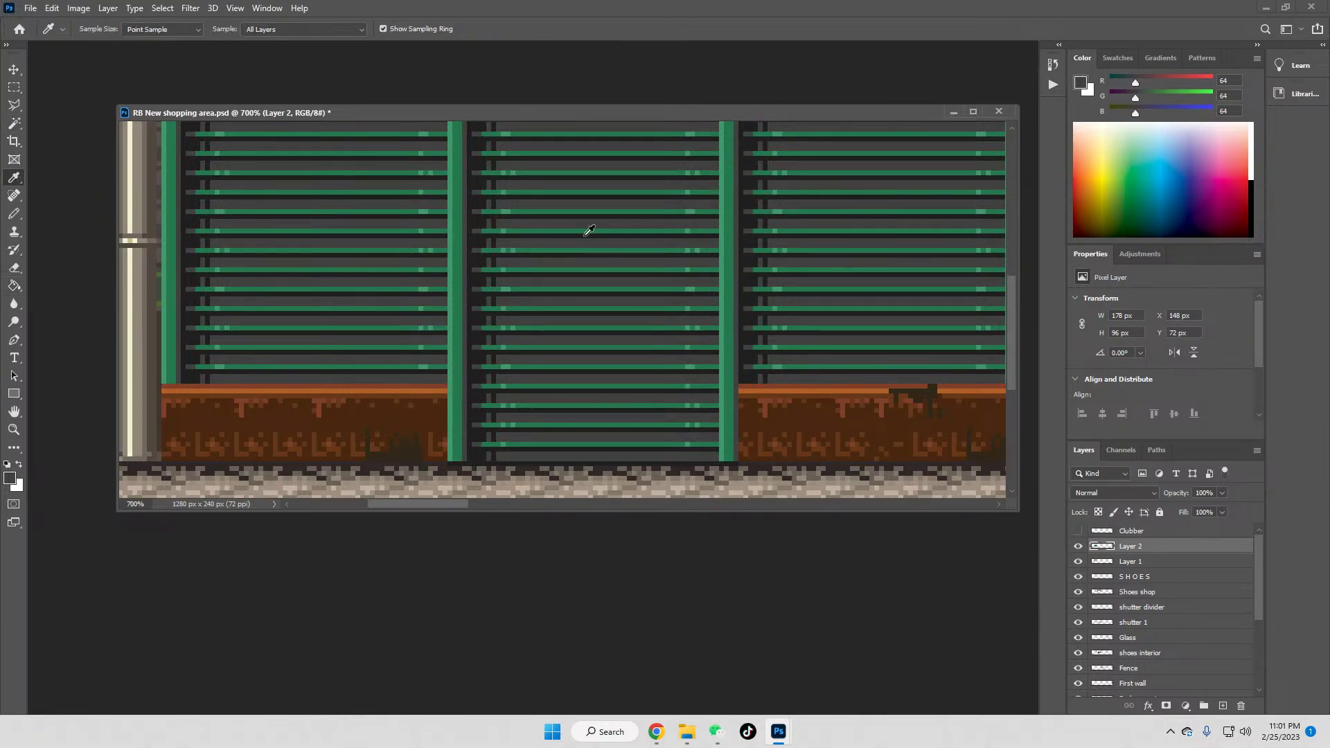
drag(430, 505, 549, 511)
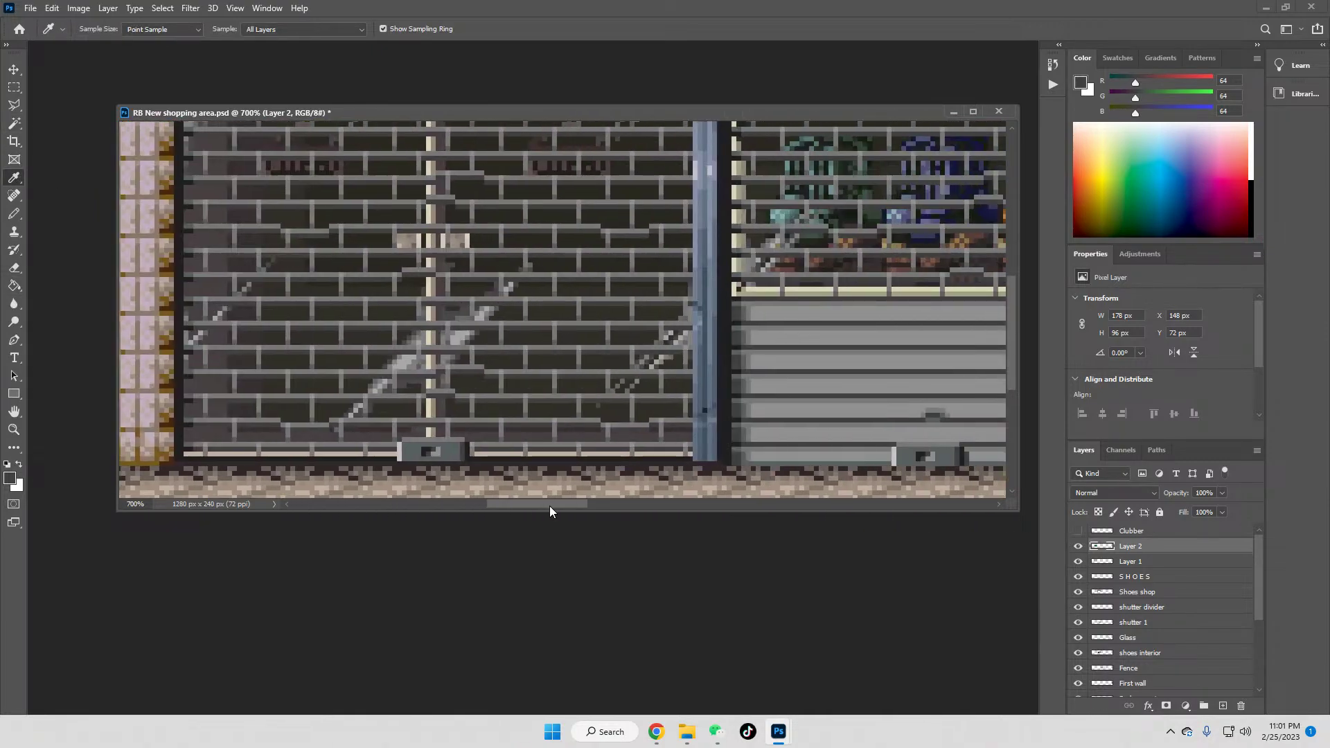
click(741, 420)
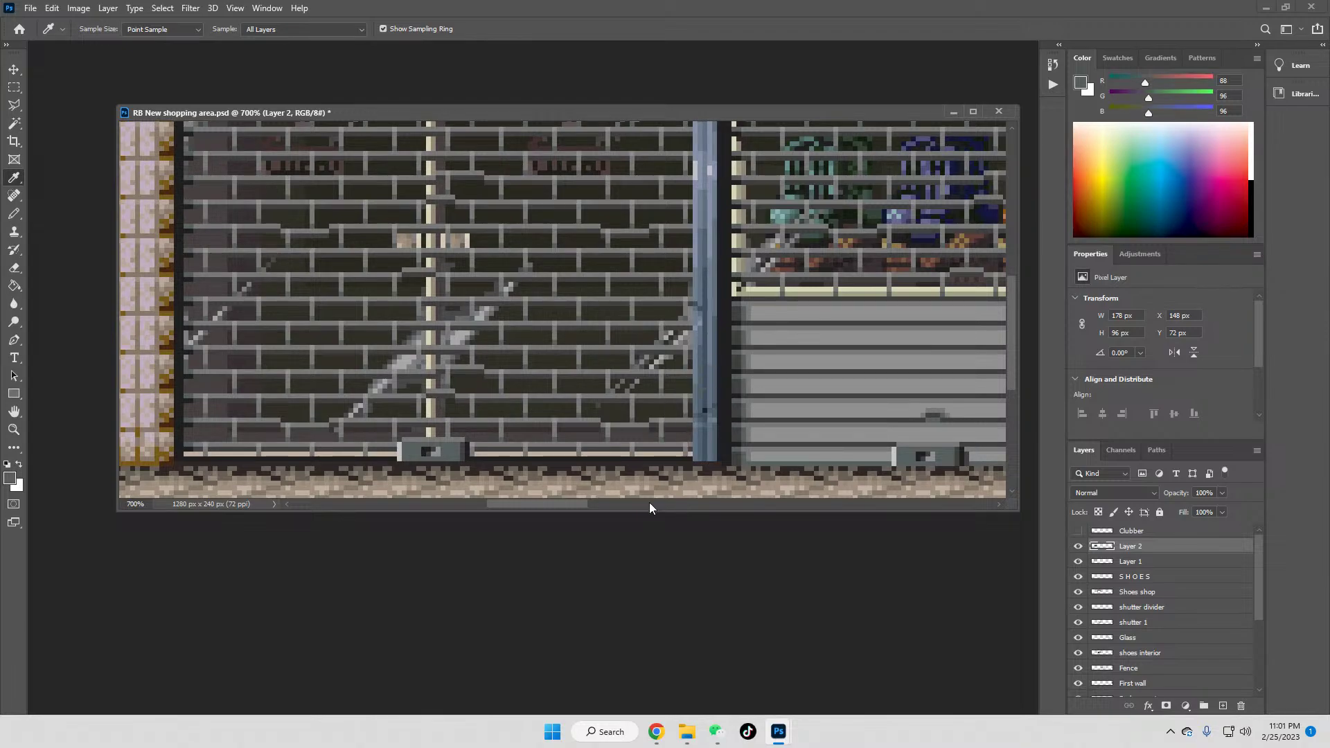
drag(546, 511, 450, 514)
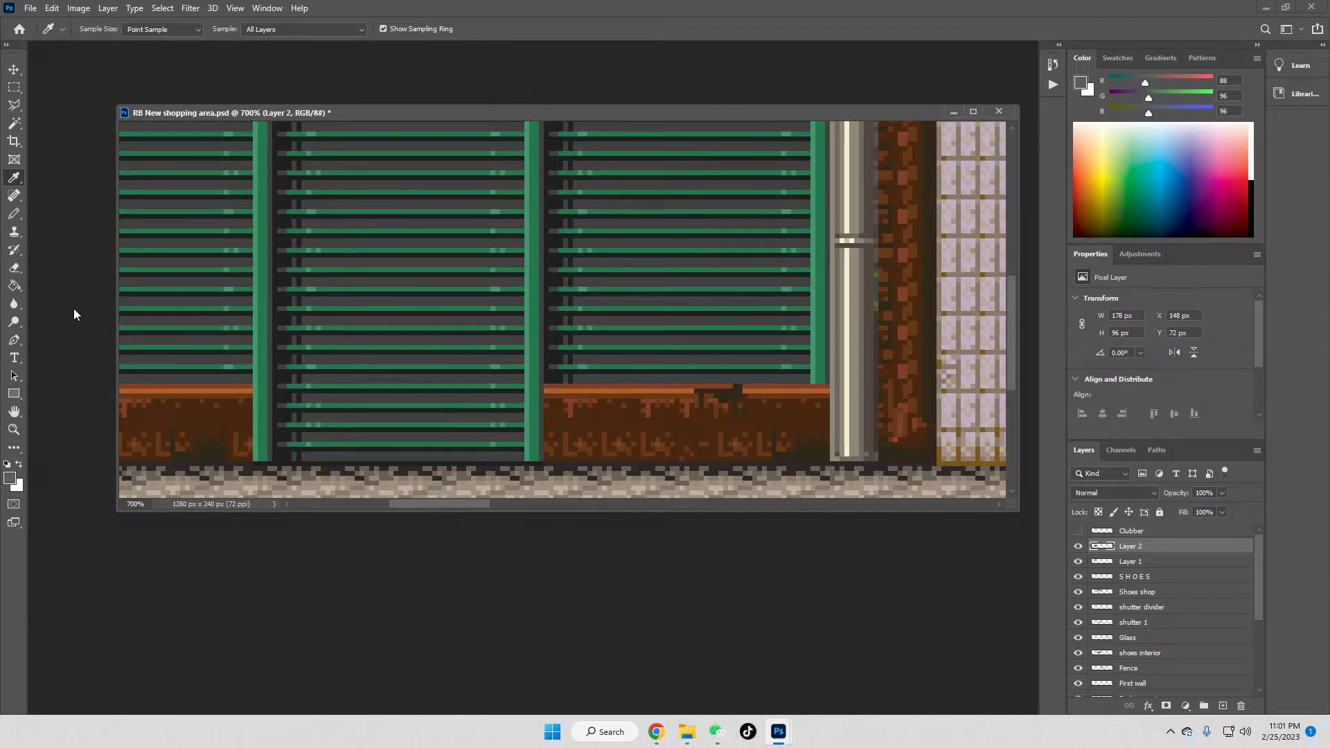
click(14, 288)
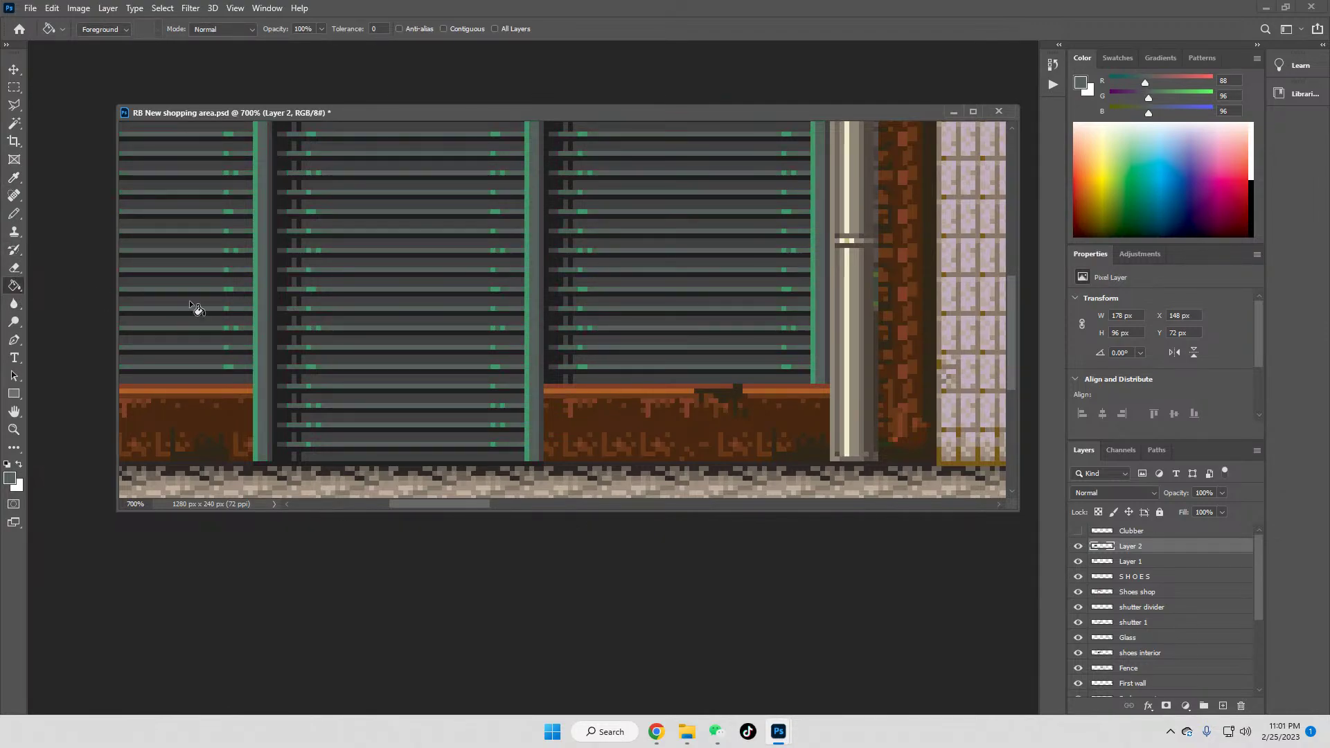
Step: Fill with a light grey from the shutter shop, then view at 100% and magnify
click(14, 177)
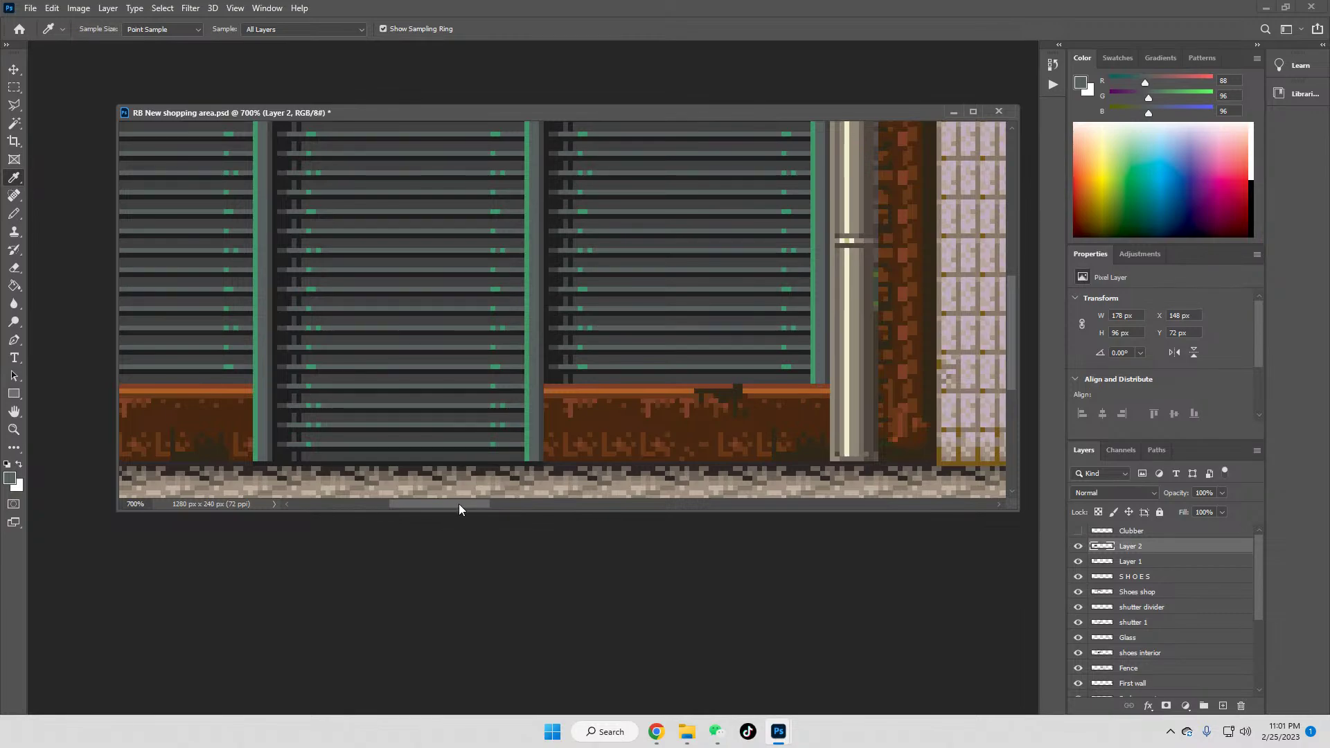
drag(456, 509, 583, 509)
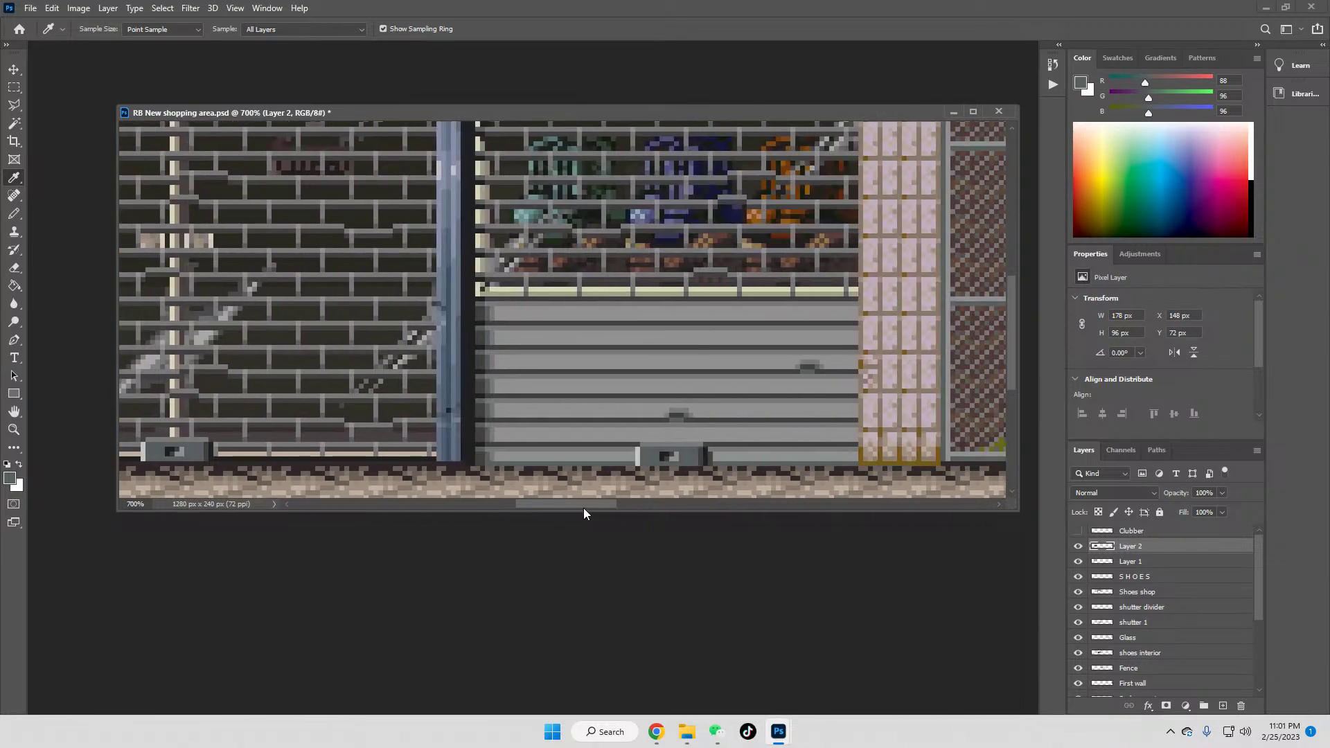
click(494, 444)
drag(569, 506, 414, 506)
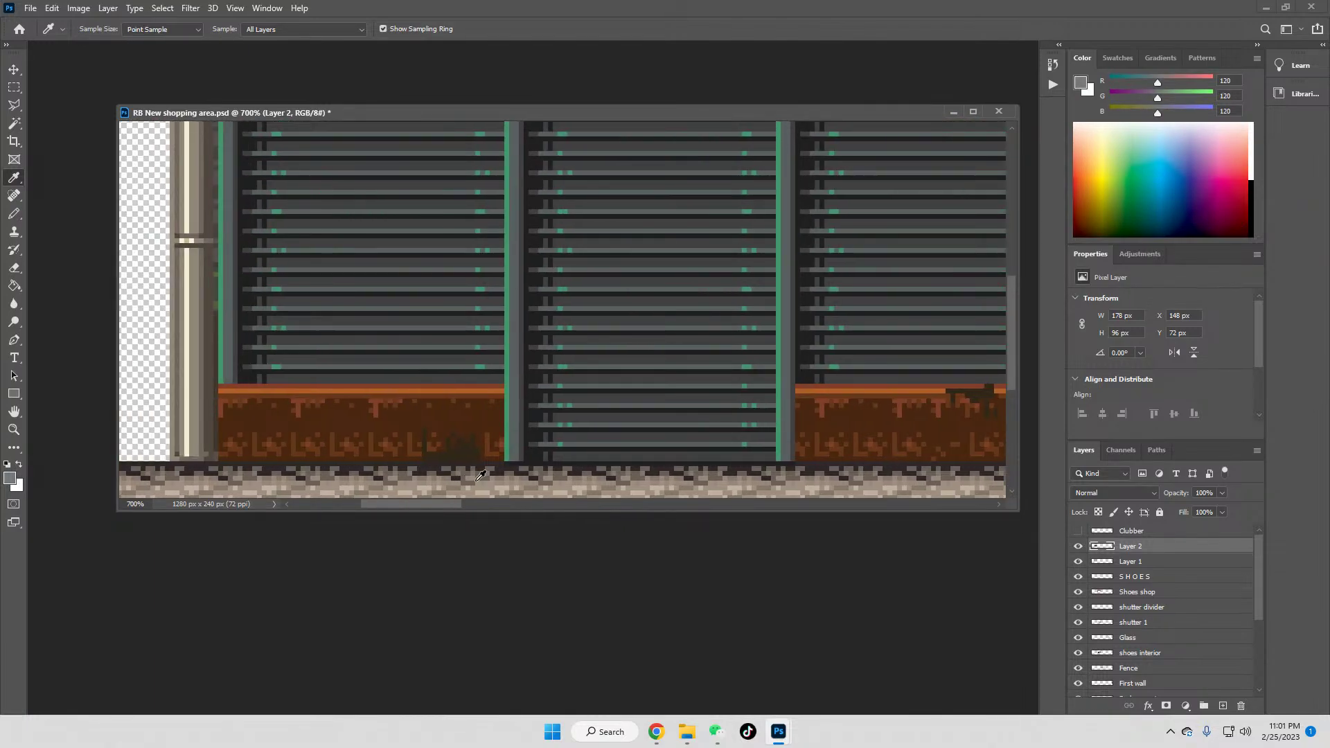
click(14, 285)
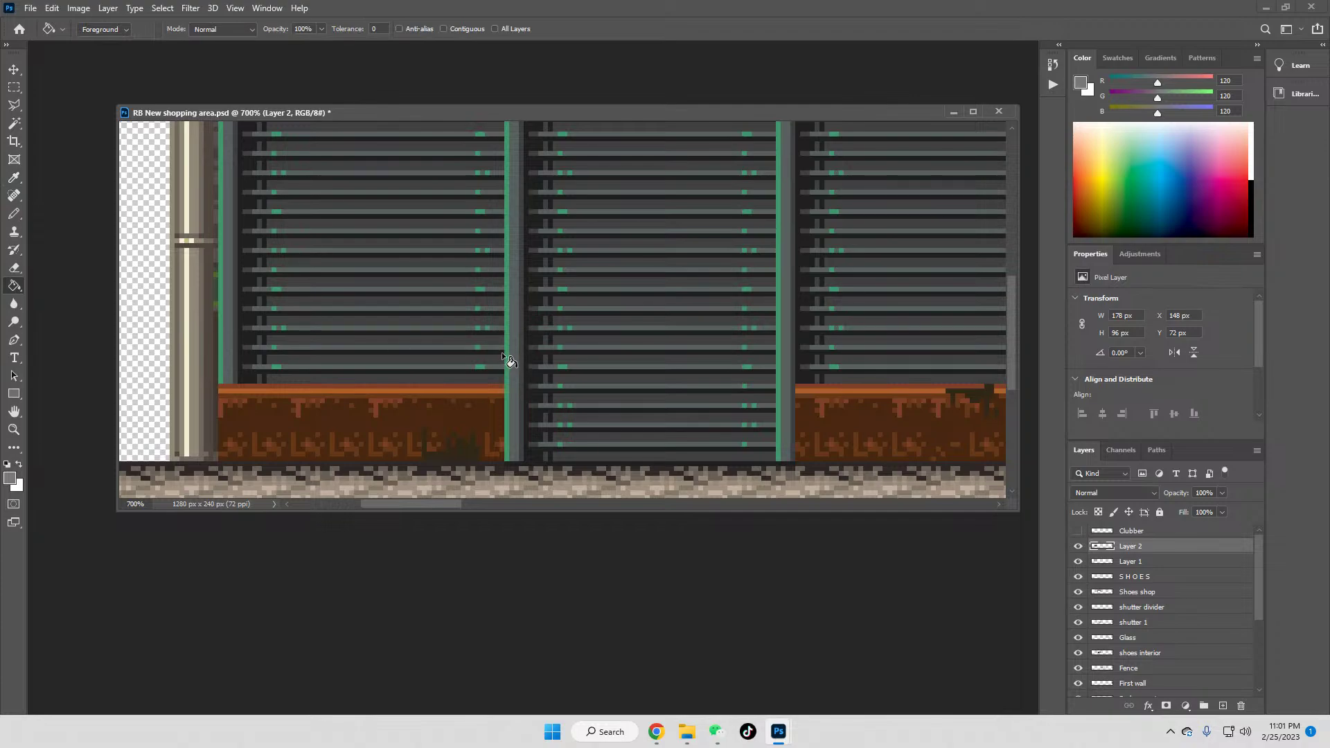
click(14, 430)
click(369, 29)
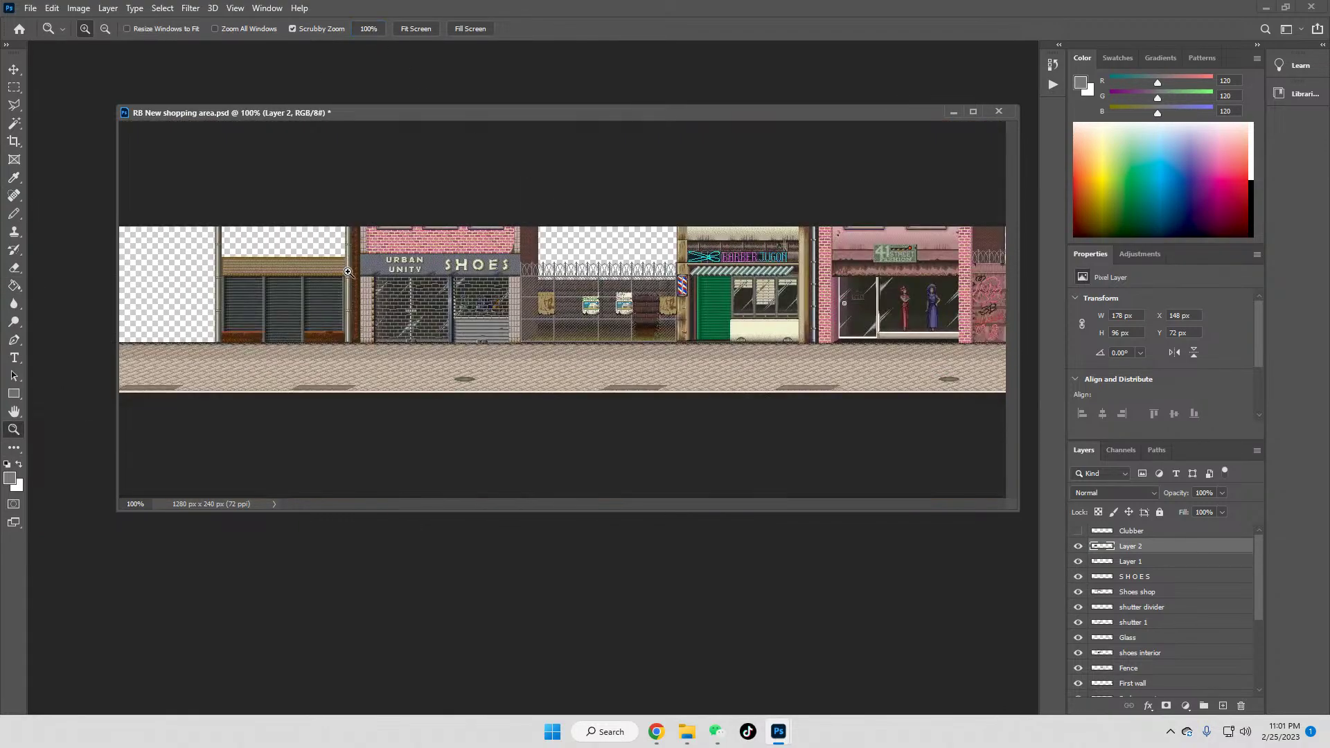
click(290, 291)
Step: Zoom to 300% and scroll right to the pink 41 Street Fashion shopfront
click(263, 291)
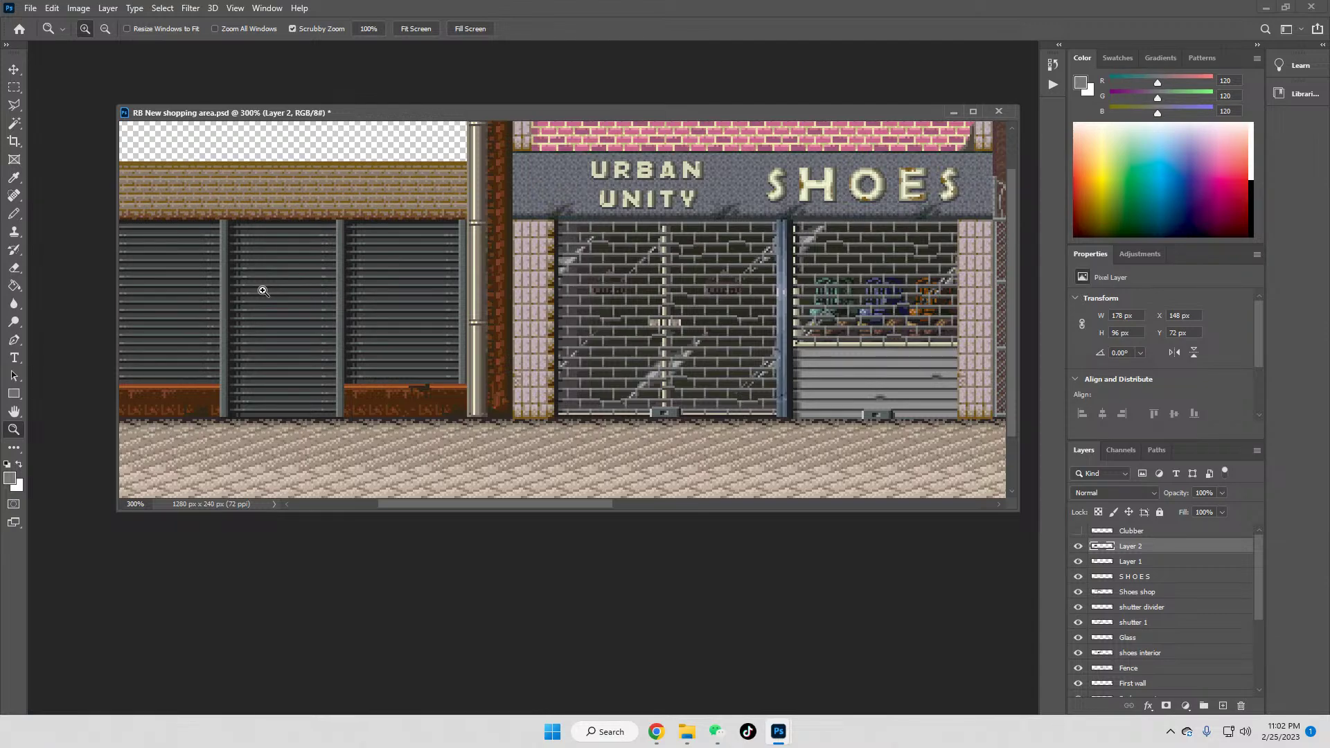
drag(458, 510, 428, 511)
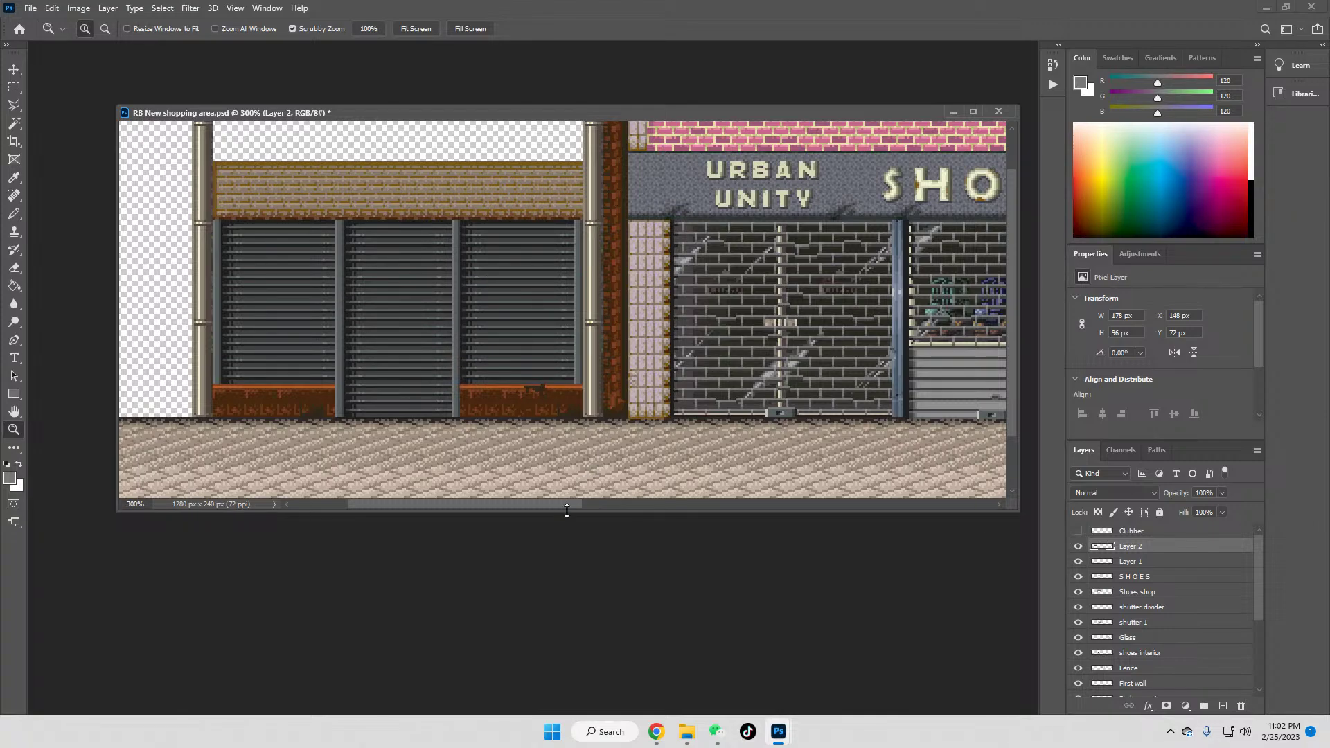
scroll(378, 263, up, 3)
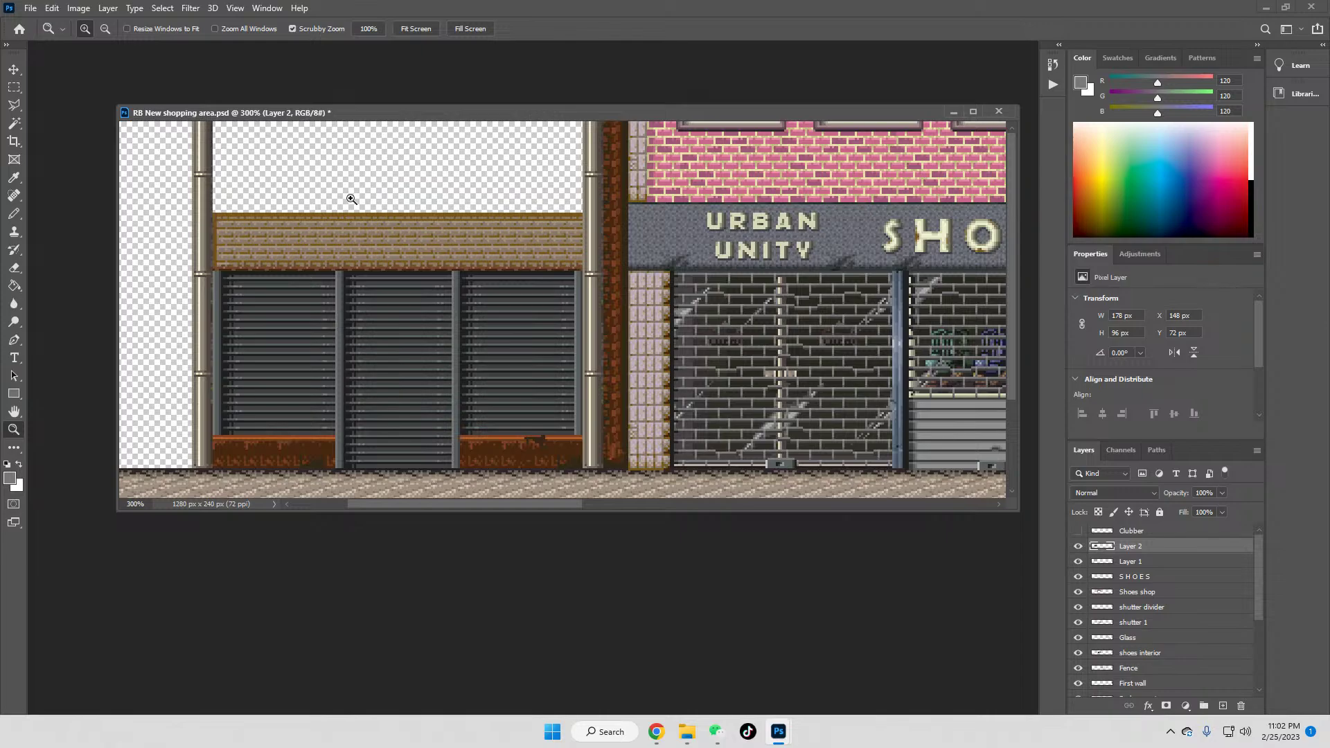
drag(540, 501, 965, 527)
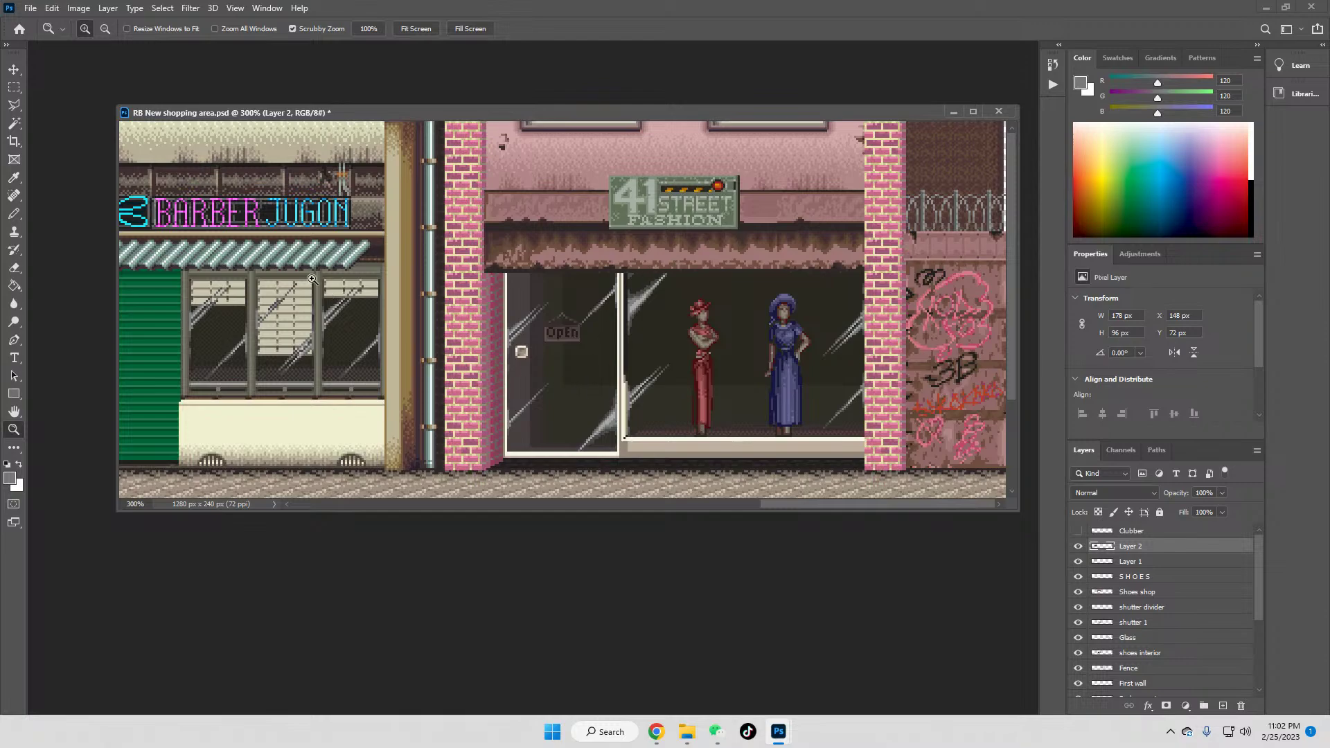
click(14, 87)
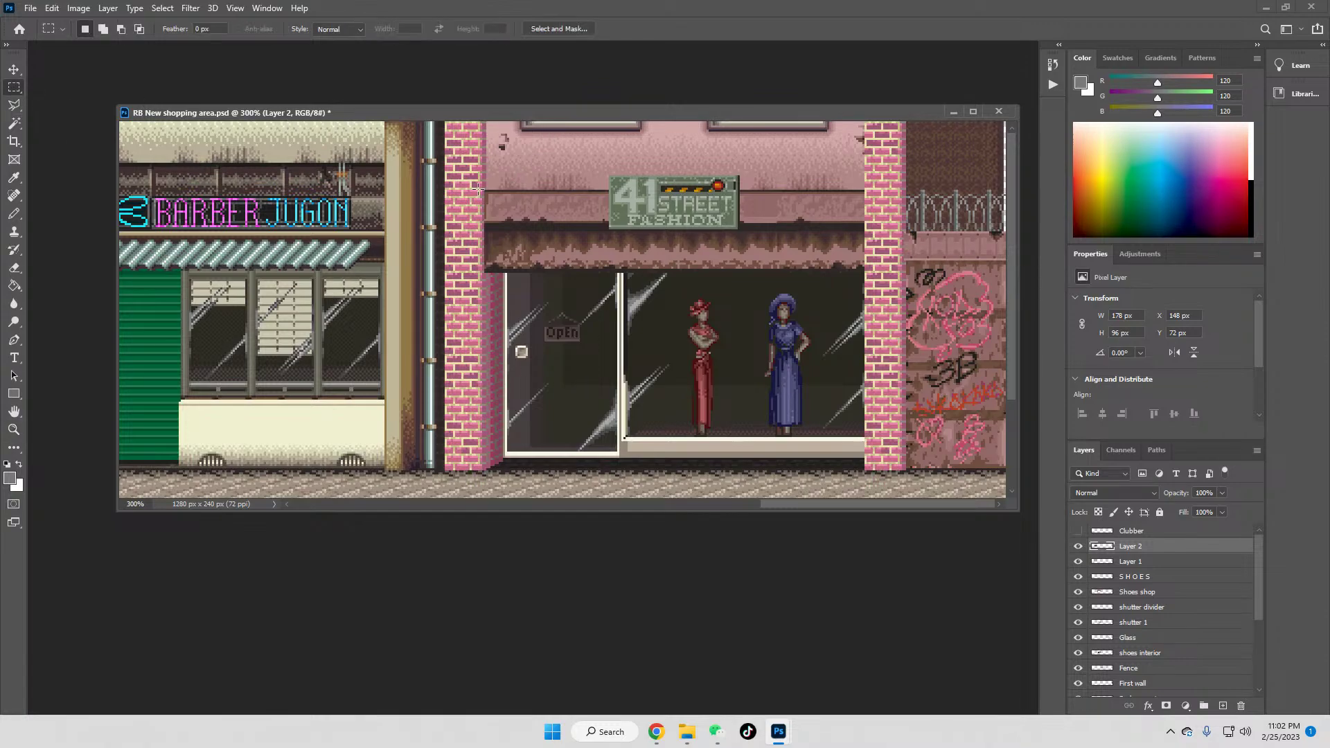
Step: Select the fashion shop's pink upper wall band on the Shop 1 layer and copy it
scroll(1257, 601, down, 5)
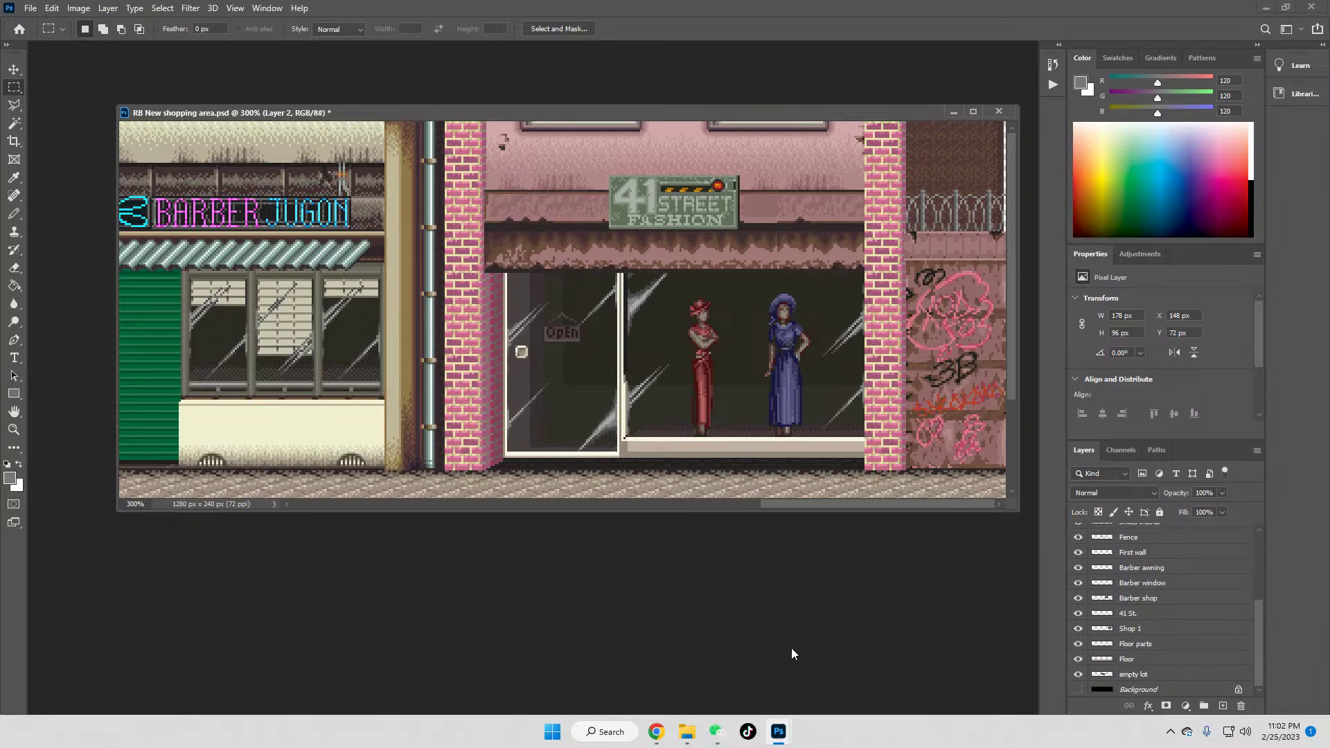
mouse_move(817, 502)
mouse_down()
mouse_move(410, 493)
mouse_move(821, 511)
mouse_up()
drag(864, 189, 489, 40)
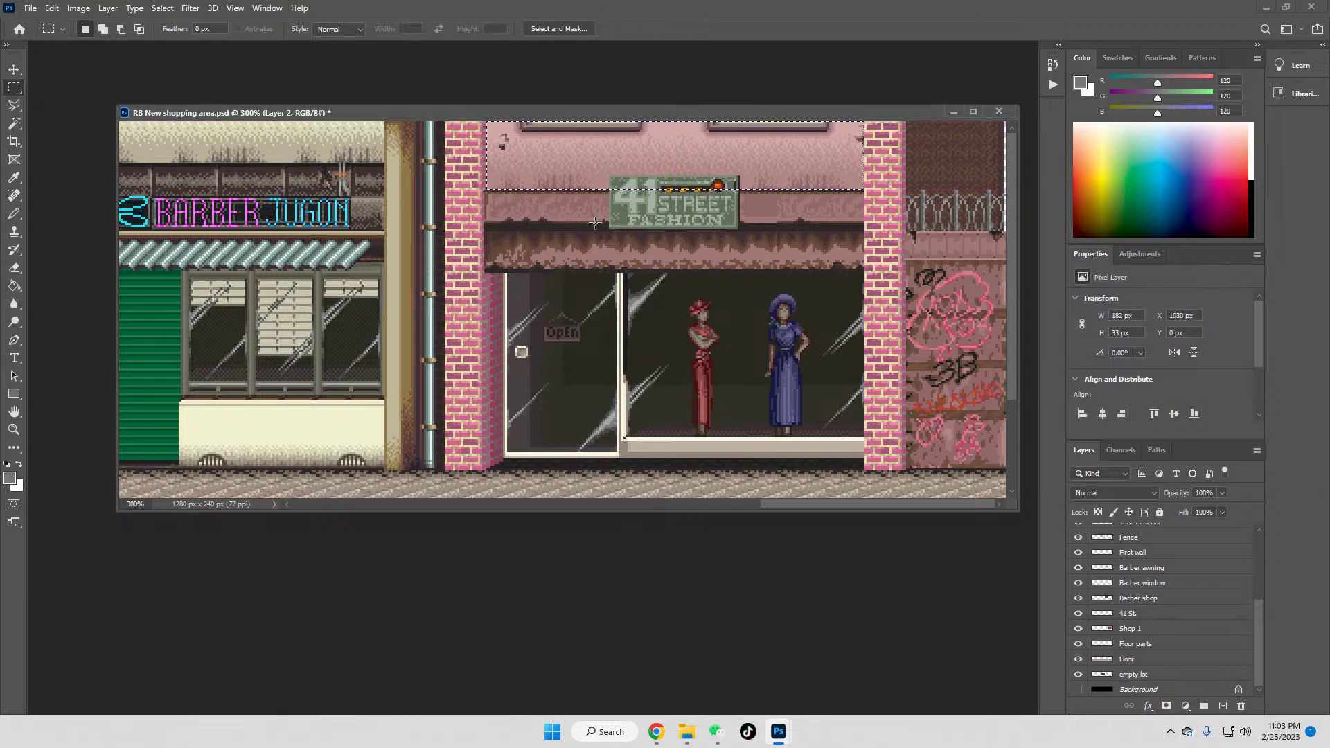
click(1149, 629)
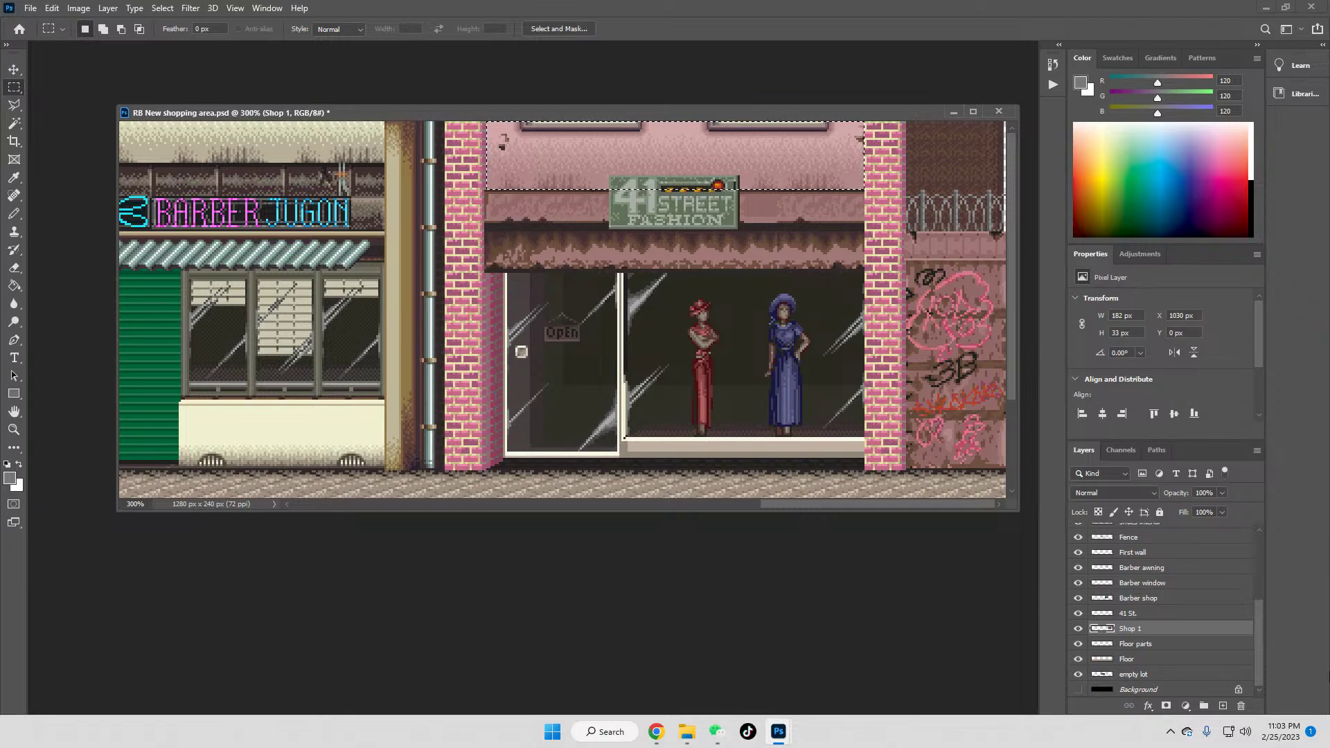
drag(1258, 651, 1260, 569)
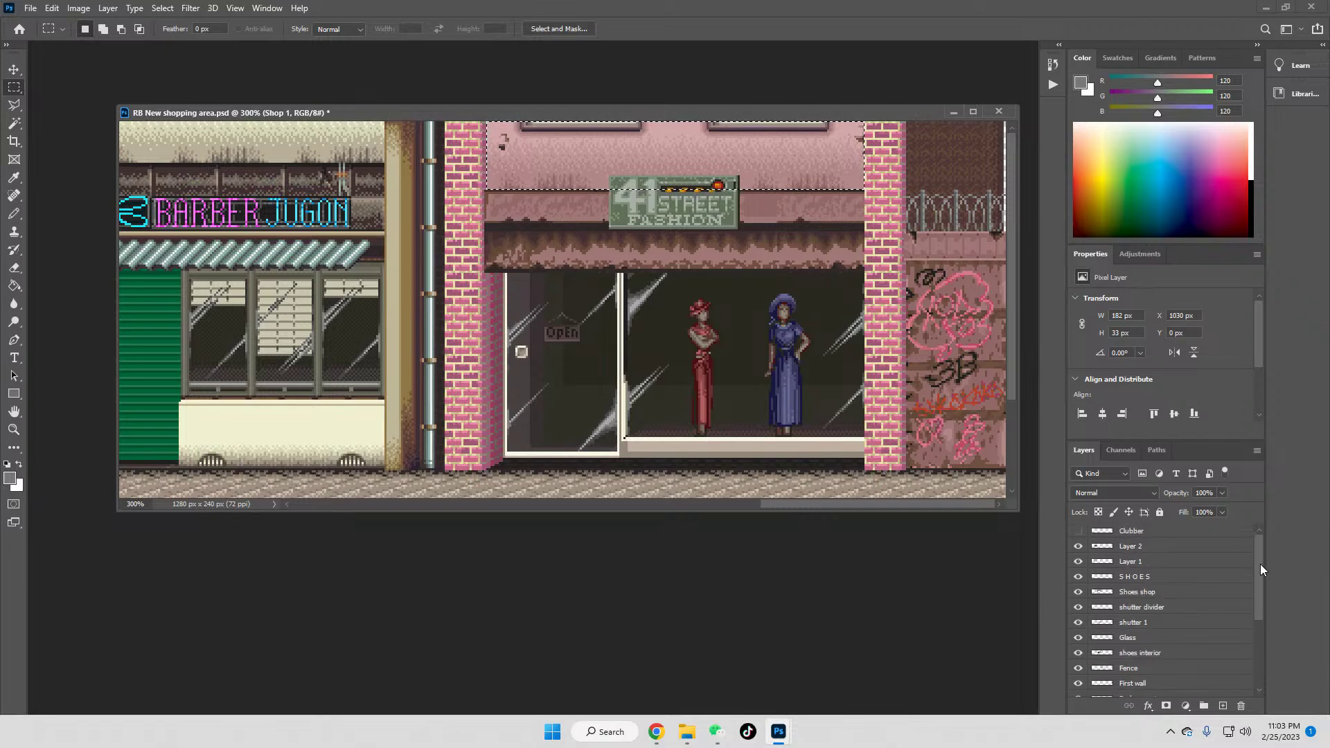
Step: Make Layer 2 active and mark a paste spot above the grey-shutter shop
click(1143, 550)
drag(805, 502, 386, 505)
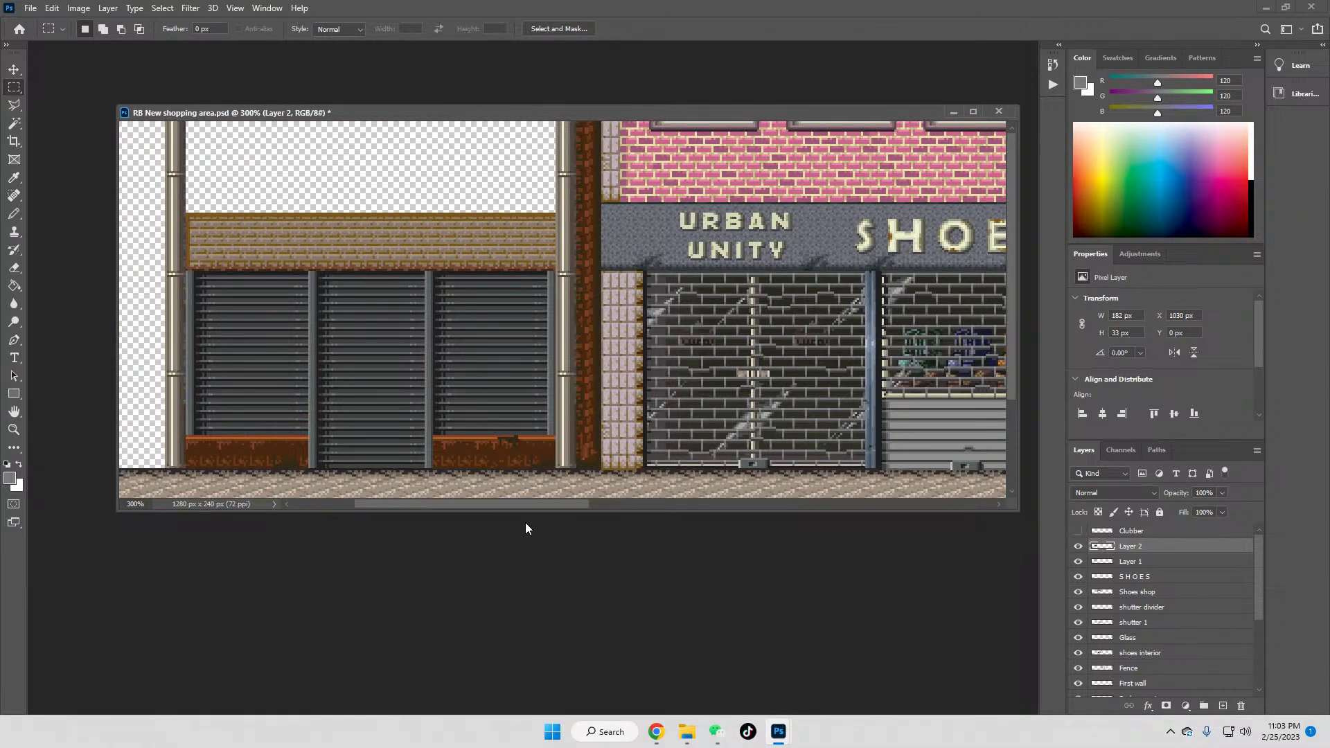
drag(308, 209, 356, 171)
Step: Paste the pink strip as Layer 3 and move it above the brick band between the pipes
key(ctrl+v)
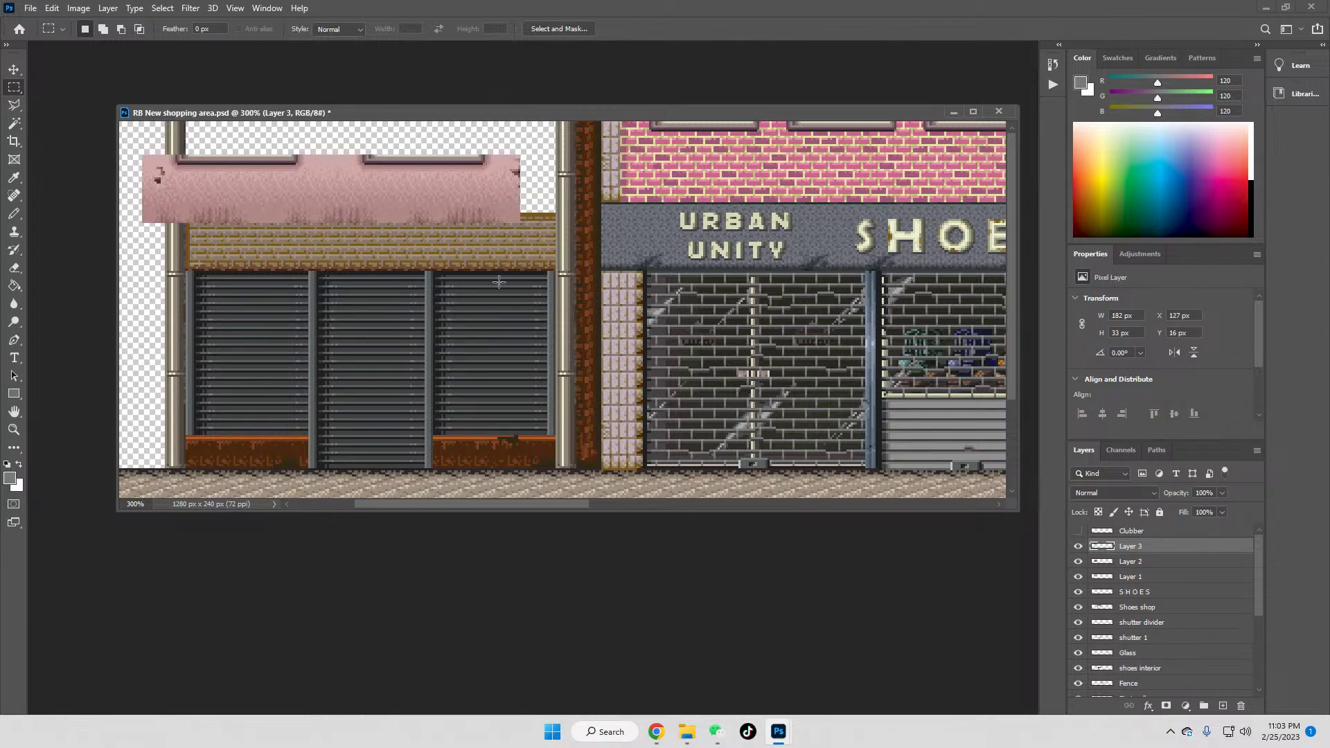
click(14, 69)
drag(209, 208, 247, 197)
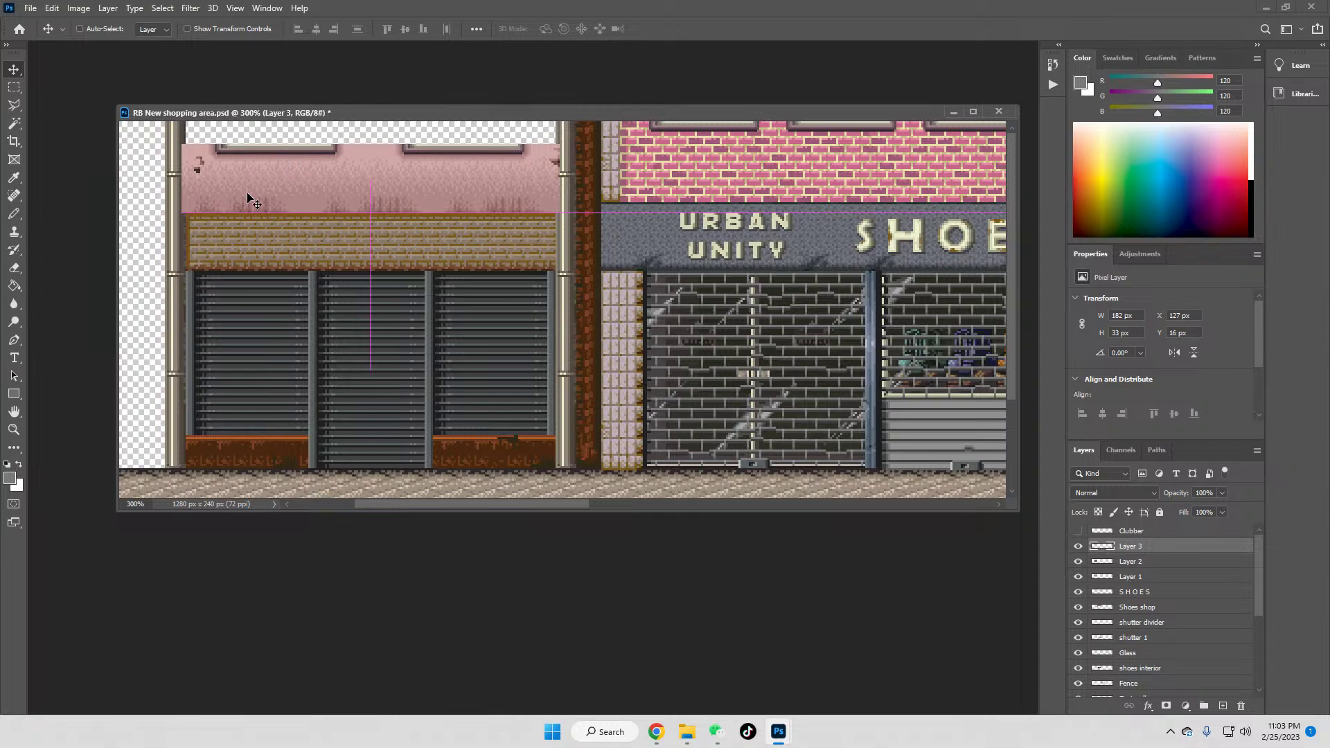
click(14, 88)
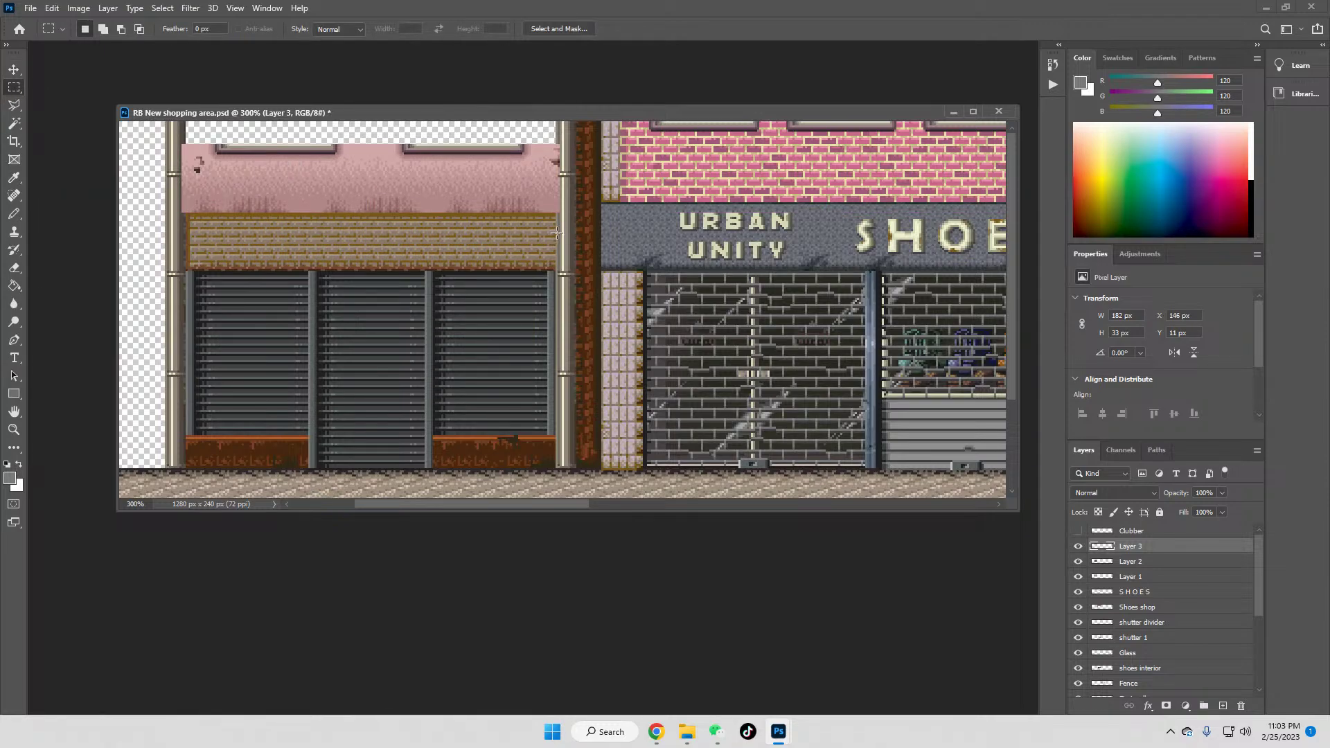
drag(557, 232, 604, 130)
drag(587, 169, 167, 164)
click(369, 234)
click(13, 429)
Step: At 600%, stretch a one-pixel top row of pink wall upward to fill the left corner gap
click(256, 141)
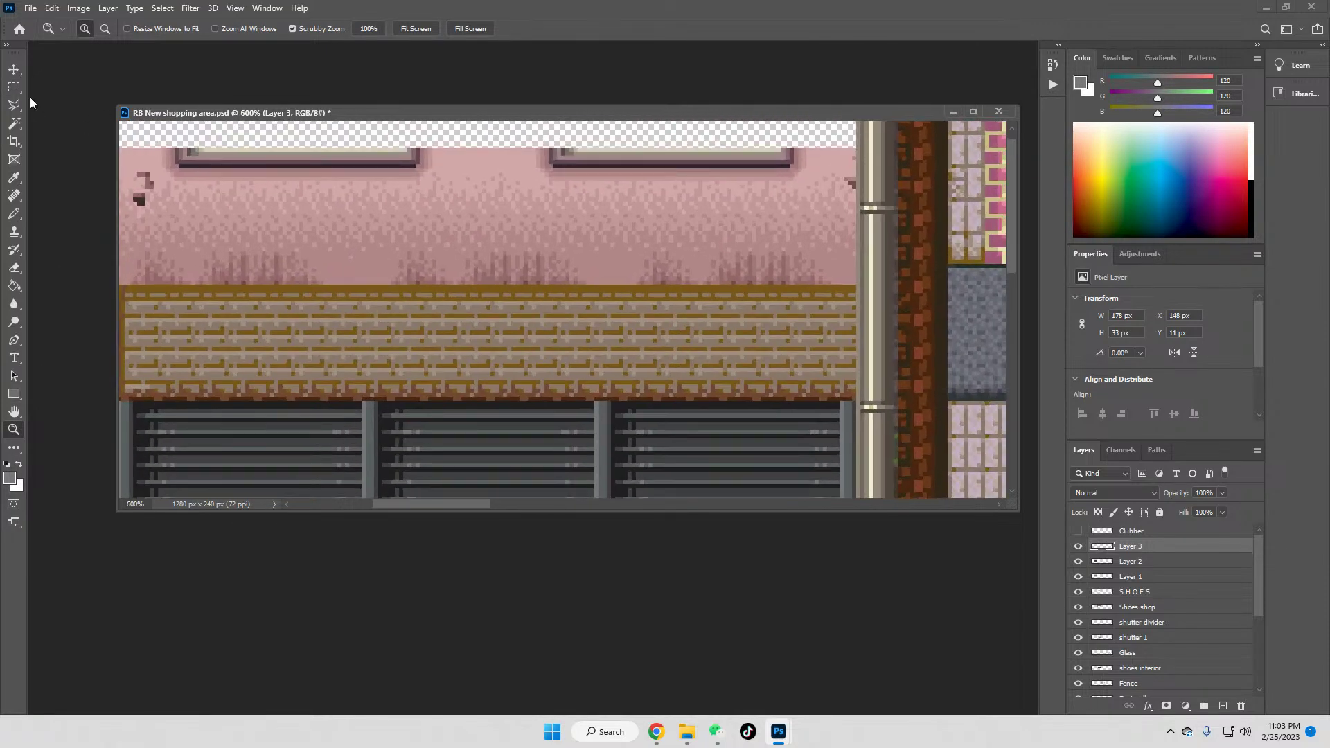
click(17, 91)
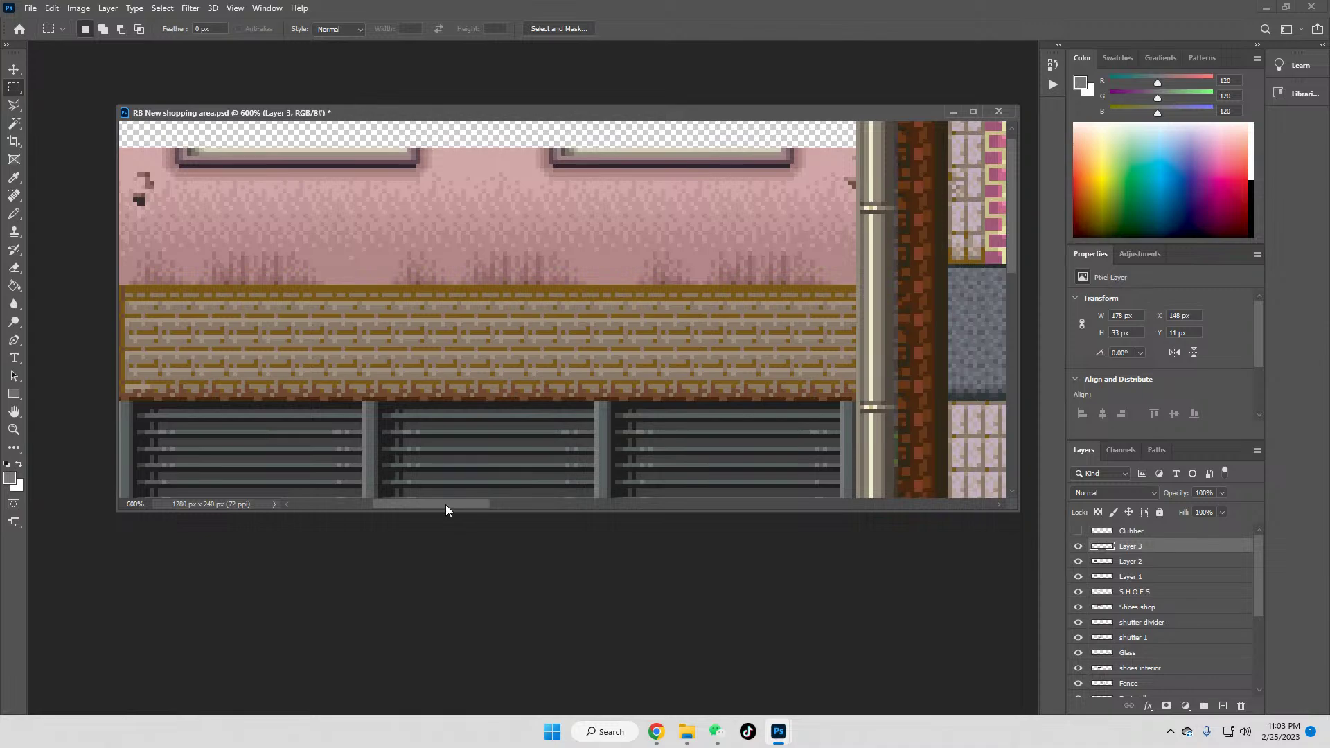
drag(446, 505, 416, 496)
drag(357, 148, 429, 150)
right_click(413, 209)
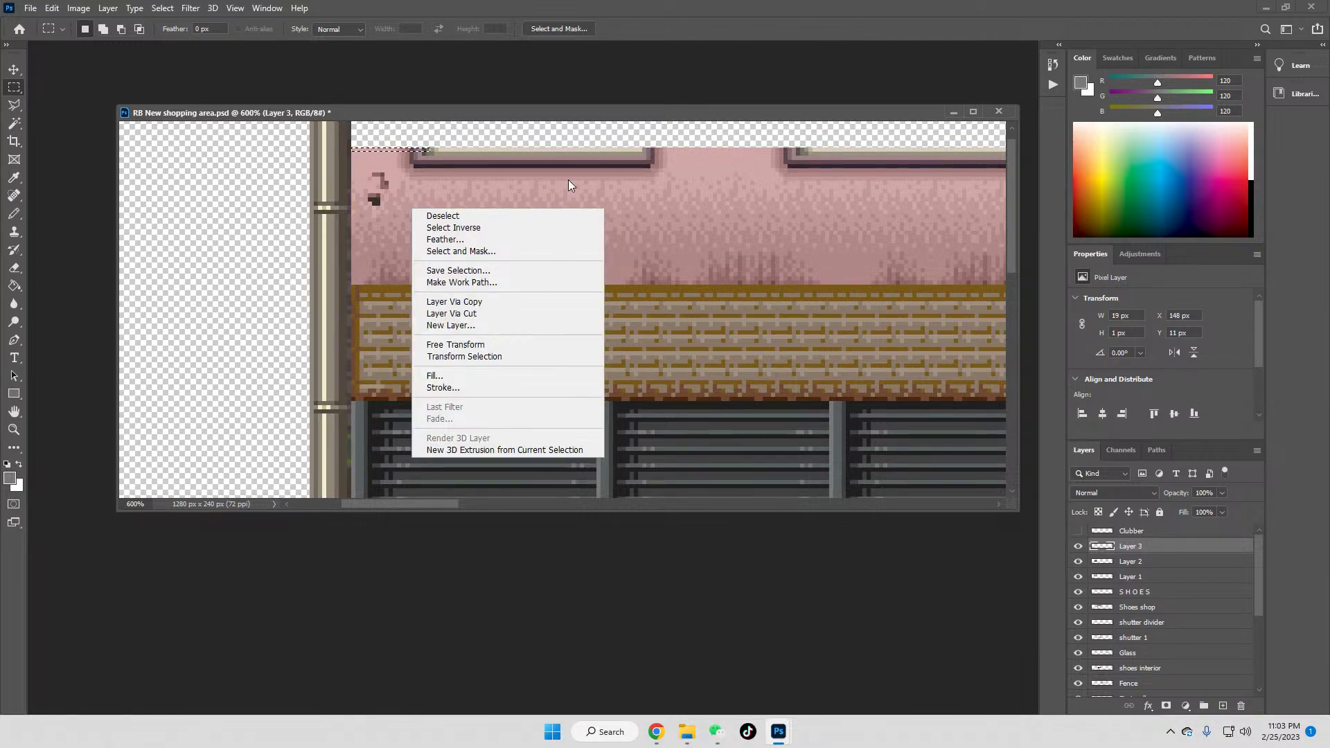
click(457, 344)
scroll(395, 148, up, 1)
drag(393, 159, 401, 115)
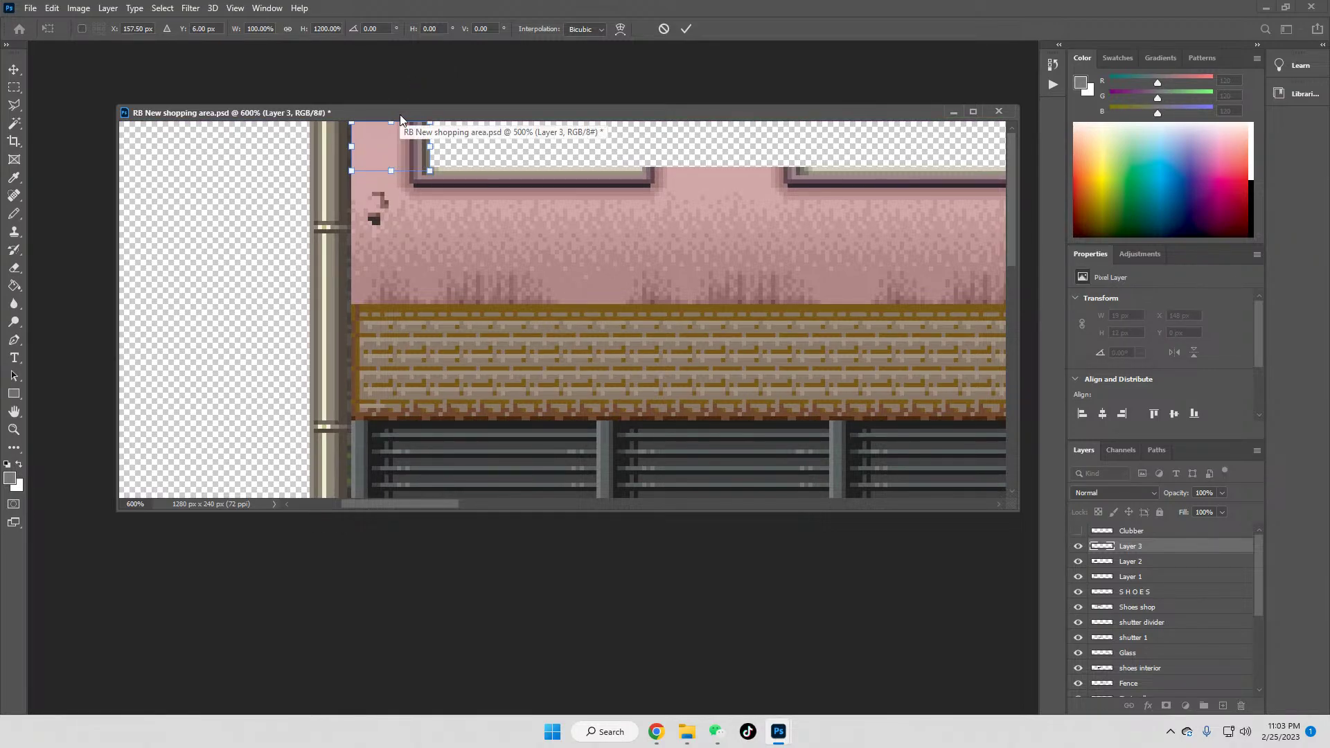
key(Return)
Step: Stretch a thin wall row further right upward to fill the next gap
click(671, 198)
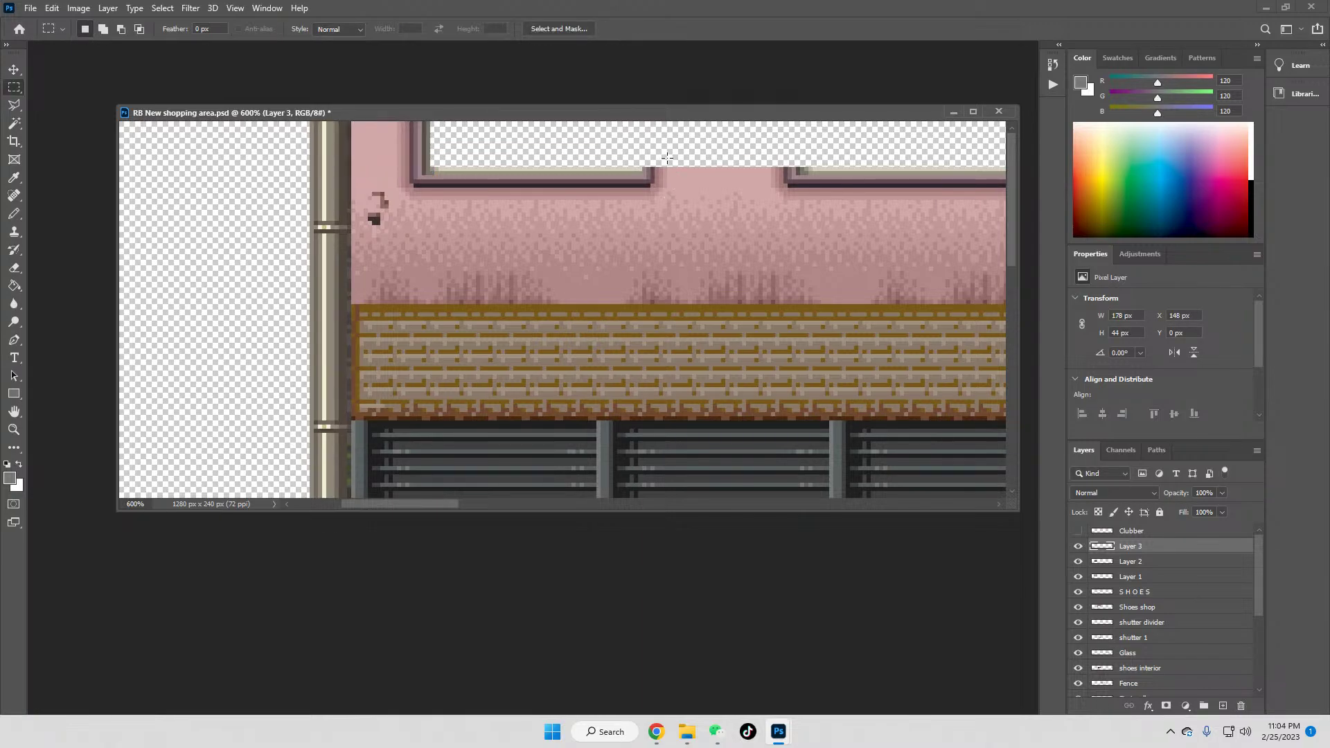
drag(644, 168, 802, 169)
right_click(716, 206)
click(762, 343)
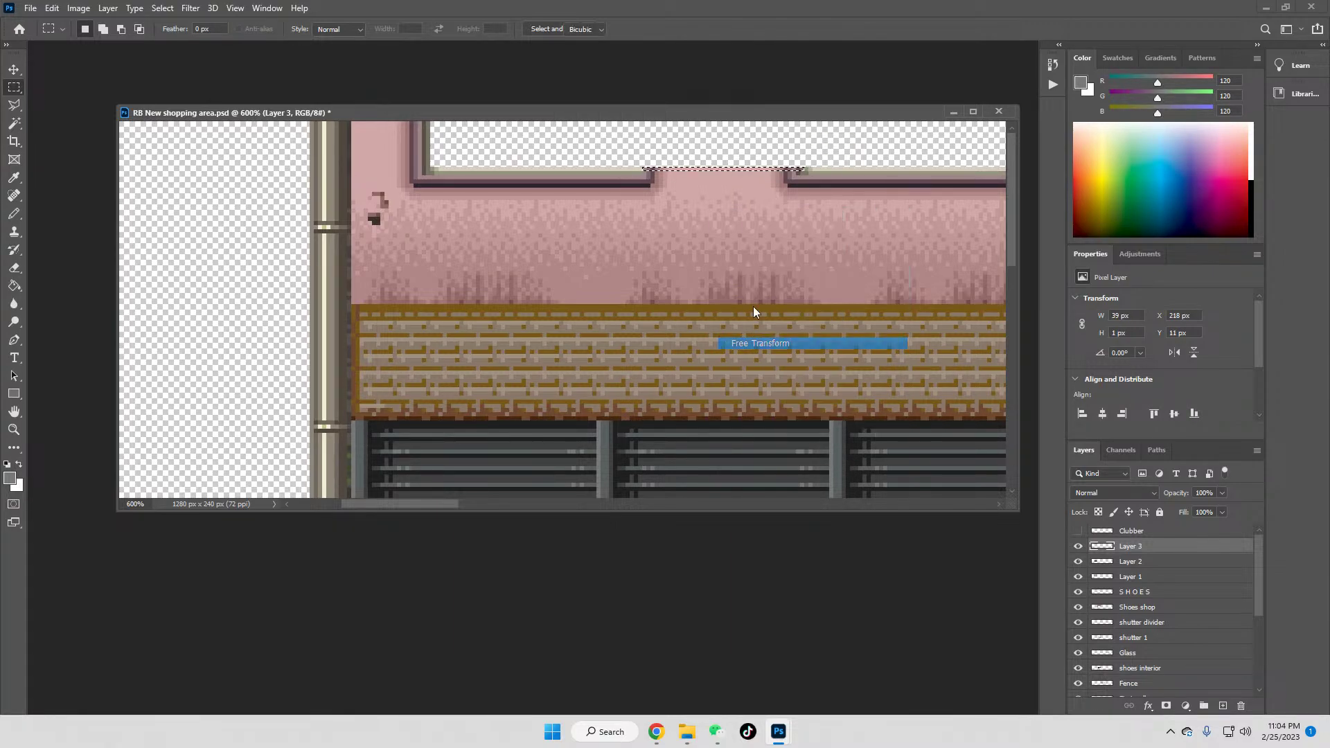
drag(723, 161, 724, 112)
key(Return)
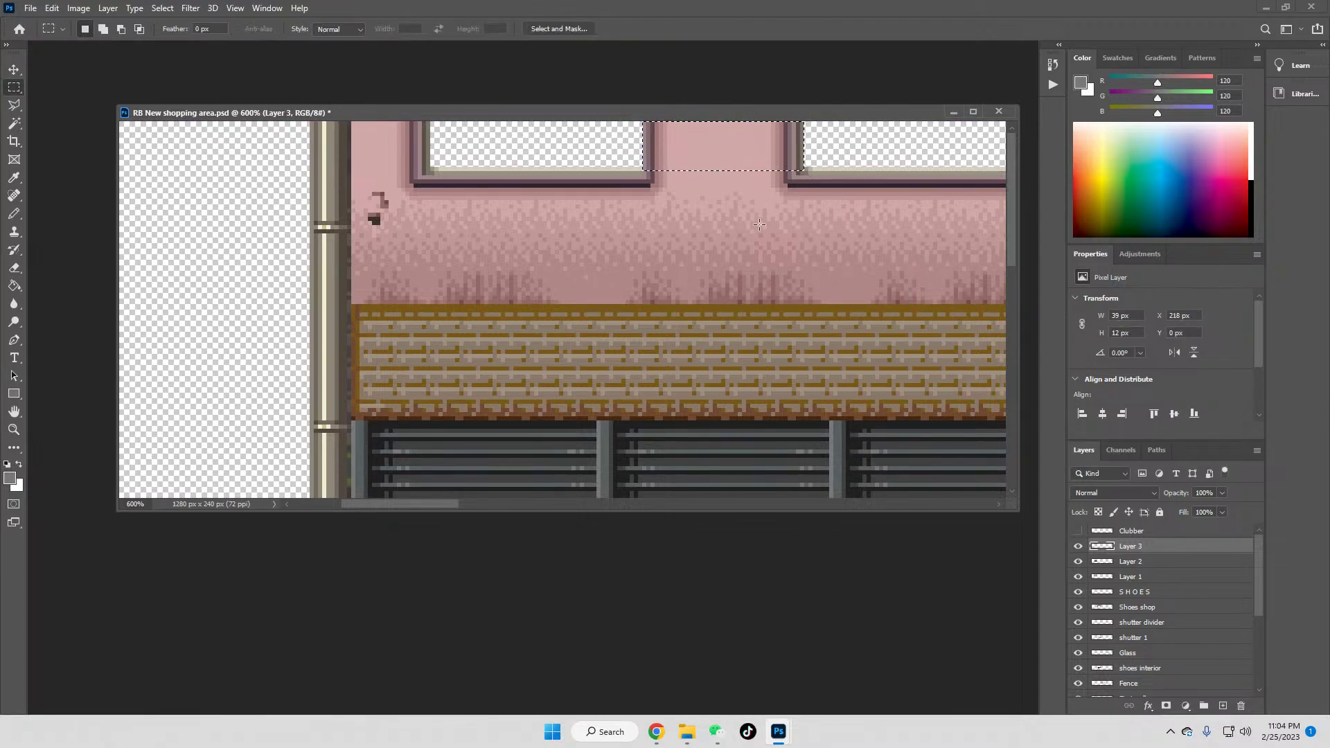
Step: Stretch a one-pixel strip beside the pipe upward to fill the last gap
drag(409, 513, 466, 513)
click(584, 180)
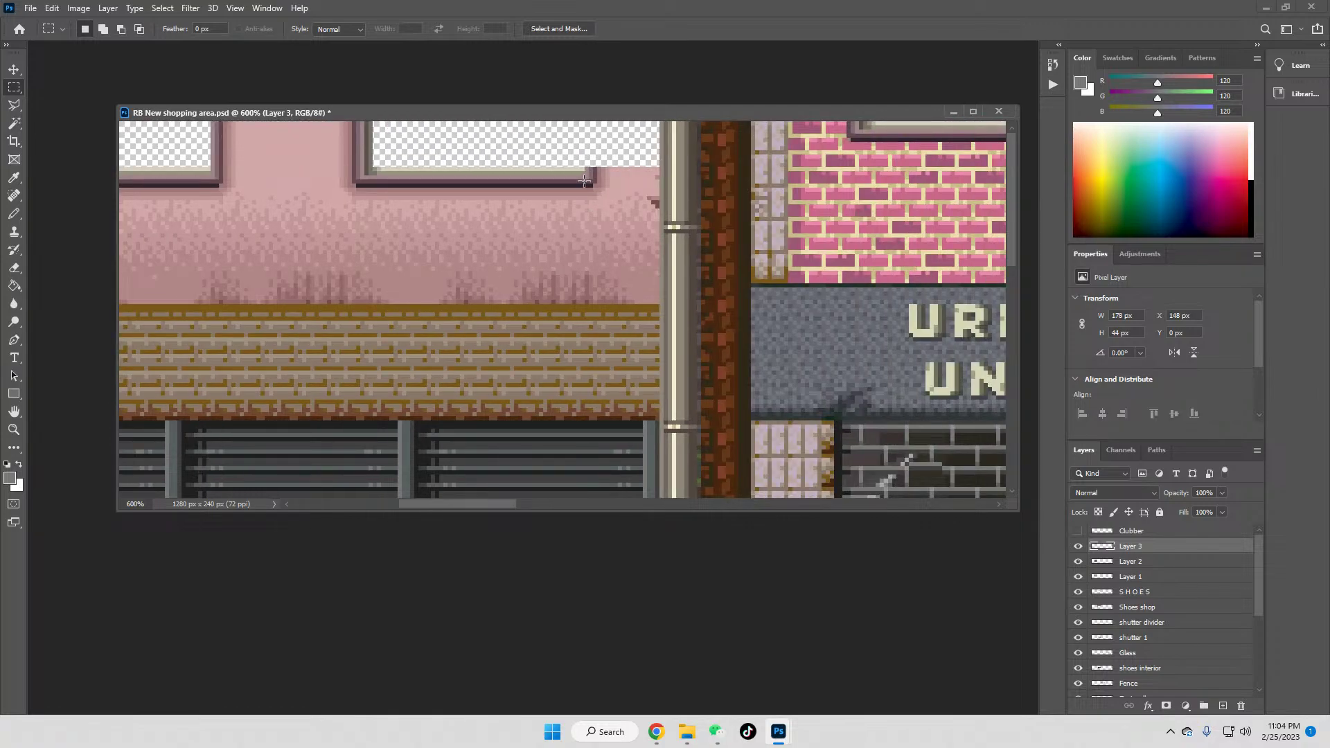
drag(586, 168, 660, 172)
right_click(636, 217)
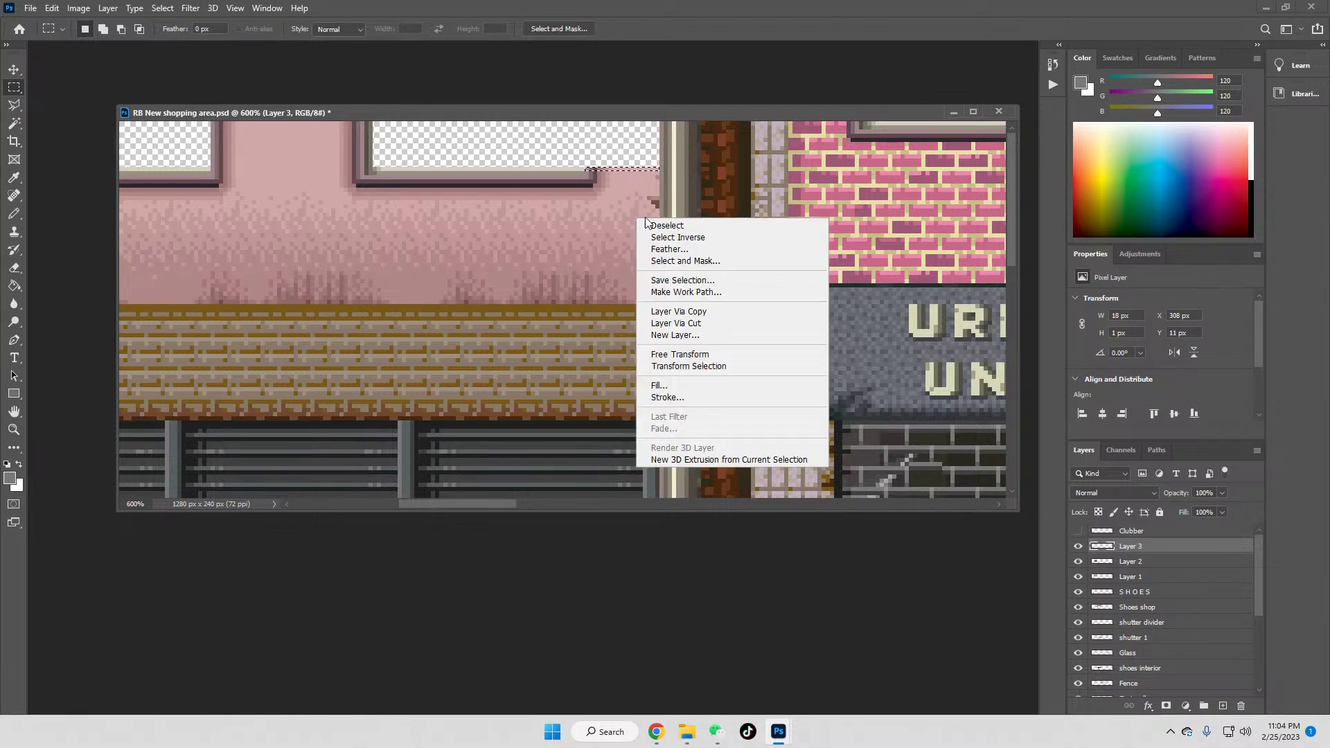
click(692, 355)
drag(622, 168, 627, 115)
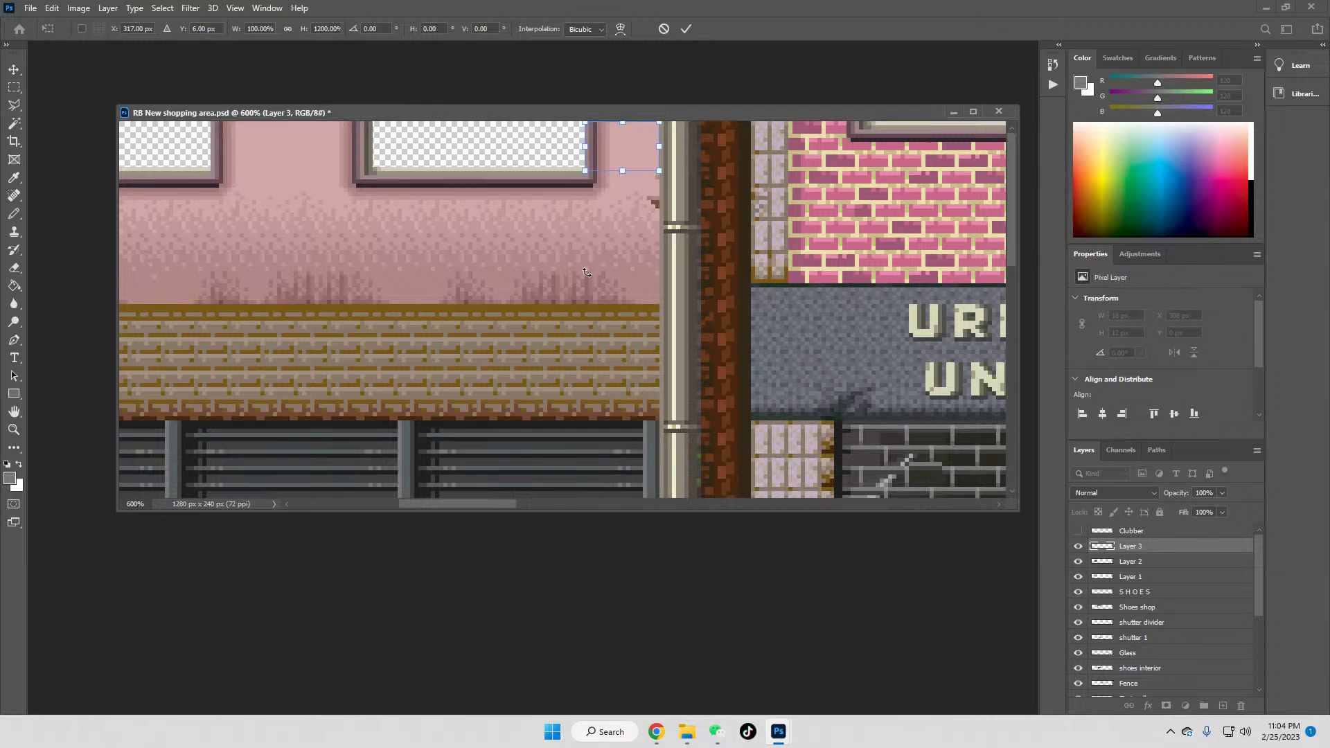
key(Return)
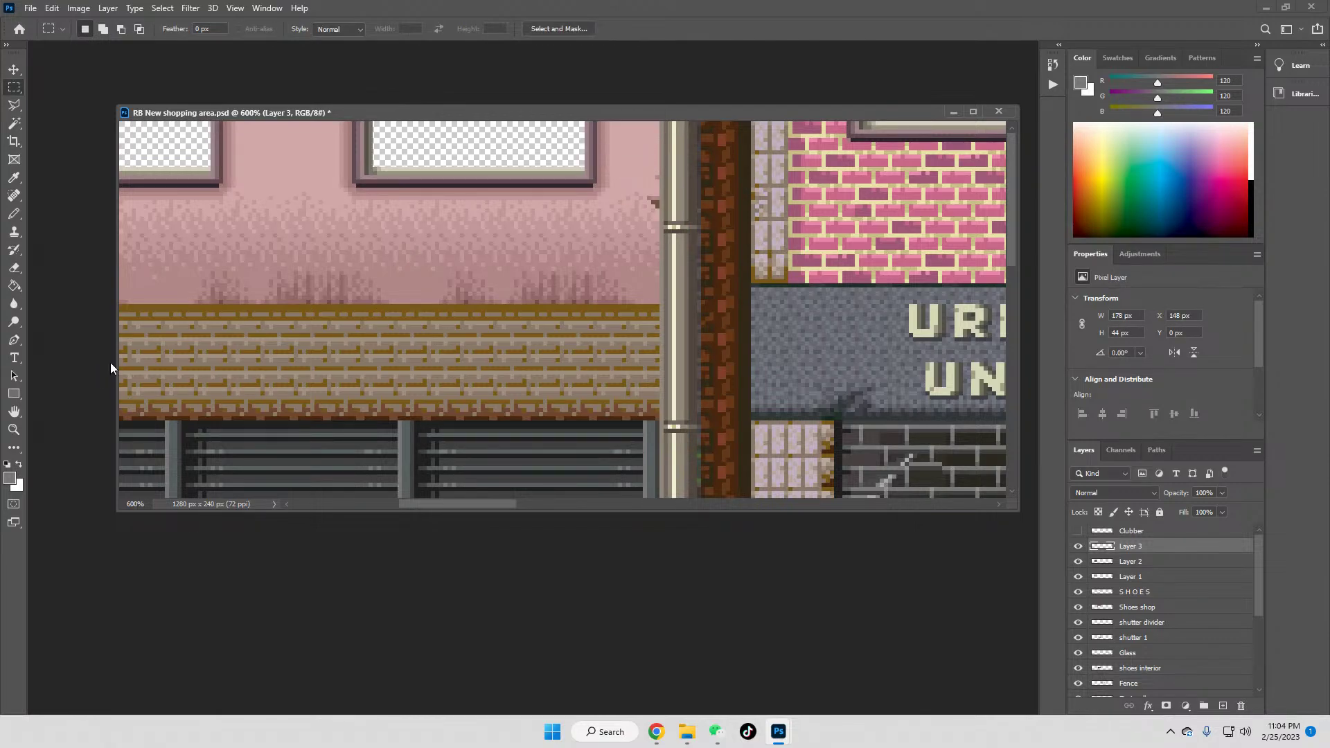
Step: View the street at 100% and bring the Rushing Beat Explorer window forward
click(14, 430)
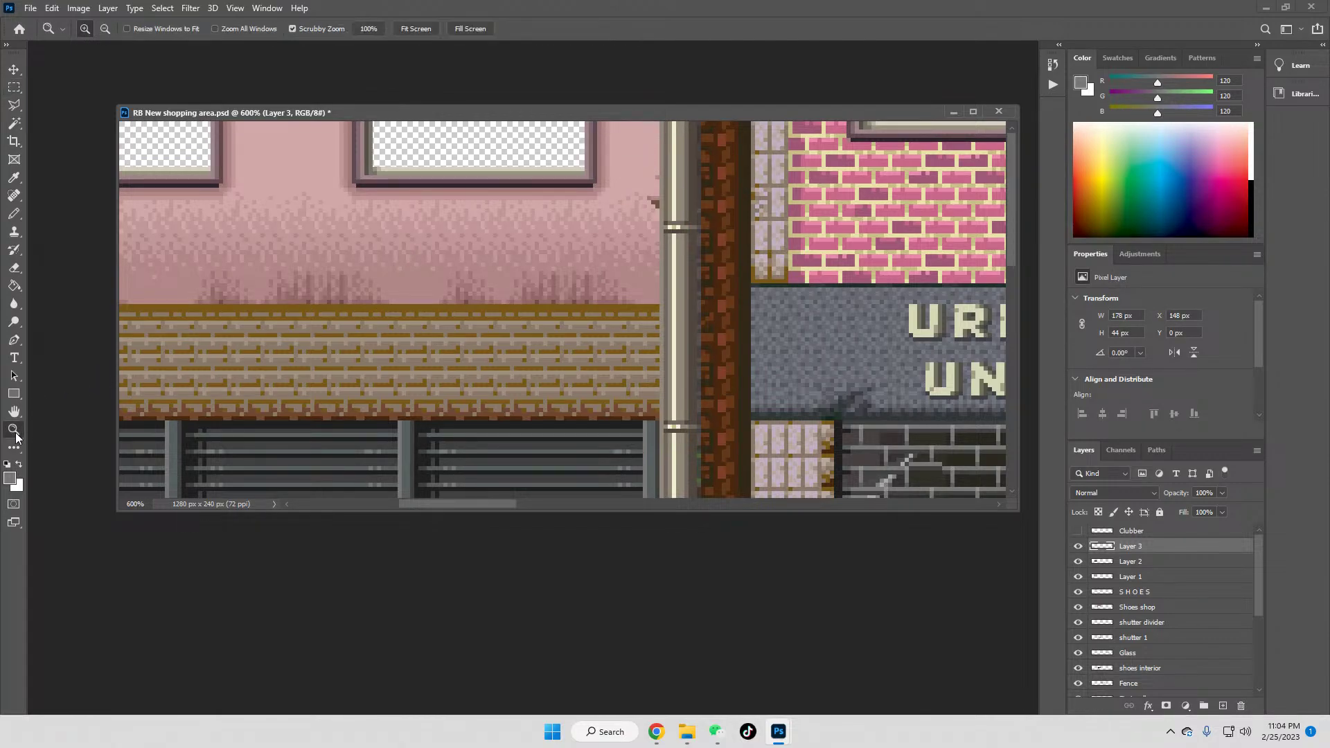
click(361, 28)
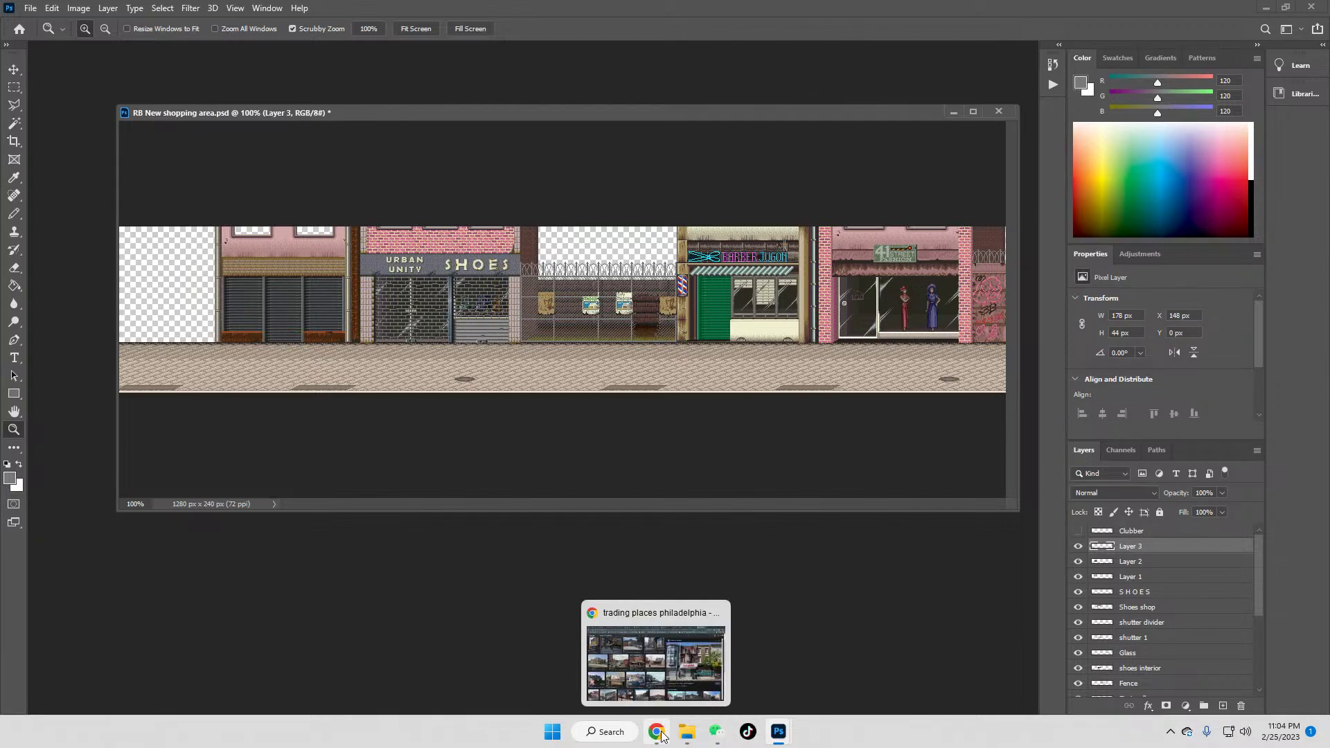
mouse_move(684, 736)
click(720, 675)
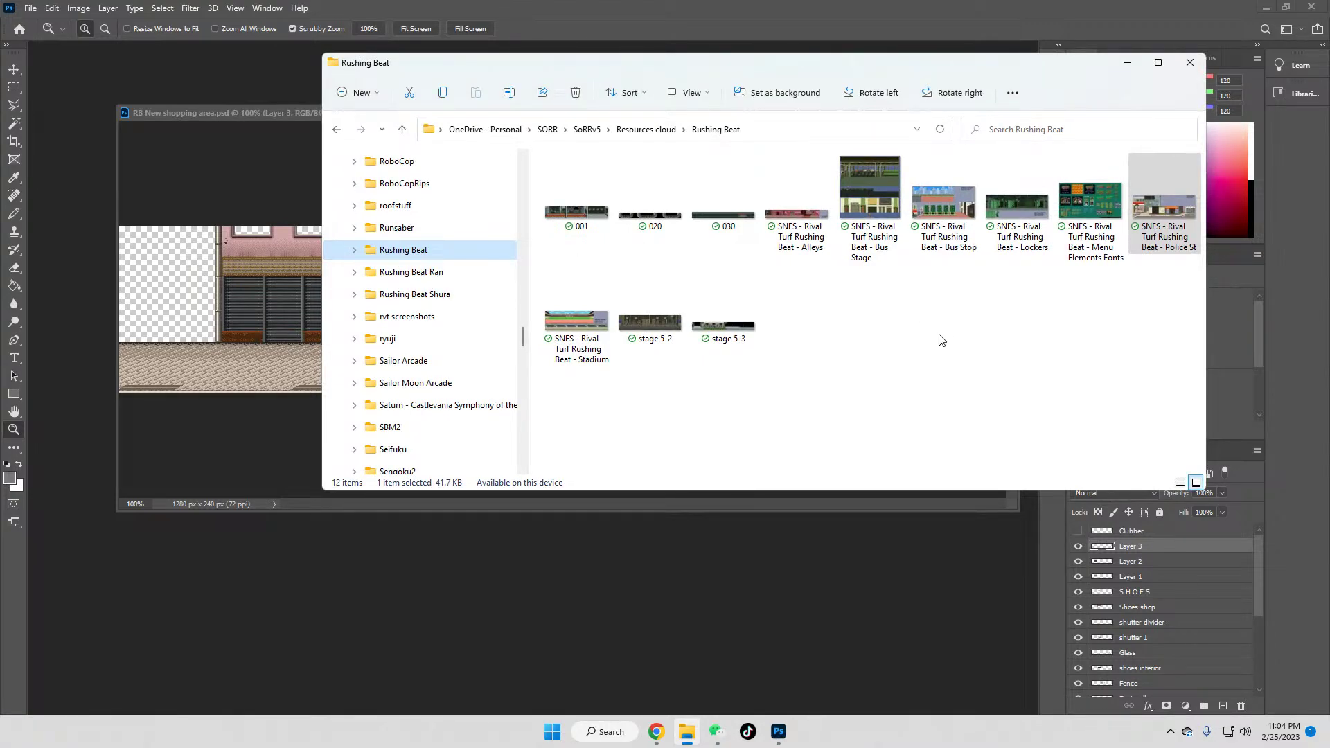
Step: Open a new File Explorer window and enter the Resources folder
right_click(686, 731)
click(646, 655)
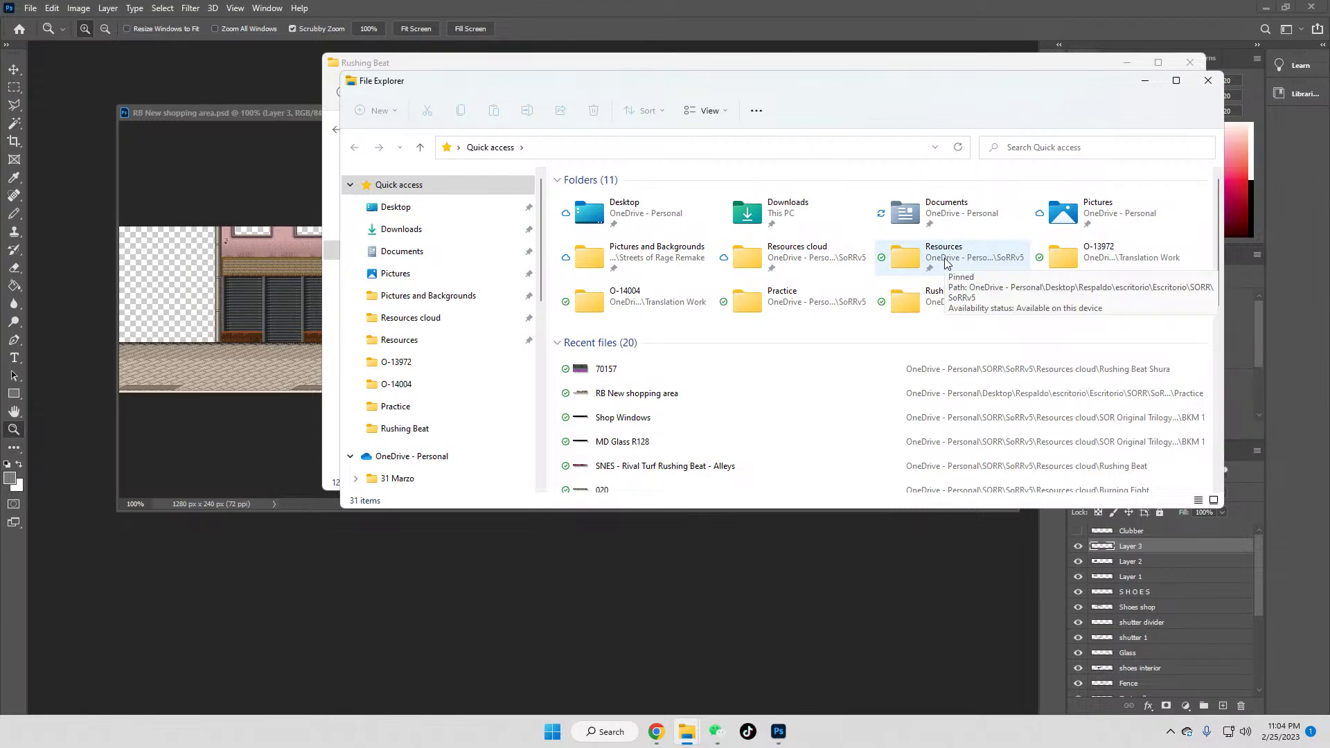
double_click(899, 256)
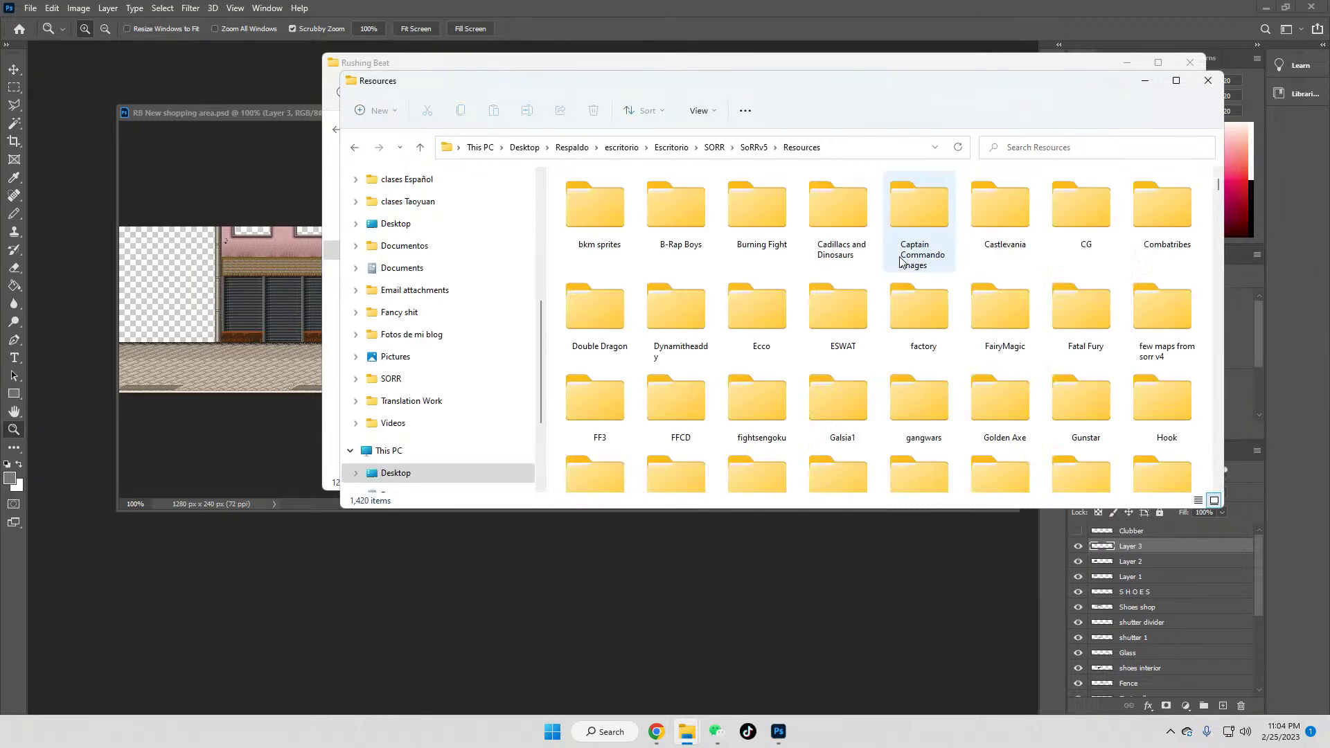
Step: Expand Desktop > Respaldo > escritorio > Escritorio > SORR > SoRRv5 > Resources and open Rival turf
click(355, 473)
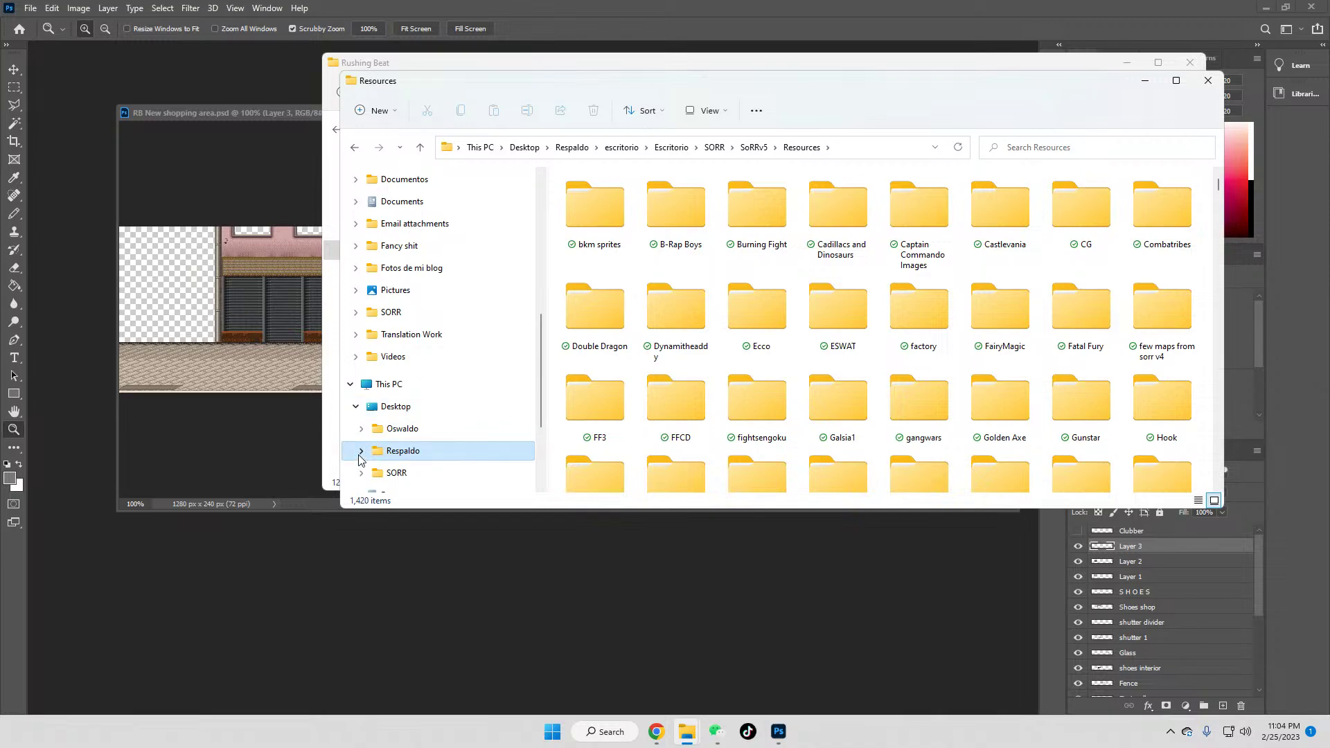
click(360, 451)
click(366, 428)
click(372, 388)
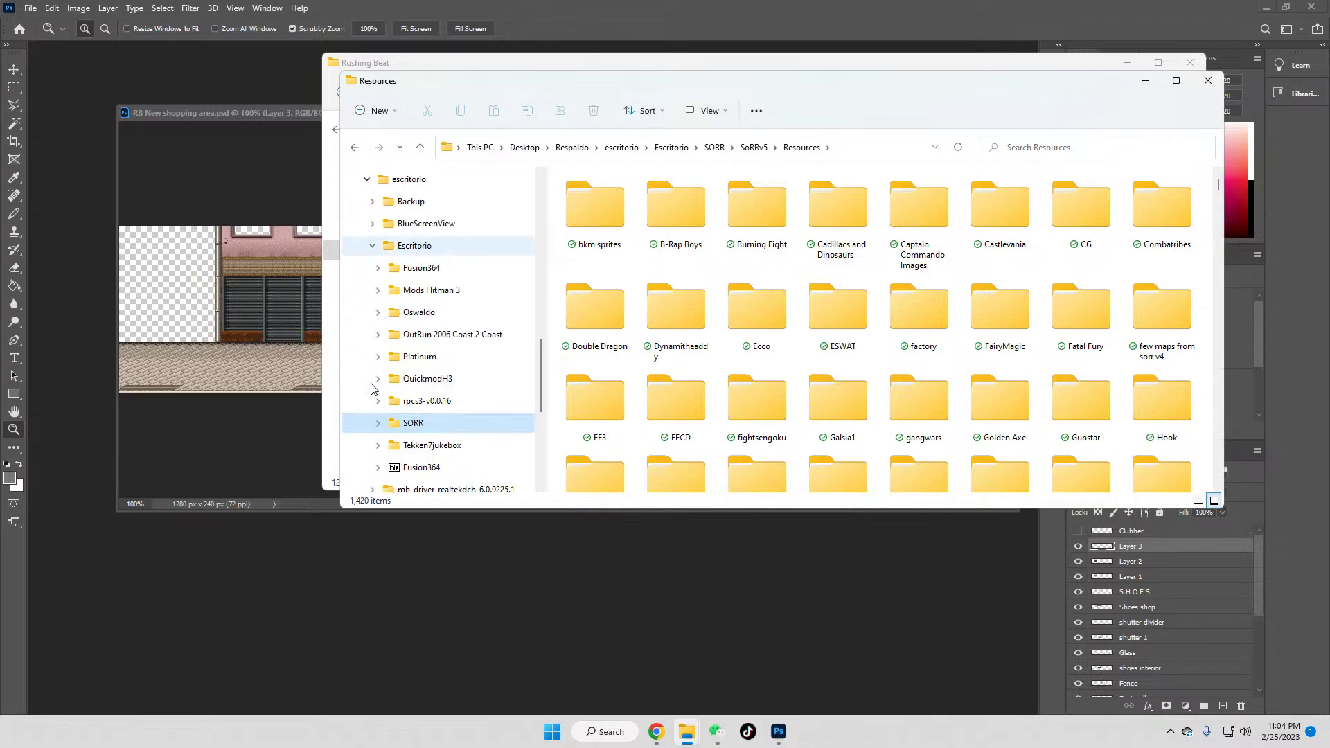
click(377, 424)
click(384, 425)
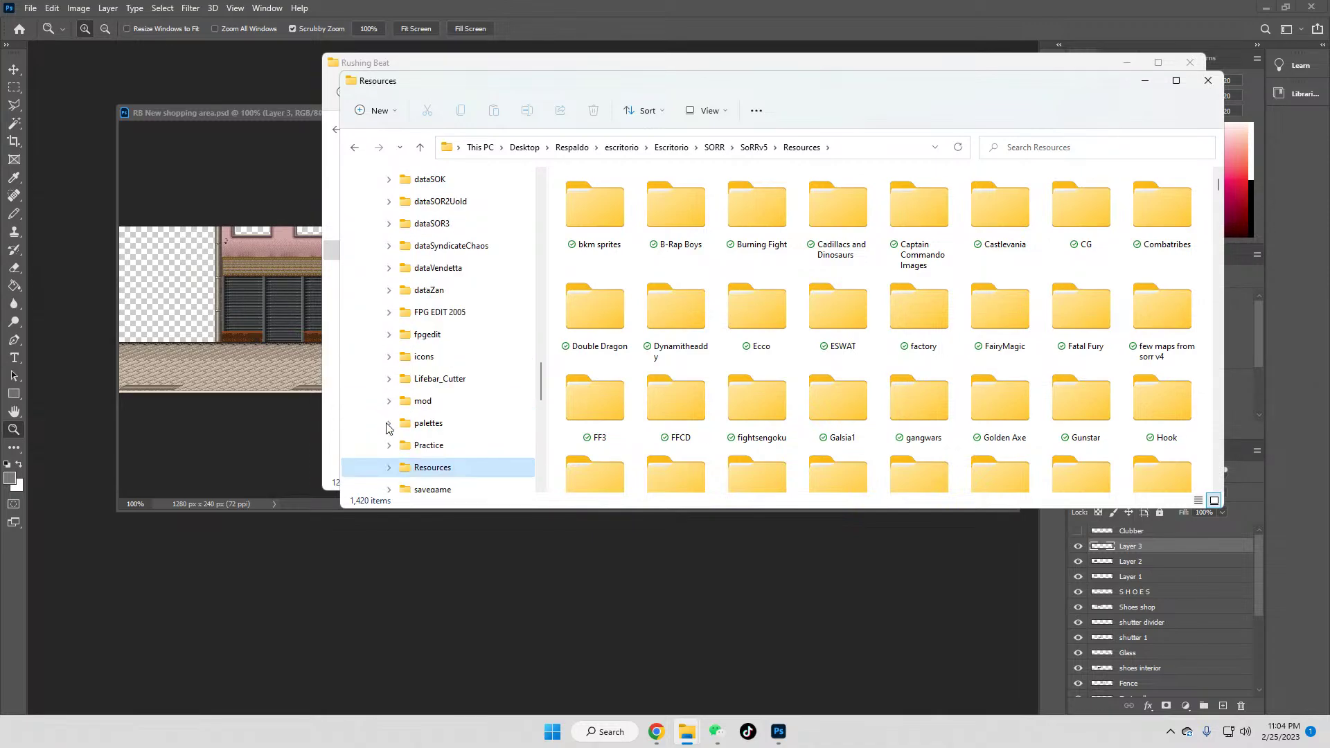
click(382, 471)
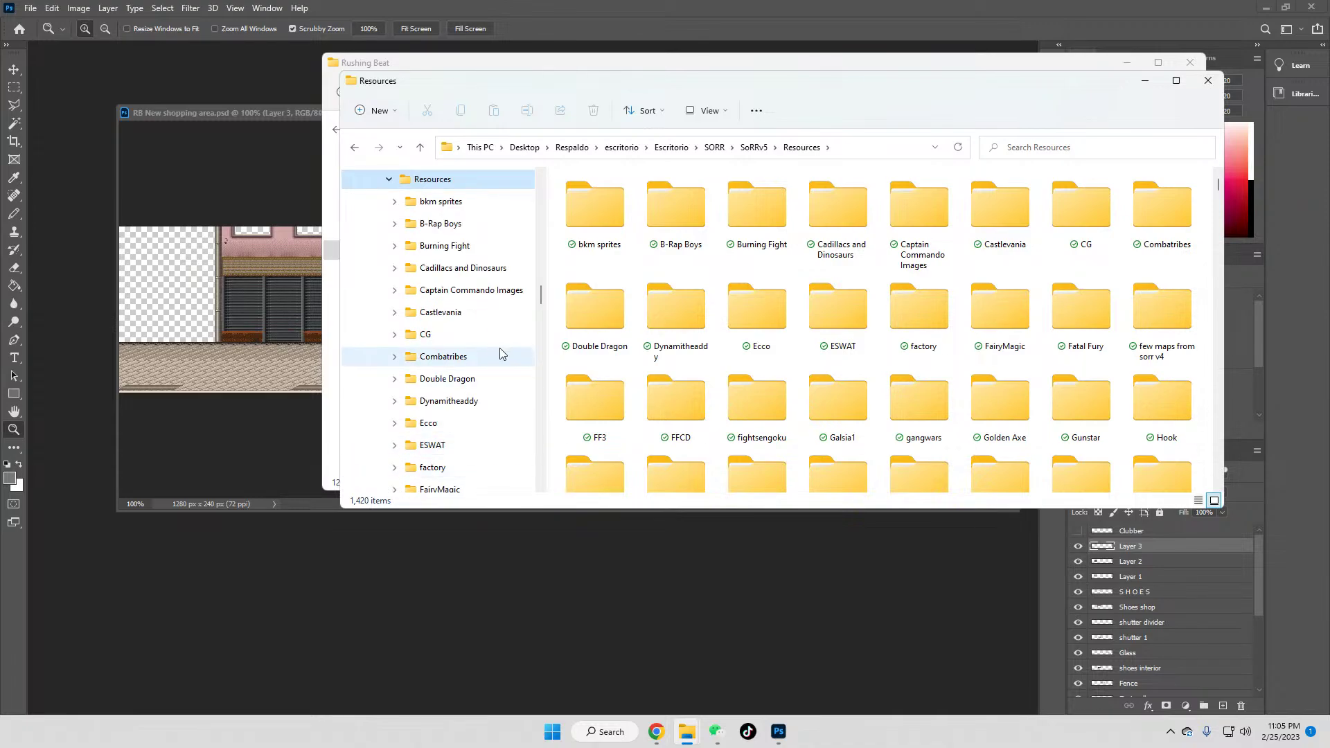
scroll(478, 415, down, 5)
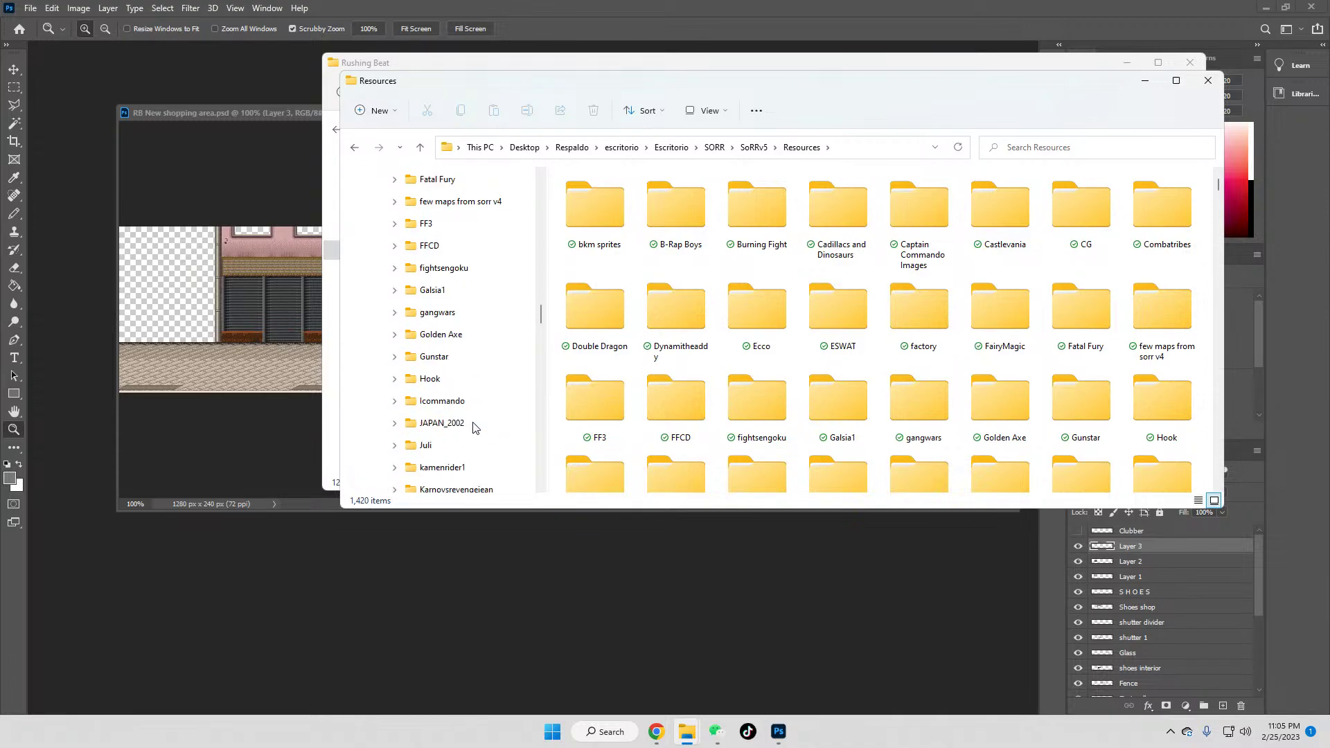
drag(541, 318, 541, 357)
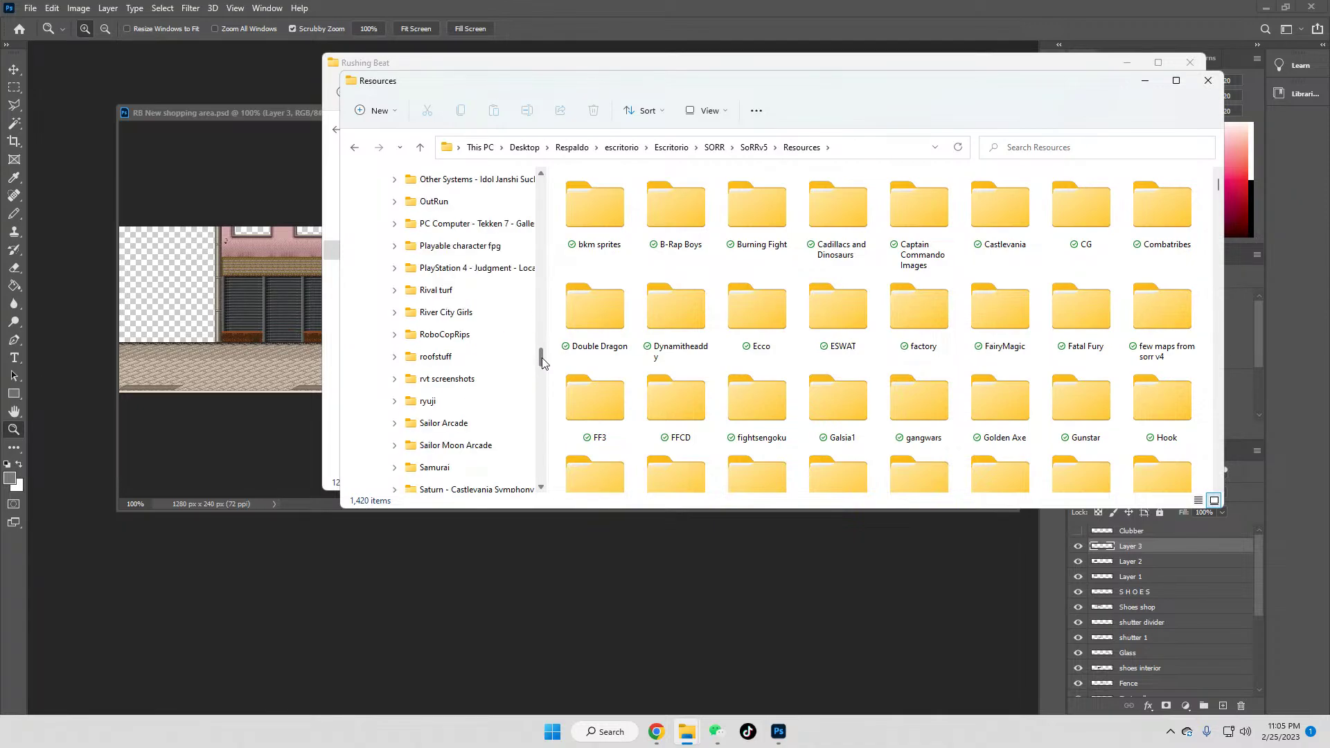
scroll(489, 416, down, 1)
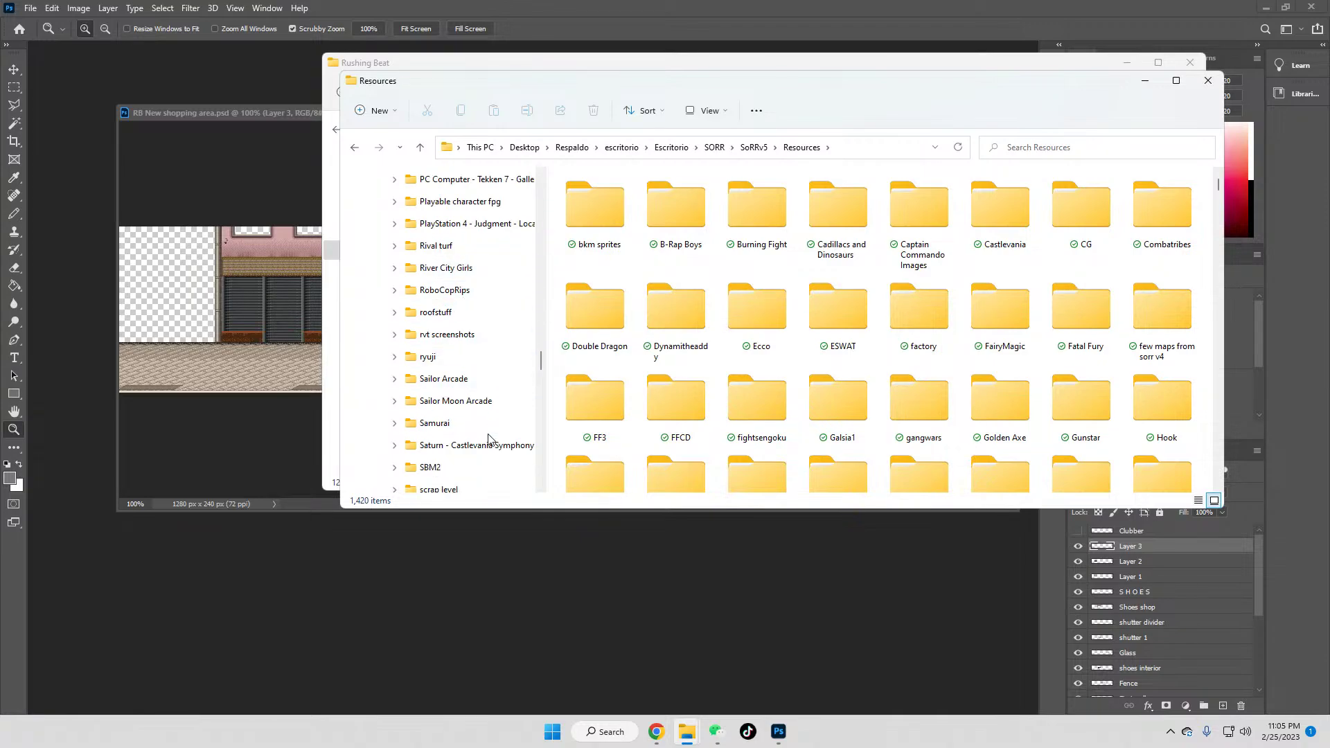
scroll(488, 435, up, 1)
scroll(487, 433, up, 1)
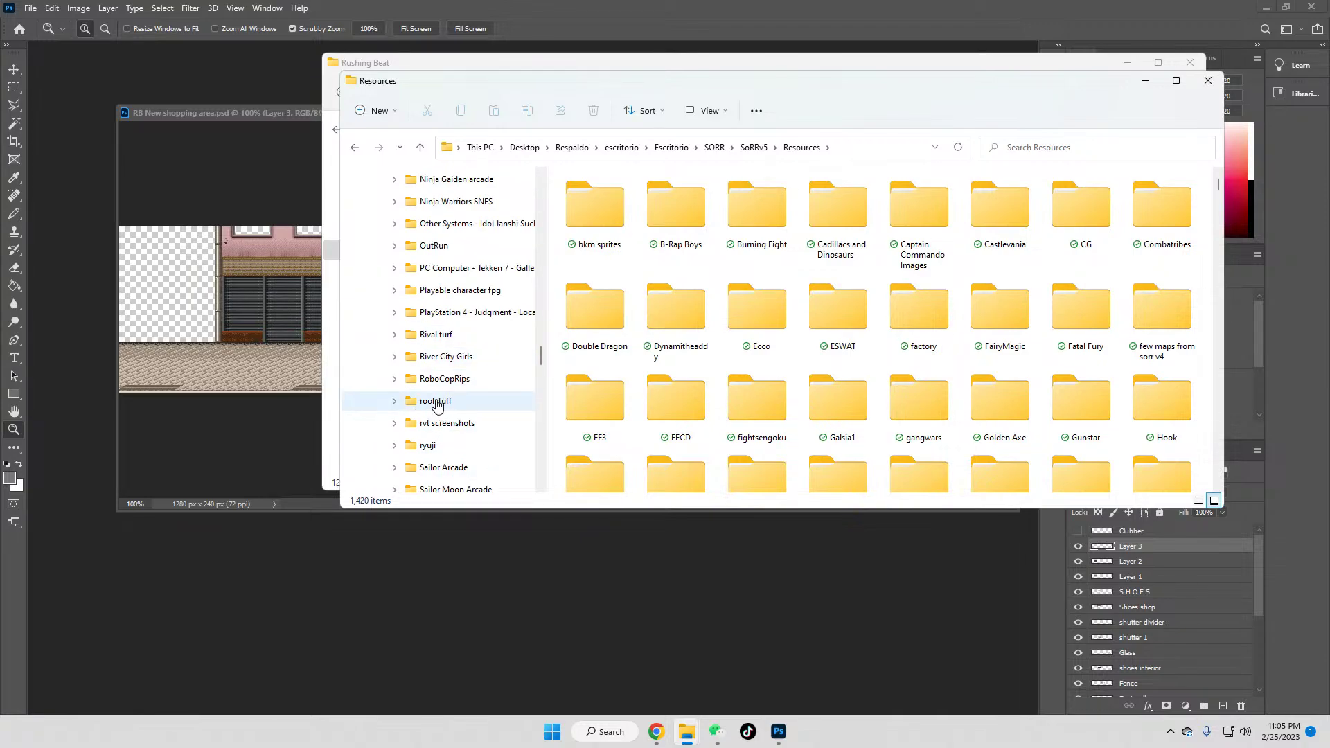
click(437, 336)
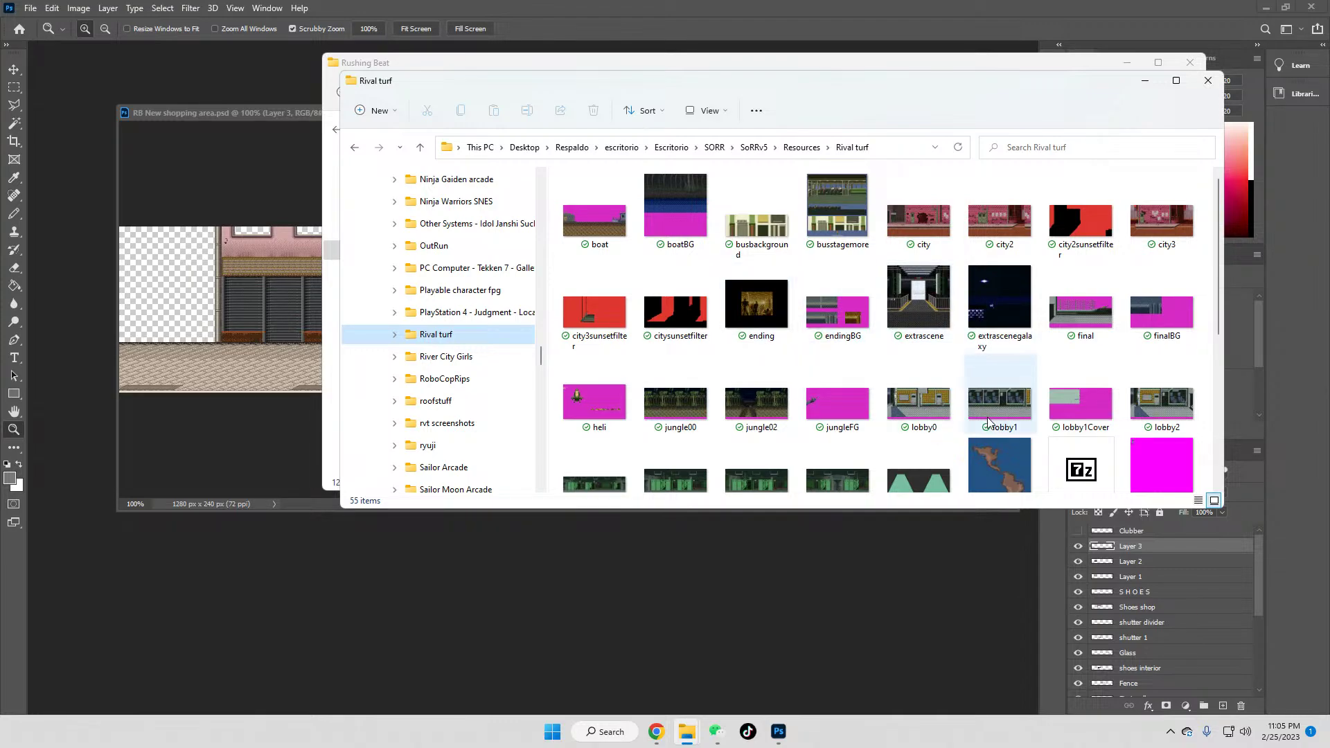
Step: Browse the Rival turf thumbnails and open endingBG in Windows Photo Viewer
scroll(1115, 422, down, 5)
scroll(802, 347, up, 2)
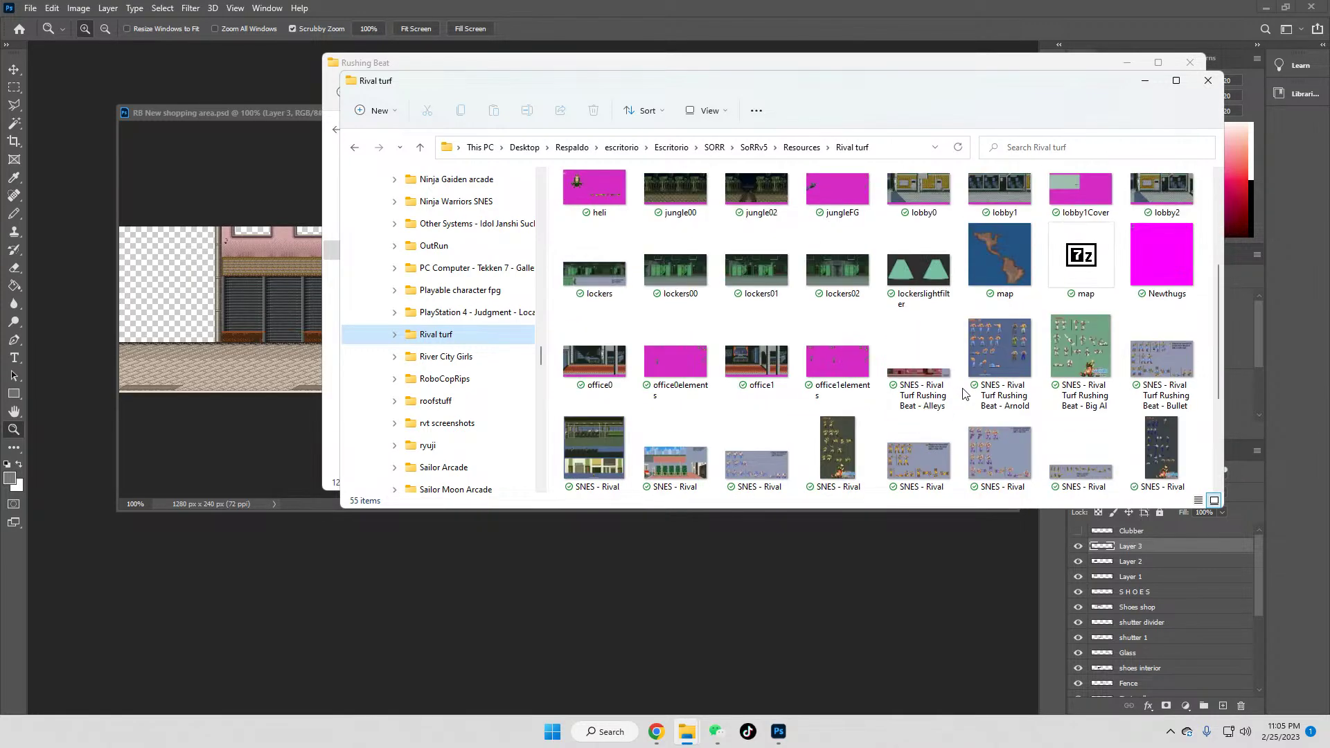
scroll(849, 368, up, 2)
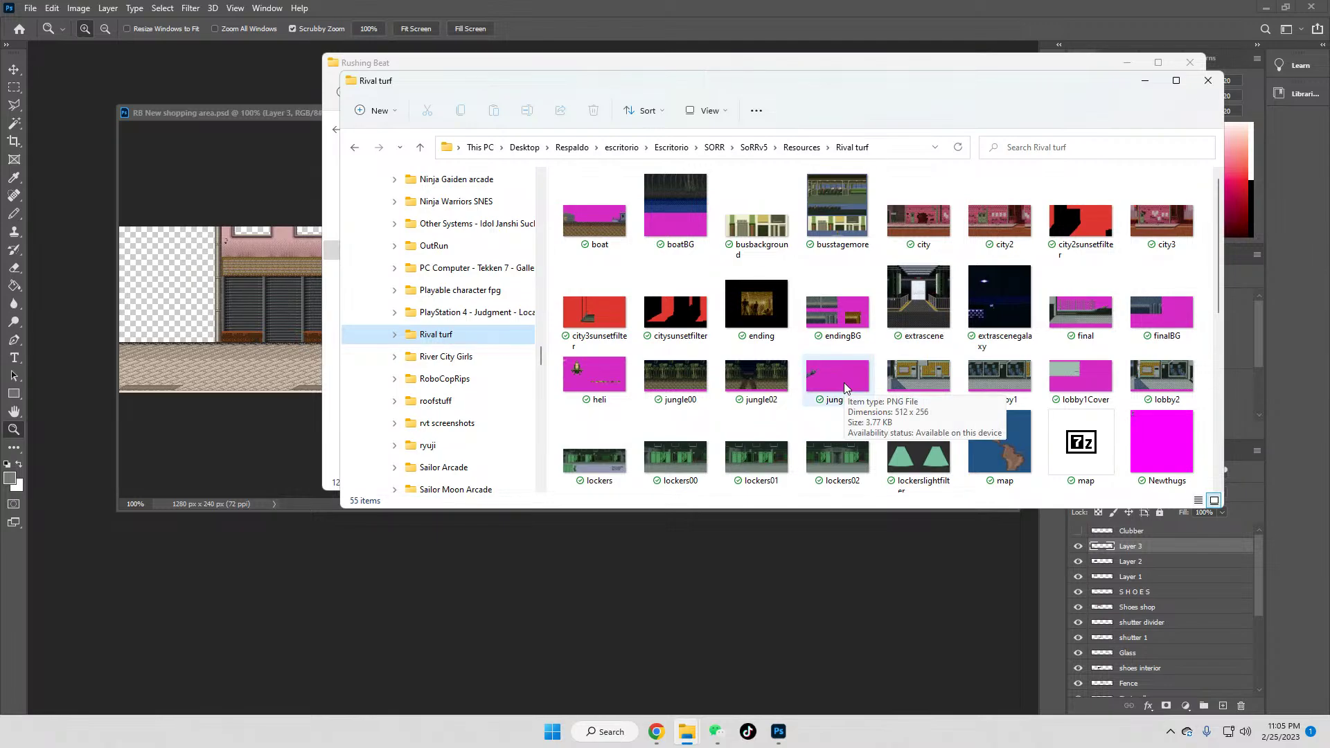
scroll(845, 389, down, 2)
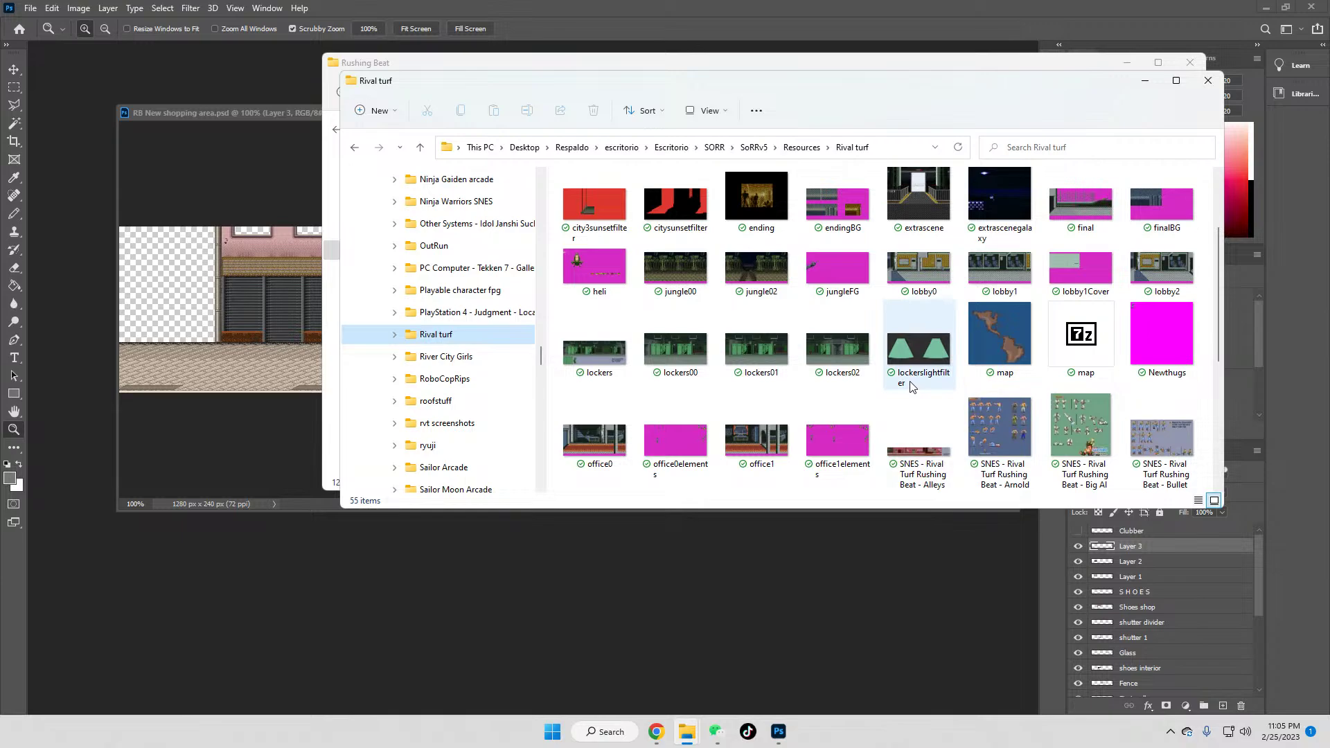
scroll(908, 381, up, 2)
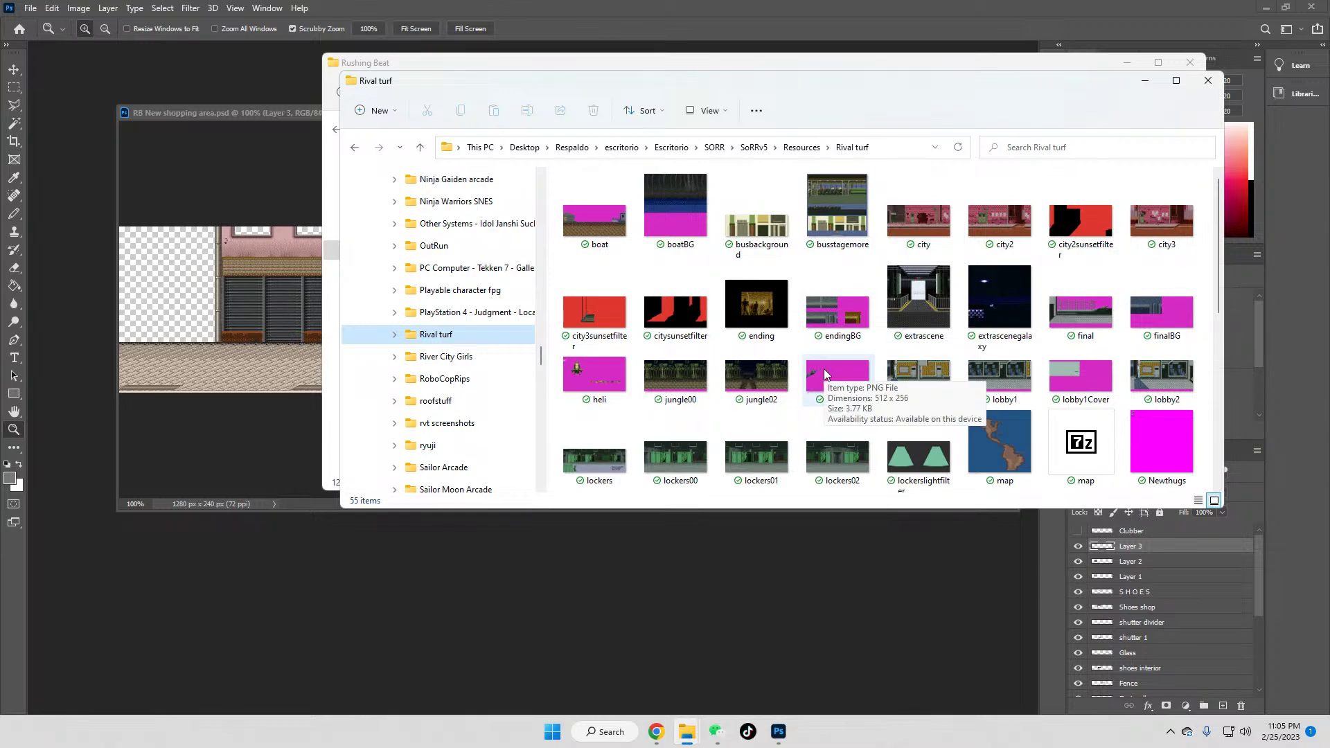
scroll(812, 385, down, 2)
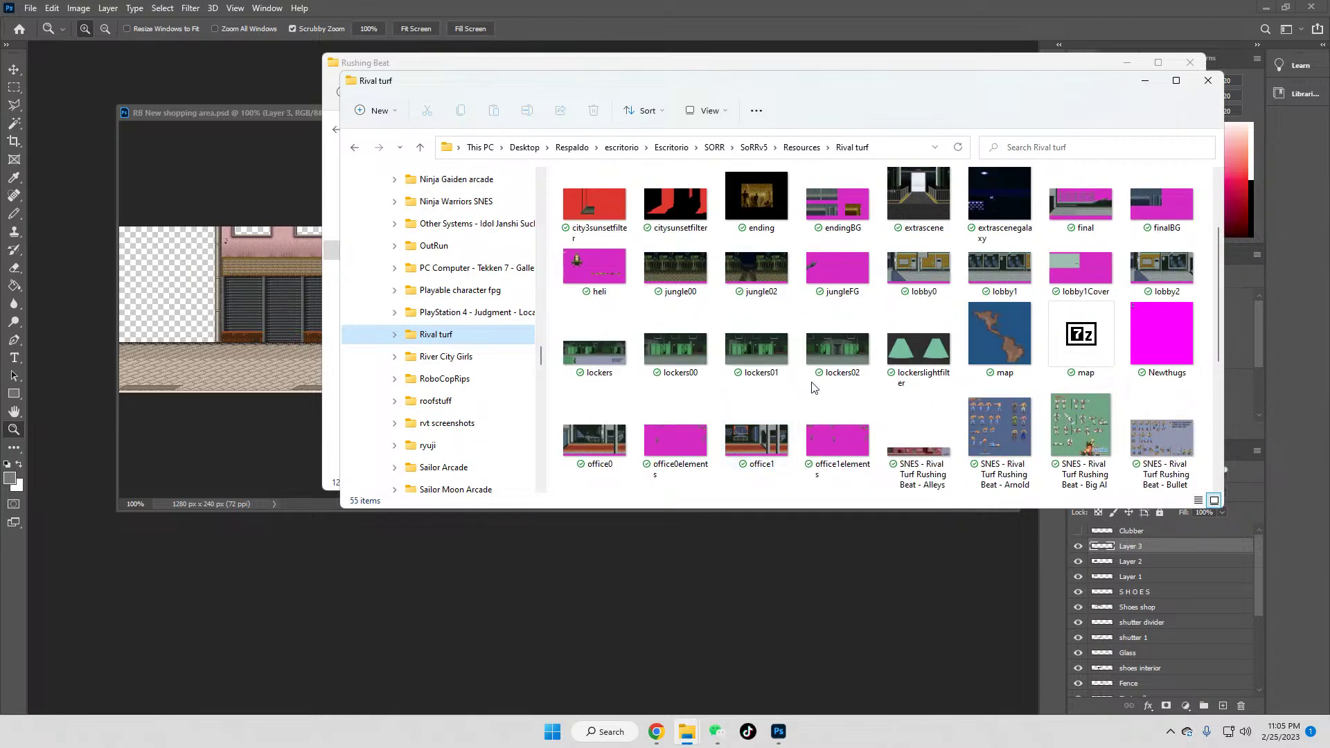
scroll(814, 388, down, 3)
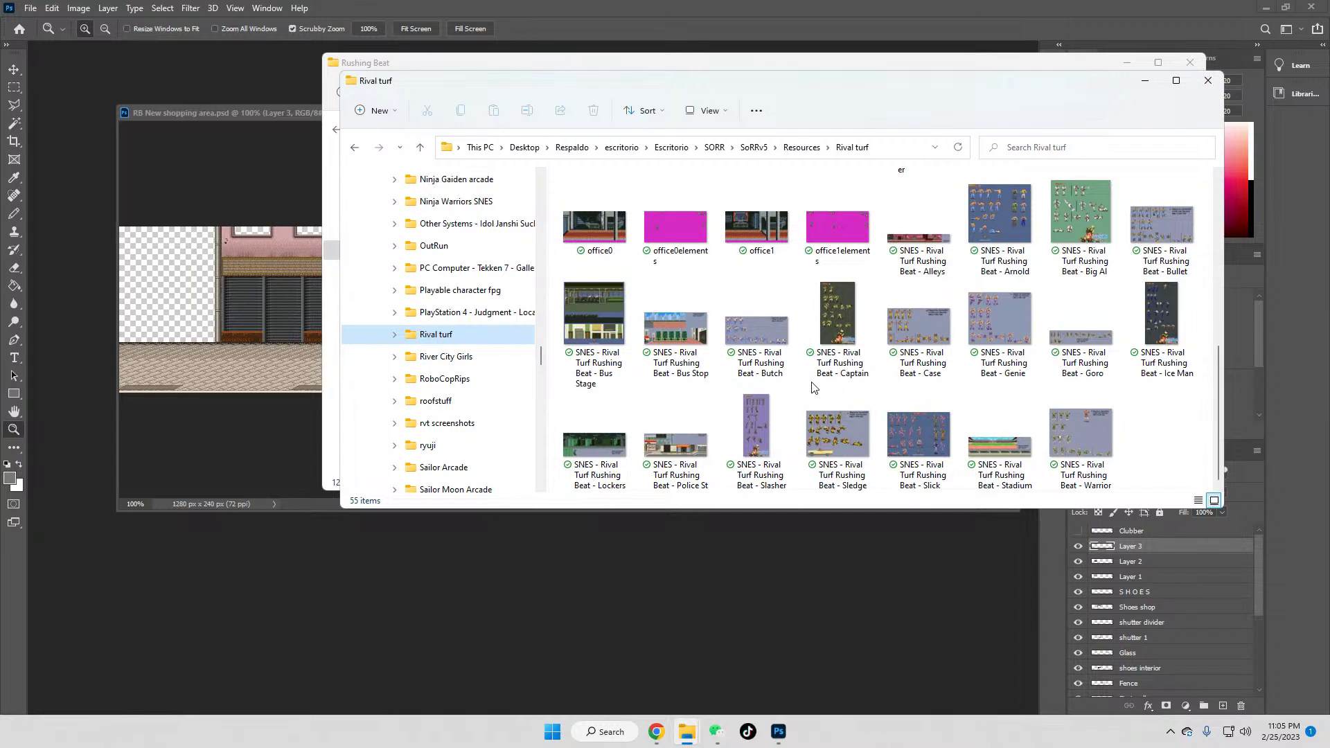
scroll(844, 312, up, 2)
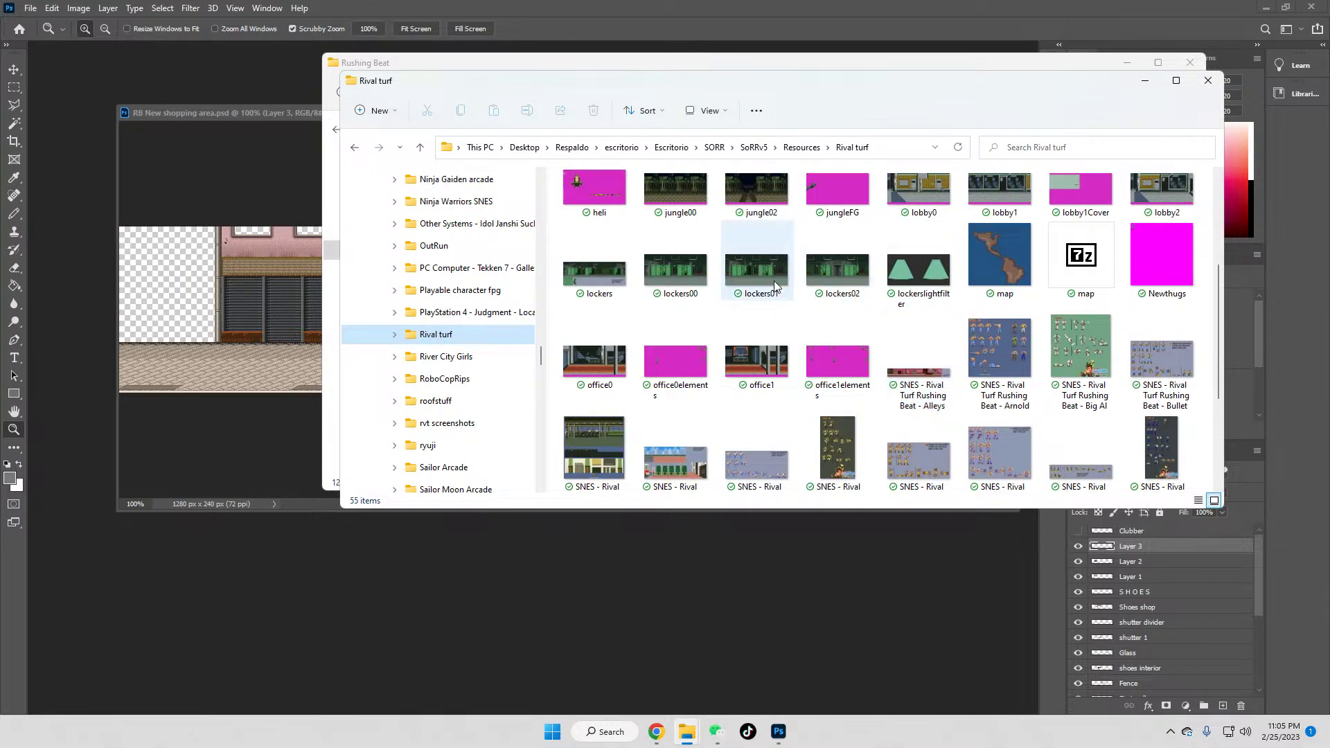
scroll(734, 380, up, 3)
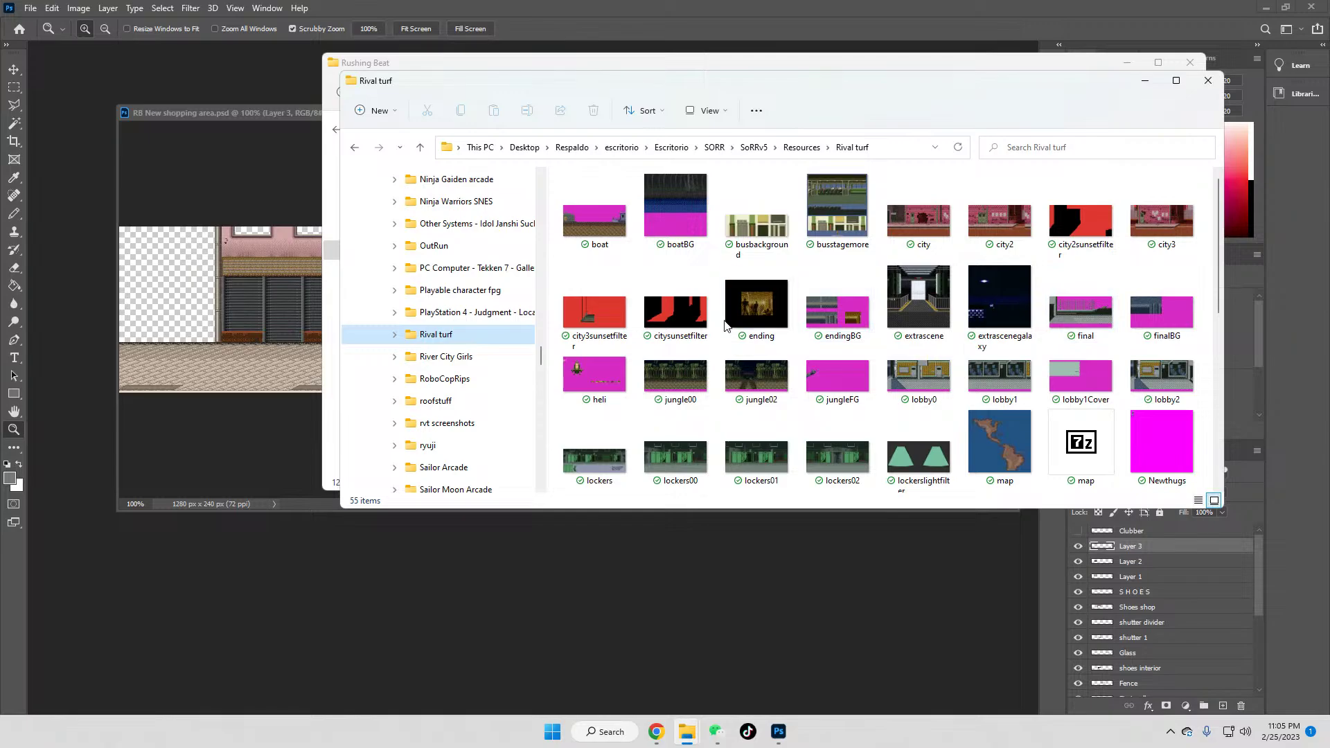
double_click(836, 310)
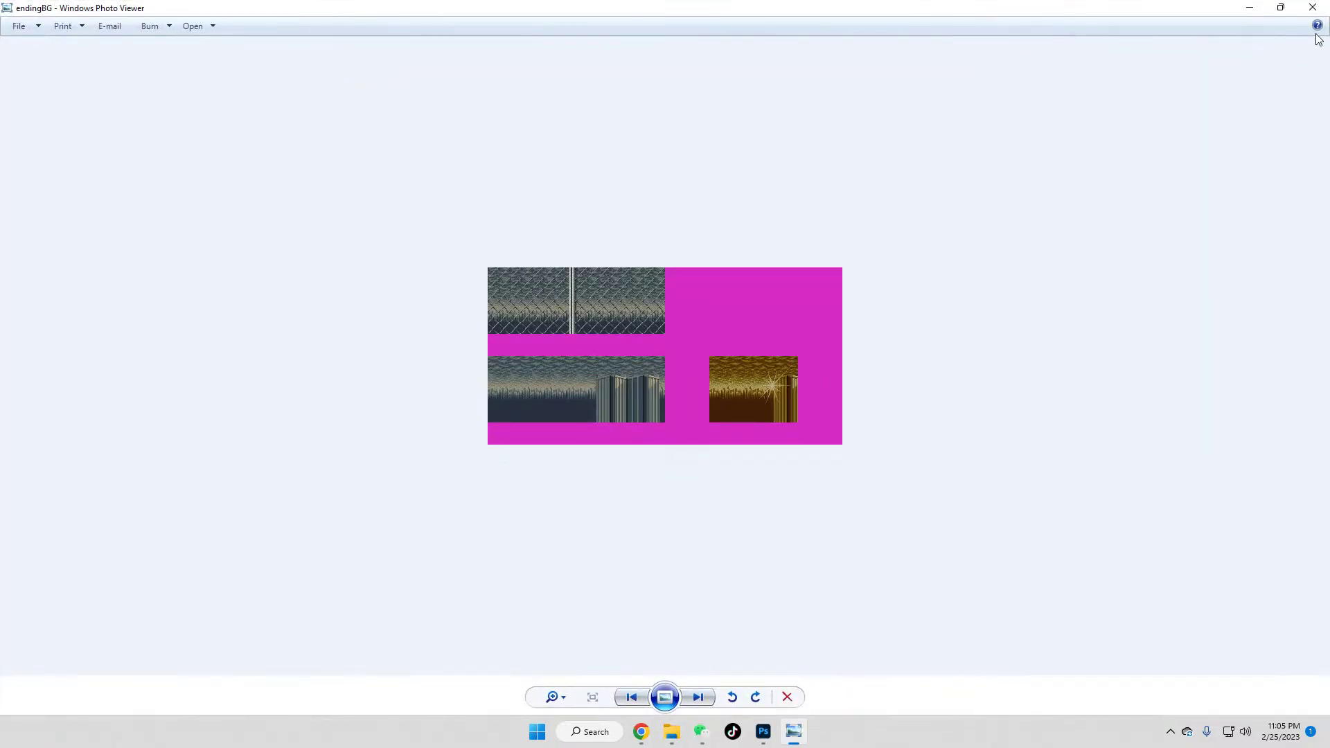
Step: Close the image viewer and return to the Rushing Beat folder in File Explorer
click(1316, 7)
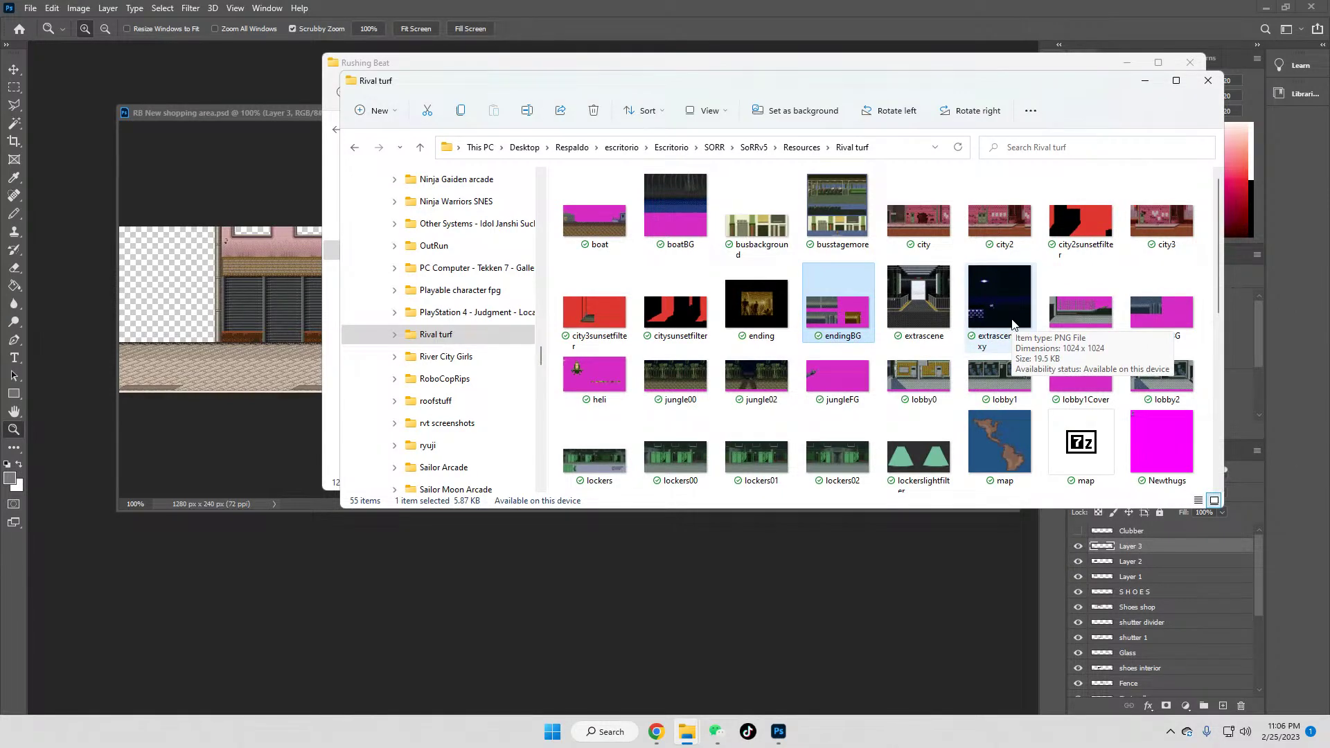
click(686, 731)
click(610, 662)
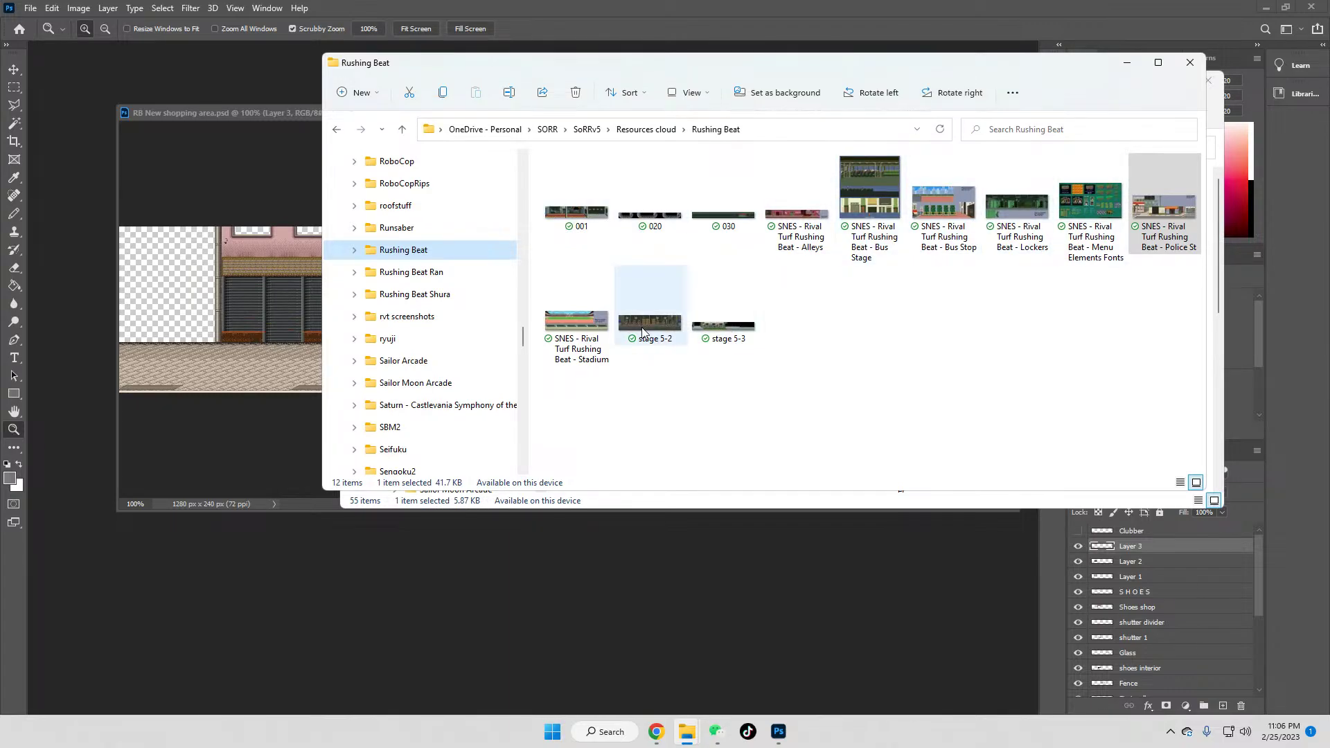
Step: Preview stage 5-3 and stage 5-2 full size, then select stage 5-3
click(746, 331)
double_click(746, 332)
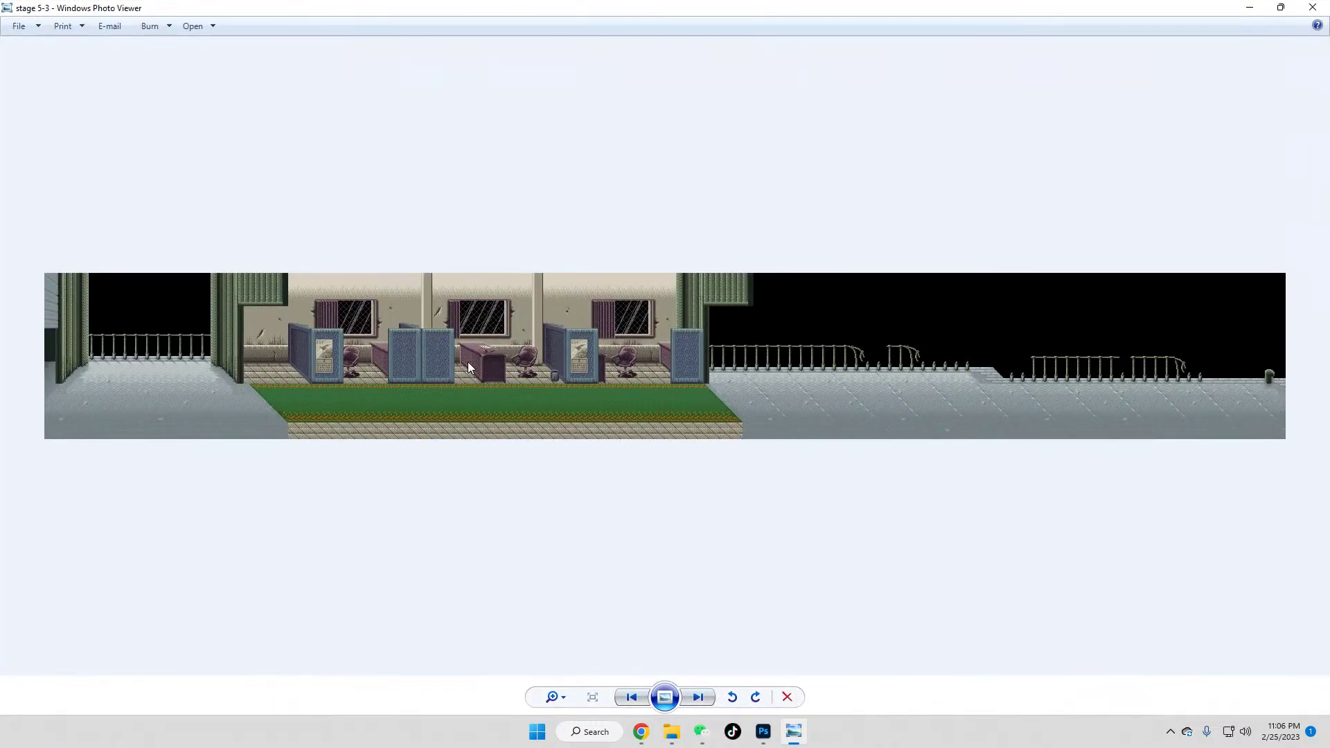
click(1309, 12)
double_click(635, 327)
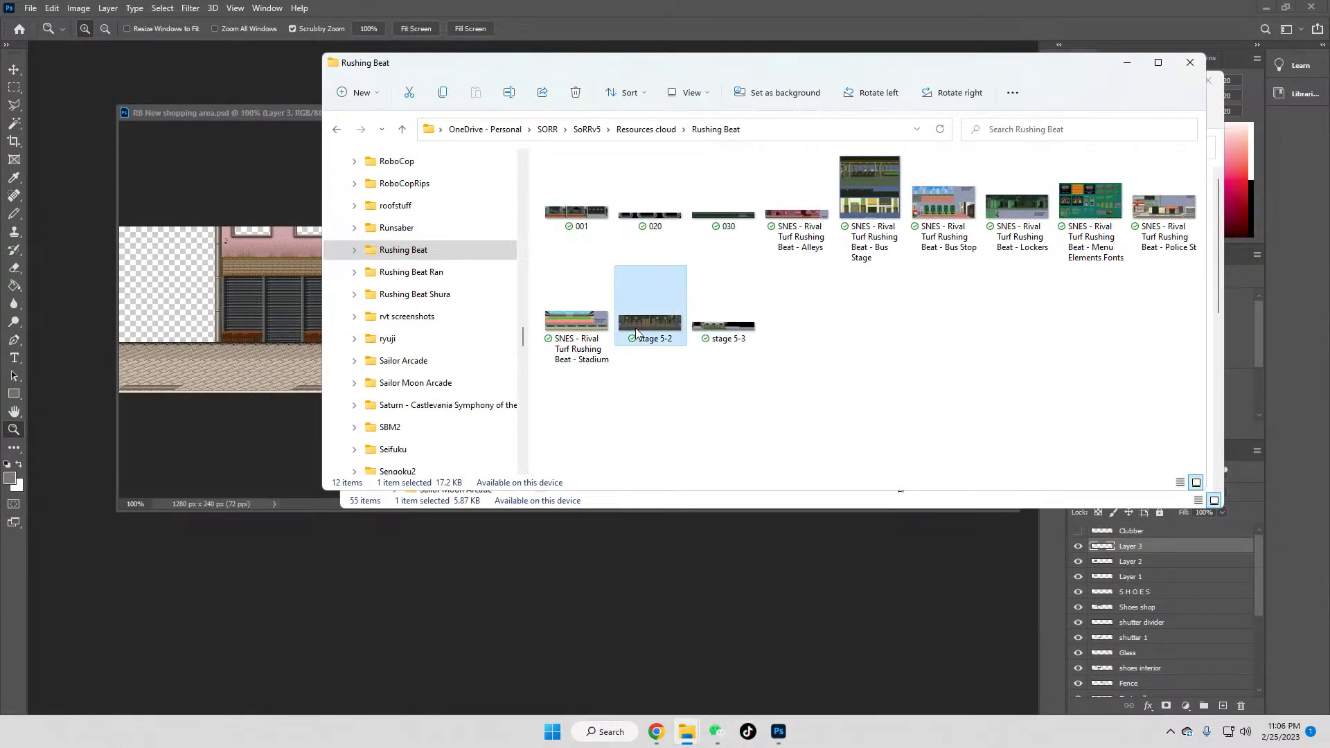
click(1311, 10)
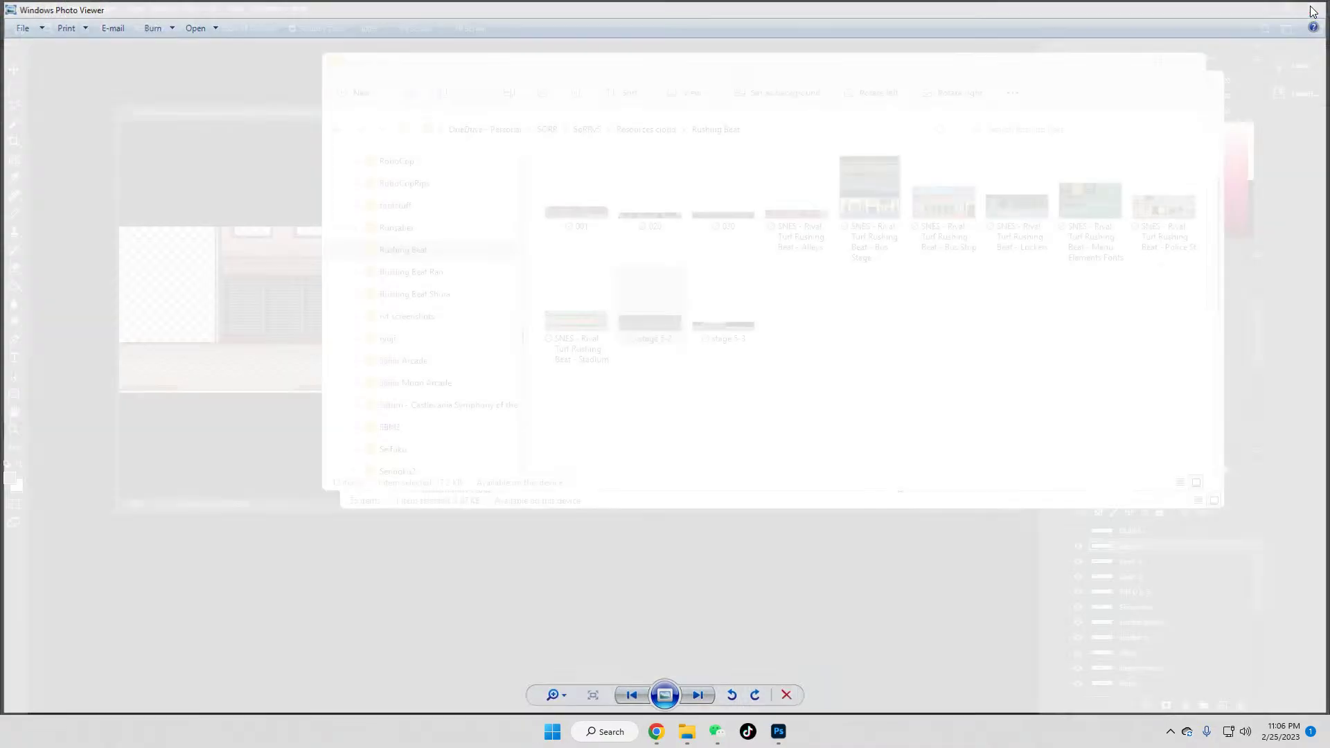
click(709, 337)
Step: Open stage 5-3.png in Photoshop at 100%, then reposition its window and make it taller
drag(701, 327, 64, 72)
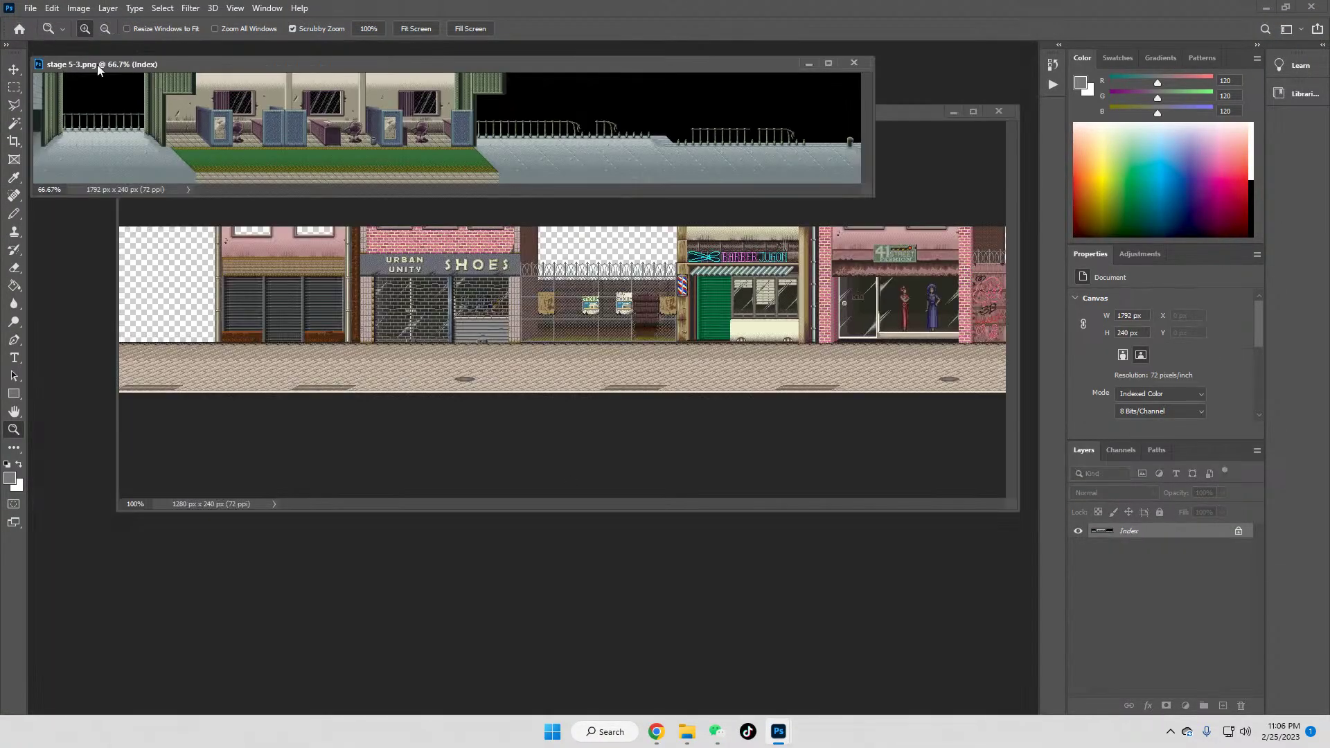
click(367, 29)
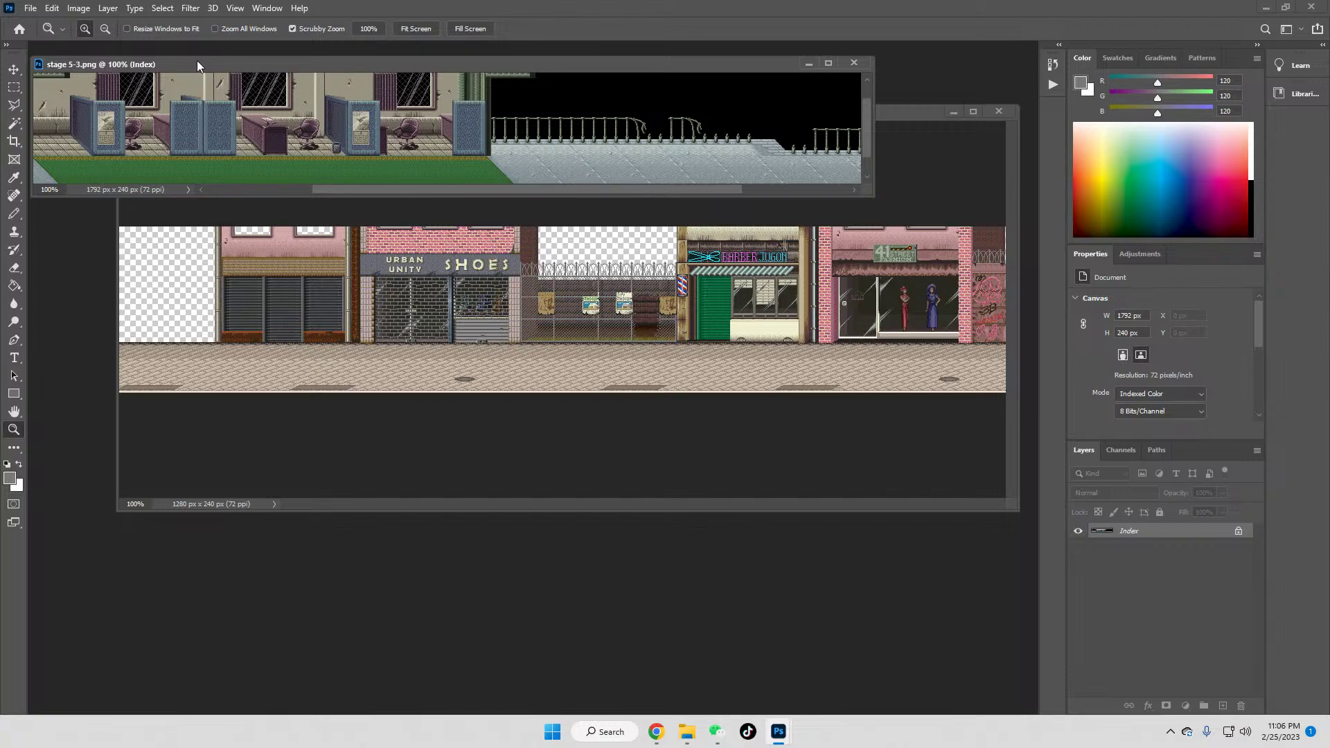
drag(197, 66, 251, 111)
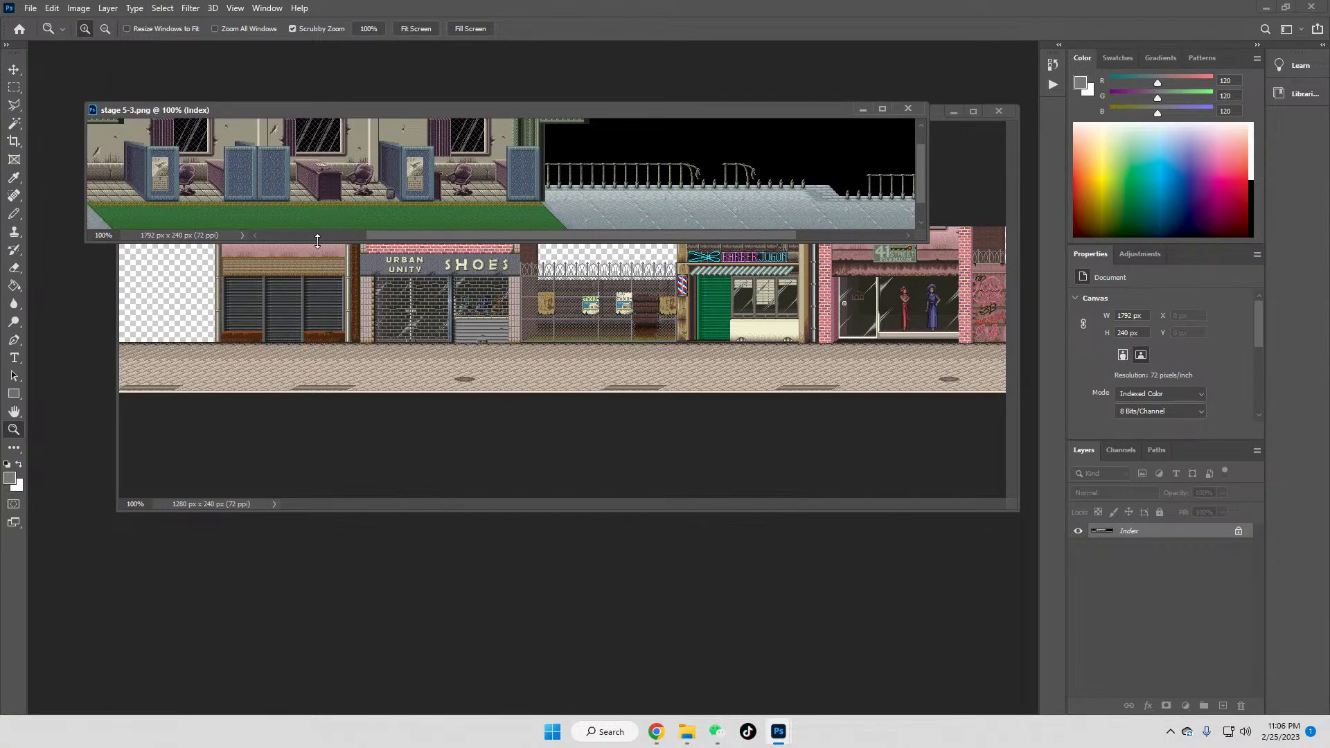
drag(317, 240, 317, 299)
Step: Zoom the reference to 300% on its office windows, then return to the shopping street document
click(386, 170)
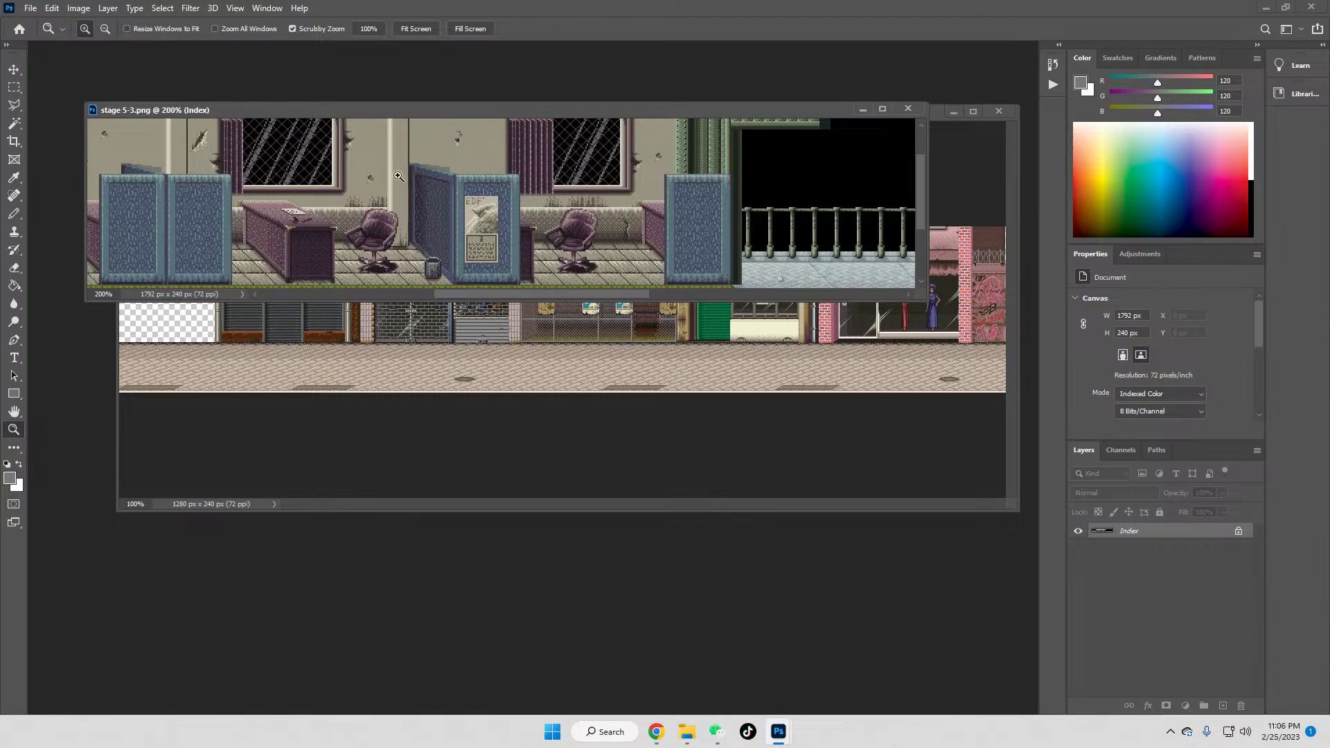
click(269, 179)
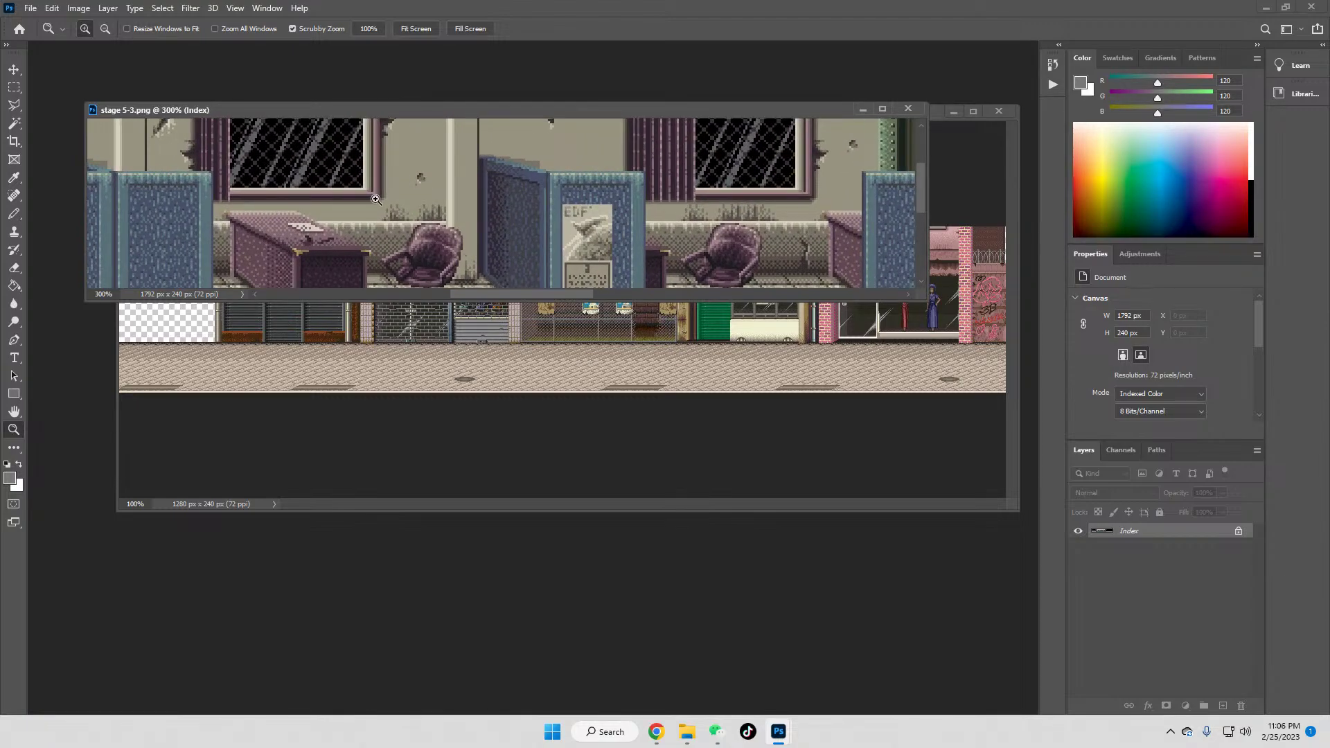
click(13, 86)
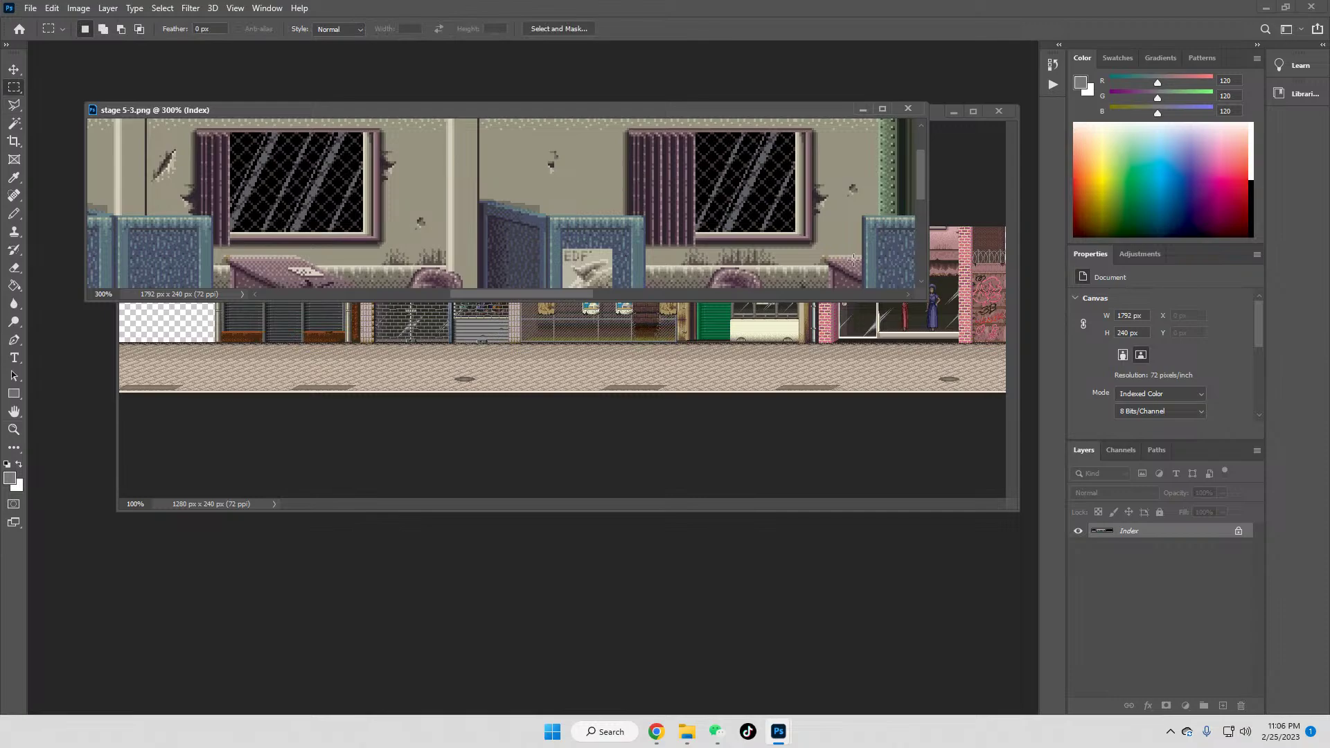
click(759, 405)
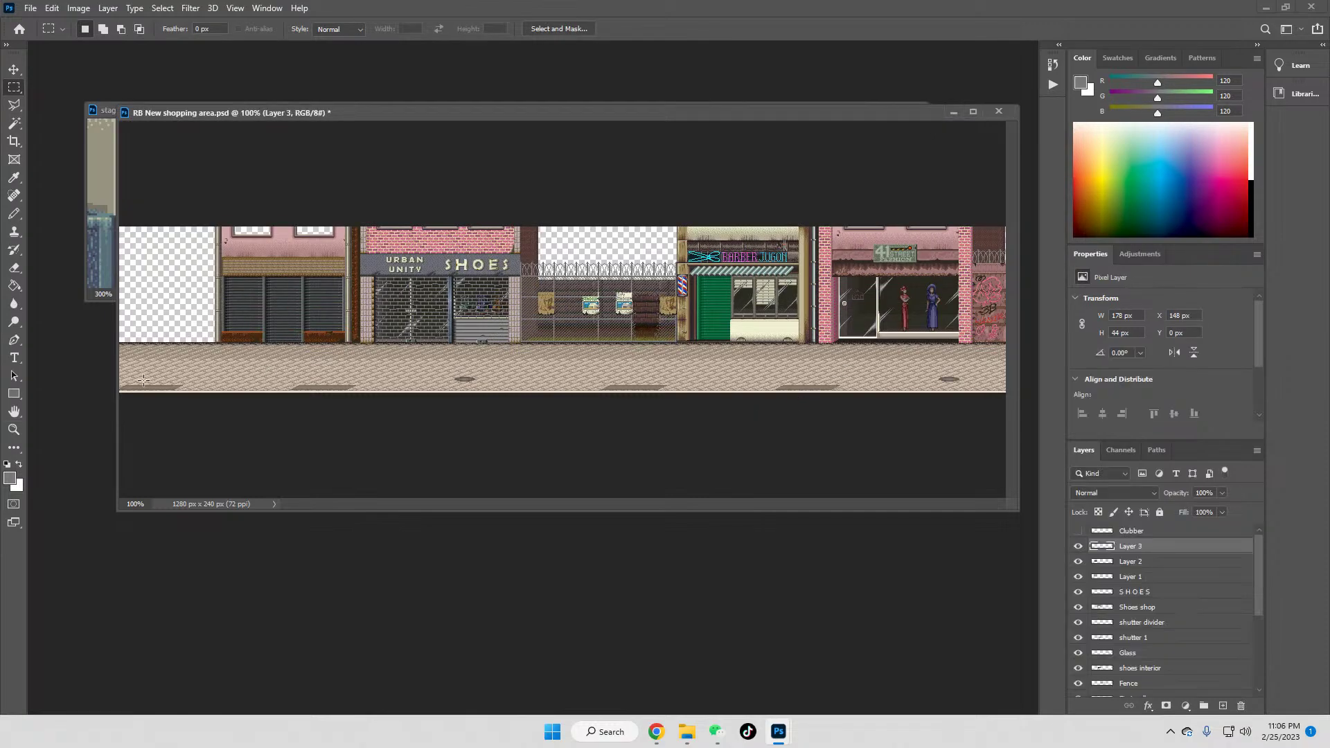
Step: Zoom the street to 300% on the left shops and move the stage 5-3 reference lower
click(14, 428)
click(253, 236)
click(253, 235)
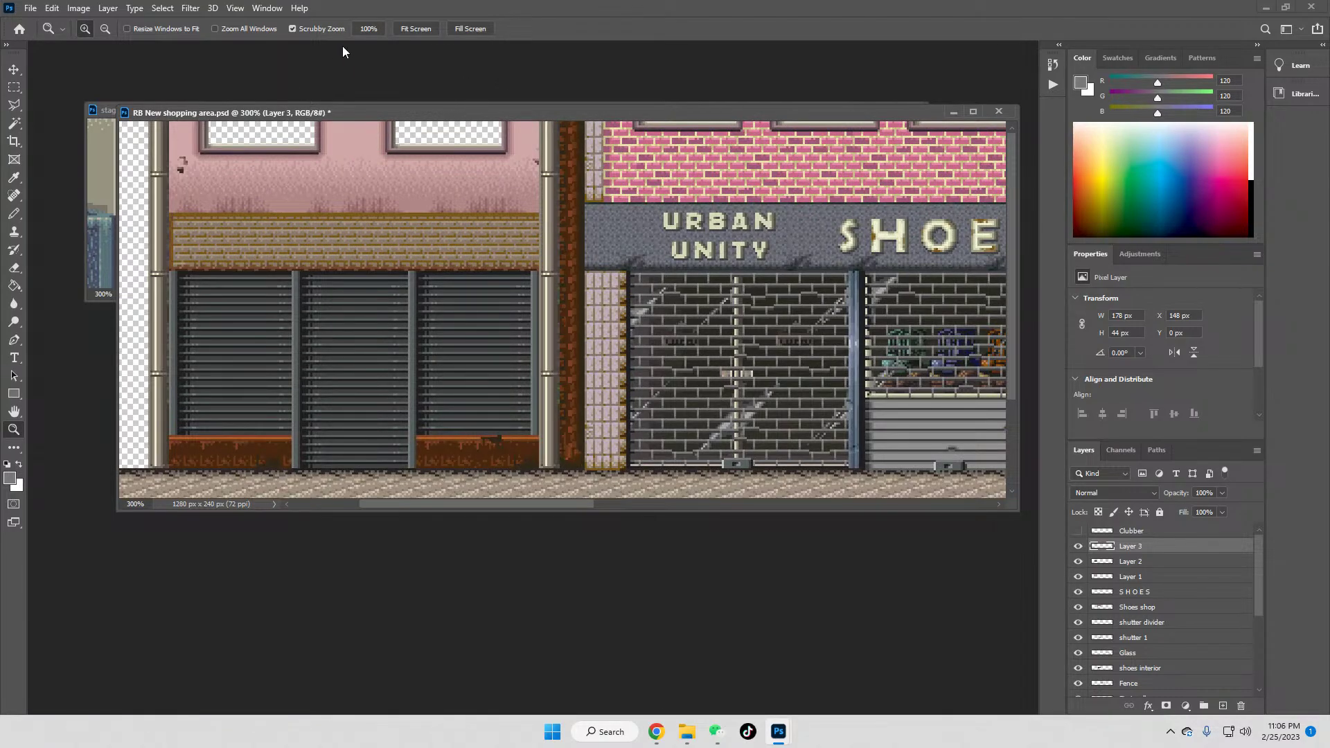
click(109, 115)
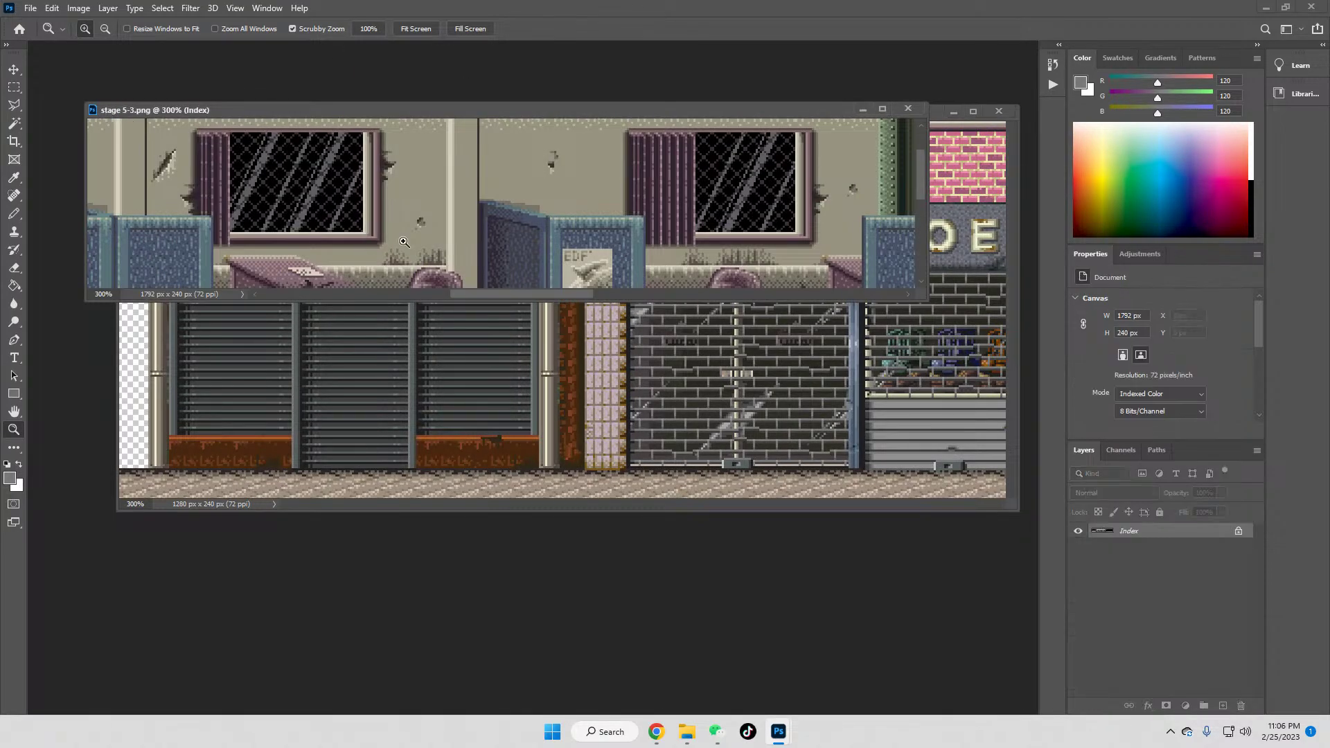
drag(417, 111, 456, 273)
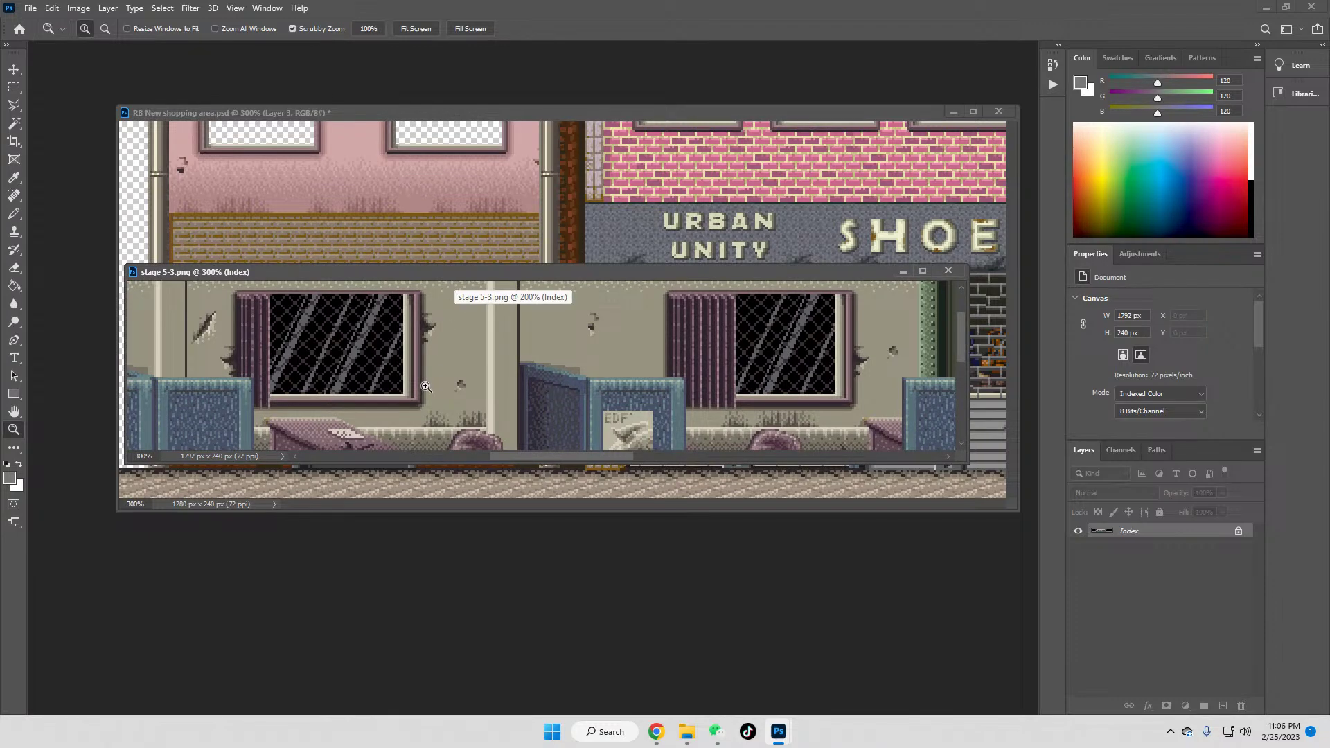
Step: Select a 68 × 37 px patch of barred window glass in the stage 5-3 reference
click(14, 88)
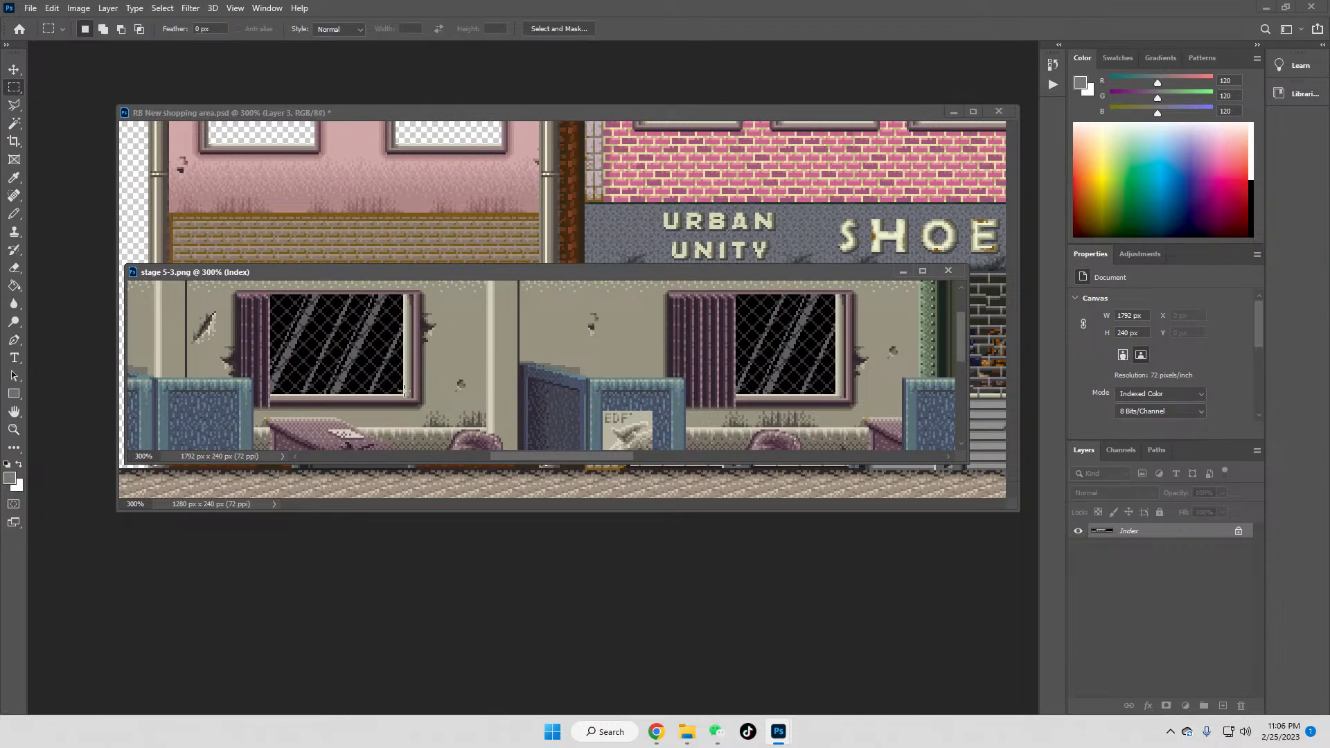
drag(411, 396, 282, 312)
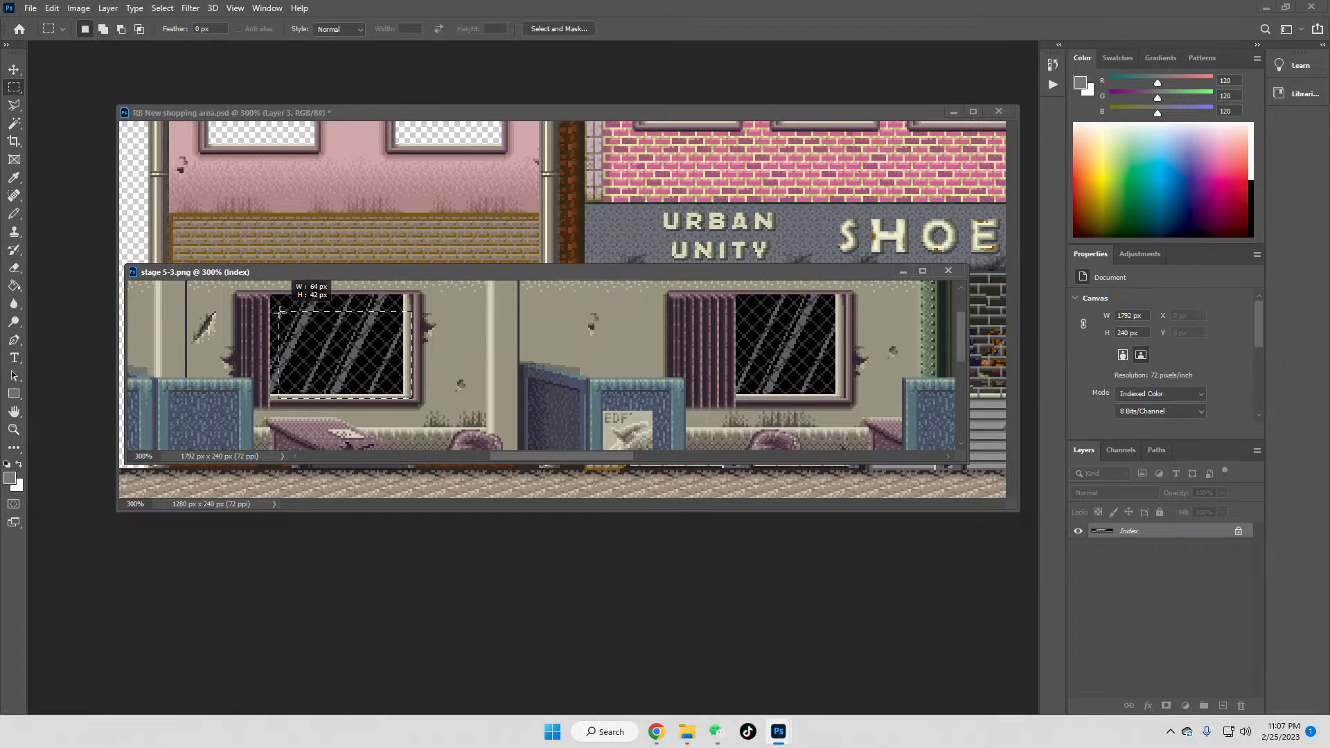
drag(275, 331, 270, 323)
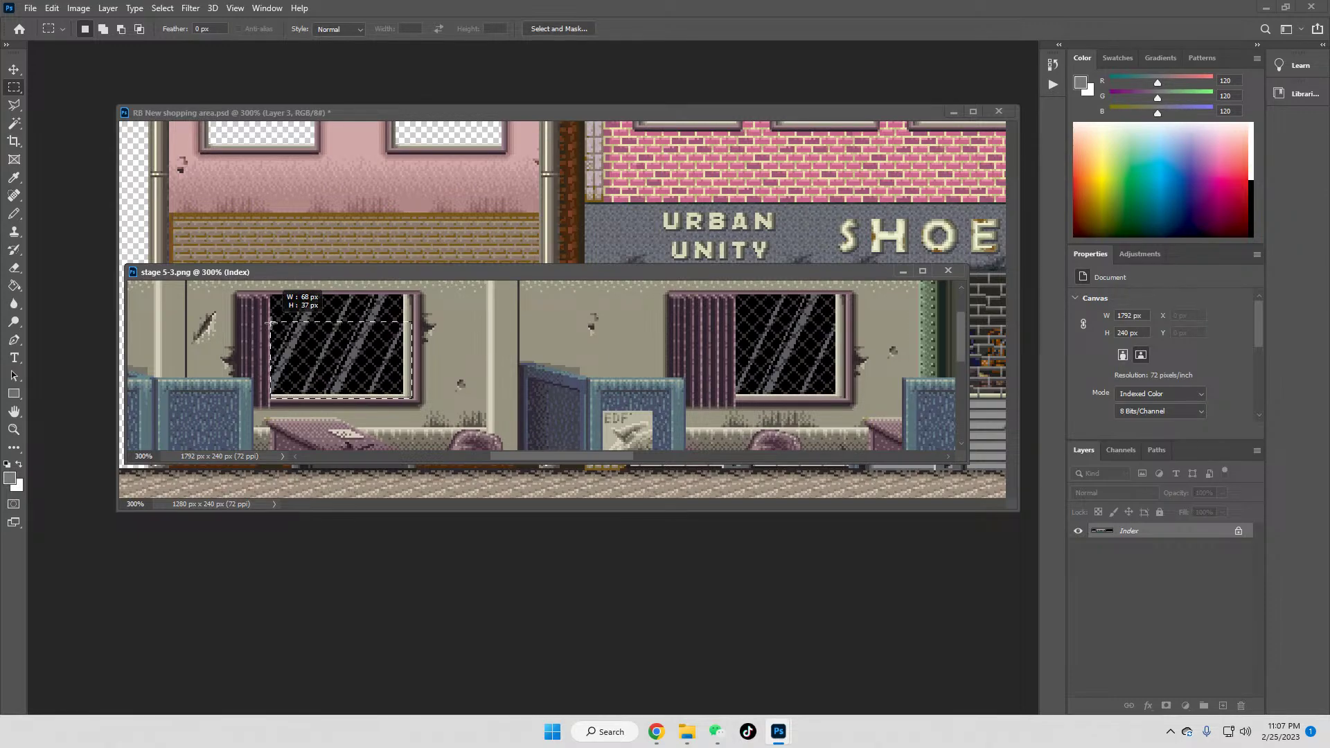
drag(269, 323, 270, 323)
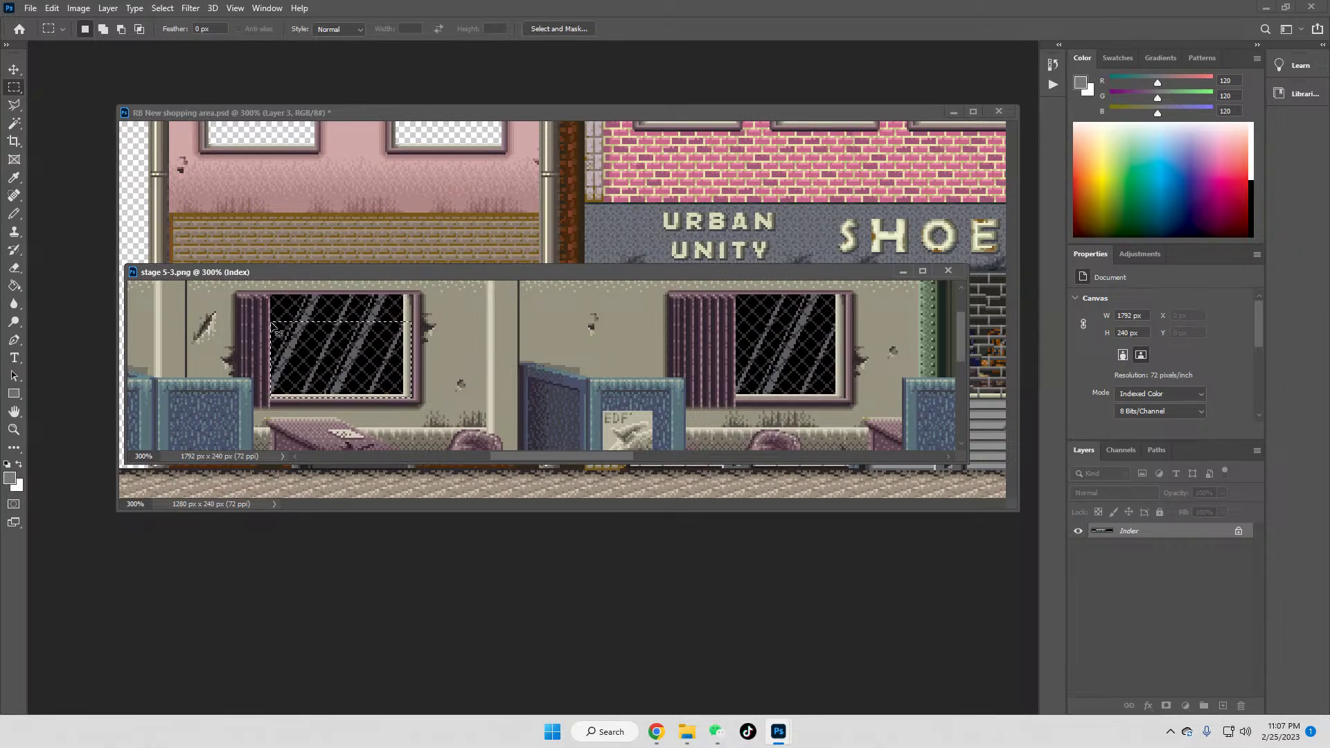
click(473, 189)
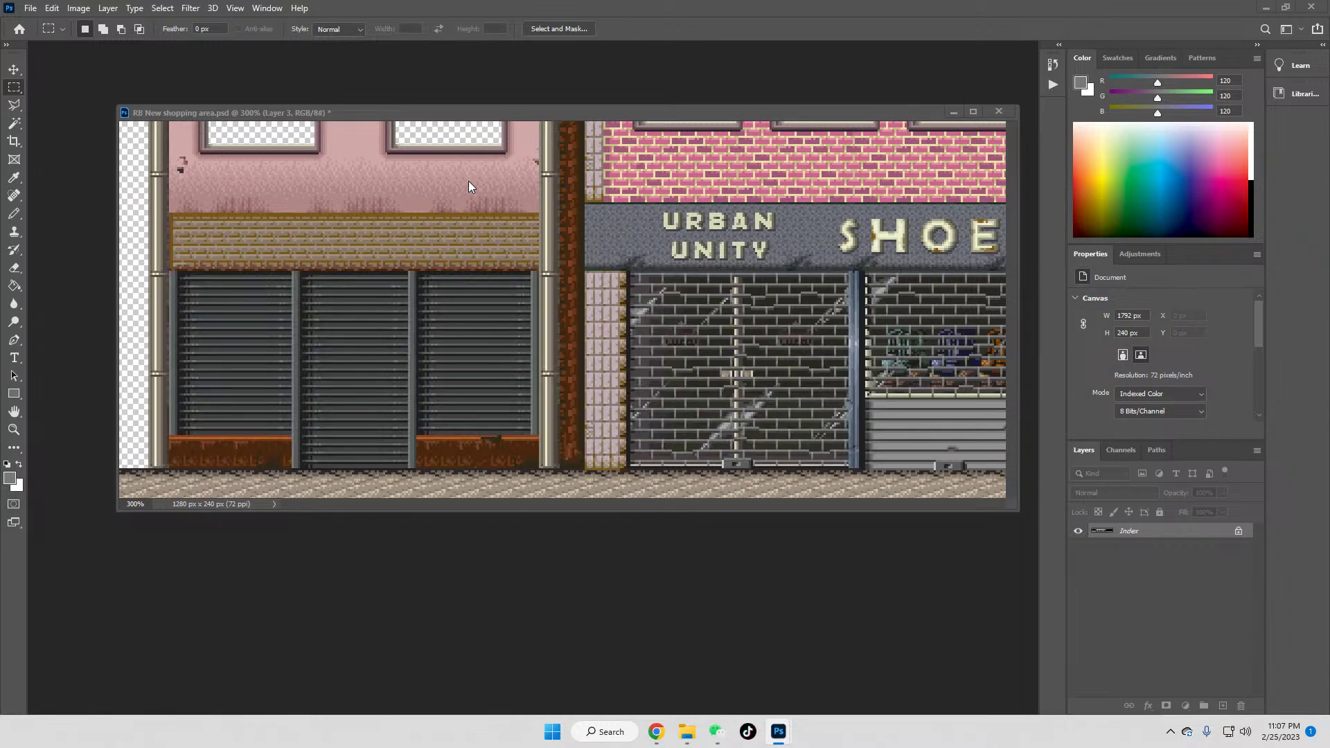
Step: Paste the window glass as Layer 4, place it on the upper-left pink wall, and delete its left part
key(ctrl+v)
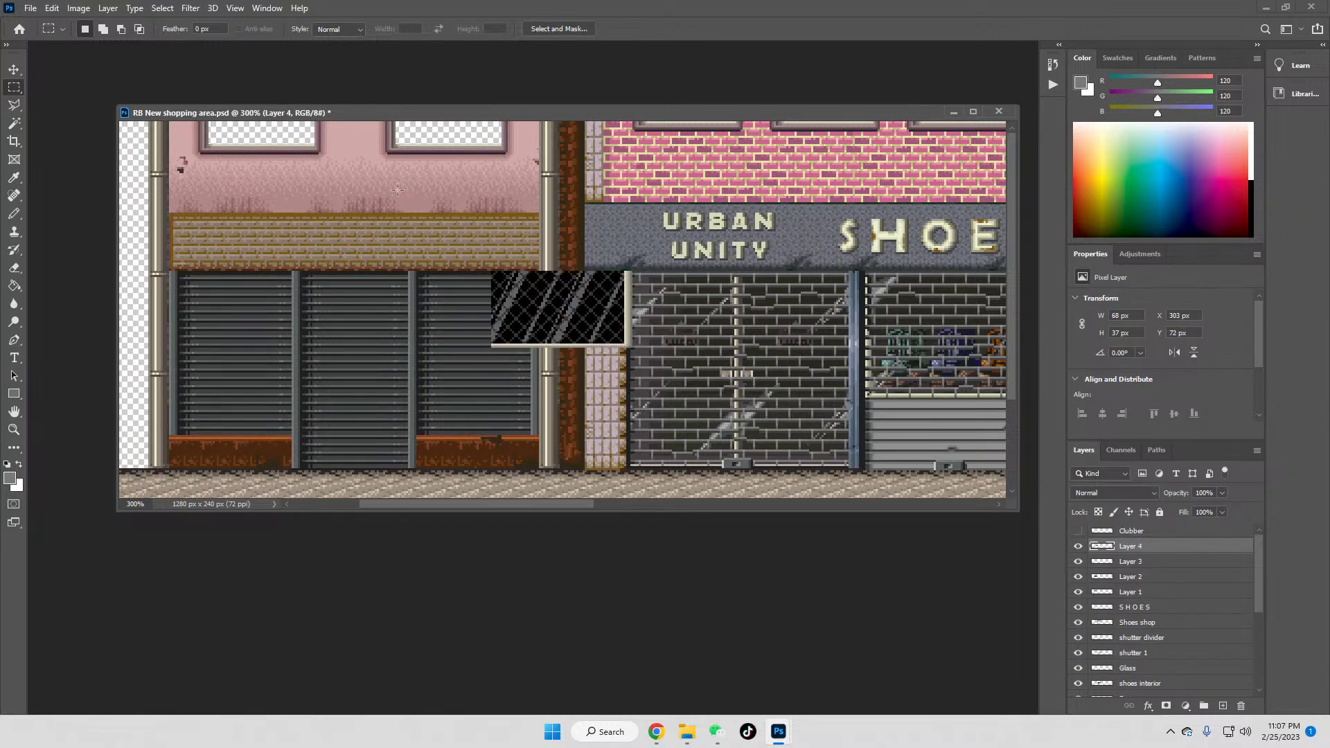
click(14, 69)
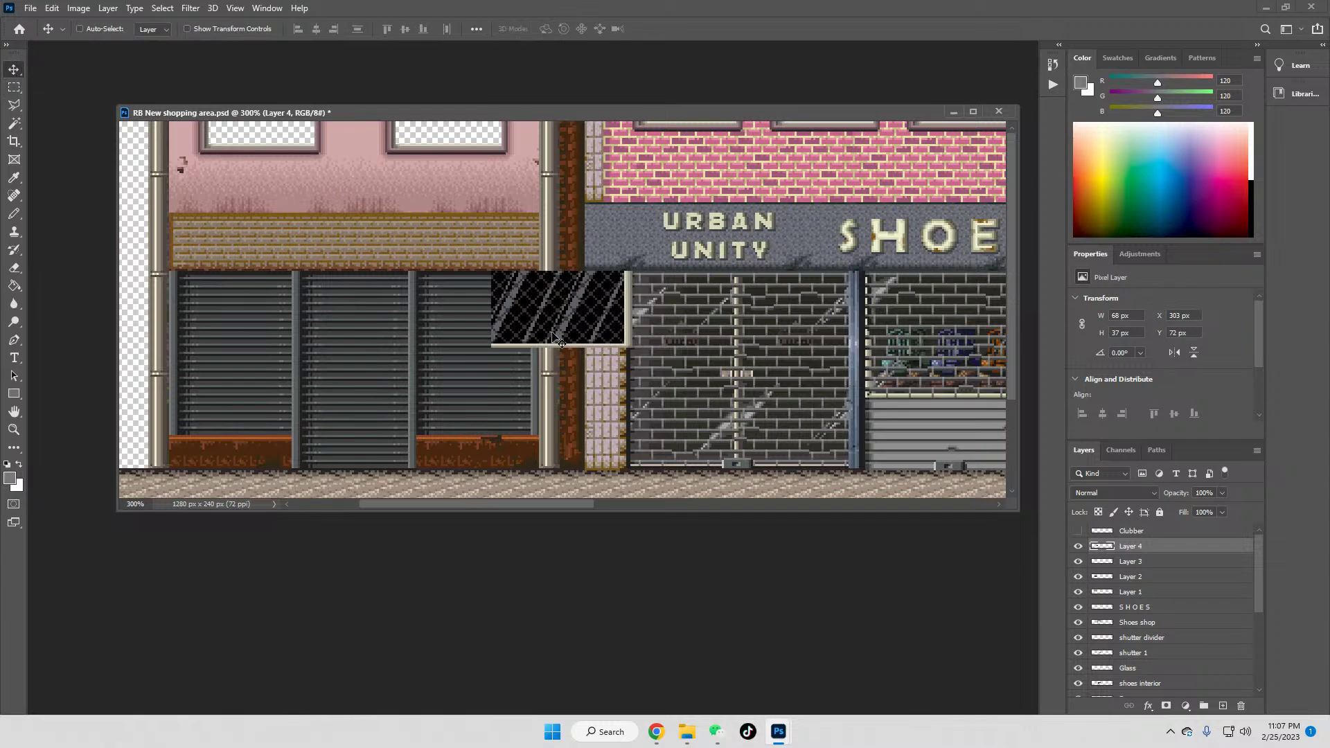
drag(611, 341, 293, 224)
click(14, 87)
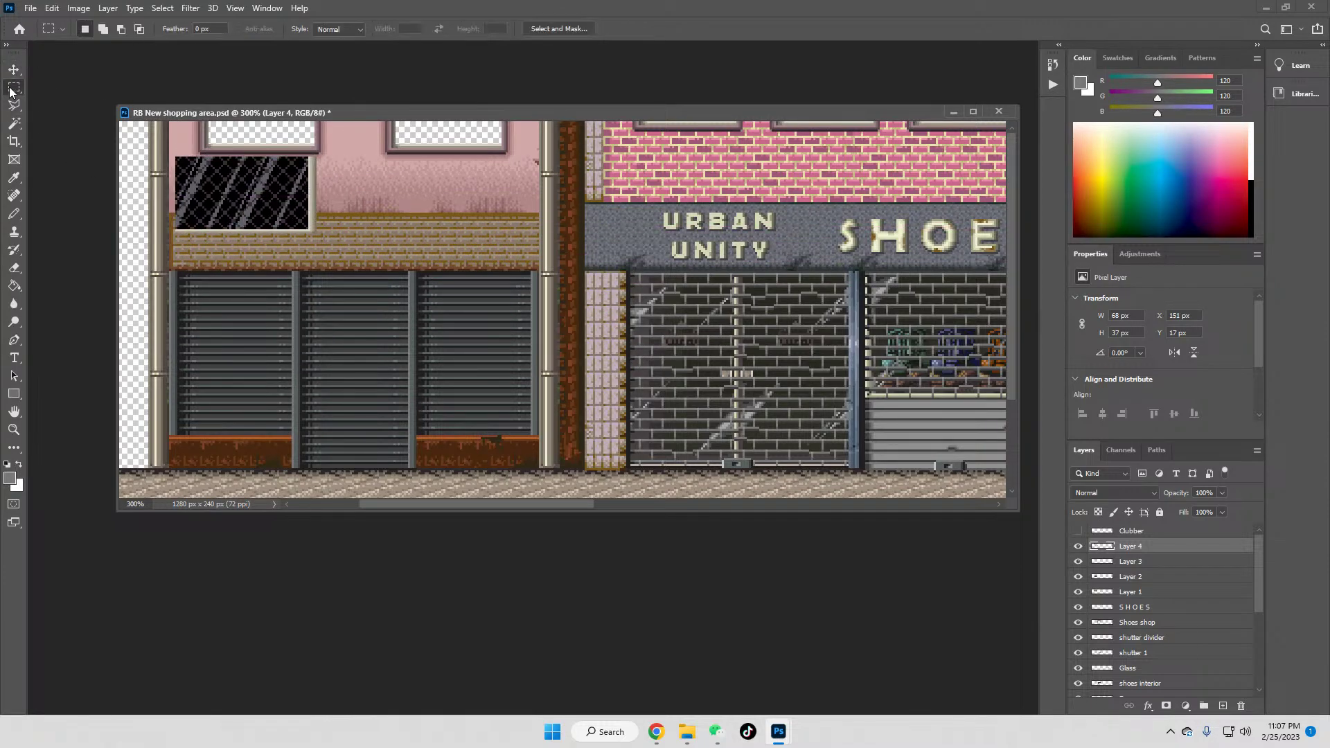
drag(149, 140, 208, 257)
key(Delete)
key(ctrl+d)
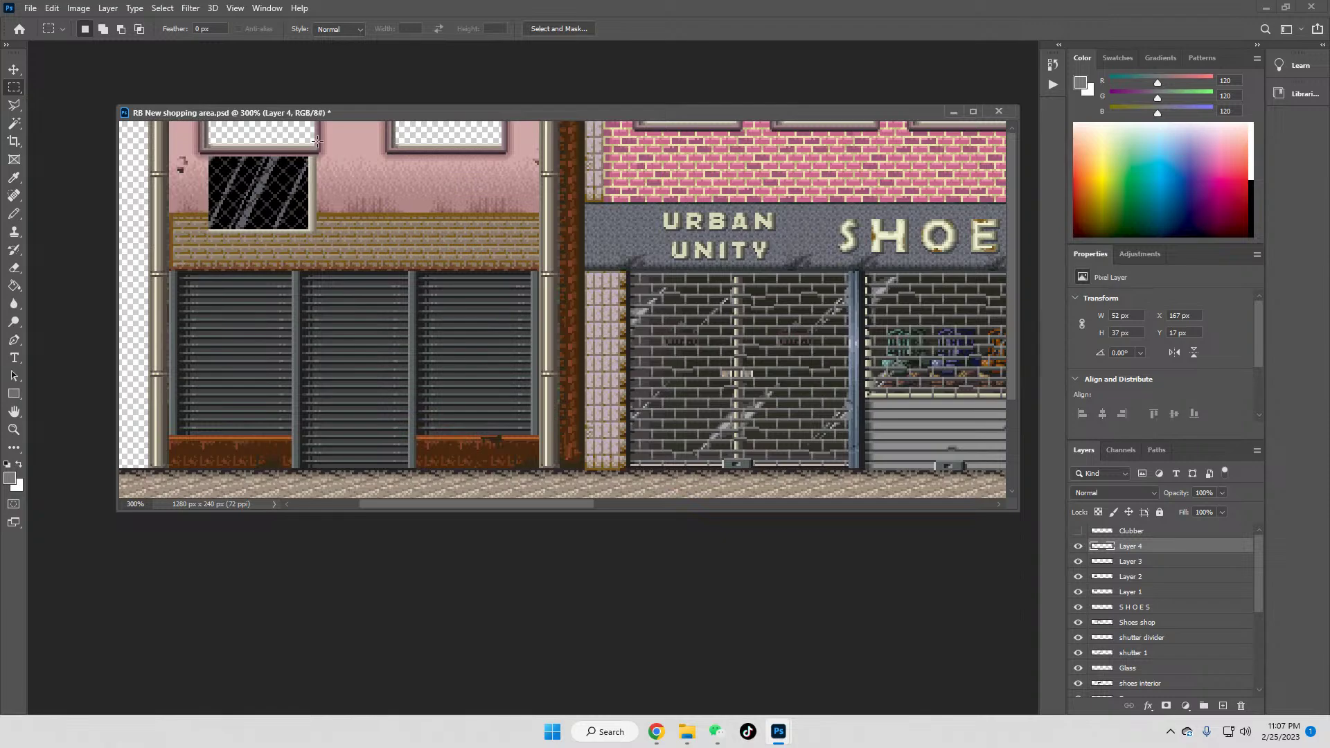
Step: Copy the frame strip right of the glass onto a new layer and flip it horizontally
drag(310, 156, 338, 237)
key(ctrl+j)
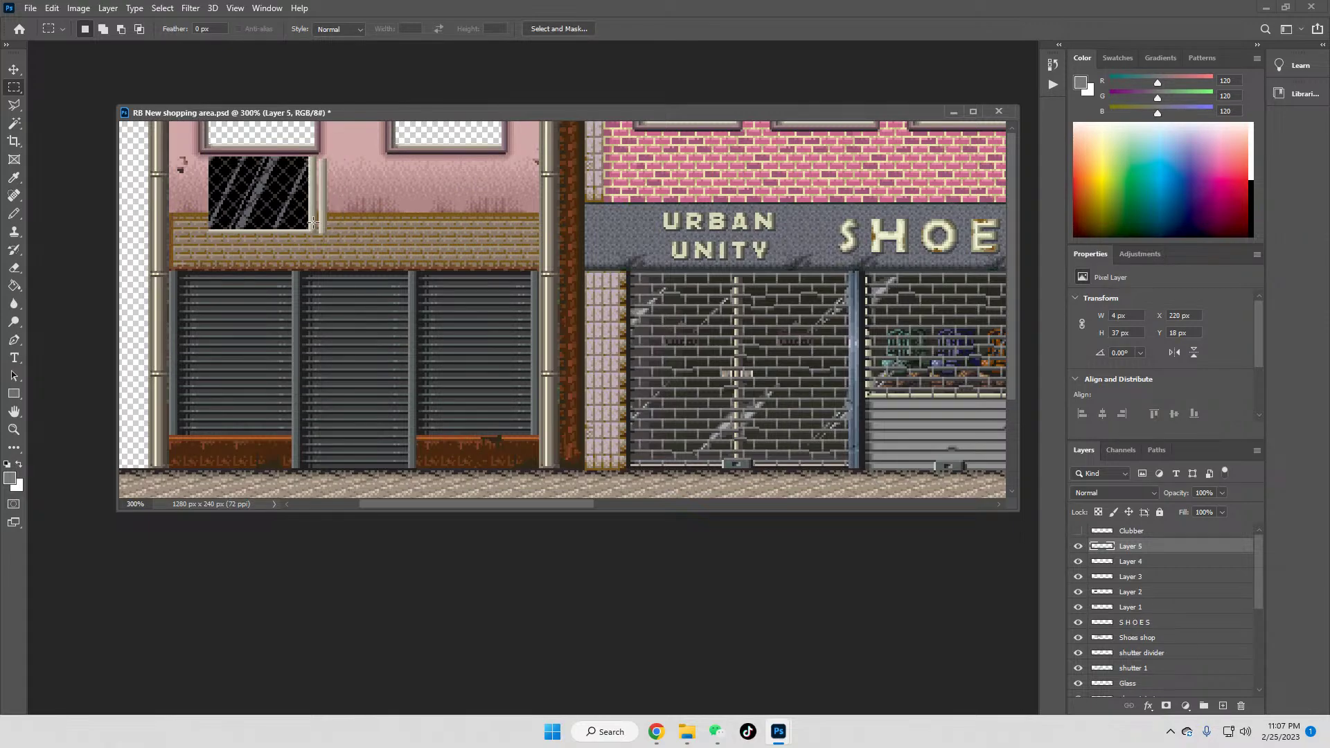
right_click(387, 225)
click(429, 342)
right_click(393, 279)
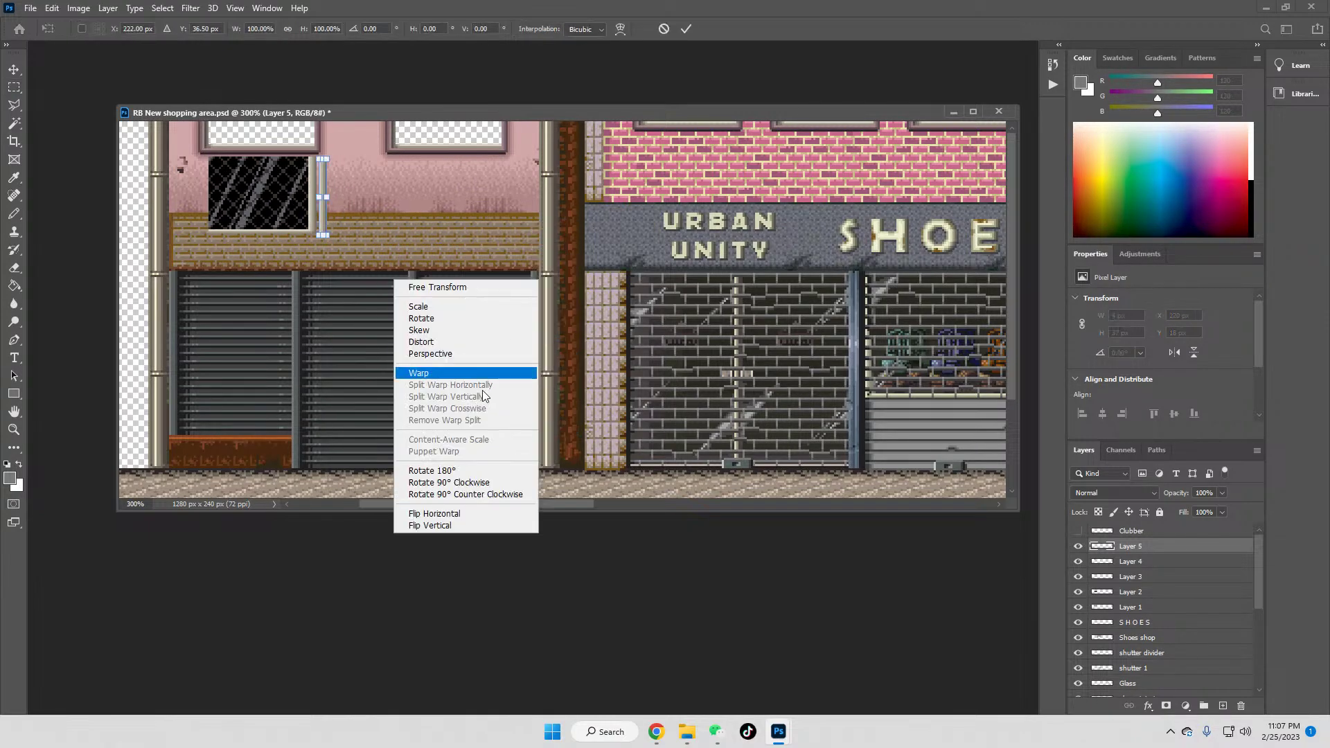
click(444, 514)
key(Return)
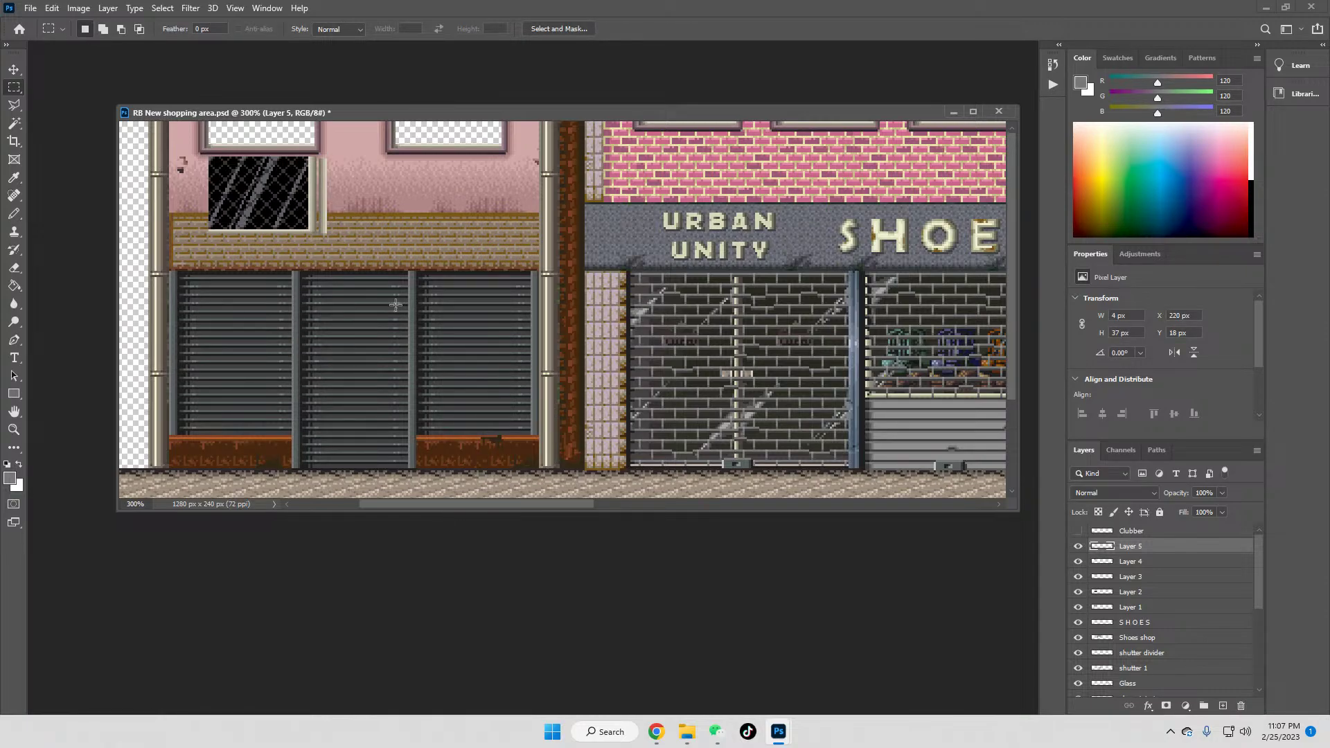
Step: Move the flipped strip to the glass's left edge and merge it down into Layer 4
click(14, 69)
drag(322, 191, 214, 190)
right_click(1134, 549)
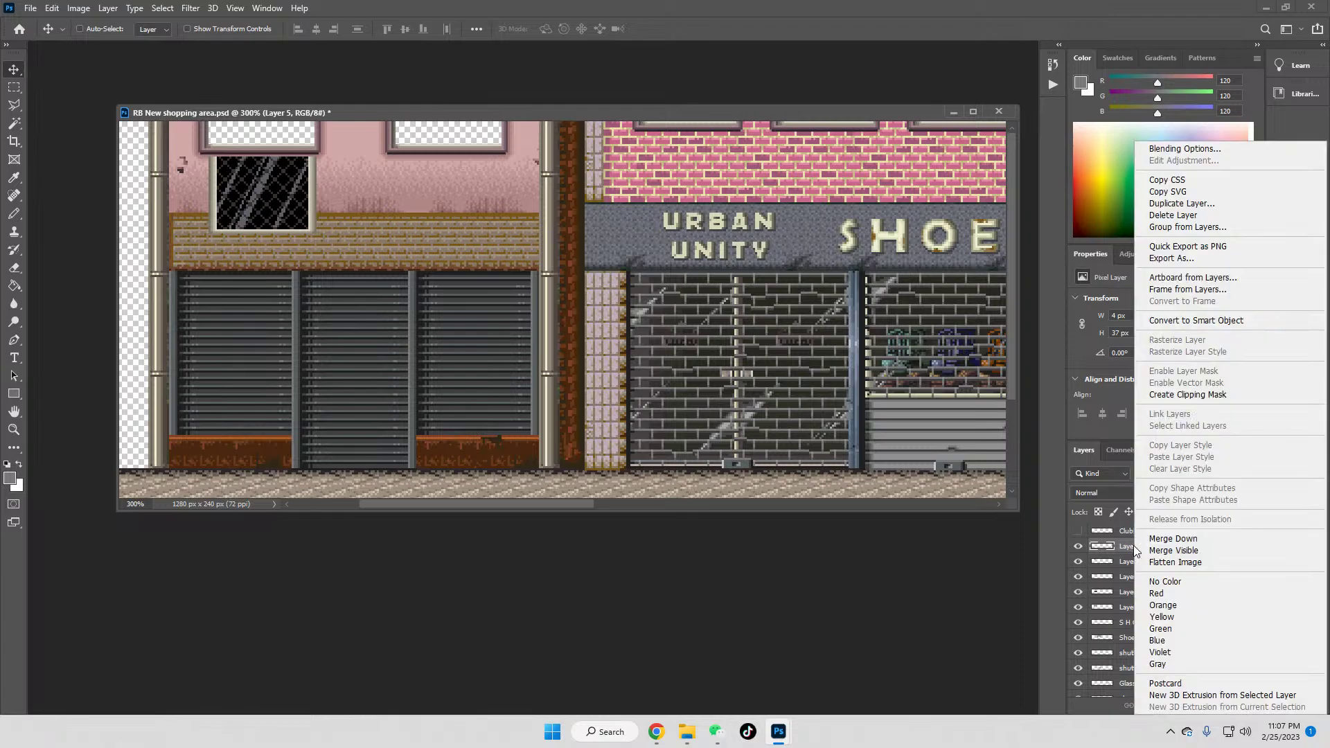
click(1179, 540)
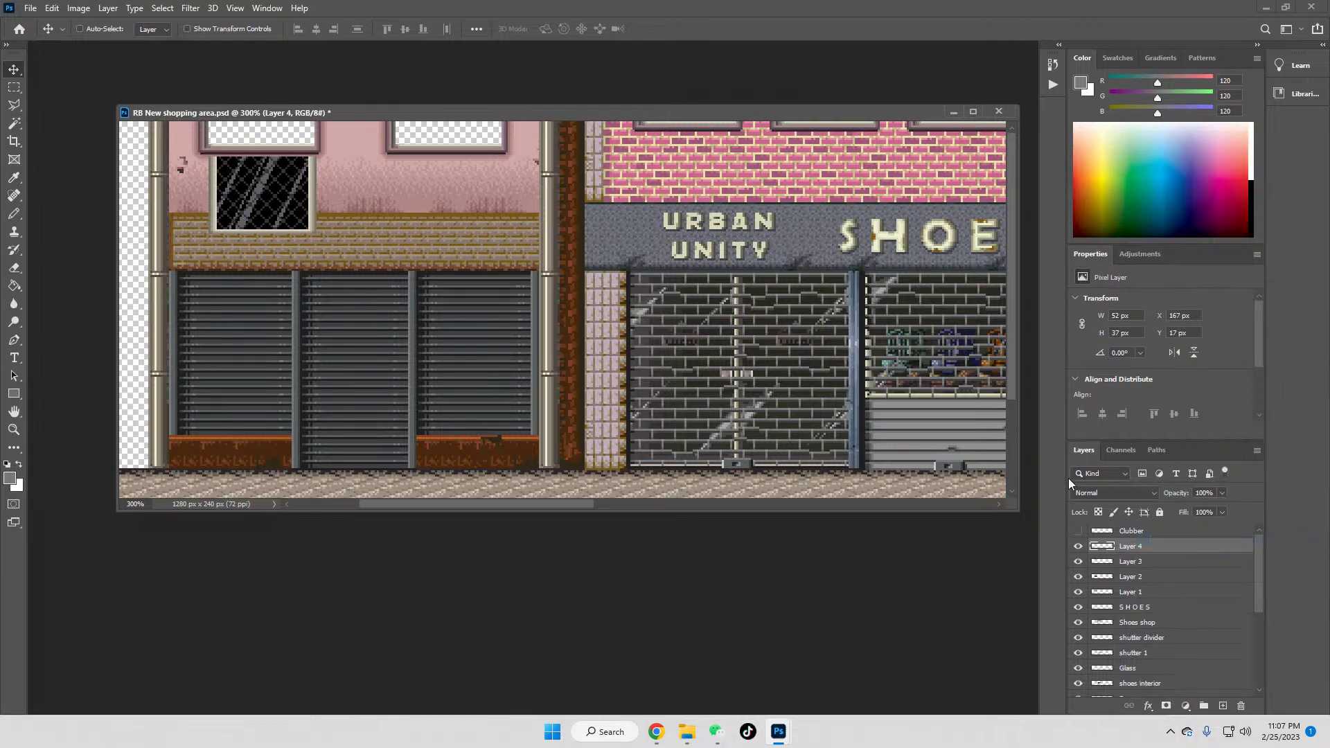
Step: Fill the window glass with the dark grey sampled from the shutter
click(14, 177)
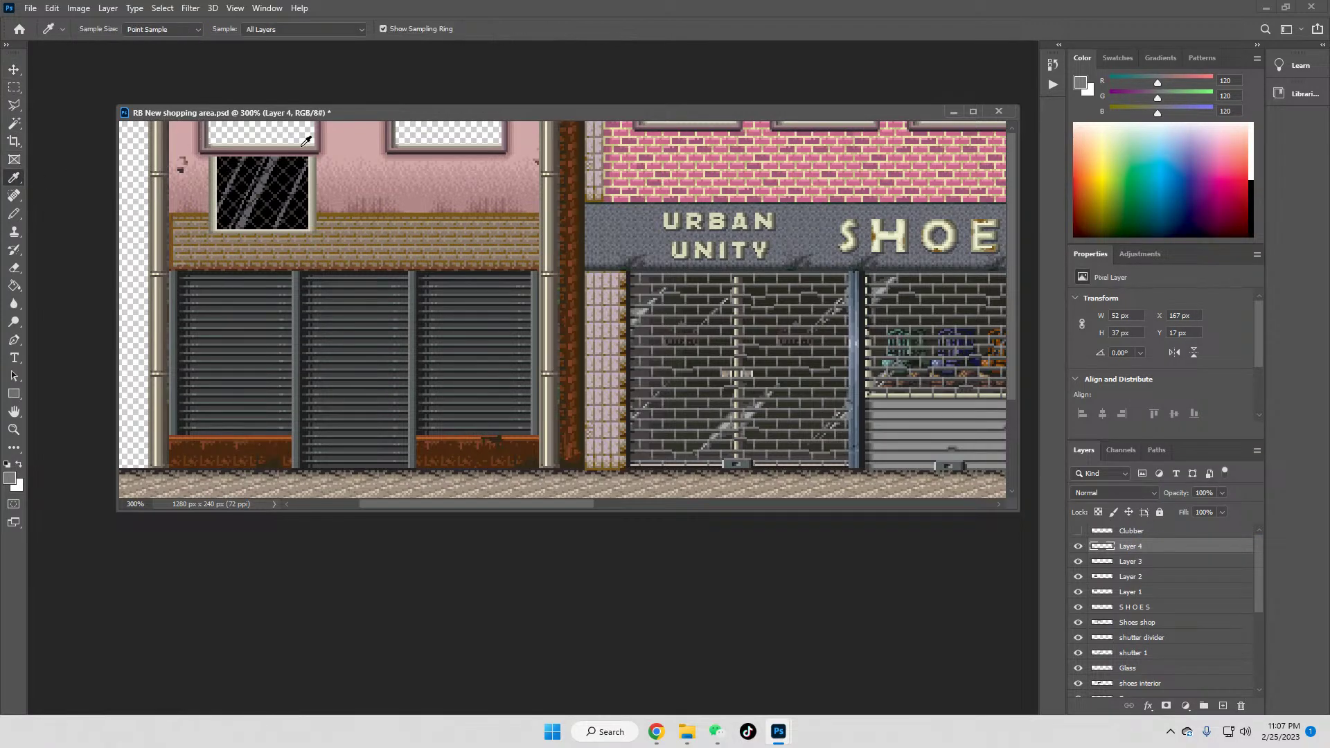
click(295, 167)
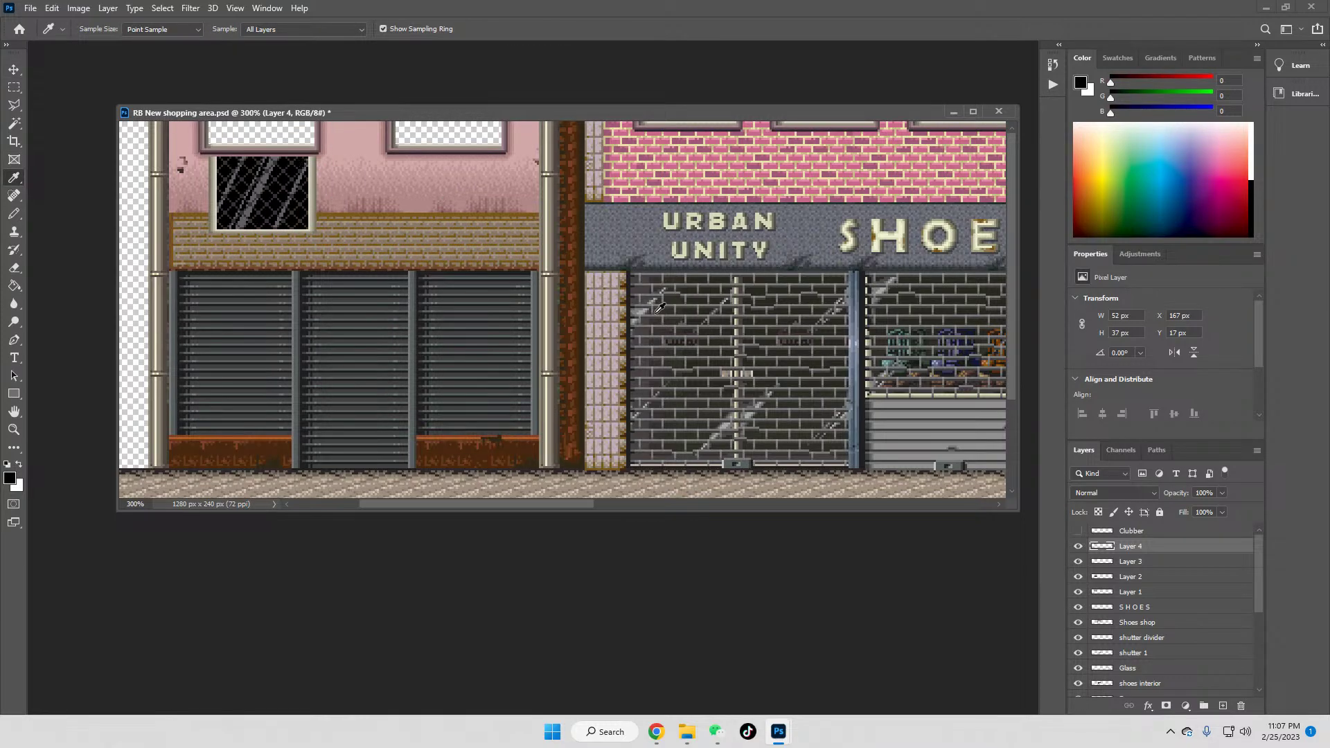
click(418, 379)
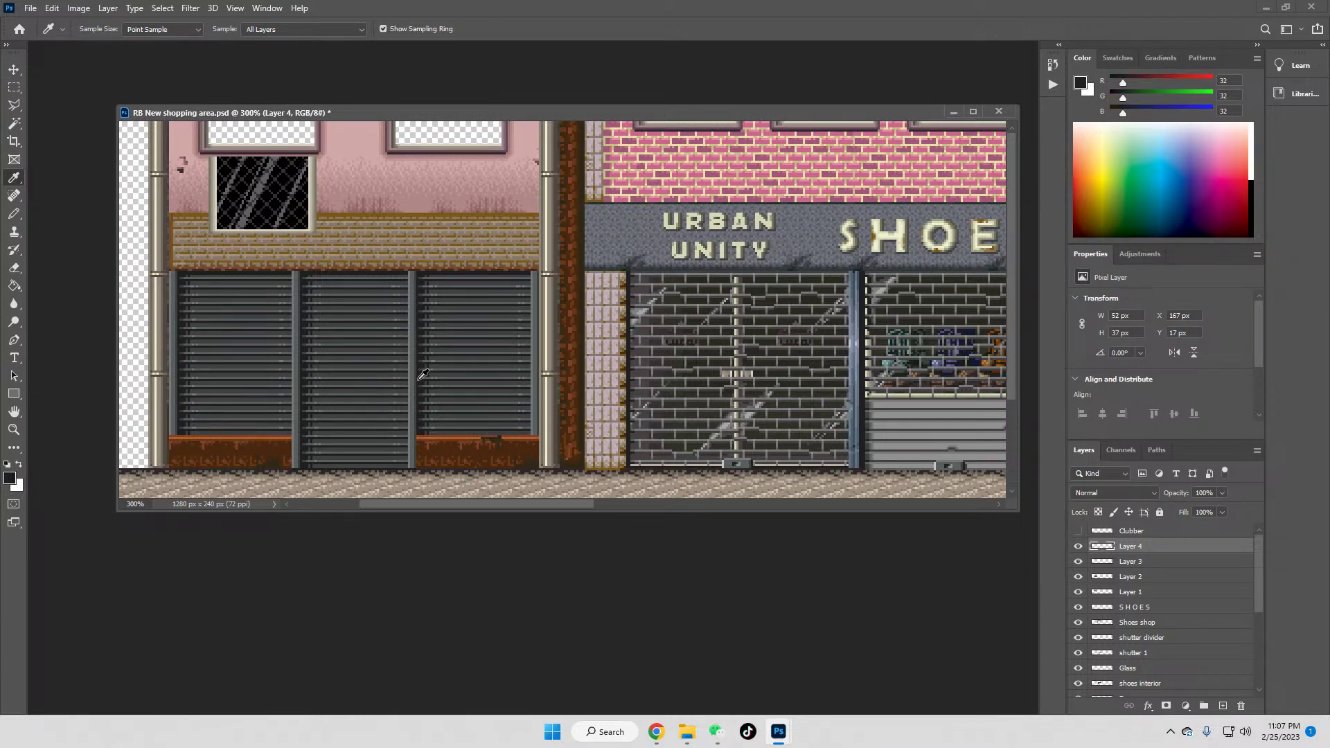
click(253, 168)
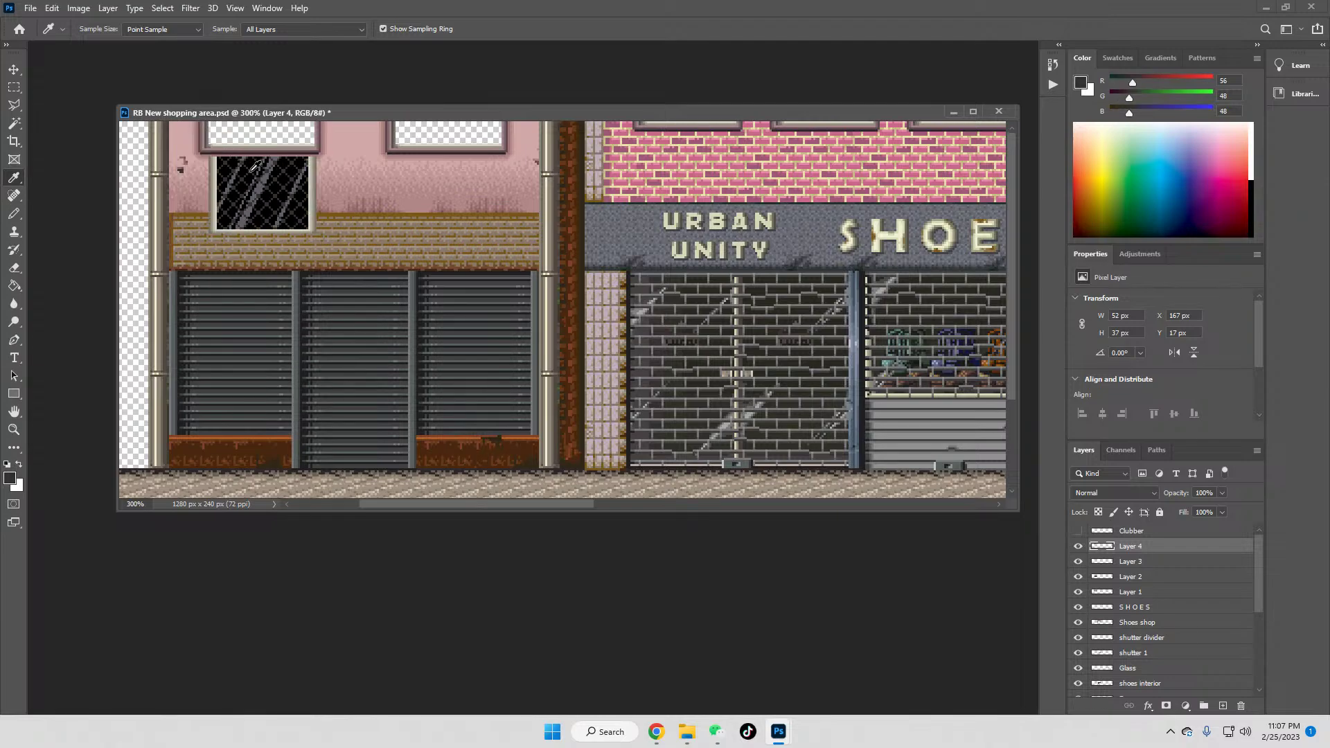
click(304, 346)
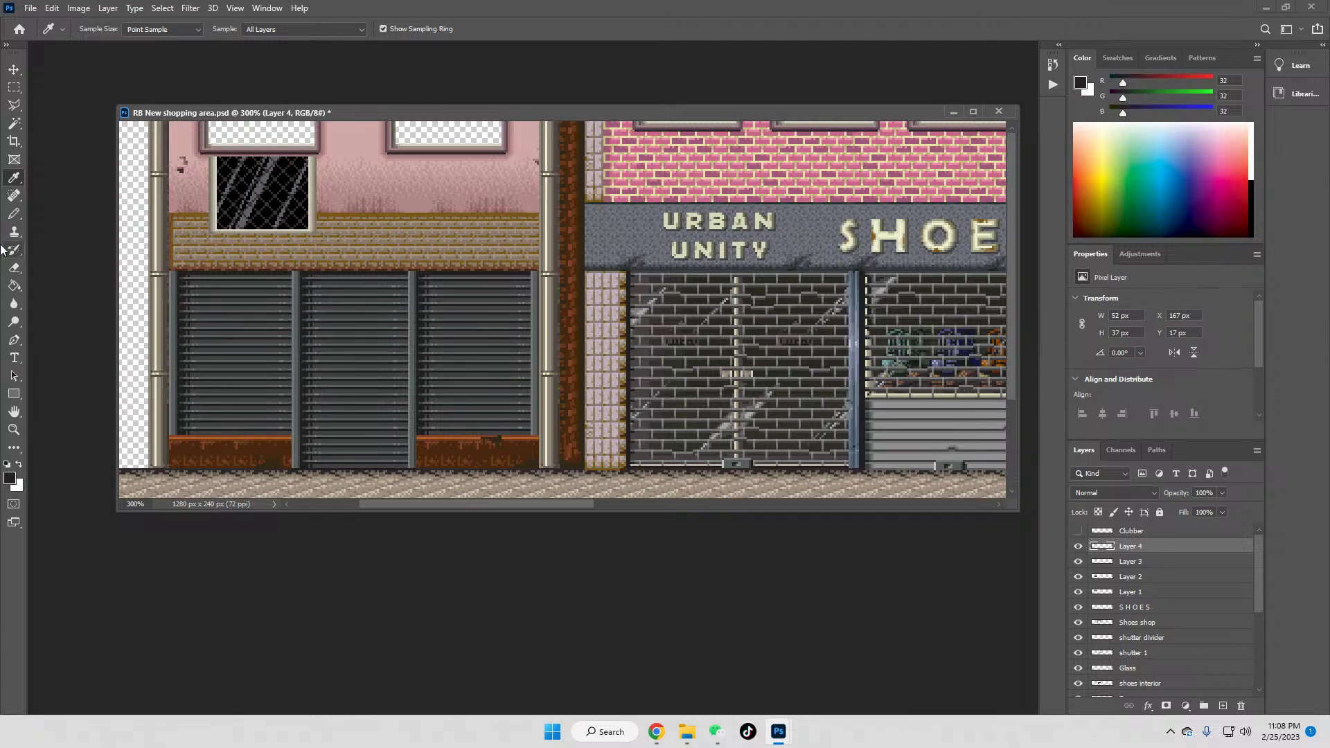
click(14, 285)
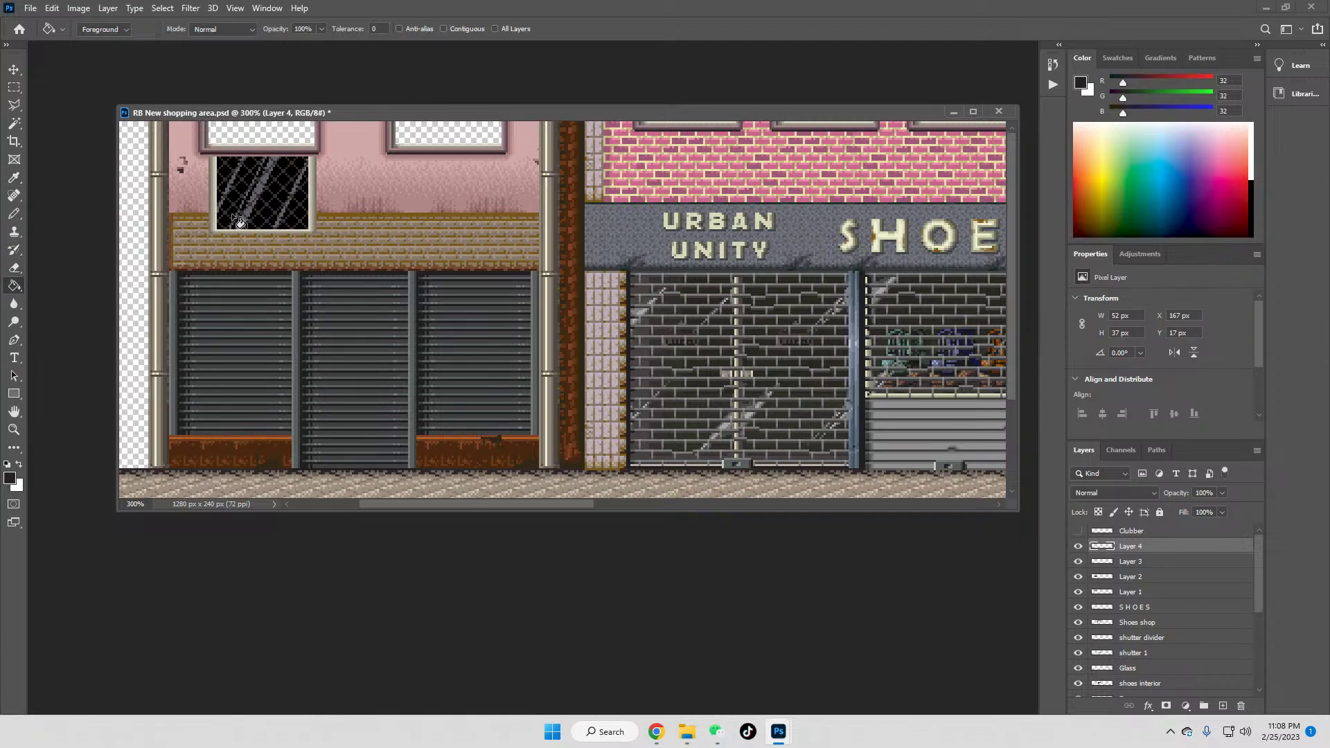
click(272, 193)
Step: Move the window up into the upper-left frame and merge it down into Layer 3
click(14, 69)
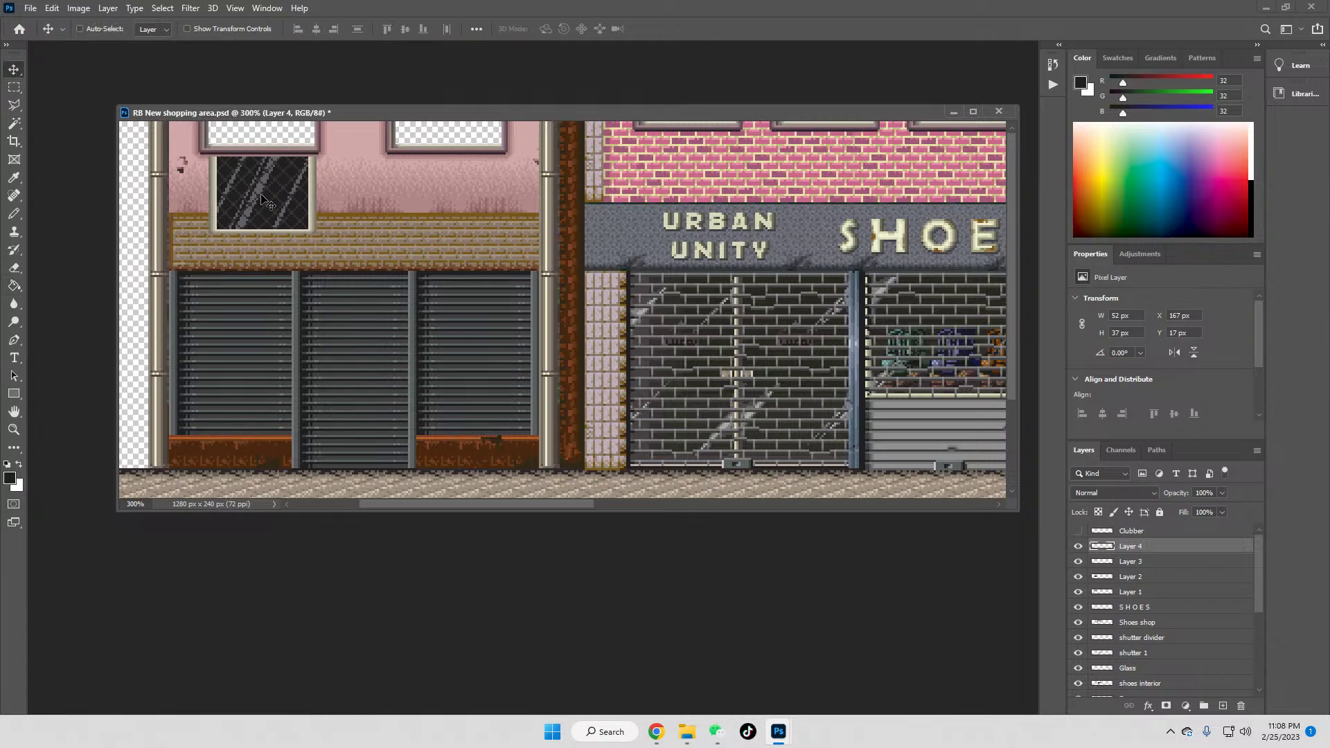
key(ctrl+a)
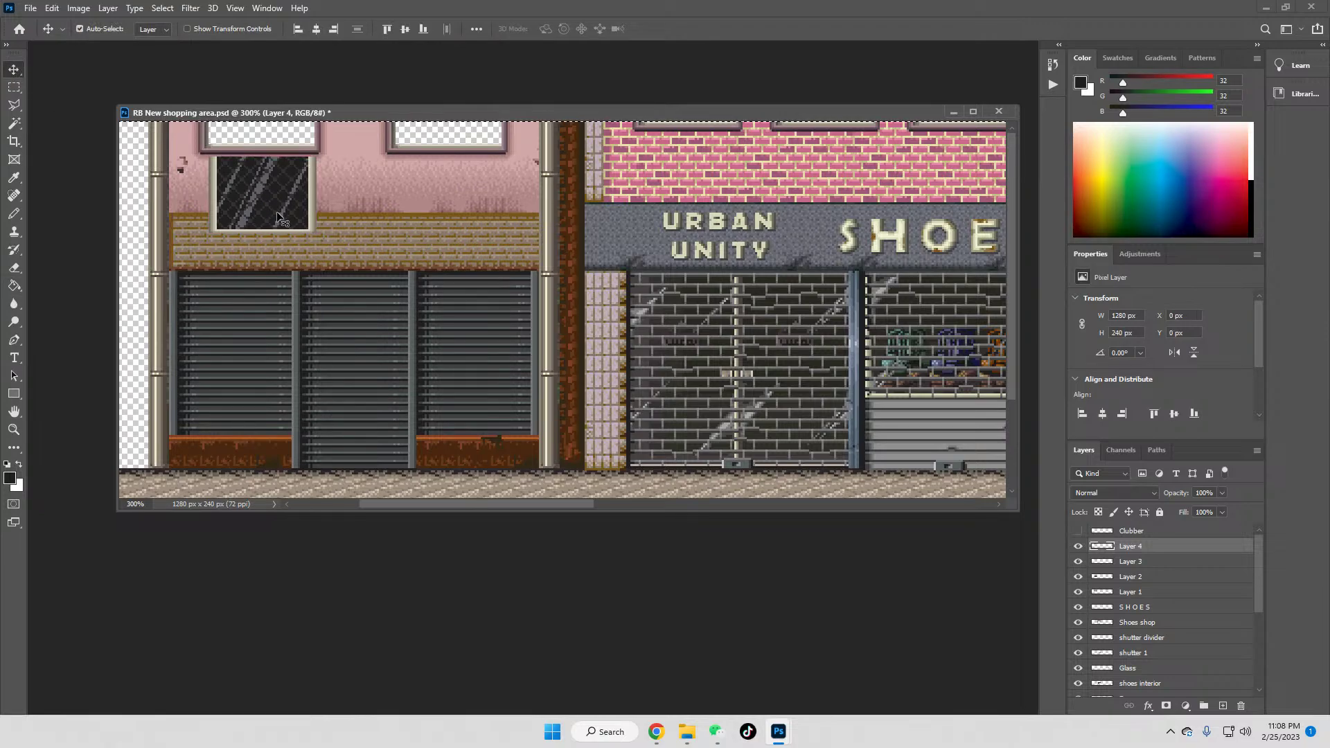
click(14, 86)
click(414, 216)
key(v)
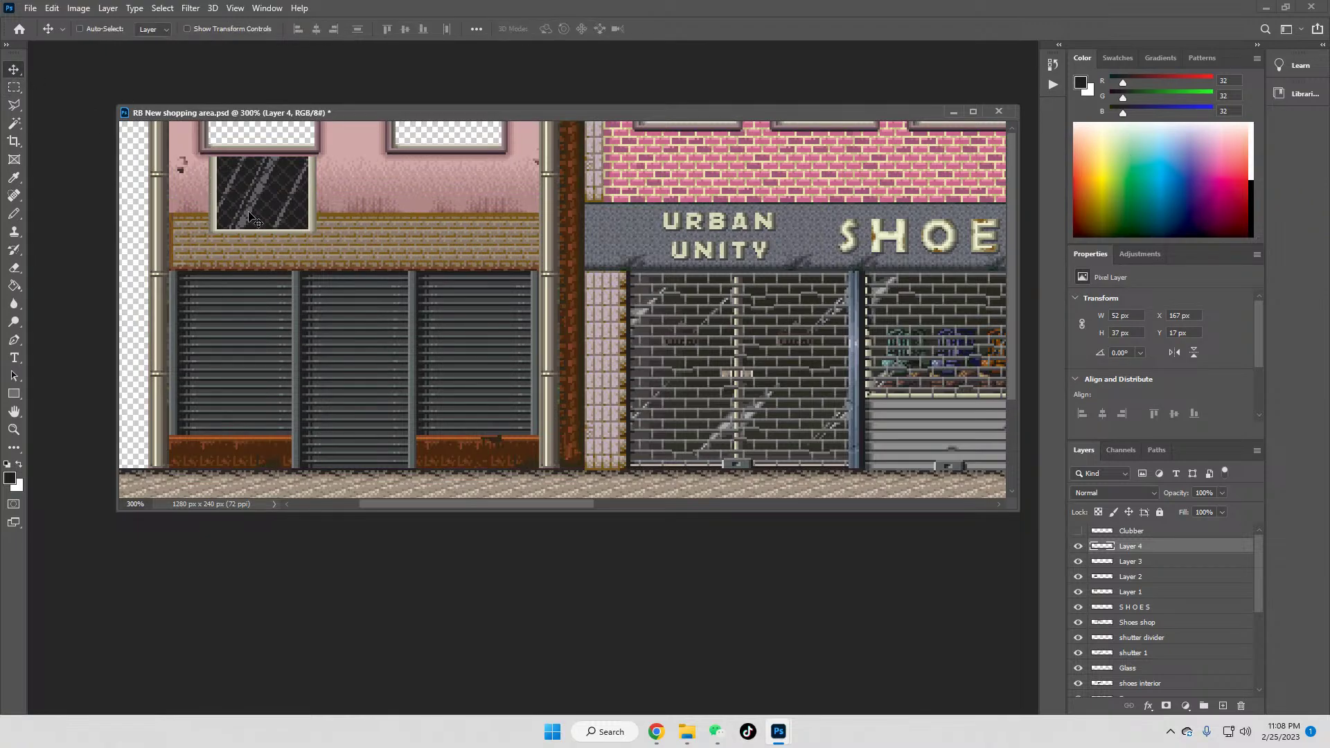
drag(242, 216, 265, 139)
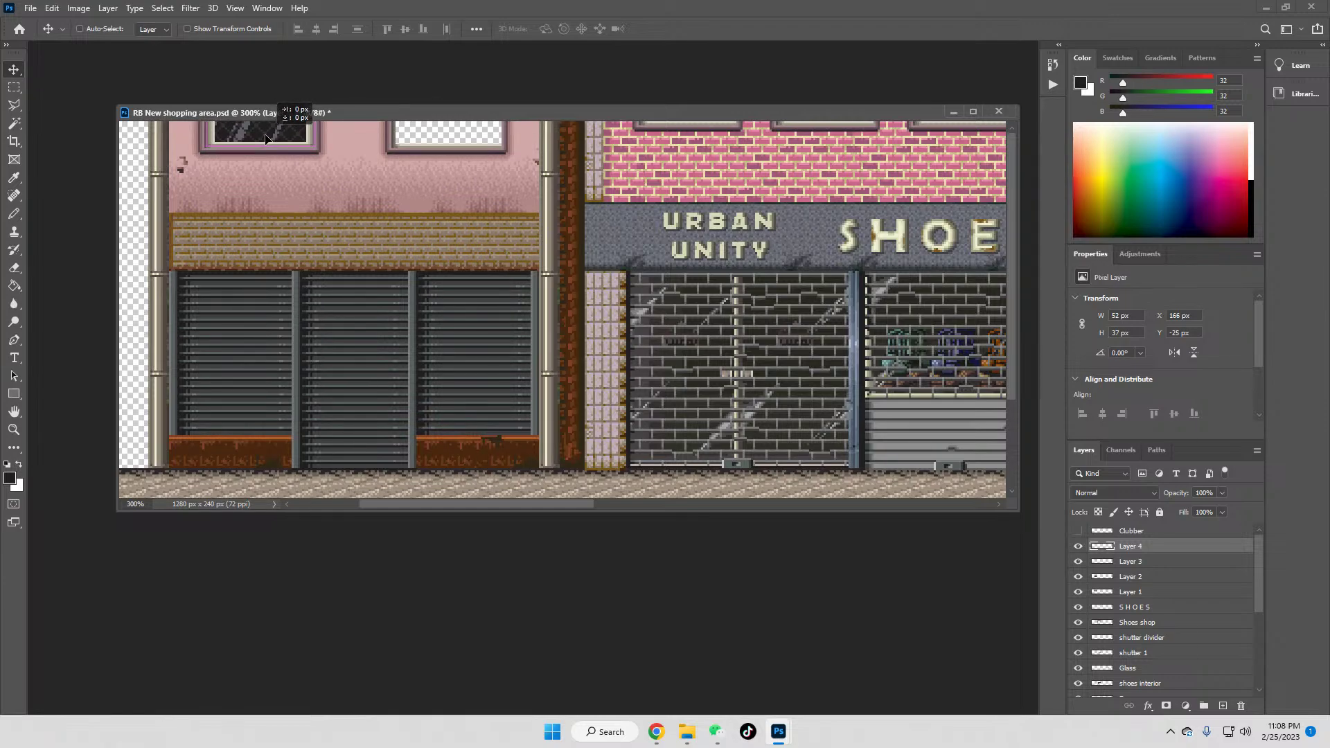
drag(266, 139, 265, 140)
right_click(1138, 547)
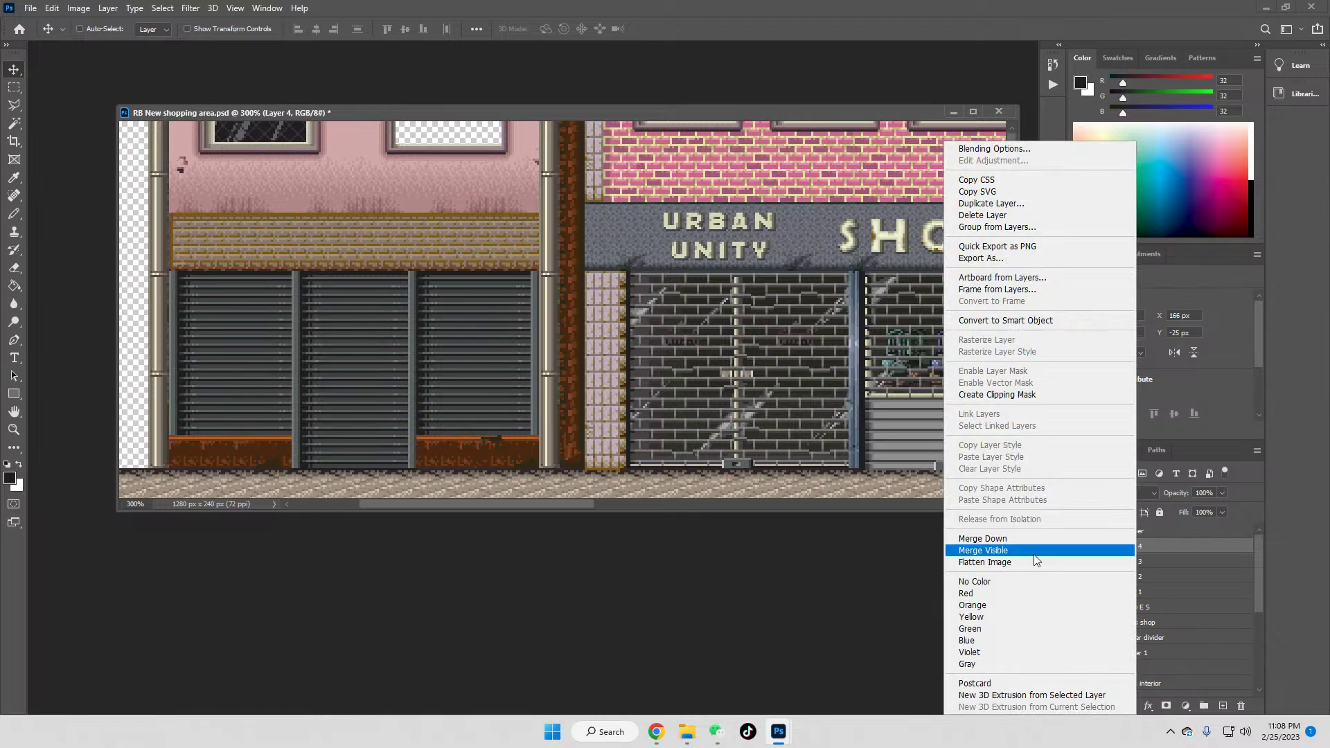
click(978, 542)
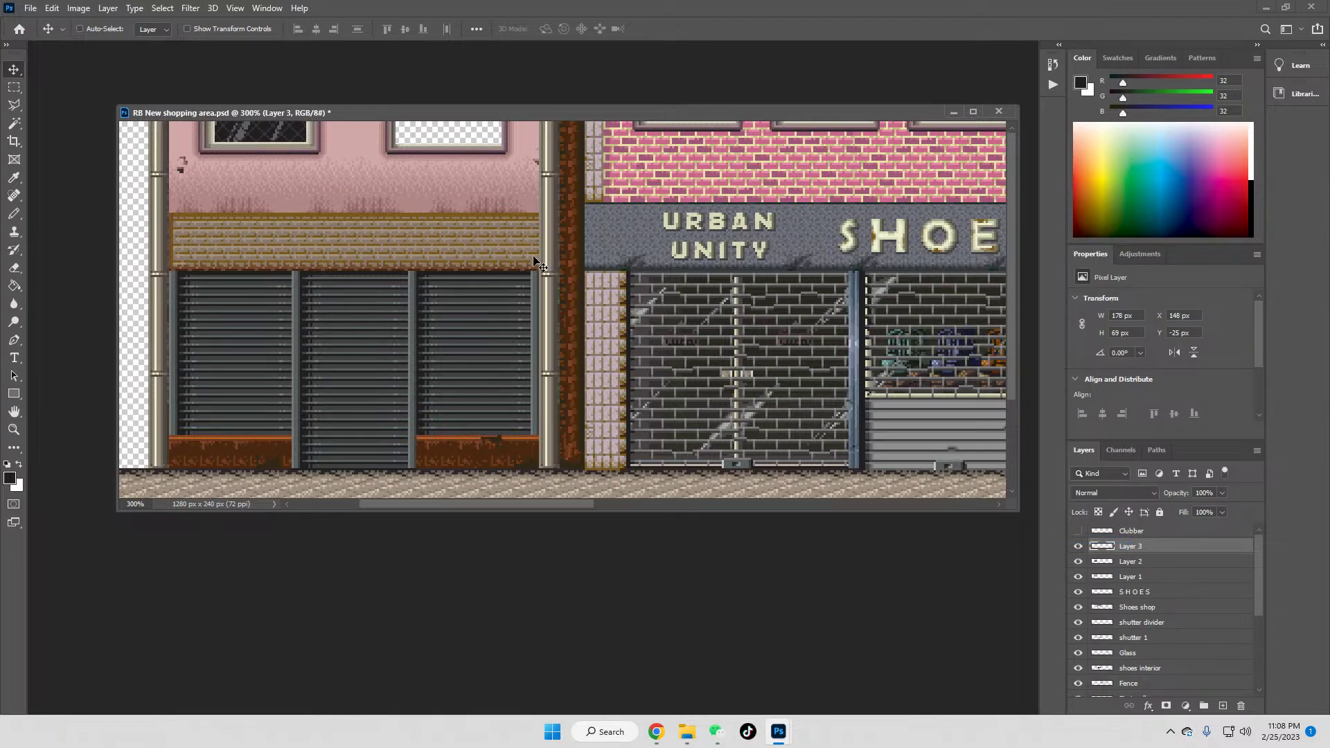
Step: Undo the merge and place a copy of the window in the right upper frame
key(ctrl+z)
drag(558, 338, 422, 144)
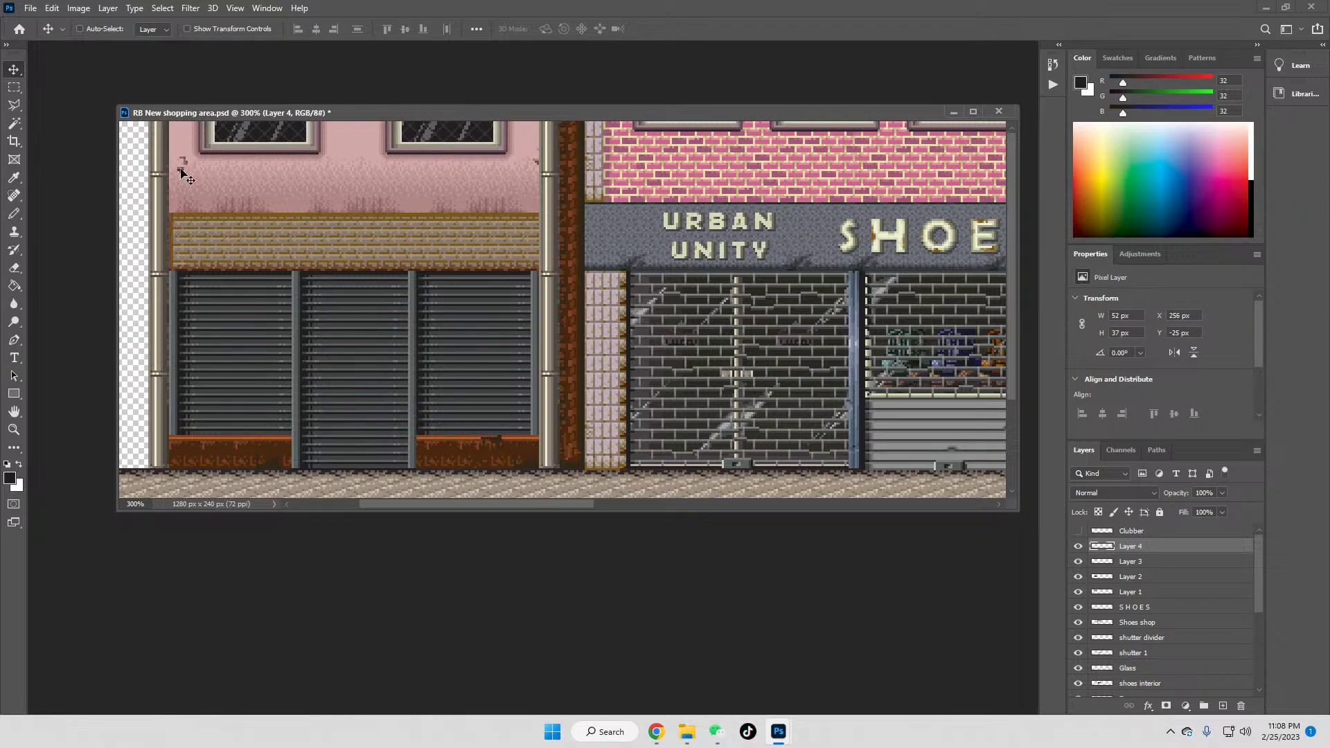
click(14, 87)
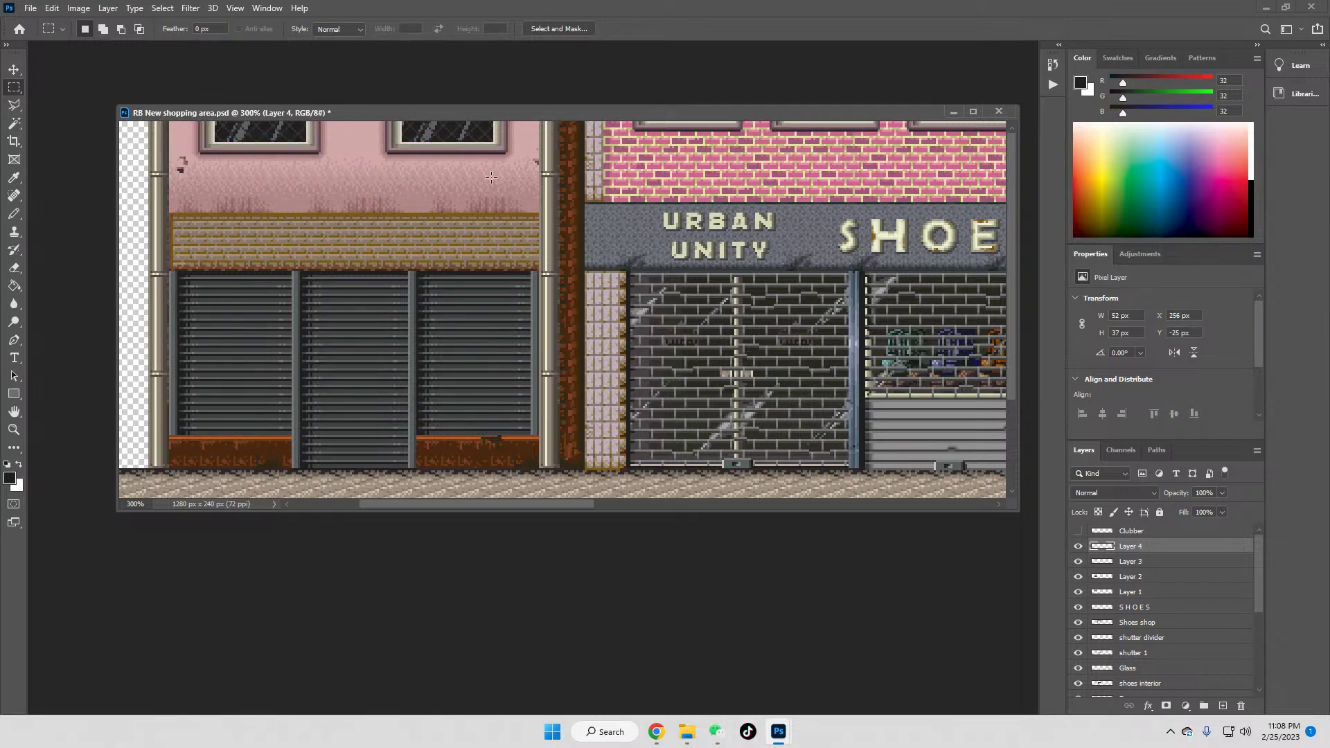
right_click(1132, 549)
Step: Merge the window copy down into Layer 3 and toggle Layer 3 to compare the wall
click(1147, 542)
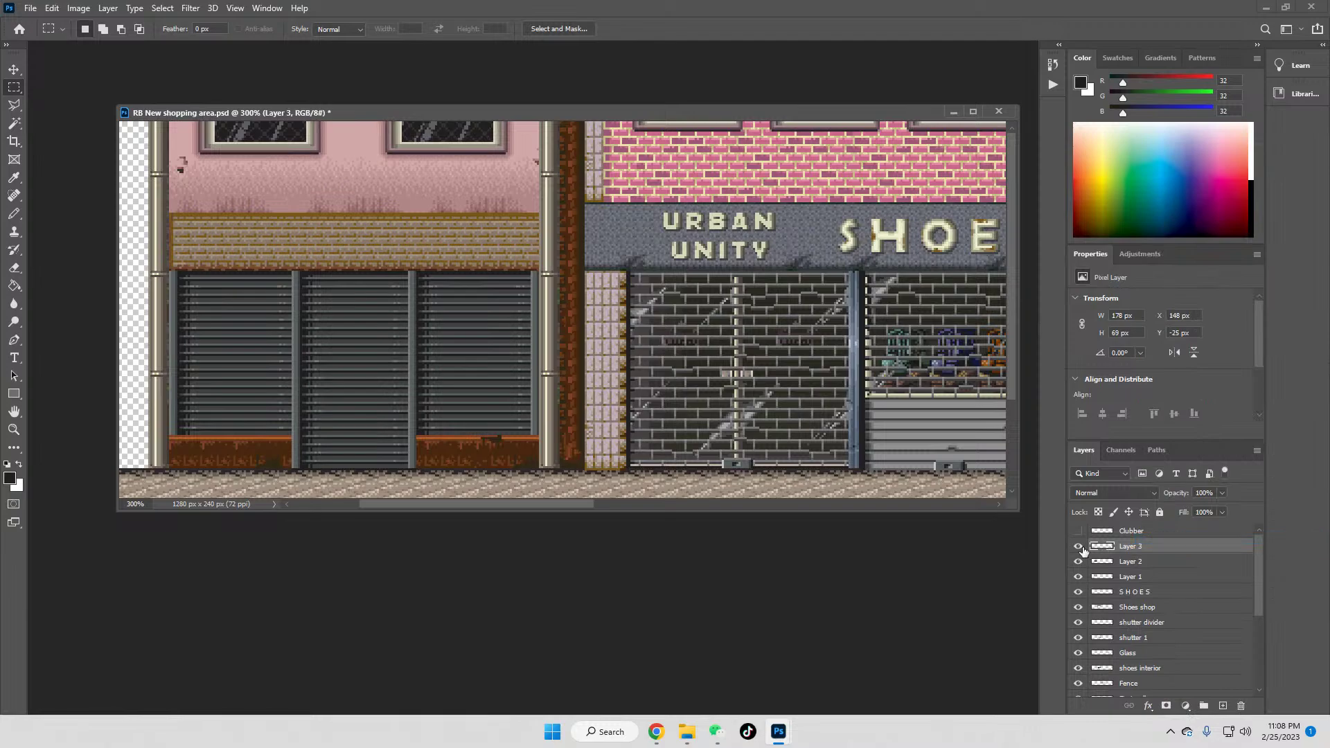
click(1077, 546)
click(1077, 546)
Step: Scroll the canvas horizontally and move the shopping-area window lower on screen
click(13, 178)
drag(488, 504, 809, 506)
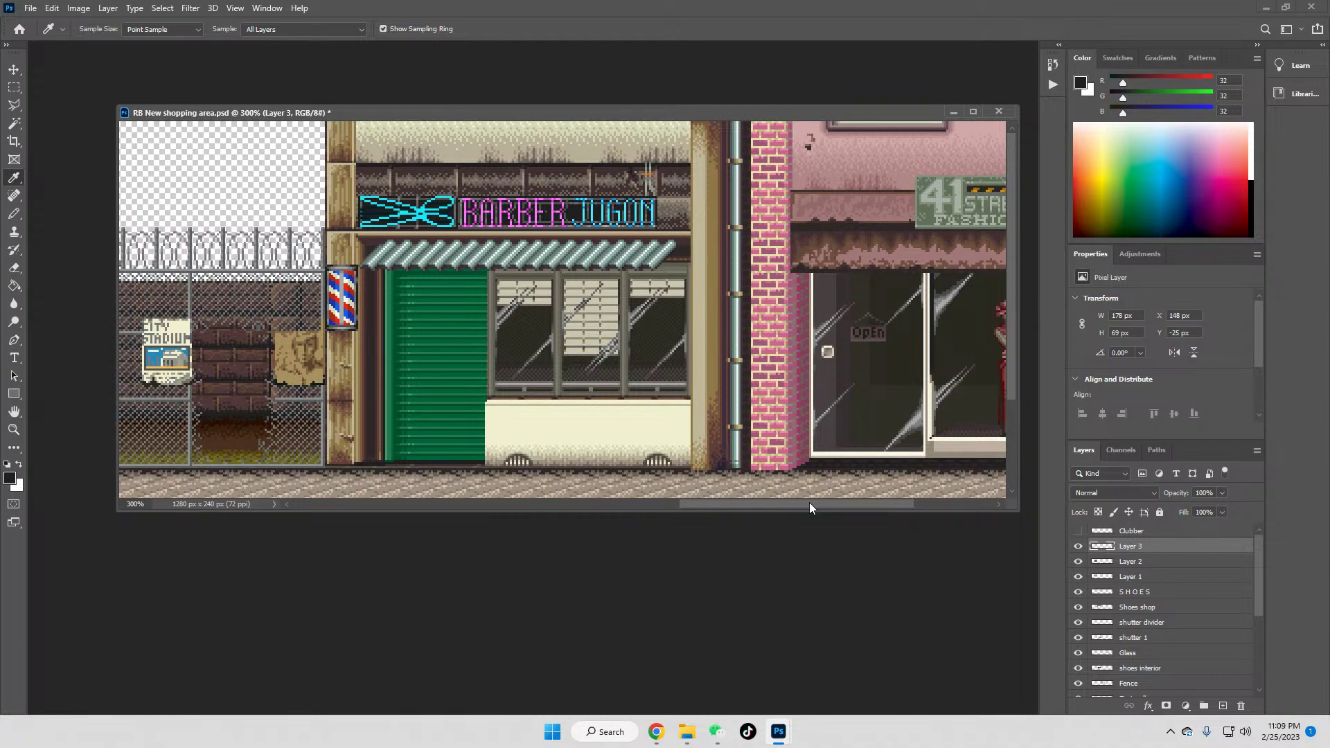
drag(809, 507, 499, 519)
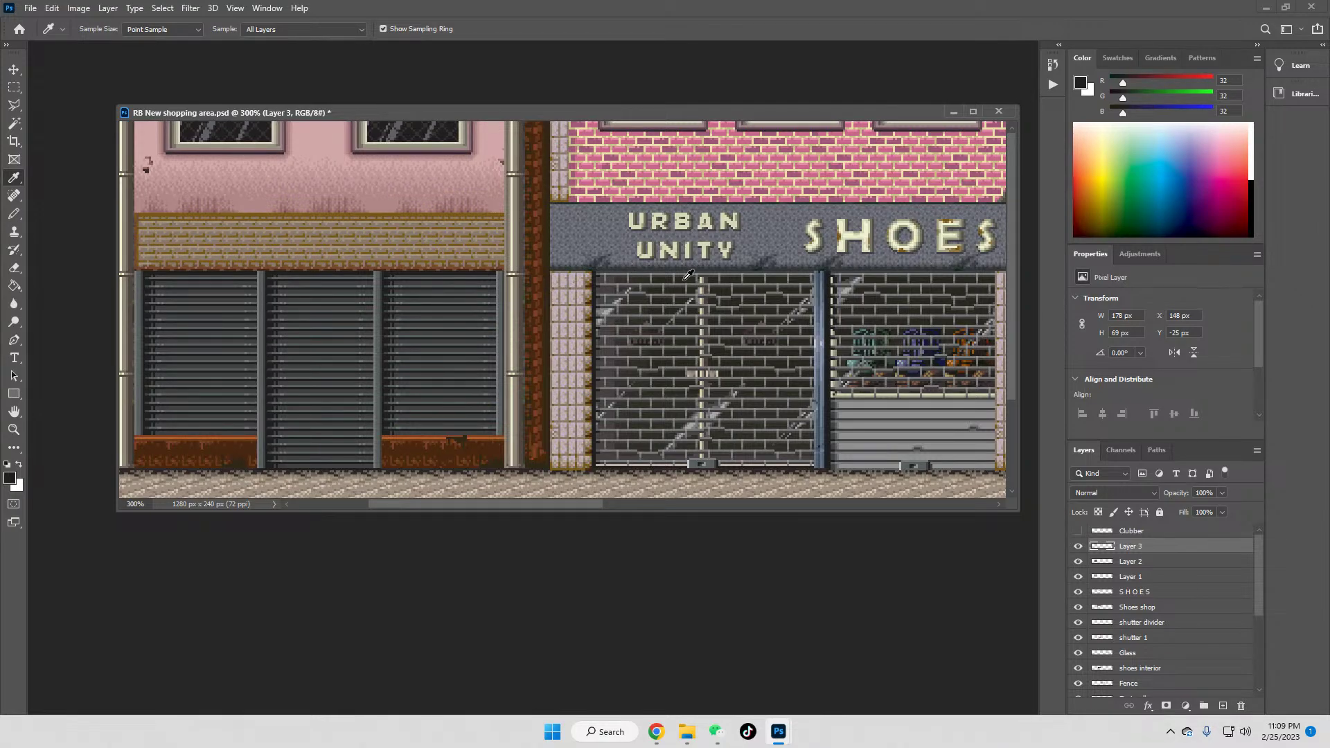
drag(564, 111, 562, 254)
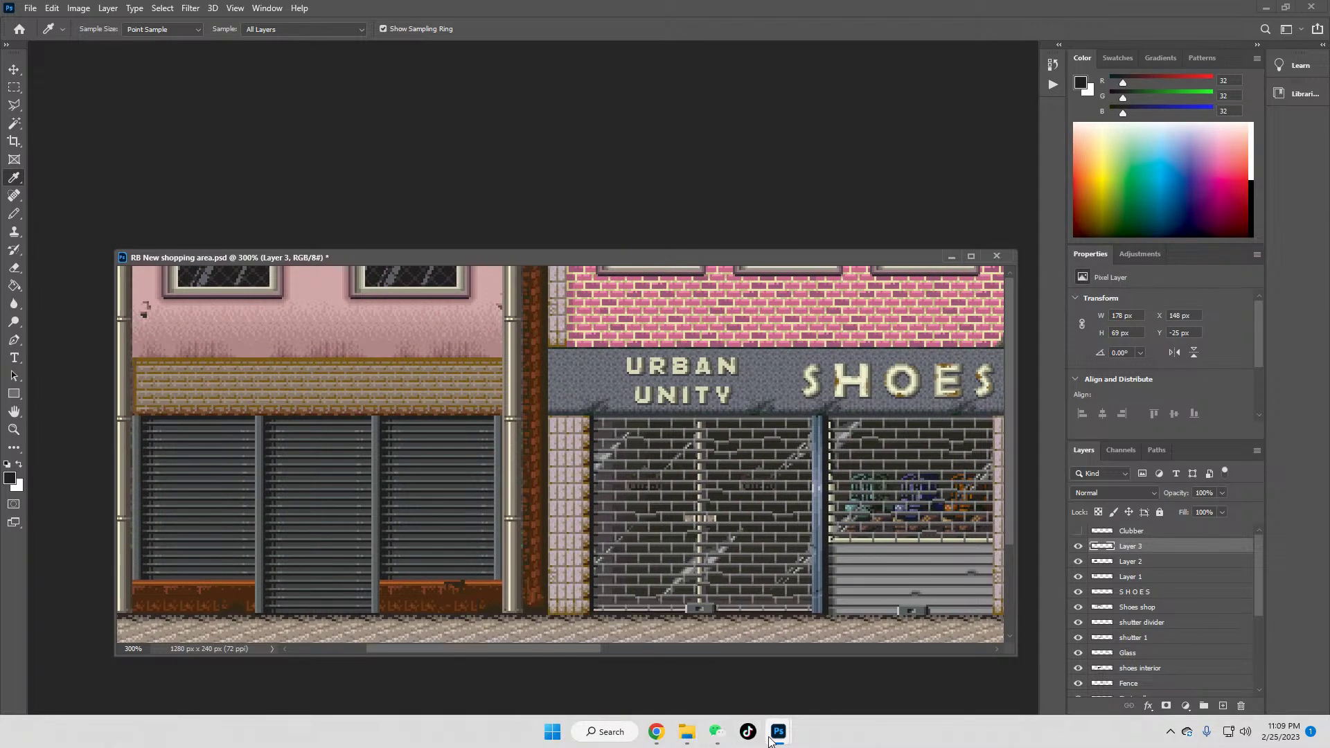
Step: Bring 70555.png forward and zoom the shopping-area to 800% on the pink wall
mouse_move(778, 736)
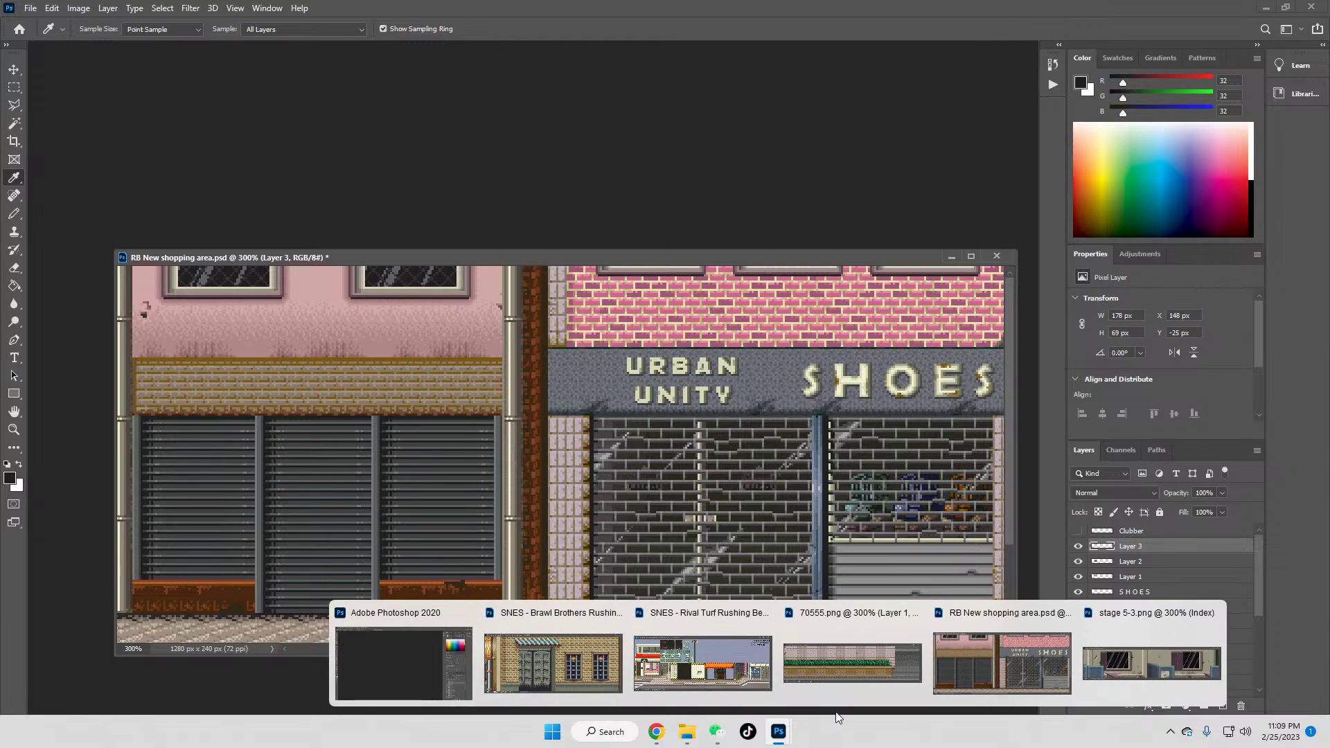
click(871, 671)
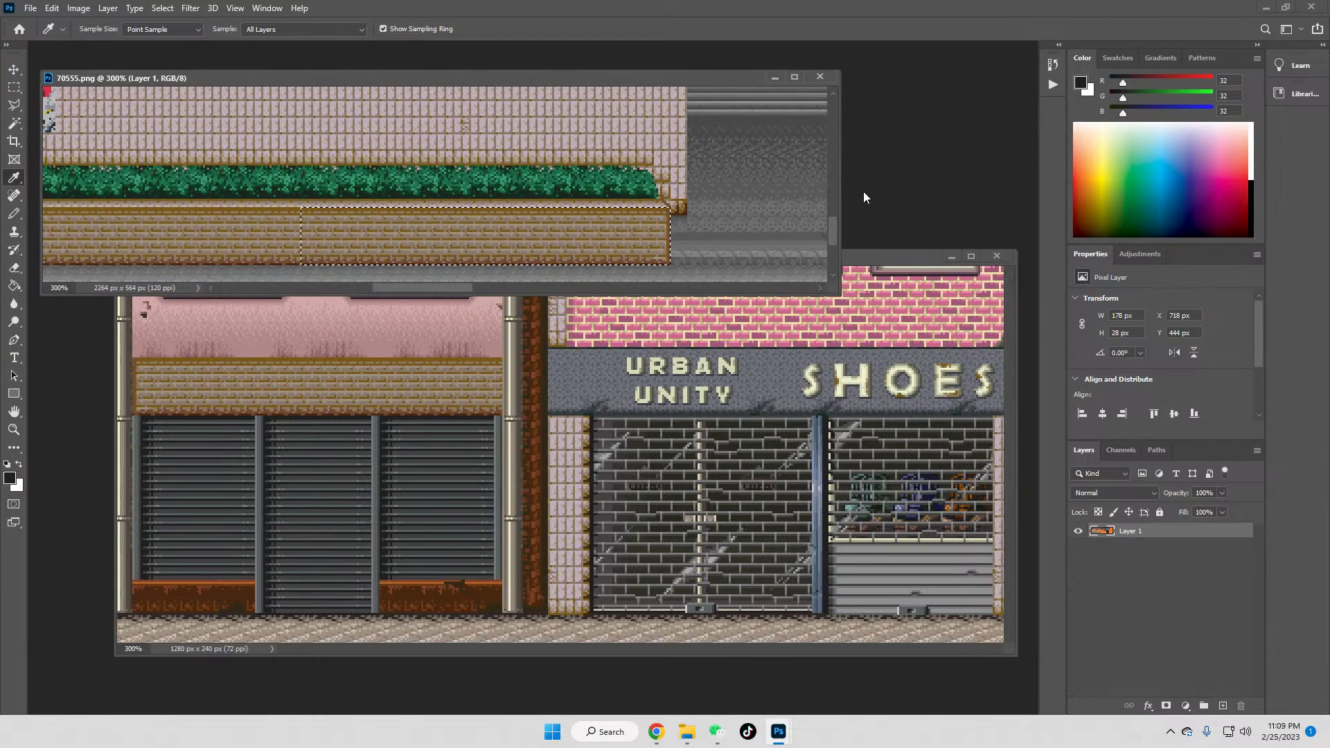
mouse_move(834, 226)
mouse_down()
mouse_move(835, 181)
mouse_move(830, 219)
mouse_move(855, 252)
mouse_move(812, 309)
mouse_move(856, 241)
mouse_up()
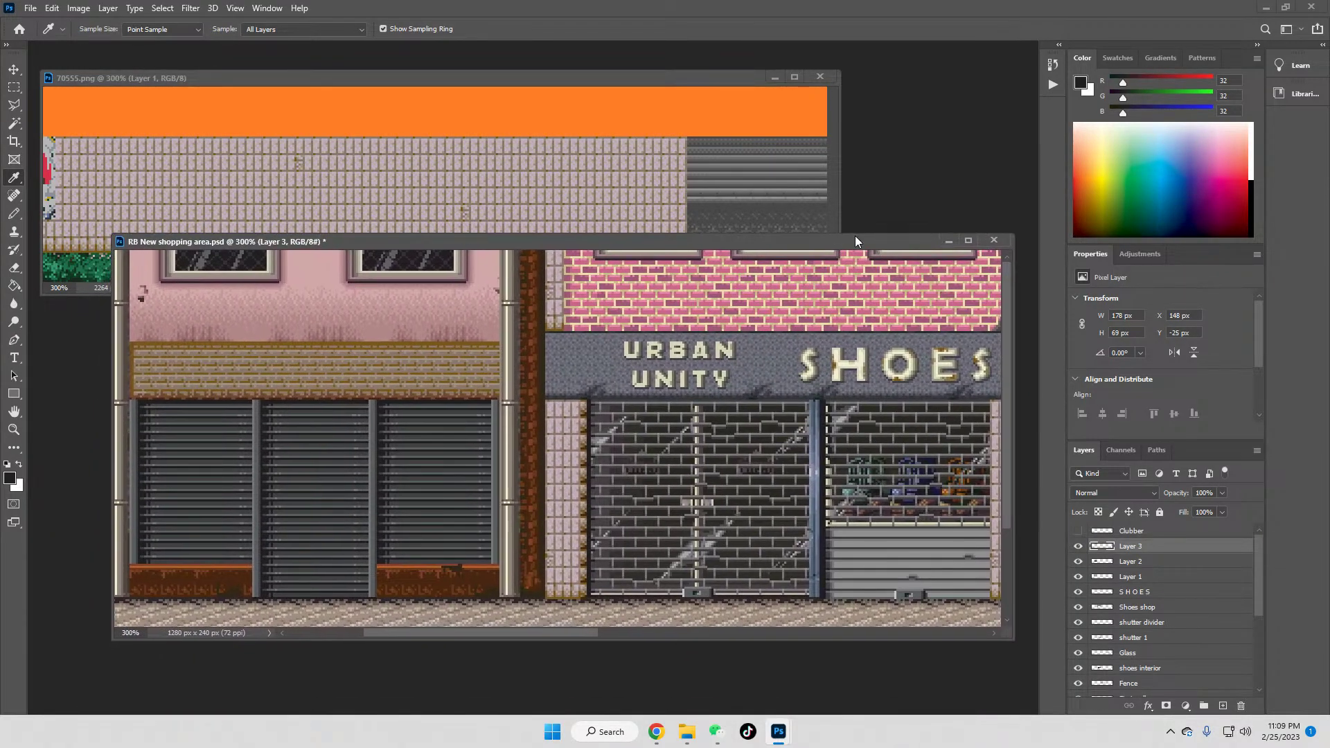
click(13, 429)
click(319, 306)
click(320, 305)
click(320, 305)
click(318, 298)
click(322, 293)
Step: Zoom the 70555.png reference to 600% on its bricks, then return to the shopping-area
click(112, 201)
click(112, 201)
click(112, 201)
click(112, 201)
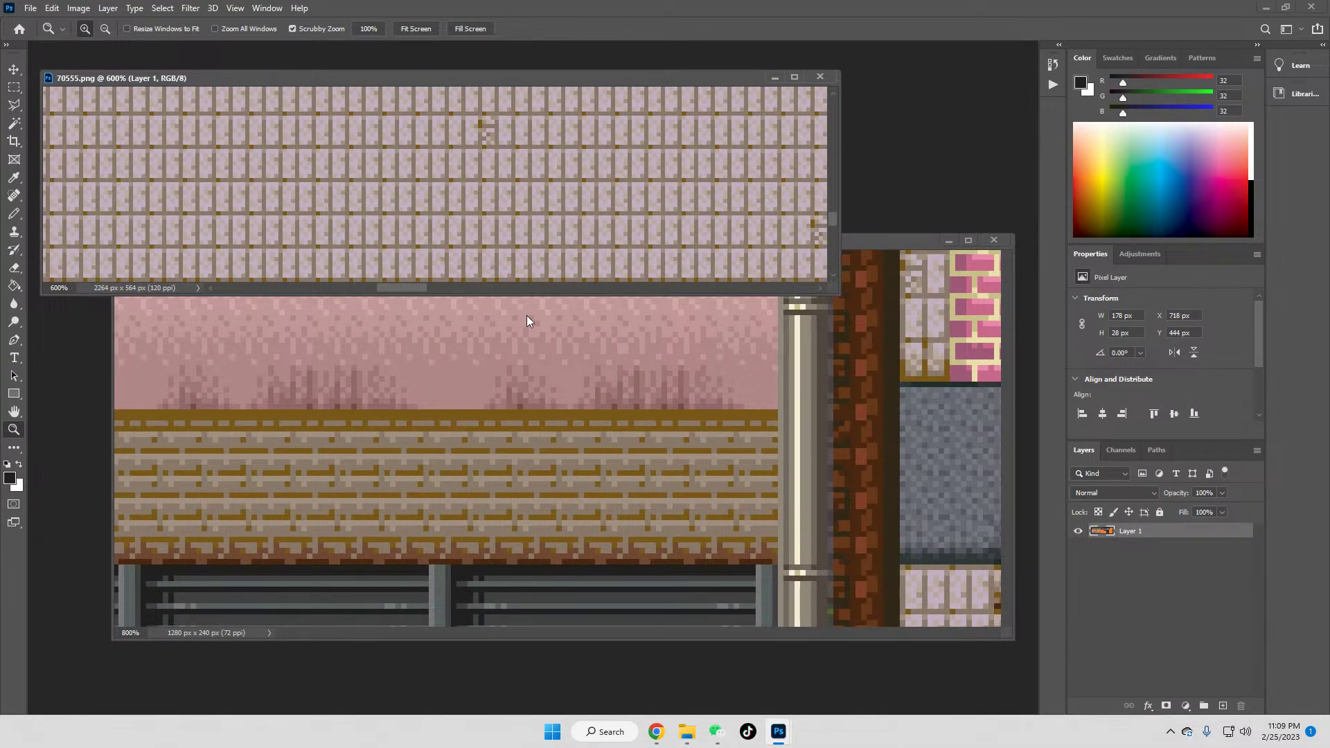
click(894, 238)
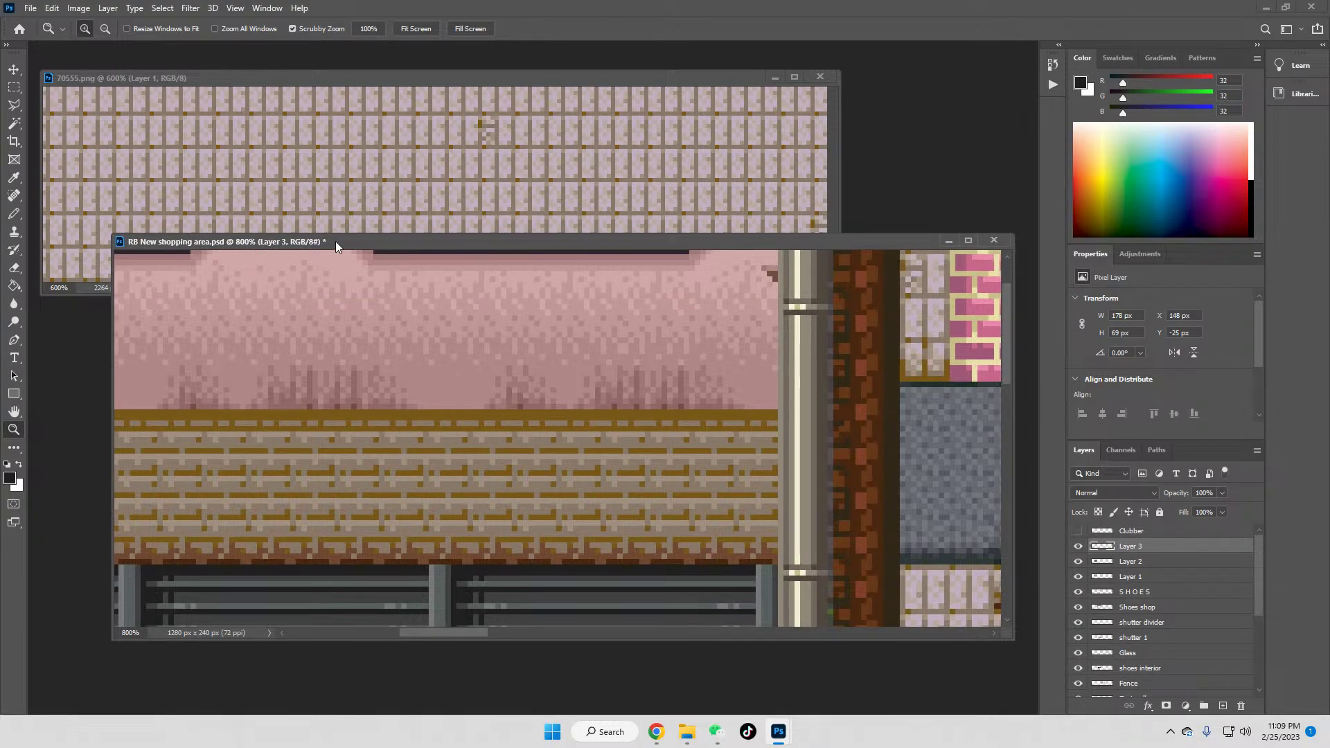
mouse_move(374, 242)
mouse_down()
mouse_move(346, 314)
mouse_move(375, 238)
mouse_up()
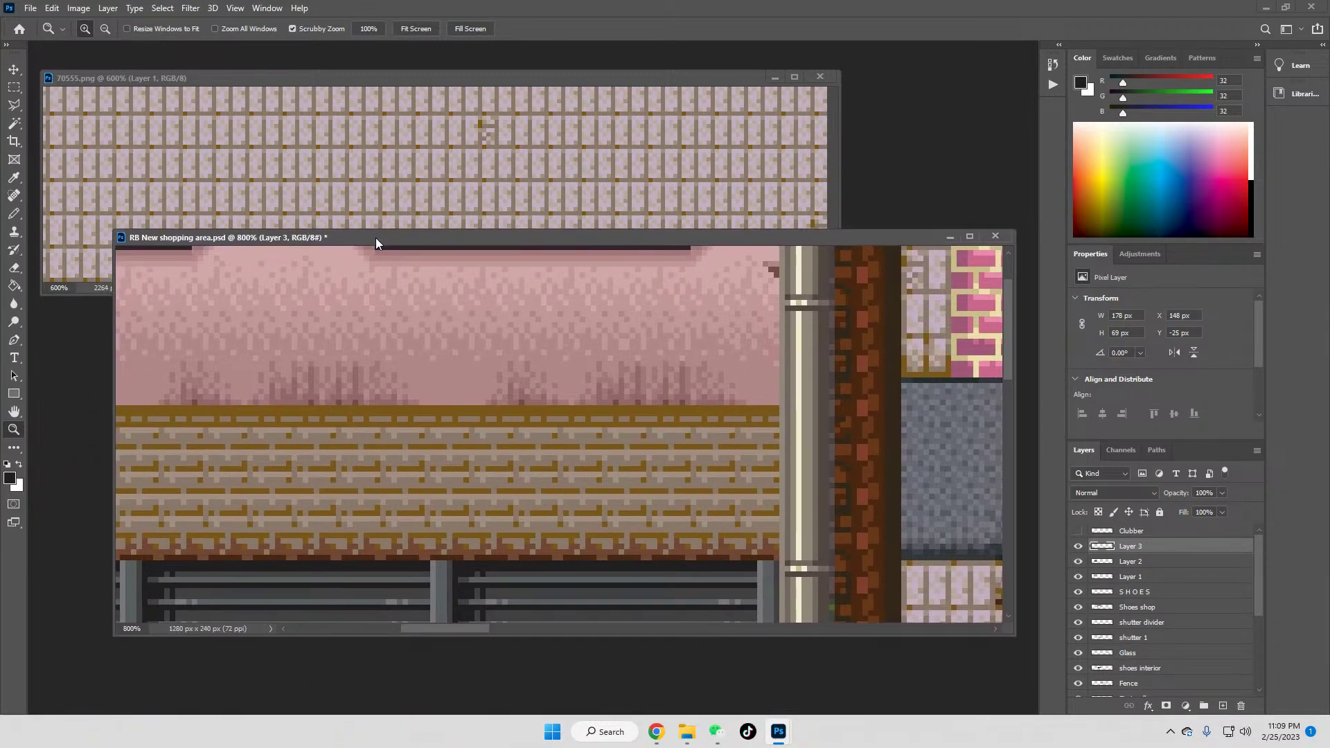
Step: Sample a brown from the 70555.png bricks and toggle Layer 3 to check the wall
click(234, 72)
drag(396, 289, 365, 293)
scroll(302, 230, down, 2)
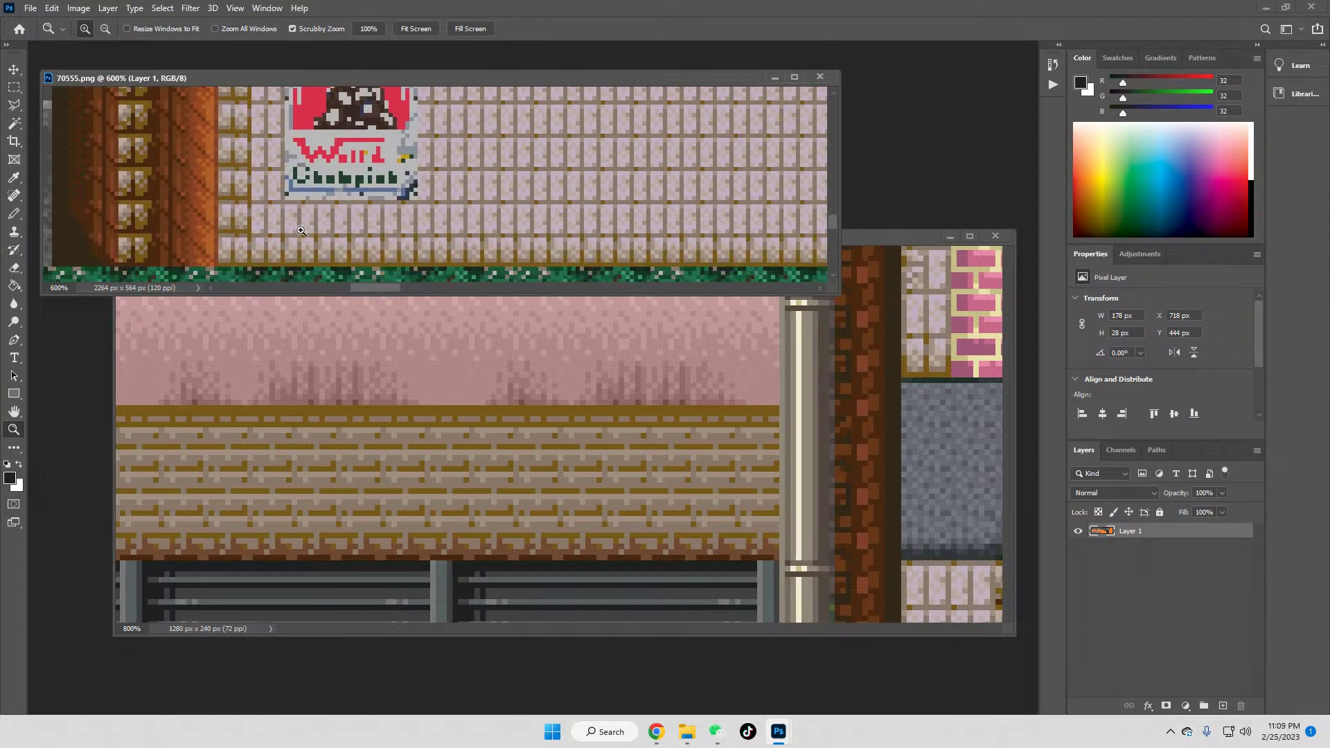
click(870, 244)
click(15, 178)
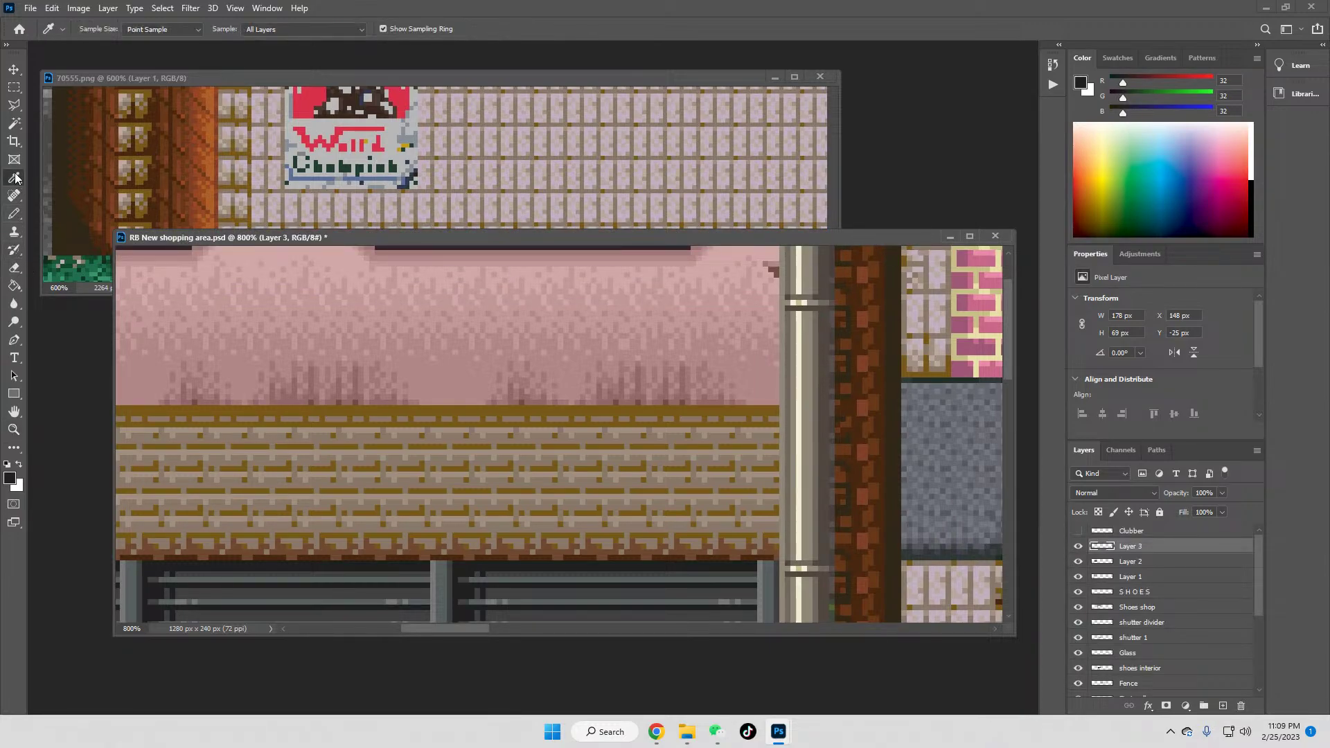
click(236, 214)
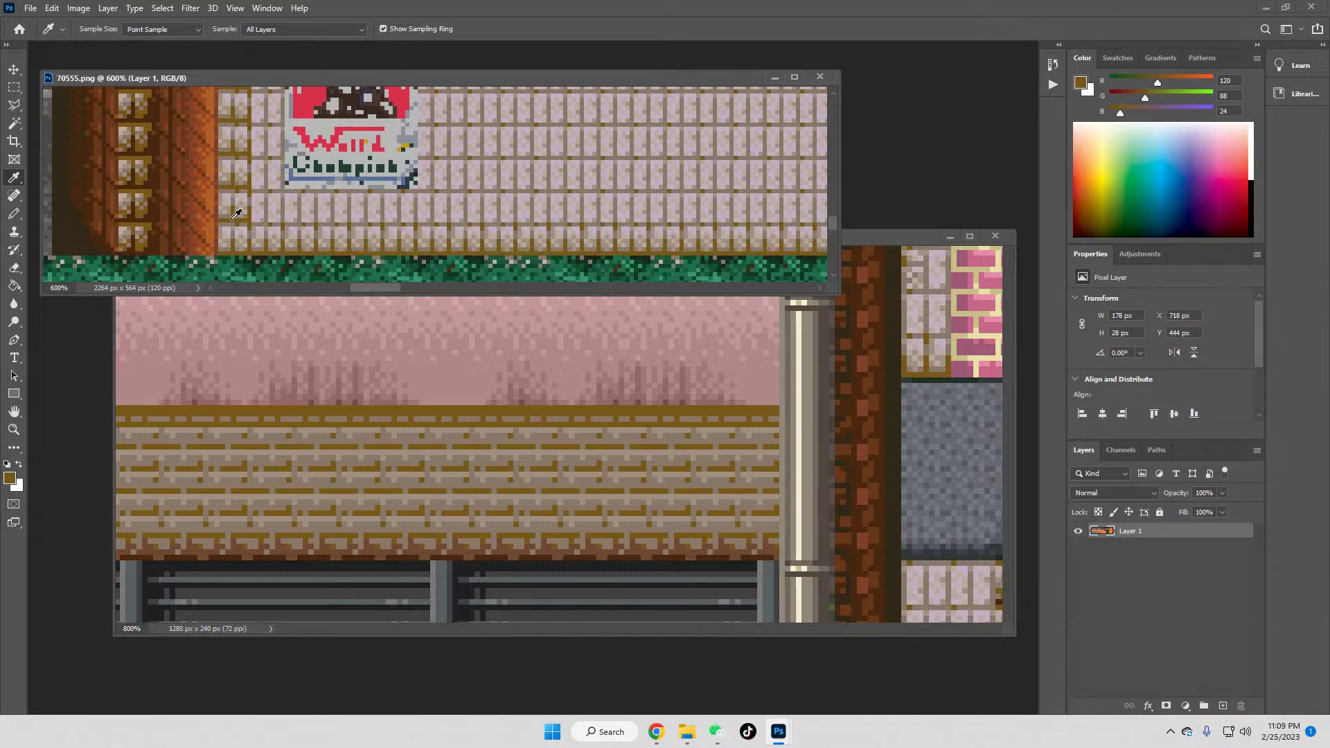
click(143, 206)
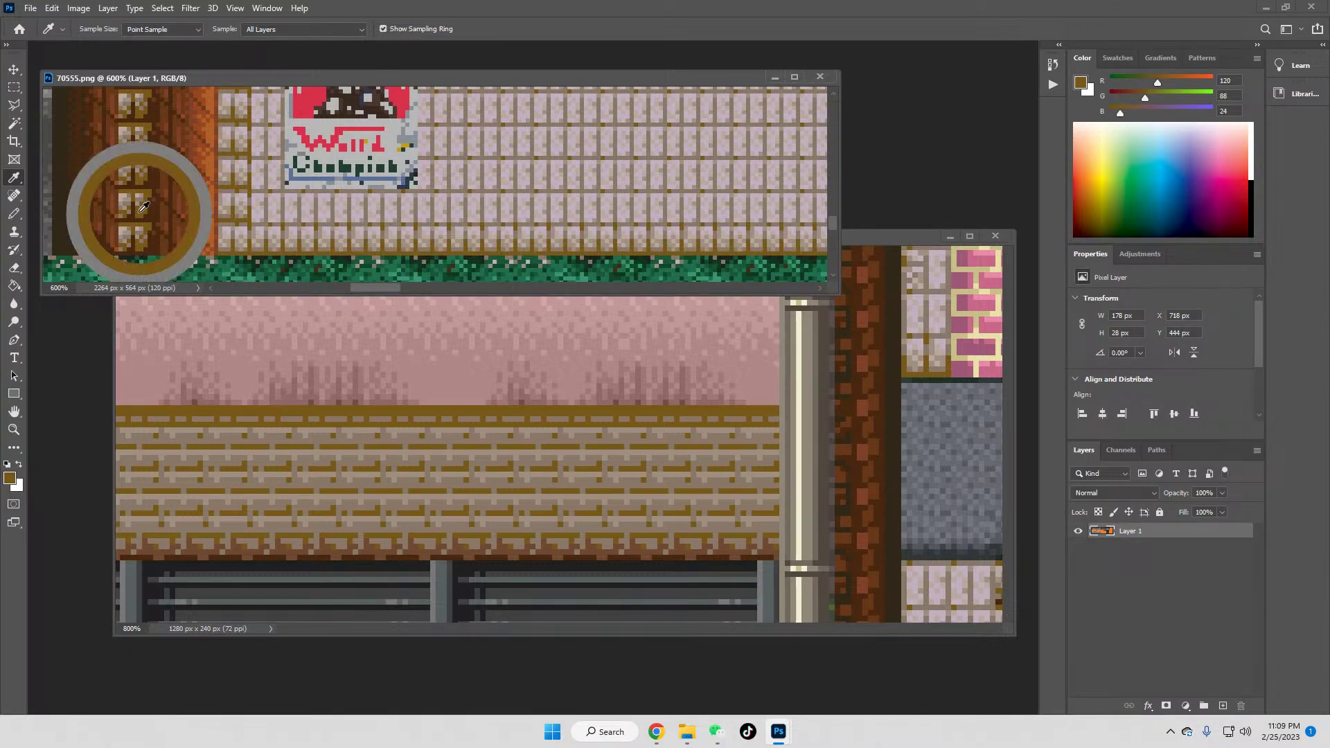
click(14, 286)
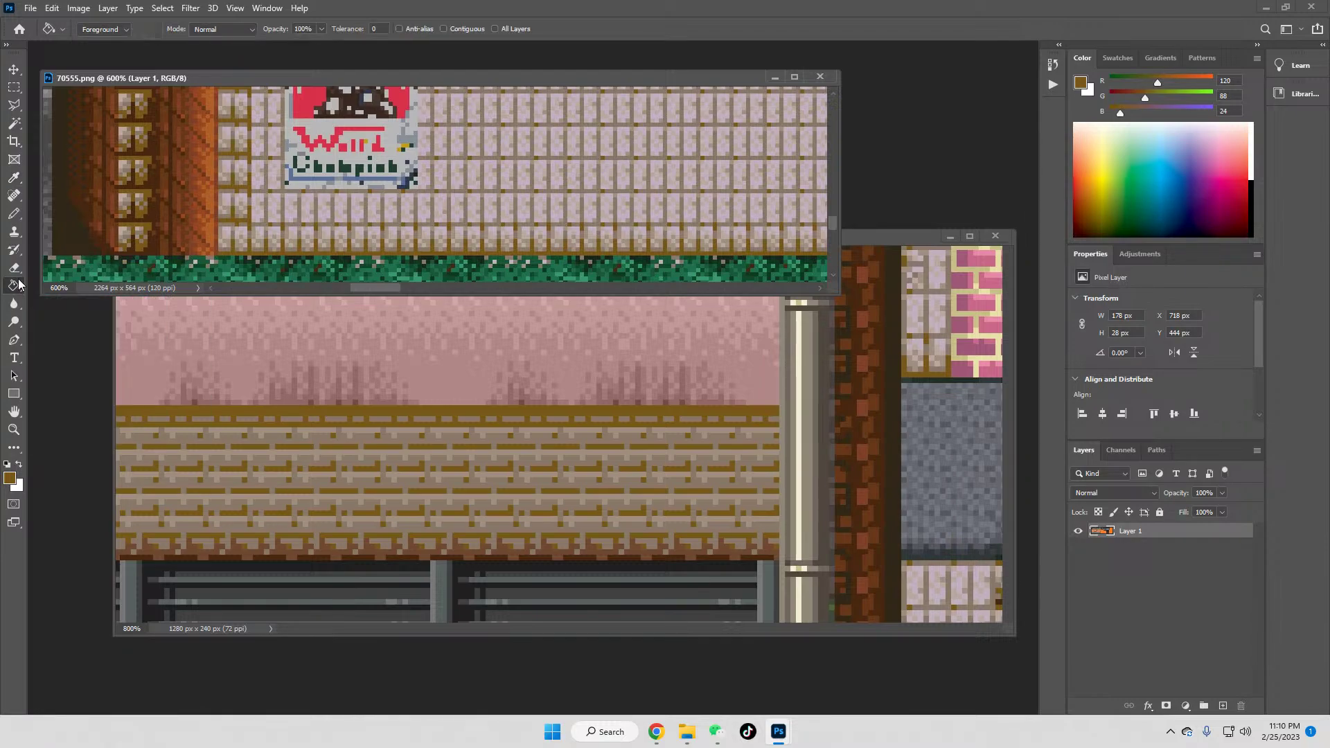
click(874, 239)
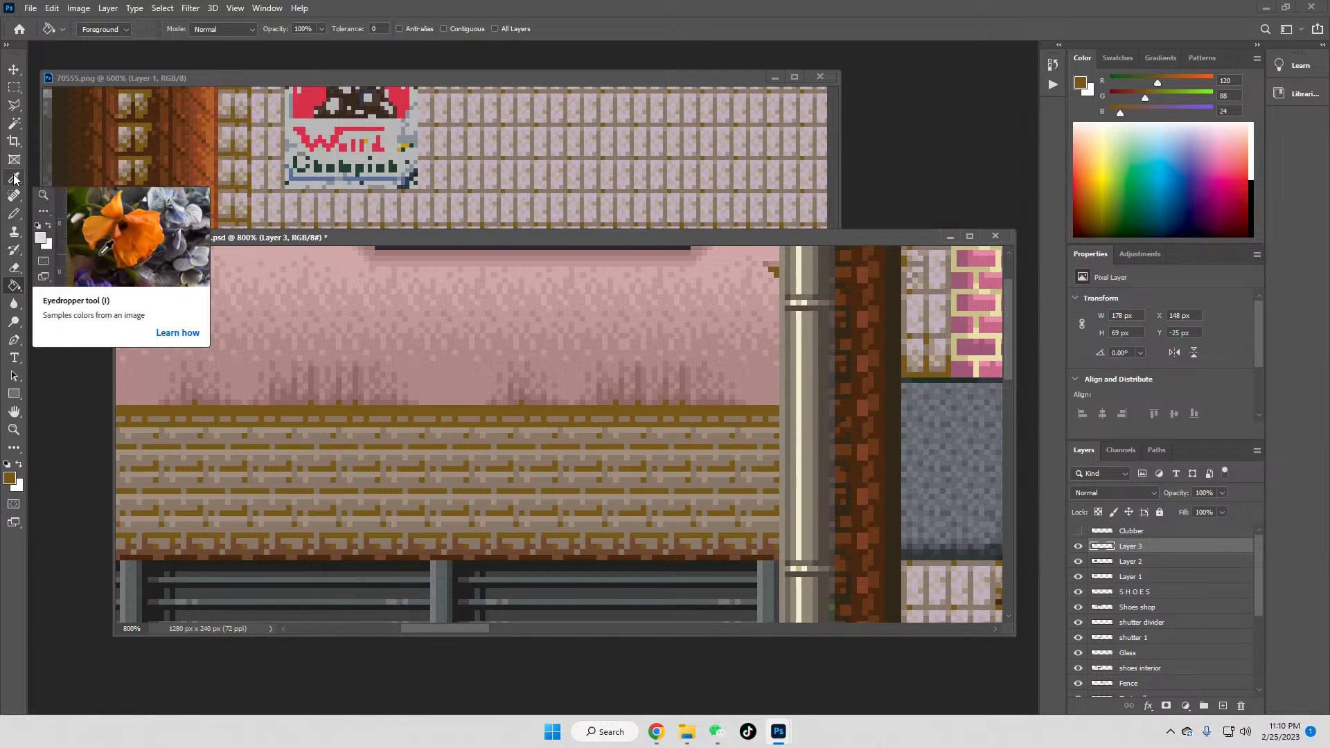
click(1078, 546)
click(1078, 546)
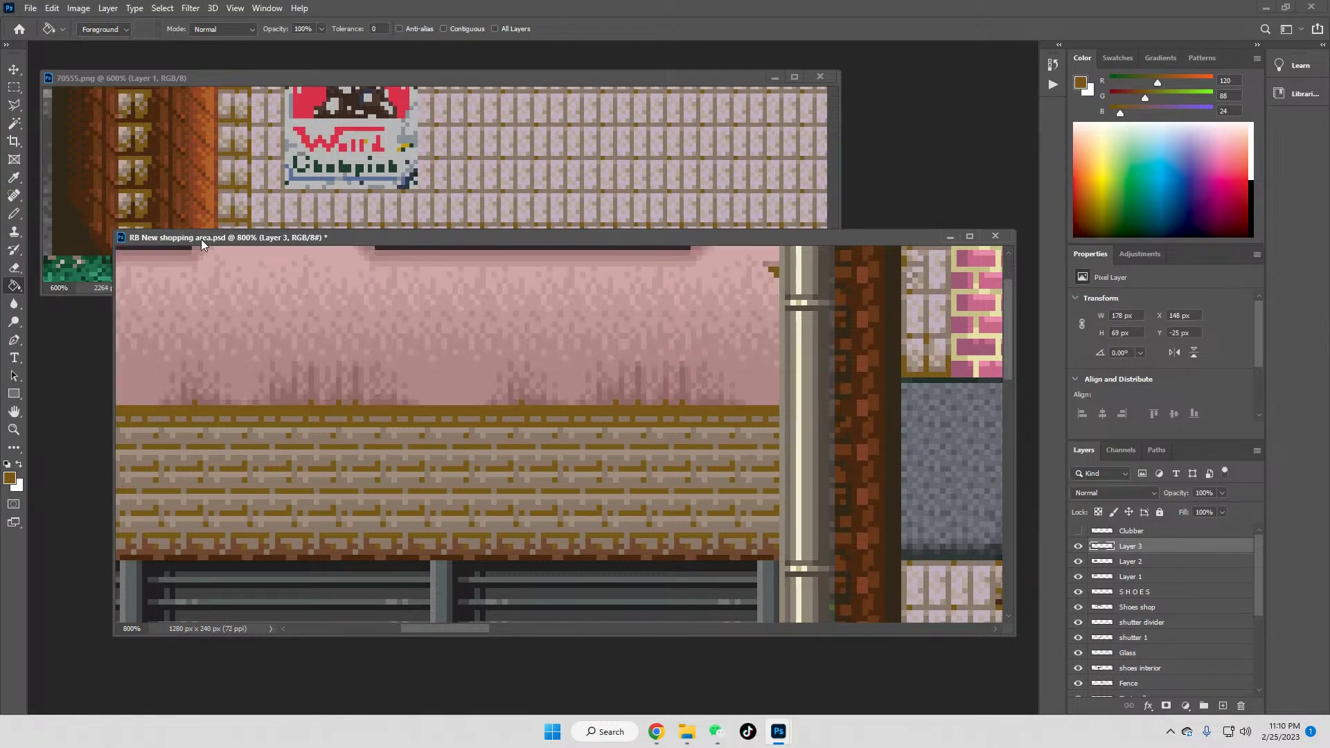
Step: Fill the grass tips at the wall base with dark brown from the reference pillar
click(14, 178)
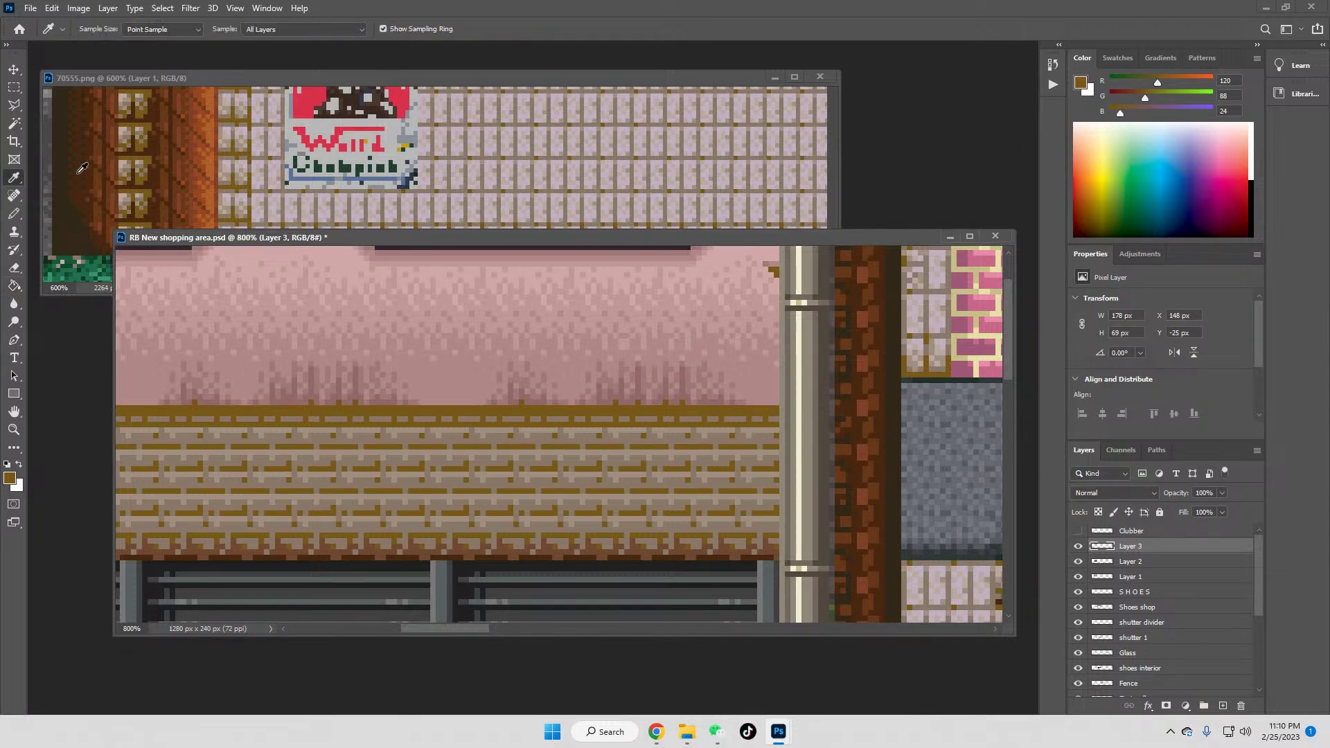
click(153, 179)
key(g)
click(194, 405)
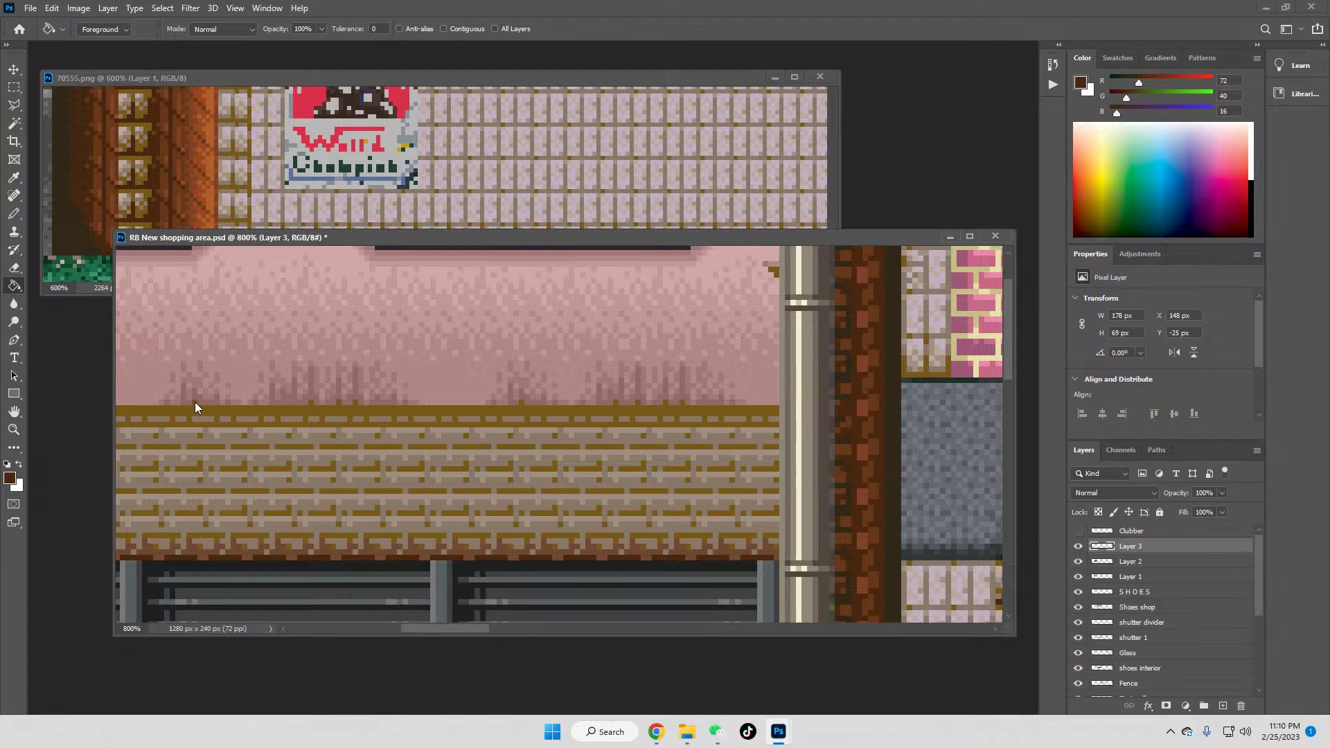
click(194, 402)
click(13, 177)
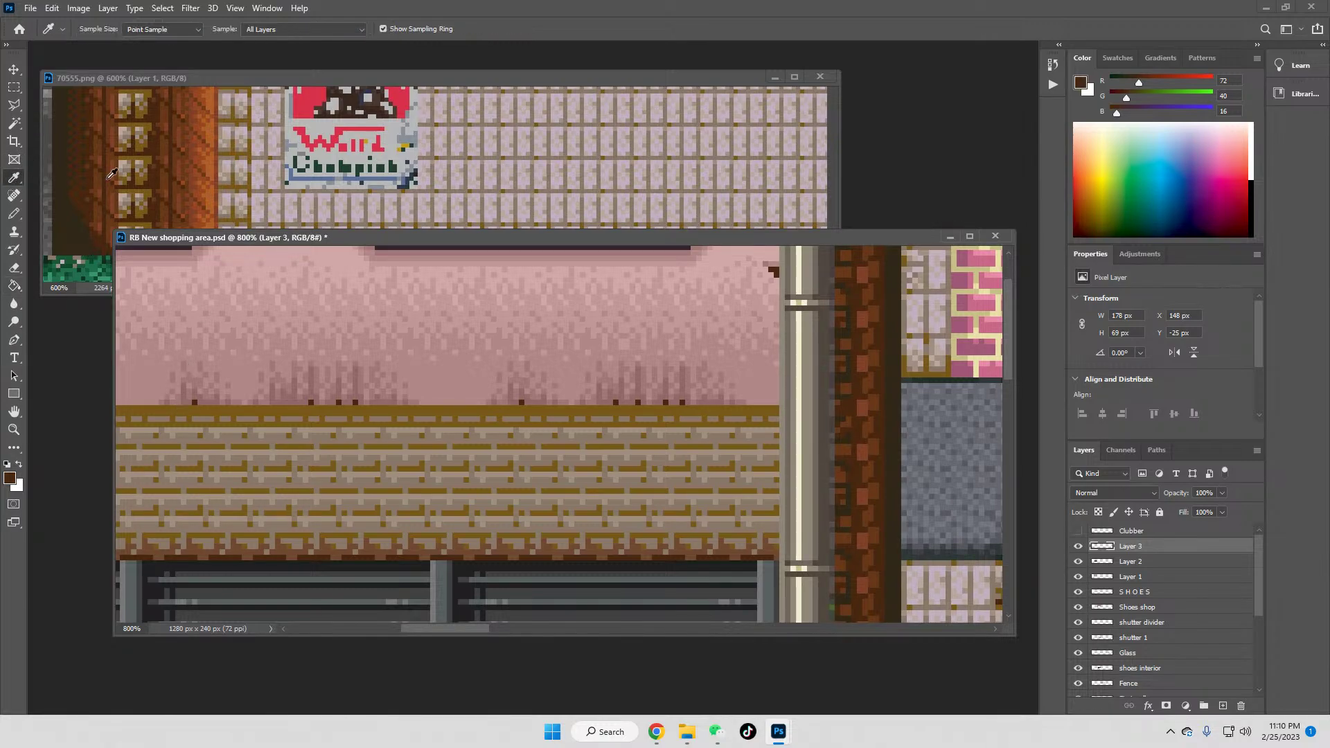
Step: Fill the grass silhouettes with a brown sampled from the reference
click(146, 208)
click(14, 287)
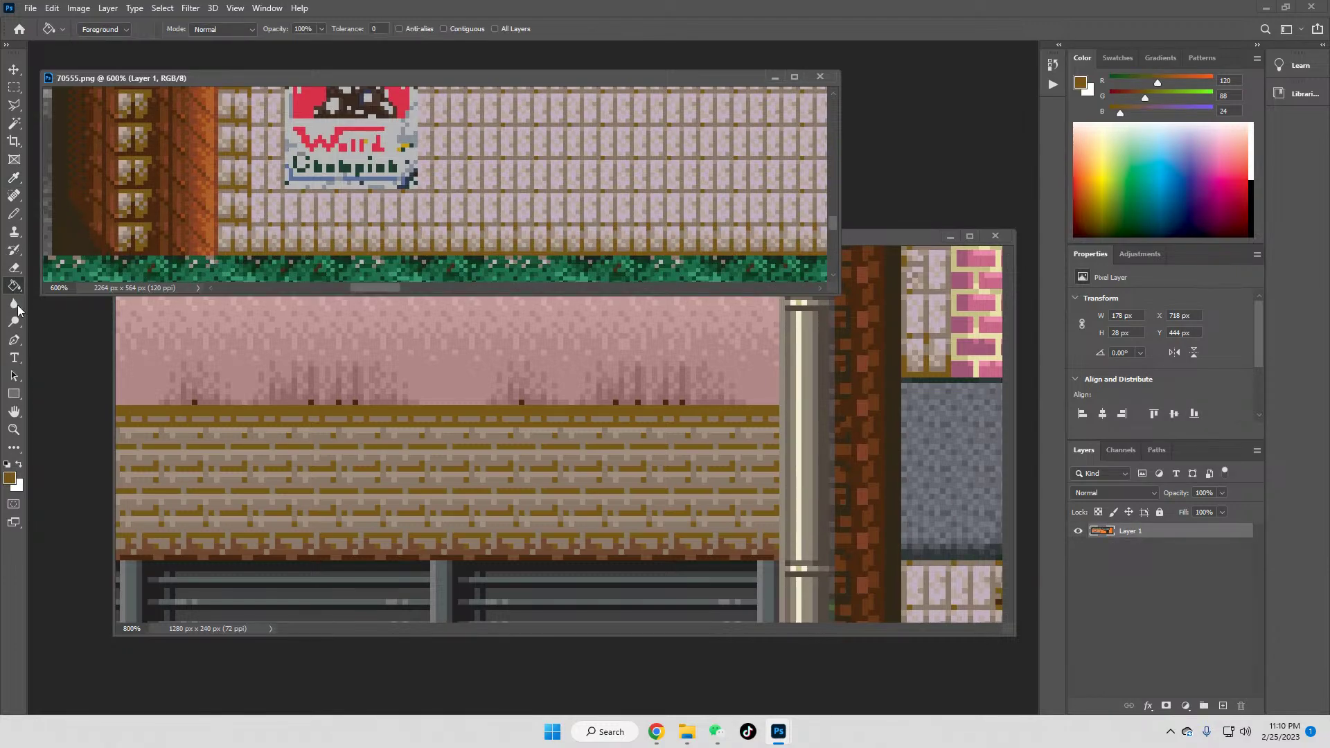
click(186, 402)
click(184, 400)
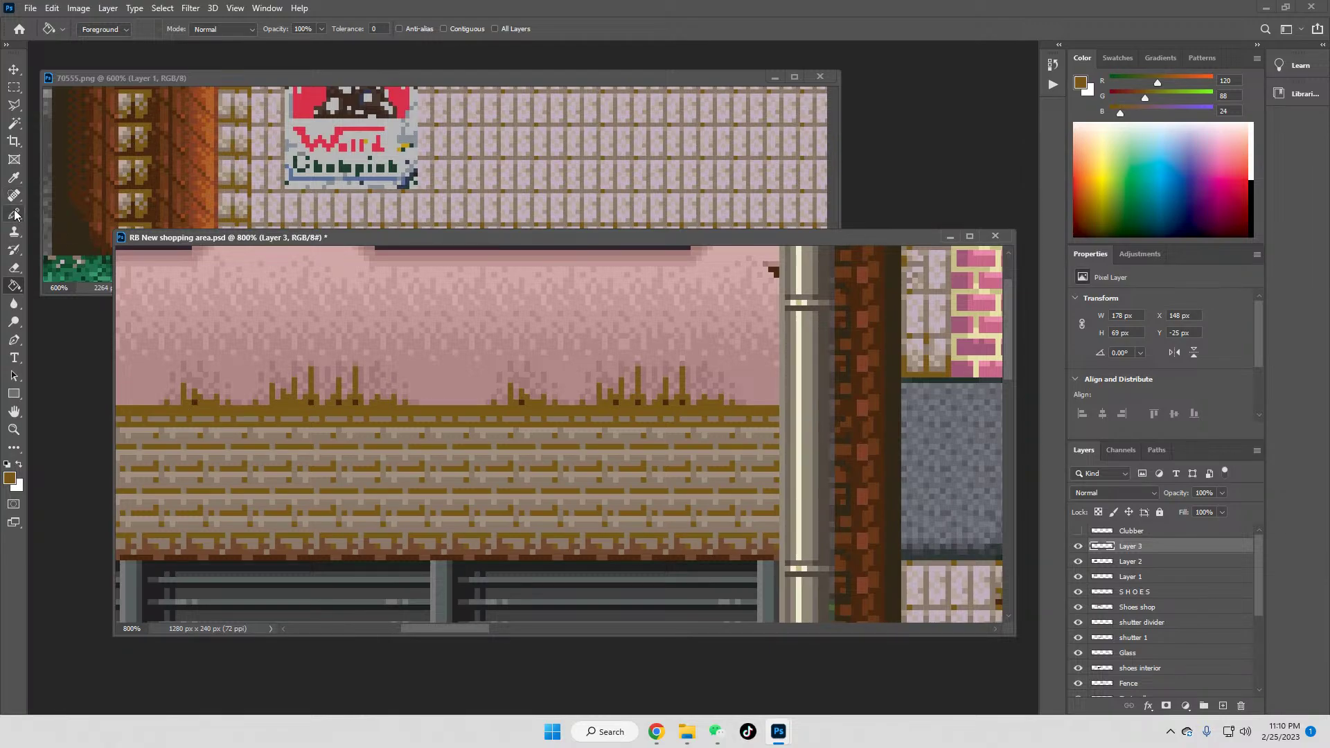
Step: Fill the lower wall band with a light grey-beige sampled from the reference
click(13, 177)
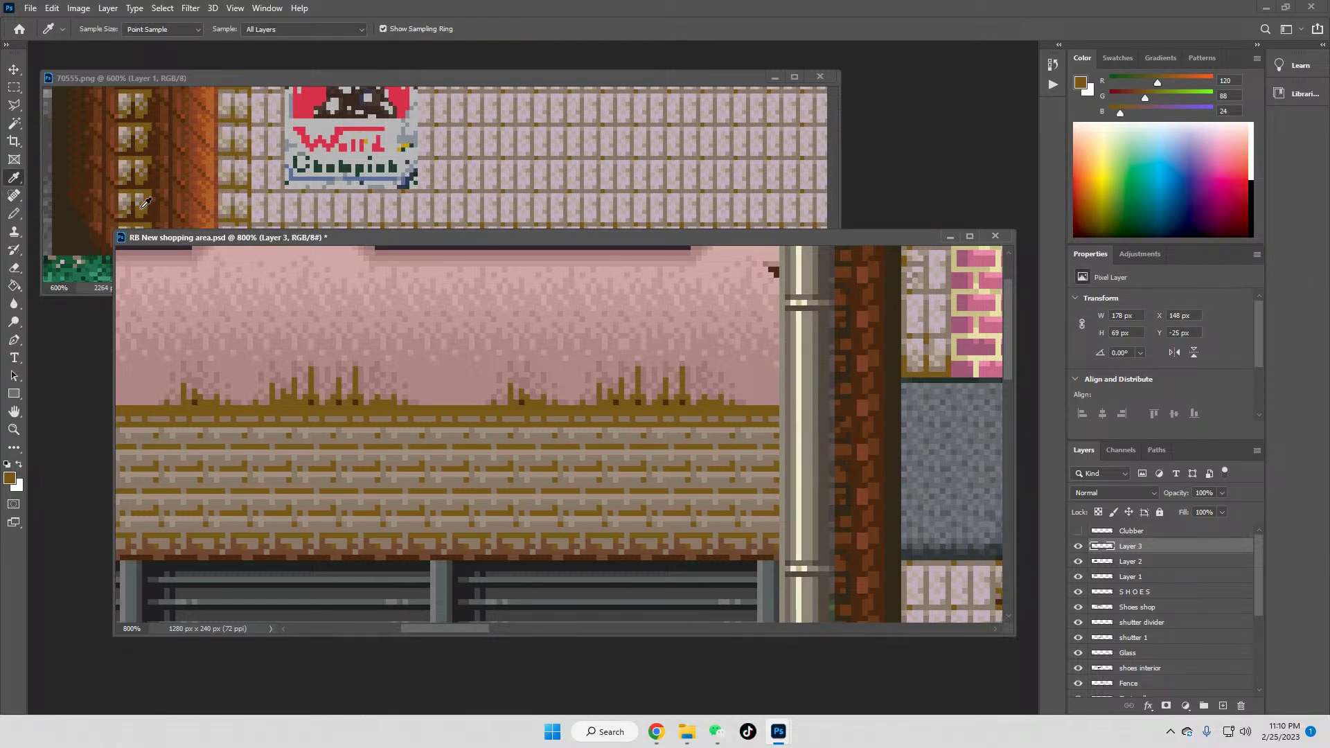
click(145, 201)
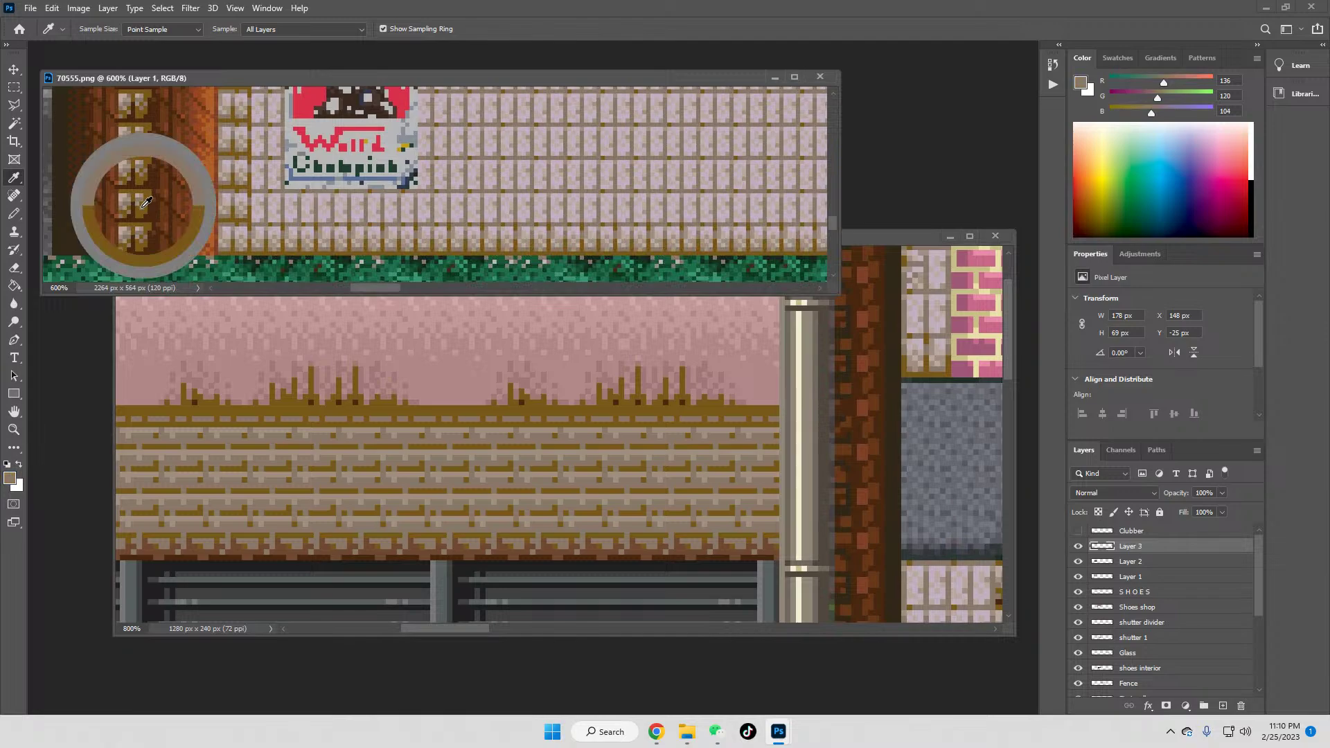
click(14, 285)
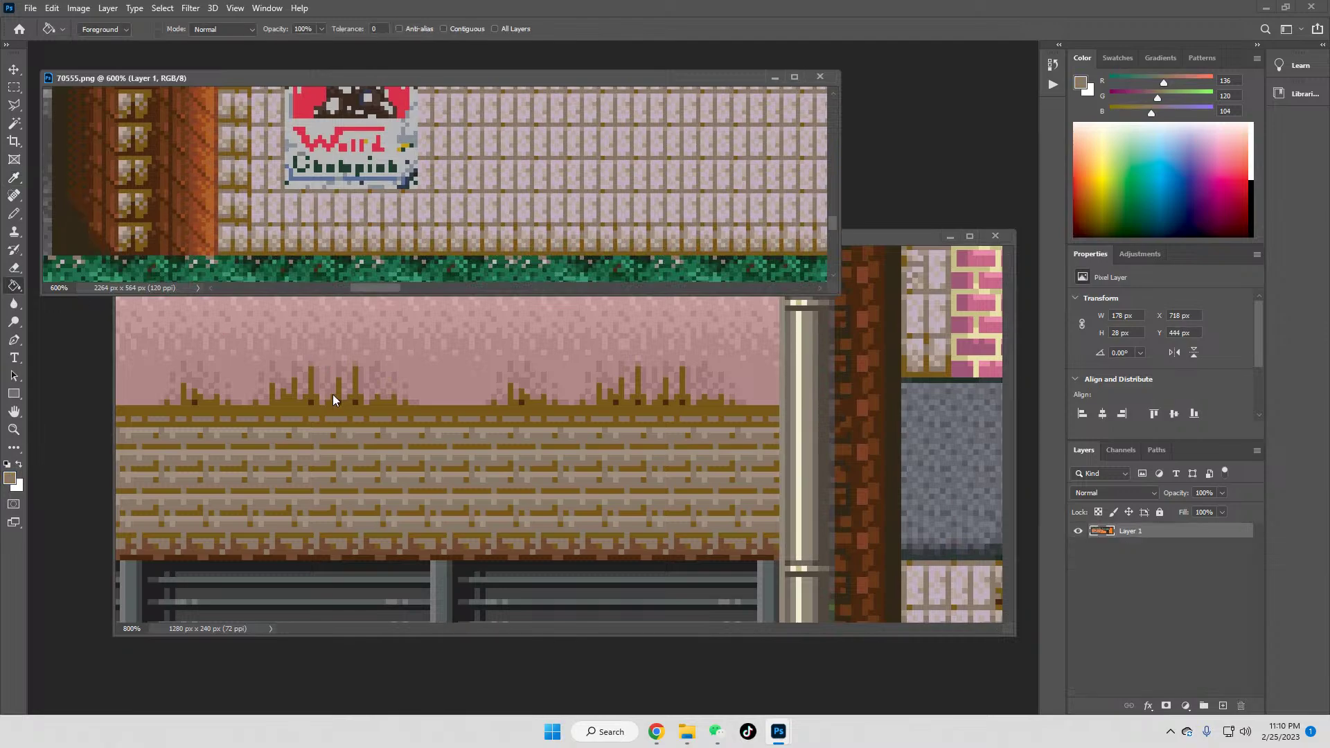
click(198, 381)
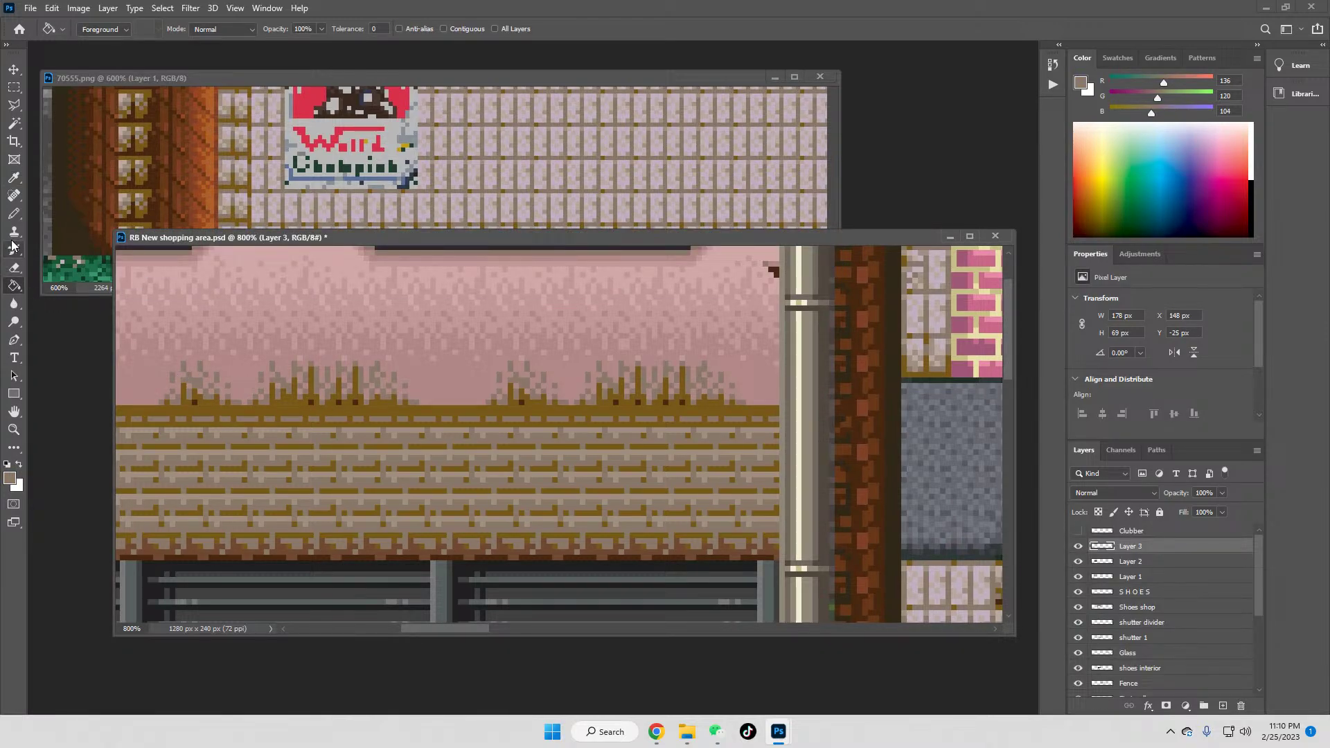
click(14, 177)
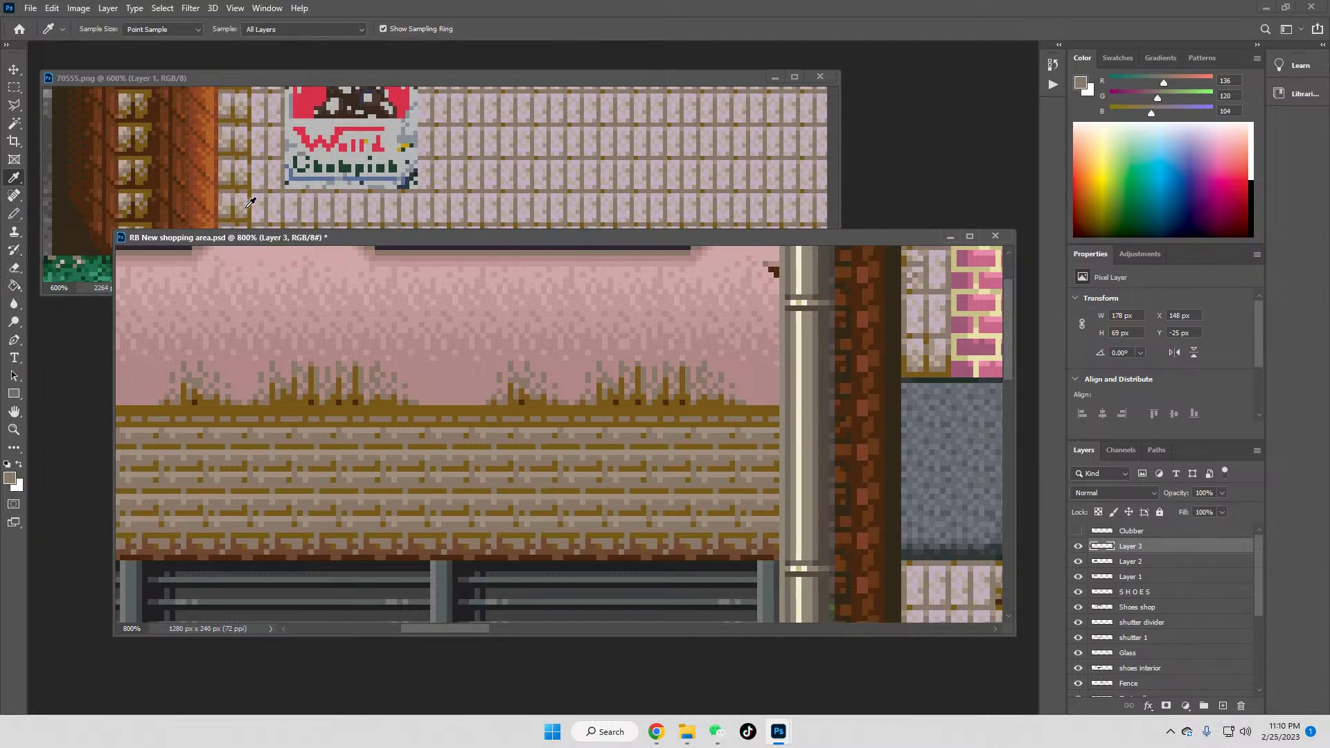
click(225, 202)
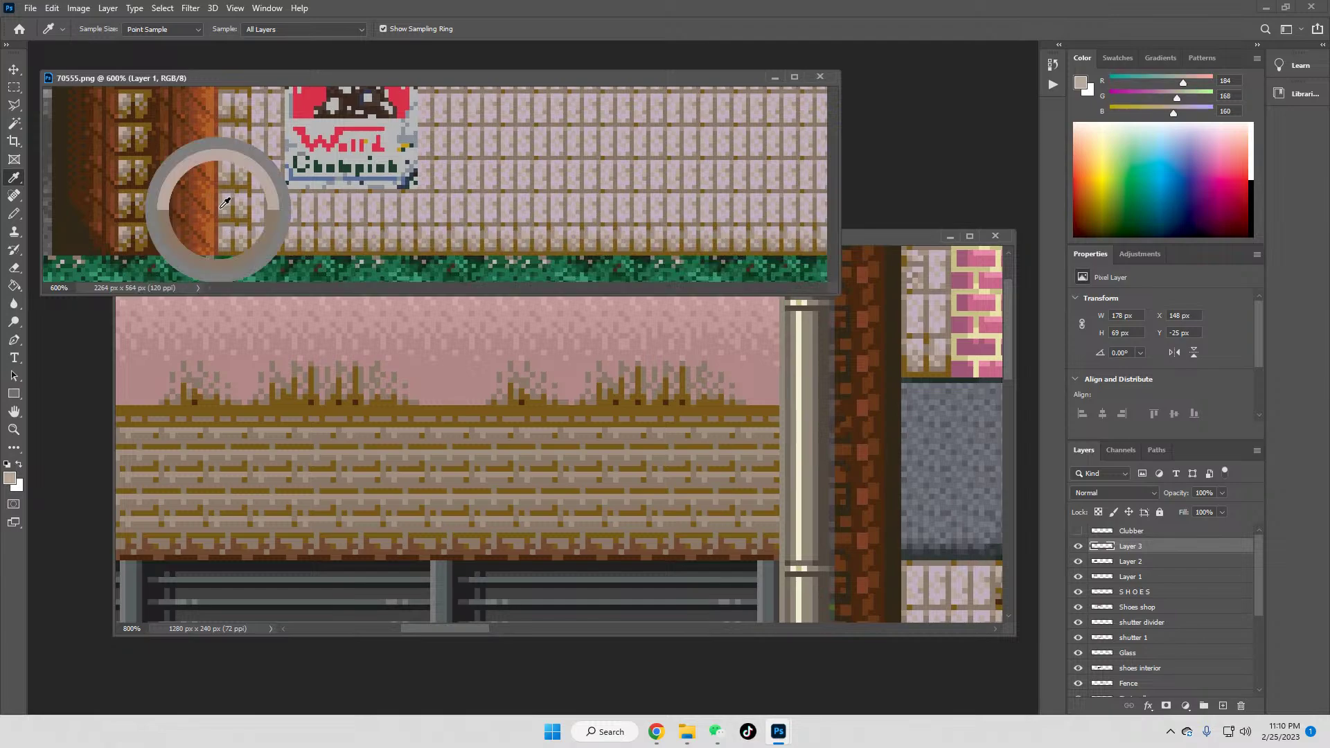
click(14, 286)
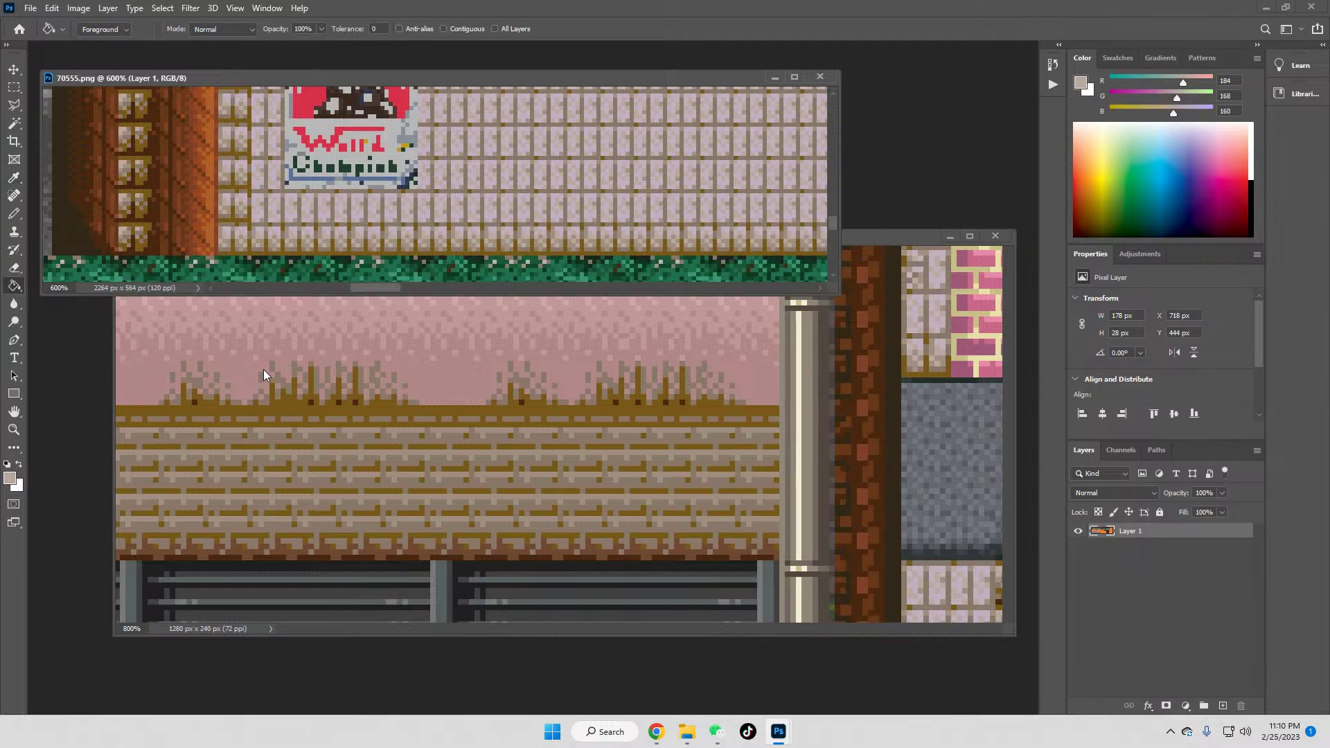
click(245, 373)
click(248, 377)
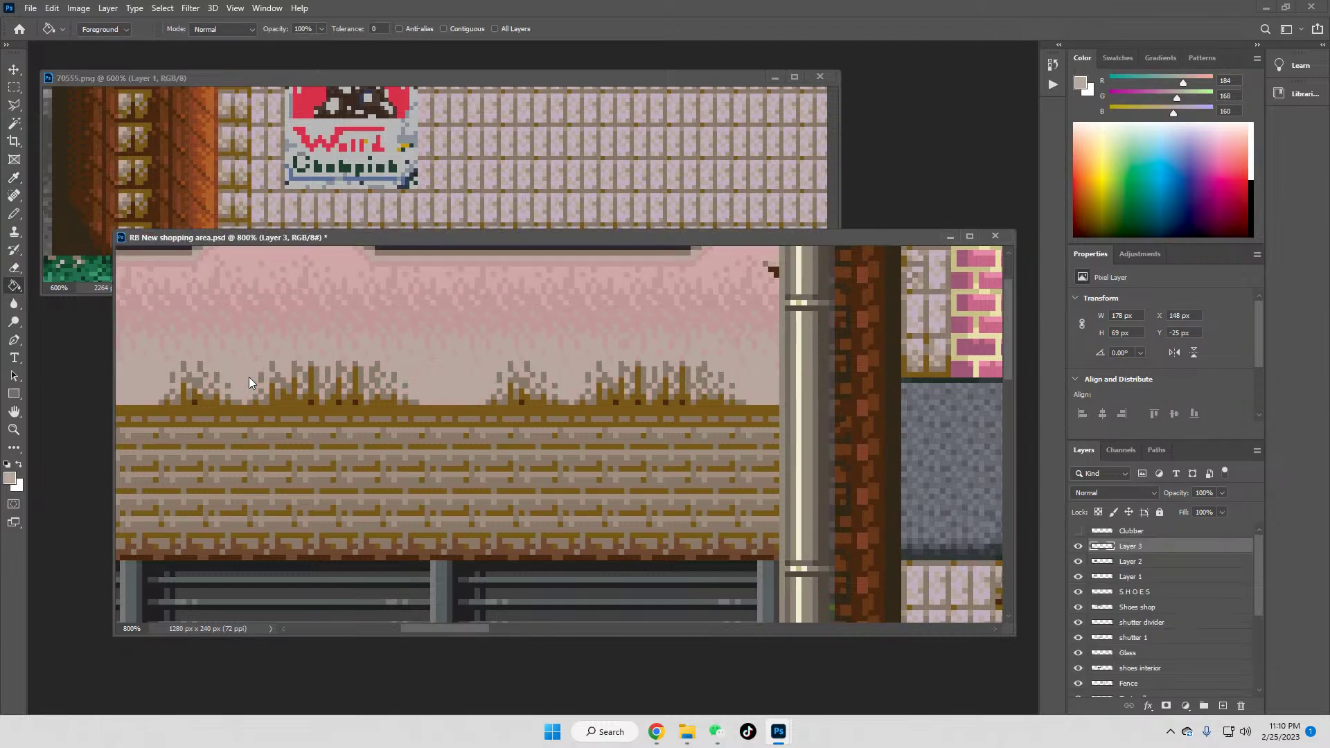
Step: Fill the lower wall band with a lavender tone sampled from the reference
click(14, 177)
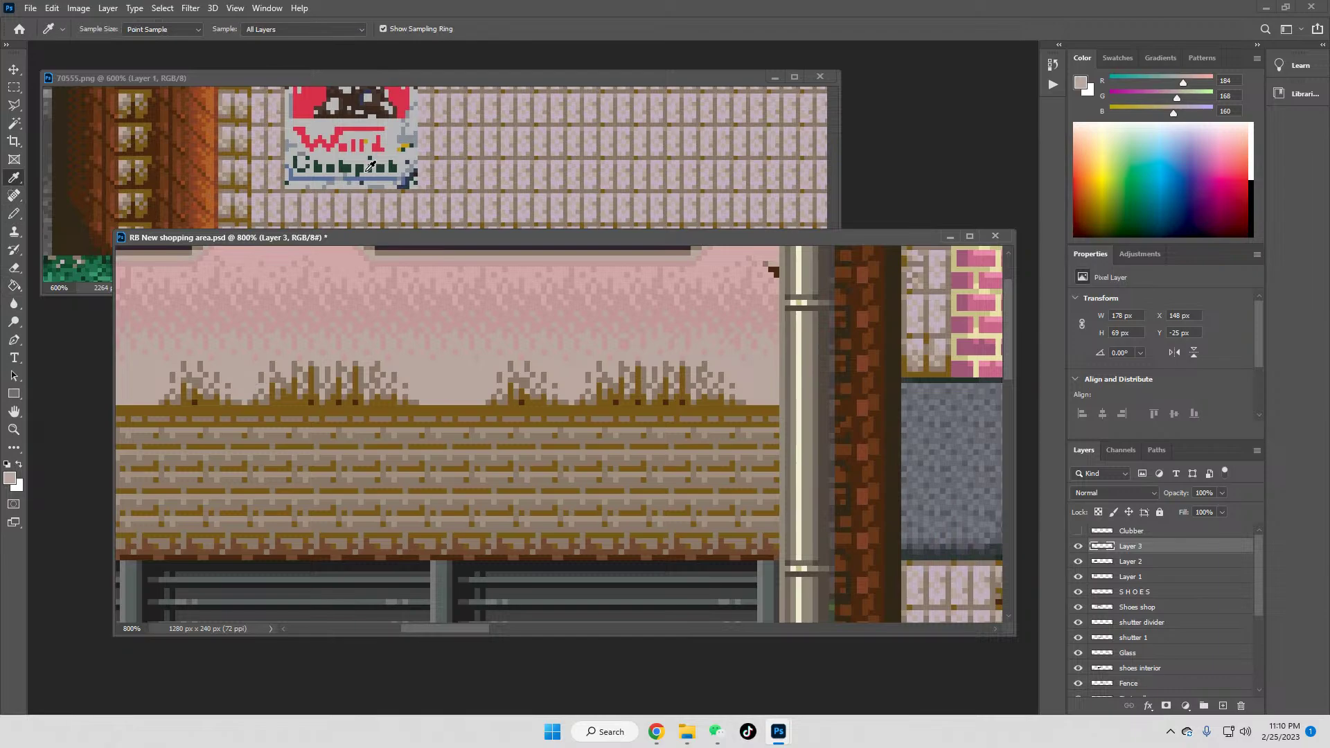
click(291, 209)
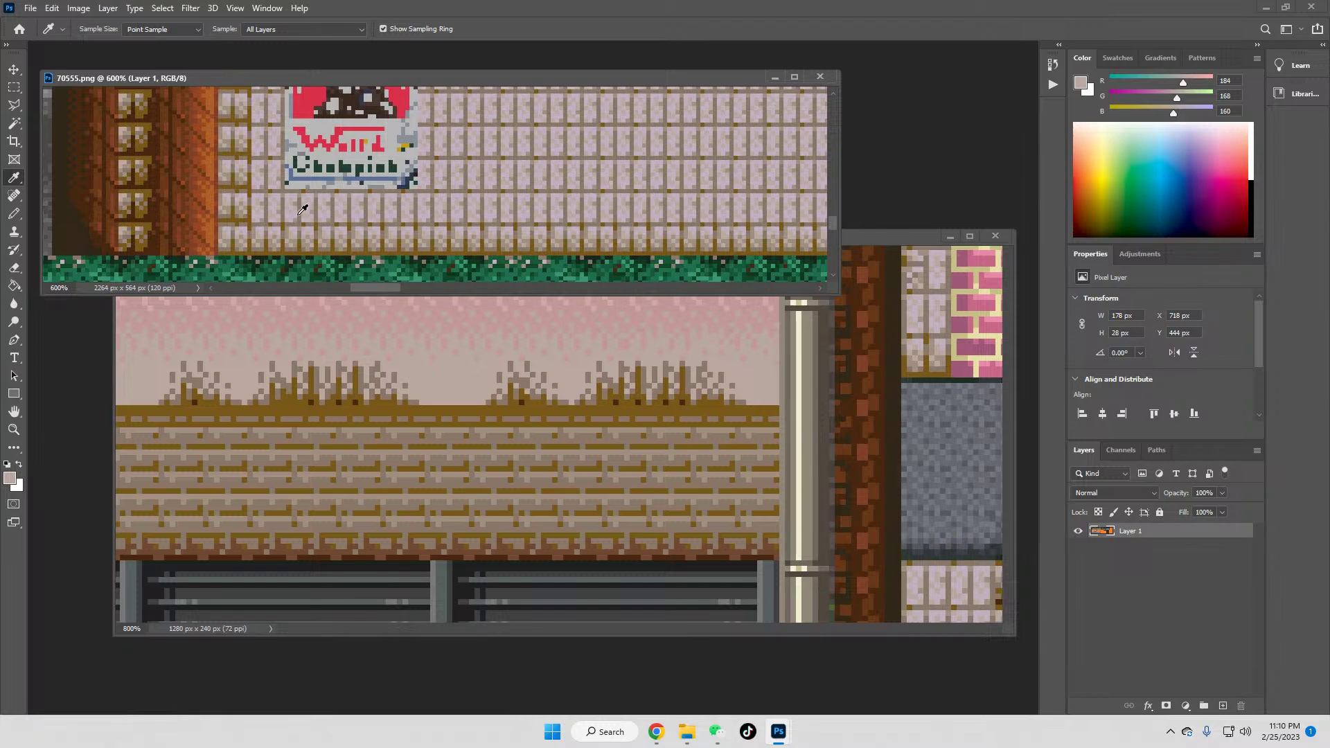
click(266, 222)
click(14, 285)
click(207, 318)
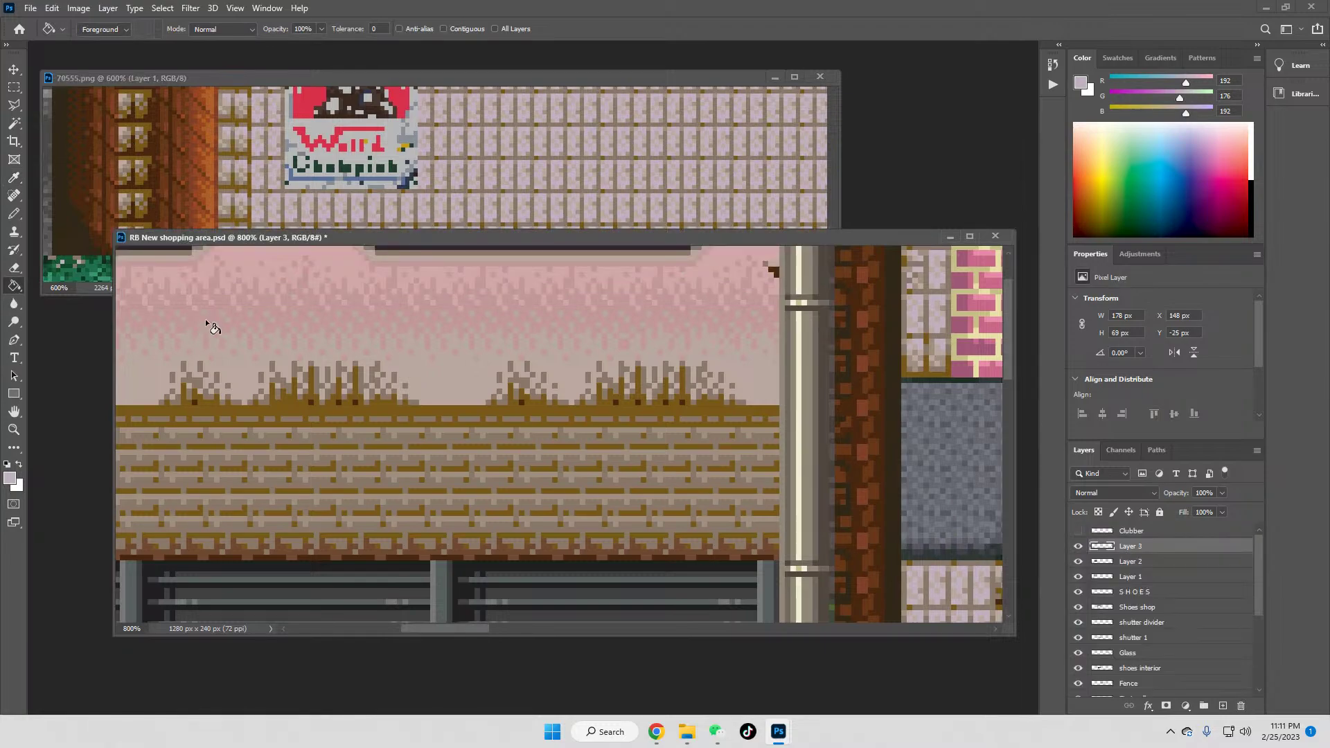
click(206, 318)
Step: Fill the upper pink wall with a lighter beige, RGB 220, 198, 188
scroll(309, 320, up, 3)
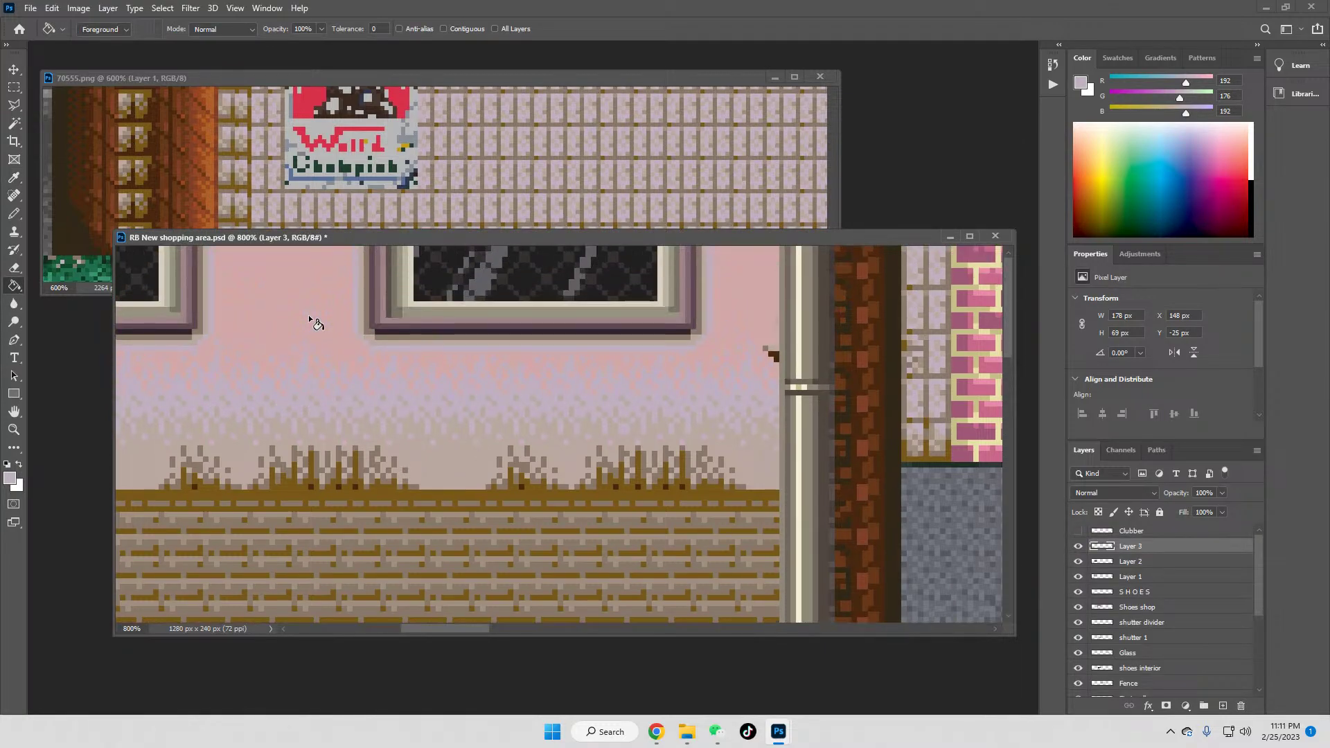
click(14, 177)
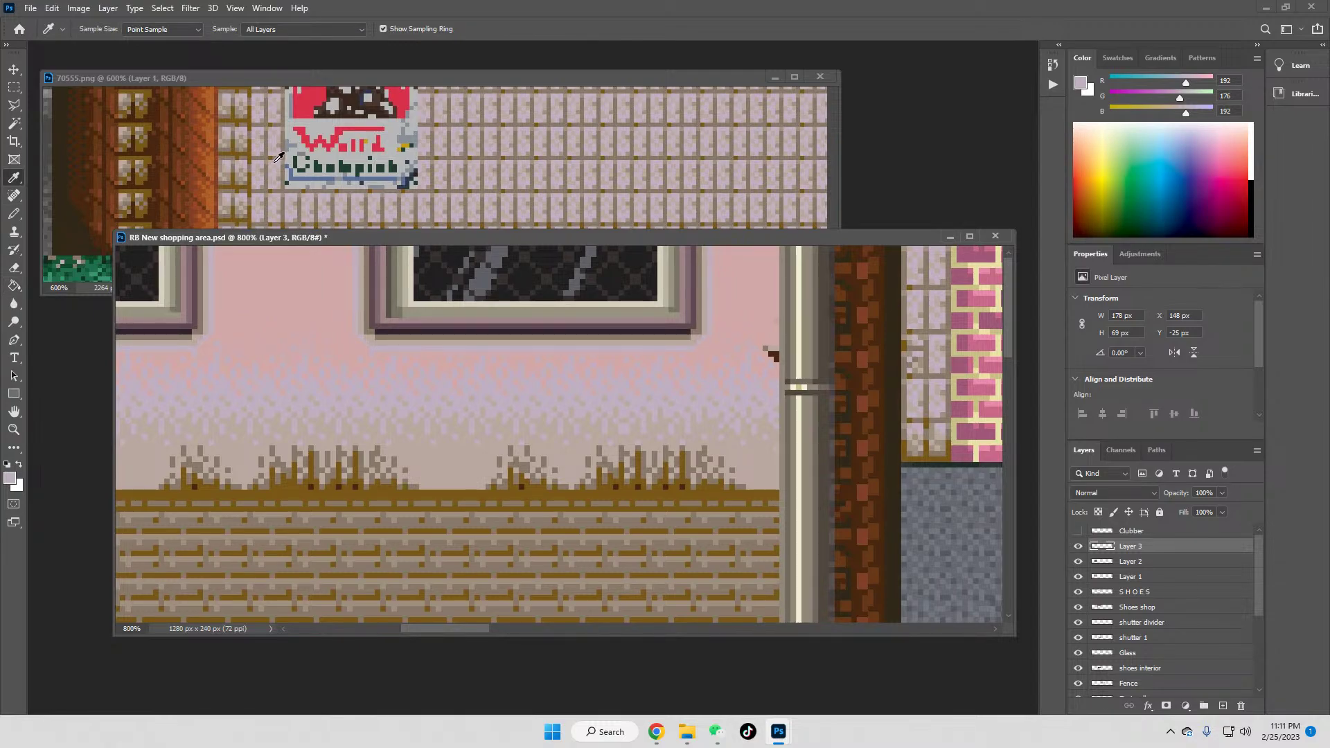
click(279, 158)
click(394, 135)
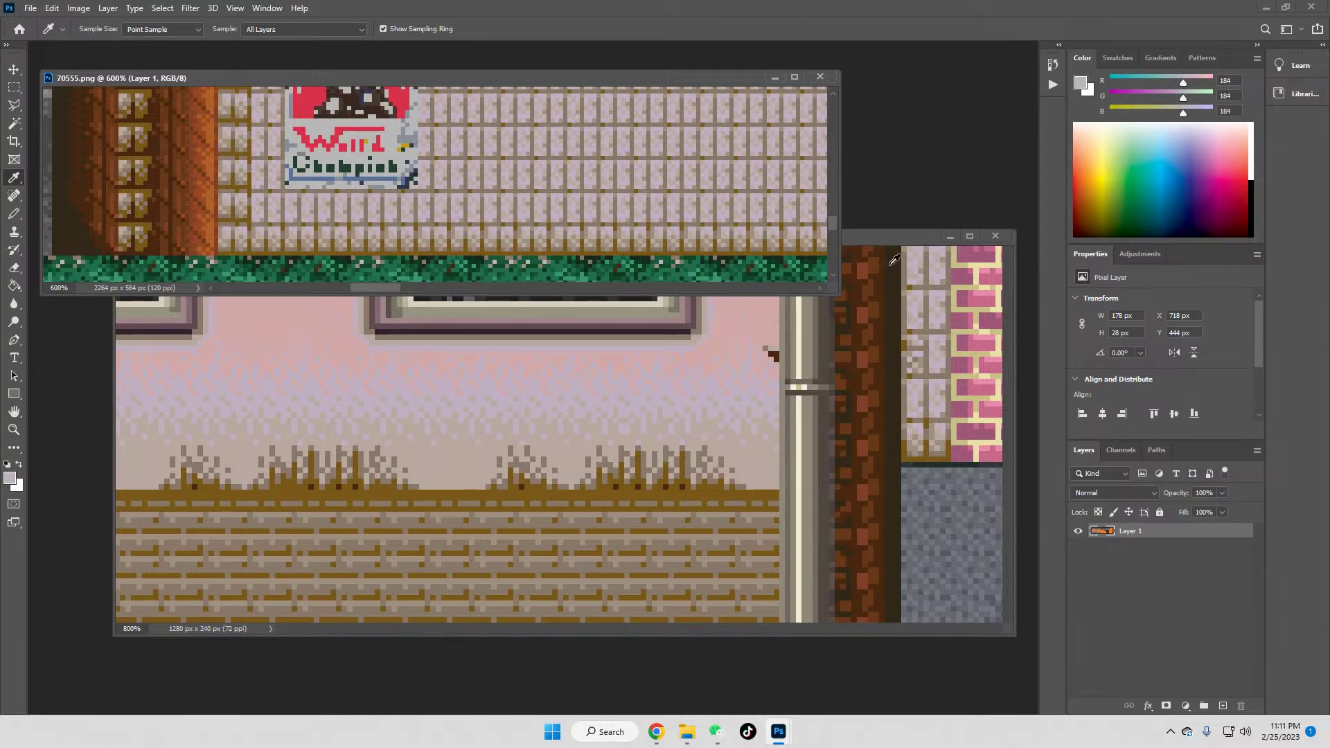
click(801, 346)
click(801, 345)
click(745, 334)
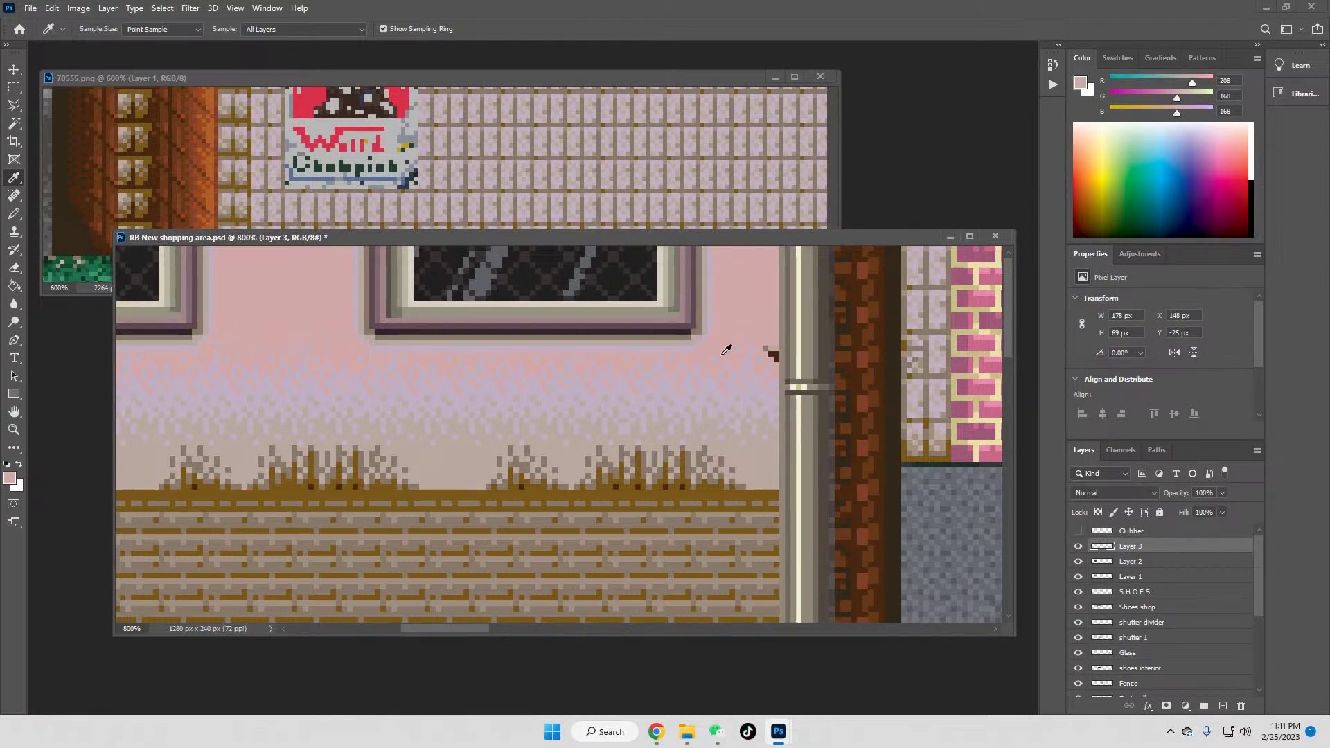
click(1238, 82)
text(220198)
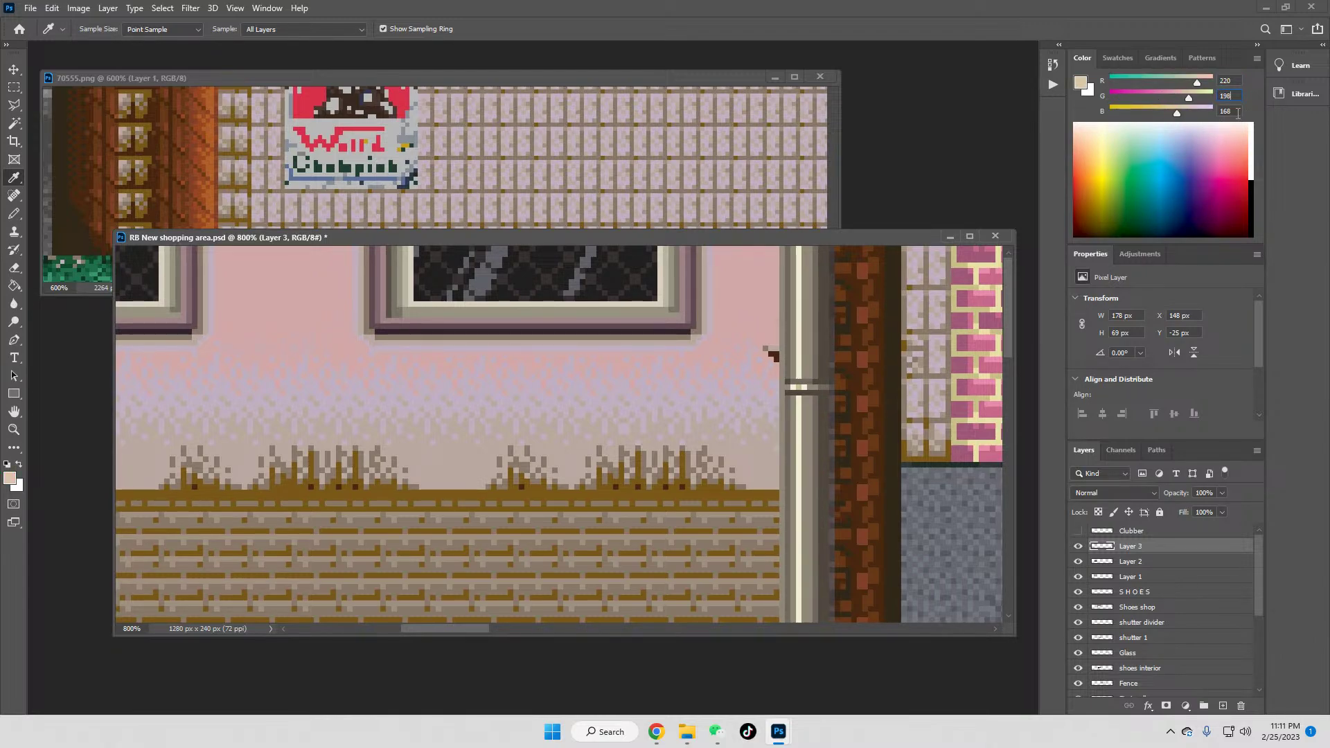
key(Tab)
text(1)
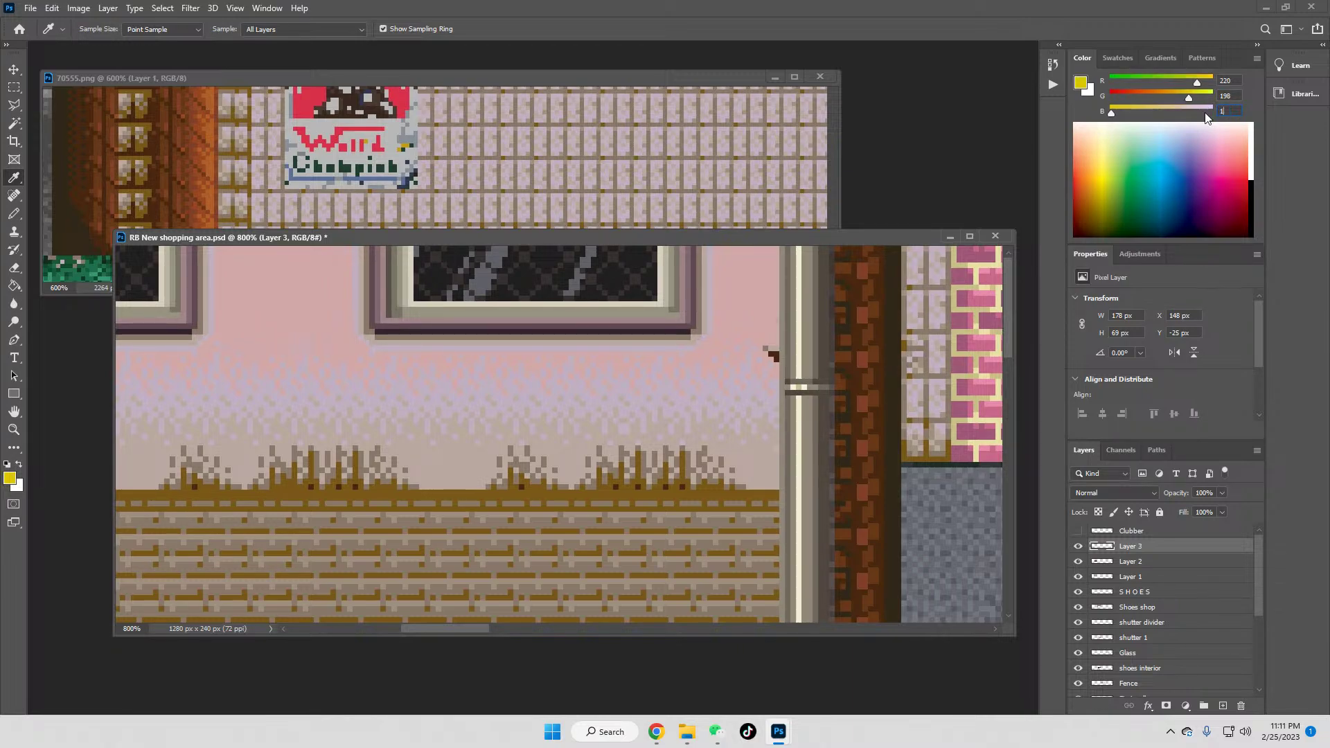
text(88g)
click(291, 296)
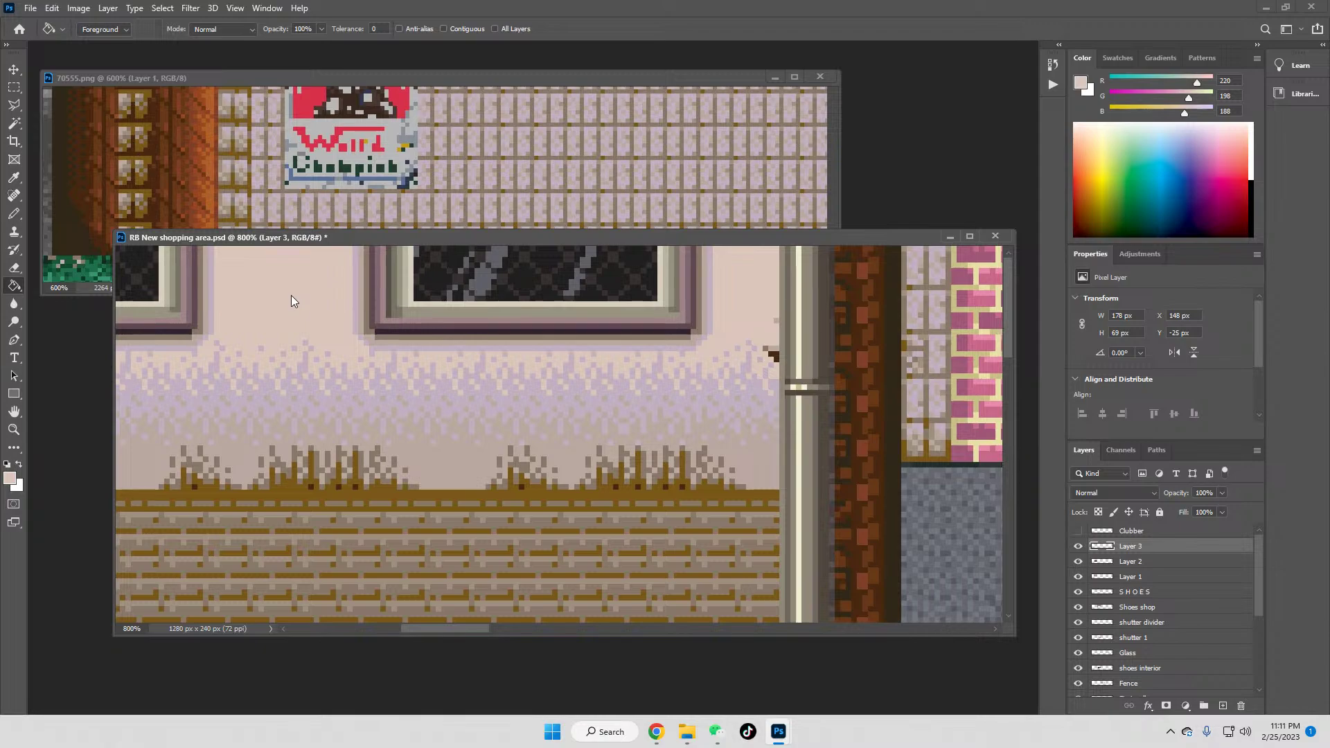
Step: Resample the wall and raise blue to 220, giving lavender-pink RGB 220, 198, 220
click(14, 177)
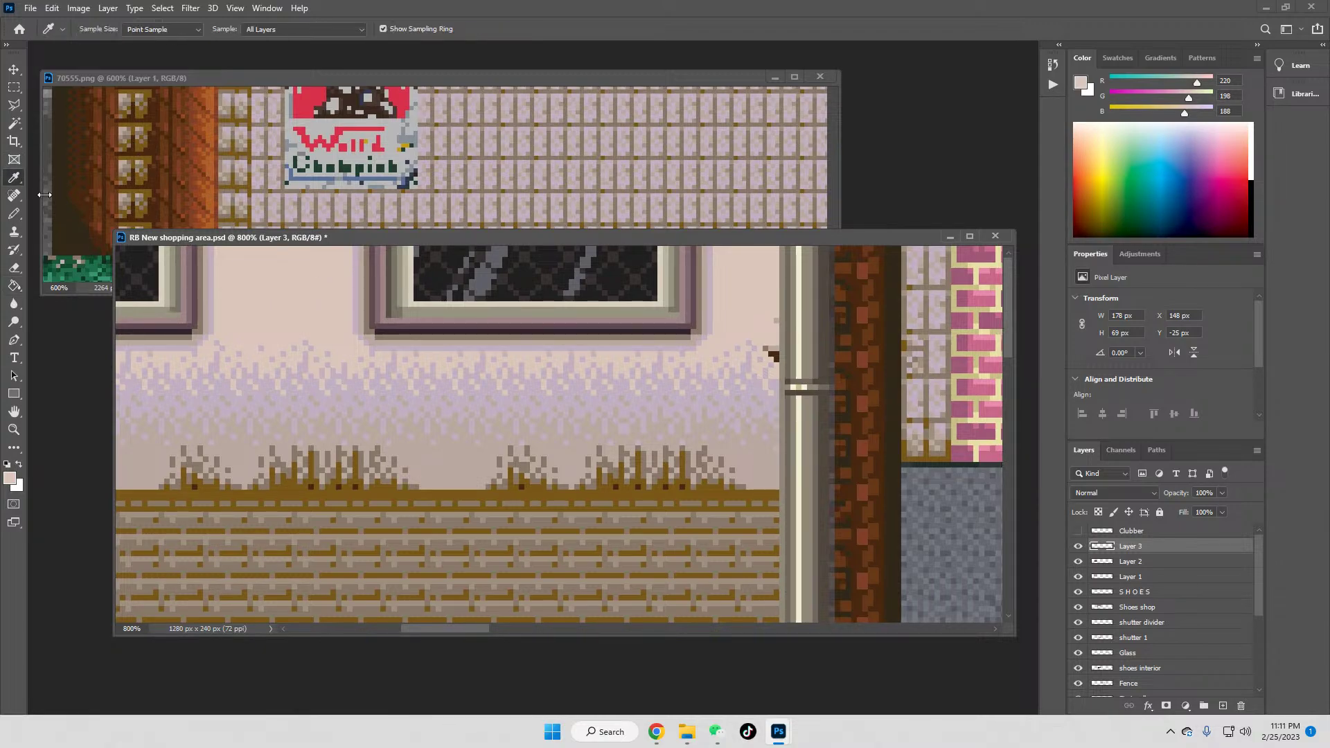
click(333, 381)
click(313, 303)
click(1226, 110)
text(220)
click(14, 285)
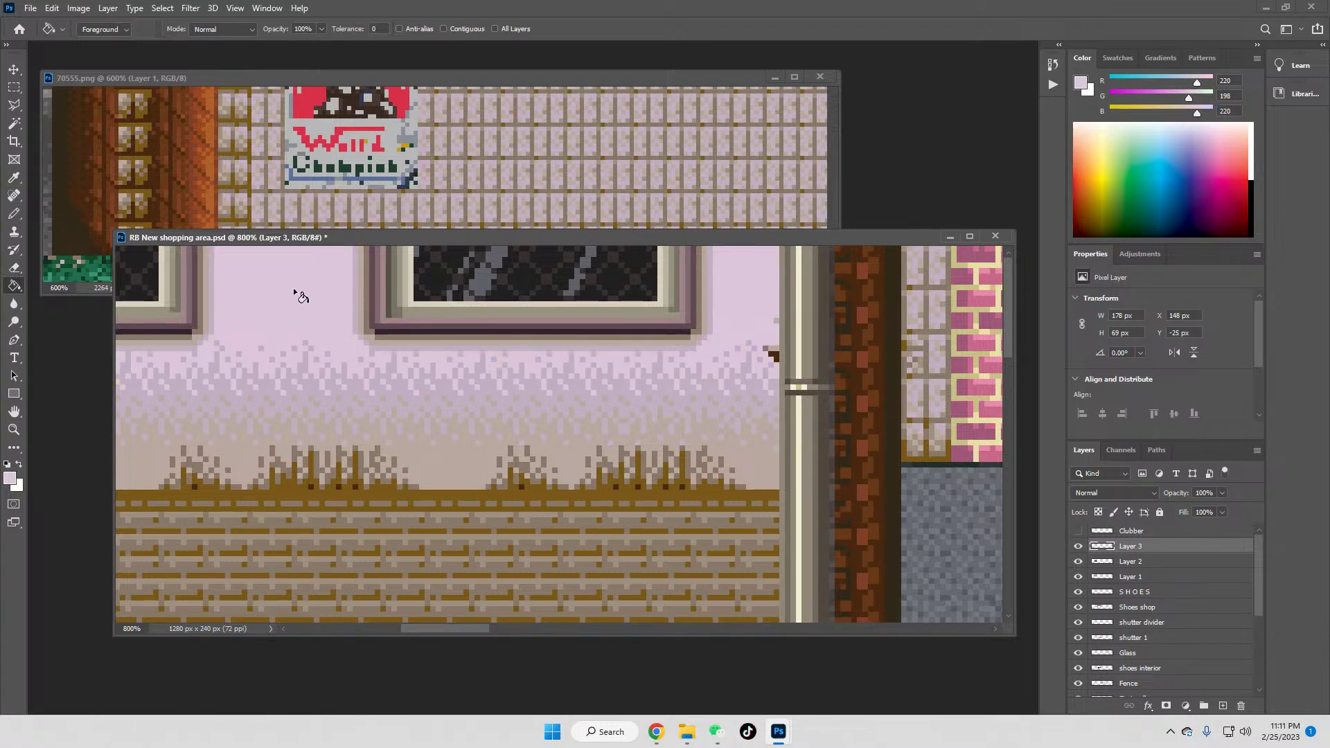
Step: View the shopping street at 100% zoom to check the pale lavender wall above the shutters
click(14, 428)
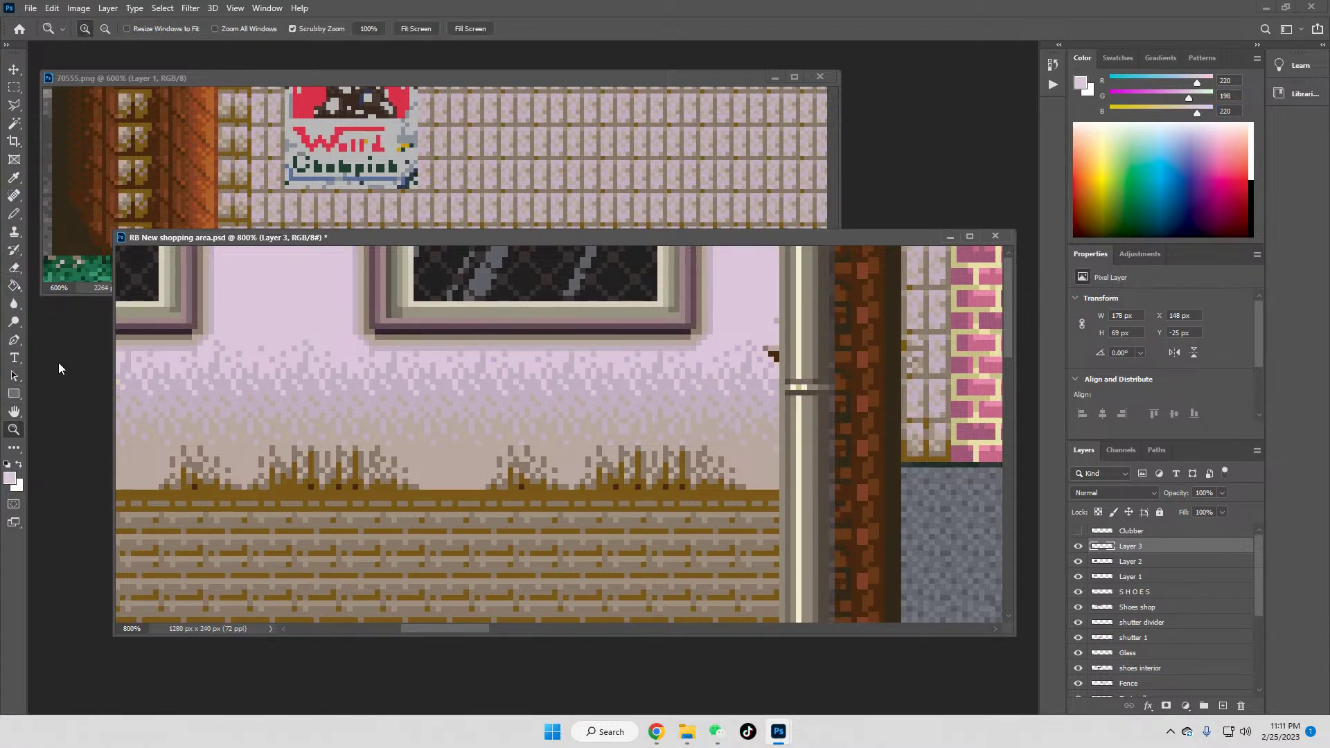
click(376, 29)
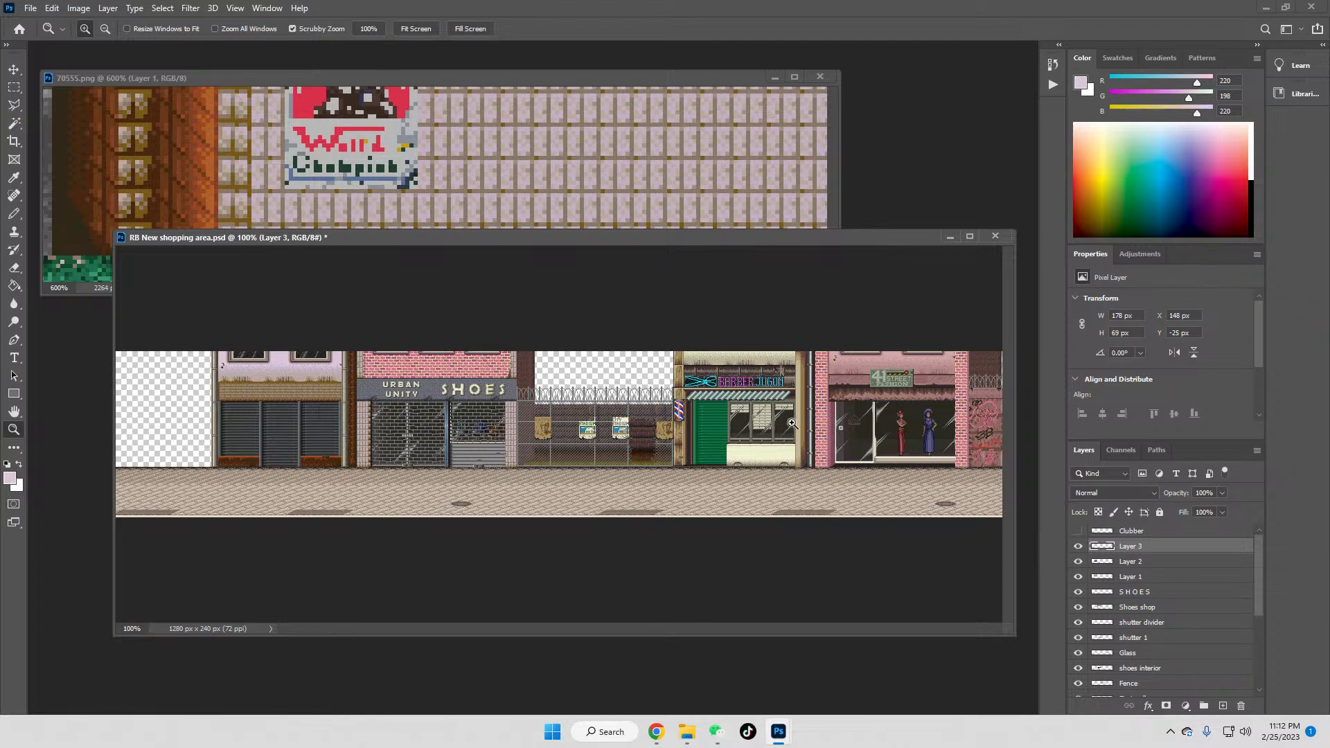
Step: Merge Layer 3 and Layer 2 down into Layer 1 and name the result Laundromat
click(1077, 547)
click(1077, 548)
right_click(1129, 548)
click(1180, 544)
click(1078, 547)
click(1079, 548)
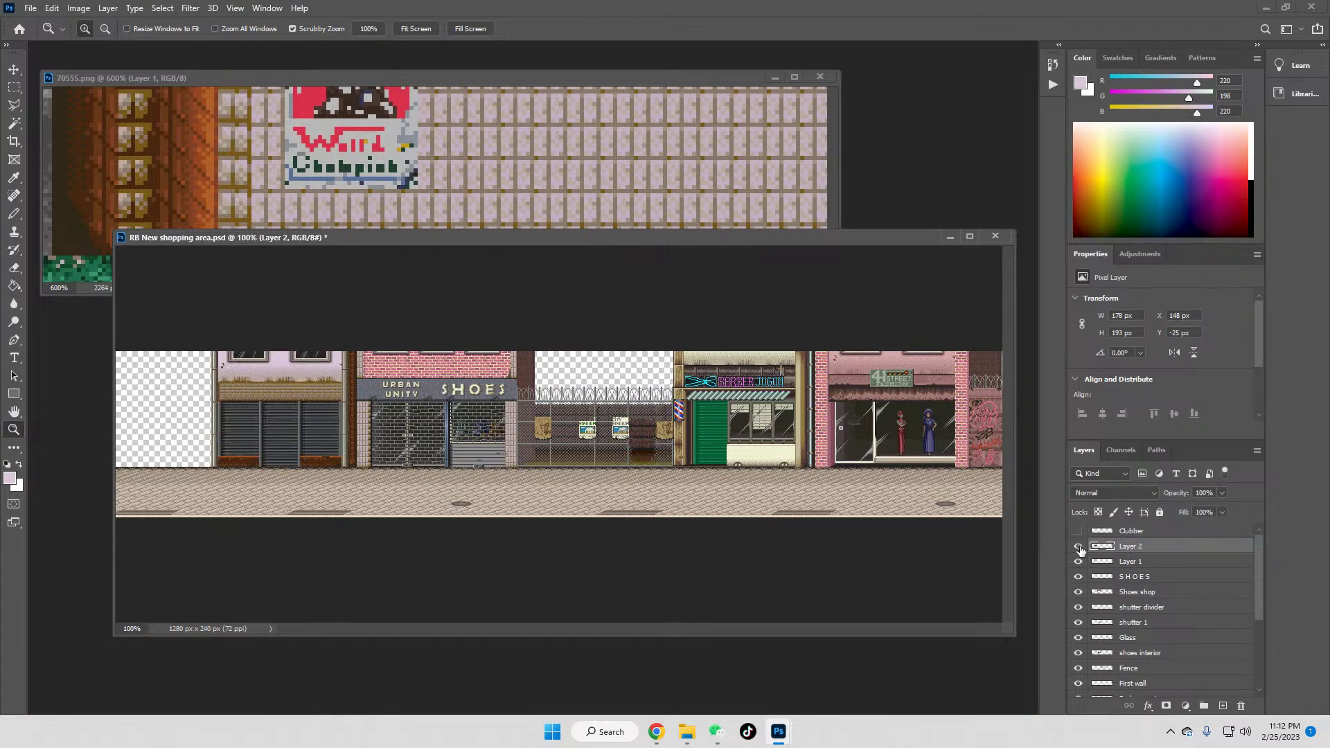
right_click(1140, 548)
click(1108, 552)
double_click(1130, 545)
text(Laundromat)
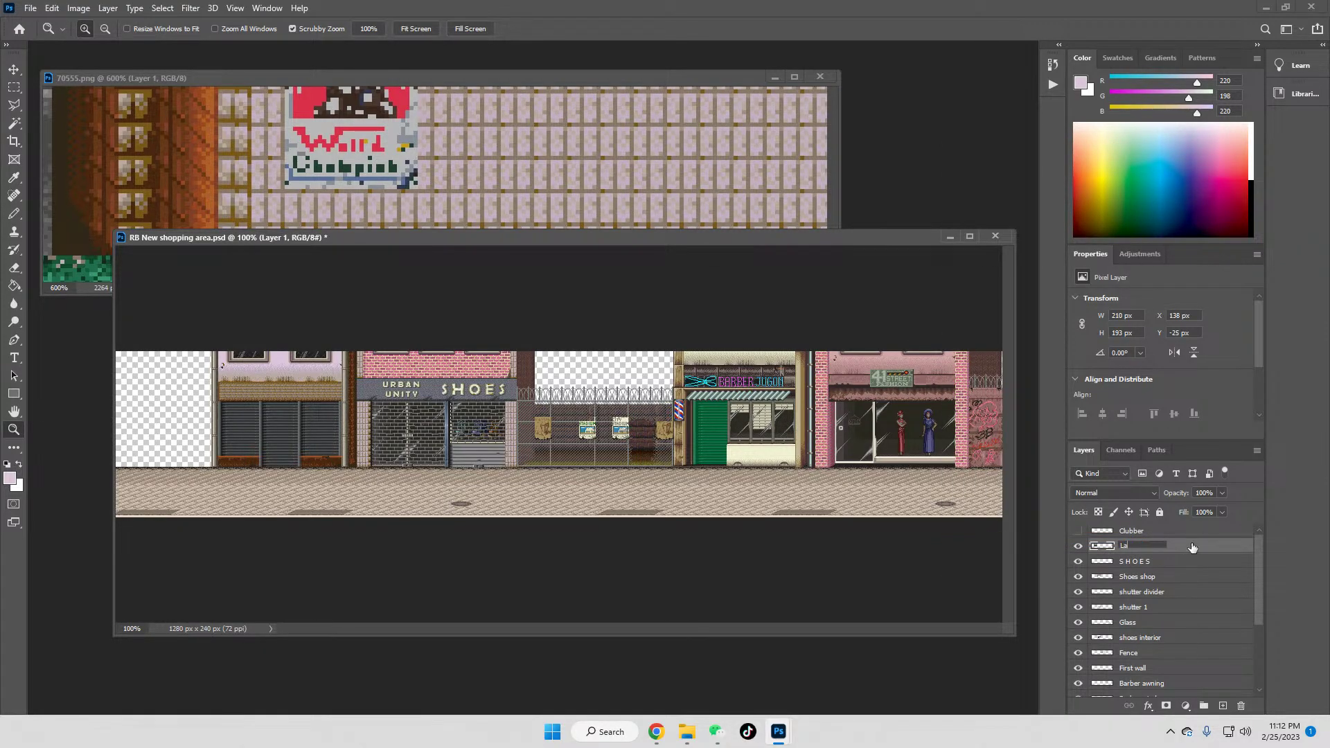
key(Return)
Step: View the 70555.png reference at 100%, then minimize its window
click(432, 73)
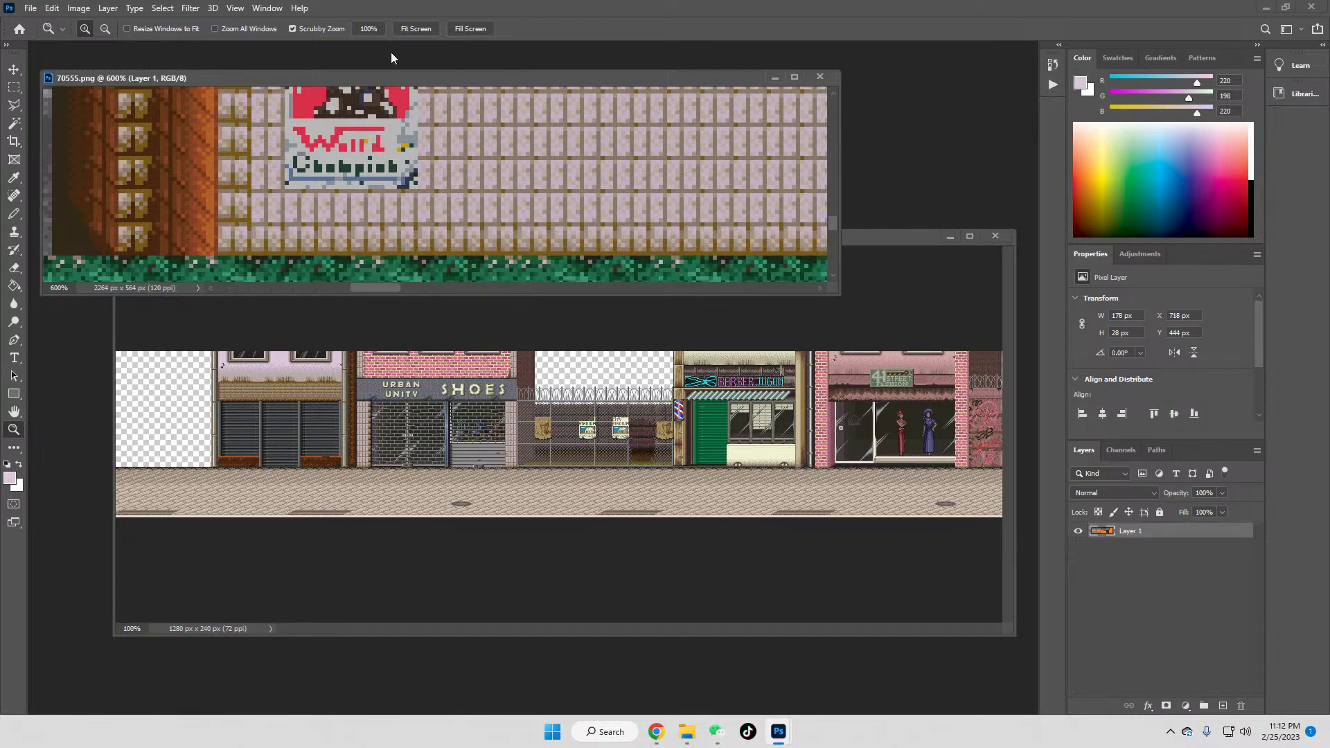
click(367, 29)
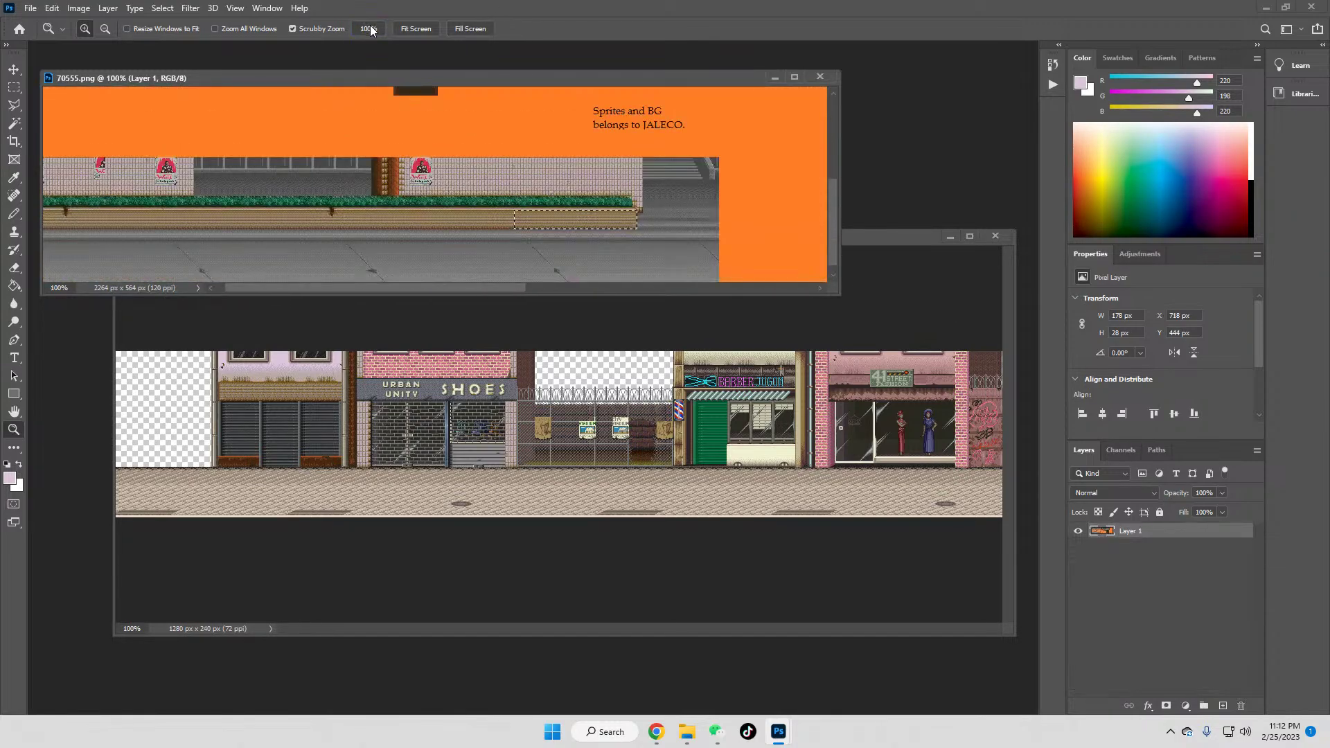
click(773, 77)
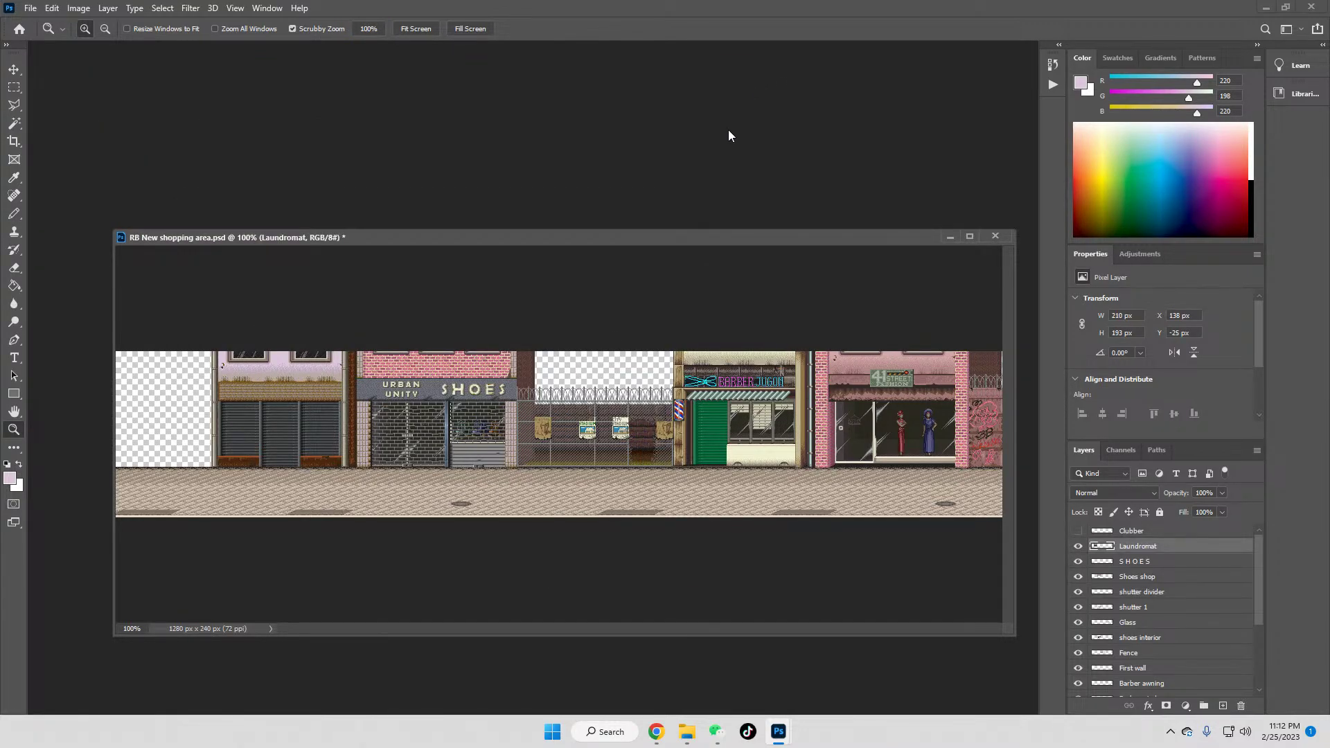
mouse_move(691, 732)
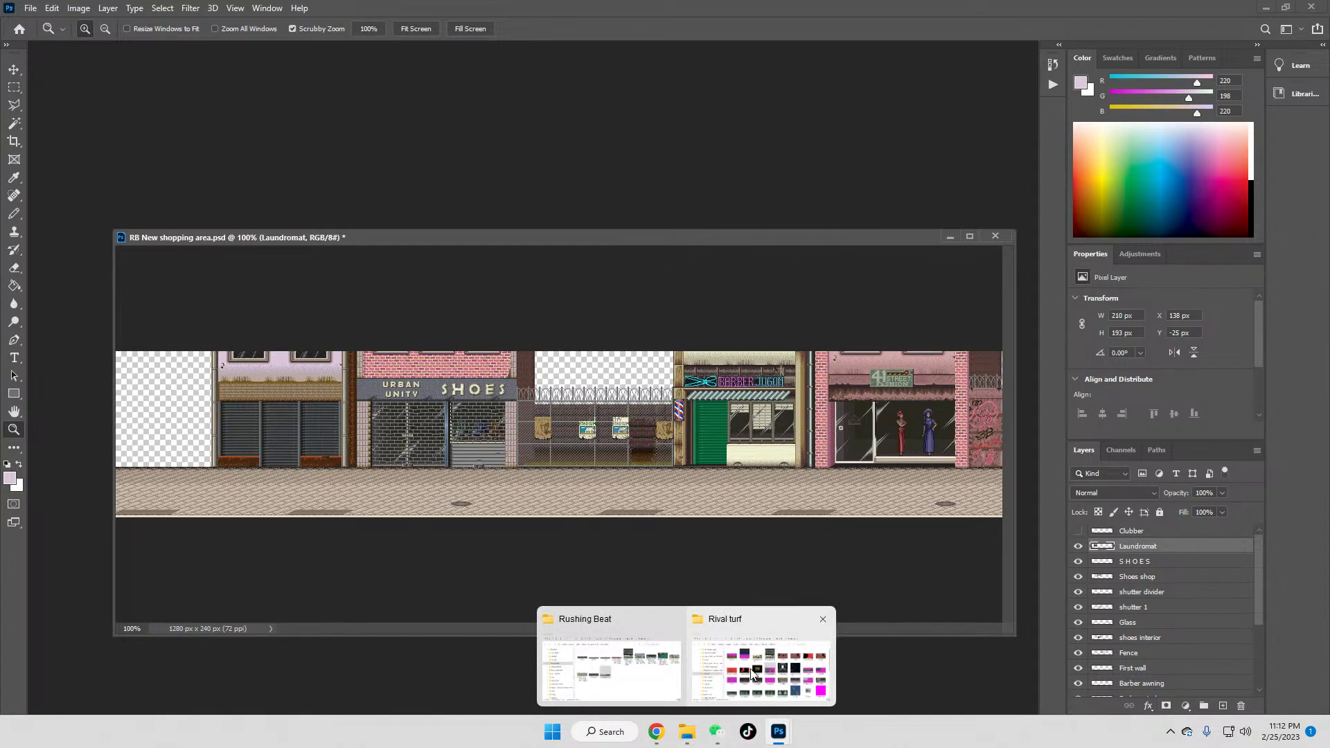
Step: From the Rushing Beat Explorer window, open the Vigilante folder and select vigi0000
click(634, 665)
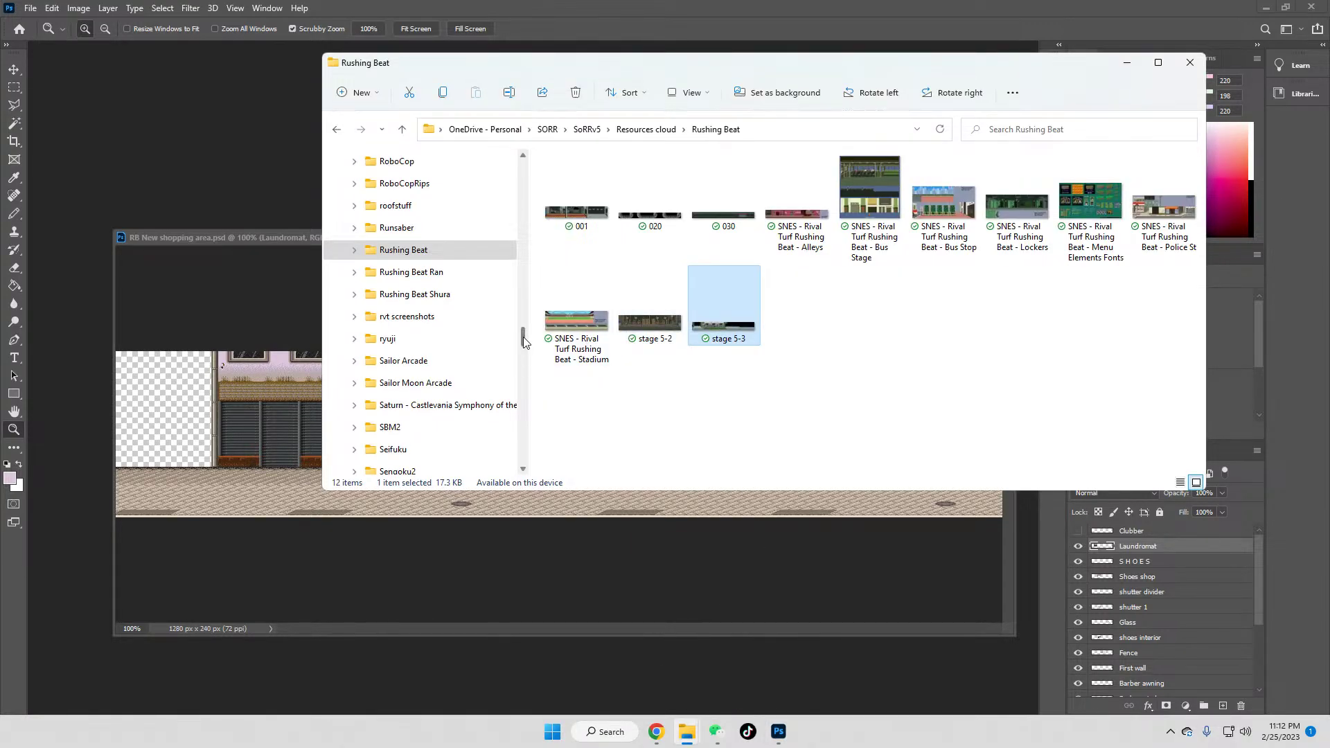
drag(523, 339, 523, 315)
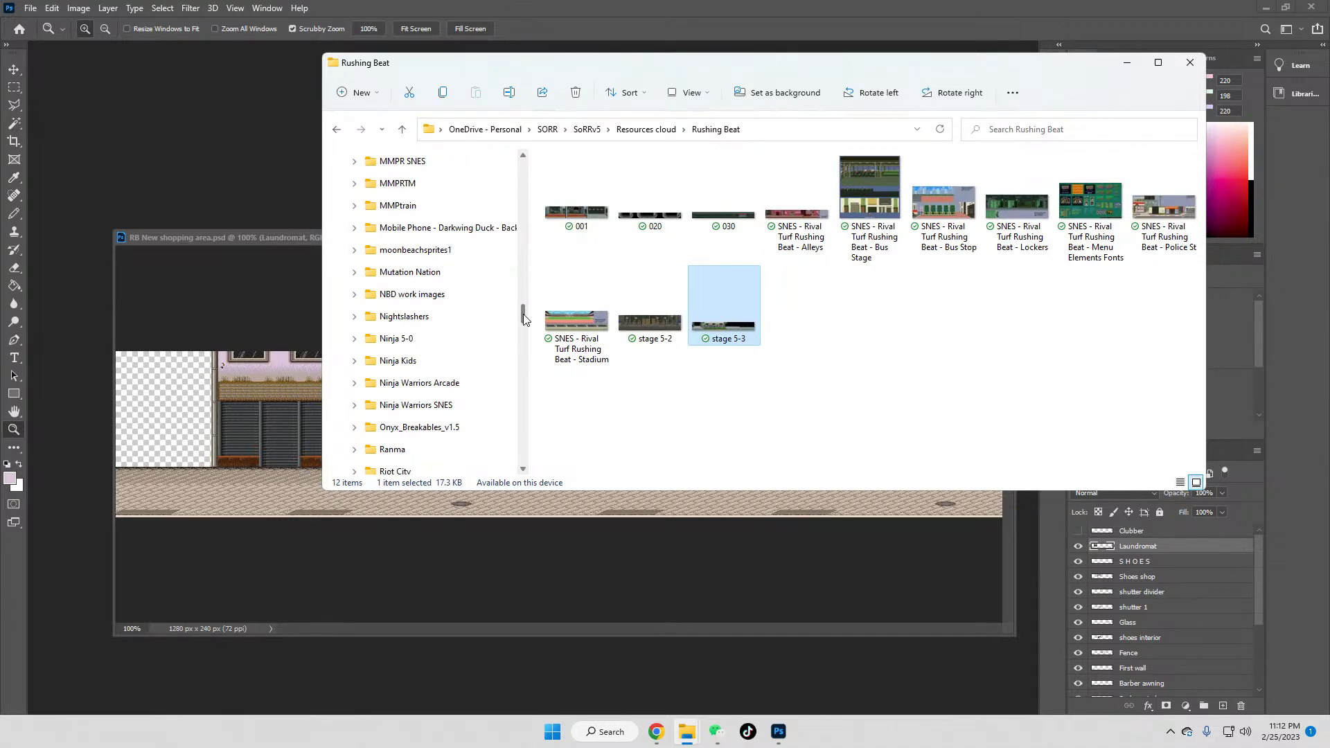
drag(523, 316, 521, 363)
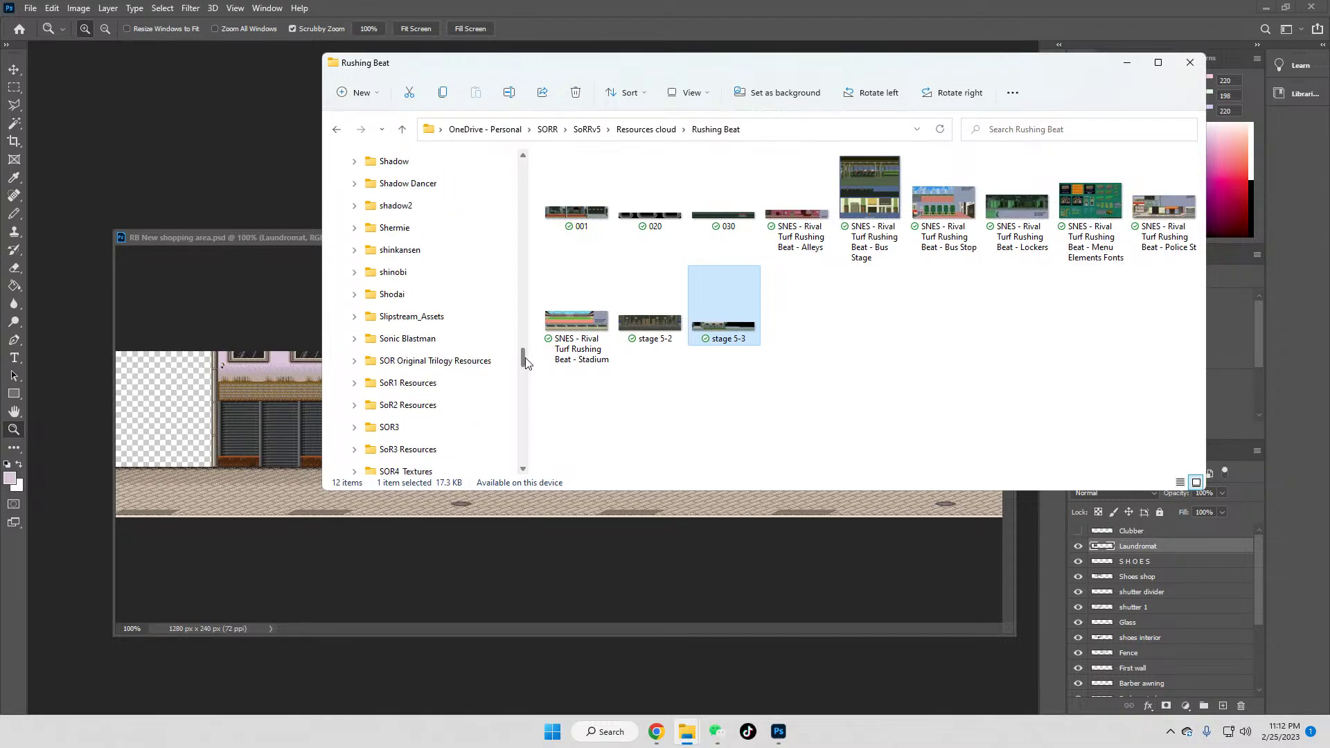
scroll(485, 401, down, 10)
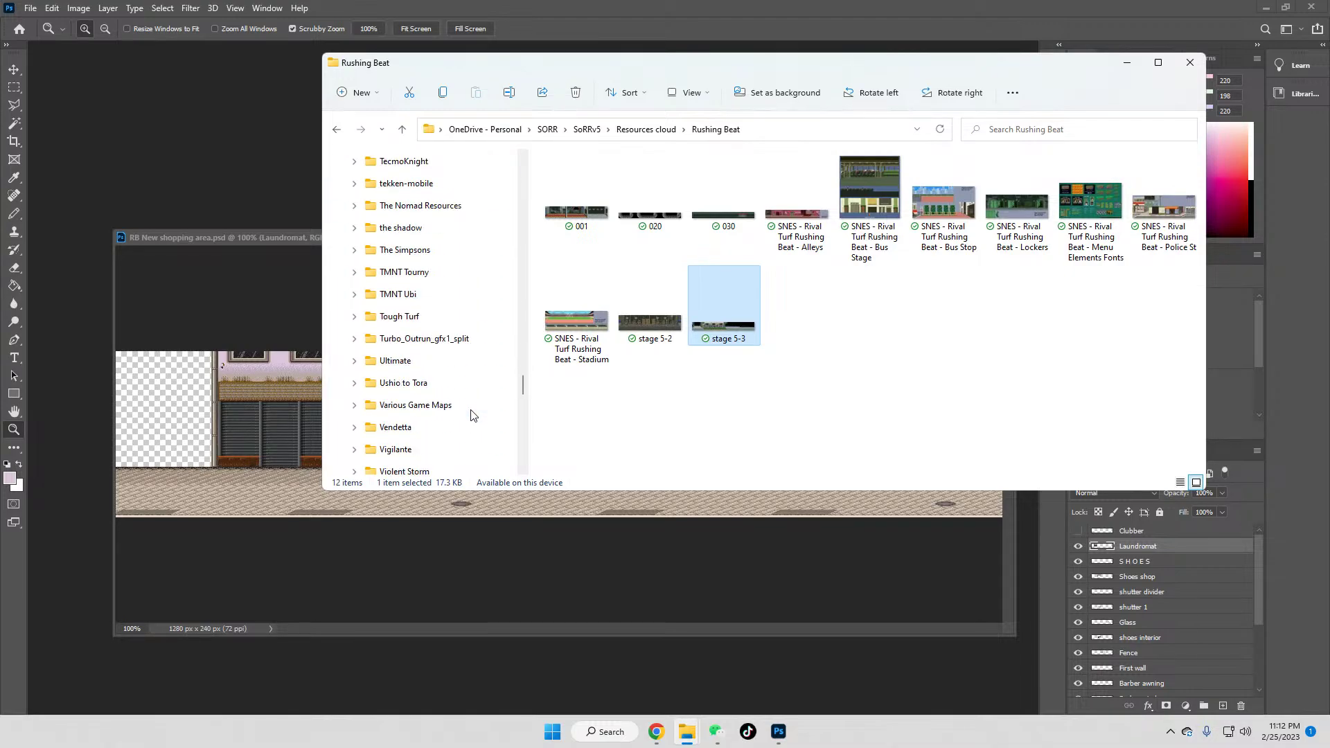
click(398, 449)
click(575, 189)
Step: Browse the Vigilante screenshots in Photo Viewer, then open Vigilante-Stage 1 in Photoshop
double_click(575, 188)
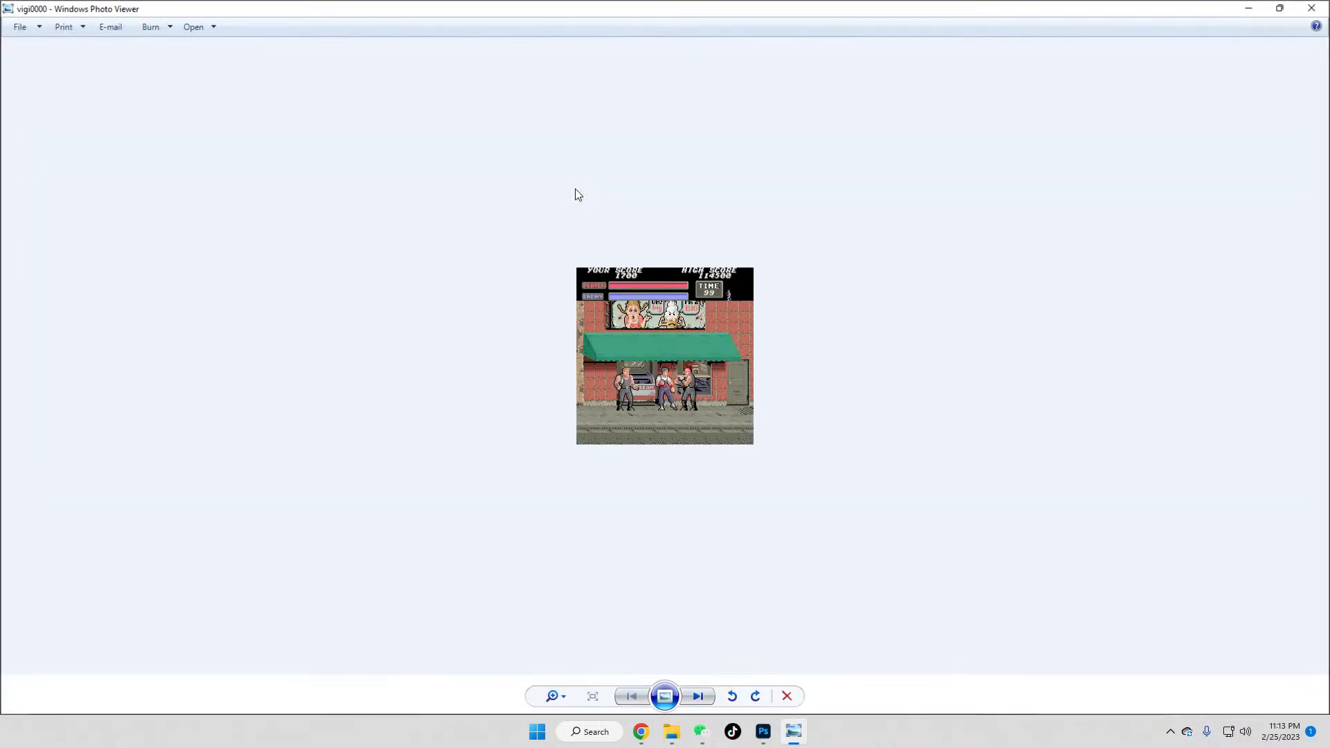
key(Right)
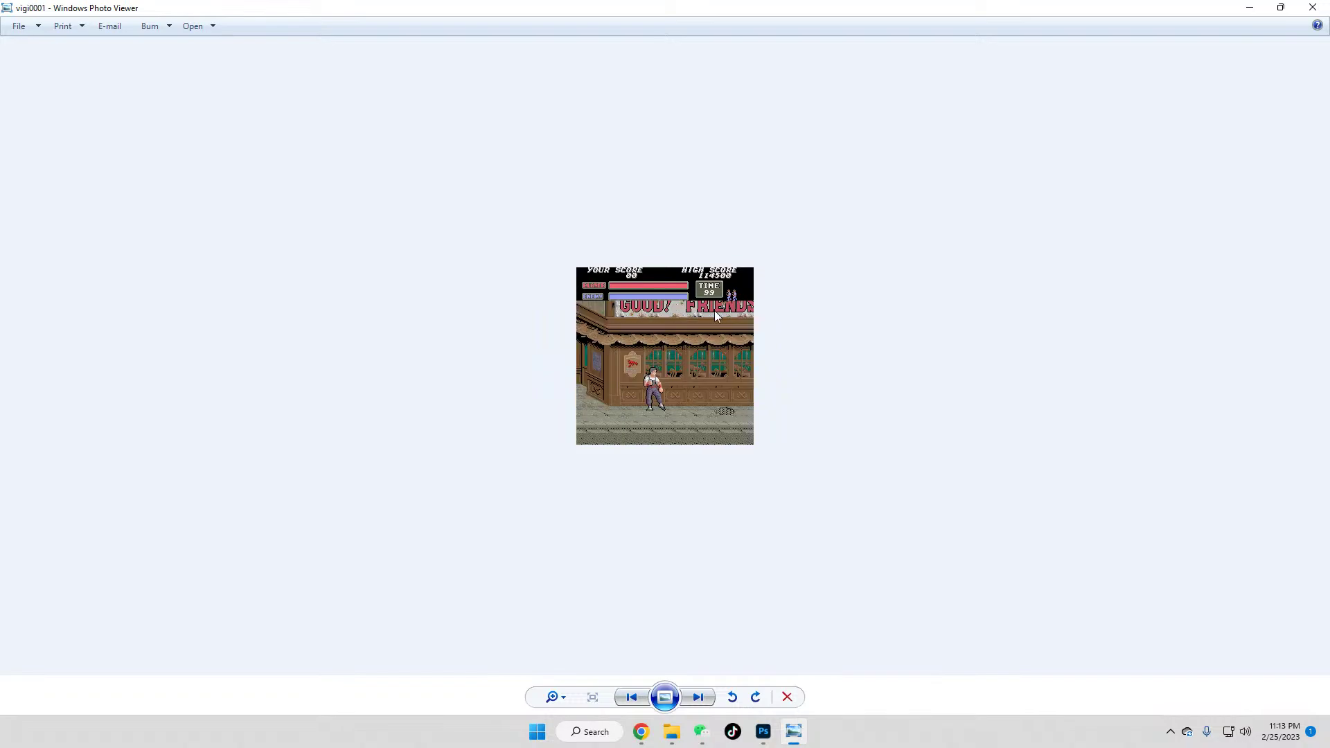
key(Right)
key(Right)
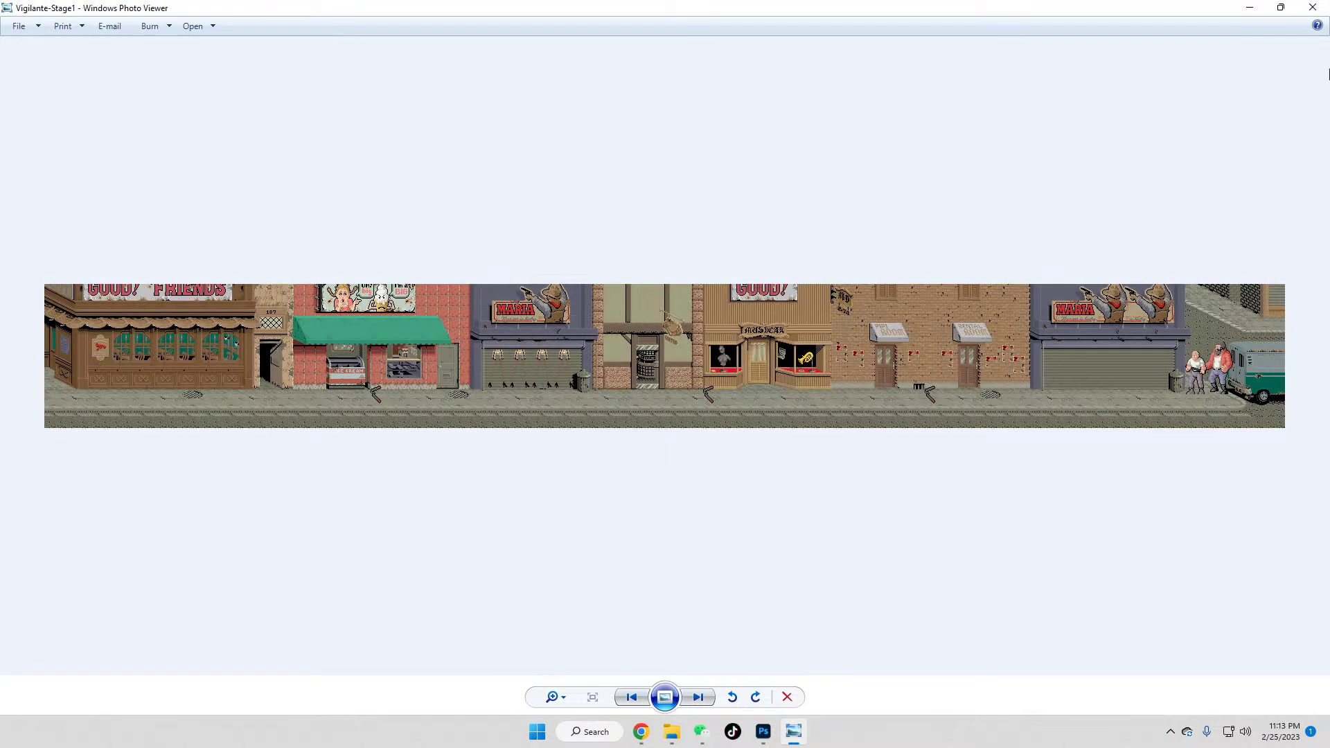
click(1312, 7)
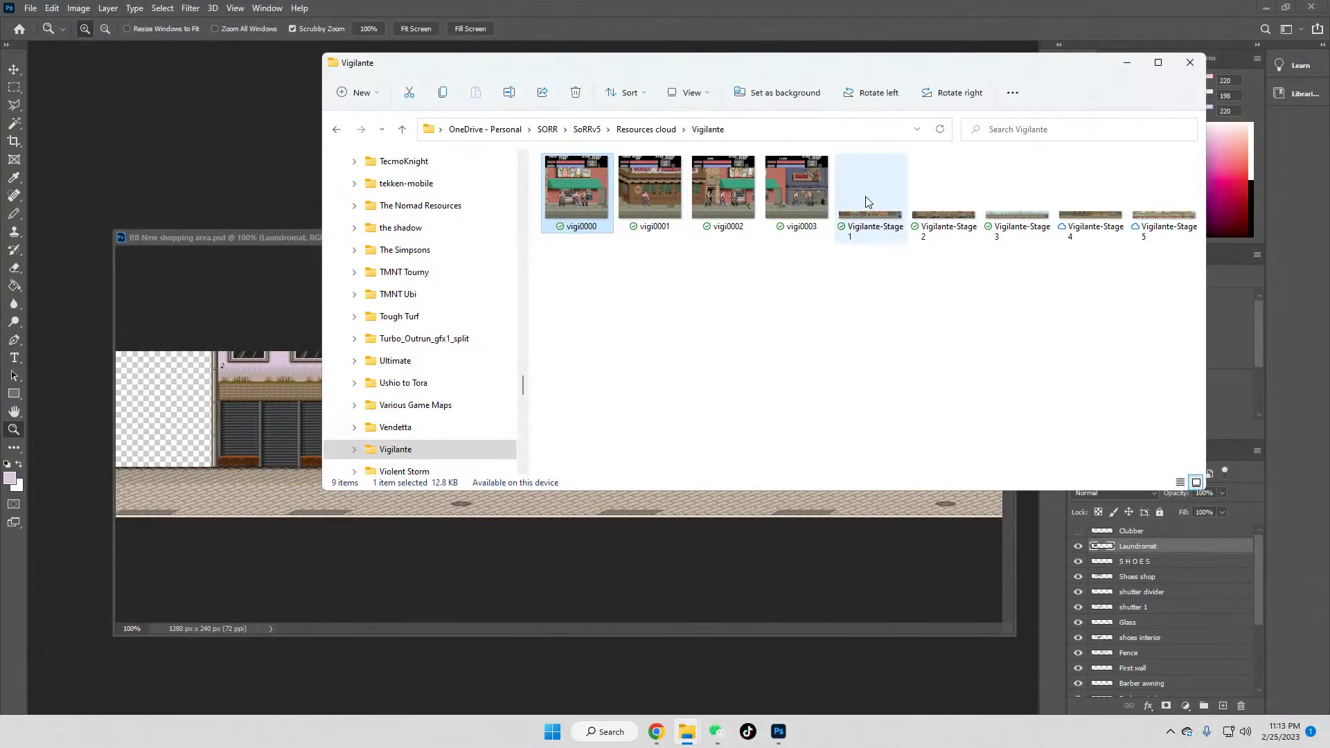
drag(855, 219, 222, 135)
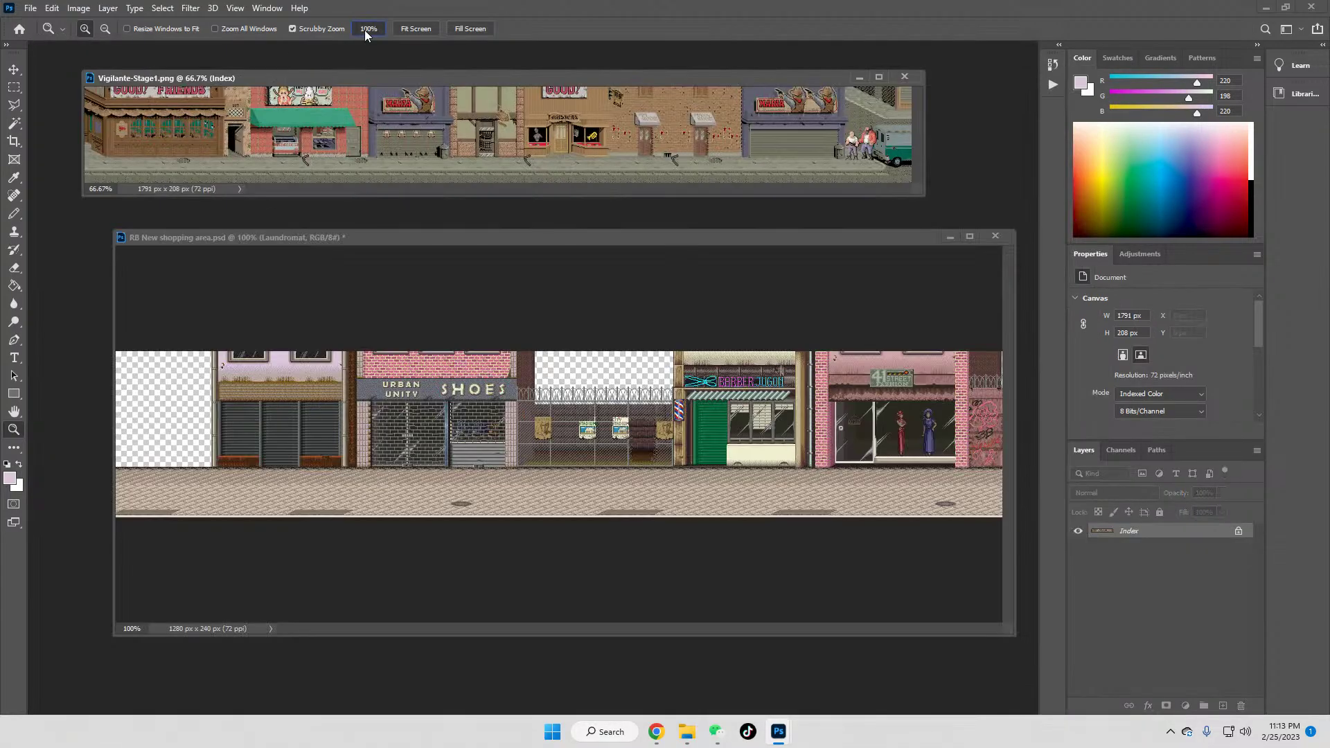
Step: Zoom into Vigilante-Stage1.png, marquee and copy the GOOD! FRIENDS sign, then minimize the window
click(368, 29)
drag(406, 191, 224, 446)
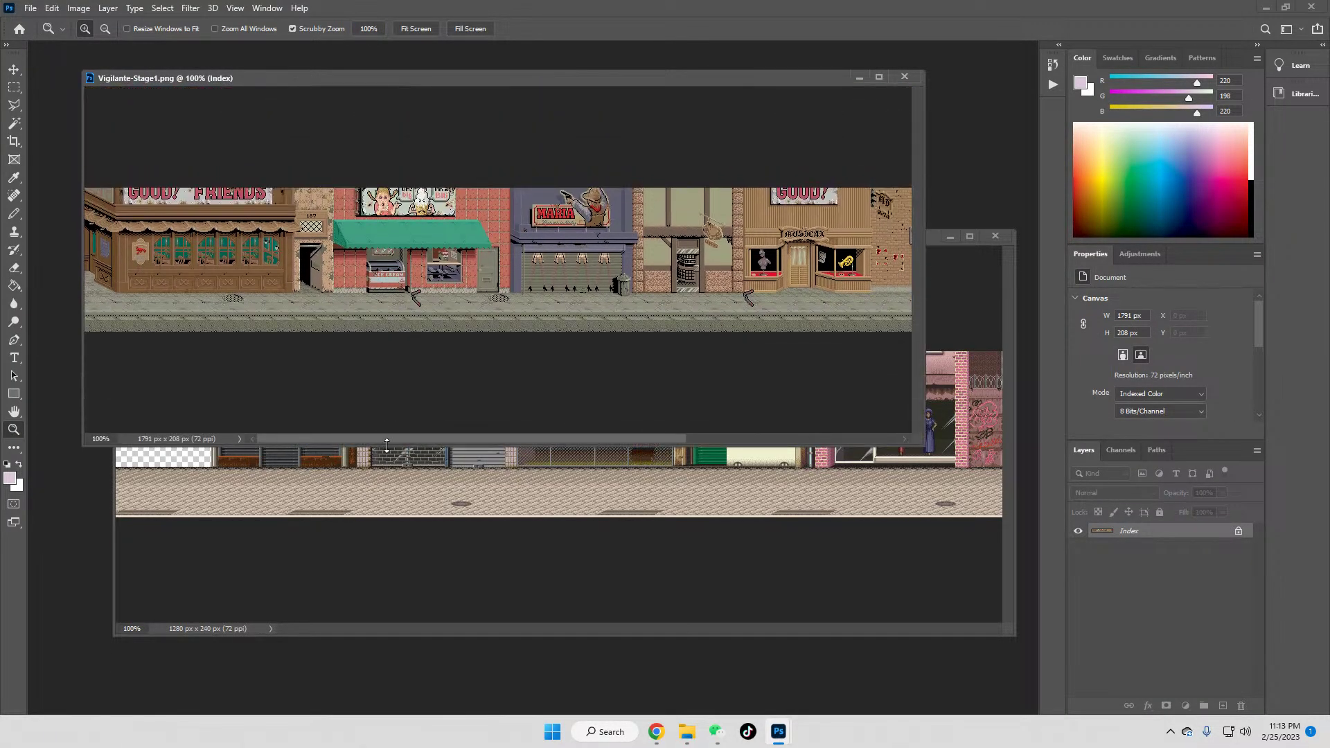
click(235, 199)
click(235, 199)
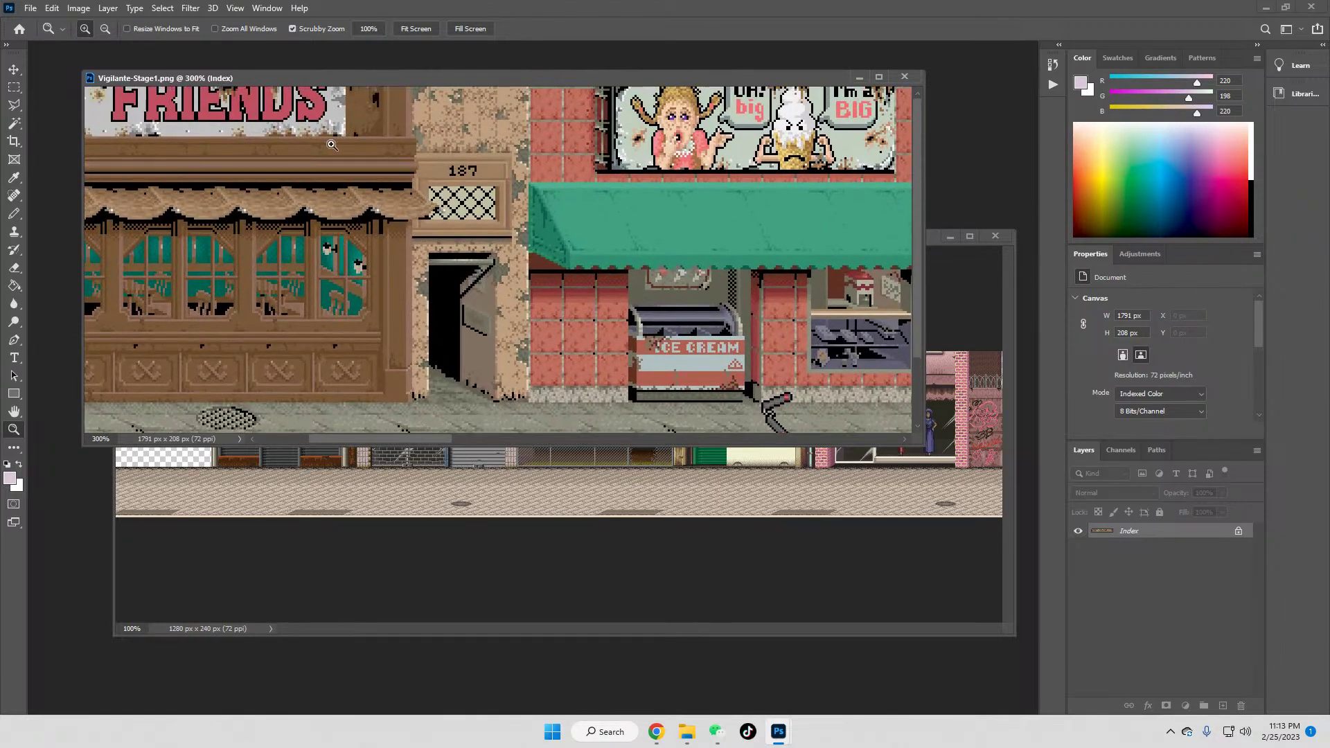
click(236, 199)
click(14, 88)
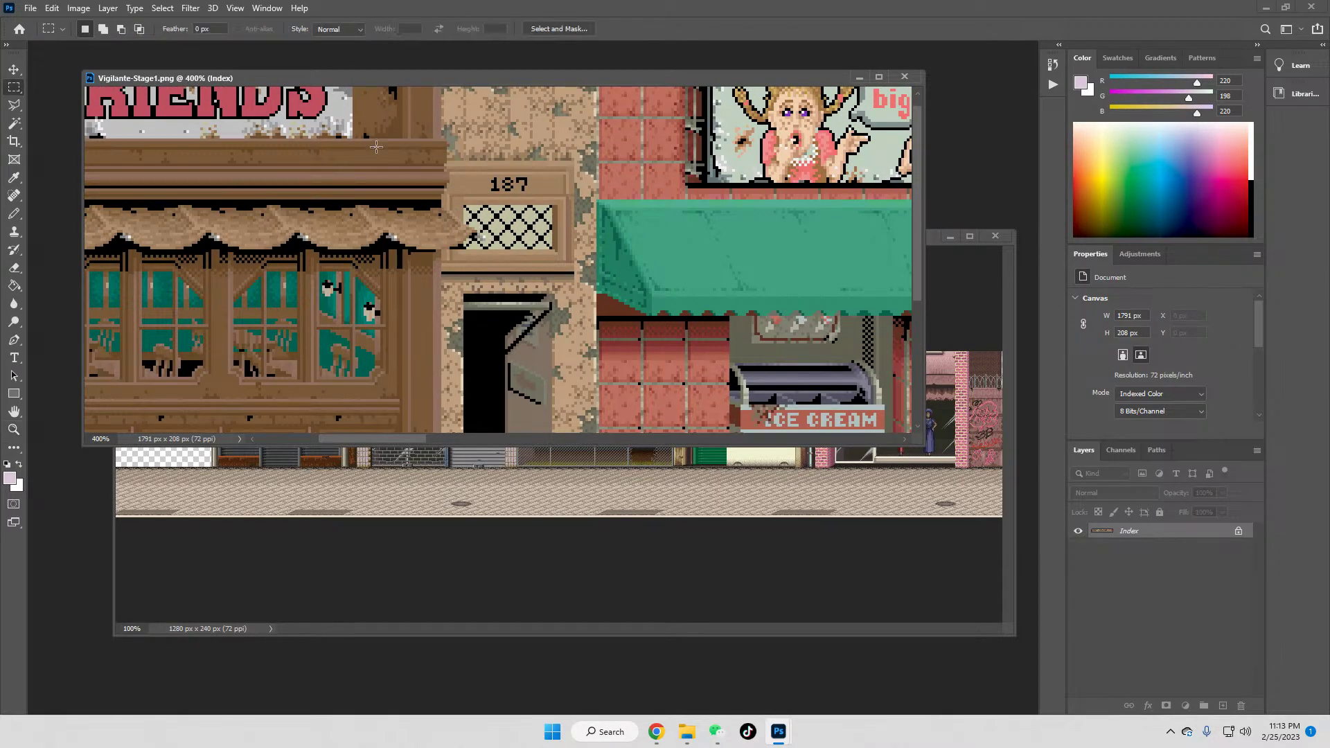
drag(352, 137, 123, 39)
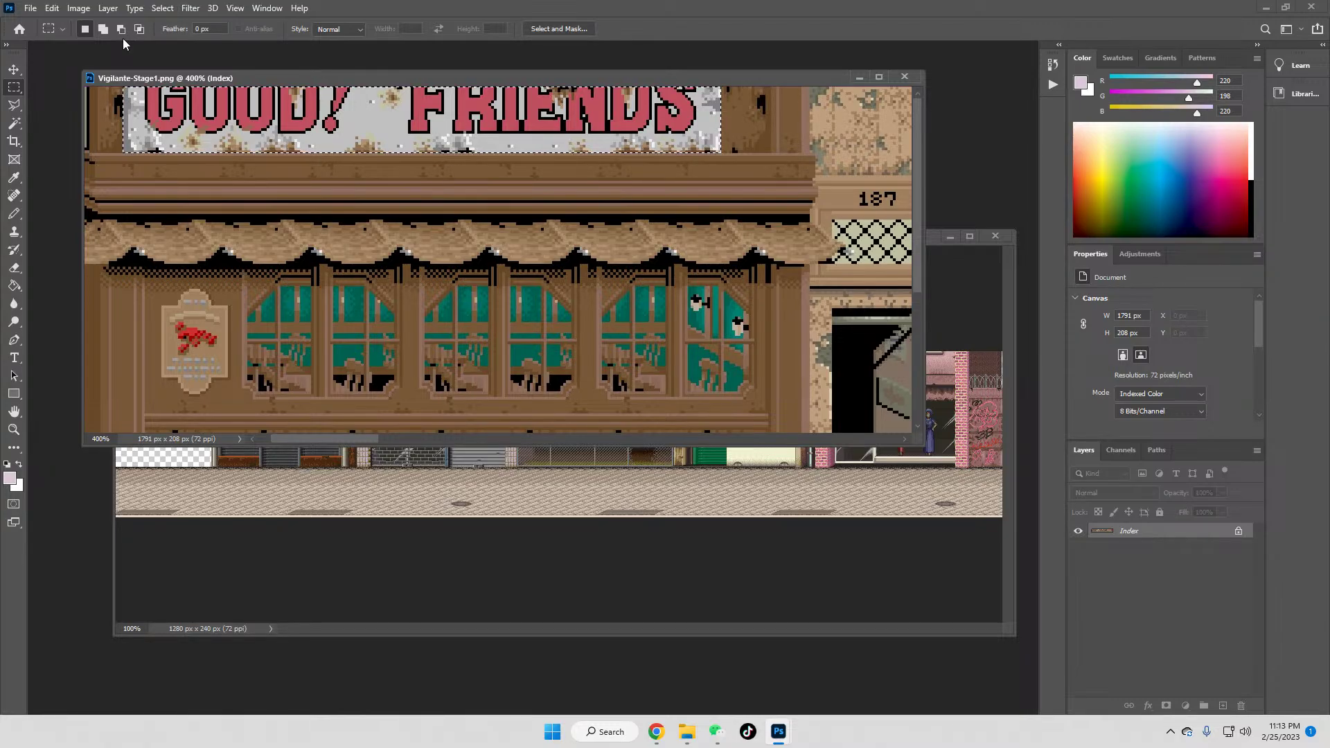
click(858, 75)
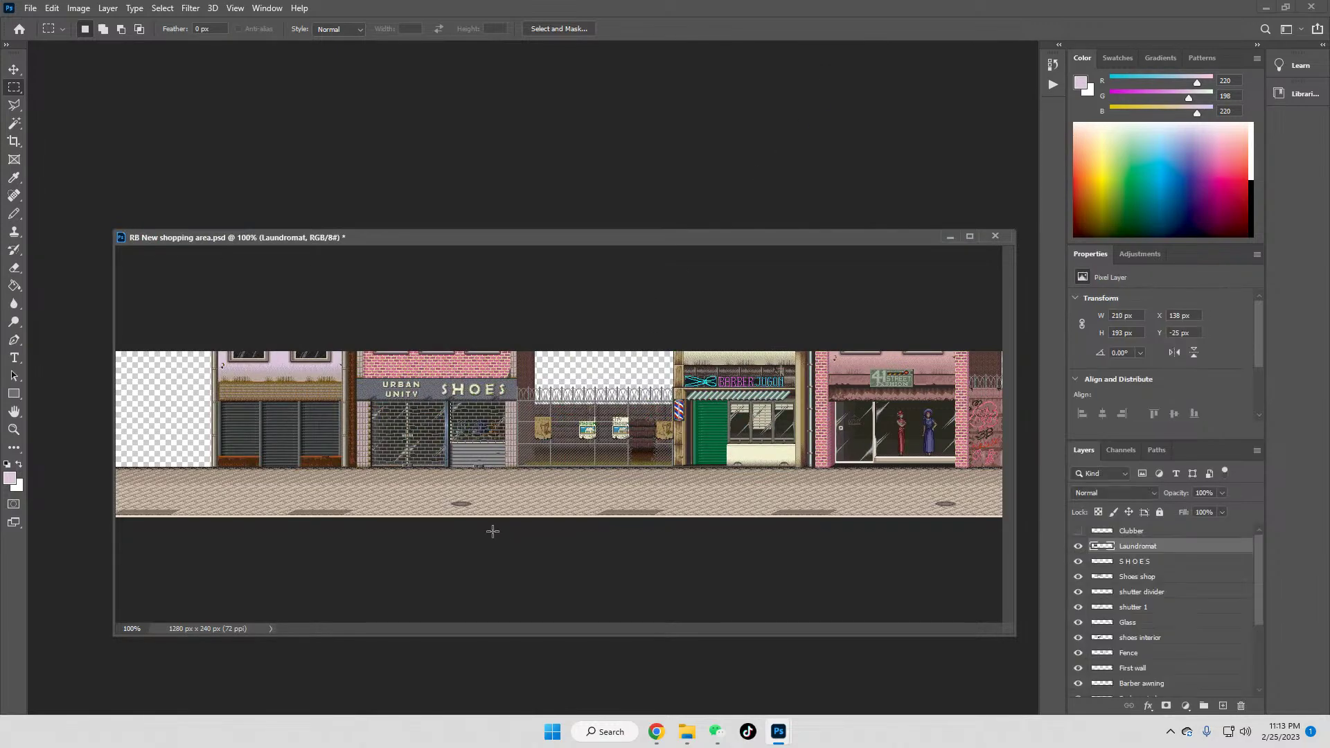
Step: Paste the GOOD! FRIENDS sign into the shopping-street document and zoom to 300%
key(ctrl+v)
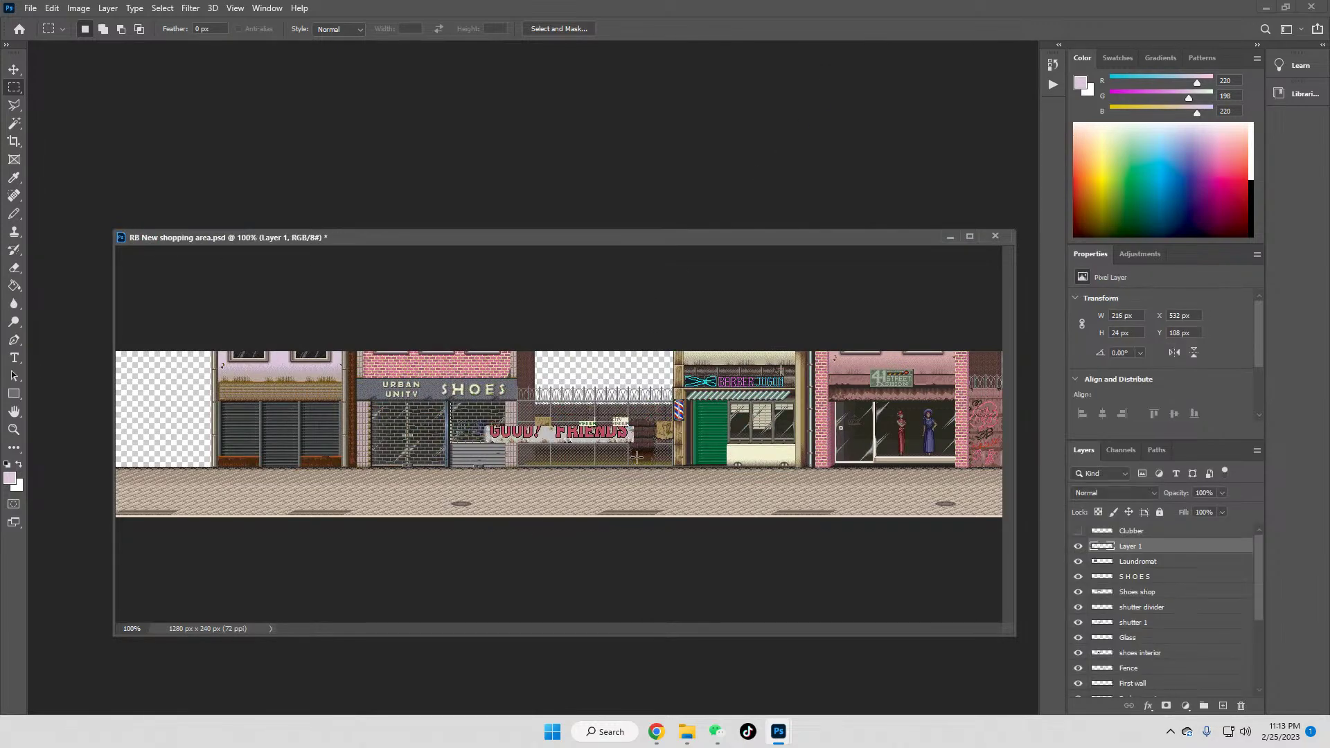
click(14, 430)
click(582, 471)
click(582, 471)
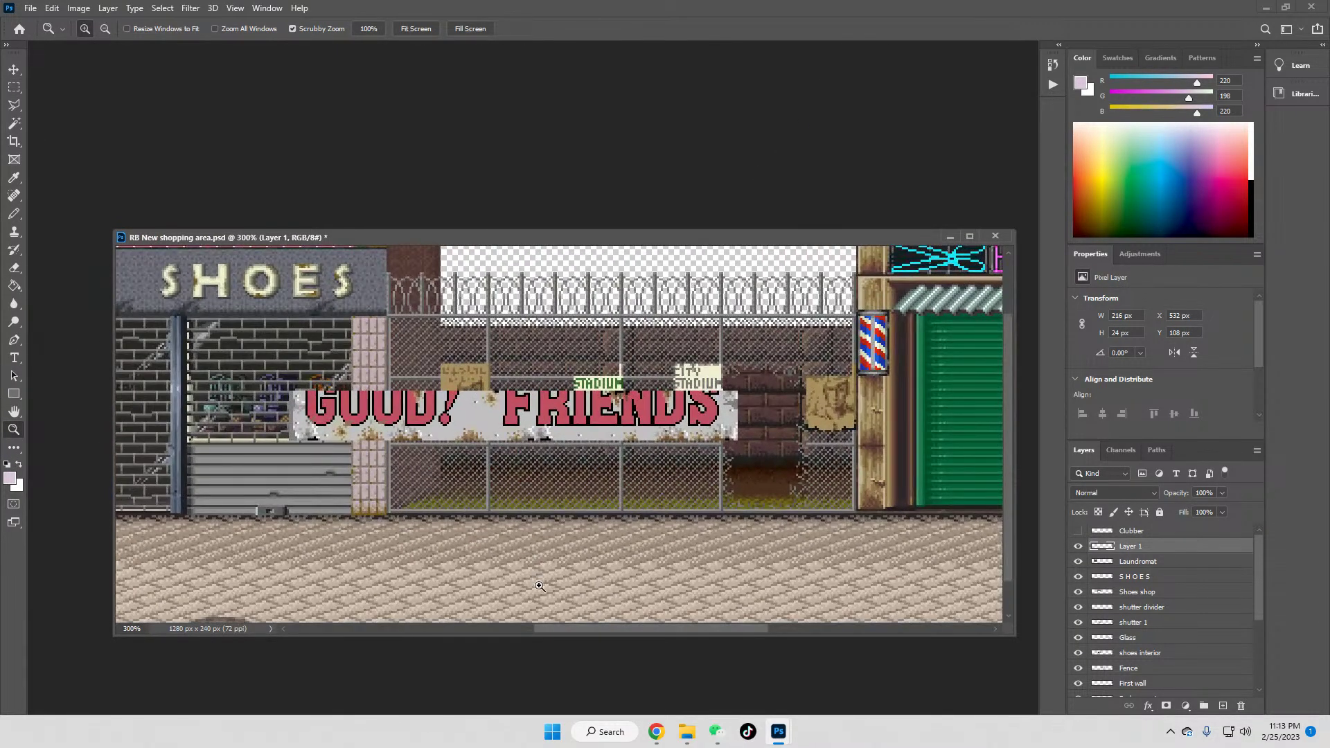
drag(566, 631, 517, 630)
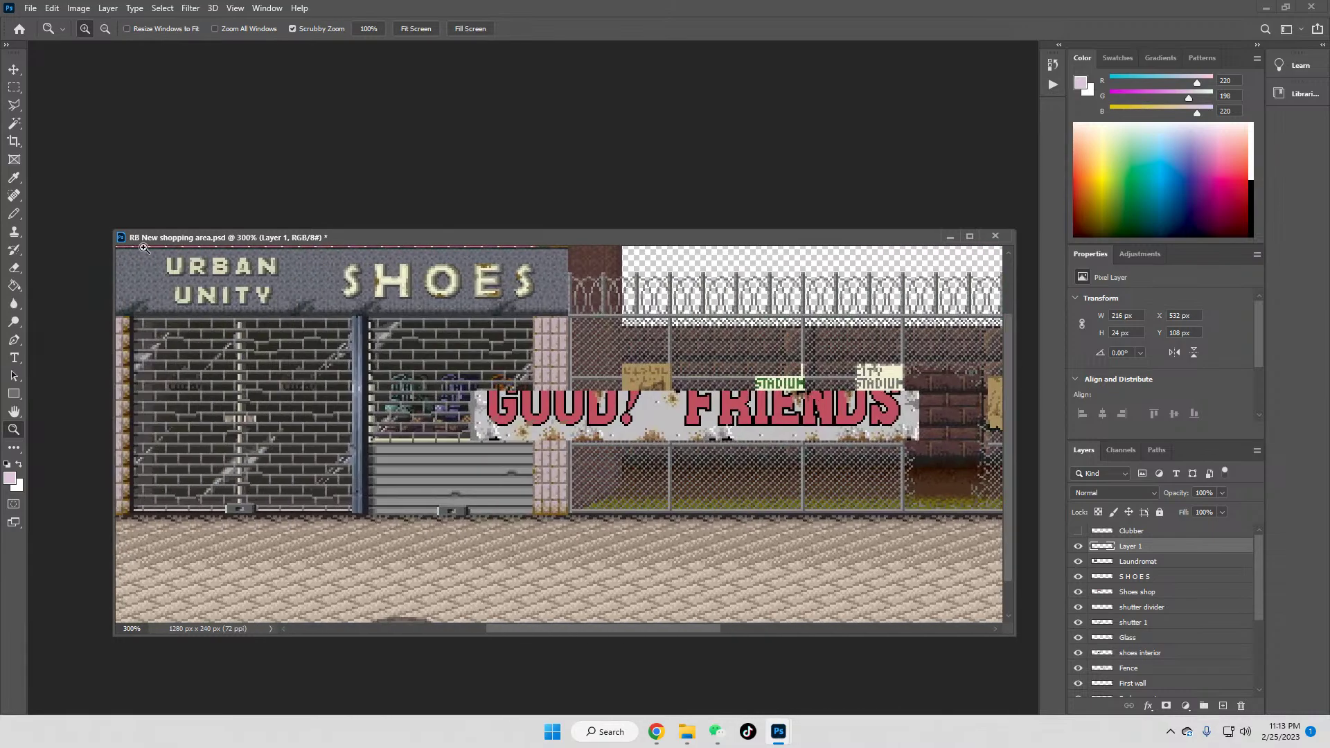
Step: Place the sign over the left storefront and select the end of its FRIENDS lettering
click(15, 70)
drag(663, 398, 264, 350)
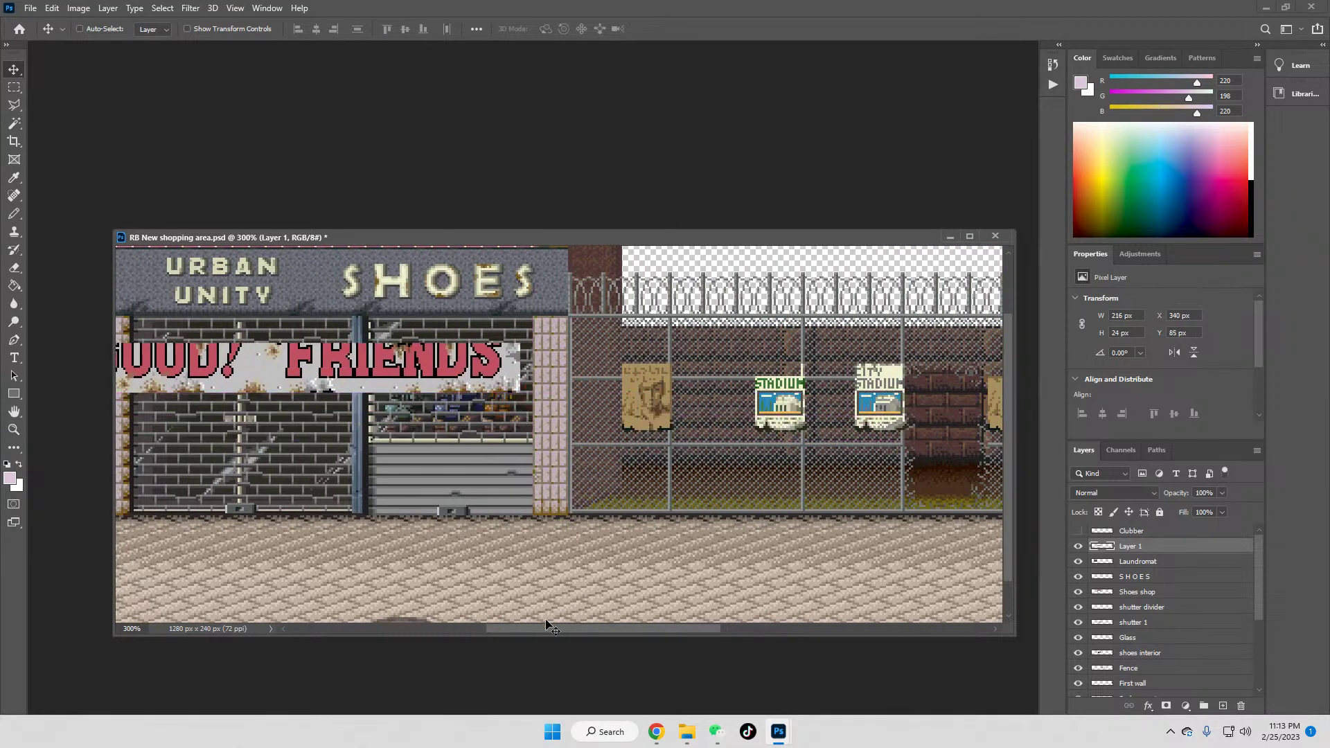
drag(558, 628, 439, 630)
scroll(641, 415, up, 2)
drag(640, 415, 259, 317)
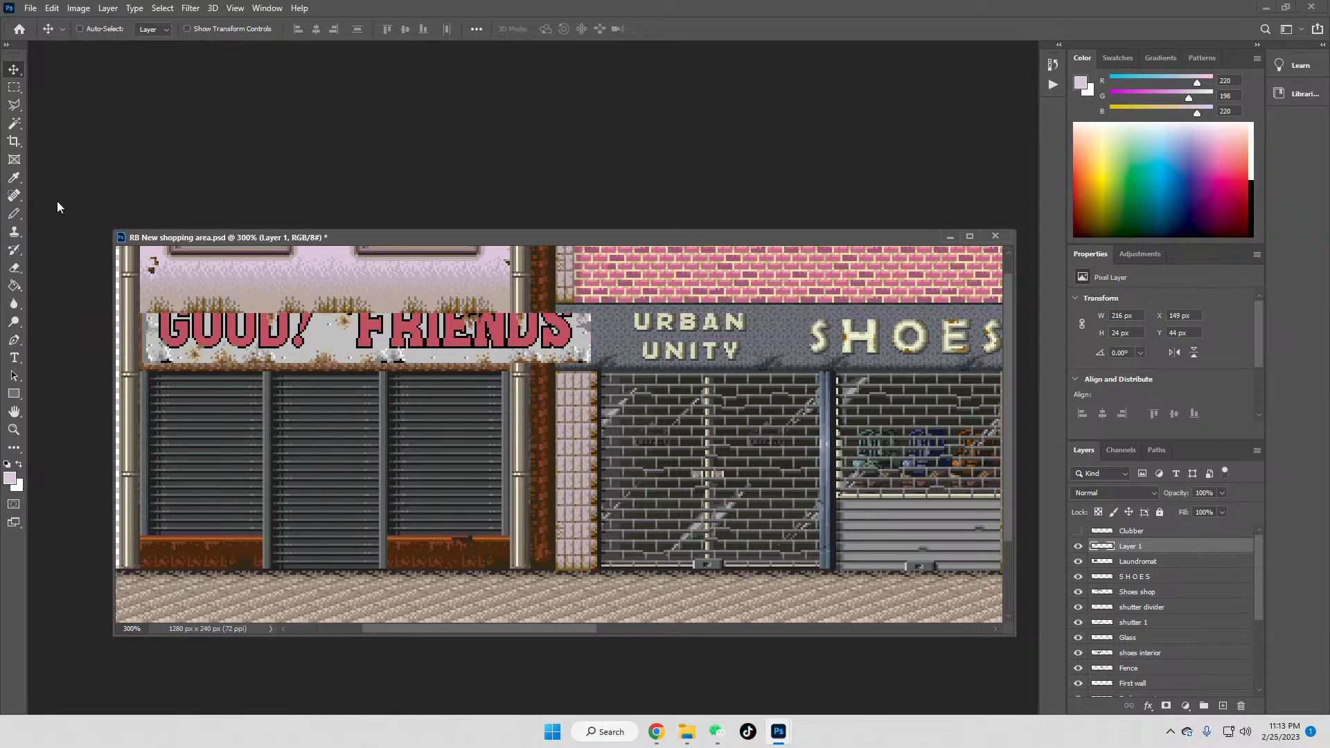
click(14, 88)
mouse_move(512, 298)
mouse_down()
mouse_move(554, 312)
mouse_move(640, 406)
mouse_up()
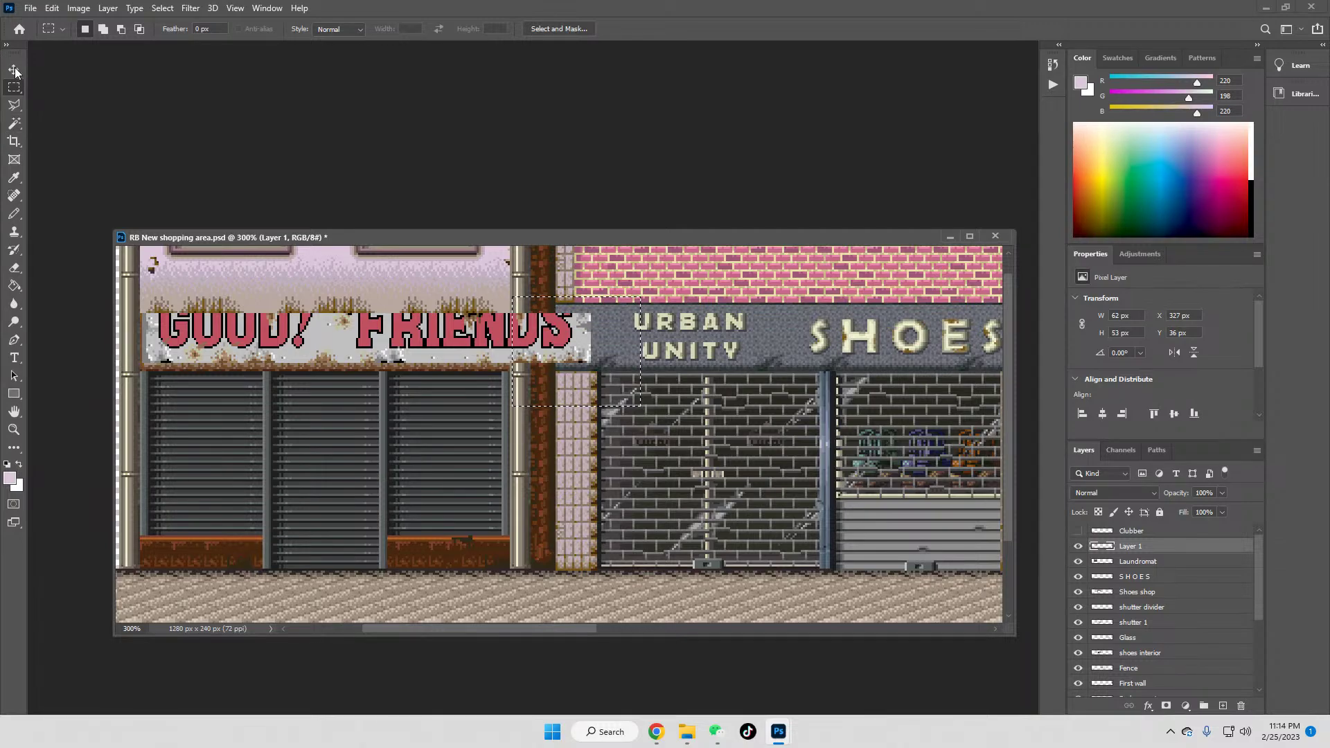
Step: Shift the lettering's right end 38 px left, then close the remaining gap, giving GOOD! FRDS
click(13, 70)
drag(577, 336, 501, 338)
click(14, 87)
mouse_move(383, 284)
mouse_down()
mouse_move(552, 348)
mouse_move(553, 385)
mouse_up()
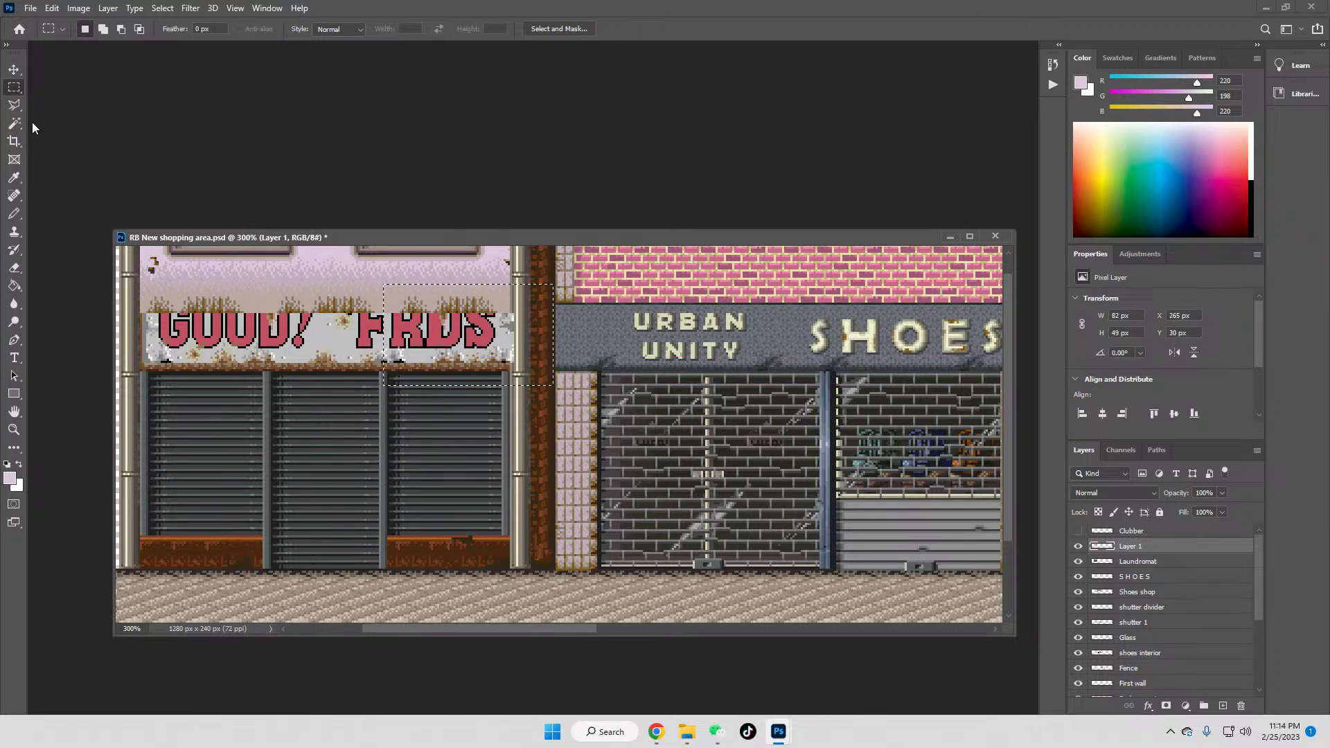
click(14, 69)
mouse_move(449, 344)
mouse_down()
mouse_move(427, 344)
mouse_move(441, 344)
mouse_up()
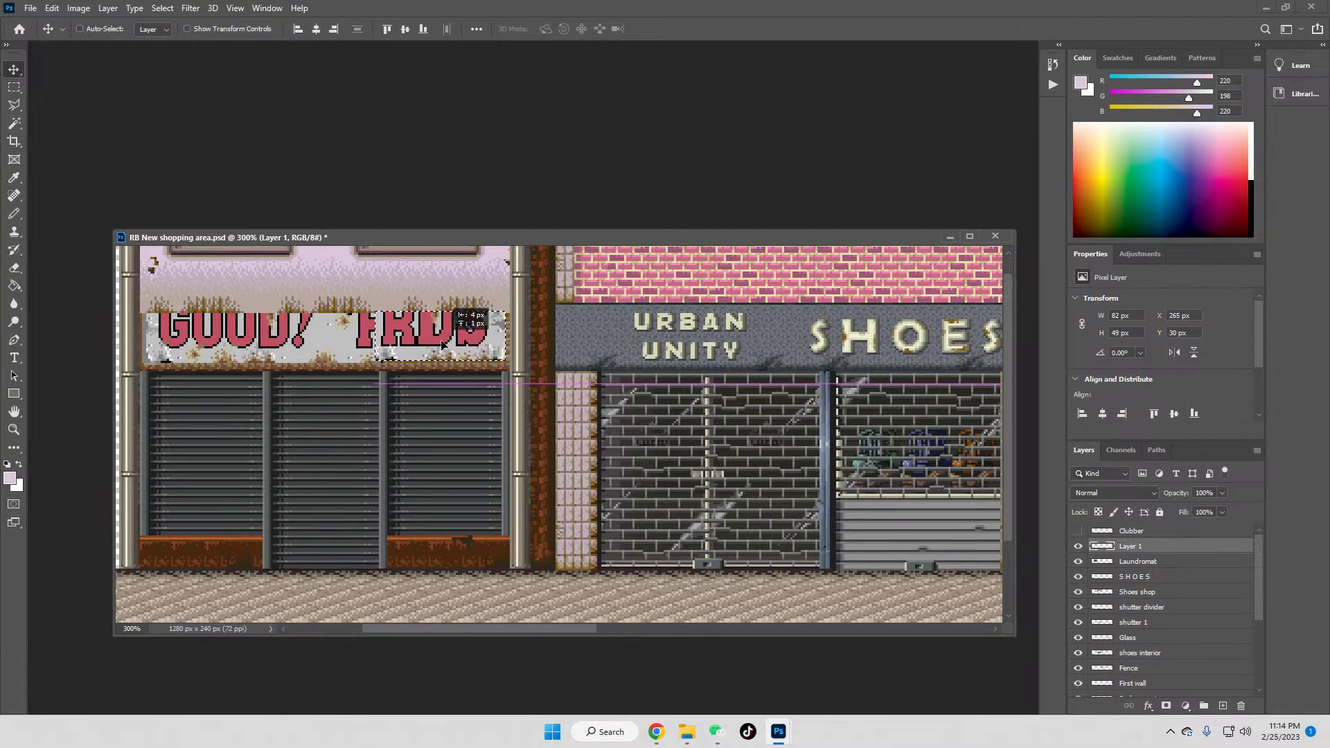
click(14, 87)
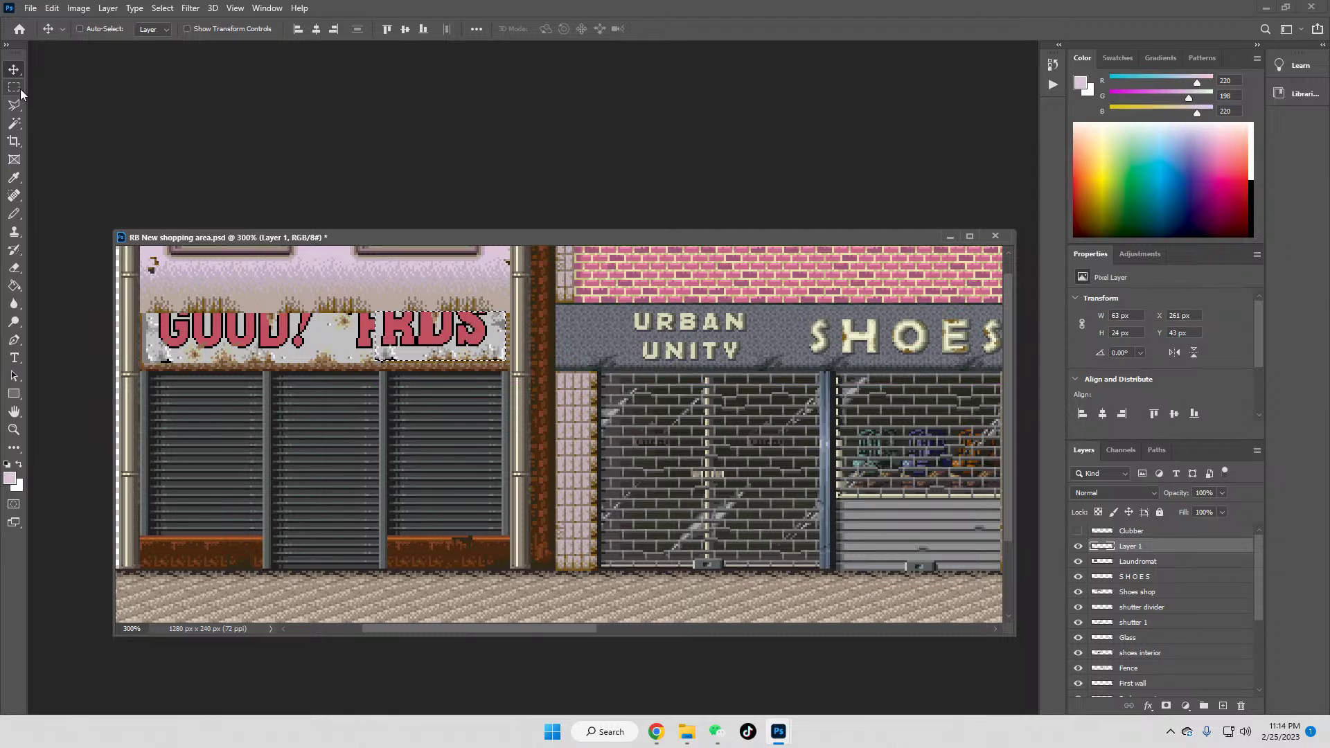
click(614, 290)
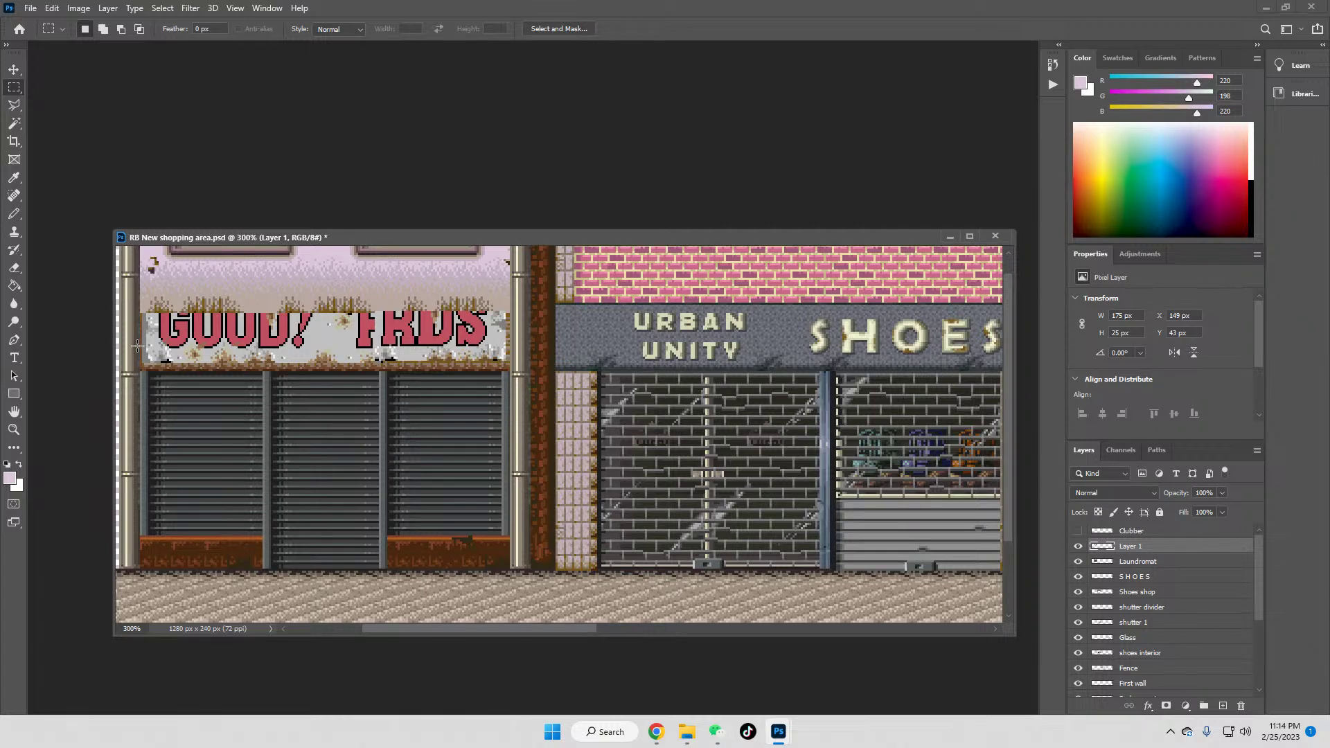
Step: Copy the sign's bottom strip onto a new layer and flip it vertically and horizontally
drag(137, 344, 522, 393)
key(ctrl+v)
right_click(342, 339)
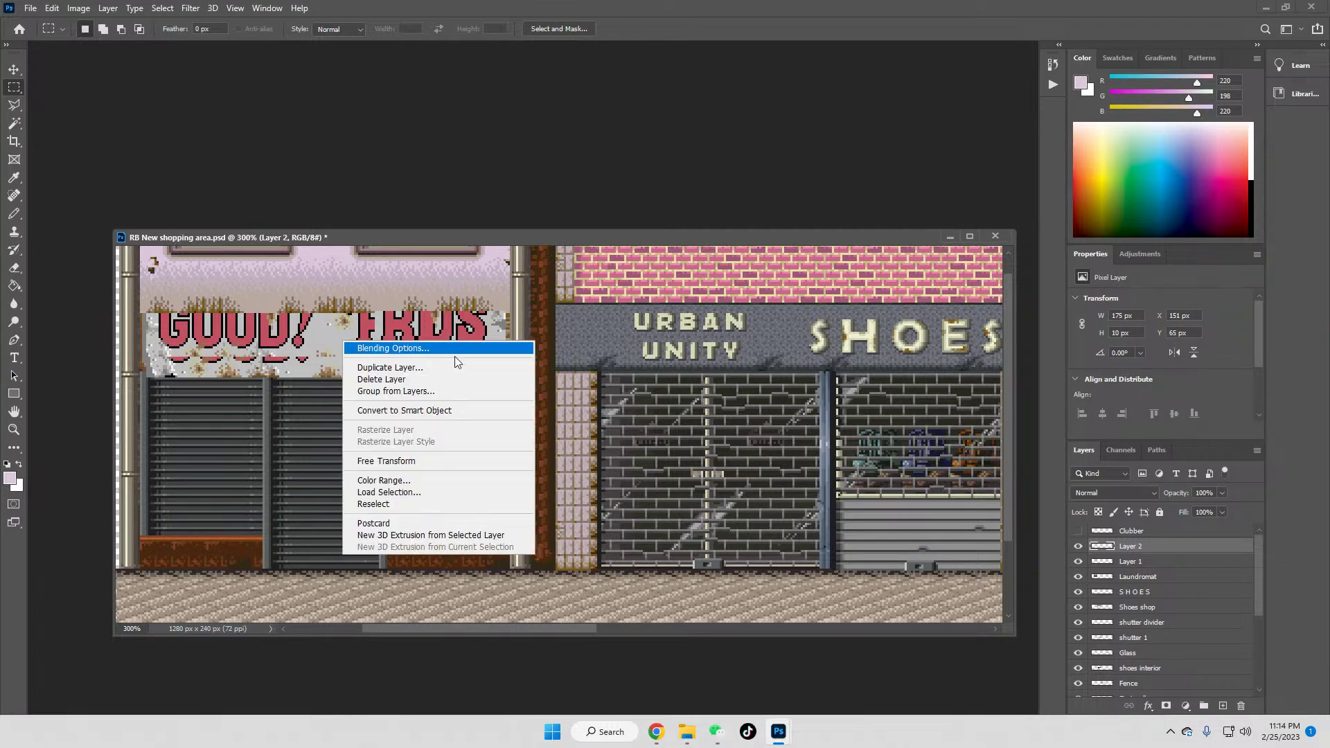
click(408, 465)
right_click(353, 363)
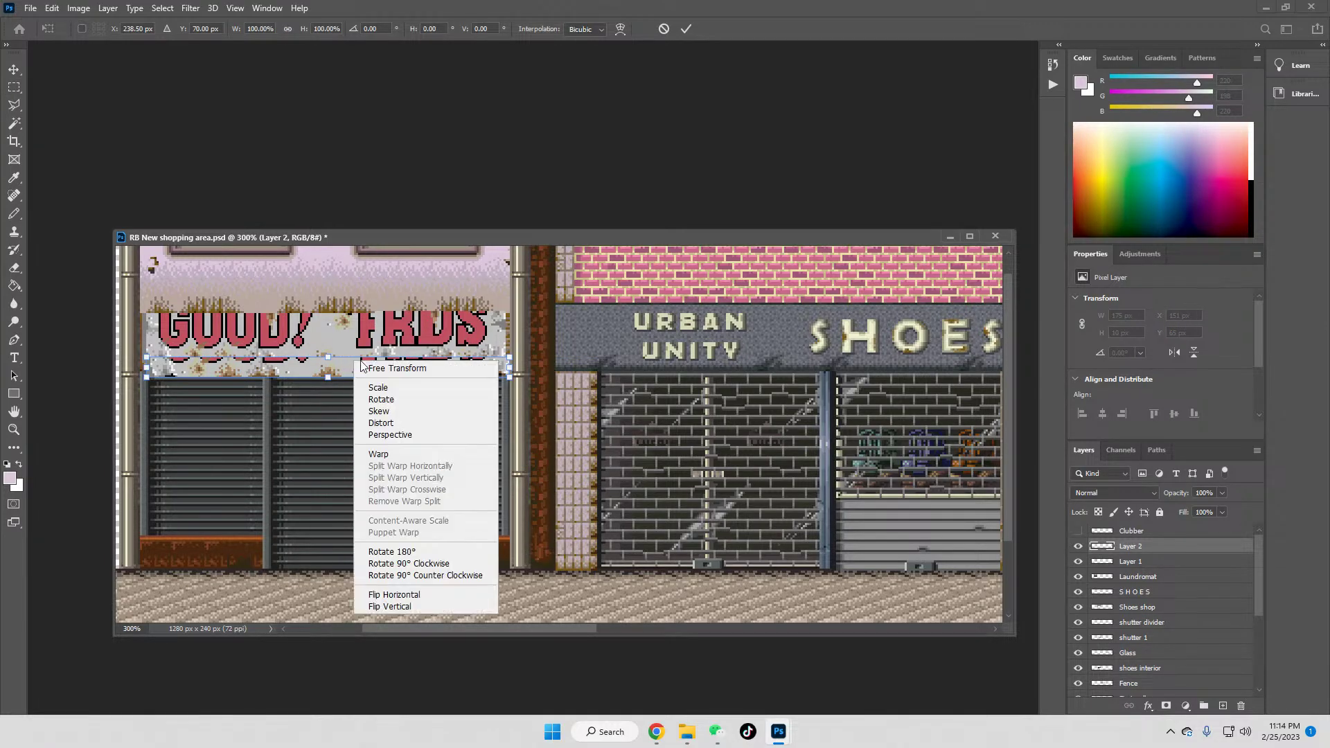
click(405, 607)
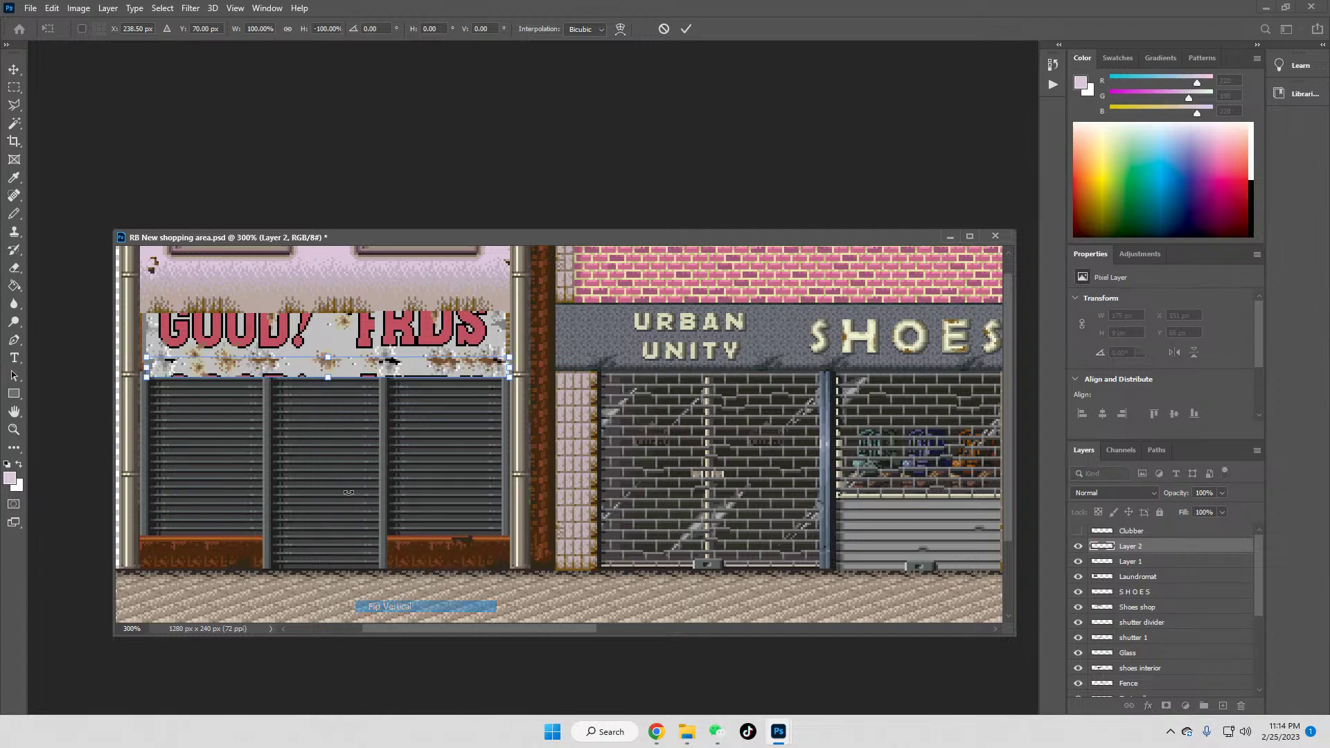
right_click(357, 368)
click(410, 604)
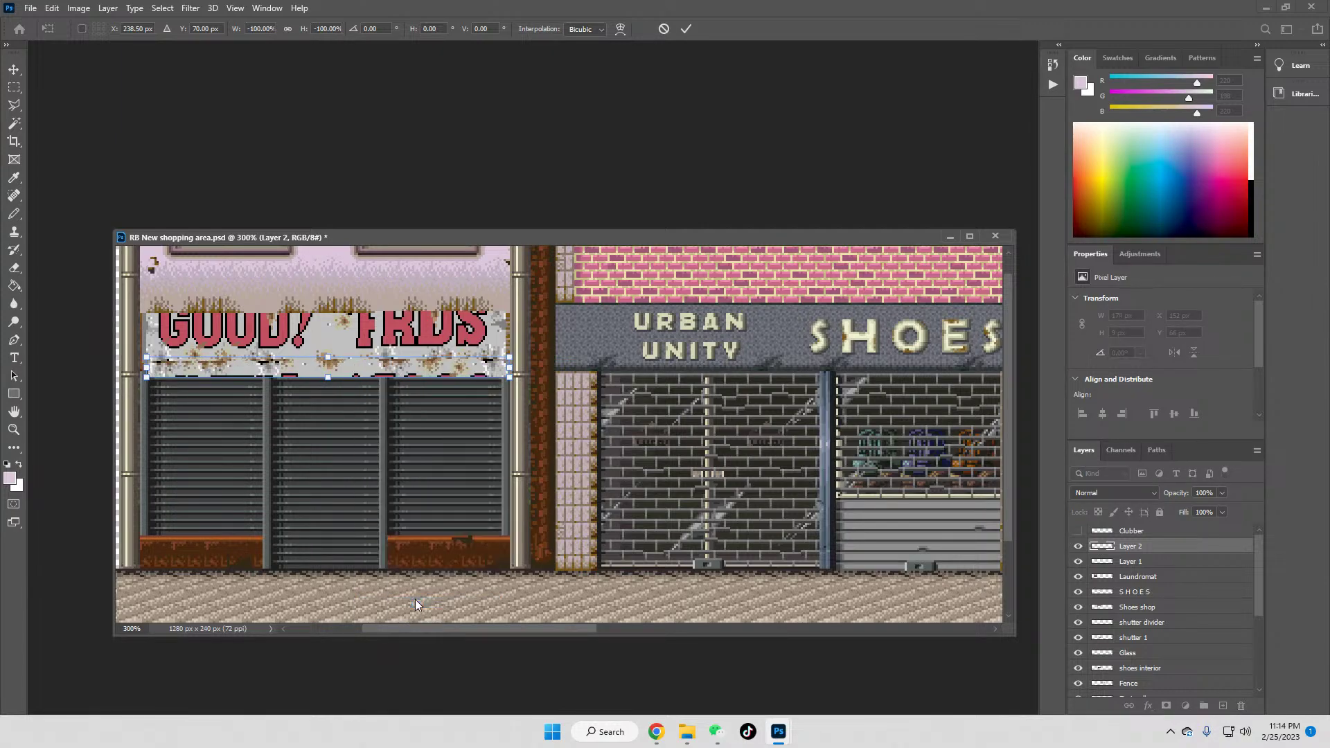
key(Return)
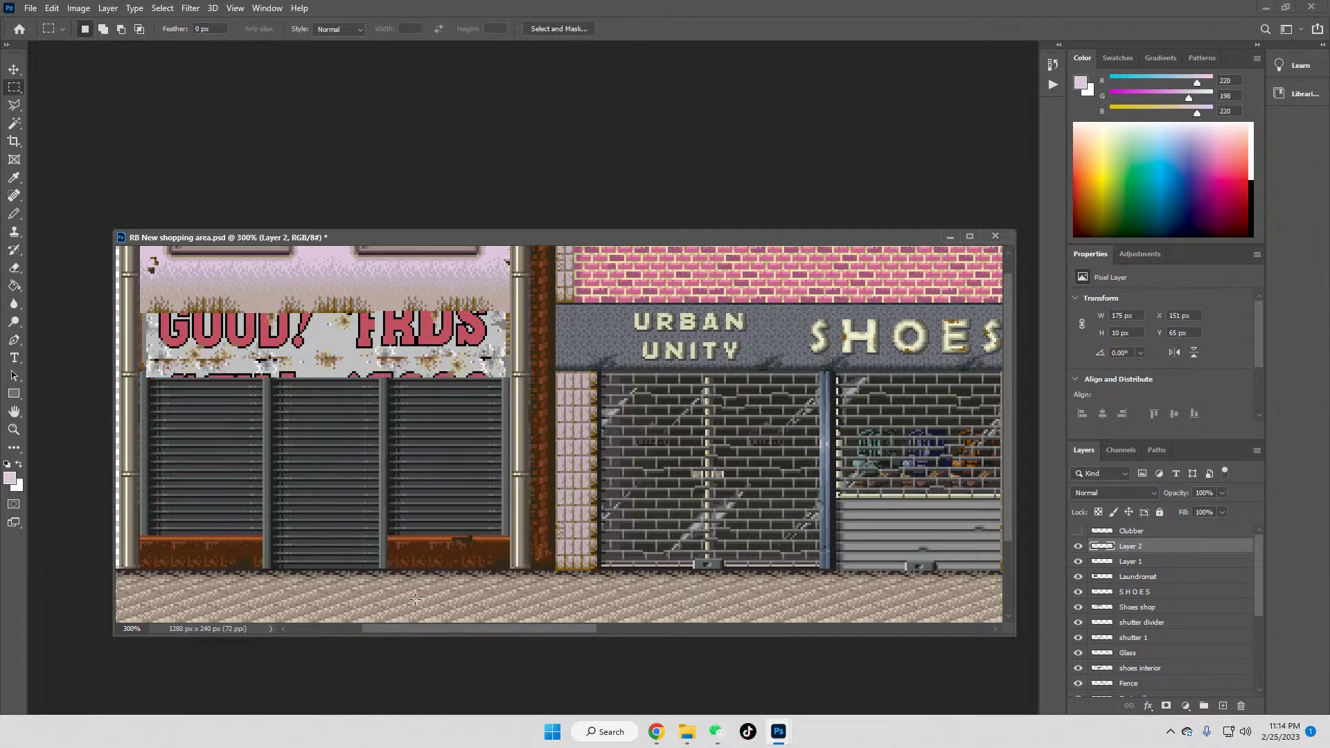
Step: Move the flipped strip up onto the top edge of the sign
click(14, 70)
drag(223, 355, 229, 282)
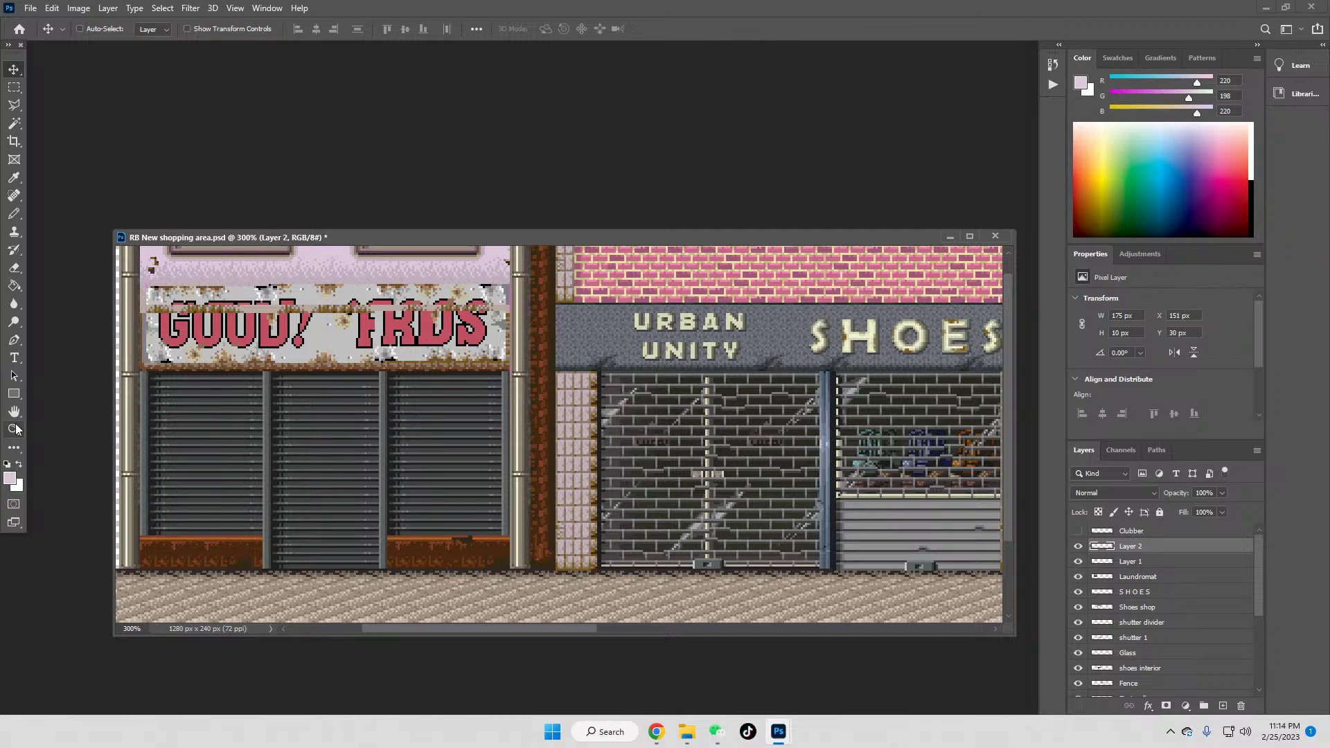
click(14, 430)
click(329, 280)
drag(491, 629, 471, 629)
Step: Patch the sign's left end with pixels from its right end and lower the strip 3 px
click(14, 87)
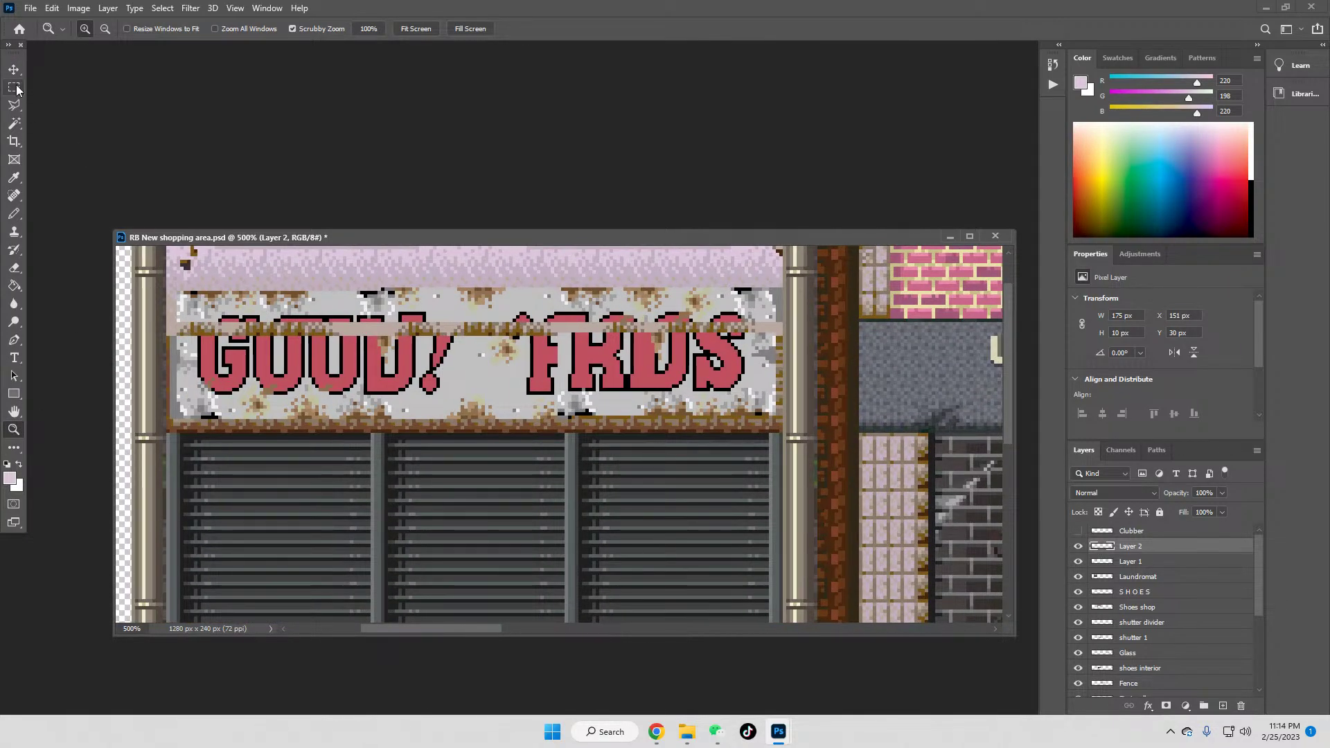
drag(777, 324, 814, 268)
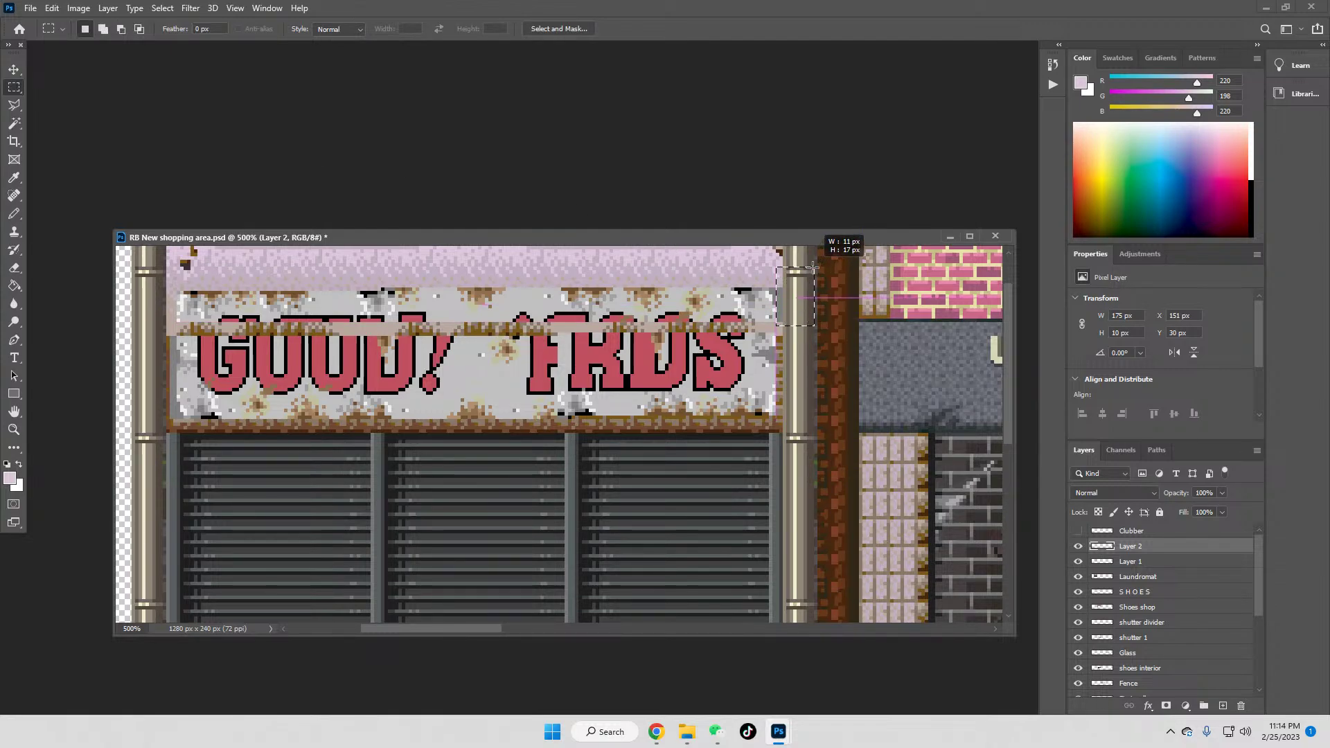
click(15, 70)
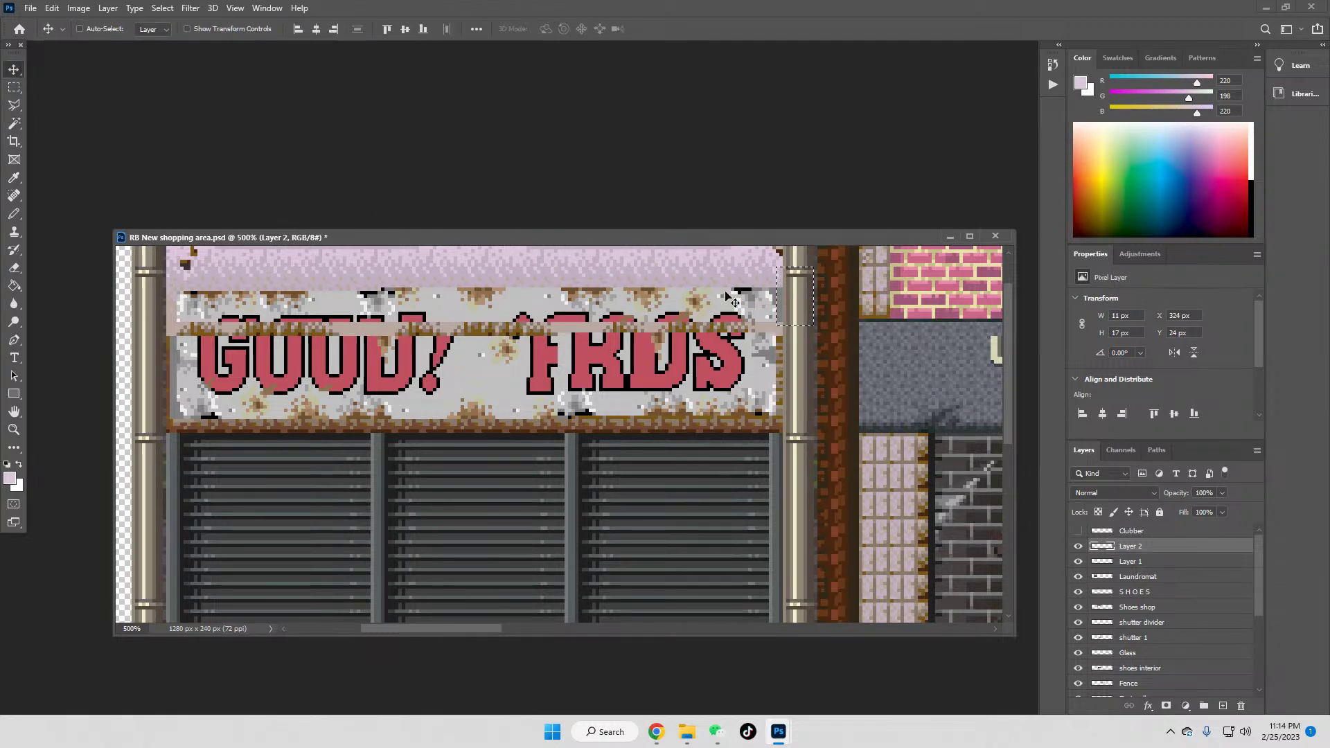
drag(779, 294, 172, 302)
click(14, 87)
key(ctrl+d)
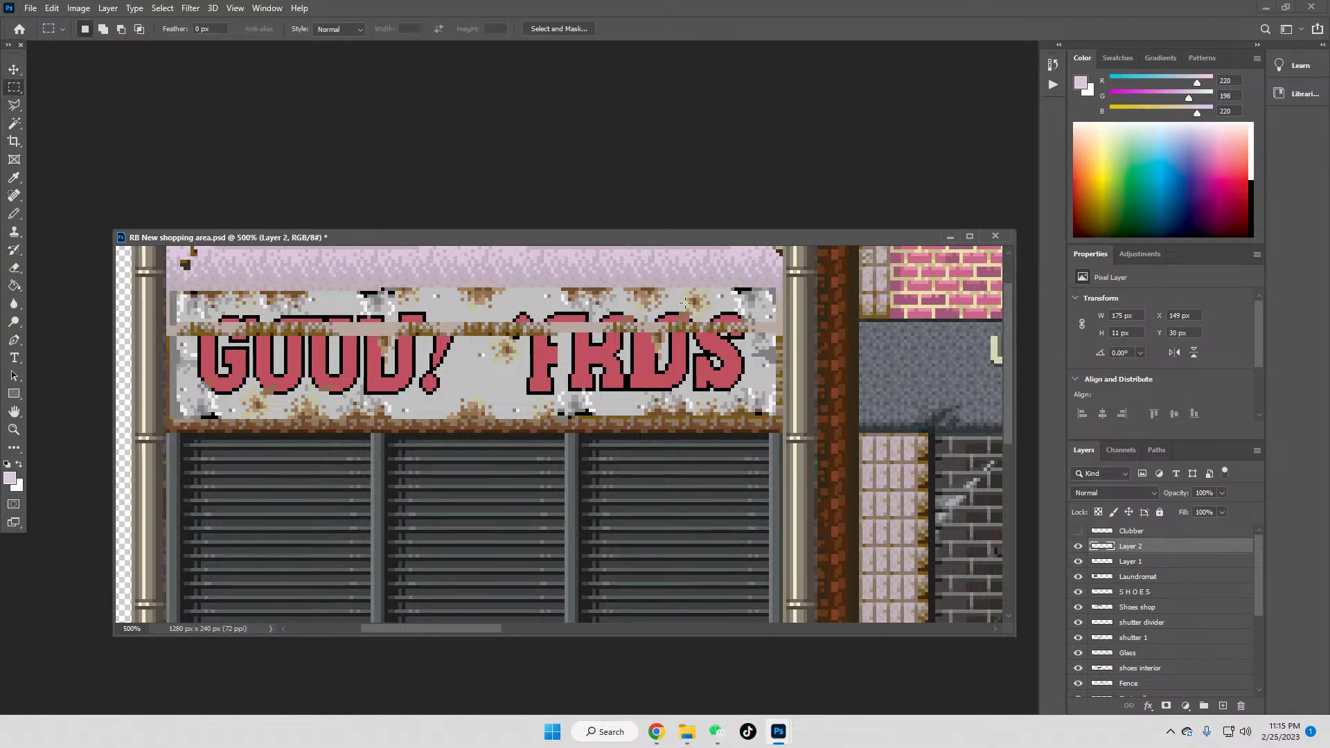
click(14, 70)
drag(281, 316, 279, 326)
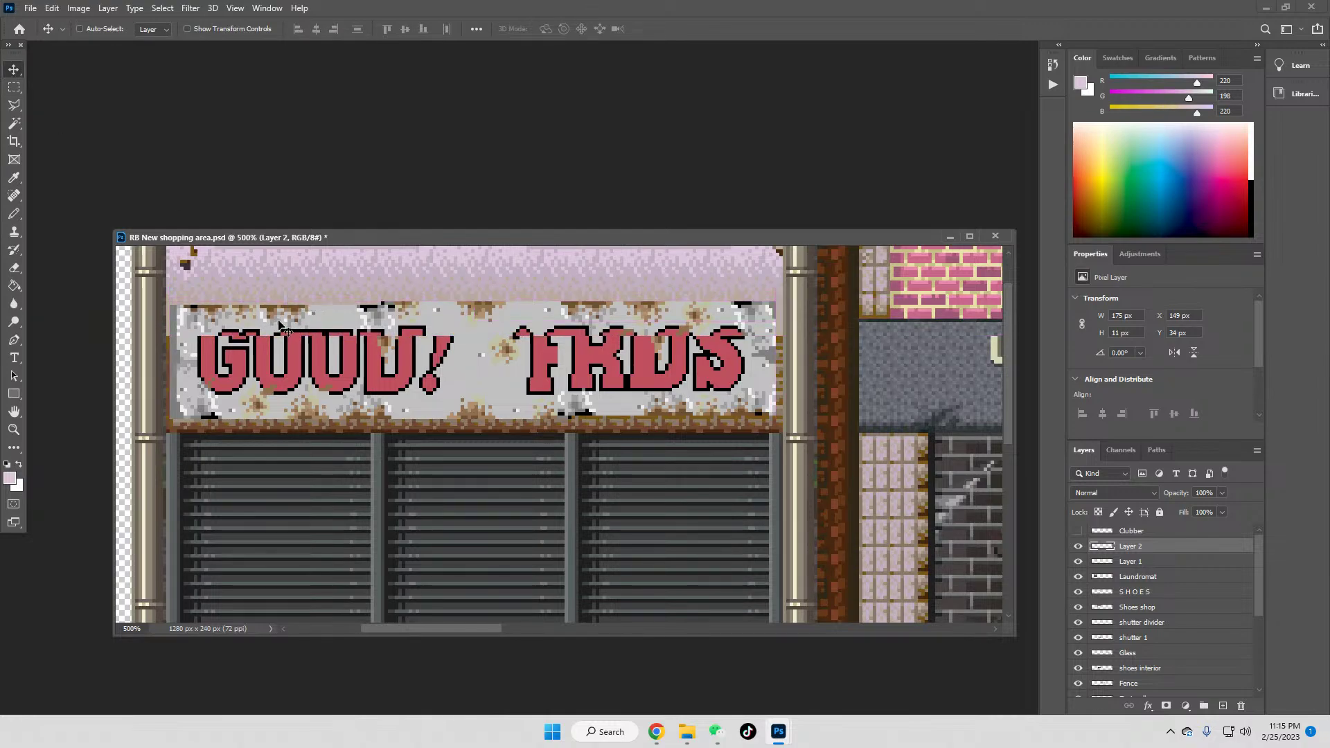
Step: Merge Layer 2 down into Layer 1 and select the sign's whole lettering area
right_click(1149, 548)
click(1156, 537)
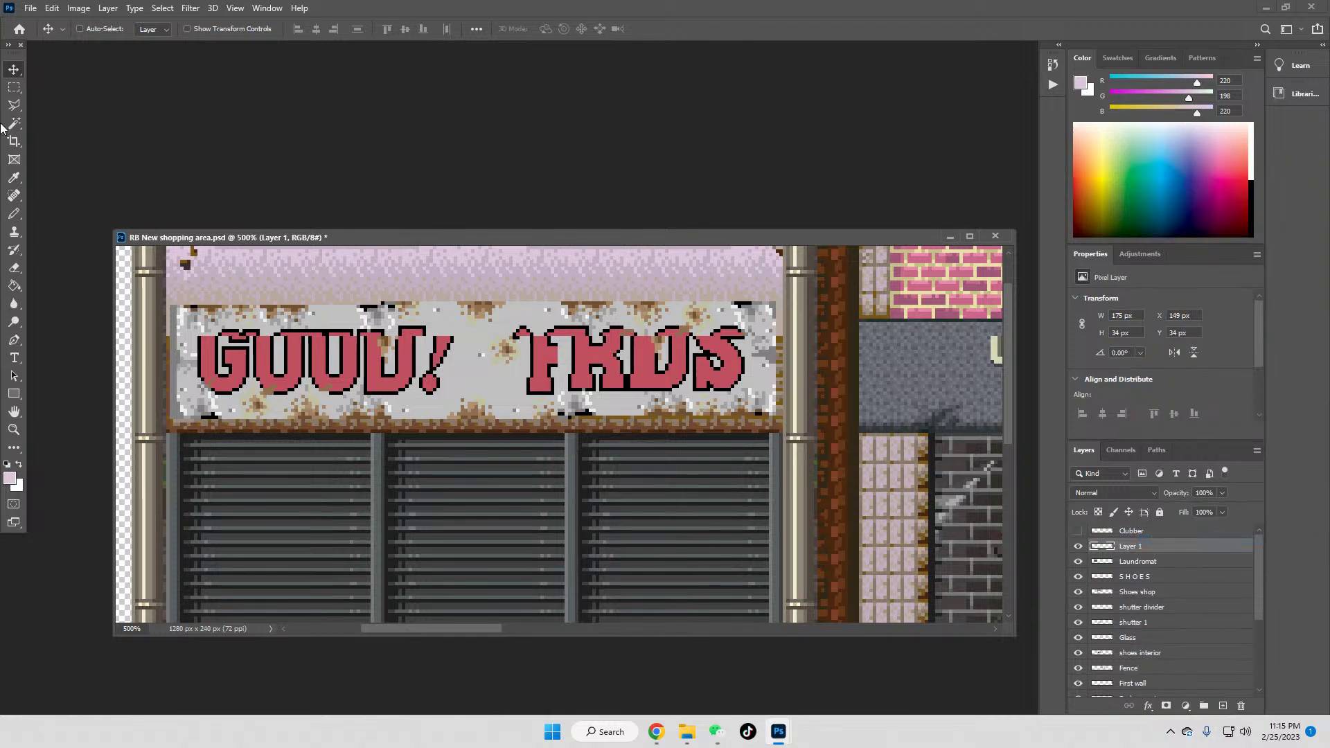
click(14, 87)
drag(196, 325, 748, 391)
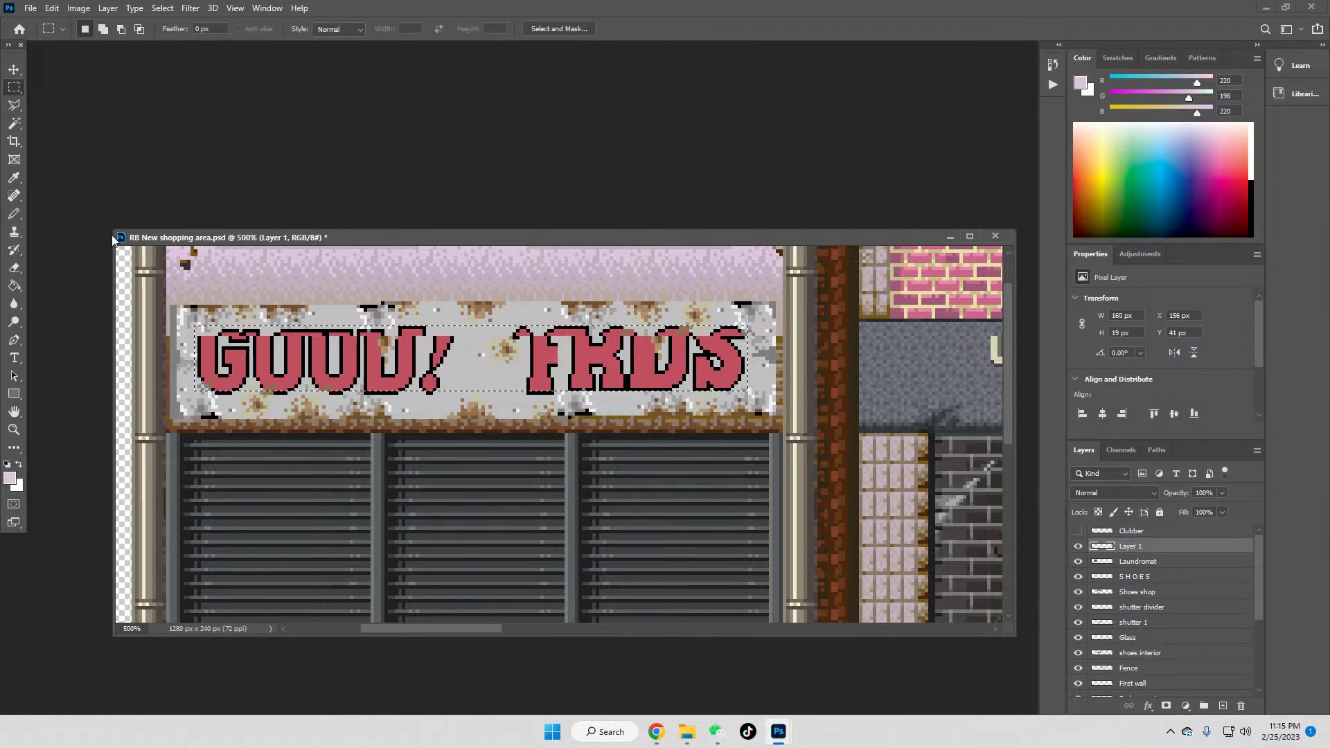
click(13, 178)
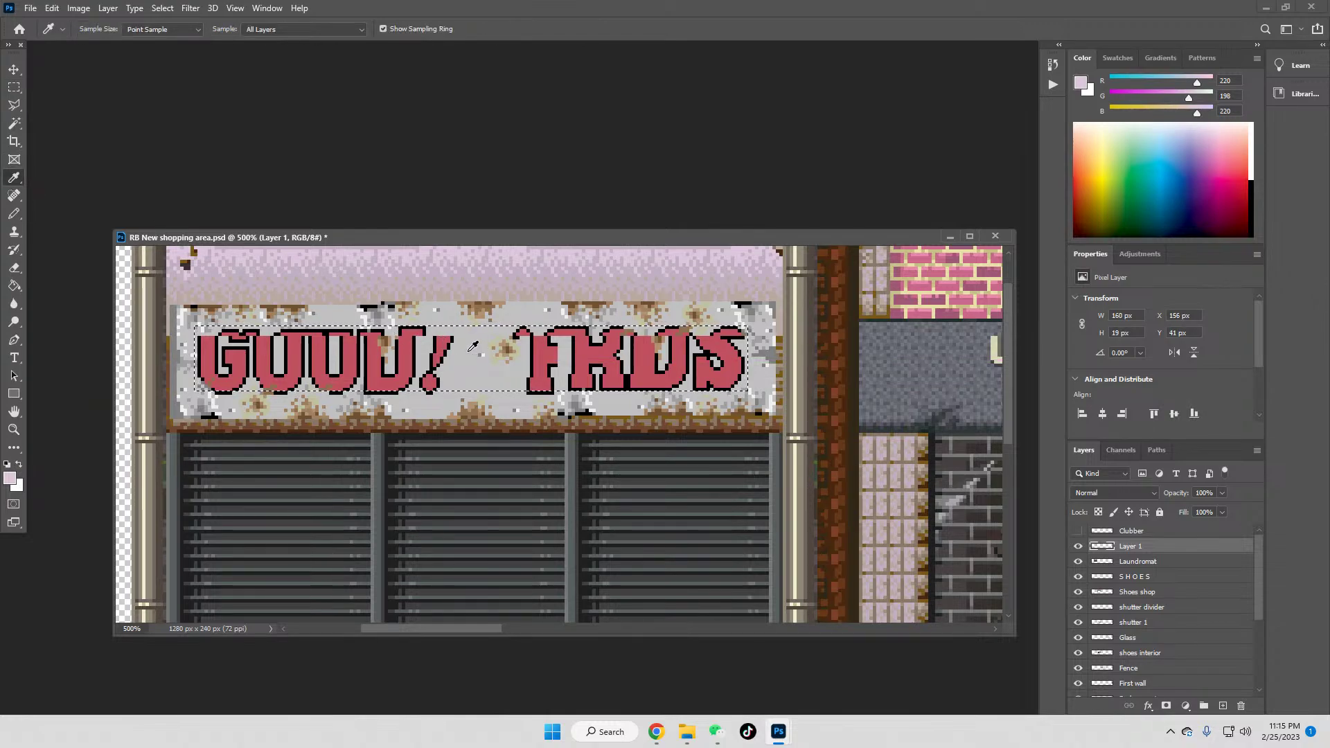
click(13, 88)
click(183, 290)
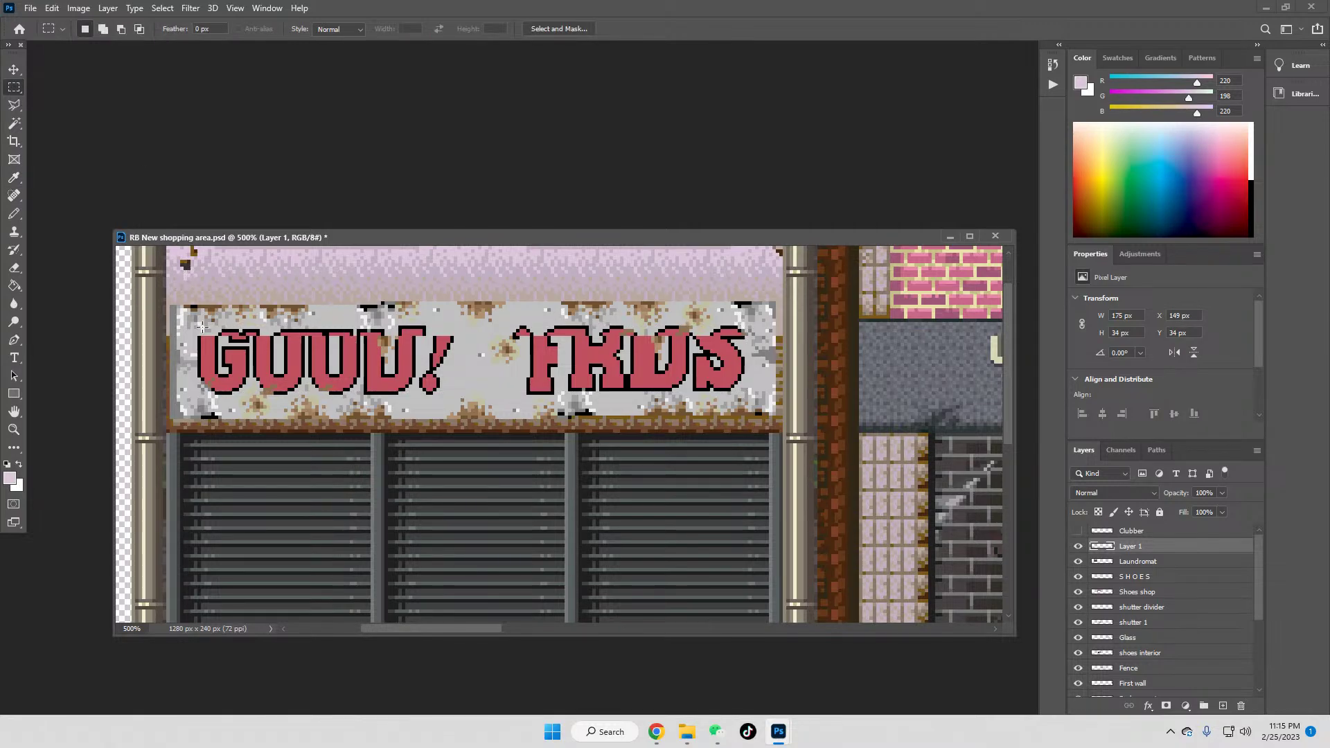
drag(197, 325, 747, 393)
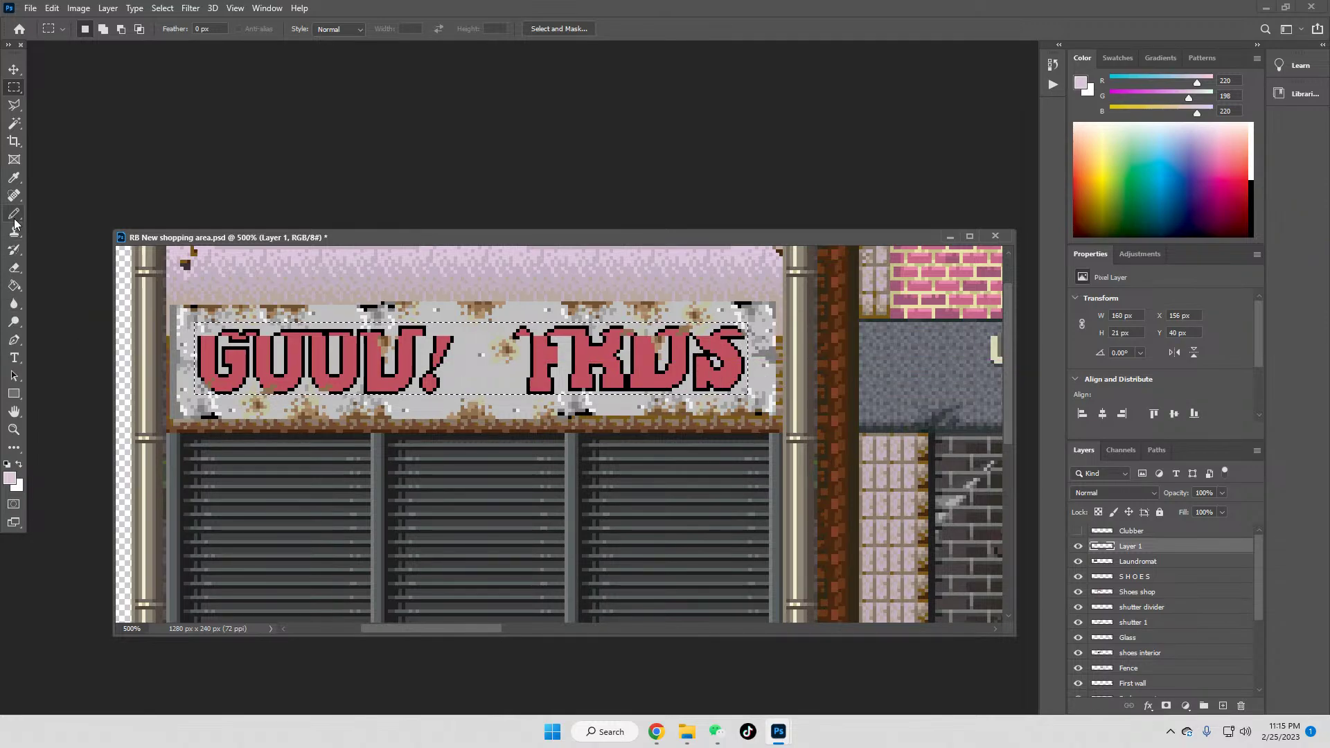
Step: Sample the sign's grey and bucket-fill the red letters and their black outlines
click(14, 177)
click(477, 369)
key(g)
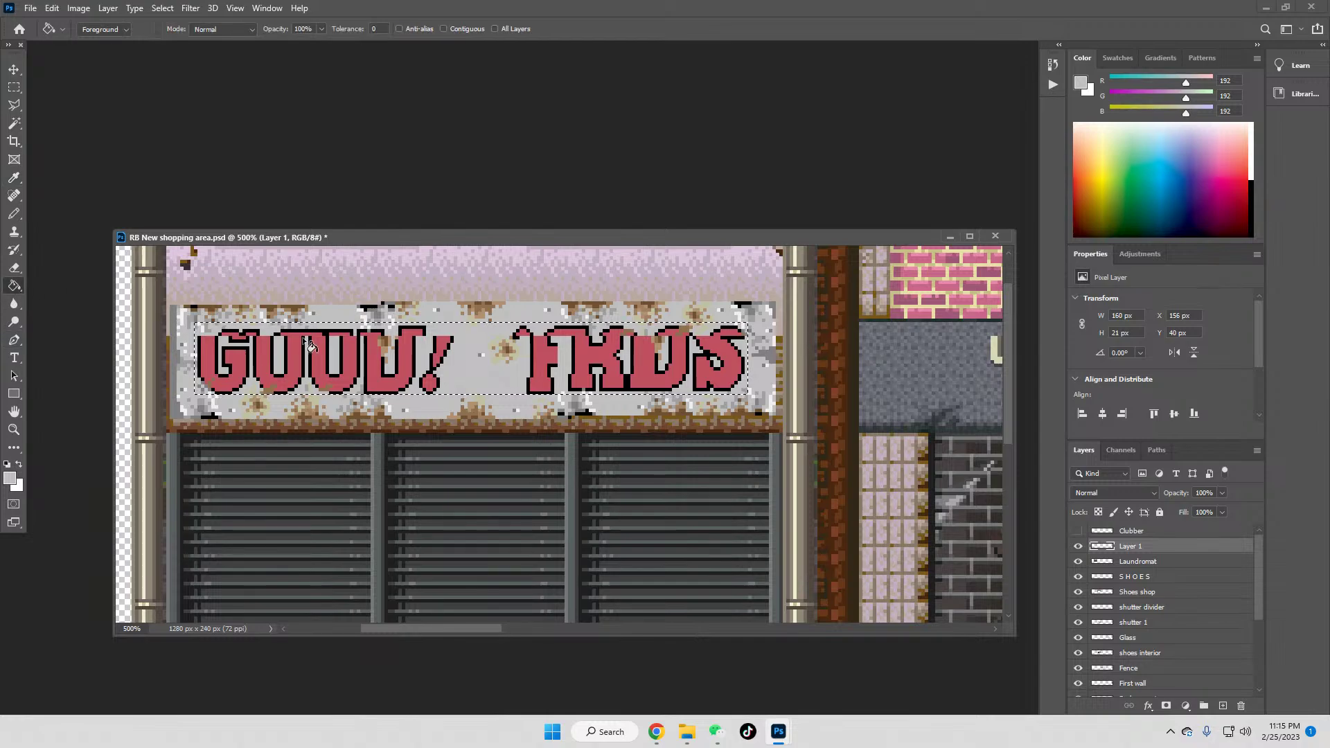
click(326, 359)
click(309, 359)
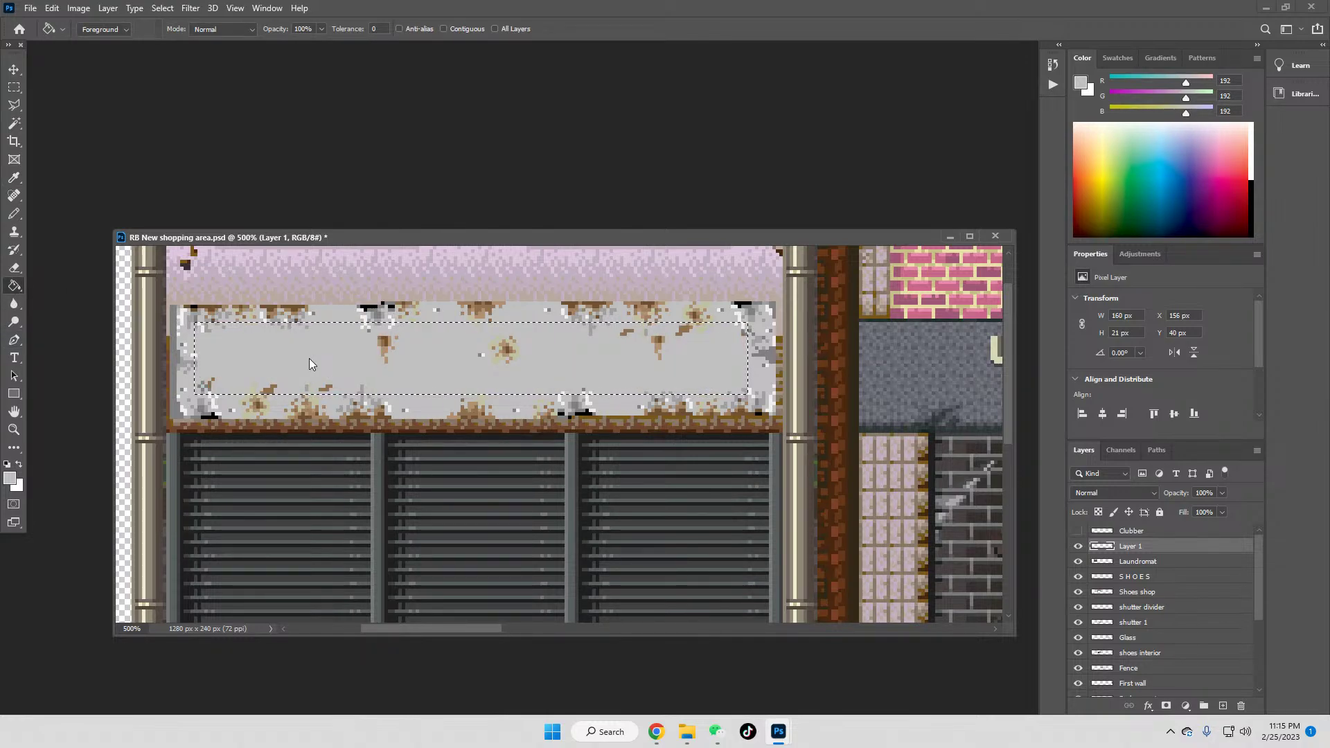
Step: Deselect, raise the blank grey sign to Y 6 px, and select its right section
key(m)
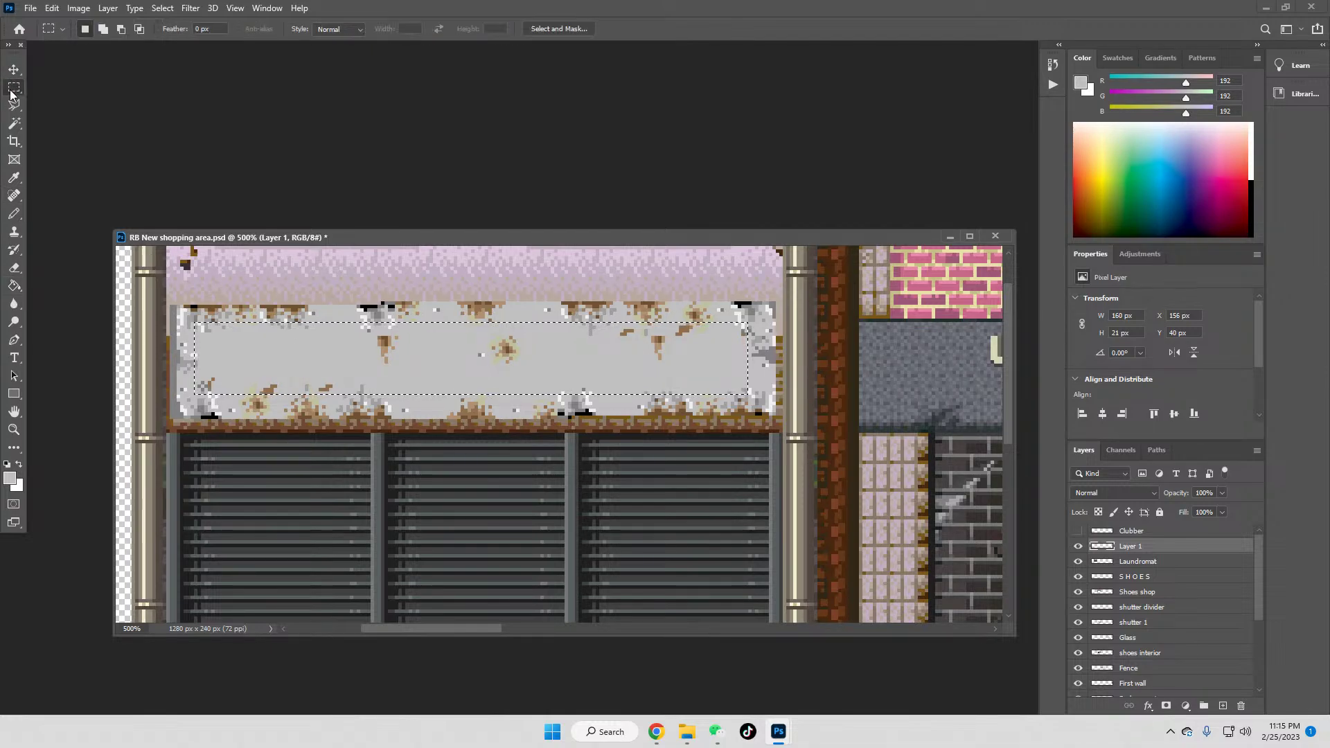
click(539, 352)
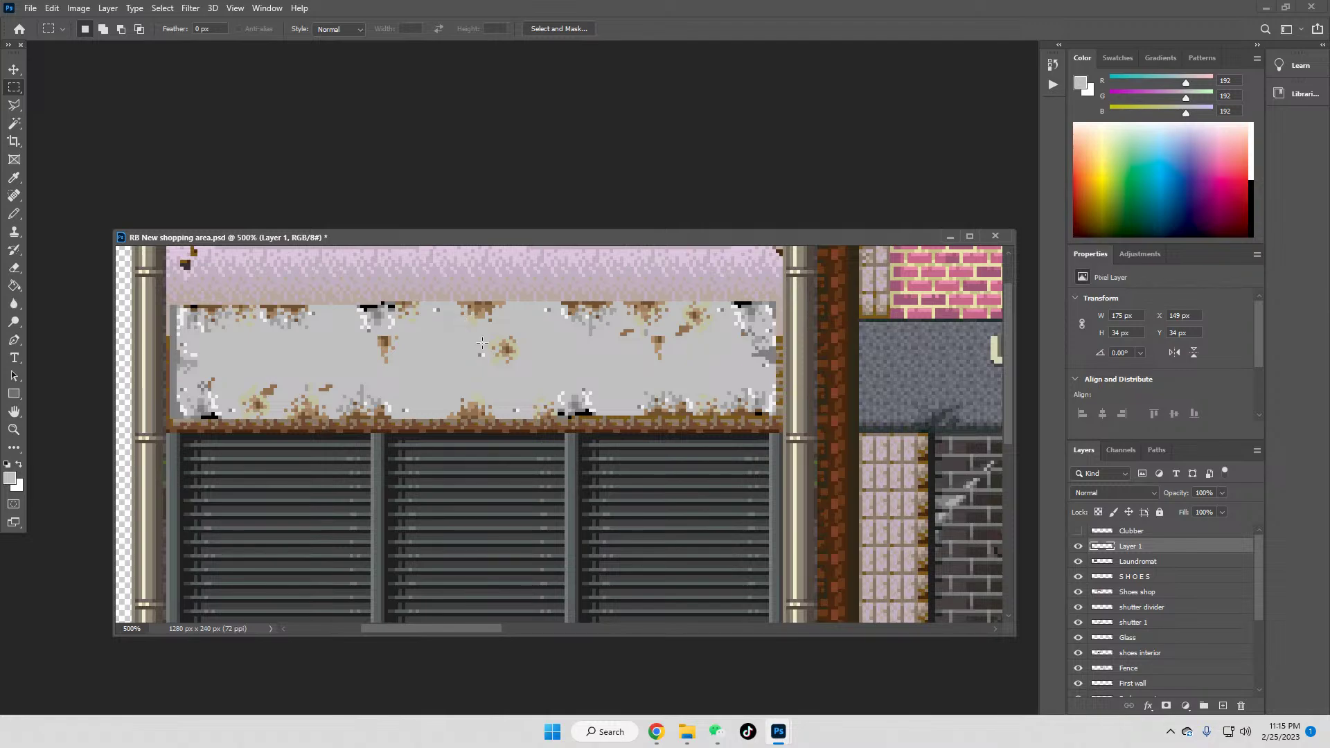
click(16, 75)
drag(468, 359, 466, 296)
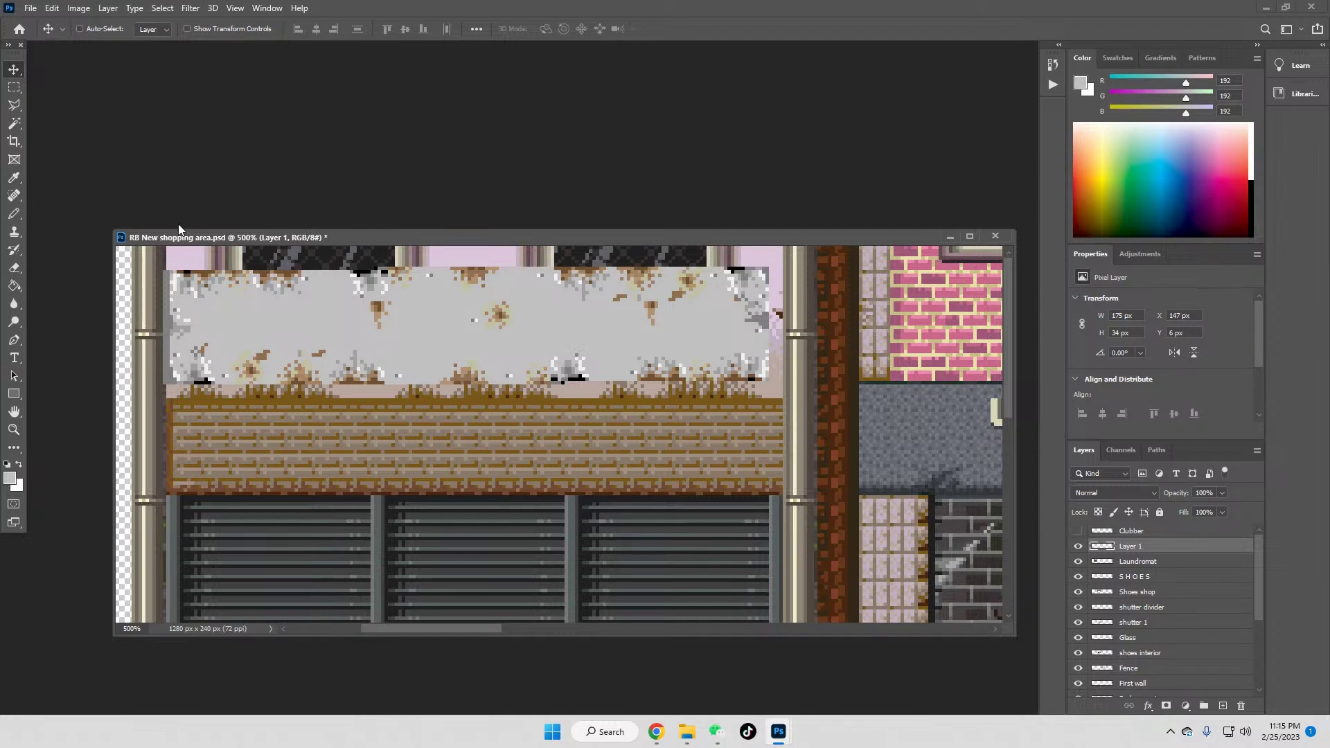
key(m)
drag(772, 401, 530, 250)
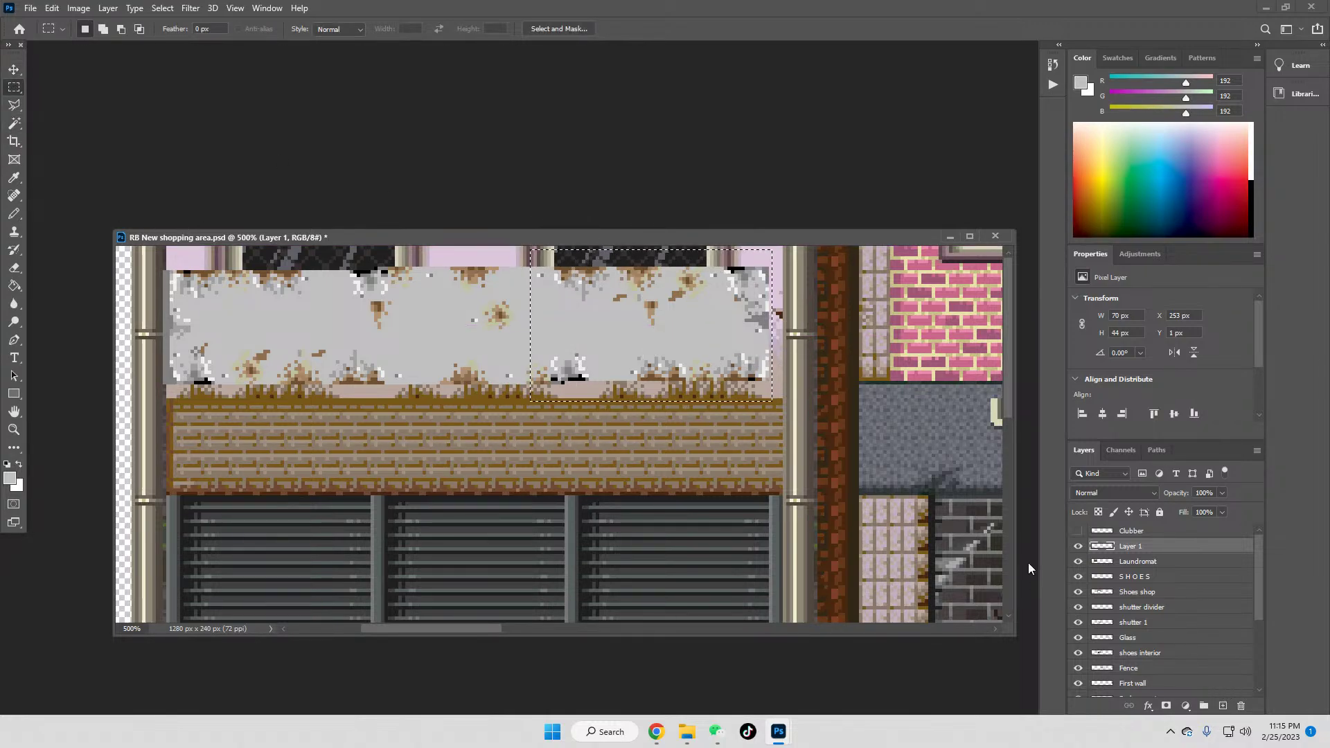
Step: Hide every layer except Layer 1 and show the black Background behind the sign
right_click(1078, 547)
click(1096, 569)
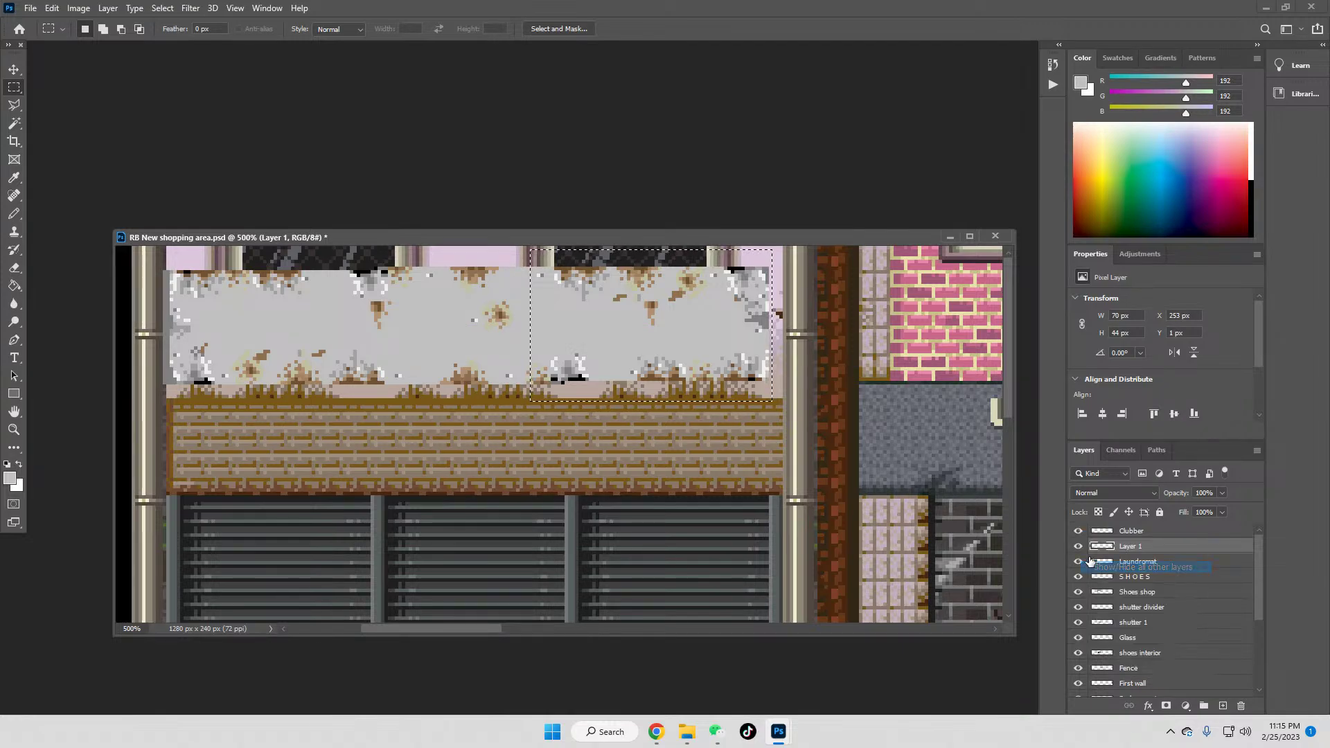
right_click(1081, 549)
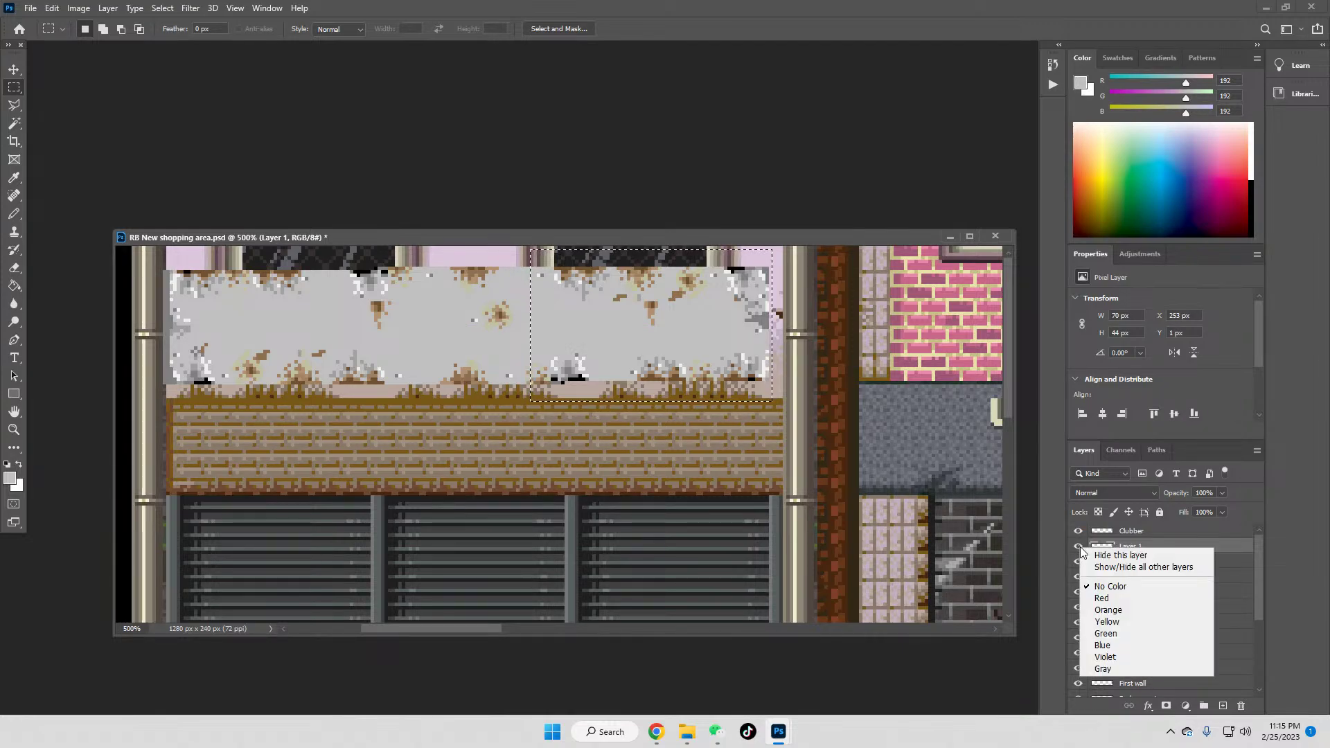
click(1122, 567)
scroll(1192, 650, down, 3)
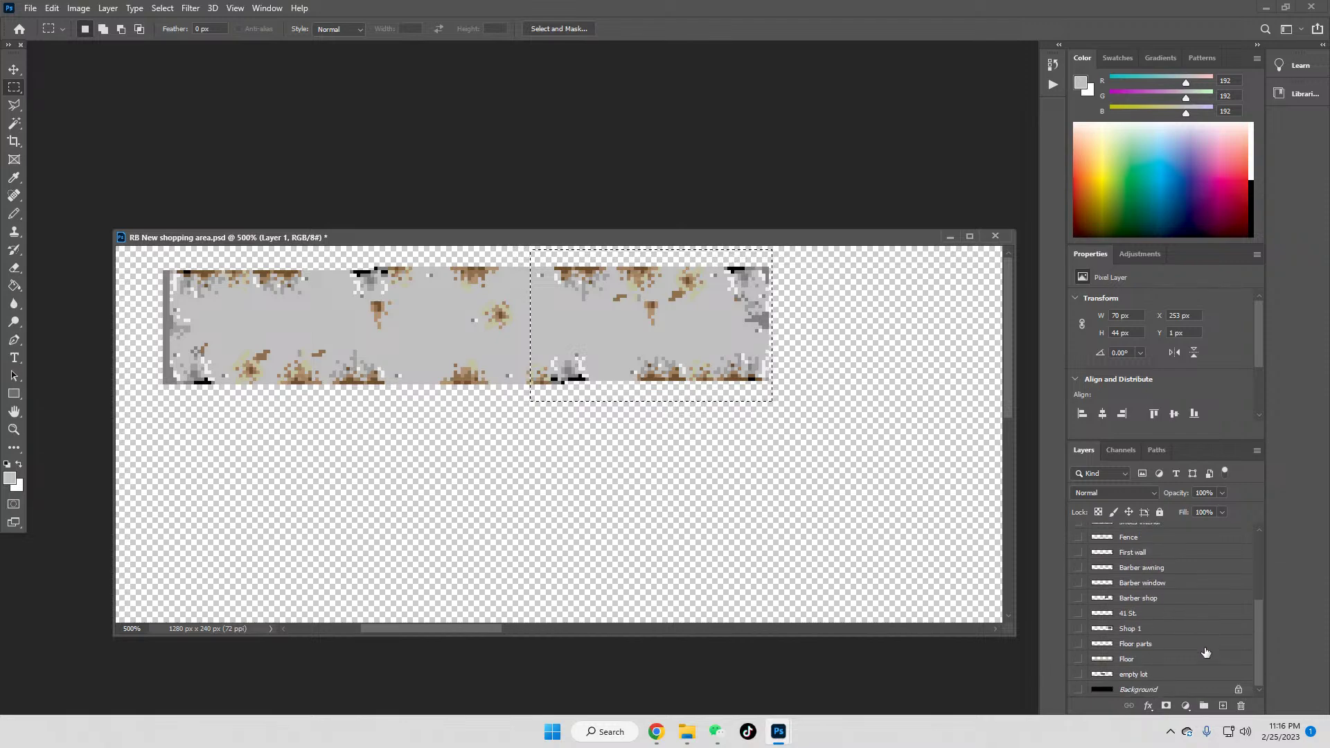
click(1078, 689)
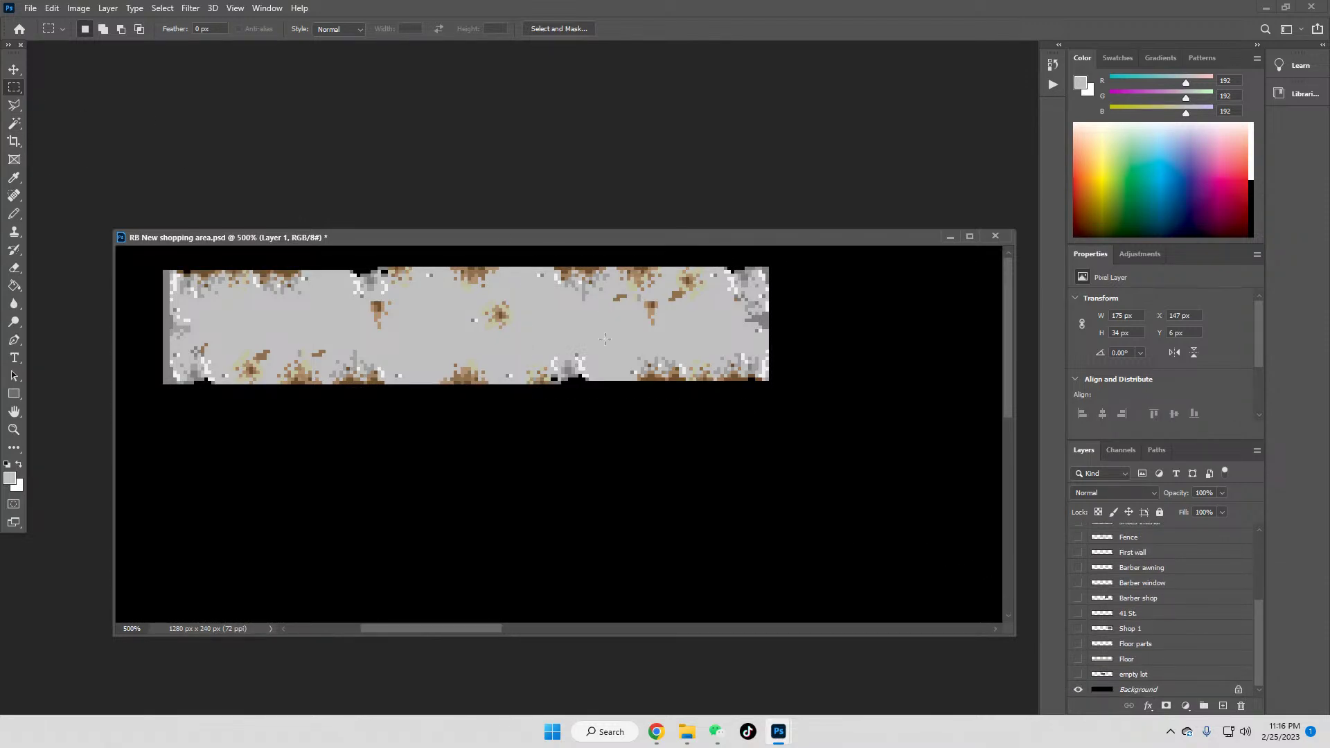
Step: Align the sign's right section into a 175 x 35 px blank panel, then show all layers
drag(565, 390, 803, 263)
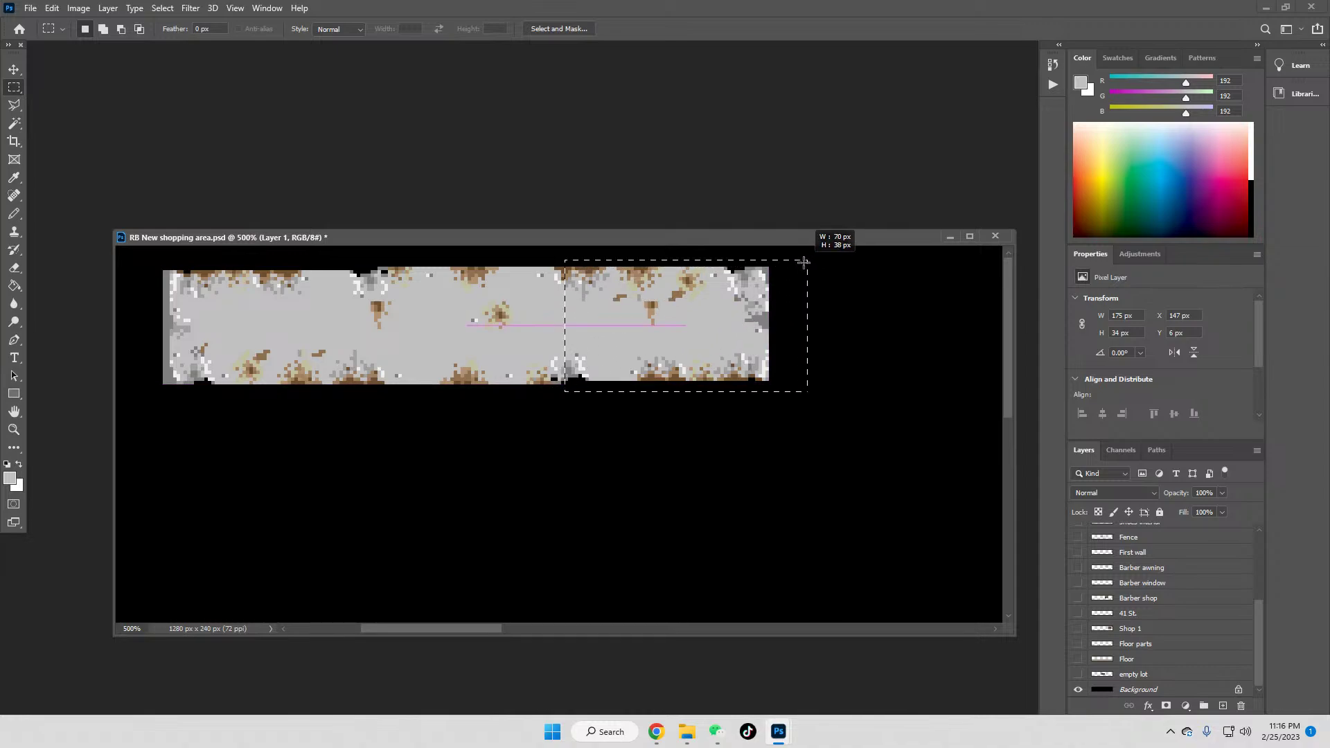
drag(751, 313, 748, 318)
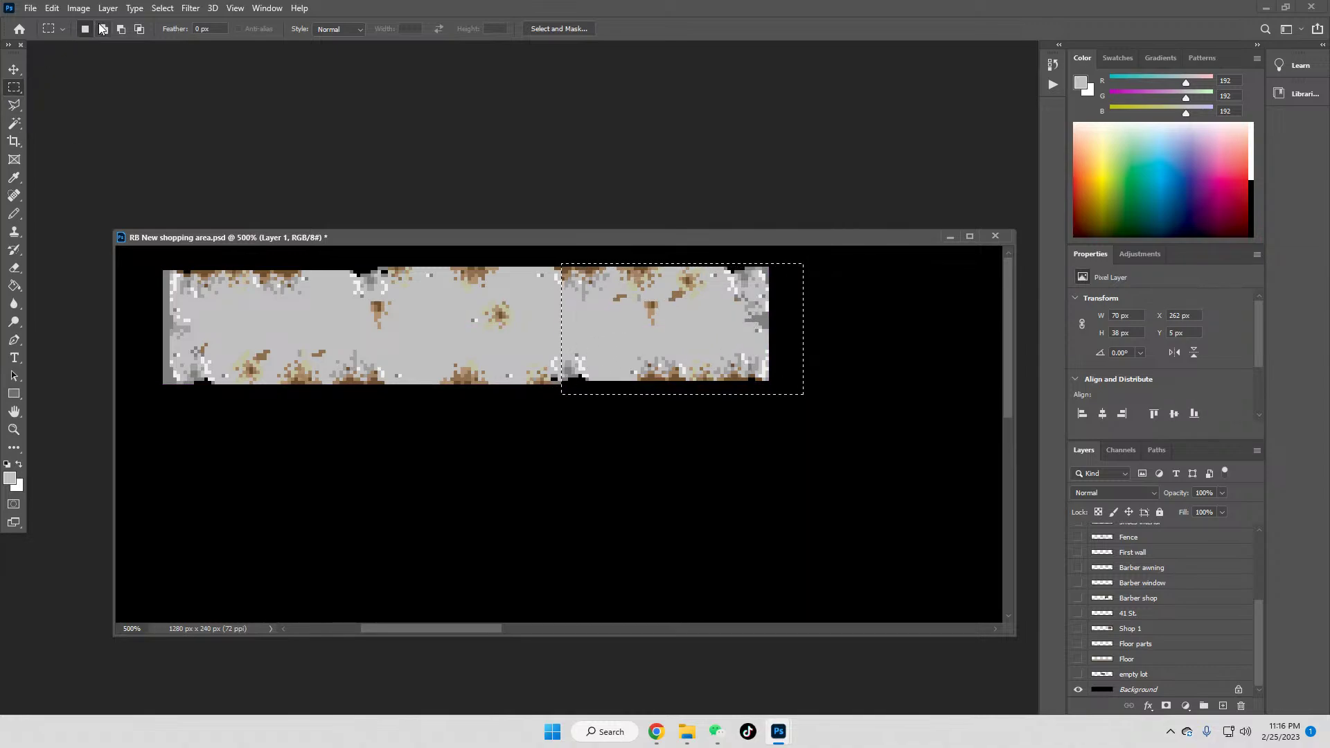
drag(378, 261, 777, 301)
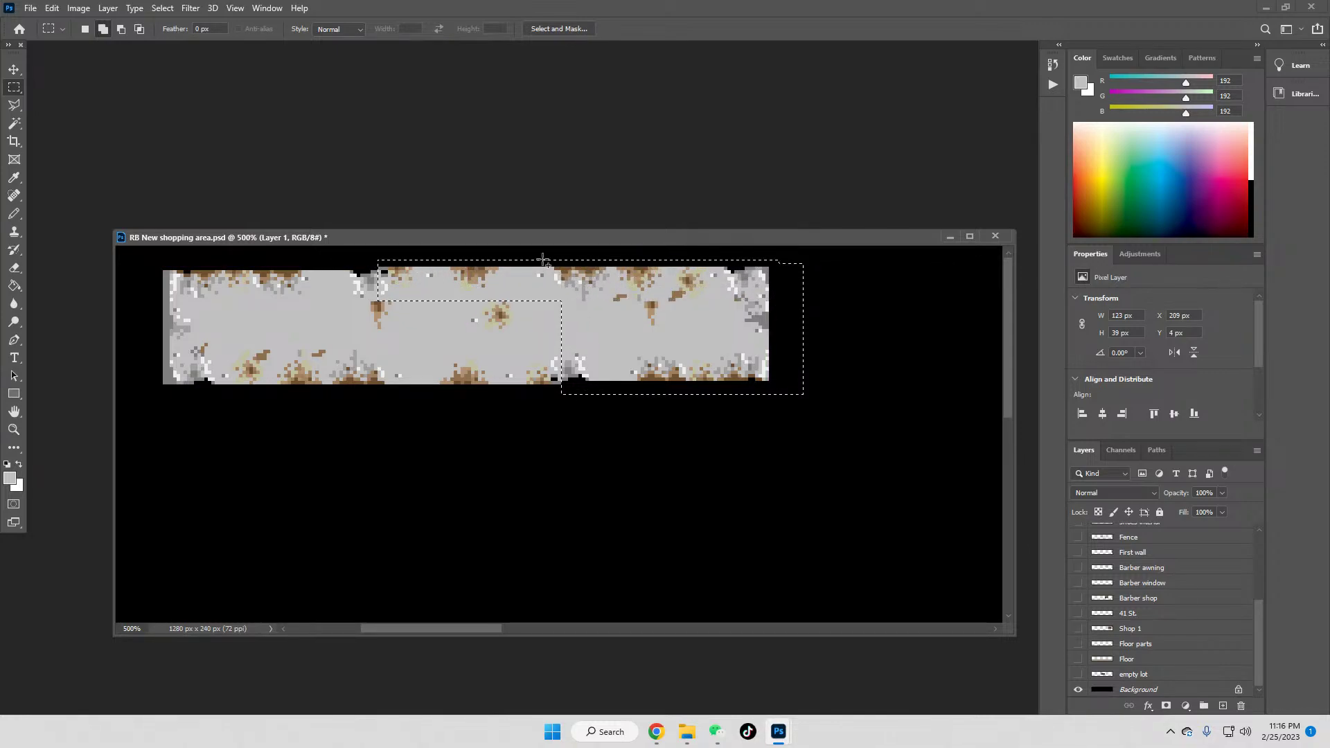
click(13, 69)
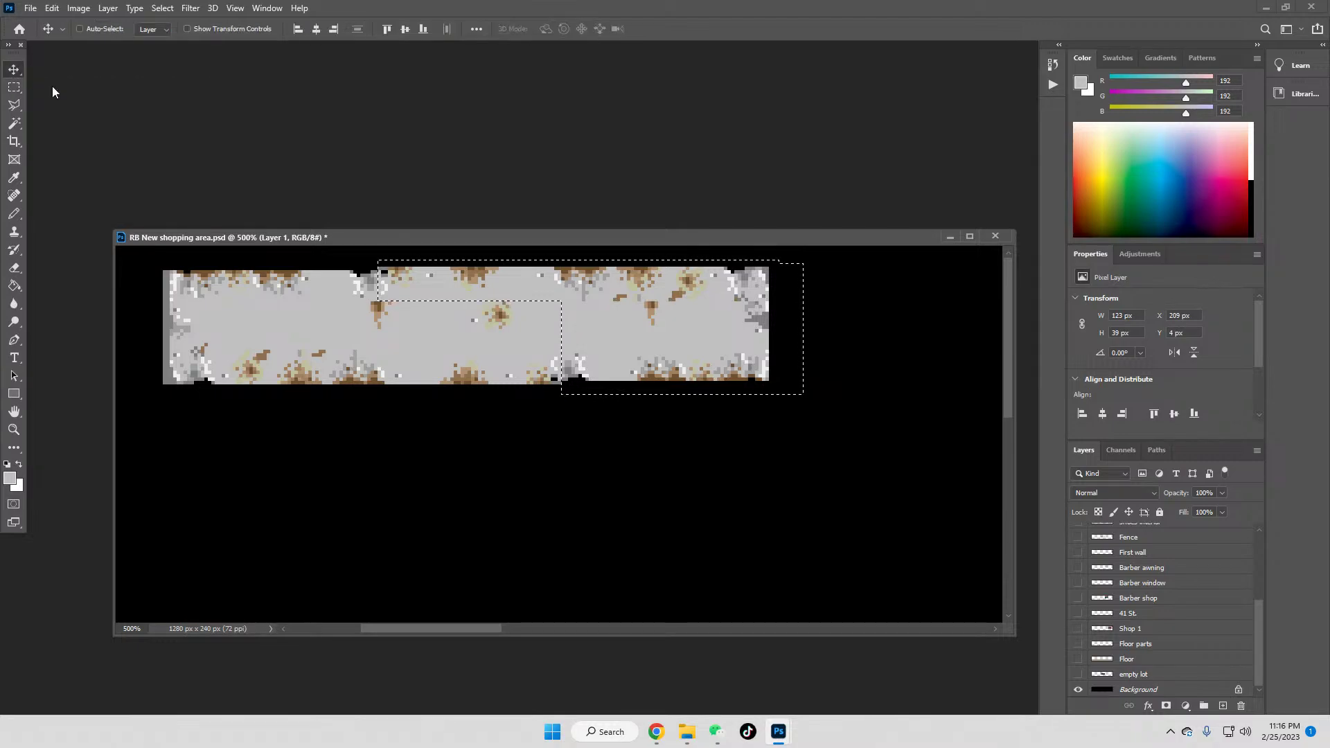
drag(584, 285, 586, 287)
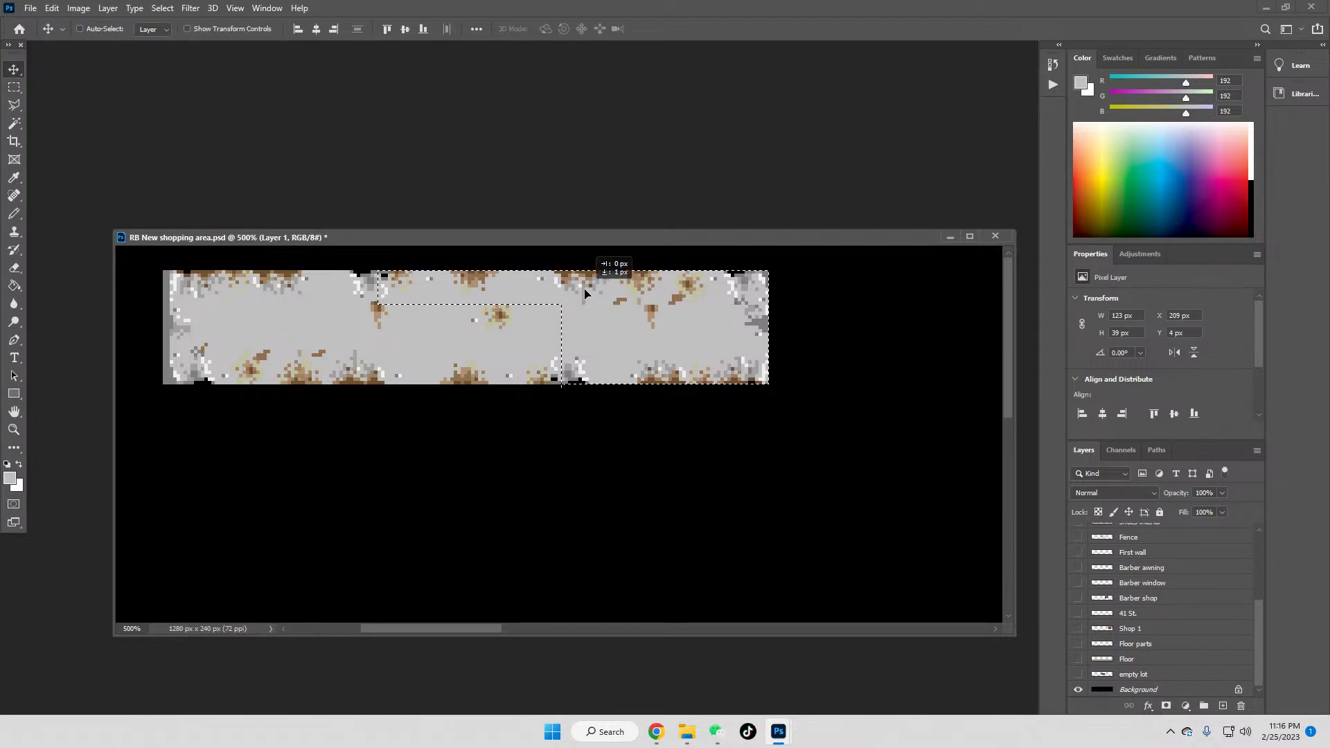
click(20, 88)
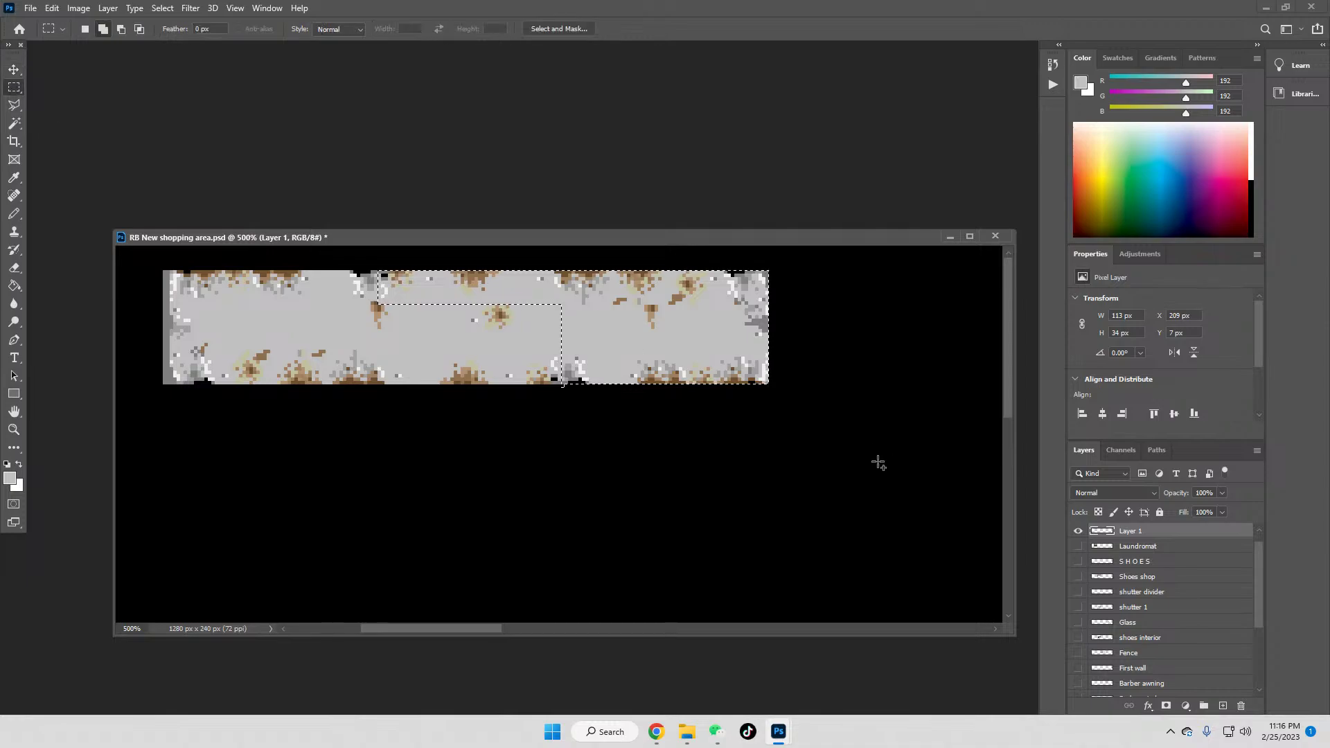
click(580, 415)
right_click(1078, 533)
click(1150, 552)
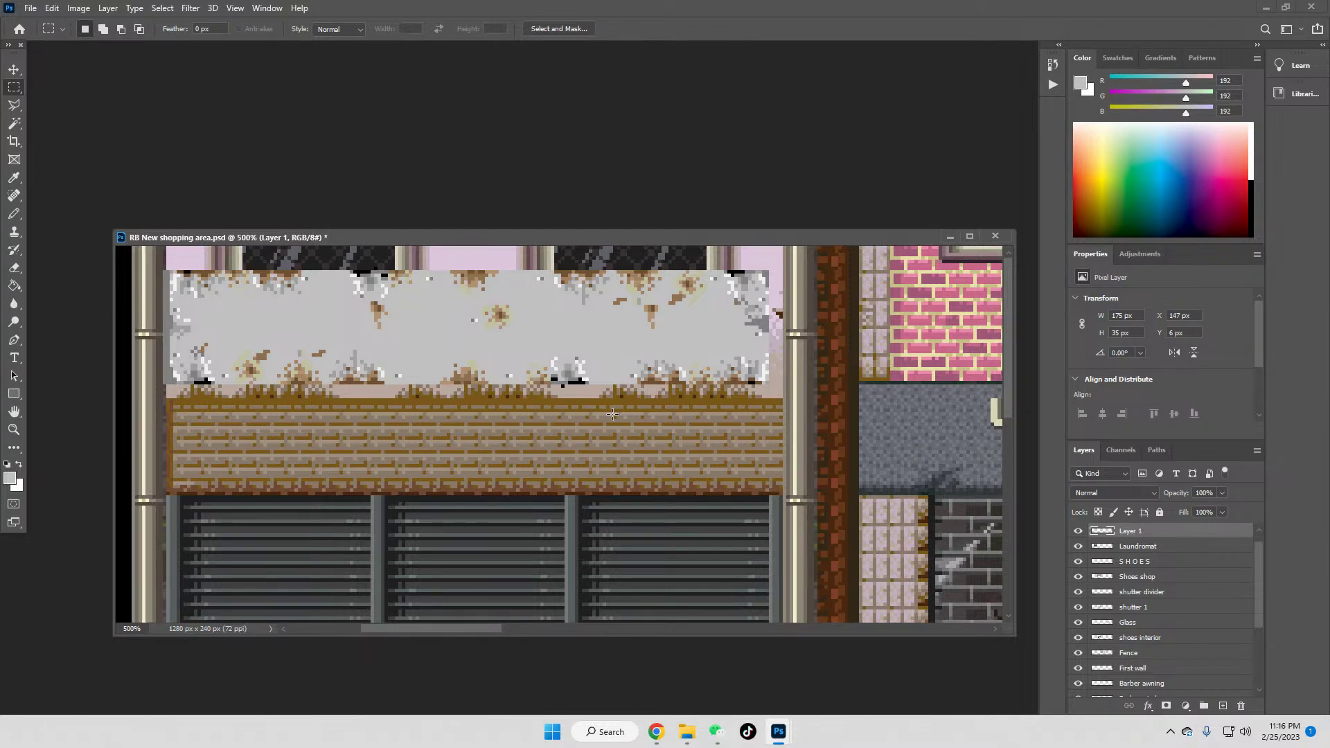
Step: Sample the dark grey of the chain-link strip as the working colour
click(17, 72)
click(14, 178)
click(309, 262)
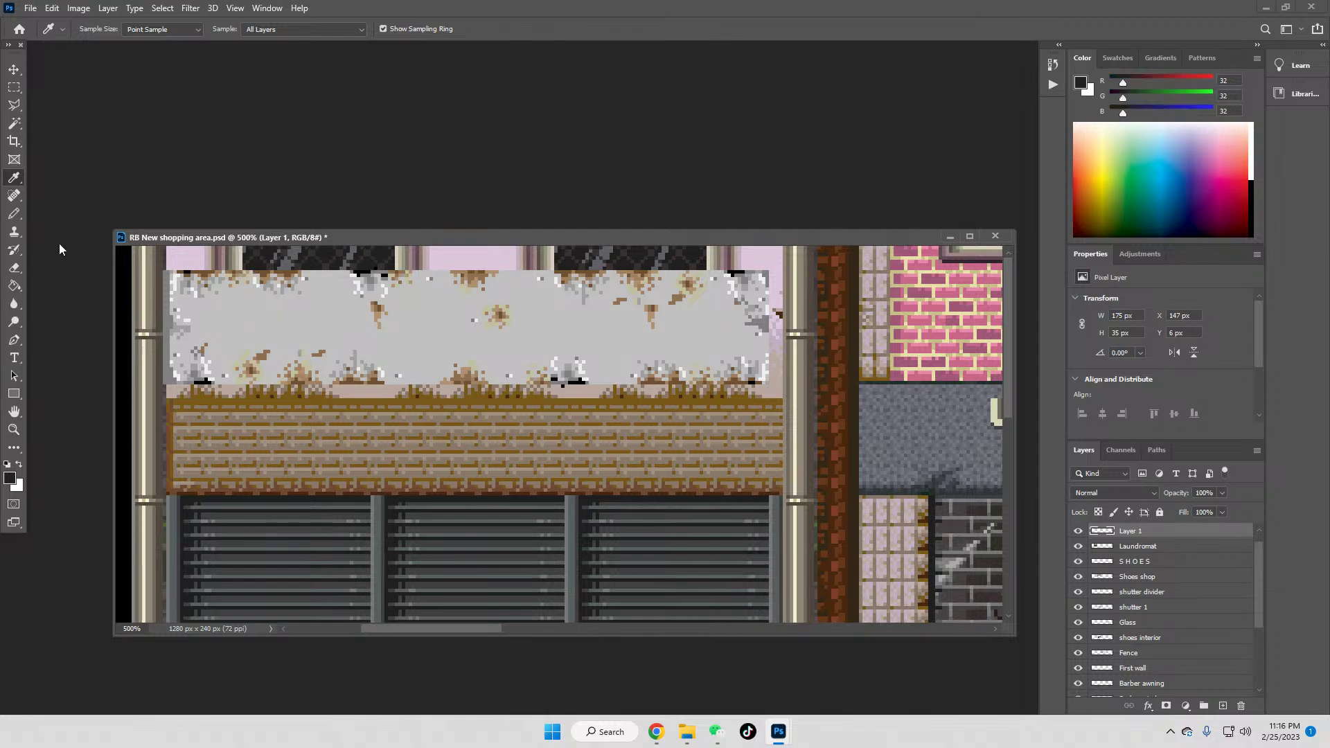
click(15, 286)
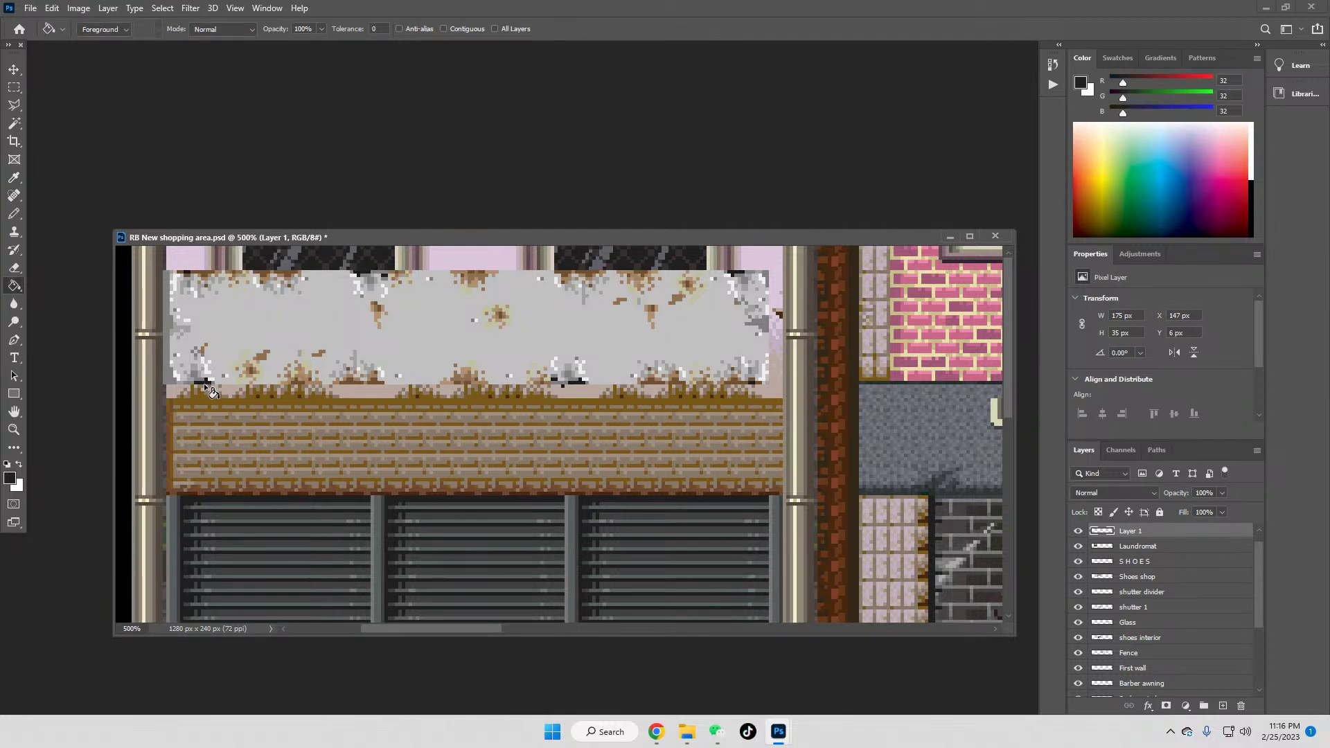
click(13, 87)
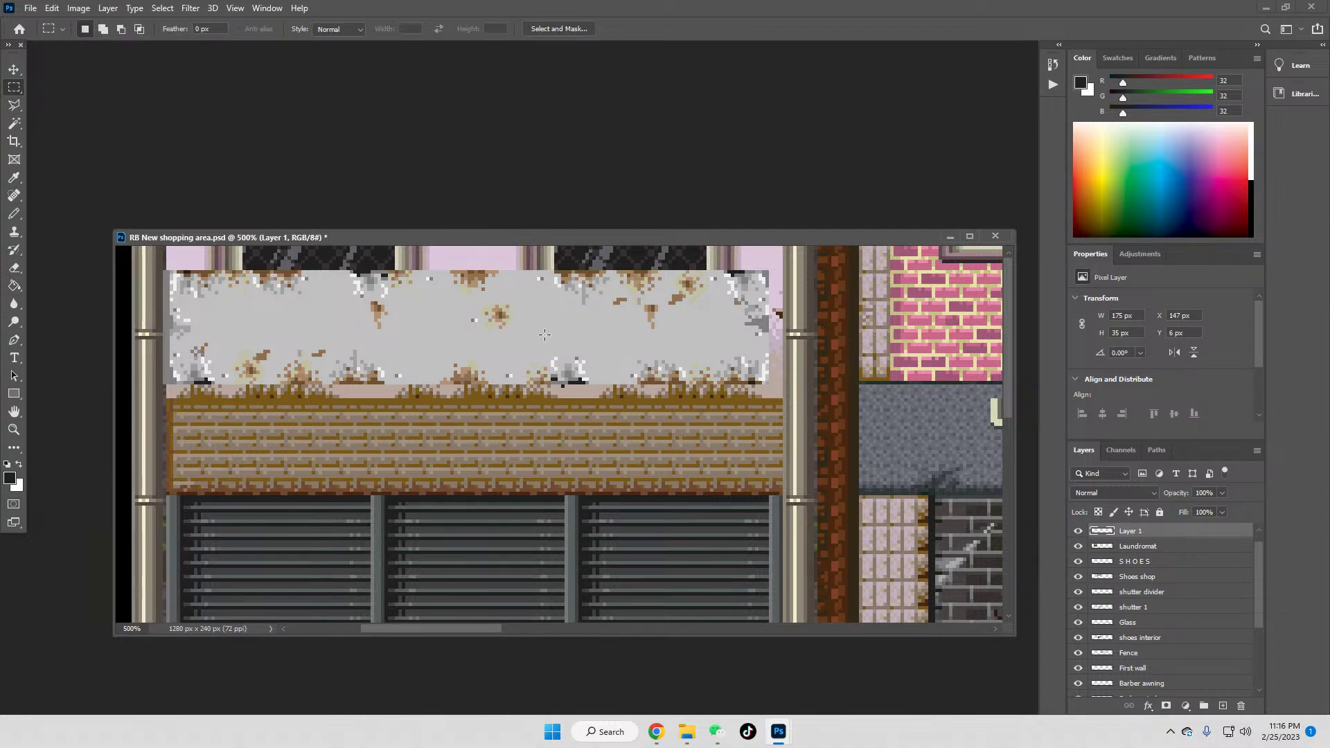
Step: Flip the sign panel horizontally with Free Transform and commit it
right_click(541, 334)
click(606, 455)
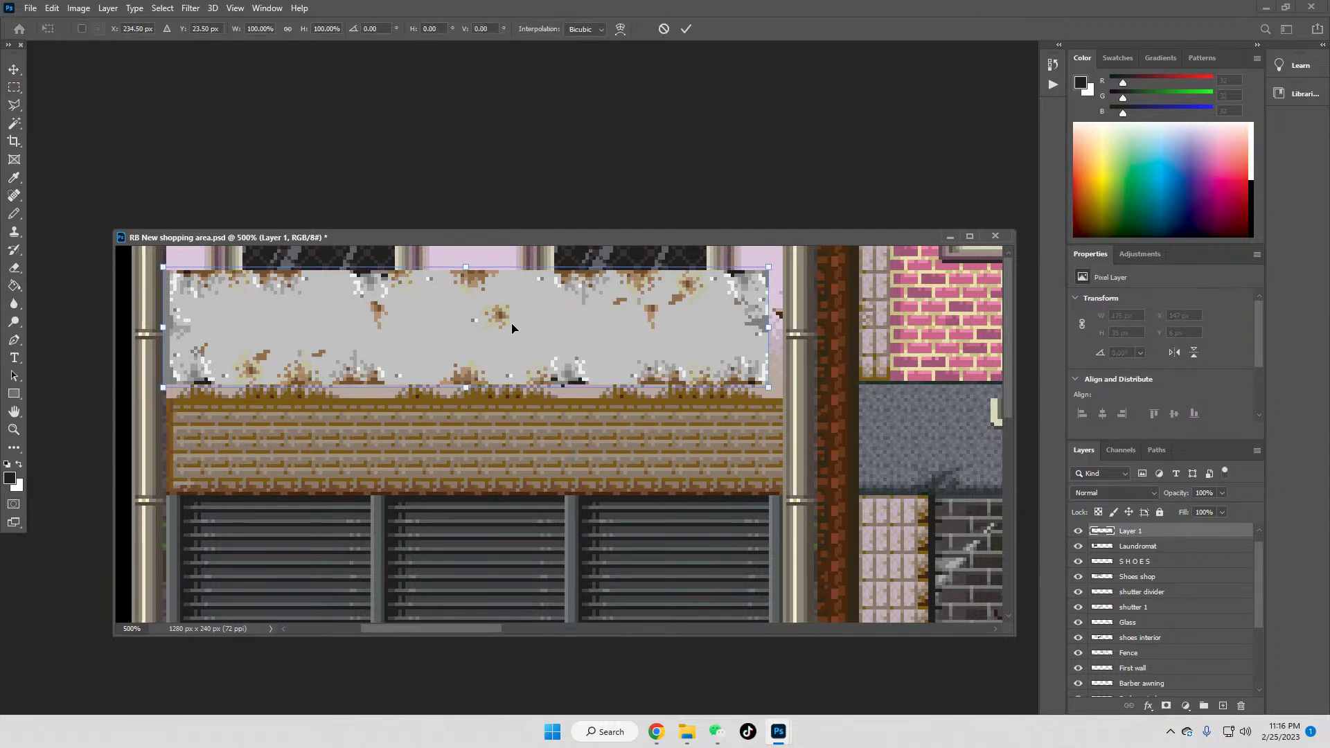
right_click(513, 326)
click(567, 559)
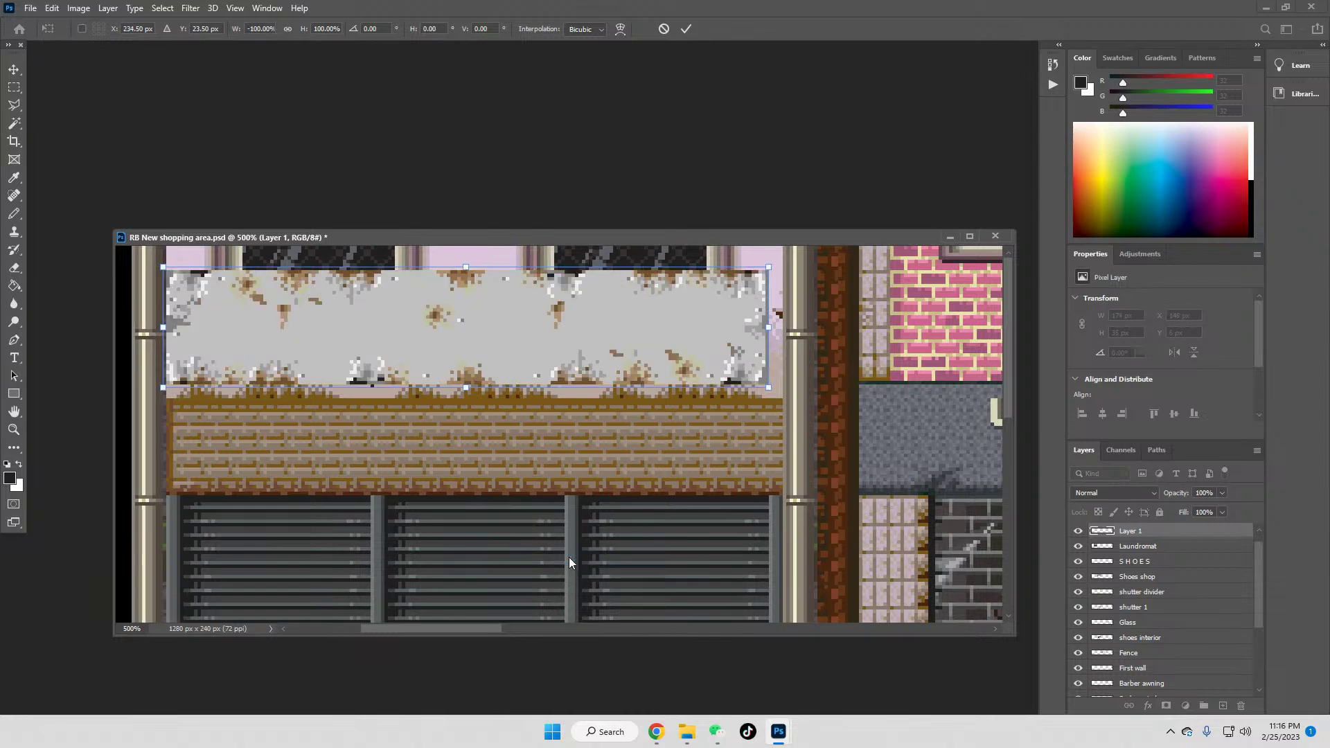
key(Return)
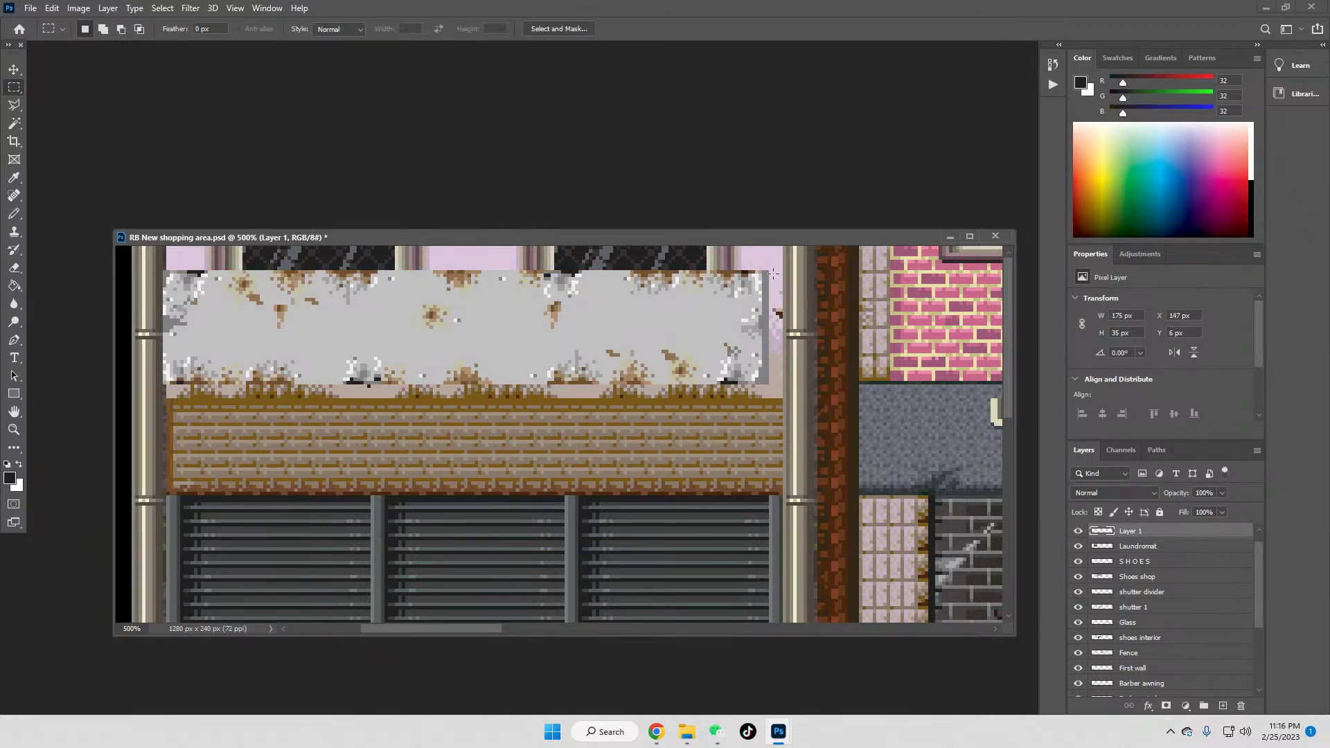
Step: Select a strip beside the sign's right edge, sample nearby wall greys, then deselect
drag(766, 270, 786, 390)
click(14, 177)
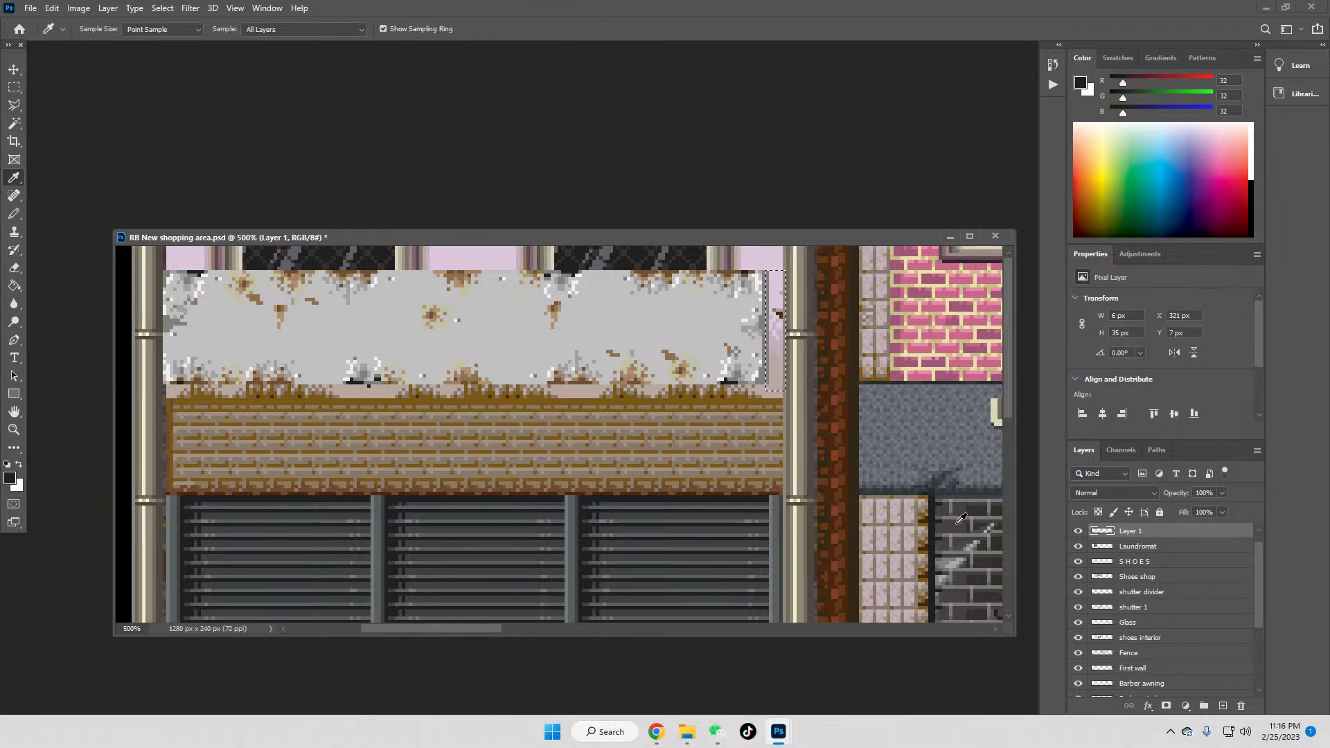
click(956, 502)
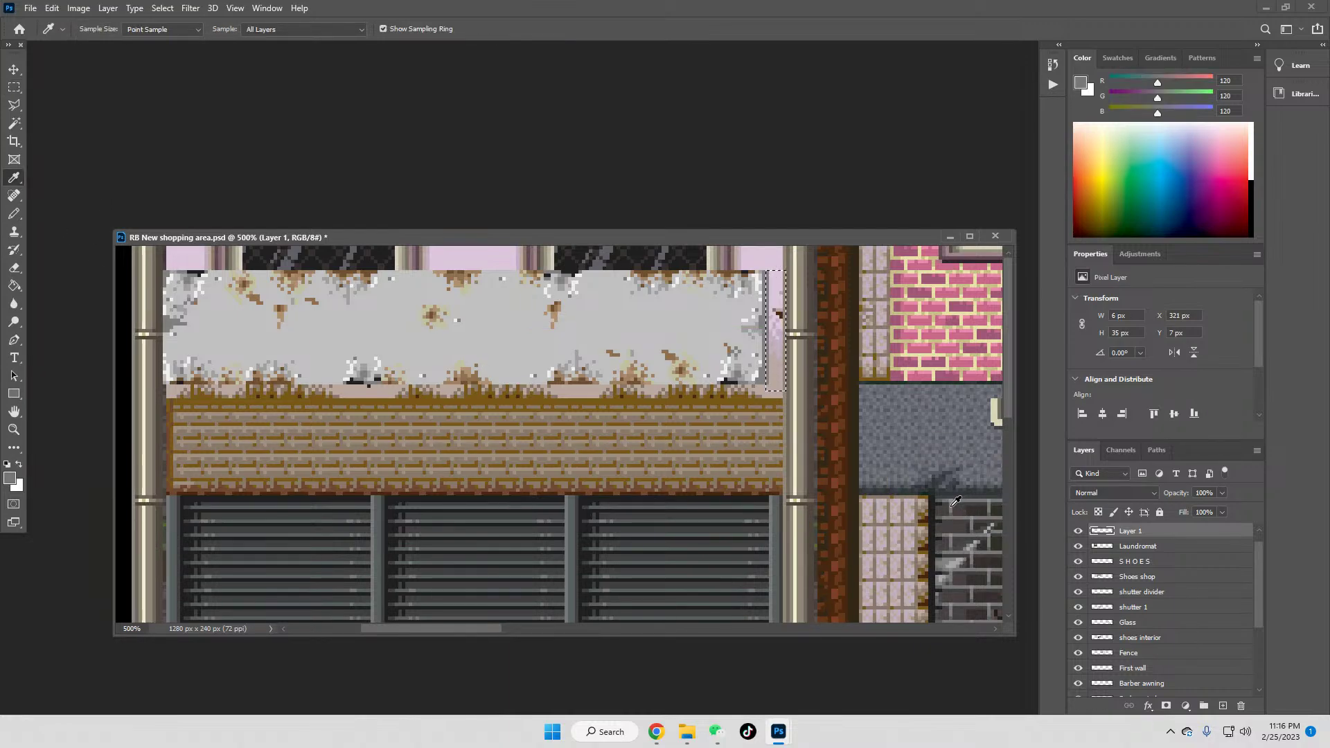
click(771, 362)
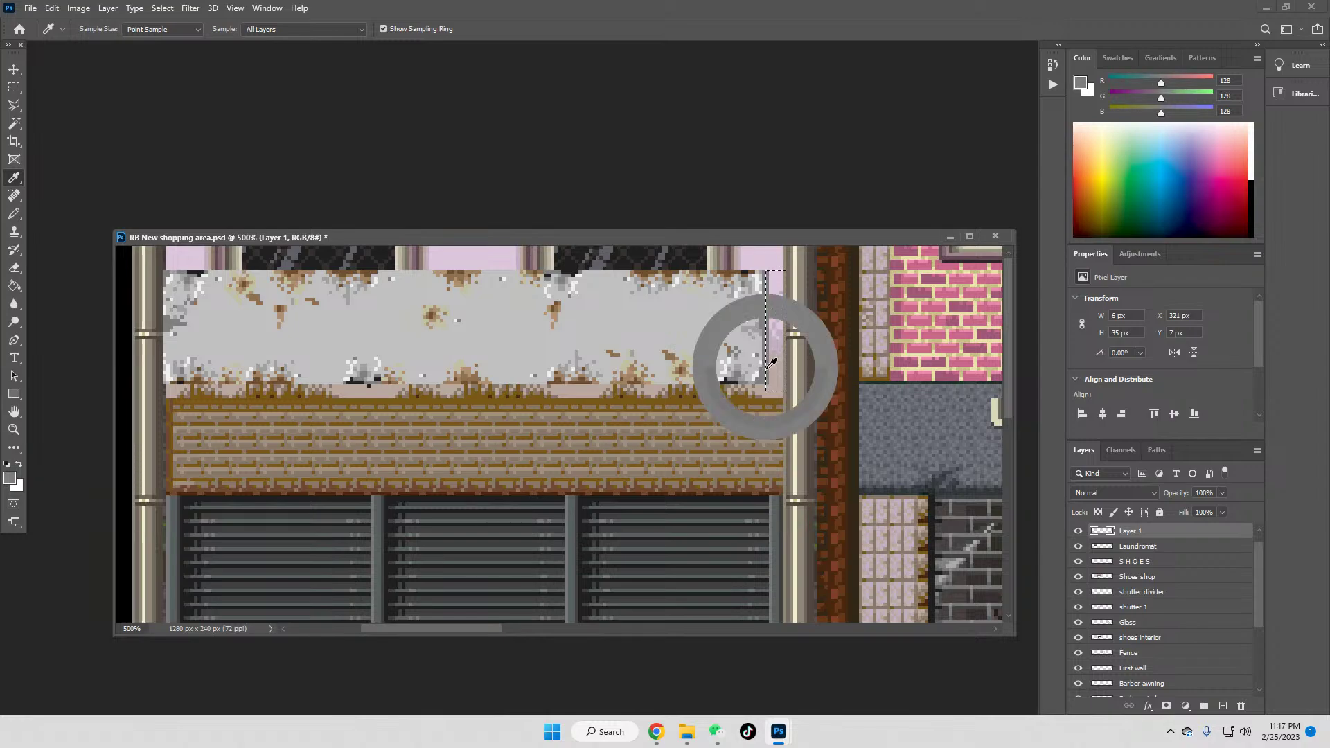
click(981, 502)
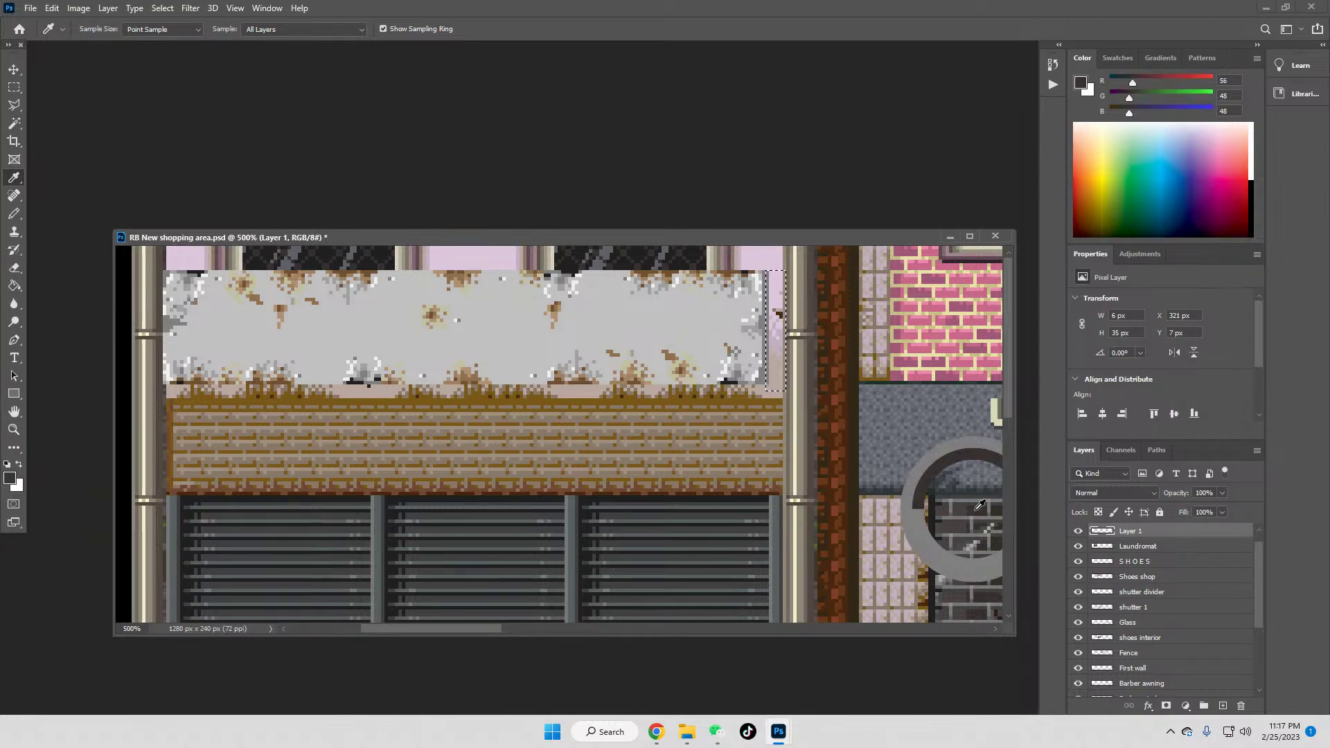
click(14, 285)
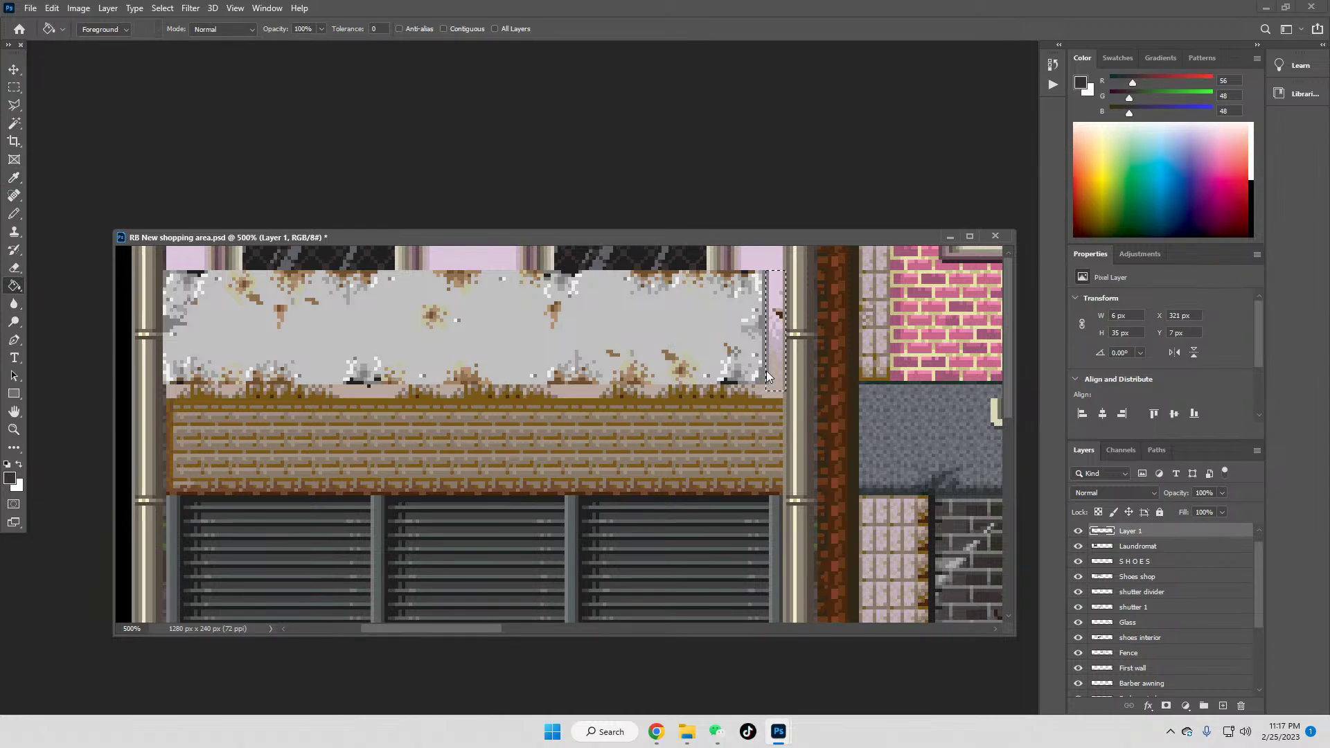
click(12, 89)
click(308, 324)
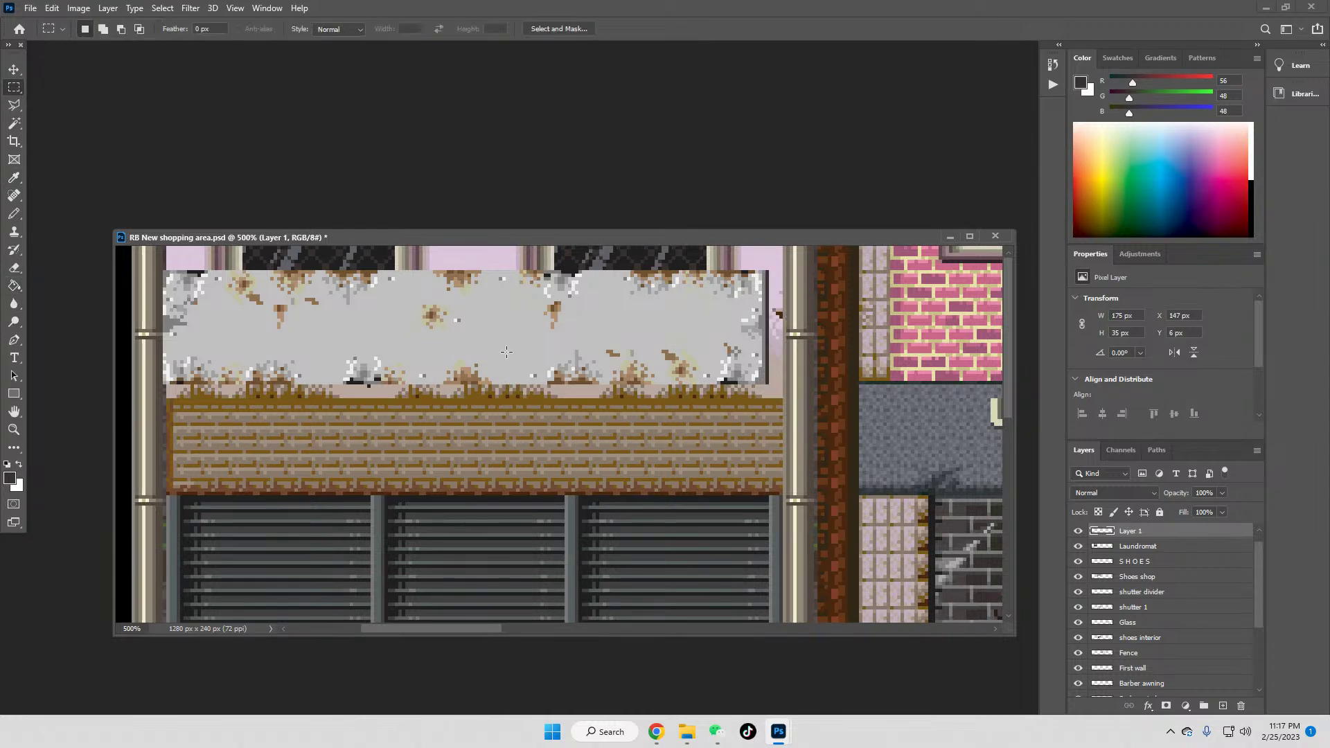
click(14, 69)
Step: Drag the sign panel down to X 150, Y 35 px above the shutters and view at 100%
drag(376, 353, 388, 451)
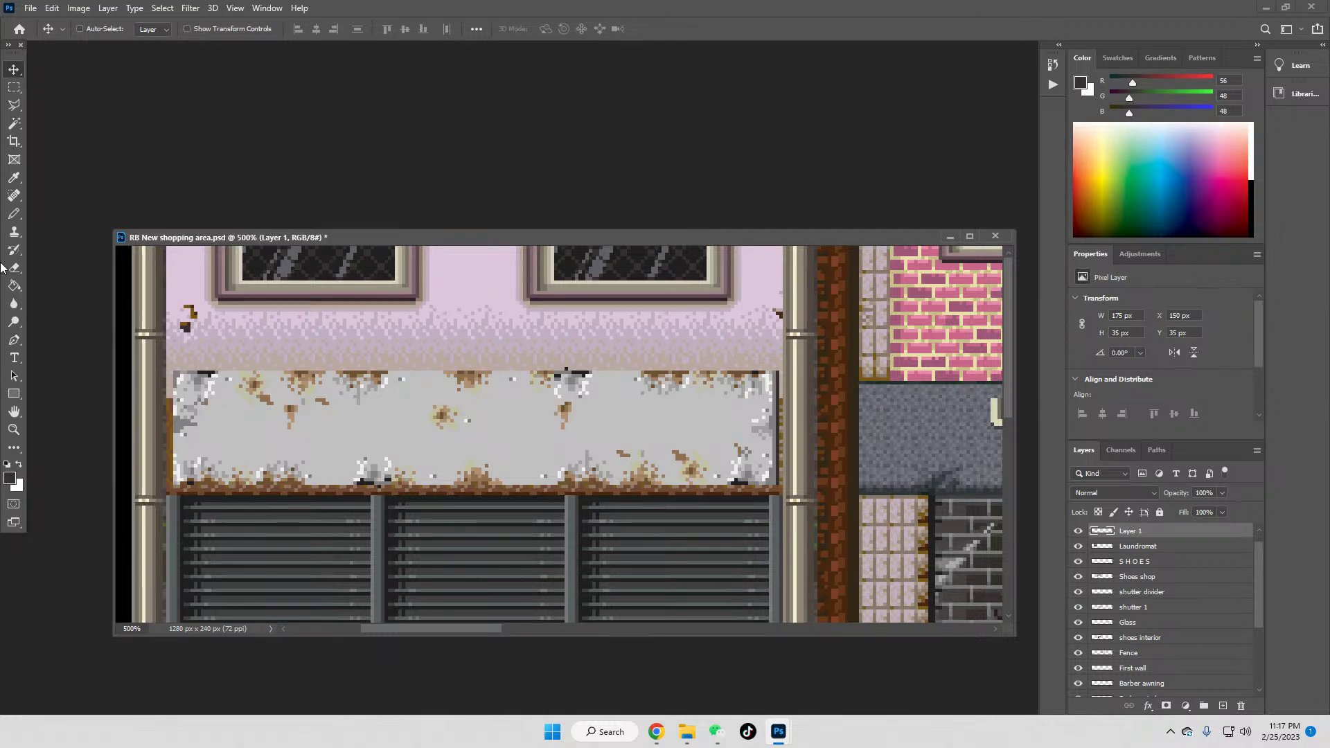
click(14, 429)
click(371, 32)
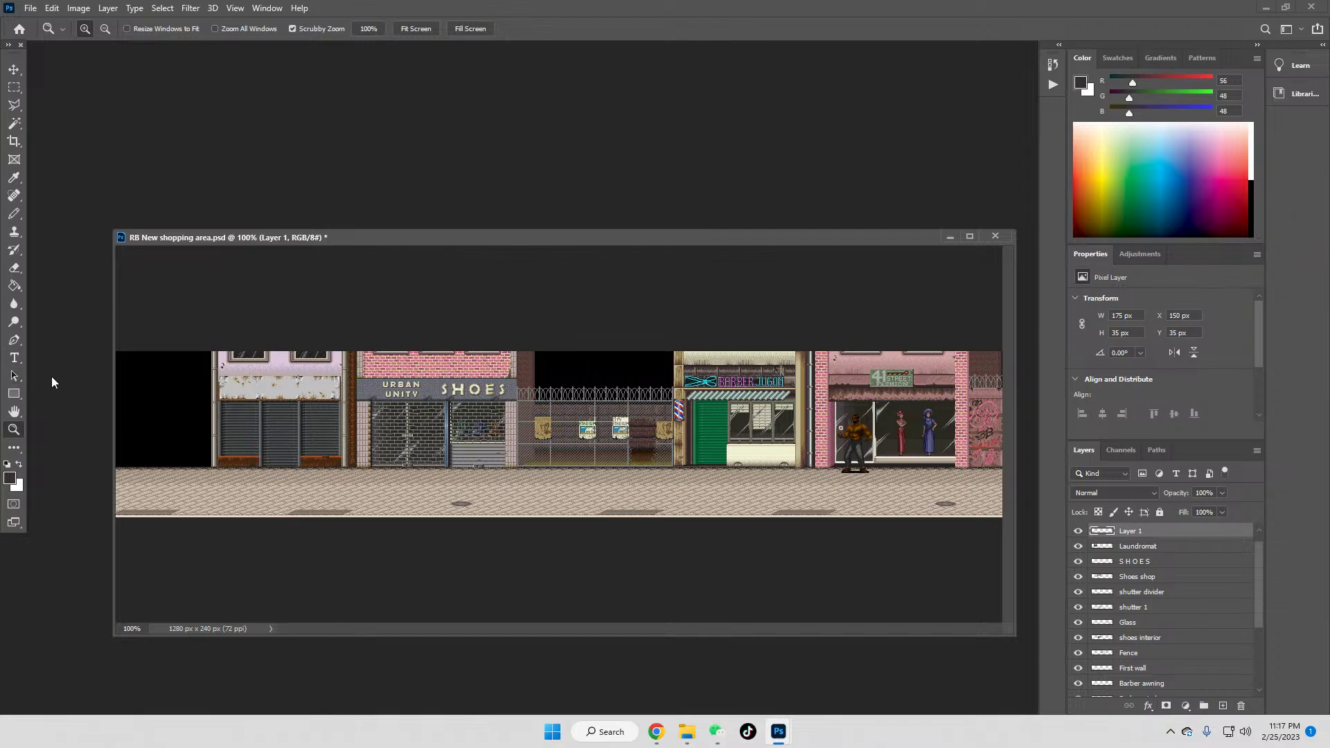
Step: Type 'Laundromat' in Bernard MT Condensed and move it onto the sign
click(15, 358)
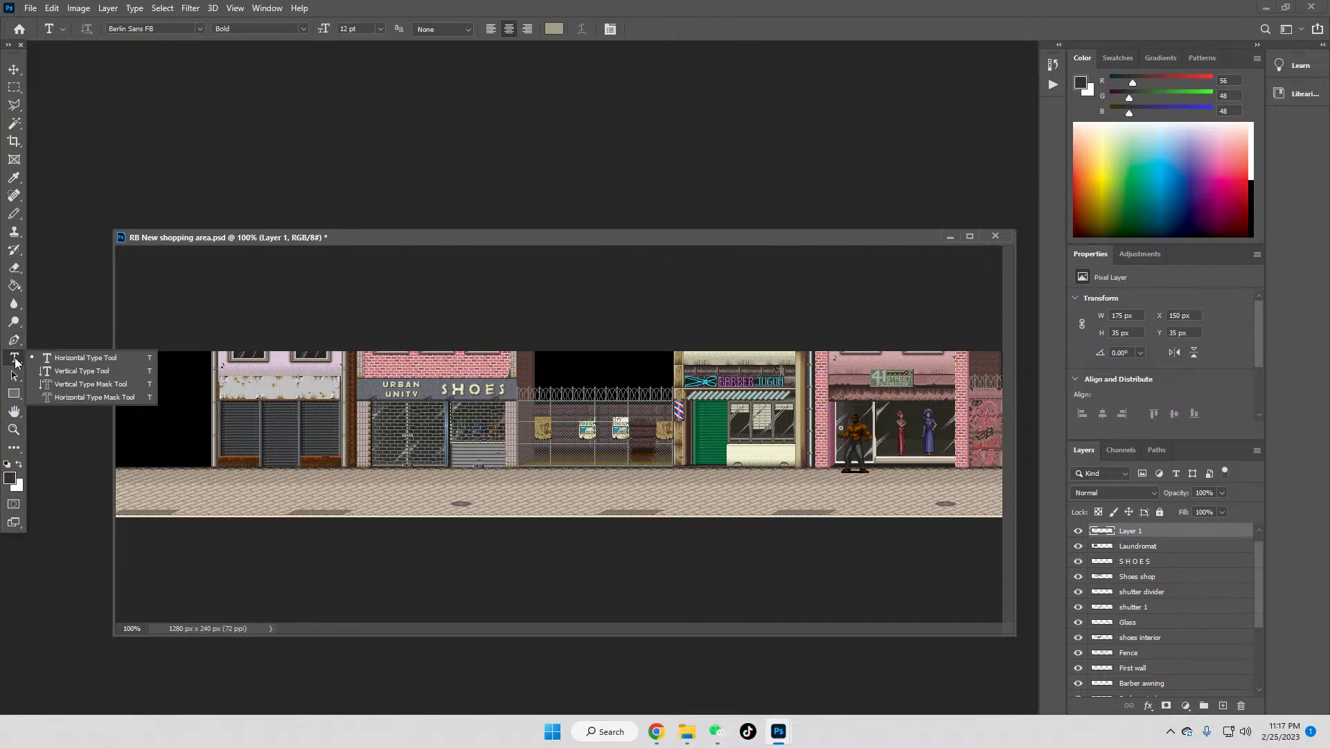
click(199, 28)
click(199, 28)
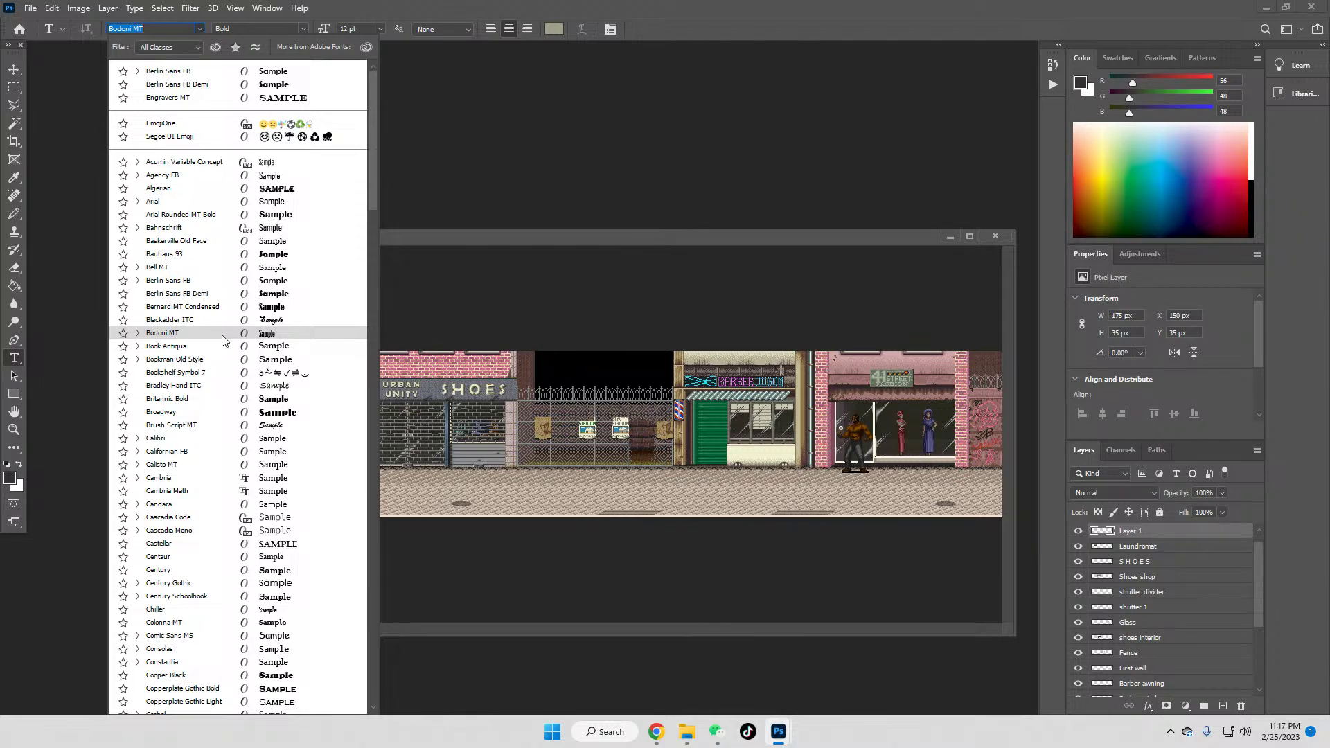
click(178, 307)
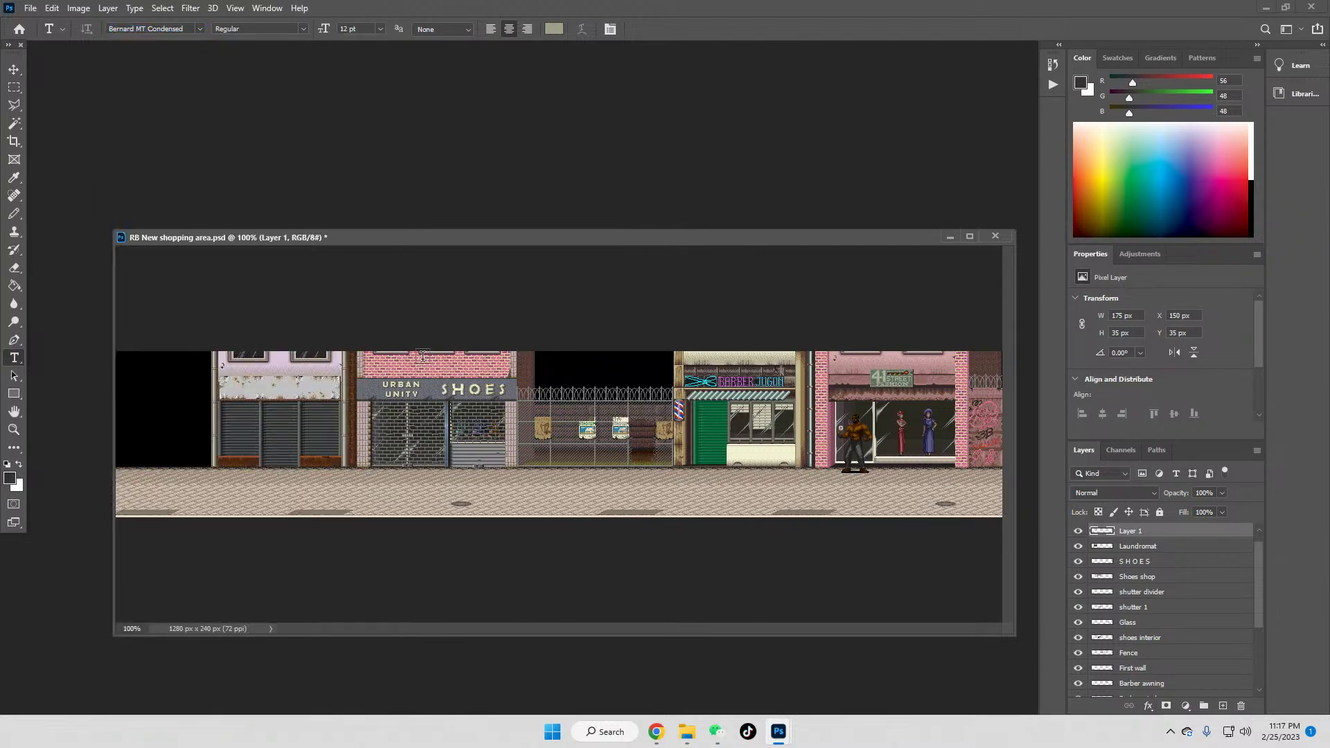
click(236, 388)
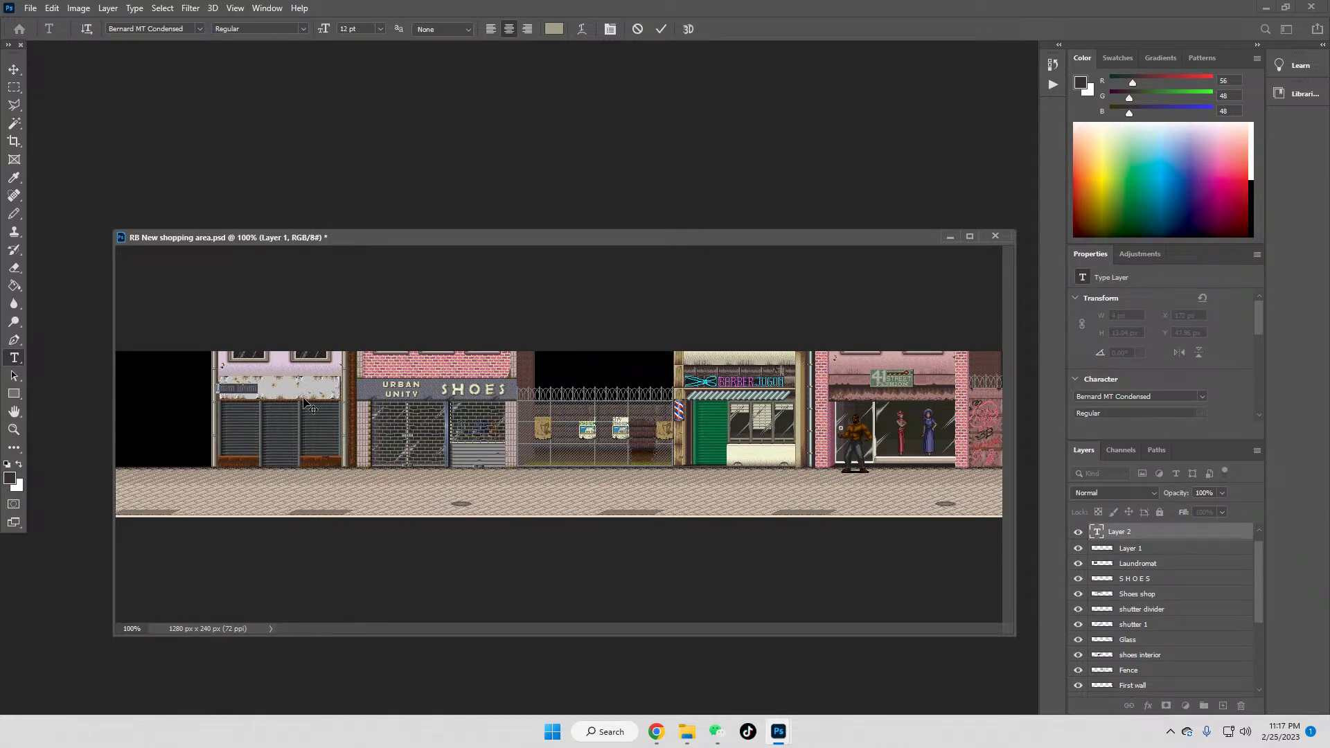
text(Laundromat)
drag(244, 412, 281, 417)
Step: Make the lettering cream f8f8e8 at 24 pt, centre it on the sign and commit
double_click(255, 392)
click(552, 32)
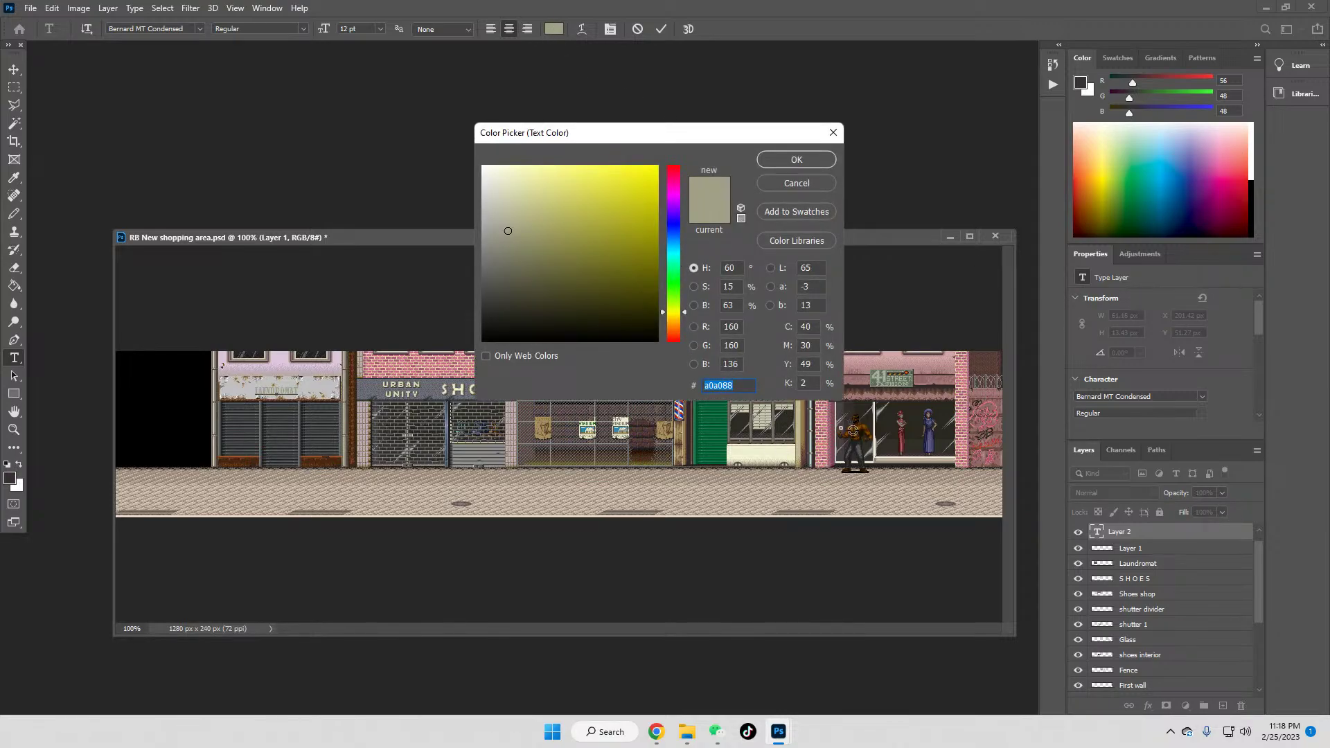
click(896, 457)
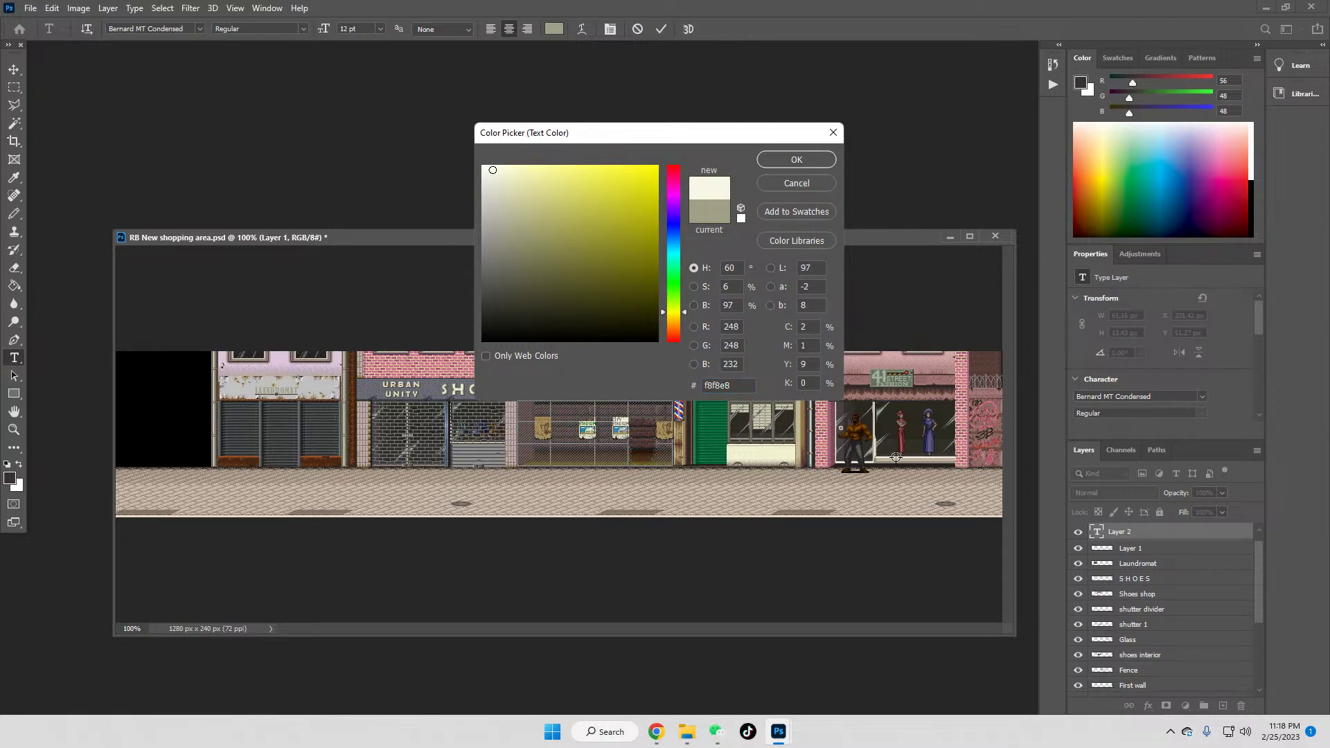
click(797, 159)
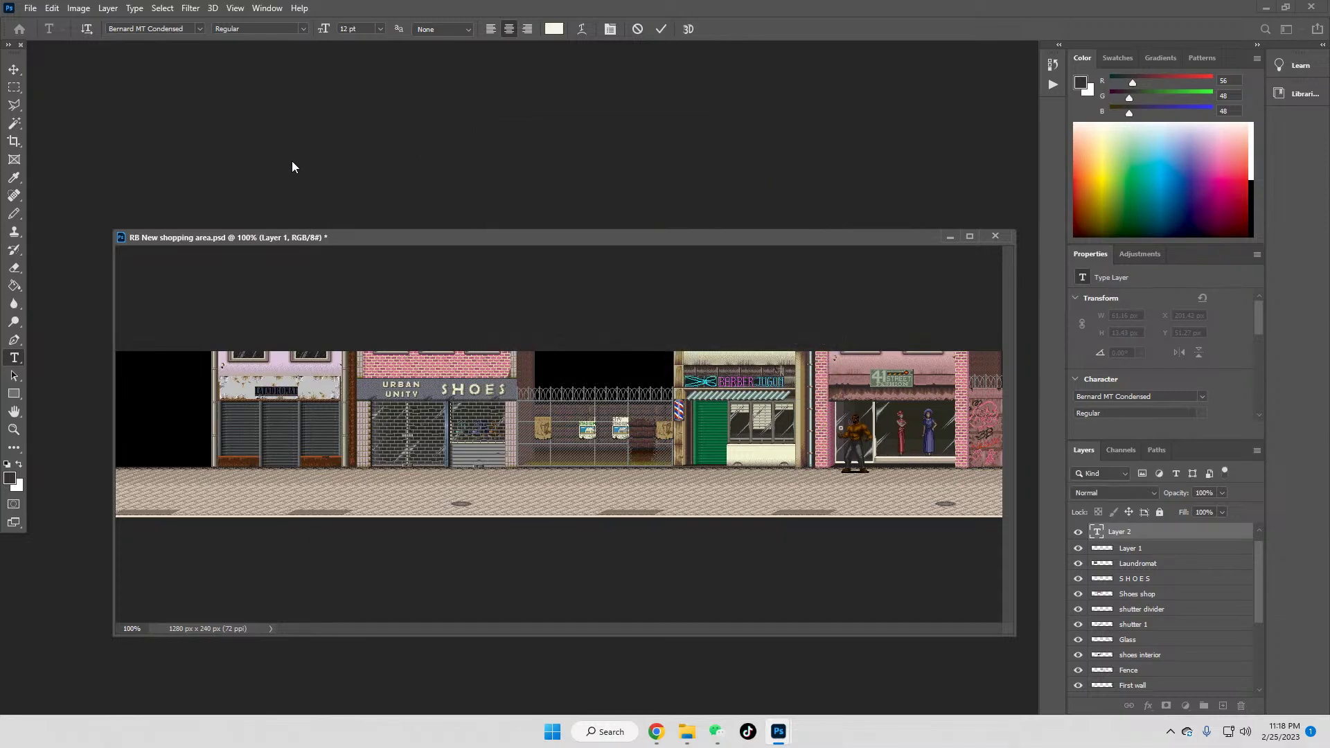
click(381, 30)
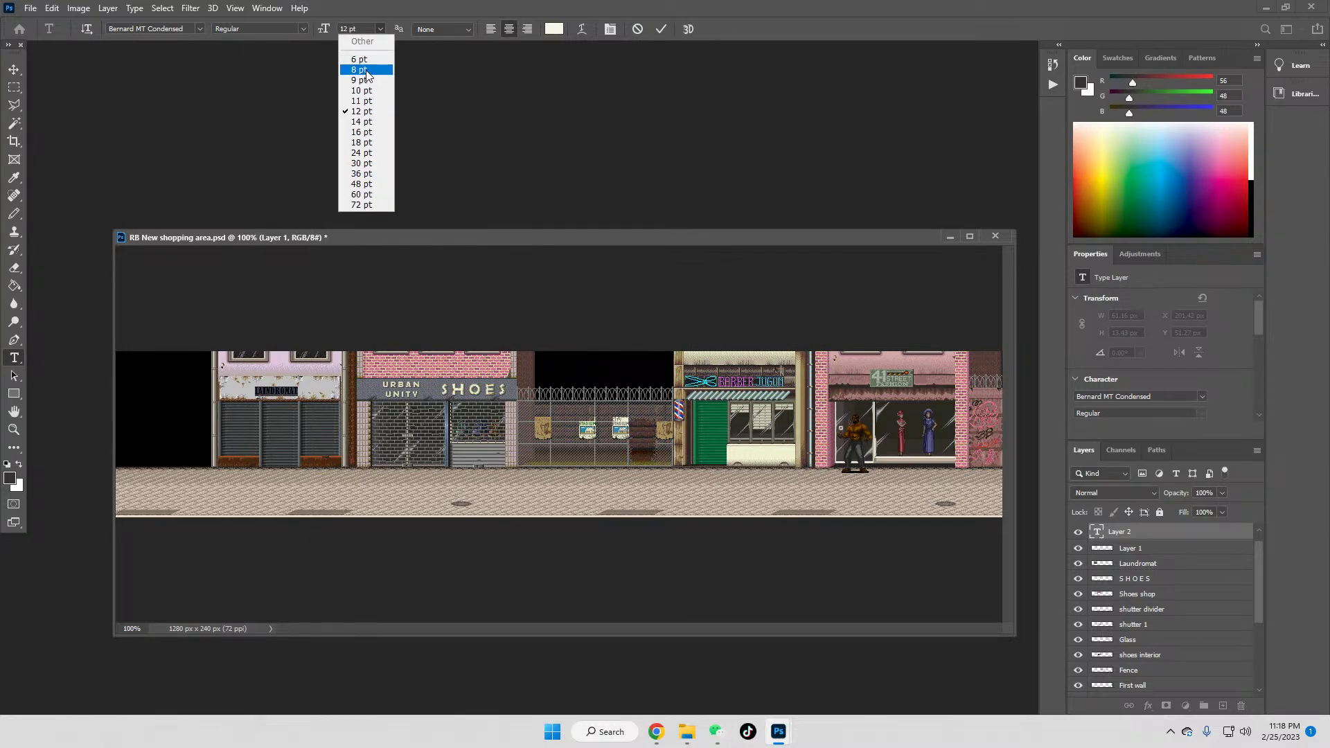
click(355, 151)
drag(296, 423, 298, 423)
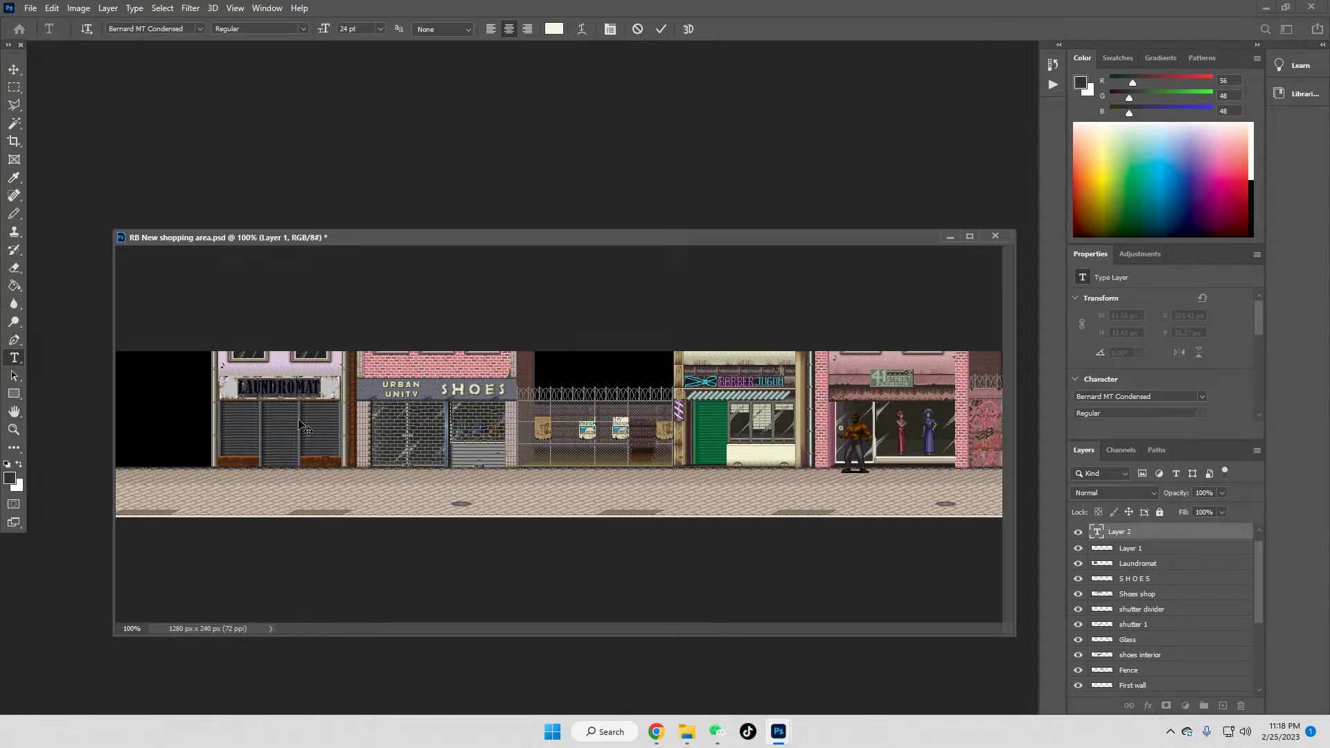
key(ctrl+Return)
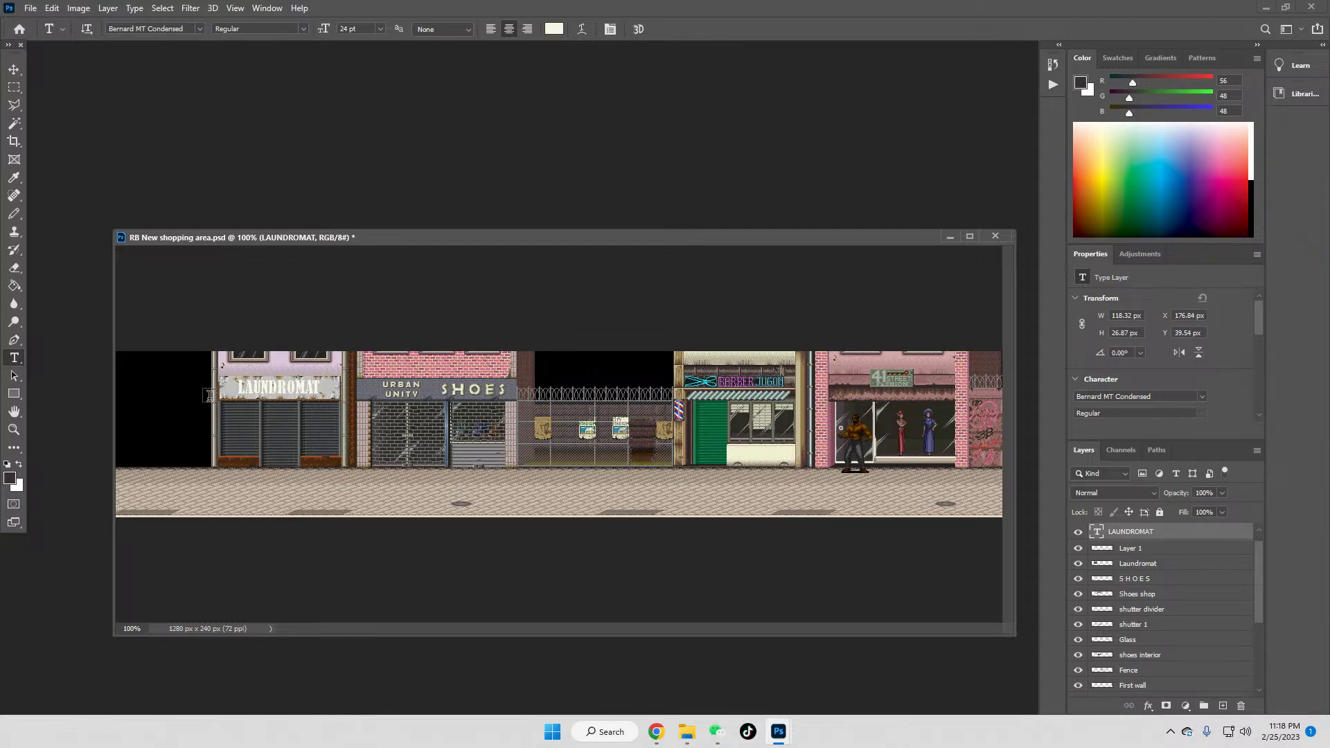
click(13, 429)
Step: Zoom in on the laundromat shop and nudge the LAUNDROMAT layer down 1 px
click(277, 378)
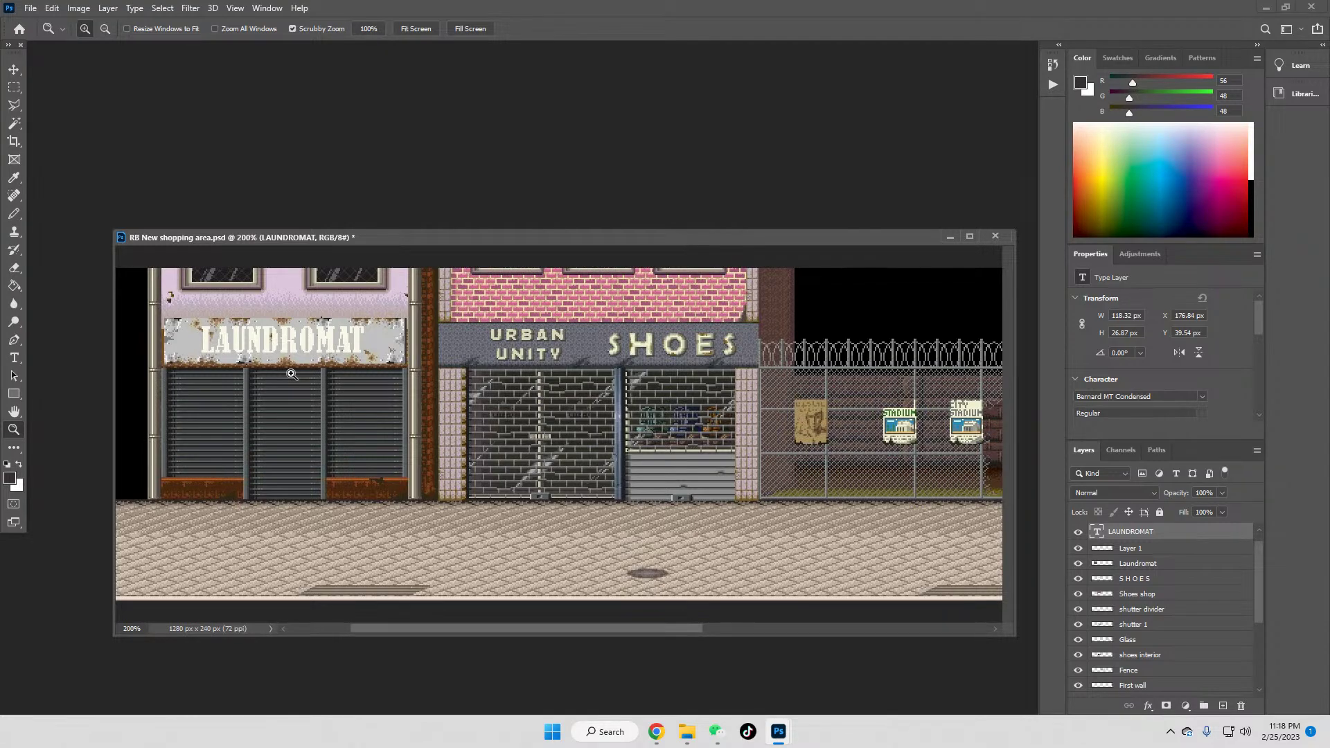
click(14, 69)
drag(270, 365, 269, 365)
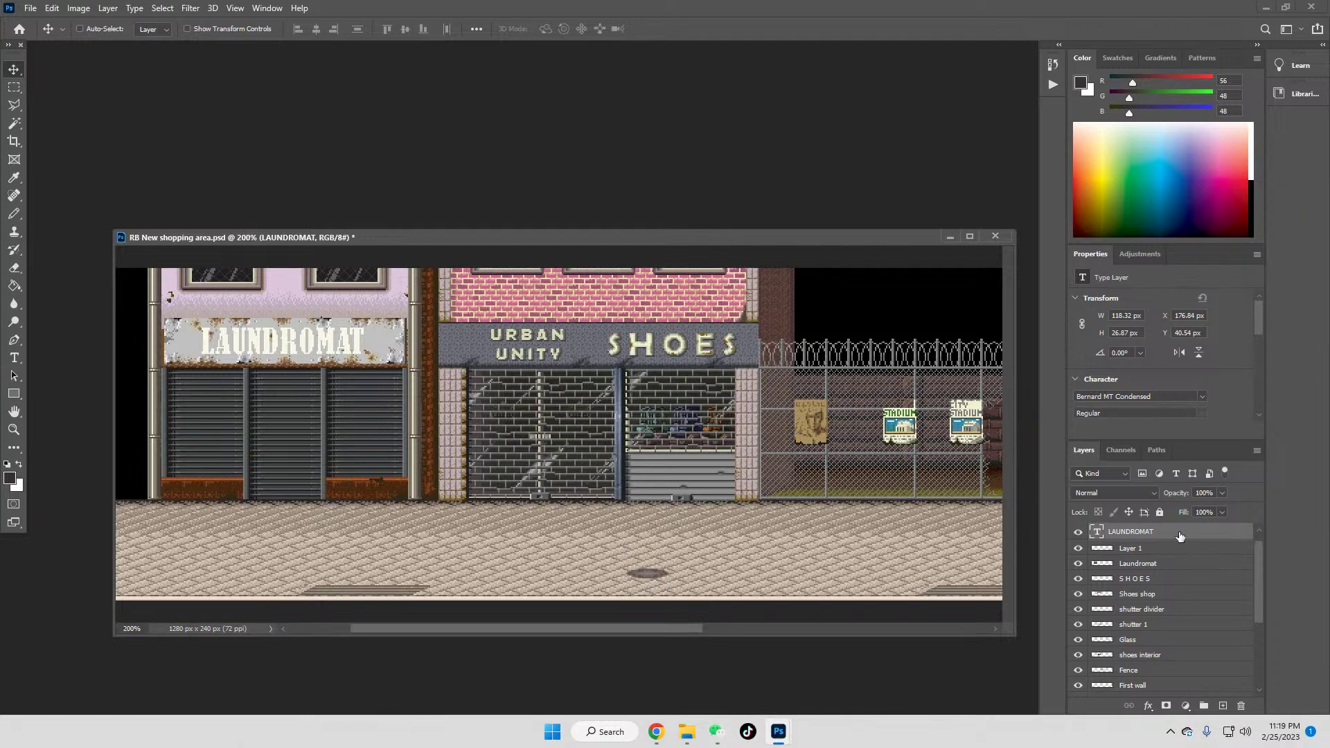
Step: Rasterize the LAUNDROMAT text layer and zoom toward the fashion shop front
right_click(1156, 531)
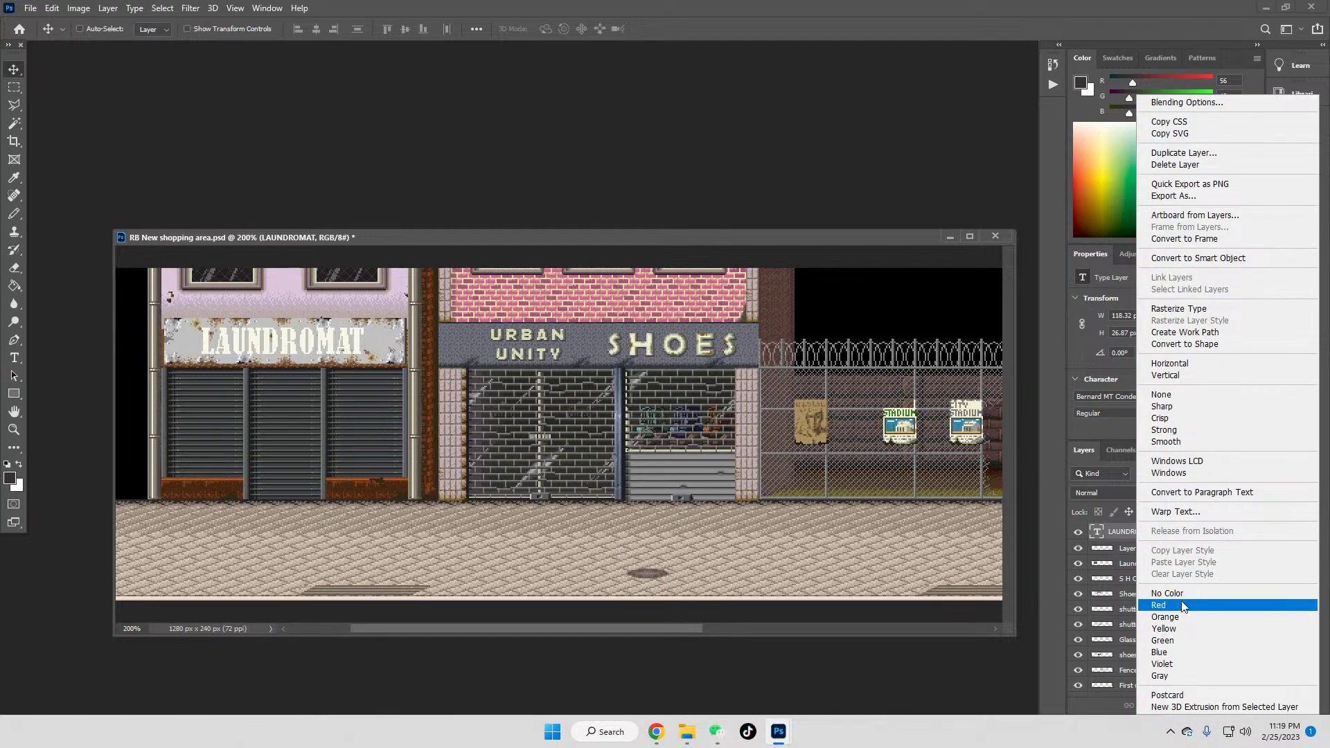
click(1196, 309)
click(15, 178)
drag(647, 629, 959, 623)
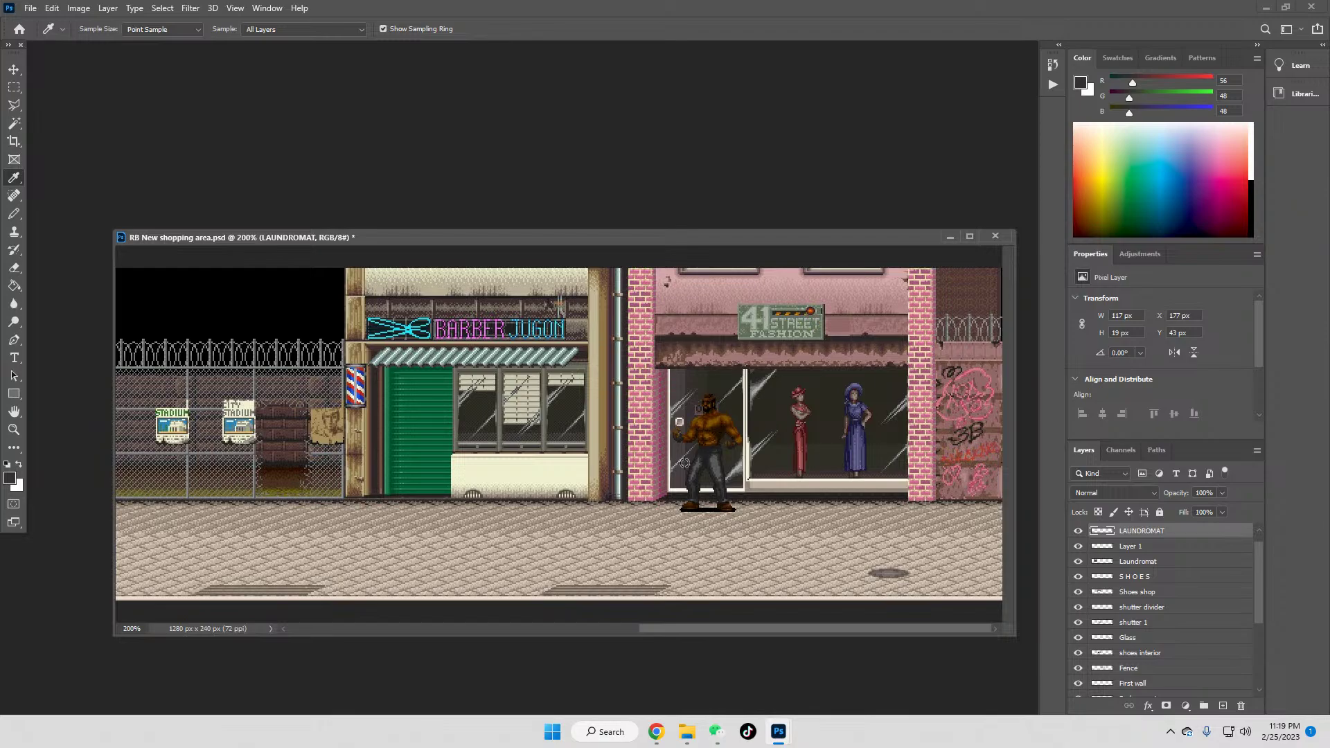
key(z)
click(732, 456)
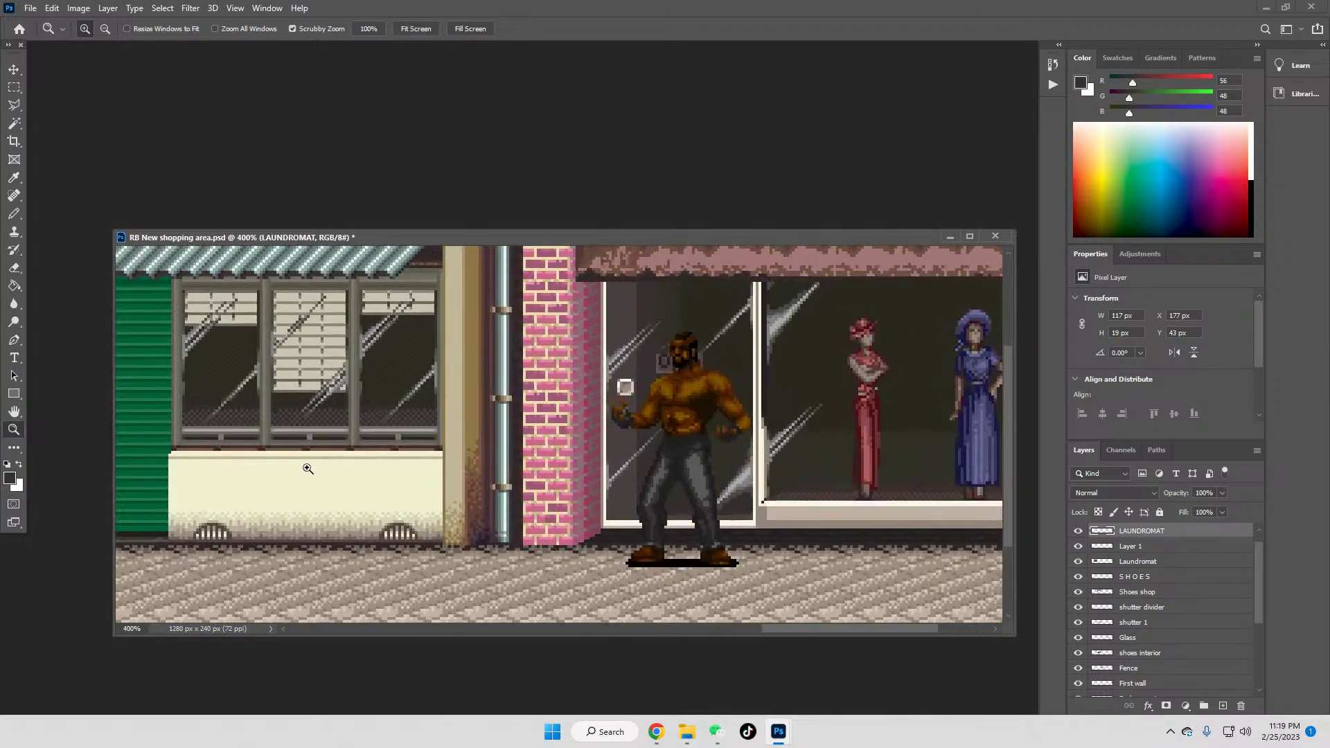
drag(796, 627, 713, 629)
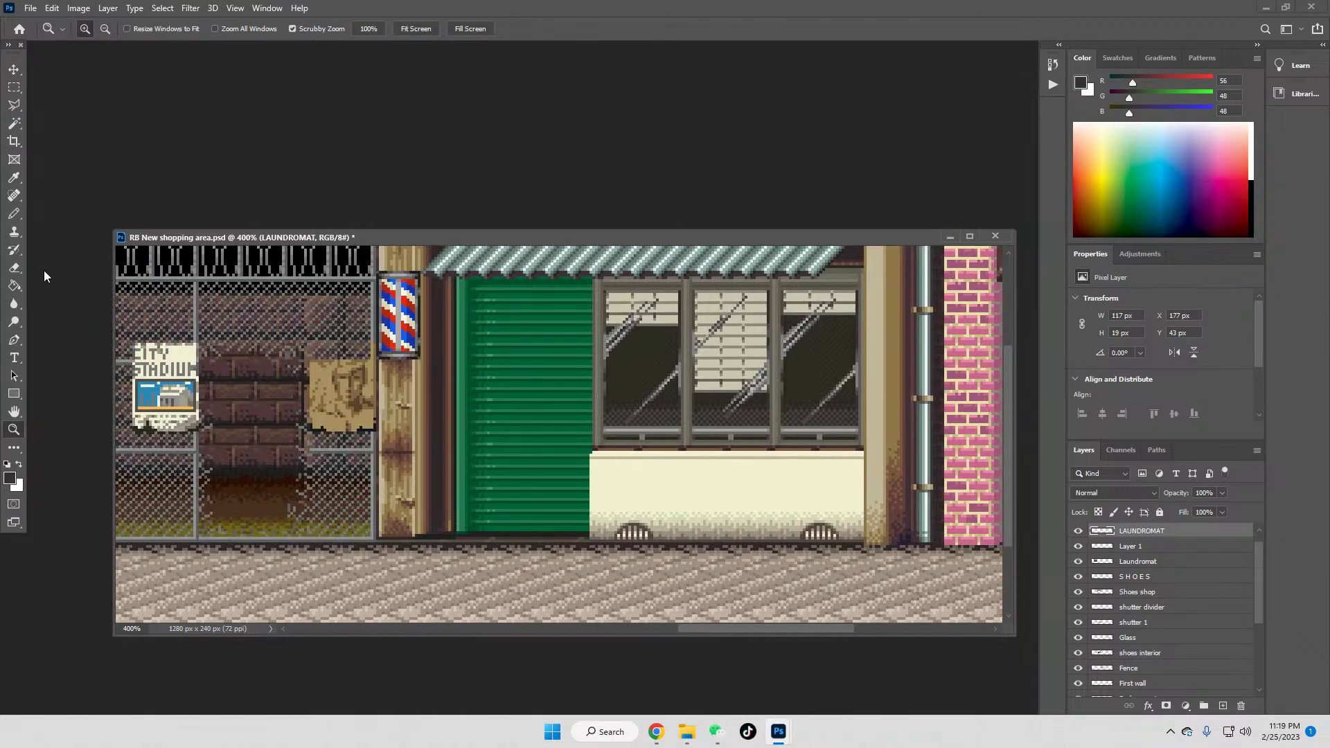
Step: Sample the barber pole's red and scroll back to the LAUNDROMAT sign
click(13, 178)
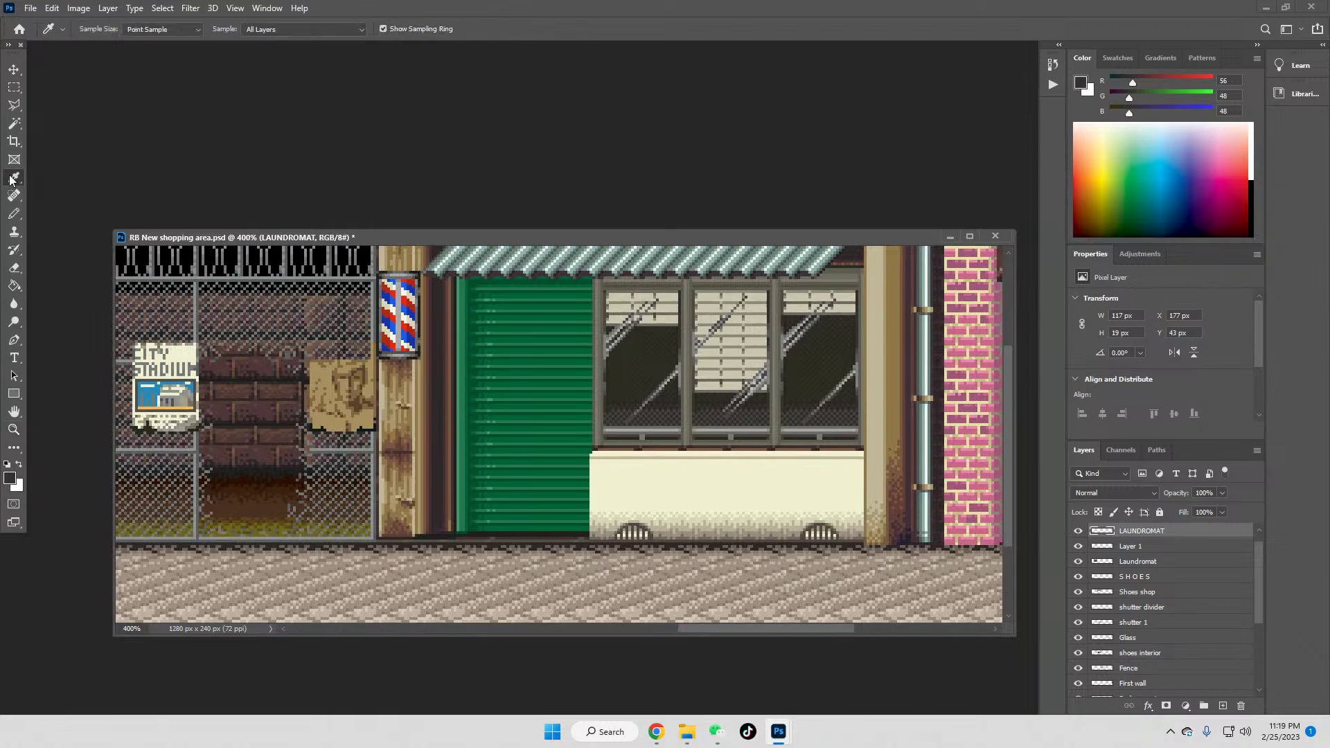
click(387, 315)
drag(699, 630, 372, 629)
scroll(331, 494, up, 4)
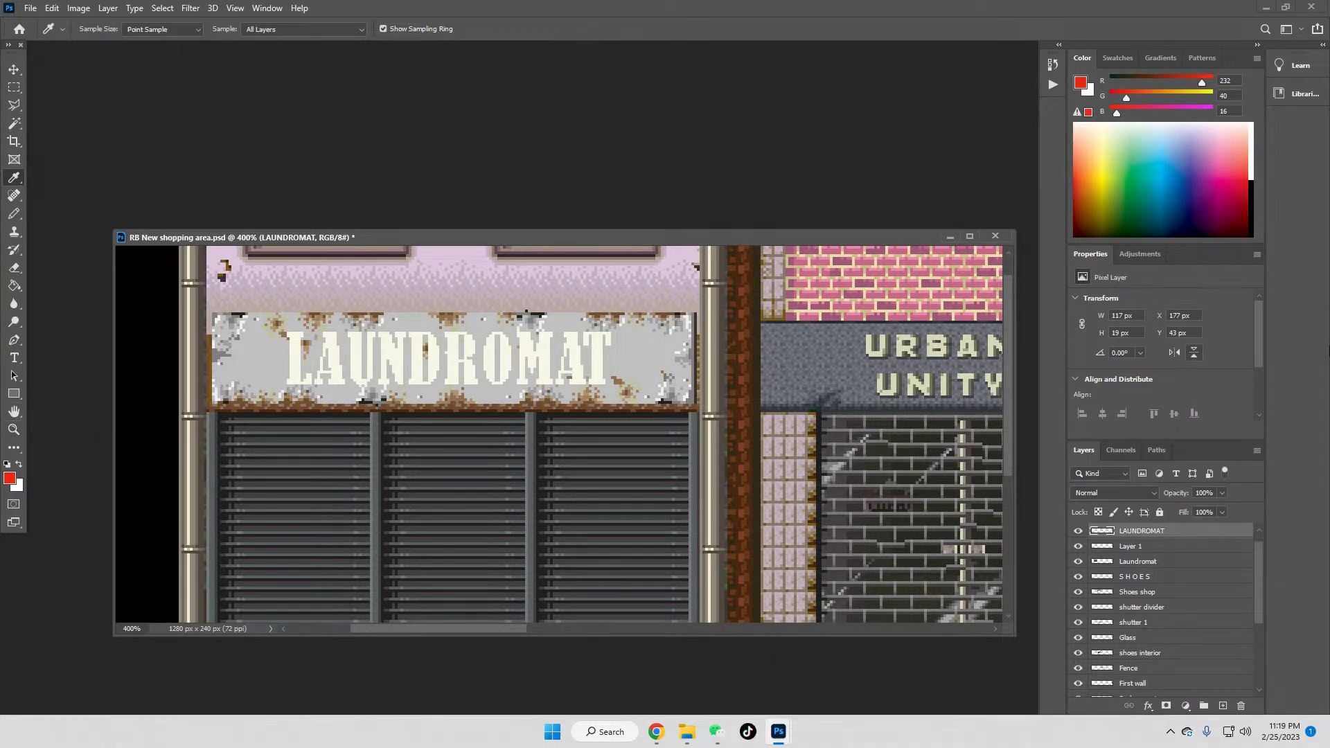
Step: Try a Stroke on the LAUNDROMAT layer in Blending Options, then cancel it
right_click(1102, 534)
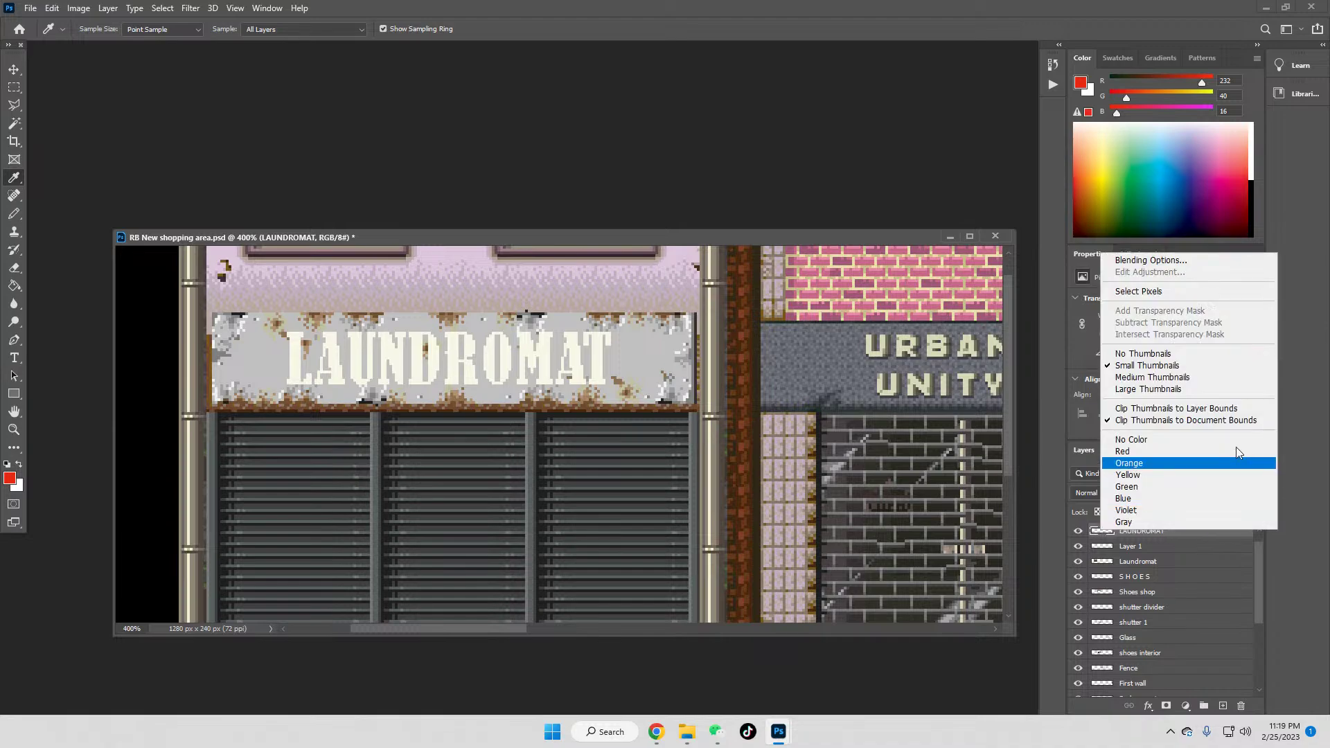
click(1161, 260)
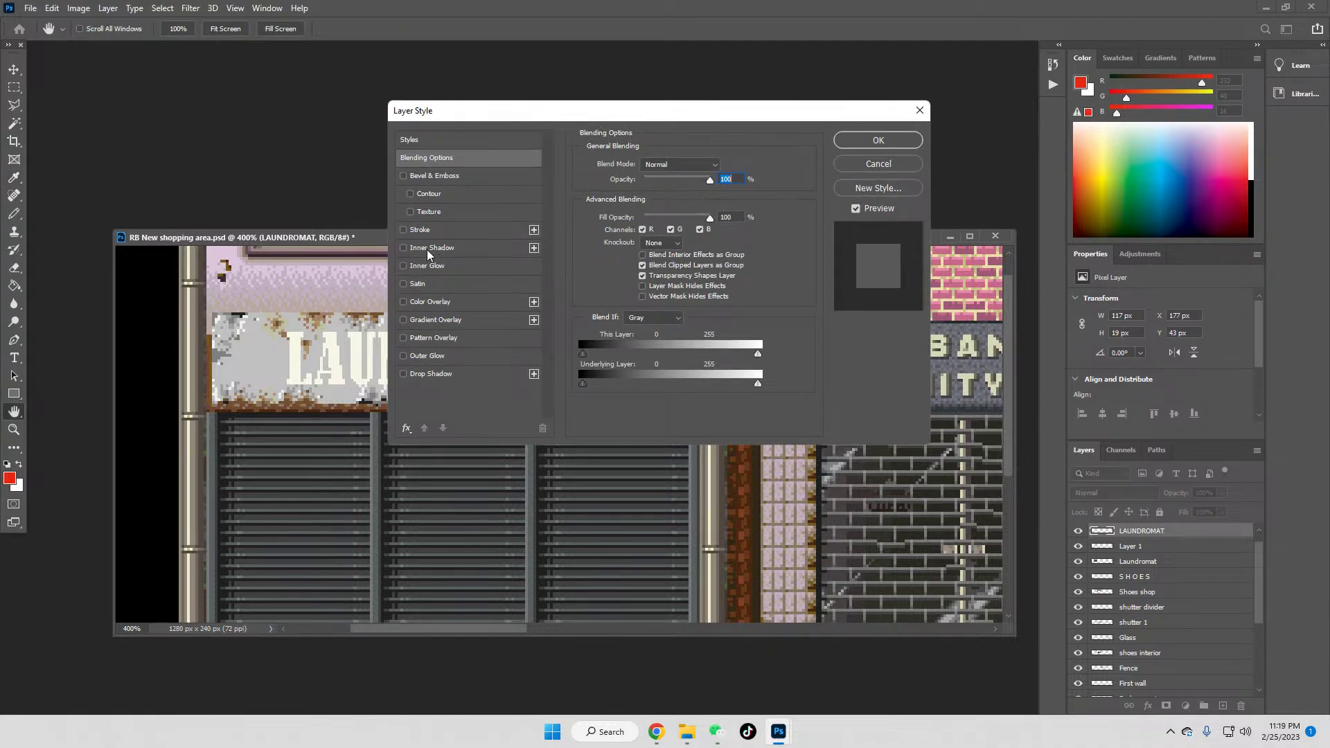
click(432, 230)
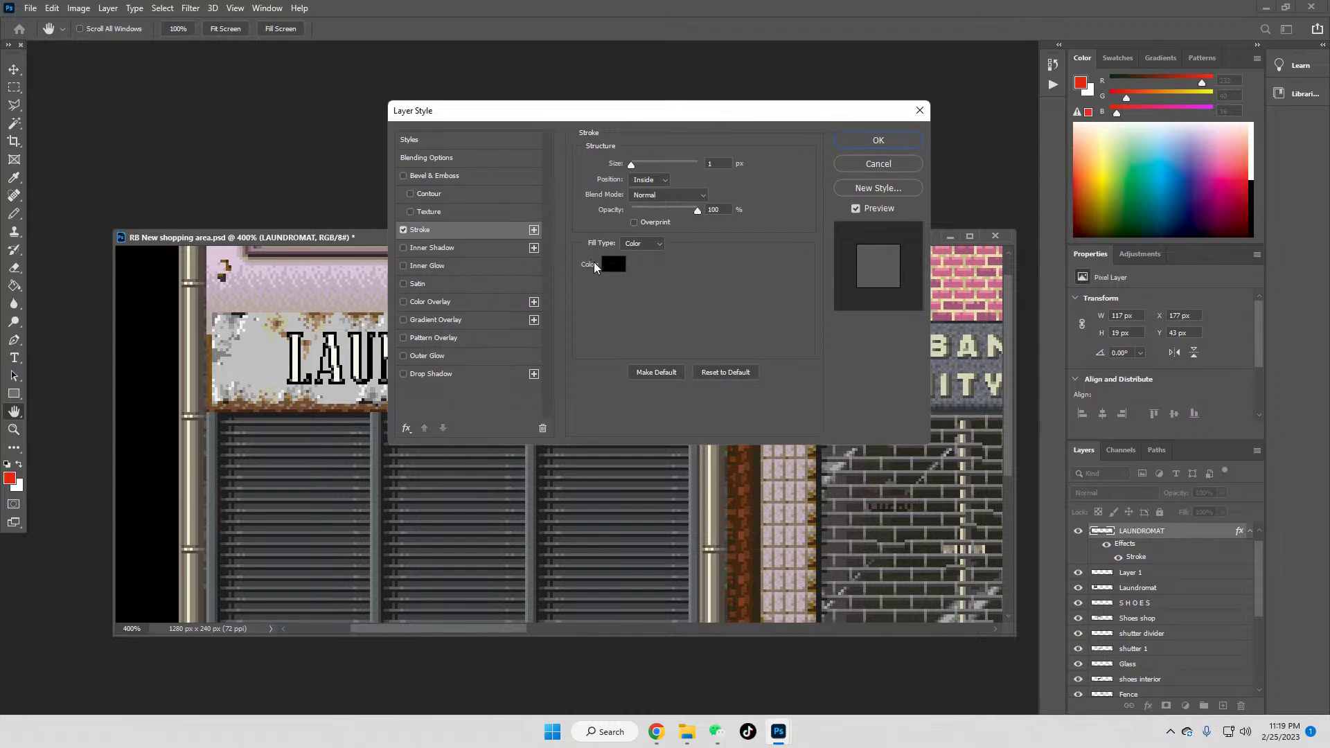
click(612, 265)
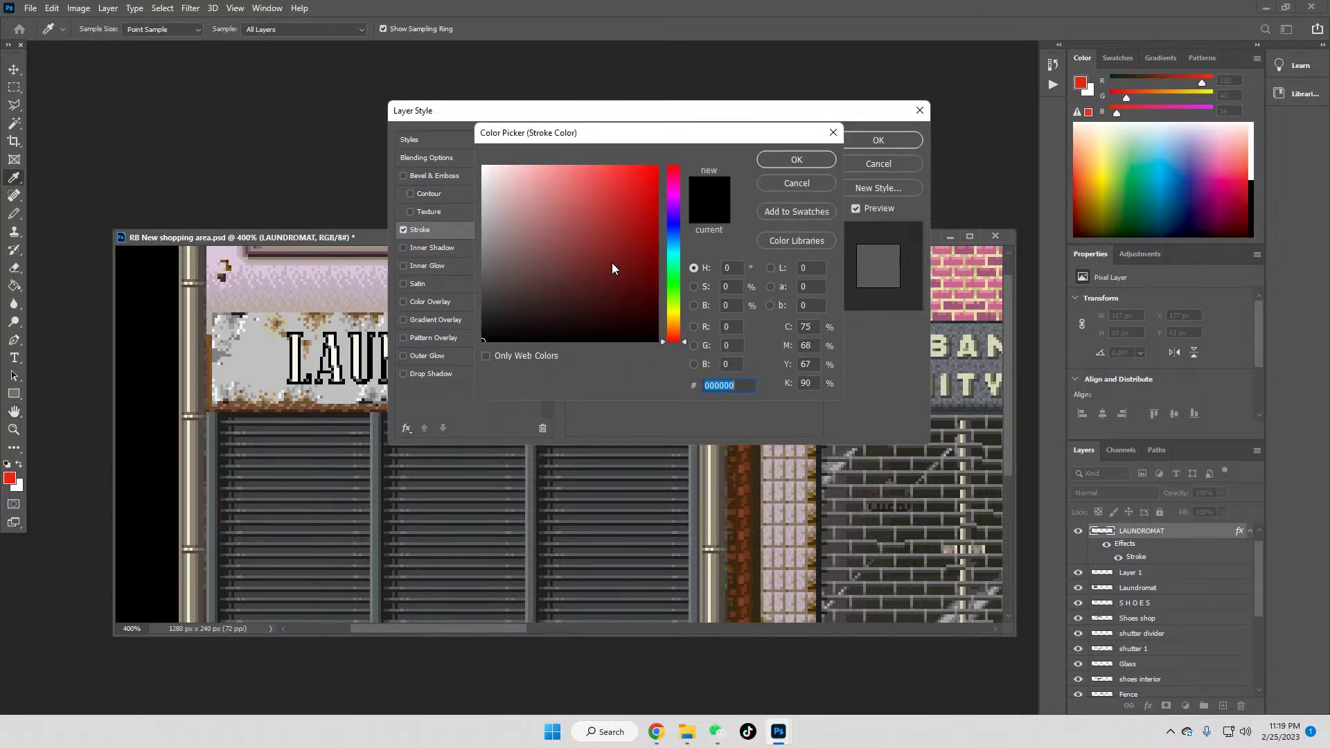
click(833, 132)
click(918, 111)
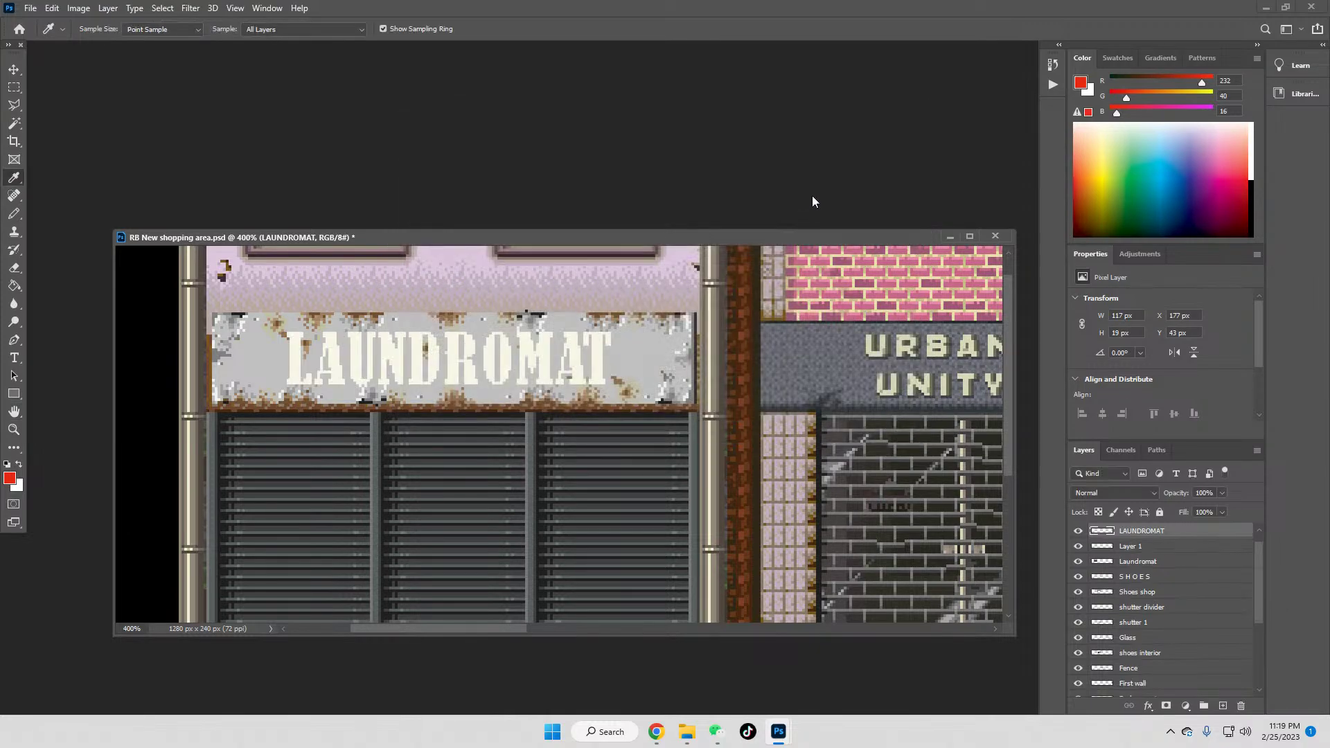
drag(480, 630, 705, 650)
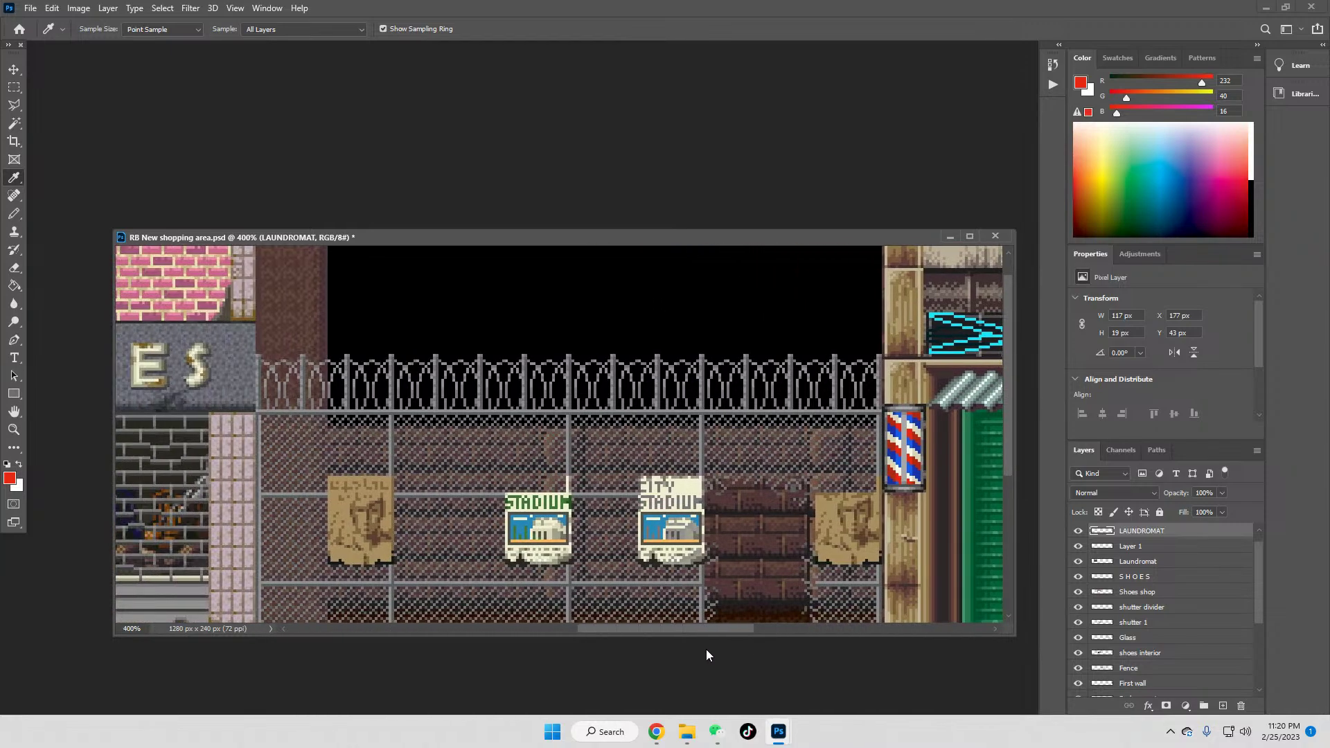
Step: Apply a Stroke in barber-pole red to the letters, then undo it
right_click(1129, 526)
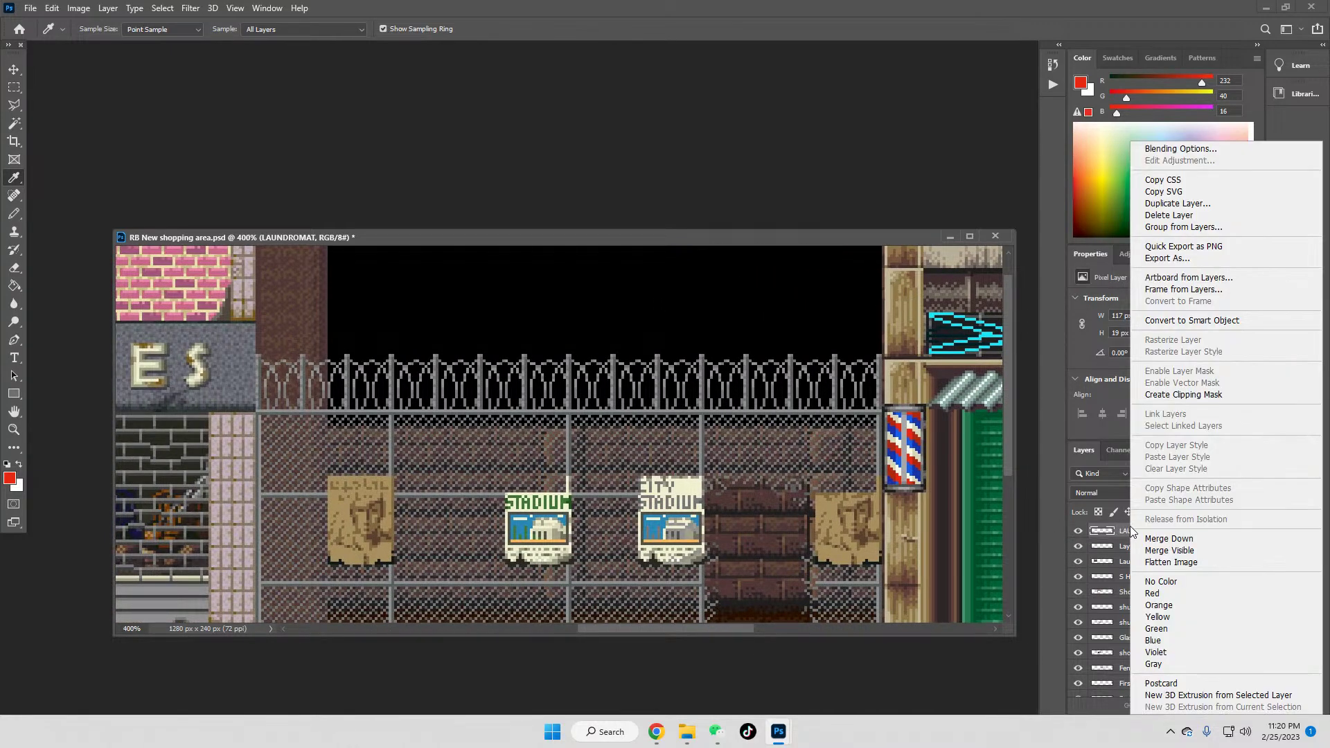
click(1164, 149)
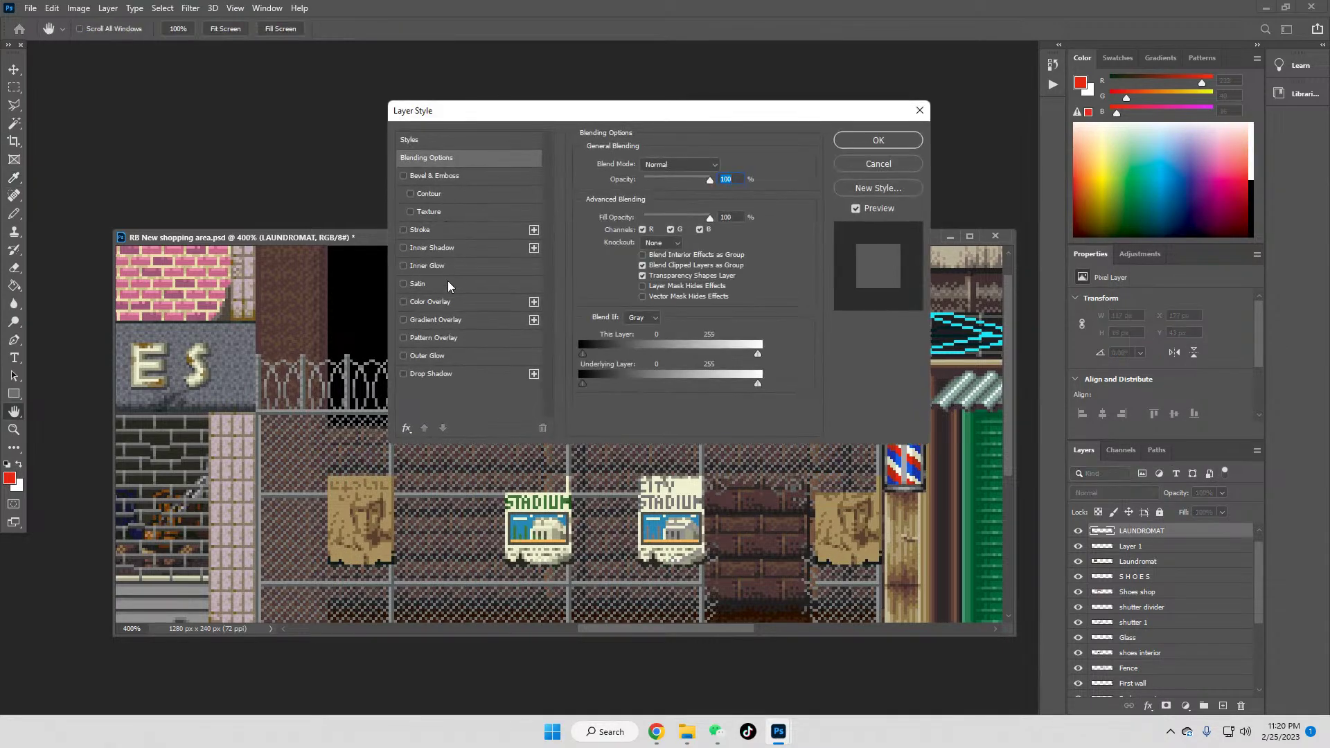
drag(745, 111, 495, 96)
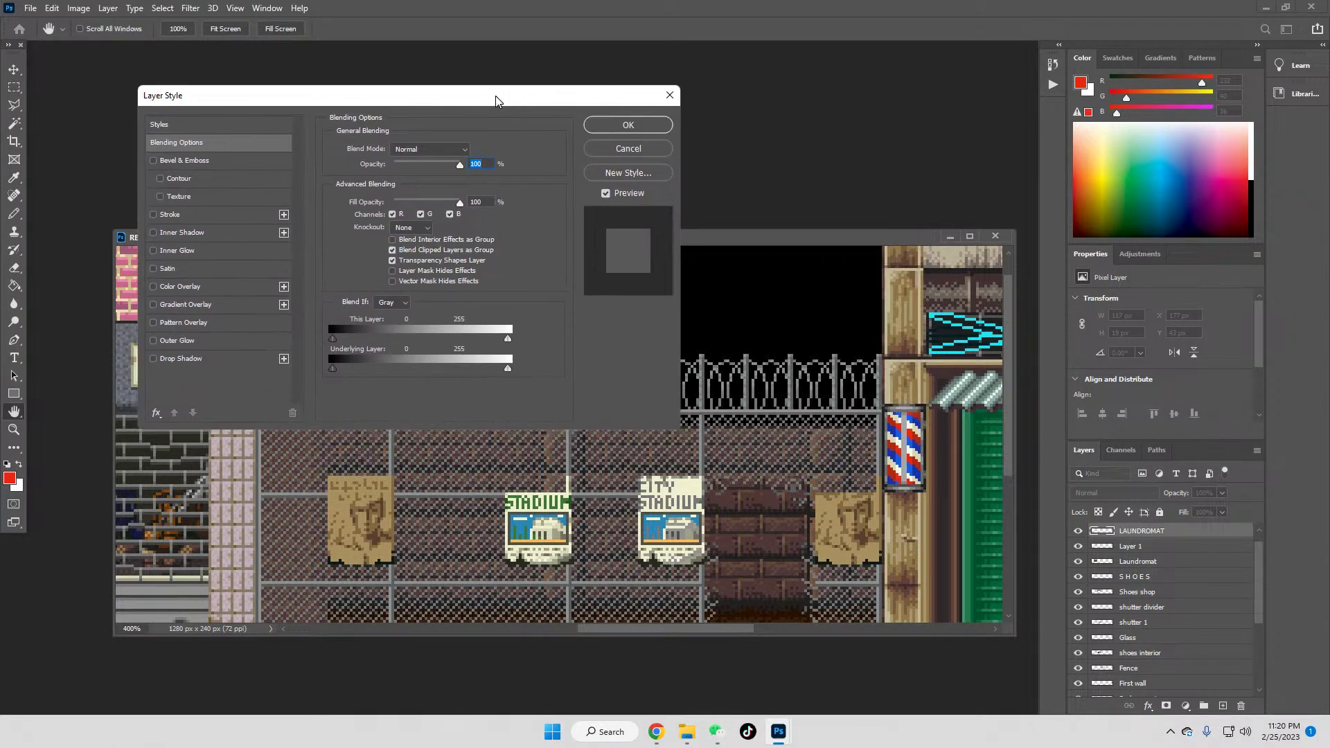
click(172, 216)
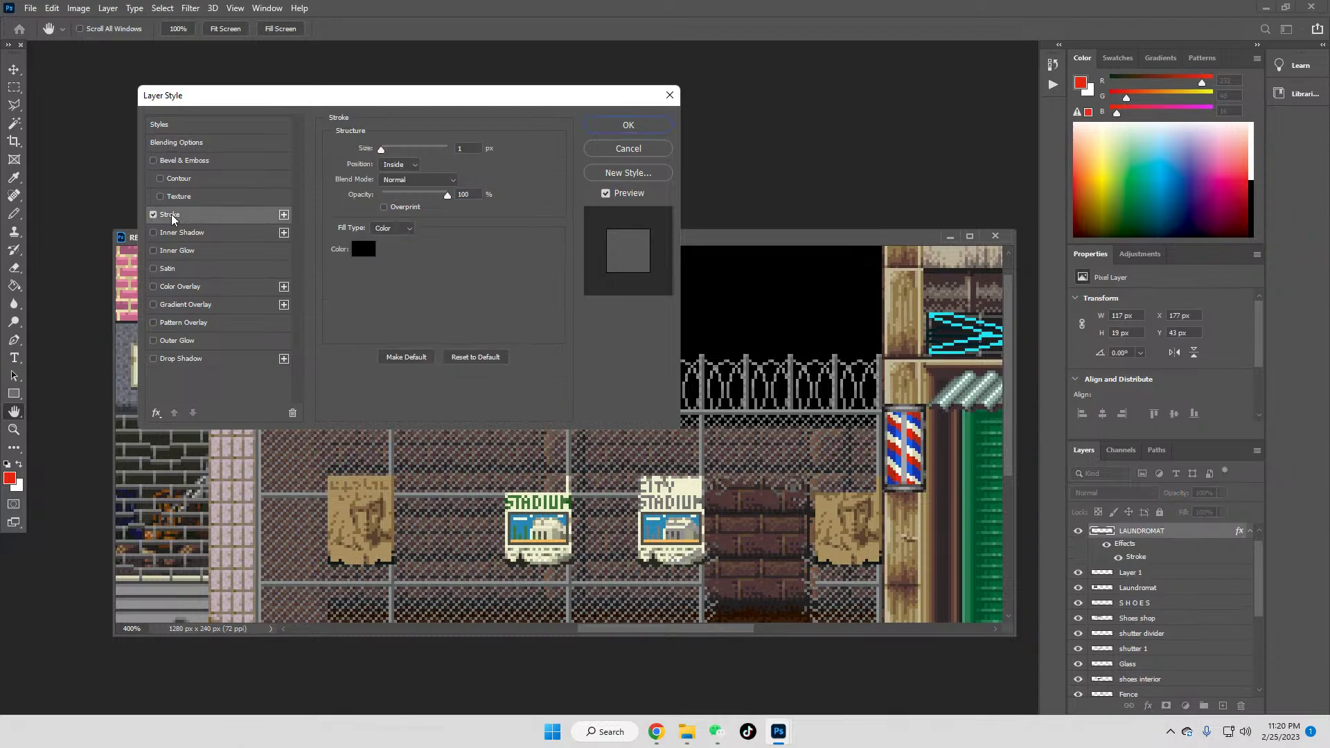
click(363, 249)
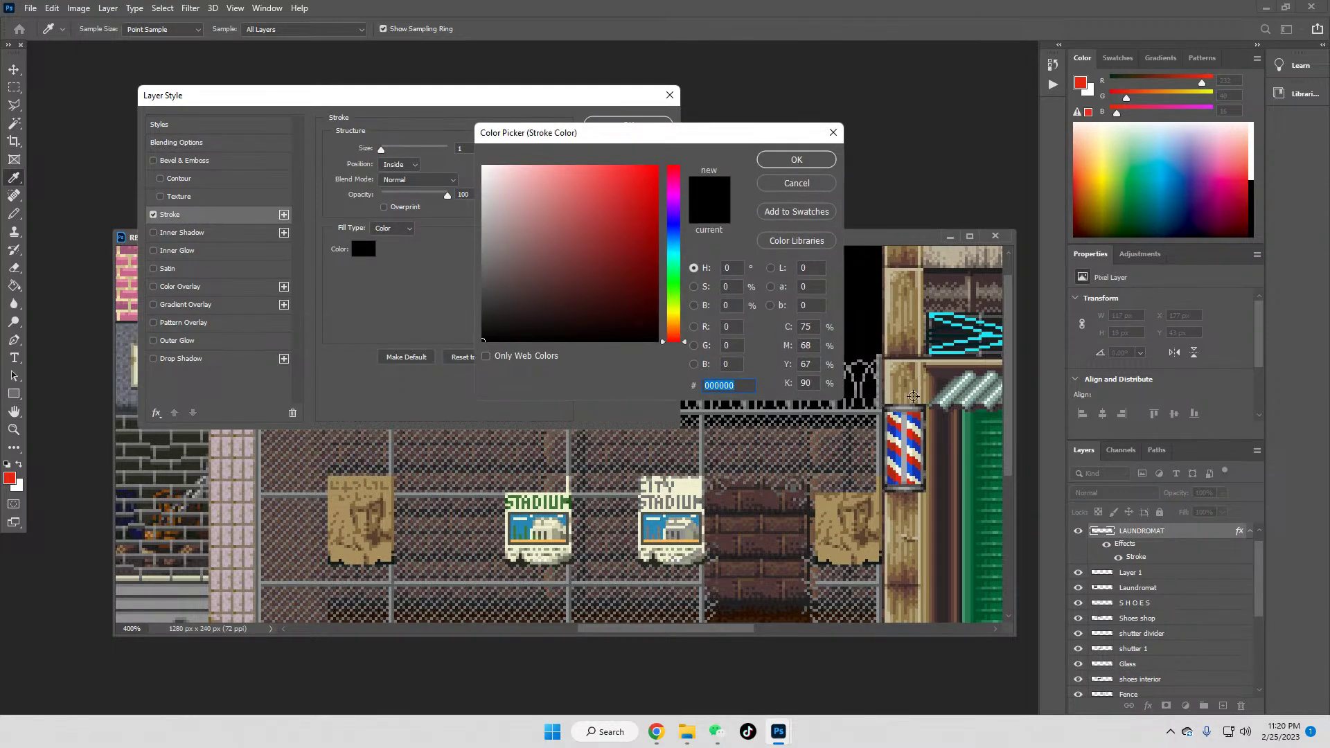
click(909, 433)
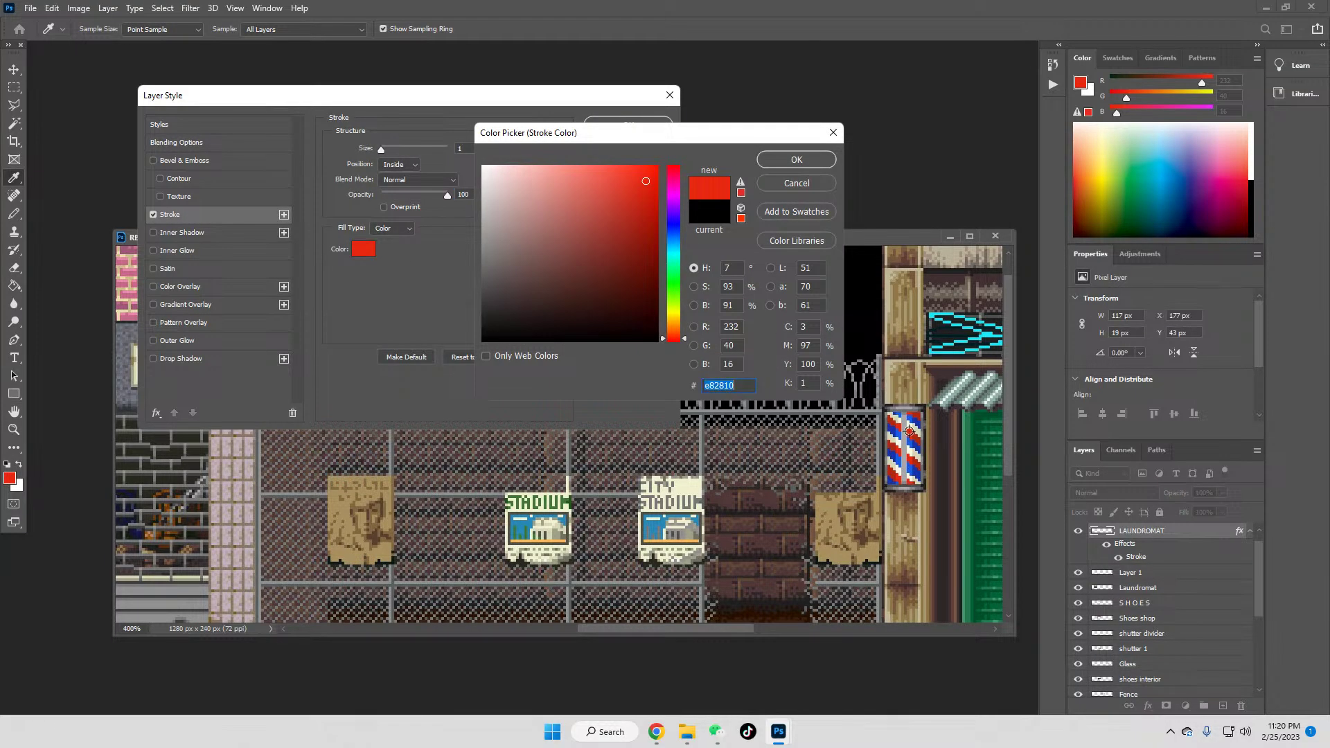
click(779, 160)
click(629, 124)
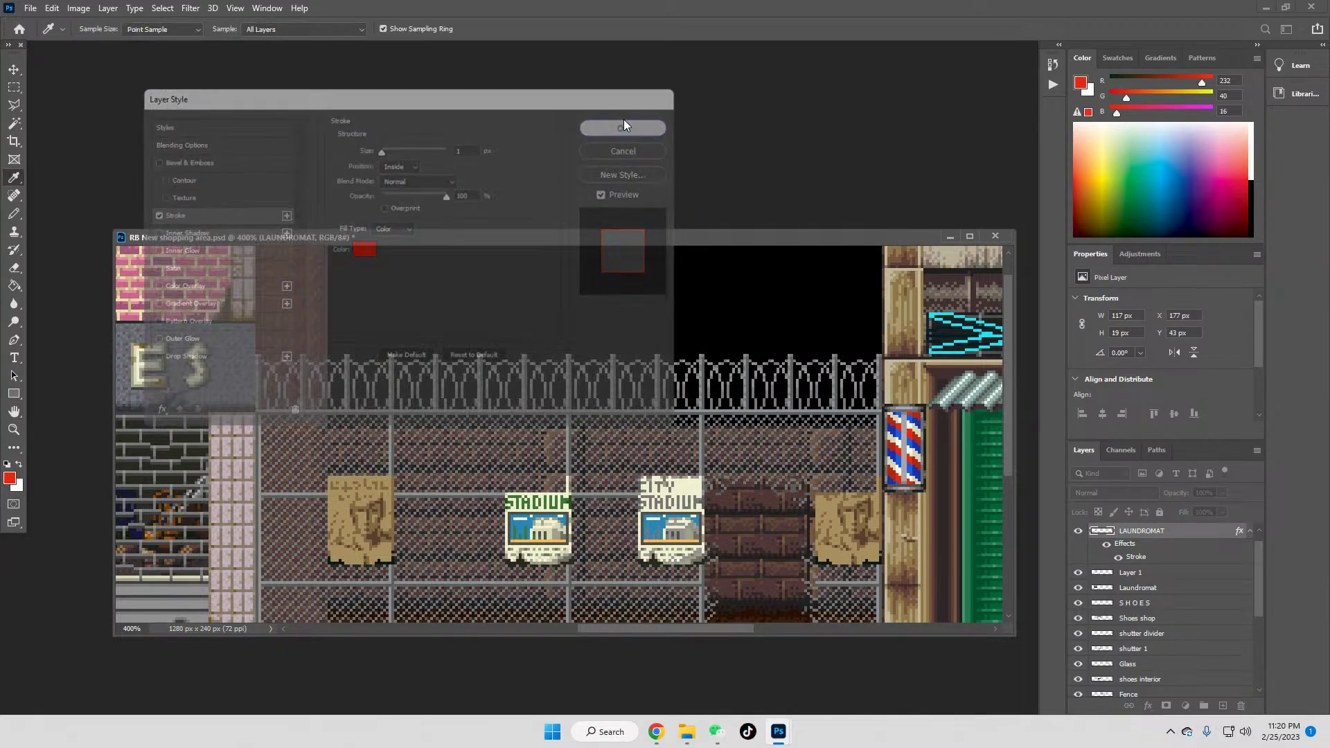
drag(698, 630, 482, 640)
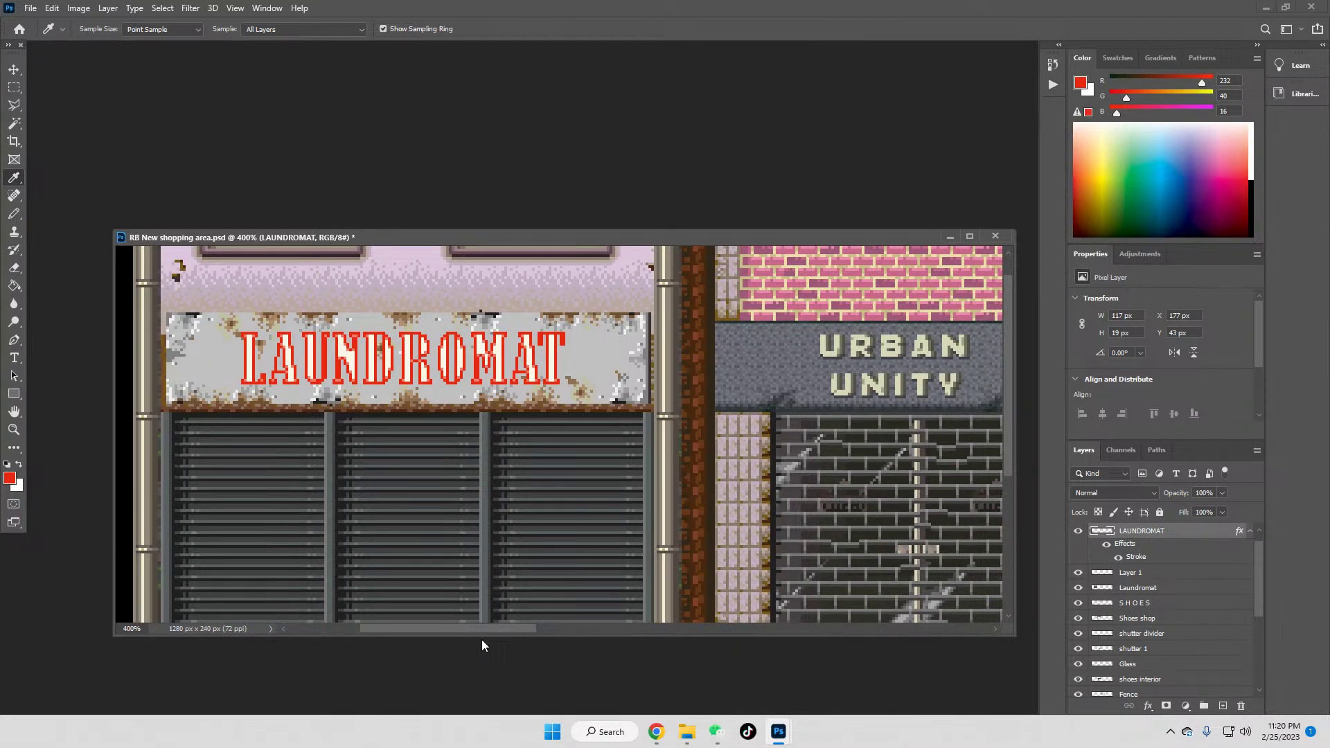
click(43, 8)
click(103, 24)
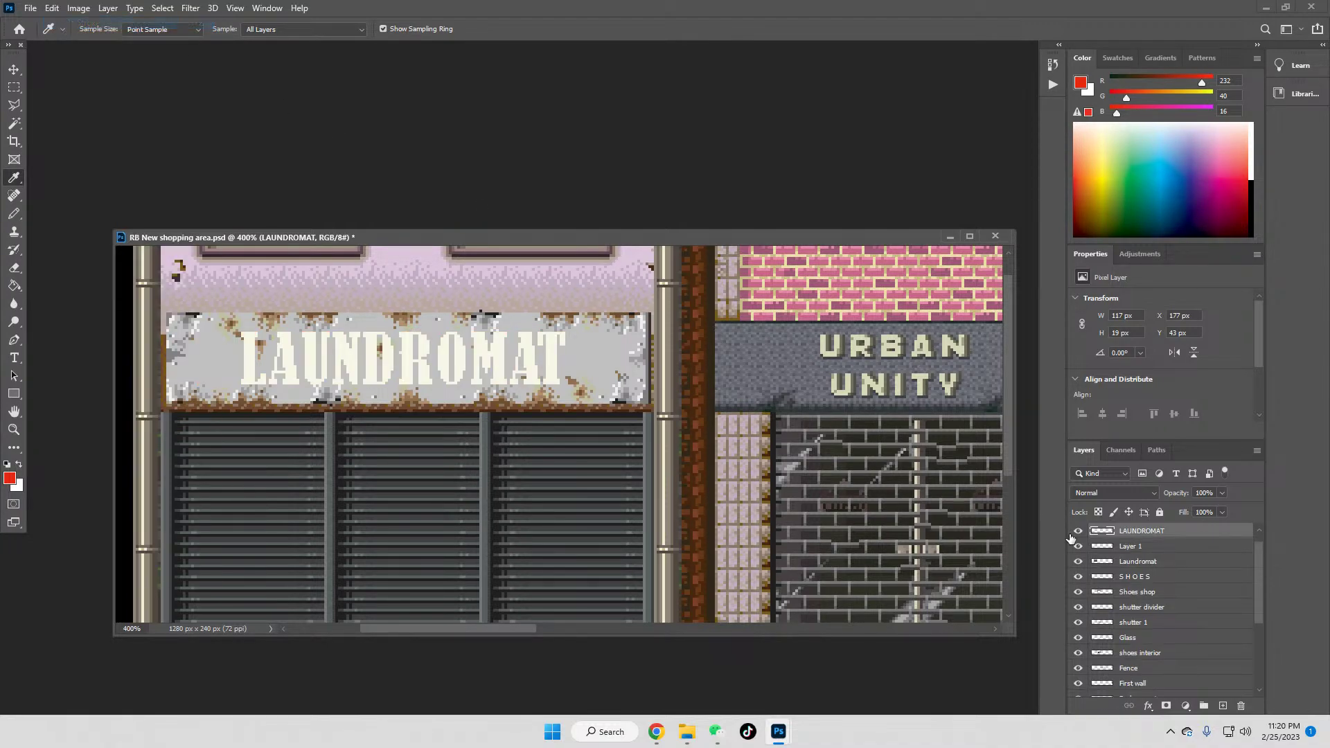
Step: Add a 1 px red Stroke positioned Outside to the LAUNDROMAT letters
right_click(1131, 532)
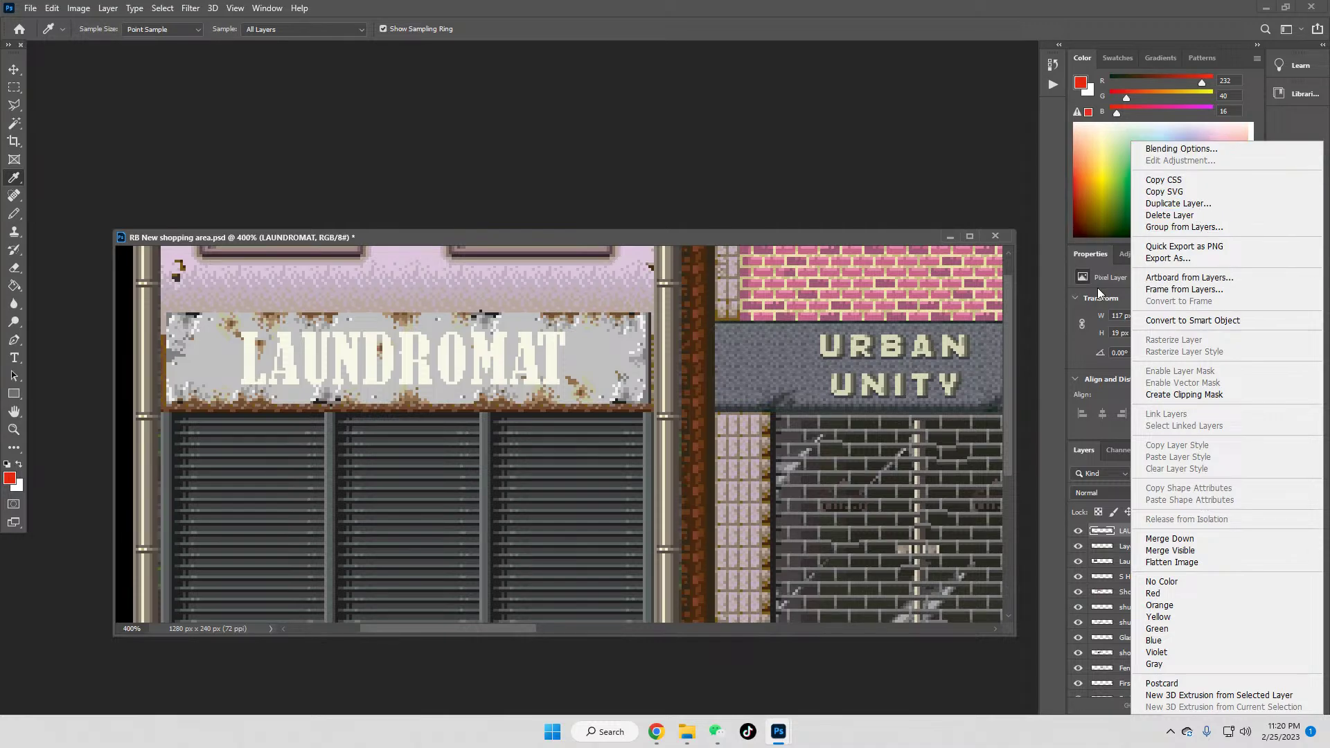
click(1175, 151)
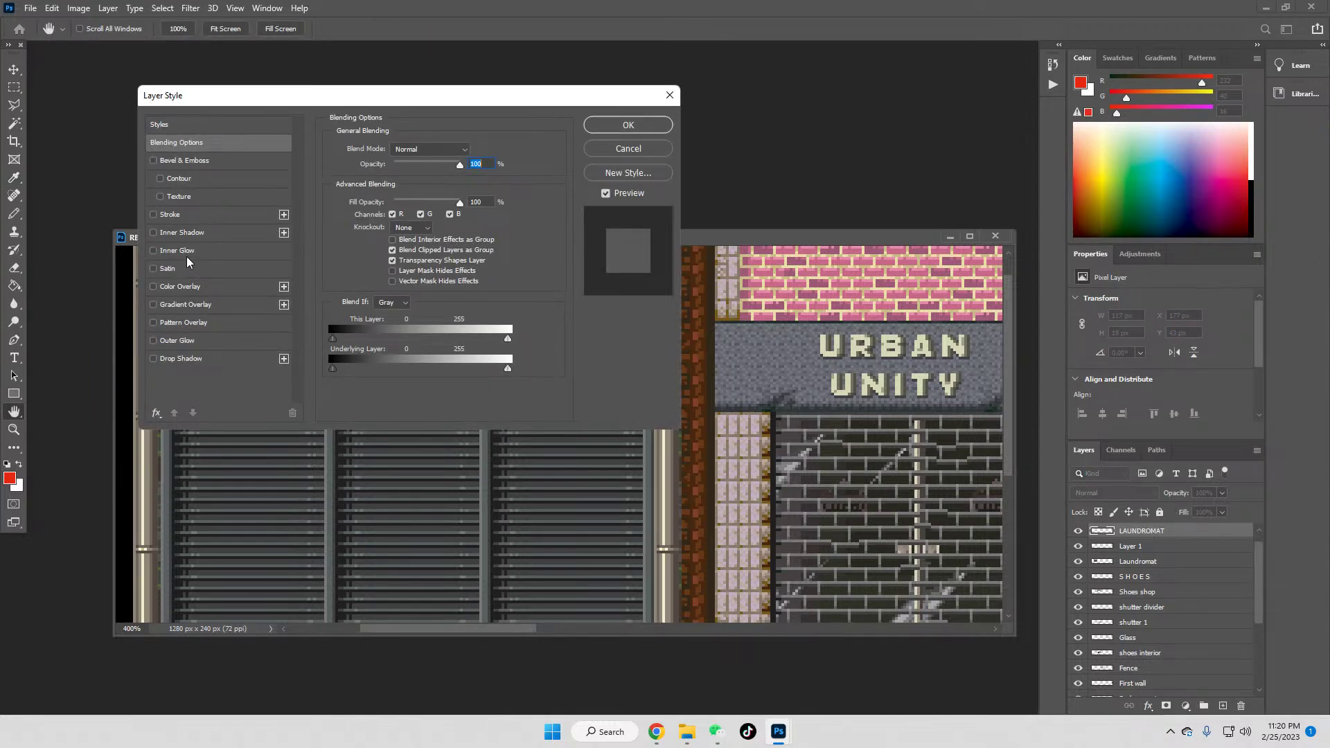
click(169, 215)
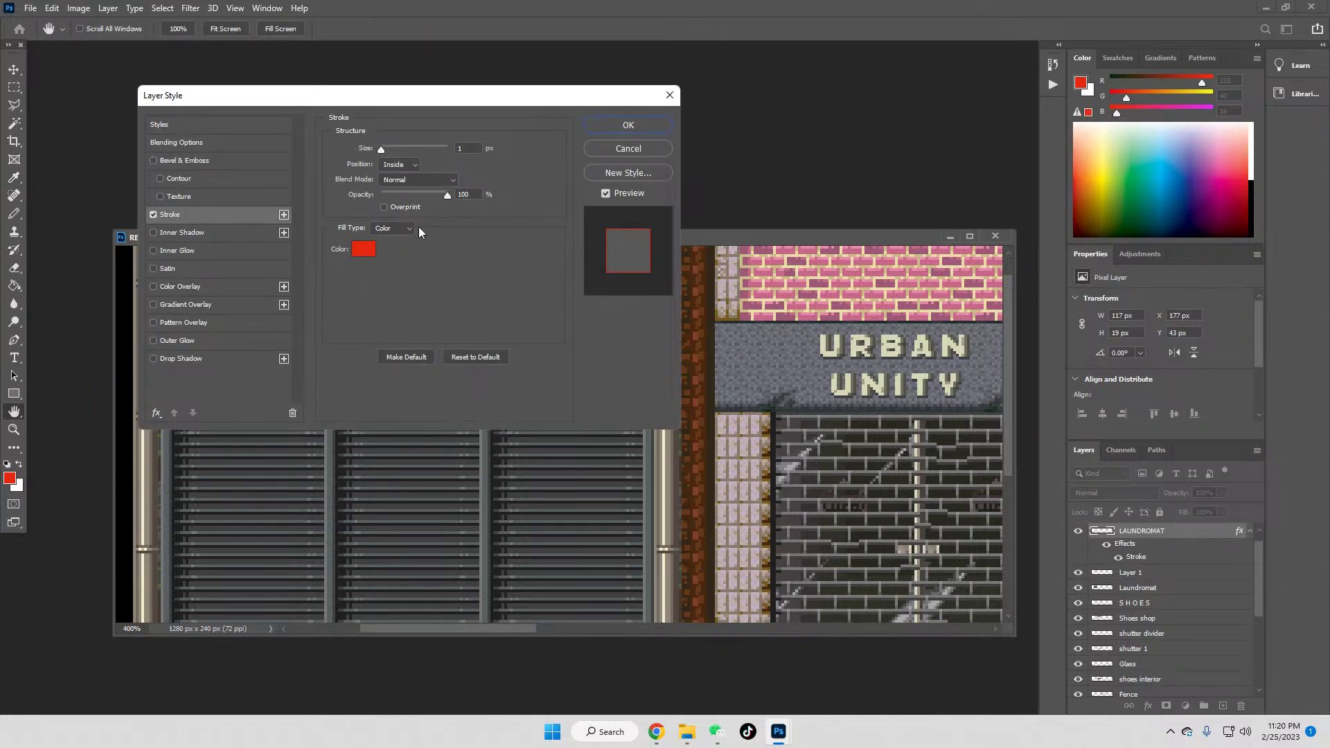
click(412, 166)
click(414, 162)
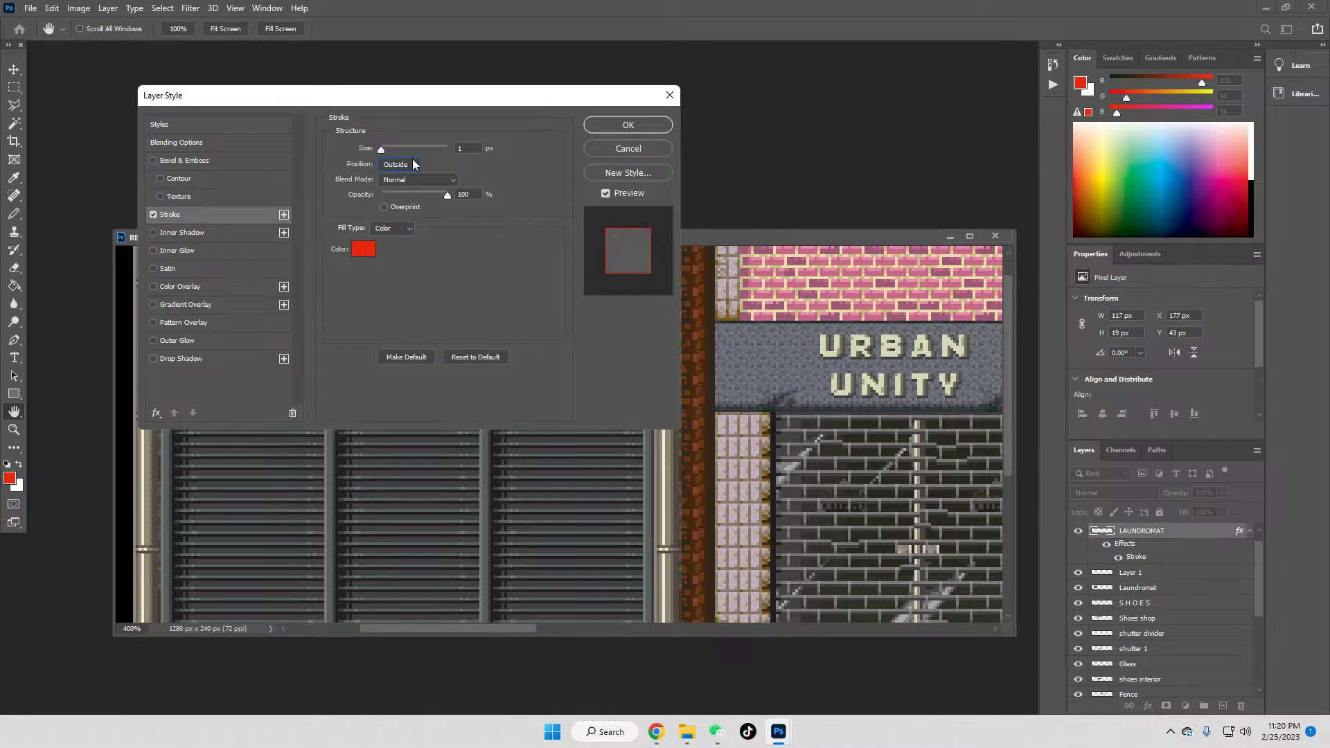
drag(470, 101, 1019, 120)
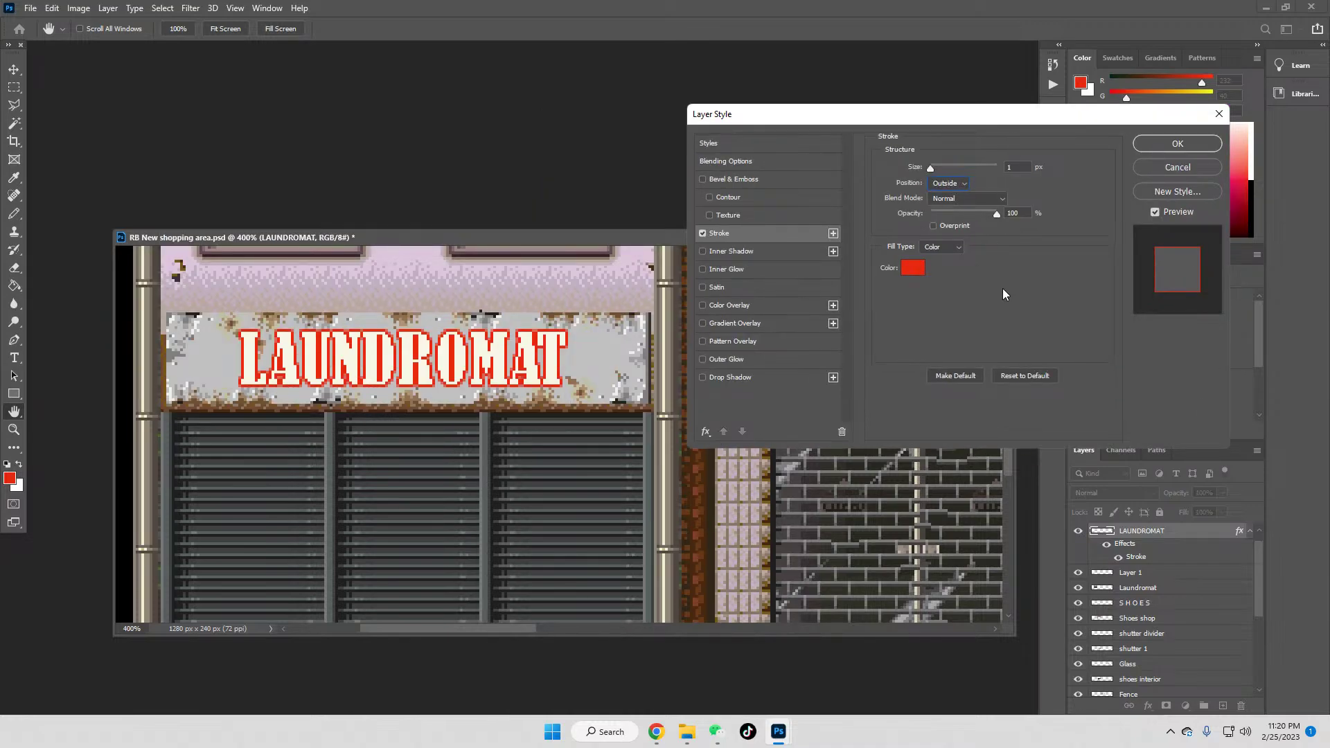
click(1163, 142)
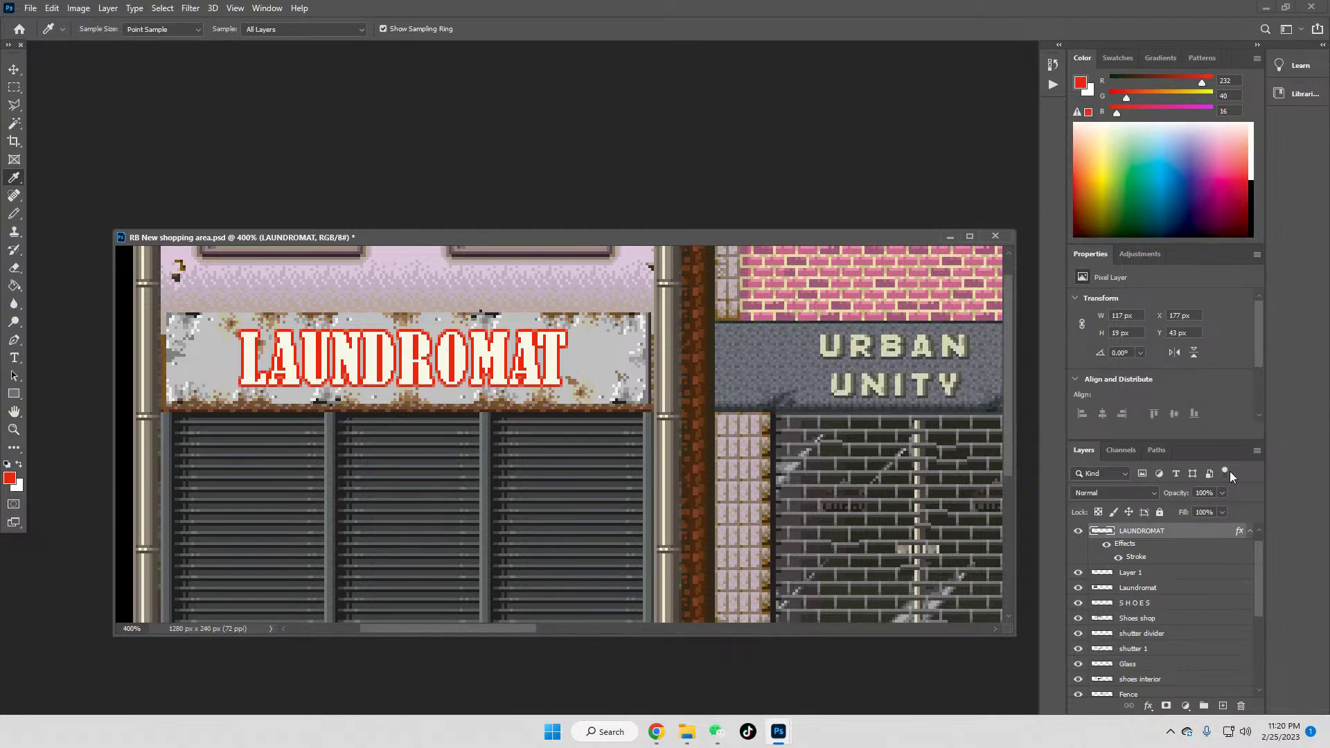
right_click(1131, 547)
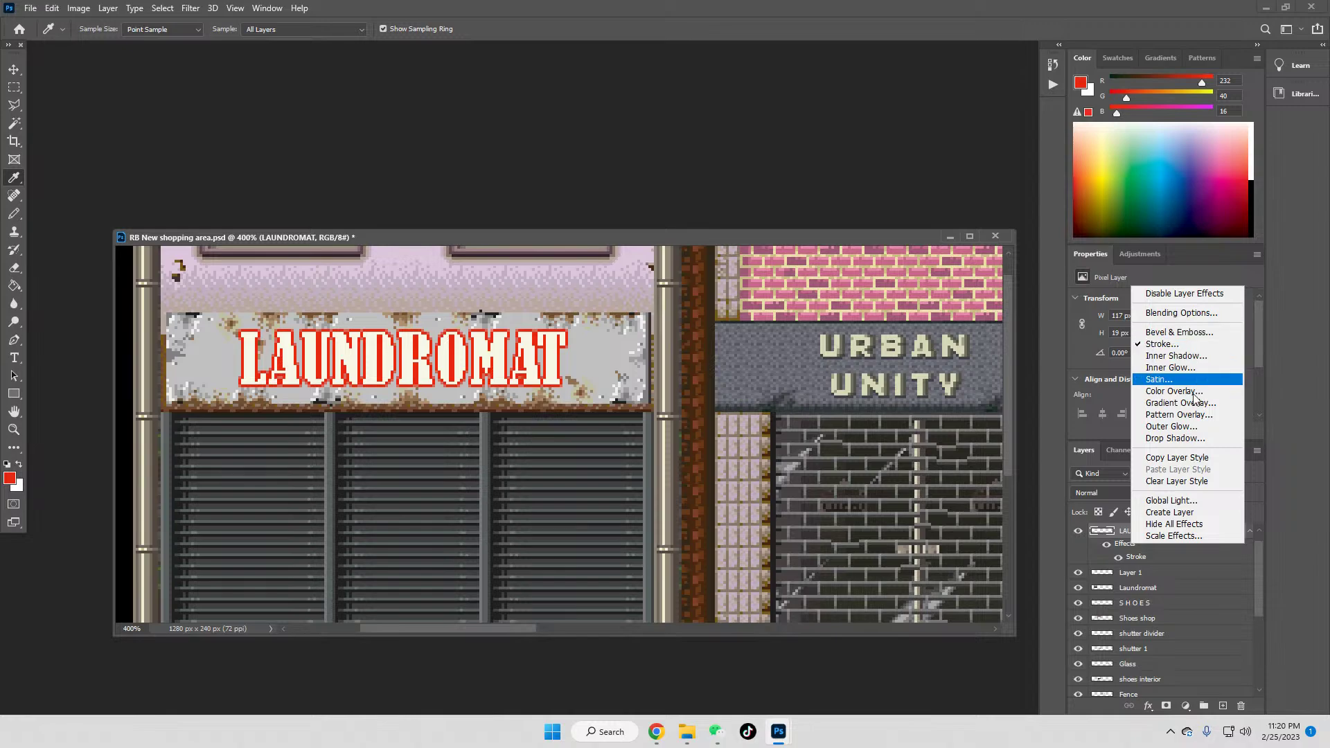
Step: Rasterize the LAUNDROMAT layer style so the red outline becomes pixels
click(1117, 537)
right_click(1142, 534)
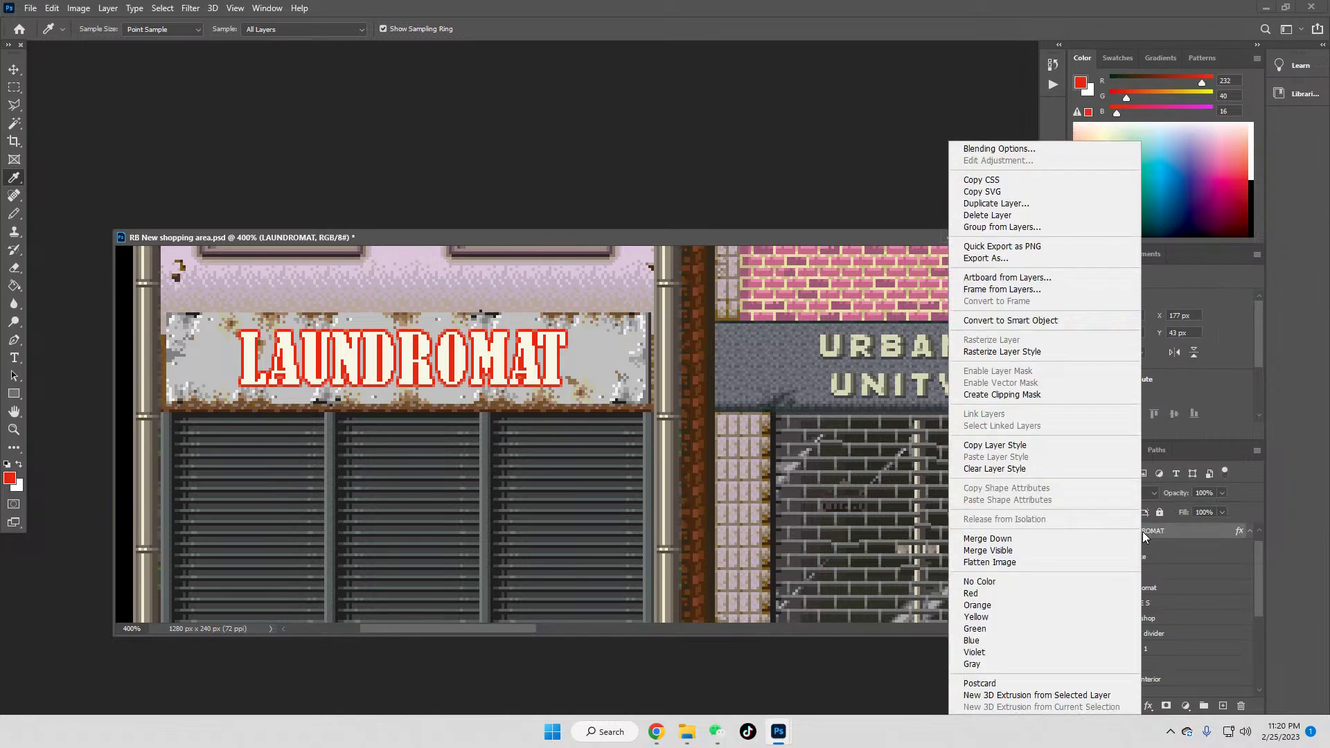
click(1004, 352)
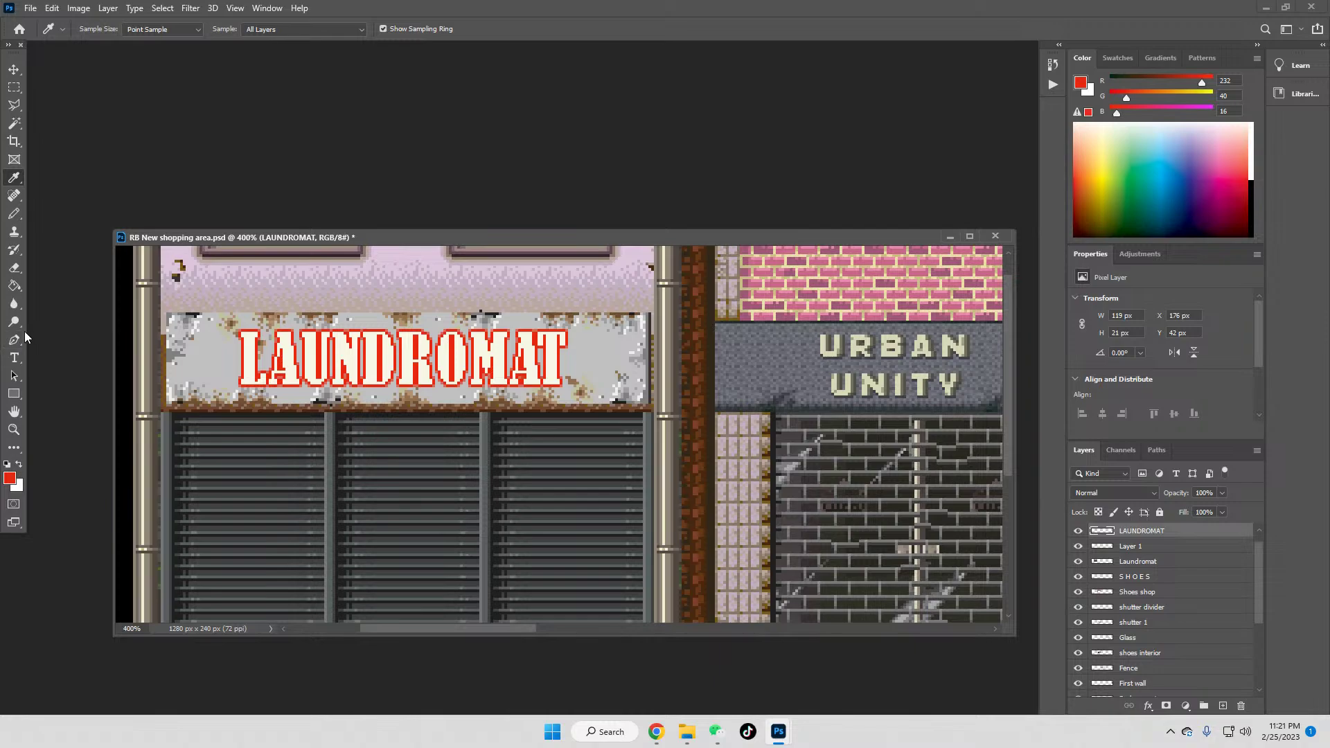
Step: Magic-wand the letters and Layer 1 rust specks, then sample the URBAN cream (216, 216, 184)
click(13, 123)
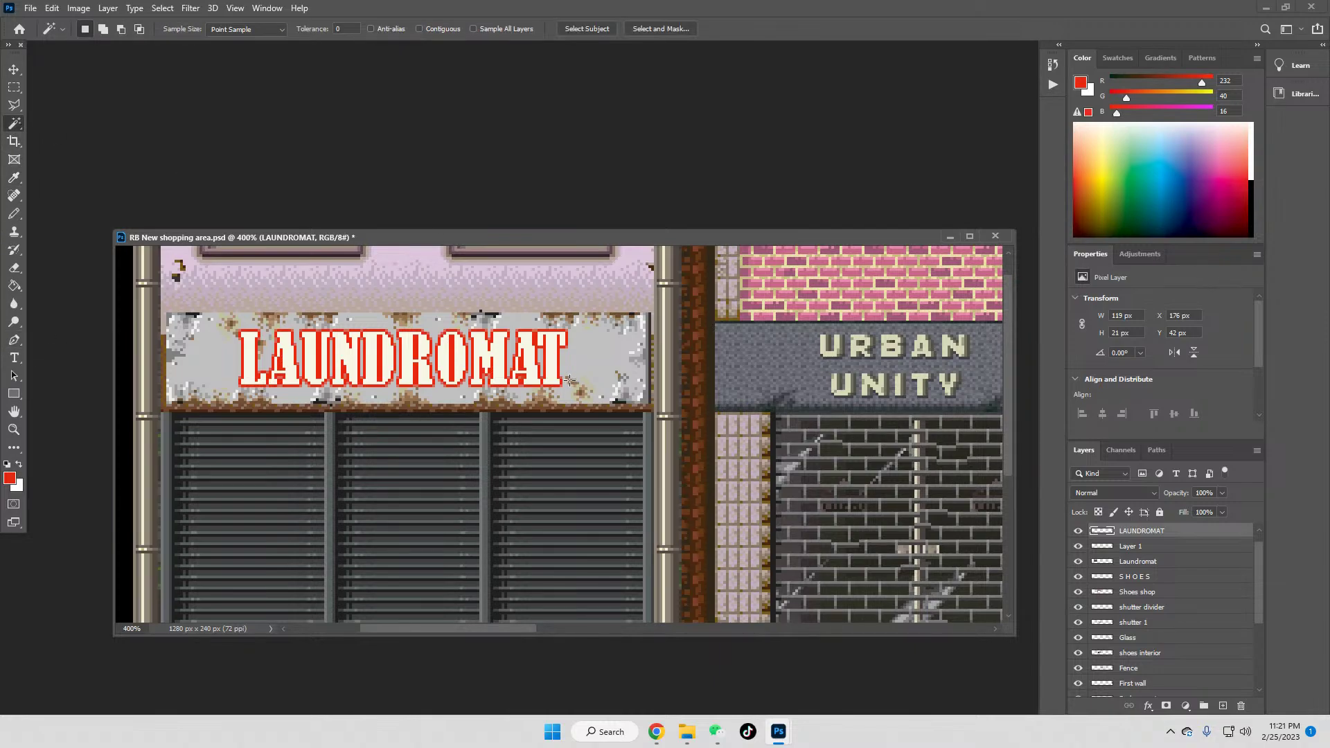
click(570, 380)
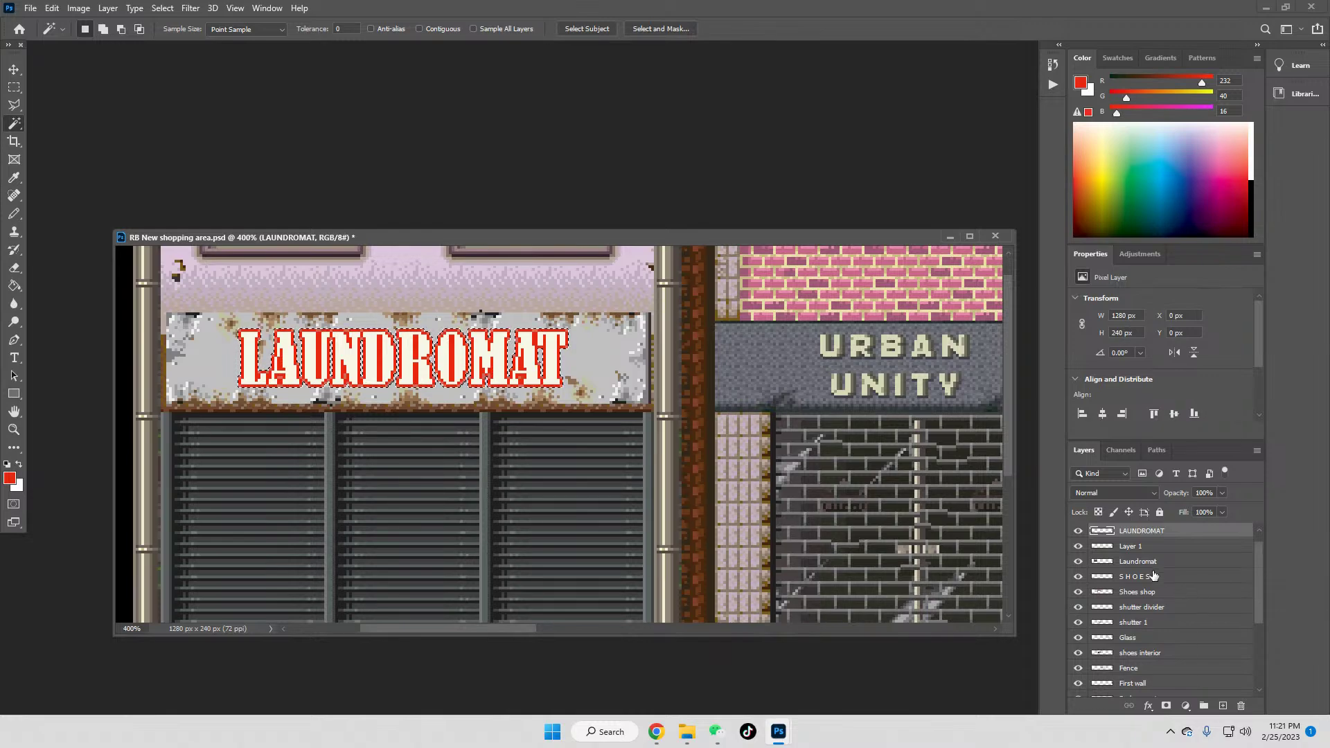
click(1139, 545)
click(572, 387)
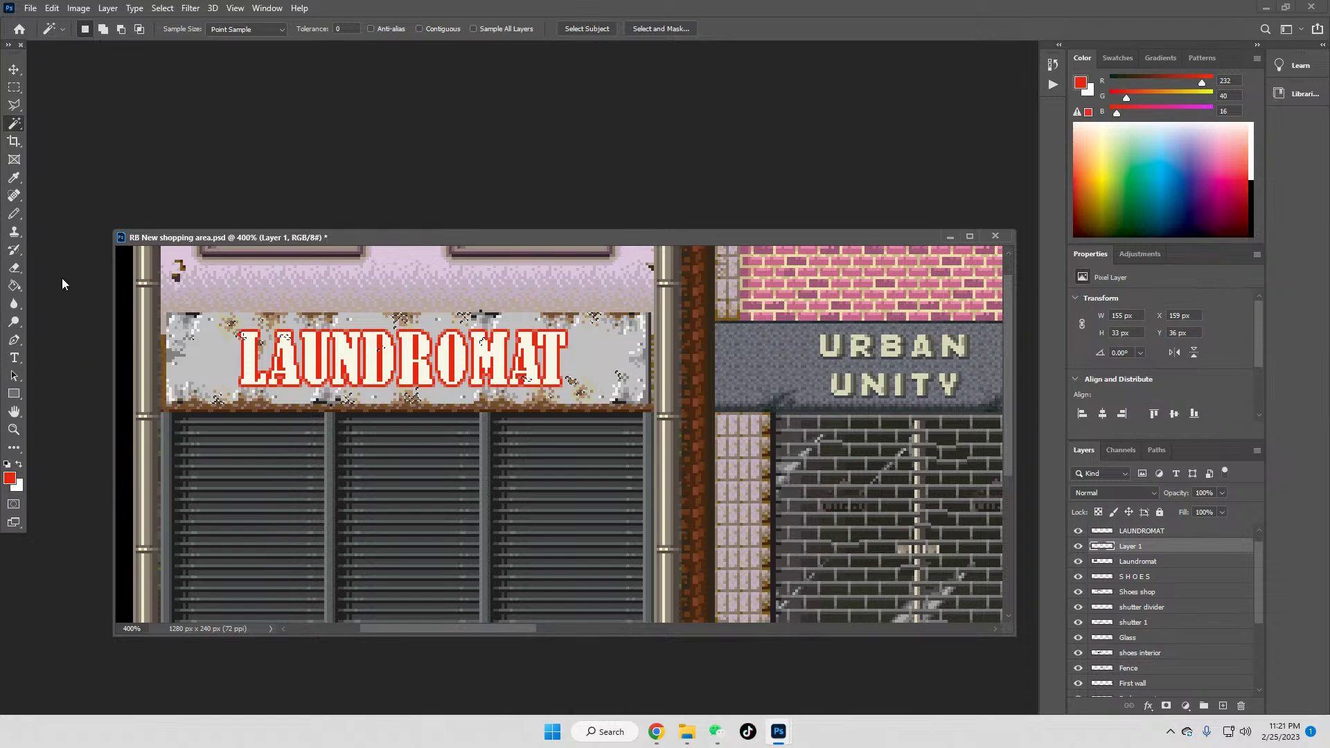
click(14, 178)
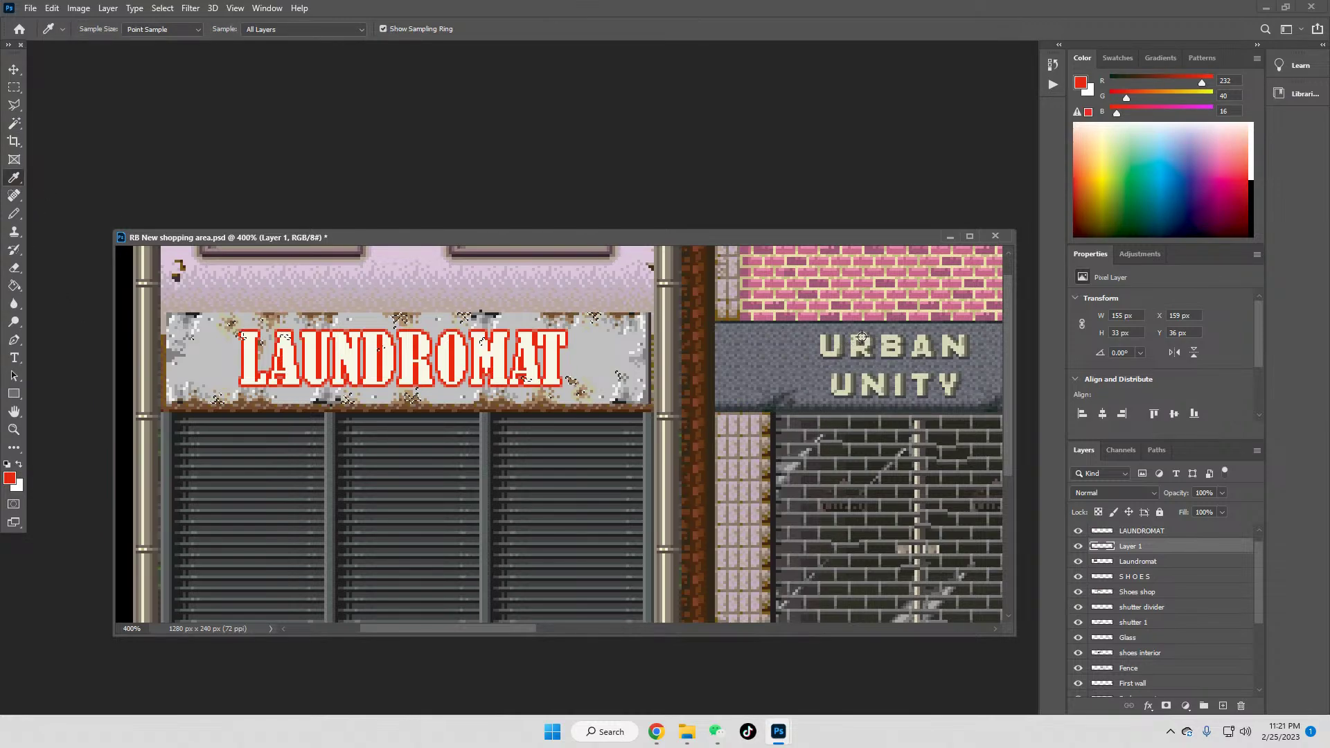
click(862, 337)
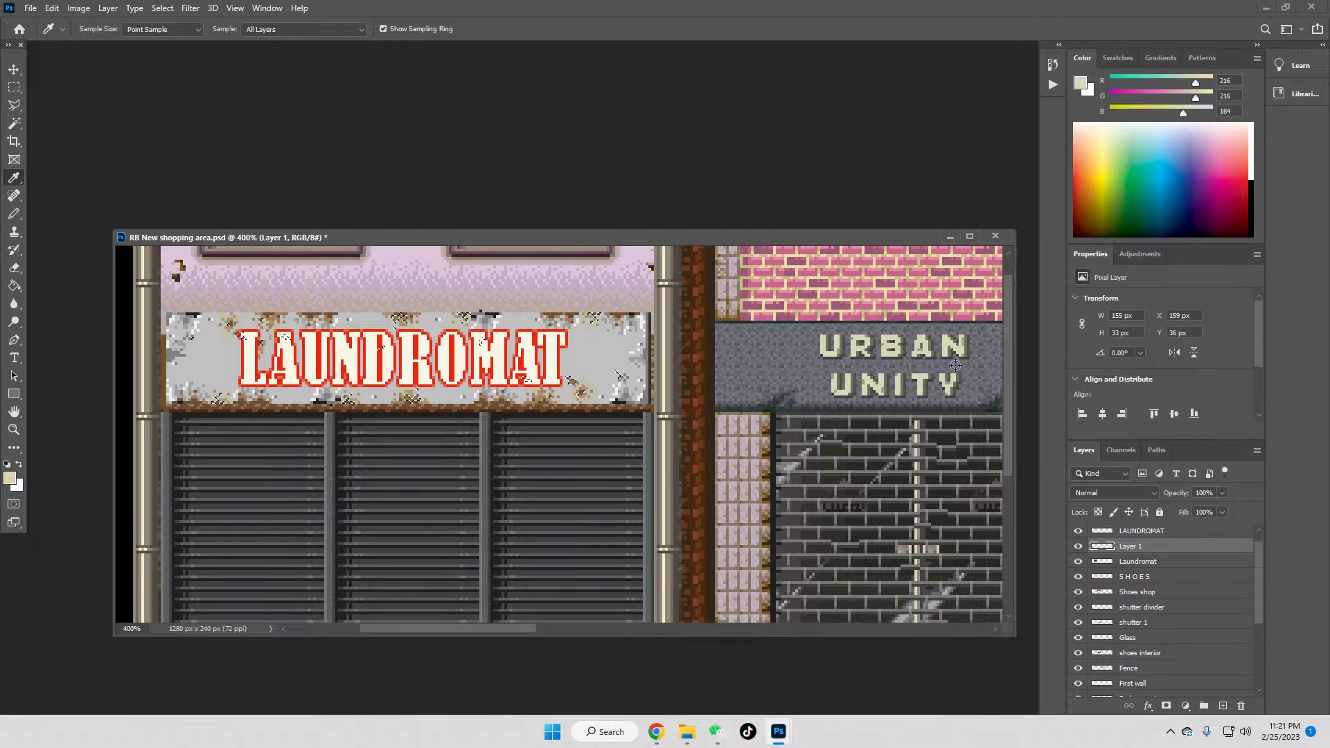
Step: Sample the grey-beige of the shop shutter and return to the sign
scroll(564, 434, down, 2)
drag(509, 628, 606, 637)
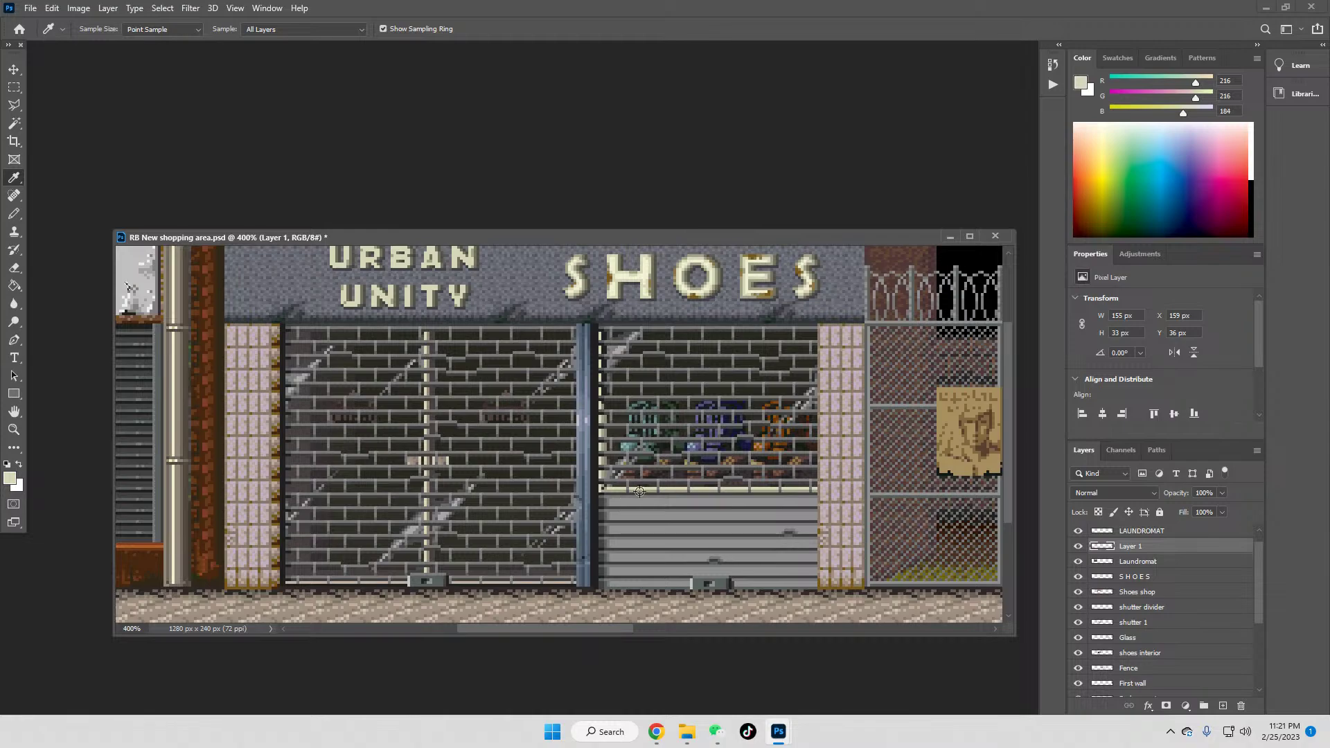
click(639, 492)
drag(583, 628, 476, 629)
scroll(483, 432, up, 2)
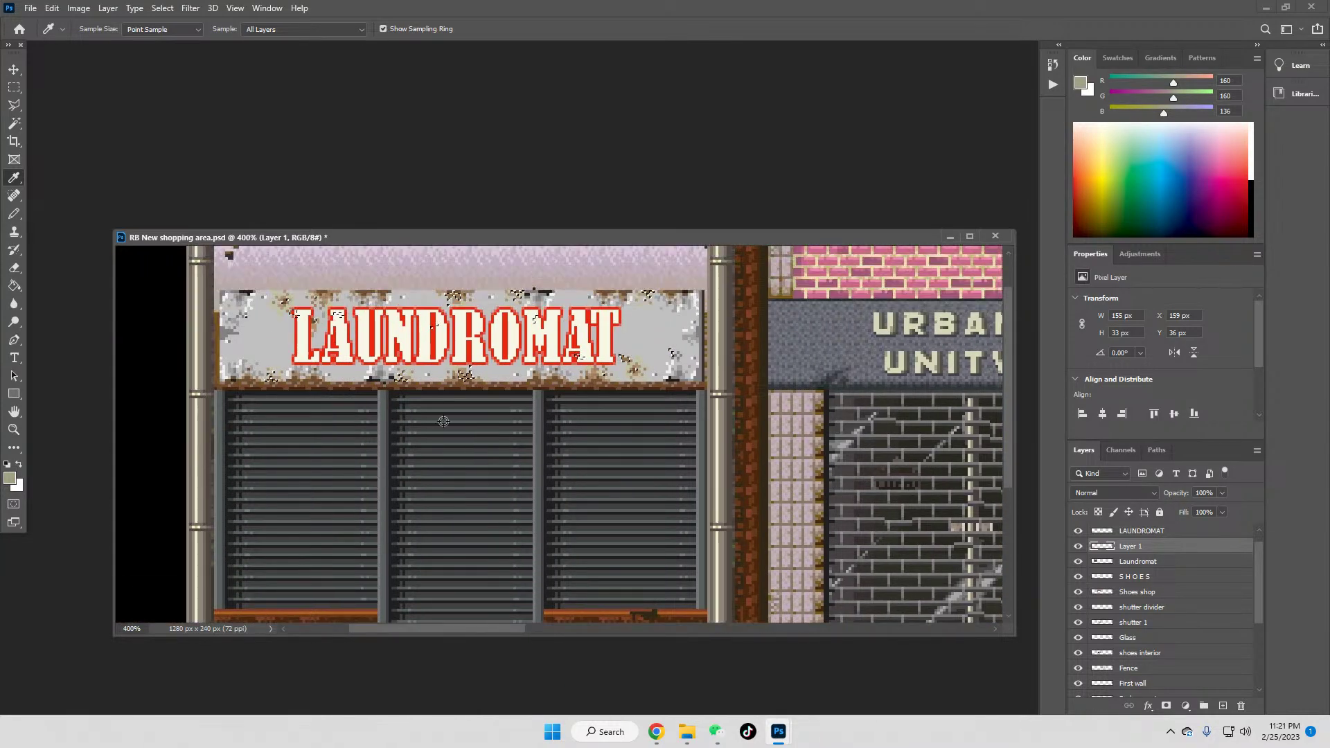
Step: Activate the LAUNDROMAT layer and sample the barber pole red (176, 40, 16) for the Paint Bucket
key(g)
key(alt+])
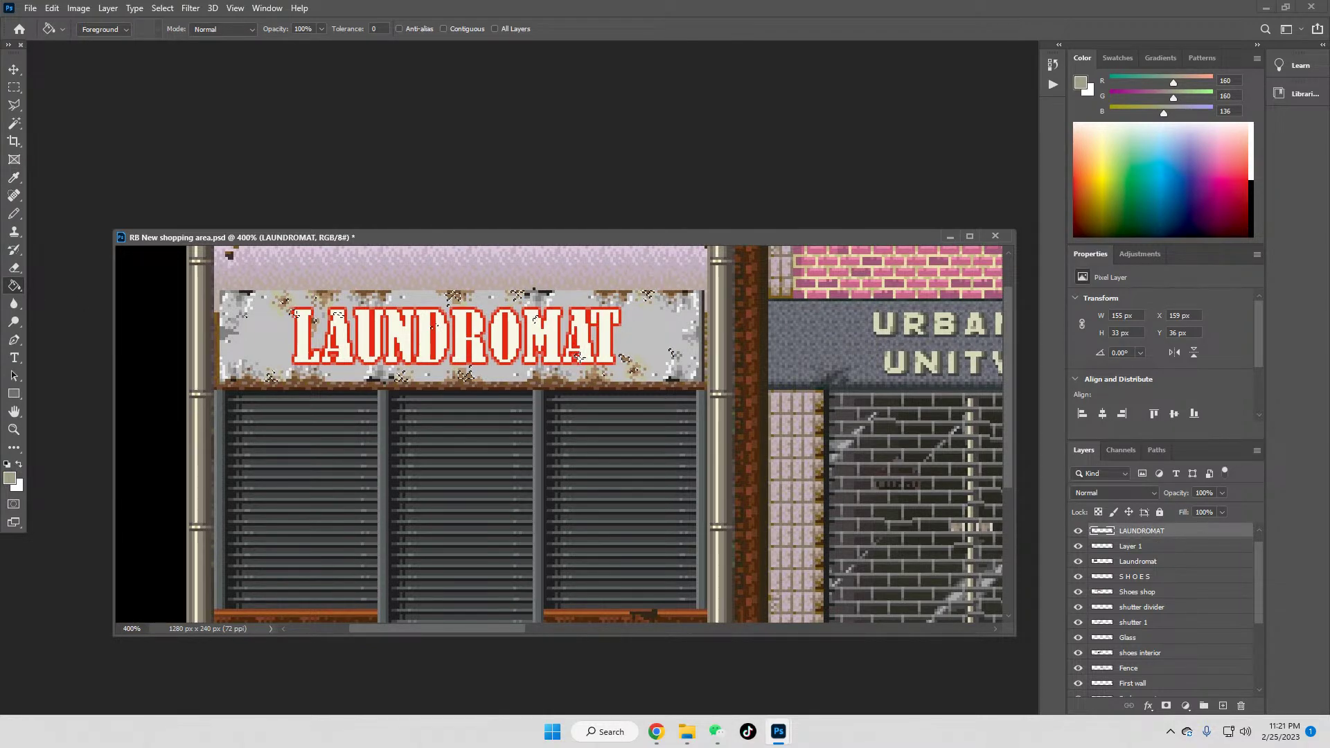
click(14, 177)
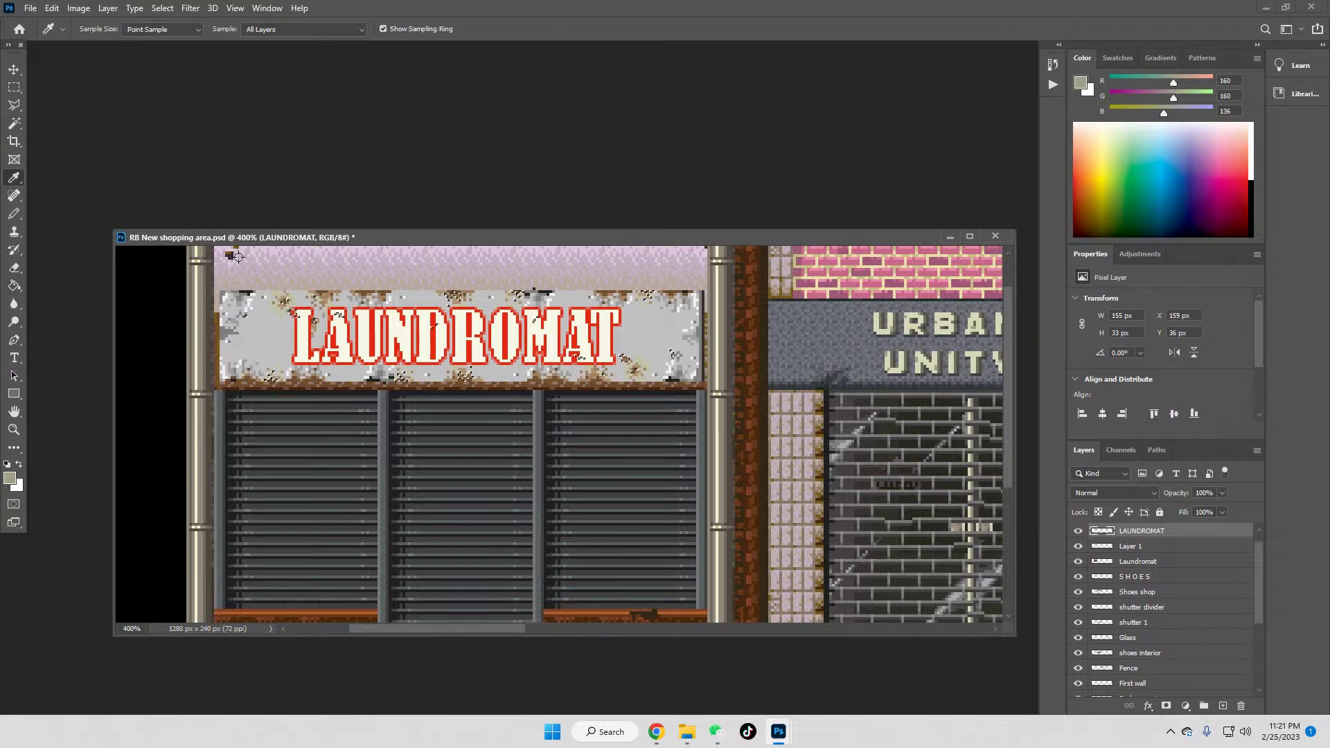
drag(488, 629, 768, 647)
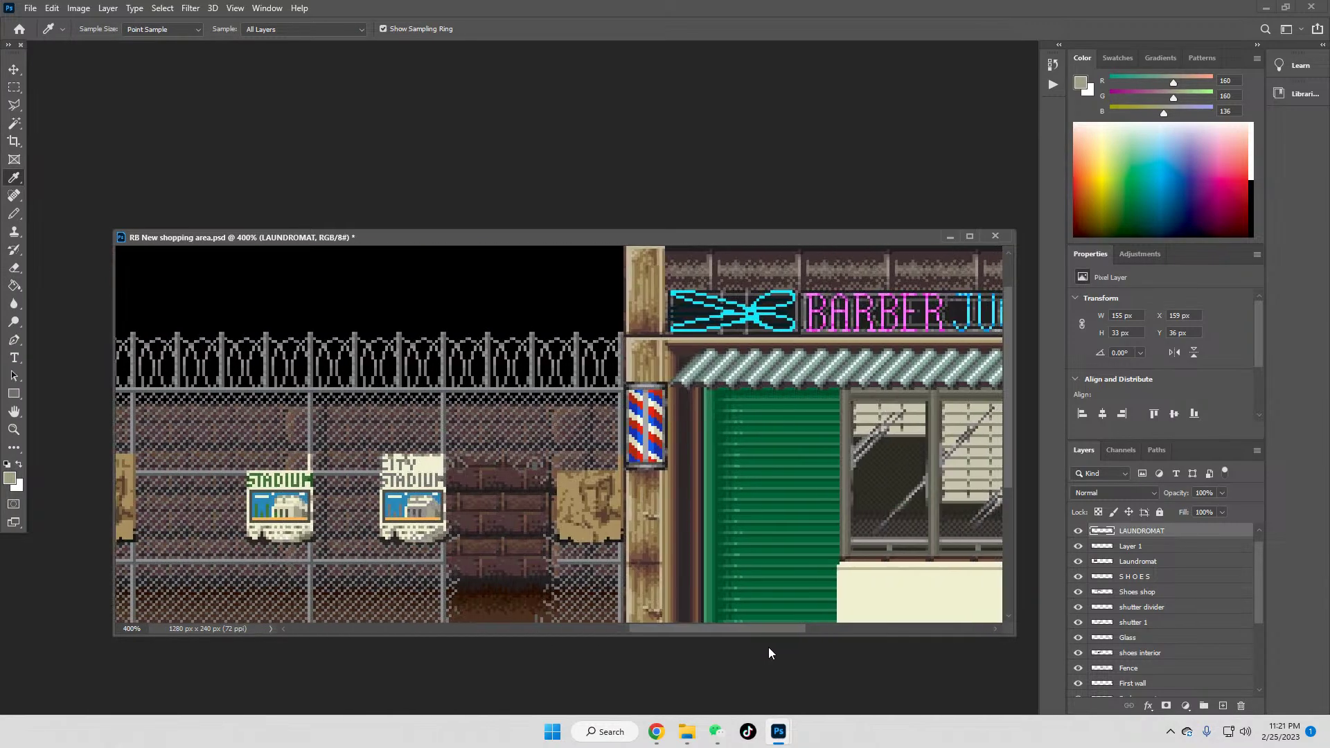
click(657, 444)
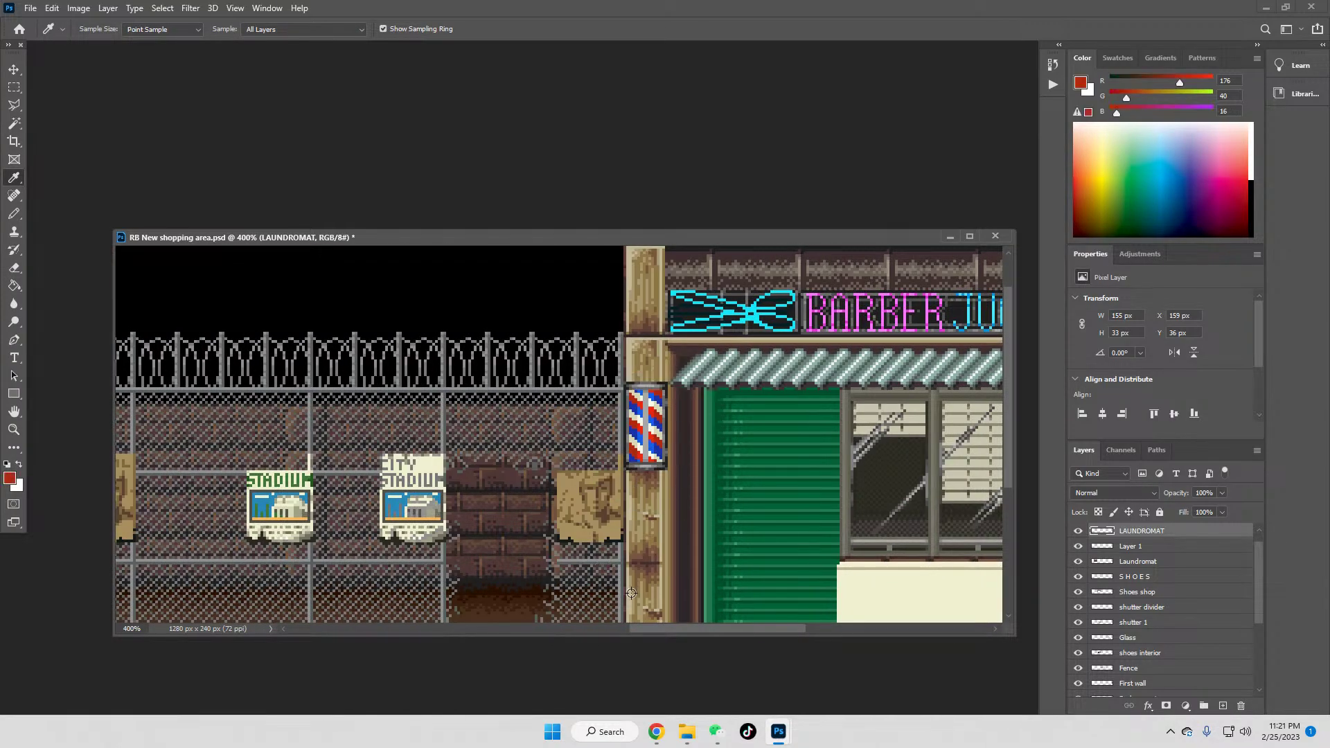
drag(667, 628, 432, 631)
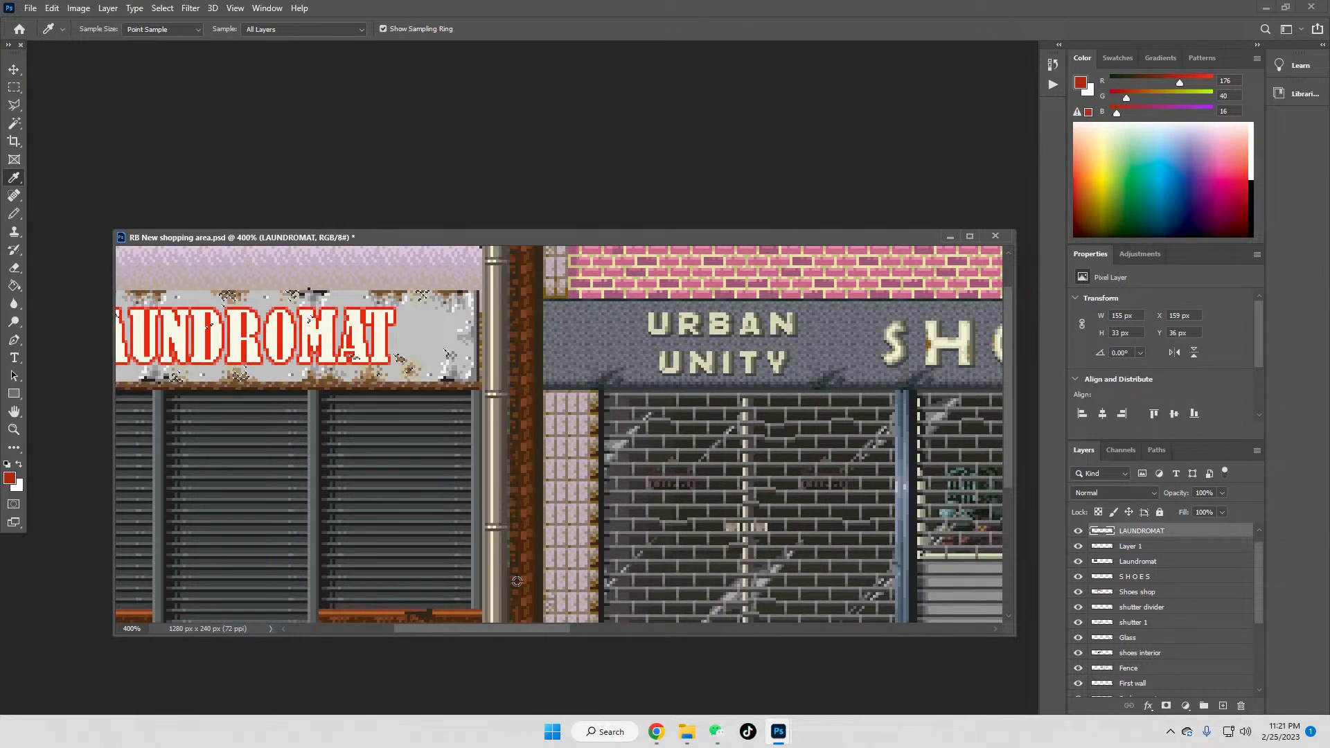
click(14, 284)
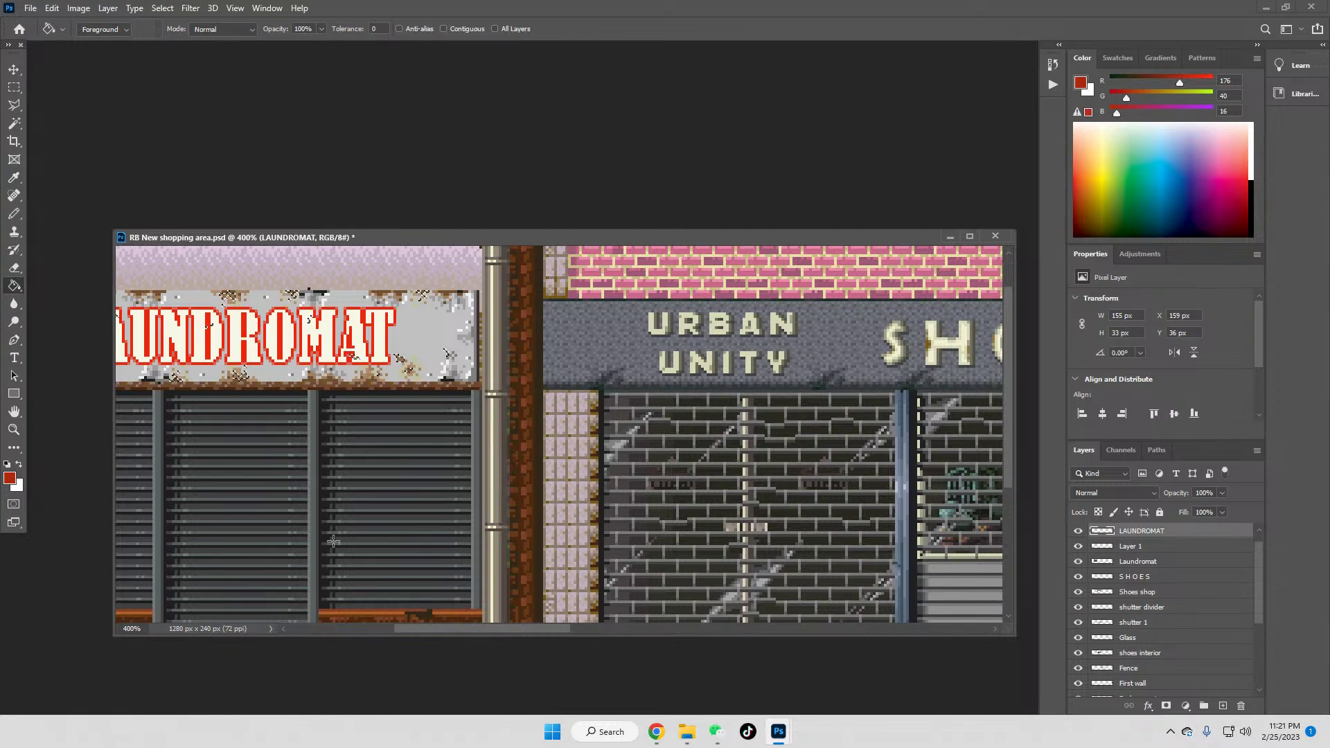
drag(496, 628, 470, 630)
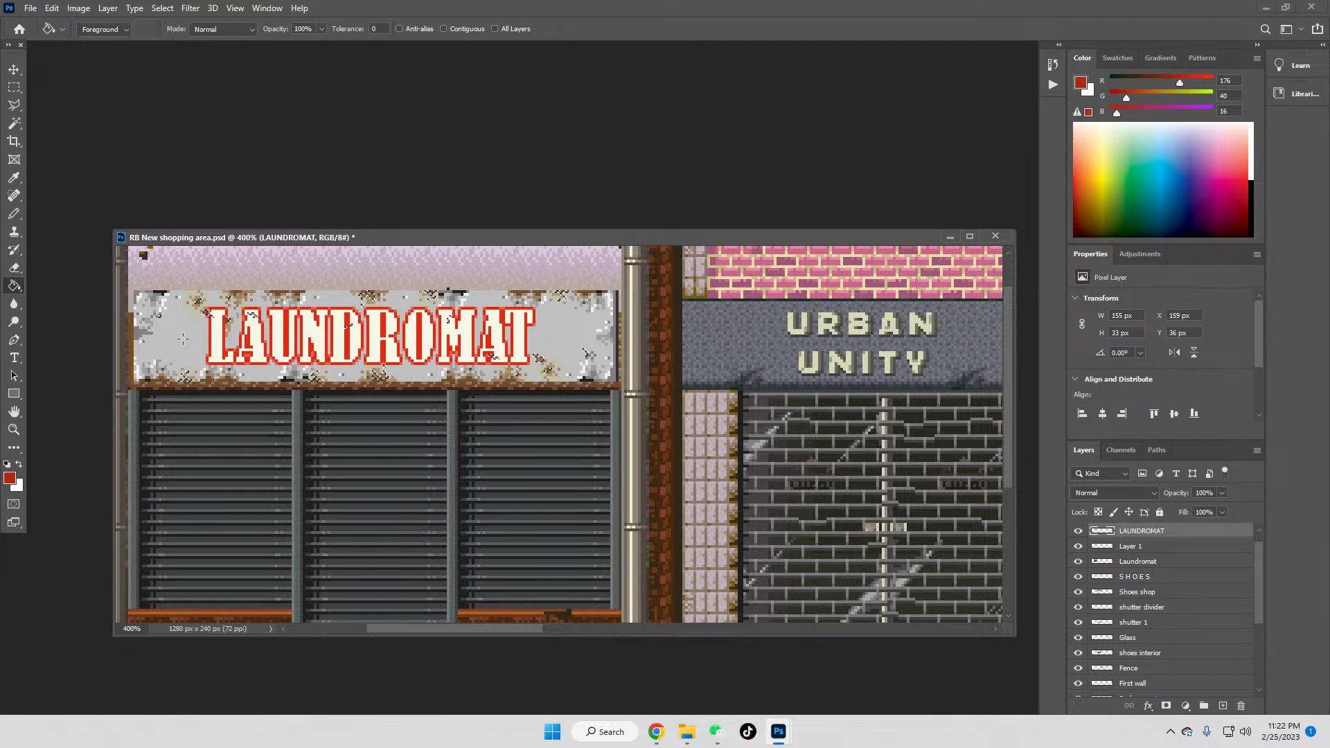
click(14, 123)
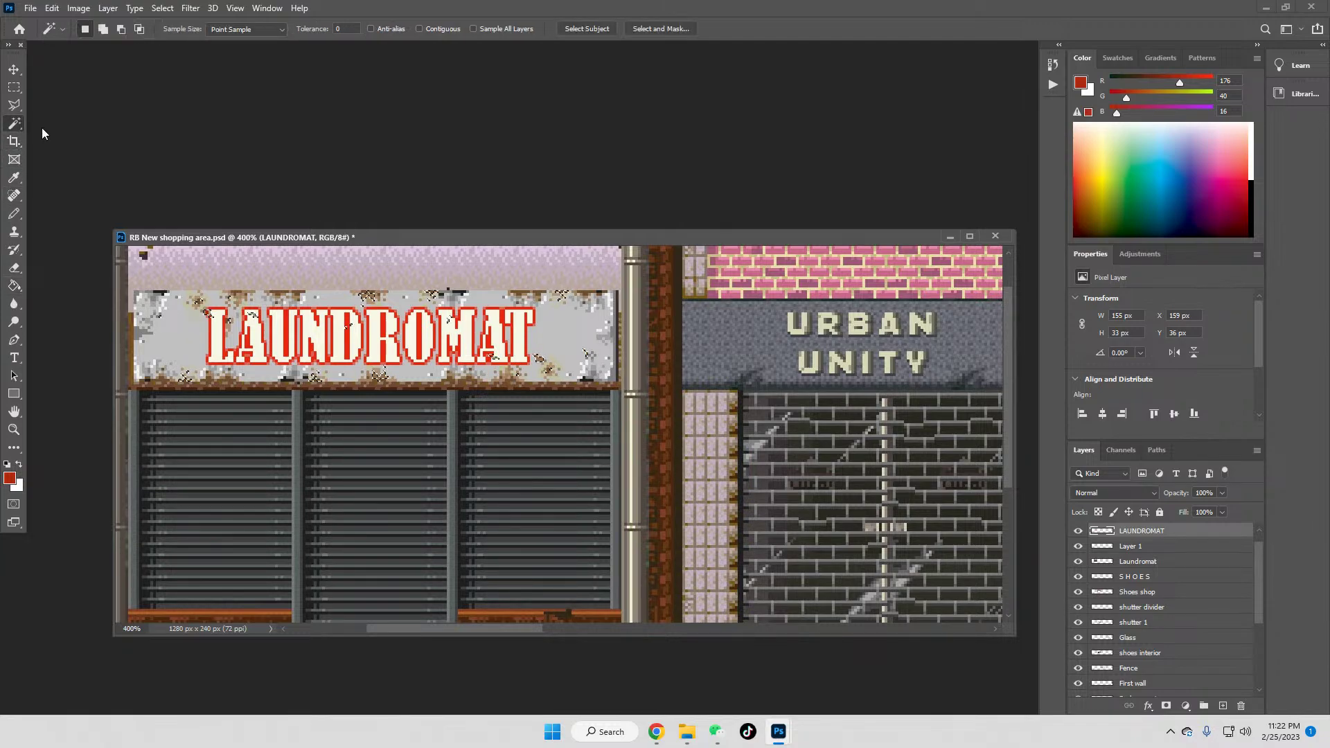
click(1142, 548)
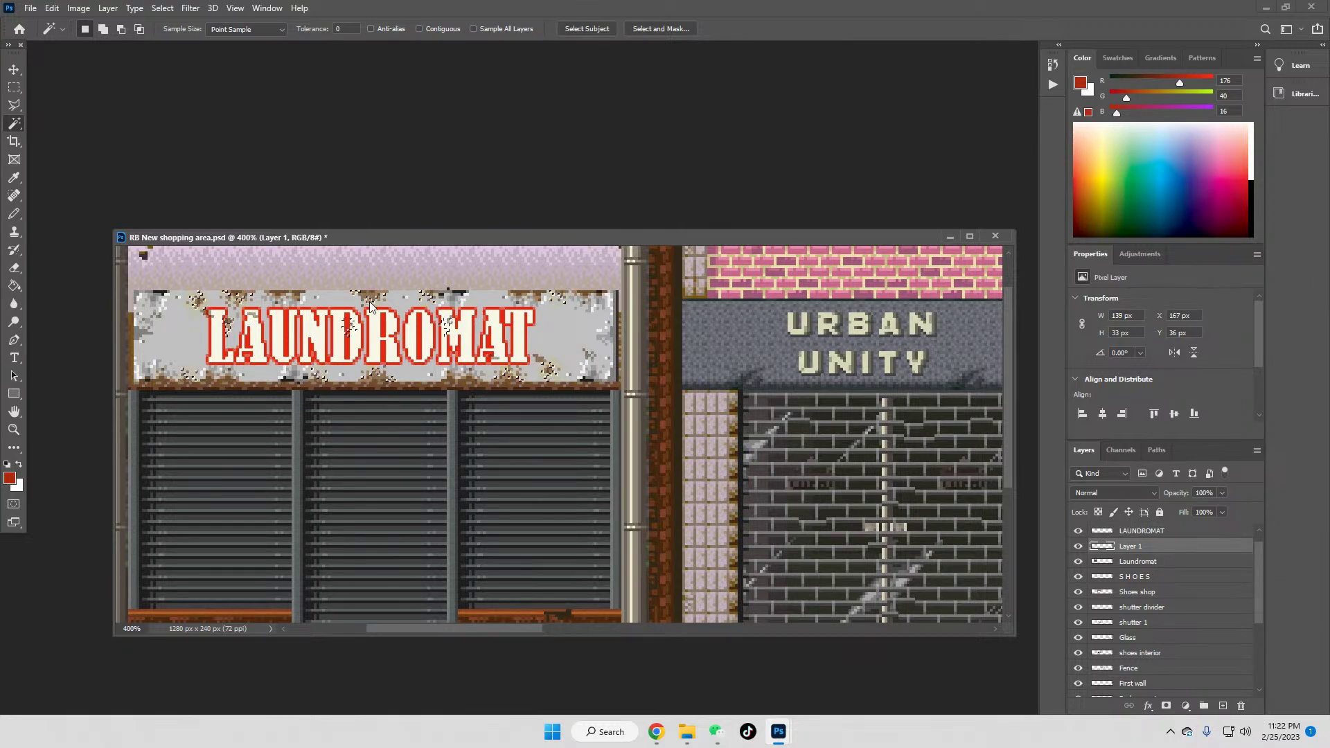
click(14, 177)
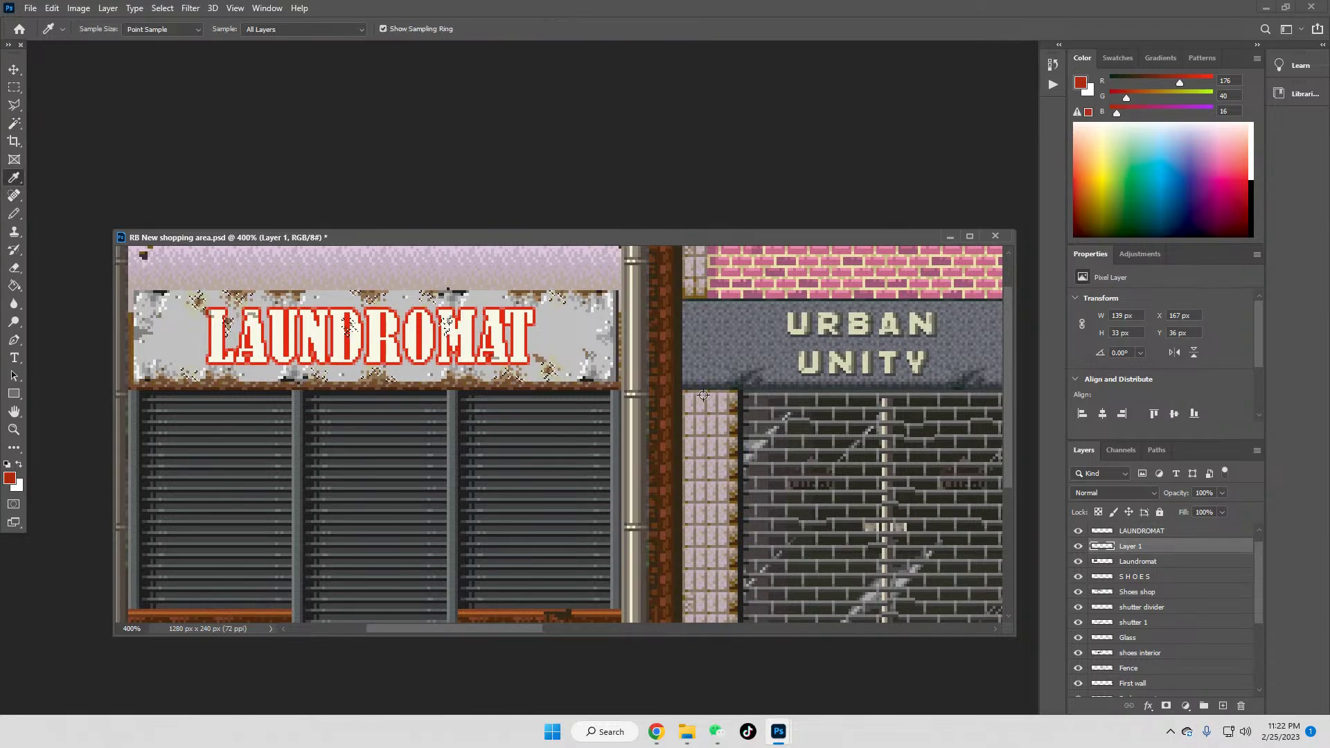
click(836, 357)
click(14, 286)
click(1149, 532)
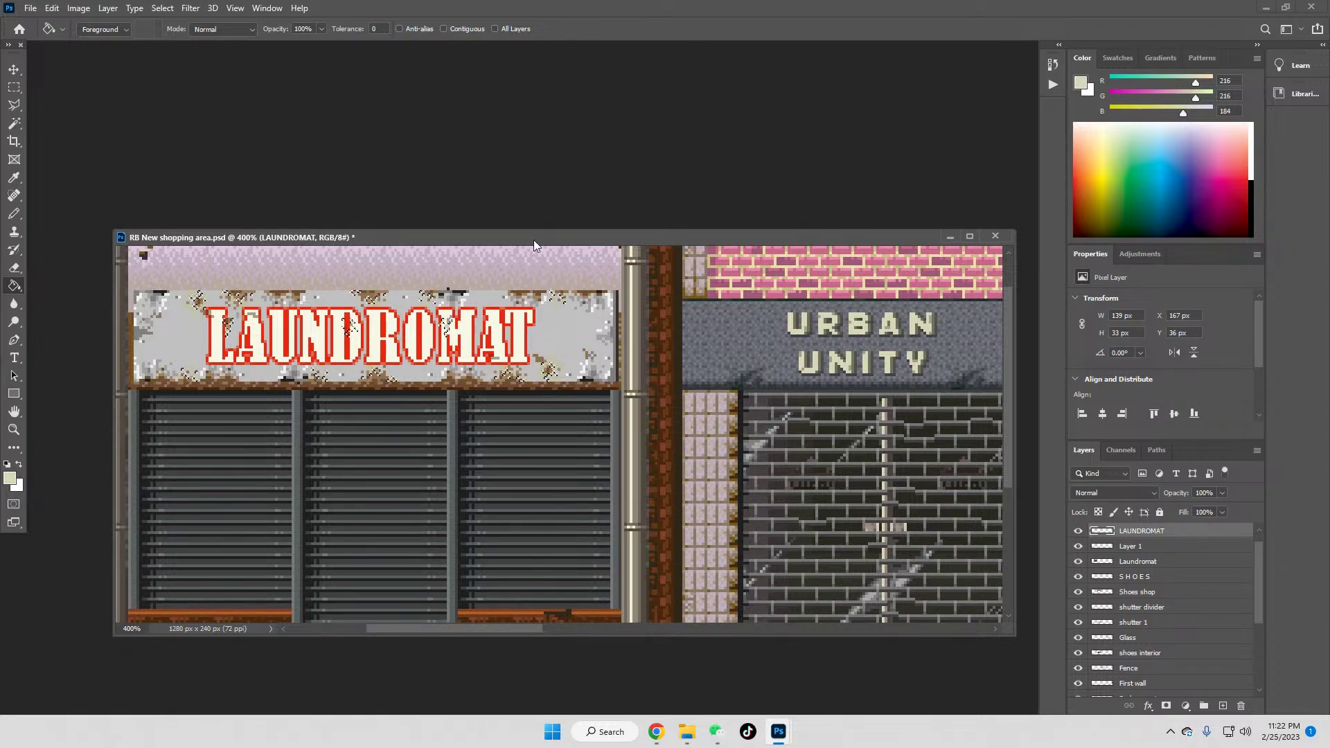
click(14, 124)
click(1132, 547)
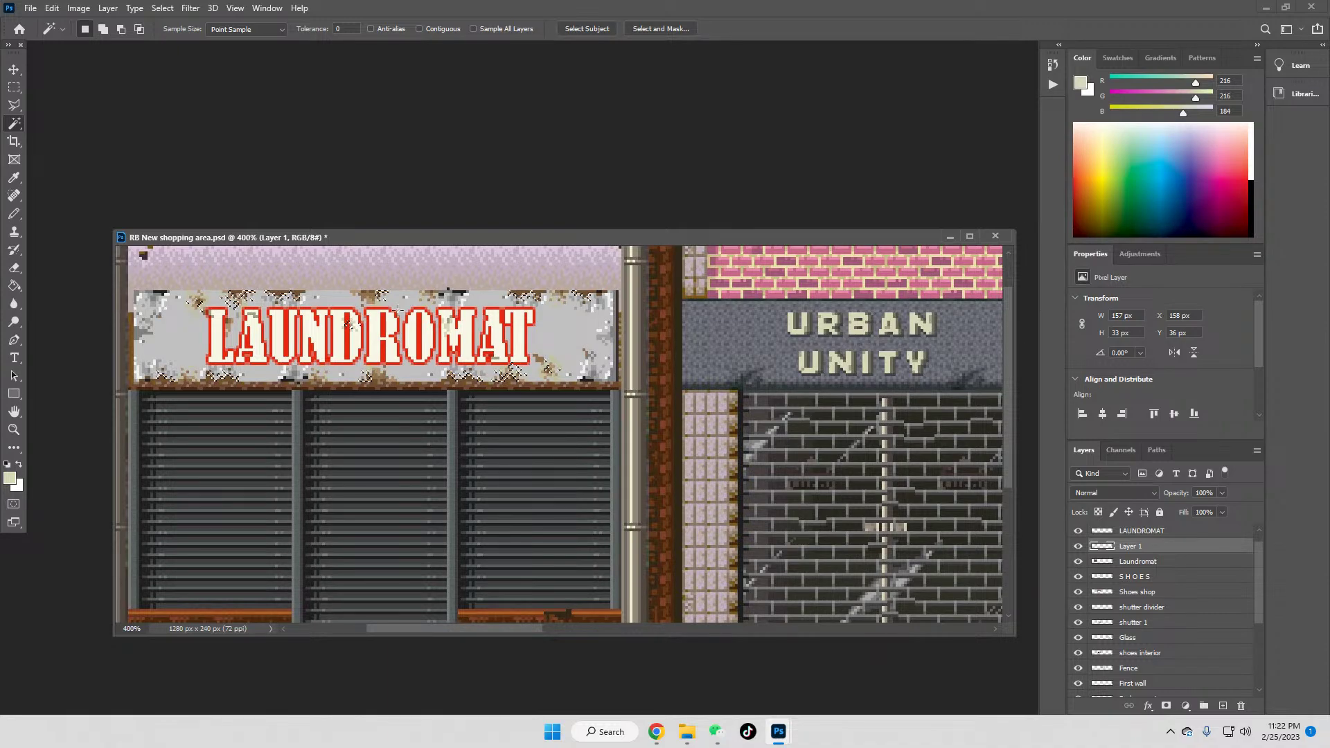
click(10, 180)
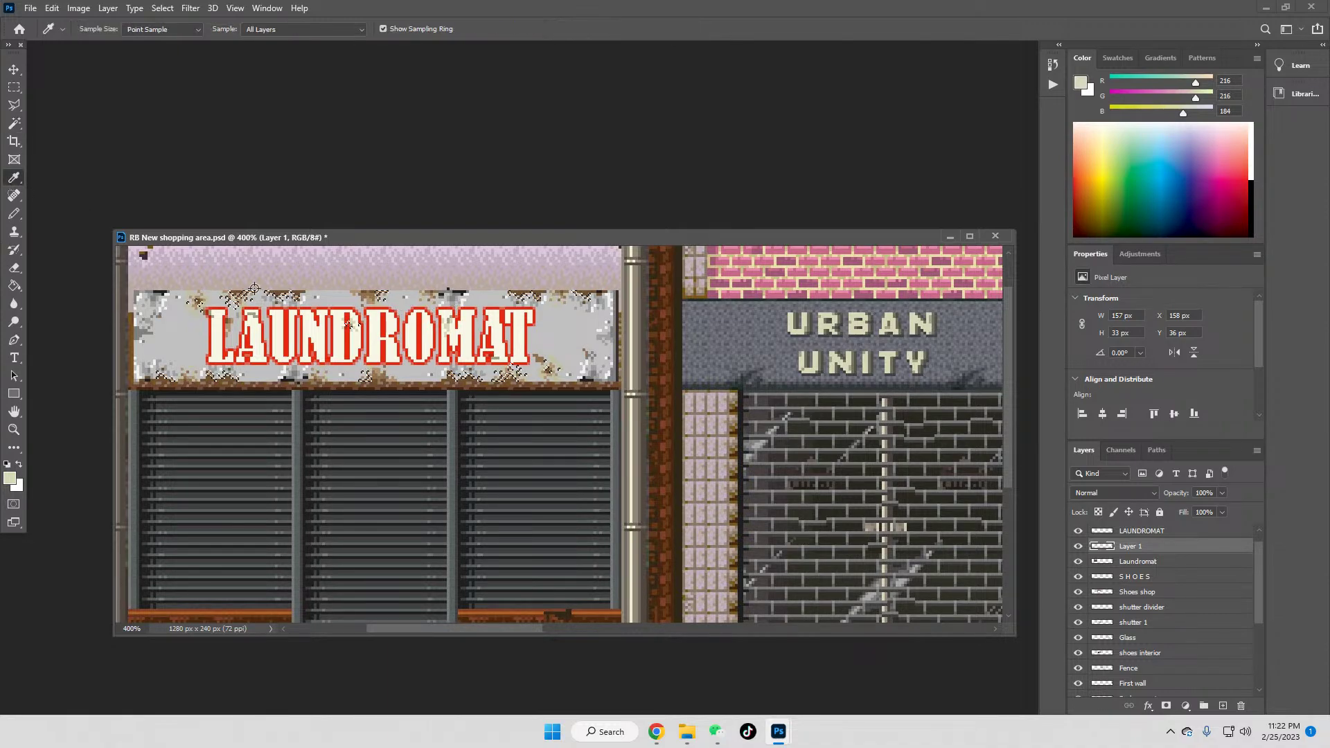
click(350, 323)
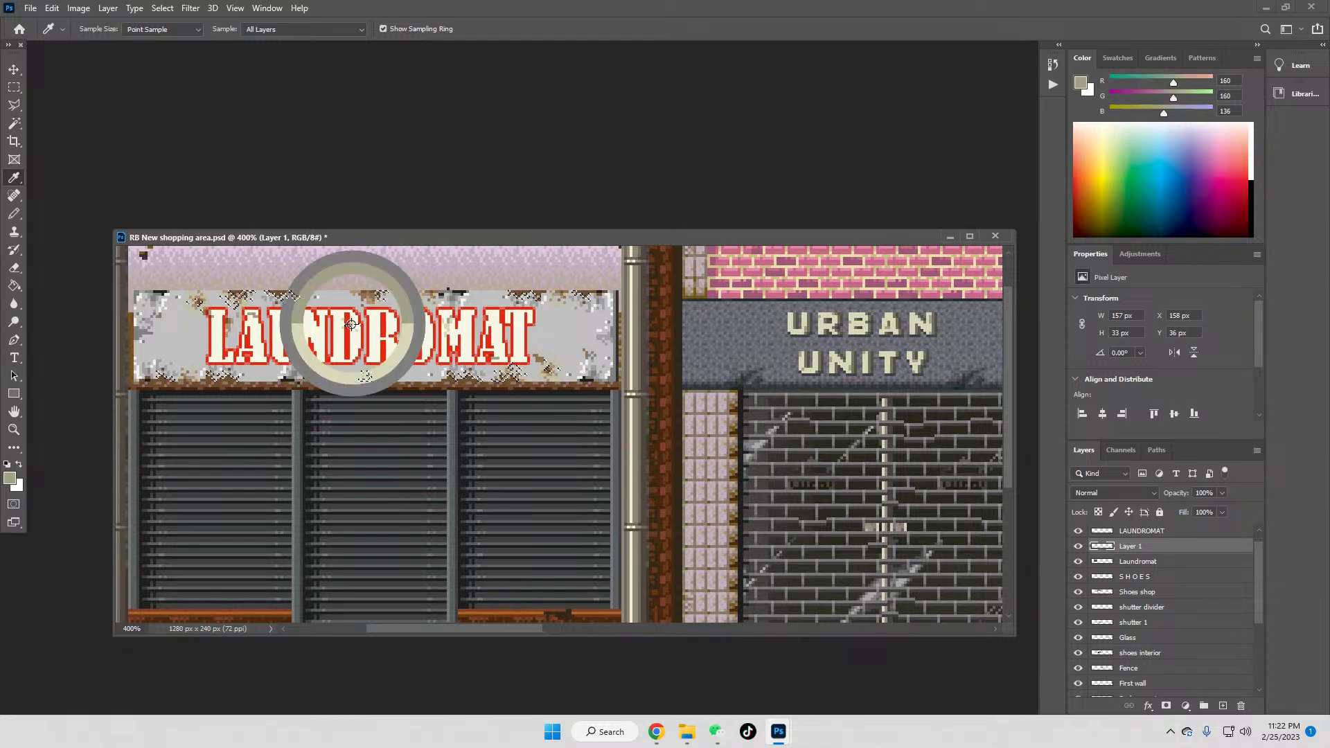
key(g)
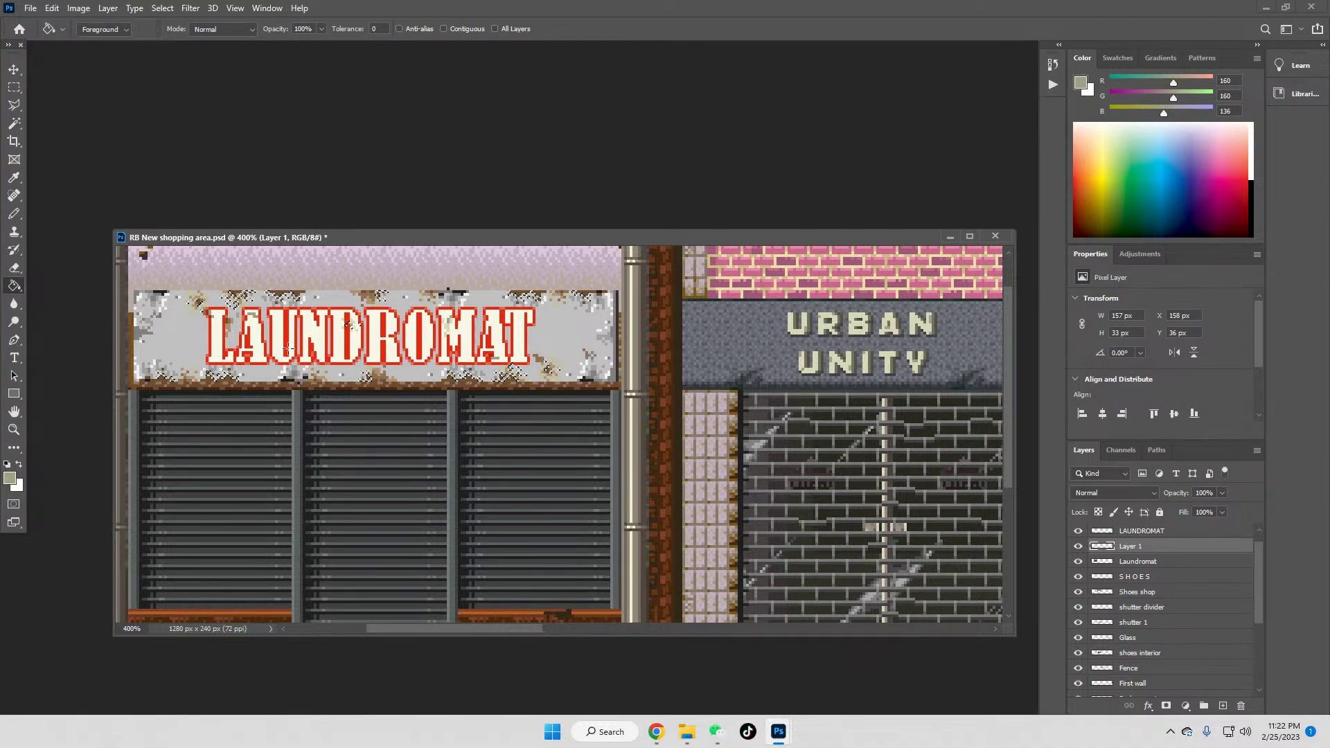
click(53, 8)
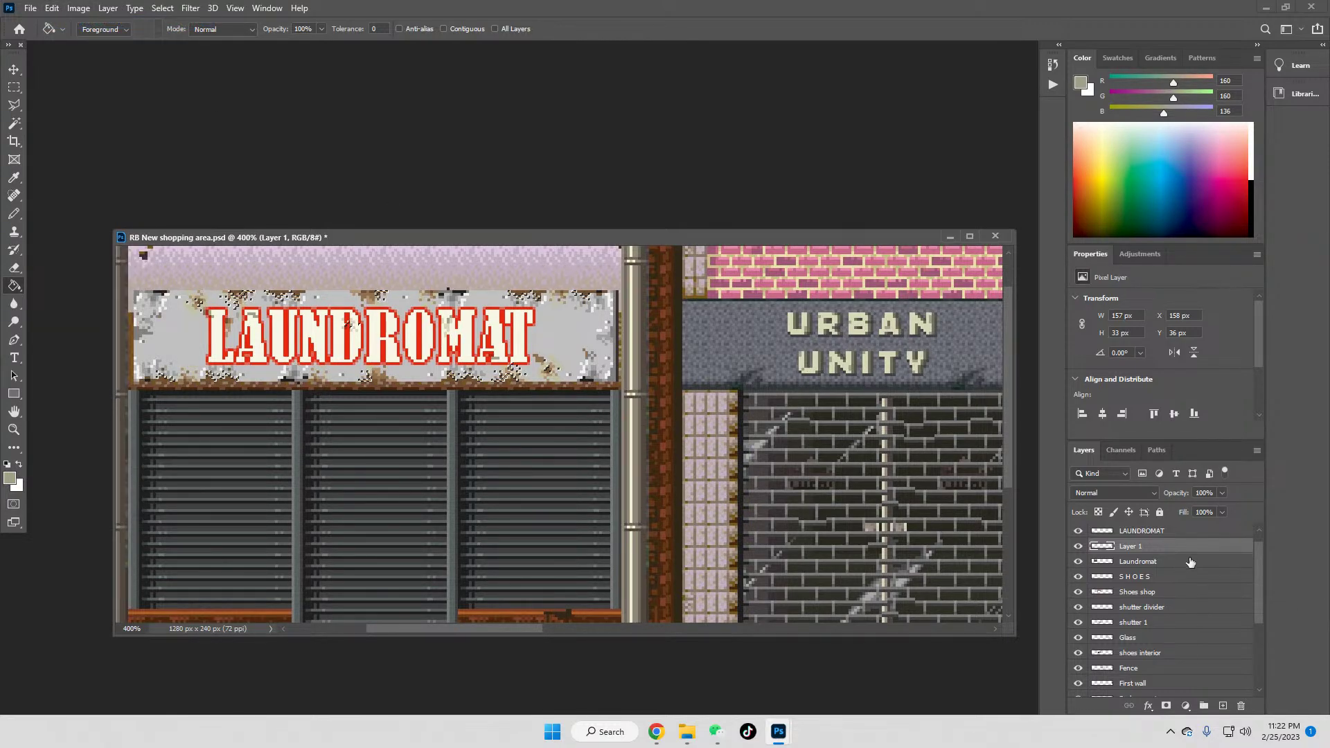
click(1165, 532)
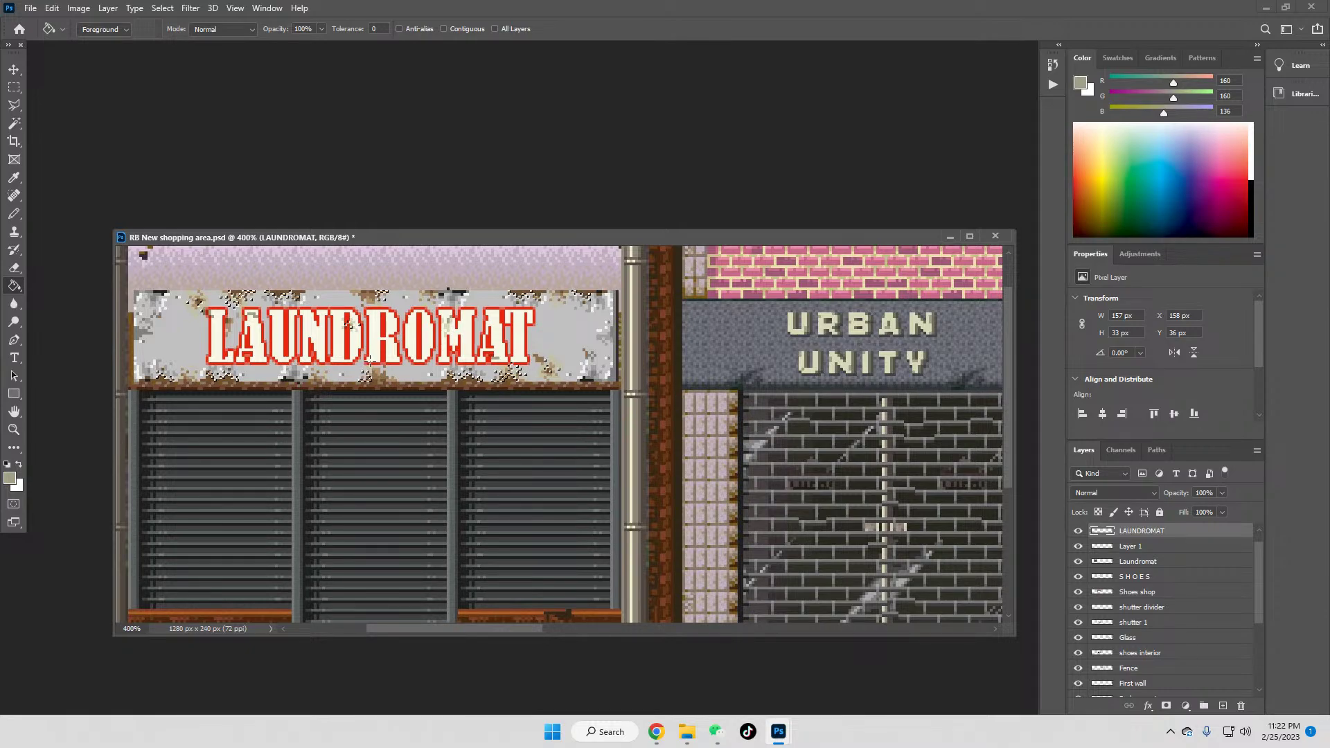
click(14, 179)
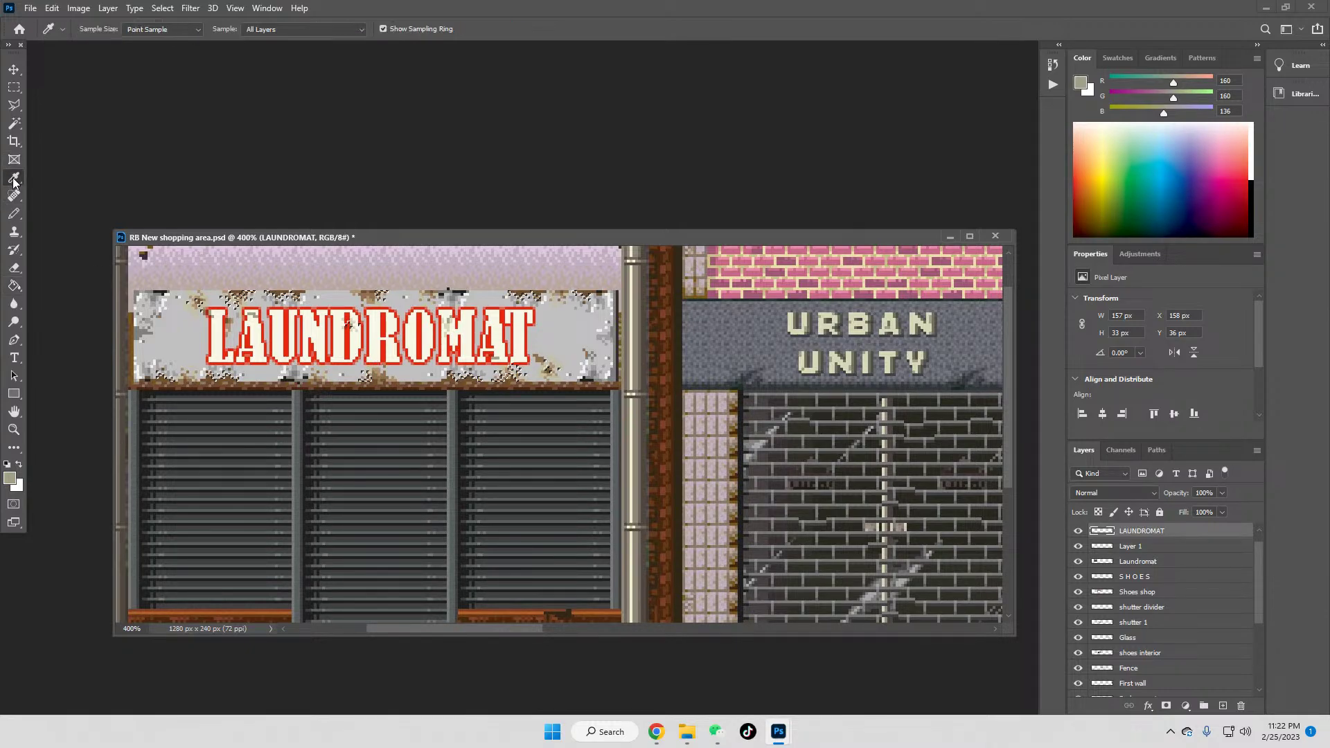
click(208, 311)
click(22, 290)
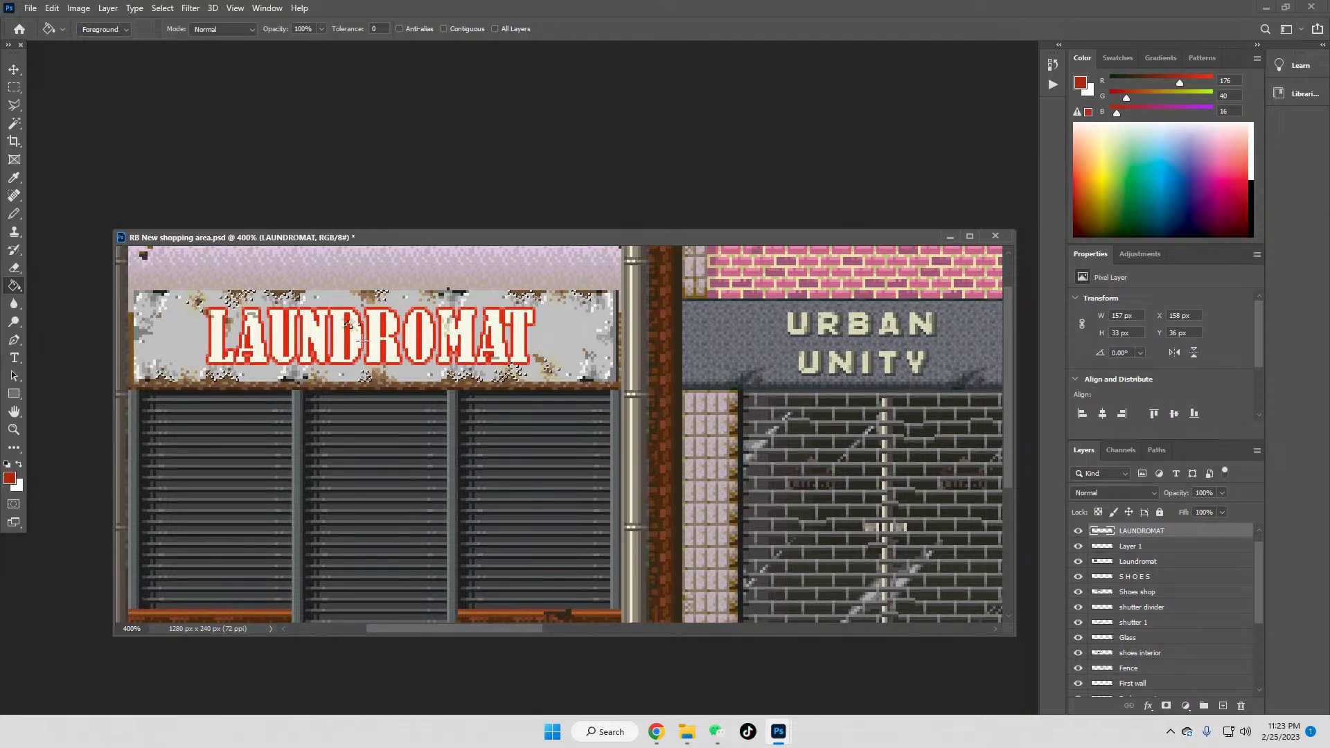
Step: Hide the LAUNDROMAT lettering and magic-wand the rust specks on Layer 1
click(13, 87)
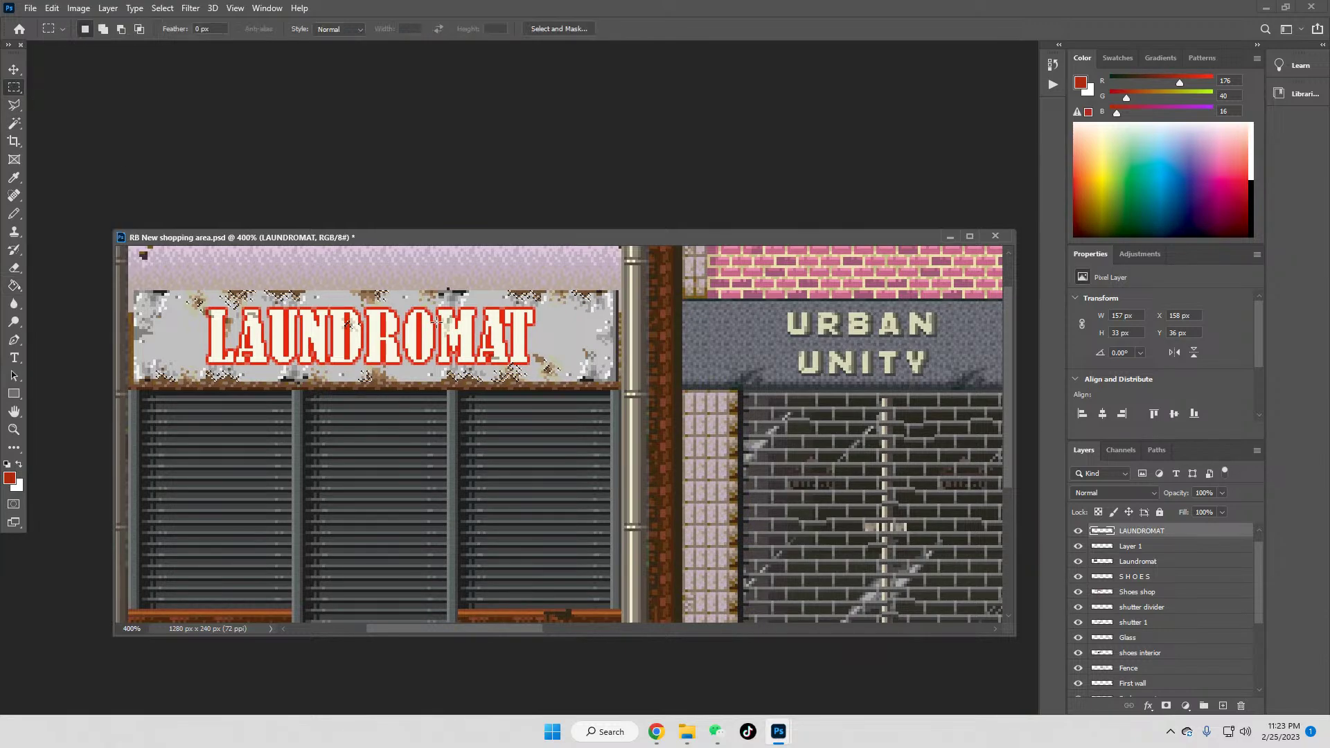
click(1077, 531)
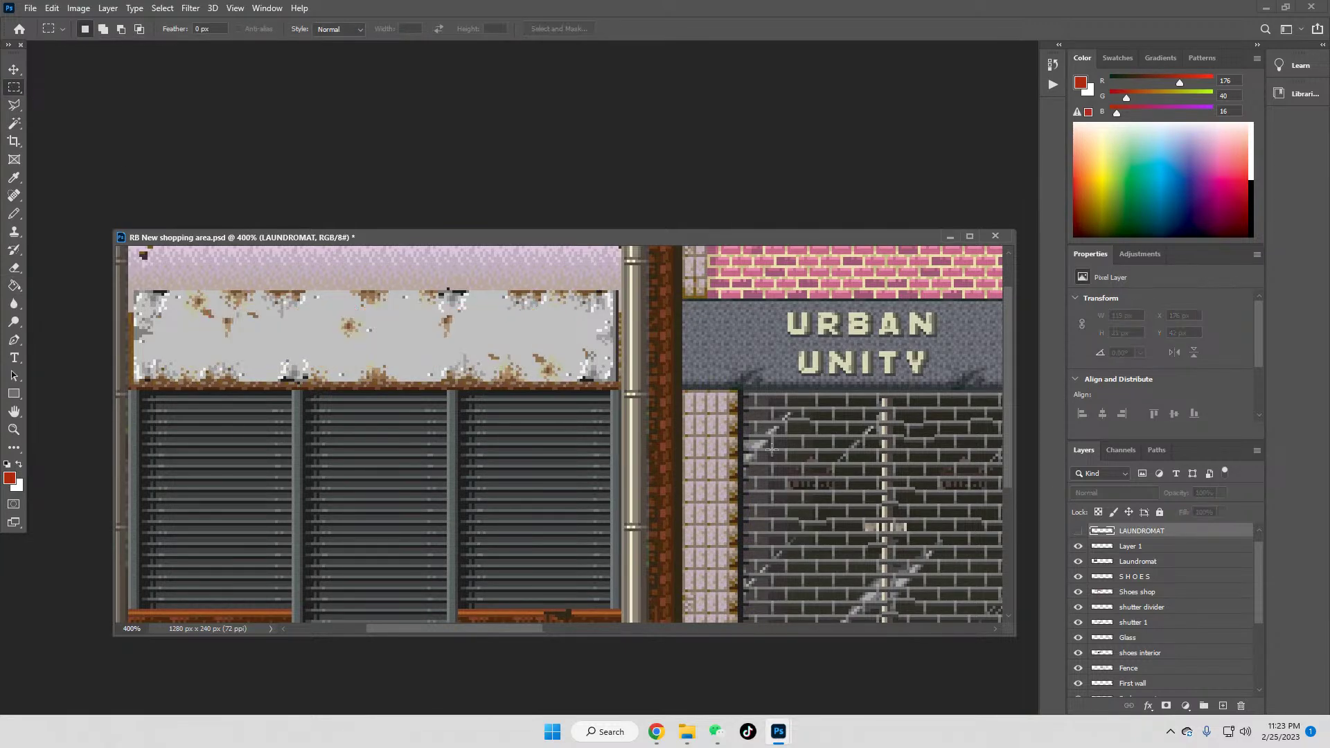
click(1078, 531)
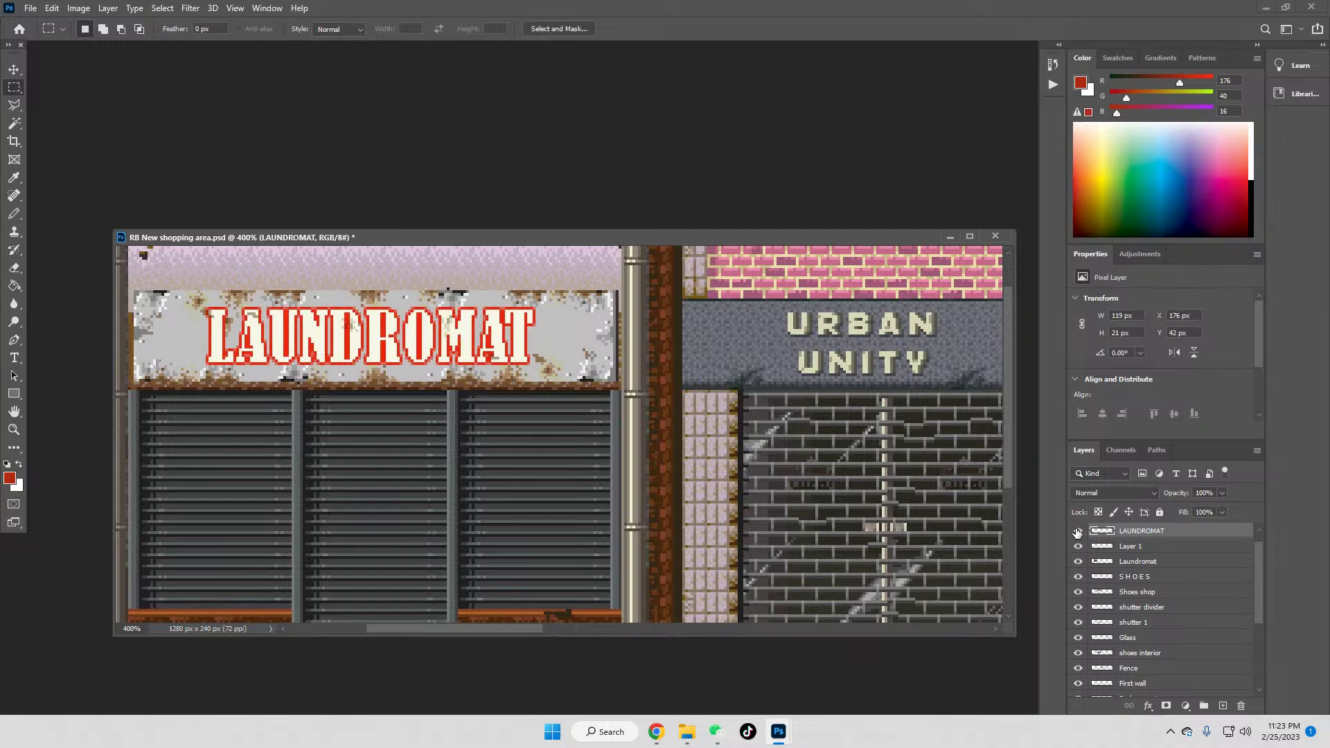
click(1078, 532)
key(w)
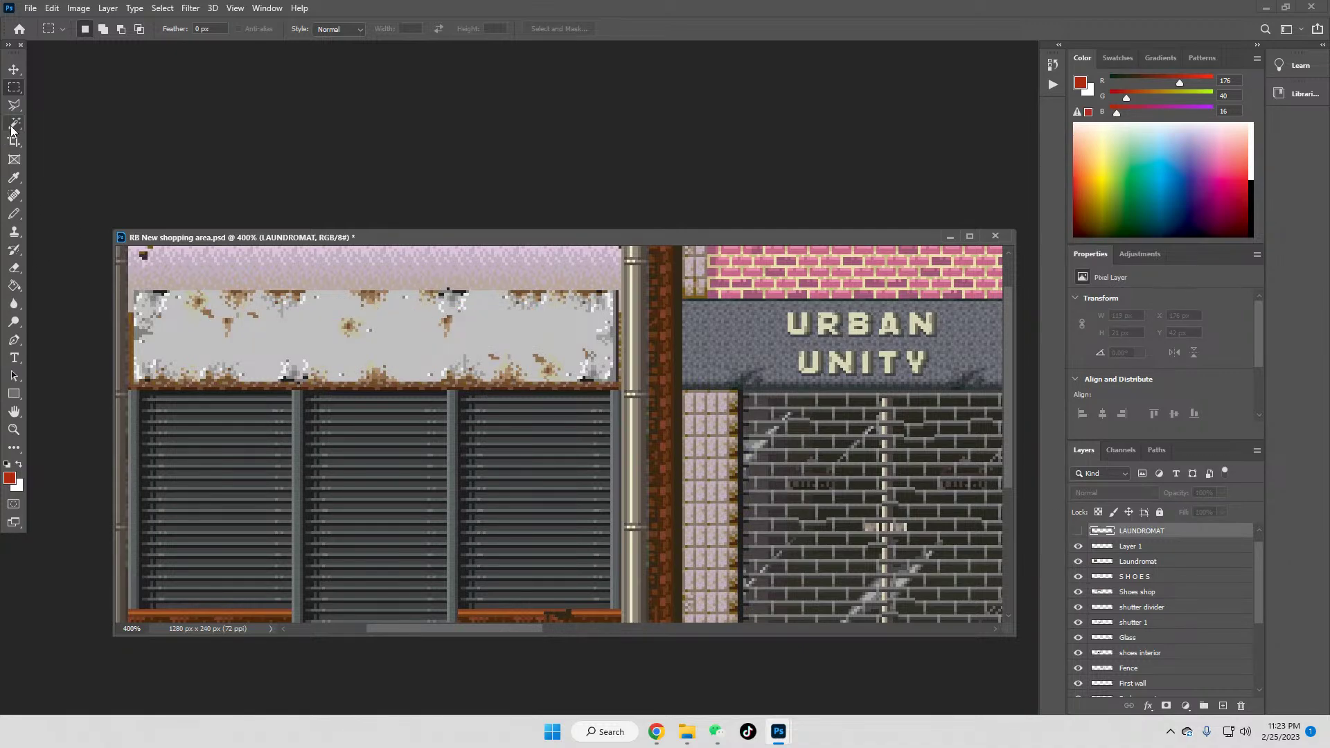
click(1134, 547)
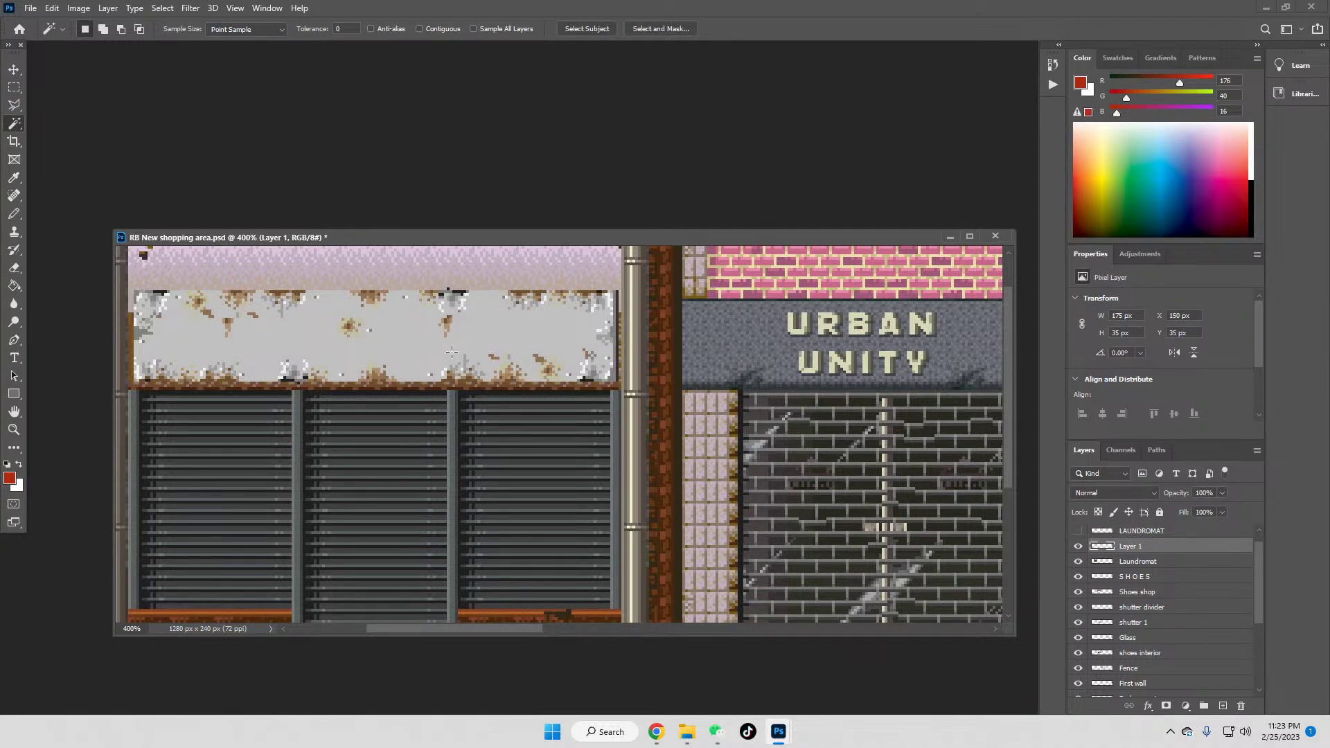
click(348, 326)
Step: Show the LAUNDROMAT lettering again and make its layer active
click(1078, 531)
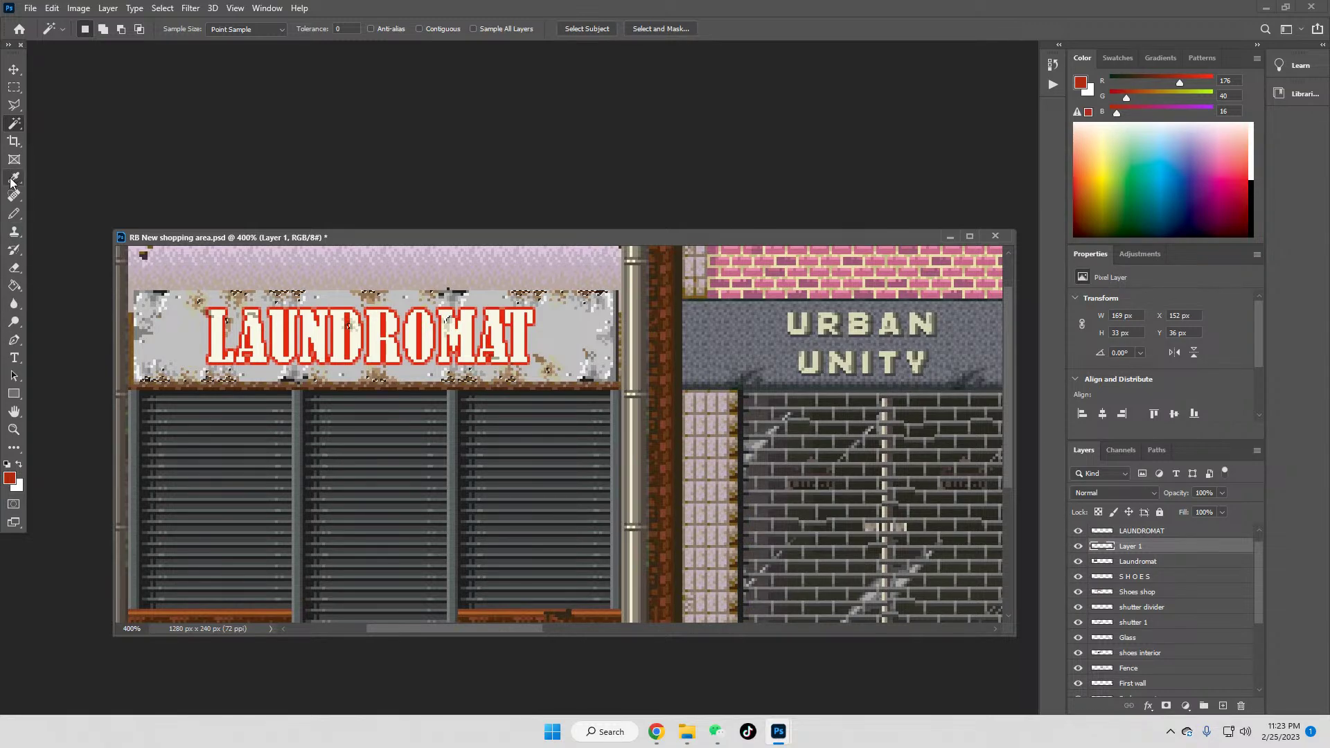
click(14, 291)
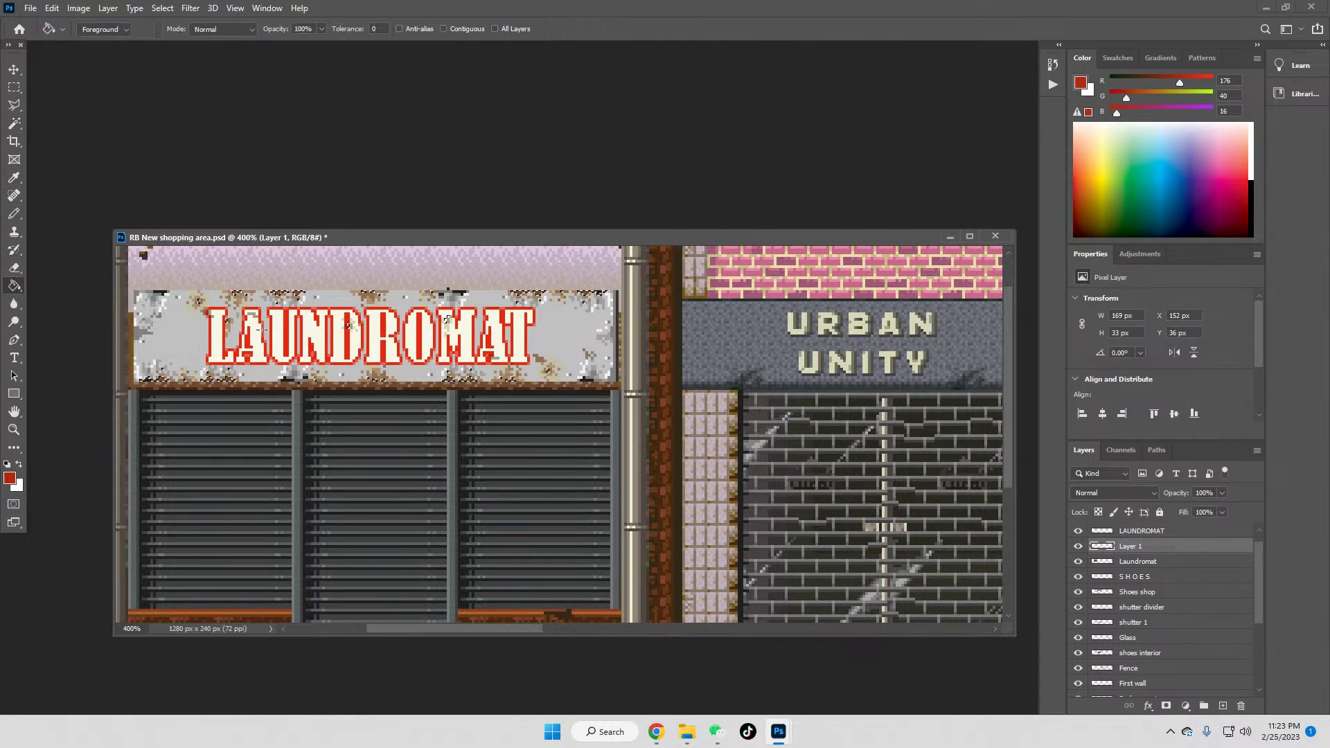
click(1166, 531)
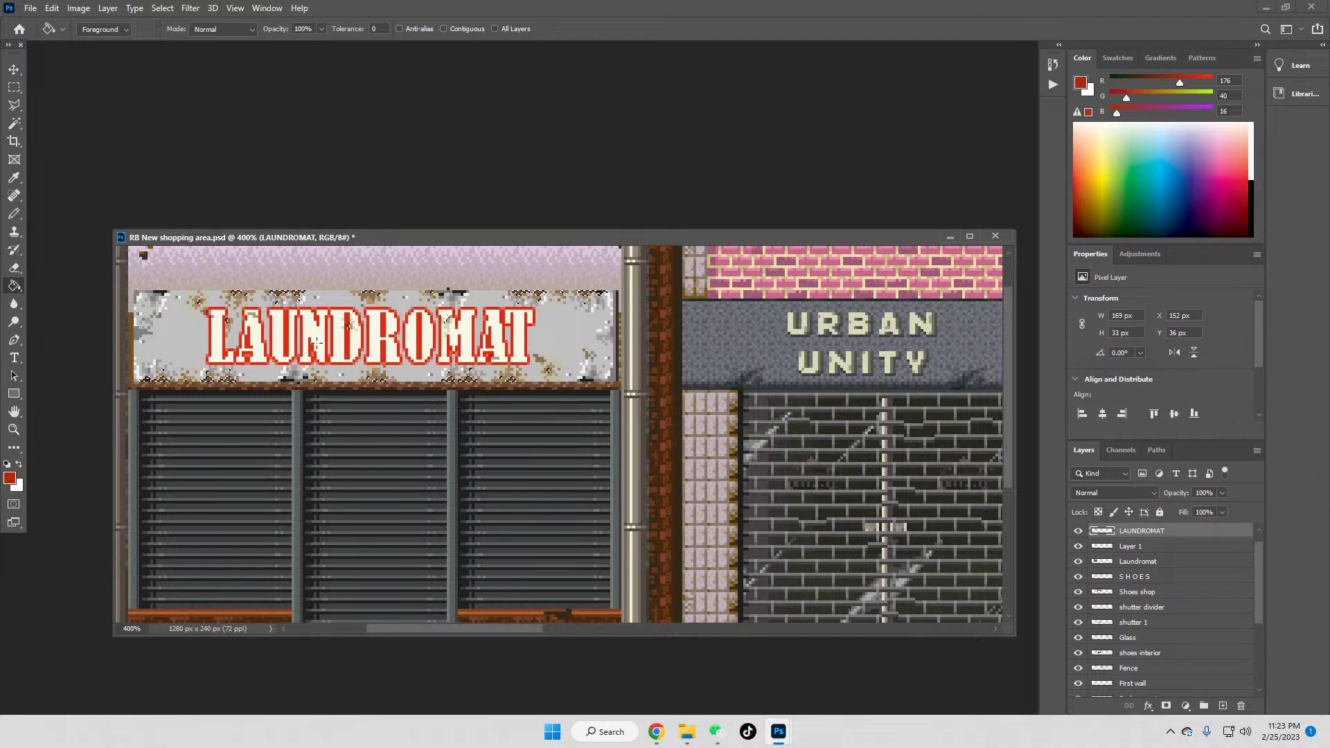
click(13, 87)
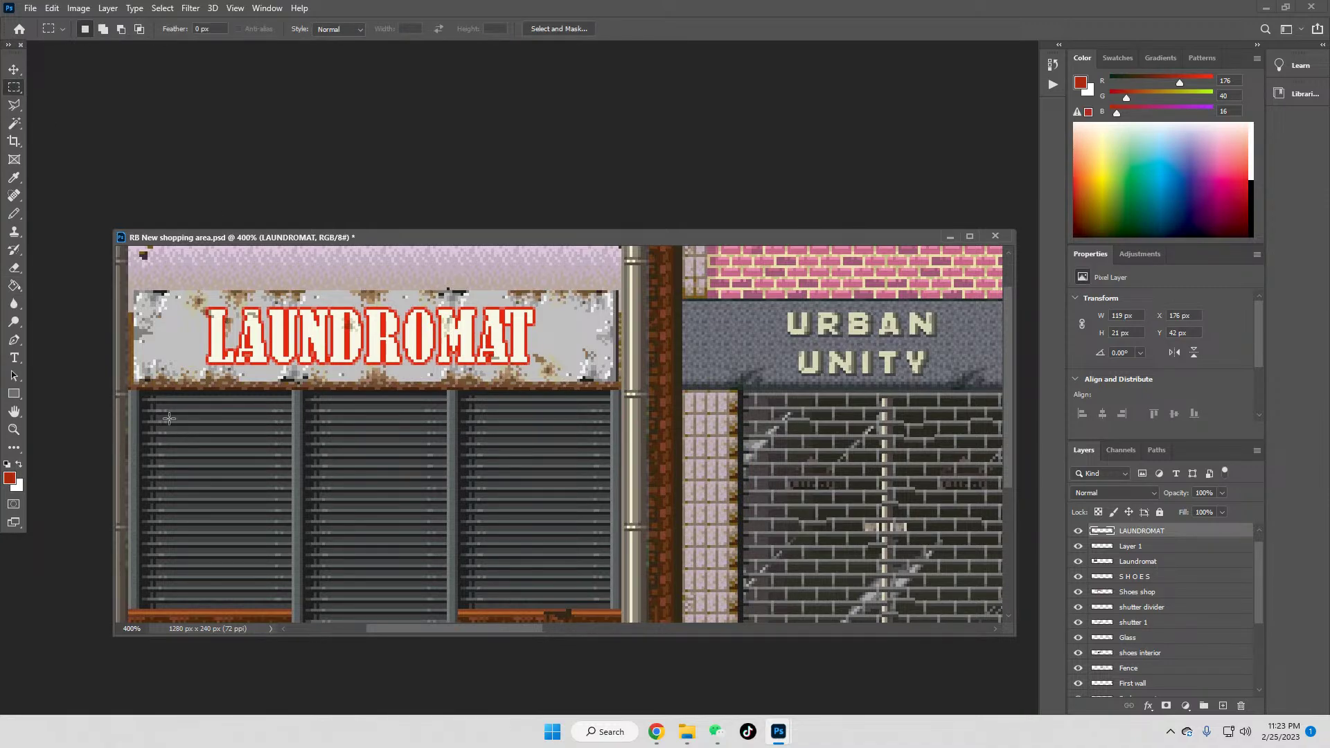
Step: Zoom in on the LAUNDROMAT sign lettering, briefly hiding the lettering to compare
click(14, 429)
click(372, 30)
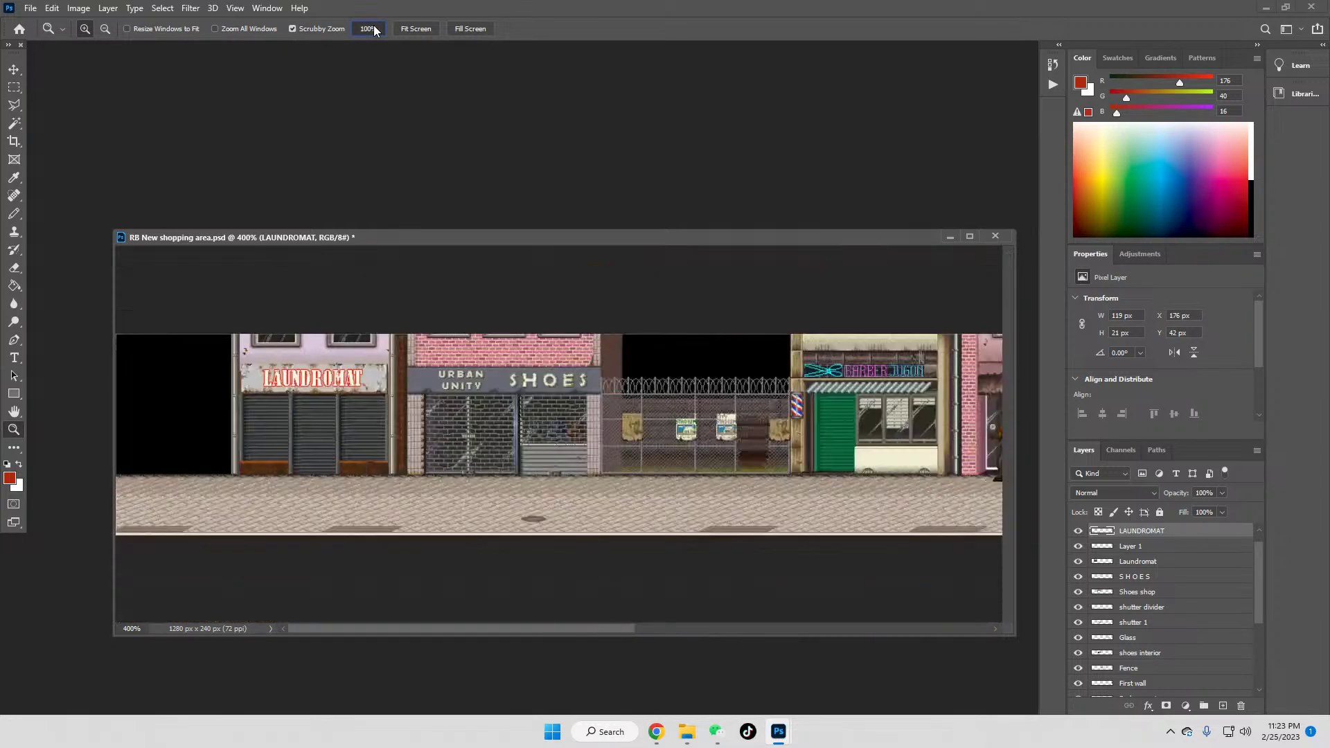
click(277, 393)
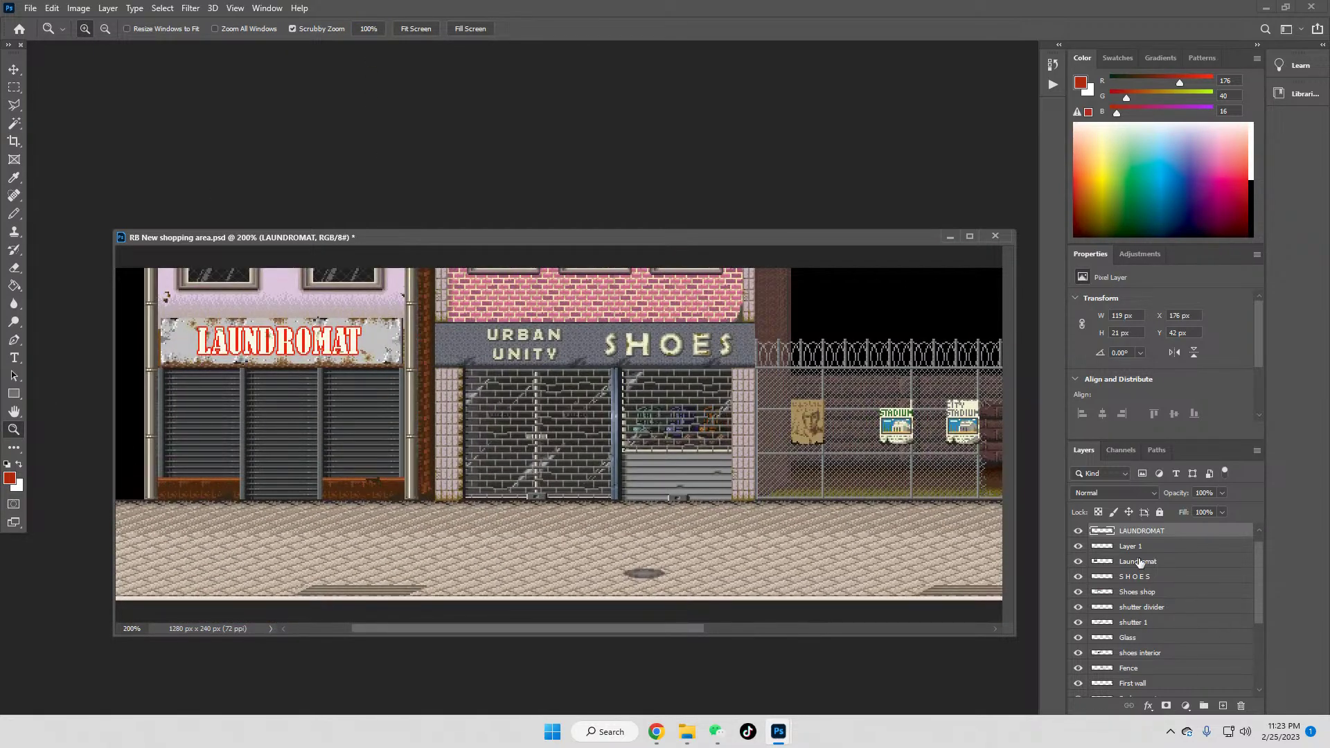
click(1079, 531)
click(1079, 531)
click(326, 328)
drag(331, 328, 740, 371)
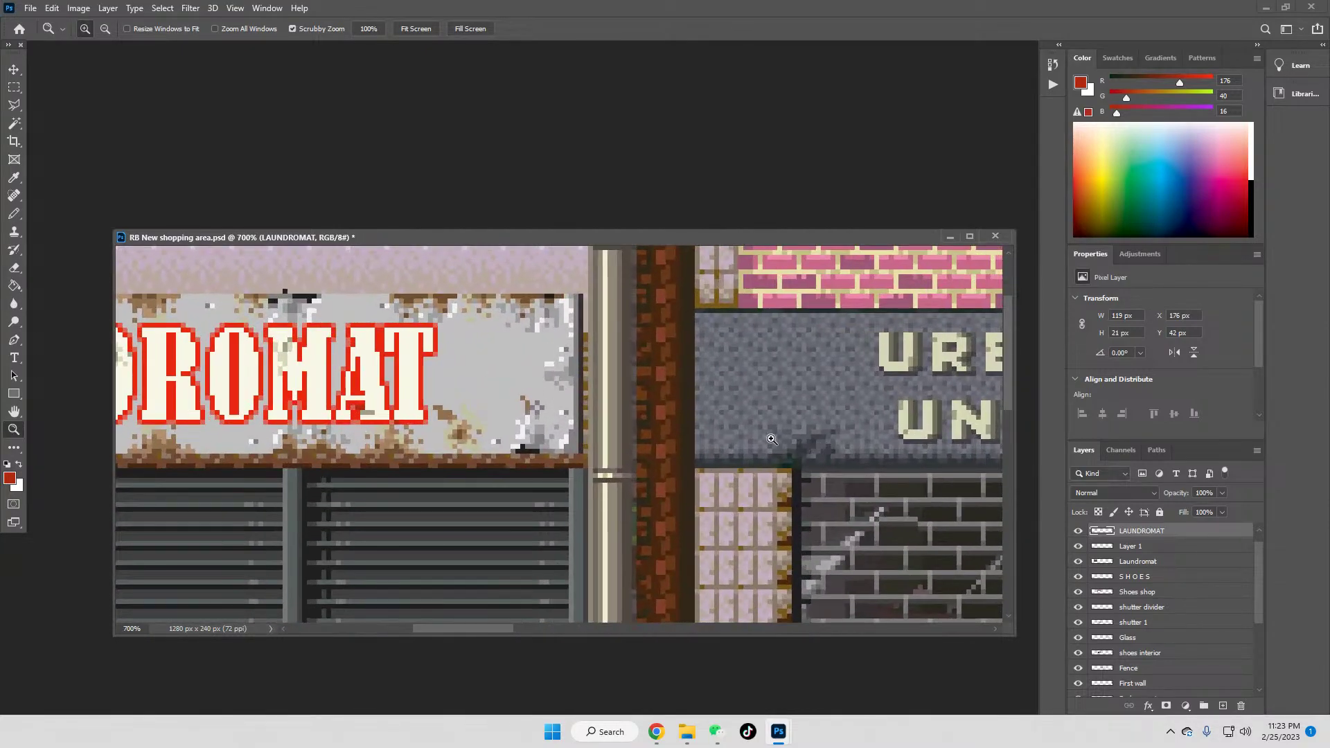
Step: Copy a stained patch from the M beside the T and merge it into LAUNDROMAT
click(15, 89)
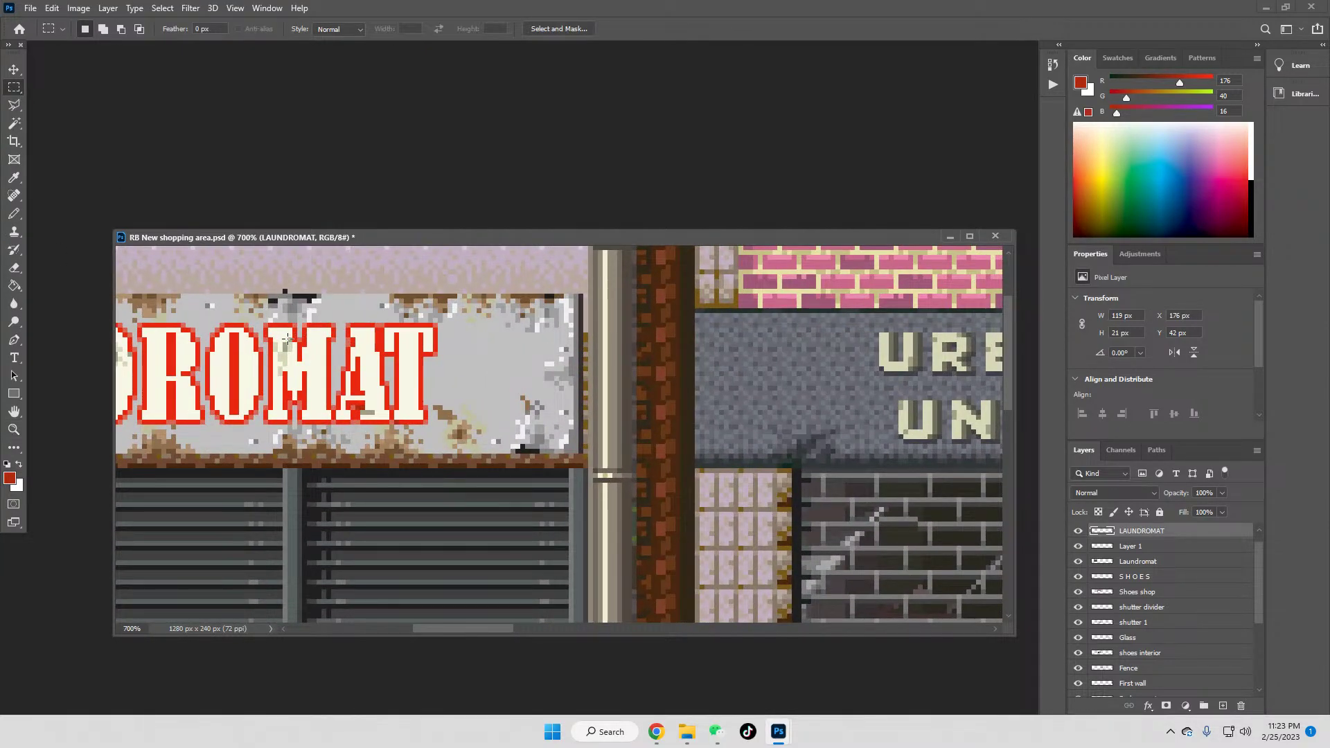
drag(276, 339, 286, 368)
click(103, 28)
drag(277, 367, 284, 374)
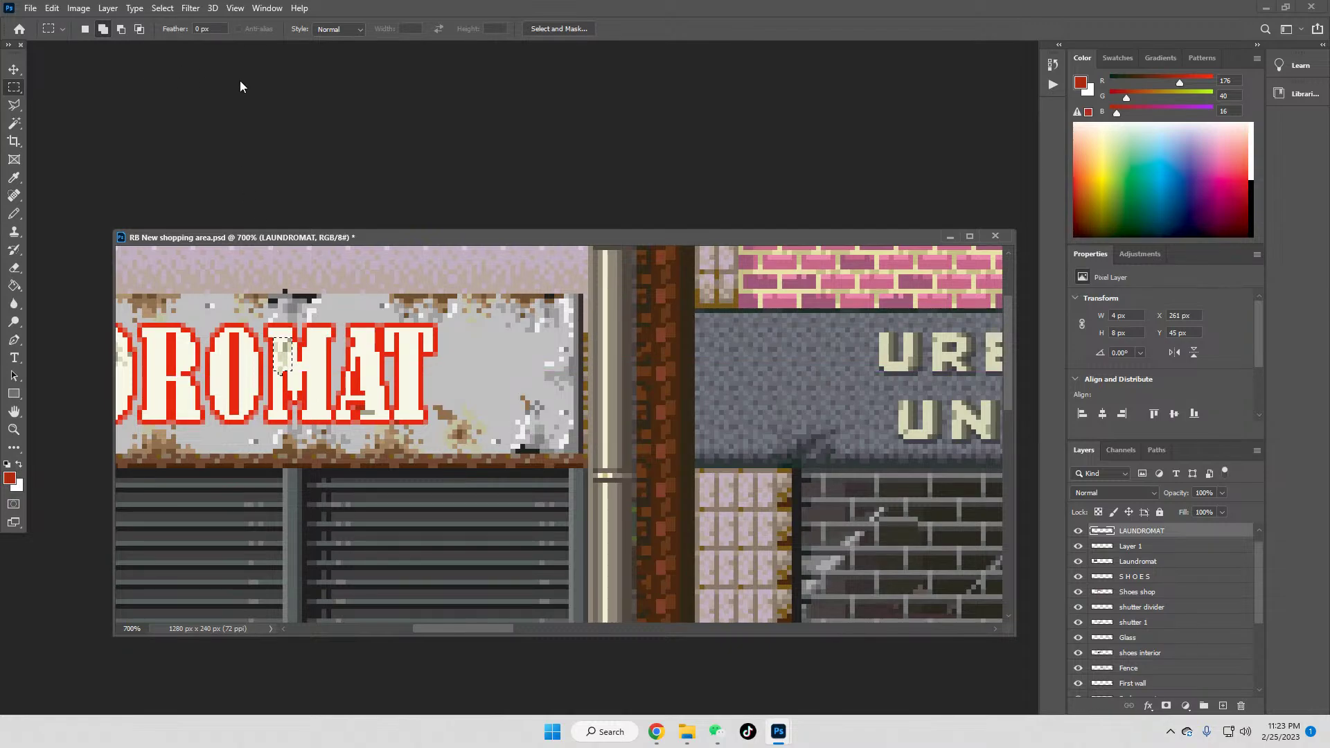
click(84, 29)
drag(286, 355, 410, 393)
key(ctrl+j)
right_click(1135, 531)
click(1175, 539)
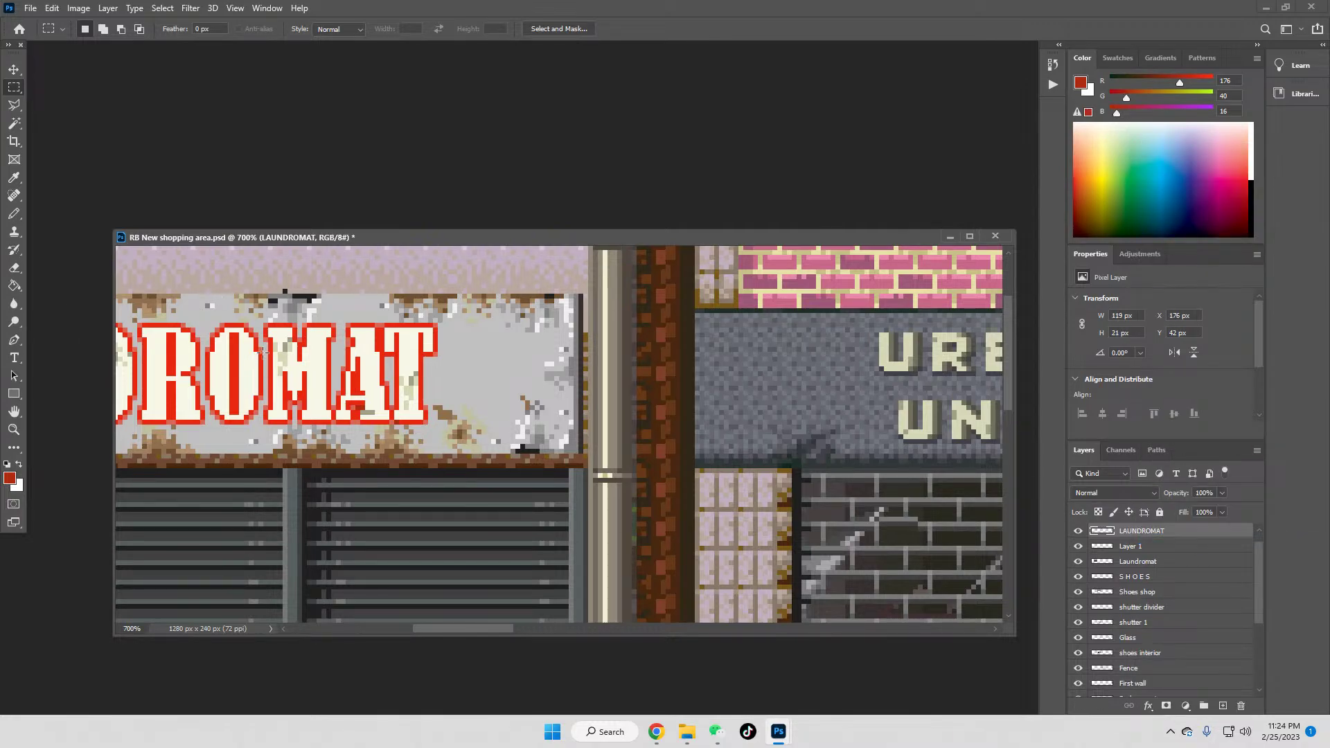
Step: Copy a patch on the R, flip it vertically, nudge it 1 px, and merge it down
drag(151, 357, 160, 394)
key(ctrl+j)
right_click(214, 382)
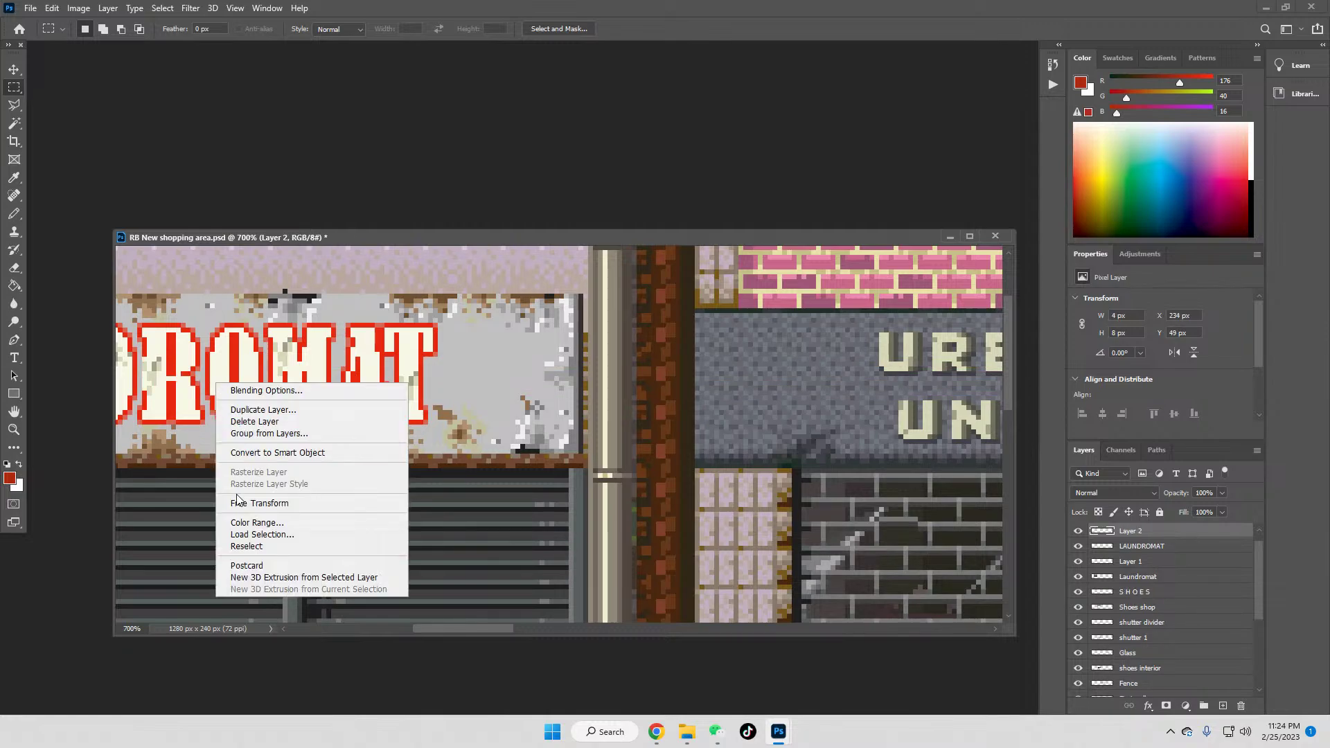
click(259, 503)
right_click(228, 437)
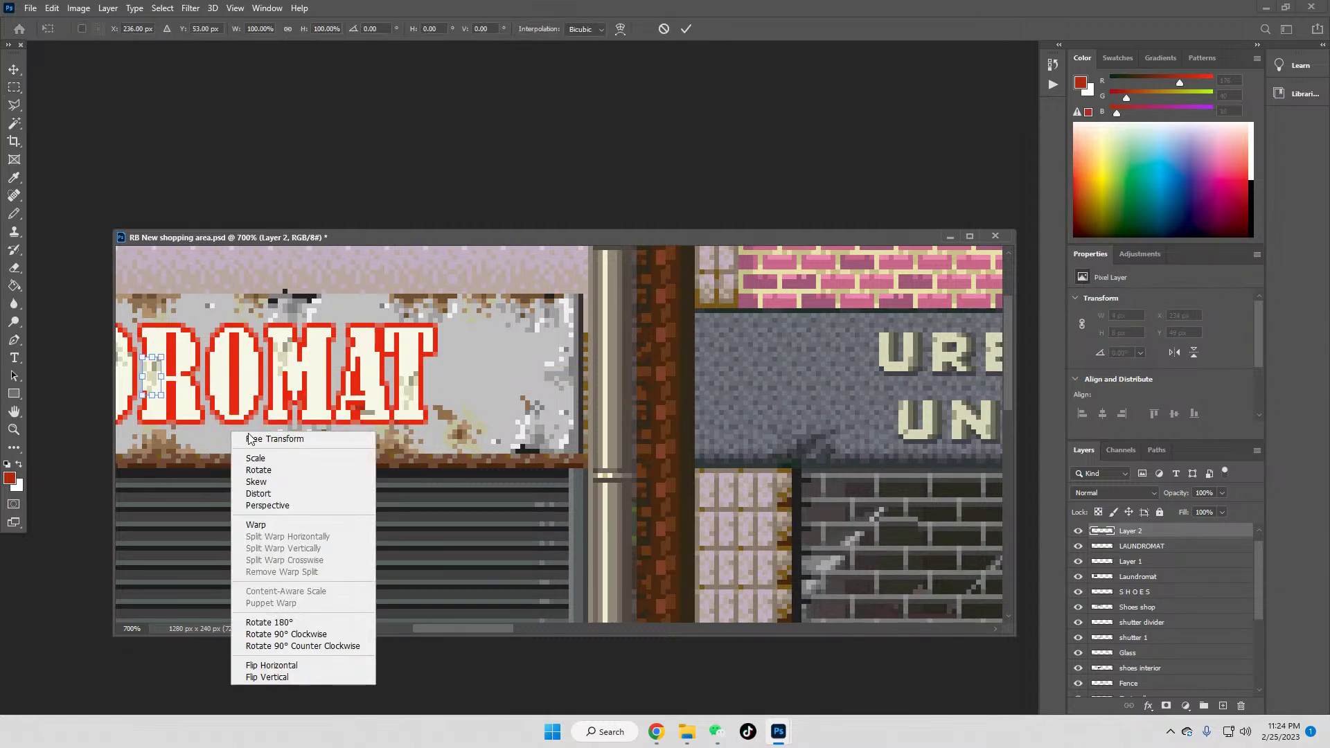
click(263, 677)
key(Return)
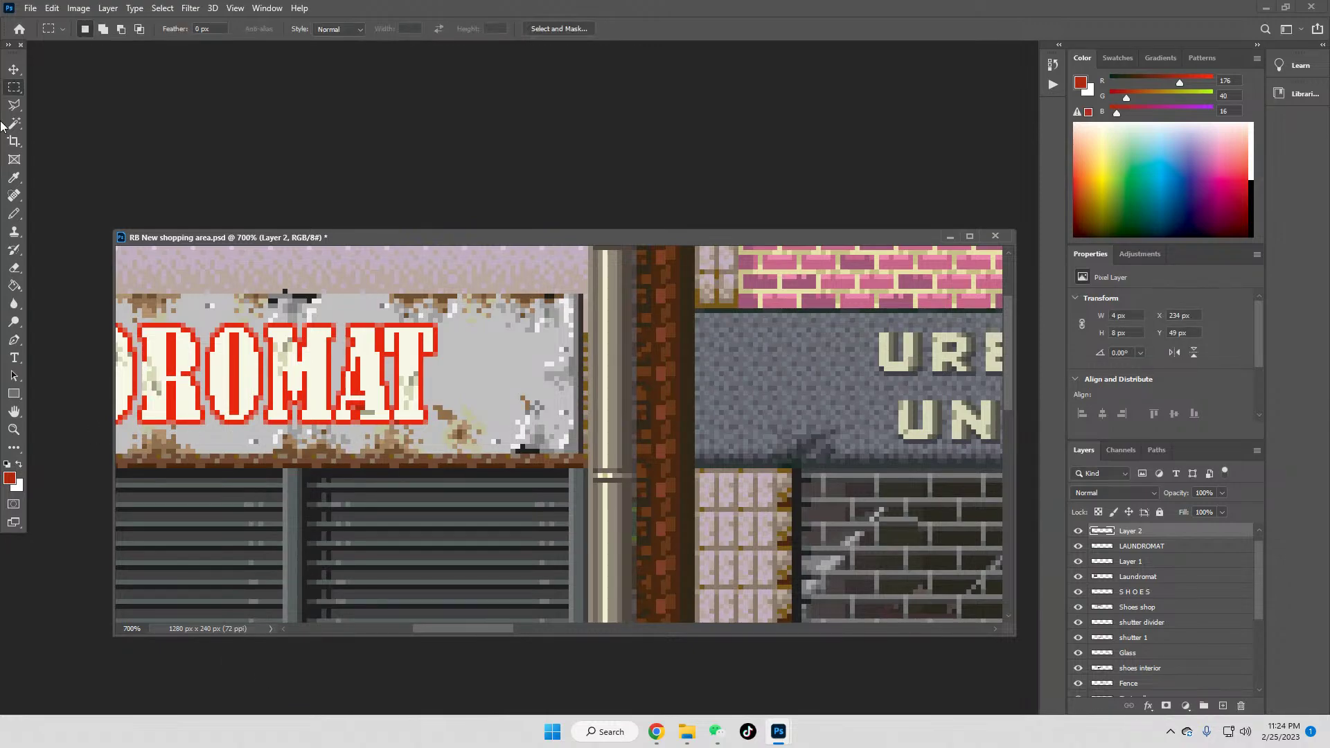
click(13, 69)
drag(154, 378, 163, 378)
right_click(1134, 533)
click(1179, 540)
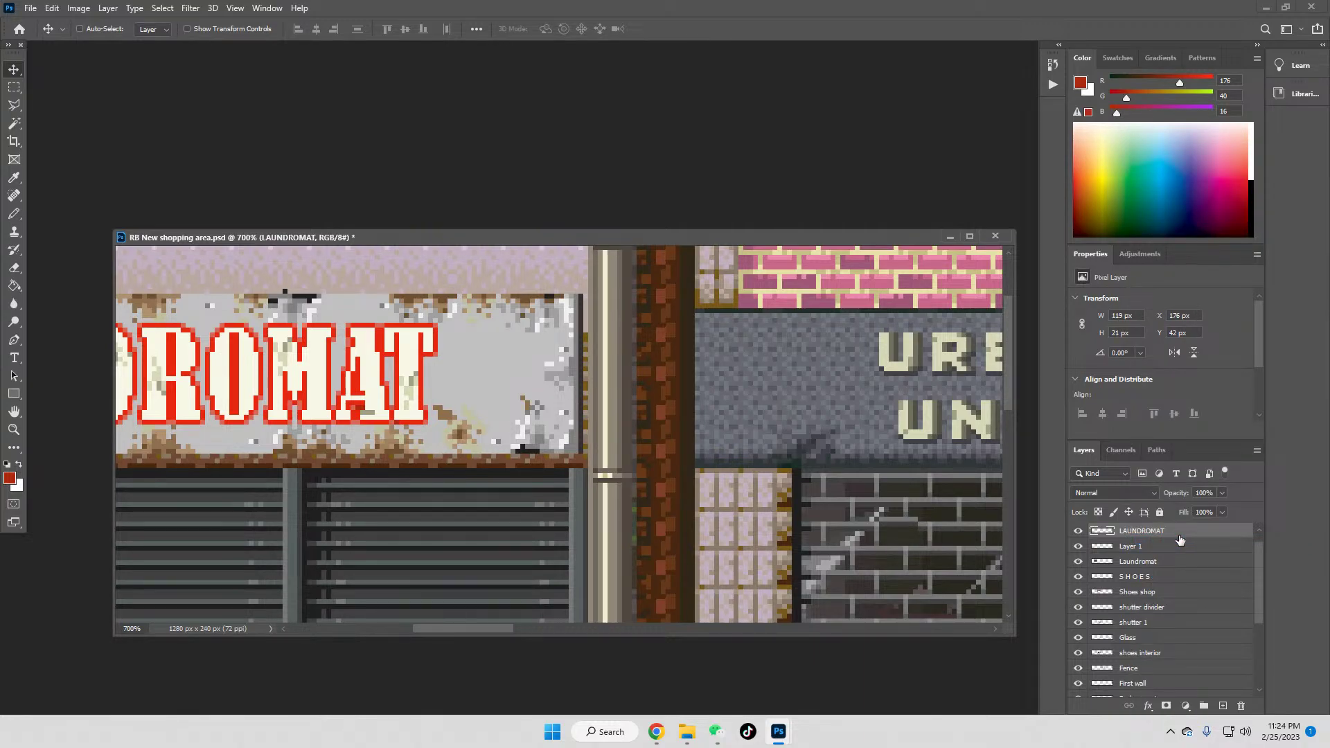
Step: Paste a stain patch onto the first A and merge it into LAUNDROMAT
drag(463, 629, 421, 633)
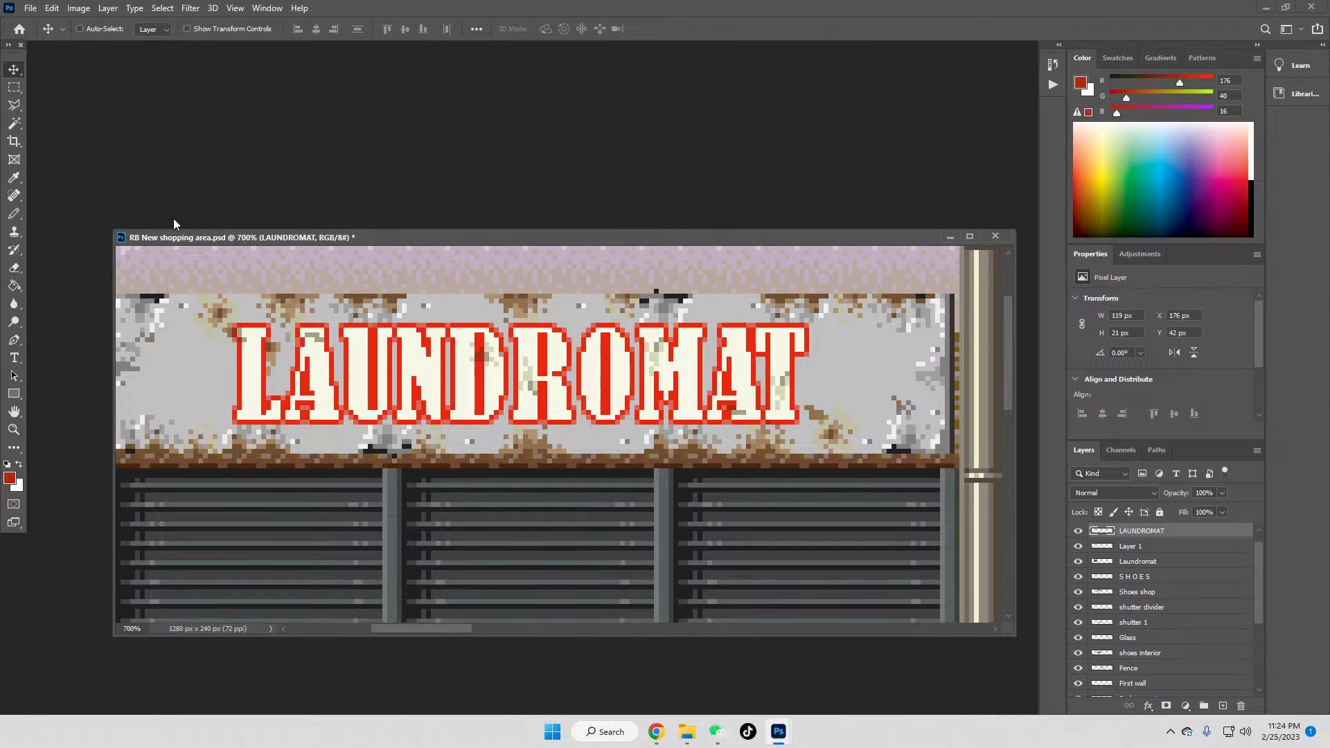
key(ctrl+v)
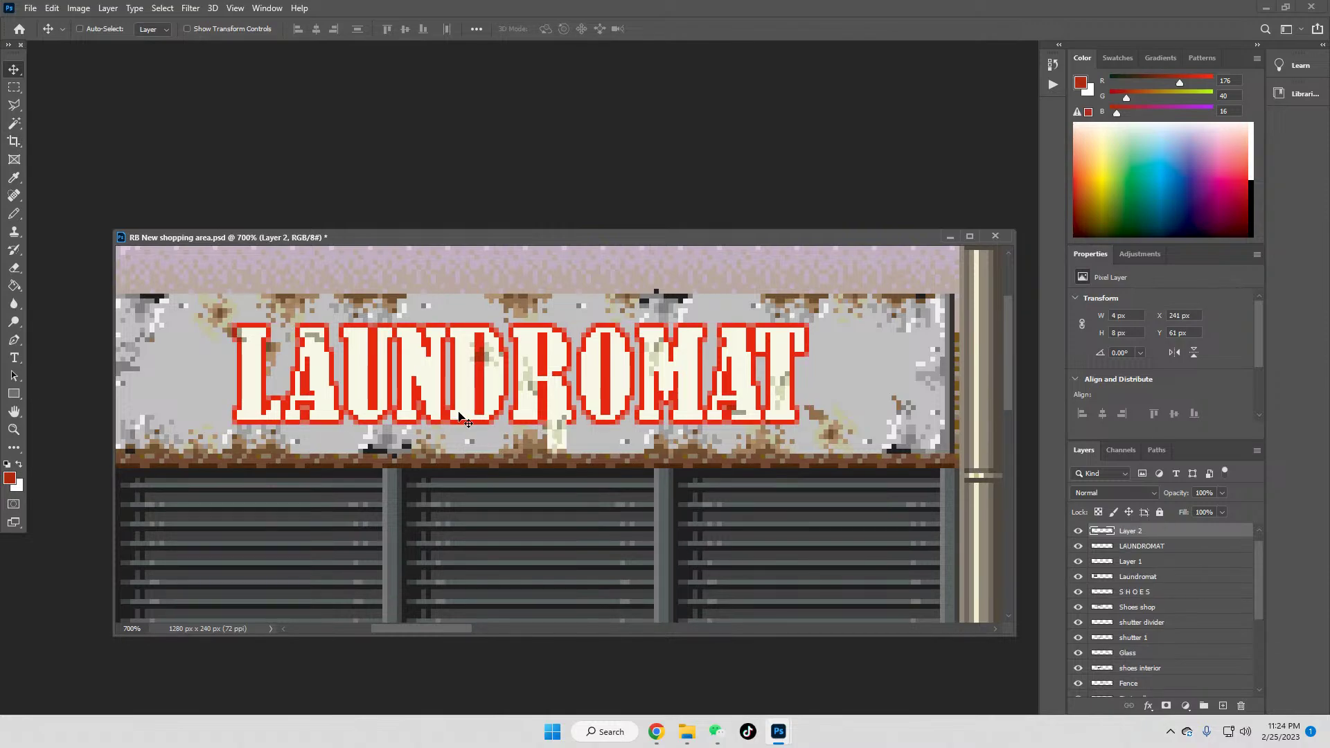
drag(350, 418, 364, 393)
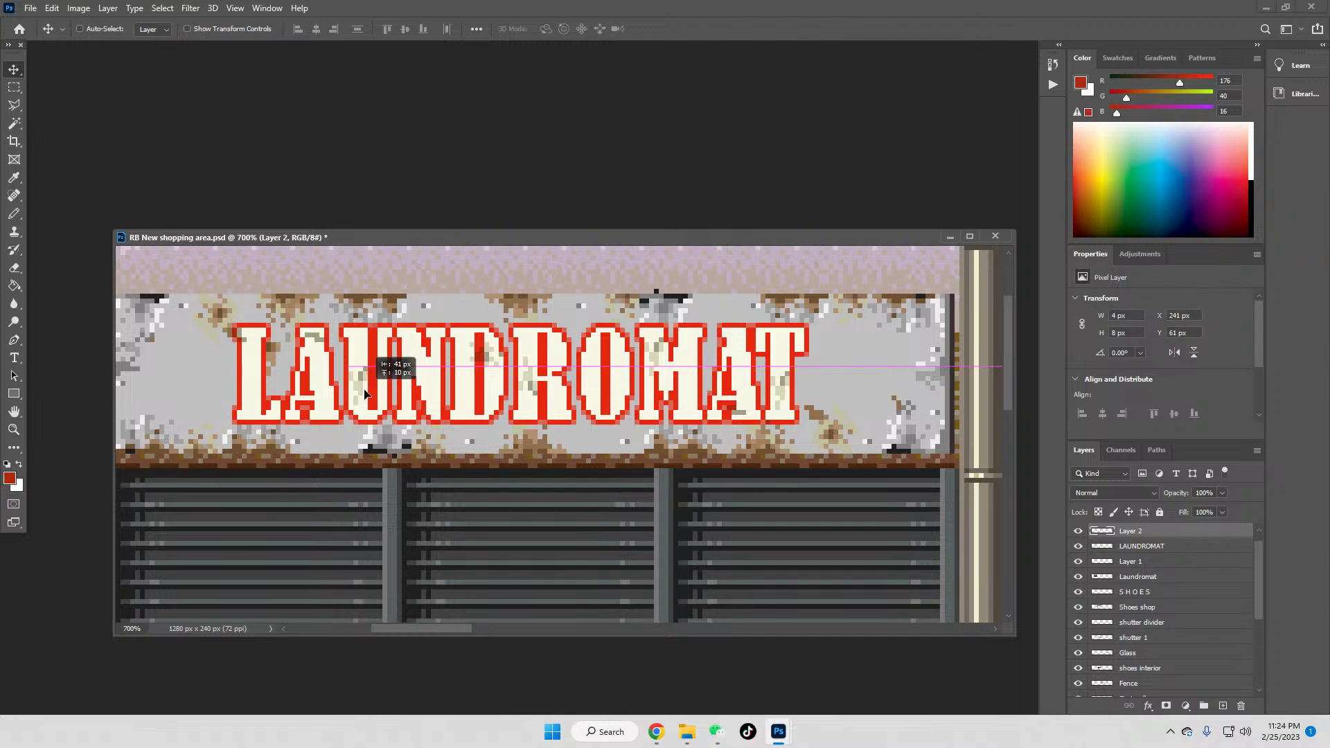
drag(364, 393, 325, 393)
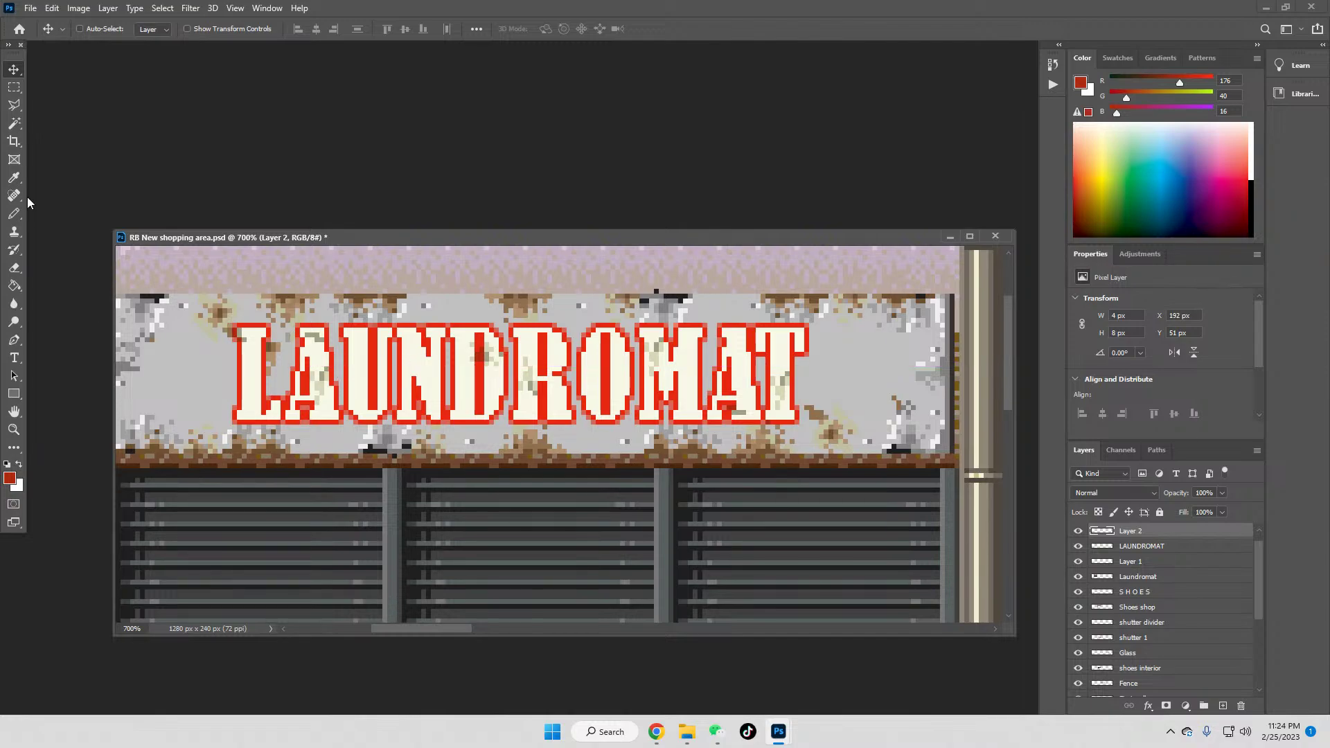
click(13, 87)
click(14, 124)
click(318, 374)
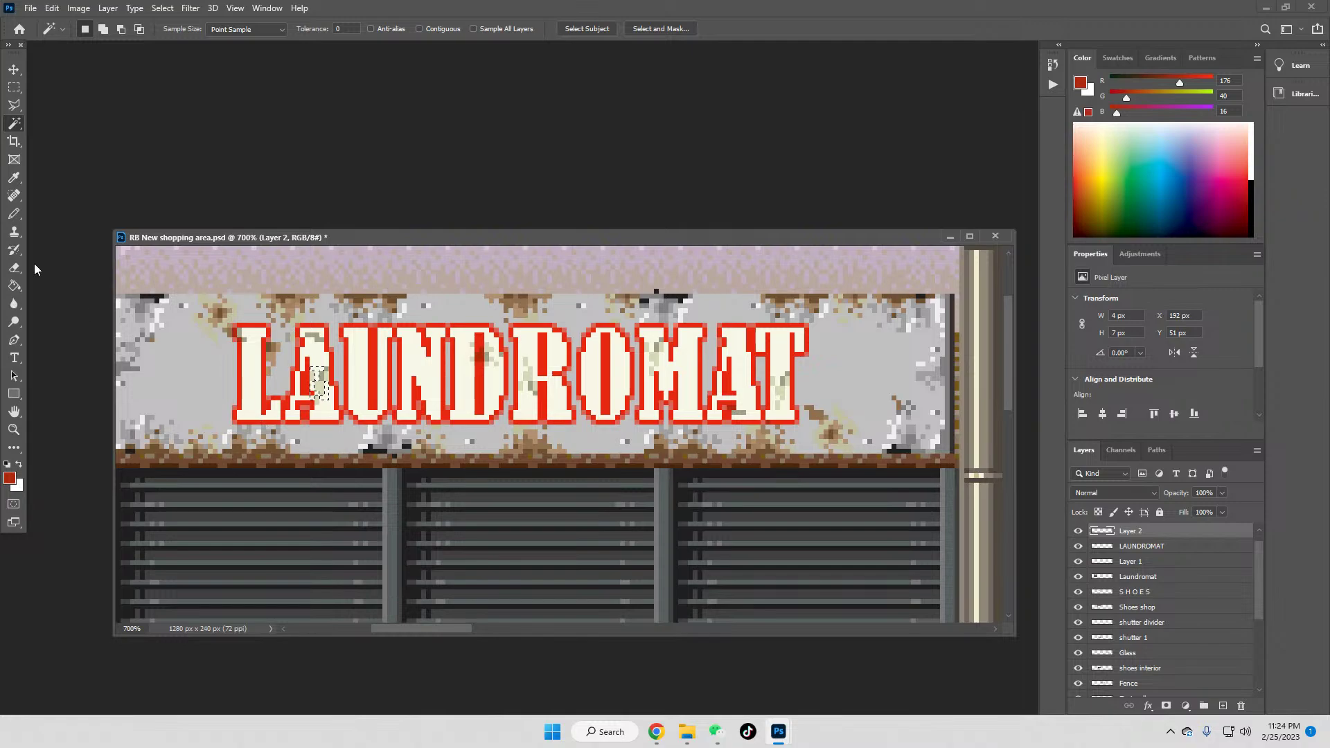
click(12, 89)
click(322, 338)
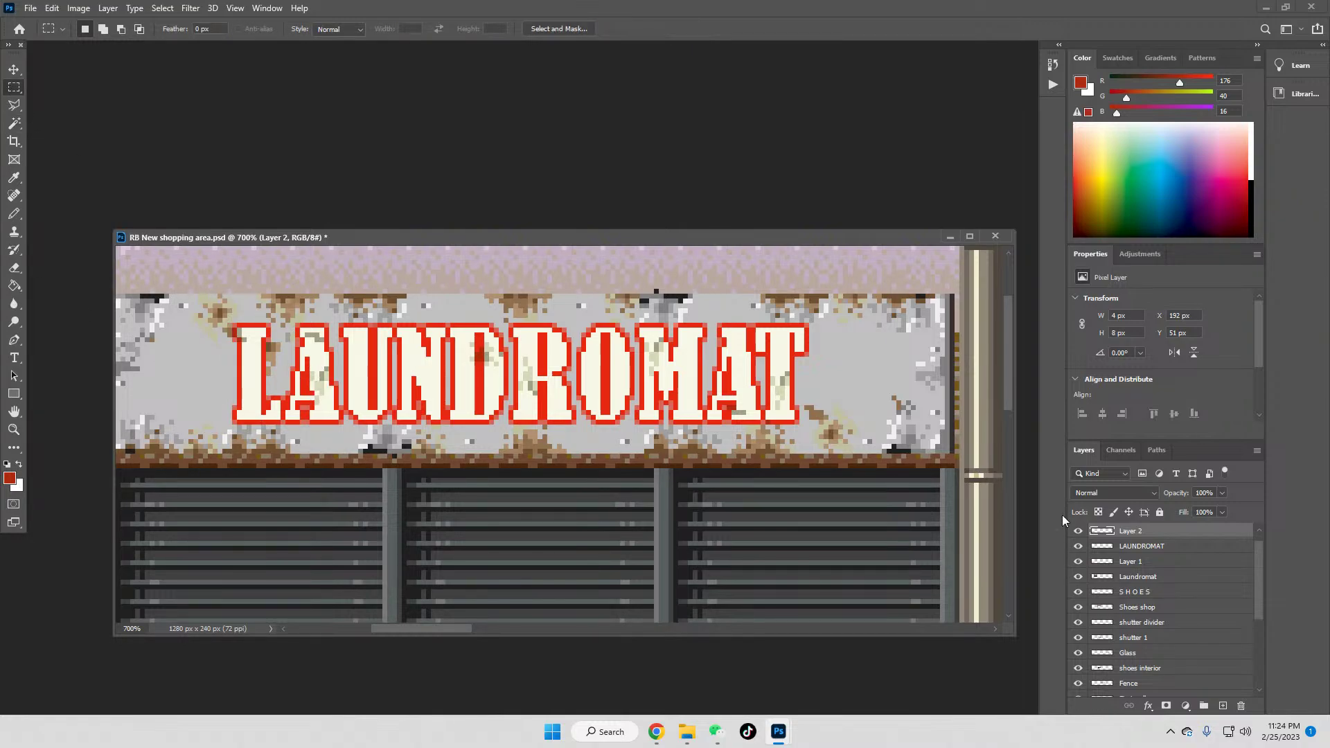
click(1078, 531)
click(1078, 531)
right_click(1129, 529)
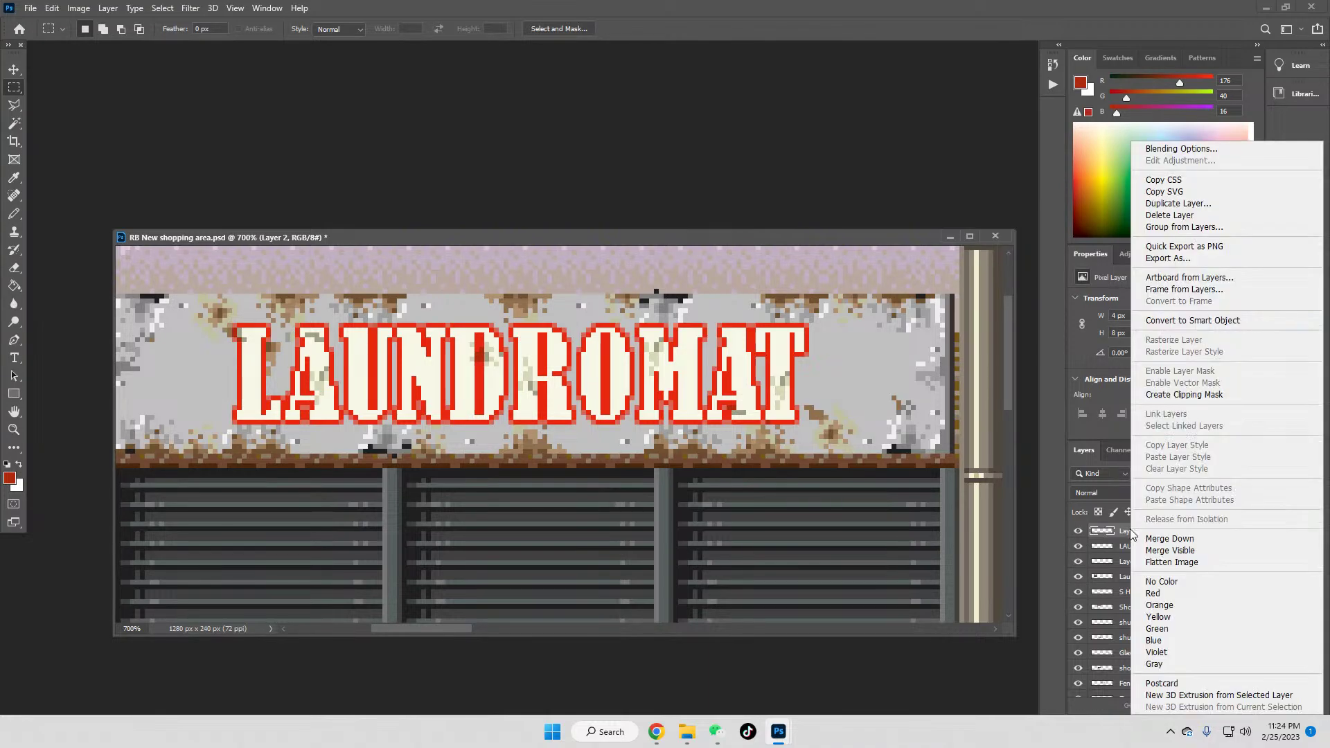
click(1170, 538)
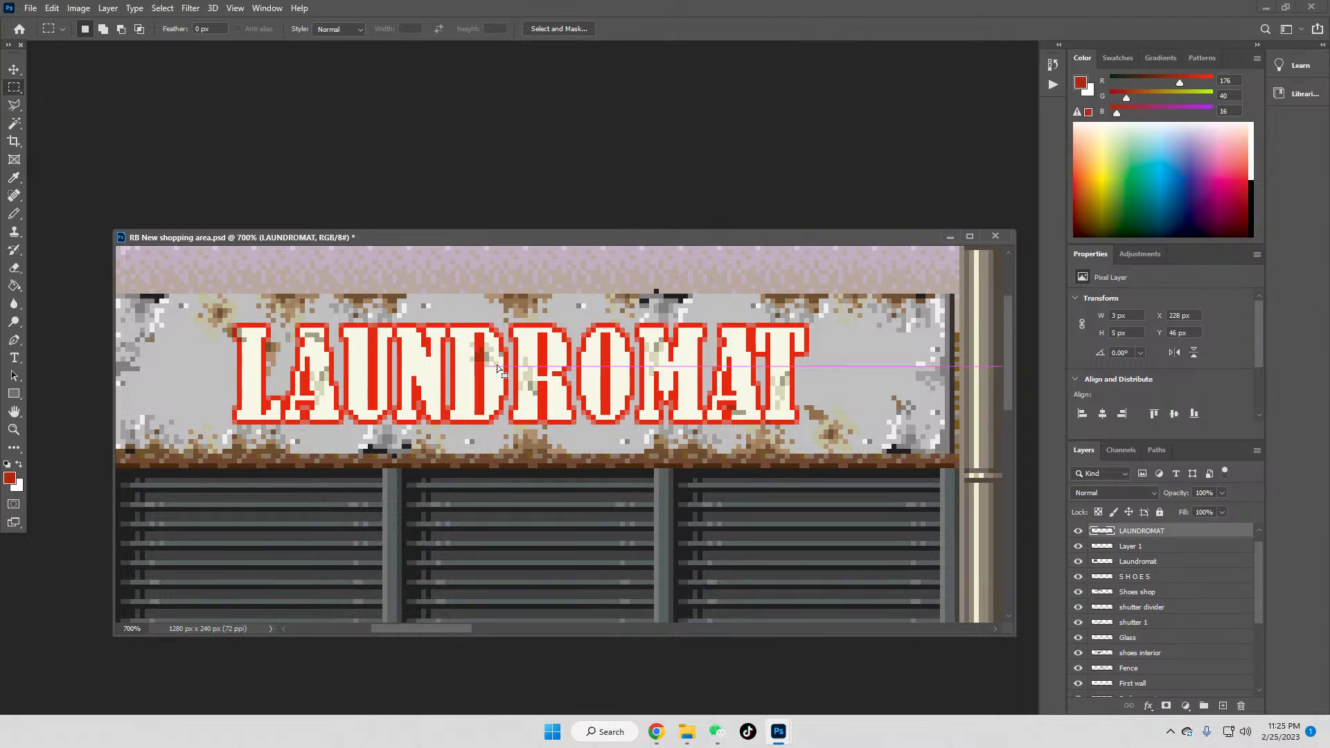
Step: Copy a patch from the D toward the N and merge it into LAUNDROMAT
drag(484, 341, 498, 366)
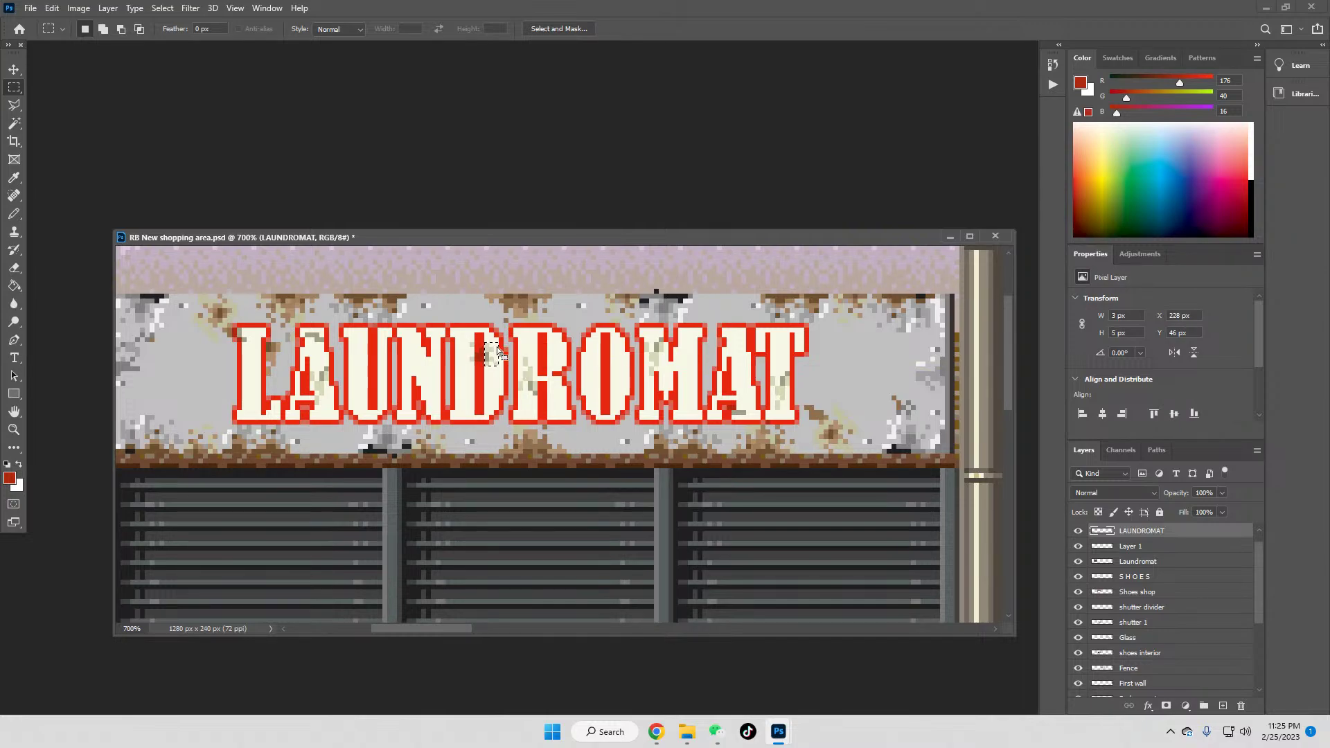
drag(492, 359, 436, 404)
key(ctrl+j)
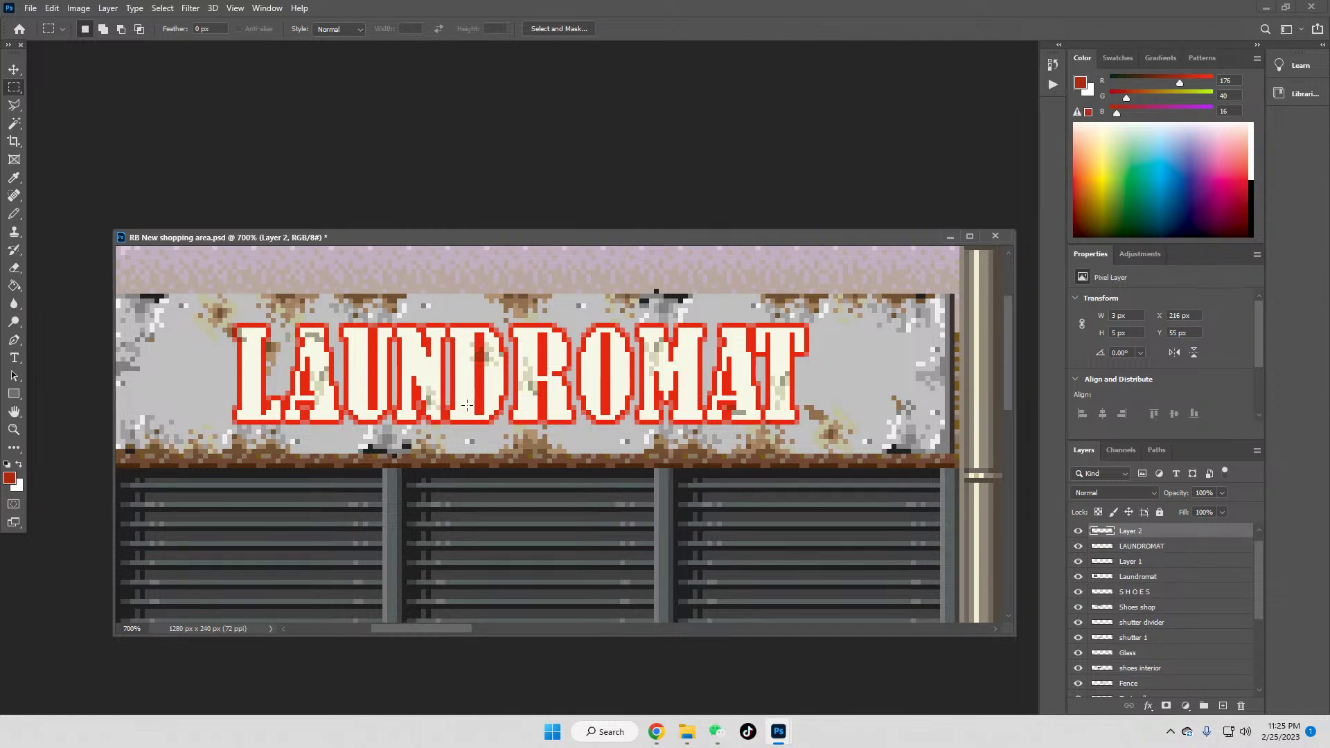
right_click(1133, 533)
click(1170, 539)
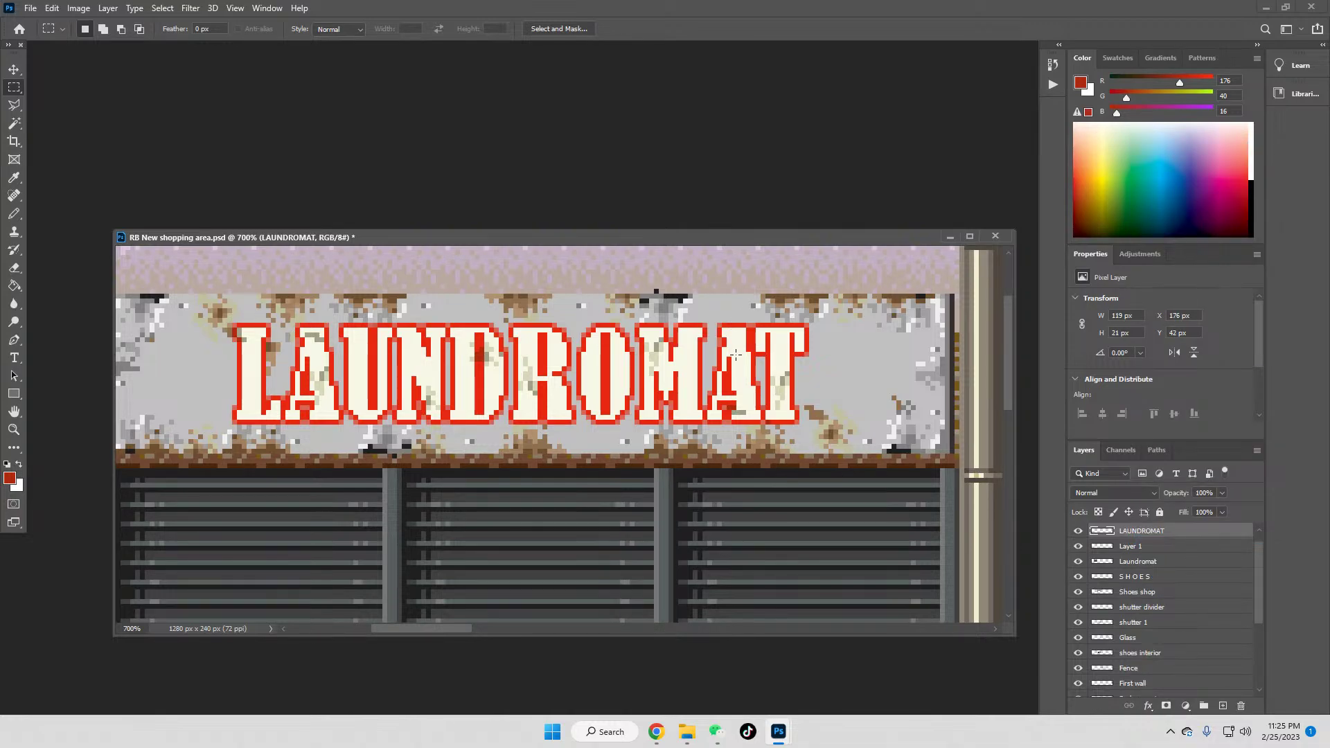
key(ctrl+z)
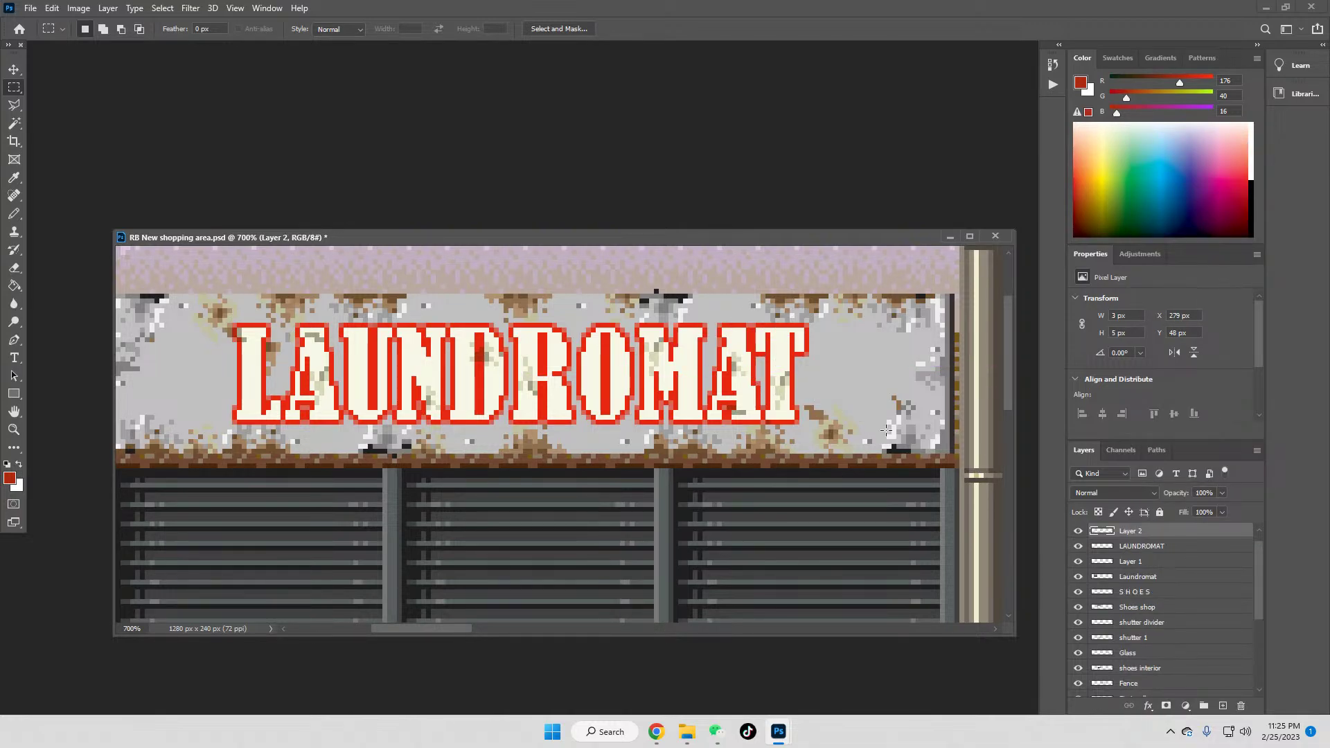
right_click(1140, 530)
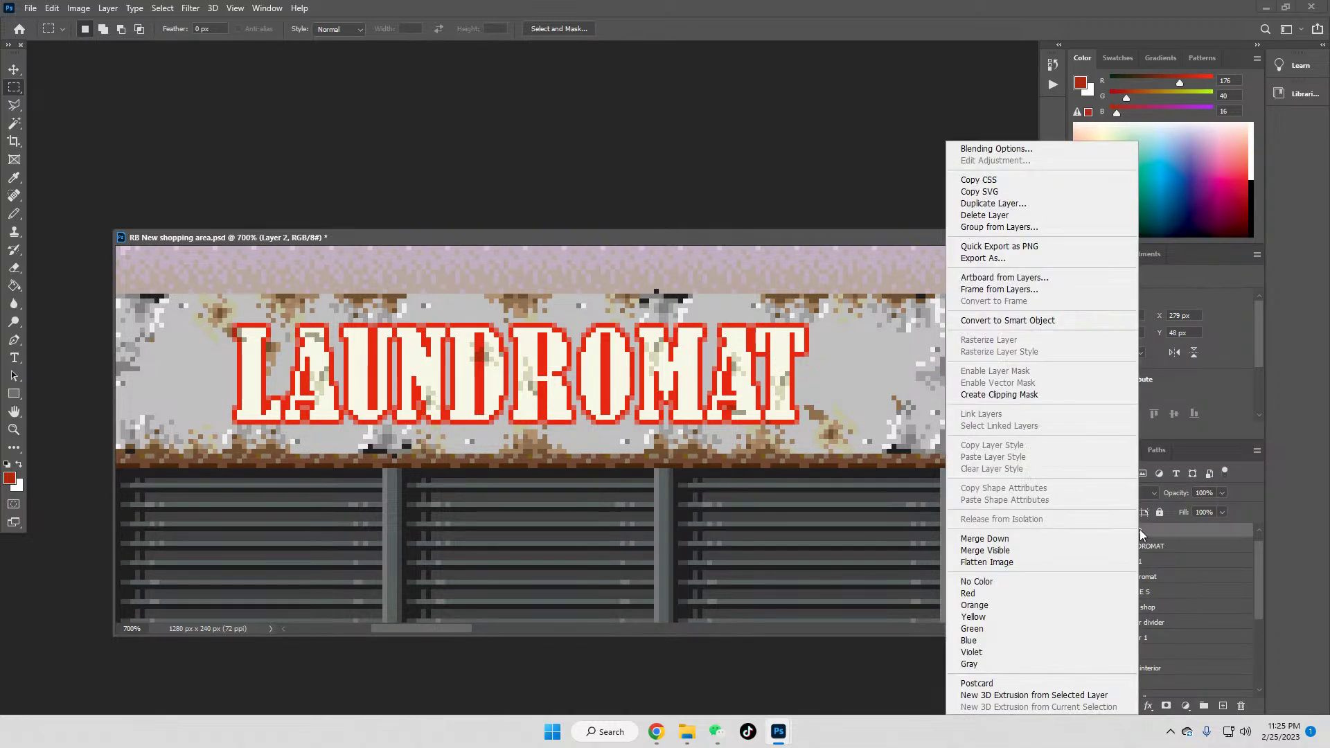
click(1007, 539)
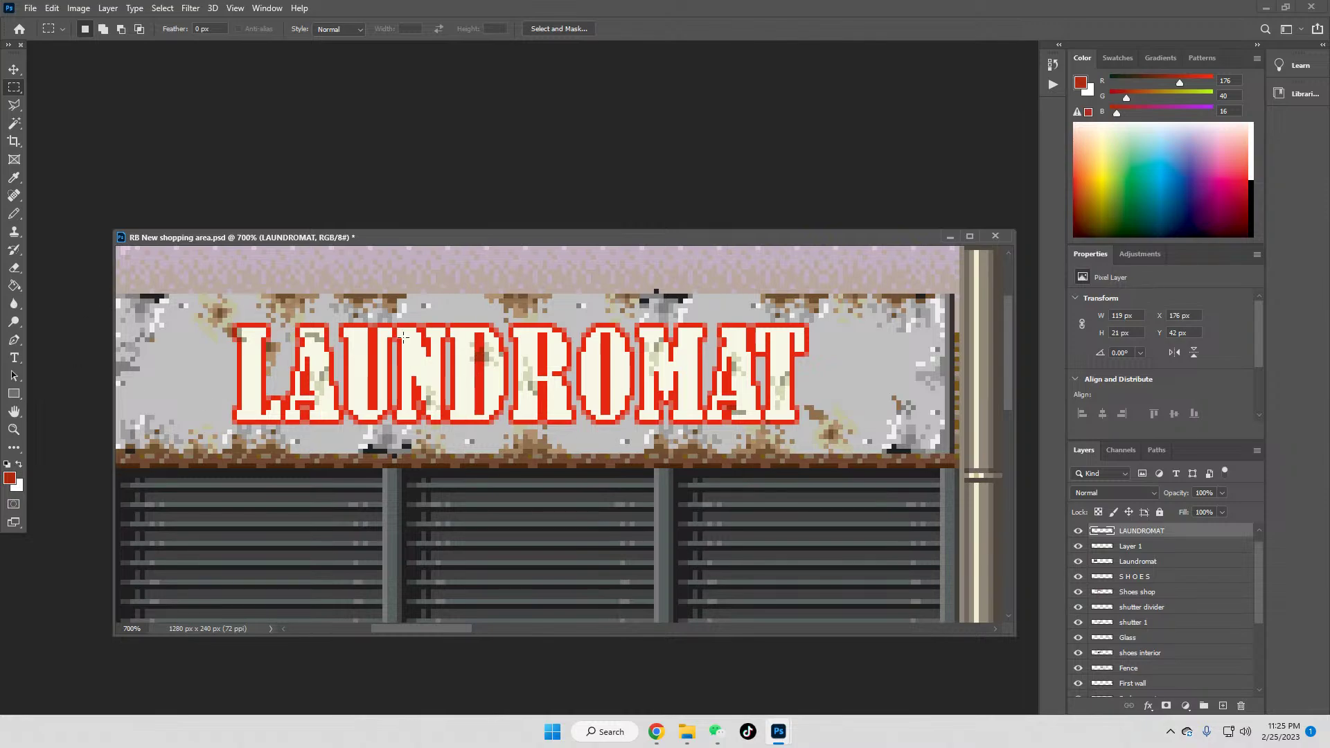
Step: Copy a small patch at the top of the U and merge it into LAUNDROMAT
drag(354, 343, 362, 362)
key(ctrl+j)
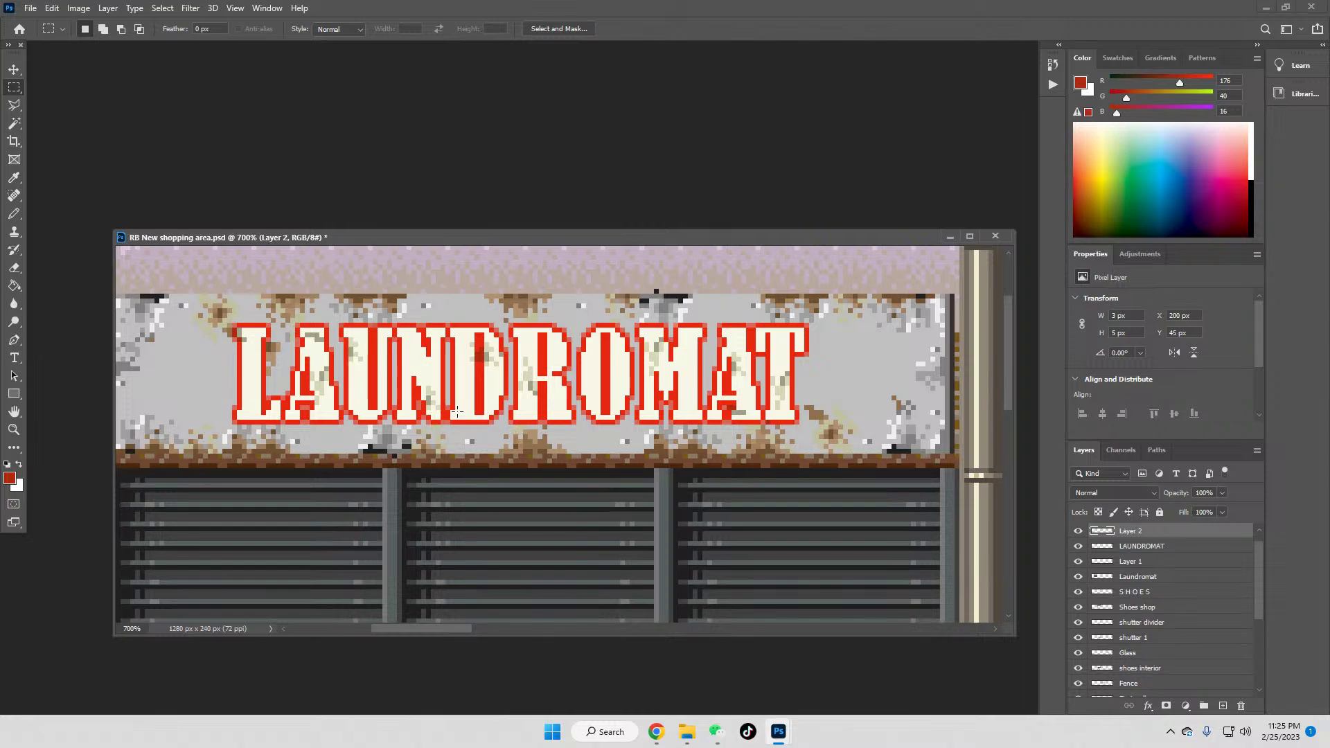
right_click(1136, 530)
click(1193, 543)
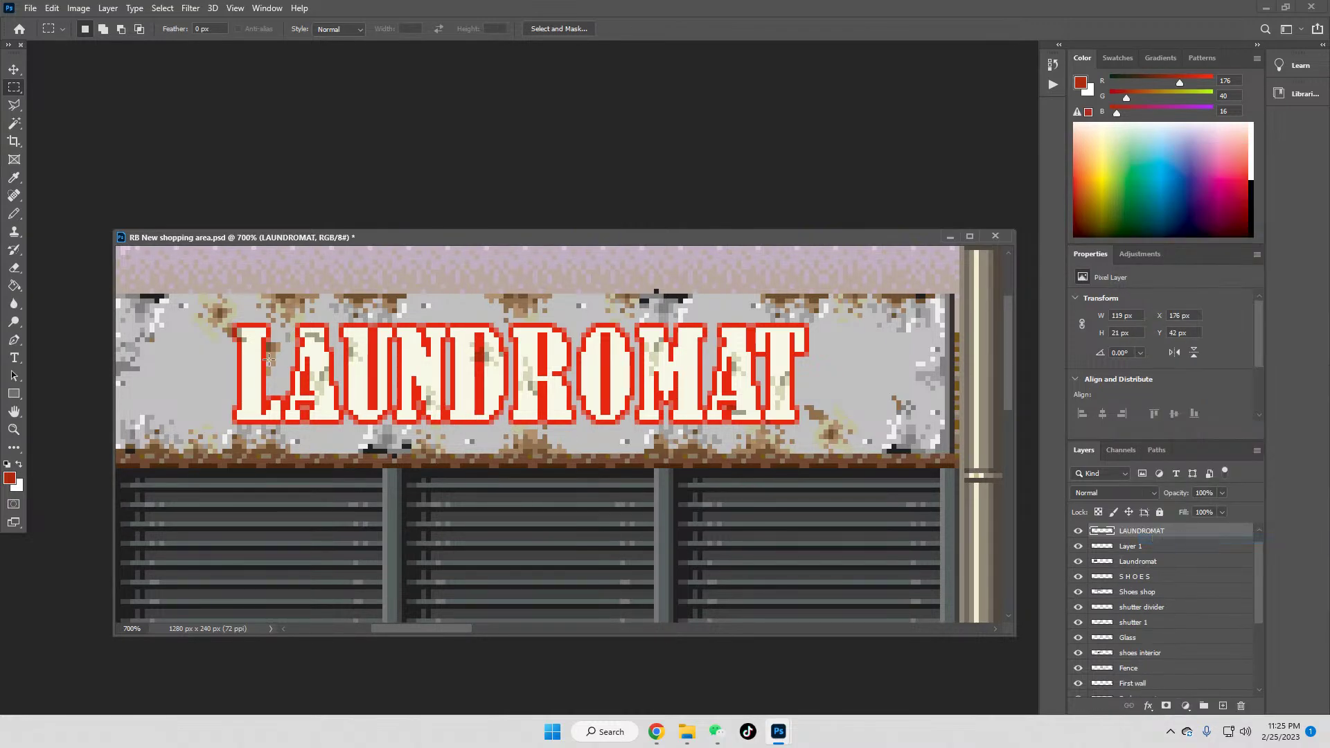
Step: Copy the L's bottom-left corner, flip it horizontally, and merge it into LAUNDROMAT
drag(248, 392, 261, 414)
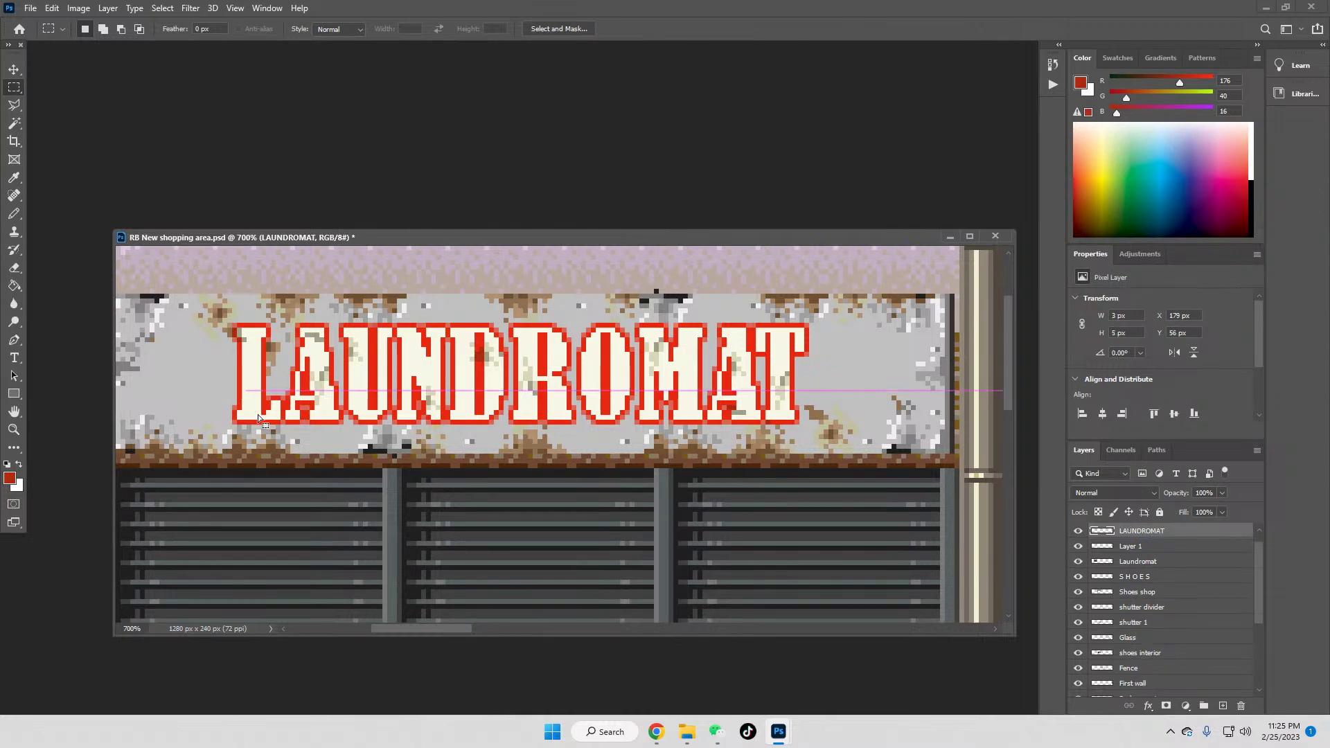
key(ctrl+j)
right_click(304, 389)
click(339, 510)
right_click(334, 397)
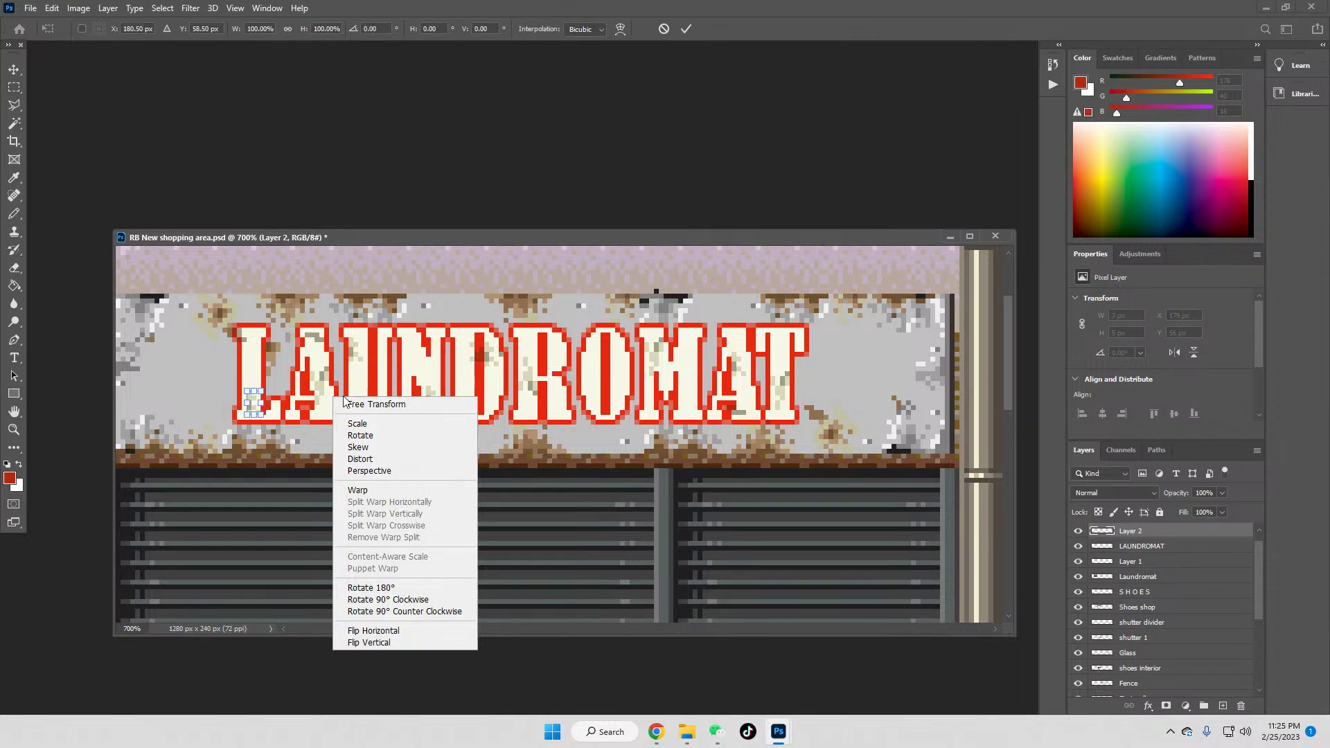
click(374, 630)
key(Return)
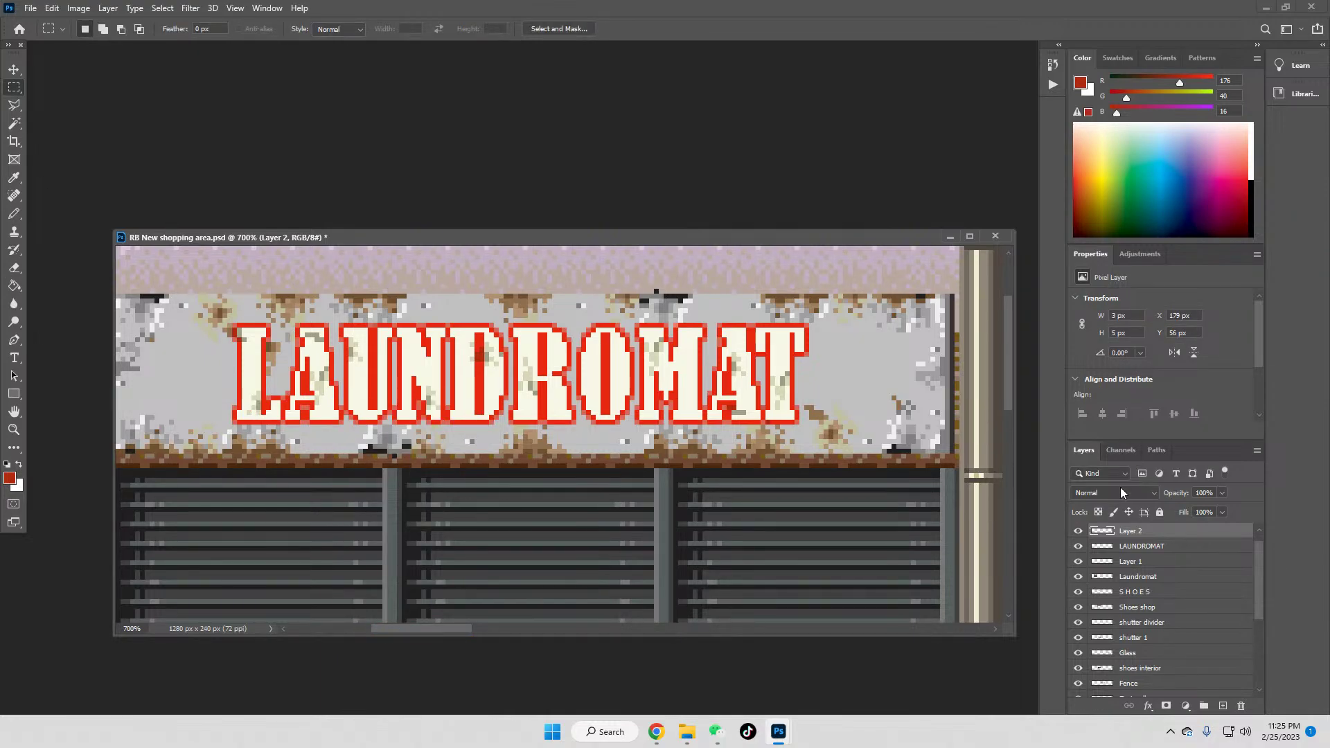
right_click(1135, 531)
click(1166, 541)
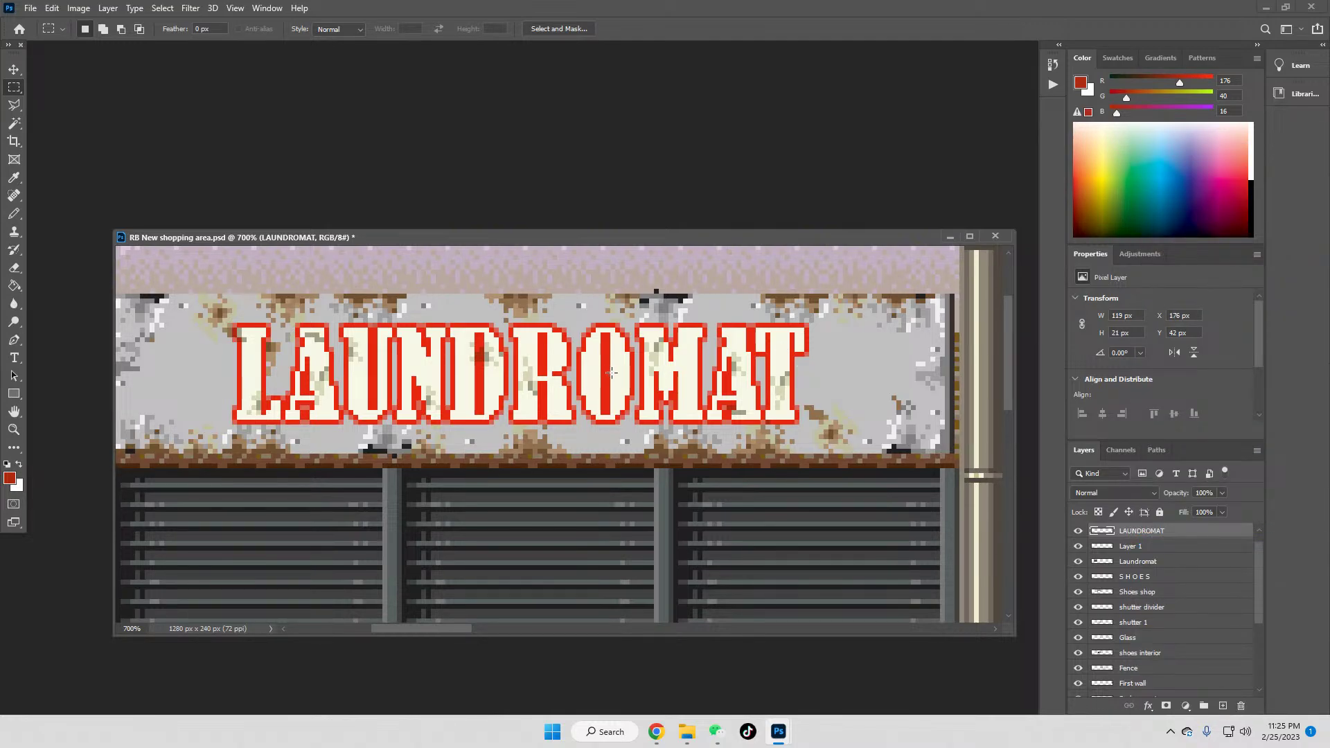
Step: Copy one more letter patch into LAUNDROMAT, then ready the Eyedropper and Pencil tools
drag(612, 369, 625, 392)
key(ctrl+j)
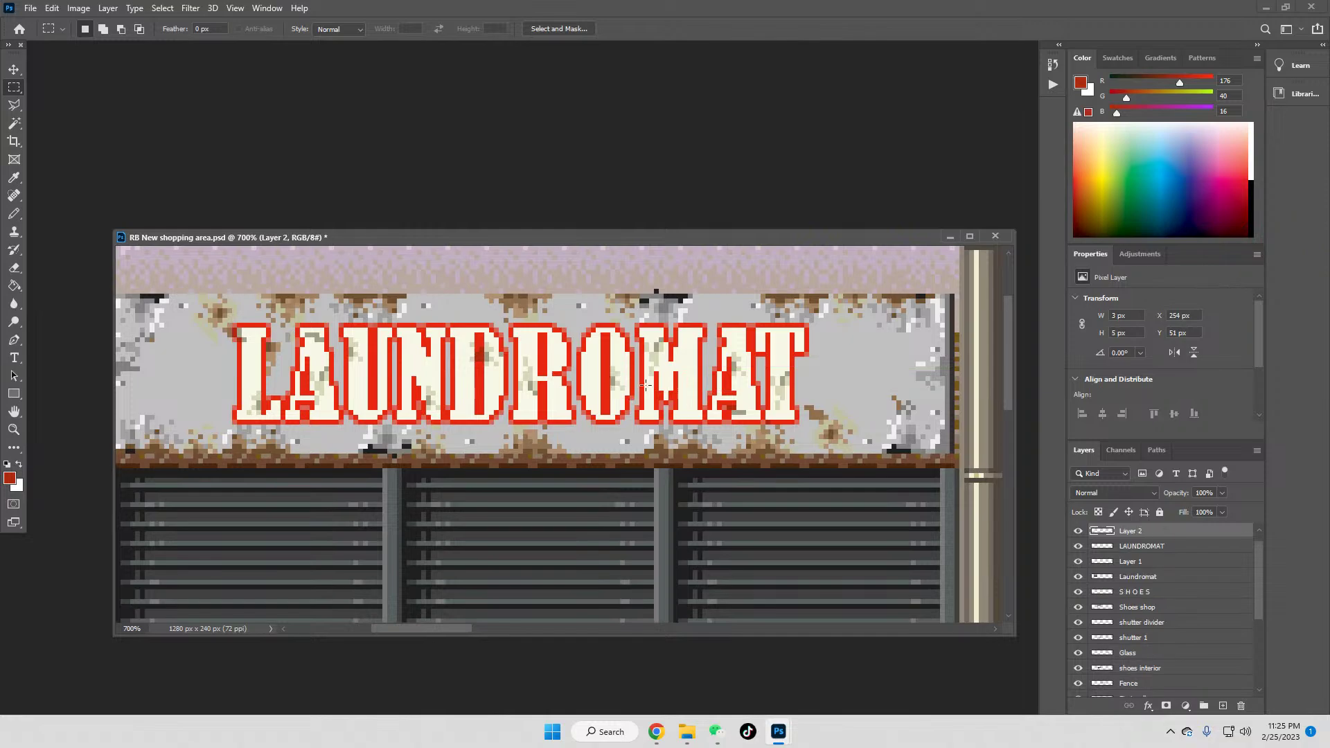
right_click(1137, 531)
click(1176, 542)
click(14, 178)
click(13, 214)
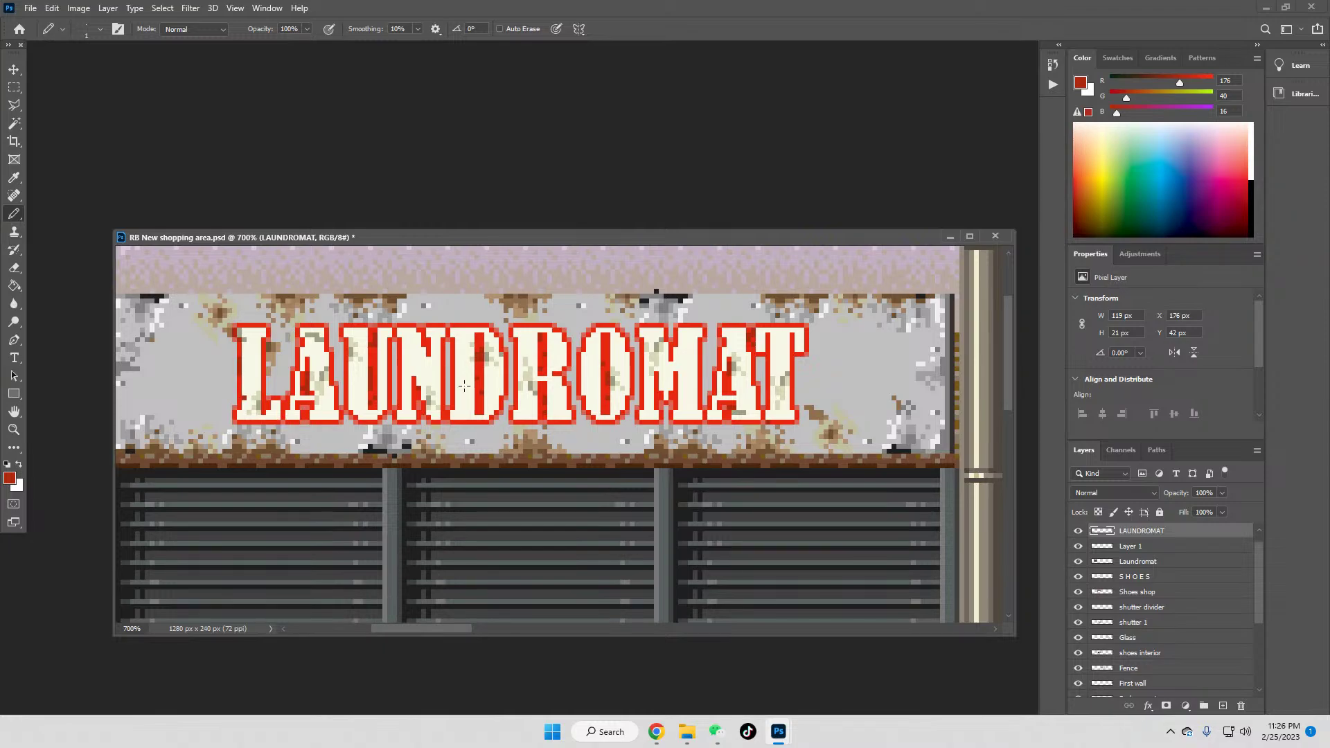
Step: Use Edit > Undo Pencil to remove the most recent stroke on the lettering
click(52, 10)
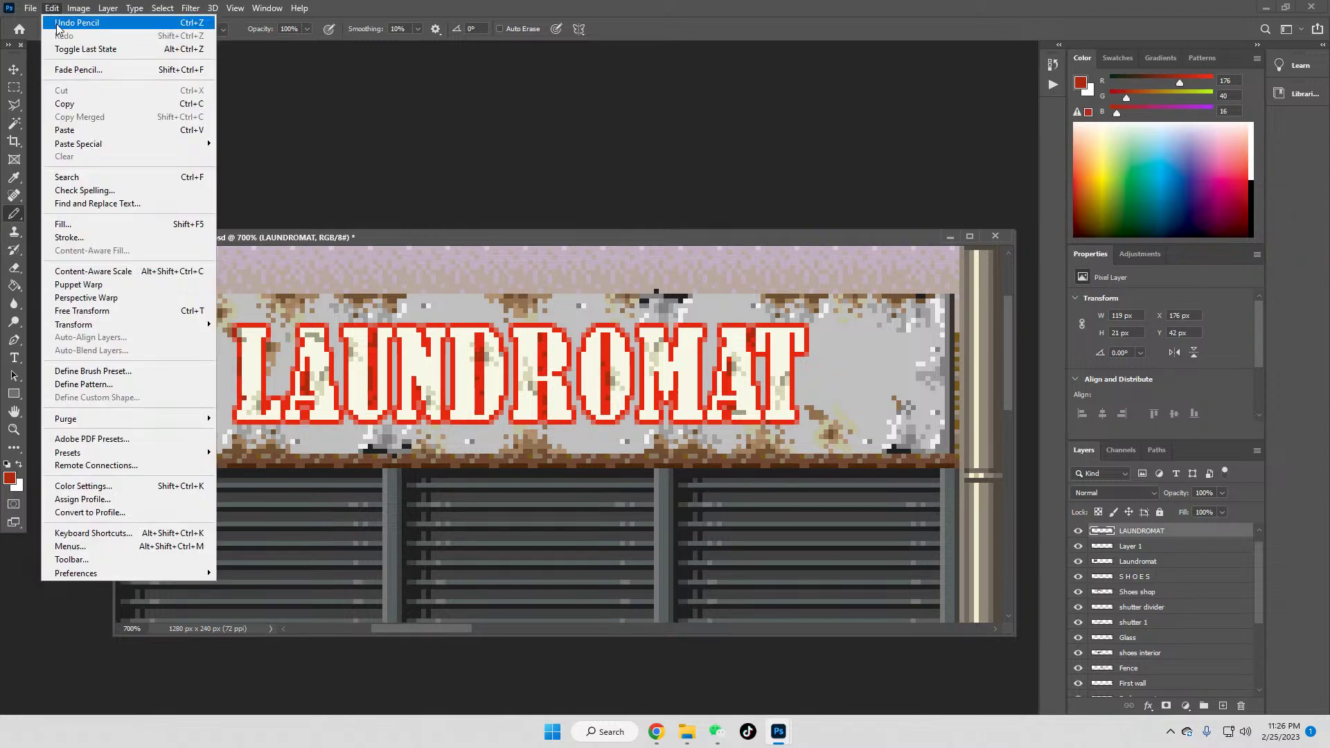
click(62, 22)
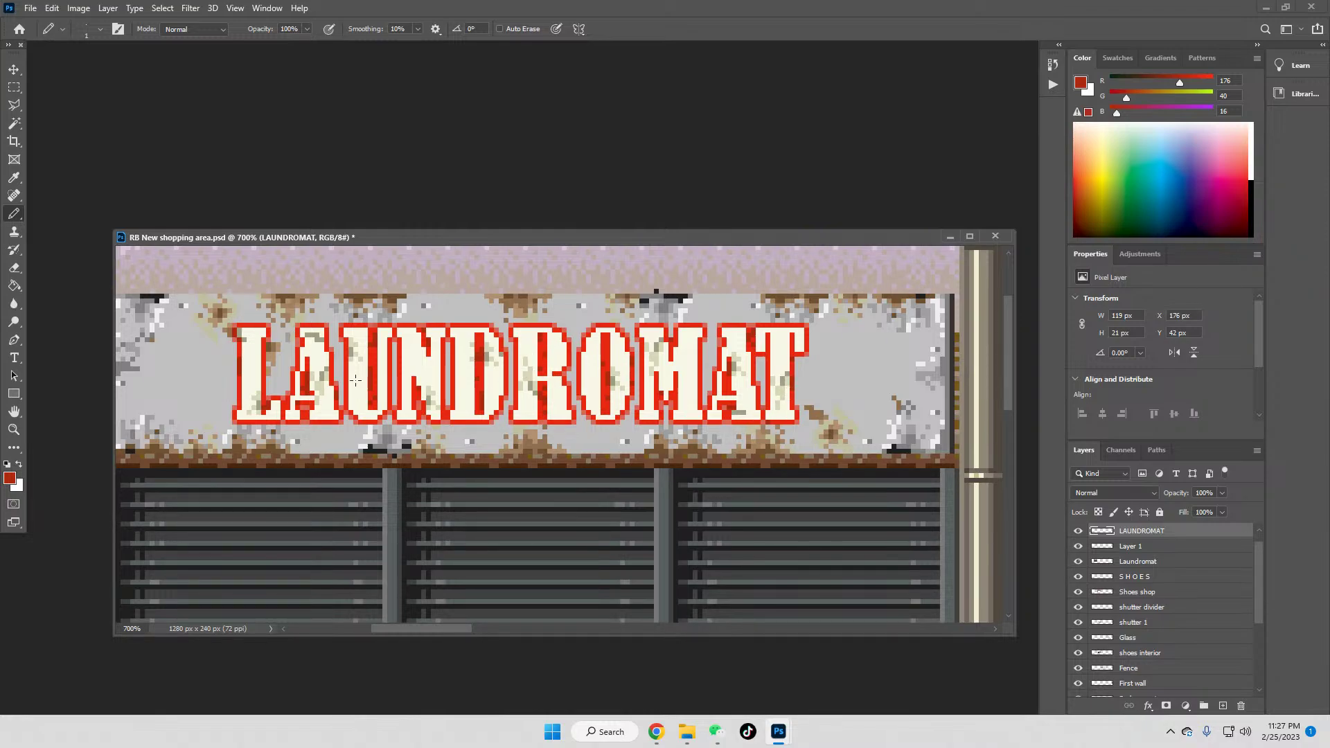
Step: Zoom out to the storefront and merge the LAUNDROMAT layer down into Layer 1
click(13, 429)
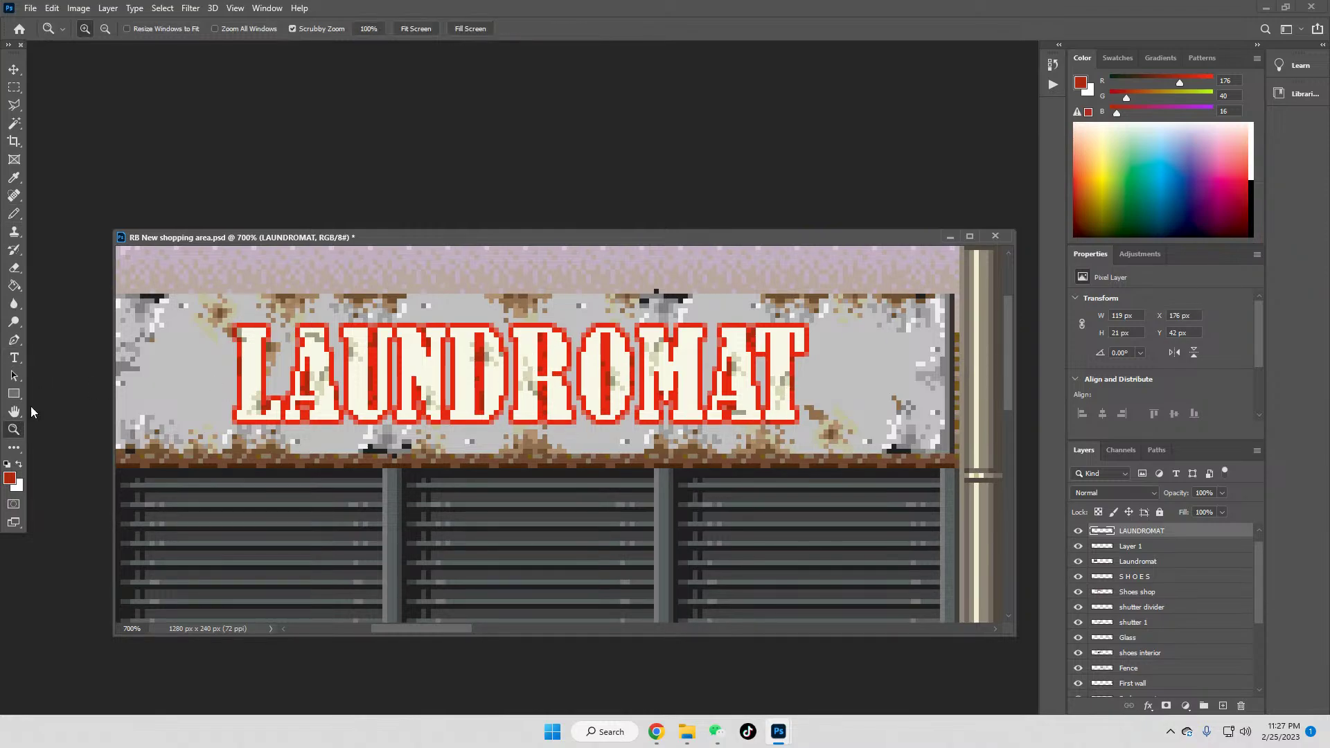
click(368, 29)
click(329, 378)
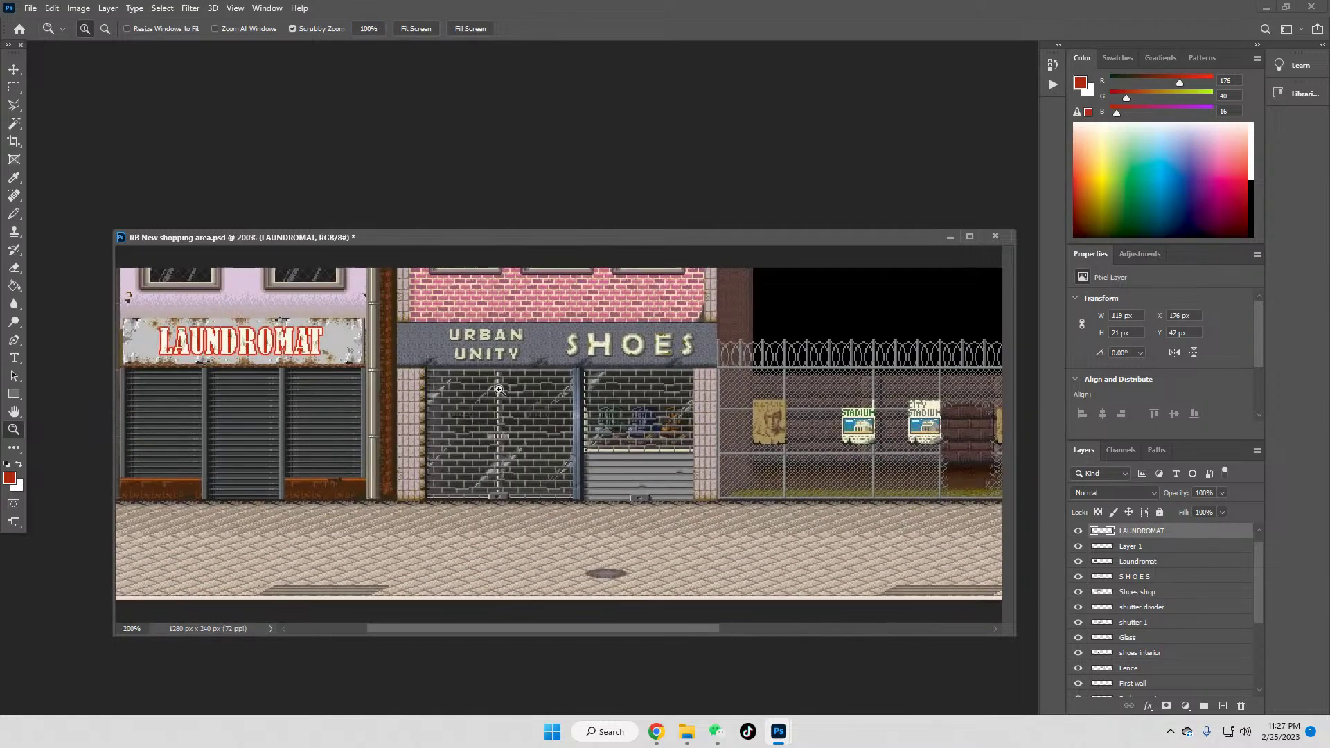
right_click(1143, 535)
click(1165, 535)
right_click(1142, 532)
click(1029, 538)
Step: Rename Layer 1 to 'Laundromat sign'
double_click(1147, 533)
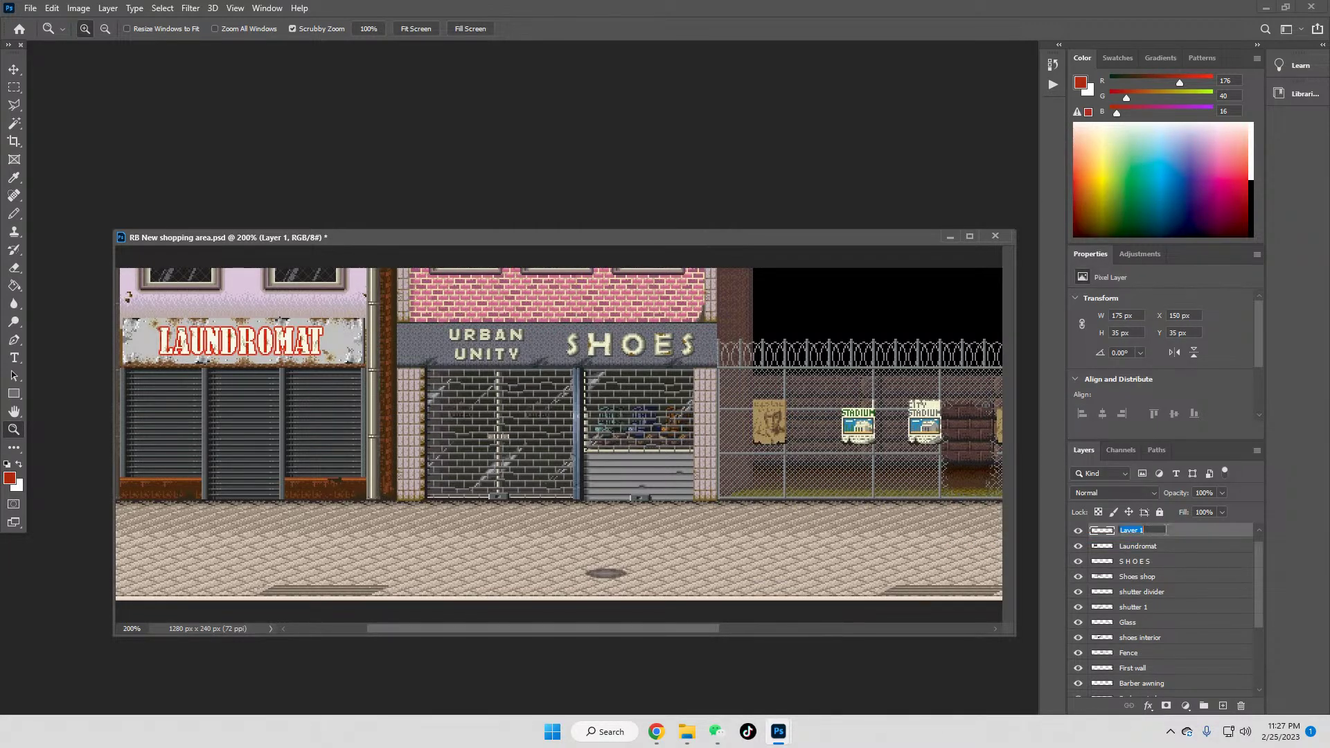
text(Laundromat sign)
key(Return)
drag(532, 630, 508, 630)
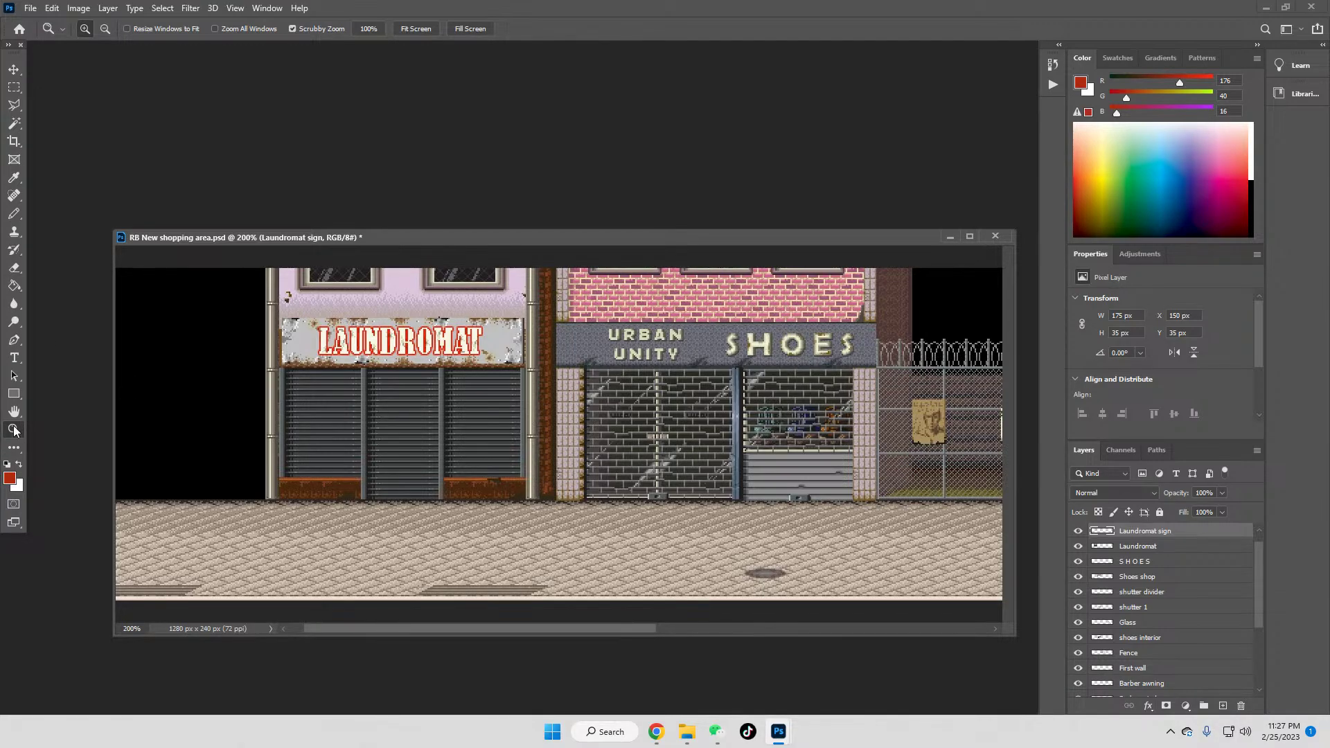
Step: Zoom the sign to 500%, sample the cream letter colour, and choose Elliptical Marquee
click(520, 354)
click(520, 354)
click(521, 355)
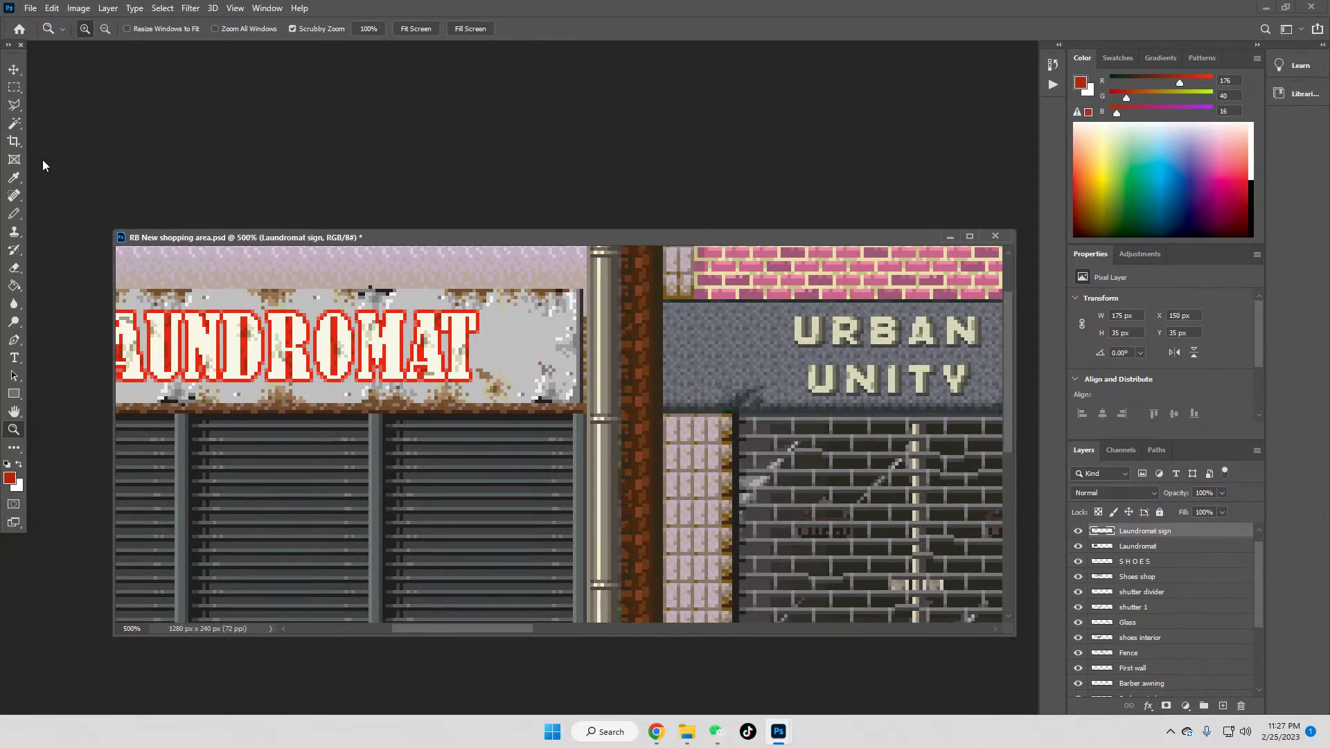
click(14, 177)
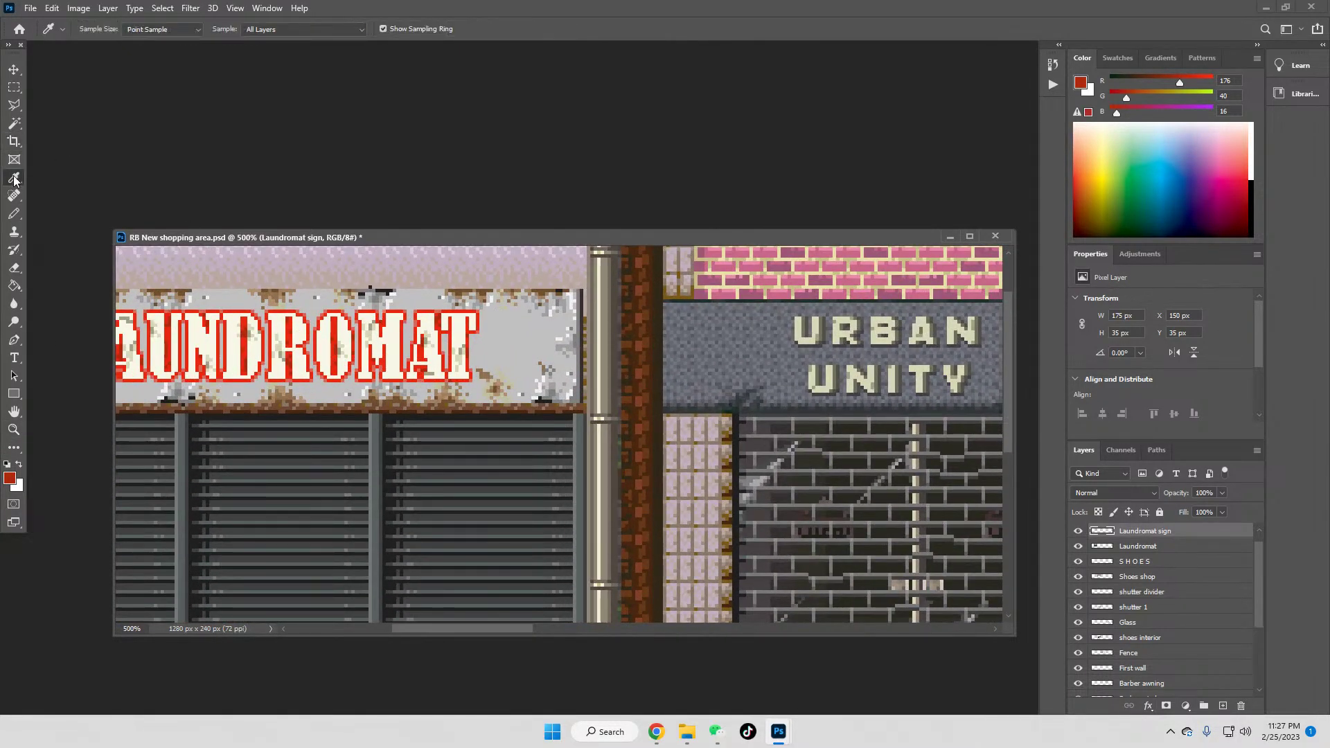
click(455, 330)
click(14, 88)
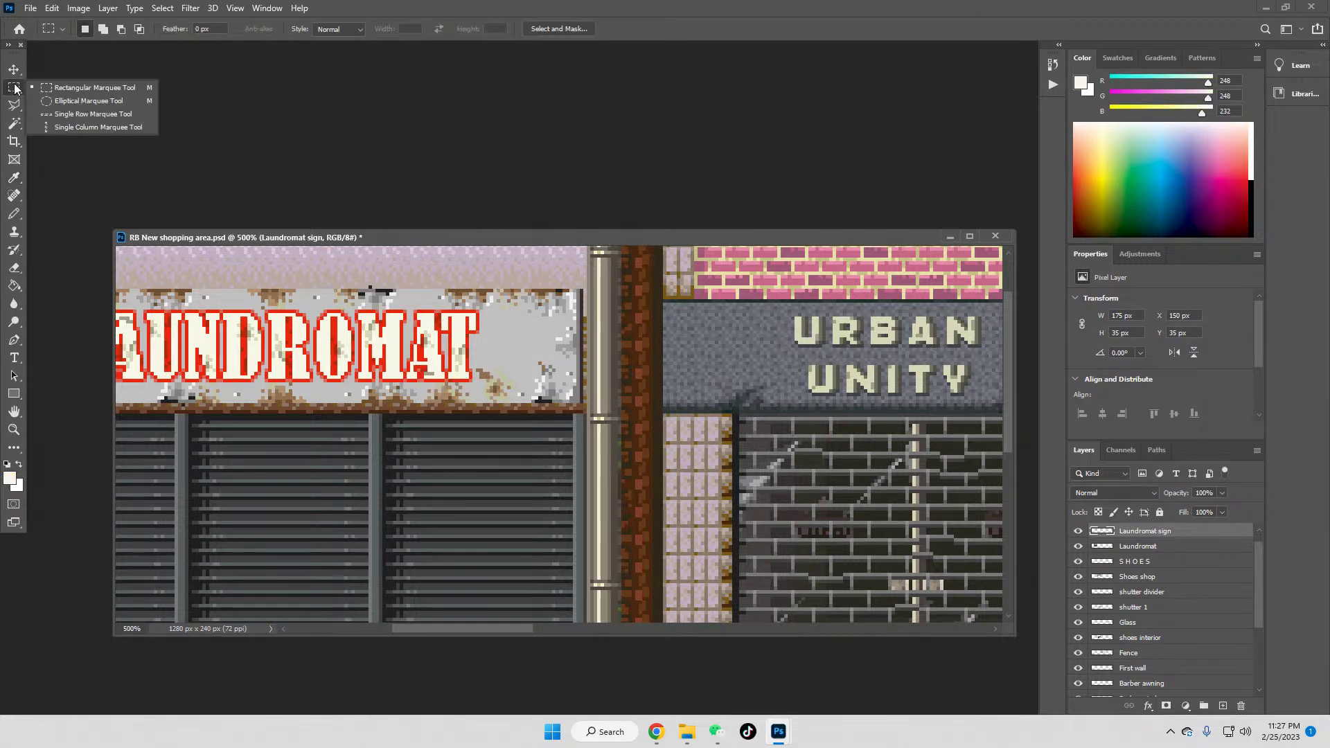
click(60, 106)
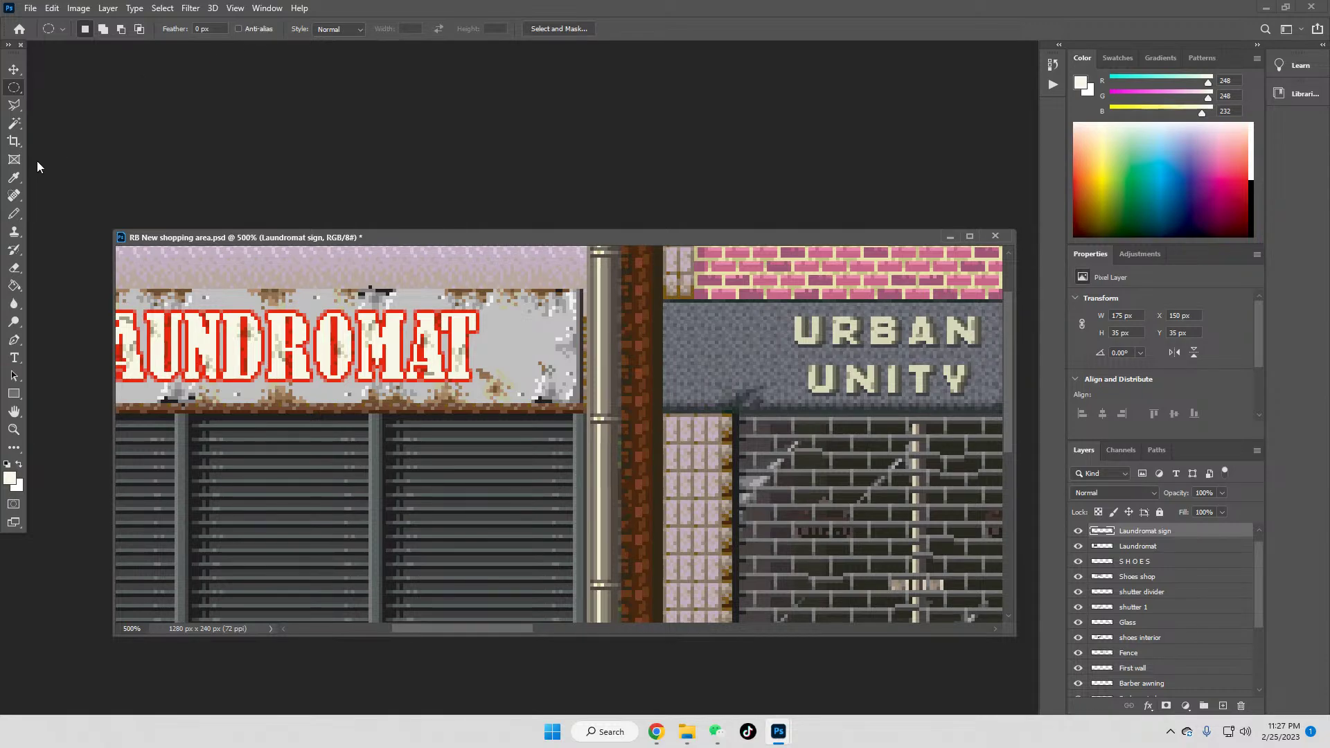
click(11, 88)
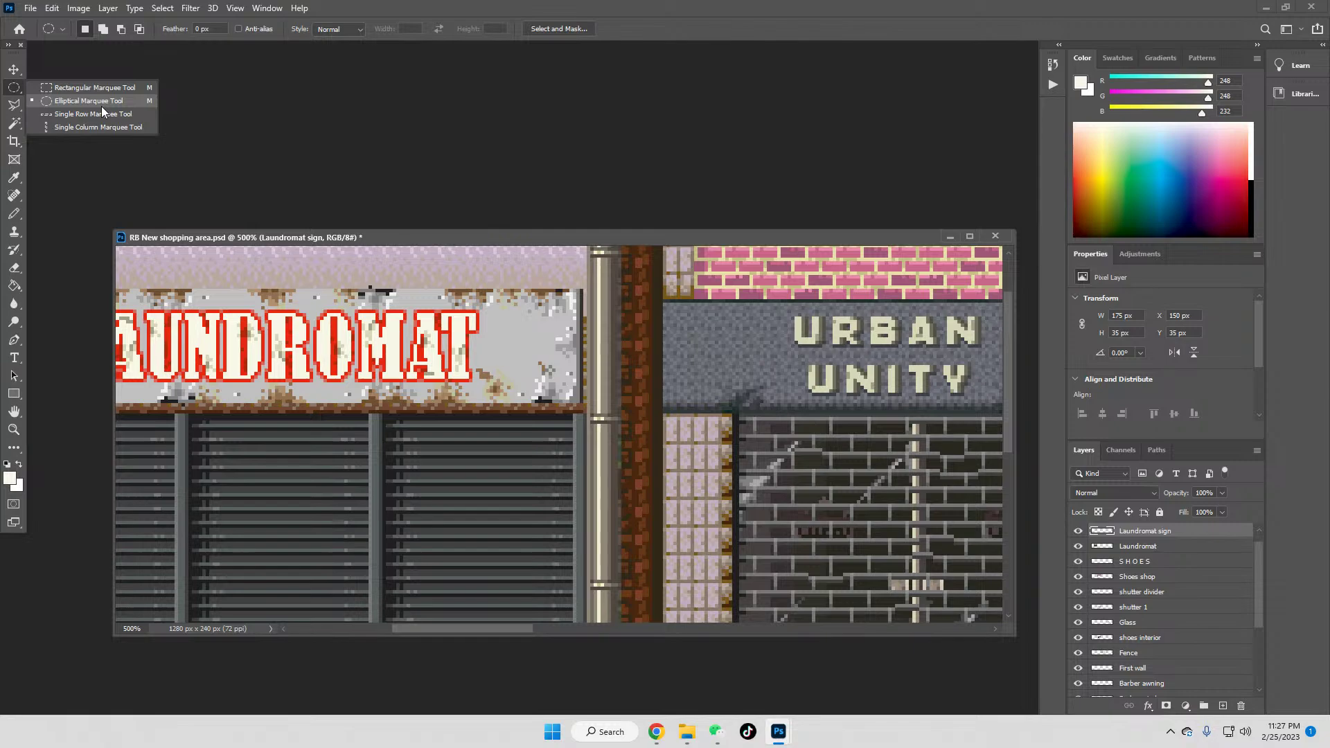
click(518, 326)
Step: Stroke three small circles in cream at the sign's right end, then deselect
drag(494, 311, 521, 340)
right_click(515, 338)
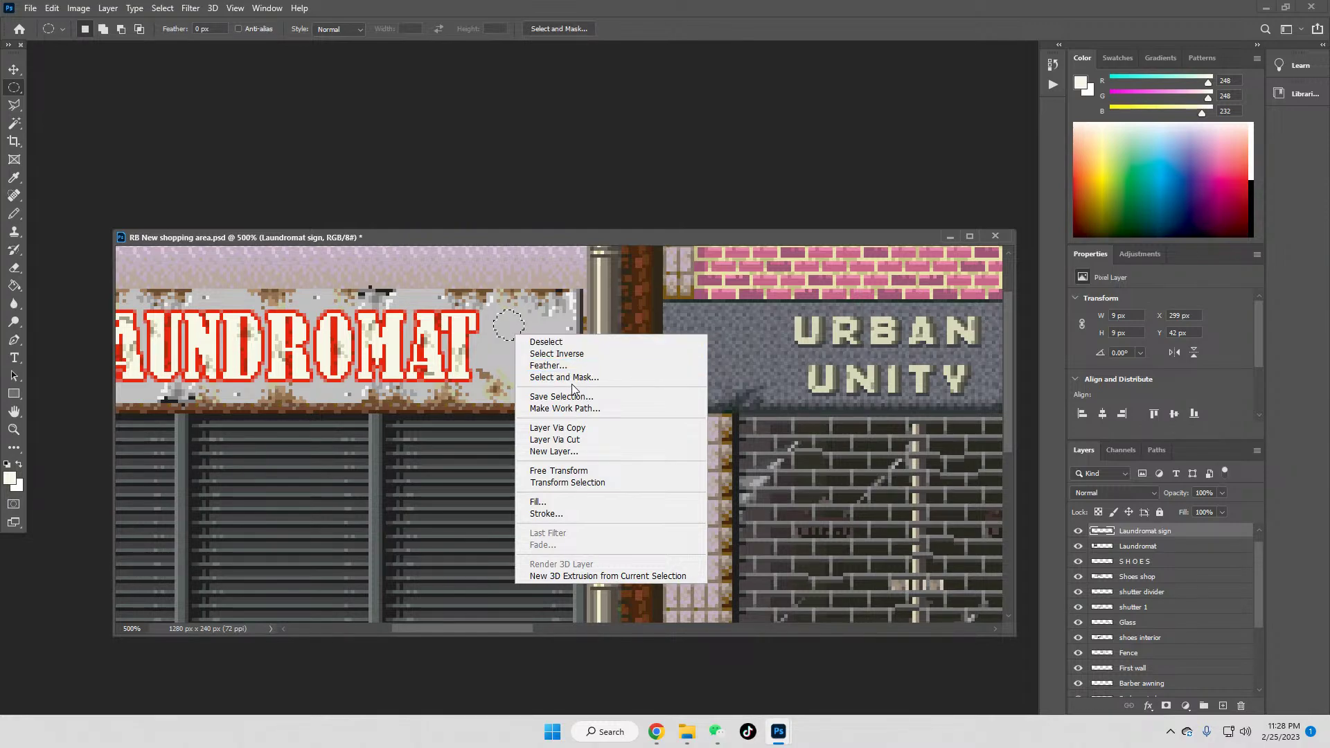
click(547, 513)
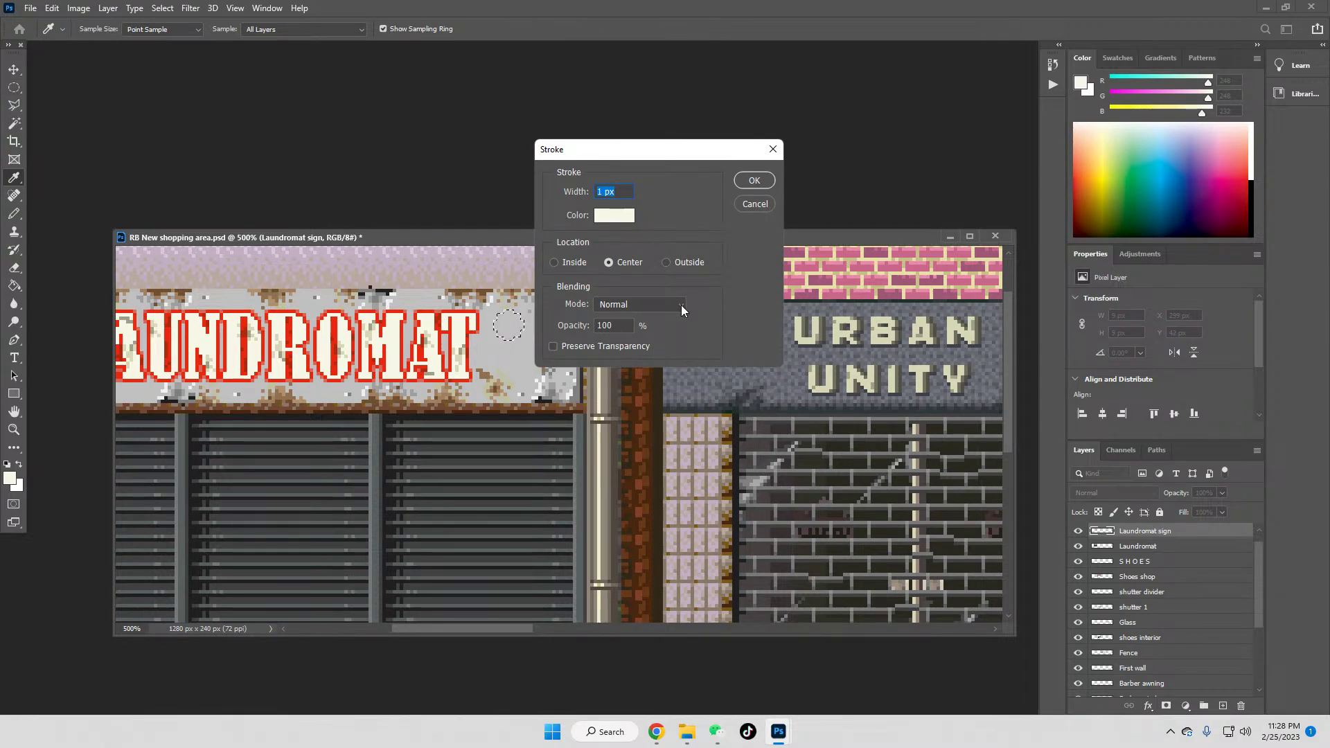
click(754, 182)
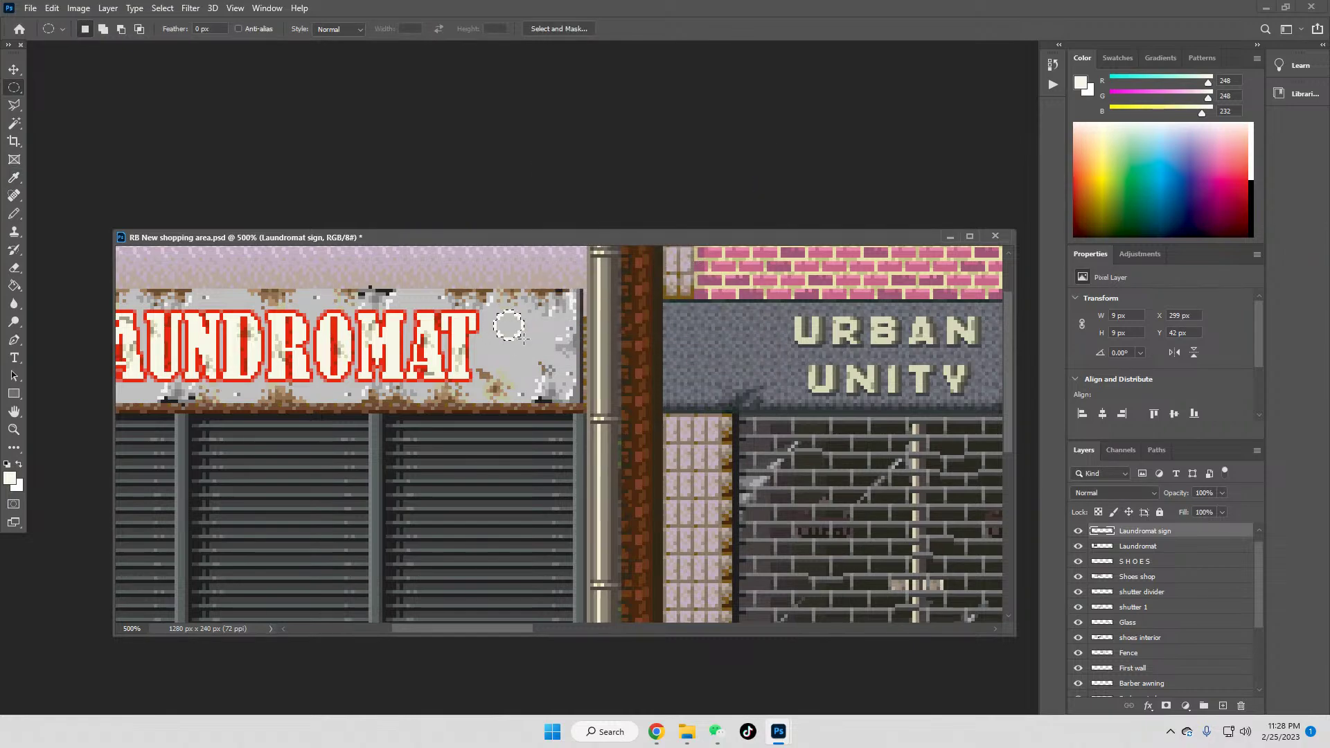
mouse_move(523, 341)
mouse_down()
mouse_move(549, 365)
mouse_move(535, 354)
mouse_up()
right_click(532, 345)
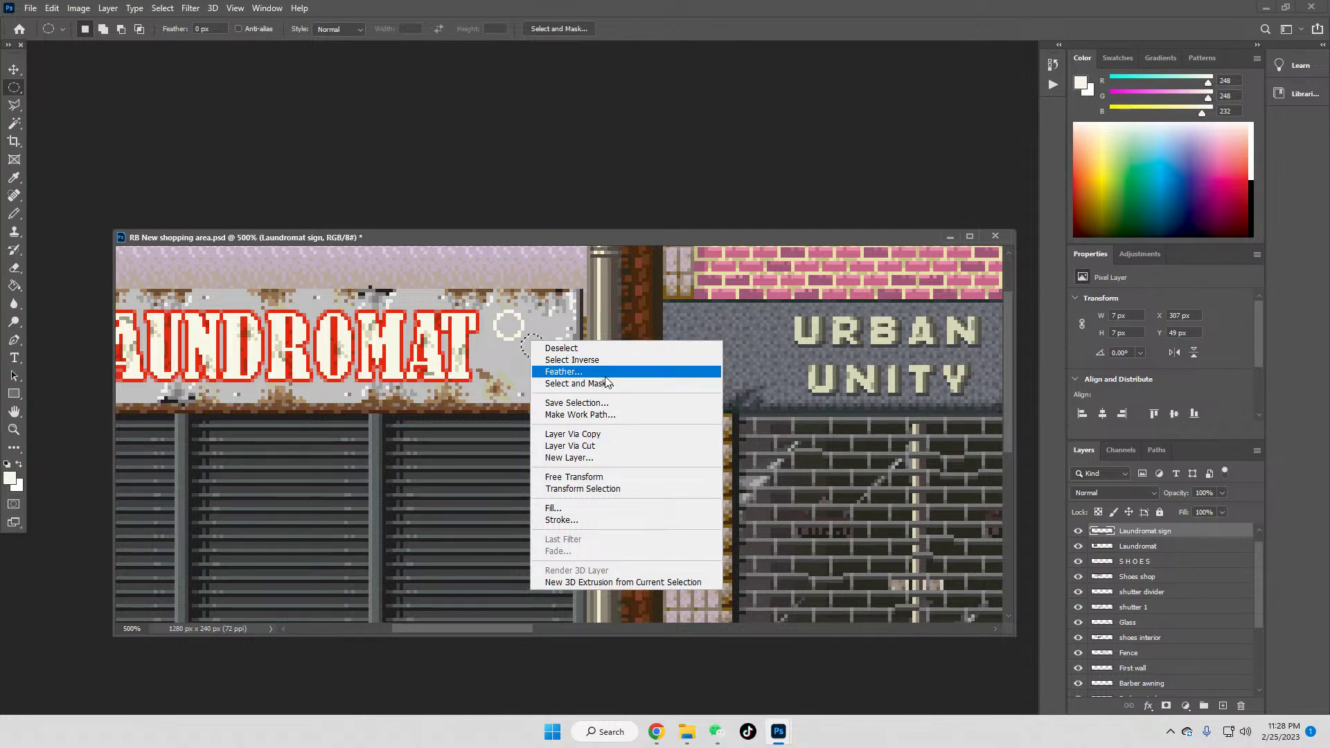
click(559, 519)
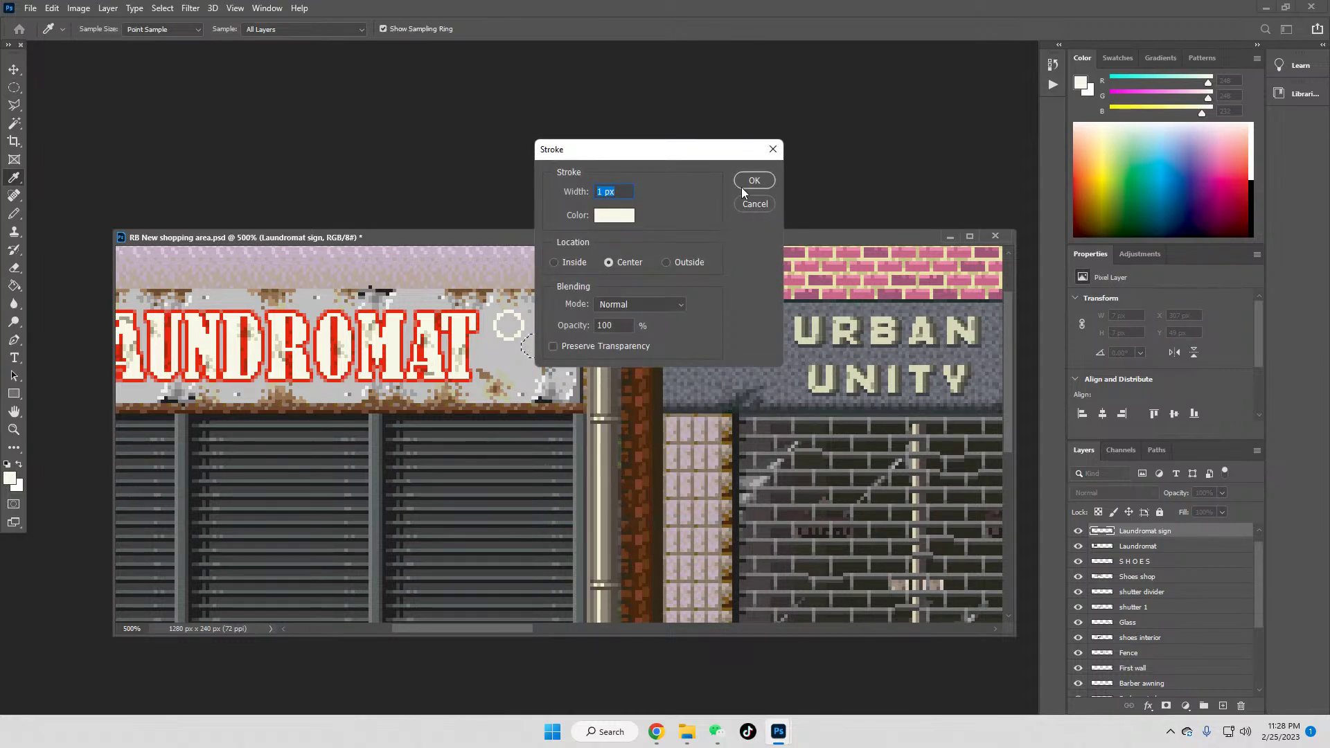
click(748, 179)
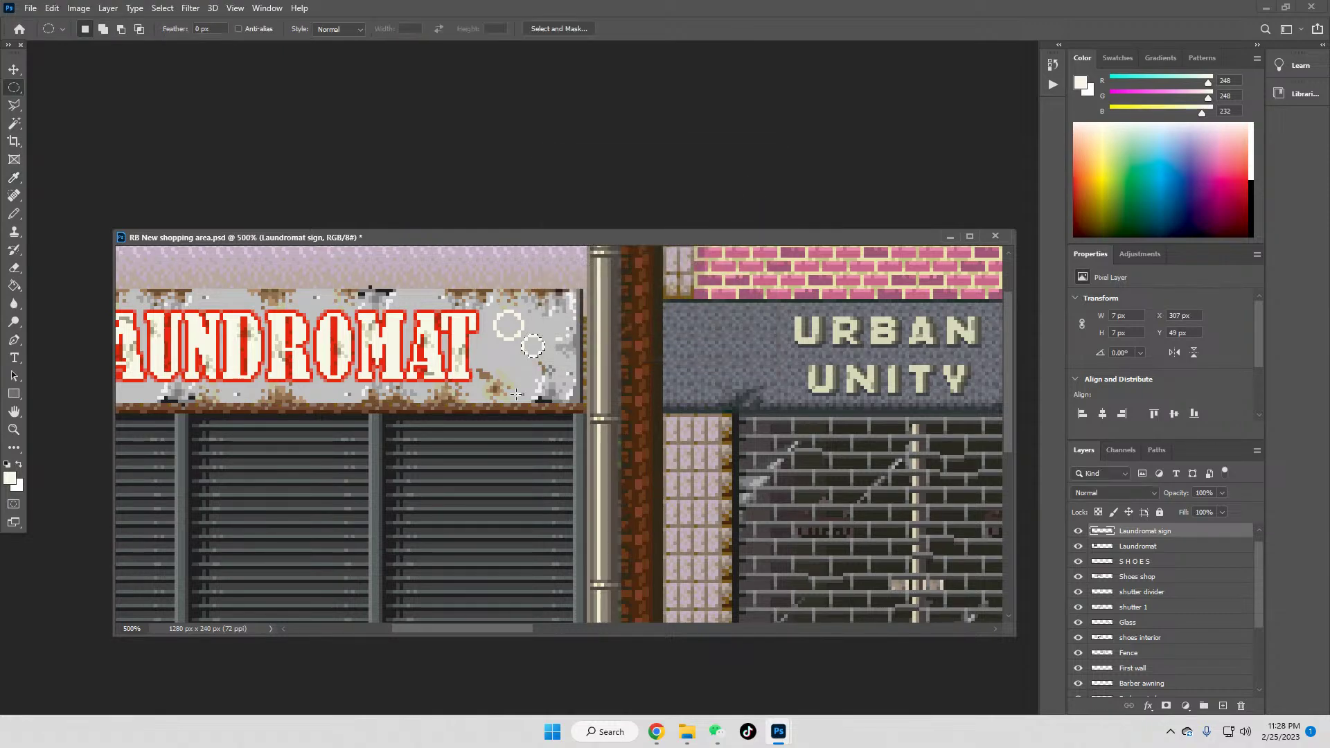
drag(511, 360, 527, 374)
right_click(521, 372)
click(551, 550)
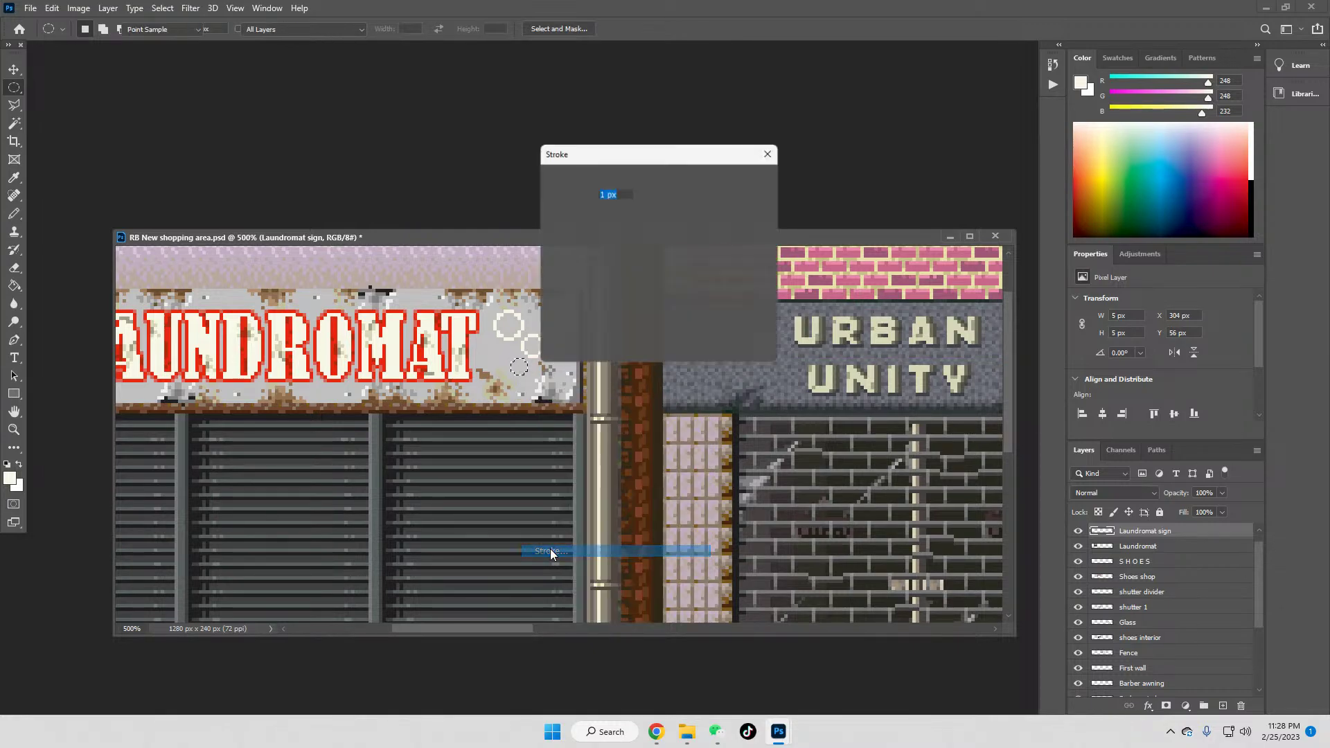
click(754, 180)
key(ctrl+d)
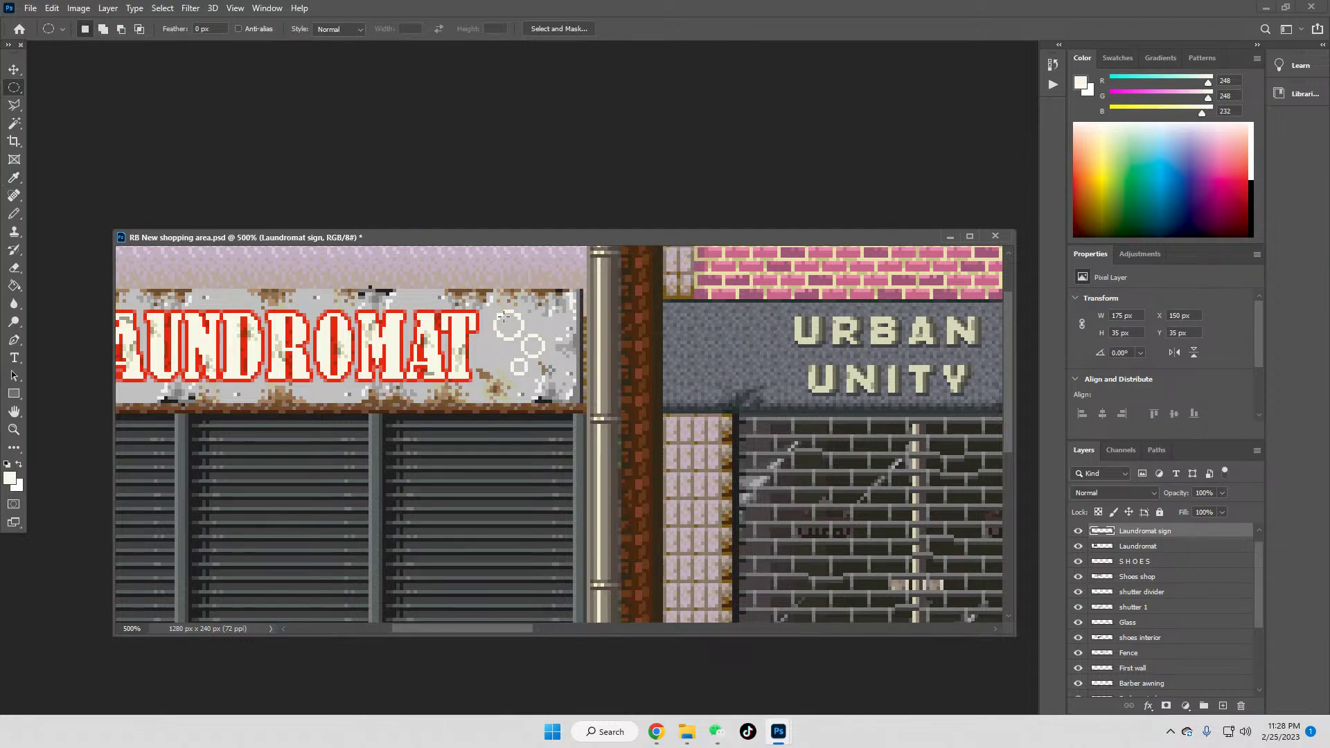
Step: Add two tiny 2 px cream bubble outlines, dismissing a too-small selection warning
drag(503, 316, 509, 322)
right_click(505, 319)
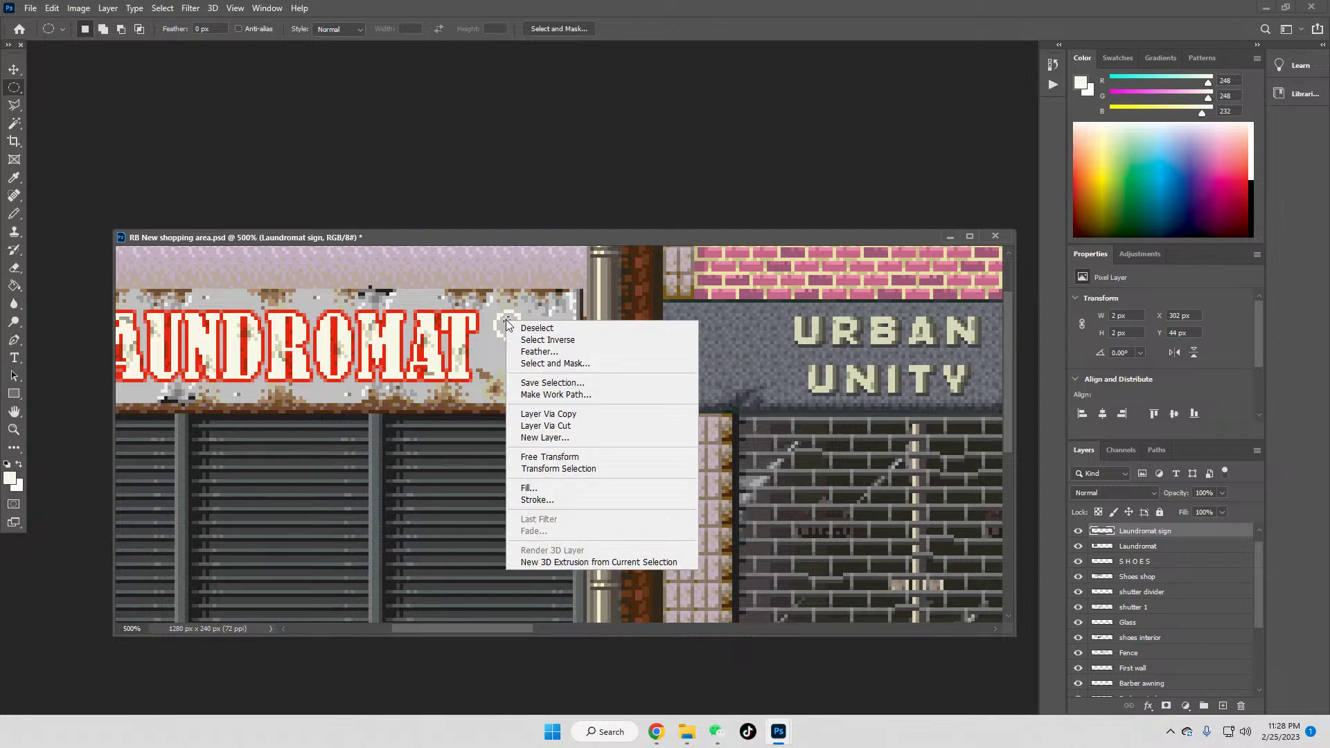
click(542, 501)
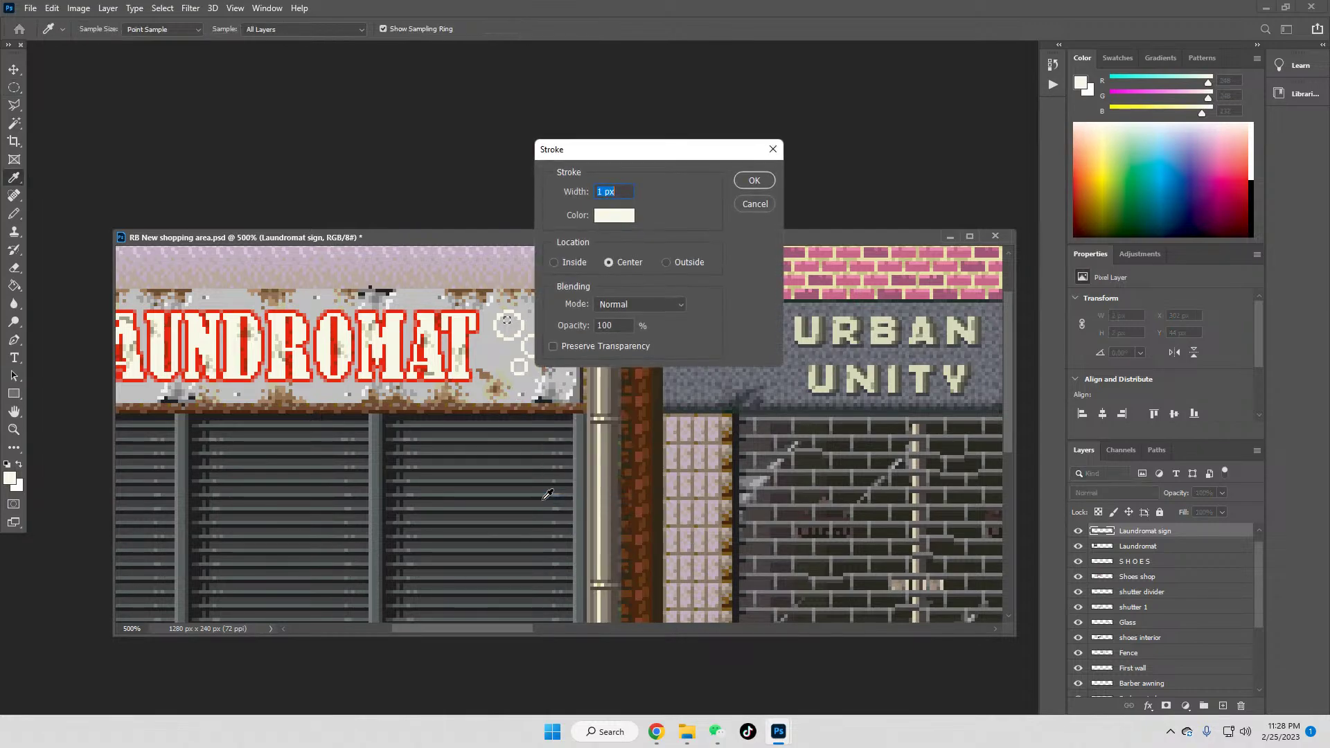
click(751, 179)
key(ctrl+d)
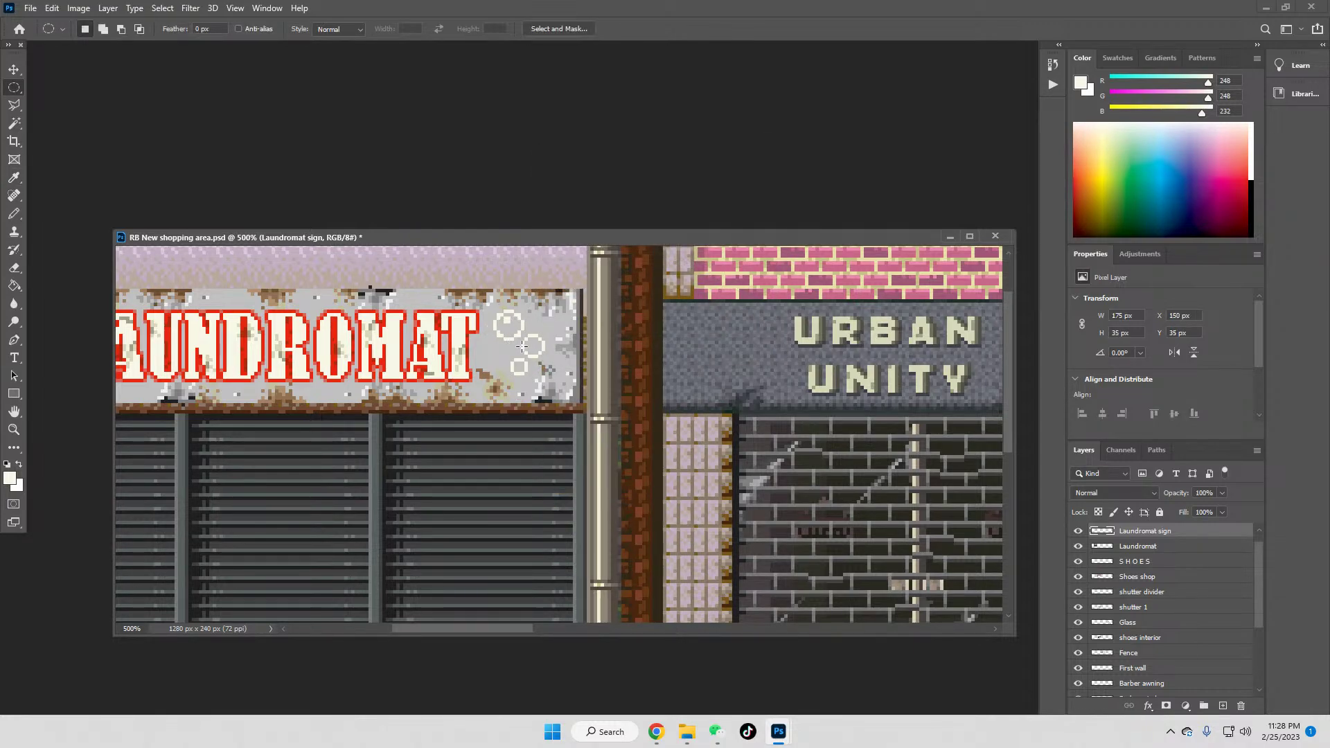
drag(531, 342, 533, 345)
key(ctrl+d)
drag(530, 342, 532, 345)
right_click(530, 347)
click(551, 530)
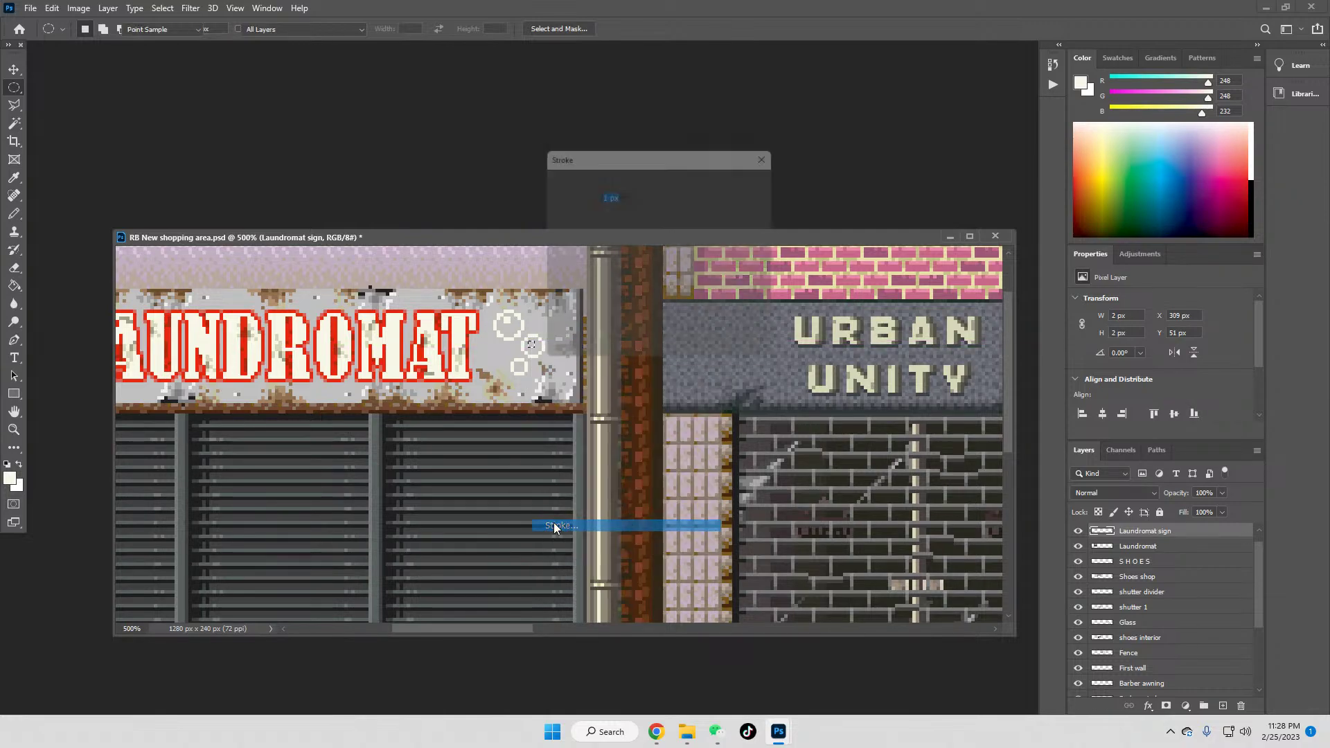
click(753, 180)
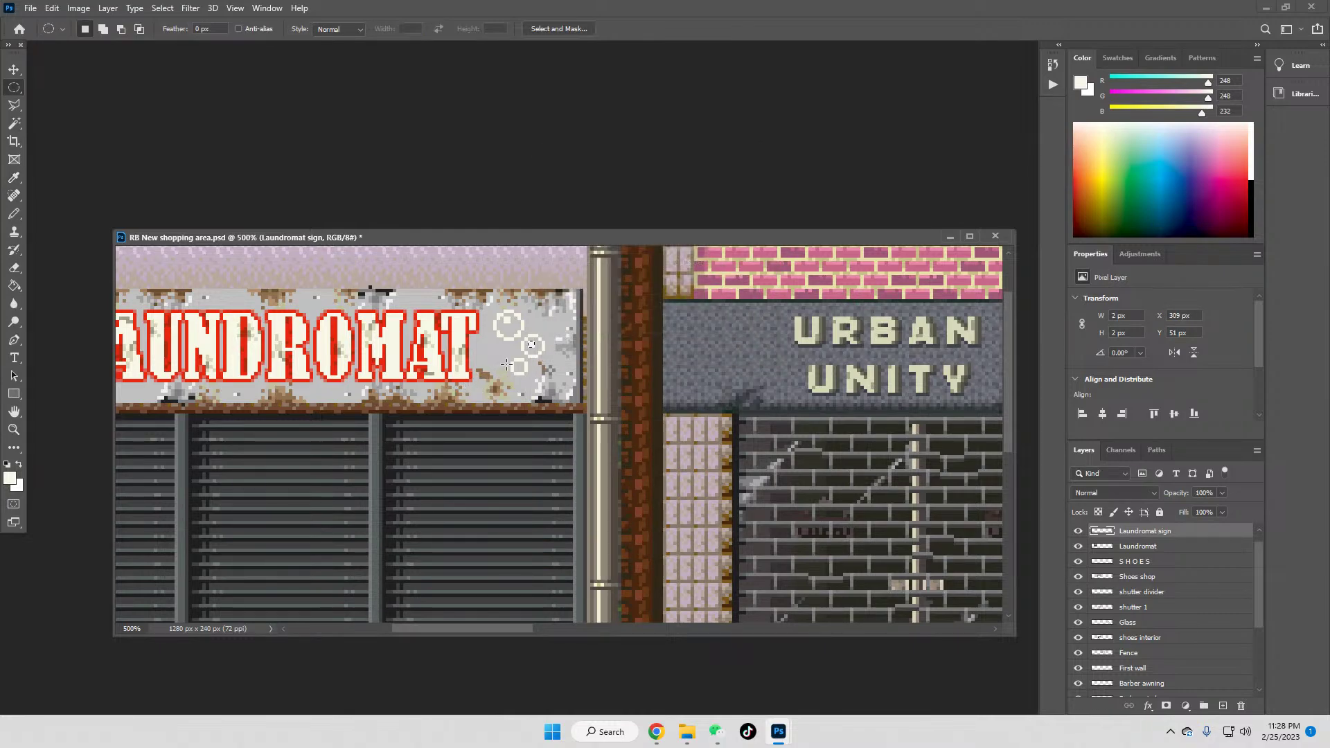
key(ctrl+d)
drag(518, 365, 519, 367)
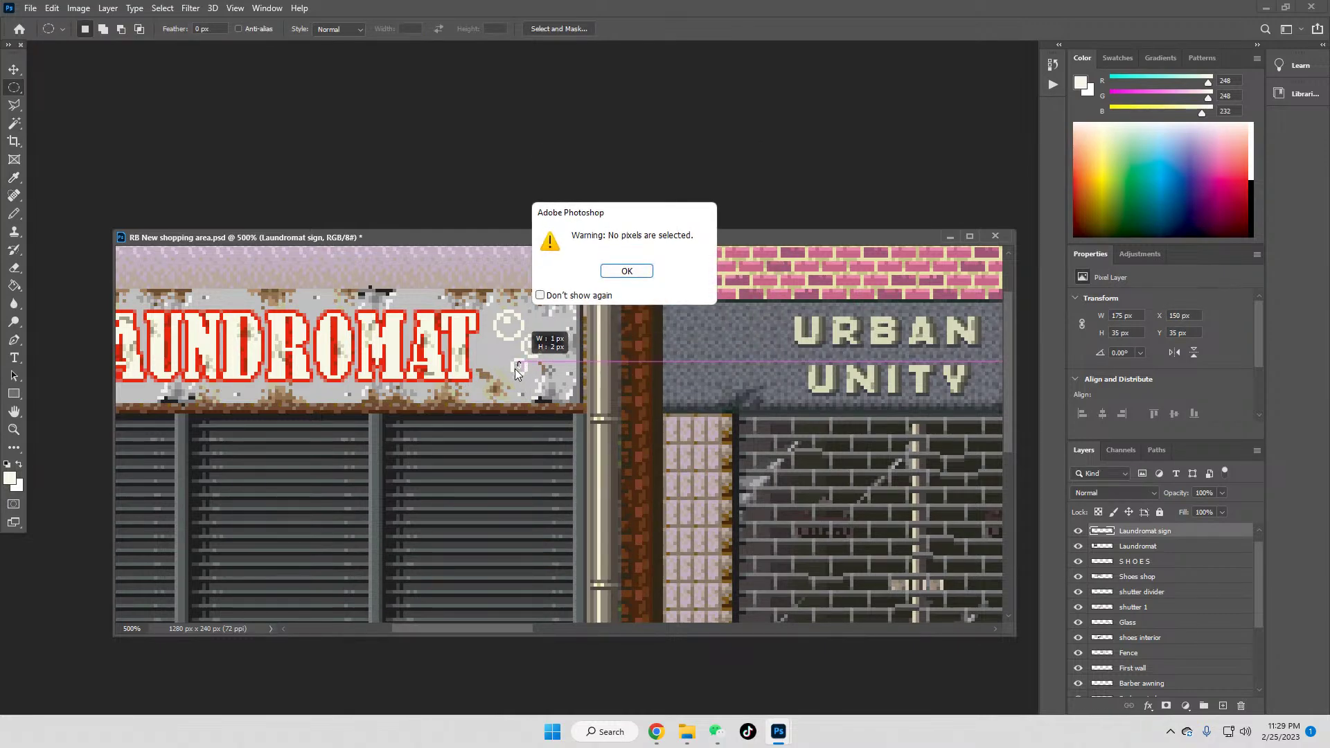
click(625, 272)
Step: Zoom closer on the bubbles and undo the last pencil stroke
click(14, 429)
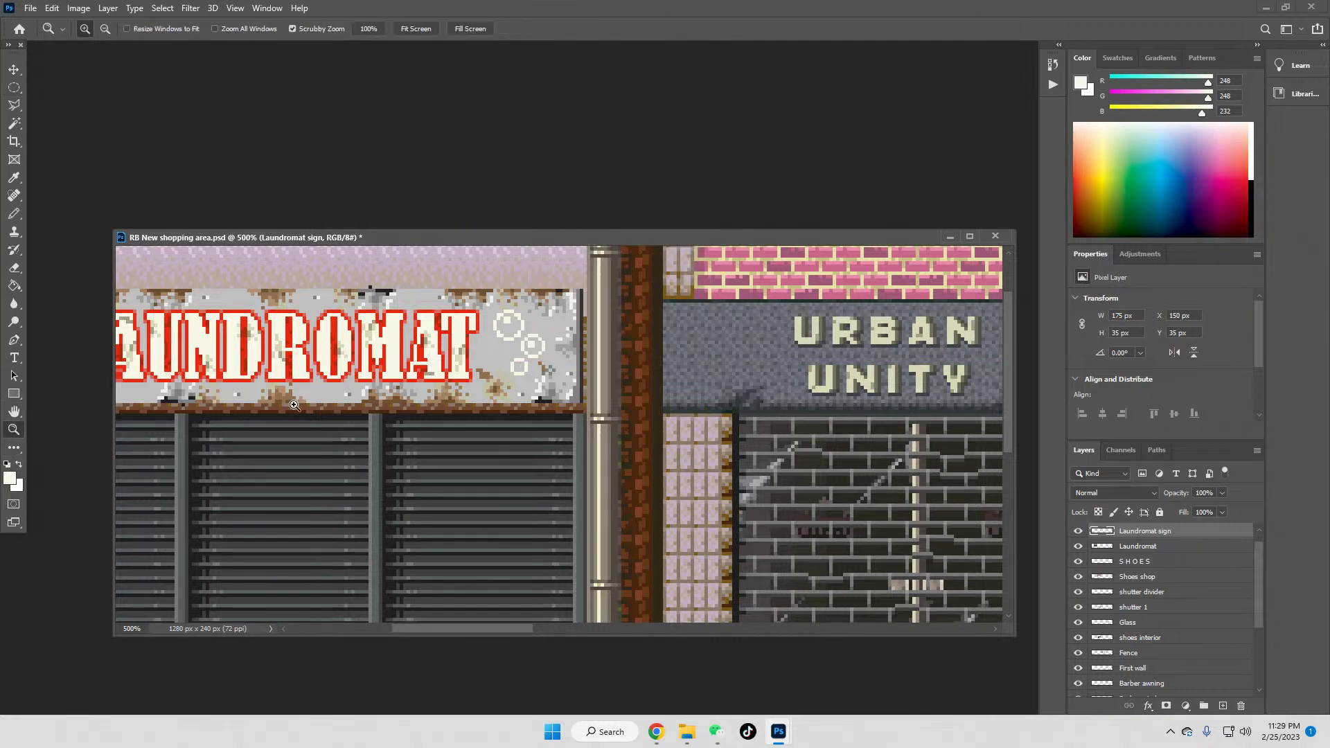
key(ctrl+plus)
key(ctrl+plus)
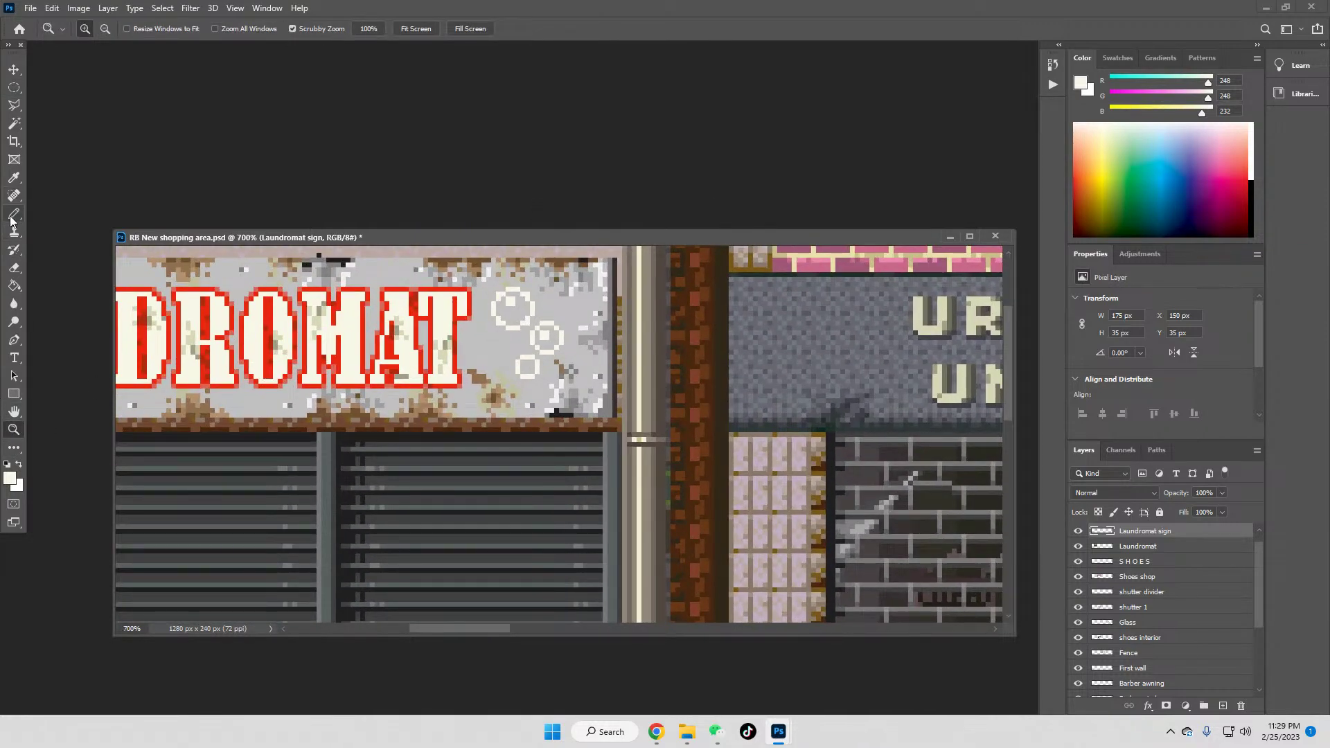
click(14, 213)
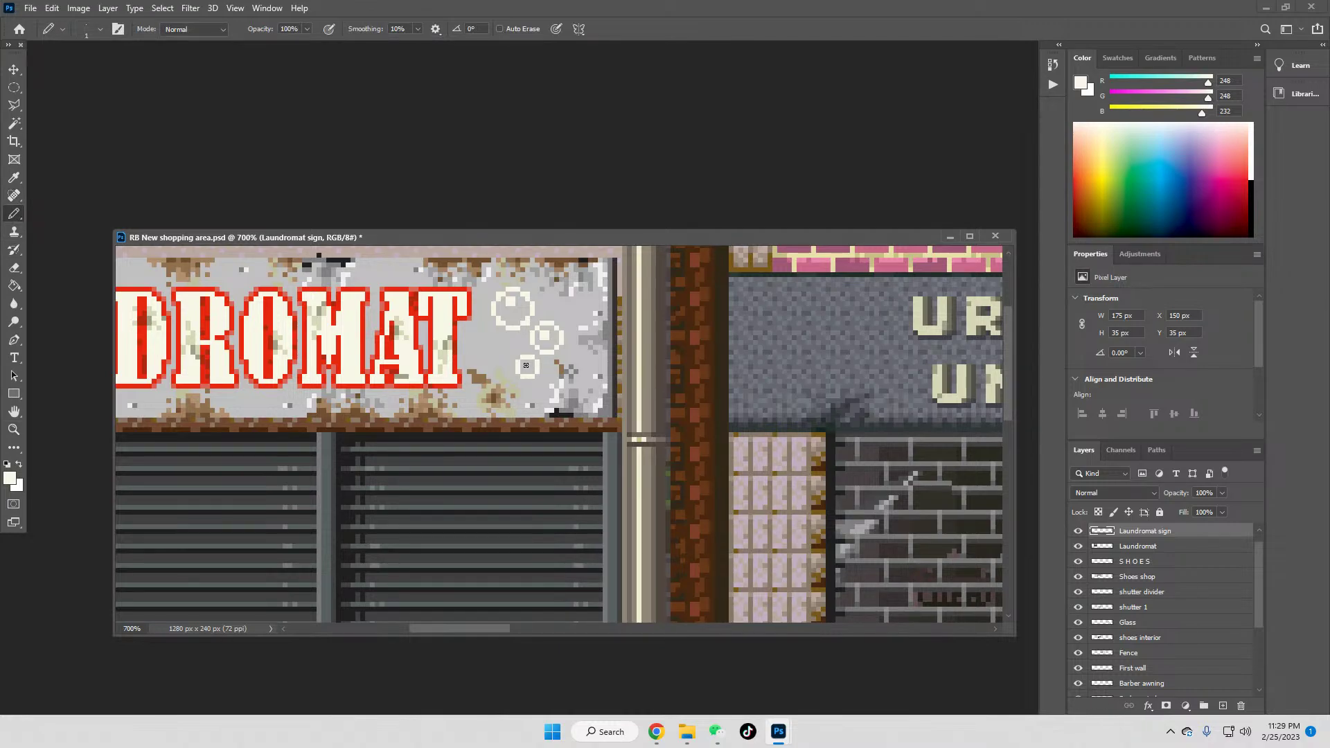
click(52, 8)
click(57, 23)
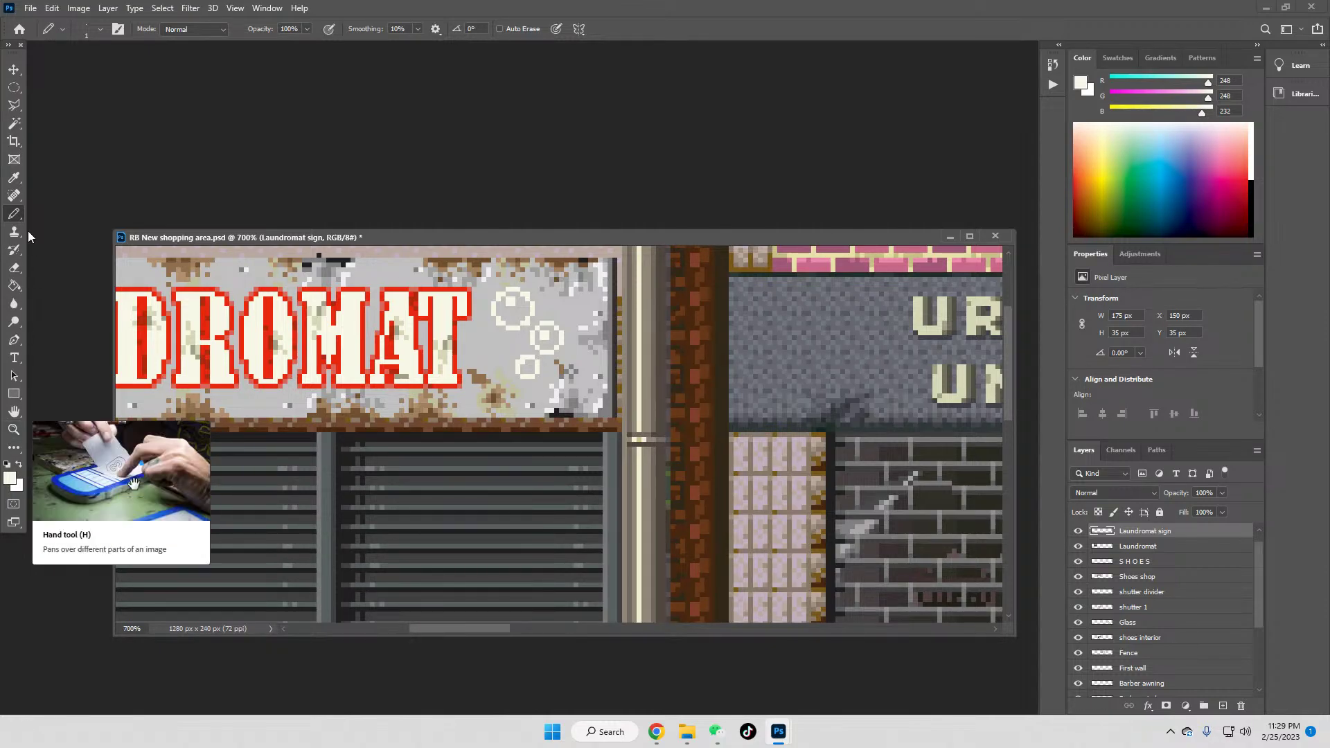
Step: Try clearing a 3 px patch beside the bubbles, then restore it
click(14, 88)
click(131, 88)
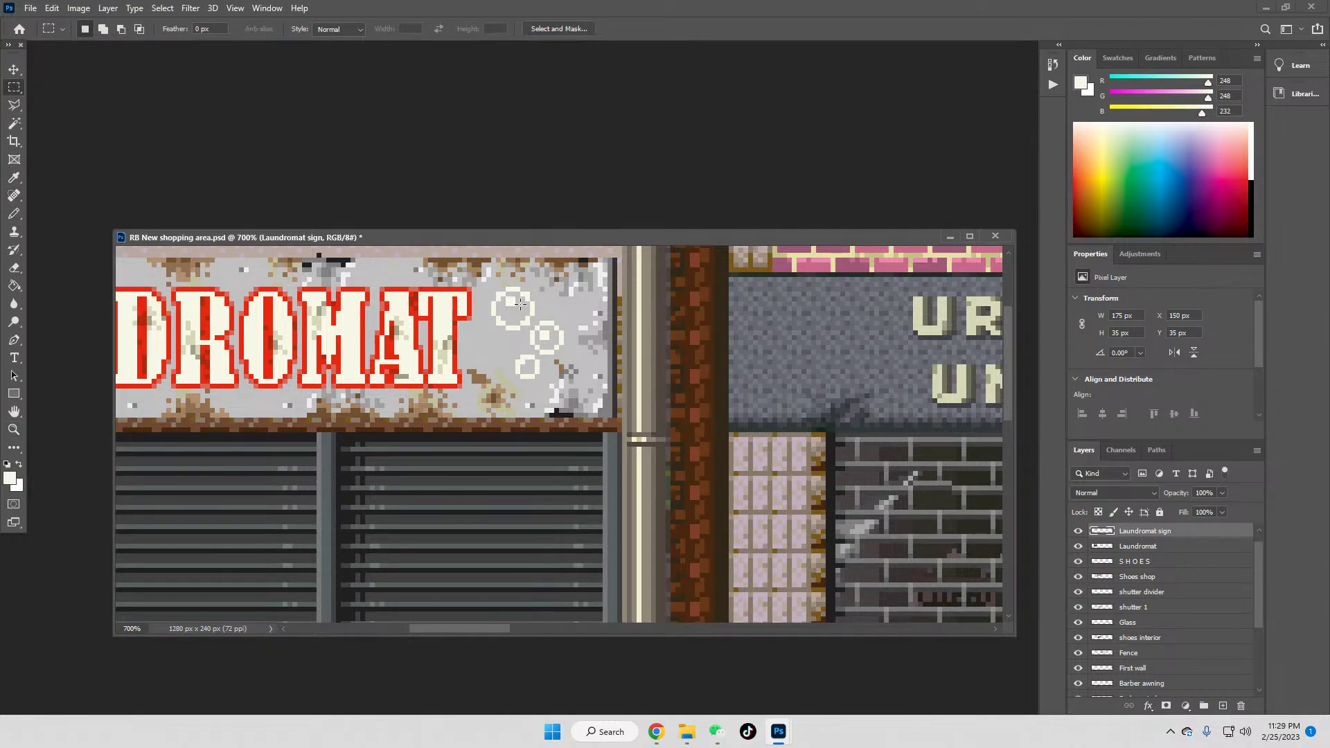
drag(488, 283, 500, 297)
key(Delete)
click(51, 8)
click(75, 22)
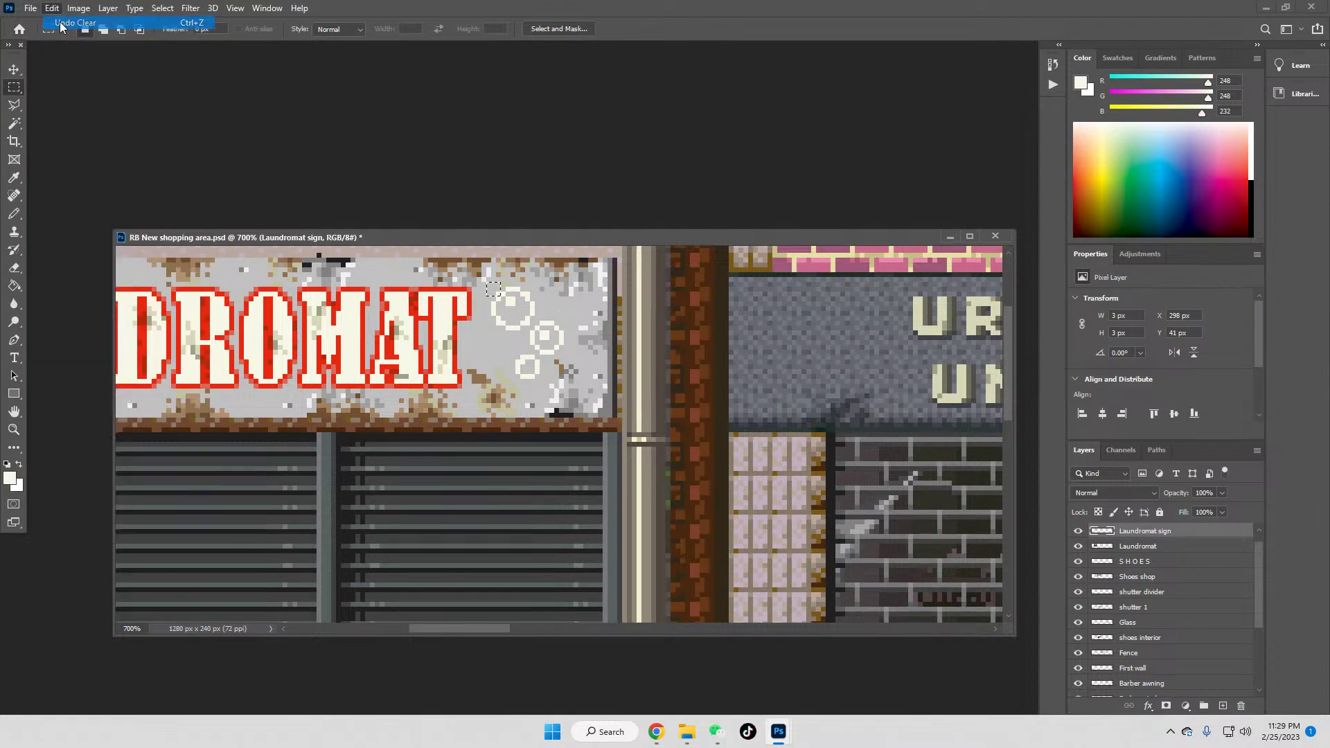
Step: Sample the sign's grey background, deselect, and switch to the Pencil for touch-ups
click(14, 177)
click(482, 320)
key(m)
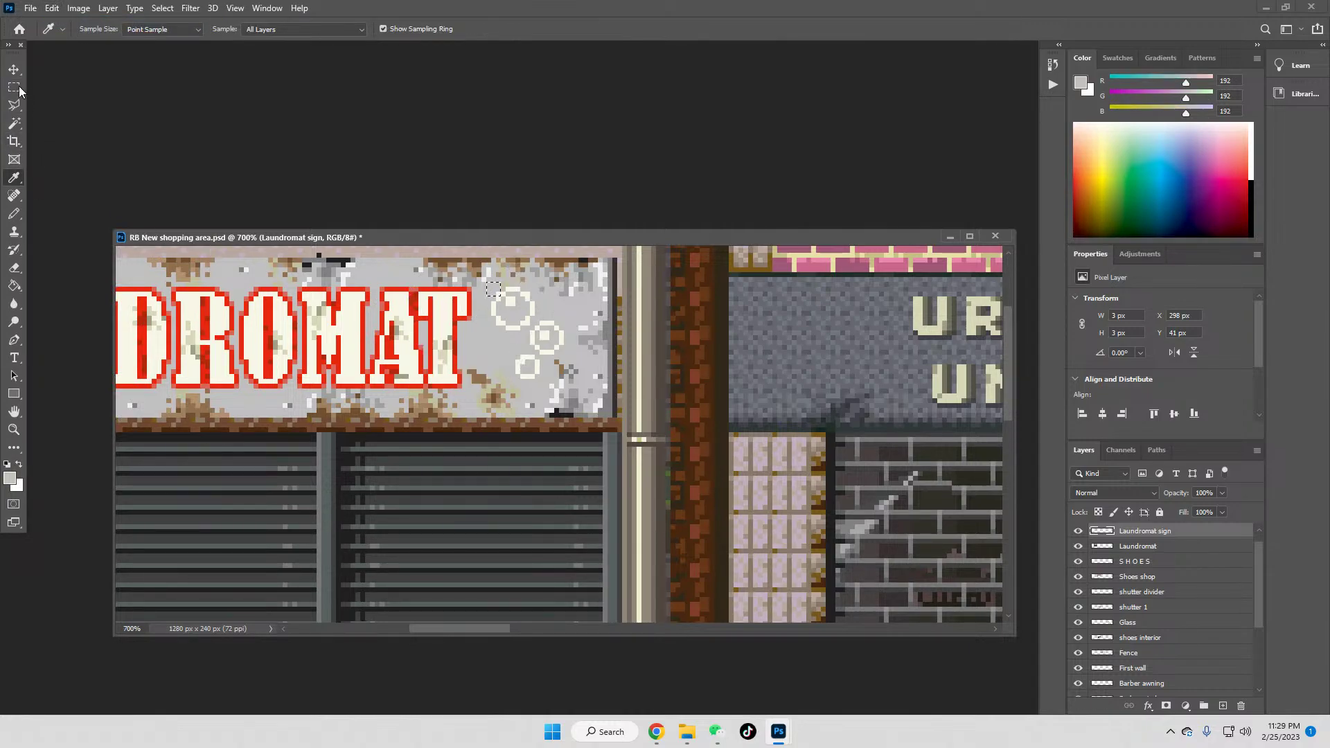
click(429, 291)
click(14, 213)
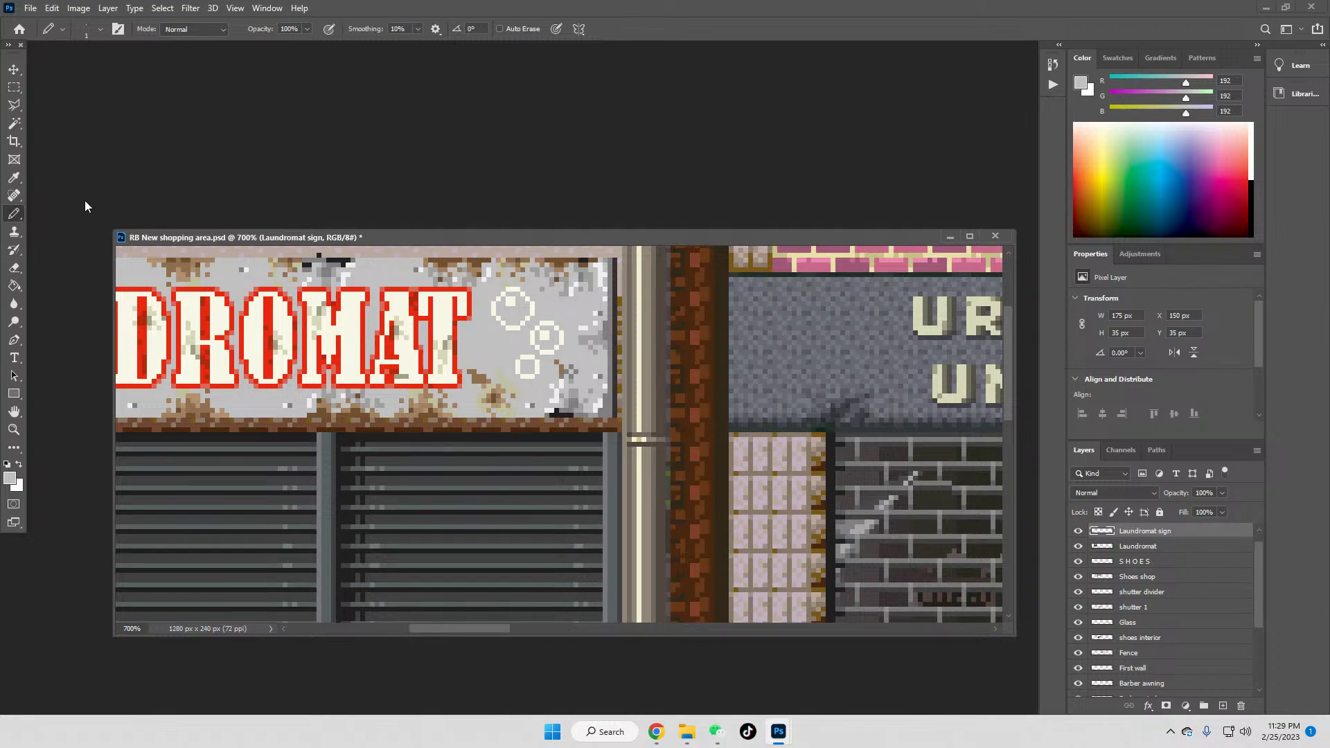
Step: Zoom to 100%, then in on the sign's right end to review the bubbles
click(13, 430)
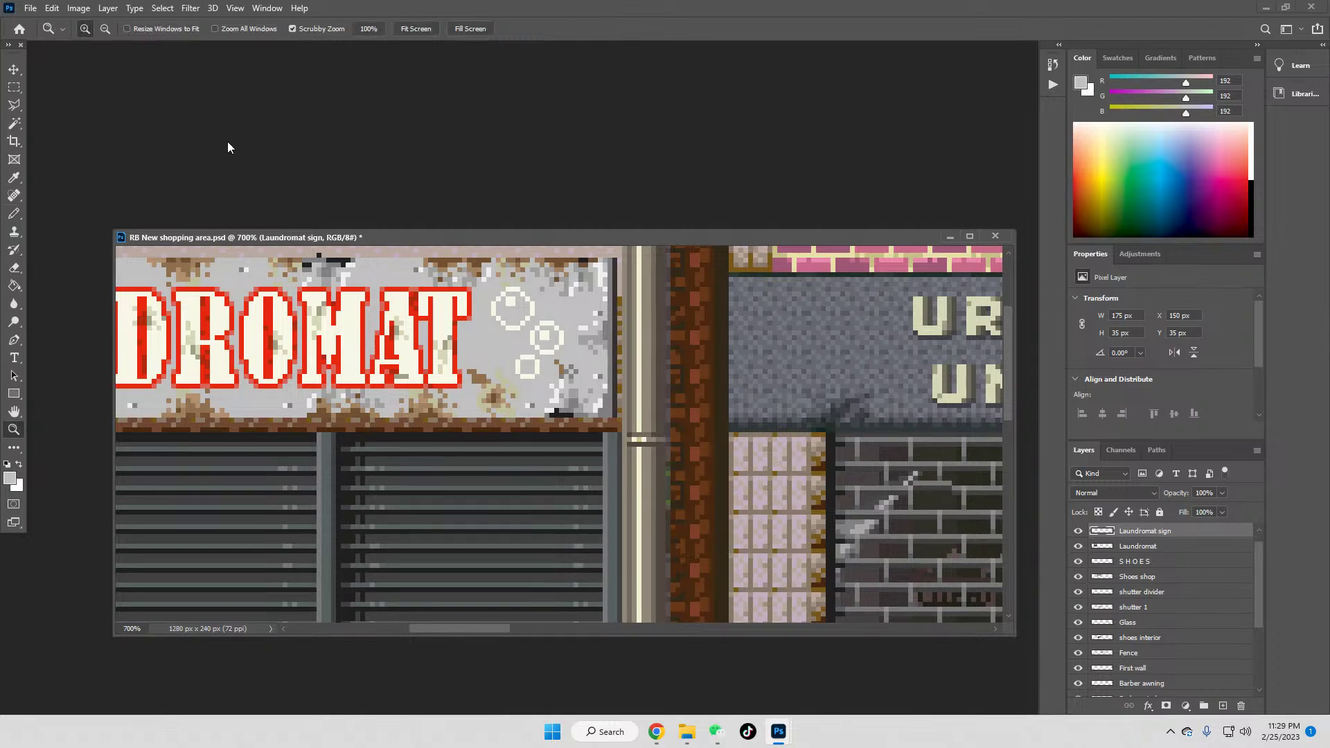
click(368, 30)
click(345, 344)
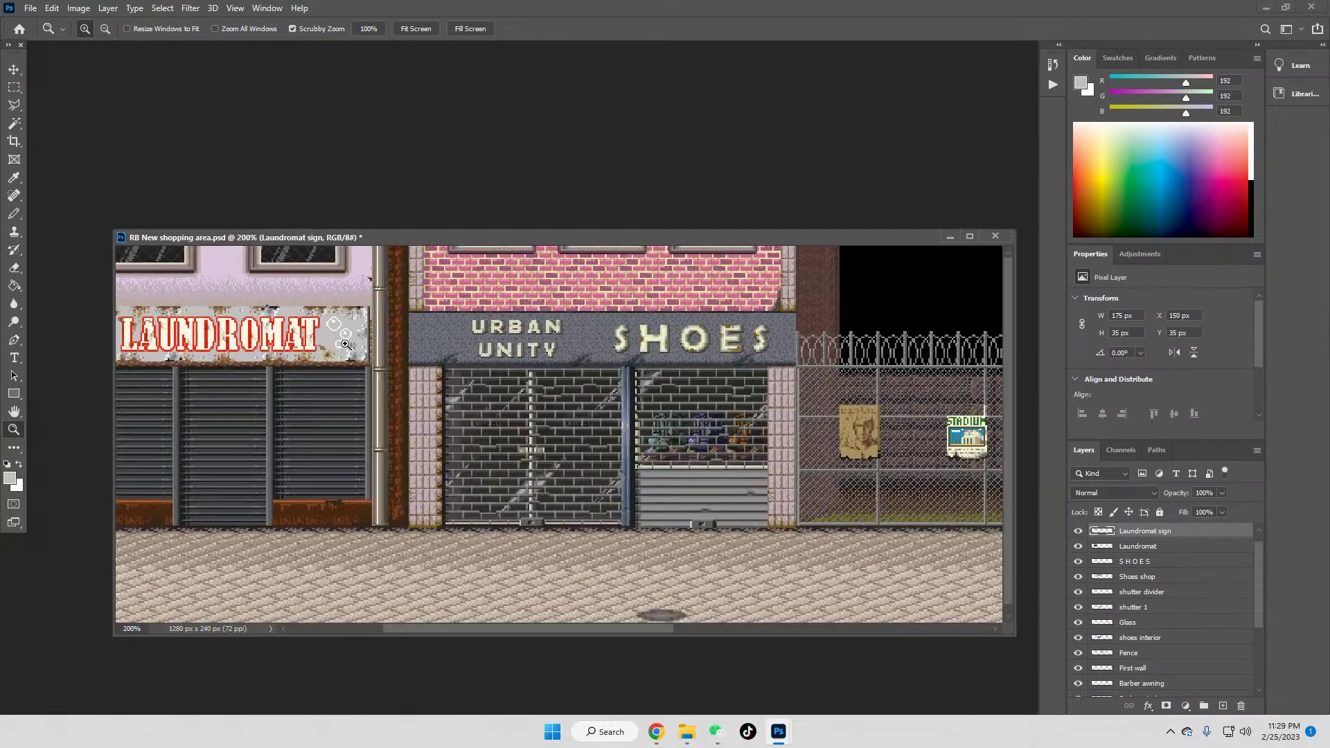
click(345, 344)
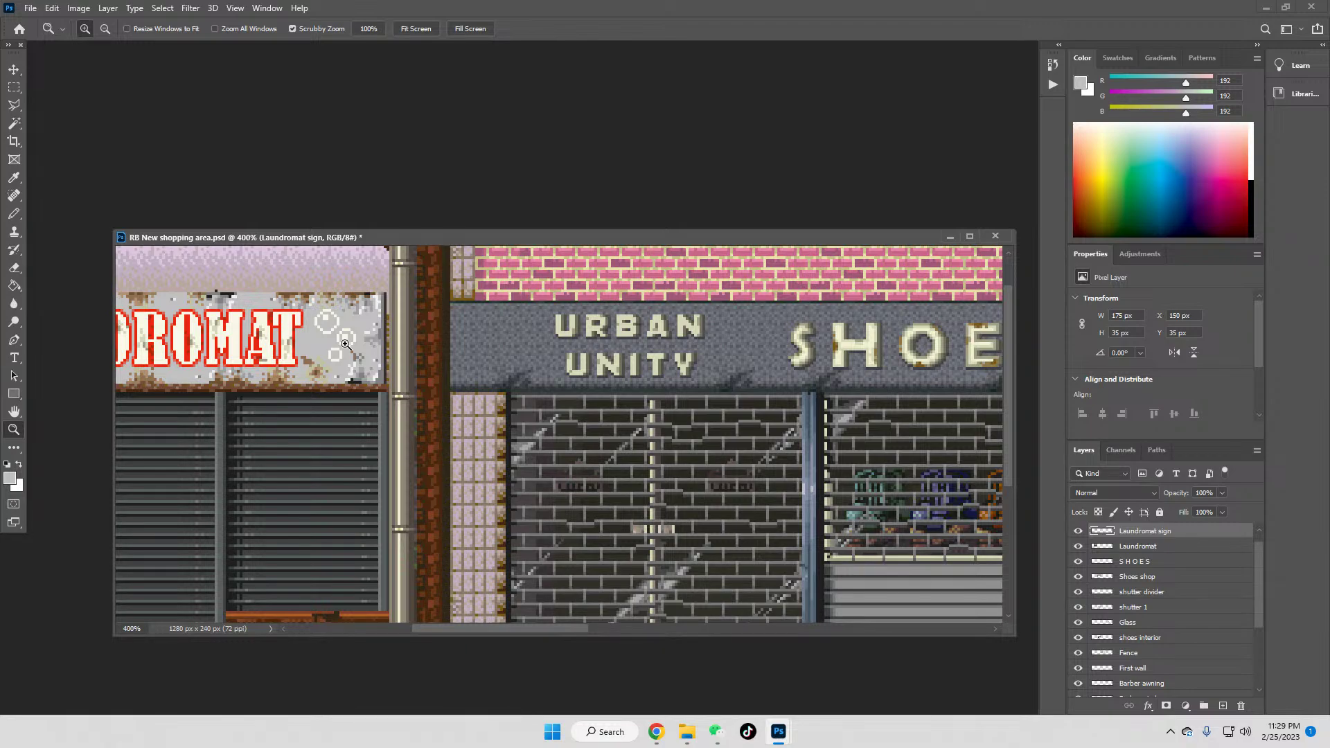
Step: Copy the cream bubble circles from the sign's right end and paste them at its left end
click(15, 88)
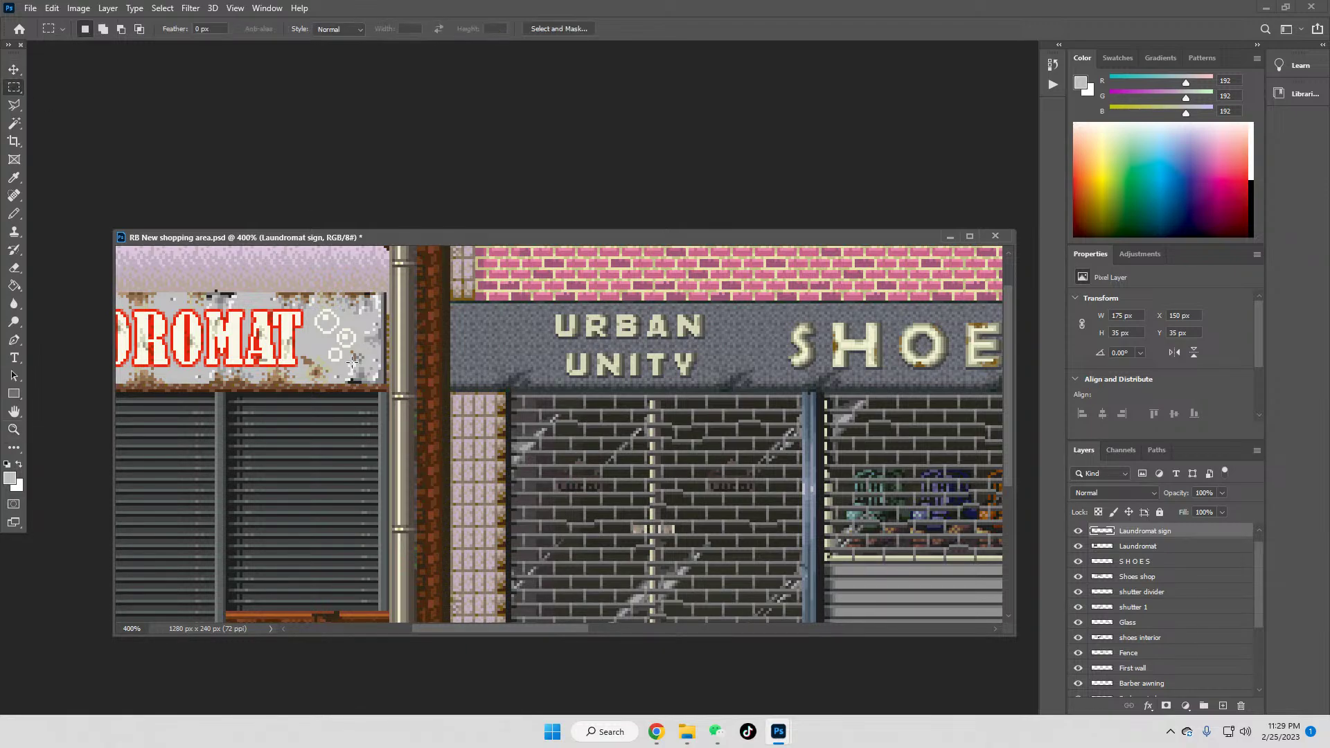
drag(315, 310, 355, 358)
drag(516, 628, 435, 629)
drag(724, 331, 339, 335)
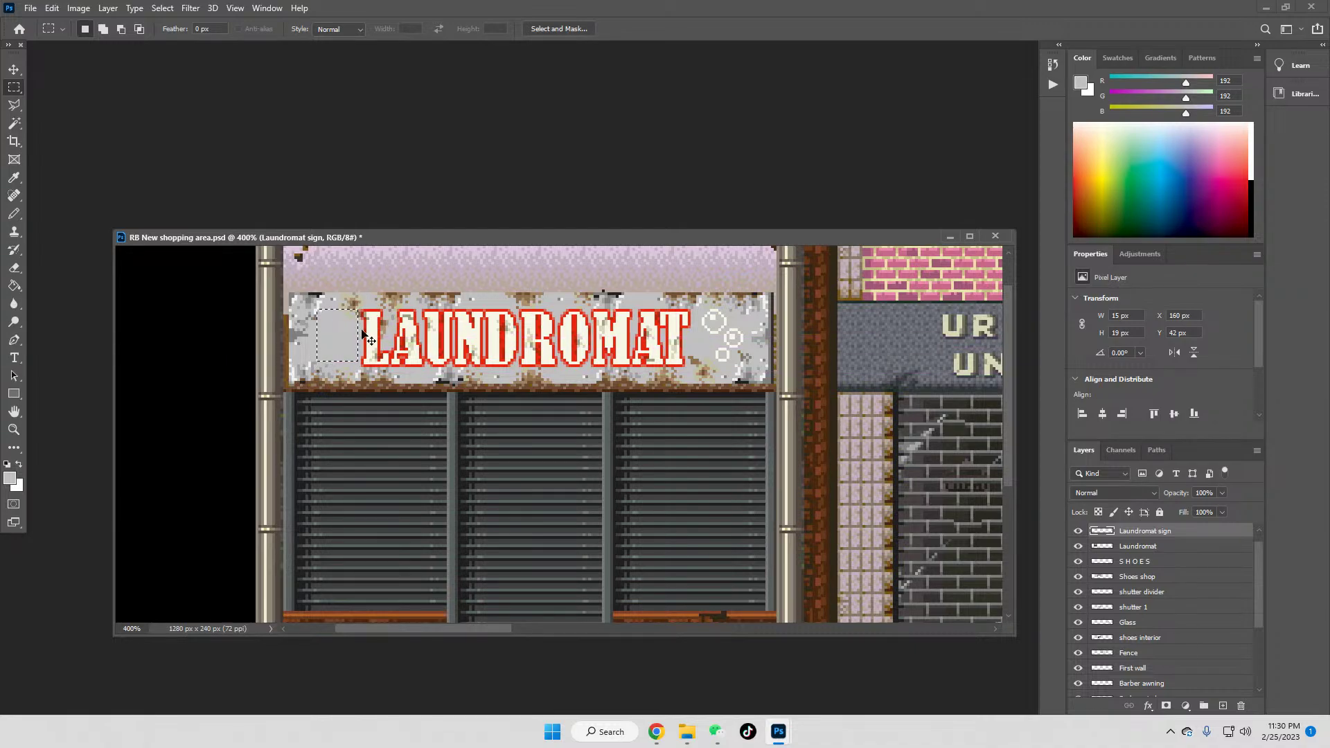
key(ctrl+v)
Step: Merge the pasted circles layer (Layer 1) down into the Laundromat sign layer
click(14, 123)
click(352, 323)
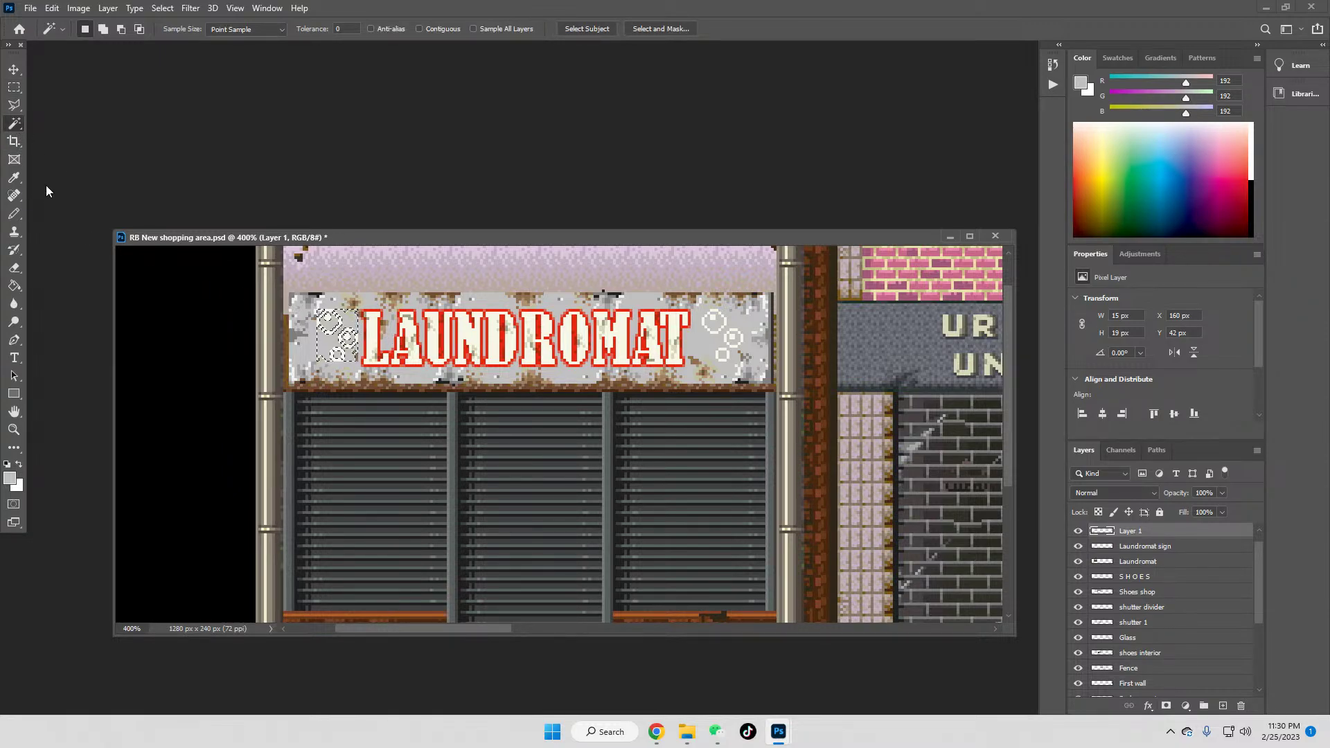
click(14, 88)
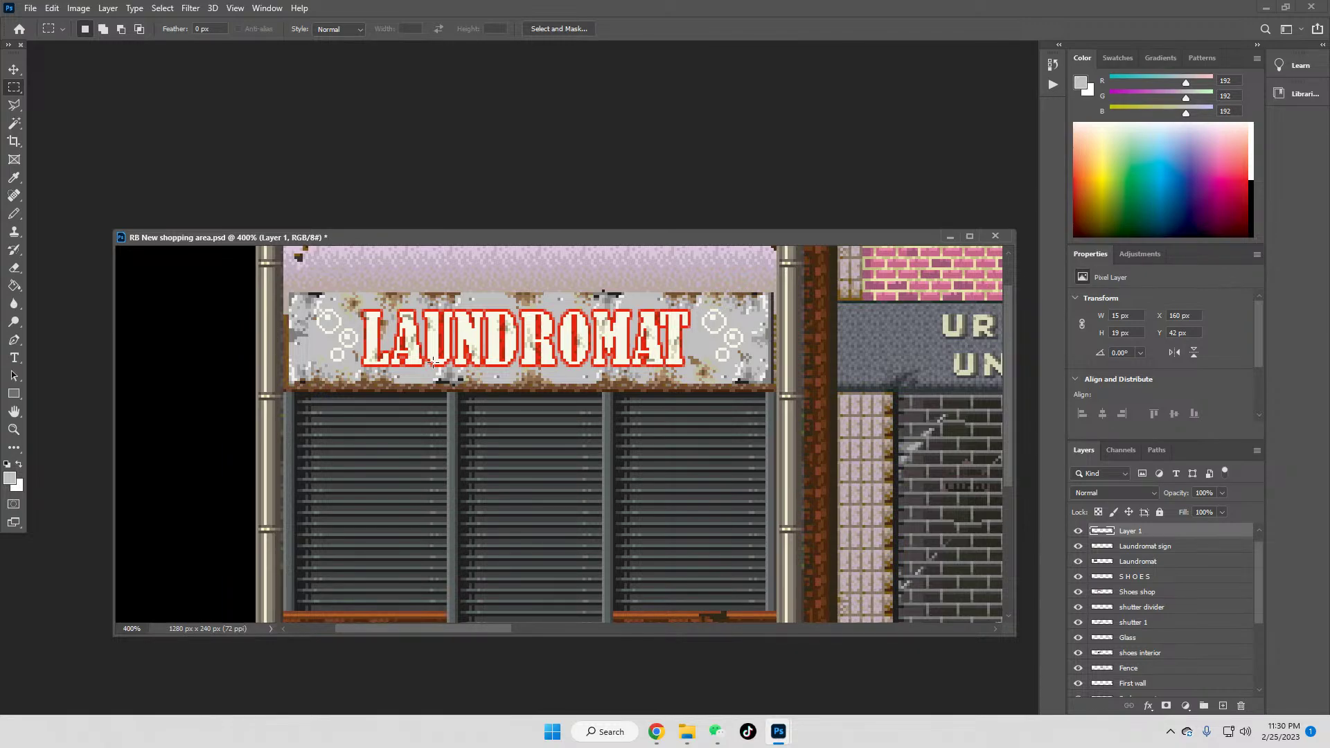
right_click(1137, 534)
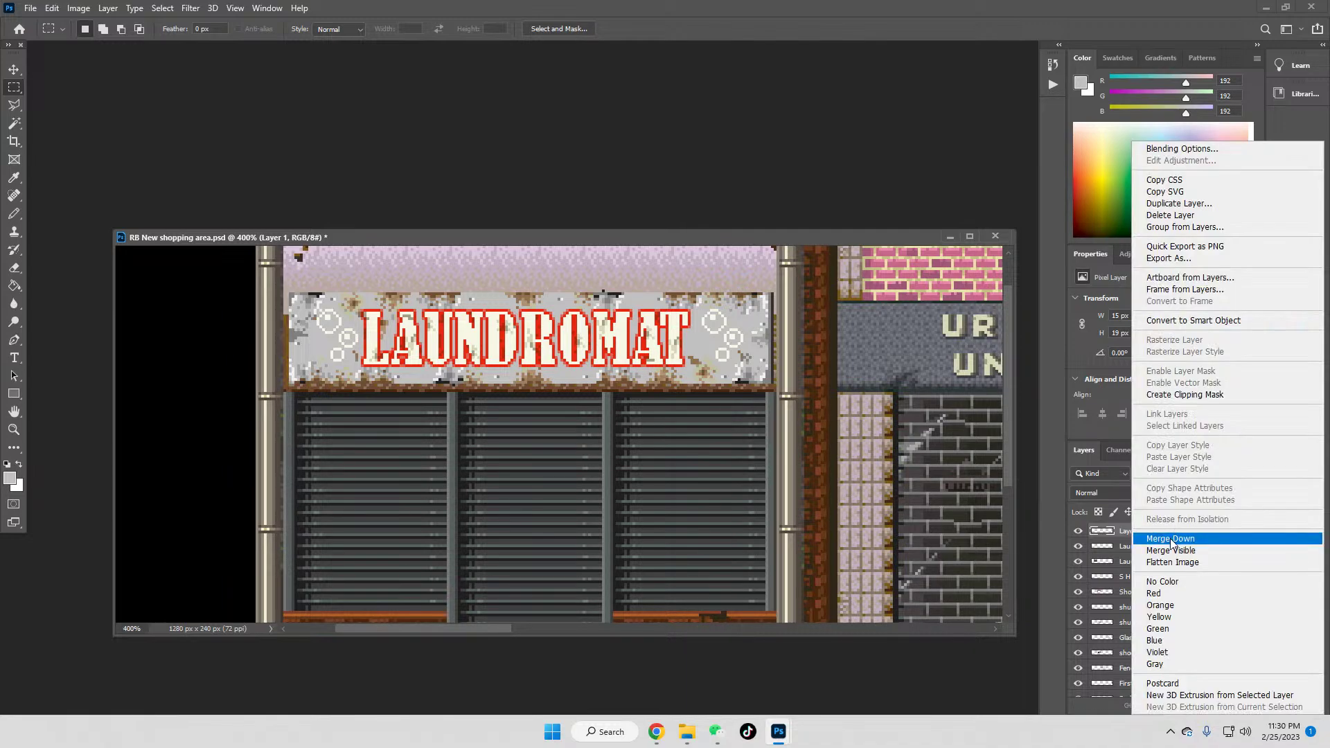
click(1158, 539)
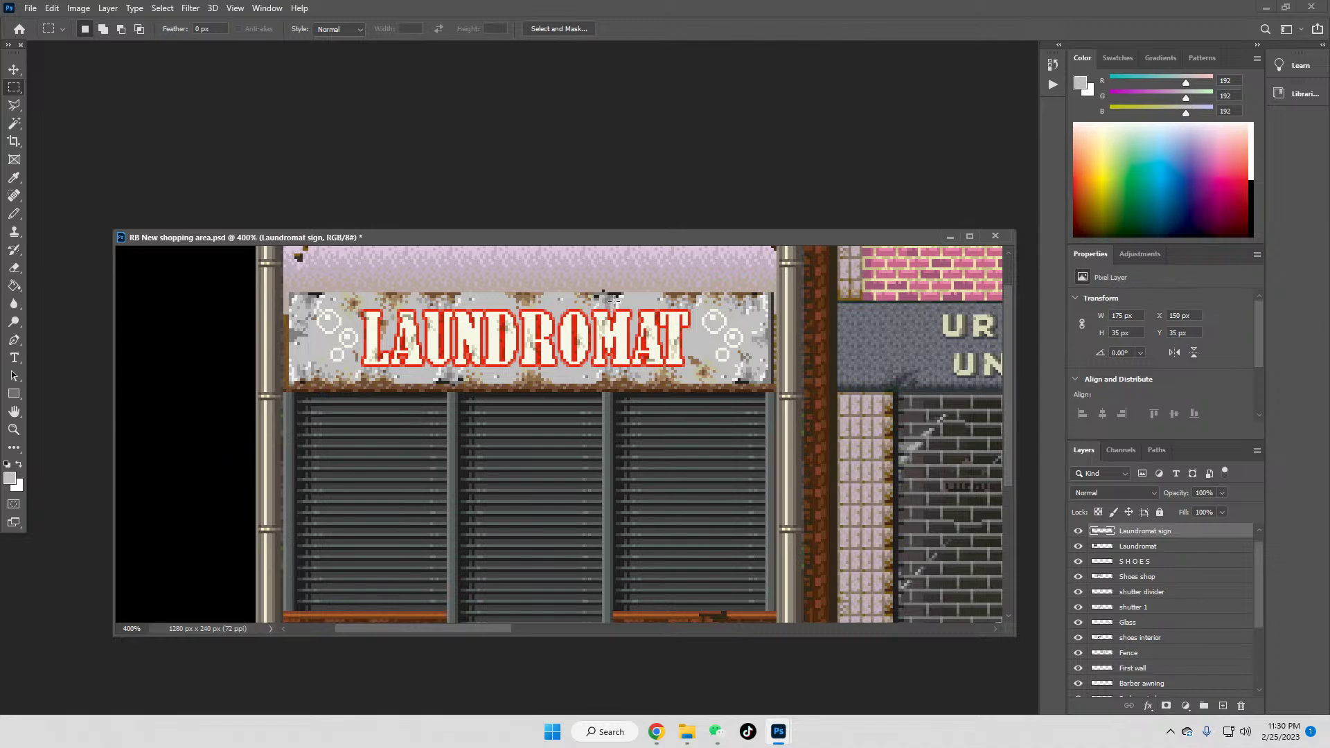
click(14, 429)
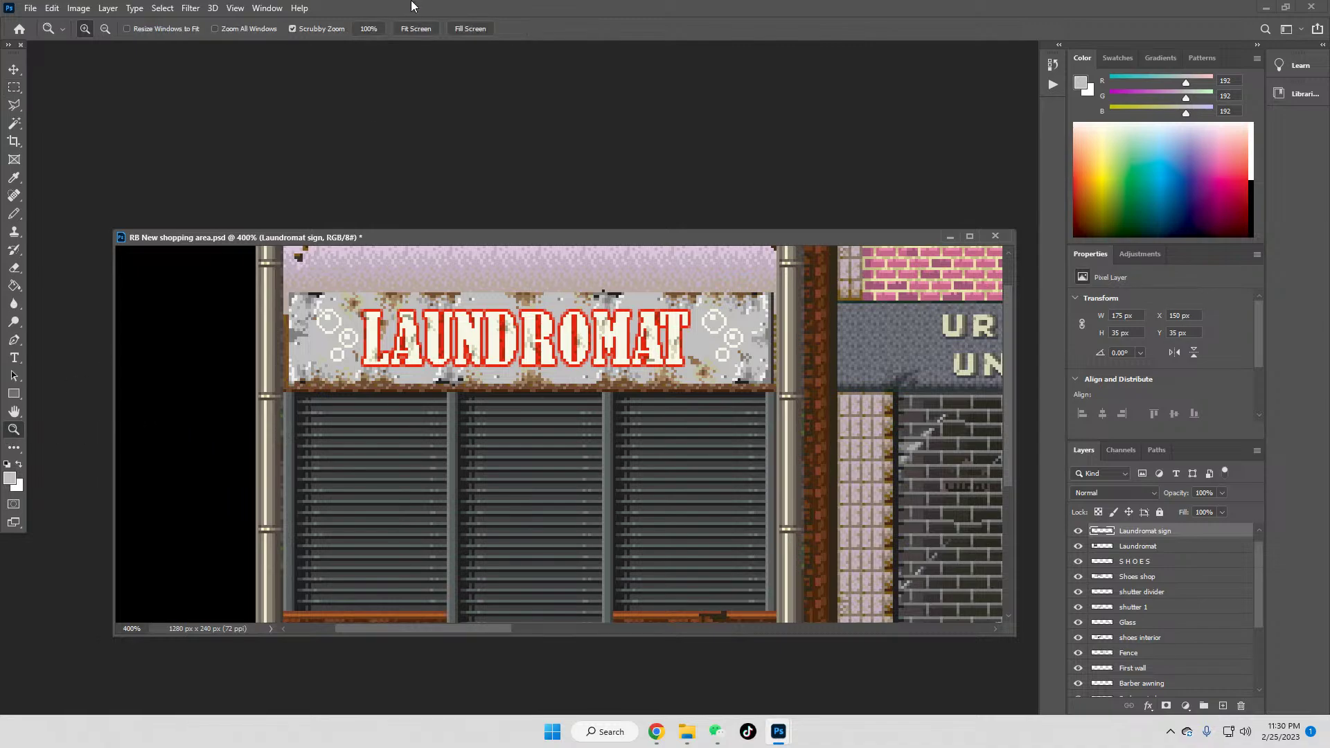
Step: Zoom in on the sign's right edge and sample the brownish colour behind the sign
click(367, 28)
click(378, 373)
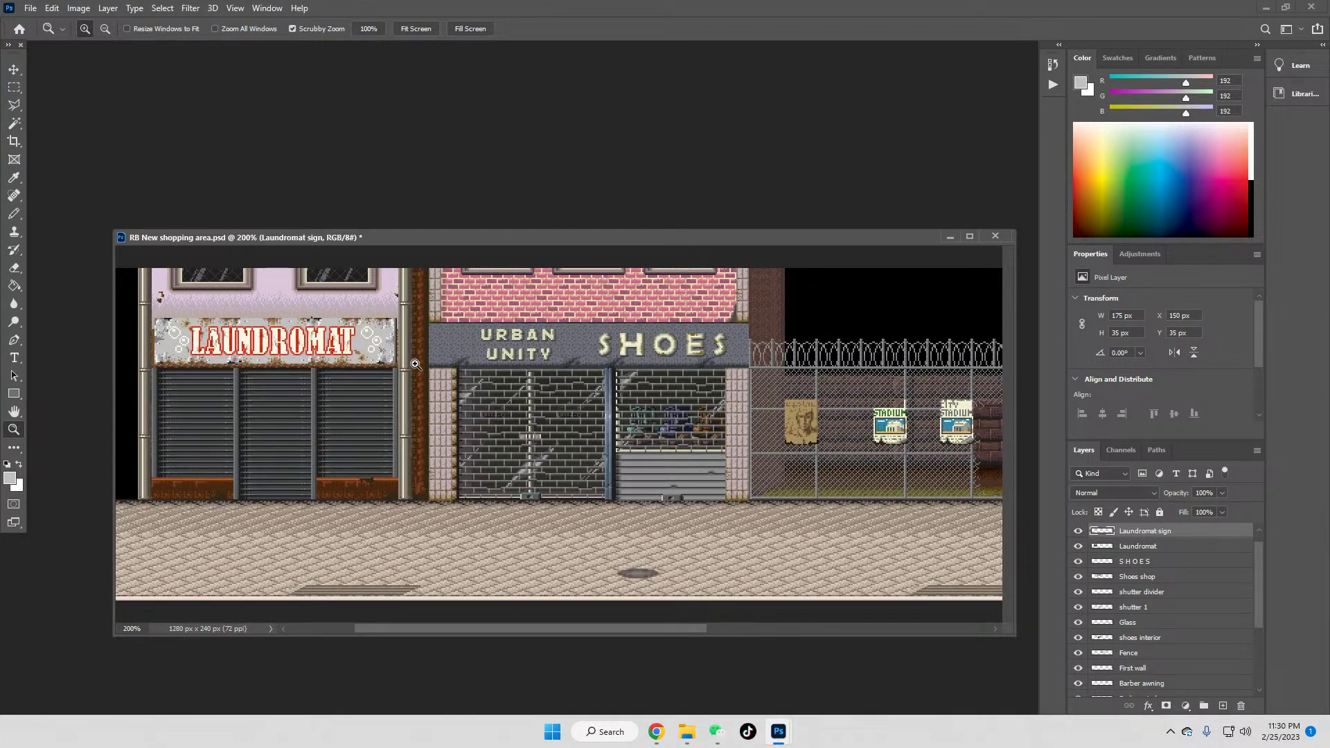
click(383, 327)
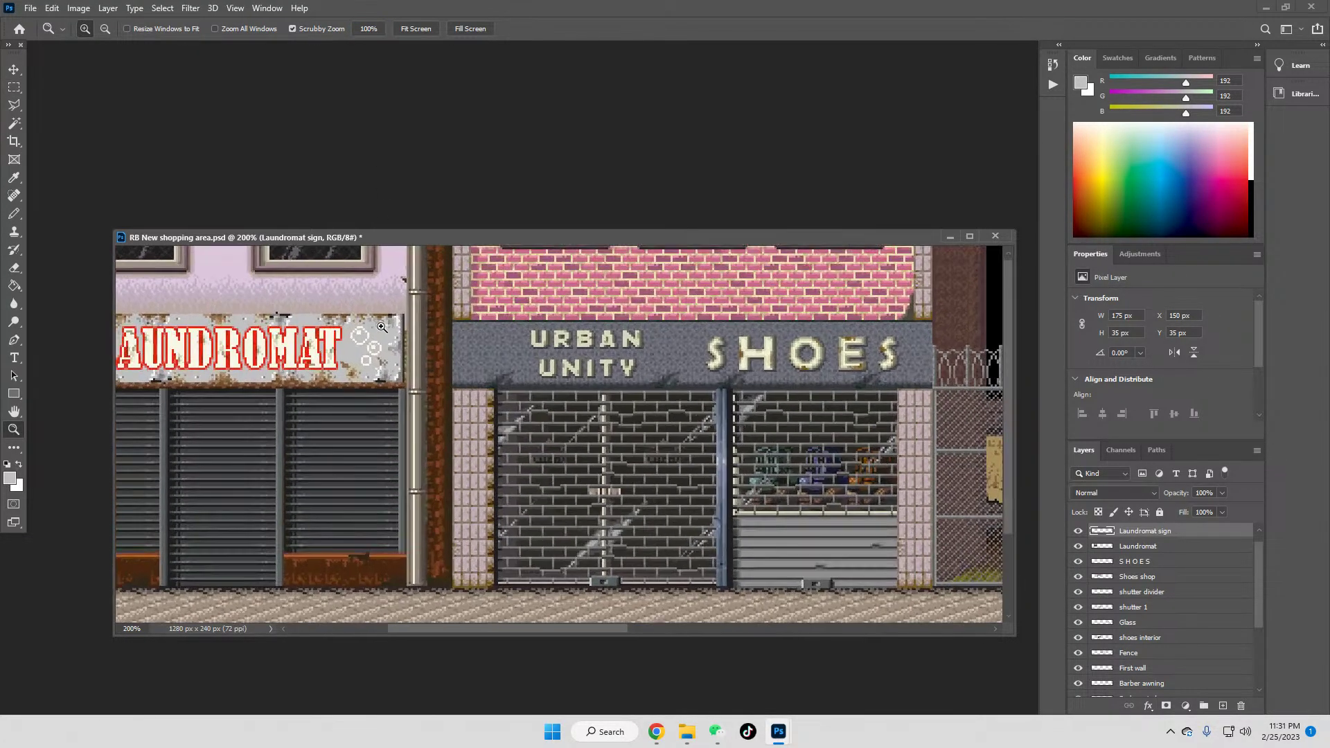
click(14, 179)
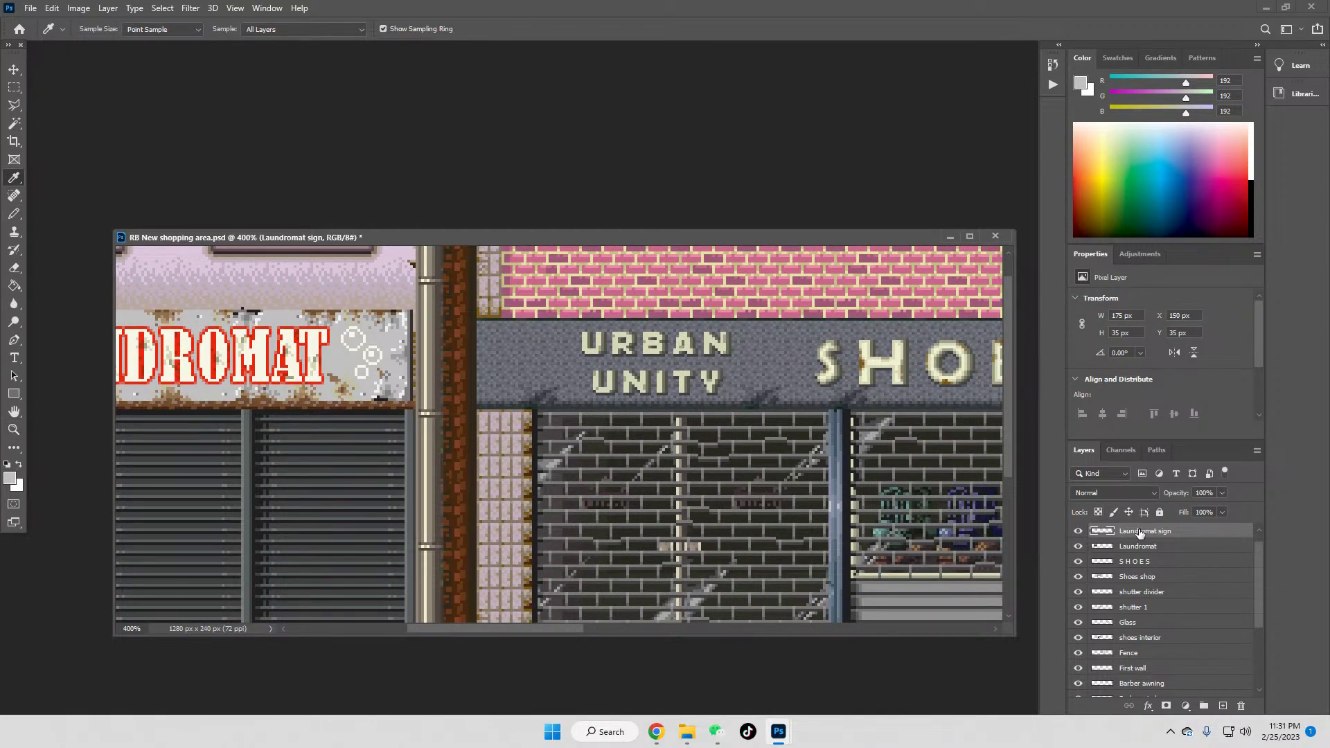
click(1077, 530)
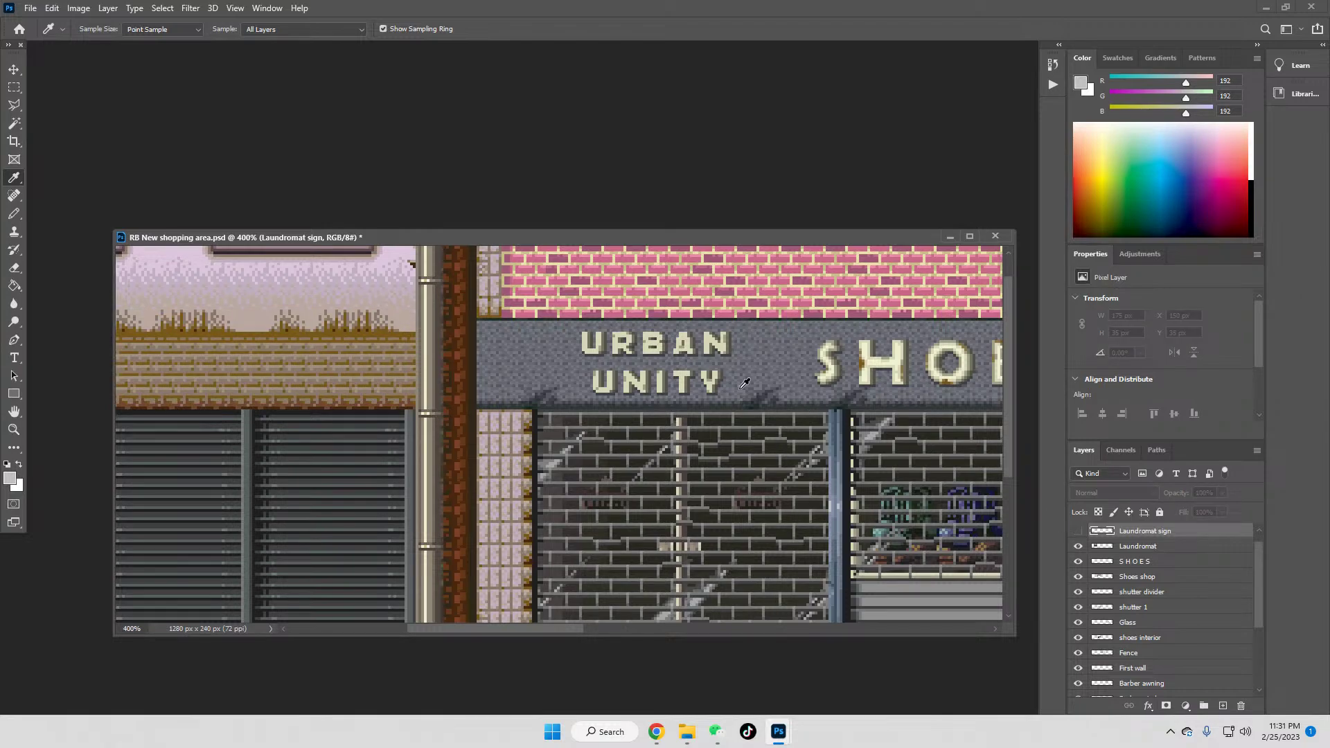
click(380, 316)
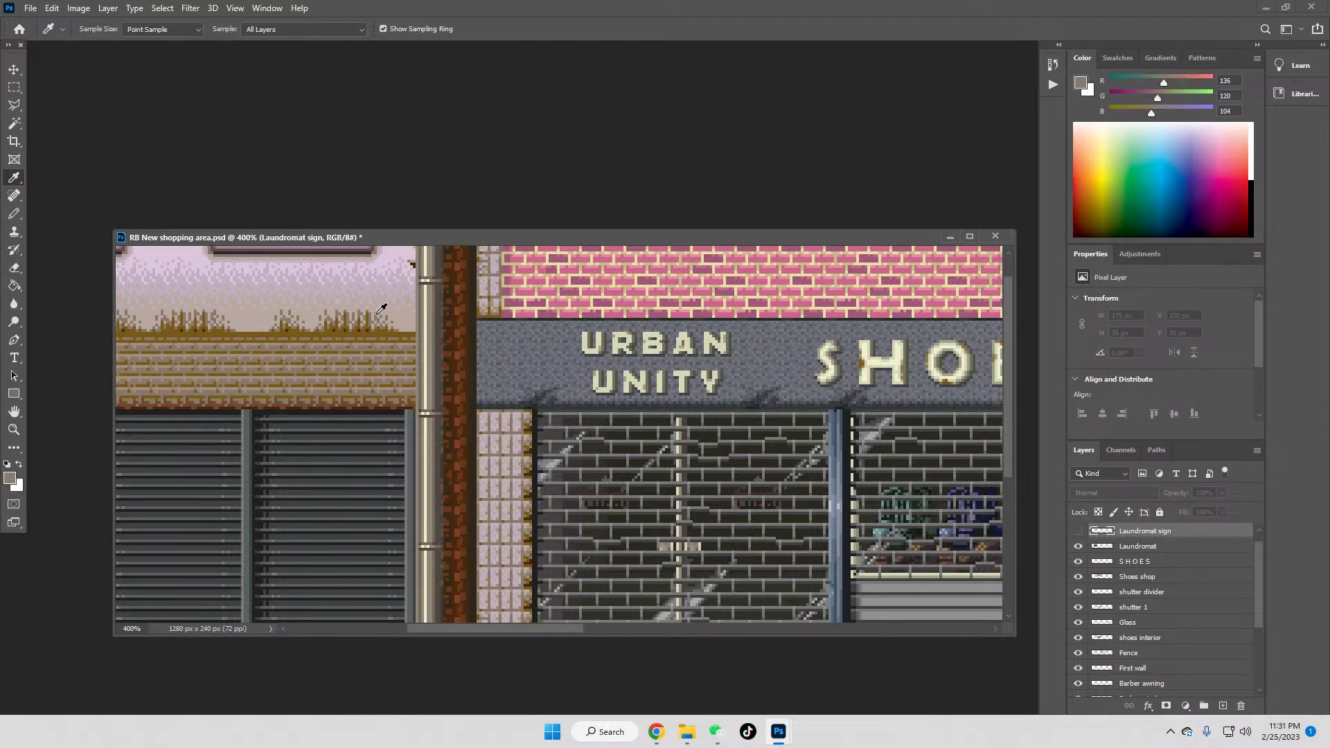
click(1078, 531)
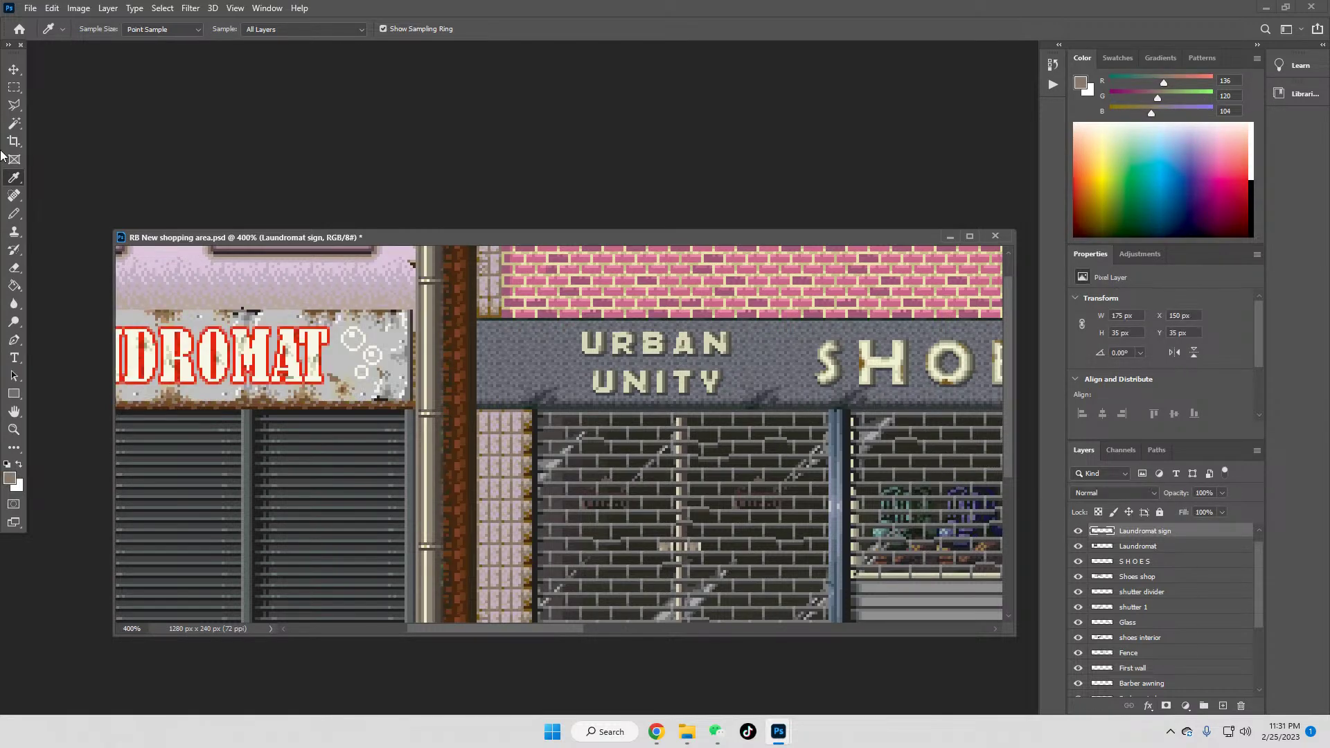
Step: Fill a thin 2×8 px strip at the sign's right edge with the sampled brown
click(15, 90)
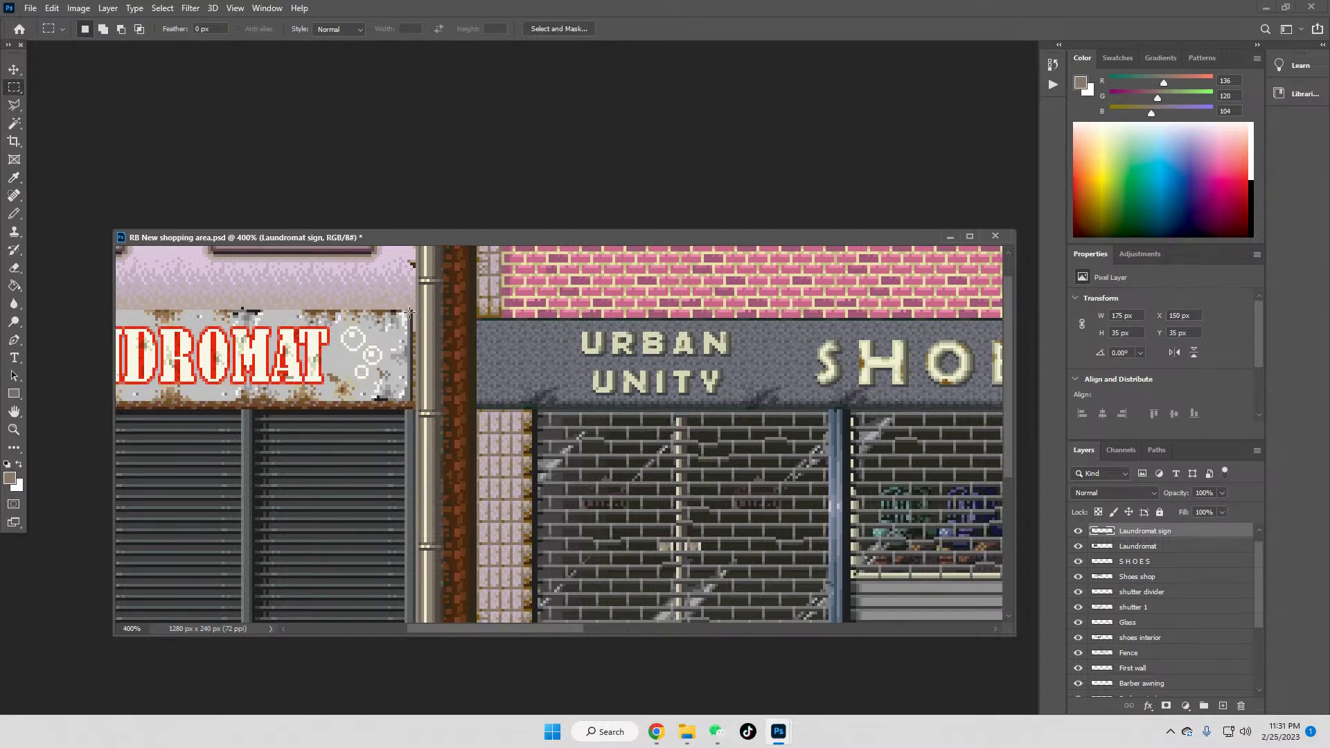
drag(411, 310, 415, 332)
click(14, 286)
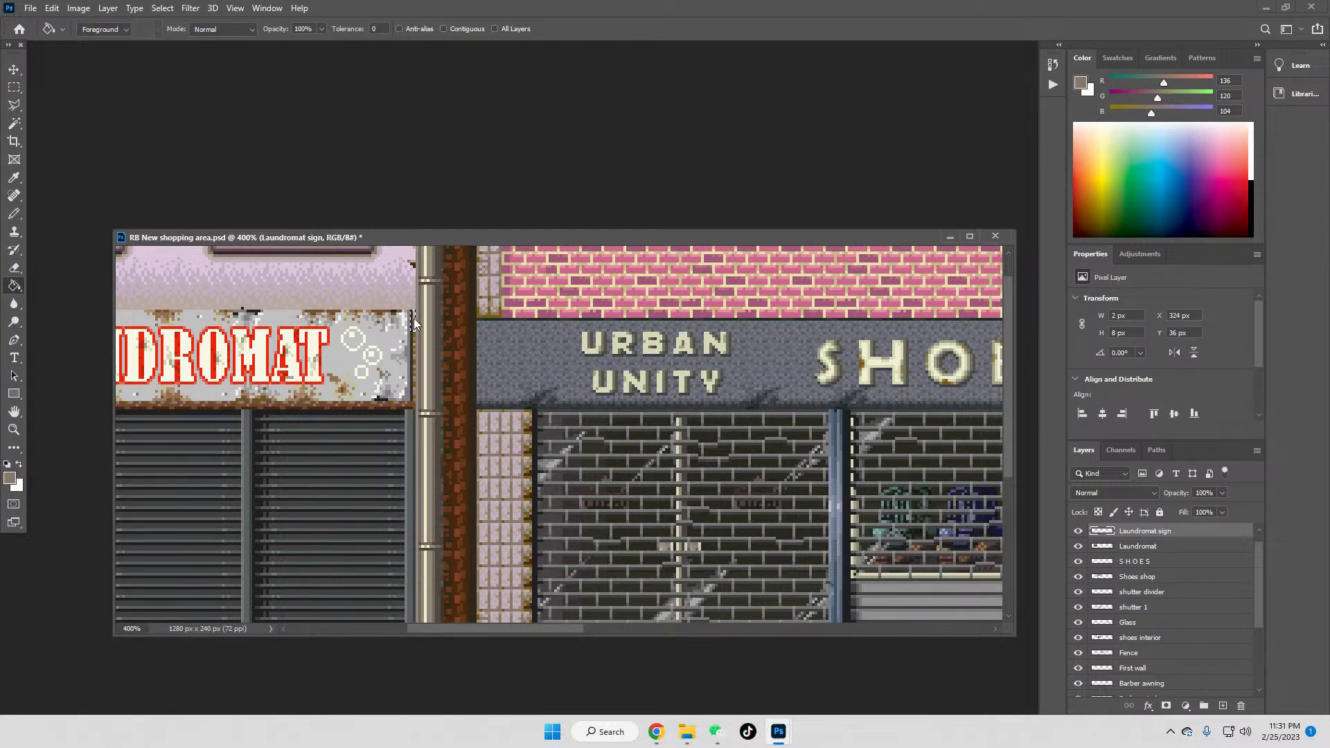
click(13, 88)
click(363, 399)
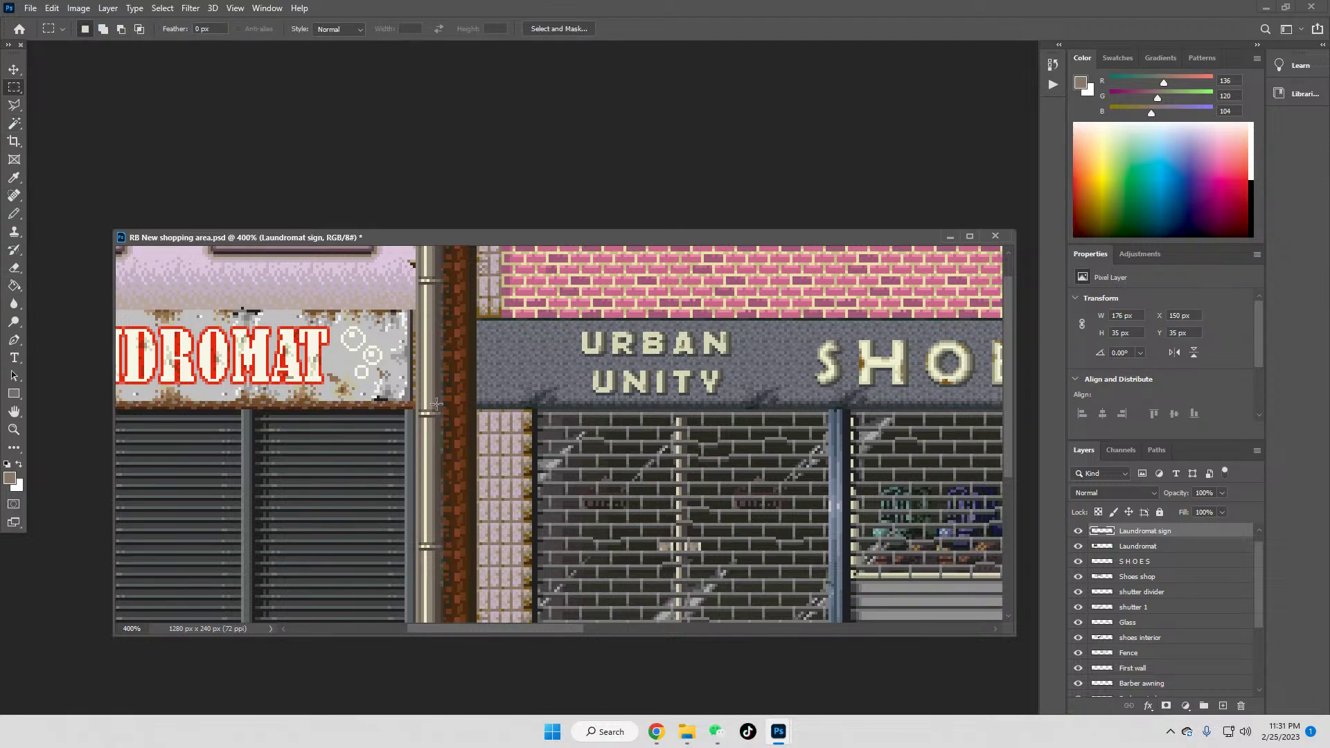
scroll(487, 634, left, 2)
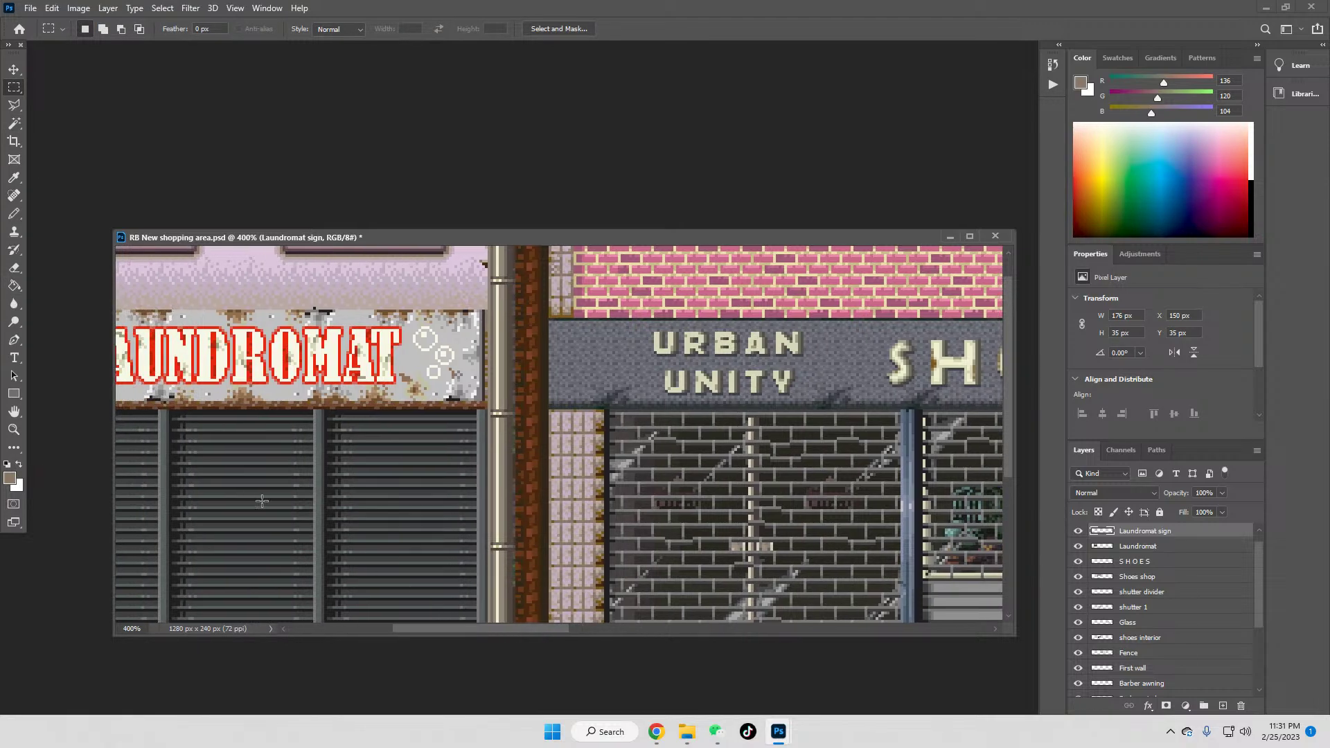
Step: Sample the dark grey R 32 G 32 B 32 from the sign and view the street at actual size
click(14, 177)
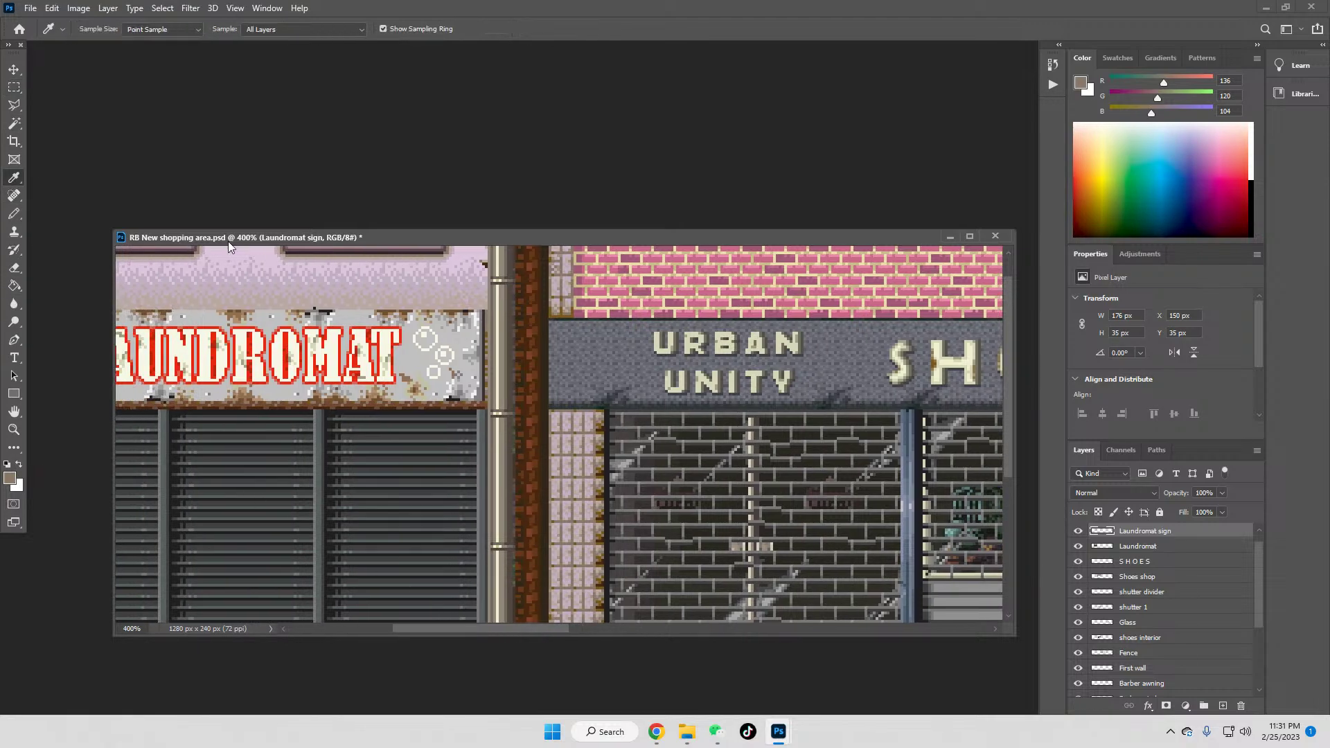
click(328, 311)
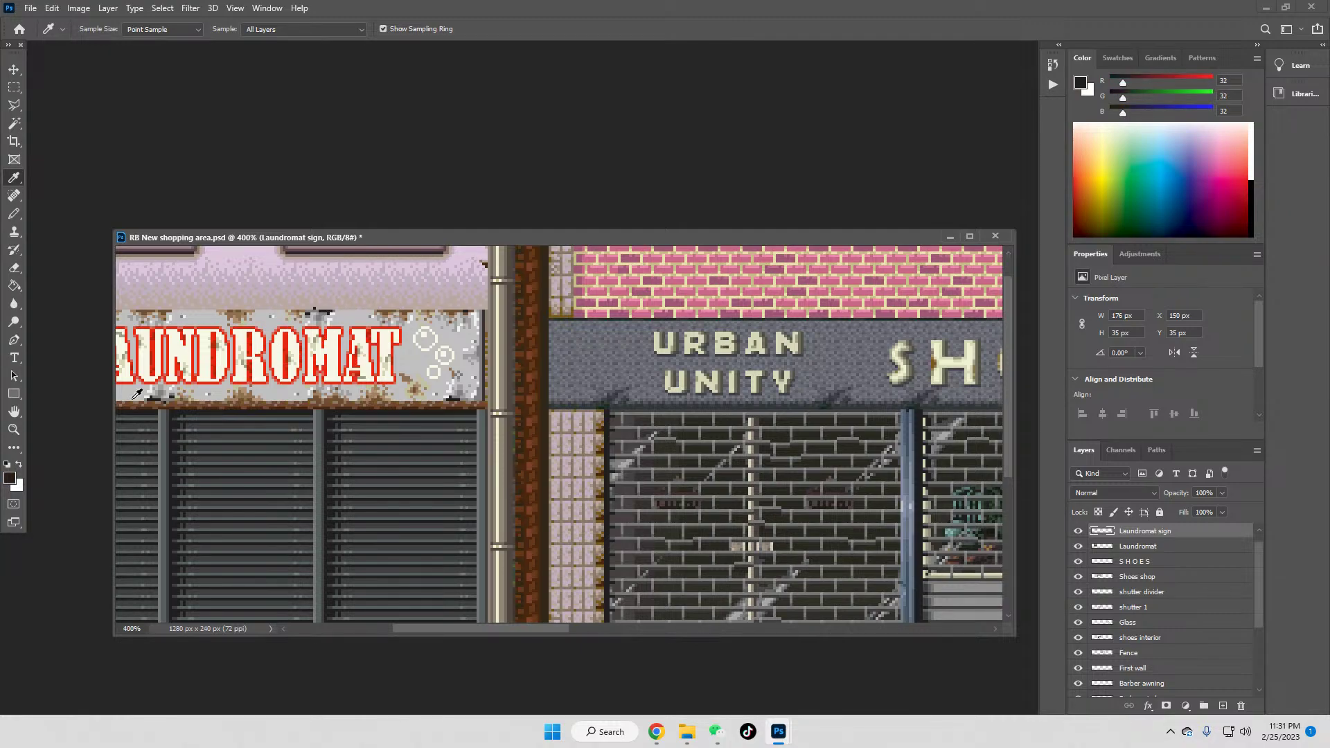
click(14, 429)
click(369, 29)
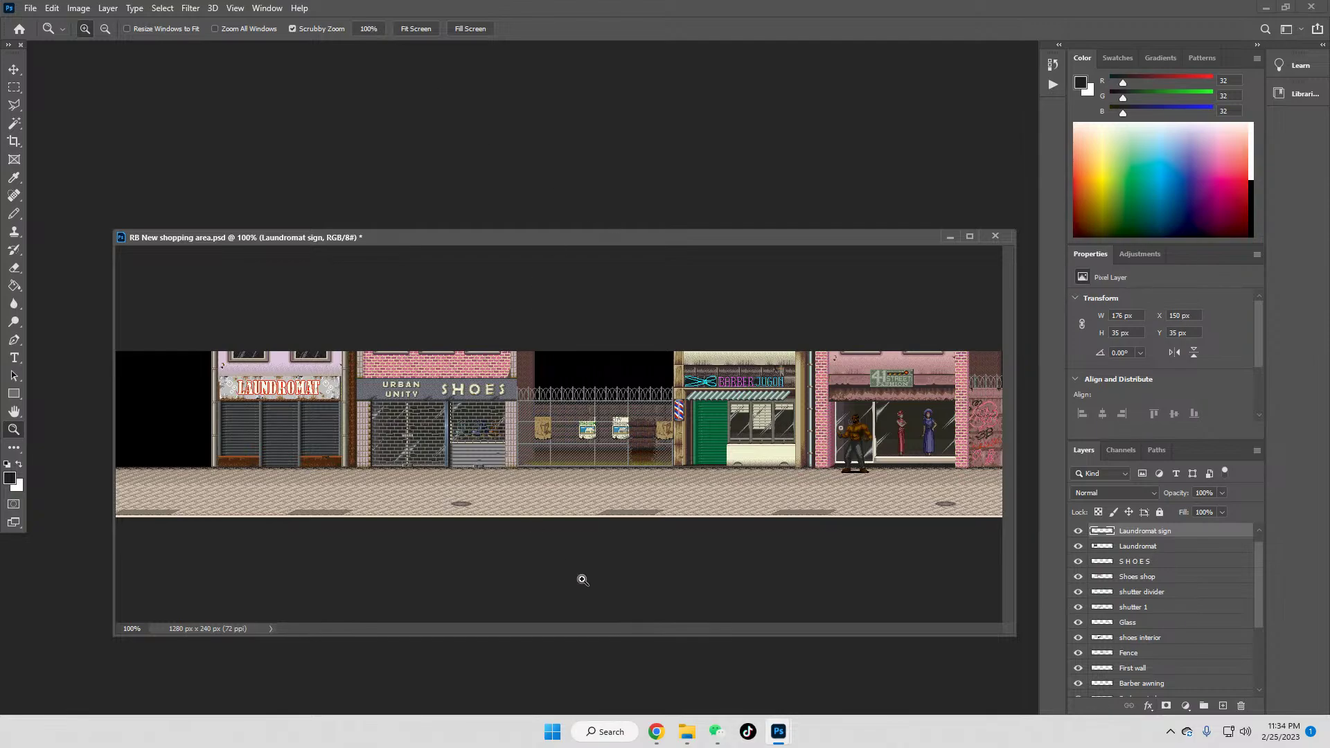
Step: Preview the boat, city and city2 images from the Rival turf folder, then bring city2.png into Photoshop
mouse_move(681, 741)
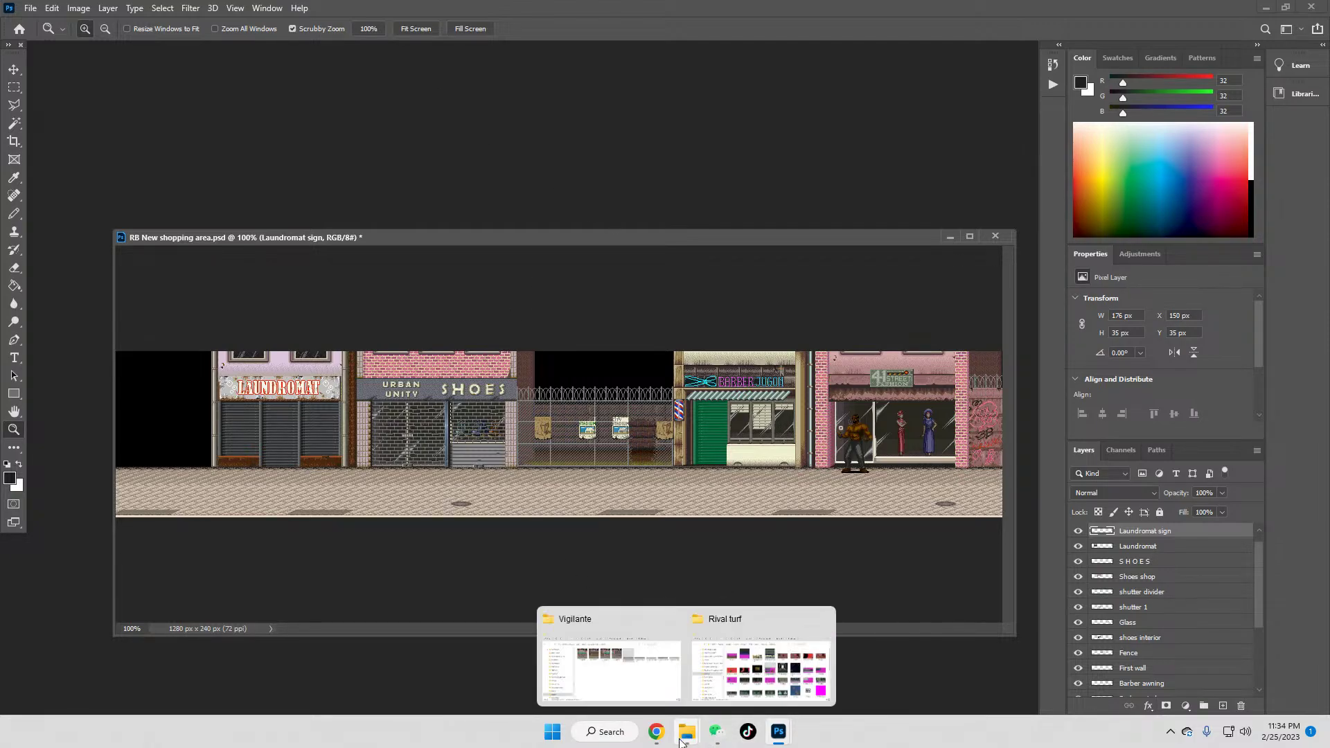
click(759, 687)
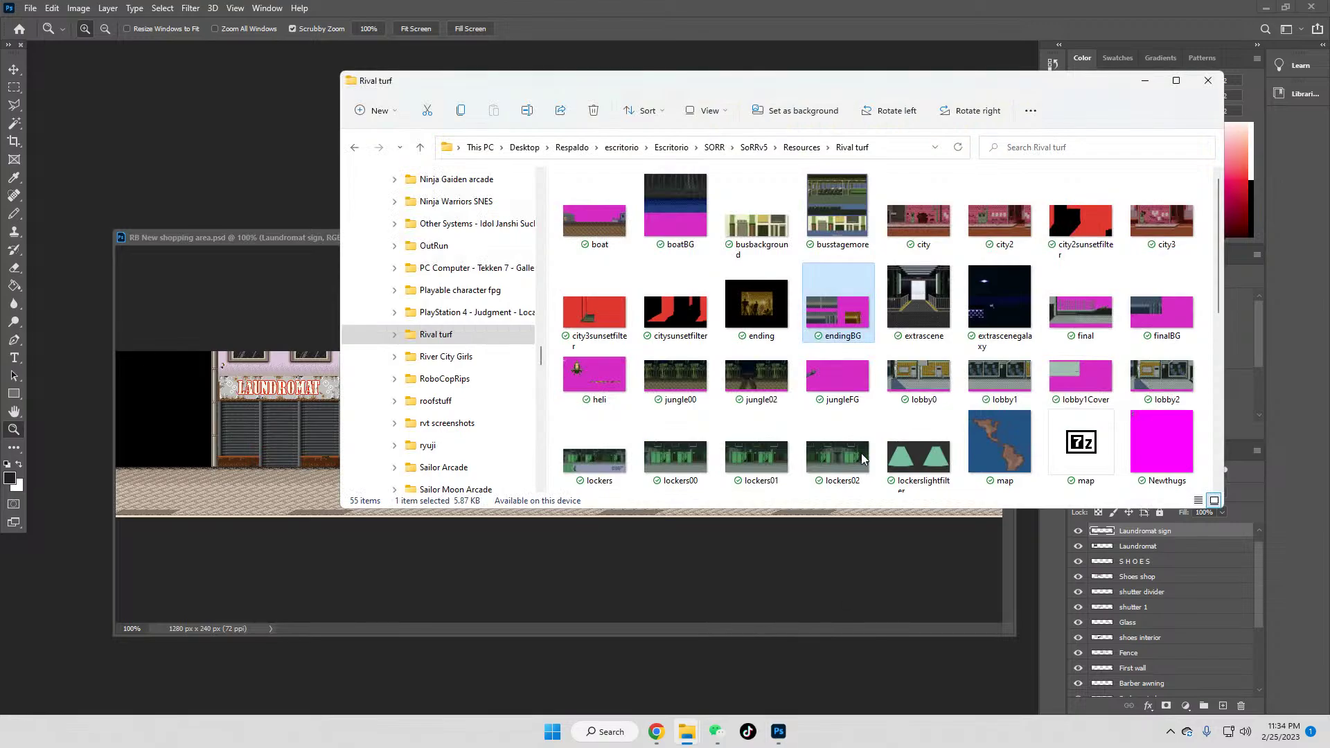
double_click(592, 215)
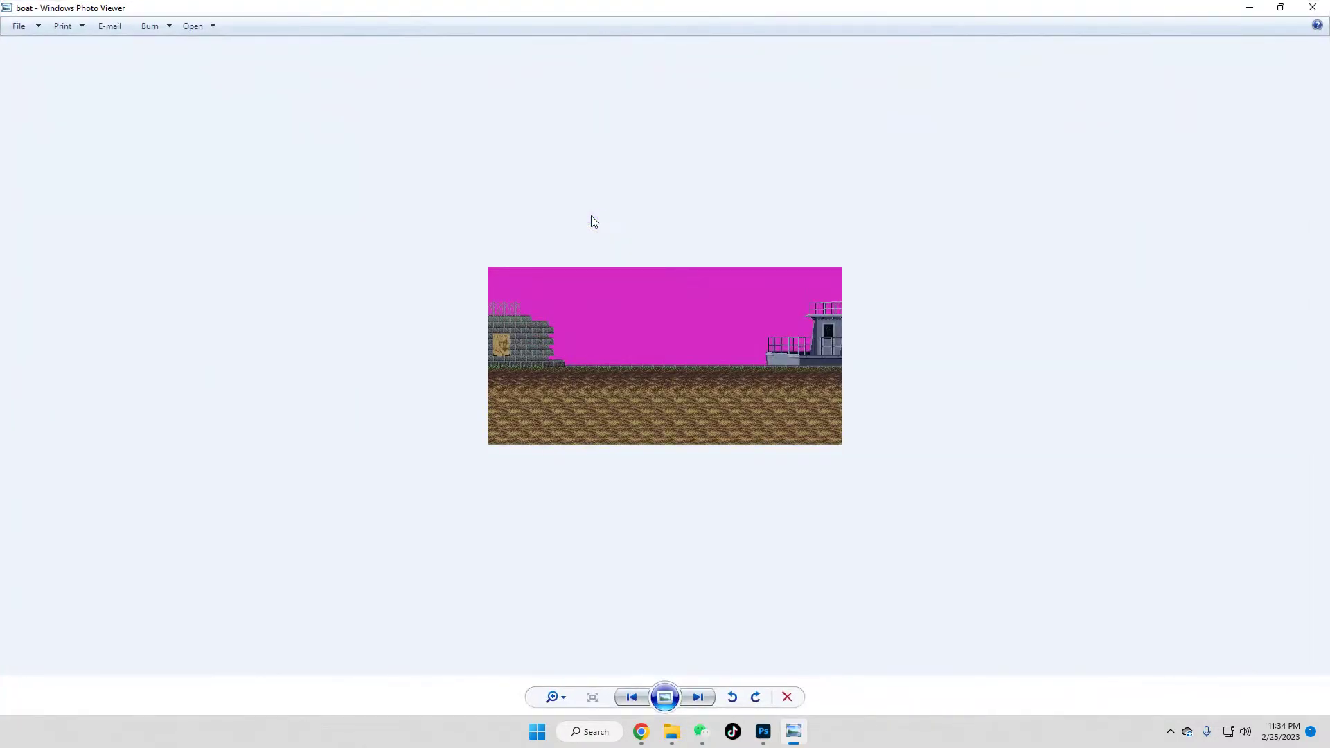
key(Right)
key(Right)
key(Right)
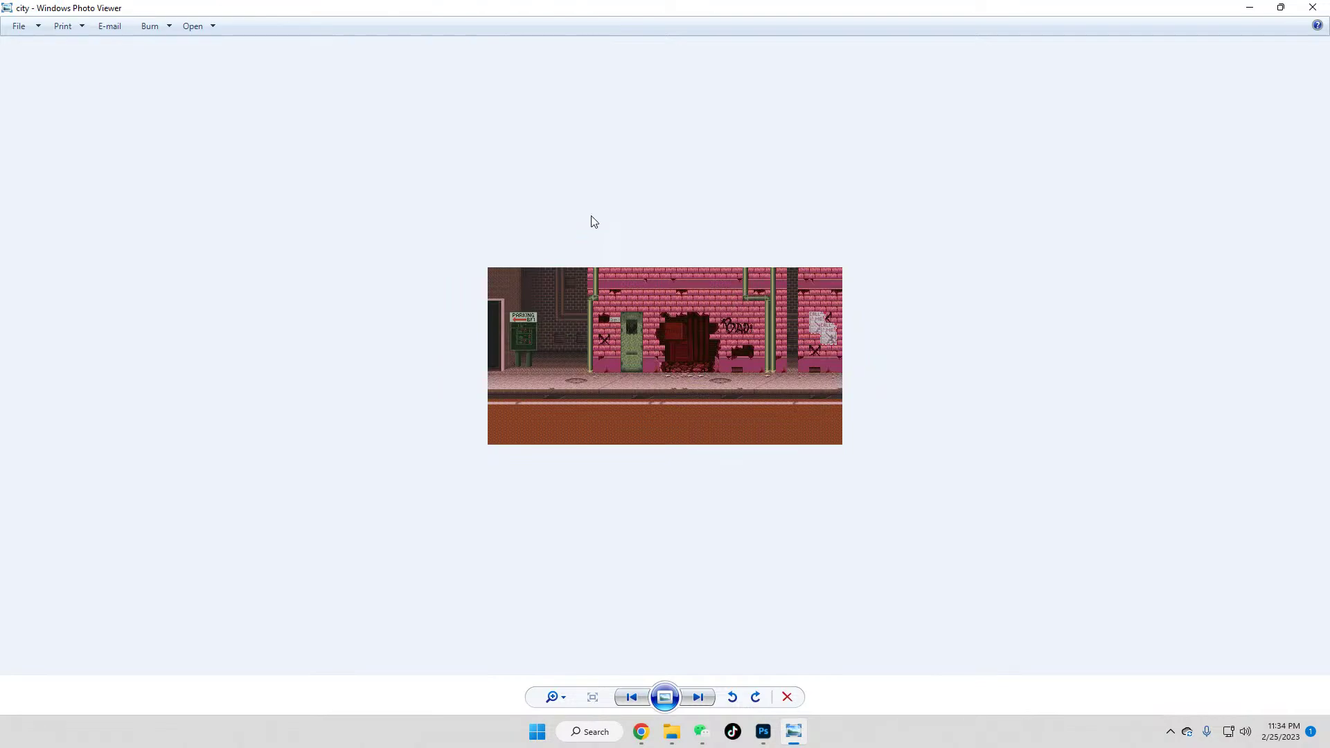
key(Right)
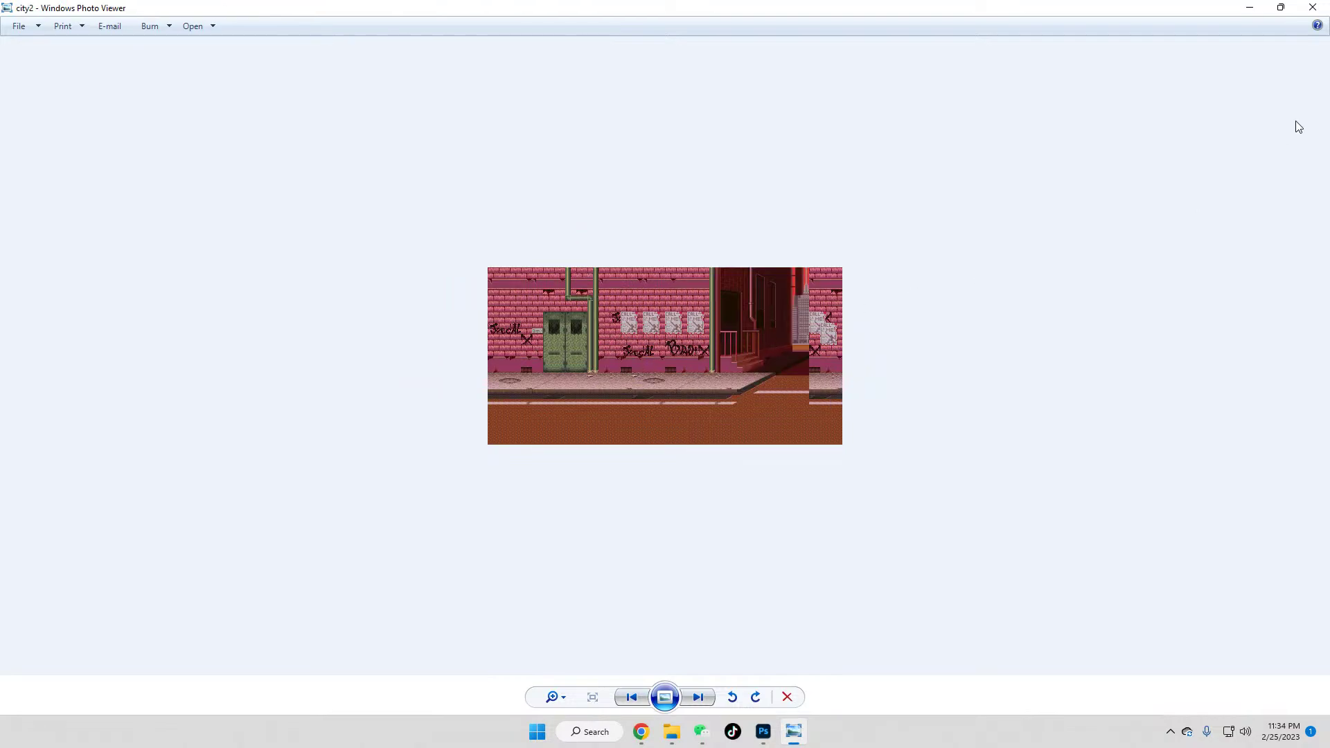
click(1313, 7)
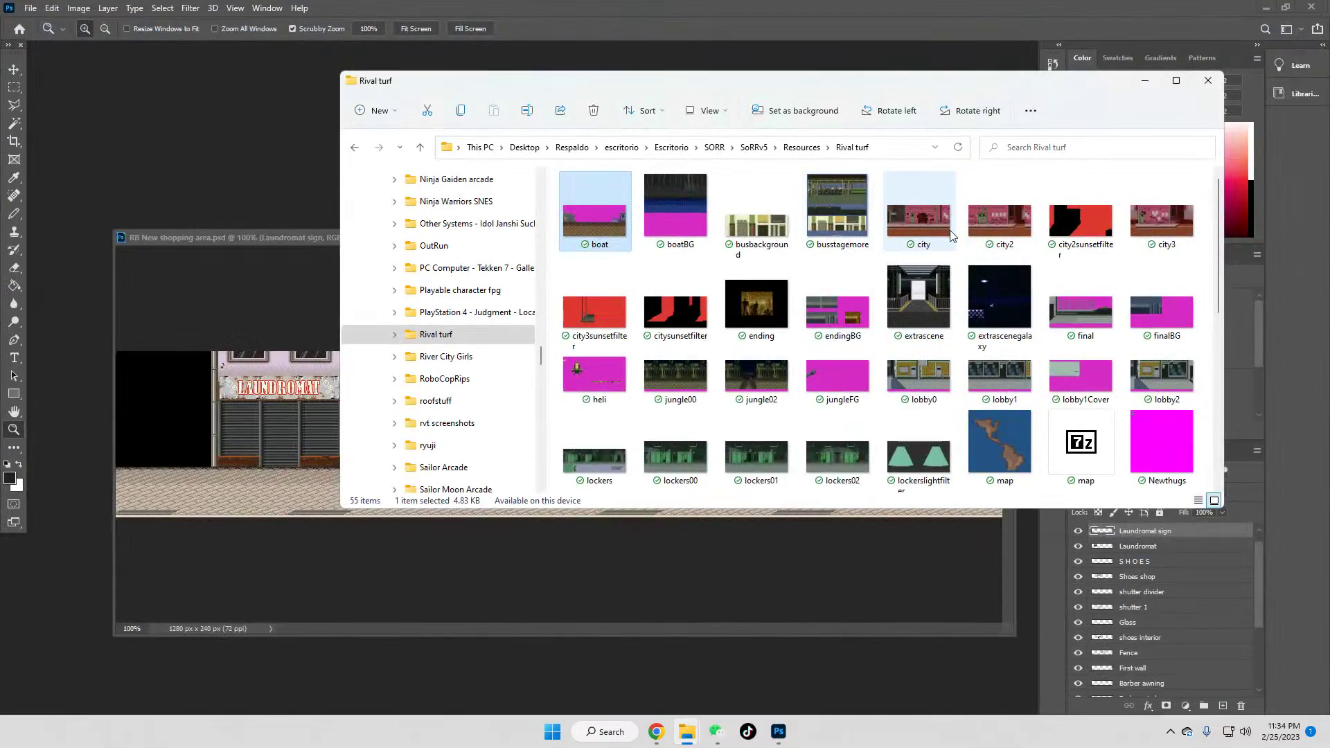
drag(1001, 217, 176, 160)
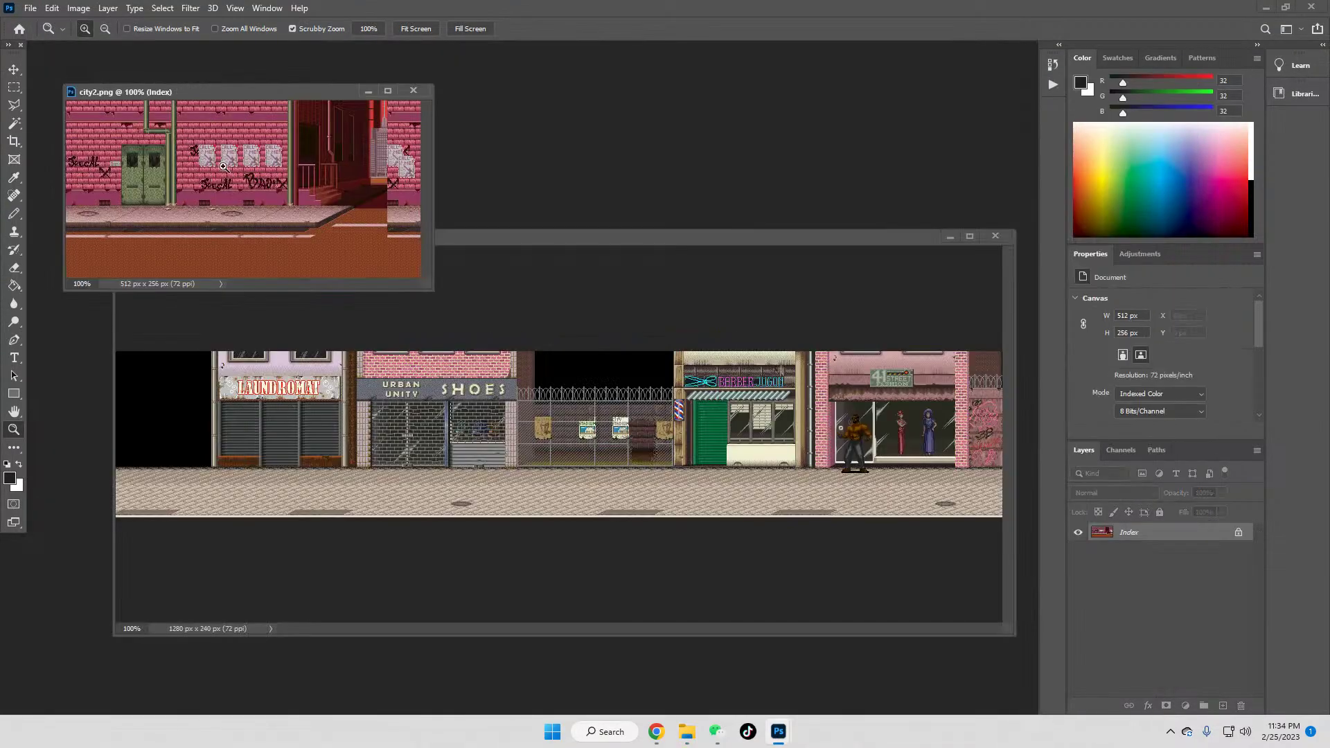
Step: Zoom into city2.png and marquee-select the first CALL ME poster
click(224, 167)
click(223, 167)
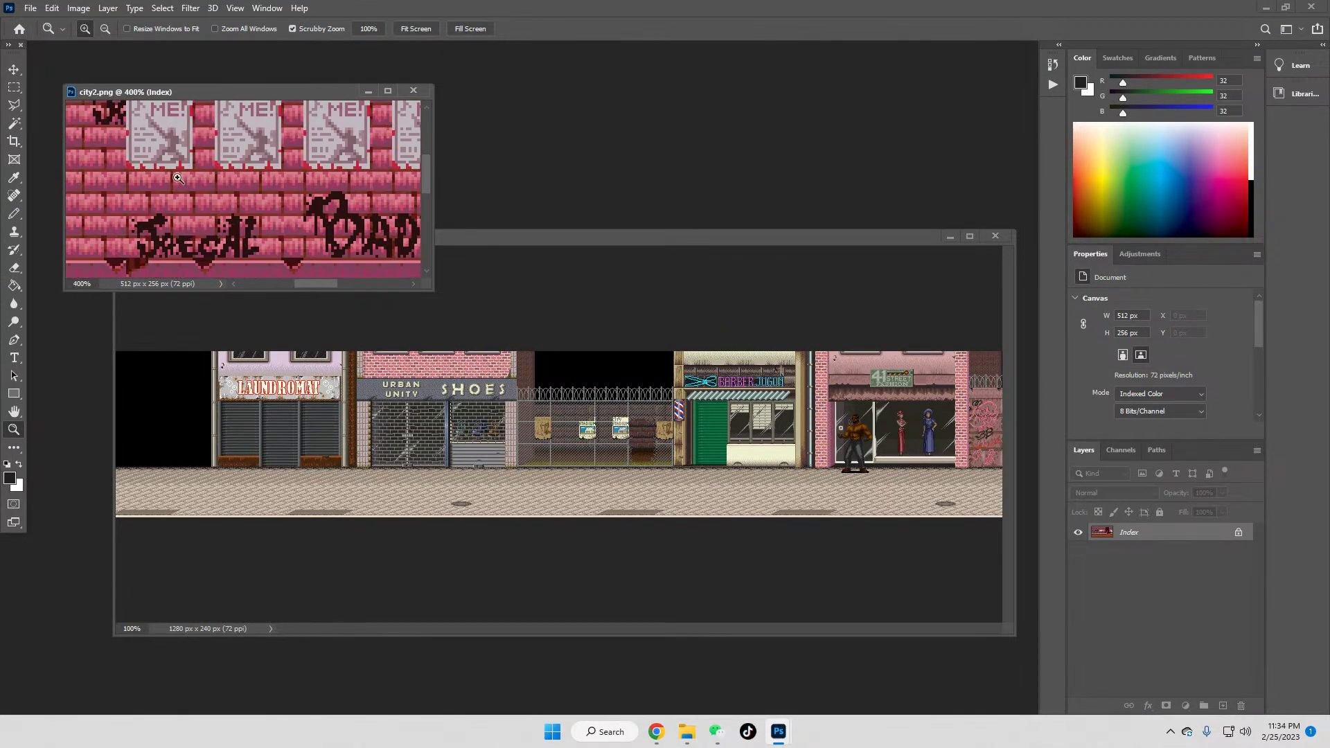
click(14, 87)
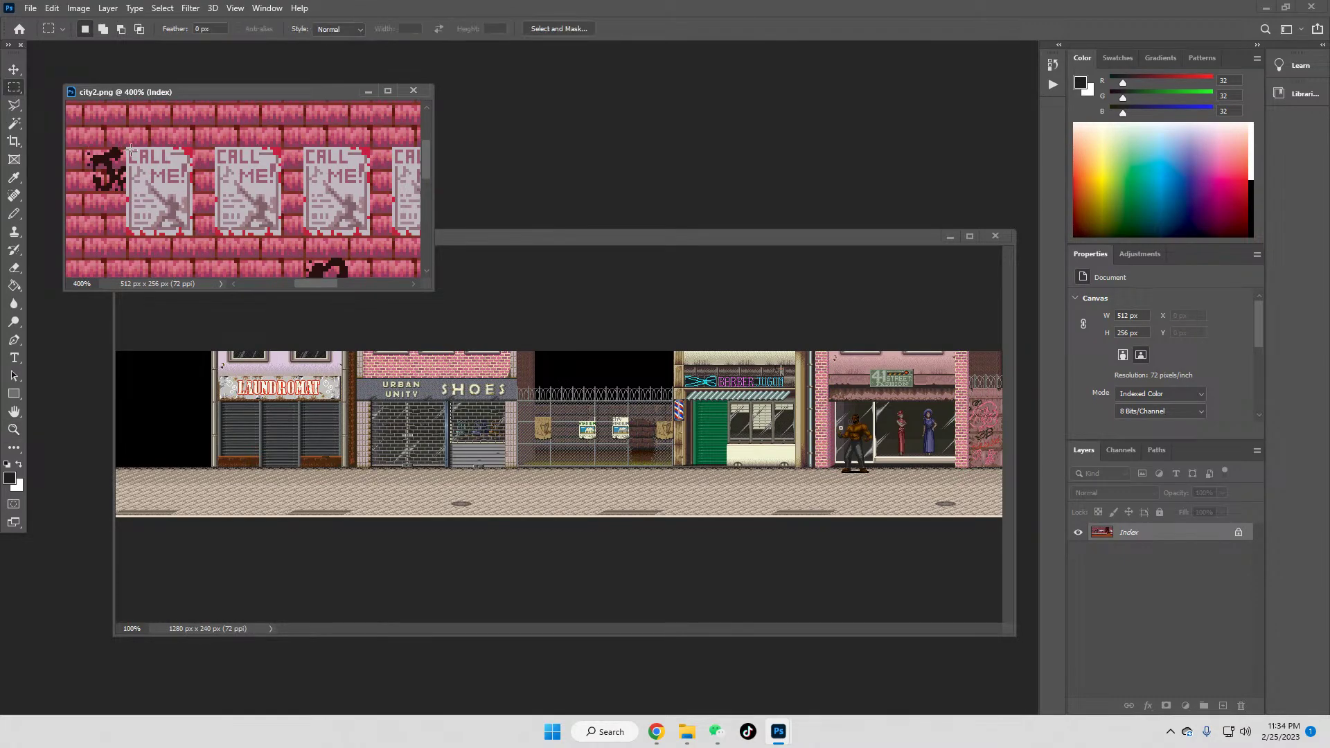
drag(127, 147, 190, 234)
Step: Paste the poster into RB New shopping area.psd and move it onto the fence among the posters
click(566, 235)
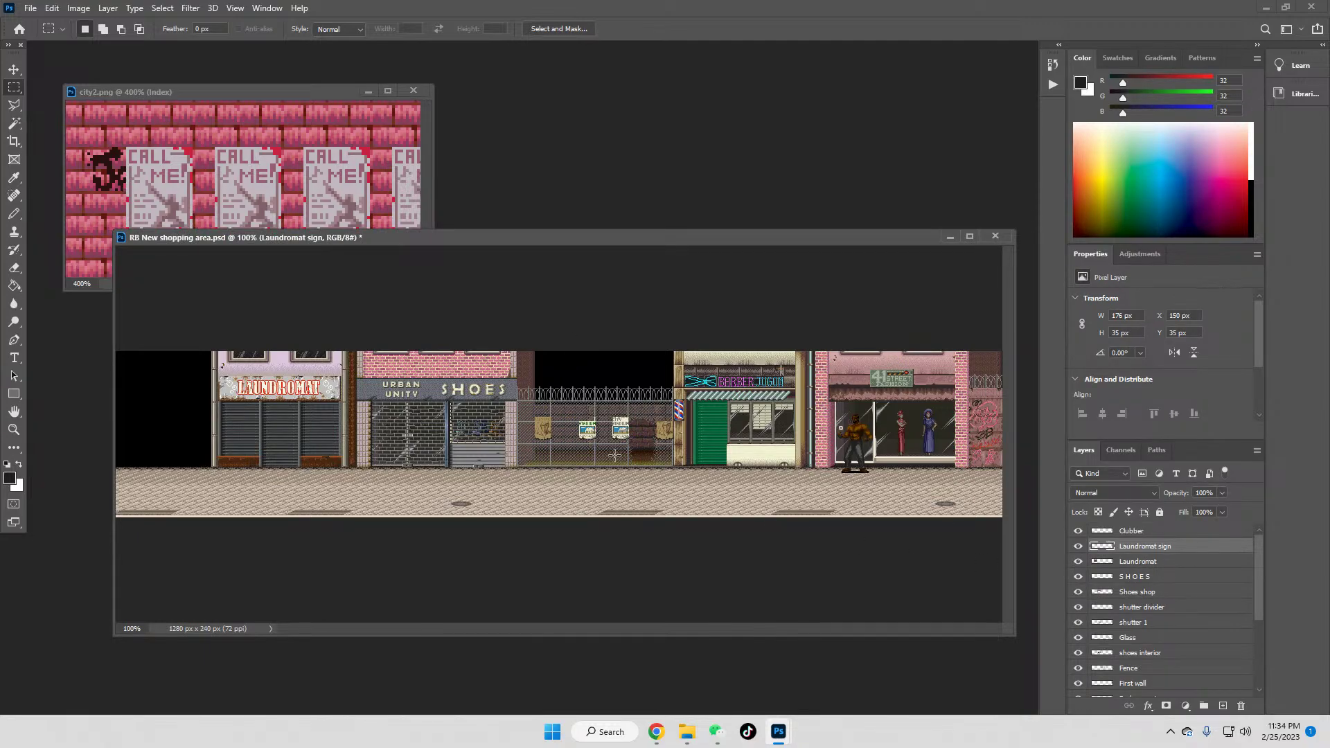
key(ctrl+v)
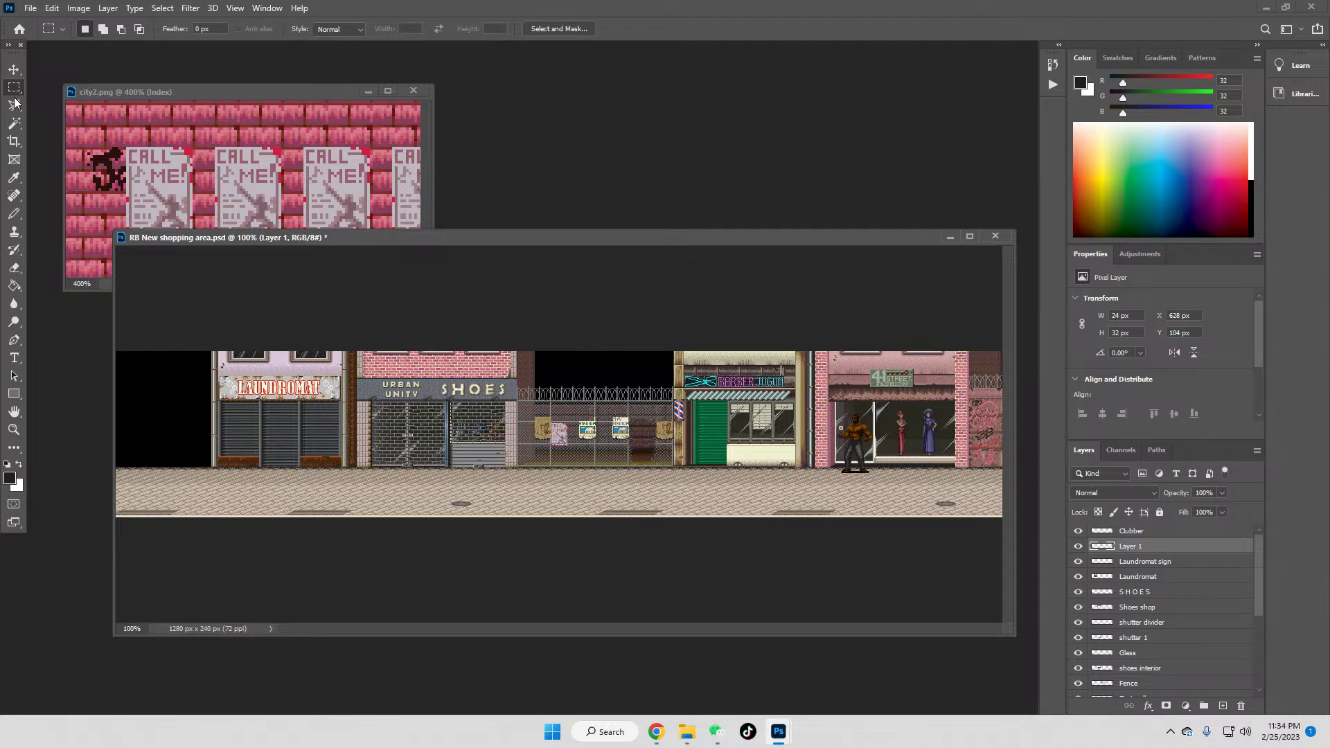
click(14, 69)
drag(559, 433, 574, 416)
click(14, 430)
click(606, 407)
click(539, 403)
click(538, 404)
Step: Sample the STADIUM poster's dark tone, fill the poster's red corner, then undo that fill
click(537, 406)
click(536, 405)
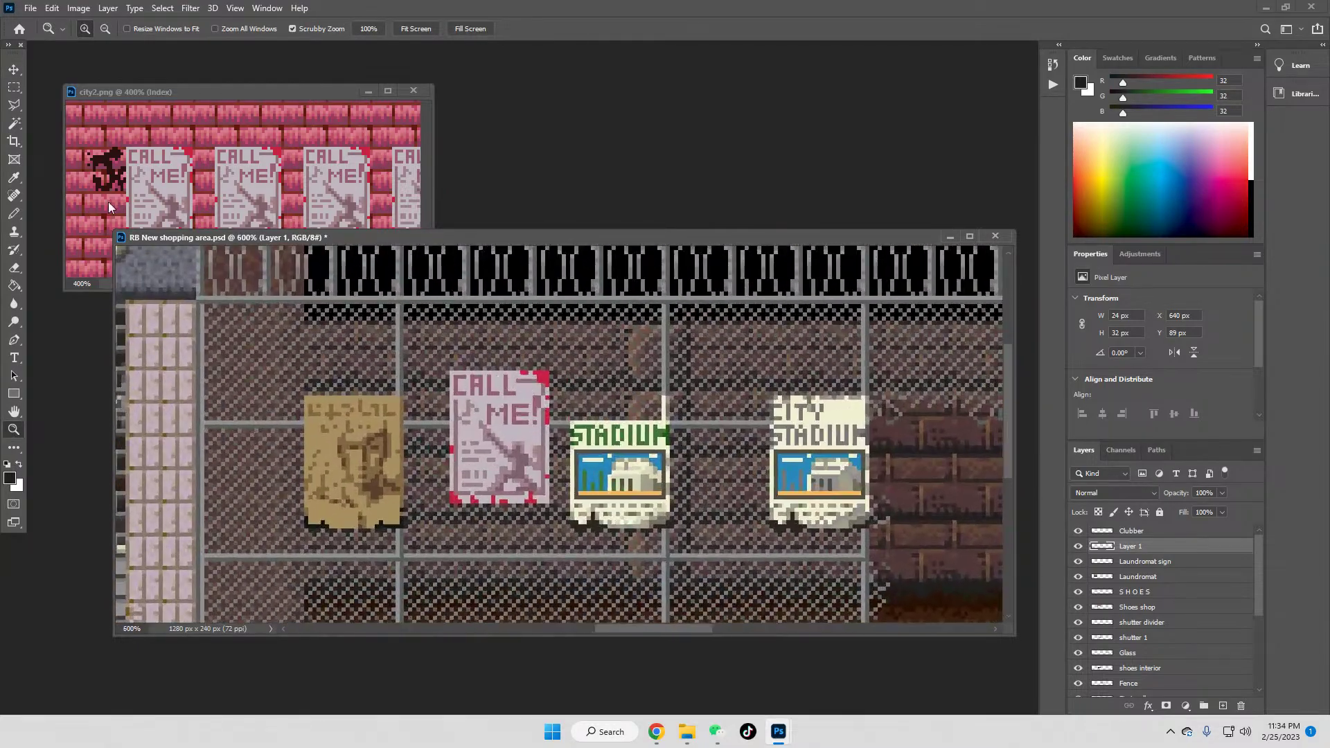
click(14, 124)
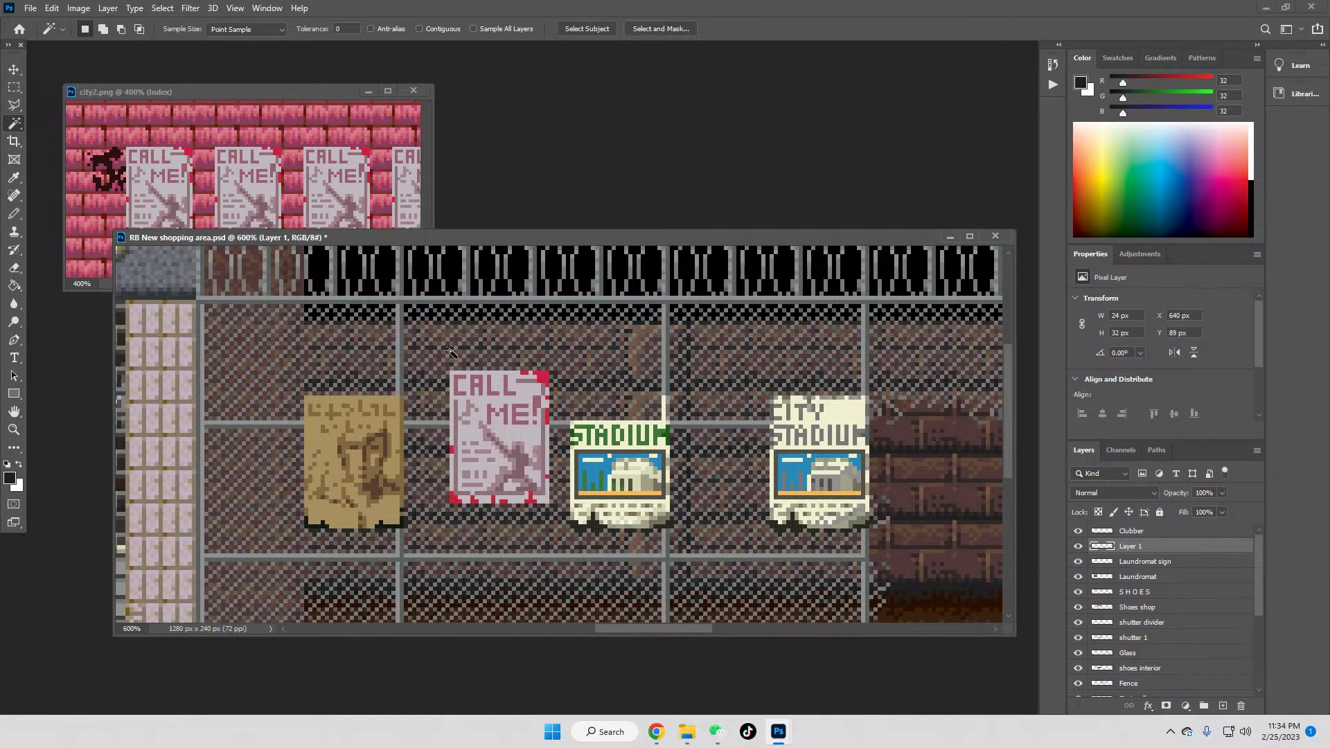
click(14, 177)
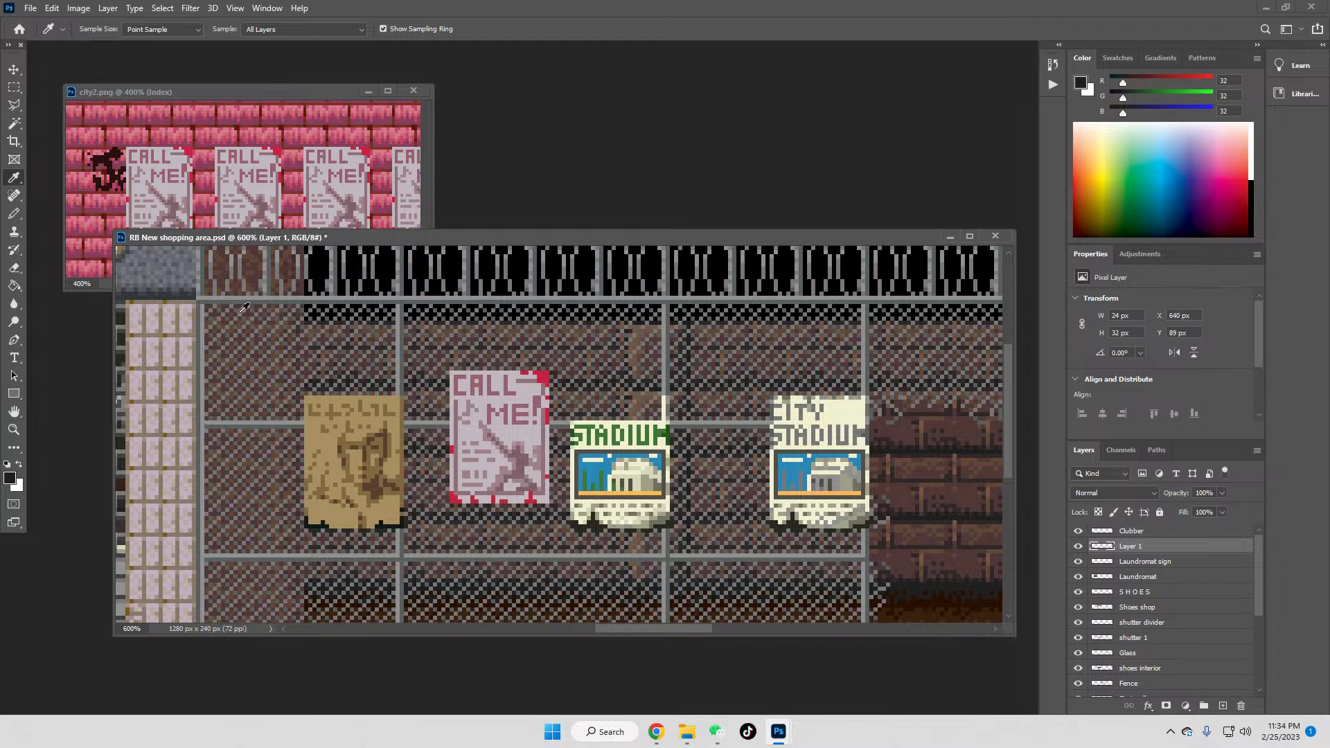
click(599, 516)
click(14, 285)
click(543, 377)
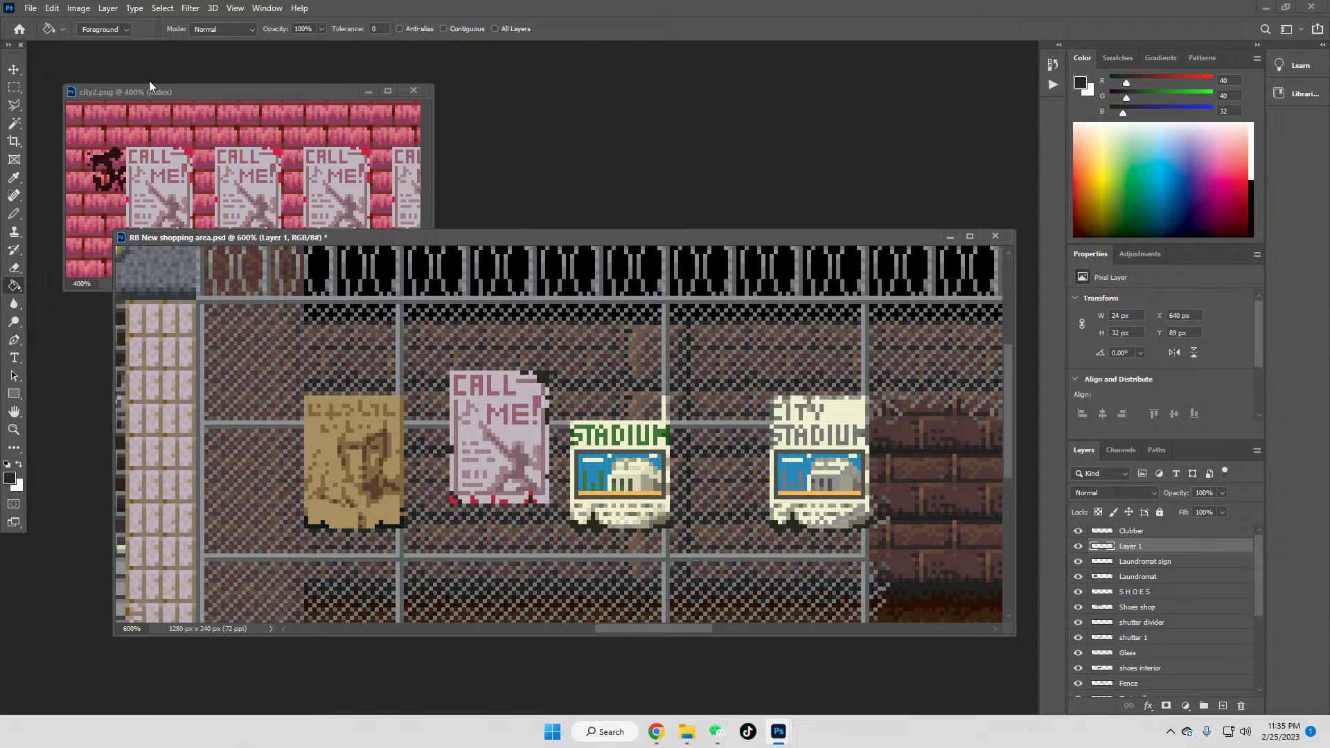
click(52, 8)
click(55, 23)
Step: Darken a few bottom-edge pixels and fill the poster's red pixels with the grey fence colour
click(453, 498)
click(14, 177)
click(661, 520)
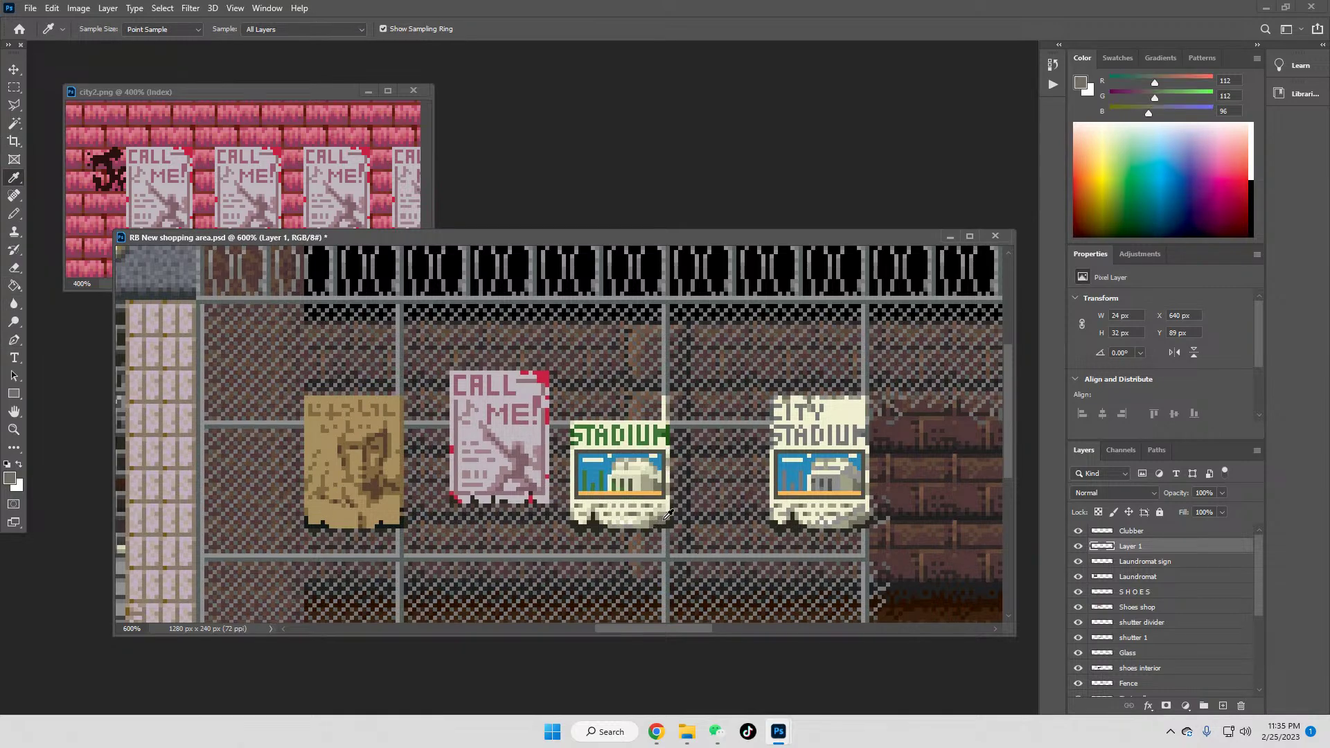
click(14, 285)
click(540, 377)
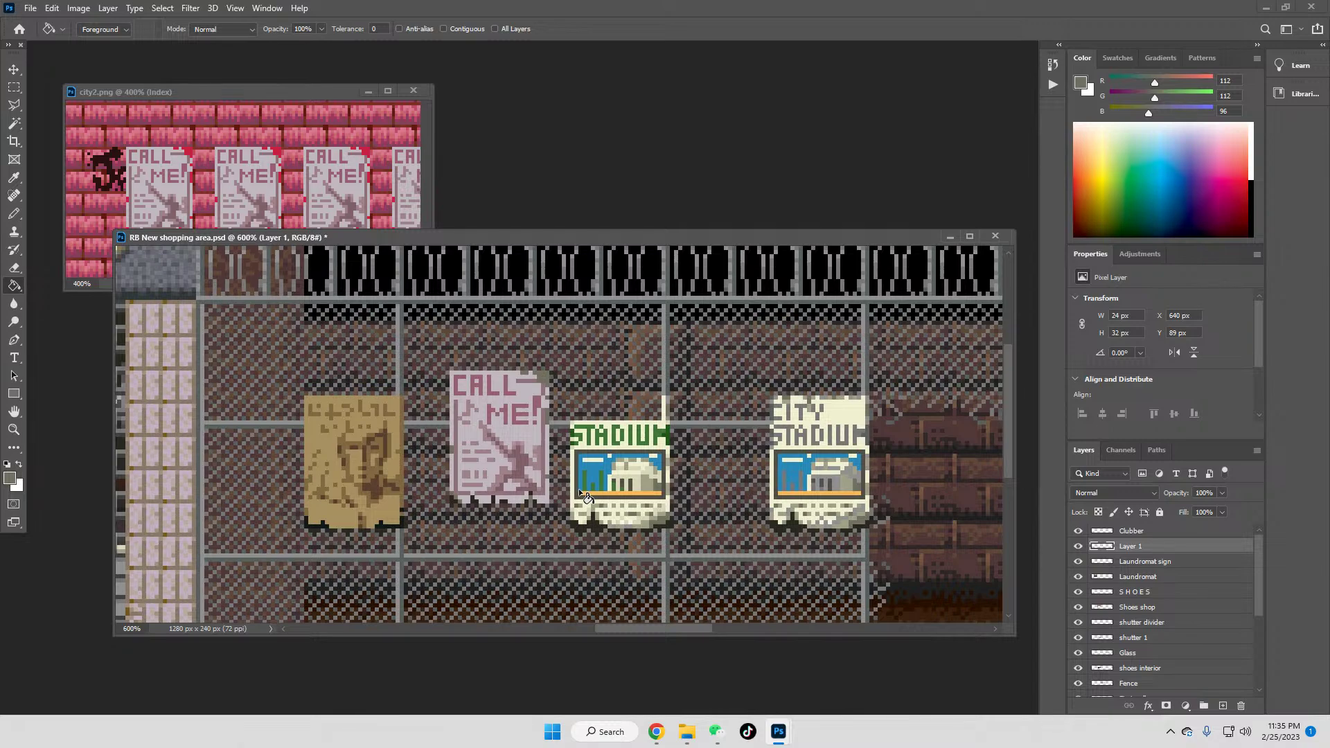
Step: Touch up pixels with the Pencil in the dark 40/40/32 tone, then view the street at 100%
click(14, 177)
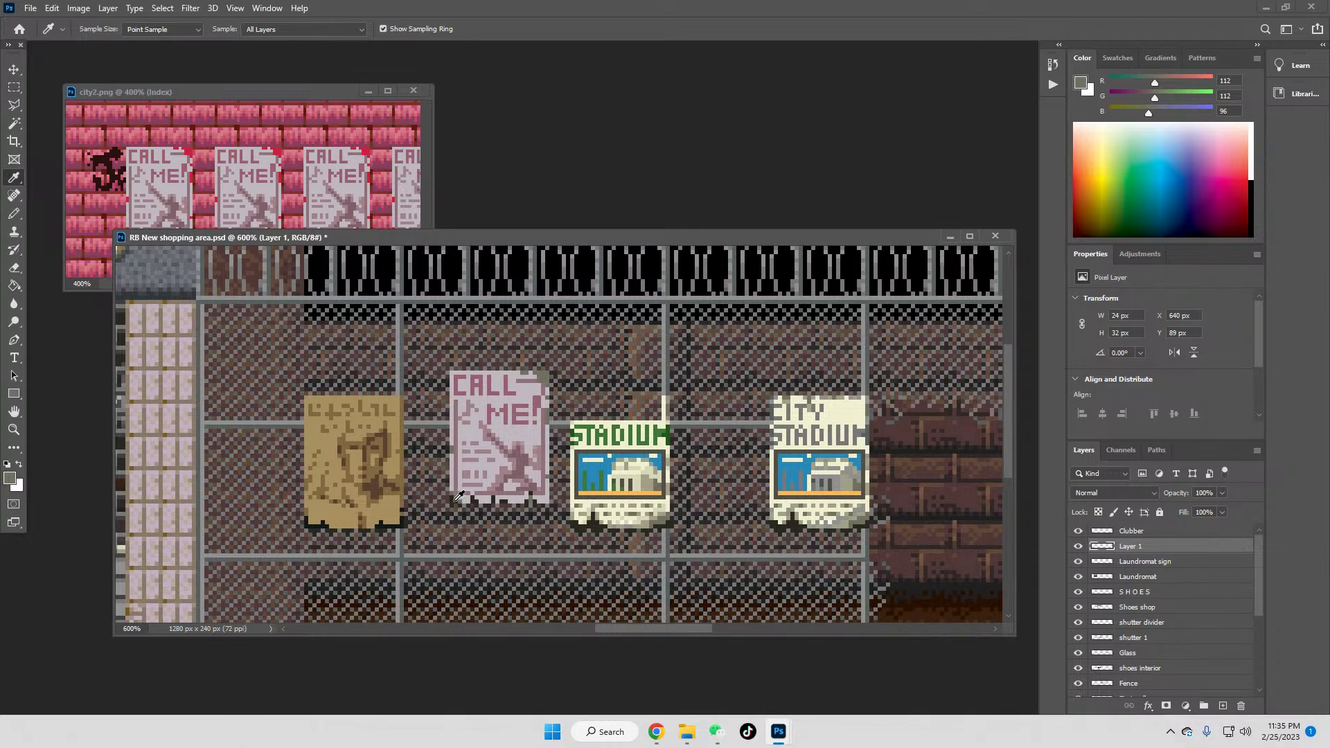
click(597, 524)
click(13, 213)
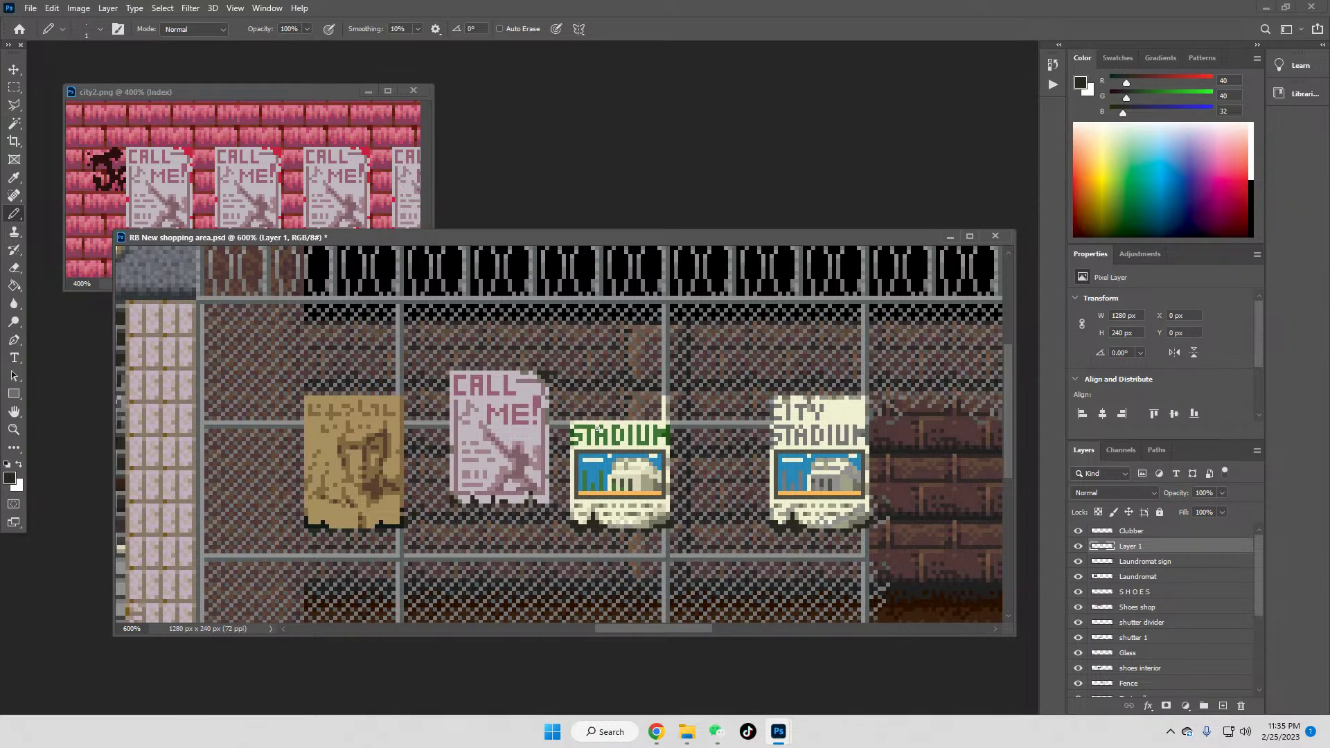
click(13, 429)
click(365, 28)
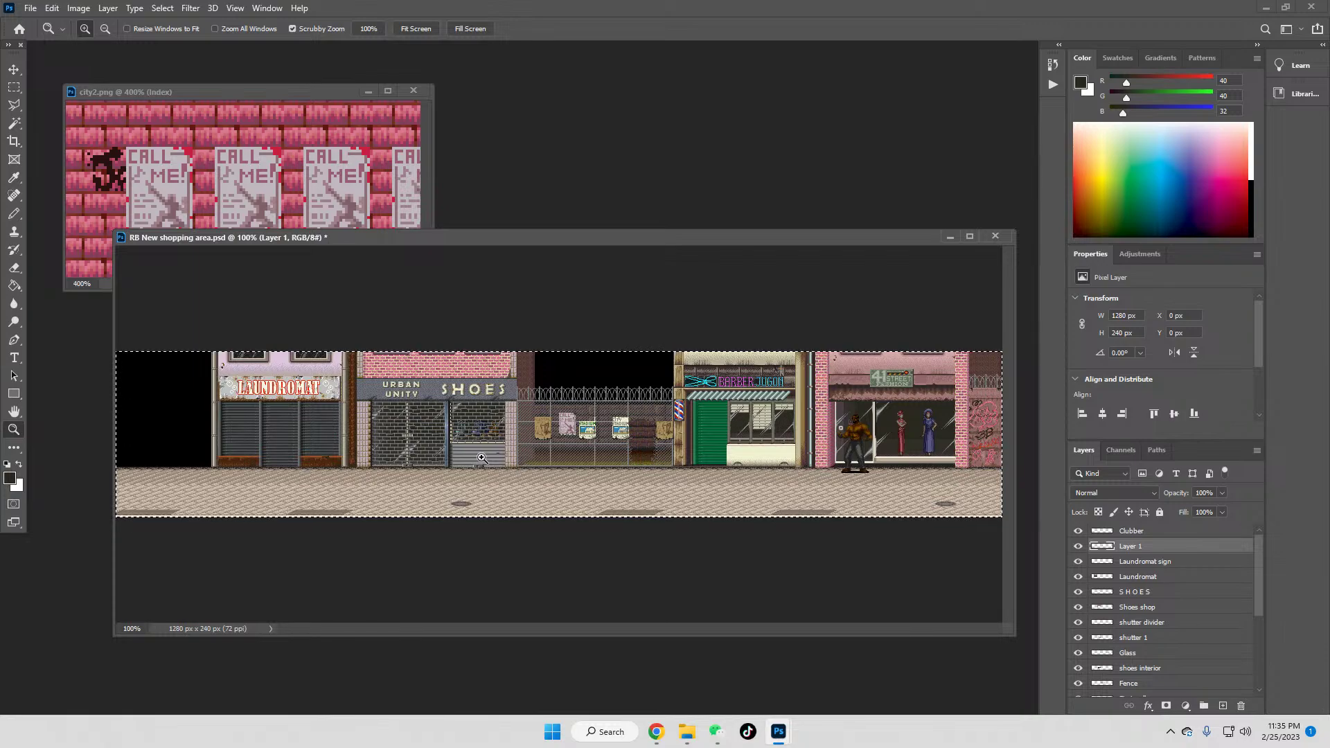
click(666, 740)
click(231, 11)
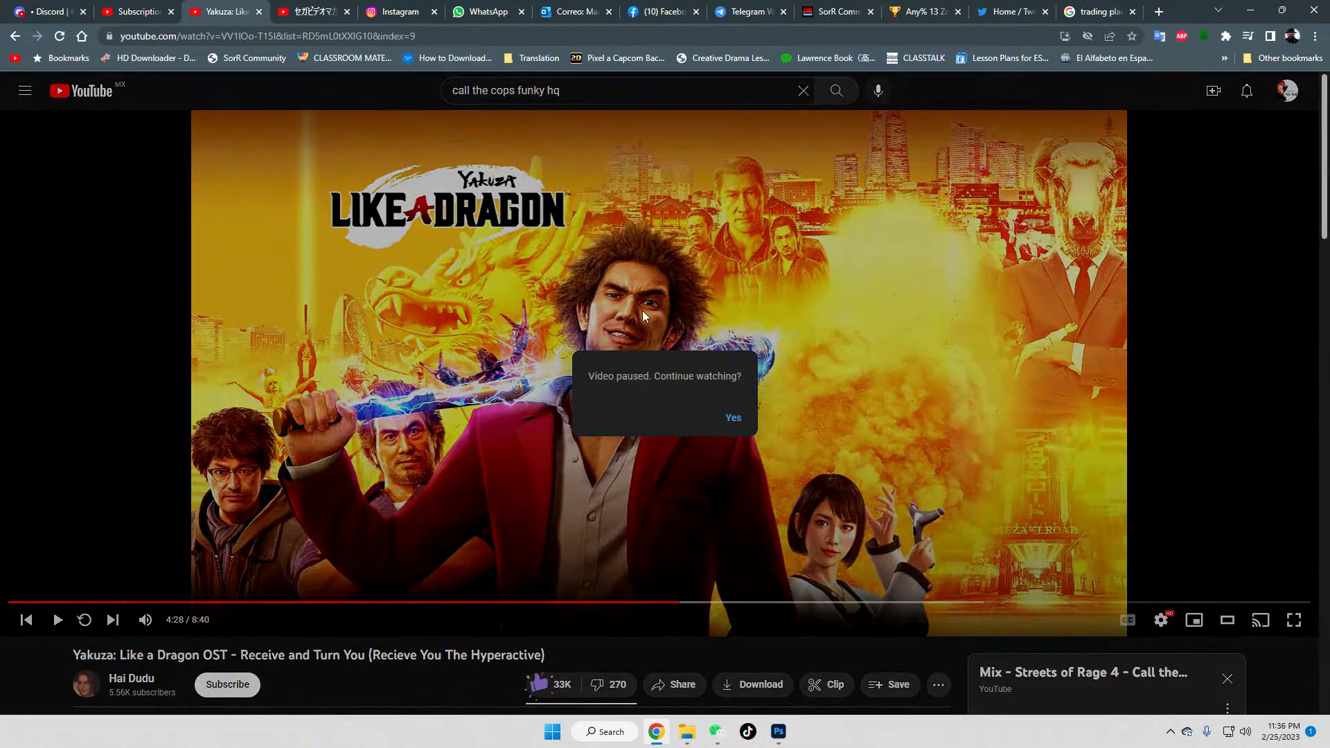
click(729, 418)
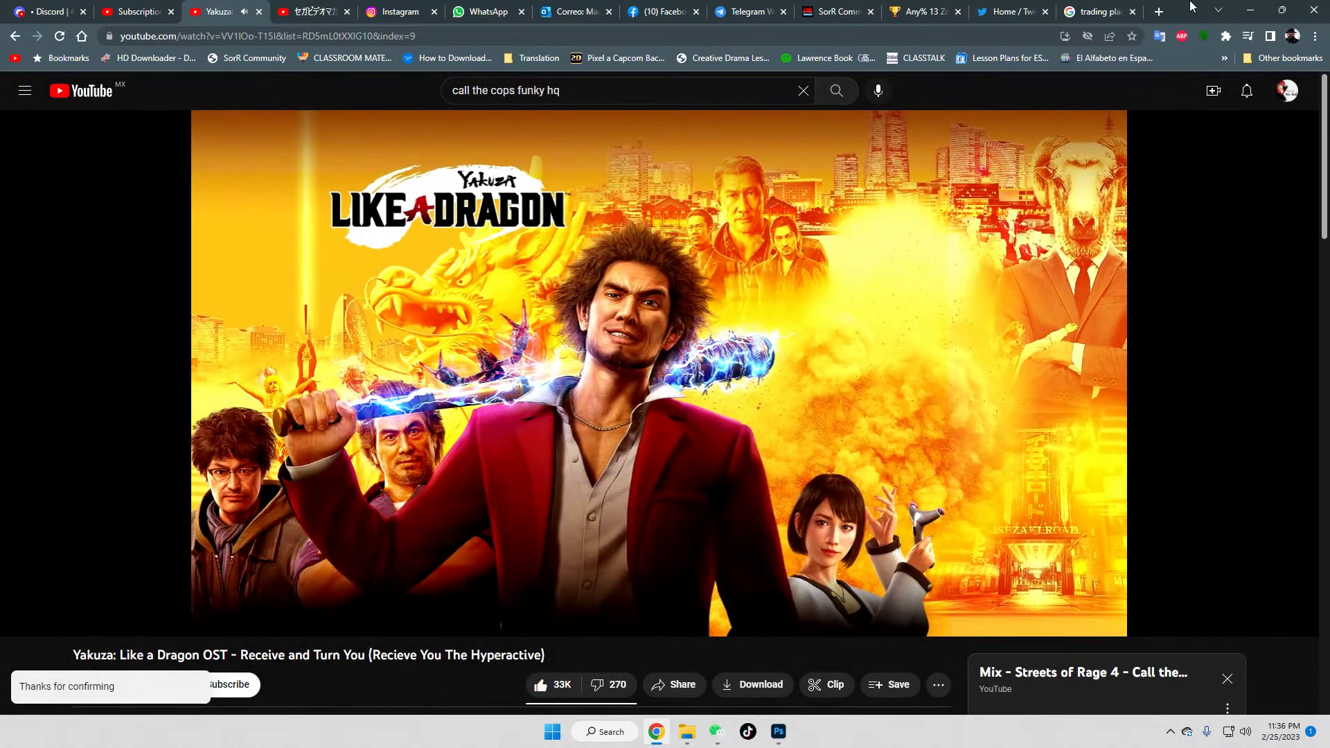
click(1089, 10)
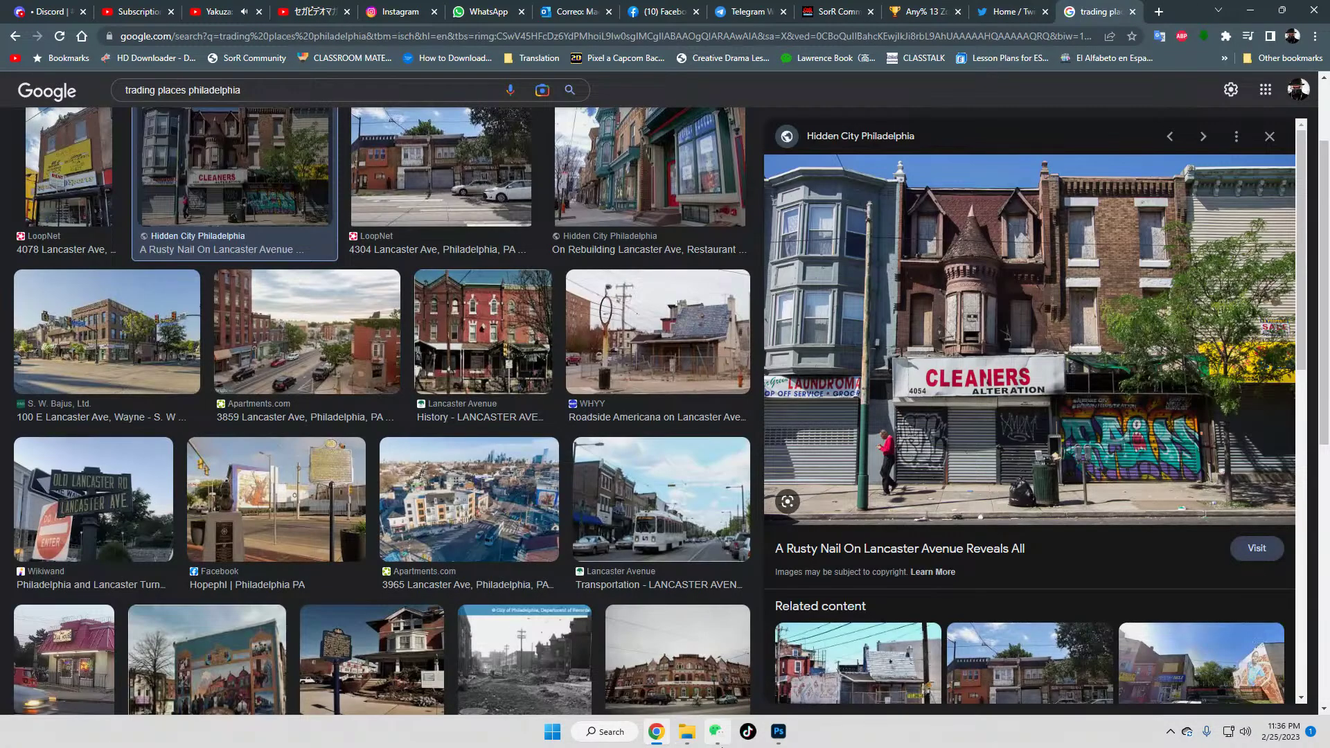
mouse_move(778, 733)
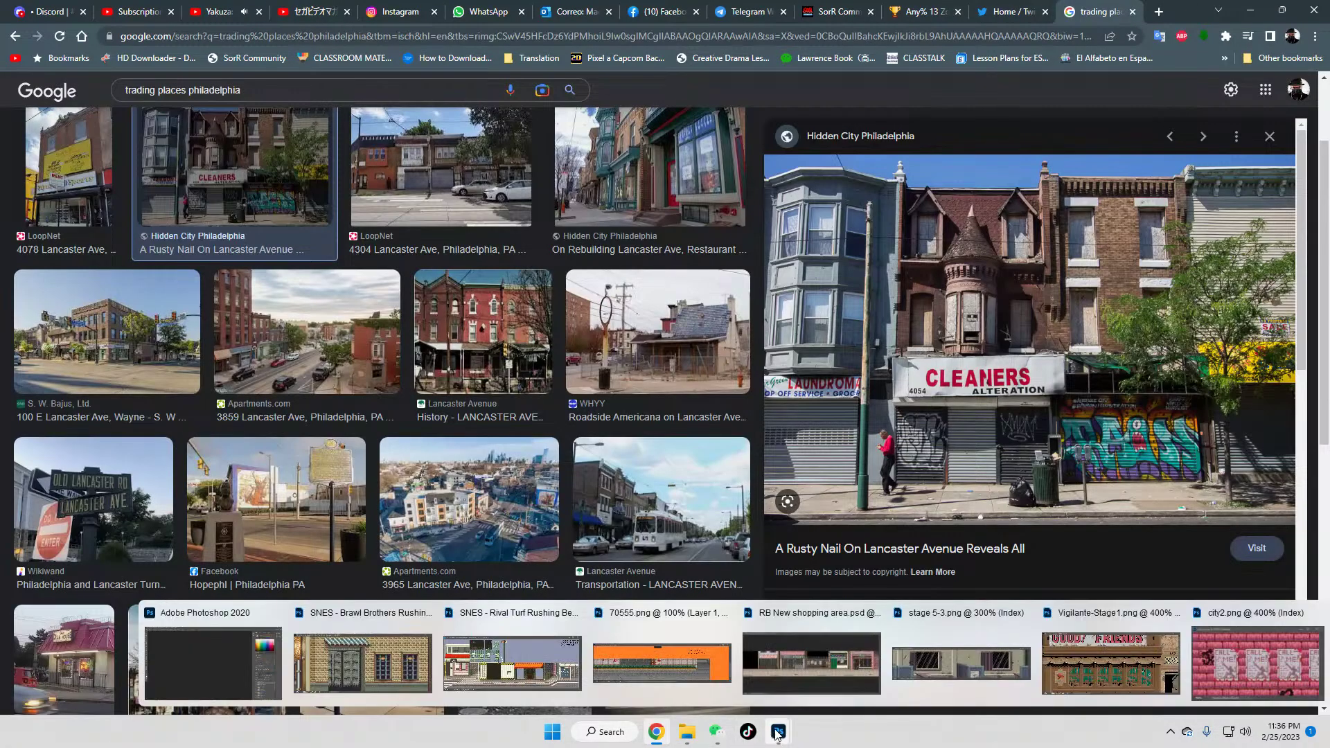
click(196, 661)
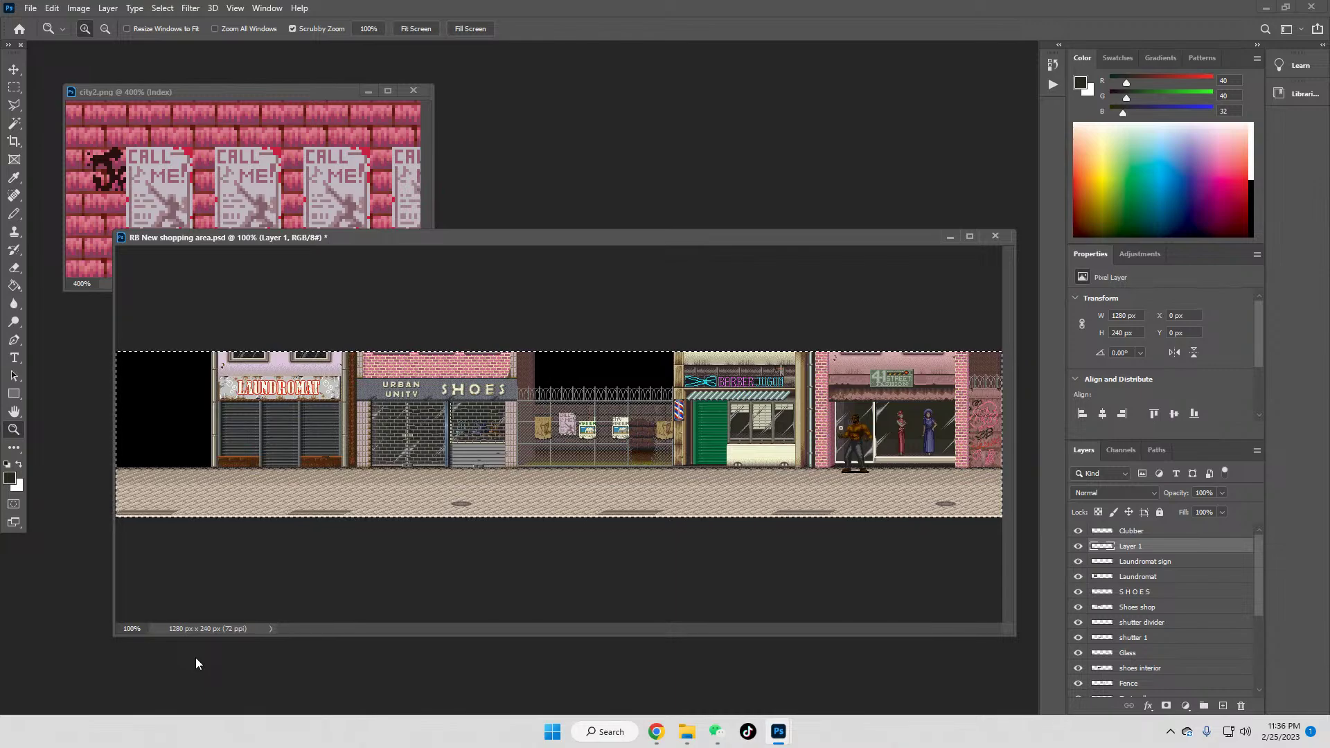
Step: Drag the CALL ME poster from the fence onto the laundromat's left shutter
click(16, 68)
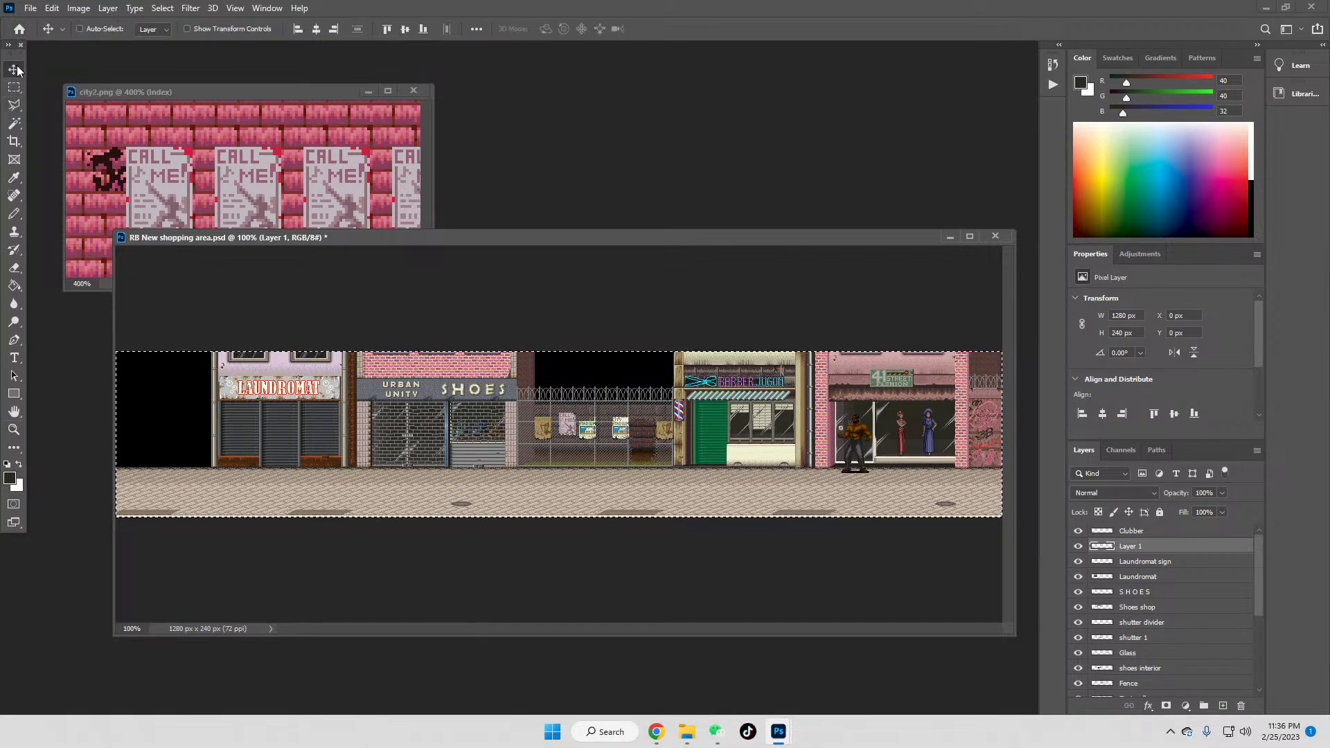
key(ctrl+d)
drag(559, 425, 236, 430)
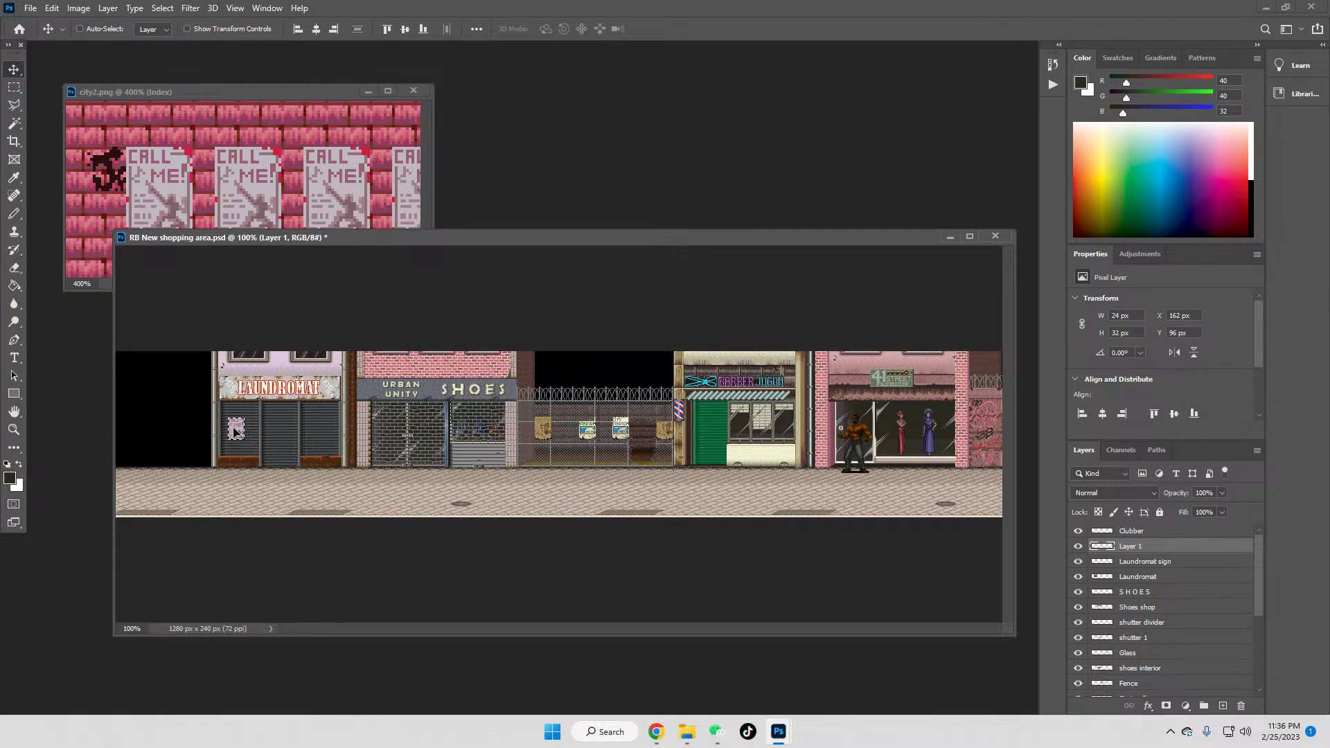
key(z)
click(232, 435)
click(262, 426)
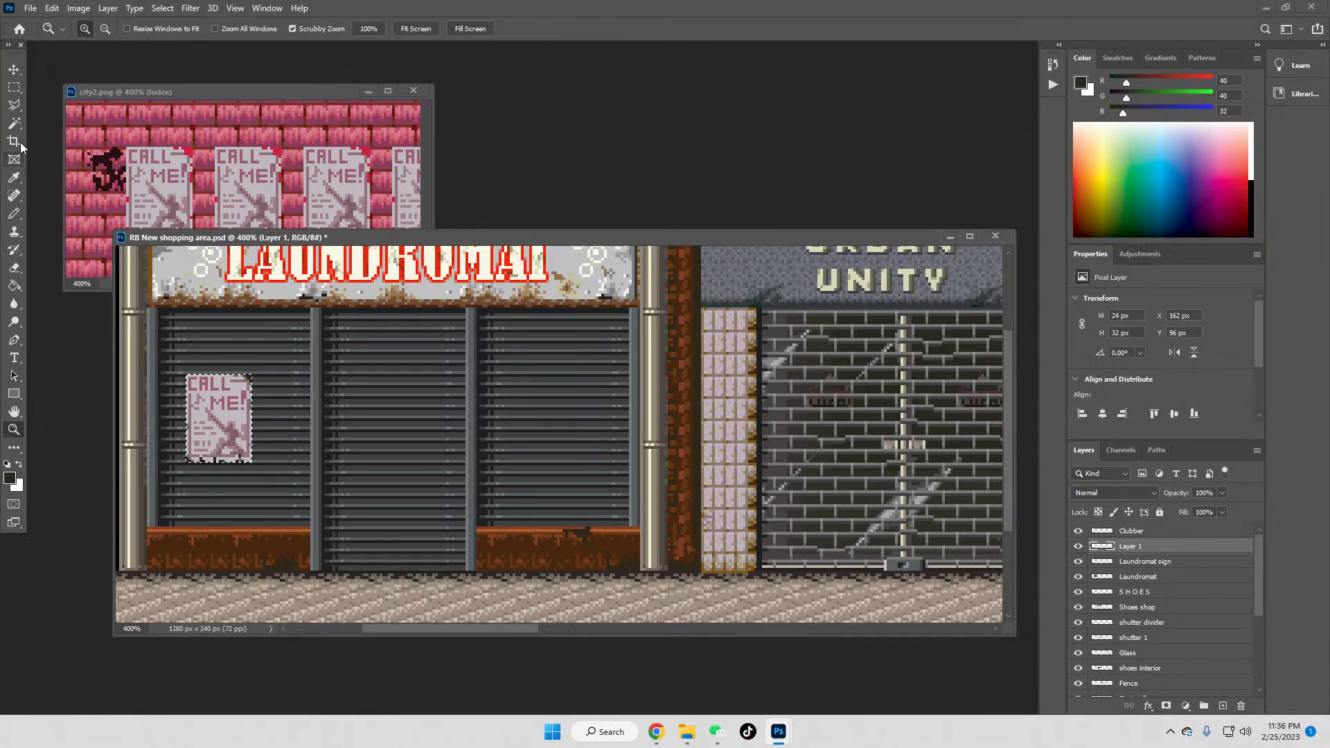
Step: Deselect and nudge the poster up-left to X 161 px, Y 93 px
click(13, 87)
click(369, 455)
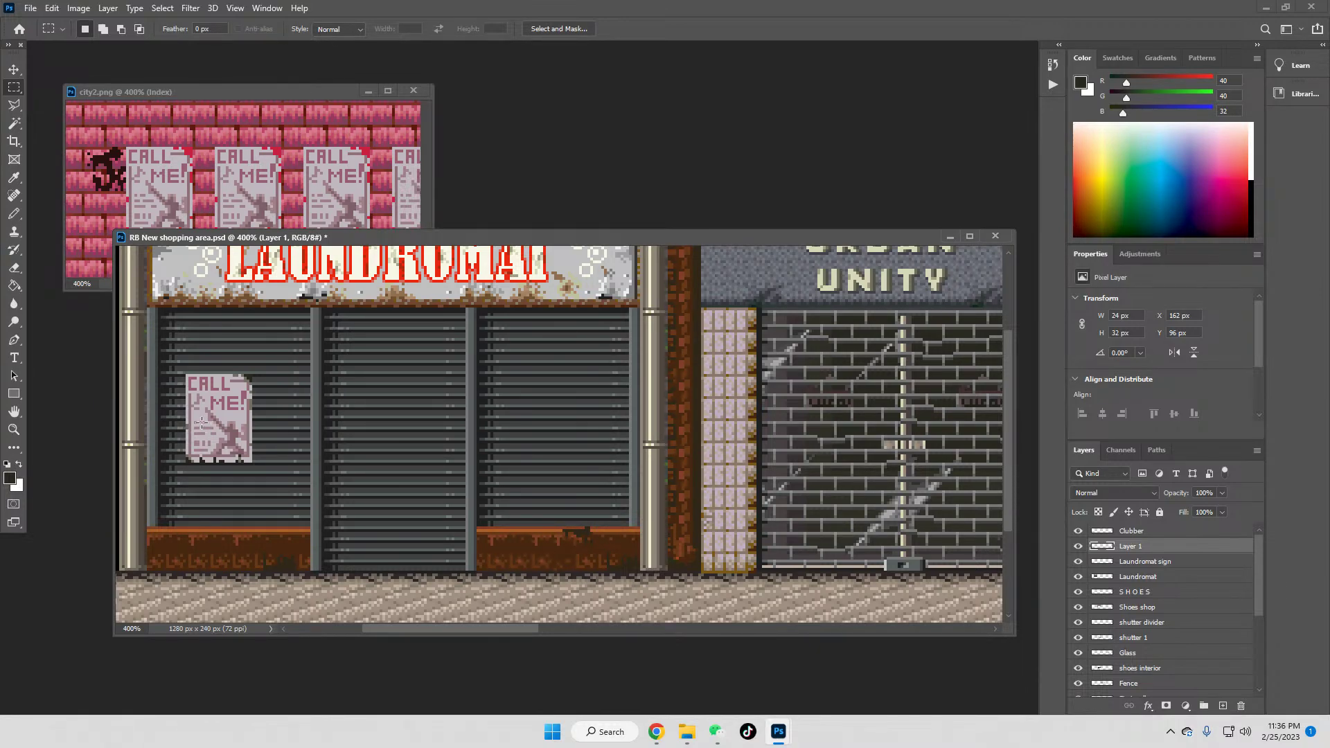
key(v)
drag(204, 423, 202, 414)
key(z)
click(248, 392)
click(249, 393)
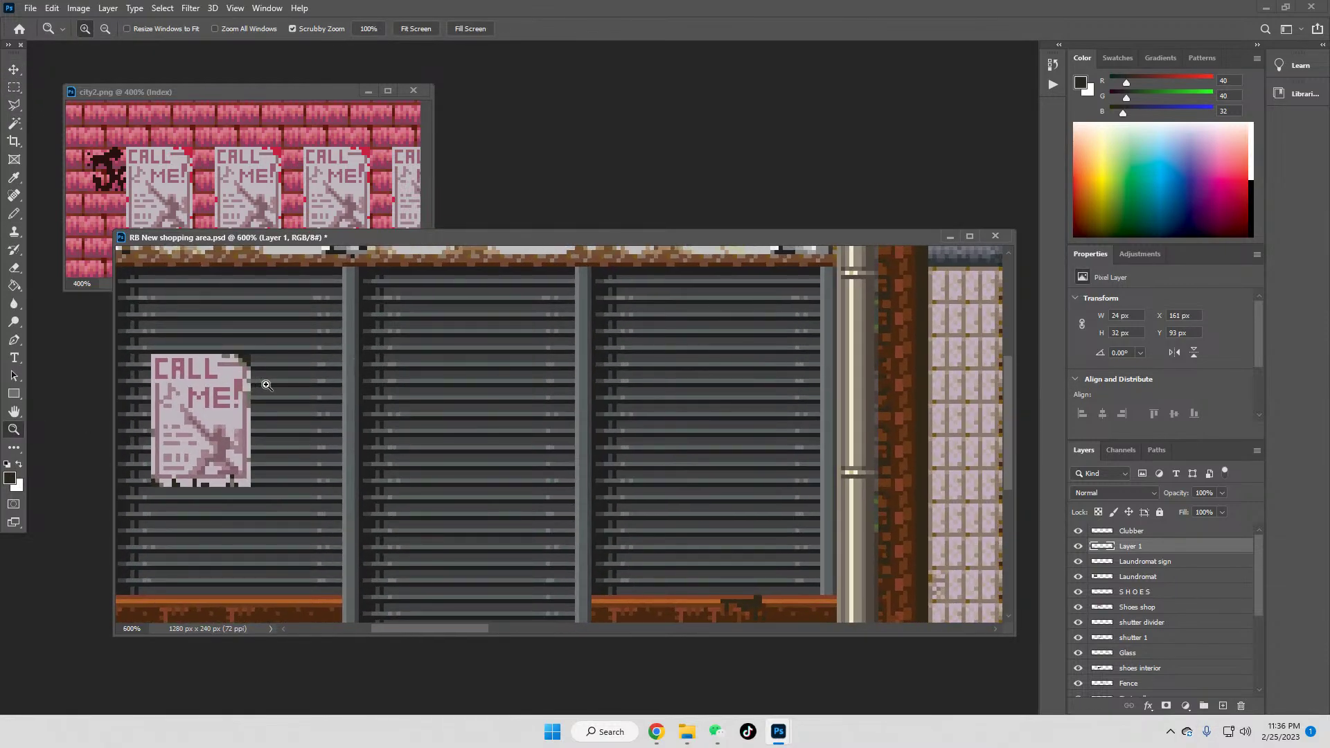
click(14, 104)
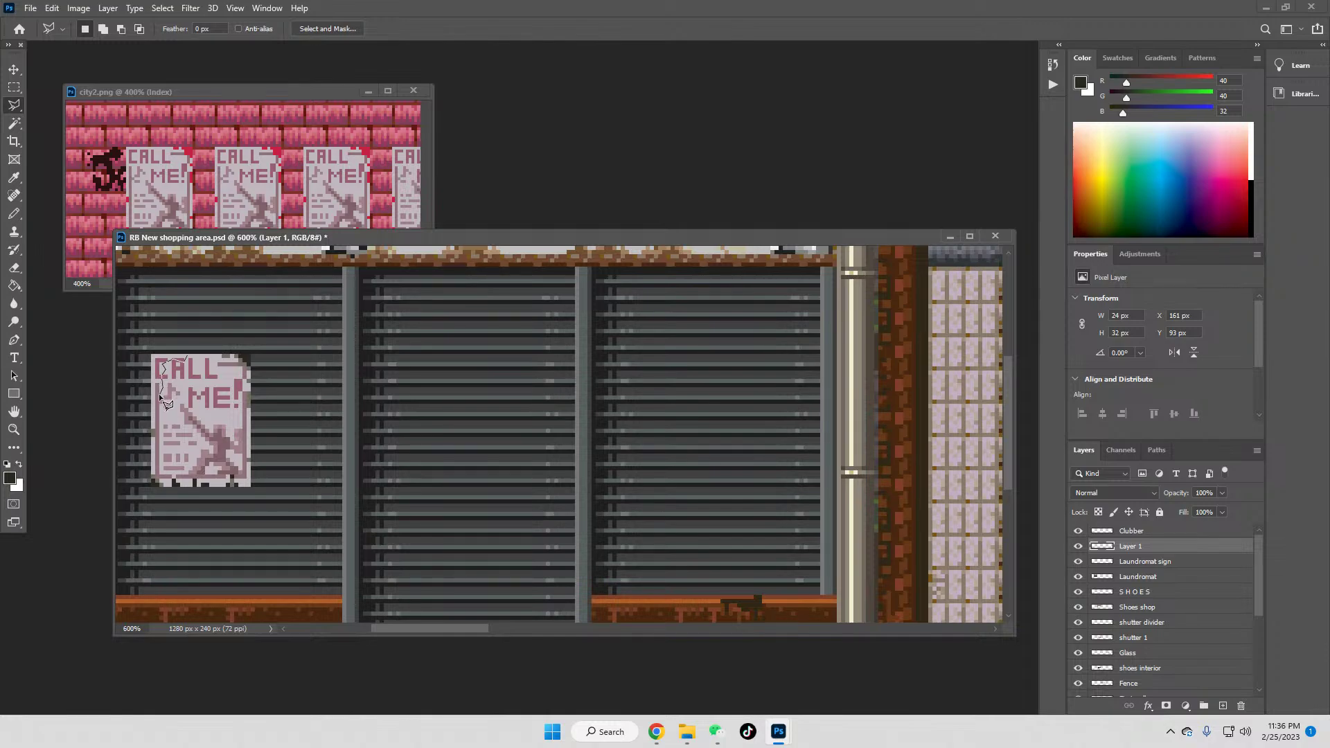
Step: Outline part of the poster with a polygonal selection and delete it to form the torn frame
click(149, 413)
click(157, 472)
click(187, 454)
click(244, 469)
click(219, 353)
click(188, 341)
click(195, 353)
key(Delete)
key(ctrl+d)
Step: Delete the small patches of stray pixels around the poster frame
click(14, 86)
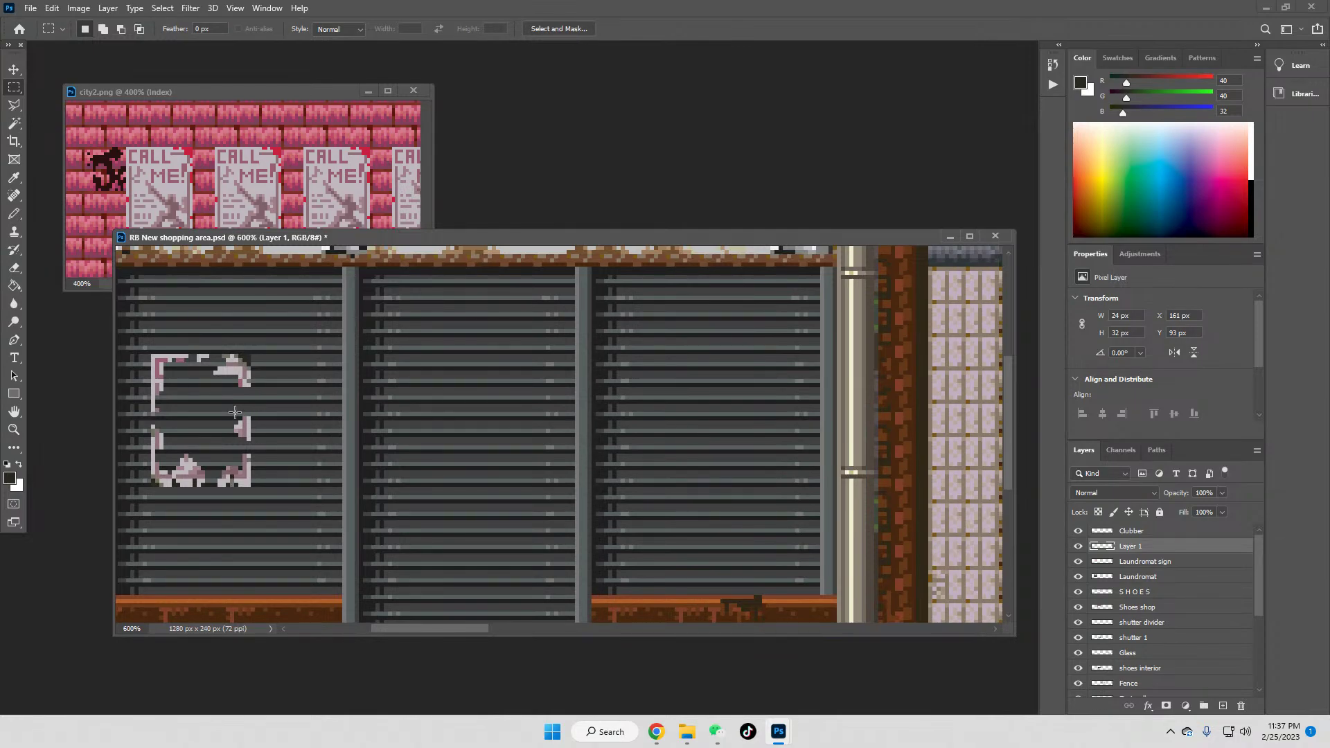
mouse_move(234, 413)
mouse_down()
mouse_move(247, 444)
mouse_move(243, 434)
mouse_up()
key(Delete)
key(ctrl+d)
drag(214, 376, 225, 380)
key(Delete)
key(ctrl+d)
drag(148, 376, 154, 386)
key(ctrl+d)
Step: Paste the CALL ME! sign as Layer 2 and place it inside the left frame at X 171, Y 102
drag(275, 413, 378, 497)
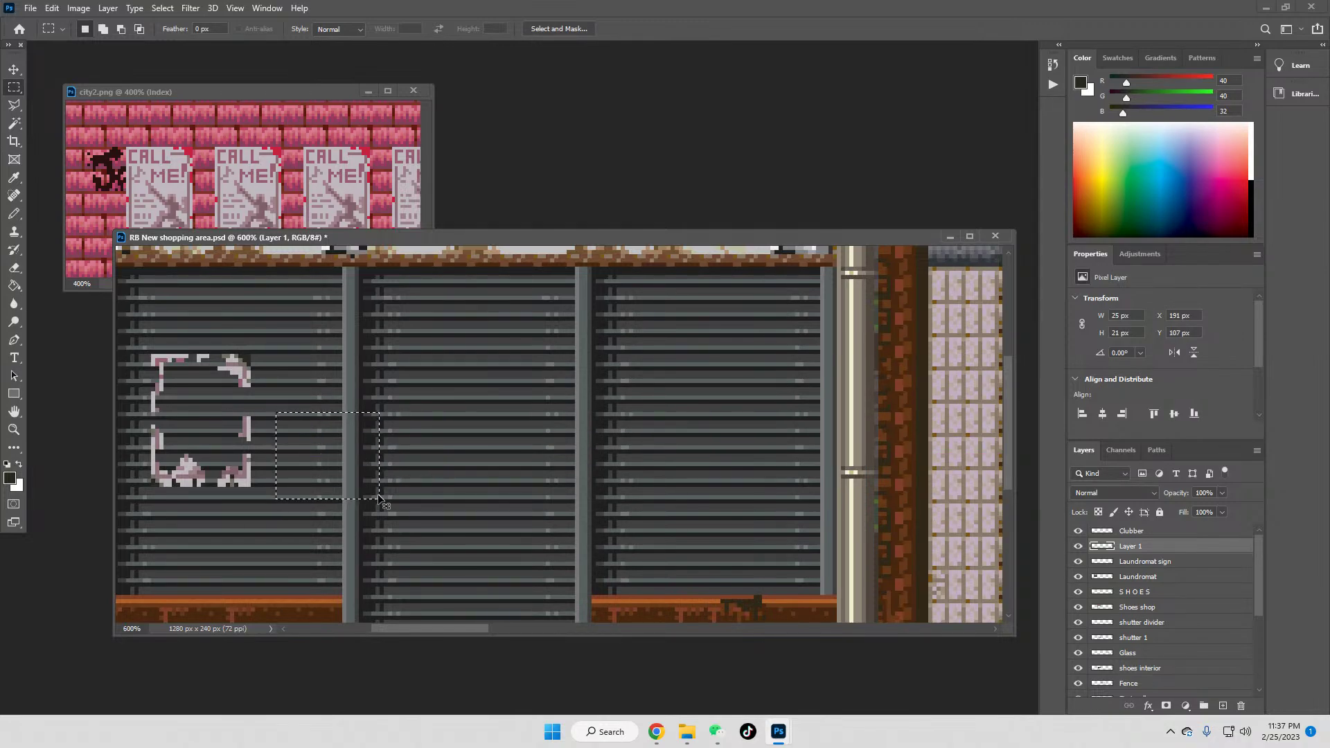
key(ctrl+v)
click(14, 70)
drag(312, 443, 229, 447)
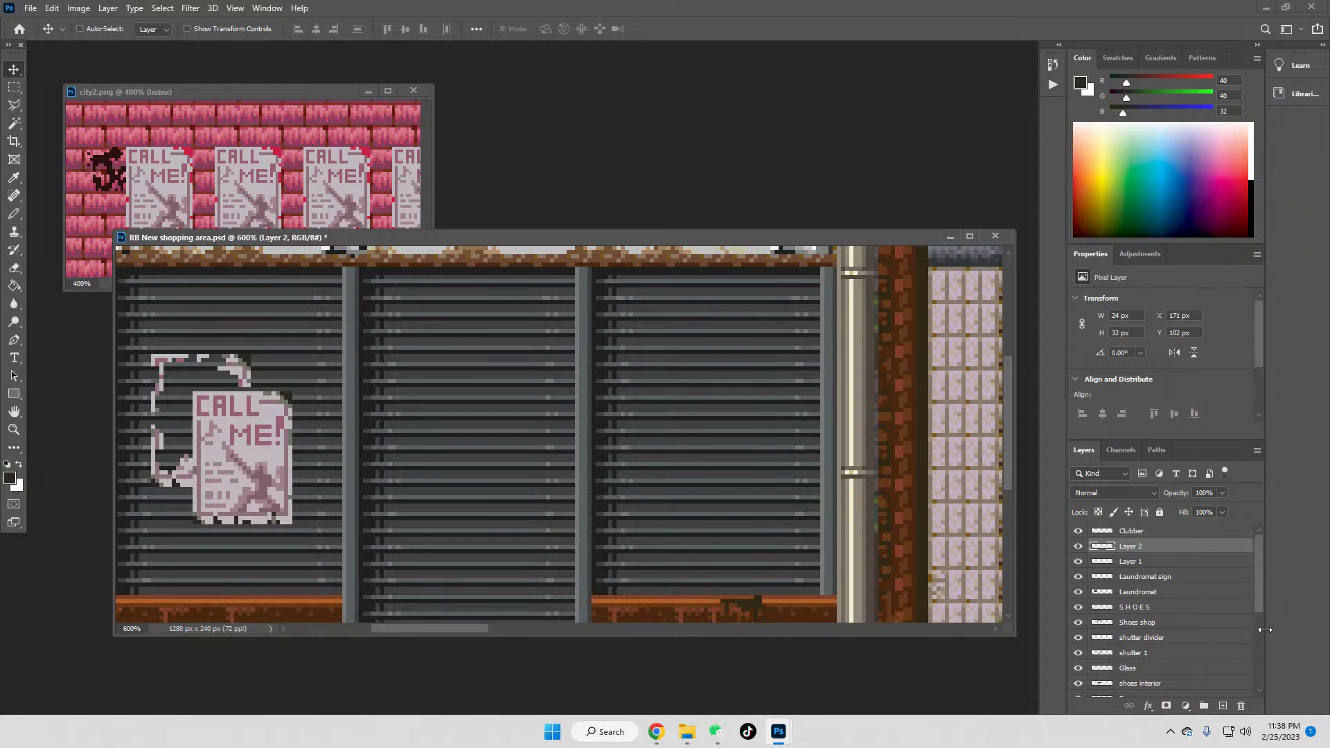
Step: Hide Layer 2 and erase the light stray pixels at the frame's bottom-left edge on Layer 1
click(1140, 562)
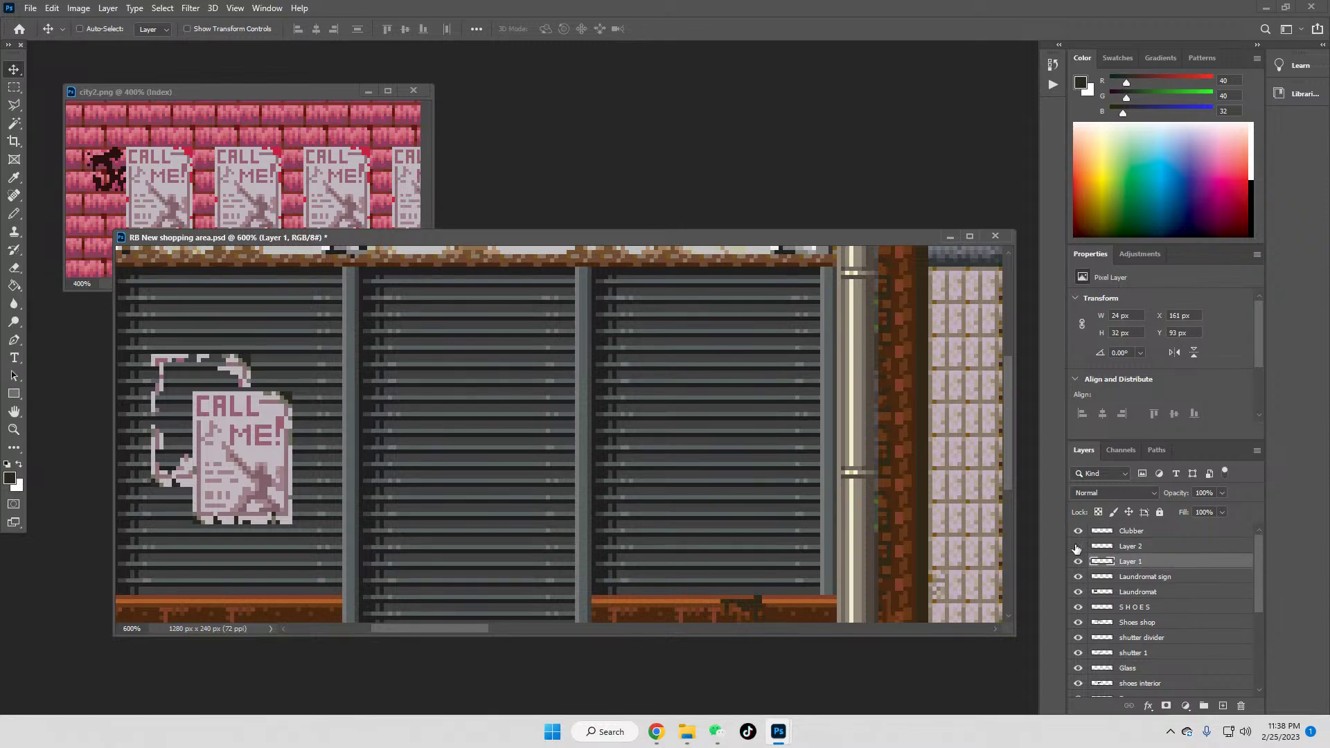
click(1077, 546)
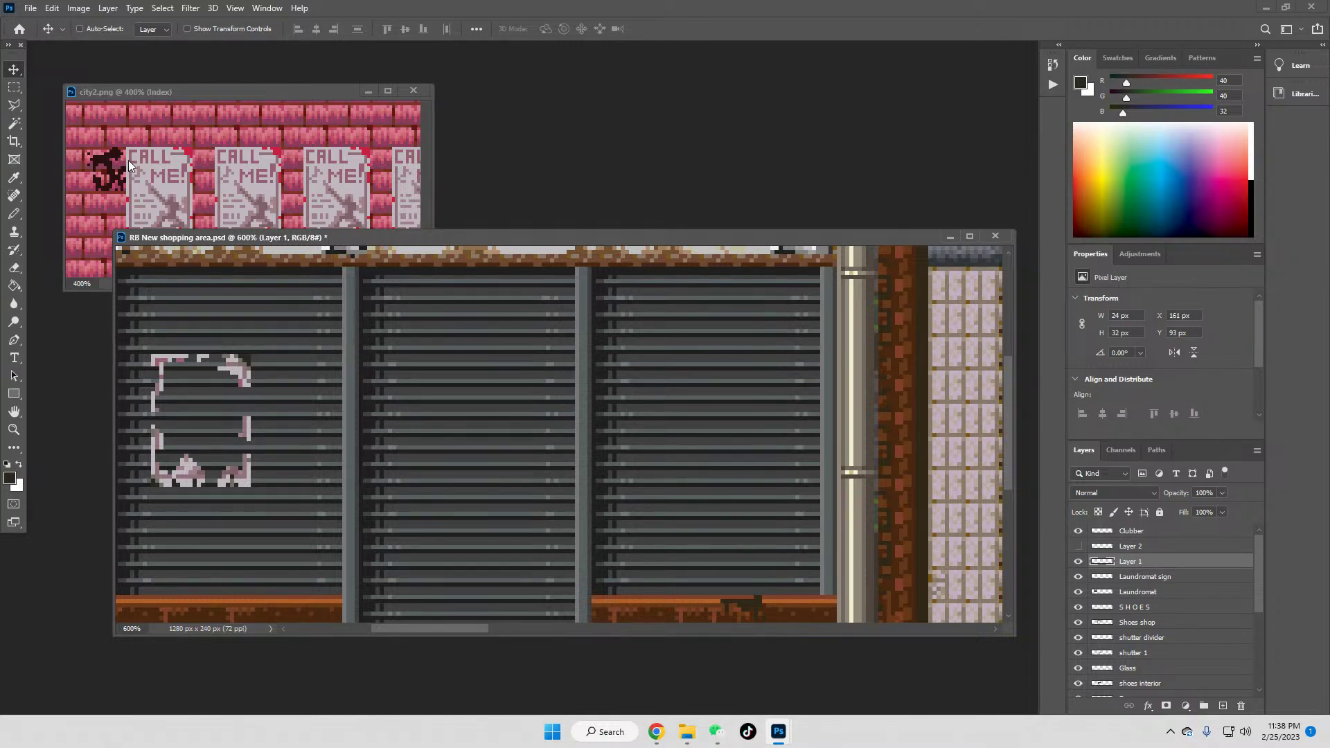
click(14, 87)
scroll(183, 343, up, 1)
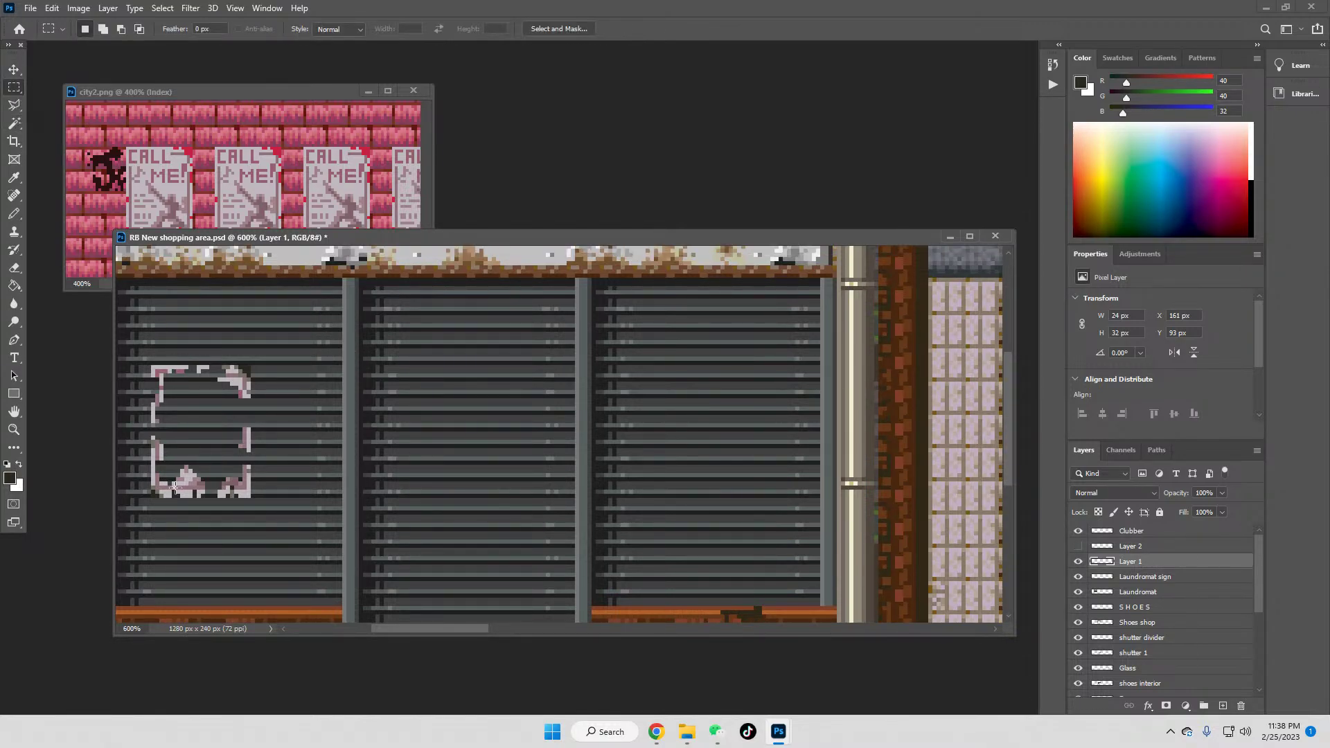
mouse_move(165, 479)
mouse_down()
mouse_move(211, 457)
mouse_move(181, 487)
mouse_up()
key(ctrl+d)
drag(165, 490, 171, 479)
key(Delete)
key(ctrl+d)
Step: Duplicate the torn poster frame, move the copy onto the third shutter, and merge it into Layer 1
drag(147, 354, 266, 508)
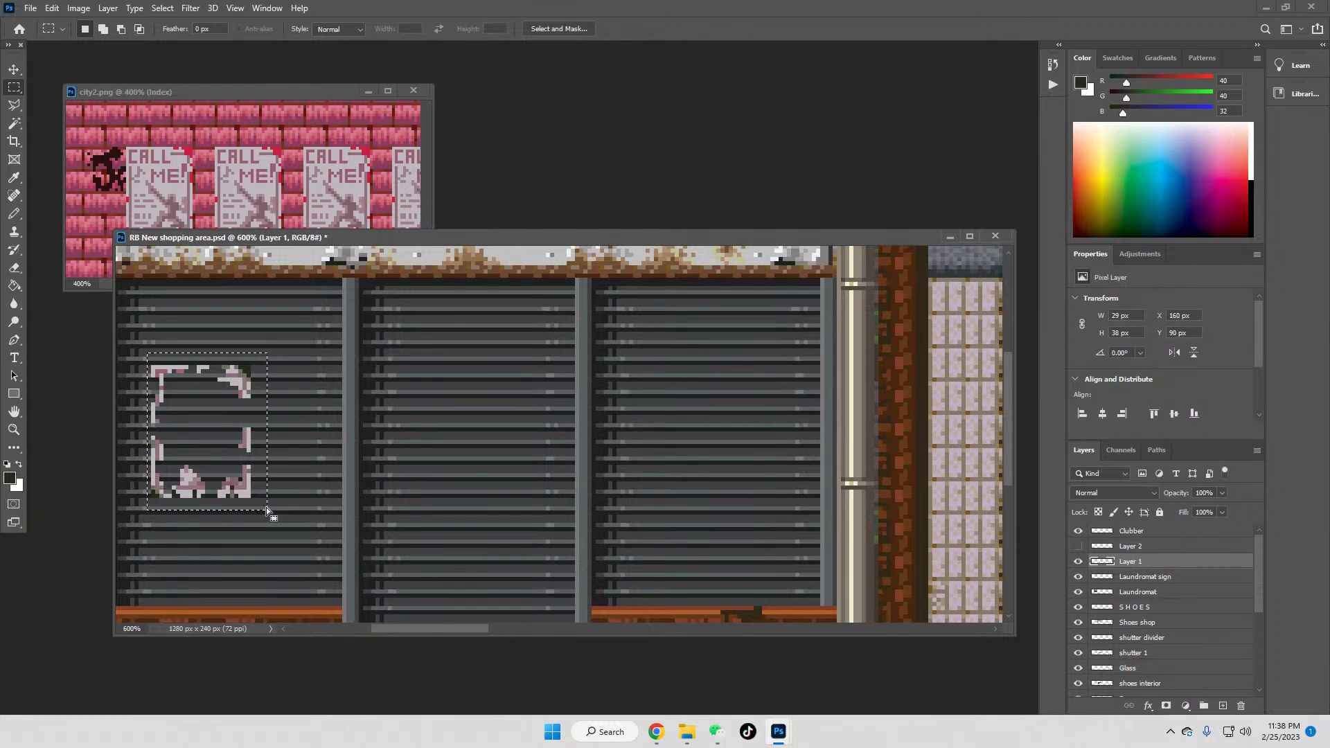
key(ctrl+j)
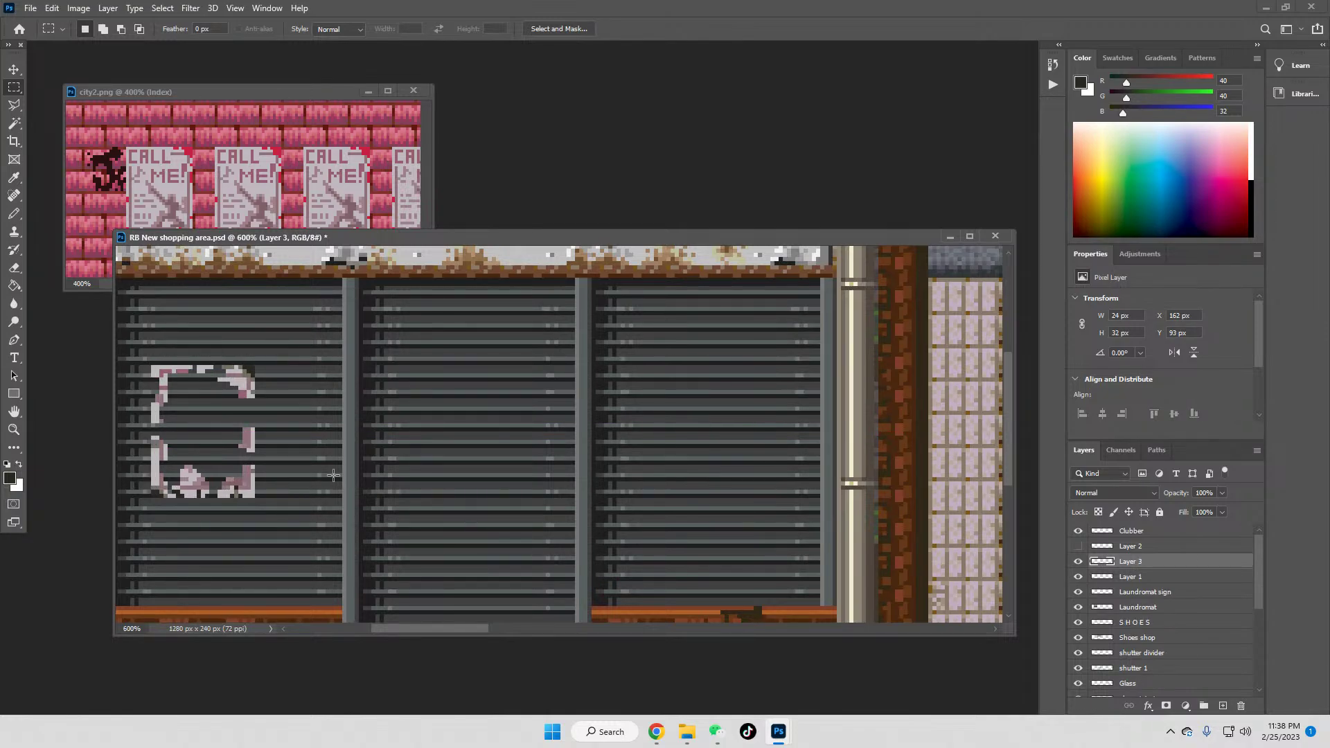
click(14, 71)
drag(208, 436, 707, 414)
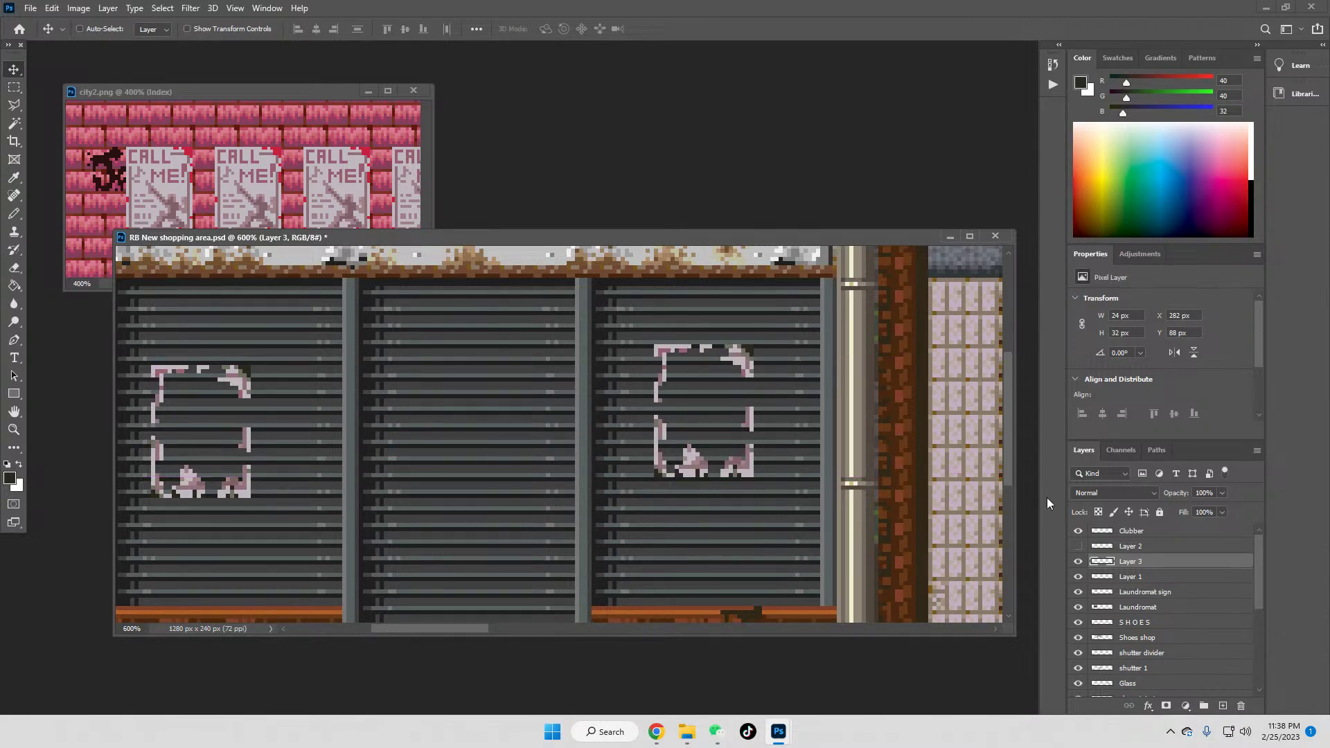
right_click(1126, 563)
click(1168, 539)
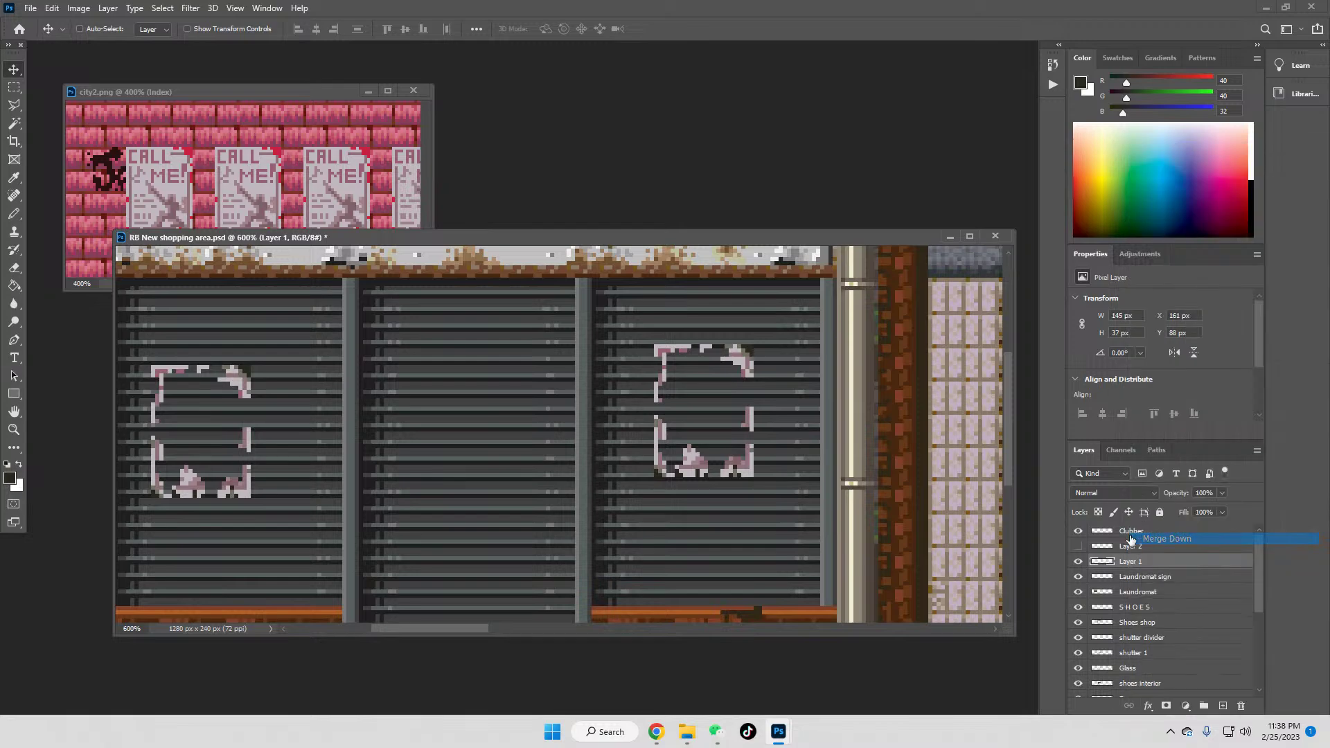
Step: Show the CALL ME! sign on Layer 2 again and make Layer 2 active
click(1078, 546)
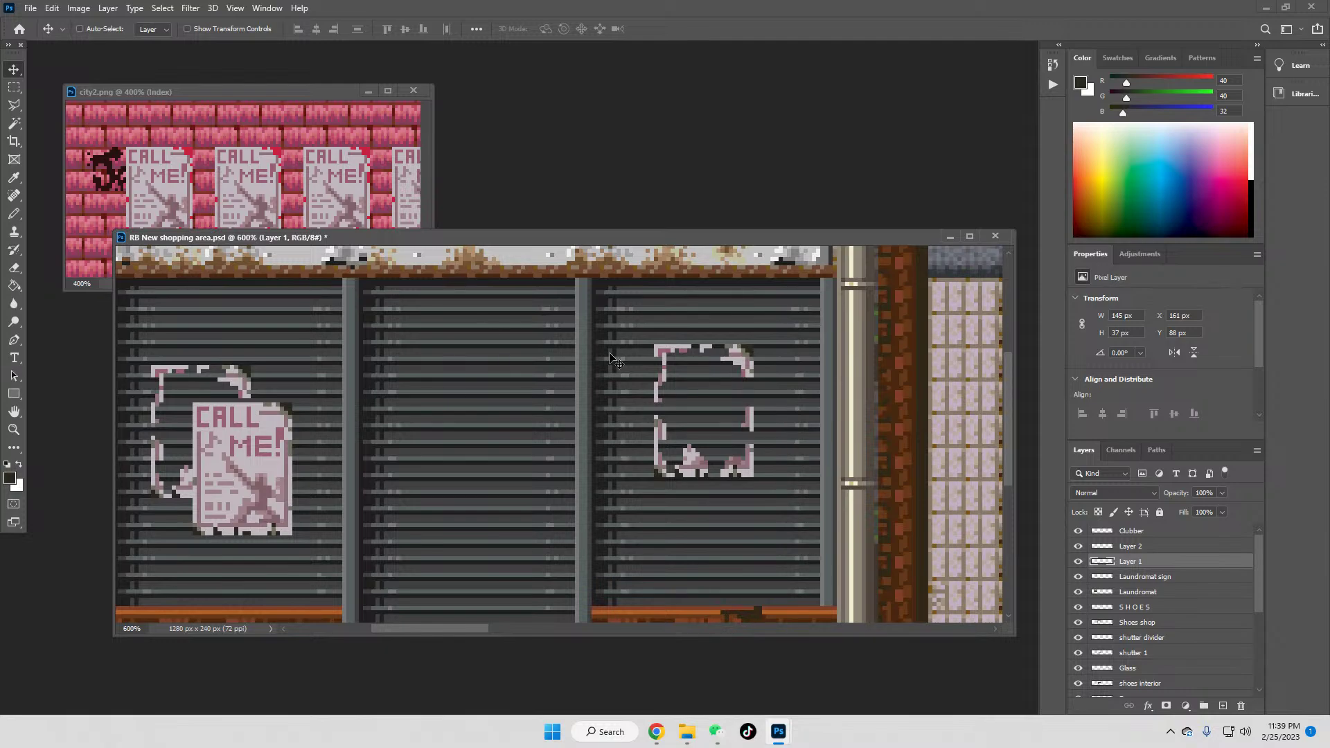
click(1145, 547)
key(ctrl)
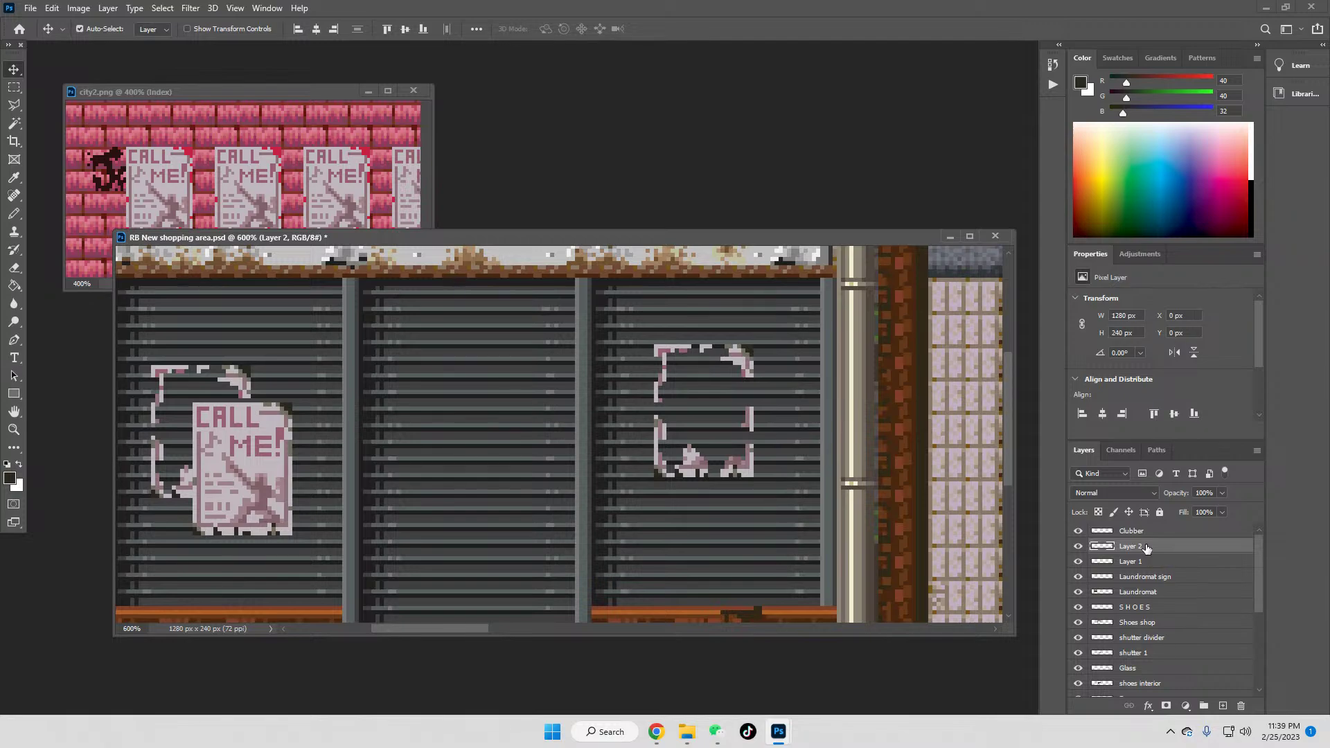
click(18, 93)
click(856, 427)
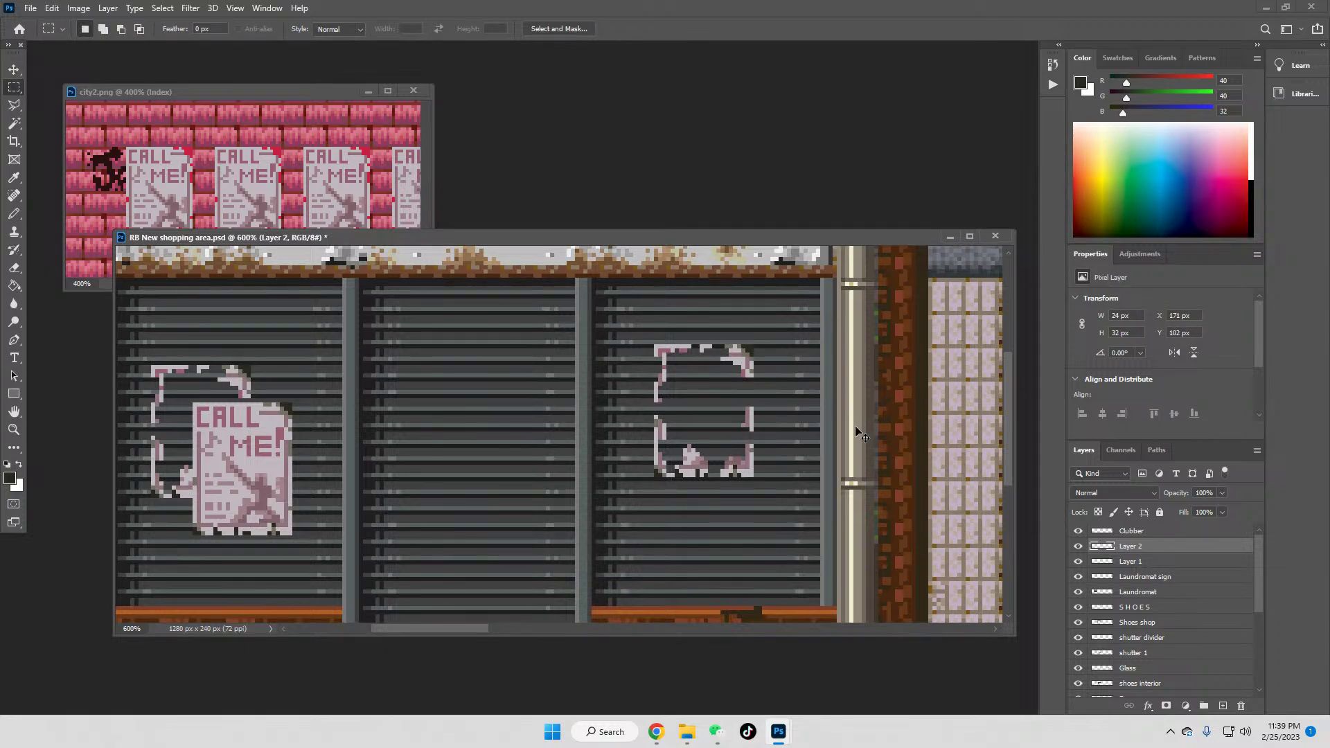
Step: Paste a CALL ME! poster into the third shutter's frame and delete a lasso-traced torn-off section
key(ctrl+v)
click(15, 72)
drag(583, 438, 778, 390)
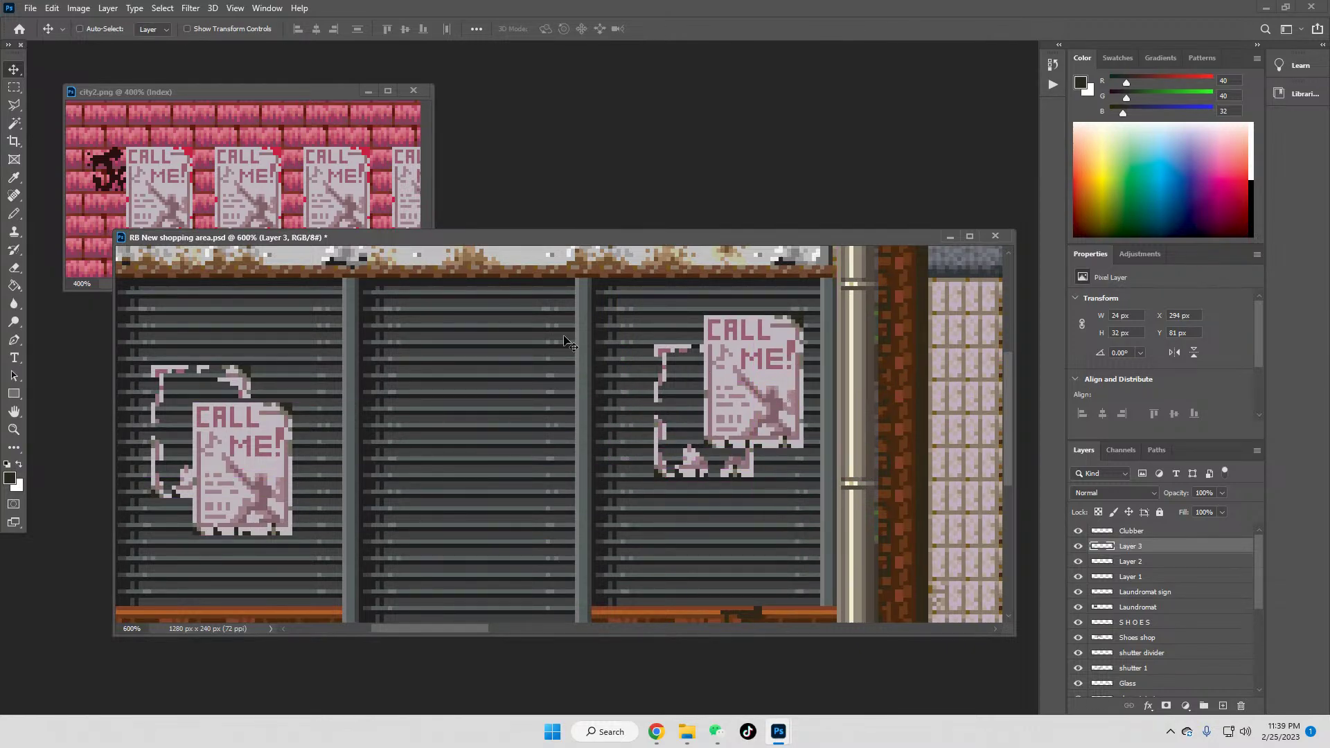
click(14, 106)
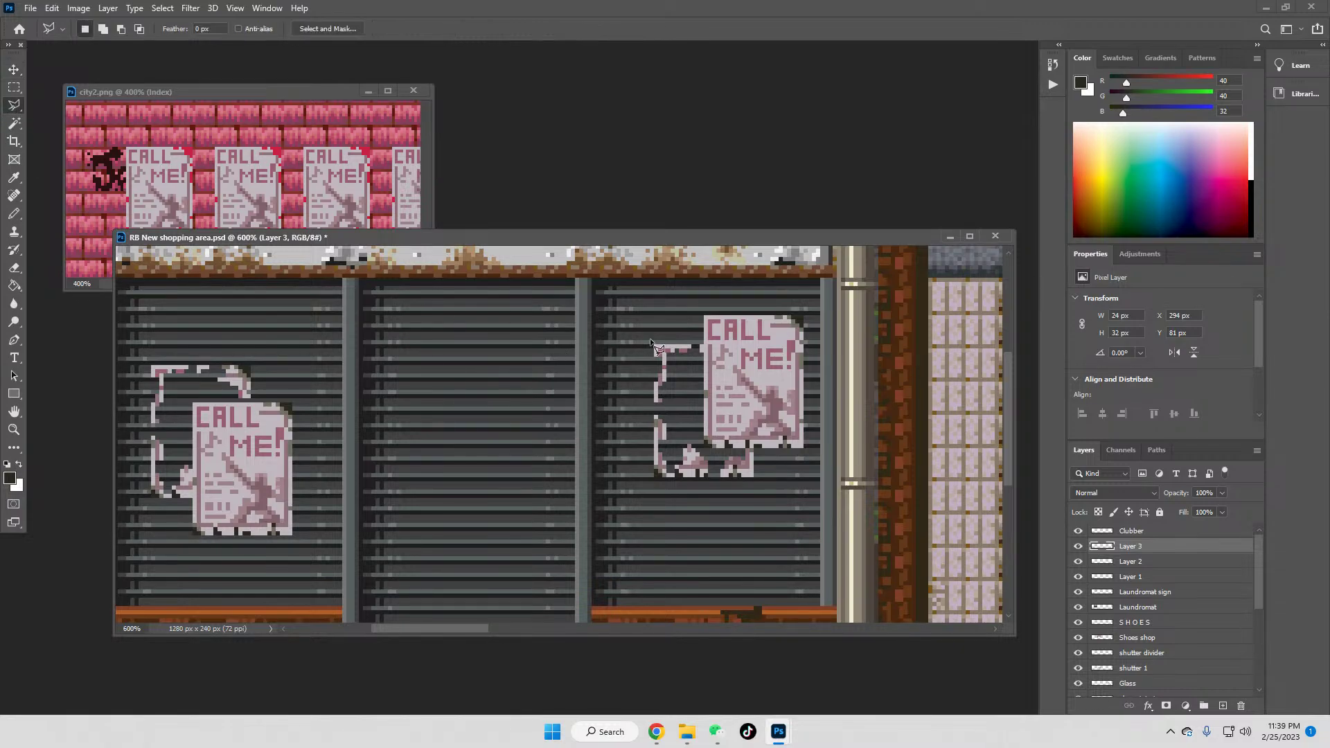
drag(738, 322, 738, 373)
drag(812, 419, 788, 392)
drag(767, 321, 734, 304)
key(Delete)
click(14, 87)
key(ctrl+d)
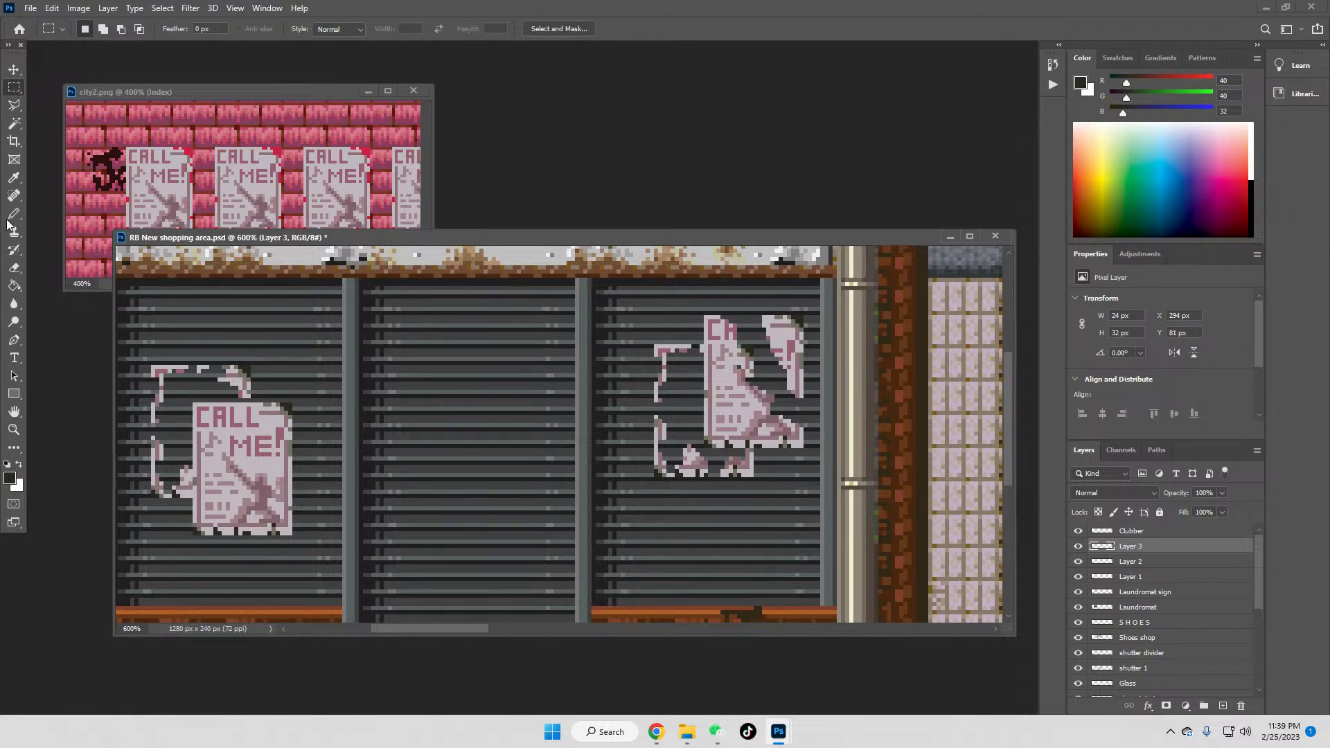
Step: Merge the torn poster down into Layer 2 and toggle its visibility to check the result
click(14, 177)
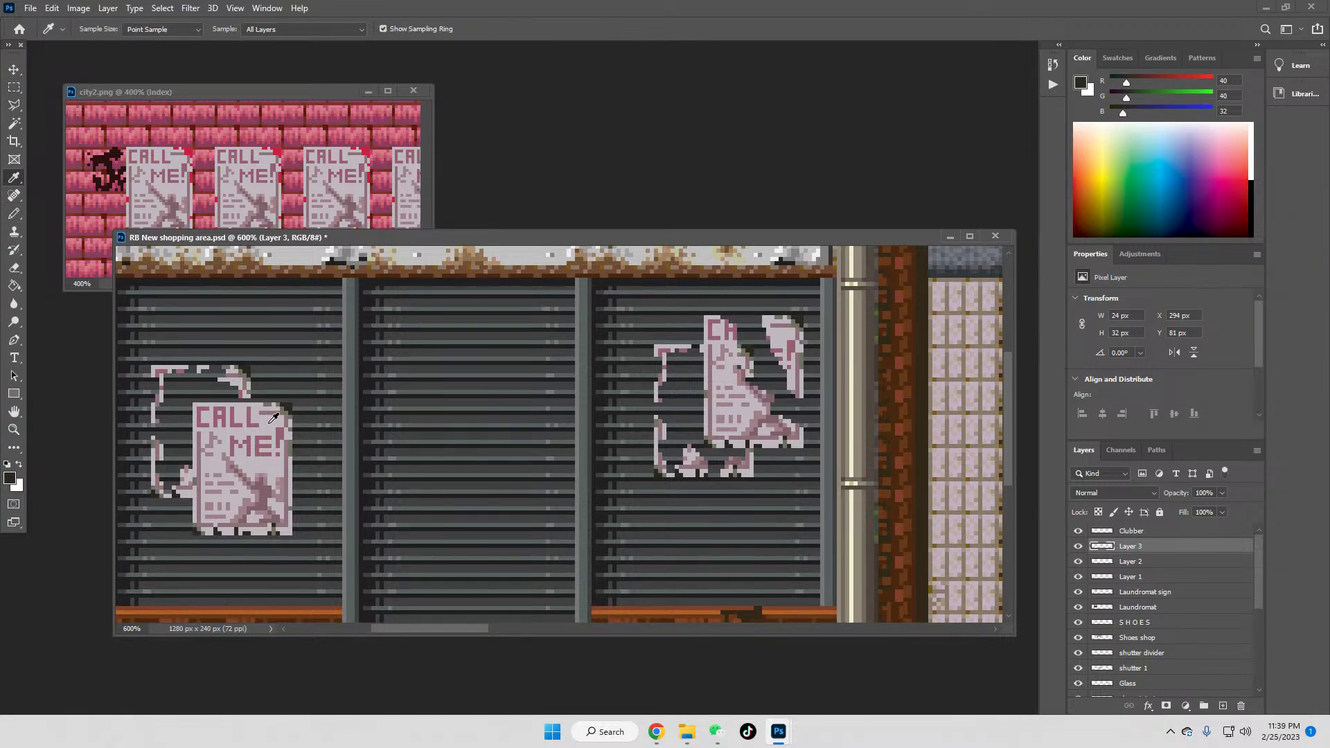
right_click(1131, 547)
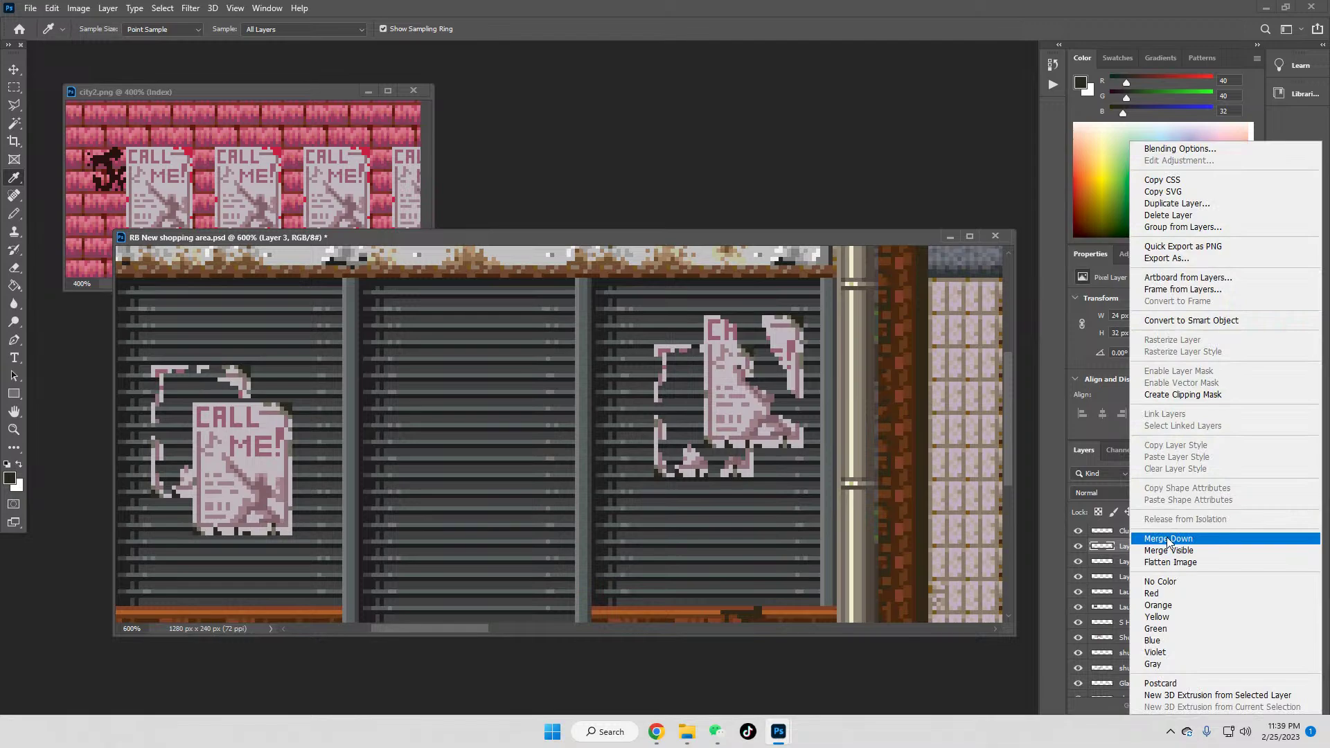
click(1168, 538)
click(1079, 547)
click(1078, 546)
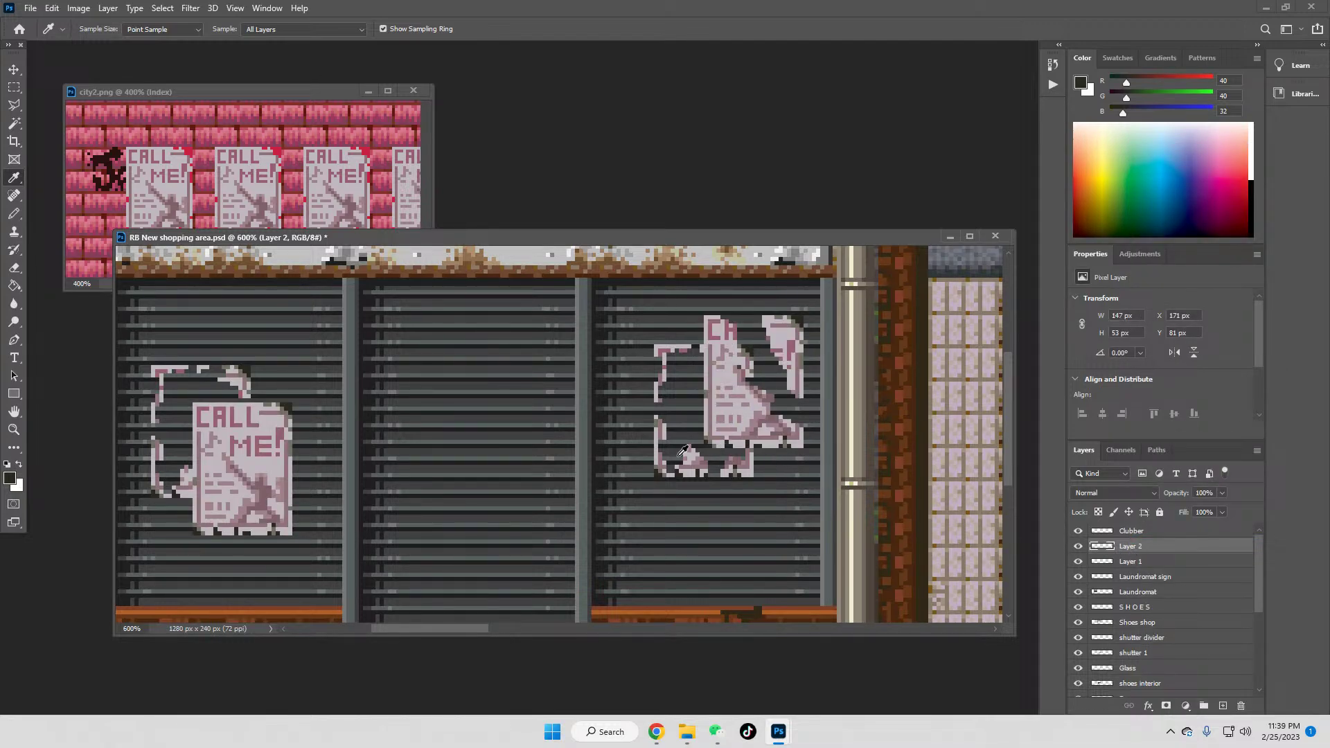
click(14, 89)
drag(642, 332, 761, 517)
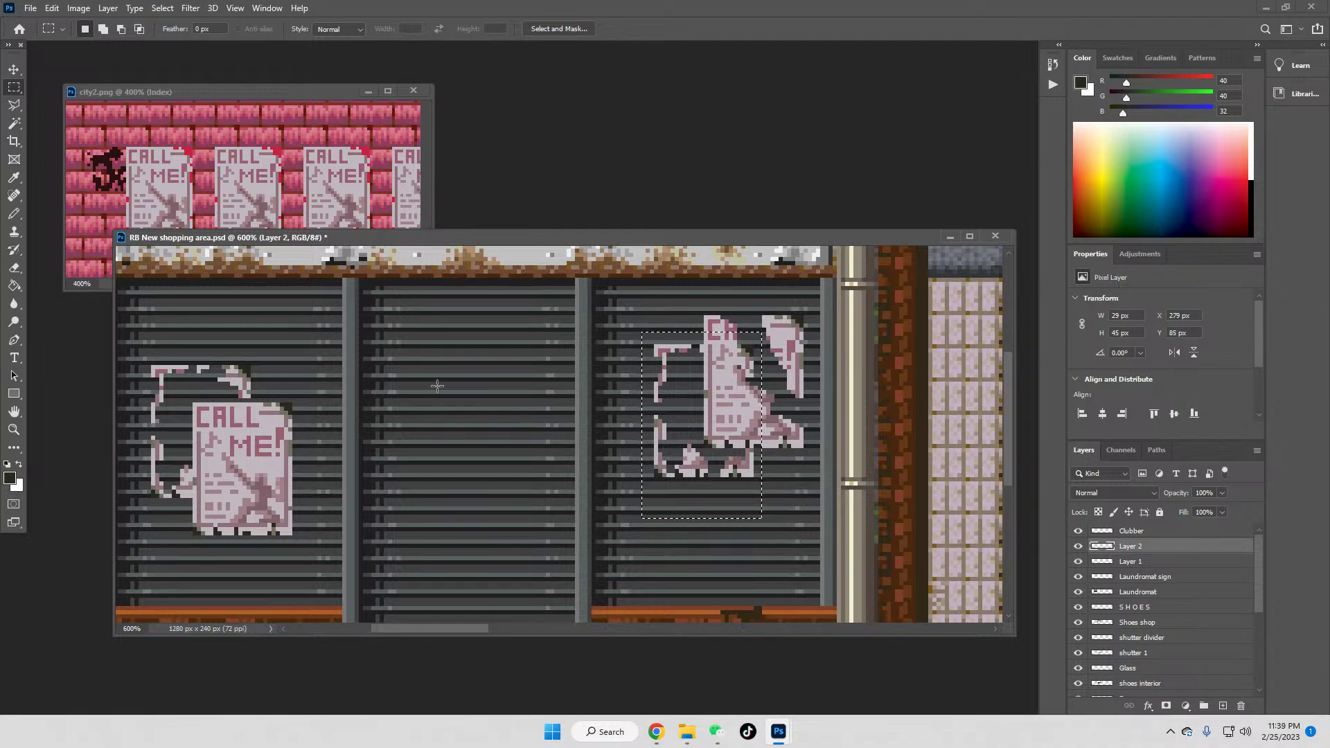
Step: Paste a poster fragment onto the 41 Street Fashion window beside the red mannequin and merge it down
click(14, 430)
click(369, 28)
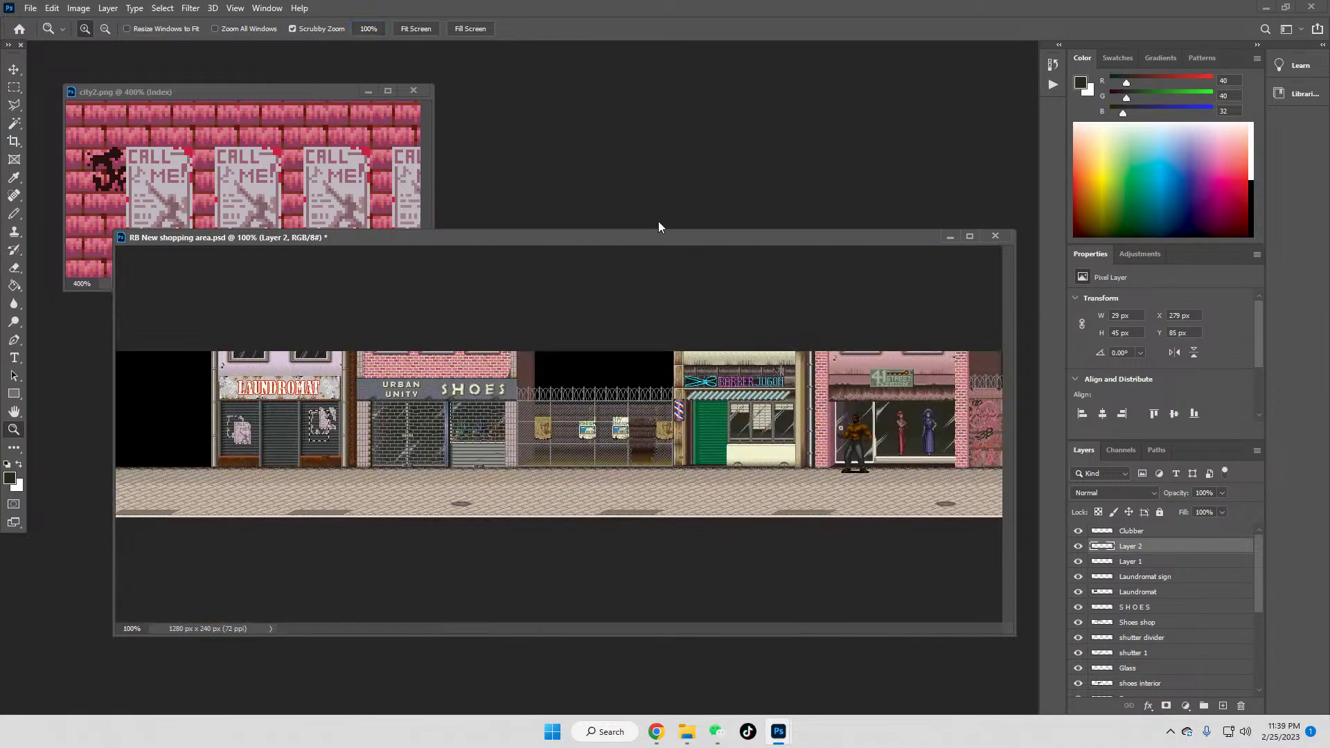
click(884, 430)
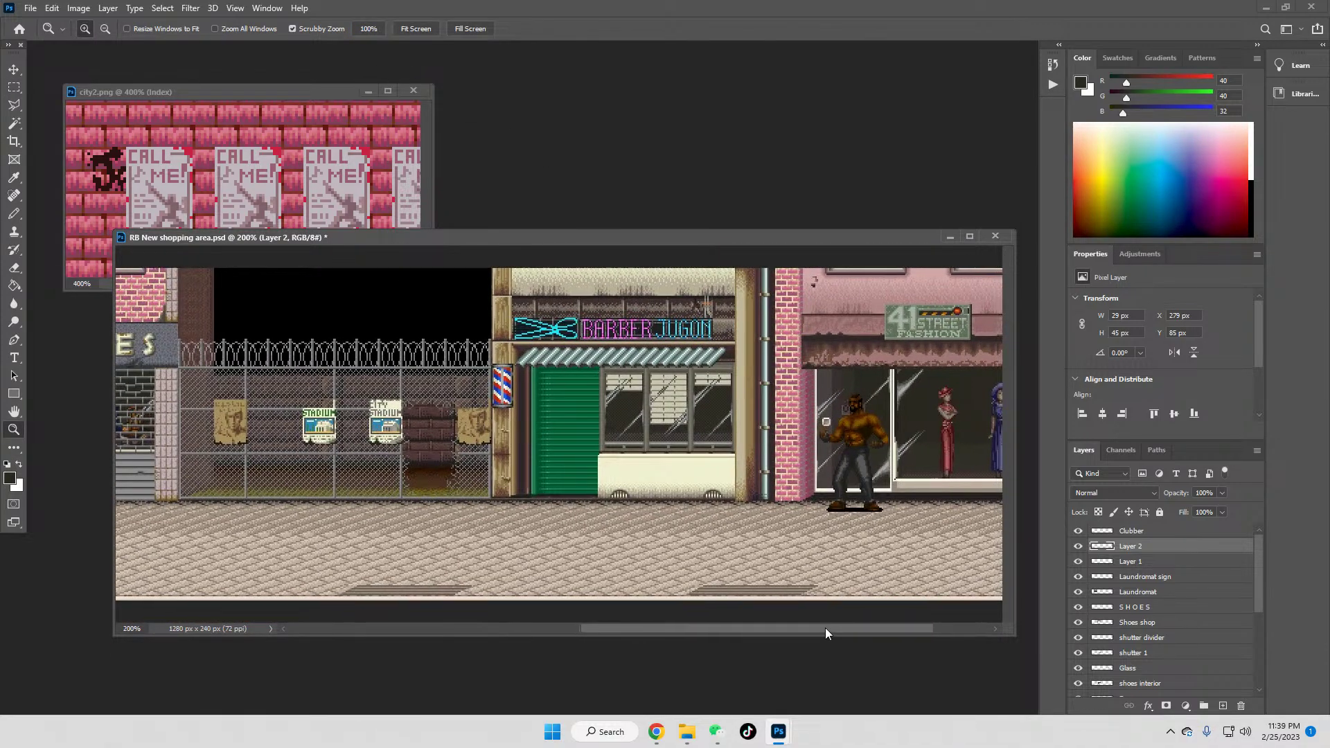
drag(825, 632, 890, 632)
click(530, 311)
click(14, 88)
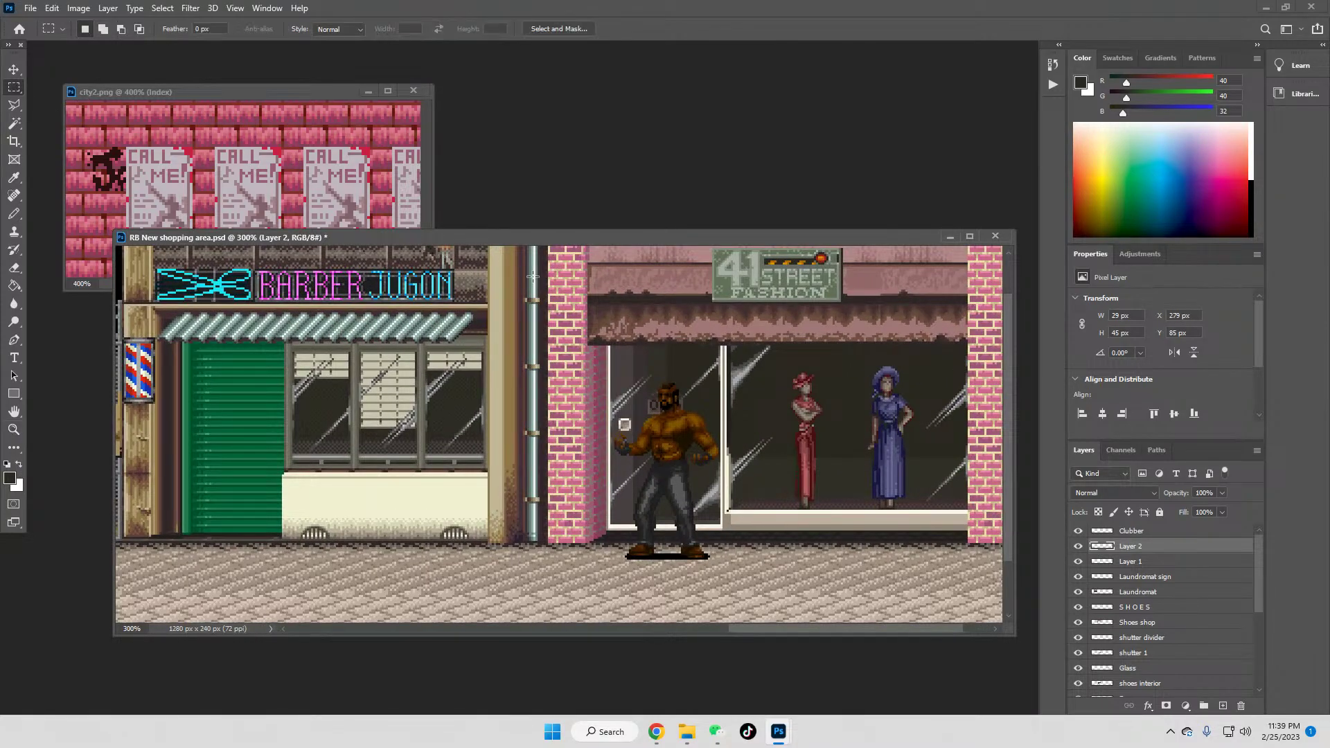
drag(773, 366, 834, 444)
key(ctrl+v)
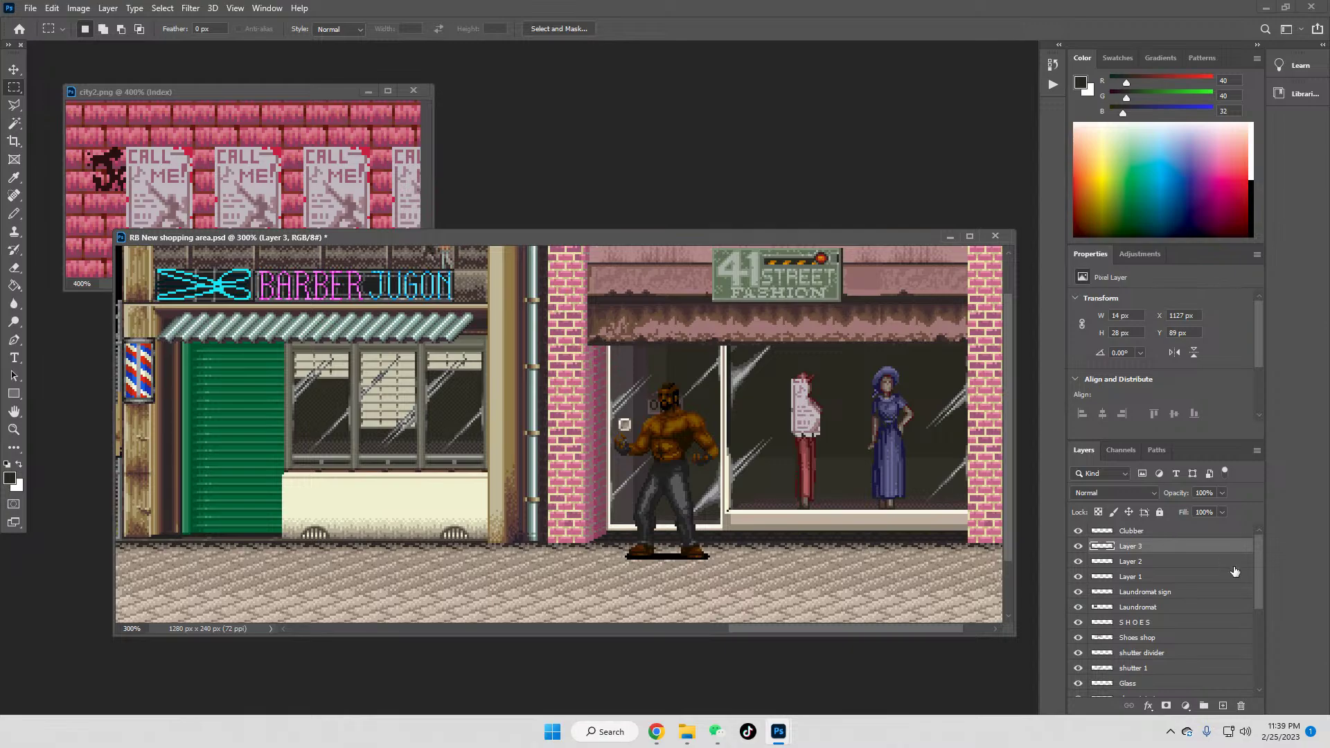
click(14, 69)
drag(808, 413, 771, 450)
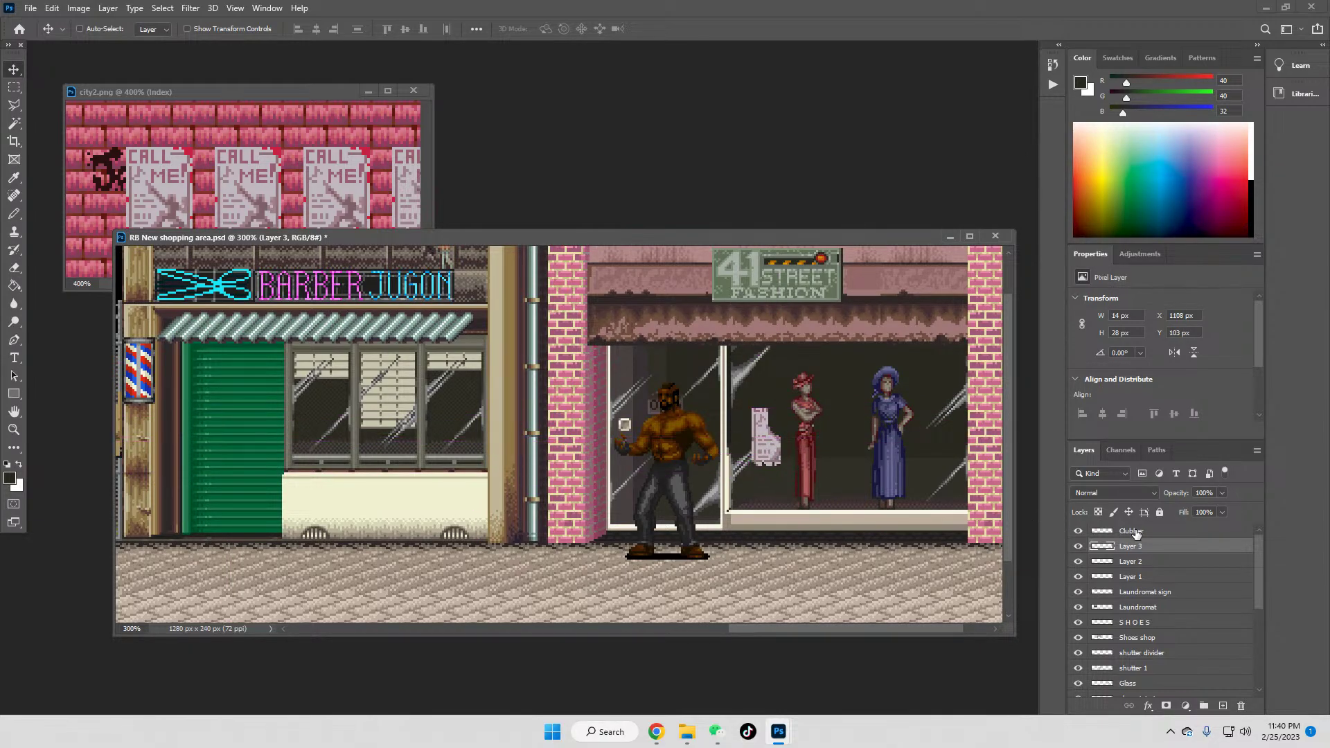
right_click(1130, 552)
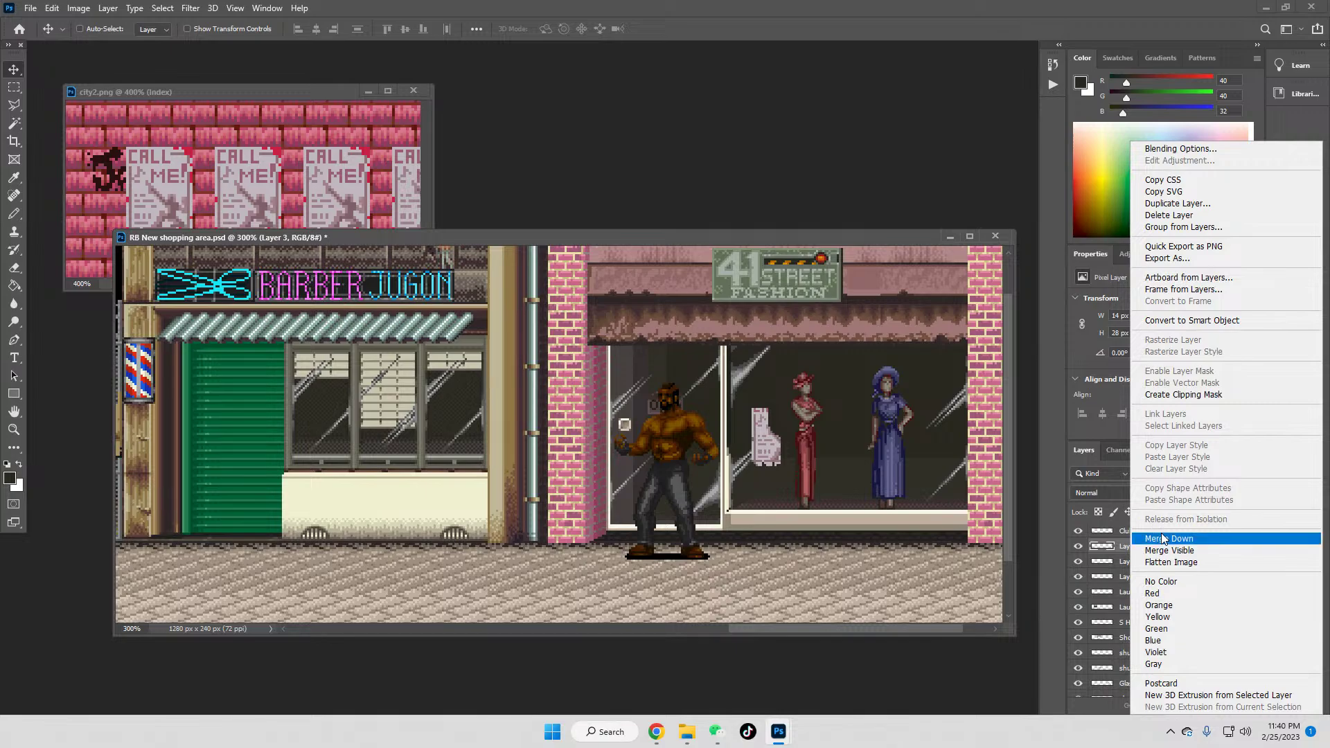
click(1150, 538)
Step: Make Layer 1 active and select the torn poster frame on the laundromat shutter
click(1143, 563)
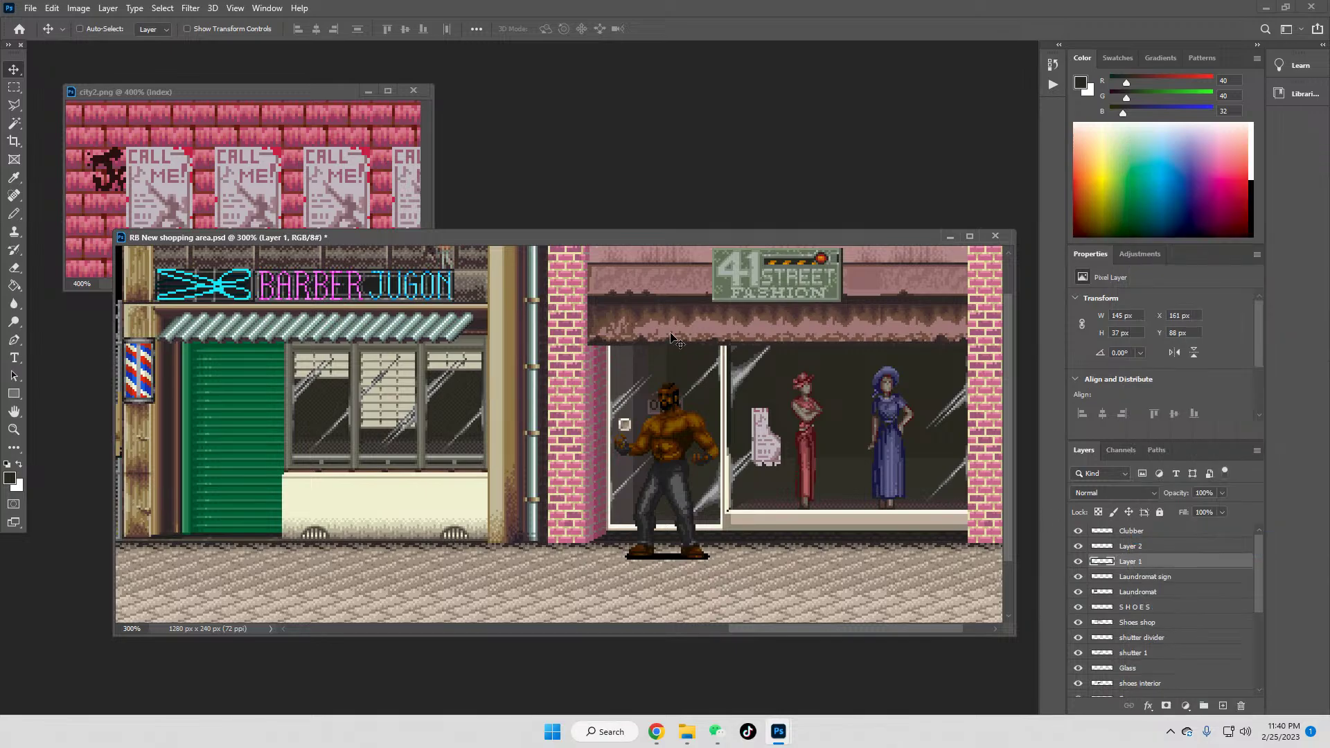
click(14, 87)
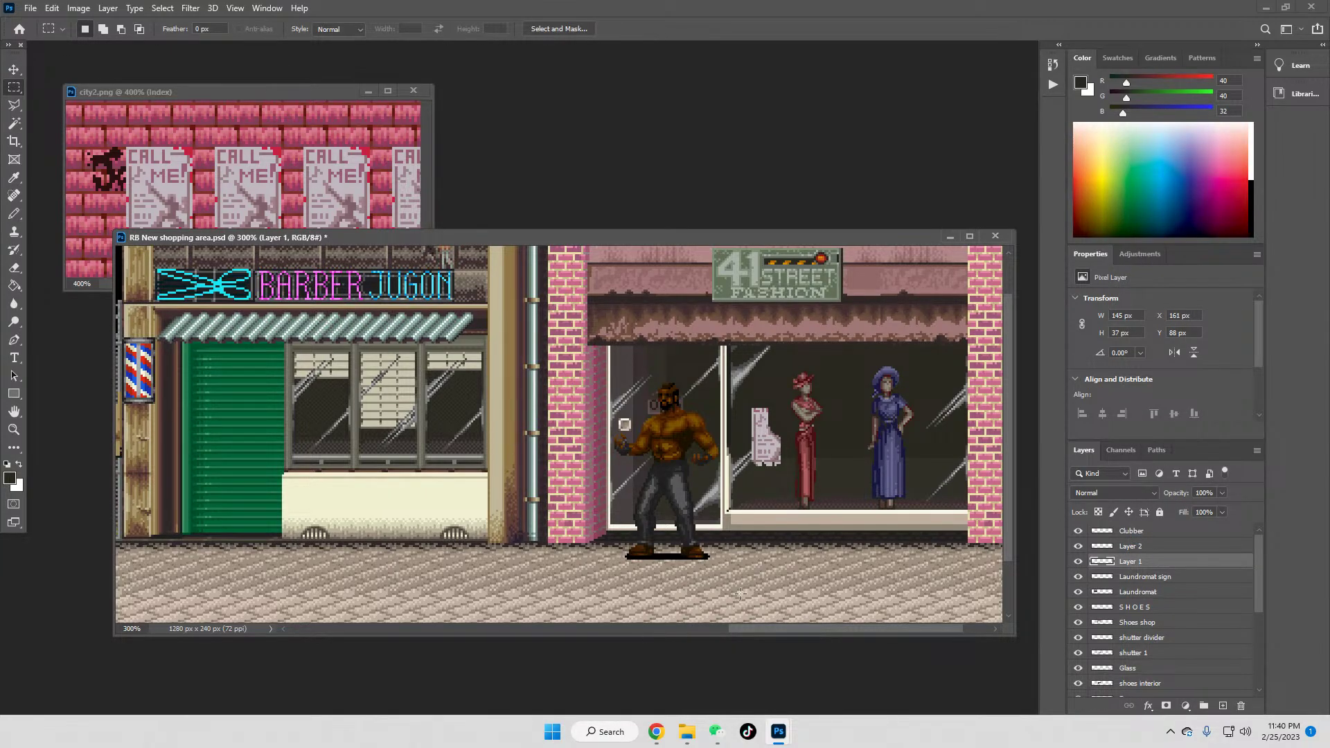
drag(783, 631, 424, 618)
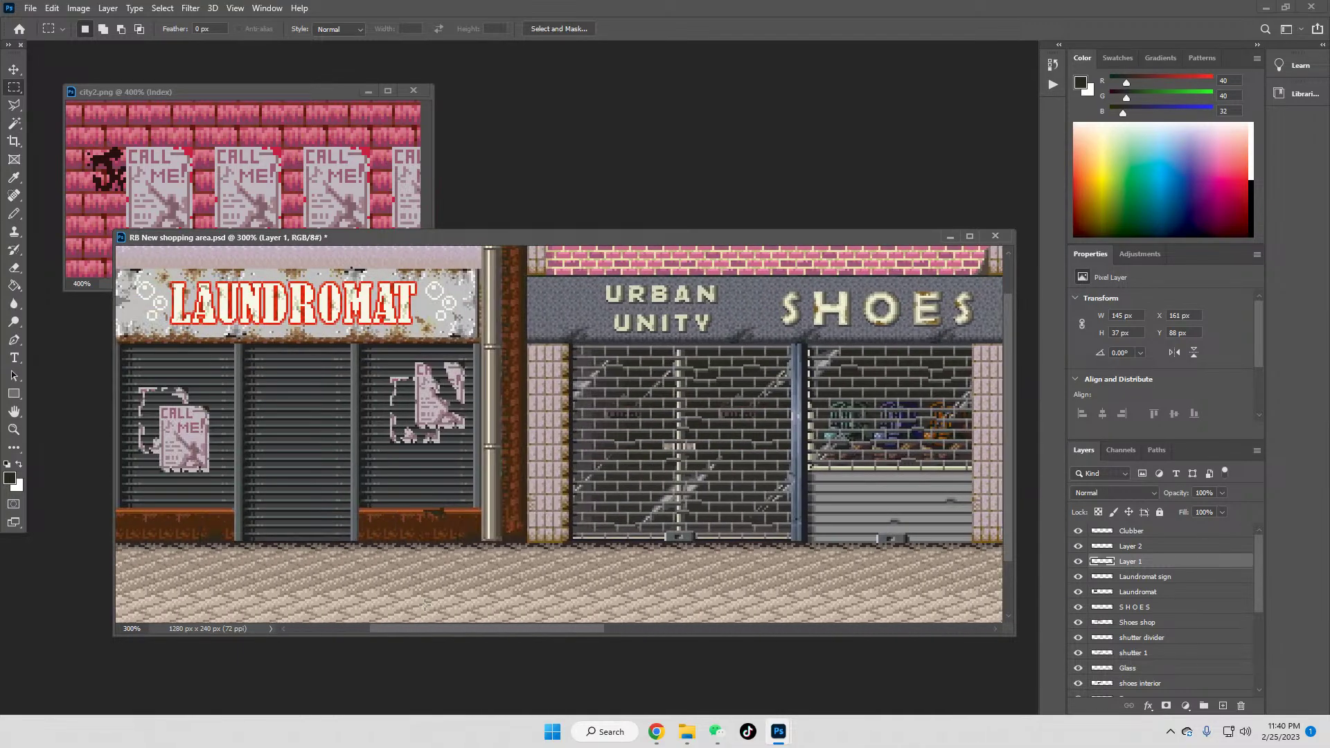
drag(387, 367, 442, 451)
drag(488, 628, 884, 629)
drag(676, 374, 746, 439)
drag(686, 374, 736, 441)
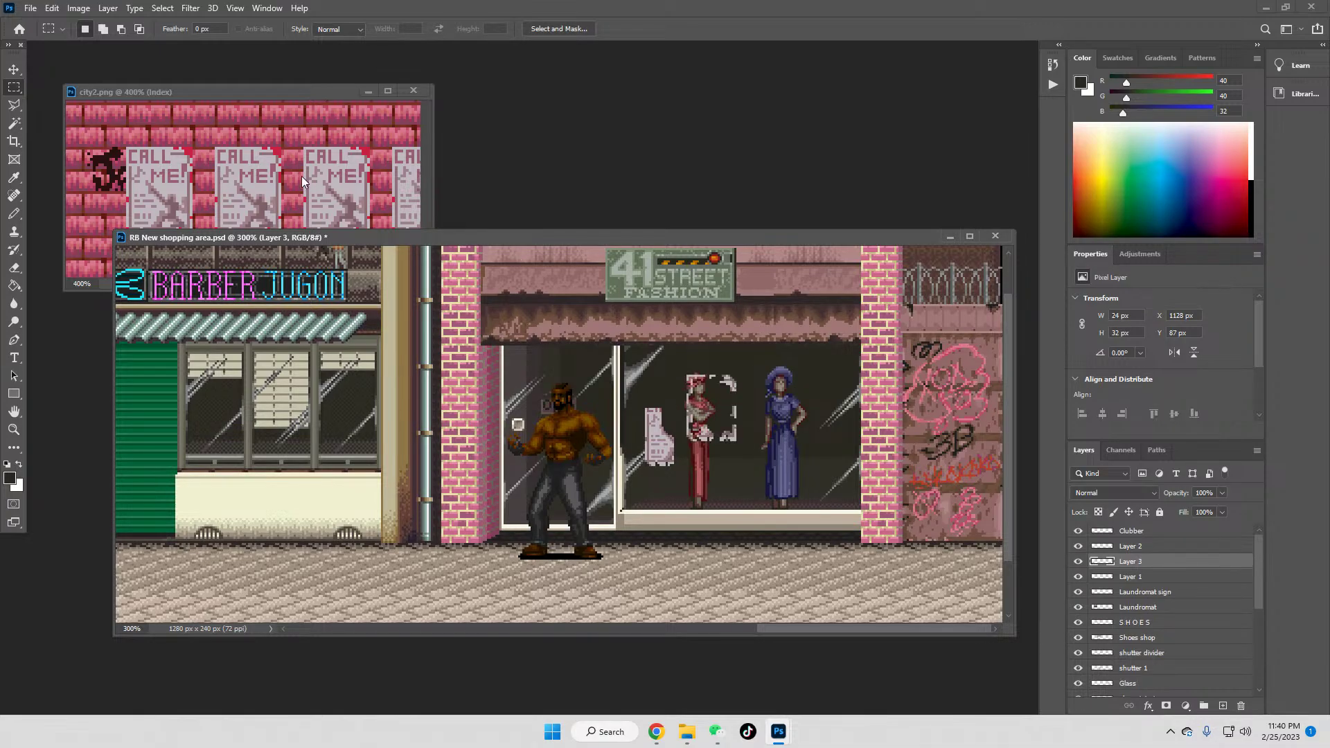
click(14, 69)
drag(671, 410, 809, 427)
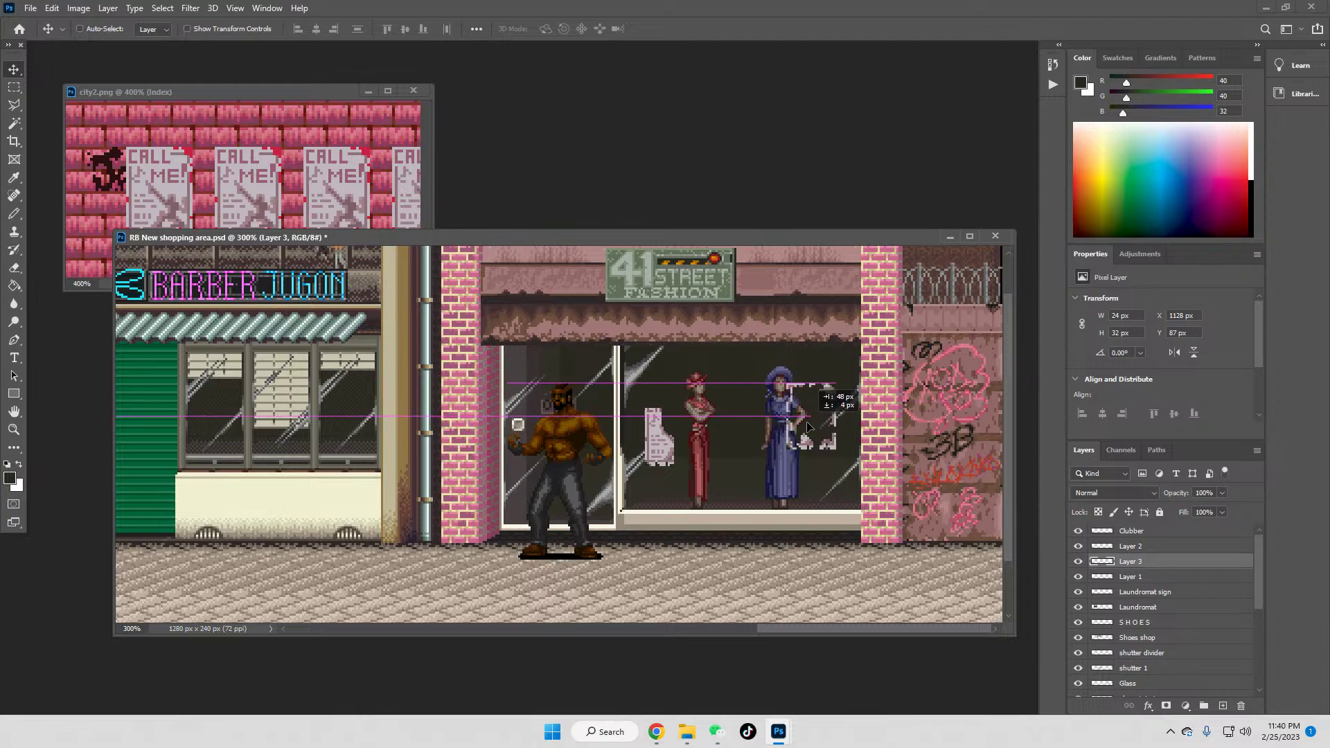
right_click(1132, 560)
click(1170, 538)
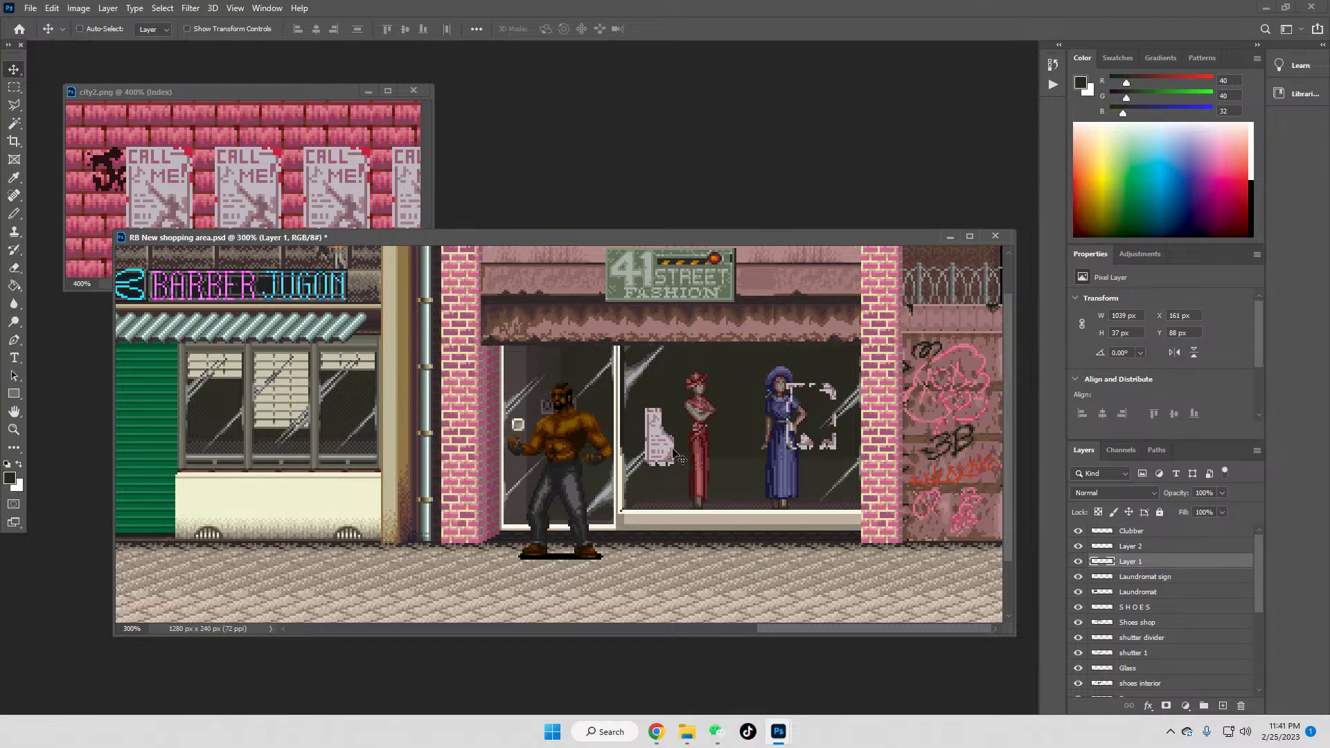
click(14, 430)
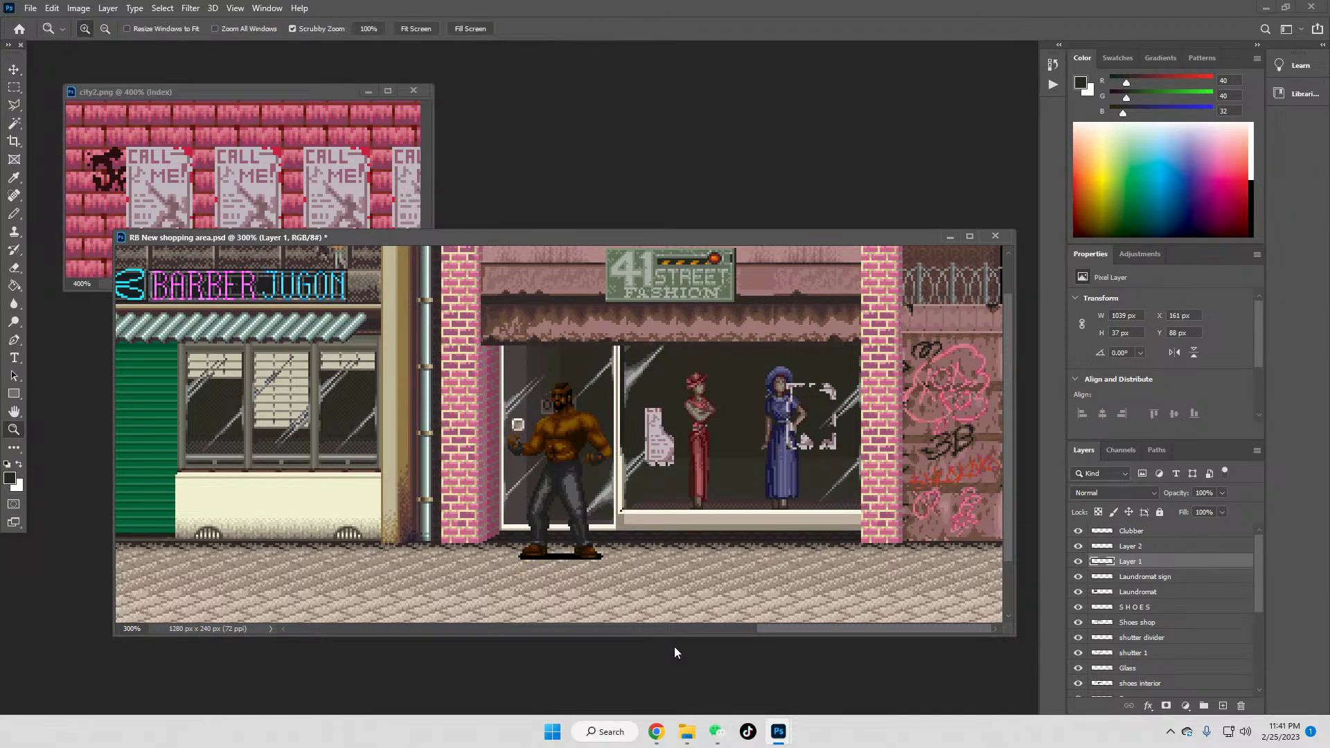
drag(818, 629, 579, 640)
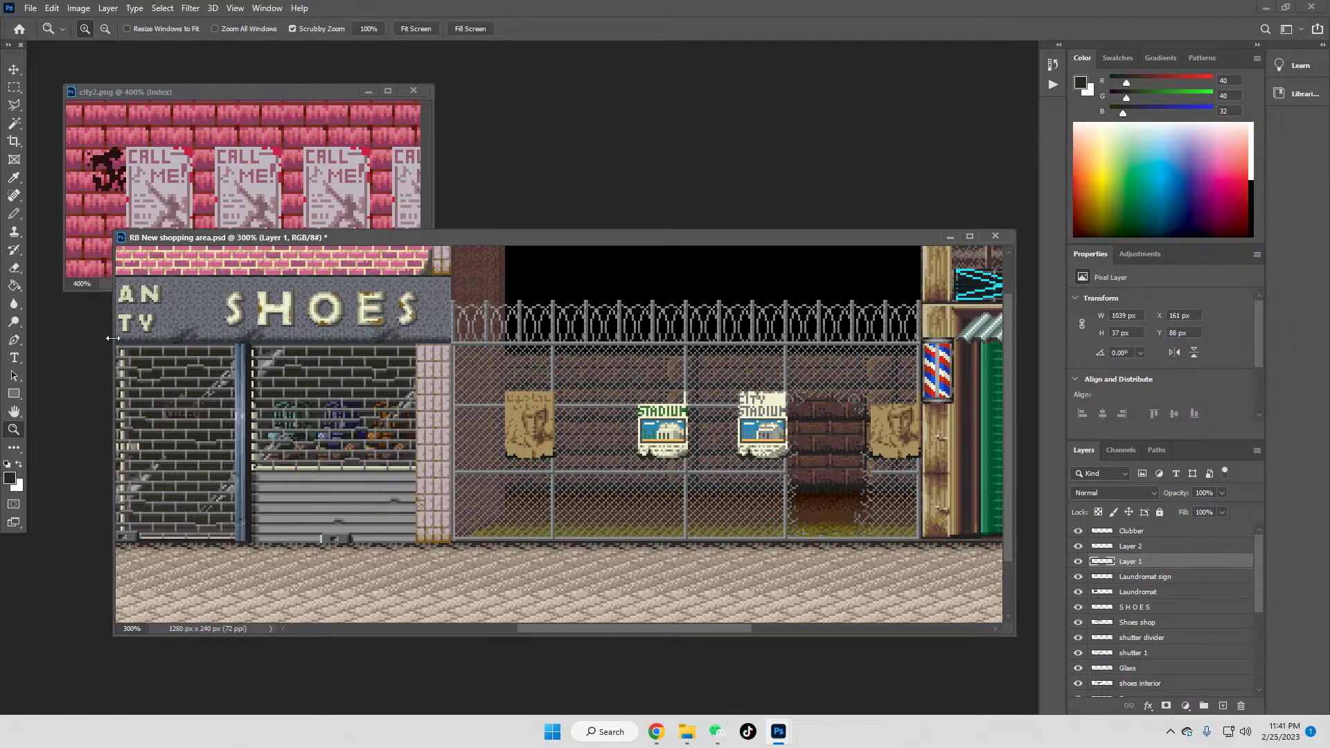
click(367, 29)
click(367, 30)
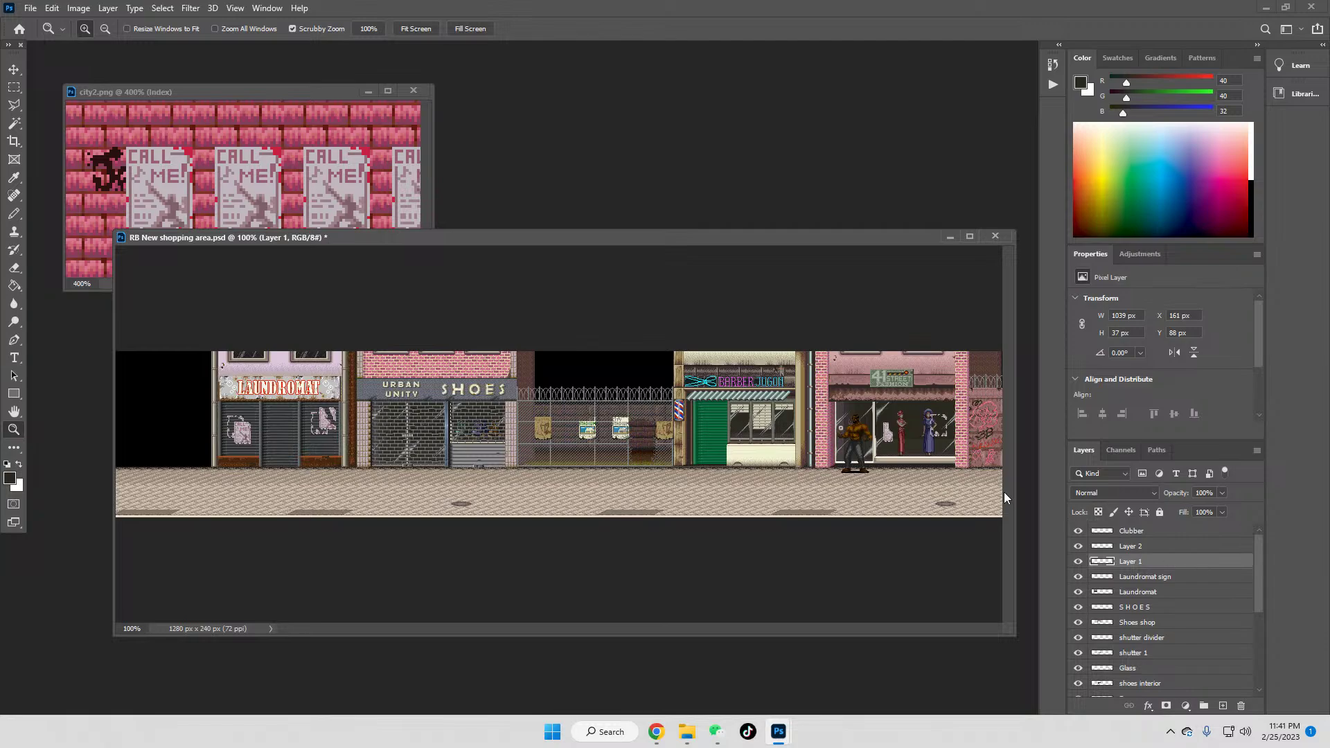
Step: Paste the torn poster as a new layer and move it onto the green barber shutter
click(711, 422)
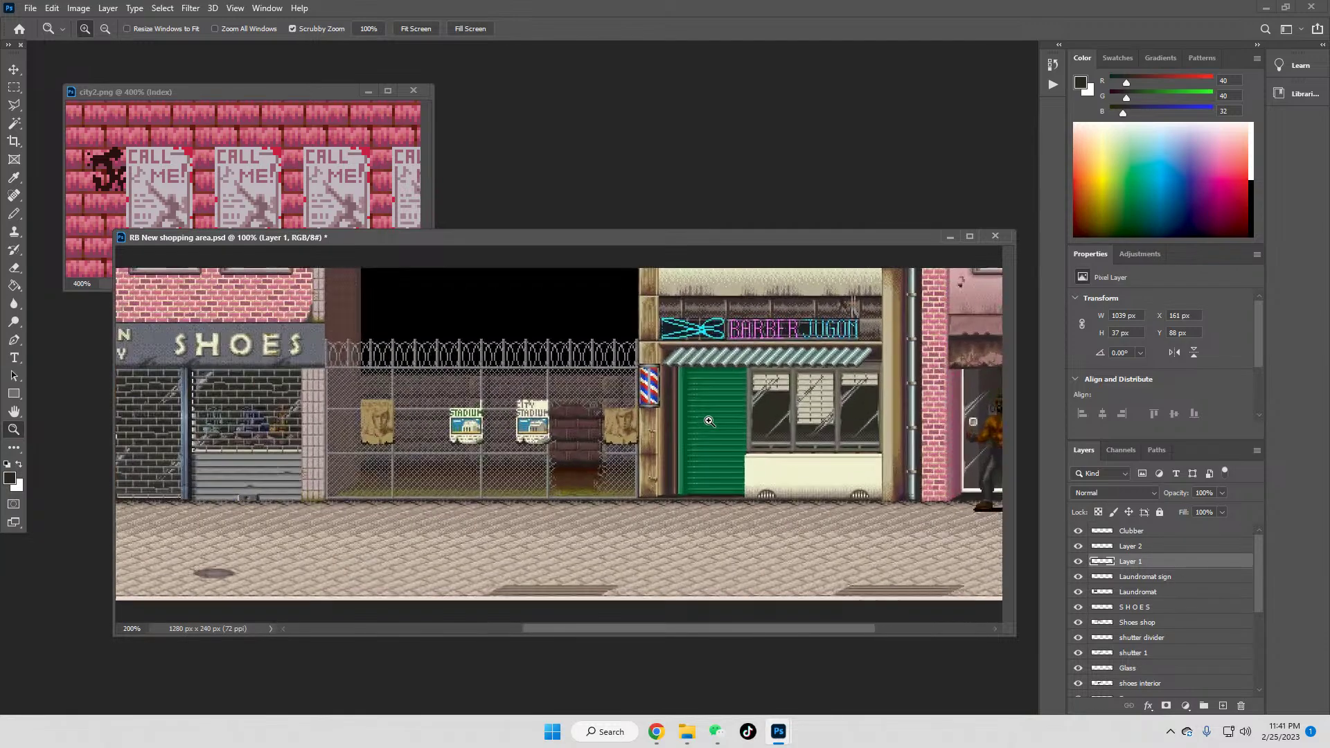
click(711, 422)
key(ctrl+v)
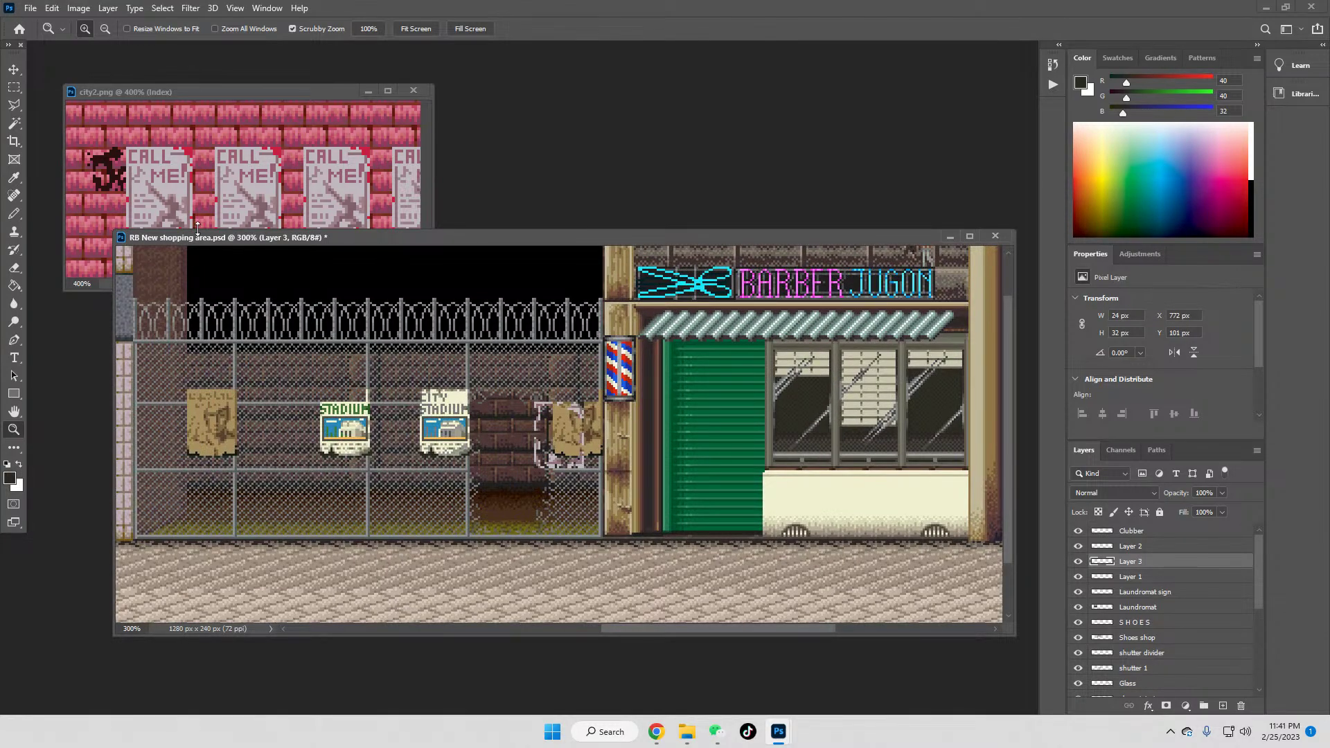
click(14, 69)
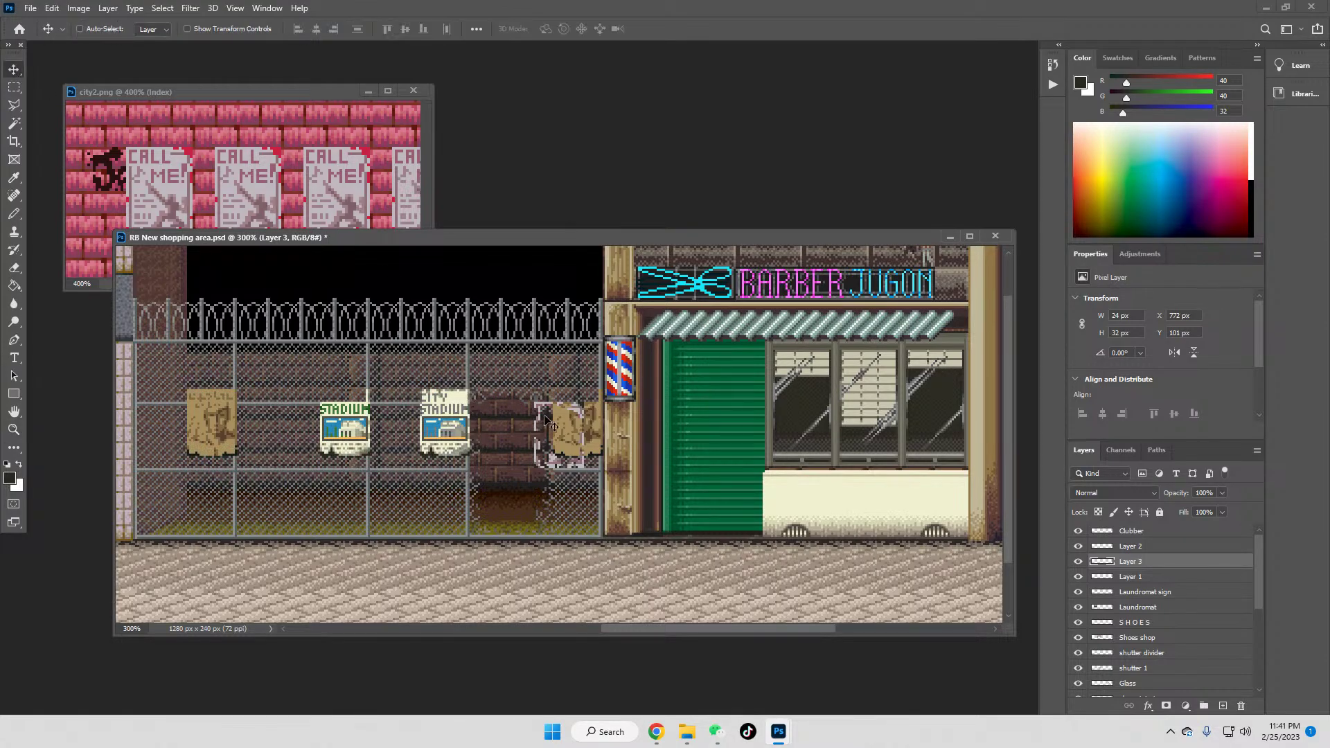
drag(558, 423, 727, 406)
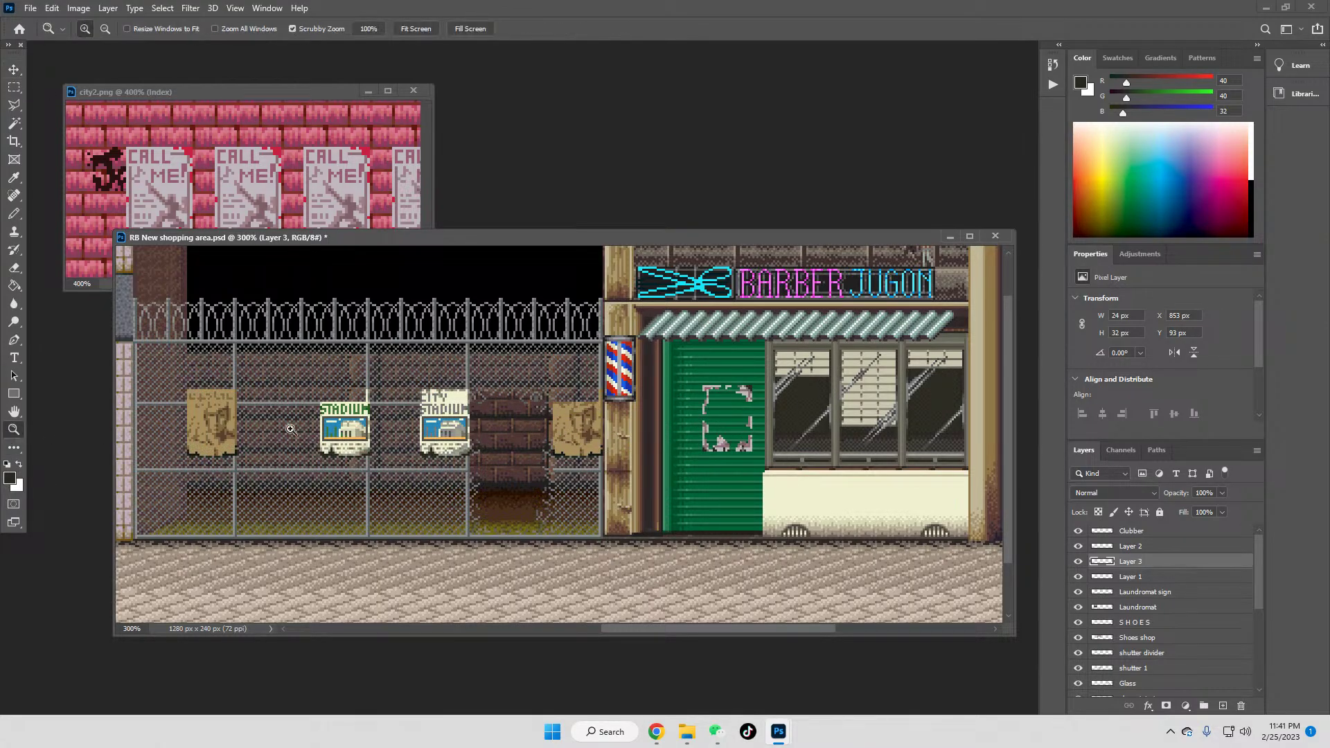
key(ctrl+plus)
key(ctrl+plus)
Step: Sample brown and tan tones from the poster, then undo a mistaken colour fill
click(14, 179)
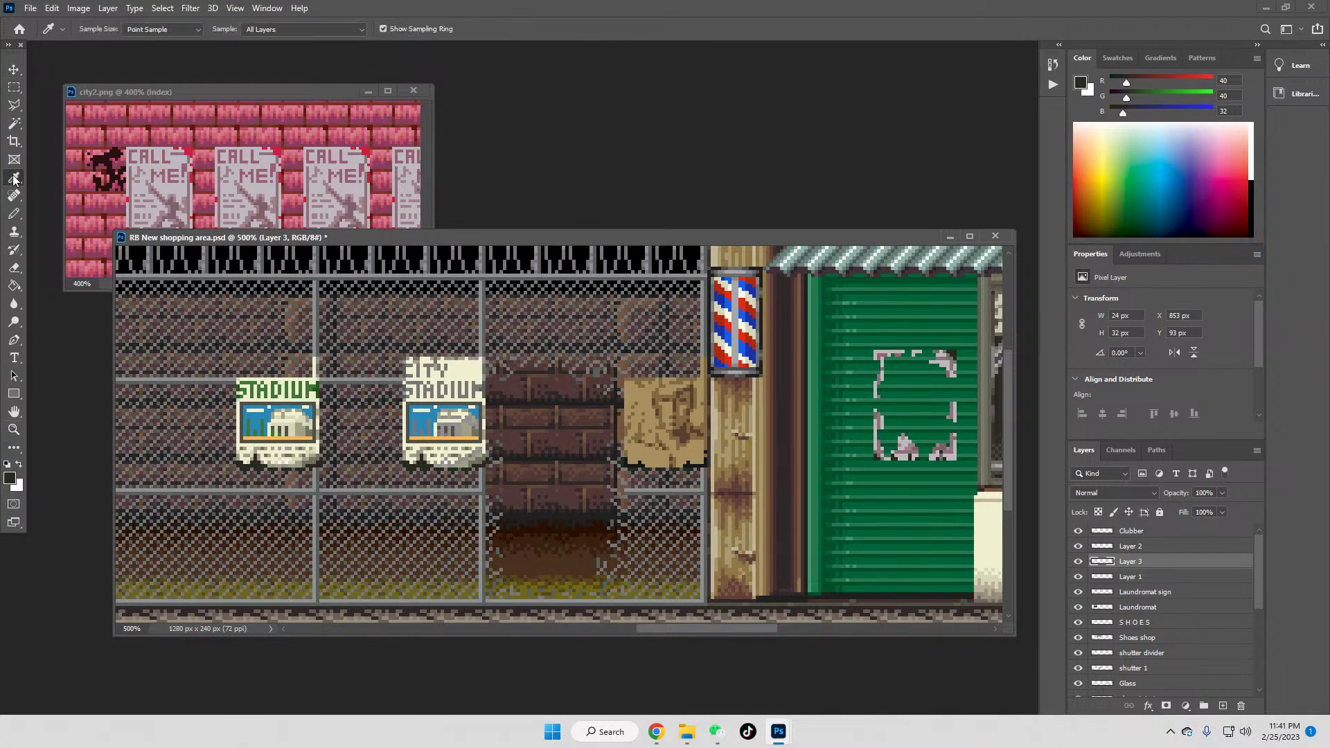
click(687, 430)
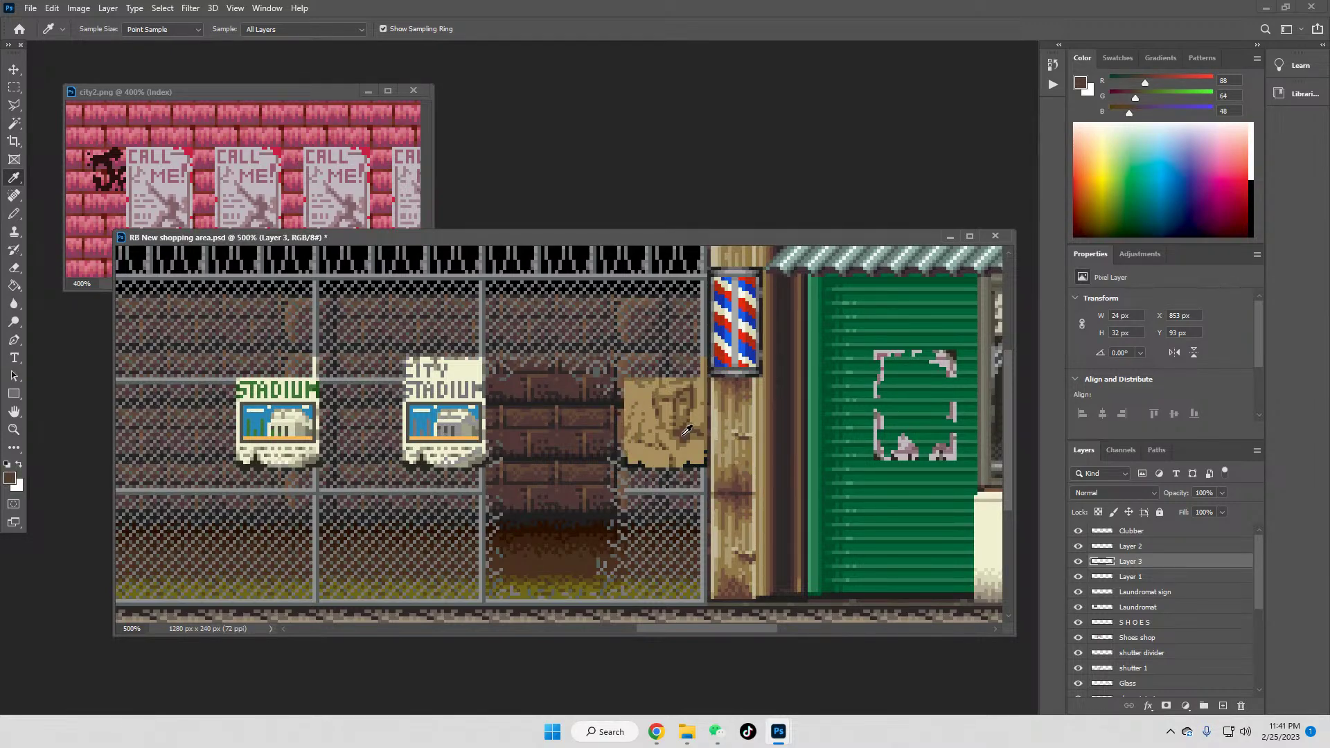
click(14, 286)
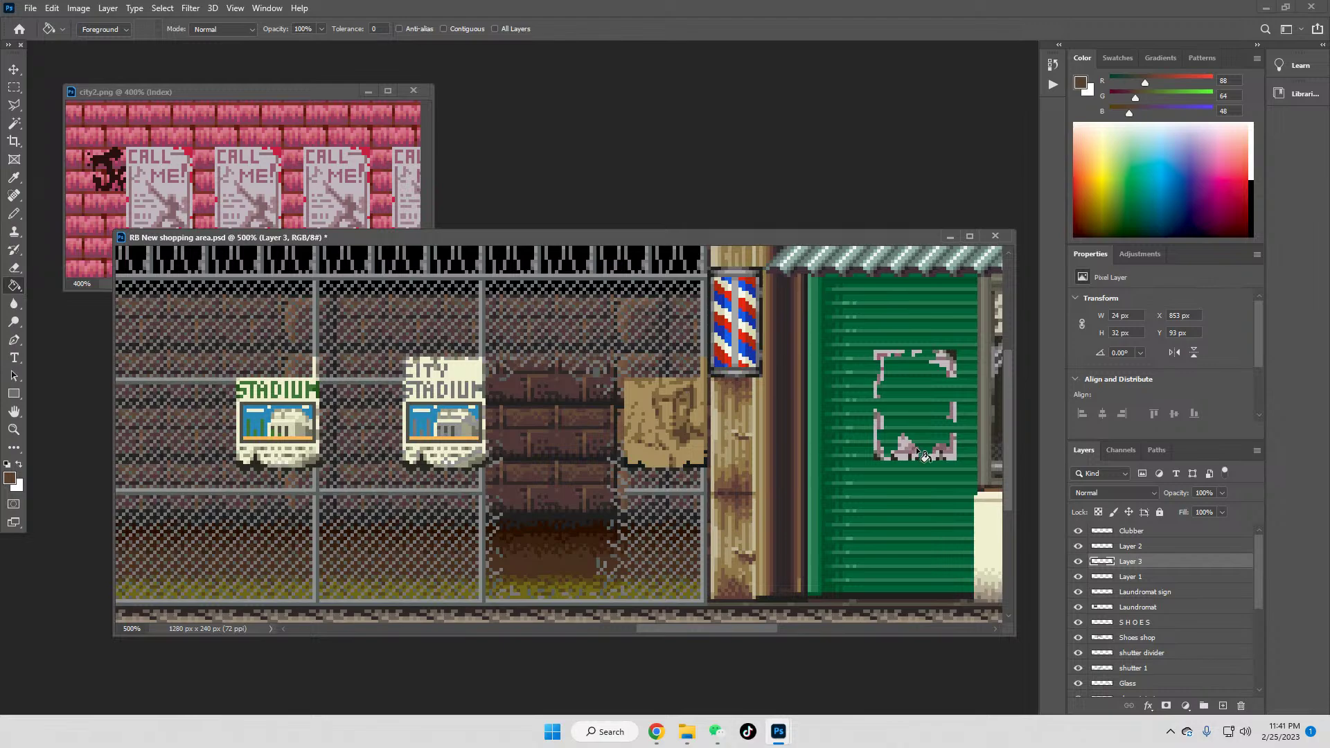
click(14, 178)
click(685, 416)
click(14, 285)
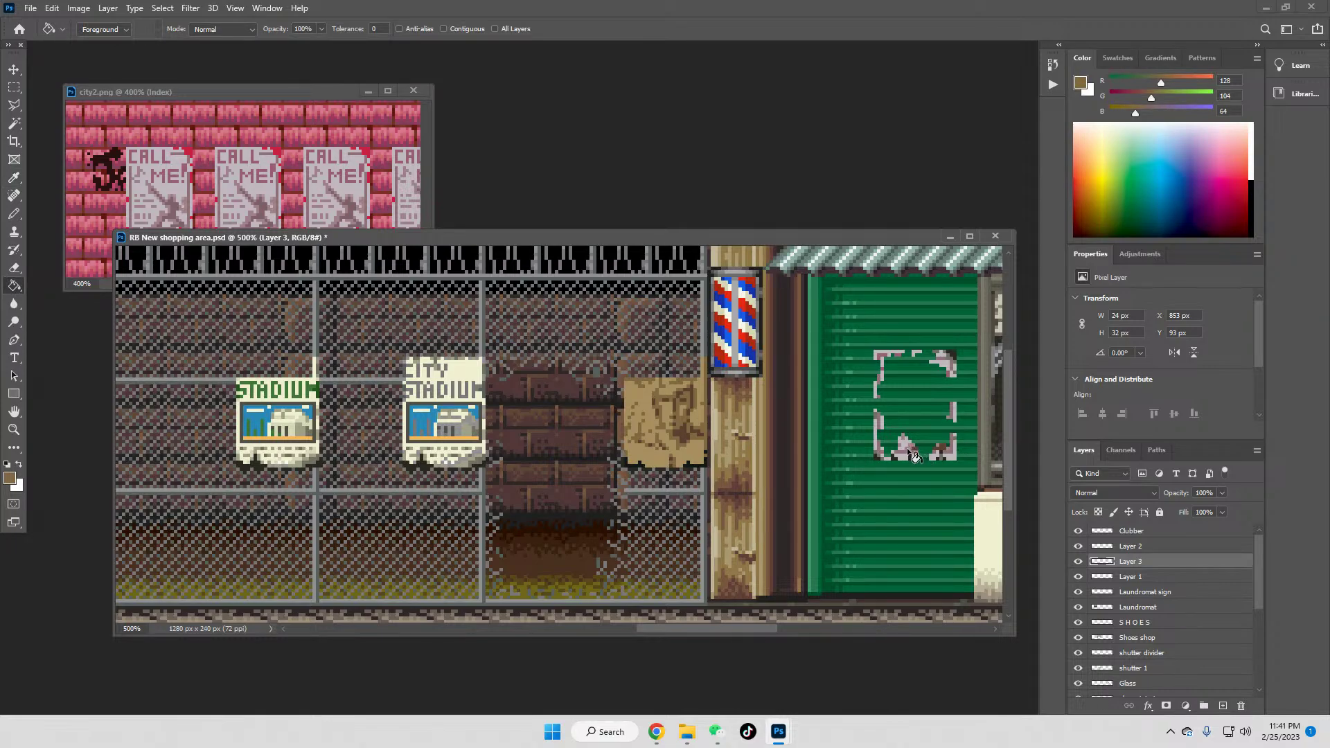
click(78, 7)
mouse_move(85, 24)
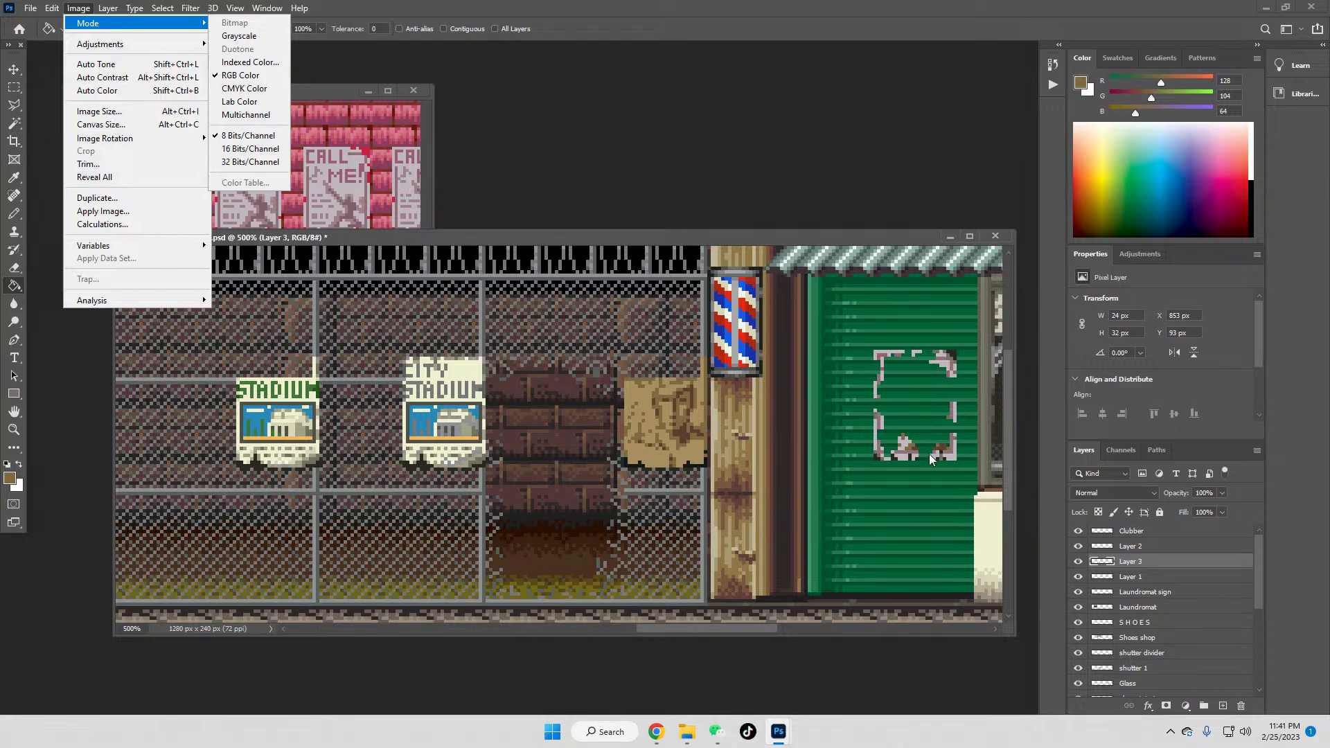
click(62, 23)
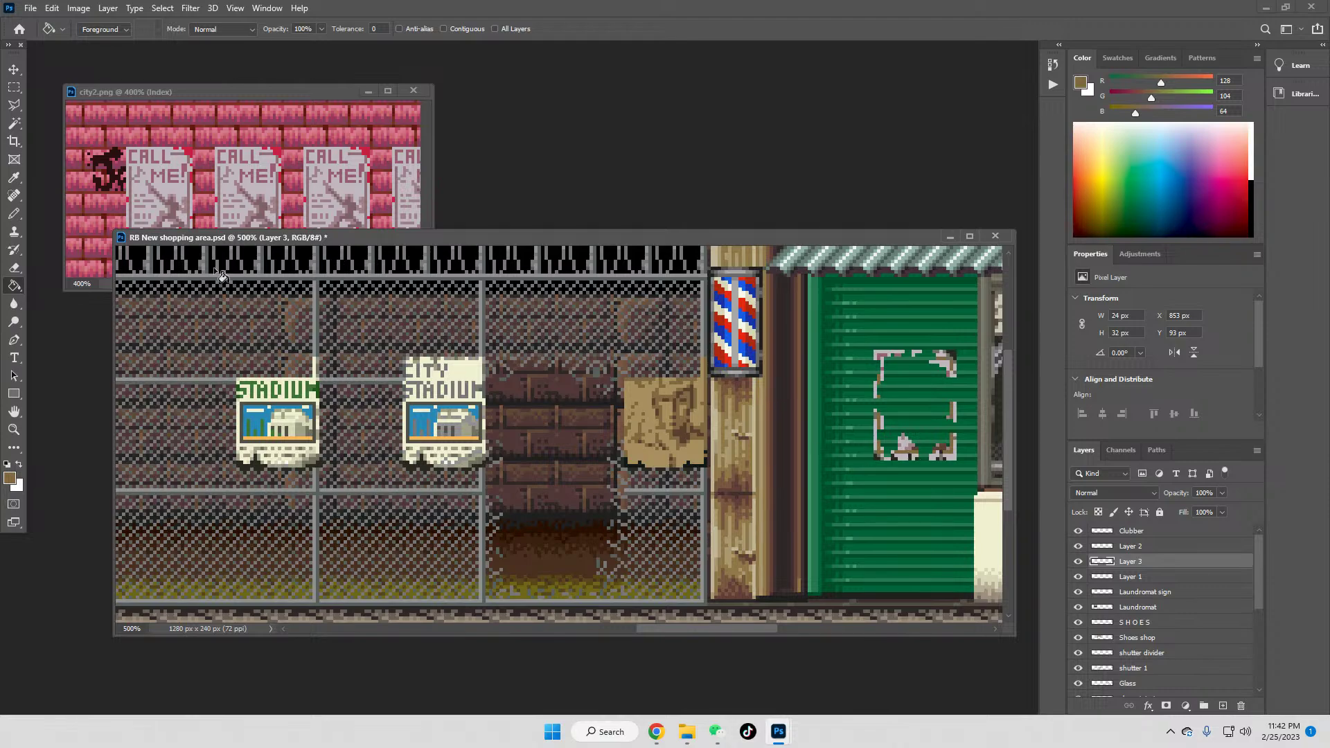
Step: Sample the light tan from the poster and fill its grey frame with it
click(15, 178)
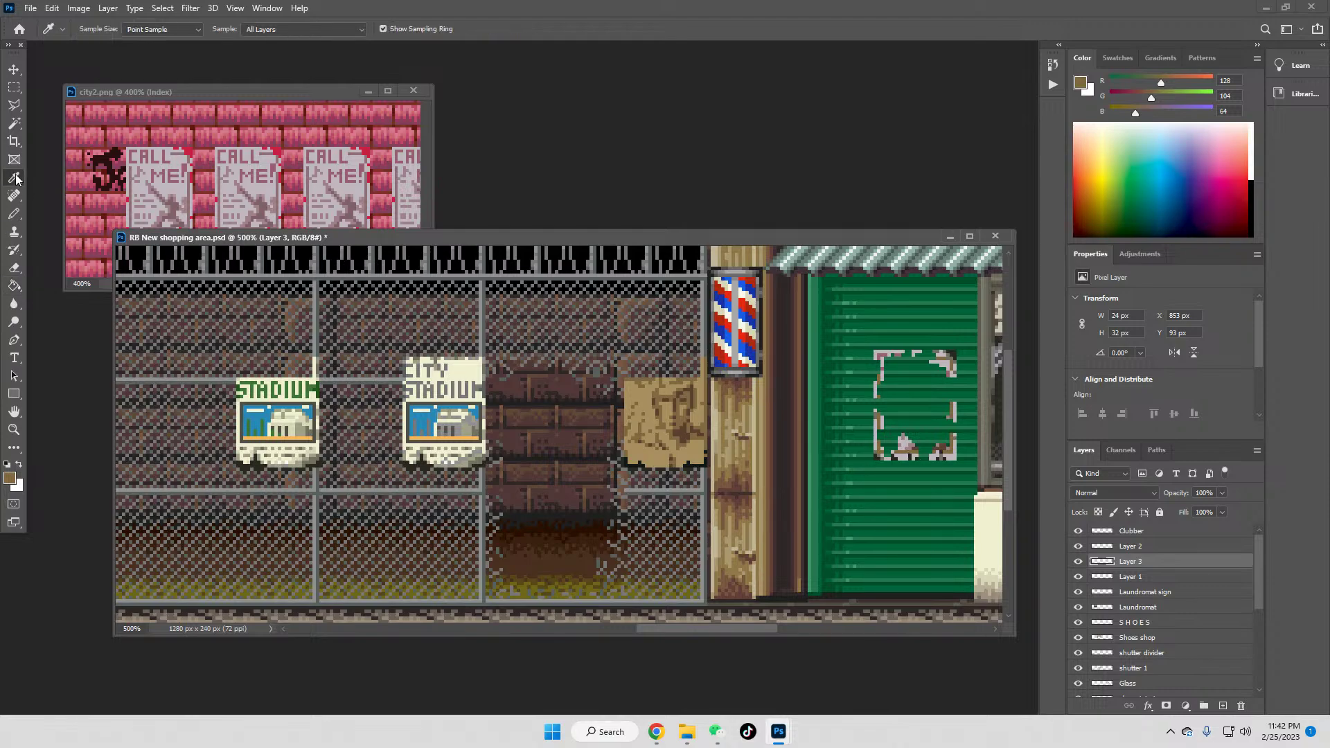
click(676, 411)
click(14, 285)
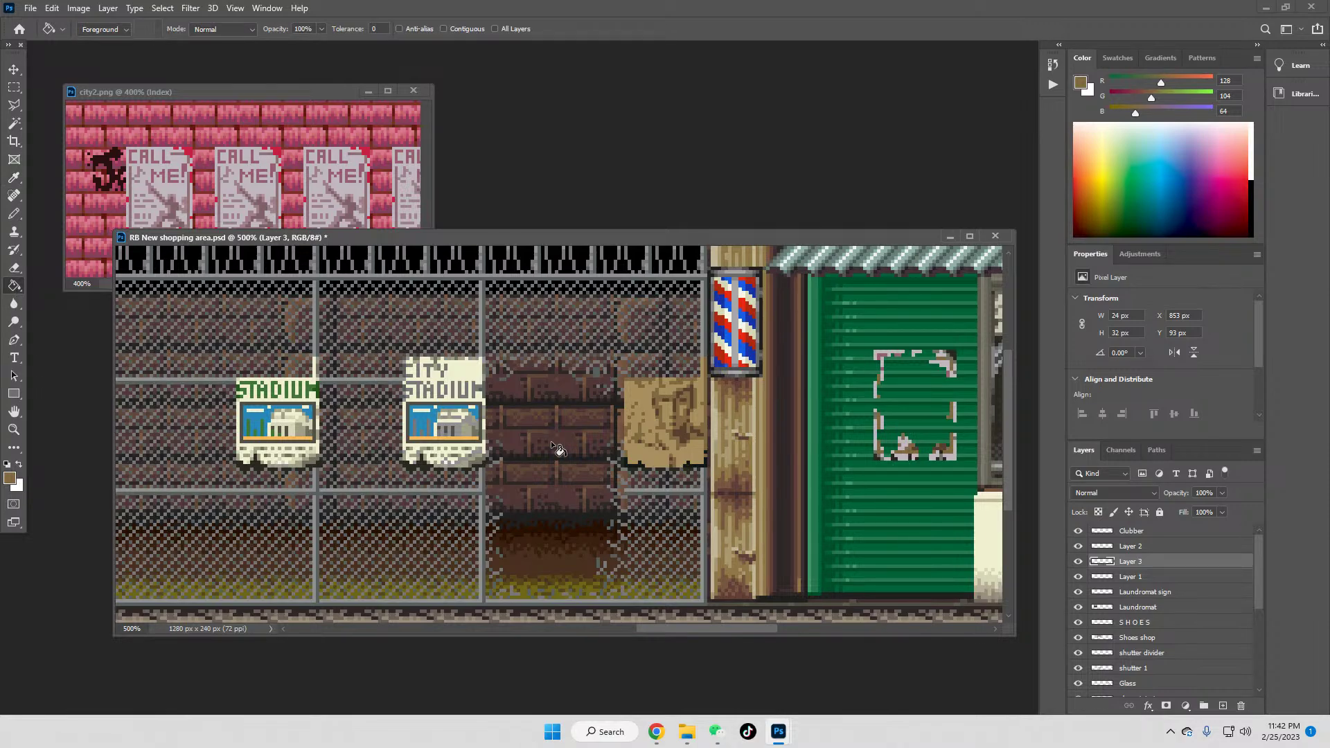
click(14, 178)
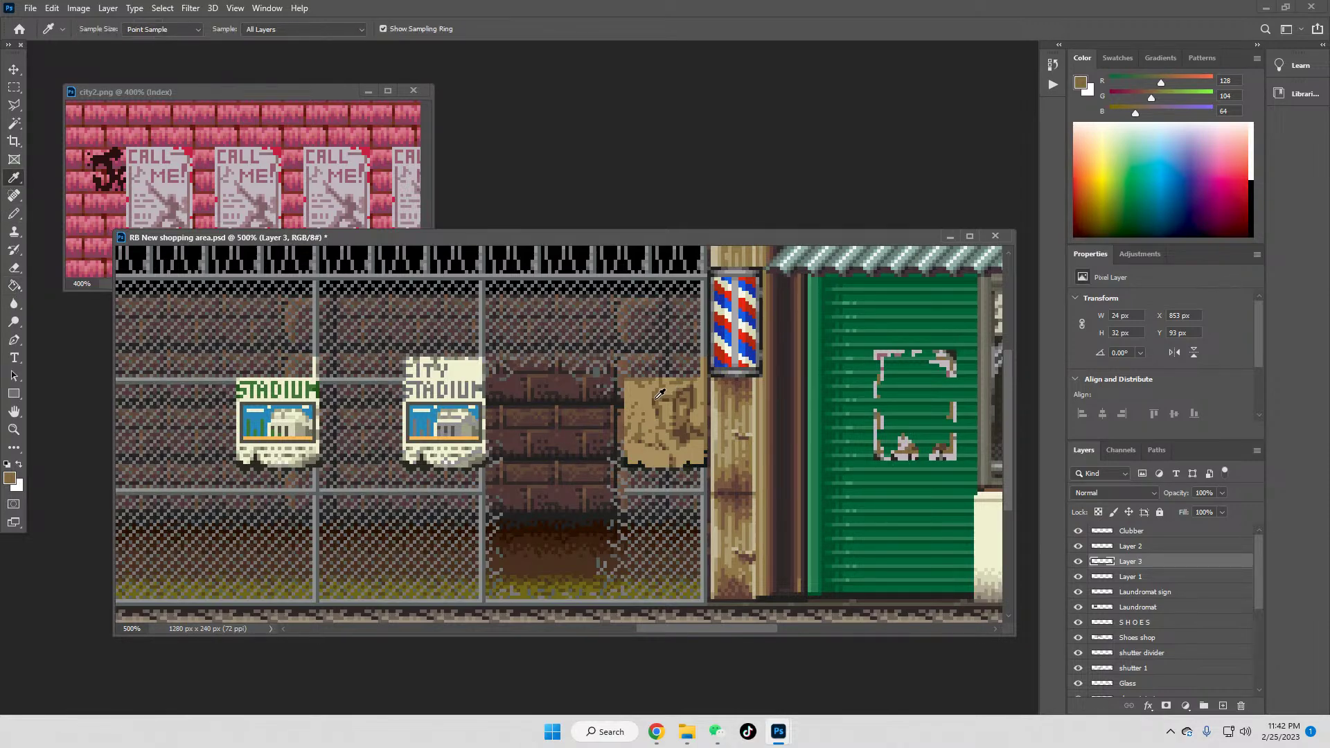
click(628, 390)
click(13, 285)
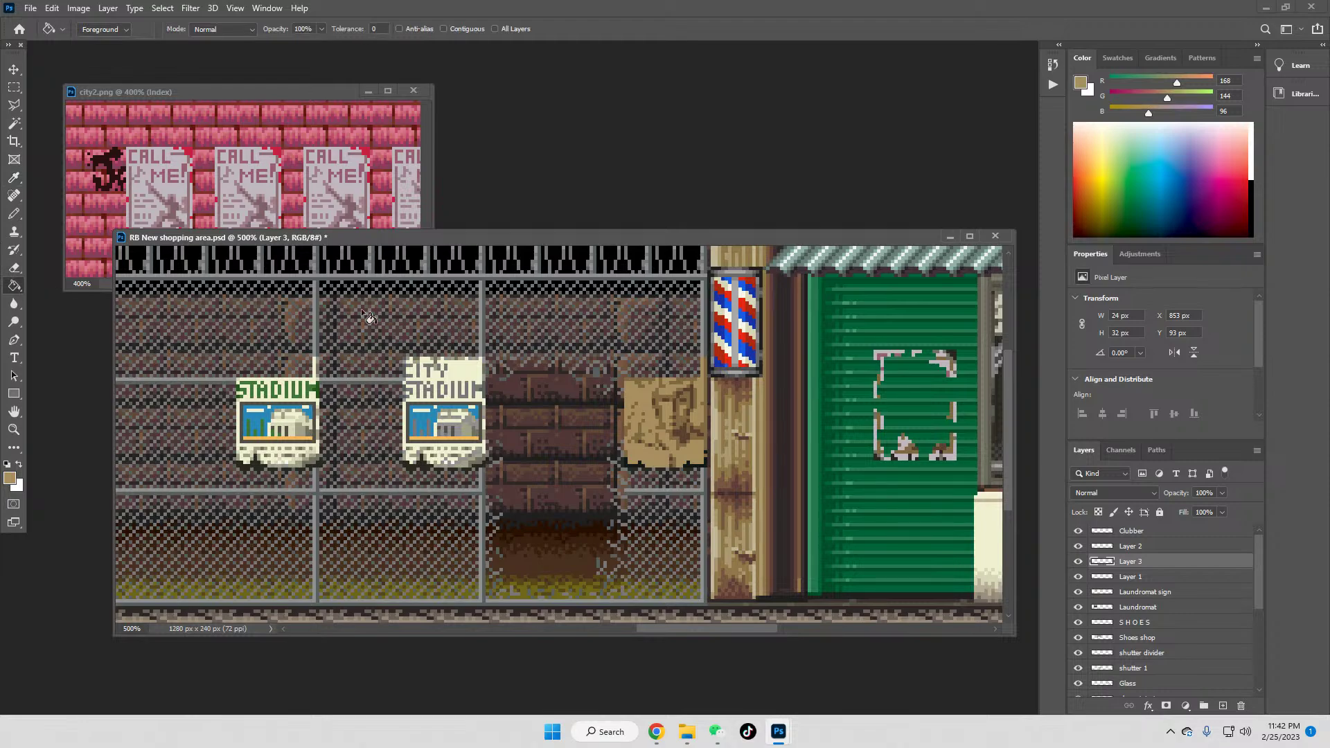
click(891, 351)
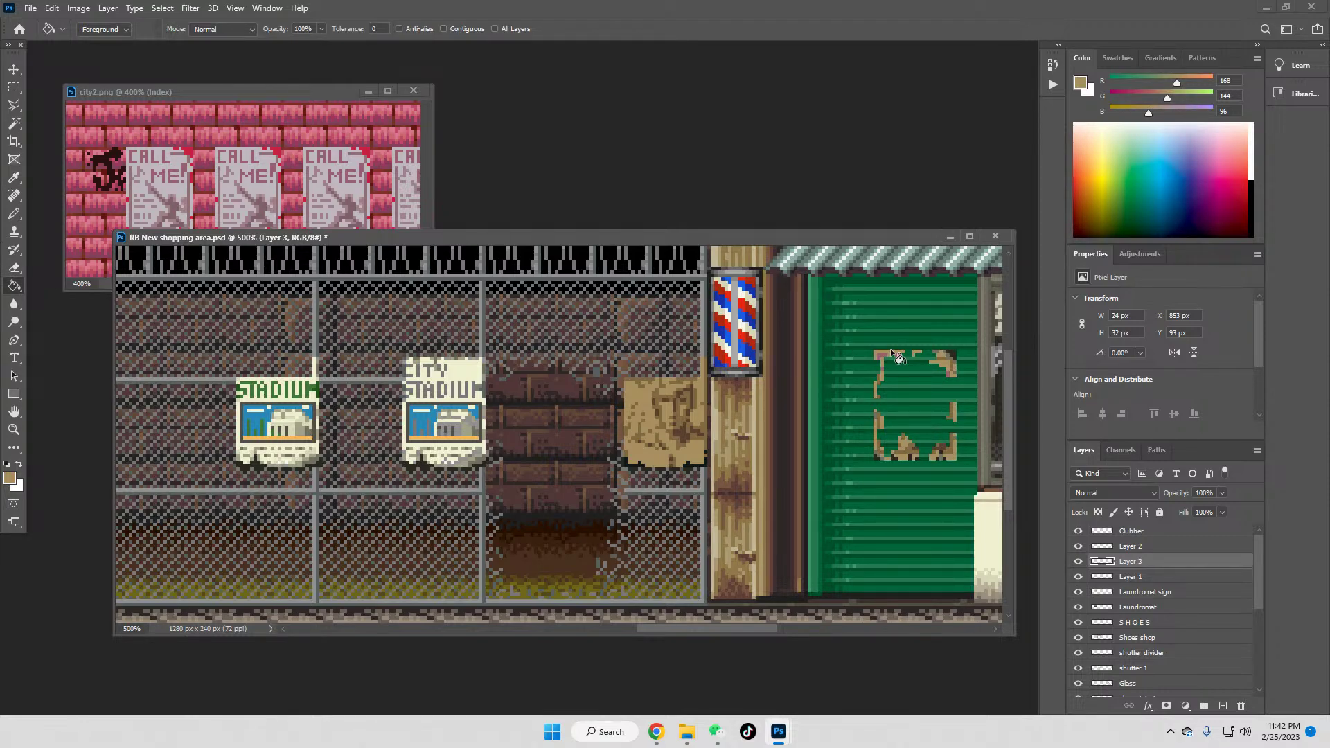
Step: Merge the poster layer (Layer 3) down into Layer 1
right_click(1129, 561)
click(1171, 540)
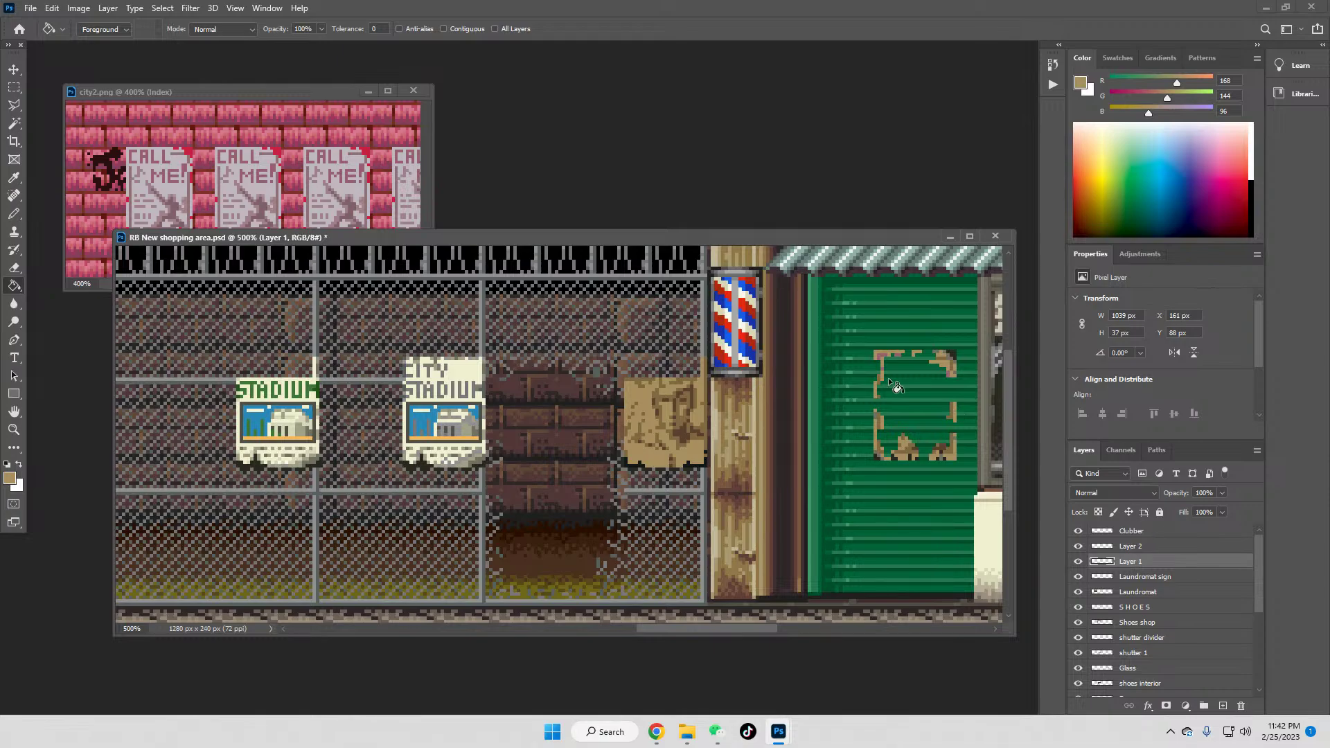
click(14, 430)
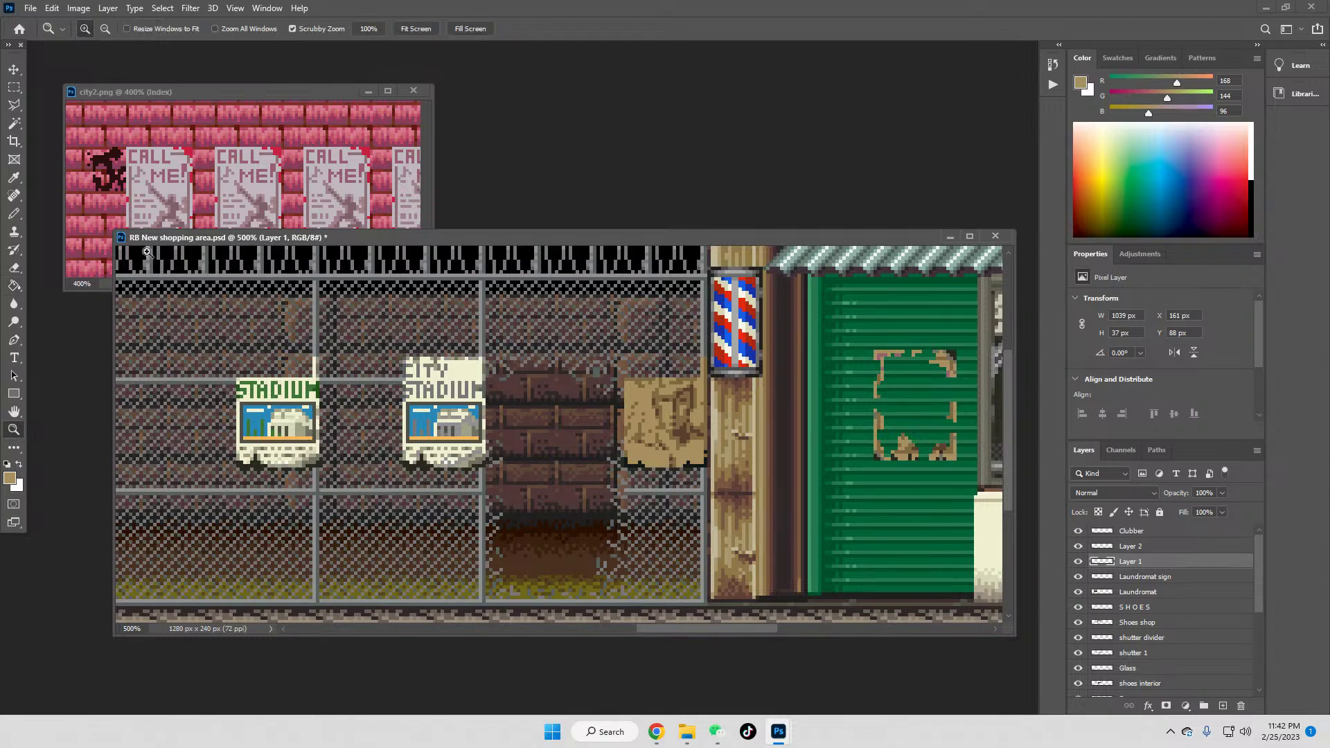
Step: Zoom in on the barber shop and copy the recoloured poster from the green shutter
click(369, 28)
click(466, 392)
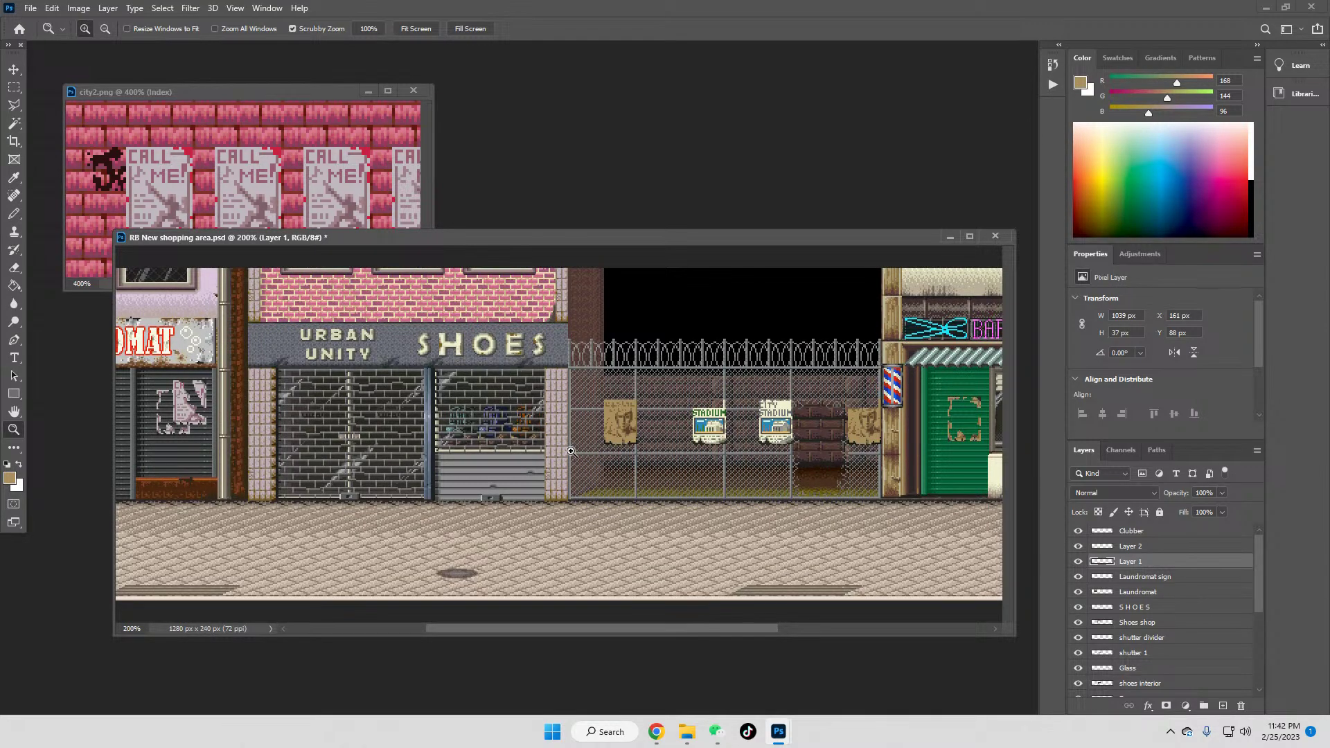
mouse_move(596, 627)
mouse_down()
mouse_move(536, 638)
mouse_move(617, 638)
mouse_up()
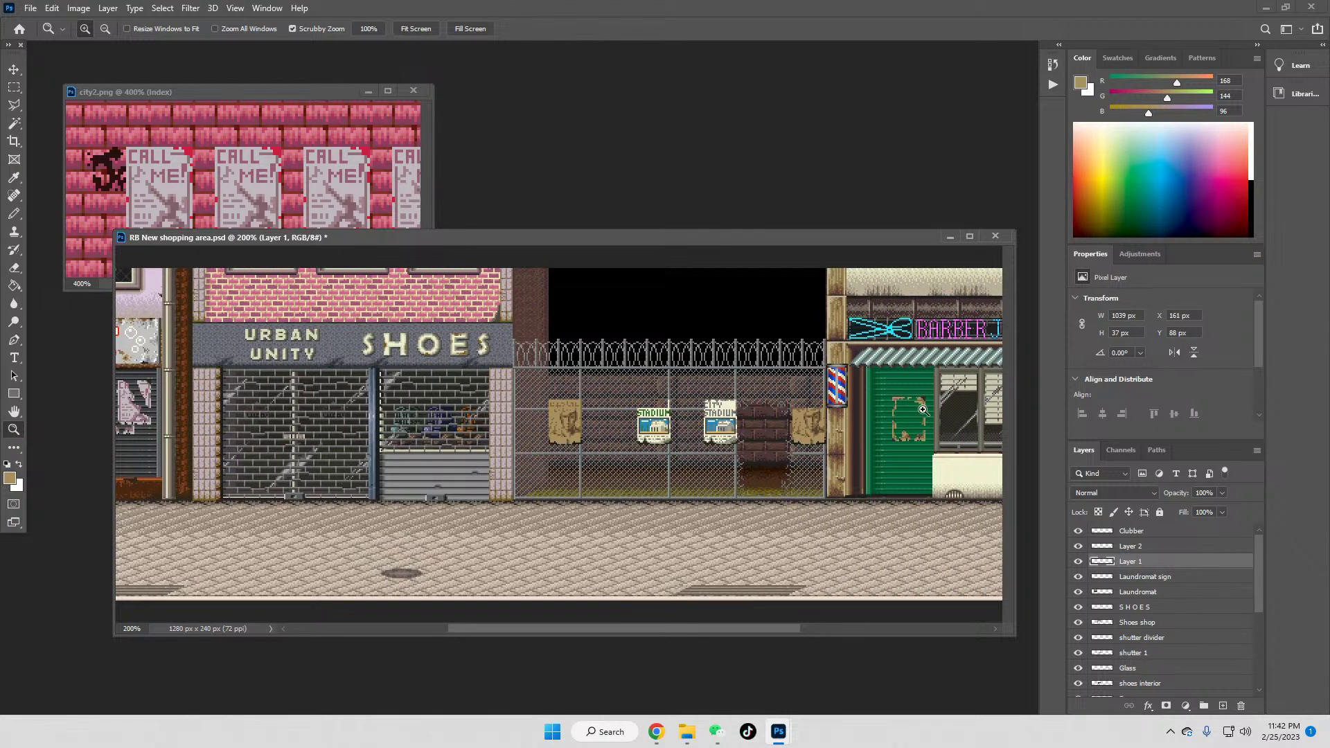
key(ctrl+plus)
click(14, 88)
drag(872, 380, 937, 463)
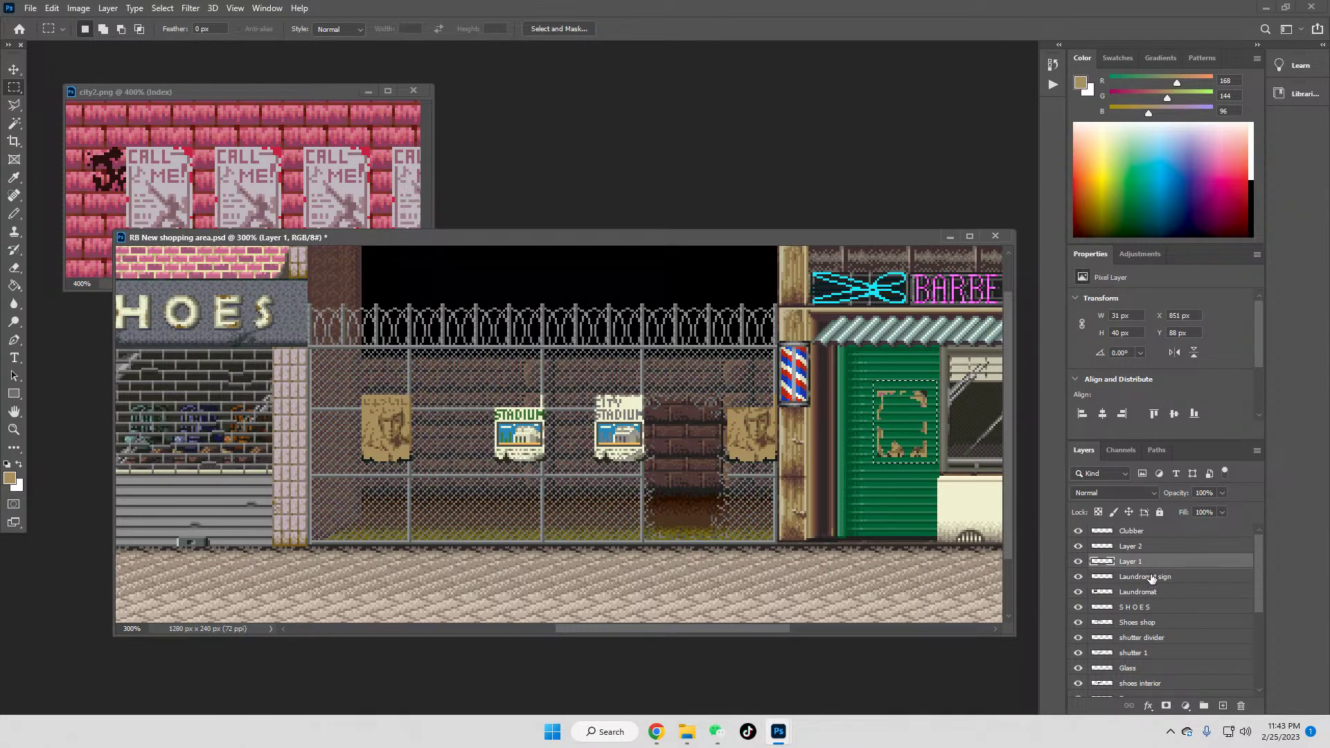
key(ctrl+d)
Step: Paste the poster into a selection over the Laundromat's right-shutter poster and nudge it up-left
drag(650, 628, 439, 636)
mouse_move(477, 363)
mouse_down()
mouse_move(545, 426)
mouse_move(543, 455)
mouse_up()
key(ctrl+v)
click(14, 71)
drag(498, 405, 482, 396)
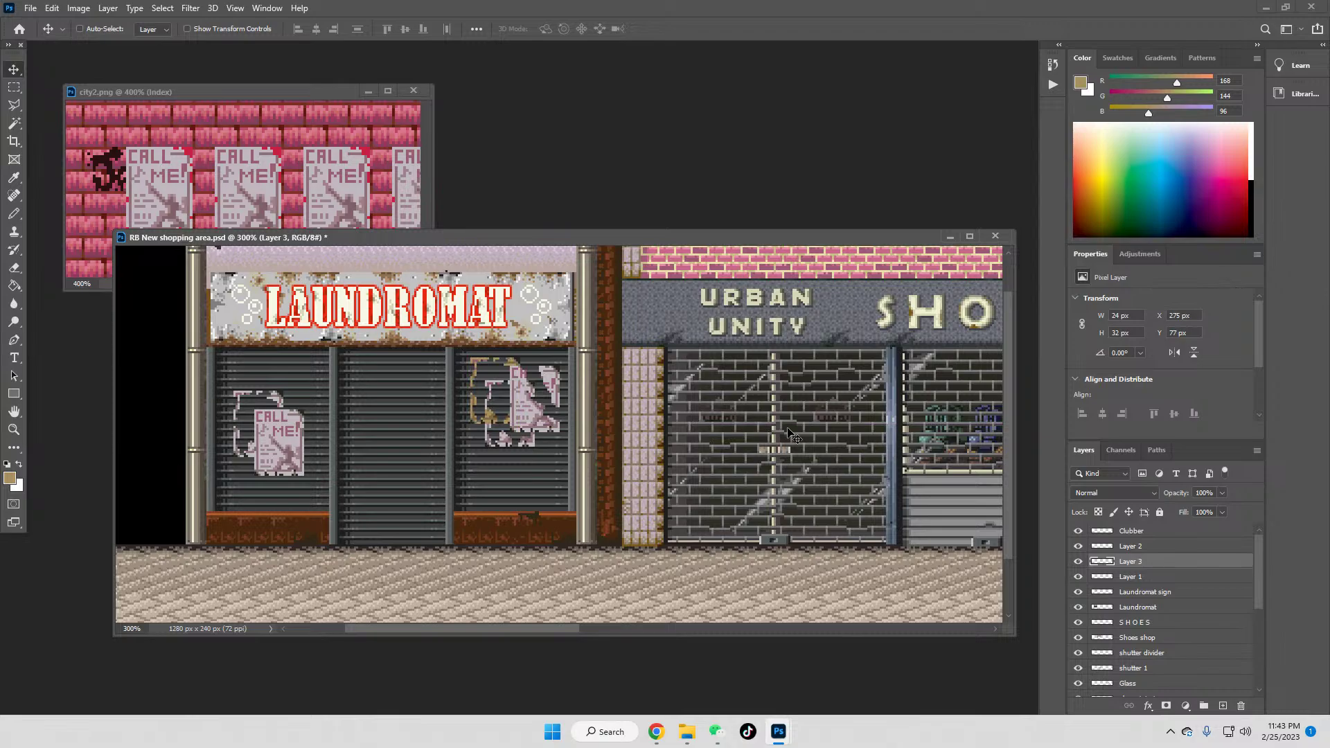
right_click(1131, 563)
Step: Merge the pasted poster into Layer 1, then undo an accidental shift of the posters
click(1164, 540)
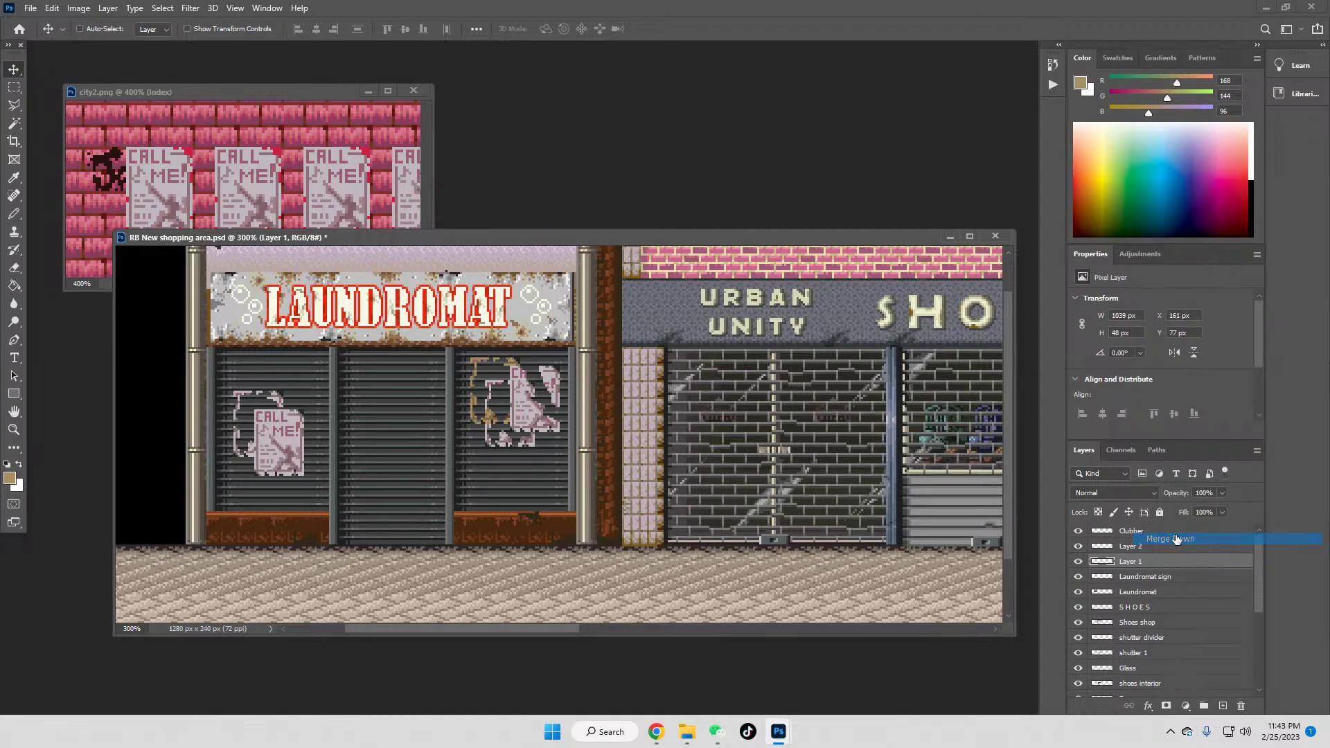
scroll(603, 610, down, 3)
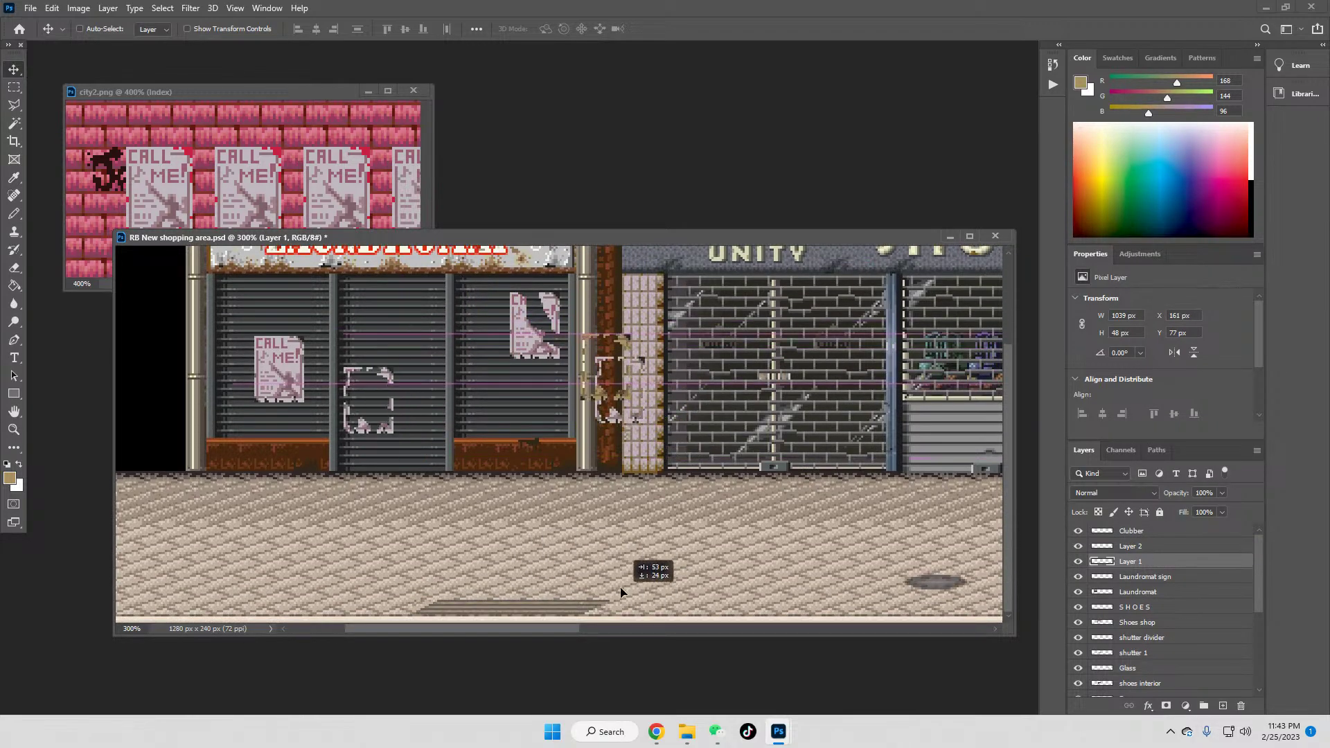
click(52, 8)
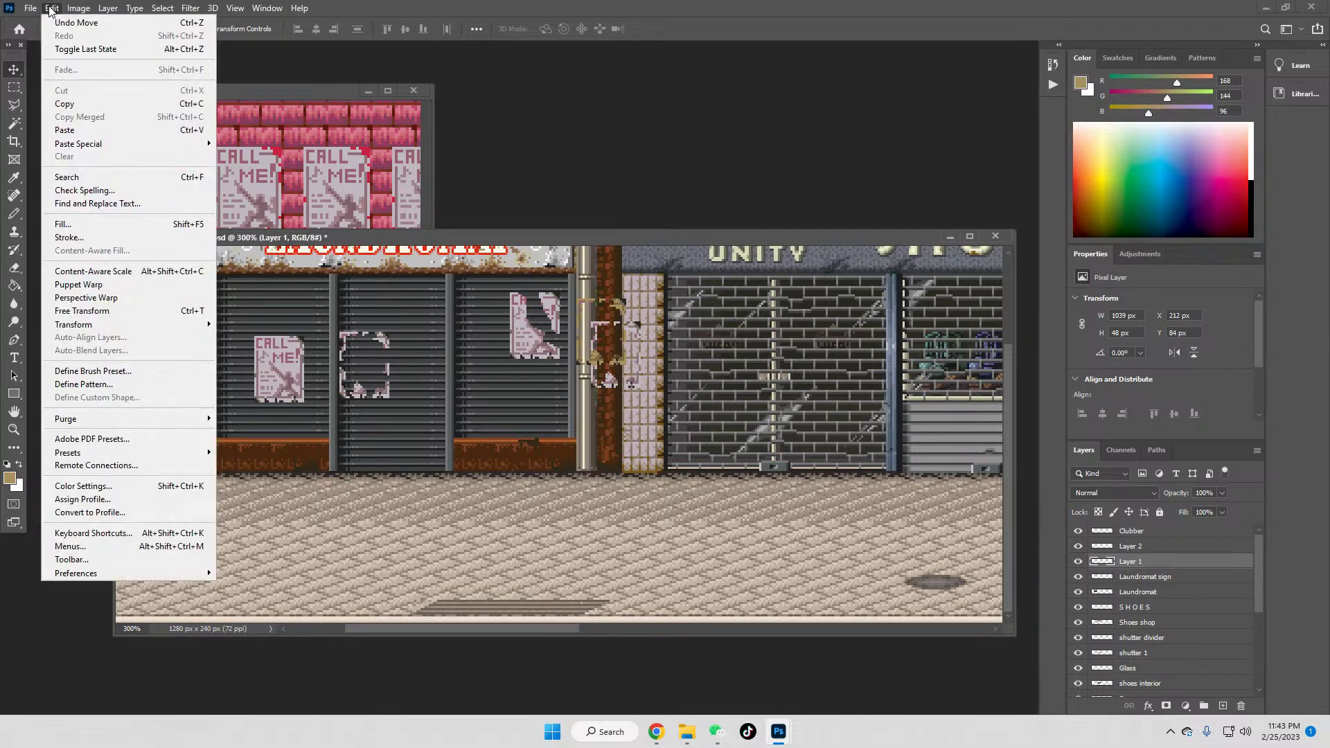
click(82, 22)
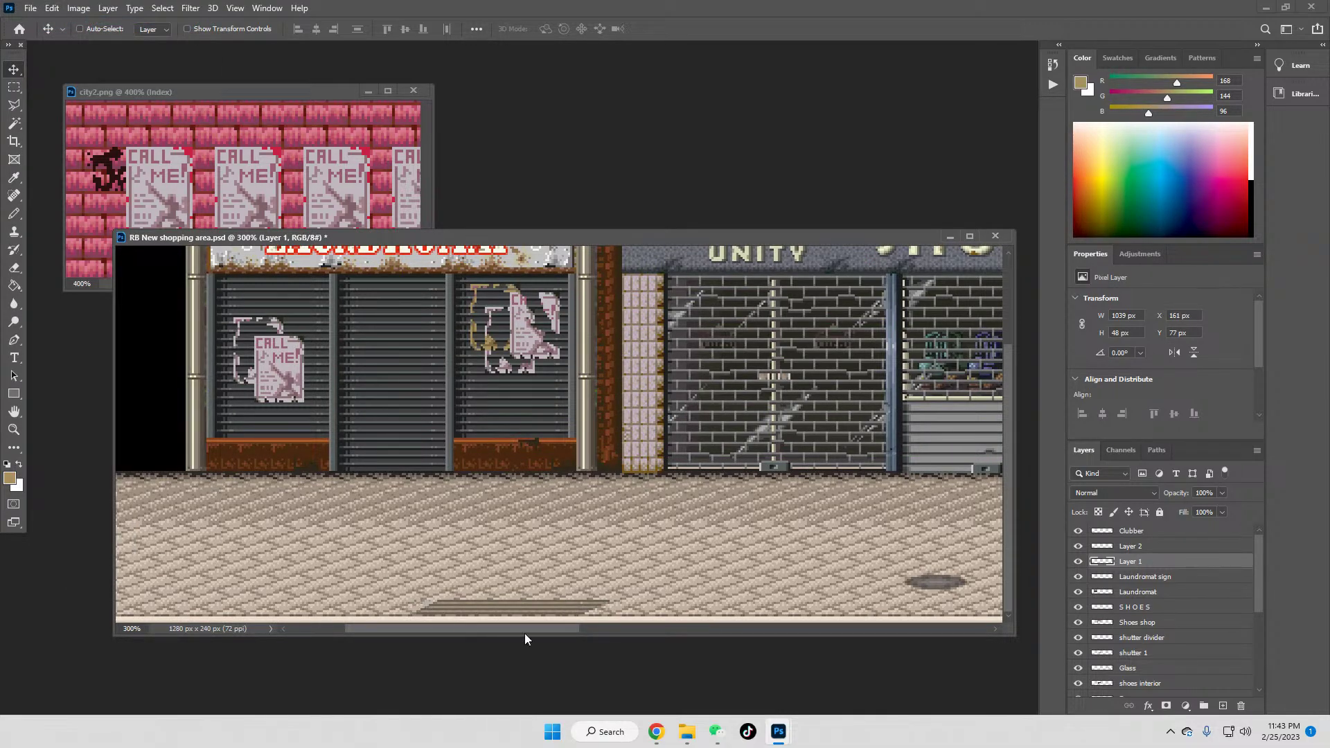
Step: Merge Layer 2 down into Layer 1 and rename the combined layer 'posters'
drag(532, 631, 596, 625)
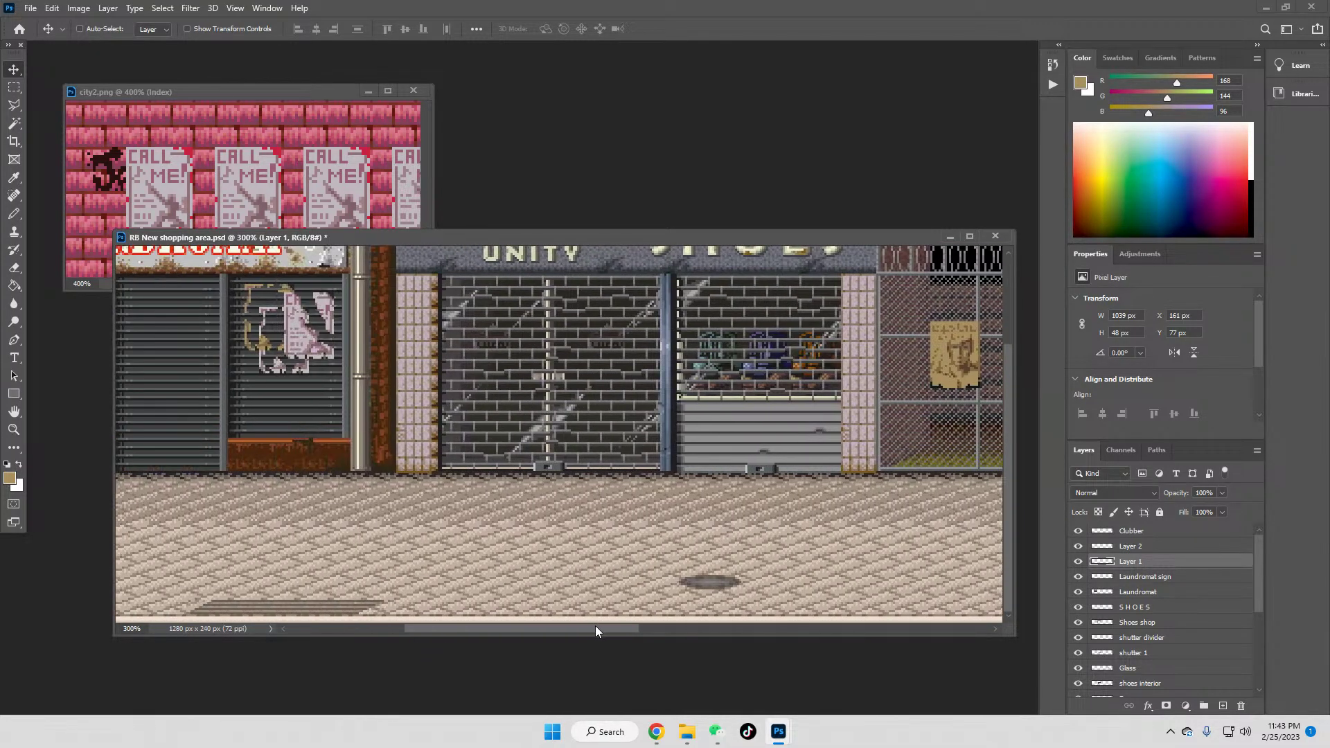
right_click(1135, 546)
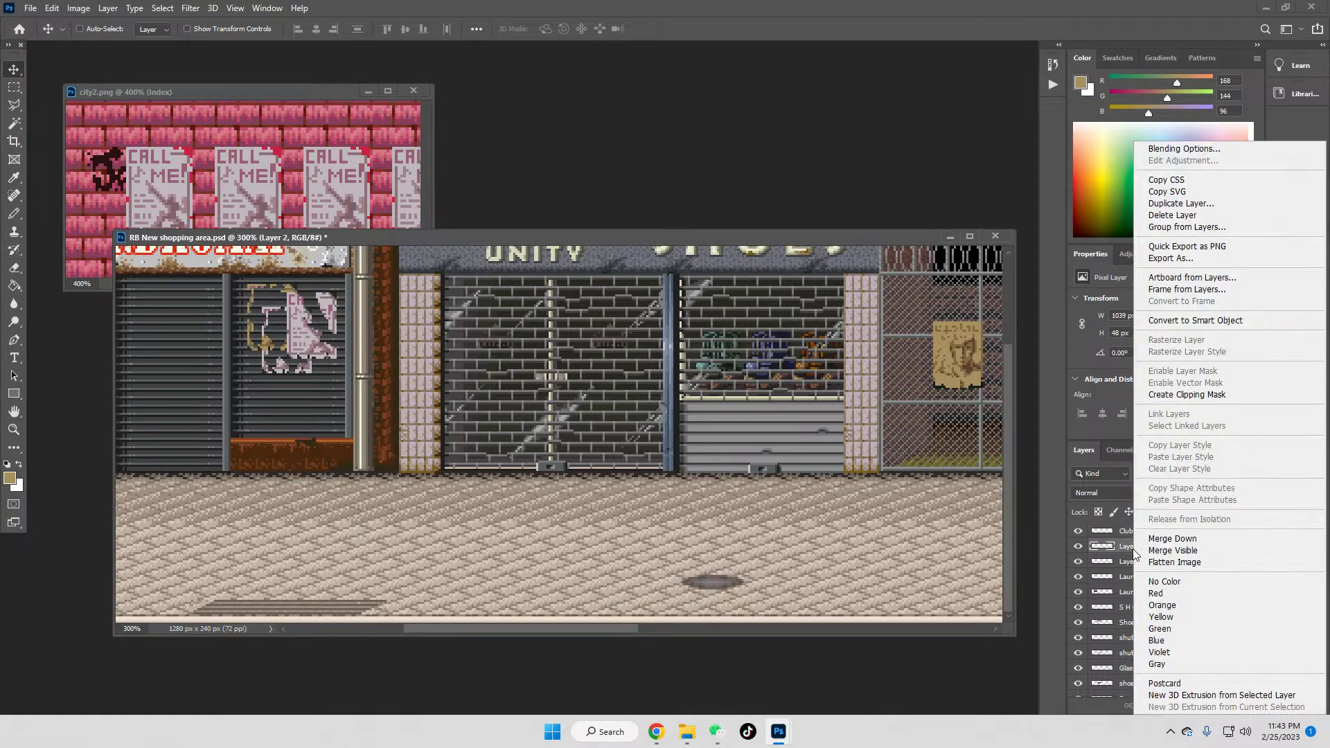
click(1189, 538)
double_click(1138, 545)
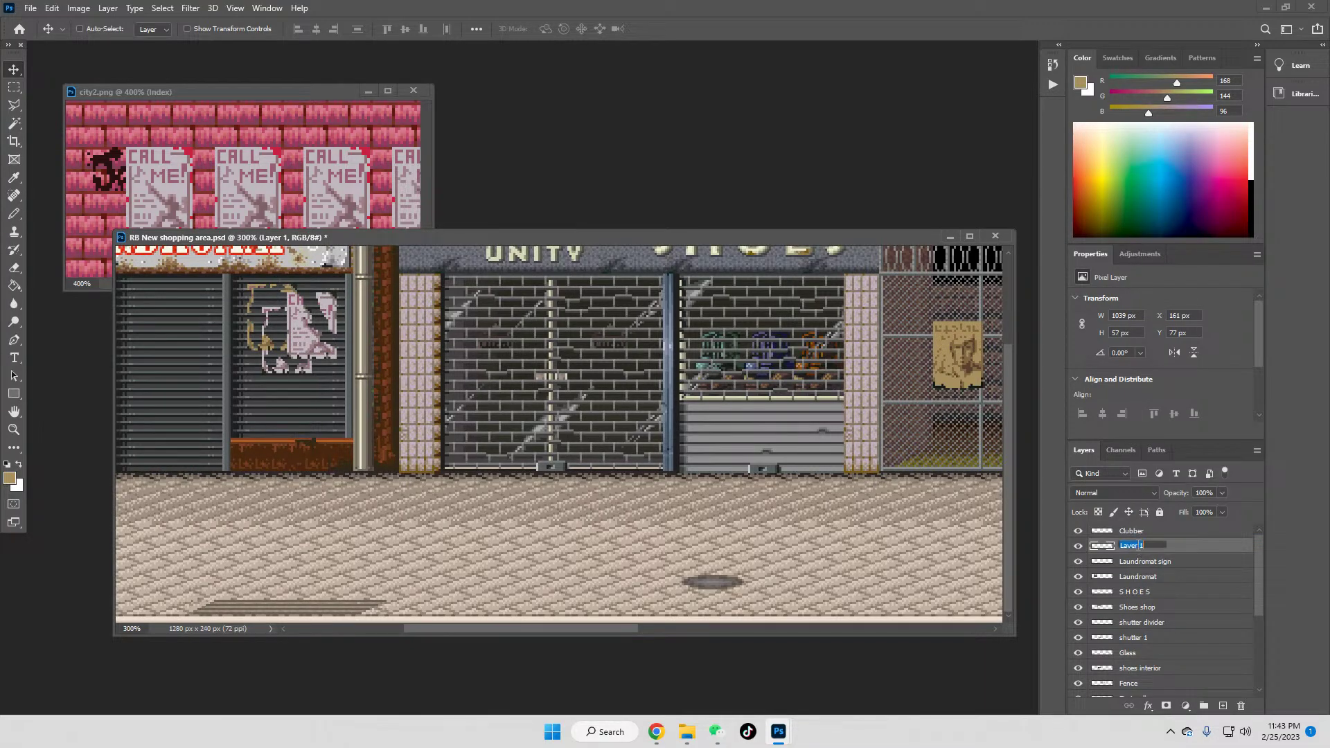
text(Dosters)
key(Return)
click(13, 429)
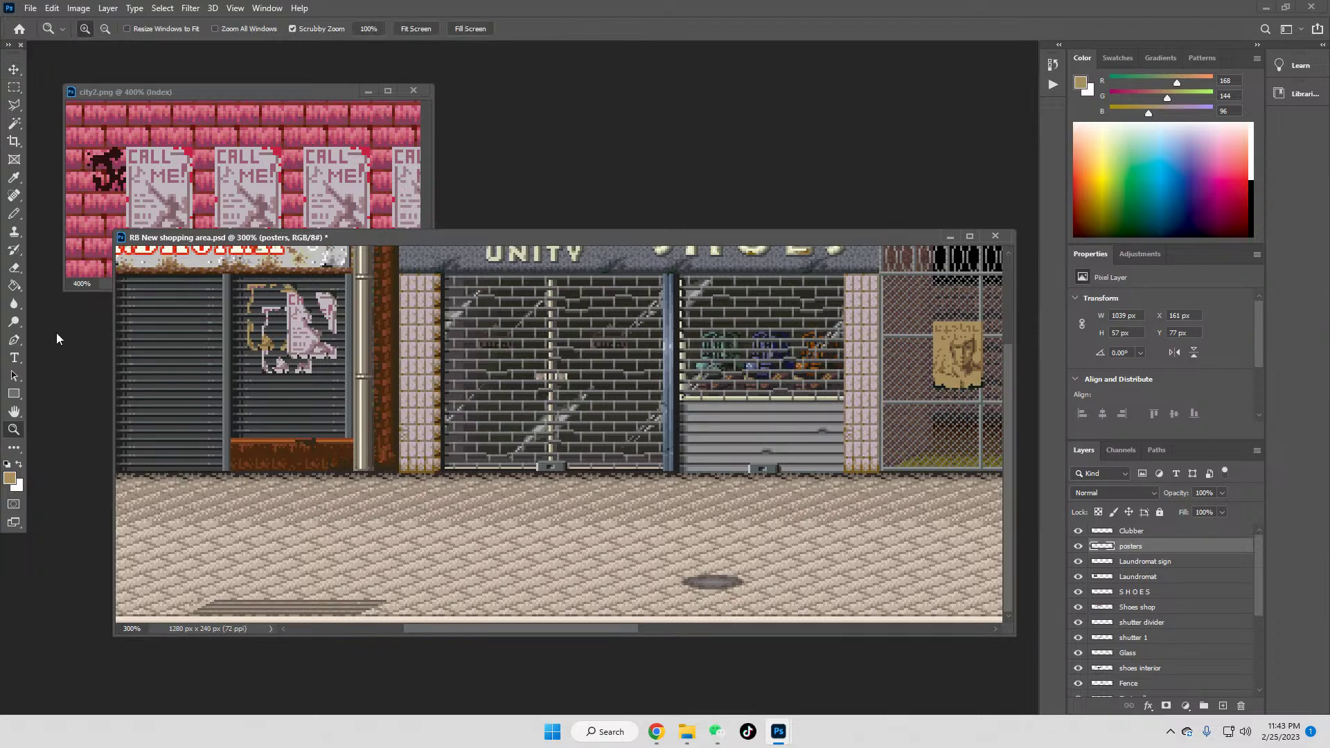
click(363, 31)
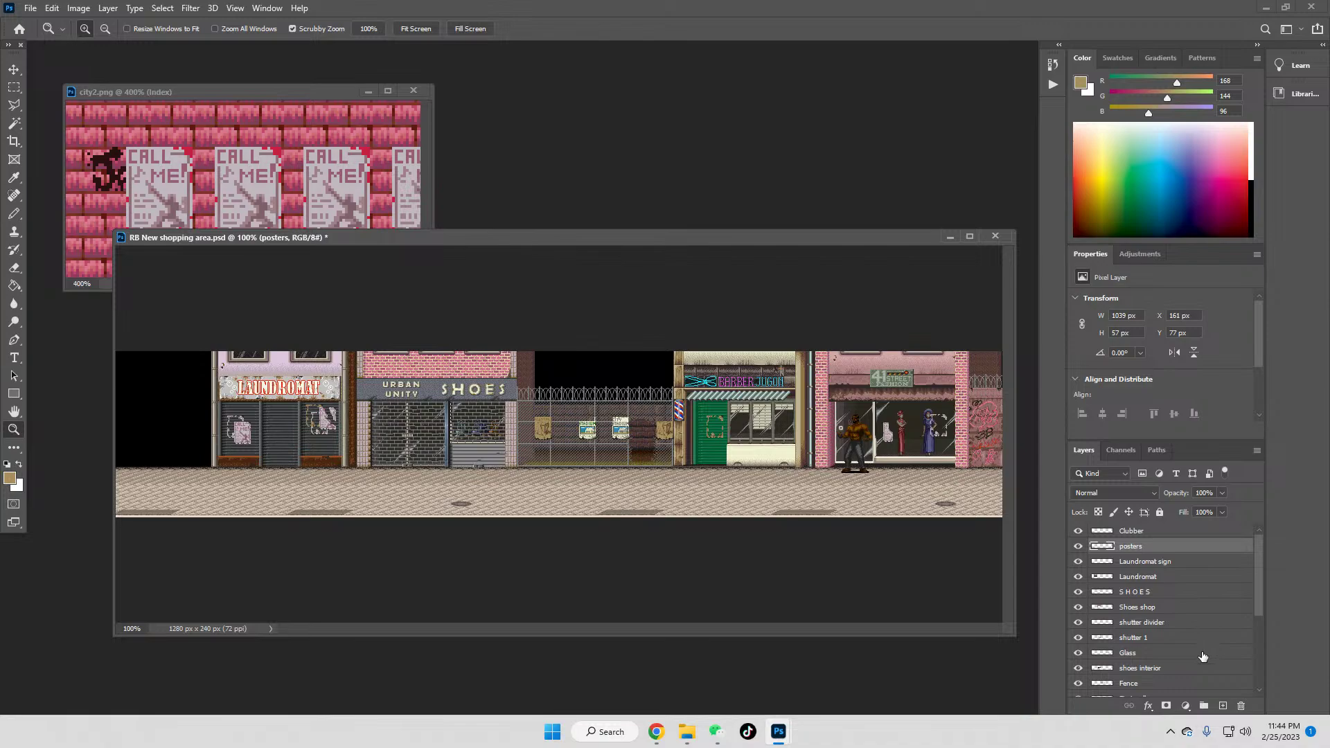
Step: Scroll to the bottom of the Layers panel and select the First wall layer
scroll(1205, 651, down, 3)
scroll(1214, 639, down, 3)
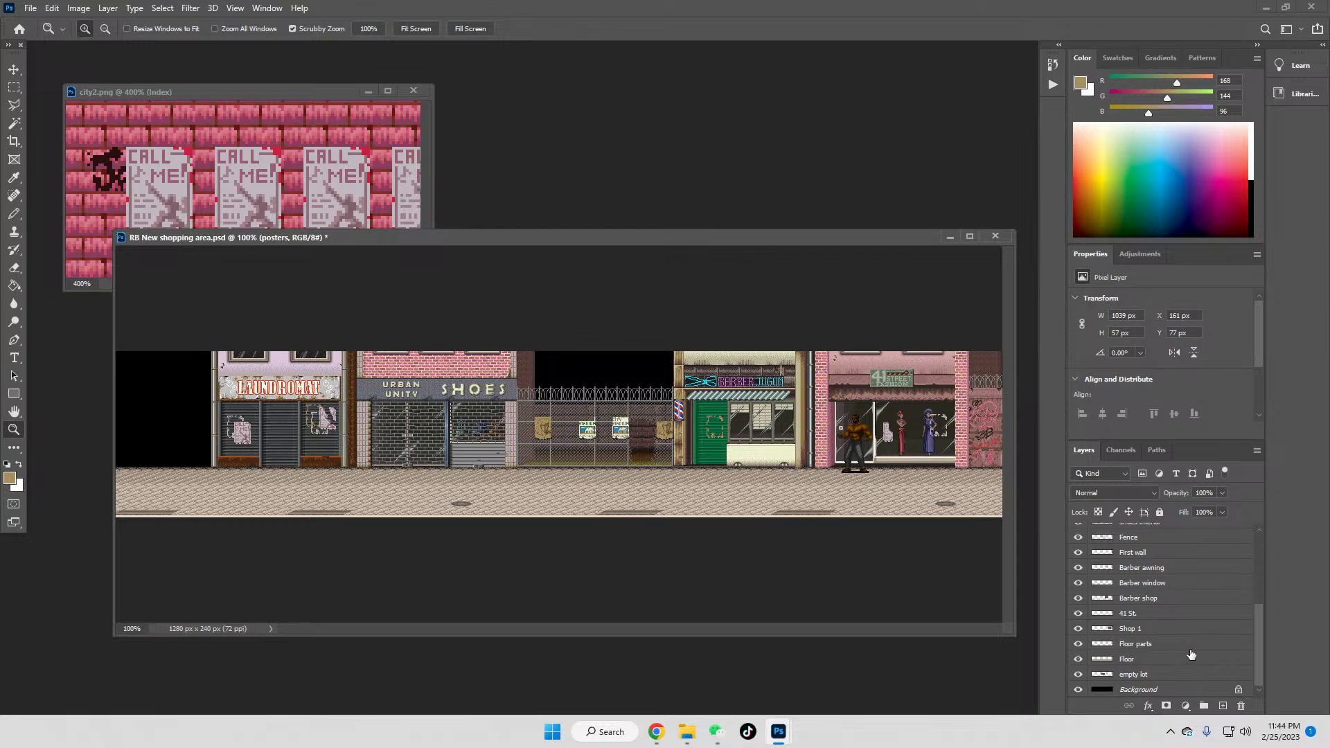
click(1170, 554)
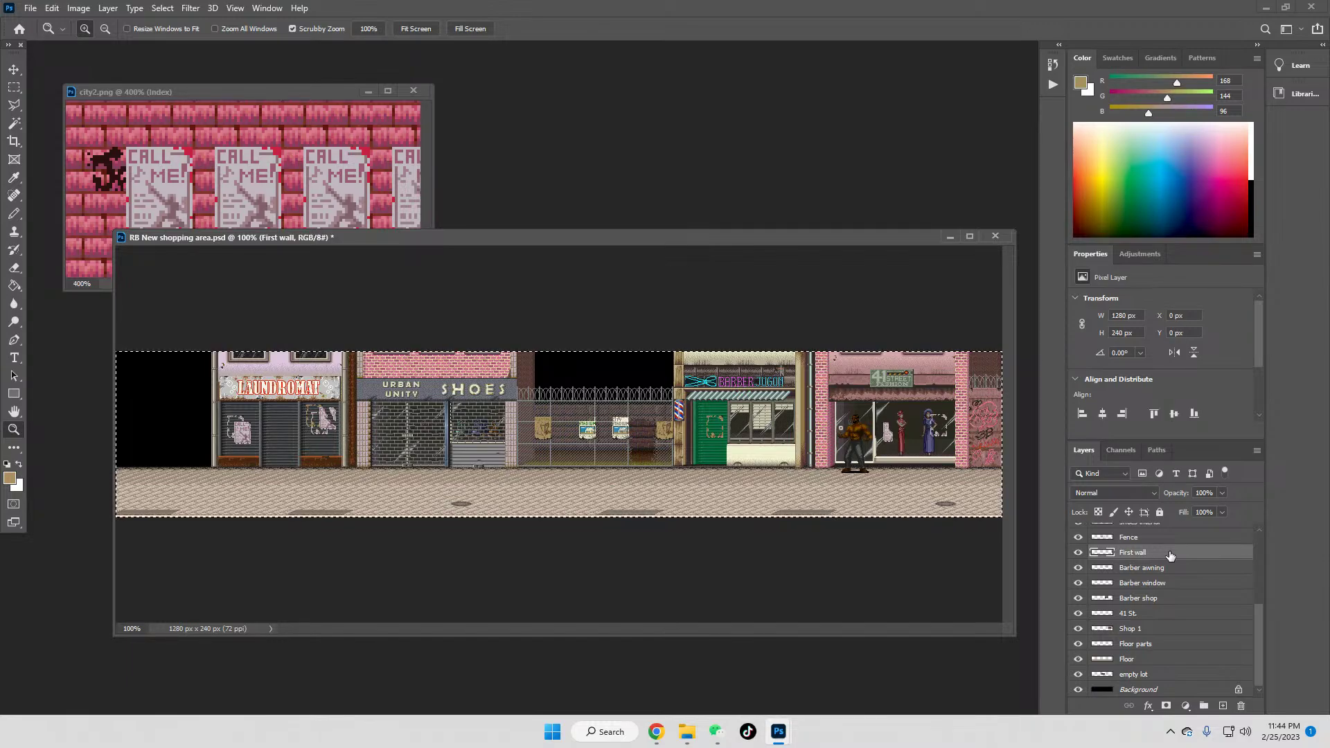
Step: Paste the brick pillar as a new layer and place it left of the Laundromat
key(ctrl+v)
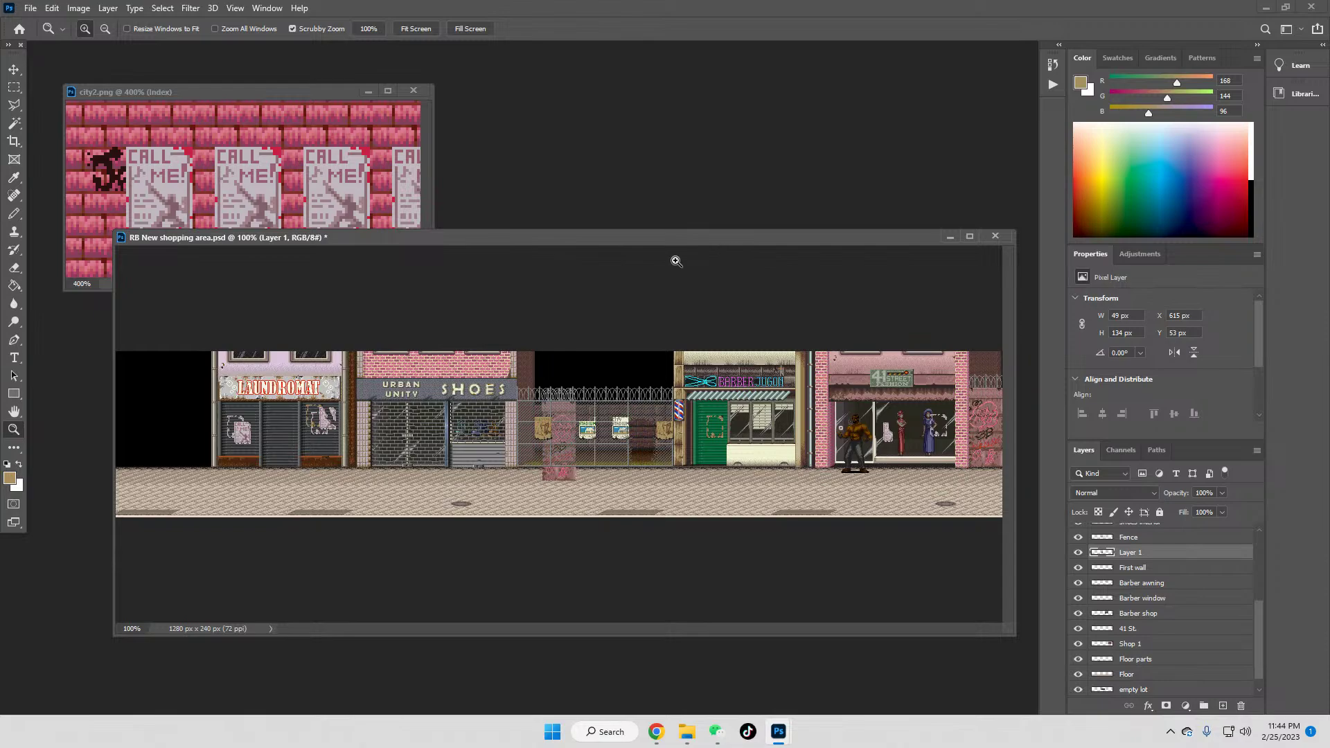
click(14, 69)
drag(558, 475, 193, 456)
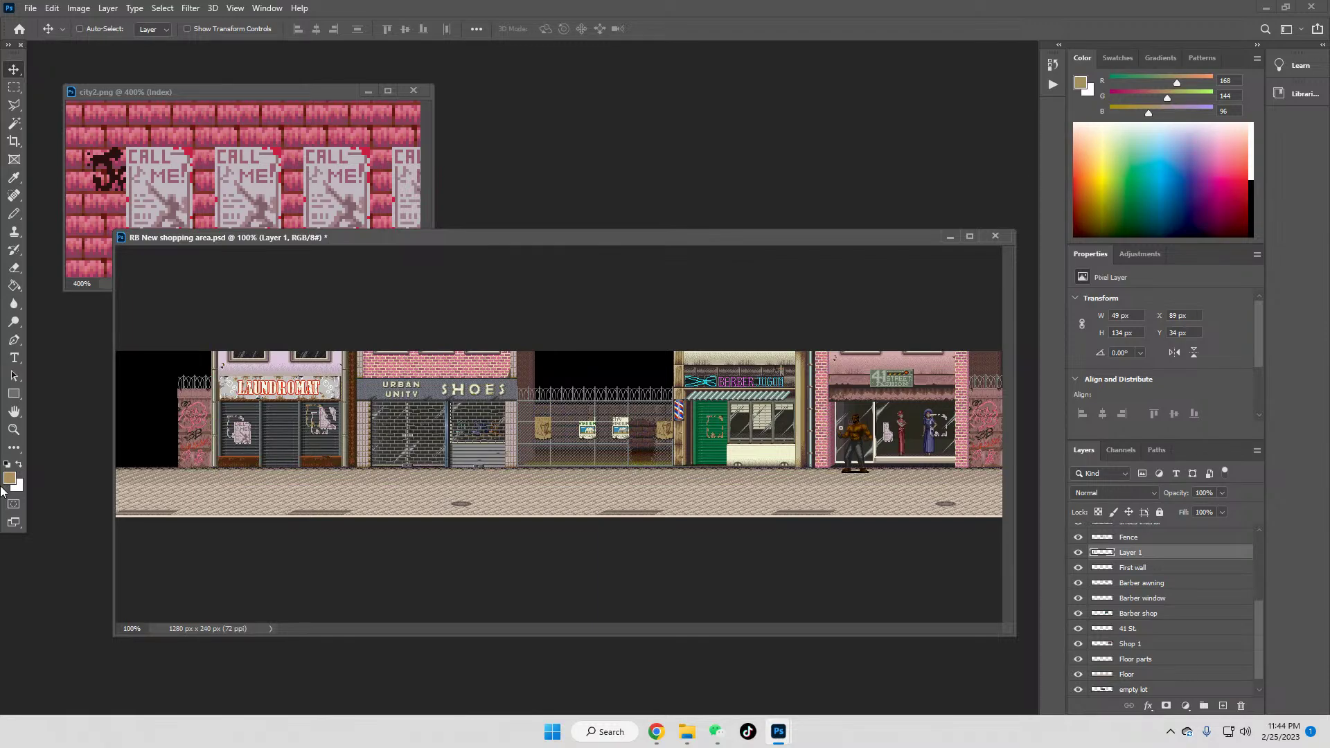
click(14, 430)
double_click(156, 421)
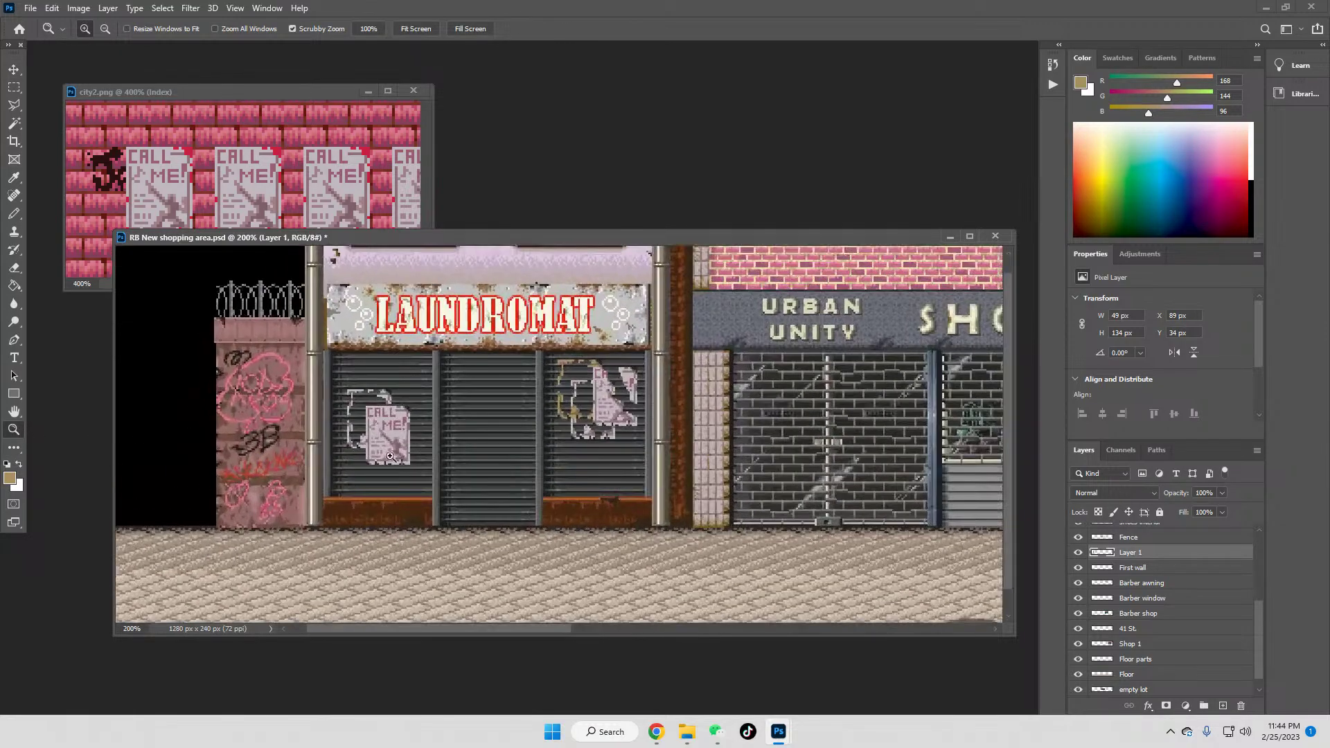
drag(422, 630, 384, 630)
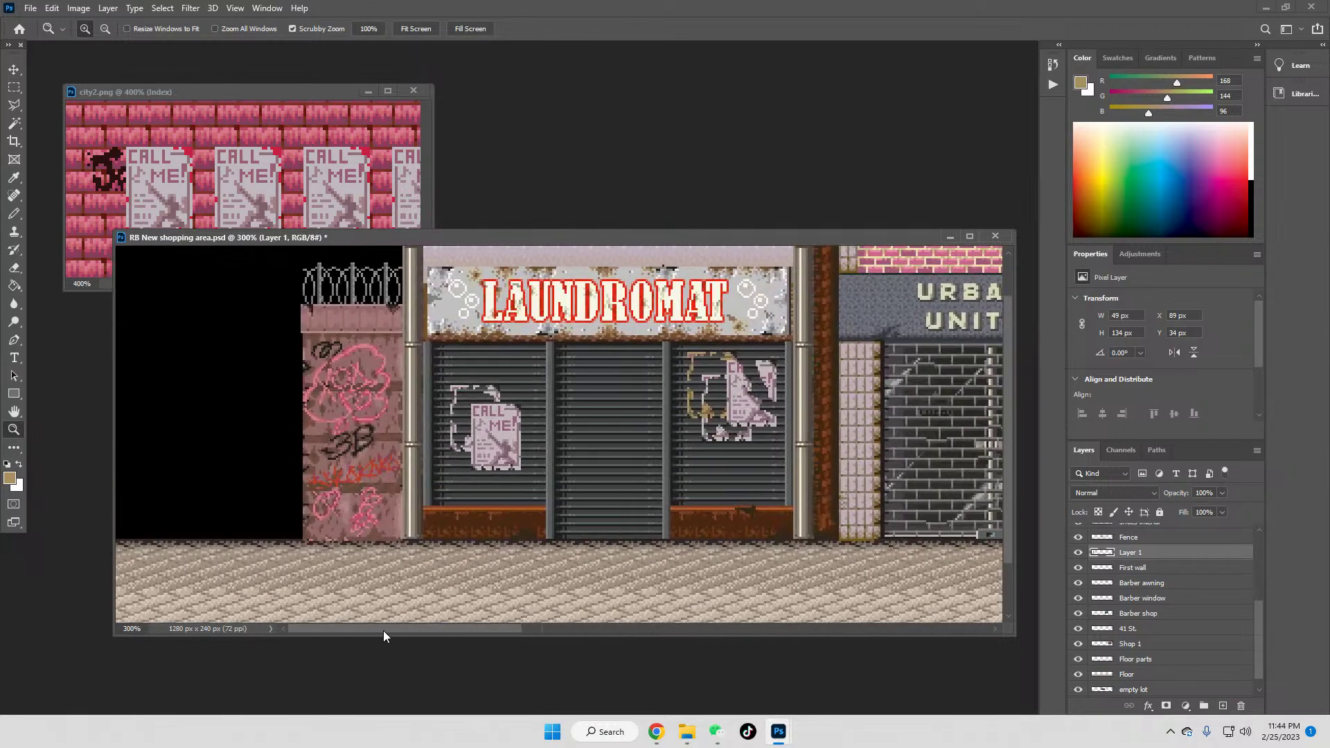
click(17, 88)
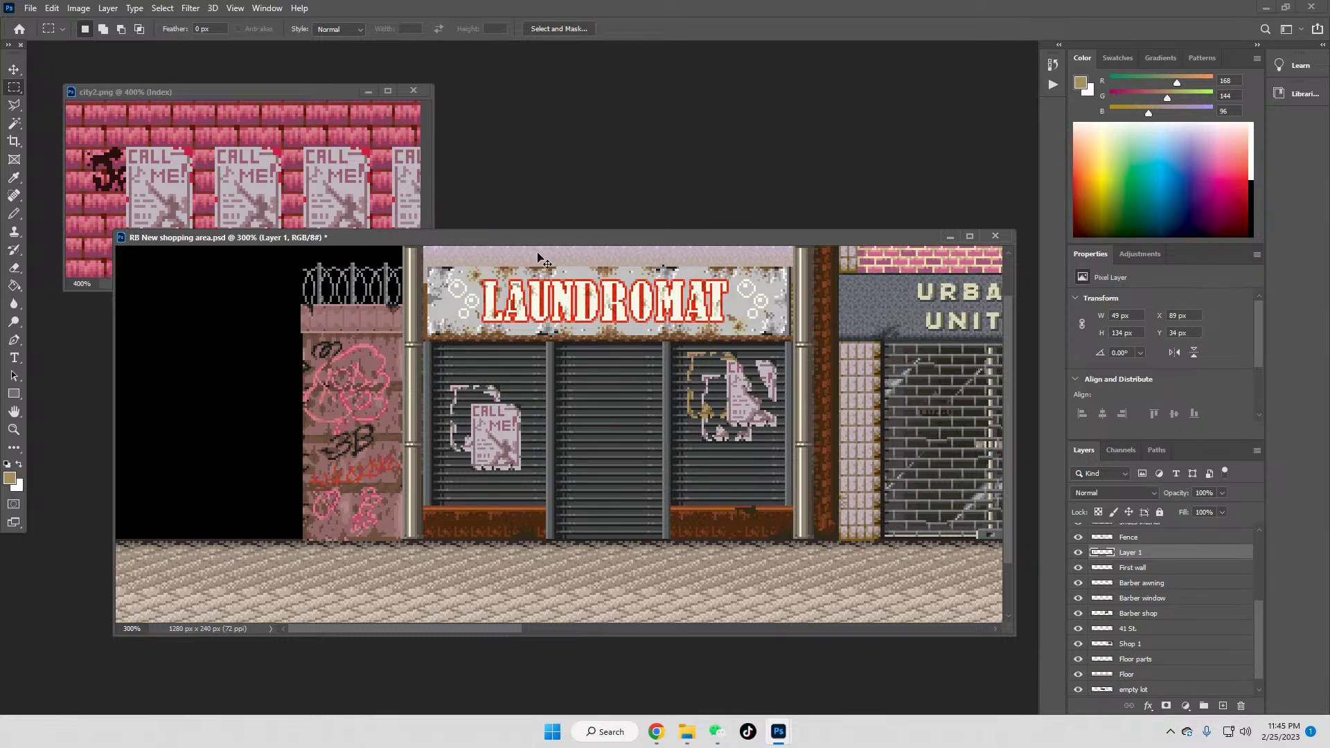
Step: Paste a second graffiti piece onto the left wall, then delete it again
key(ctrl+v)
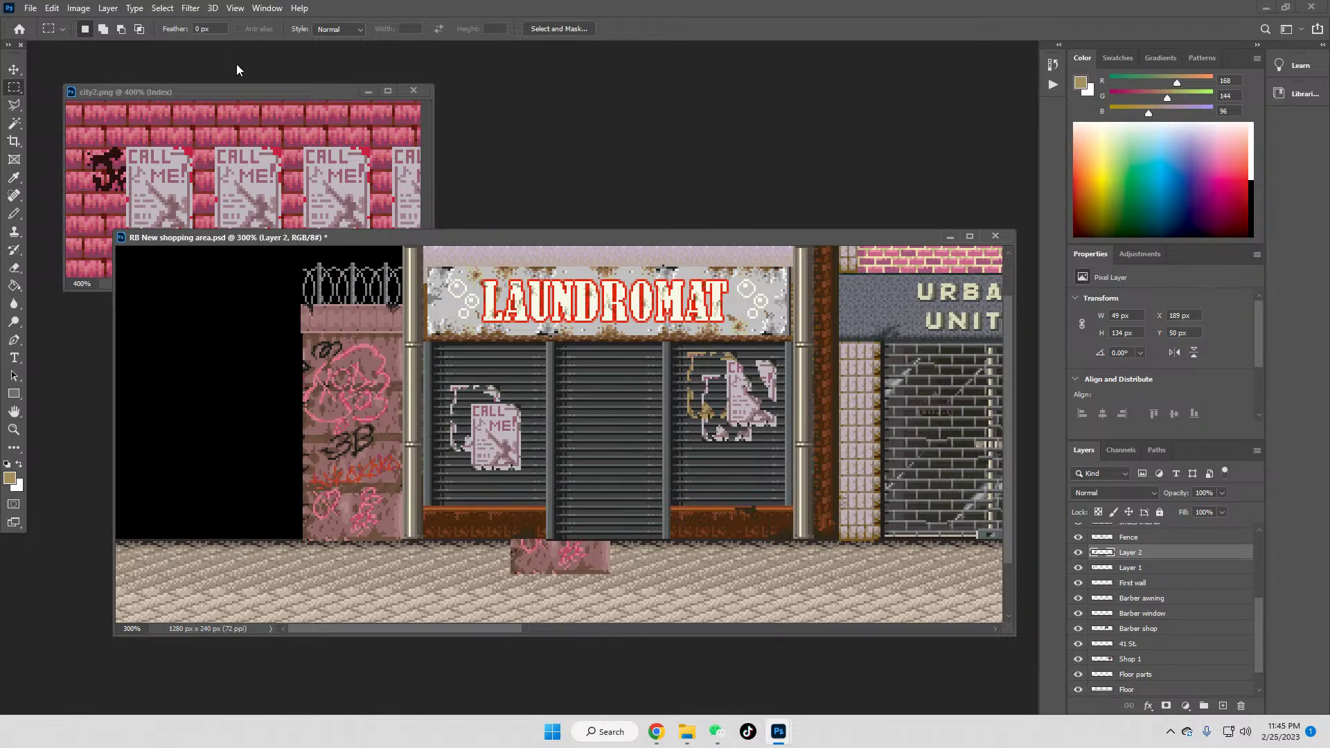
click(16, 69)
drag(557, 566, 252, 528)
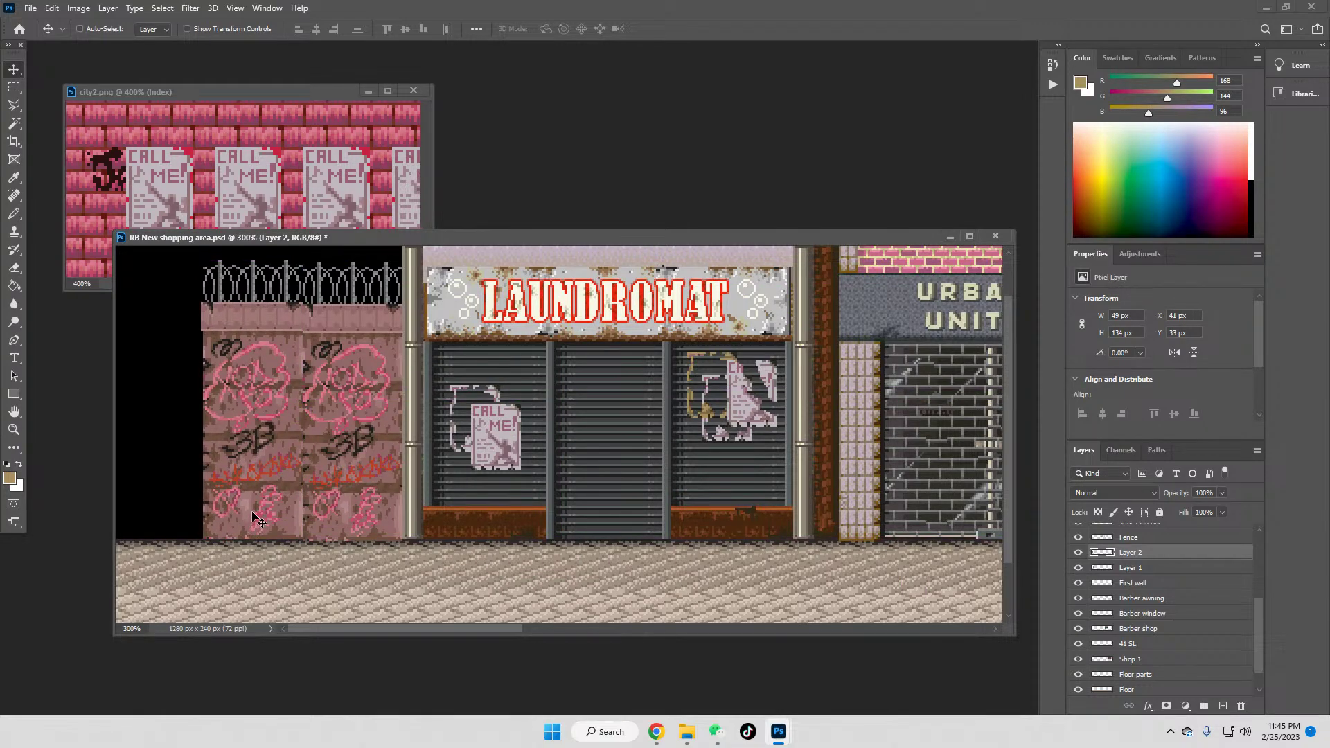
key(Delete)
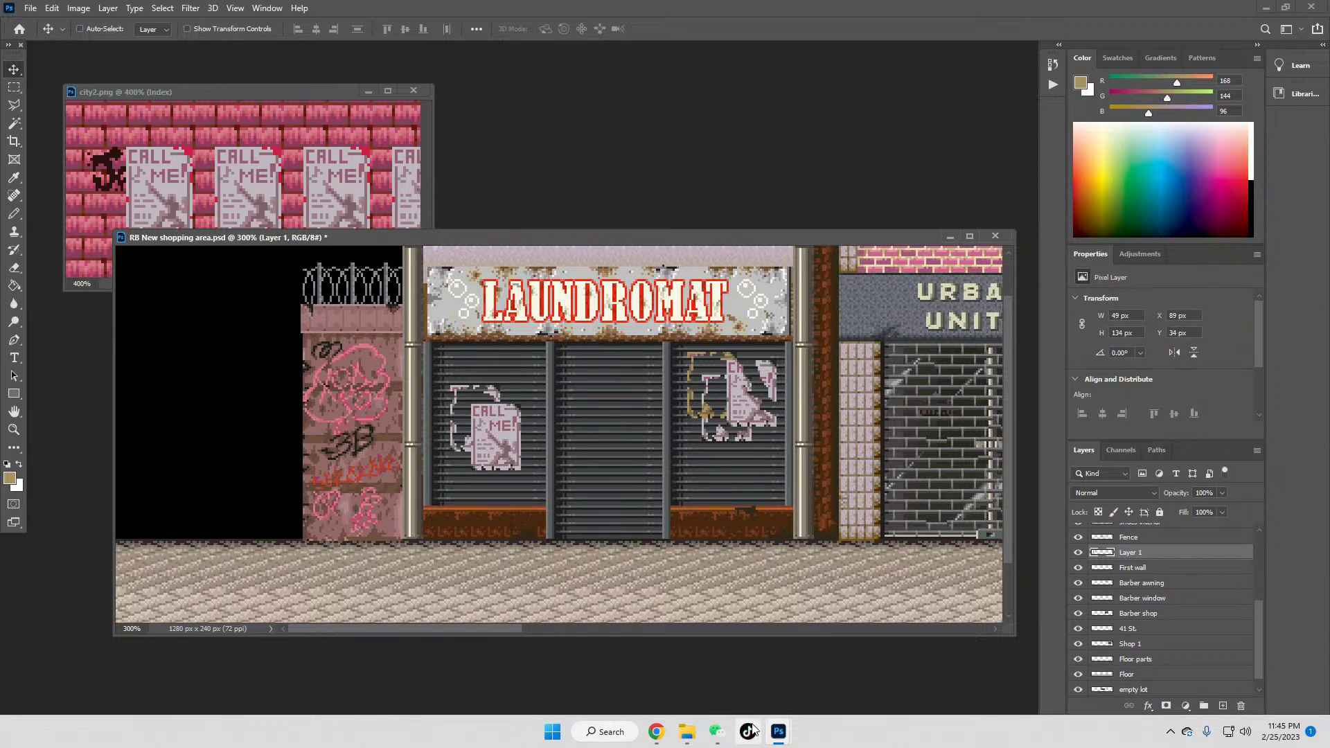
mouse_move(686, 731)
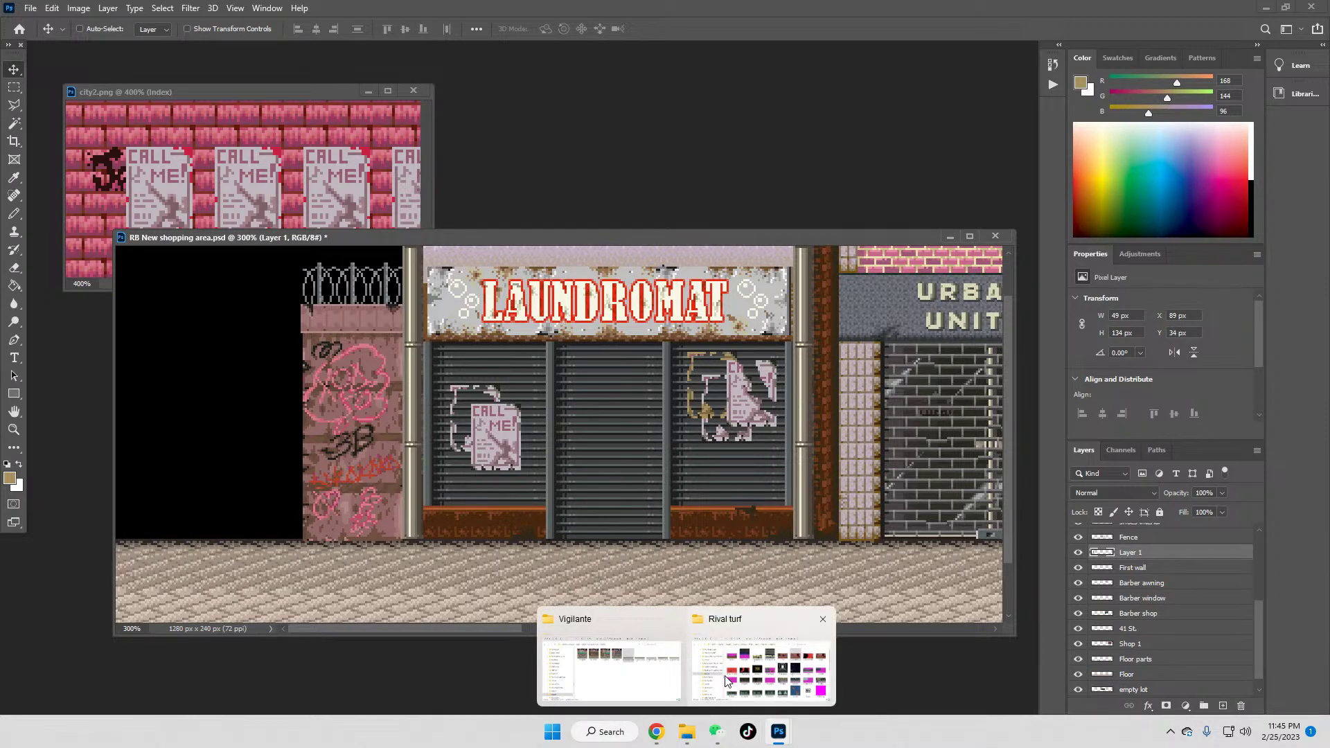
Step: Drag Sin titulo-2 from Explorer's Violent Storm > Stage1 folder into Photoshop
click(594, 676)
scroll(451, 377, down, 5)
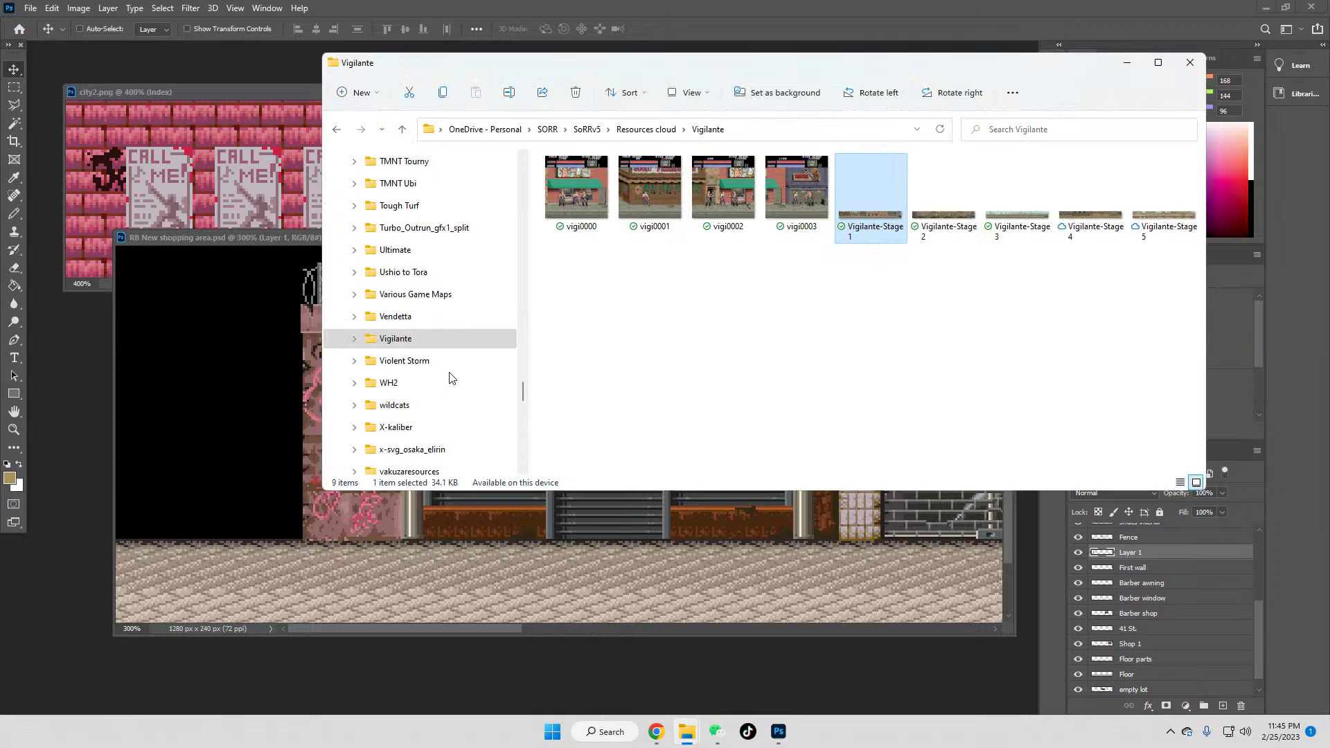
scroll(459, 424, up, 1)
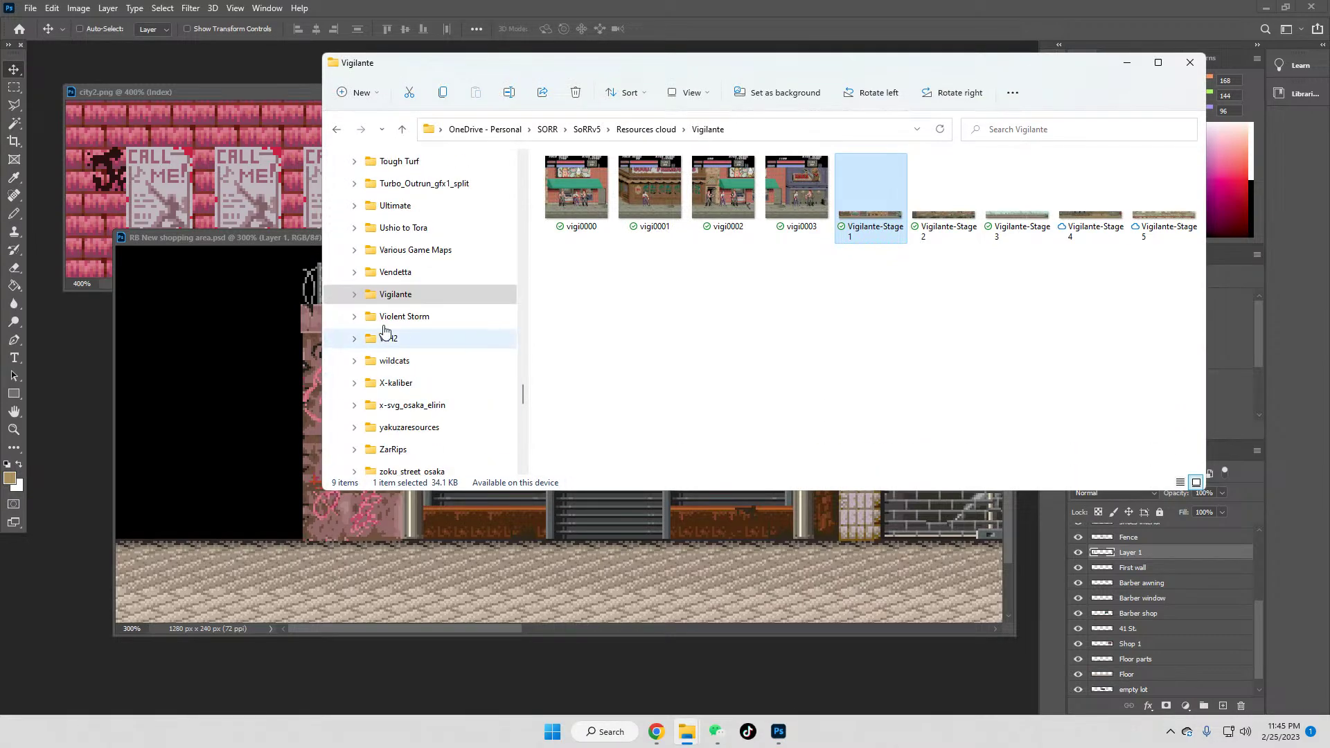
click(408, 318)
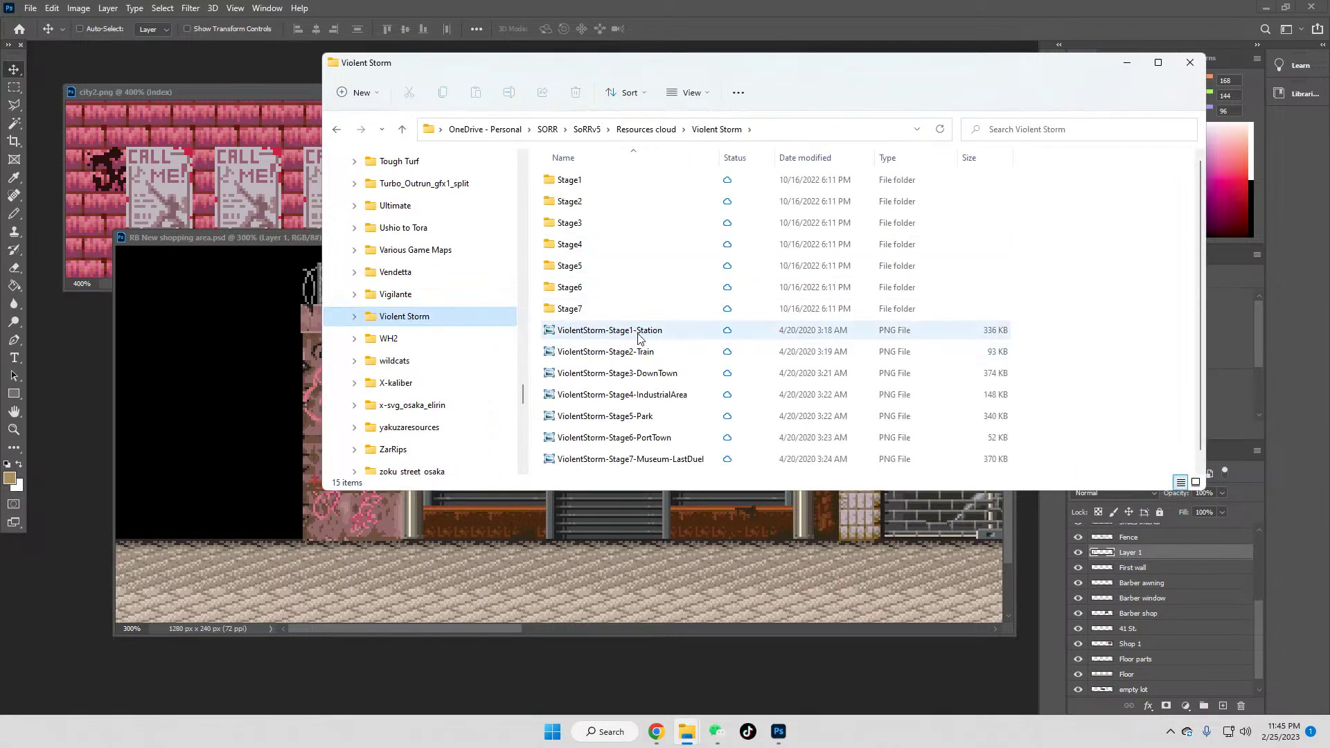
click(354, 316)
click(389, 320)
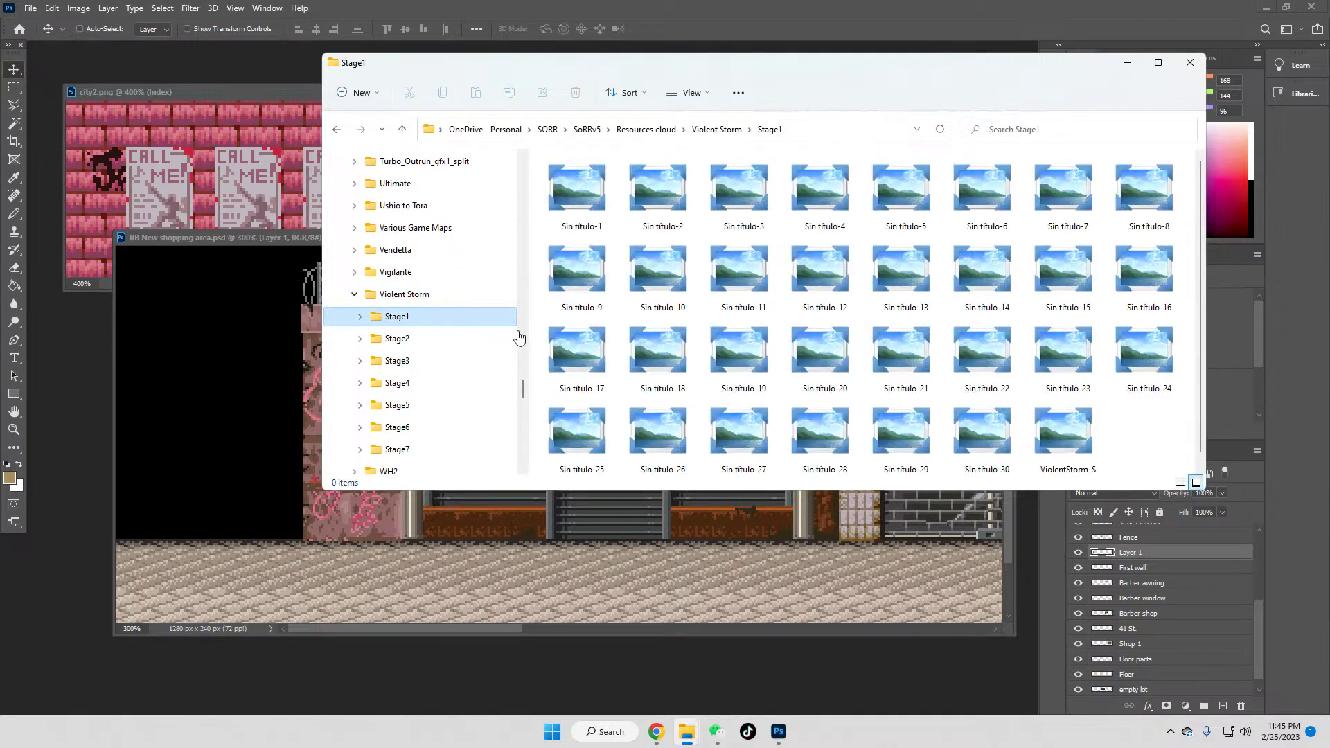
click(637, 205)
drag(673, 205, 85, 347)
drag(373, 90, 169, 100)
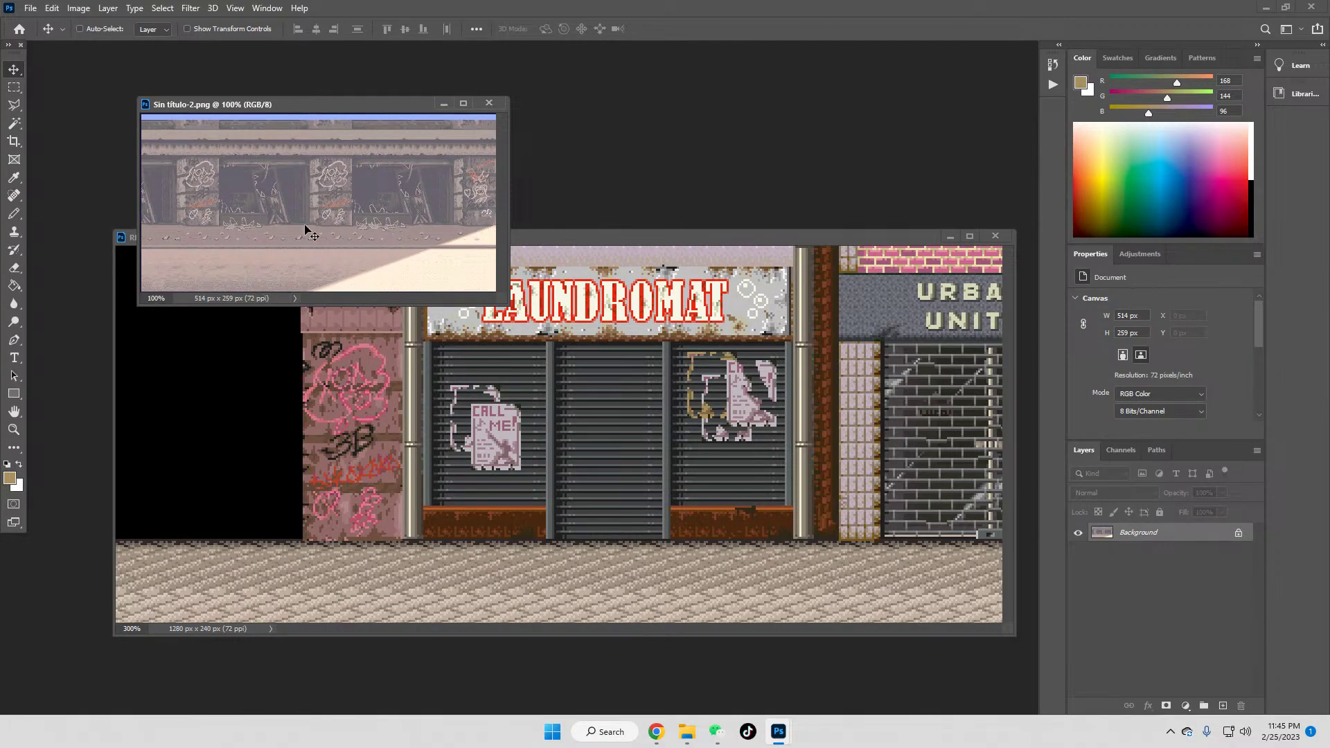
Step: Marquee the right-hand graffiti wall strip in Sin titulo-2, then bring RB New shopping area forward
click(14, 430)
click(332, 173)
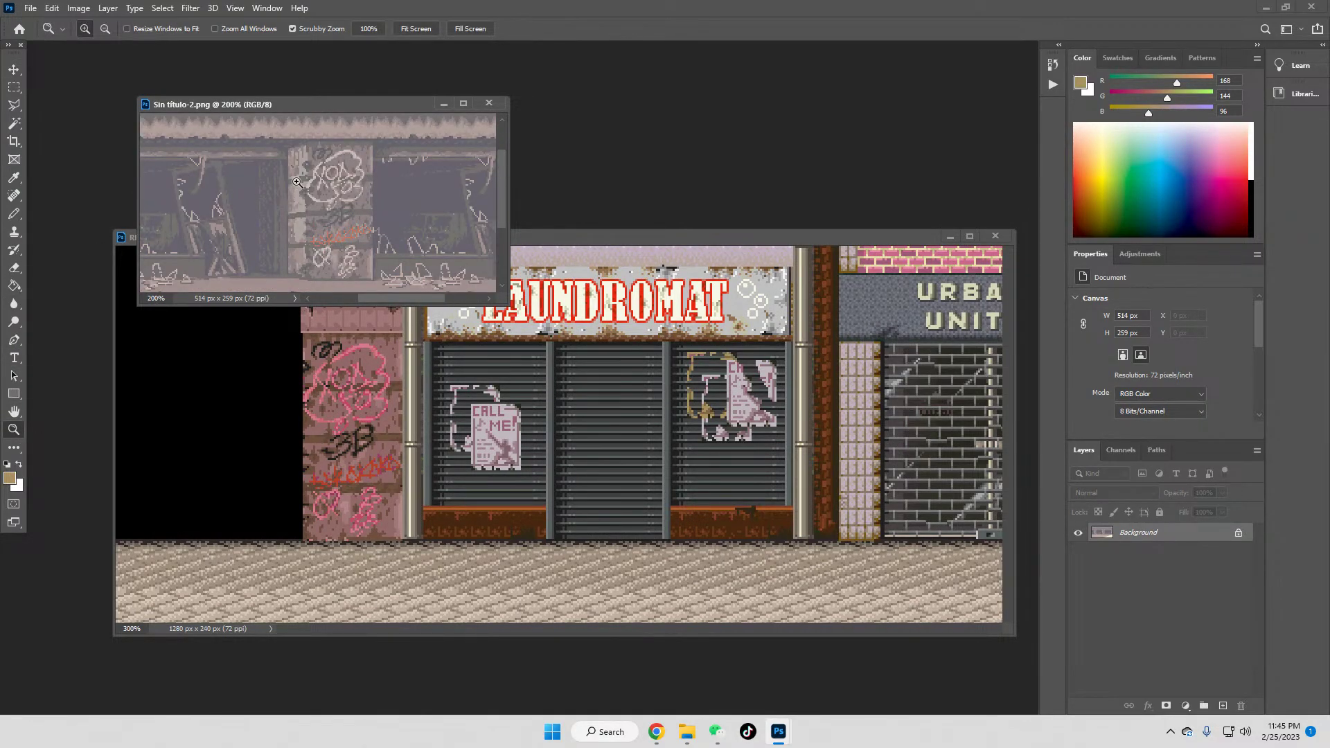
drag(397, 299, 412, 300)
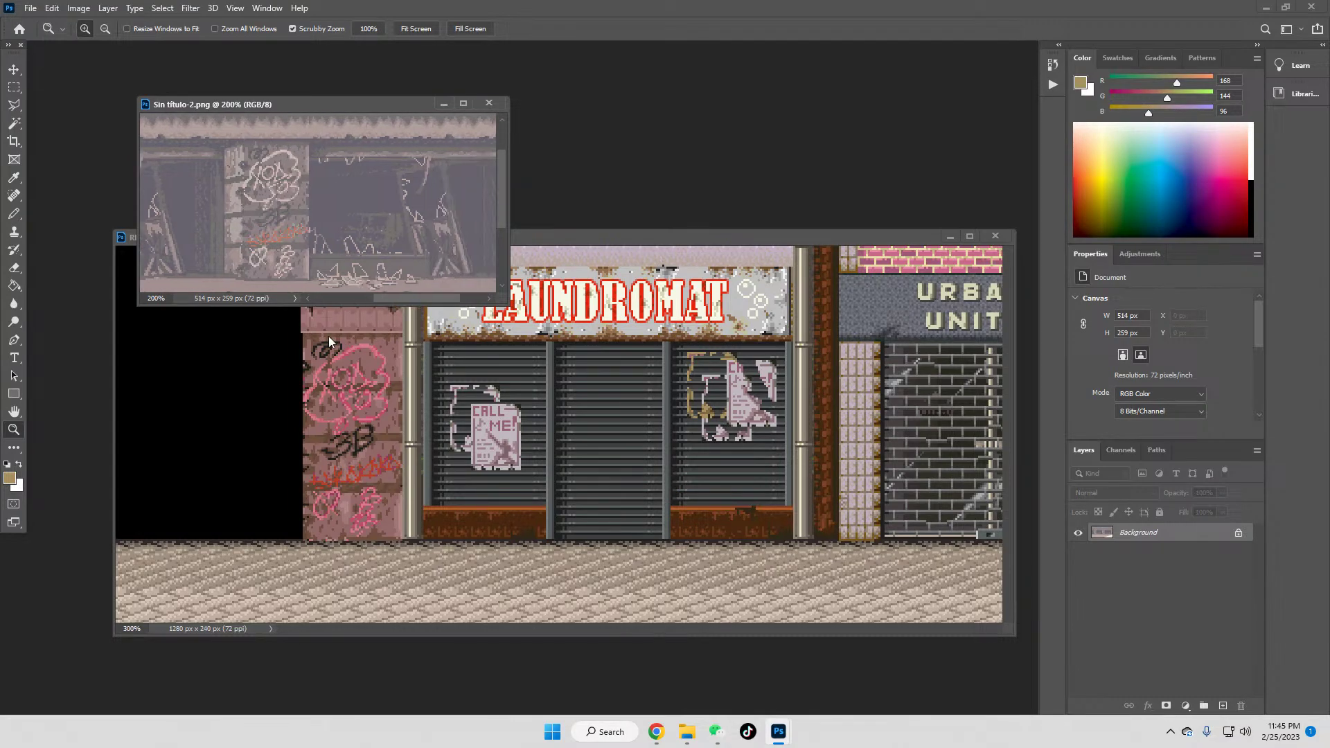
drag(409, 299, 436, 300)
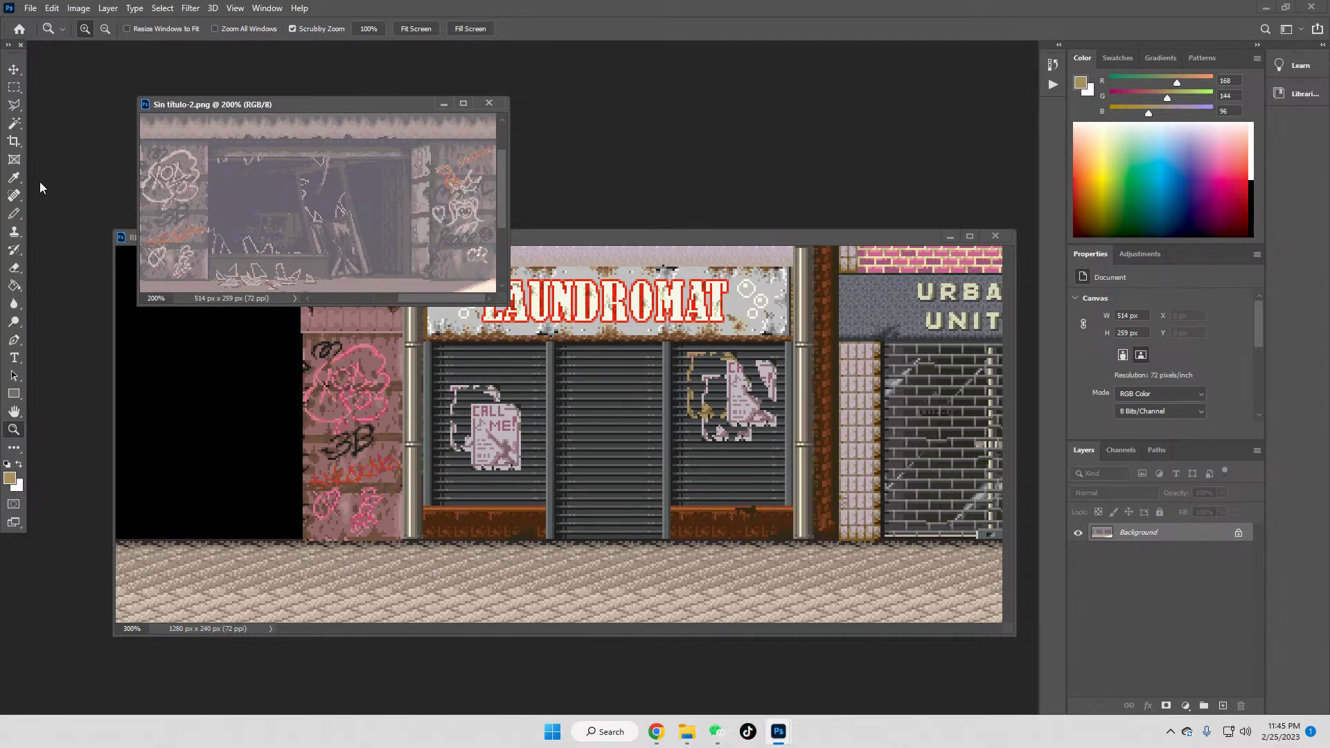
click(9, 89)
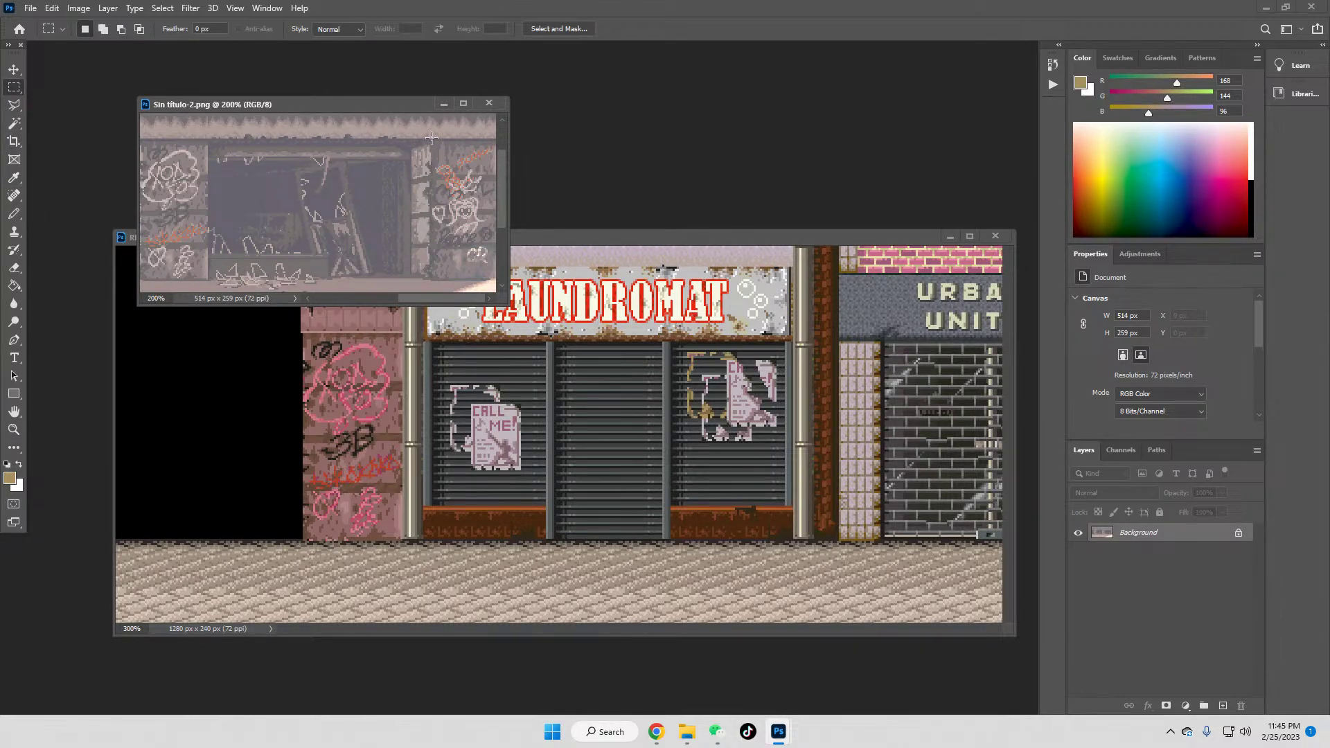
drag(431, 138, 498, 281)
click(561, 335)
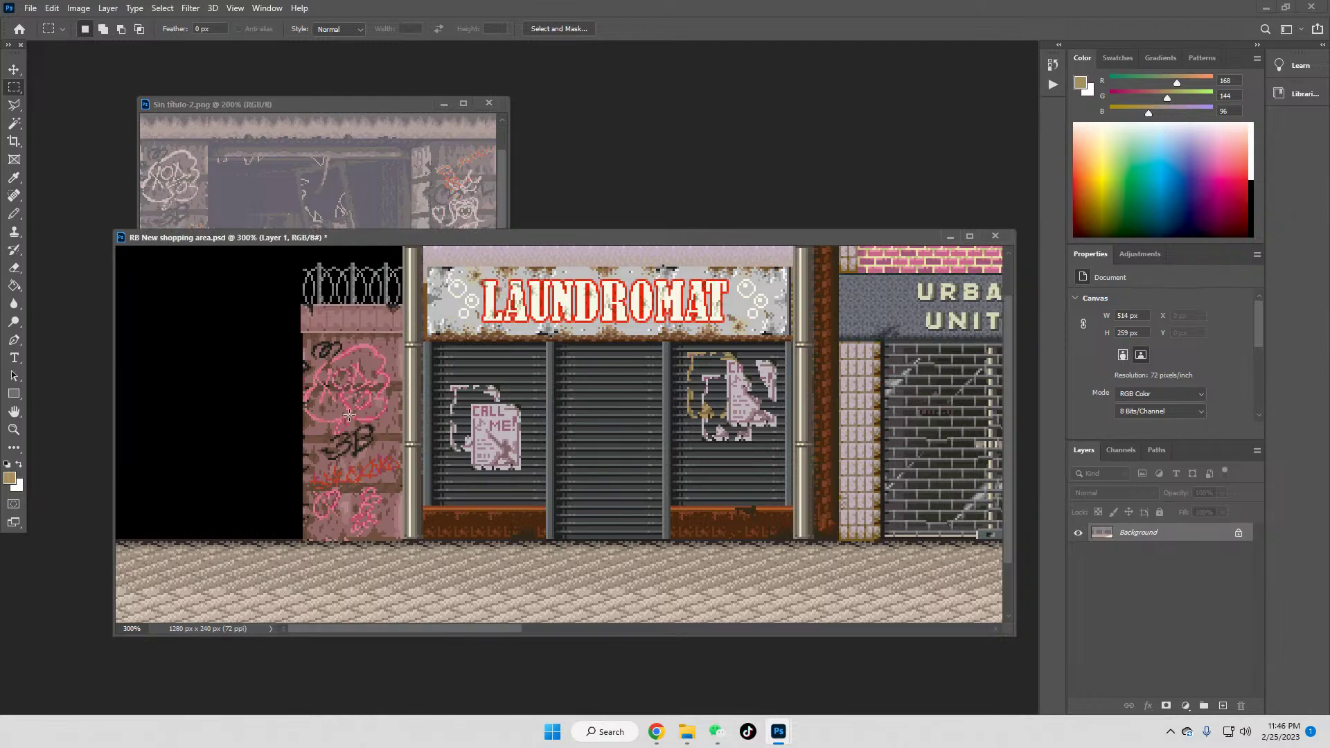
Step: Paste the grey graffiti wall as Layer 2 into the black gap, nudged one pixel right
key(ctrl+v)
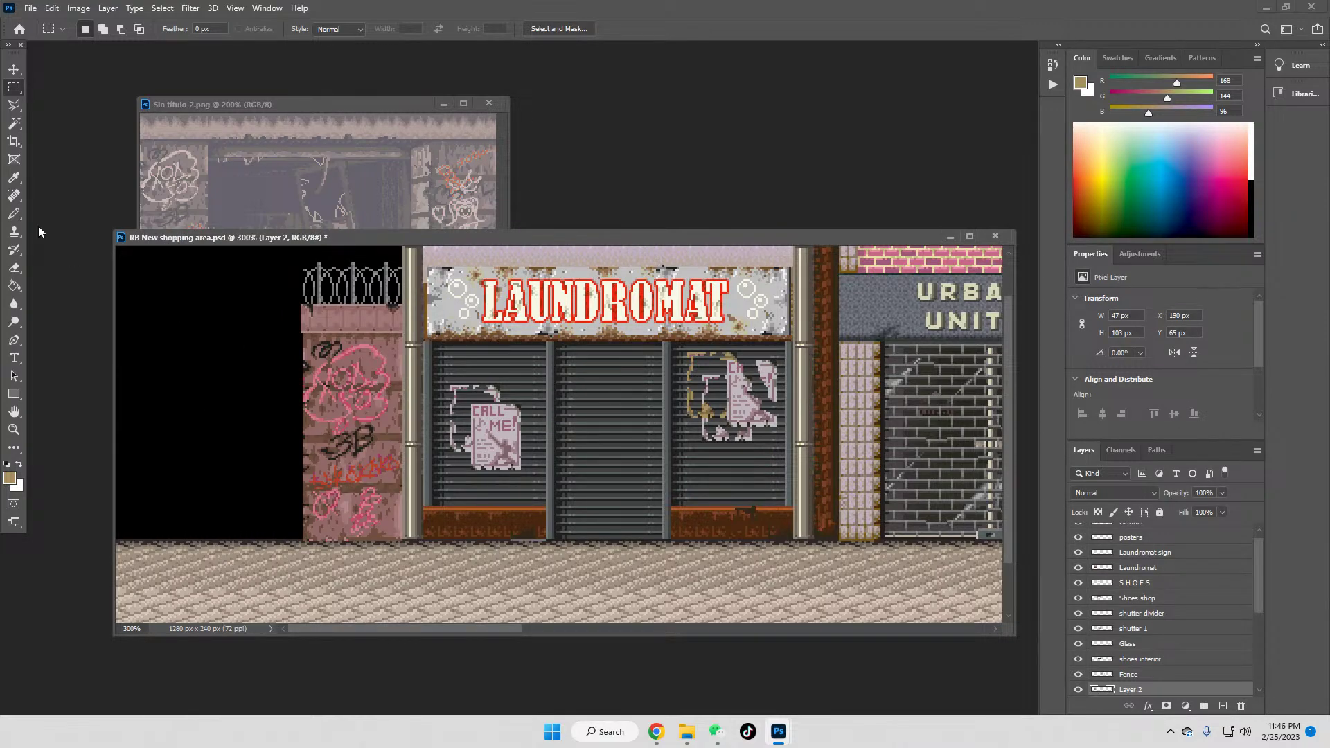
click(12, 68)
drag(544, 508, 238, 510)
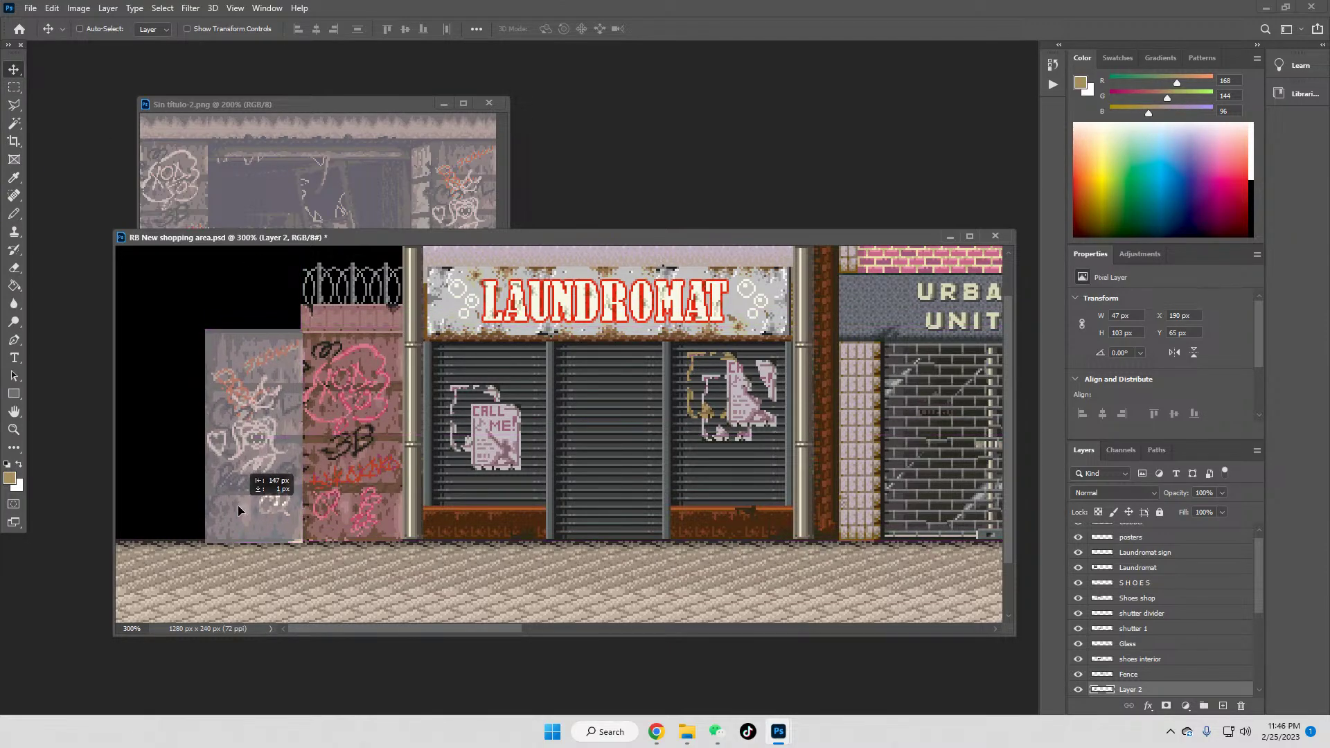
drag(238, 506, 241, 506)
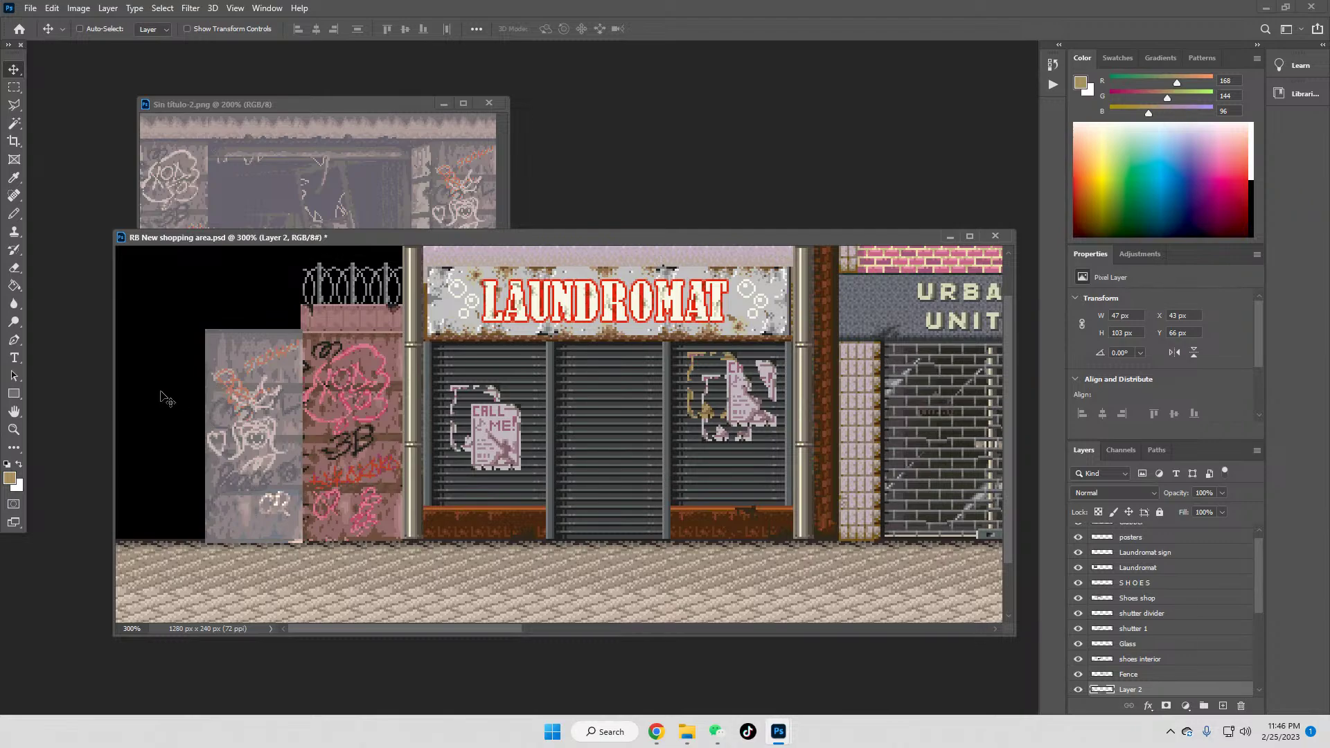
click(14, 87)
drag(309, 333, 180, 287)
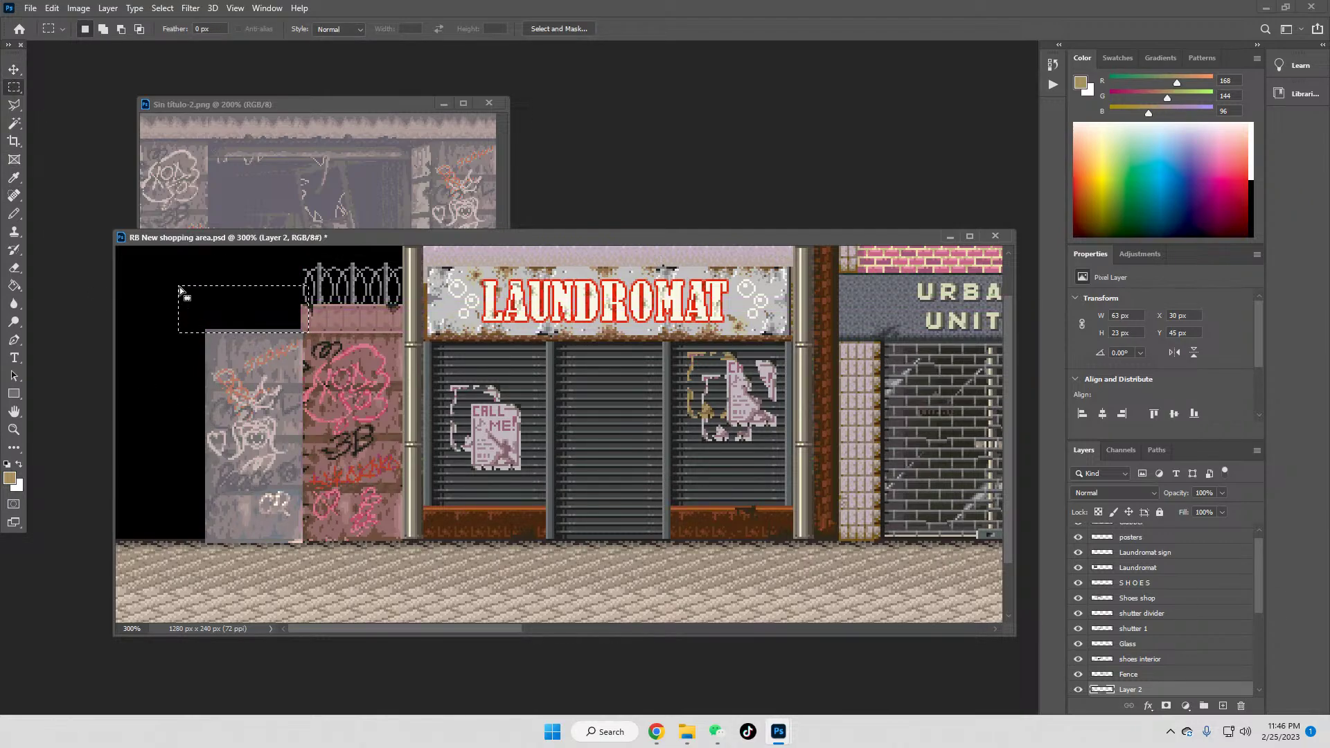
click(206, 390)
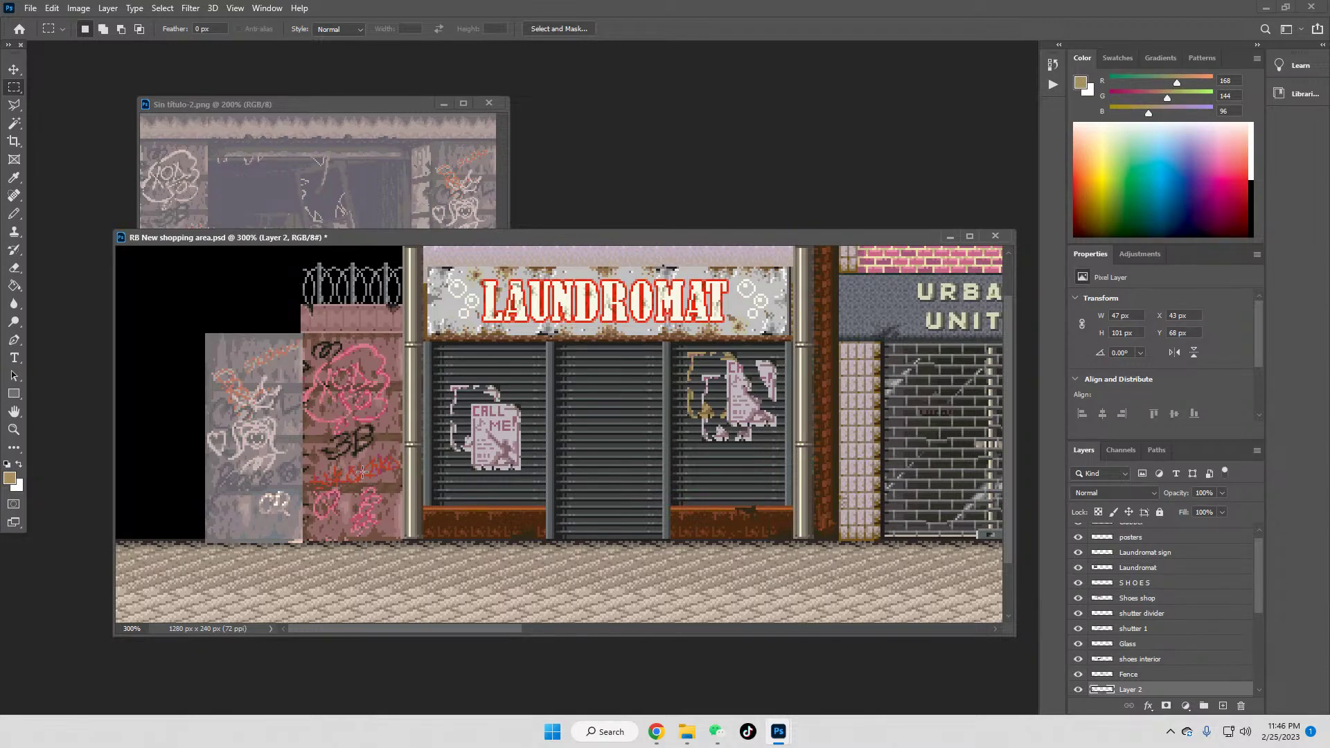
click(13, 429)
drag(313, 485, 358, 554)
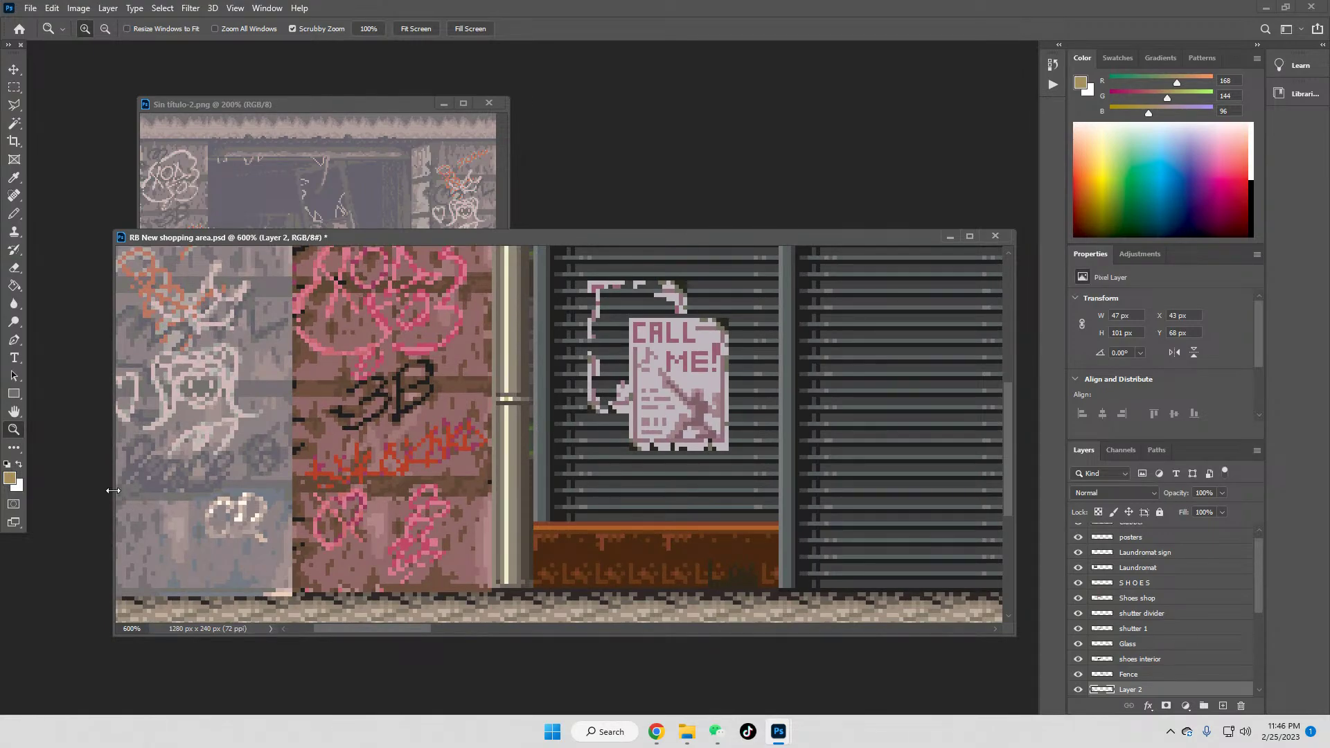
Step: Magic-wand the grey wall pixels and fill them with dark brown sampled from the brick wall
click(13, 178)
scroll(339, 316, up, 5)
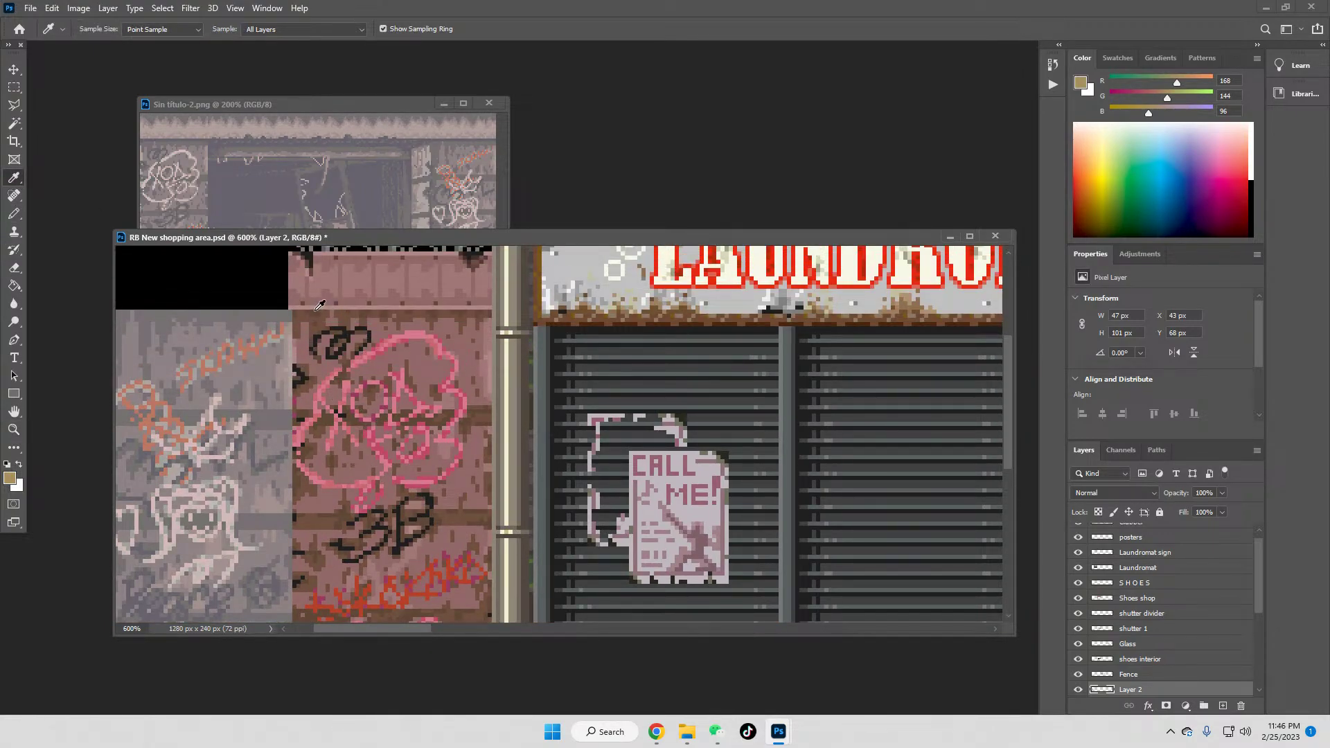
click(14, 122)
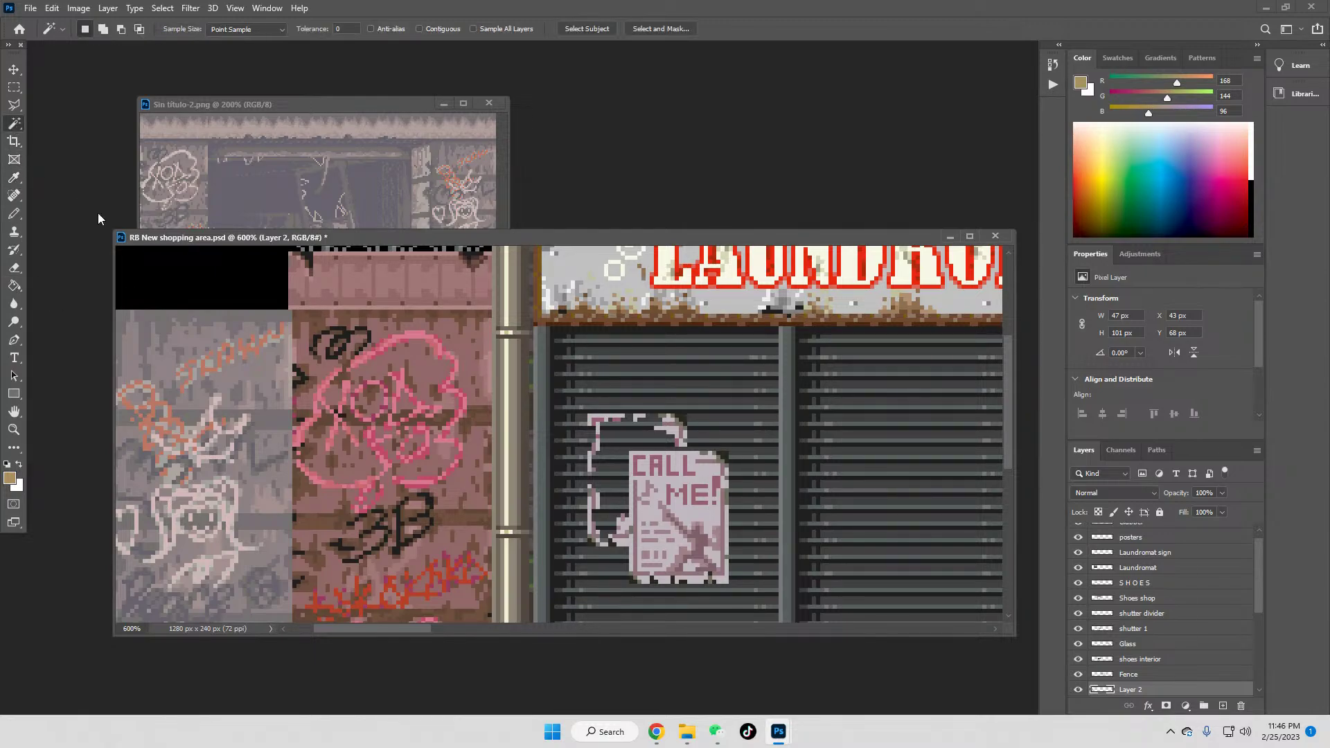
click(224, 315)
click(10, 179)
click(305, 315)
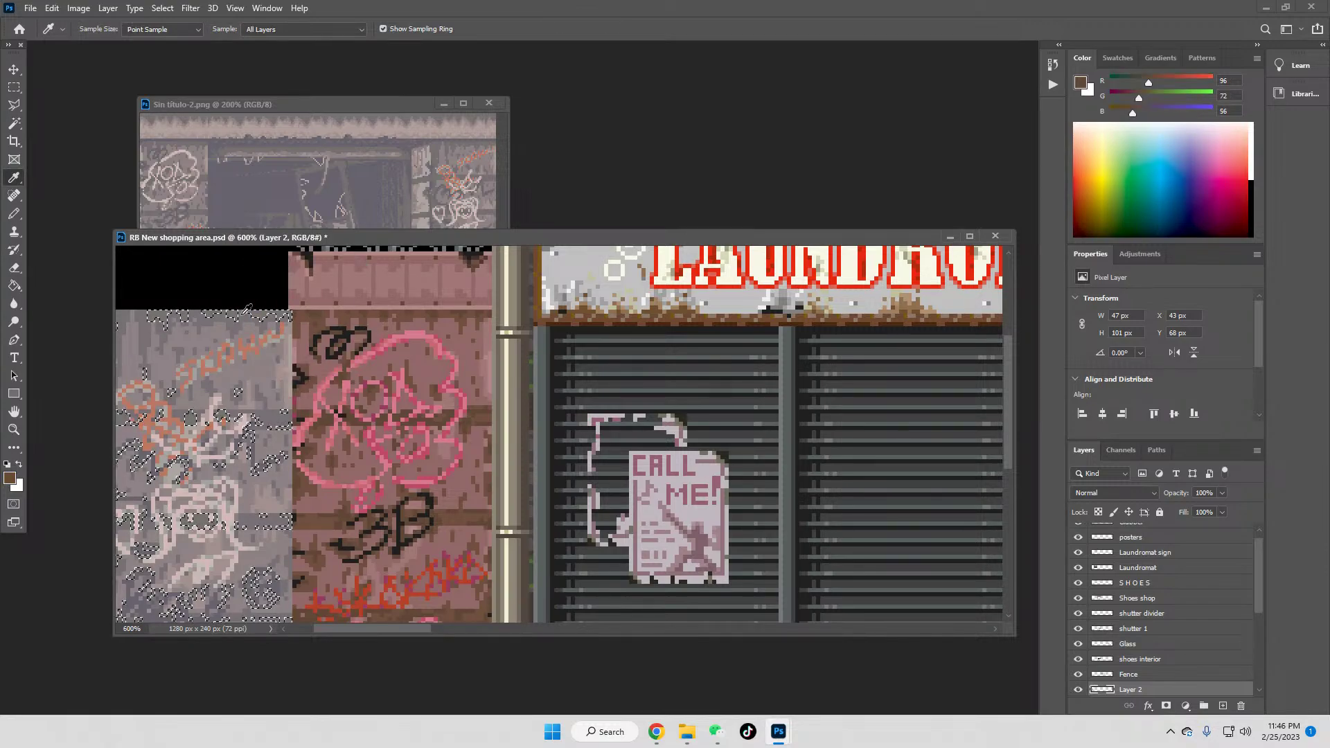
key(alt+BackSpace)
click(13, 285)
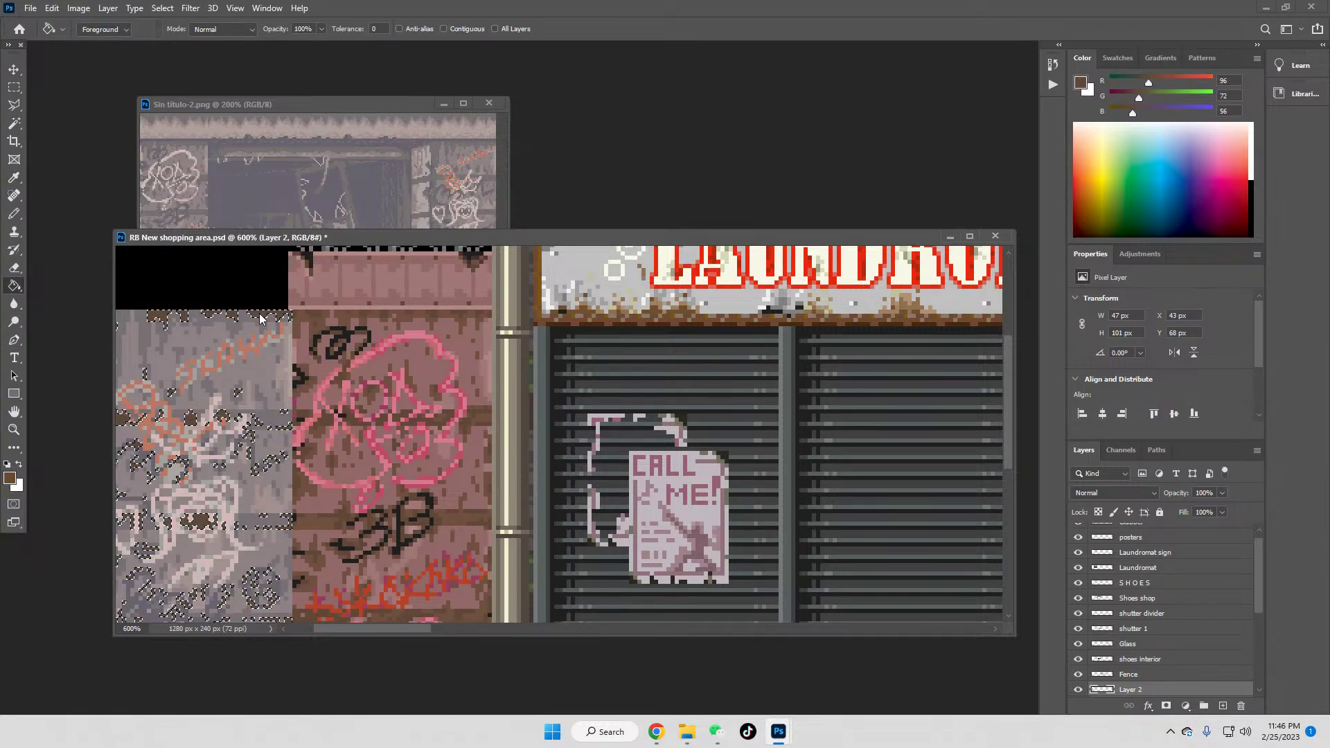
Step: Sample a darker brick brown and recolour the next pale patch with a pinker brick tone
click(14, 122)
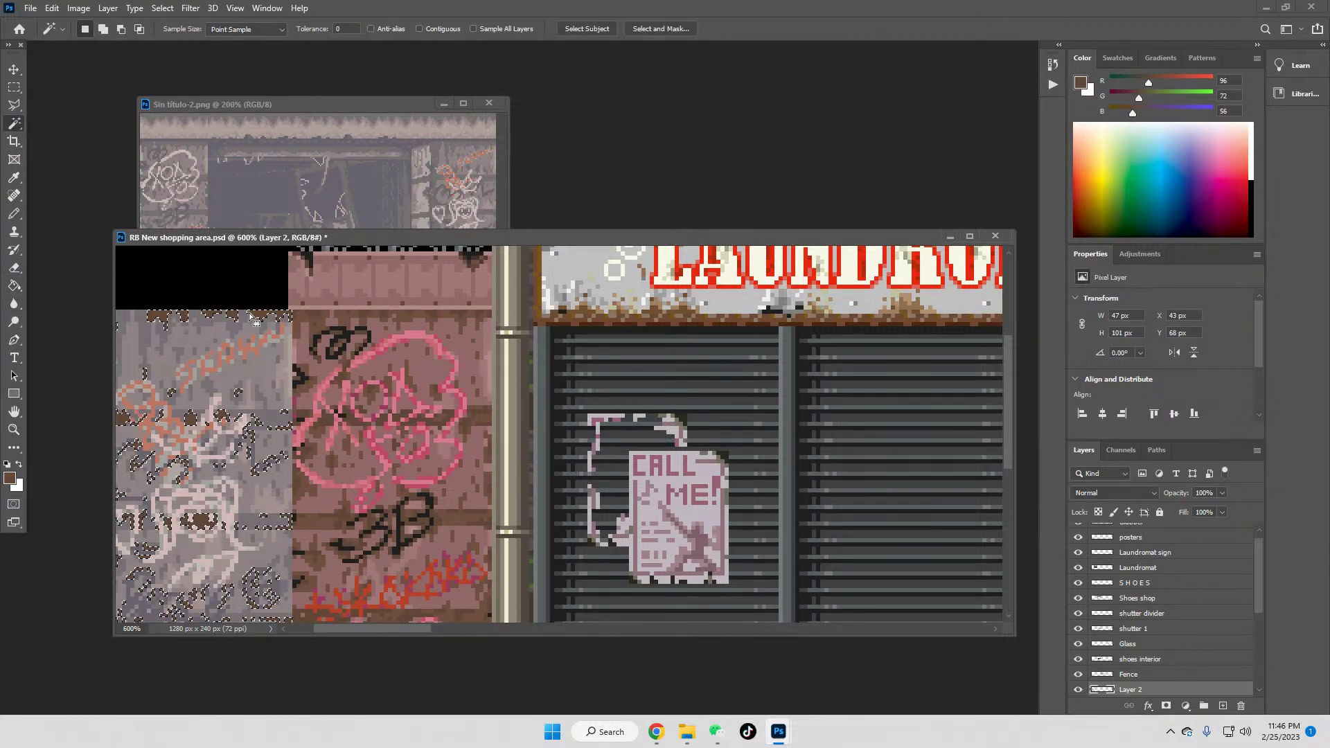
click(14, 178)
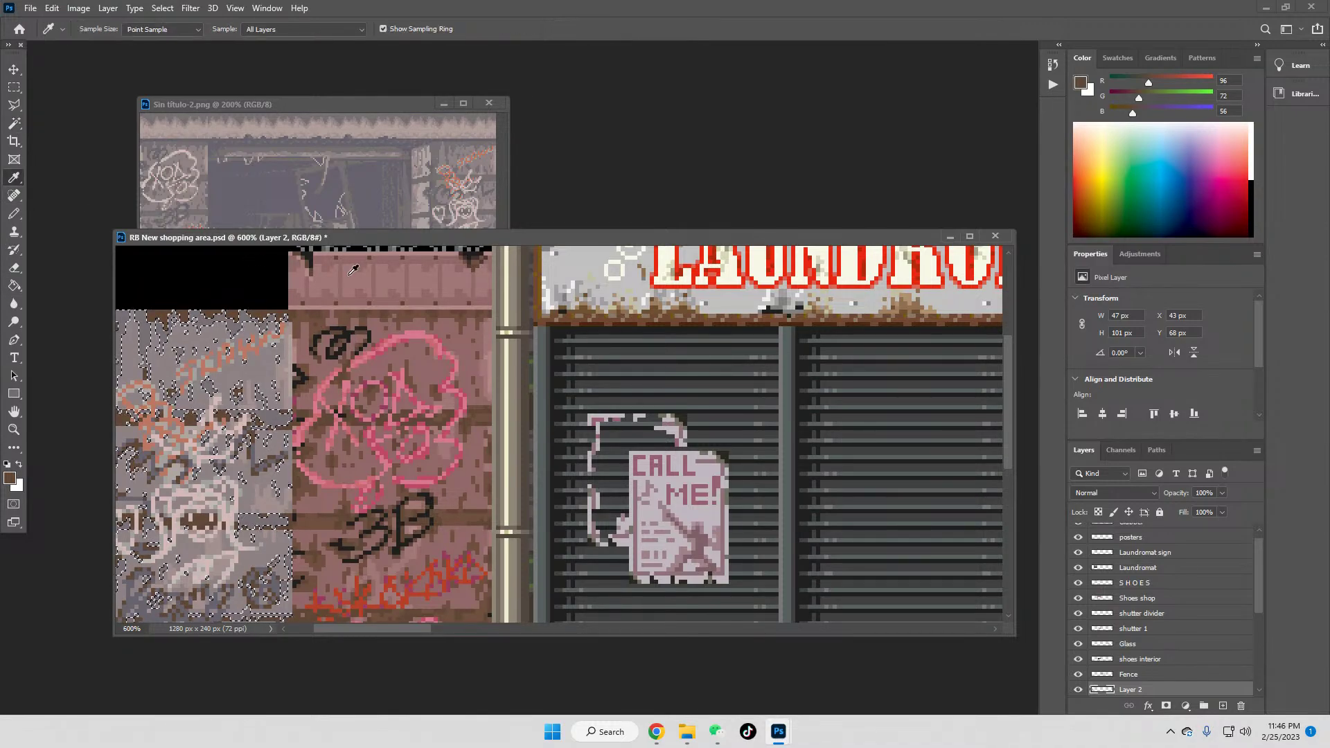
click(305, 313)
click(14, 286)
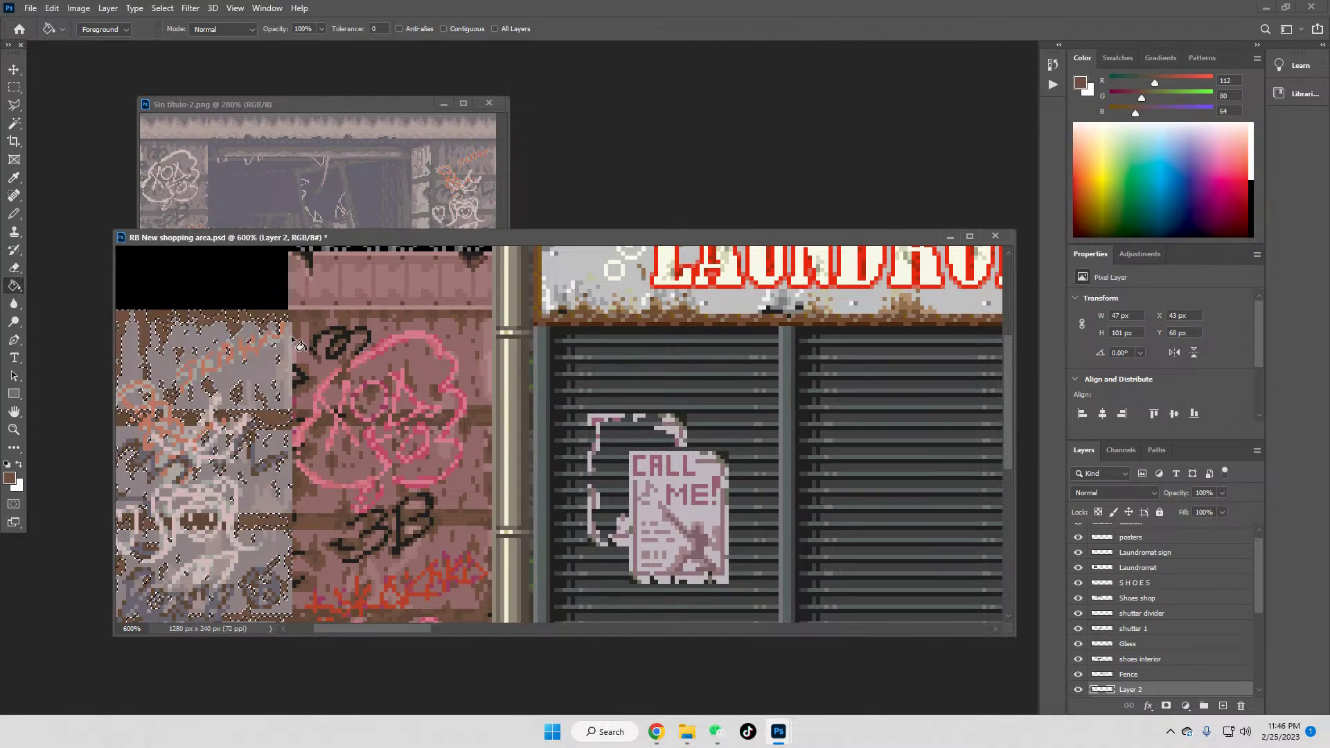
click(17, 126)
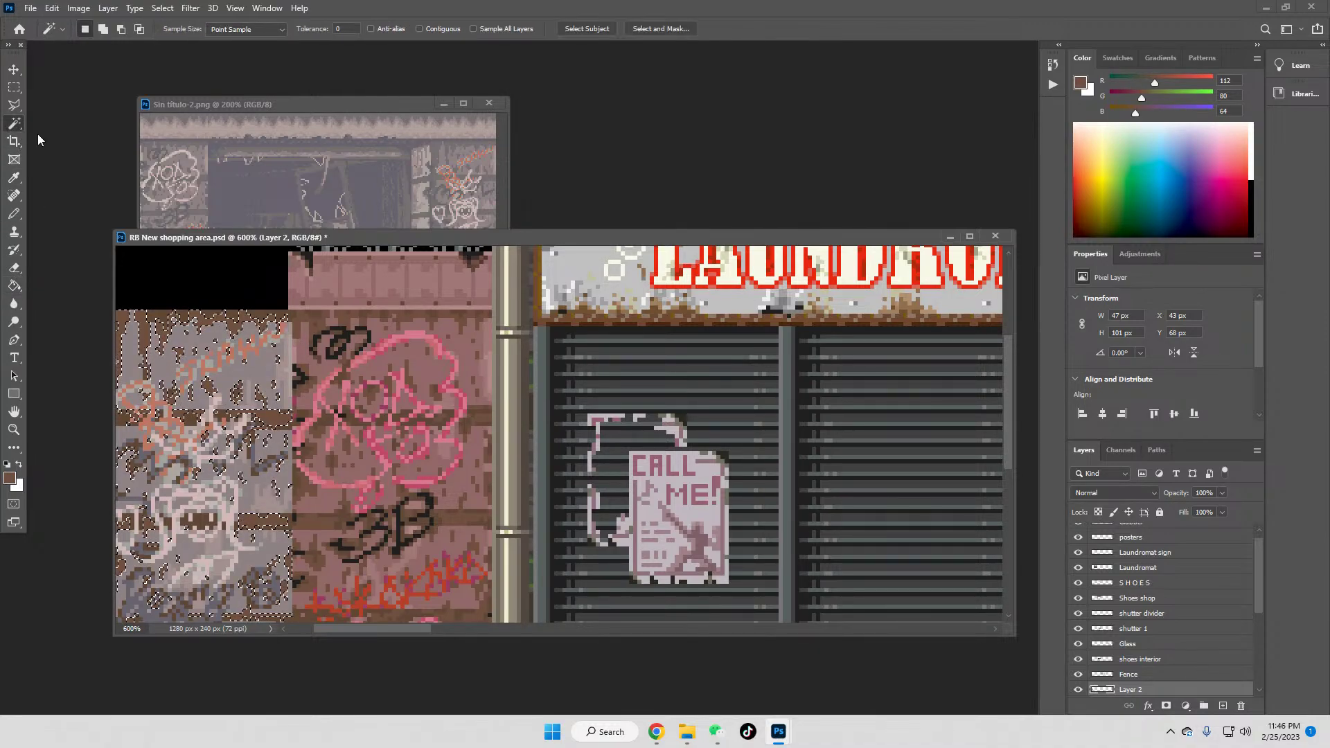
click(274, 338)
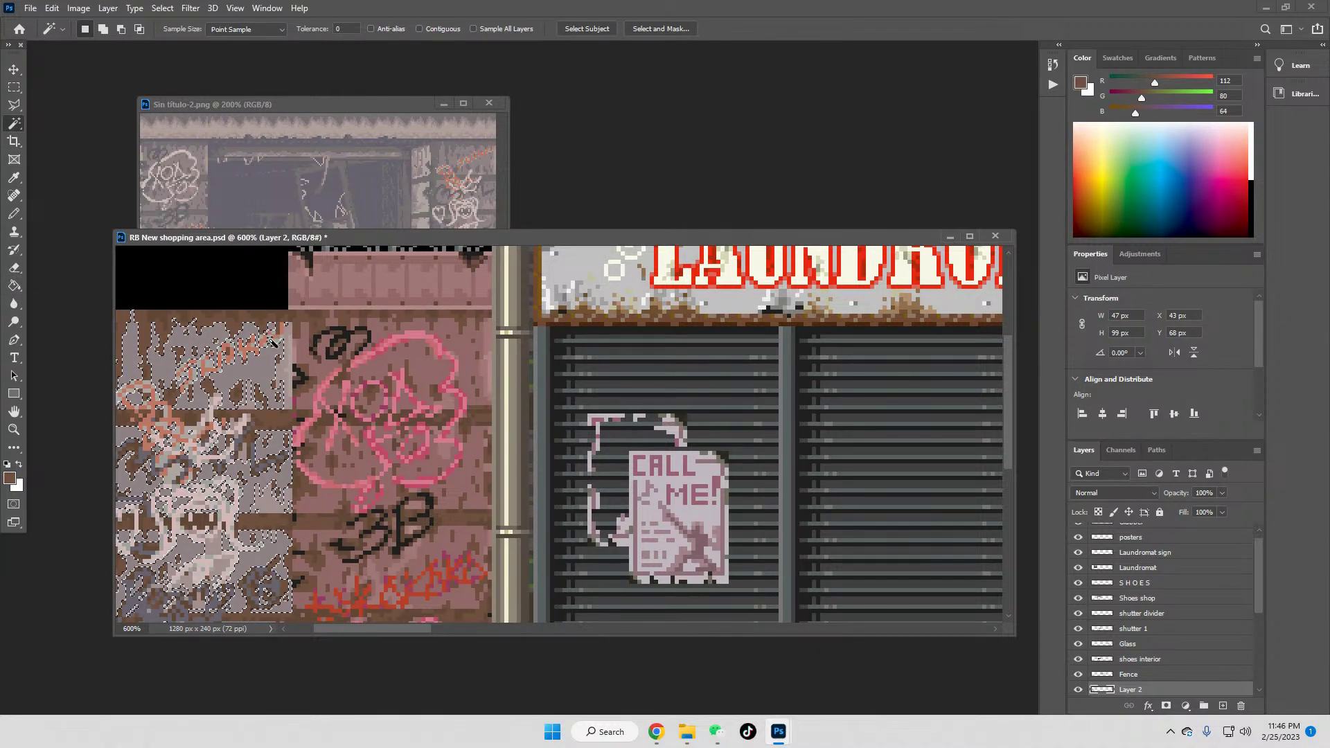
click(13, 181)
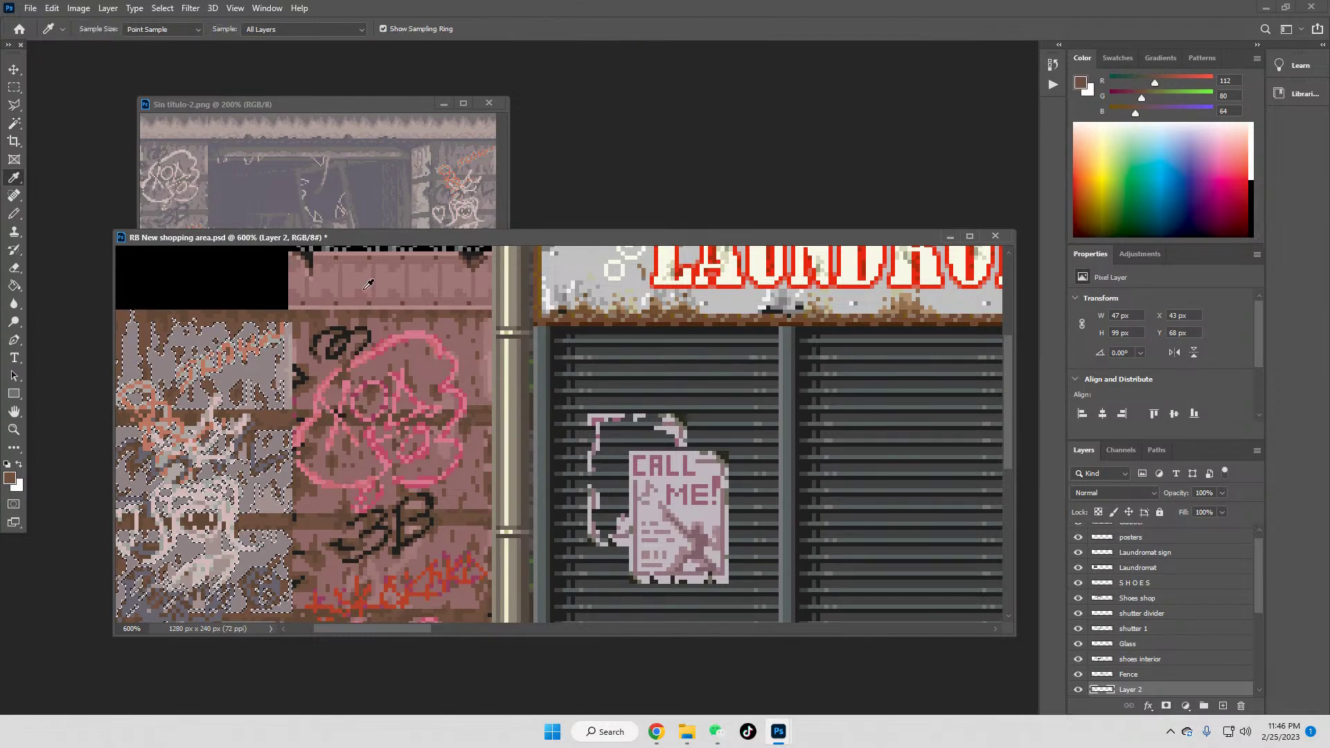
click(390, 346)
key(g)
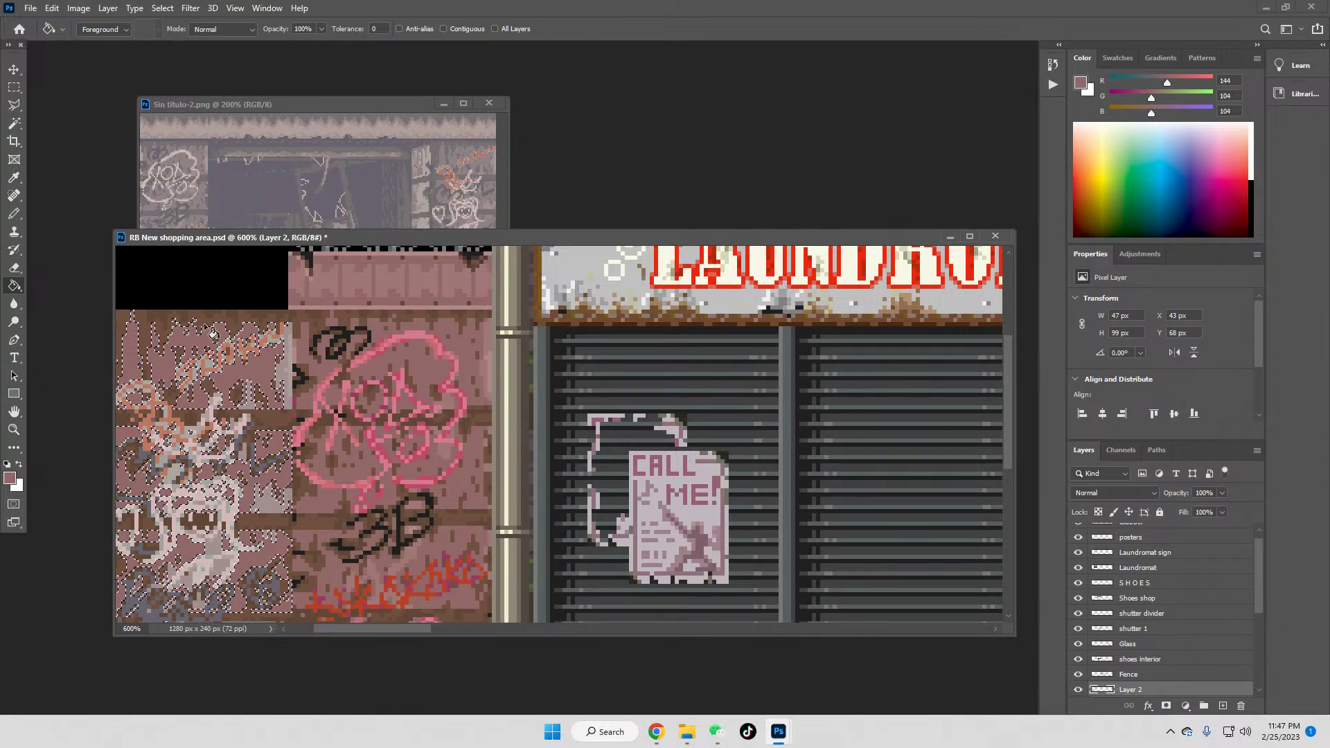
Step: Fill the remaining light pixels on the left wall with a lighter brick pink
click(13, 178)
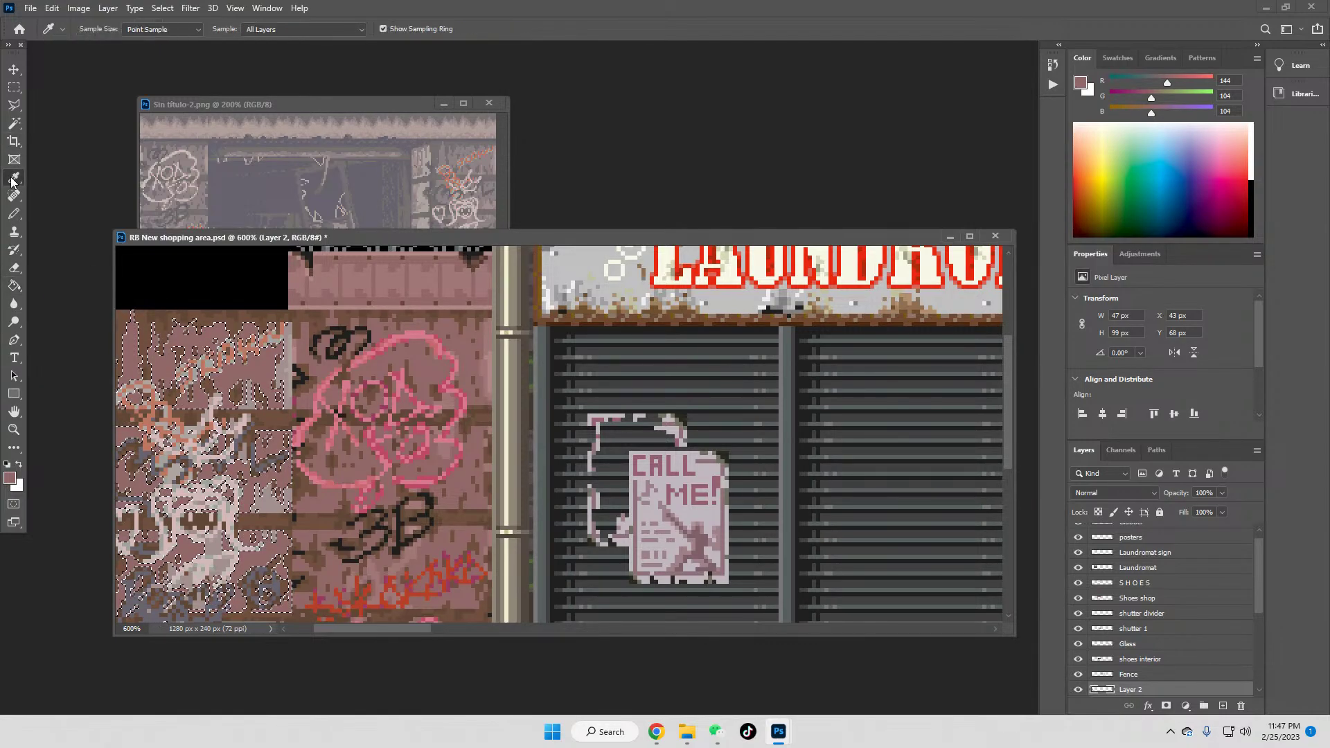
click(490, 333)
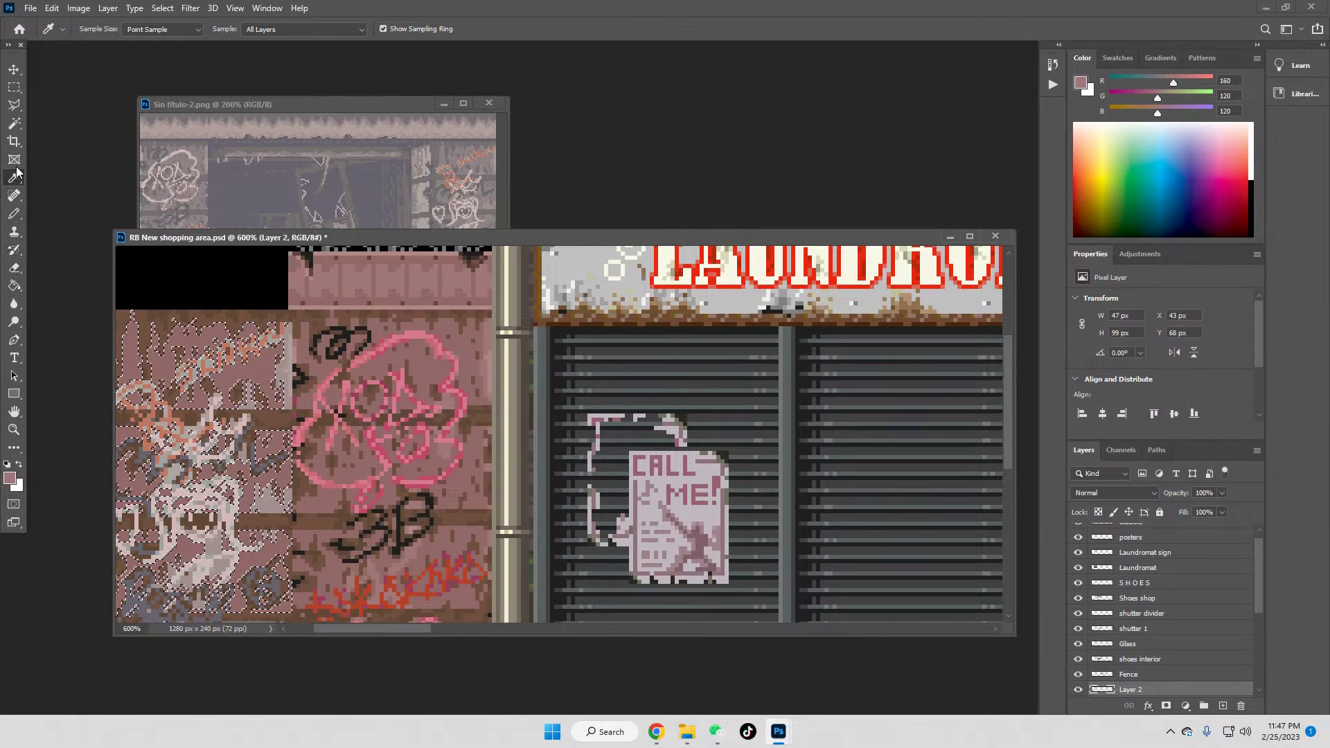
click(17, 126)
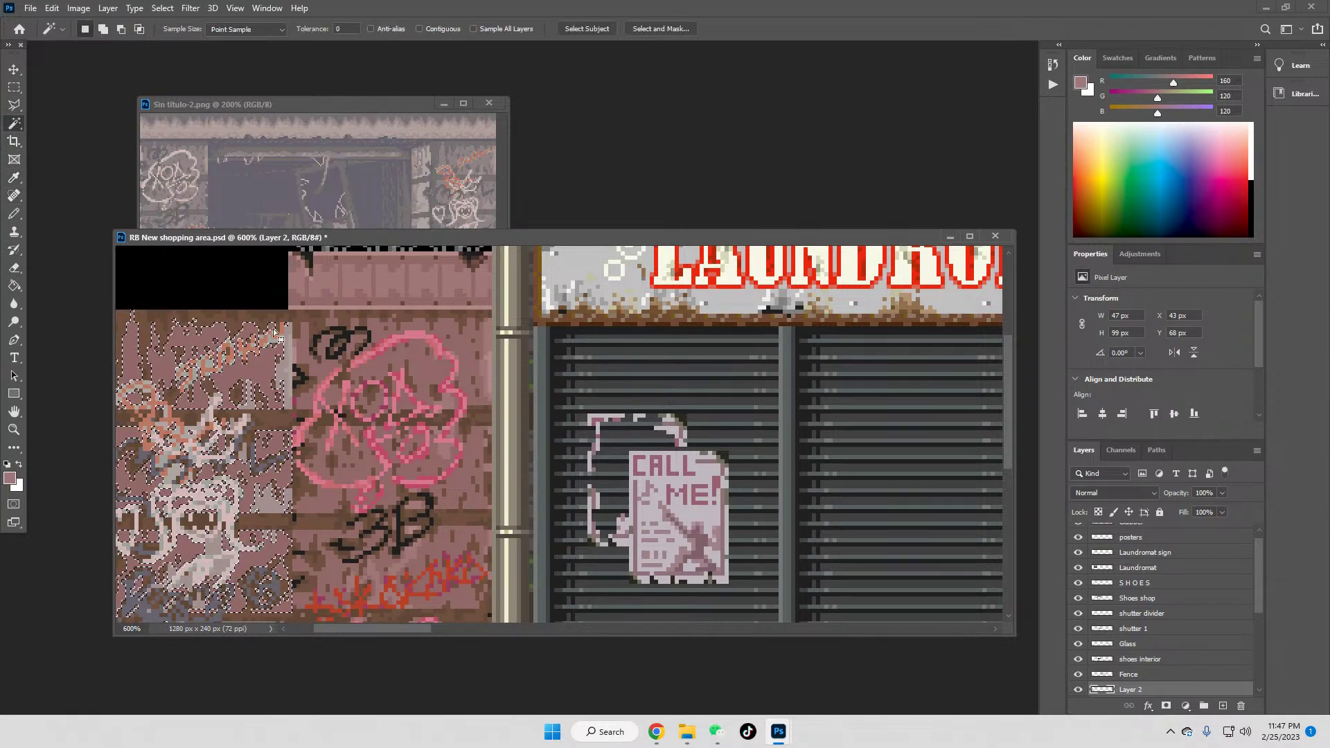
click(282, 358)
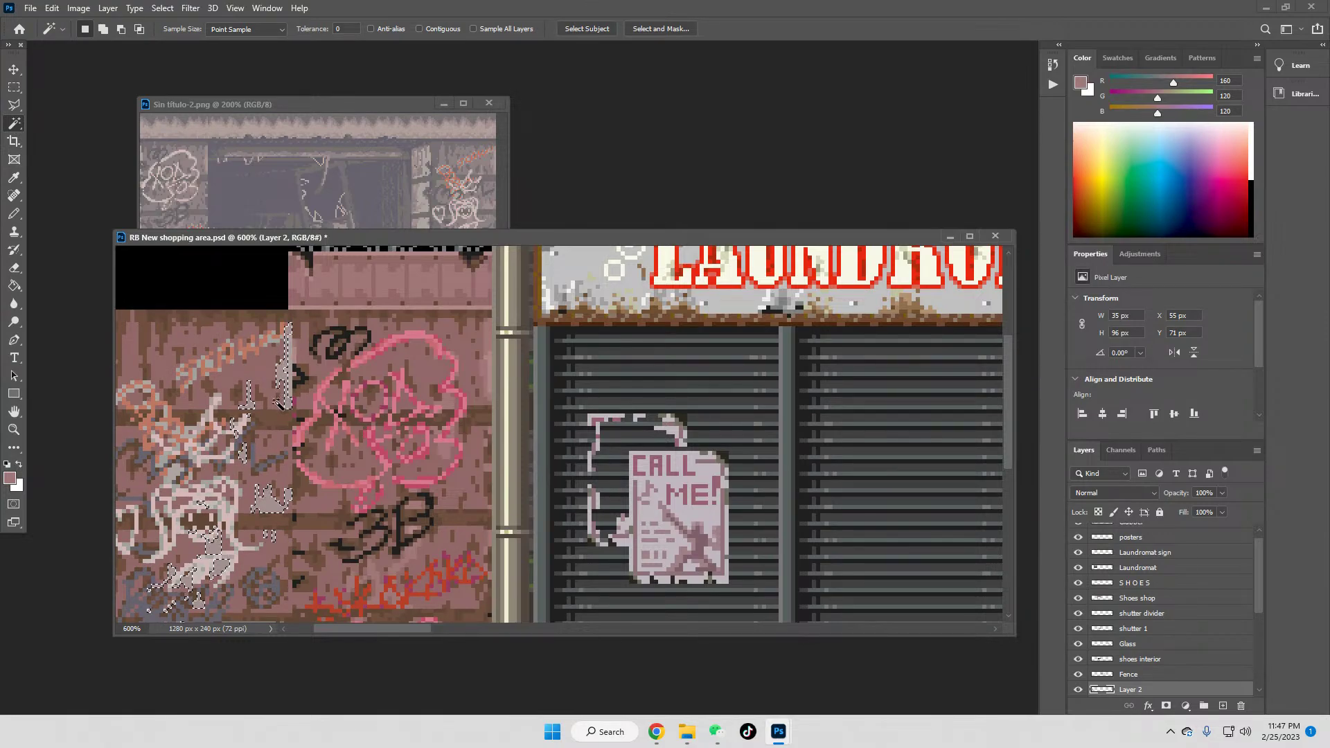
click(14, 285)
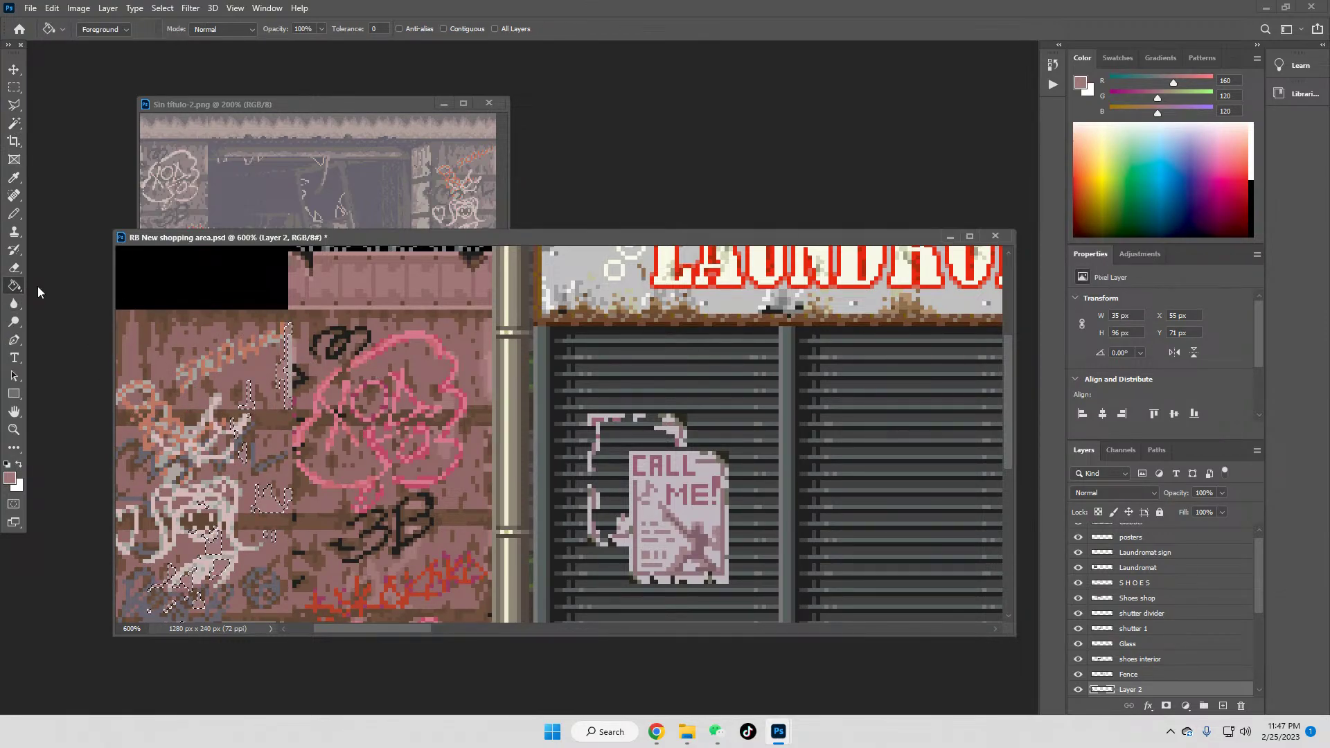
Step: Recolour the pale pixels near the seam with the lightest brick pink
click(14, 125)
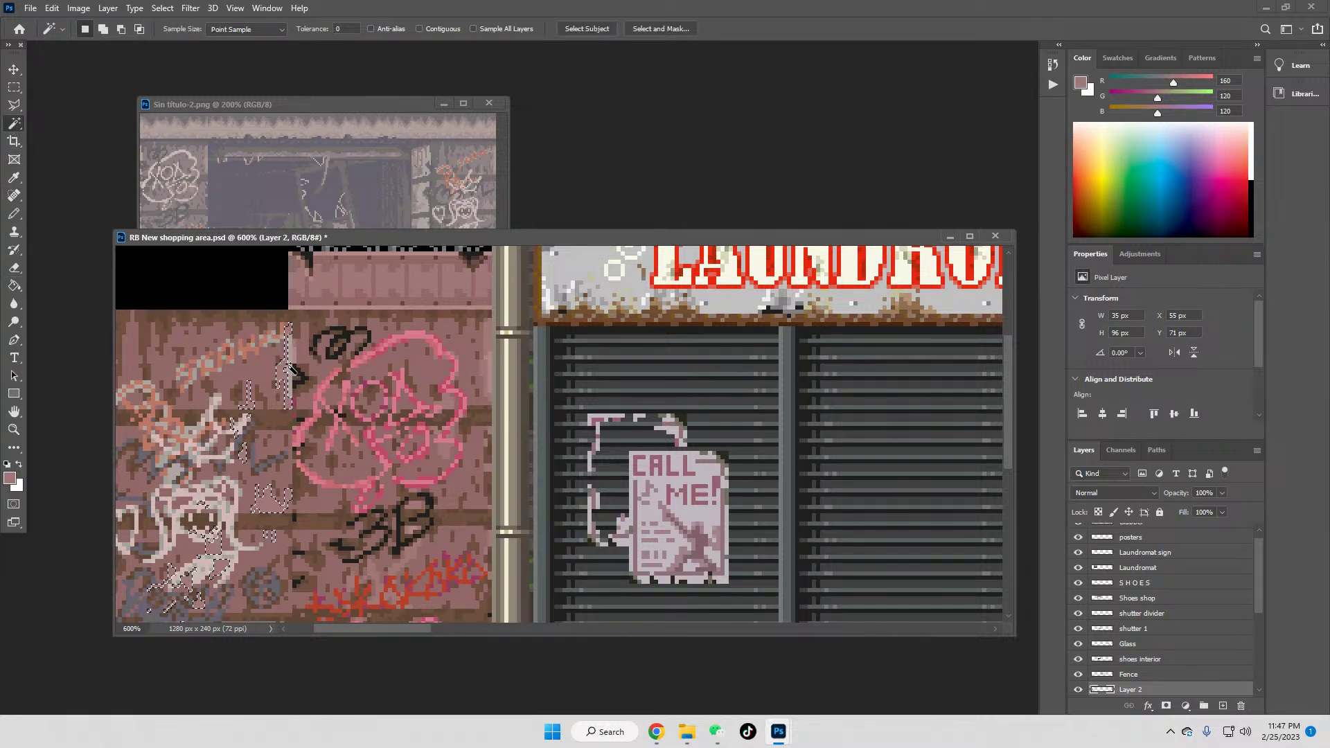
click(290, 386)
key(i)
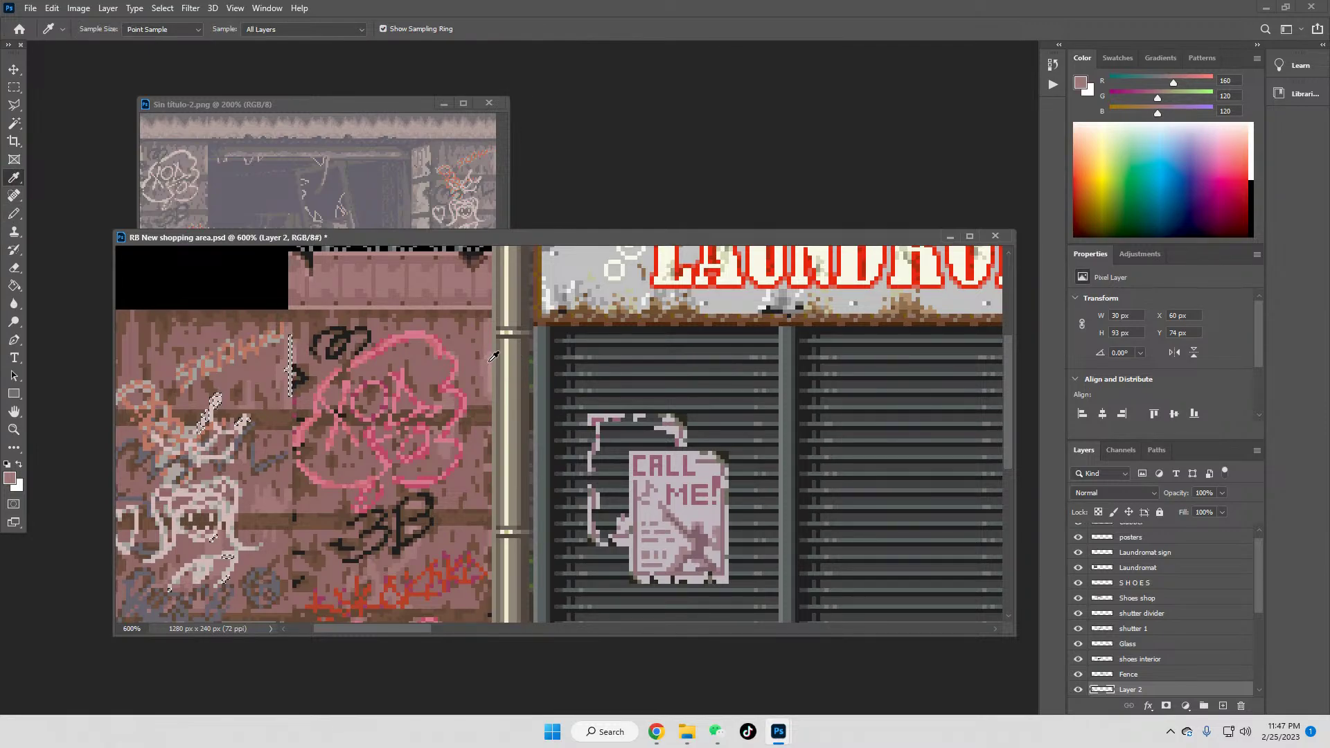
click(492, 362)
click(10, 285)
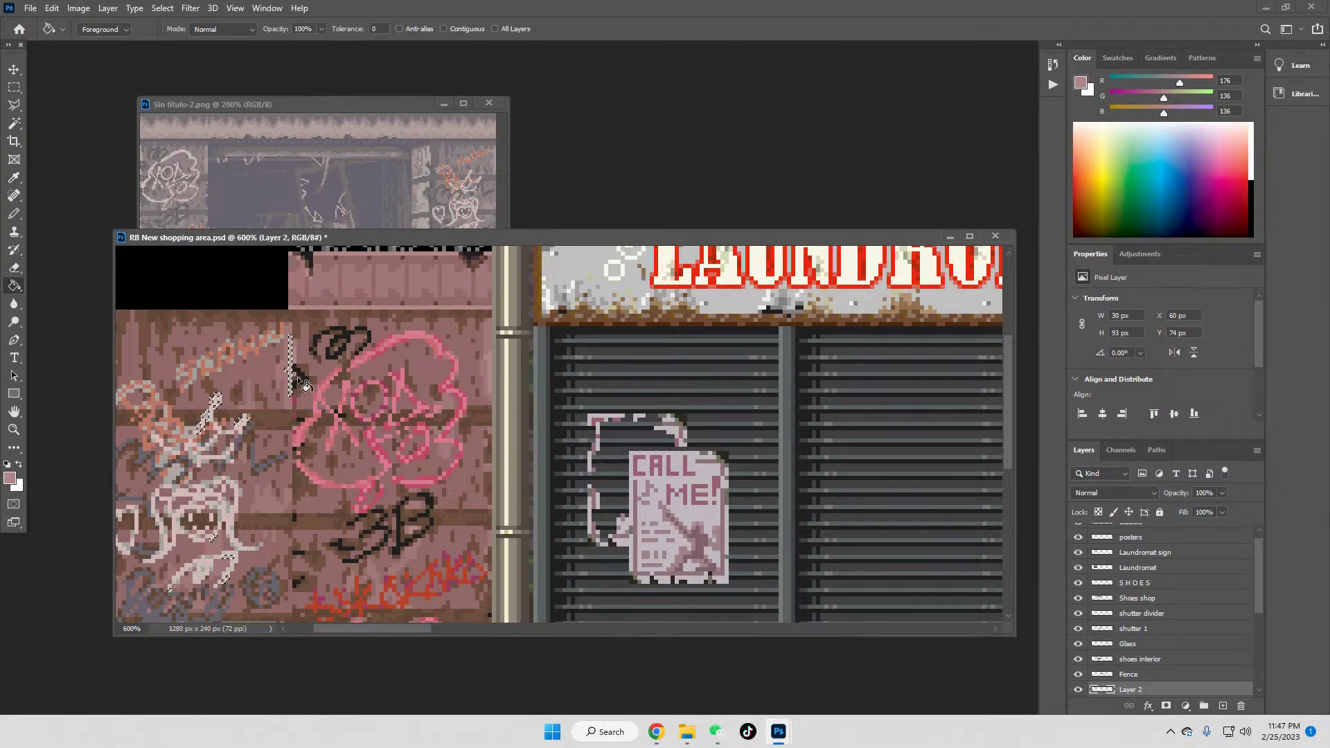
Step: Deselect and view the whole street scene at 100%
scroll(292, 388, down, 5)
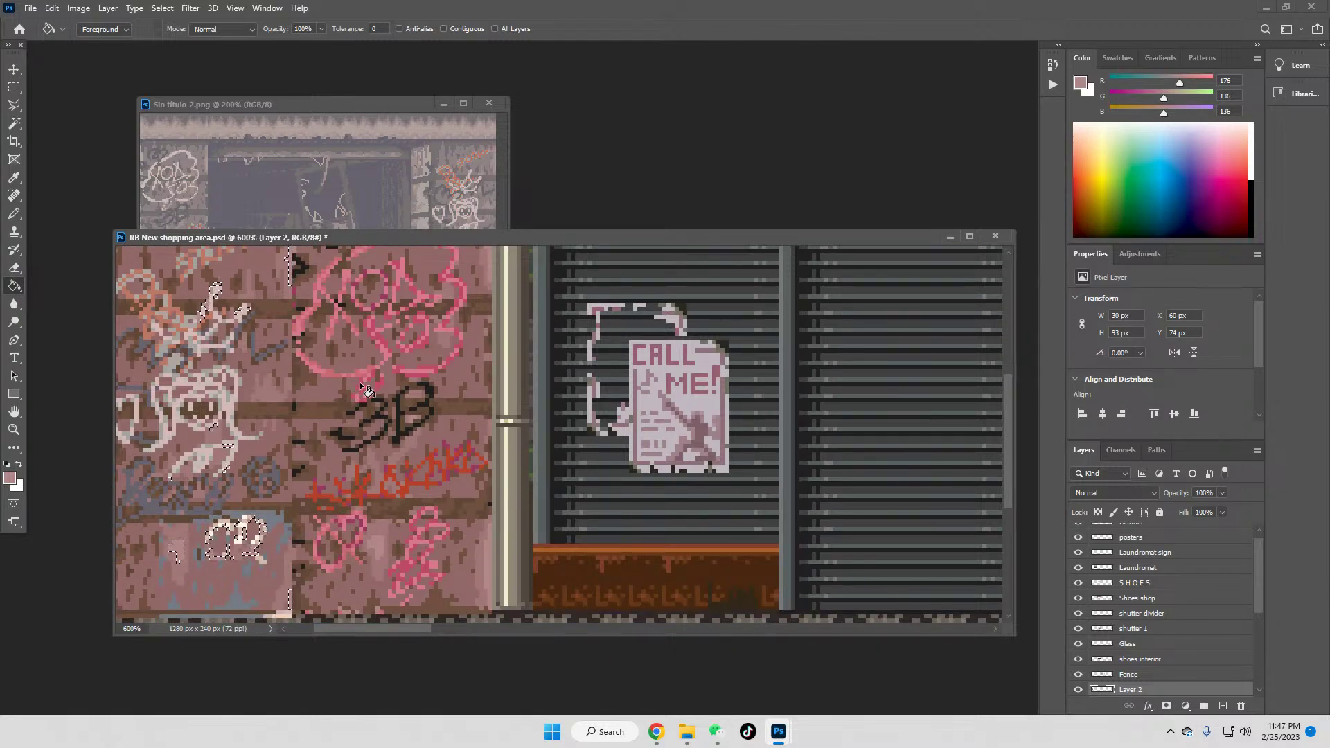
click(14, 88)
key(ctrl+d)
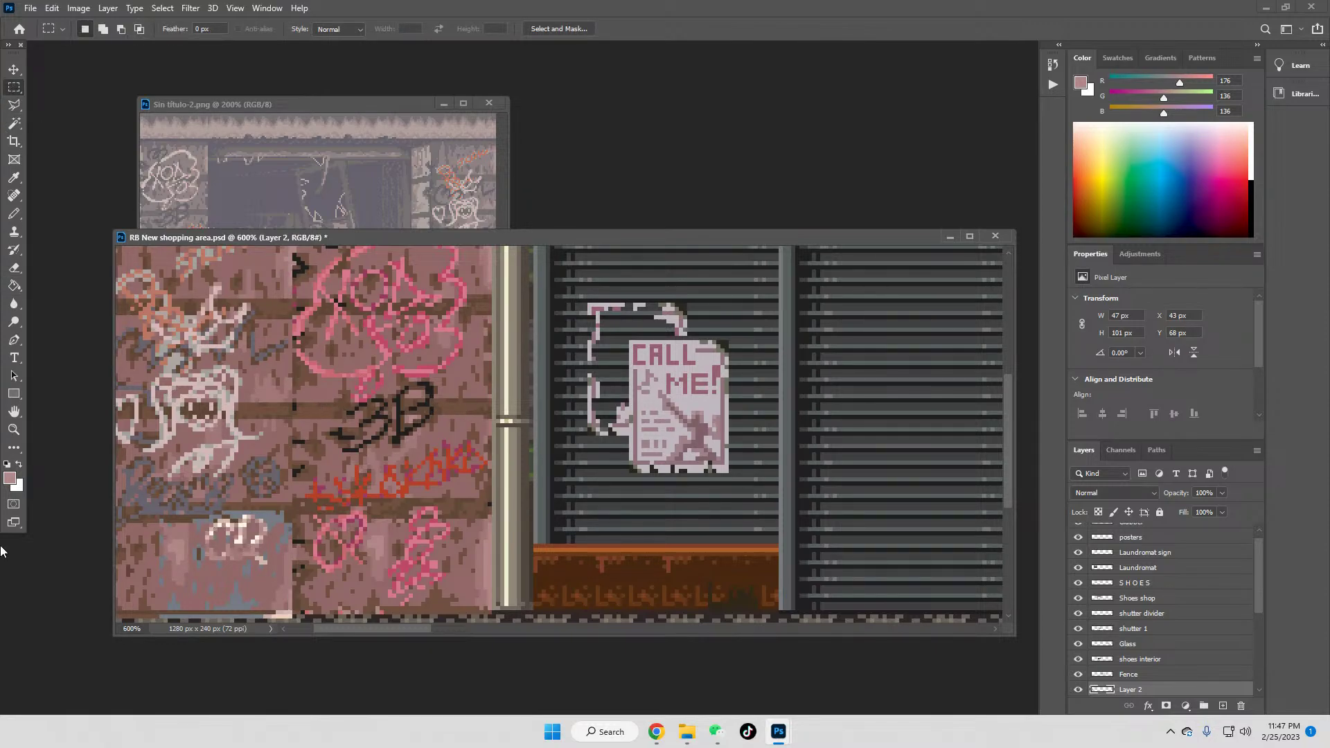
click(14, 430)
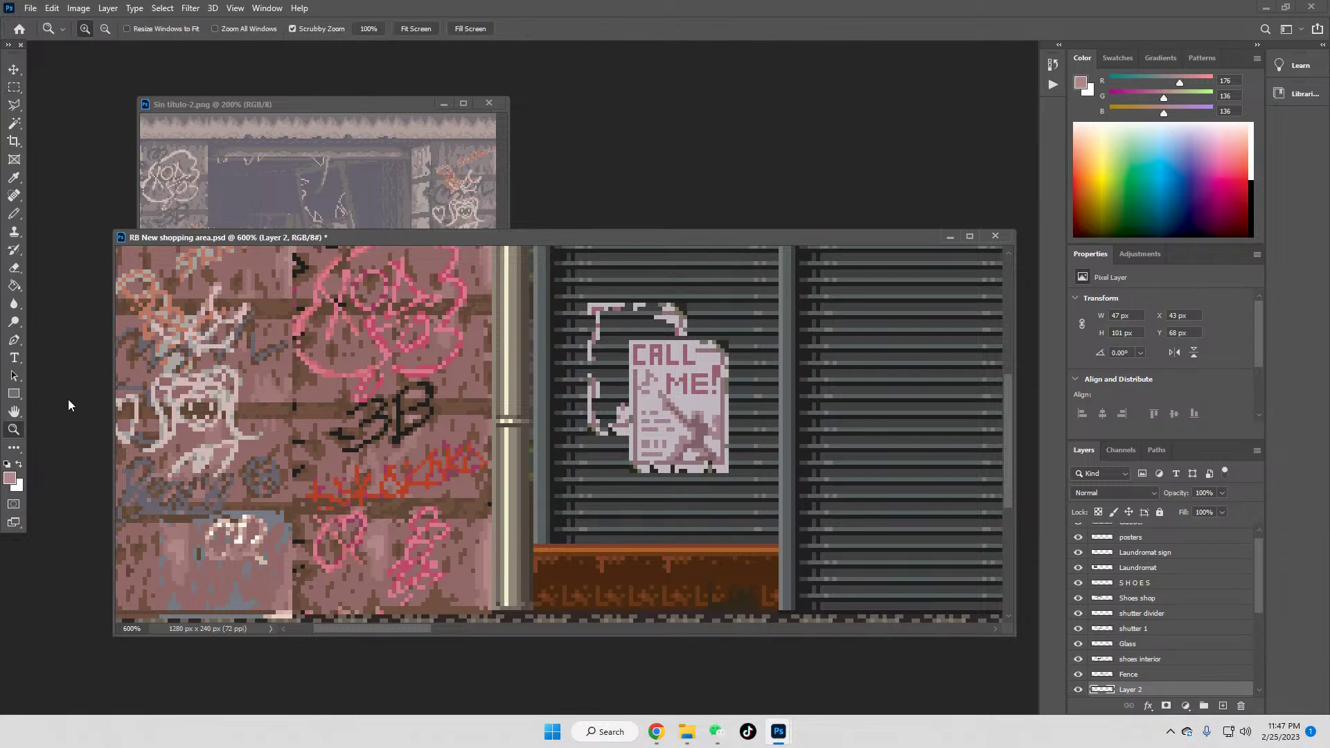
click(368, 29)
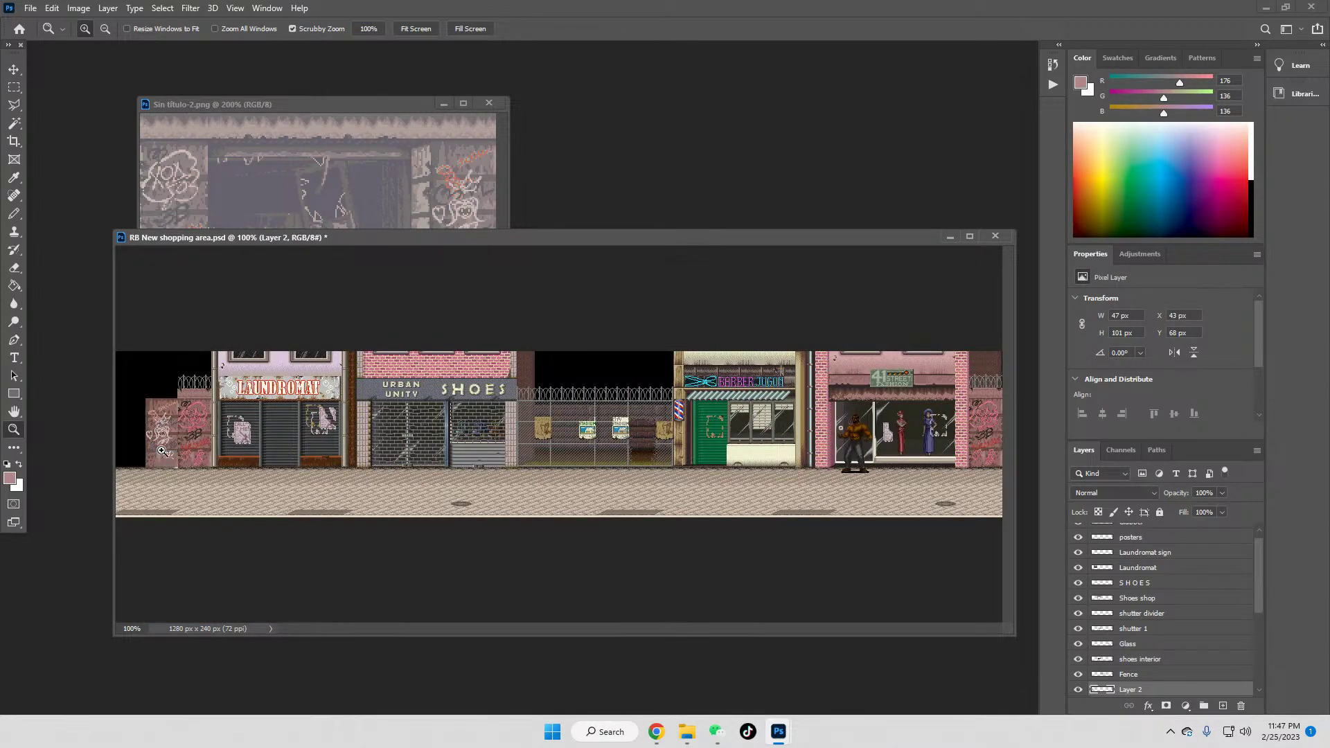
Step: Zoom in on the left wall seam and sample the dark brown mortar colour for the Pencil
drag(181, 455, 232, 436)
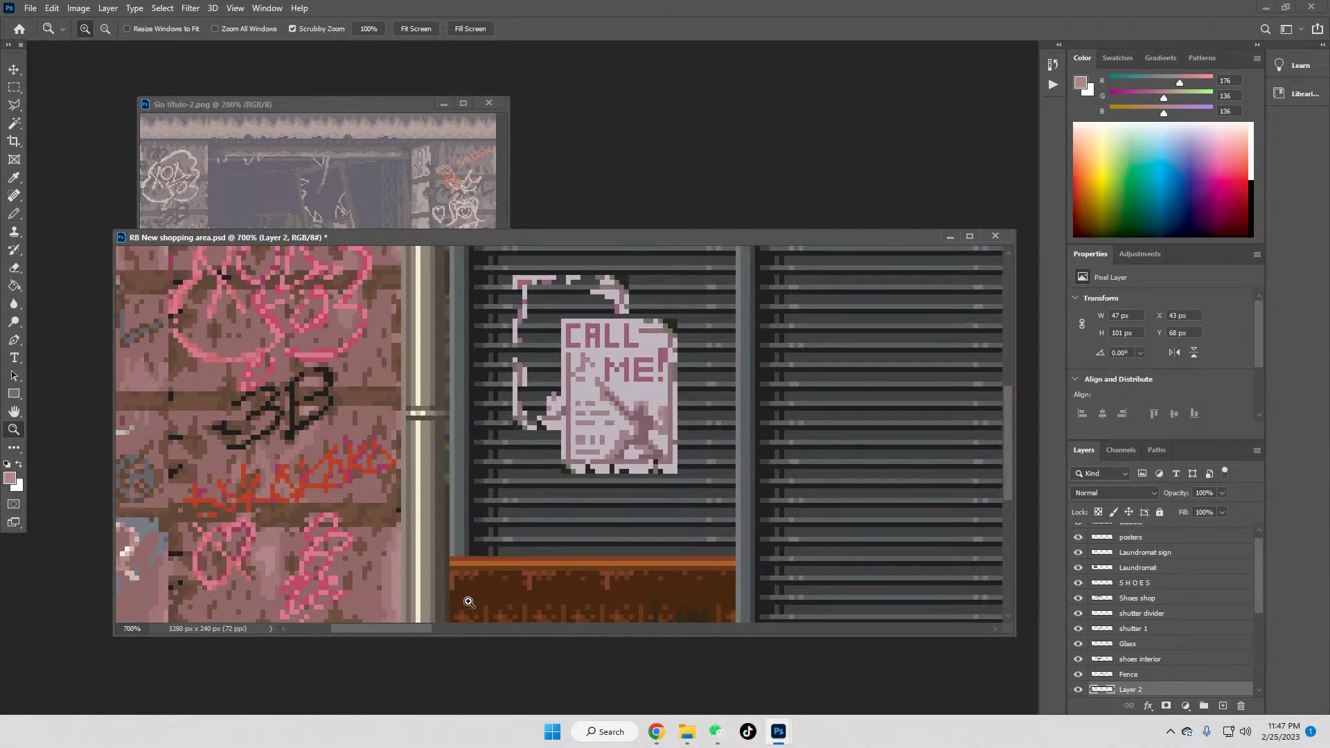
drag(393, 629, 374, 630)
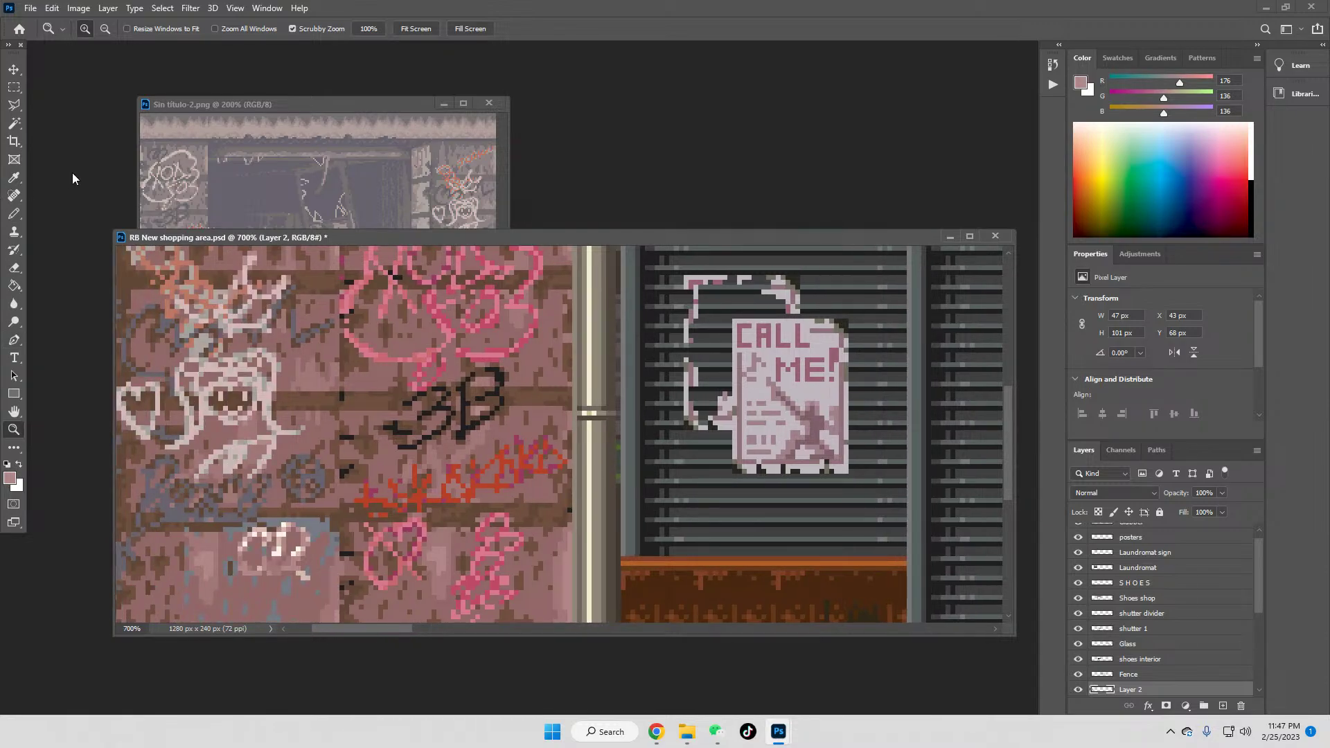
click(14, 177)
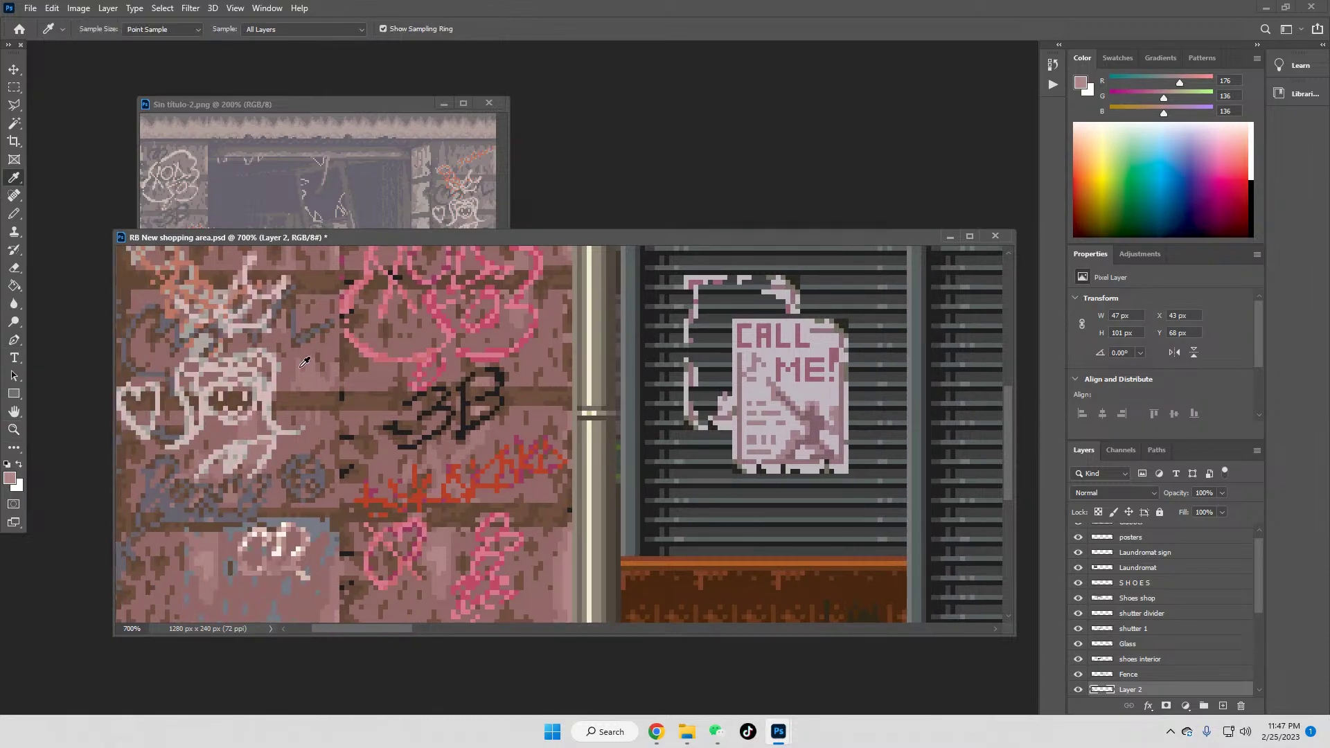
click(336, 388)
click(13, 214)
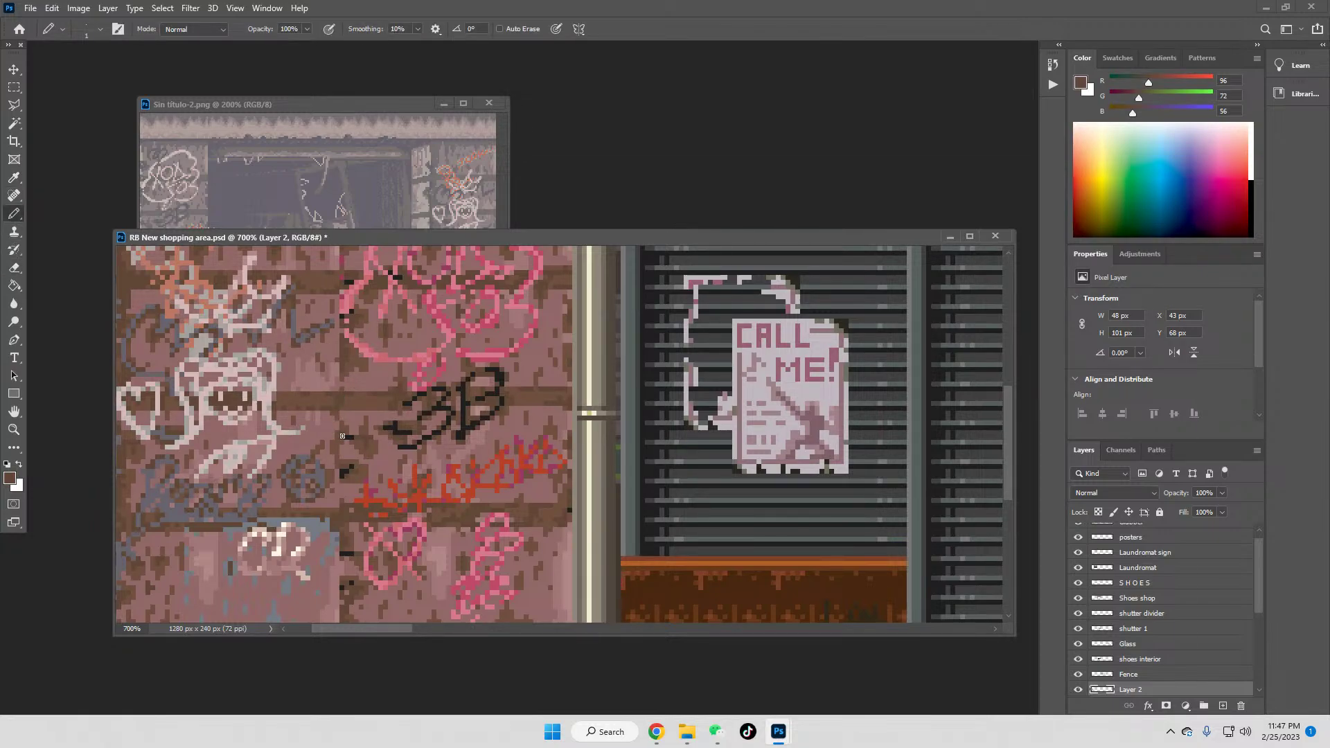
scroll(360, 360, up, 2)
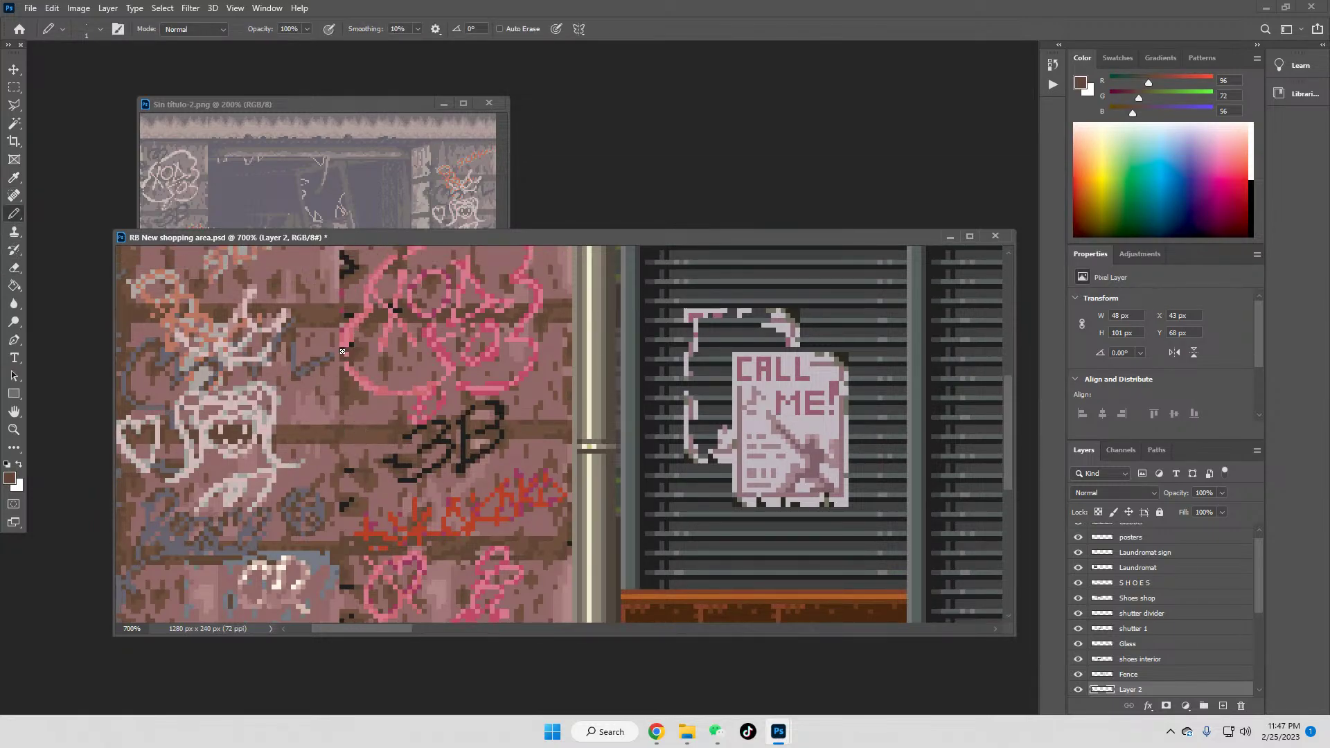
scroll(348, 362, up, 3)
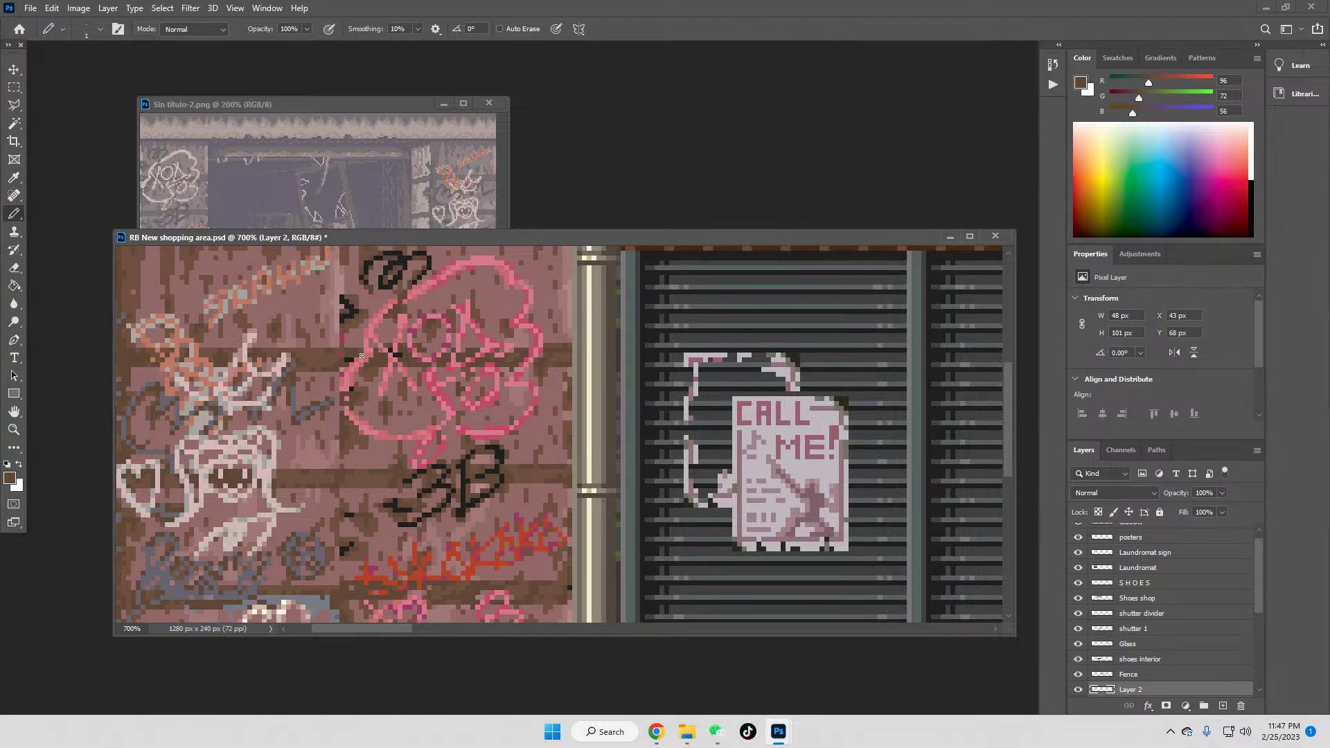
Step: Draw a near-black loop left of the pink graffiti, then resample the dark brown mortar
click(13, 177)
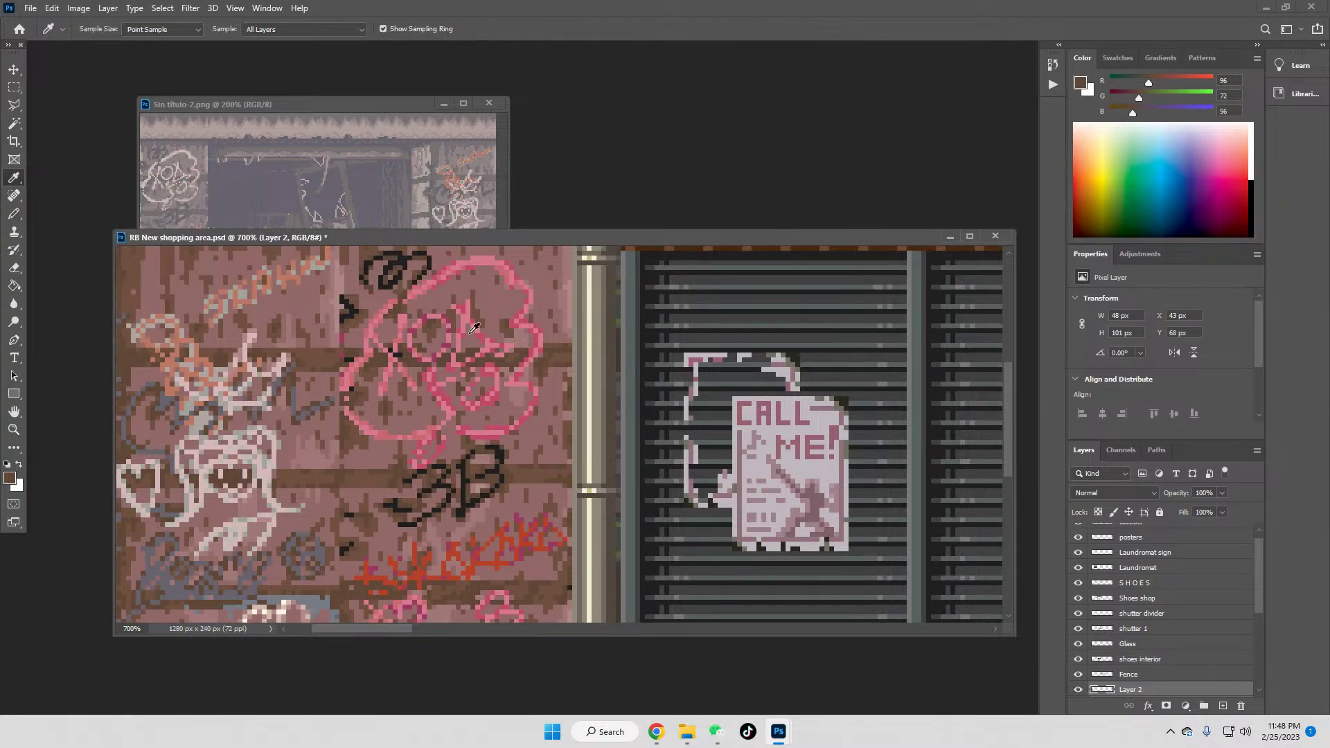
click(347, 315)
click(13, 214)
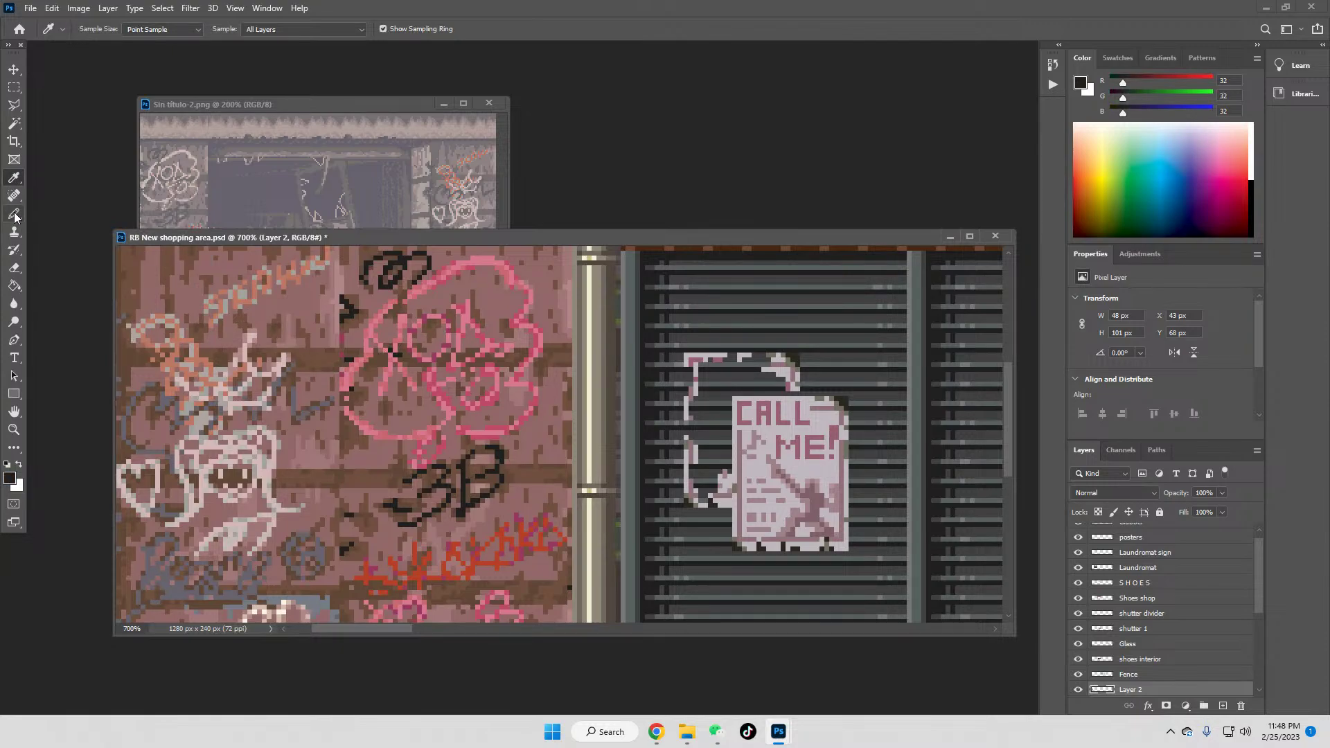
mouse_move(329, 296)
mouse_down()
mouse_move(312, 315)
mouse_move(341, 323)
mouse_up()
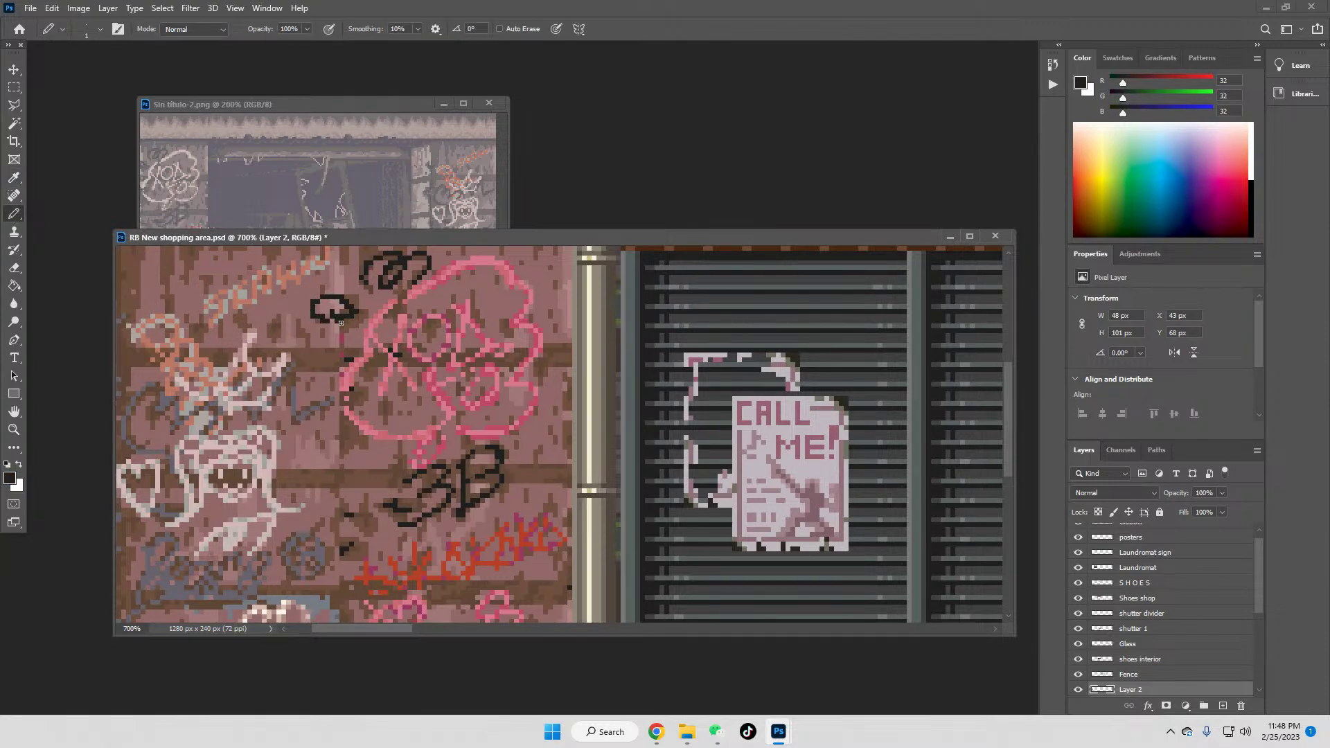
click(14, 178)
click(346, 310)
click(14, 213)
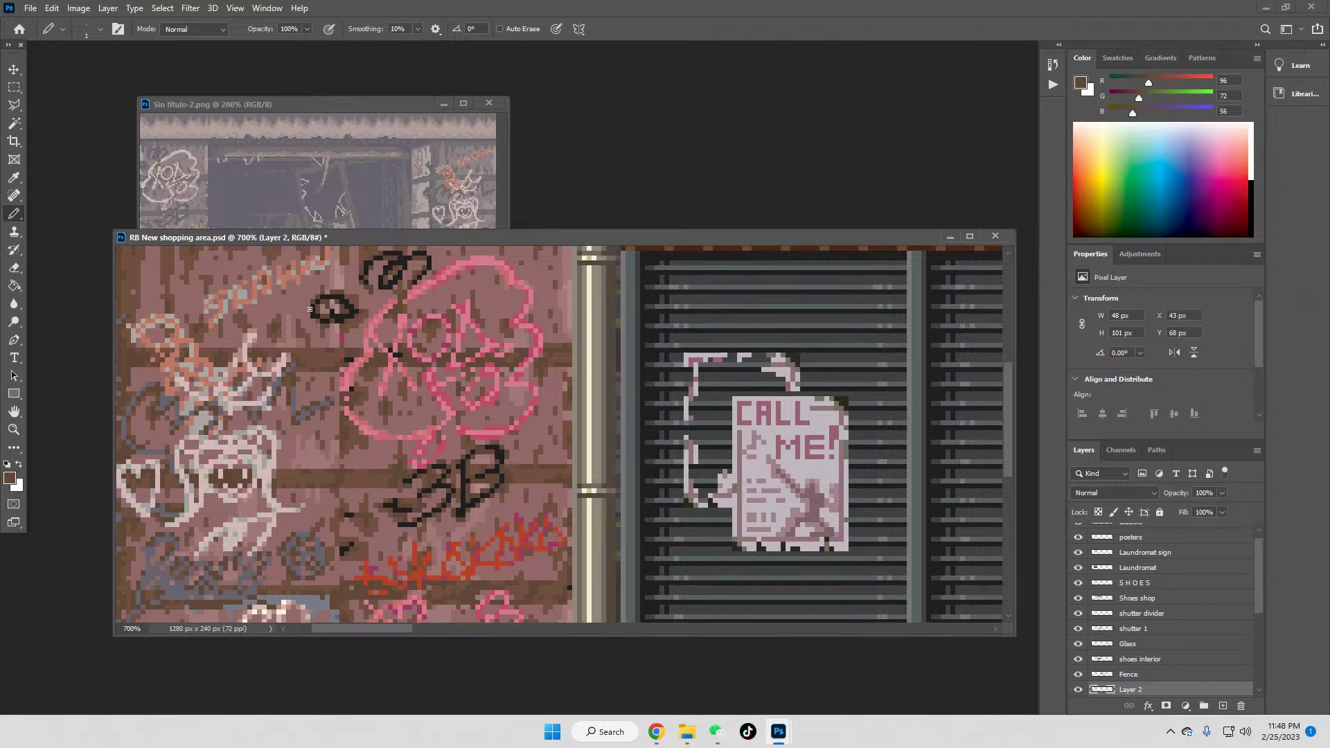
Step: Sample a mid-brown brick colour and paint brick pixels with the Pencil
click(14, 177)
click(358, 318)
key(b)
click(13, 177)
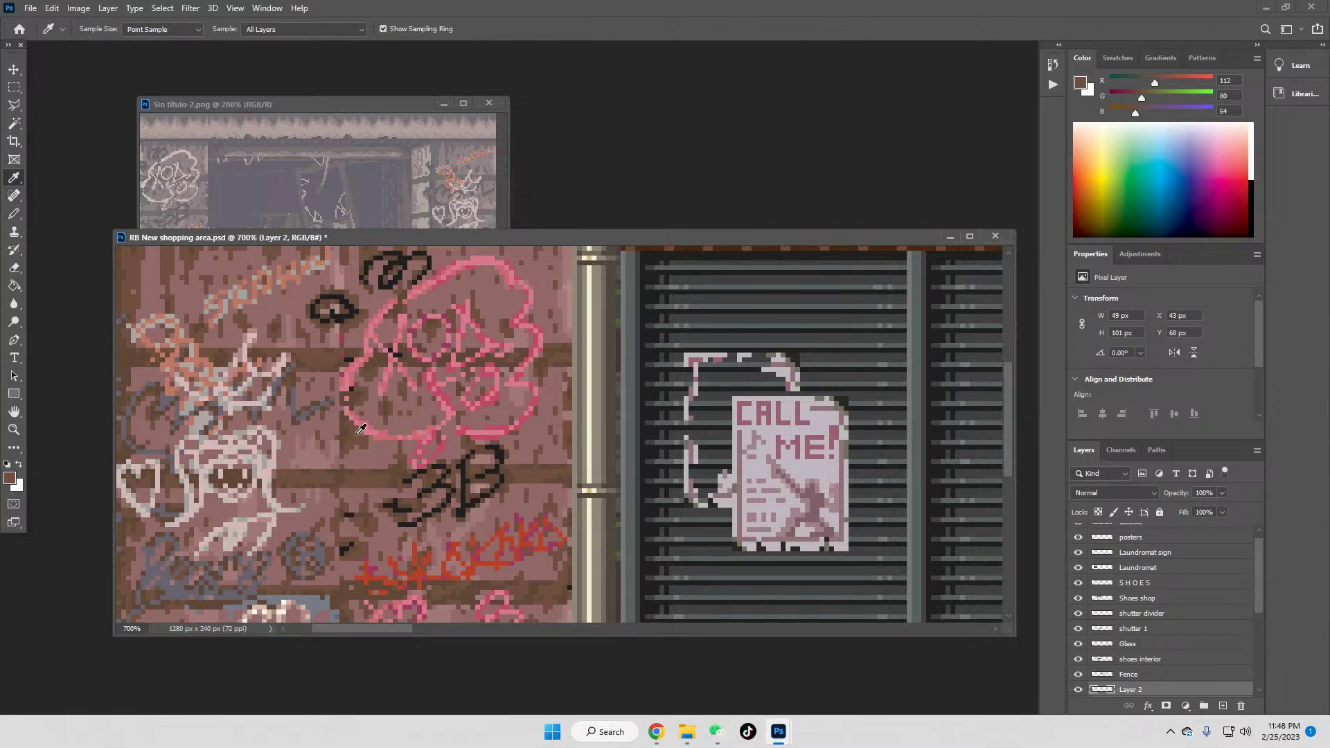
click(17, 217)
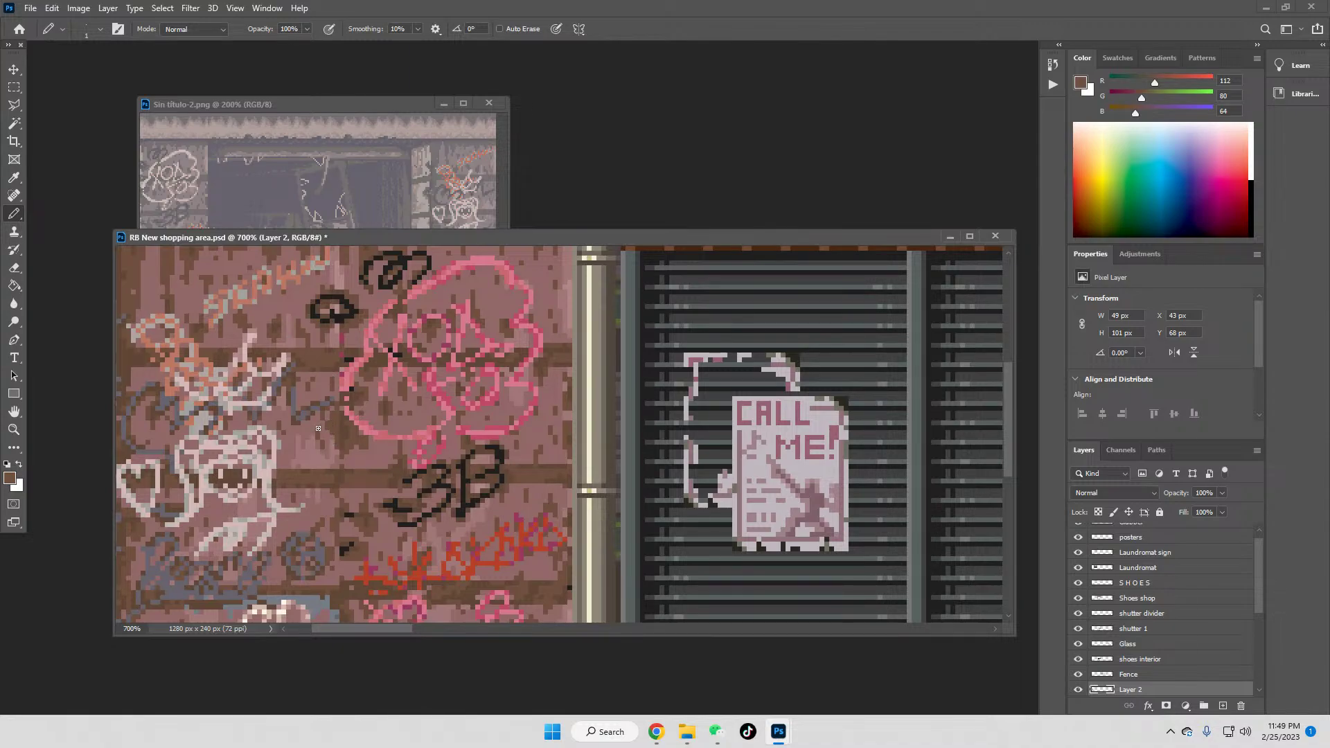
Step: Sample the darker brown mortar colour and pencil more dark pixels around the graffiti
click(14, 177)
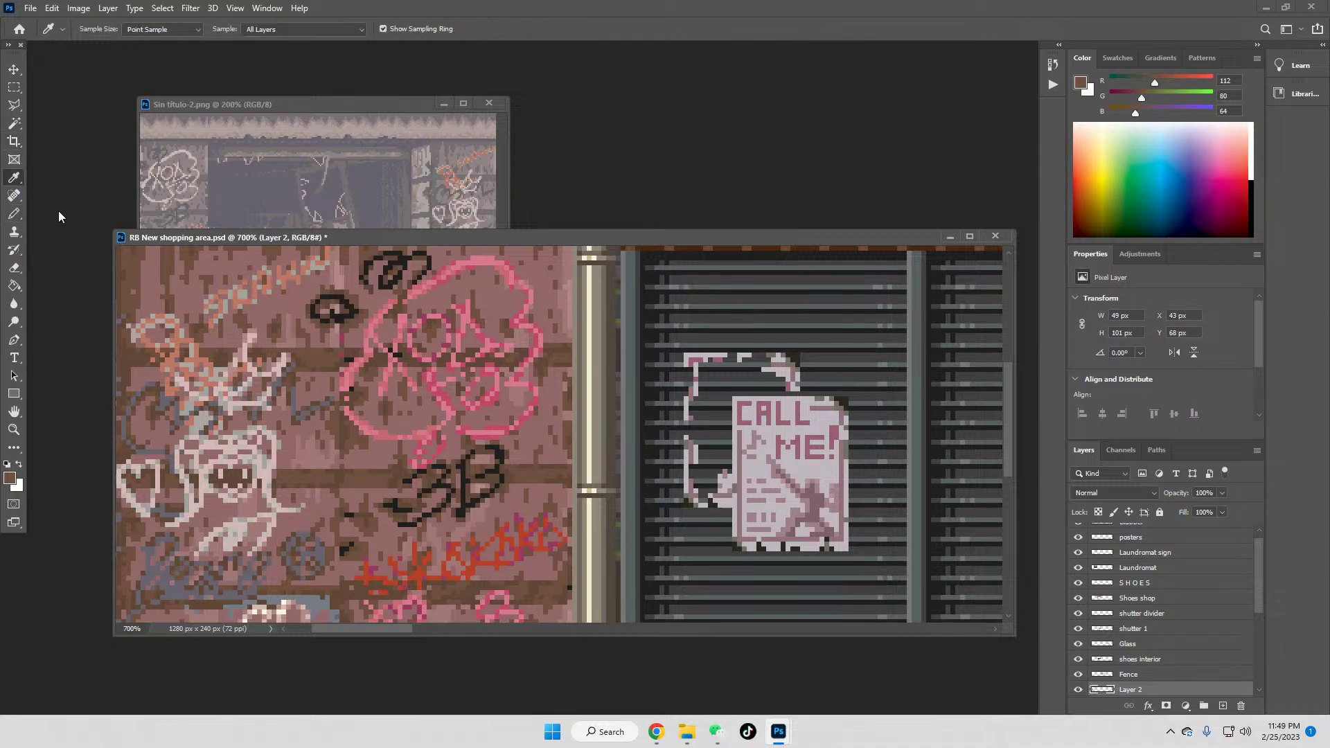
click(346, 426)
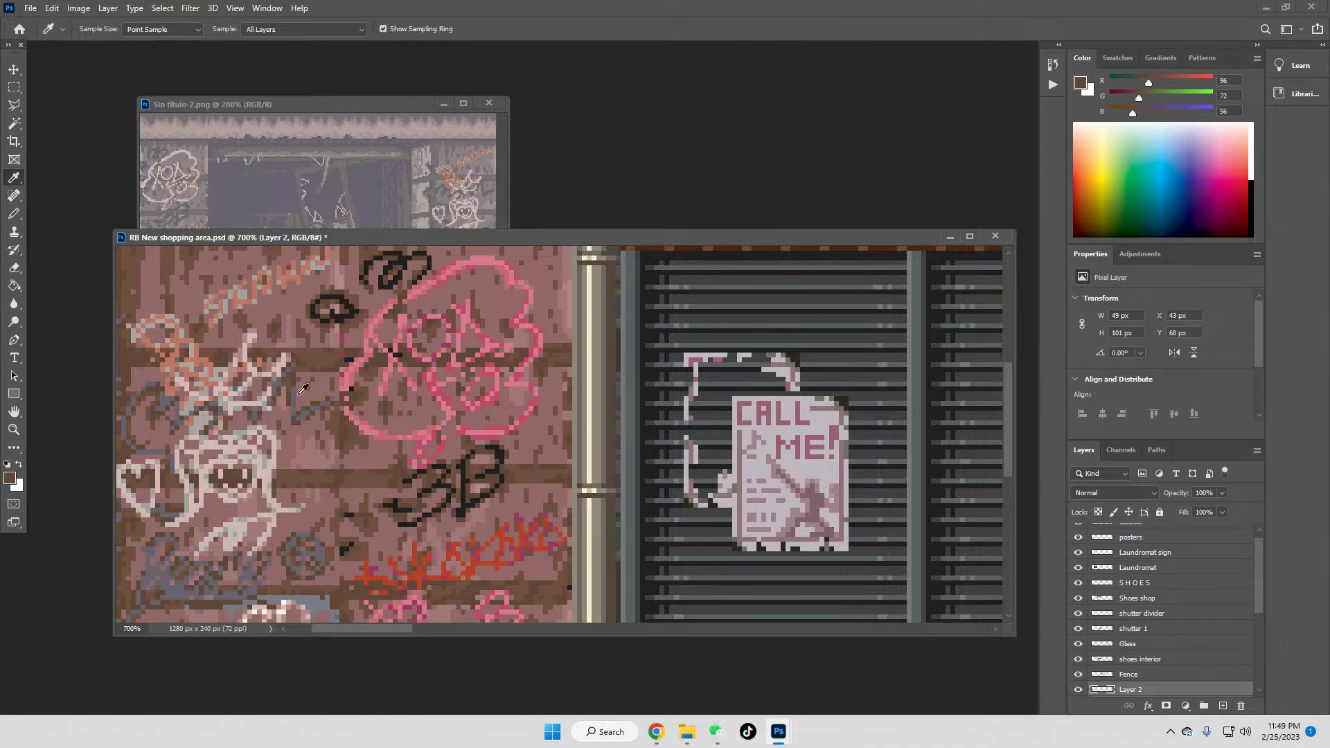
click(14, 213)
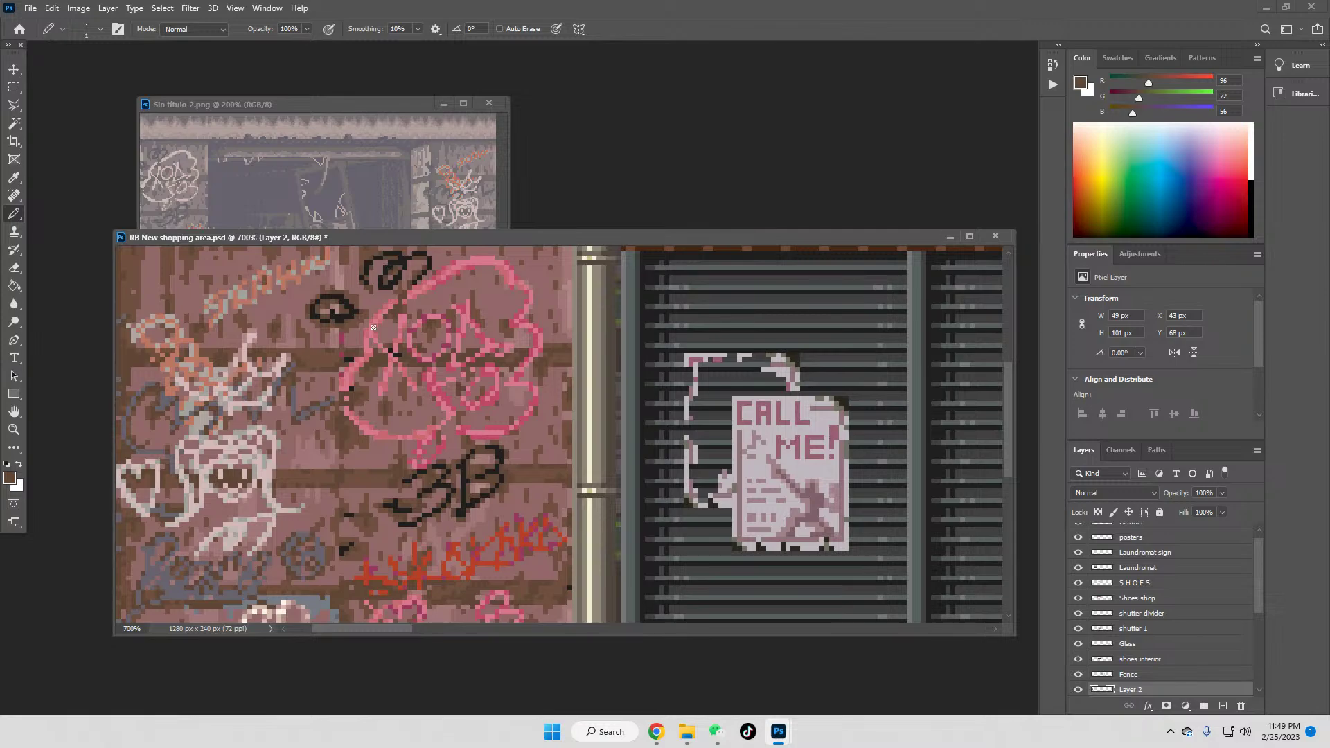
scroll(373, 326, up, 1)
scroll(277, 388, down, 2)
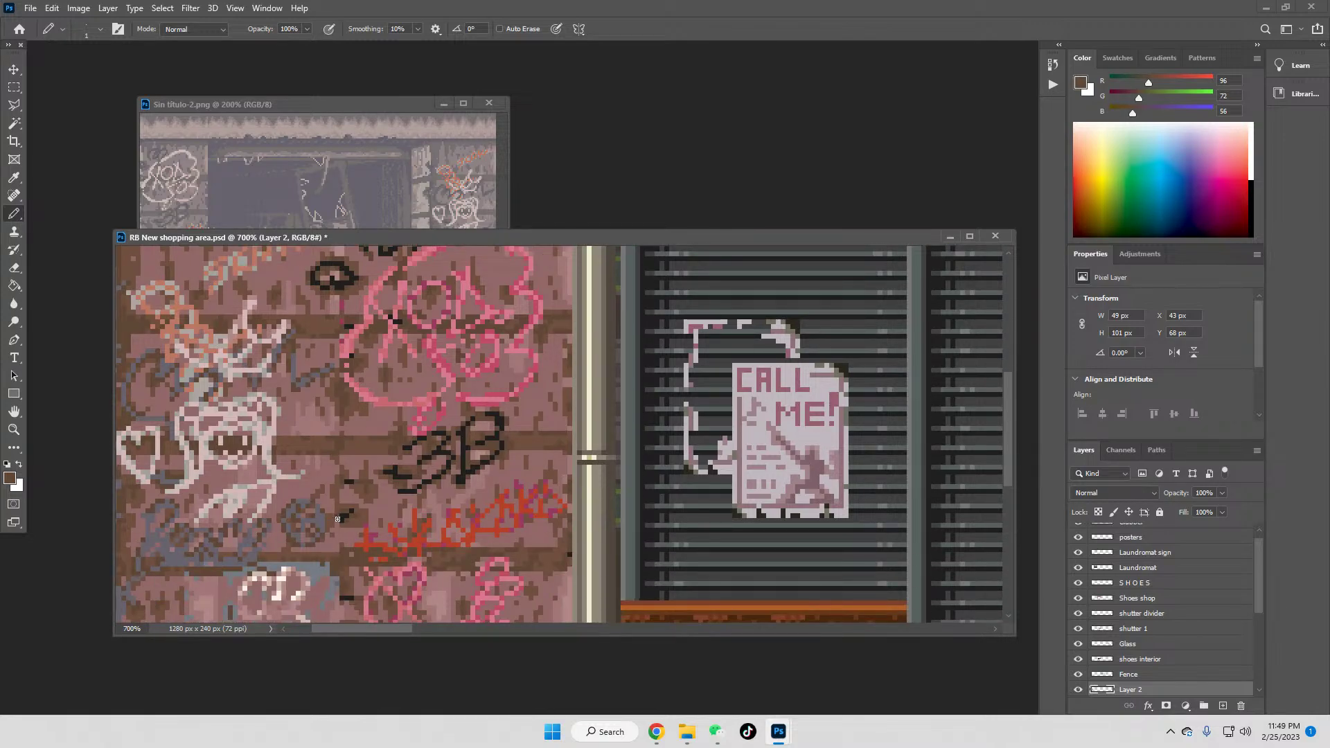
click(14, 177)
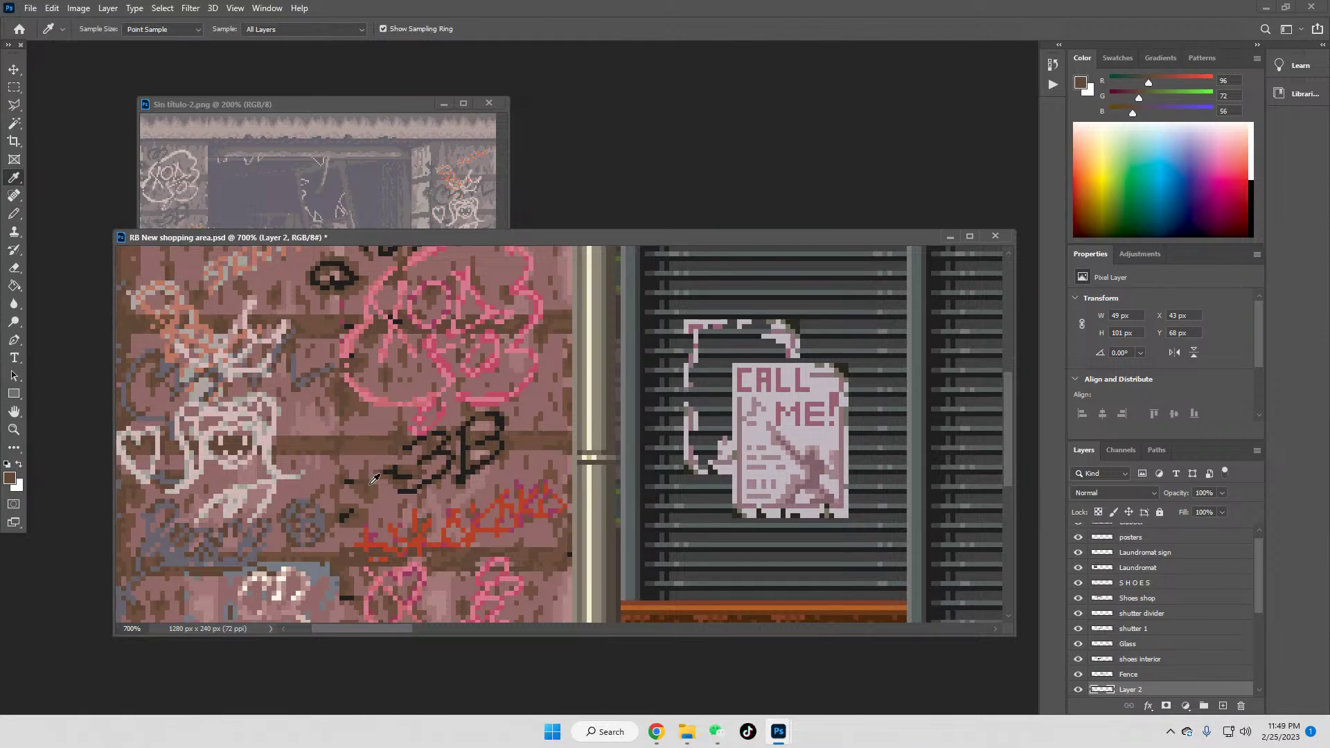
click(13, 430)
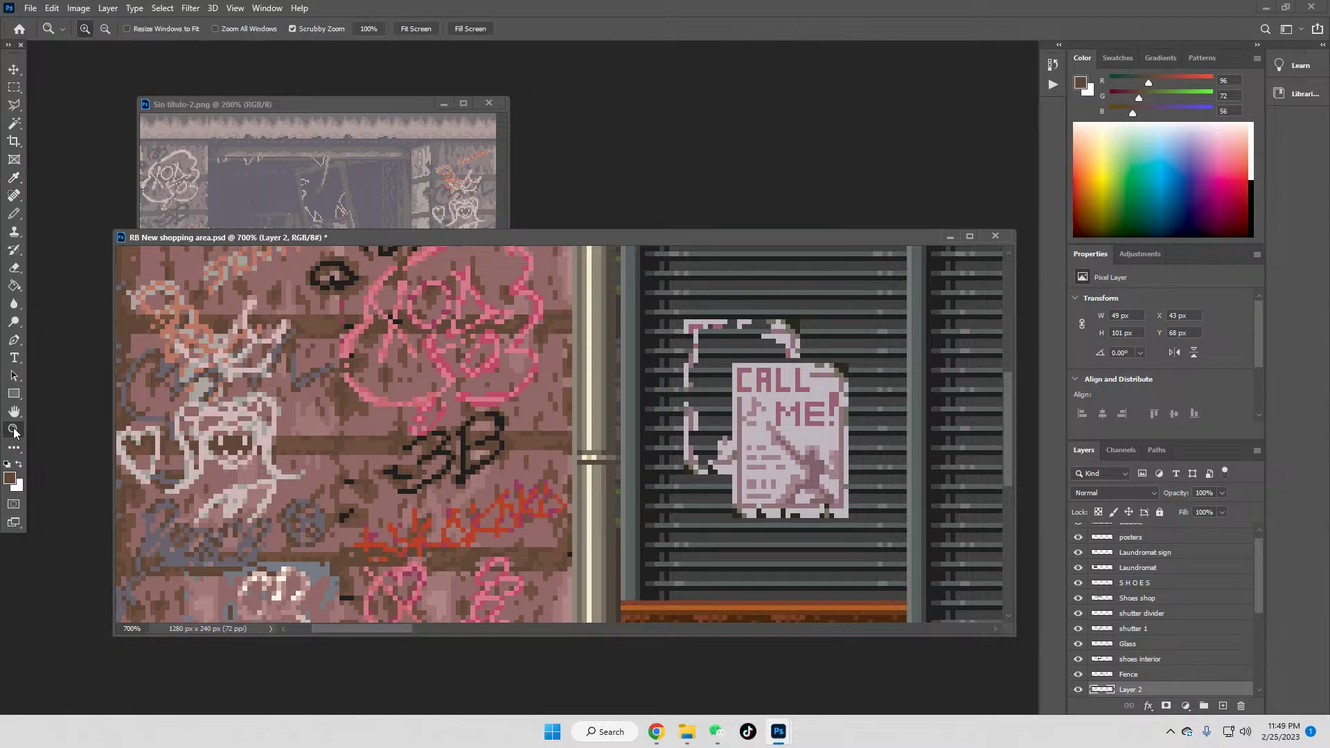
Step: Reset the view to 100% and magnify the blue-grey block at the wall's lower left
click(363, 28)
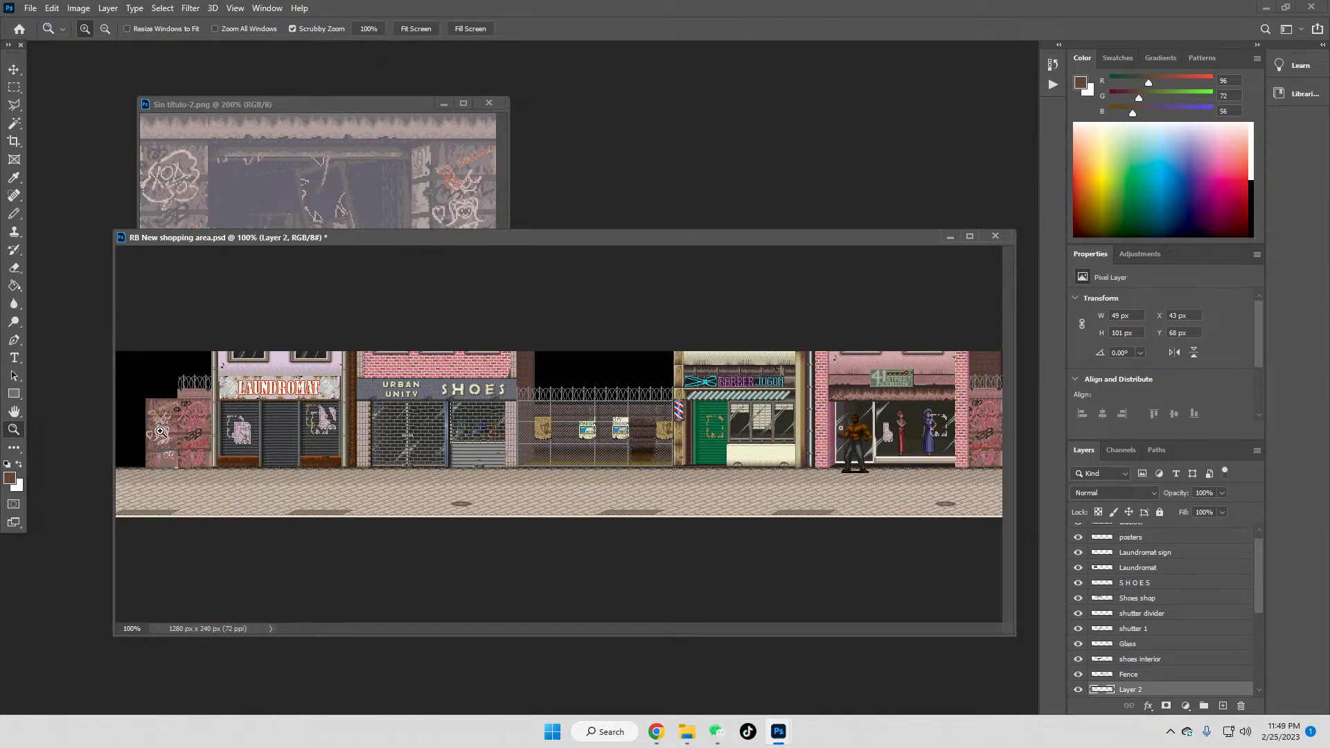
click(181, 462)
click(193, 462)
click(192, 462)
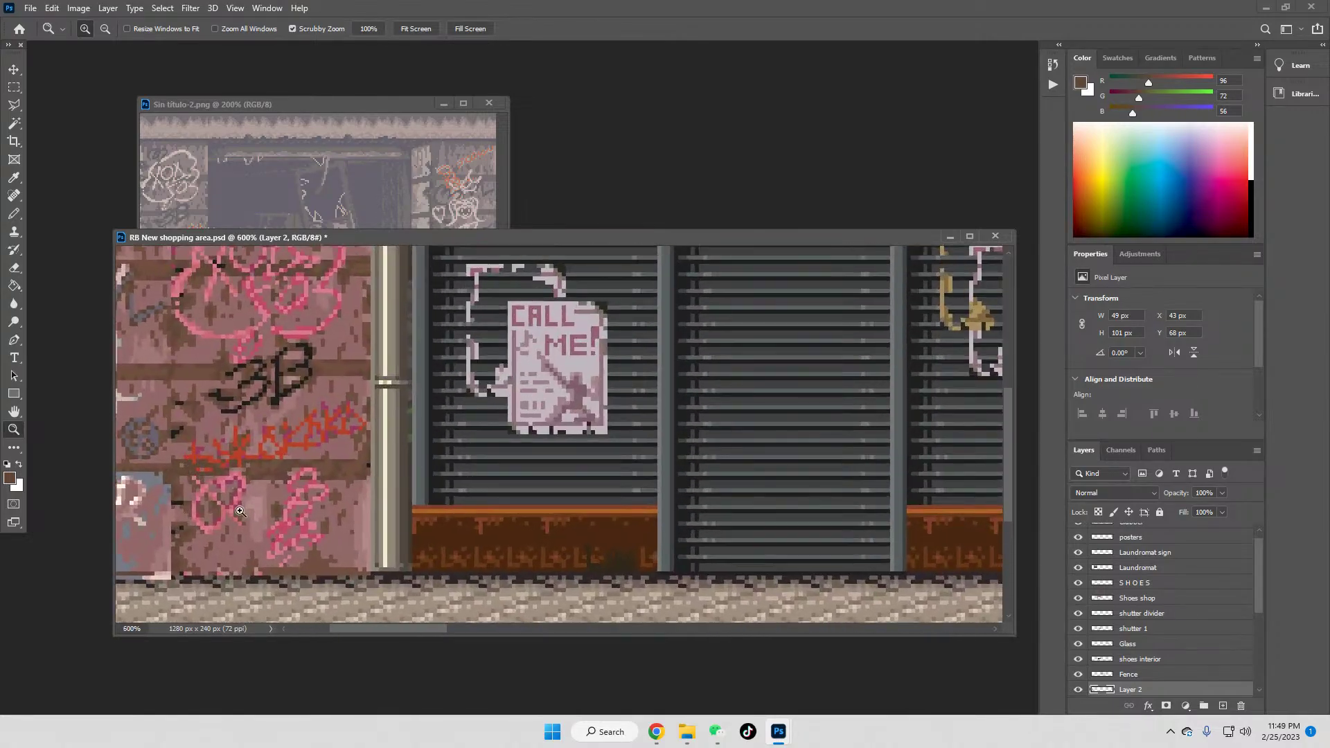
click(381, 609)
click(290, 516)
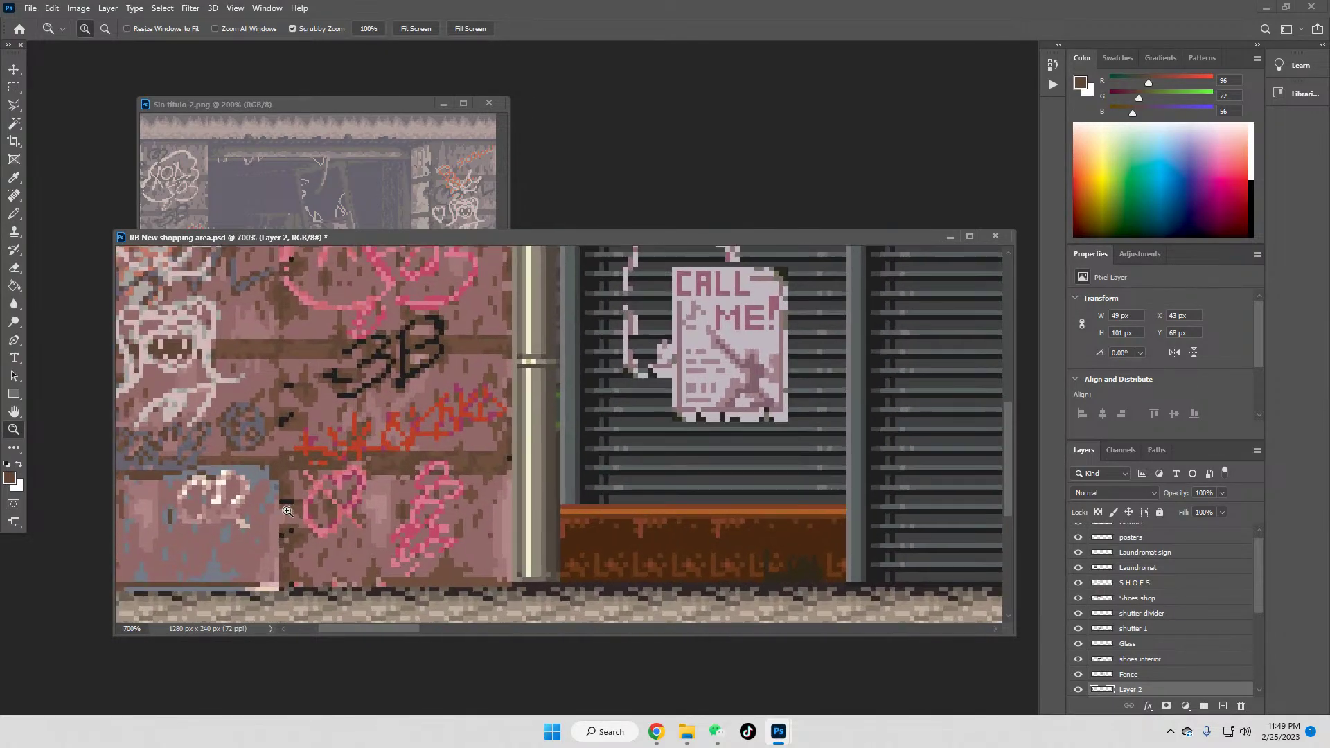
click(277, 514)
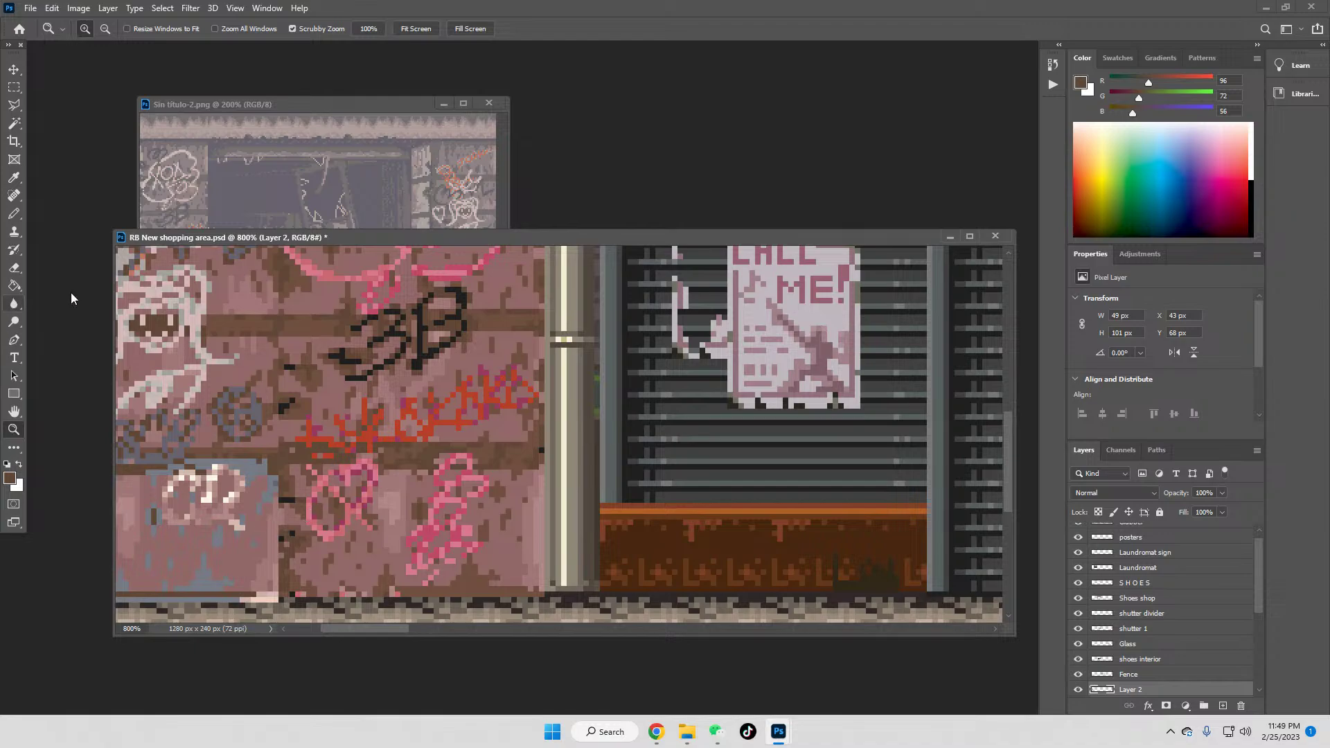
Step: Fill the blue-grey block with the pink sampled from the wall
click(14, 177)
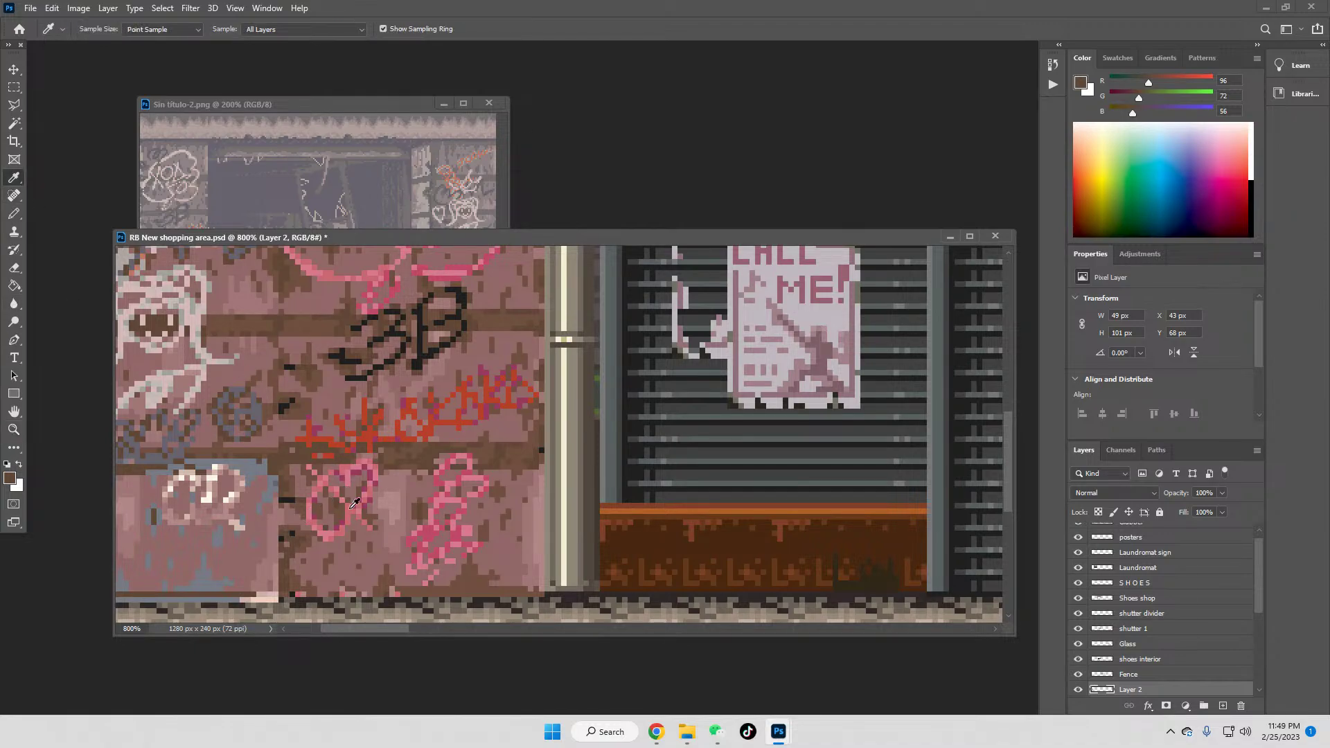
click(392, 496)
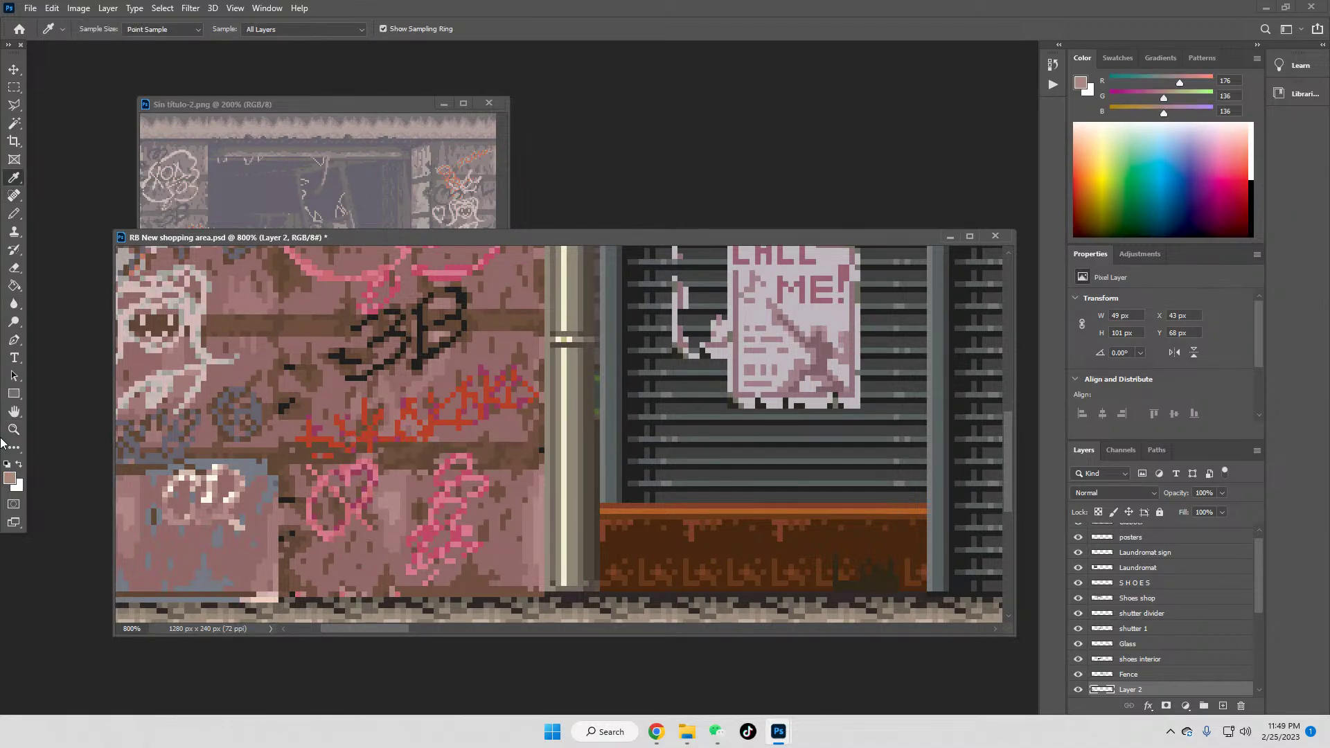
click(14, 286)
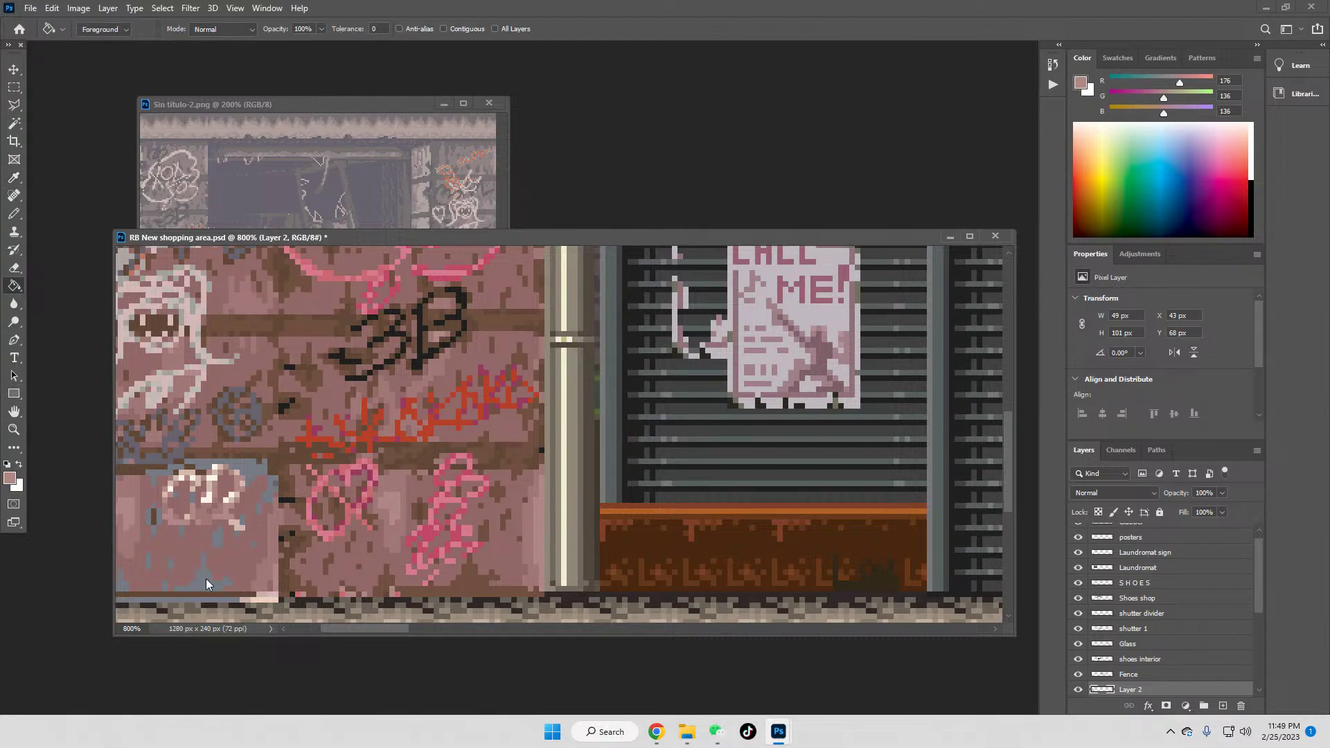
click(206, 579)
mouse_move(386, 628)
mouse_down()
mouse_move(360, 630)
mouse_move(375, 629)
mouse_up()
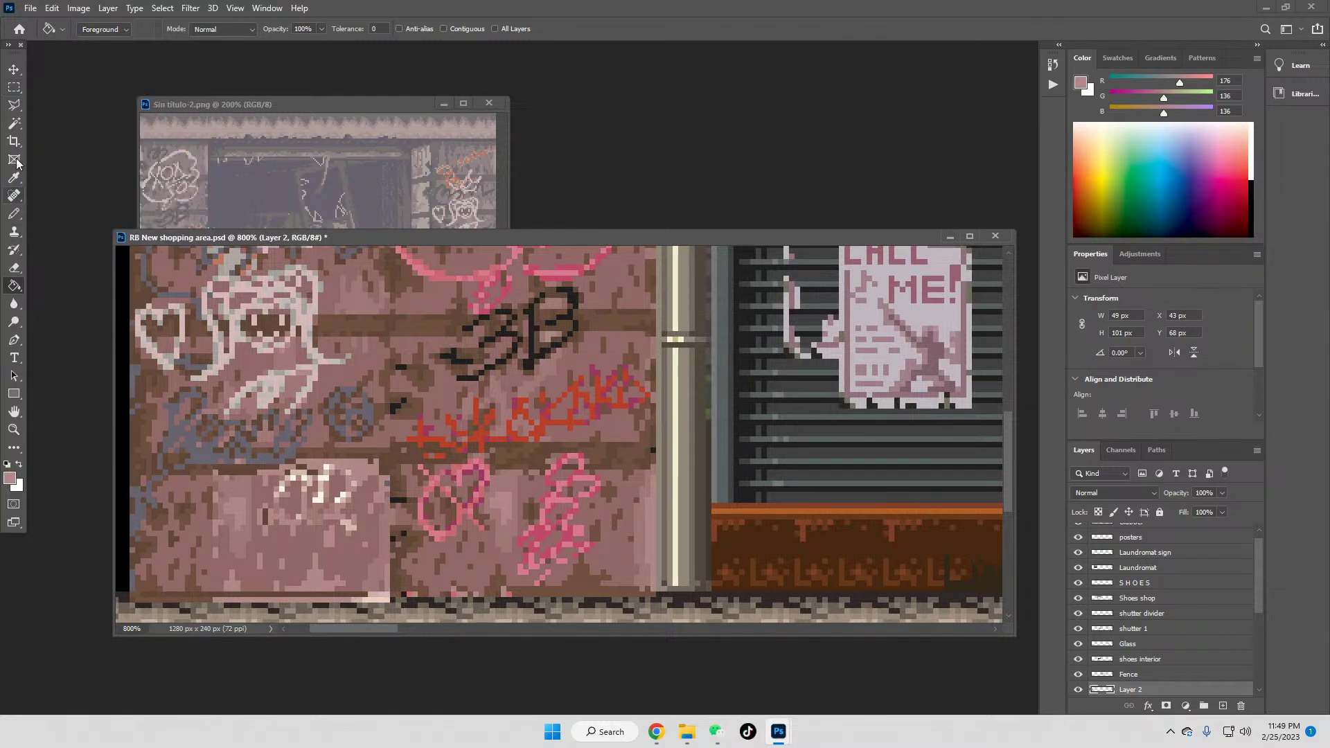
Step: Draw a brown Pencil seam along the block's top edge using sampled brick browns
click(14, 178)
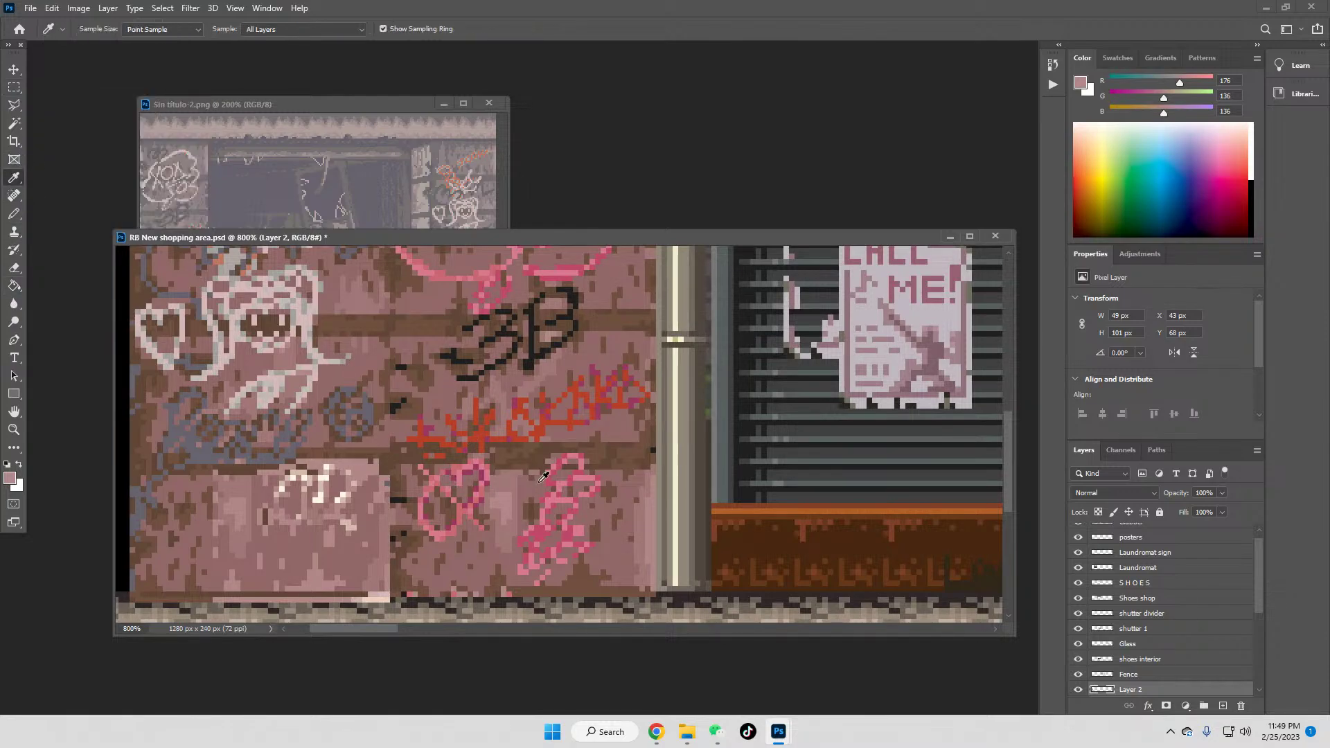
click(407, 454)
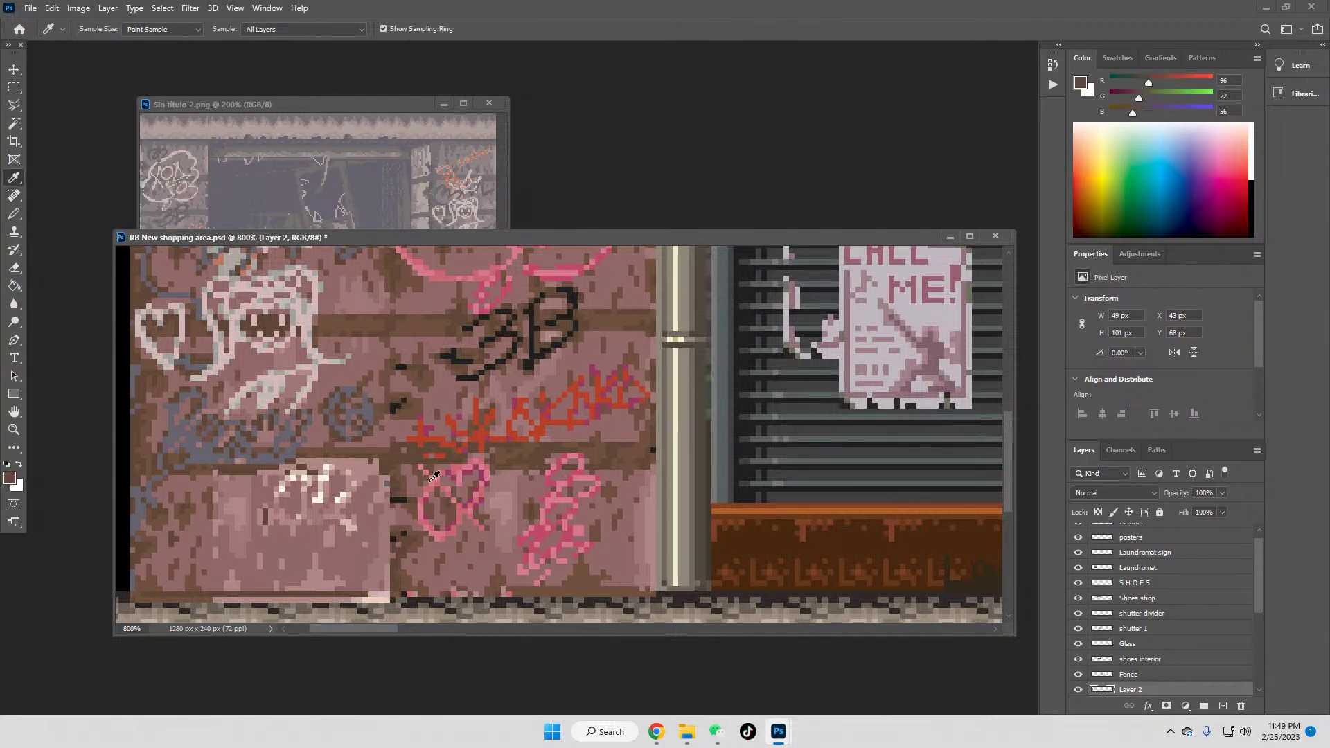
click(313, 452)
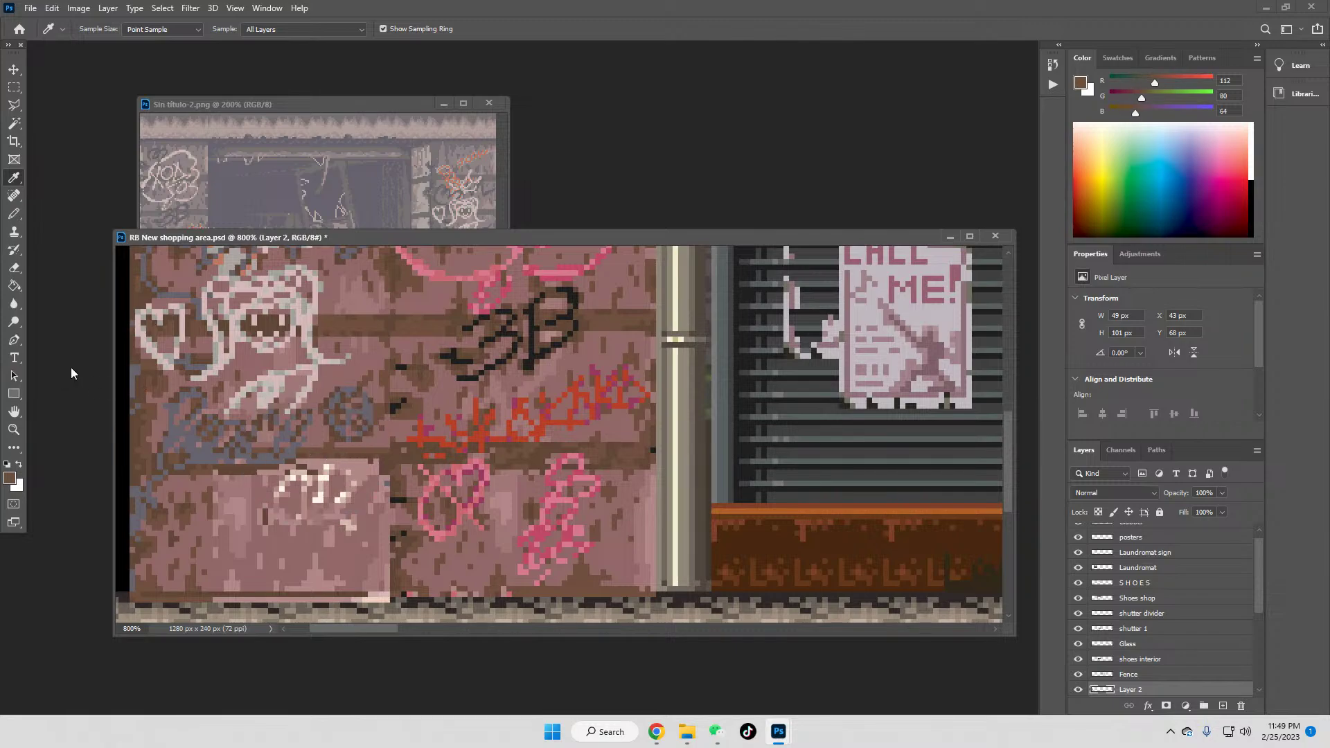
click(14, 214)
drag(299, 462, 367, 462)
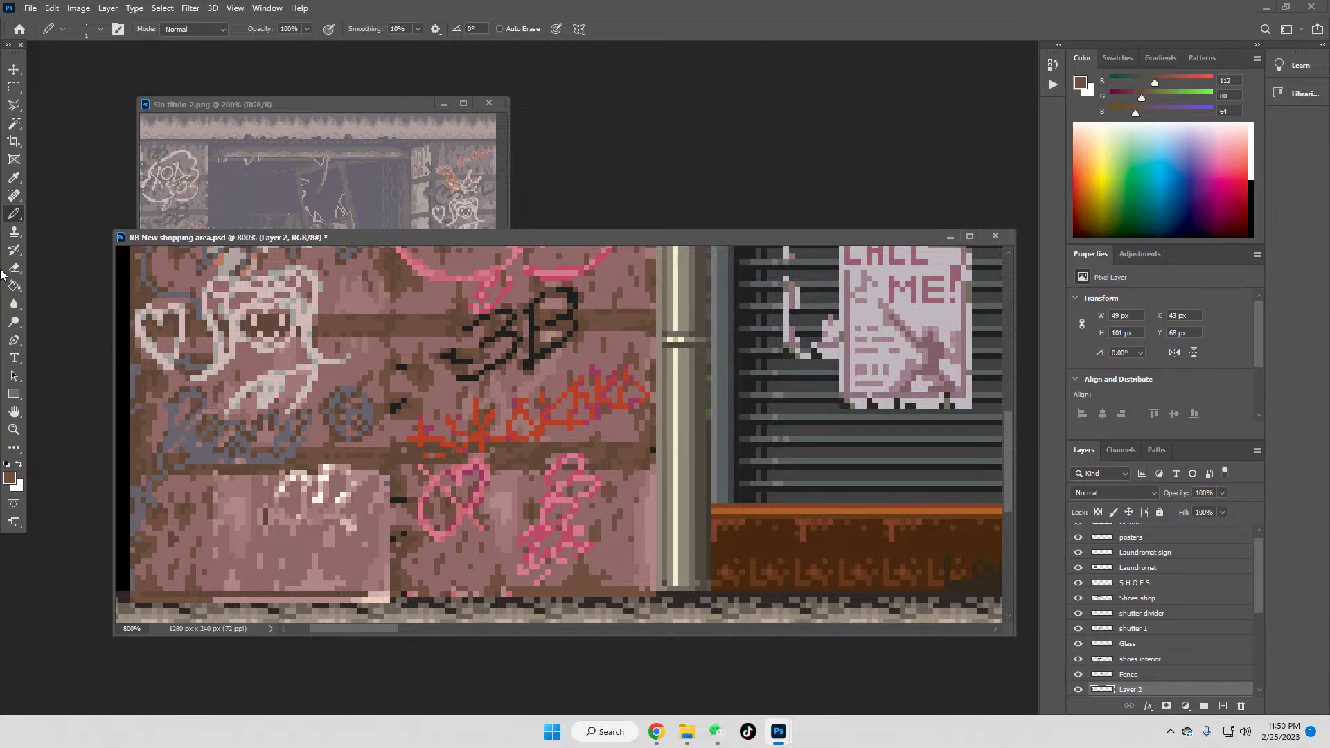
click(14, 177)
click(367, 450)
click(14, 213)
Step: Return to 100% and zoom closer on the wall's lower area
click(14, 429)
click(369, 28)
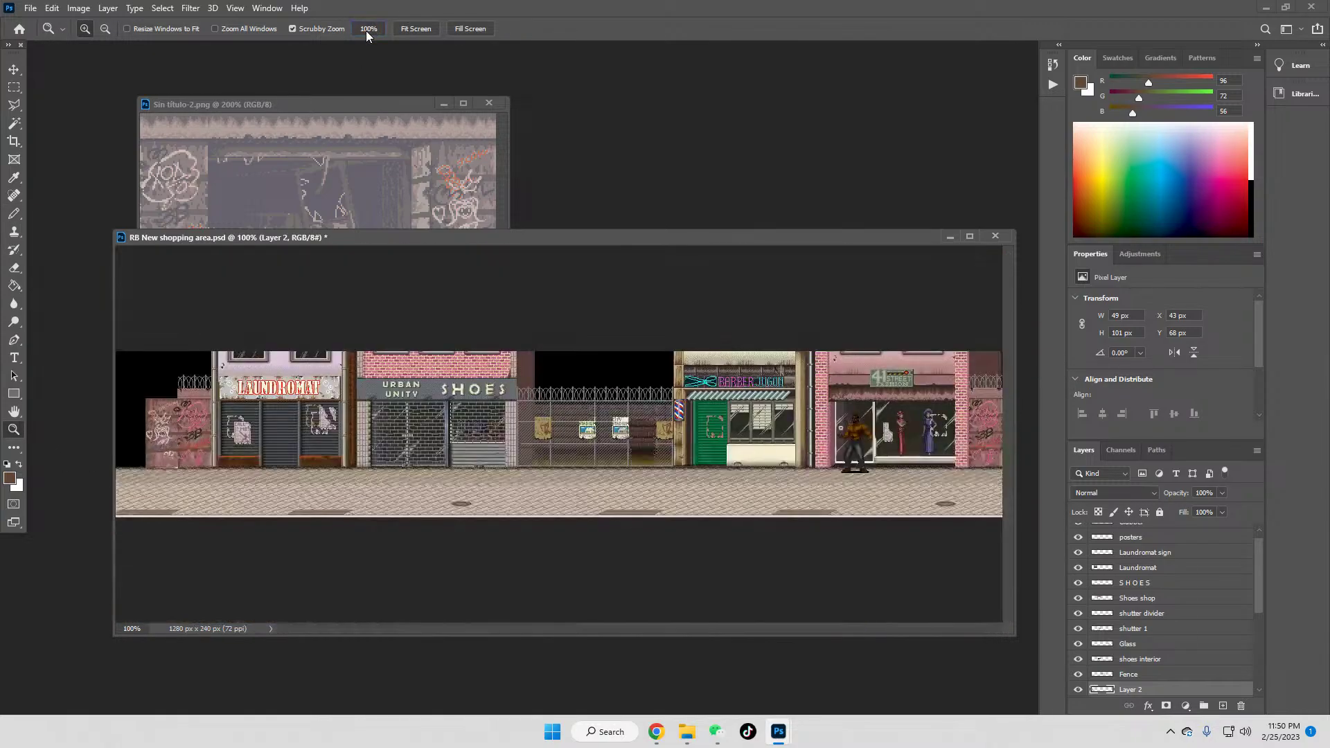
click(176, 452)
click(177, 452)
click(177, 451)
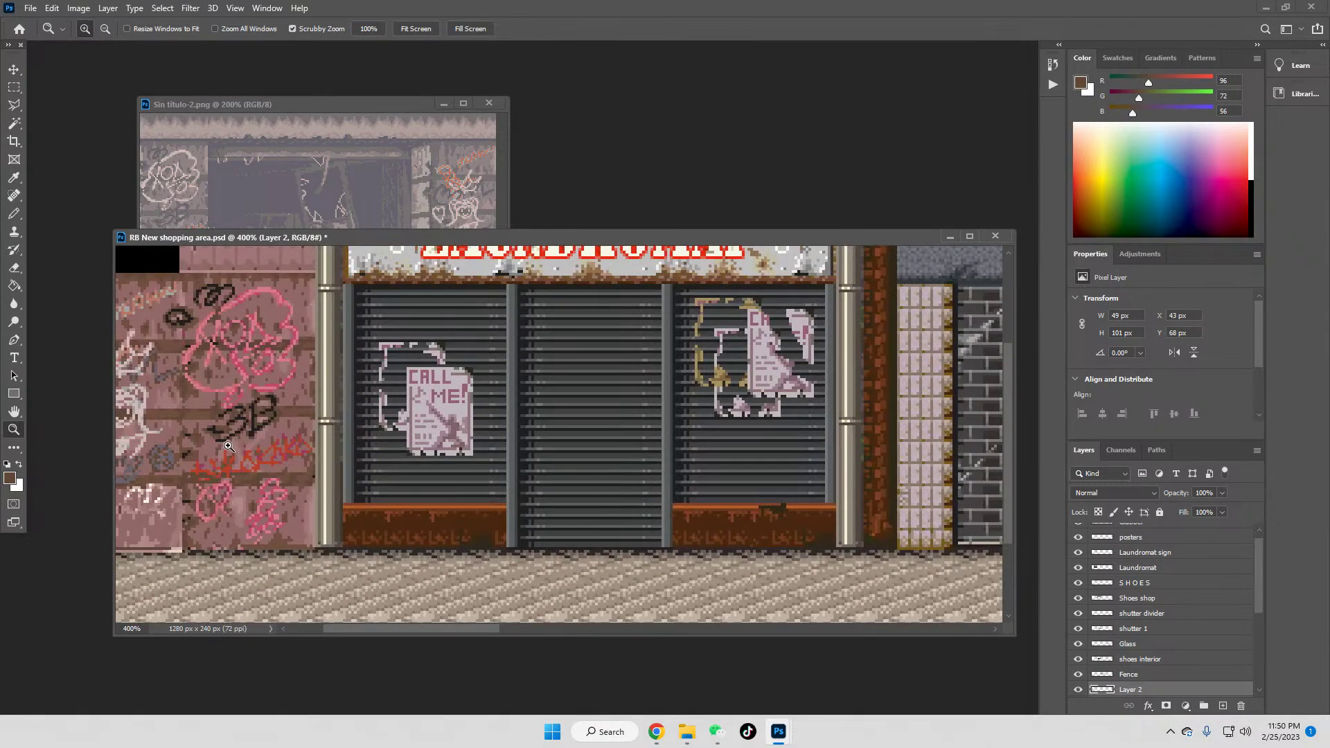
click(185, 493)
click(186, 493)
click(186, 493)
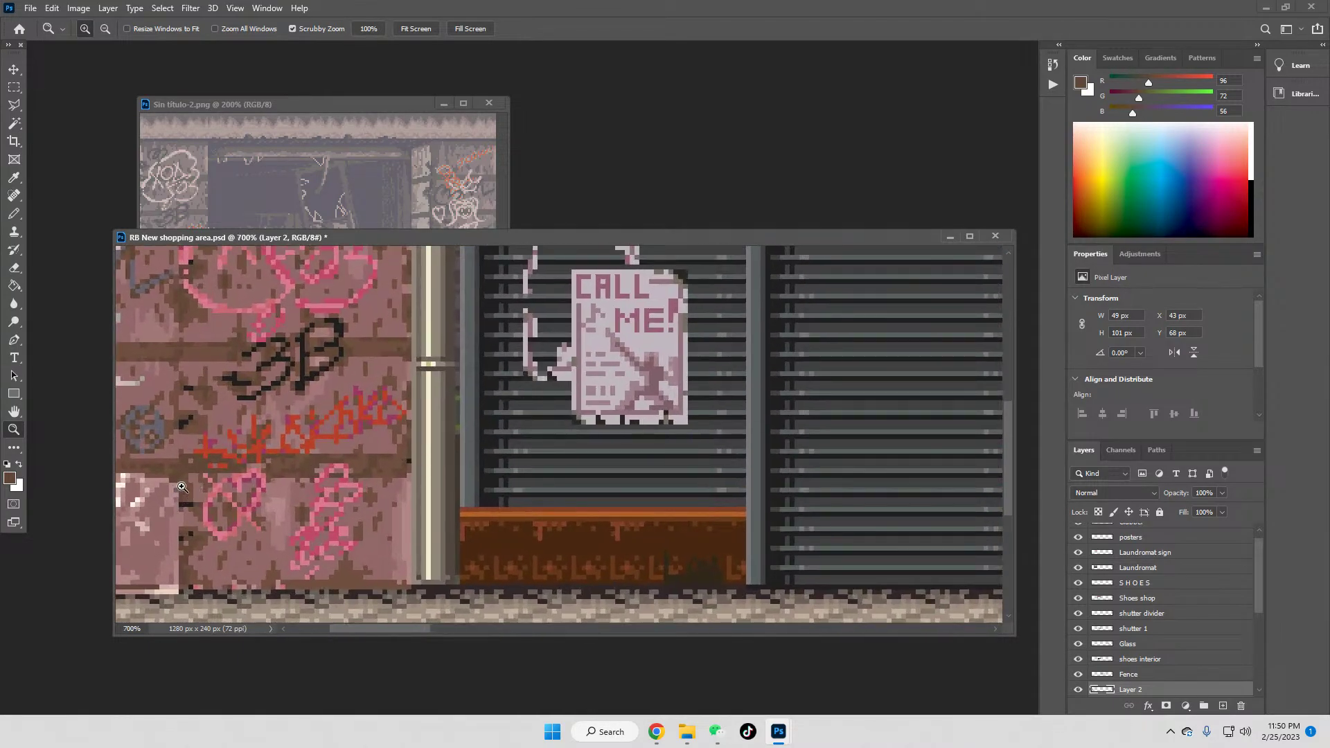
click(183, 498)
click(183, 506)
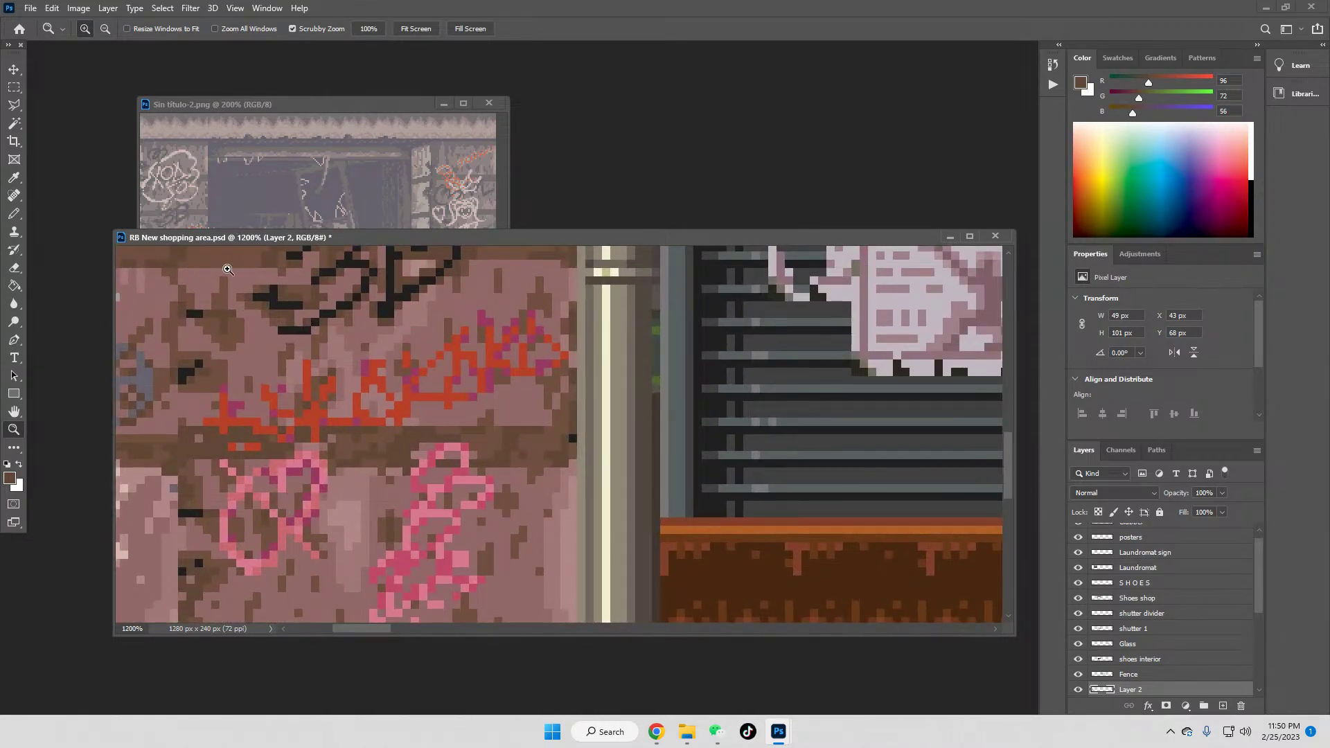
Step: Load the lighter brown brick colour into the Pencil
click(9, 180)
click(187, 476)
key(b)
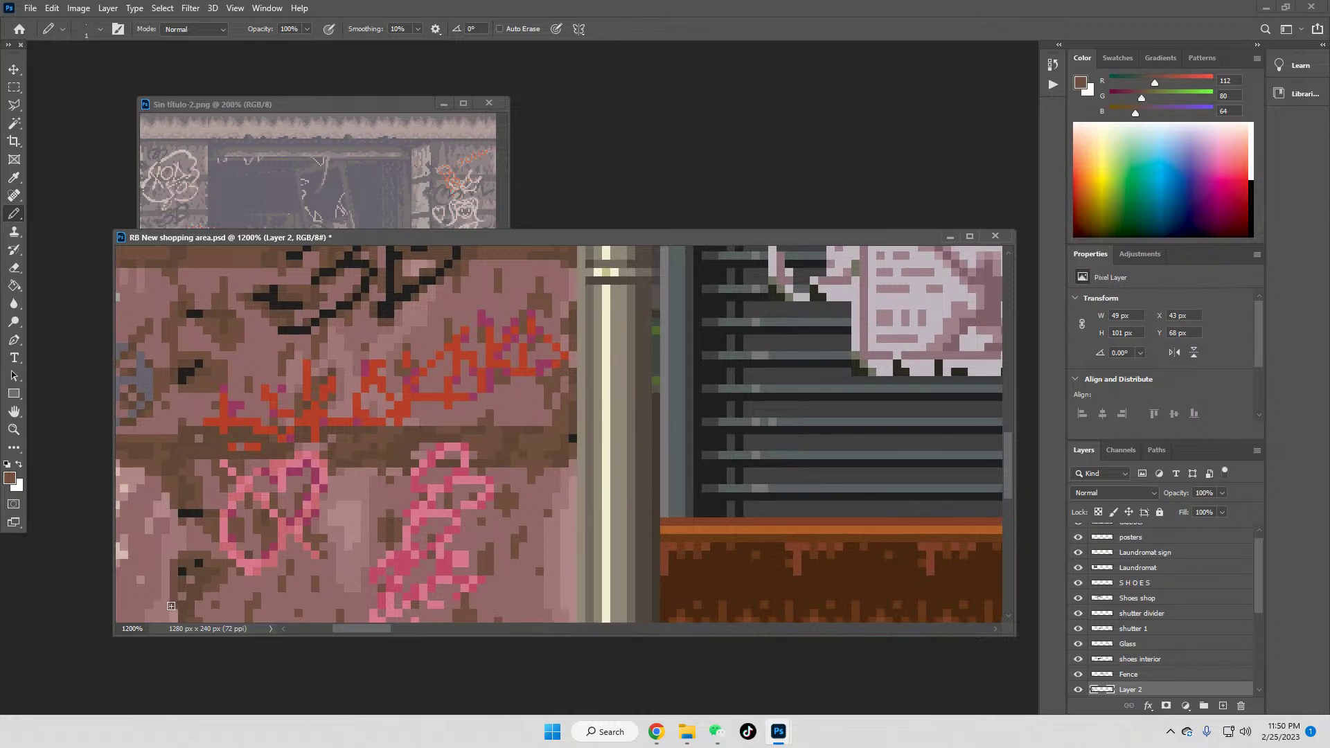
scroll(182, 578, down, 1)
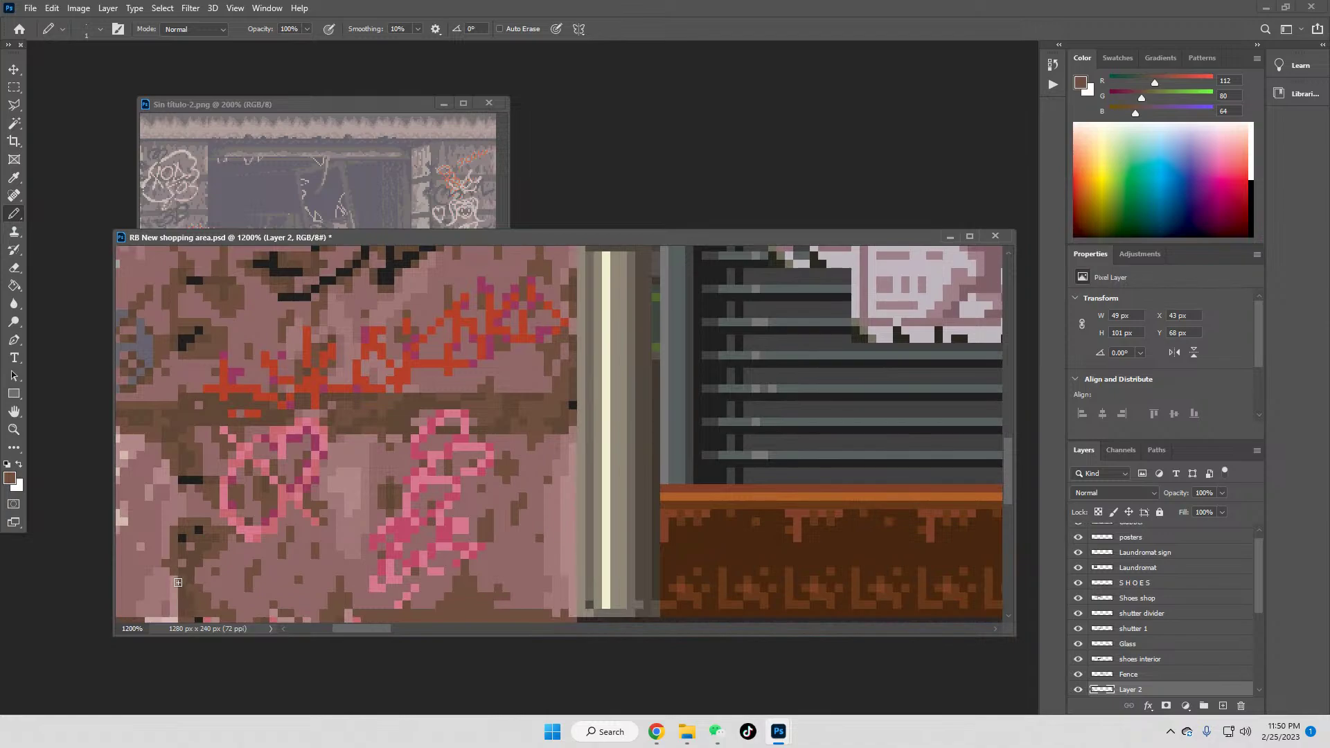
Step: Reframe on the large pink graffiti and load the pink wall colour into the Pencil
click(13, 430)
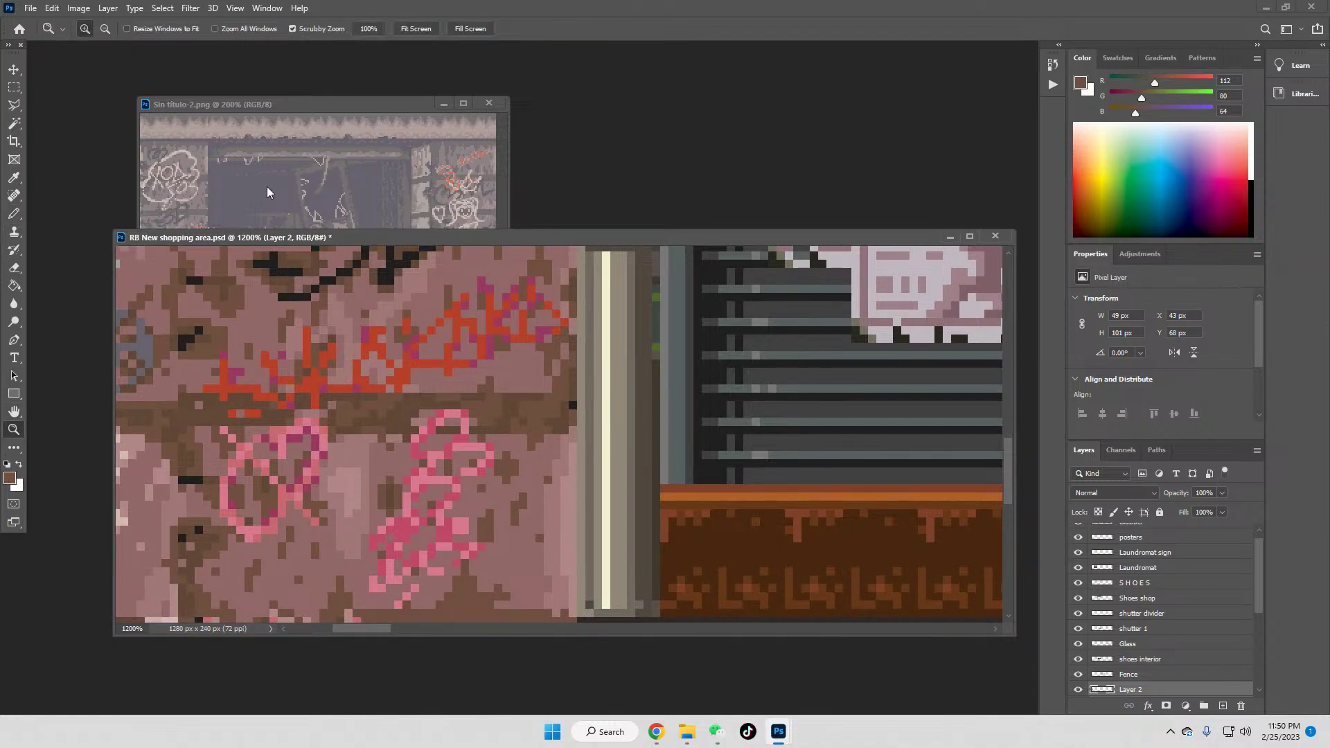
click(367, 29)
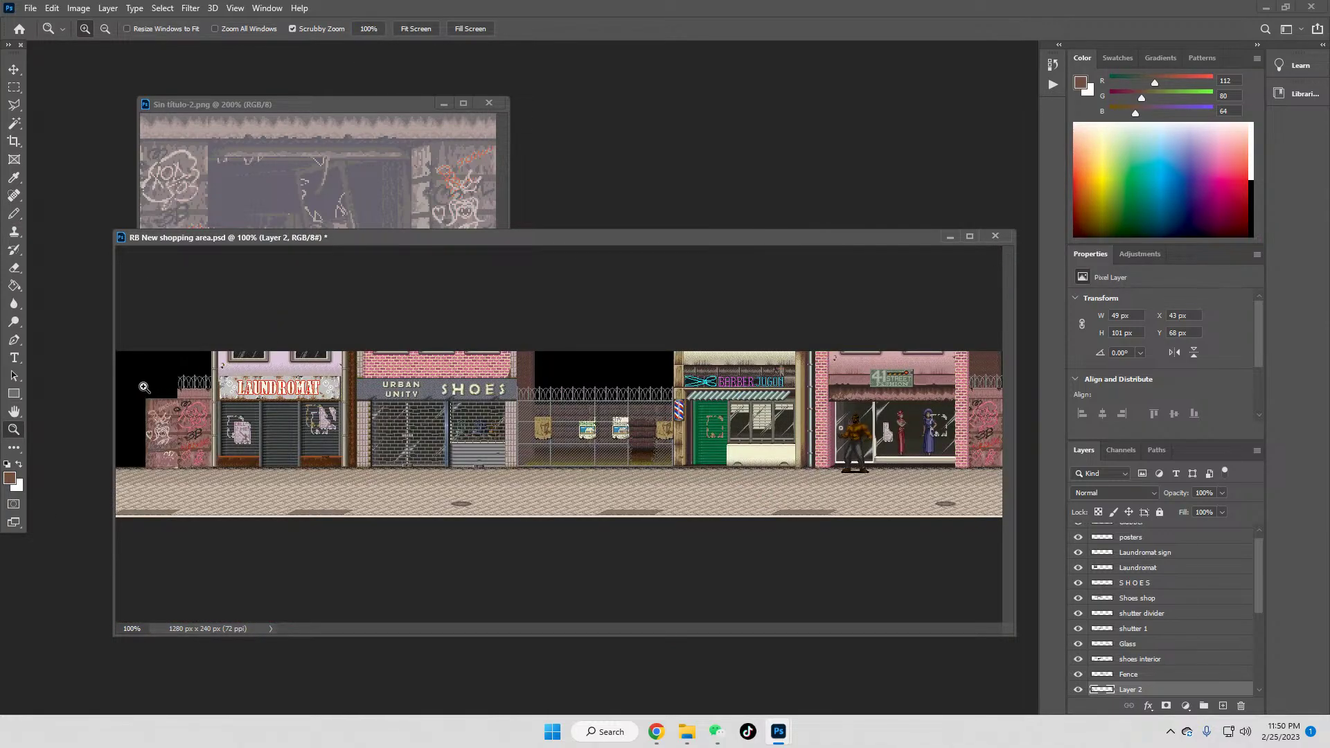
click(182, 437)
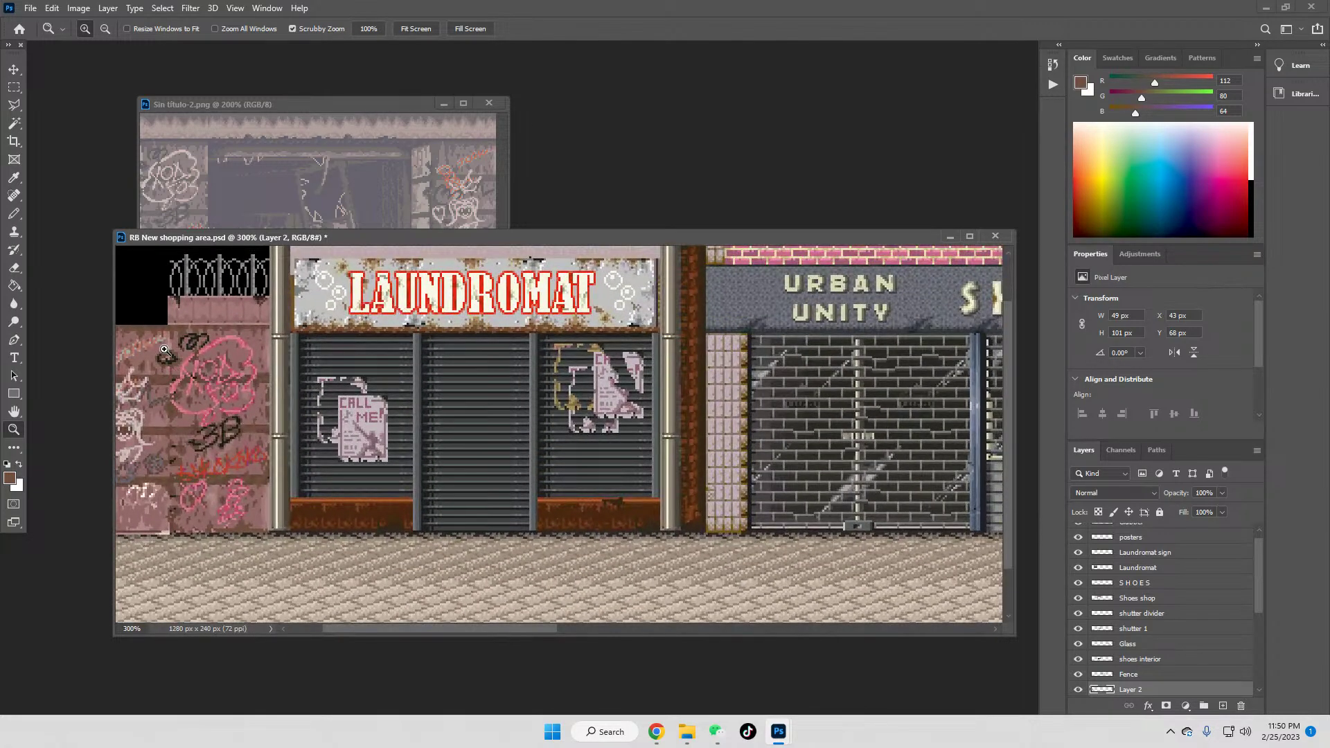
drag(193, 338, 193, 338)
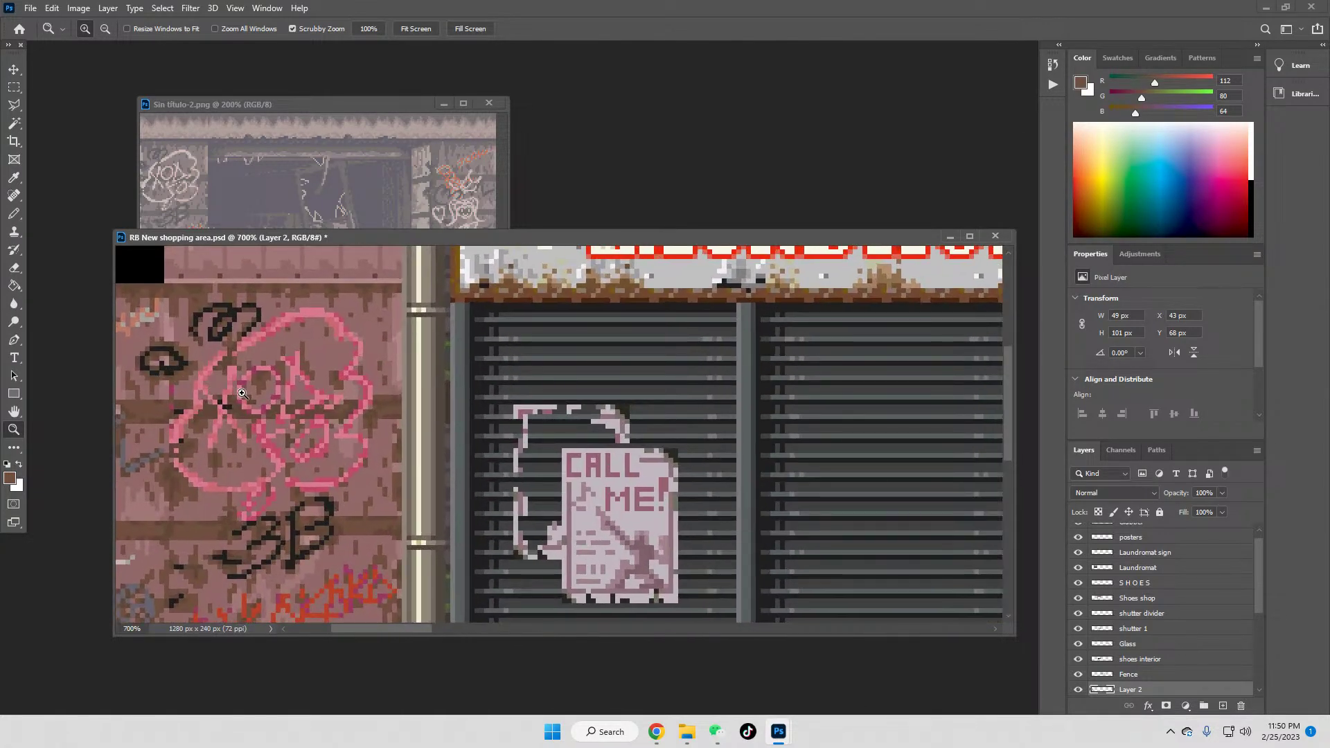
click(14, 178)
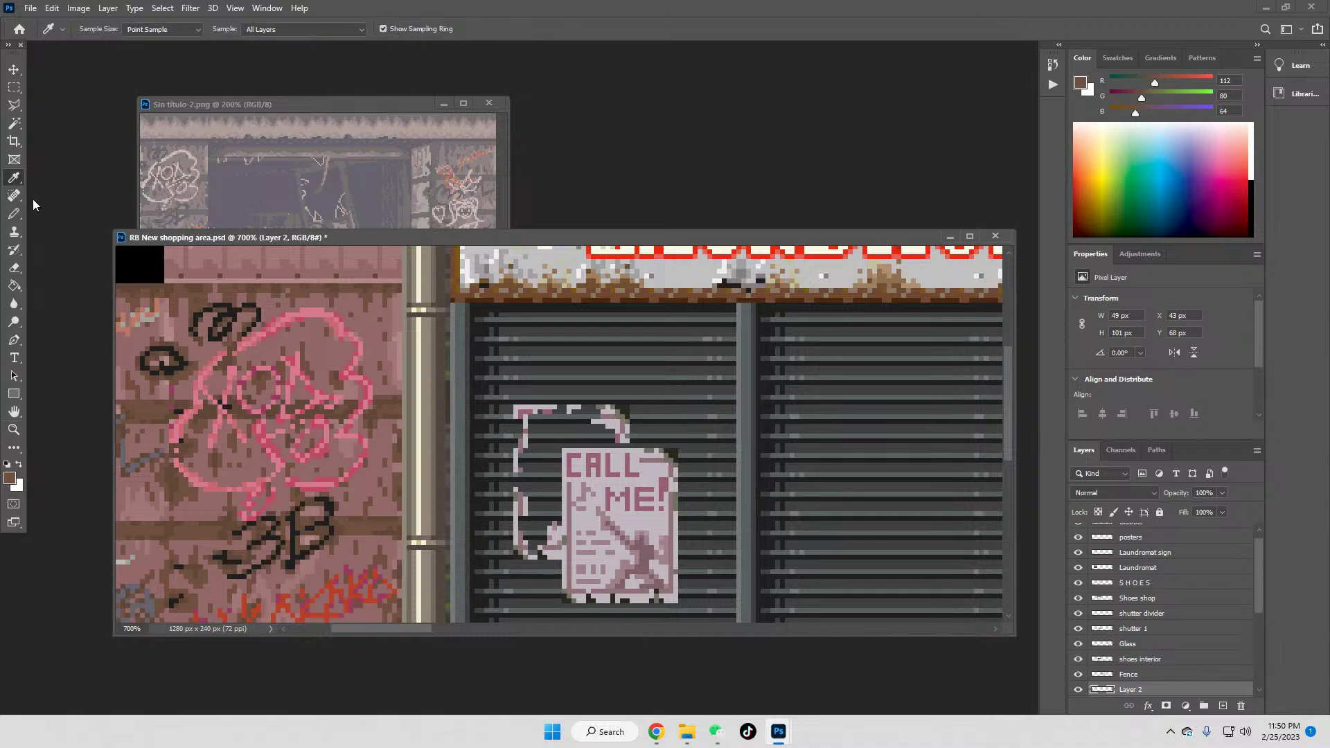
click(182, 385)
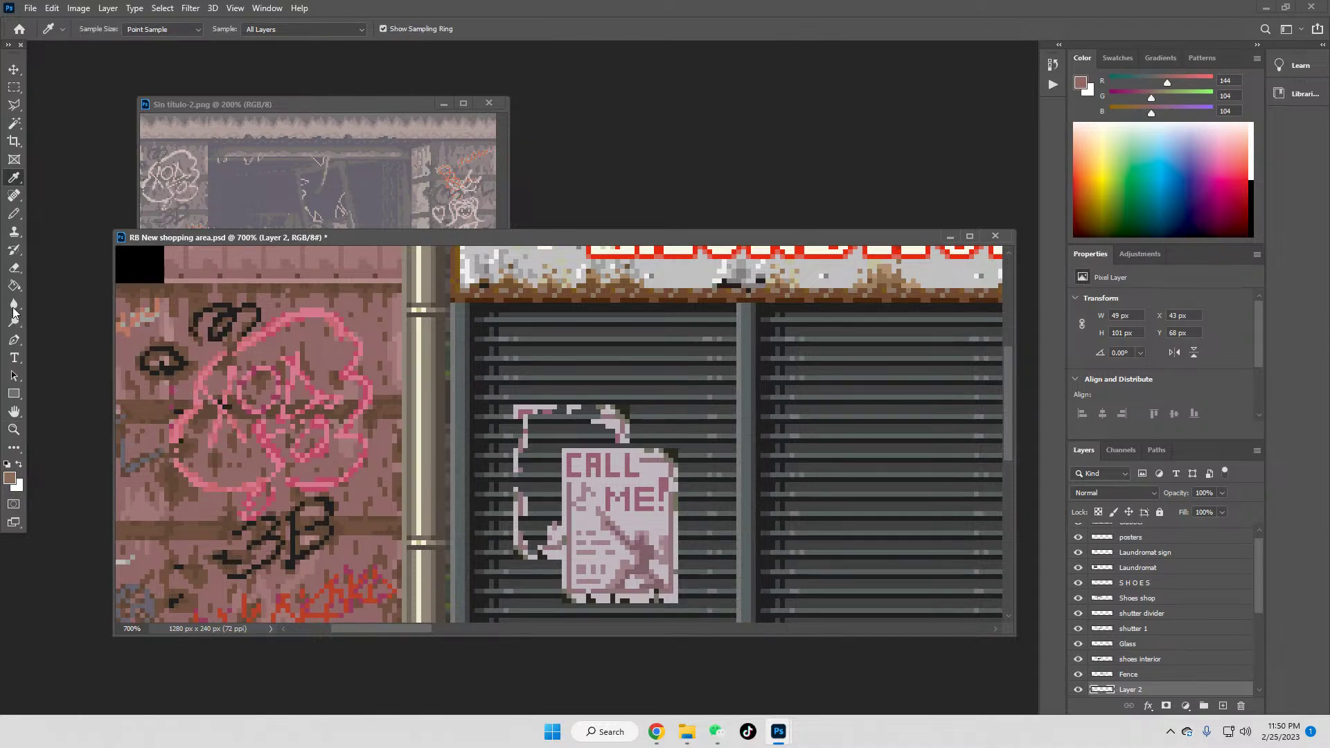
click(14, 214)
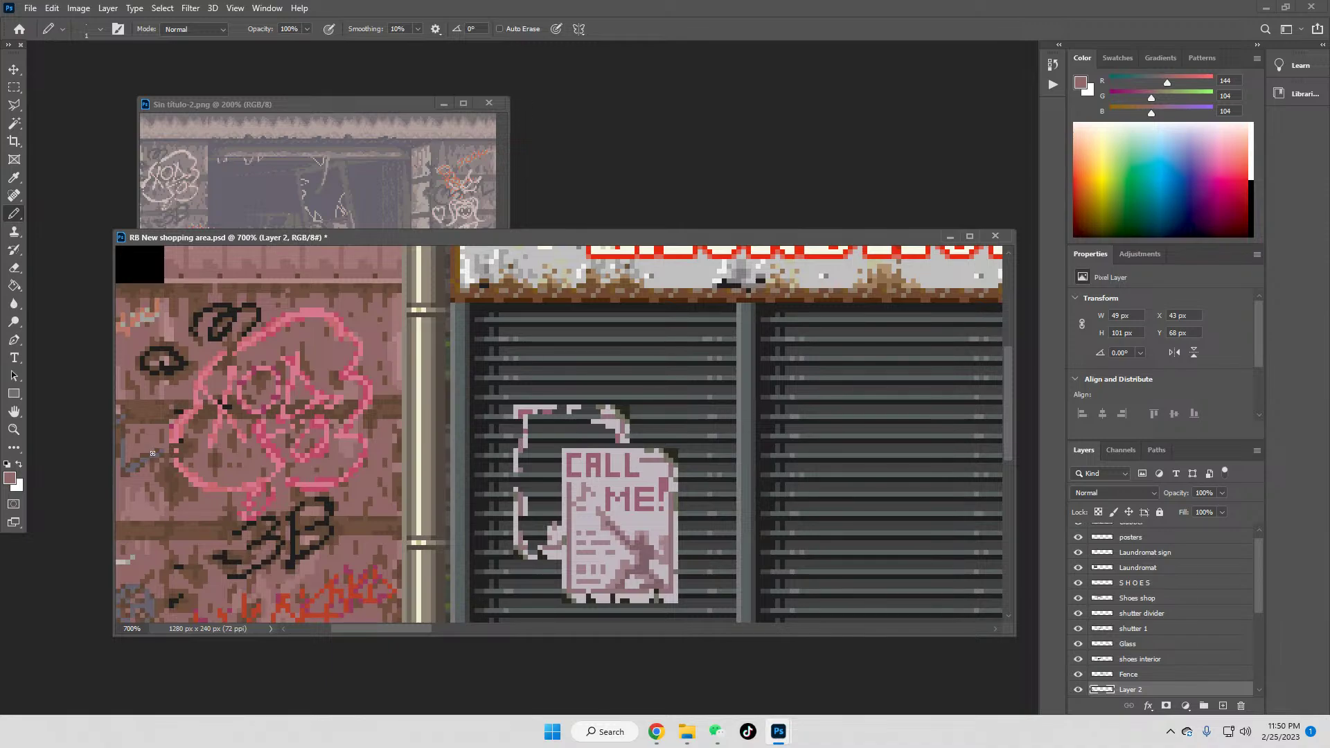
Step: Zoom out, then magnify the lower part of the graffiti wall
click(13, 429)
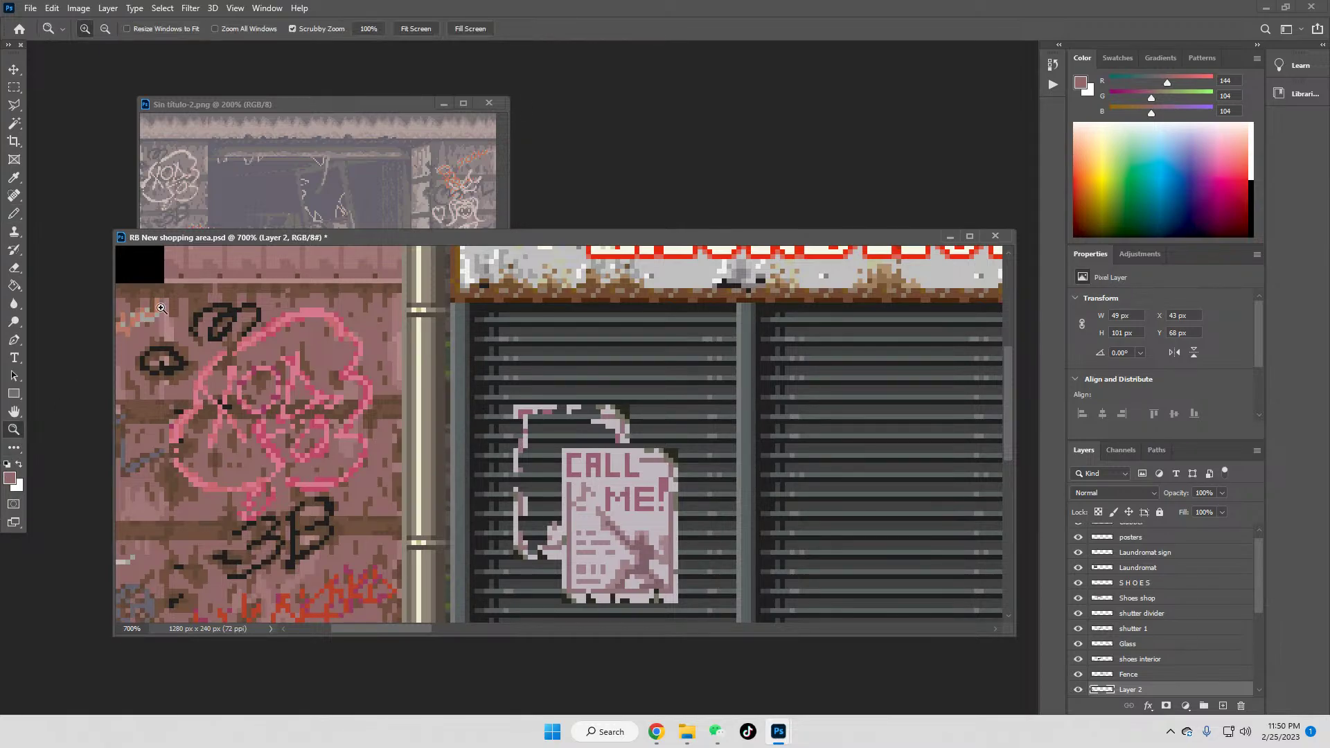
click(367, 29)
click(151, 408)
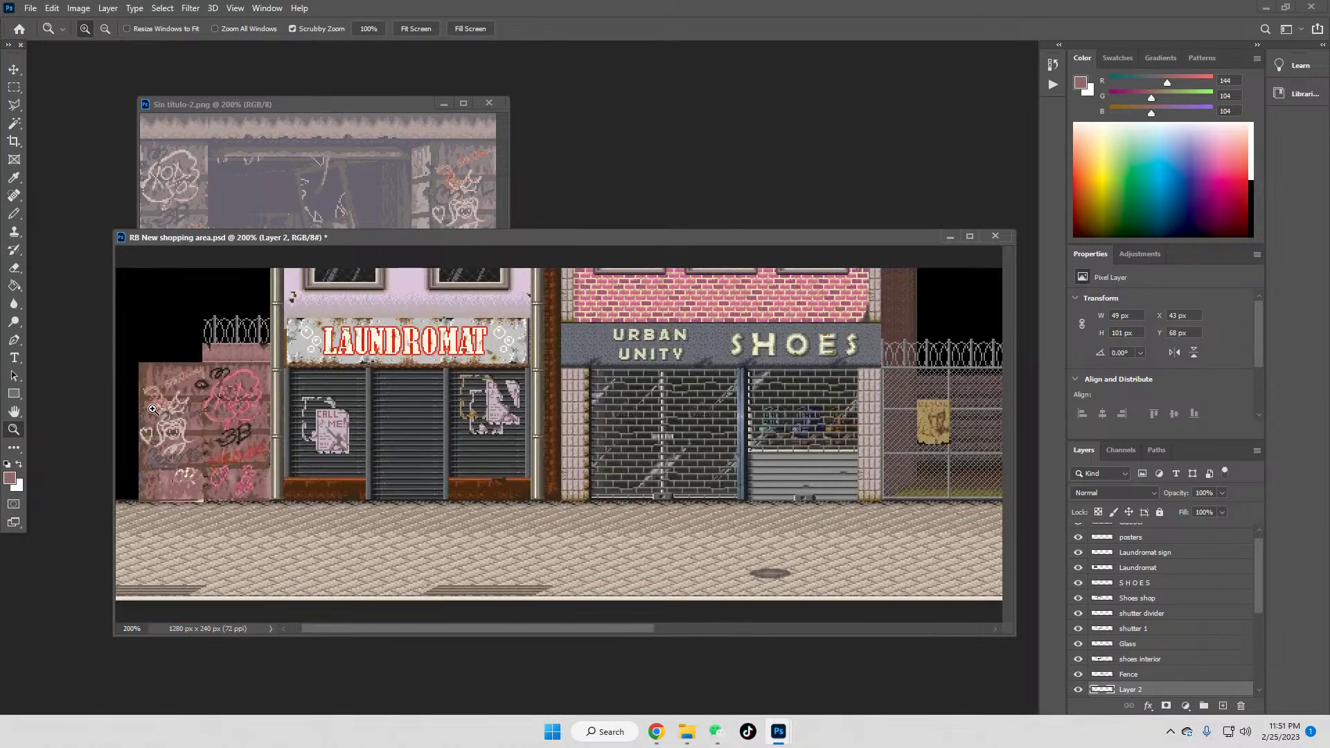
click(153, 410)
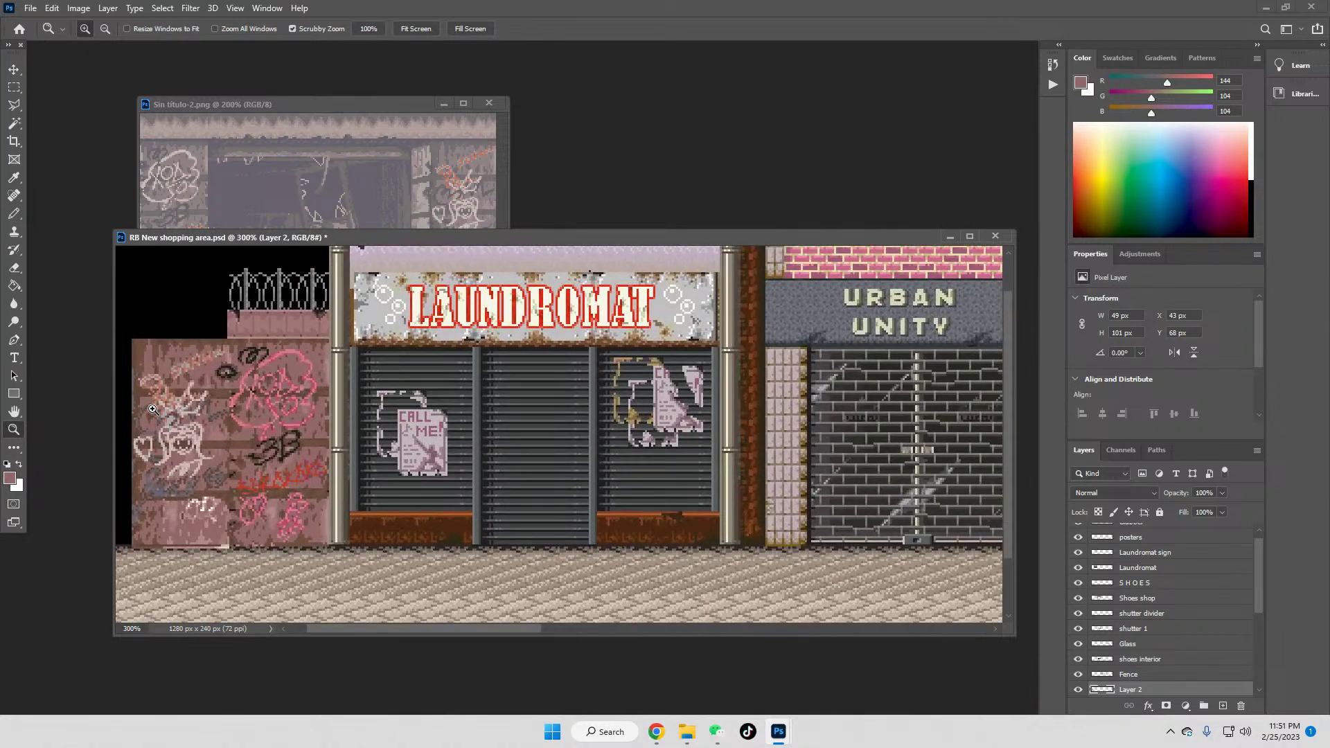
click(227, 530)
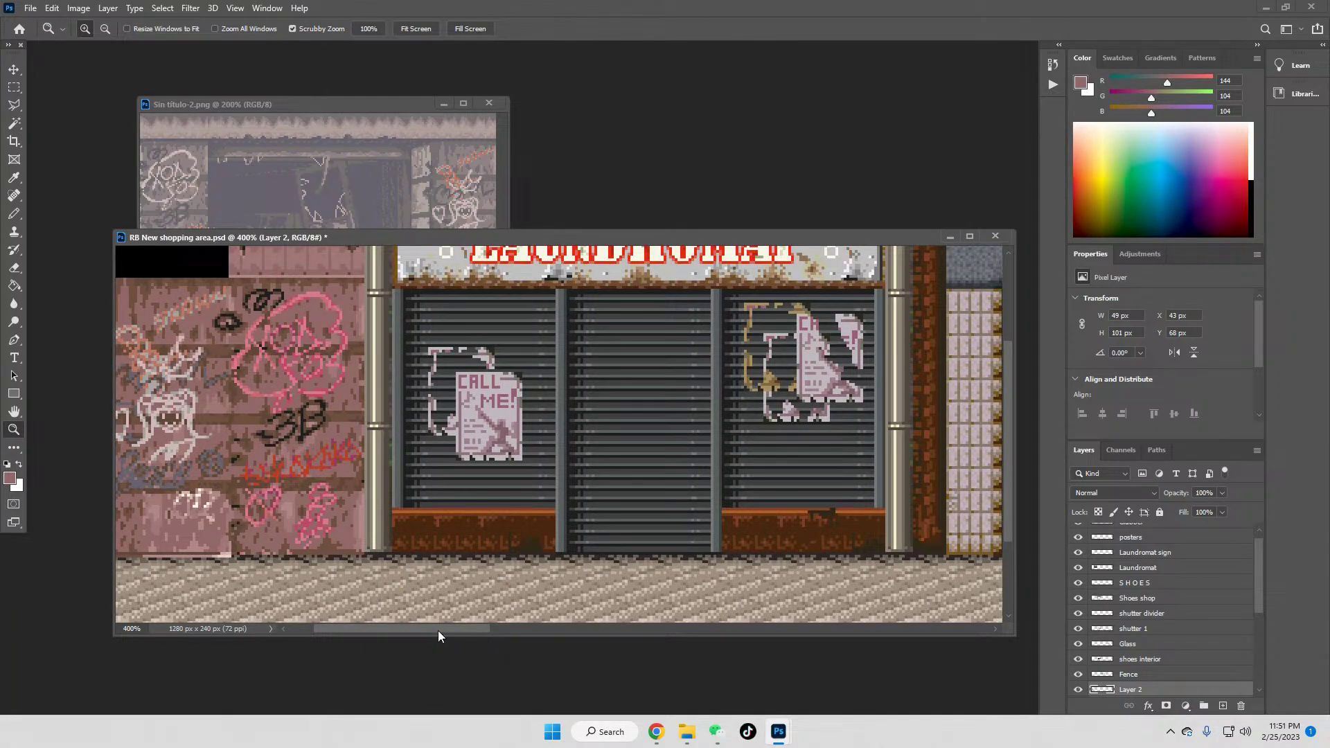
drag(438, 636, 419, 640)
drag(255, 562, 284, 562)
click(14, 88)
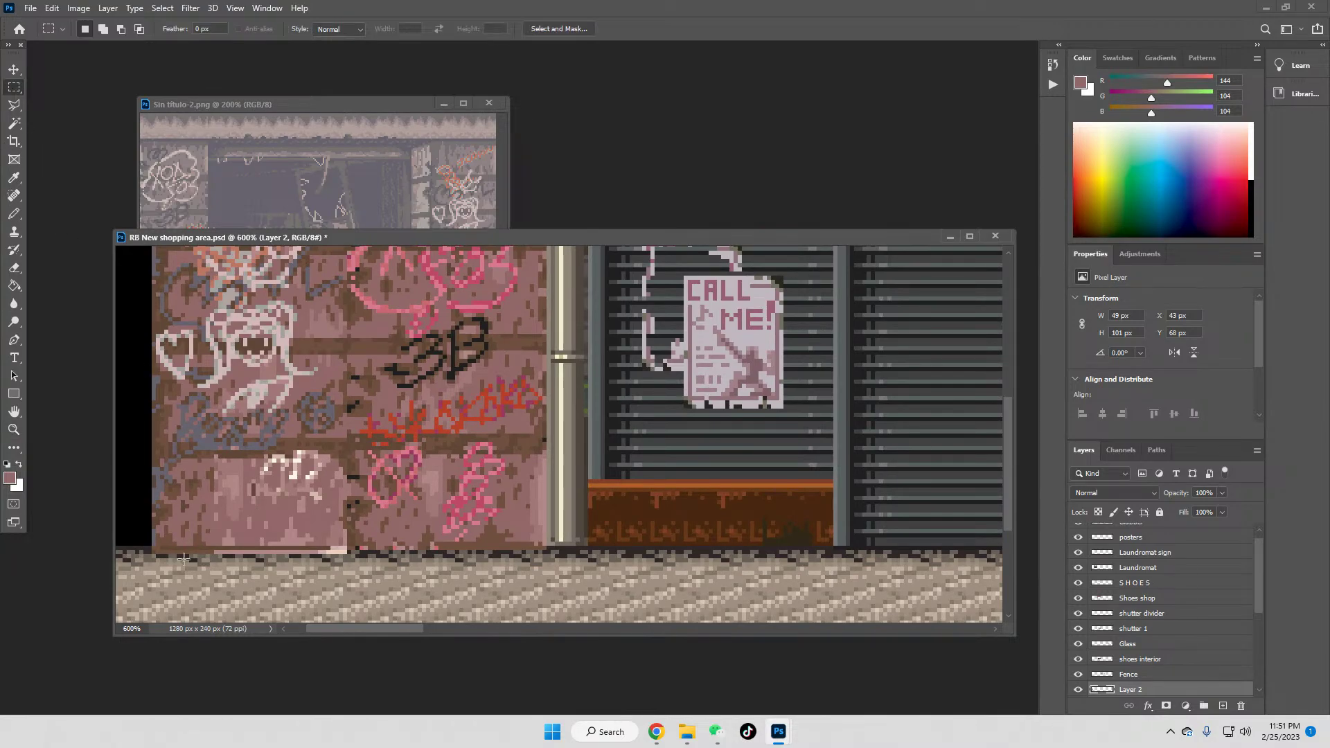
Step: Select a strip along the wall's base and sample the darker brown wall colour
drag(196, 554, 349, 596)
click(14, 177)
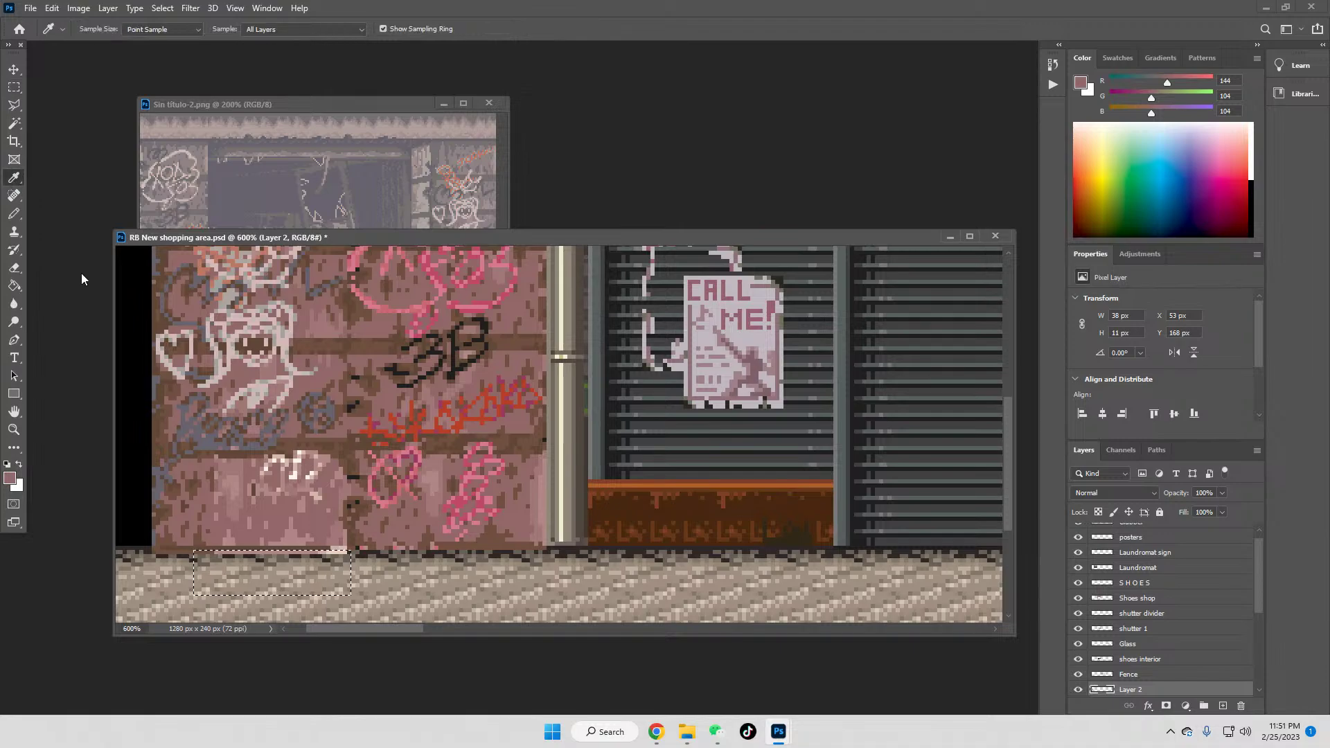
click(471, 540)
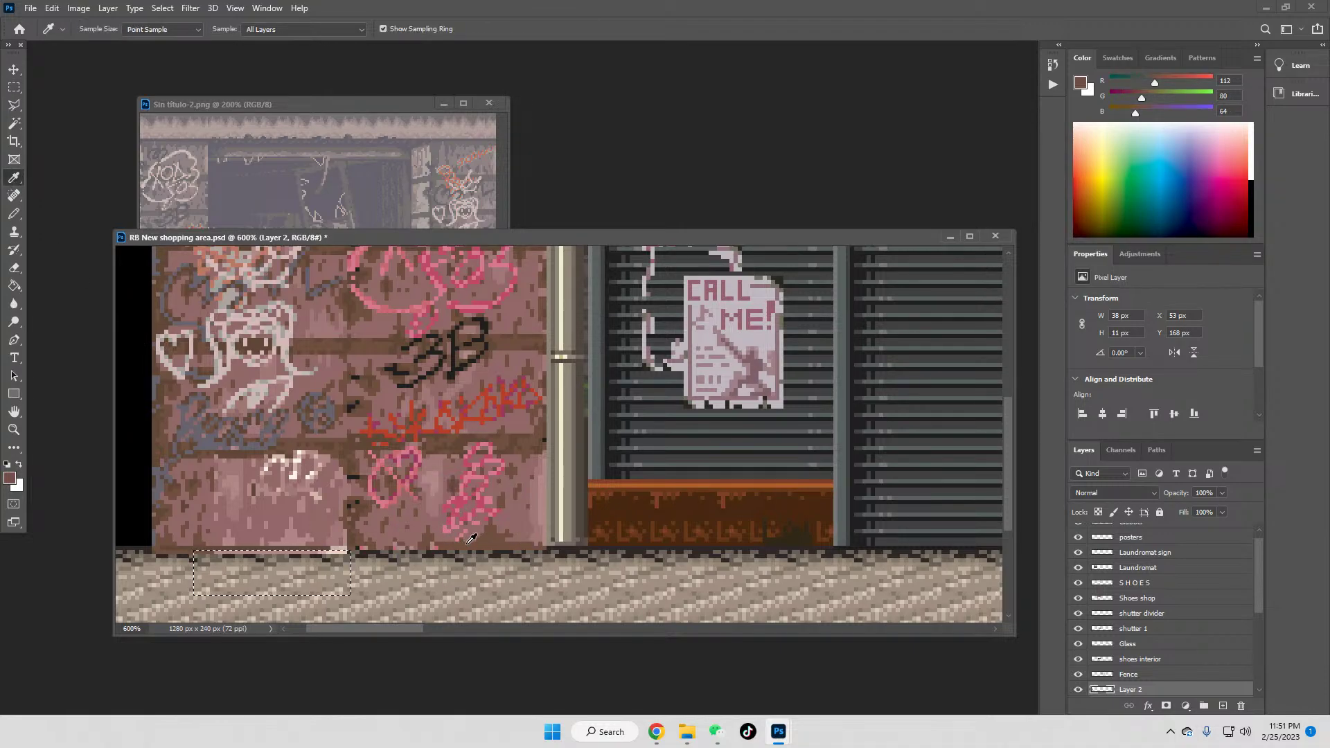
click(464, 540)
click(13, 87)
click(366, 556)
drag(359, 571, 142, 551)
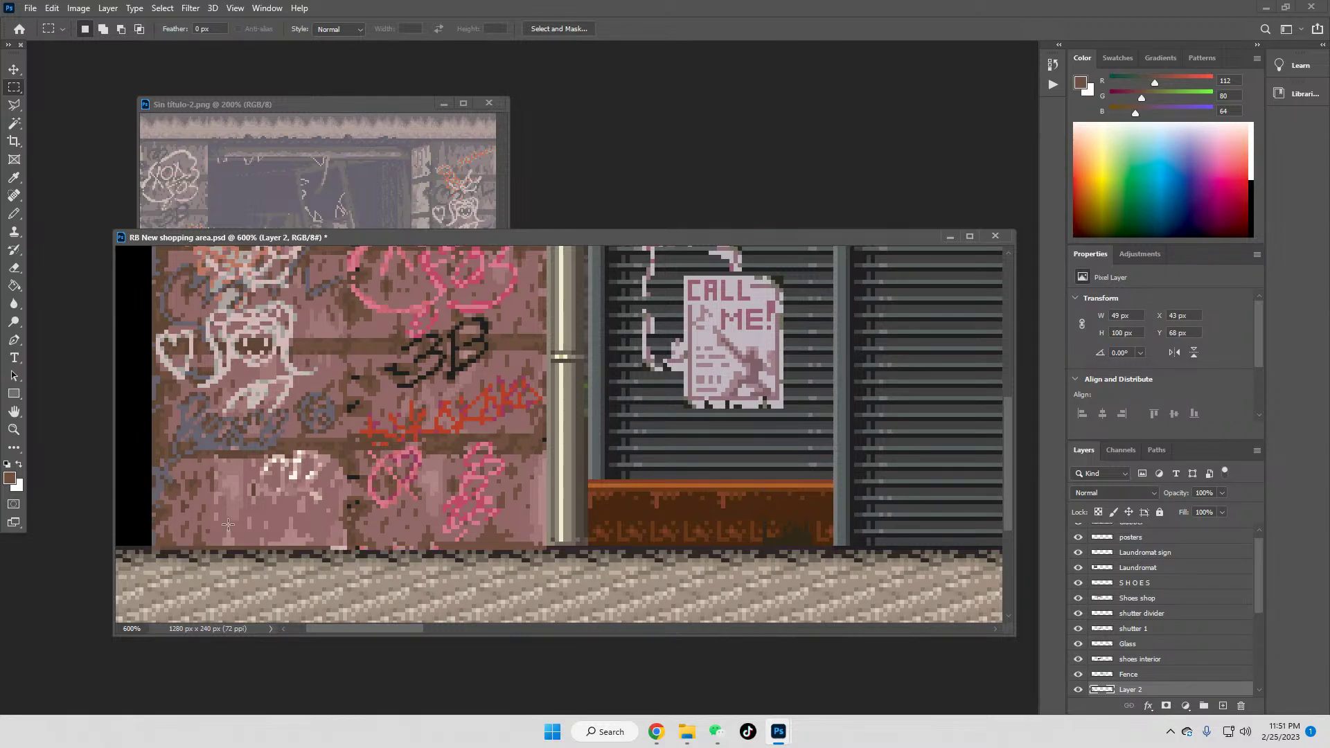
Step: Select the light patch at the wall's lower left, nudge it 2 px, and sample brick brown
drag(204, 455, 336, 559)
drag(328, 551, 320, 543)
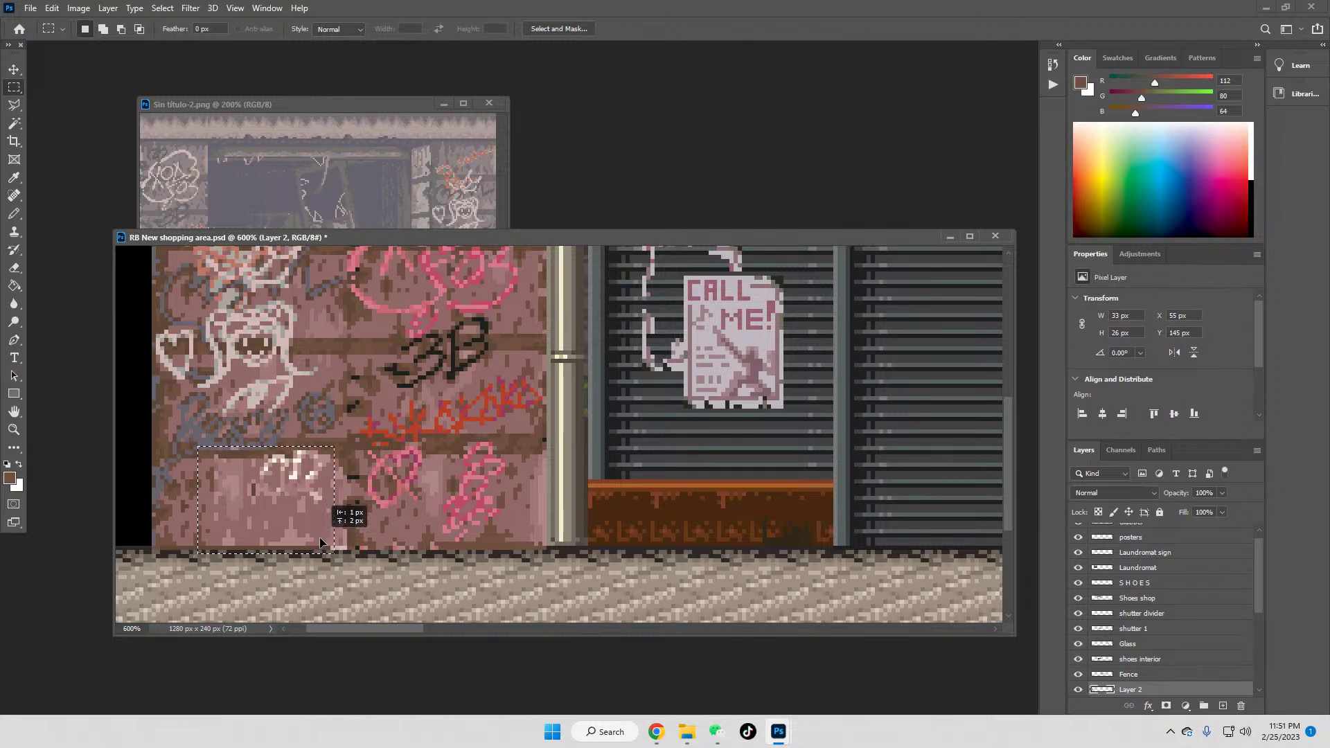
click(14, 178)
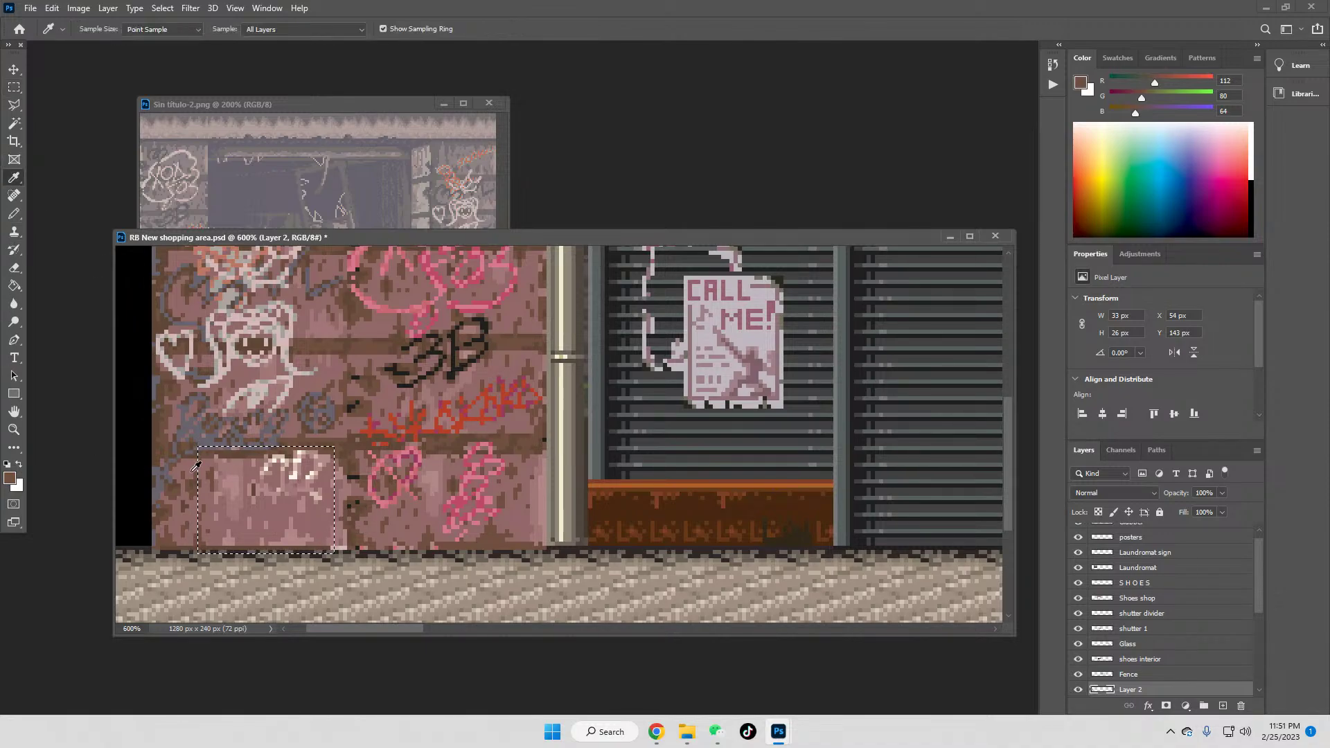
click(419, 539)
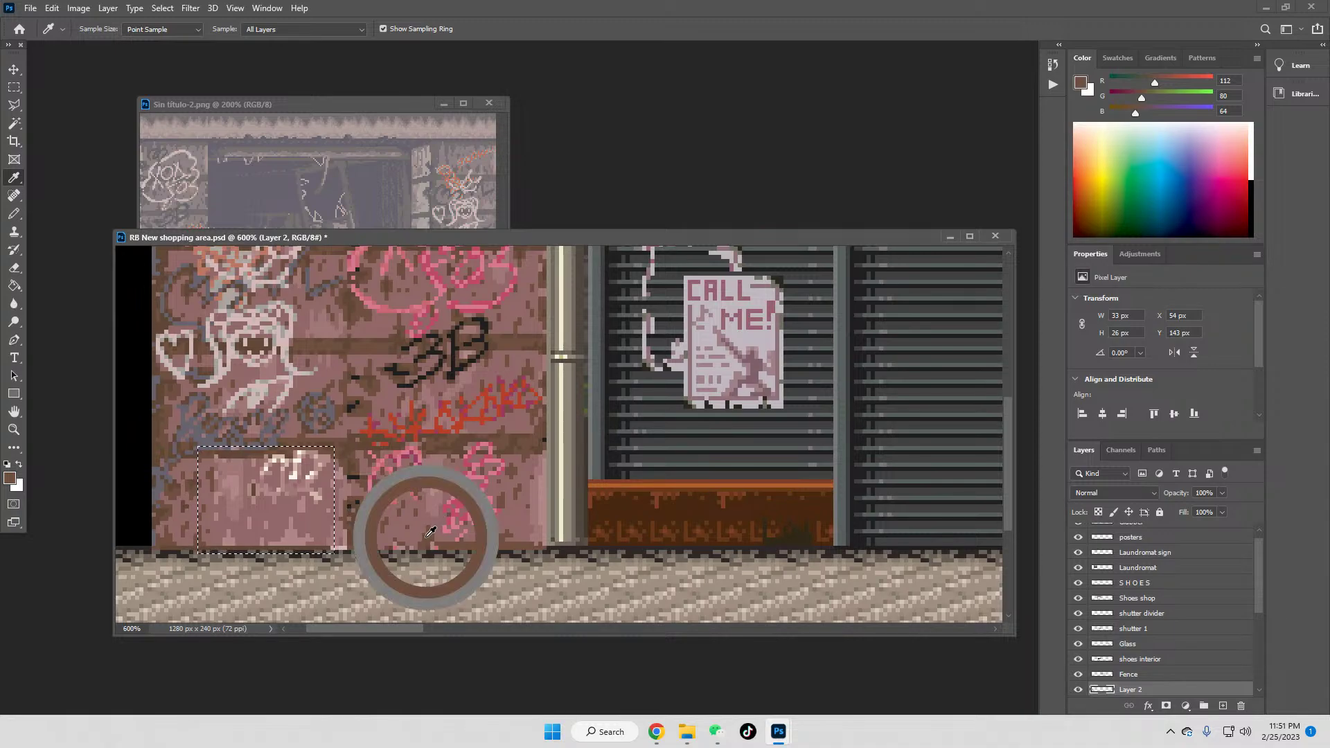
click(16, 287)
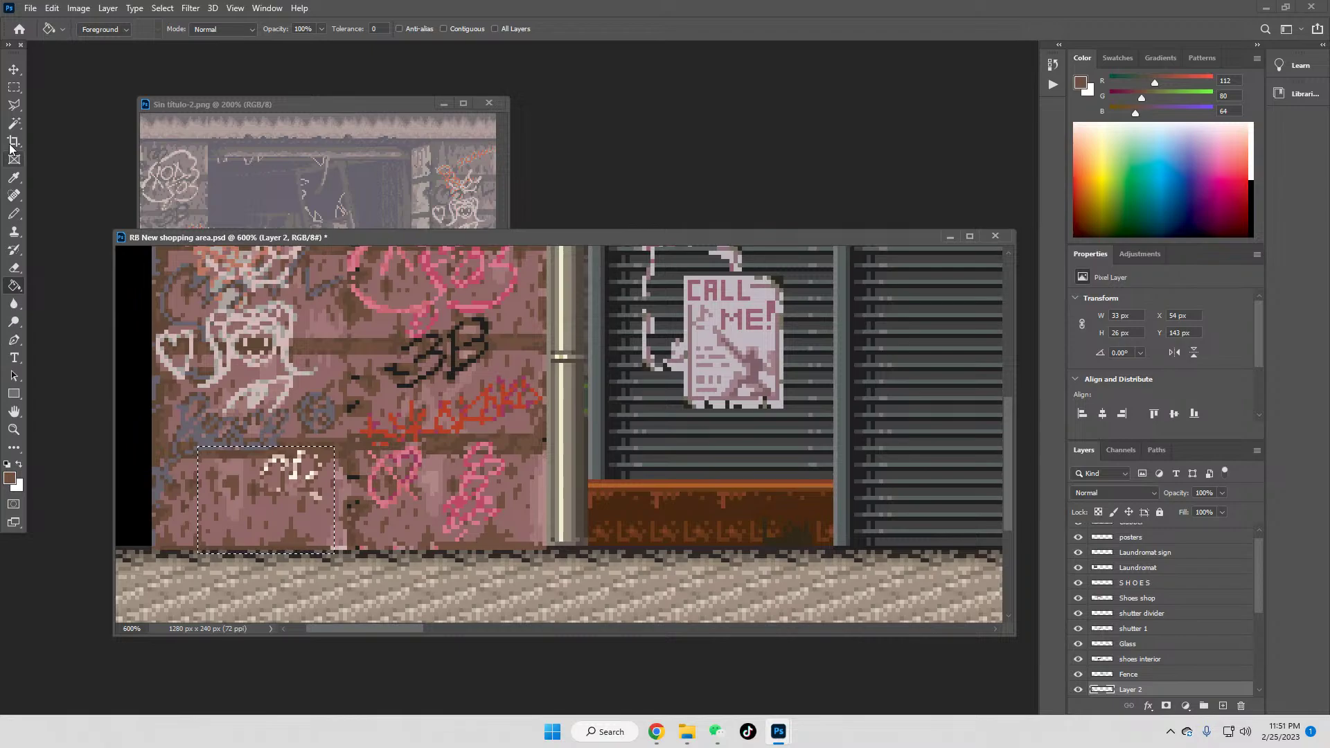
Step: Fill a tiny spot beside the white graffiti with the sampled graffiti pink
click(14, 86)
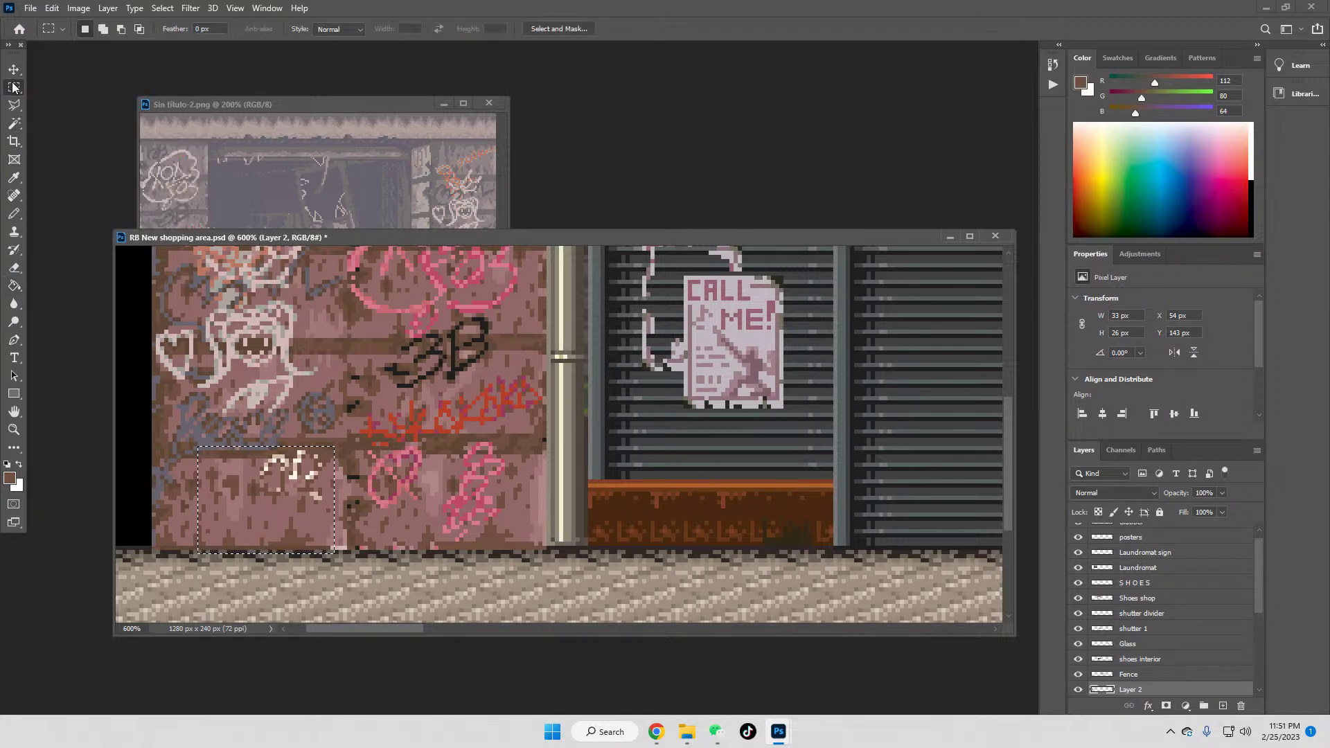
click(179, 444)
drag(223, 471, 239, 503)
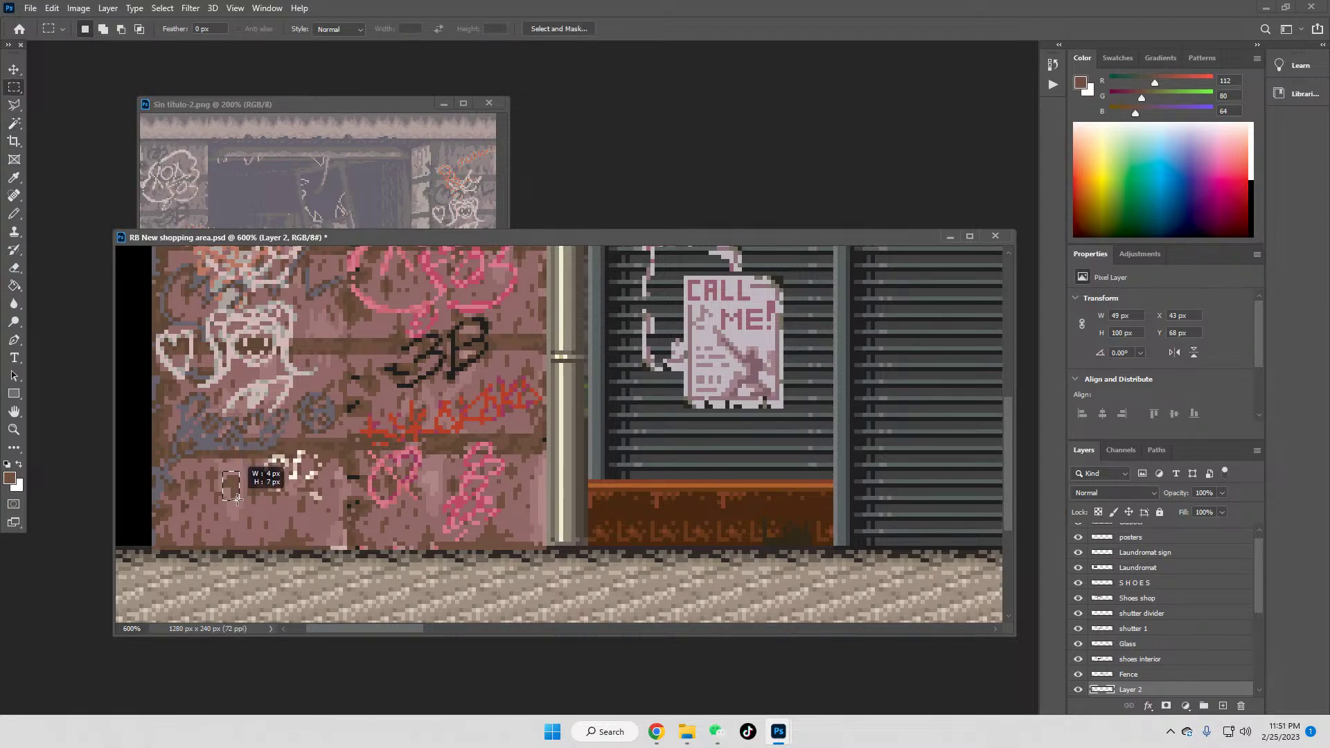
click(14, 177)
click(435, 478)
click(14, 286)
click(232, 488)
click(14, 88)
click(365, 445)
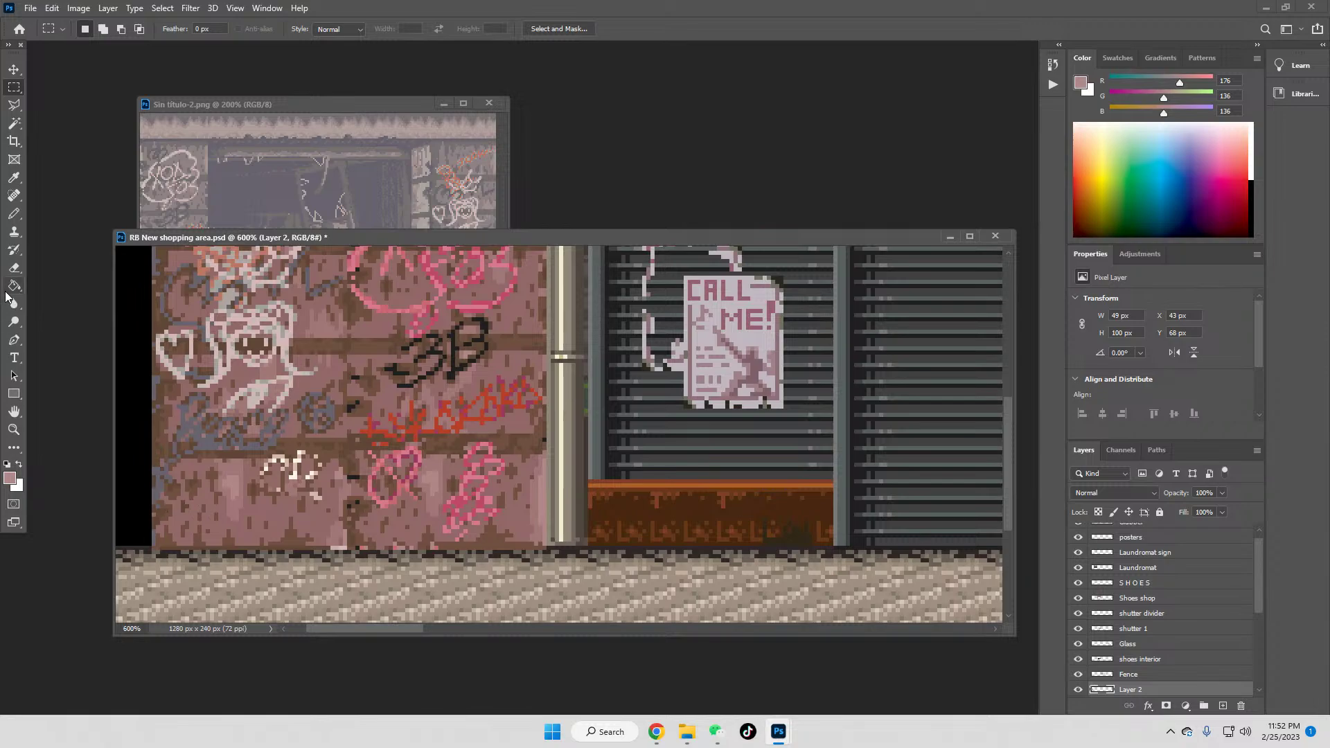
Step: Recolour the blue lettering with the dark grey sampled from the 3B graffiti
click(15, 180)
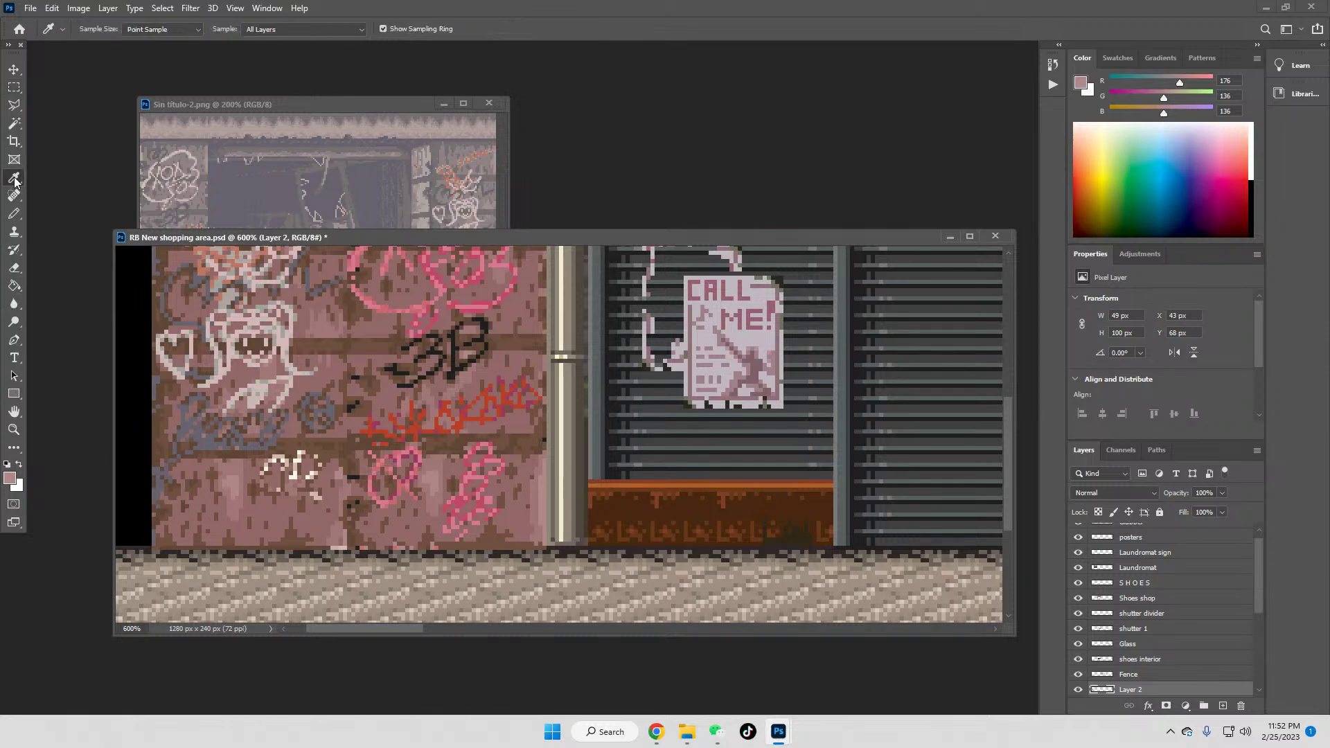
click(415, 353)
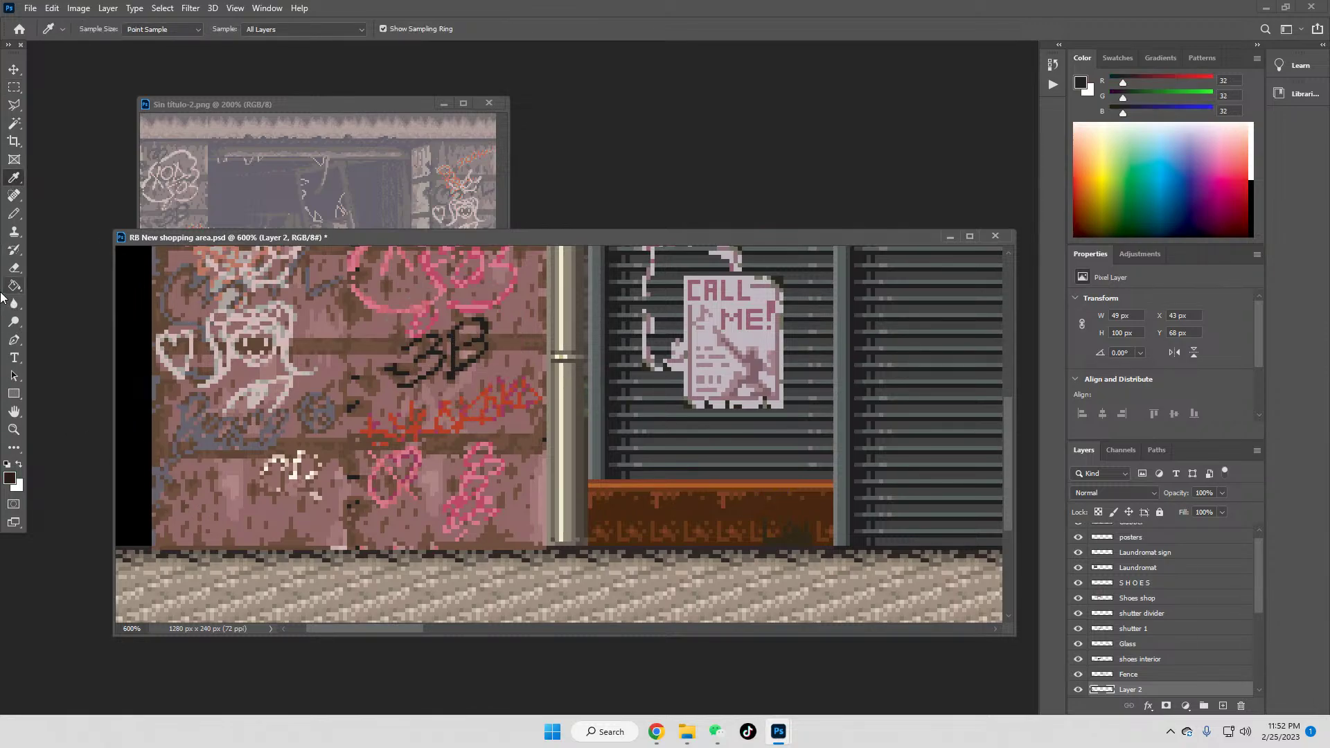
click(14, 286)
click(201, 443)
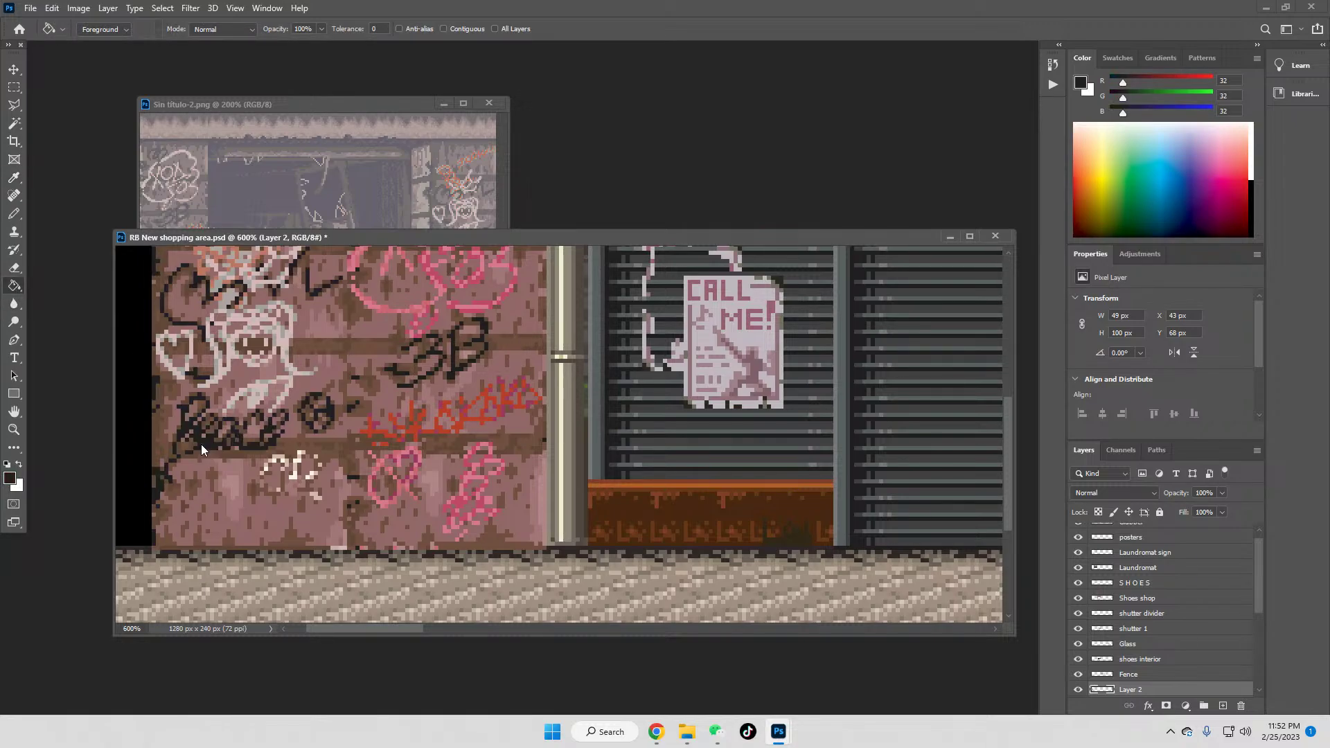
scroll(226, 468, up, 2)
scroll(227, 471, up, 1)
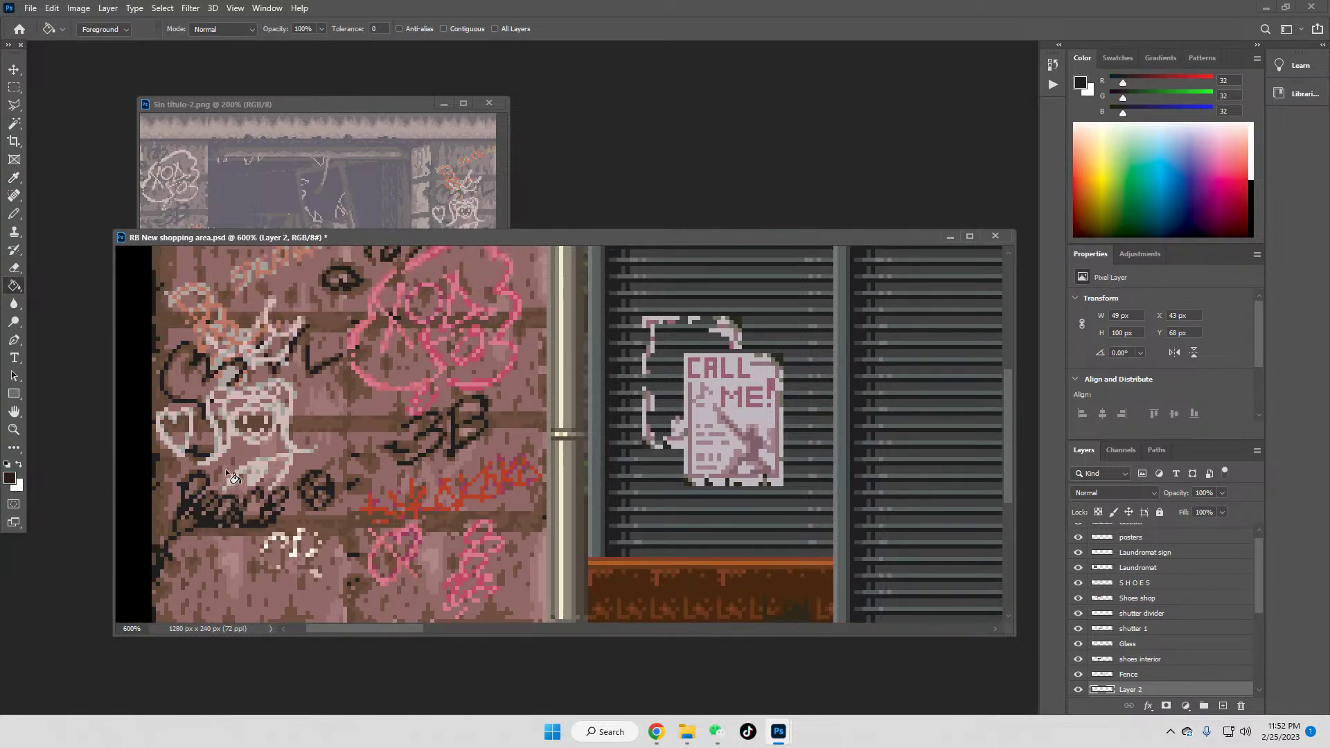
scroll(227, 471, up, 1)
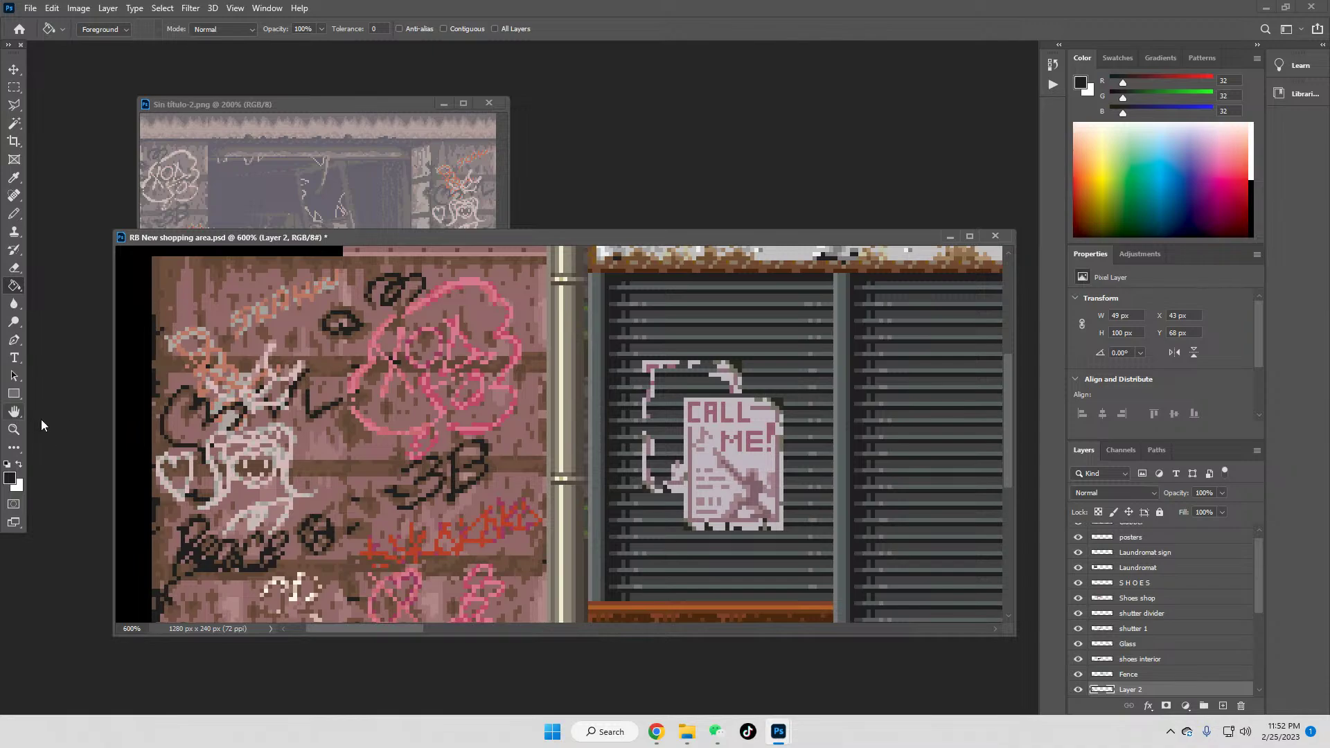
Step: Fill the salmon graffiti tag with the sampled red
click(13, 177)
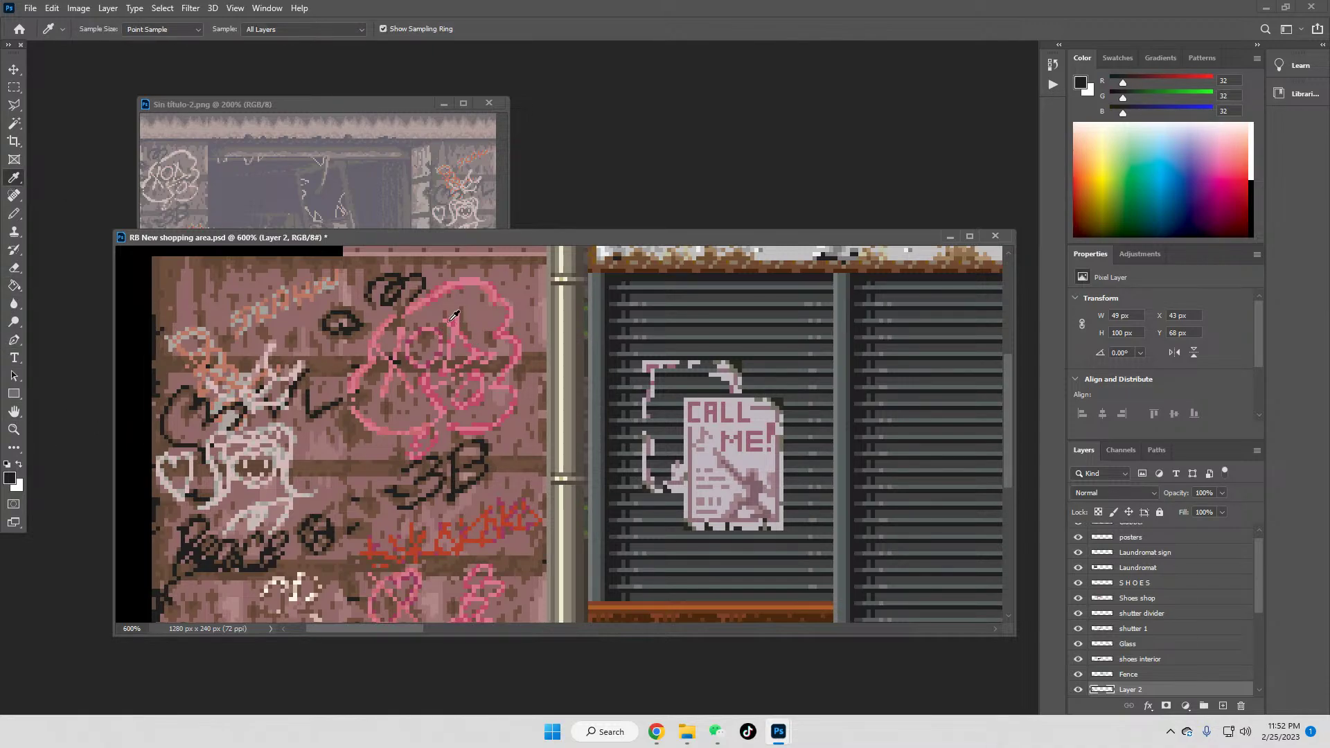
click(493, 516)
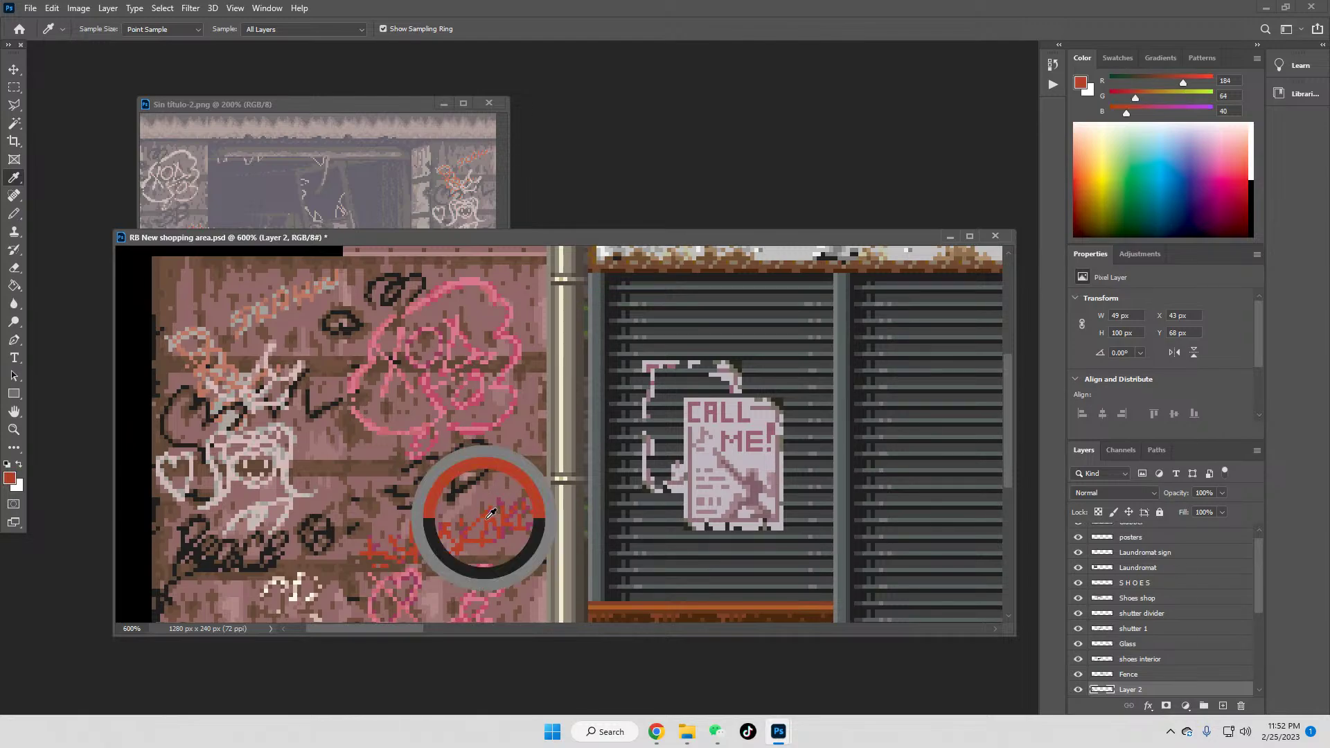
click(13, 288)
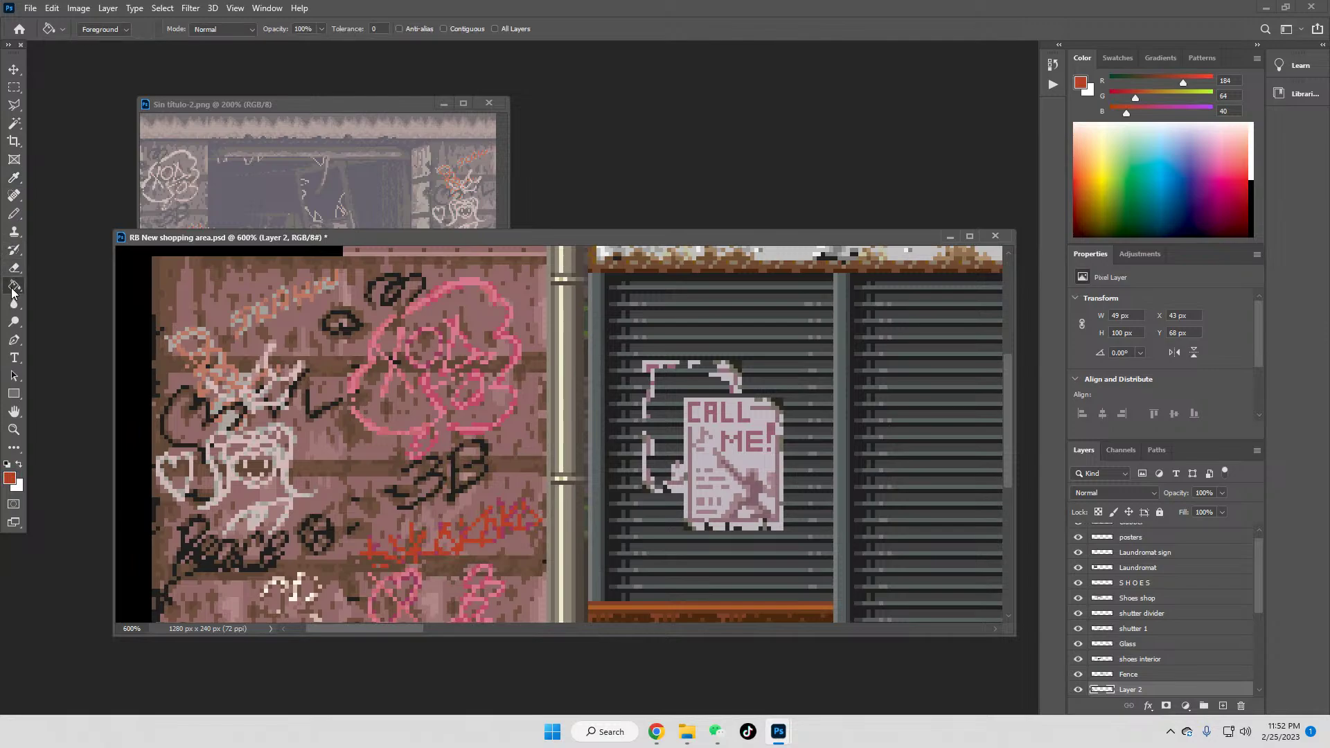
click(193, 334)
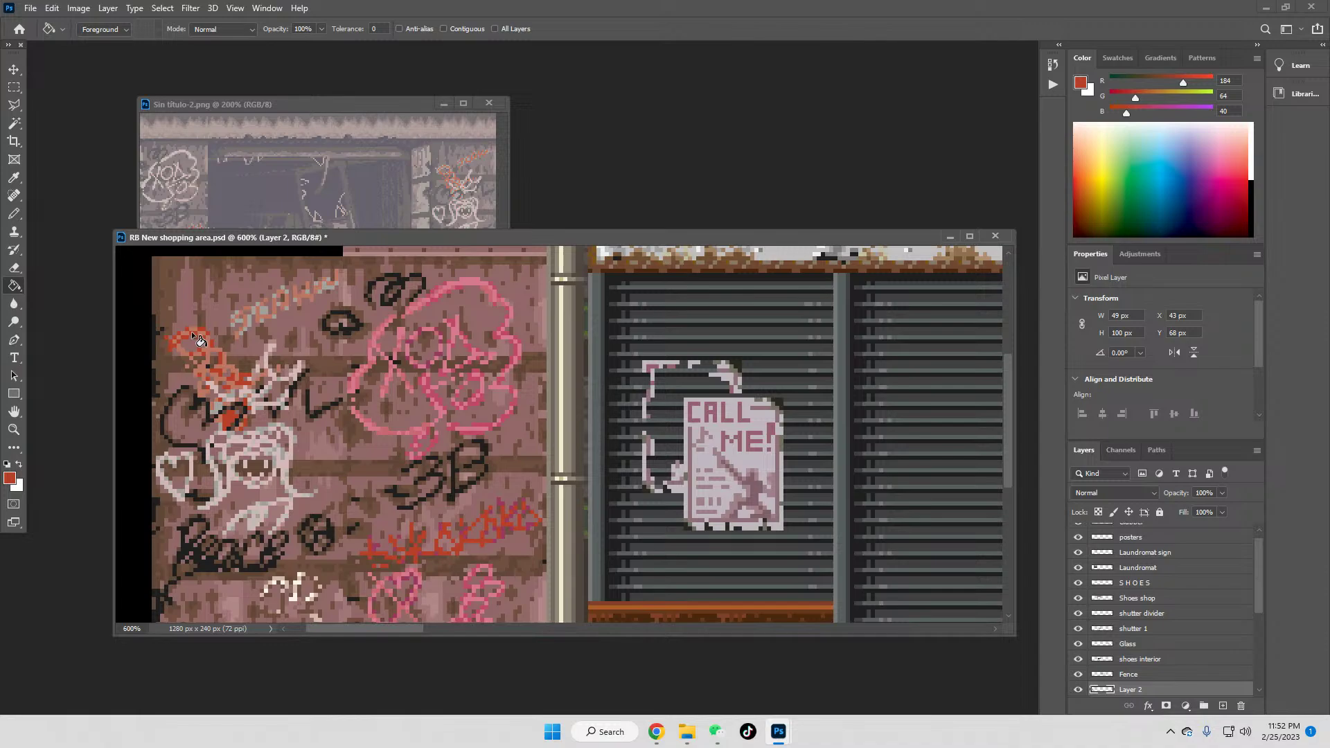
Step: Fill the top grey-blue tag with sampled pink, then undo the fill
click(14, 179)
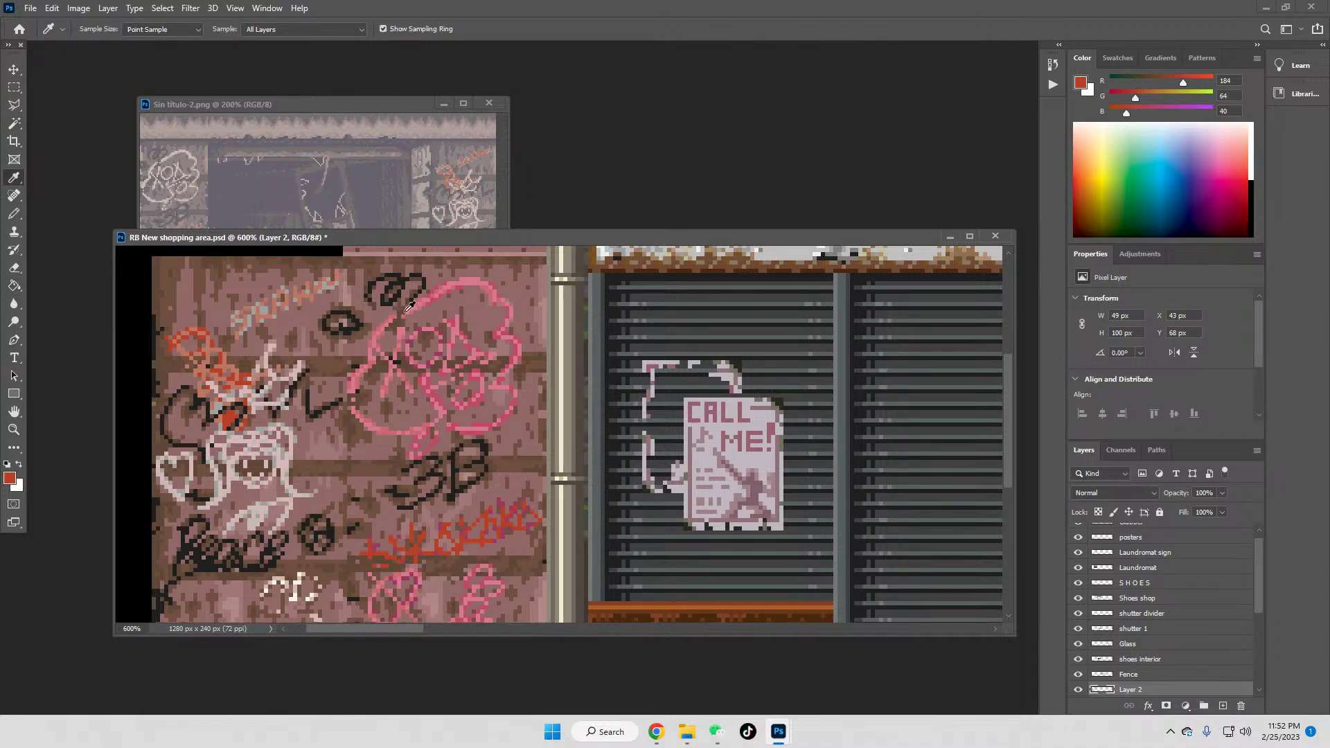
click(453, 315)
key(g)
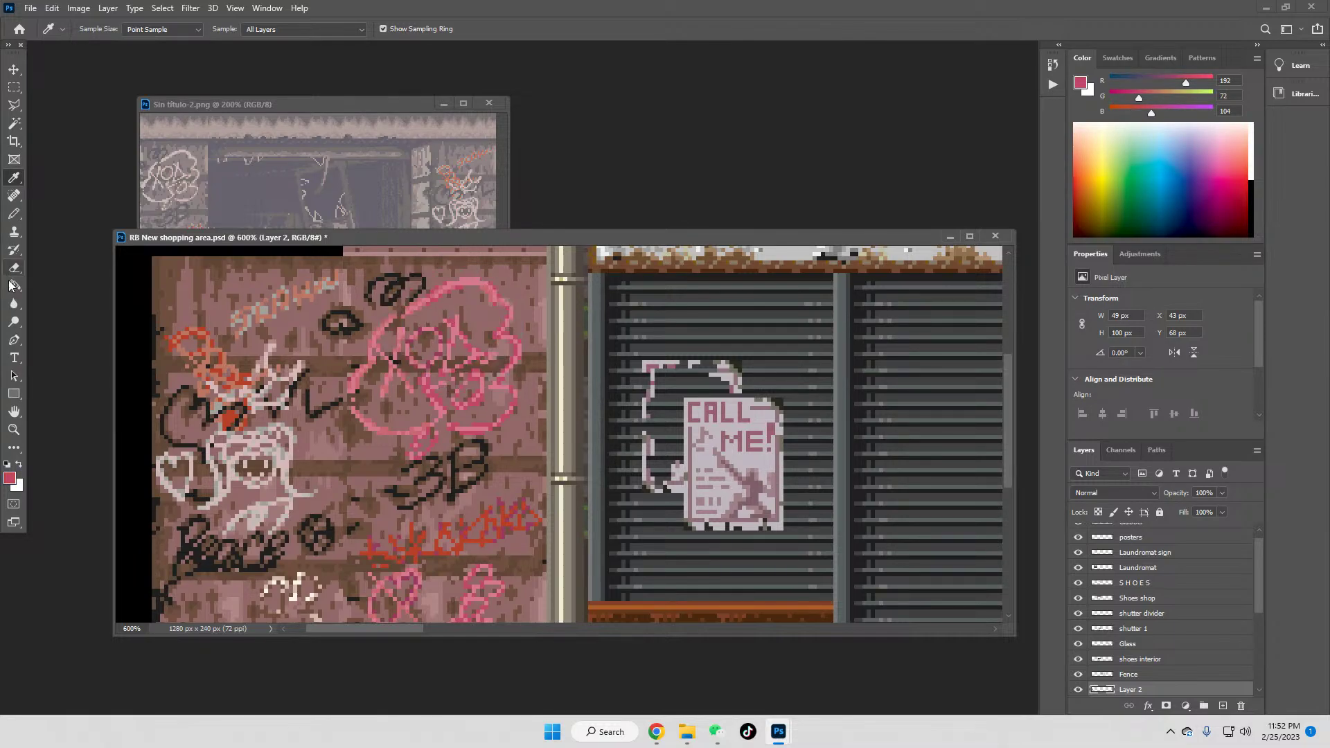
click(268, 310)
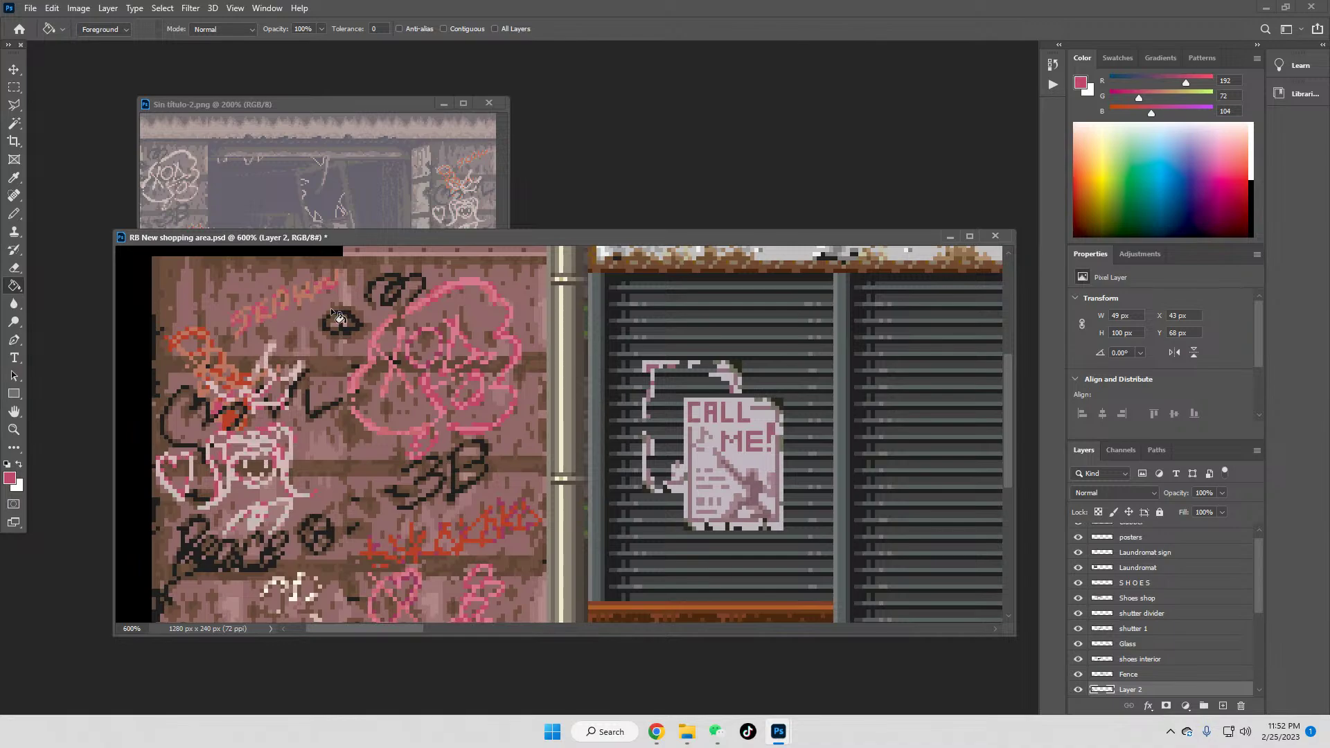
click(30, 8)
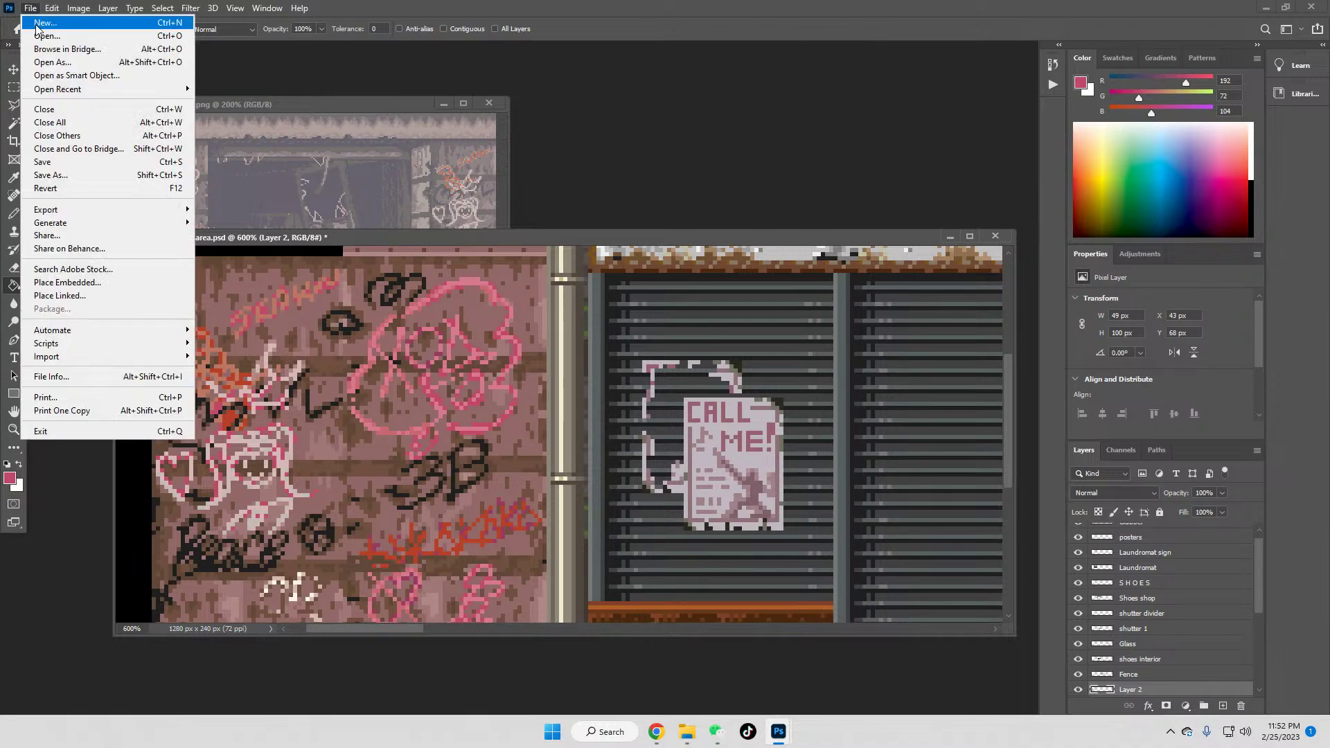
click(52, 9)
click(60, 23)
Step: Refill the top tag pink inside a marquee selection and view the street at 100%
click(14, 86)
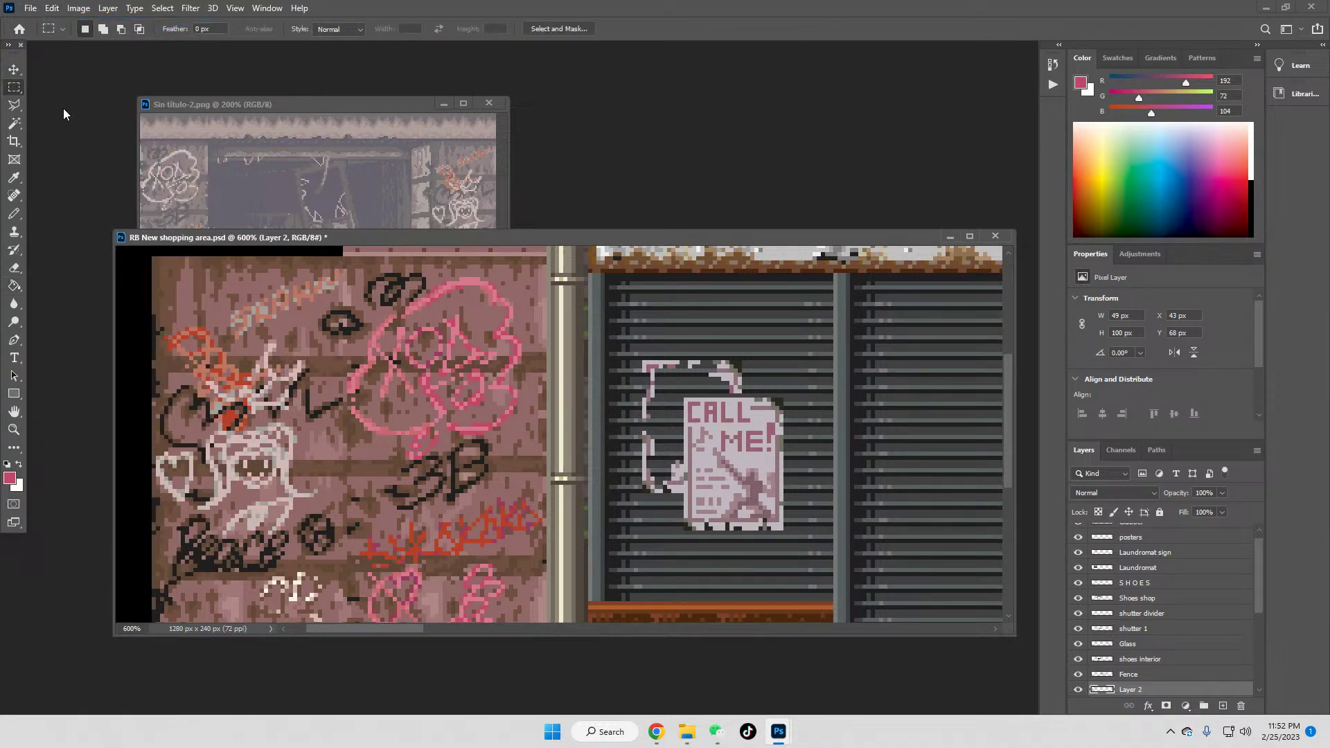
drag(218, 269, 355, 347)
click(14, 285)
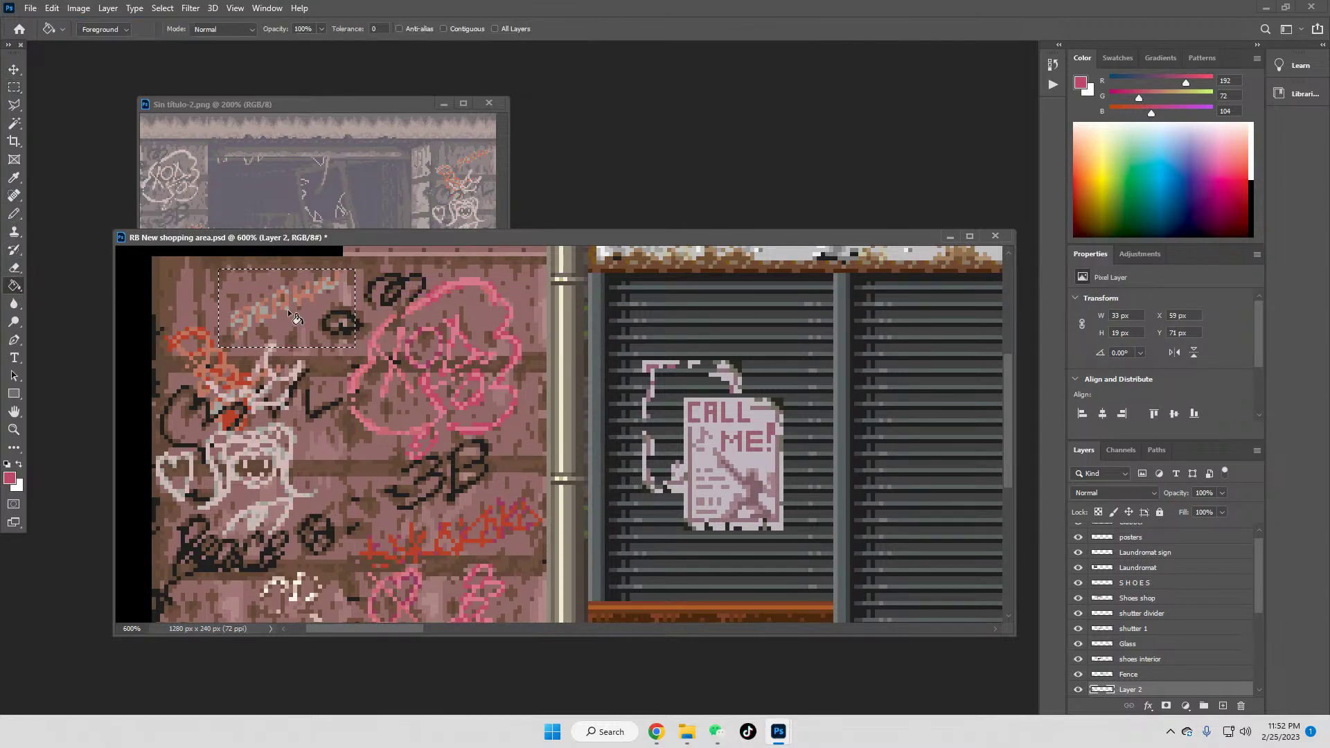
click(262, 316)
click(14, 87)
click(306, 337)
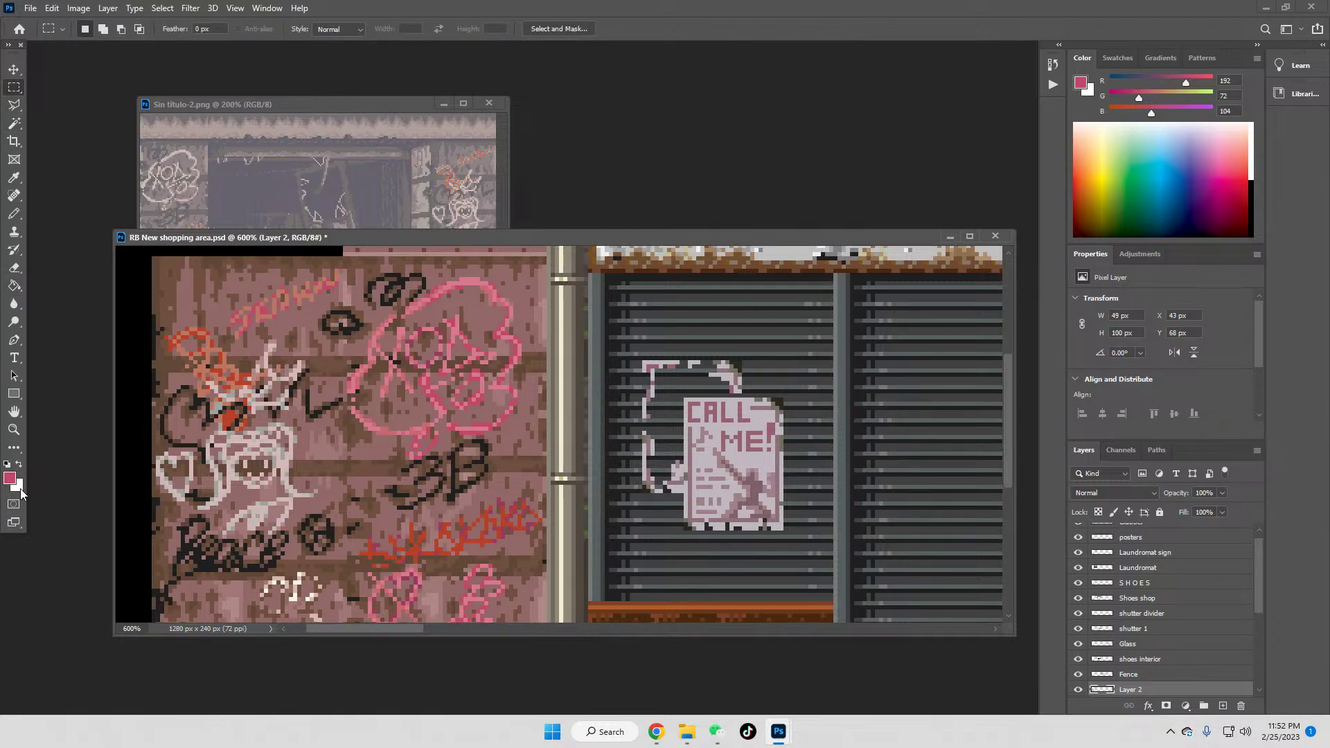
click(13, 429)
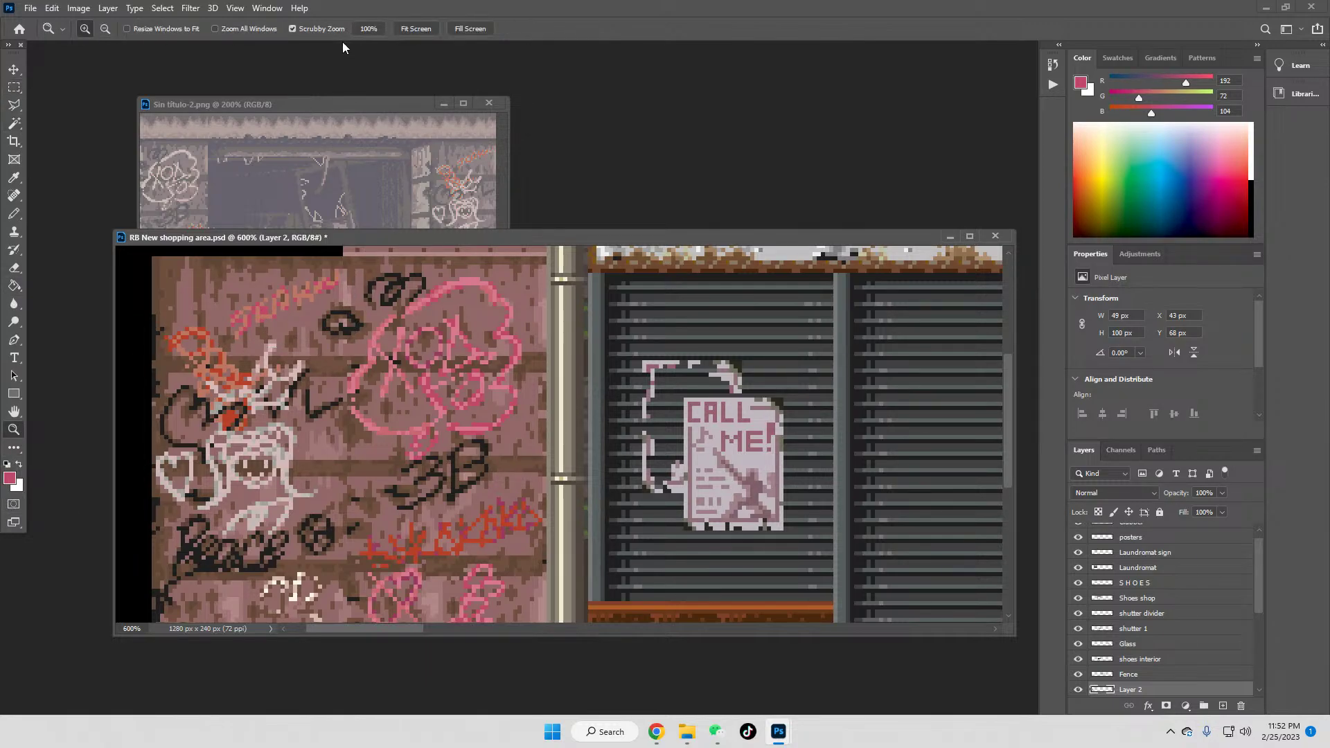
click(368, 29)
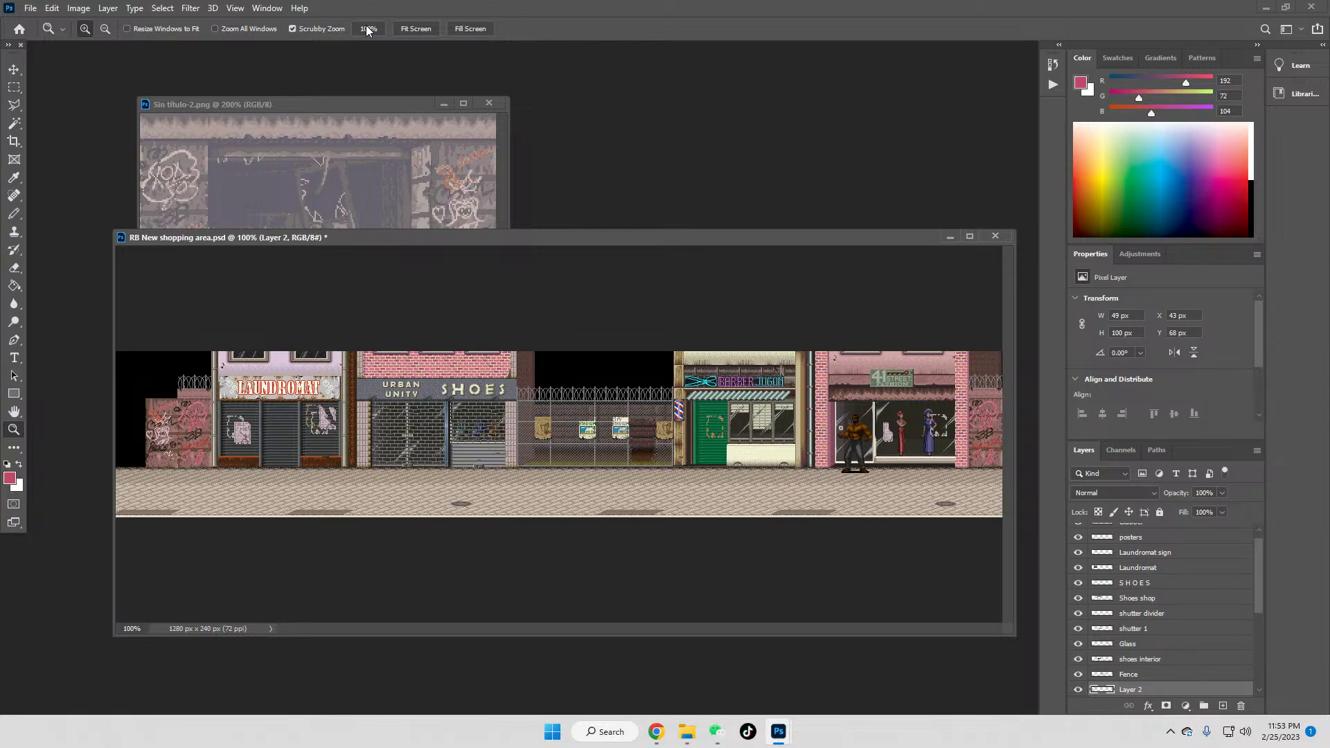
Step: Zoom in on the graffiti wall, check Layer 2's visibility, and merge Layer 2 into Layer 1
click(170, 463)
click(238, 476)
drag(385, 630, 350, 630)
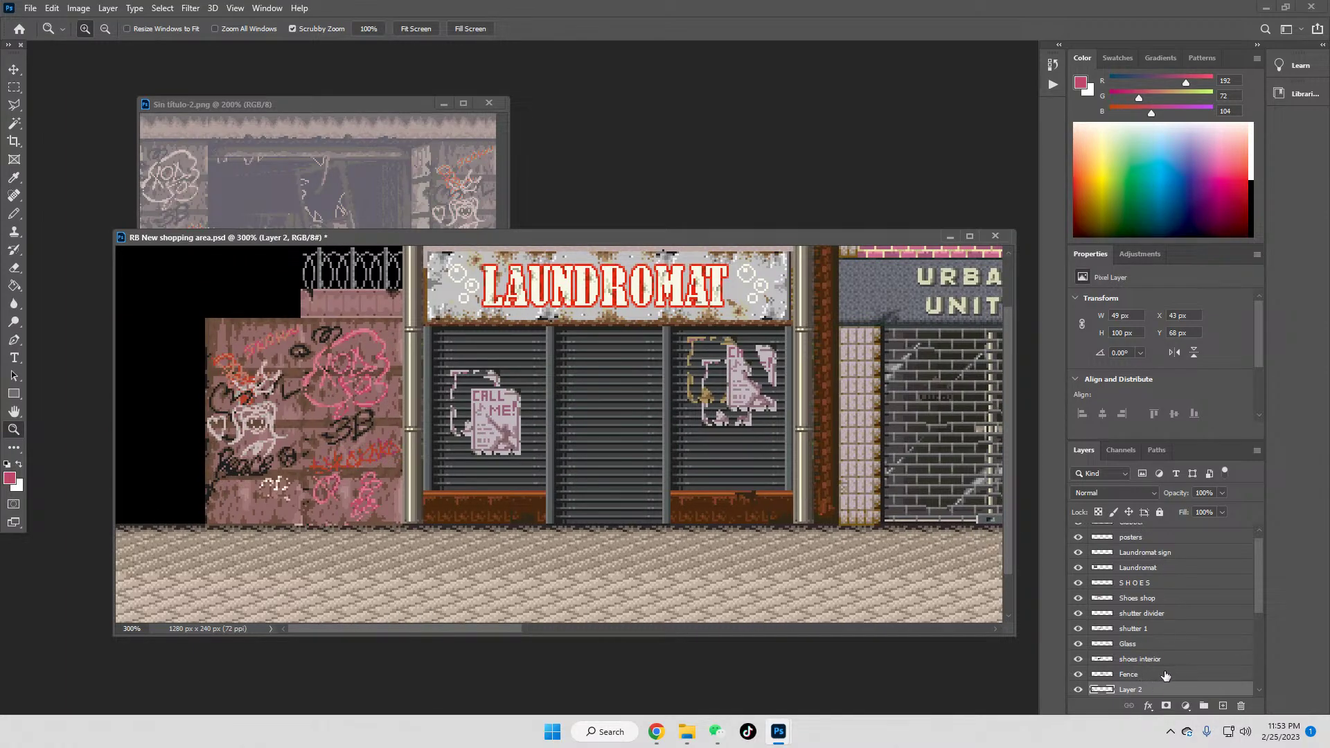
scroll(1166, 677, down, 1)
click(1079, 644)
click(1079, 644)
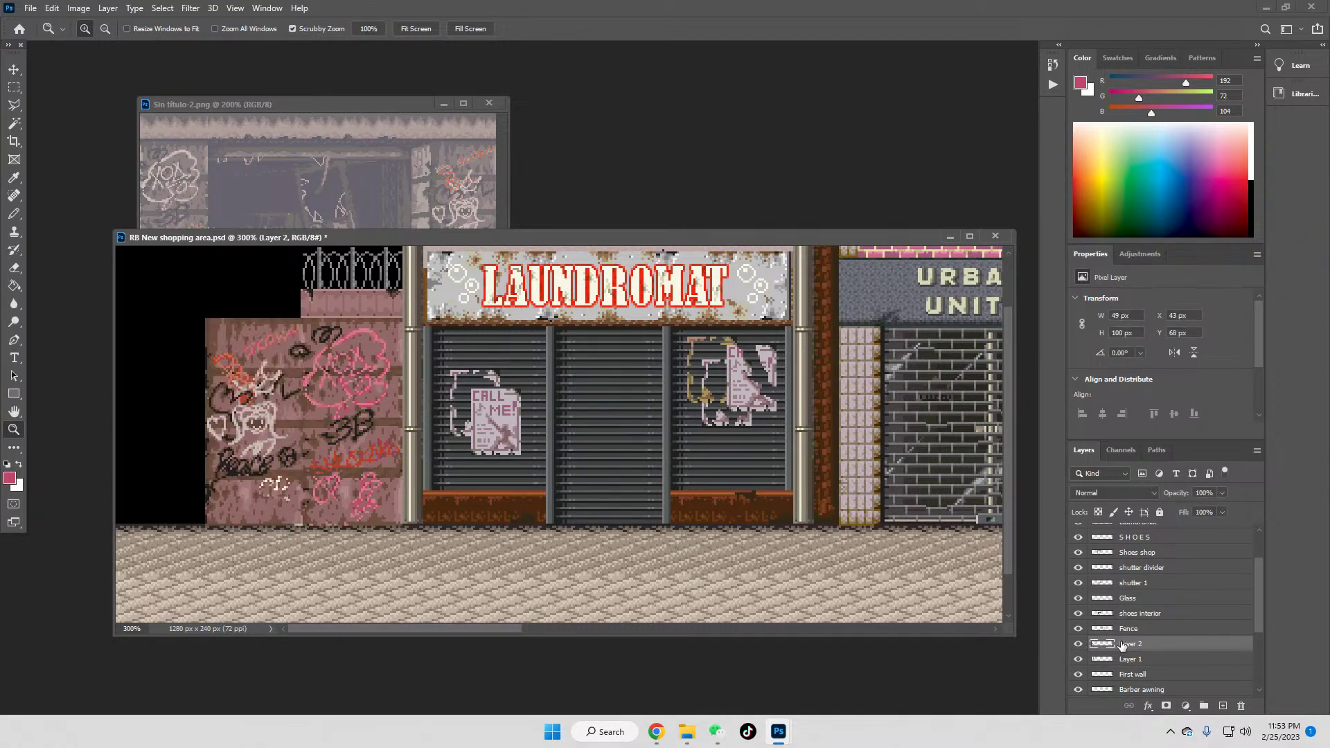
right_click(1132, 645)
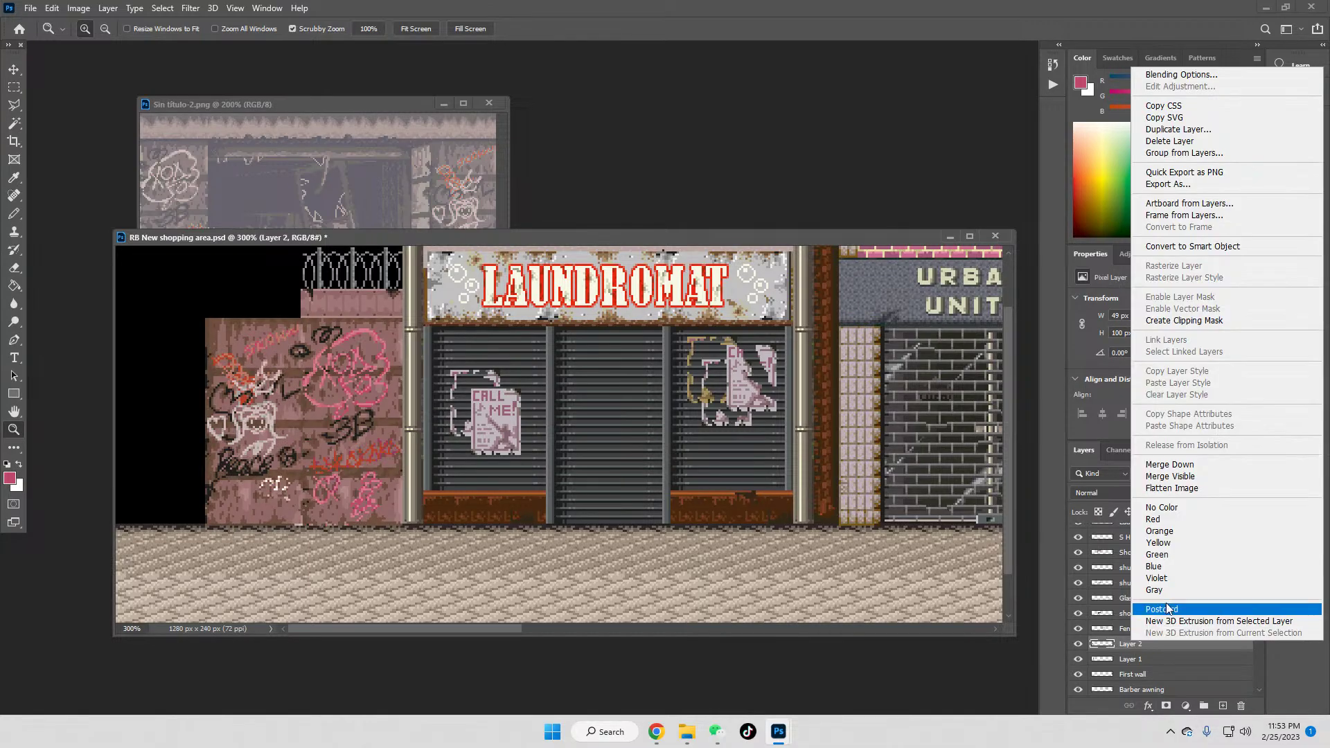
click(1170, 464)
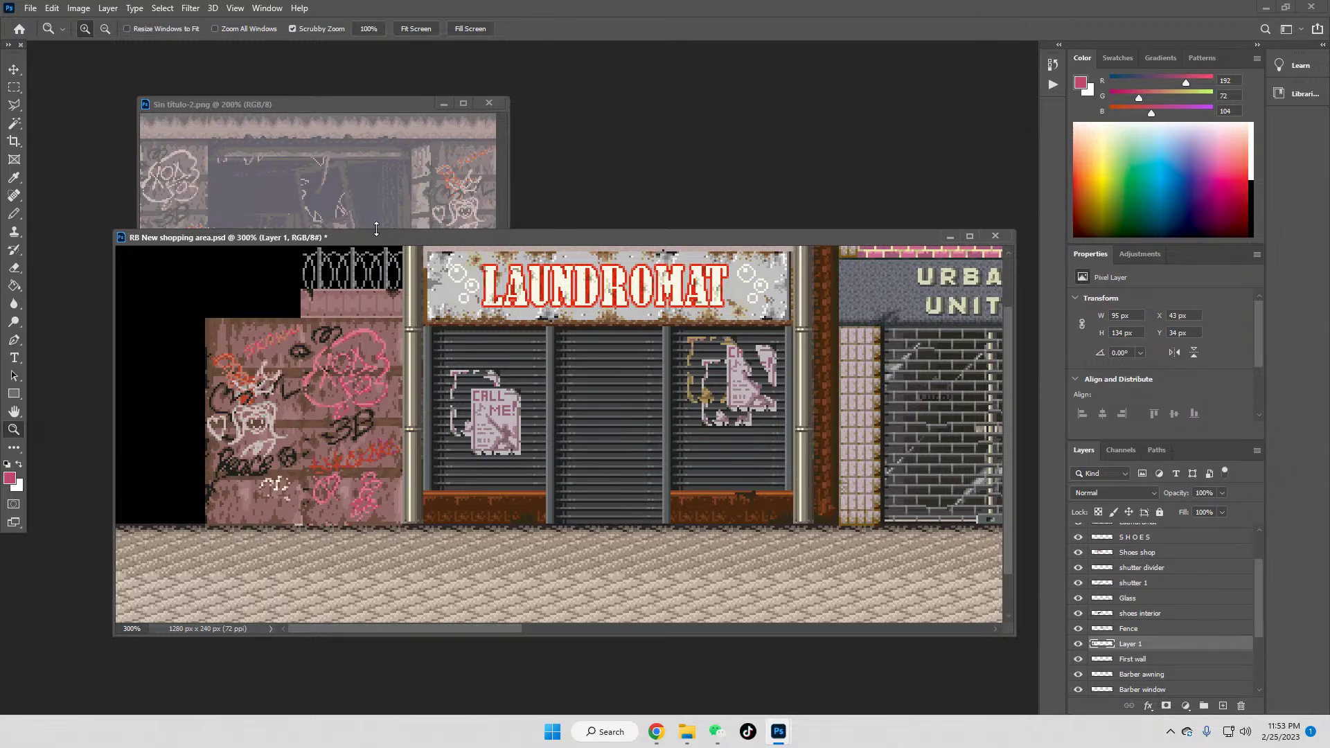
click(371, 308)
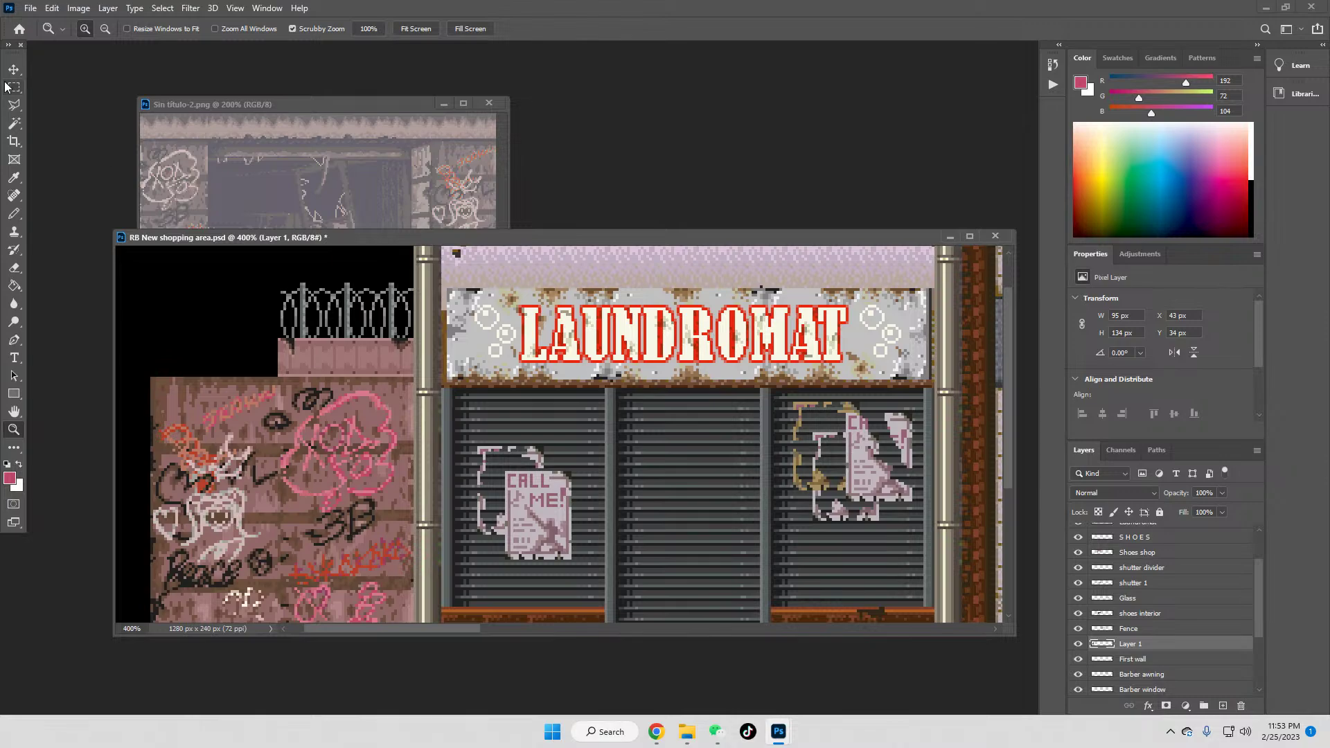
Step: Paste a copy of the fence and wall top, shift it left over the graffiti block, and merge it down
click(9, 88)
drag(276, 378, 418, 250)
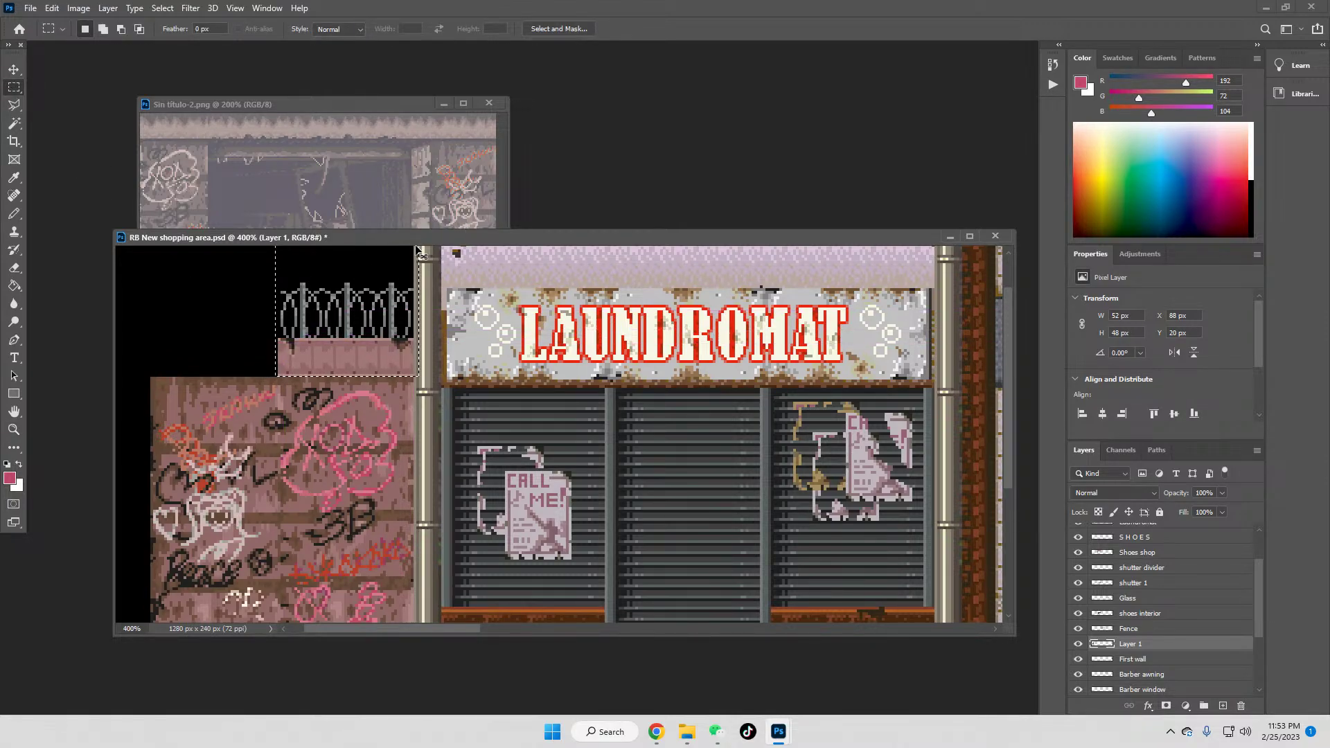
key(ctrl+v)
click(13, 70)
drag(361, 351, 154, 355)
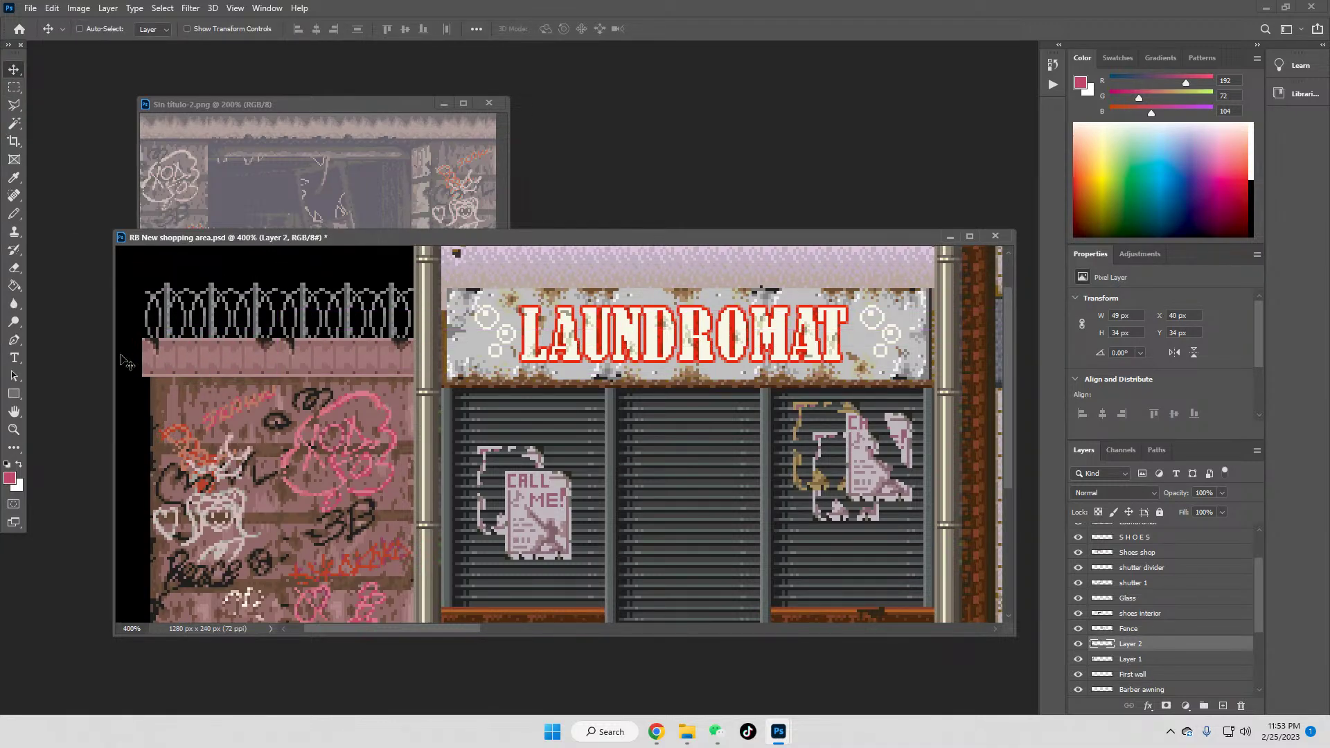
drag(223, 362, 223, 356)
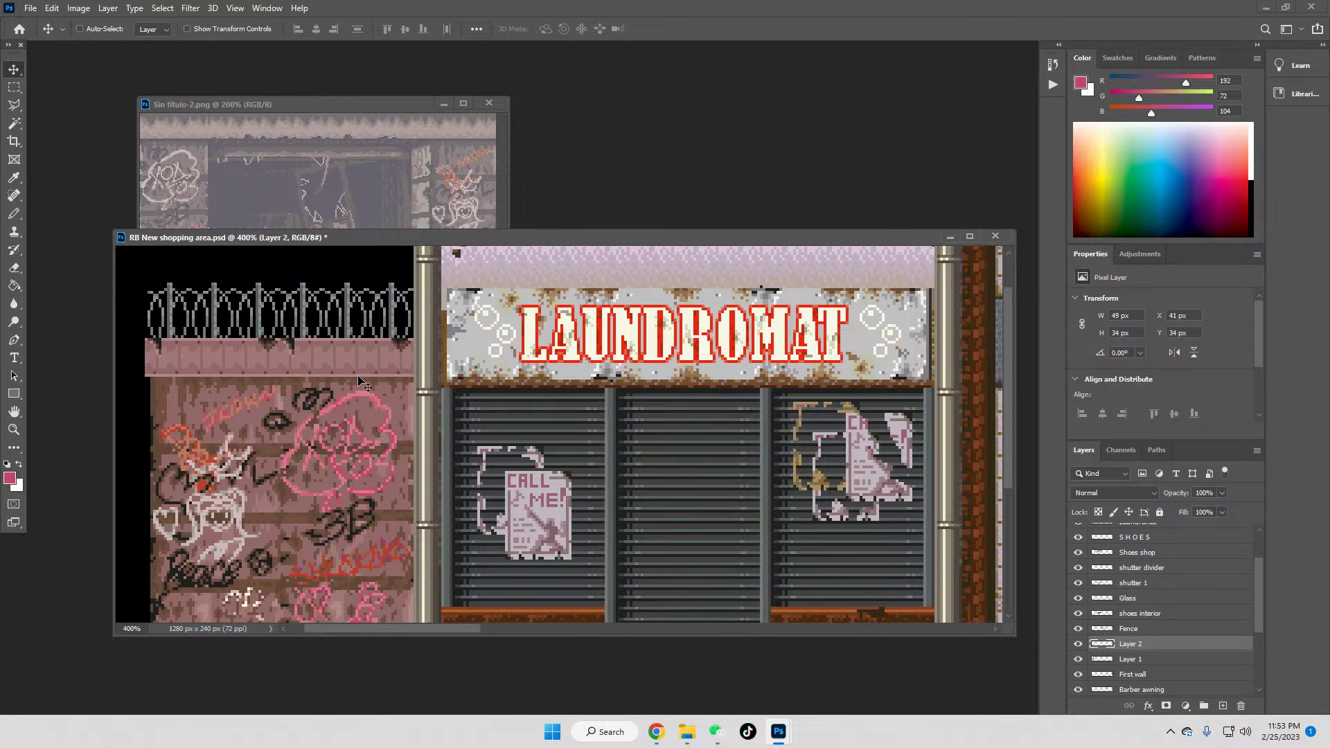
right_click(1134, 645)
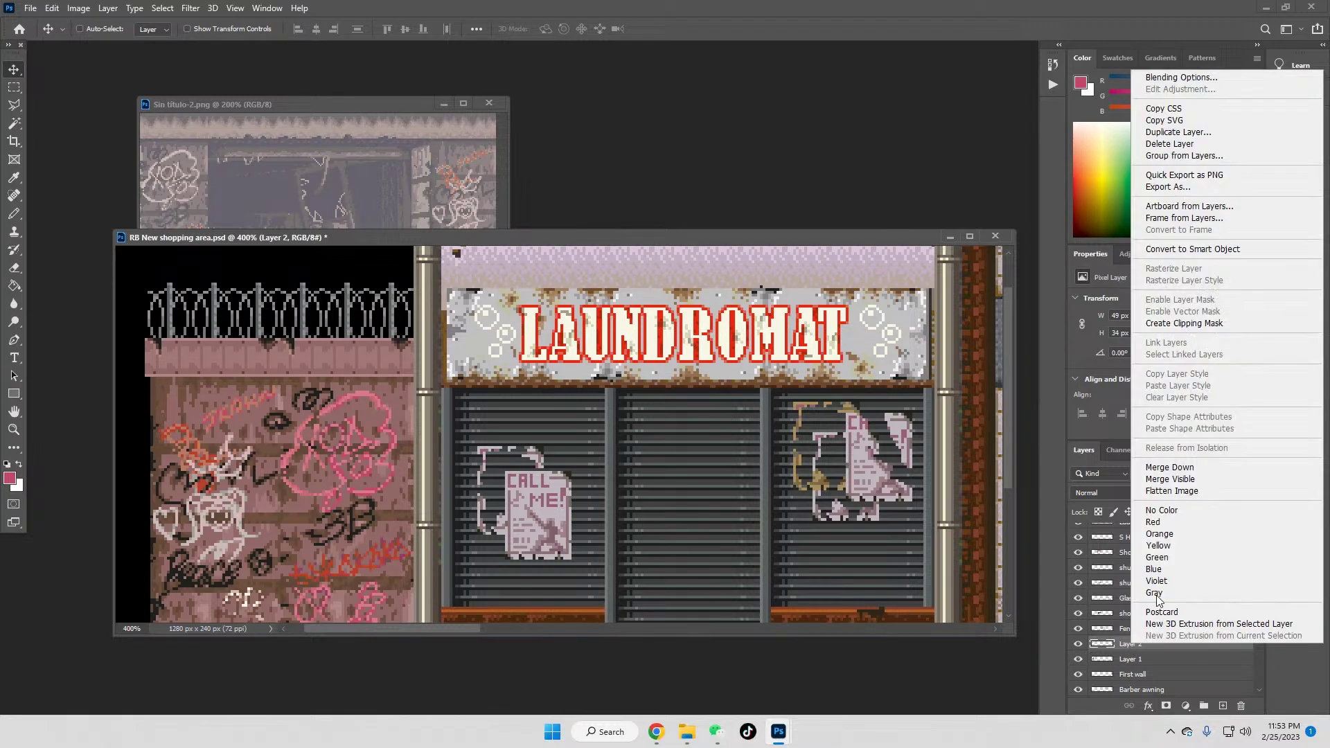
click(1177, 468)
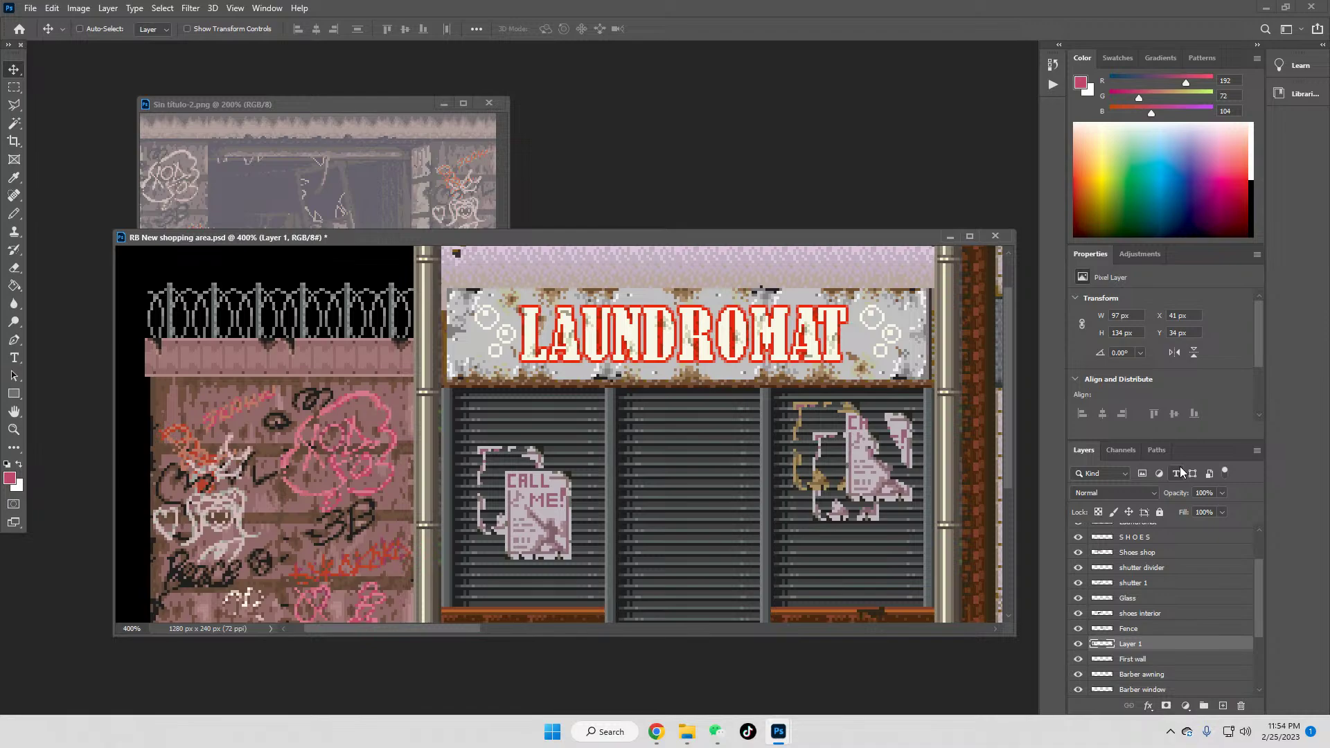
Step: At 100% zoom, rename Layer 1 to 'Last wall'
click(17, 431)
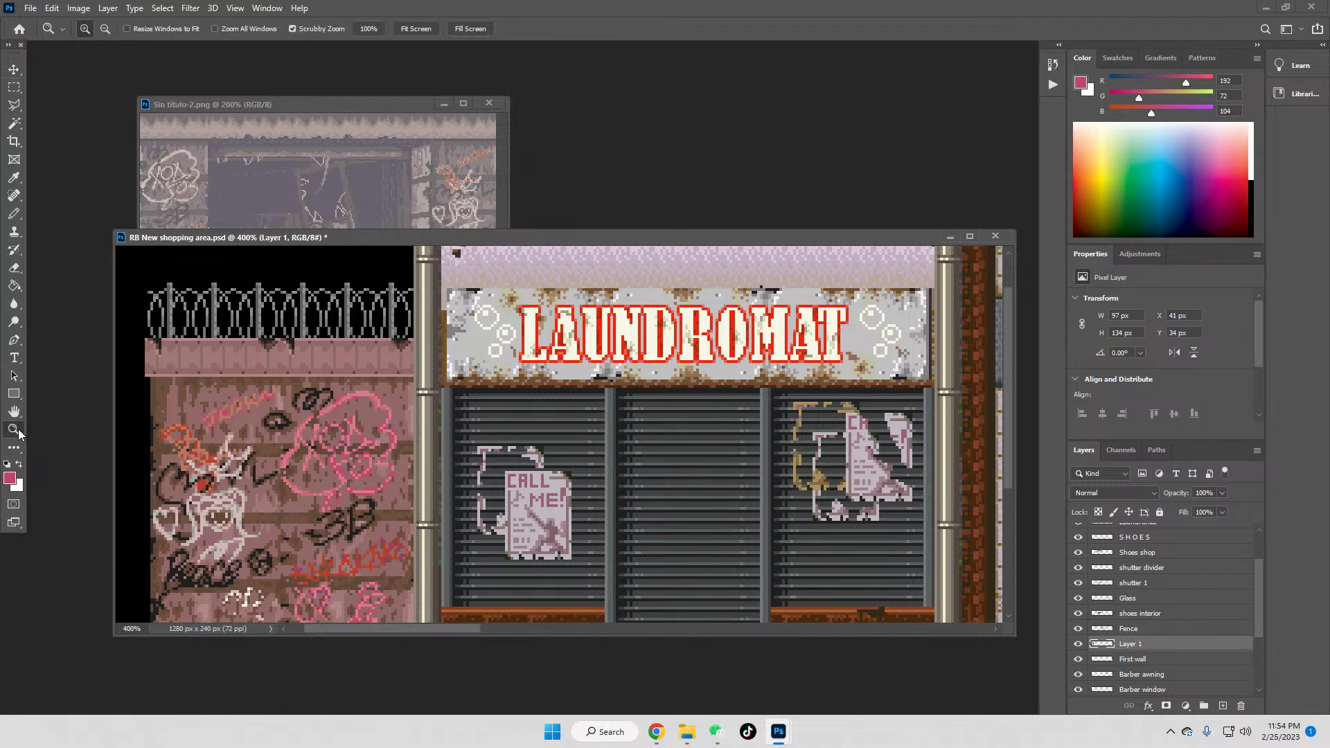
click(359, 27)
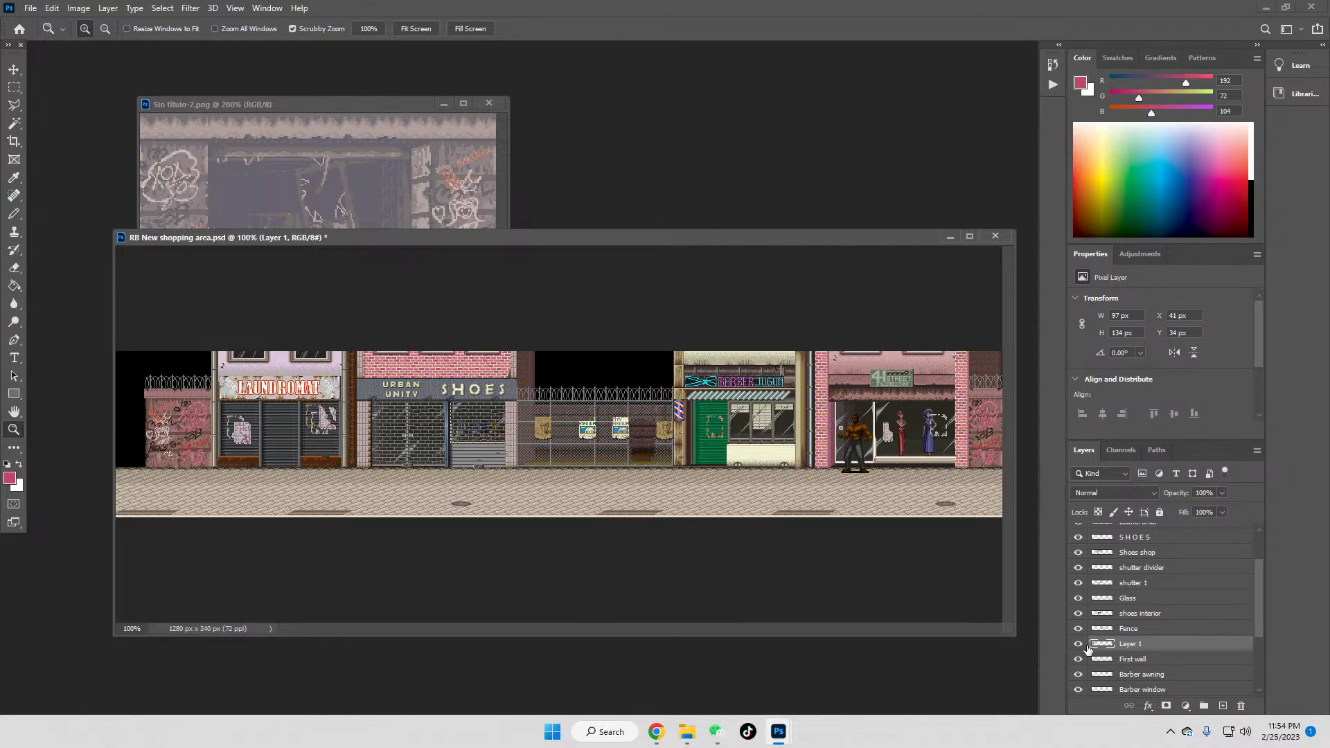
right_click(1127, 646)
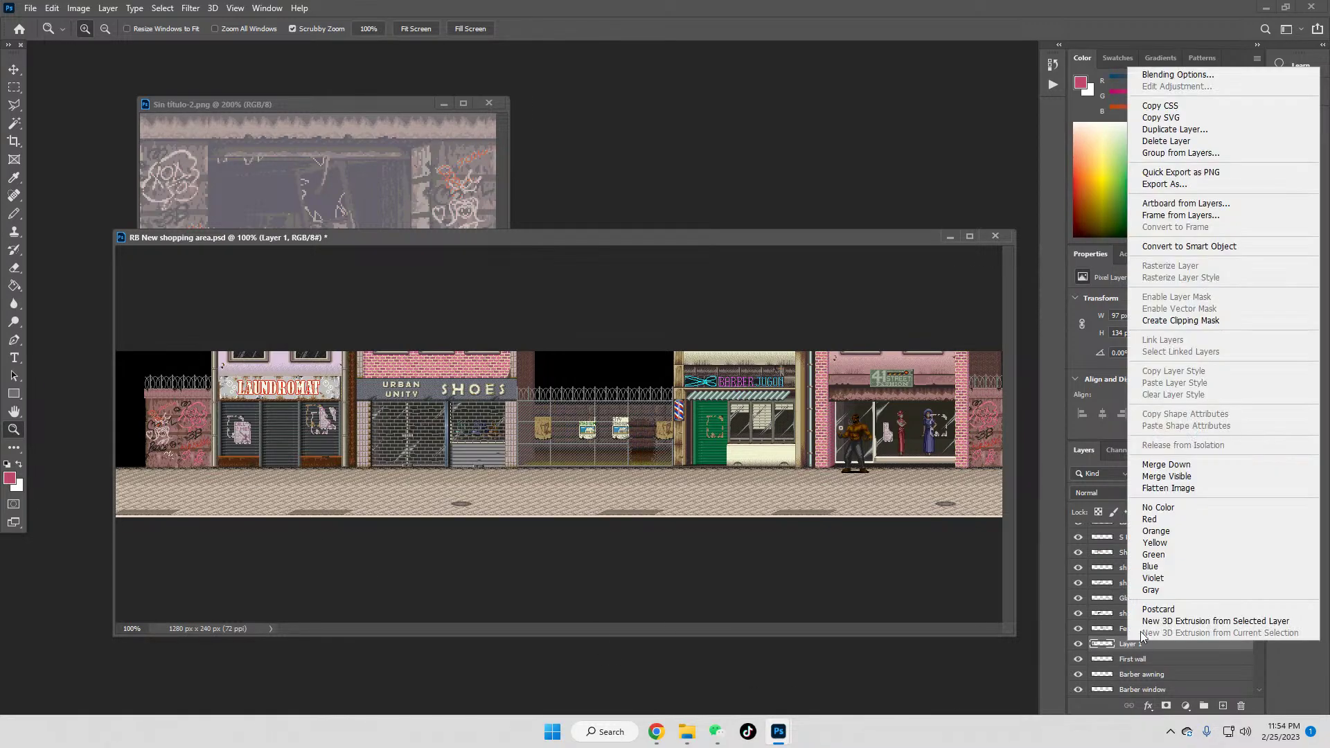
click(1142, 667)
double_click(1131, 643)
text(Last wall)
key(Return)
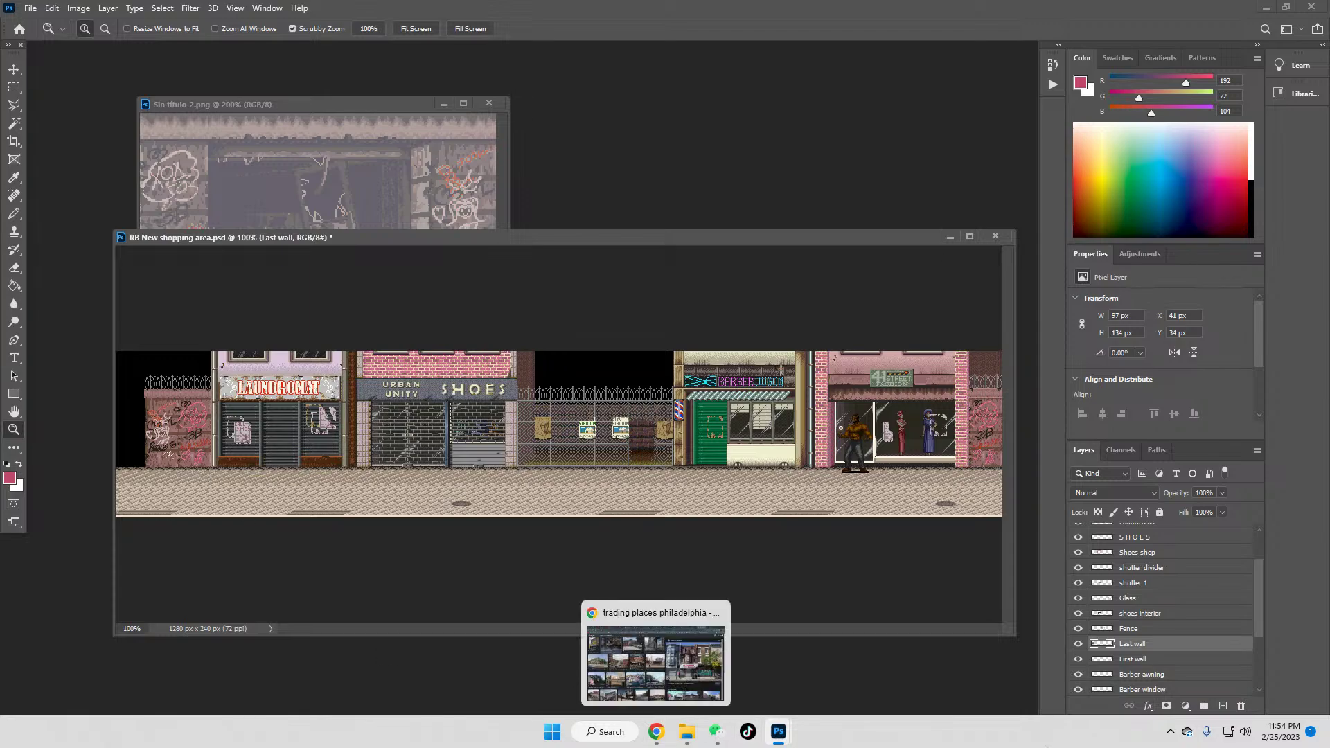
Step: Paste the copied brick wall as a new layer above empty lot
scroll(1173, 618, down, 3)
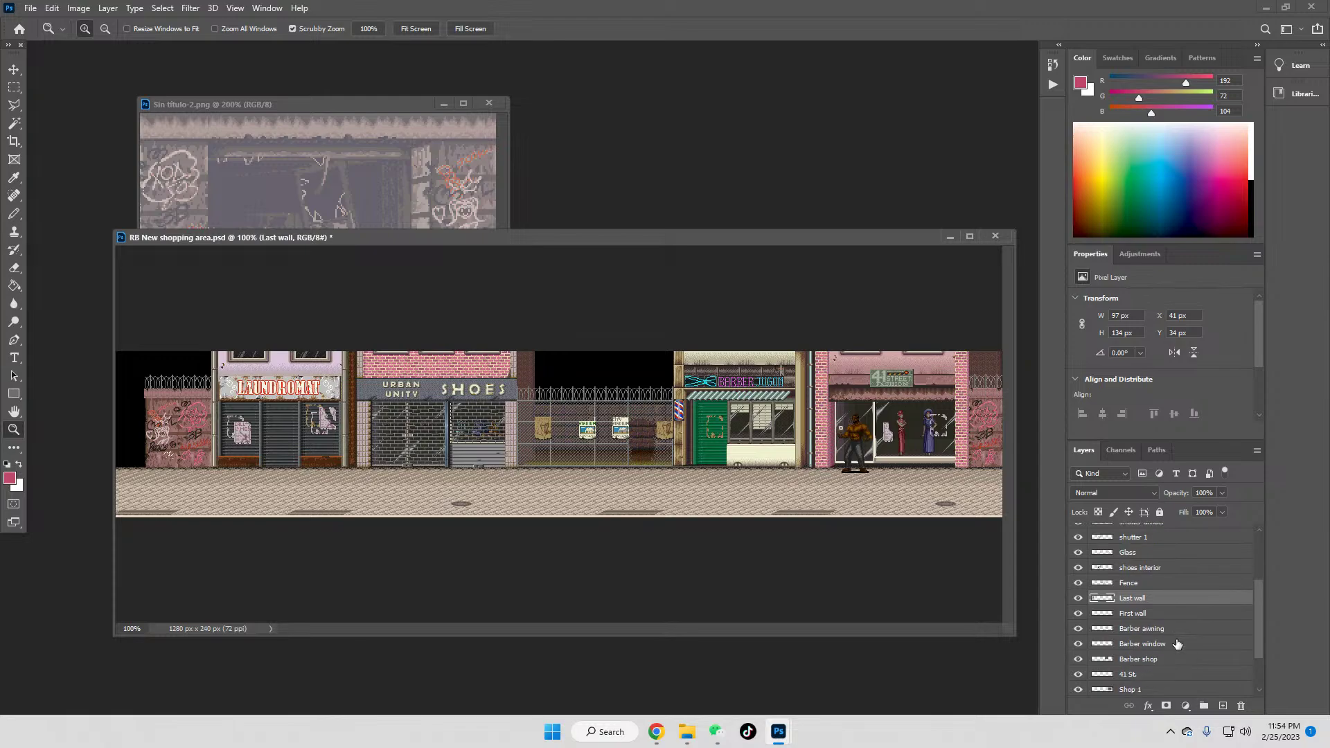
scroll(1164, 676, down, 4)
click(1150, 675)
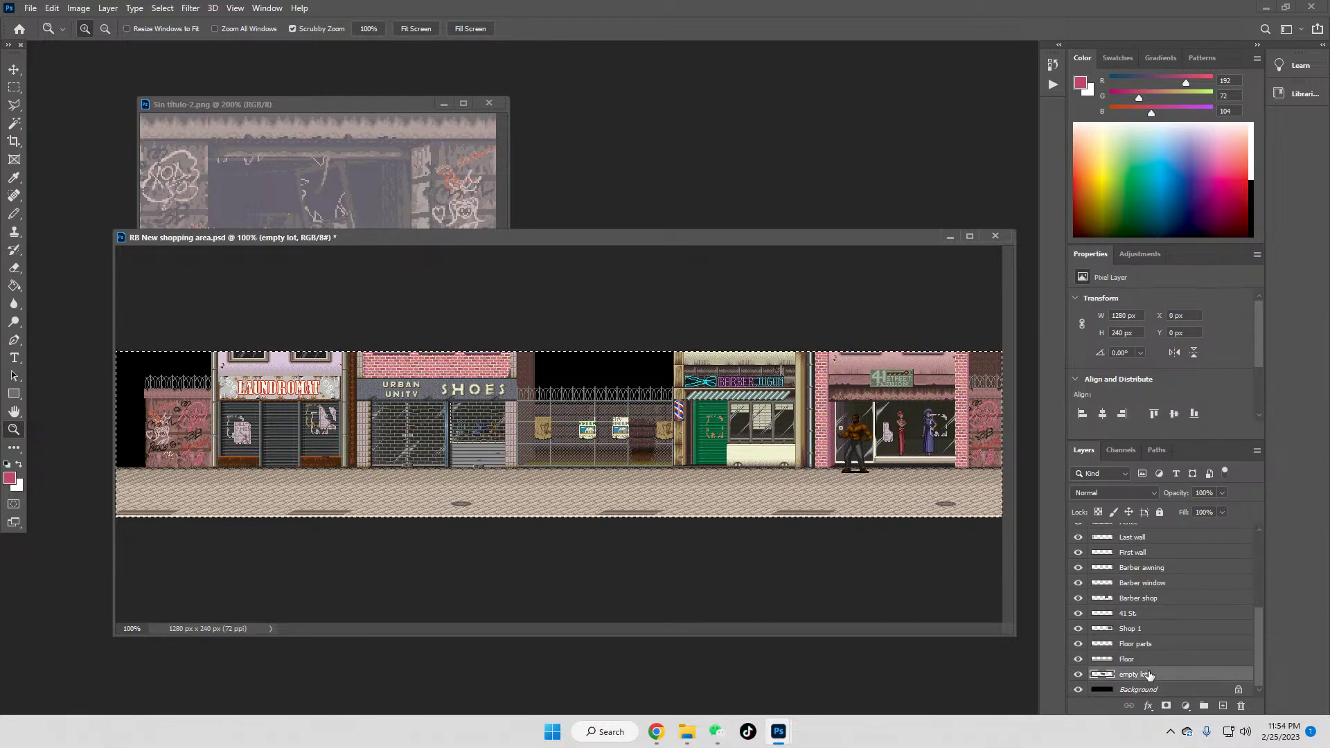
key(ctrl+v)
Step: Move the pasted brick wall near the left edge, to X 117 px, Y -23 px
key(v)
drag(614, 482, 134, 439)
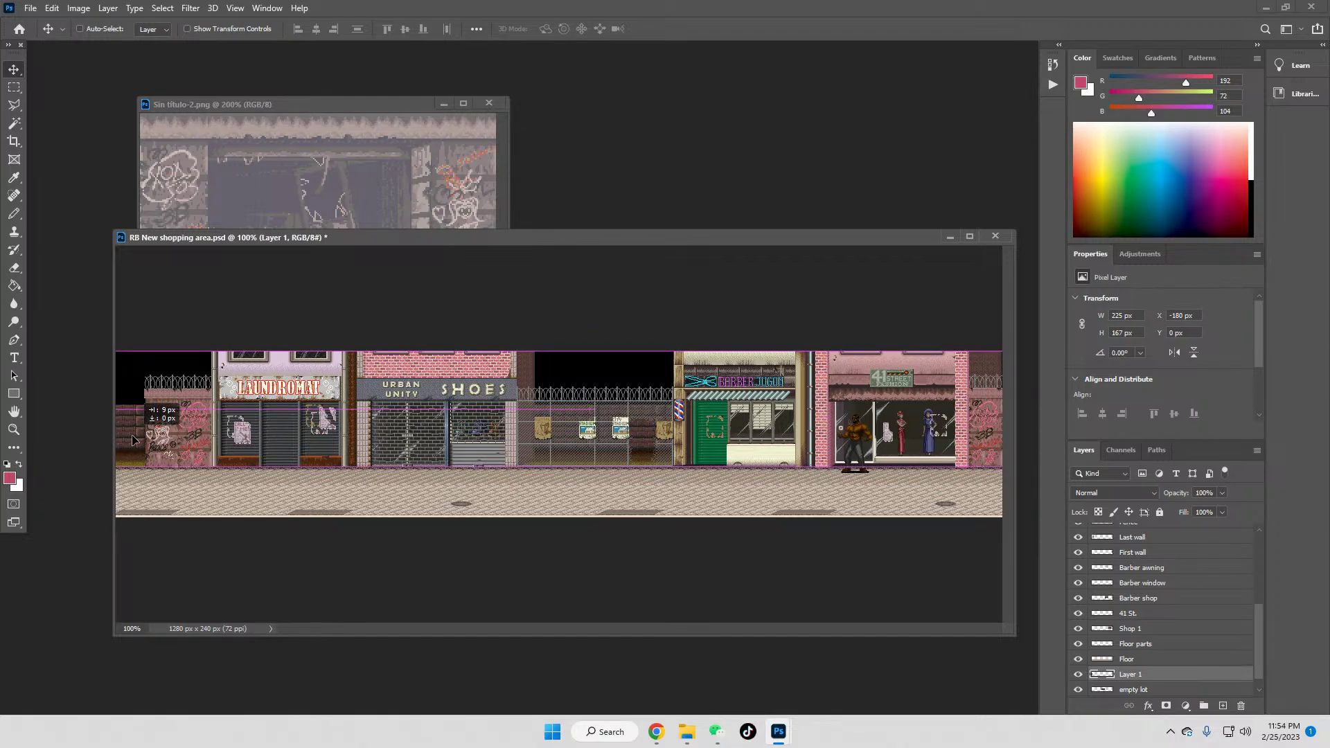
drag(134, 439, 134, 439)
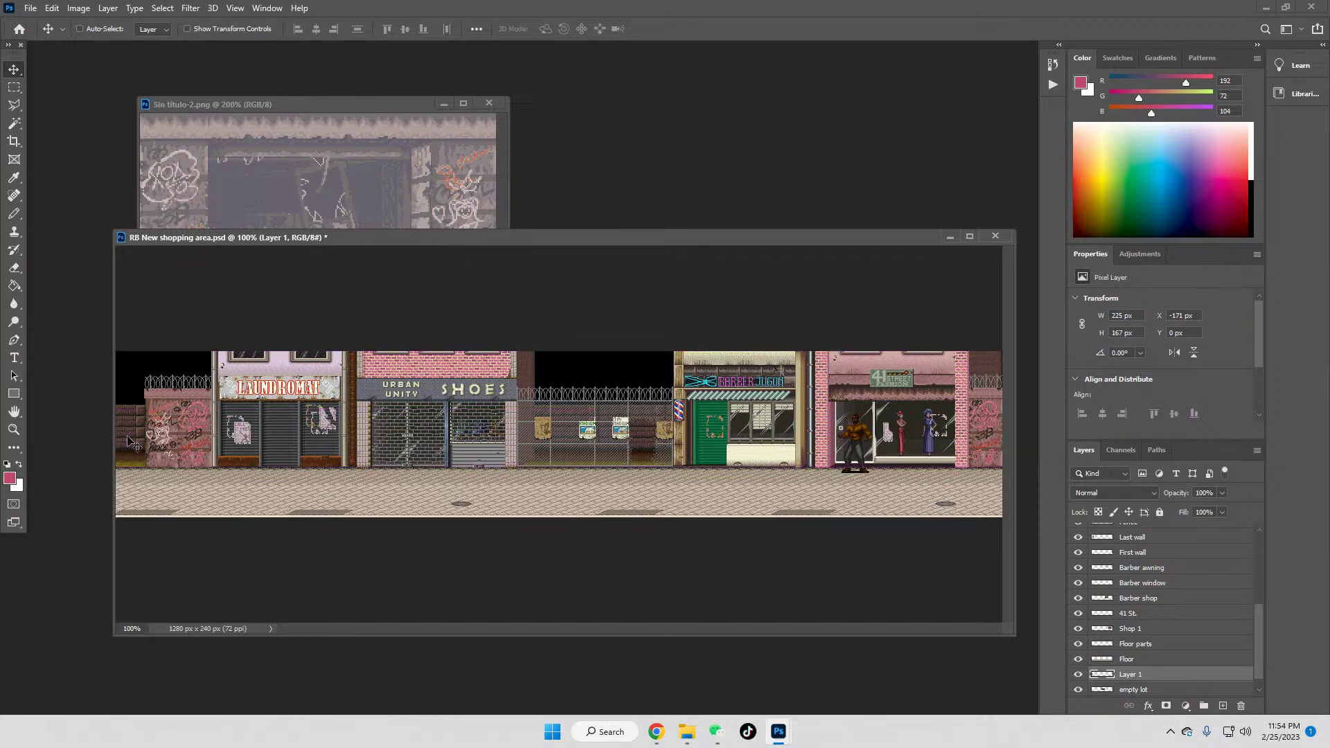
drag(130, 442, 330, 422)
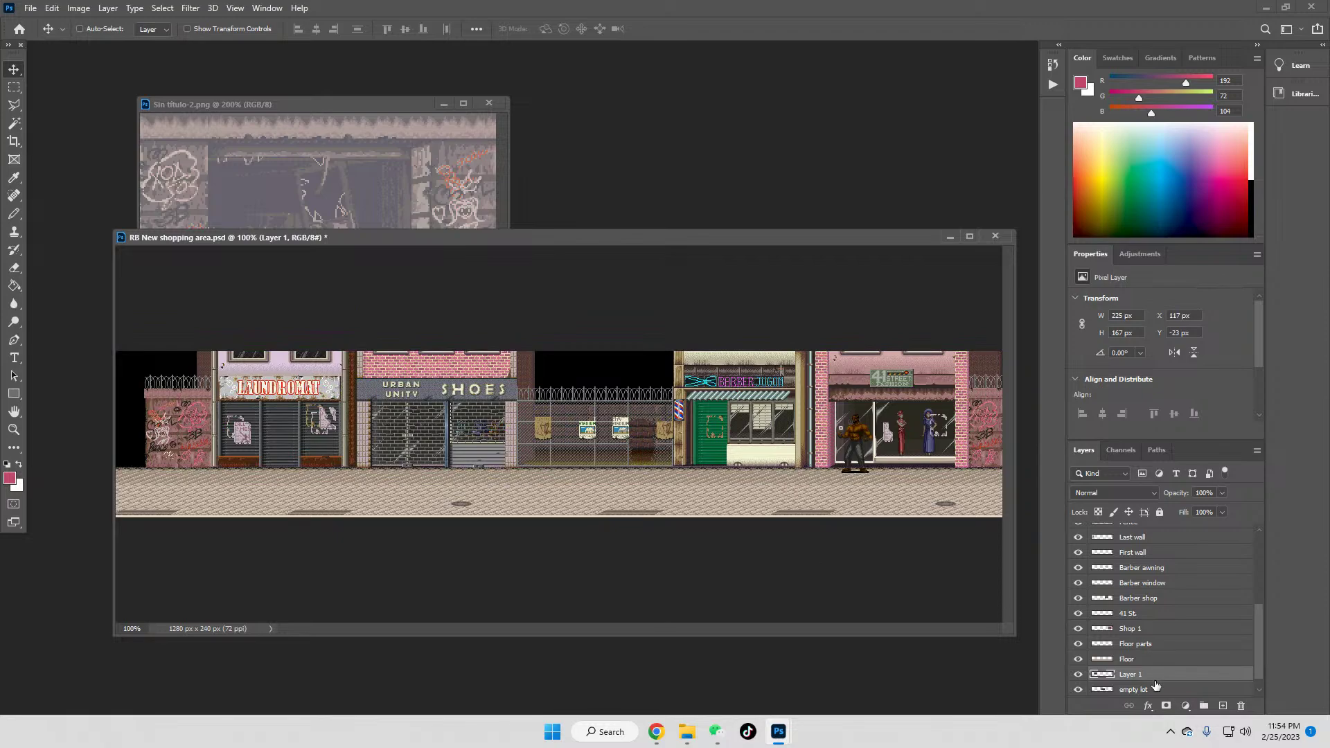
Step: Show only the brick wall and empty lot layers, hiding all others
right_click(1077, 677)
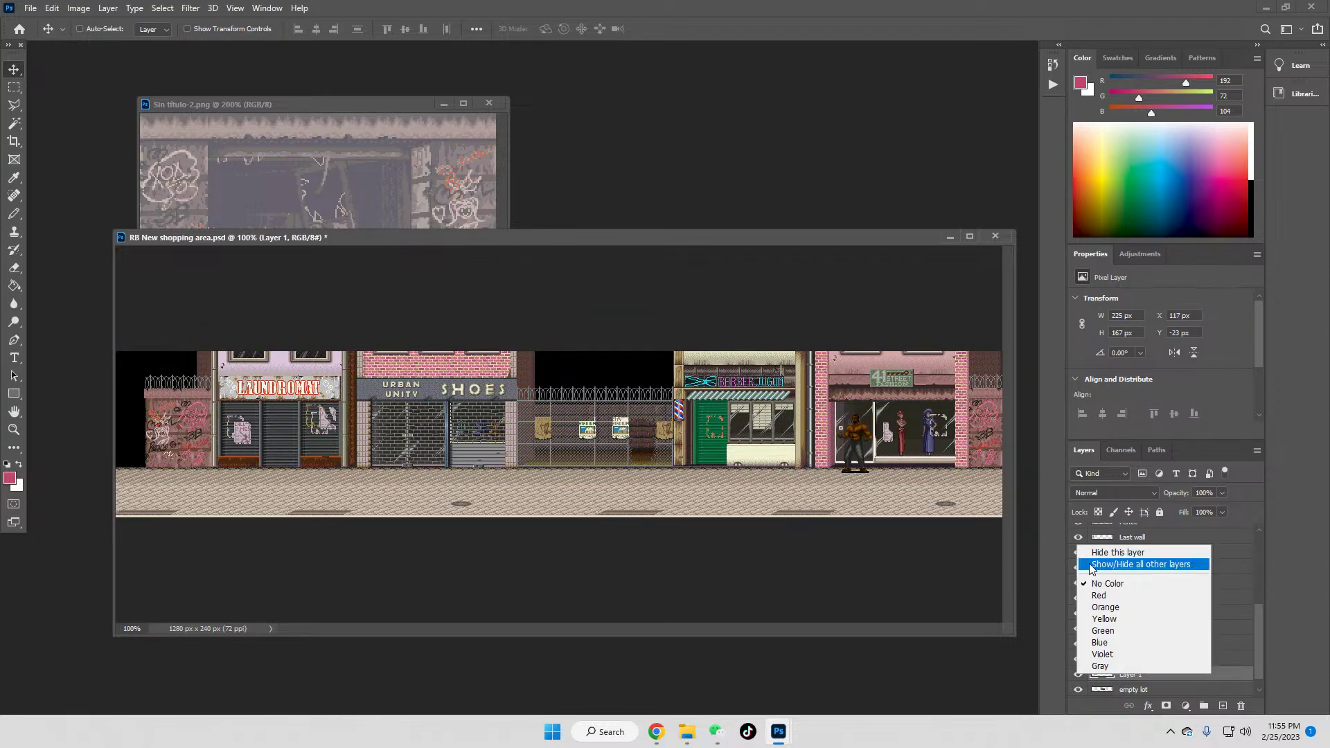
click(1125, 568)
click(1077, 690)
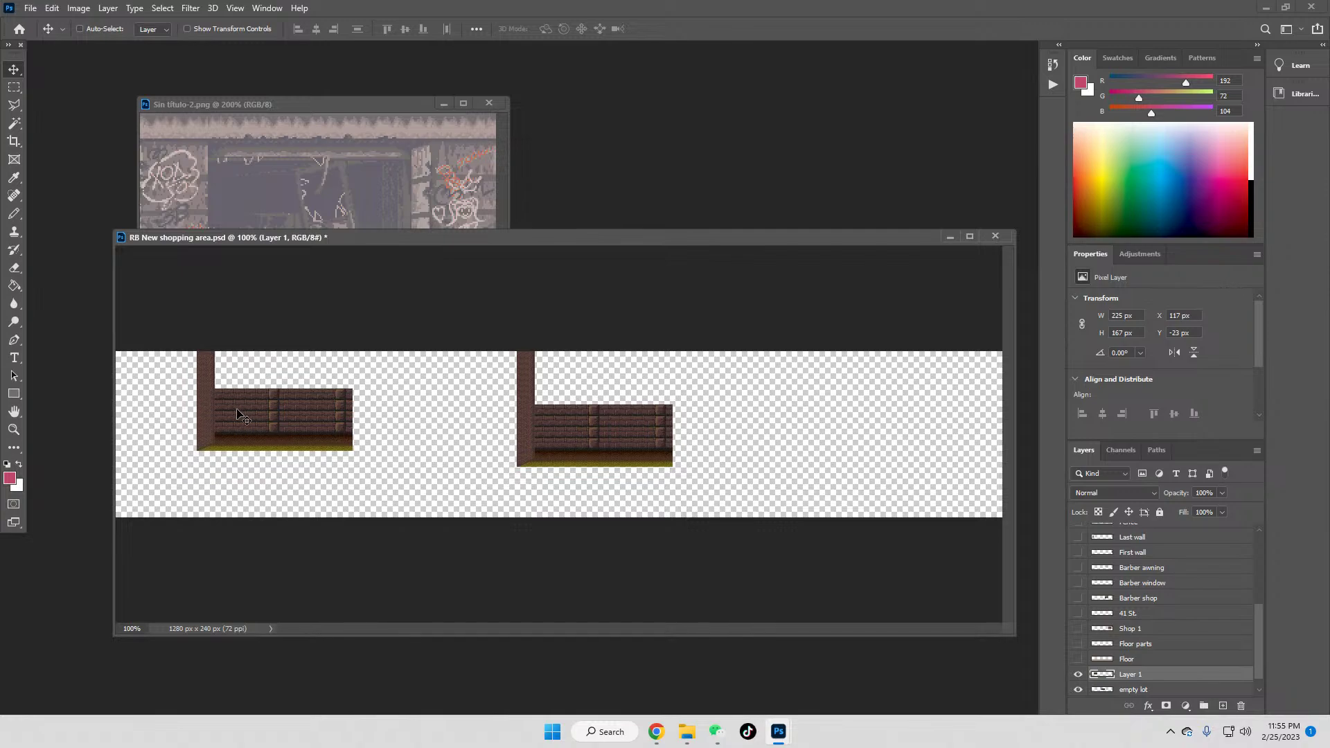
Step: Delete the pasted brick wall layer and marquee the empty lot's upper brick wall at 400%
drag(245, 408, 259, 440)
key(Delete)
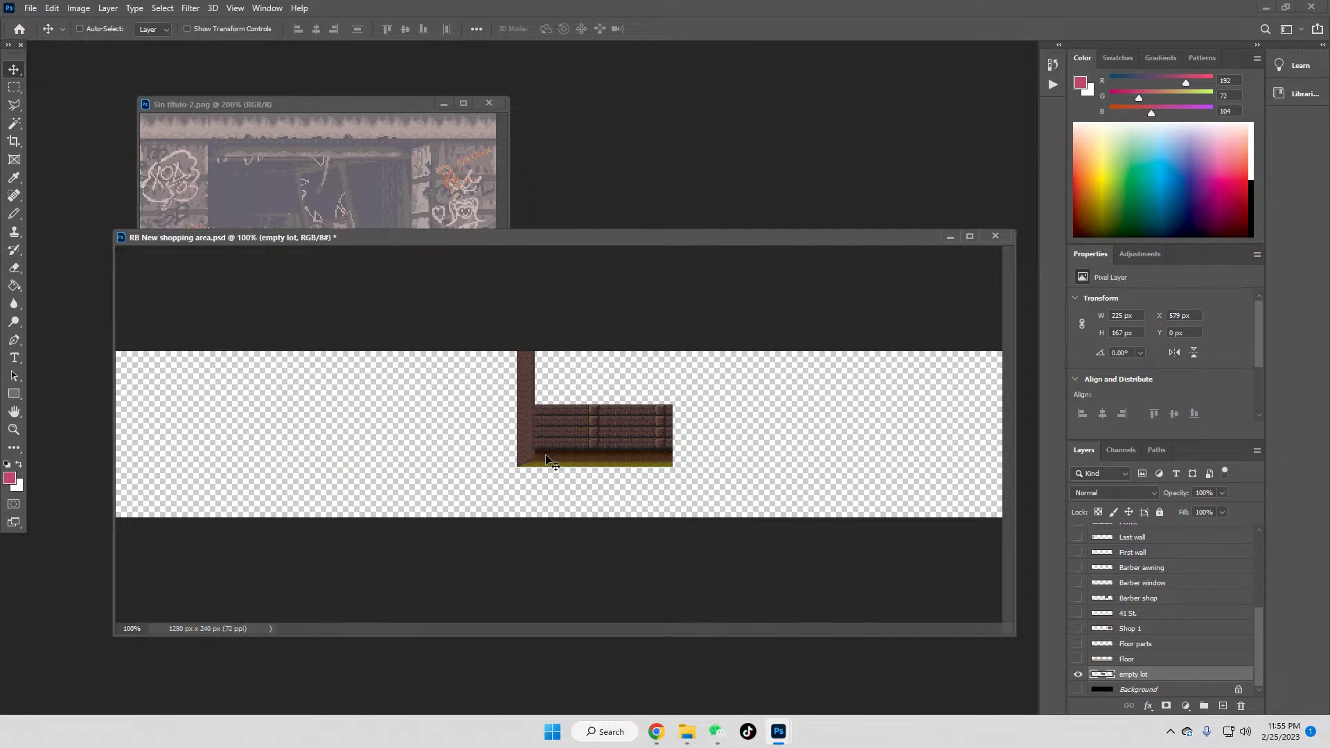
click(13, 430)
click(599, 443)
click(597, 445)
click(597, 444)
click(13, 70)
click(14, 87)
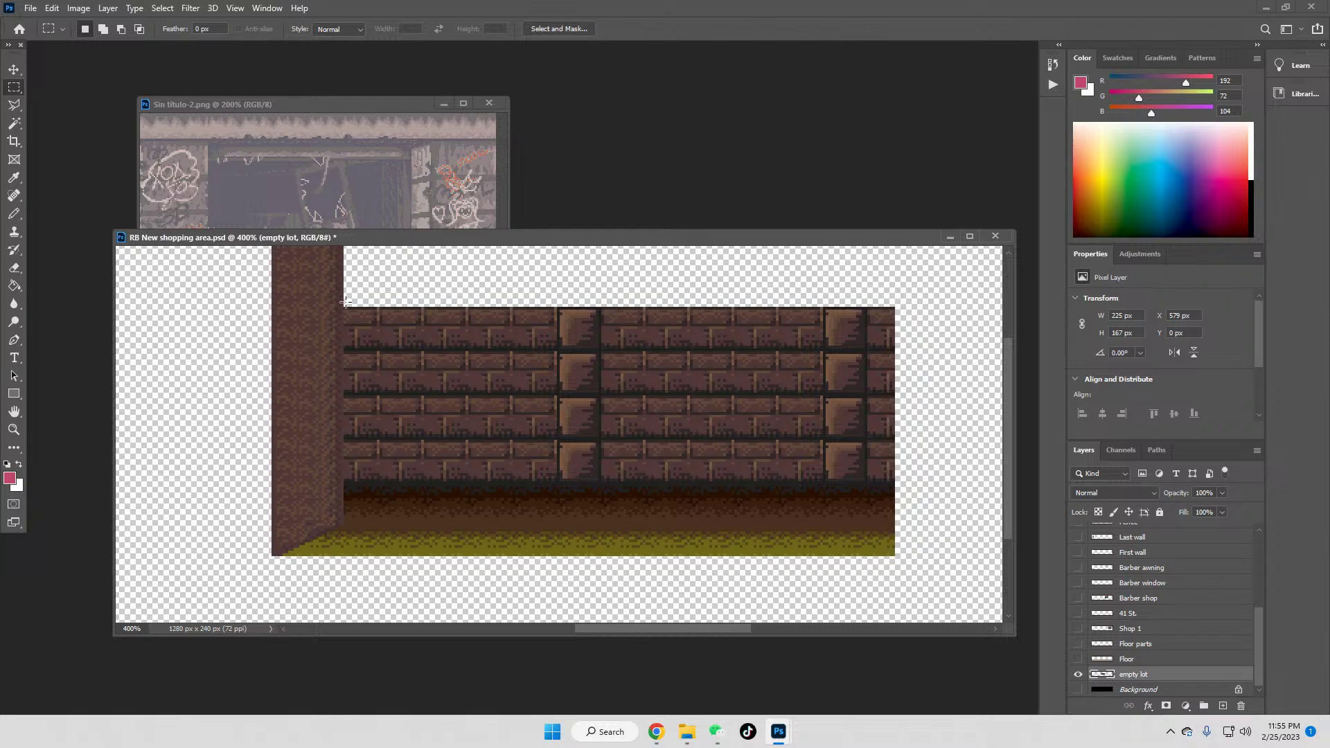
drag(343, 308, 892, 481)
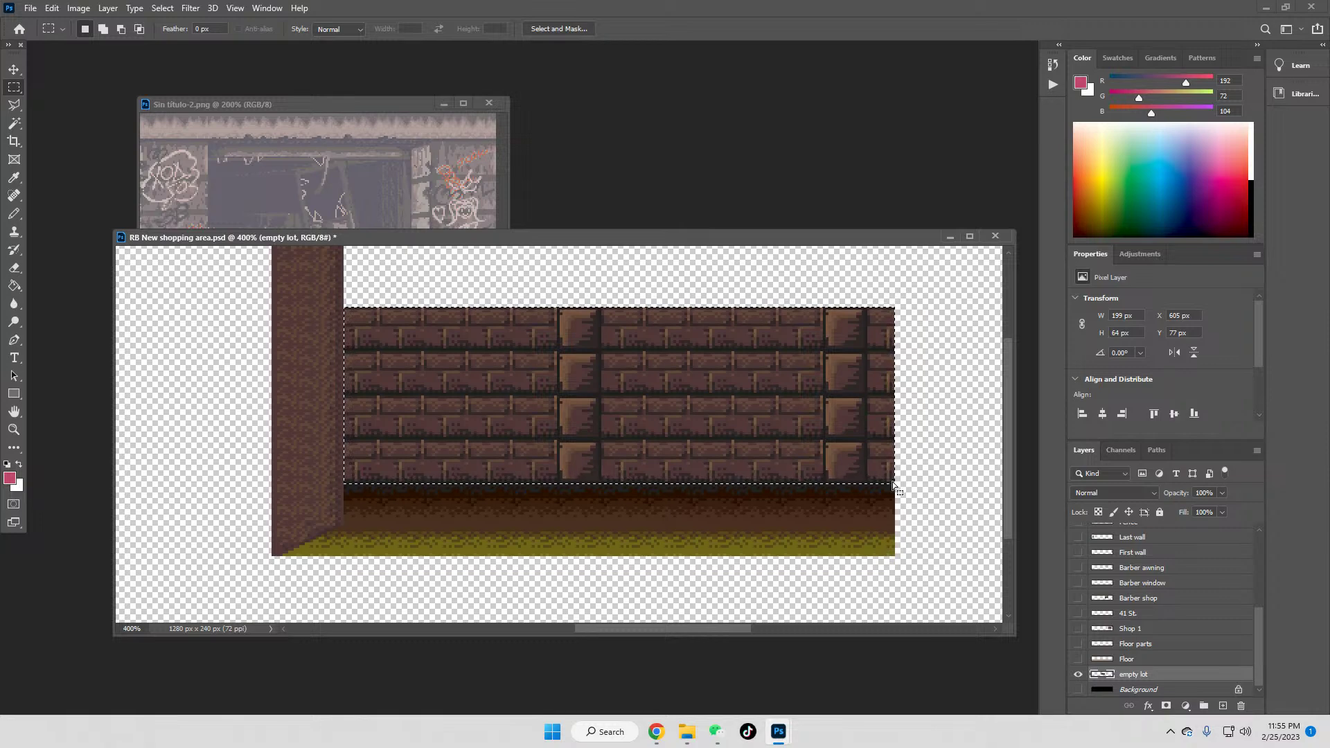
Step: Cut the brick wall out of empty lot, paste it as a new layer, and move it up and right
key(Delete)
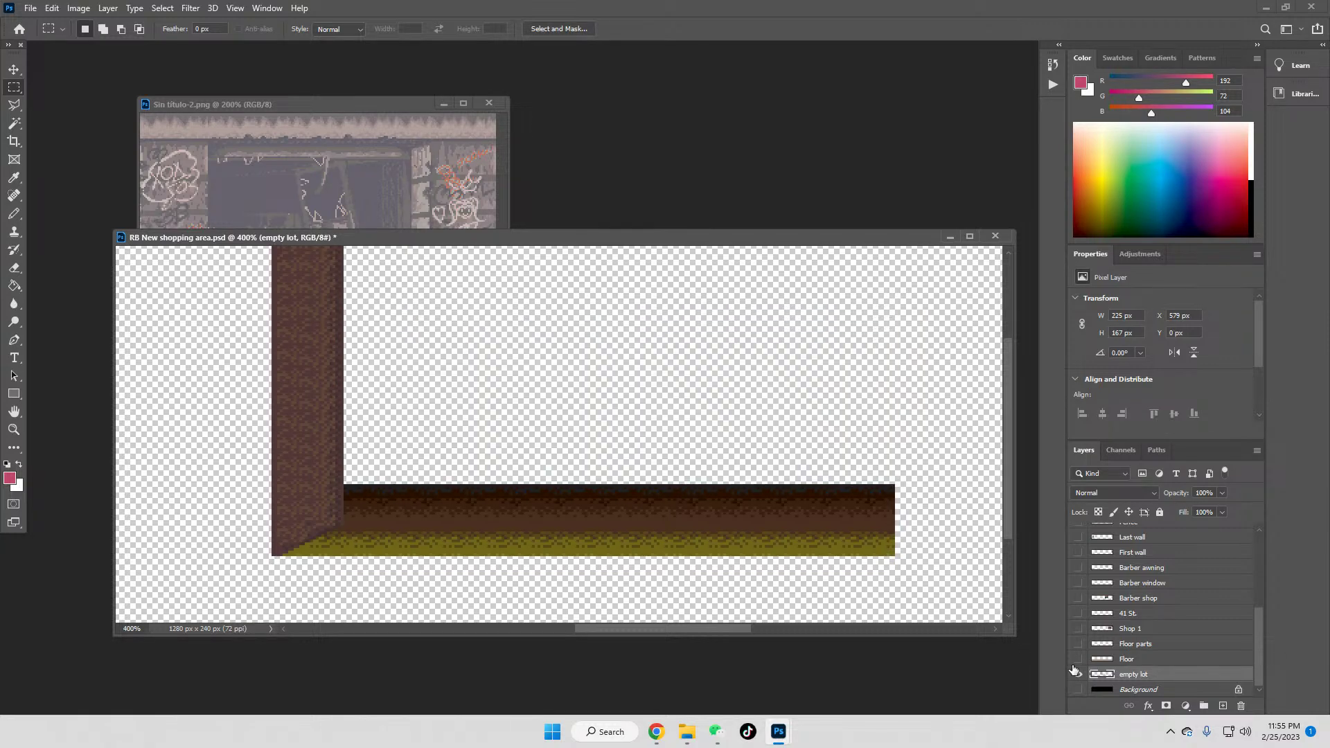
key(ctrl+v)
click(14, 70)
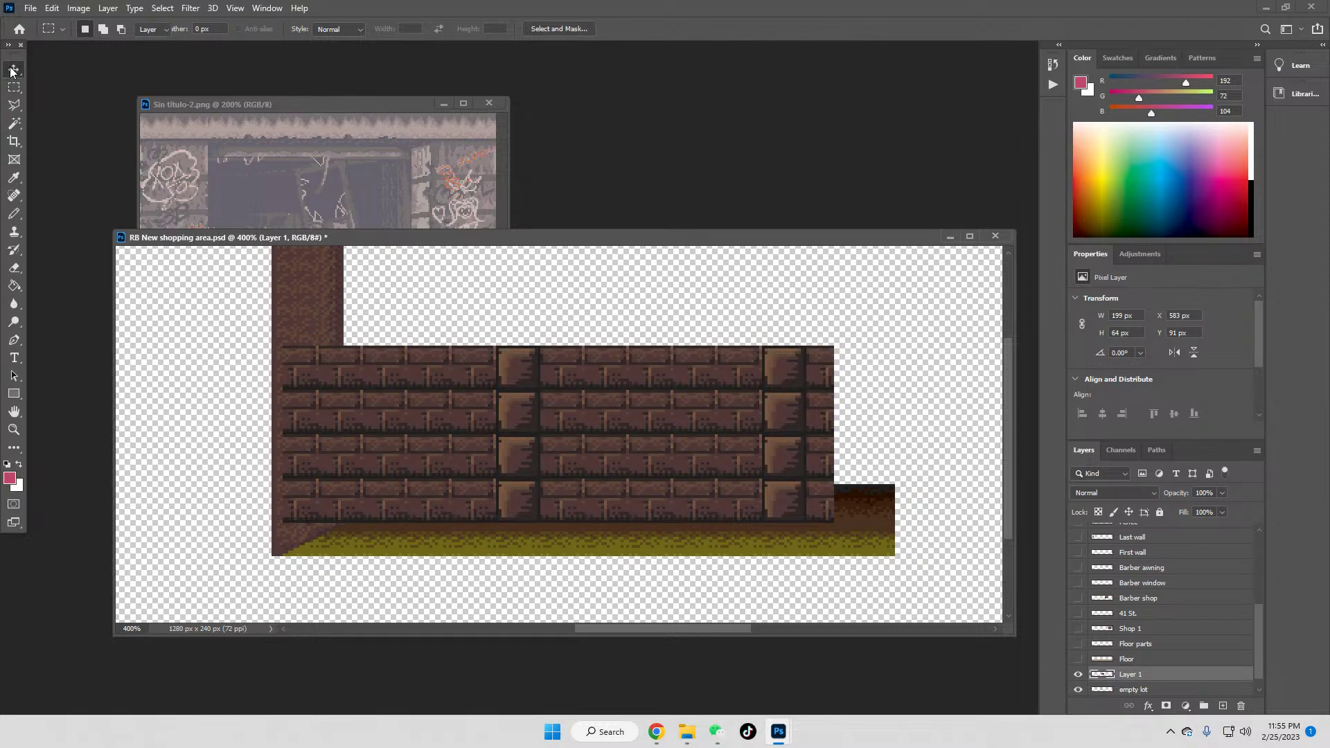
drag(327, 396, 410, 345)
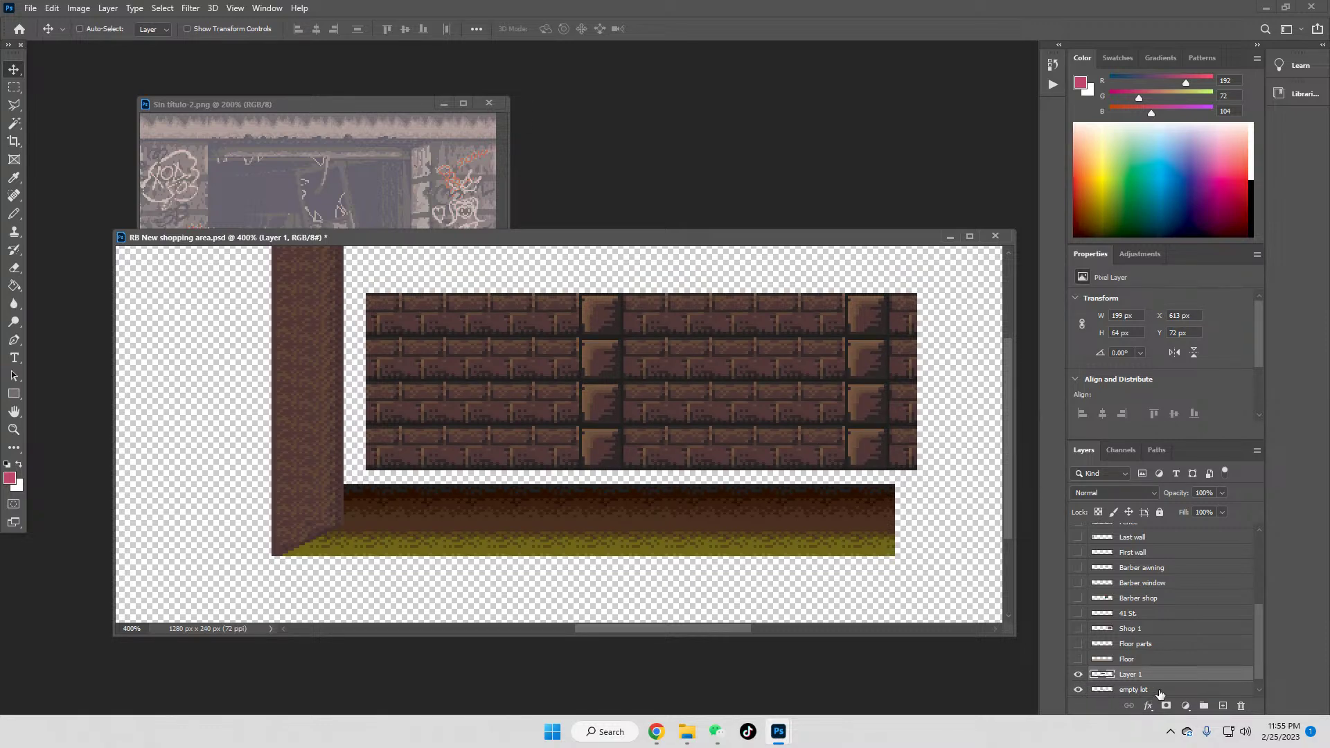
Step: Place empty lot above the brick wall layer and make all layers visible again
scroll(1158, 694, down, 1)
drag(1137, 677, 1143, 652)
click(1136, 675)
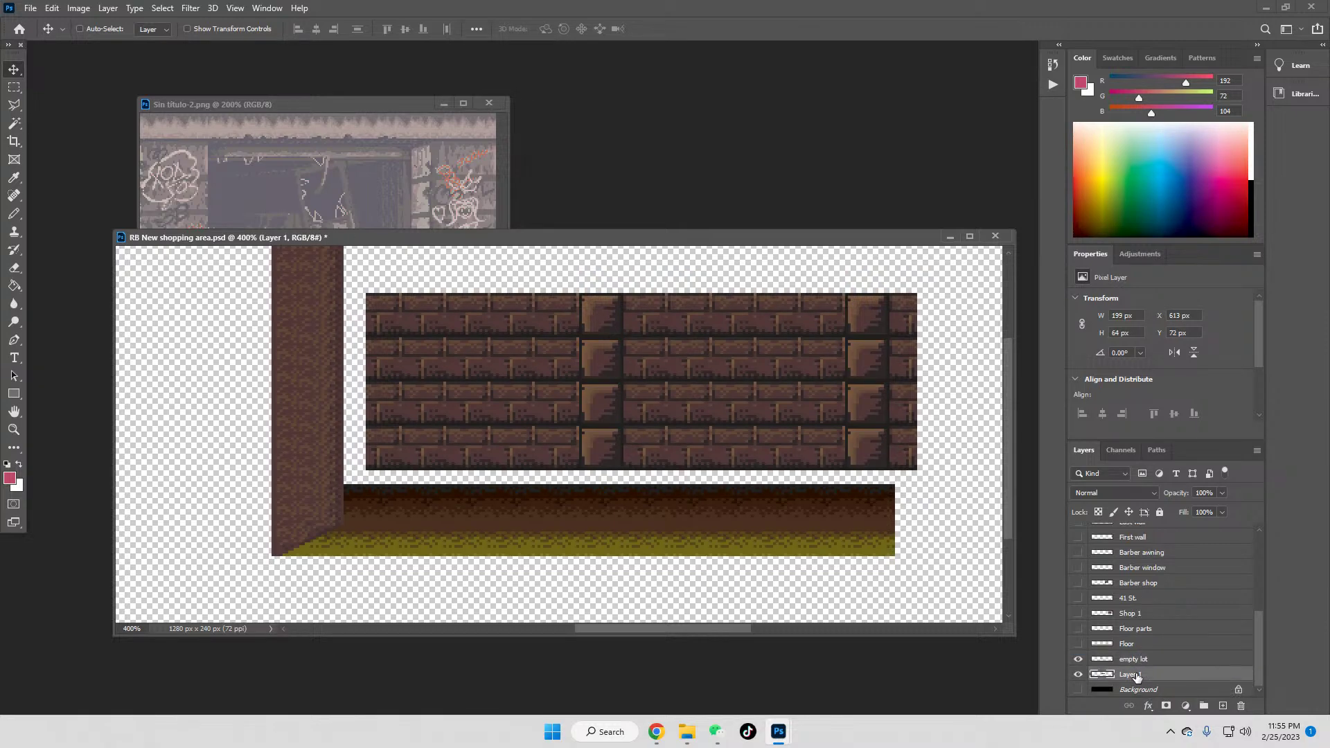
click(1077, 674)
right_click(1076, 661)
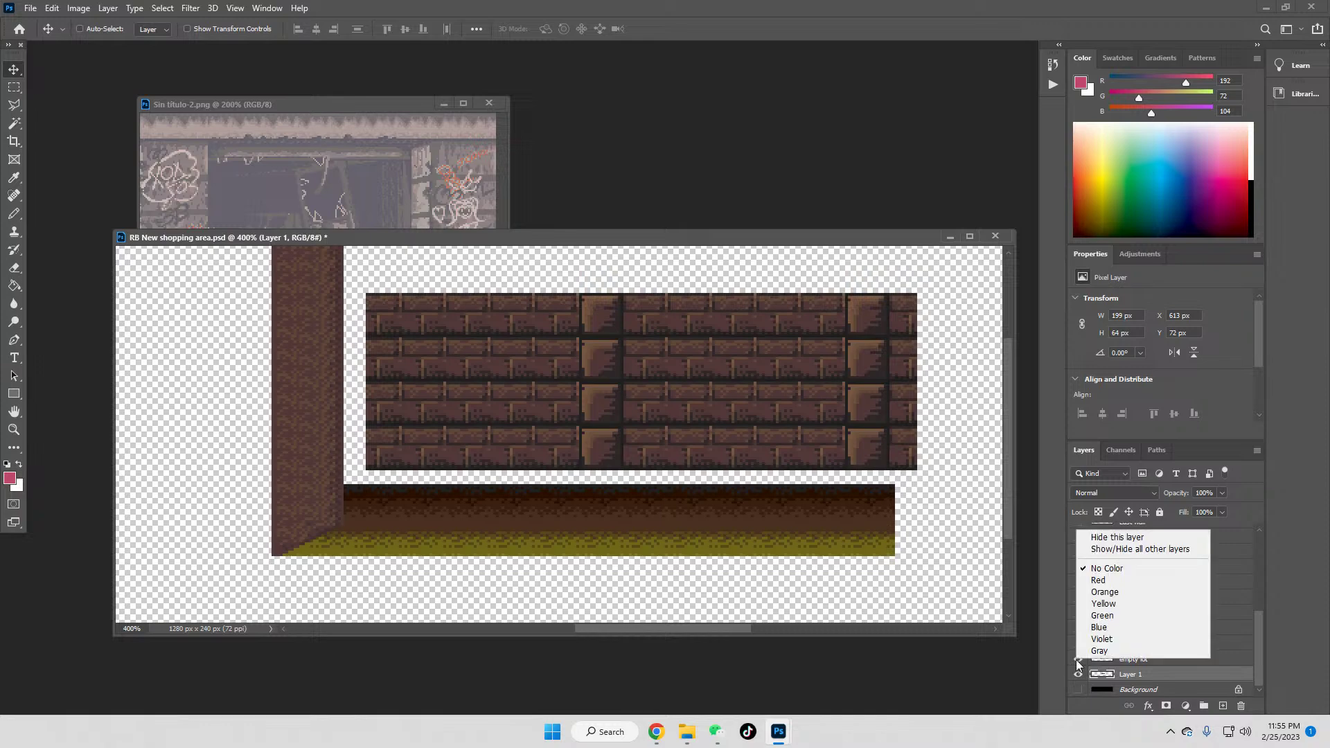
click(1119, 550)
Step: Hide the Background and nudge Layer 1's brick wall to X 604 px, Y 77 px behind the fence
click(1118, 551)
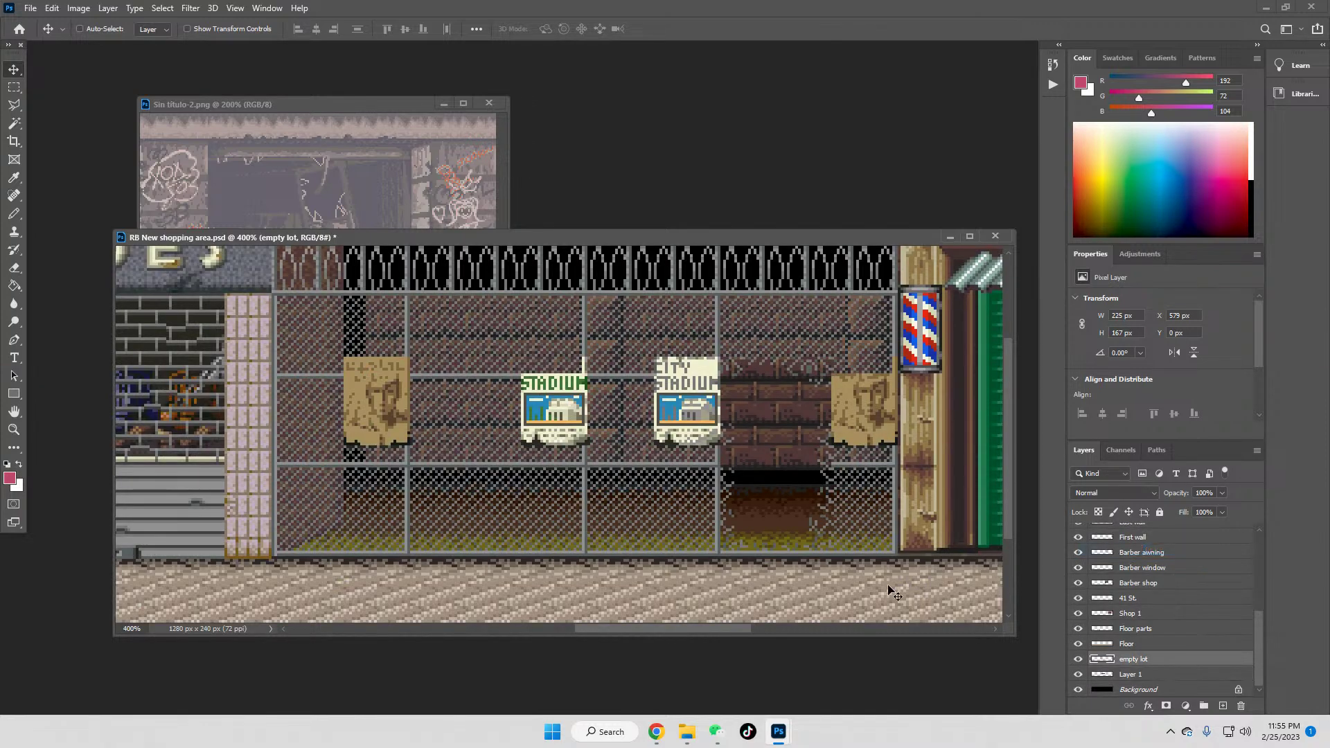
click(1140, 675)
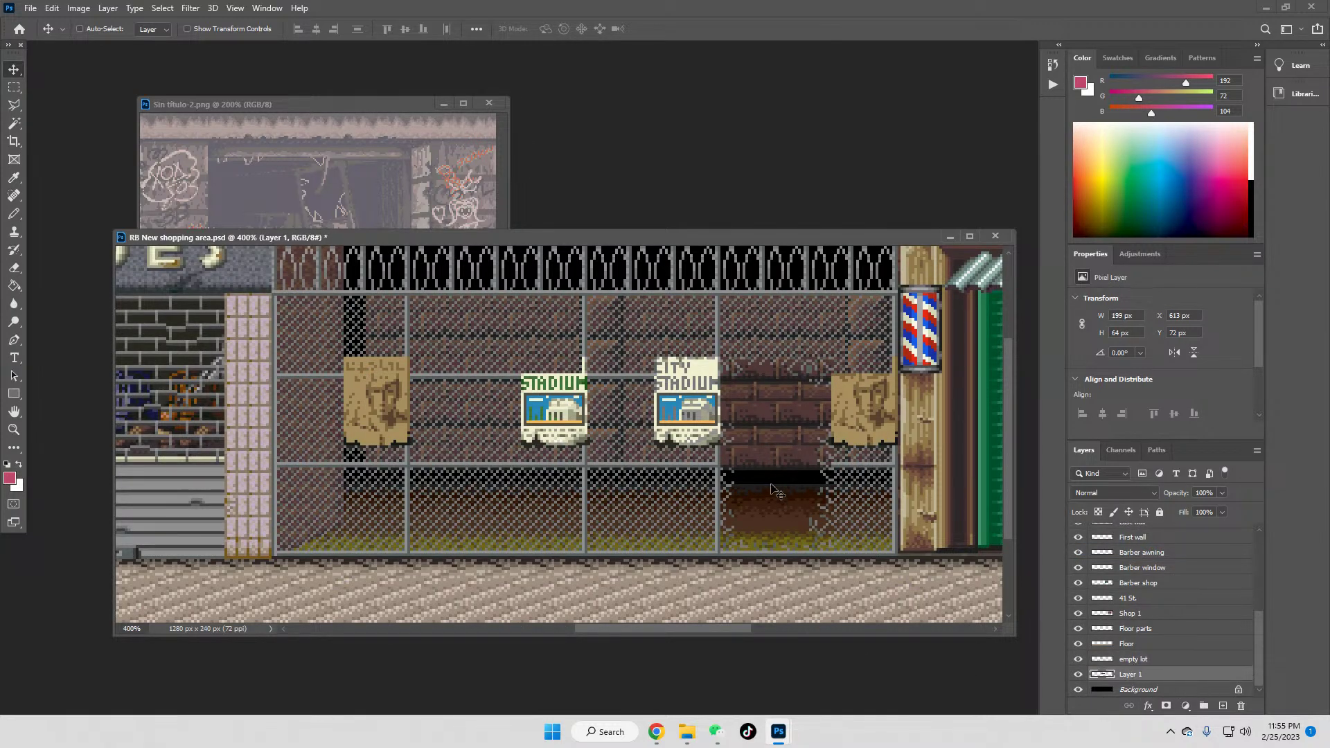
click(1077, 690)
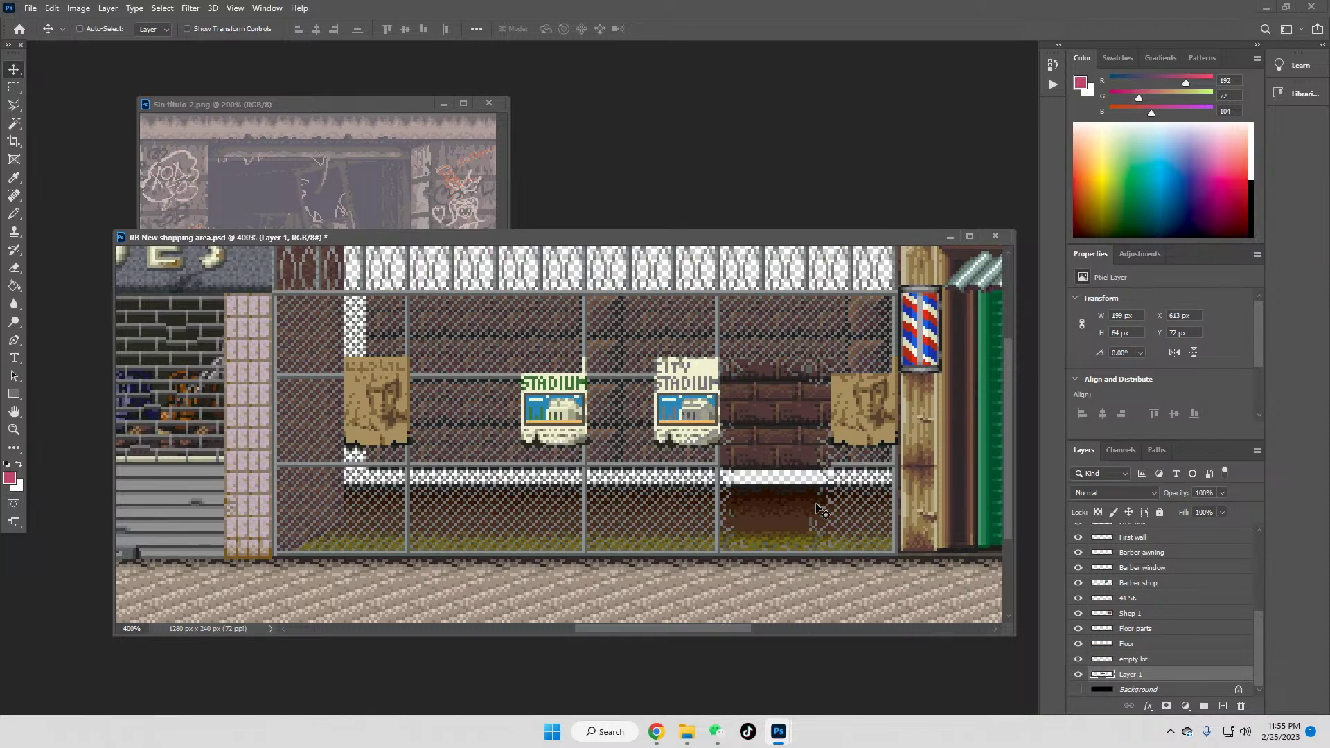
drag(753, 439, 728, 450)
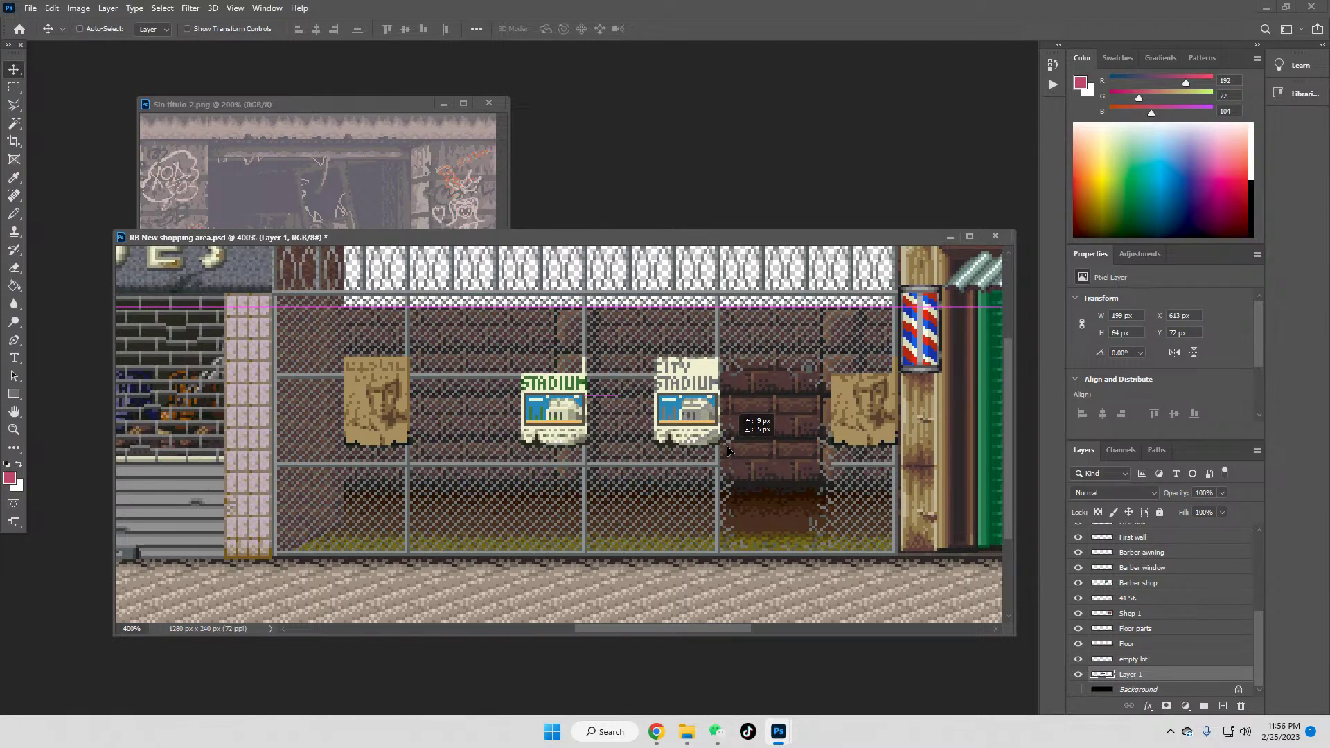
drag(728, 451, 729, 453)
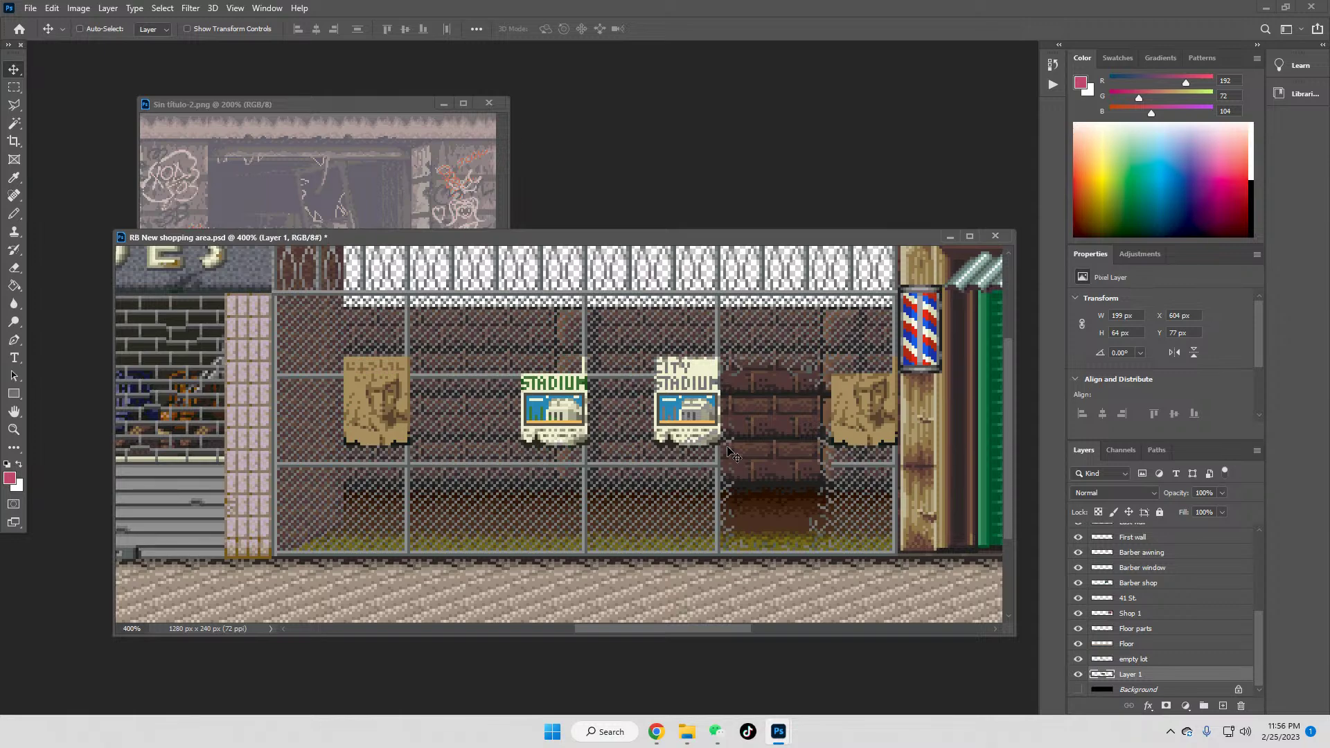
right_click(1079, 673)
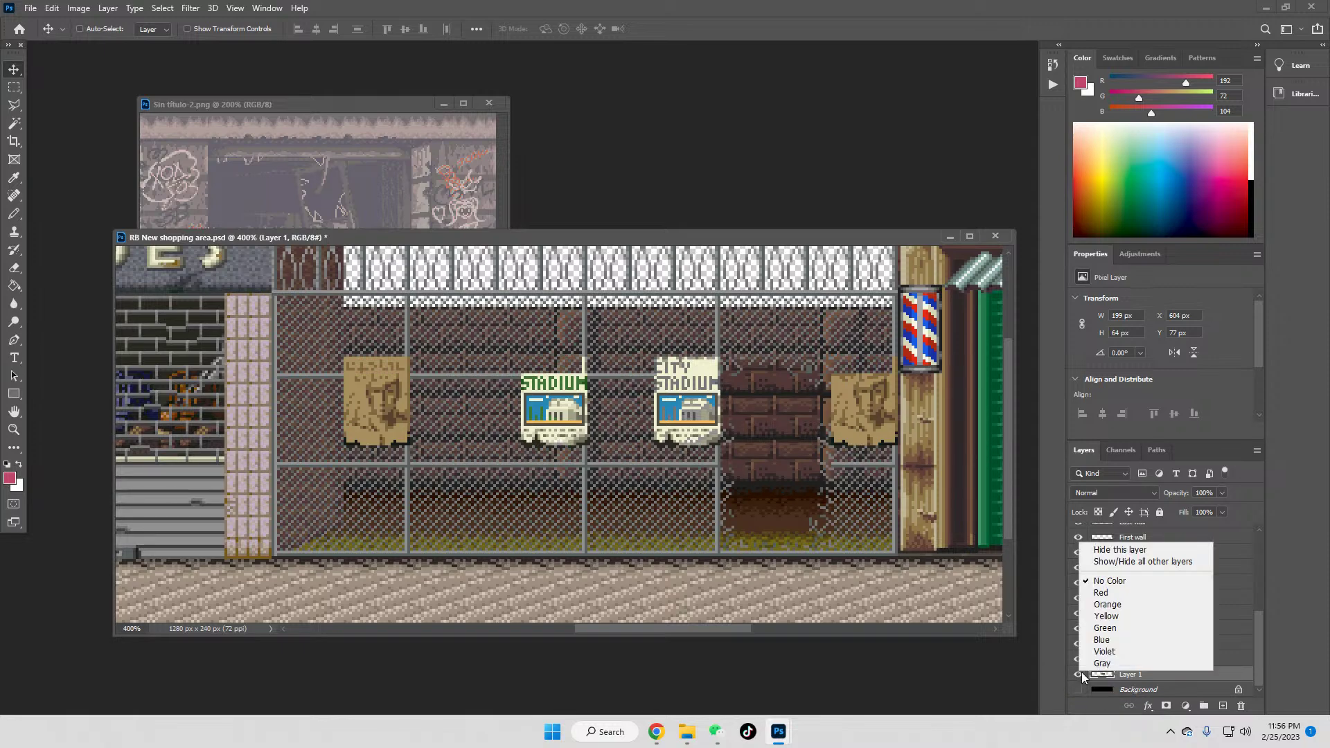
Step: Isolate the brick wall and merge in a left-shifted copy to extend it
click(1131, 562)
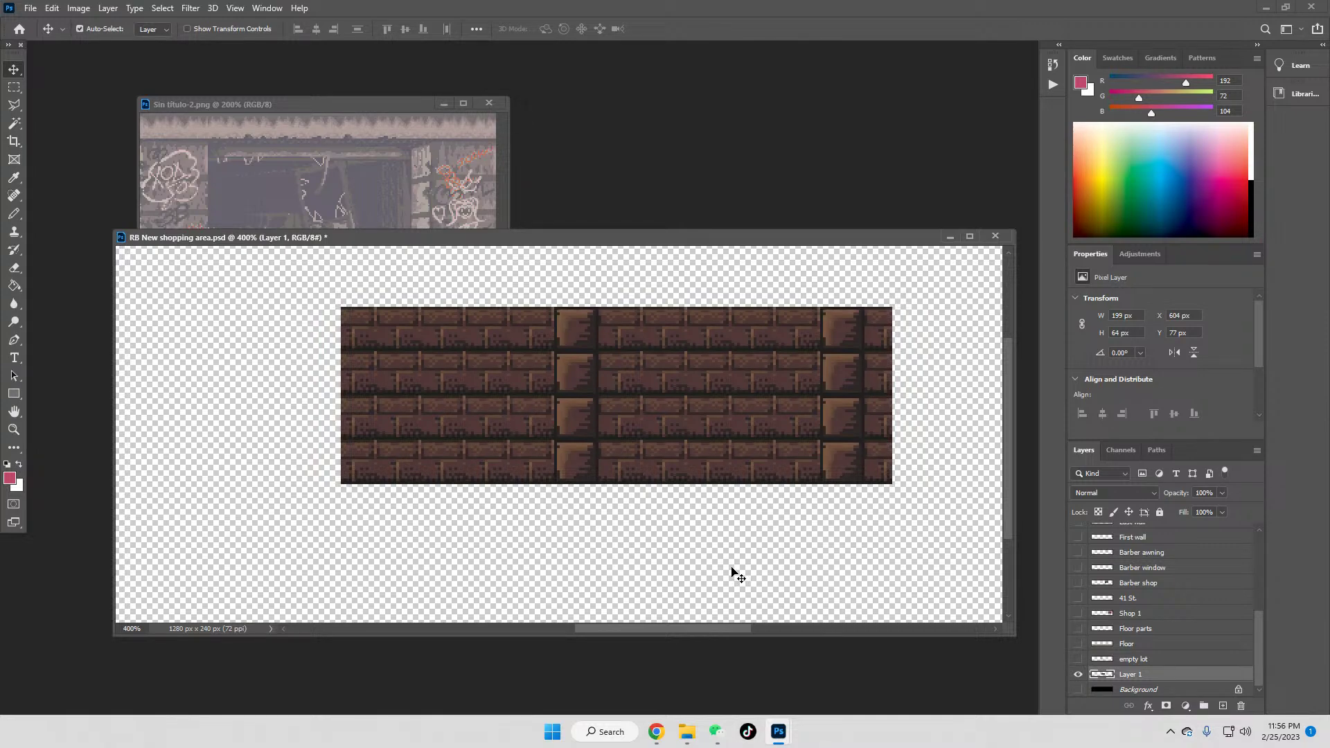
key(ctrl+v)
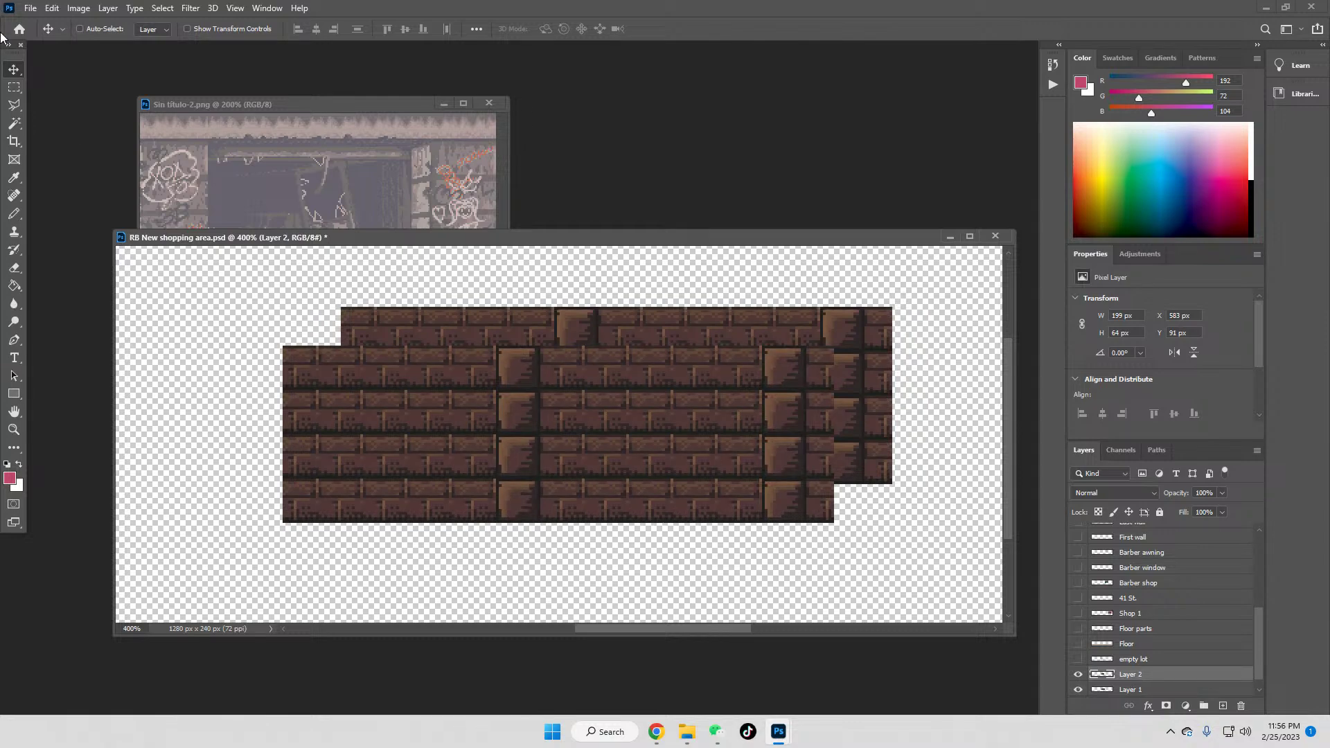
drag(758, 439, 583, 403)
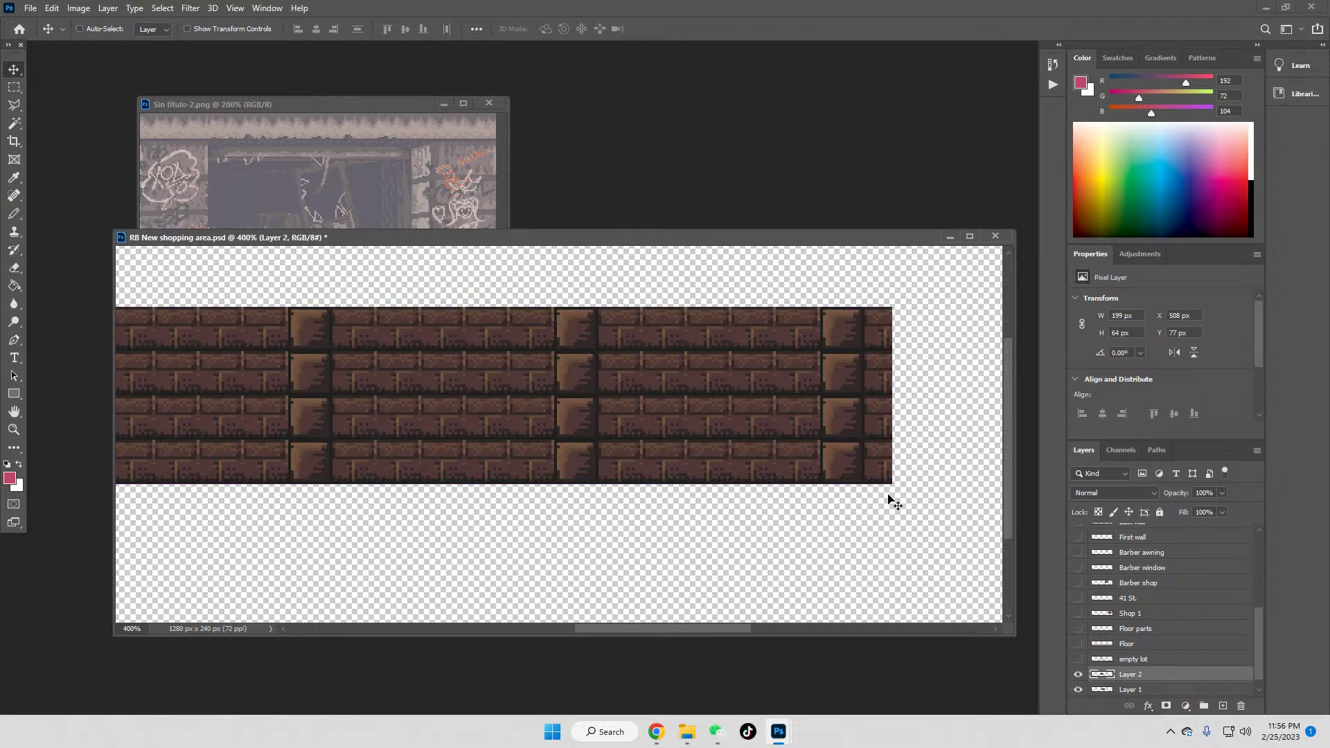
click(1077, 674)
click(1077, 674)
right_click(1137, 677)
click(1171, 499)
mouse_move(667, 626)
mouse_down()
mouse_move(574, 624)
mouse_move(647, 632)
mouse_up()
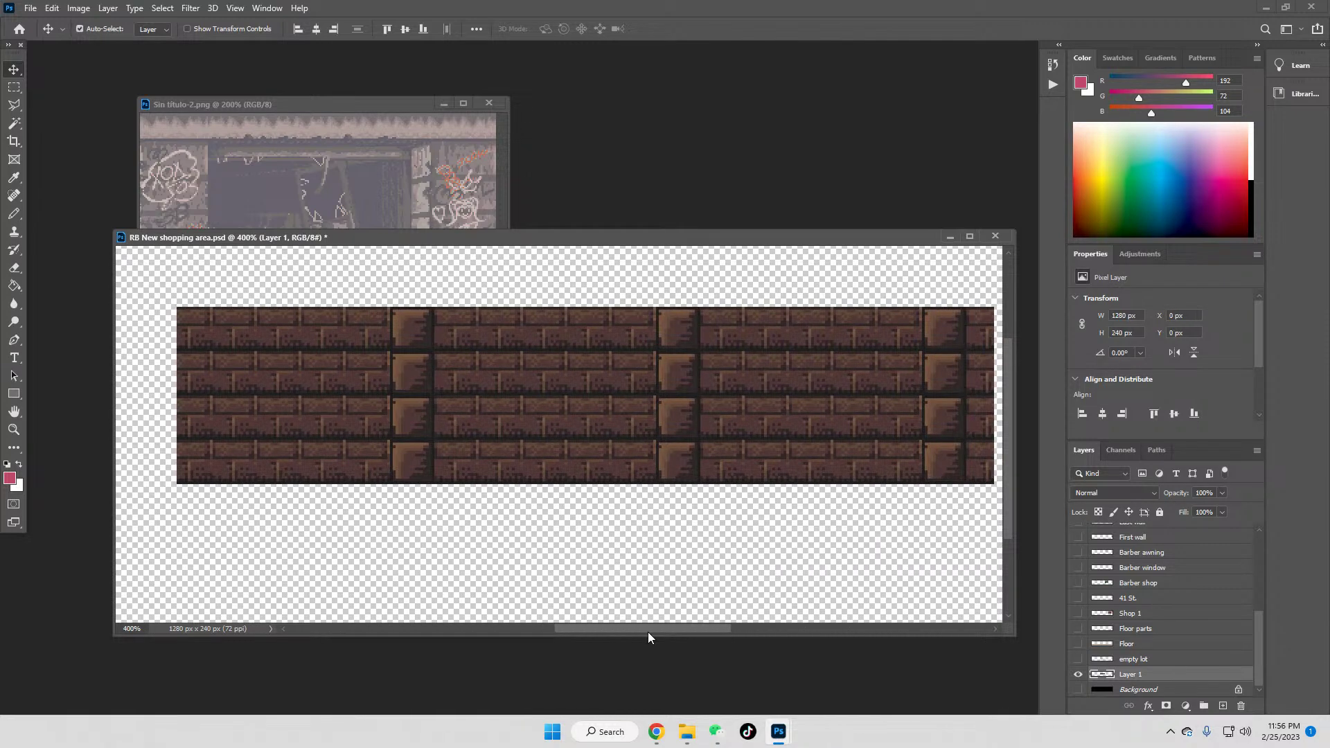
Step: Merge in a second left-shifted copy, making the wall 487 px wide, and view at 100%
key(ctrl+v)
drag(898, 463, 412, 433)
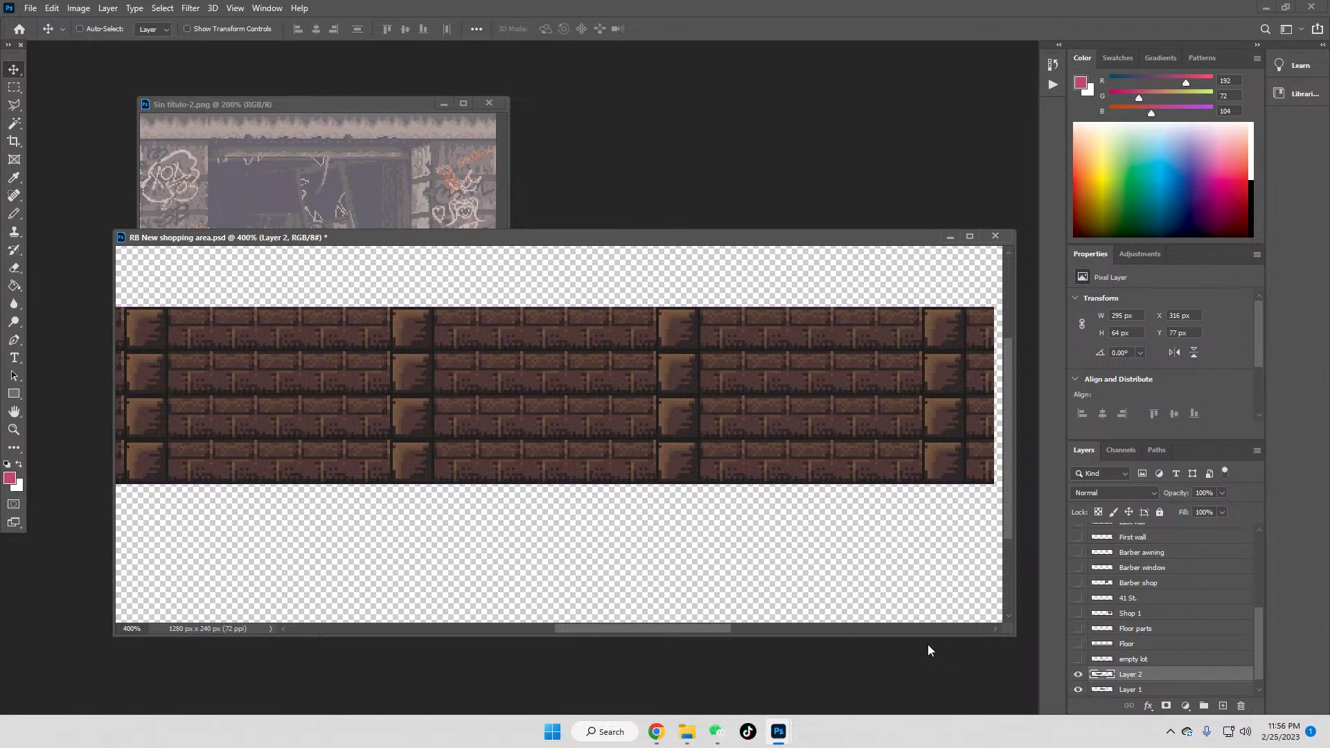
click(1078, 674)
click(1077, 675)
right_click(1130, 677)
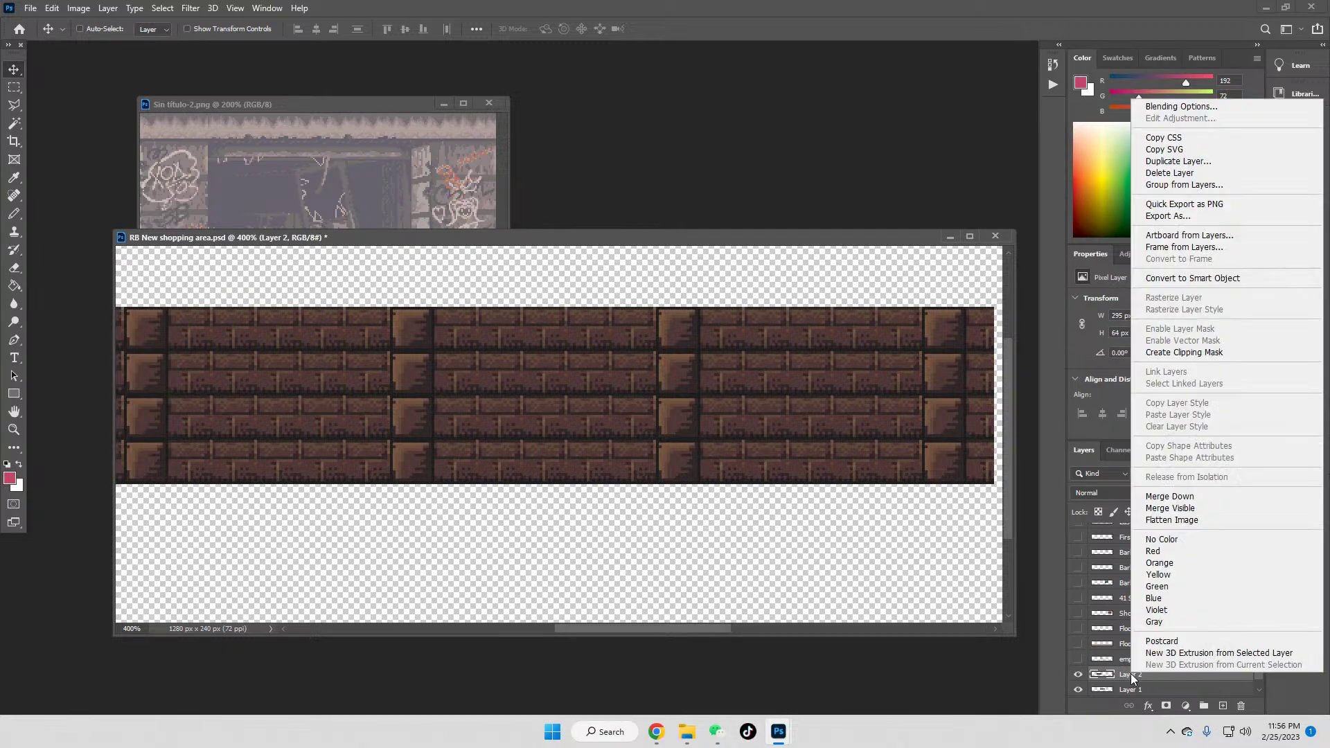
click(1177, 497)
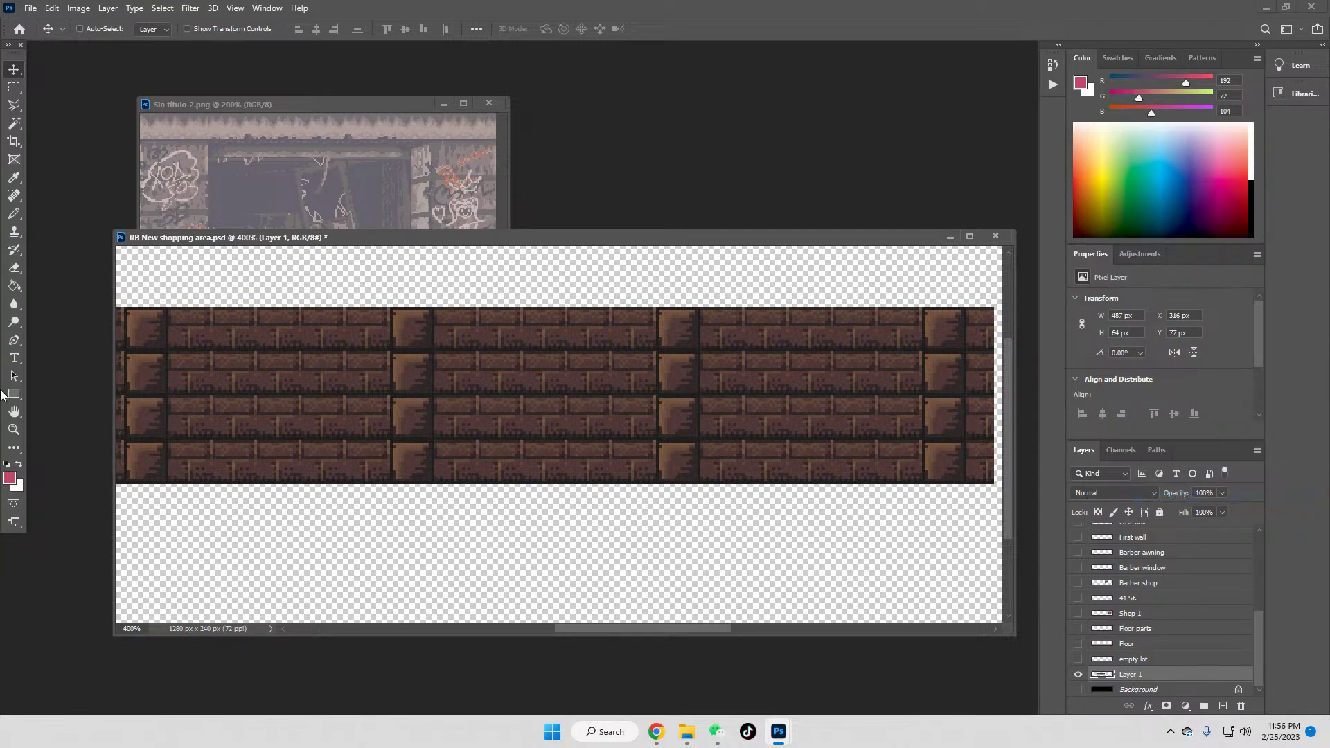
click(14, 430)
click(369, 29)
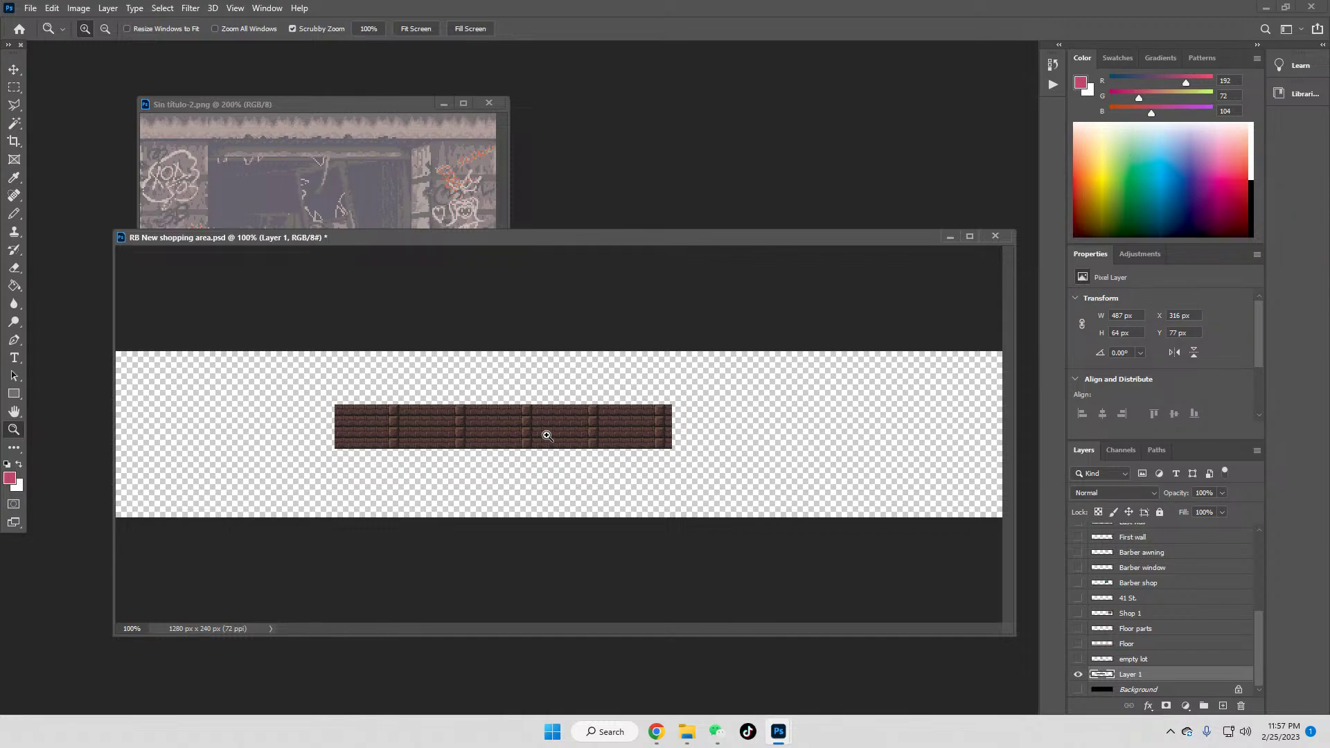
Step: Select and copy a floor section of the empty lot layer, with all layers shown again
click(1077, 659)
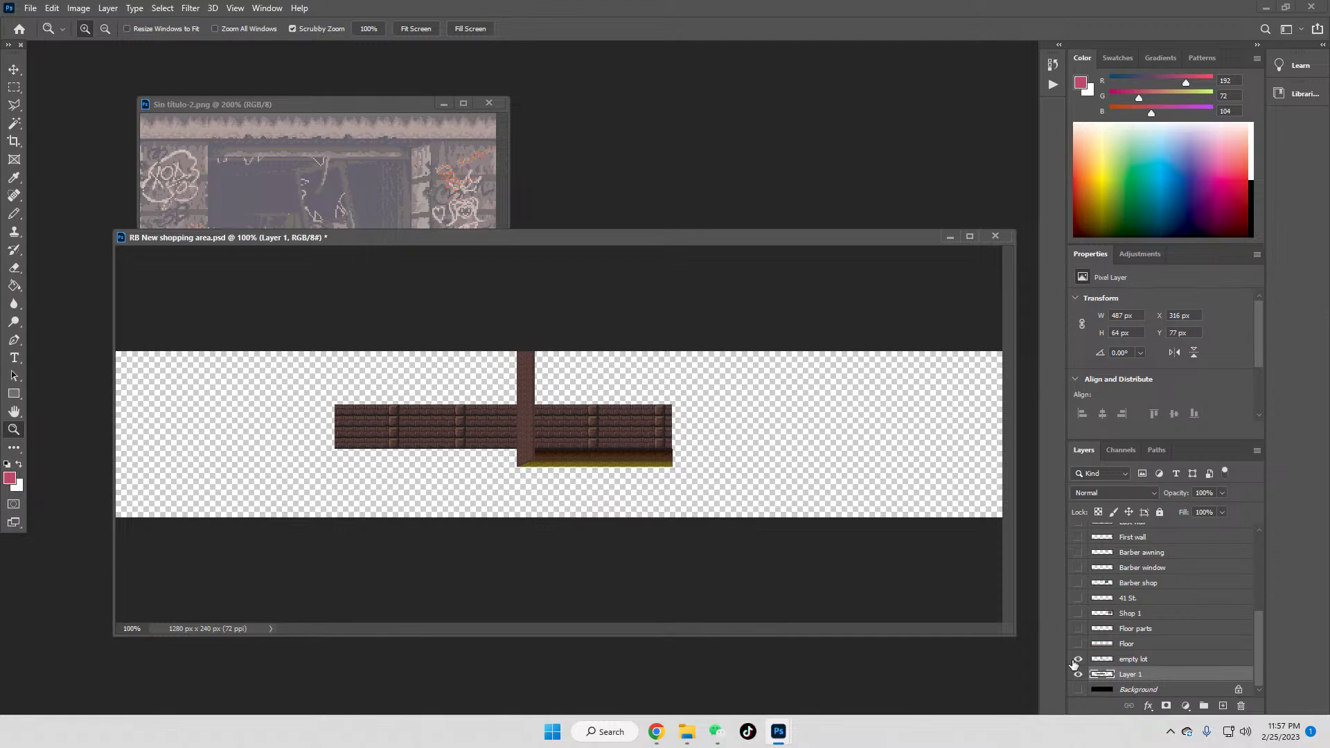
click(1151, 662)
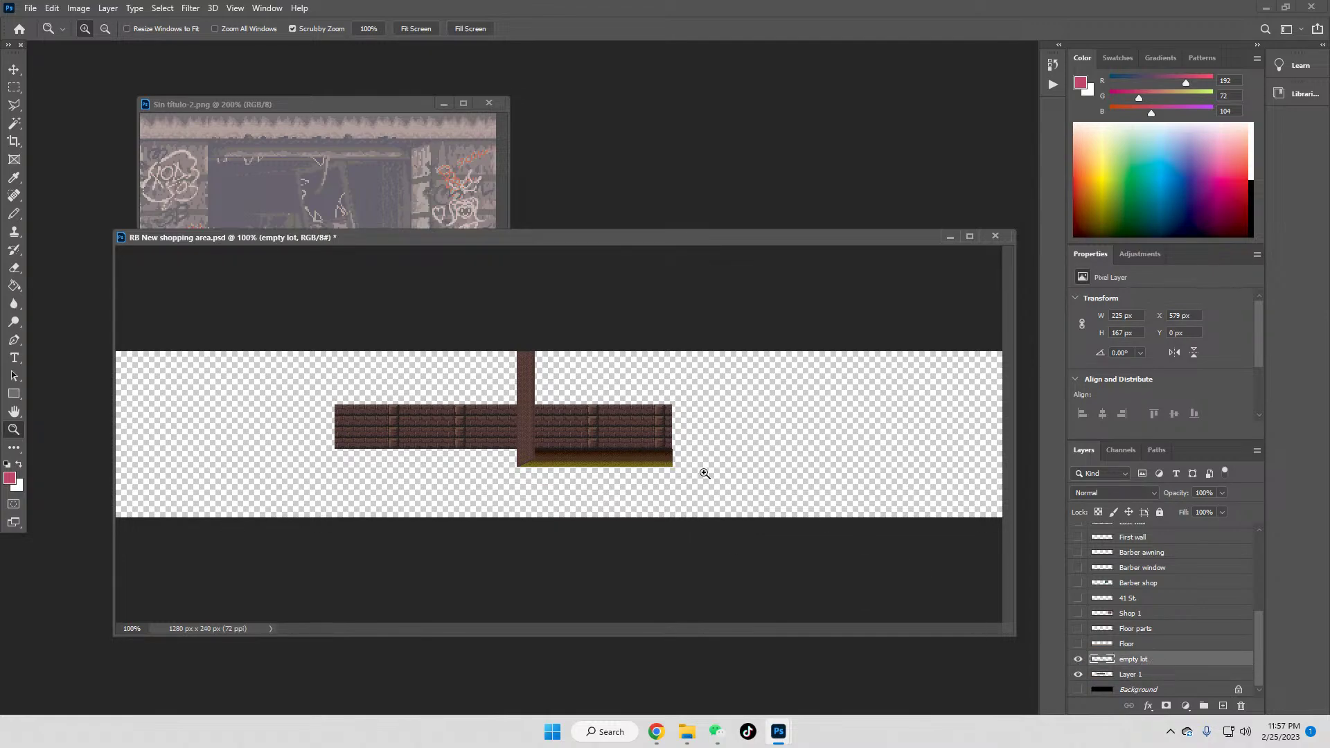
click(14, 87)
drag(596, 428, 679, 475)
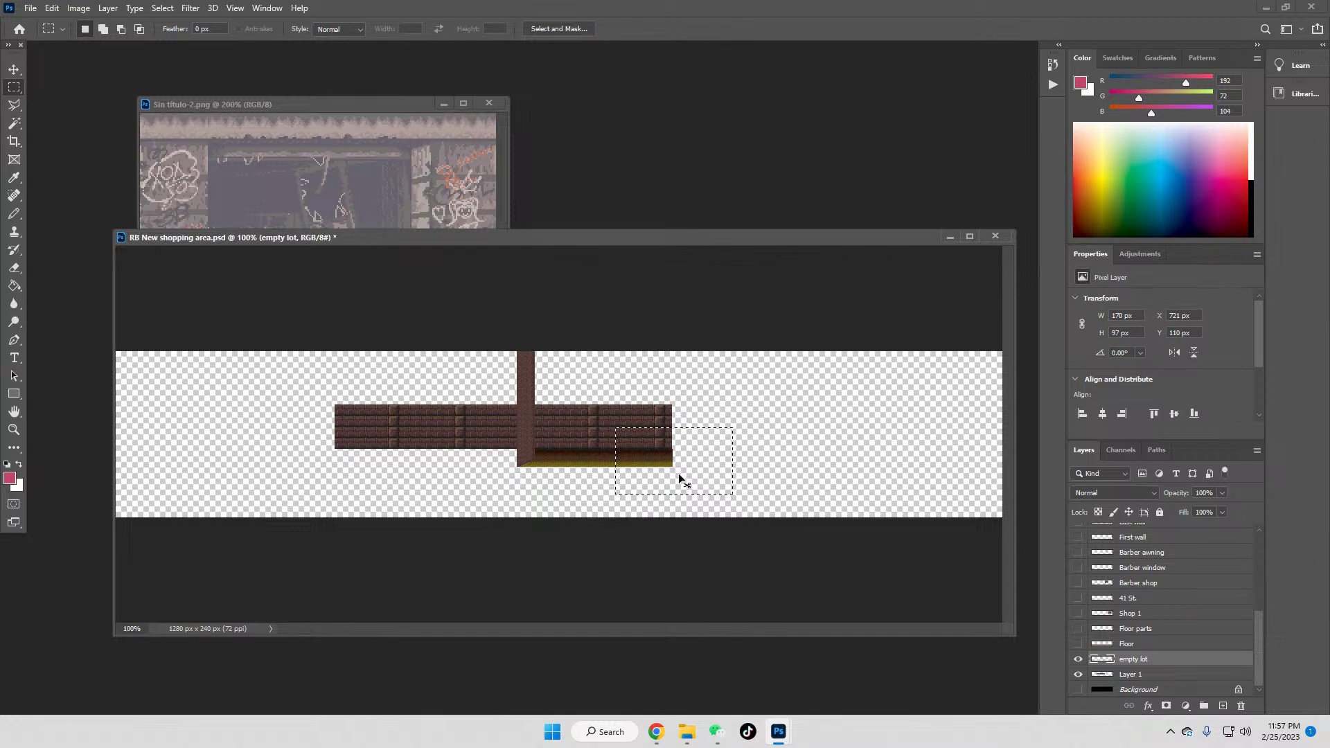
right_click(1078, 662)
click(1122, 554)
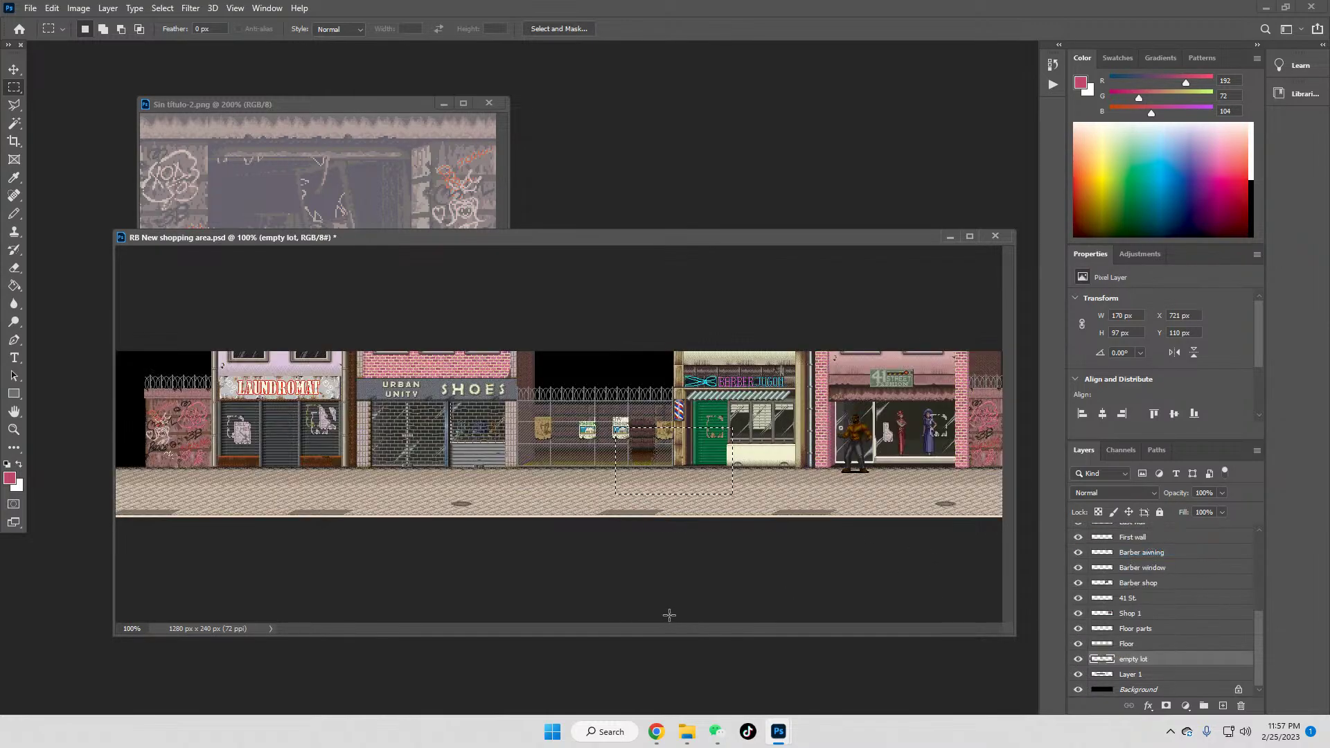
key(ctrl+d)
drag(116, 436, 172, 472)
Step: Paste the floor piece at the canvas's left edge and merge it into the empty lot layer
key(ctrl+v)
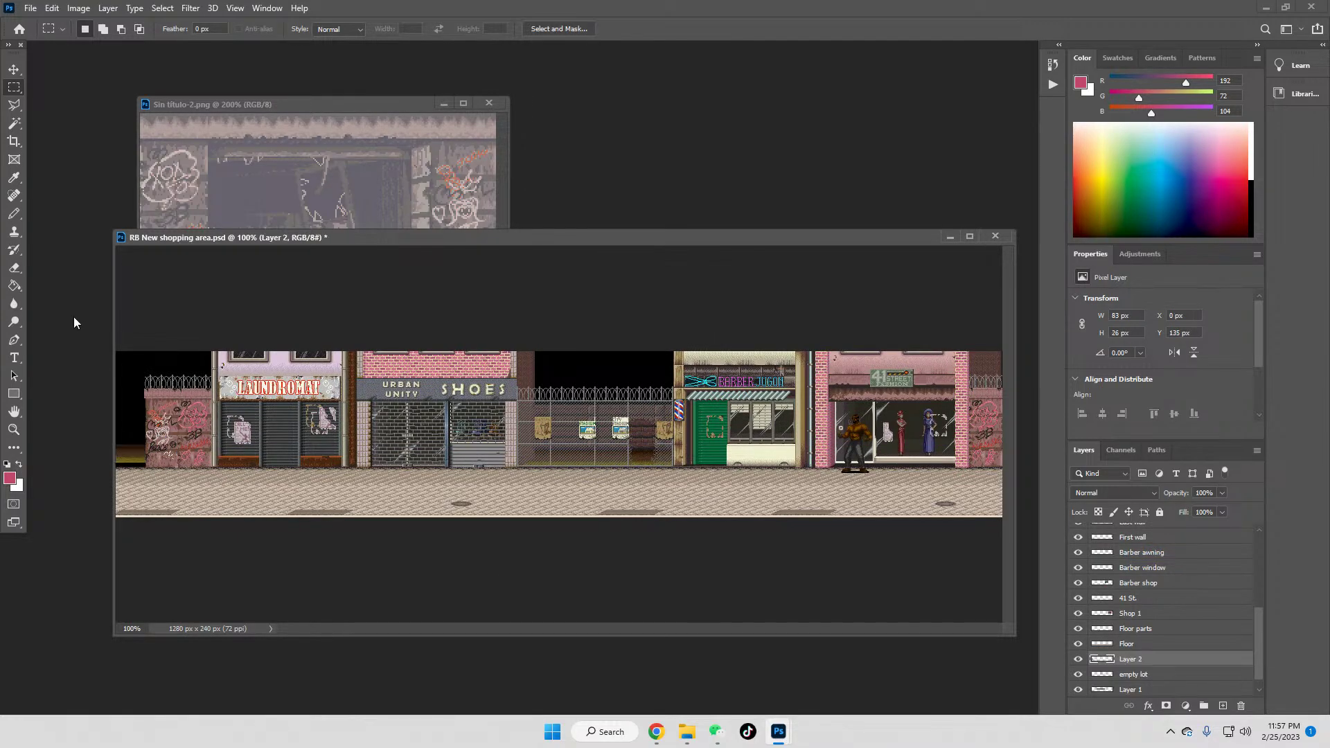
scroll(1122, 682, down, 1)
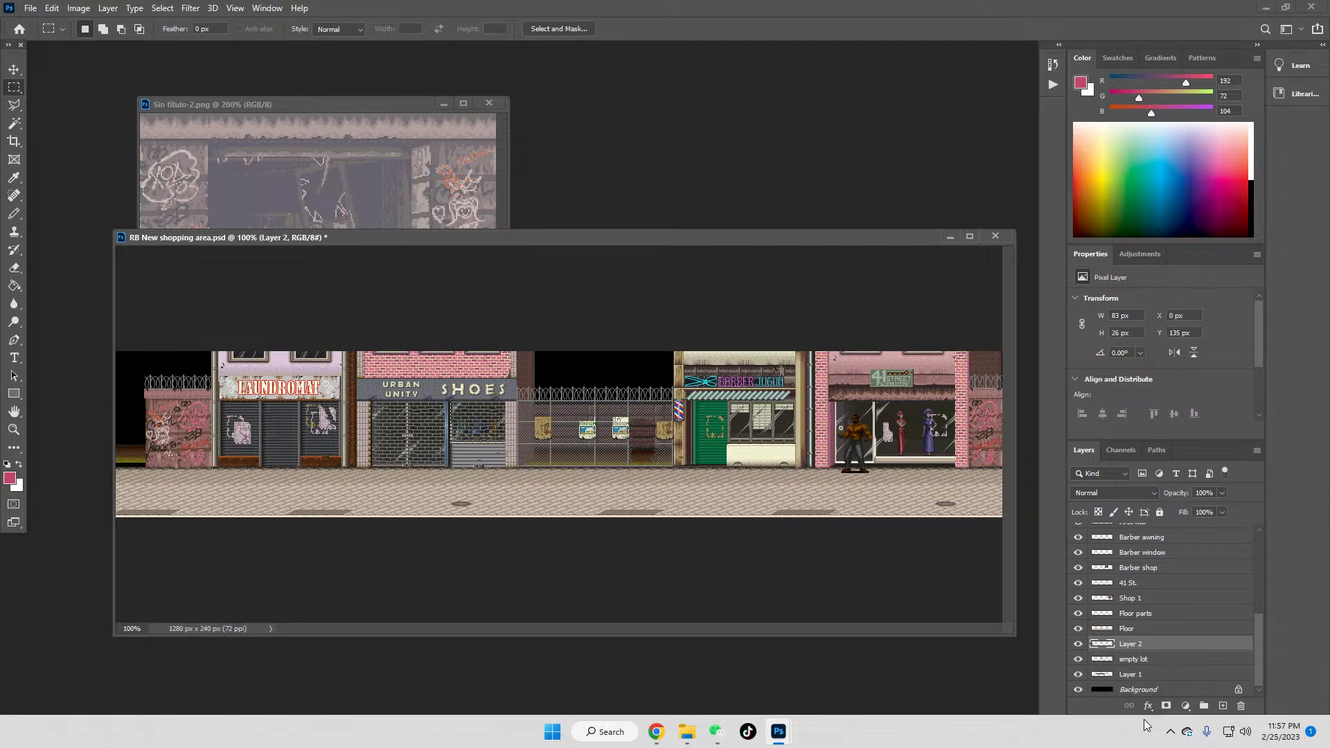
click(1078, 690)
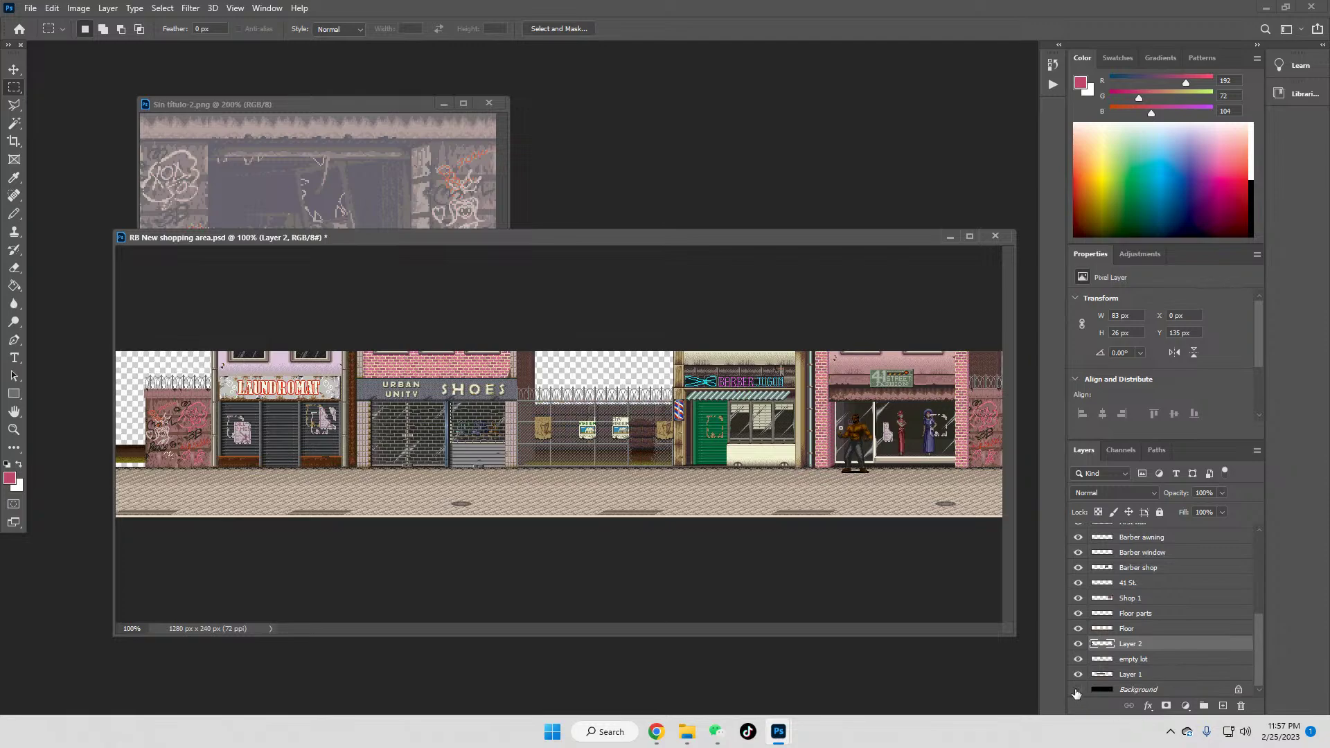
click(14, 68)
drag(123, 455, 135, 461)
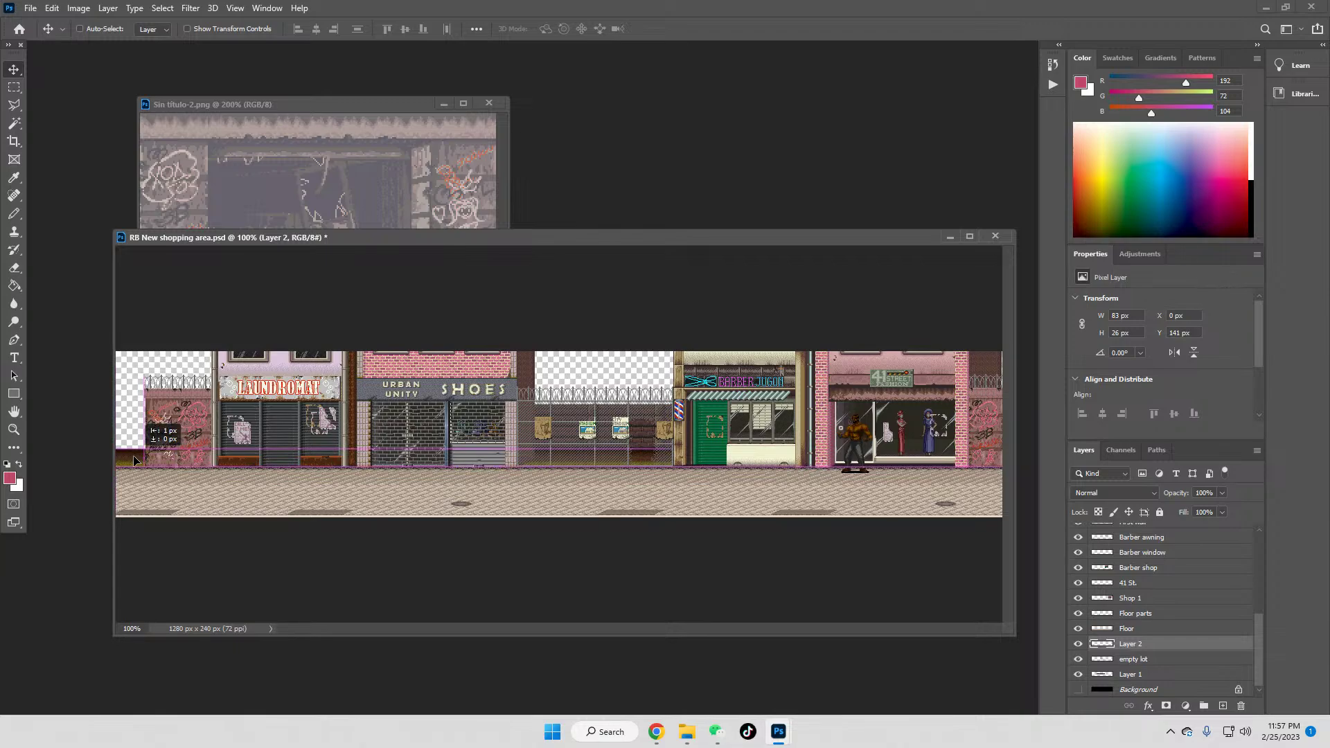
drag(135, 461, 134, 461)
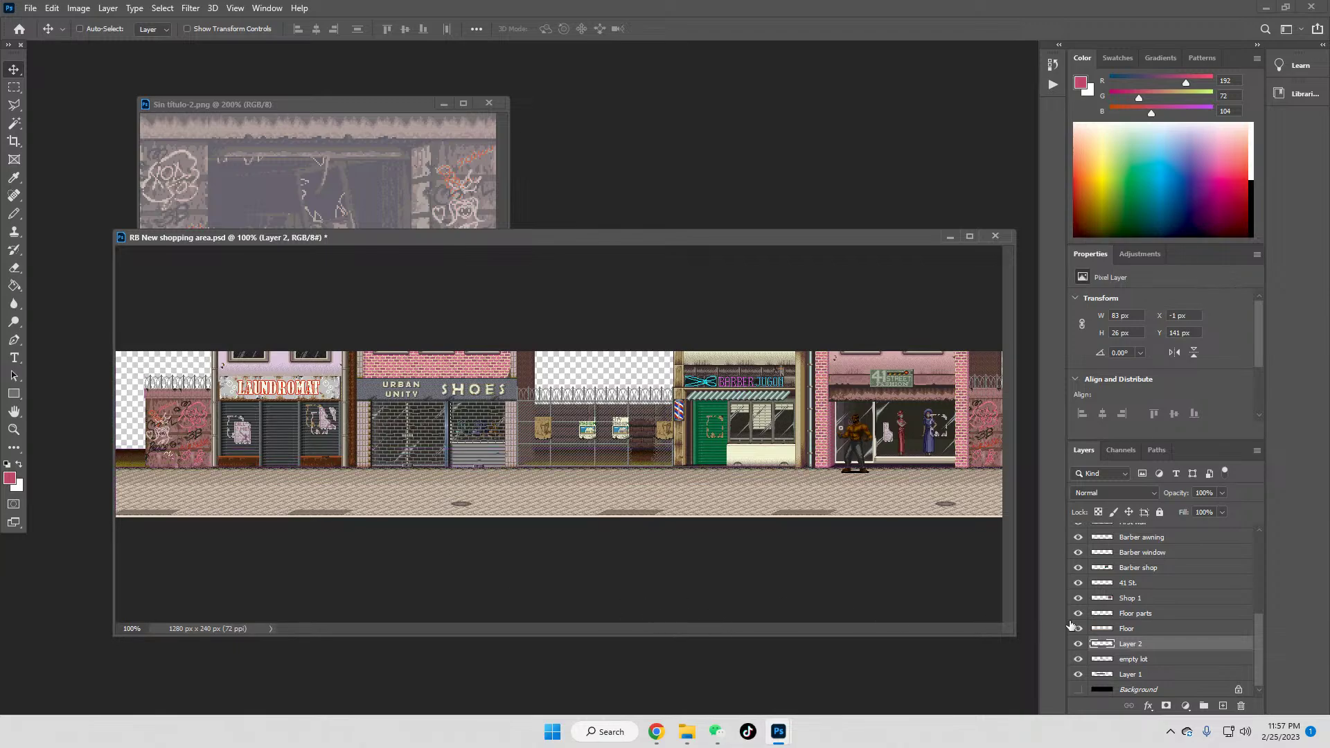
right_click(1130, 647)
click(1156, 466)
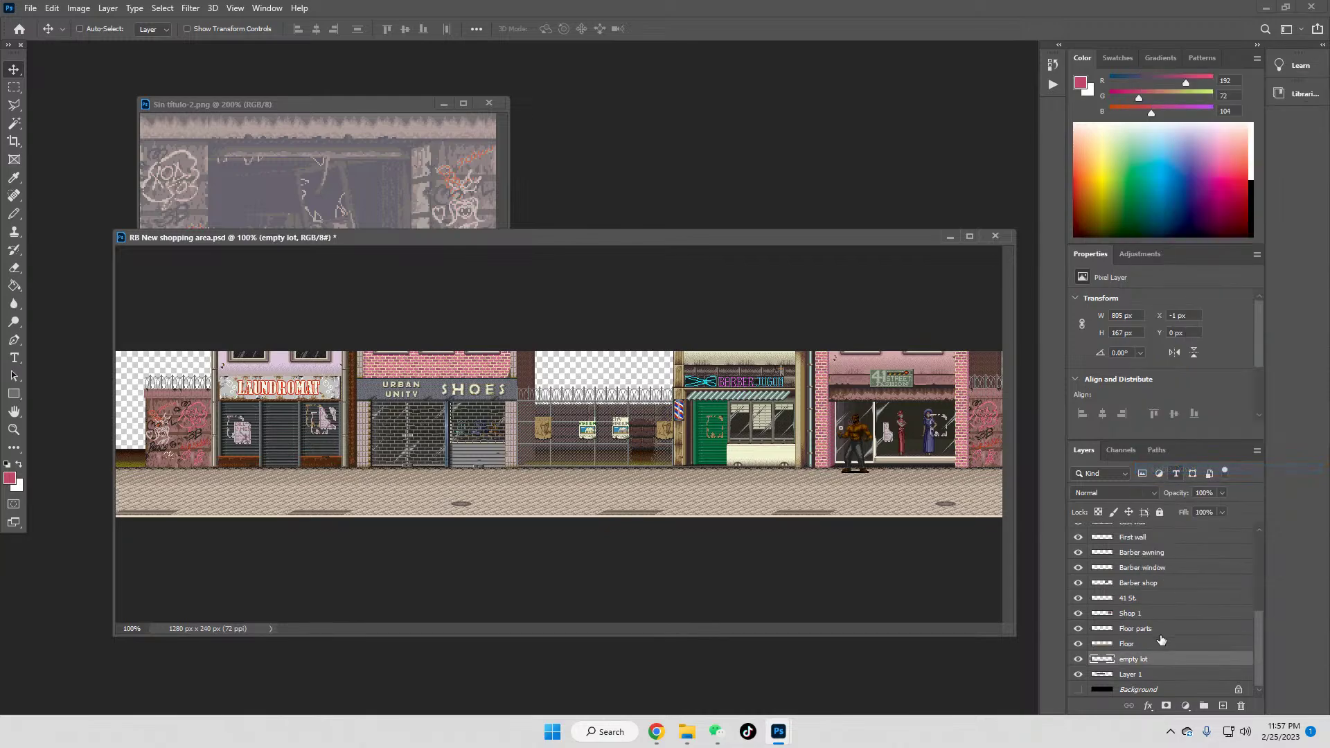
Step: Rename Layer 1 to 'Wall layer'
double_click(1134, 676)
text(Wall layer)
key(Return)
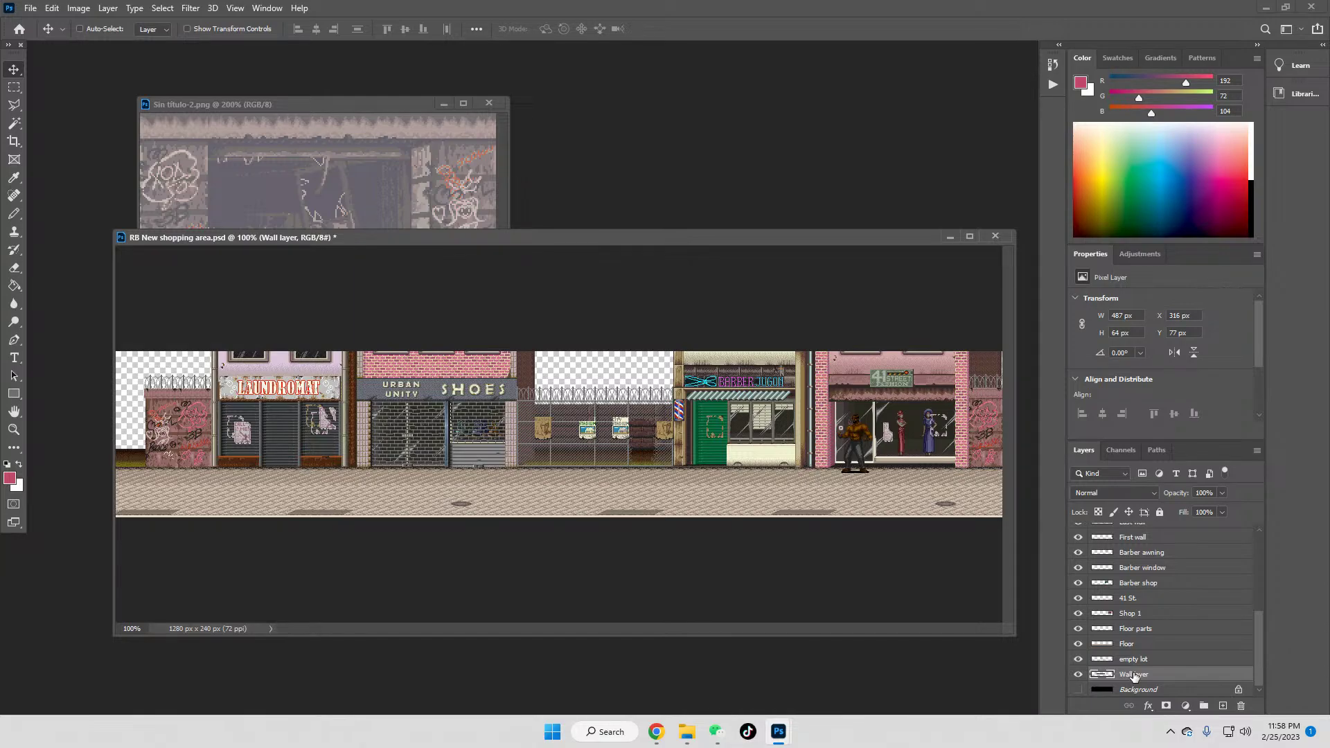
Step: View the Sin título-2.png reference at 100%, then minimise its window
click(297, 102)
click(13, 432)
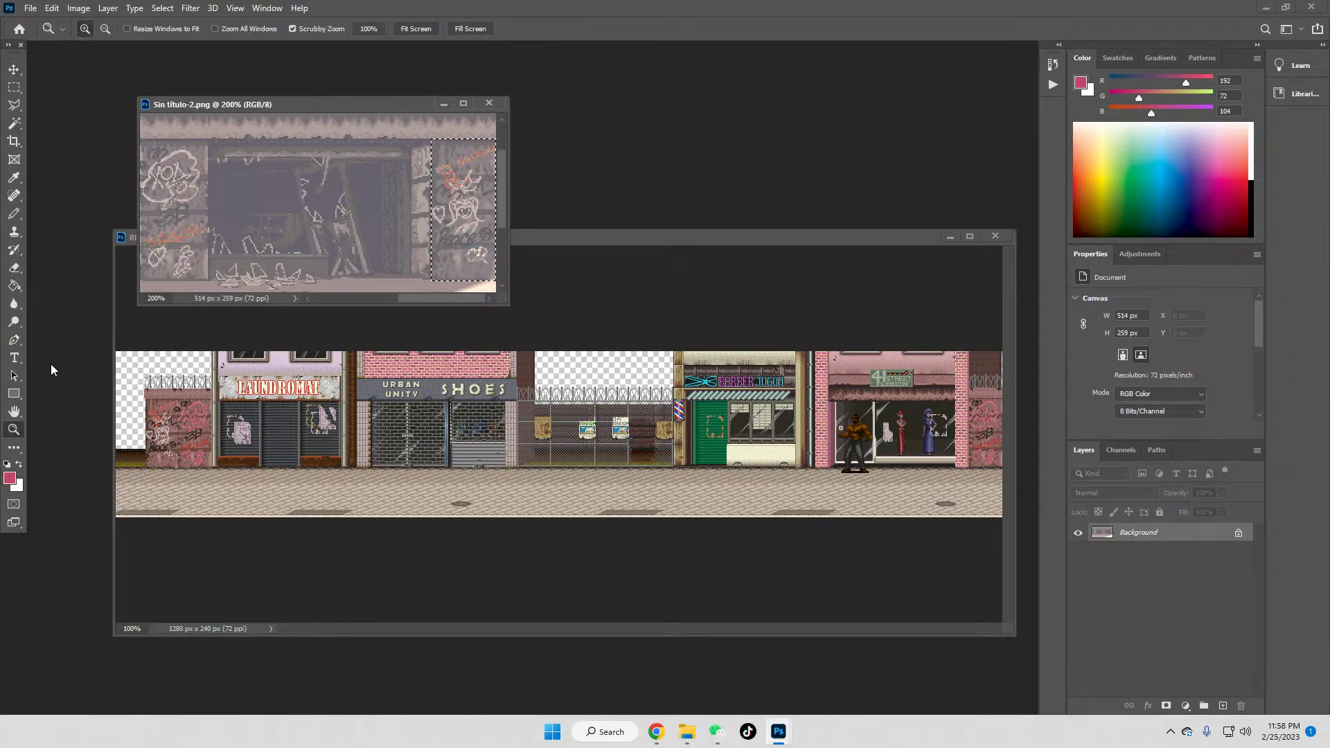
click(369, 29)
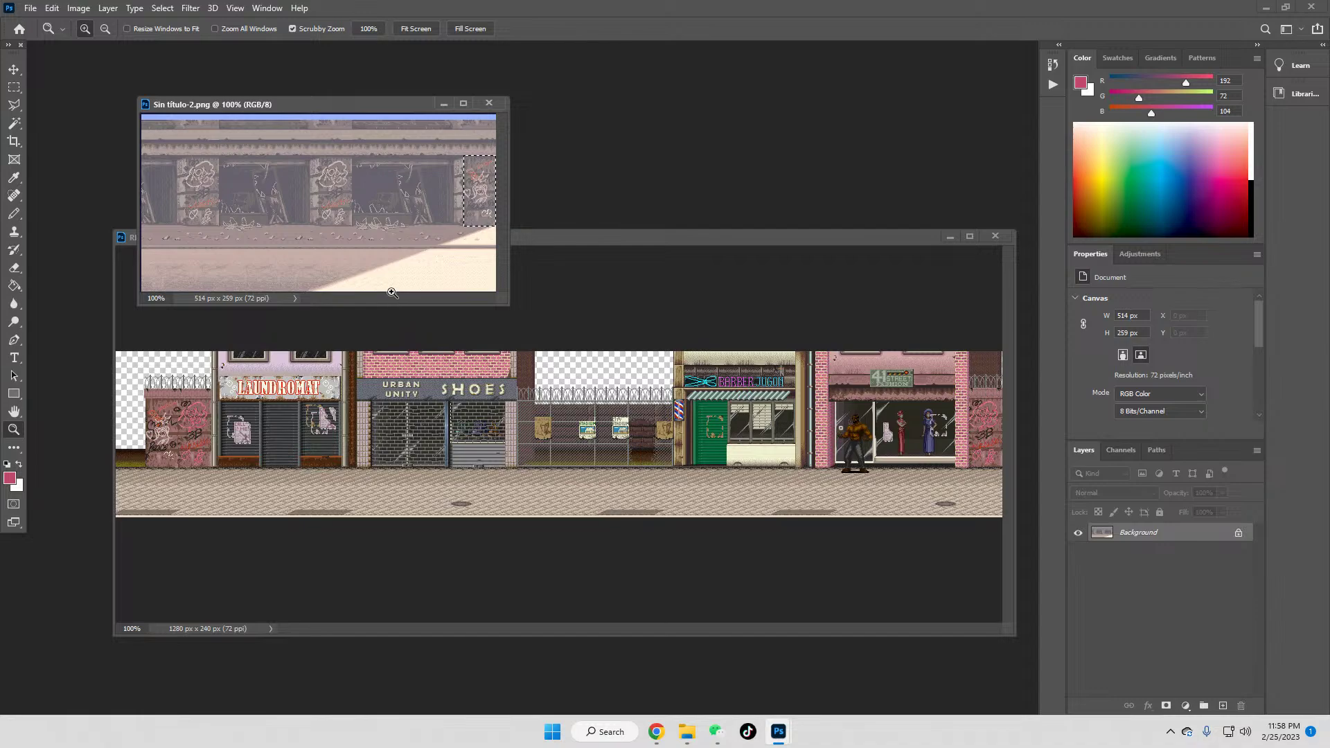
click(443, 104)
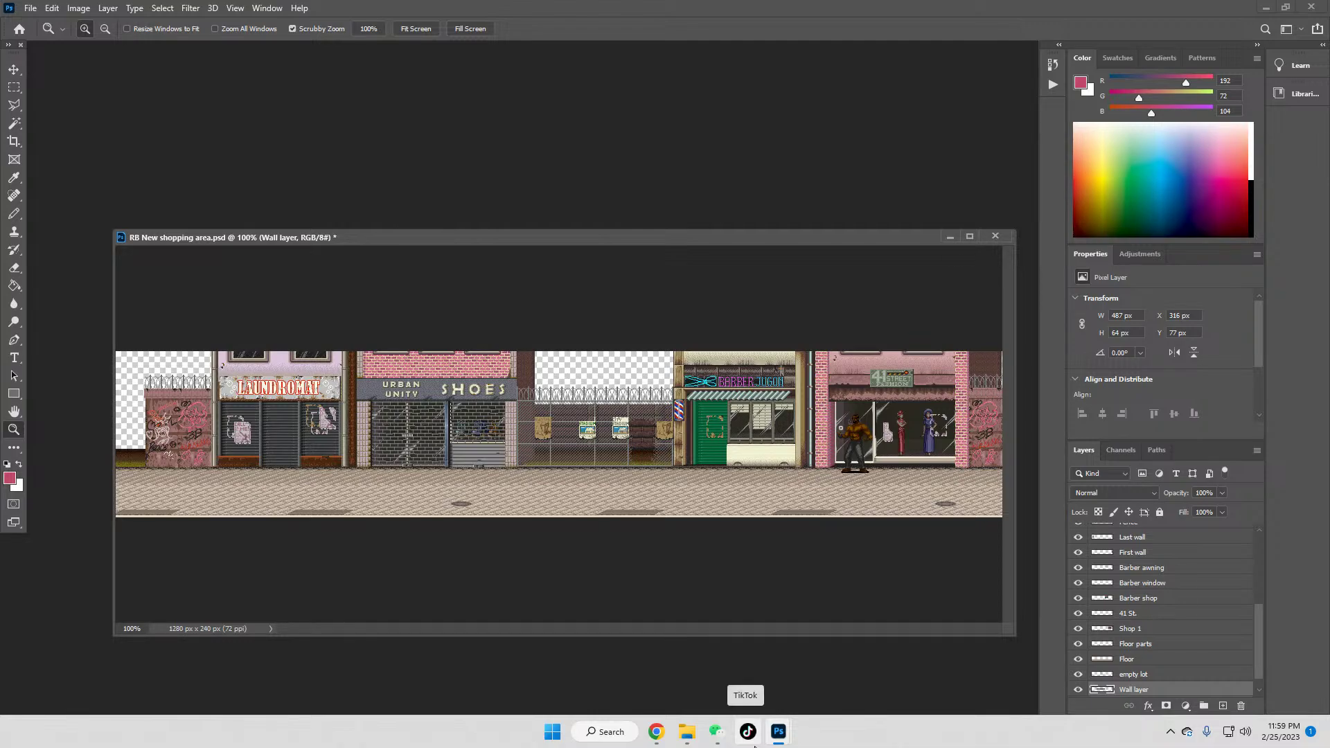
mouse_move(657, 734)
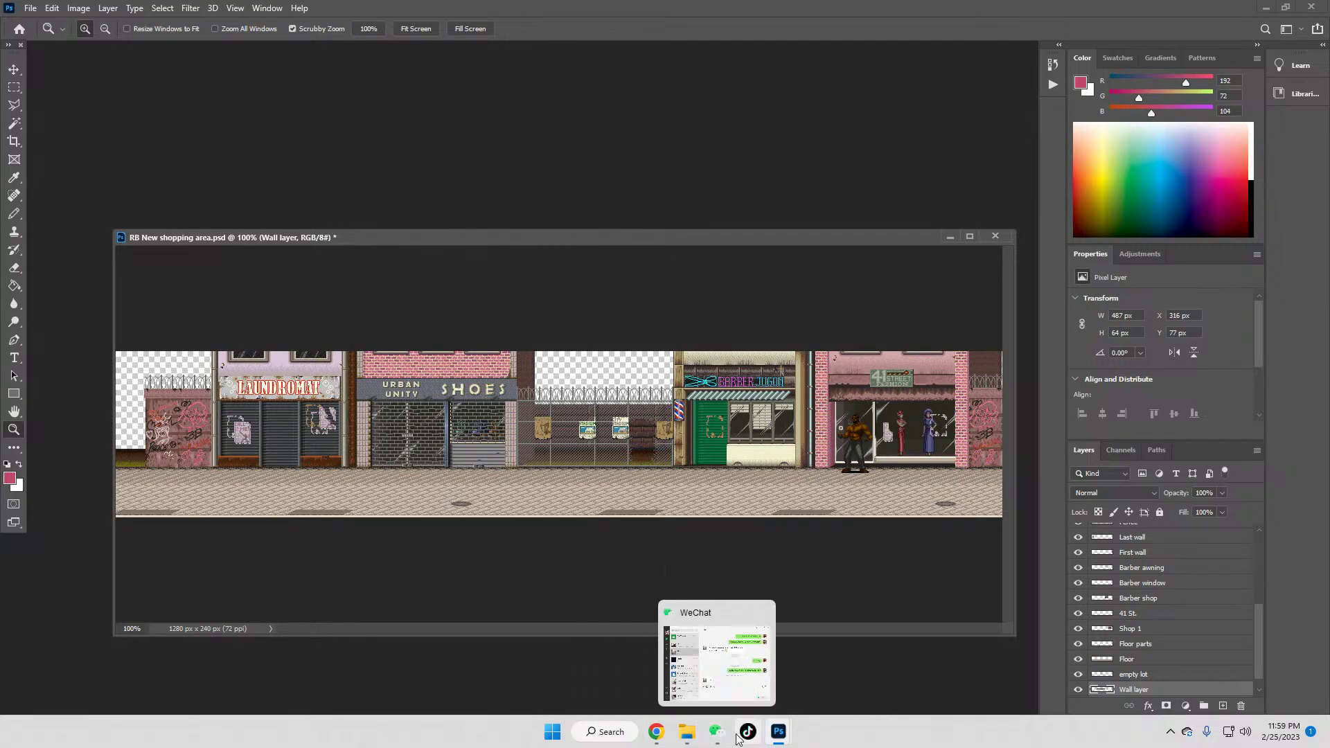
mouse_move(778, 733)
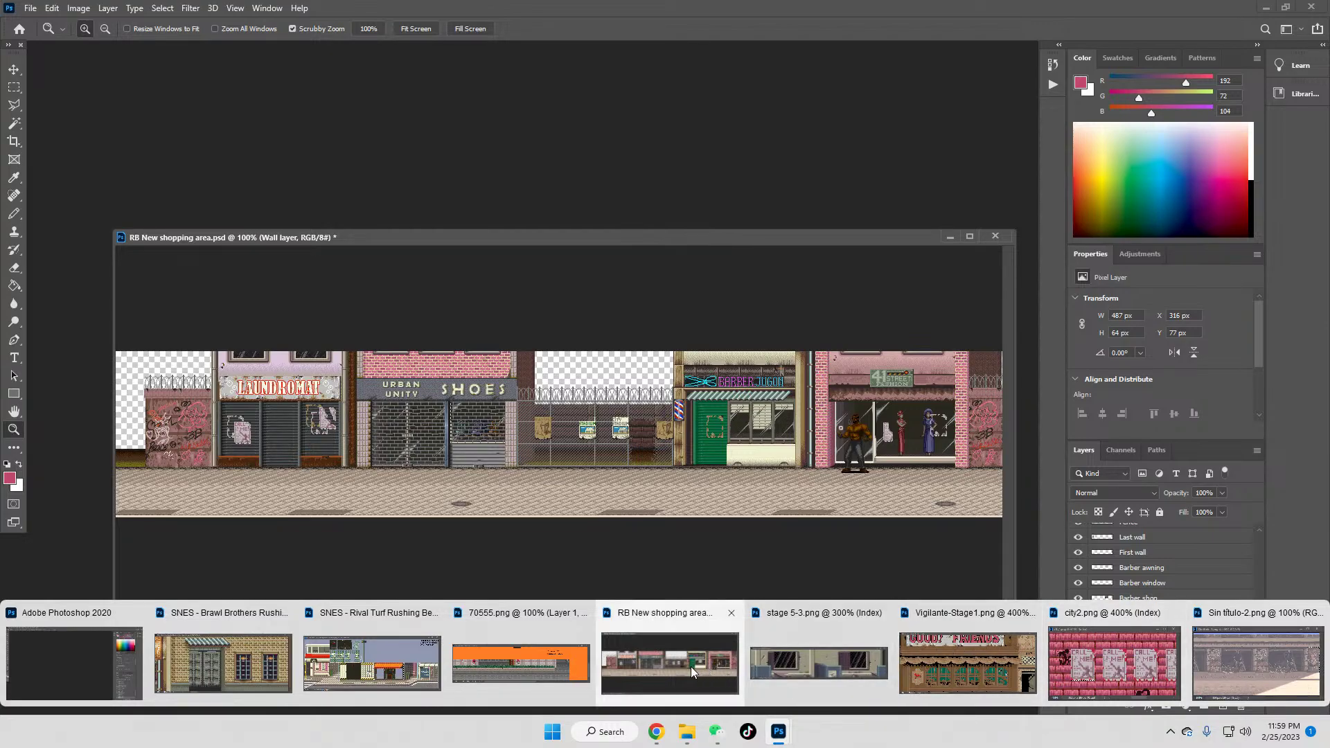
Step: In the Brawl Brothers stage sheet, marquee a patch of the purple skyline
click(235, 668)
click(358, 29)
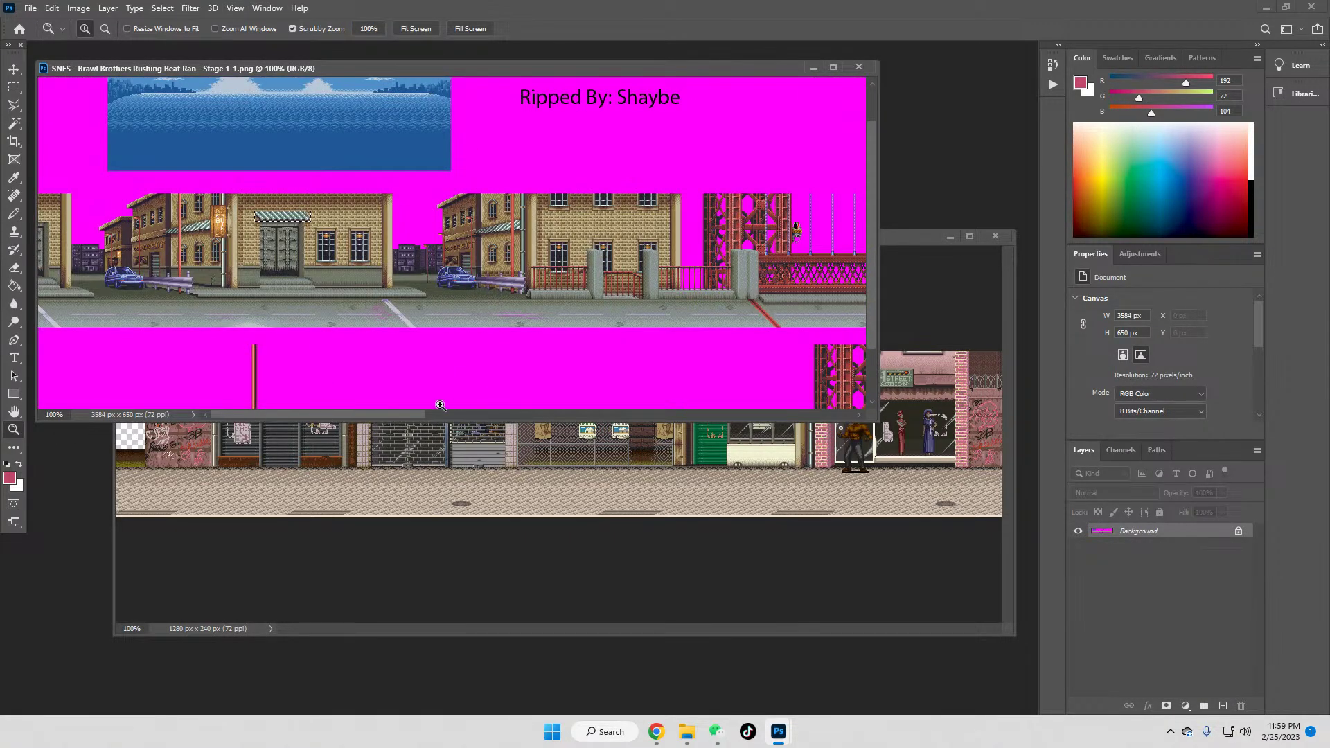
drag(427, 256, 485, 299)
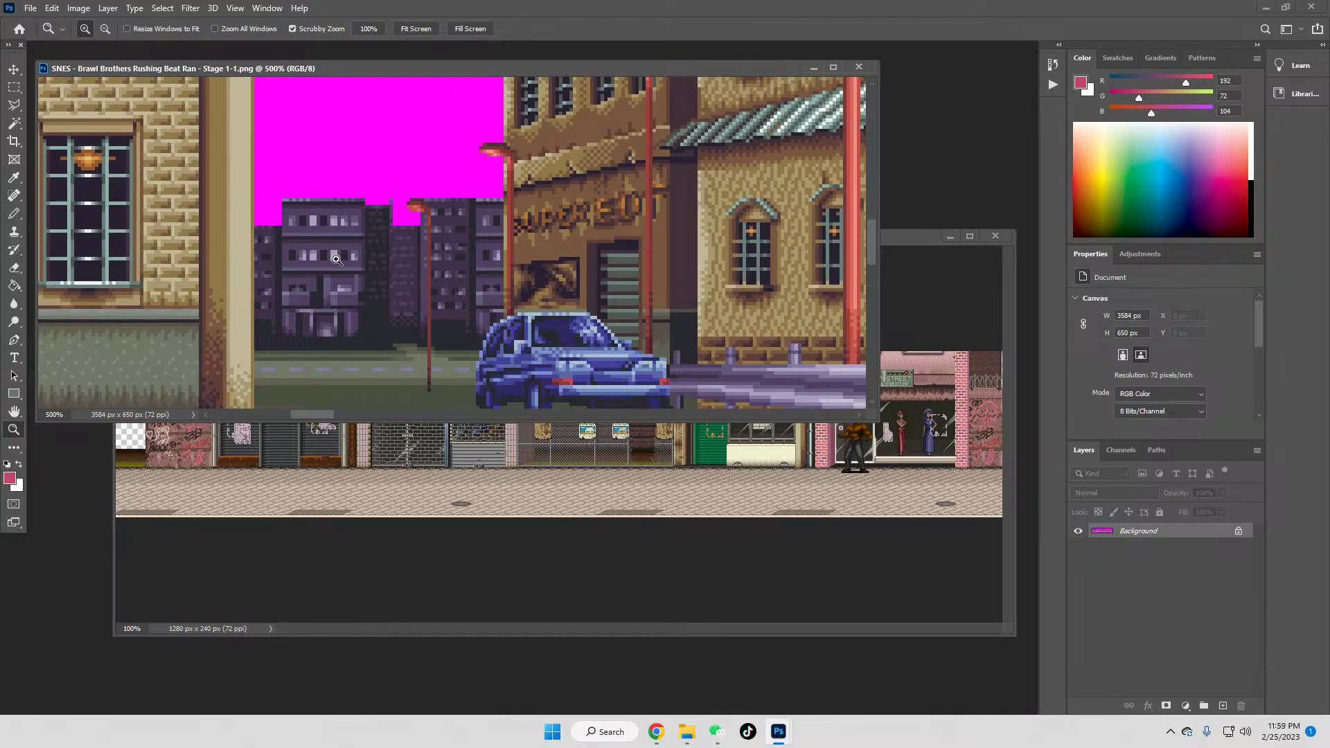
click(14, 88)
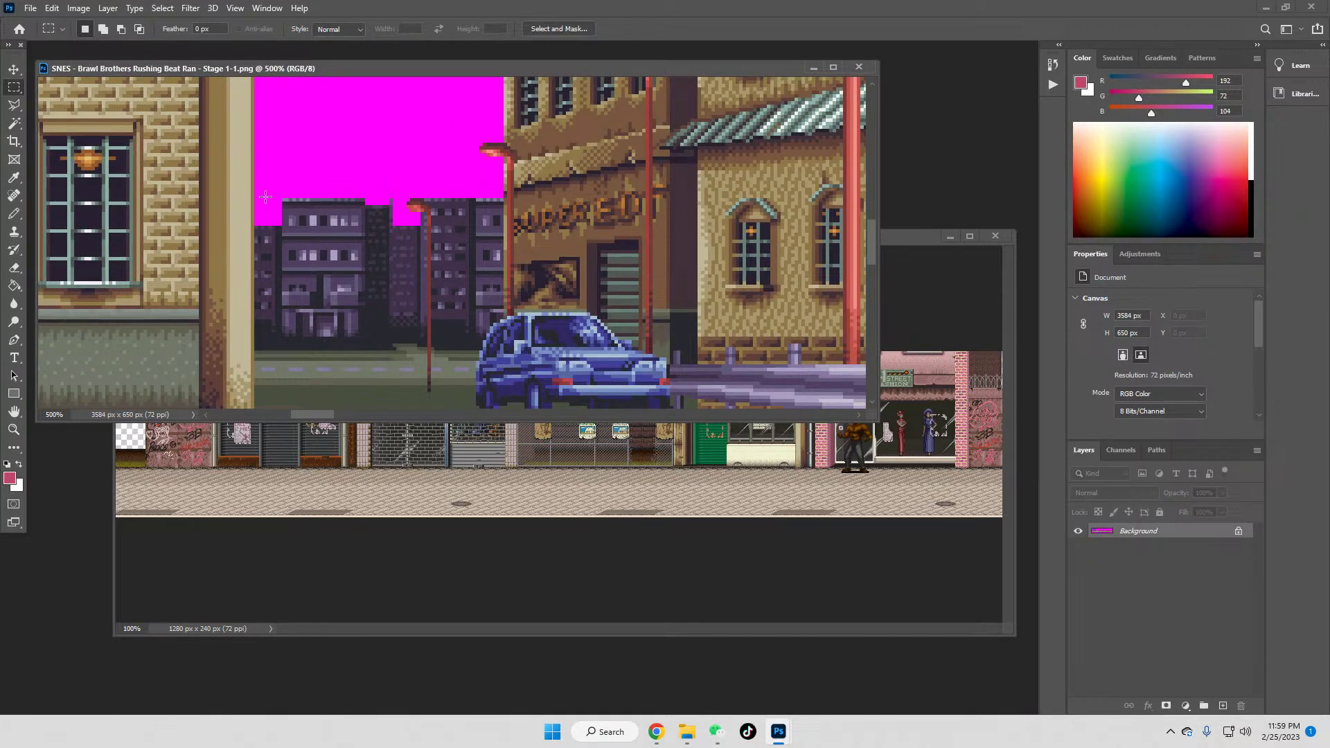
drag(254, 182, 503, 318)
Step: Bring the RB New shopping area document back to the front
click(912, 235)
scroll(1153, 623, down, 1)
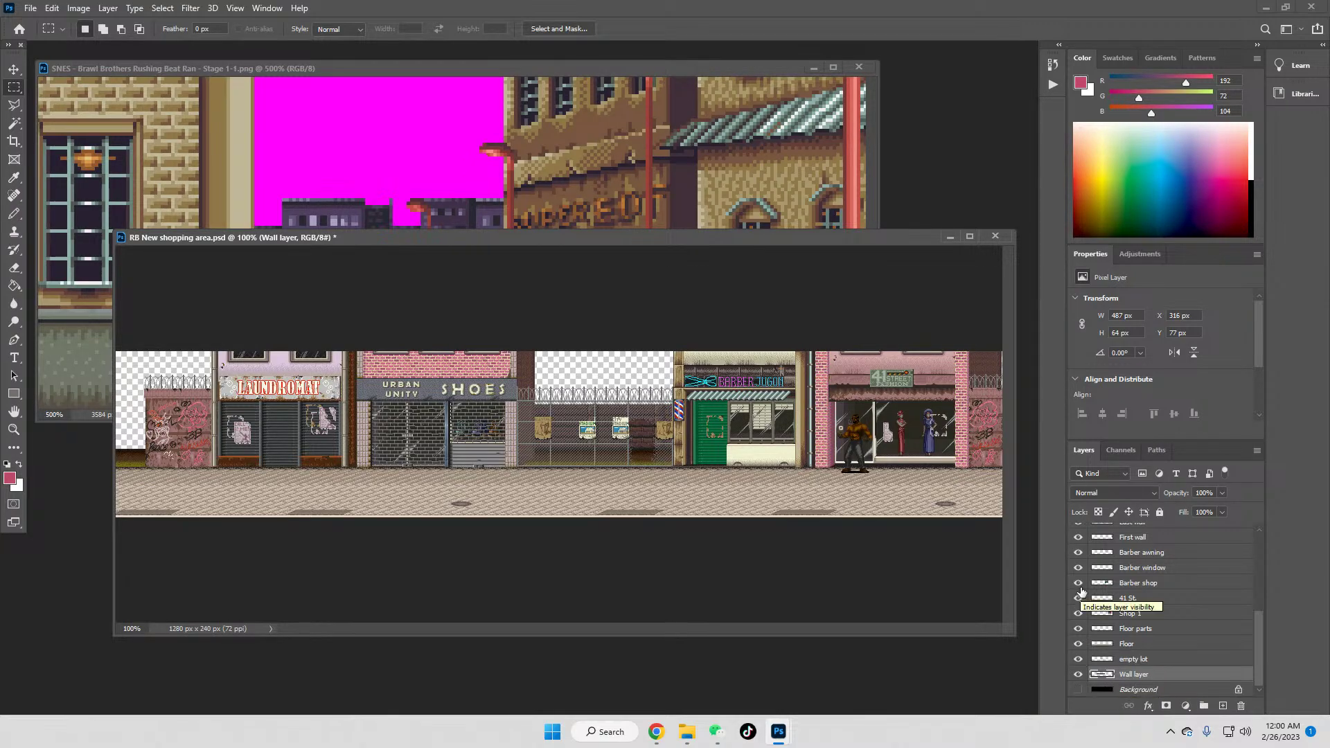
scroll(1155, 604, up, 3)
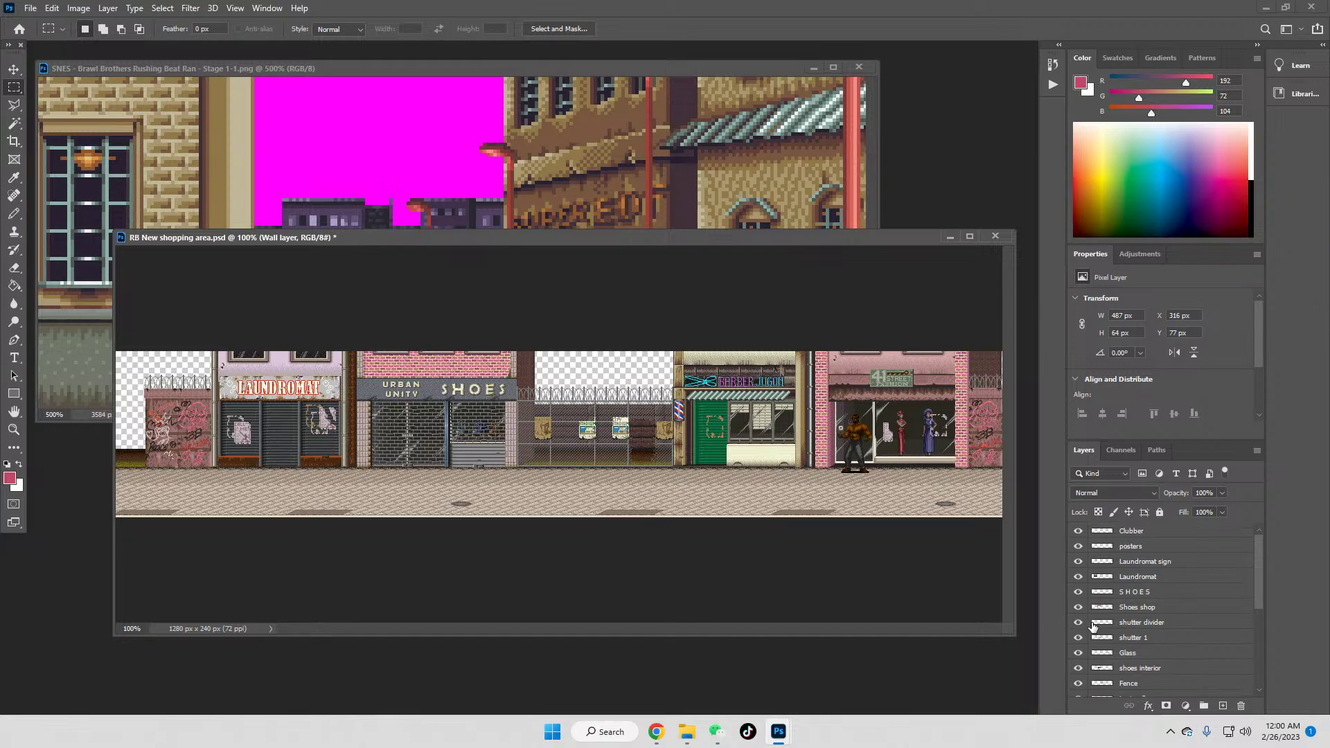
Step: Hide the Fence layer, paste the skyline patch, and move it up onto the wall top
scroll(1093, 651, down, 1)
click(1078, 638)
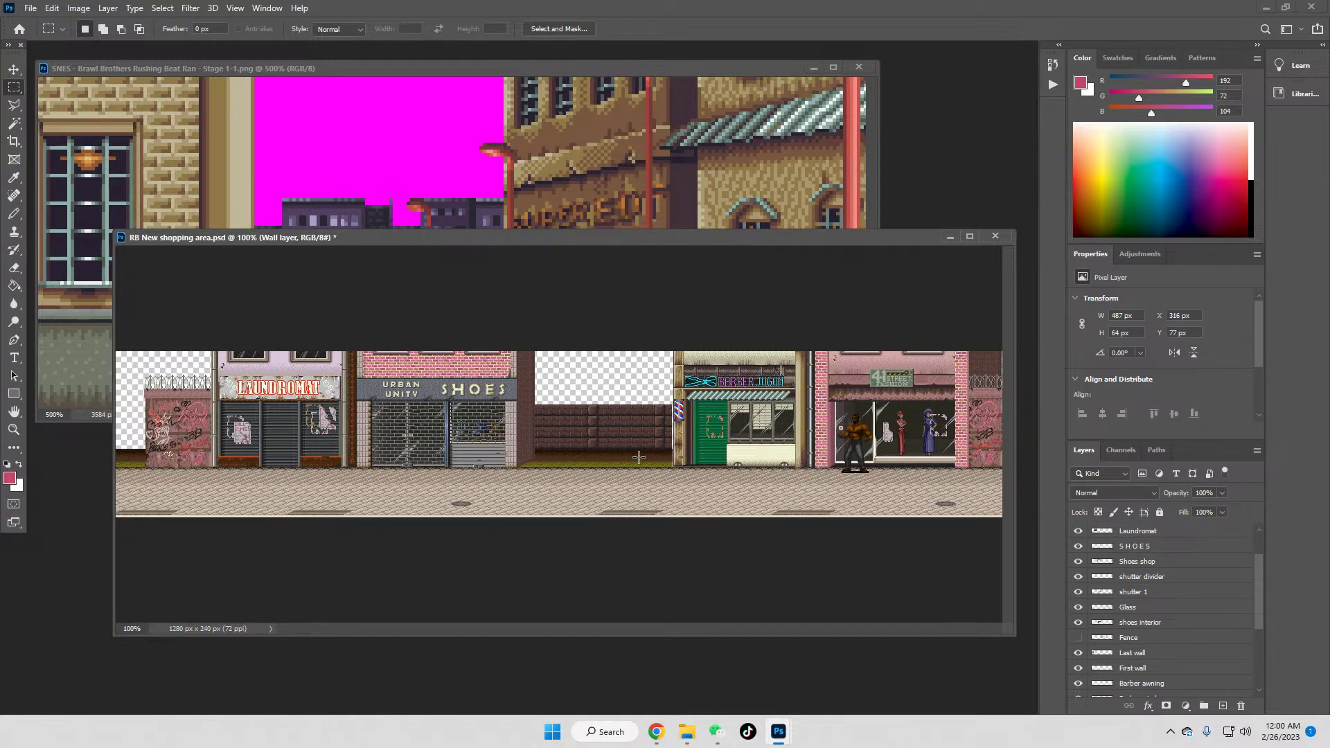
key(ctrl+v)
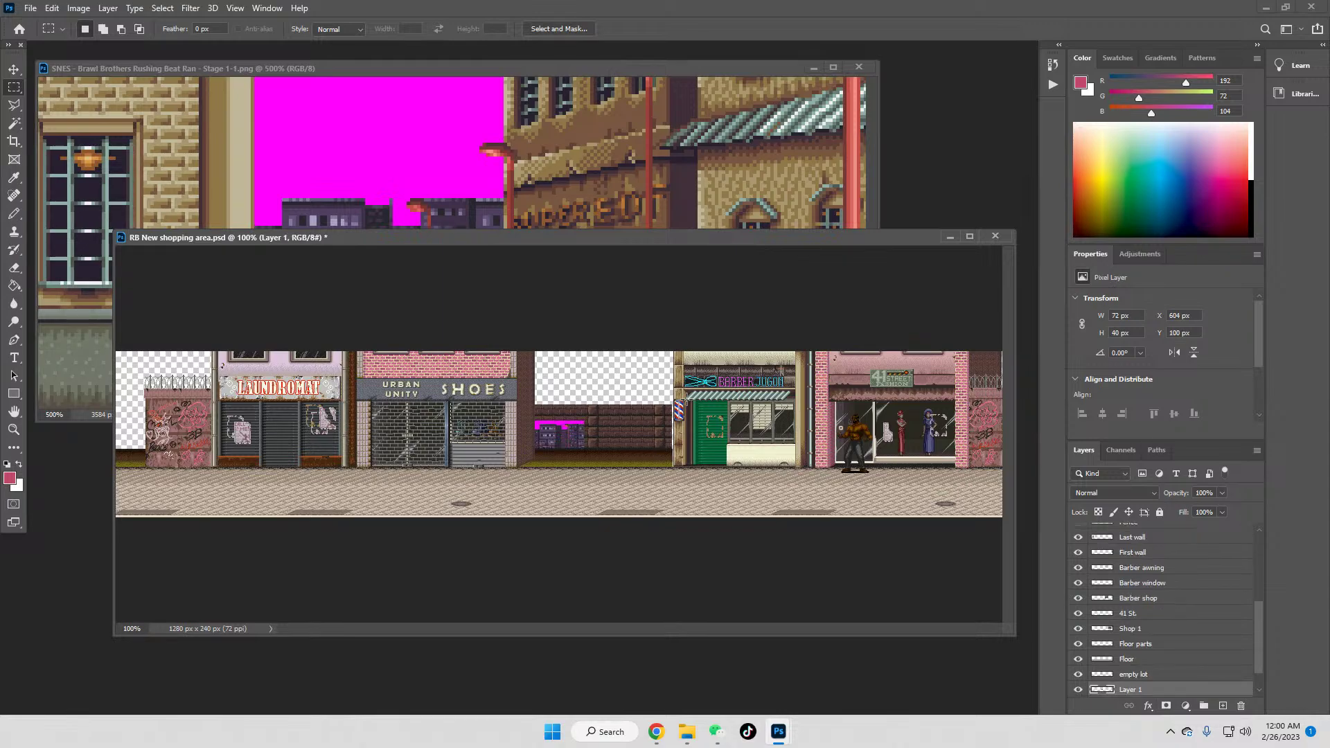
click(14, 69)
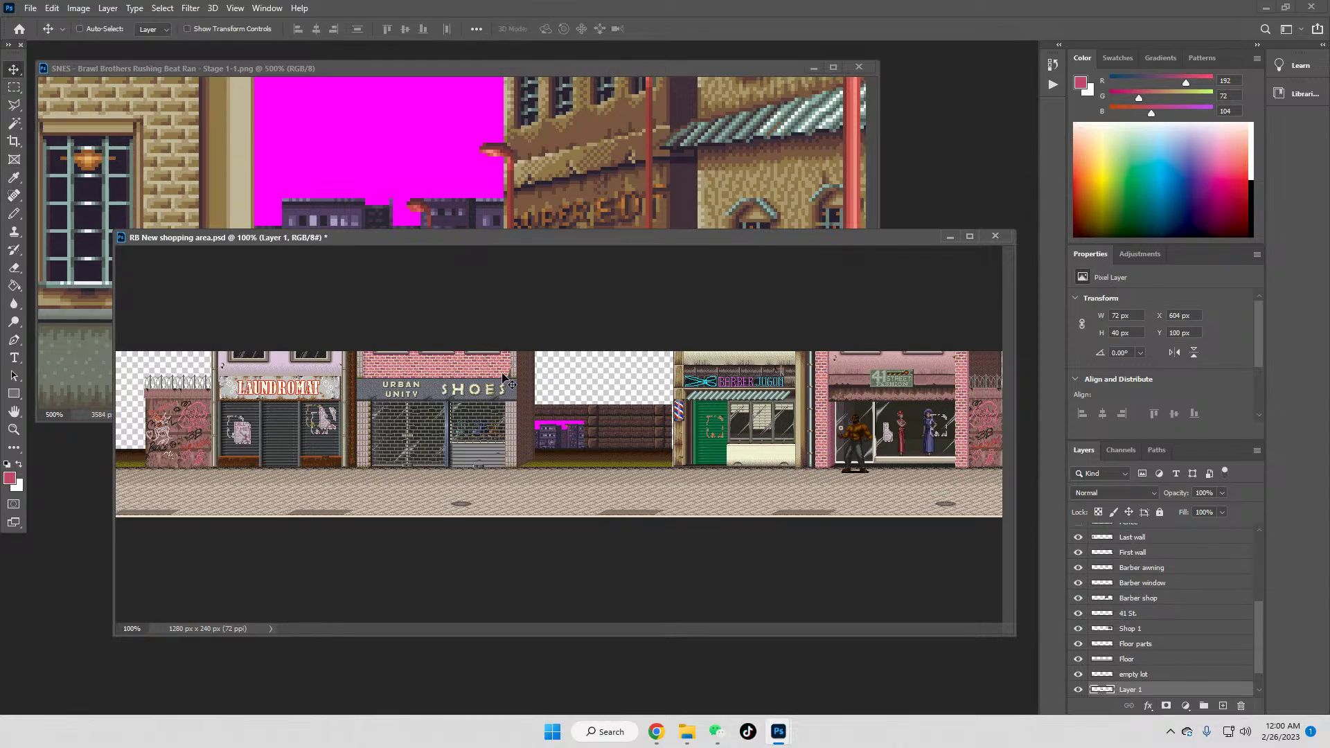
drag(560, 443, 560, 399)
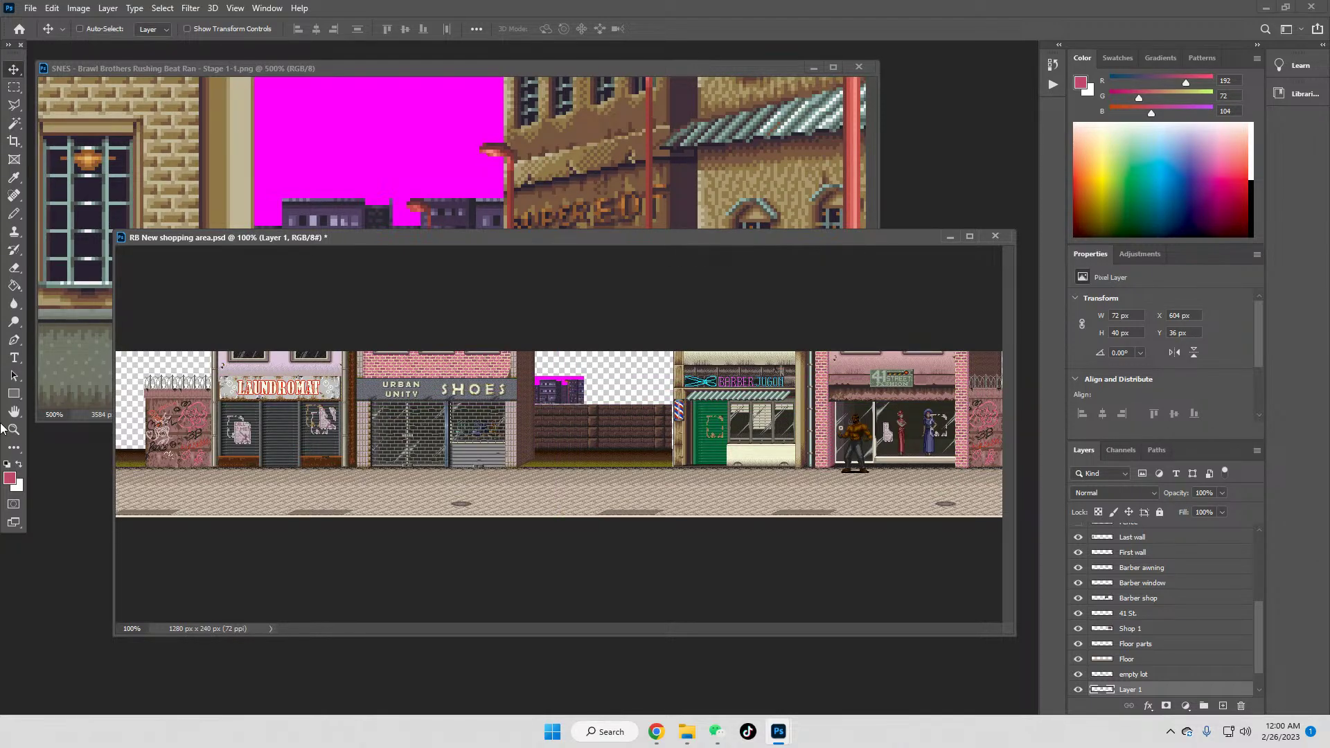
Step: Zoom in, nudge the patch 2 px right, and delete its magenta sky with the Magic Wand
key(z)
click(563, 372)
click(562, 372)
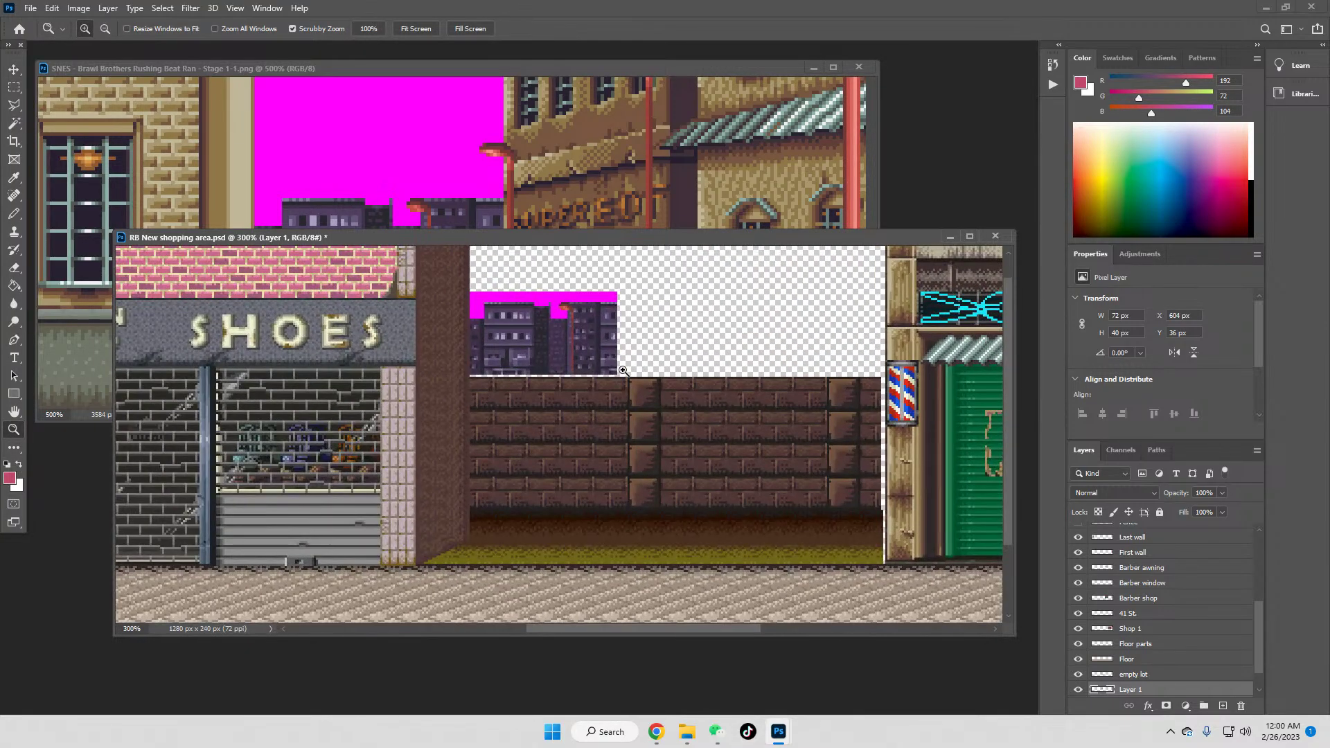
click(562, 372)
click(13, 70)
drag(445, 332, 450, 337)
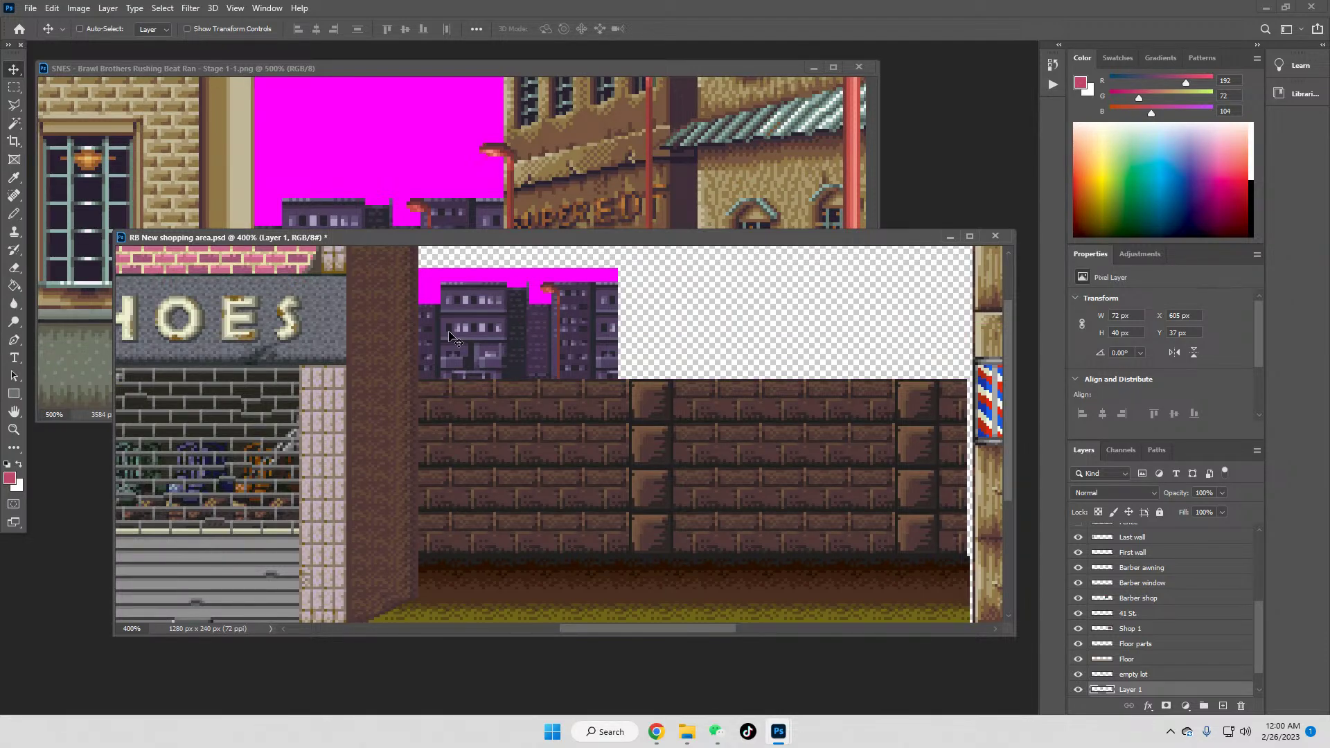
click(14, 123)
click(492, 281)
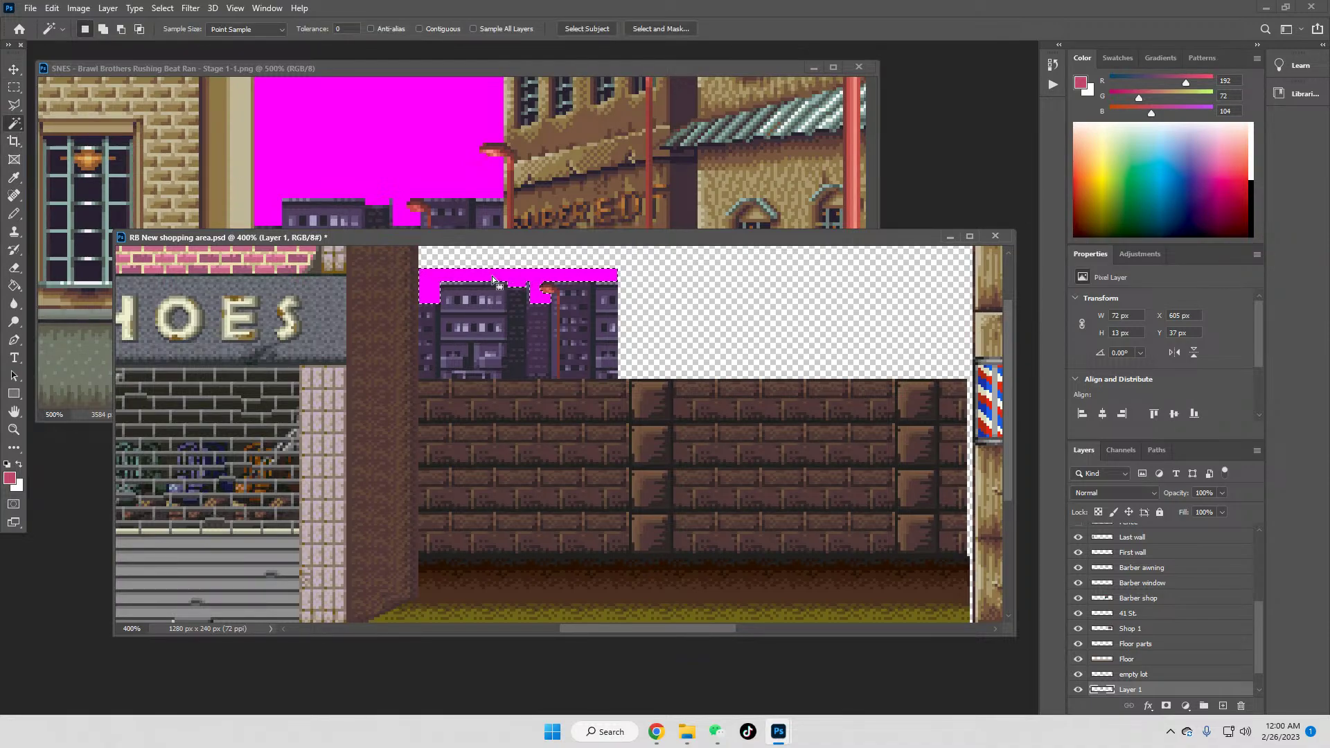
key(Delete)
Step: Duplicate the rightmost skyline building, shift the copy 60 px right, and merge it down
click(14, 87)
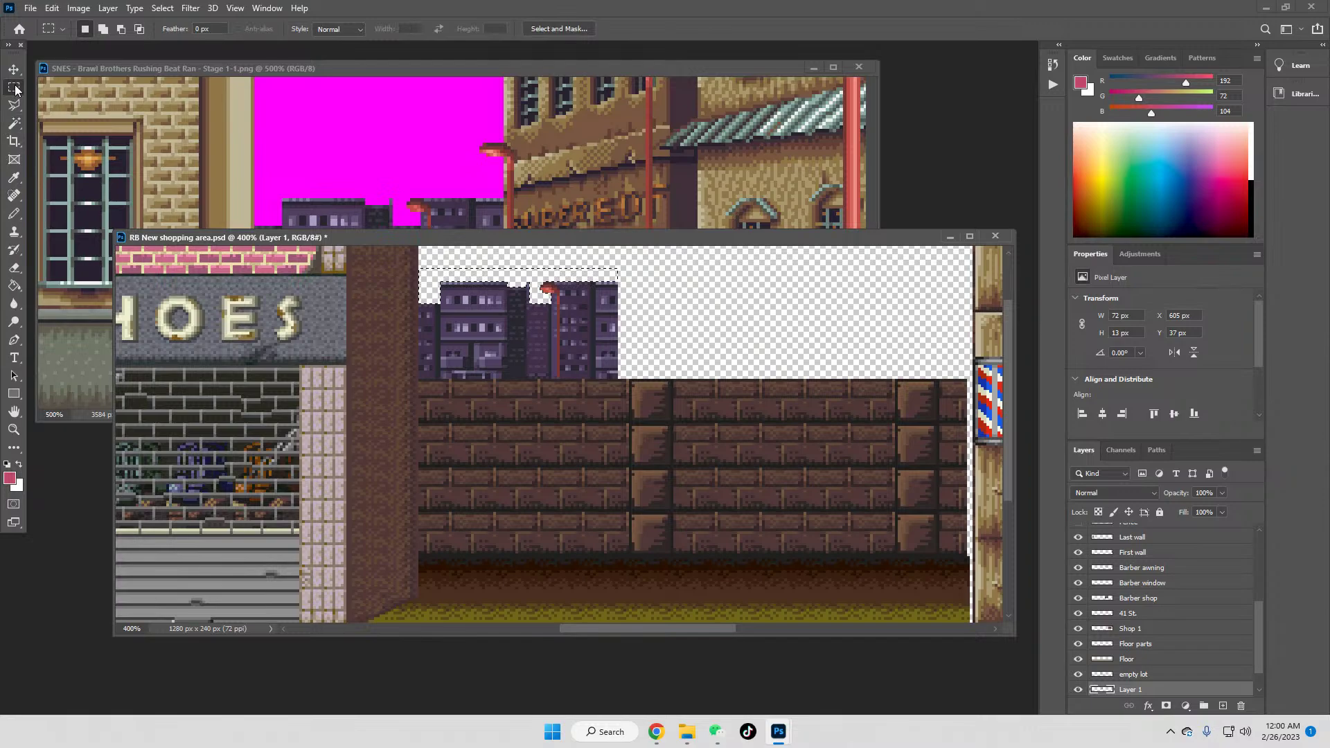
click(617, 313)
drag(440, 269, 502, 396)
click(435, 276)
drag(452, 274, 506, 387)
key(ctrl+j)
click(14, 70)
drag(481, 311, 645, 309)
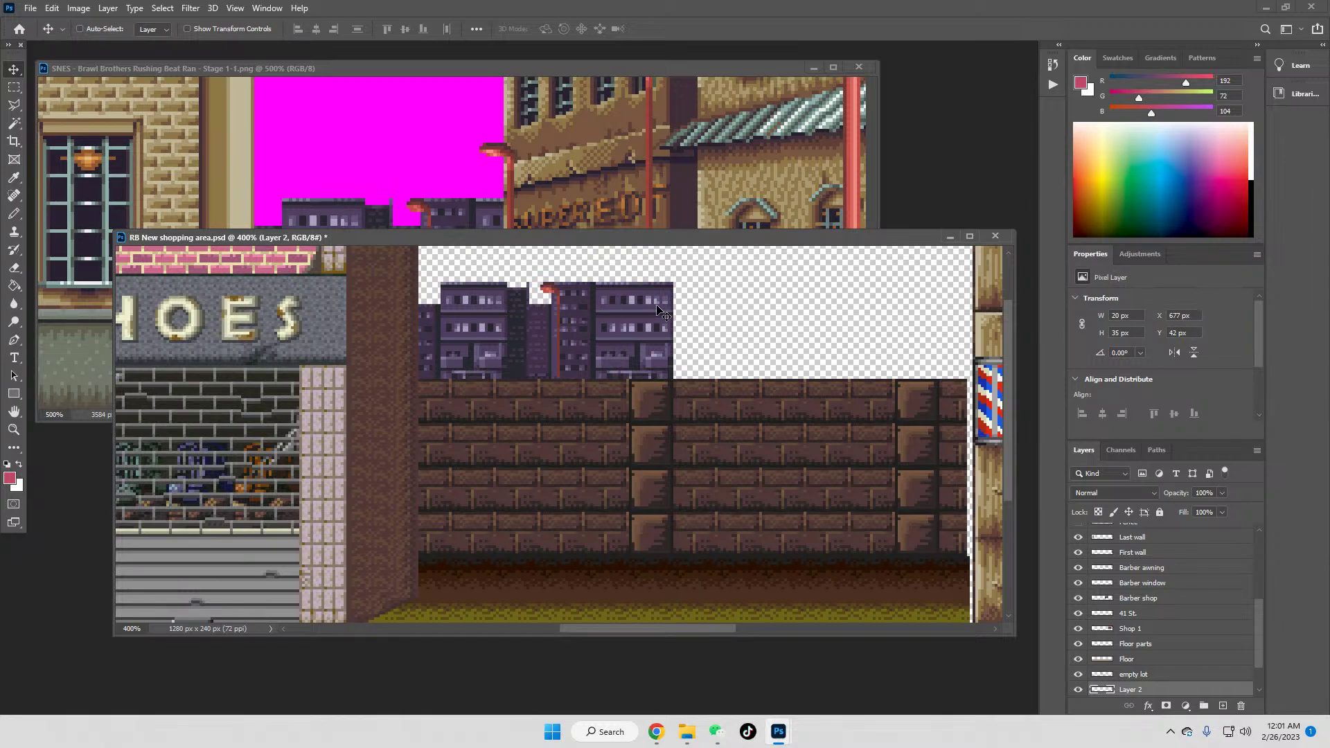
right_click(1138, 691)
click(1161, 511)
Step: Fill a 4 px strip at the skyline's right edge with dark grey sampled from the buildings
click(13, 179)
click(439, 327)
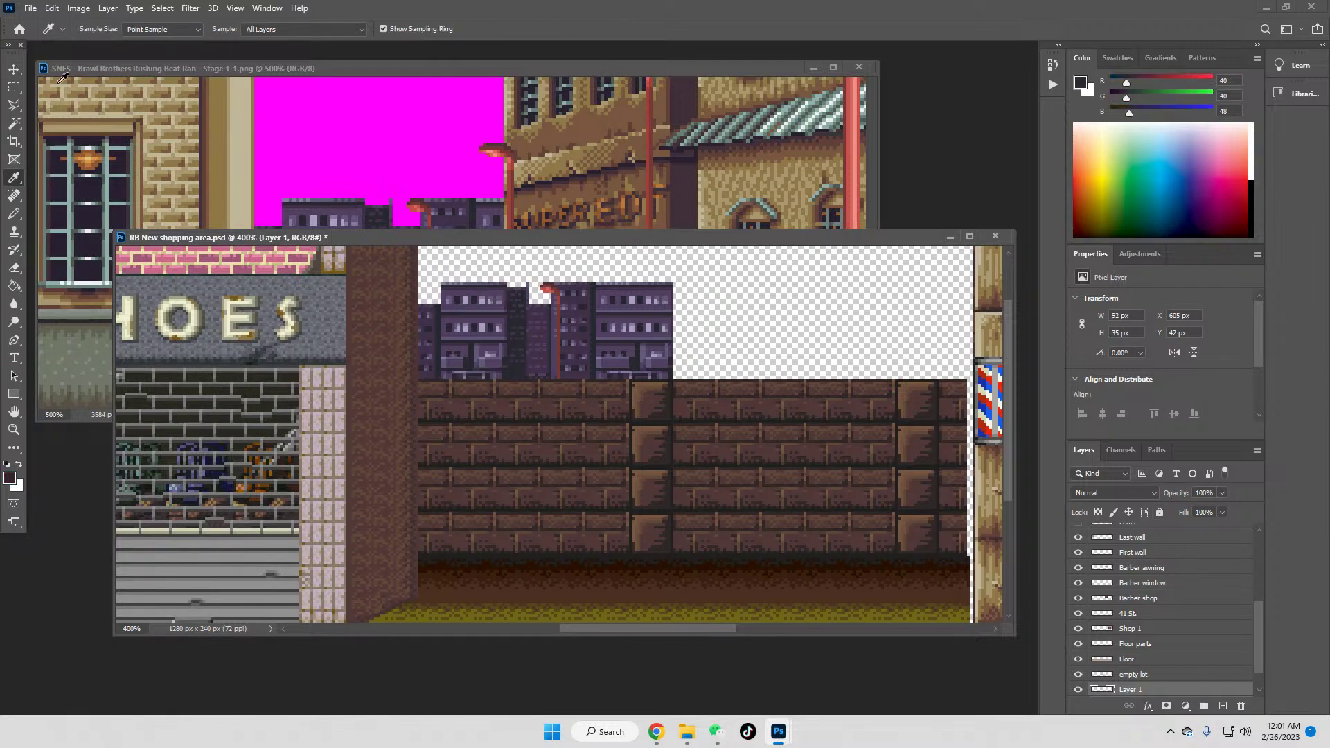
click(14, 87)
drag(672, 282, 682, 378)
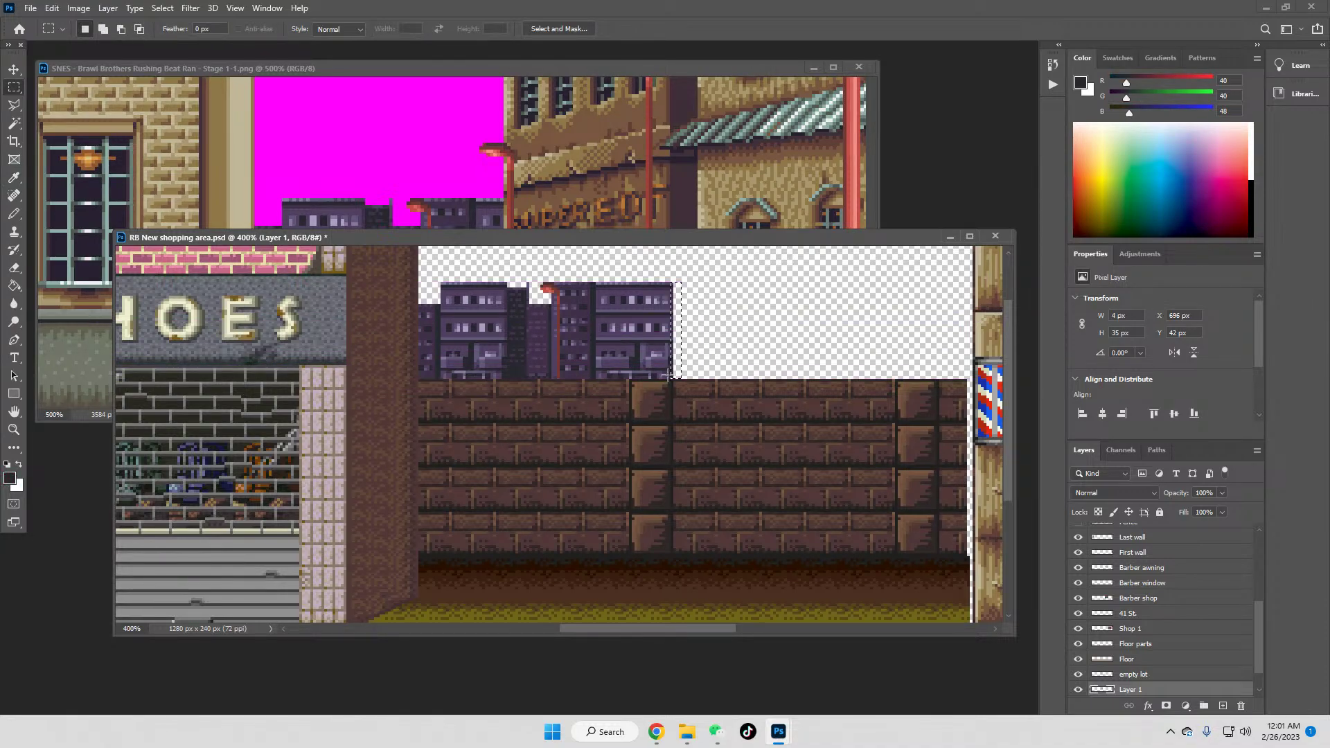
click(14, 286)
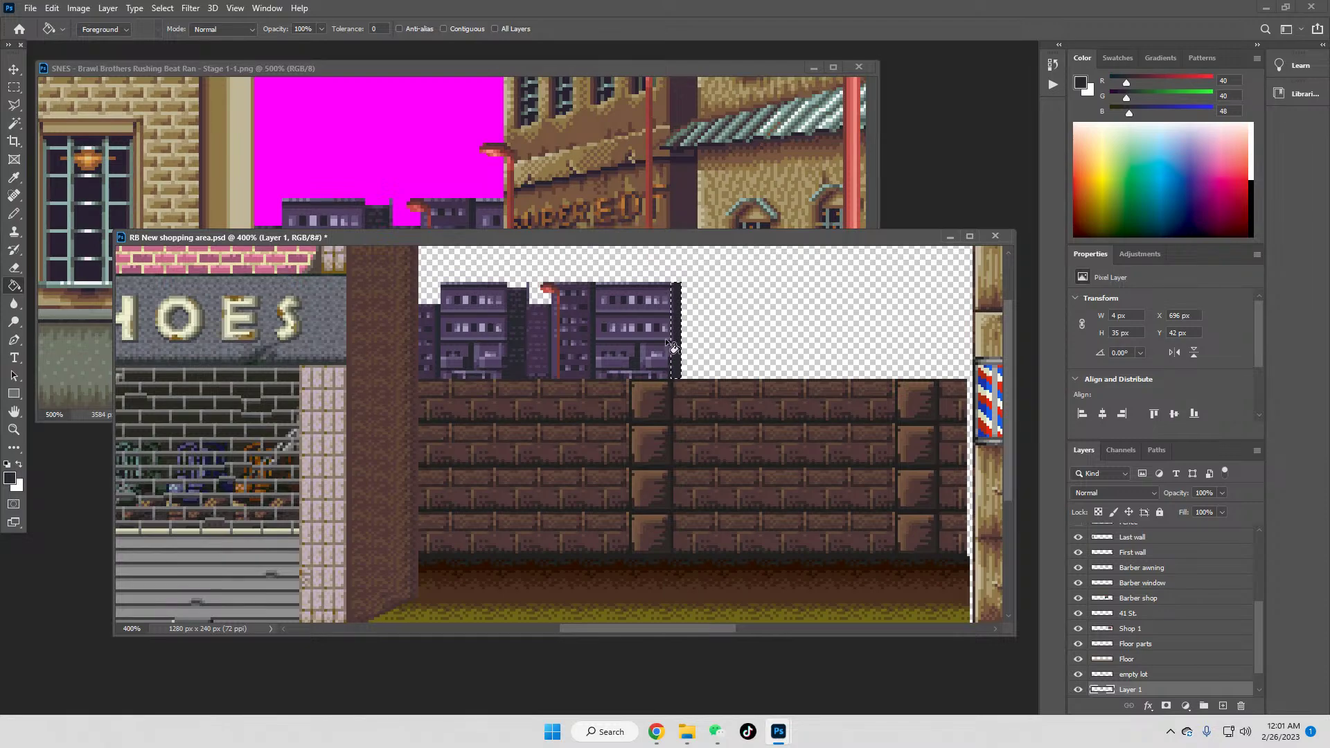
click(10, 90)
click(742, 359)
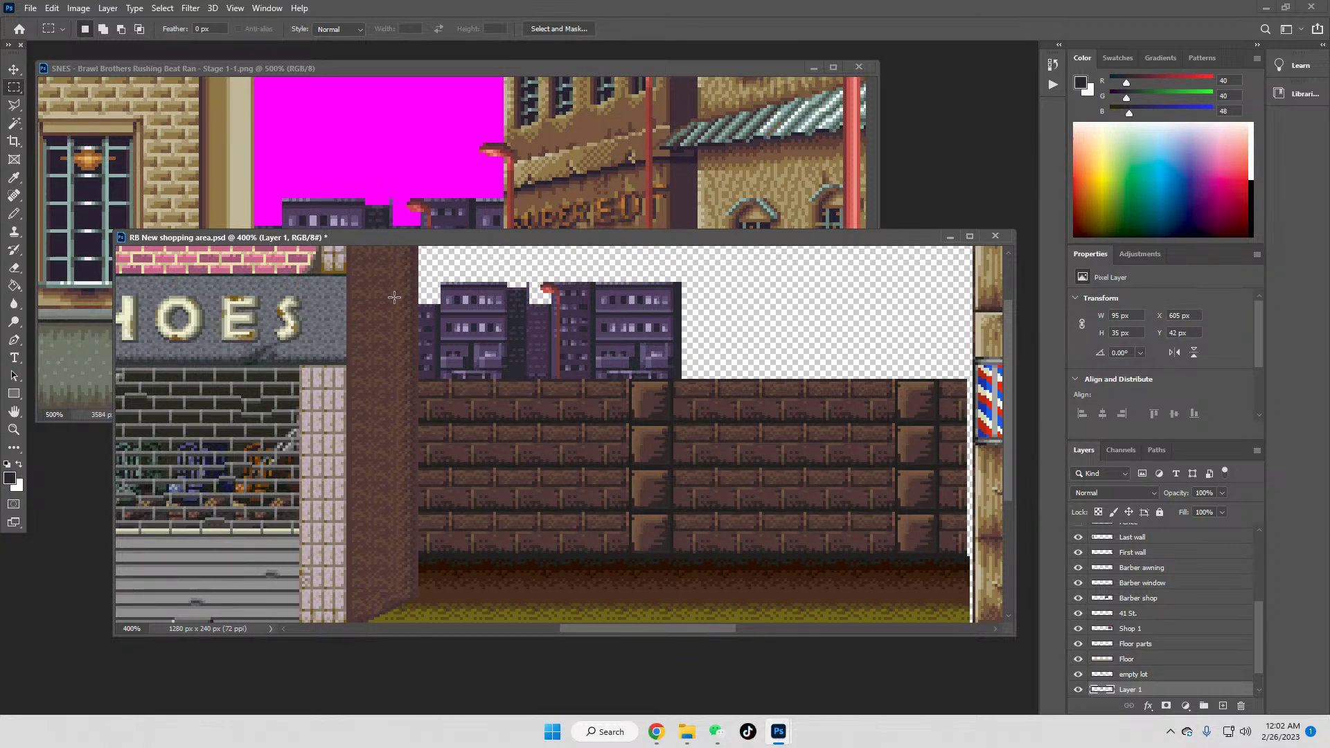
Step: Drop a trial skyline selection and bring the SNES stage screenshot back to the front
drag(394, 297, 440, 392)
key(ctrl+d)
click(413, 67)
Step: Copy the purple buildings from the SNES sheet into the shopping-street document as a new layer
drag(316, 413, 226, 417)
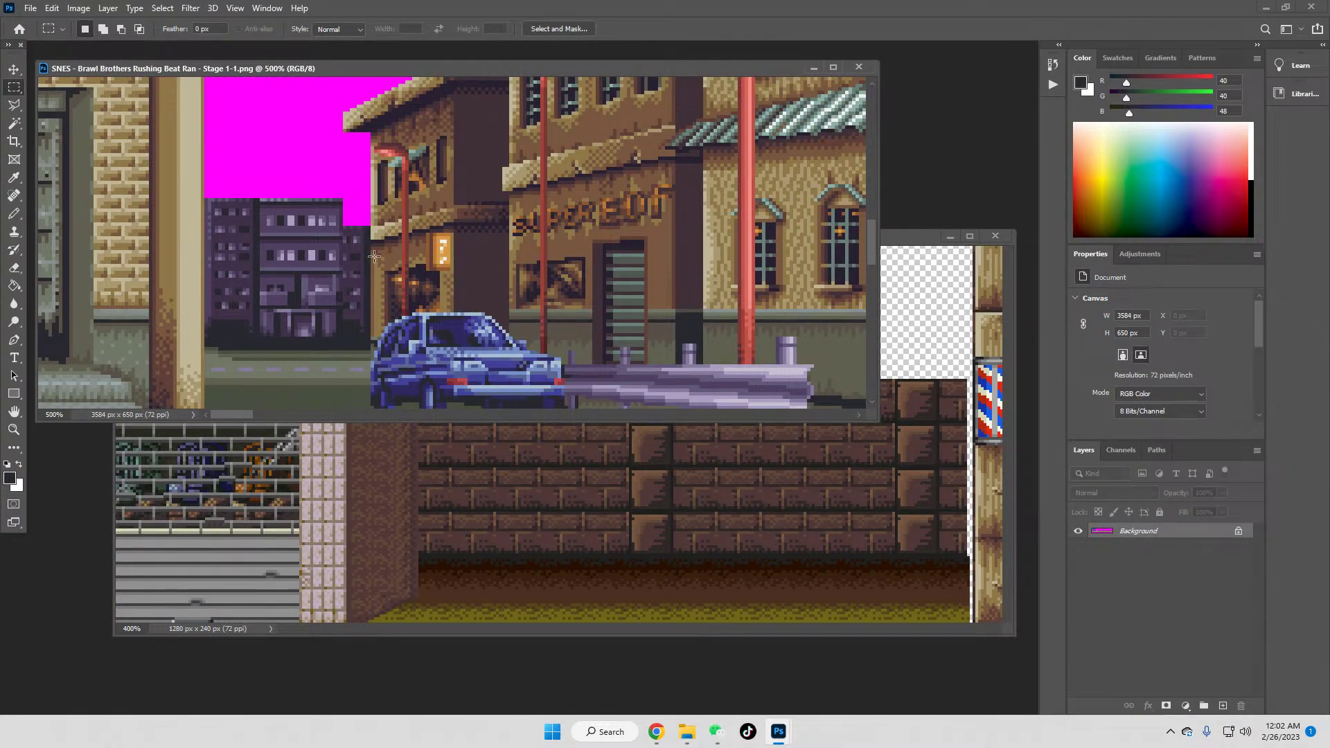
drag(206, 177, 367, 318)
click(367, 319)
key(ctrl+z)
drag(368, 323, 771, 473)
key(ctrl+v)
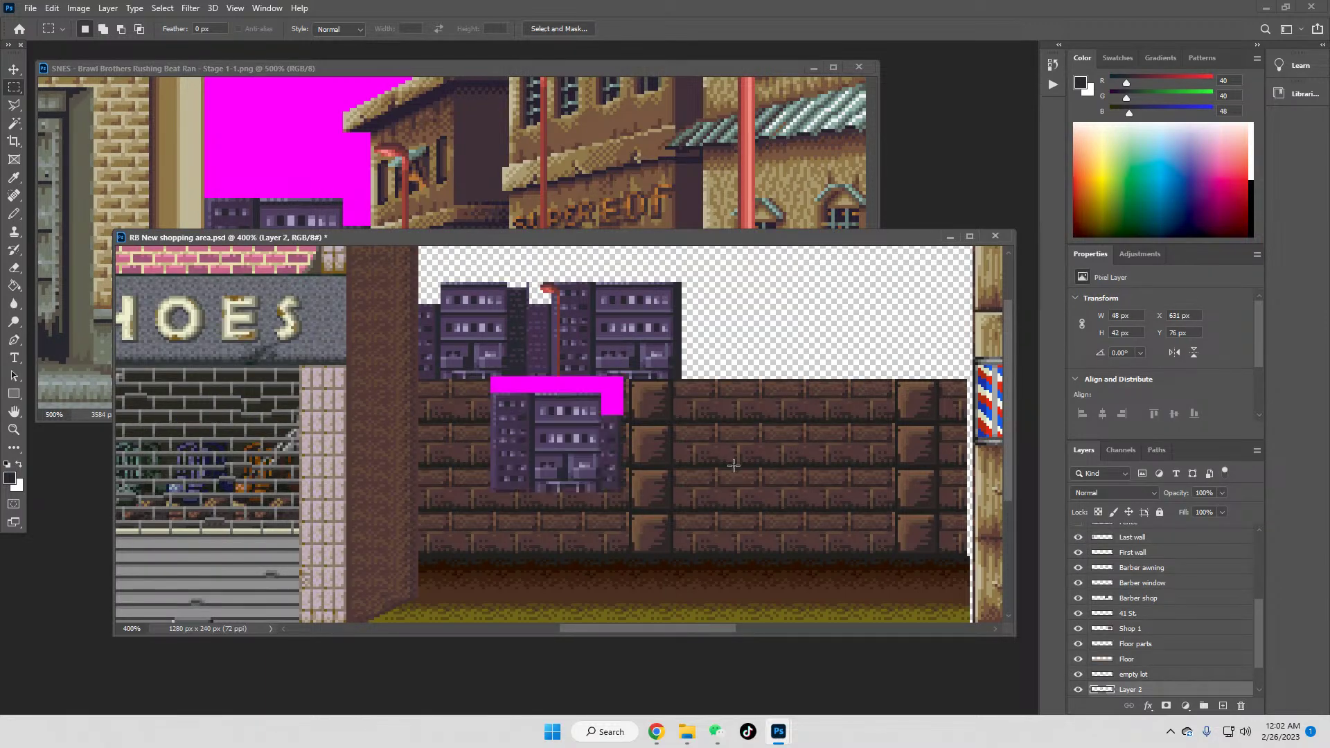
Step: Delete the magenta strip above the pasted buildings using the Magic Wand
click(13, 123)
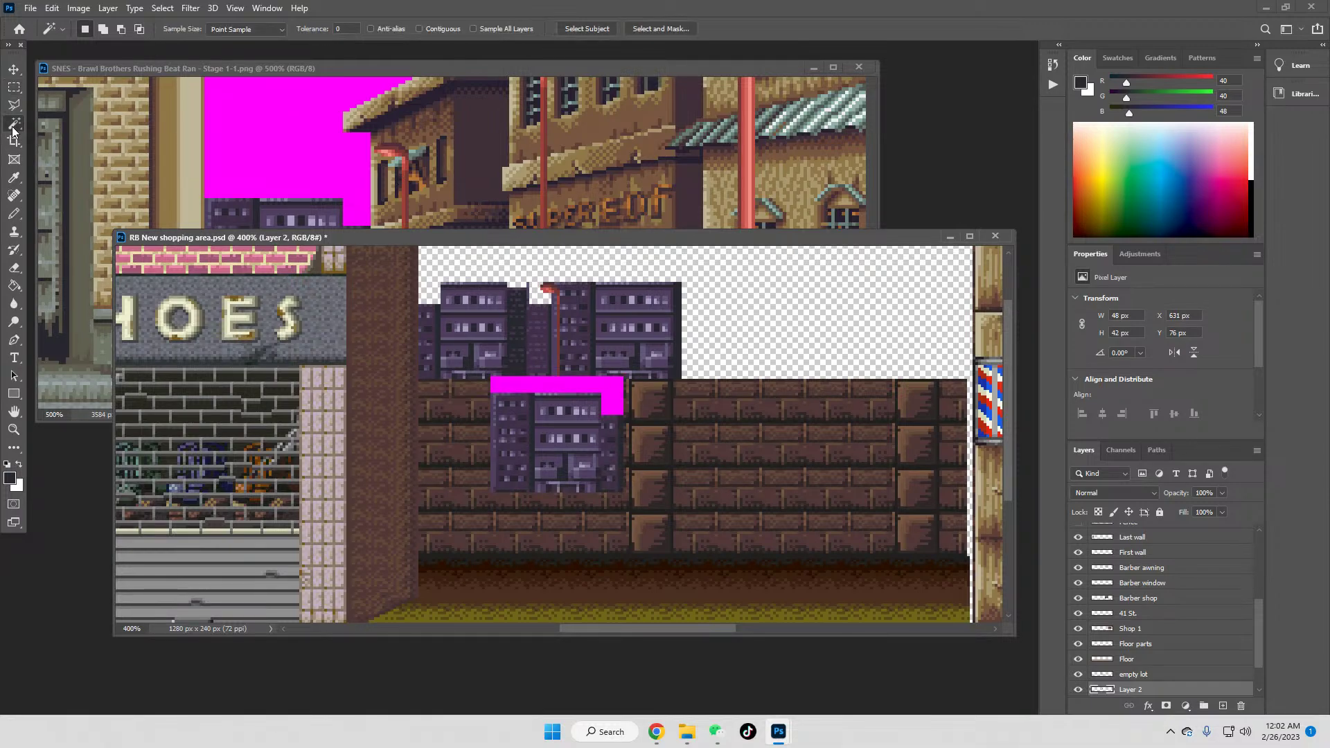
click(613, 392)
key(Delete)
Step: Move the new building onto the wall top, nudged about 7 px right
key(v)
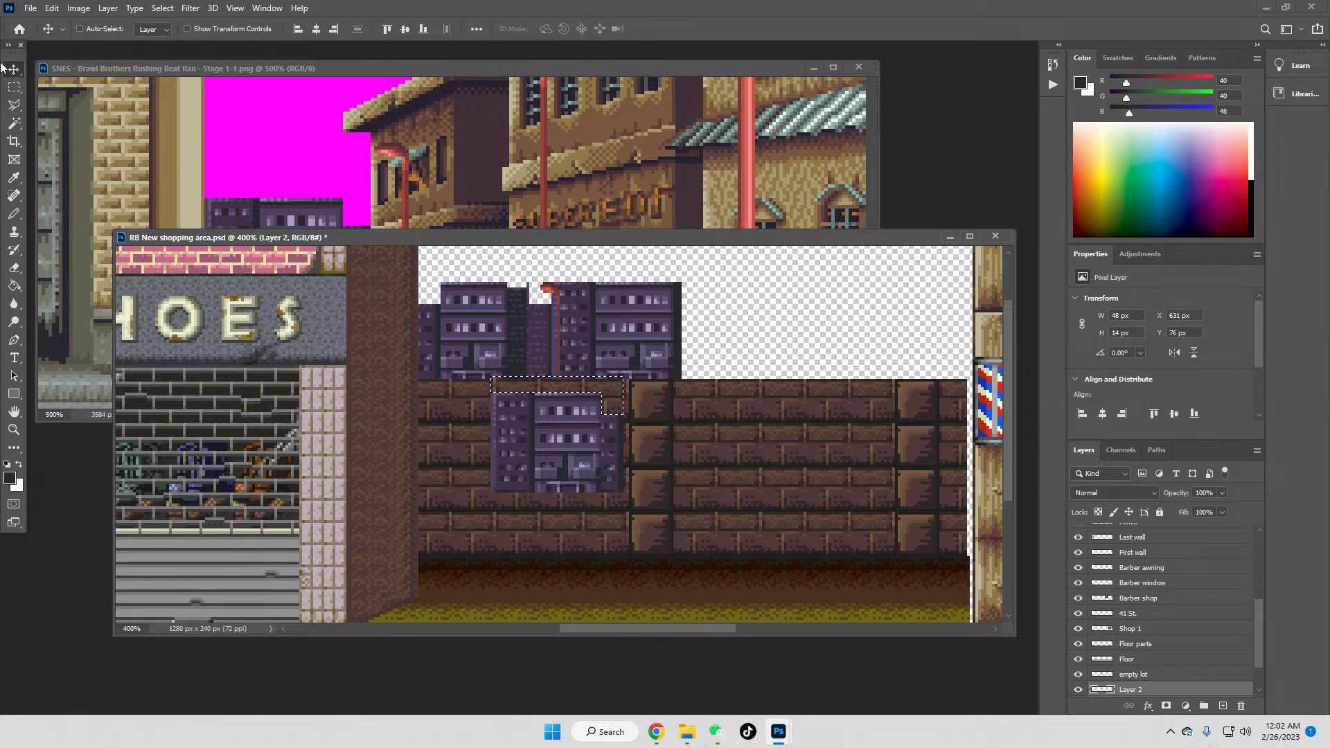
key(ctrl+d)
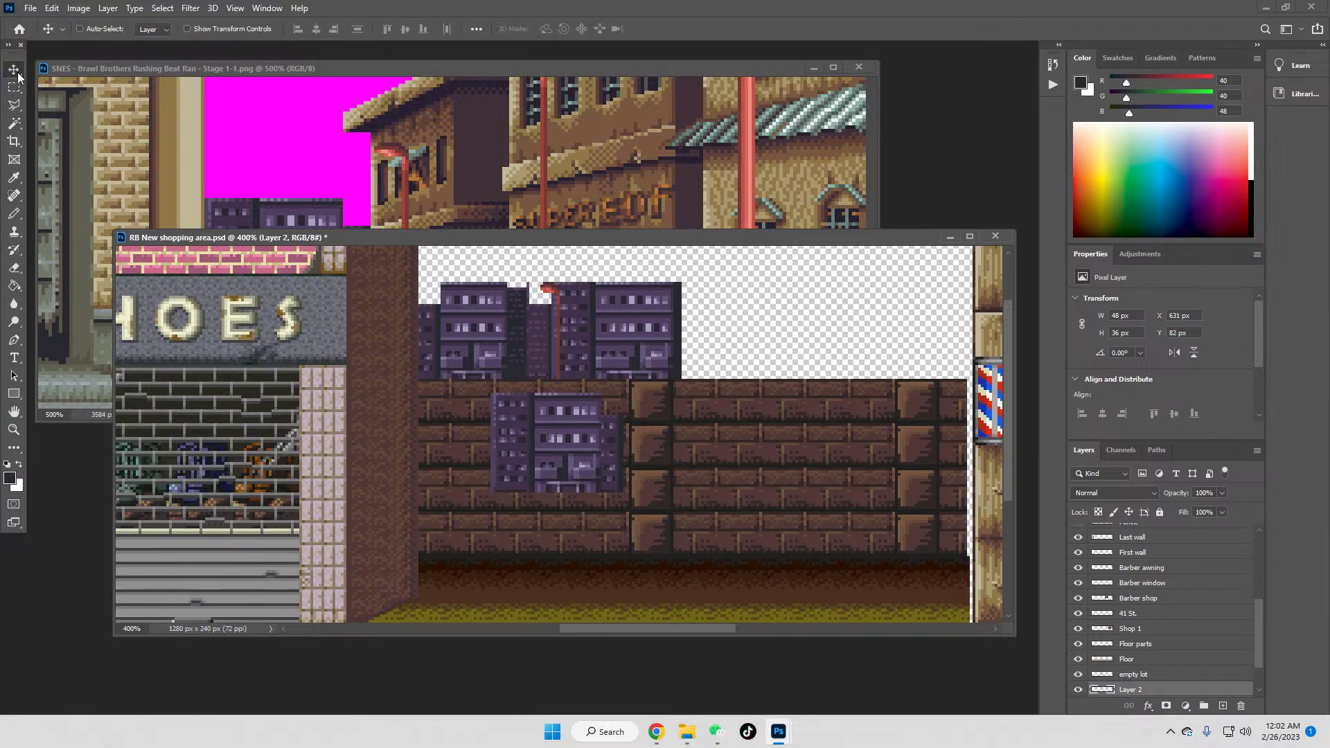
drag(509, 433, 743, 341)
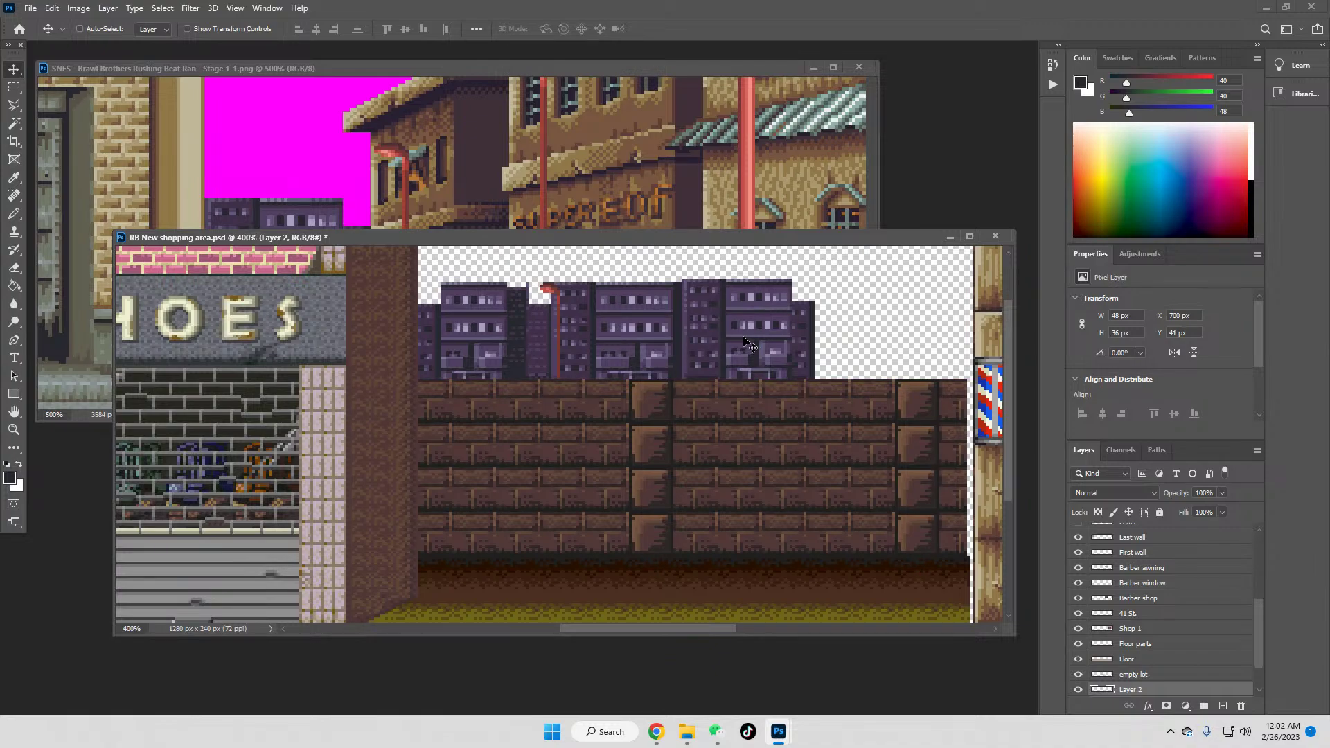
drag(743, 336, 762, 337)
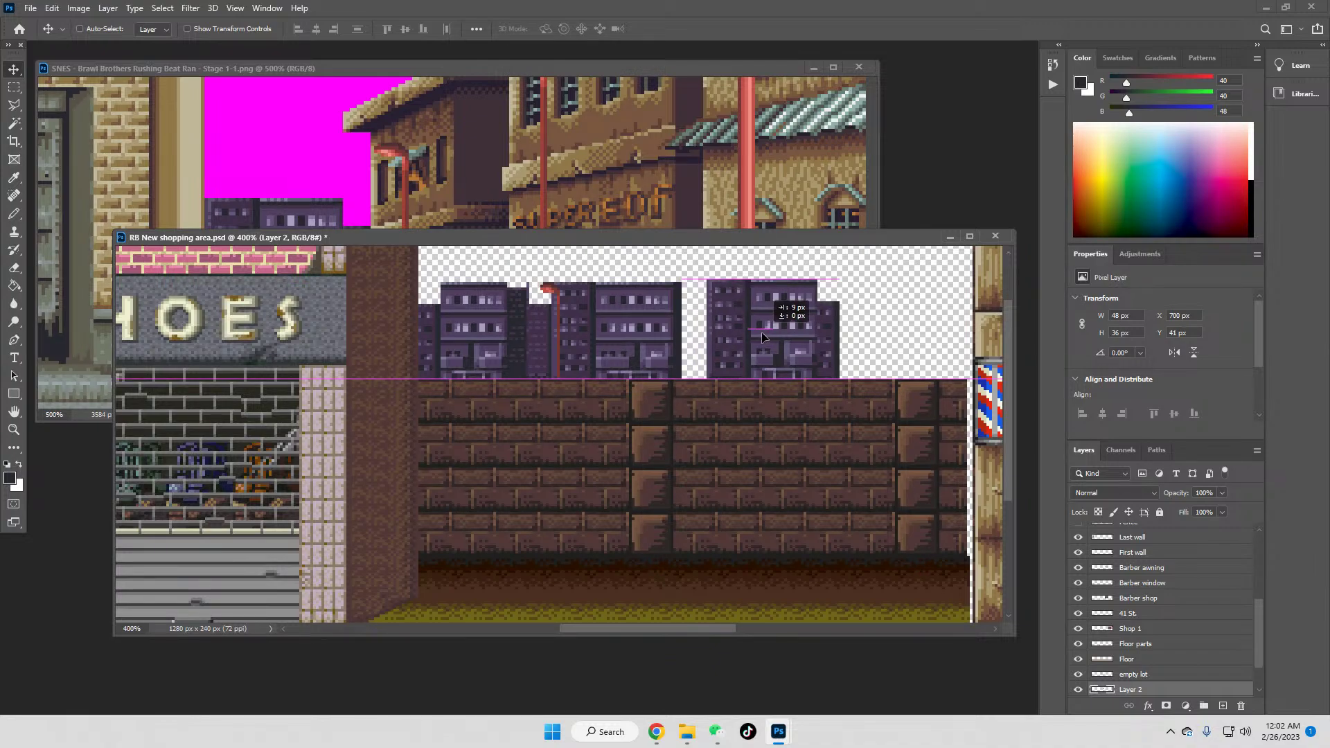
drag(761, 335, 762, 335)
Step: Select the gap between buildings, then try merging Layer 2 into Layer 1 and undo it
click(14, 86)
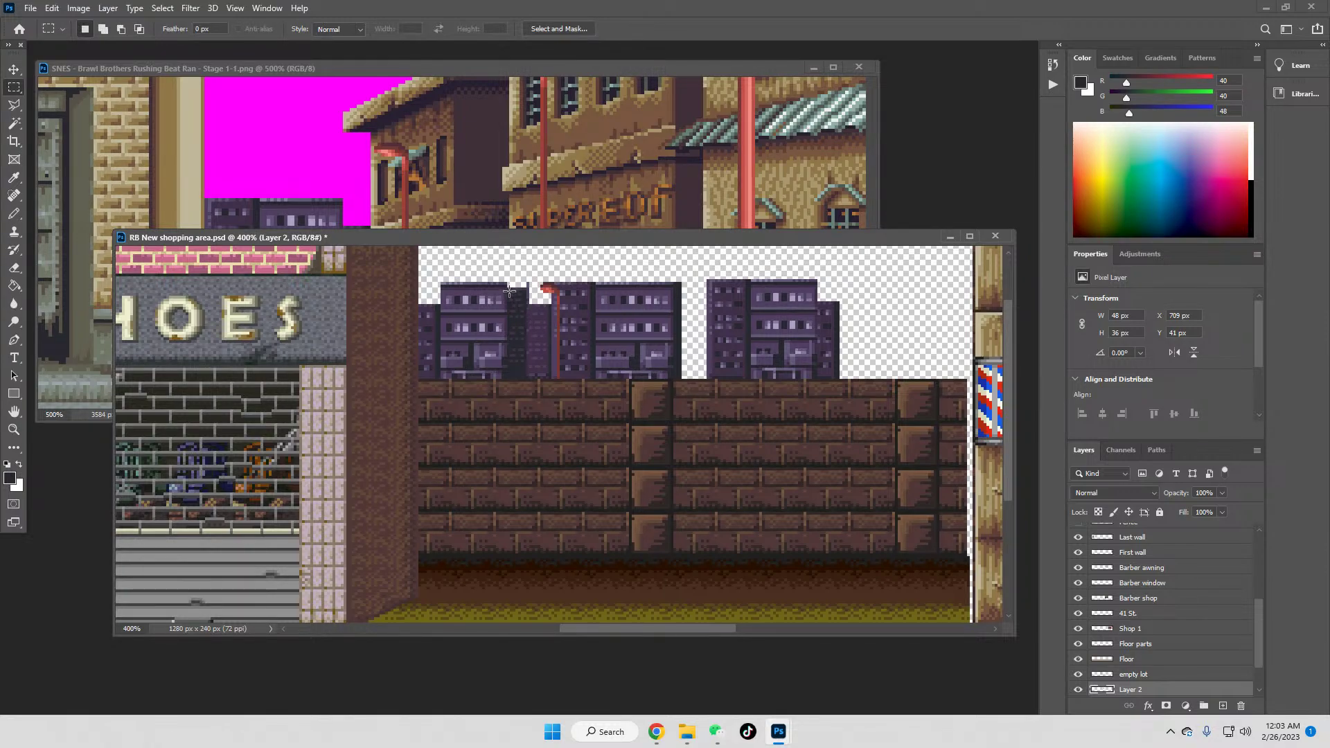
drag(509, 286, 526, 363)
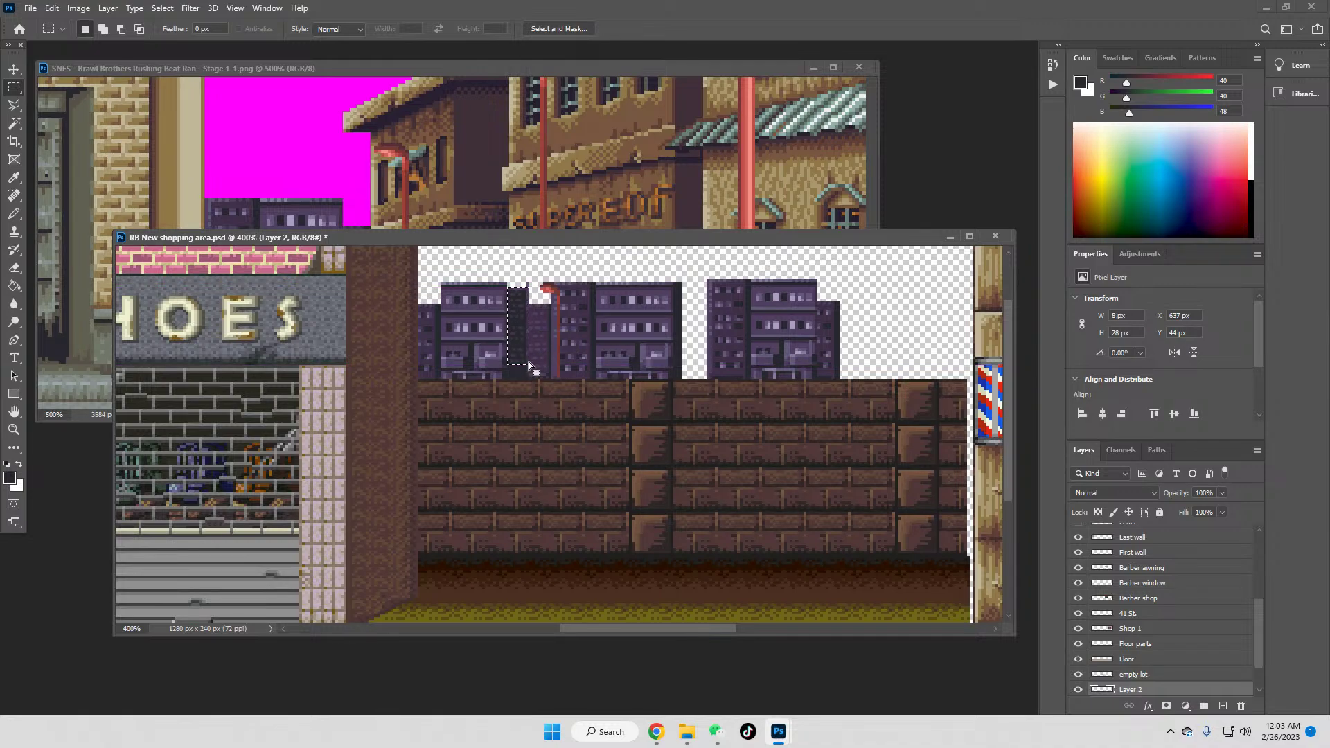
key(ctrl+c)
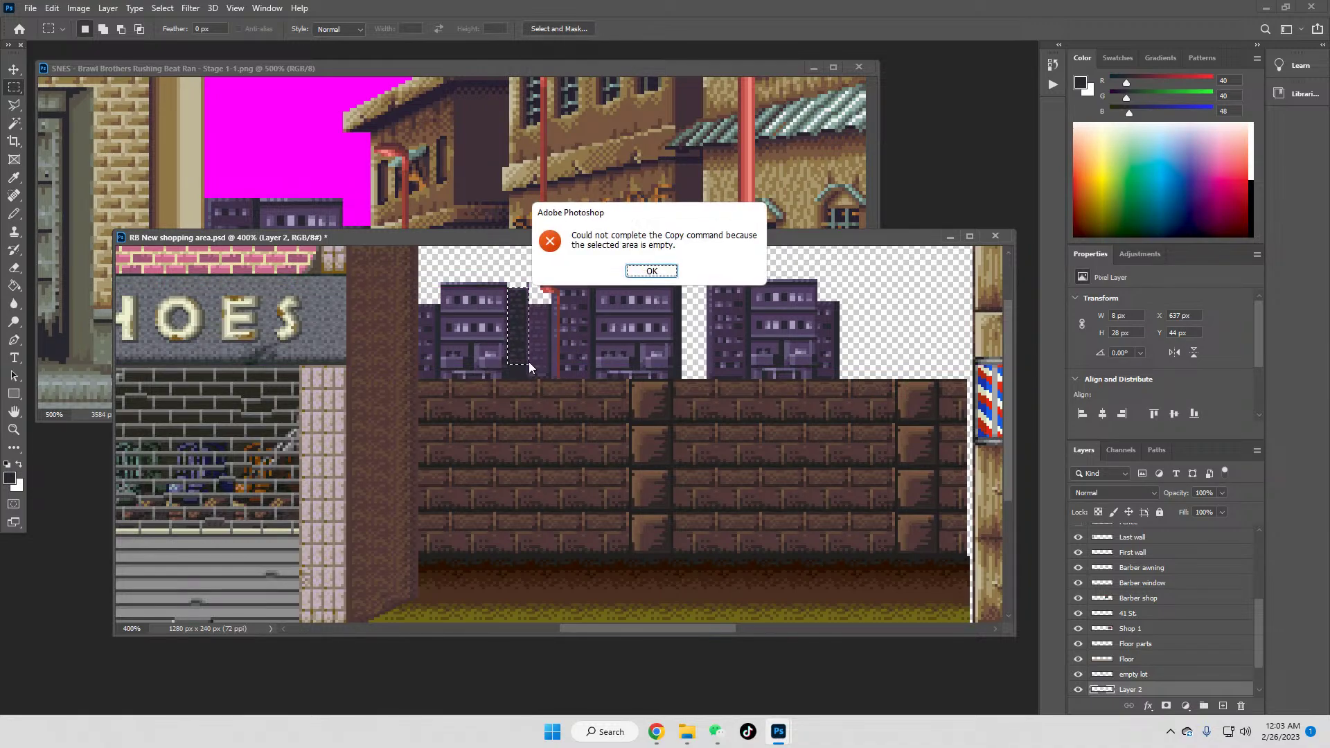
click(651, 272)
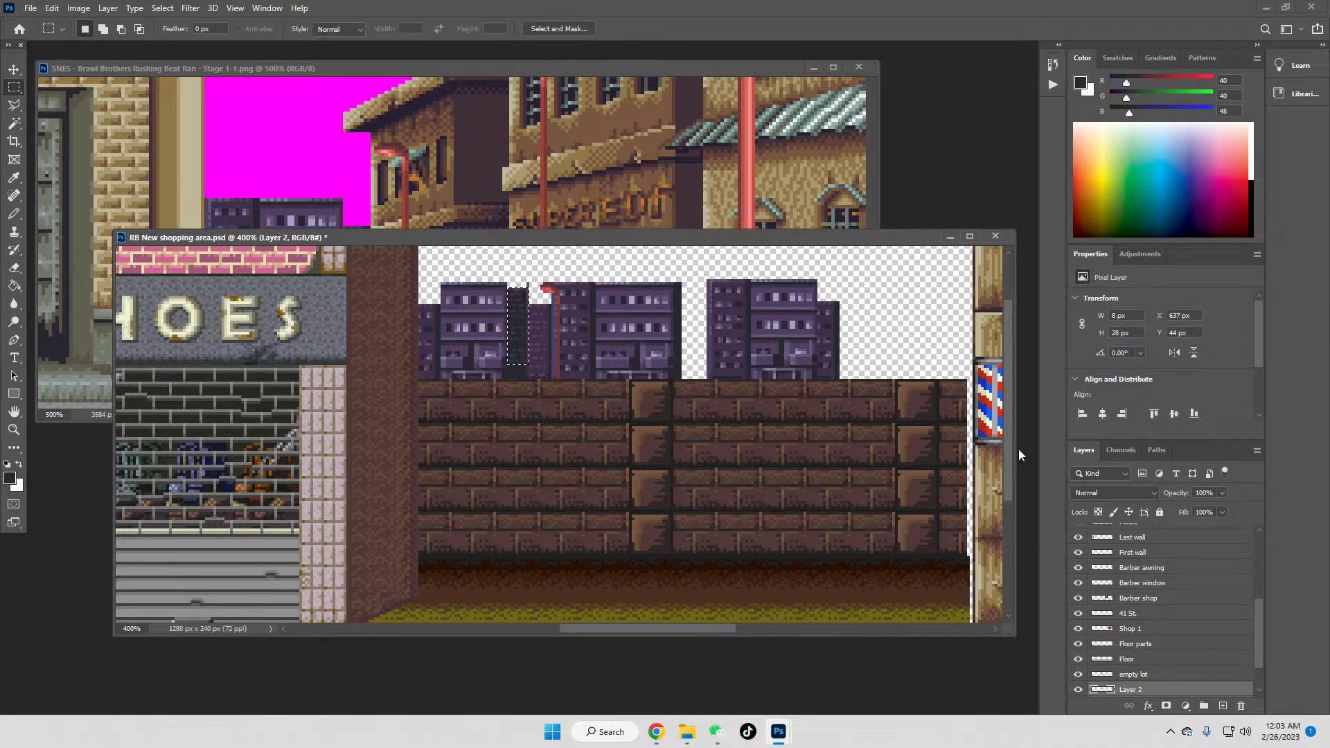
scroll(1125, 682, down, 1)
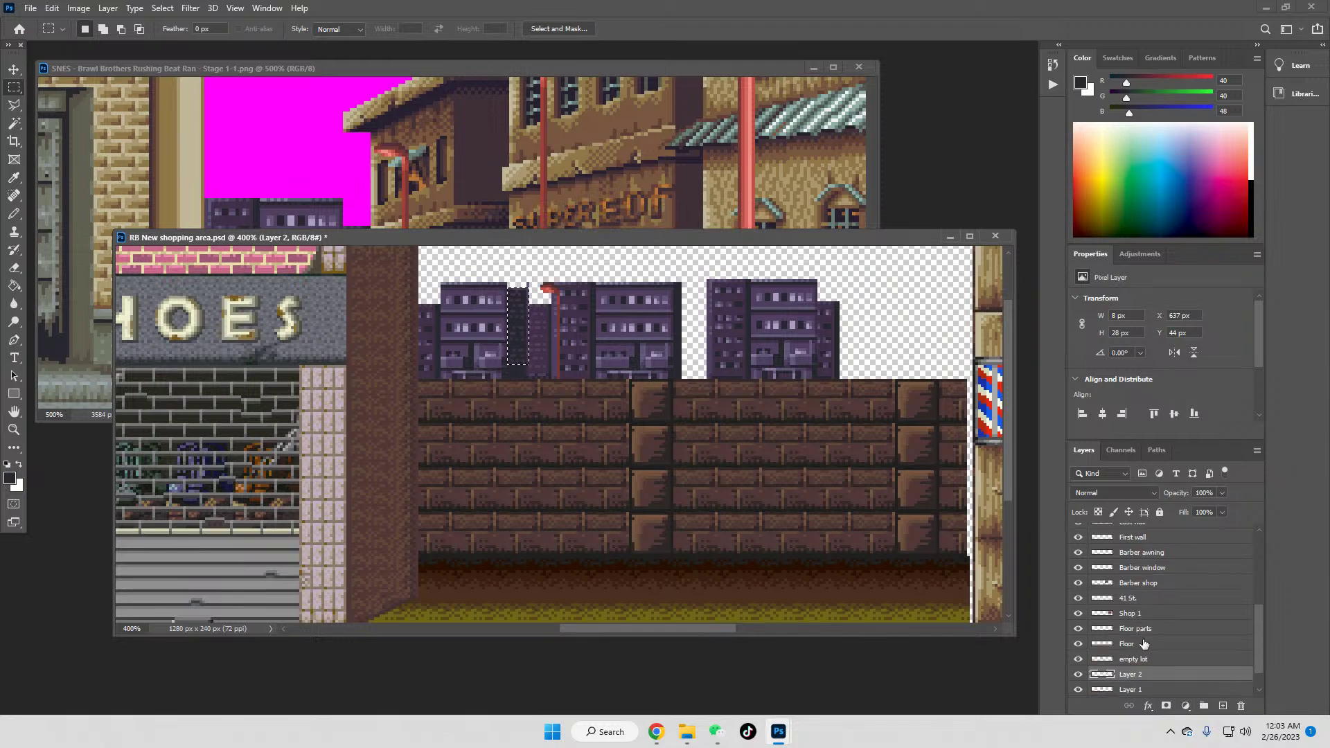
right_click(1131, 675)
click(1169, 499)
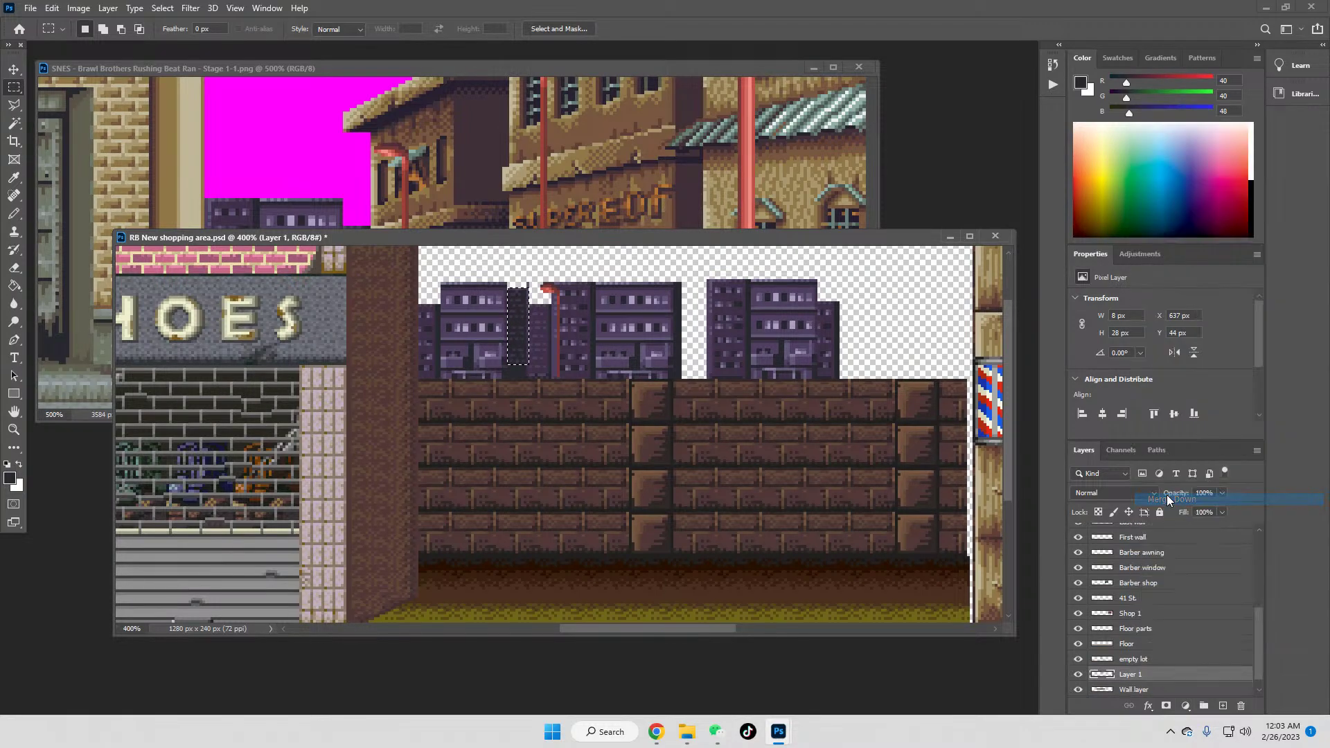
key(ctrl+z)
Step: Move the dark tower piece about 64 px right and merge Layer 2 into Layer 1
click(13, 69)
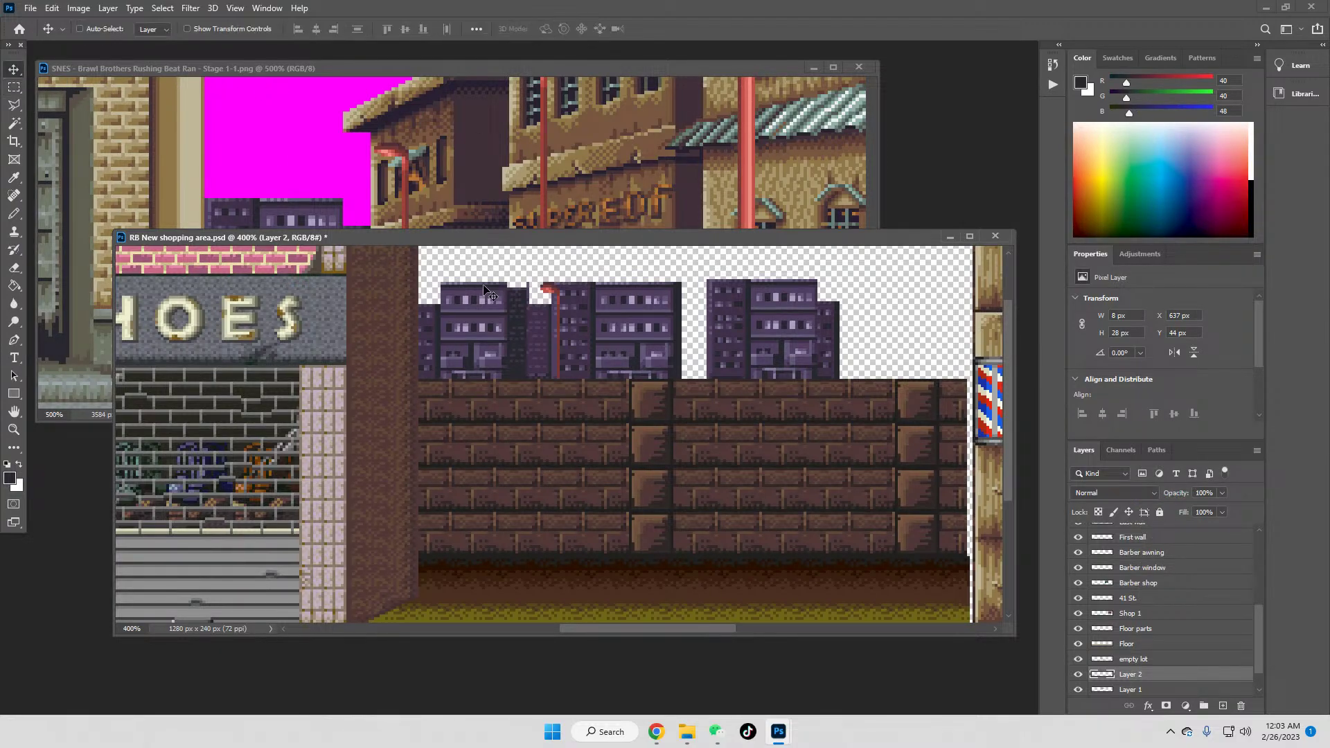
drag(520, 311, 695, 328)
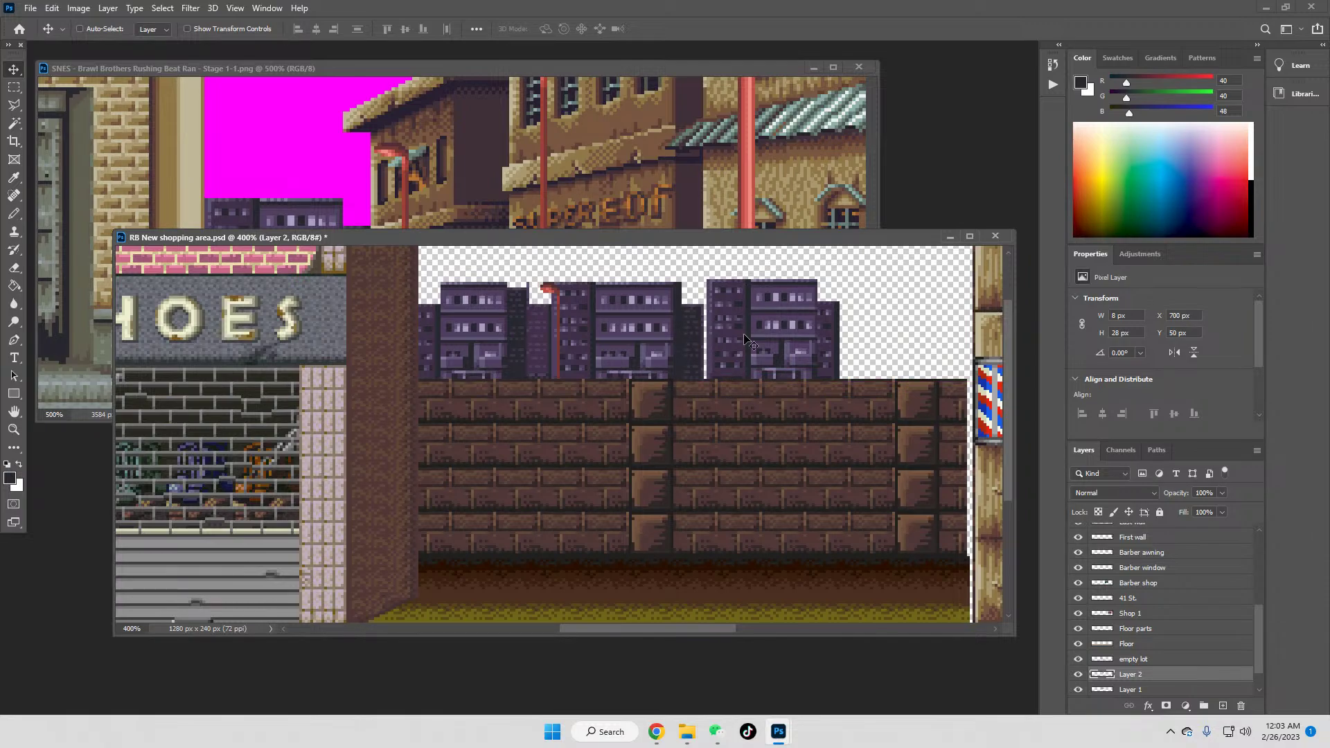
right_click(1130, 672)
click(1177, 497)
Step: Fill the narrow gap between the buildings with the sampled dark building colour
click(14, 86)
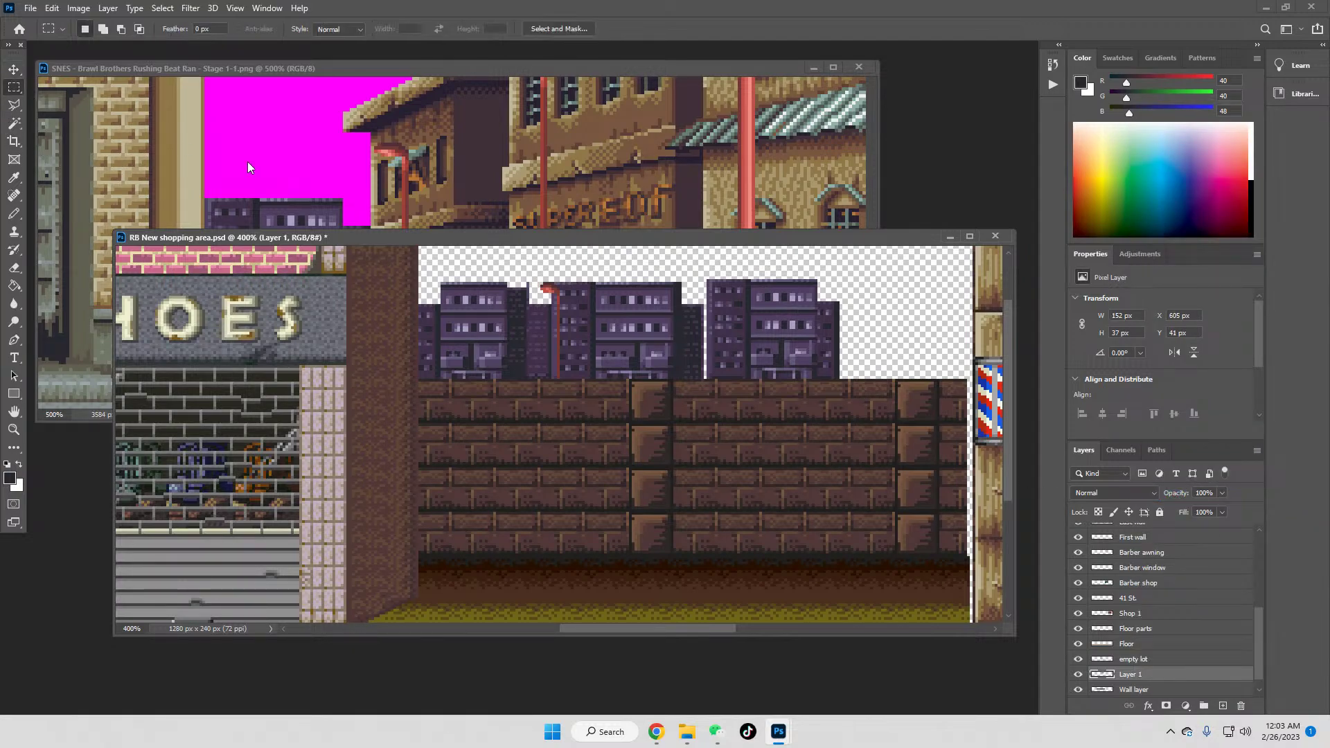
drag(699, 307, 713, 380)
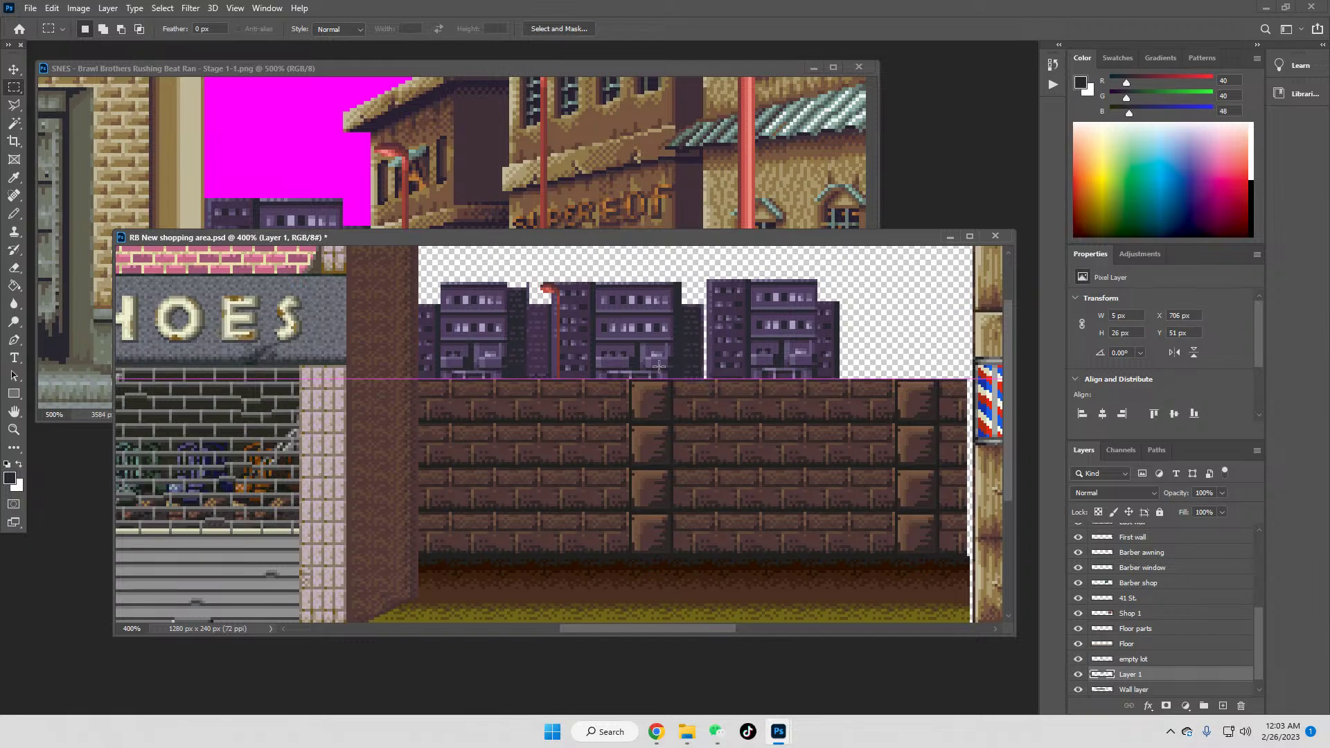
click(14, 178)
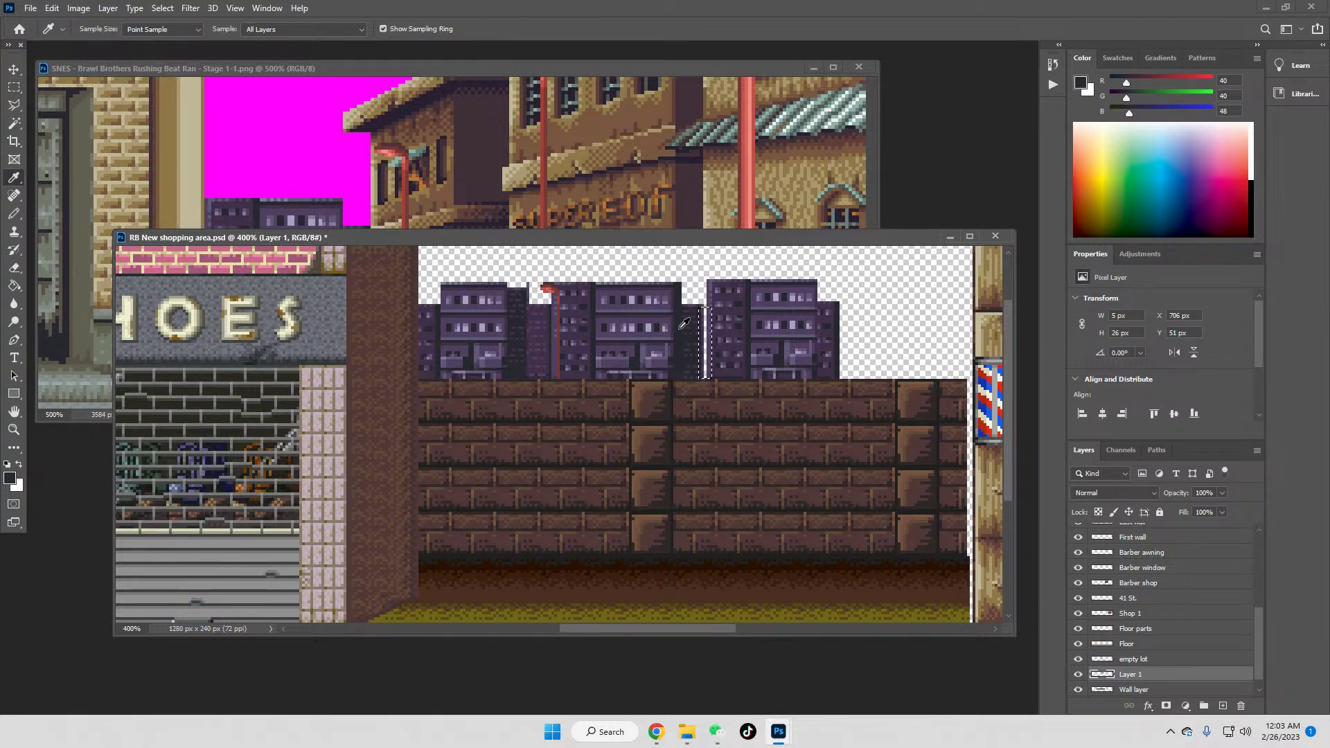
click(13, 286)
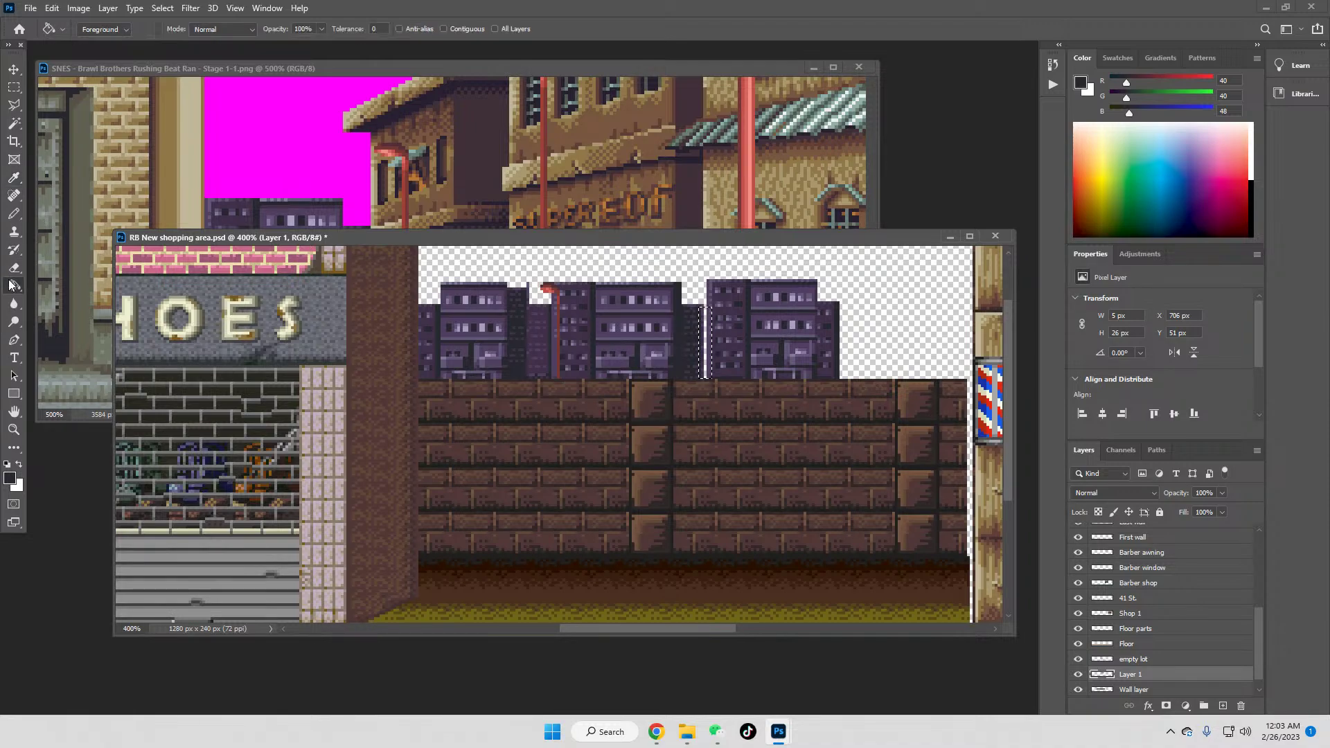
click(13, 88)
click(724, 340)
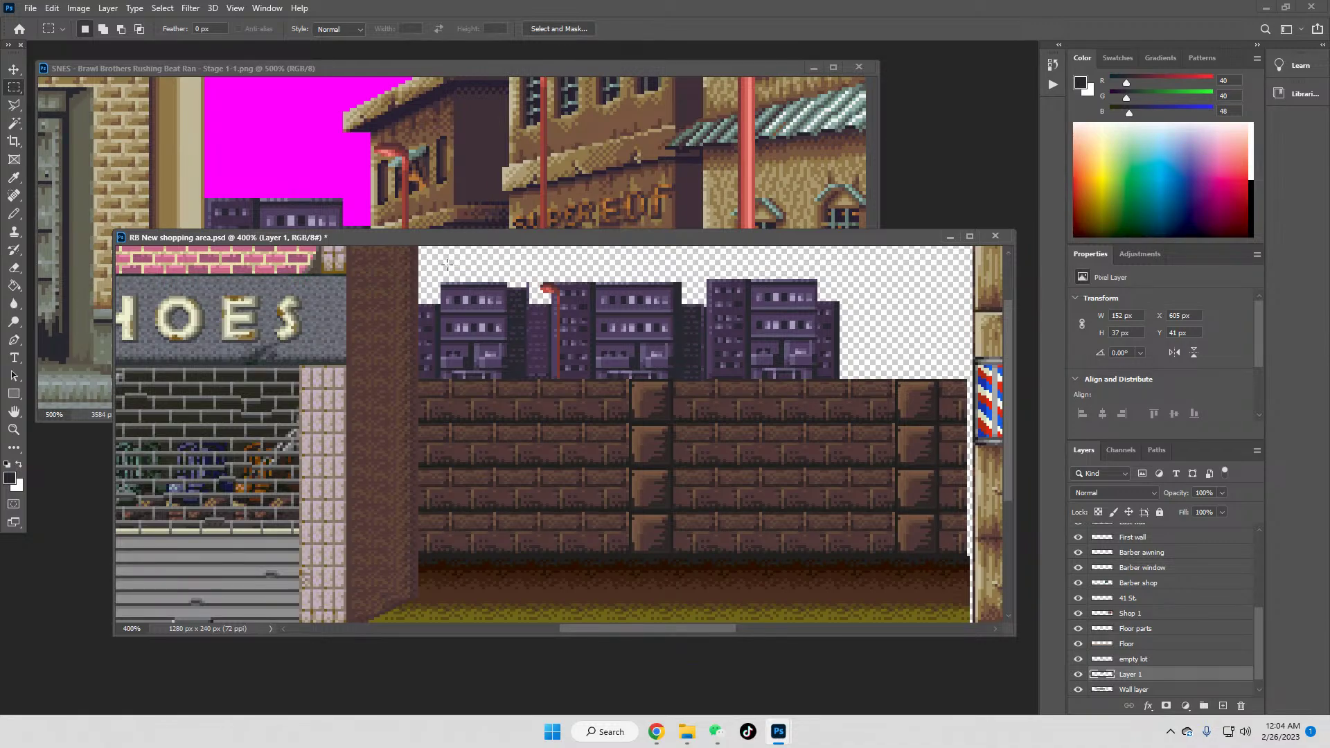
Step: Copy the row of skyline buildings, place the copy to their right, and merge into Layer 1 (296 × 37 px)
drag(441, 263, 892, 486)
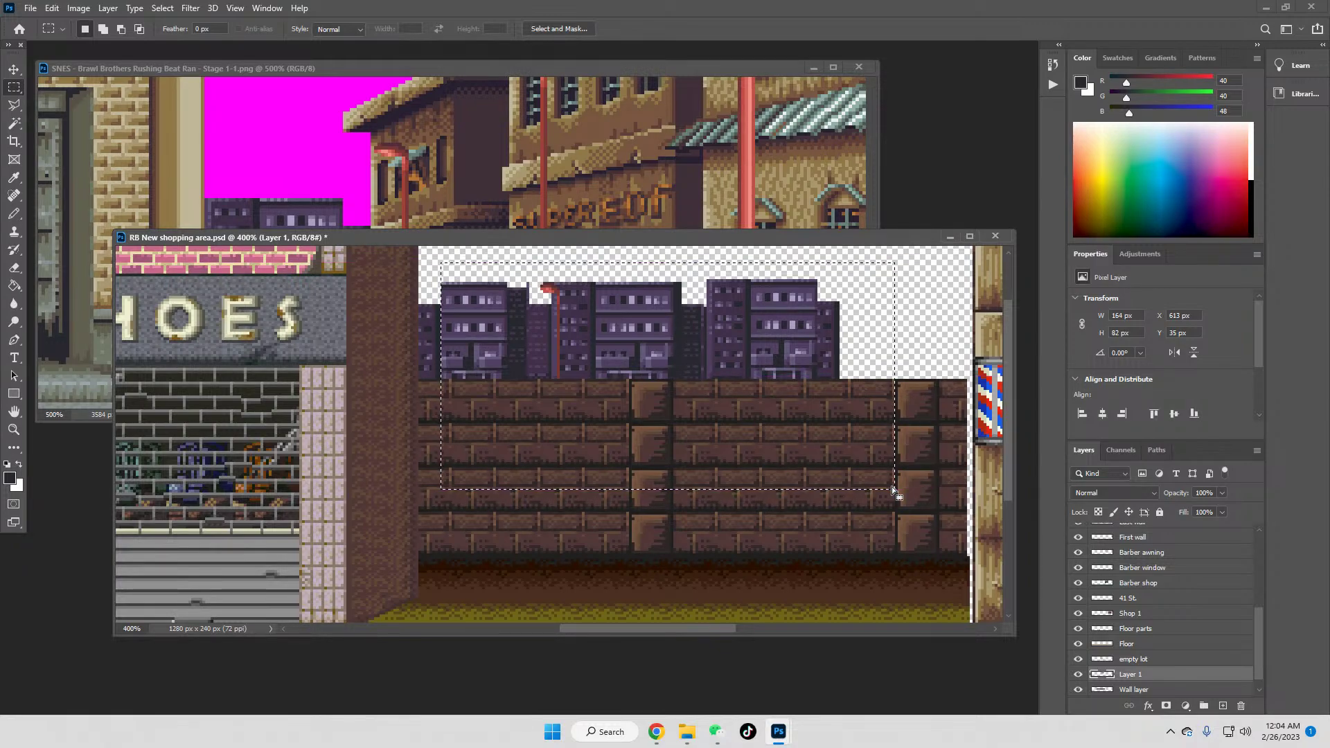
key(ctrl+c)
key(ctrl+d)
key(ctrl+v)
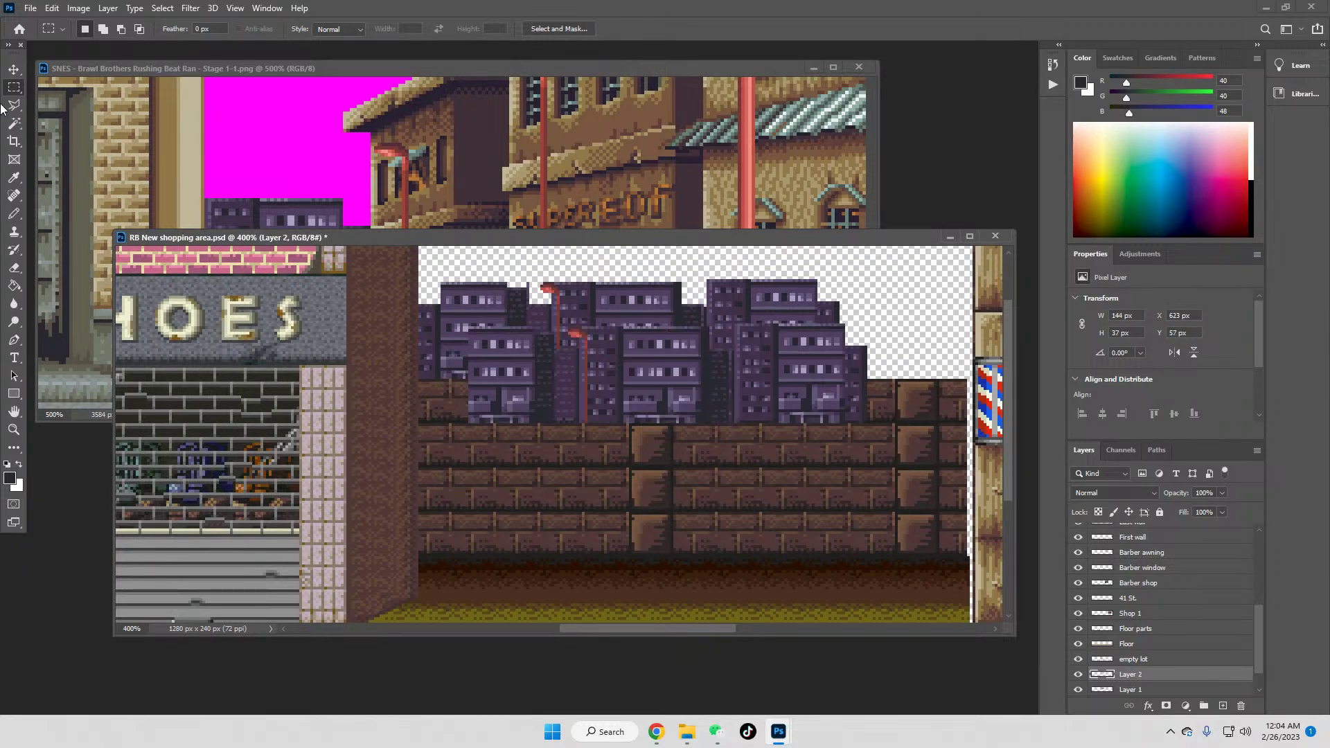
click(15, 72)
drag(478, 378, 853, 346)
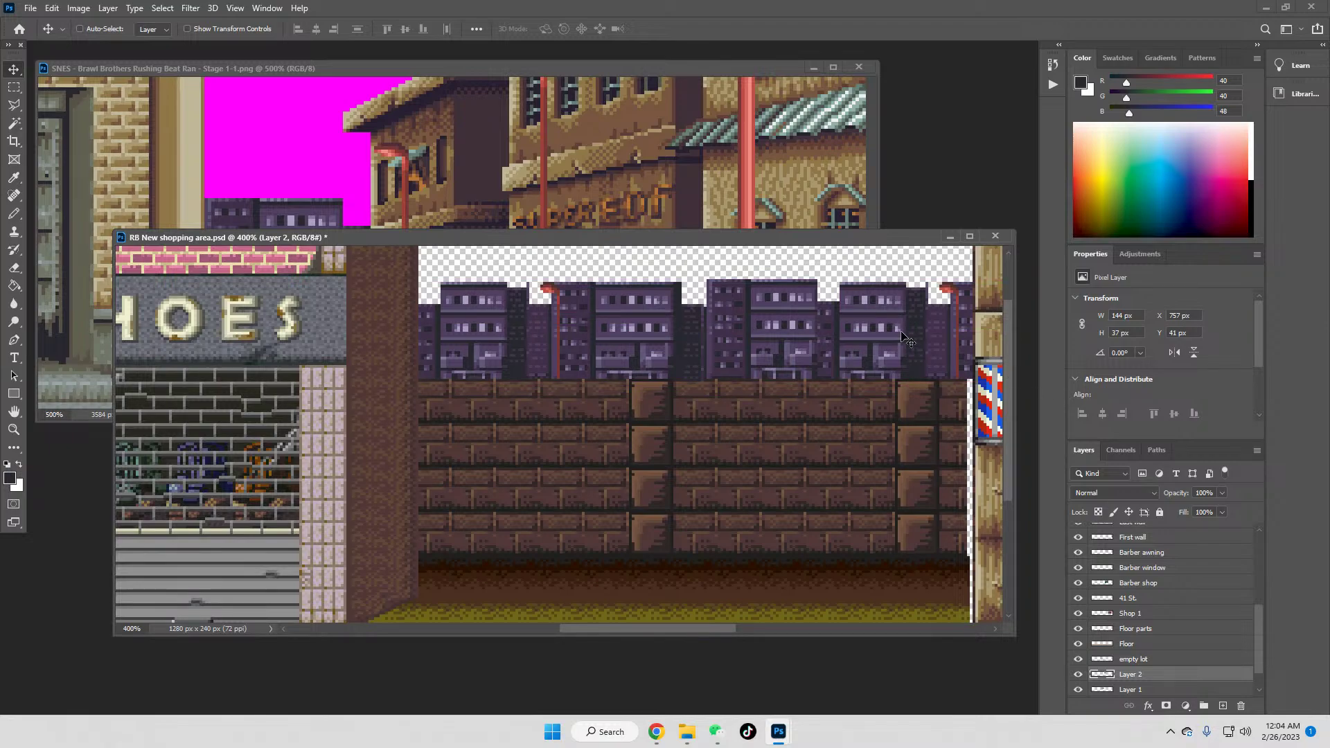
drag(868, 339, 868, 339)
right_click(1133, 678)
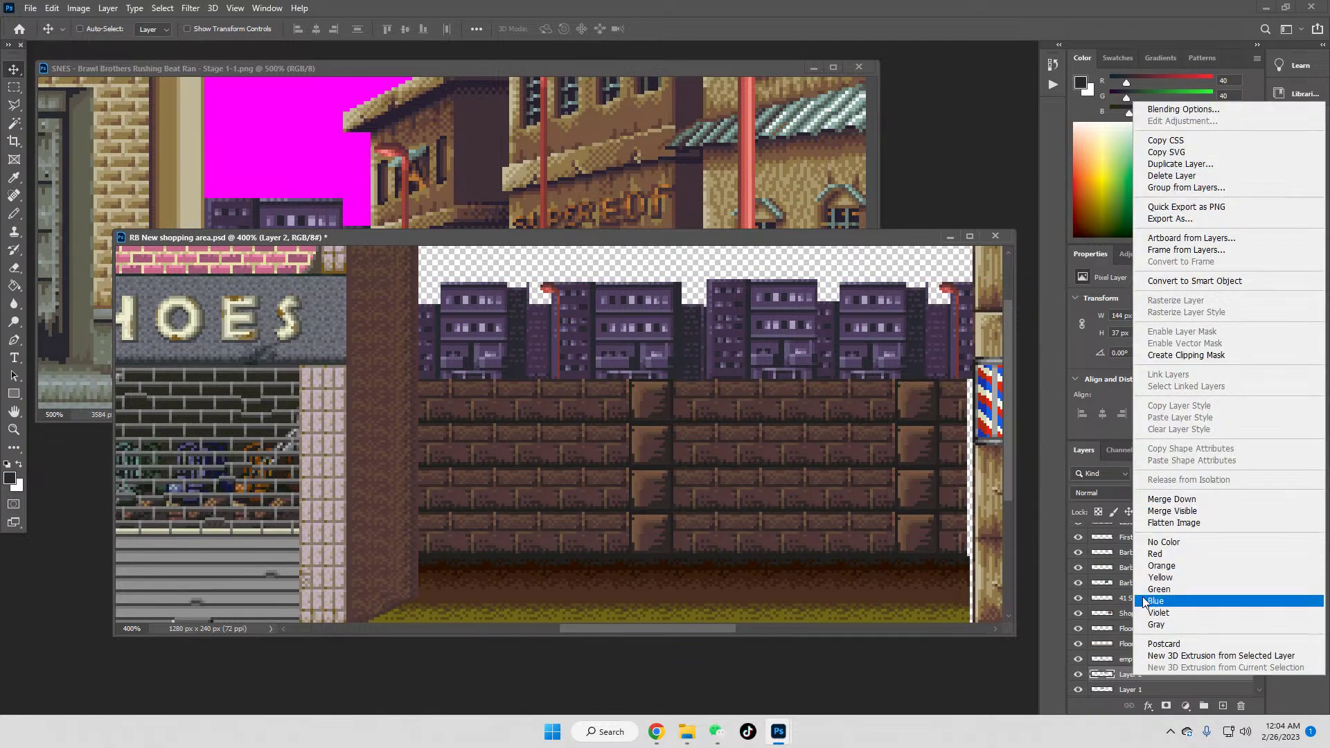
click(1163, 505)
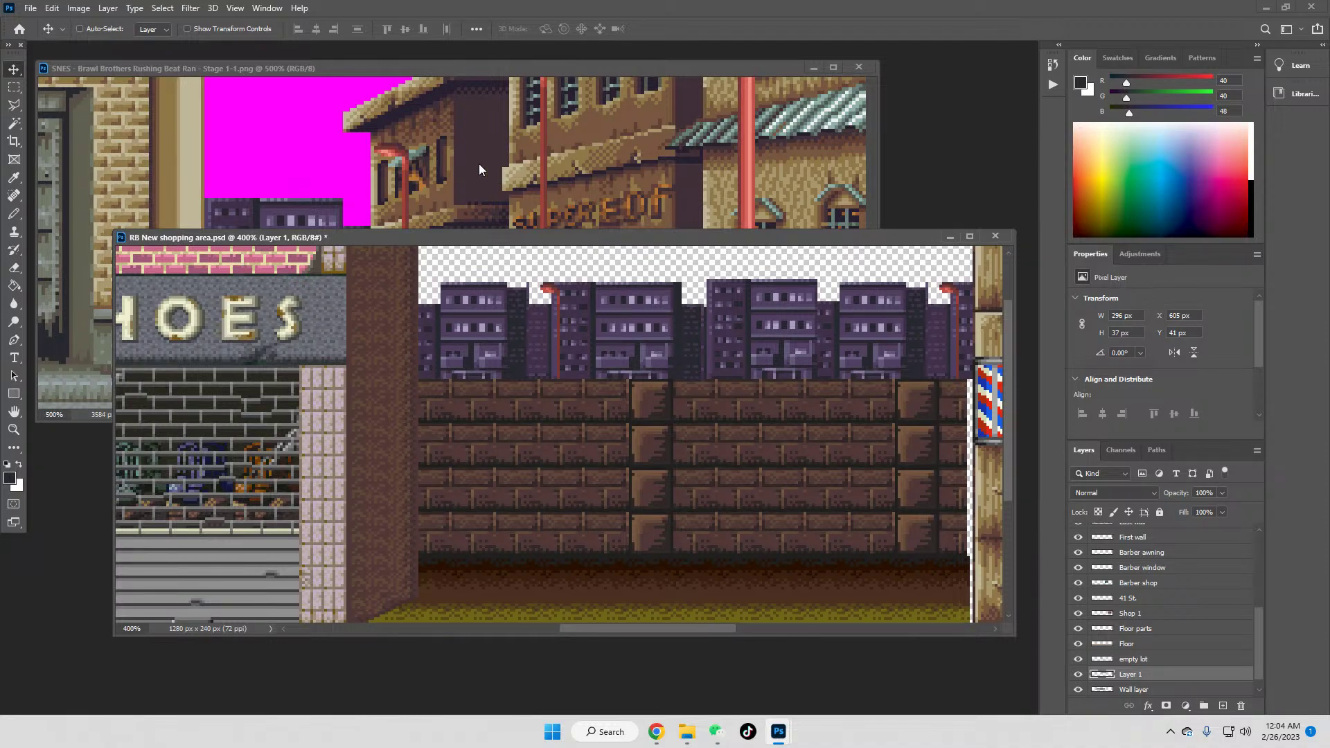
click(13, 430)
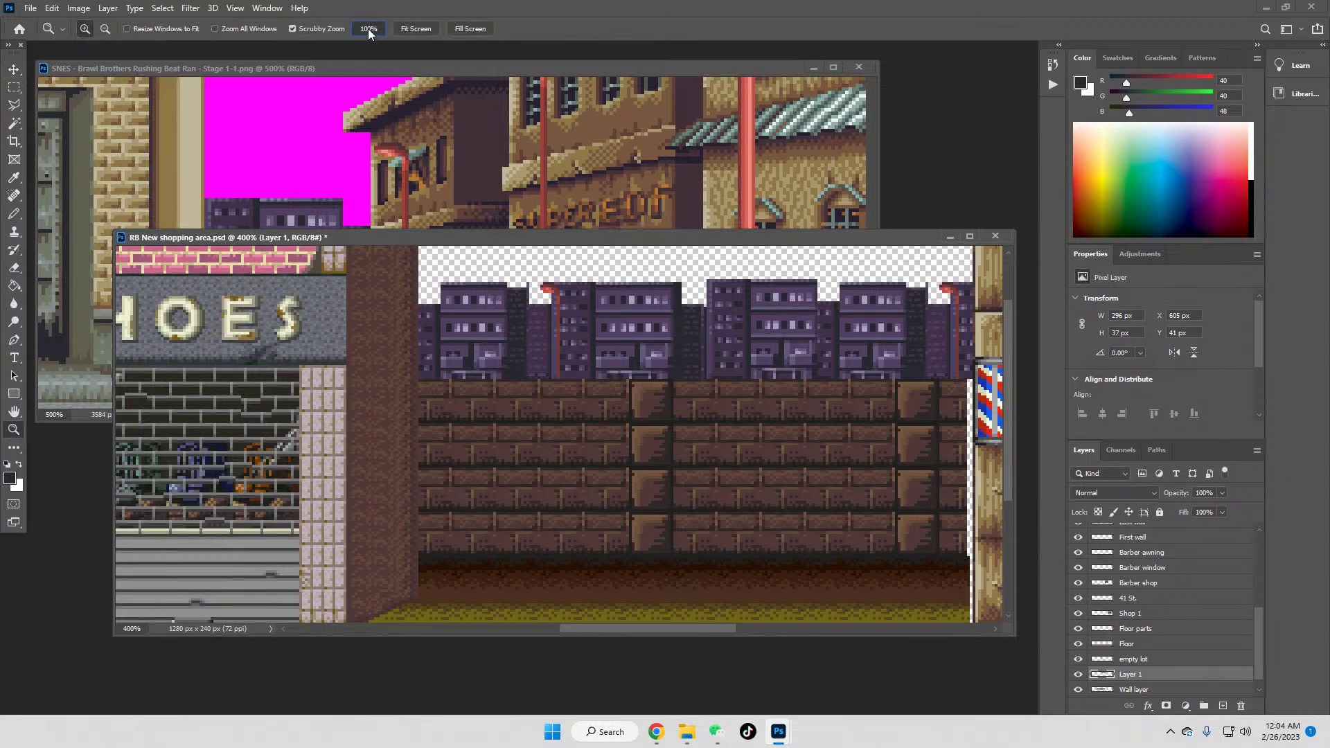
Step: Zoom the view to 100% to see the whole street
click(368, 28)
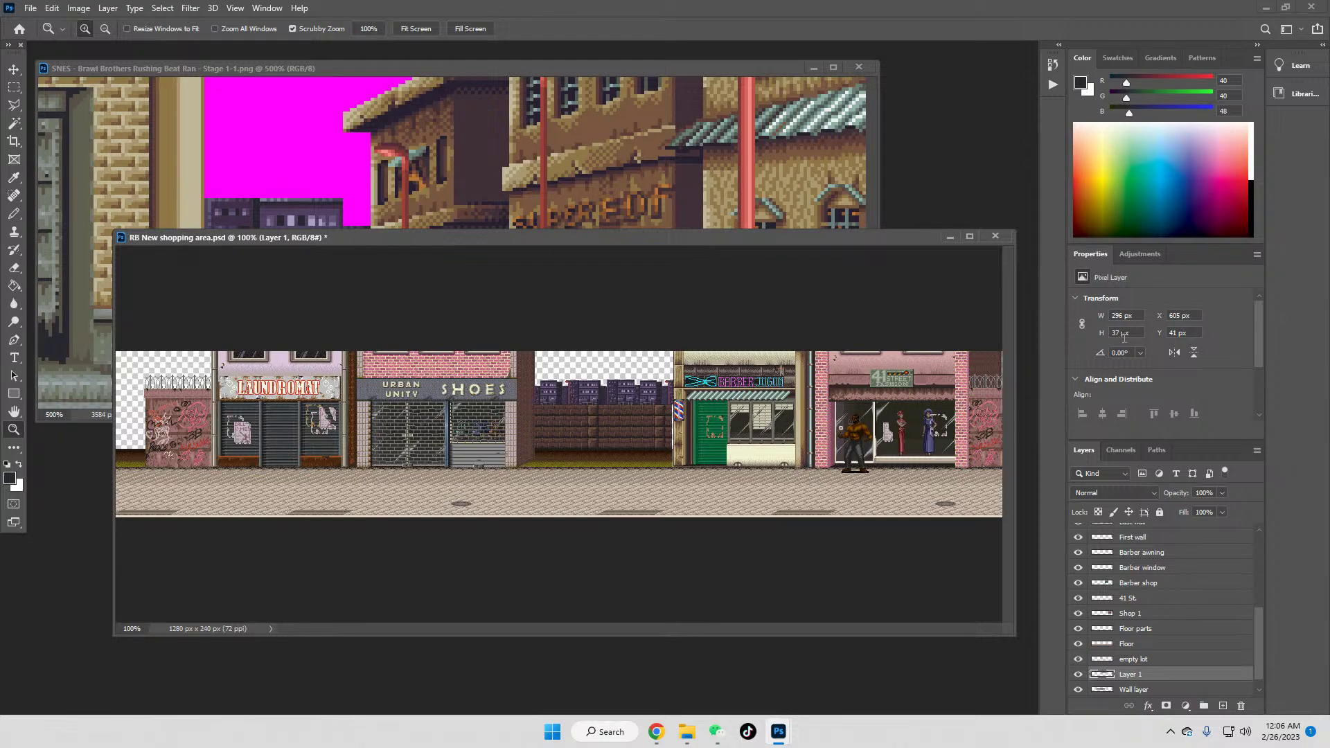
Step: Show only Layer 1, select all, check the clipboard size in File > New, and paste the strip as Layer 2
right_click(1076, 676)
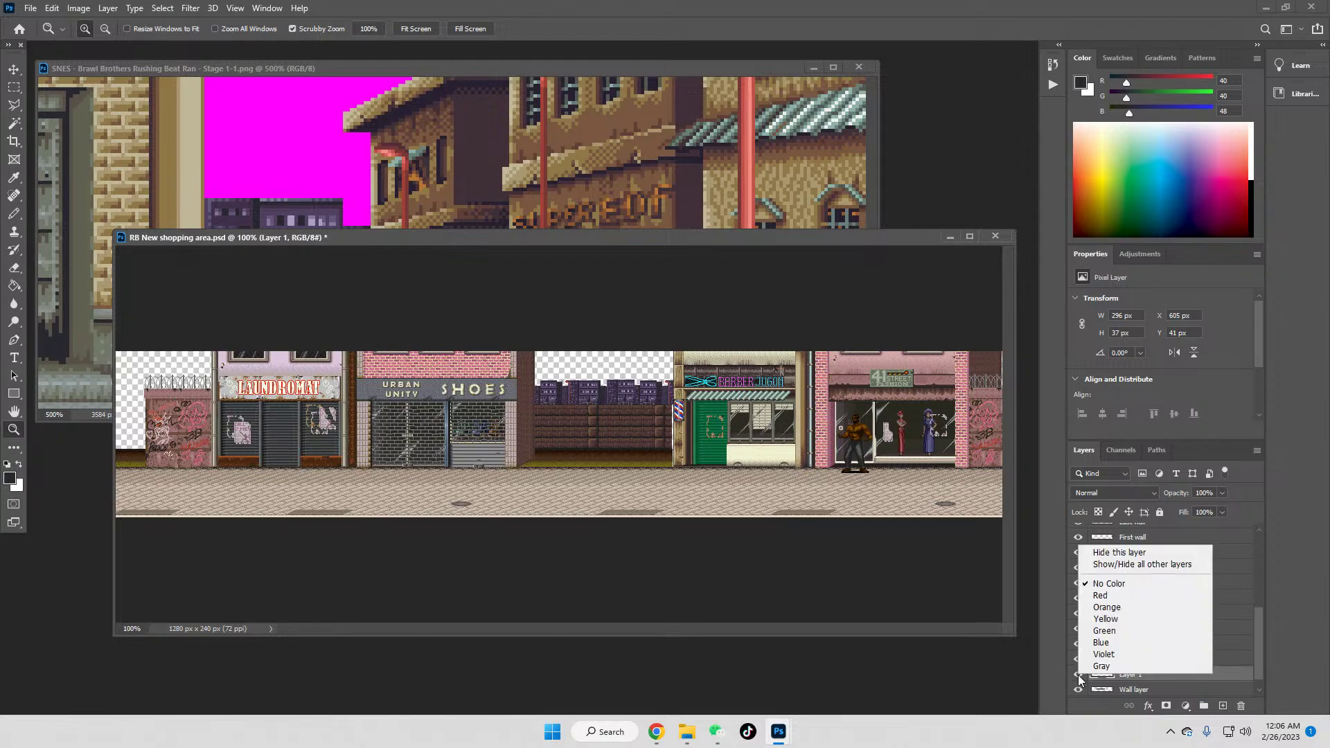
click(1109, 568)
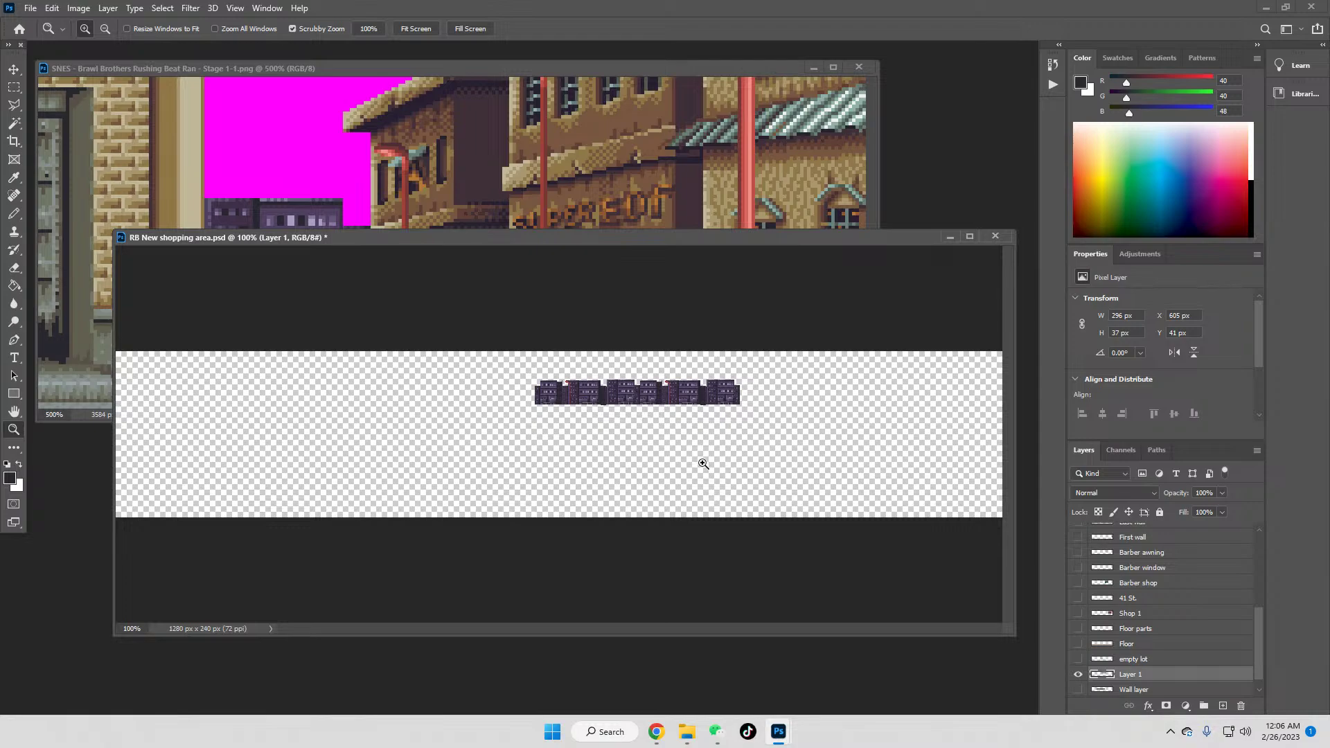
key(ctrl+a)
click(31, 7)
click(42, 22)
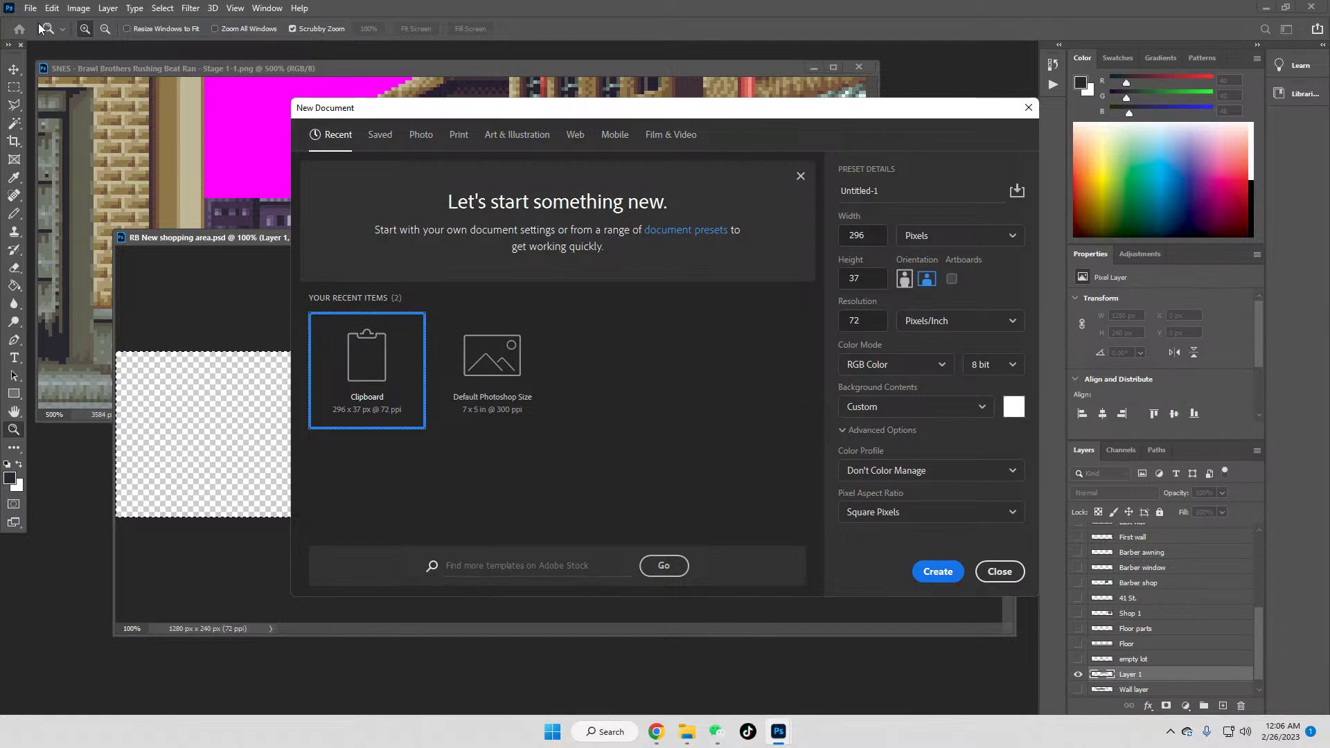
click(1034, 113)
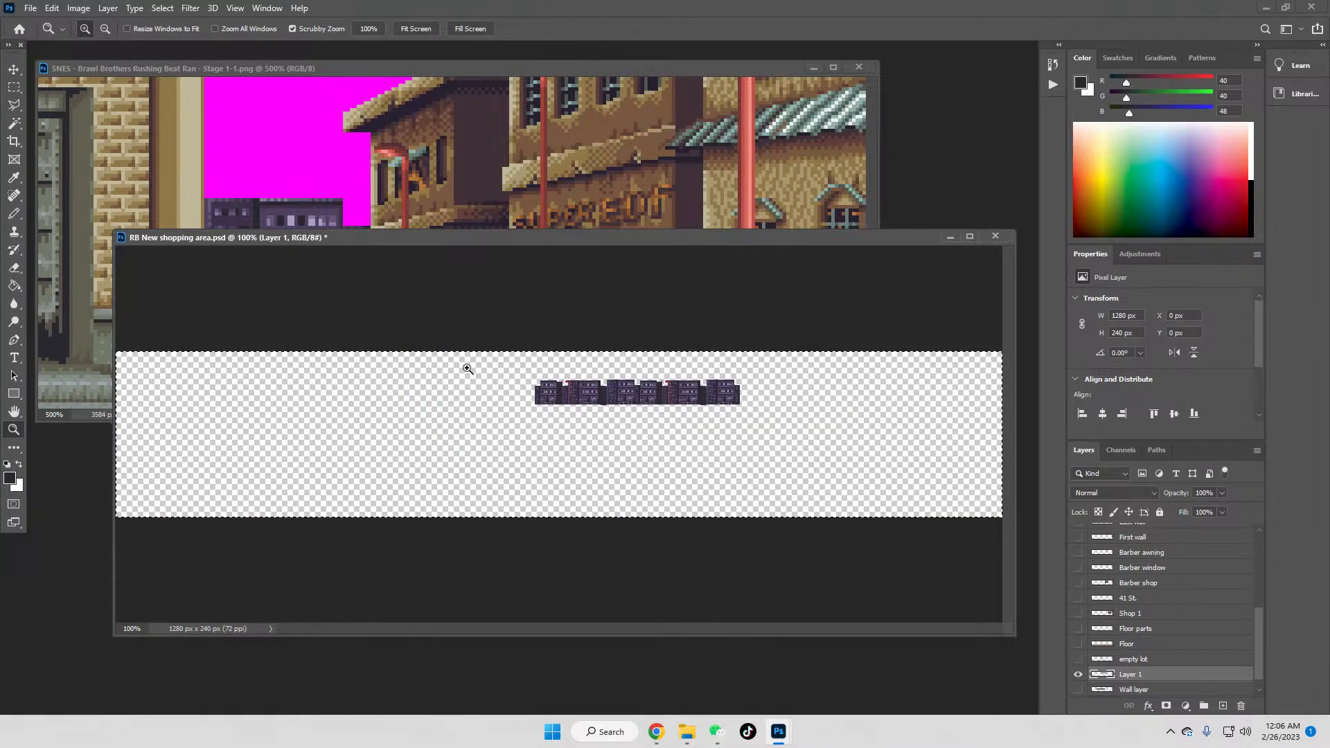
click(14, 86)
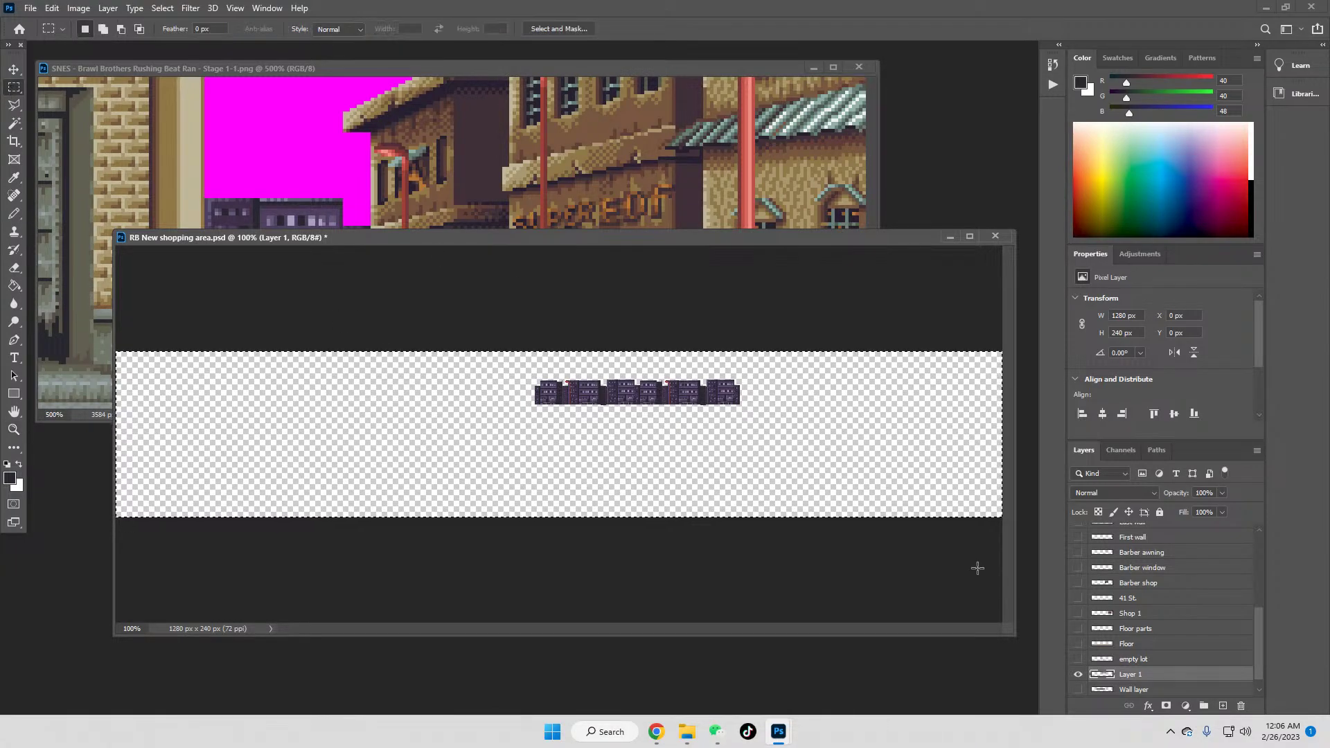
click(1079, 677)
click(1079, 676)
key(ctrl+v)
Step: Zoom in on the copied strip and delete the stray wall pixels at its end
click(14, 69)
drag(528, 411, 465, 414)
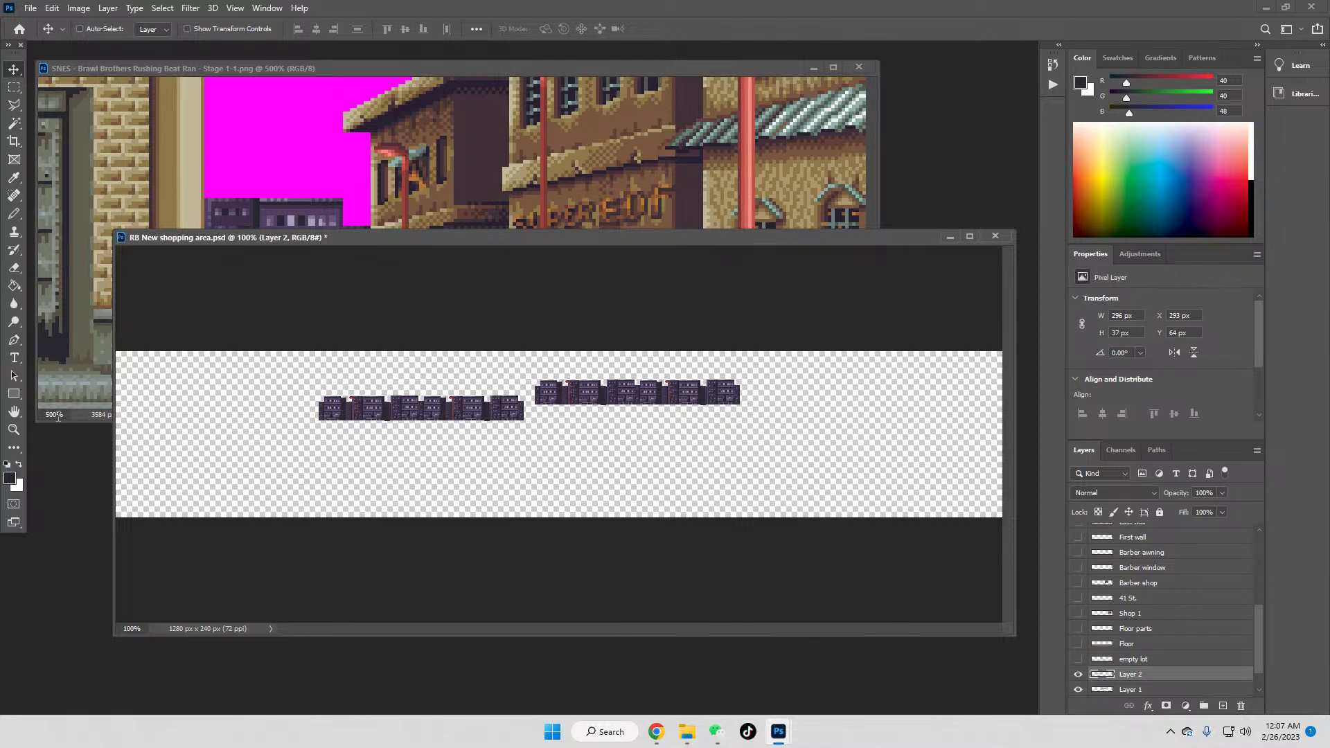
click(13, 429)
click(530, 431)
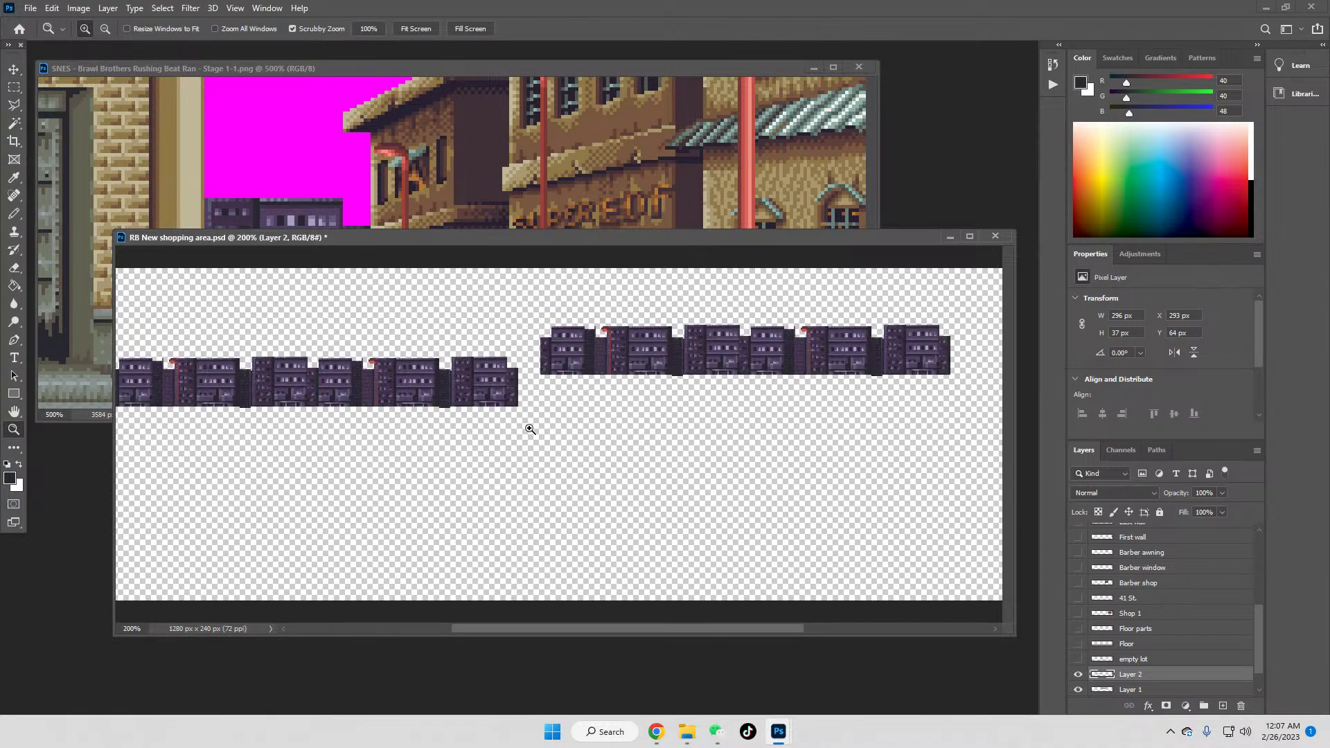
key(m)
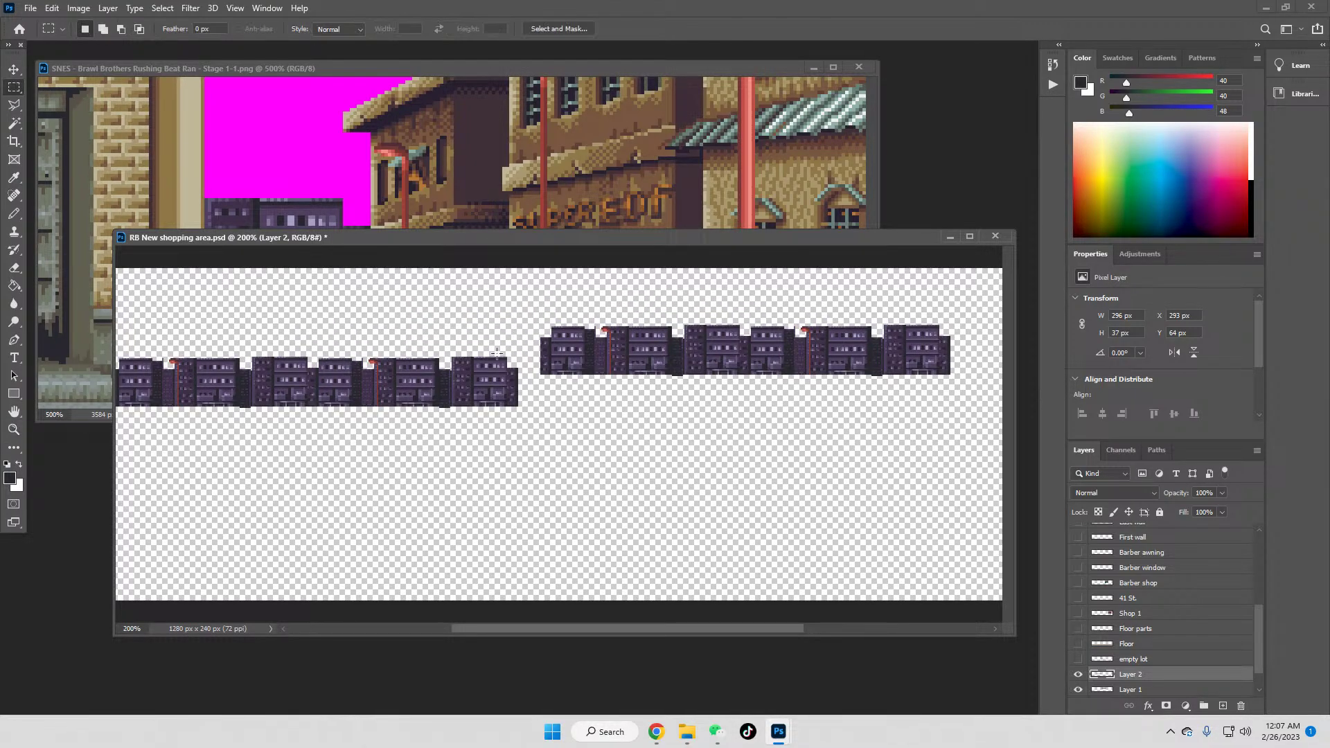
drag(509, 365, 533, 441)
key(Delete)
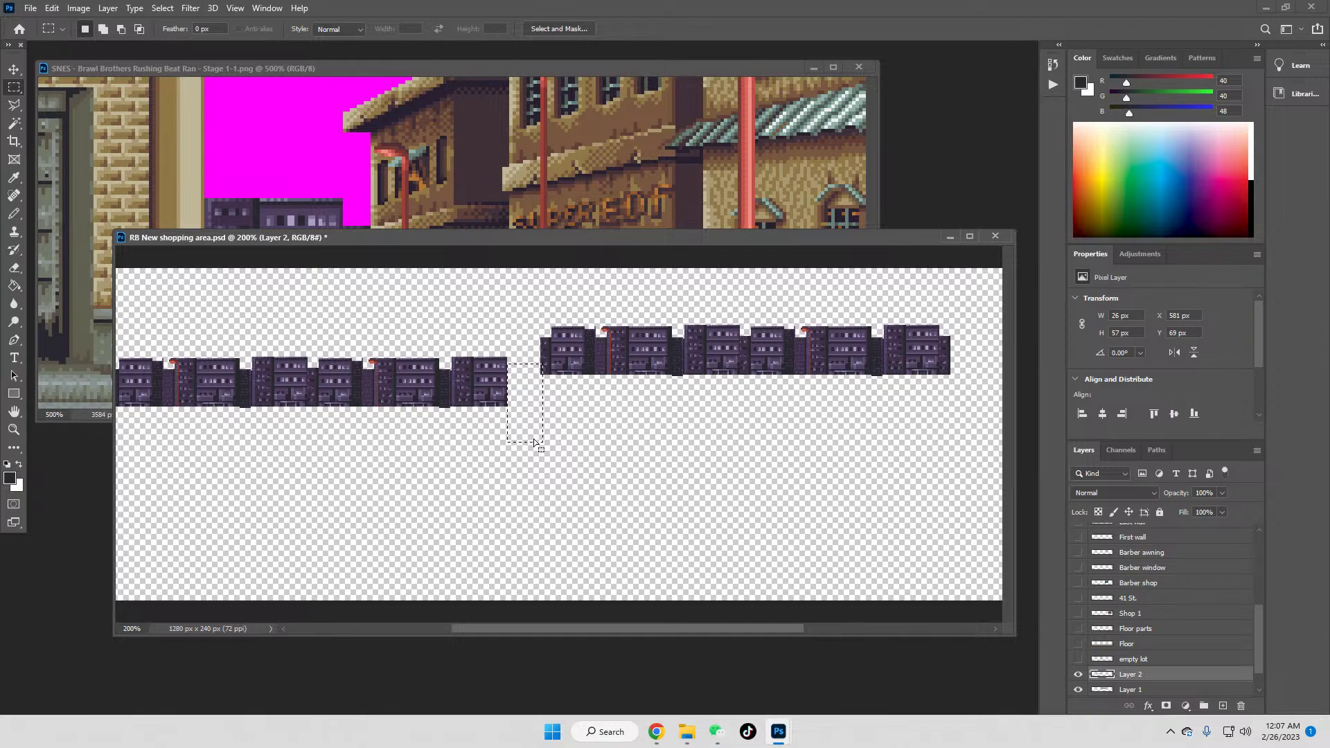
key(ctrl+d)
drag(434, 406, 443, 419)
key(ctrl+d)
mouse_move(219, 405)
mouse_down()
mouse_move(312, 425)
mouse_move(284, 428)
mouse_up()
key(ctrl+d)
Step: Place the copied strip right of the original row and merge it down into Layer 1
key(v)
drag(206, 358, 637, 376)
mouse_move(715, 731)
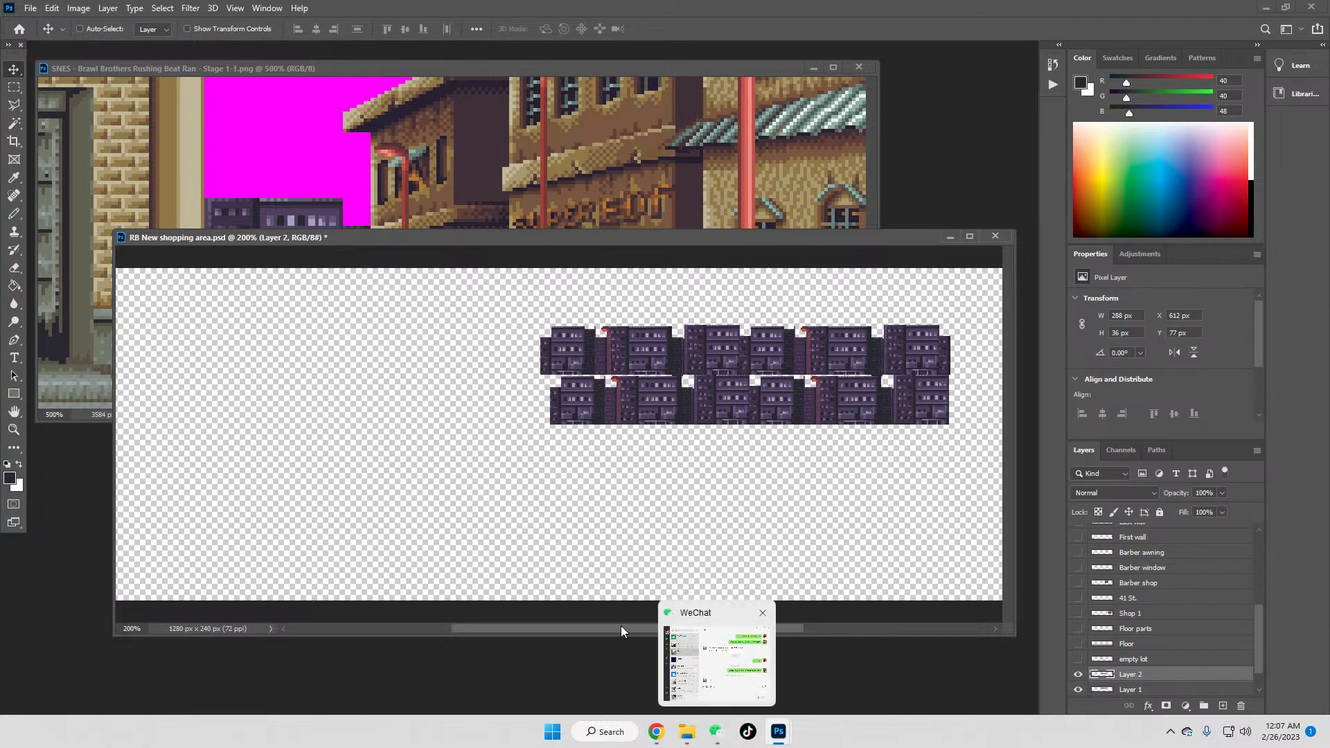
drag(534, 627, 654, 628)
drag(280, 418, 669, 368)
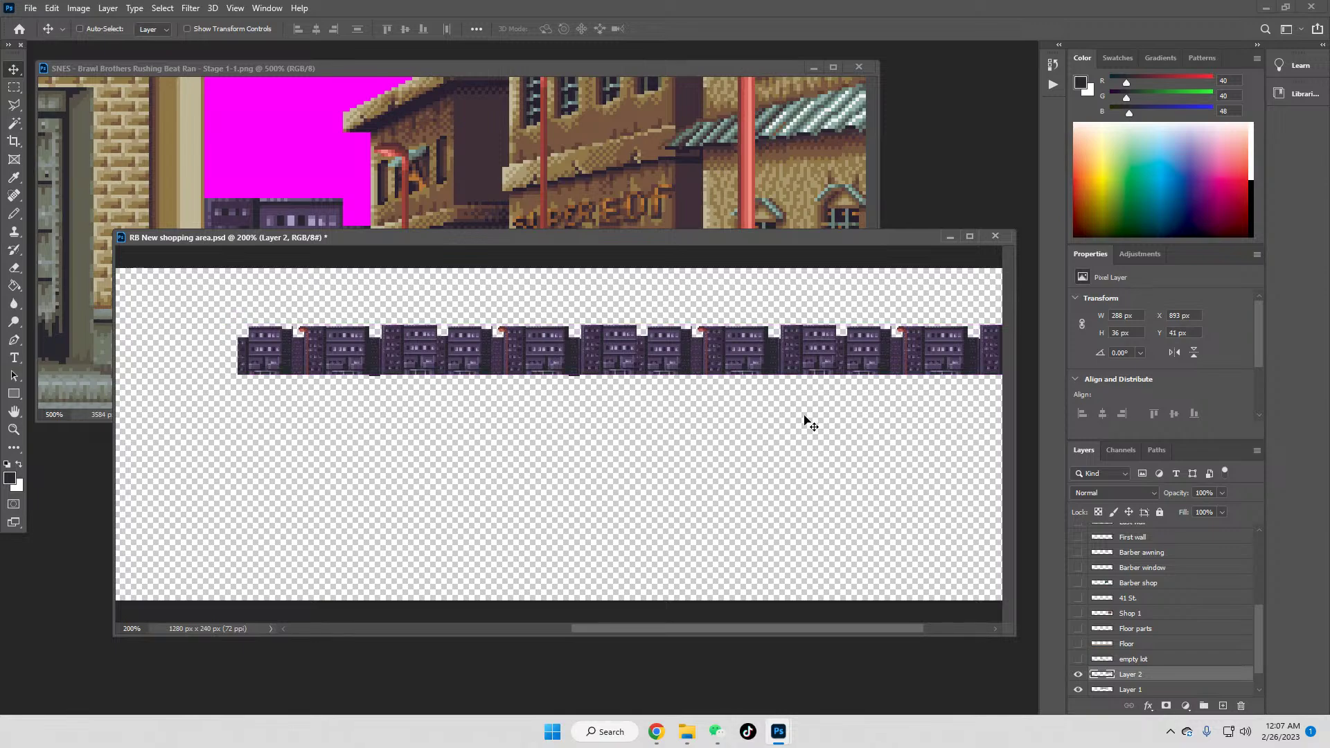
right_click(1136, 678)
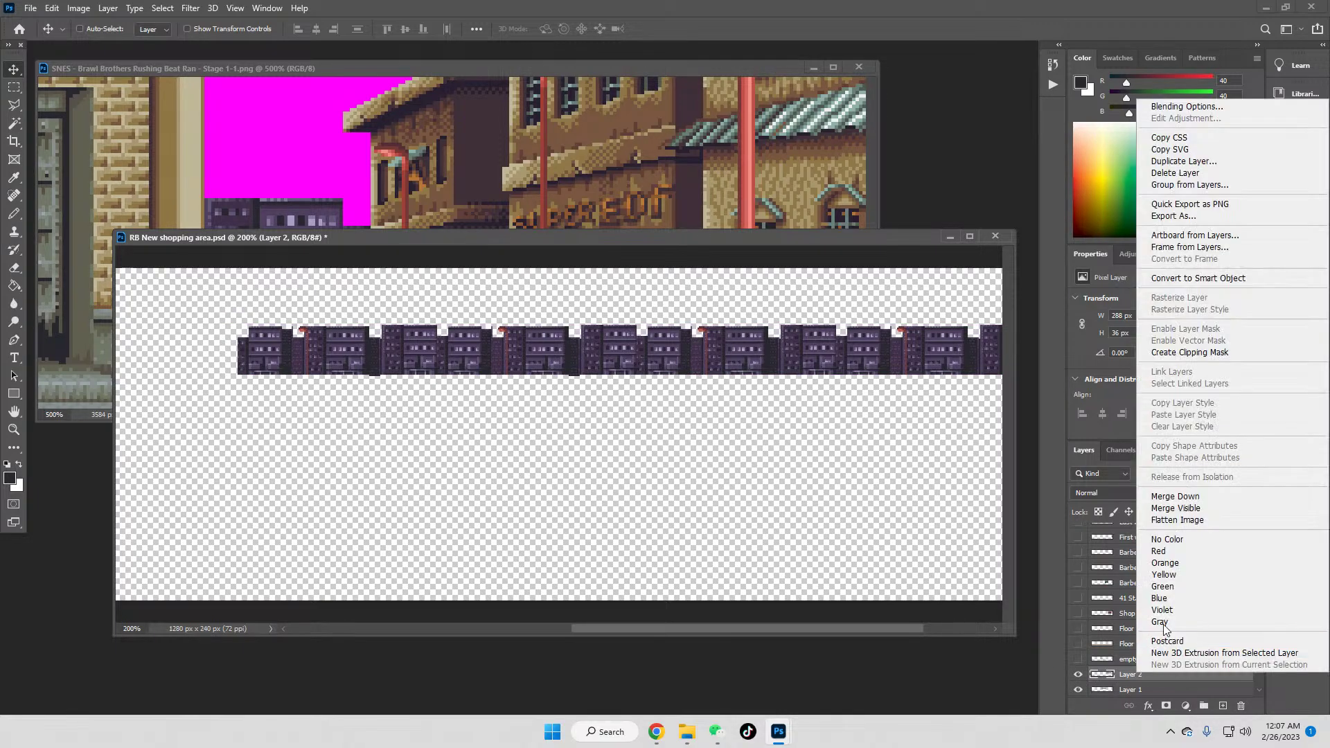
click(1170, 500)
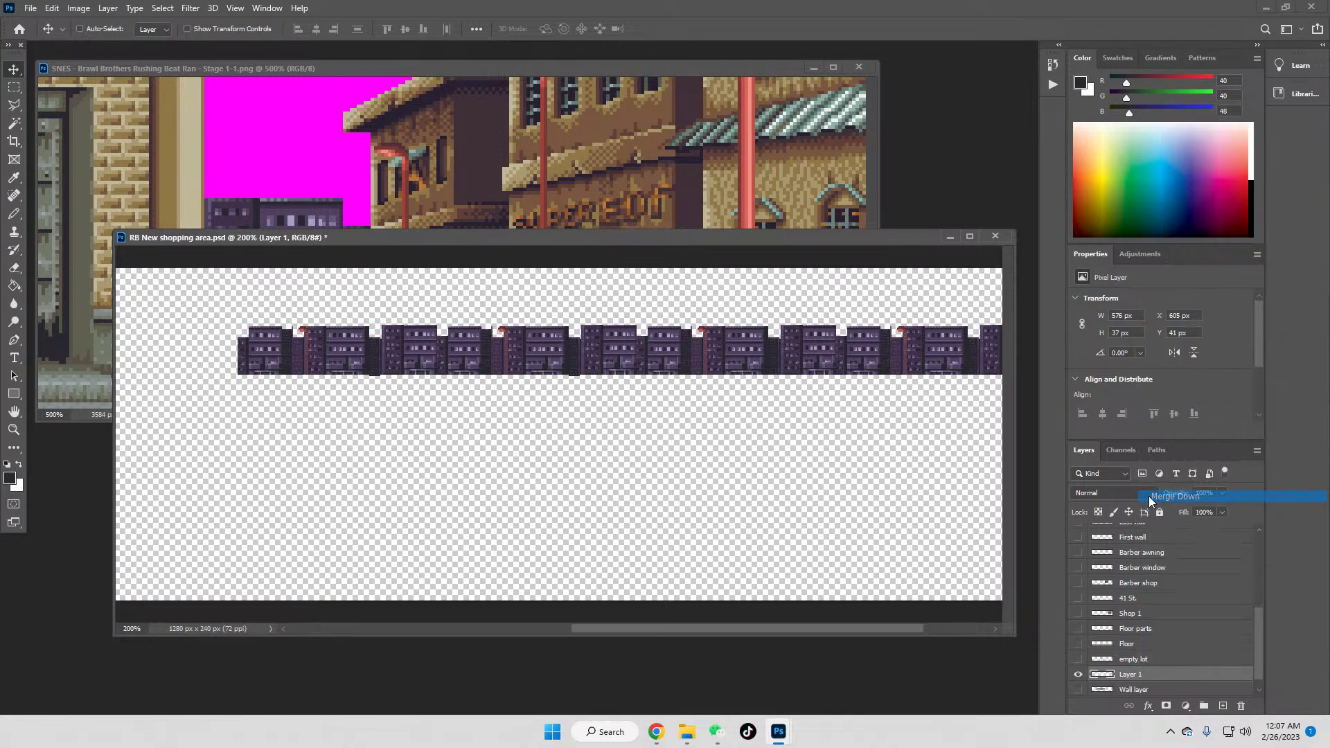
Step: Check the area below the buildings with a selection and zoom back to 100%
click(13, 87)
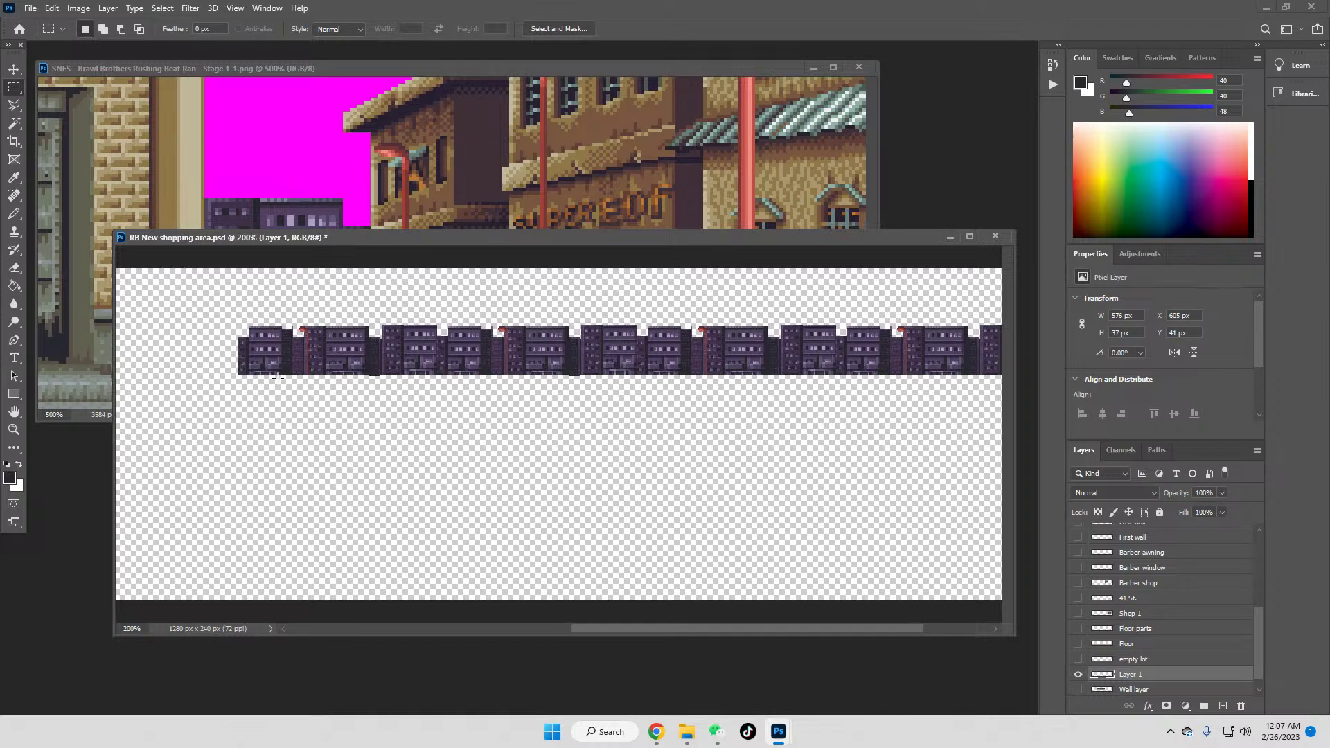
drag(352, 374, 661, 454)
drag(575, 434, 572, 435)
click(486, 496)
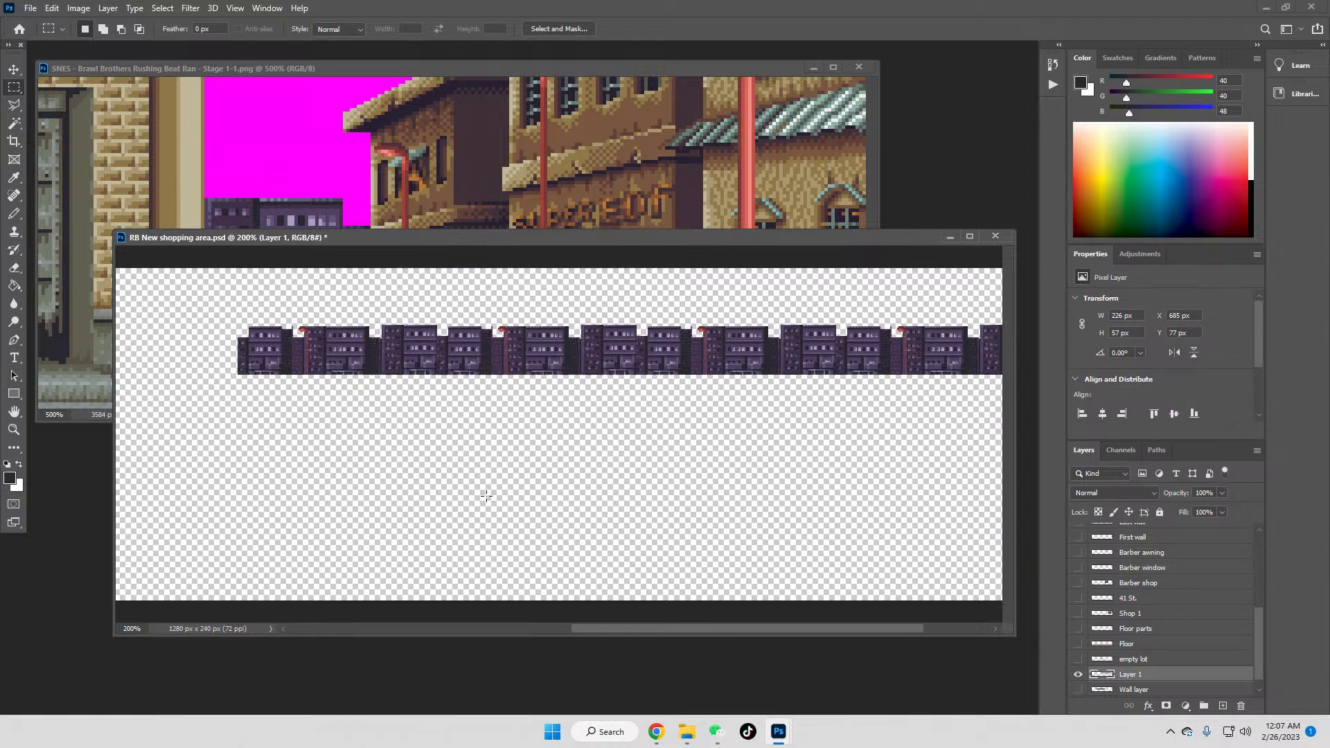
click(11, 430)
click(369, 28)
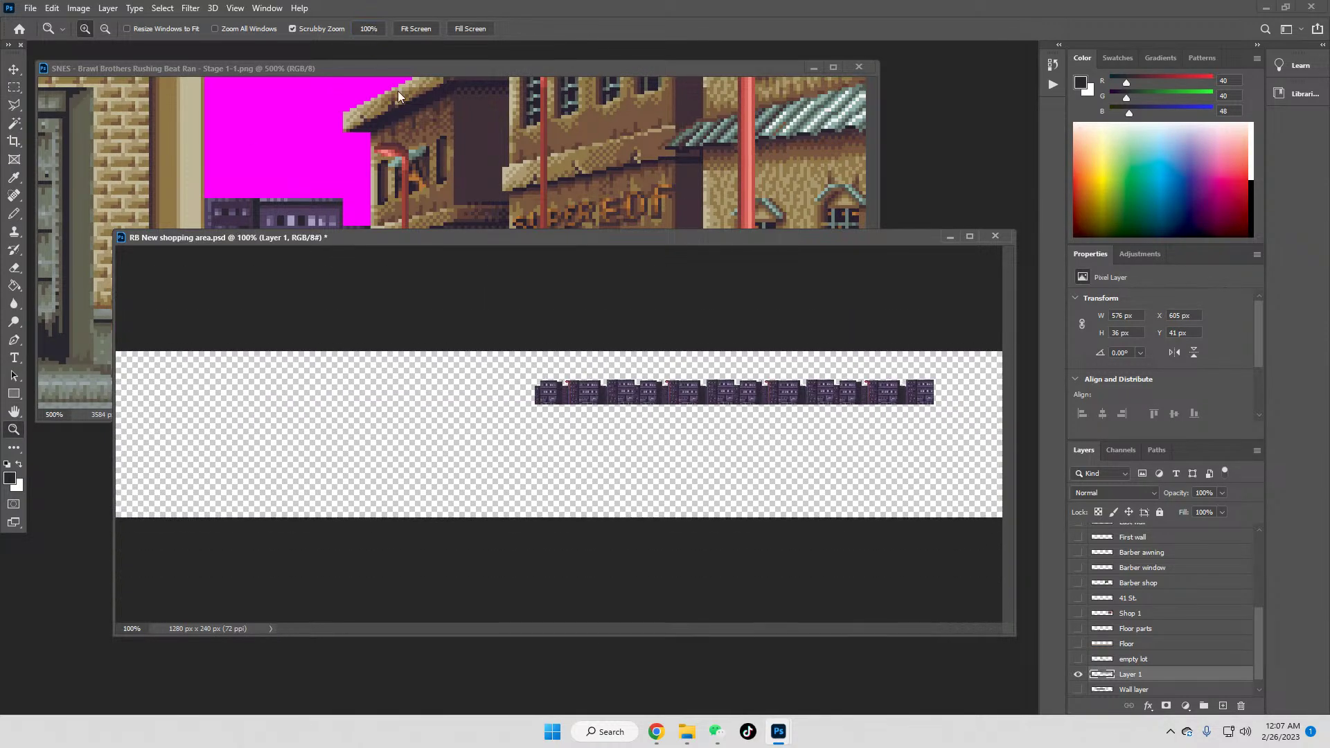
Step: Show all layers again, move the Wall layer above Layer 1, and set the Eraser to 10%
right_click(1078, 677)
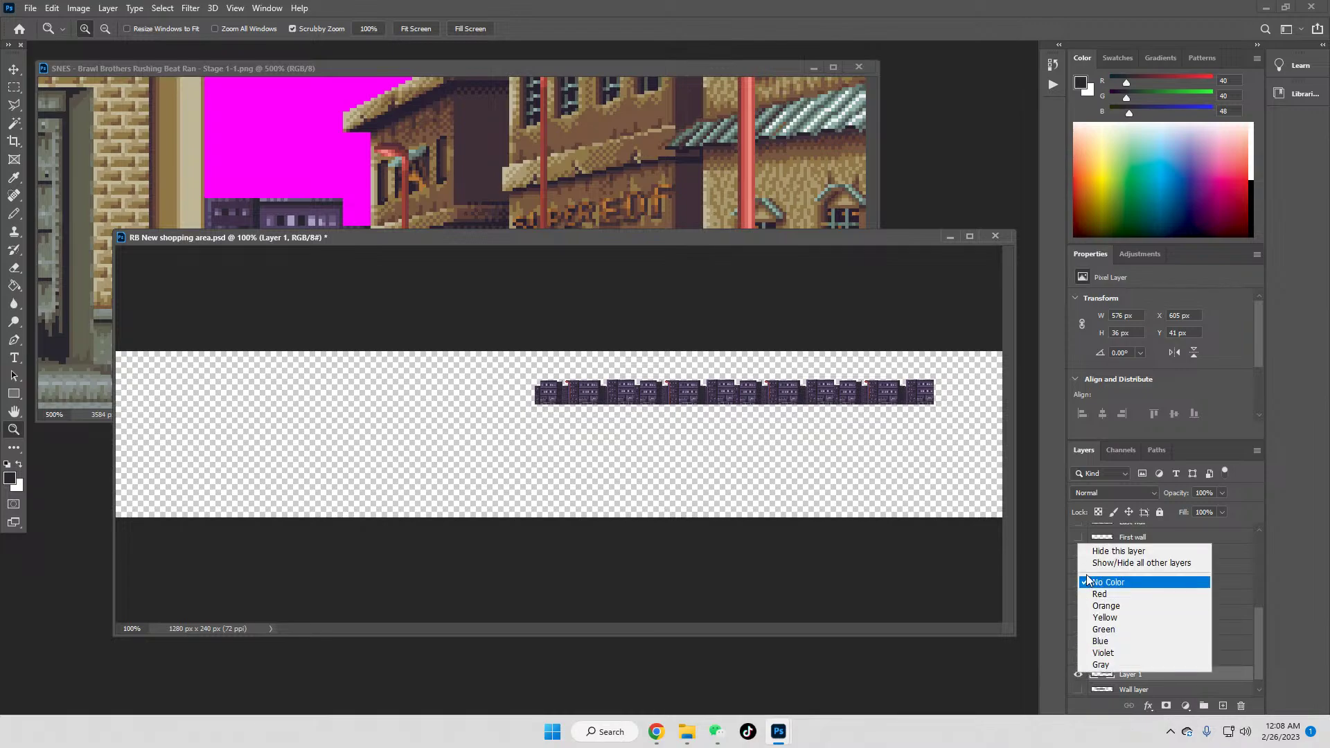
click(1093, 566)
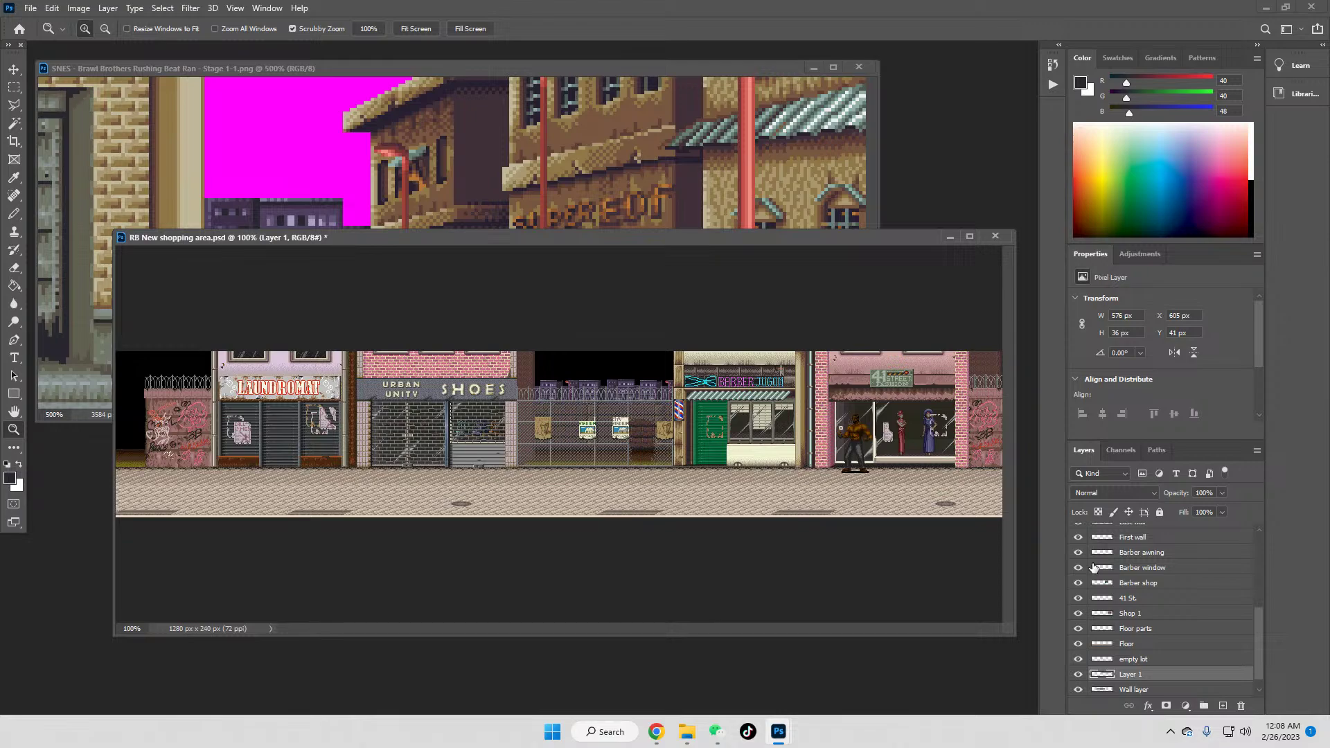
scroll(1139, 665, down, 1)
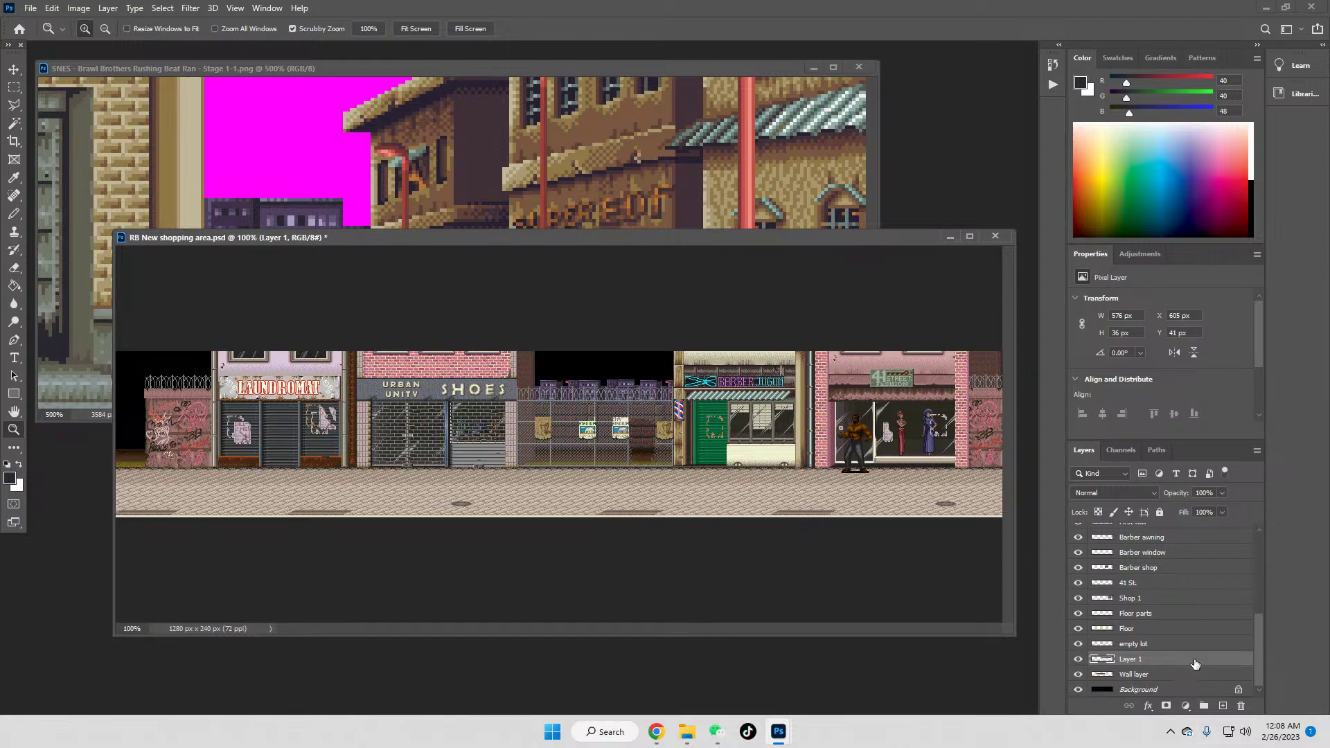
click(1138, 675)
drag(1138, 676, 1139, 657)
click(1140, 676)
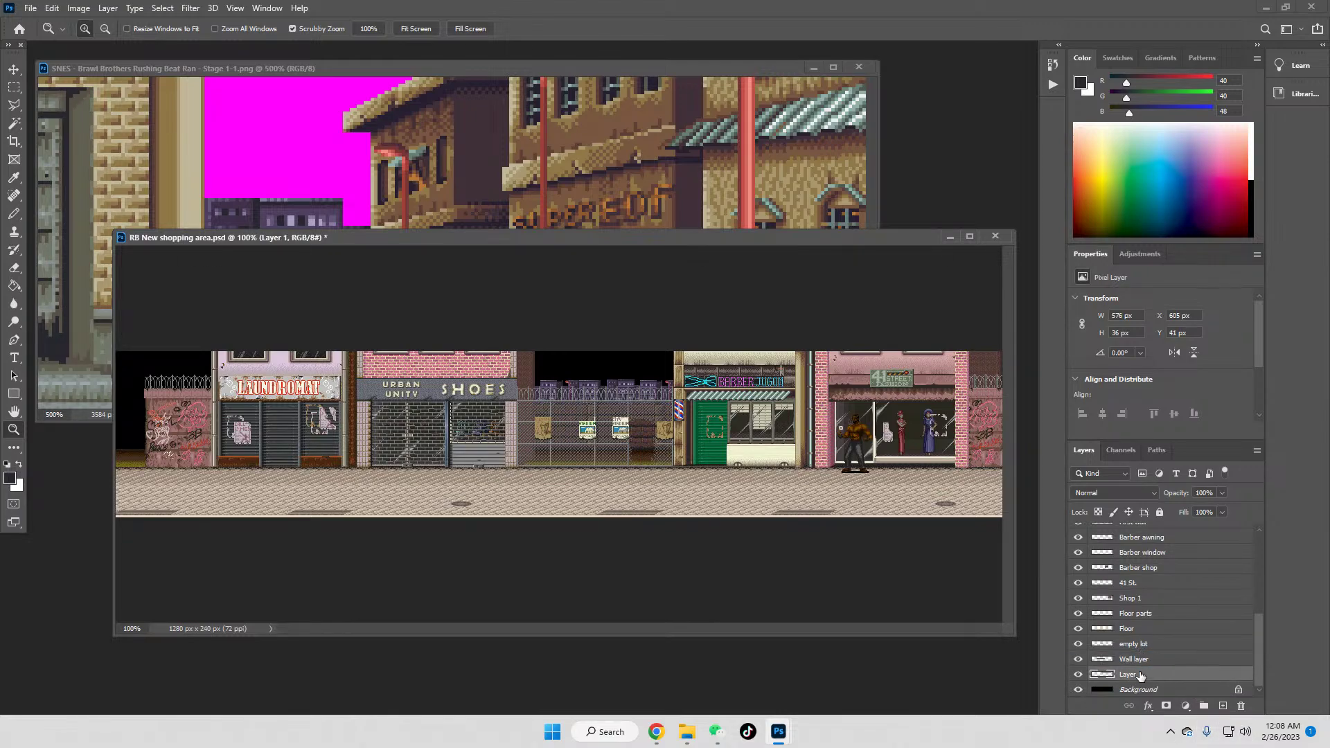
key(e)
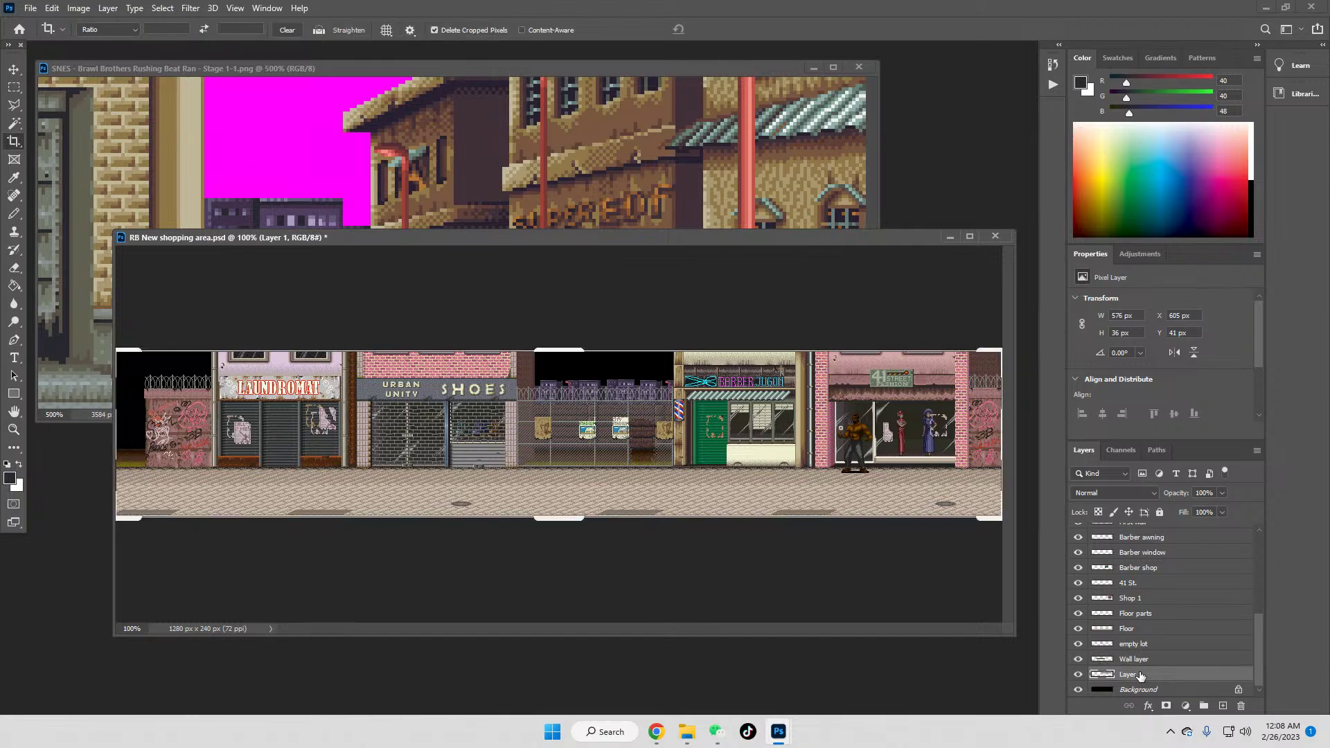
key(1)
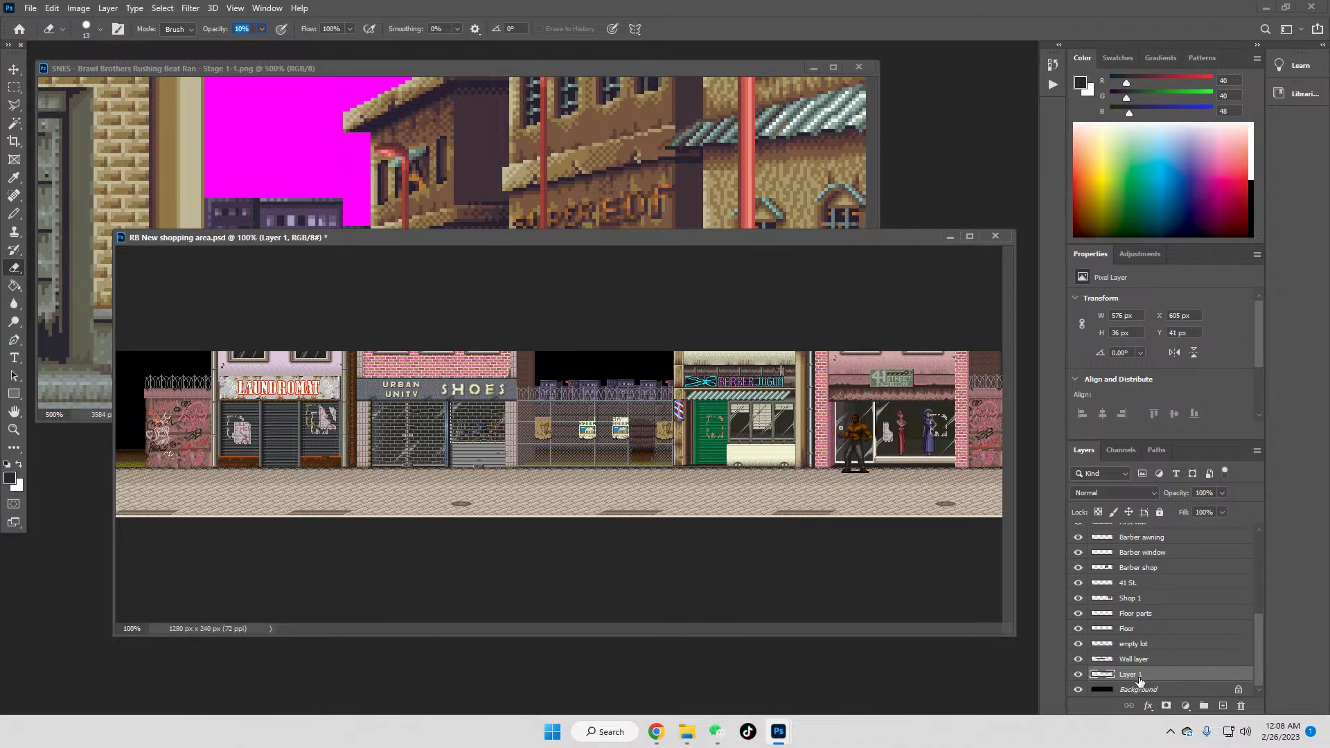
Step: Rename Layer 1 to 'City layer 1' and bring the SNES stage image to the front
double_click(1126, 676)
text(City layer 1)
key(Return)
click(492, 65)
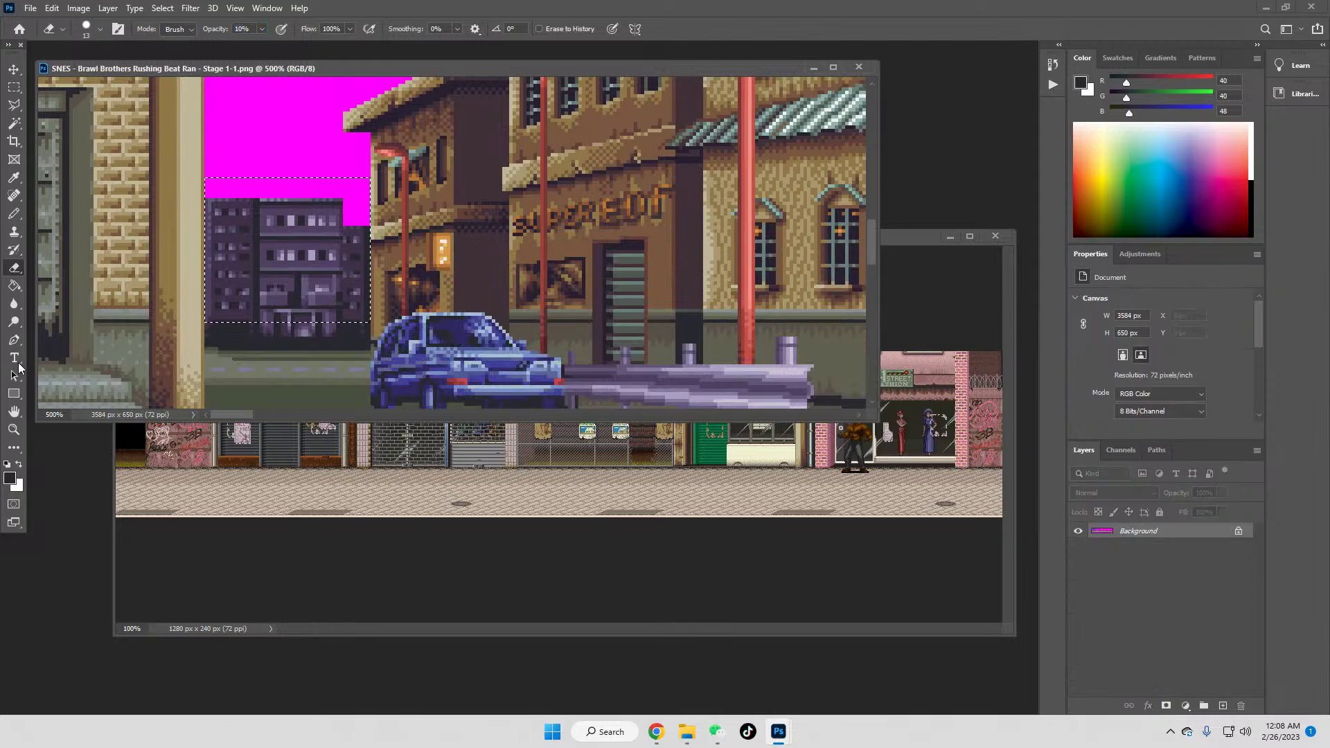
Step: Zoom the SNES stage image to 100%, scroll to its top, then open the Rival turf folder
key(z)
click(369, 29)
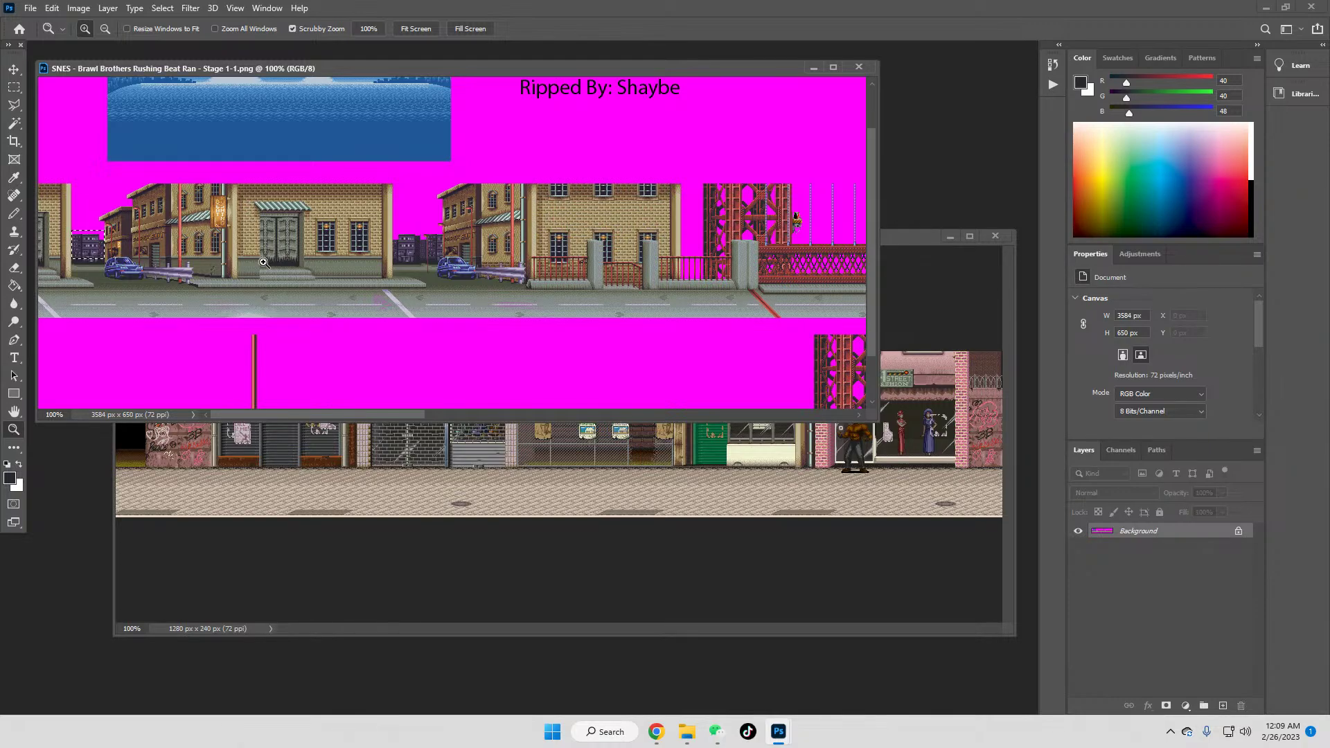
click(412, 476)
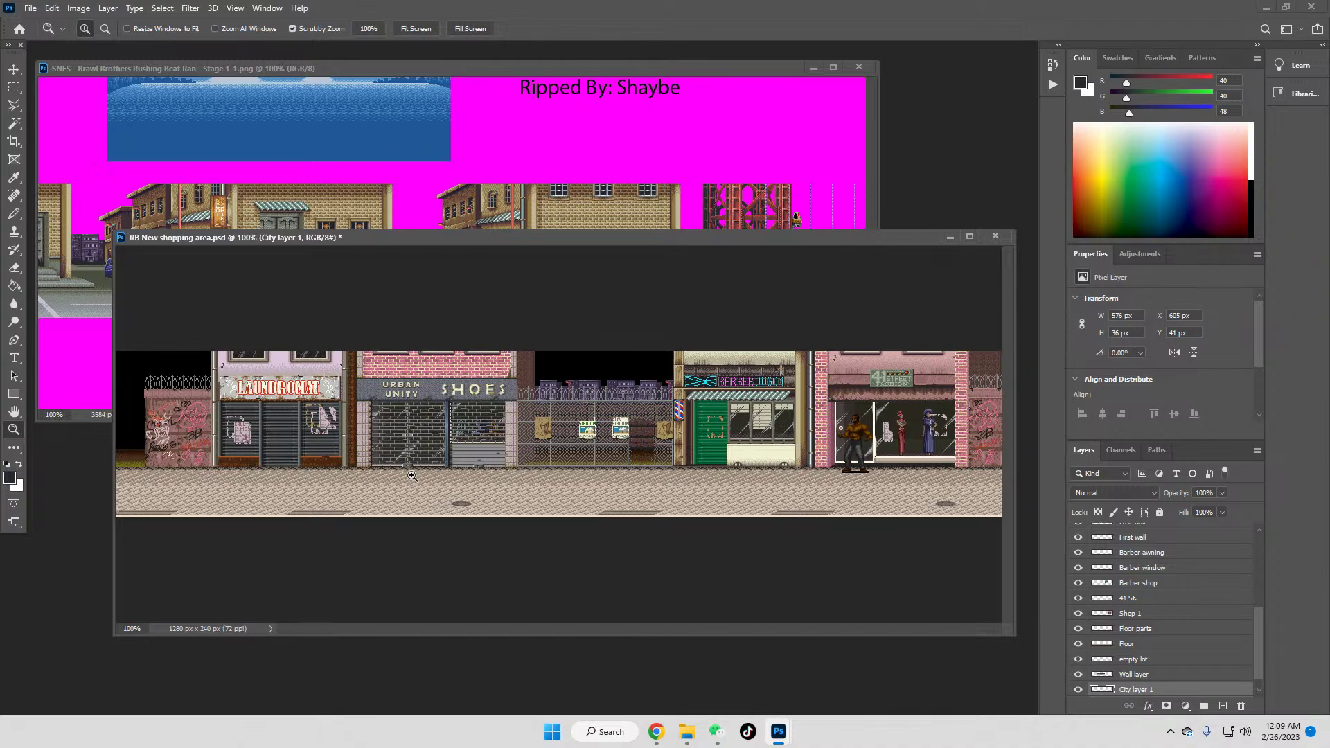
click(439, 119)
scroll(439, 118, up, 3)
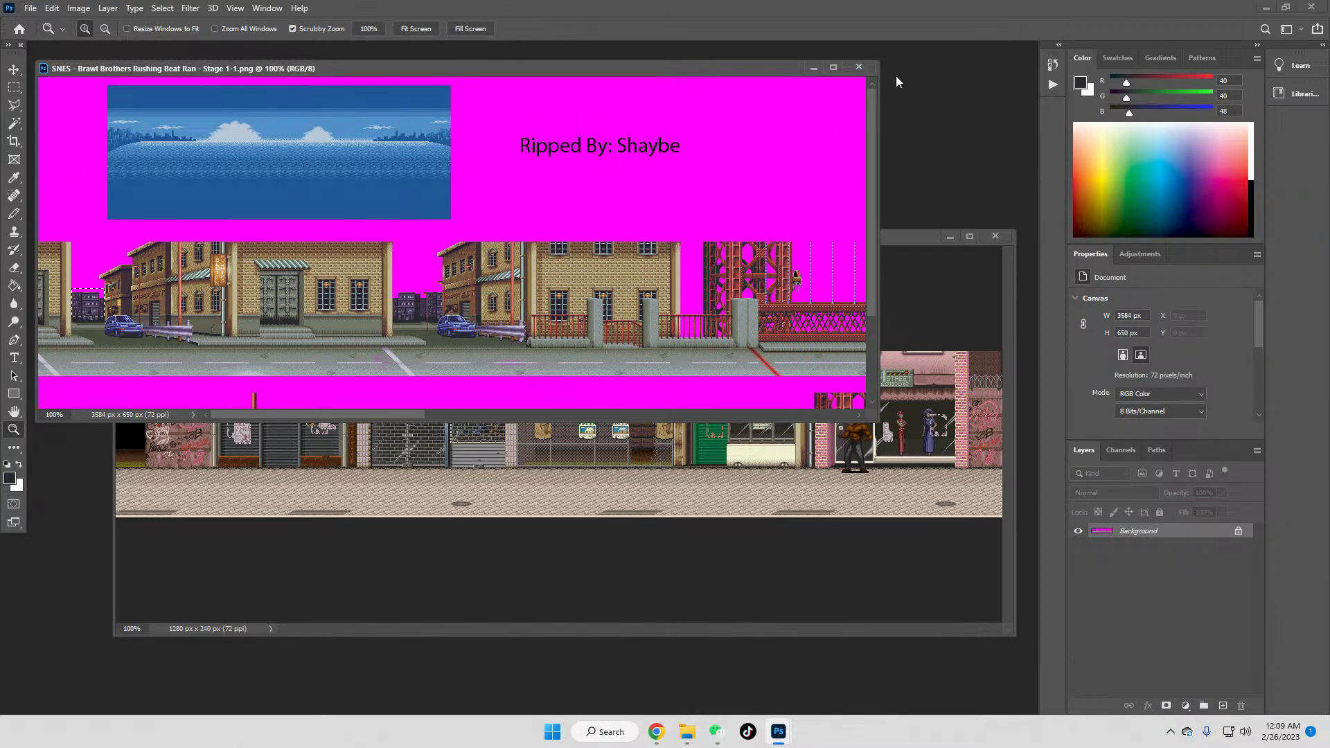
mouse_move(686, 739)
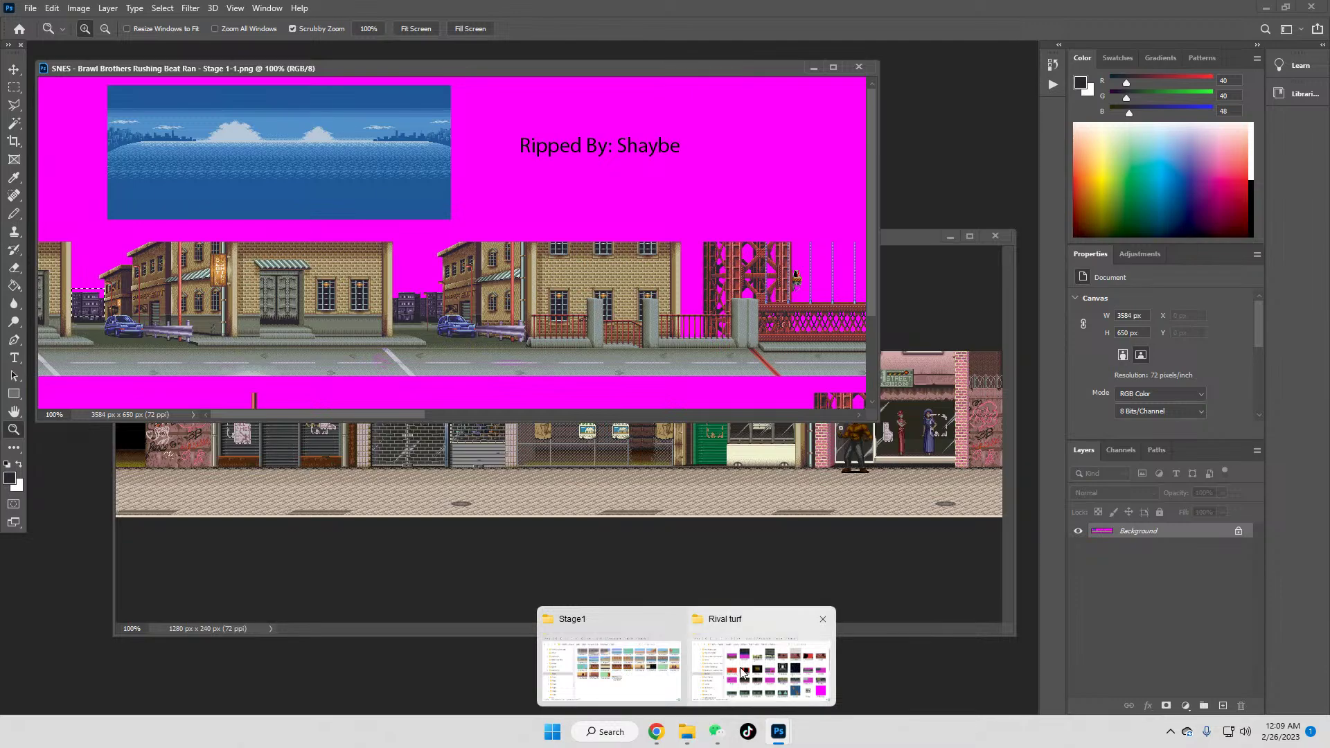
click(783, 651)
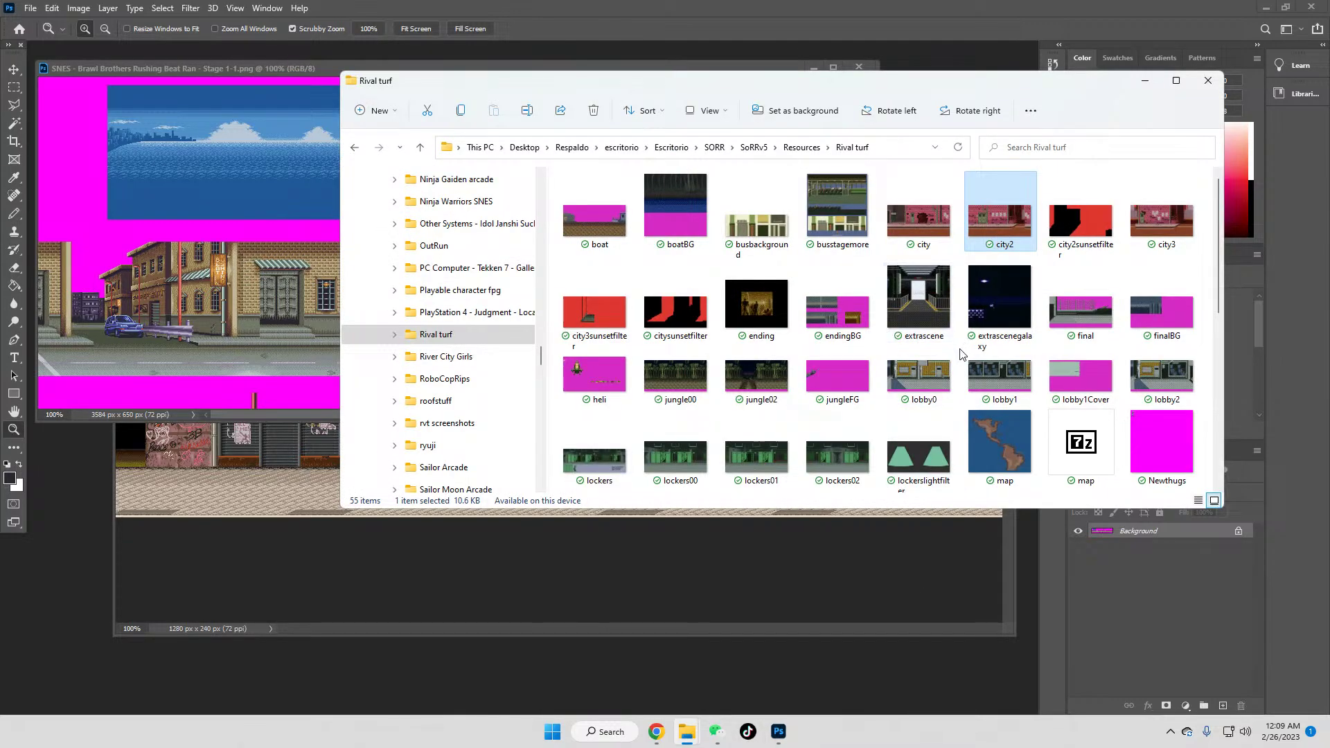
Step: Scroll through the Rival turf folder's 55 stage and background thumbnails
scroll(942, 393, down, 2)
scroll(942, 393, down, 3)
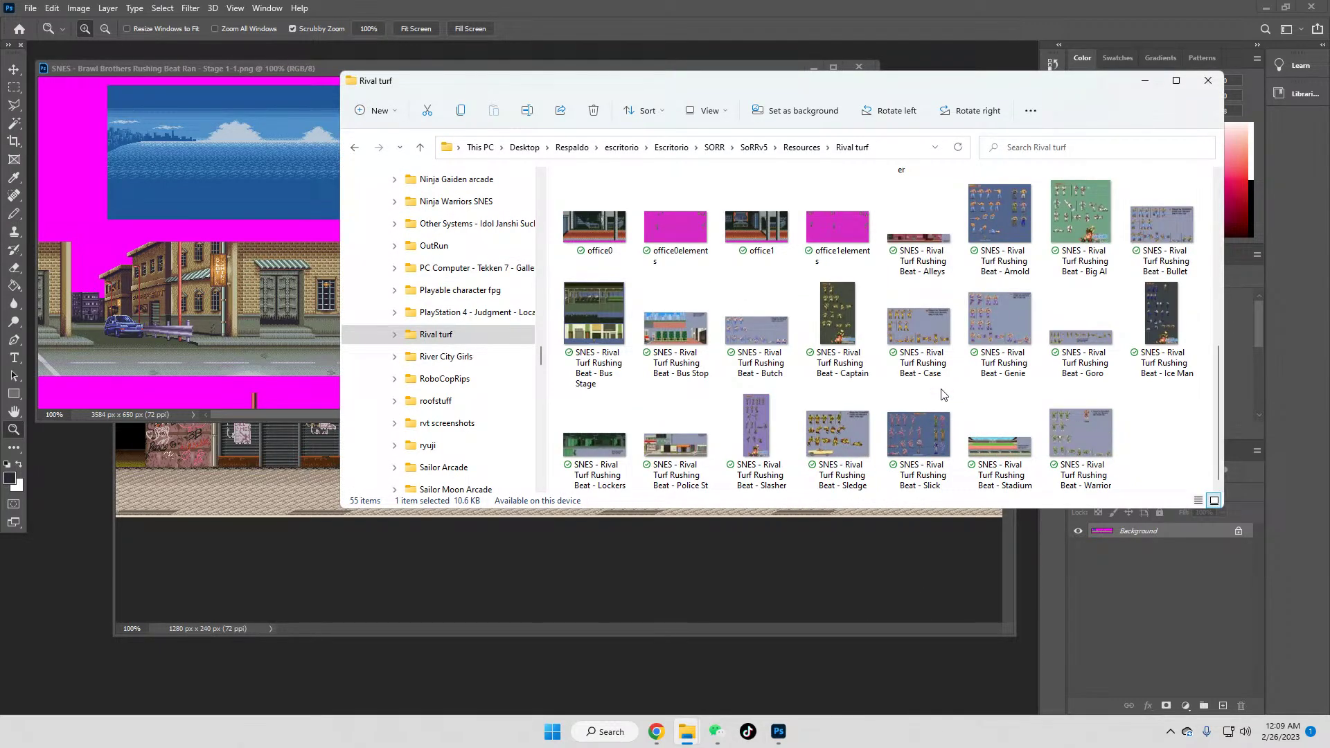
scroll(942, 394, up, 2)
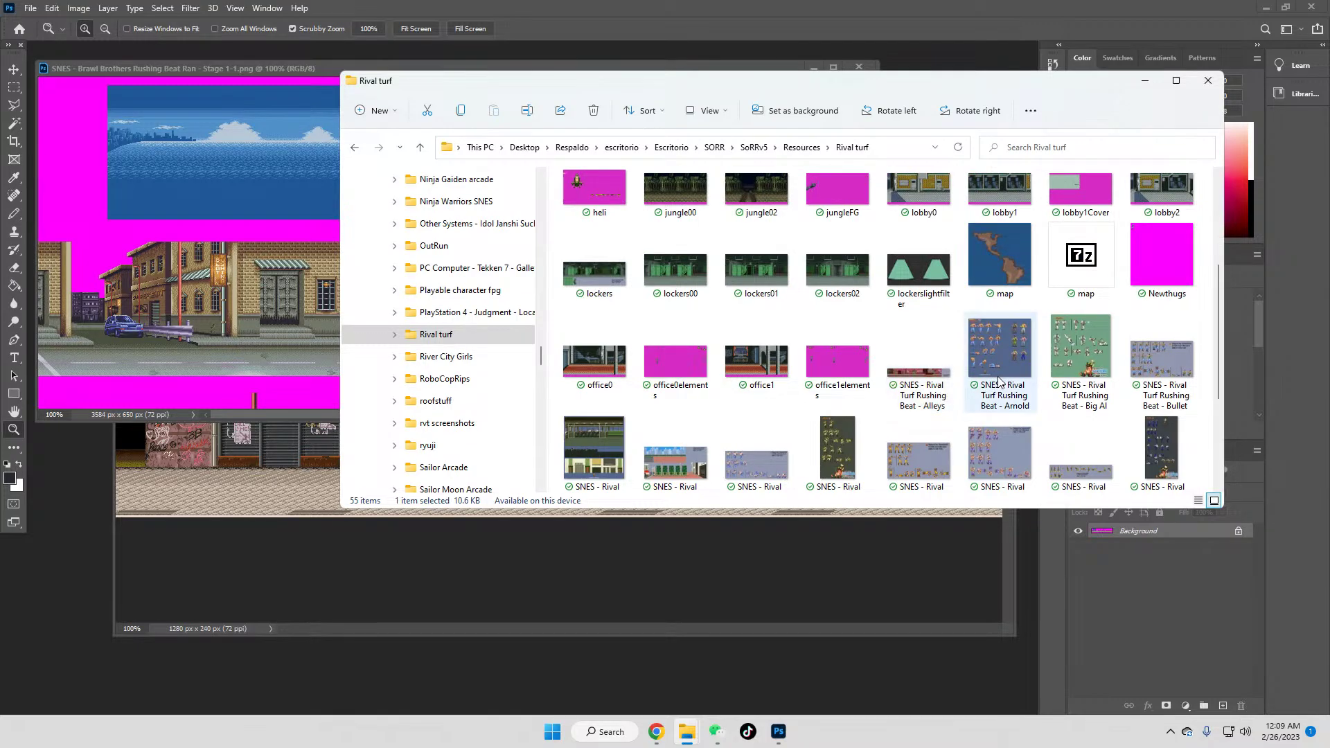
scroll(969, 415, up, 3)
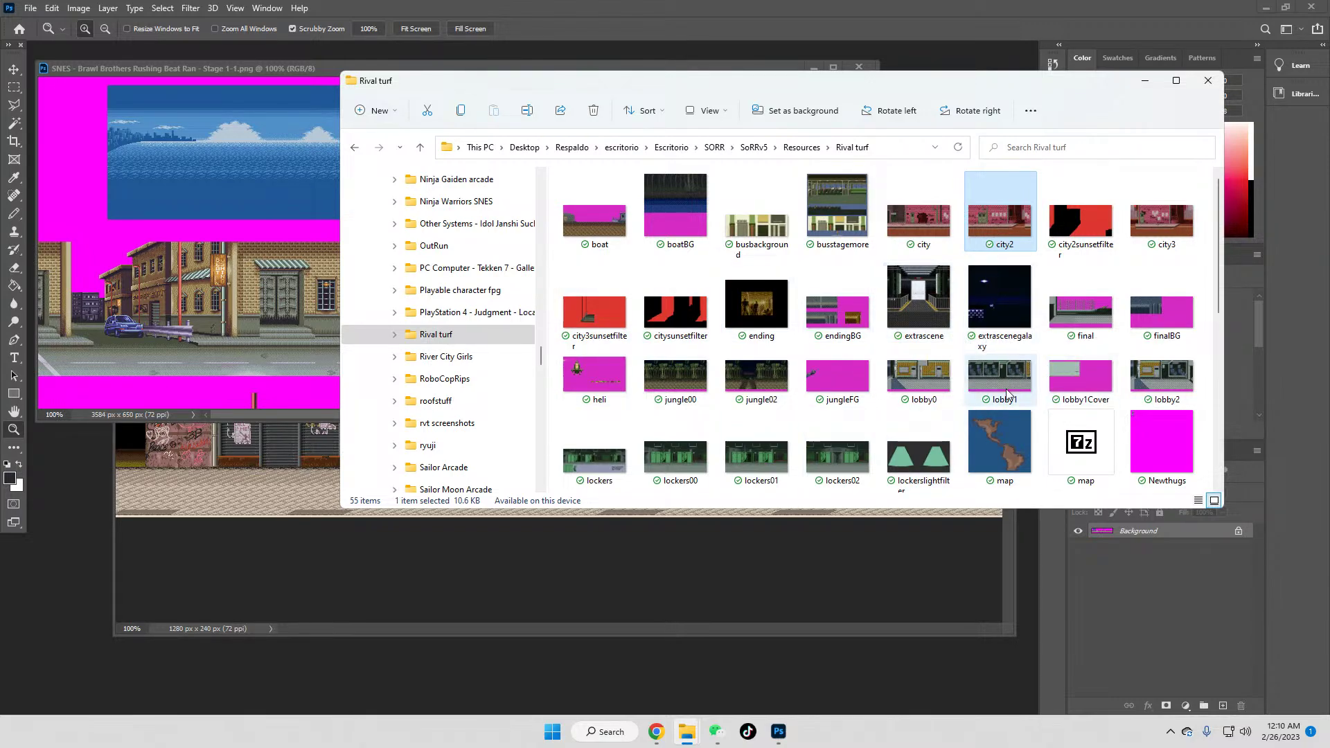
scroll(863, 440, down, 2)
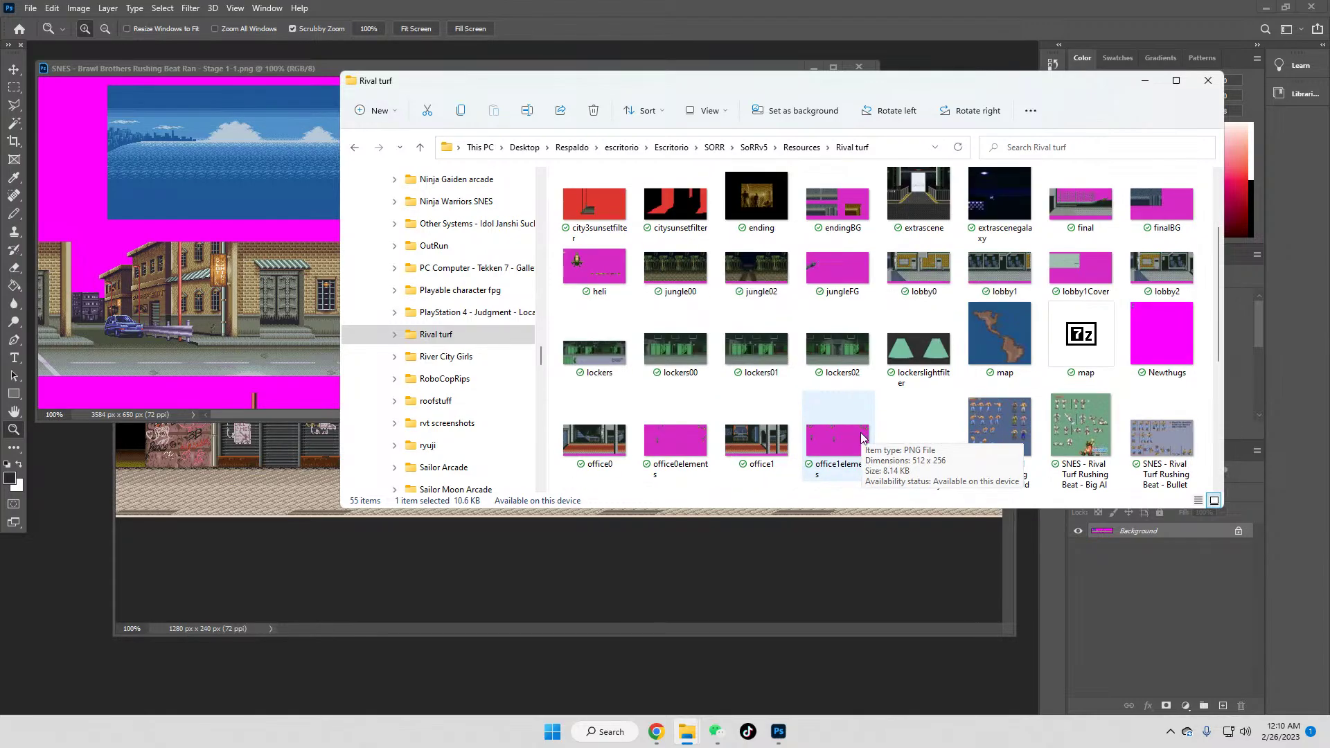
Step: Browse the cloud-resources Rival turf folder from the Stage1 window, then return to Photoshop
mouse_move(687, 732)
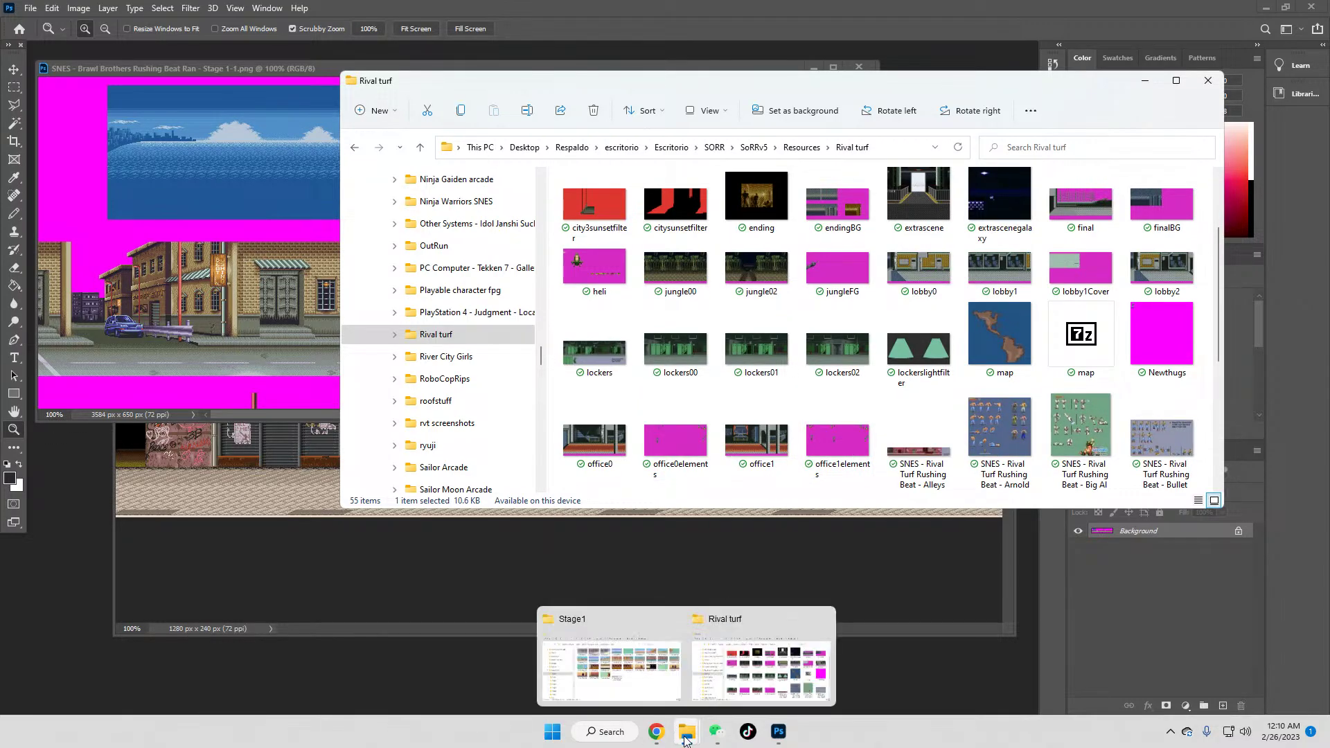
click(632, 693)
scroll(405, 296, up, 3)
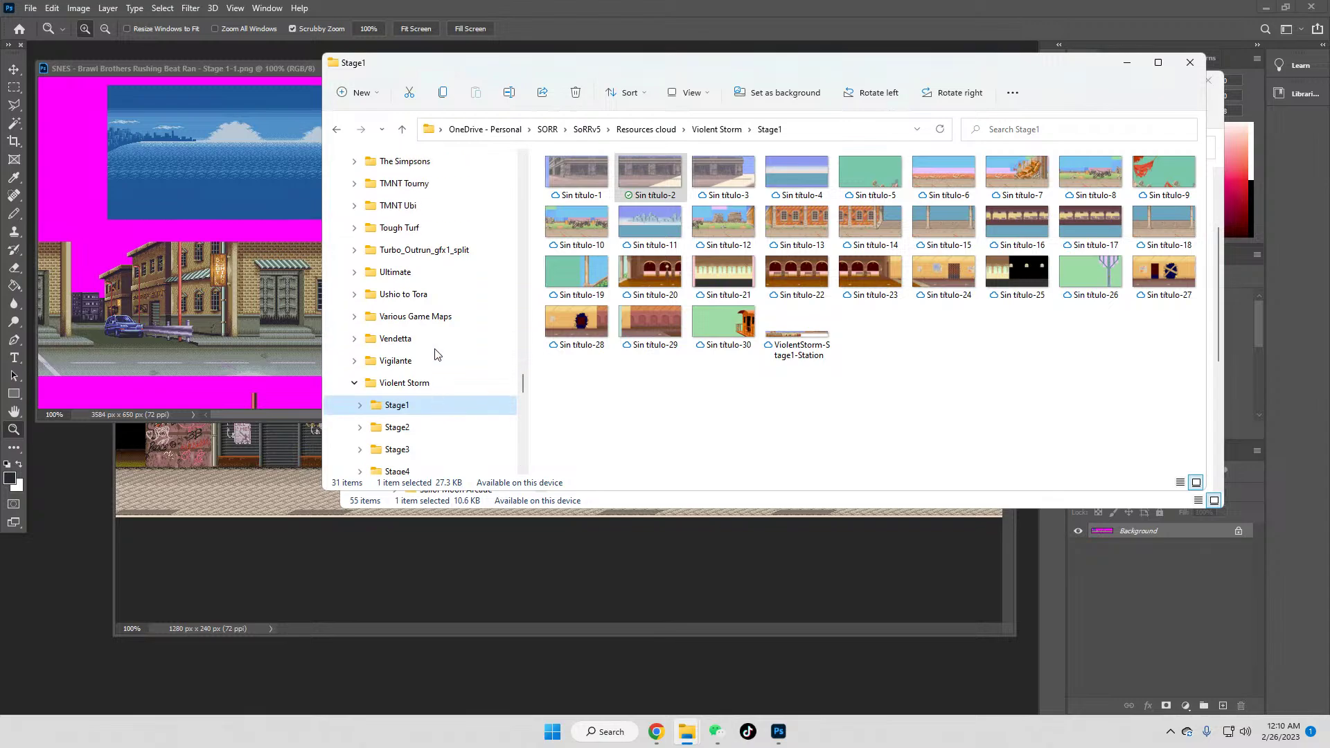
scroll(405, 296, up, 10)
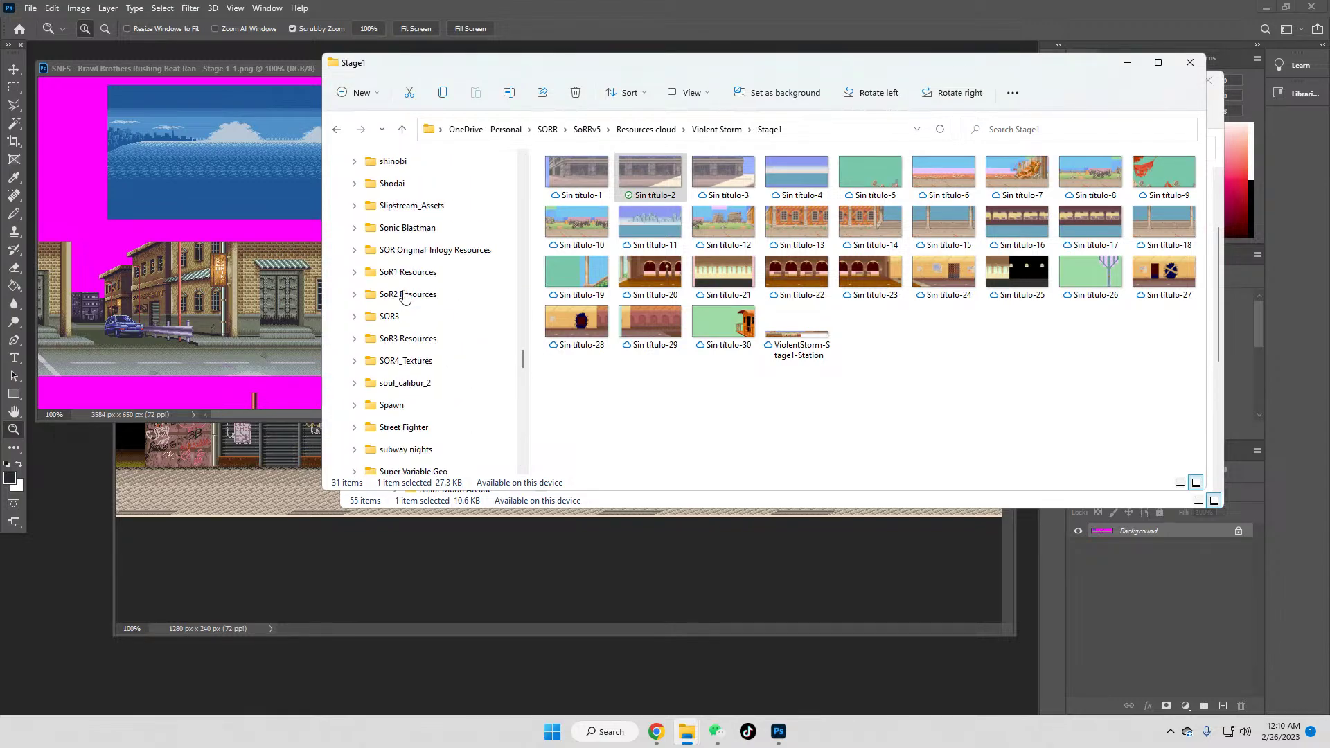
scroll(405, 297, up, 5)
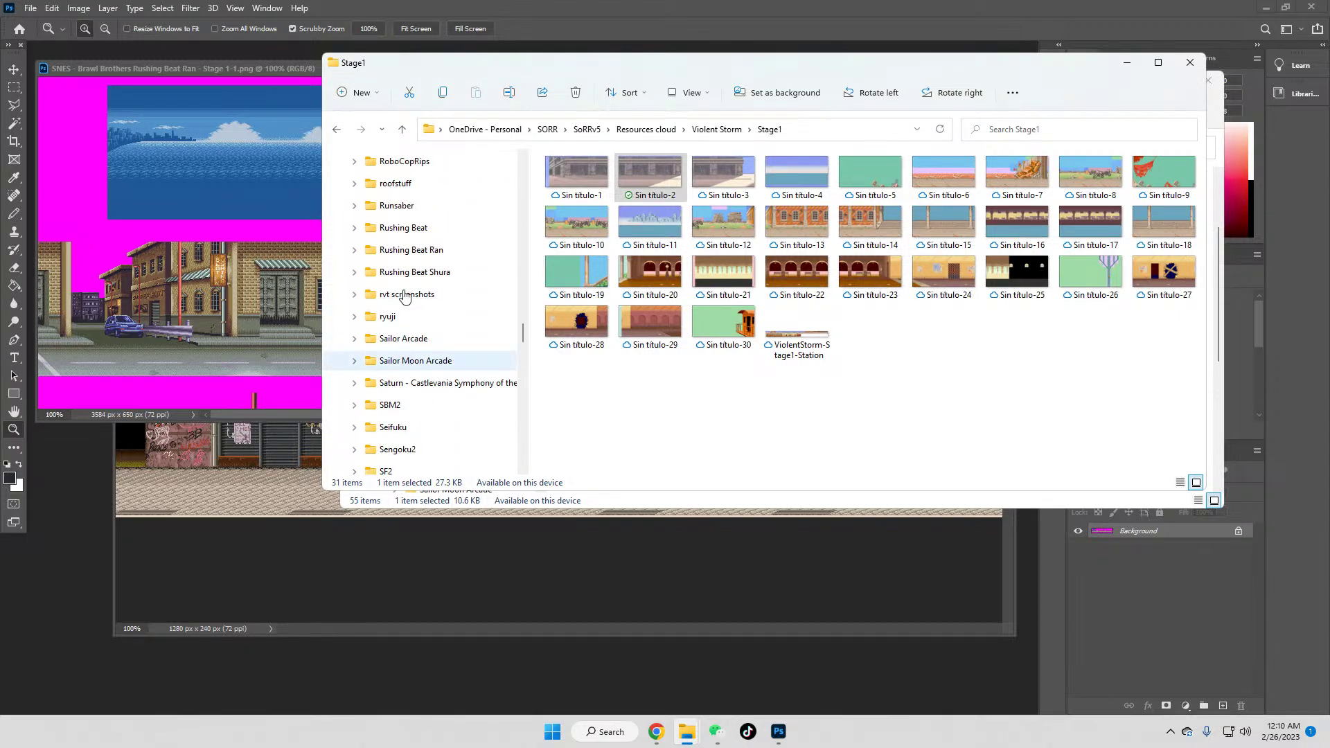
scroll(433, 315, up, 2)
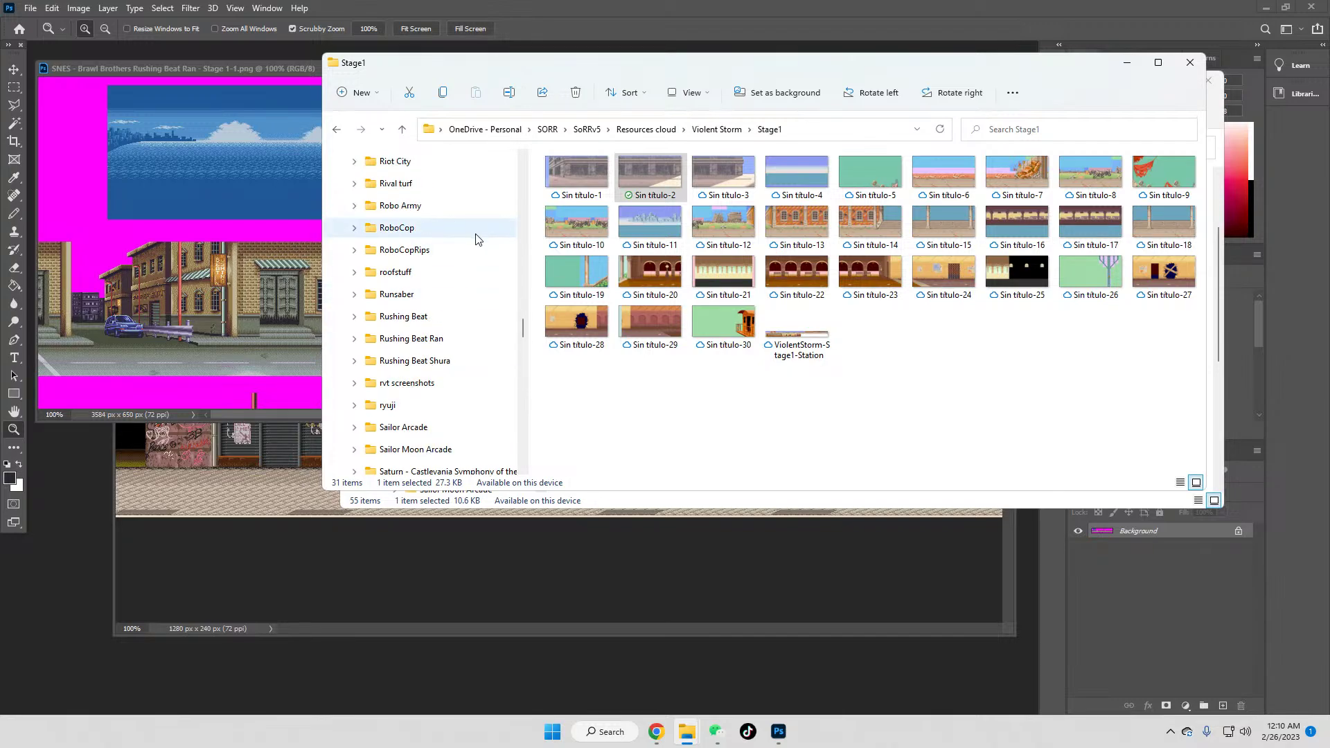
scroll(393, 318, up, 2)
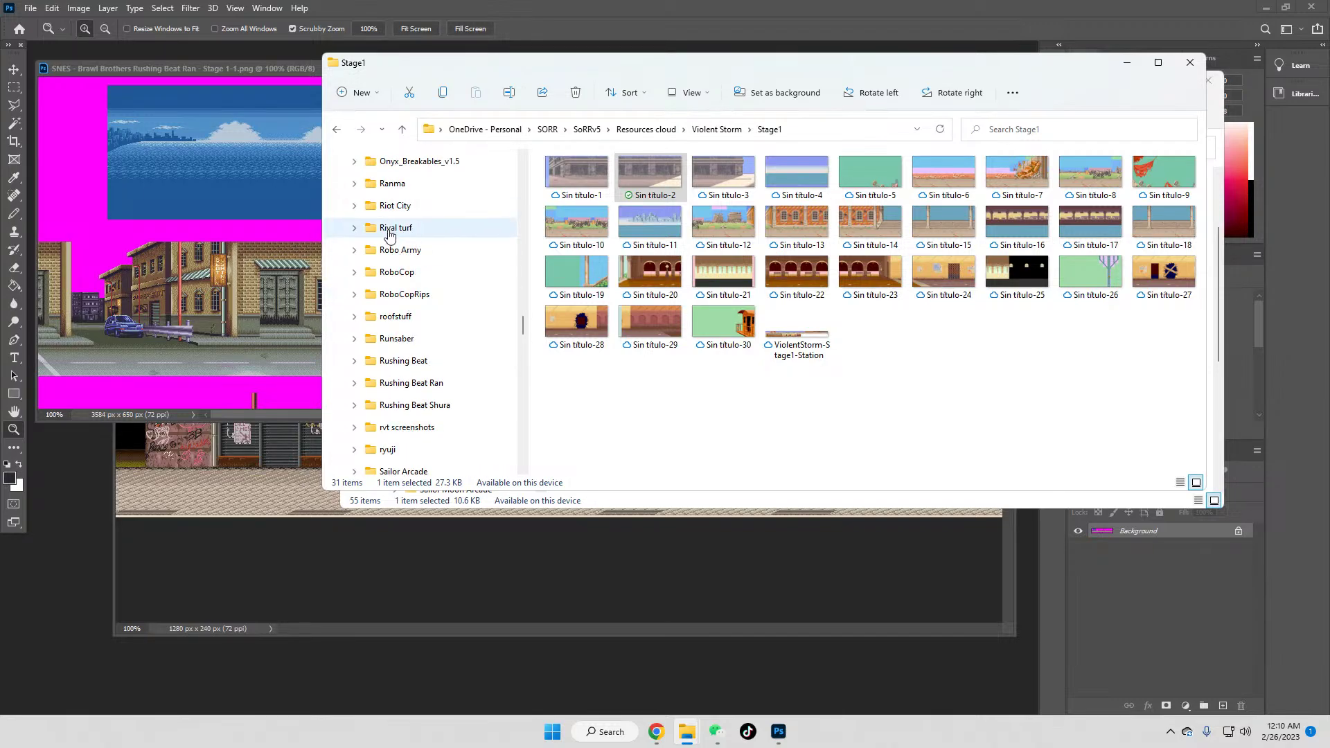
click(390, 234)
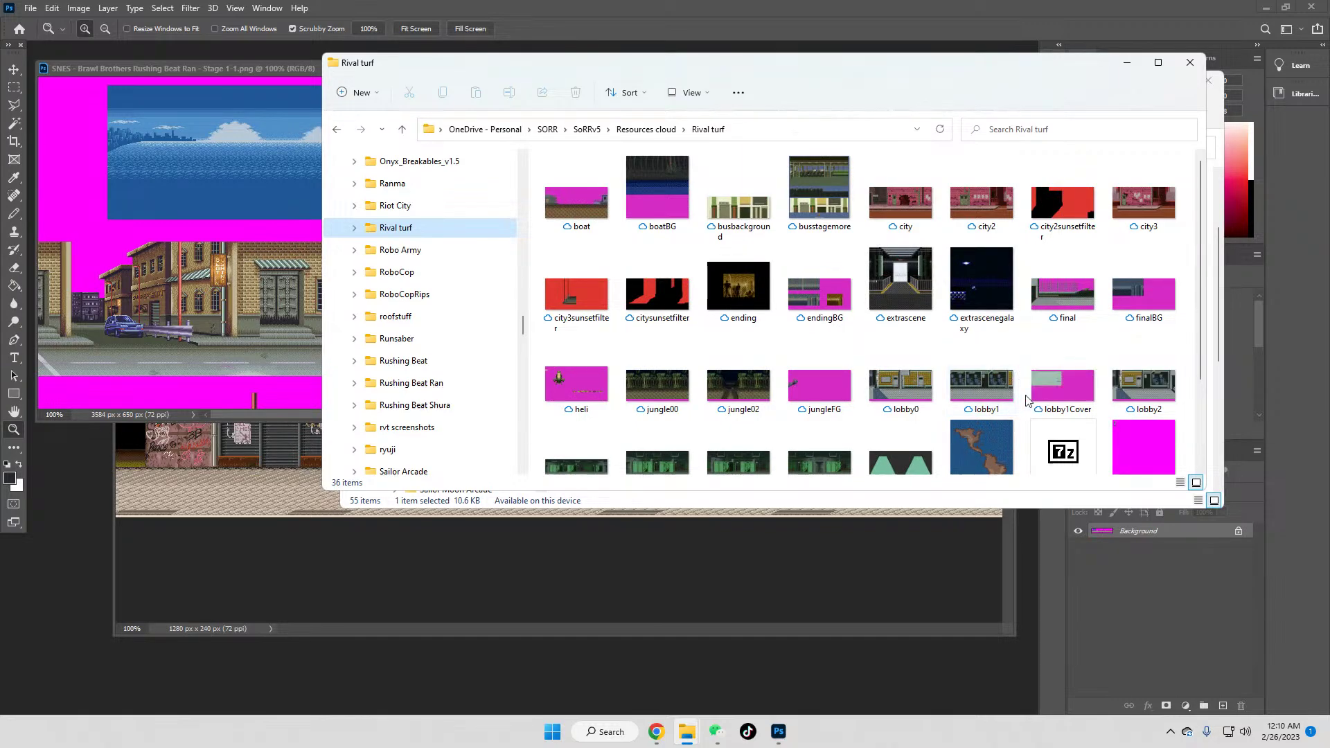
scroll(1028, 400, down, 2)
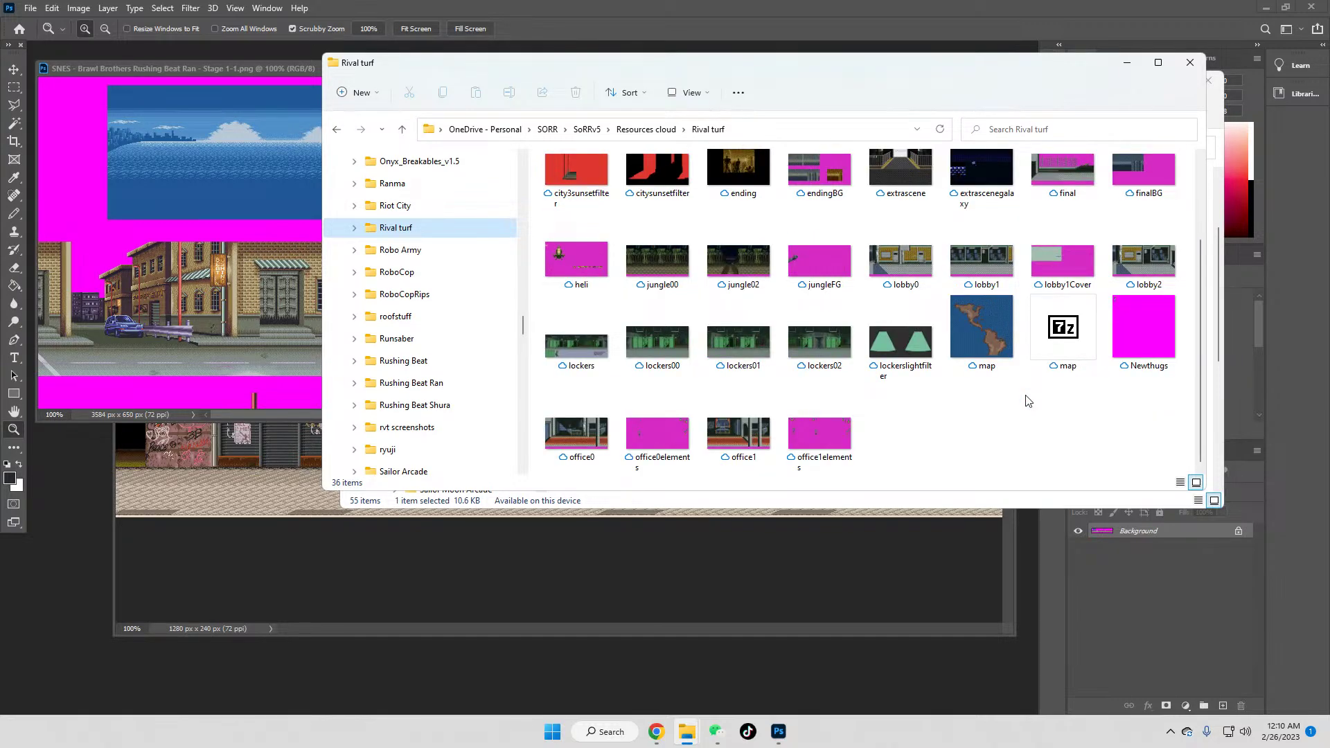
scroll(1027, 401, up, 2)
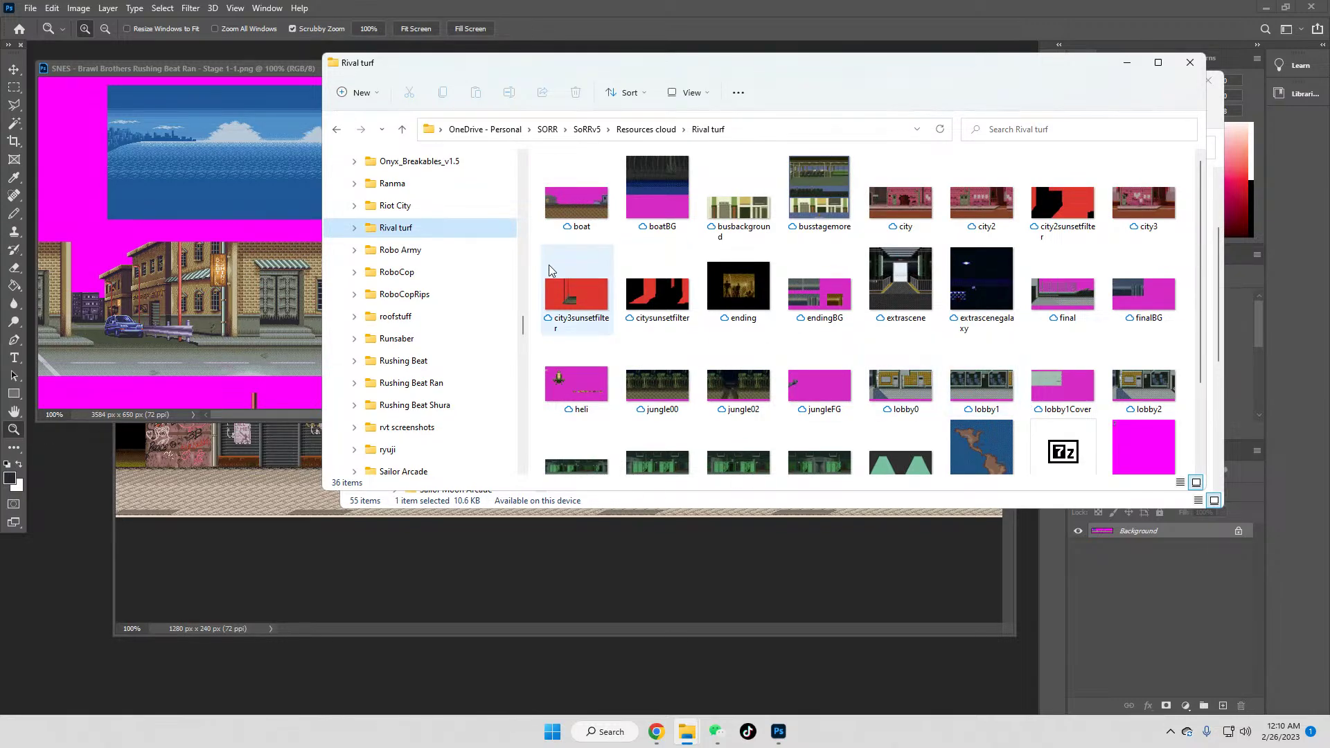
click(277, 64)
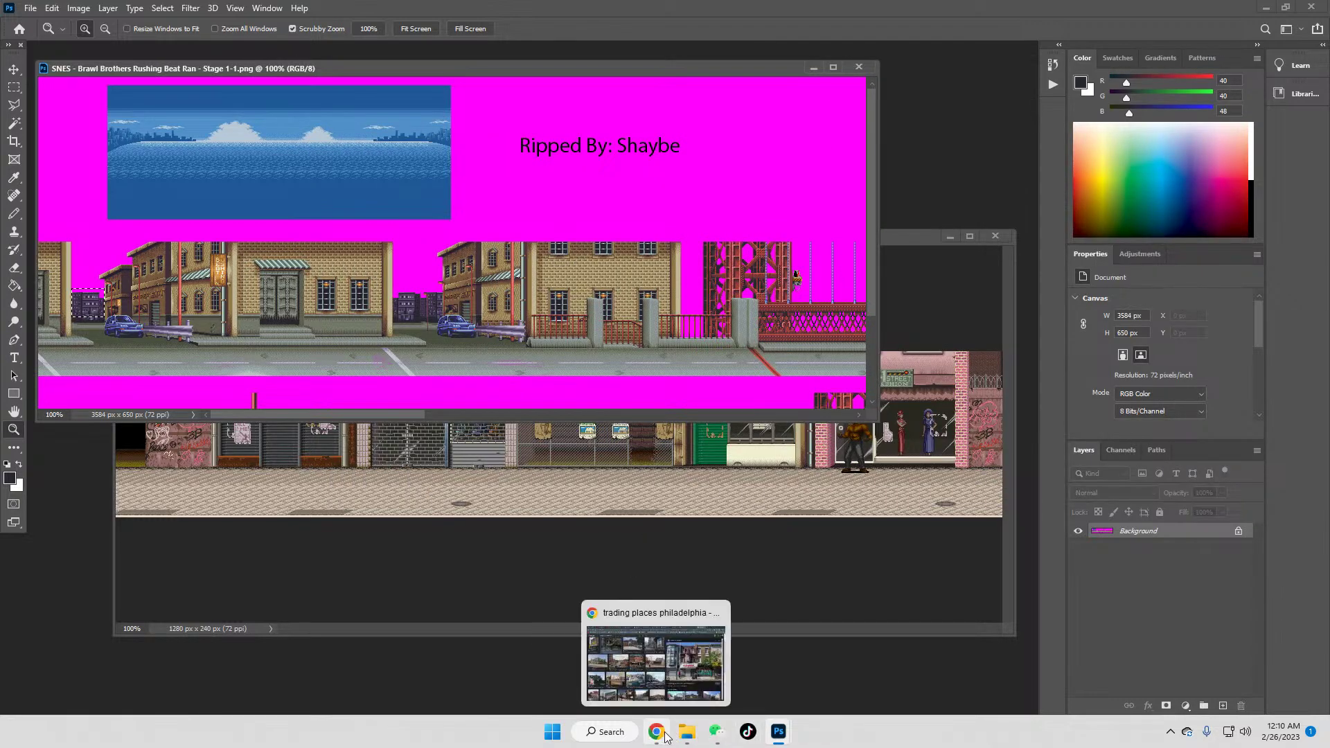
Step: Open a new File Explorer window at Quick access and go to the SoRRv5 folder
right_click(696, 734)
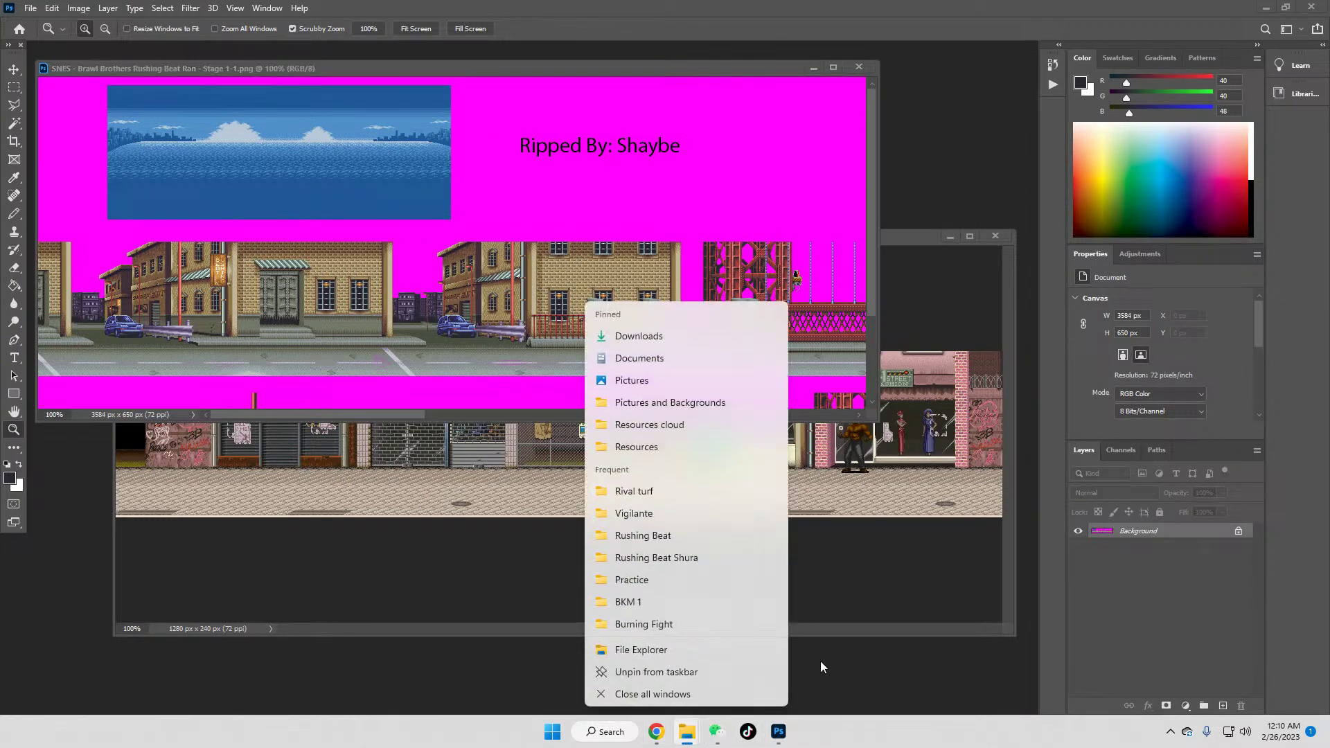
click(632, 651)
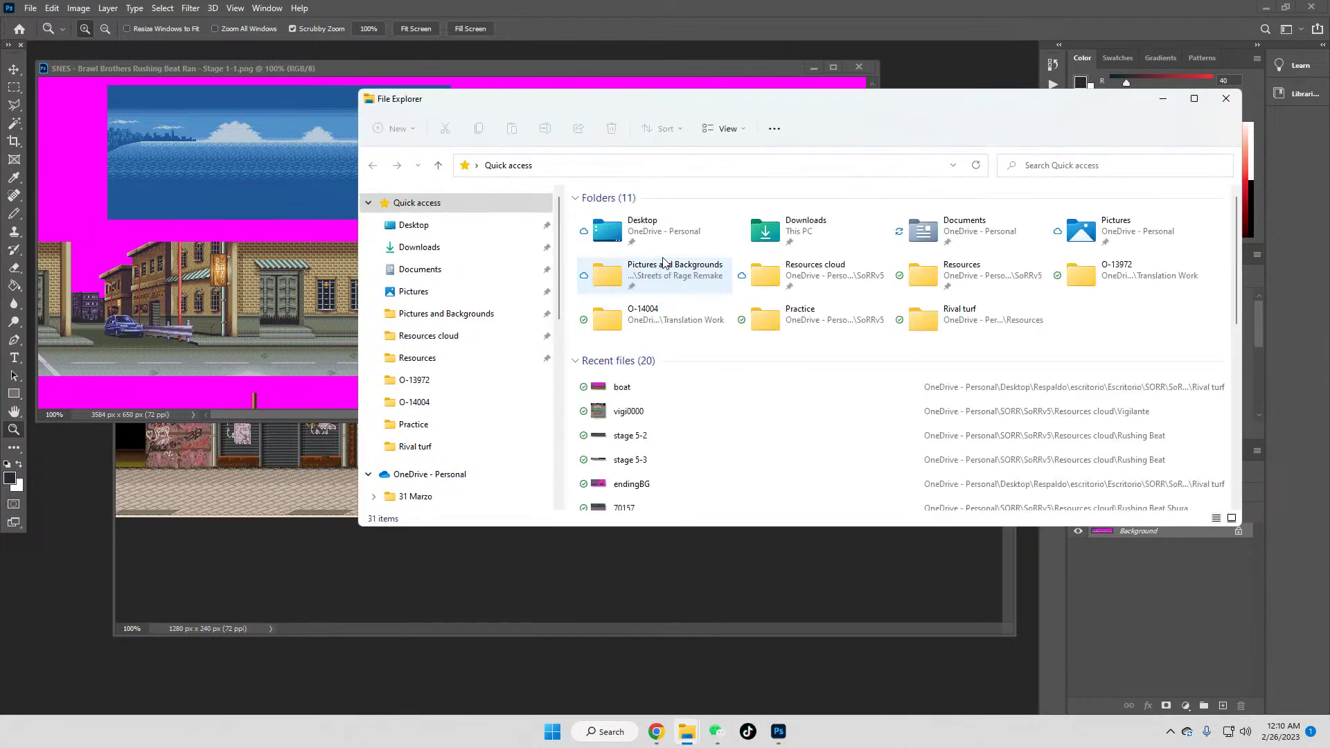
scroll(504, 451, down, 6)
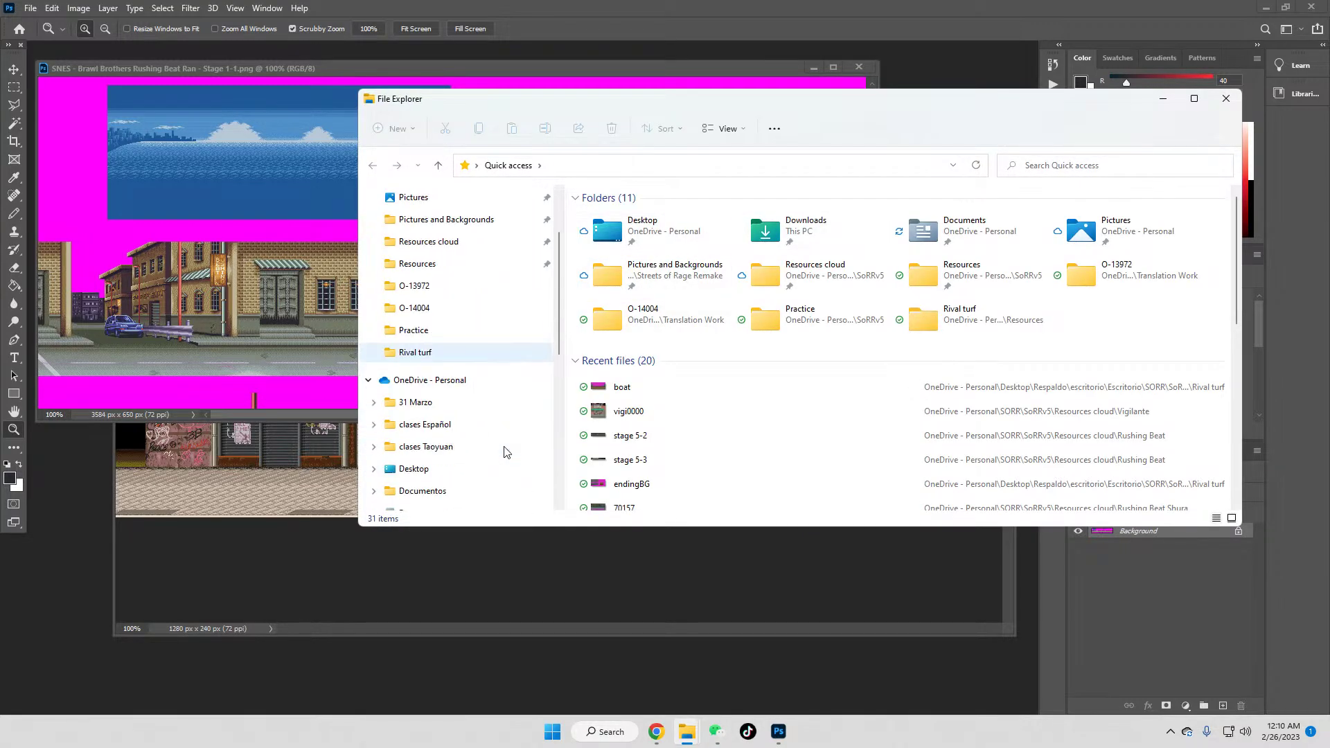
scroll(504, 451, down, 1)
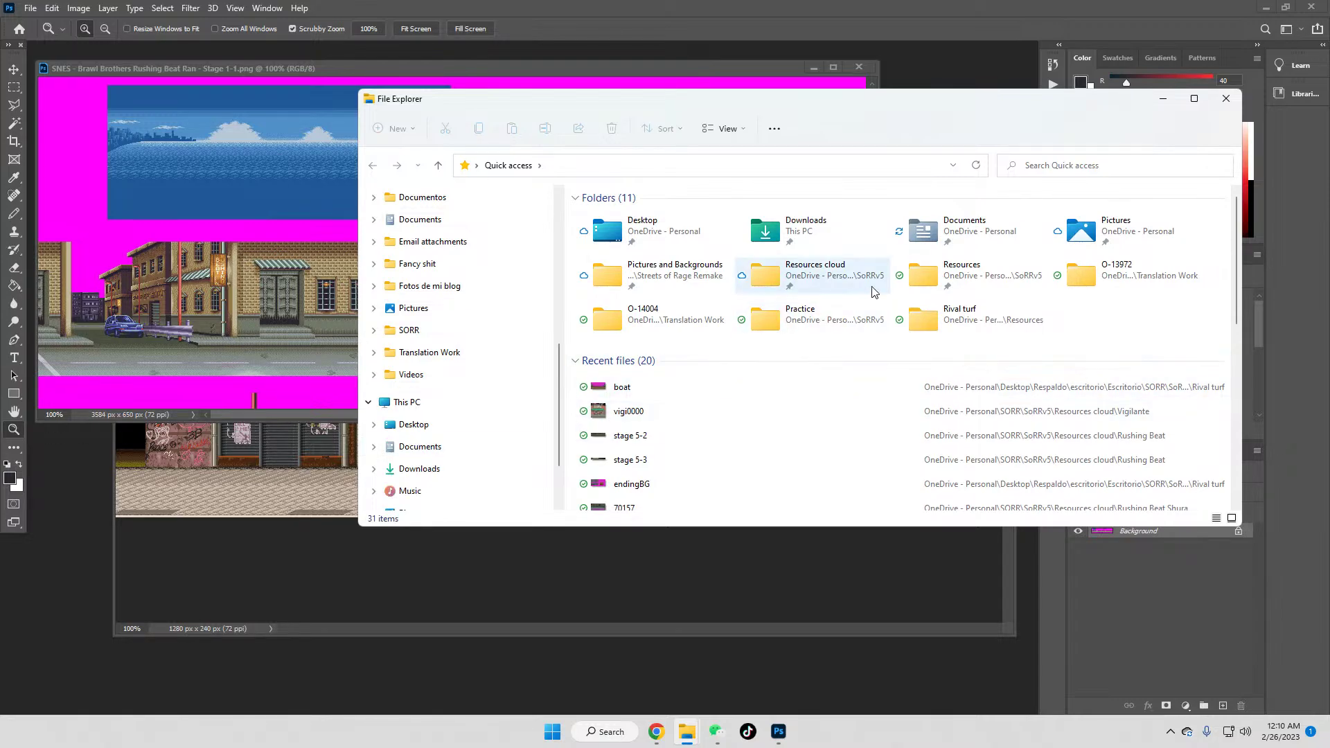
click(759, 325)
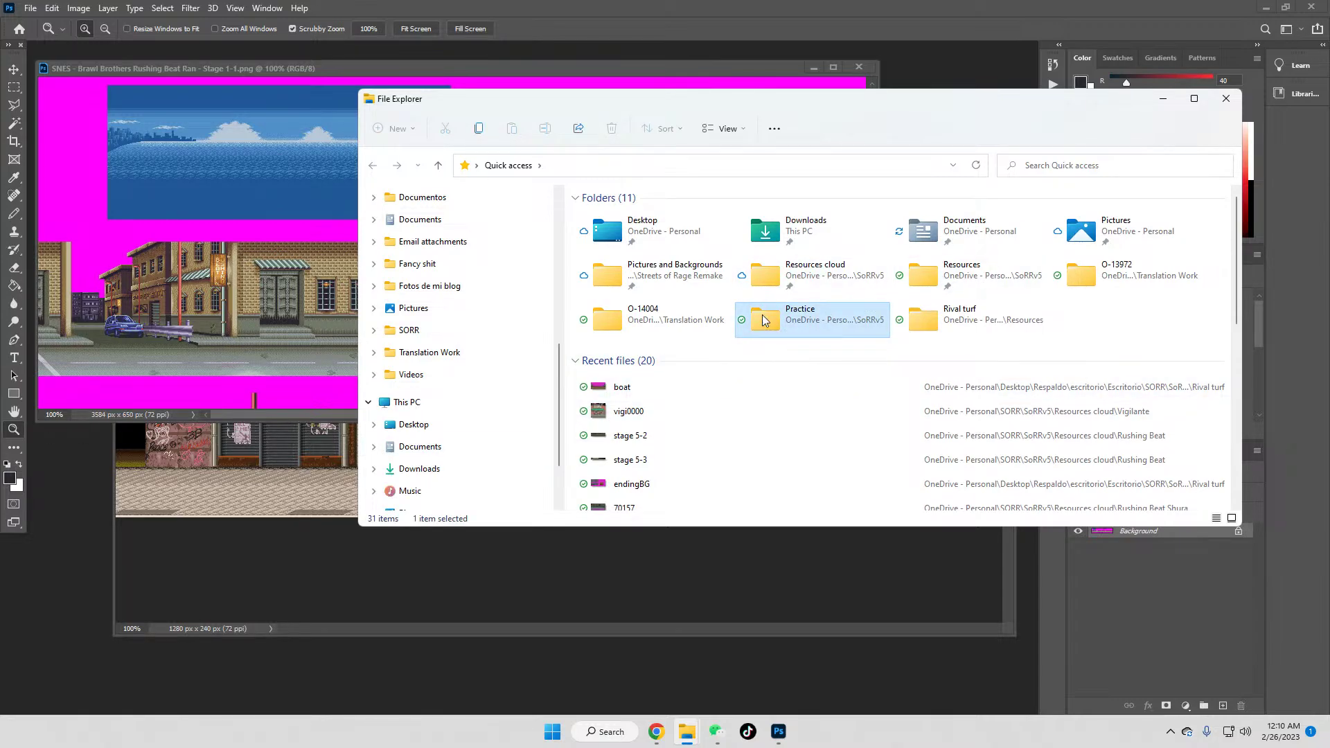
double_click(762, 318)
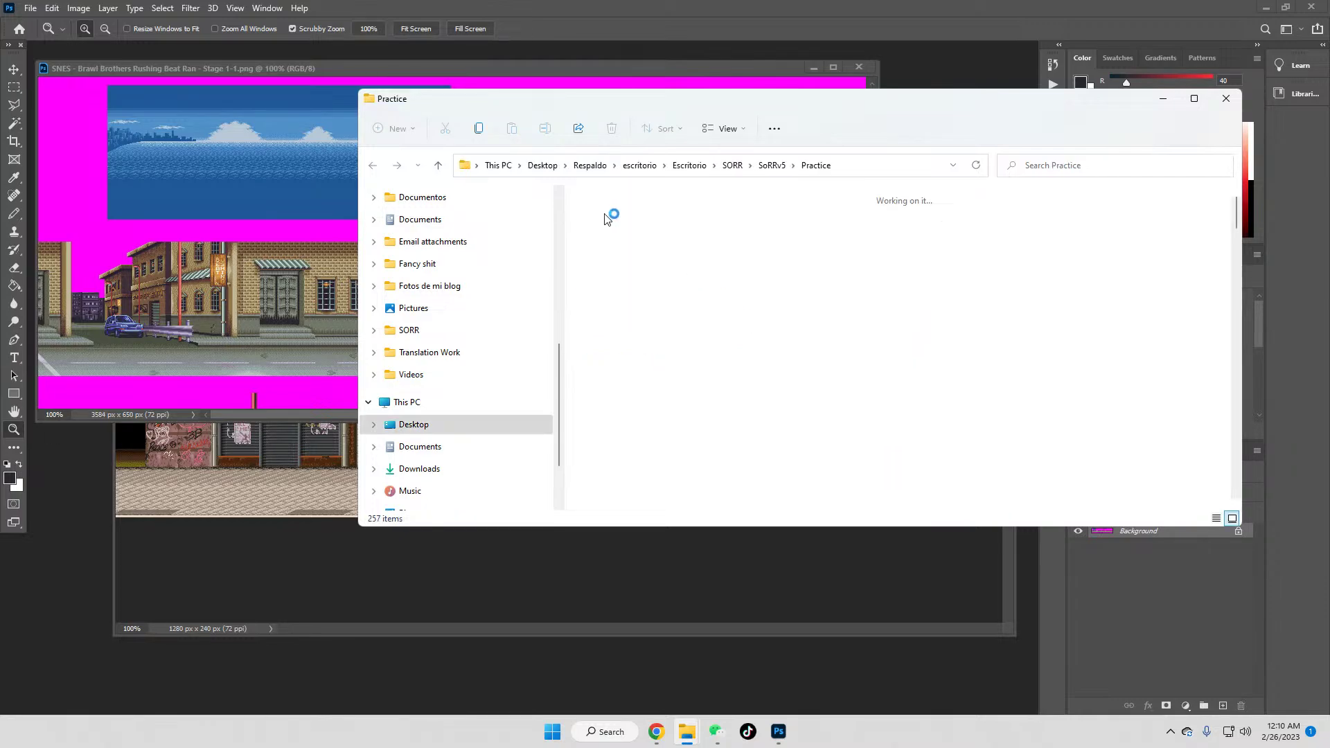
click(773, 165)
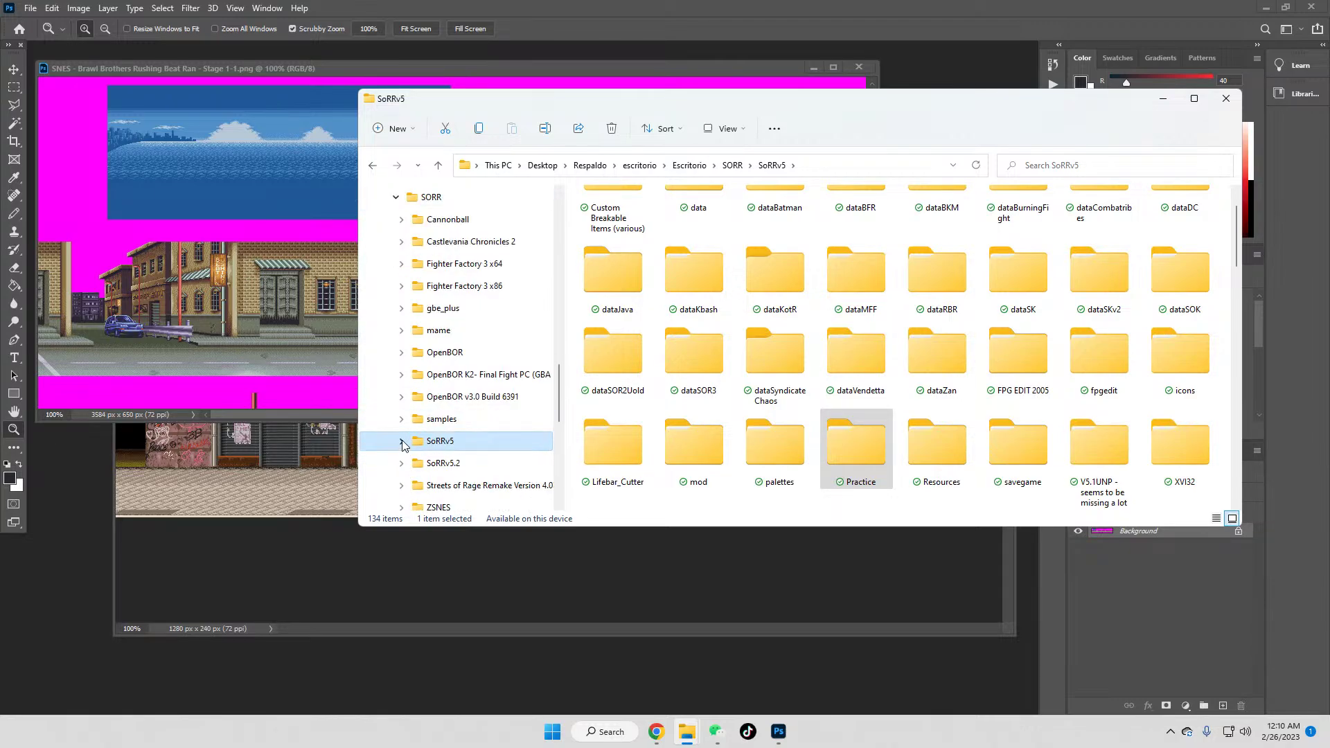
Step: Browse SoRRv5 > mod > games into the Rushing Beat Remake FE v2.1 folder
click(403, 442)
scroll(416, 464, down, 8)
scroll(422, 477, down, 2)
click(407, 308)
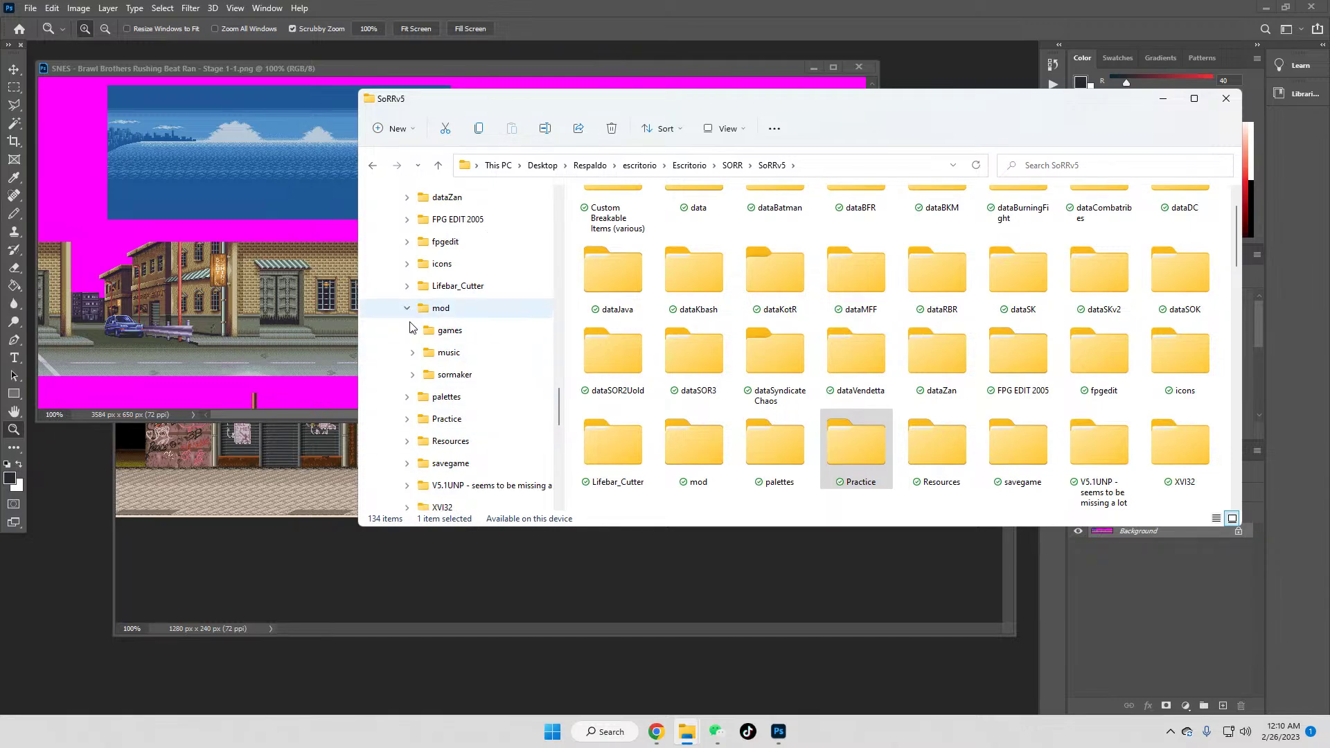
click(412, 329)
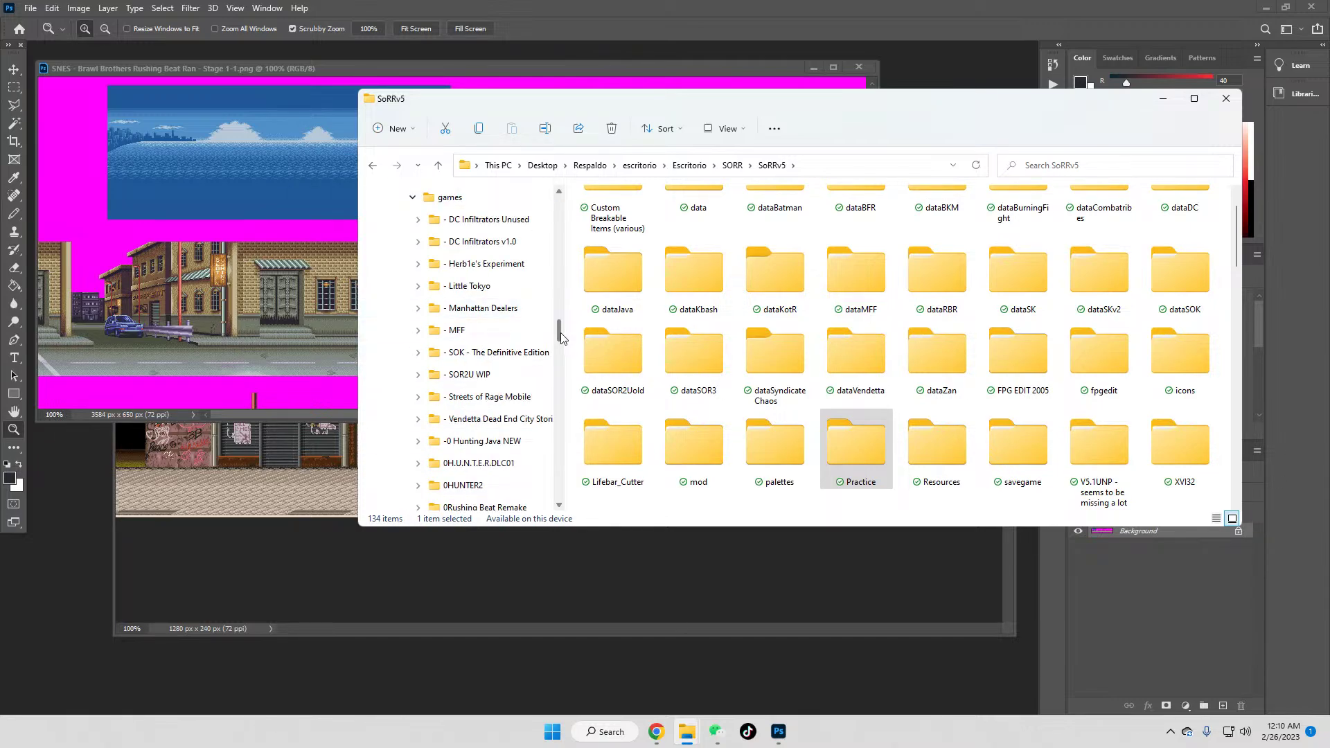
drag(561, 338, 569, 411)
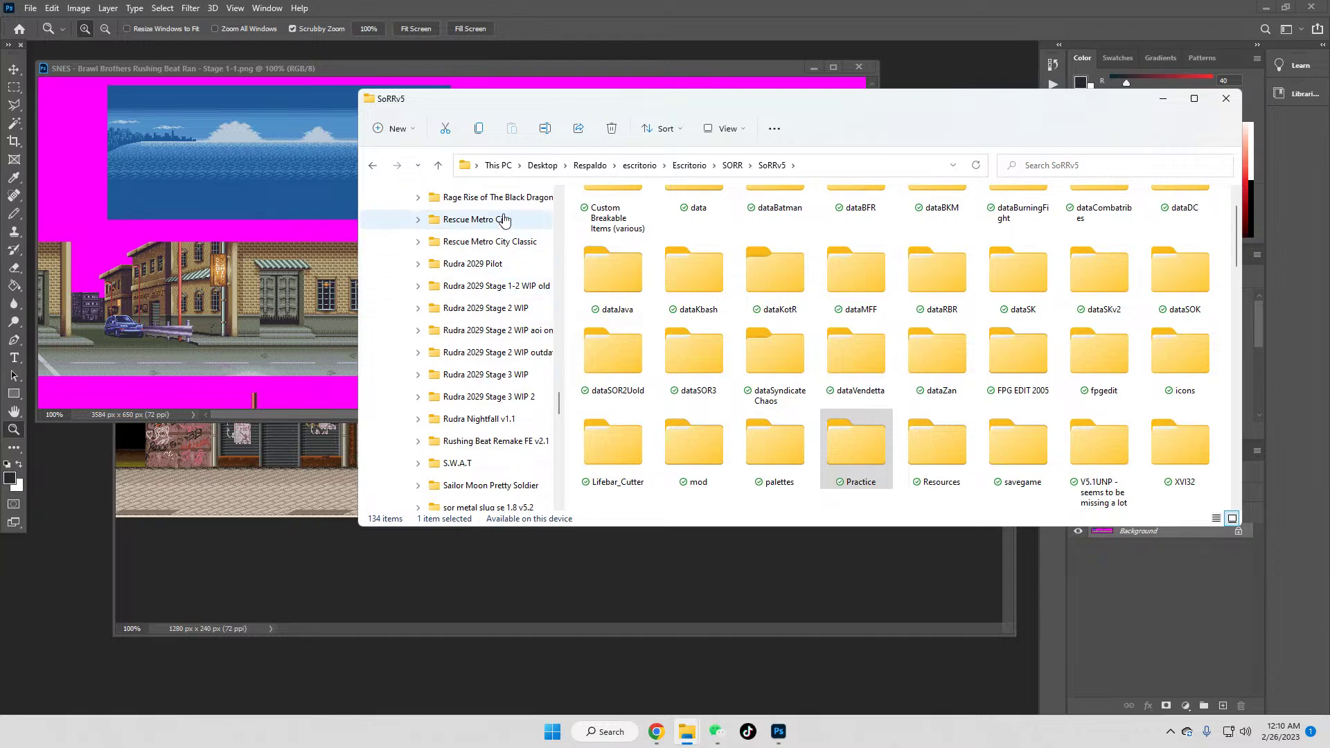
click(490, 441)
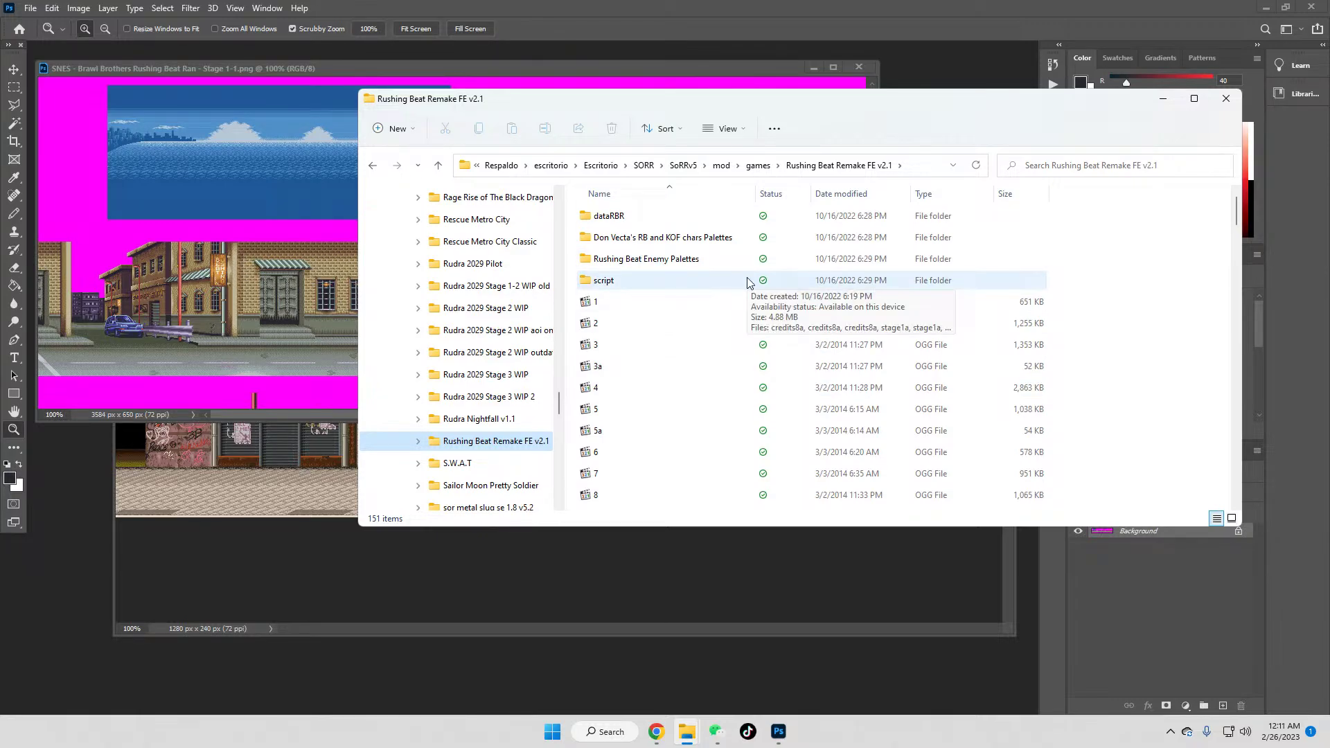
Step: Show the folder's files as Large icons, sorted by Type
scroll(762, 368, down, 2)
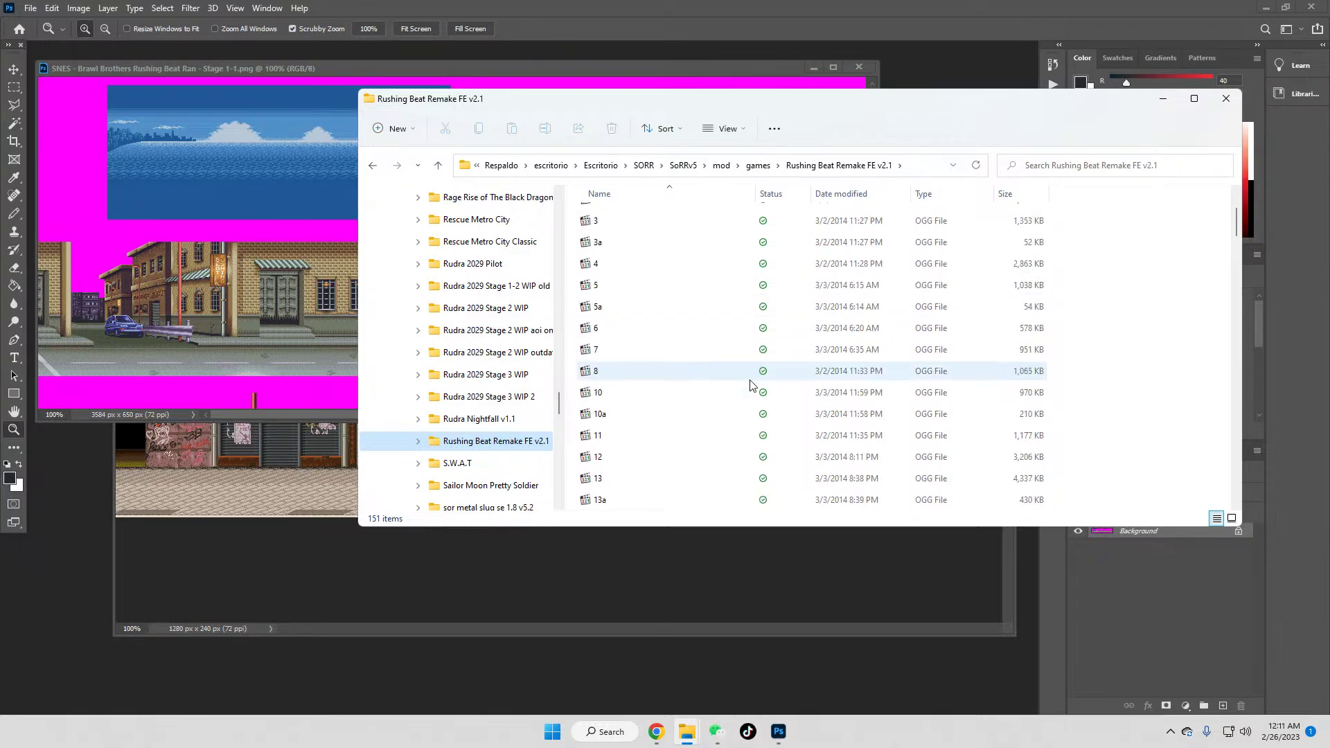
click(1232, 518)
scroll(1038, 406, down, 5)
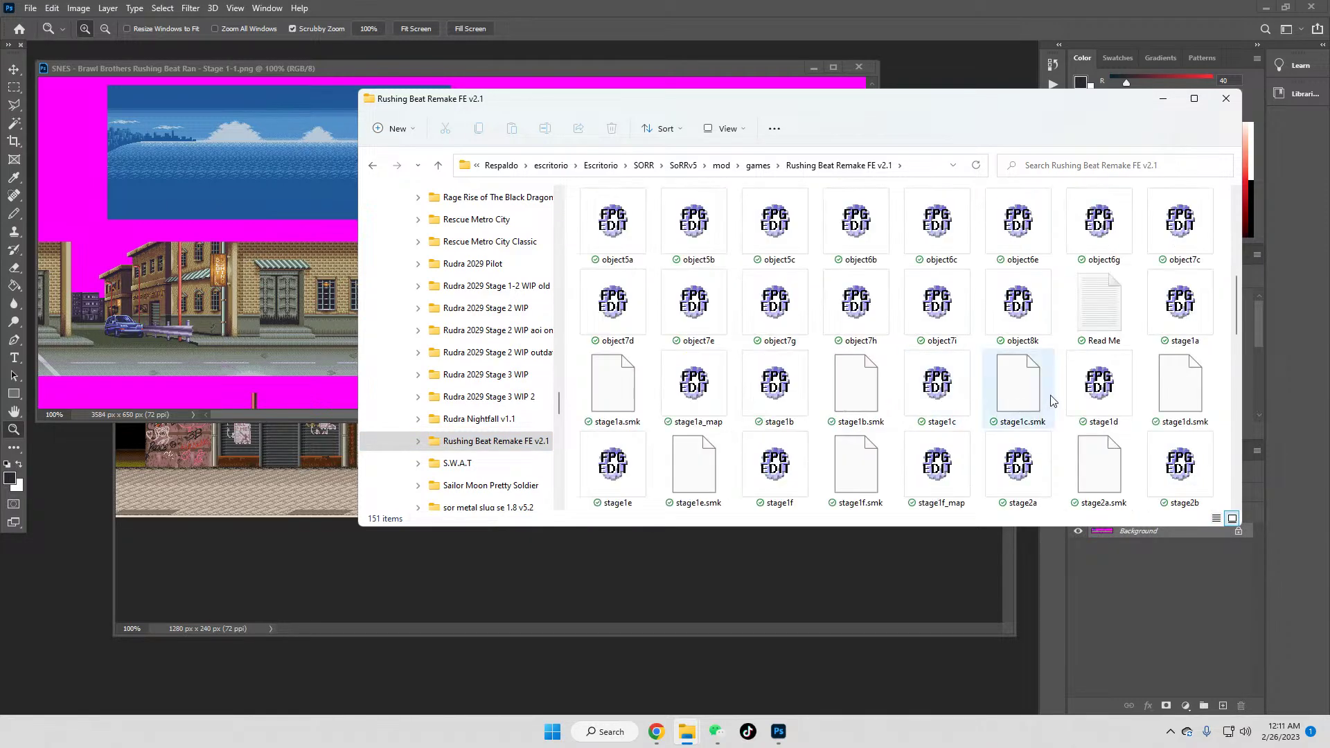
right_click(1223, 388)
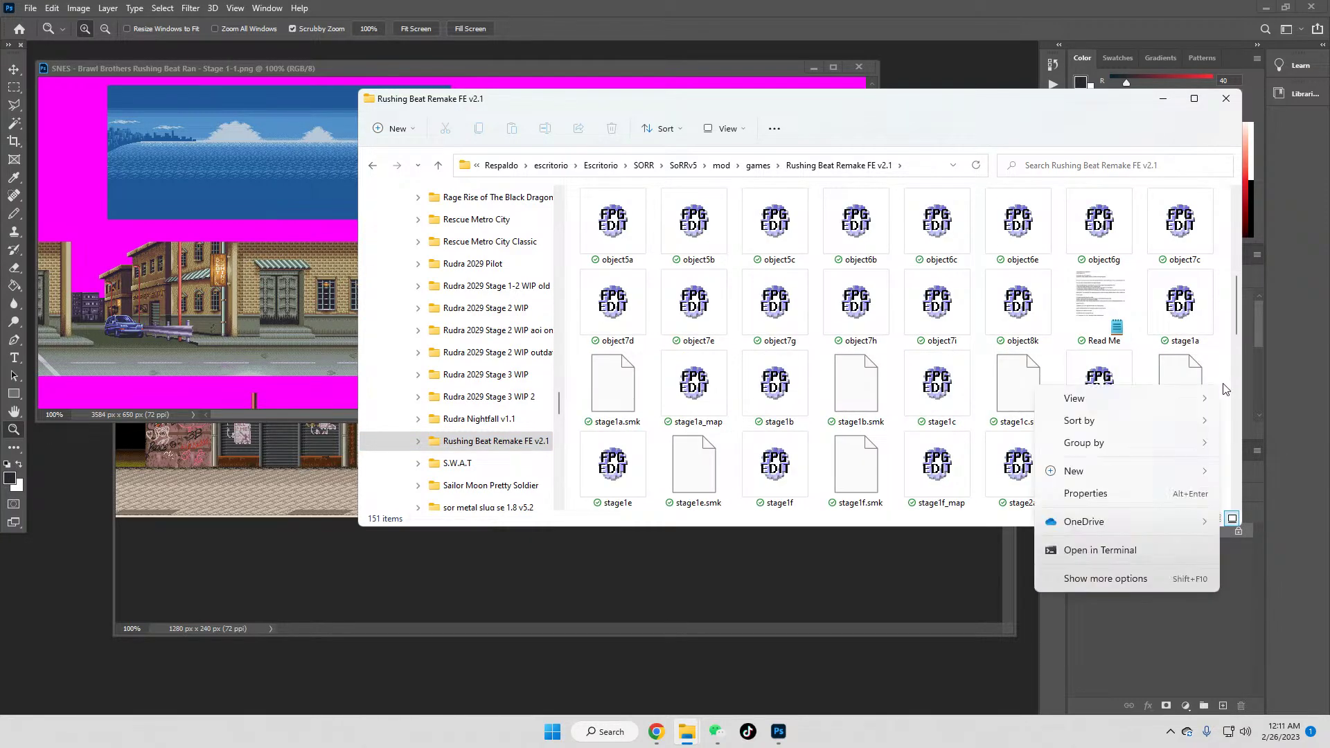
mouse_move(1177, 420)
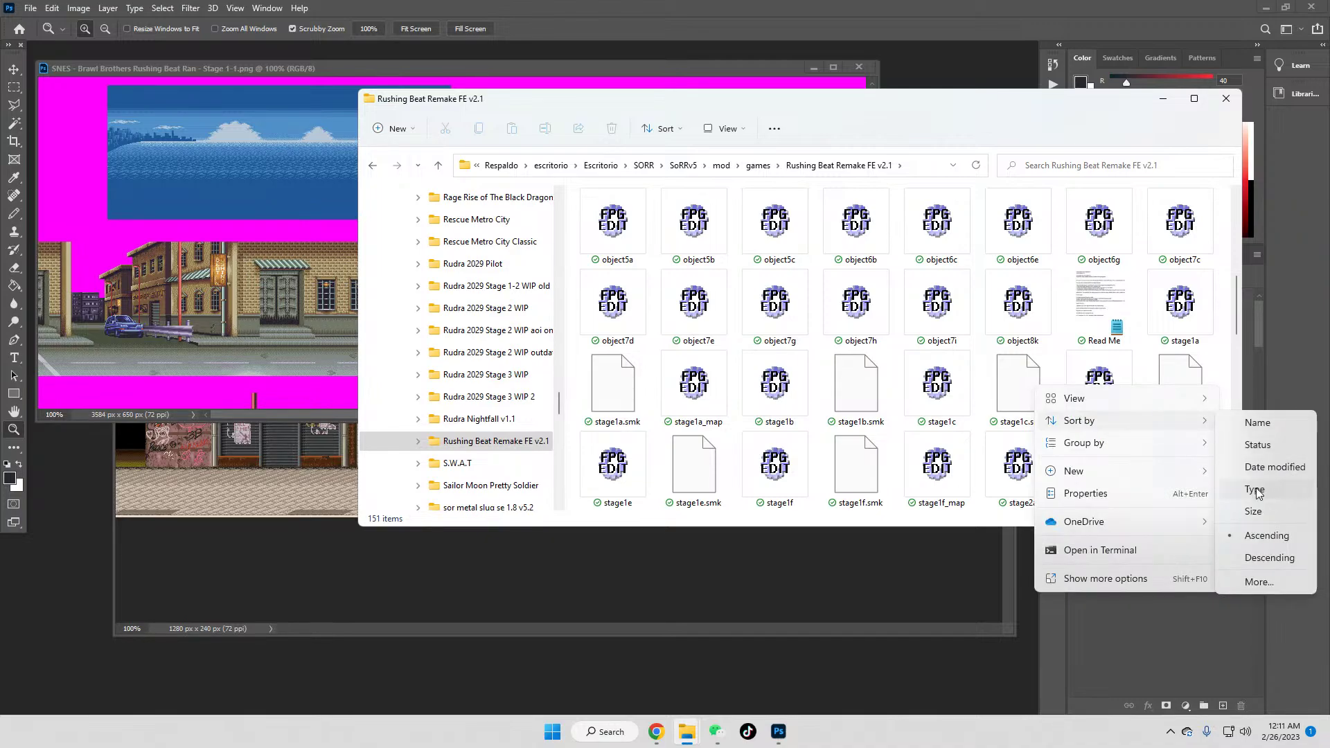
click(1290, 466)
Step: Open the stage3c graphics package in FPG Edit 2005
scroll(970, 430, down, 5)
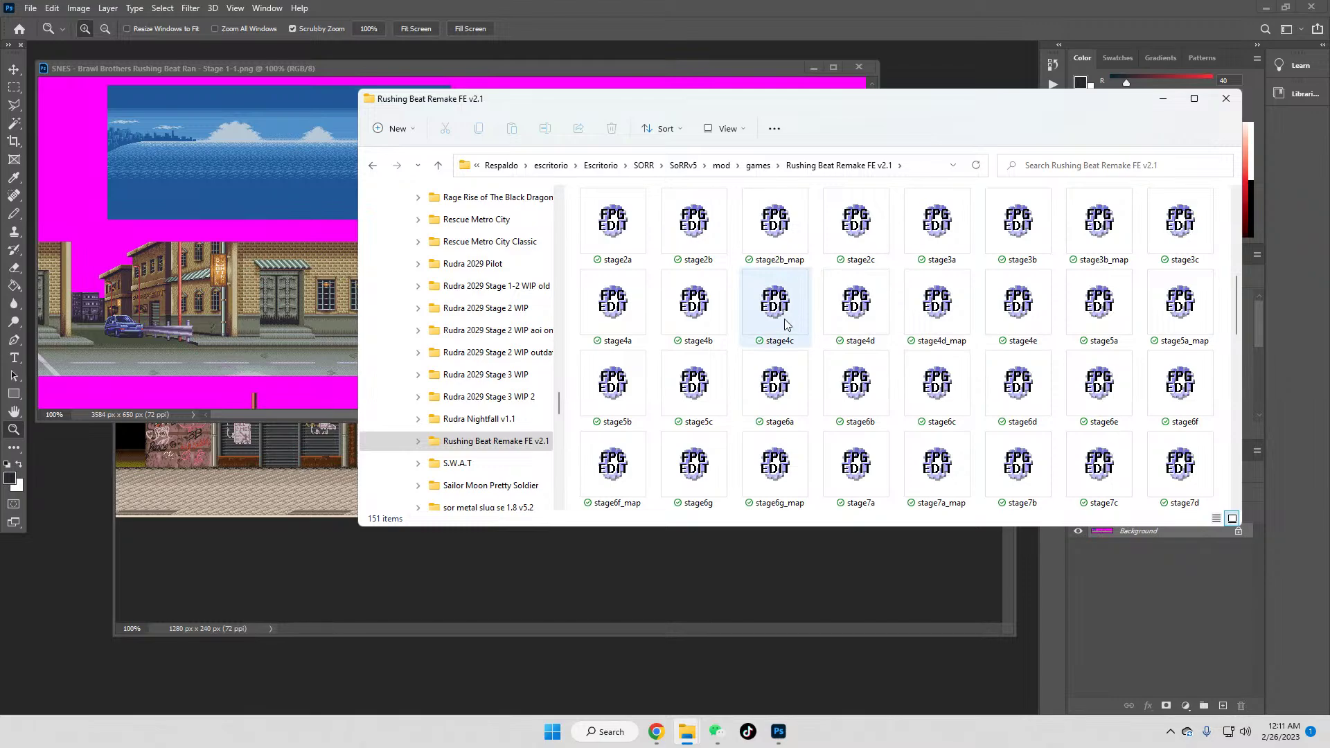
mouse_move(787, 325)
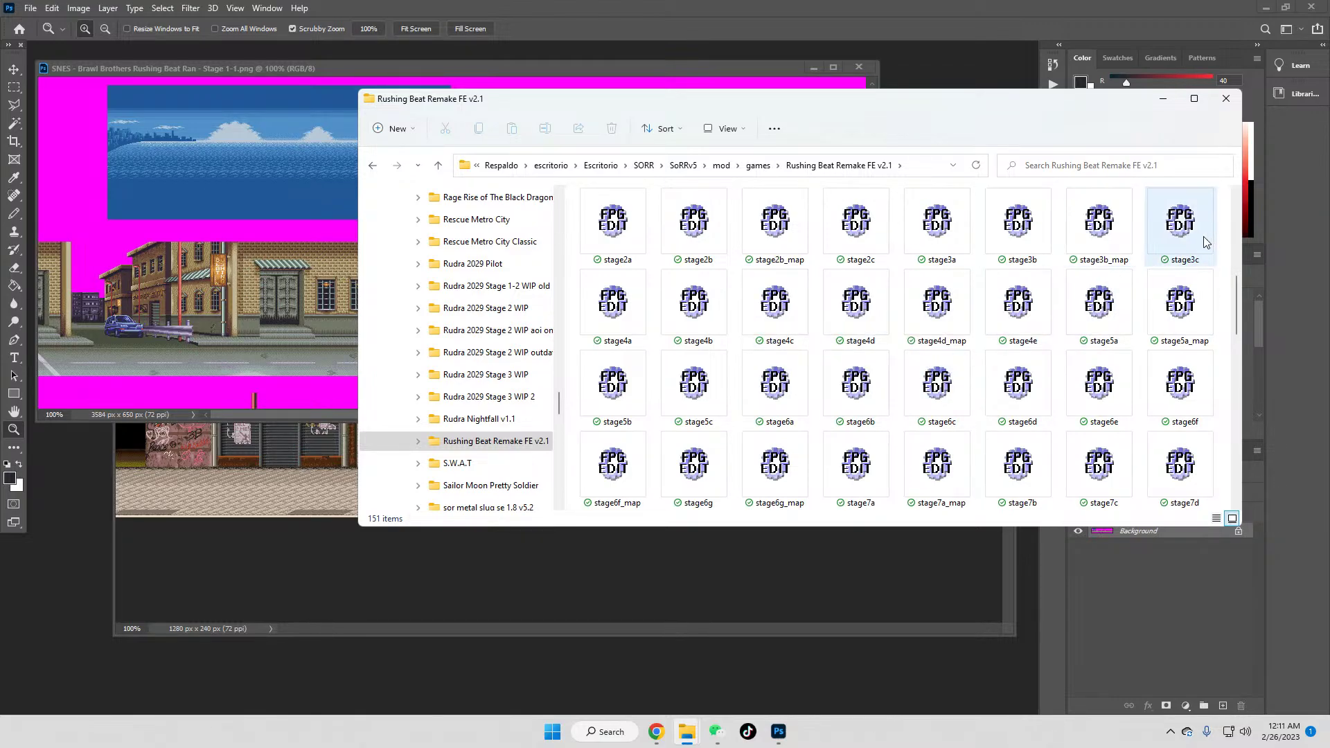
click(1185, 235)
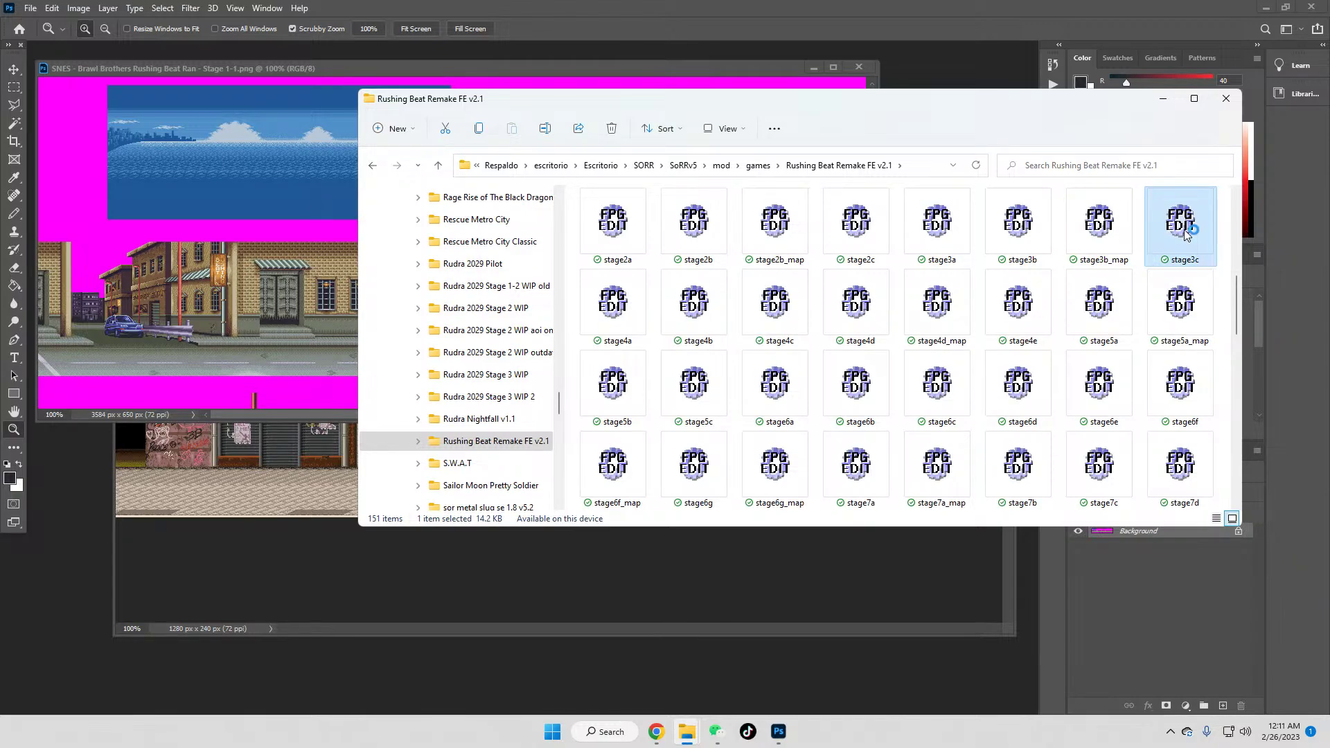
double_click(547, 431)
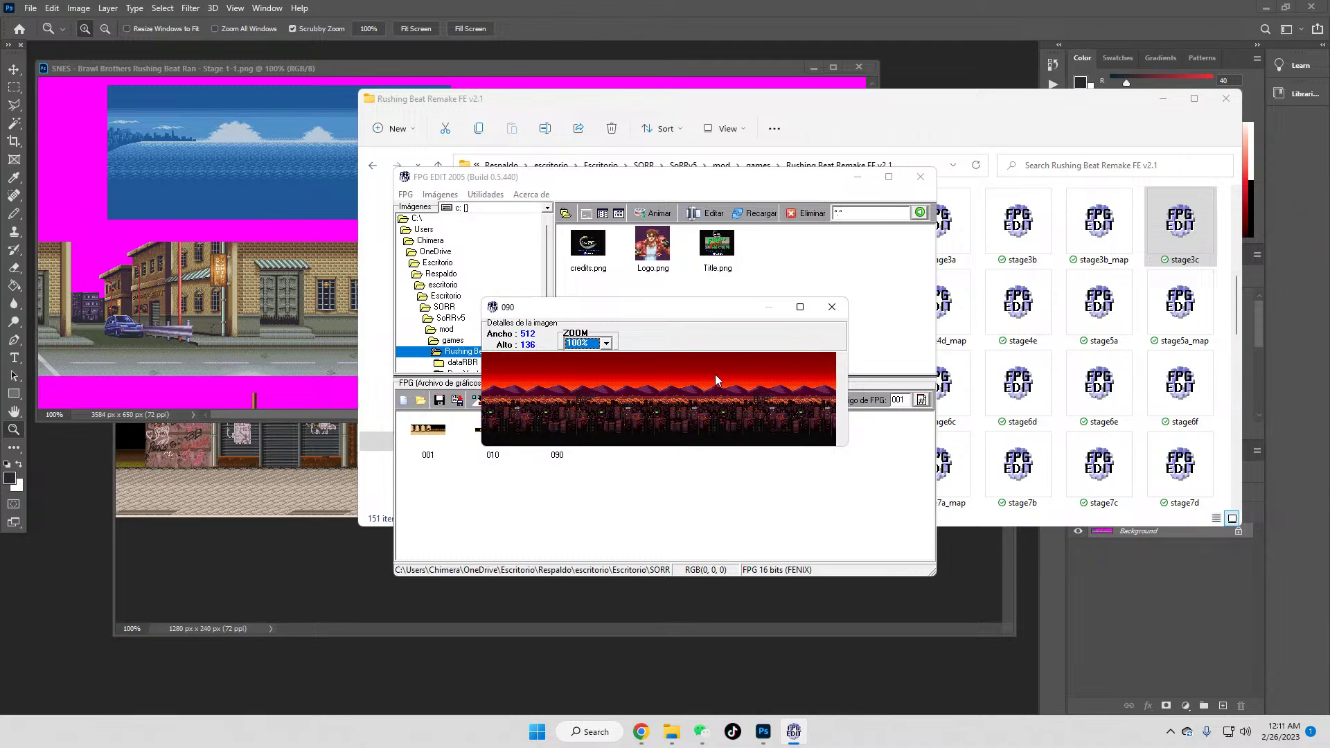
Step: Inspect and close the enlarged graphic 090 preview, then export graphic 090 as PNG
scroll(594, 344, down, 2)
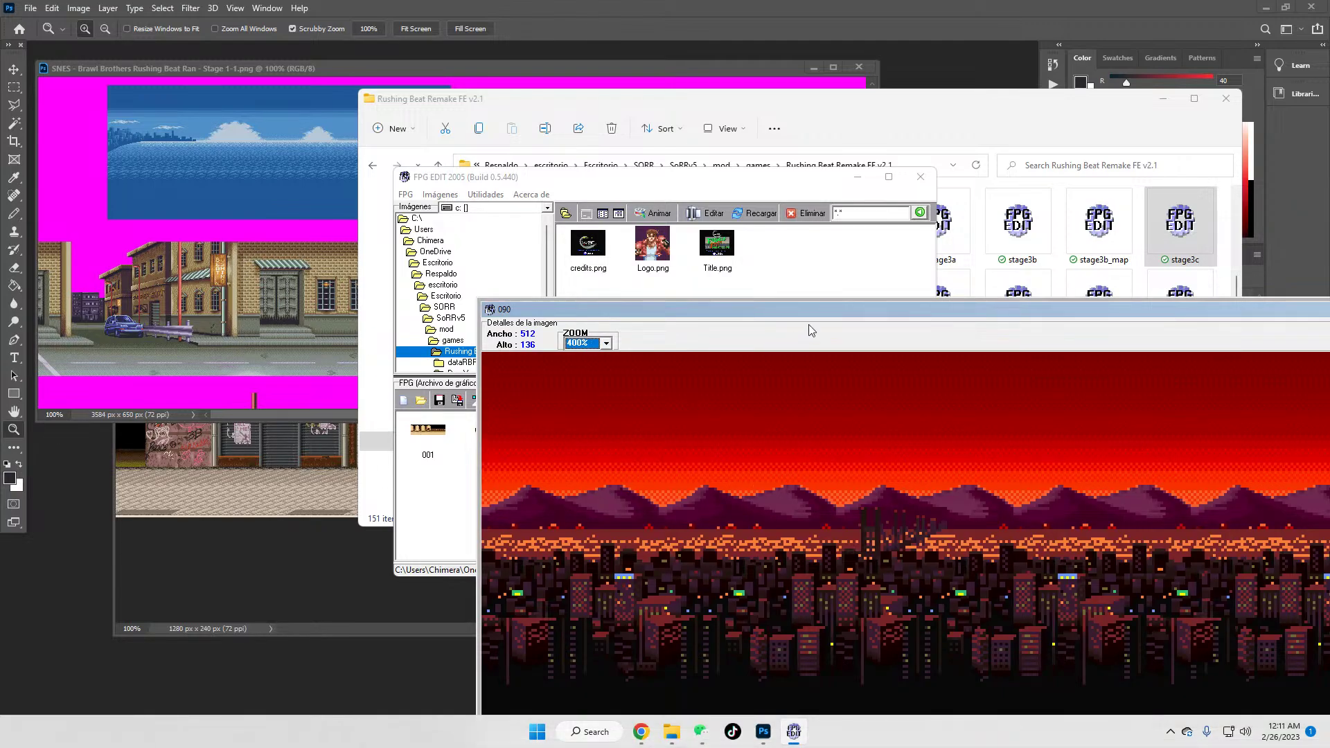
drag(812, 306, 500, 144)
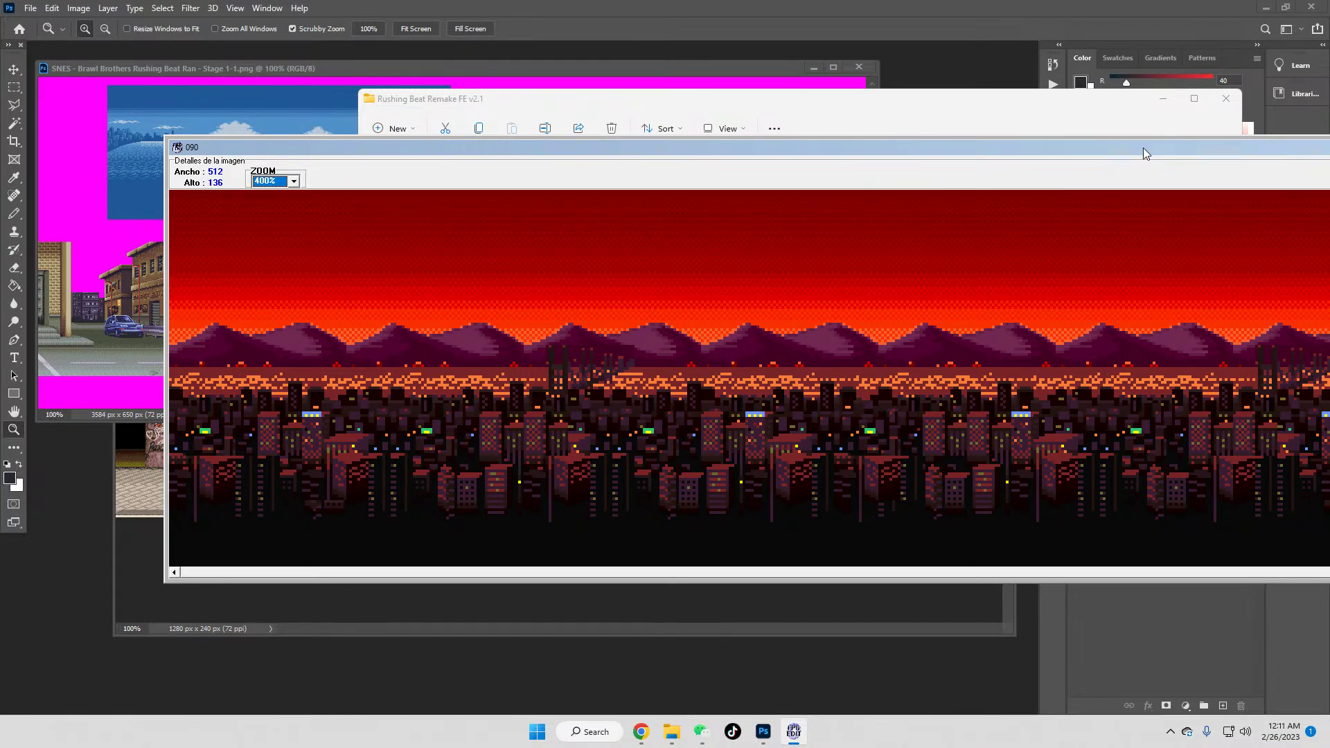
drag(1115, 148, 902, 164)
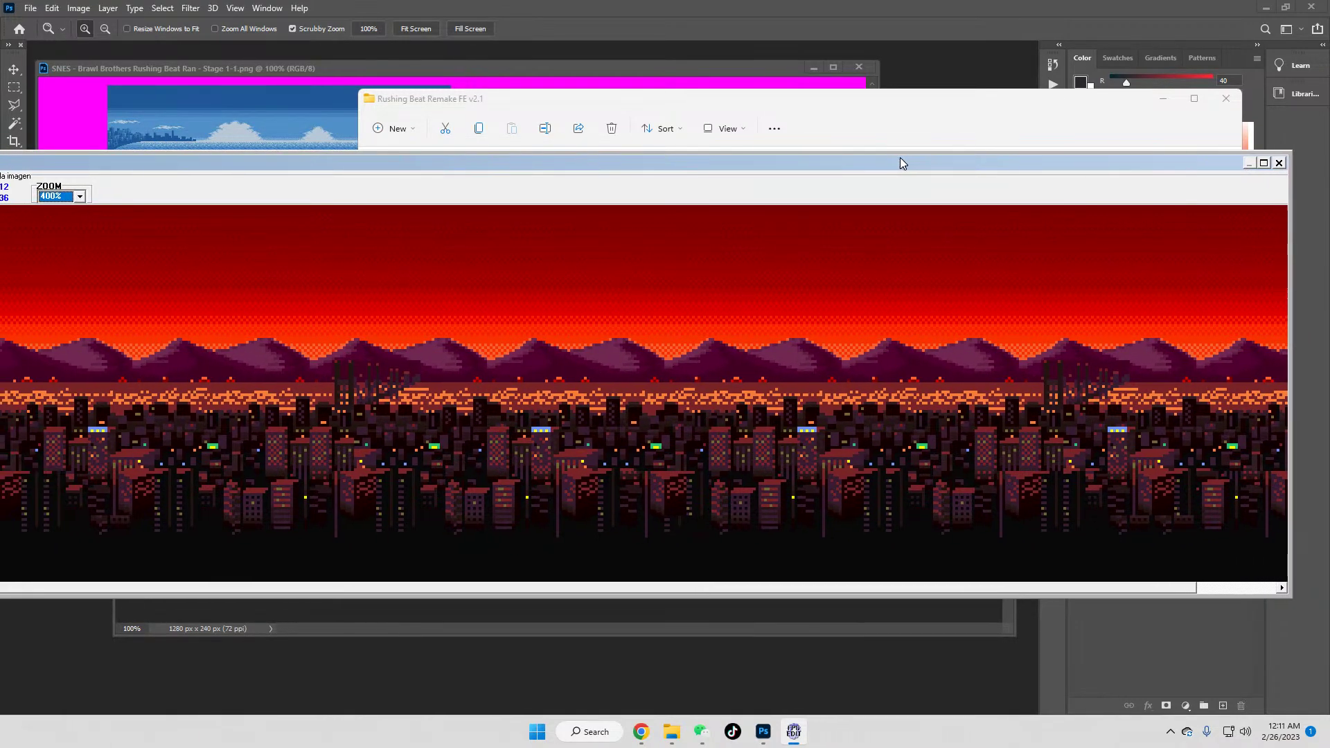
click(1279, 162)
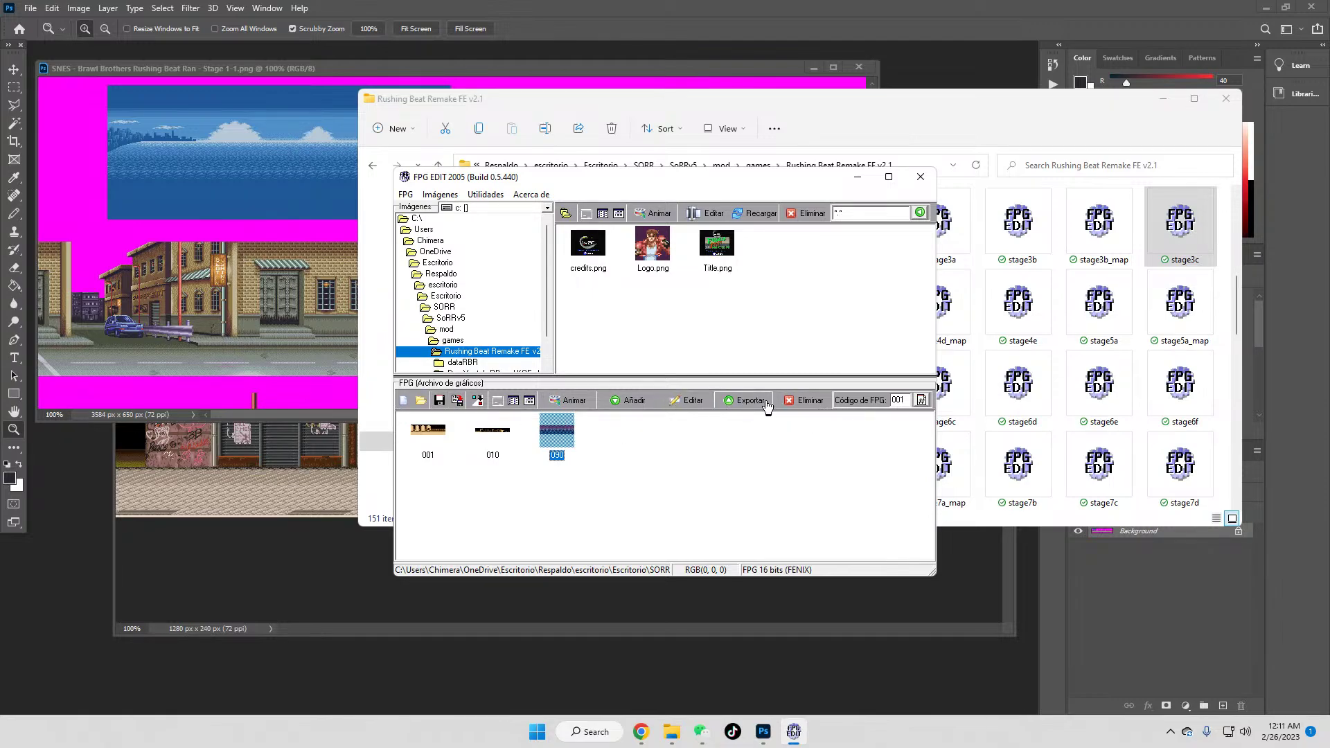
click(744, 401)
click(657, 509)
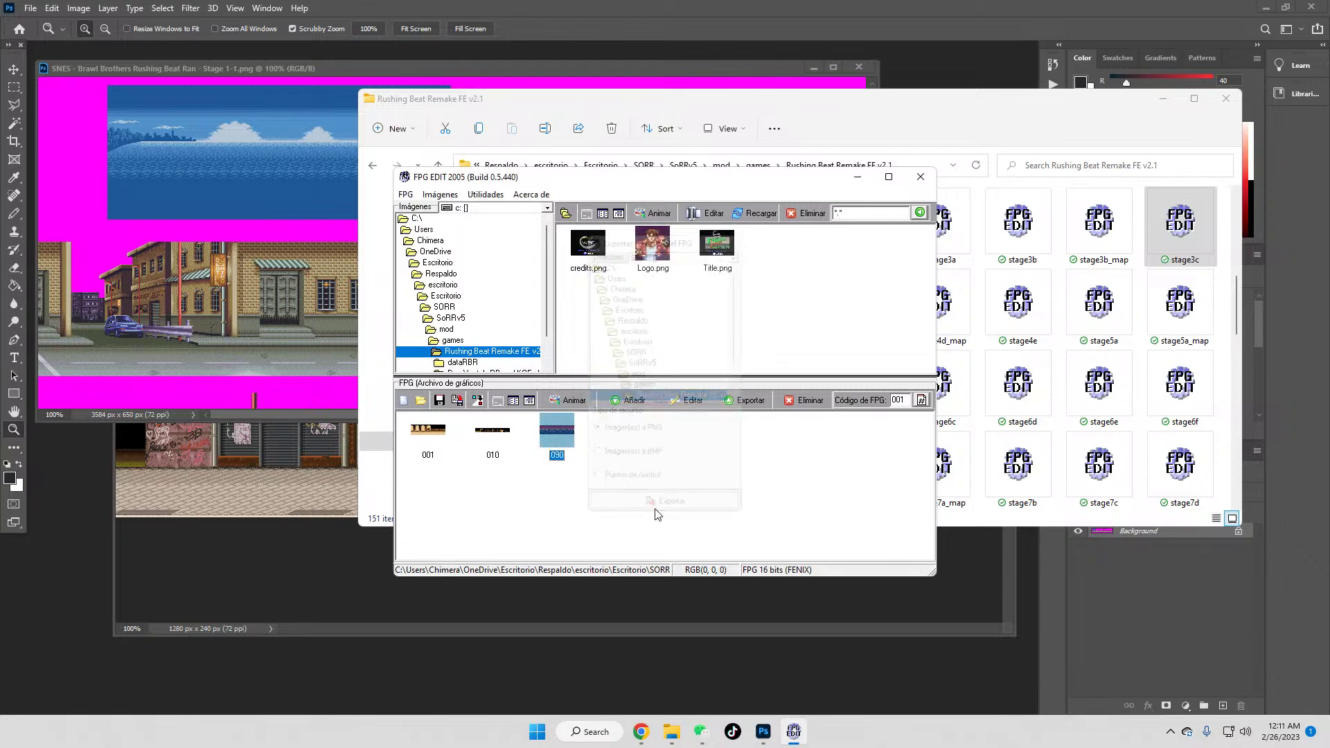
Step: Close FPG Edit and drag the newly exported 090 PNG into Photoshop
click(922, 178)
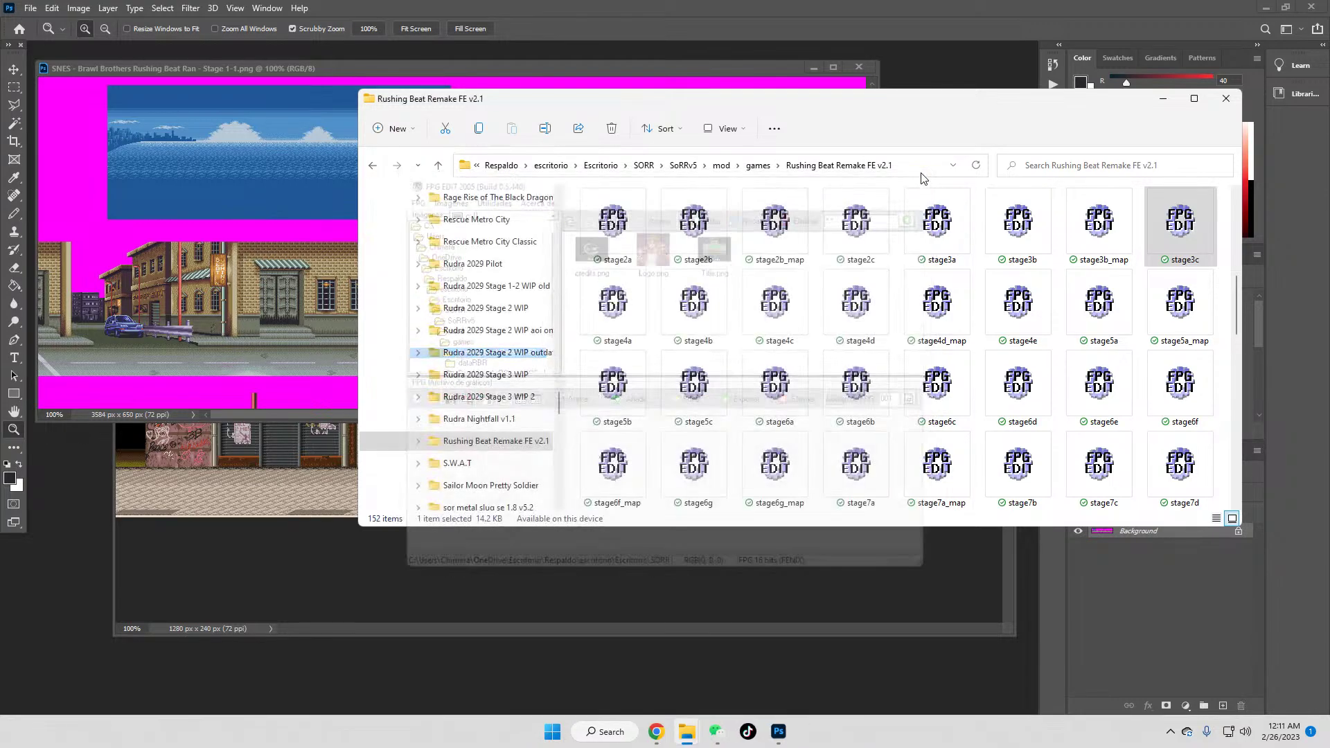
scroll(1226, 495, down, 5)
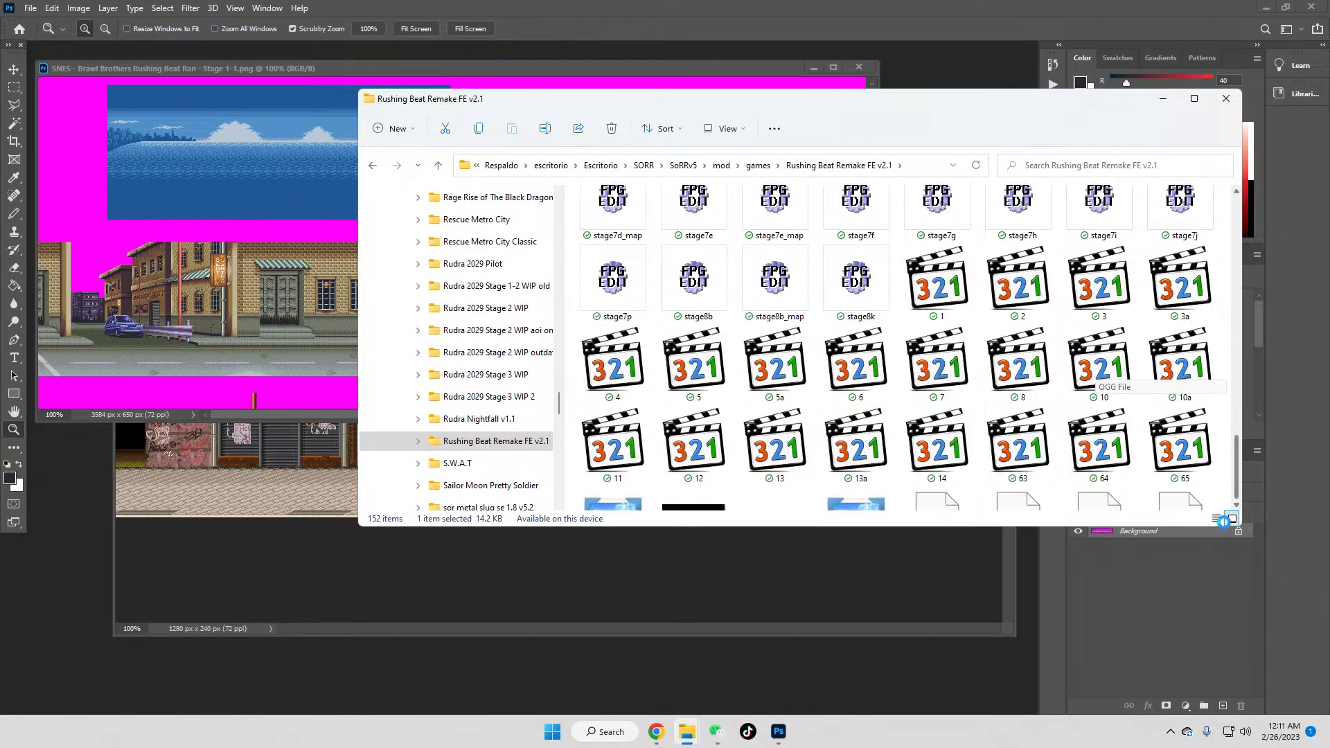
scroll(1227, 494, down, 5)
scroll(1125, 512, up, 3)
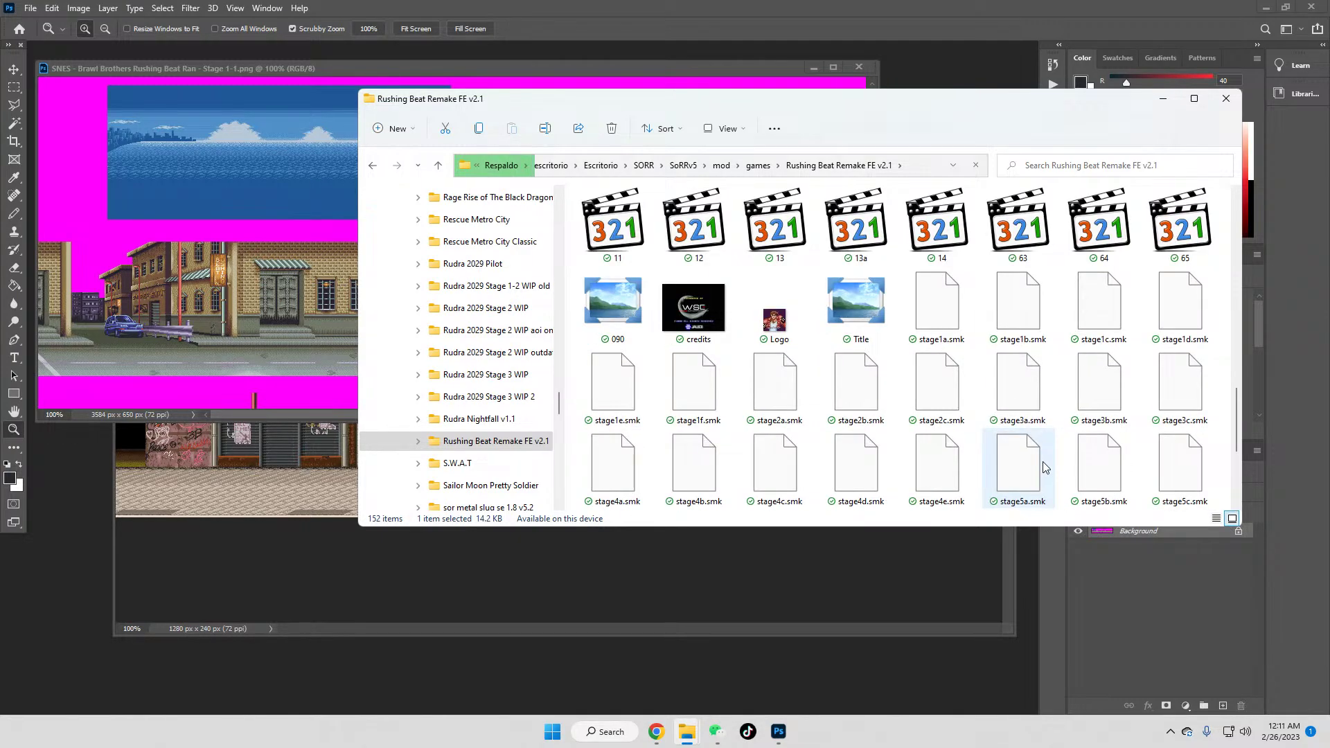
click(607, 315)
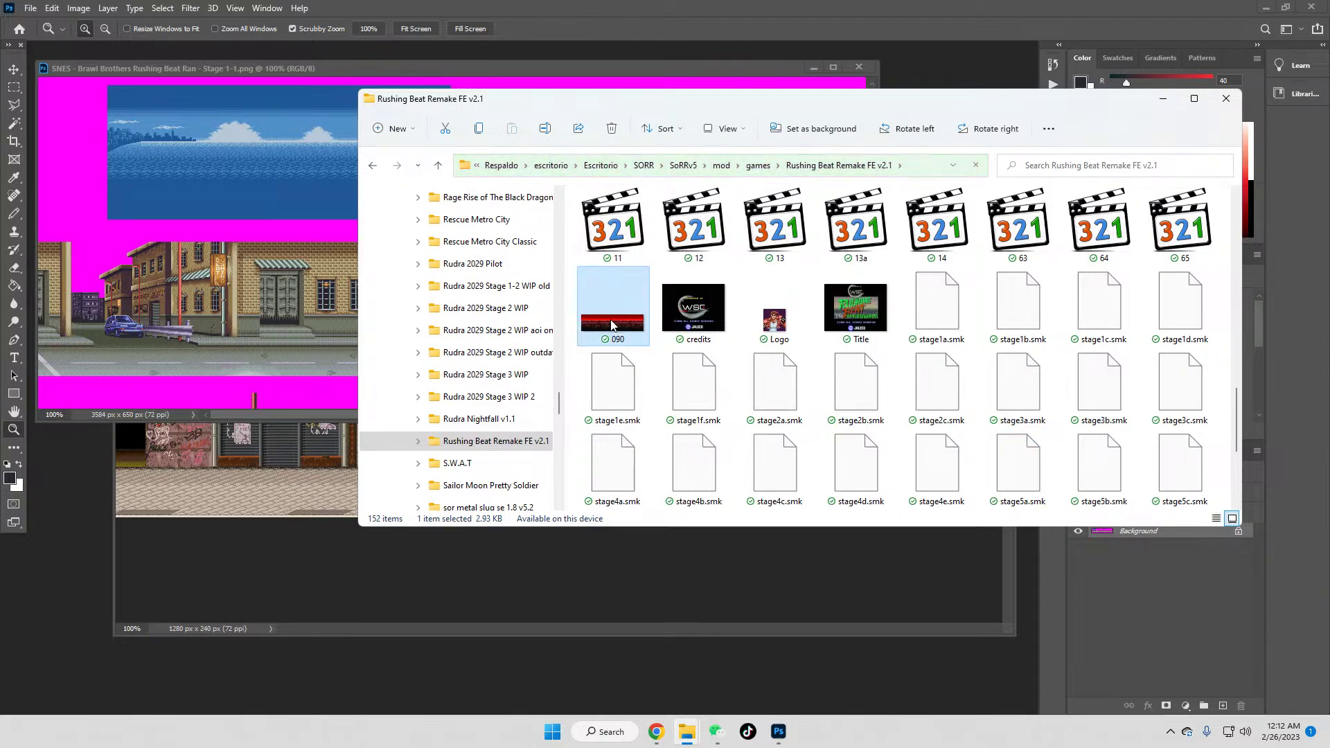
drag(608, 325, 917, 653)
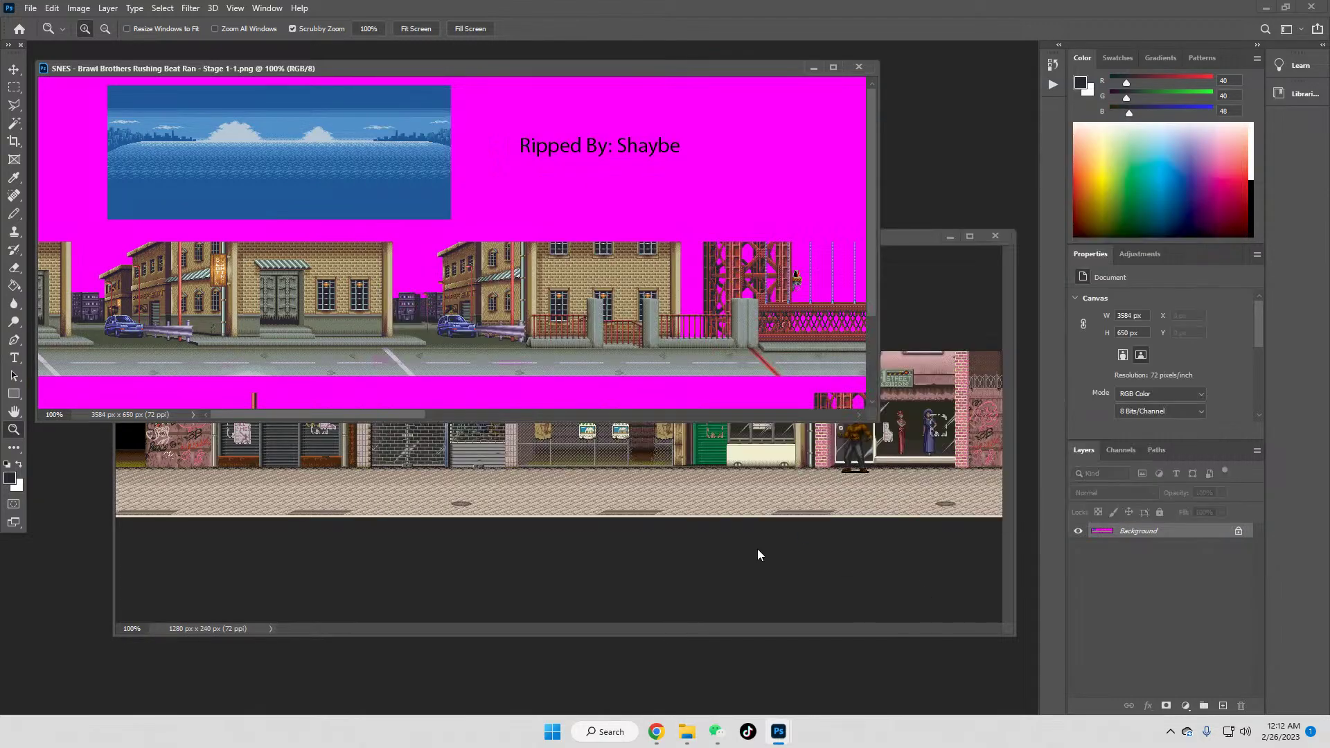
Step: Float 090.png in its own window, close Sin título-2, and bring back the Brawl Brothers stage
click(814, 67)
drag(46, 50, 110, 68)
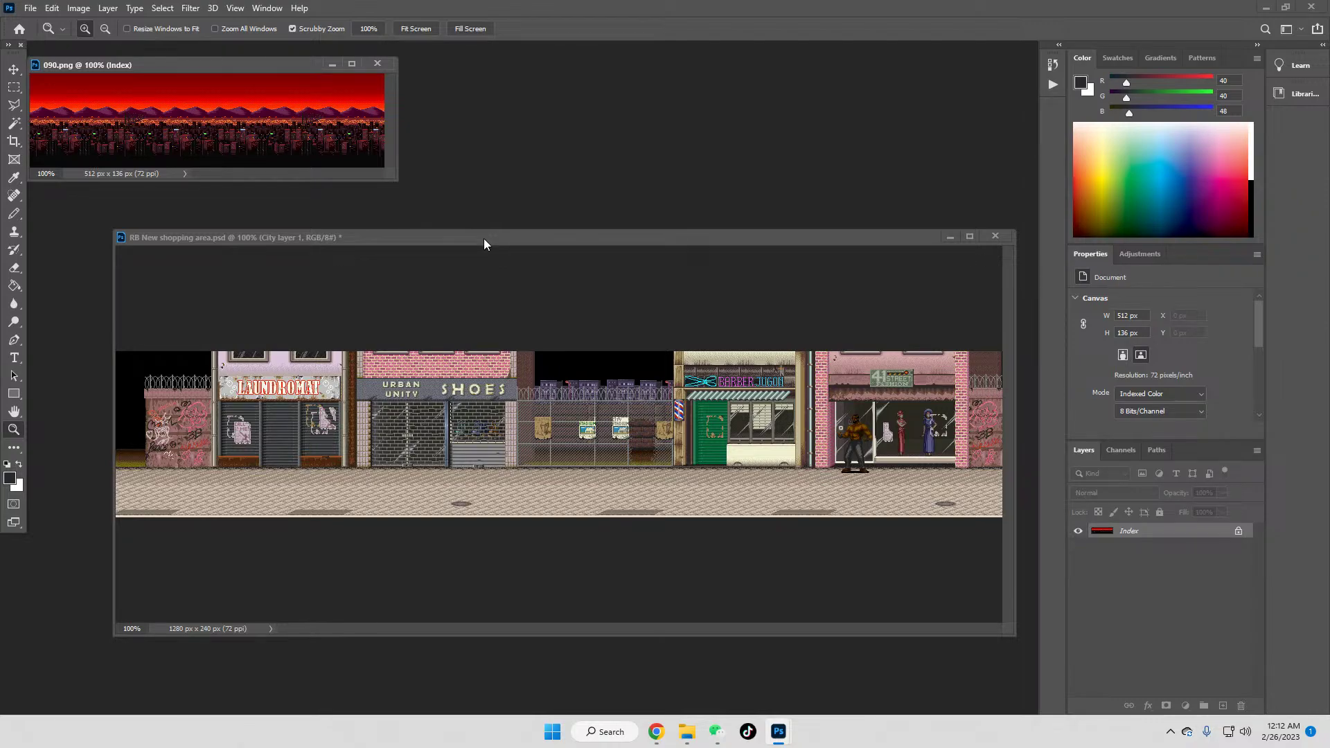
mouse_move(778, 731)
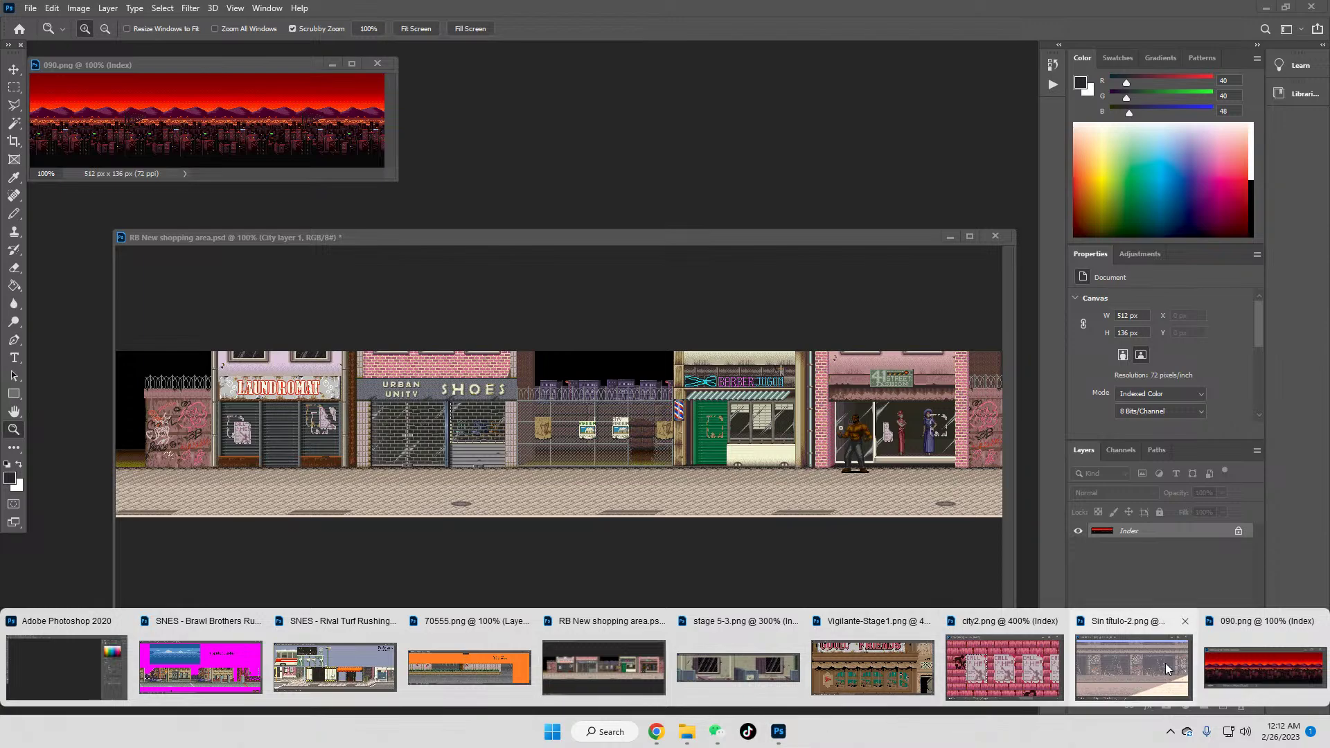
click(1187, 621)
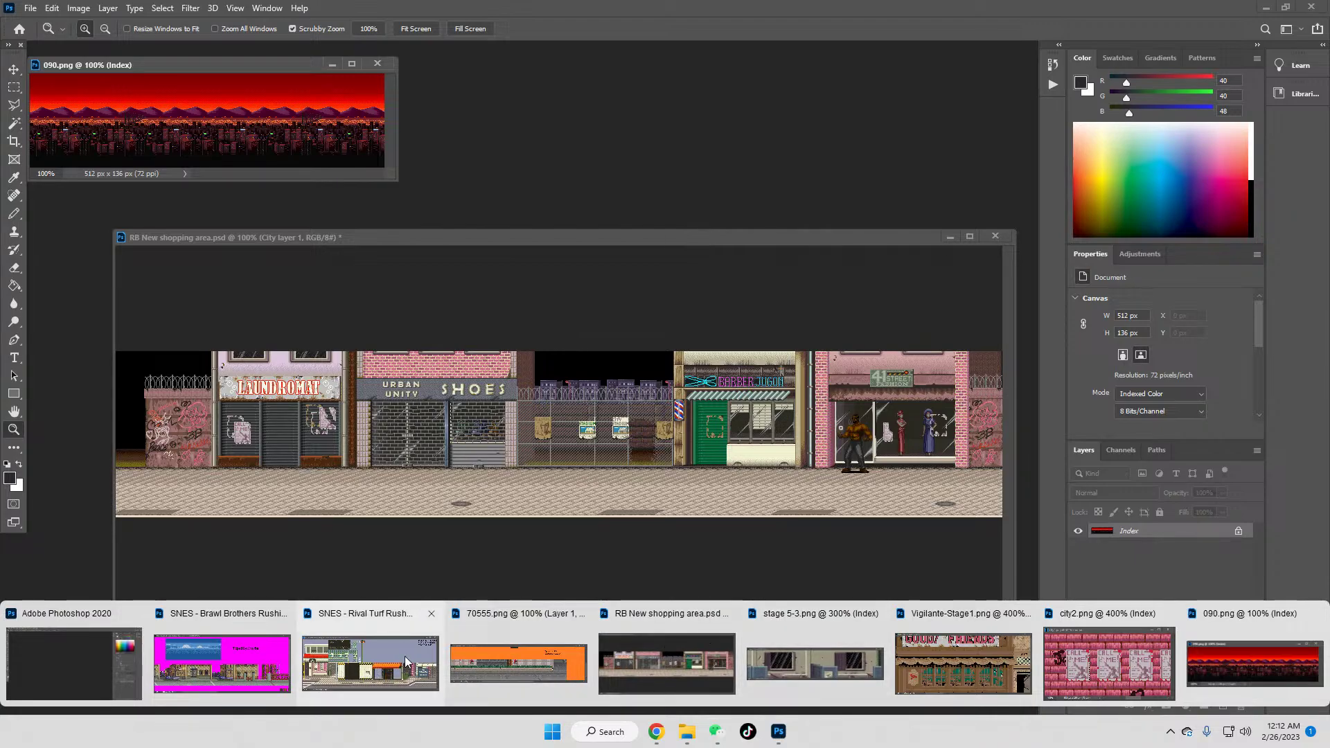
click(241, 658)
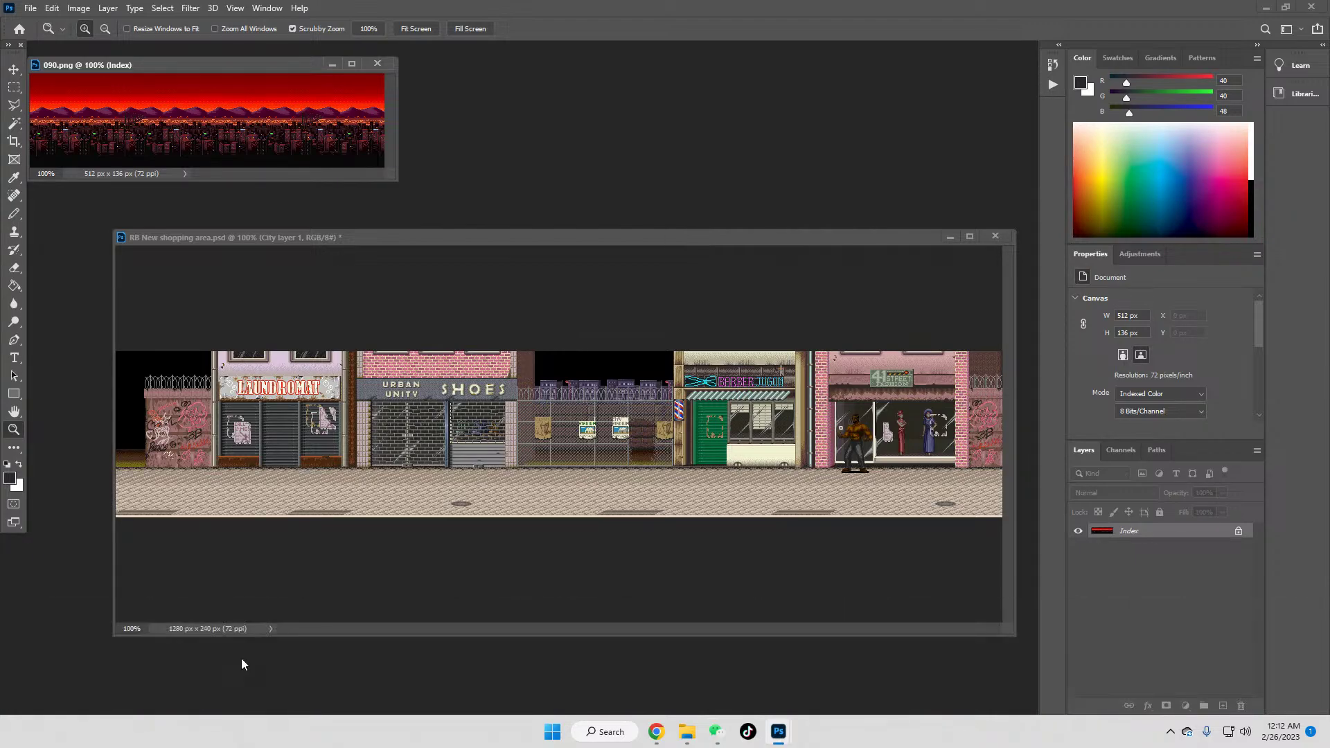
Step: Zoom into the Brawl Brothers stage and marquee-select the blue sky and skyline strip
drag(379, 67, 783, 303)
key(m)
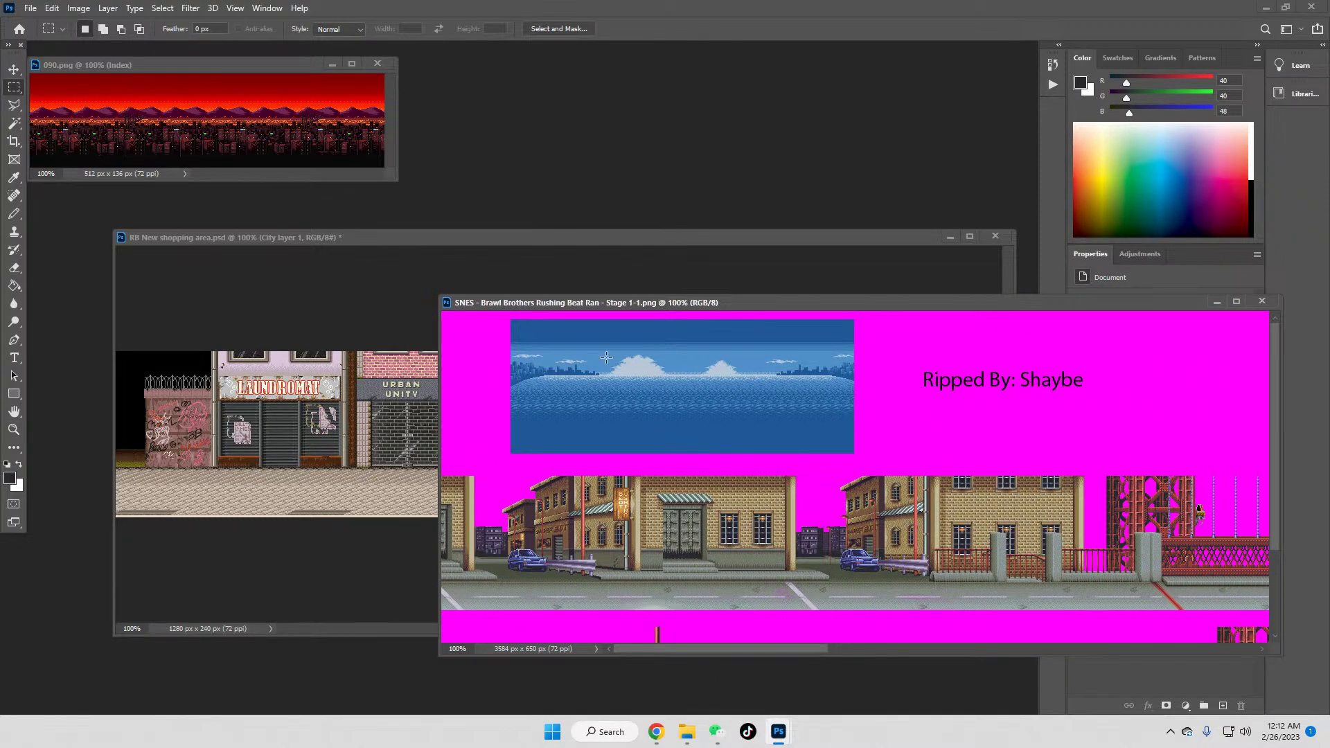
key(z)
click(707, 398)
scroll(868, 373, up, 2)
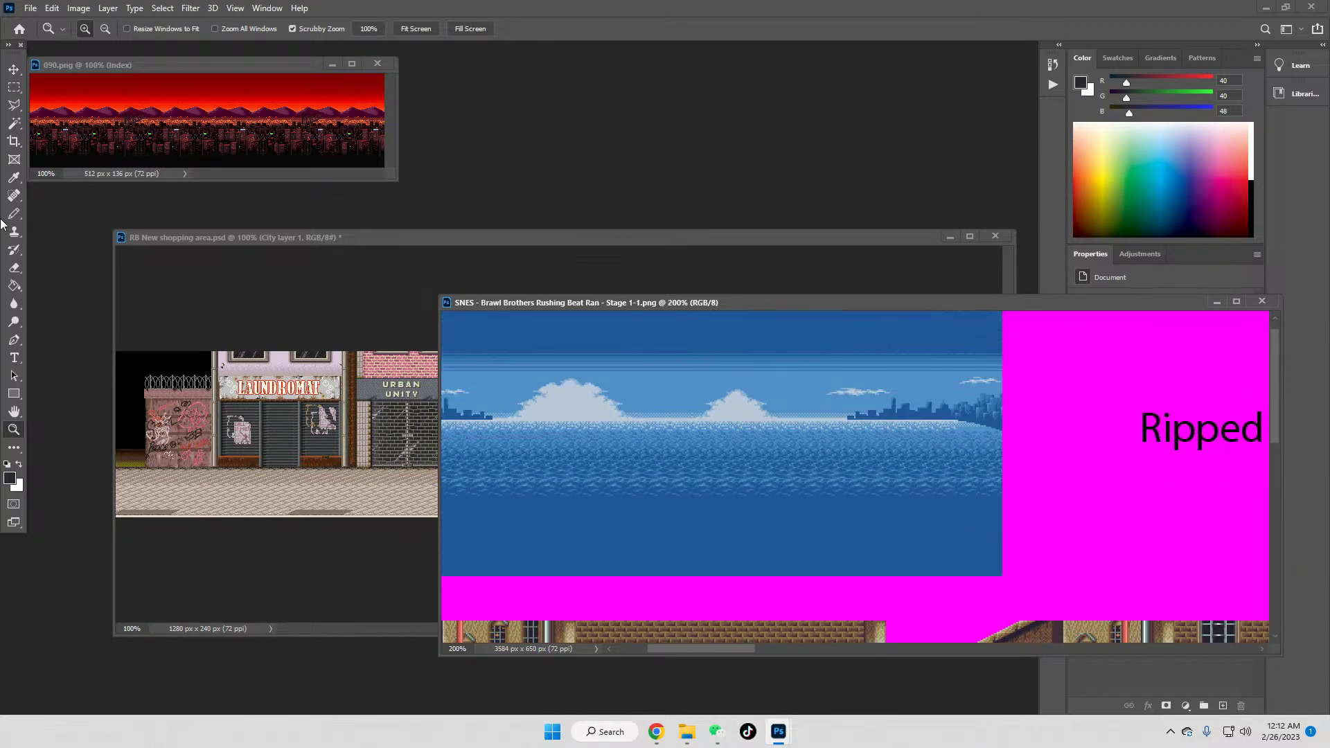
click(14, 88)
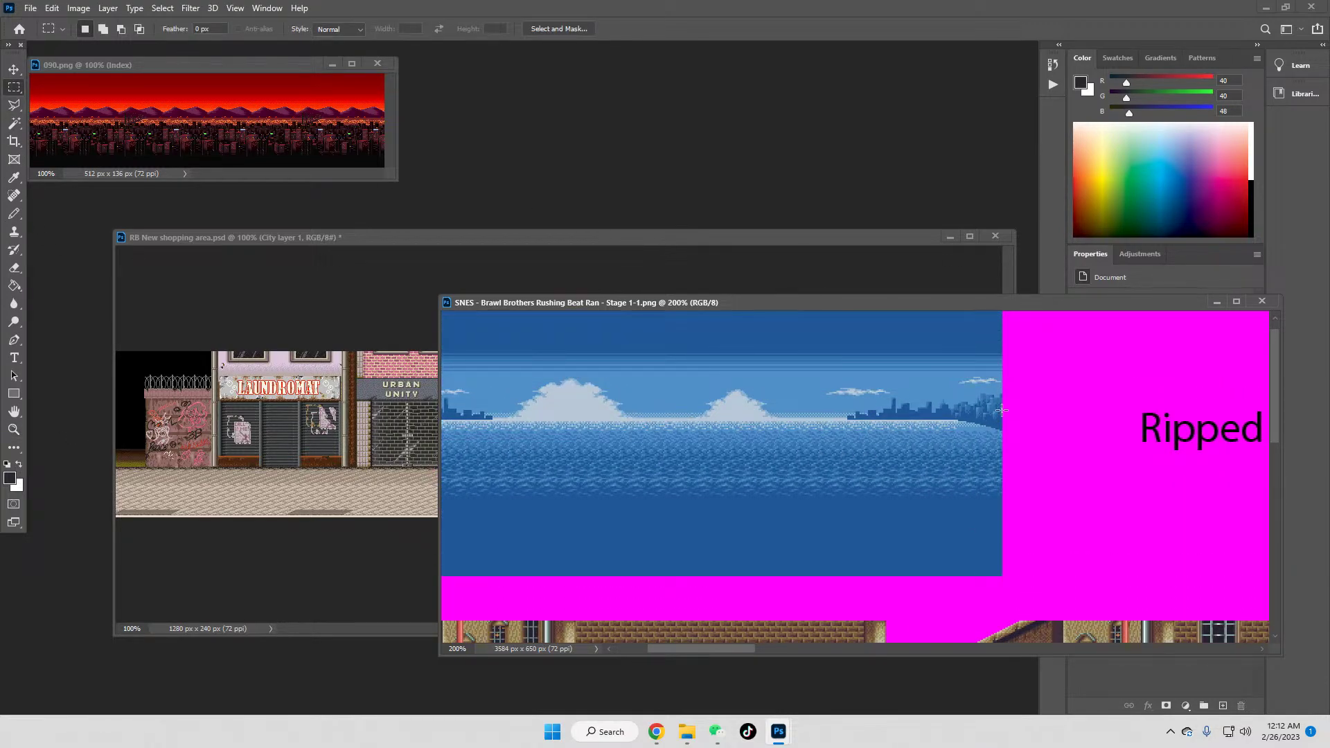
drag(1000, 414, 799, 331)
drag(1001, 417, 581, 328)
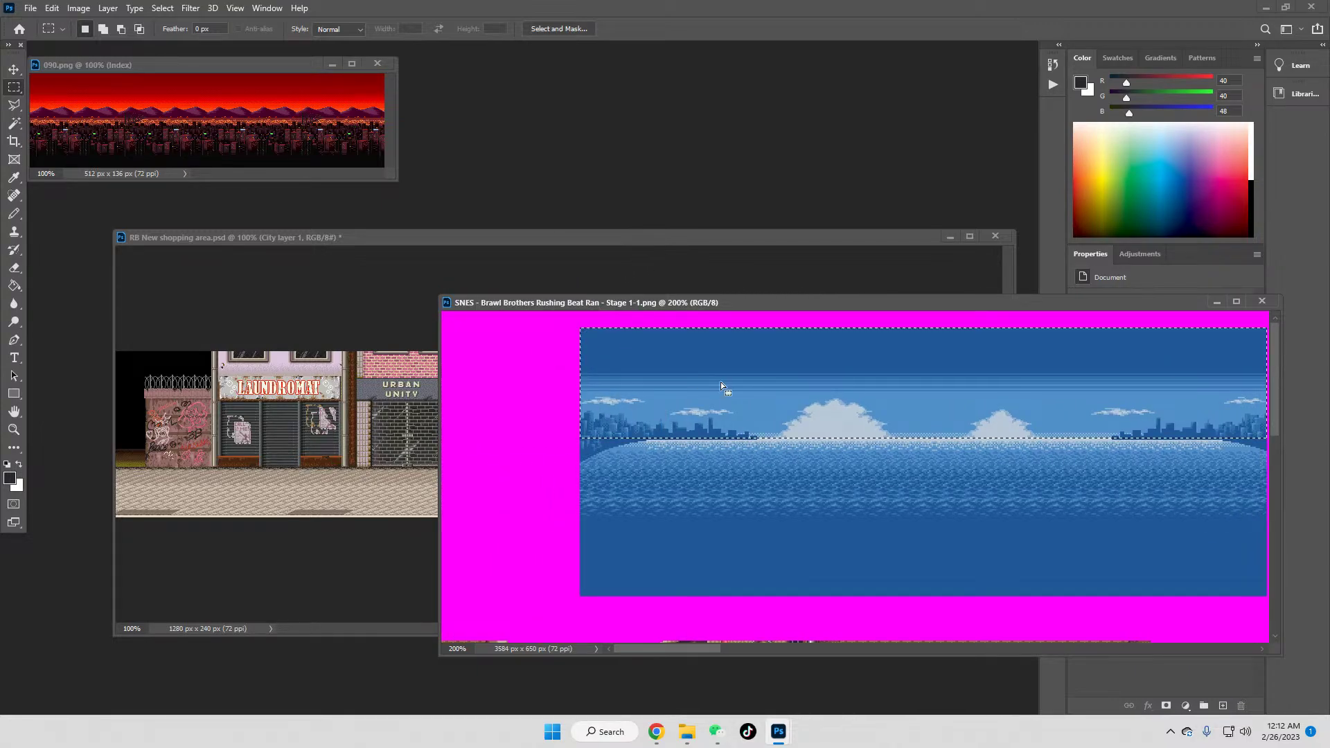
Step: Paste the strip above Background in the shopping-street document as Layer 1
click(1216, 302)
click(754, 372)
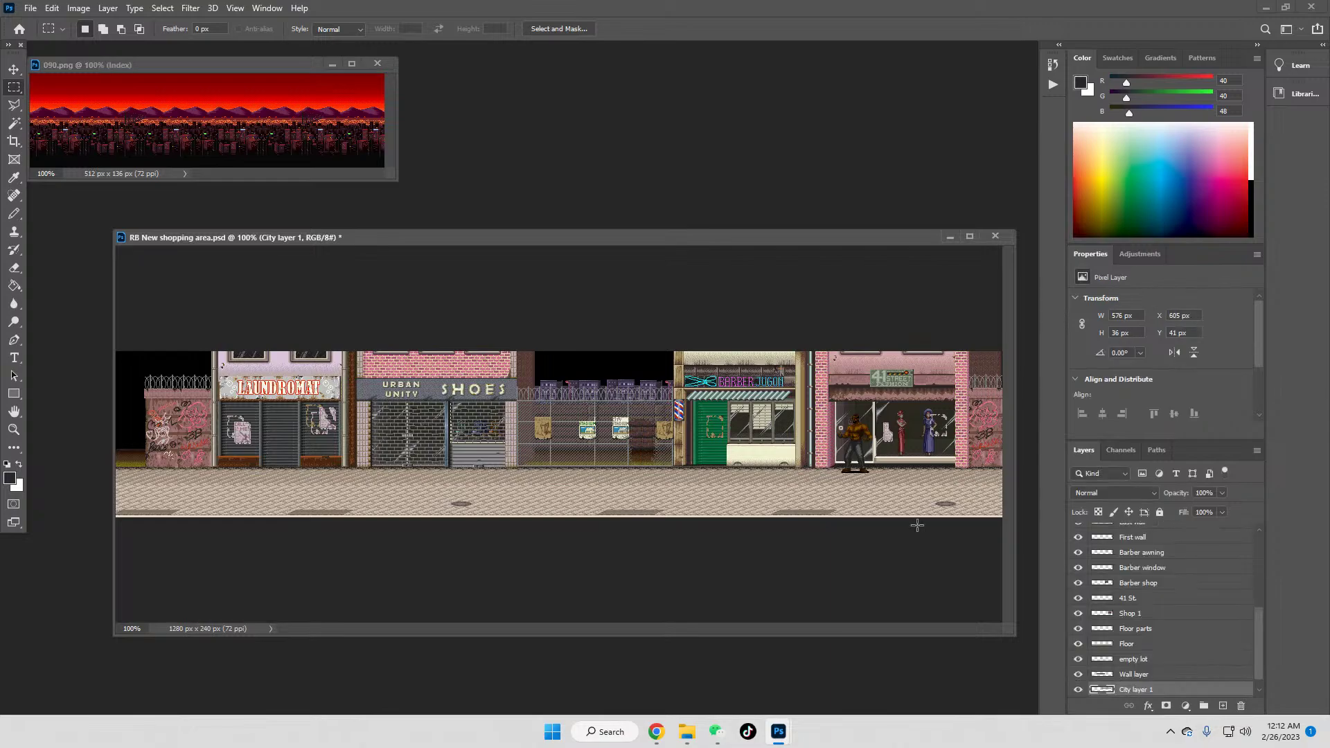
click(1154, 691)
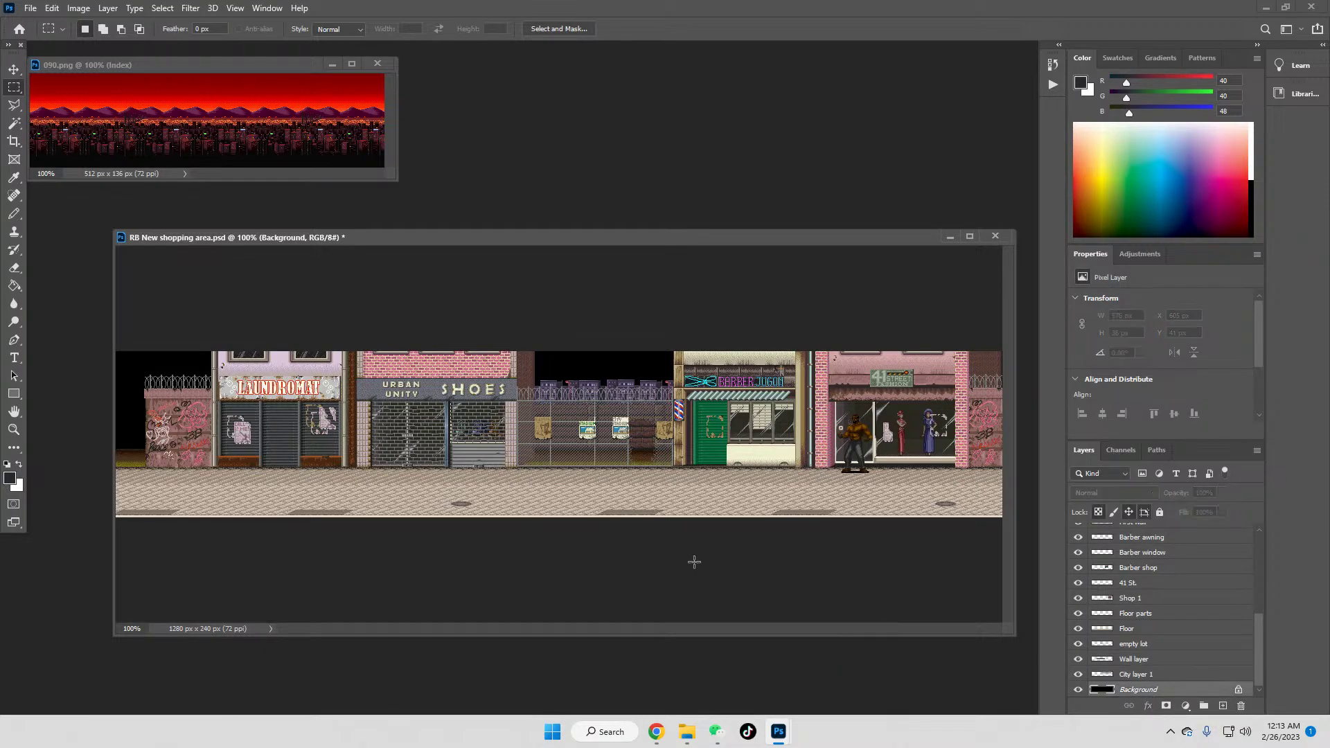
key(ctrl+v)
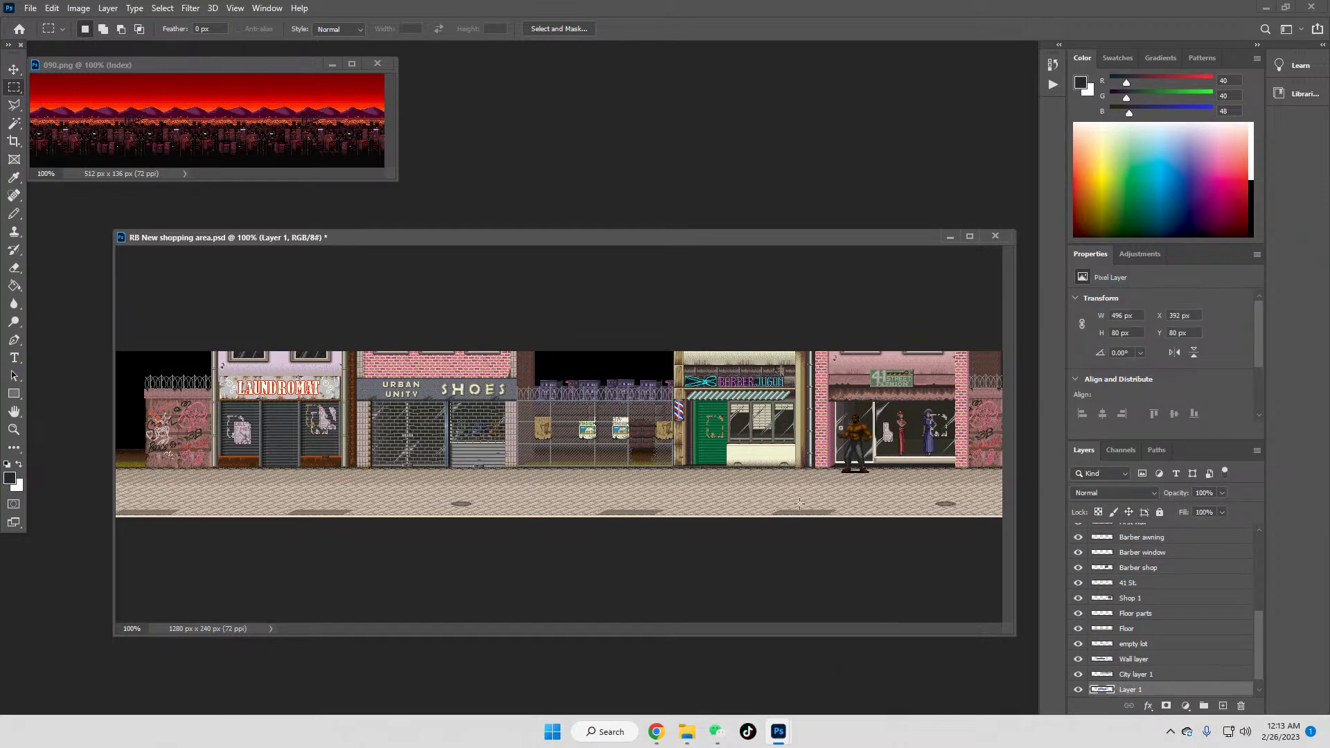
Step: Move Layer 1 to X 575 px, Y -29 px so its sky fills the empty lot
click(14, 69)
drag(619, 479, 746, 403)
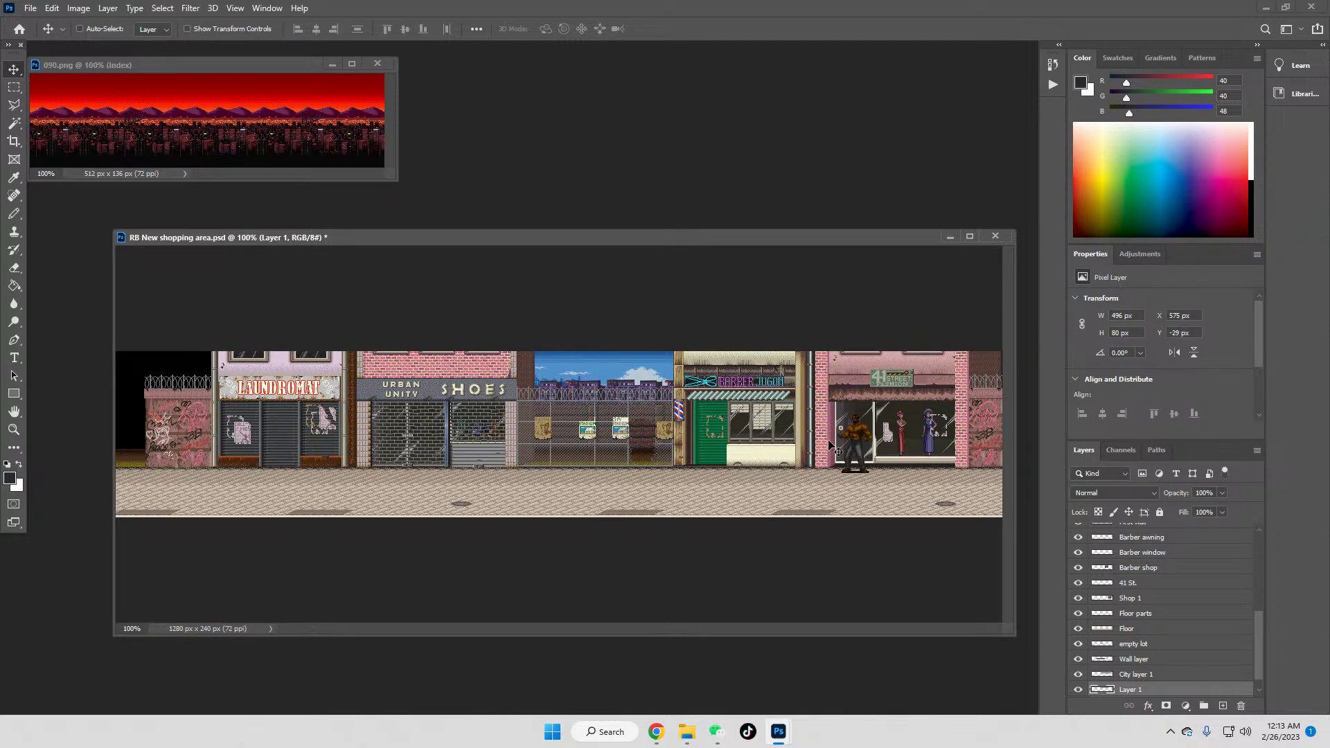
right_click(1077, 692)
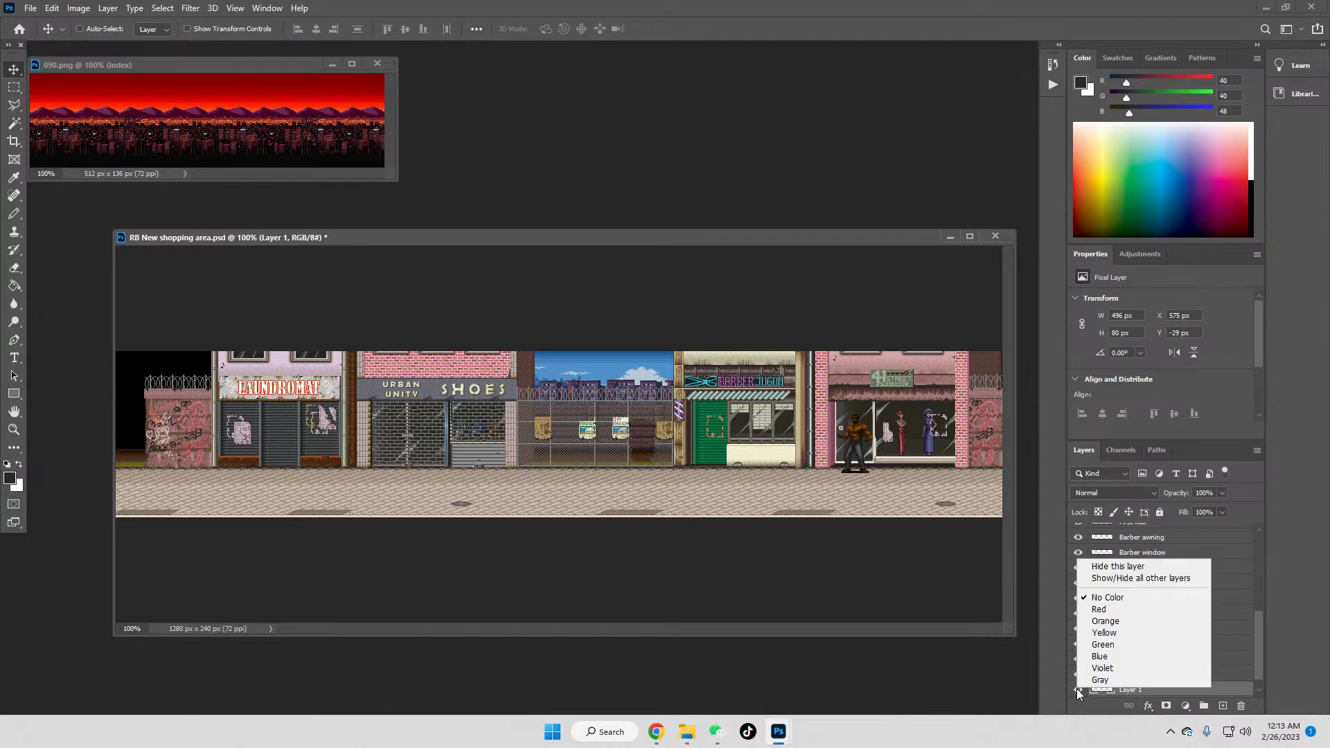
Step: Hide all layers except Layer 1, zoom 090.png to 400% and enlarge its window
click(1108, 586)
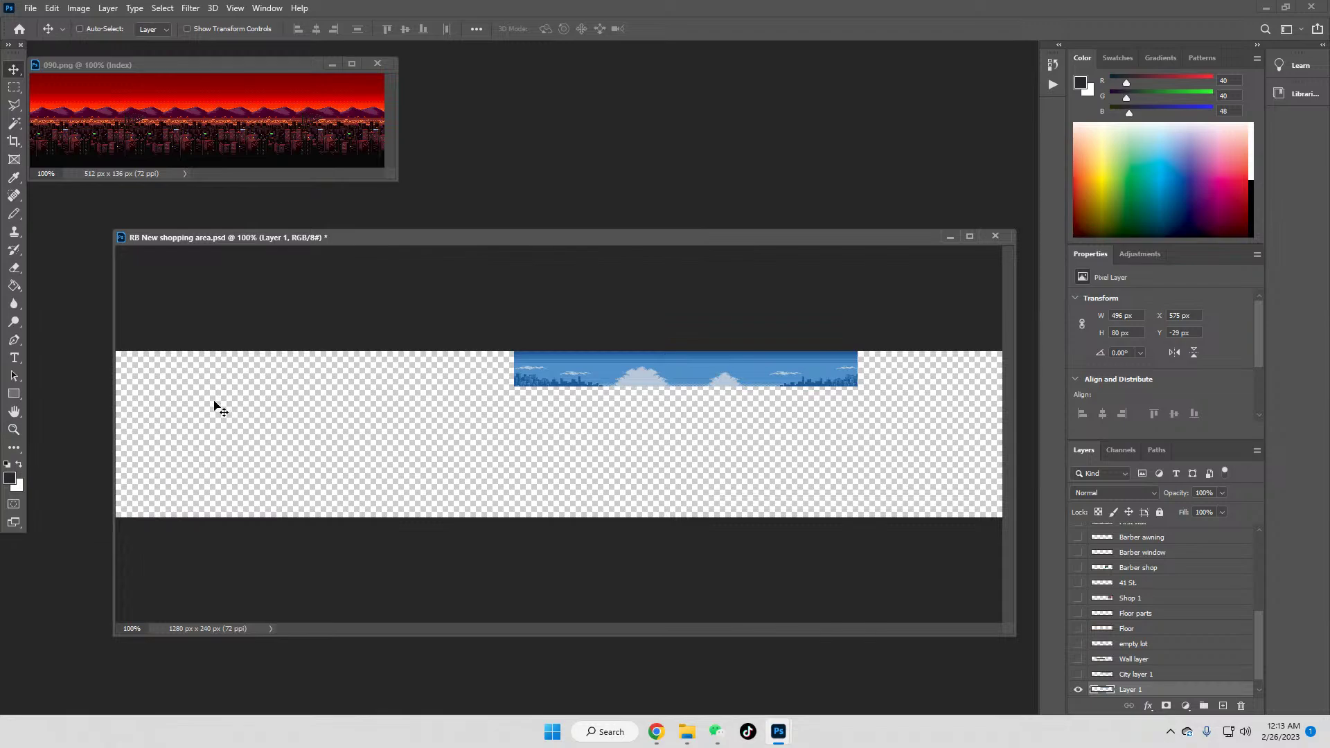
click(14, 430)
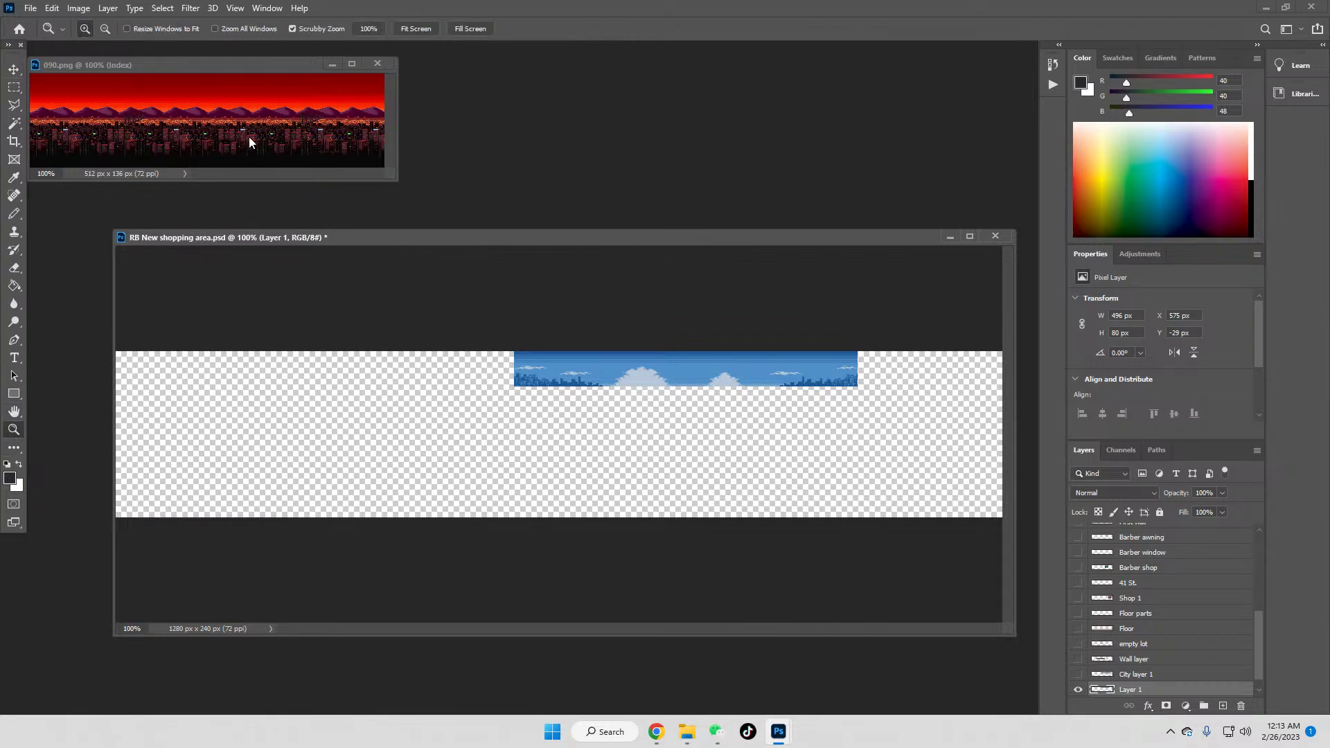
click(253, 135)
click(270, 119)
click(270, 120)
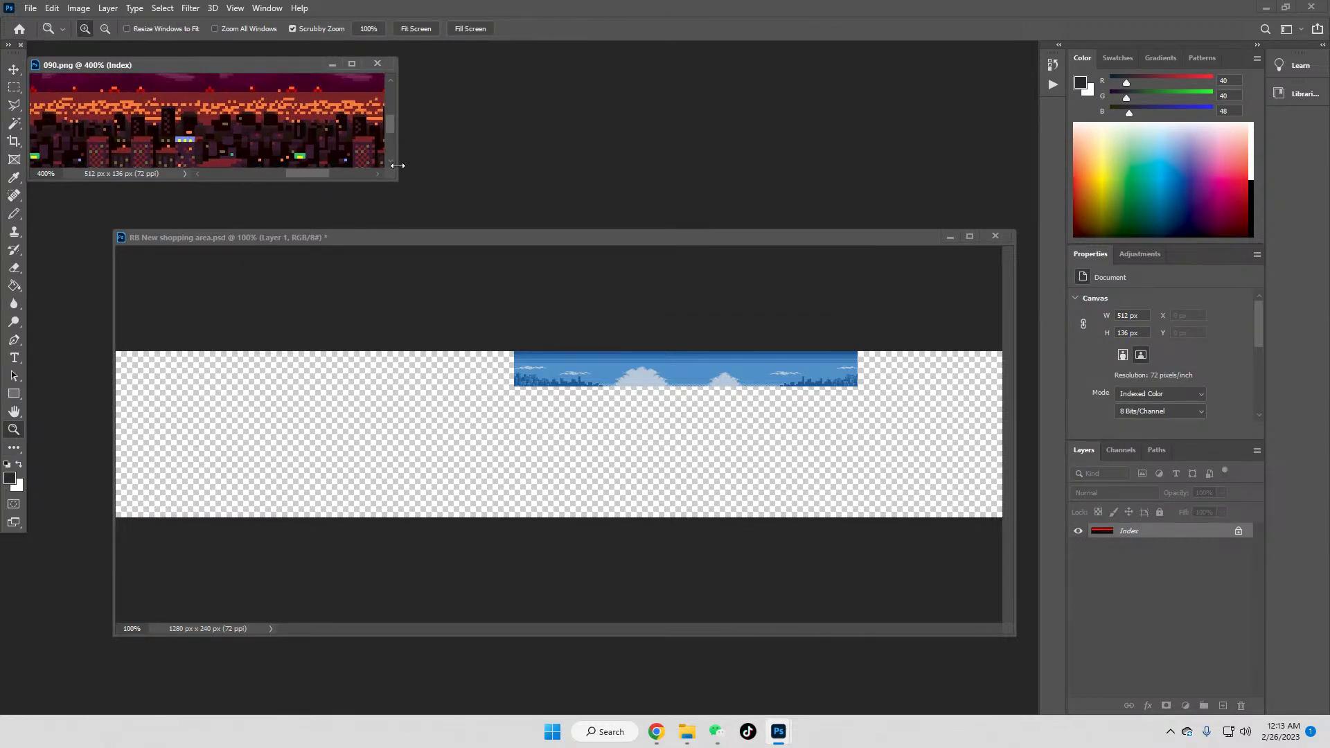
scroll(360, 121, up, 5)
drag(383, 180, 419, 316)
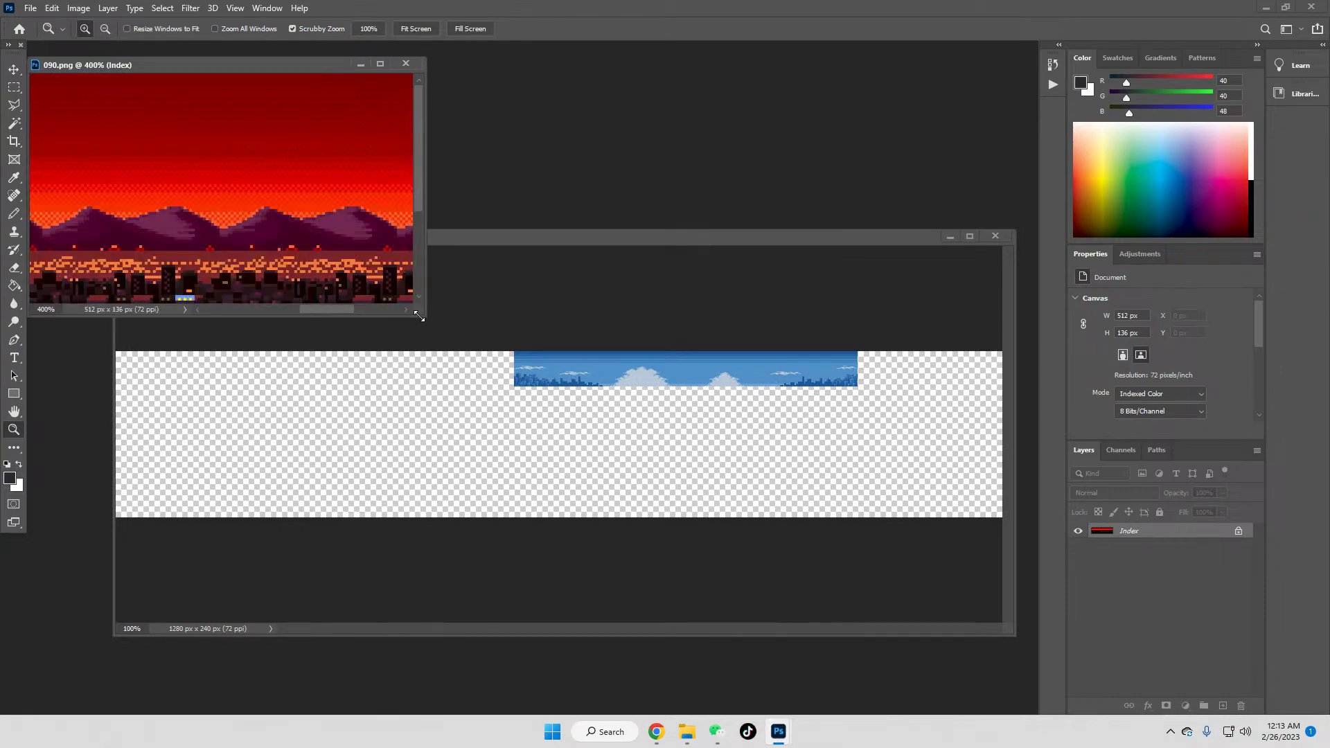
Step: Zoom the street document in on the sky layer
click(658, 386)
double_click(630, 376)
click(620, 355)
scroll(609, 305, up, 3)
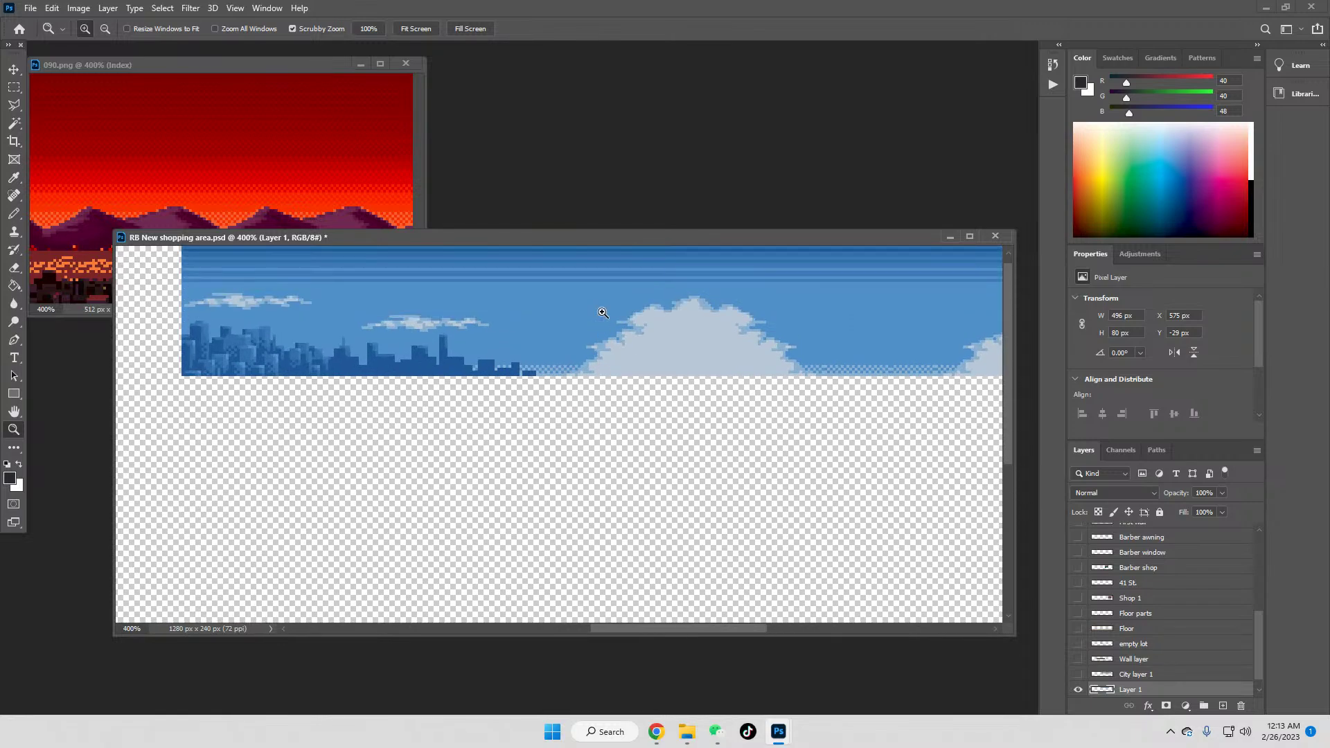
Step: Fill the top band and city skyline with dark red sampled from 090.png
click(230, 63)
click(553, 229)
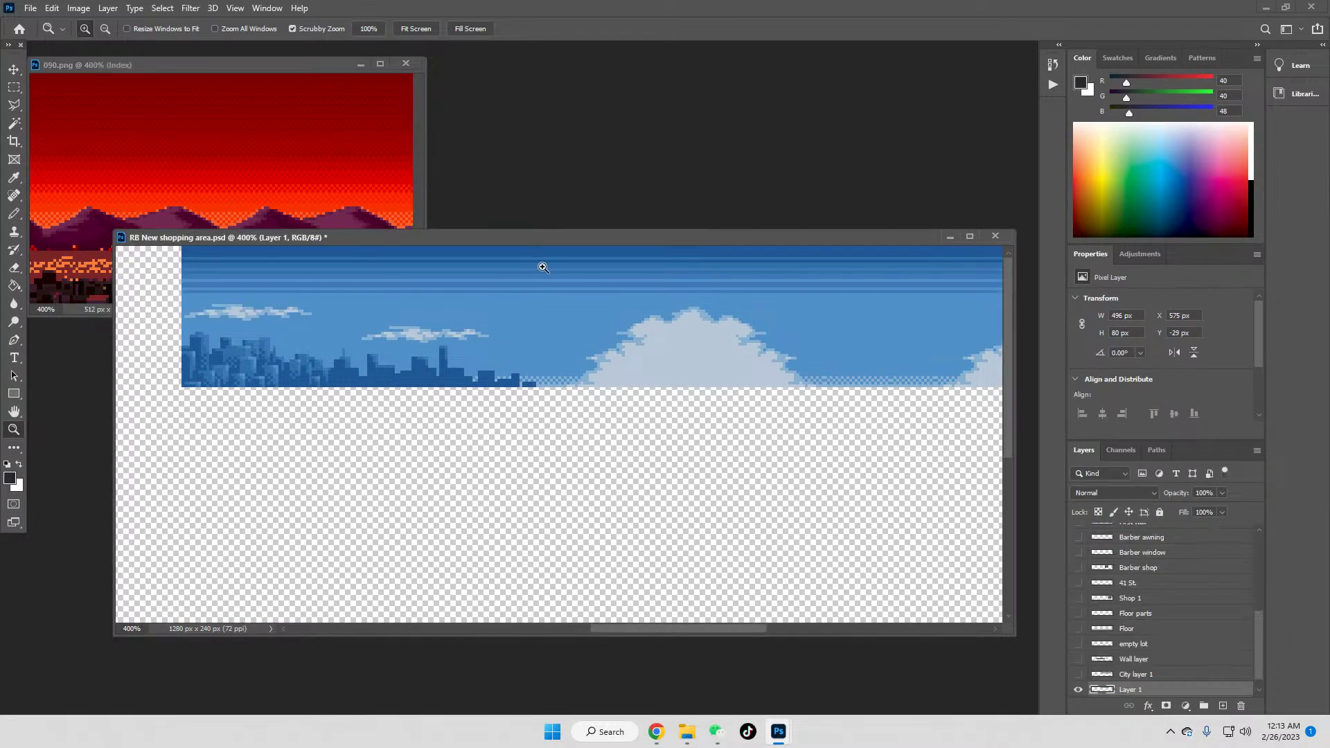
click(14, 178)
click(186, 78)
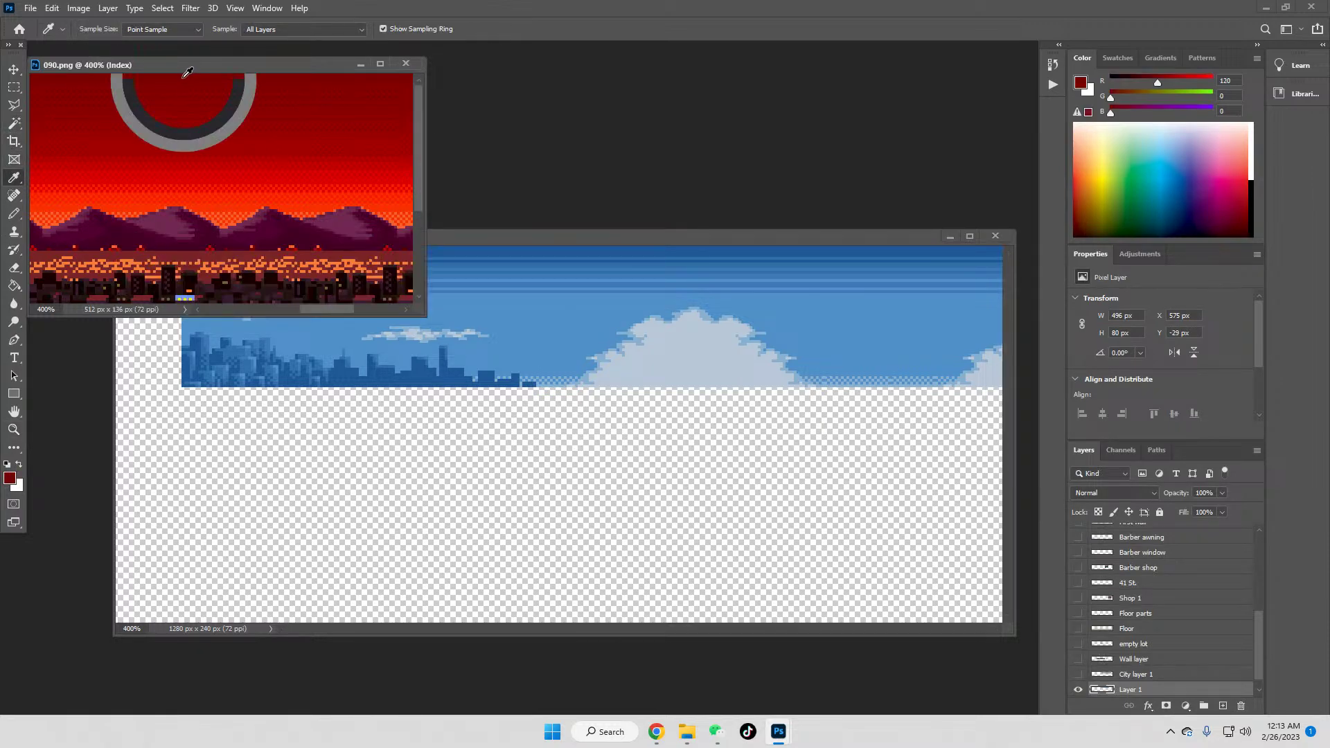
click(14, 286)
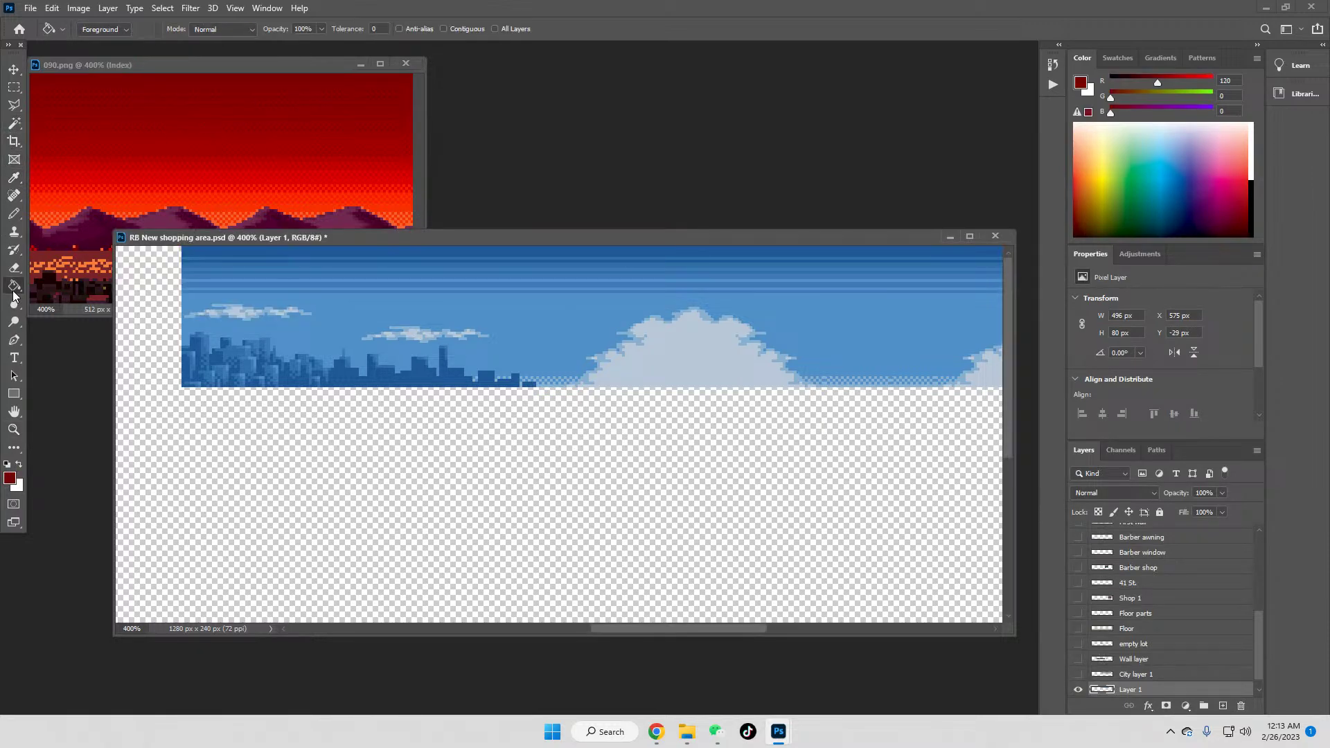
click(409, 260)
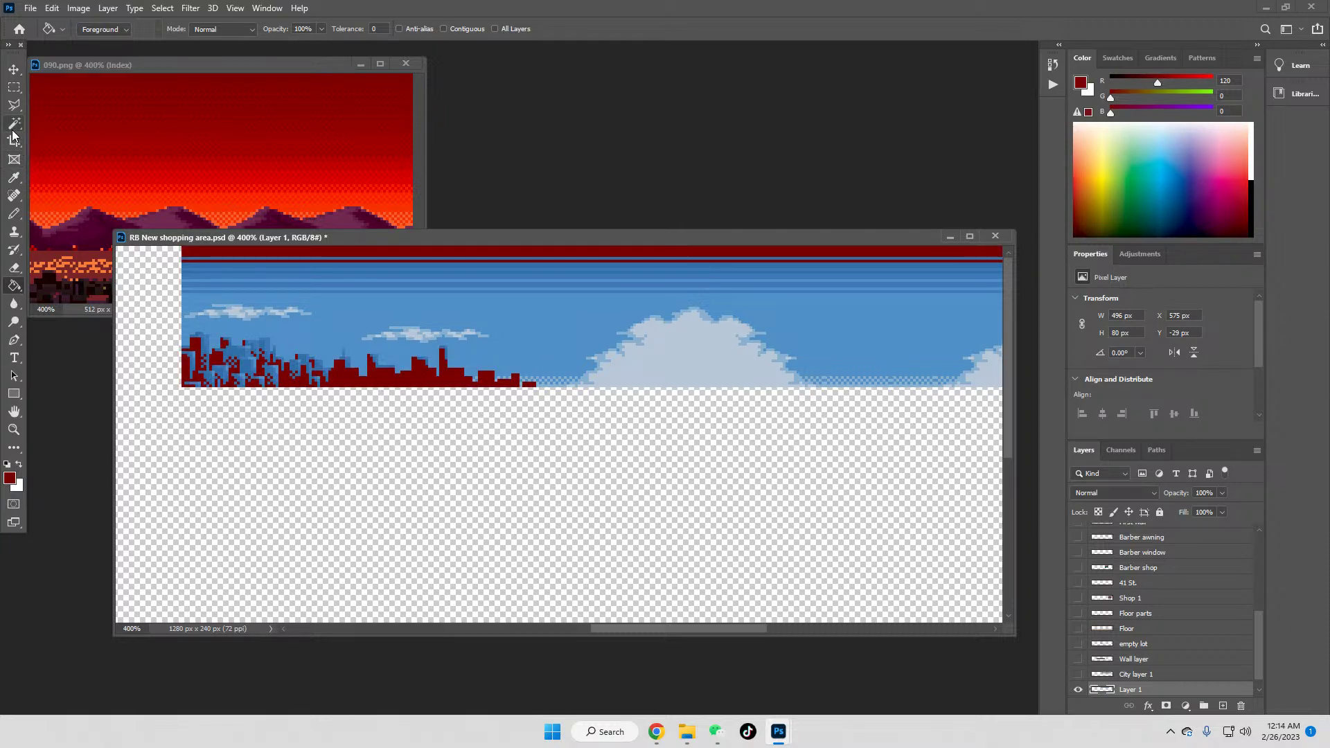
Step: Fill the band under the top stripe and the blue stripe band with brighter reds
click(14, 177)
click(139, 106)
click(14, 285)
click(266, 270)
click(13, 181)
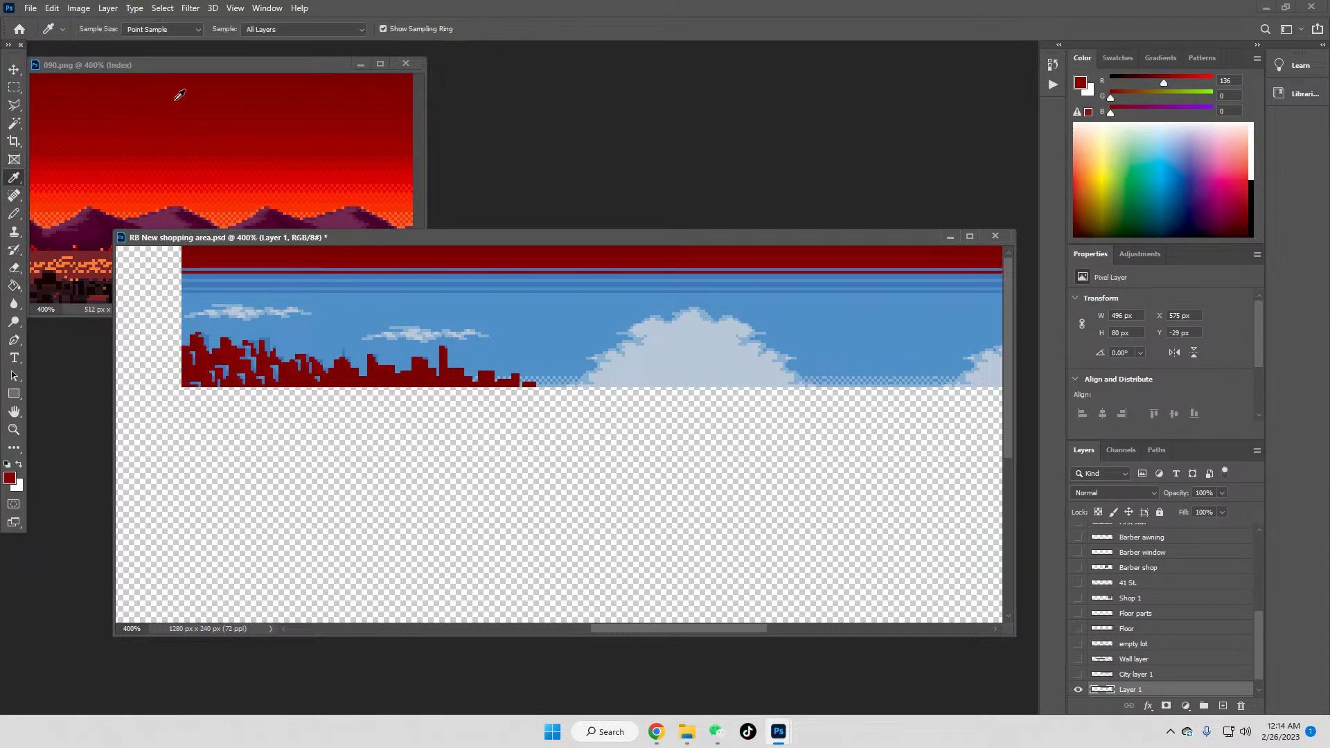
click(149, 127)
click(13, 287)
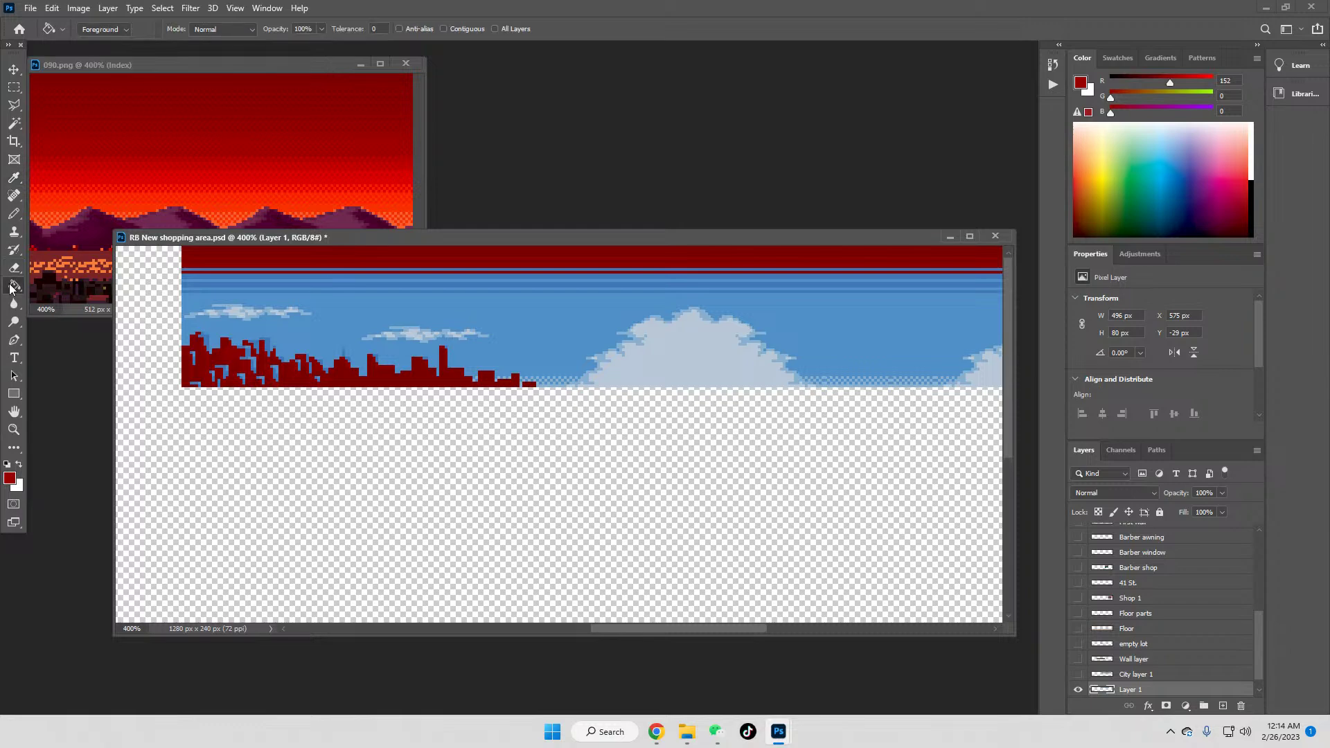
click(251, 276)
Step: Sample a brighter red, then orange, from the reference sky
click(14, 178)
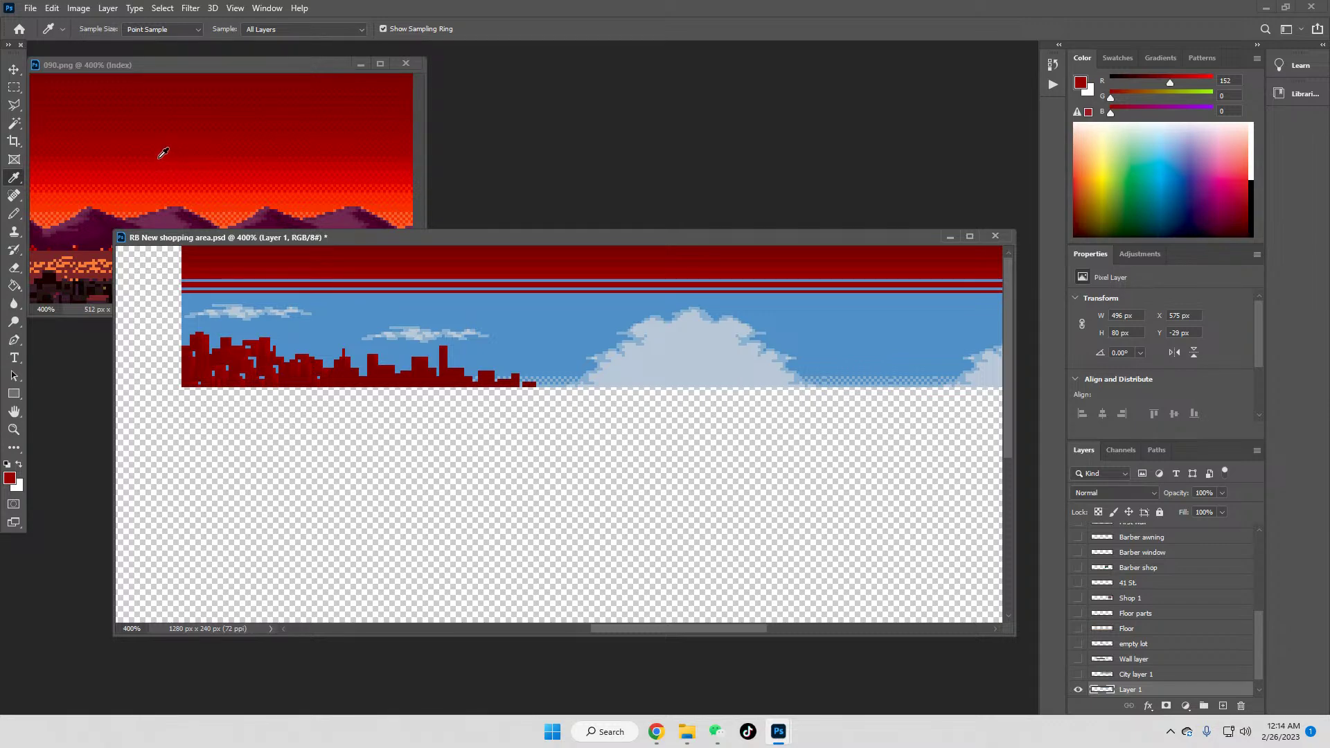
click(163, 152)
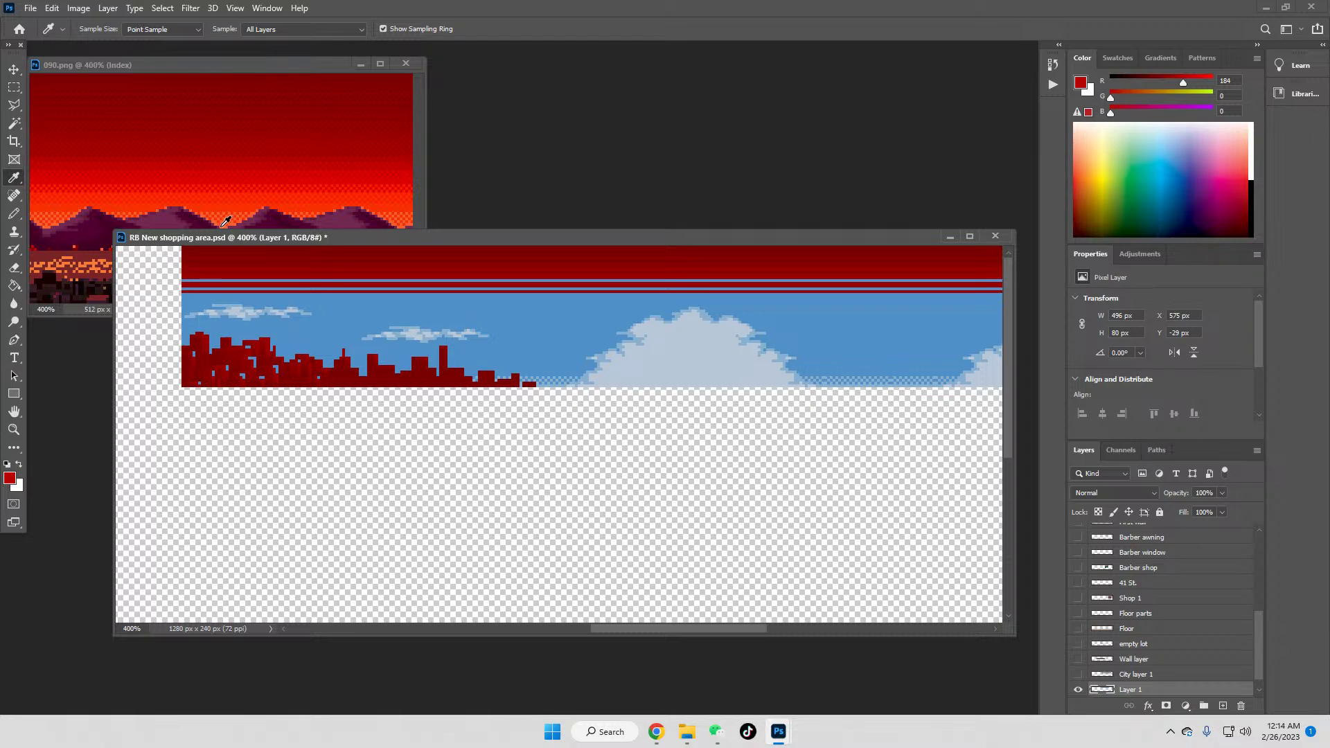
click(224, 205)
Step: Fill the blue sky with orange and recolour a dark red band brighter red
key(g)
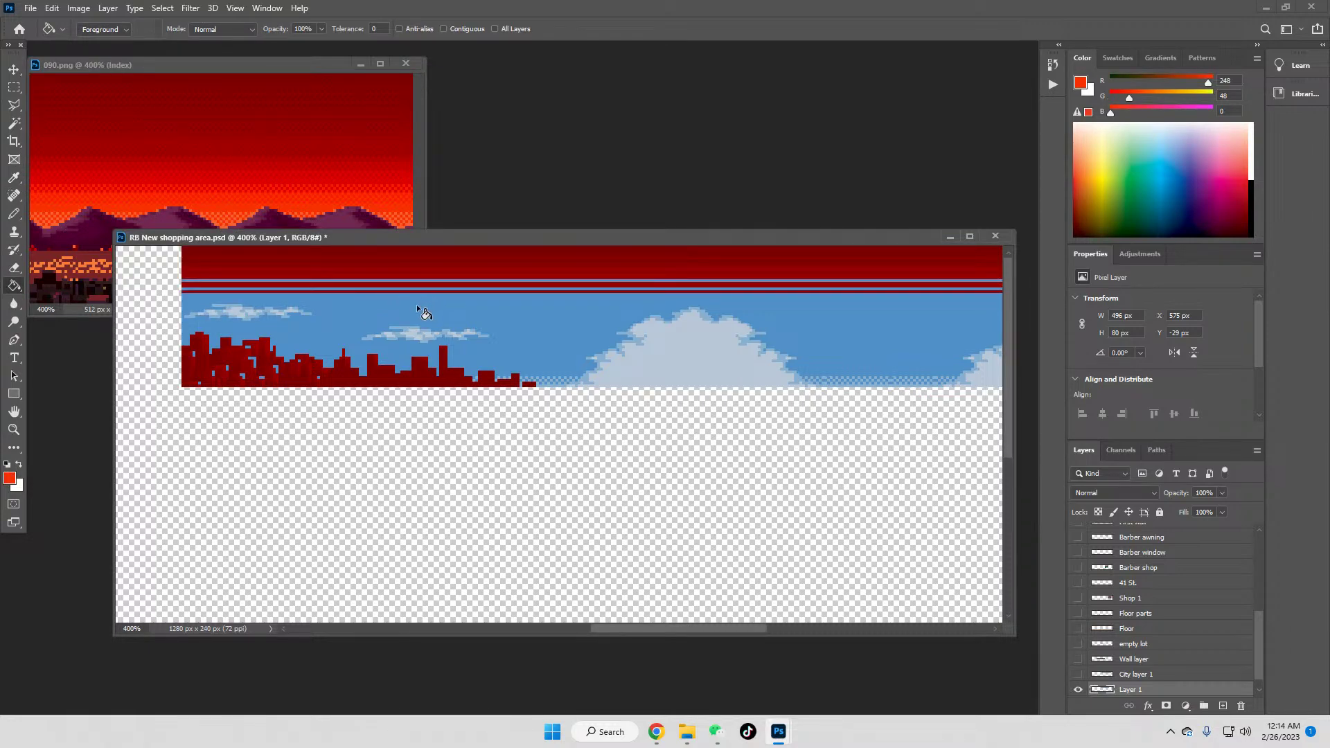
click(417, 305)
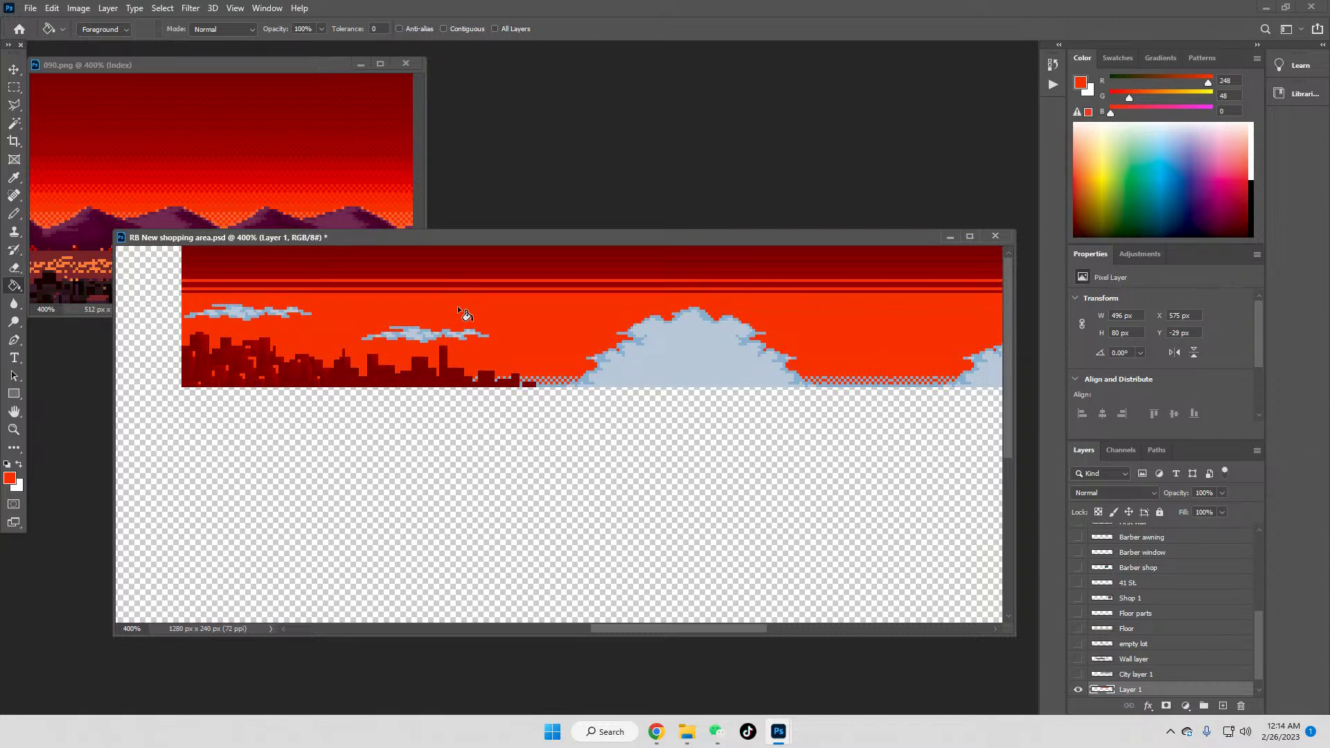
click(14, 178)
click(117, 173)
key(g)
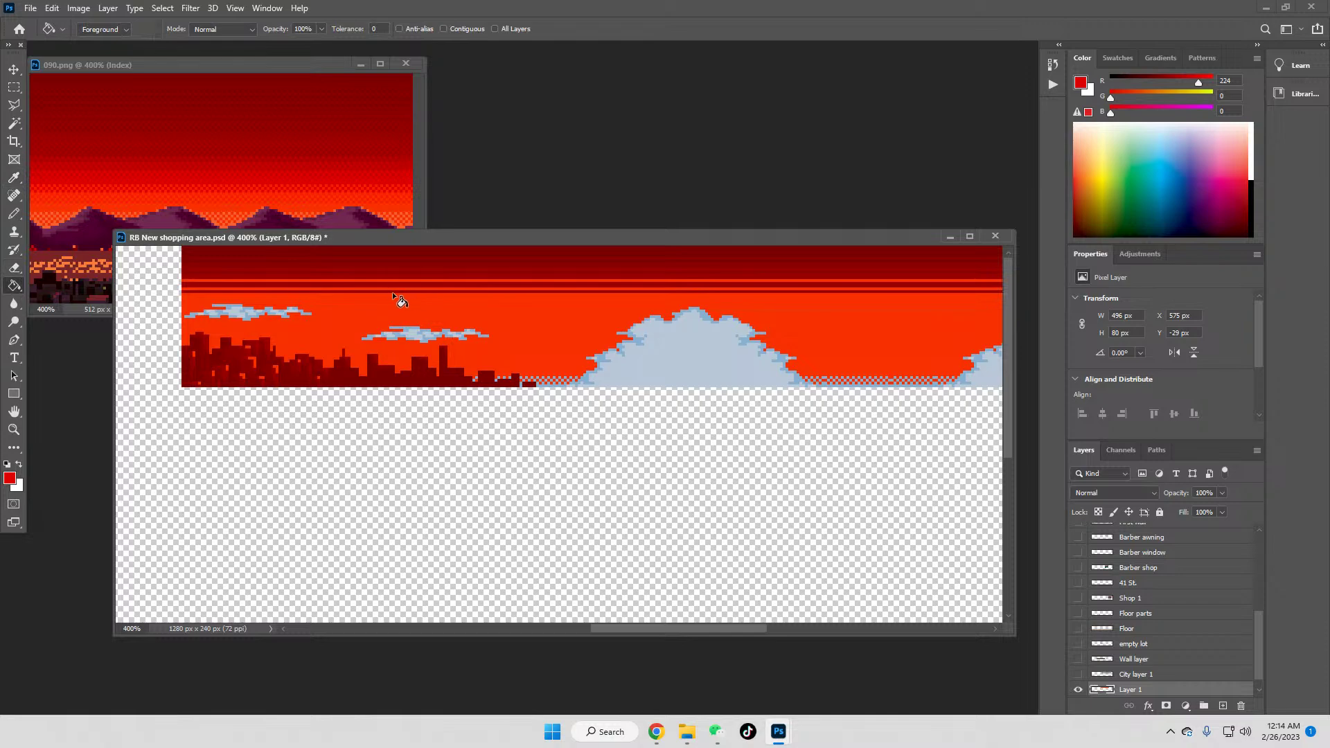
click(385, 284)
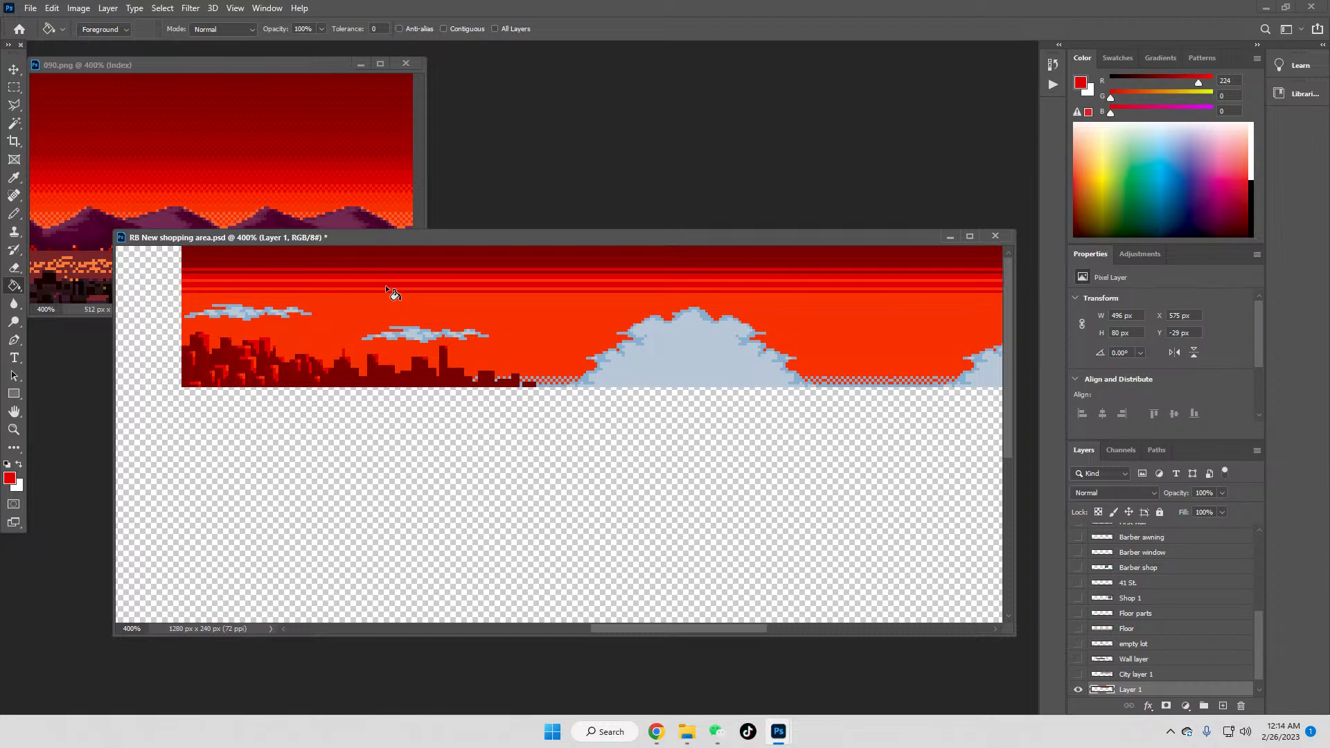
Step: Recolour a thin sky stripe with a medium red sampled from the reference
click(15, 178)
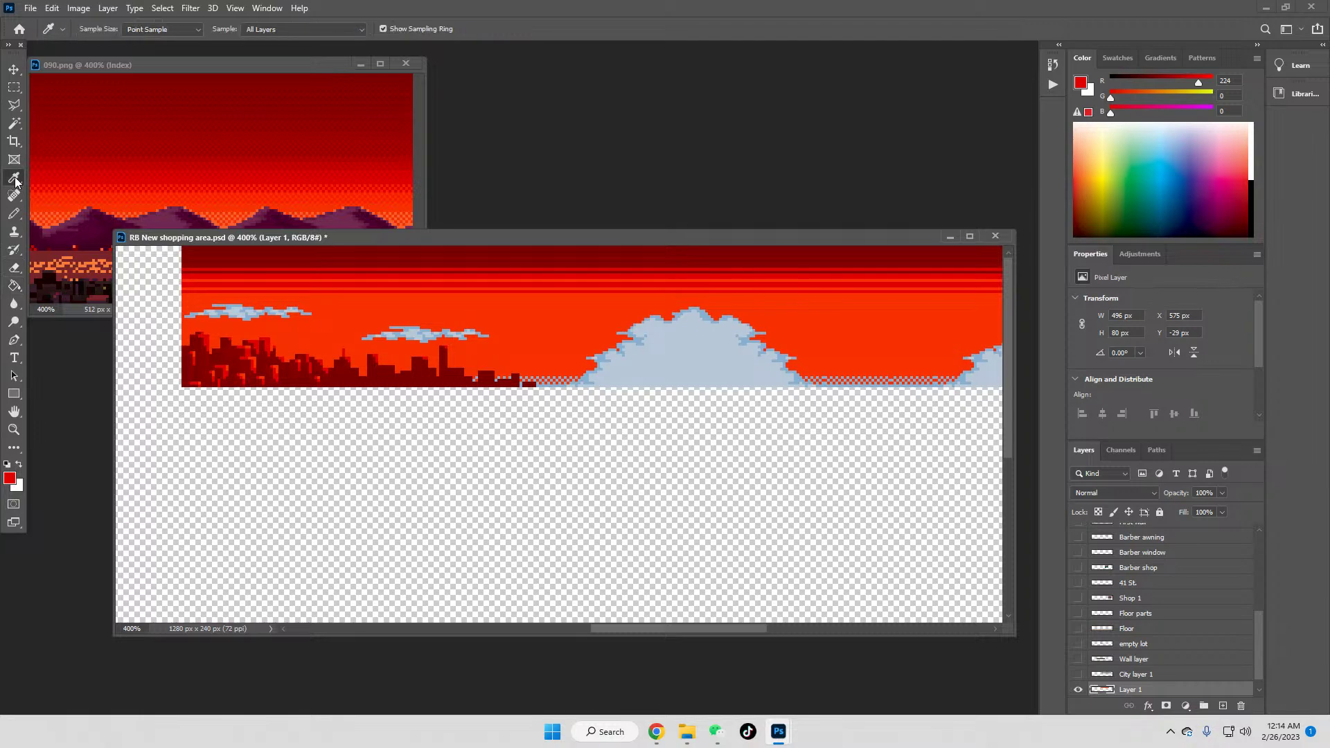
click(225, 127)
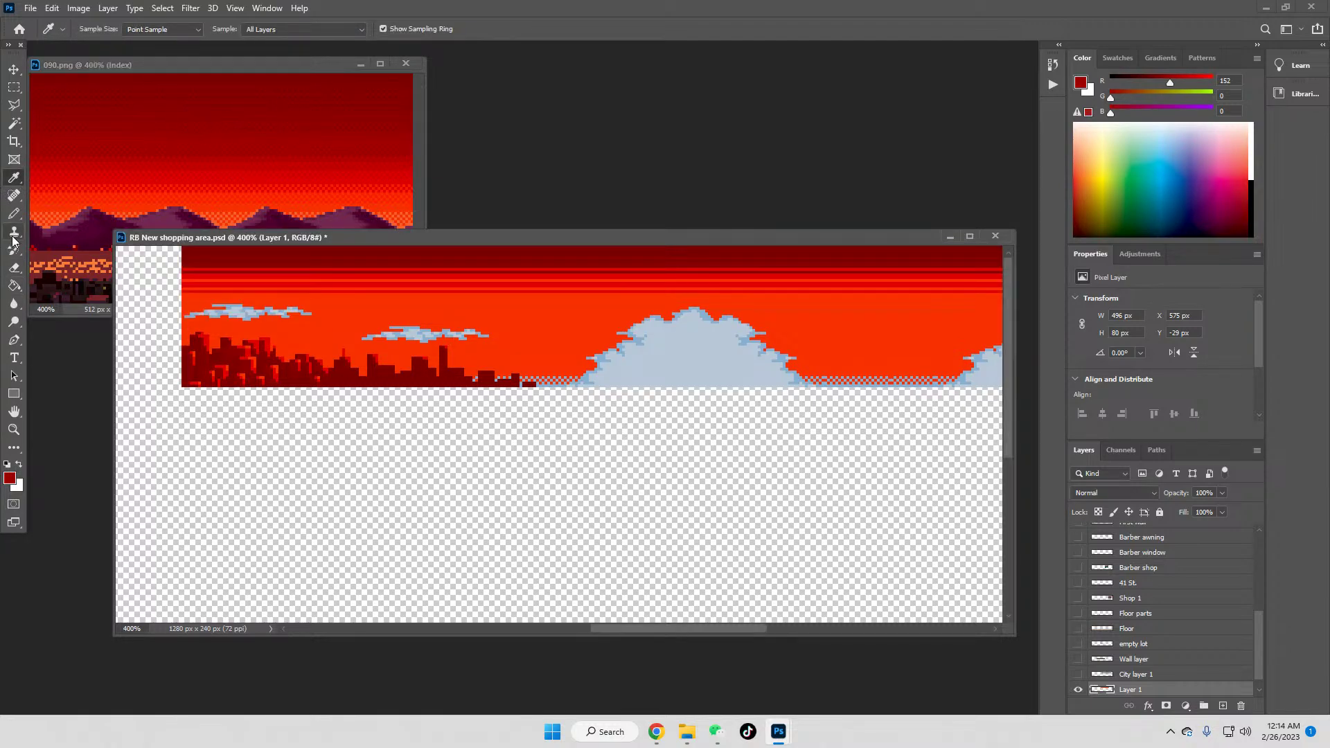
click(14, 285)
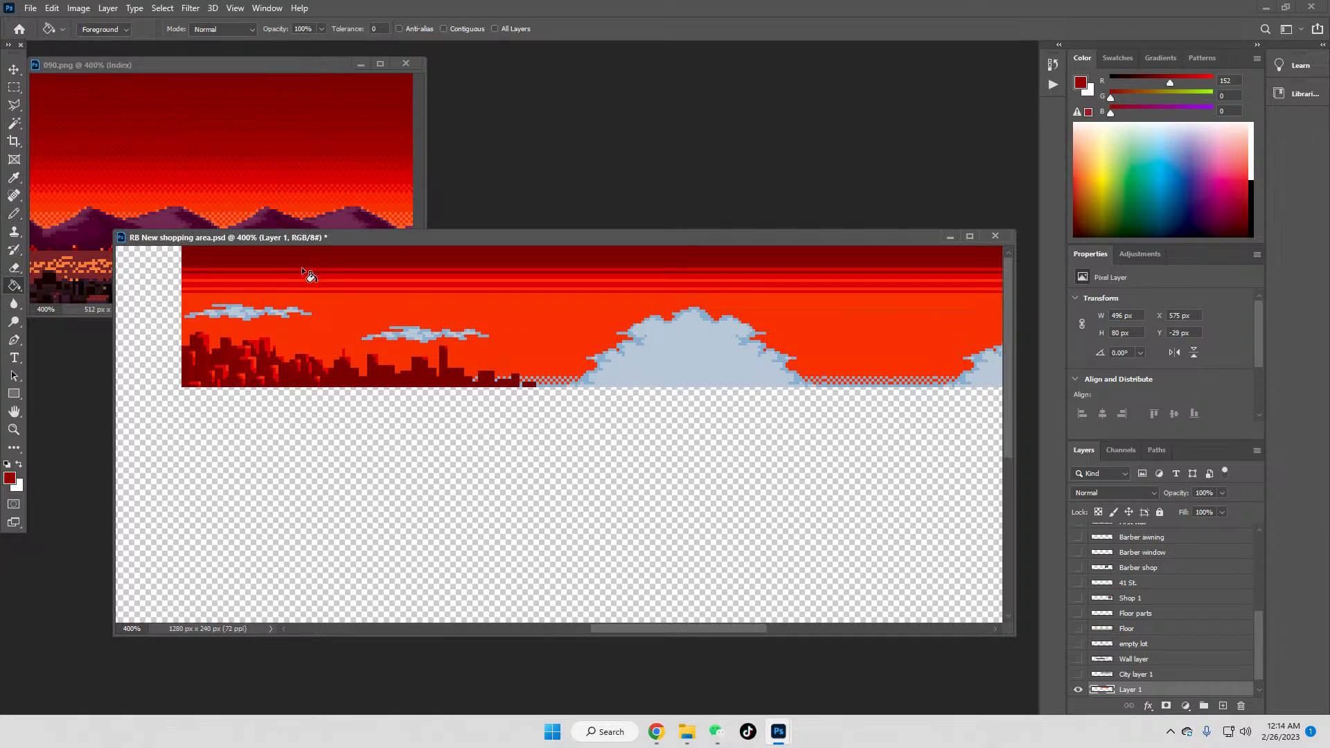
click(14, 178)
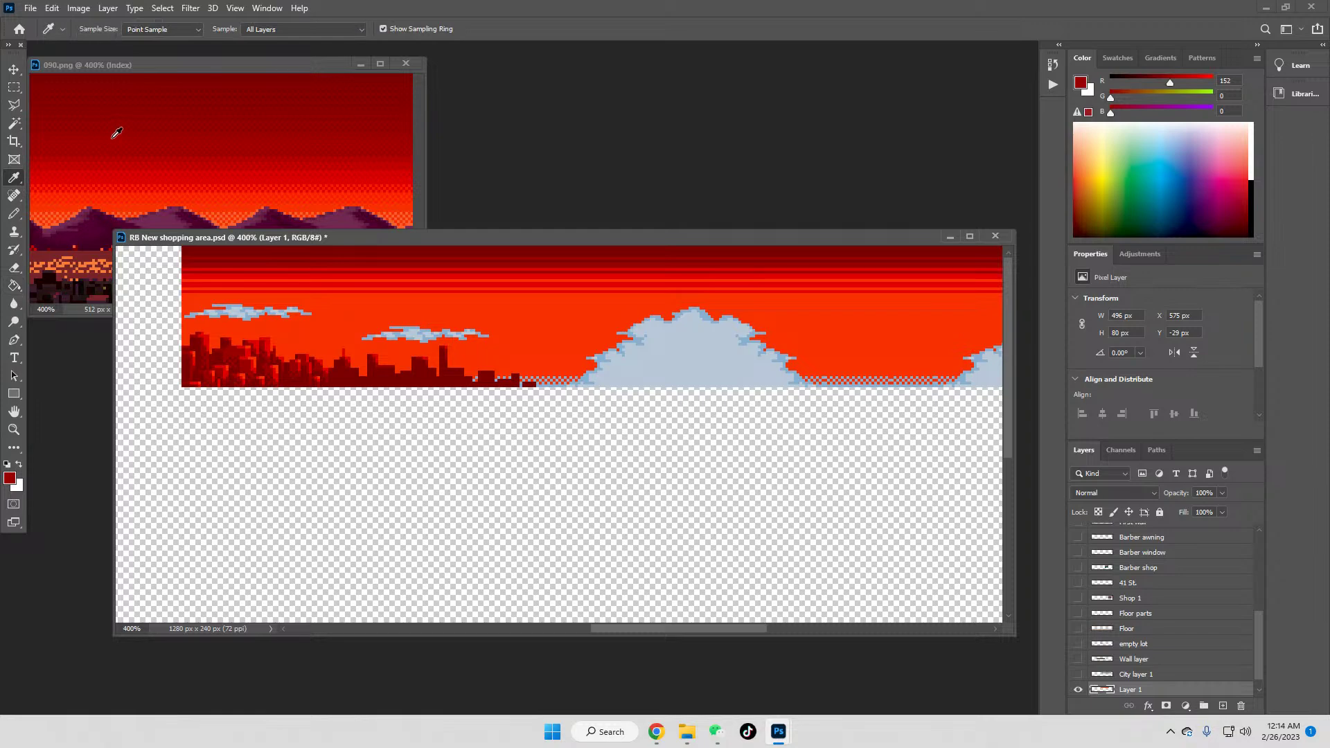
click(390, 272)
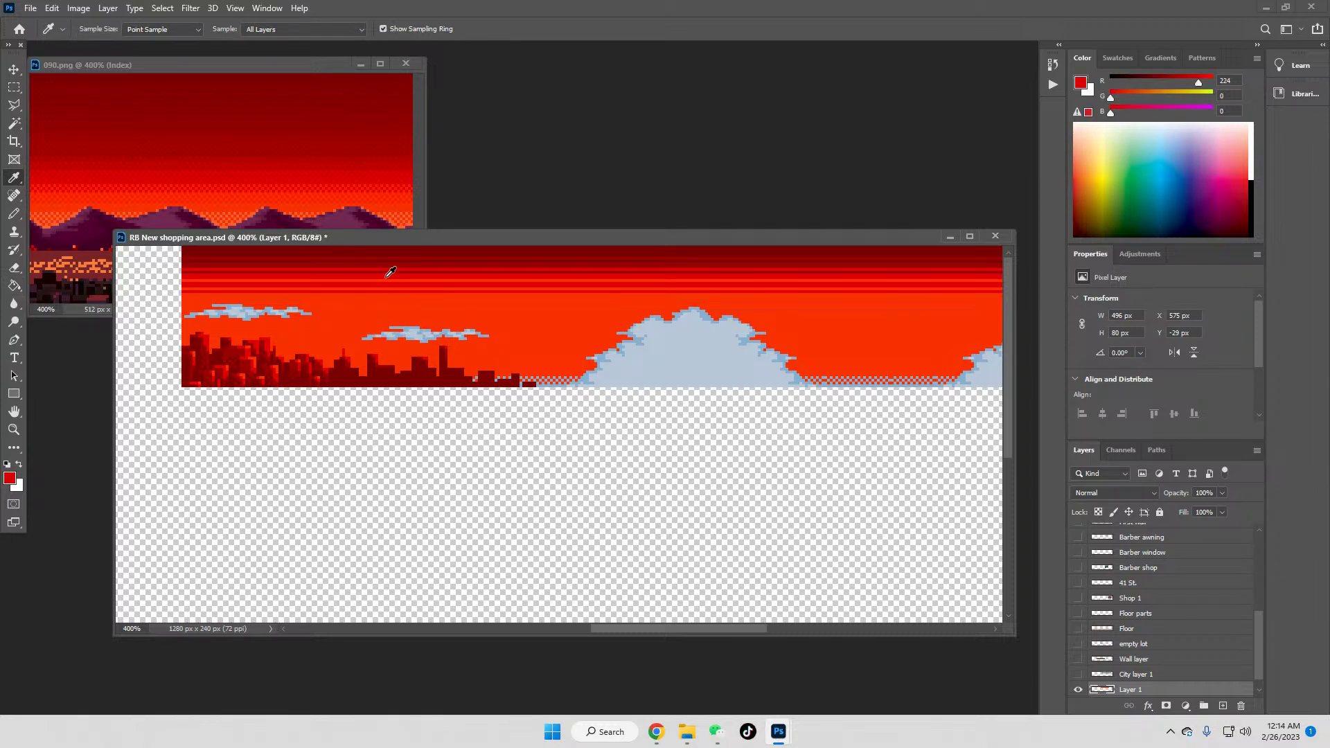
click(123, 158)
click(14, 286)
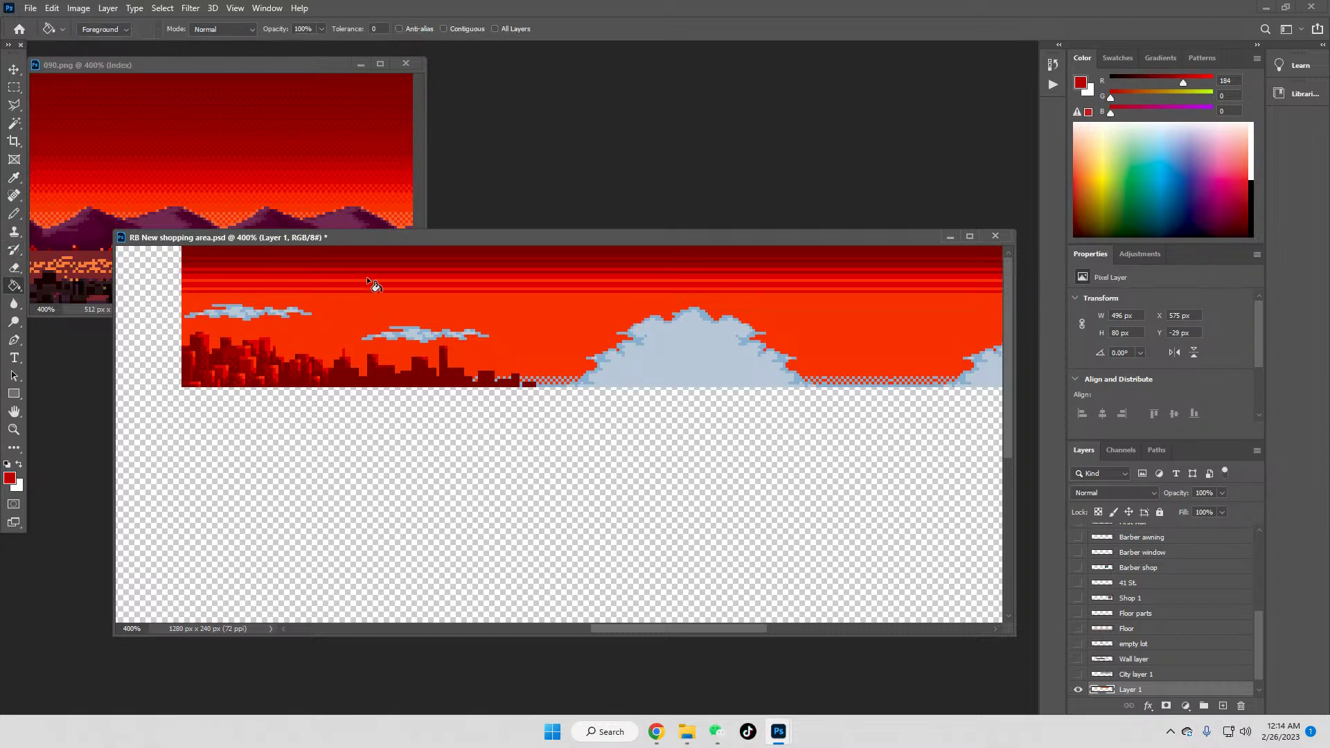
click(281, 269)
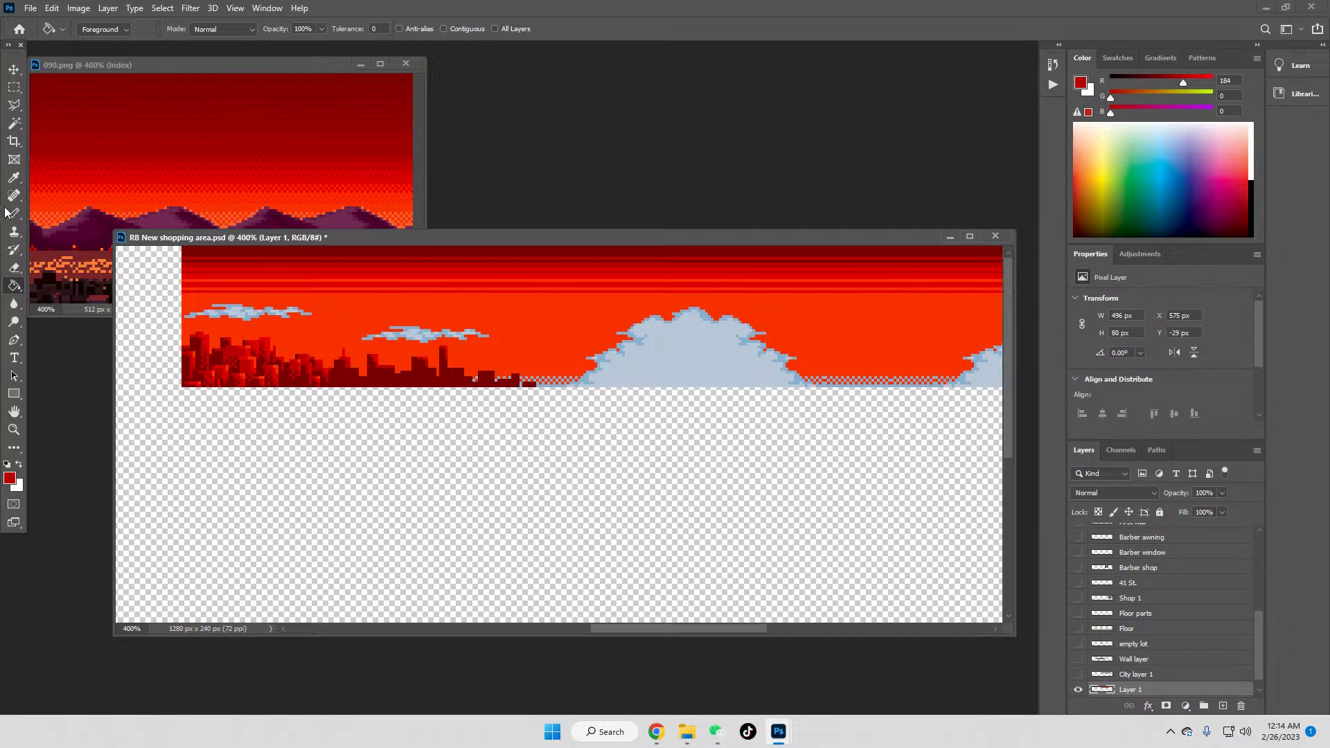
Step: Refill a thin top sky stripe with a darker red from the reference
click(13, 177)
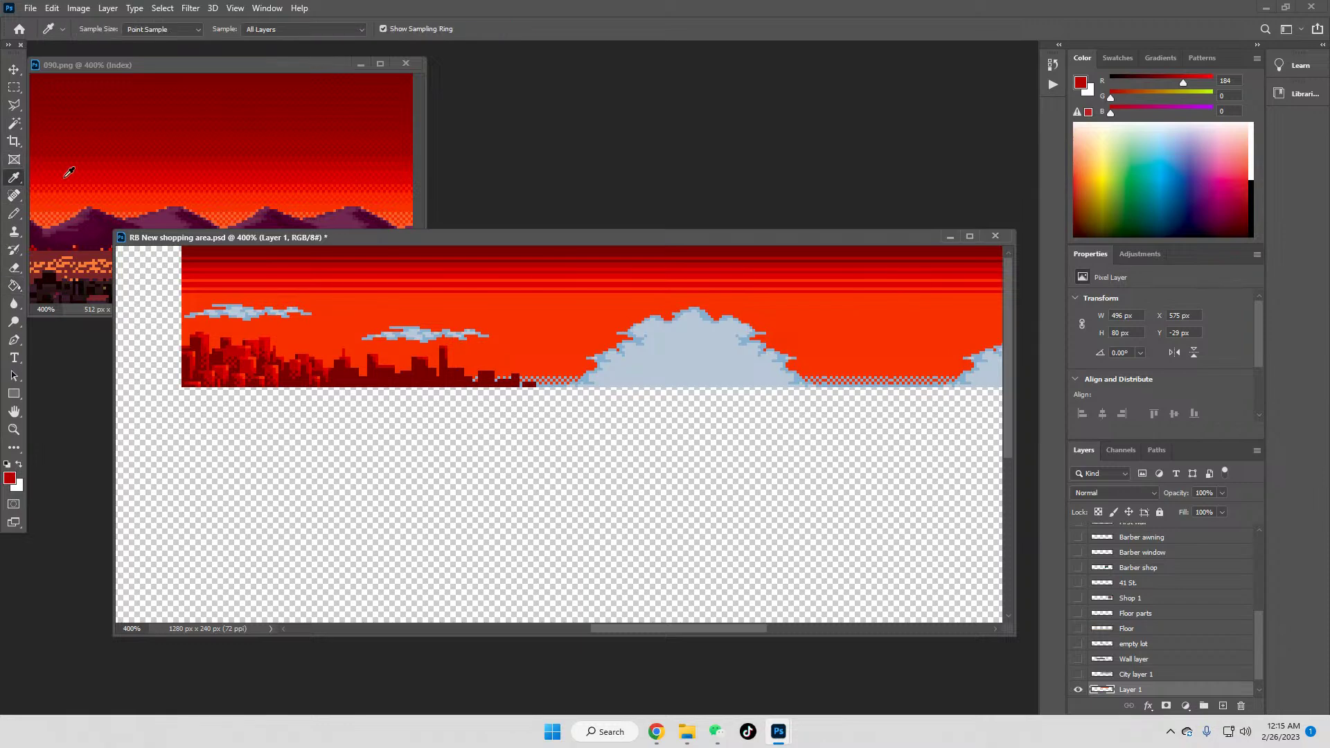
click(225, 130)
click(14, 285)
click(291, 252)
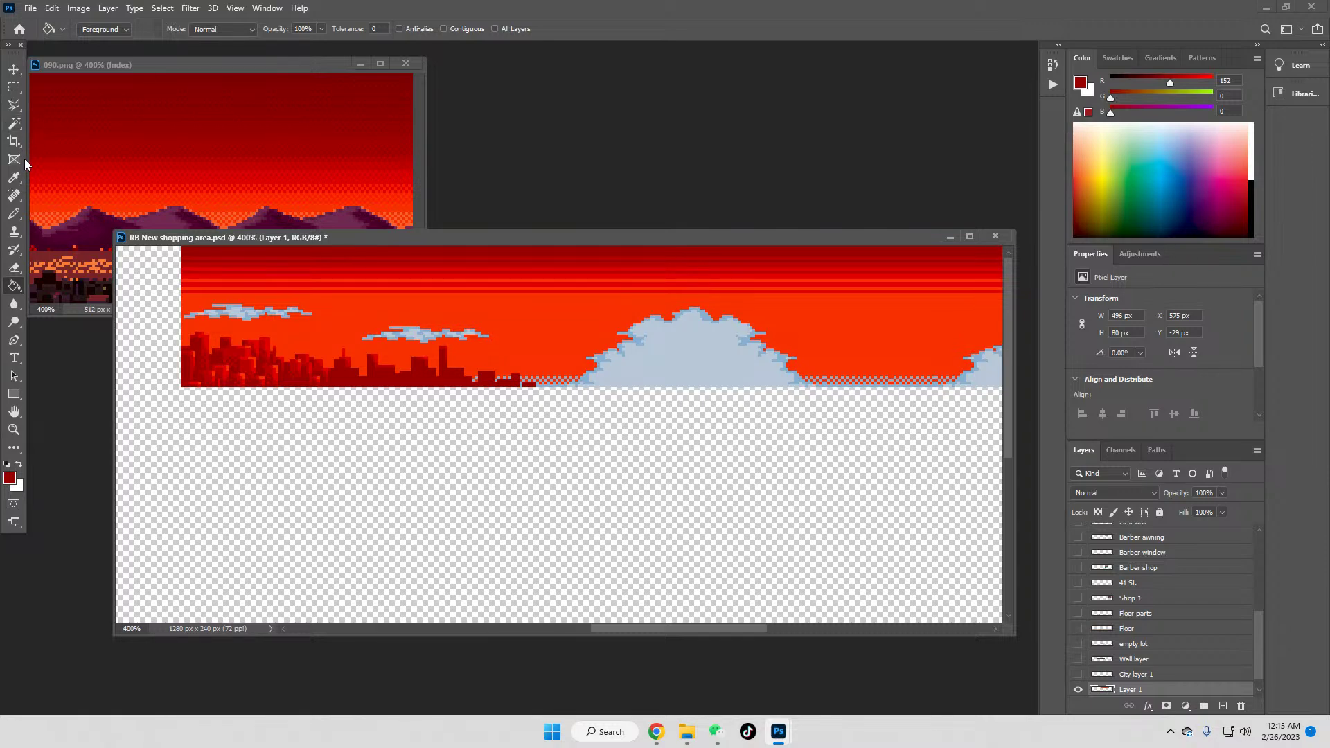
click(13, 122)
Step: Try clearing the orange sky minus areas near the skyline, then undo the deletion
click(539, 341)
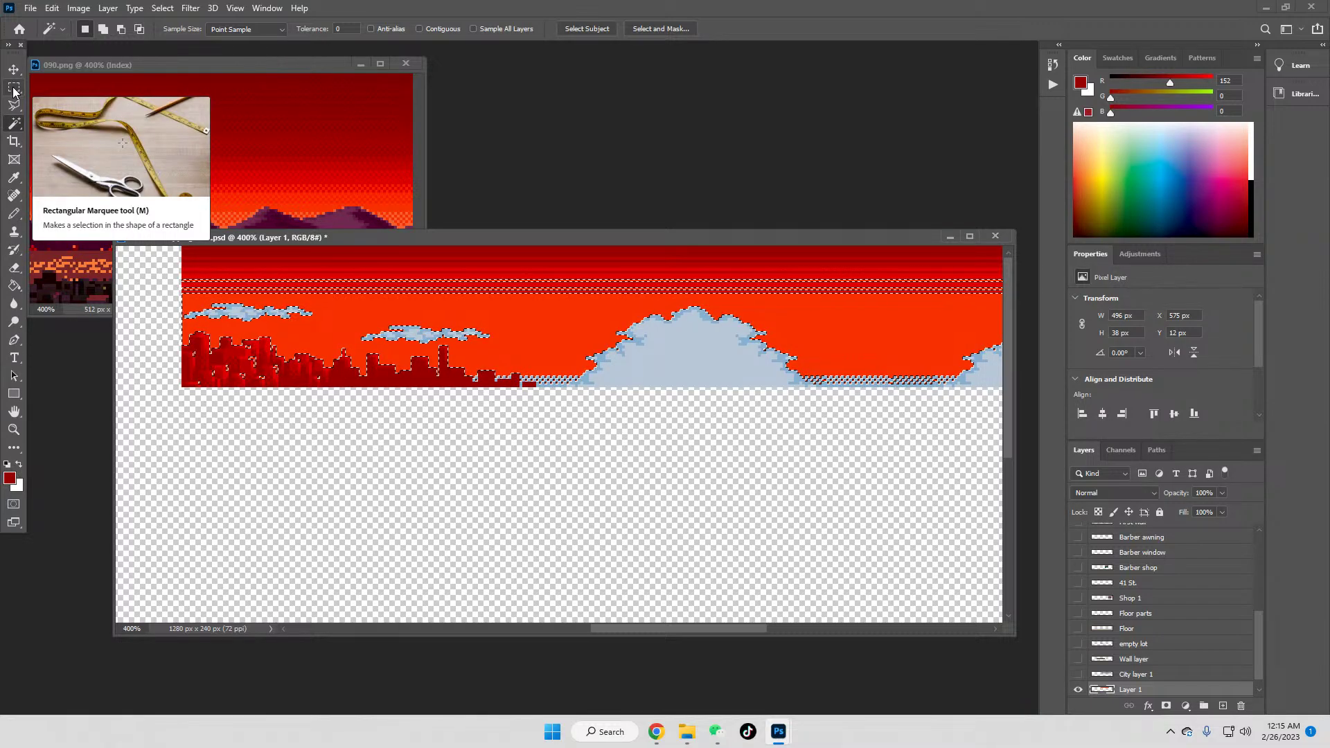
click(120, 29)
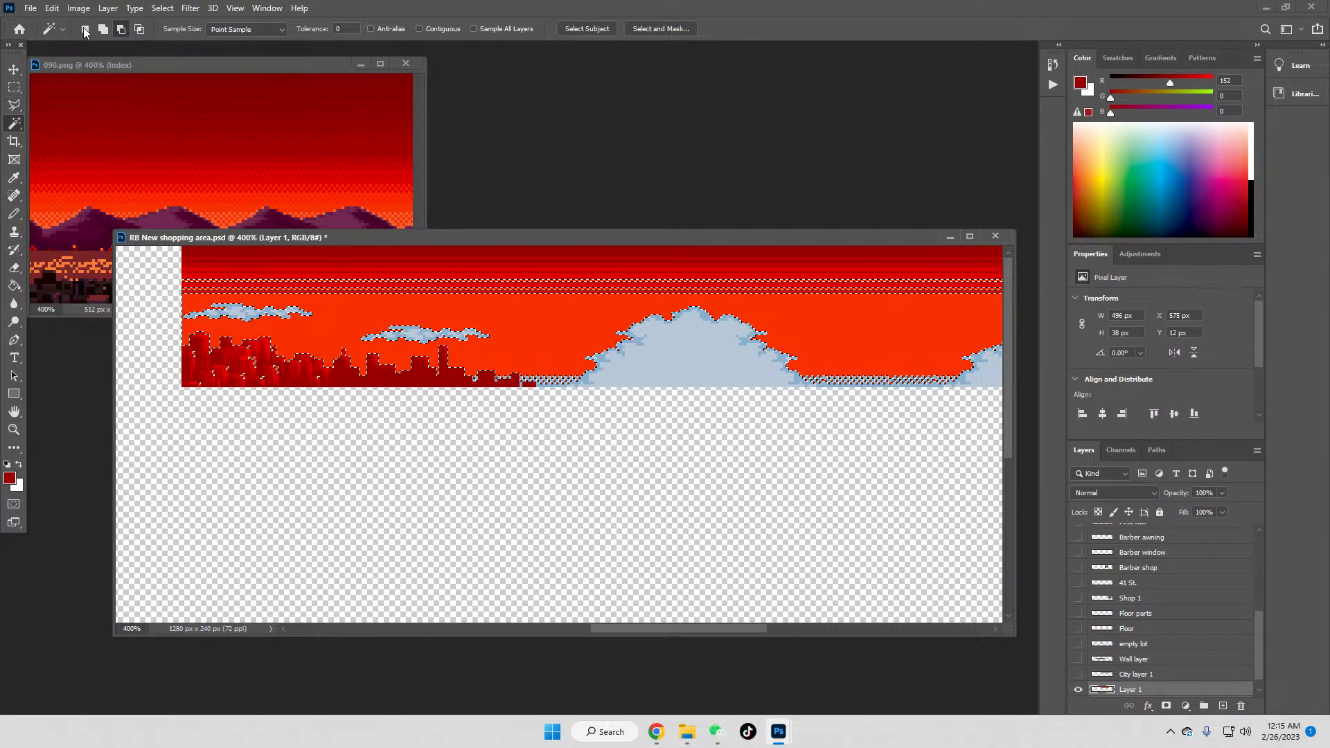
click(11, 90)
click(121, 29)
drag(187, 352, 267, 377)
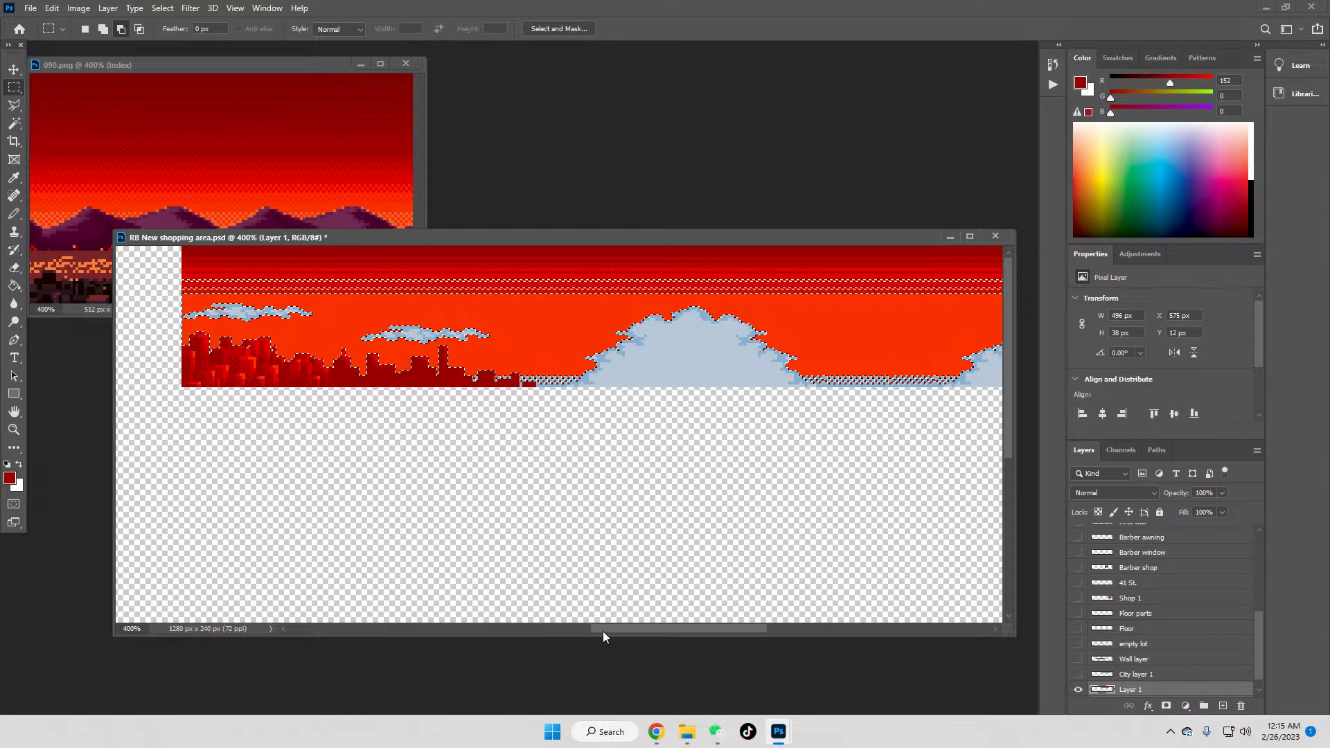
drag(702, 632, 888, 636)
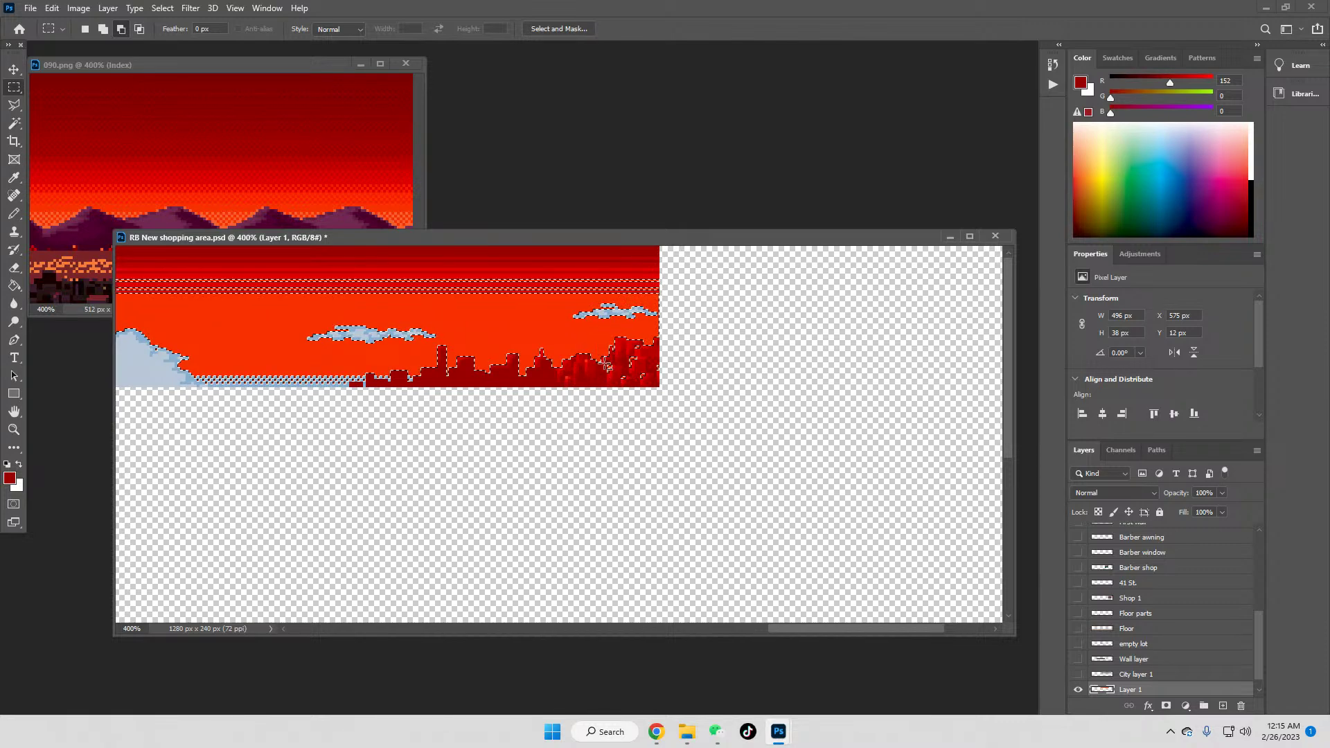
drag(631, 357, 633, 348)
key(Delete)
key(w)
key(ctrl+z)
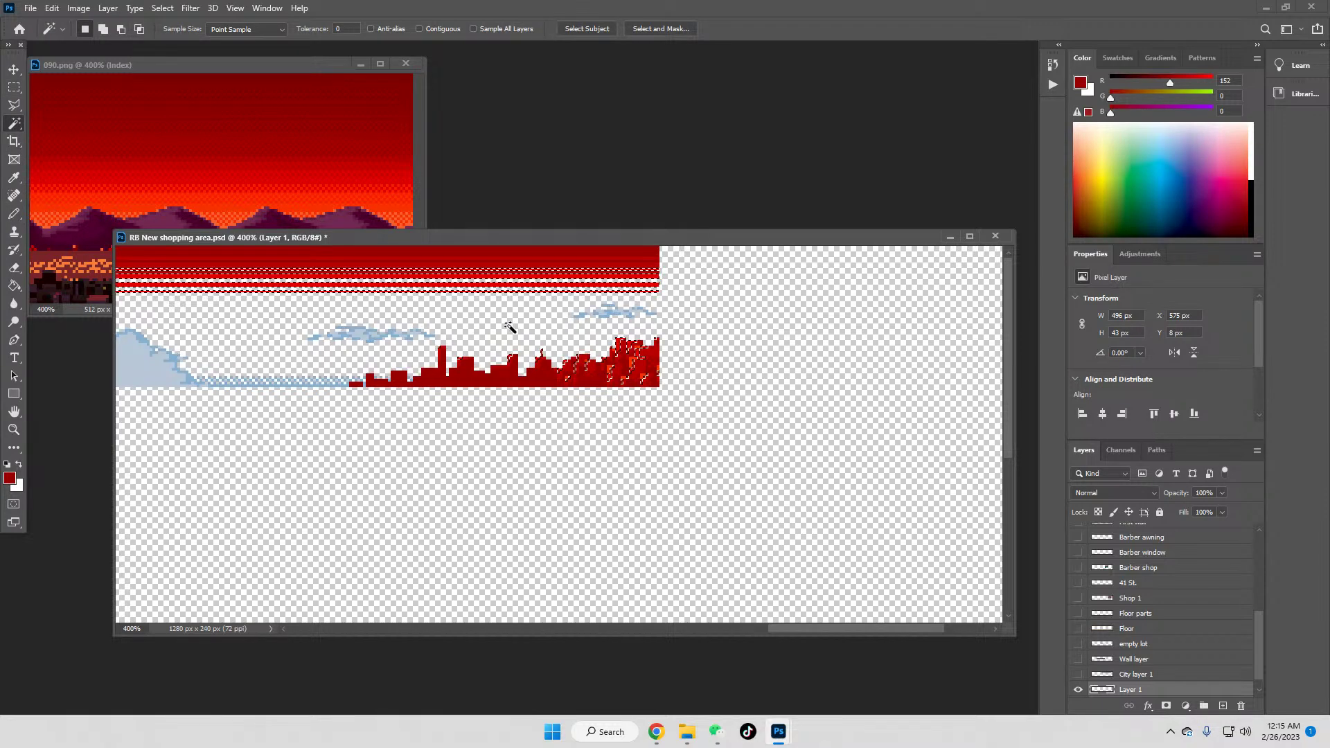
Step: Marquee-select the patch of stray pixels, delete them and deselect
key(m)
drag(432, 340, 703, 408)
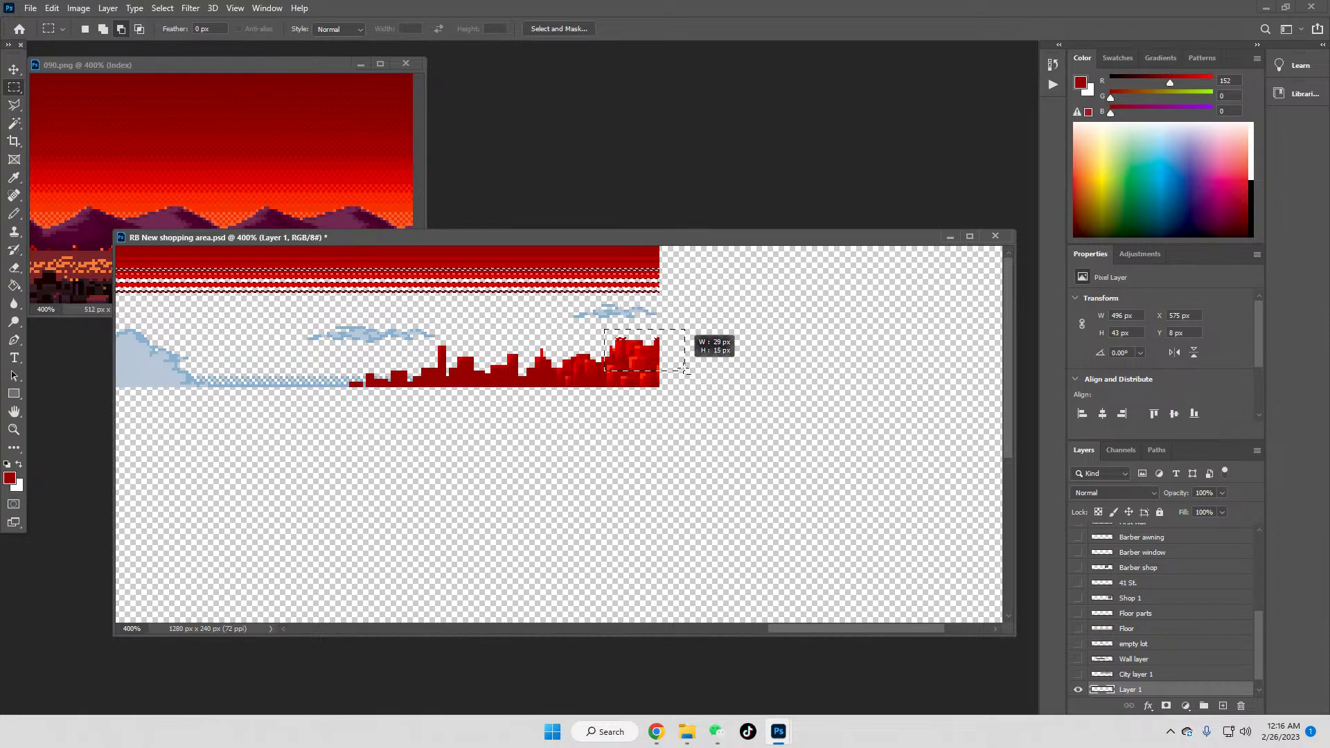
drag(809, 630, 600, 628)
mouse_move(606, 413)
mouse_down()
mouse_move(385, 350)
mouse_move(263, 332)
mouse_up()
key(Delete)
key(ctrl+d)
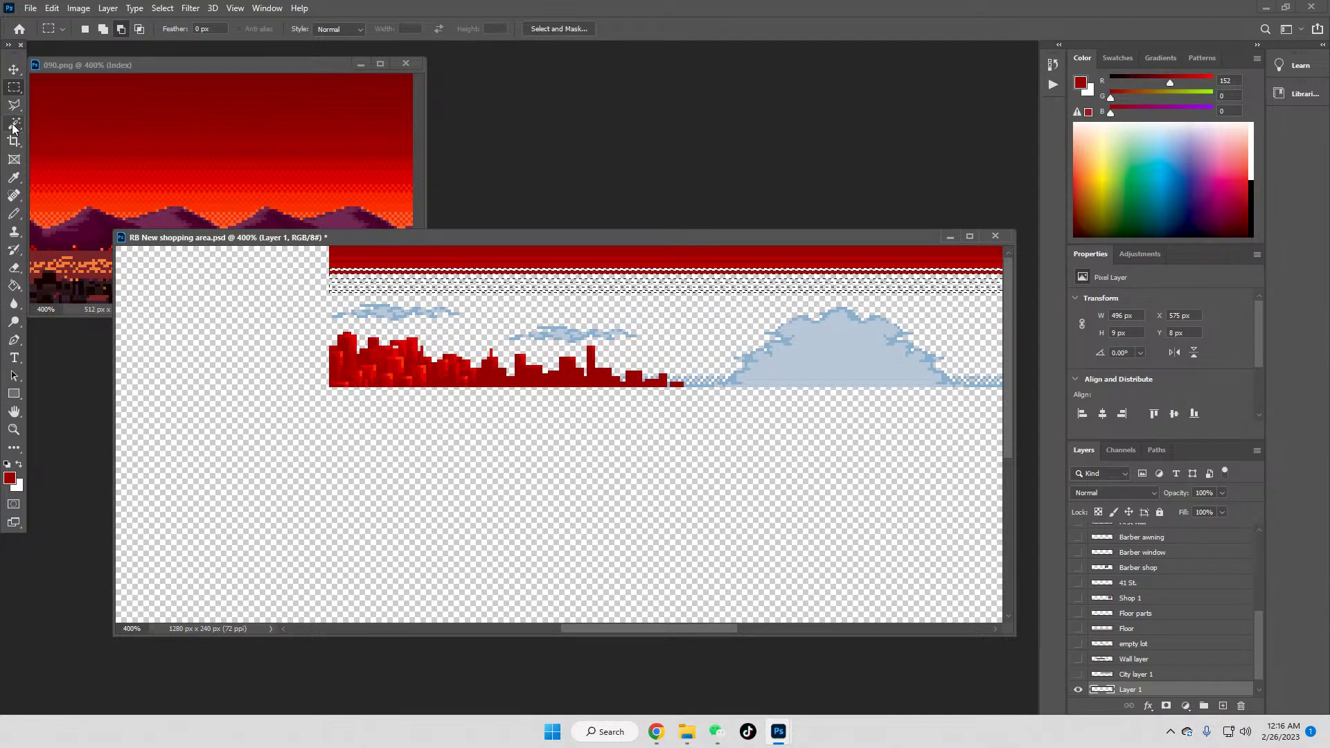
Step: Magic Wand-select the red band and matching city pixels
key(w)
click(413, 261)
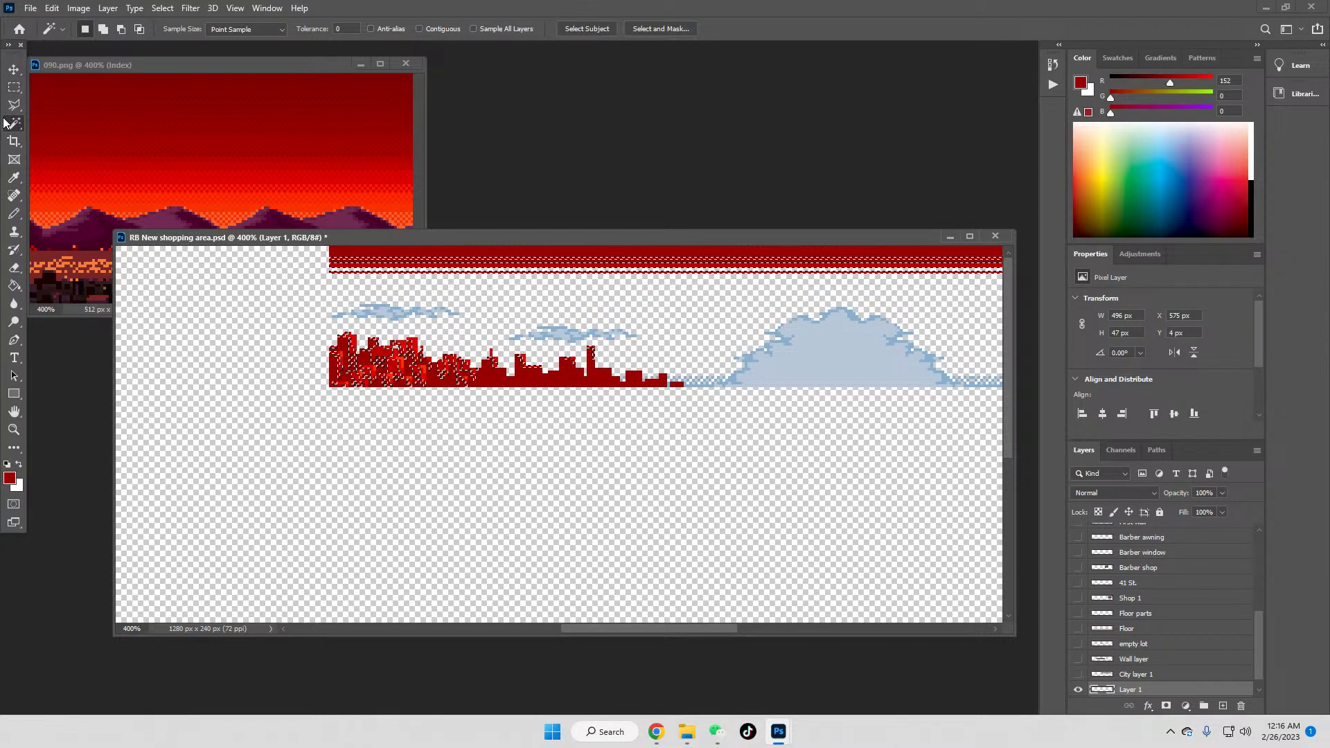
click(12, 88)
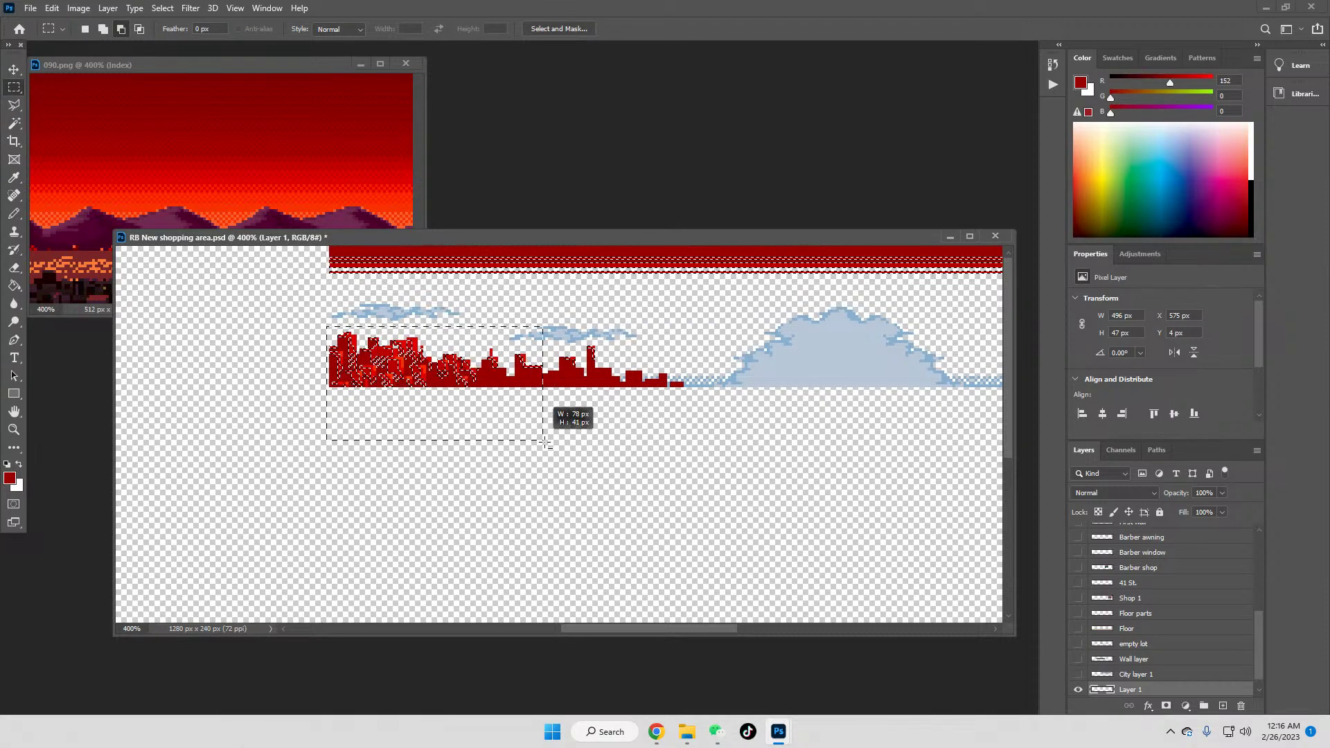
Step: Bring up Chrome and switch to the Streets of Rage 4 YouTube video tab
mouse_move(655, 732)
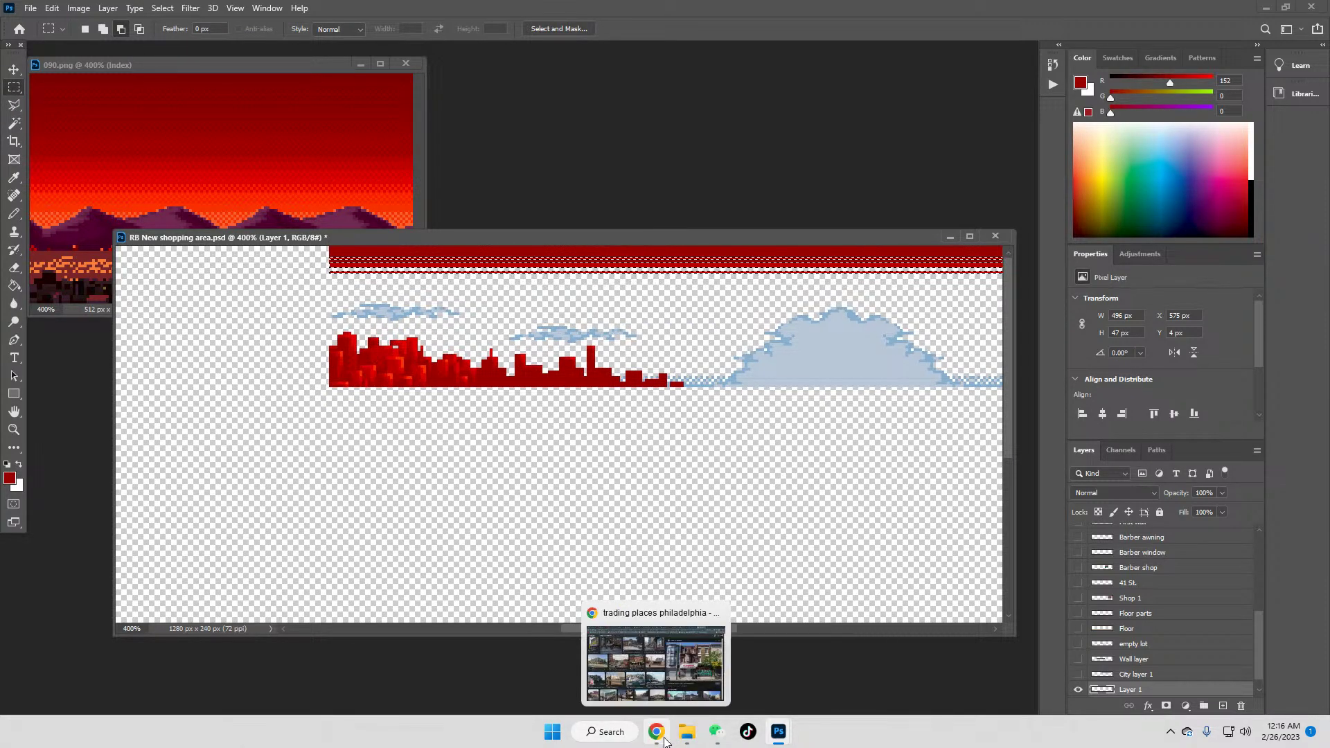
click(679, 677)
click(144, 11)
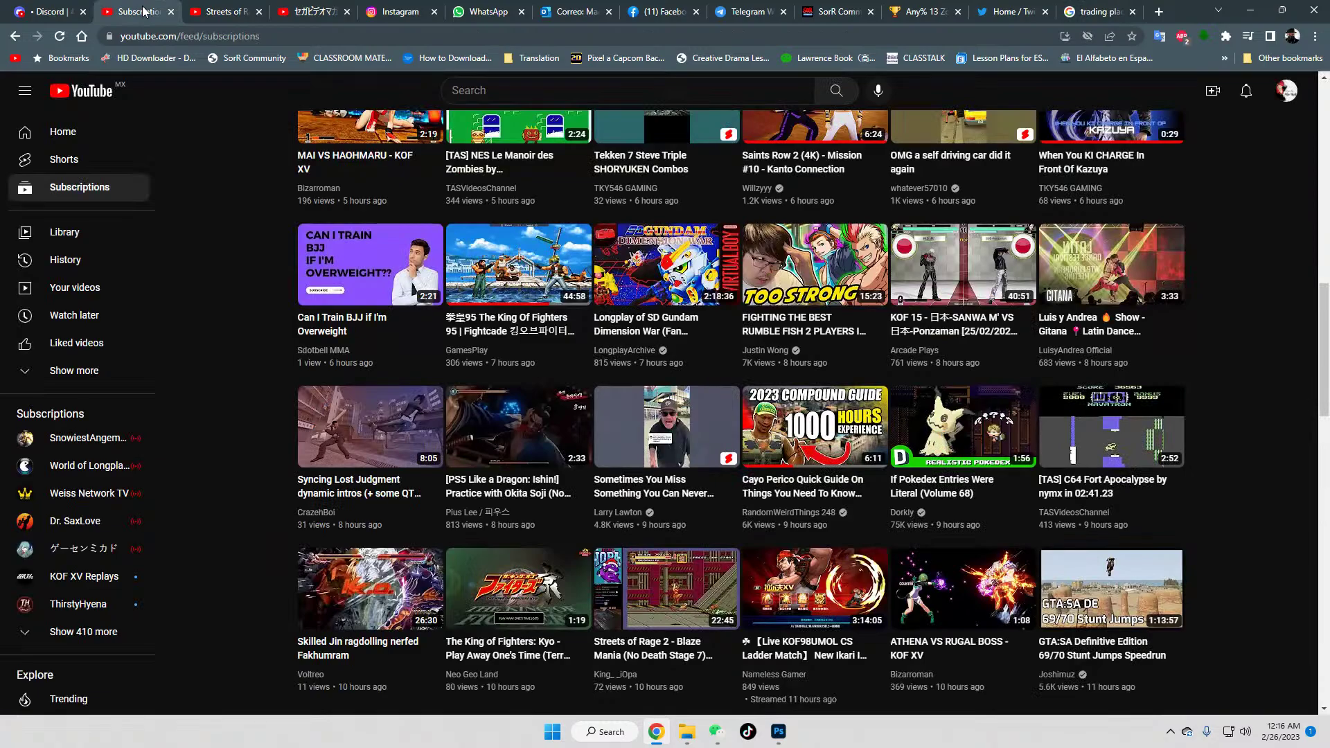
click(302, 11)
click(219, 12)
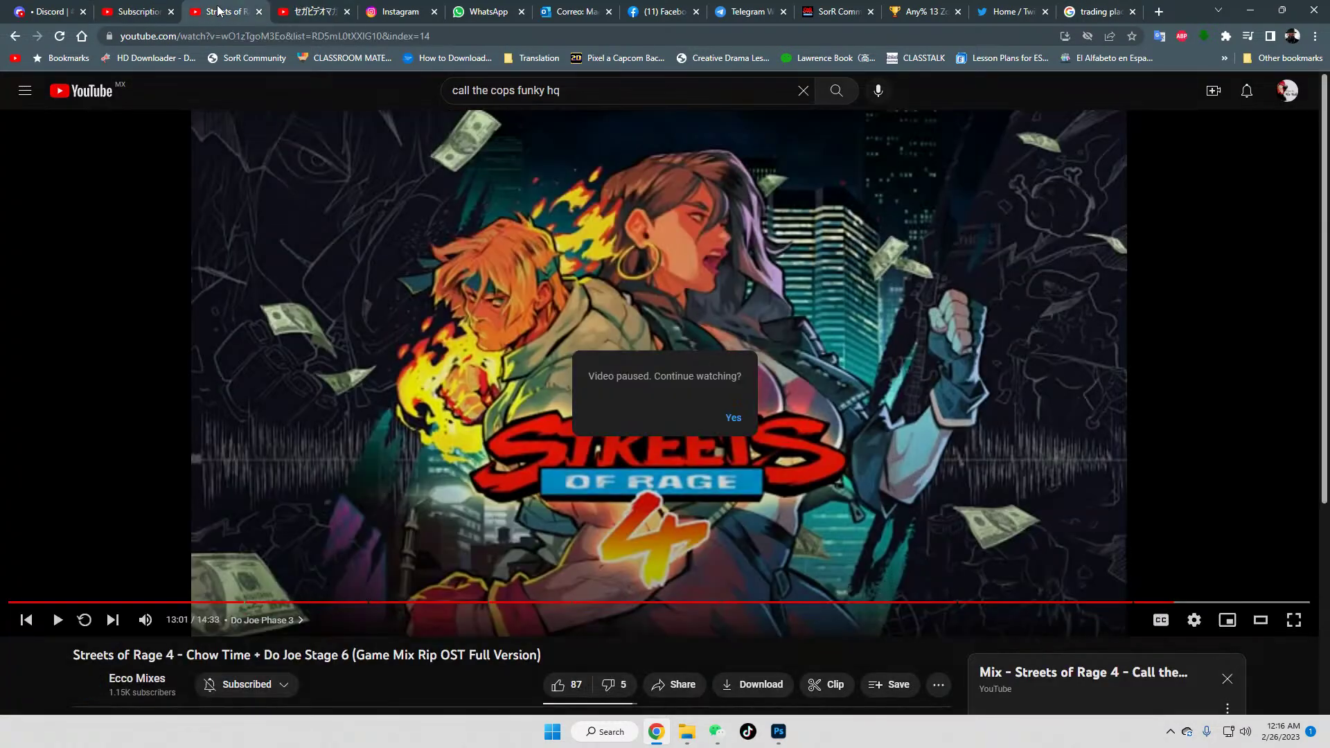
Step: Confirm Continue watching on the video and return to the Photoshop shopping-area document
click(746, 427)
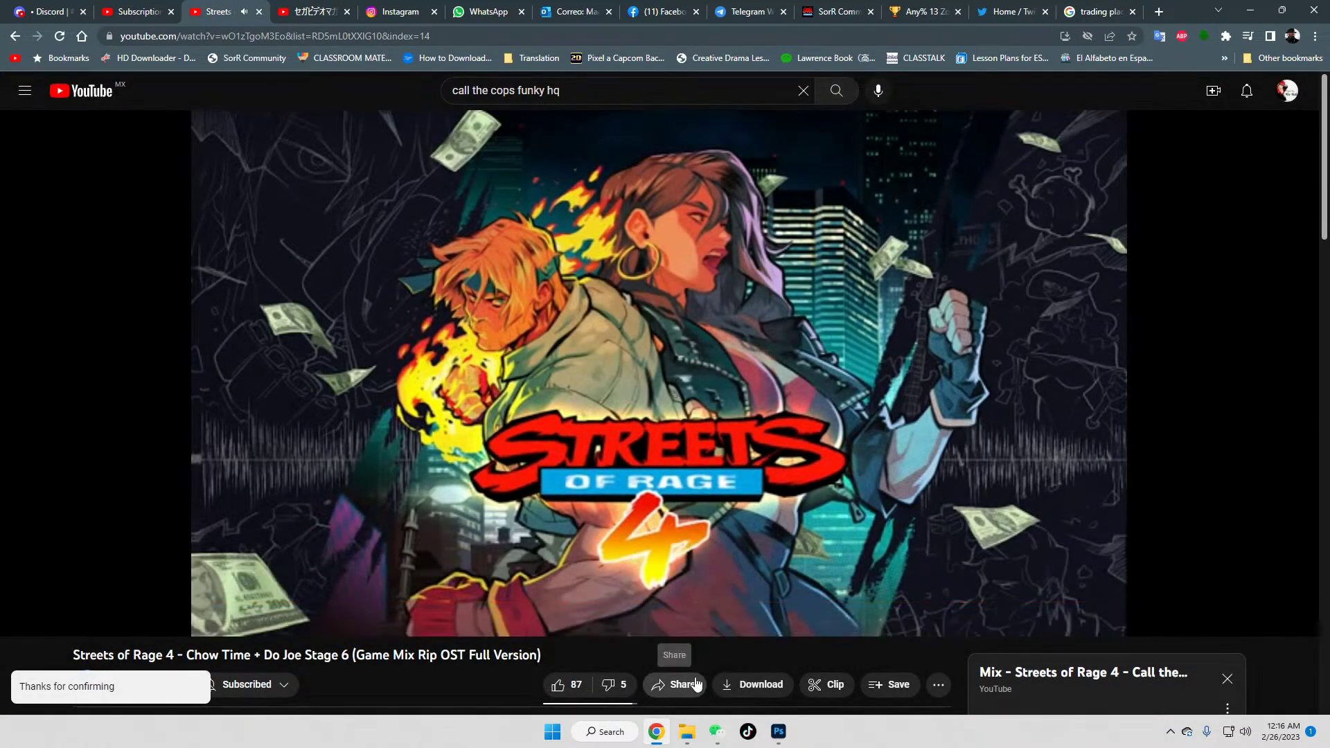
mouse_move(791, 740)
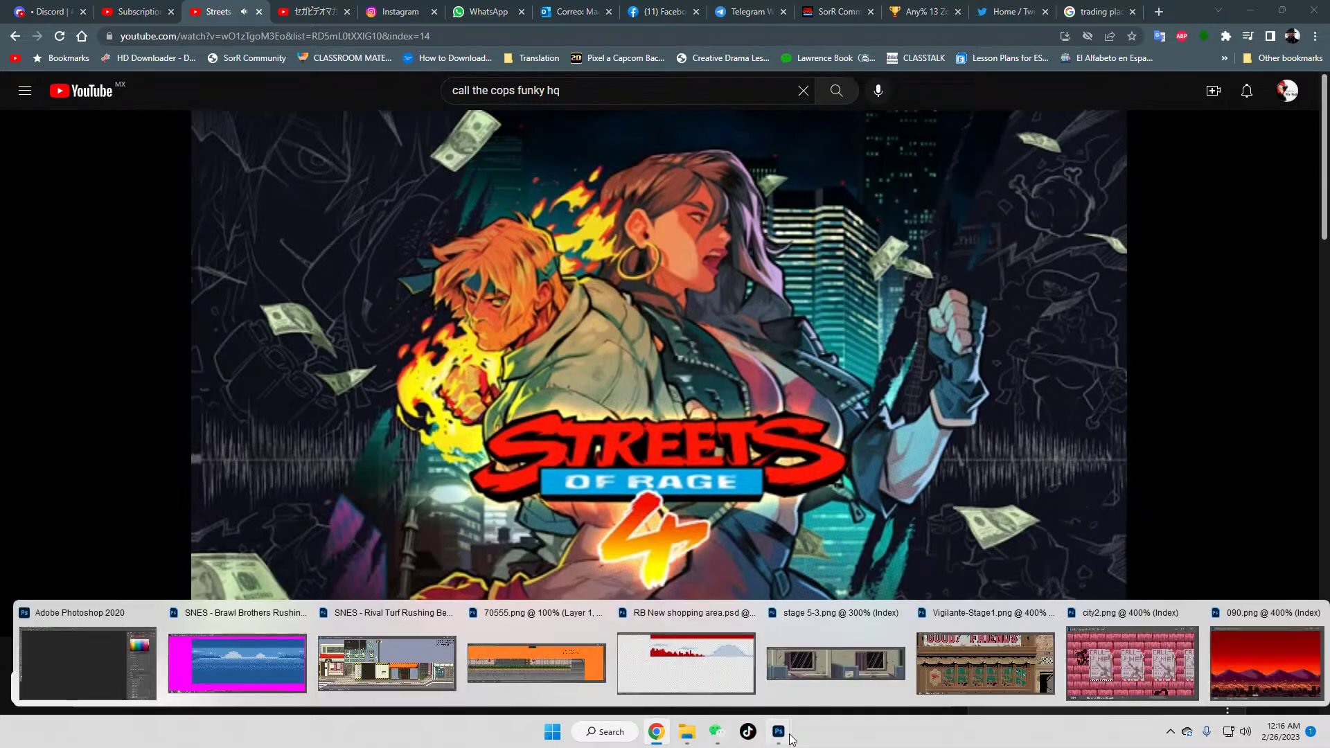
click(94, 652)
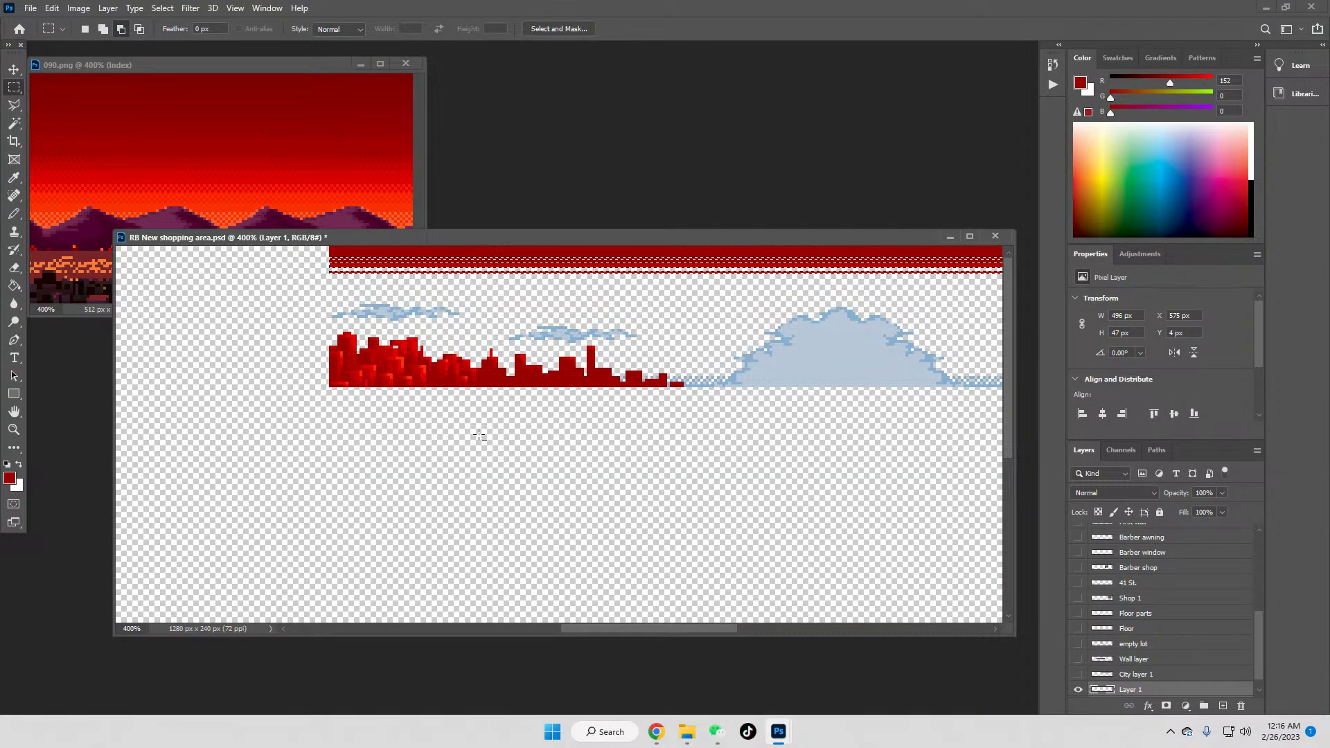
Step: Magic Wand the red top band, then subtract the skyline and clouds with marquee boxes
click(14, 123)
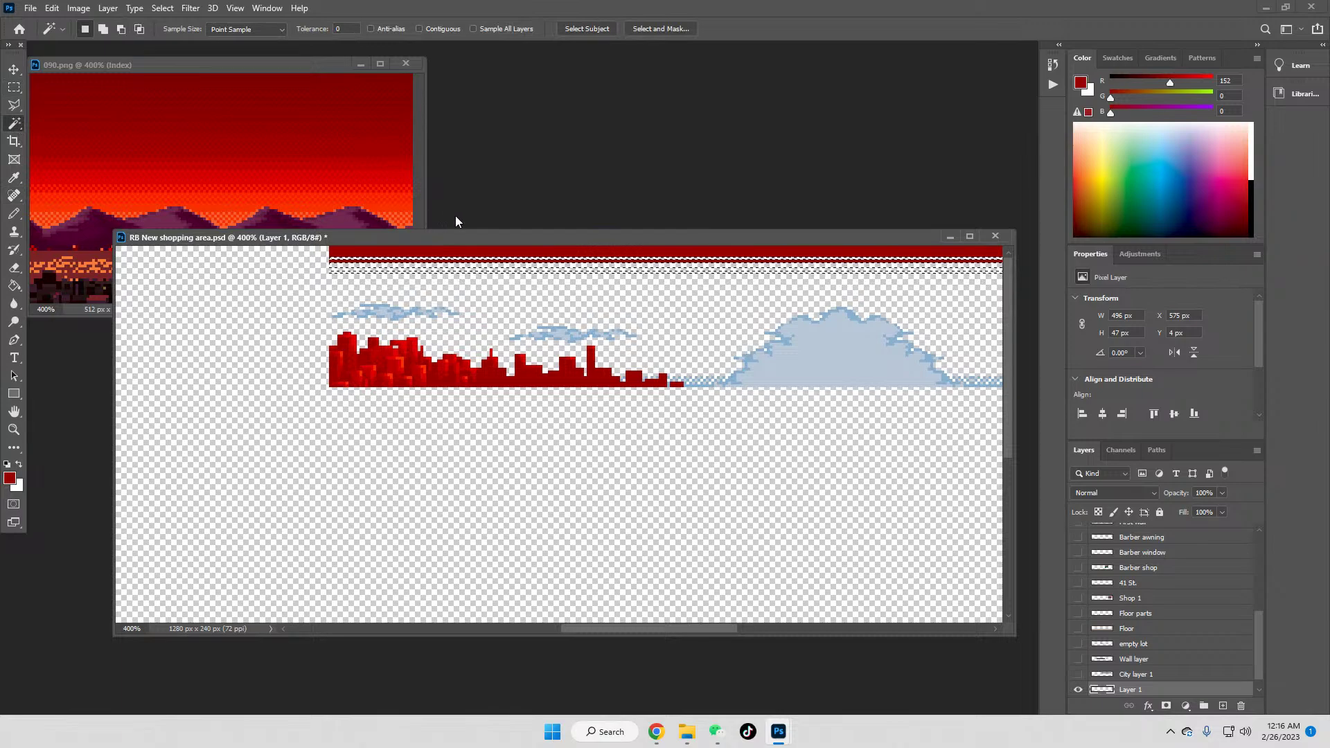
click(621, 375)
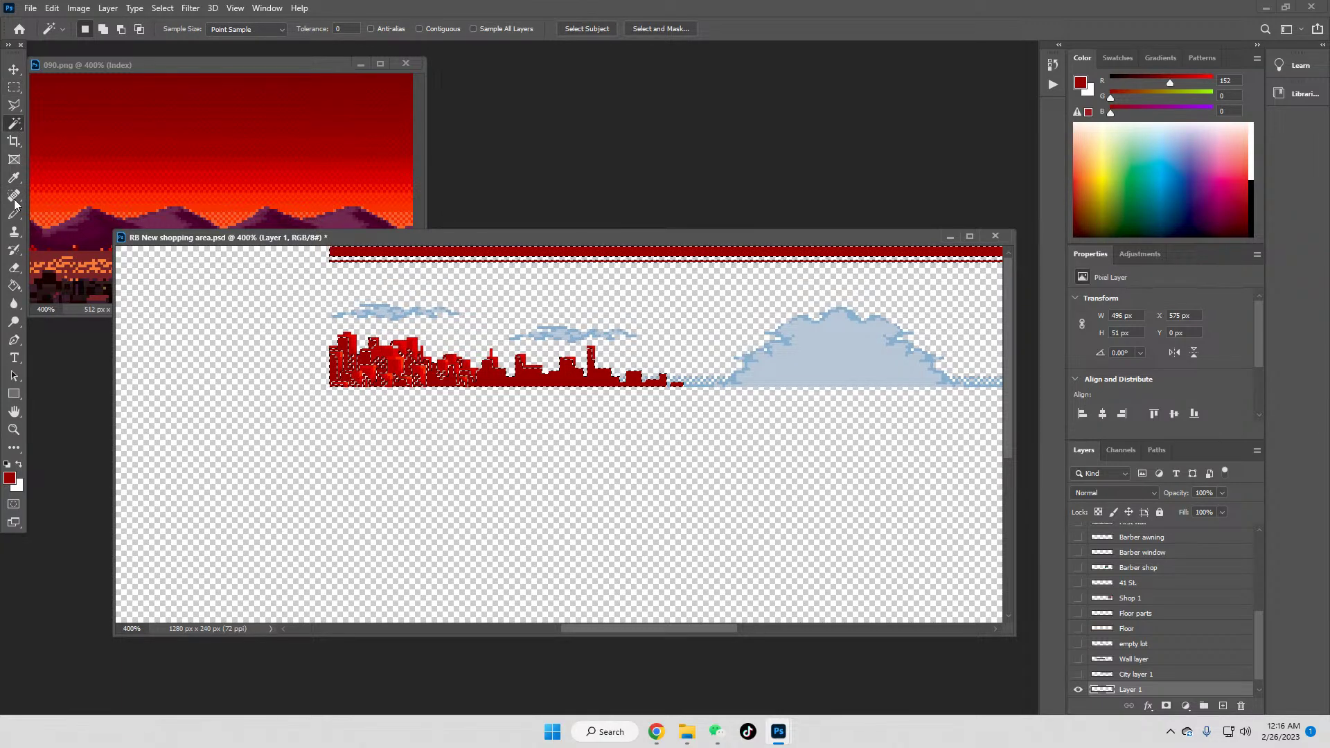
click(11, 87)
drag(289, 326, 647, 486)
drag(627, 359, 700, 386)
drag(646, 625, 840, 635)
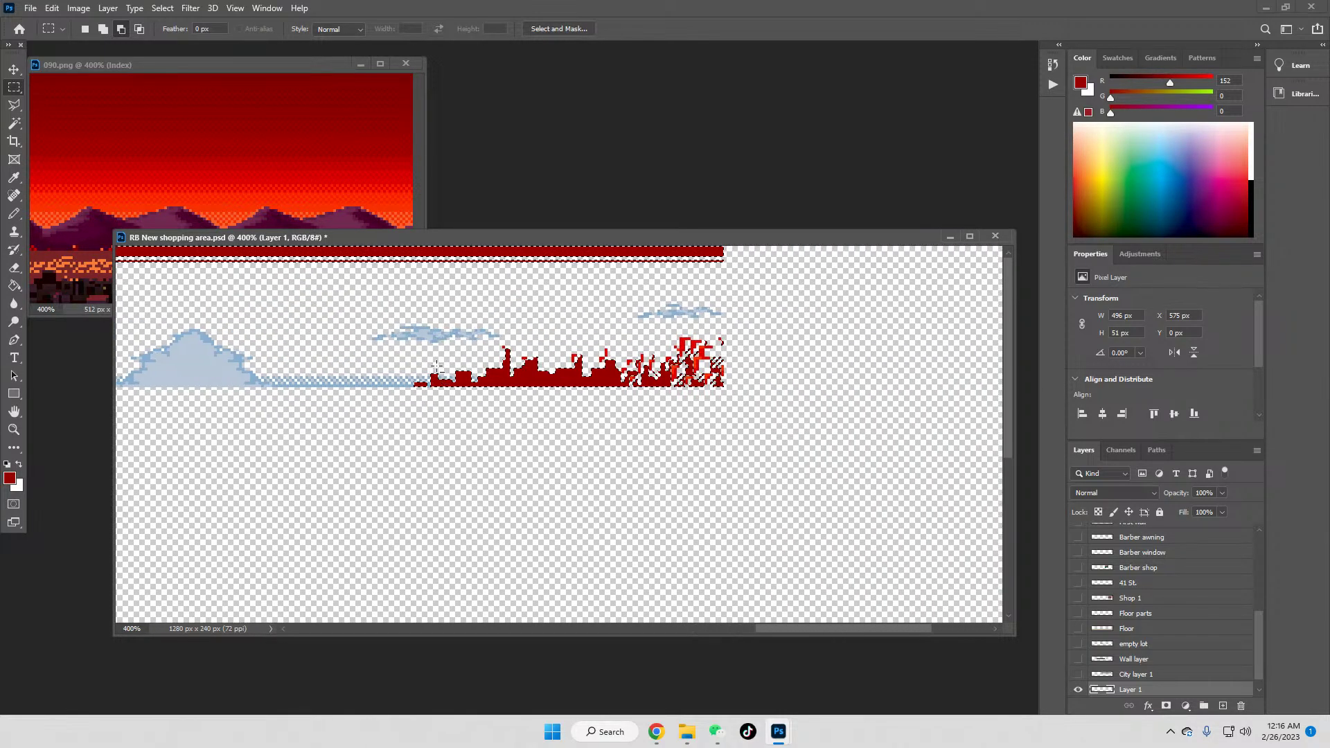
drag(460, 318, 754, 432)
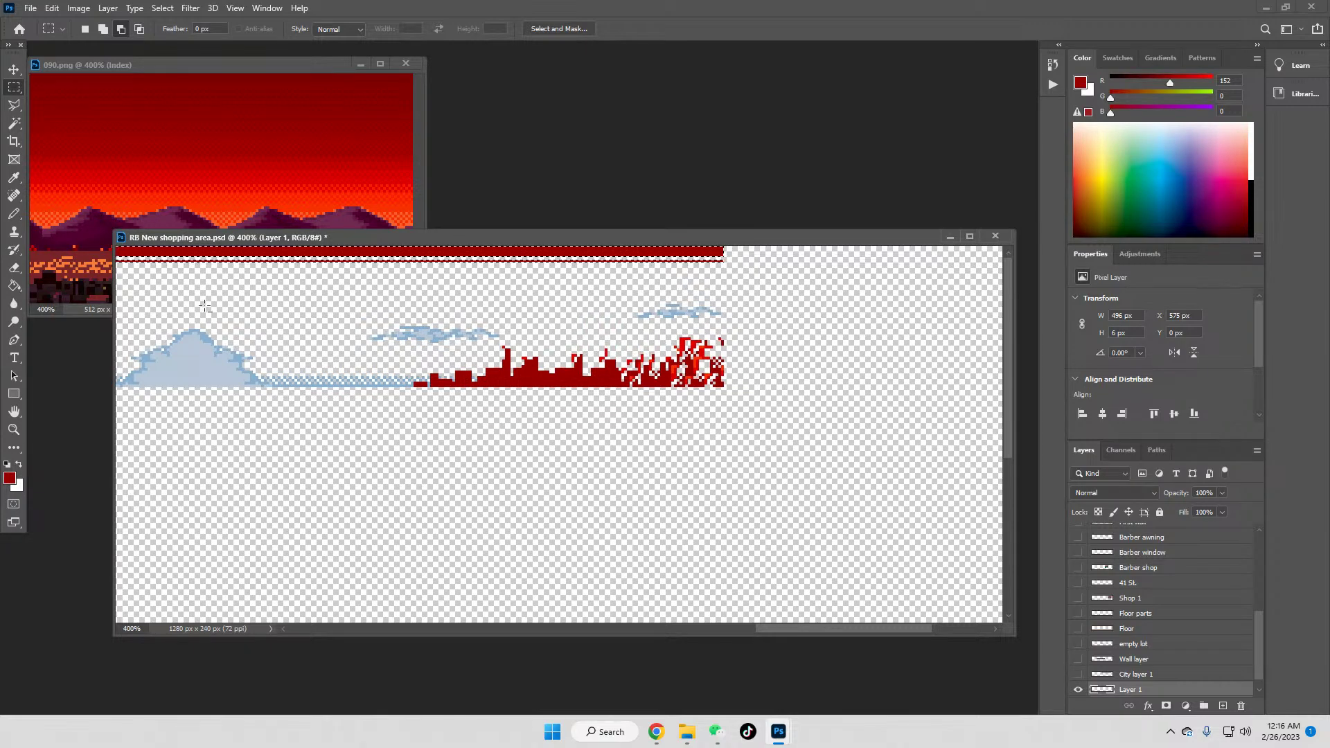
Step: Undo and redo the last selection change, then subtract the city skyline again
click(52, 10)
click(57, 14)
click(53, 8)
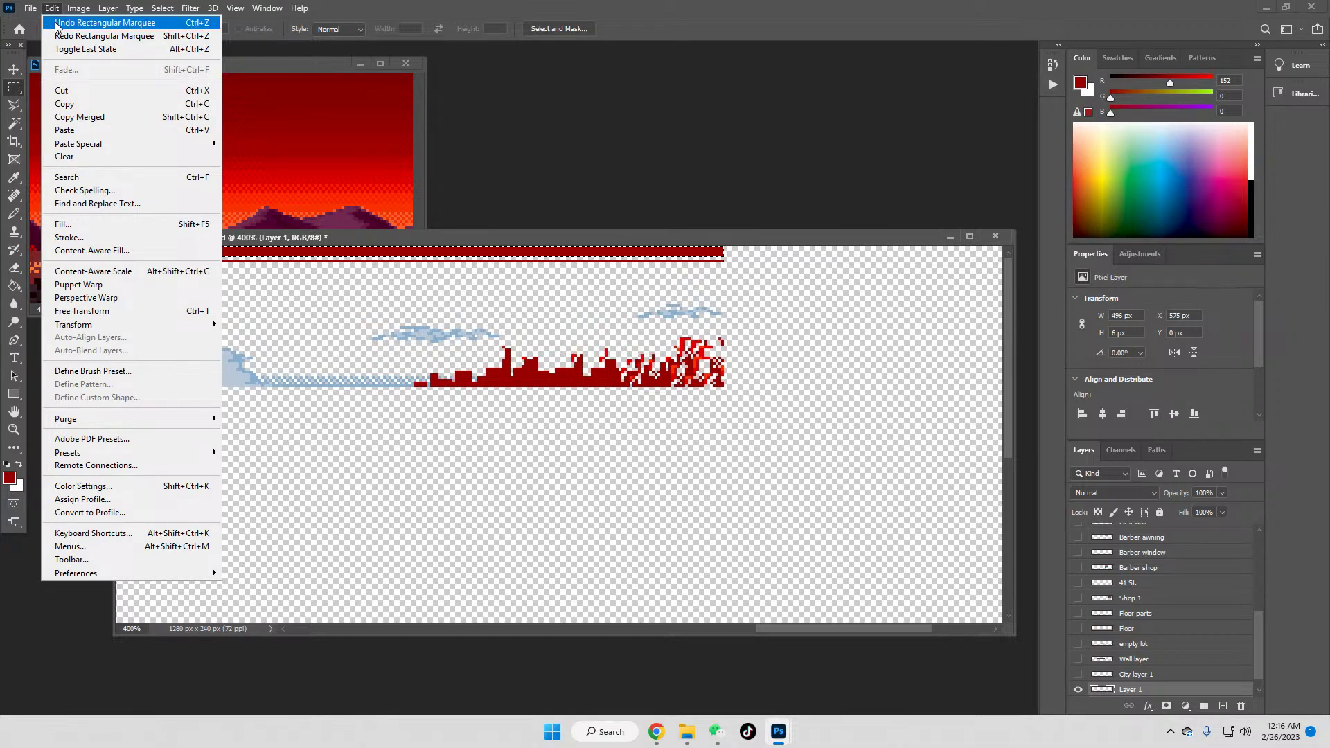
click(57, 23)
click(53, 9)
click(55, 13)
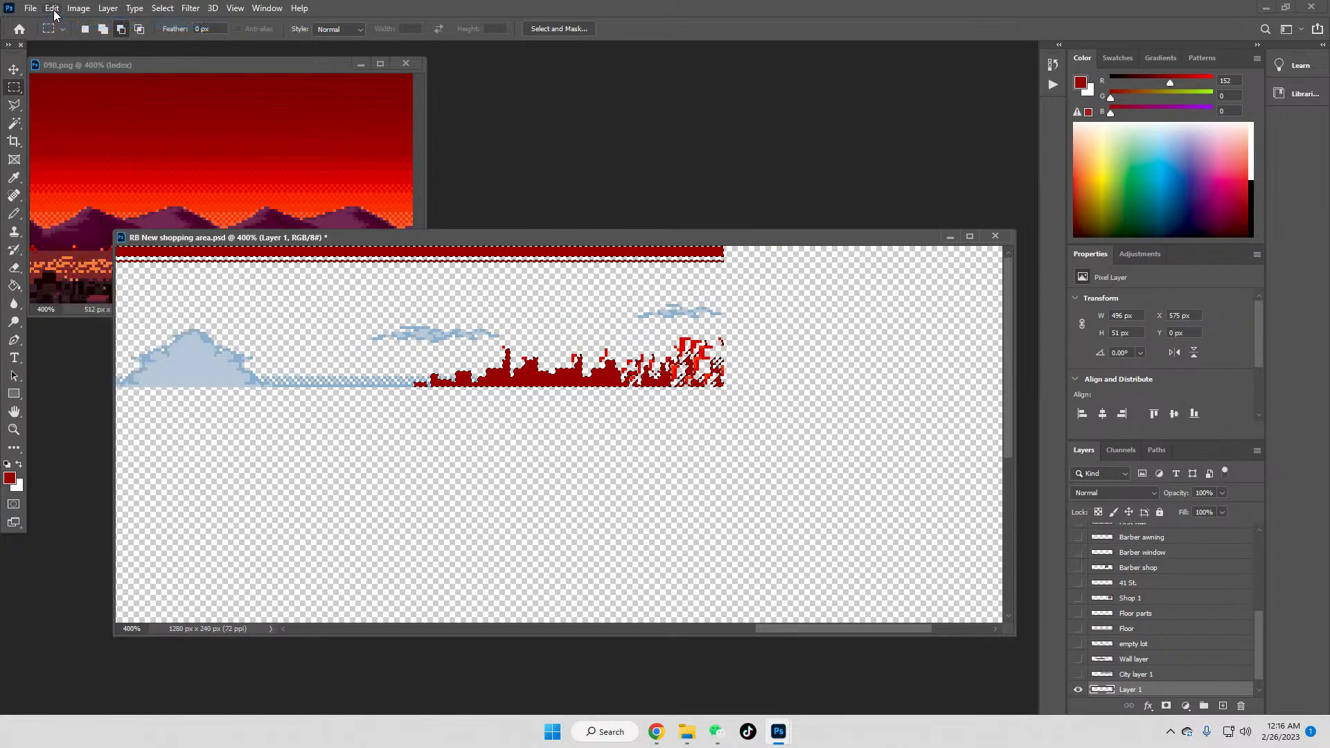
click(53, 11)
click(51, 9)
click(52, 9)
click(57, 22)
click(56, 13)
click(57, 22)
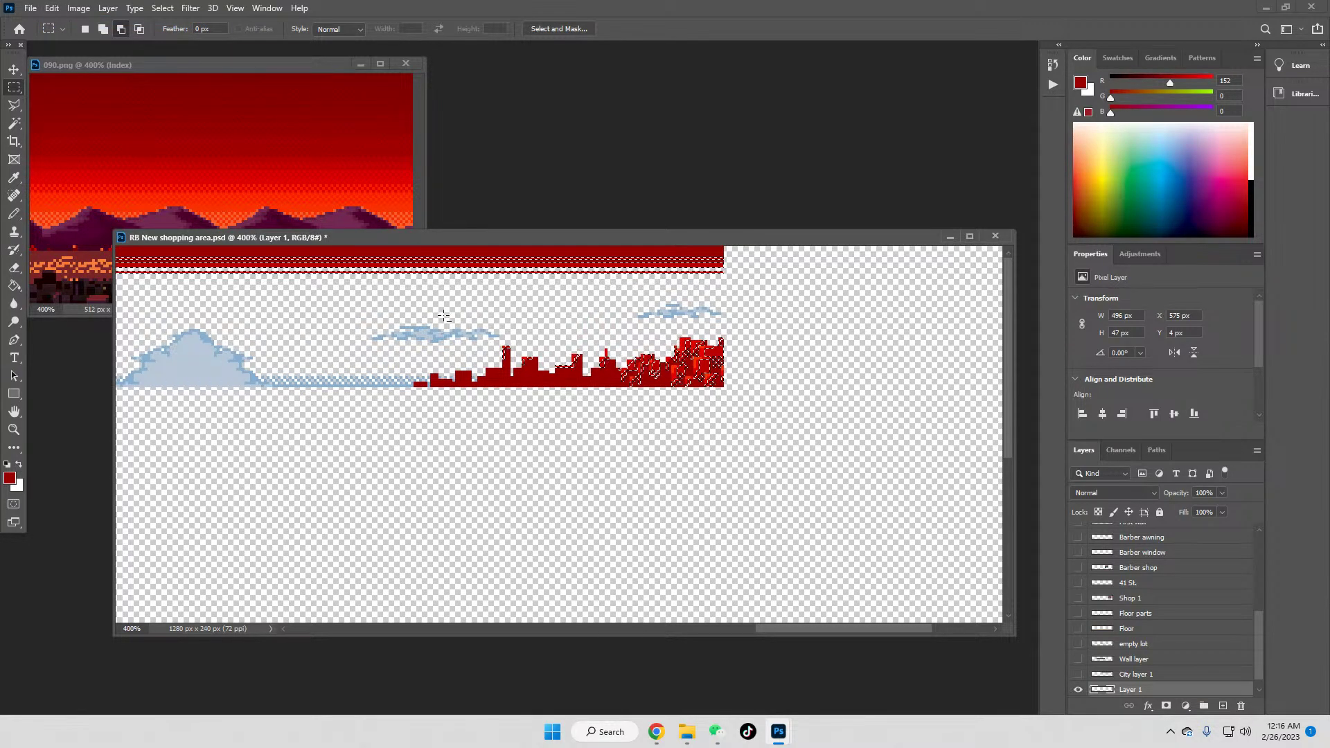
drag(481, 327, 810, 451)
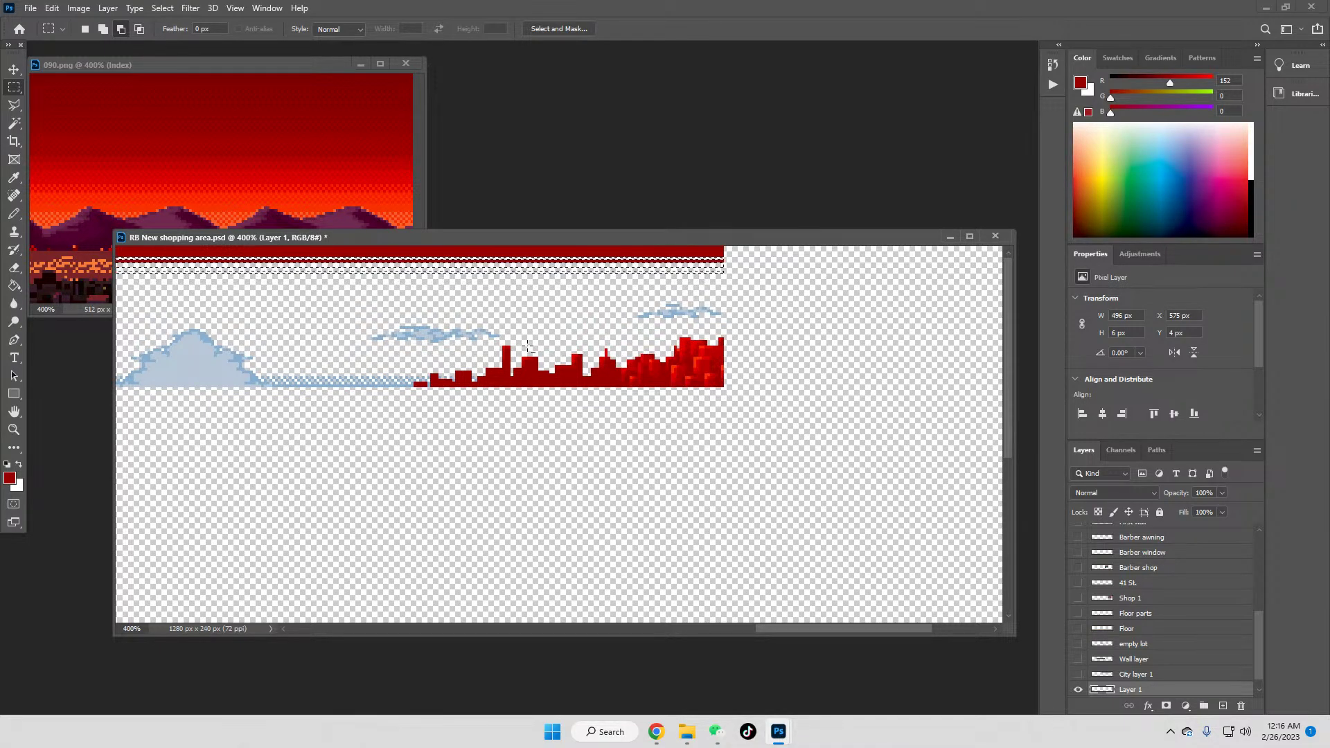
Step: Reselect the red band, subtract the city skyline, and delete the band
click(14, 123)
click(457, 258)
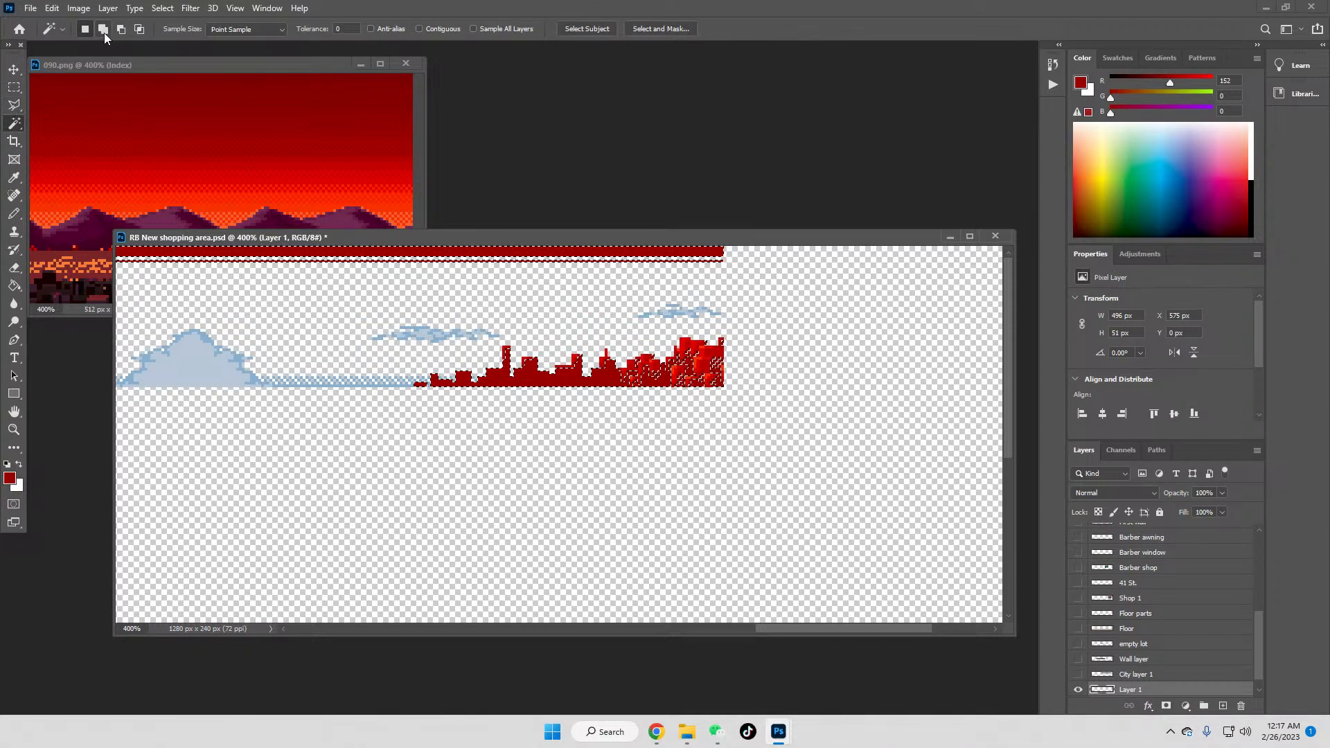
click(14, 87)
drag(386, 321, 797, 458)
drag(807, 629, 609, 624)
drag(308, 320, 672, 459)
key(Delete)
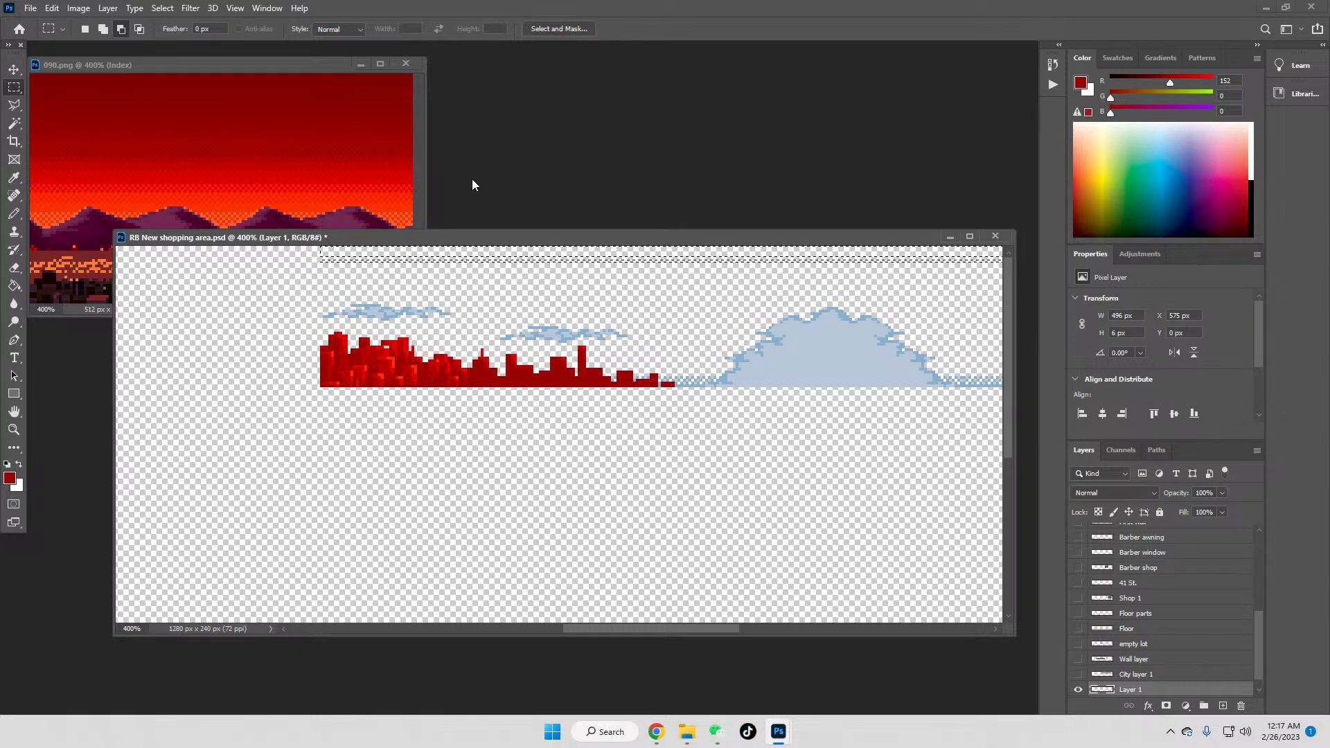
Step: Bring 090.png forward, center its window and zoom it to 200%
click(276, 66)
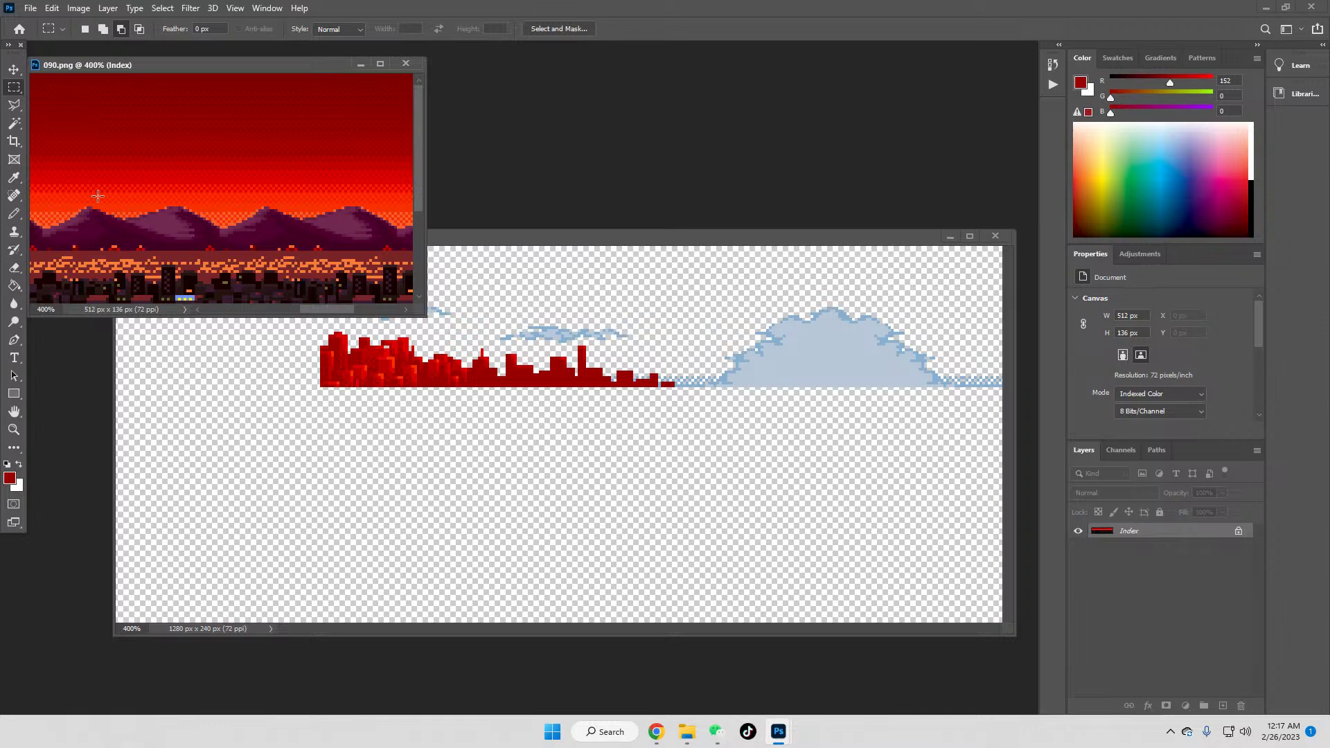
drag(31, 202, 131, 159)
click(14, 430)
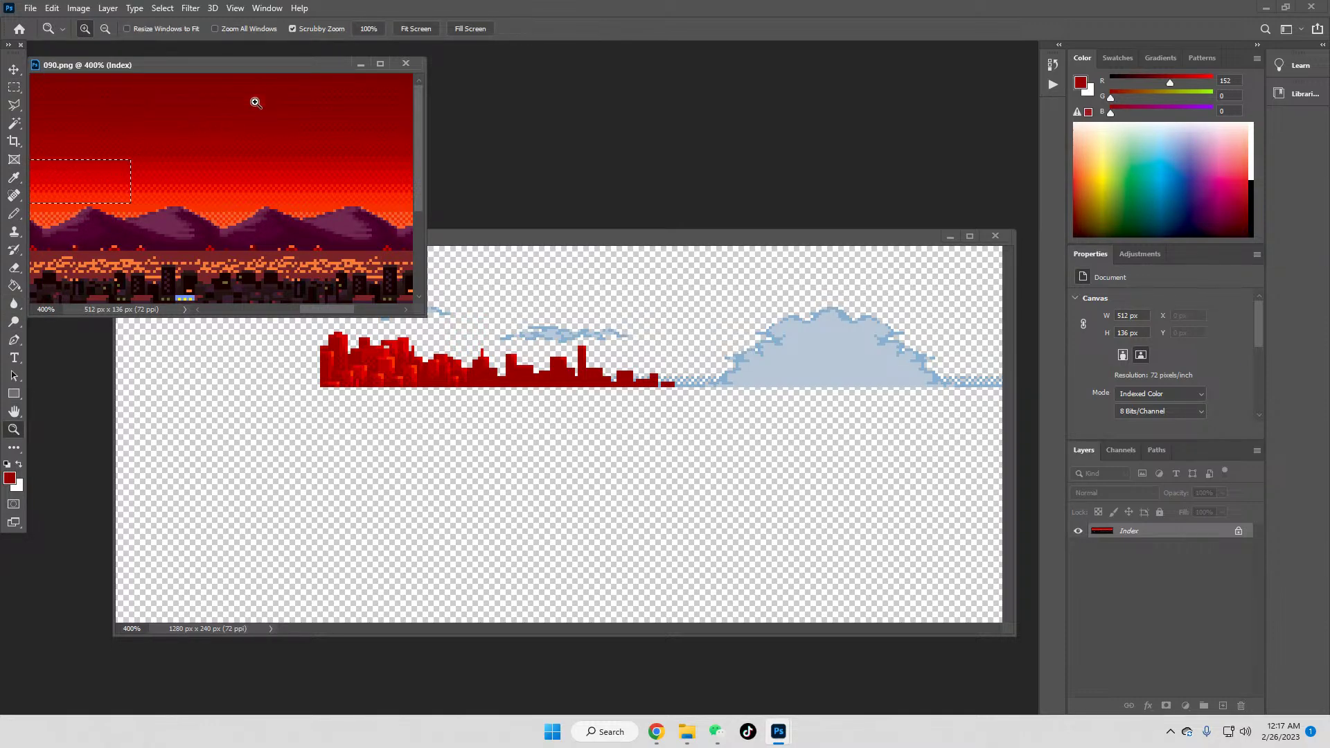
click(363, 27)
drag(272, 67, 546, 117)
click(422, 228)
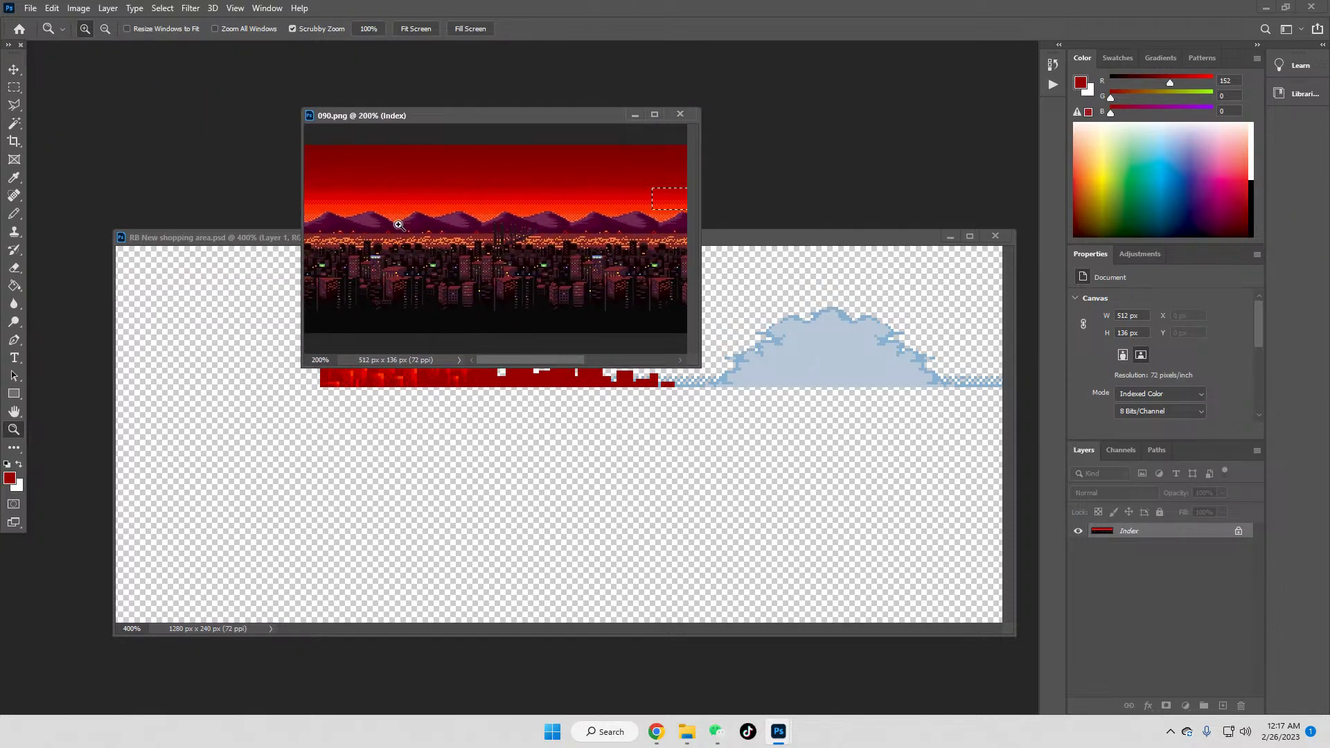
Step: Marquee and copy the full-width red sky gradient in 090.png
click(12, 87)
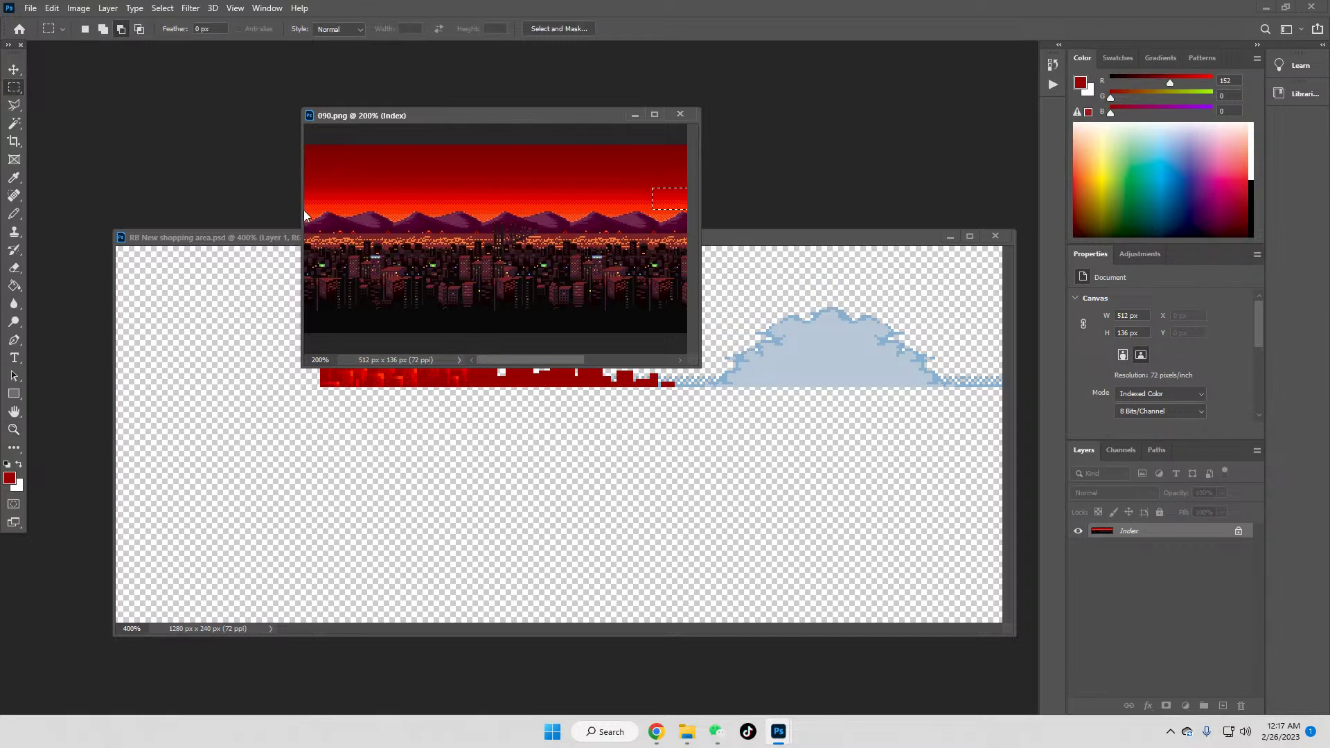
drag(305, 211, 756, 68)
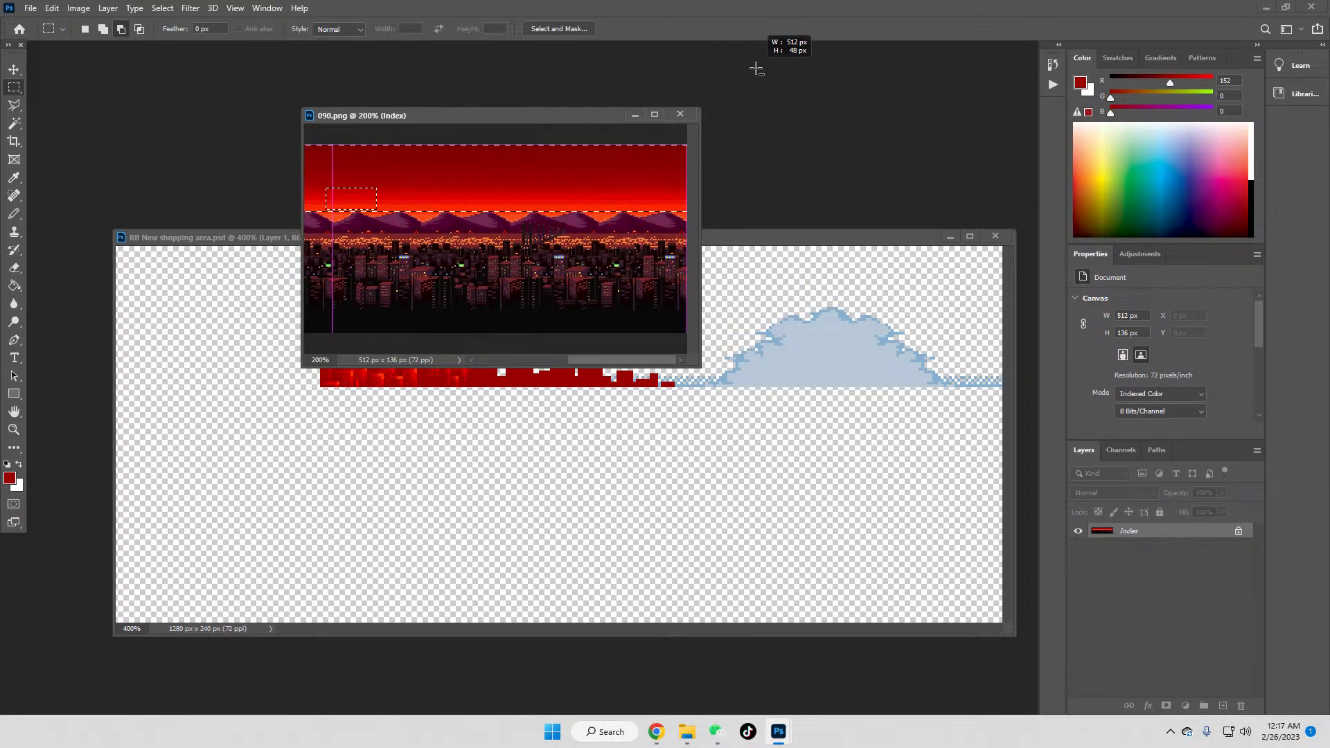
key(ctrl+c)
click(625, 270)
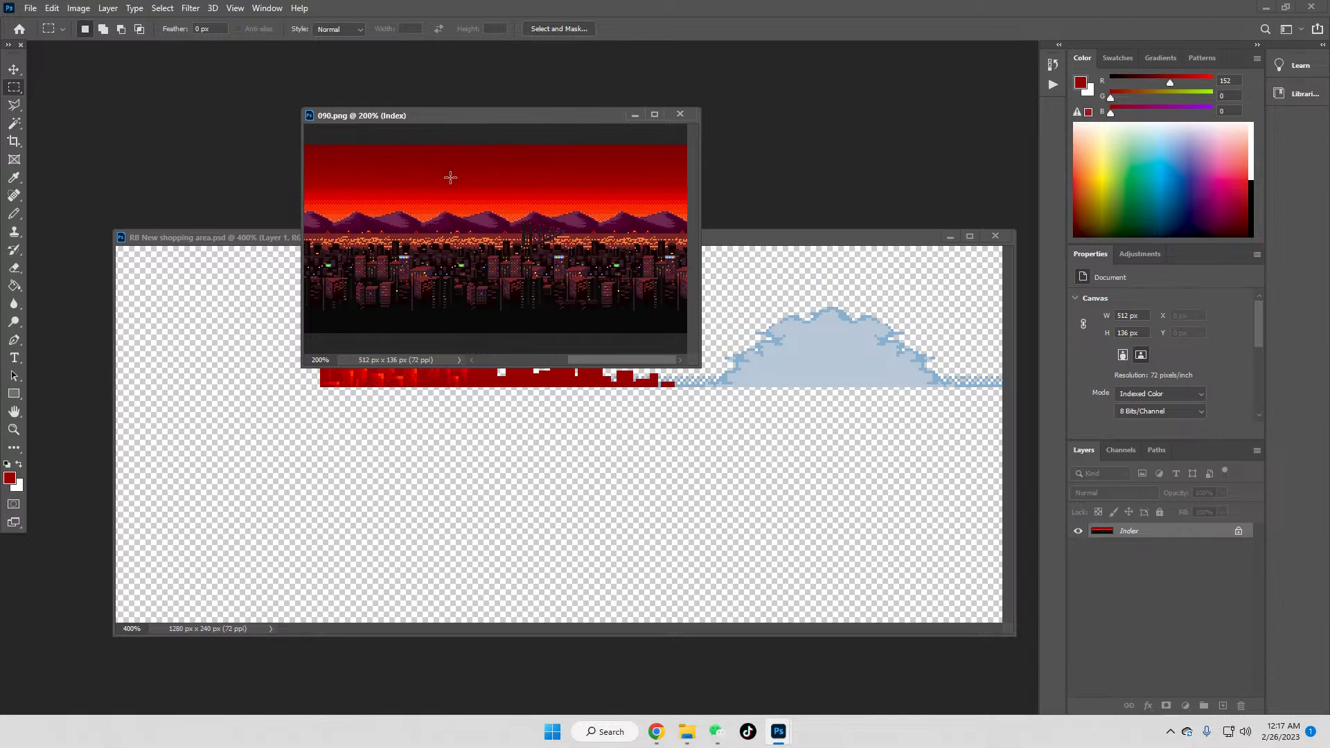
drag(623, 358, 472, 372)
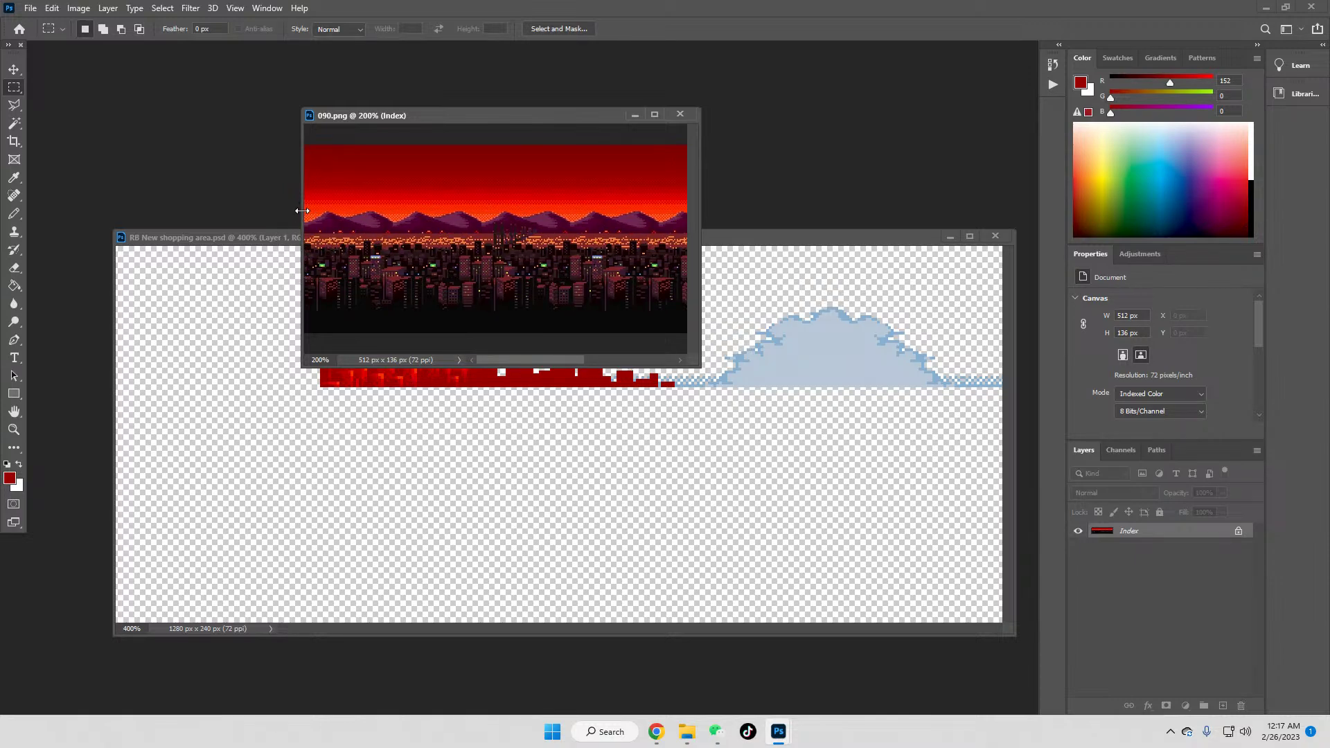
drag(303, 210, 755, 43)
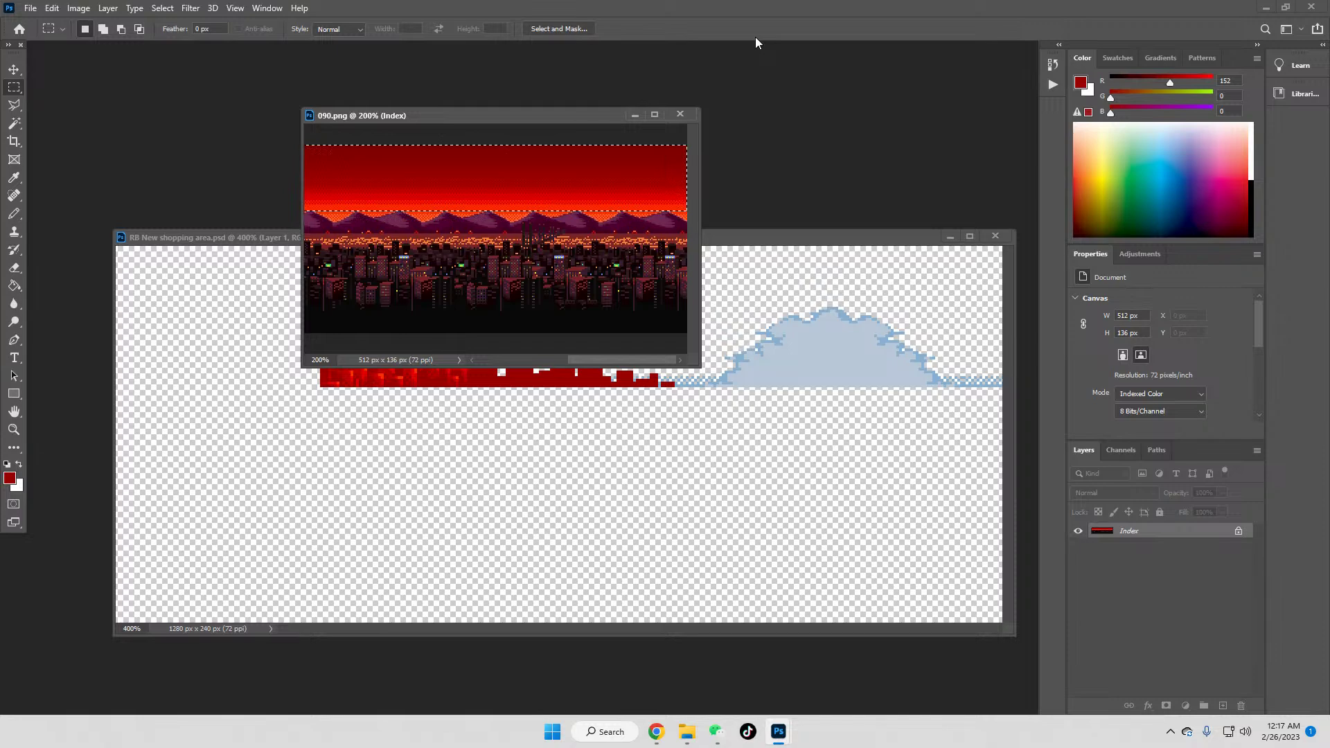
Step: Paste the sky gradient into the shopping-area document above the Background layer
click(766, 233)
key(ctrl+v)
key(ctrl+d)
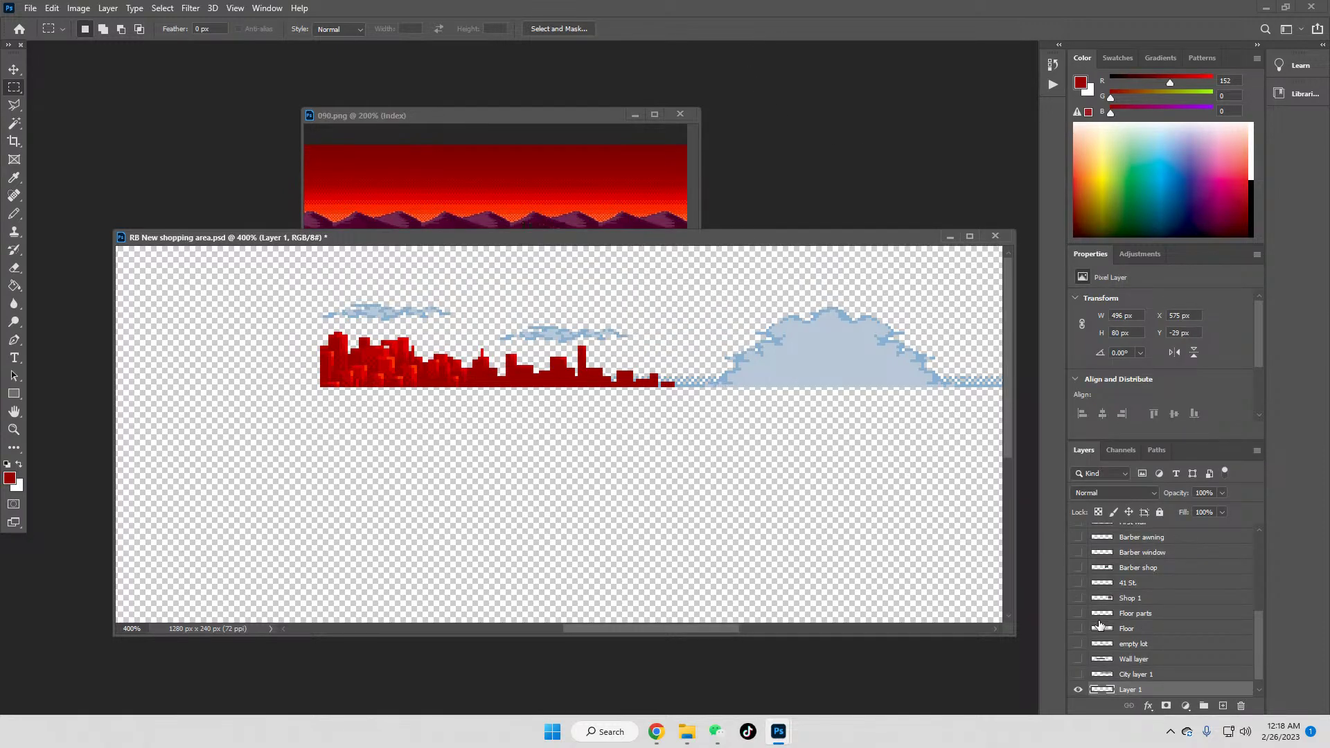
scroll(1138, 693, down, 1)
click(1140, 691)
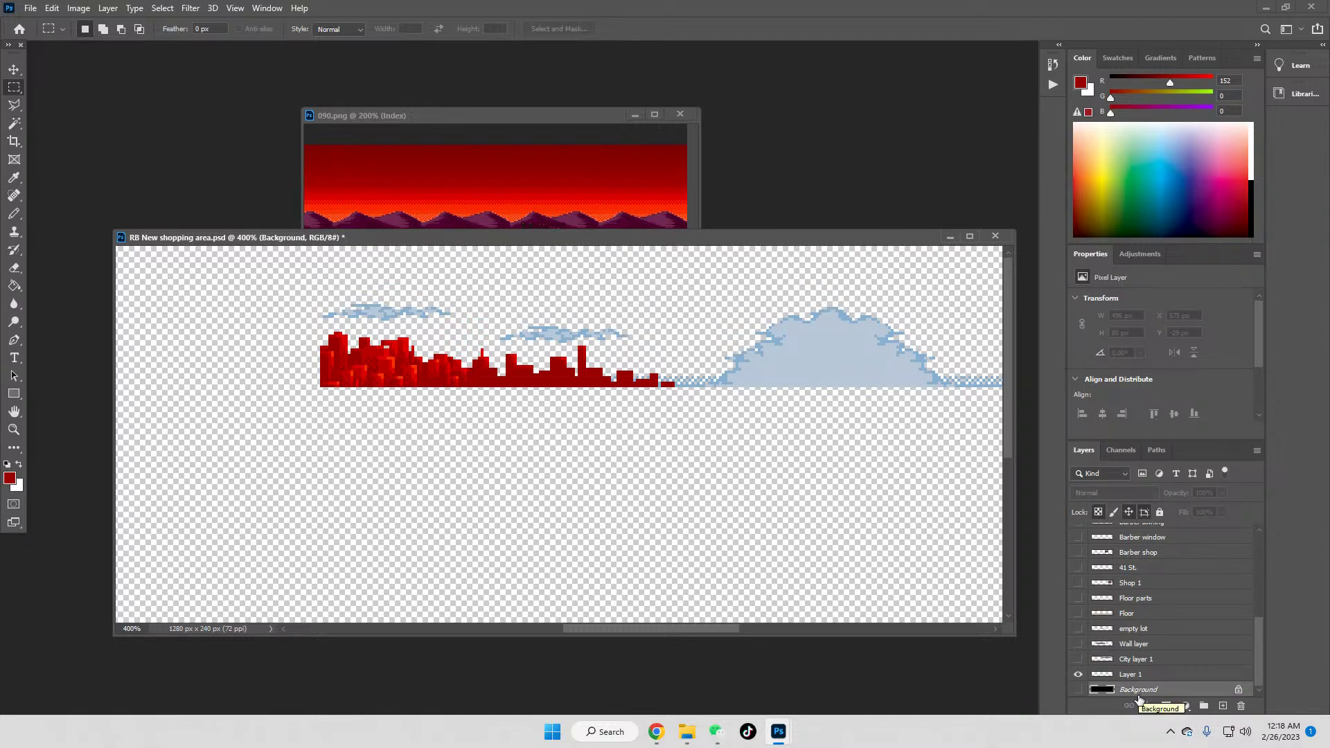
key(ctrl+v)
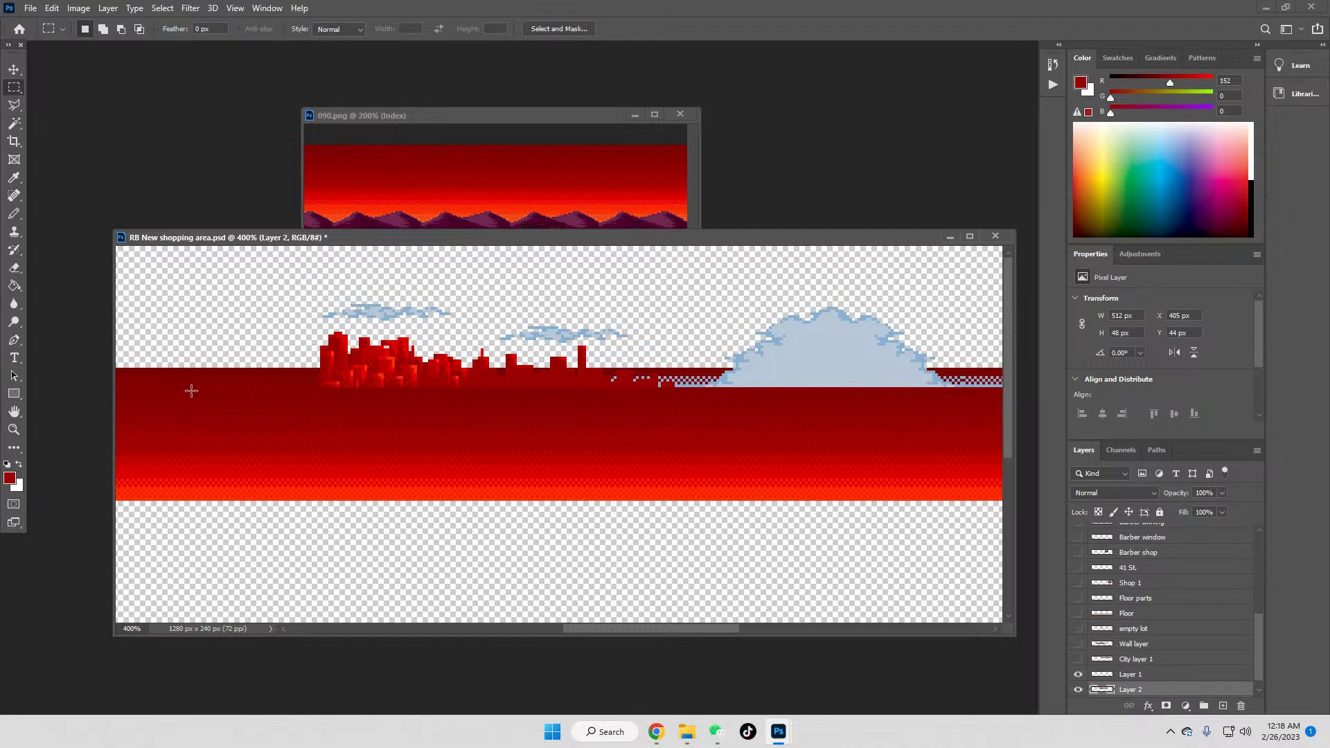
Step: Move the red sky strip up and to the right on the canvas
click(14, 70)
drag(209, 429, 656, 314)
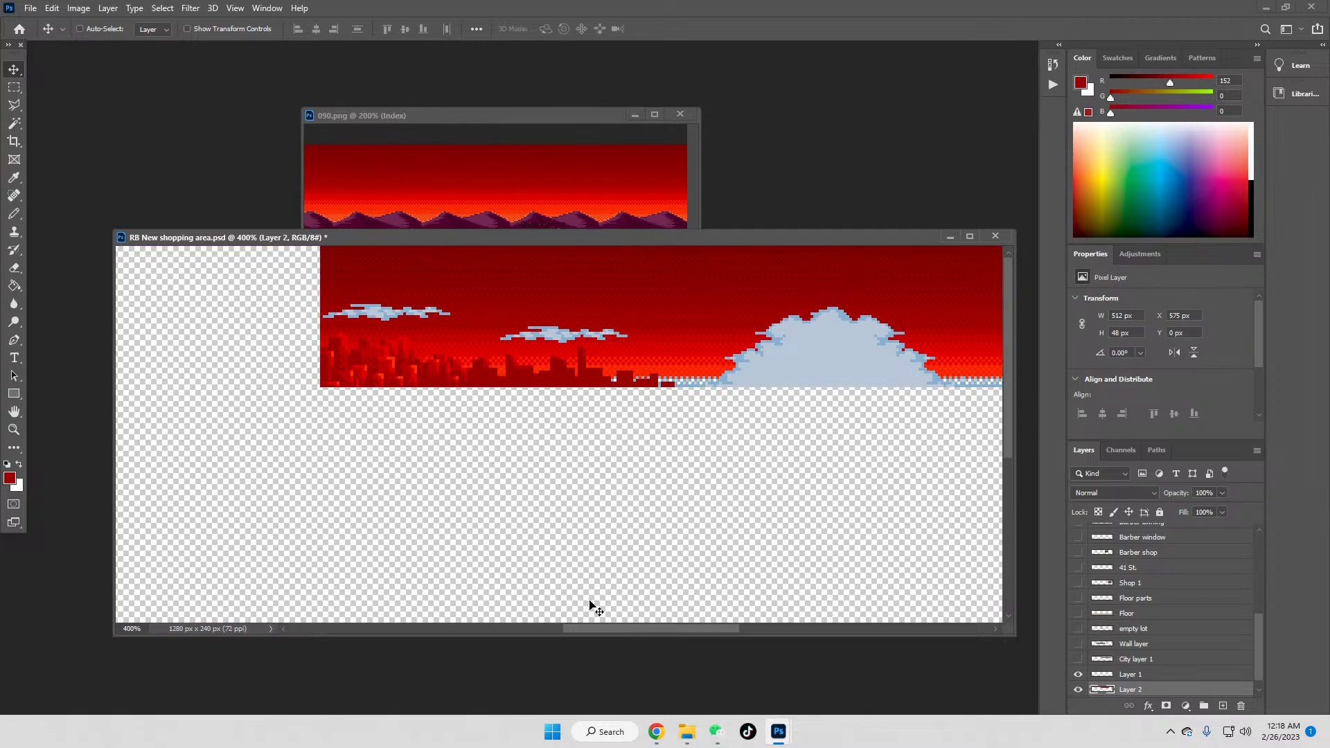
drag(625, 629, 820, 641)
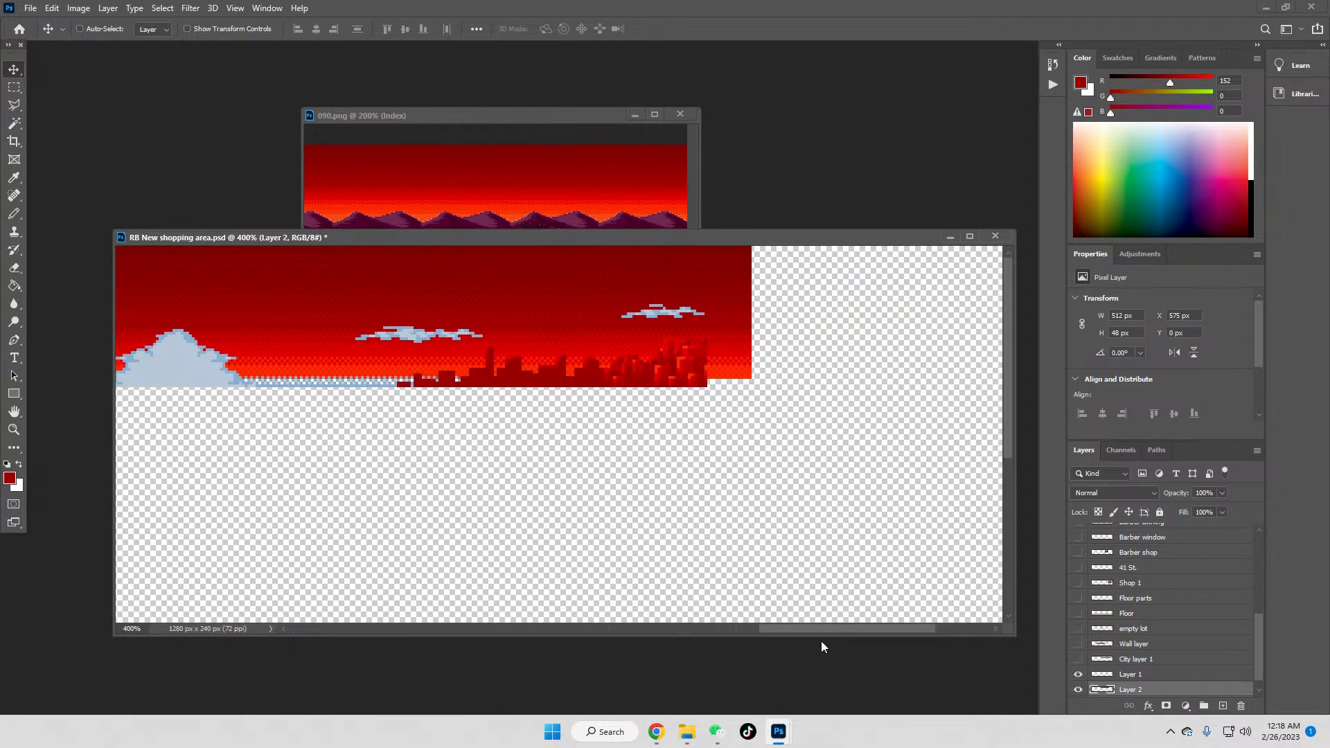
Step: Delete the strip's overhanging right end so it is 496 px wide
key(m)
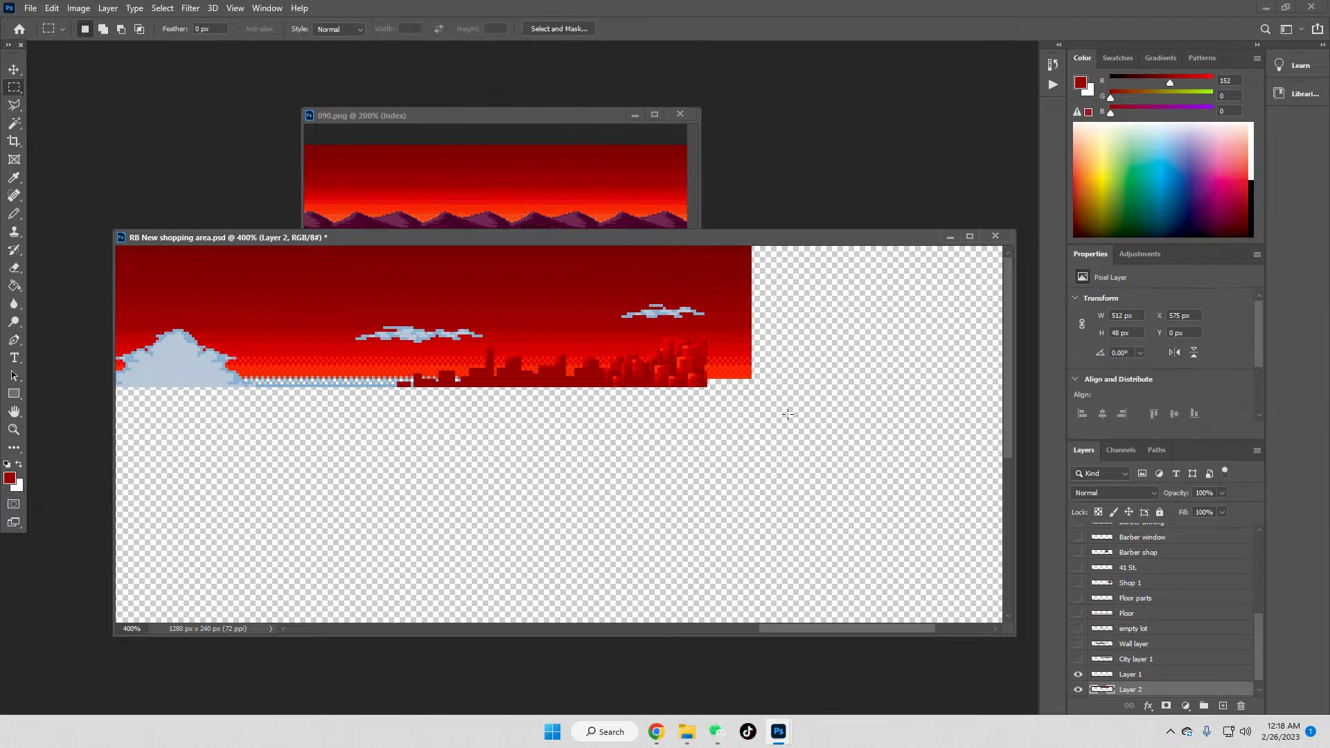
drag(712, 392, 795, 248)
drag(777, 362, 774, 362)
key(Delete)
click(768, 446)
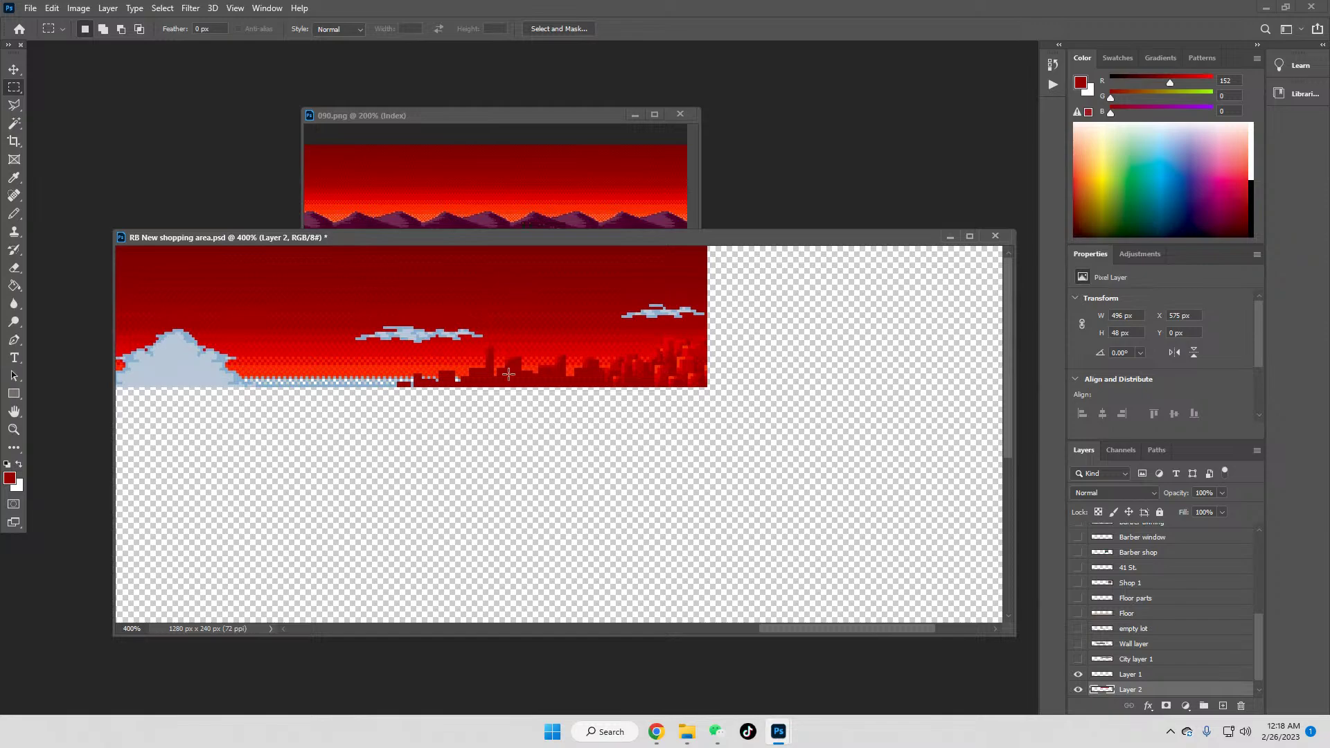
click(14, 178)
Step: Make Layer 1 active and zoom in on the 090.png sunset reference
click(1141, 675)
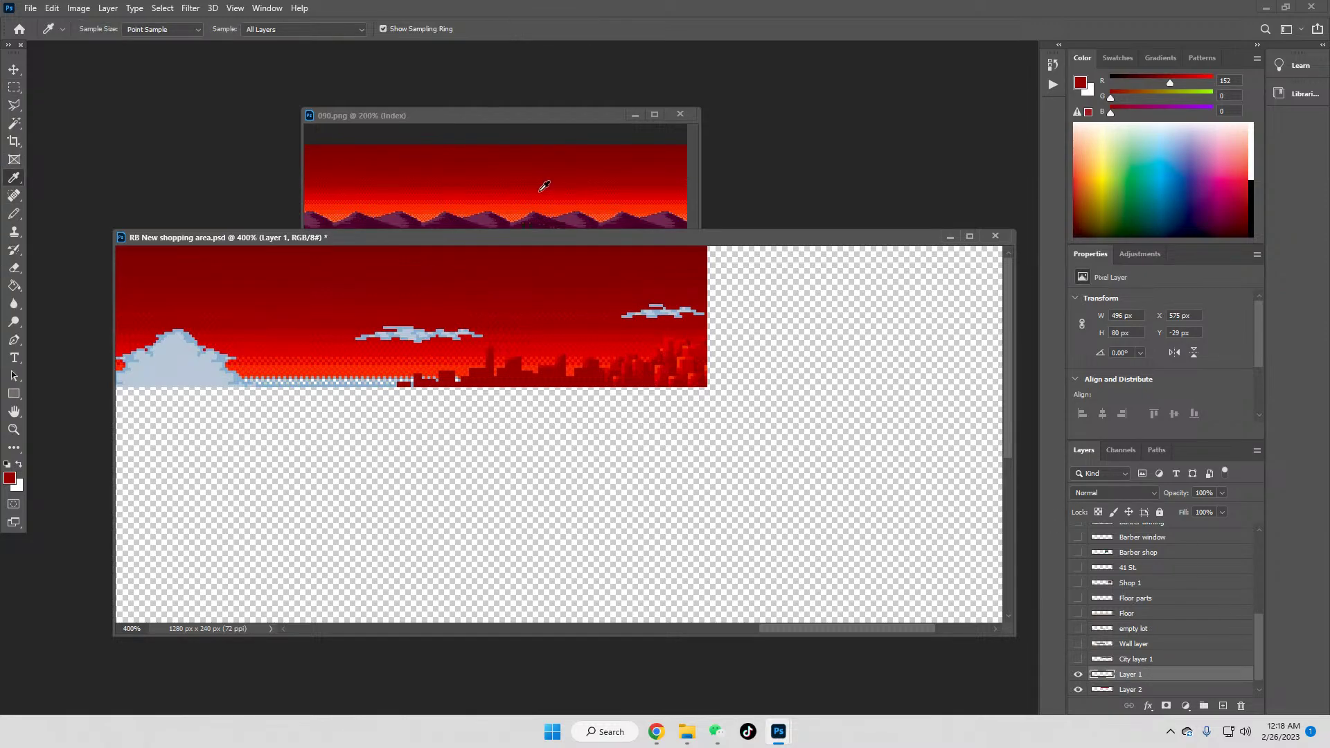
click(14, 430)
click(426, 182)
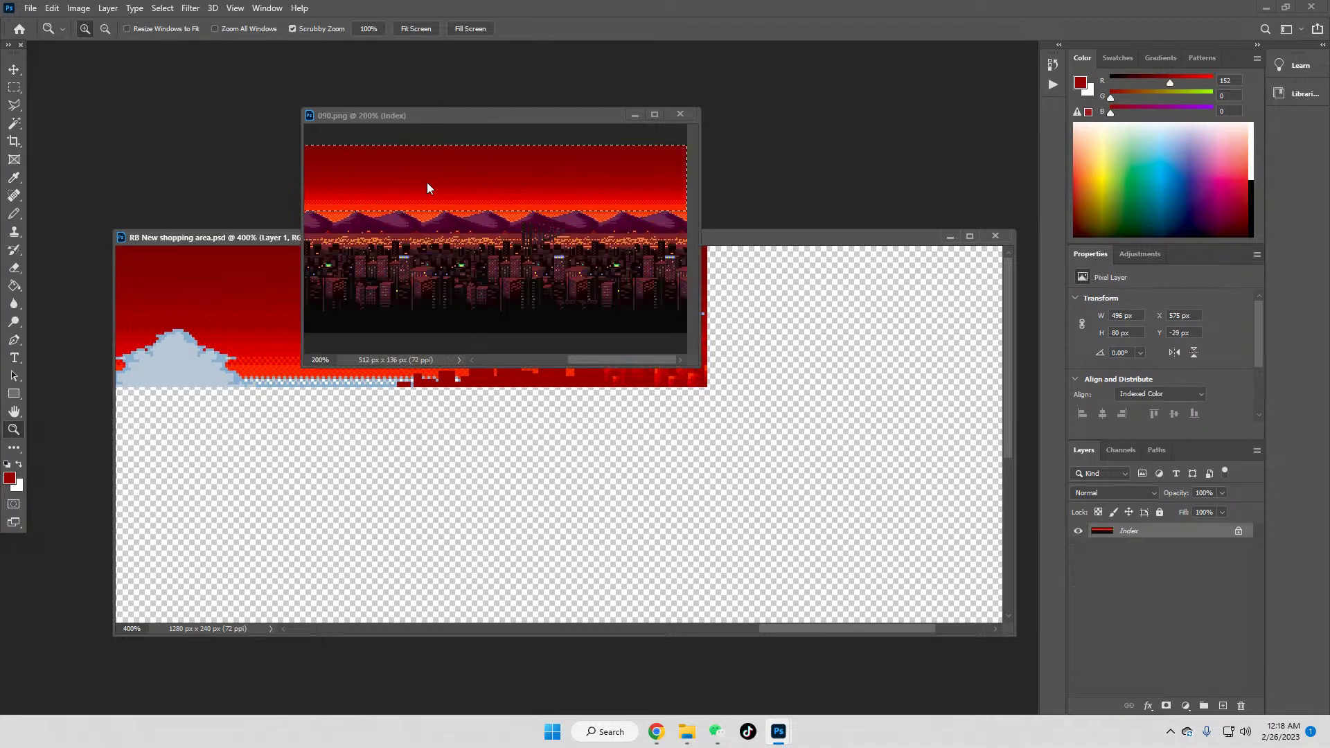
click(420, 223)
click(419, 223)
click(420, 223)
click(14, 123)
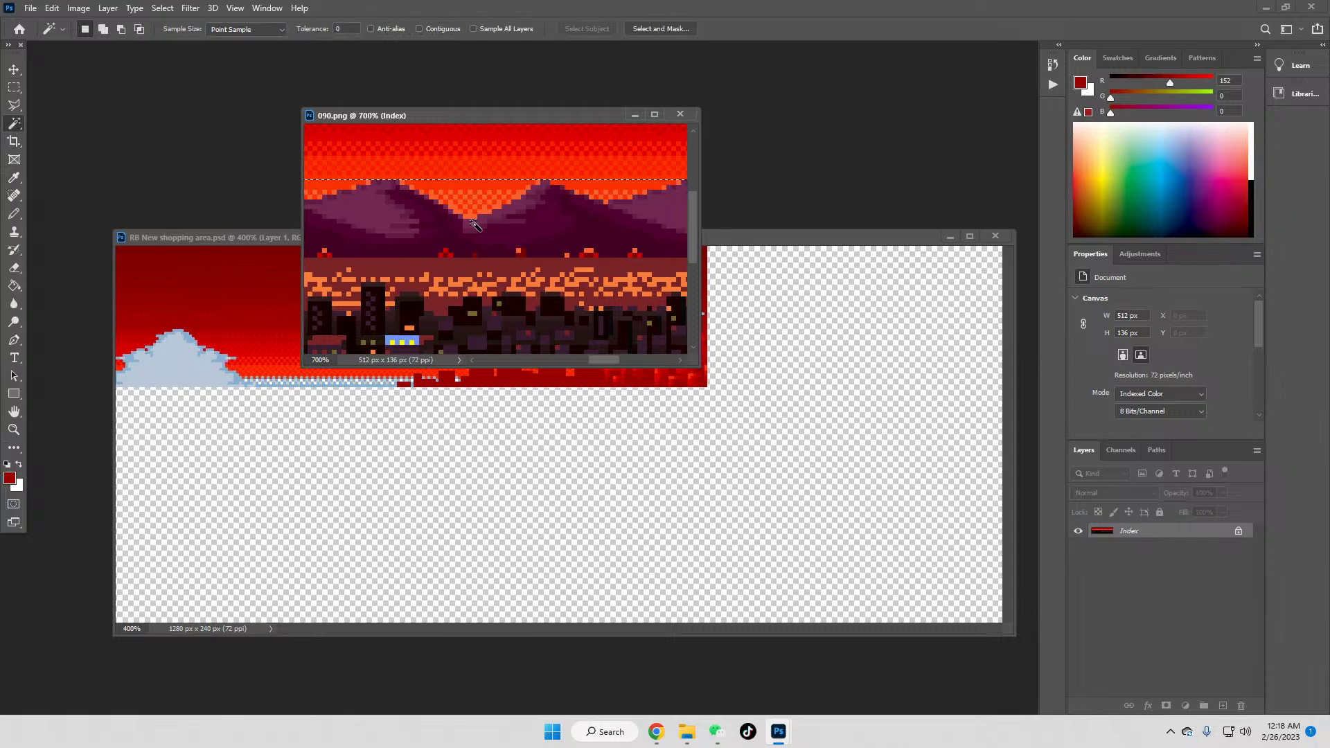
click(473, 217)
click(14, 87)
click(494, 268)
Step: Sample orange from the reference and fill the light-blue clouds with it
click(14, 177)
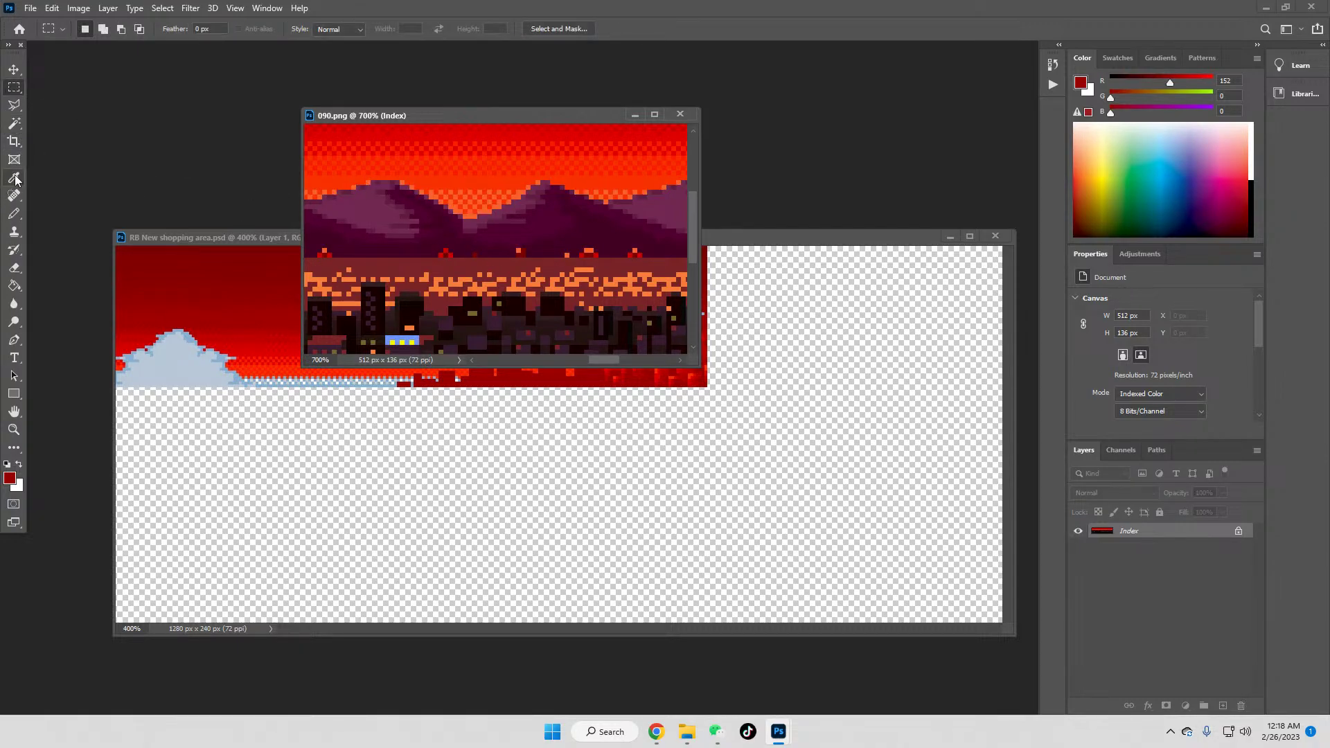
click(439, 278)
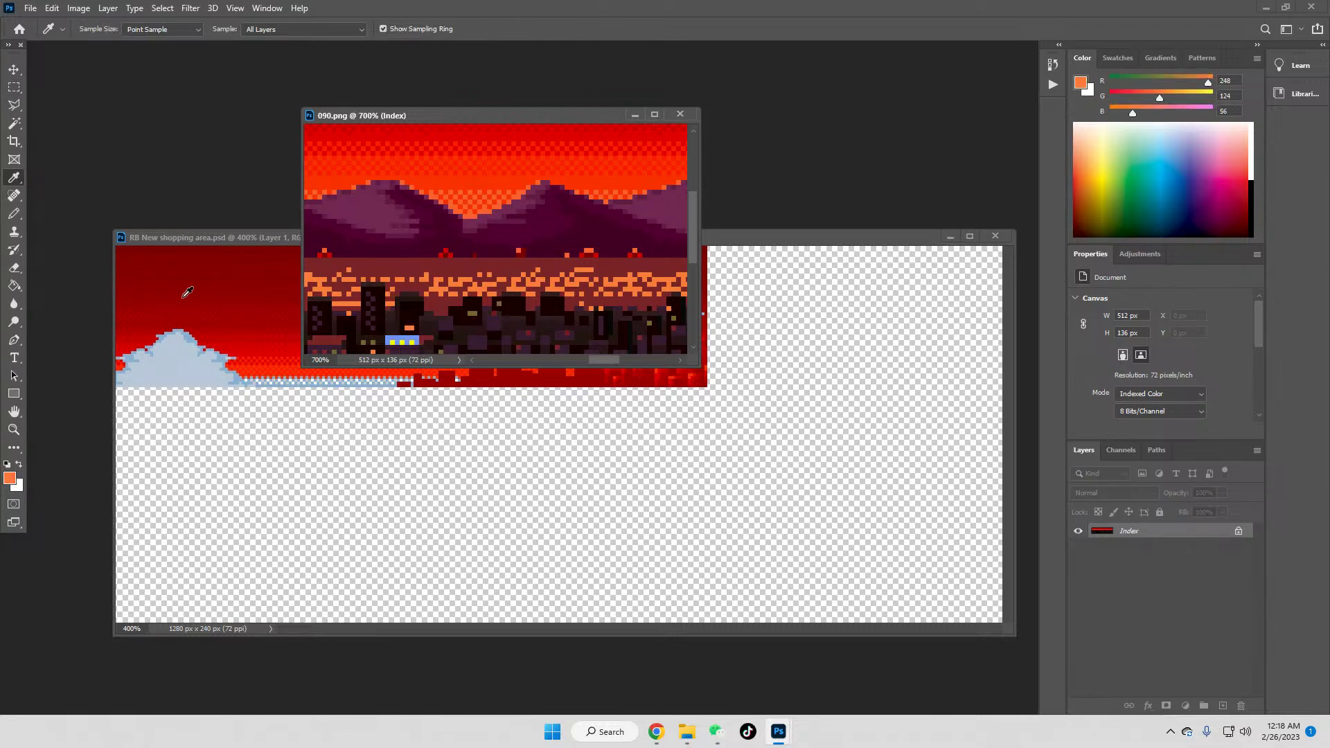
click(15, 286)
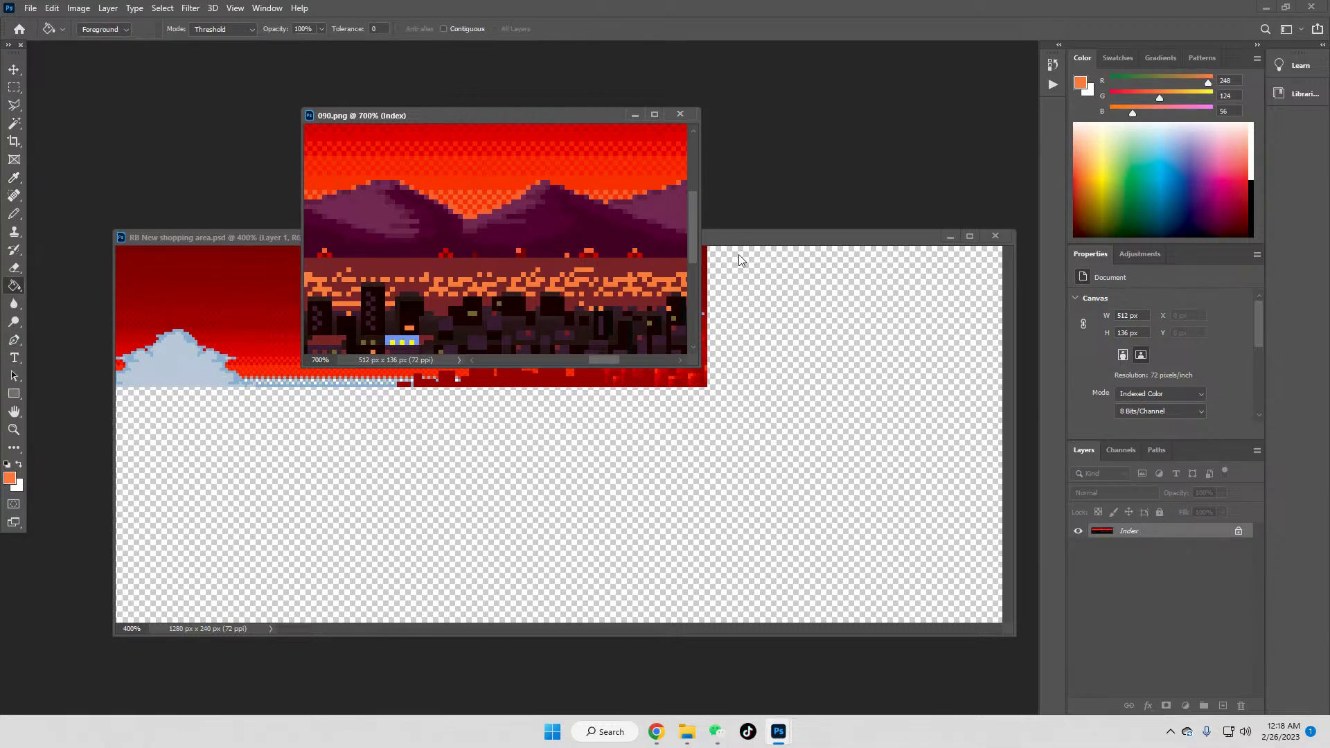
click(761, 233)
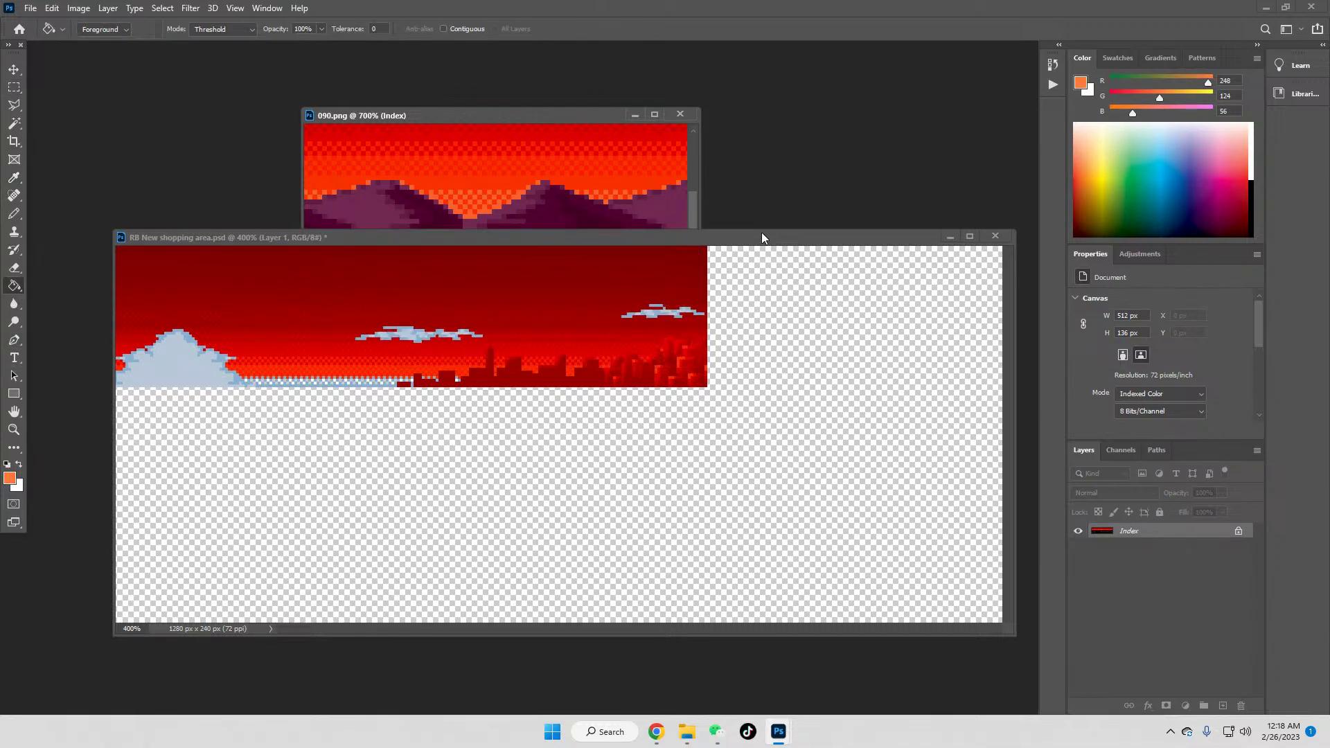
click(185, 368)
drag(804, 627, 681, 630)
Step: Recolour the light-blue cloud outlines darker orange, then sample a deeper red-orange
click(14, 177)
click(474, 210)
click(14, 286)
click(480, 314)
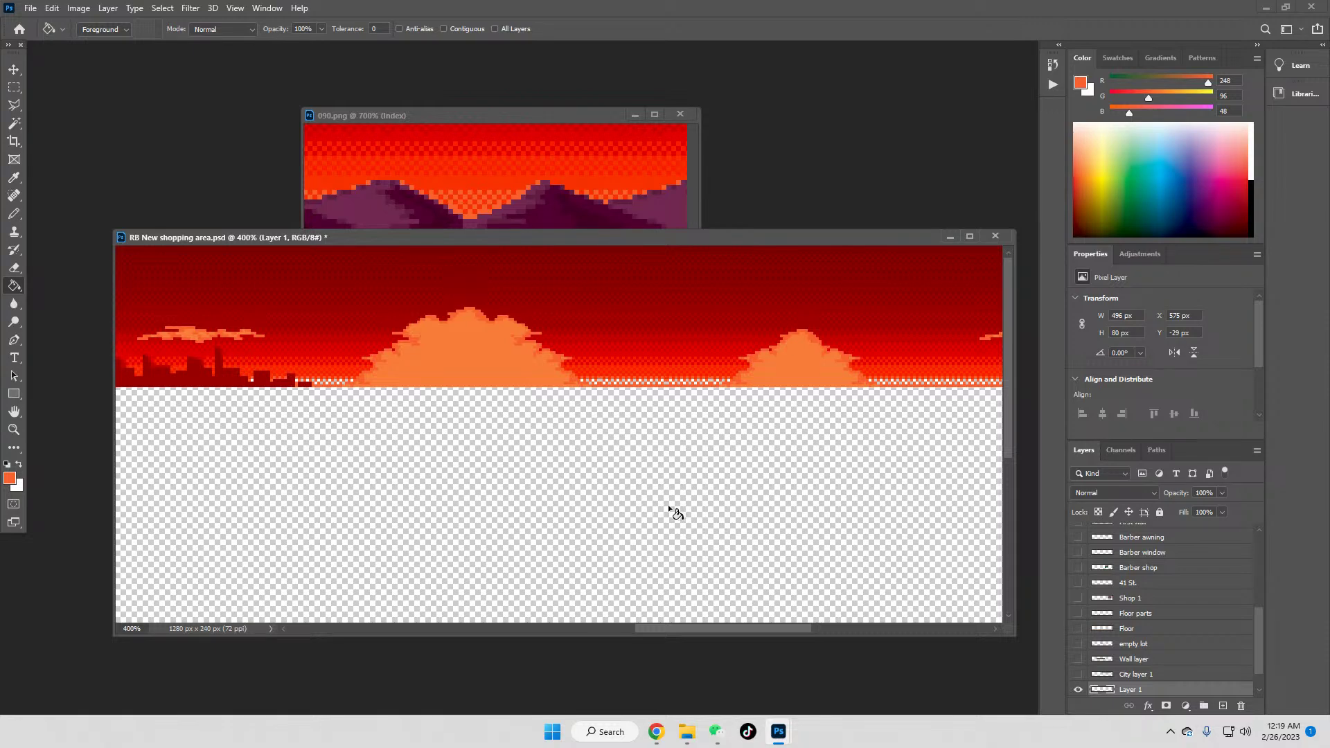
click(14, 177)
click(478, 176)
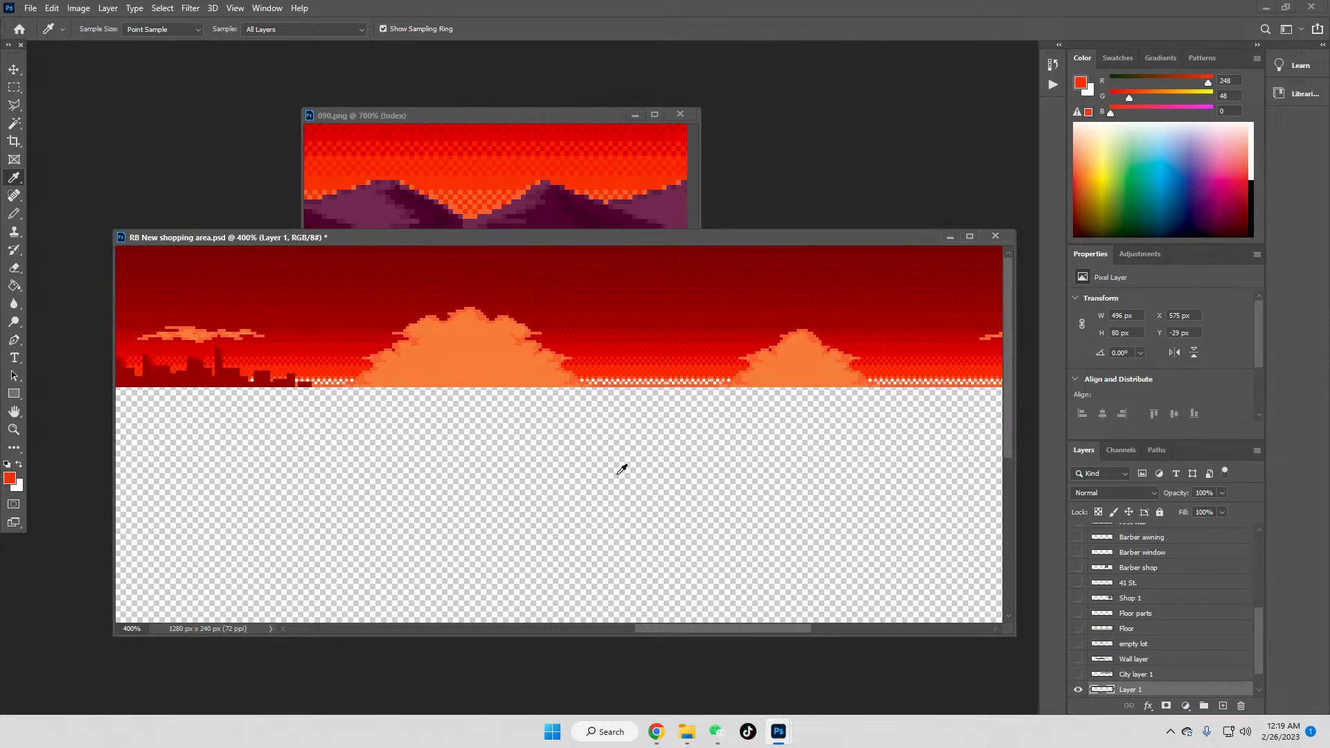
scroll(1191, 674, down, 1)
Step: On Layer 2 with Layer 1 hidden, select the sky strip and the gap below
click(1160, 676)
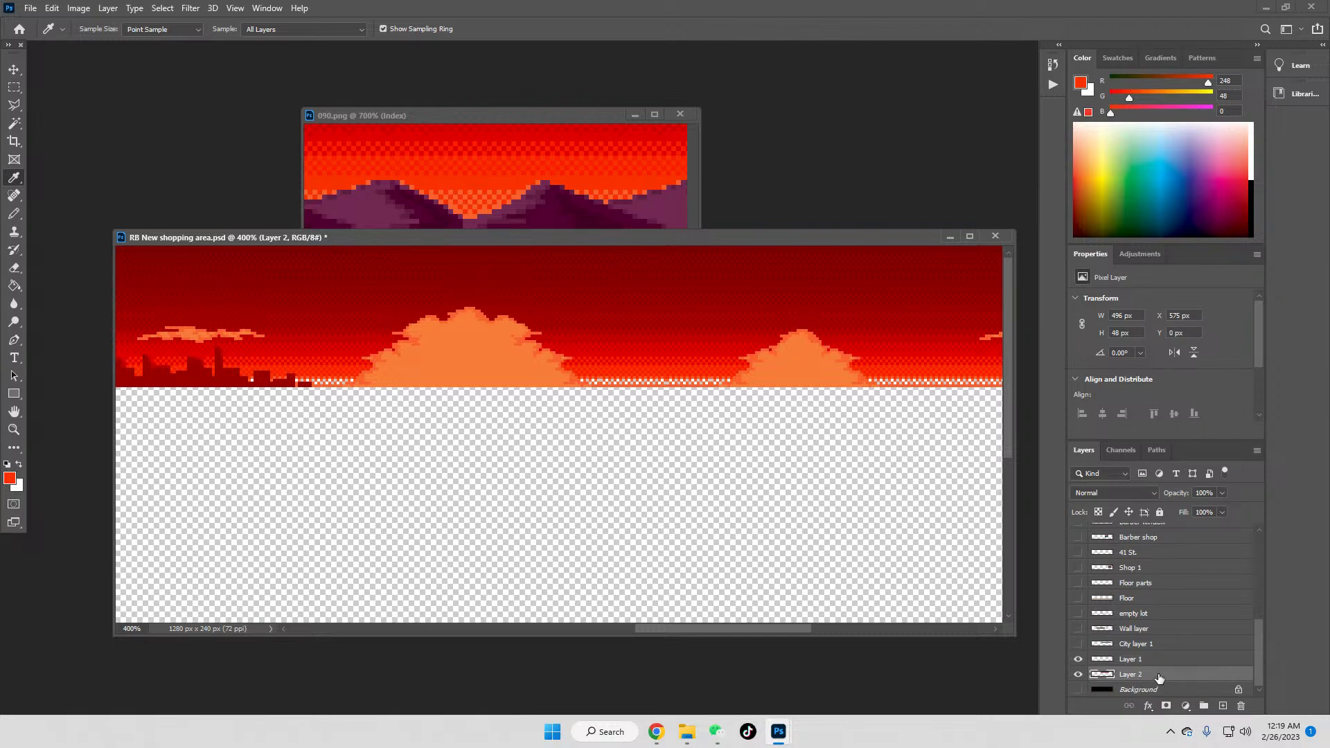
click(14, 88)
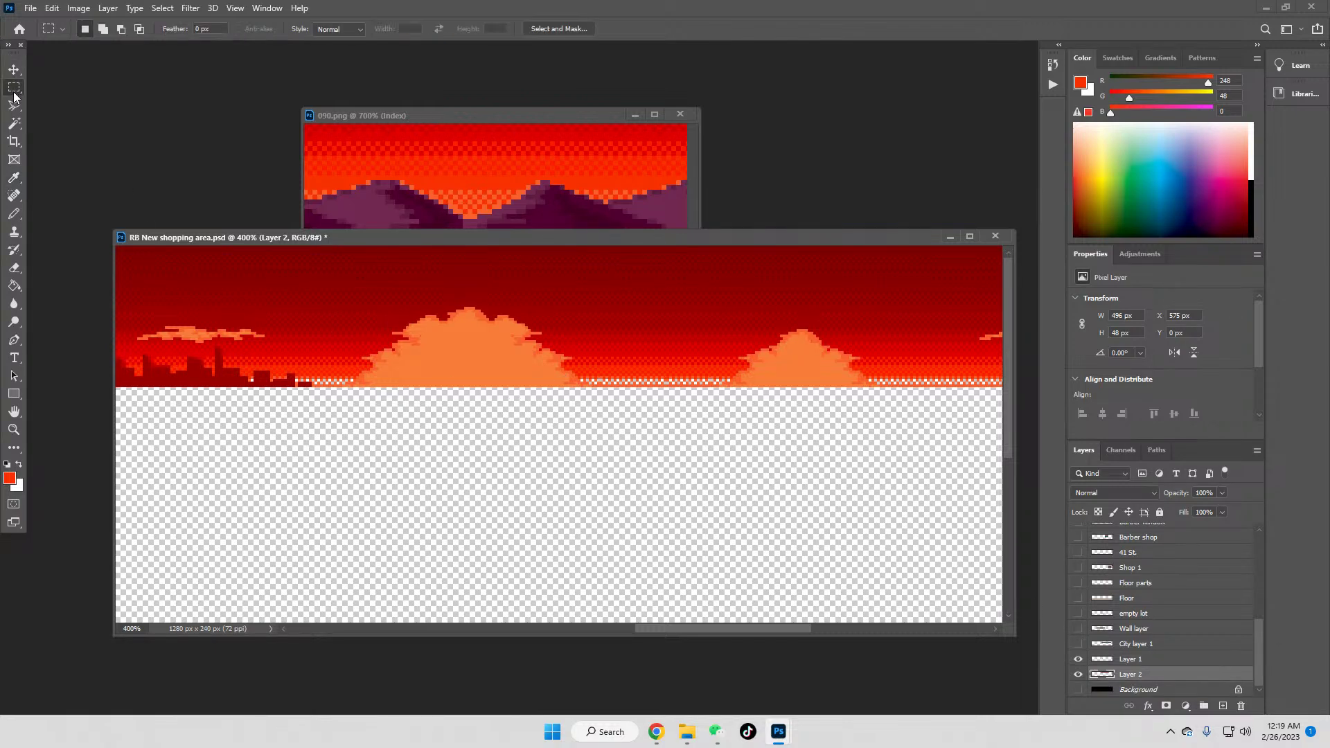
click(1078, 659)
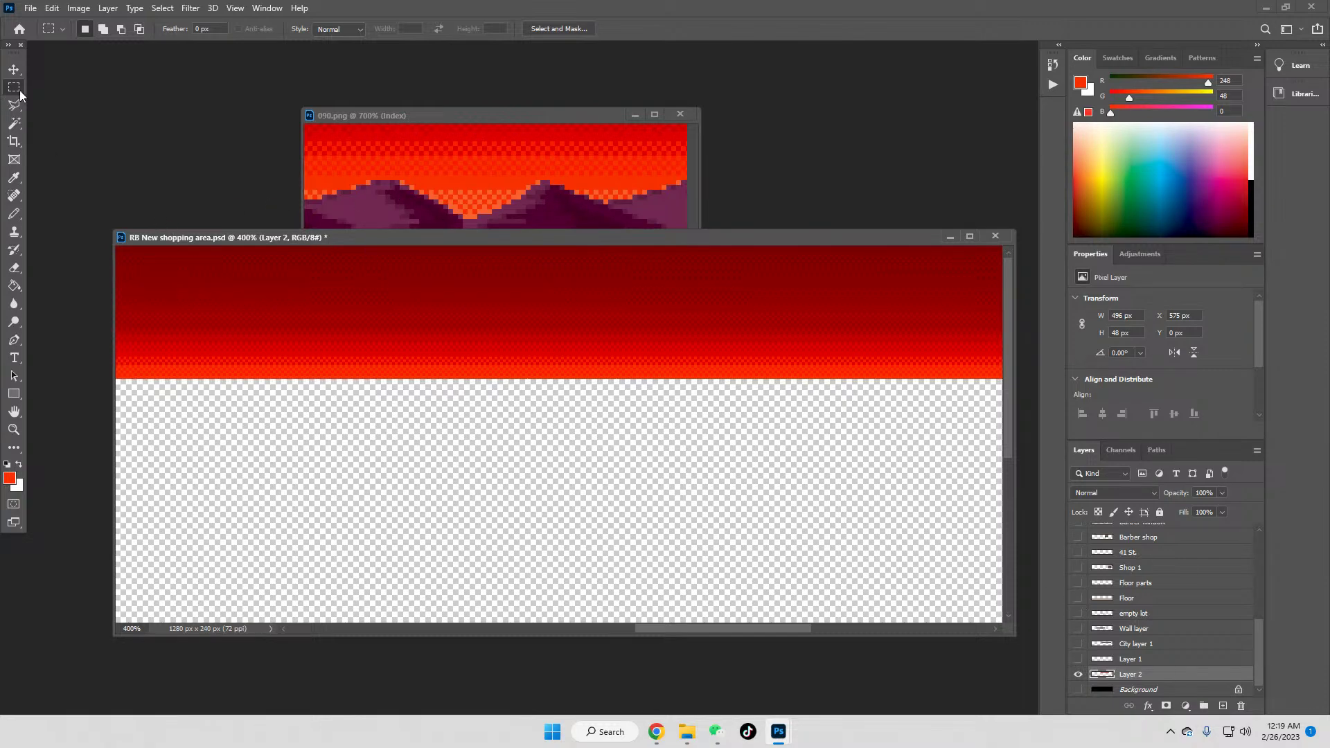
click(1078, 658)
click(1078, 659)
drag(695, 629, 596, 629)
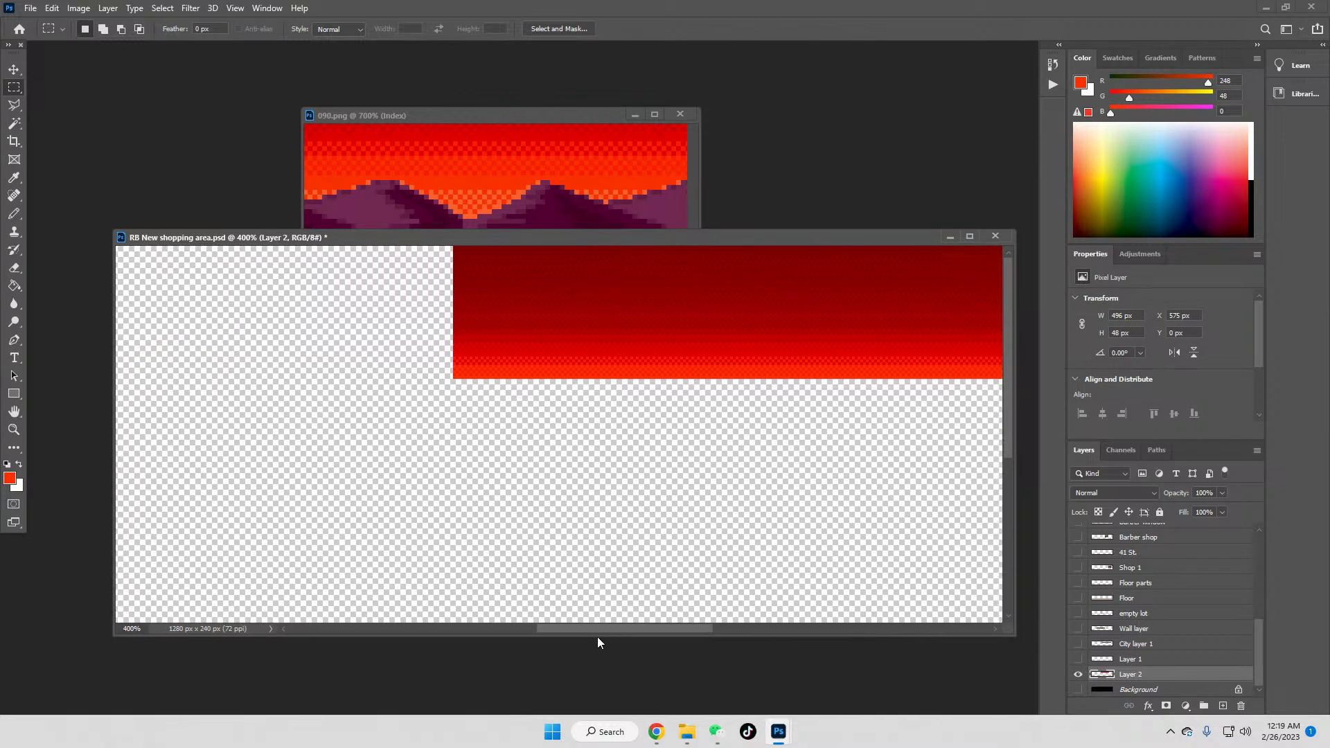
drag(452, 384, 846, 292)
Step: Fill the selected gap with red, view at 100% and deselect
click(14, 285)
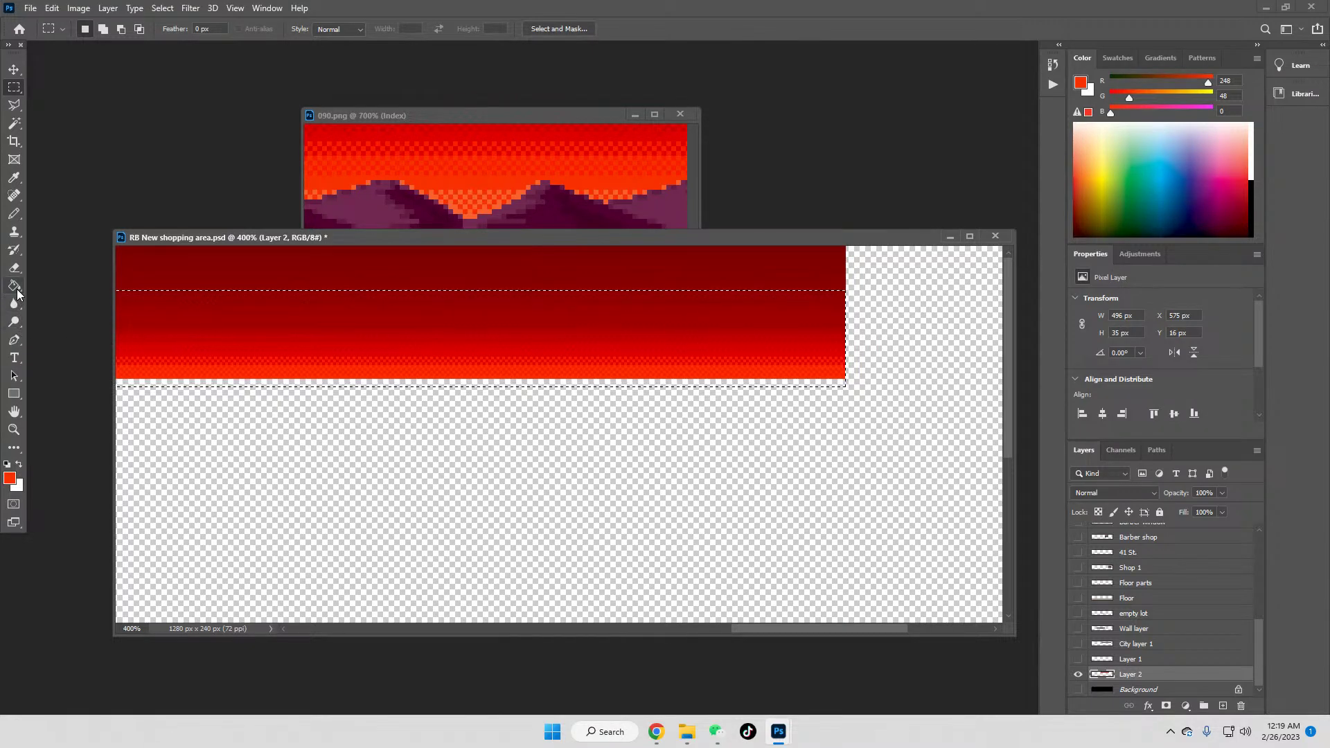
click(257, 383)
click(13, 429)
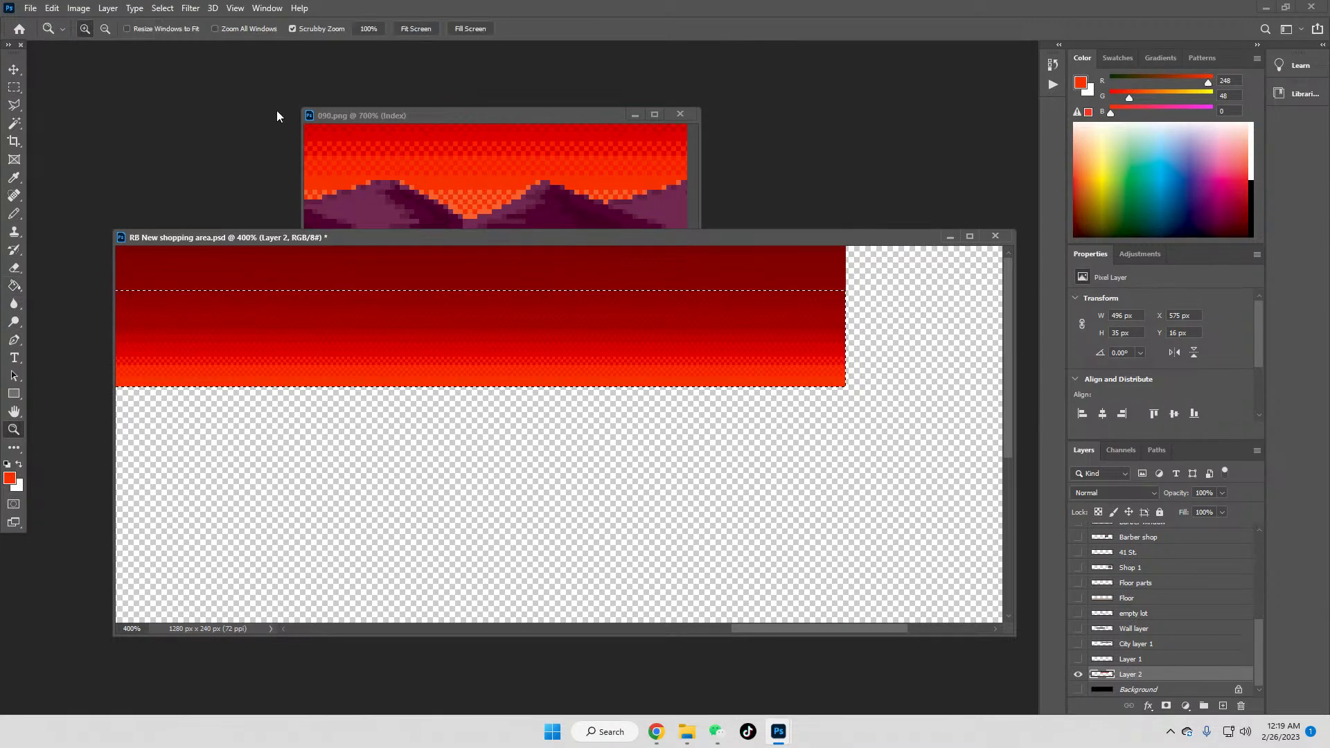
click(368, 29)
click(14, 86)
key(ctrl+d)
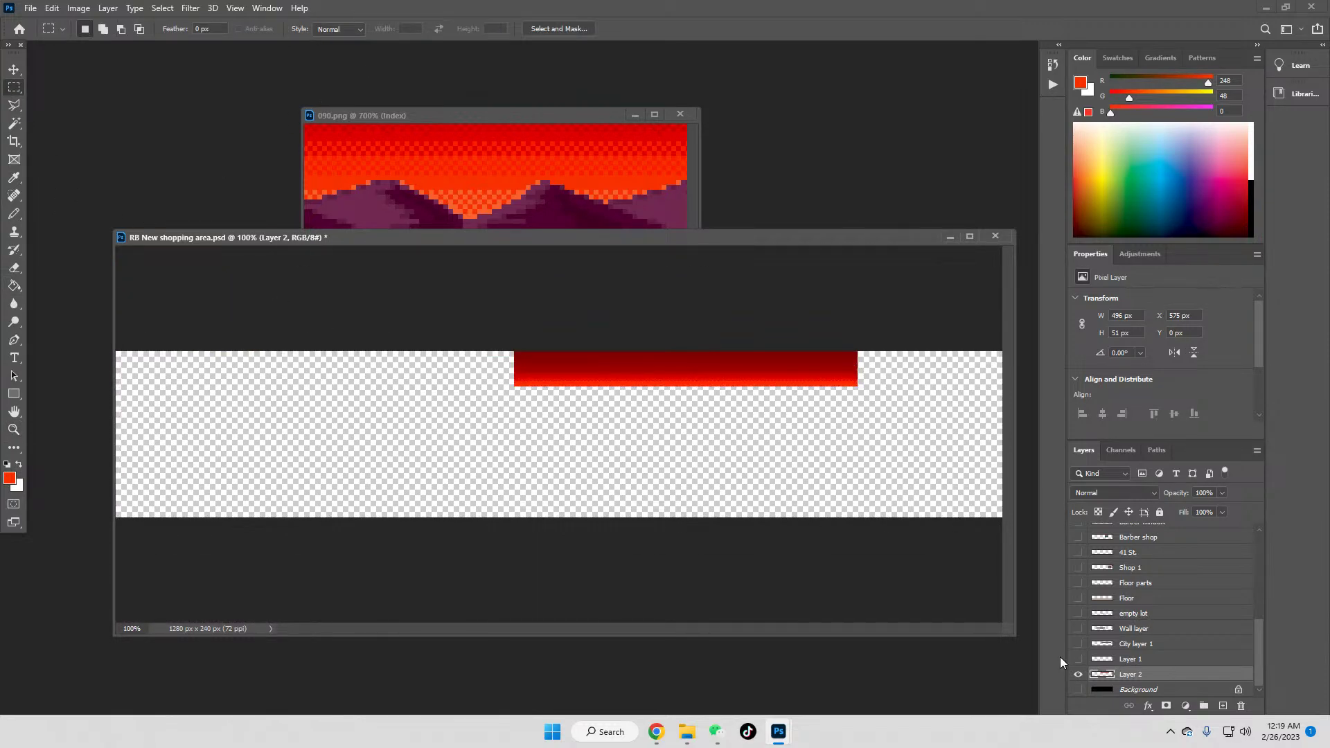
Step: Show Layer 1 again and turn all the other street layers back on
click(1077, 659)
click(1077, 660)
click(1077, 660)
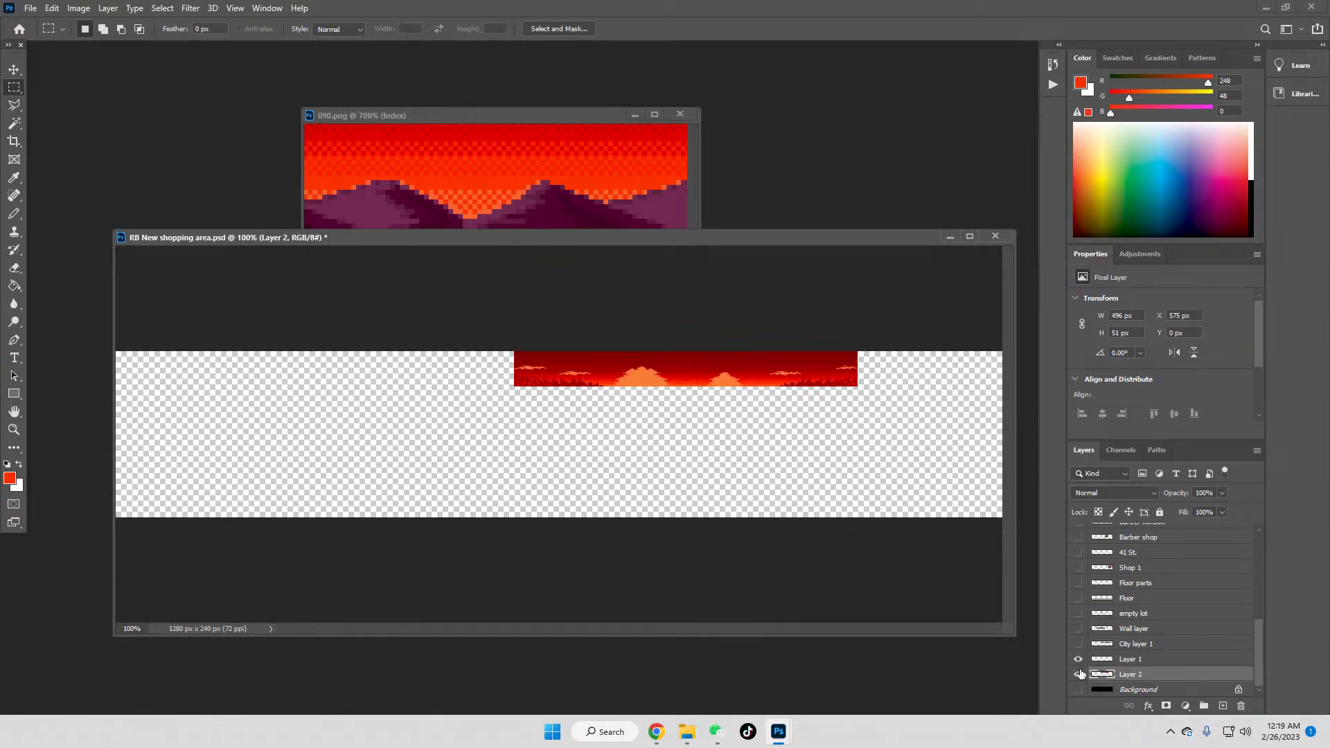
right_click(1078, 660)
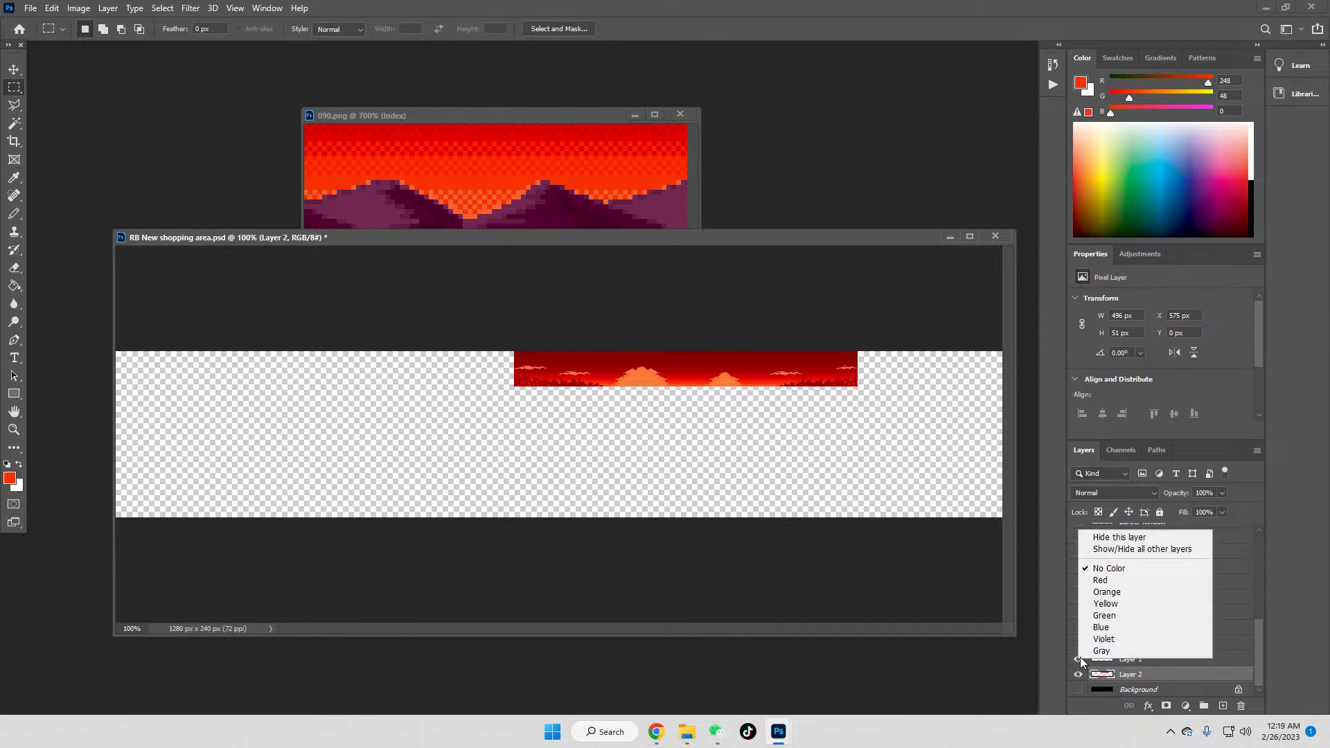
click(1130, 551)
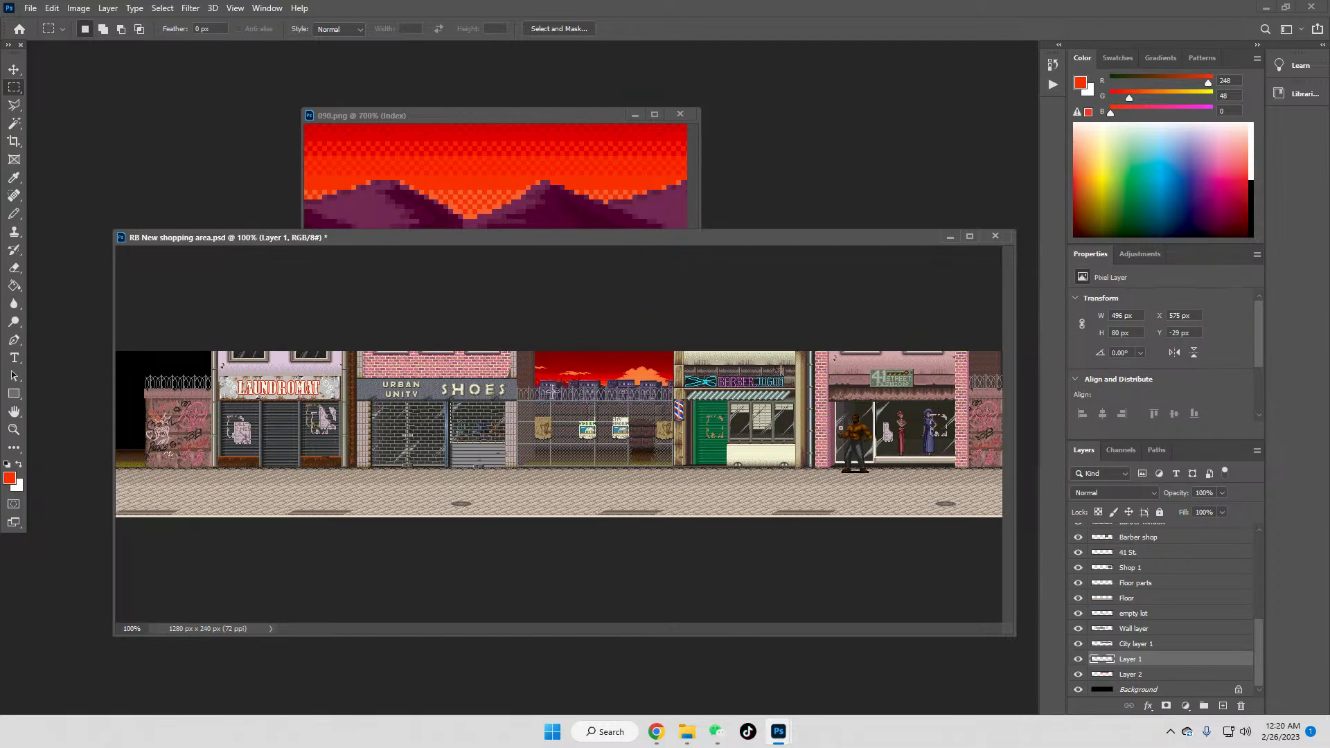
Step: Hide Layer 1, Layer 2 and every other layer so only City layer 1 shows
click(1078, 658)
click(1077, 674)
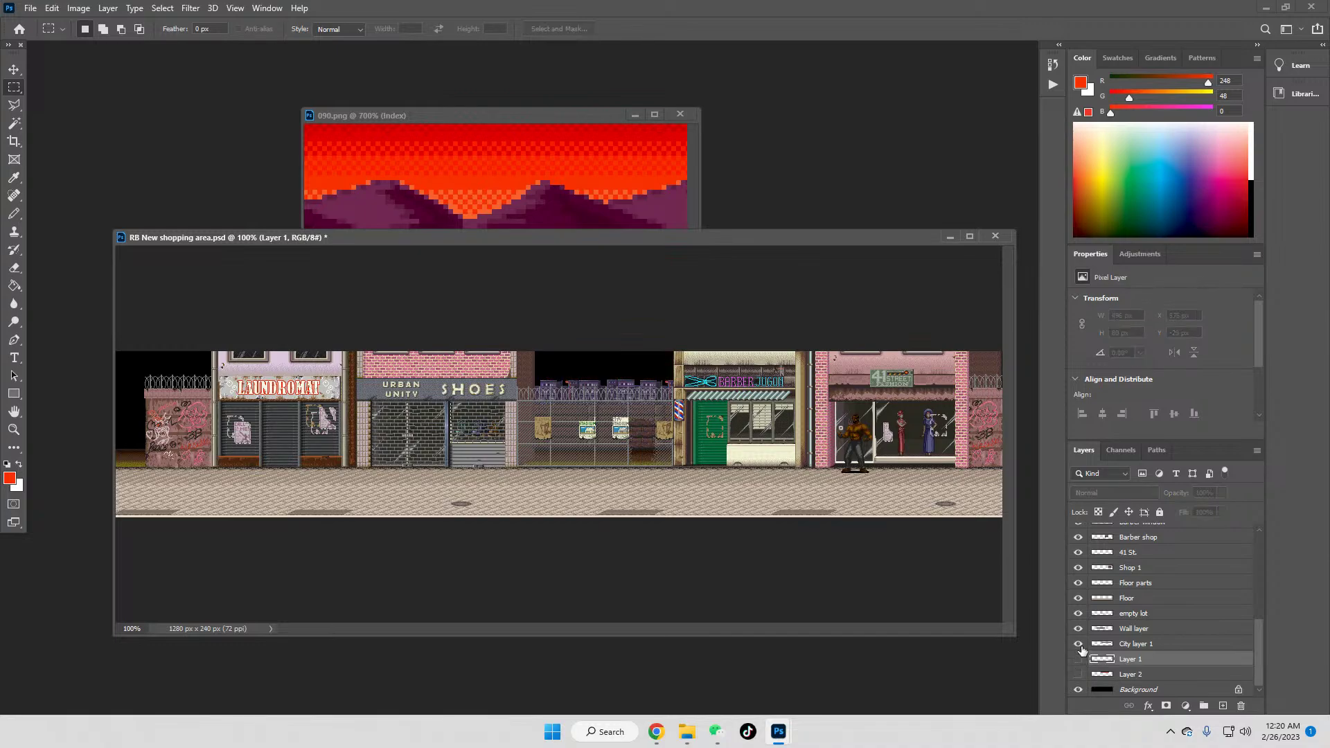
right_click(1079, 645)
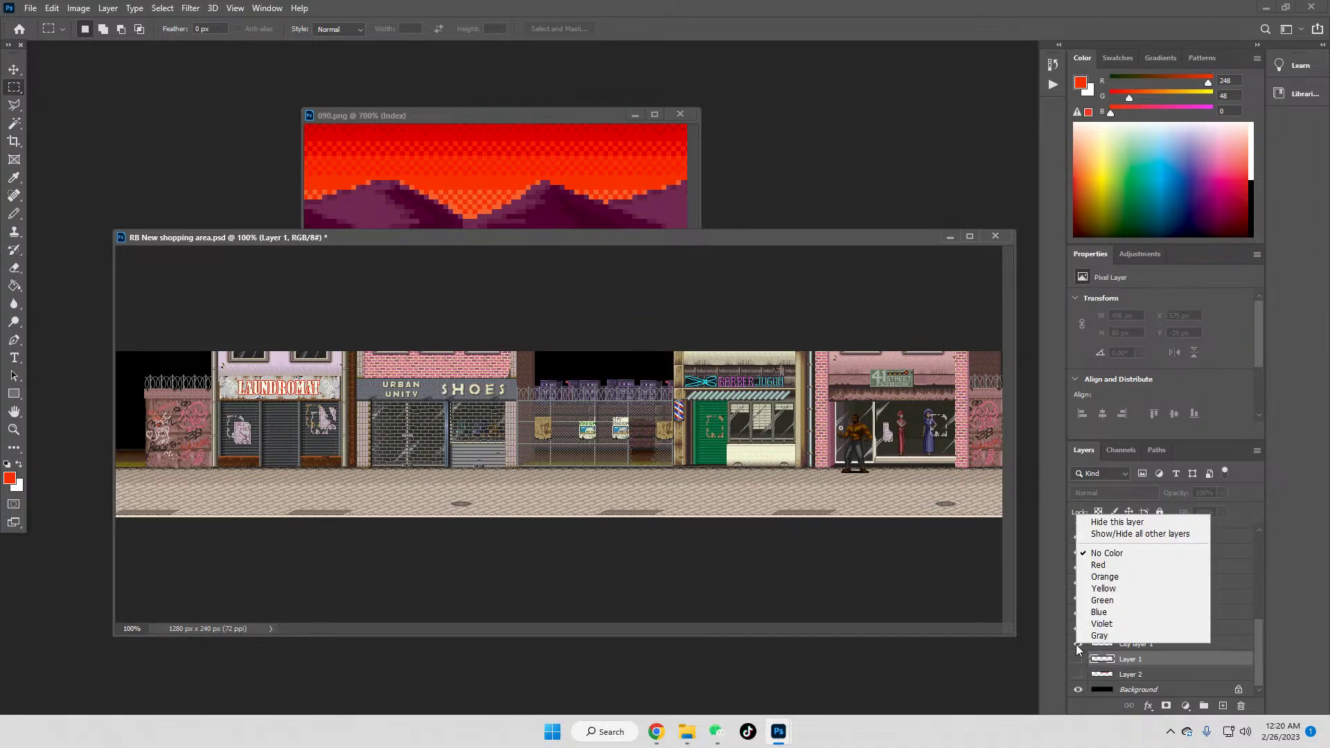
click(1142, 533)
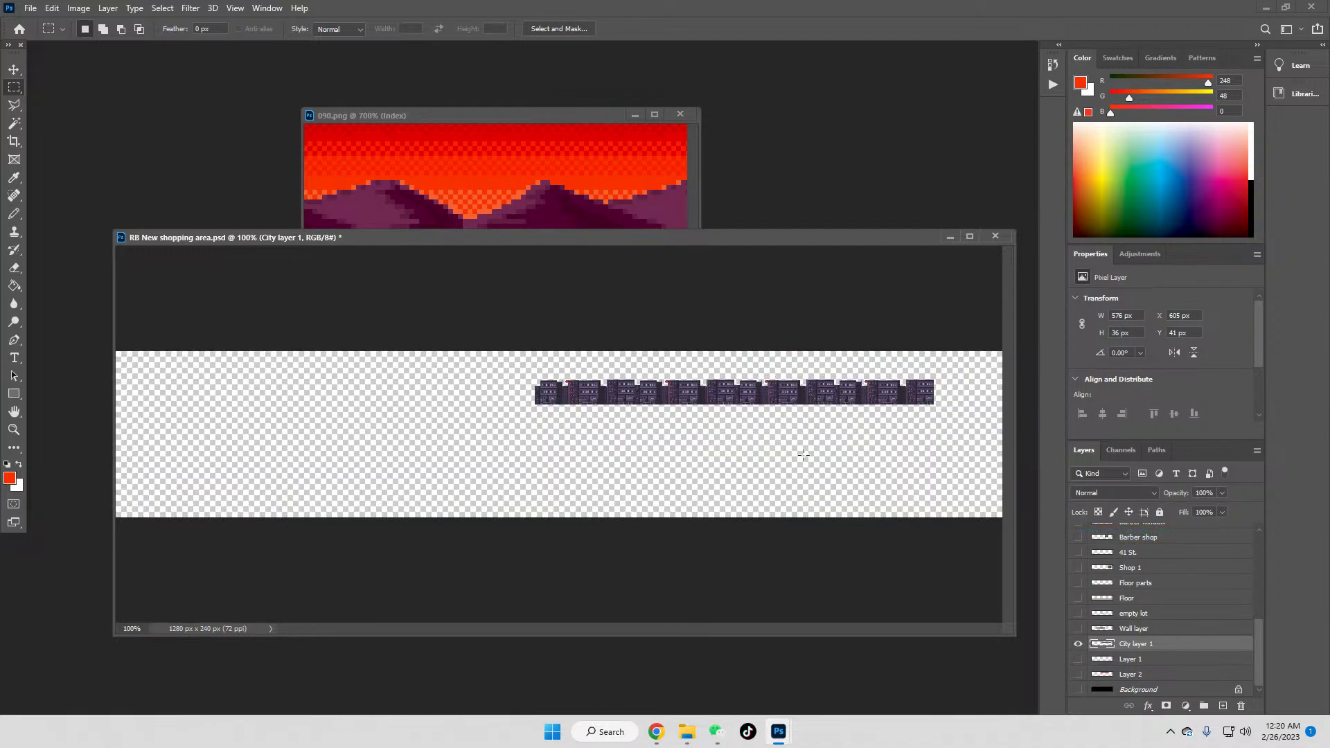
Step: Zoom in on the purple city buildings in the shopping-area document
click(543, 115)
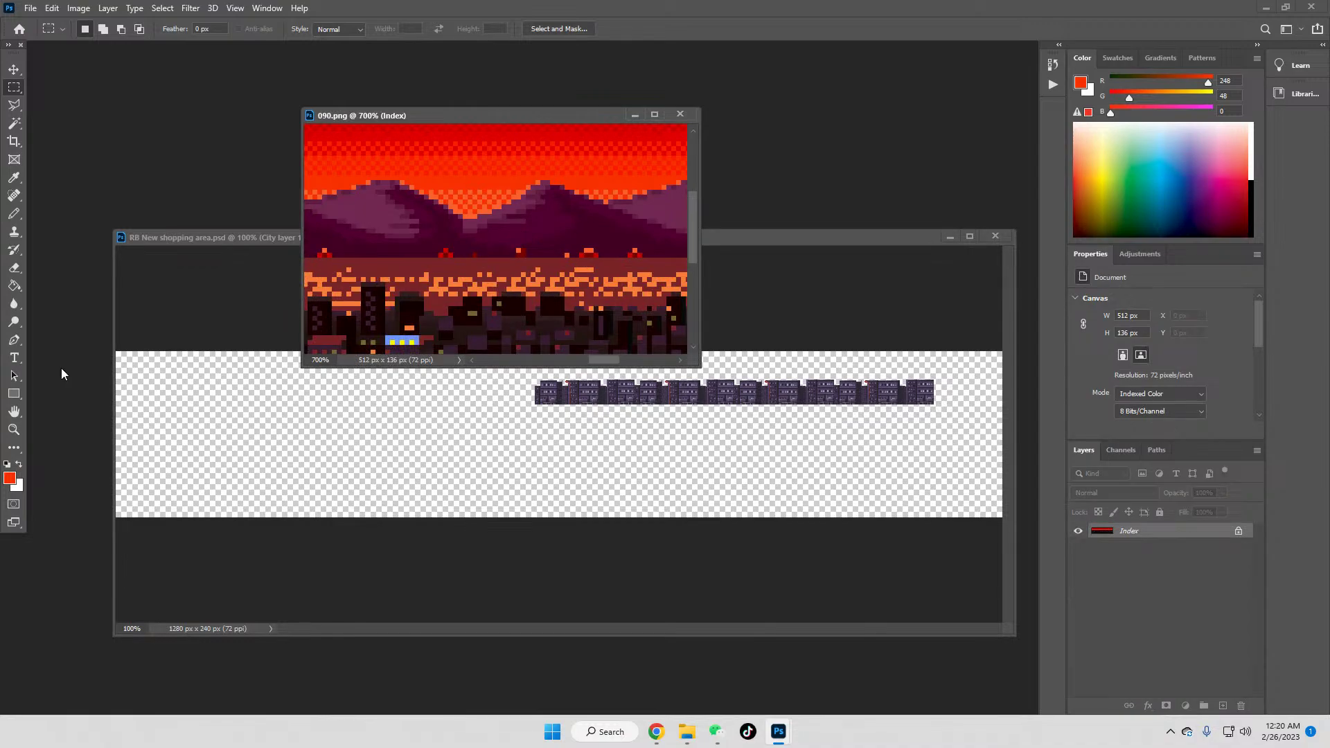
click(14, 429)
mouse_move(614, 398)
mouse_down()
mouse_move(533, 358)
mouse_move(626, 376)
mouse_up()
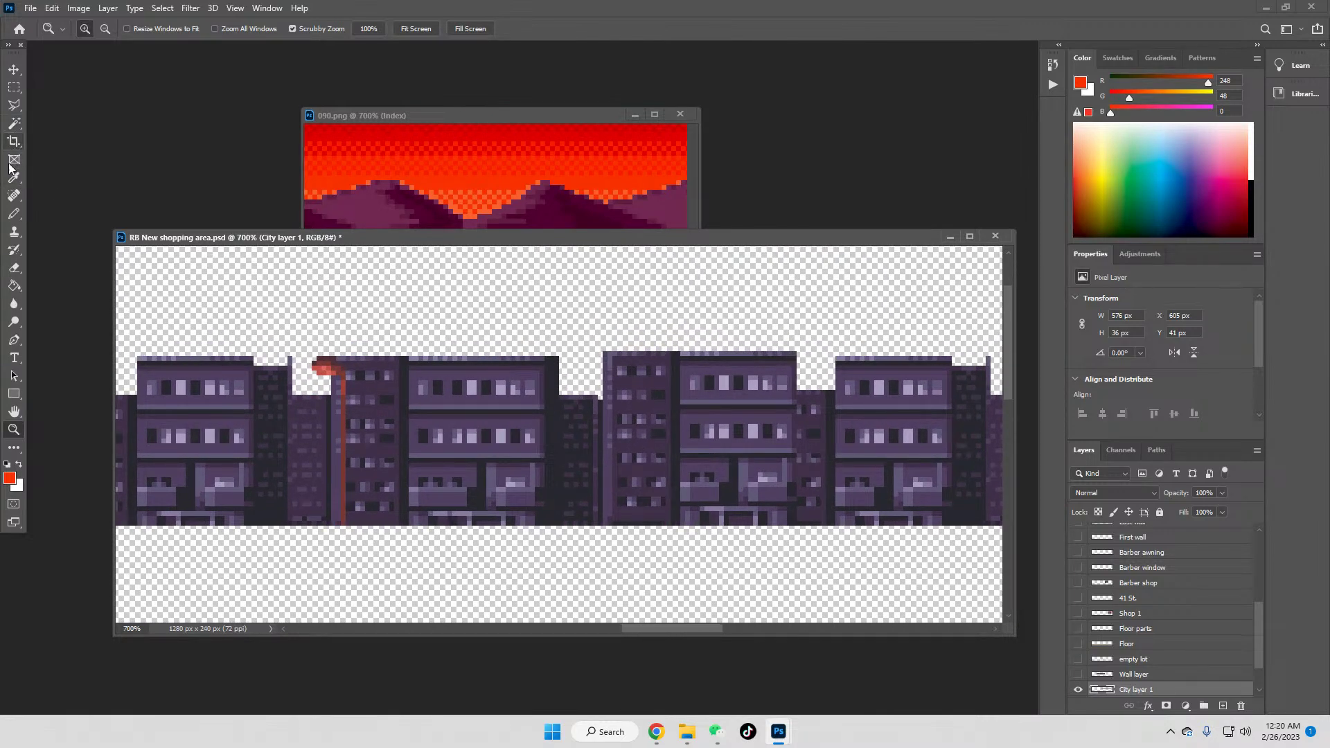
Step: Magic Wand the pale window pixels and sample the orange (248, 124, 56) from 090.png
click(14, 125)
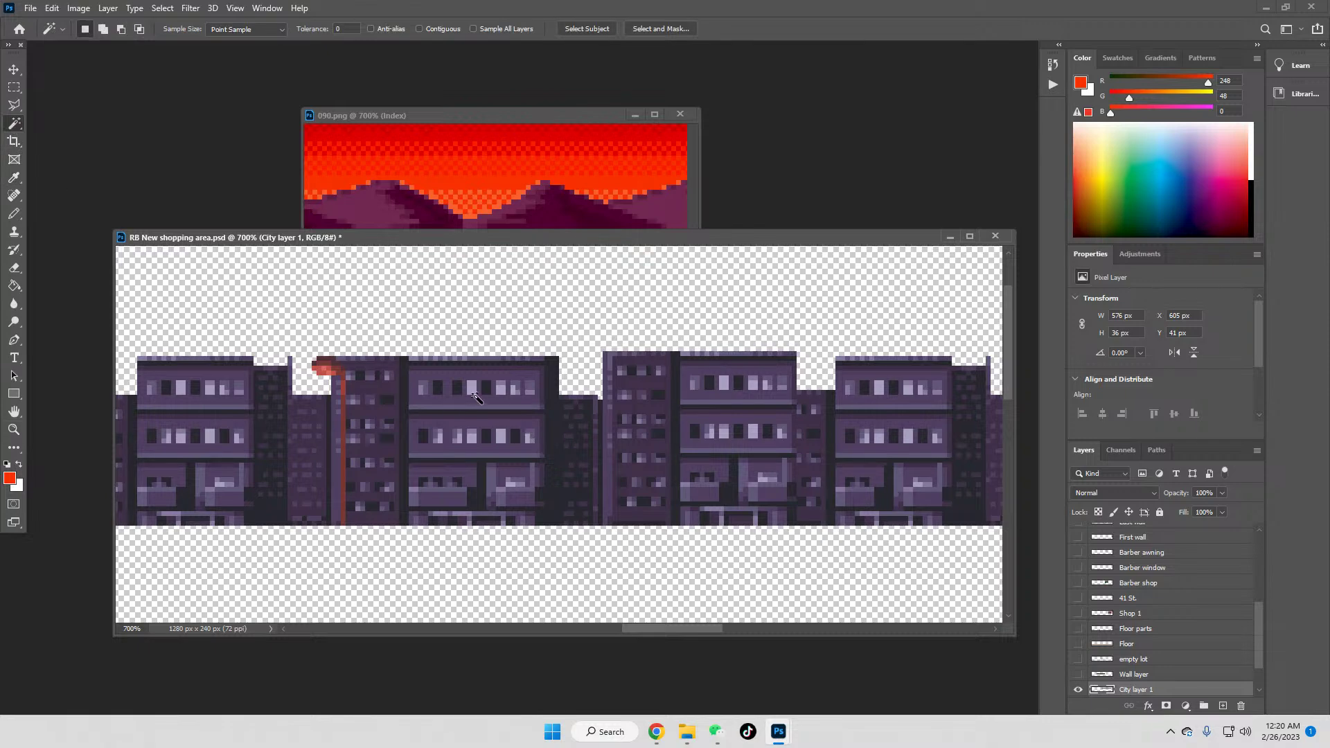
click(475, 389)
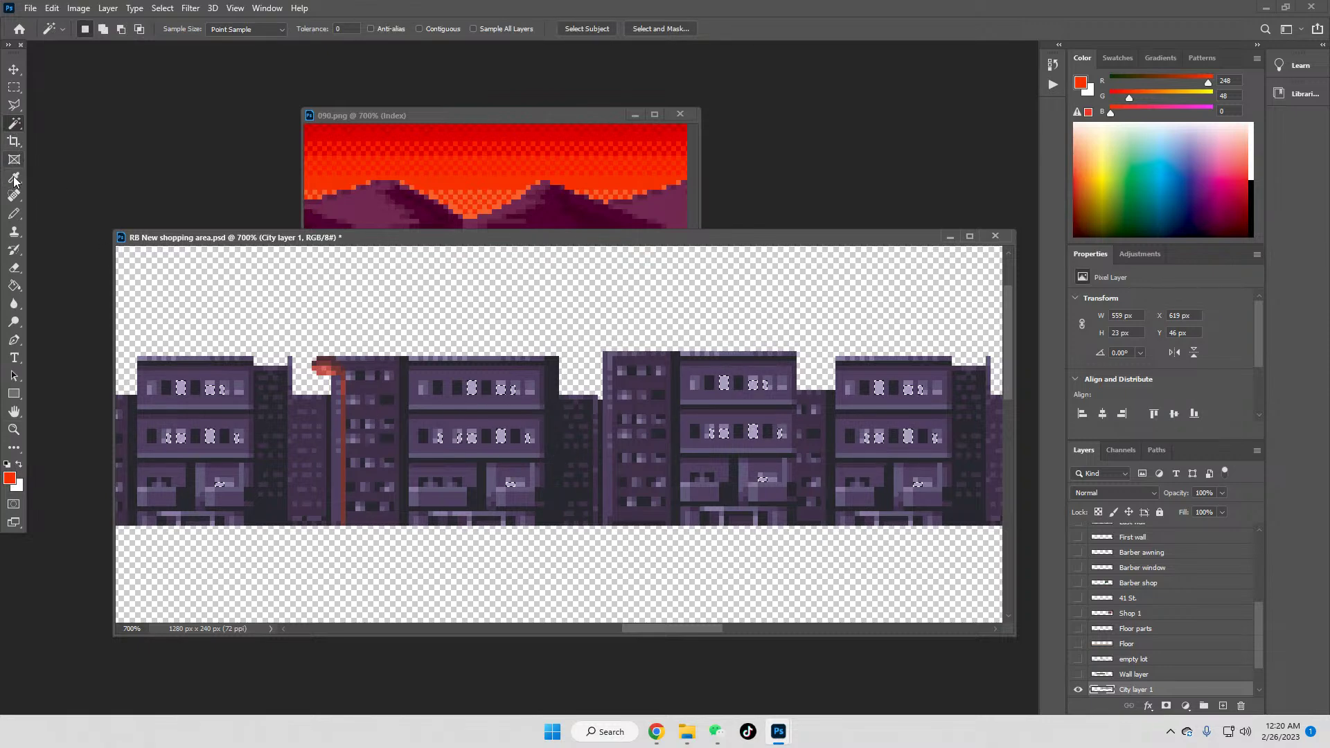
click(489, 113)
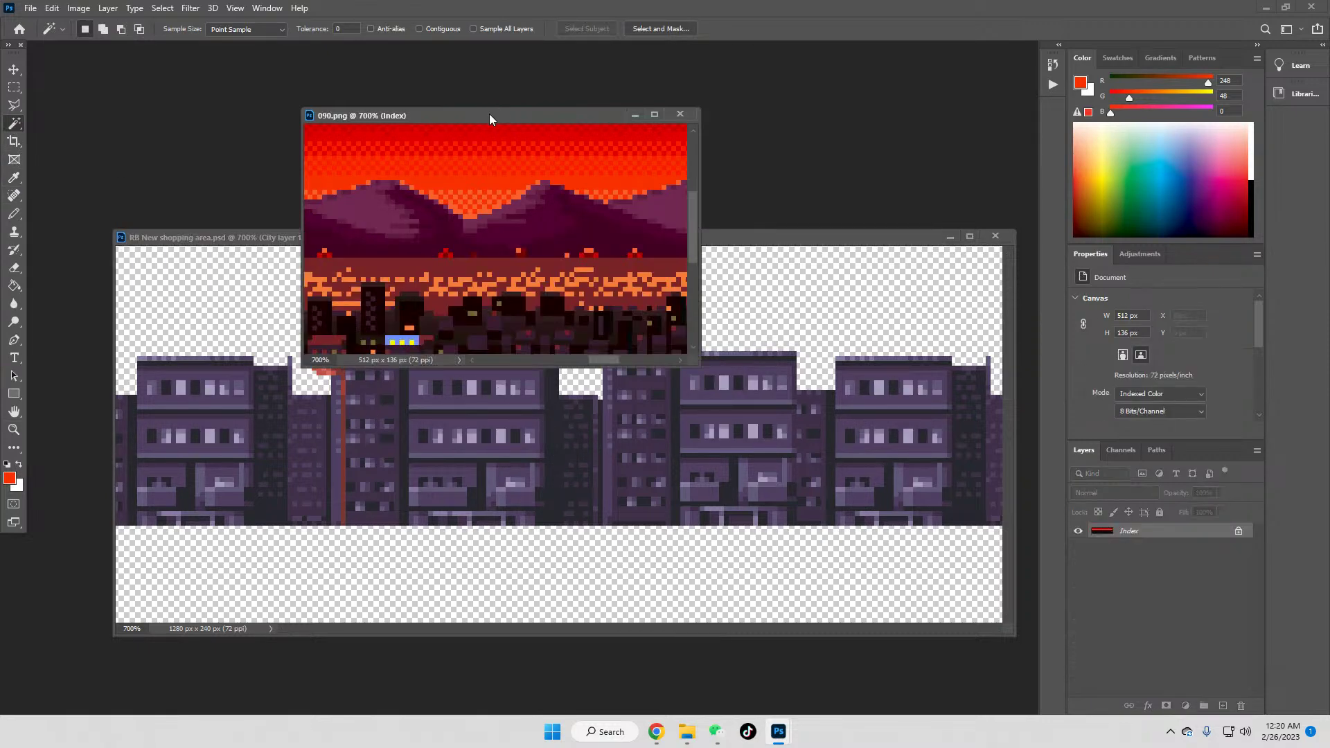
click(14, 177)
scroll(572, 329, down, 2)
scroll(572, 329, down, 1)
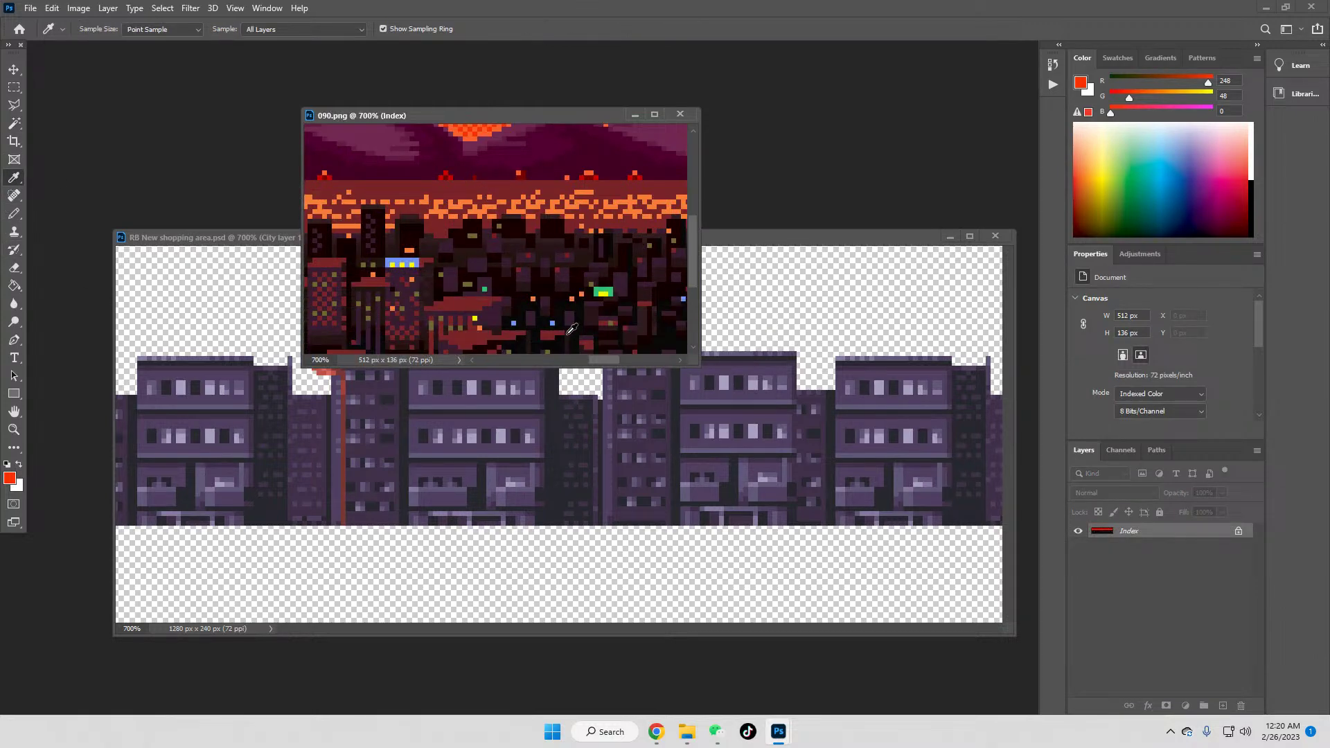
click(480, 326)
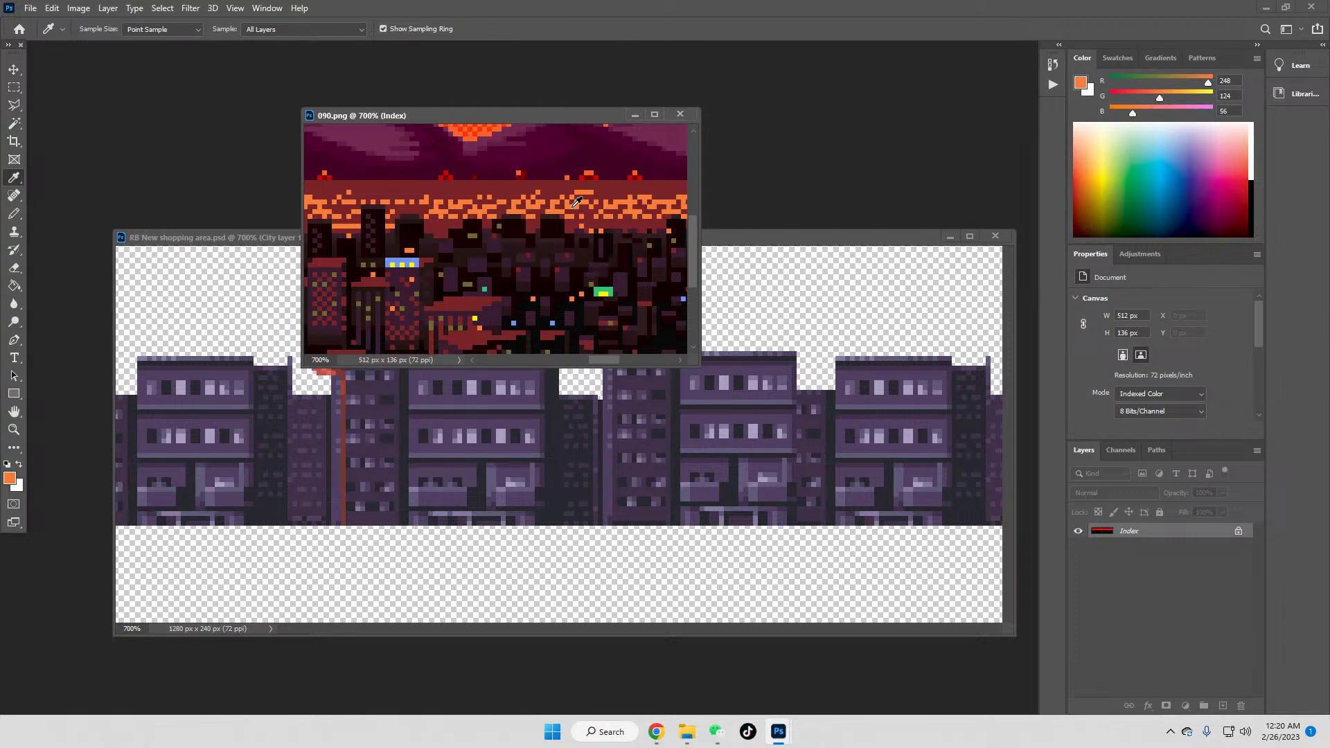
Step: Fill the selected window pixels with the sampled orange in the shopping-area document
click(804, 244)
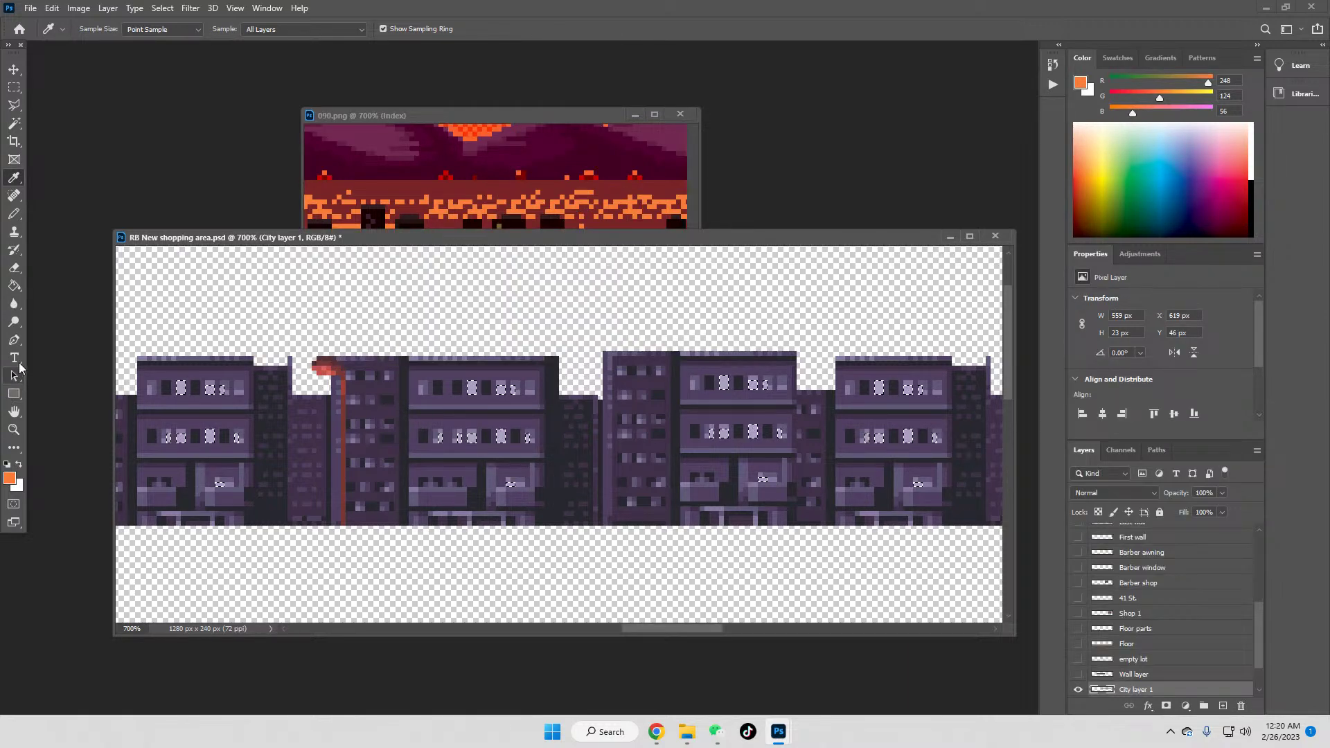
click(14, 285)
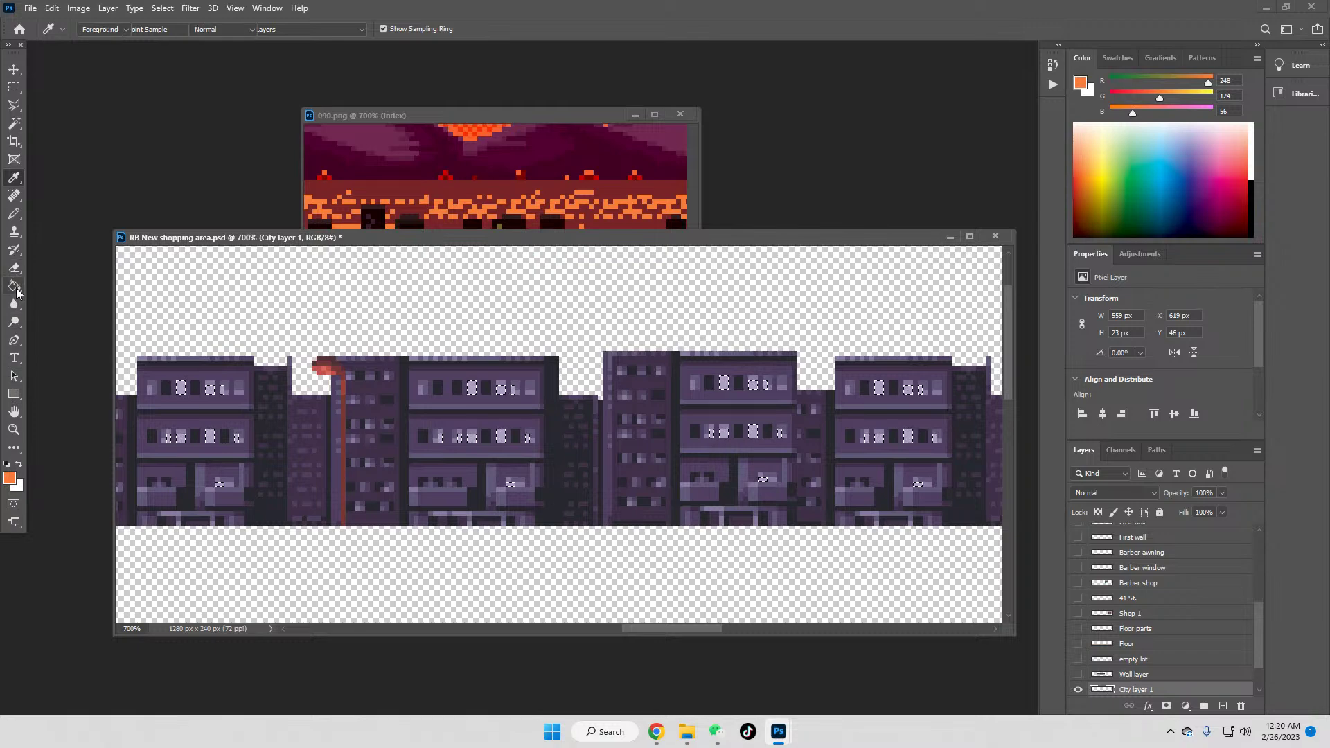
click(476, 391)
key(w)
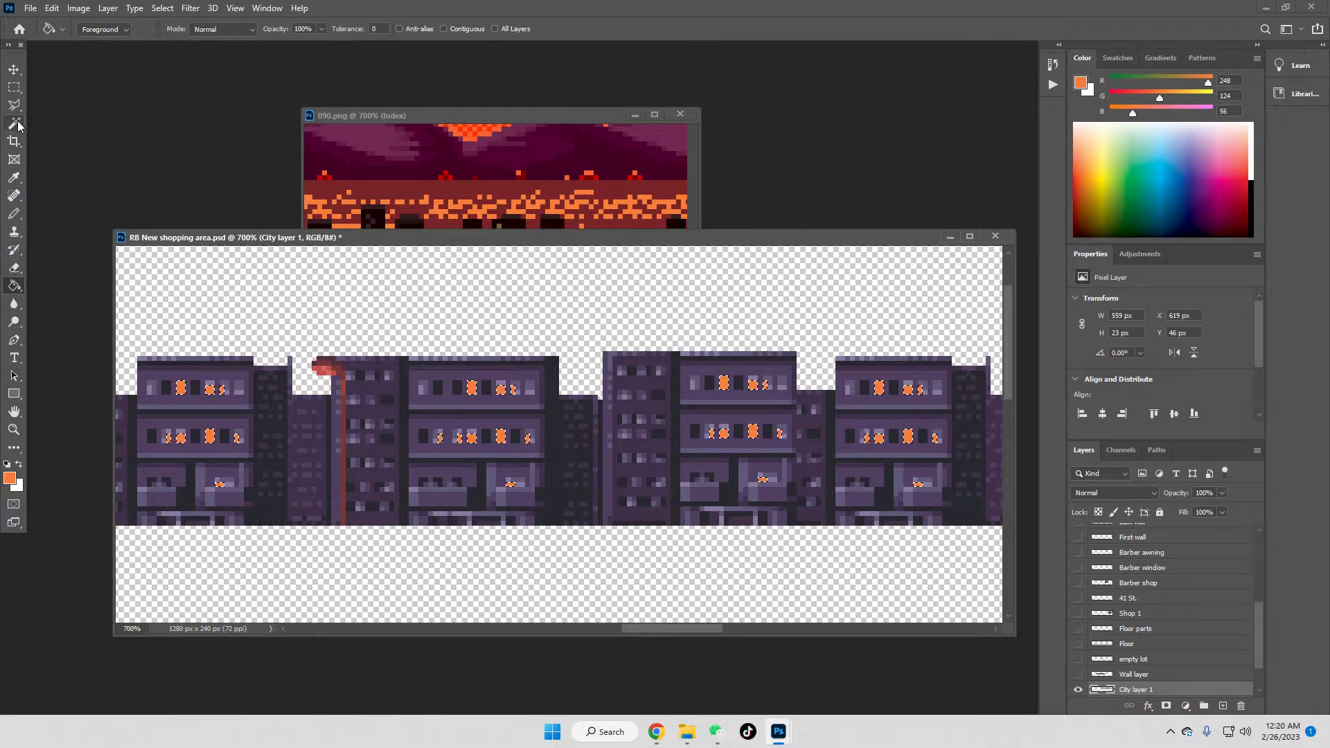
Step: Magic Wand the remaining pale pixels and set the Rectangular Marquee to Subtract
click(508, 387)
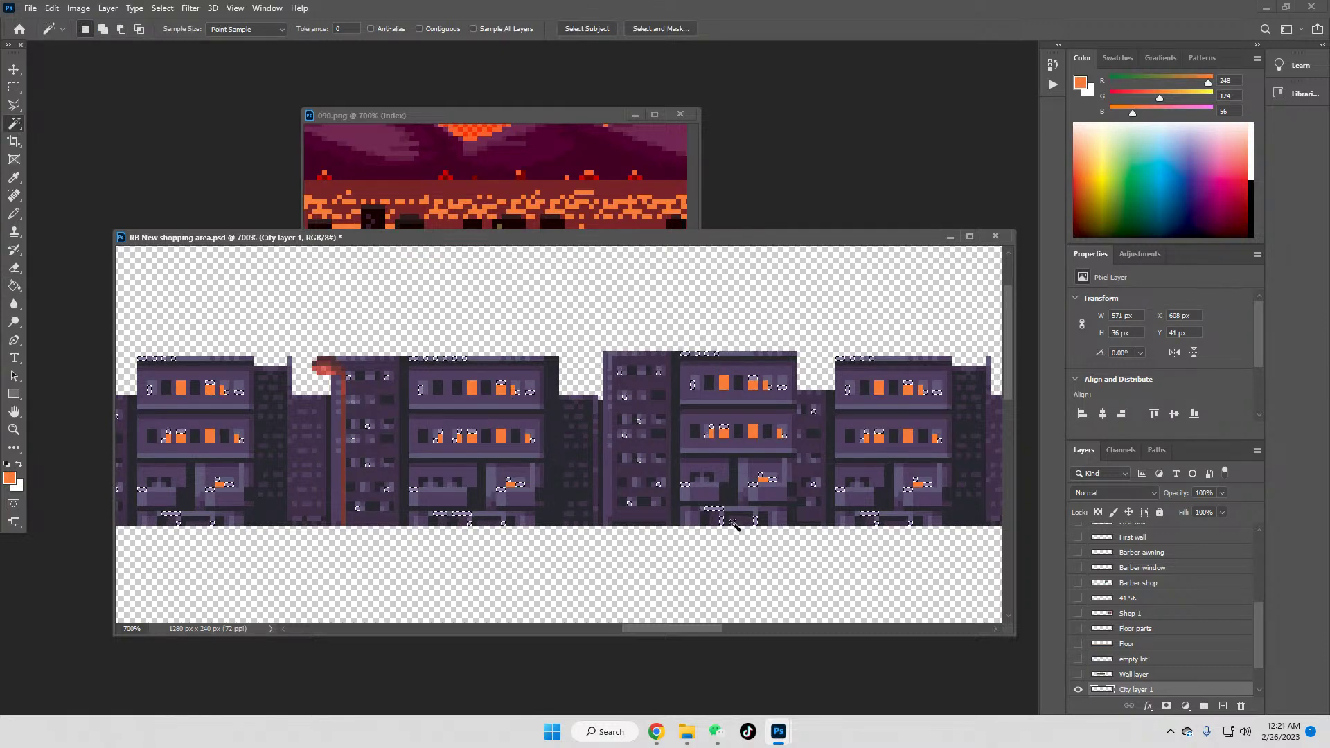
drag(653, 629, 638, 630)
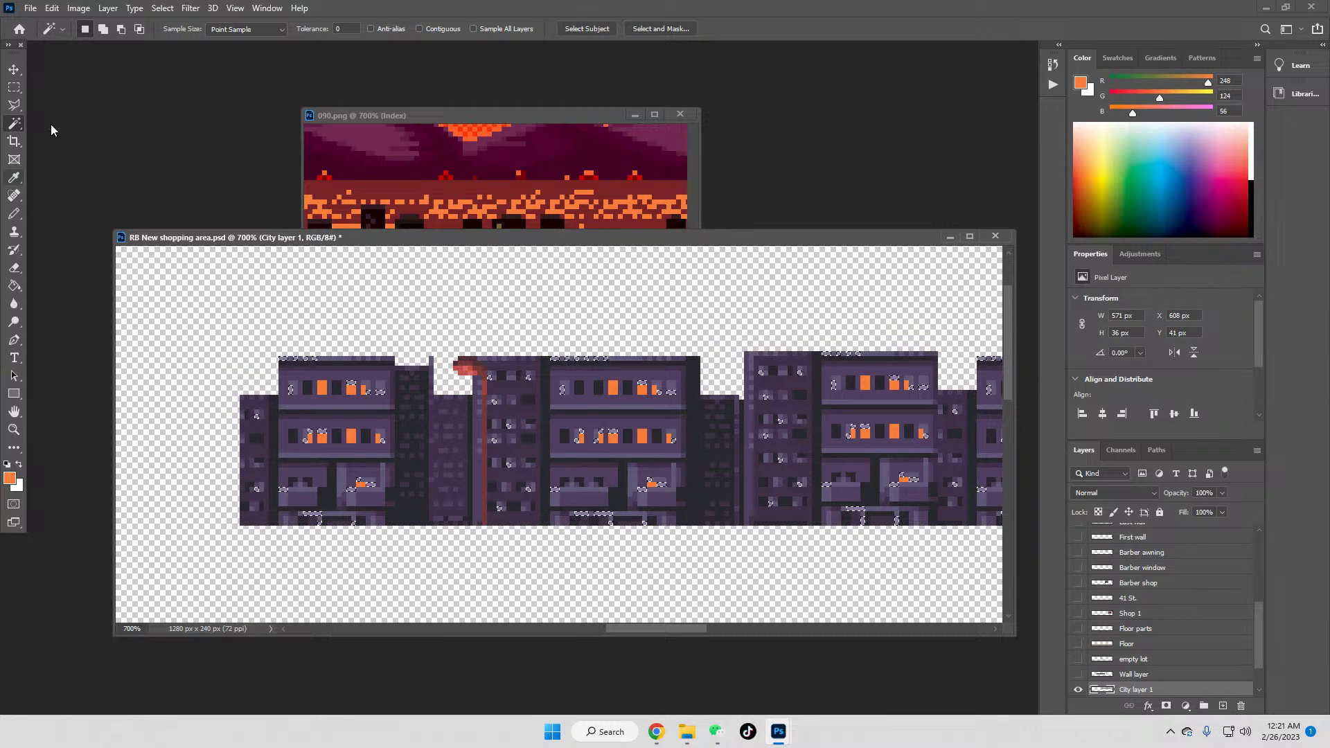
click(15, 86)
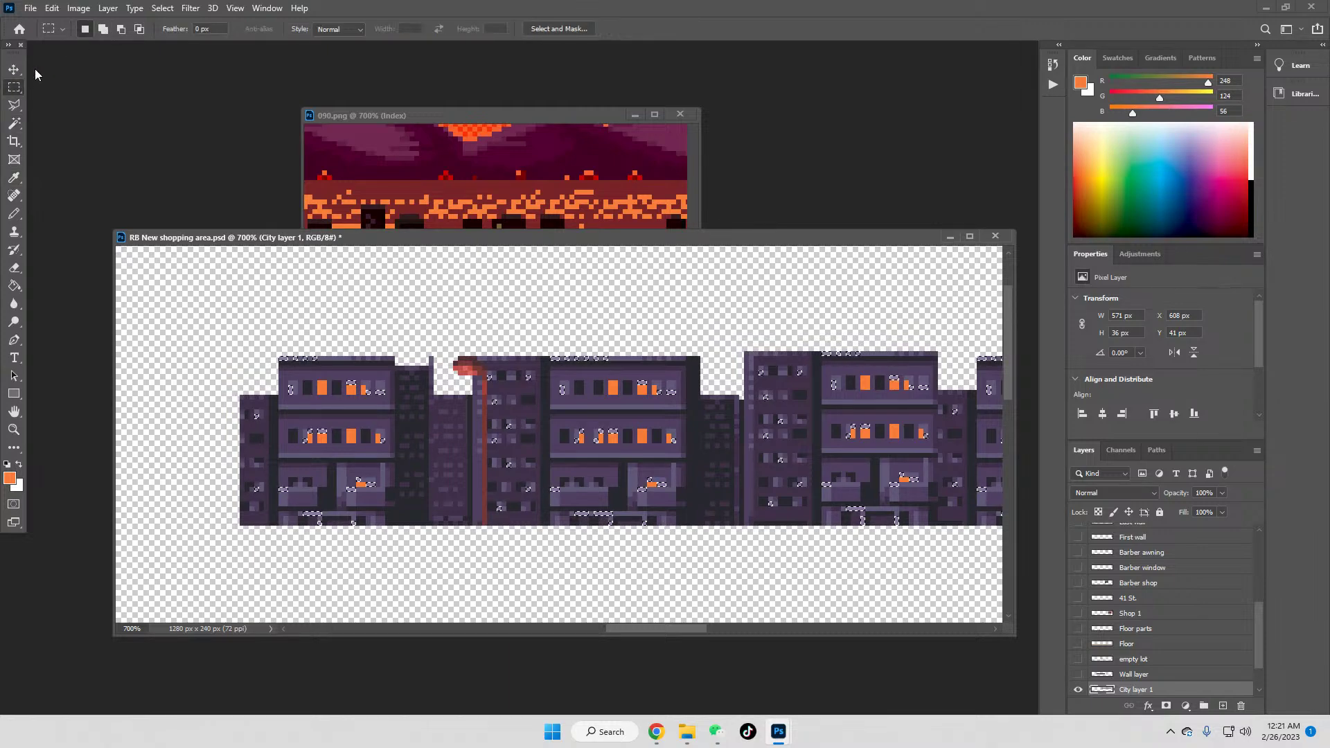
click(123, 29)
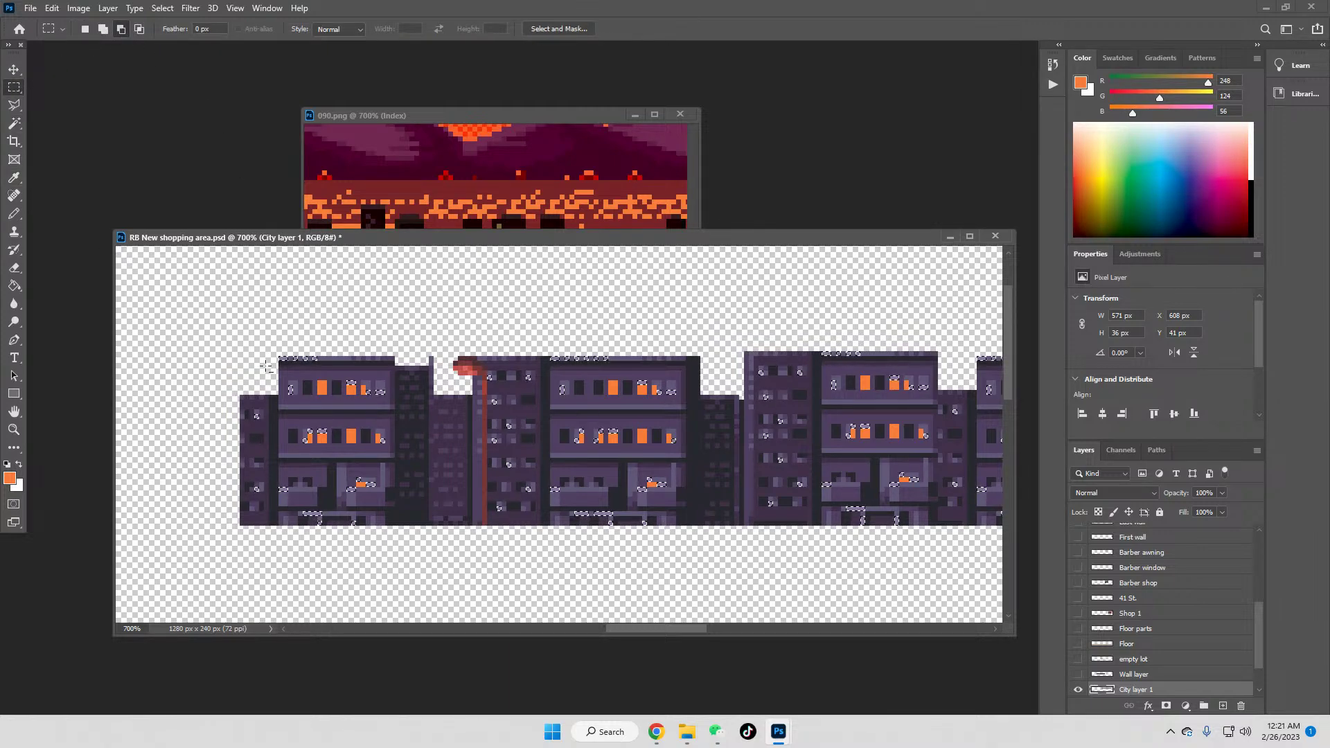
Step: Subtract rooftop and lower-building areas of the left and middle buildings from the selection
drag(542, 354, 613, 364)
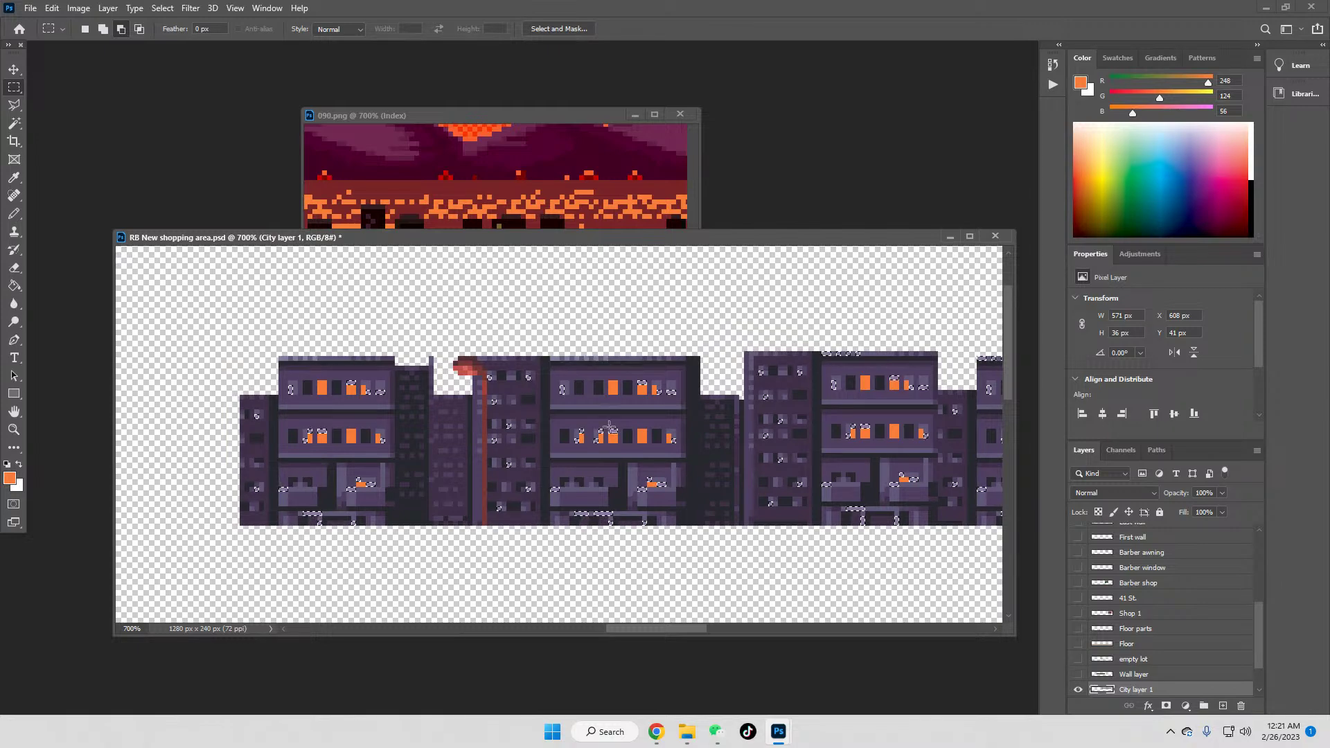
drag(579, 513, 599, 543)
drag(302, 509, 370, 535)
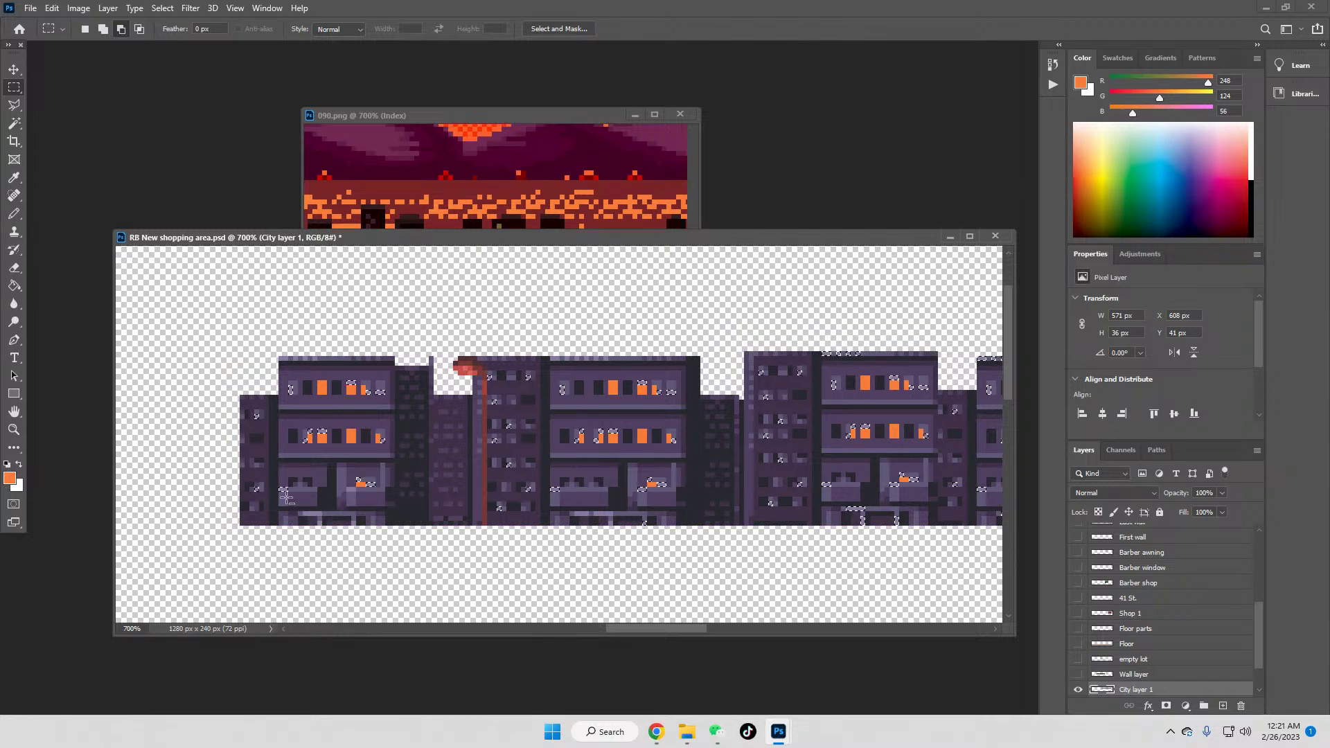
drag(276, 477, 300, 501)
drag(626, 628, 689, 629)
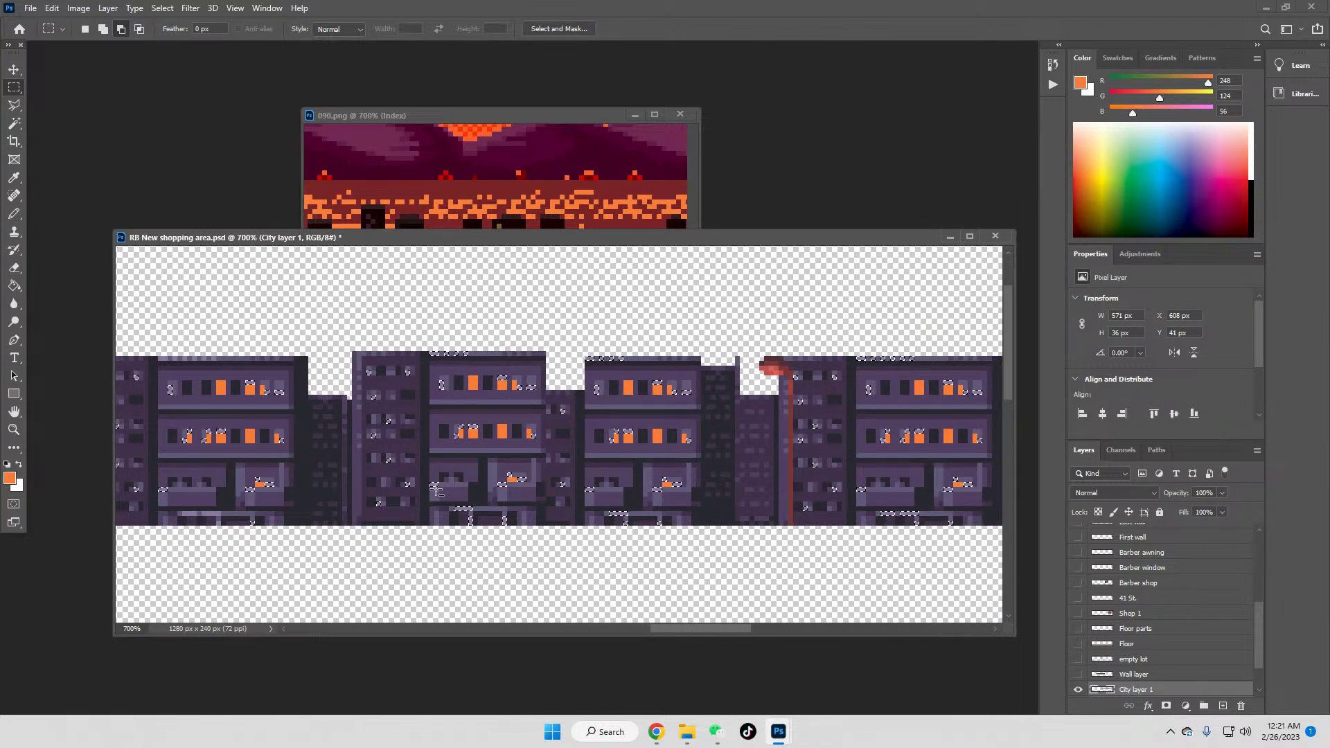
drag(448, 501, 503, 541)
drag(601, 504, 691, 540)
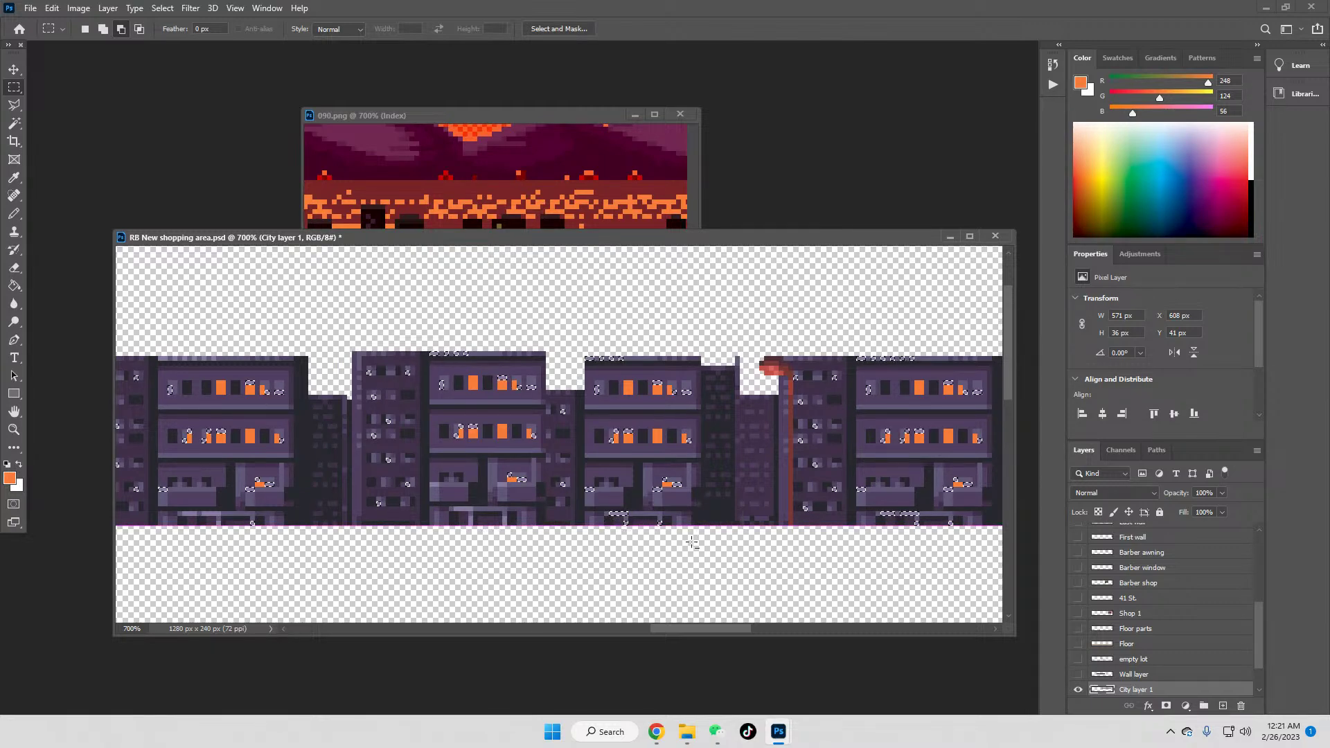
drag(581, 478, 658, 494)
drag(429, 327, 648, 327)
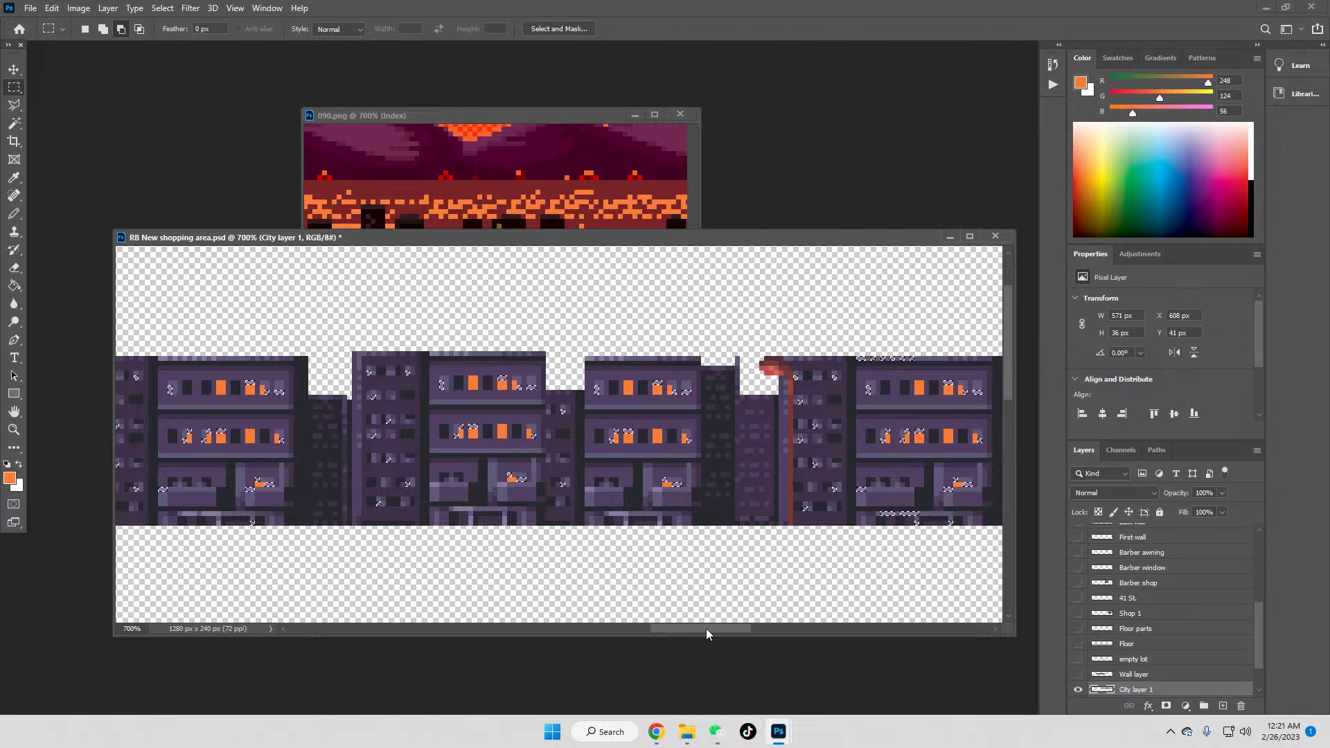
Step: Subtract the middle and right roofs, a building base and the skyline top from the selection
drag(705, 629, 738, 629)
drag(569, 361, 636, 342)
drag(593, 508, 637, 535)
drag(651, 483, 670, 521)
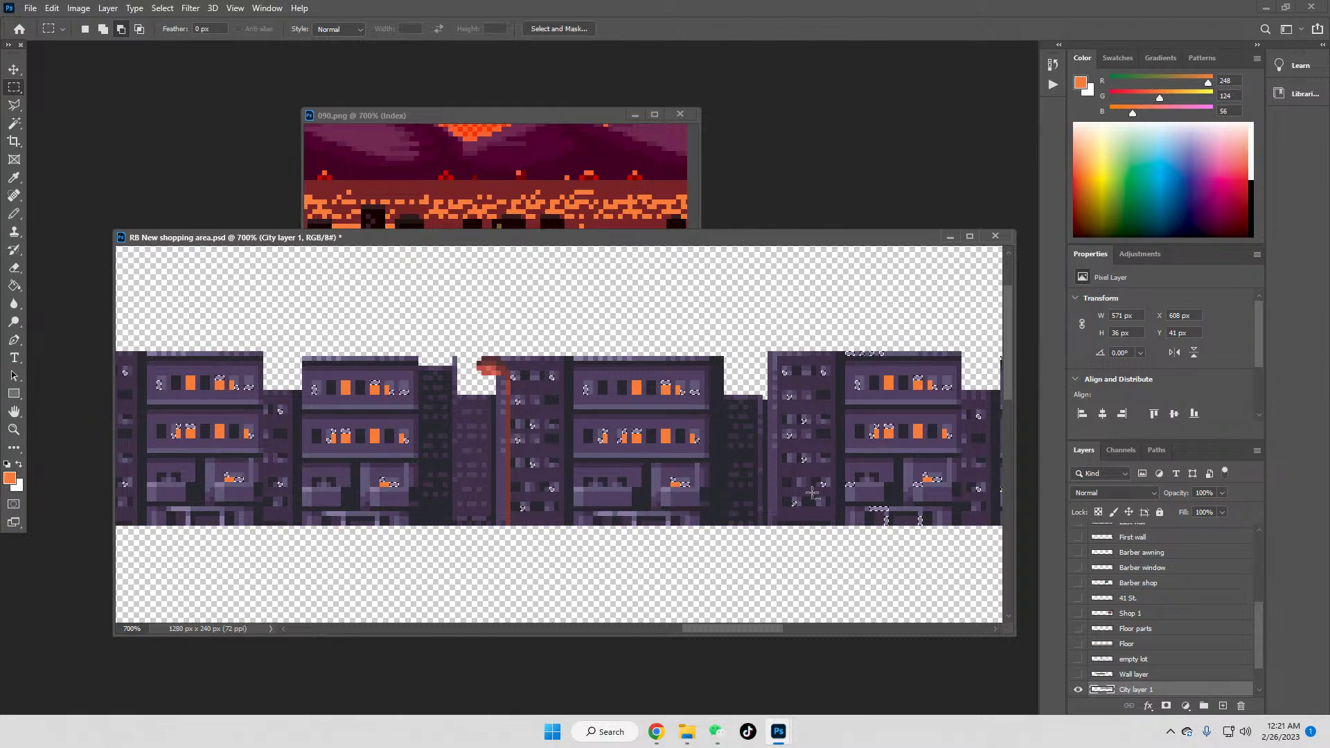
drag(857, 489, 896, 539)
drag(855, 365, 901, 339)
drag(767, 628, 822, 635)
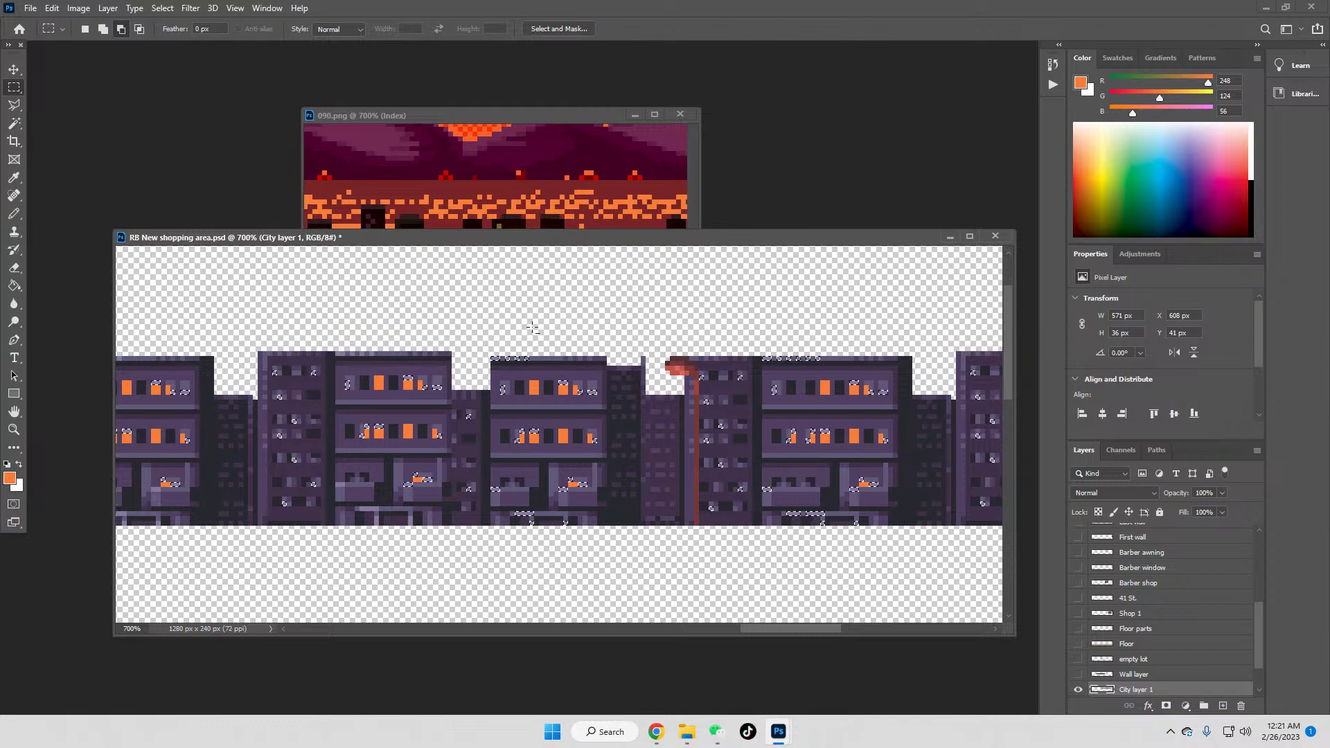
drag(485, 323, 834, 331)
Step: Subtract the skyline top and small patches on the lower buildings from the selection
click(833, 331)
drag(408, 497, 410, 500)
click(435, 504)
drag(556, 483, 565, 494)
click(574, 522)
drag(765, 482, 861, 548)
click(865, 553)
drag(770, 630, 829, 634)
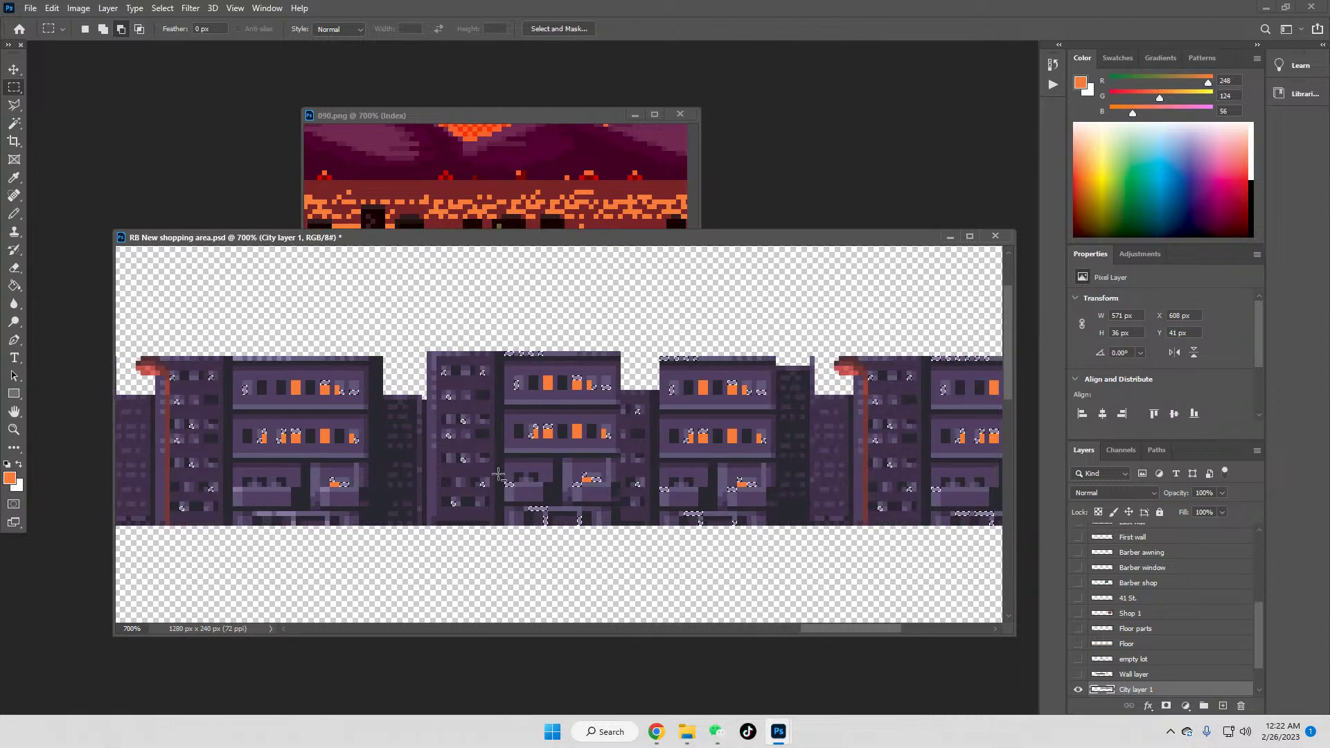
Step: Subtract a rooftop strip and the lower building bases toward the image's right end
drag(499, 313, 730, 350)
click(730, 350)
drag(507, 480, 624, 547)
click(579, 547)
drag(658, 477, 734, 536)
drag(918, 337, 945, 341)
drag(828, 629, 874, 630)
drag(696, 345, 762, 362)
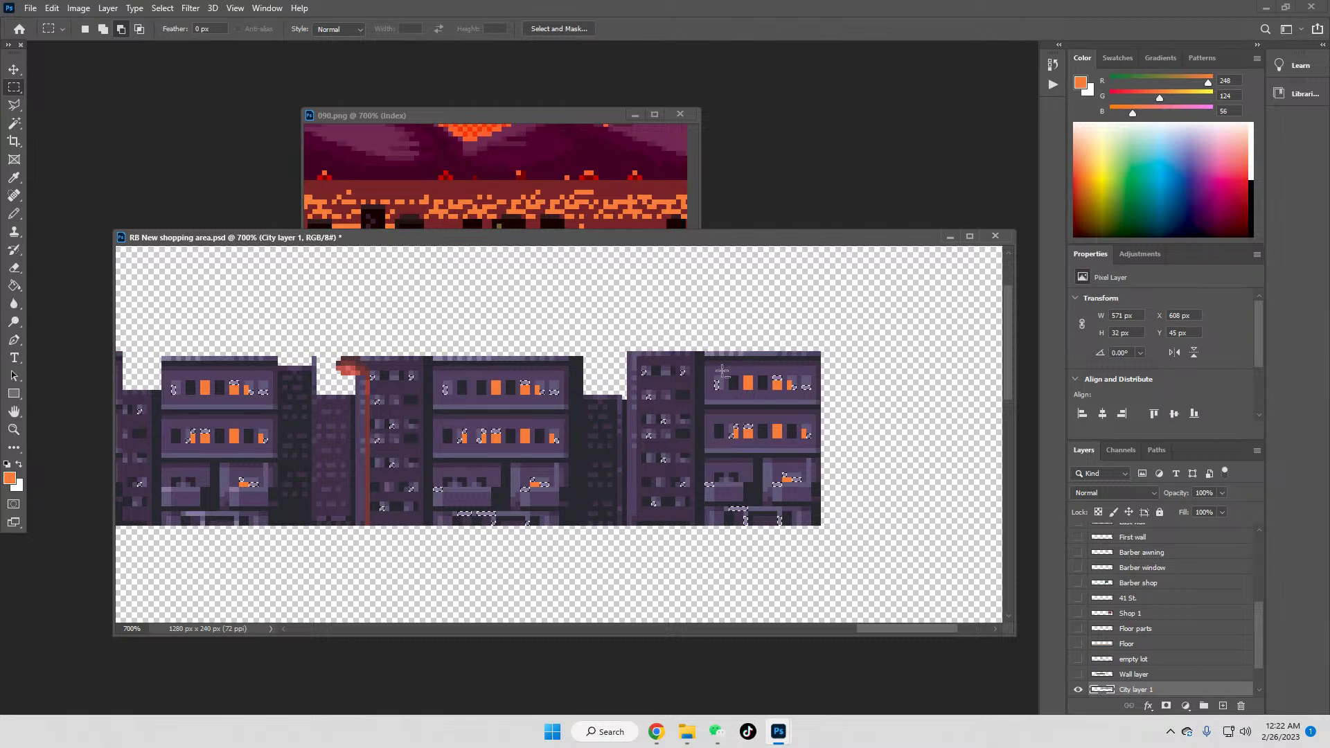
drag(428, 477, 520, 532)
drag(704, 467, 780, 548)
Step: Fill the selection with deeper orange (248, 96, 48) from 090.png, then Magic Wand a trim colour
click(14, 177)
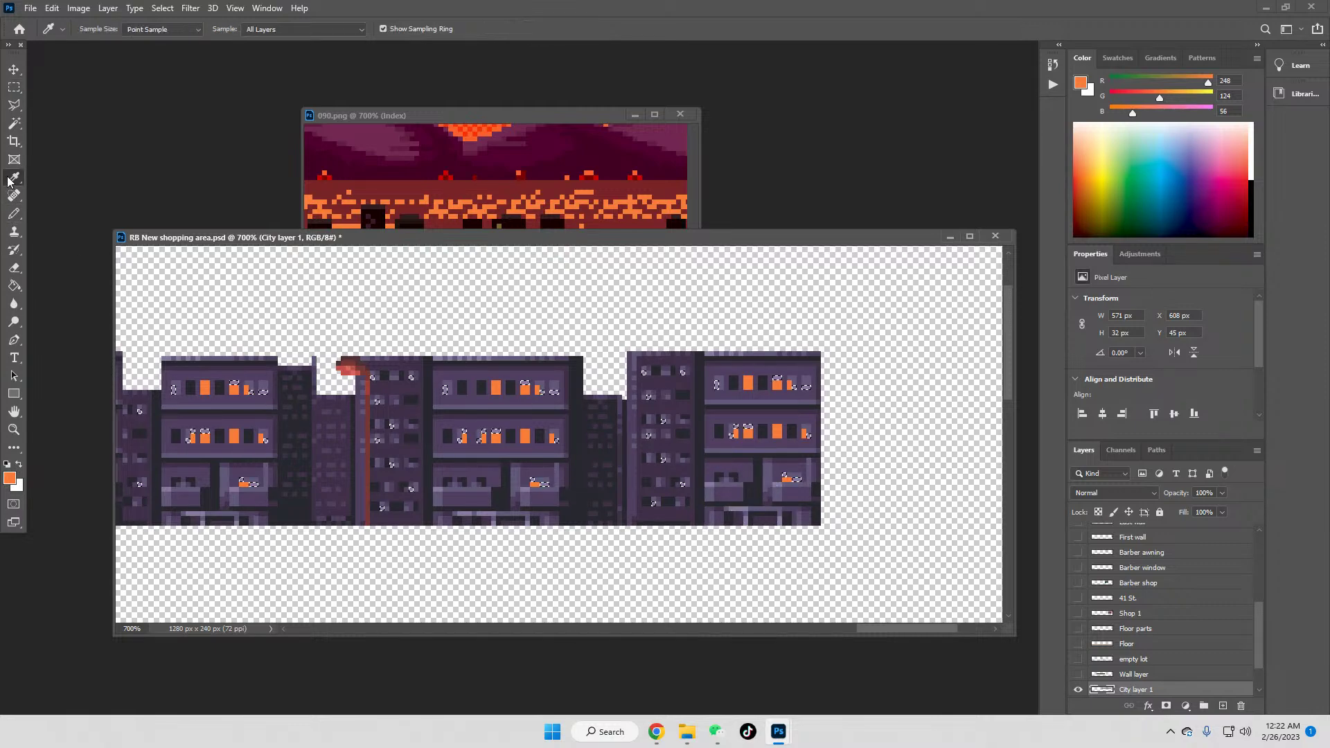
click(461, 145)
click(14, 285)
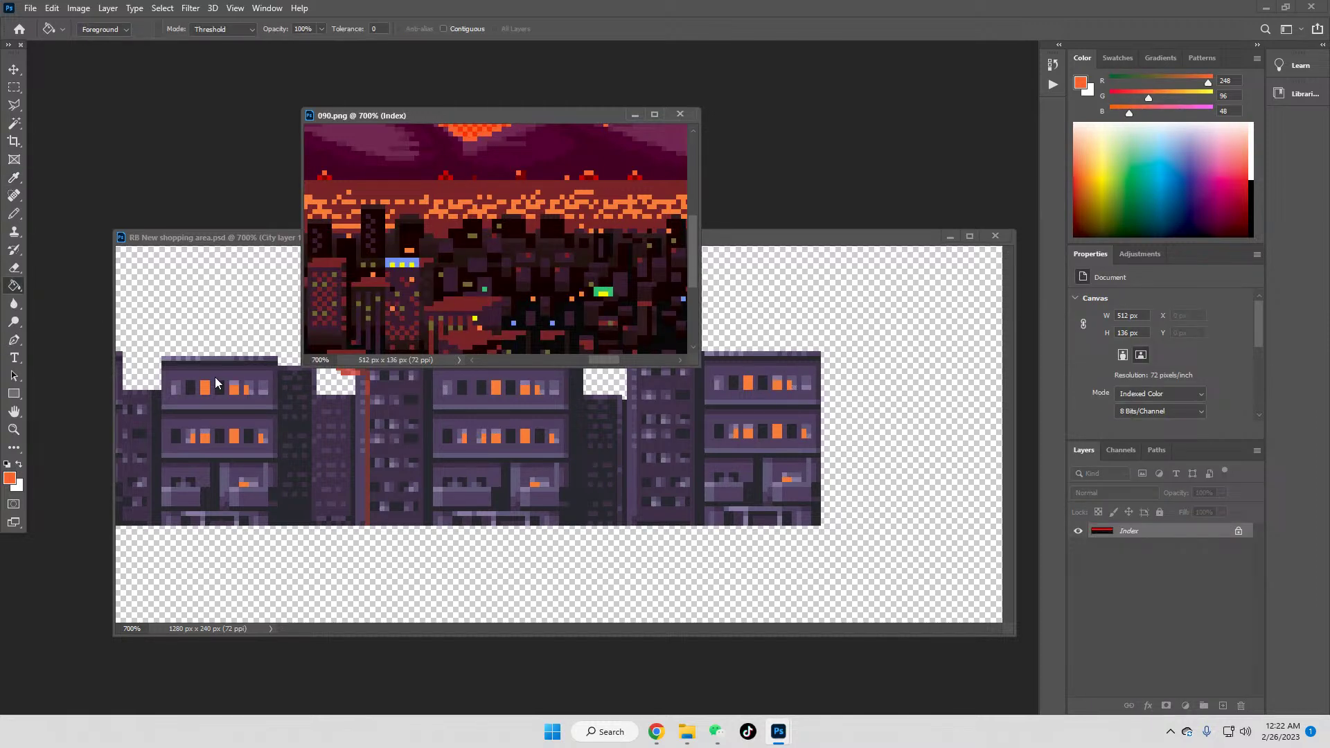
click(767, 236)
click(752, 432)
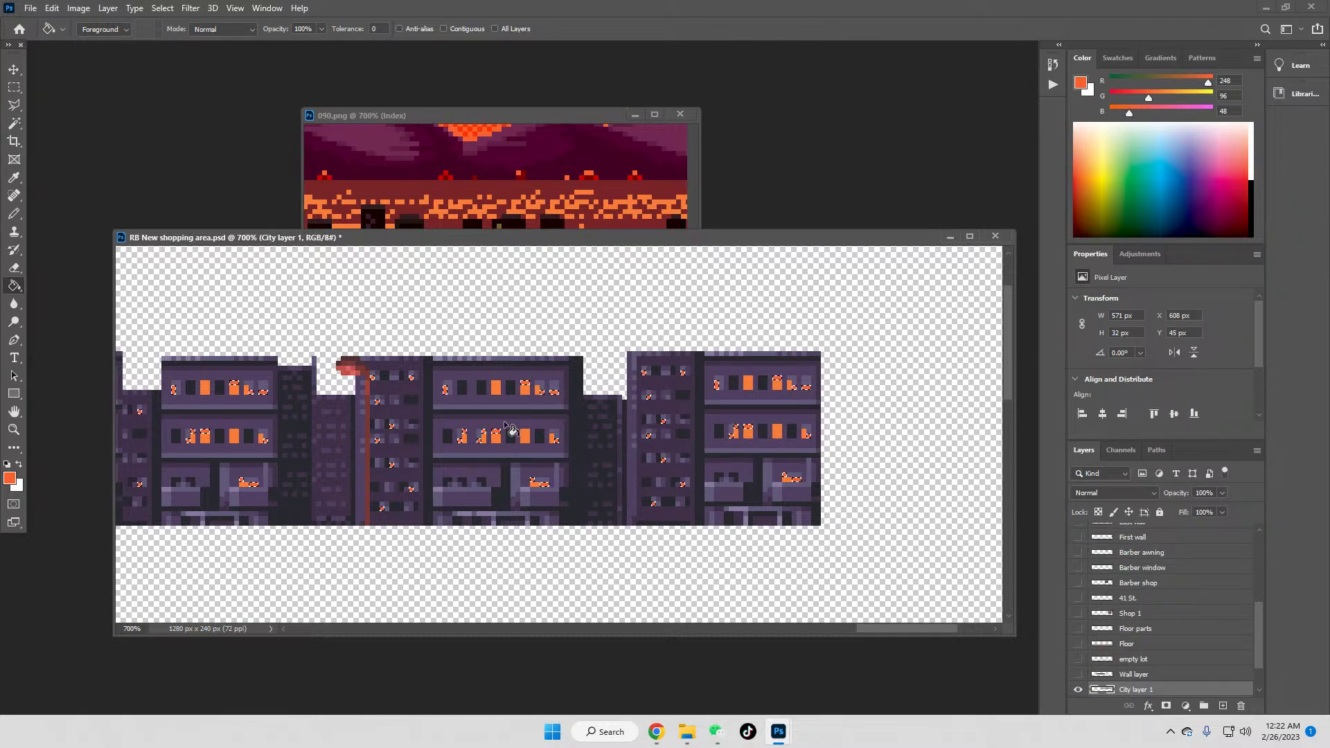
click(14, 124)
click(251, 418)
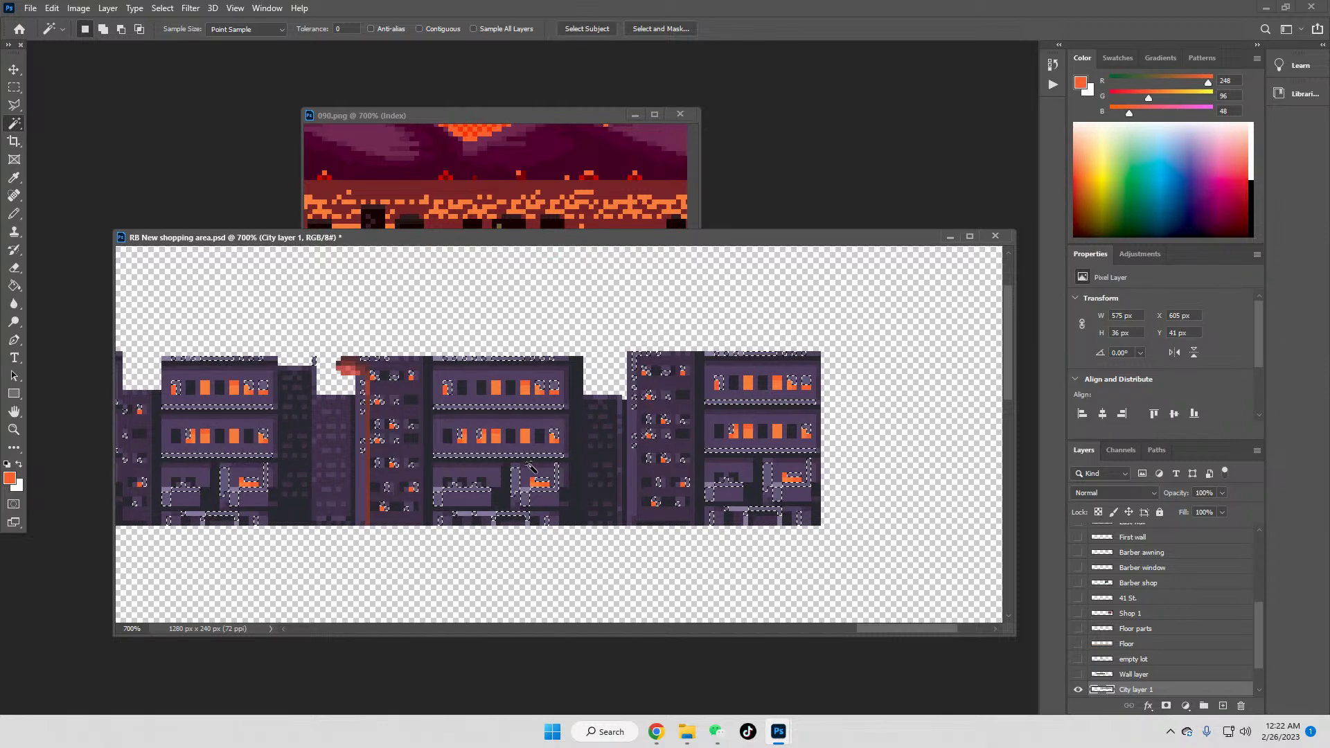
Step: Subtract the right buildings' roofs, ledges, lower windows and shop-sign strips, plus middle and left roof edges
click(13, 86)
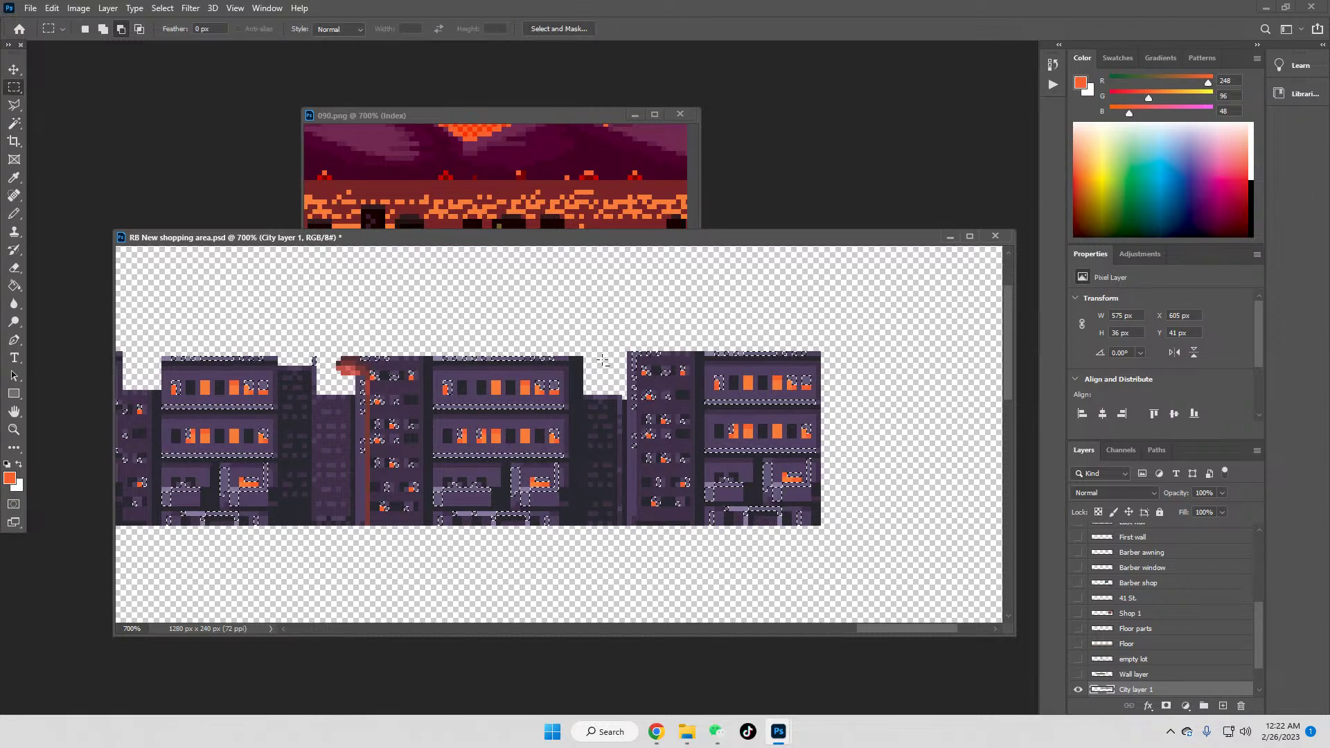
drag(625, 376, 856, 305)
drag(627, 338, 636, 484)
drag(707, 402, 829, 421)
drag(705, 447, 851, 429)
drag(705, 458, 778, 536)
drag(777, 484, 821, 504)
drag(804, 455, 817, 492)
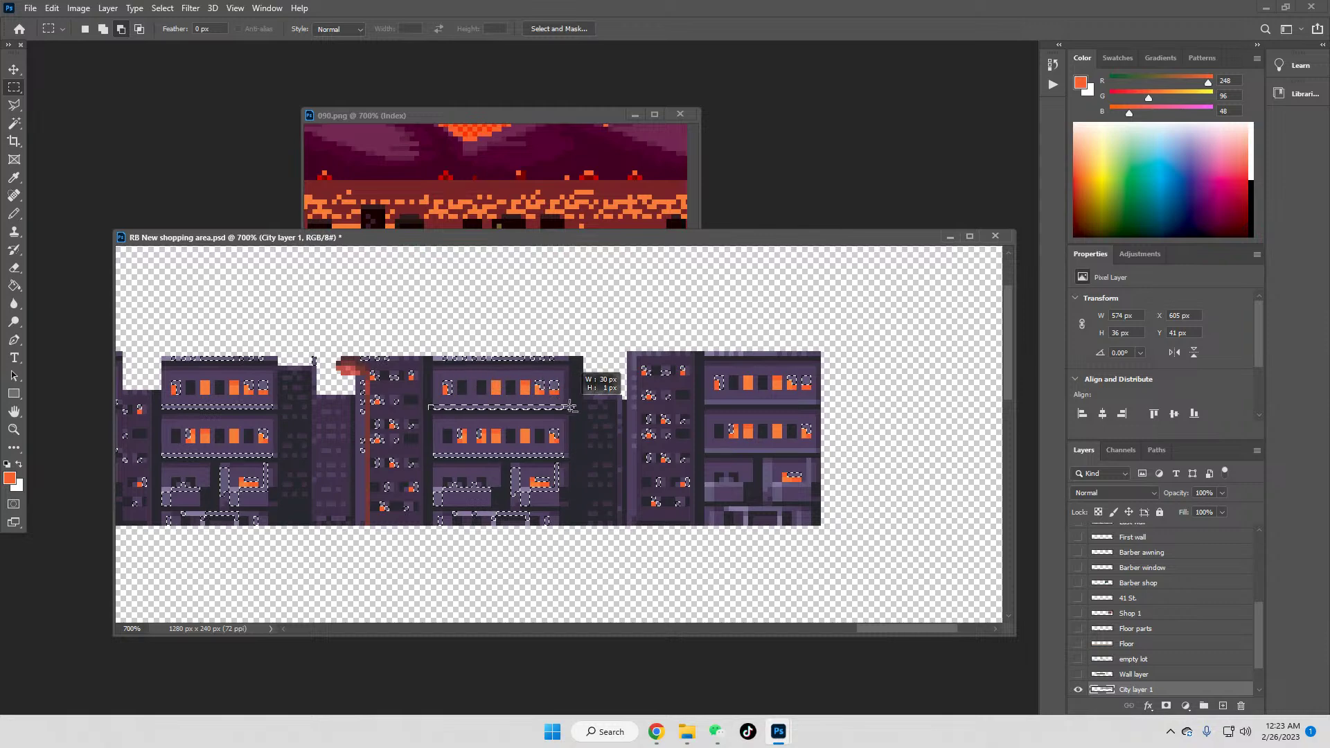
drag(451, 363, 583, 326)
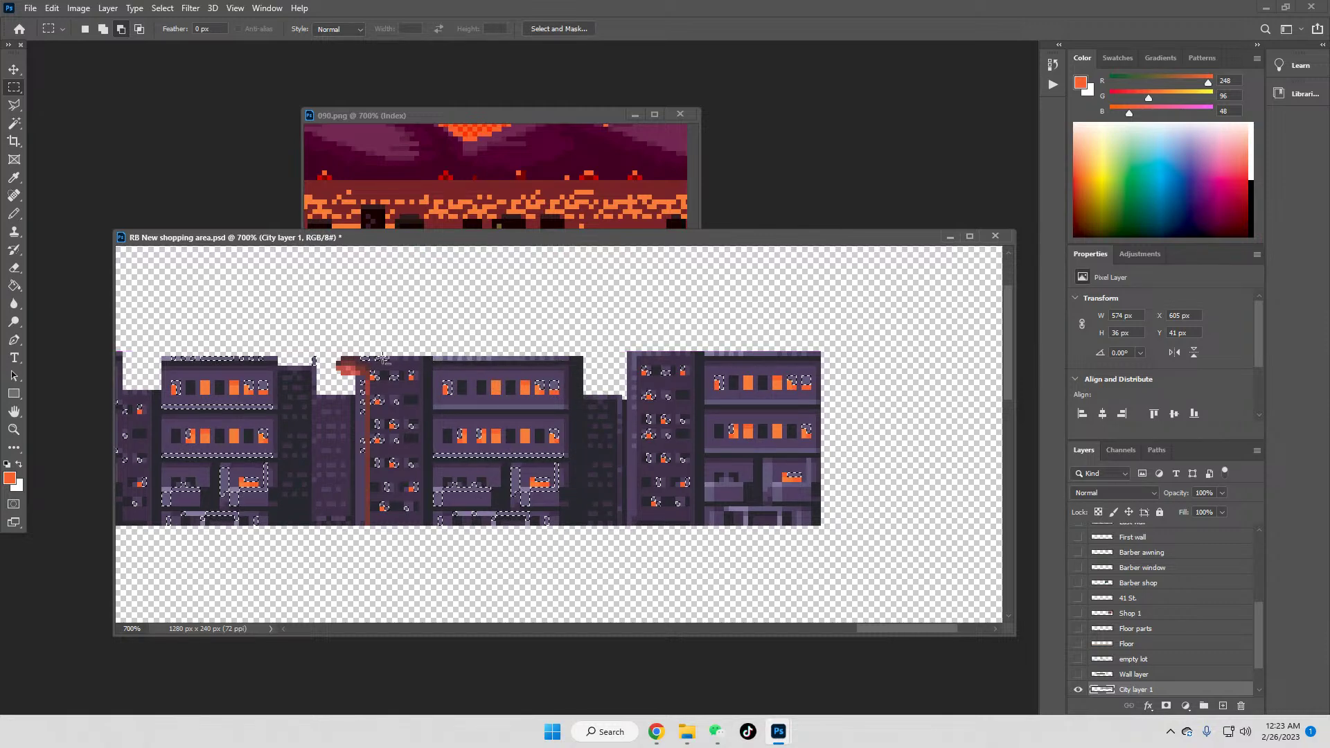
drag(352, 354, 394, 369)
drag(521, 449, 570, 494)
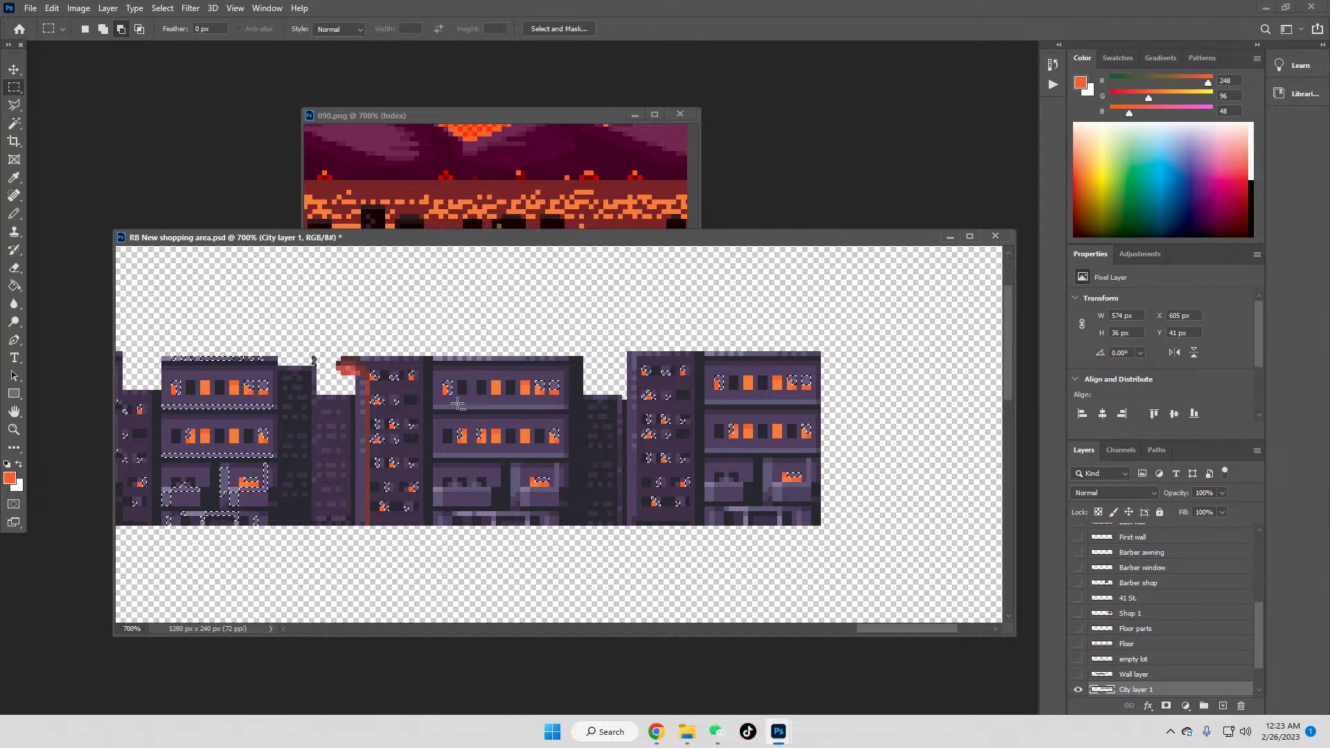
Step: Subtract strips along the left building, the floor lines and lower-floor window patches
drag(879, 628, 834, 631)
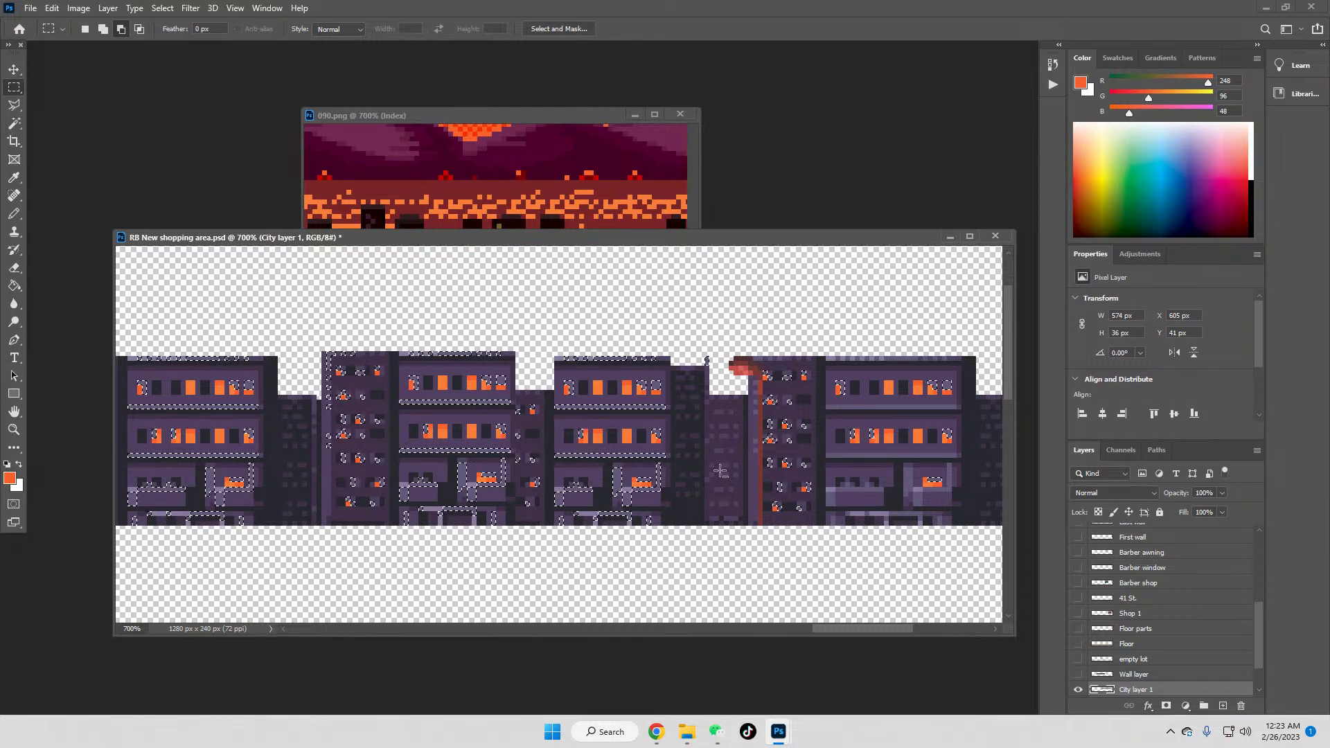
mouse_move(720, 365)
mouse_down()
mouse_move(317, 307)
mouse_move(718, 364)
mouse_up()
drag(302, 337, 329, 446)
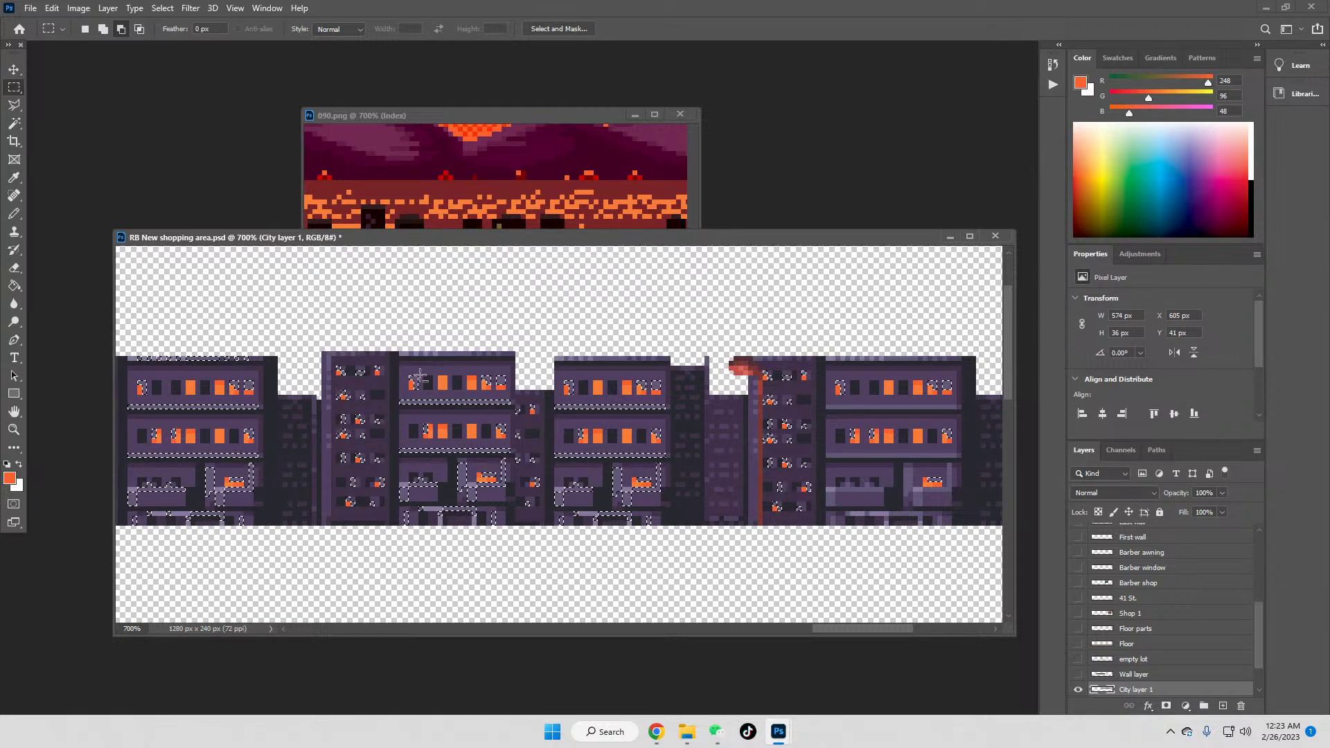
drag(386, 396, 418, 405)
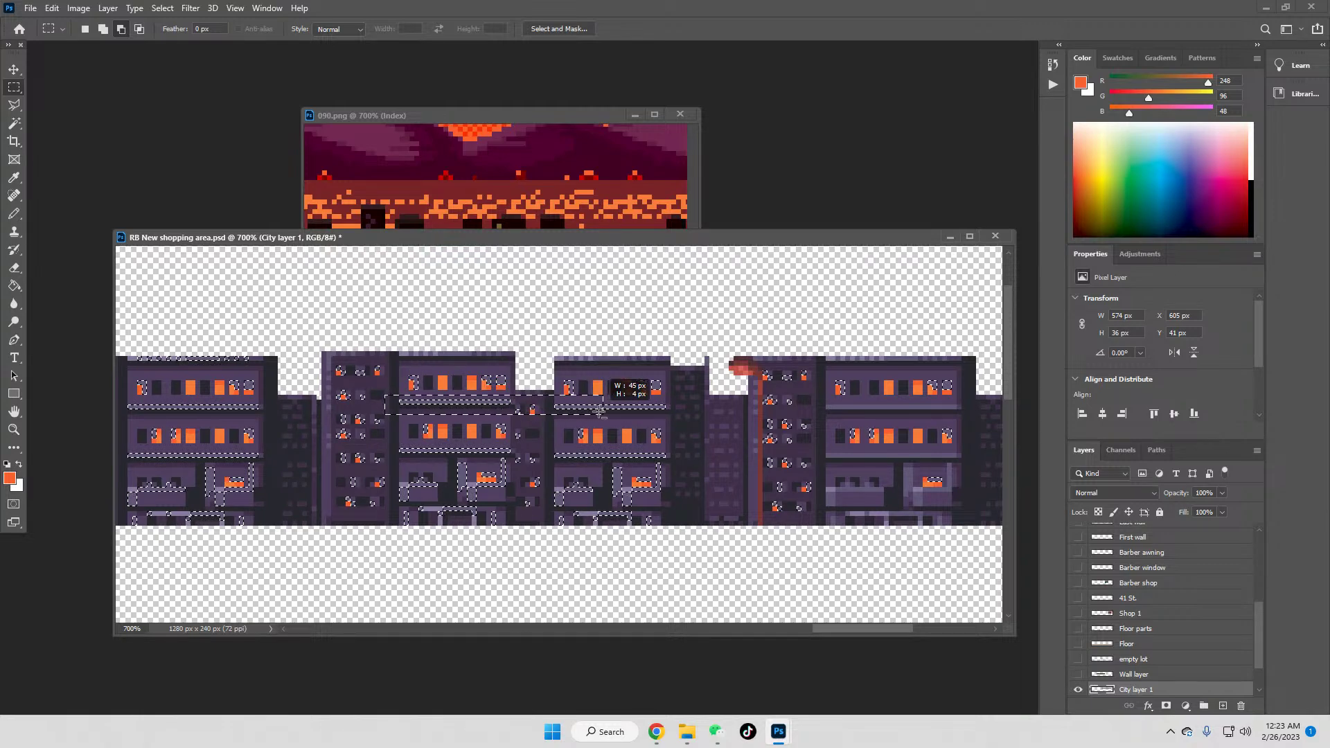
drag(532, 405, 693, 417)
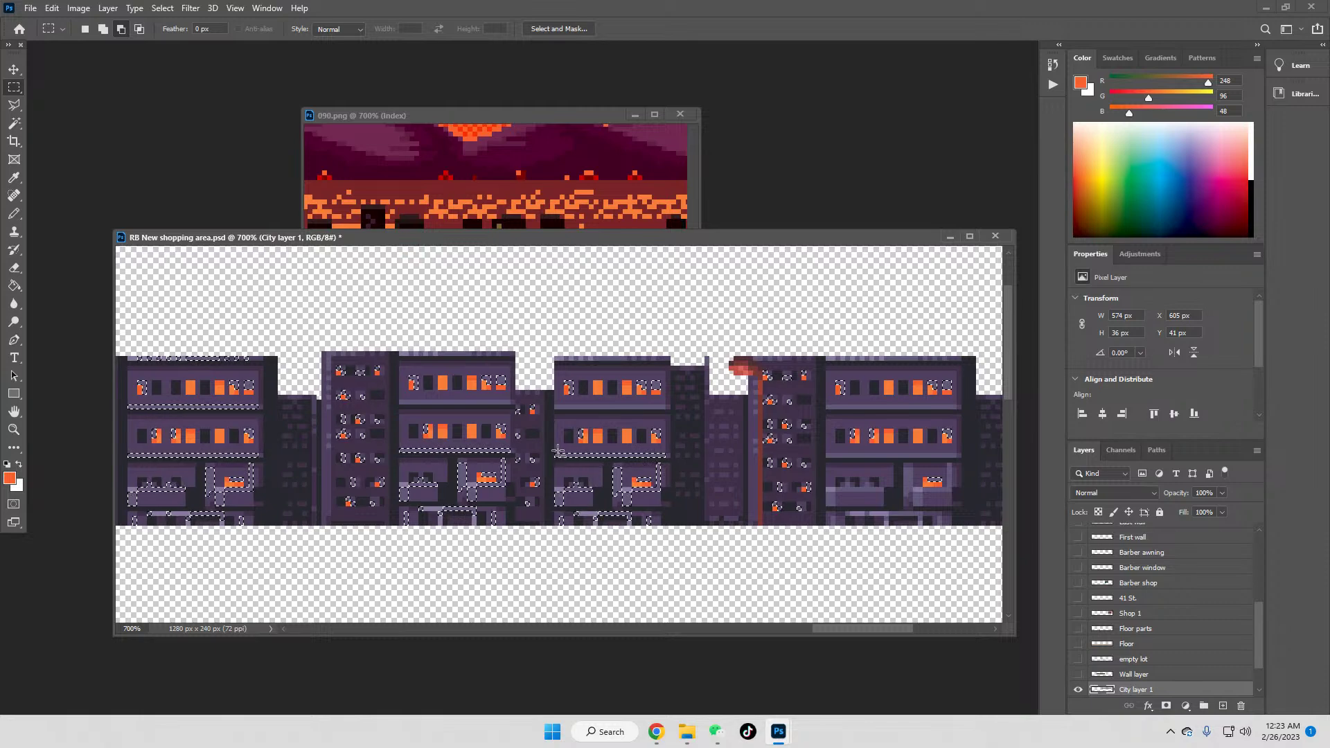
drag(578, 460, 679, 464)
drag(610, 499, 682, 530)
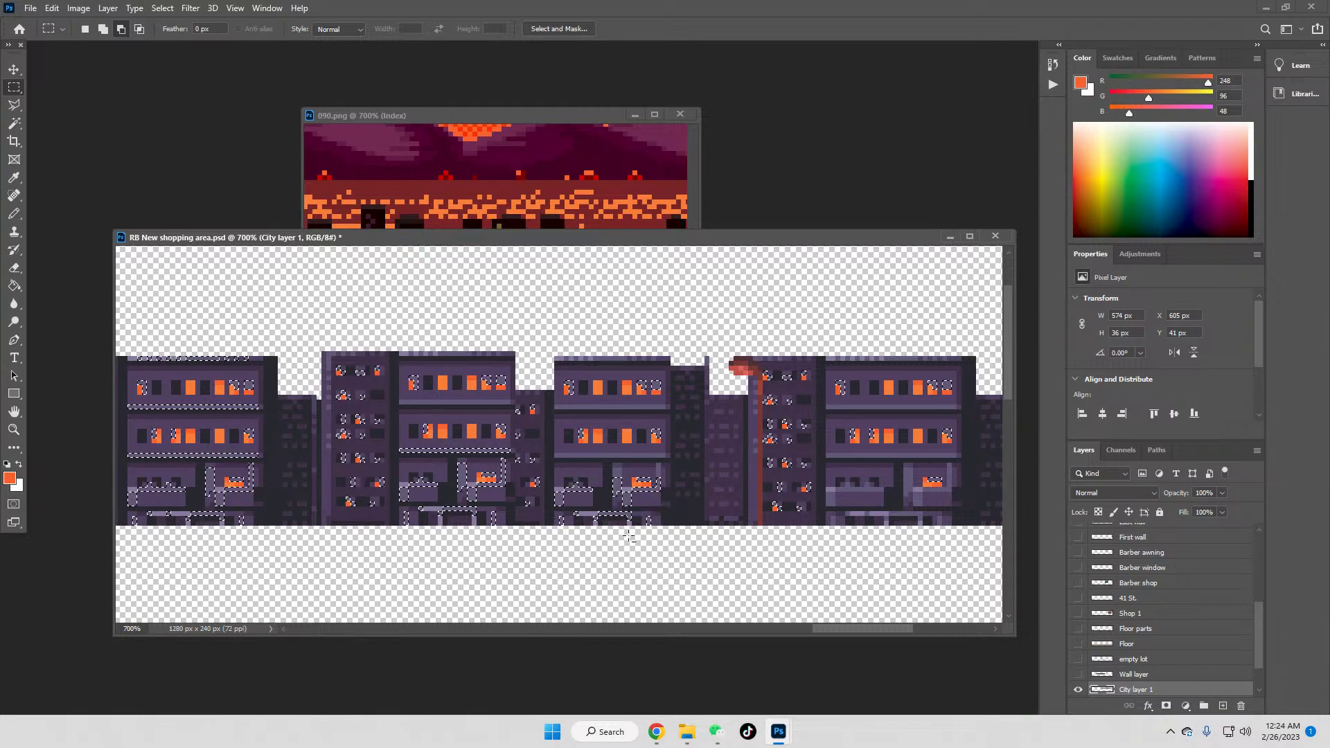
drag(633, 489, 660, 500)
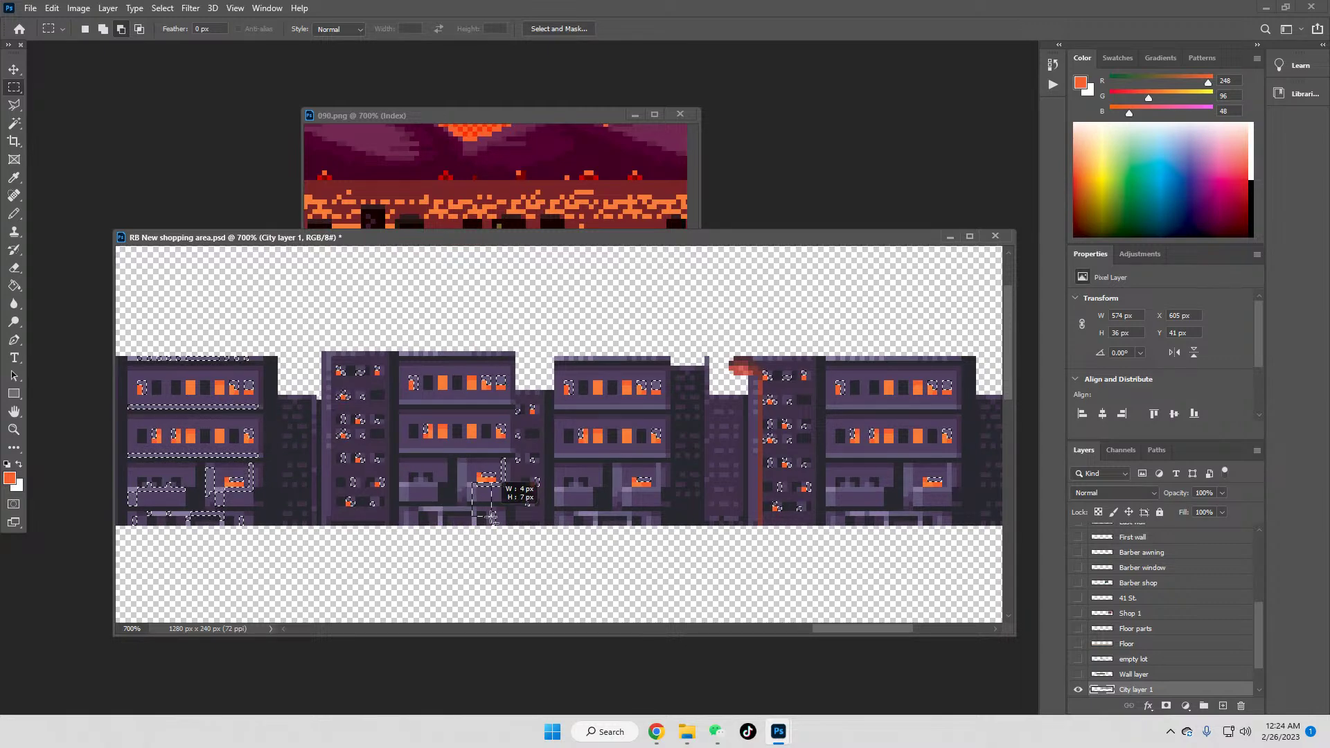
drag(501, 455, 509, 480)
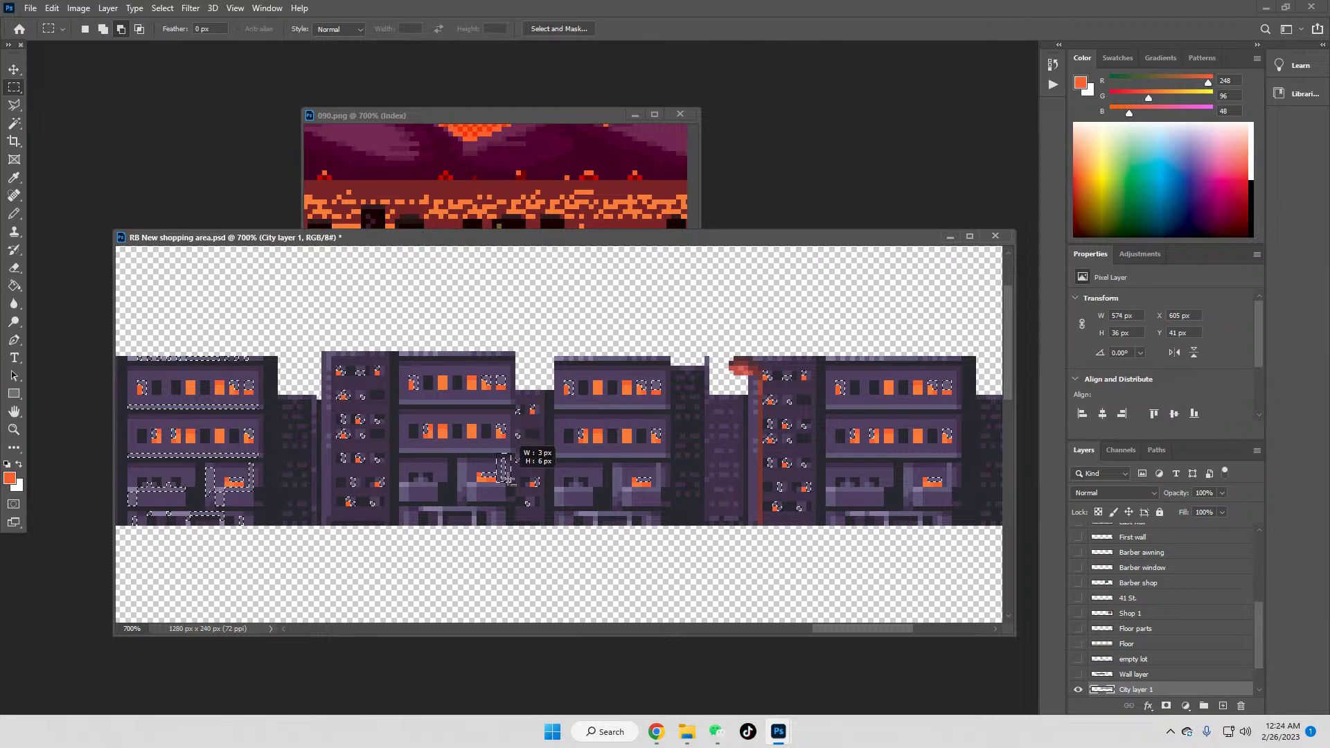
Step: Subtract the rooftop edges, dark building trim and small patches near the middle windows
drag(847, 629, 799, 638)
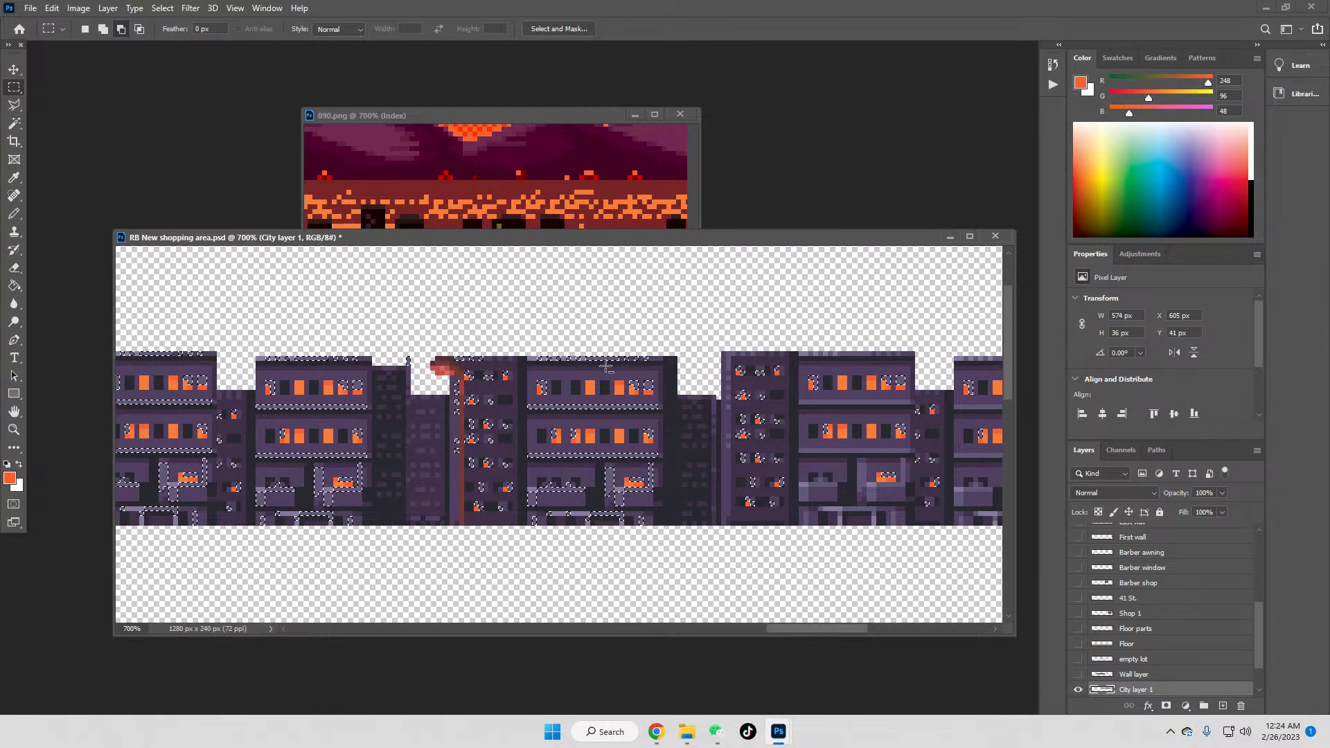
drag(437, 360, 671, 342)
mouse_move(666, 416)
mouse_down()
mouse_move(722, 381)
mouse_move(672, 414)
mouse_up()
drag(451, 371, 705, 437)
drag(612, 509, 619, 530)
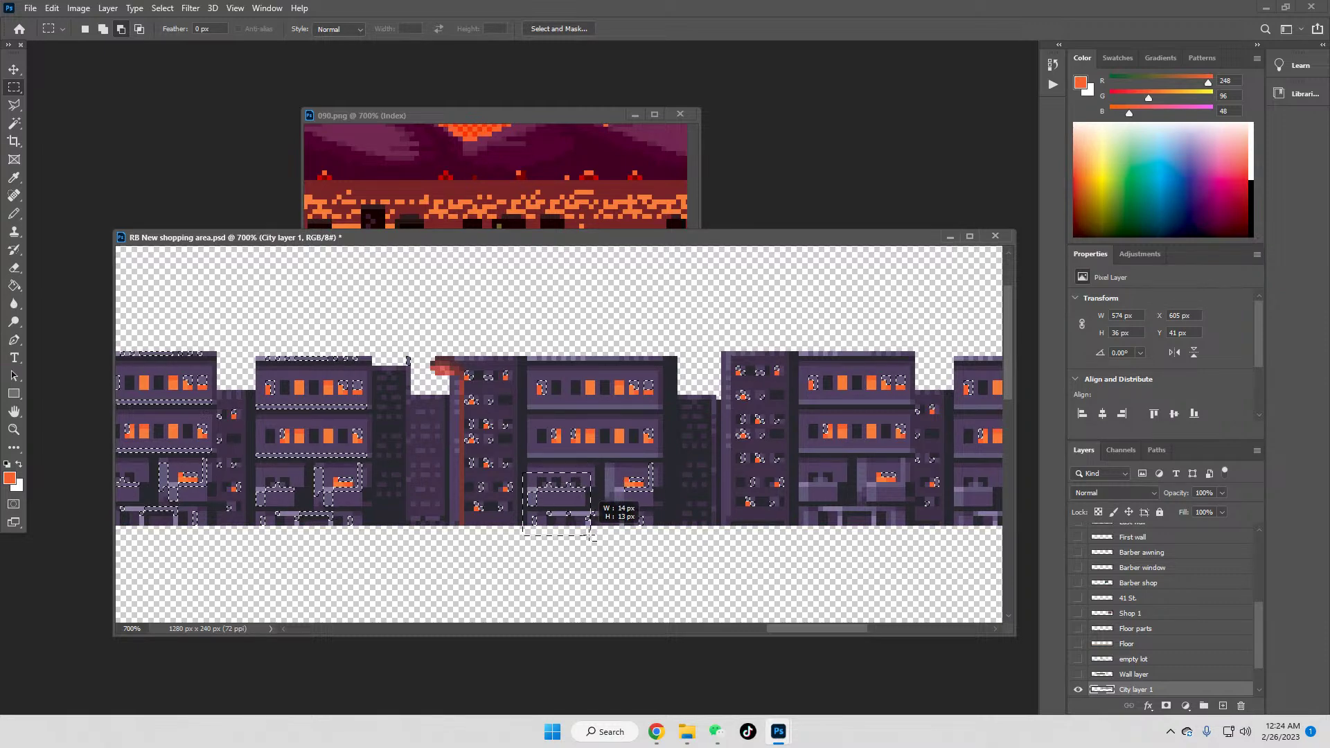
drag(596, 539, 595, 540)
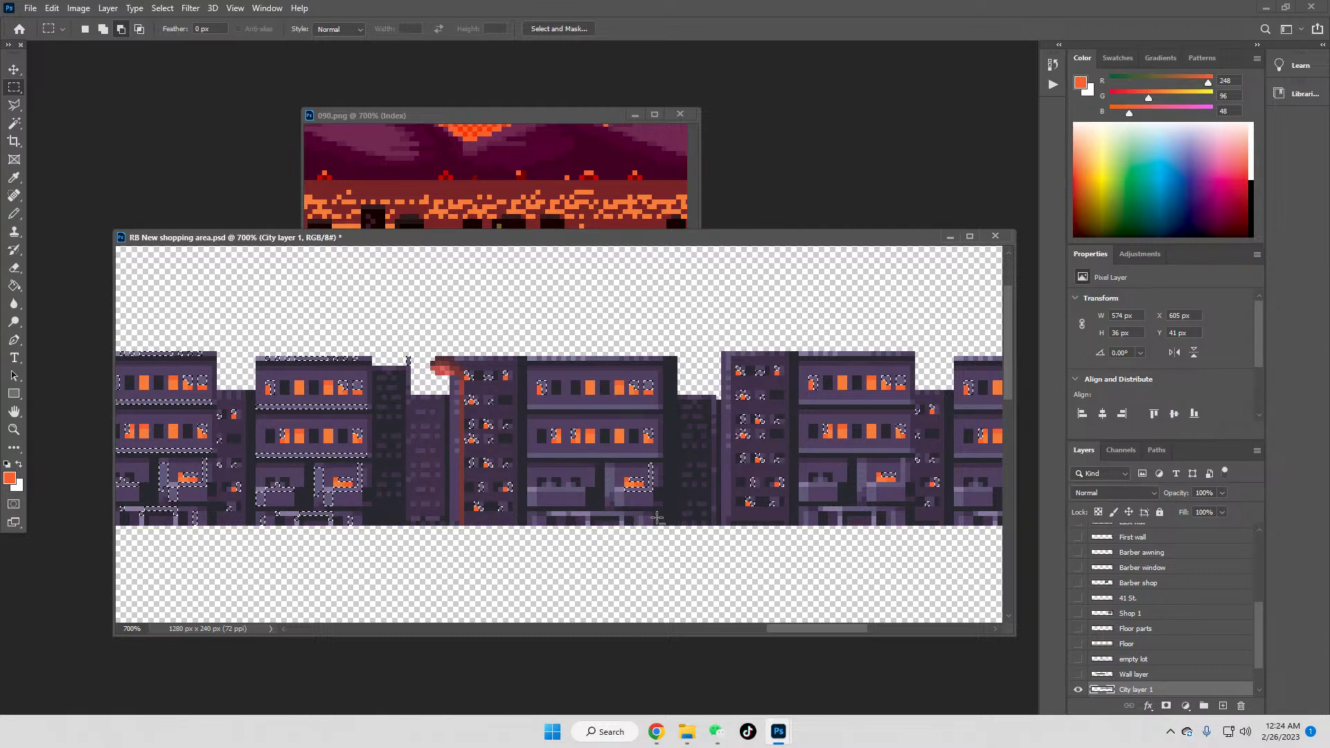
drag(619, 483, 658, 515)
Step: Subtract a thin line along the building row and the lower-floor window blocks
drag(823, 628, 791, 632)
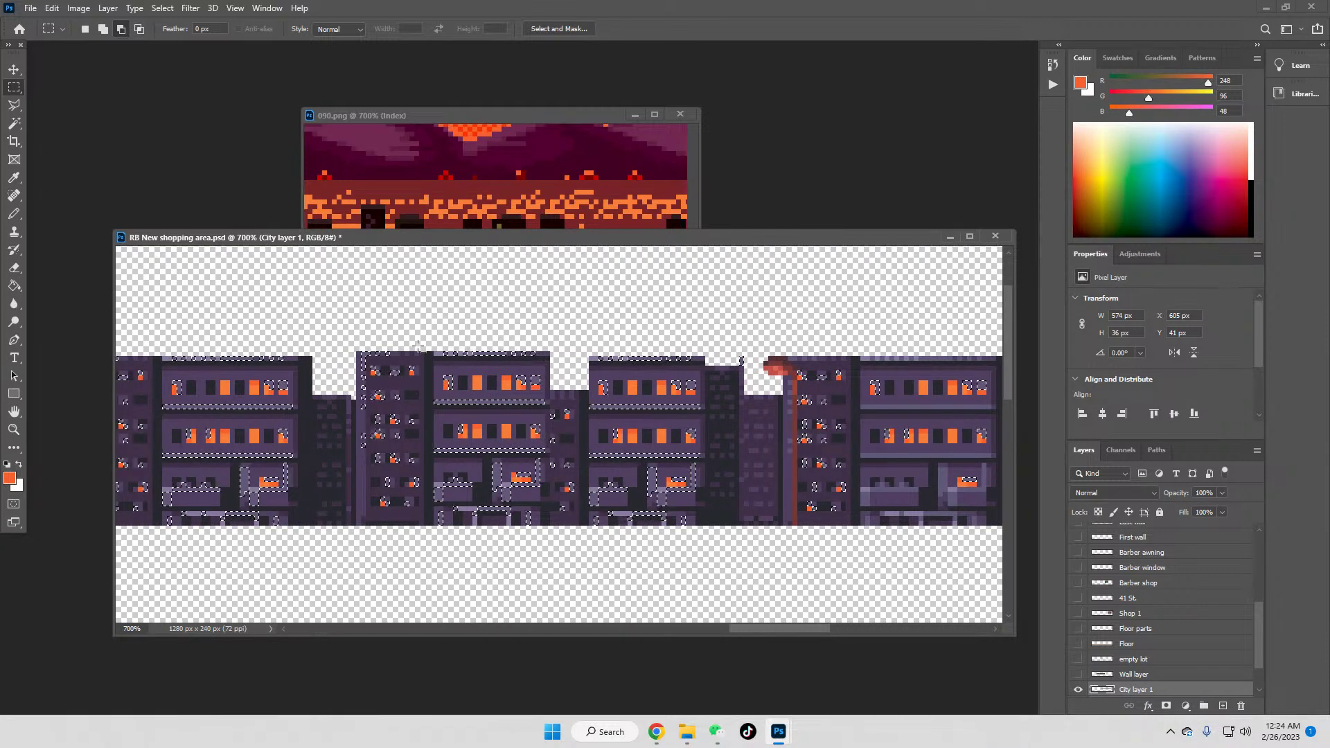
drag(352, 352, 739, 358)
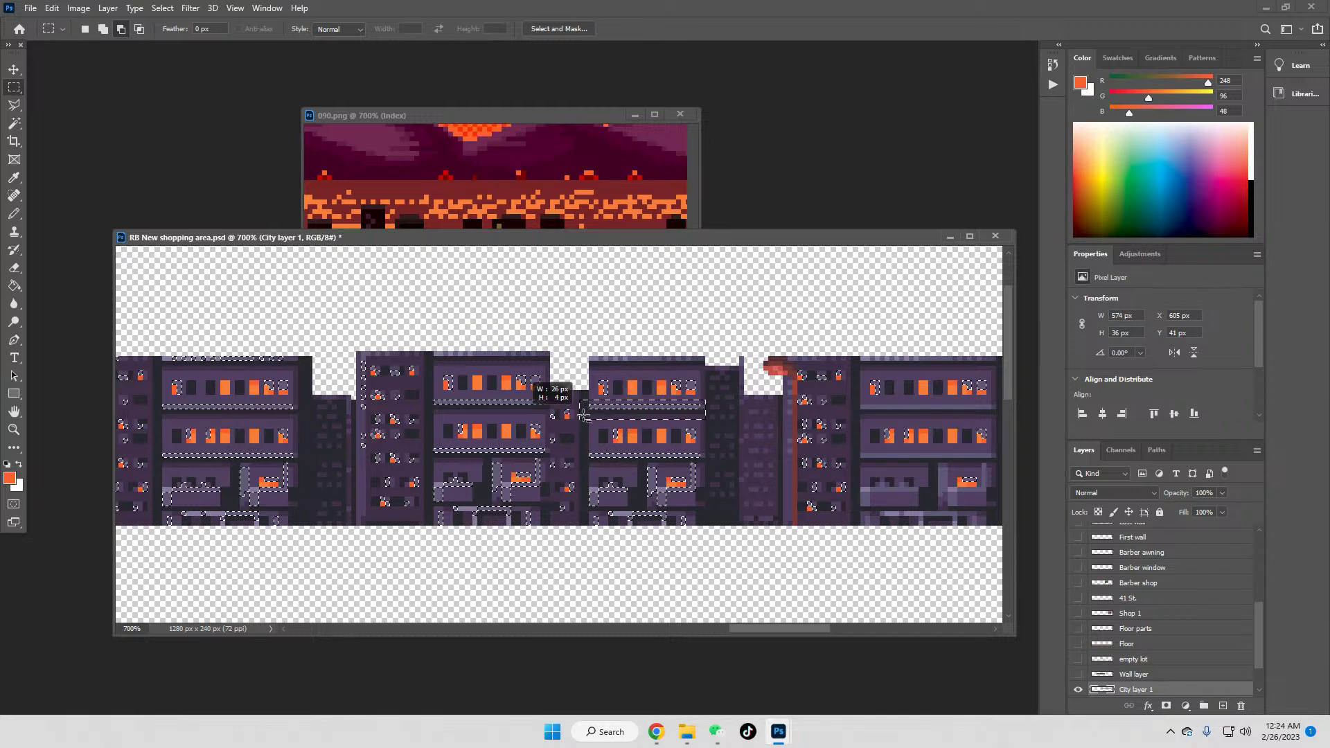
drag(585, 460, 675, 552)
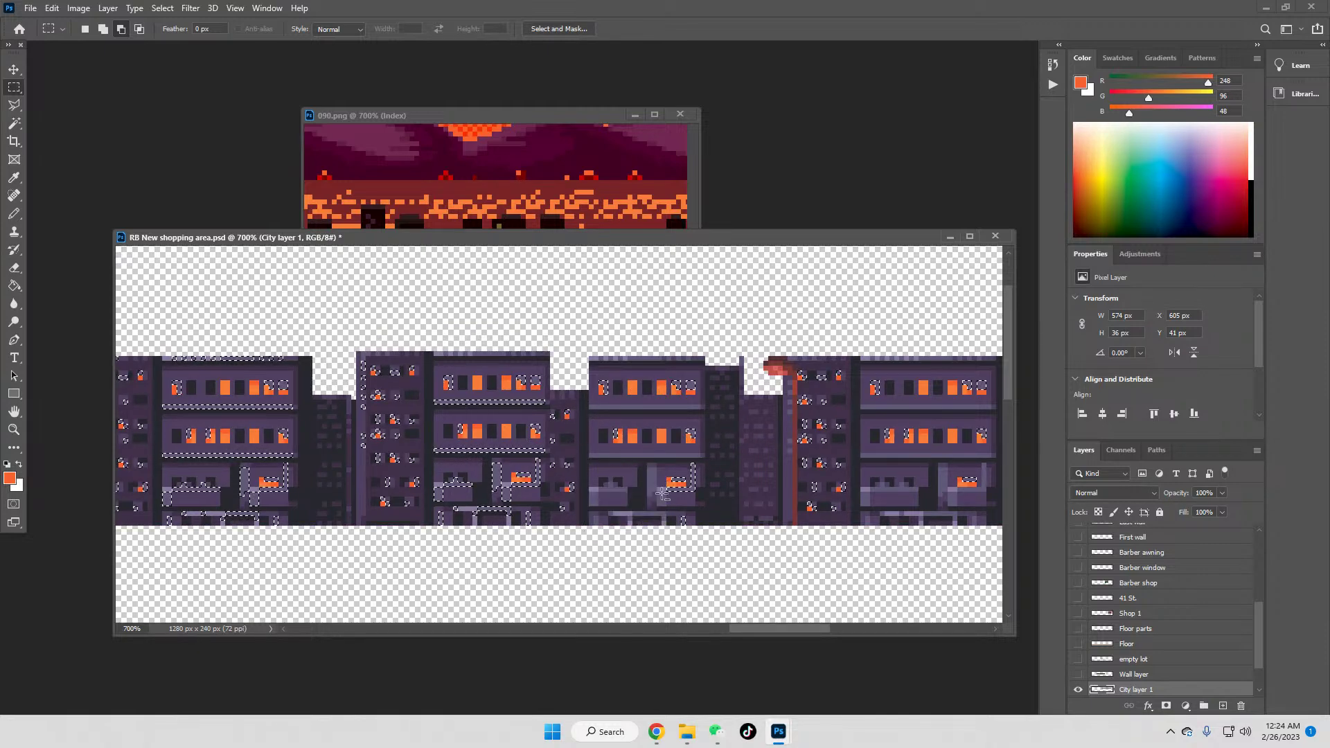
drag(663, 490, 724, 461)
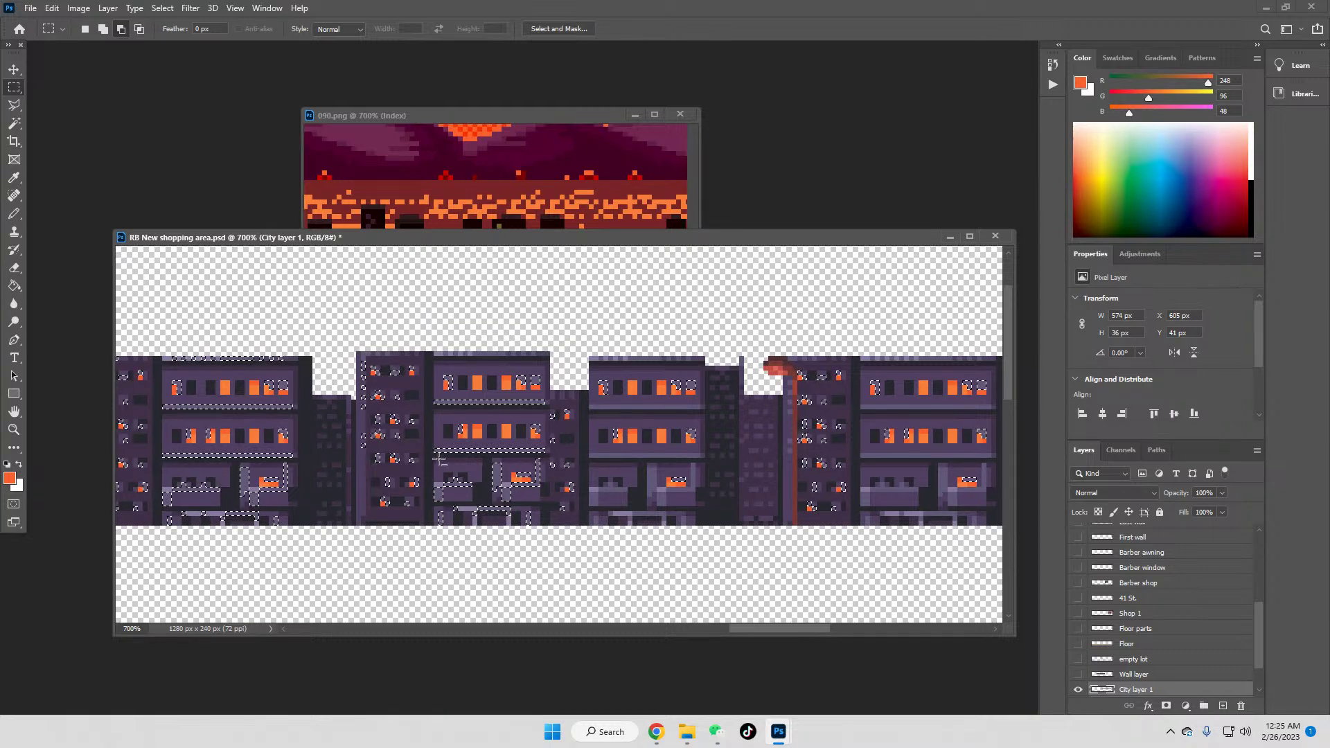
drag(433, 450, 510, 521)
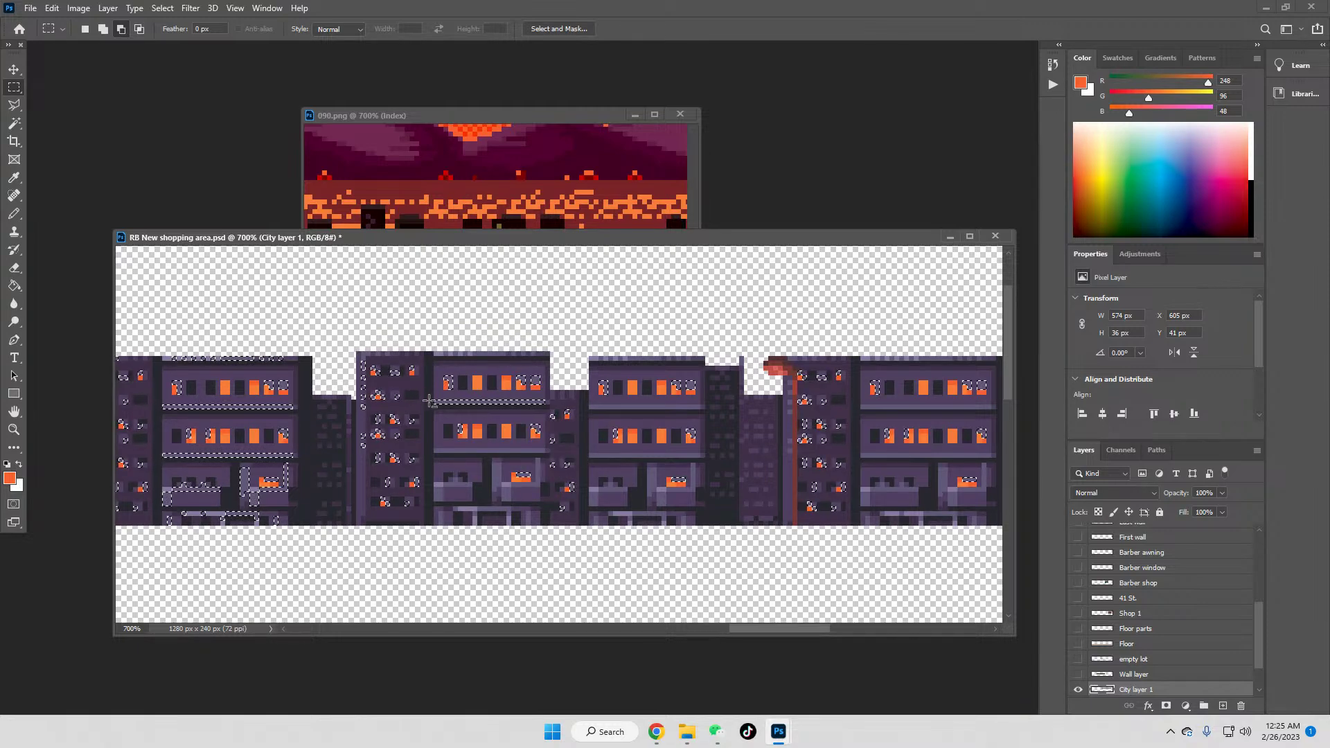
drag(349, 342, 349, 383)
Step: Subtract the building-top edges, upper and middle ledge lines and the lower-middle windows
drag(757, 628, 718, 636)
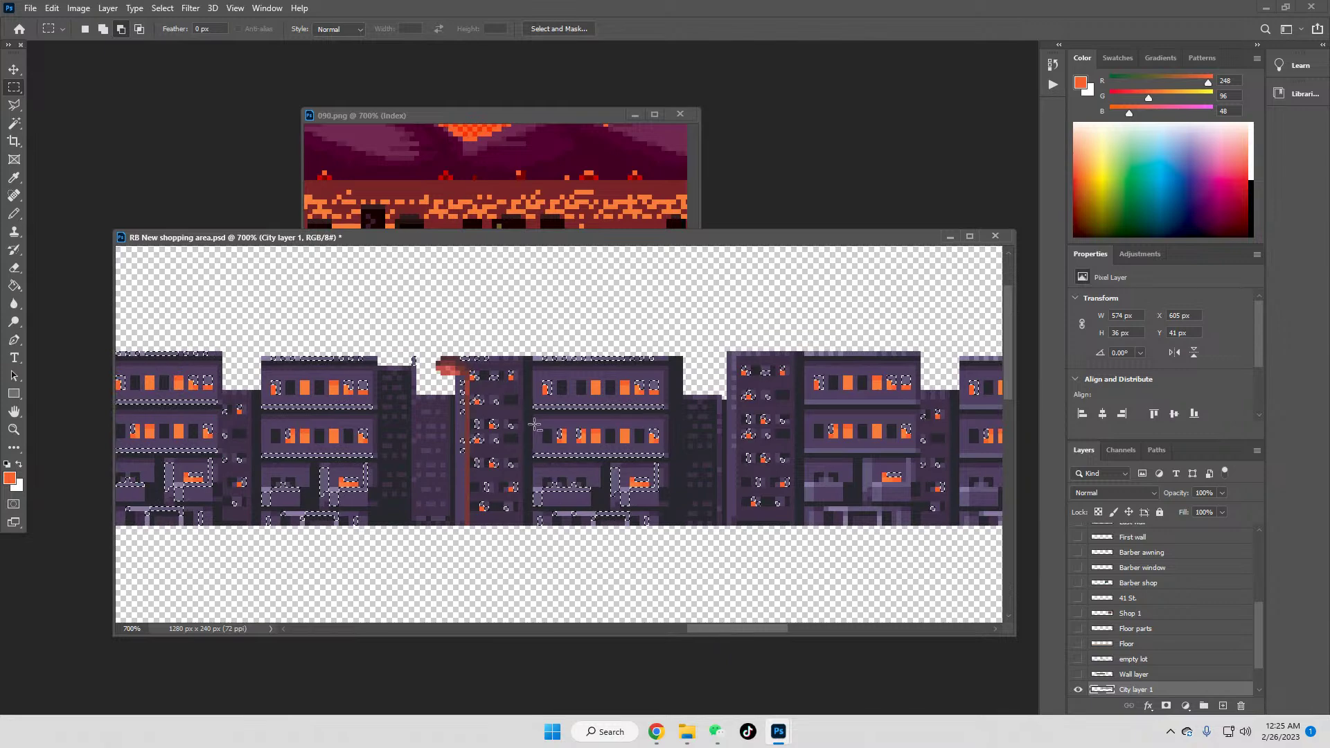
drag(401, 365, 669, 326)
drag(532, 401, 692, 383)
drag(531, 451, 693, 425)
drag(531, 488, 659, 455)
Step: Deselect the strip beside the red pipe top and the left buildings' top strips, ledge and lower windows
drag(435, 344, 465, 453)
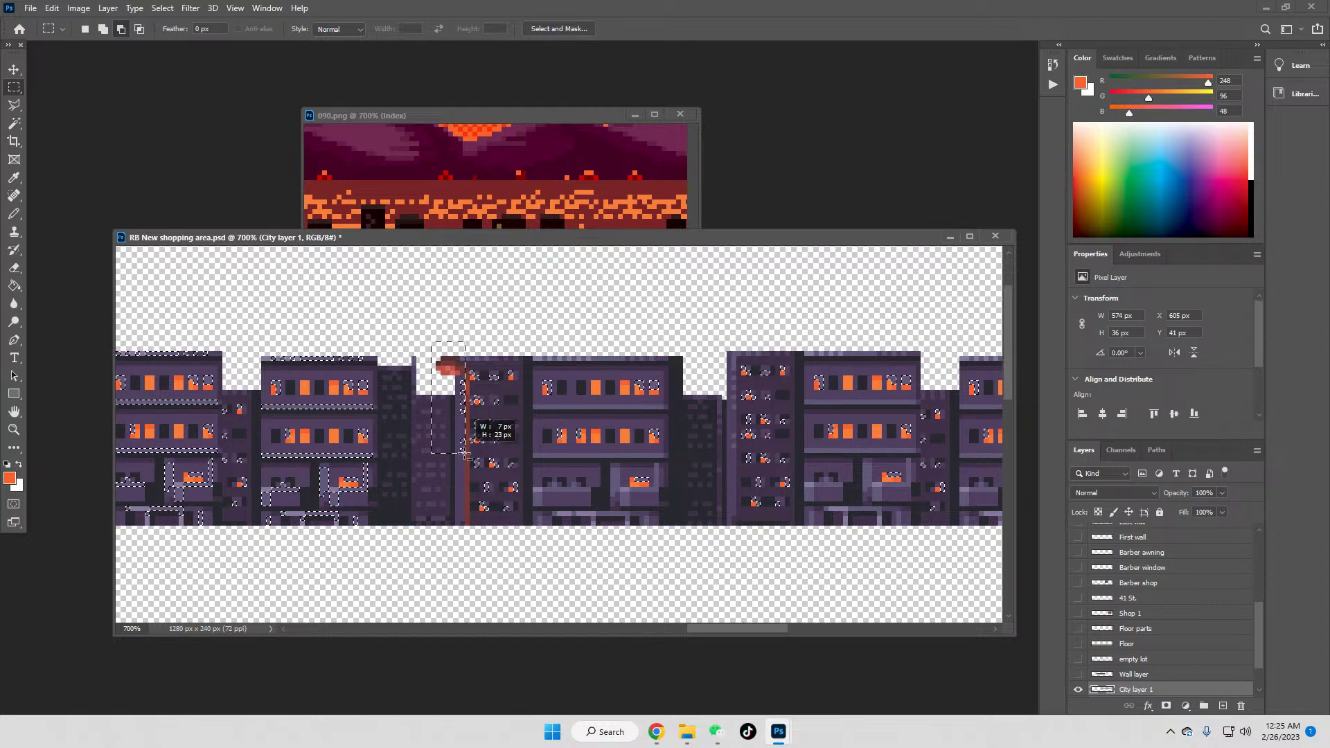
drag(266, 365, 384, 344)
drag(262, 394, 383, 416)
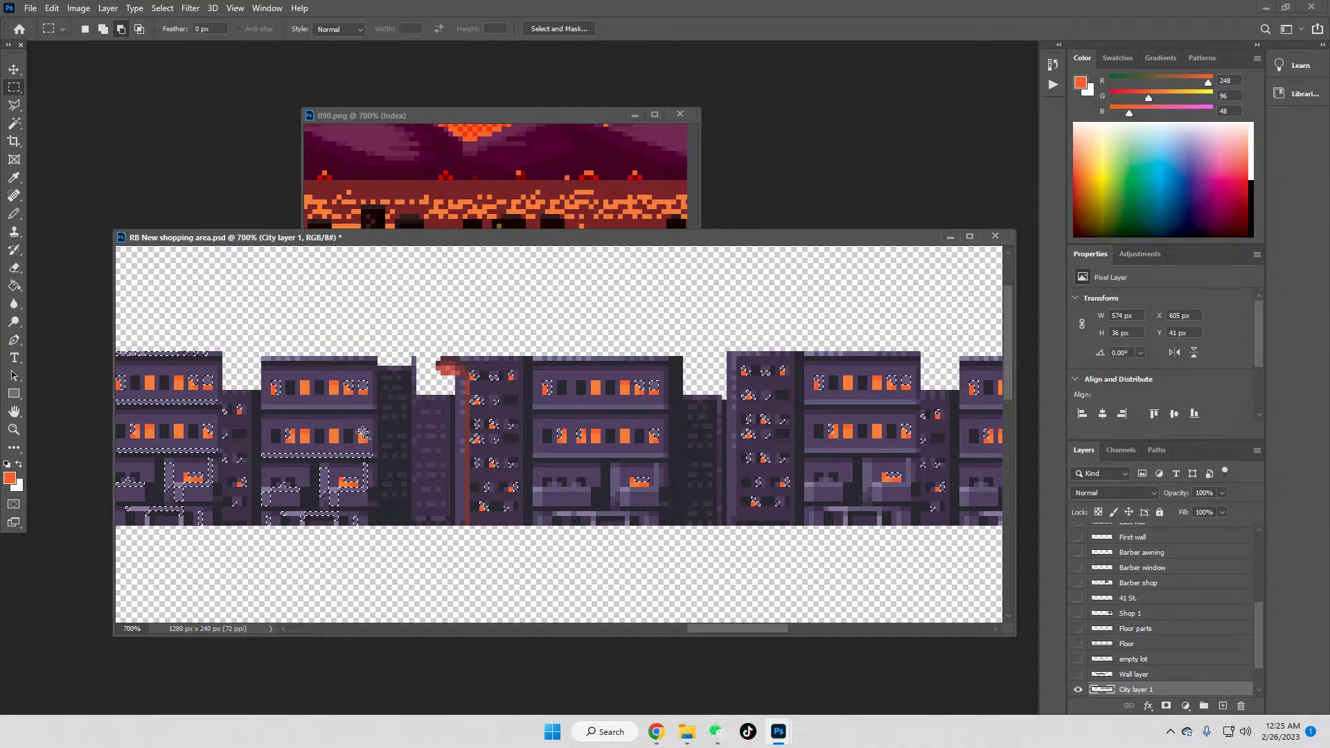
drag(263, 448, 415, 463)
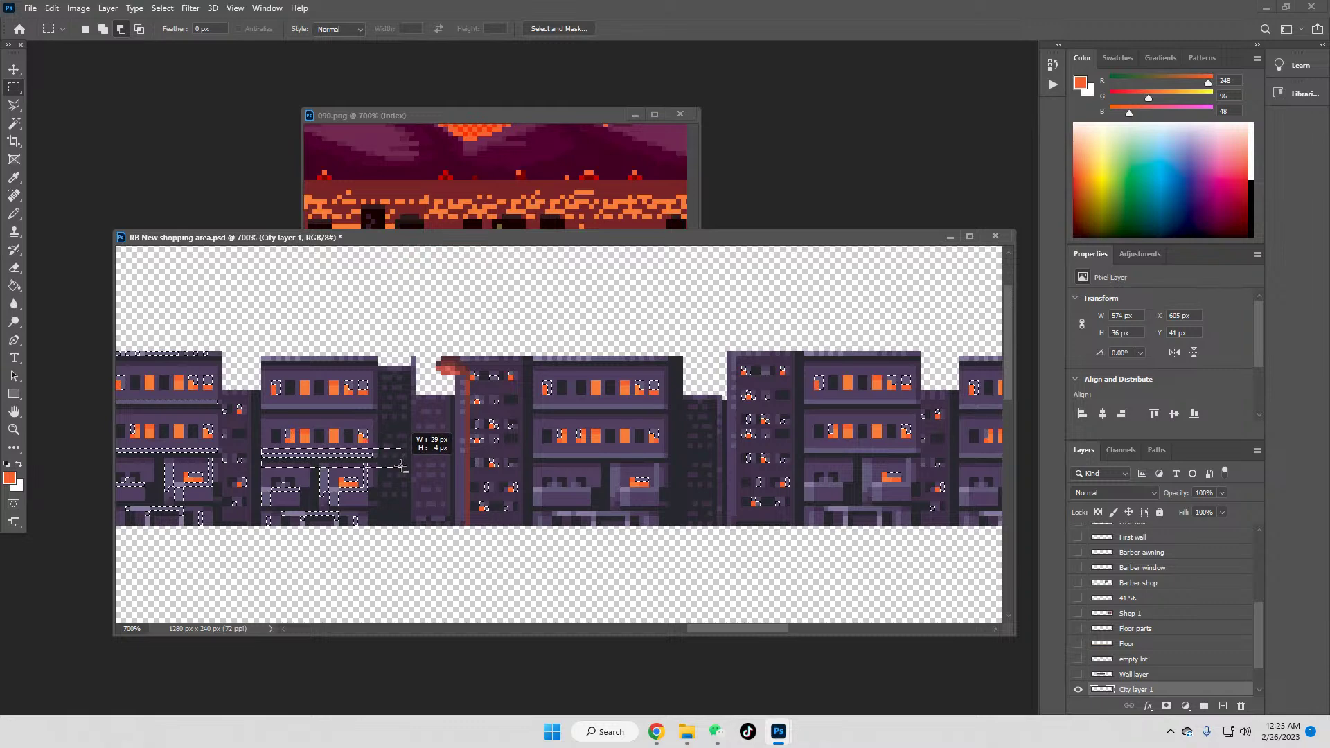
drag(257, 458, 355, 506)
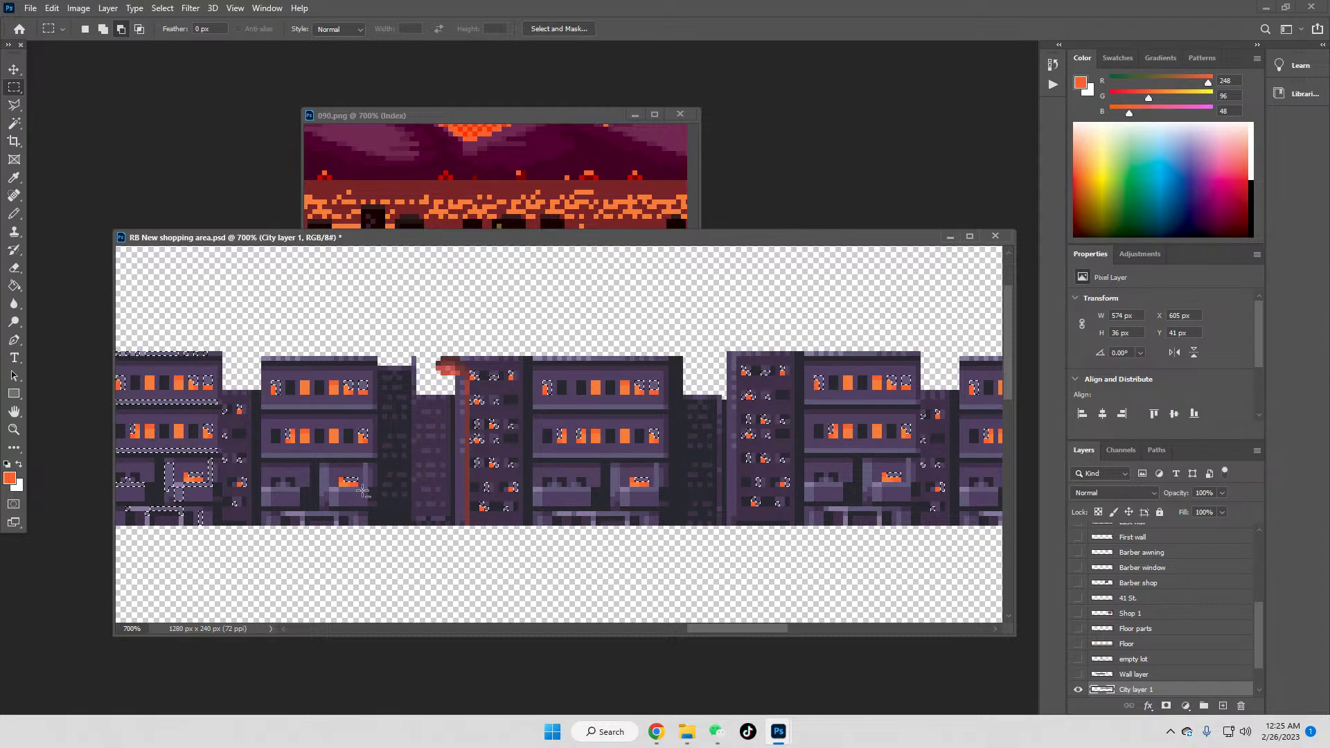
Step: Deselect the middle building's roof edge and ledge, the left tower's edge and the lower middle window
drag(709, 629, 670, 632)
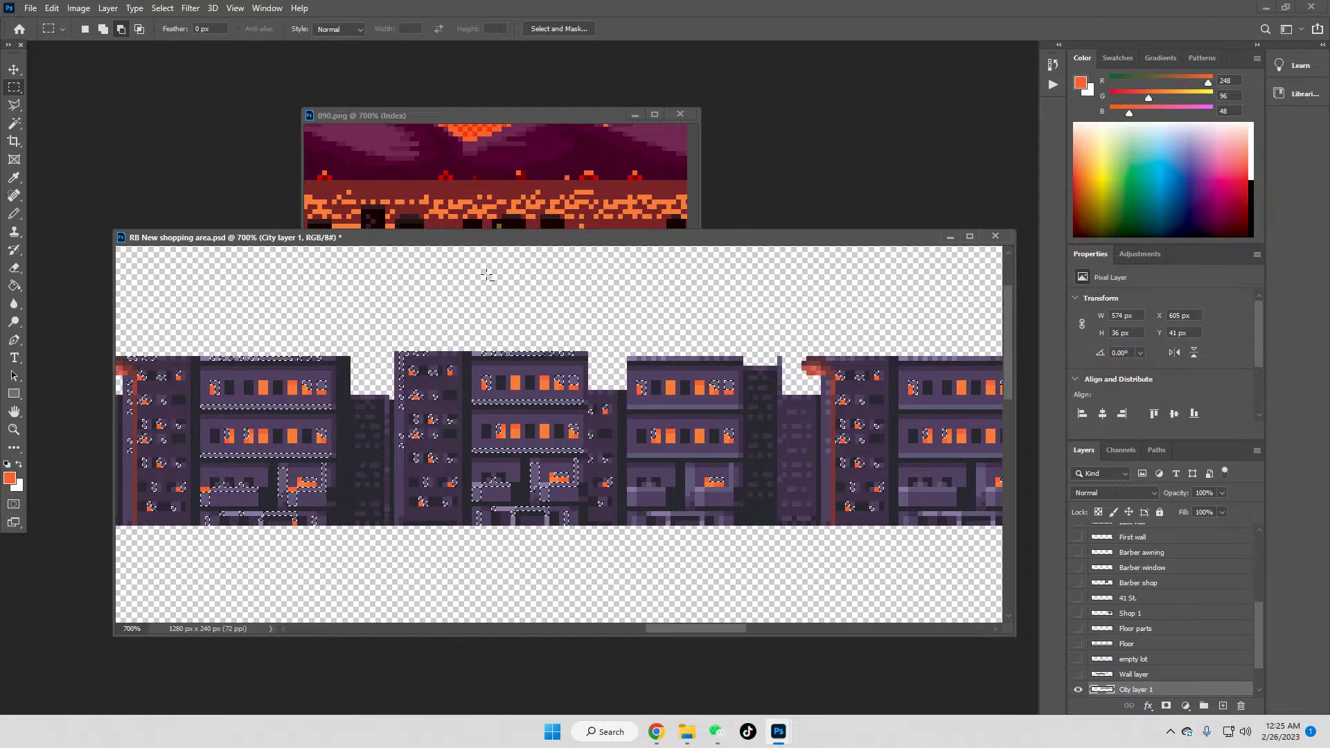
drag(472, 366, 584, 331)
drag(388, 333, 409, 458)
drag(399, 358, 453, 341)
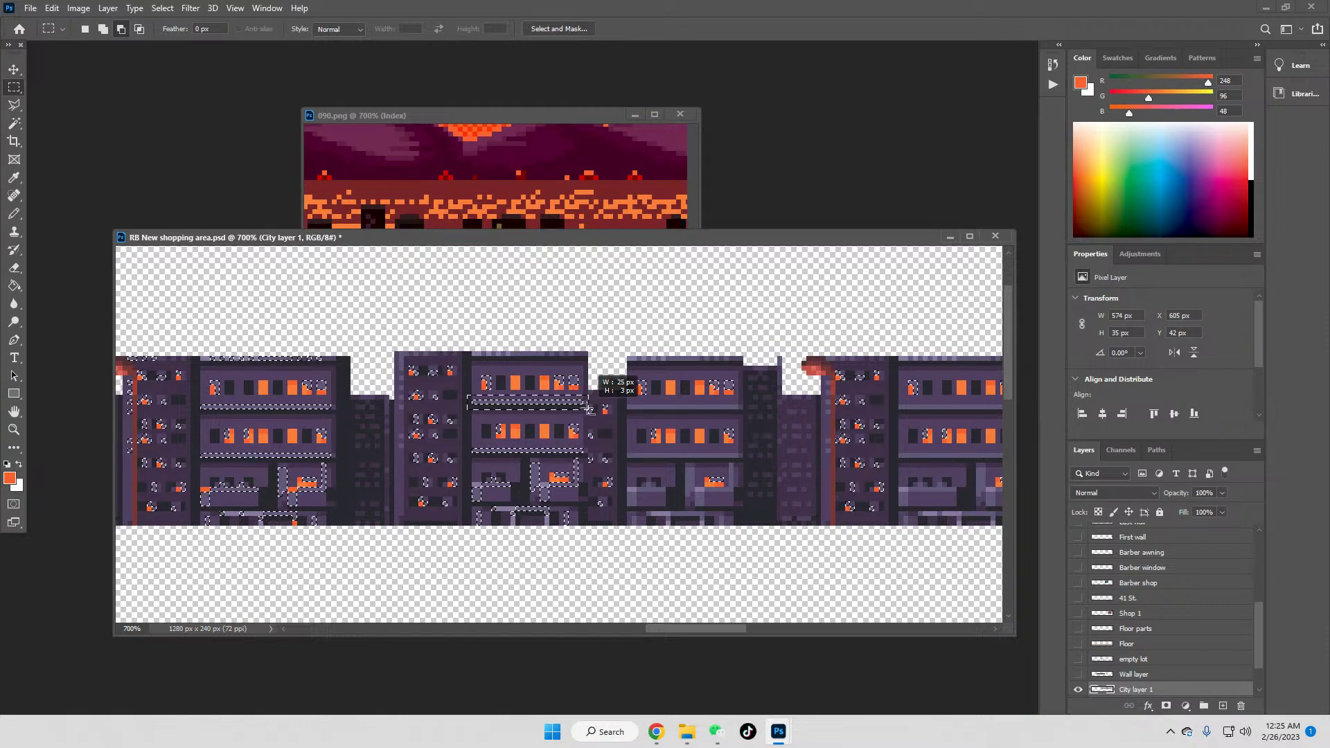
drag(481, 439, 548, 453)
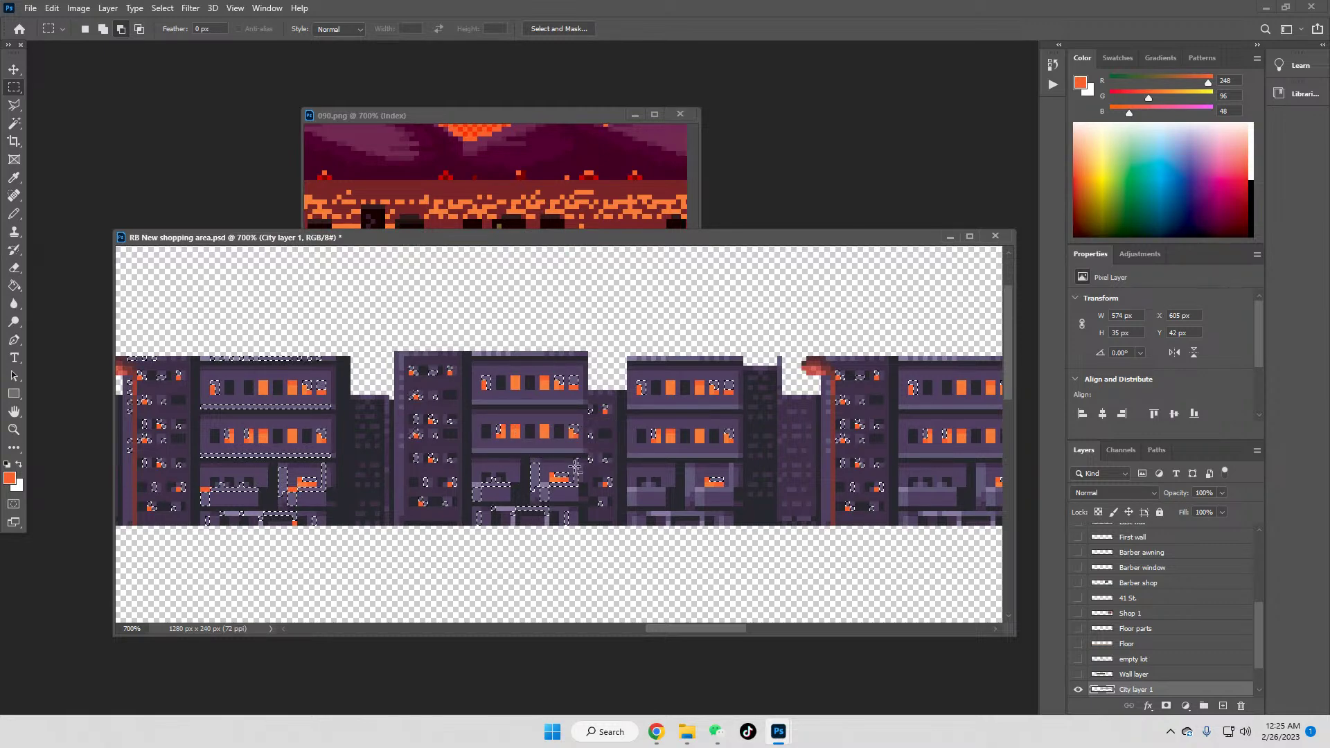
drag(574, 456, 584, 489)
drag(473, 458, 512, 509)
Step: Remove the remaining rooflines, left building's lower floors and lower-middle windows, leaving only window lights
drag(710, 628, 670, 632)
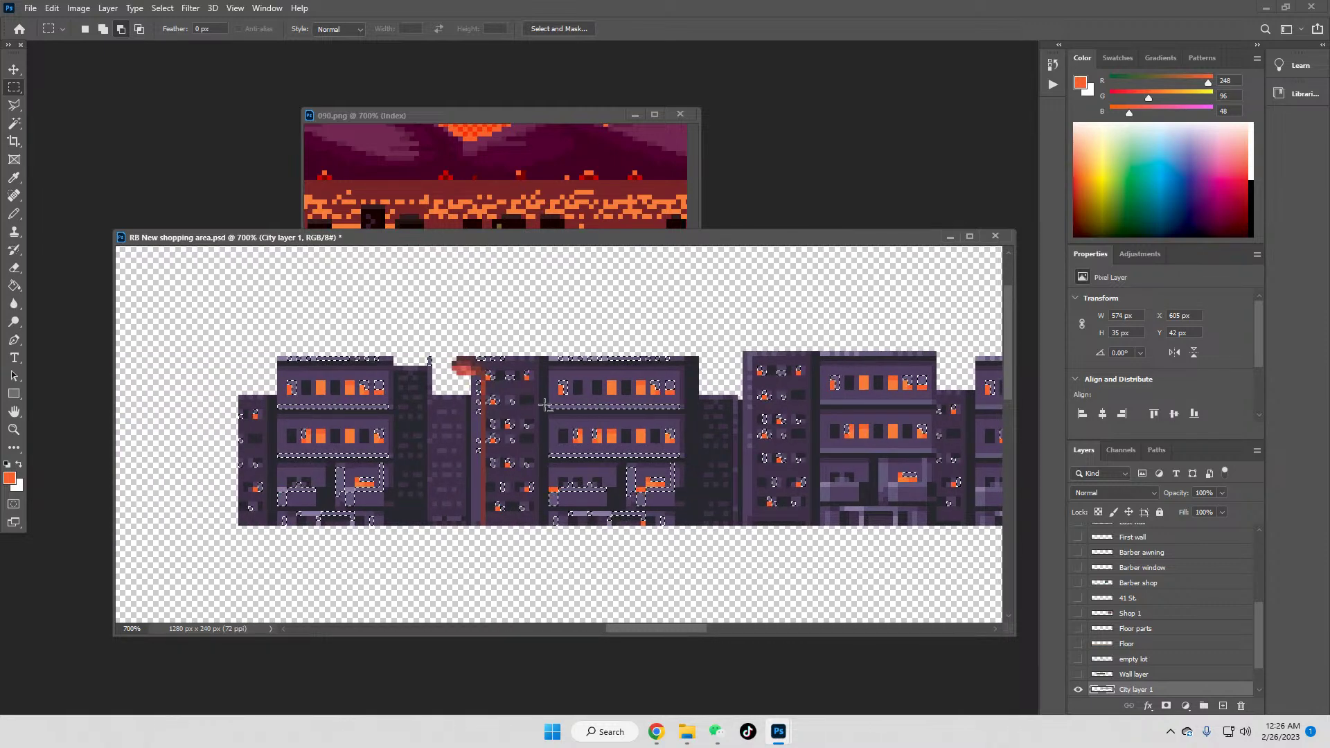
drag(549, 365, 691, 327)
drag(447, 347, 483, 480)
drag(435, 367, 239, 331)
drag(276, 459, 355, 552)
drag(354, 487, 409, 512)
drag(612, 539, 632, 553)
drag(628, 498, 682, 513)
drag(669, 468, 681, 496)
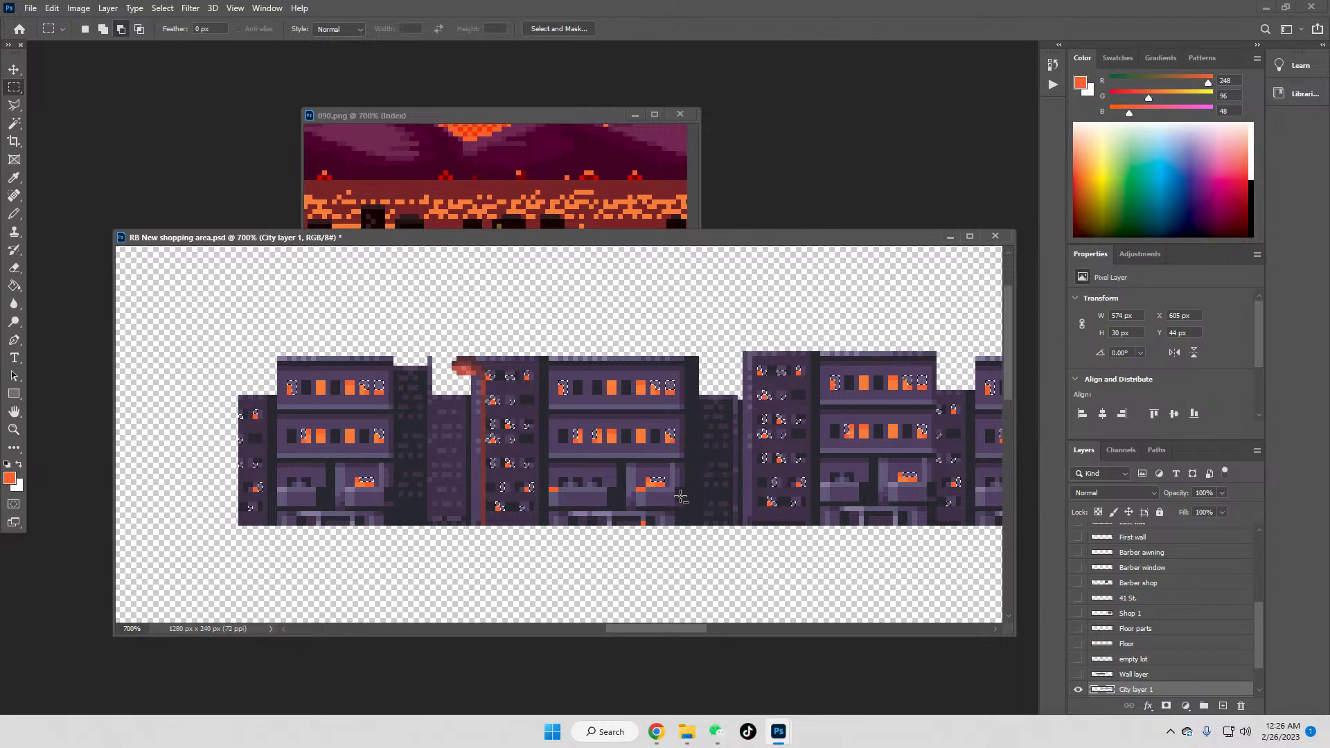
click(12, 177)
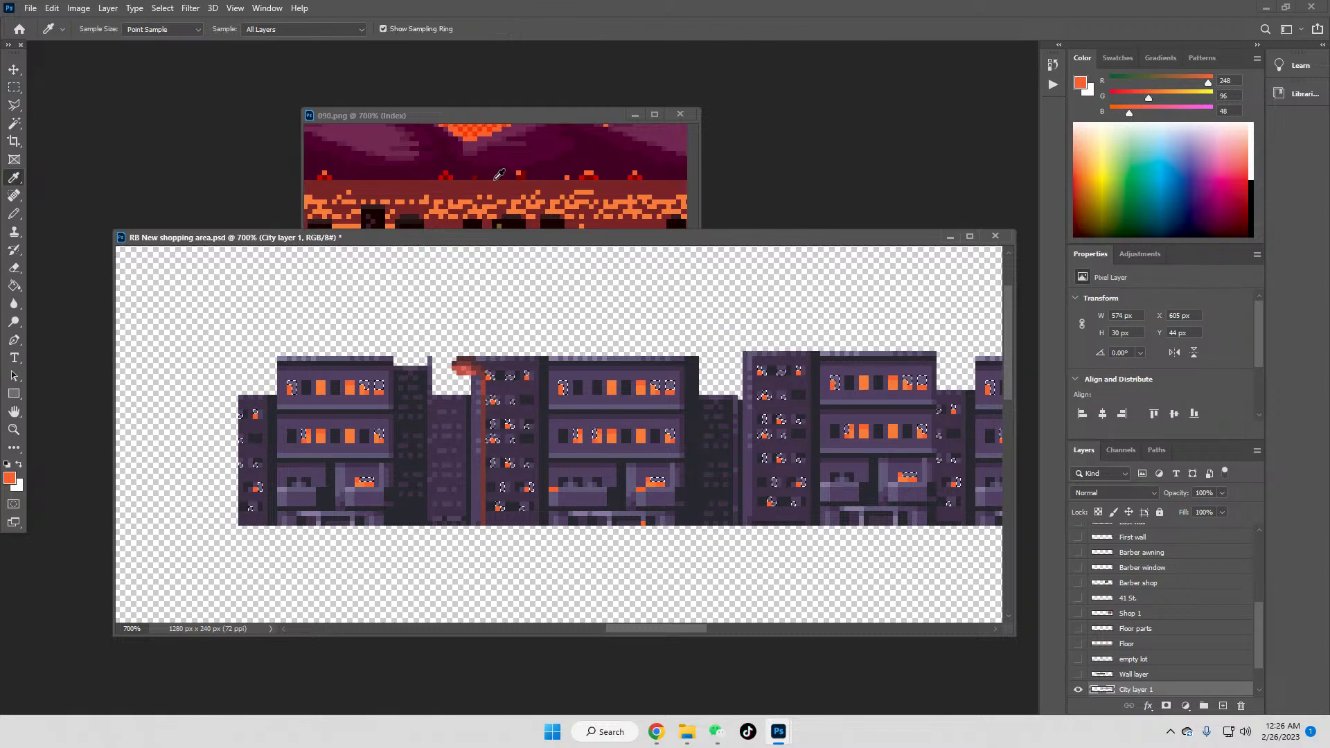
Step: Sample a bright red from the 090.png sunset sky and fill the selected window lights with it
click(451, 185)
click(129, 258)
click(14, 286)
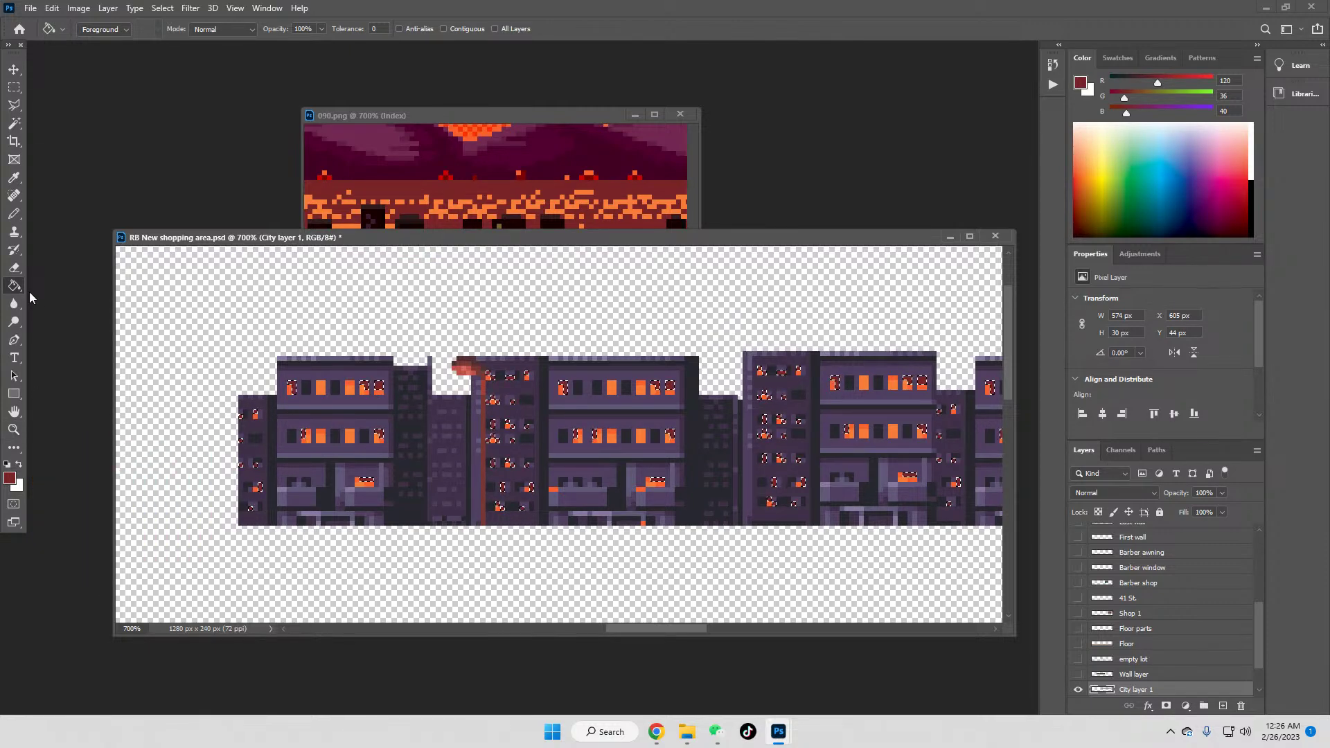
click(13, 124)
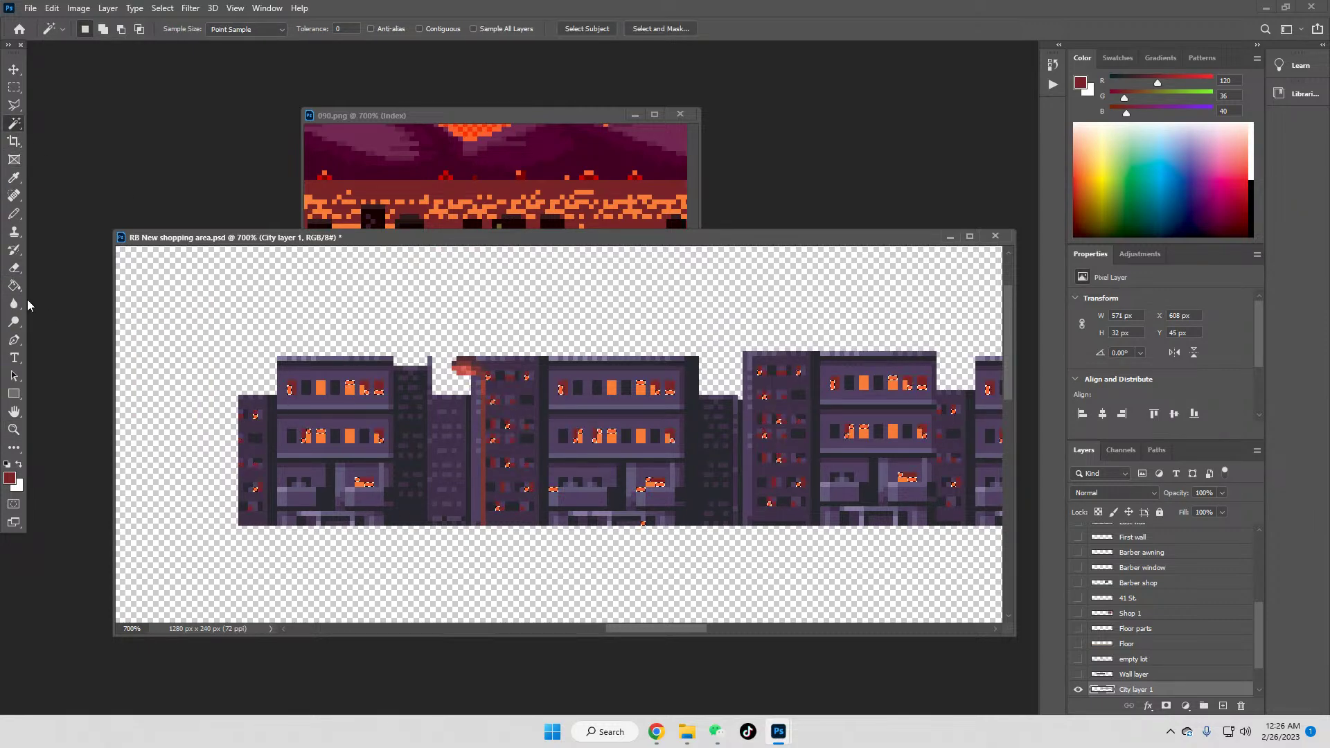
click(14, 178)
click(545, 116)
scroll(631, 222, up, 3)
click(475, 154)
click(14, 286)
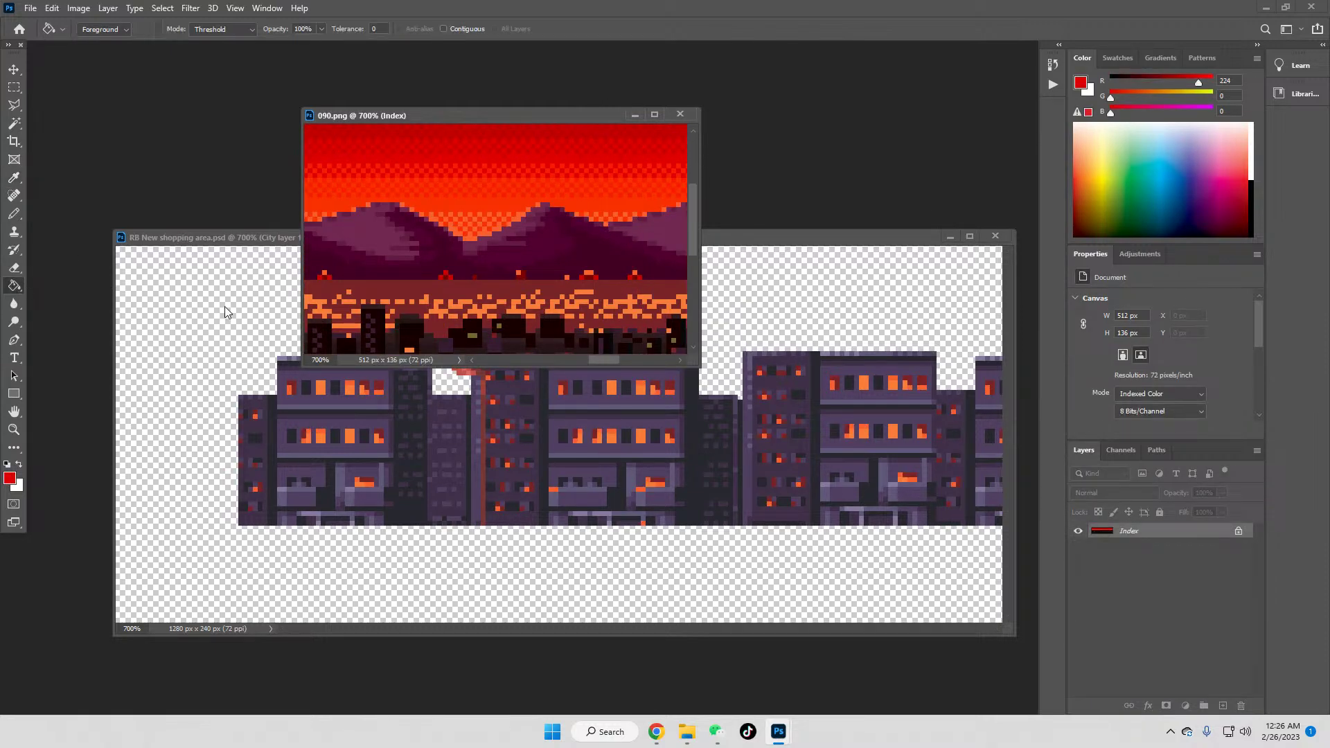
click(658, 400)
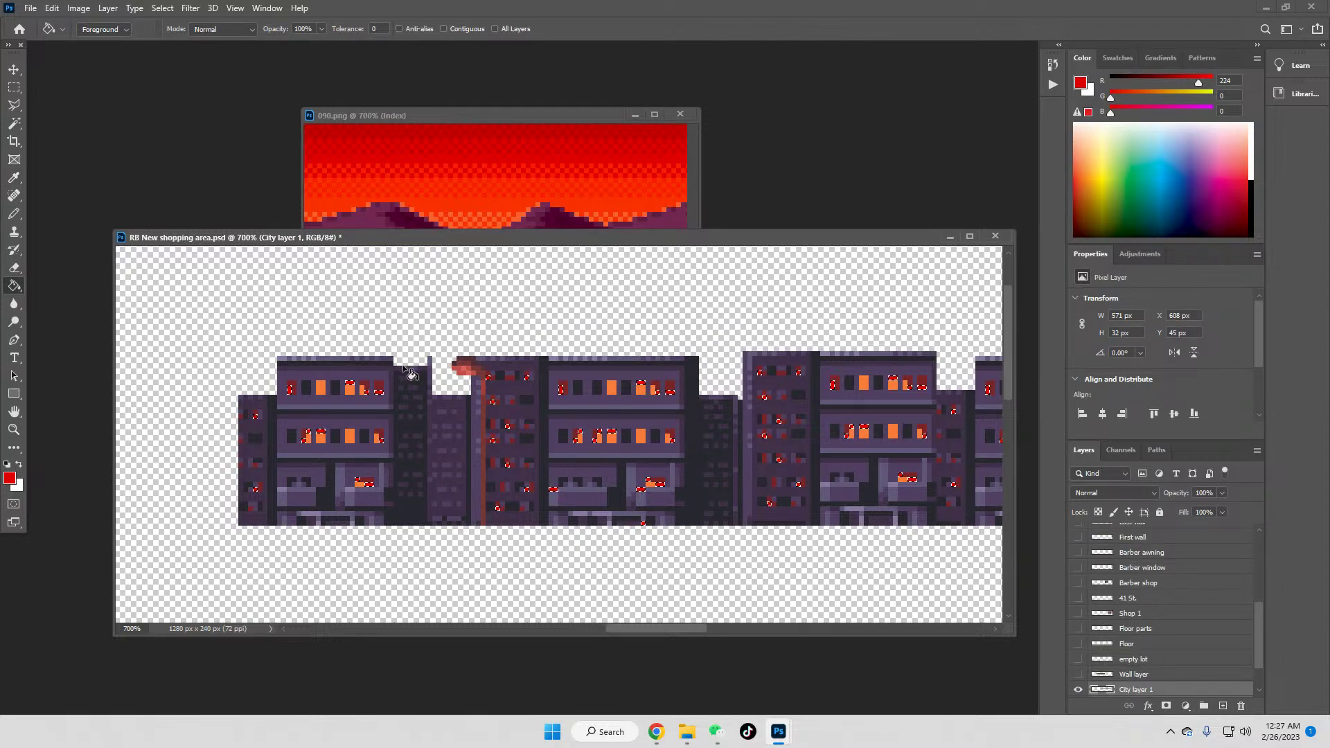
Step: Sample an orange-red from the sunset and adjust it to orange (248, 88, 32) in the Color panel
key(i)
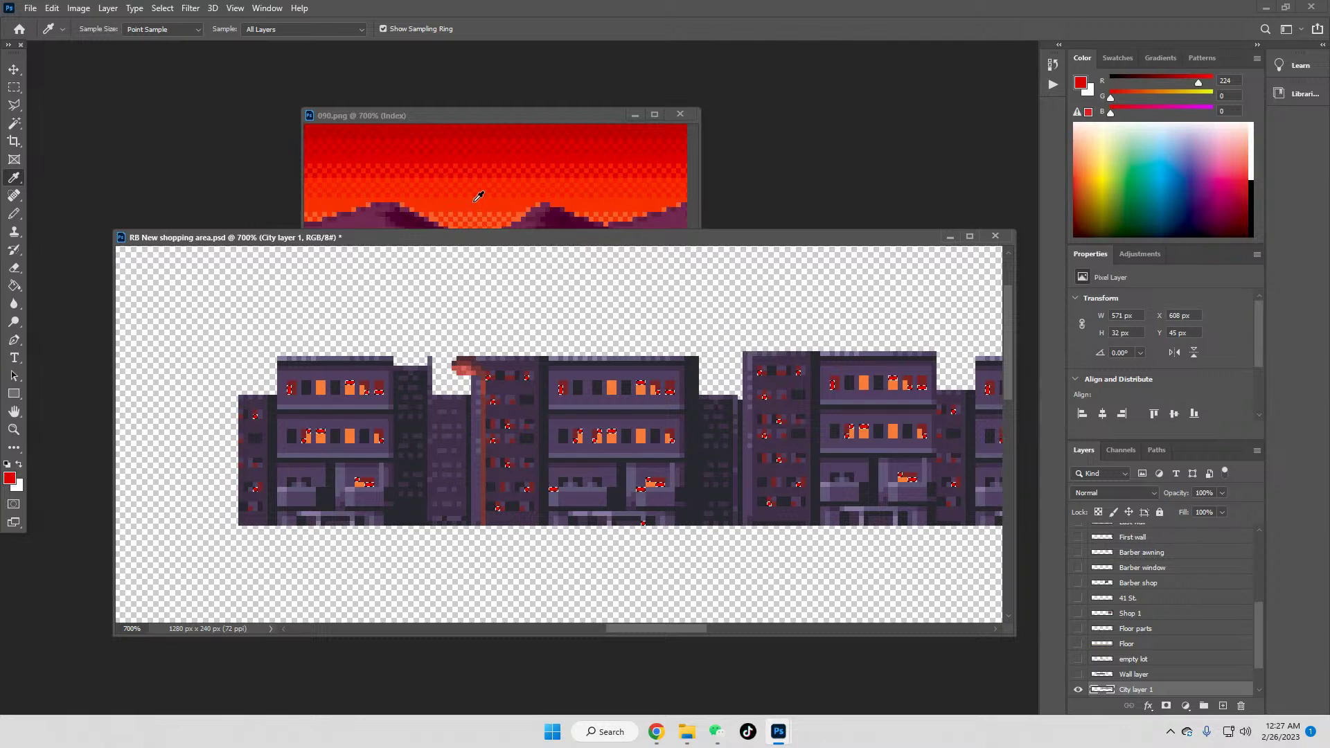
click(484, 201)
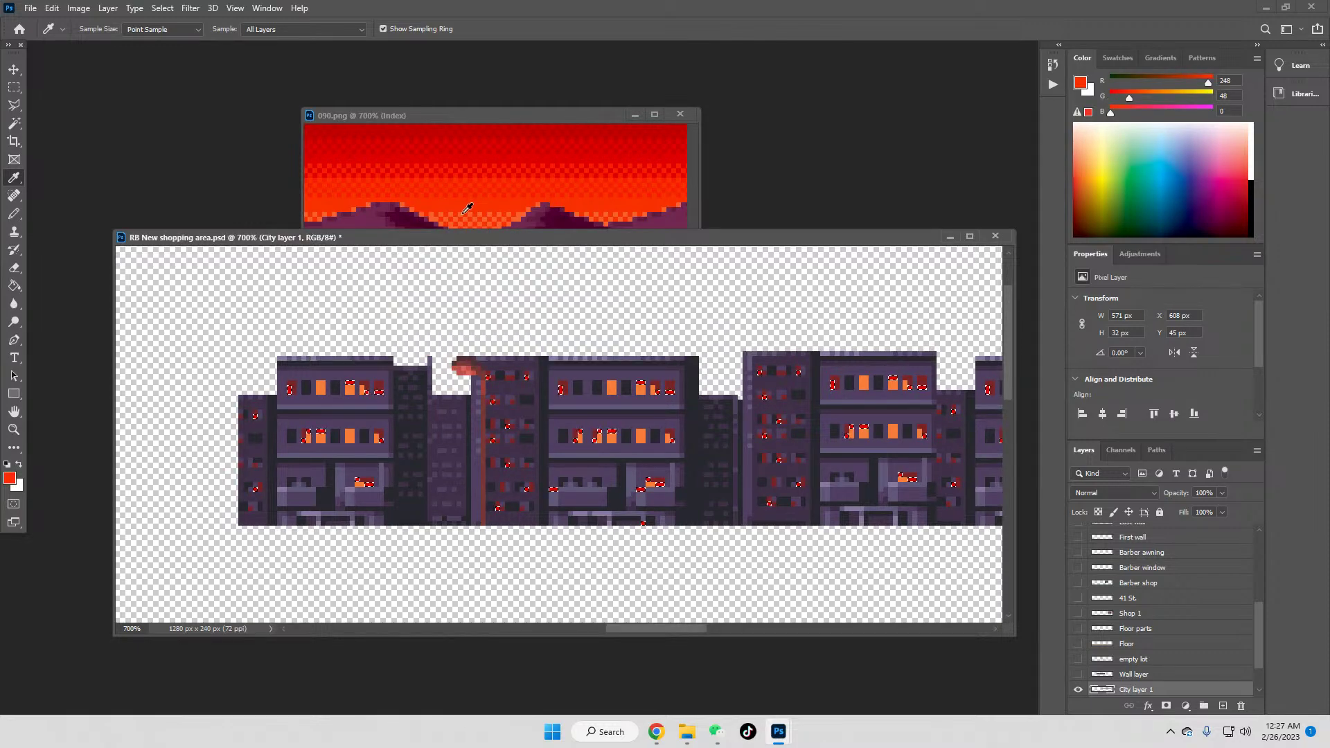
click(13, 285)
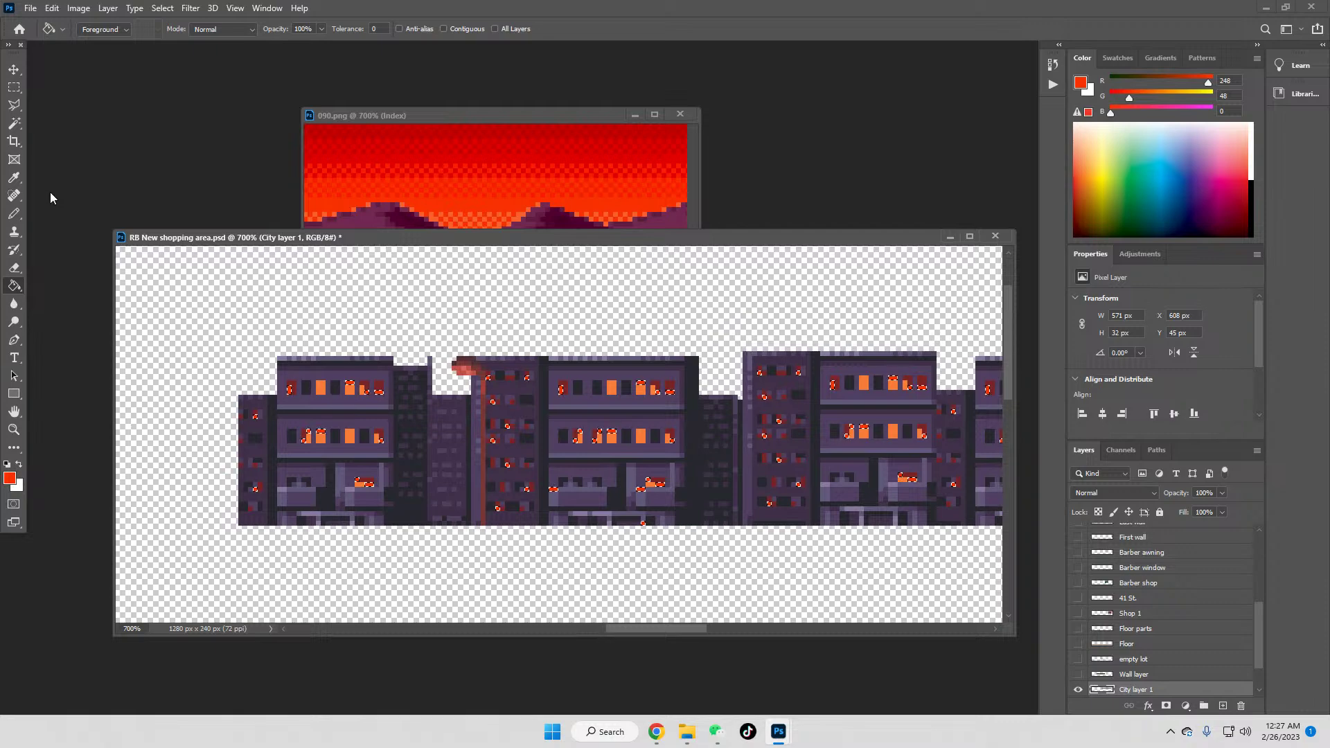
click(14, 177)
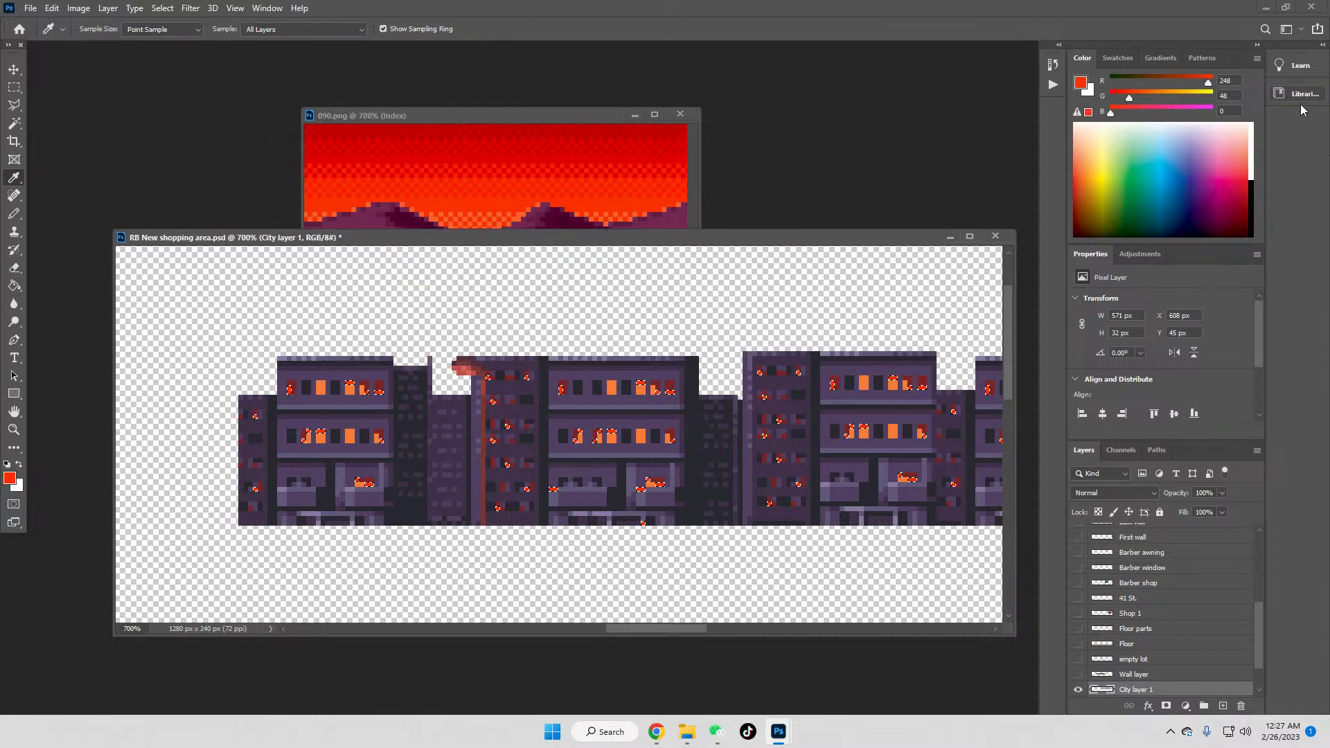
text(64)
click(13, 285)
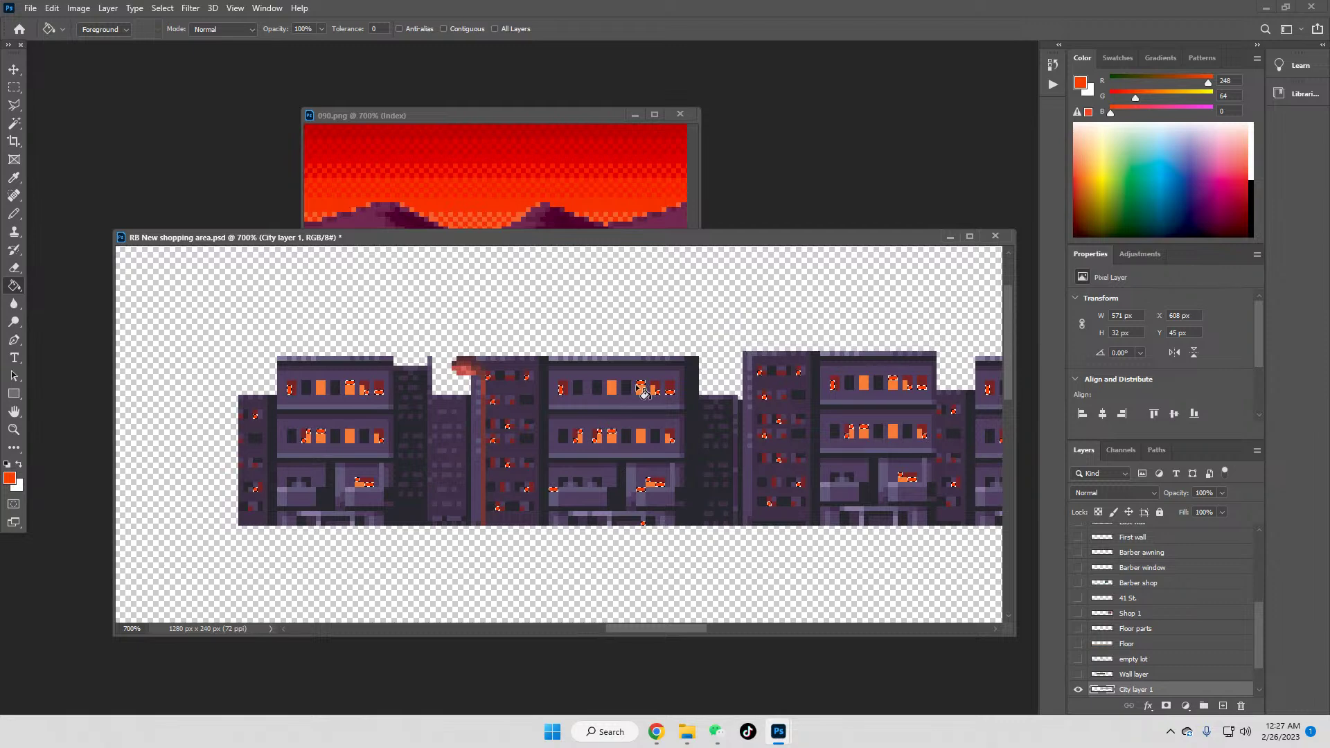
click(1230, 97)
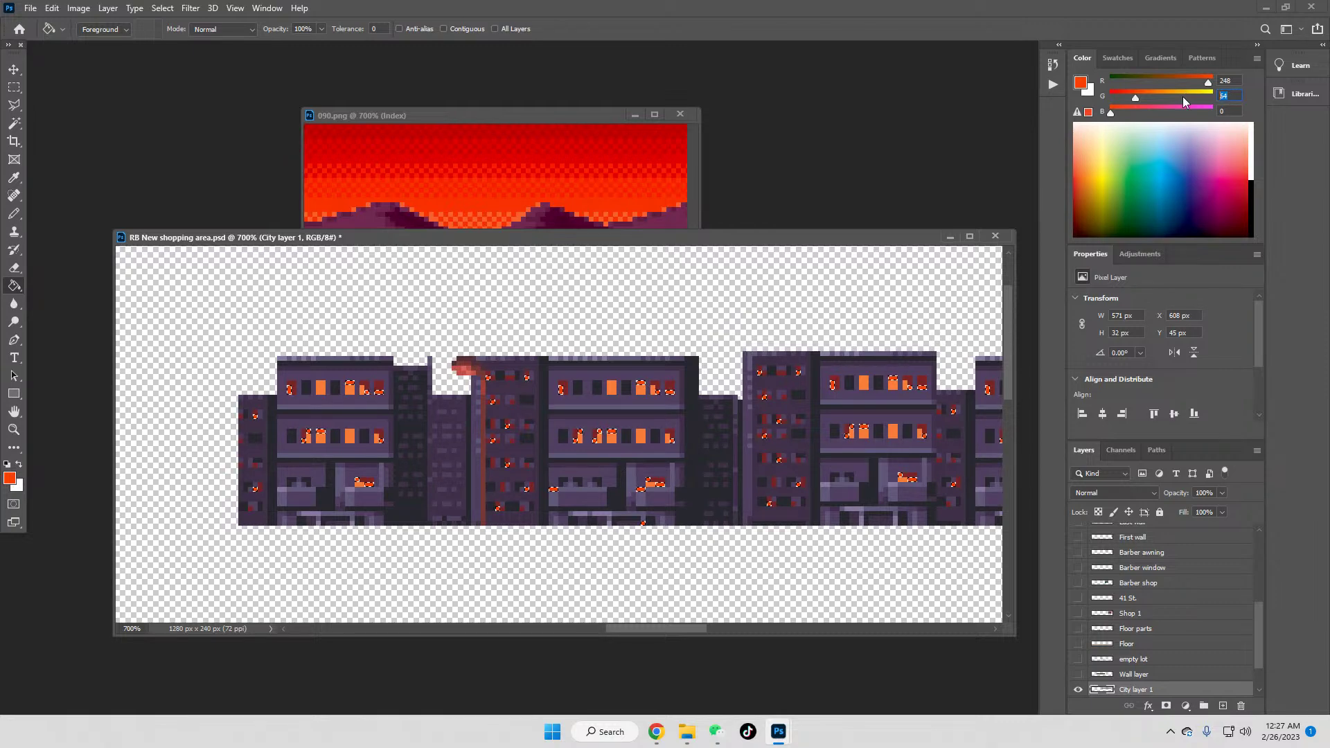
text(88)
key(Return)
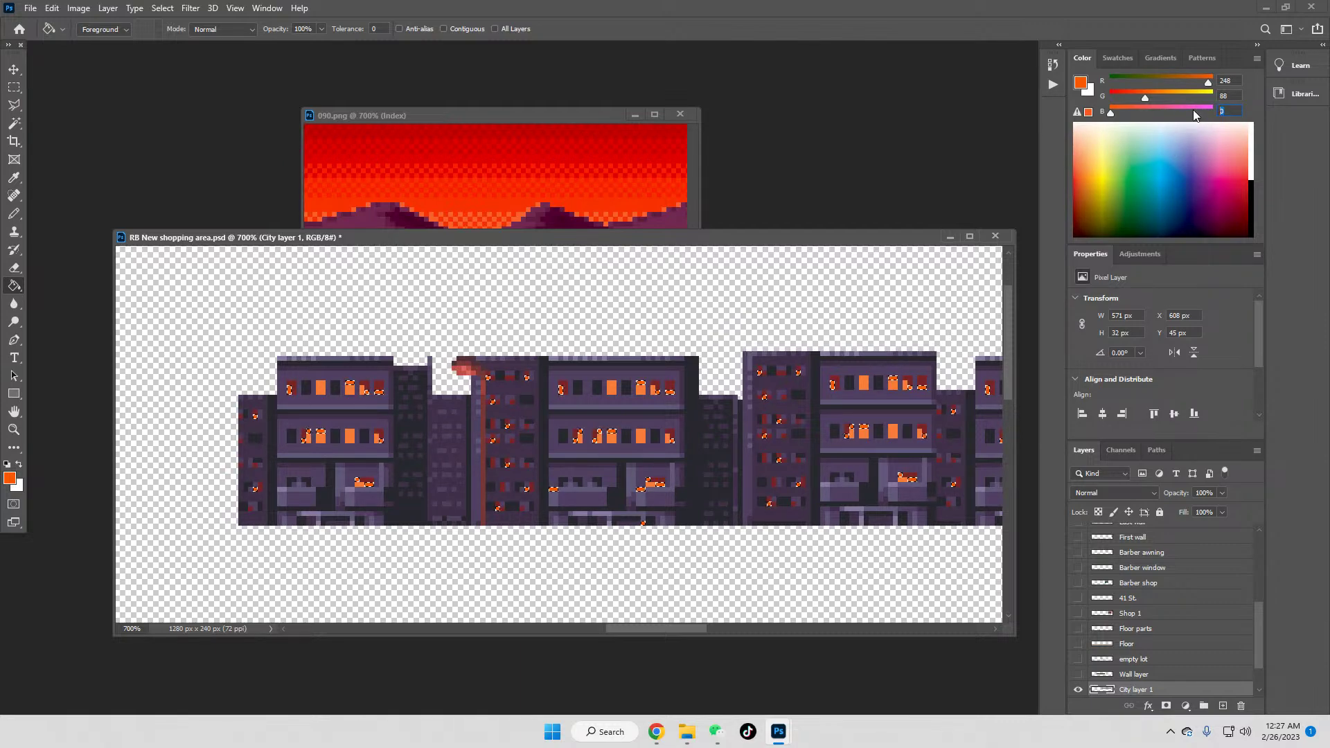
text(32)
click(13, 286)
Step: Reset the marquee to new selections, then zoom out and in to check the lit street
click(14, 86)
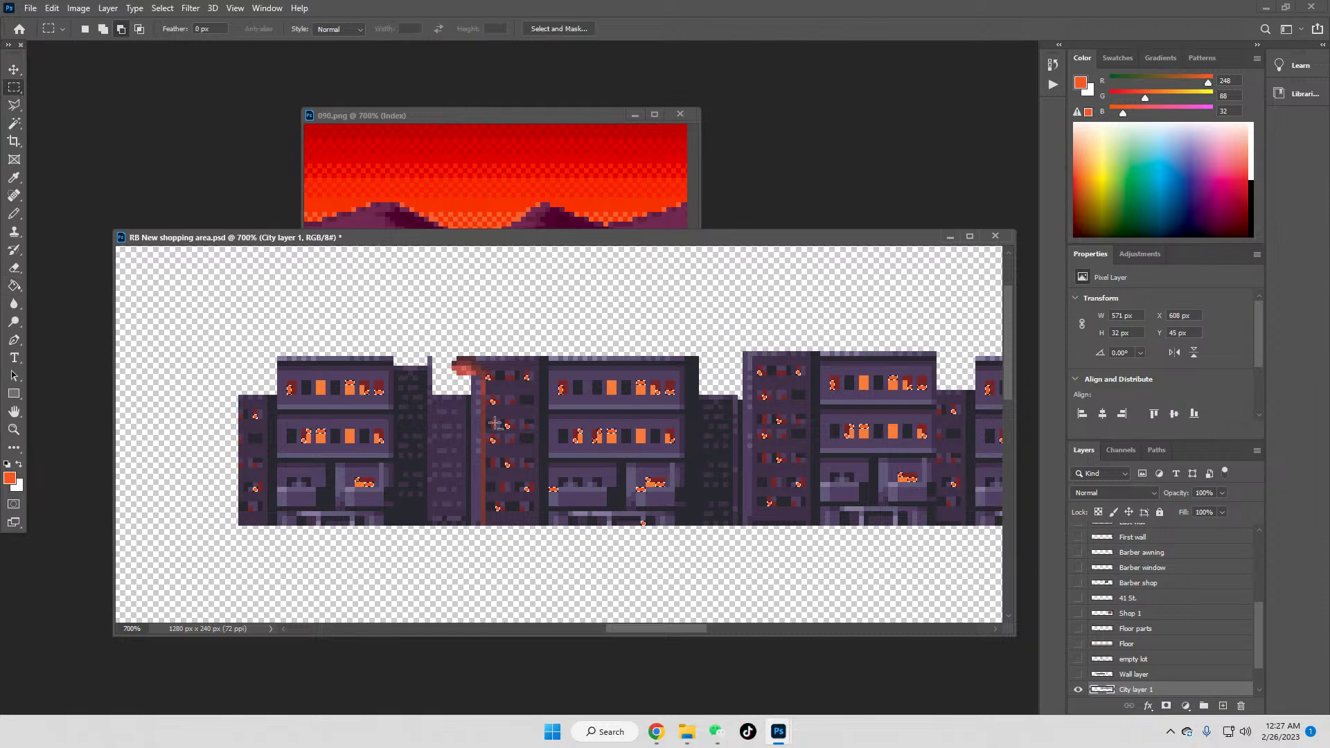
click(84, 29)
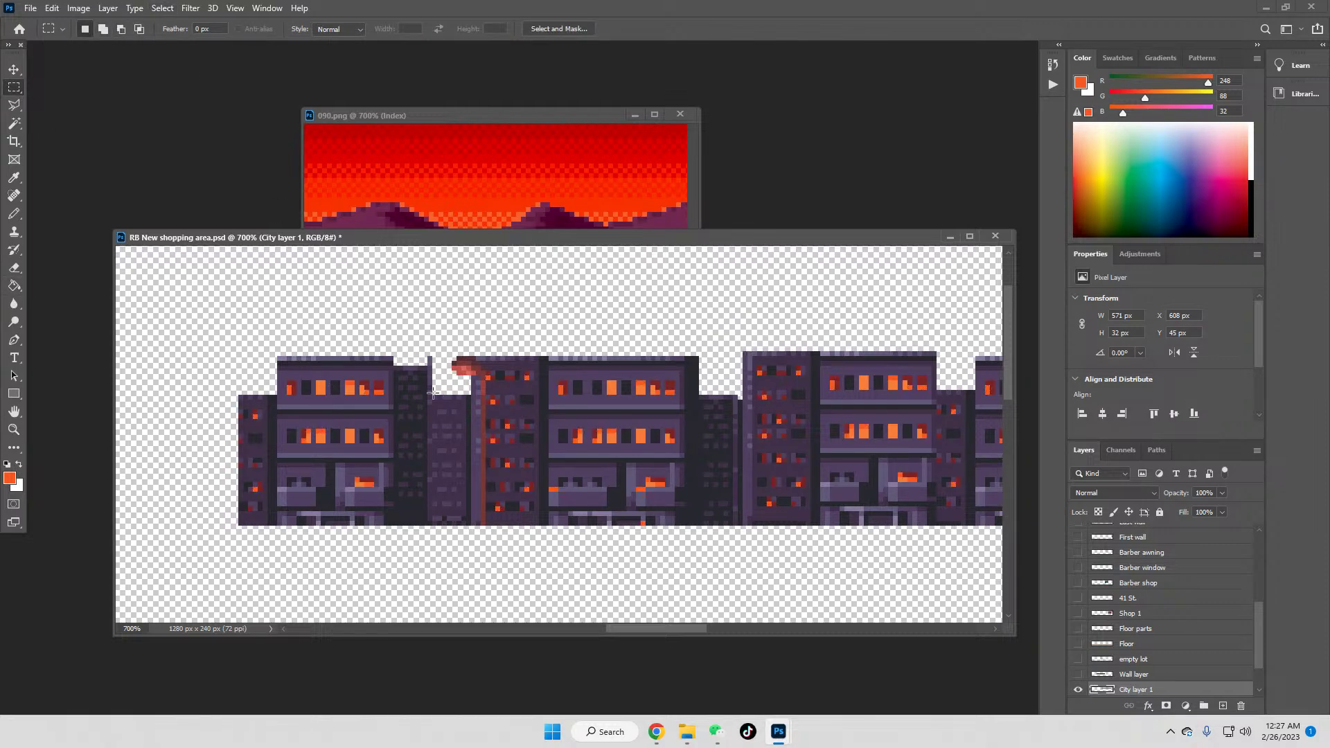
click(14, 429)
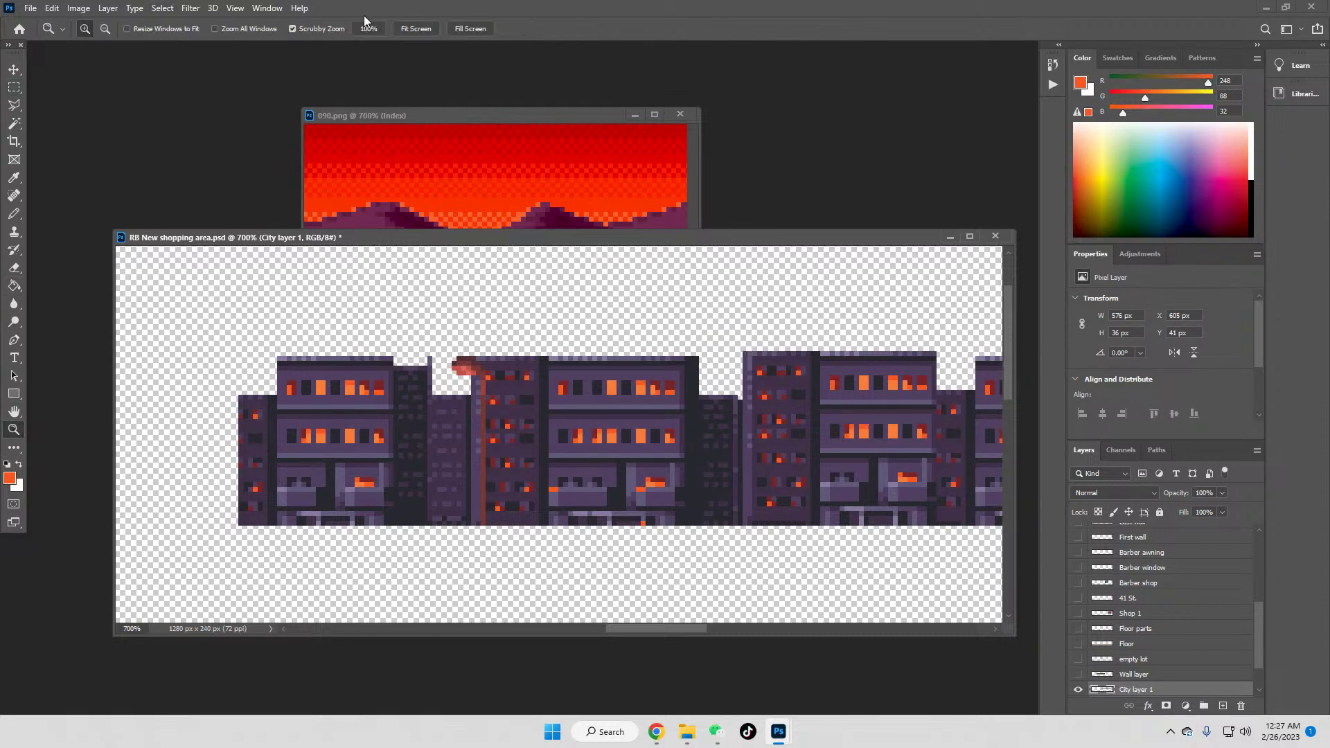
click(376, 30)
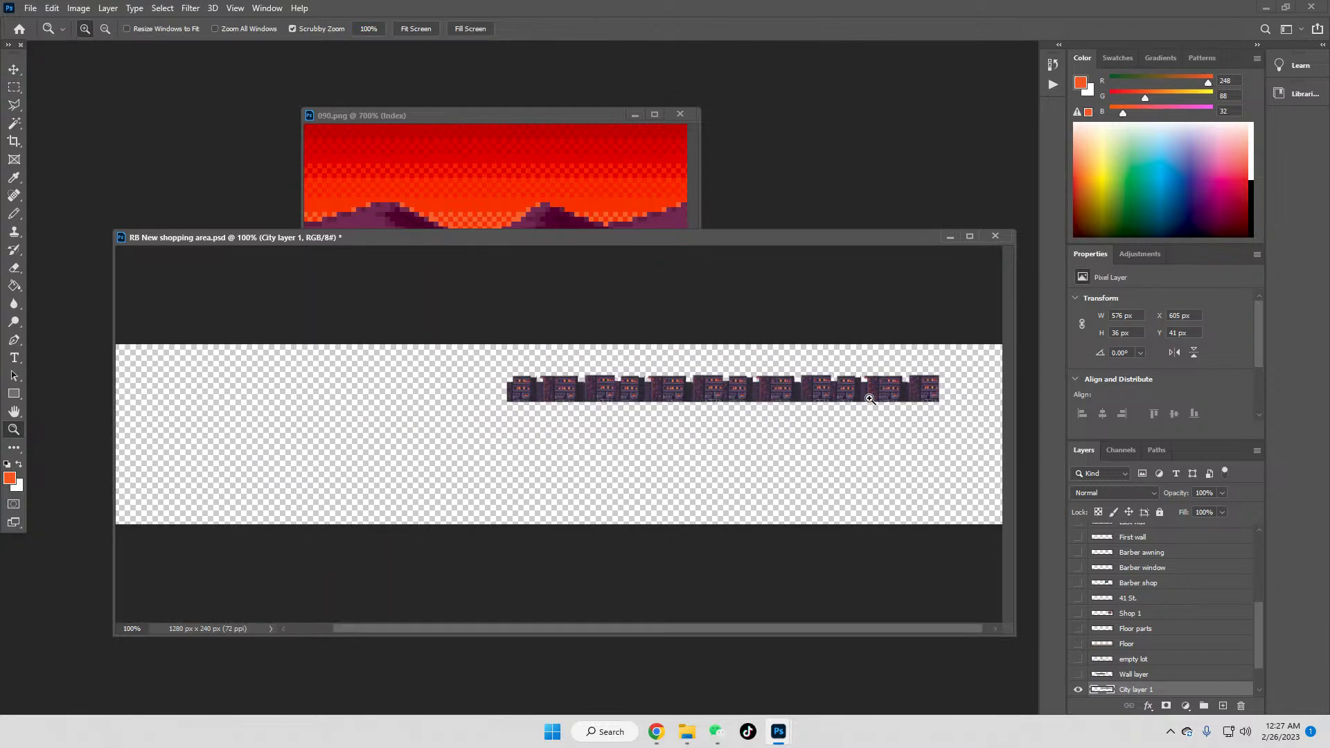
click(870, 399)
click(700, 392)
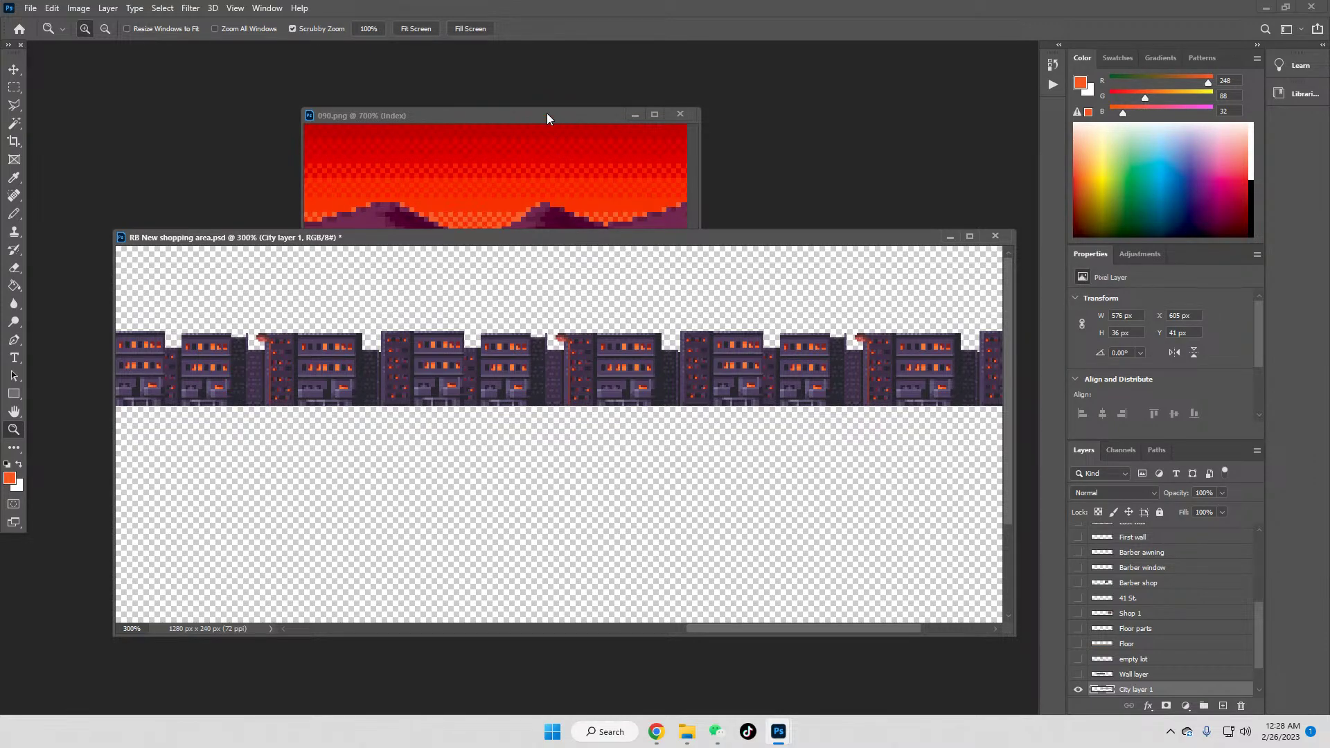
drag(519, 238, 494, 304)
drag(480, 386, 525, 382)
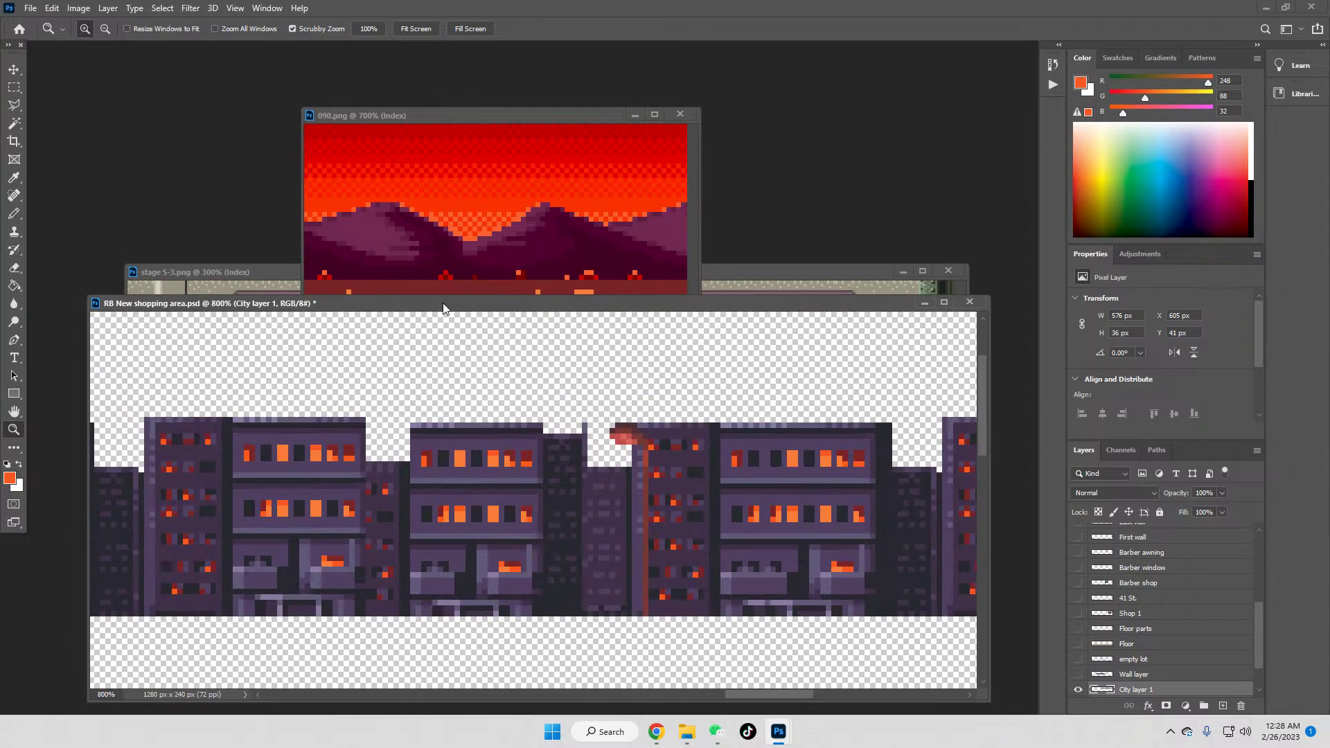
Step: Bring the 090.png sunset reference to the front and zoom it out to show it whole
click(14, 178)
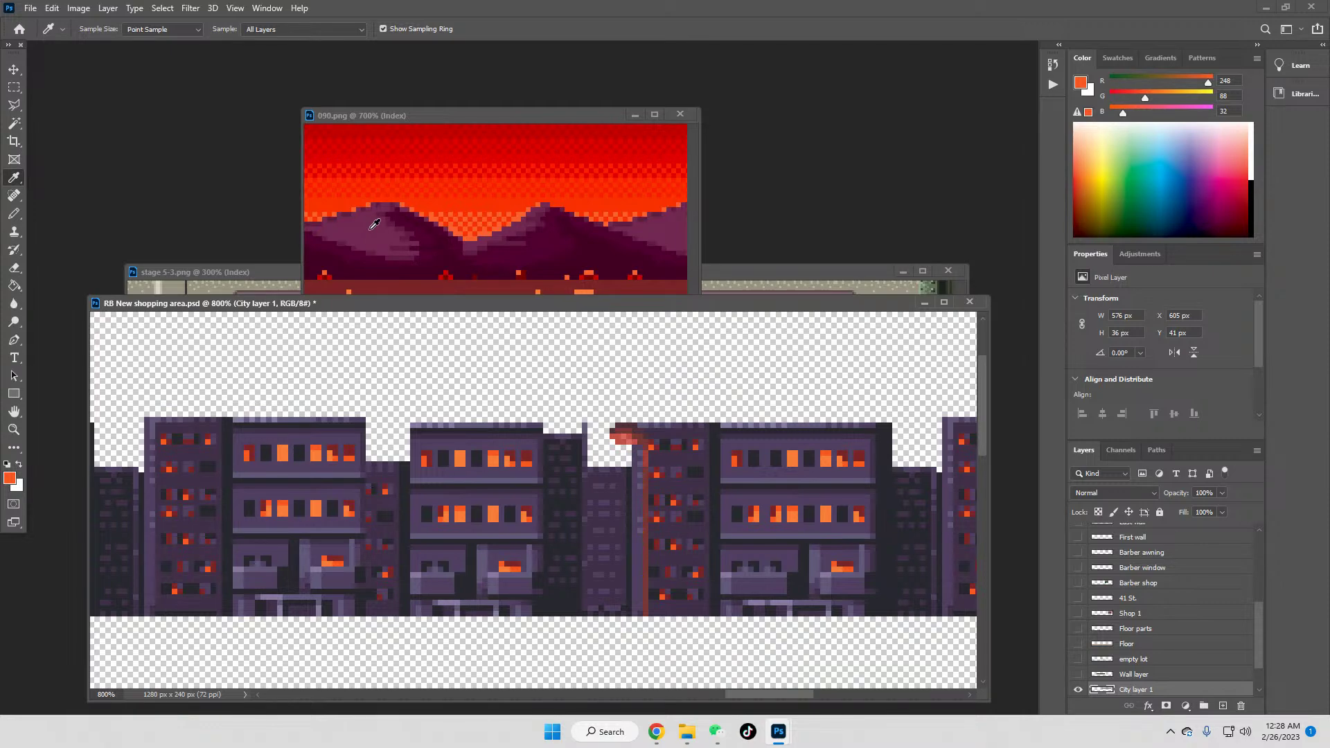
click(510, 117)
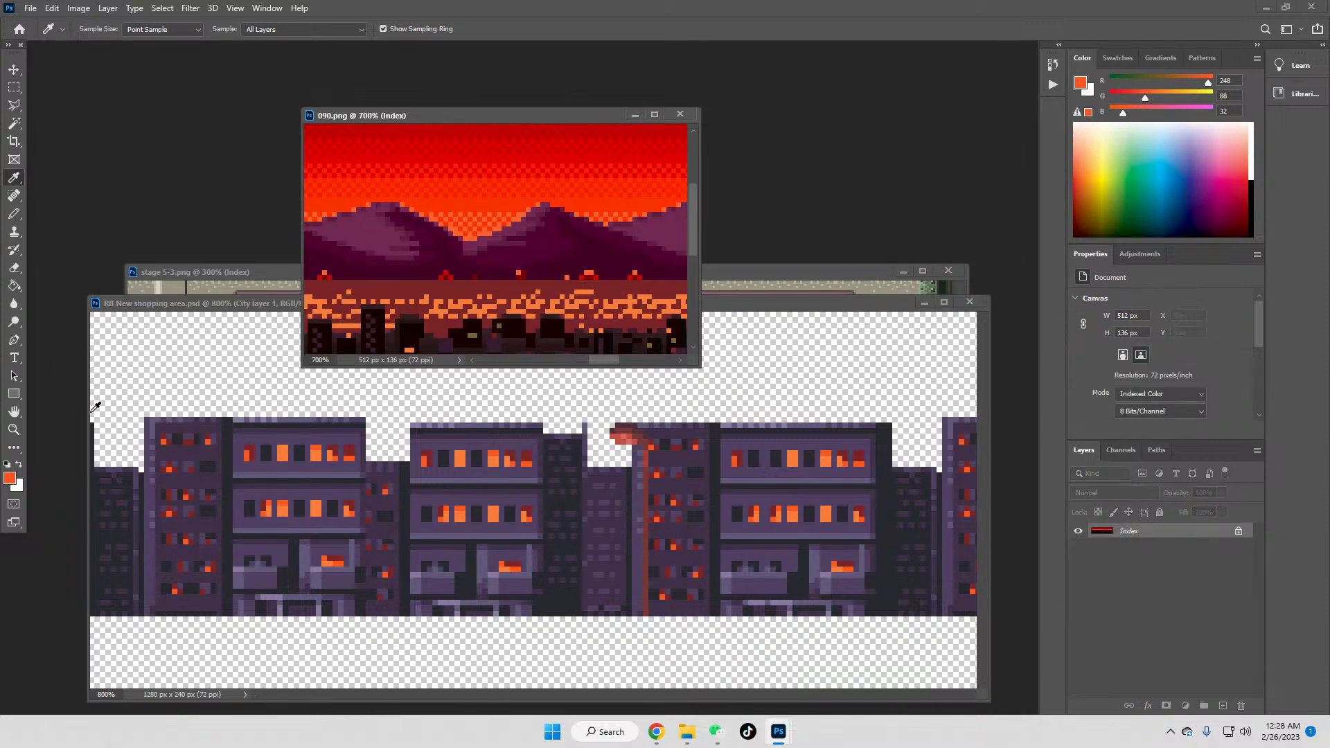
click(14, 429)
click(368, 29)
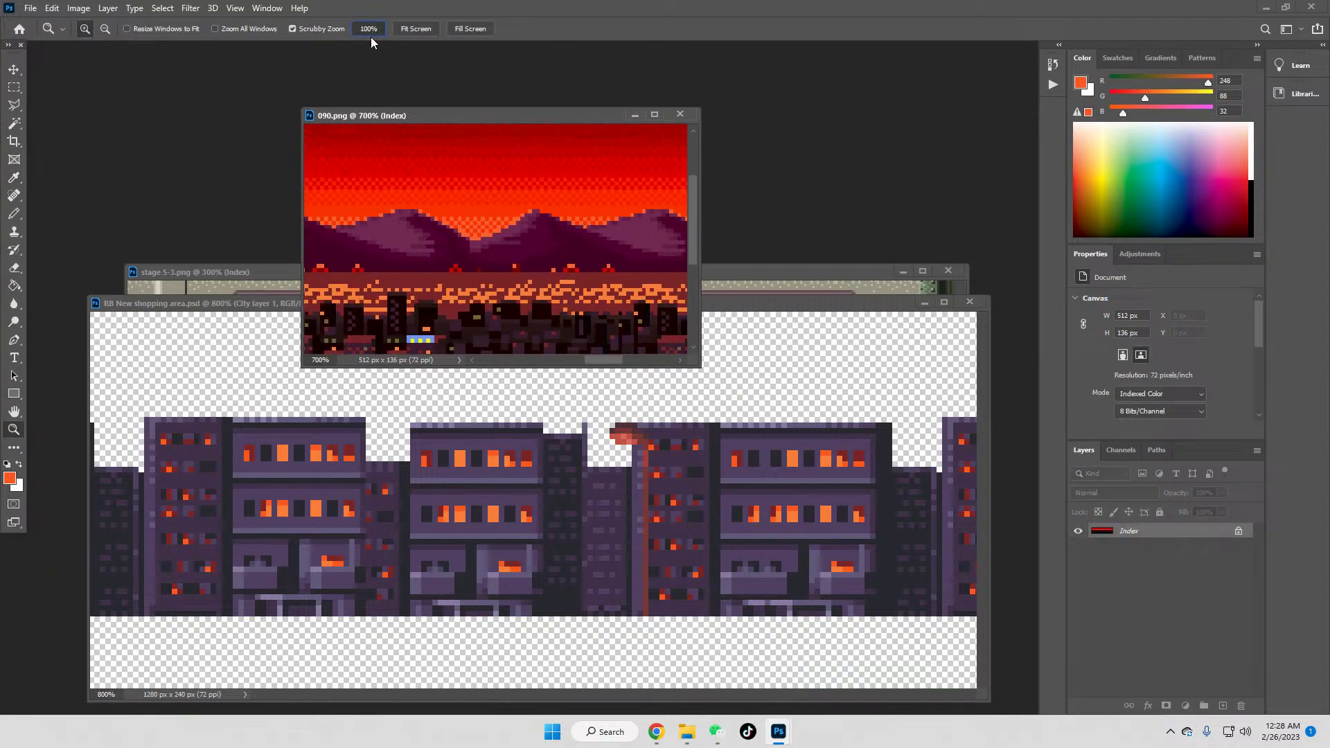
Step: Zoom into the reference mountains and recolour building pixels with a sampled purple
click(505, 263)
click(505, 239)
click(505, 230)
click(505, 226)
click(460, 194)
click(478, 188)
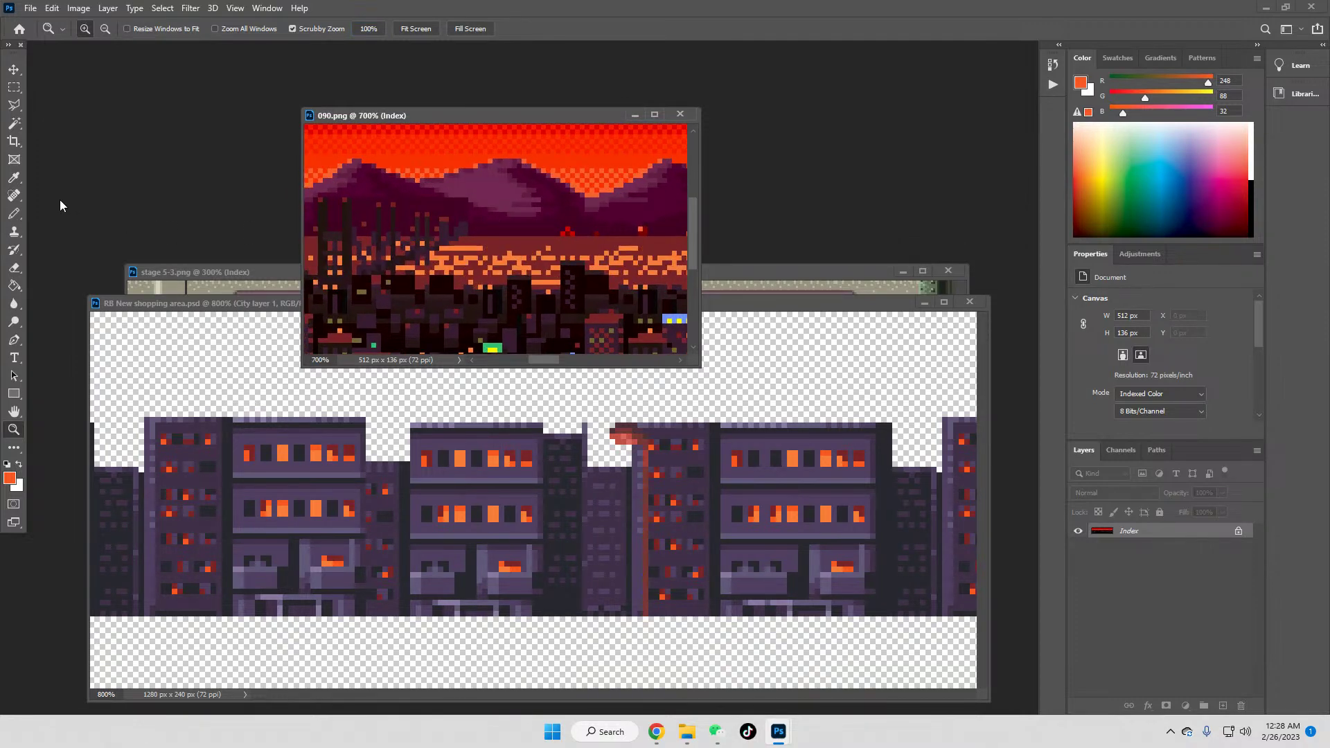
click(14, 177)
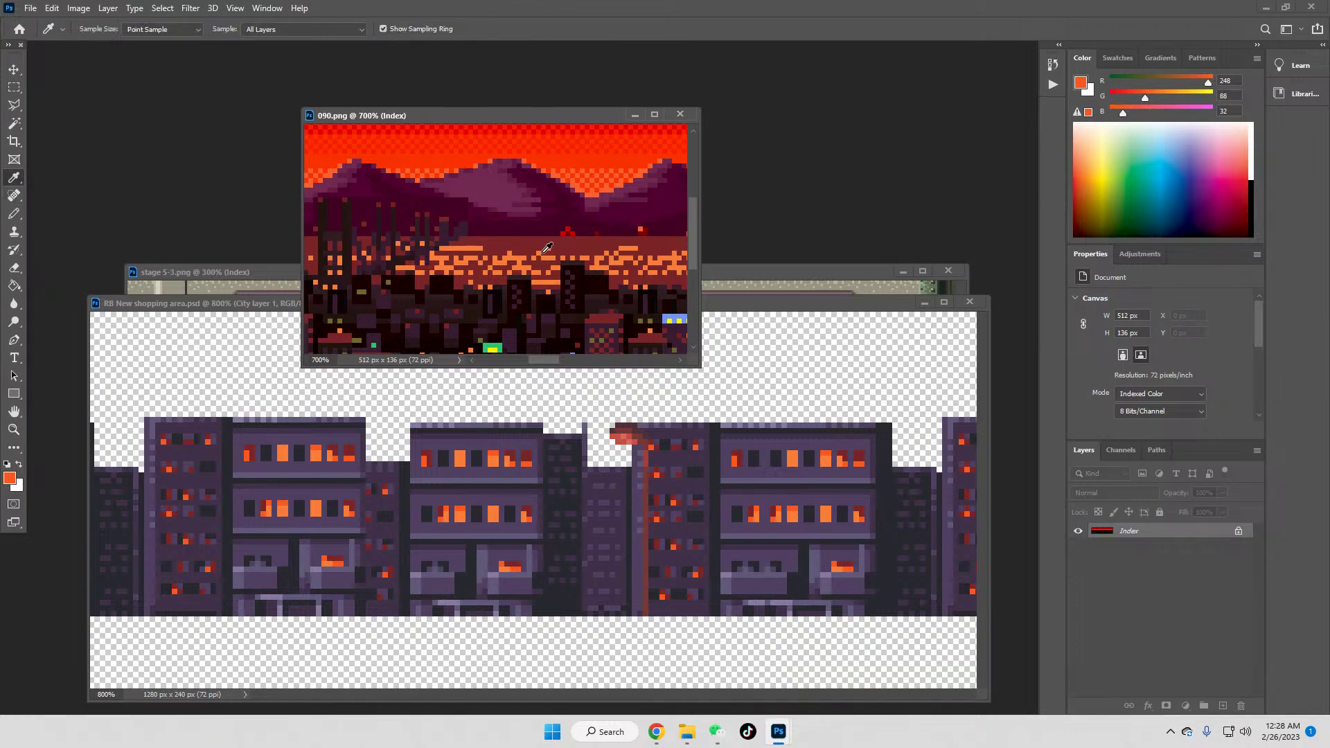
click(498, 191)
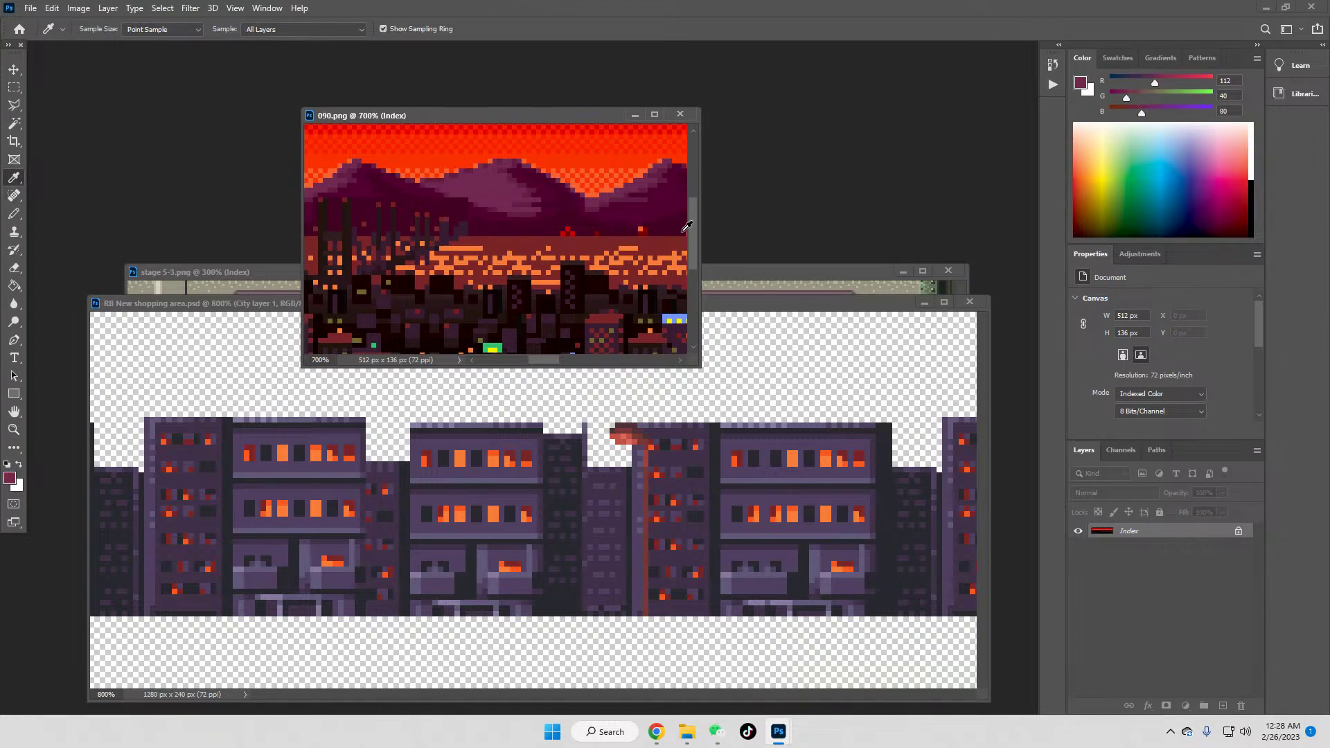
click(764, 315)
click(14, 286)
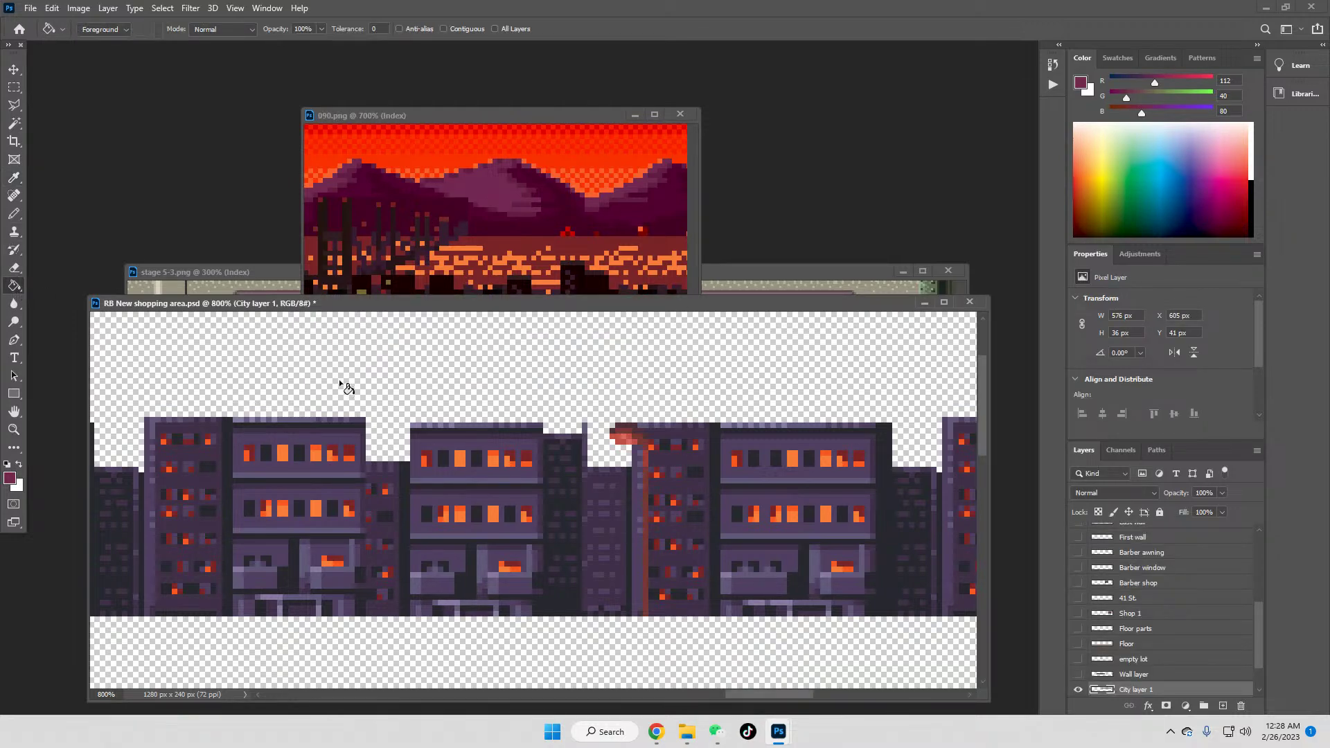
click(275, 424)
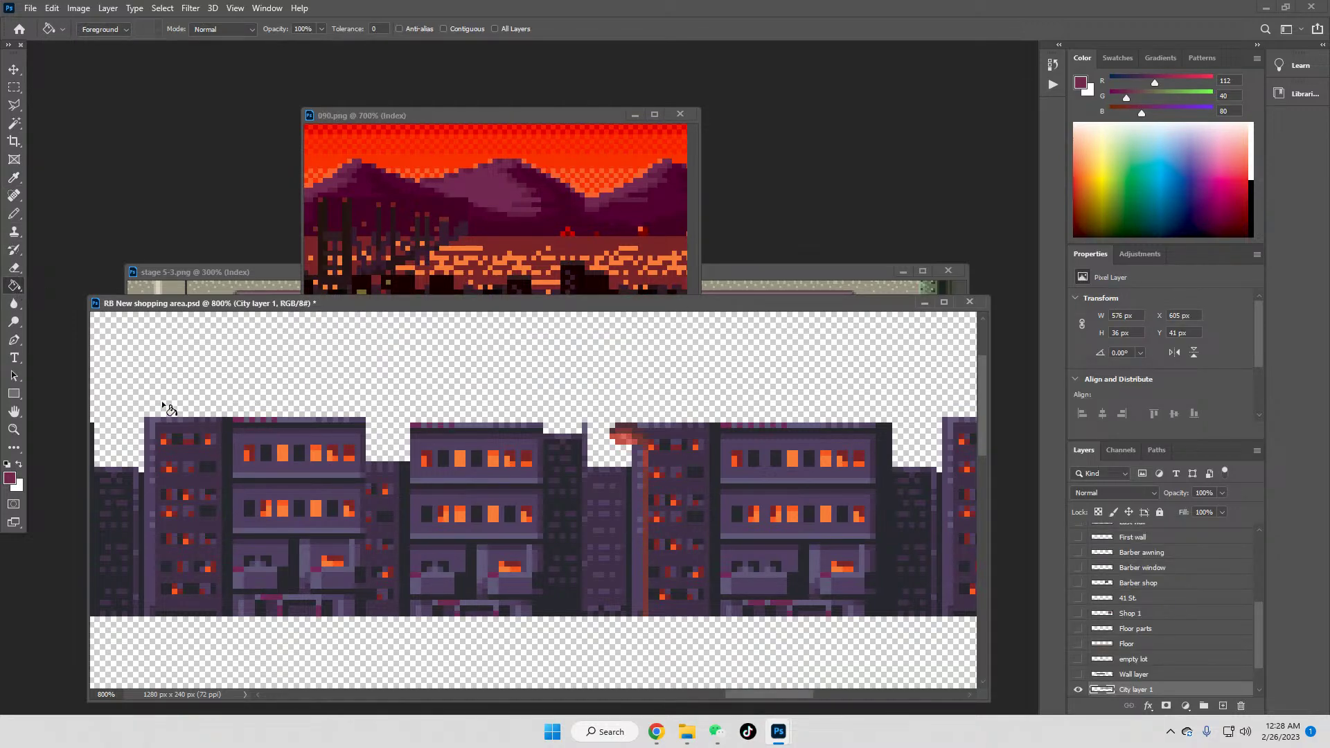
Step: Recolour more building pixels and the window bands with darker and deep purples from the reference
click(14, 178)
click(518, 171)
click(14, 285)
click(289, 425)
click(14, 178)
click(549, 191)
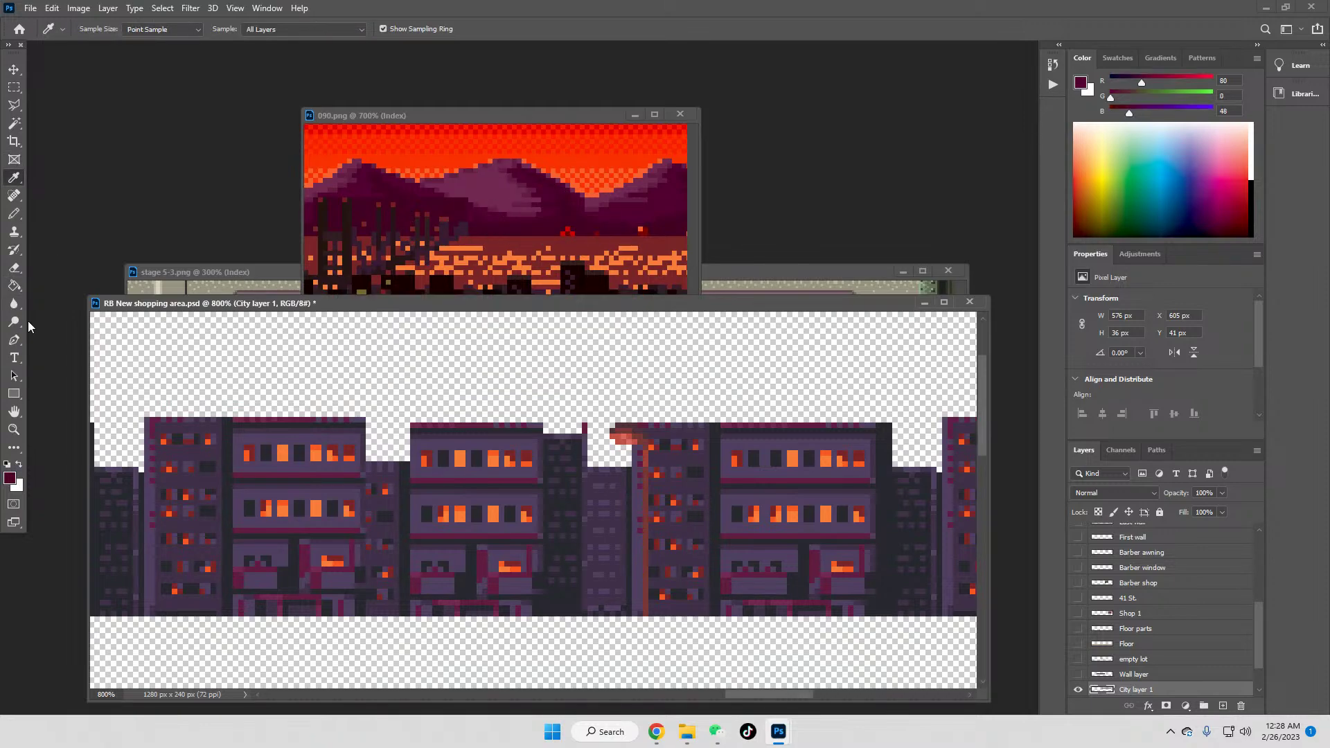
click(14, 285)
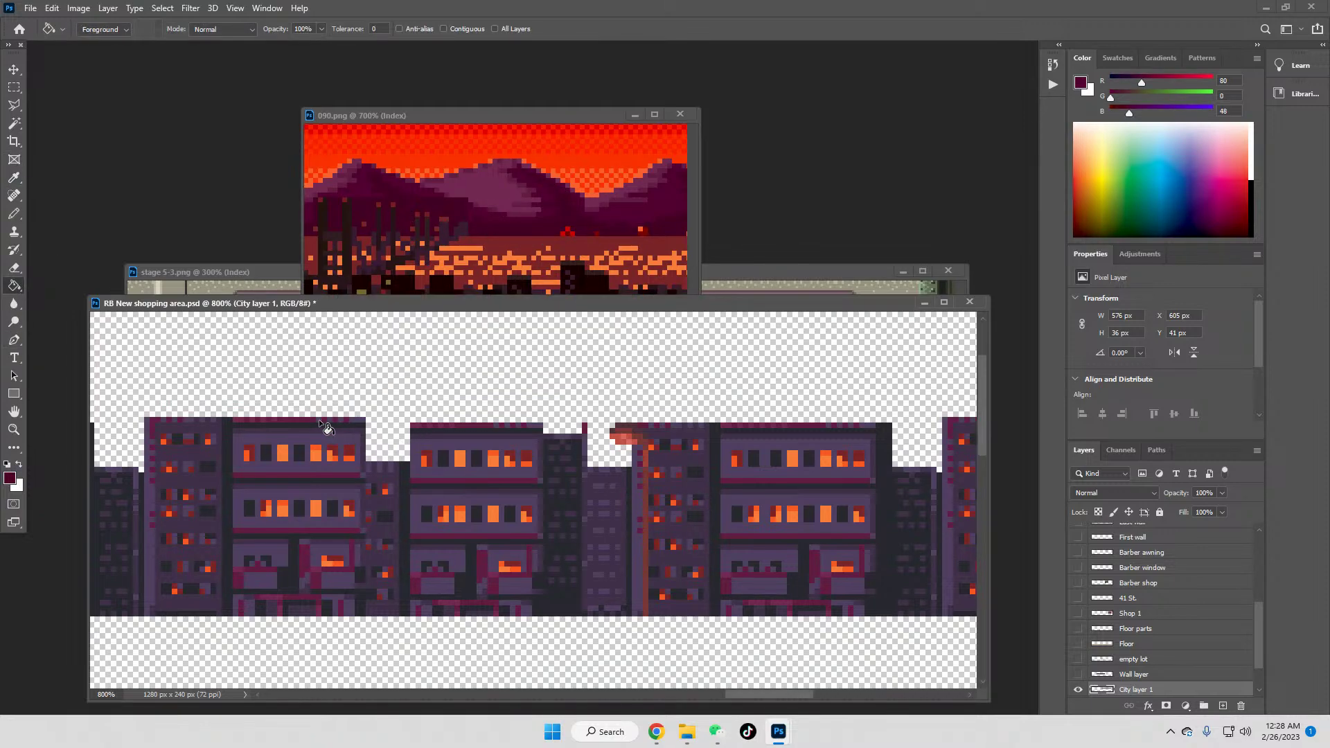
click(320, 427)
Step: Fill the grey-purple facades with a darker maroon sampled from 090.png
click(14, 178)
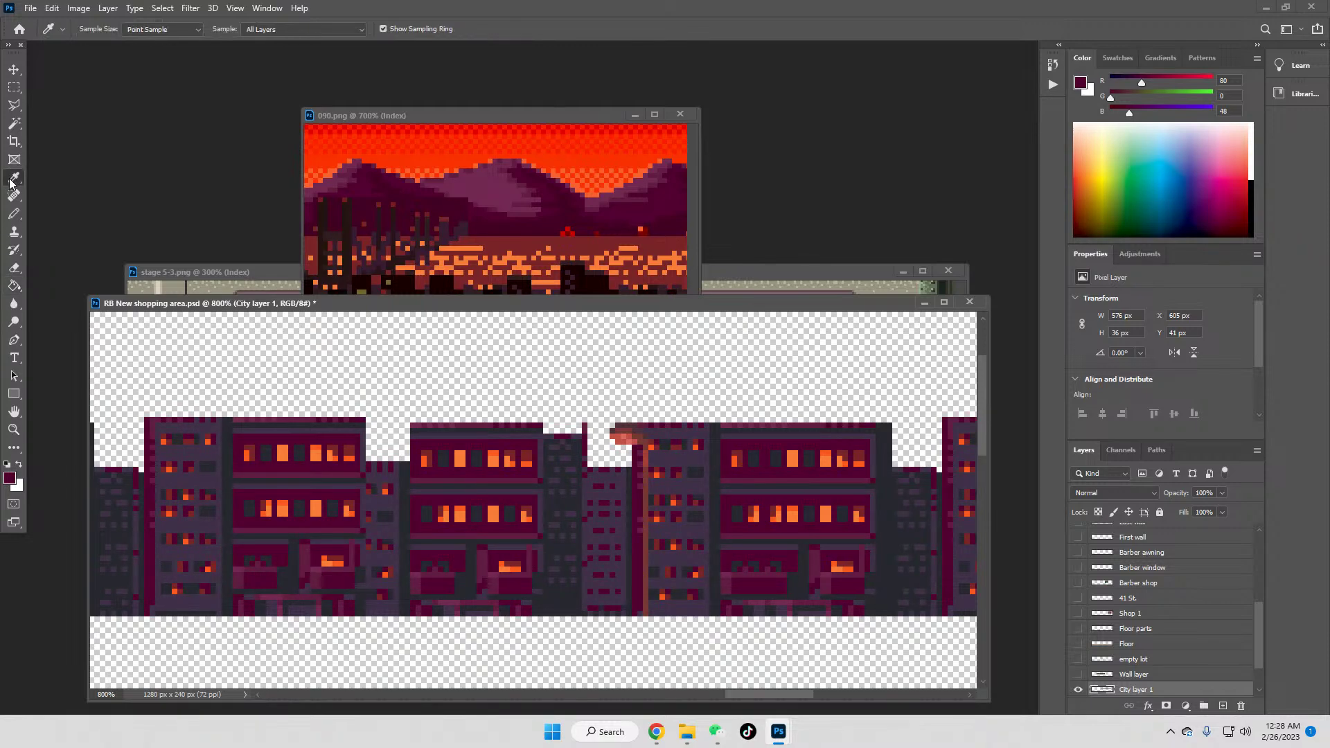
click(568, 196)
click(13, 290)
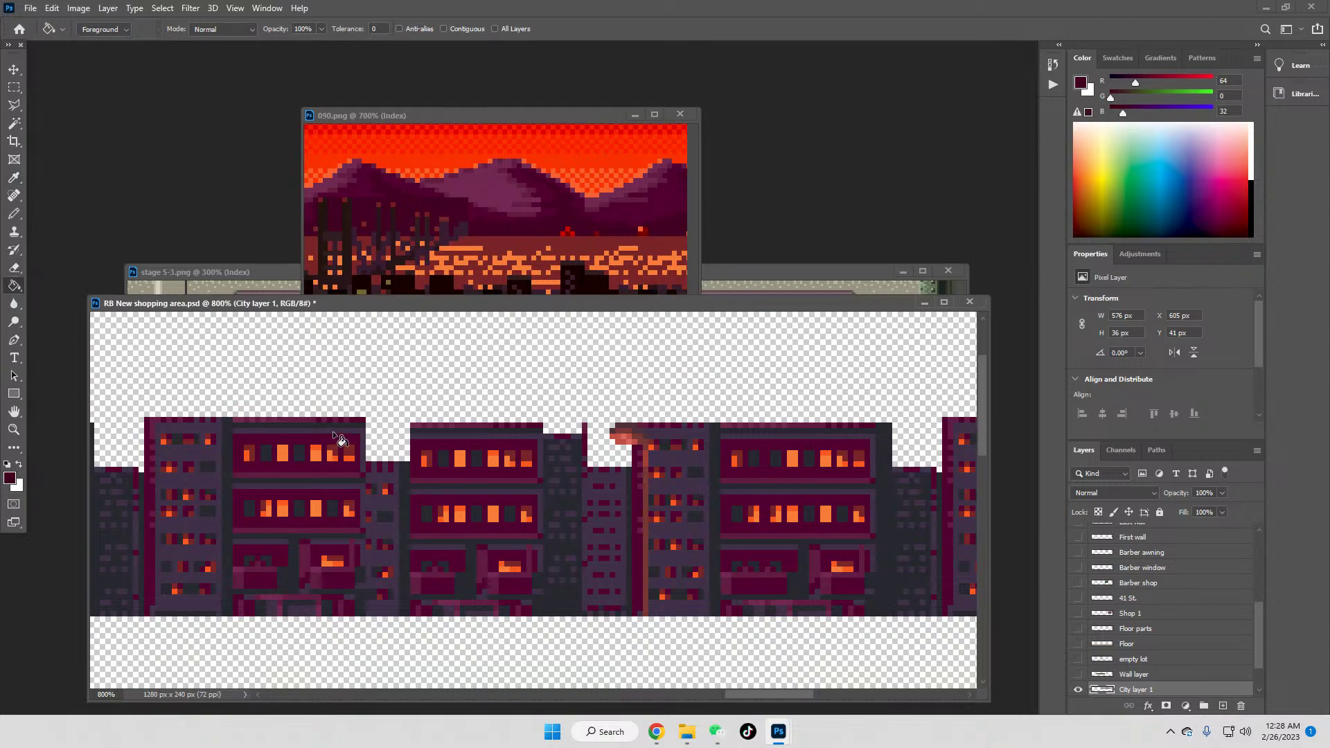
click(334, 431)
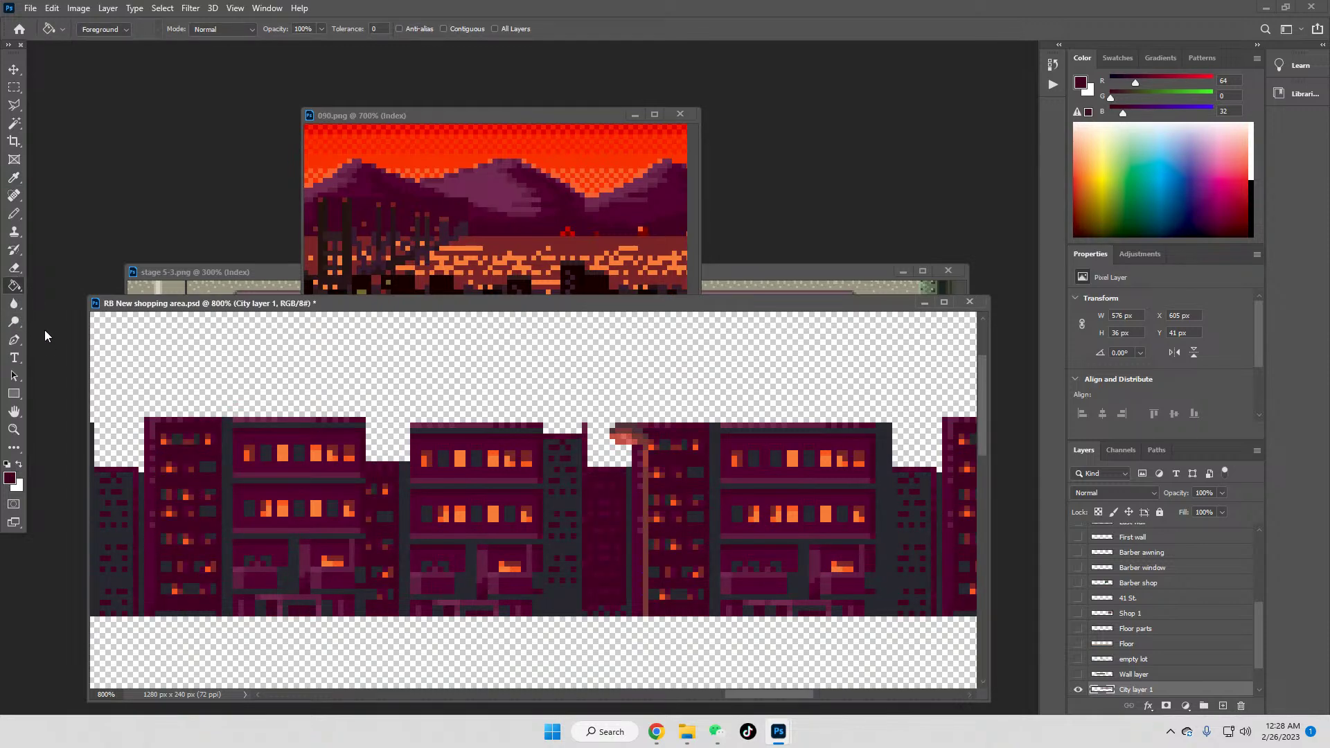
Step: Sample muted dark and dark magenta colours from the sunset reference and the skyline
click(14, 177)
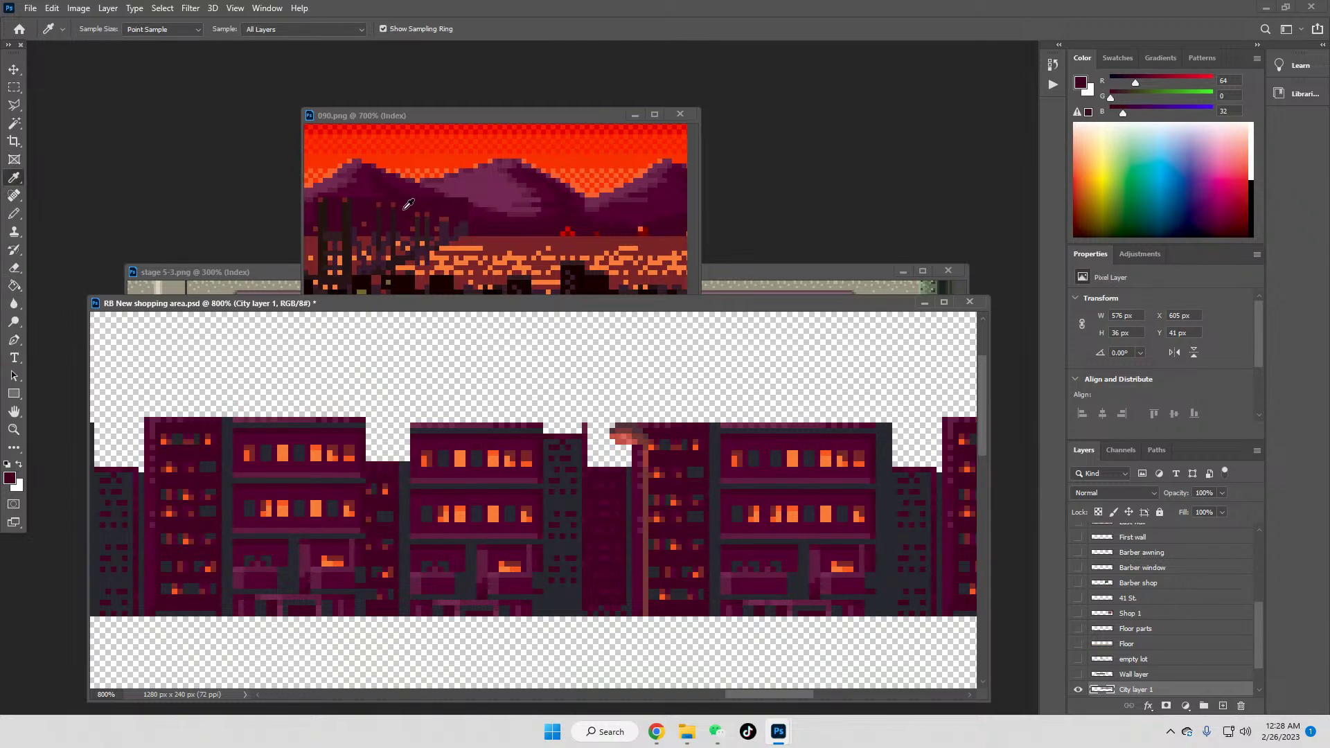
scroll(626, 212, down, 1)
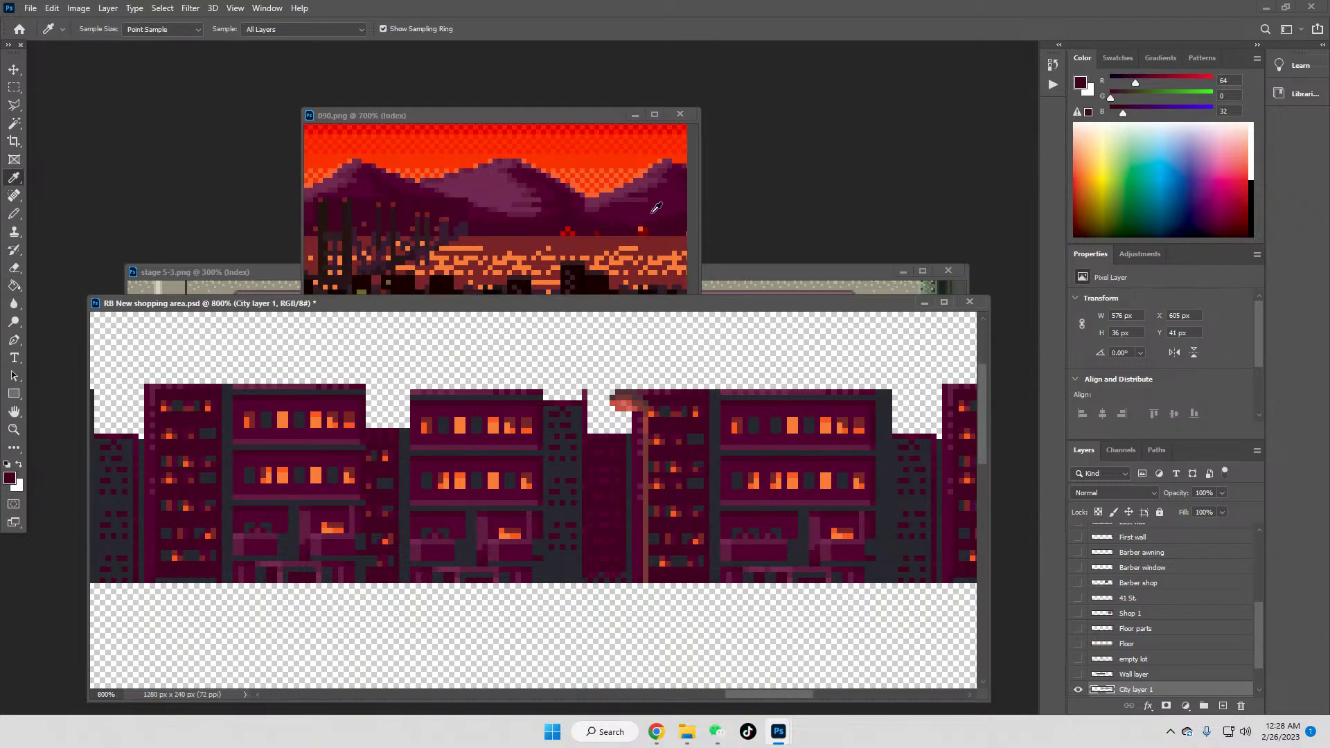
click(576, 256)
click(14, 285)
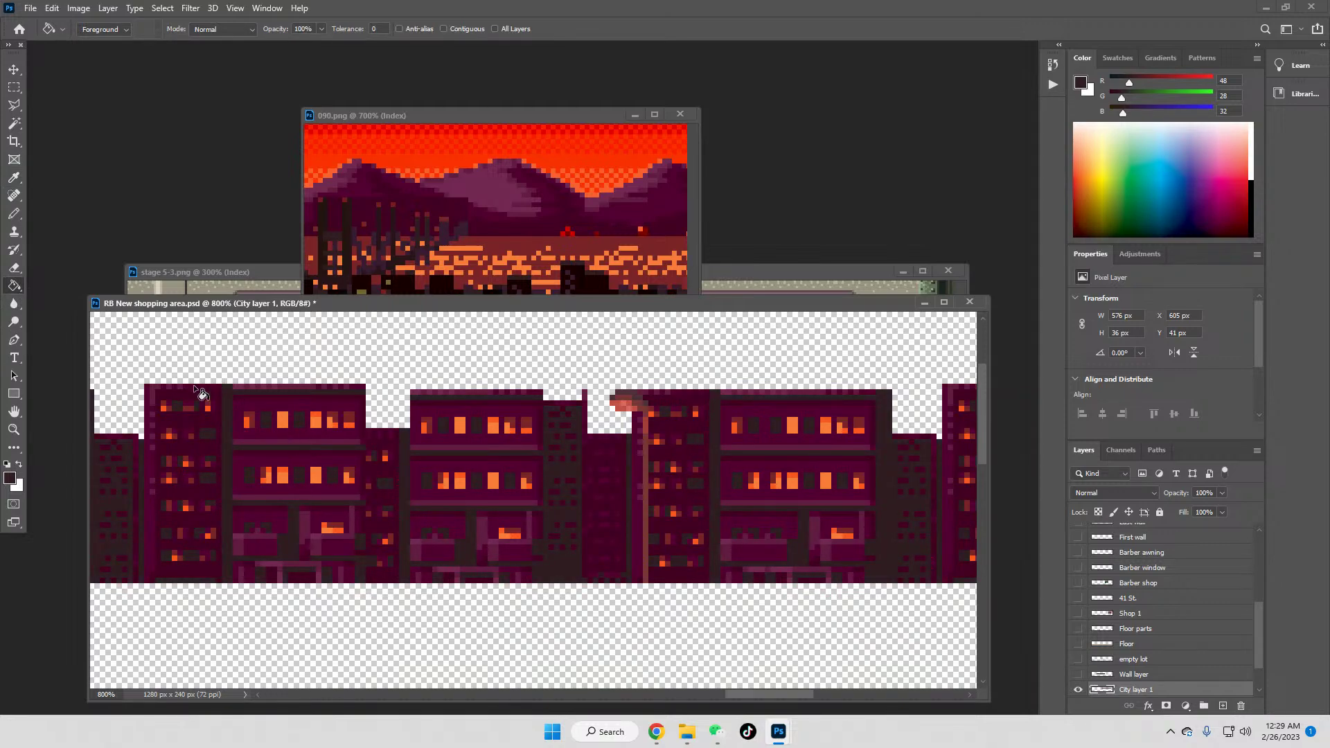
click(14, 179)
click(547, 423)
click(539, 440)
click(550, 426)
Step: Set green 0 and blue 28 in the Color panel, then fill the dark building areas with that maroon
click(1227, 96)
text(0)
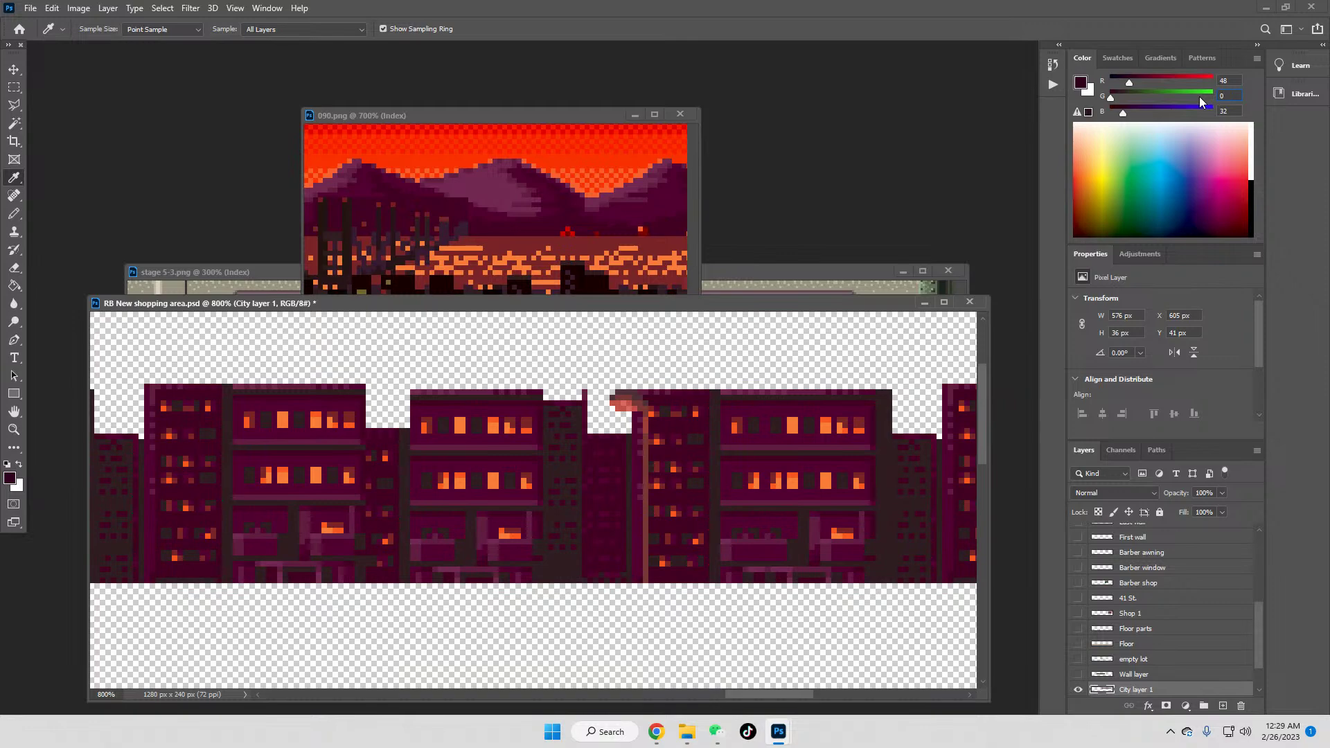
key(Tab)
text(28)
click(14, 285)
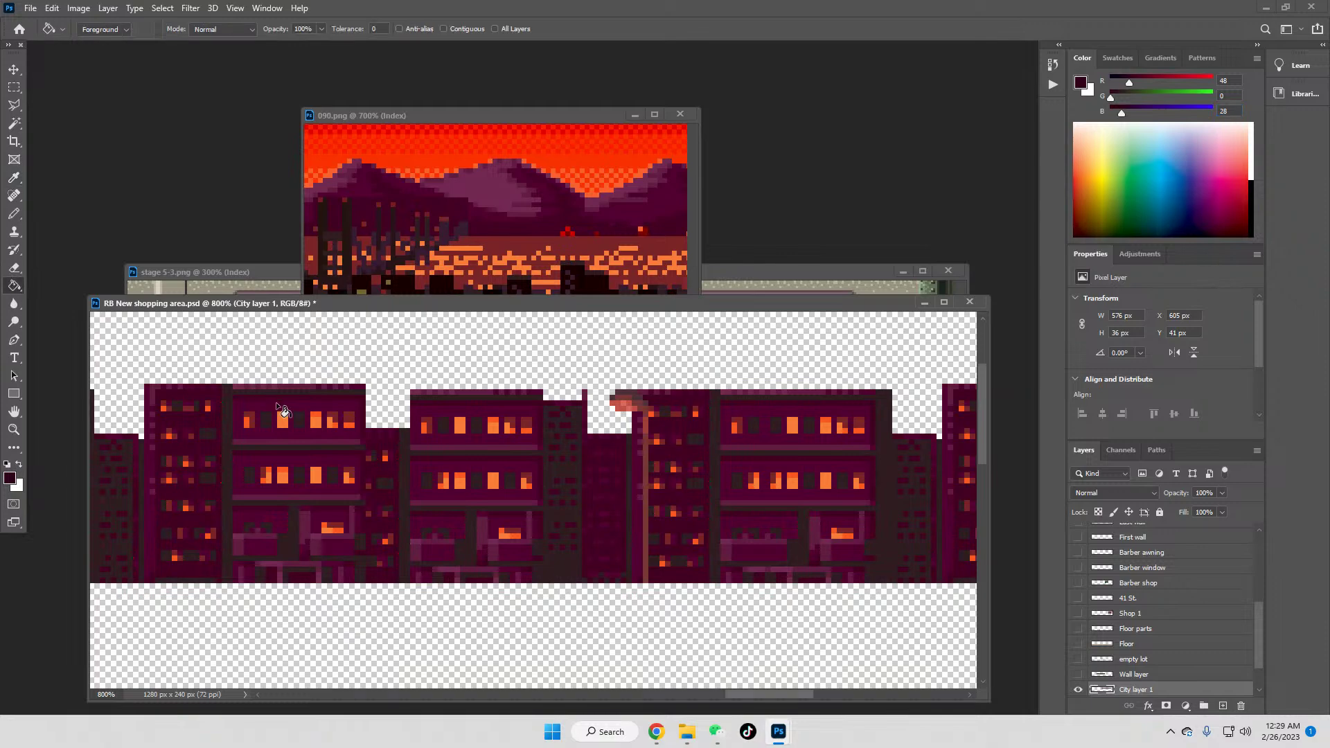
click(226, 439)
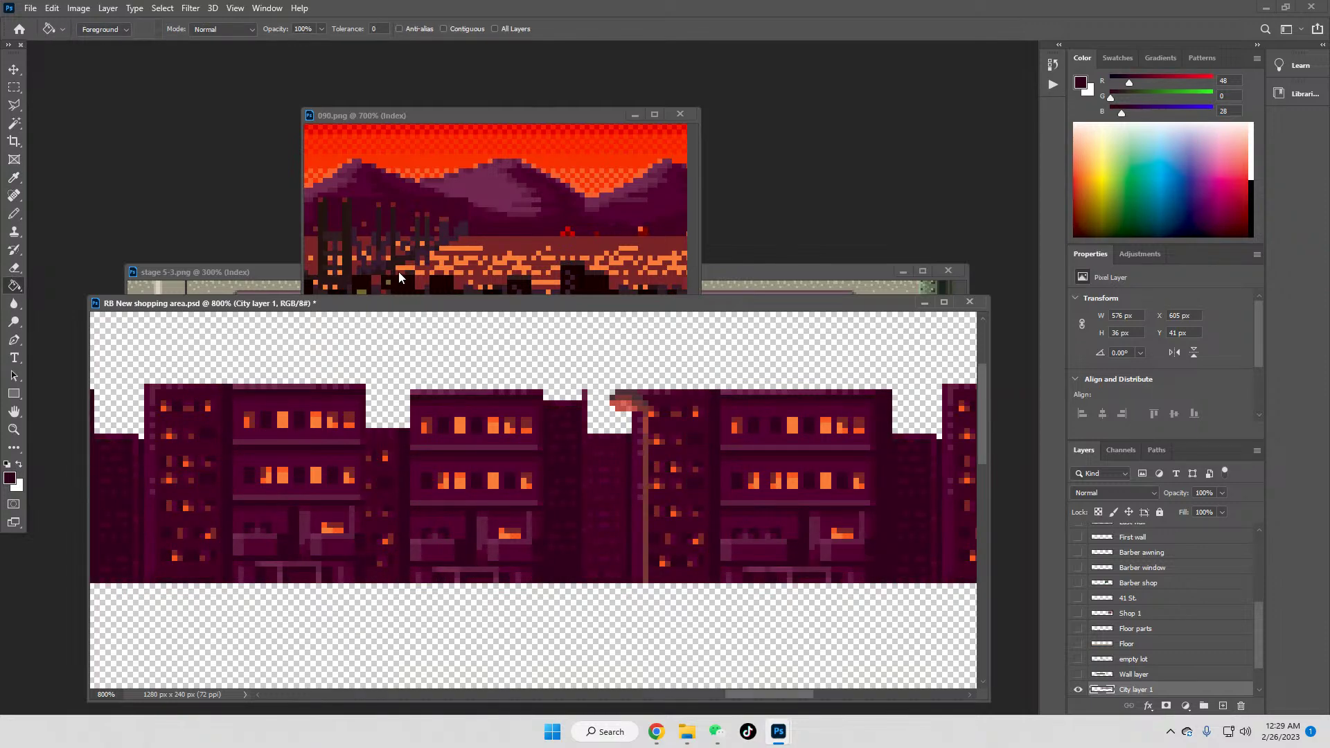
Step: Sample a dark reference colour, set its green to 0, and fill the lighter purple areas with it
click(14, 177)
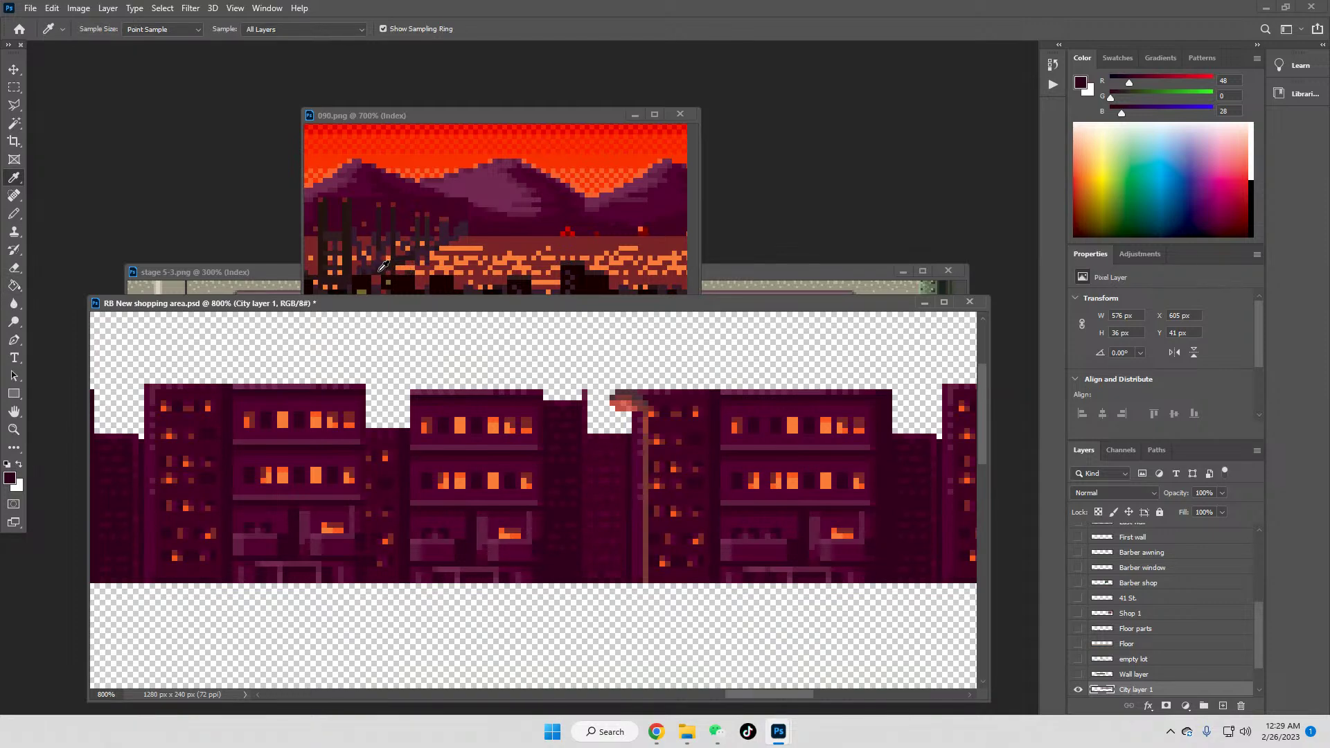
click(383, 266)
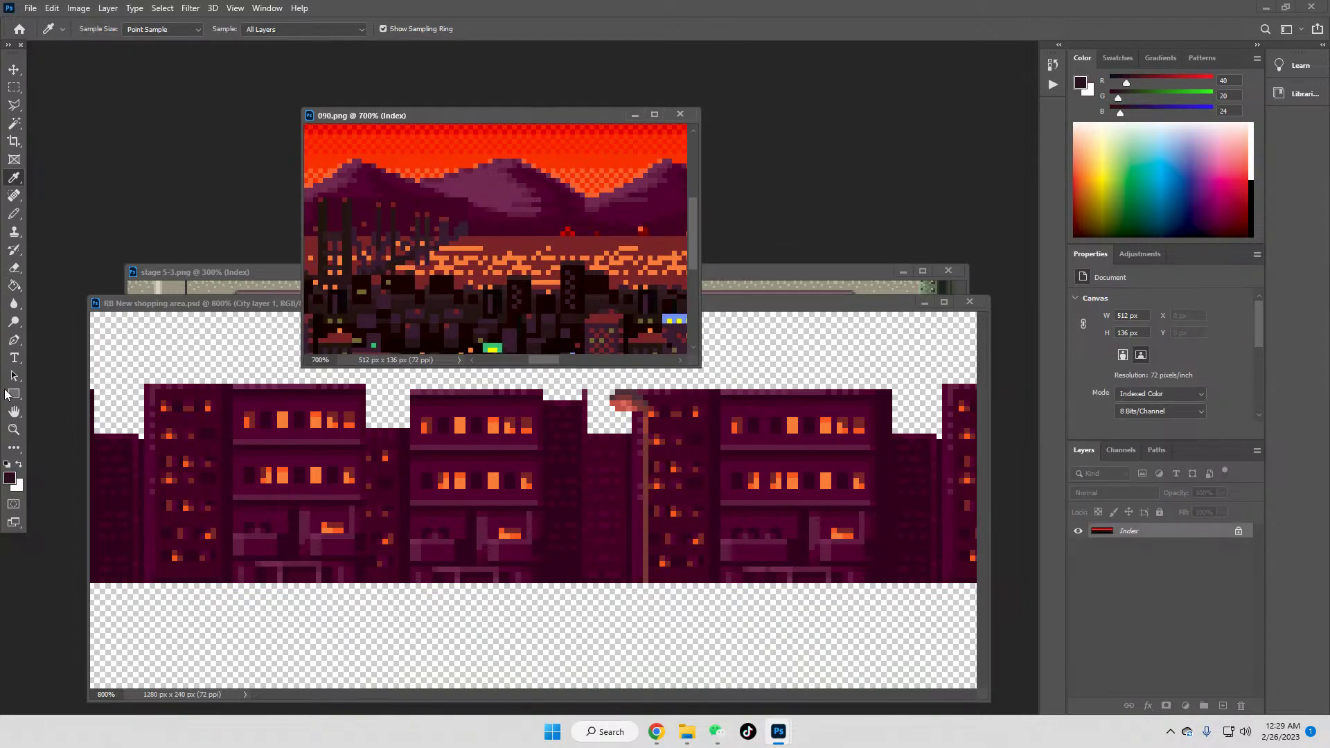
key(g)
click(227, 440)
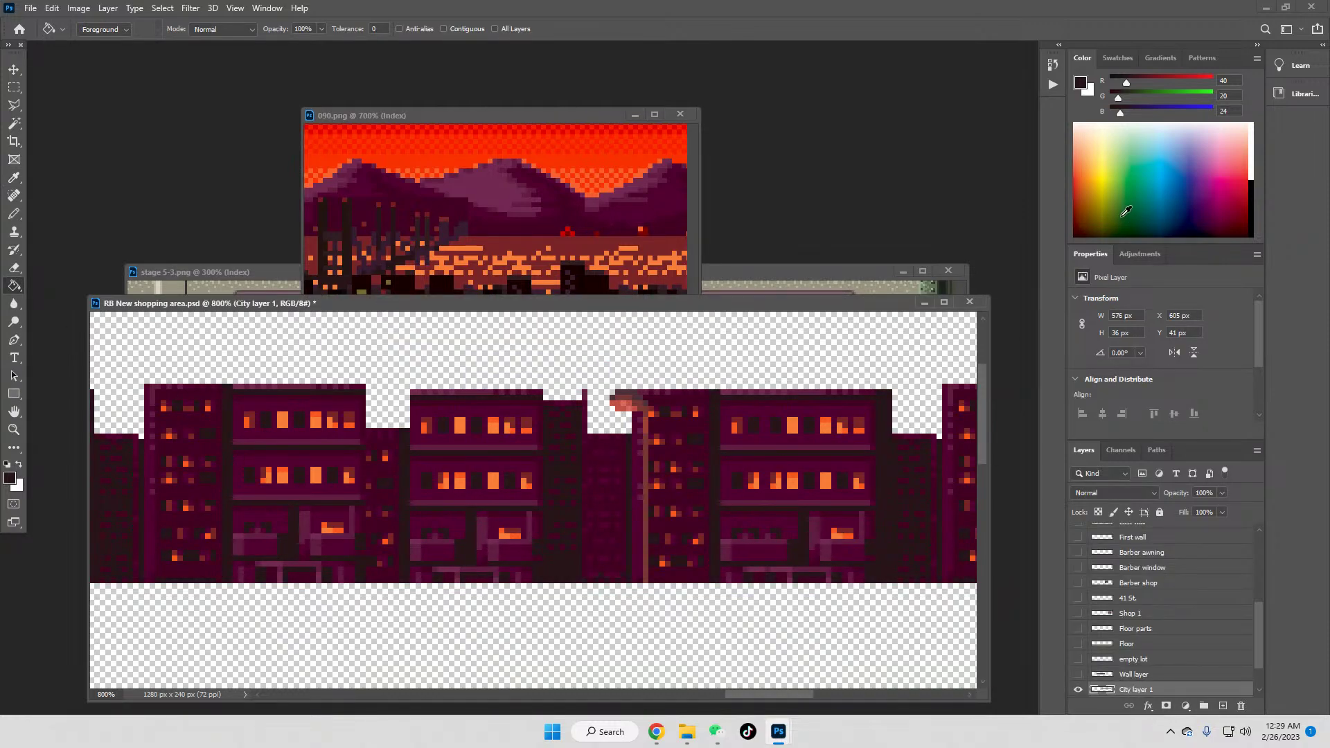
click(1228, 96)
text(0)
click(230, 459)
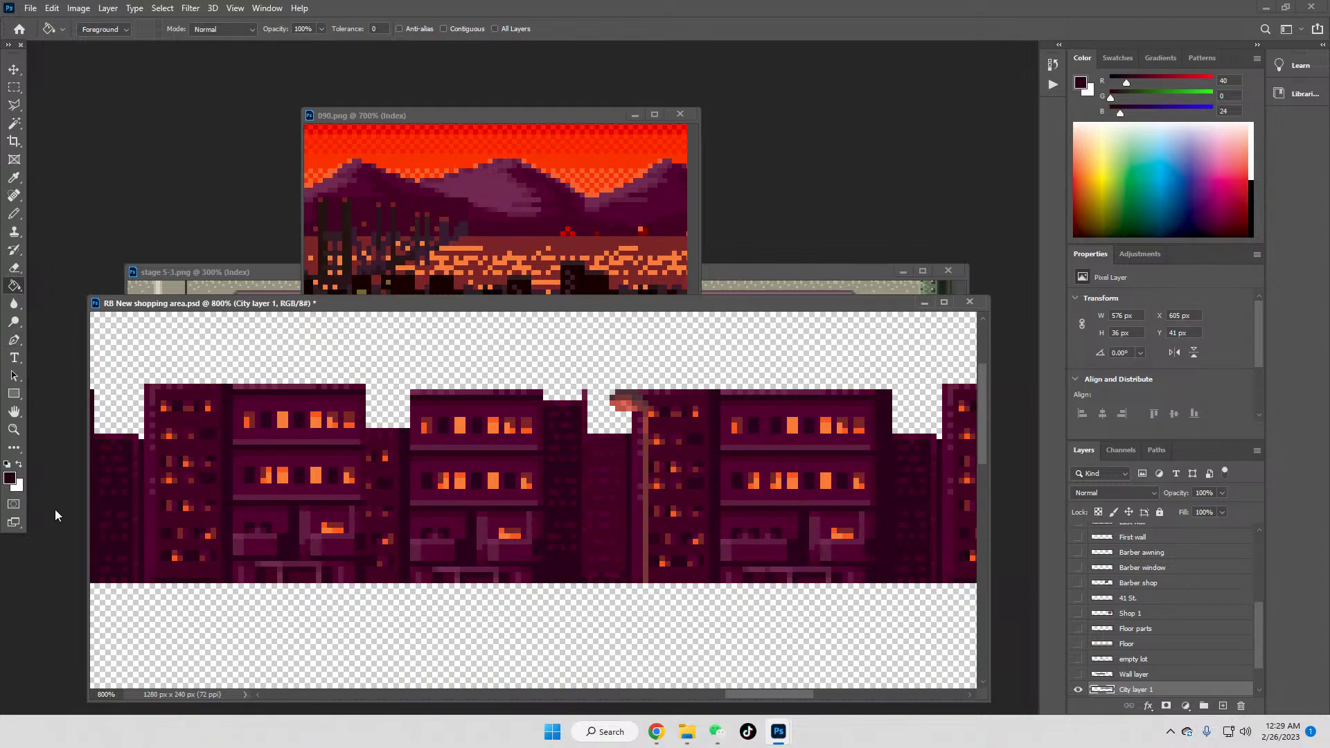
click(13, 430)
Step: View at 100% and show all other layers from City layer 1's visibility menu
click(362, 29)
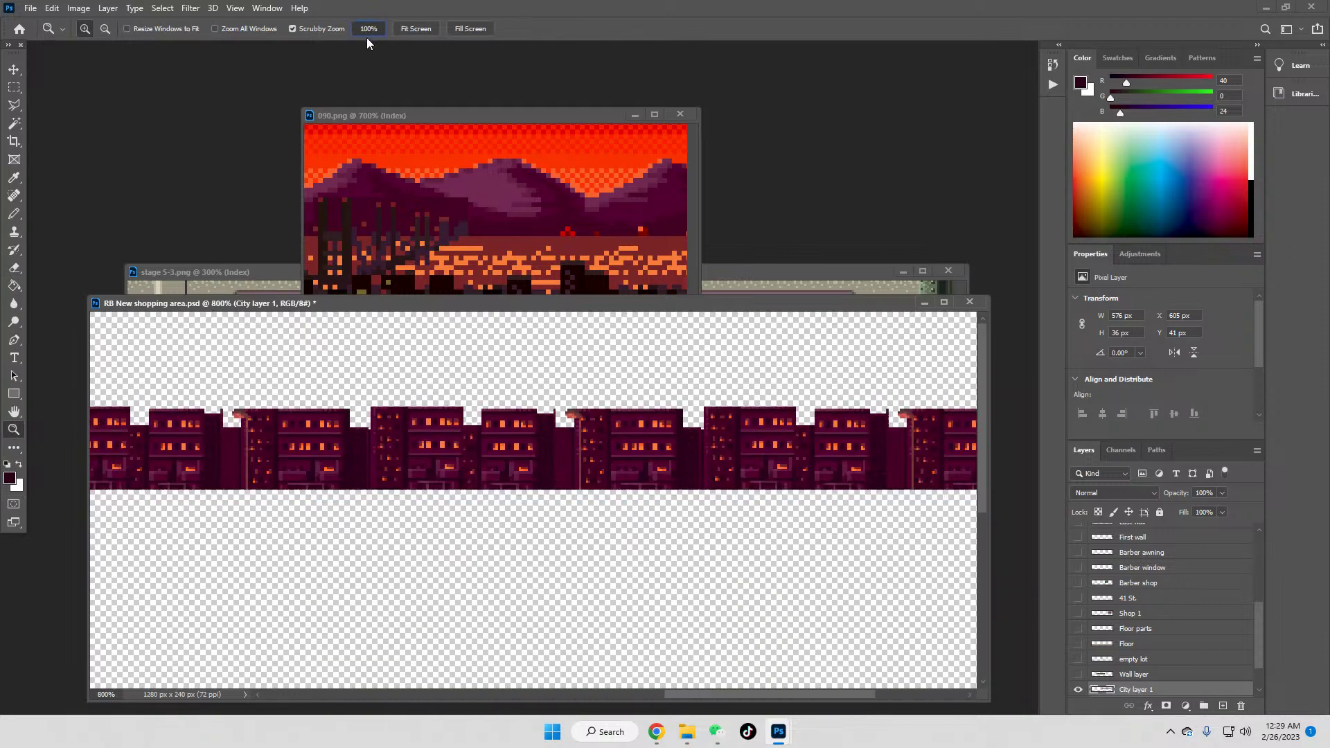
right_click(1078, 690)
click(1108, 580)
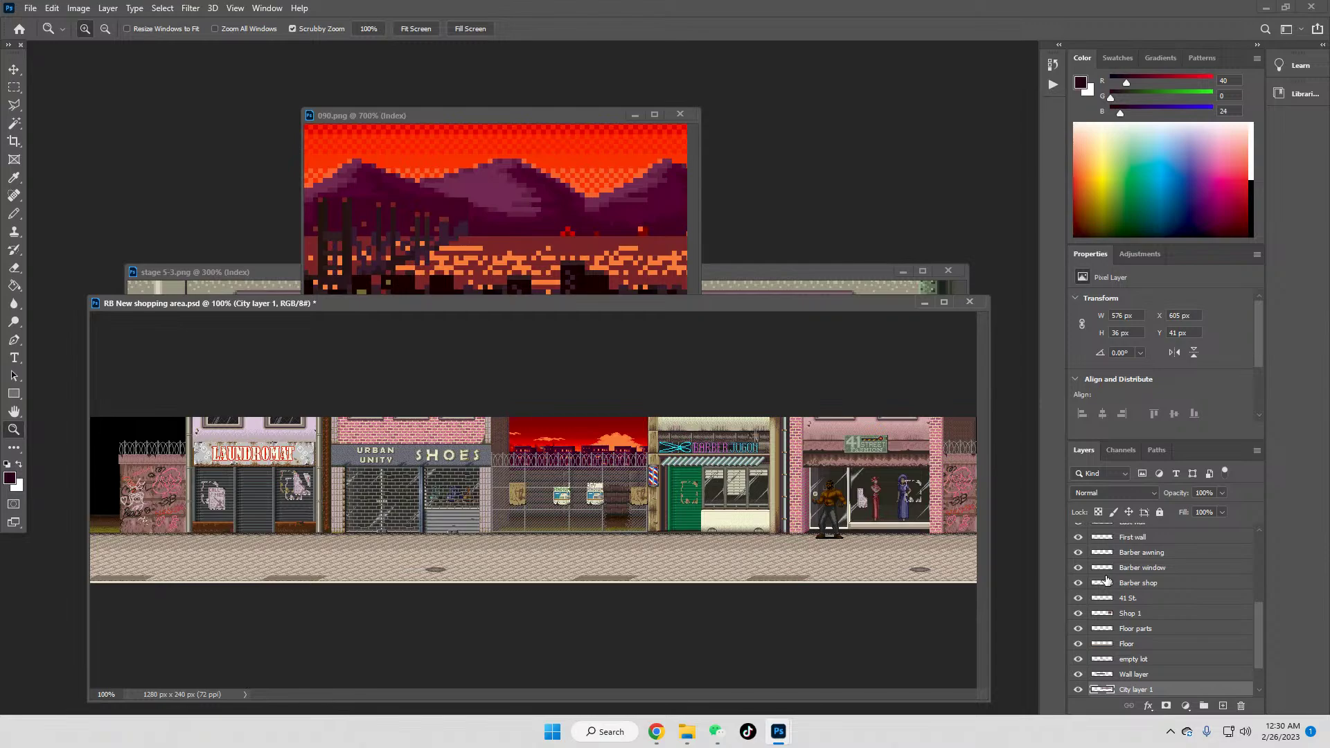
Step: Sample a near-black red (24, 0, 0) from 090.png and return to the shopping street
click(14, 177)
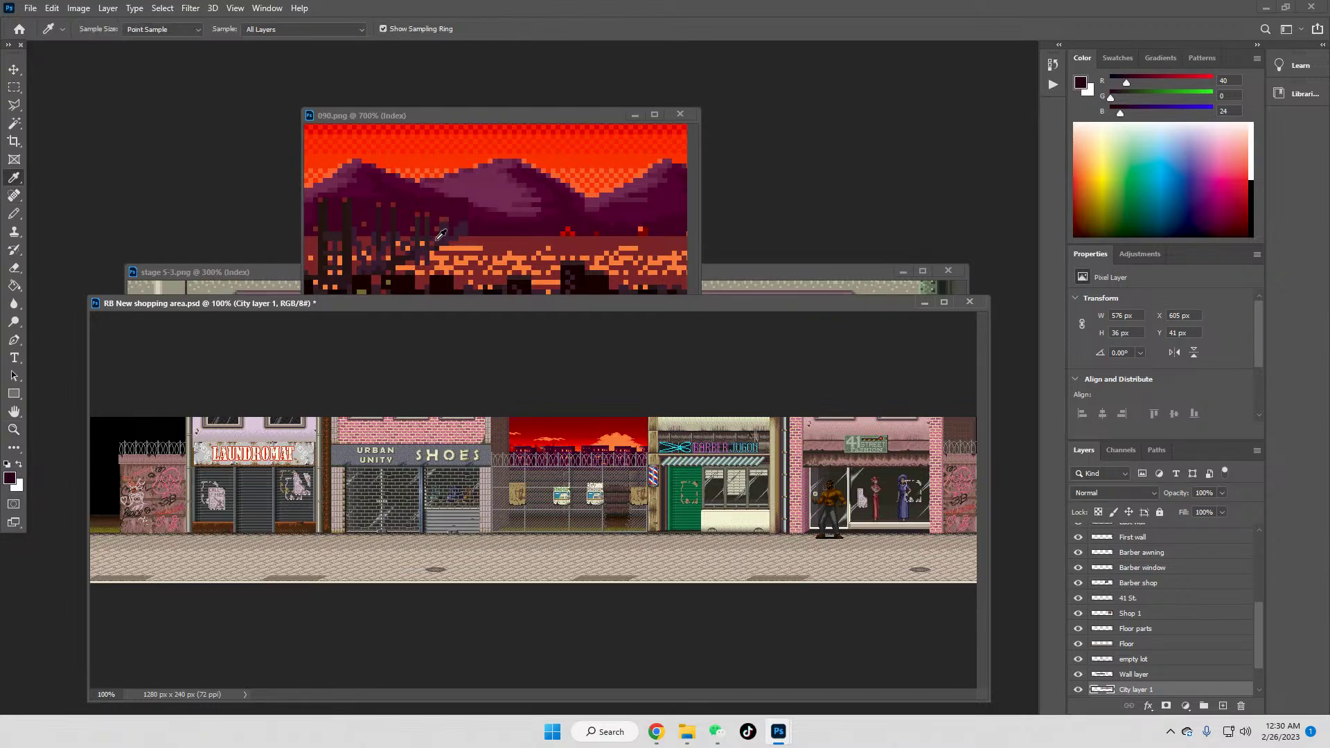
click(447, 272)
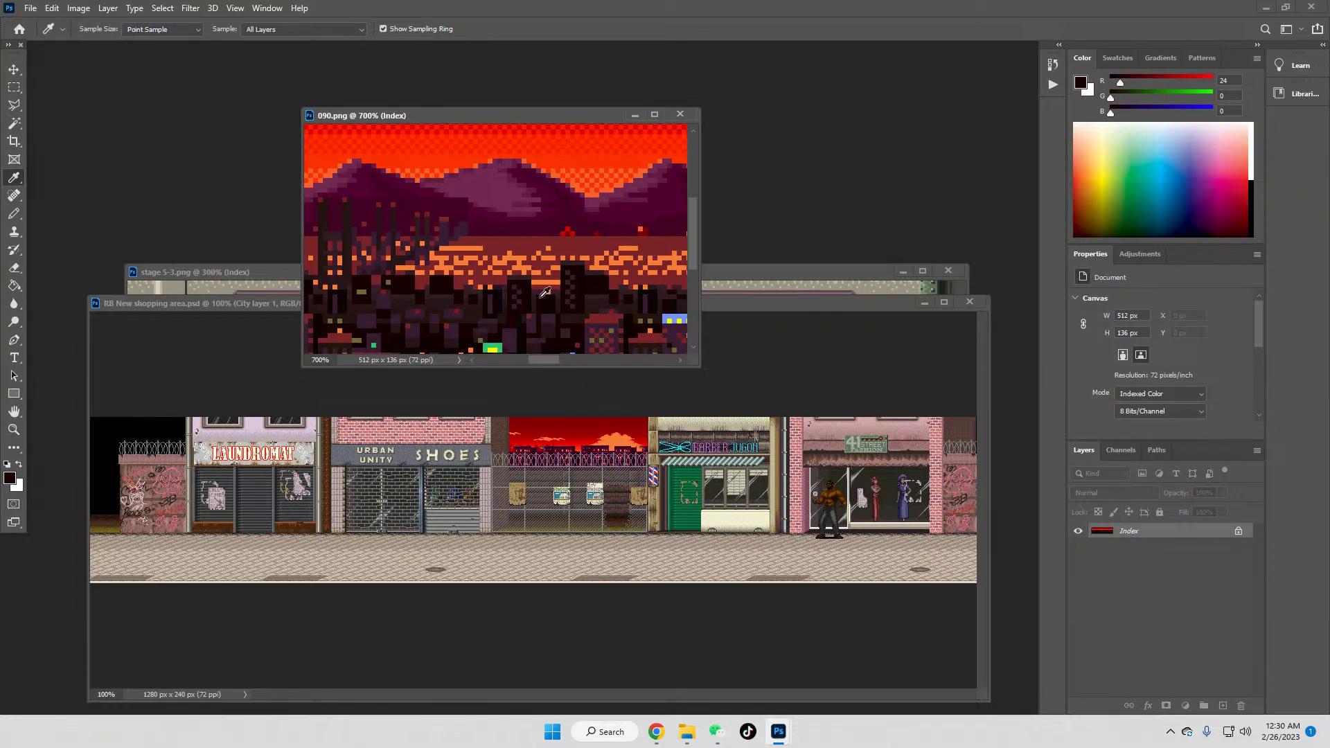
click(776, 310)
click(14, 430)
click(556, 457)
click(639, 448)
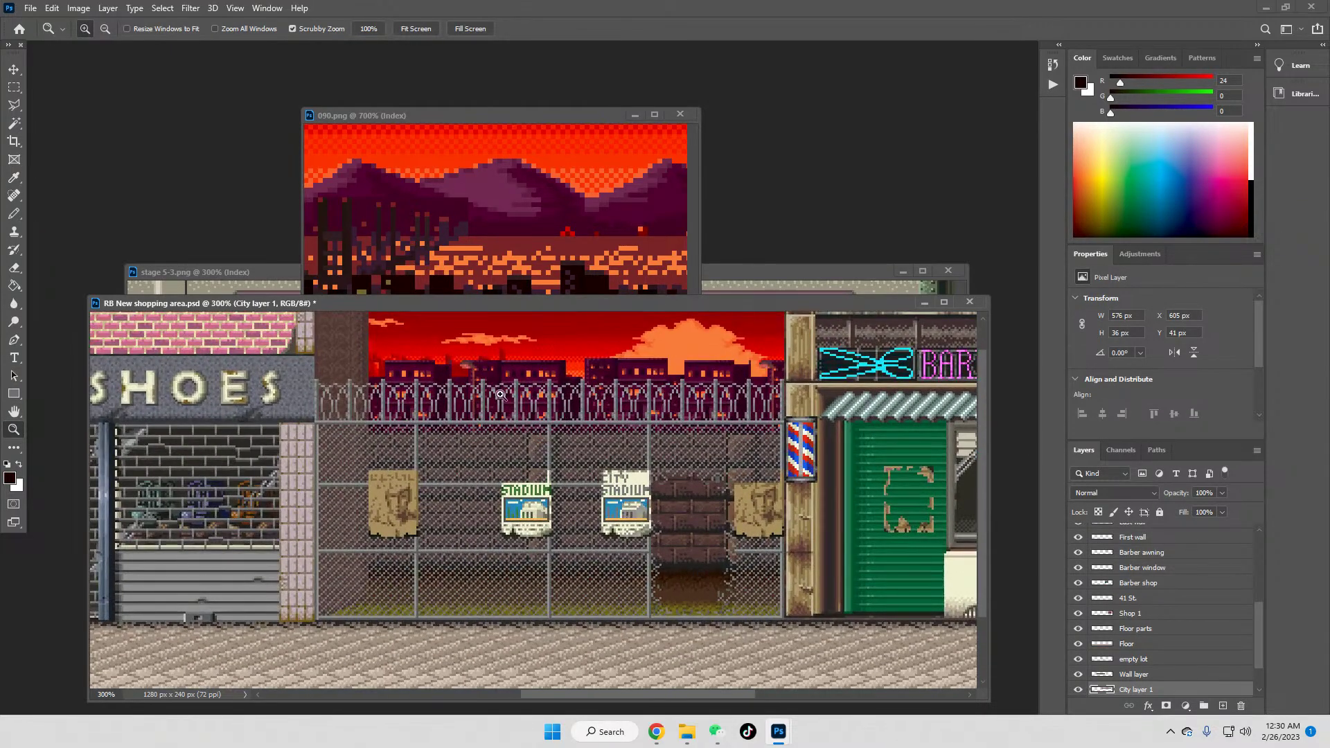
click(500, 394)
key(g)
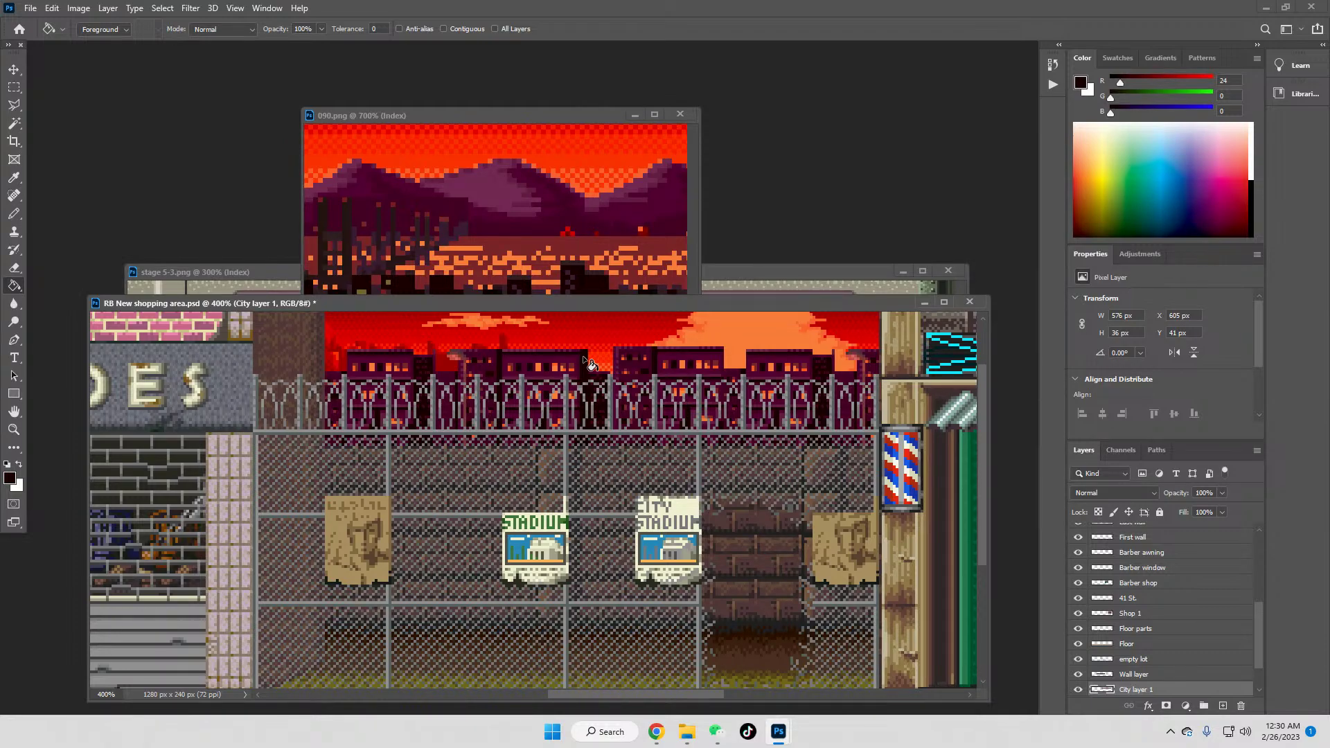
click(13, 429)
click(366, 29)
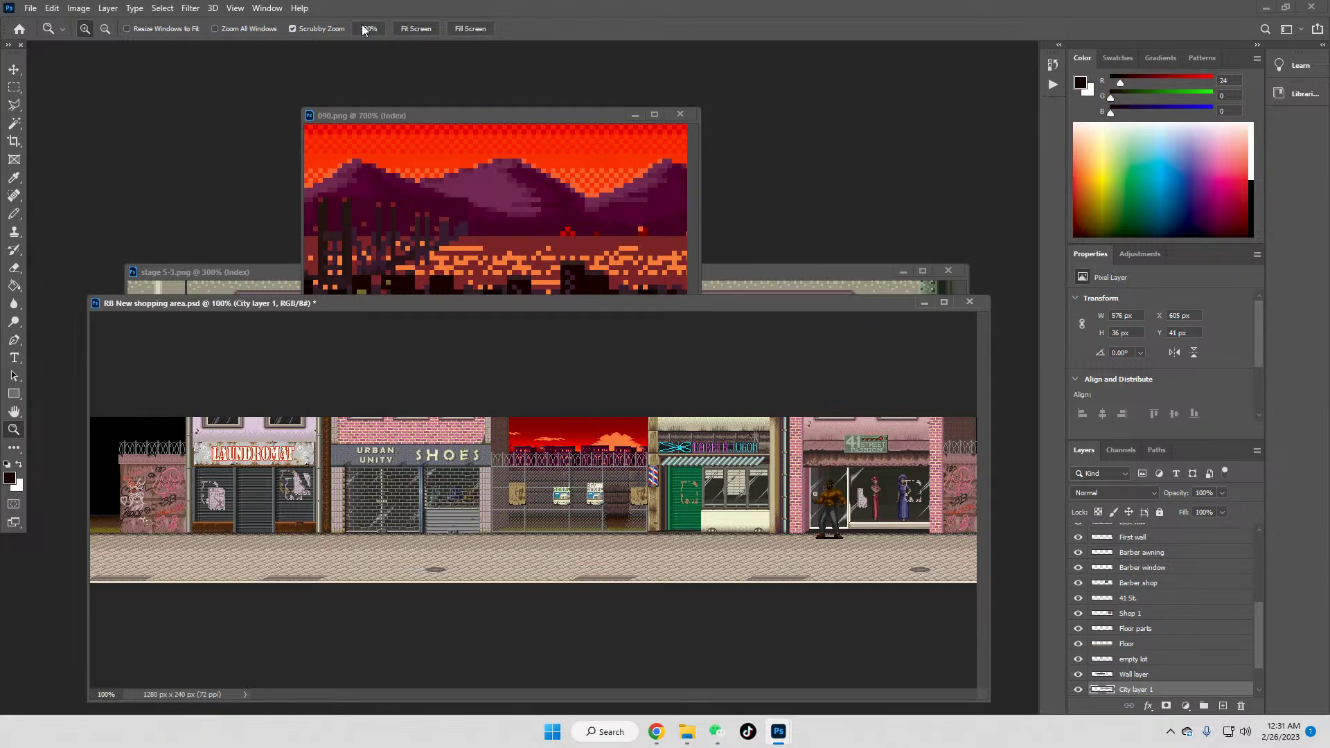
Step: Hide the Clubber character layer and bring the stage 5-3.png reference to the front
scroll(1167, 602, up, 5)
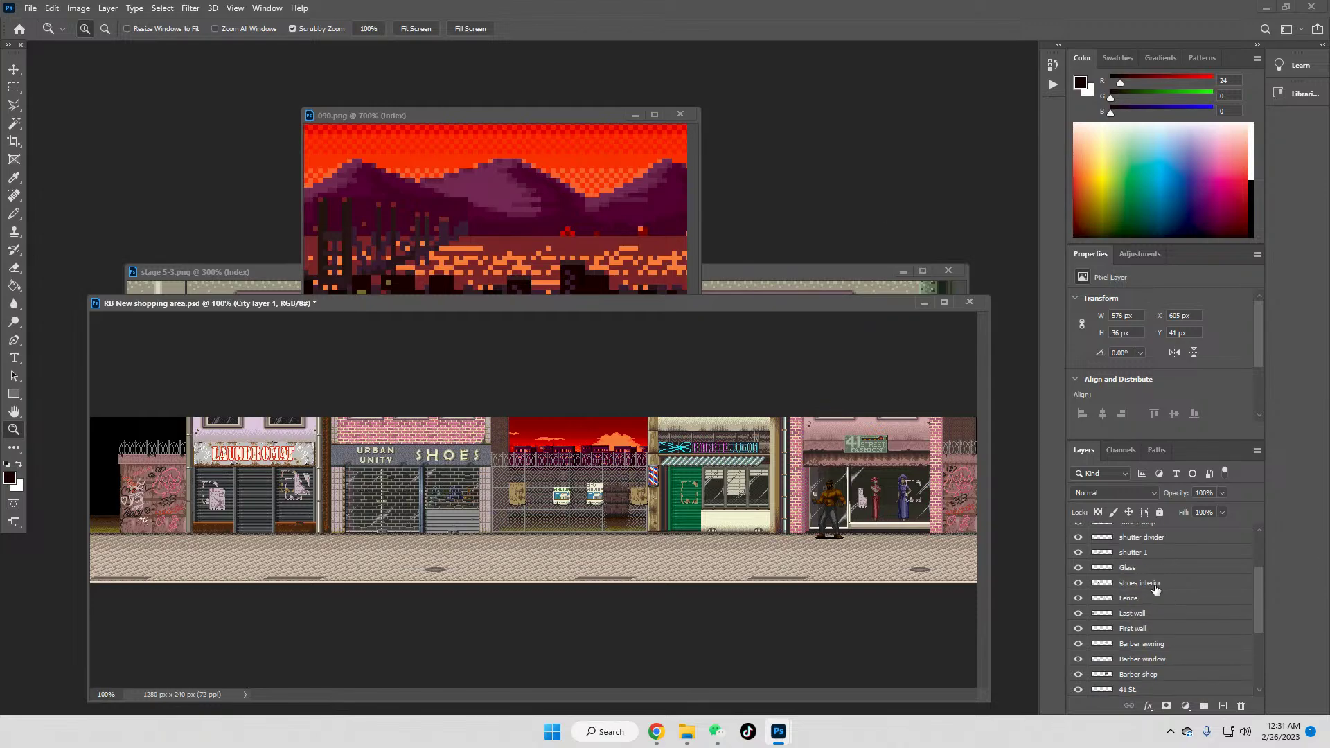
click(1077, 532)
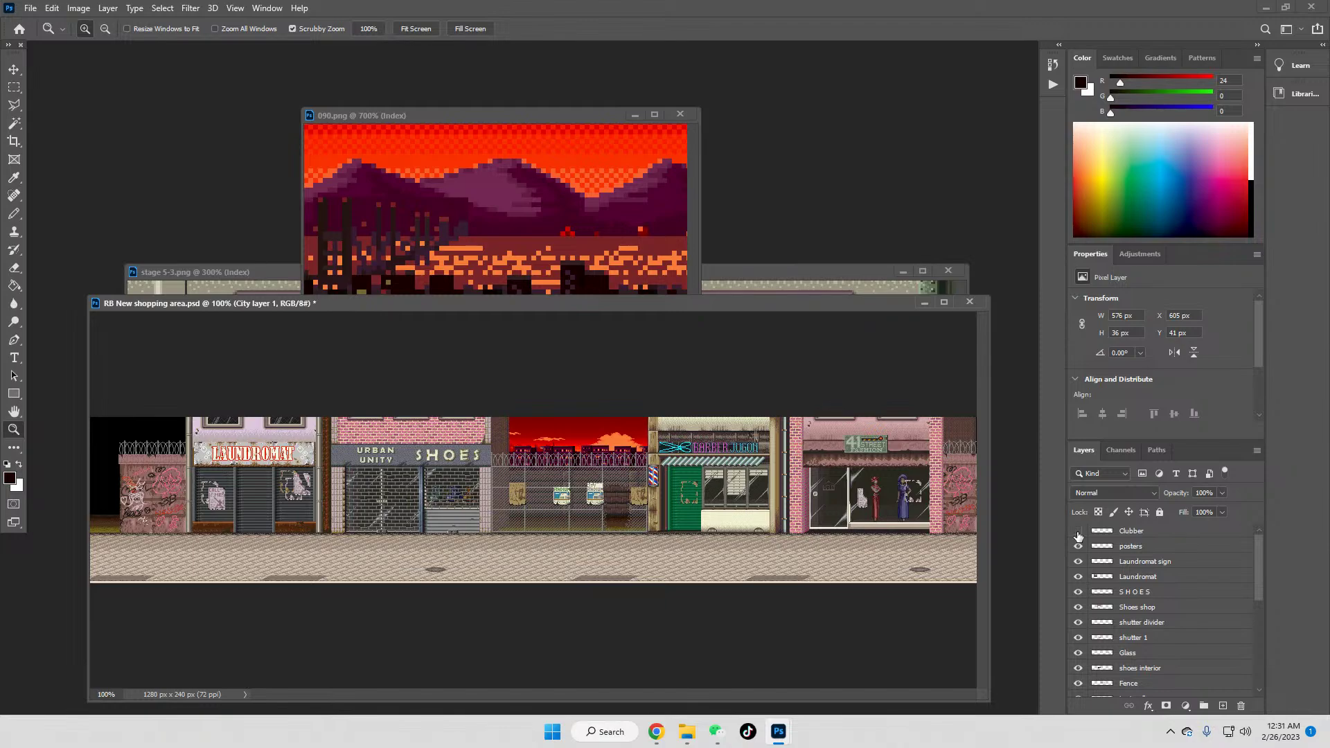
click(759, 271)
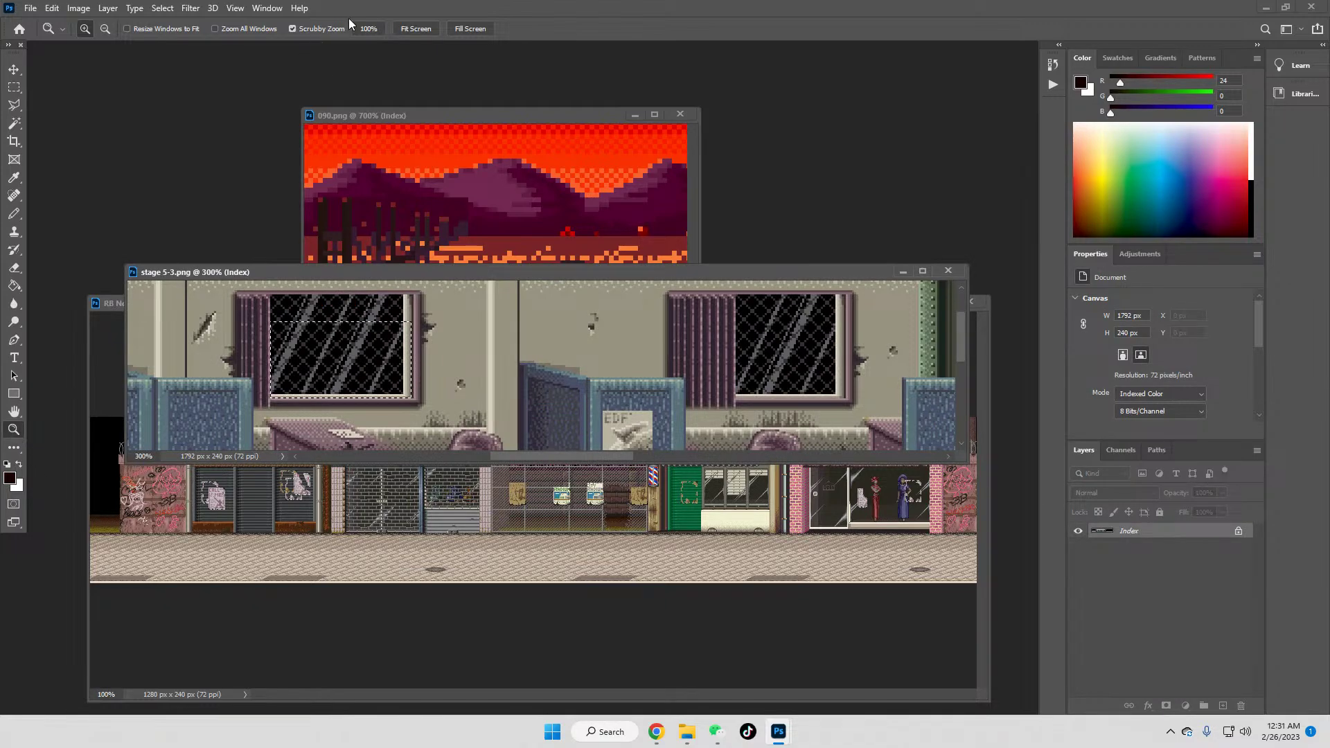
Step: Minimize the sunset and stage 5-3 references and open the Rival Turf Police St image
click(367, 28)
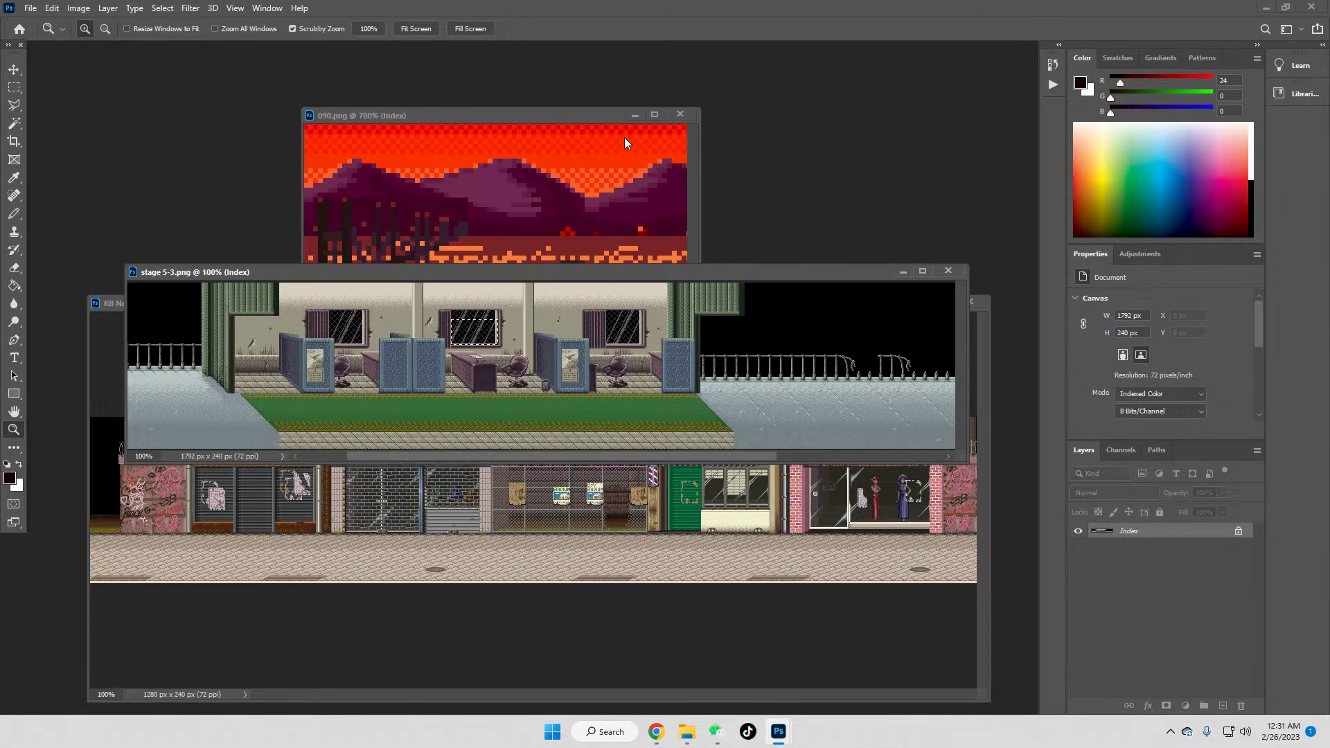
click(632, 115)
click(904, 271)
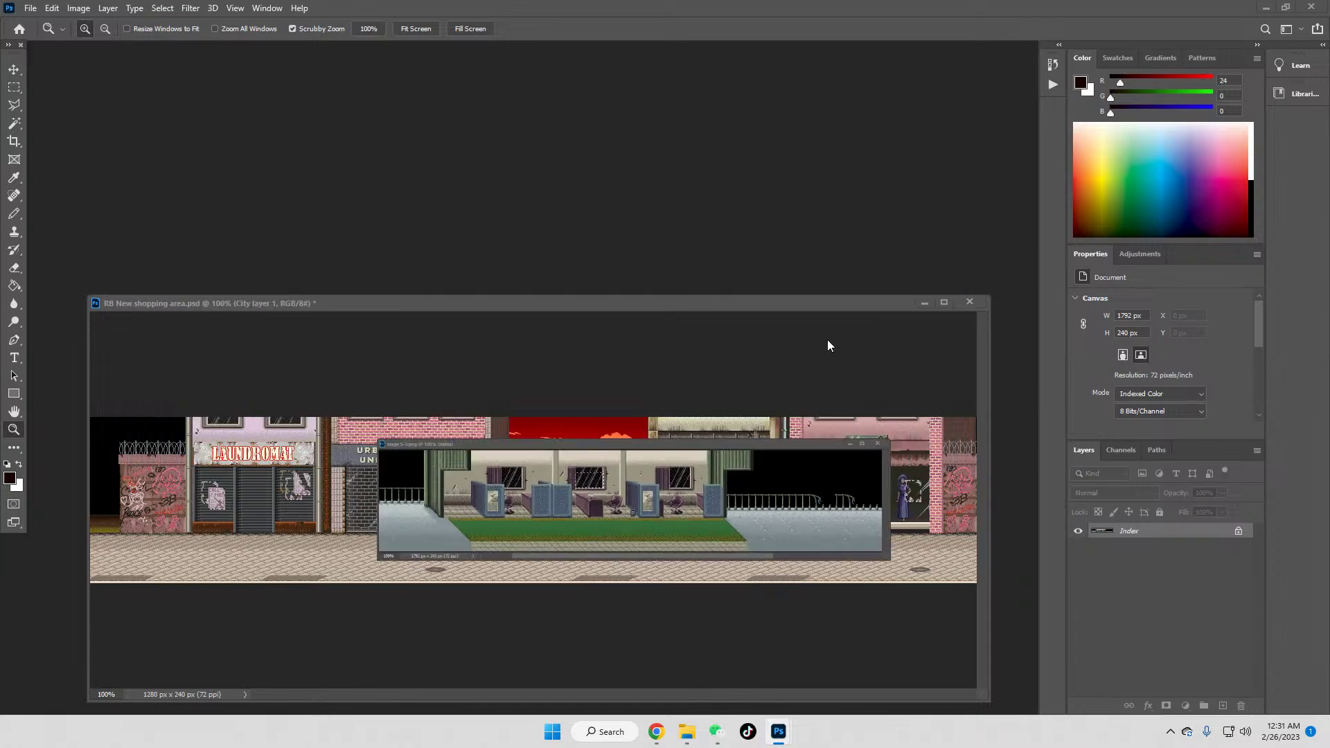
mouse_move(783, 733)
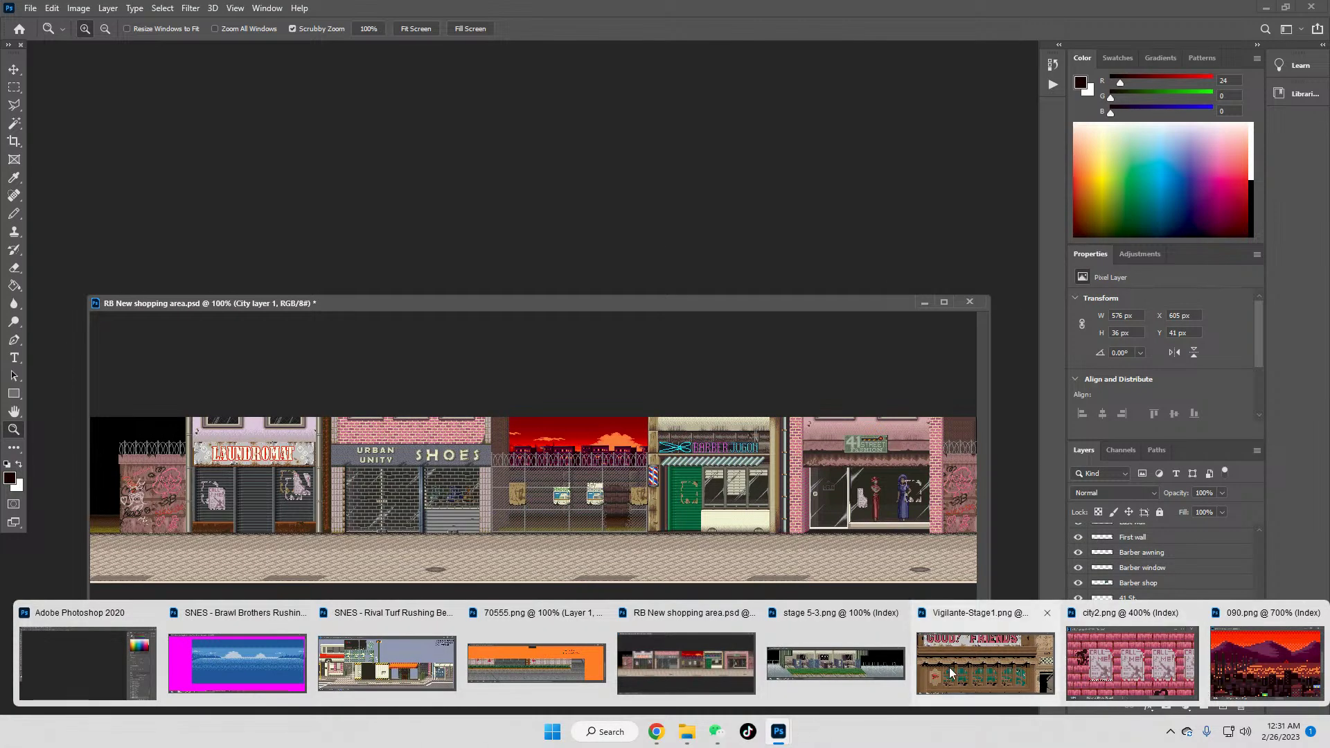
click(395, 651)
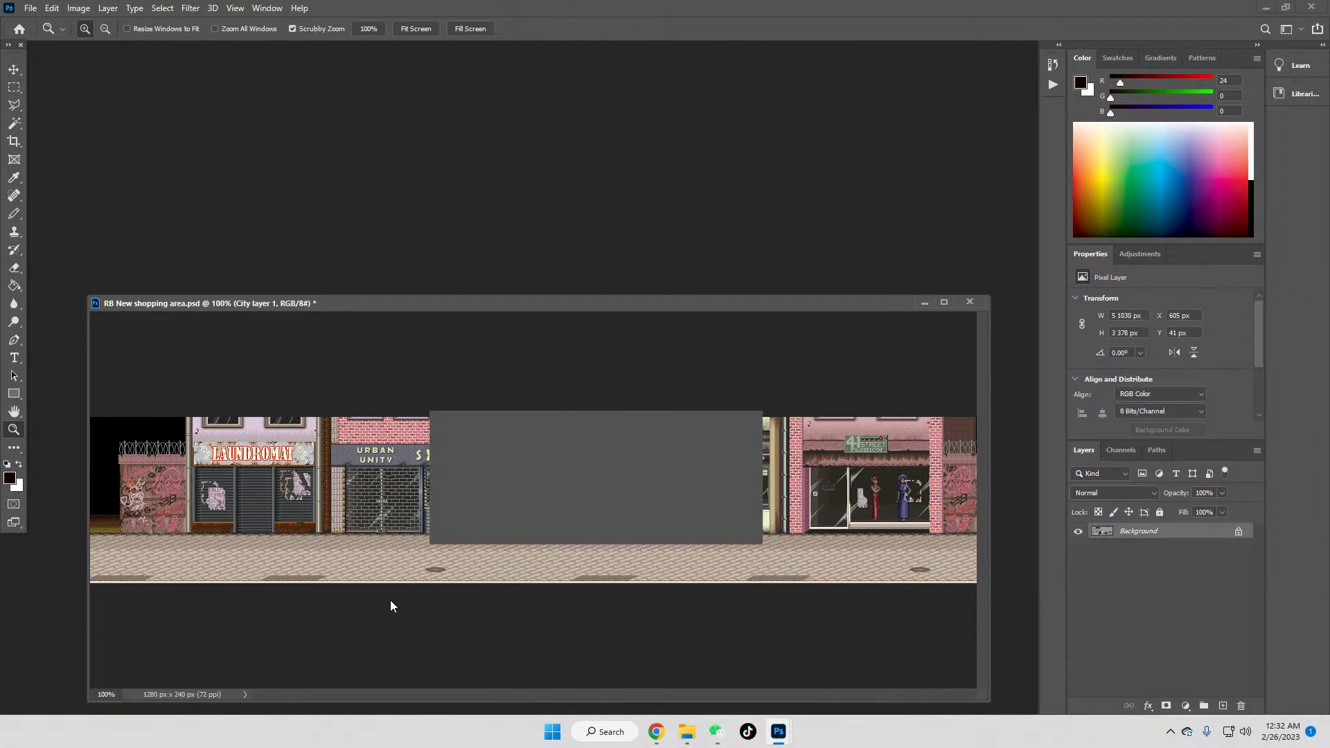
drag(400, 57, 478, 62)
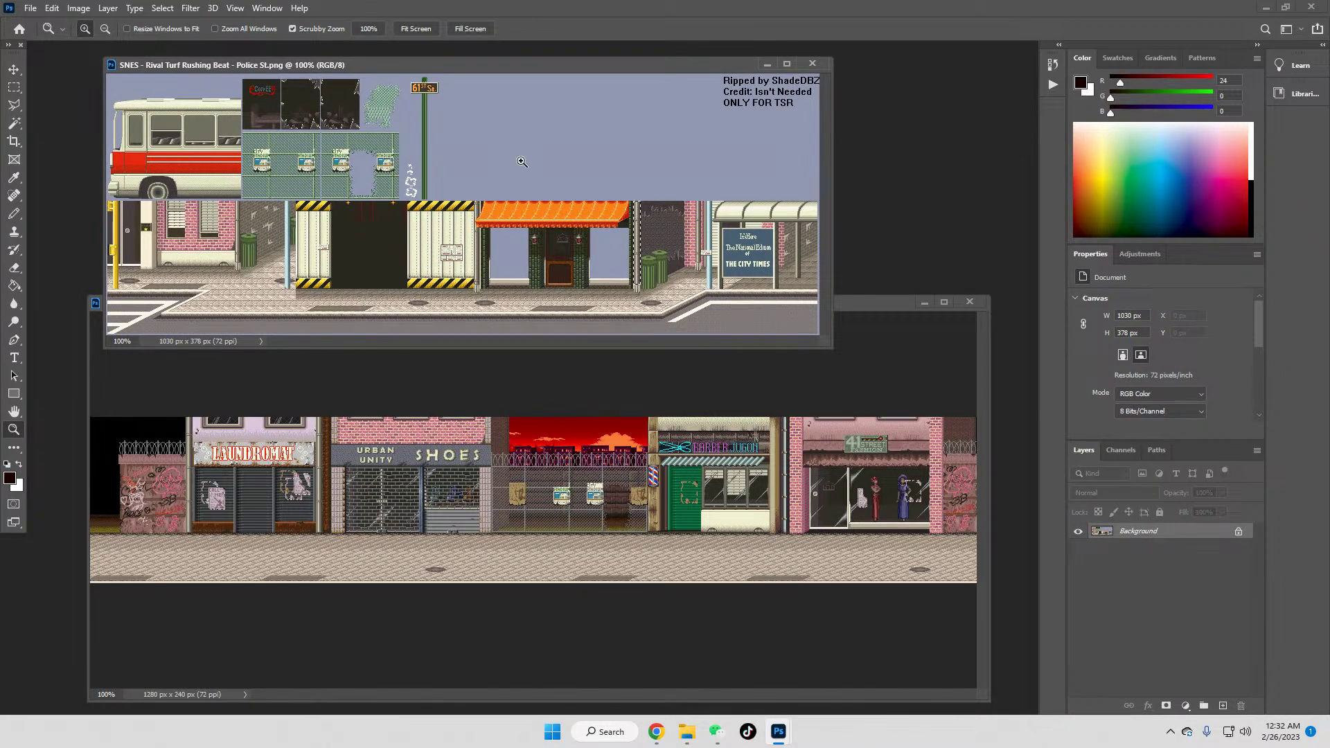
Step: Zoom in and marquee-select the yellow pole, then return to the shopping-area document
click(146, 275)
click(147, 275)
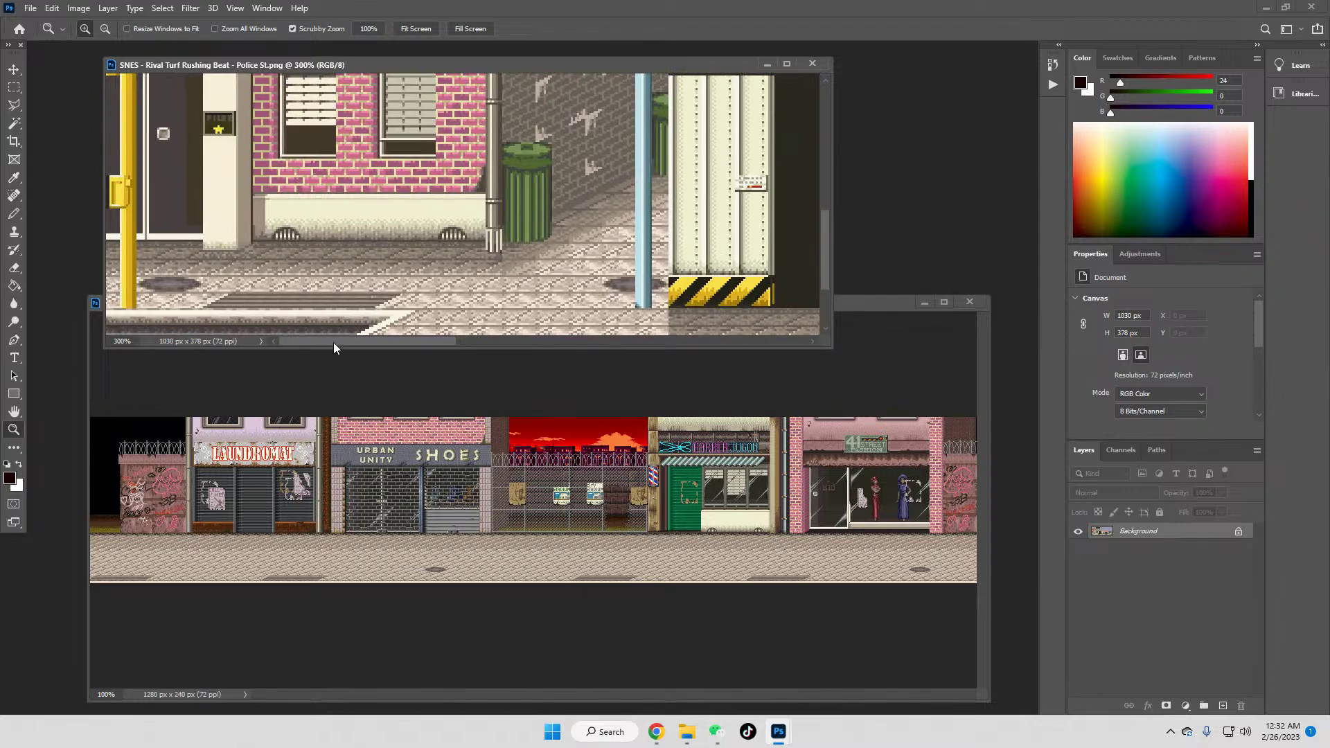
click(14, 87)
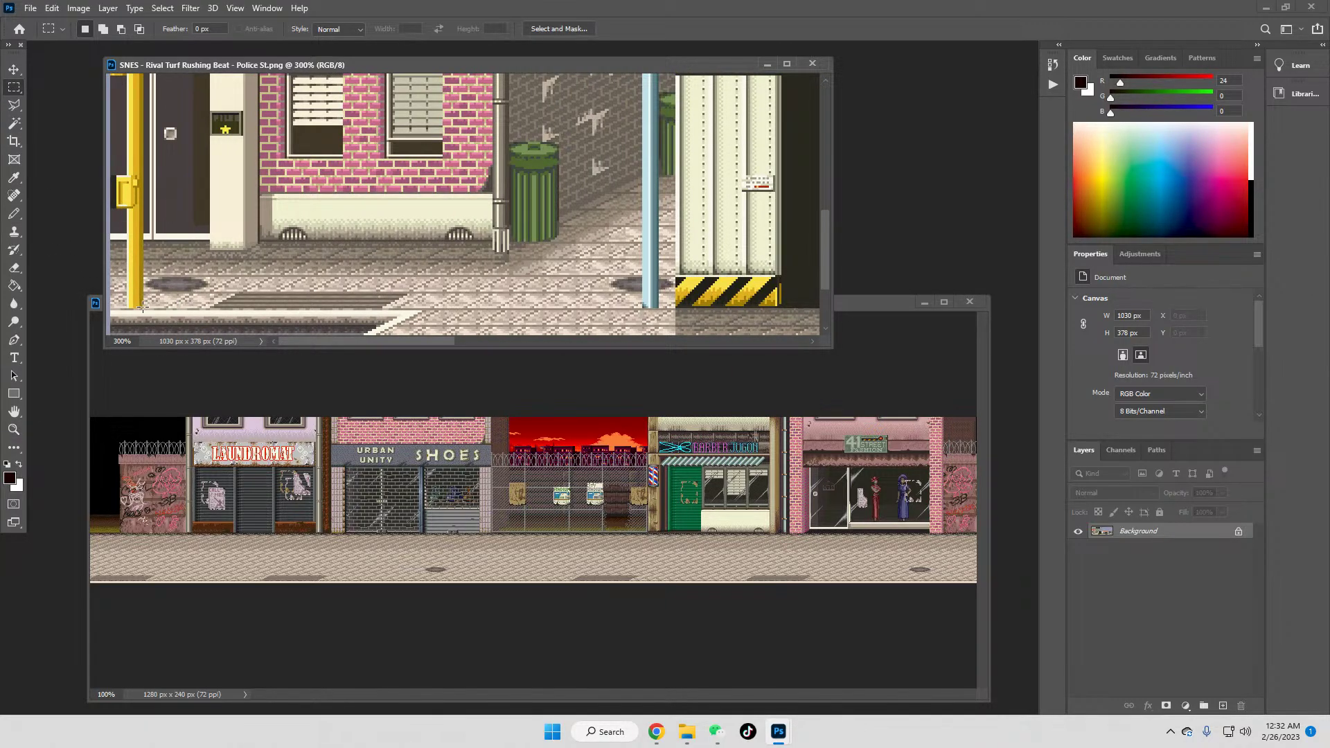
drag(142, 307, 109, 223)
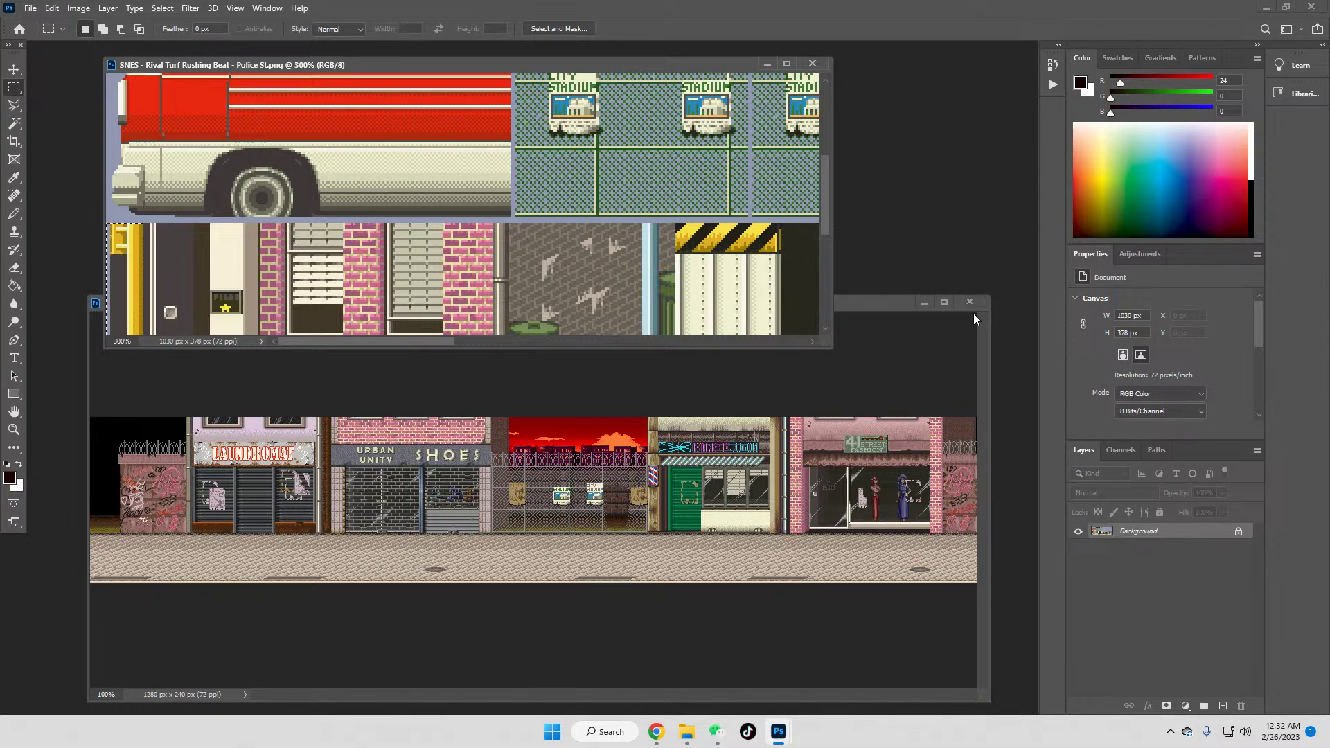
click(877, 302)
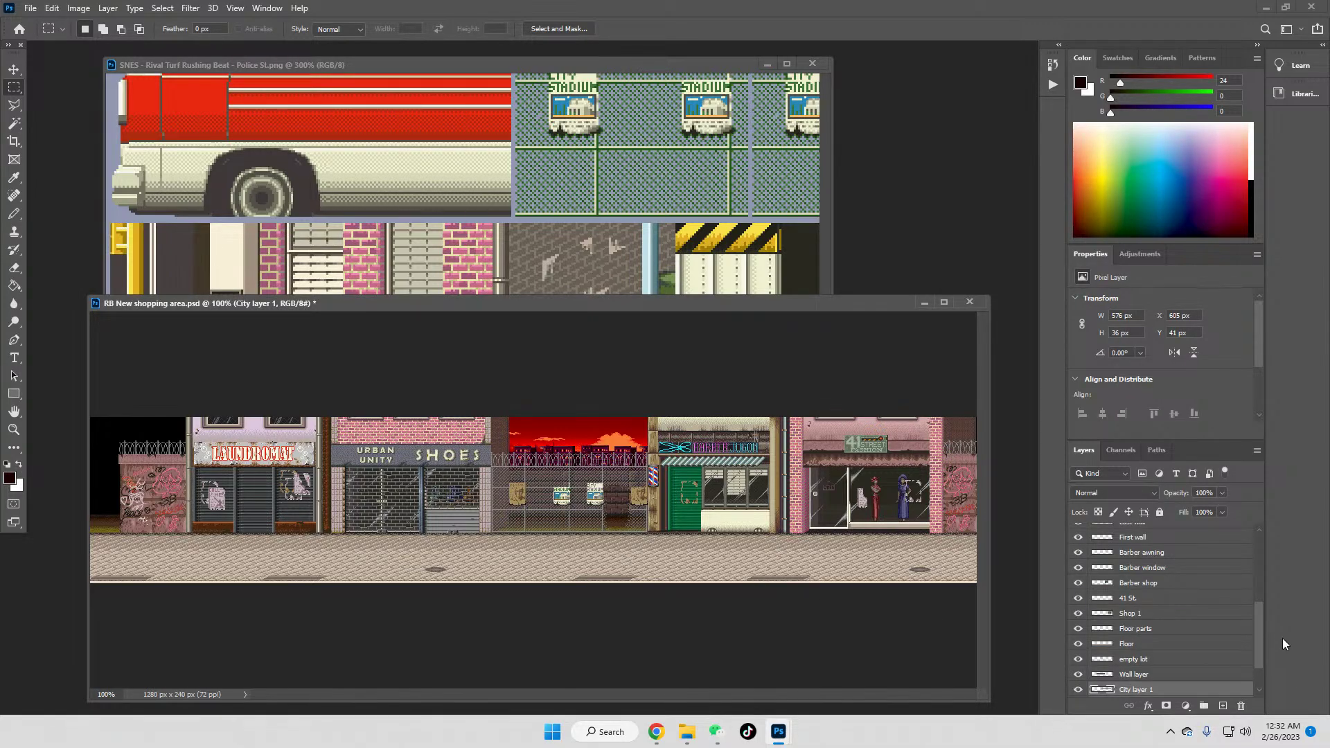
drag(1256, 654, 1256, 671)
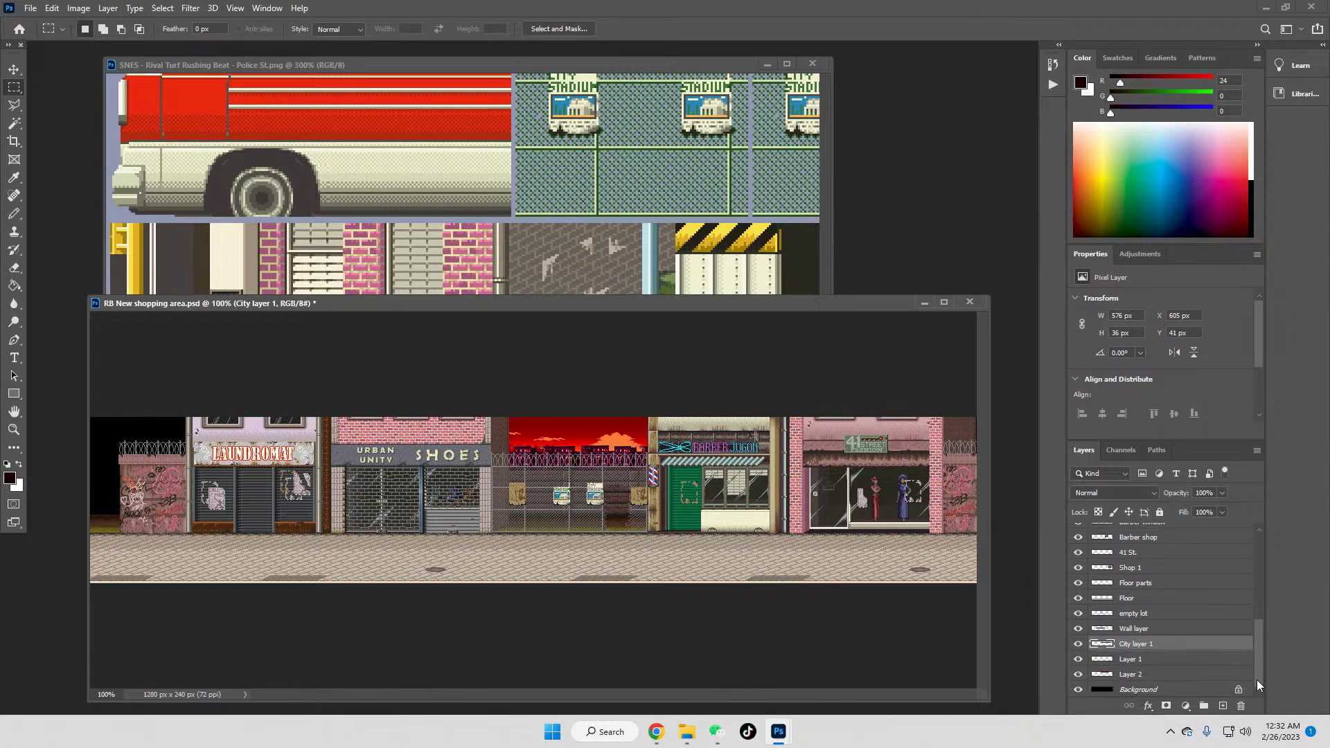
Step: Rename Layer 1 to 'clouds' and Layer 2 to 'sky'
double_click(1130, 659)
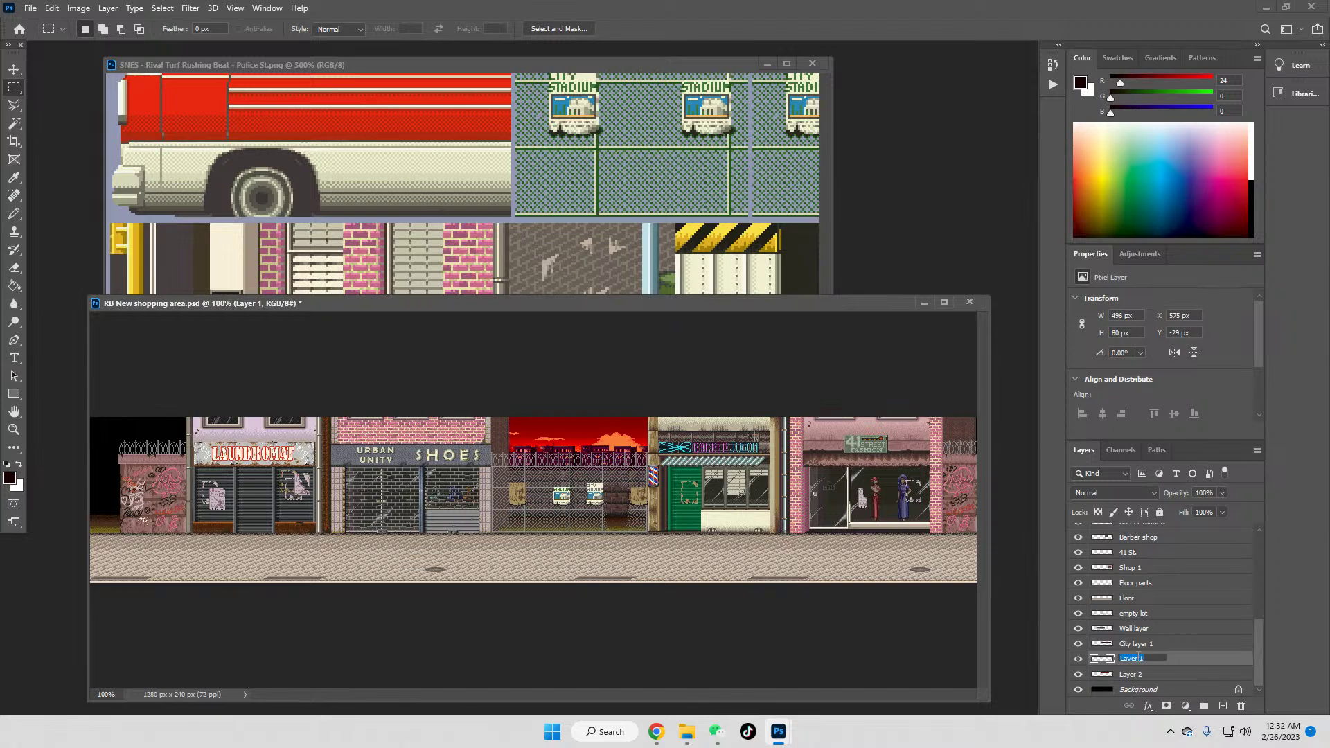
text(clouds)
double_click(1142, 674)
text(s)
key(Return)
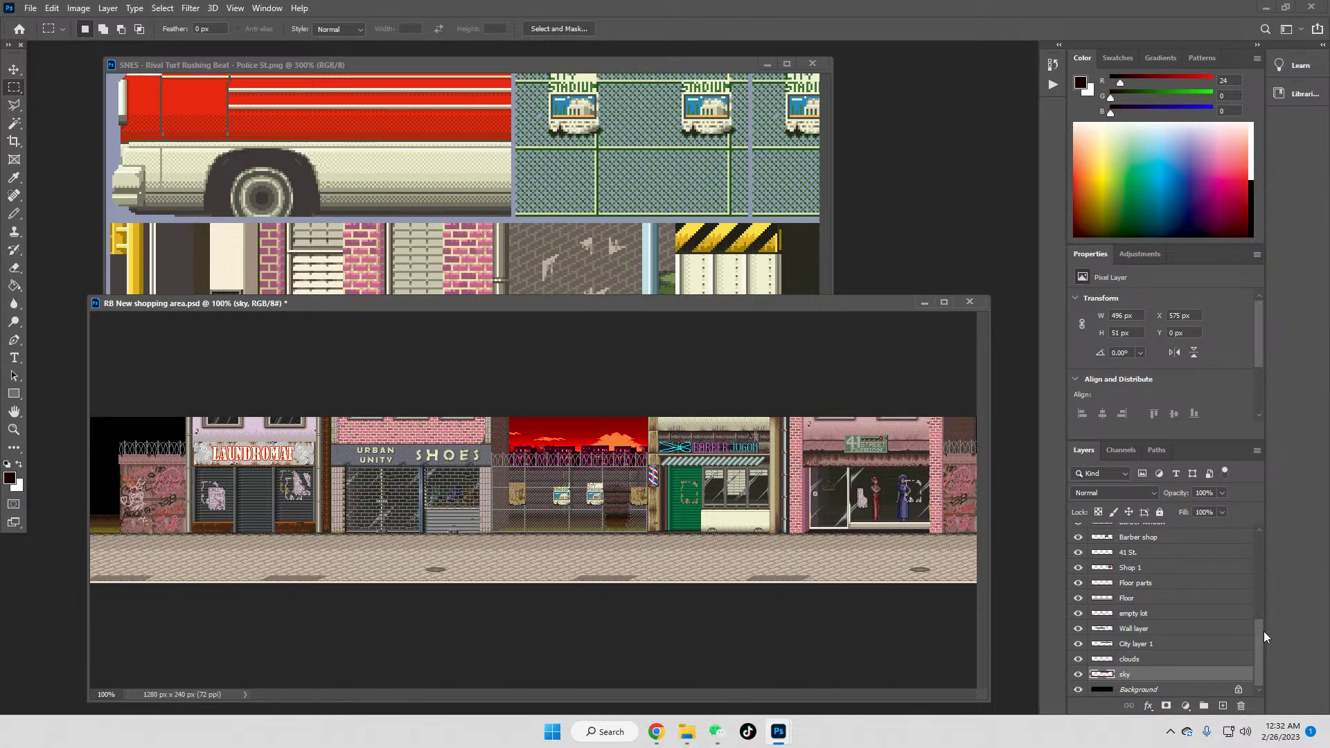
Step: Paste the yellow pole as a new layer above the Clubber layer
scroll(1162, 554, up, 10)
click(1174, 533)
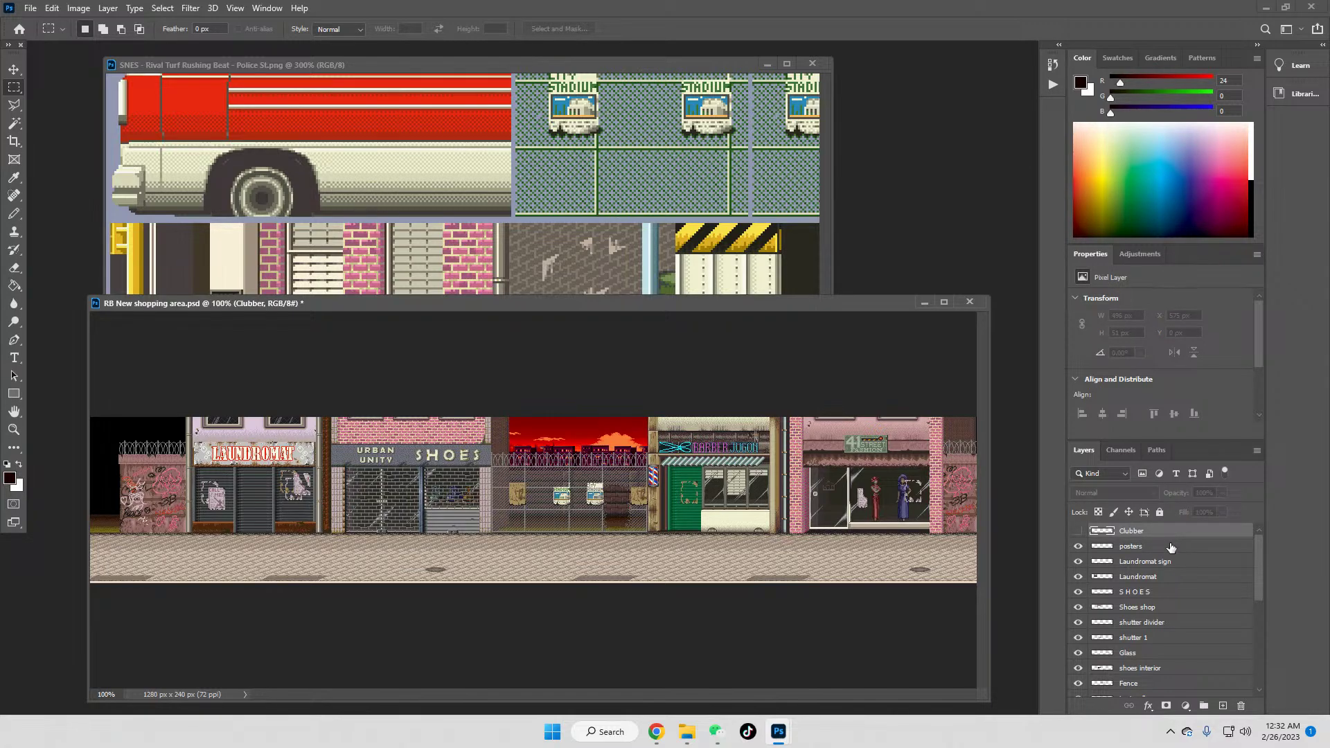
key(ctrl+v)
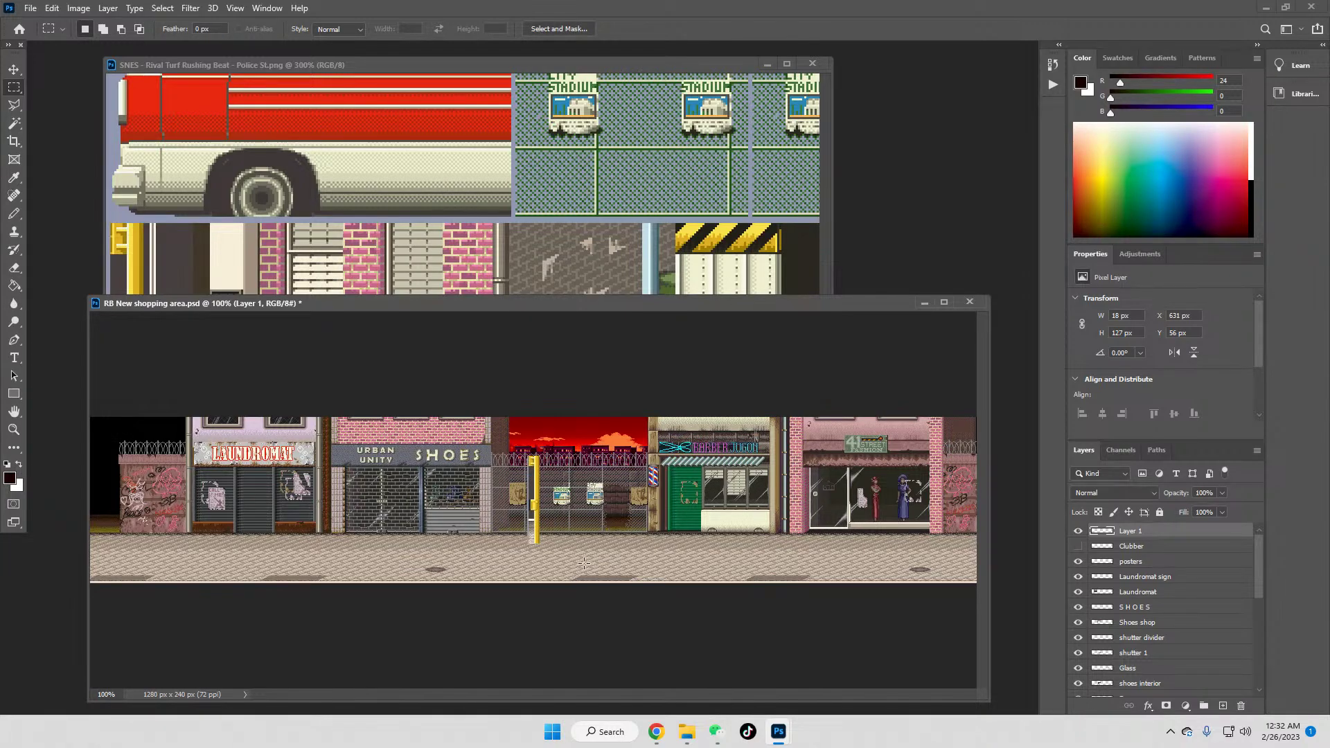
Step: Move the pasted pole to the street's left end and zoom in on it
click(13, 71)
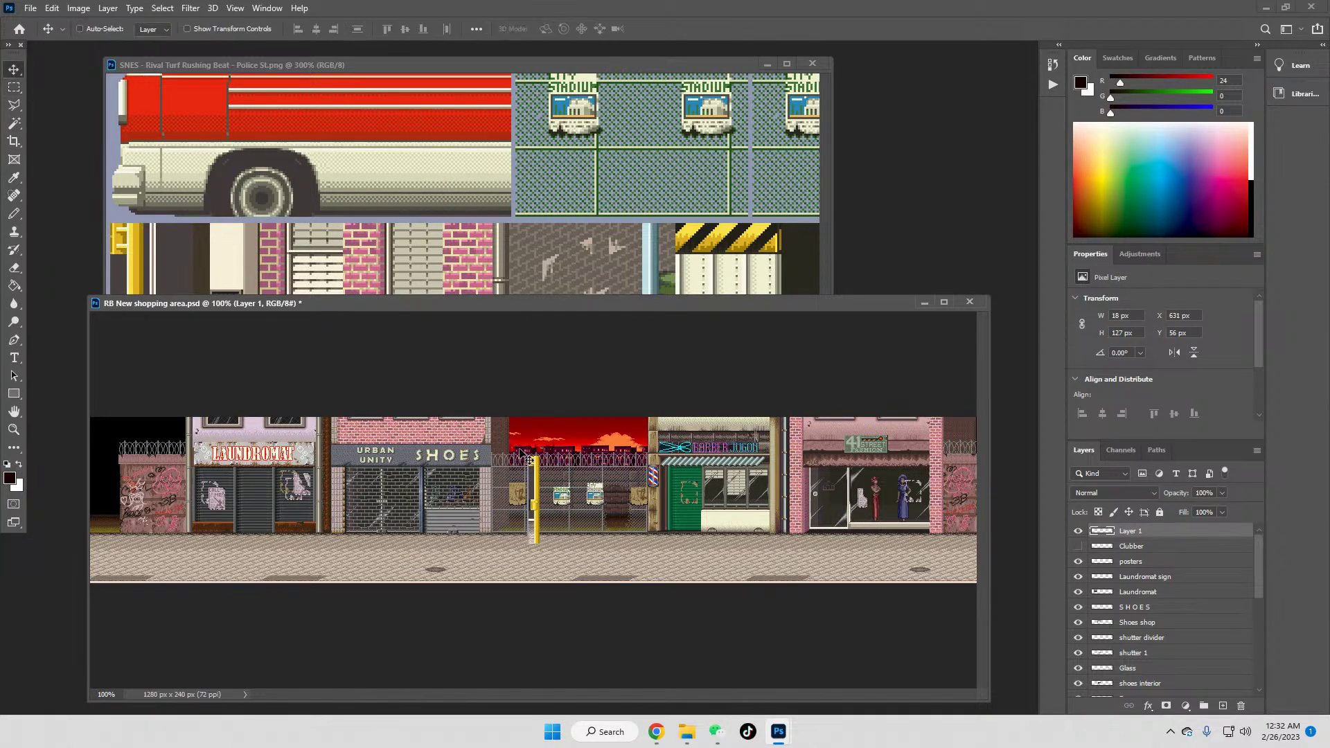
drag(540, 487, 182, 523)
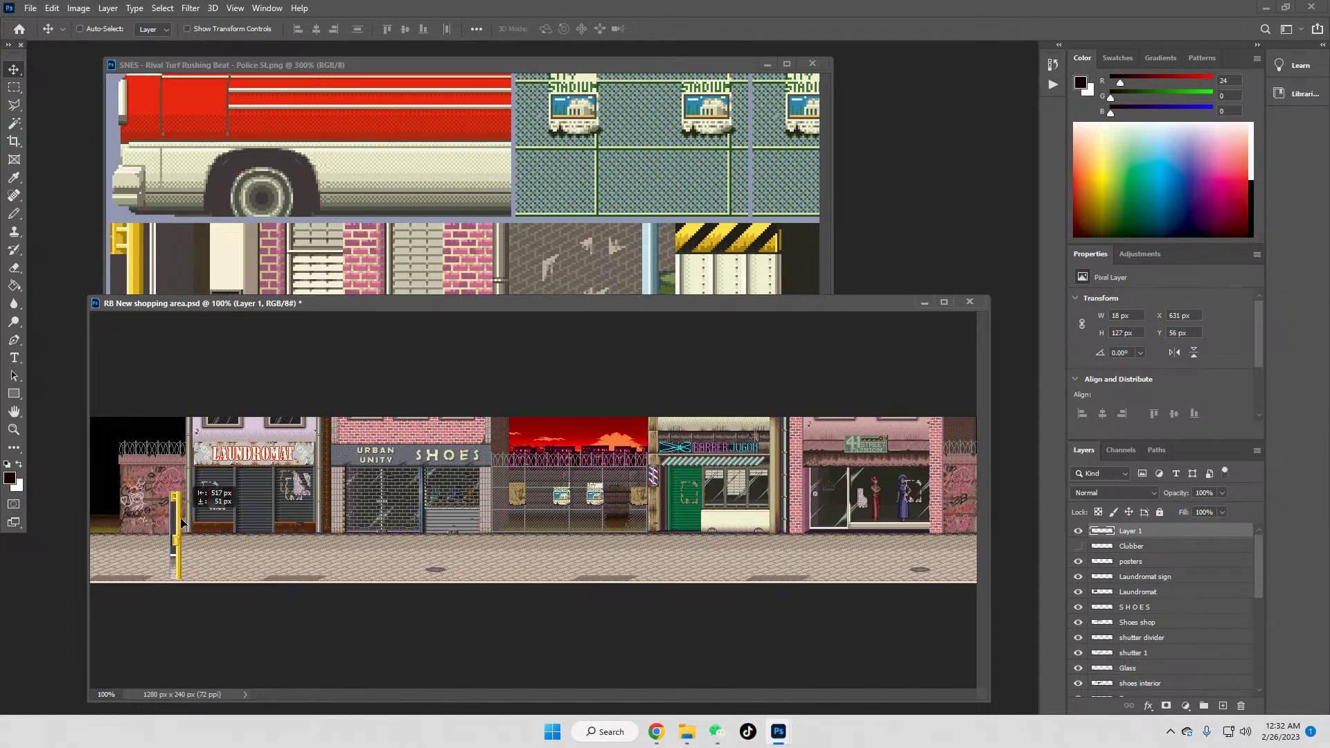
click(13, 430)
drag(226, 499, 332, 500)
drag(476, 690, 396, 694)
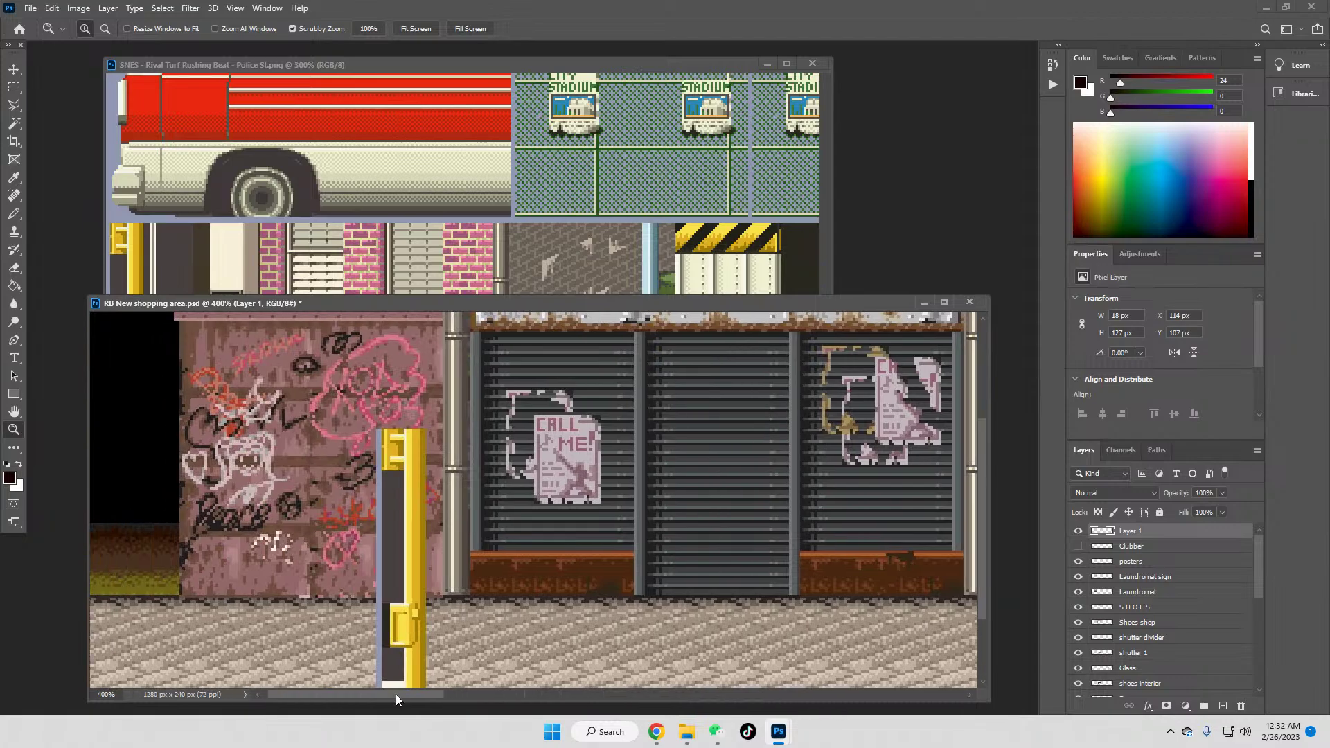
scroll(396, 694, down, 3)
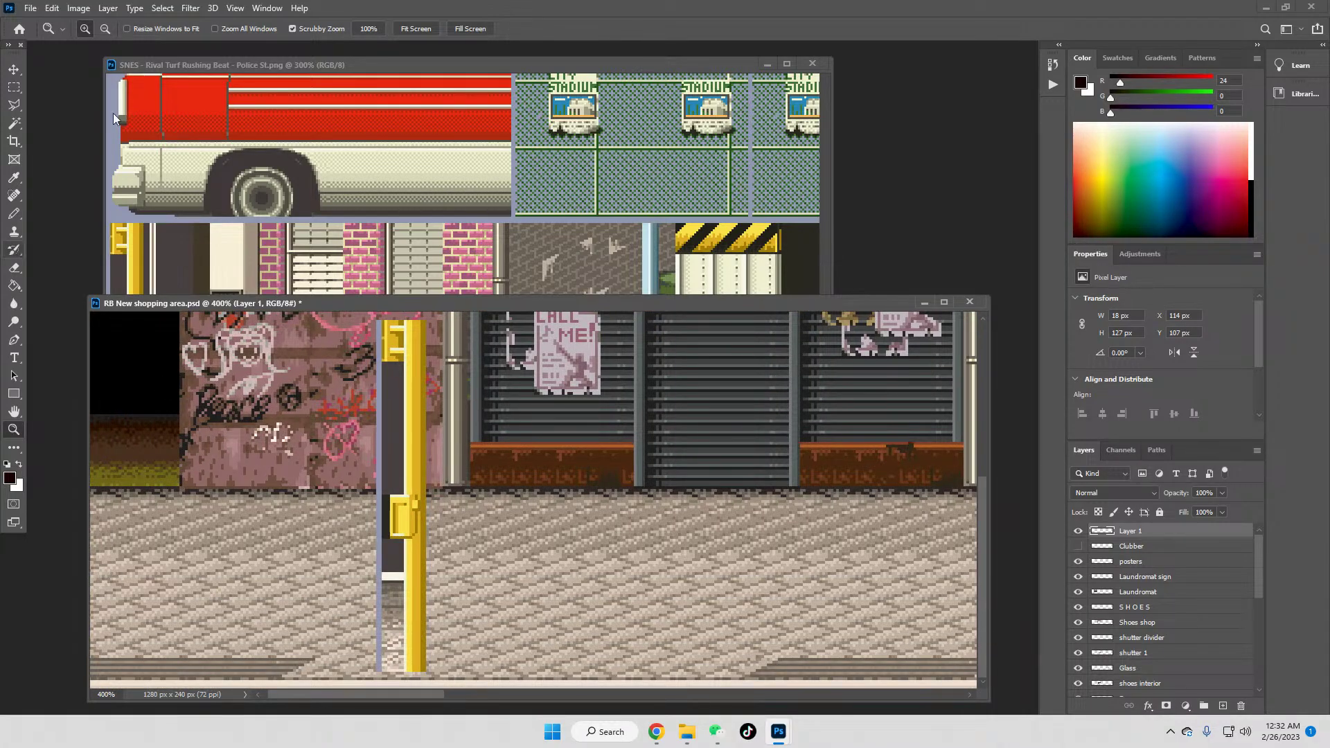
Step: Magic Wand-select and delete the grey, light and dark strips beside the pole
click(13, 123)
click(380, 449)
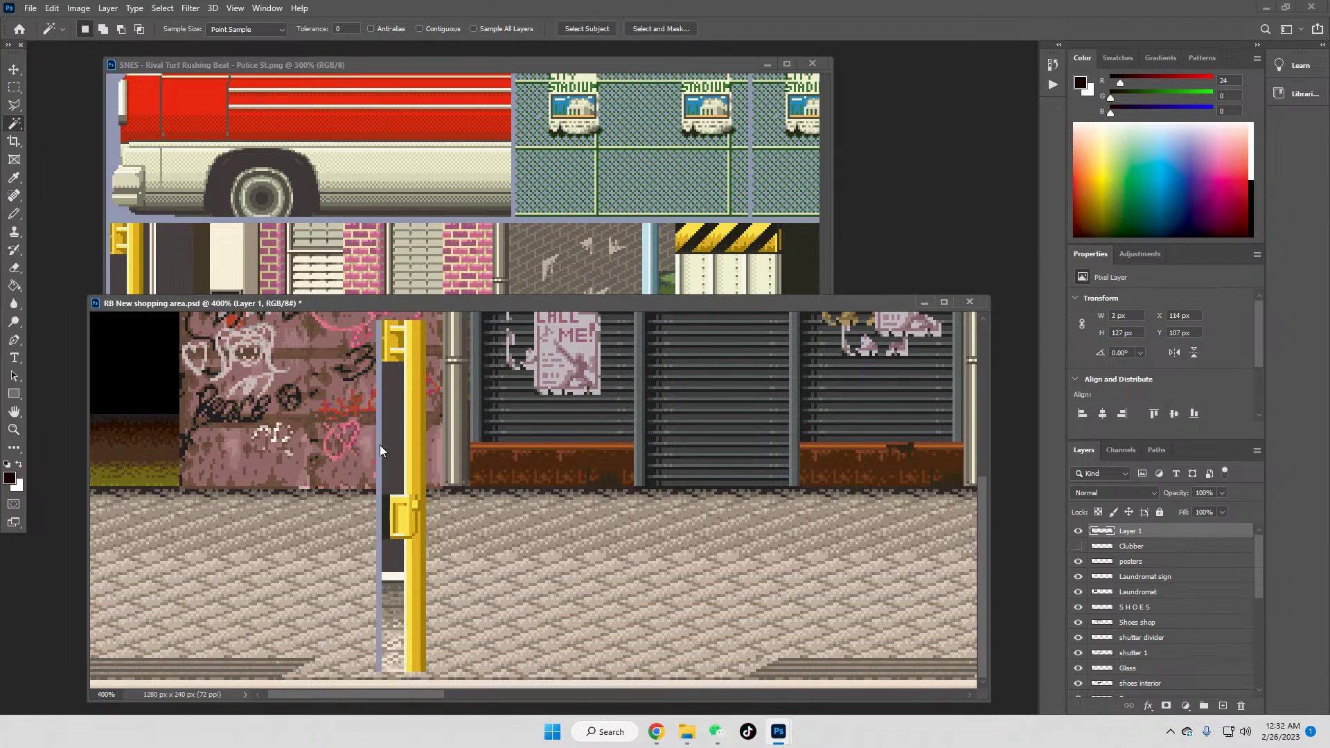
key(Delete)
click(388, 556)
key(Delete)
click(387, 555)
key(Delete)
click(386, 515)
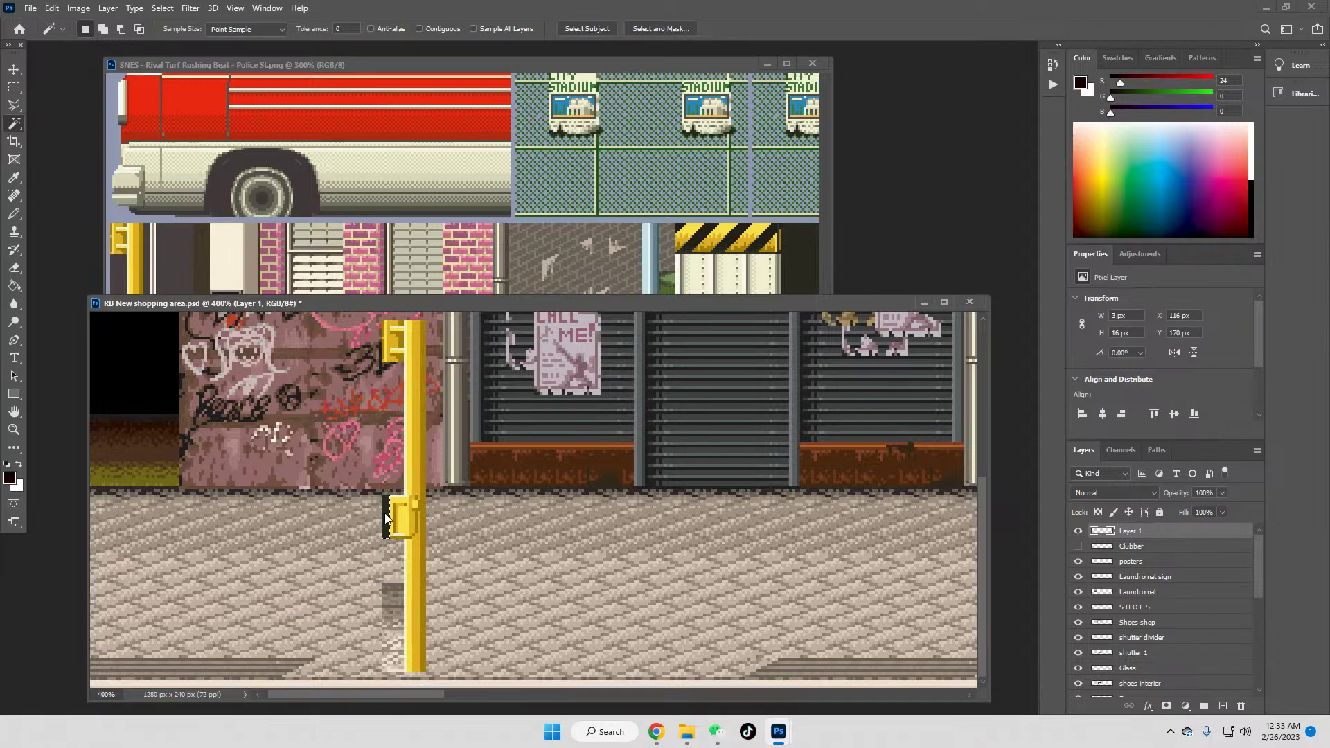
key(Delete)
click(376, 496)
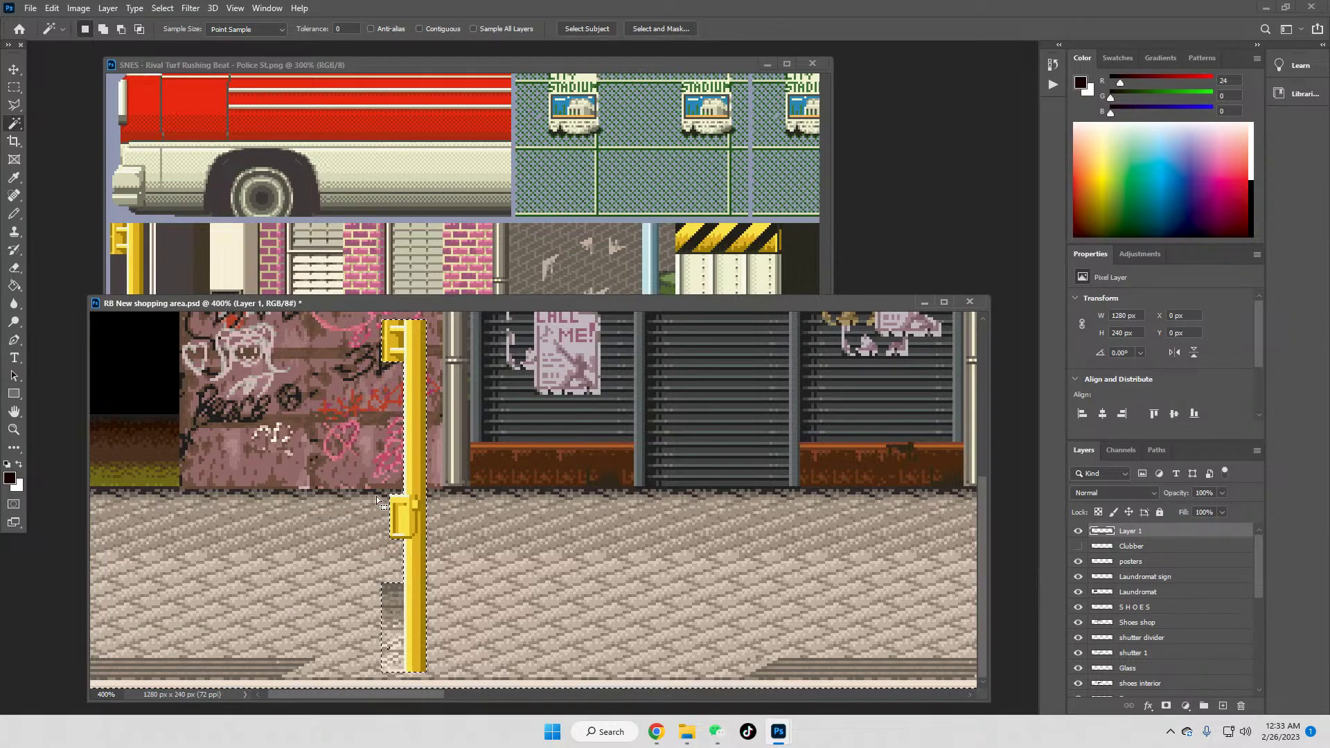
Step: Marquee and erase the leftover grey patch beside the pole's base
click(14, 87)
click(393, 485)
mouse_move(357, 567)
mouse_down()
mouse_move(388, 604)
mouse_move(403, 680)
mouse_up()
key(Delete)
key(ctrl+d)
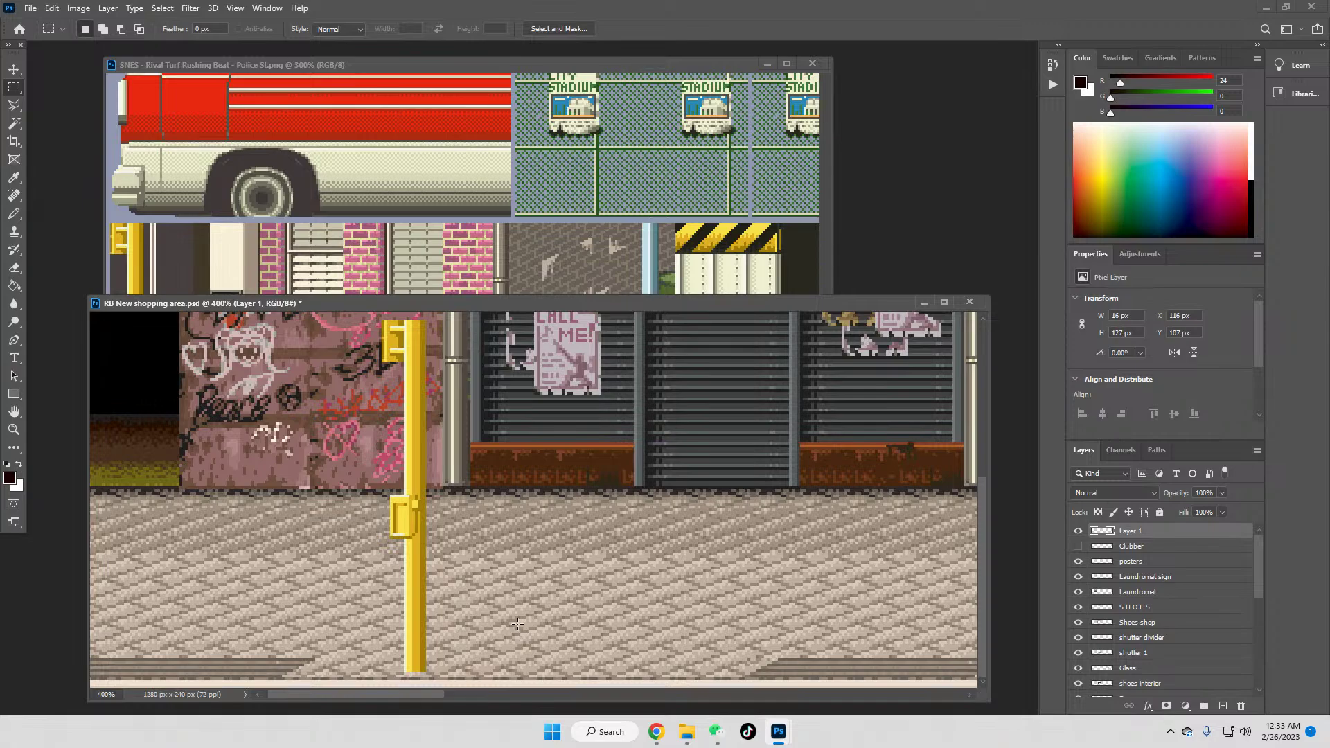
Step: Shift the pole further left onto the graffiti wall and view the street at 100%
click(14, 69)
drag(410, 549, 179, 556)
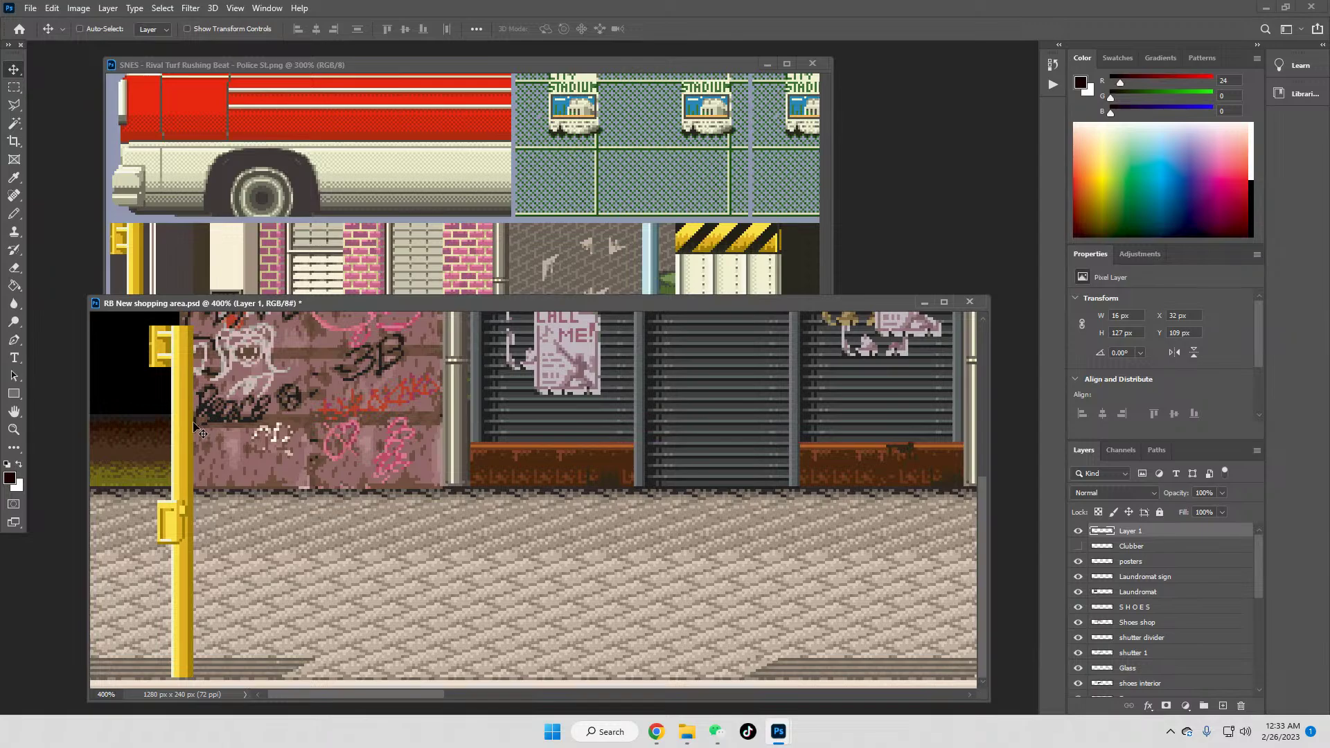
click(14, 429)
click(360, 27)
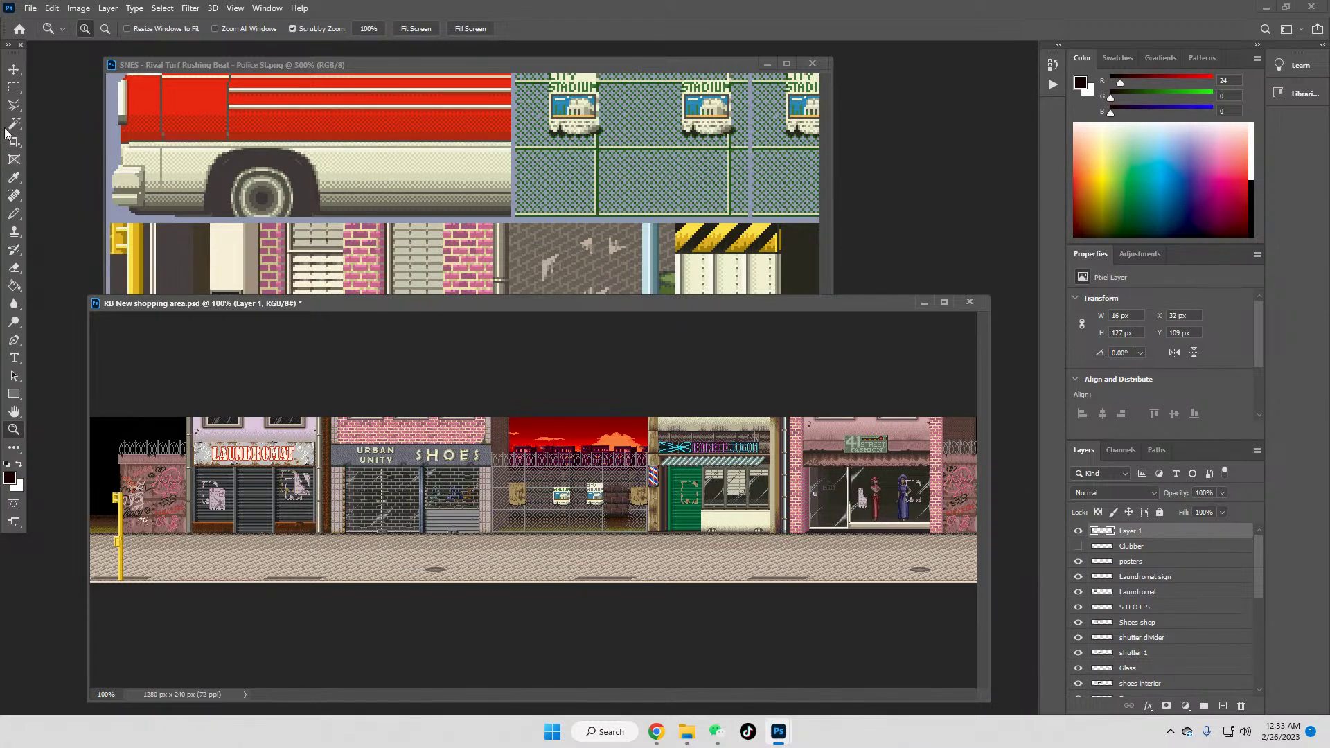
Step: Shift the yellow pole right along the street and zoom in on it
click(14, 70)
drag(119, 500, 170, 501)
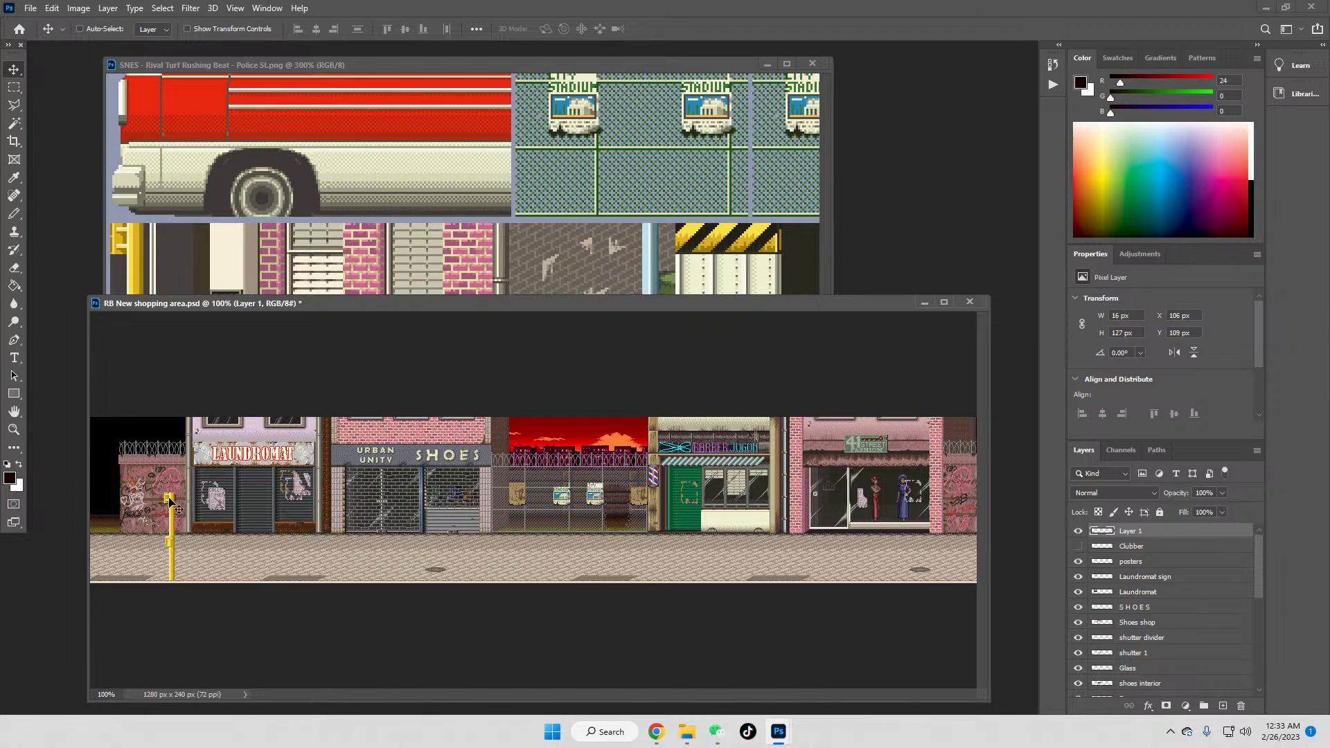
click(13, 429)
drag(189, 515, 190, 515)
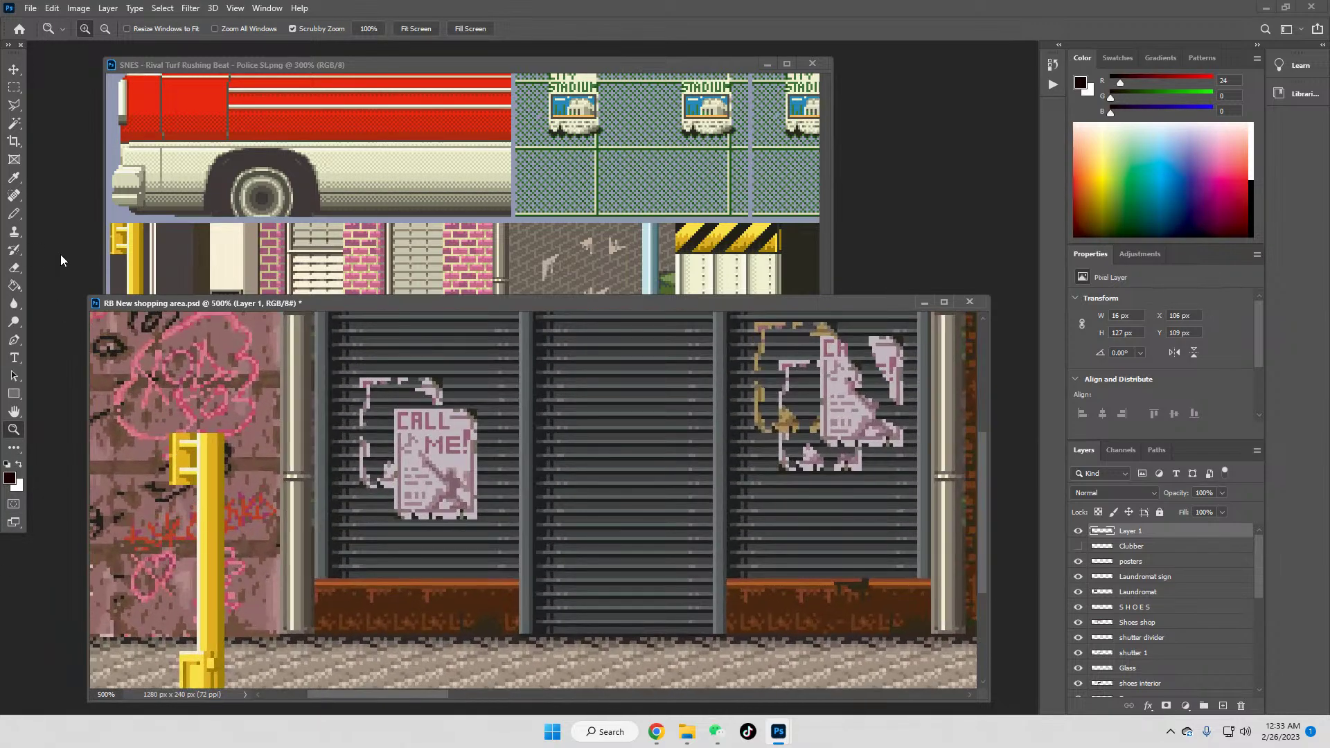
Step: Copy the pole's top bracket to a new layer and raise it to lengthen the pole
click(14, 88)
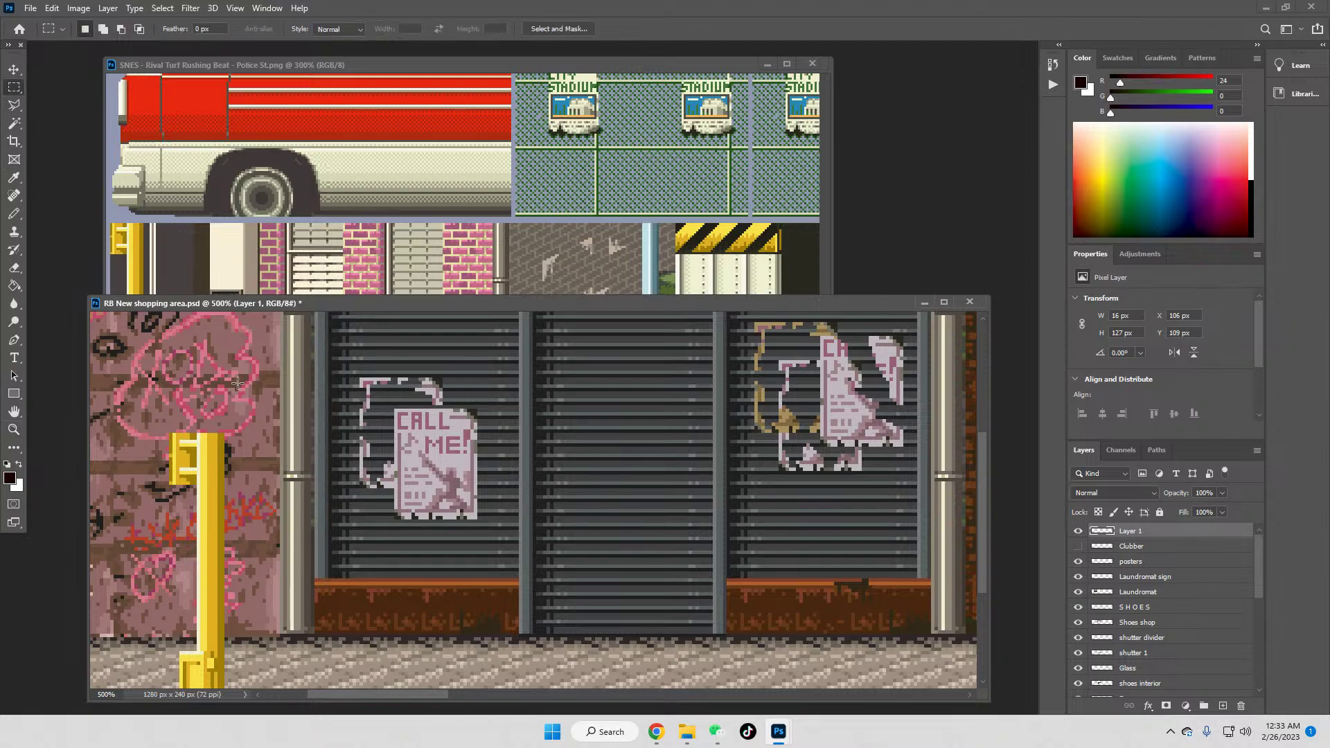
drag(171, 437, 195, 484)
click(178, 449)
drag(171, 436, 222, 482)
key(ctrl+j)
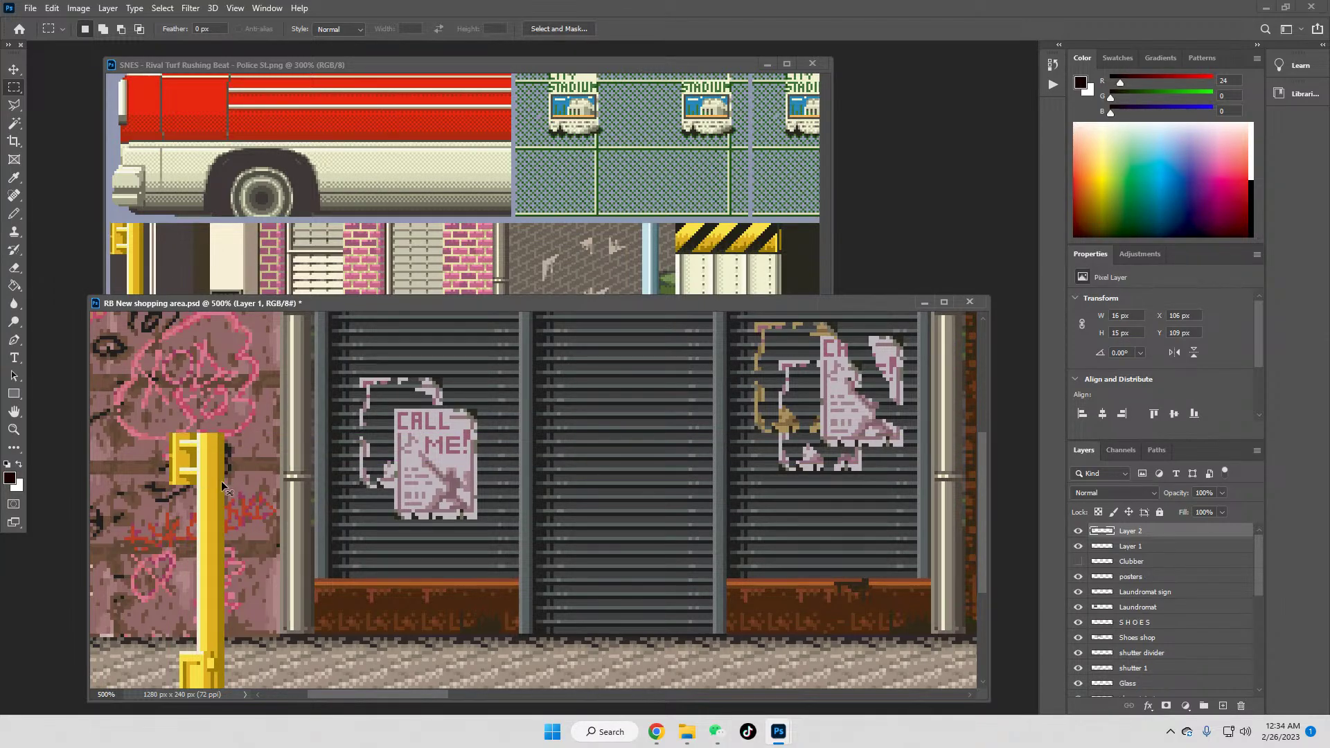
key(v)
drag(198, 443, 192, 424)
Step: Compare the raised bracket copy, then merge it down into the pole layer
click(1078, 530)
click(1077, 531)
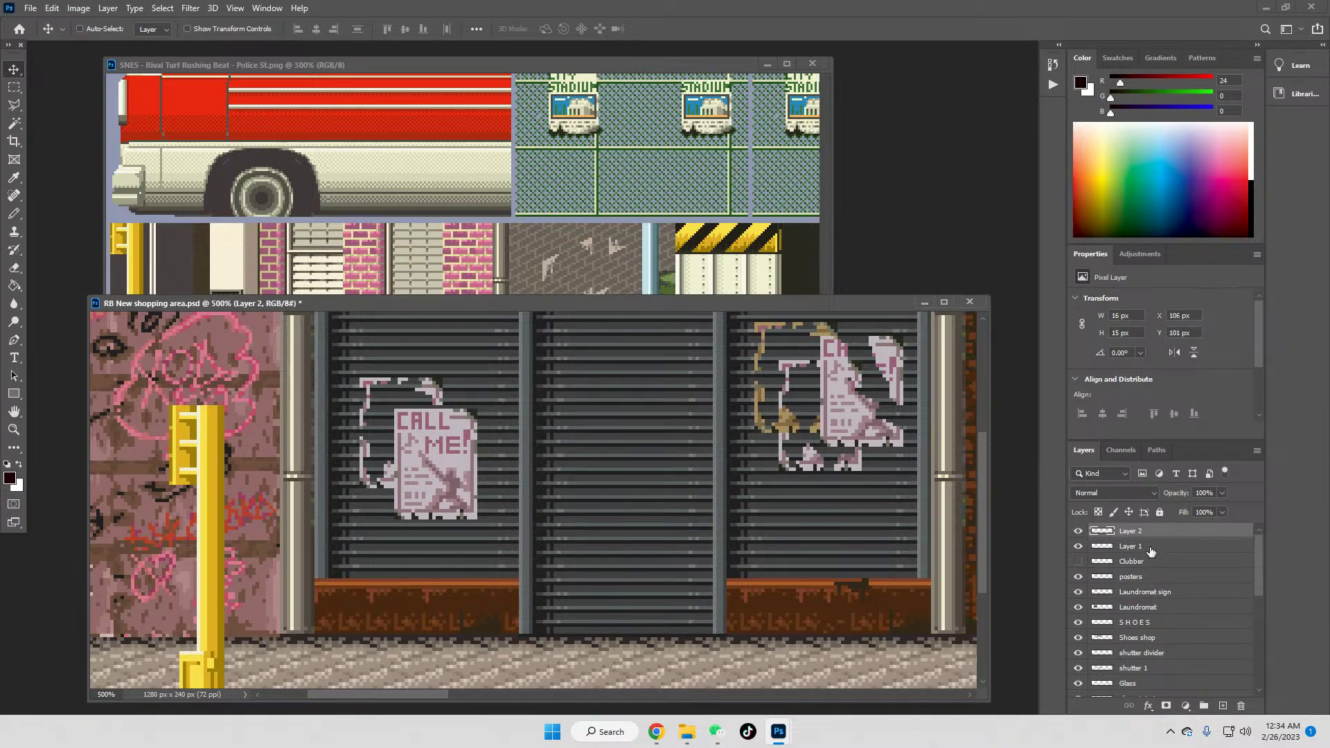
right_click(1136, 531)
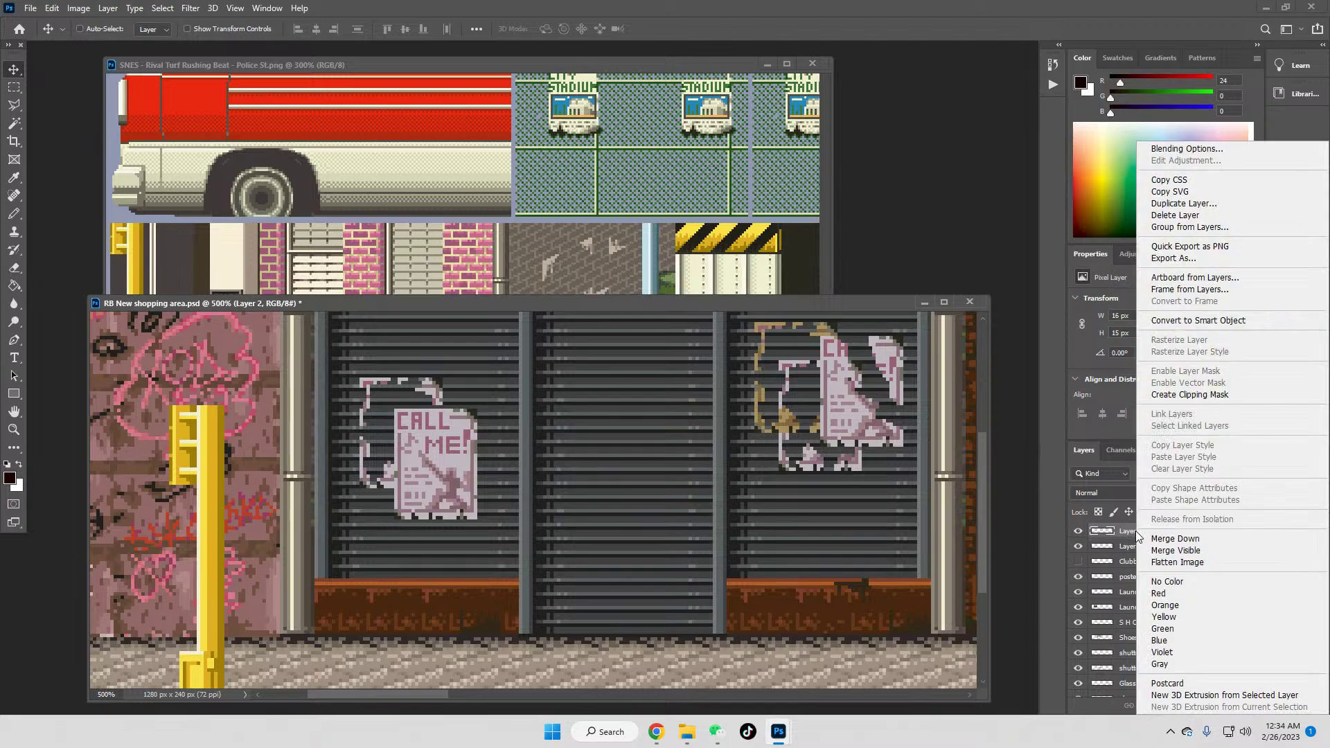
click(1177, 541)
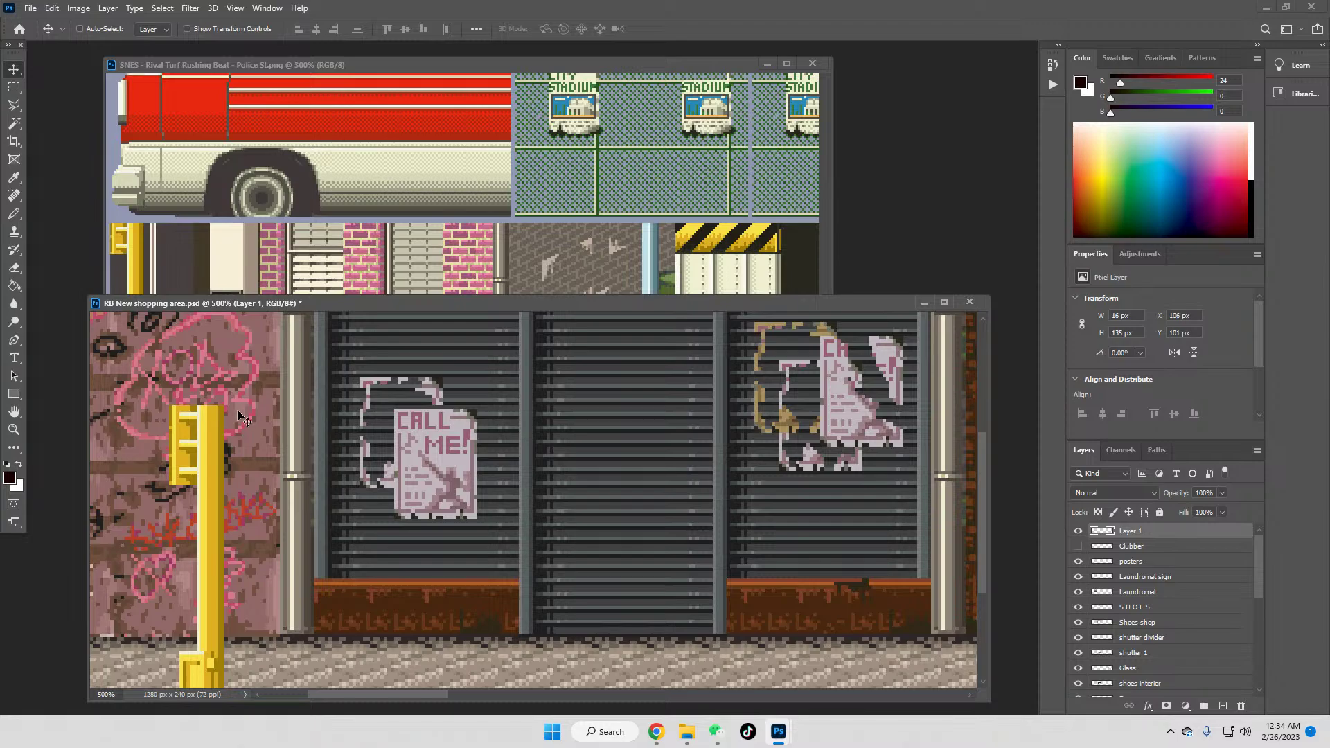
Step: Add a pale cream highlight along the pole's top edge
click(12, 178)
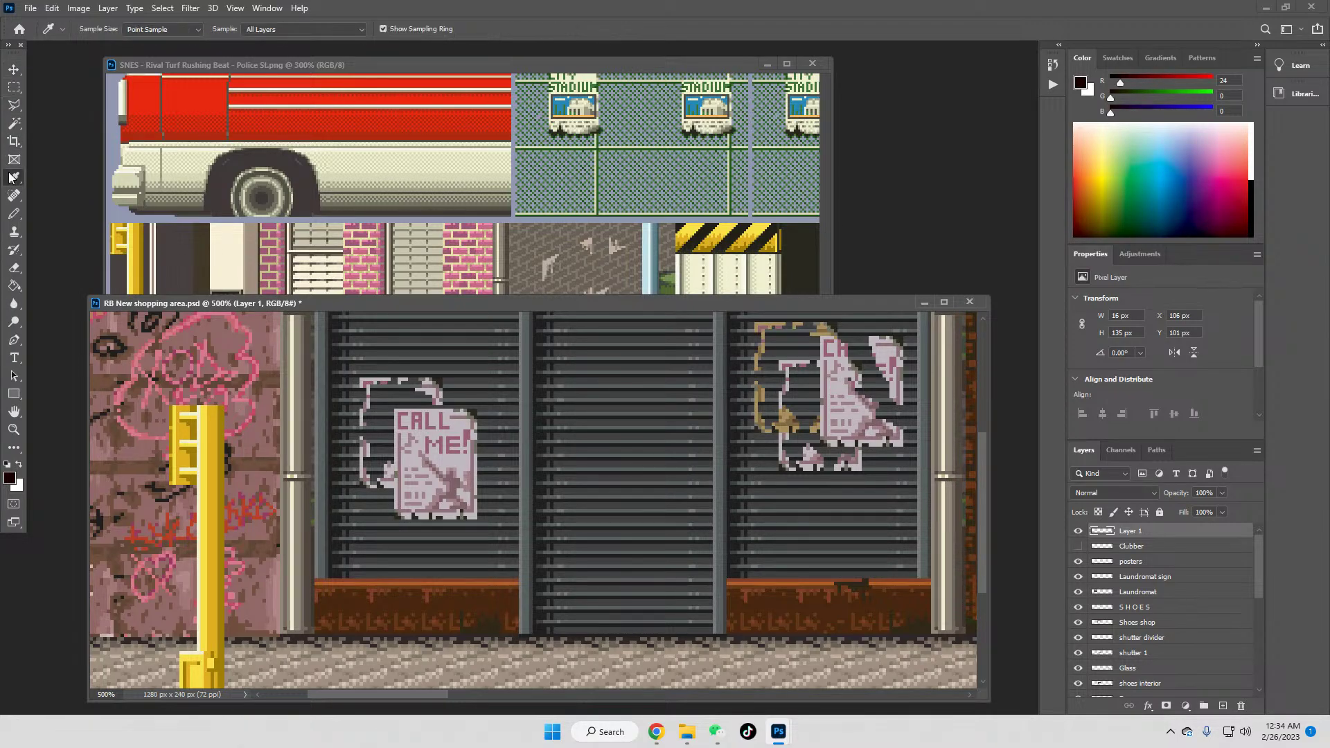
click(201, 414)
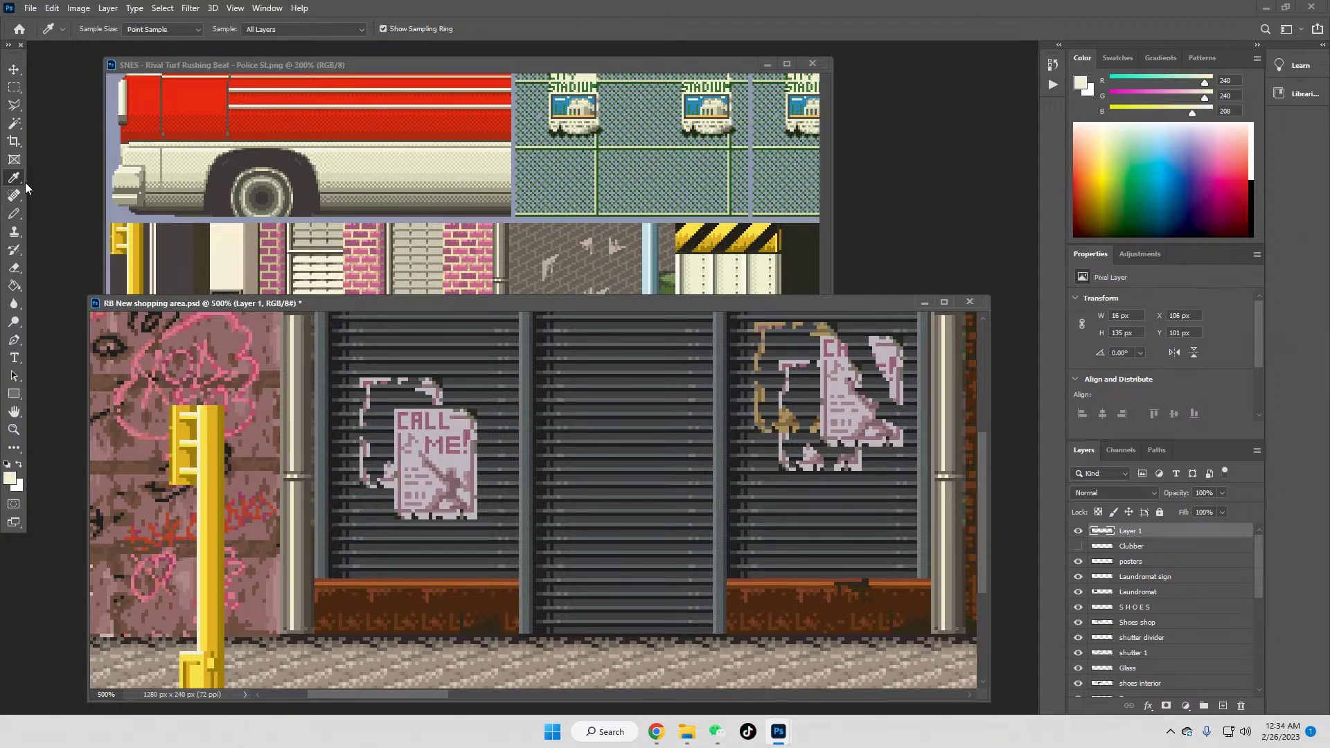
click(14, 214)
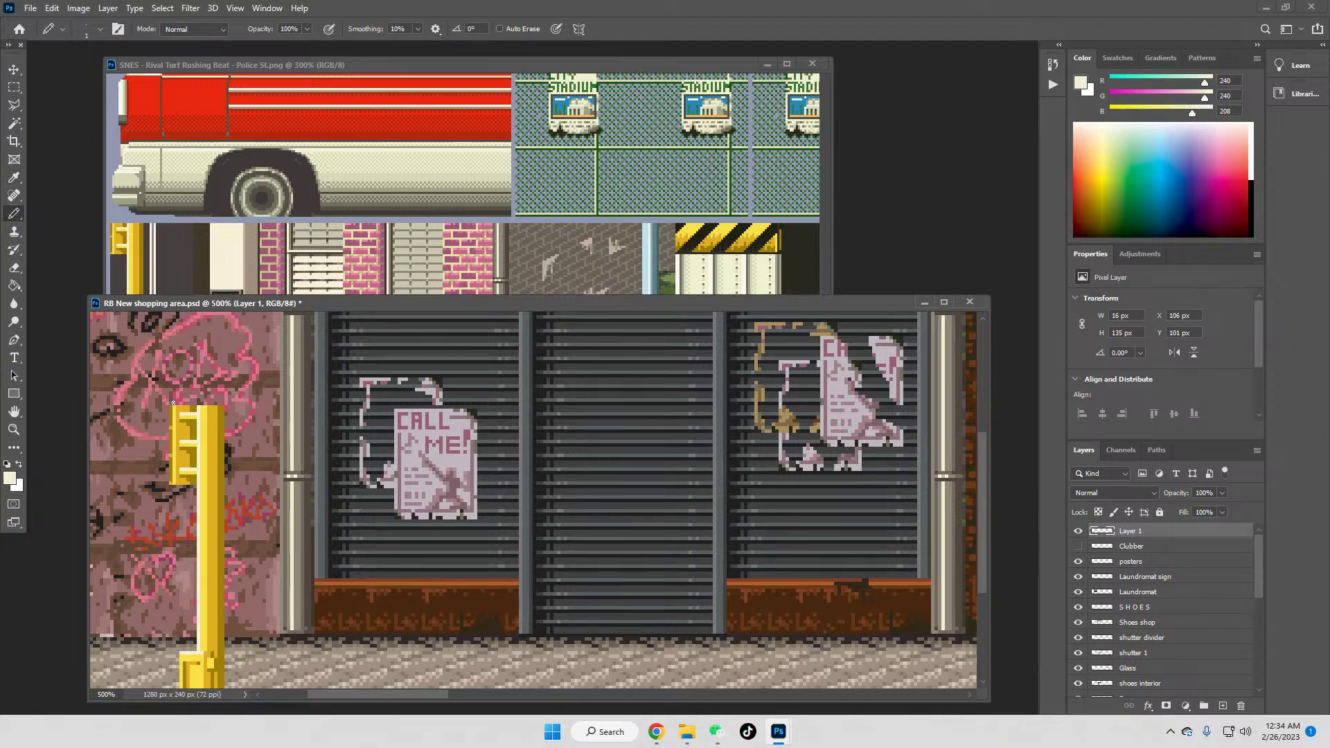
drag(174, 403, 182, 403)
click(196, 402)
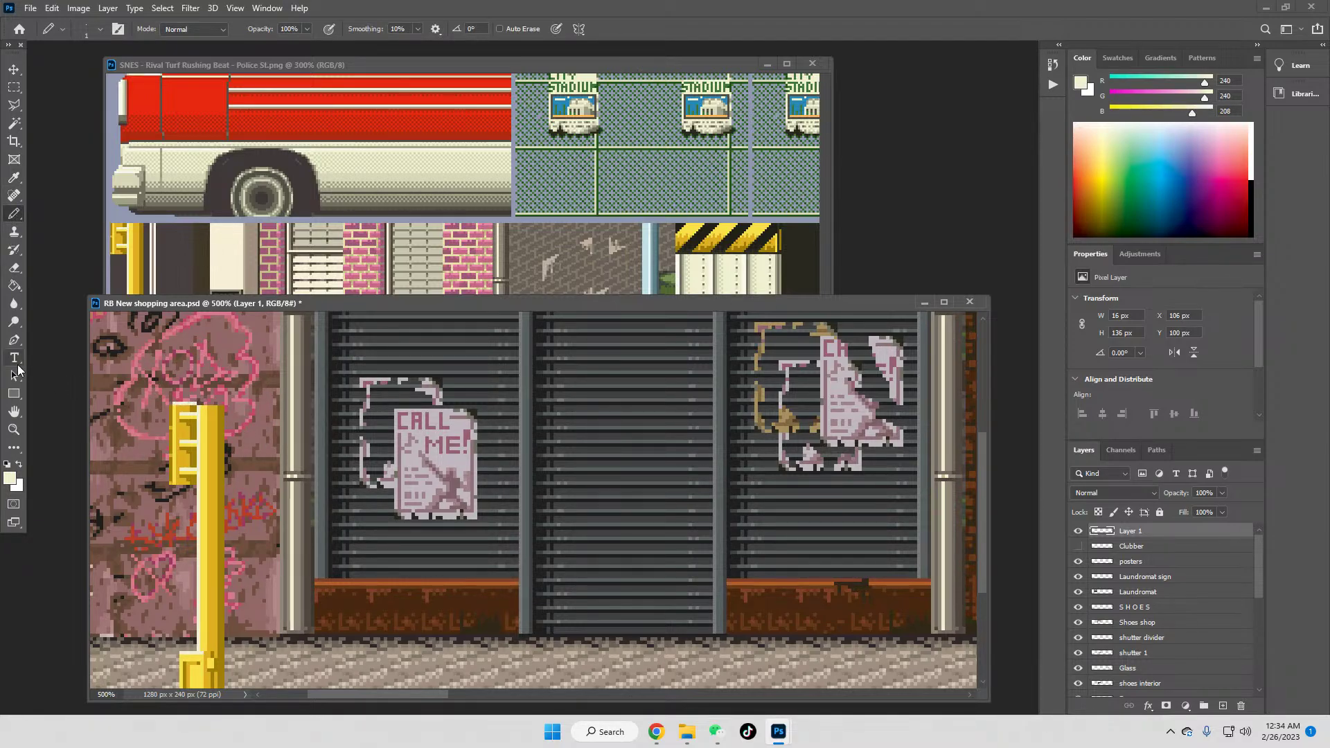
Step: Sample the post's dark gold, then free-transform the selected post top to stretch it upward
click(13, 178)
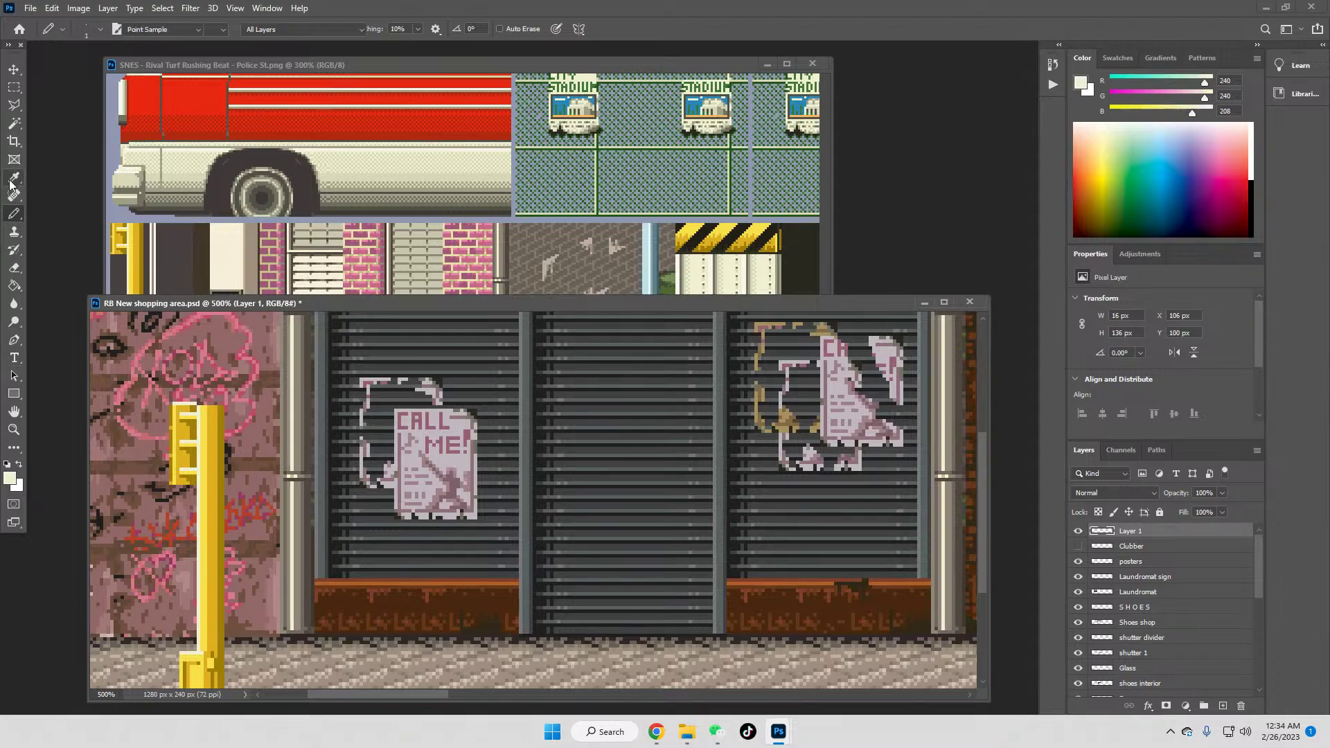
click(173, 412)
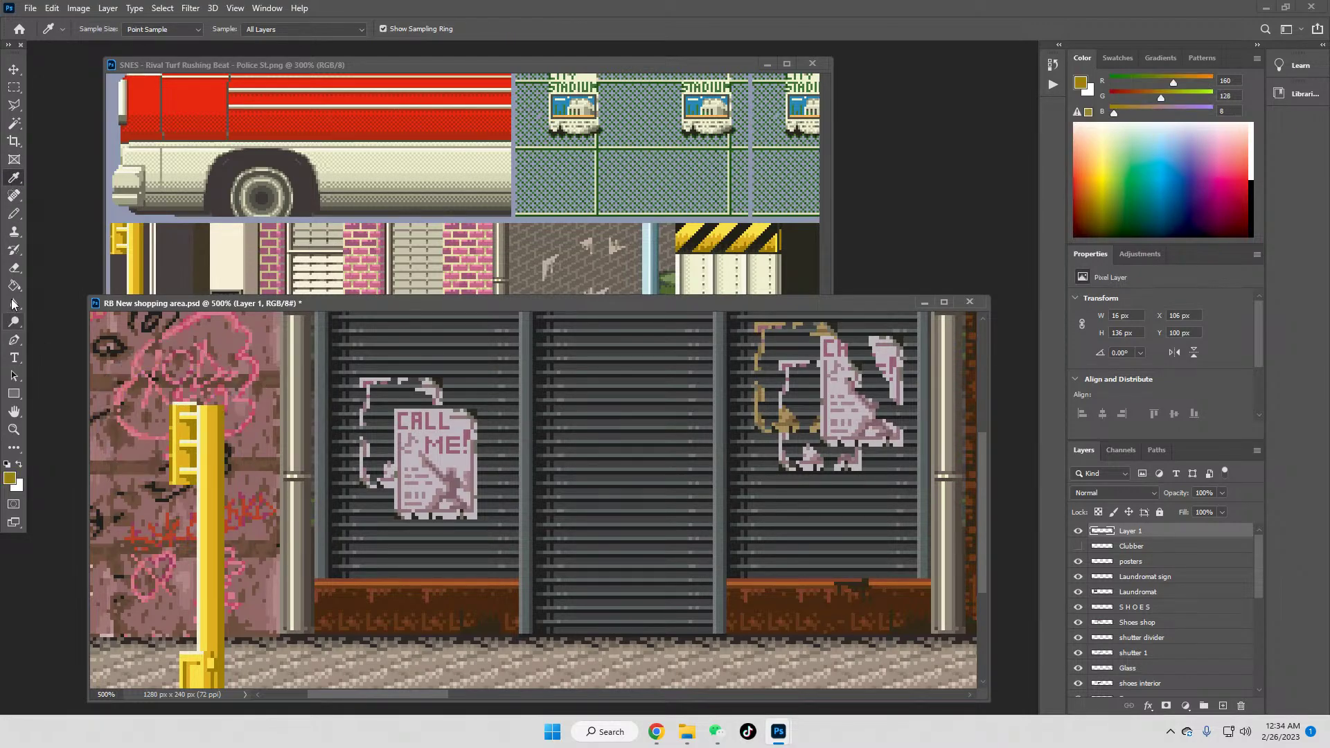
click(14, 214)
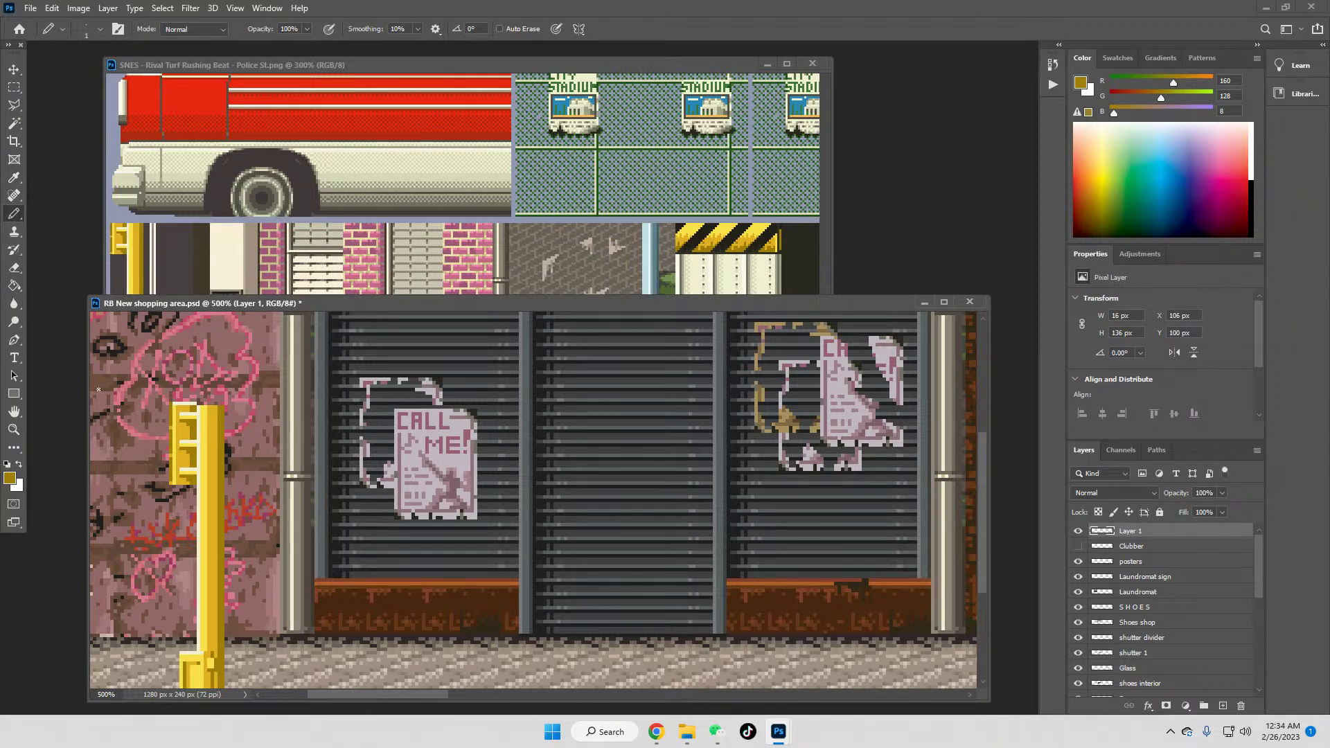
click(14, 87)
drag(197, 409, 223, 412)
click(205, 405)
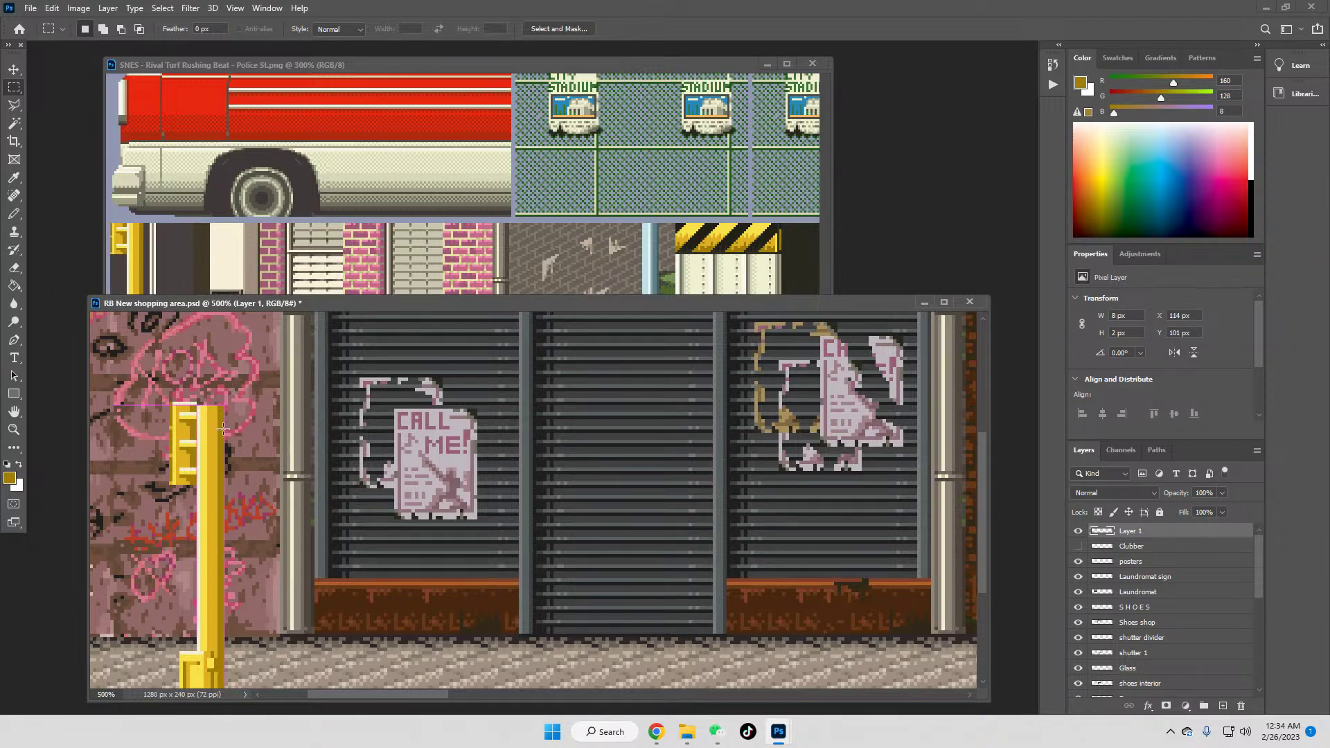
right_click(221, 456)
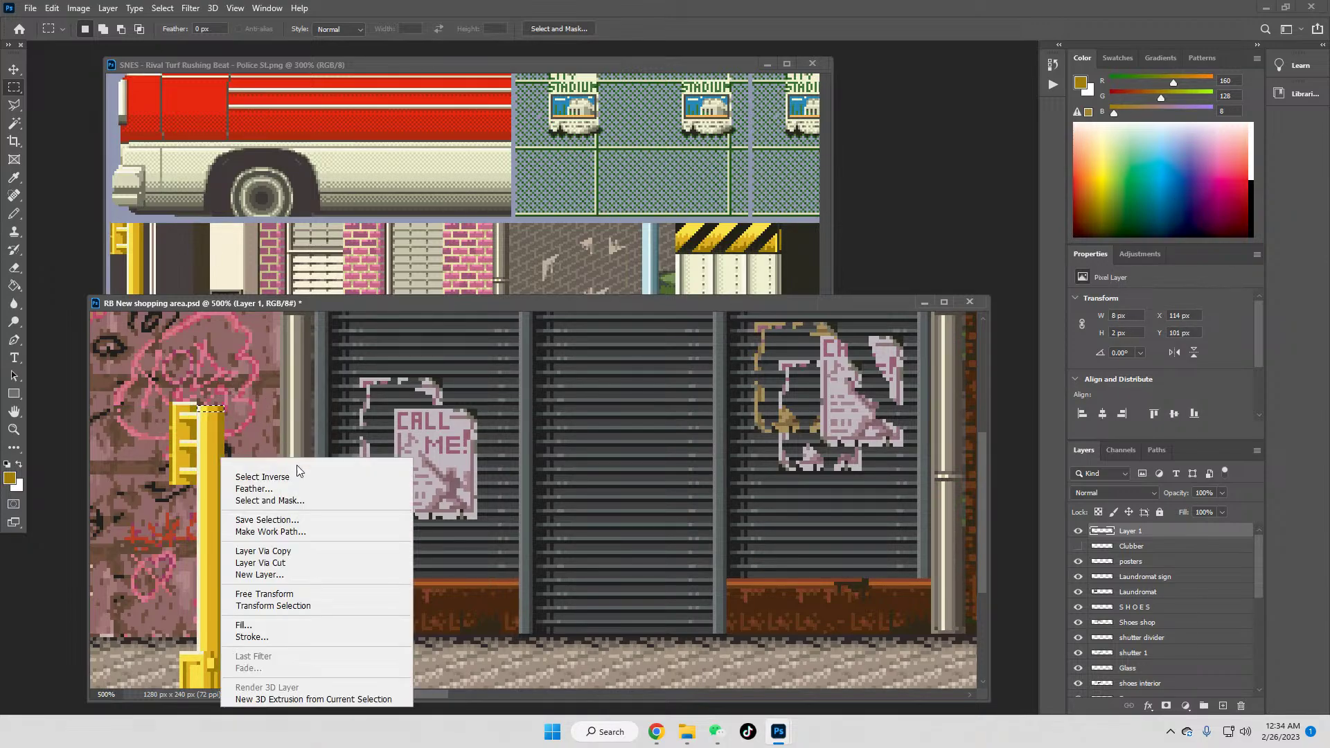
click(264, 593)
mouse_move(210, 406)
mouse_down()
mouse_move(218, 308)
mouse_move(220, 460)
mouse_move(223, 405)
mouse_up()
key(Return)
Step: Zoom the street back to 100% and clear the selection
key(z)
click(367, 29)
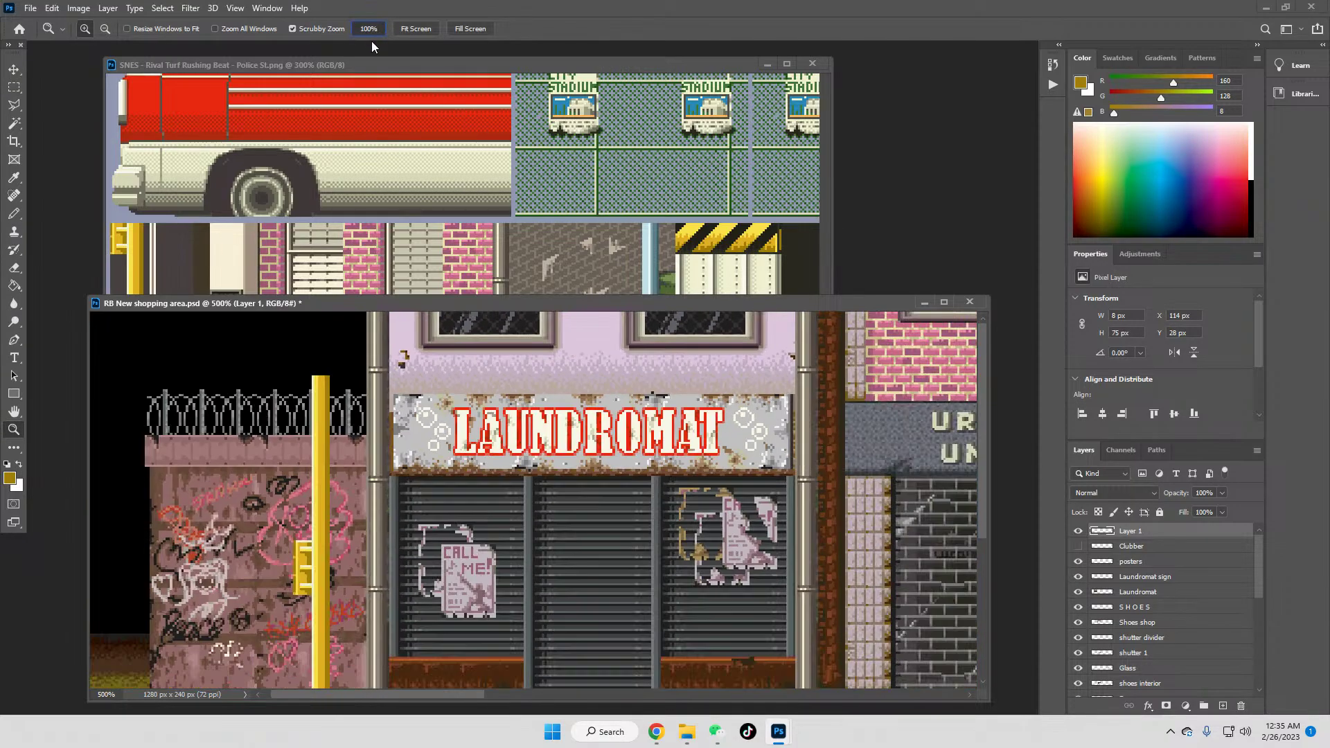
click(14, 86)
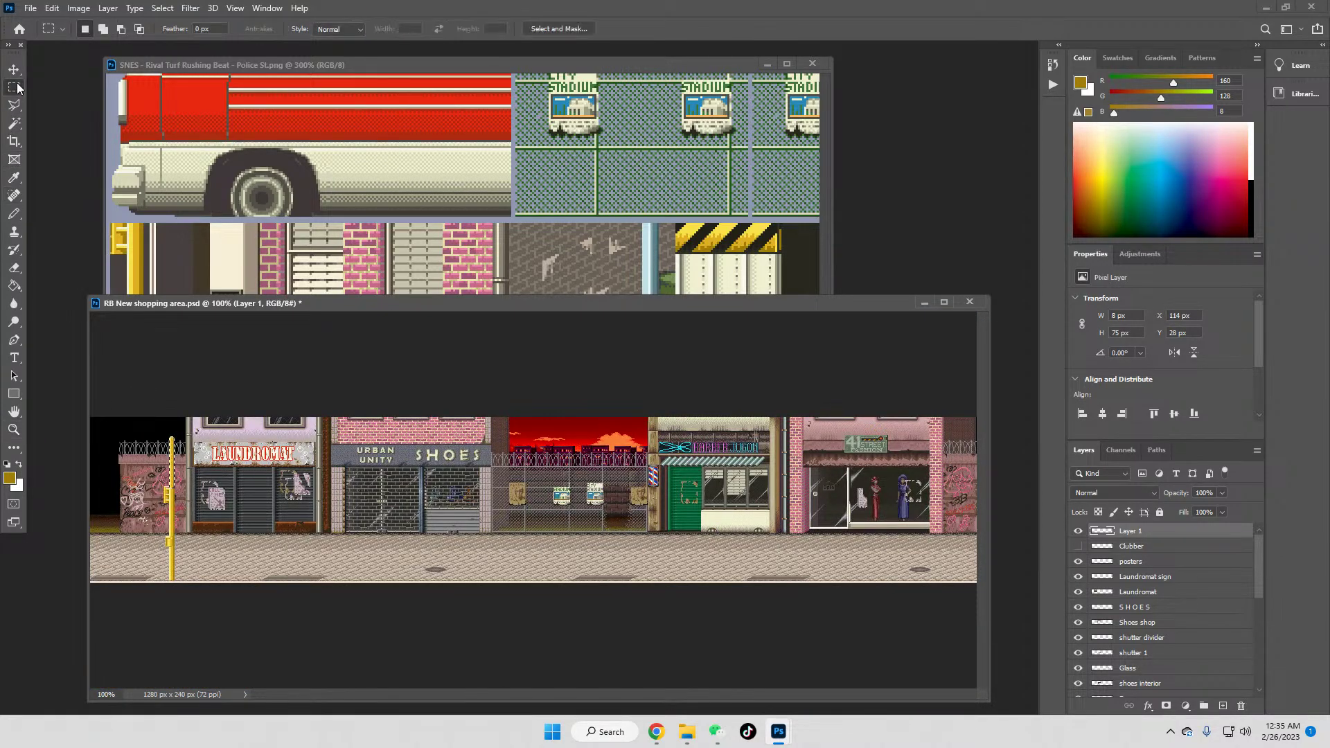
click(284, 465)
Step: View the sprite sheet at 100% and select the 61st St sign pole
click(374, 64)
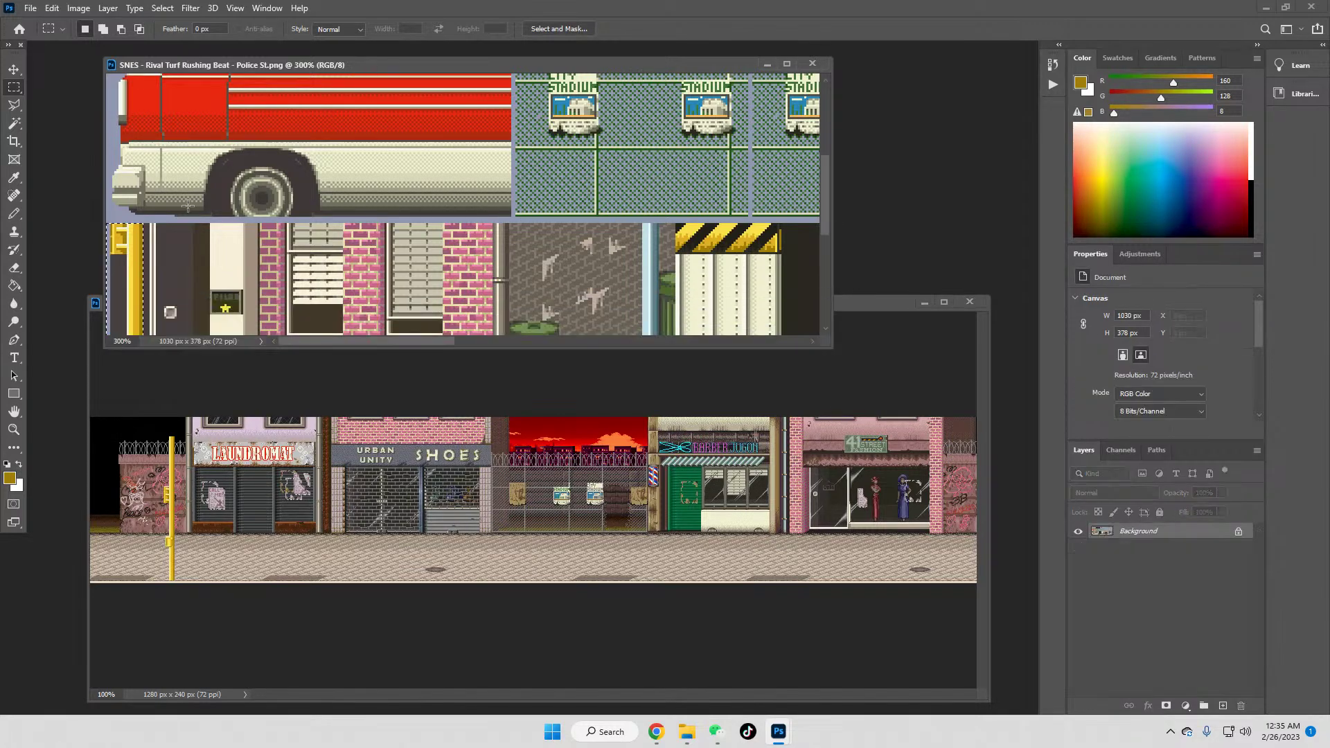
key(z)
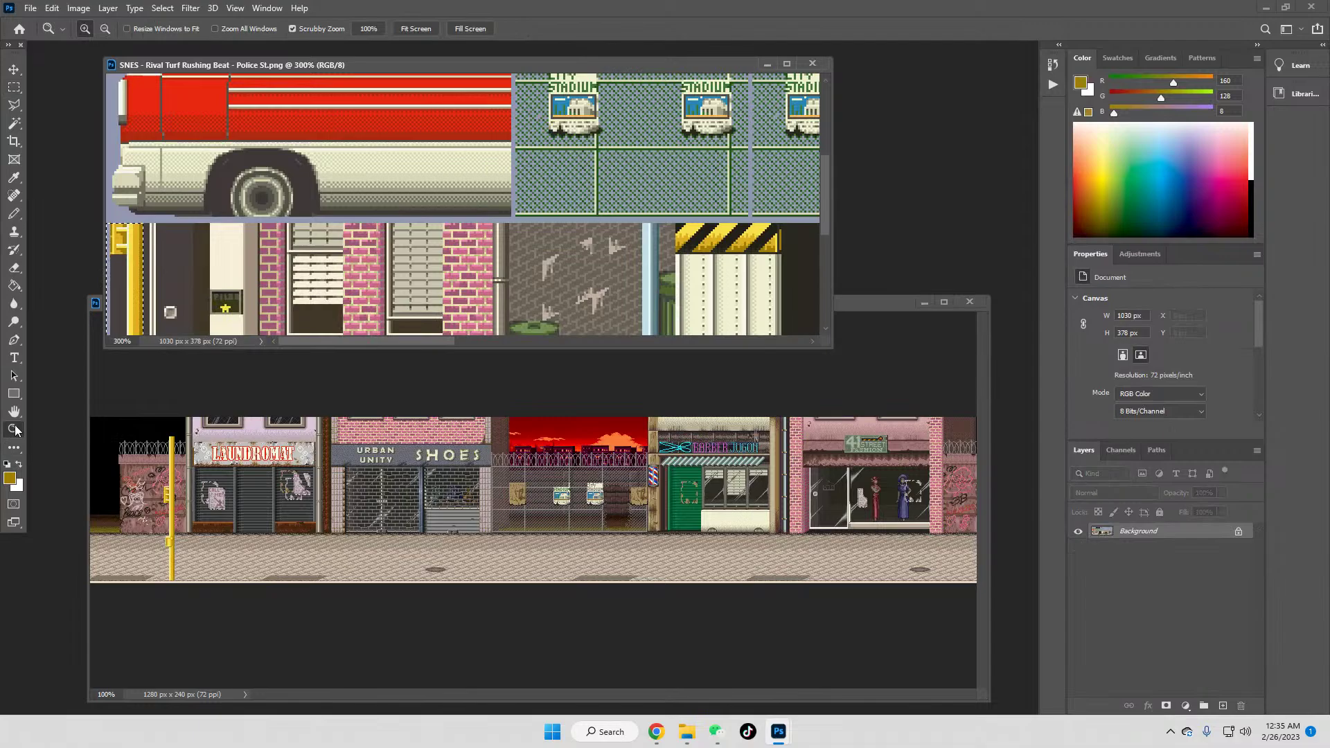
click(369, 28)
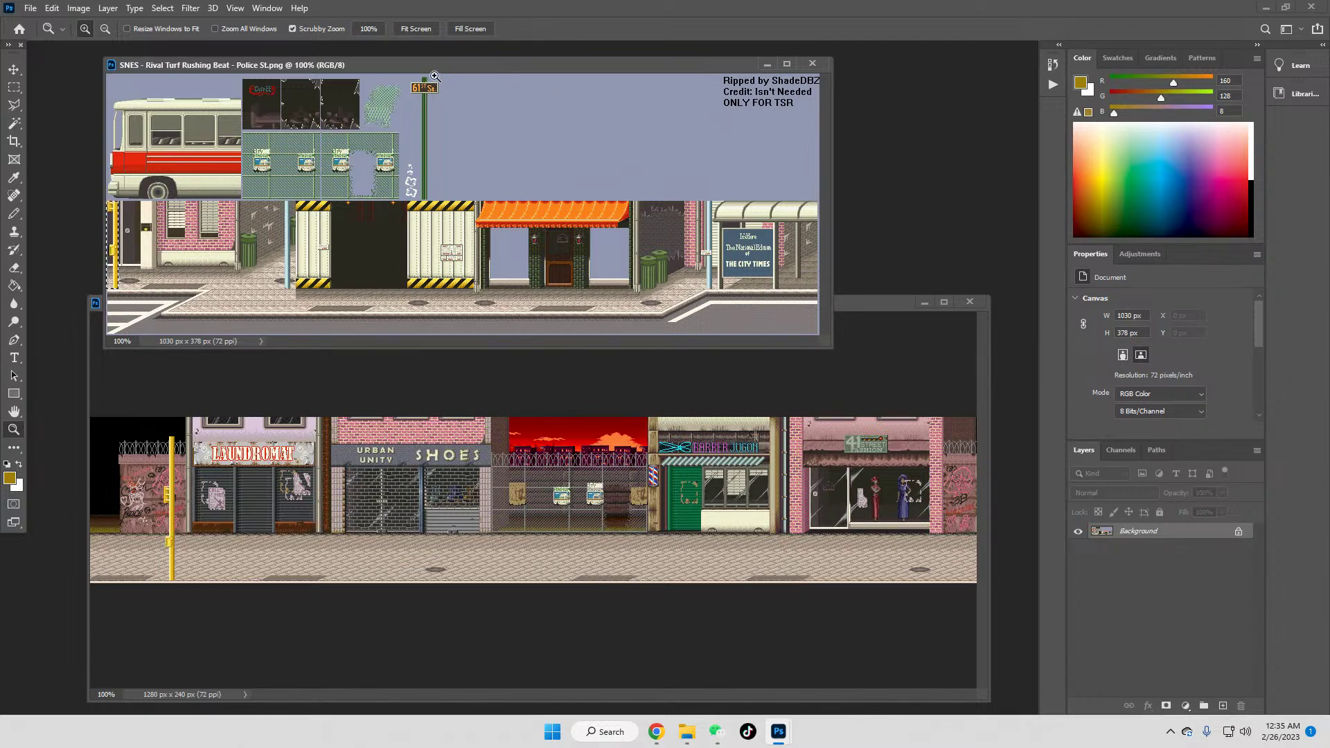
click(14, 88)
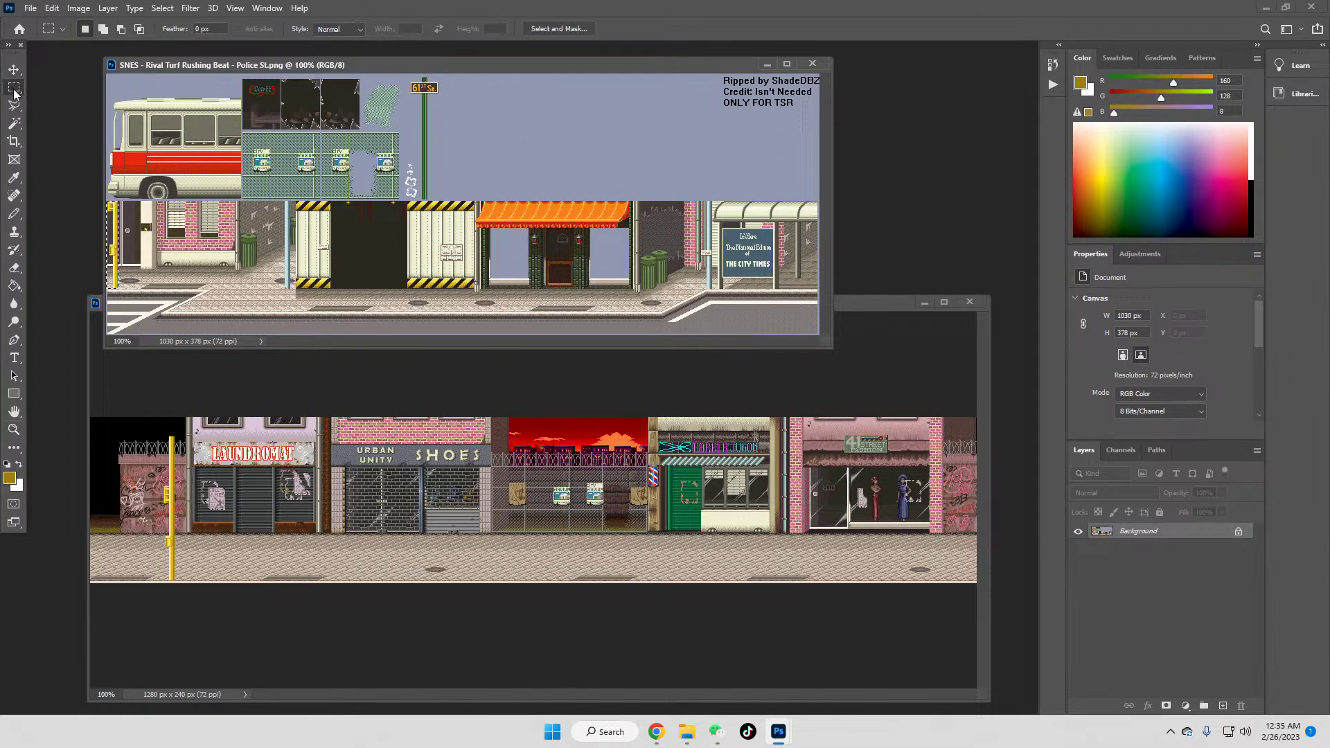
drag(410, 75, 448, 199)
Step: Paste the sign pole into the shopping document and move it beside the green shop
click(580, 438)
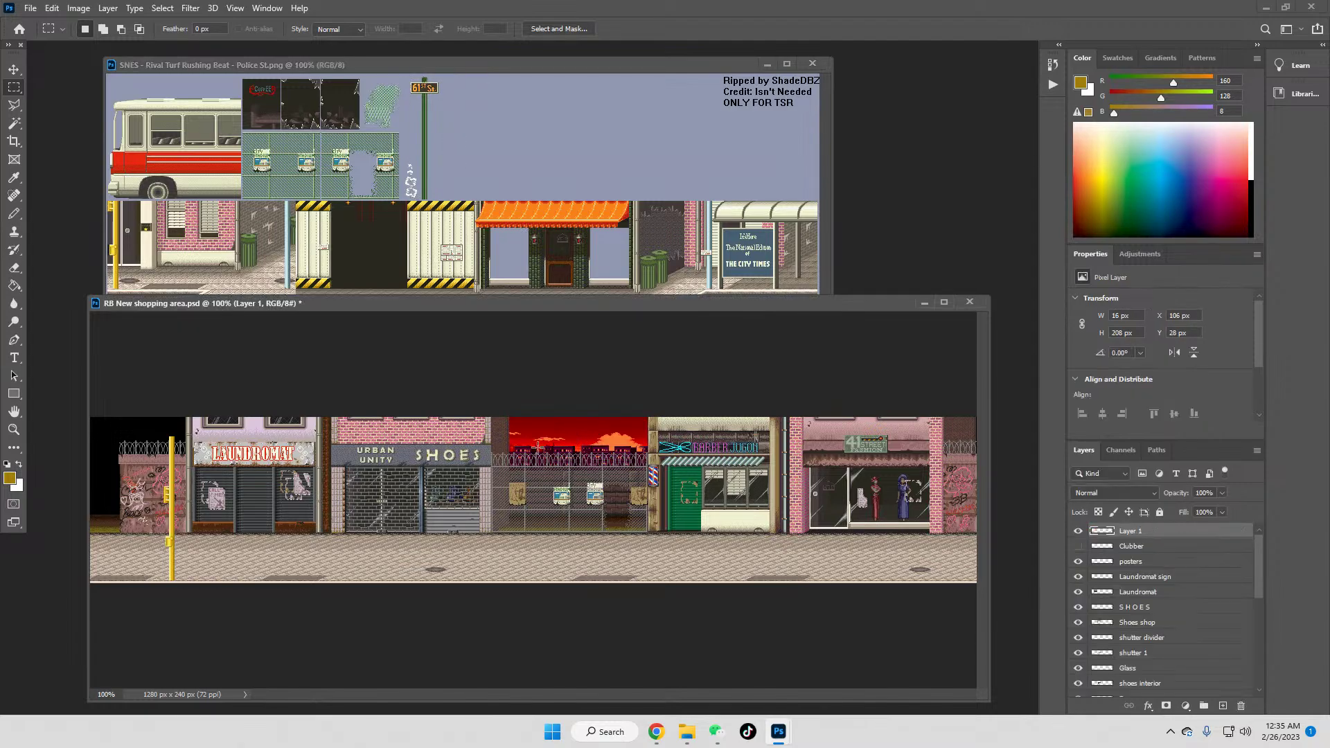
key(ctrl+v)
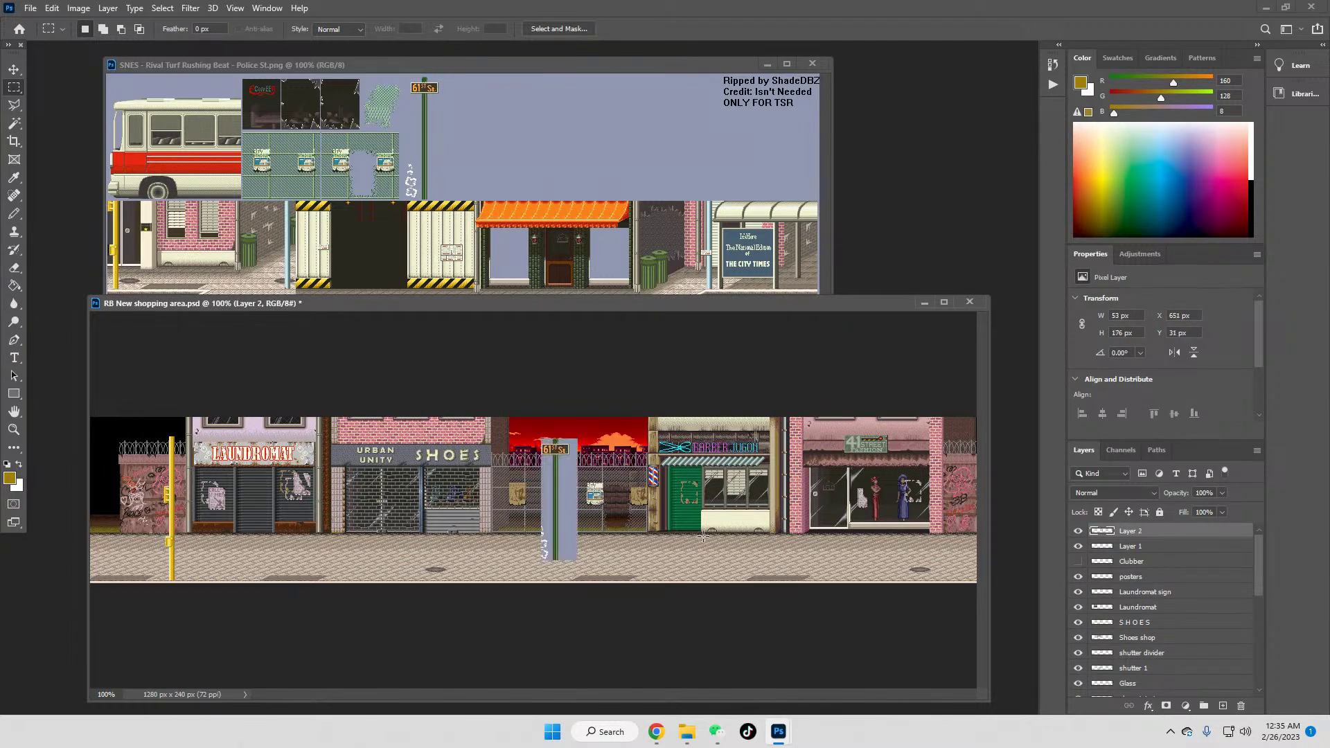
click(13, 69)
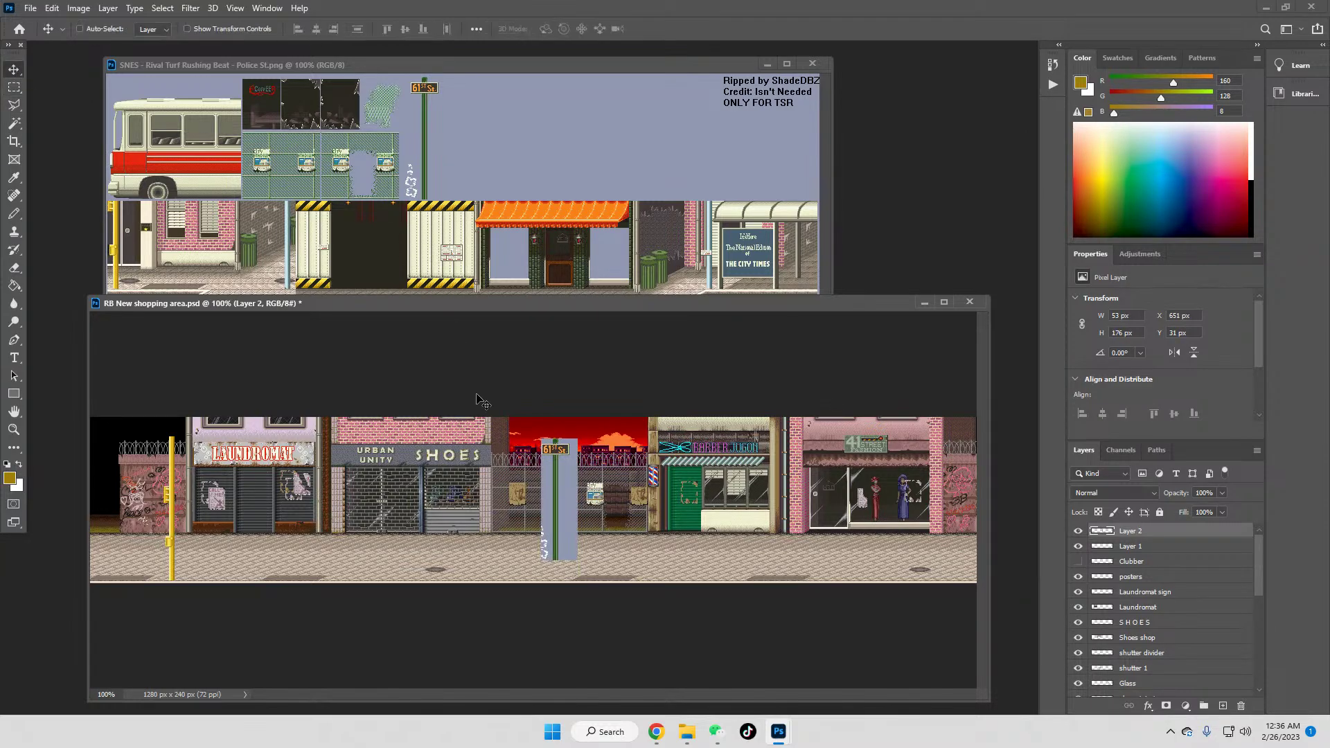
drag(556, 489, 777, 511)
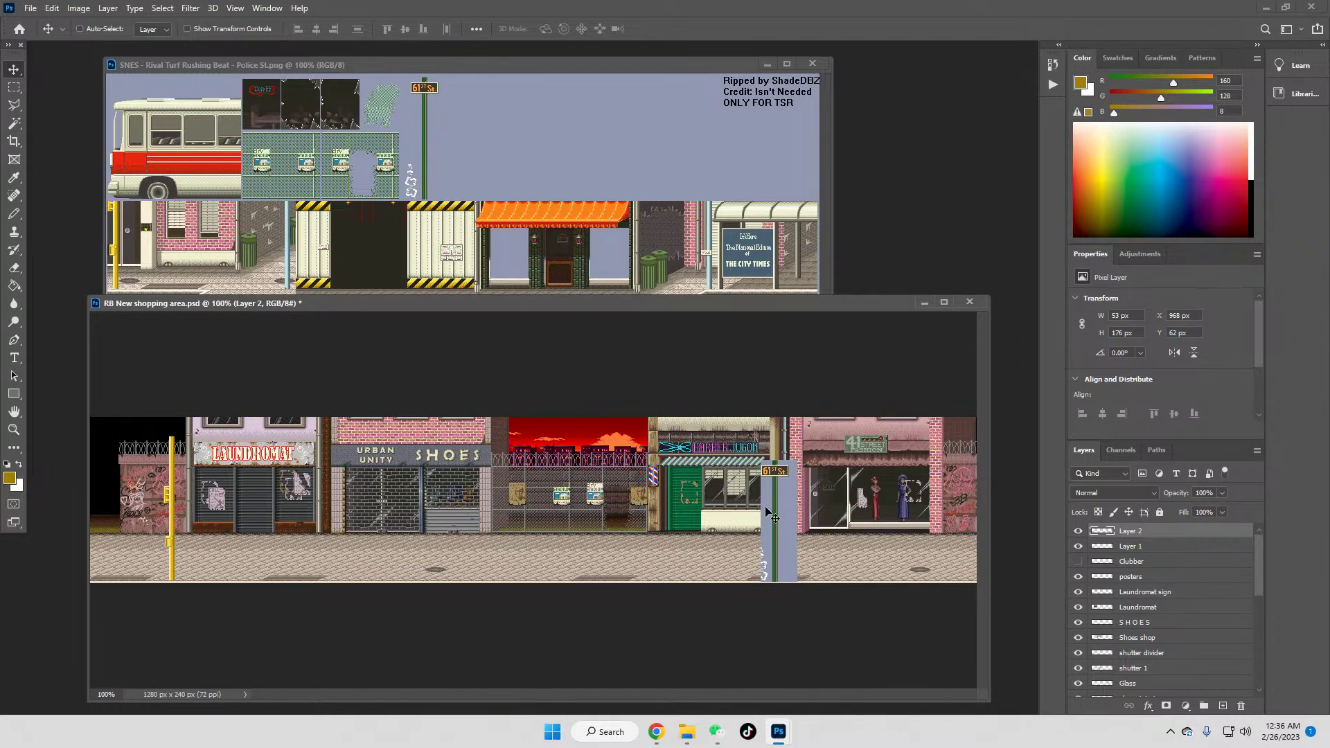
Step: Zoom in on the pole and delete its blue background with the Magic Wand
click(13, 430)
click(857, 593)
click(857, 592)
click(857, 592)
scroll(601, 525, down, 1)
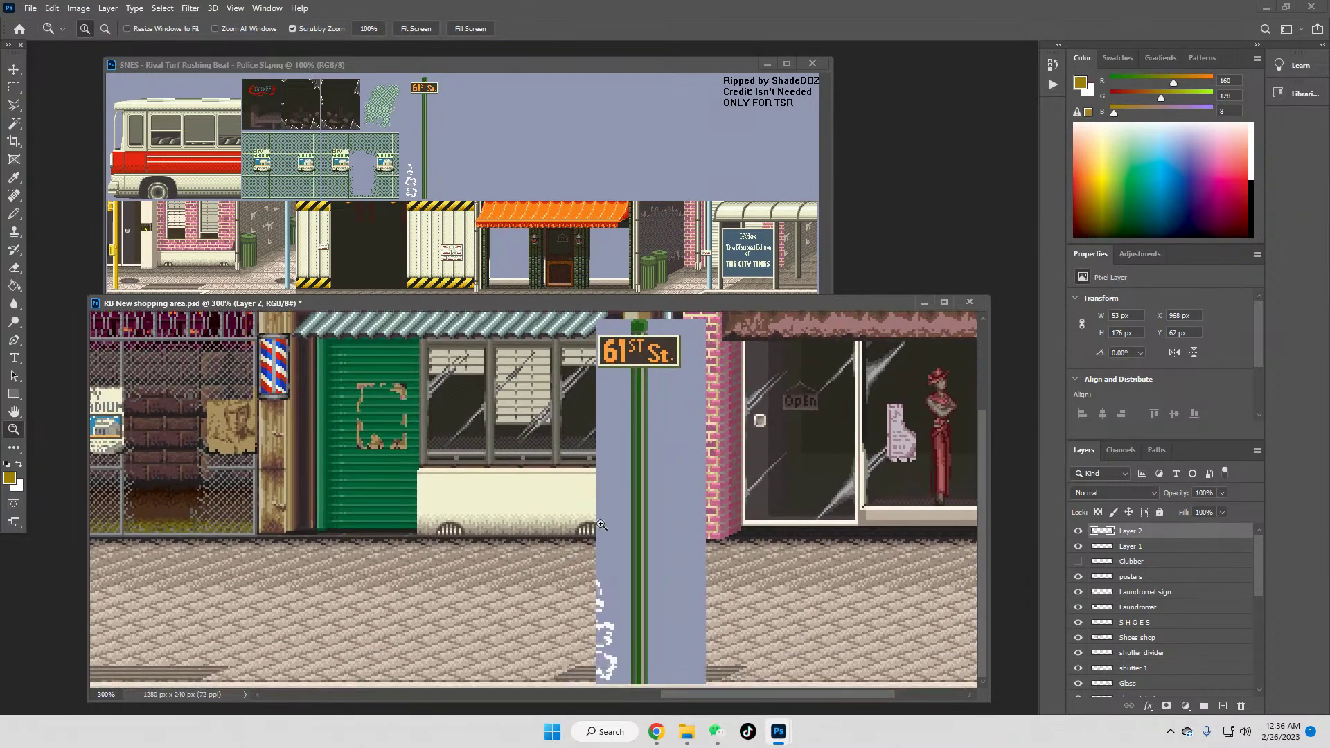
click(14, 122)
click(611, 427)
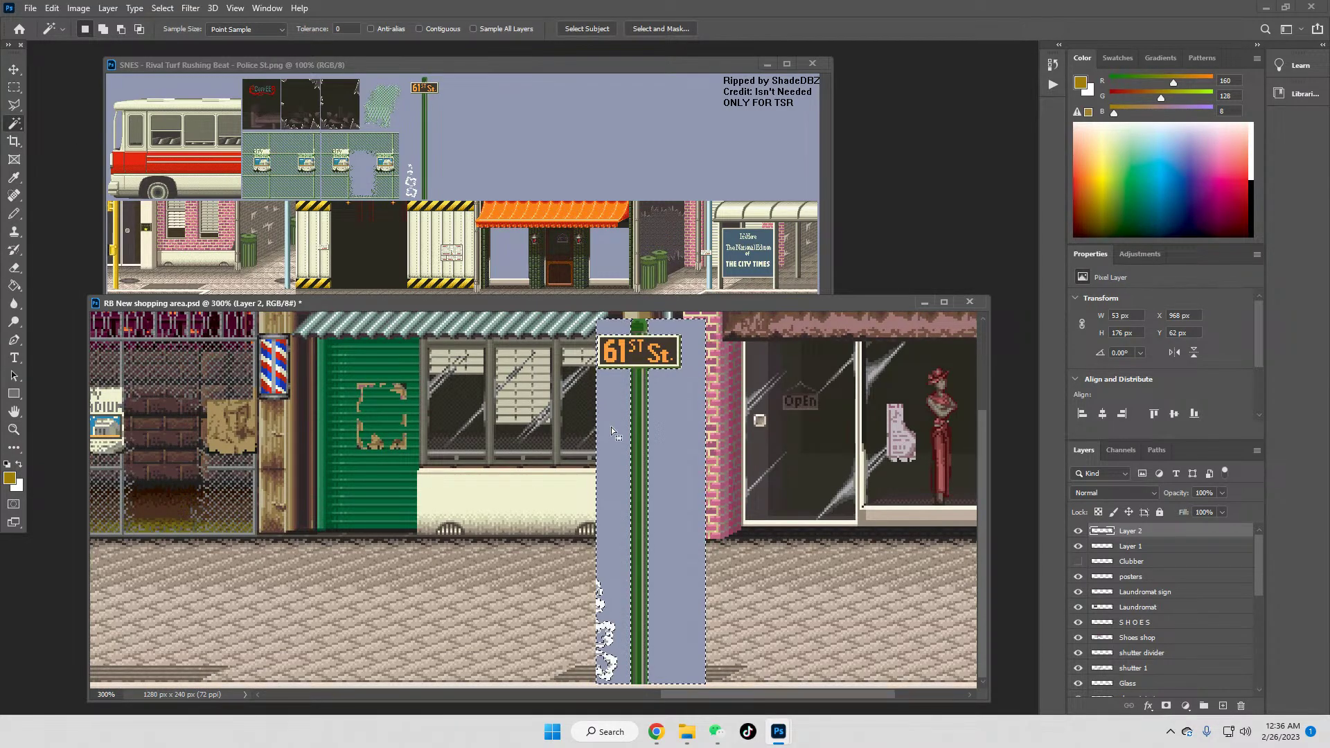
key(Delete)
Step: Delete the leftover white pixels and move the pole in front of the green shop
click(14, 88)
key(ctrl+d)
drag(563, 568, 619, 693)
key(Delete)
key(ctrl+d)
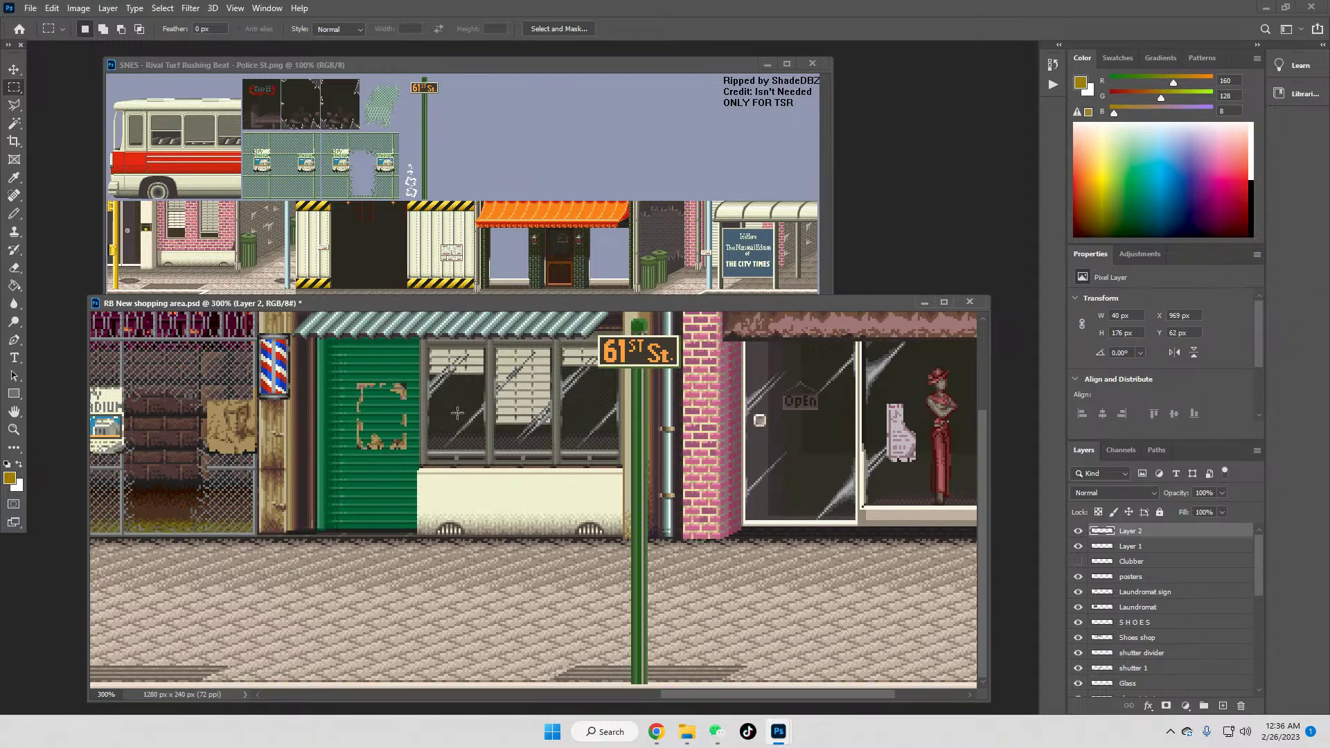
key(v)
drag(640, 480, 473, 477)
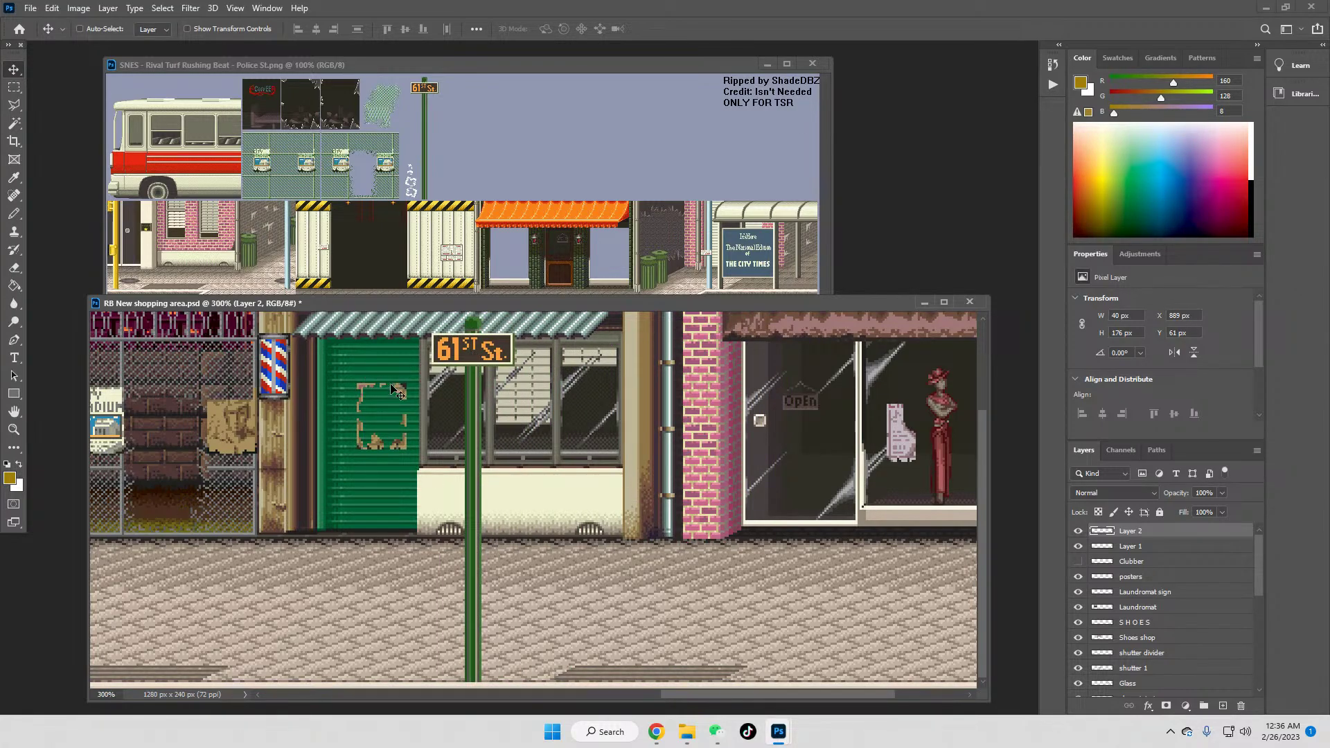
click(14, 87)
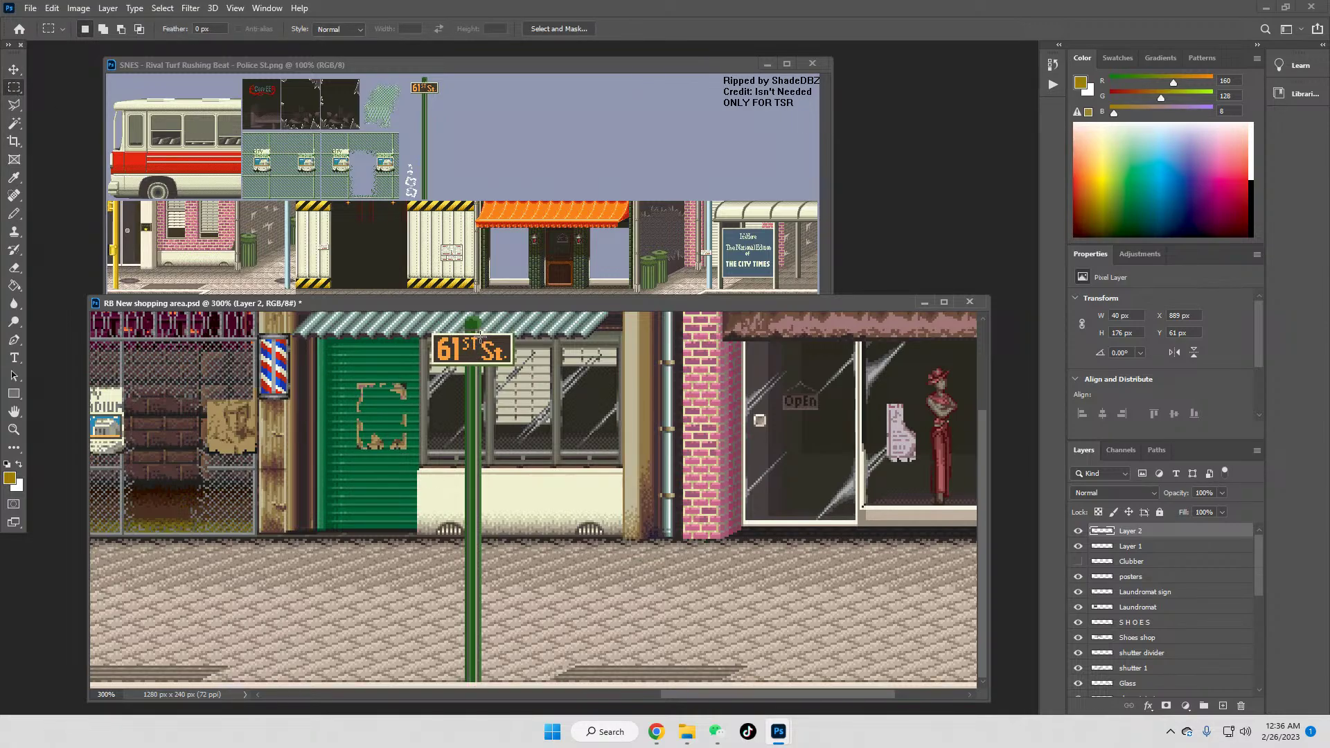
Step: Stretch the sign's plain backing over the street number with Free Transform
drag(480, 338, 509, 361)
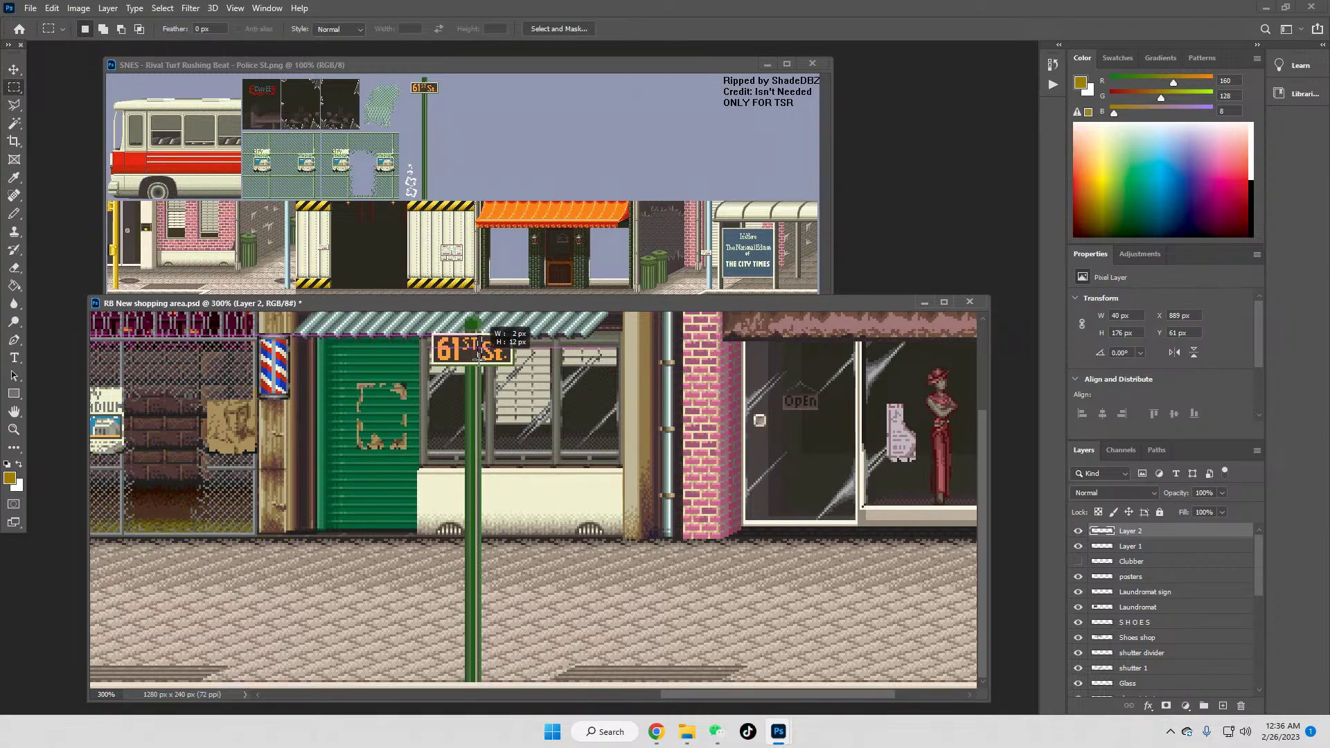
right_click(507, 352)
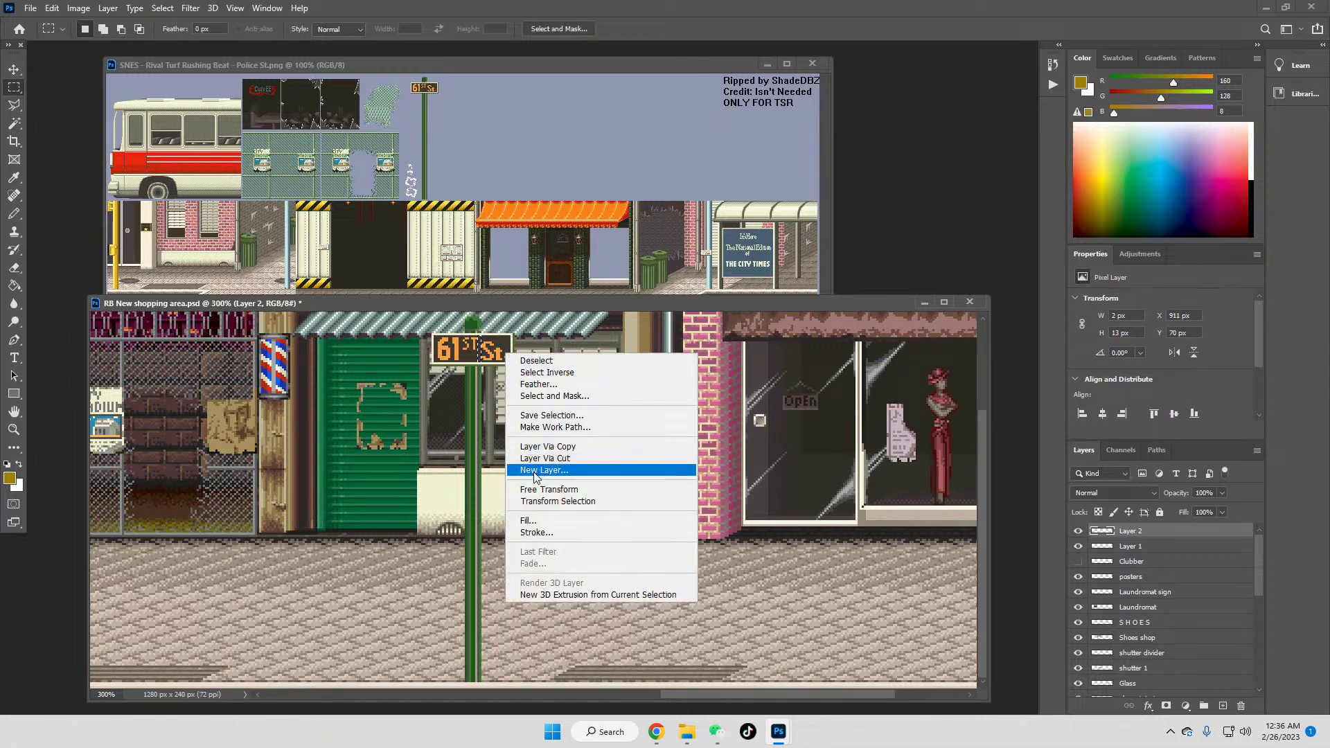
click(552, 490)
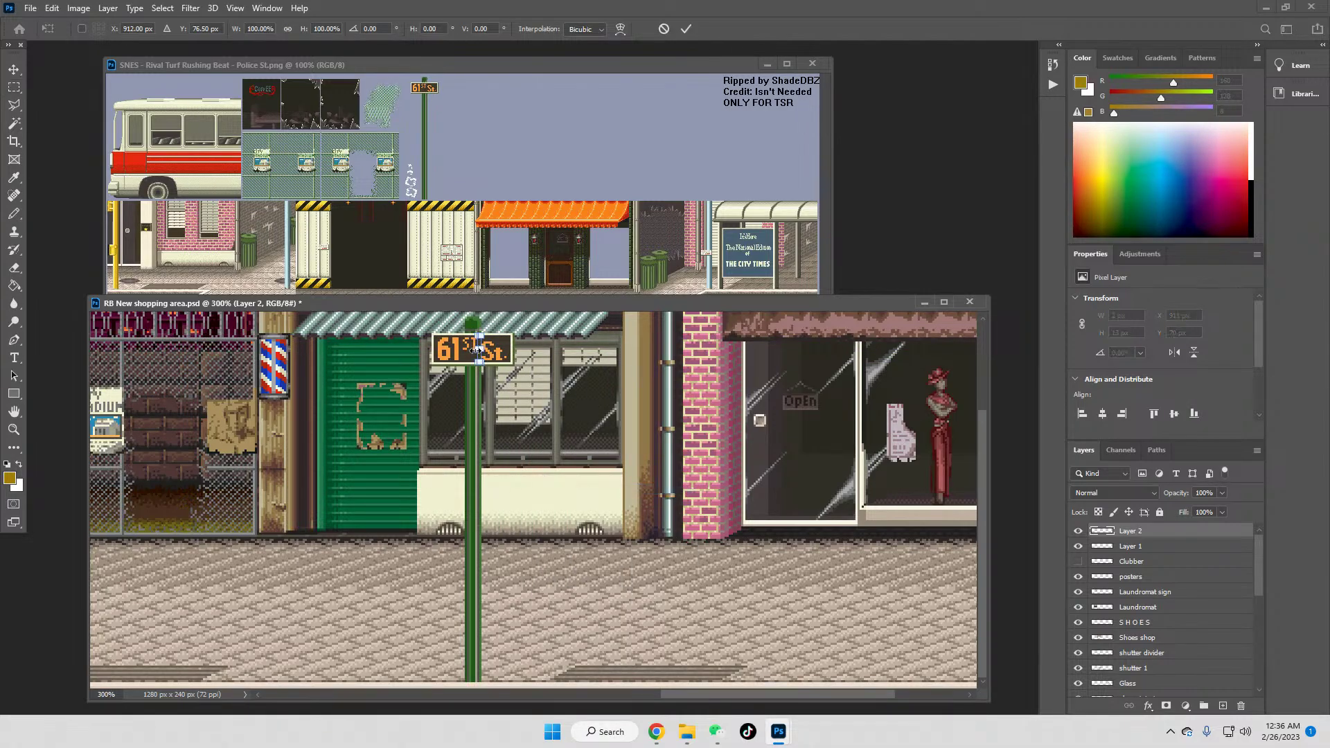
drag(477, 348, 432, 348)
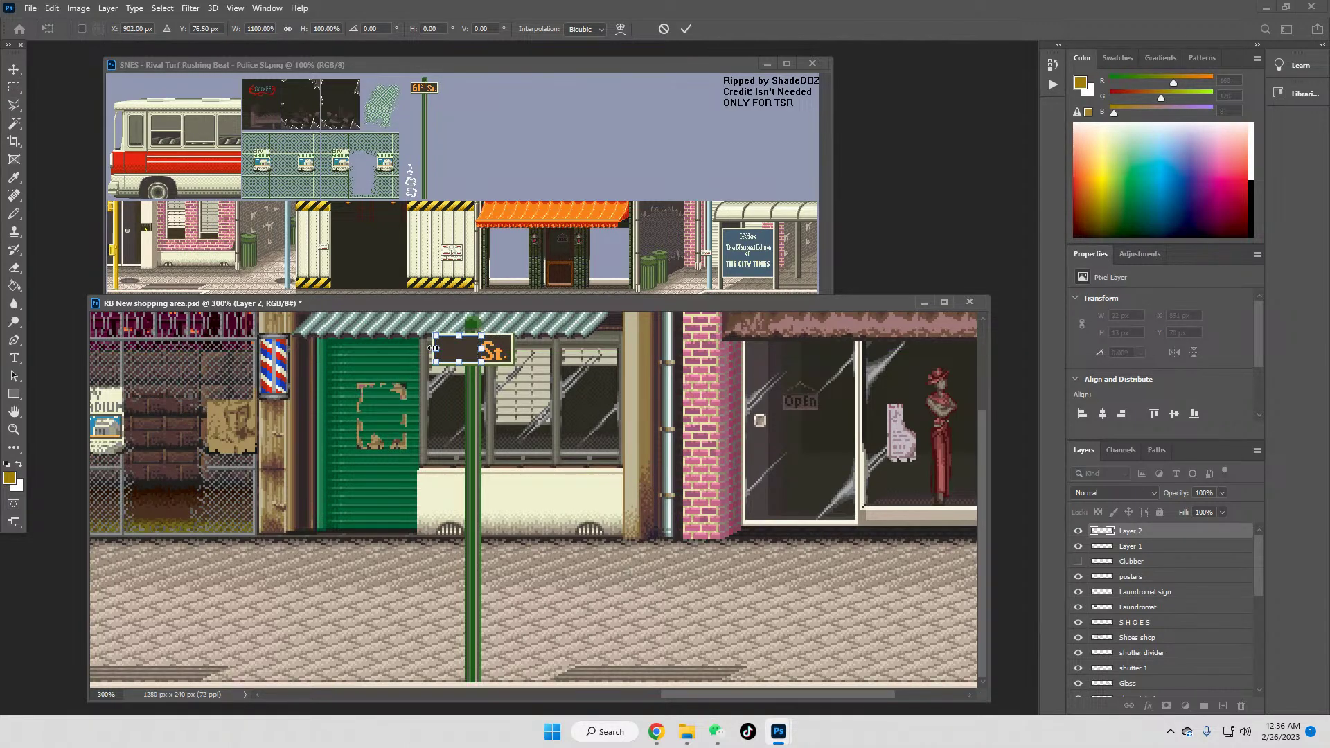
key(Return)
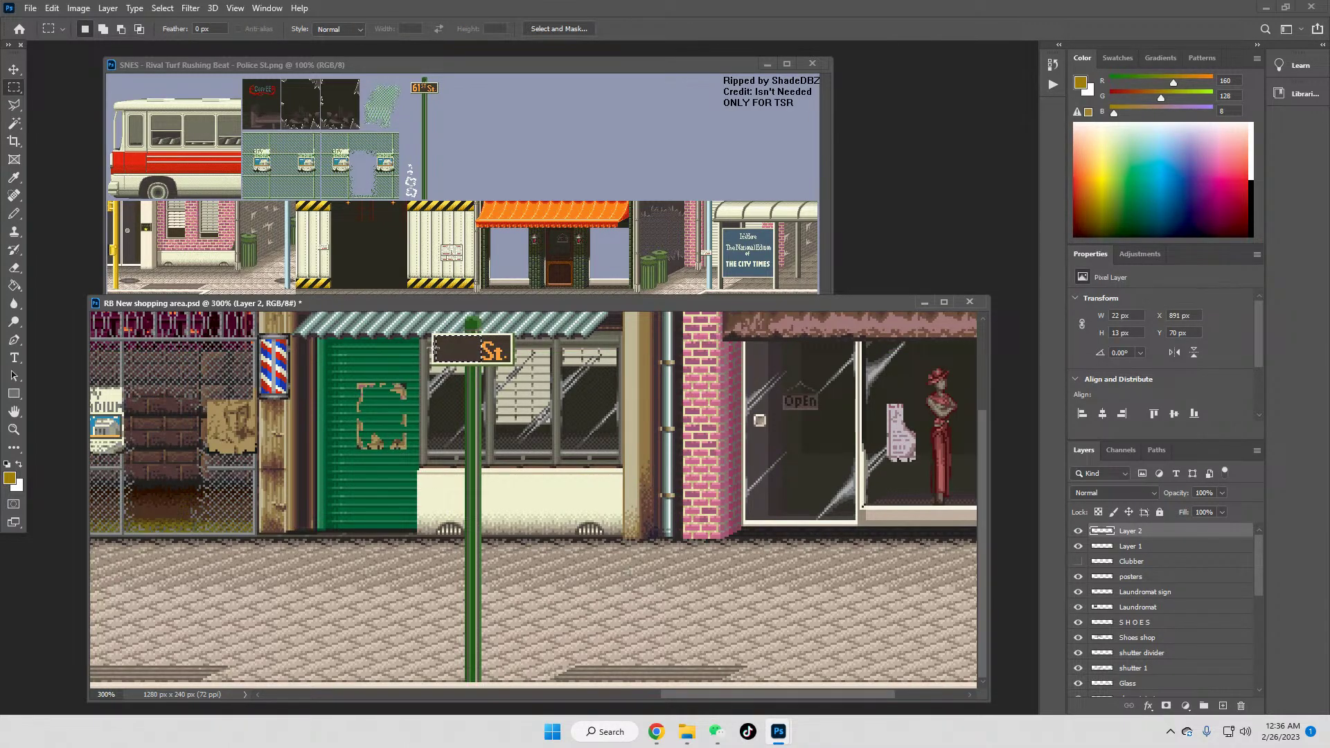
key(ctrl+d)
Step: Flip the 'St.' lettering horizontally with Free Transform
drag(482, 338, 508, 359)
right_click(500, 355)
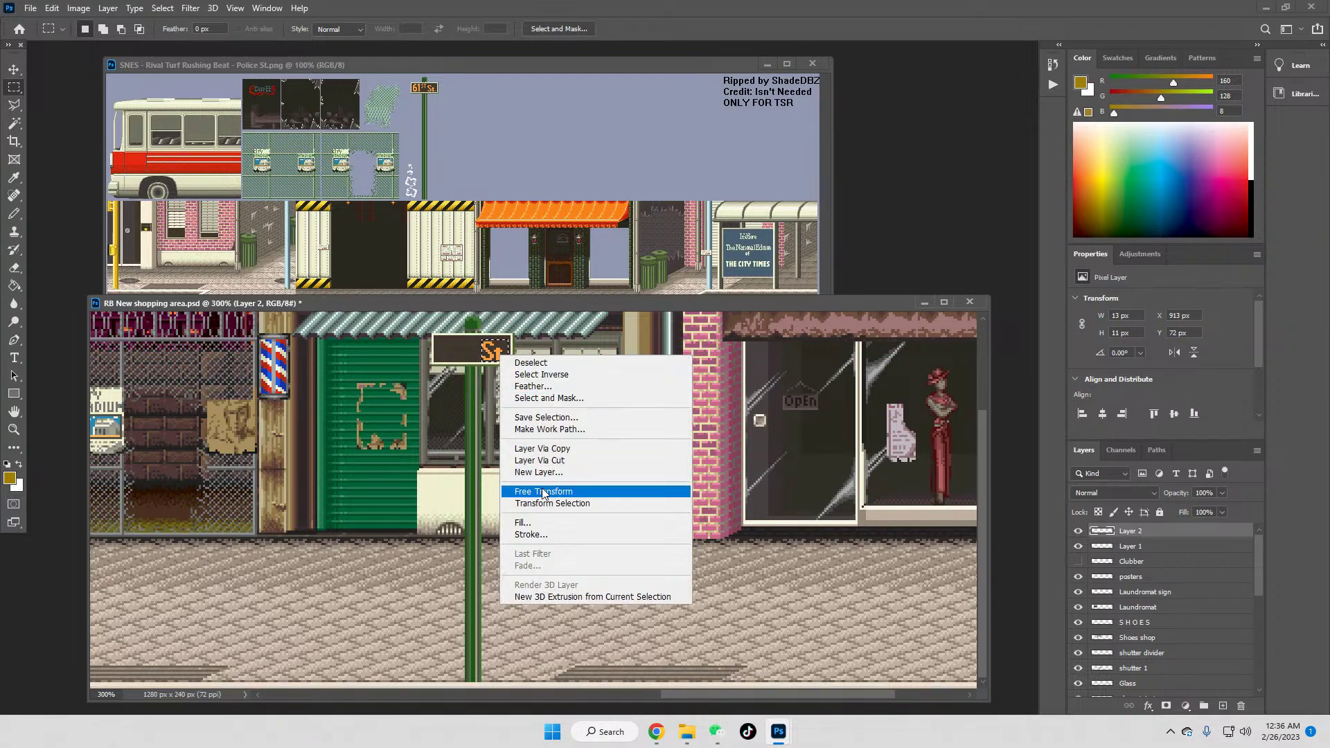
click(539, 492)
right_click(501, 354)
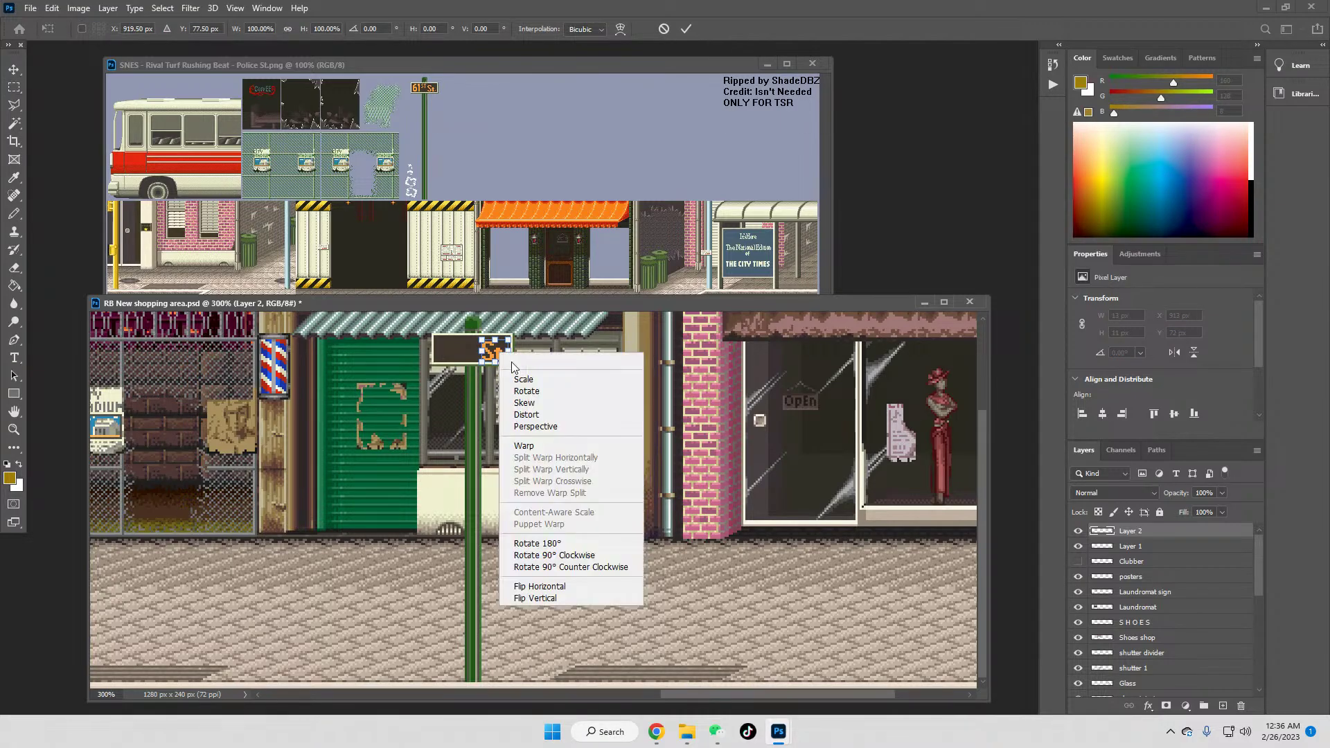
click(534, 587)
key(Return)
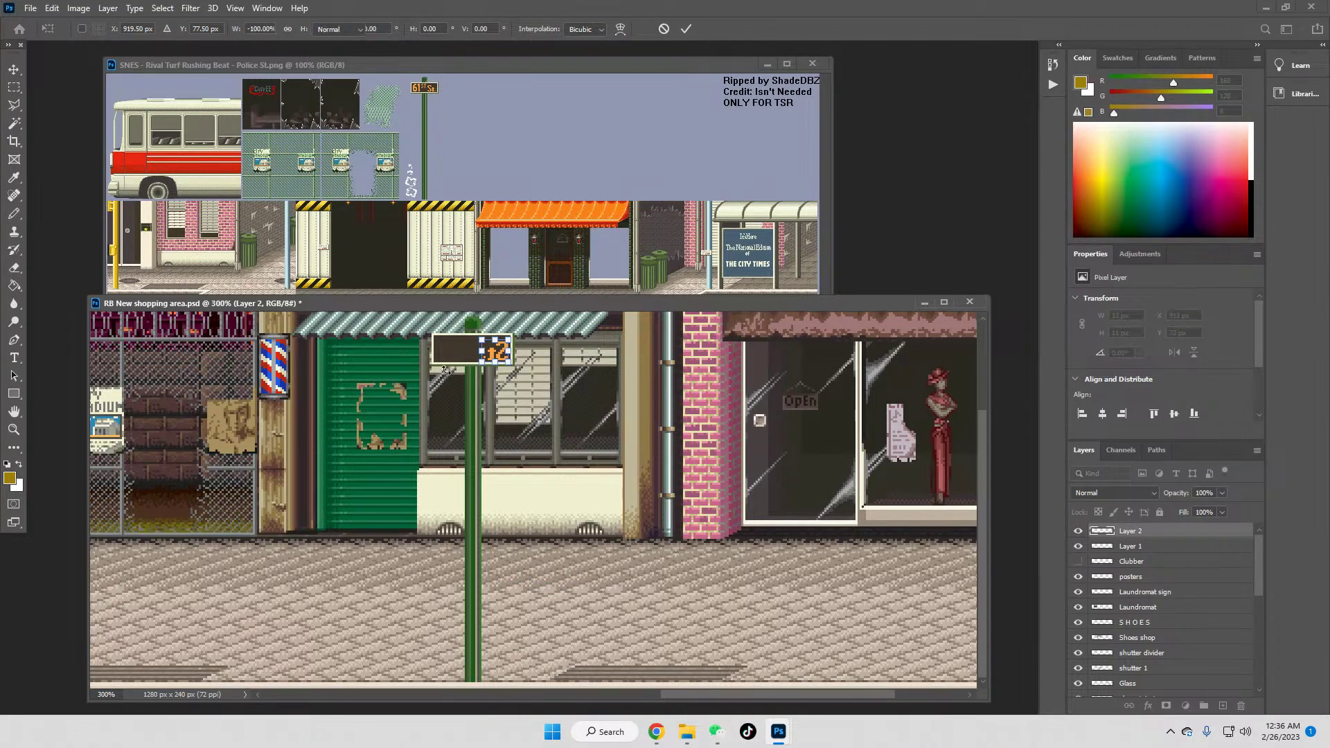
click(505, 346)
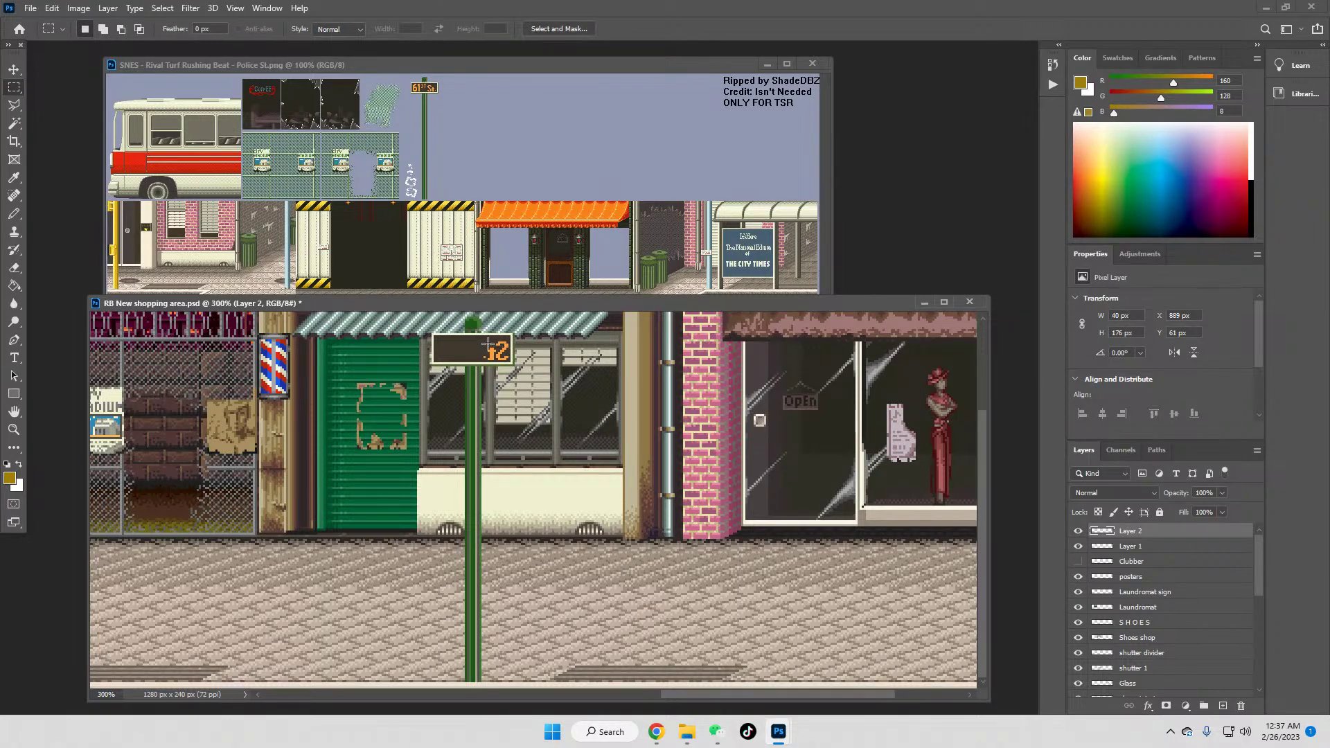
Step: Reselect the flipped lettering, mirror it horizontally again, and deselect
drag(485, 344, 486, 347)
drag(505, 353, 509, 361)
right_click(502, 350)
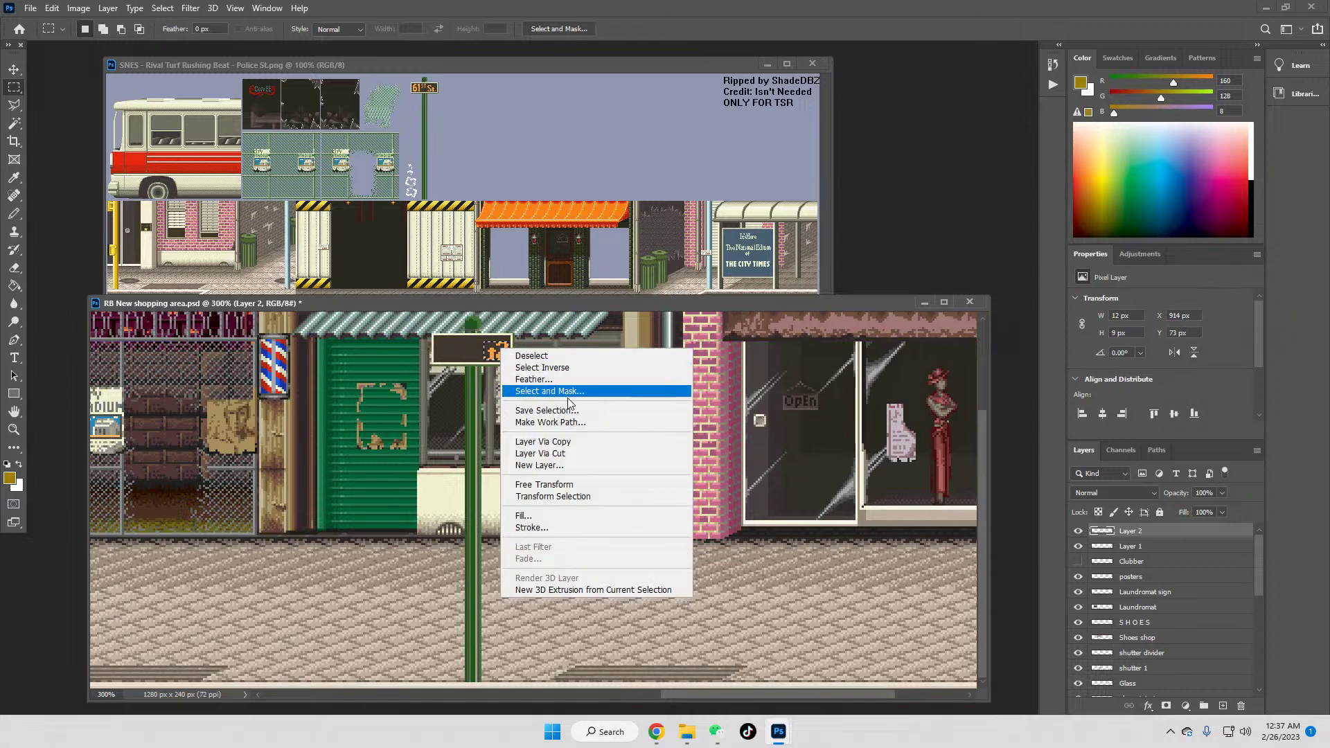
click(543, 485)
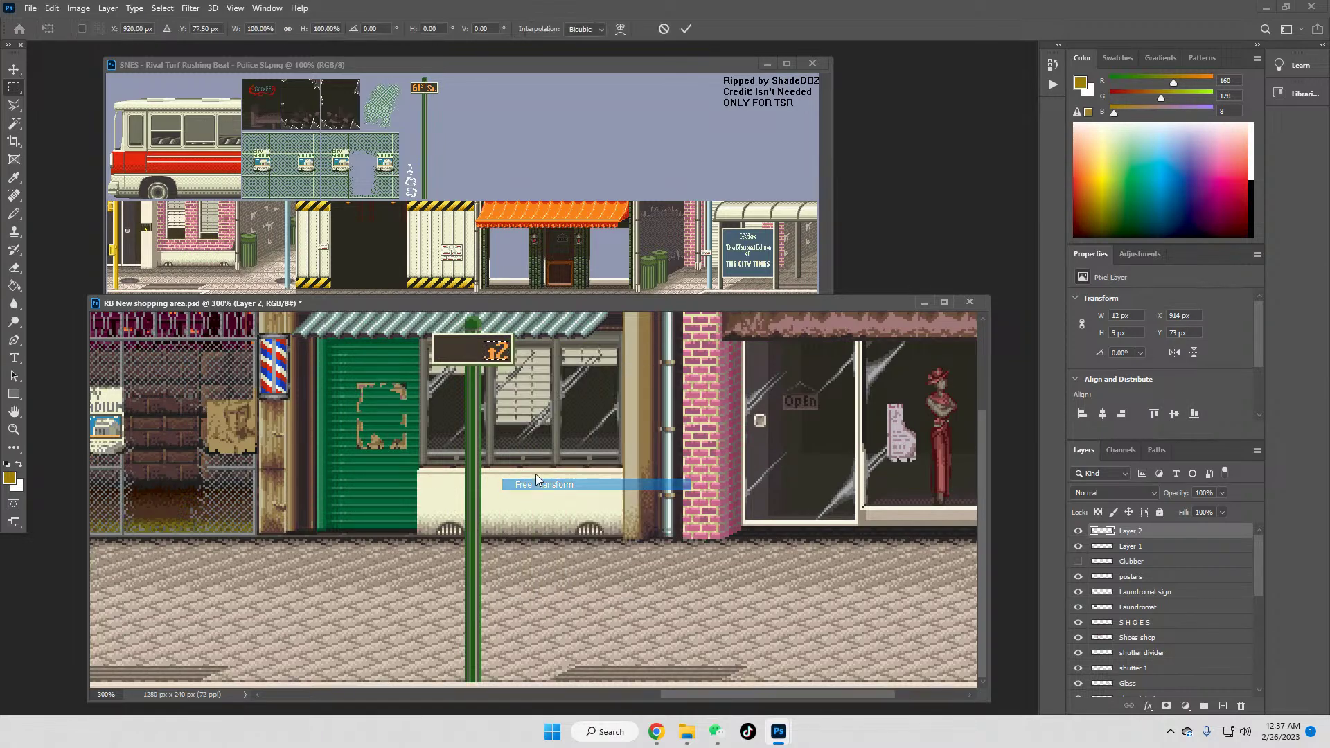
right_click(500, 354)
click(534, 584)
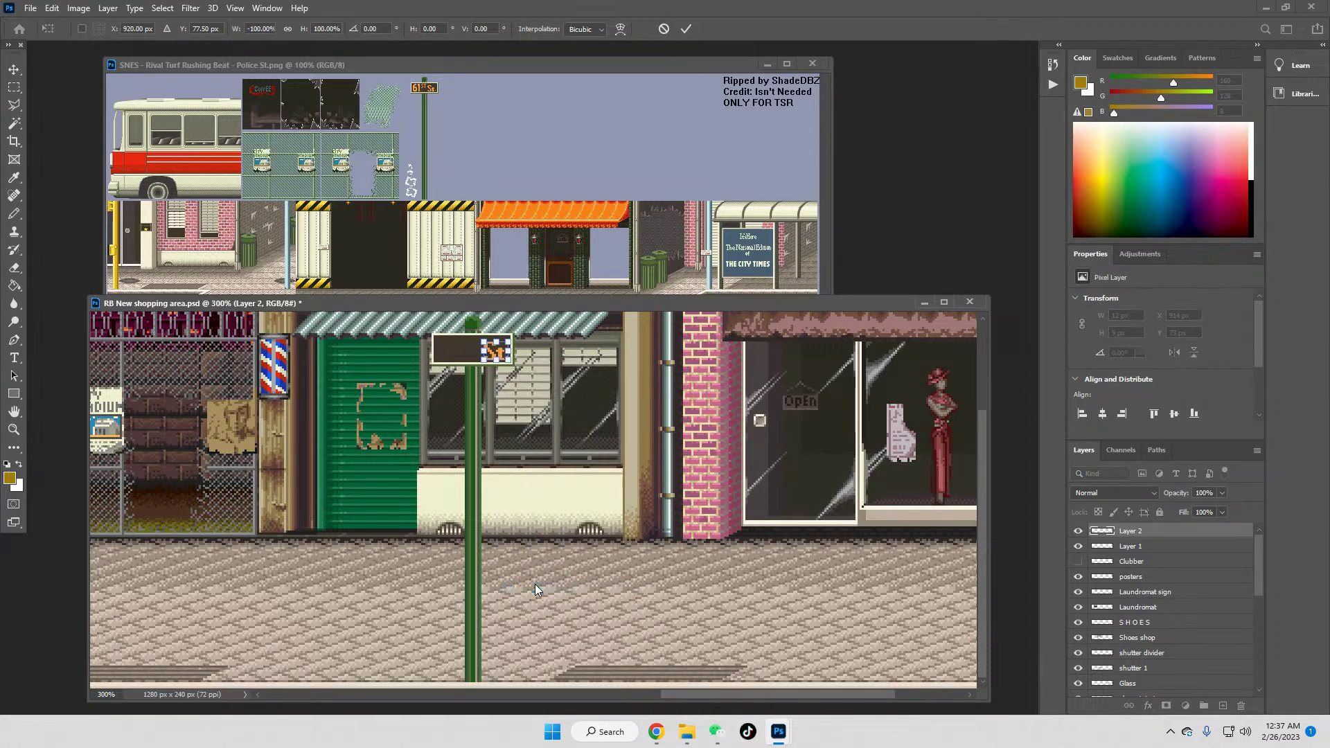
key(Return)
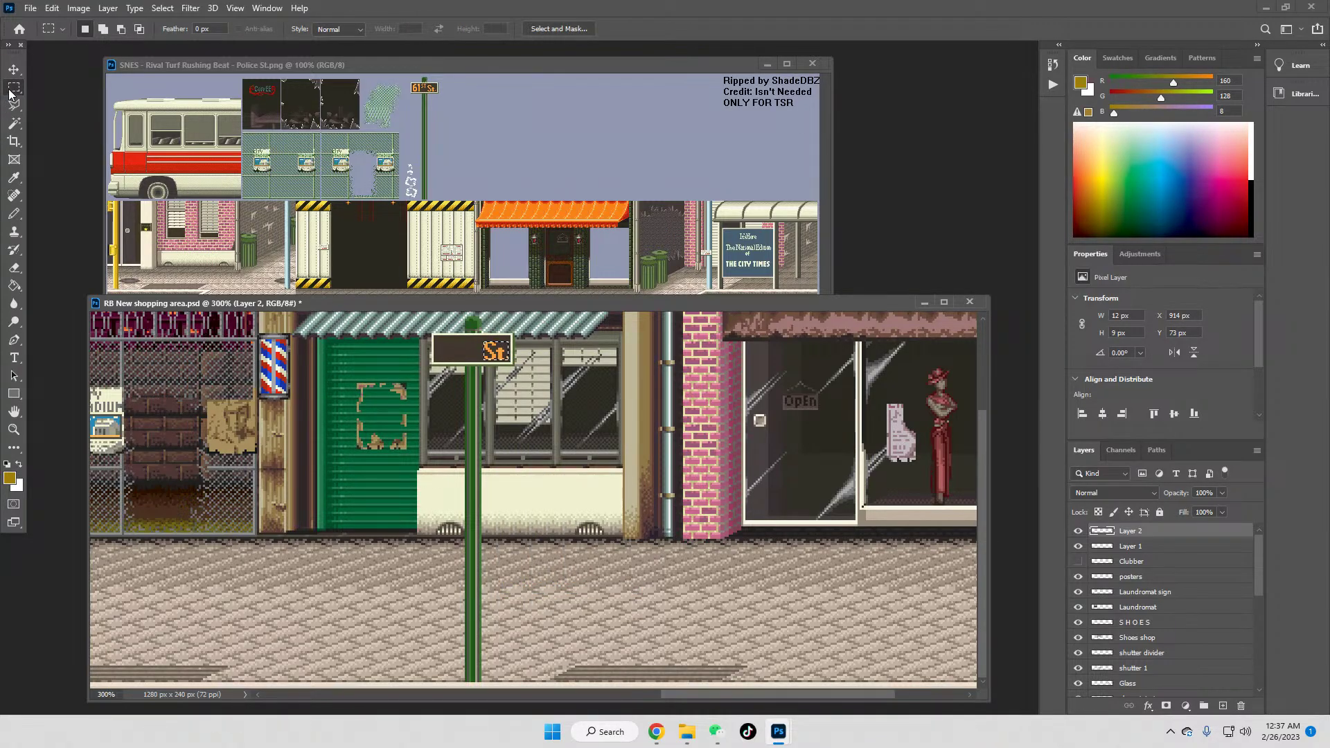
click(557, 335)
Step: Zoom in closely on the street sign and sample the orange of the 'St.' lettering
click(13, 433)
double_click(473, 306)
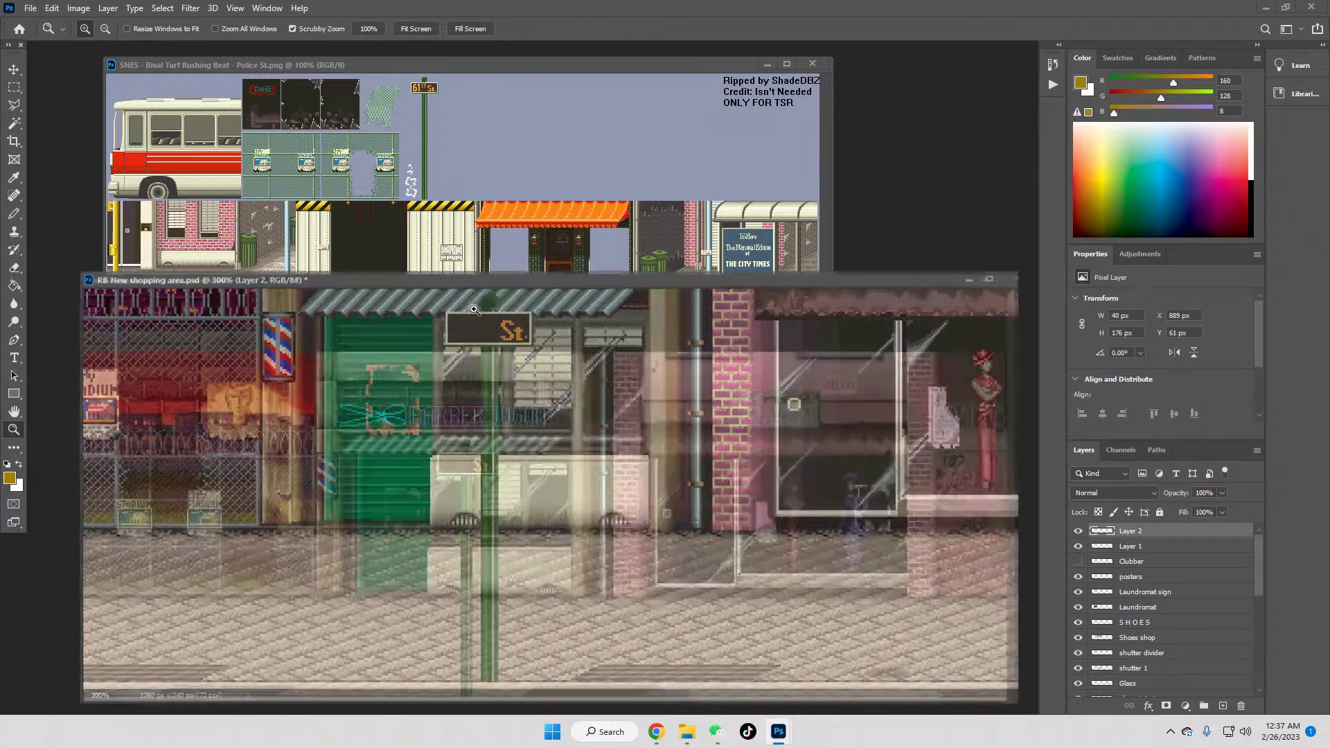
click(1285, 7)
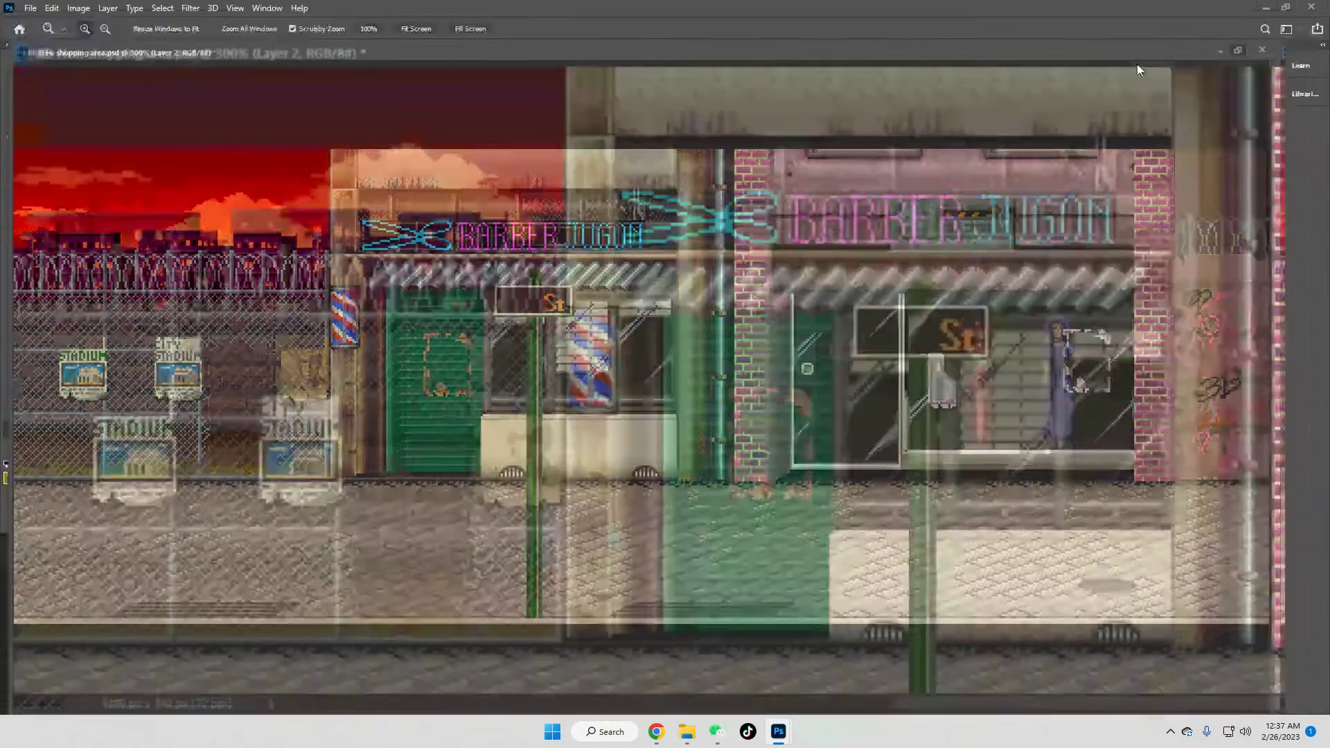
drag(645, 473, 633, 464)
key(i)
click(651, 455)
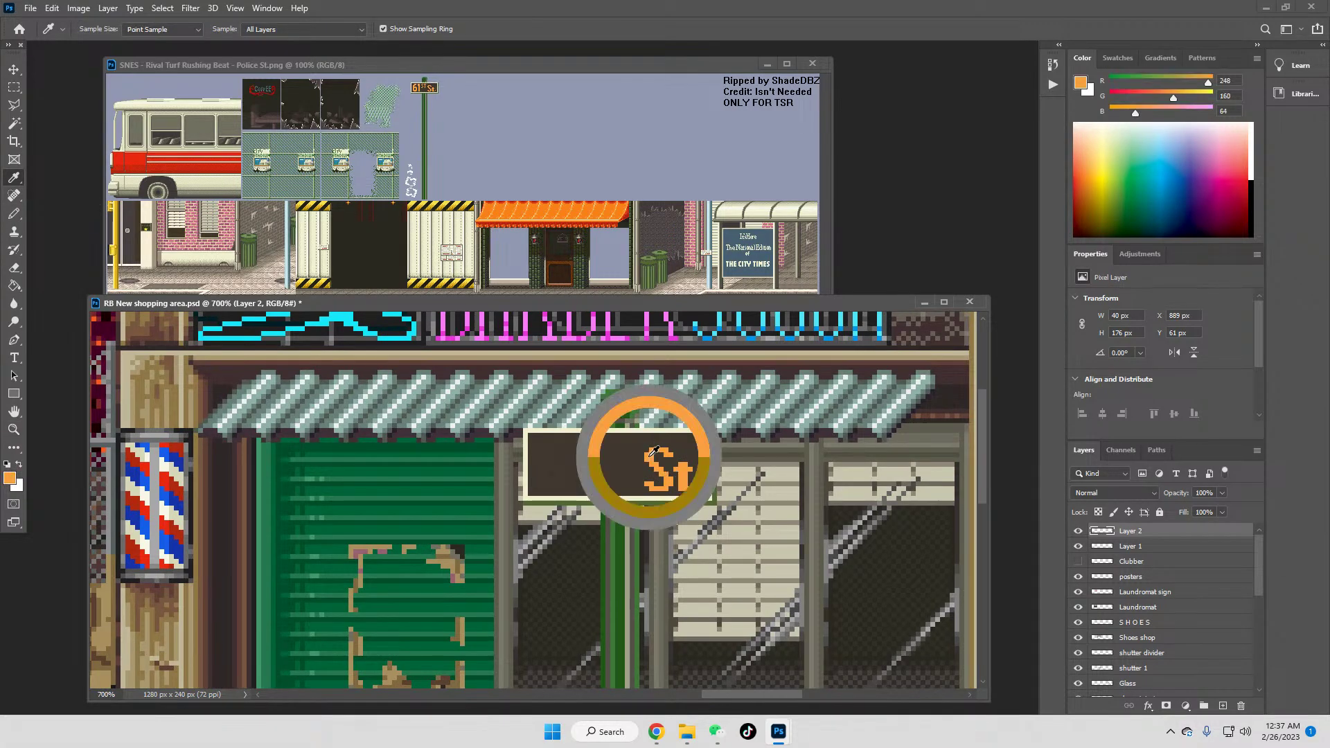
Step: Pencil an orange numeral 2 at the sign's left side
click(18, 213)
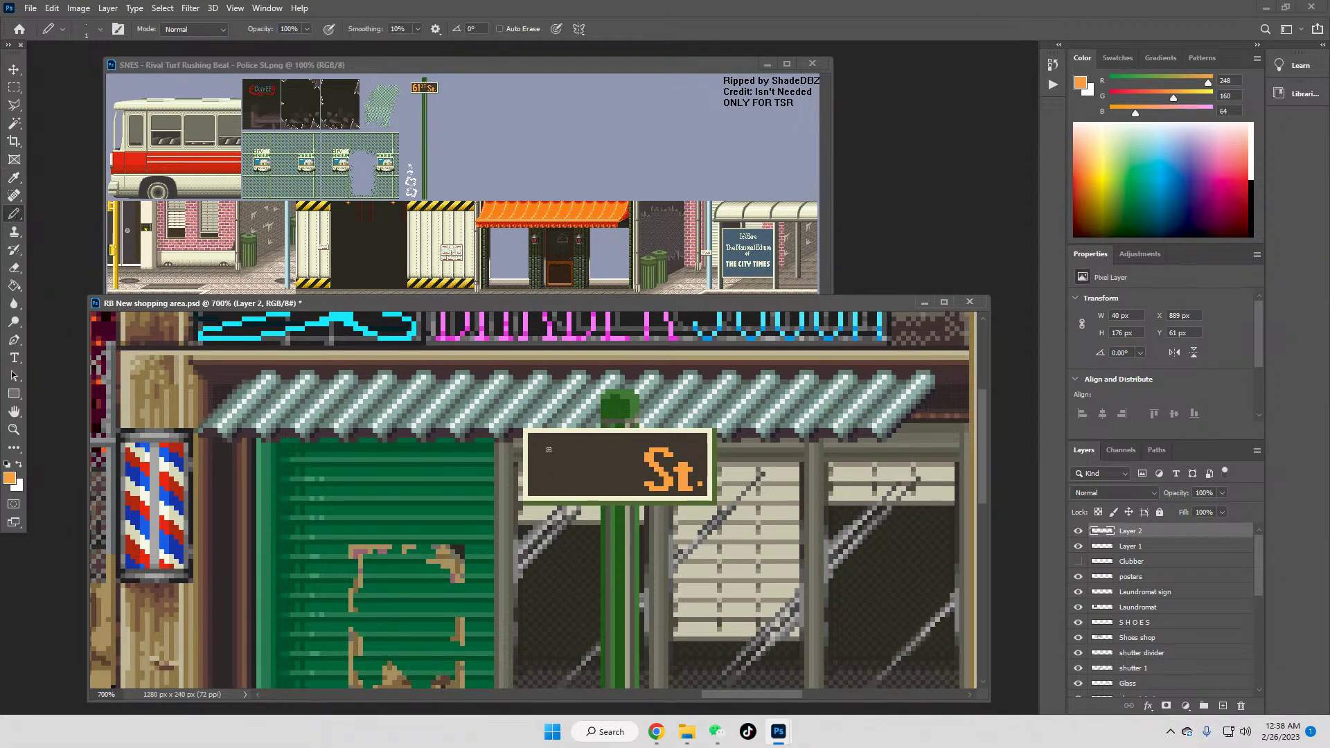
drag(534, 452, 556, 446)
click(52, 8)
click(52, 8)
click(52, 9)
click(51, 8)
drag(559, 450, 559, 456)
click(557, 459)
click(552, 466)
drag(551, 466, 537, 478)
drag(536, 487, 558, 485)
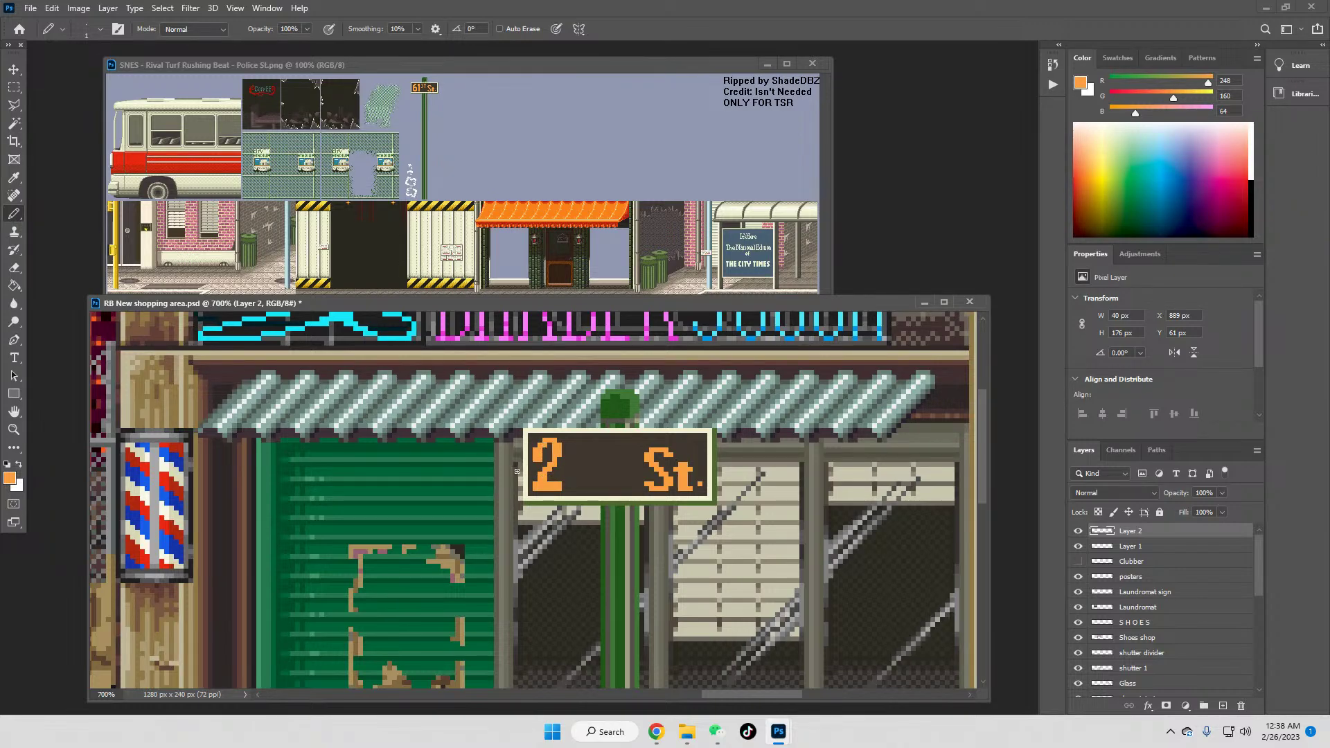
Step: Sample the sign's dark brown background and undo a stray mark on the 2
click(14, 178)
click(595, 466)
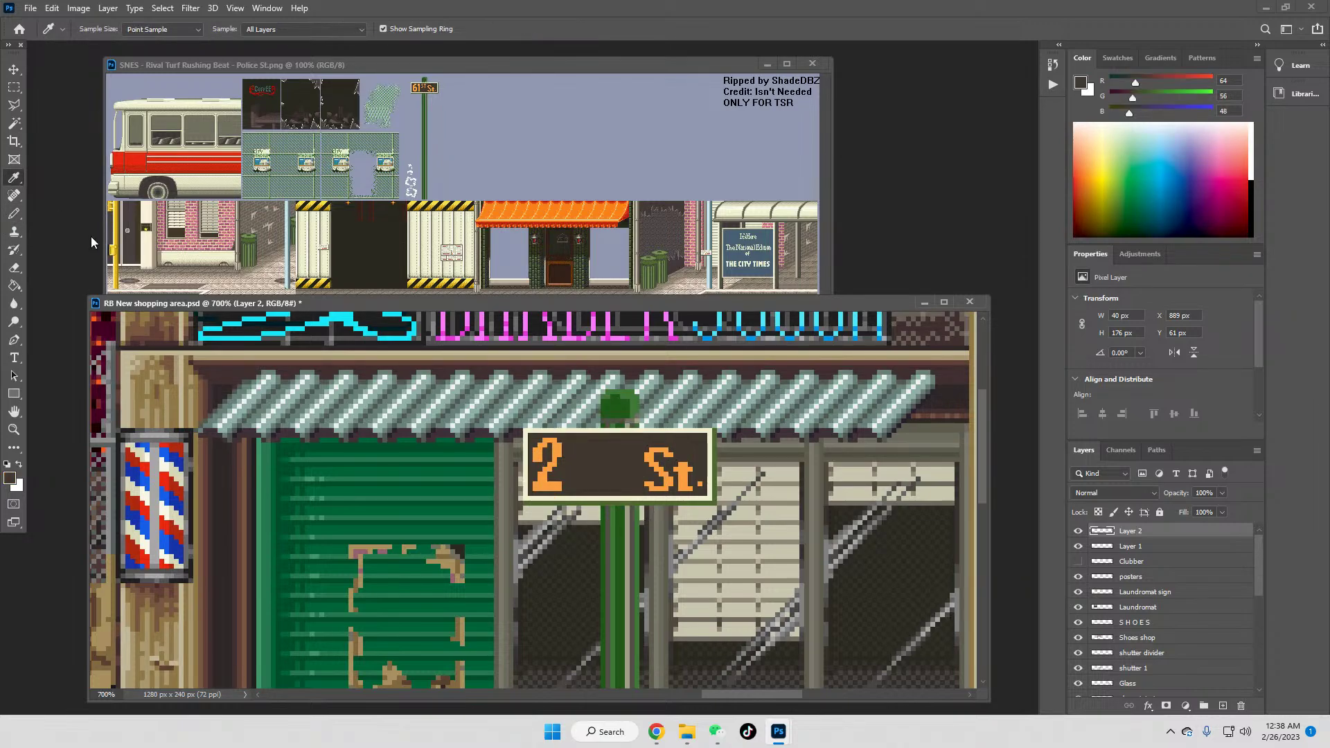
click(18, 213)
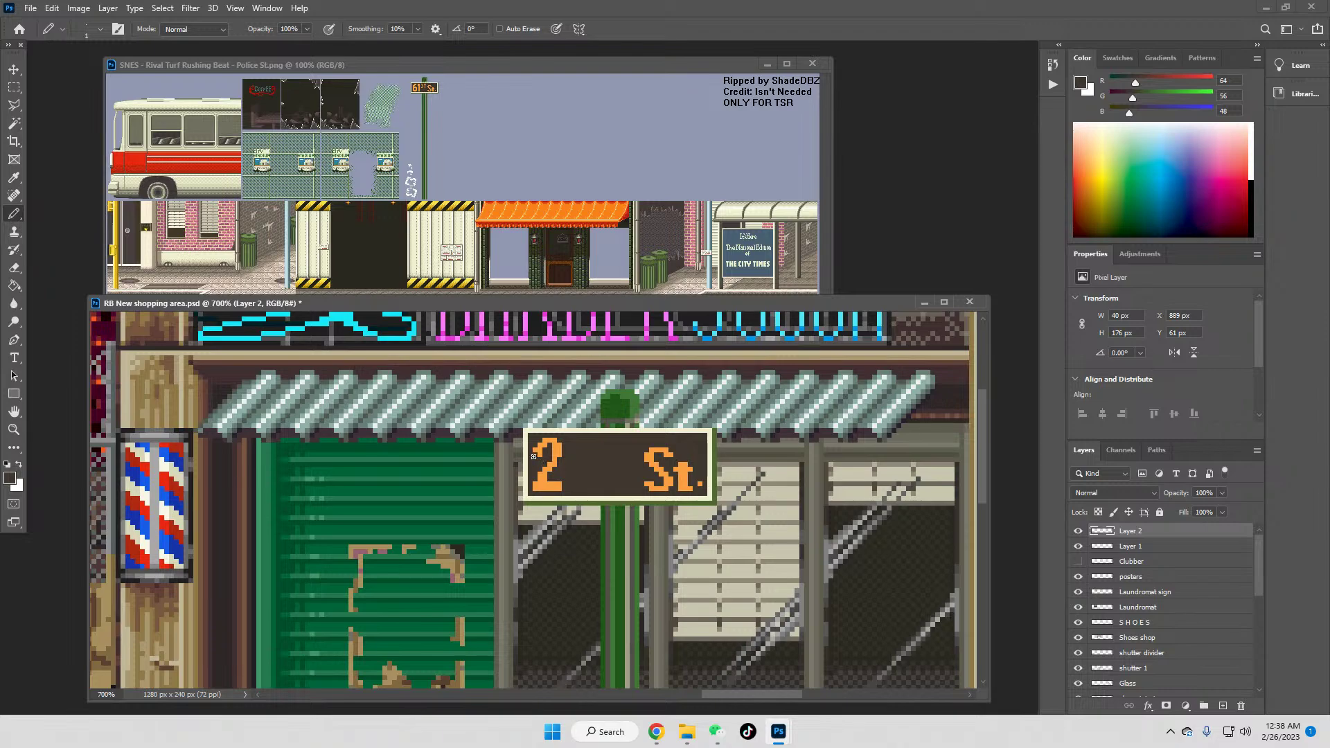
click(51, 8)
click(76, 22)
Step: Touch up the 2 with orange and dark brown pixels, then marquee-select it
click(14, 177)
click(556, 469)
click(14, 214)
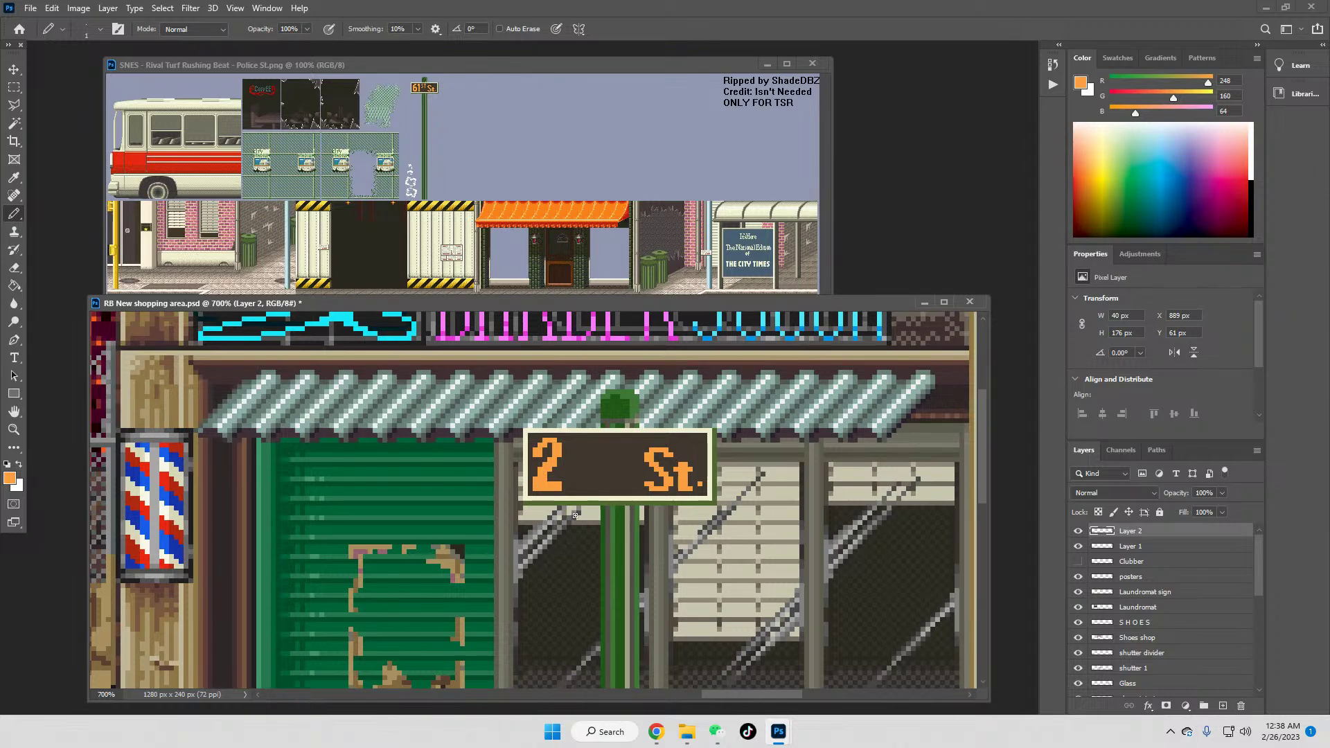
click(13, 177)
click(590, 467)
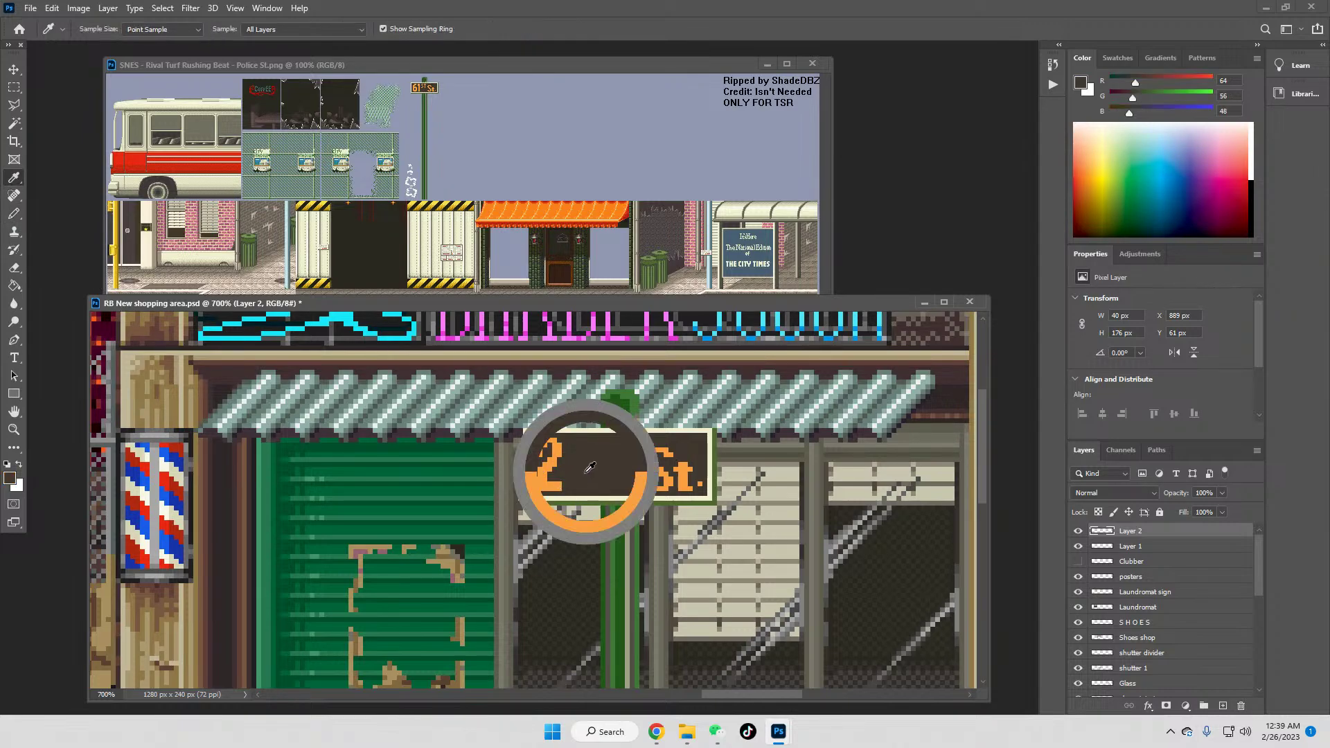
click(13, 213)
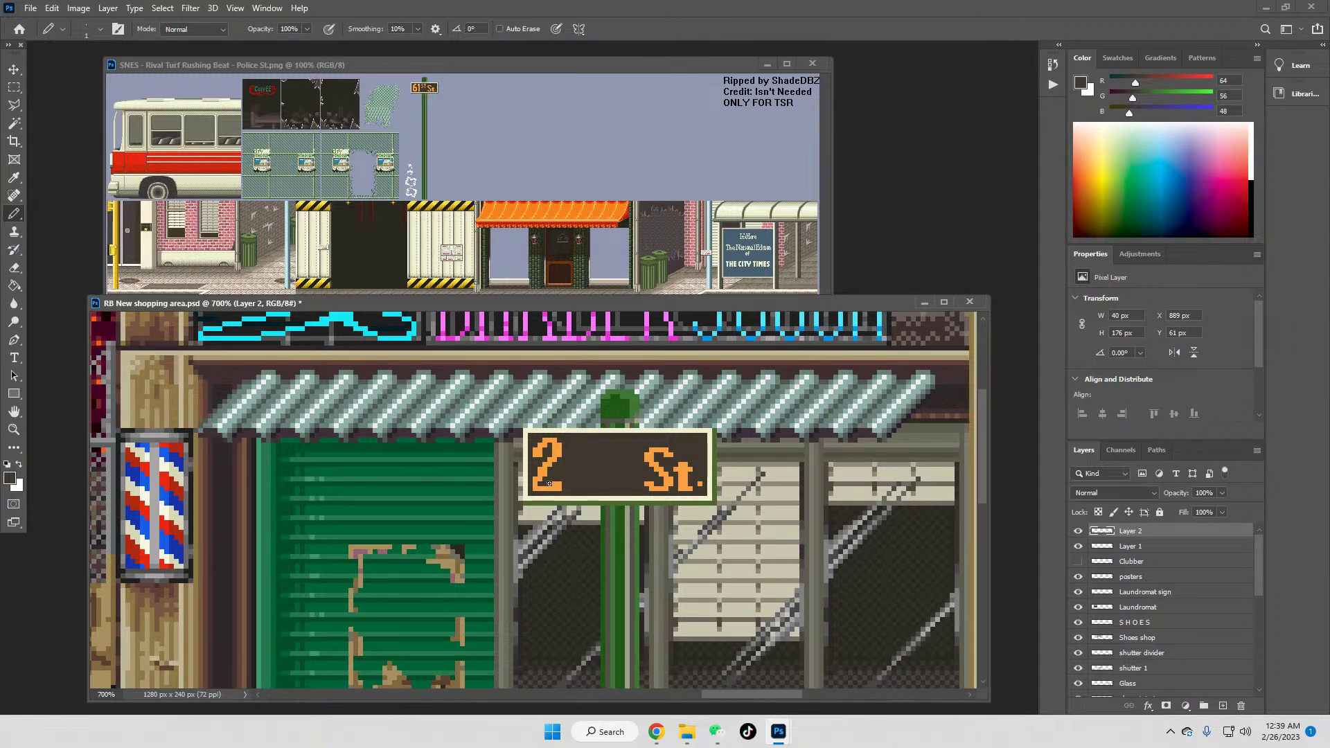
click(52, 7)
click(555, 394)
click(14, 86)
mouse_move(531, 434)
mouse_down()
mouse_move(603, 474)
mouse_move(561, 493)
mouse_move(588, 460)
mouse_move(600, 491)
mouse_up()
Step: Paste a second 2 beside the first and merge it down to make 22
key(ctrl+v)
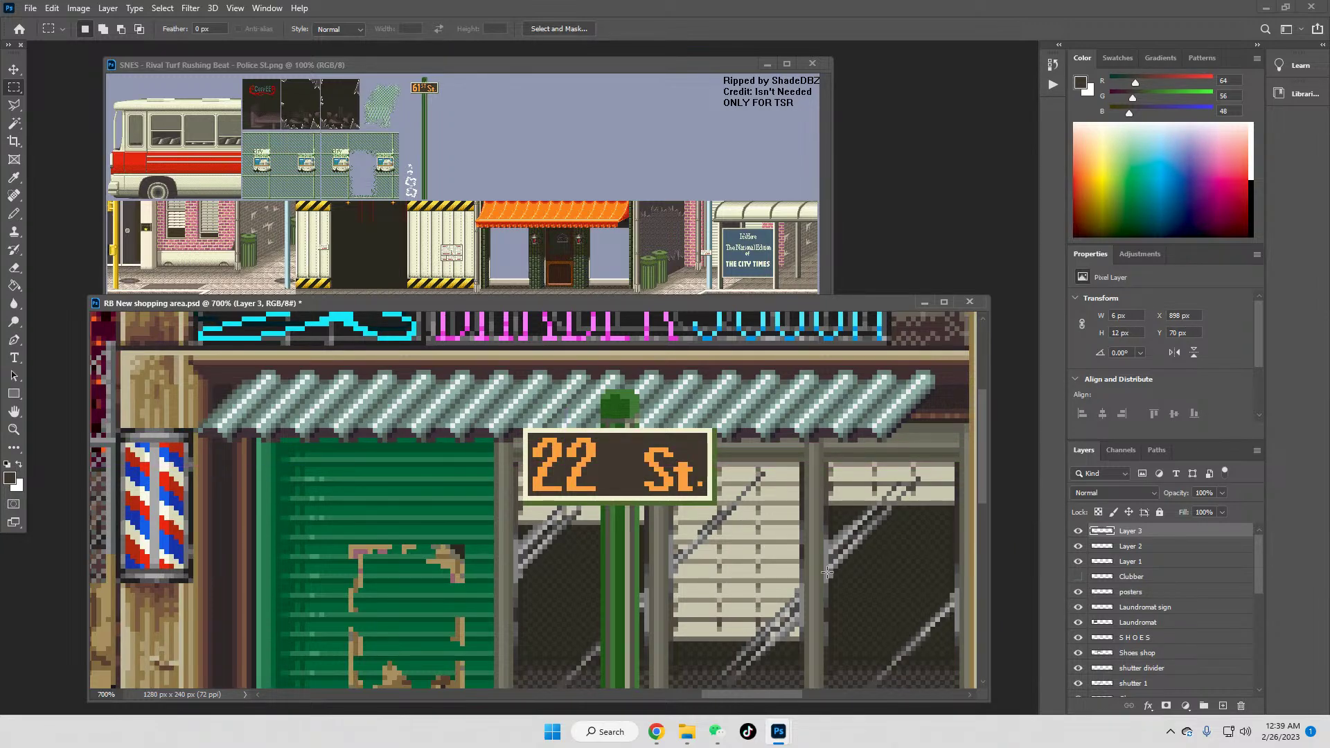
right_click(1135, 532)
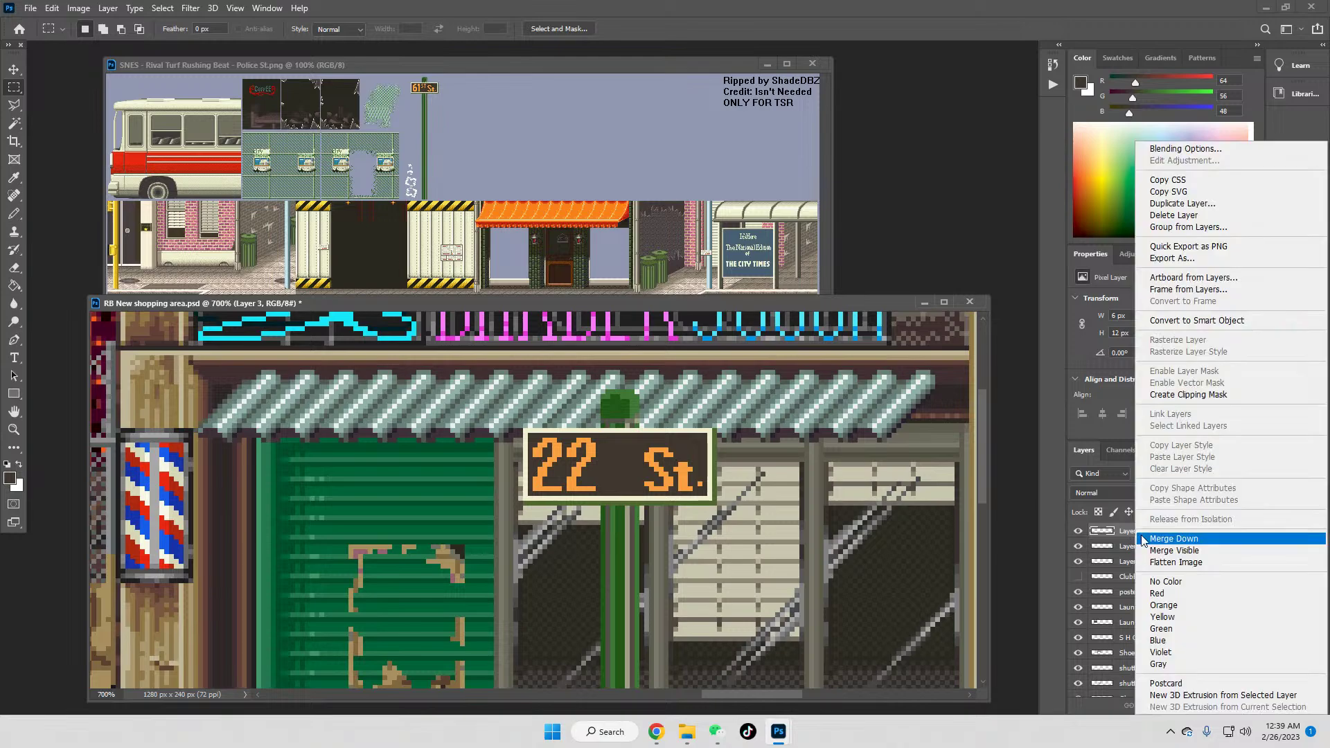
click(1163, 220)
Step: Sample the orange and pencil a small superscript letter after 22
click(14, 177)
click(592, 450)
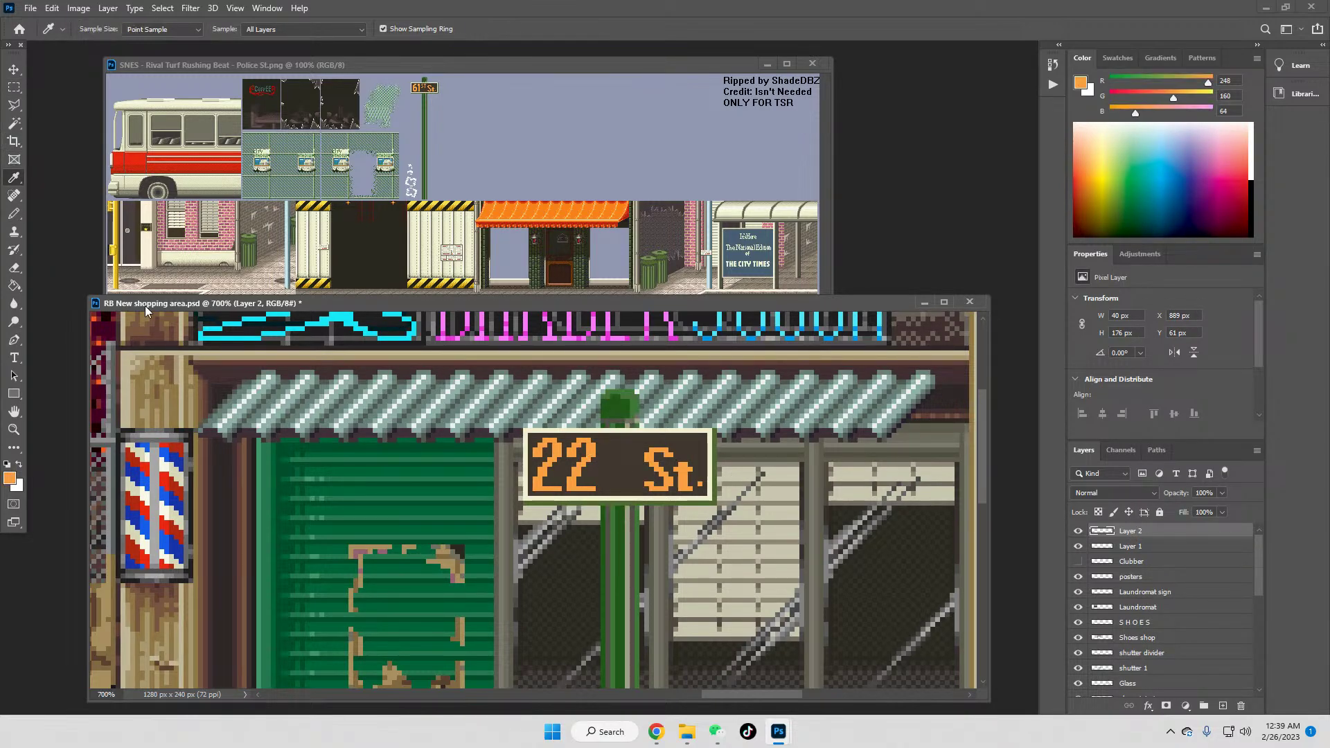
click(14, 213)
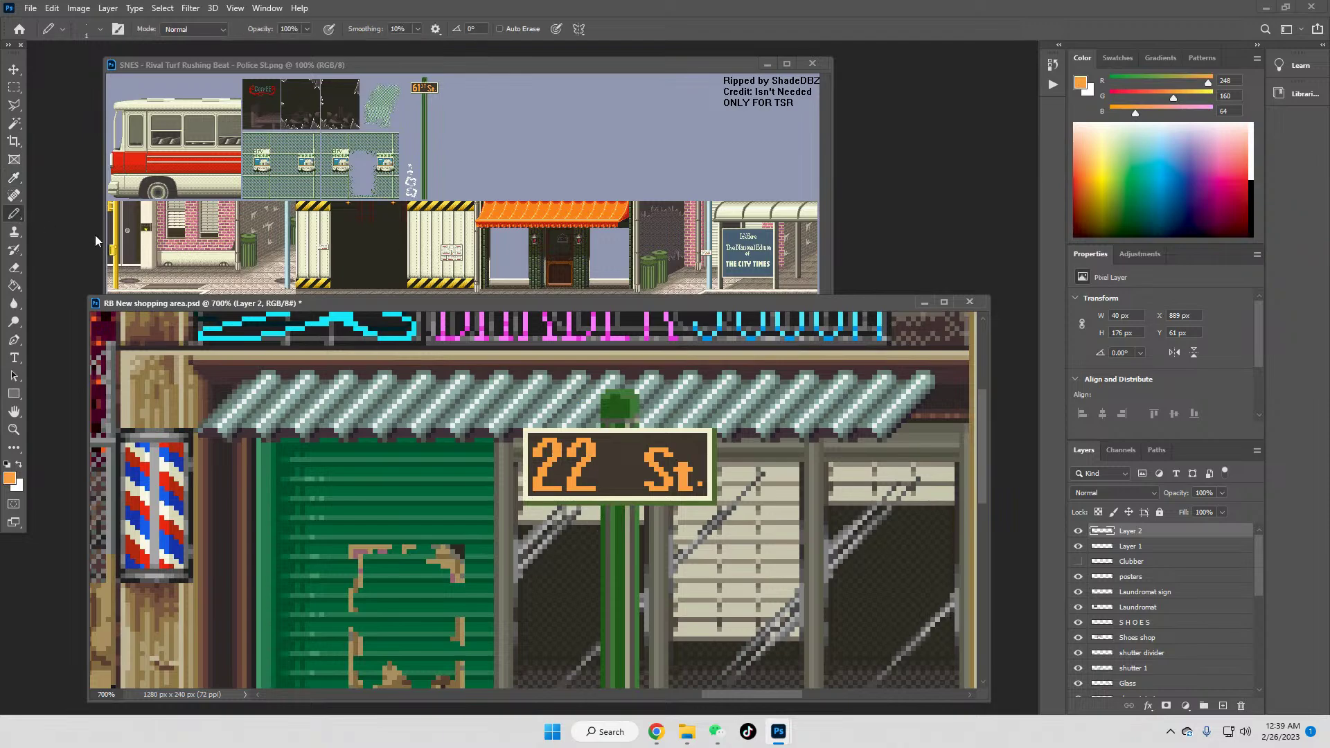
drag(603, 451, 603, 465)
click(607, 453)
click(52, 9)
Step: Undo the last pencil stroke, check the YouTube music video, and return to Photoshop
click(69, 22)
click(656, 742)
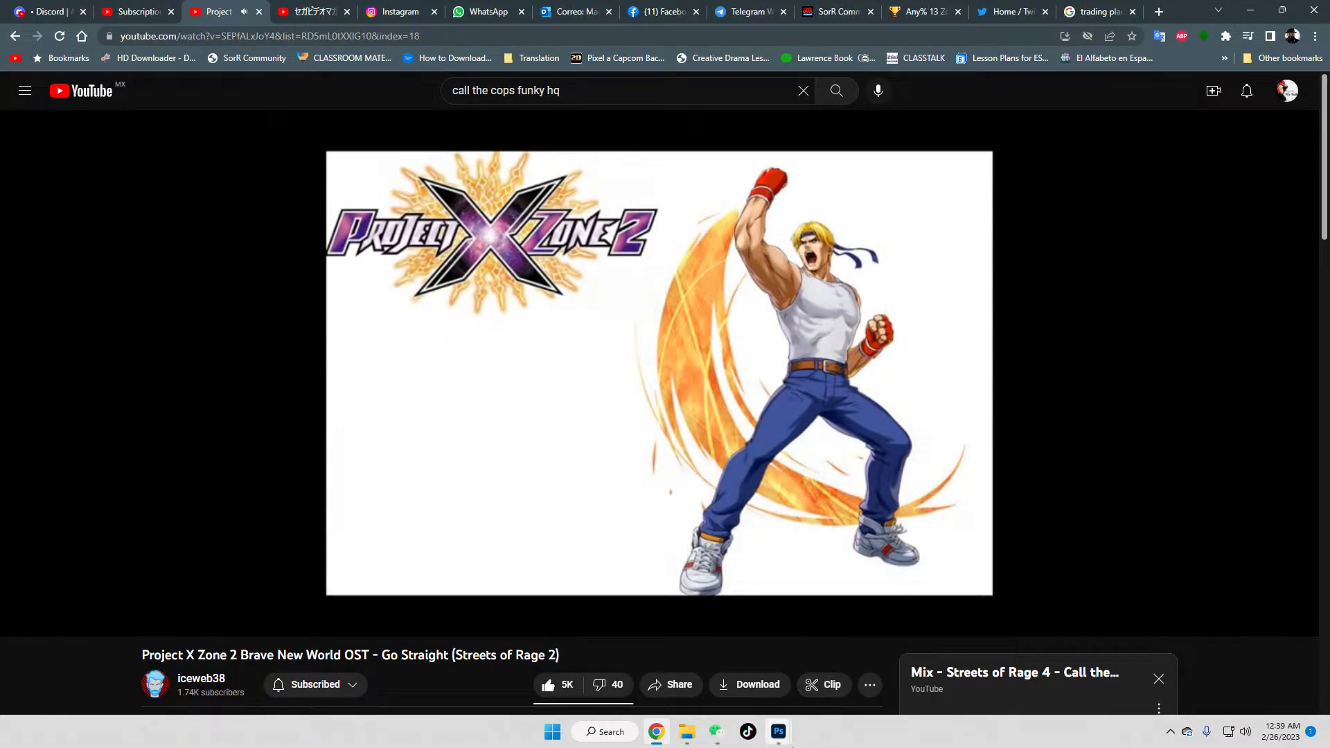
mouse_move(778, 738)
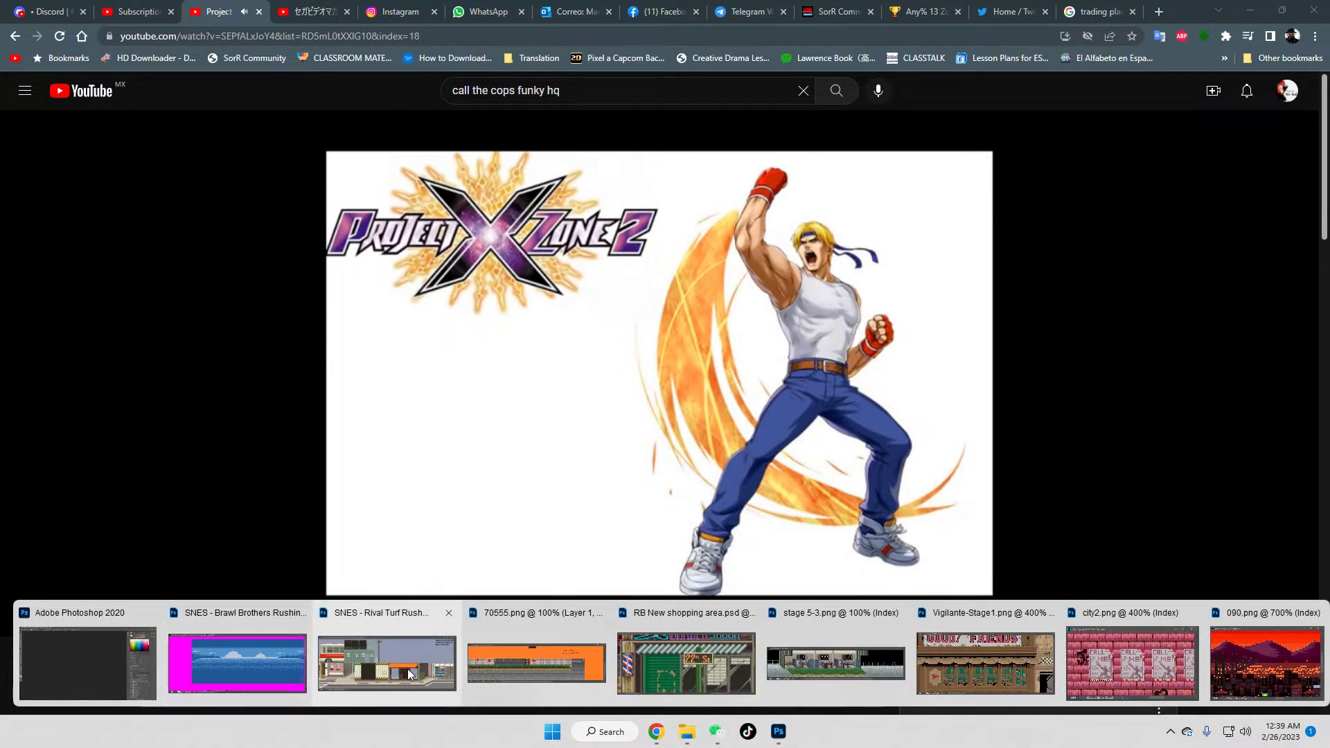
click(72, 650)
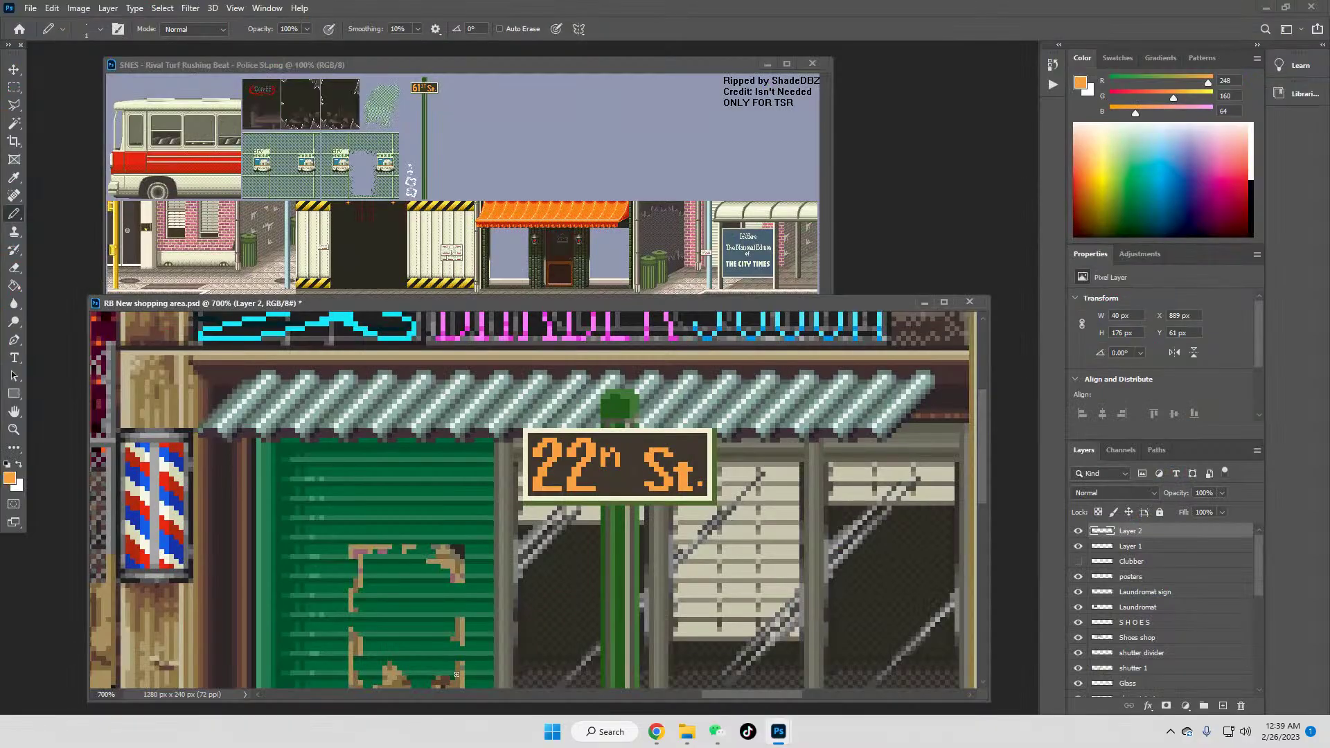
click(607, 664)
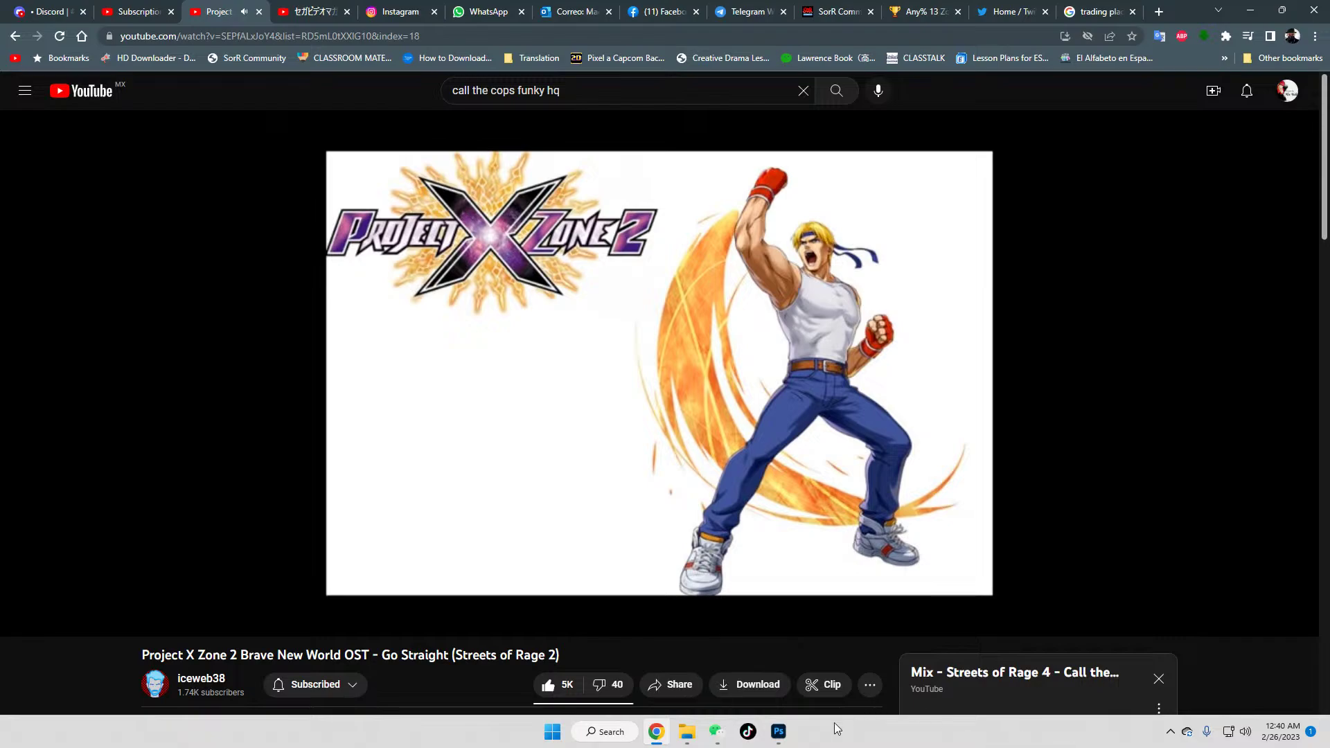
mouse_move(778, 732)
click(84, 640)
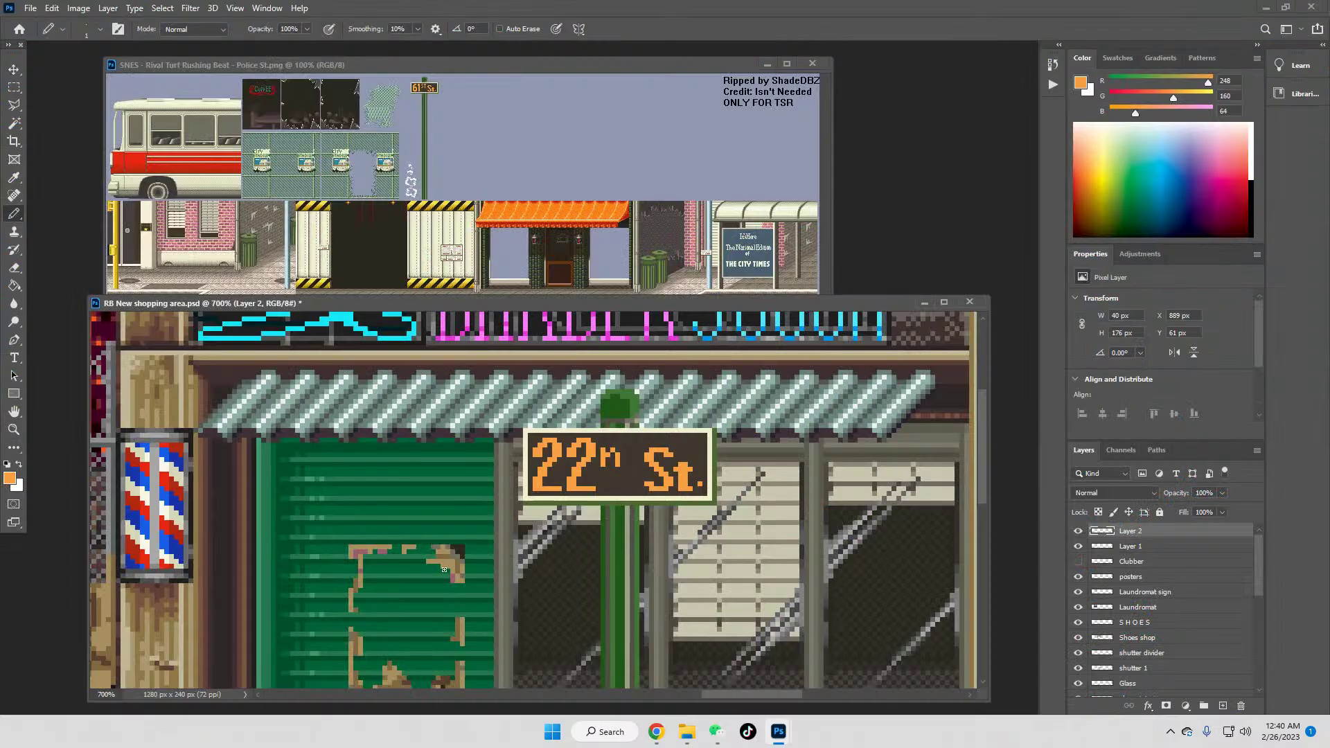
Step: Pencil a small orange 'd' after the 'n' for '22nd St.', then view at 100%
click(625, 458)
drag(638, 464, 638, 443)
click(14, 429)
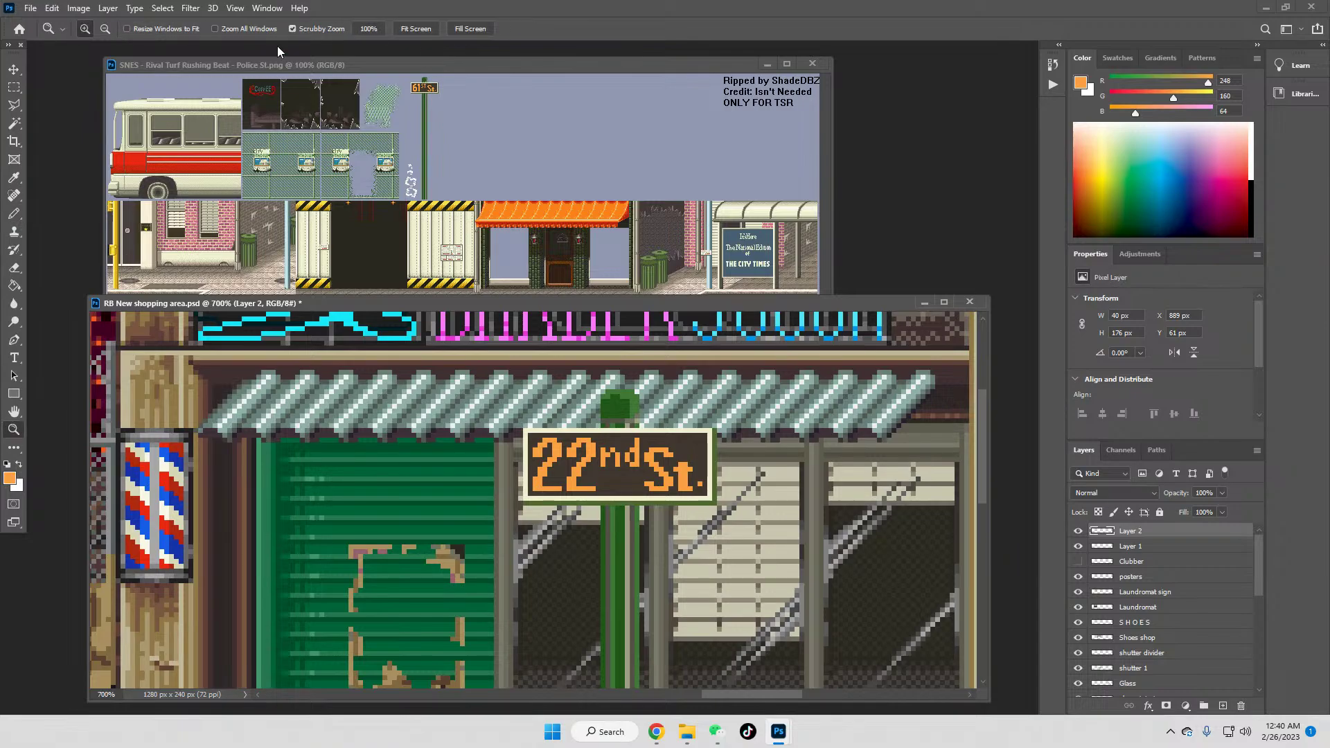
click(366, 29)
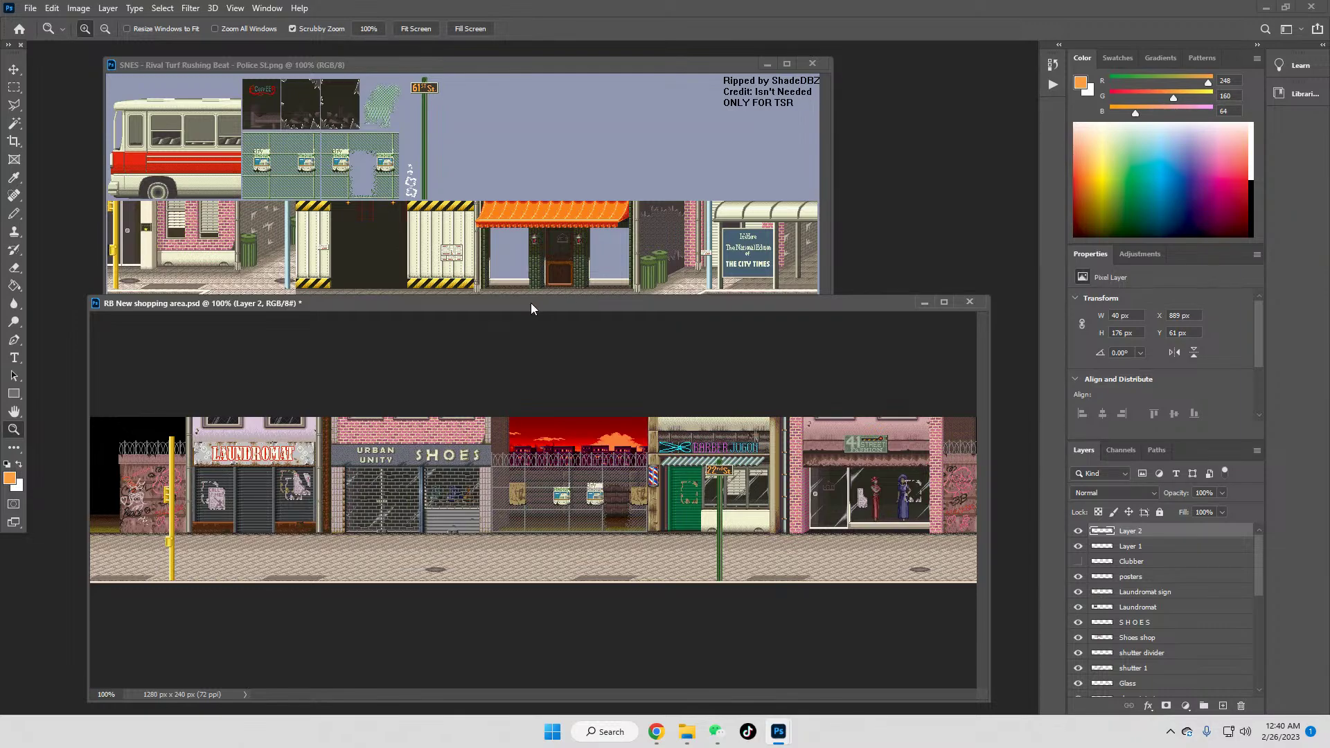
Step: Zoom in on the Police St reference image and marquee its small notice sign
click(475, 67)
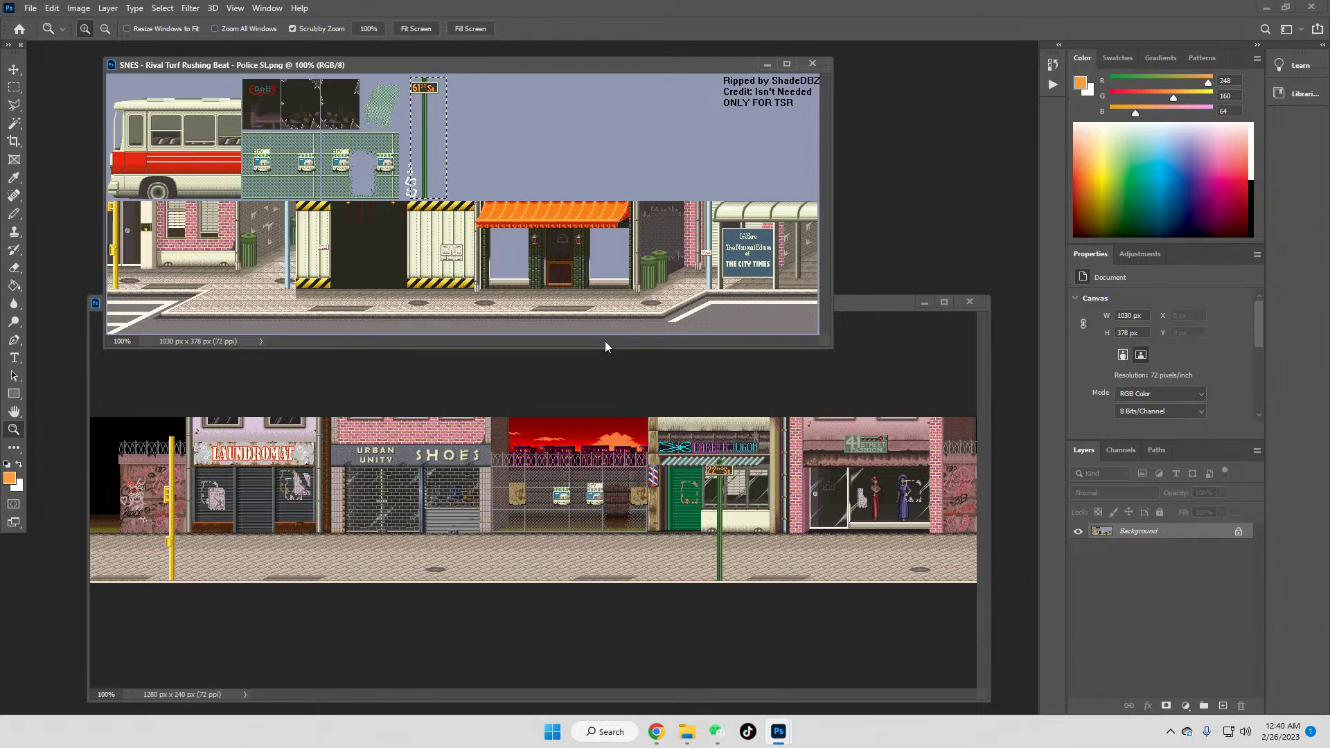
click(453, 250)
click(473, 250)
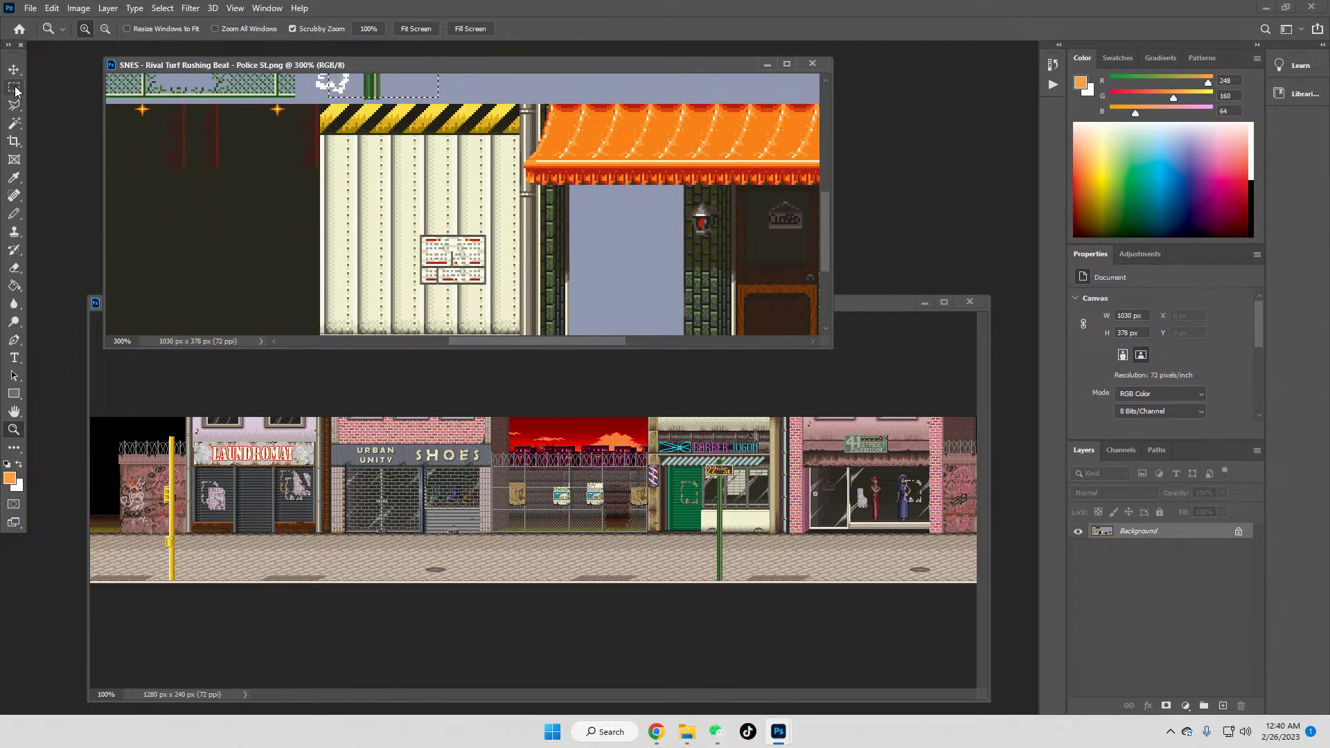
key(m)
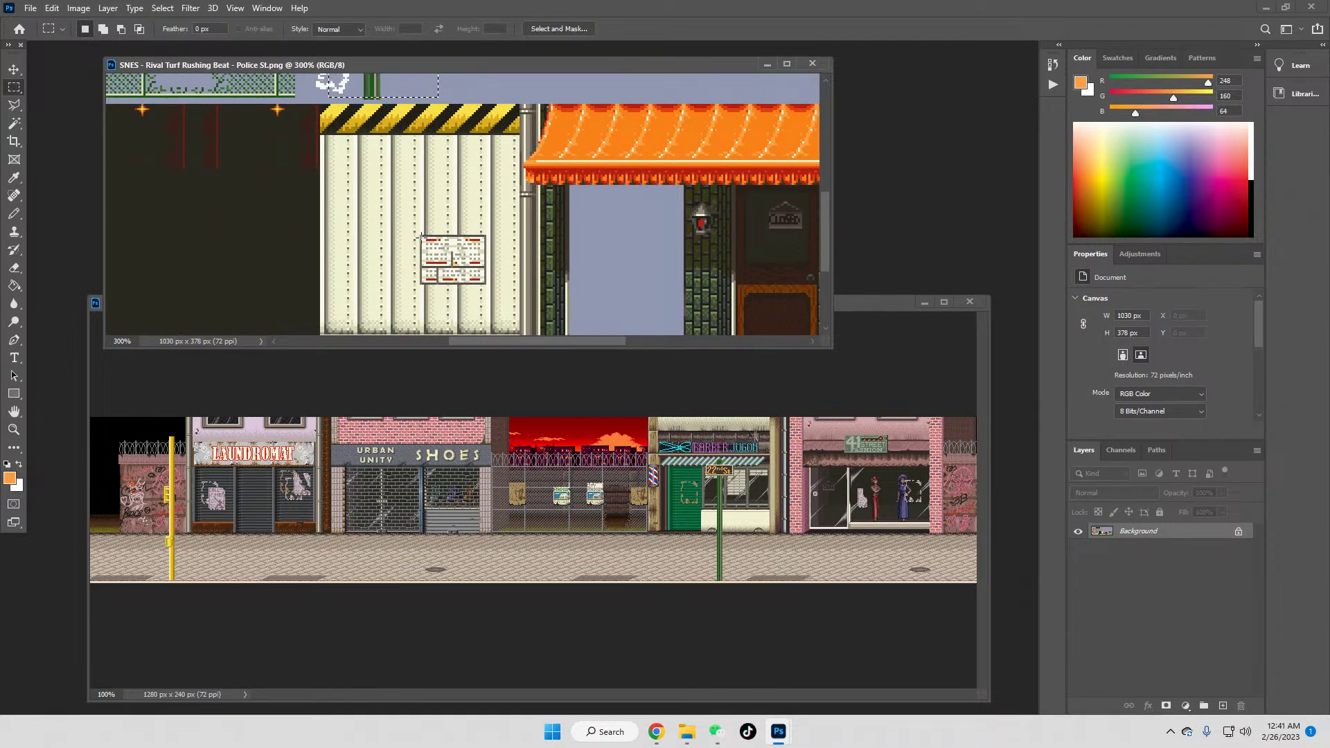
drag(421, 235, 485, 266)
Step: Paste the 16×16 px notice sign onto the yellow pole in RB New shopping area.psd as Layer 3
click(864, 309)
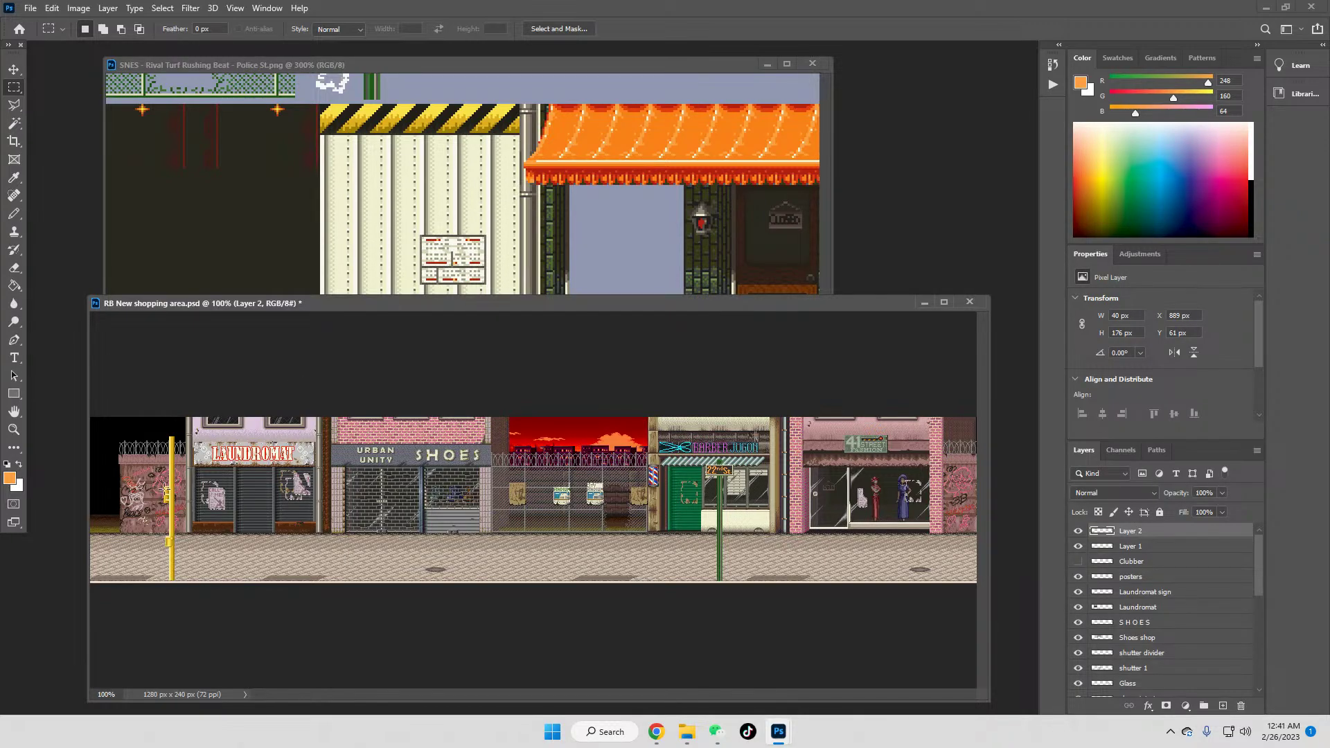
drag(173, 510, 178, 514)
key(ctrl+v)
Step: Move the pasted sign left along the yellow pole and zoom in on it
click(14, 69)
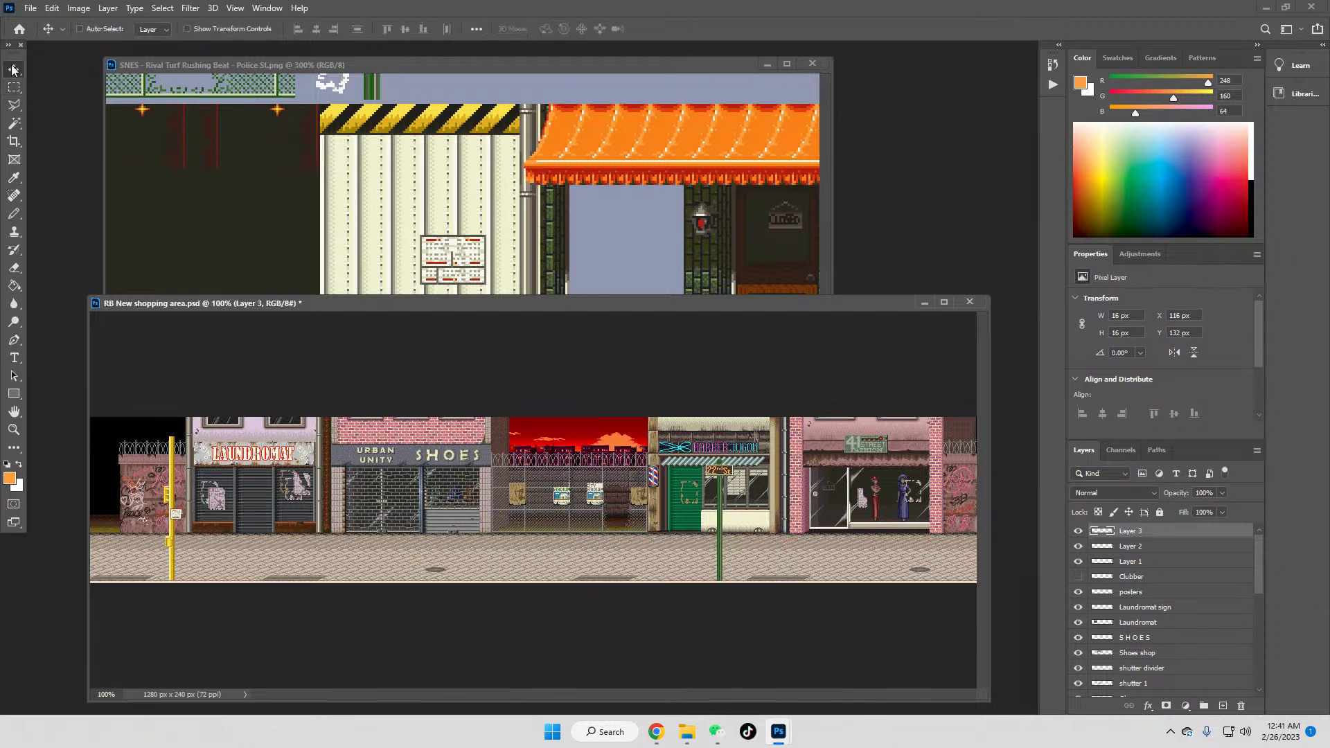
drag(180, 512, 396, 696)
click(14, 430)
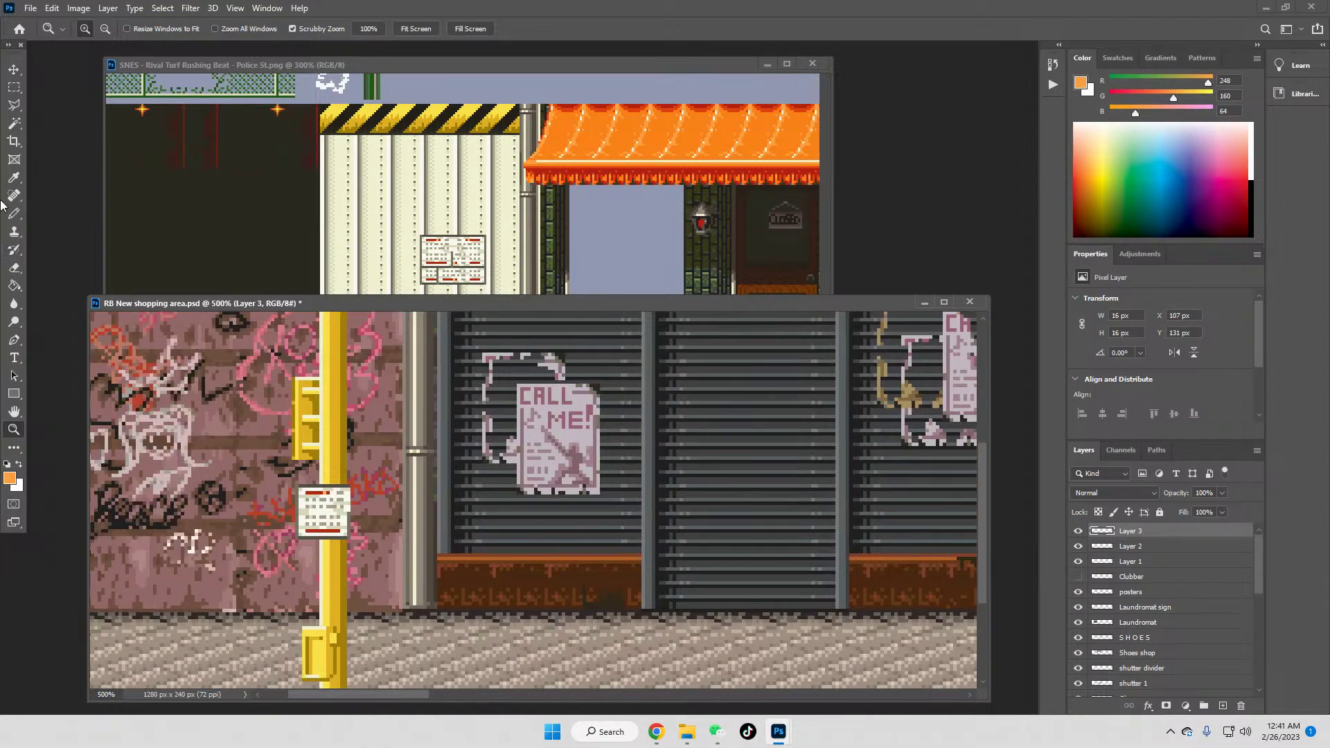
Step: Stretch a thin strip beside the sign to 11 px high with Free Transform
click(14, 88)
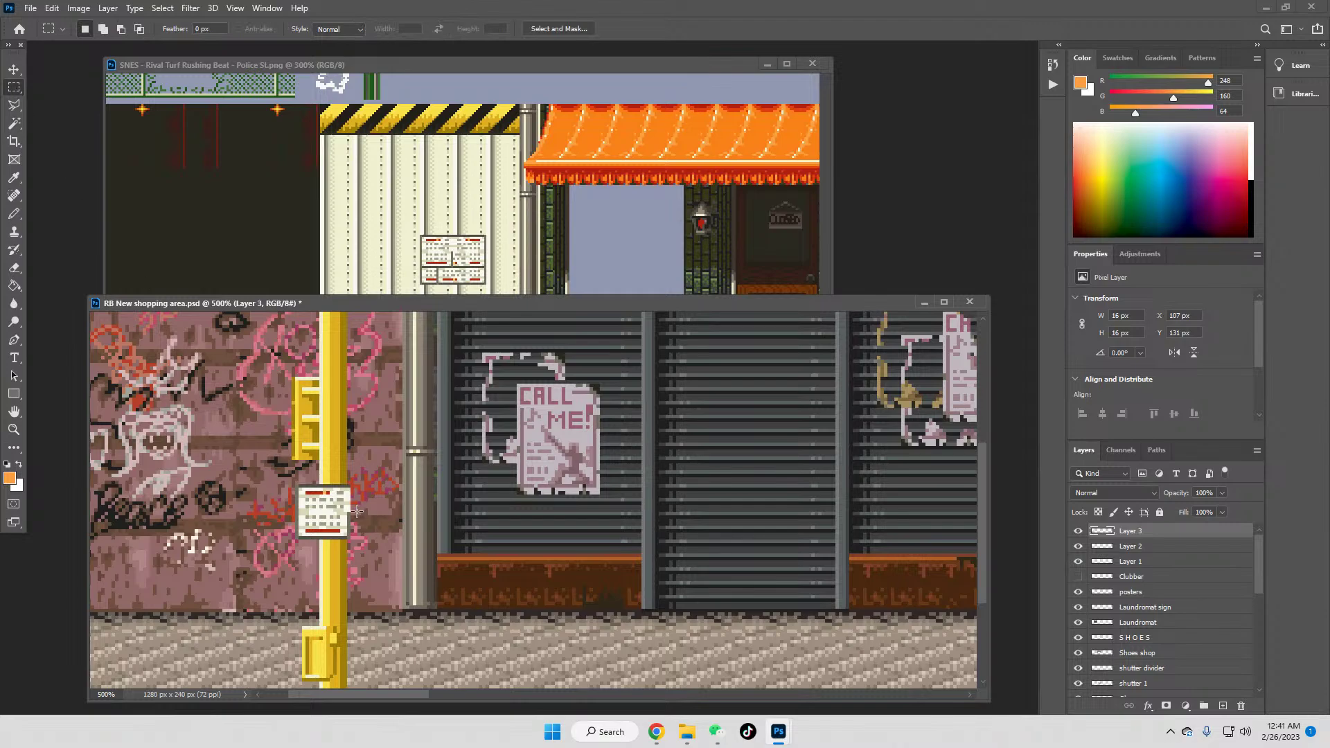
drag(346, 515, 350, 519)
right_click(383, 514)
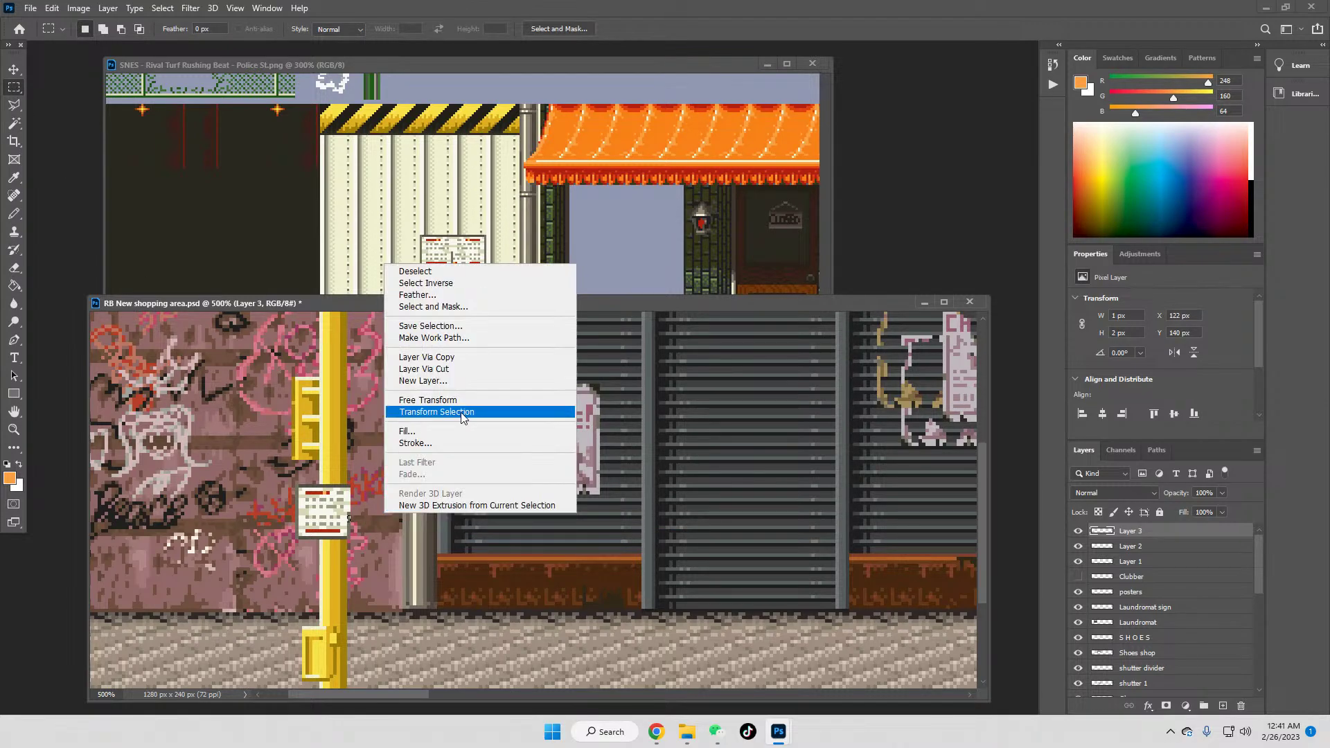
click(425, 404)
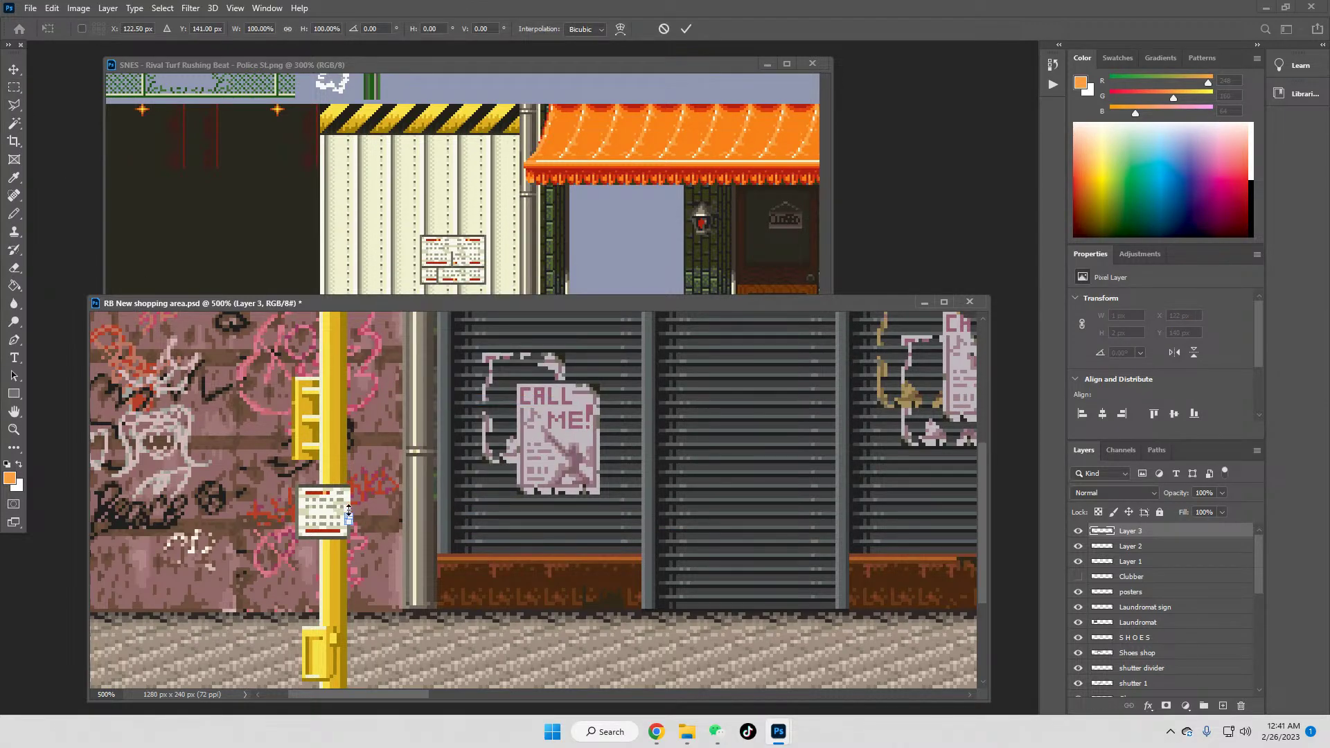
drag(349, 511, 353, 478)
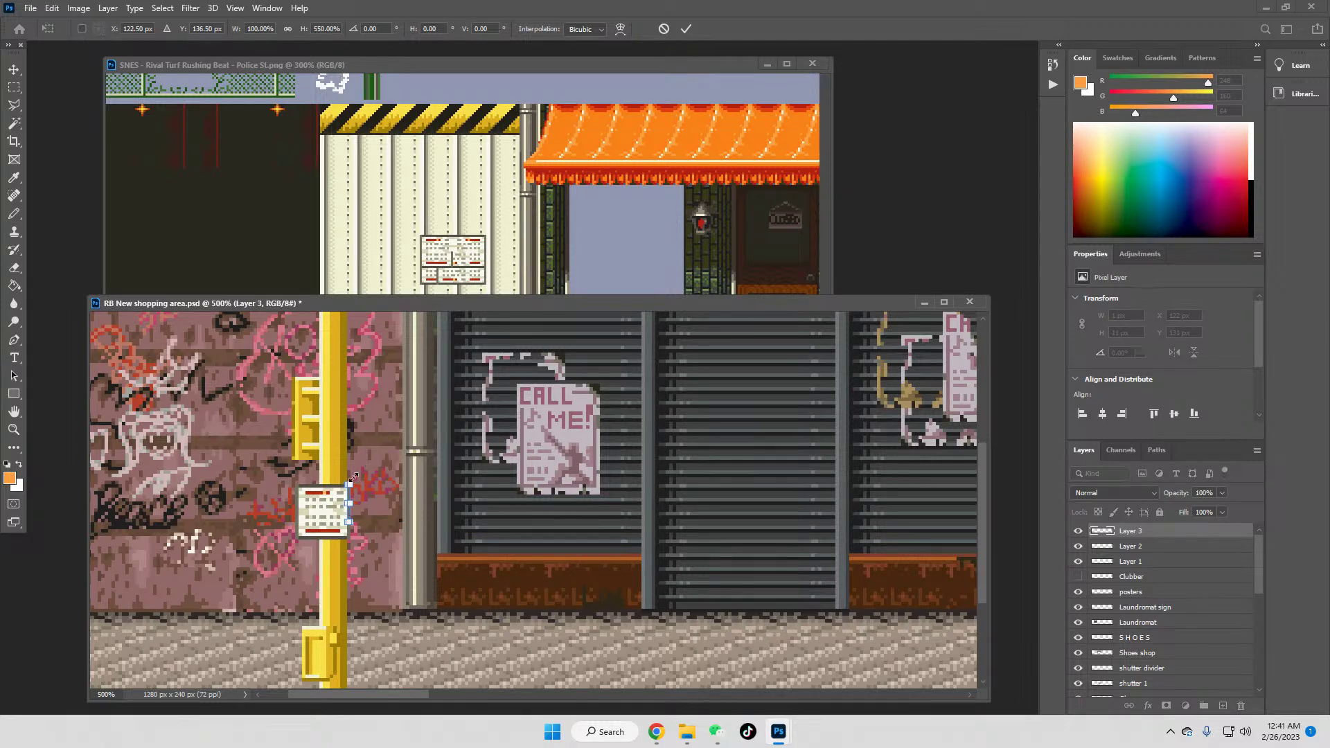
key(Return)
click(479, 458)
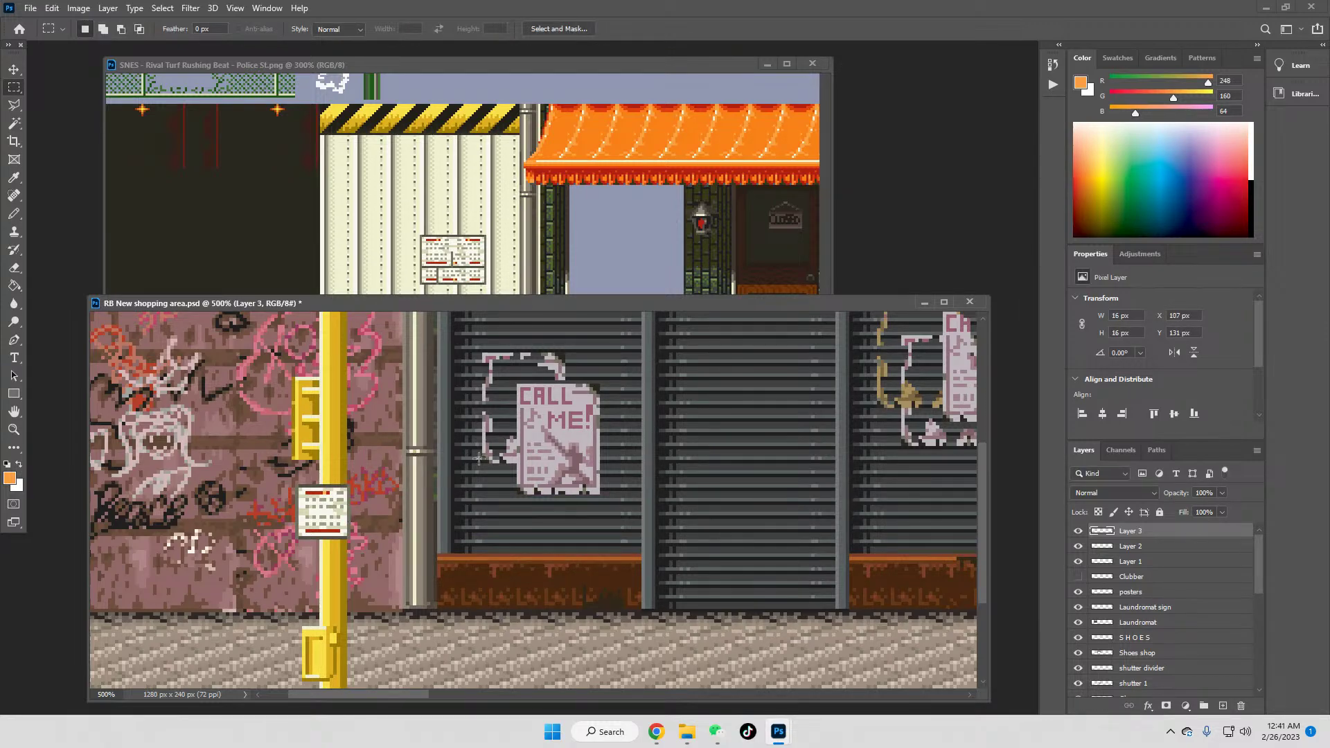
Step: Nudge the sign right and up on the pole, view at 100%, and merge Layer 3 down into Layer 2
click(14, 430)
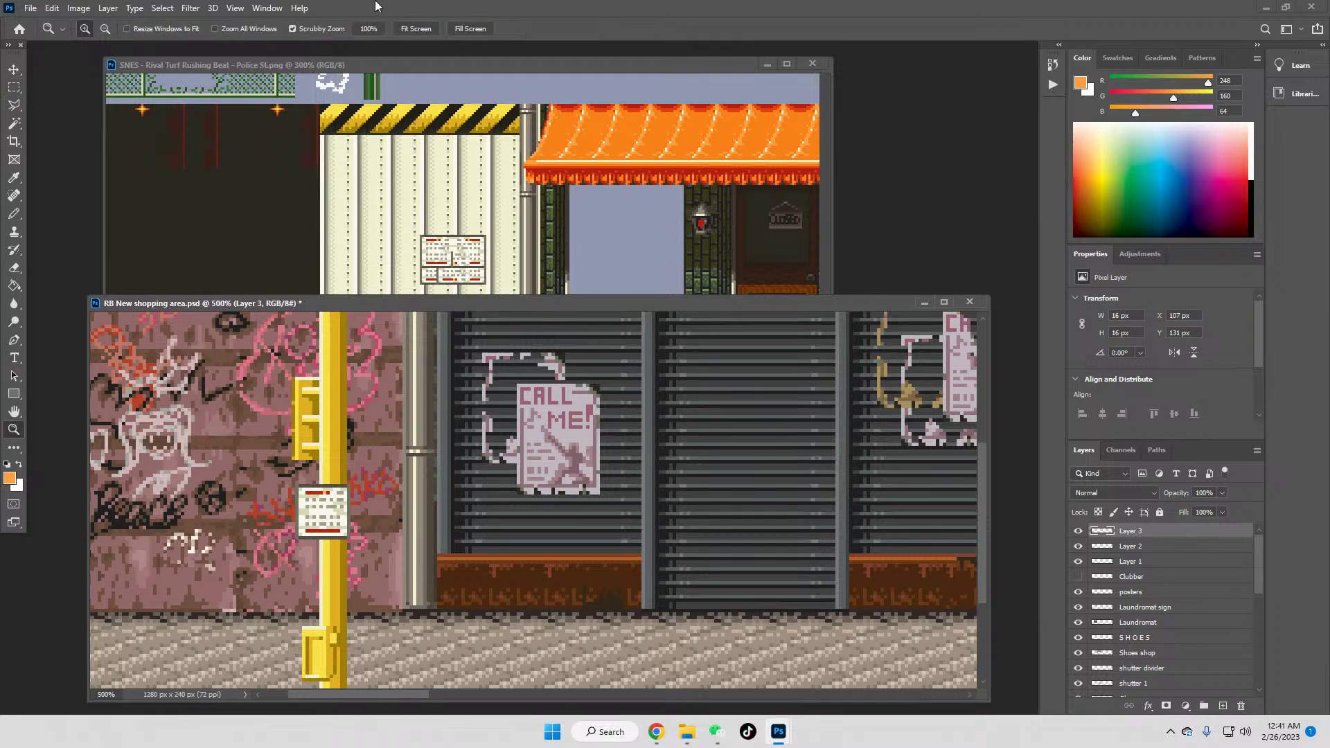
click(13, 70)
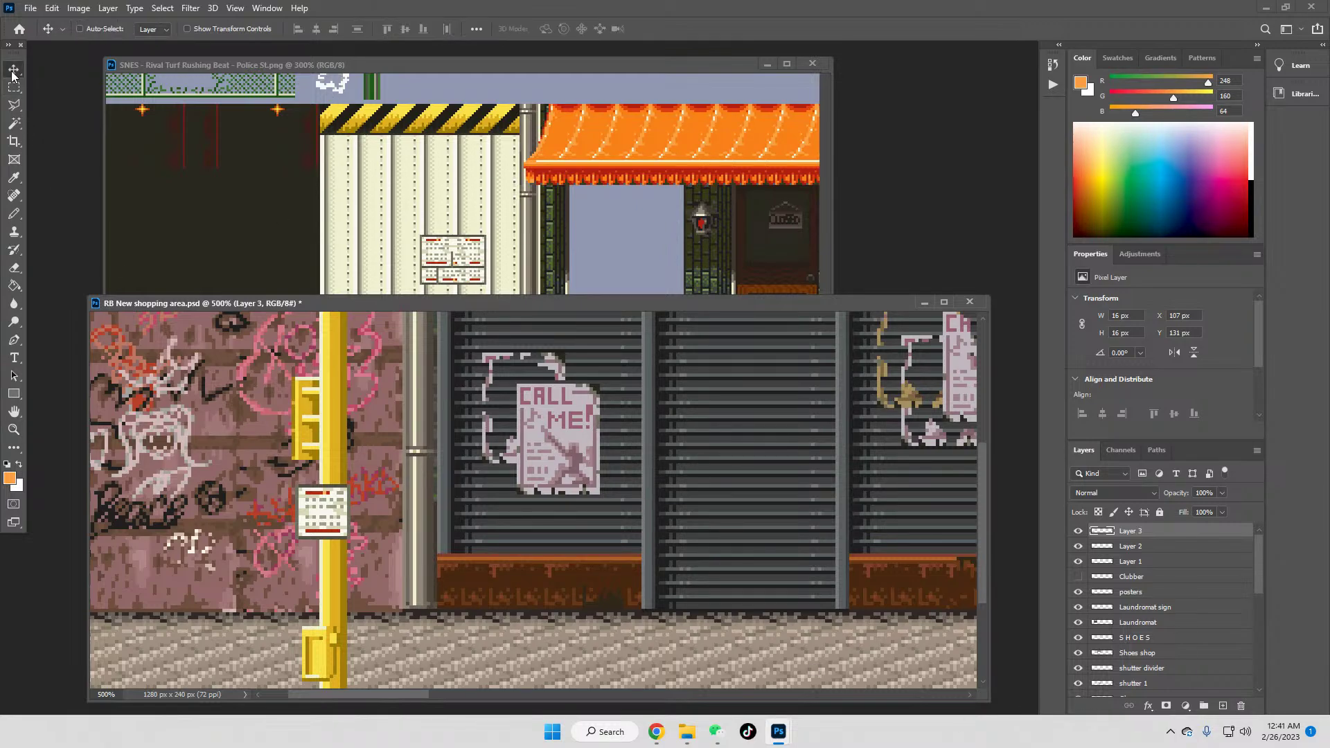
drag(320, 527, 340, 526)
click(14, 430)
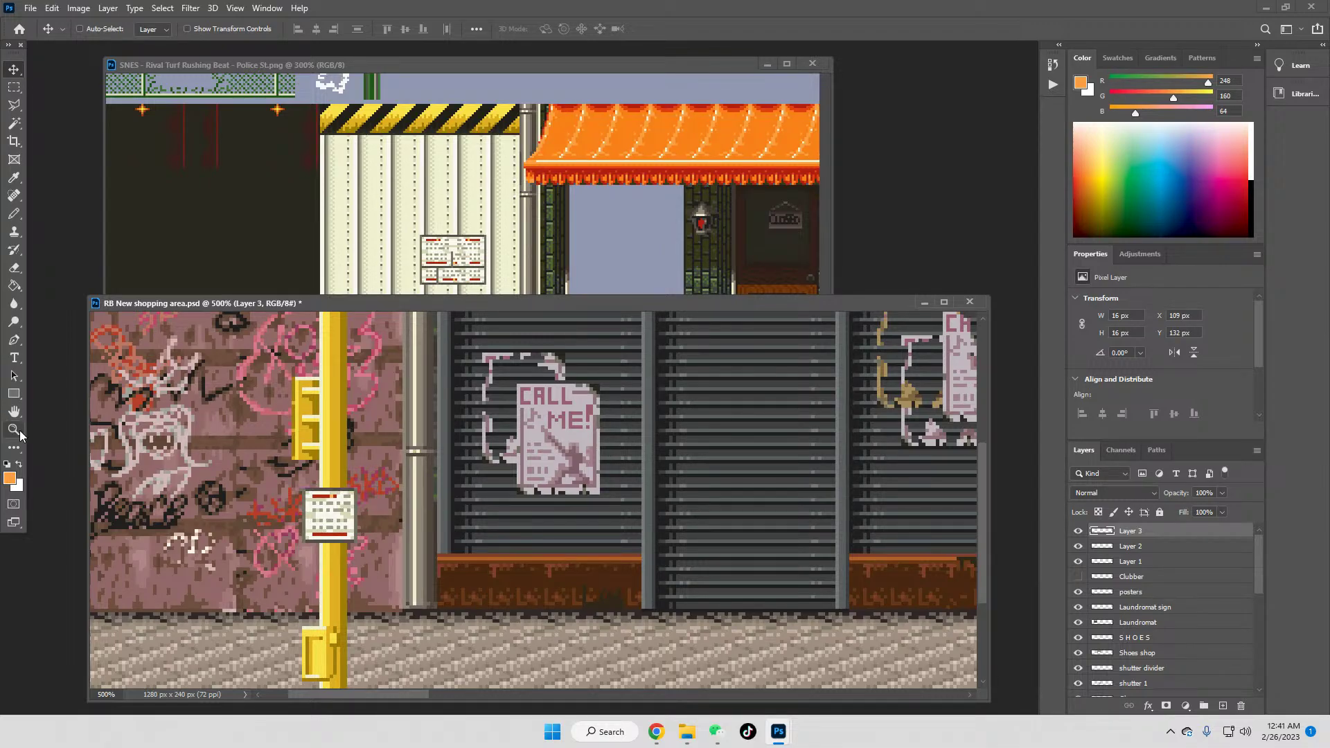
click(369, 28)
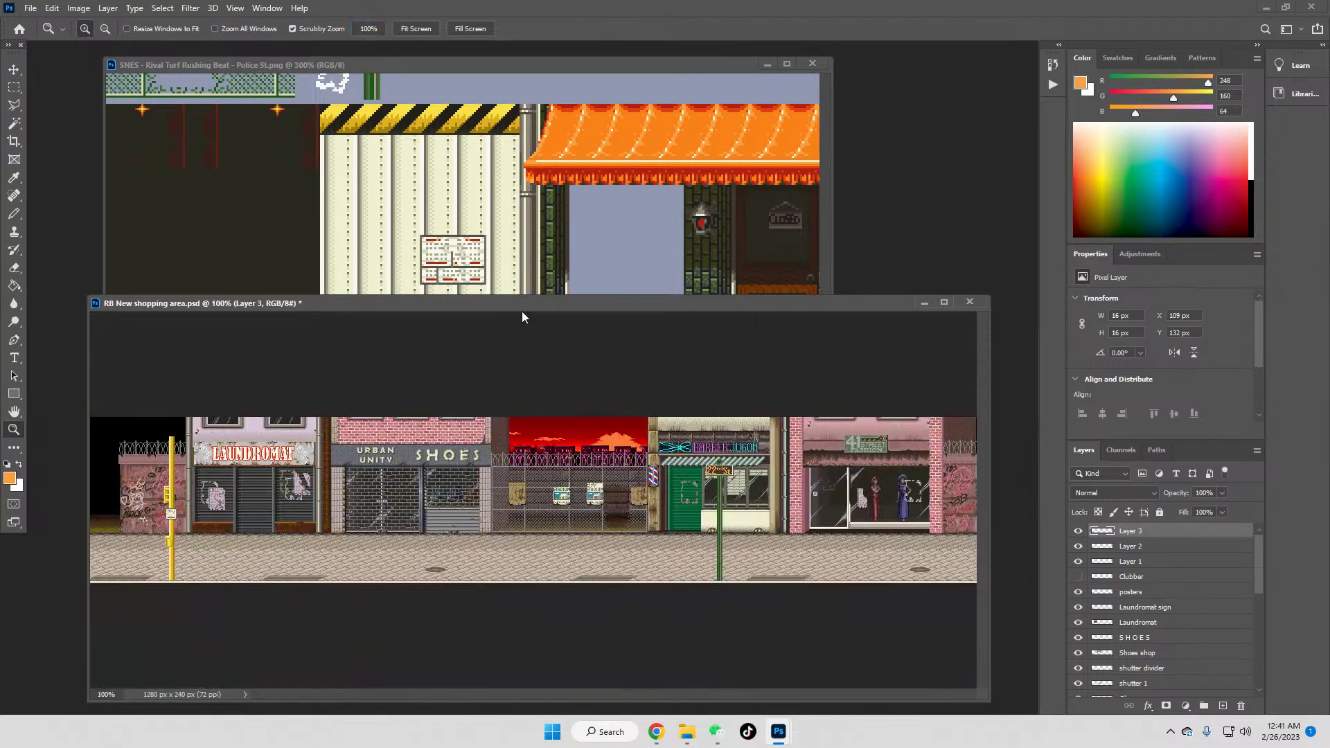
right_click(1131, 534)
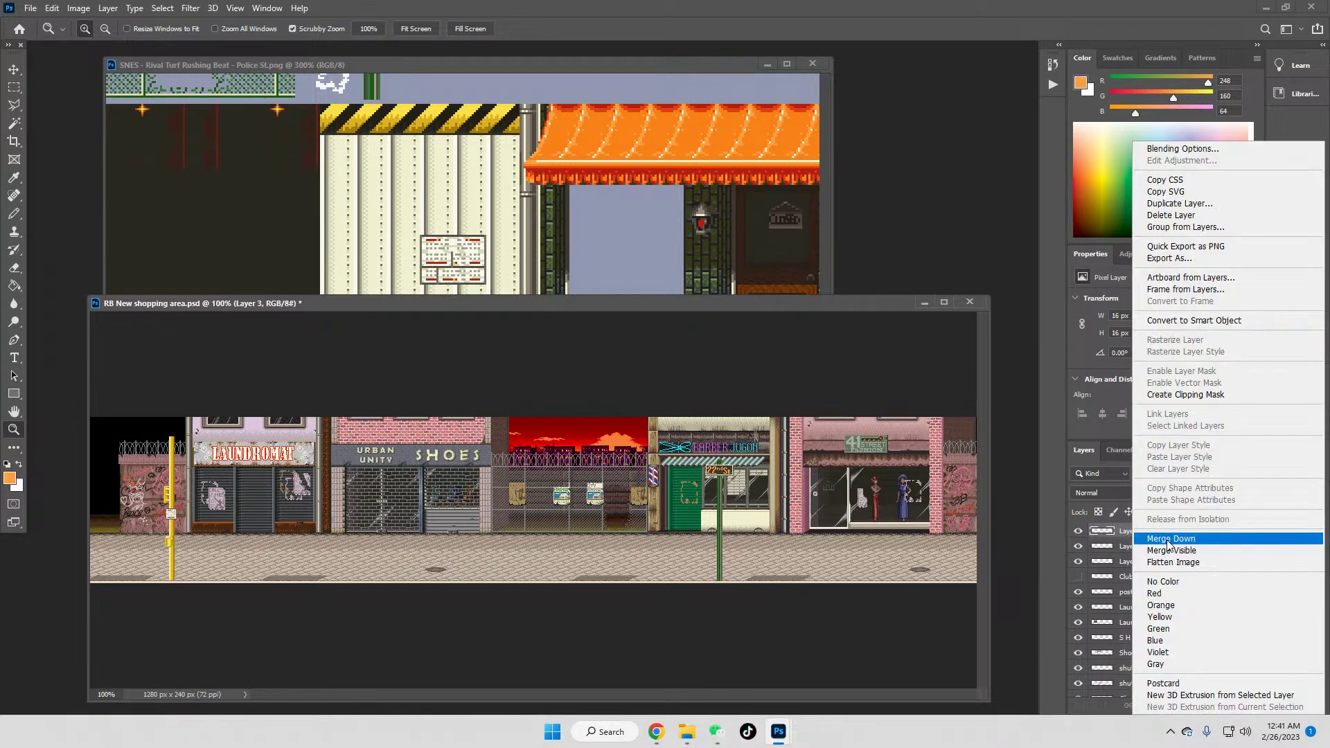
click(1140, 542)
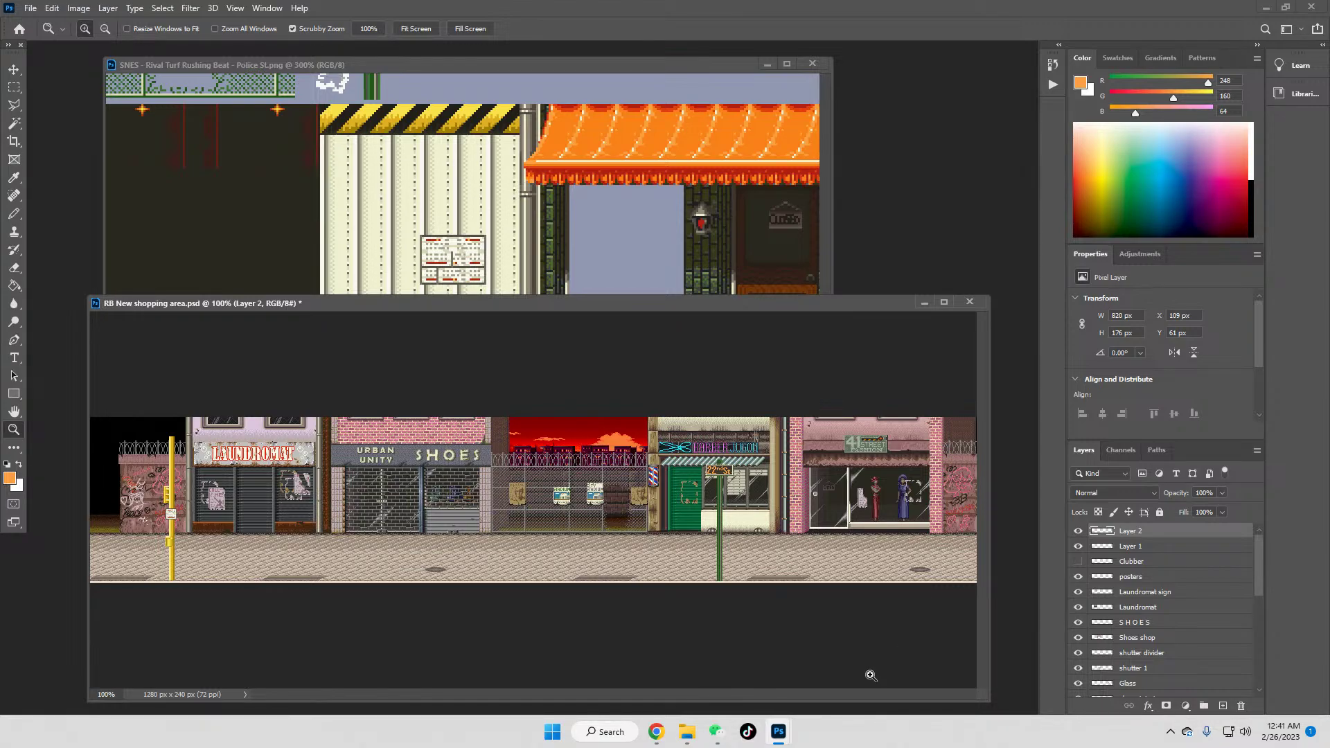
Step: Go from the Rival turf folder up to Resources cloud and scroll through its thumbnails
mouse_move(687, 731)
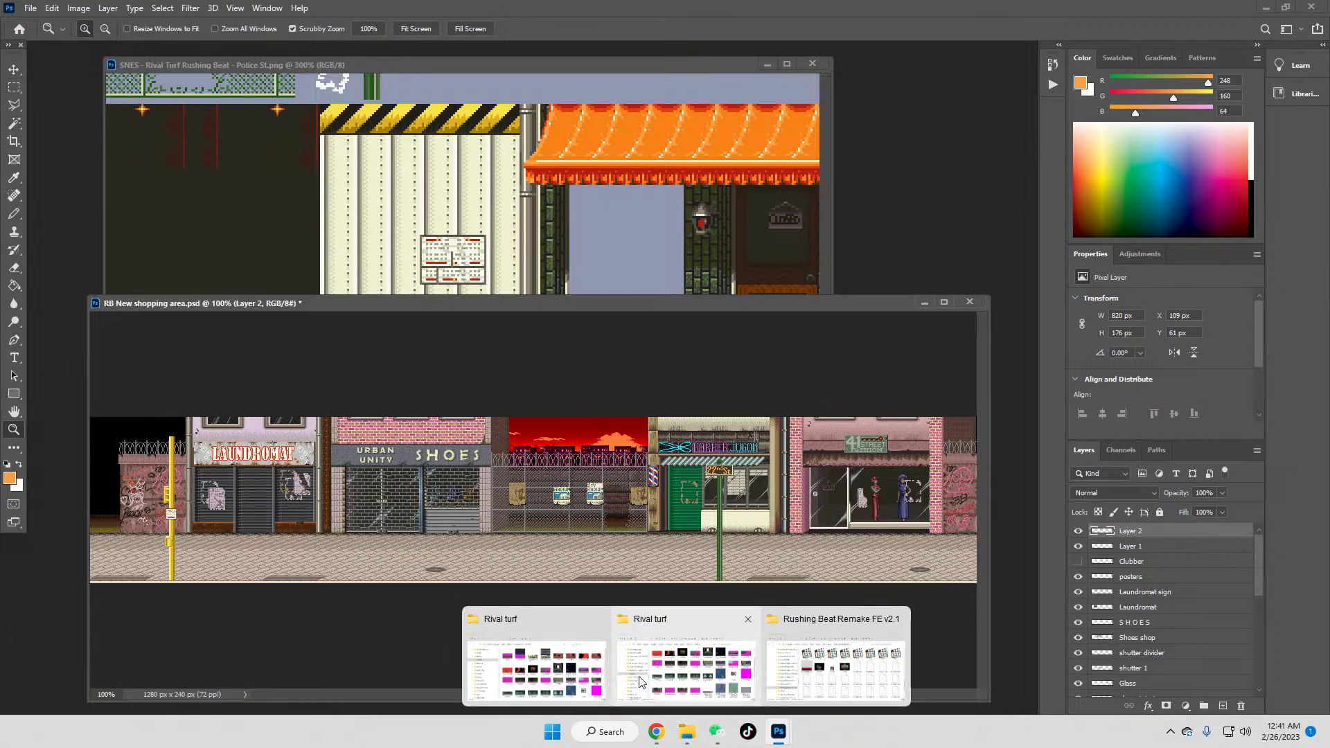
click(569, 678)
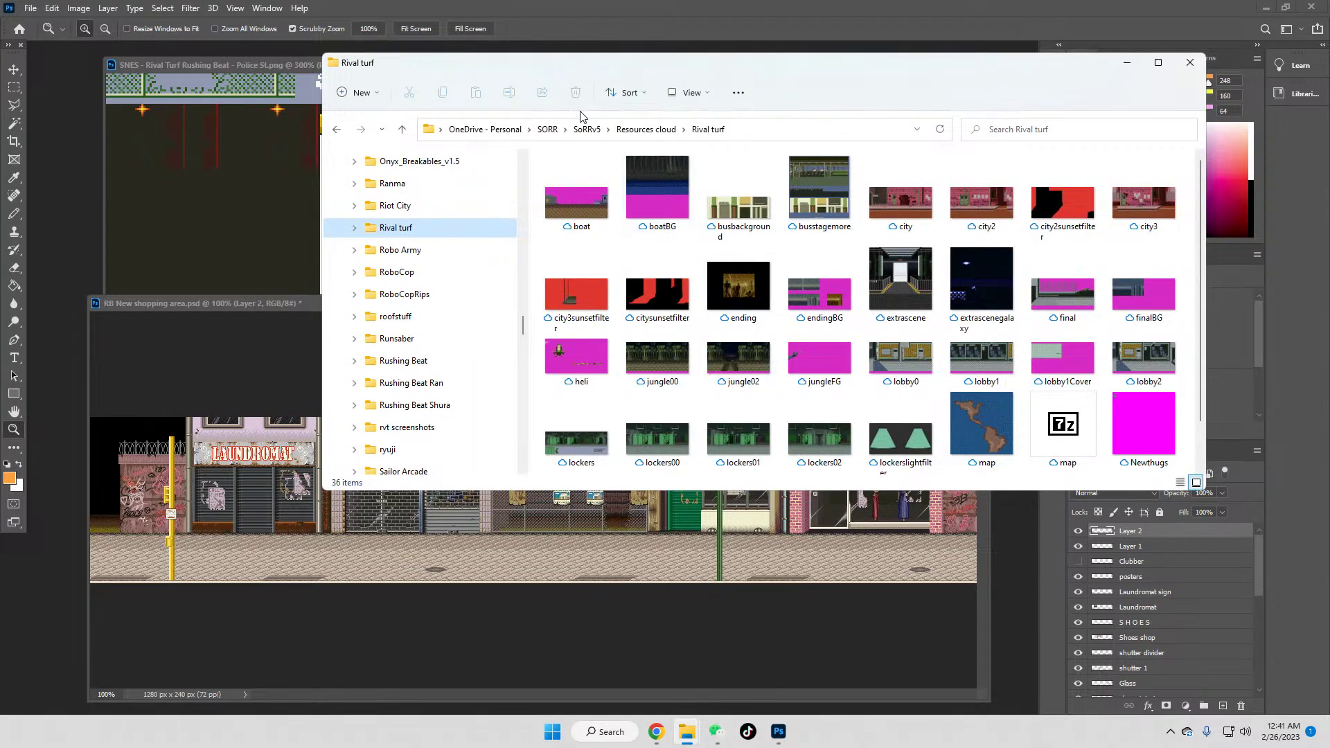
click(646, 129)
scroll(1007, 309, down, 10)
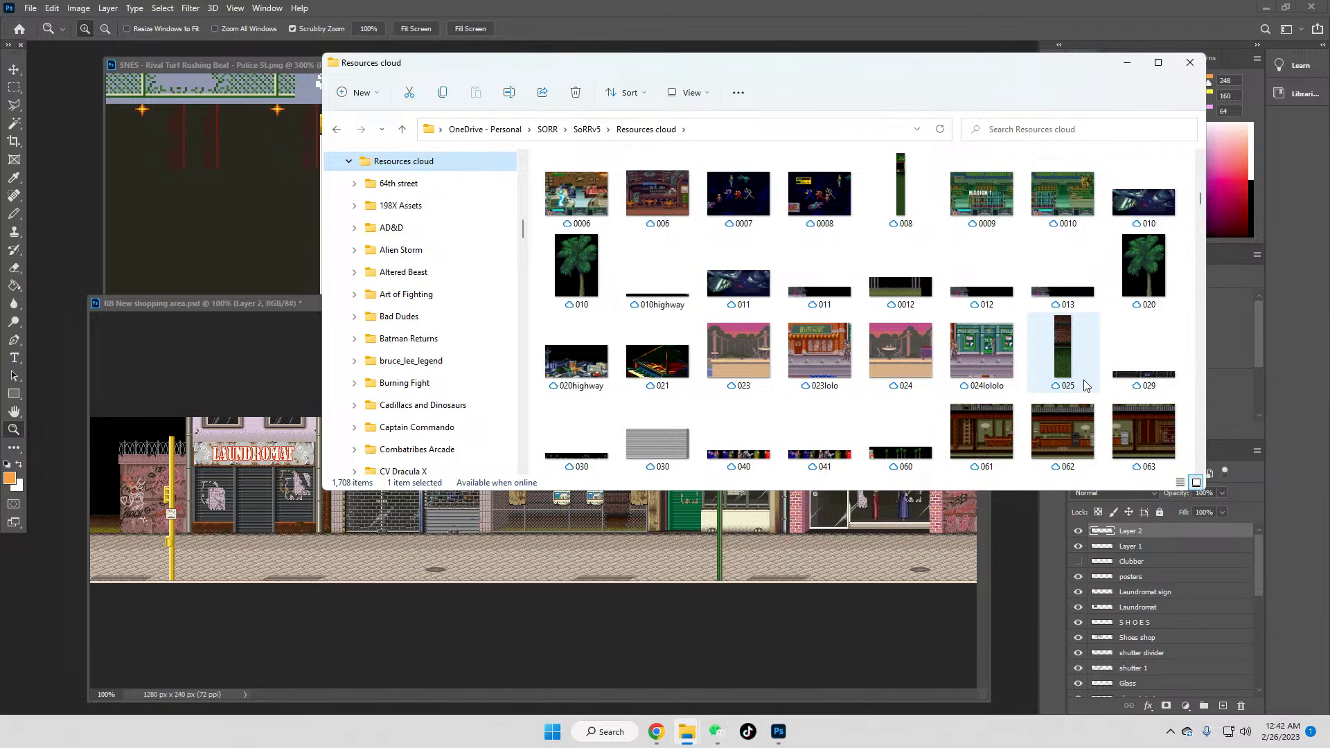
scroll(1085, 388, down, 5)
scroll(1084, 386, down, 5)
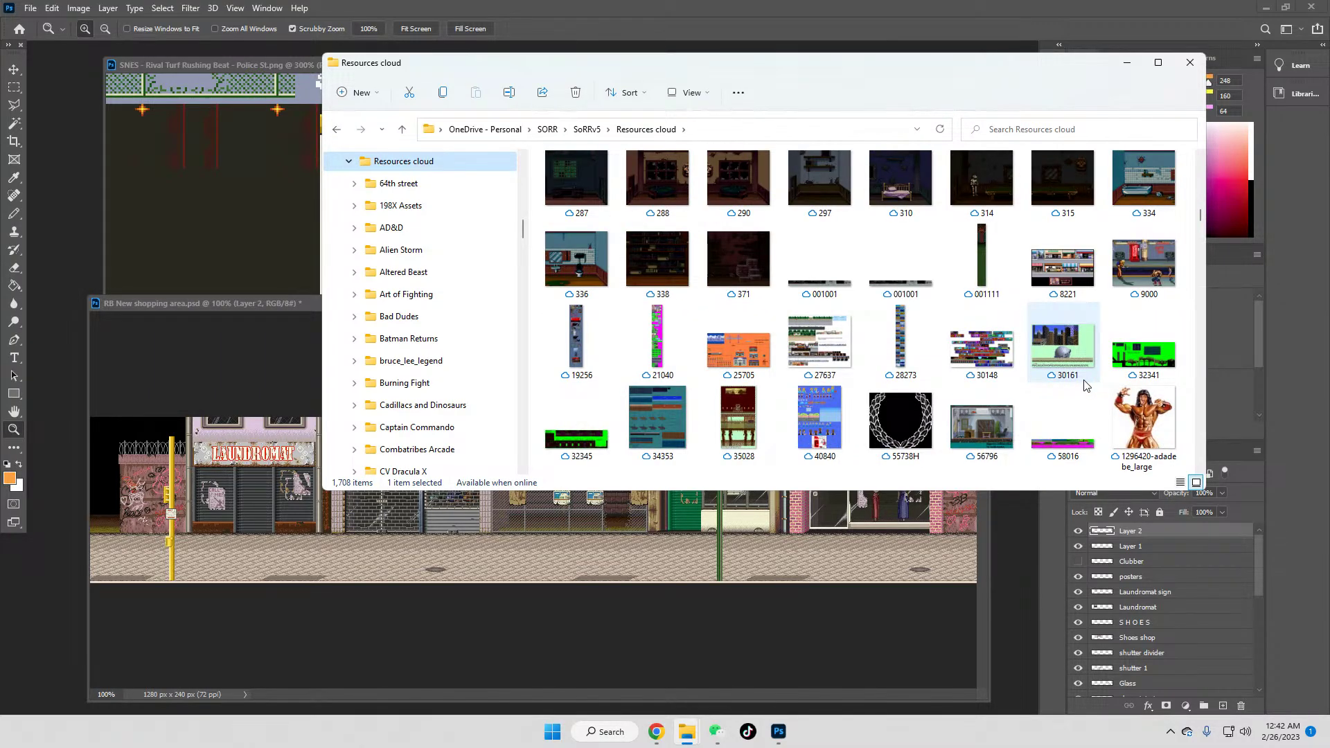
scroll(1018, 379, down, 5)
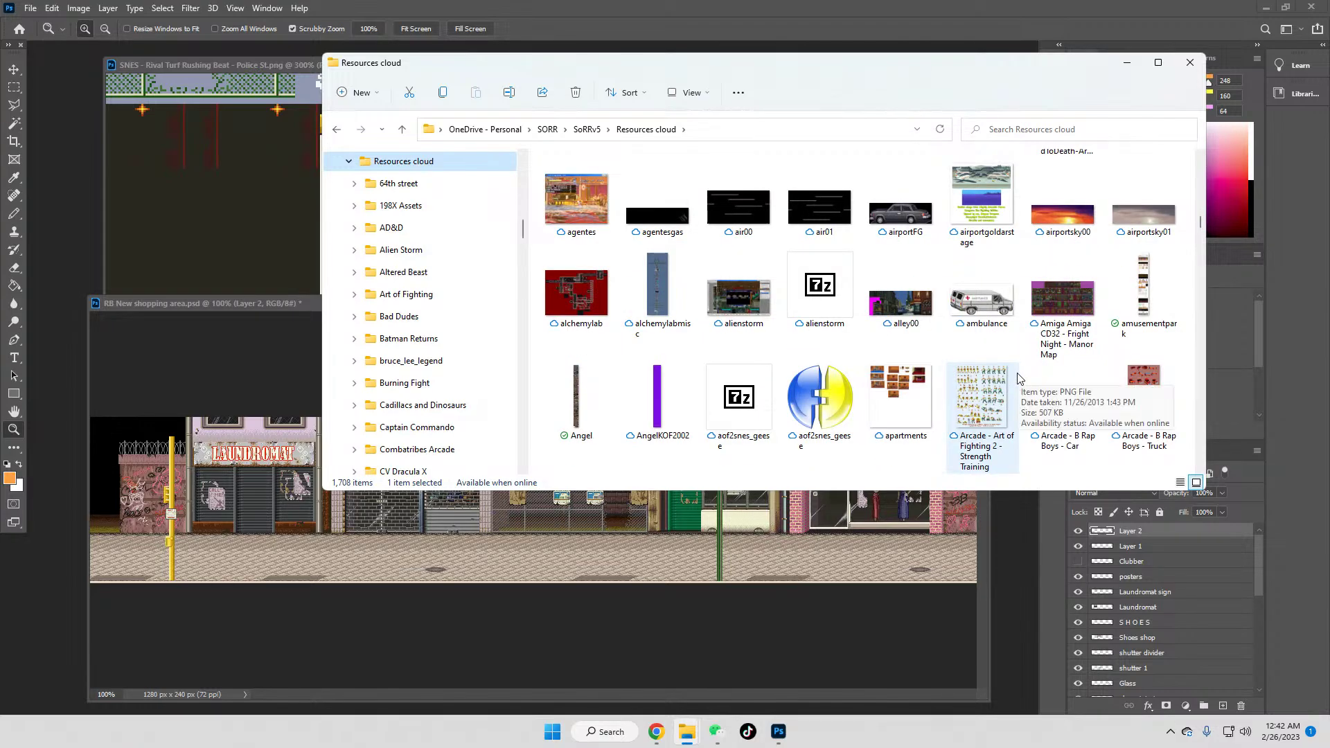
scroll(1018, 378, down, 3)
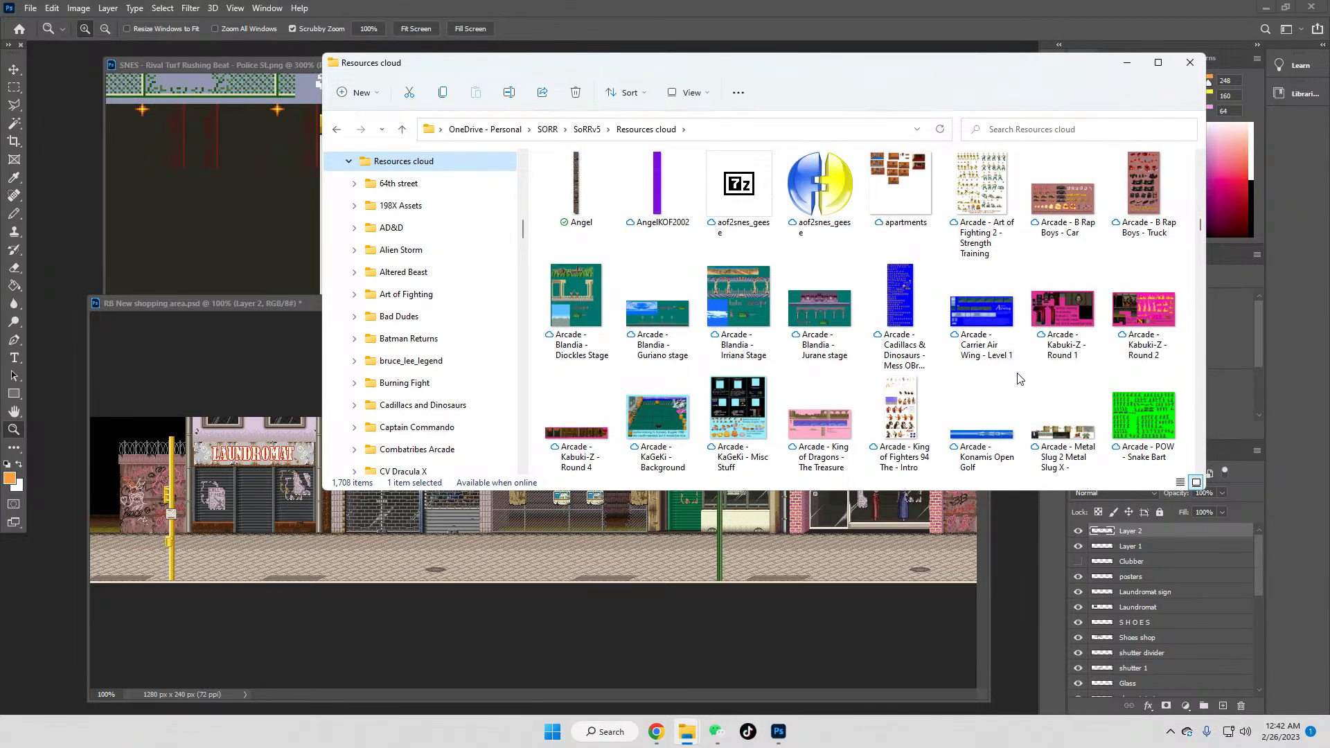
scroll(1018, 379, down, 2)
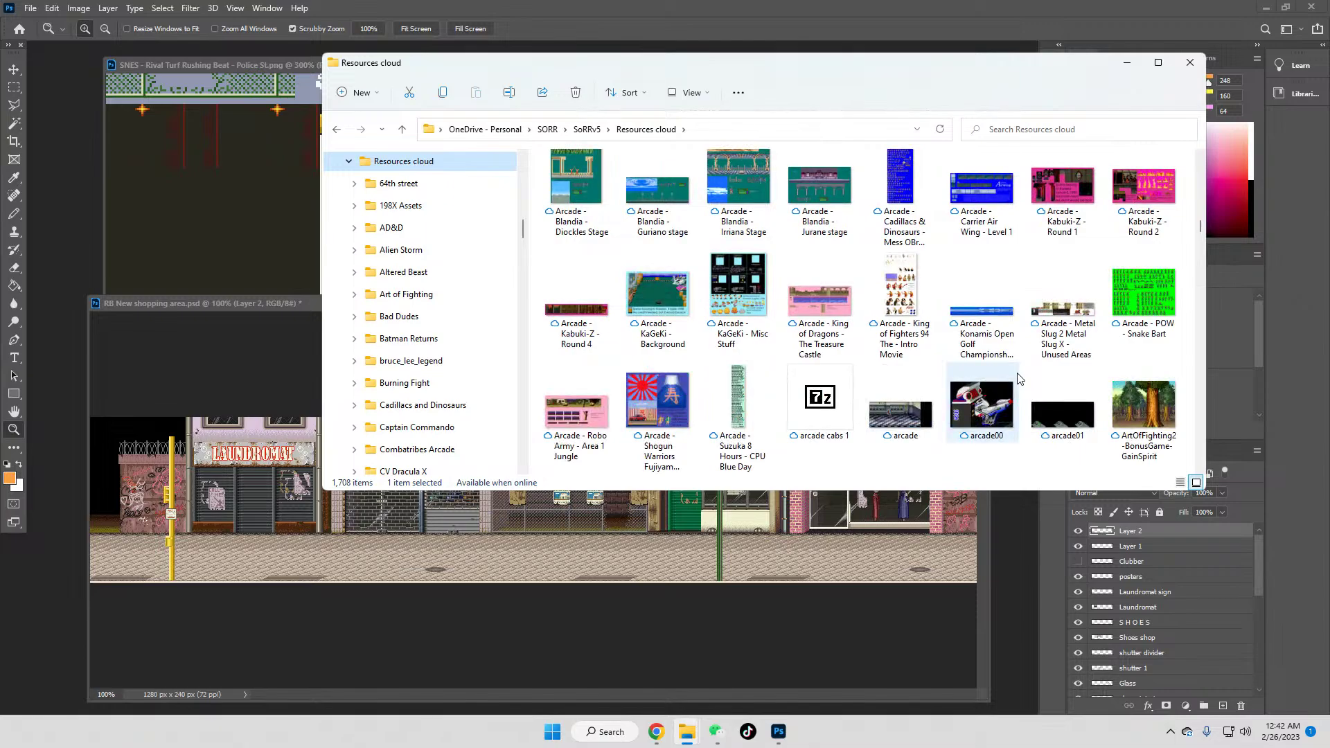
scroll(1018, 379, down, 4)
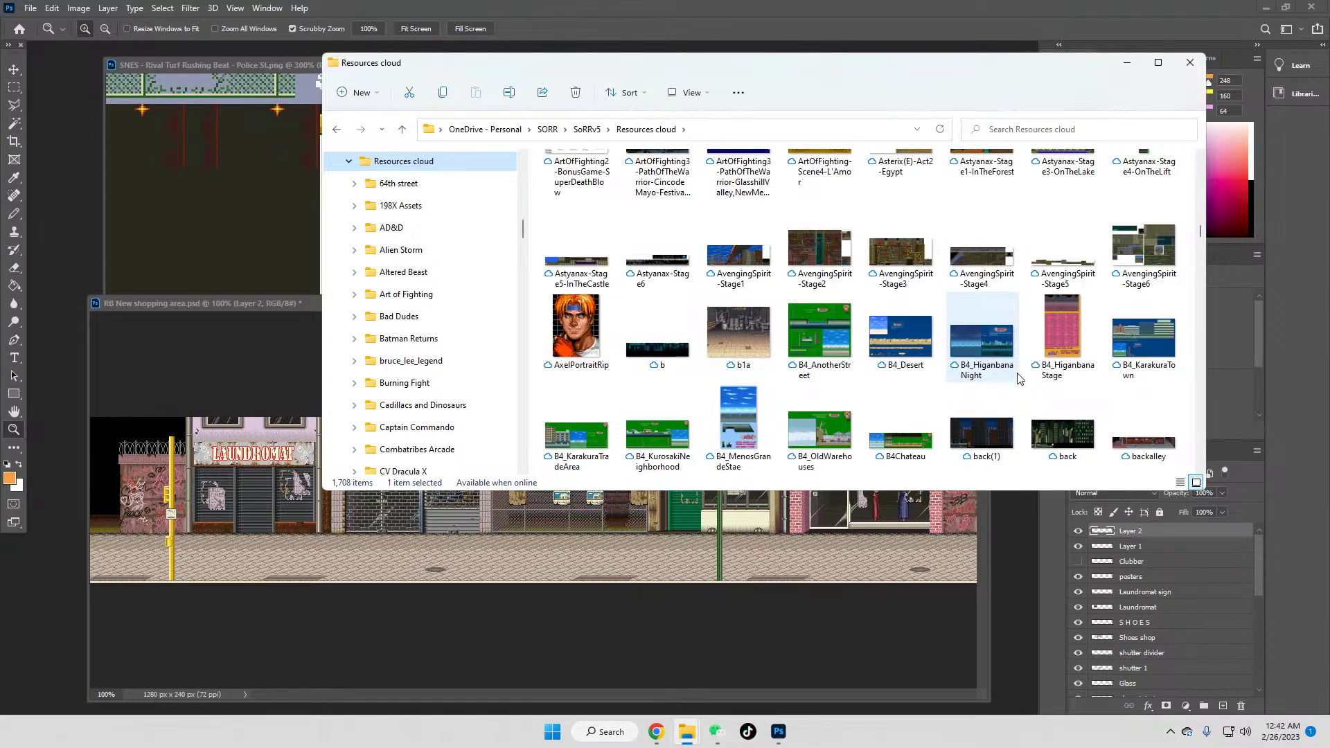
scroll(1019, 379, down, 3)
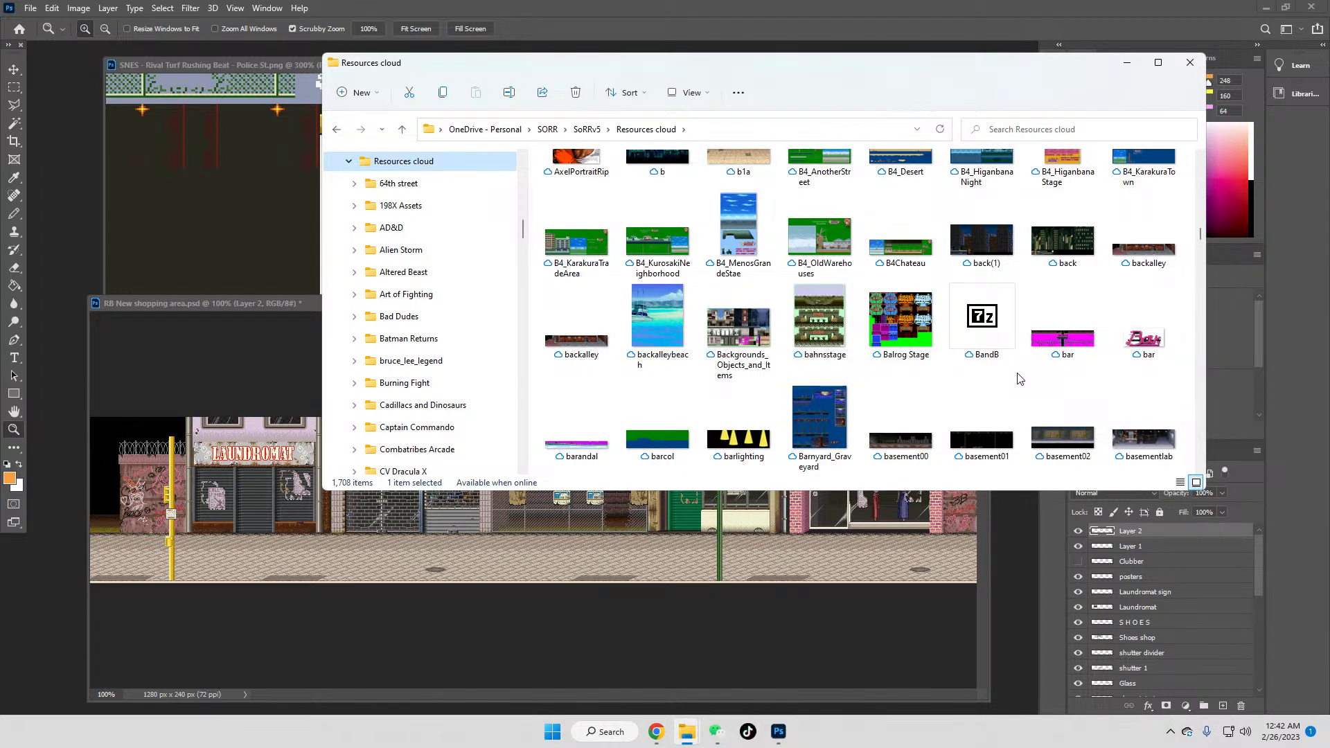
key(Down)
key(Down)
key(Down)
key(Down)
key(Down)
key(Down)
key(Down)
key(Down)
key(Down)
key(Down)
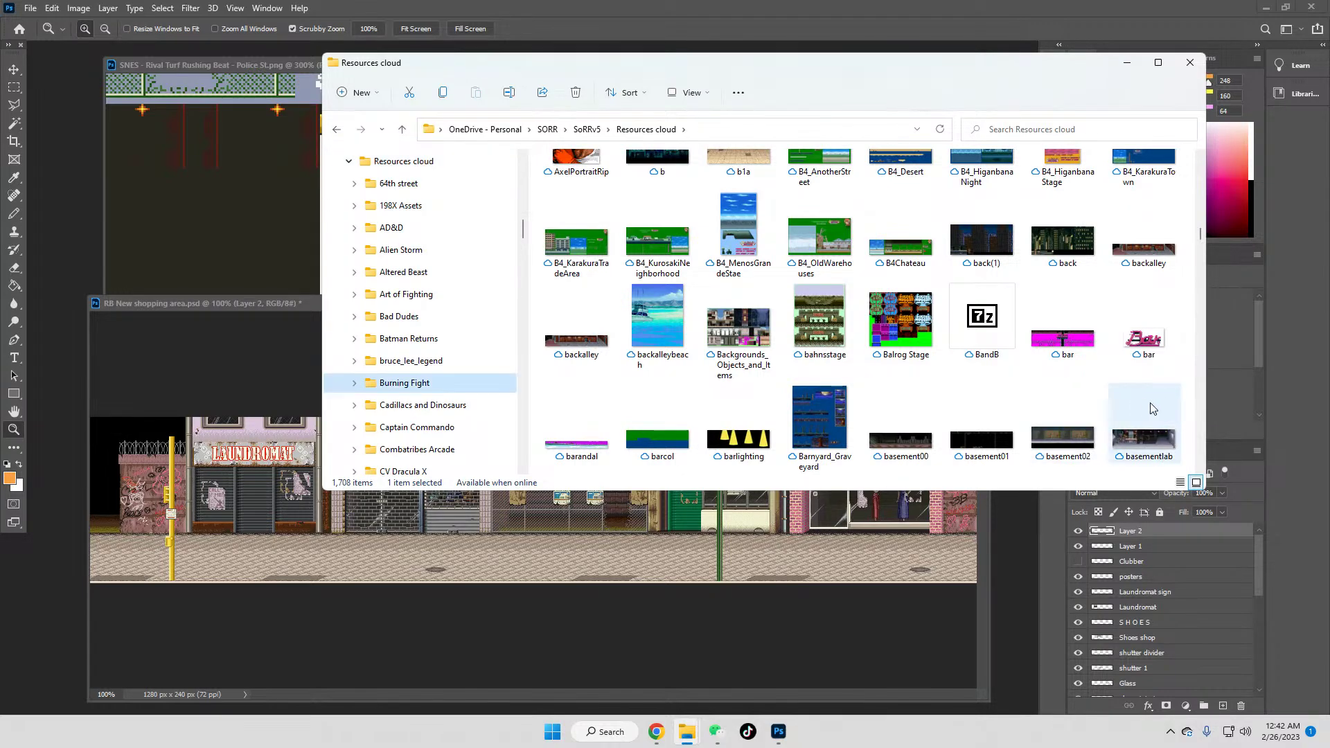
key(Tab)
key(Down)
scroll(1145, 362, down, 10)
scroll(1136, 388, down, 15)
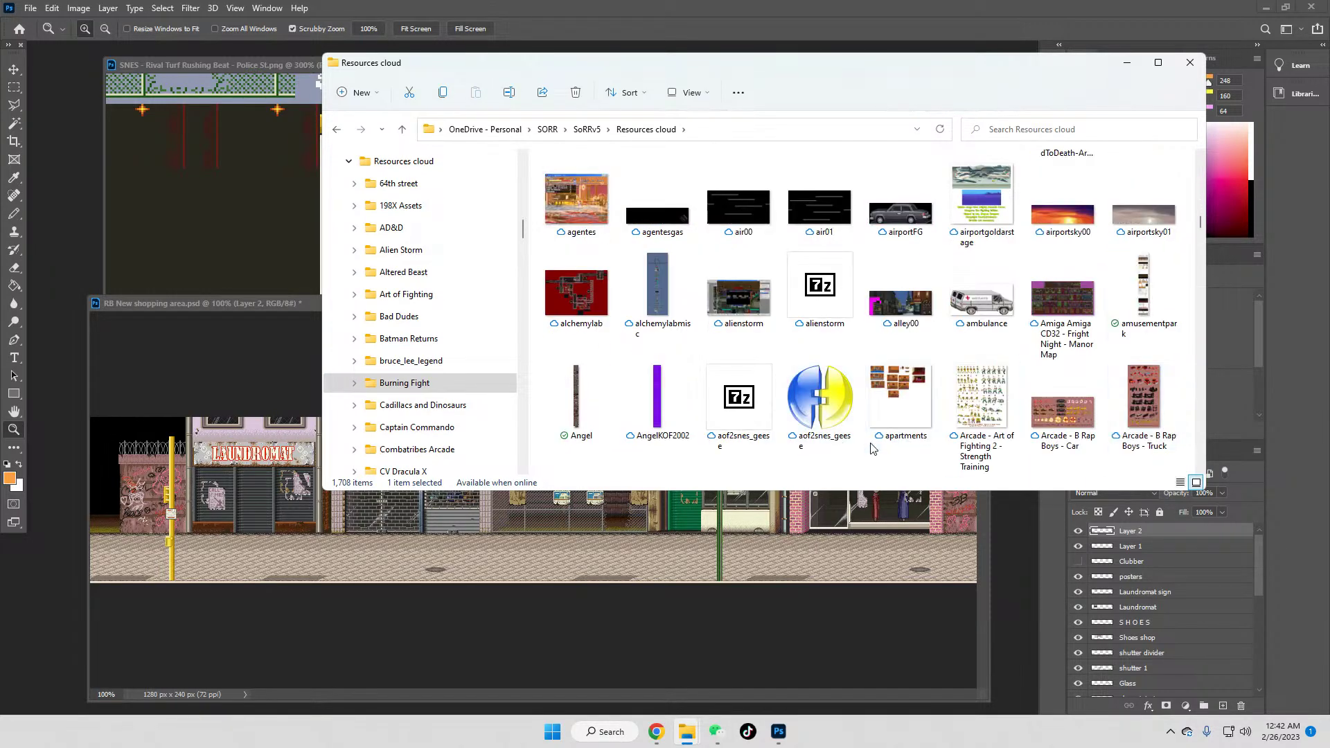
Step: Step row by row from alley00 down to the city files and select CityHeroes_Stage1
click(882, 297)
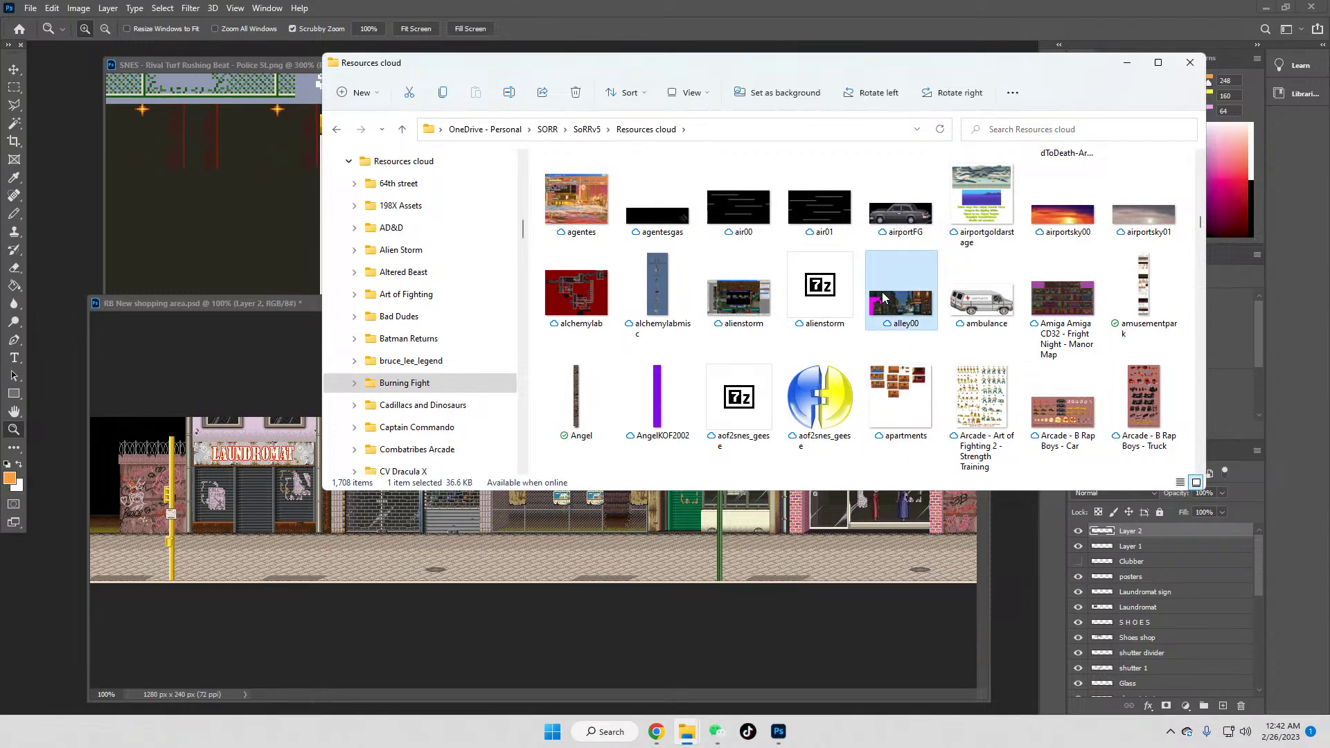
key(Down)
key(Down)
key(Down)
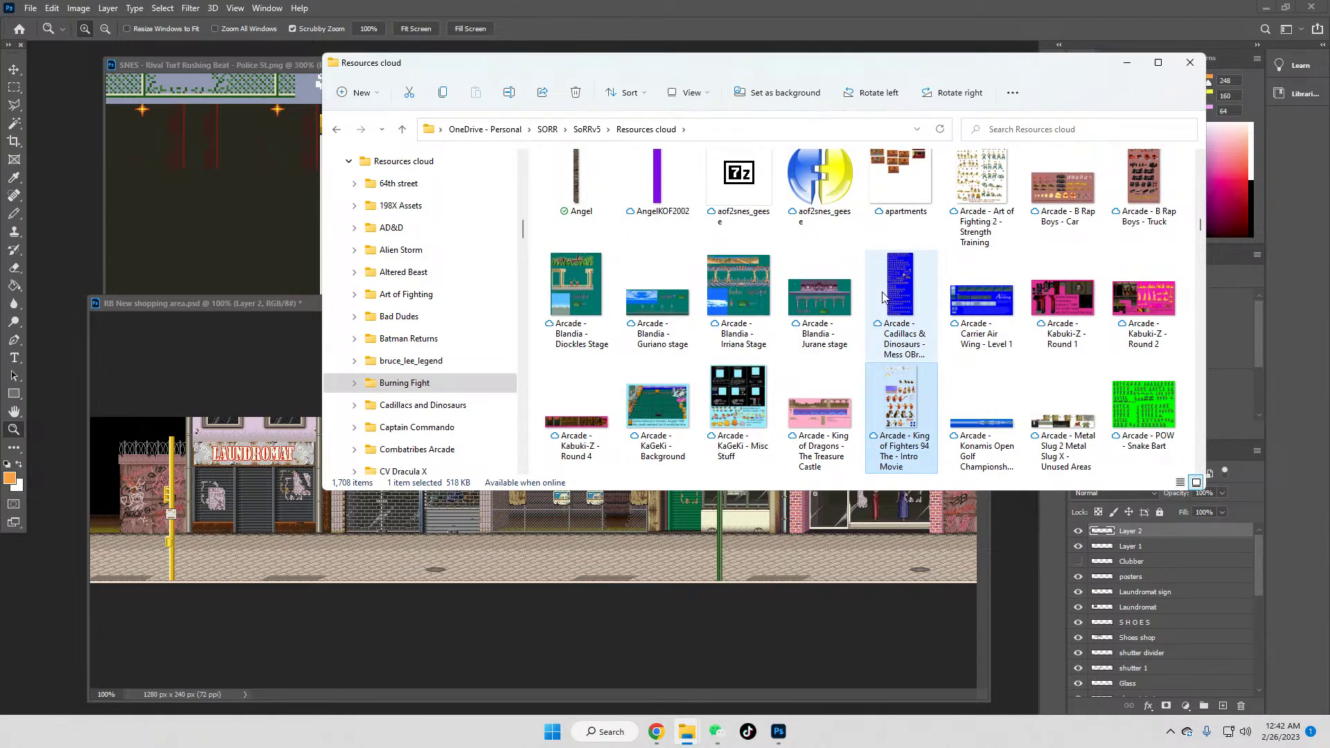
key(Down)
key(Down)
key(Down)
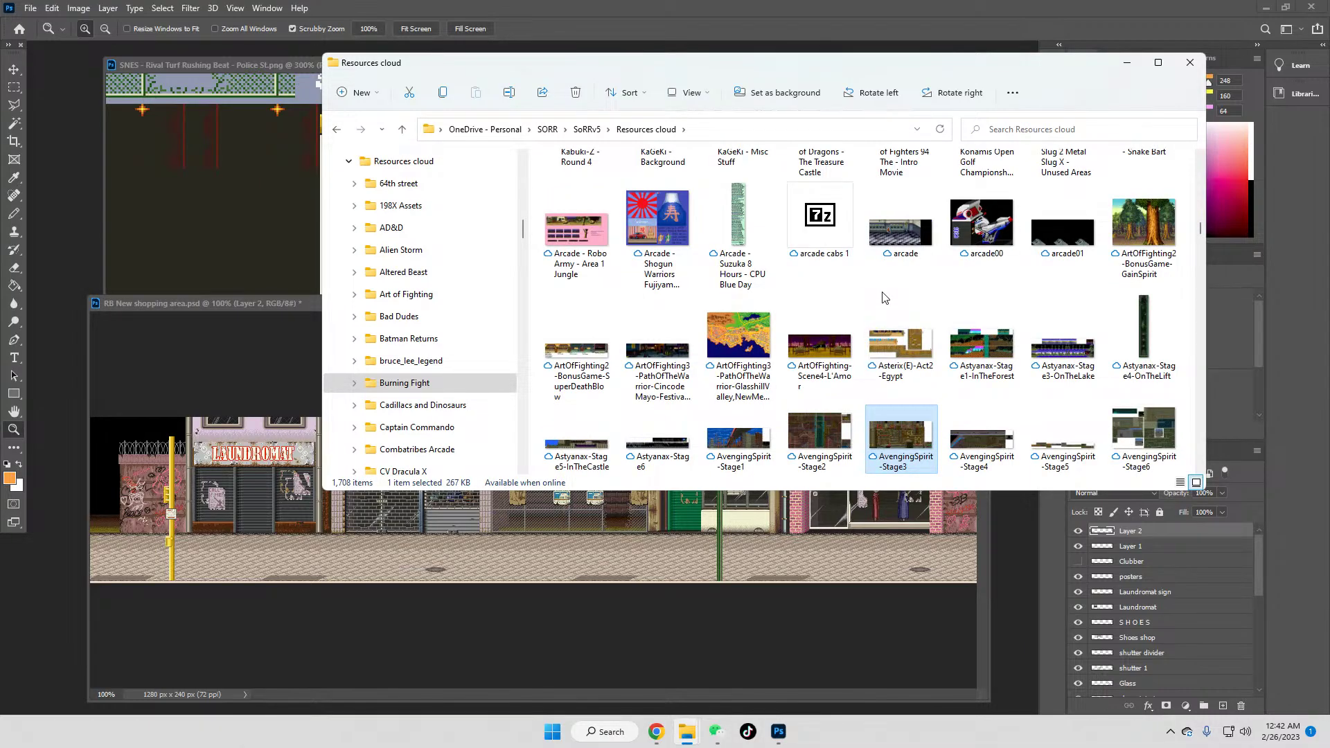
key(Down)
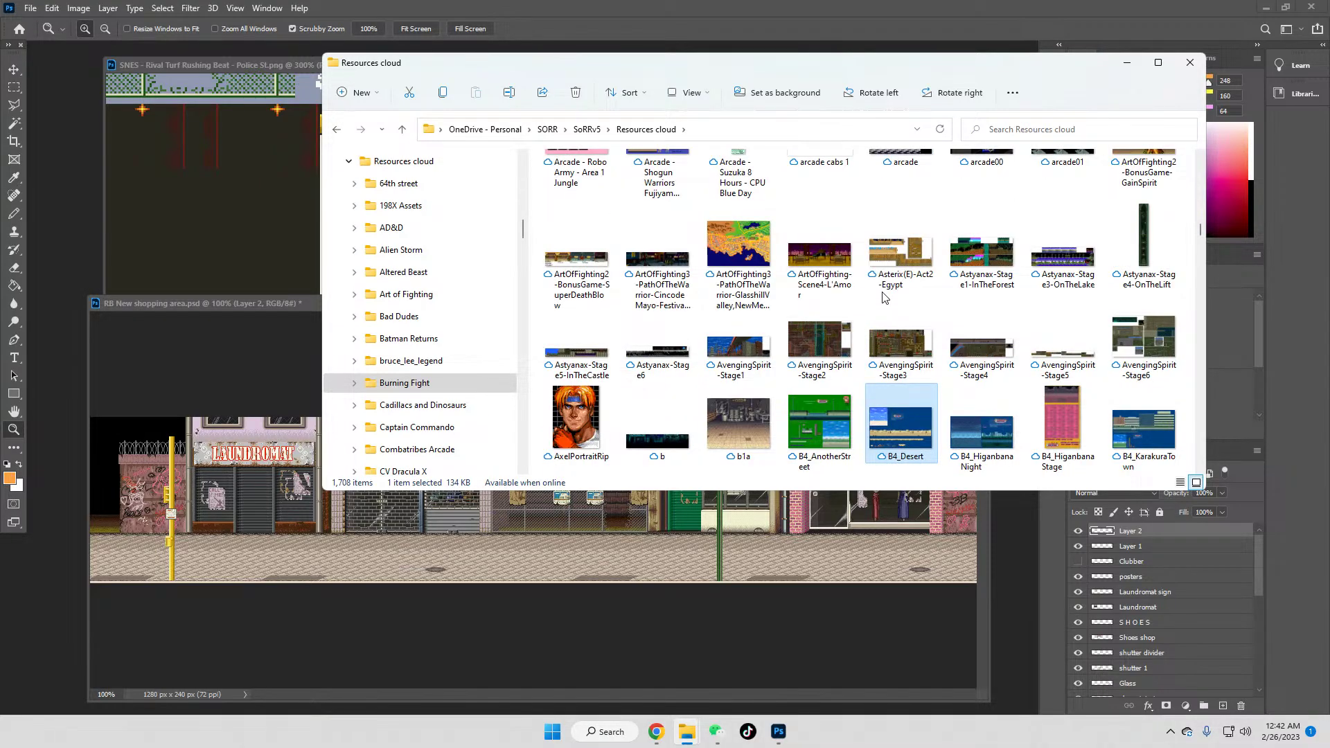
key(Down)
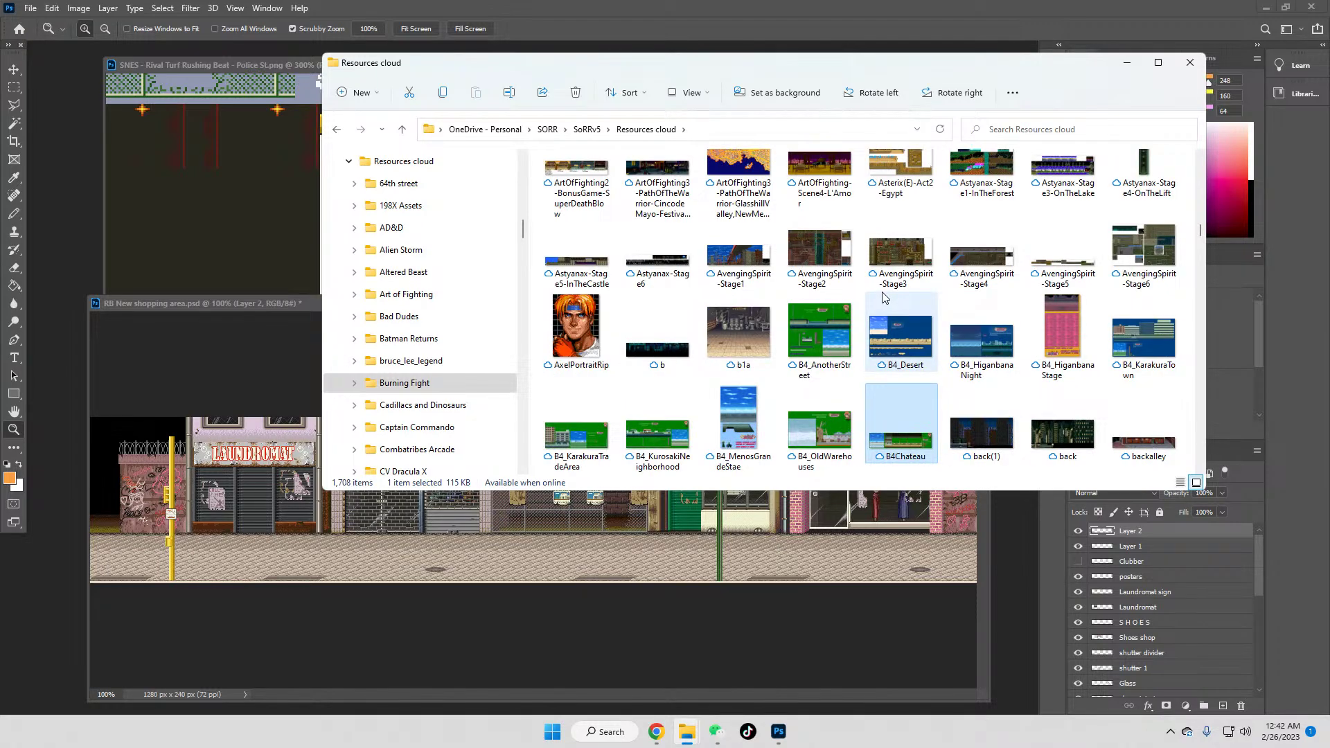
key(Down)
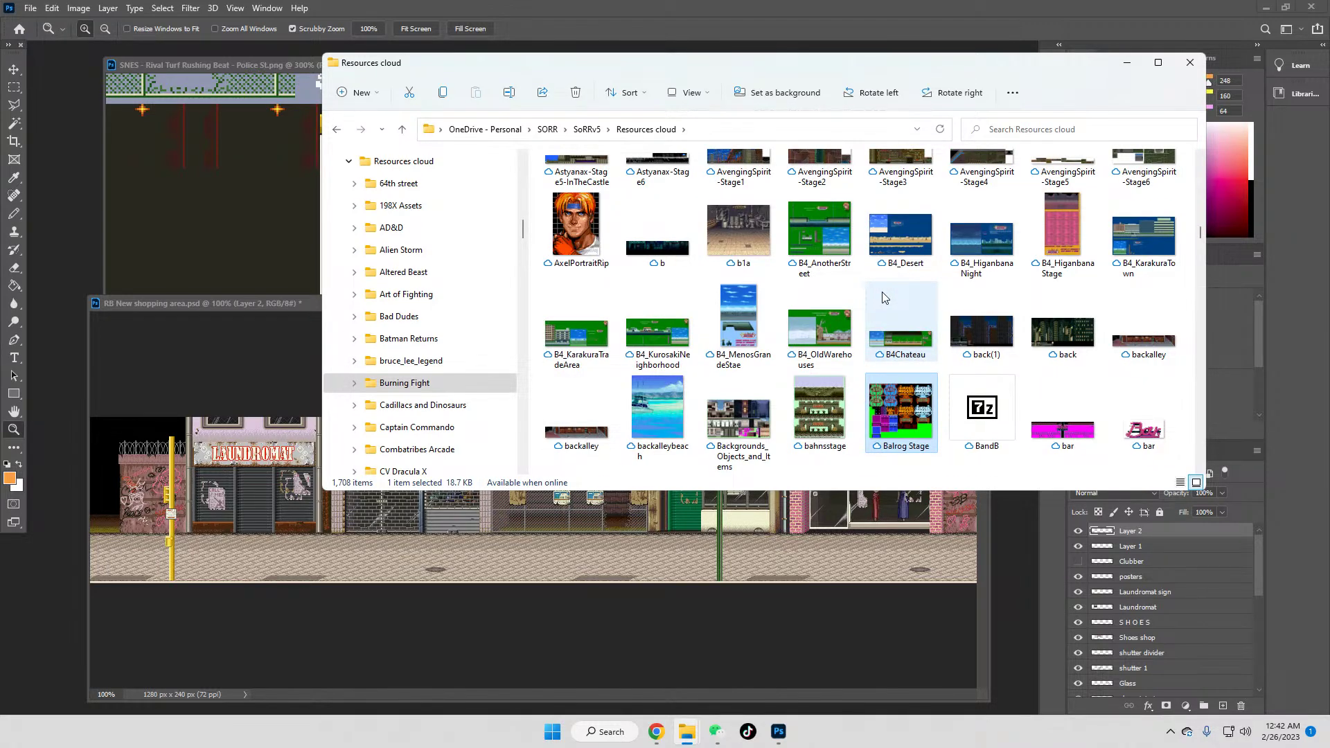
key(Down)
key(Down)
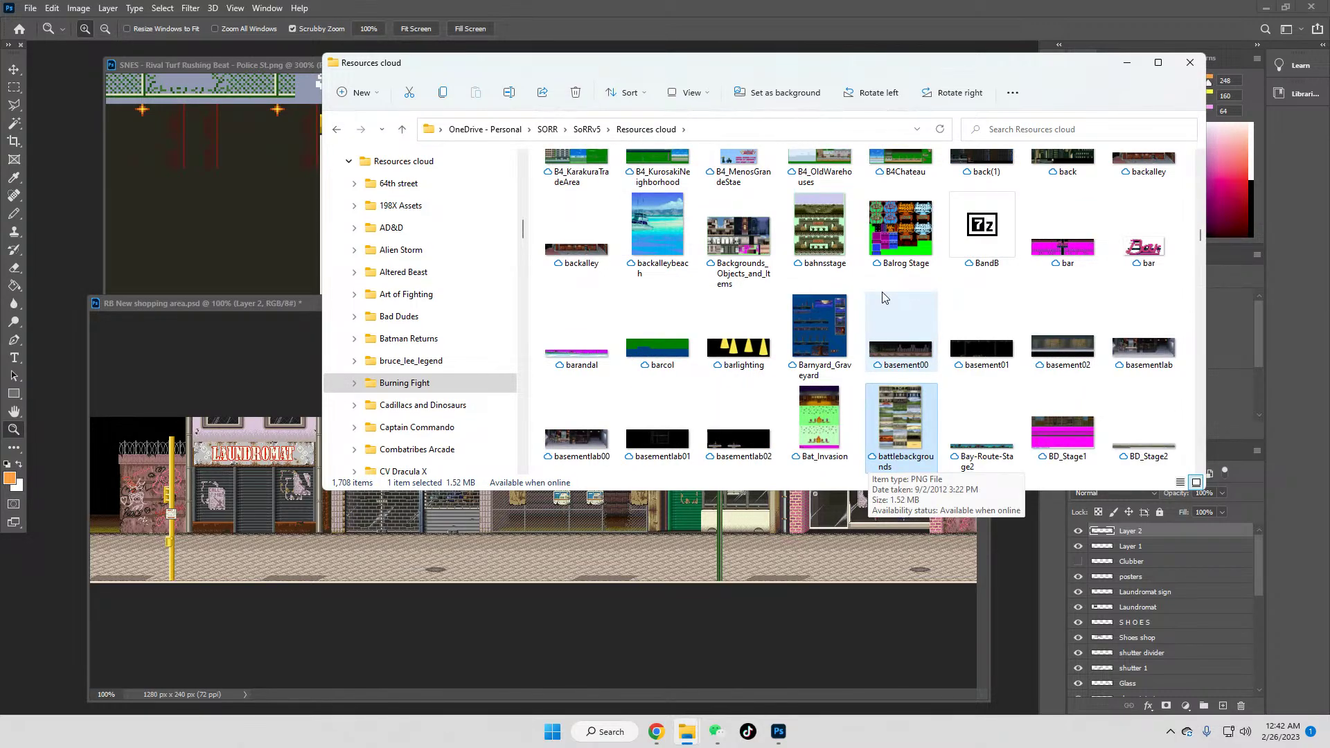
key(Down)
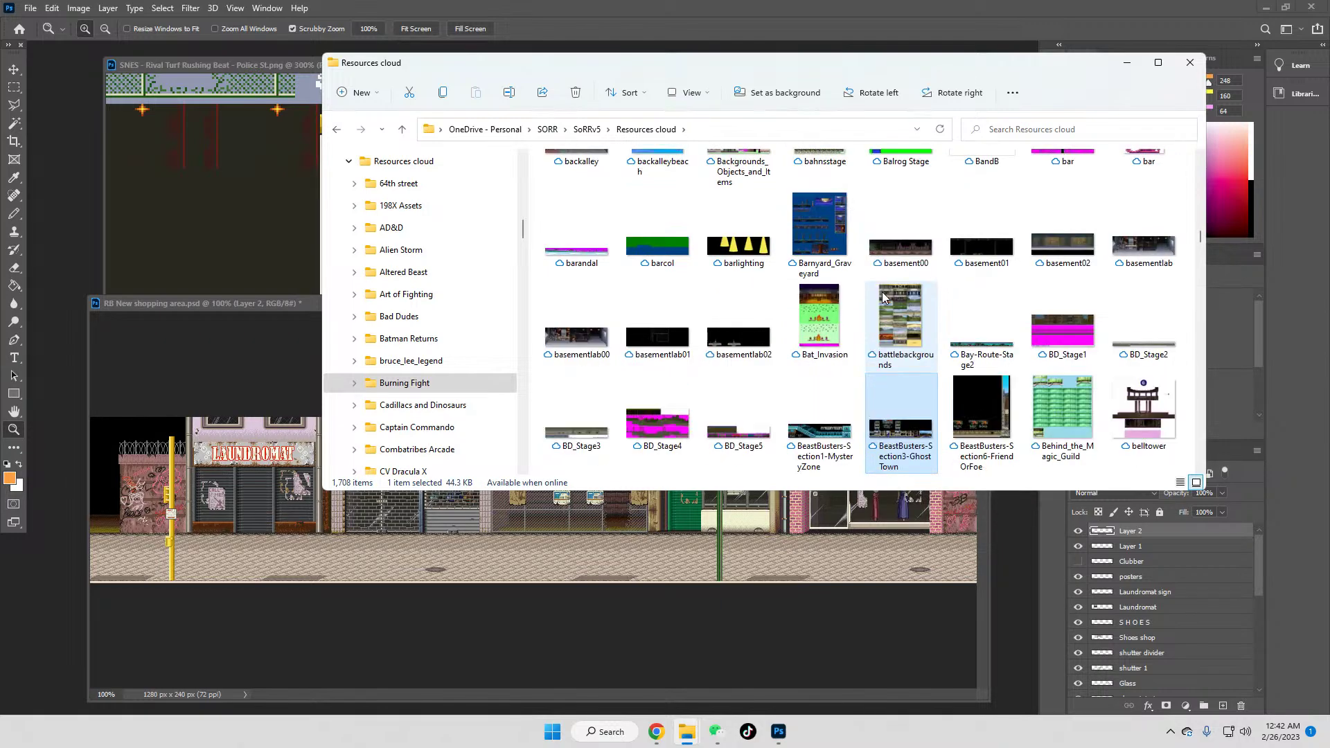
key(Down)
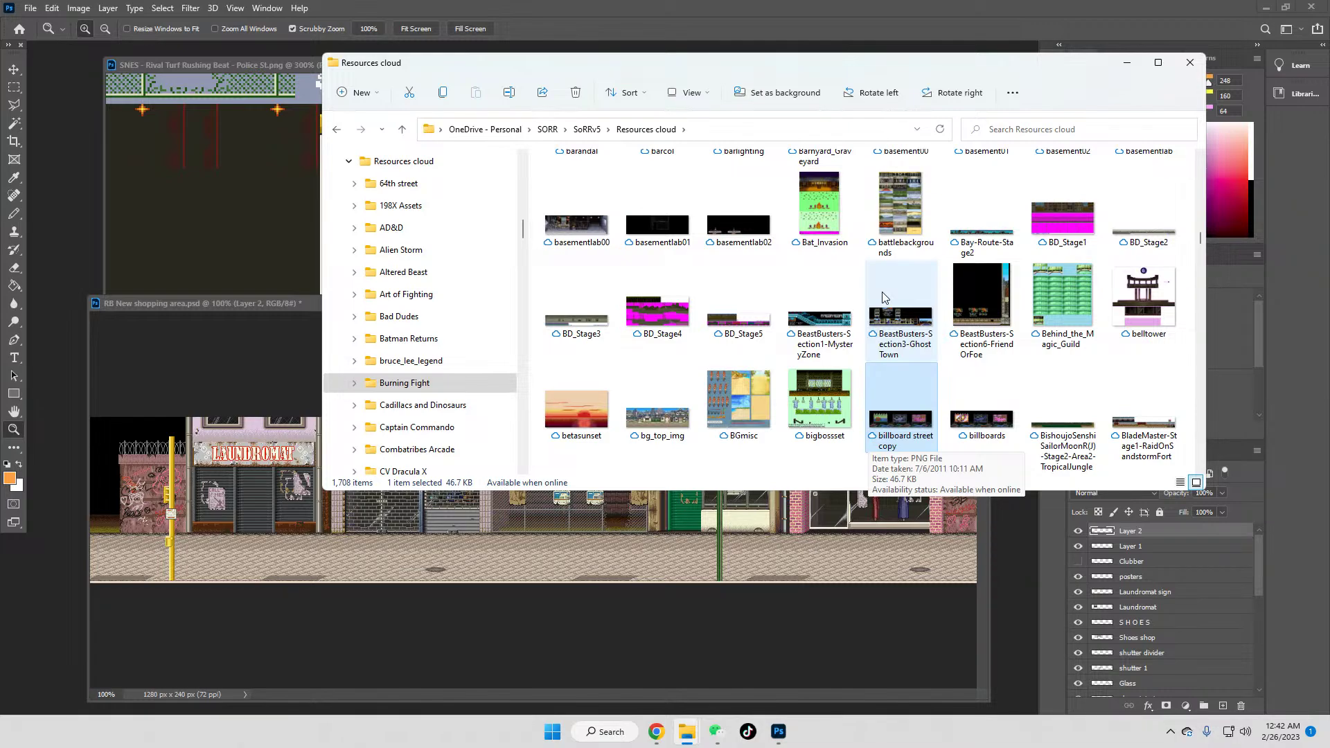
key(Down)
key(Down)
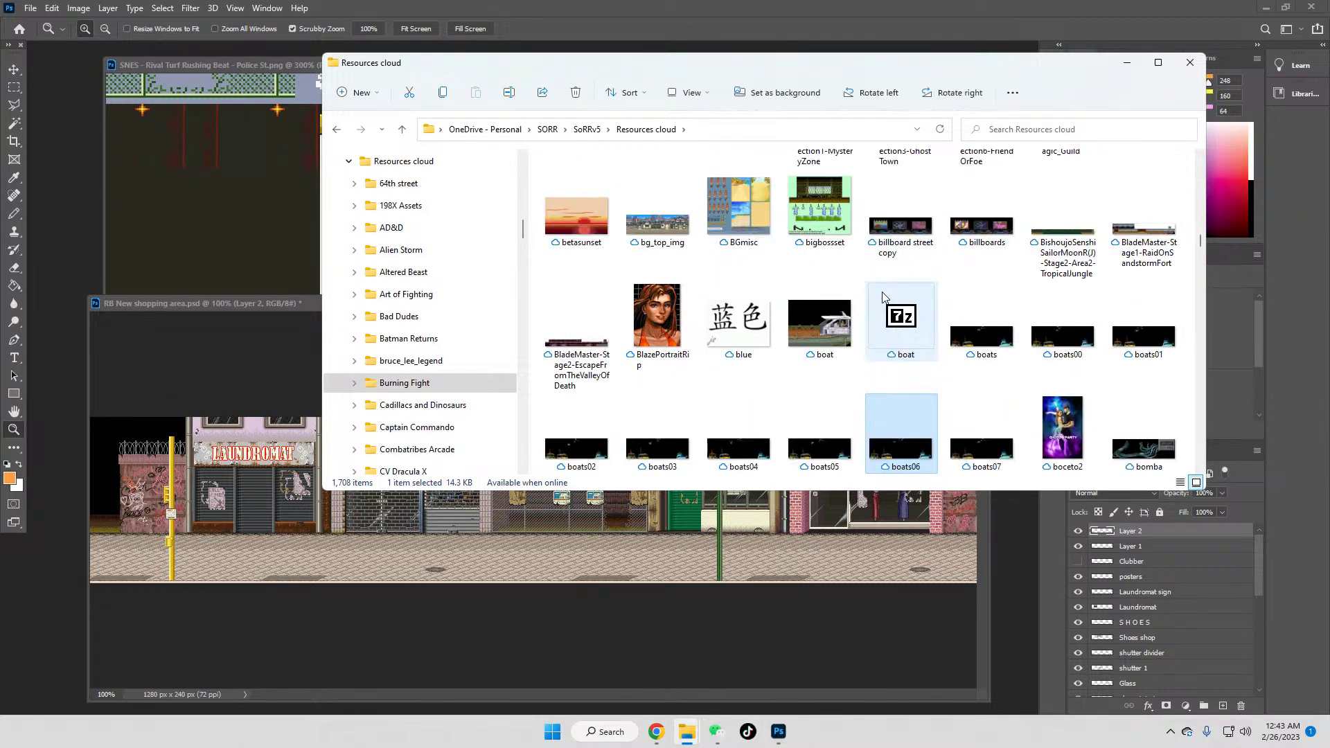
key(Down)
key(Down)
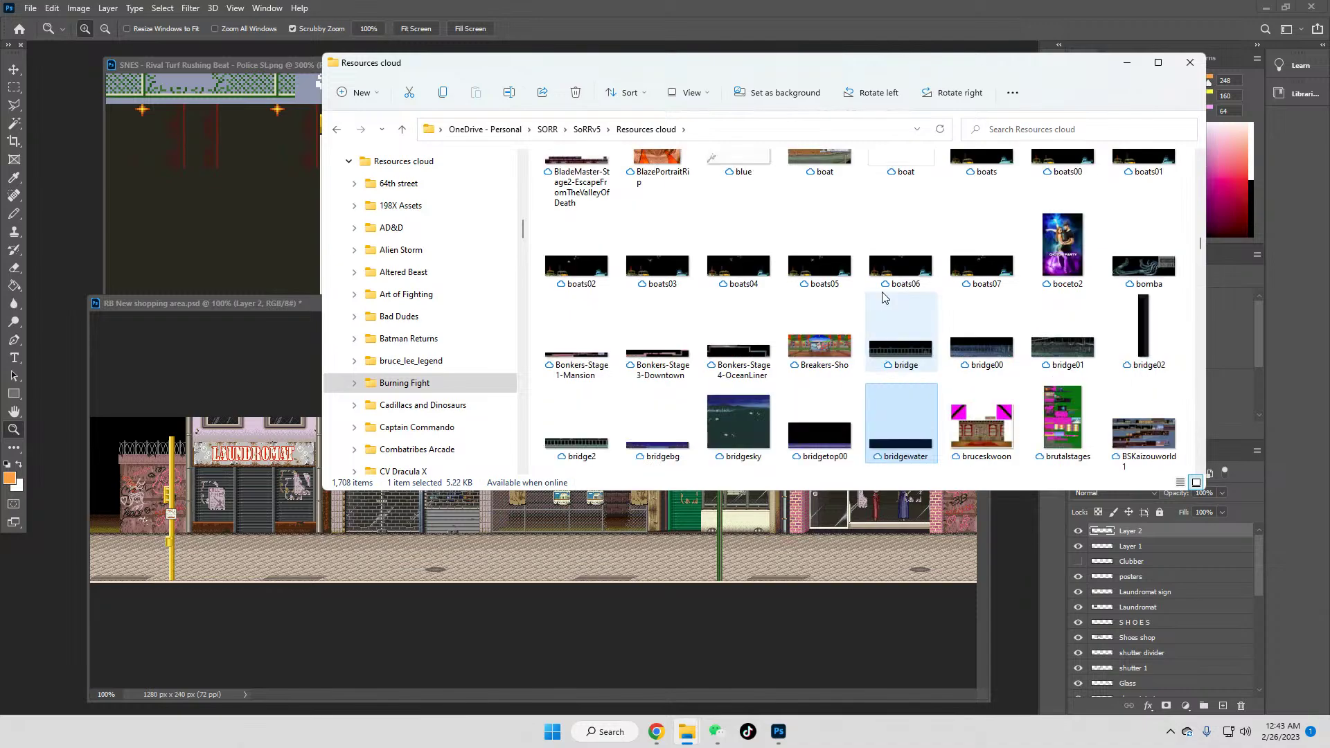
key(Down)
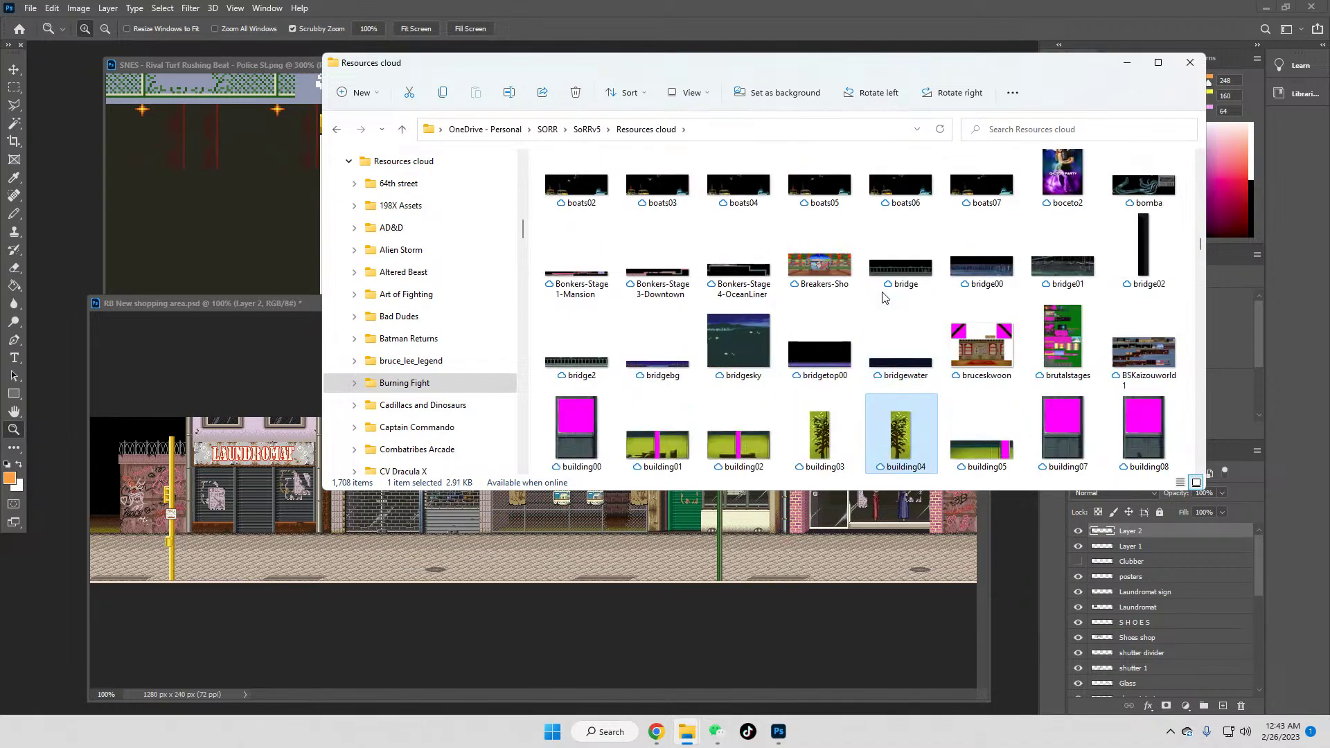
key(Down)
key(Down)
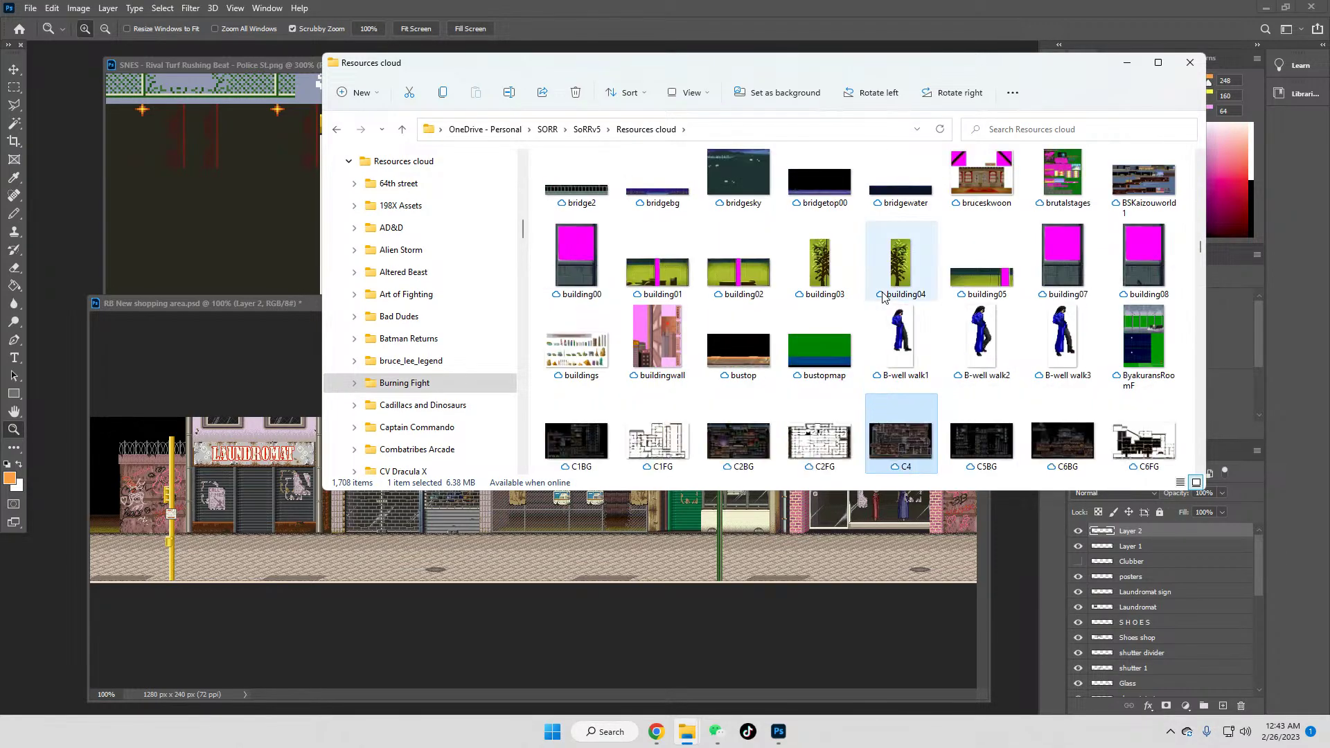
key(Down)
key(Down)
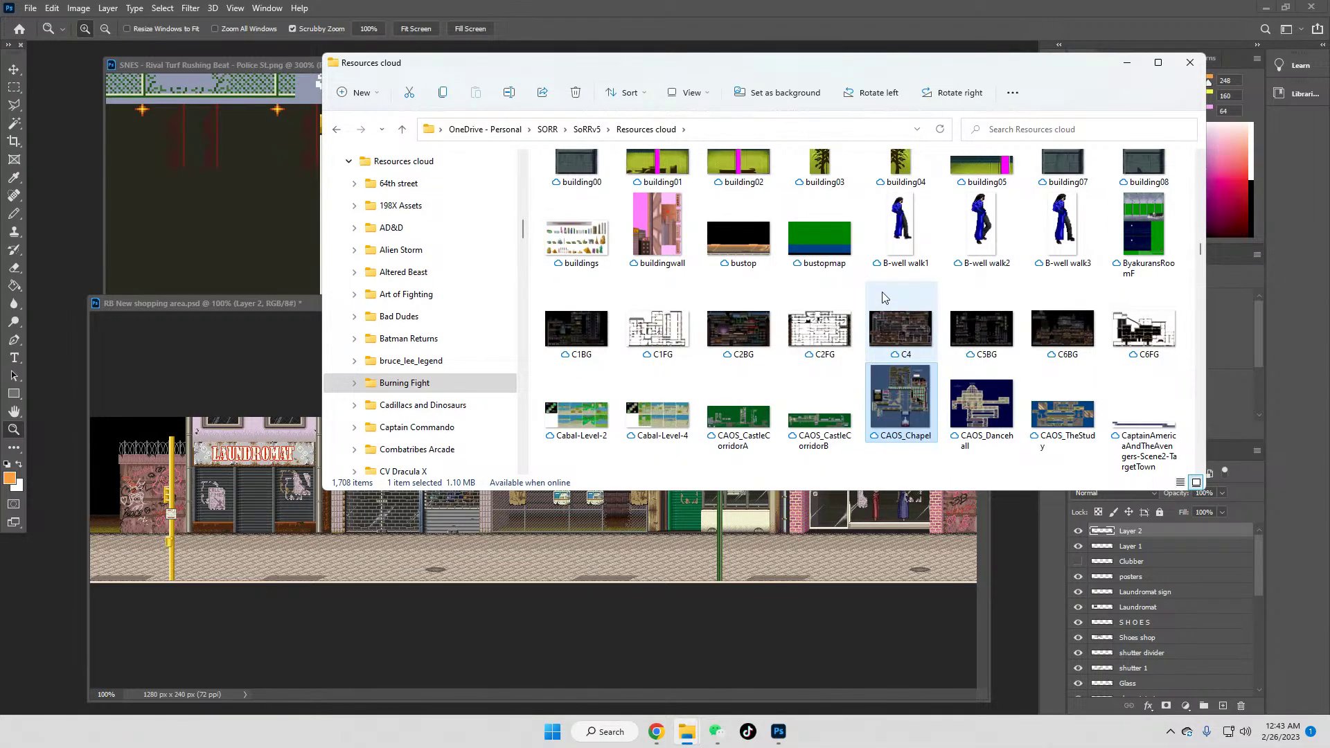
key(Down)
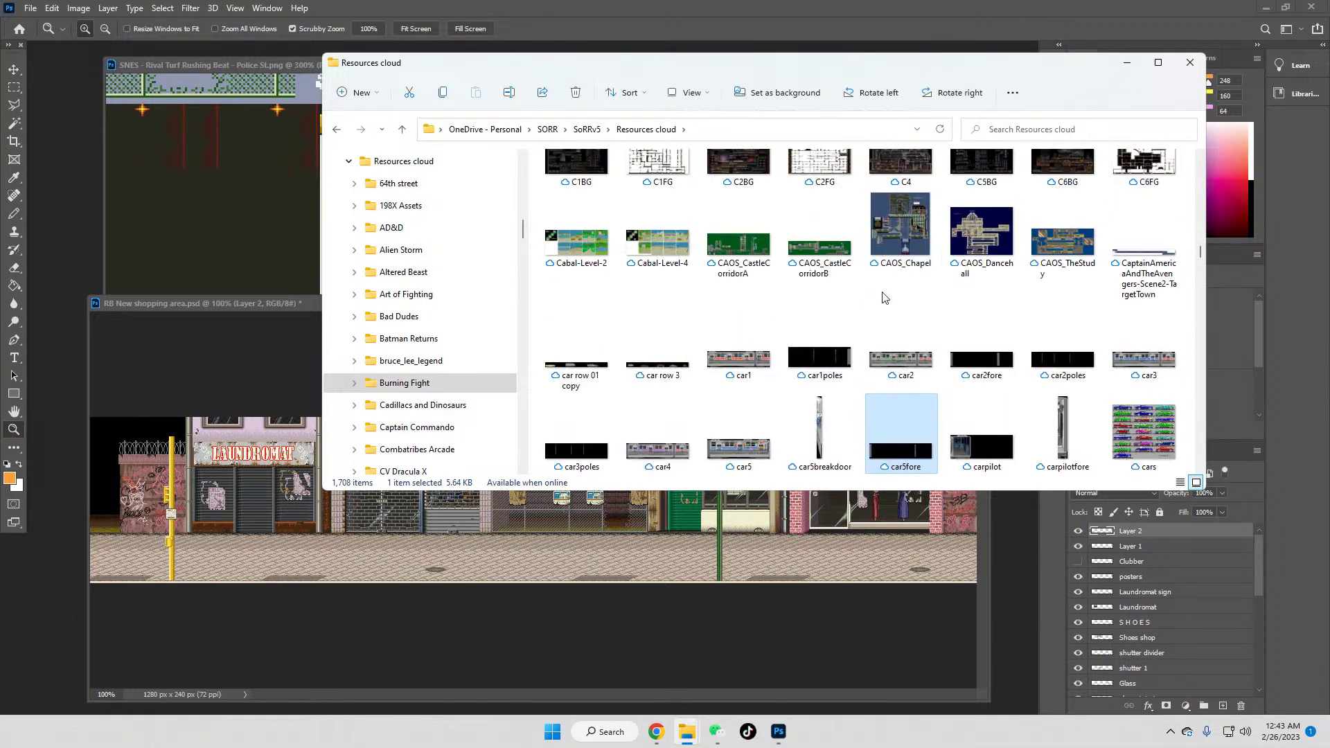
key(Down)
key(Down)
key(Down)
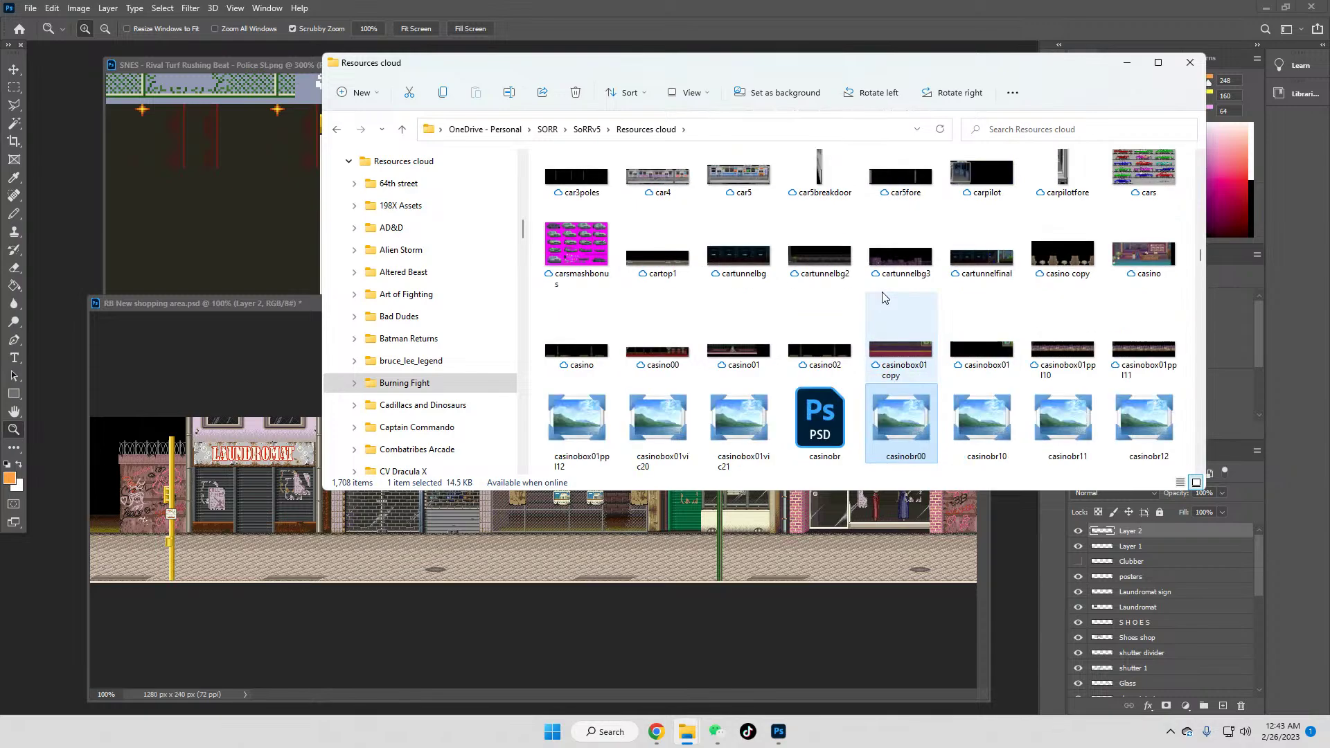
key(Down)
key(Down)
key(Down)
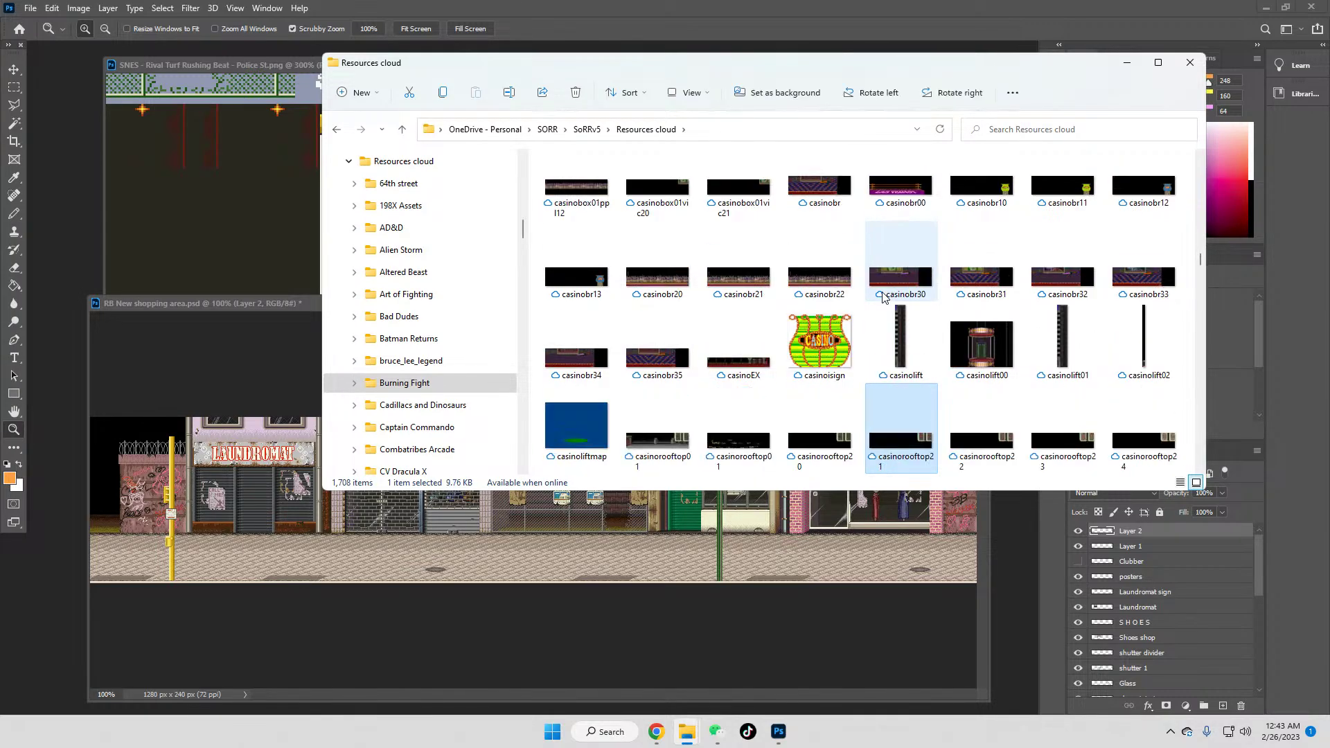
key(Down)
key(Down)
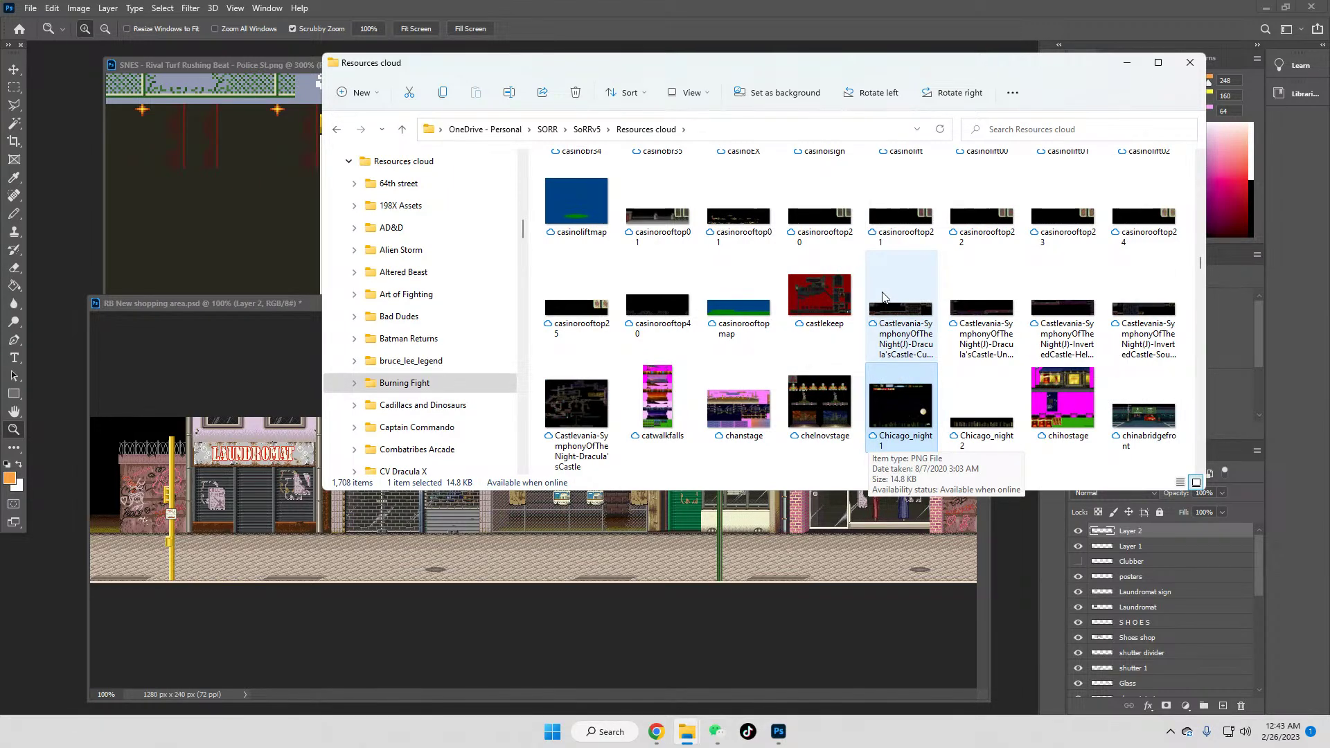
key(Down)
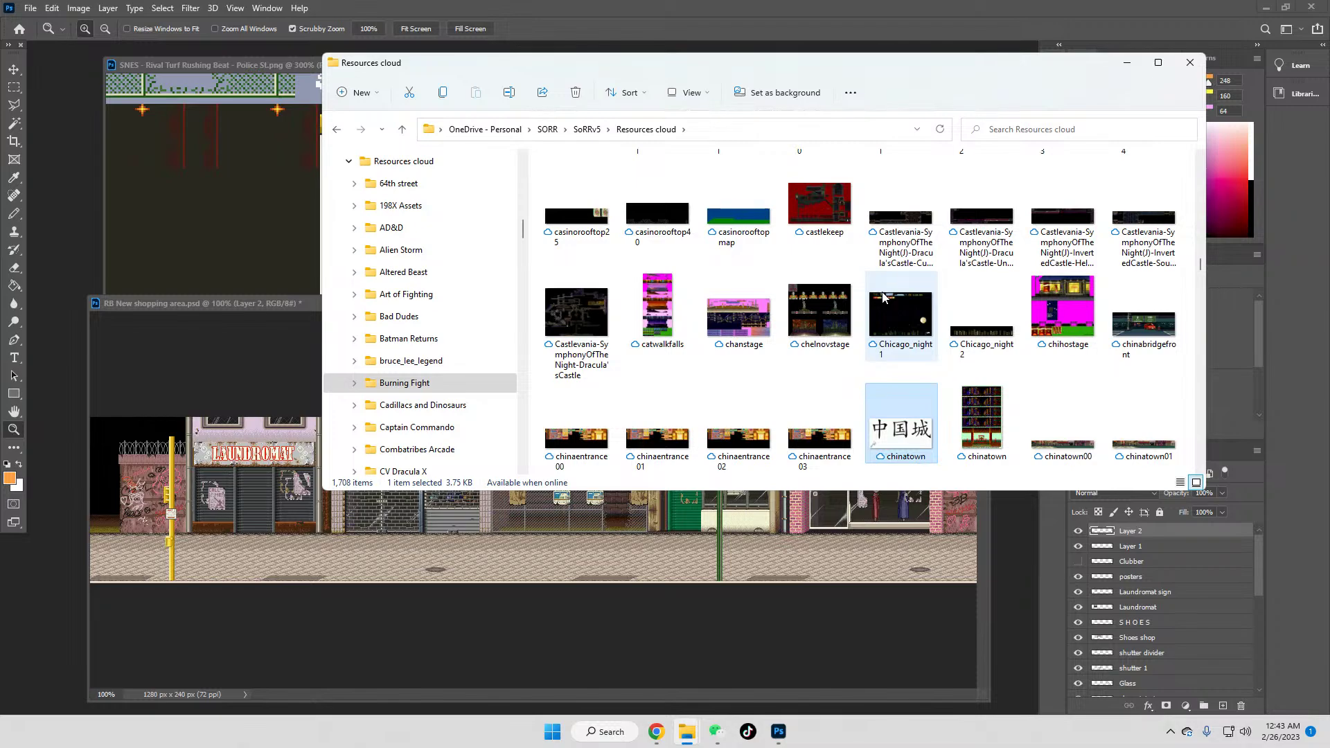
key(Down)
key(Down)
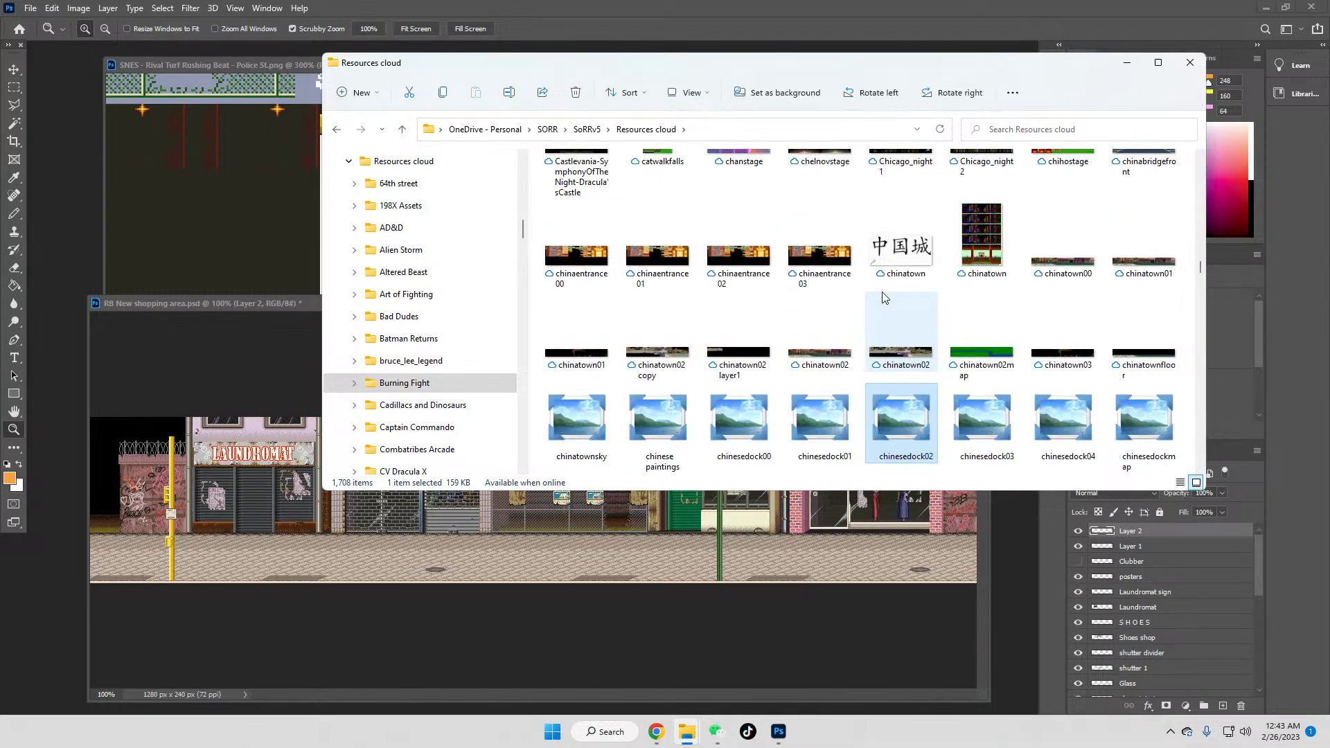
key(Down)
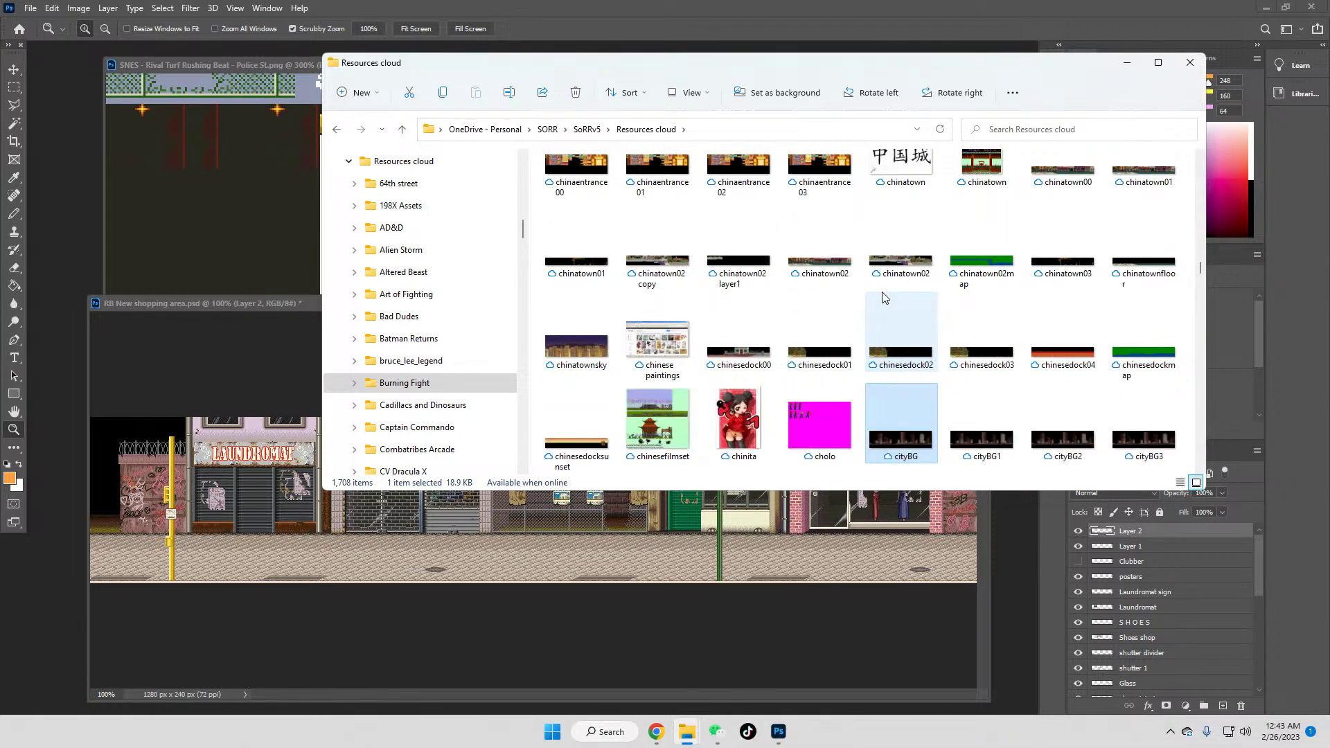
key(Down)
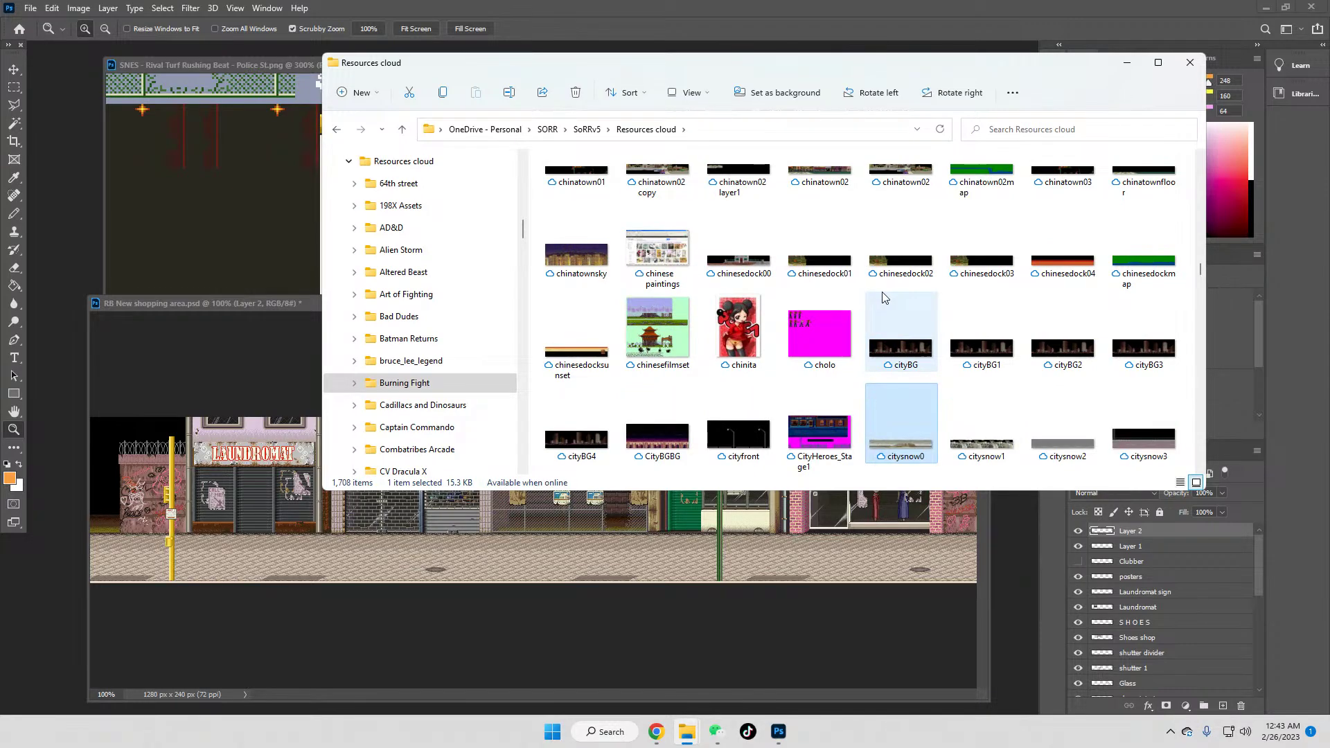
key(Down)
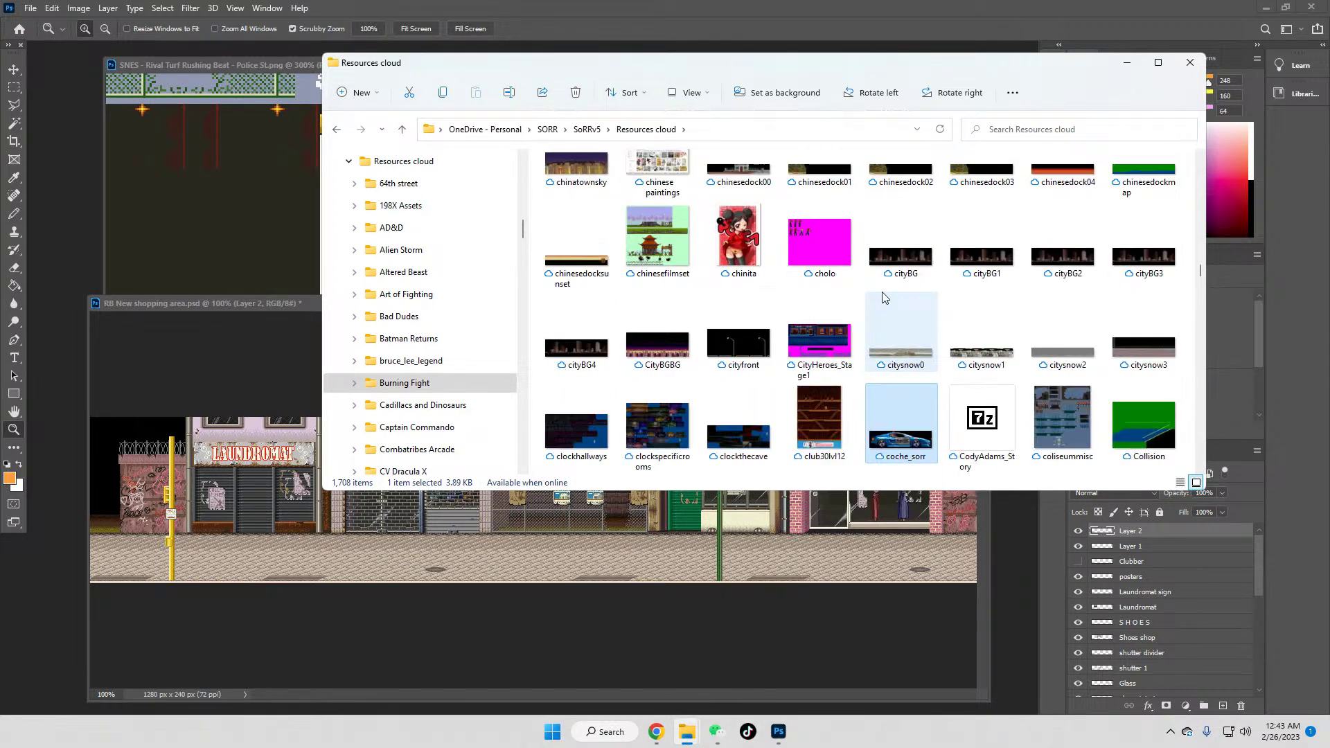
click(821, 343)
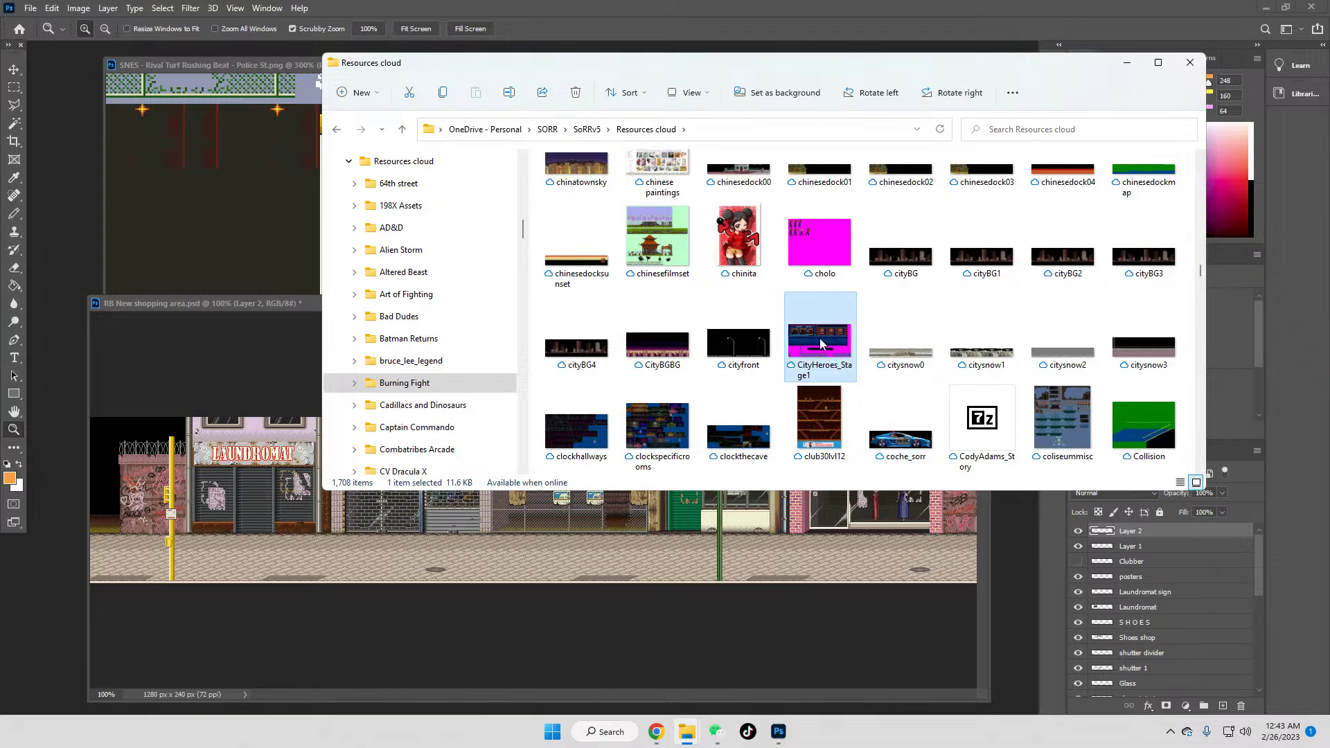
double_click(820, 343)
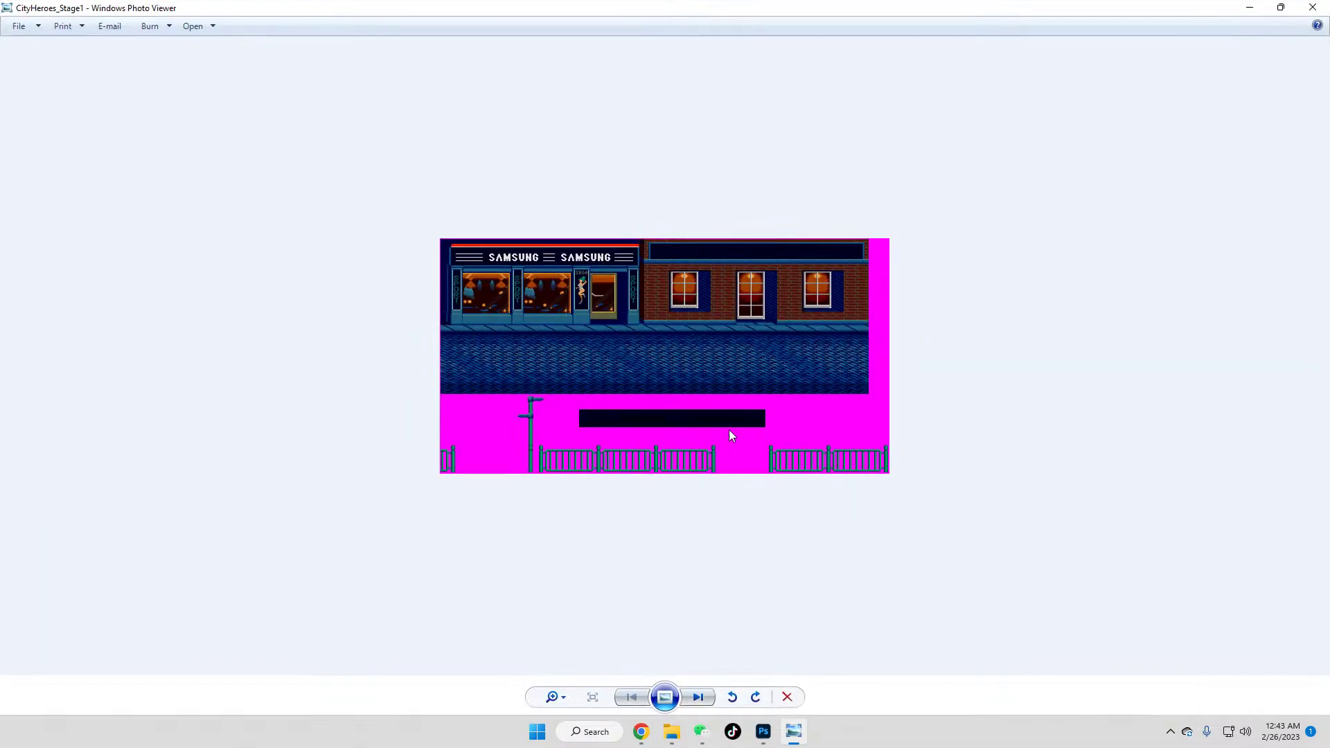
scroll(841, 436, down, 2)
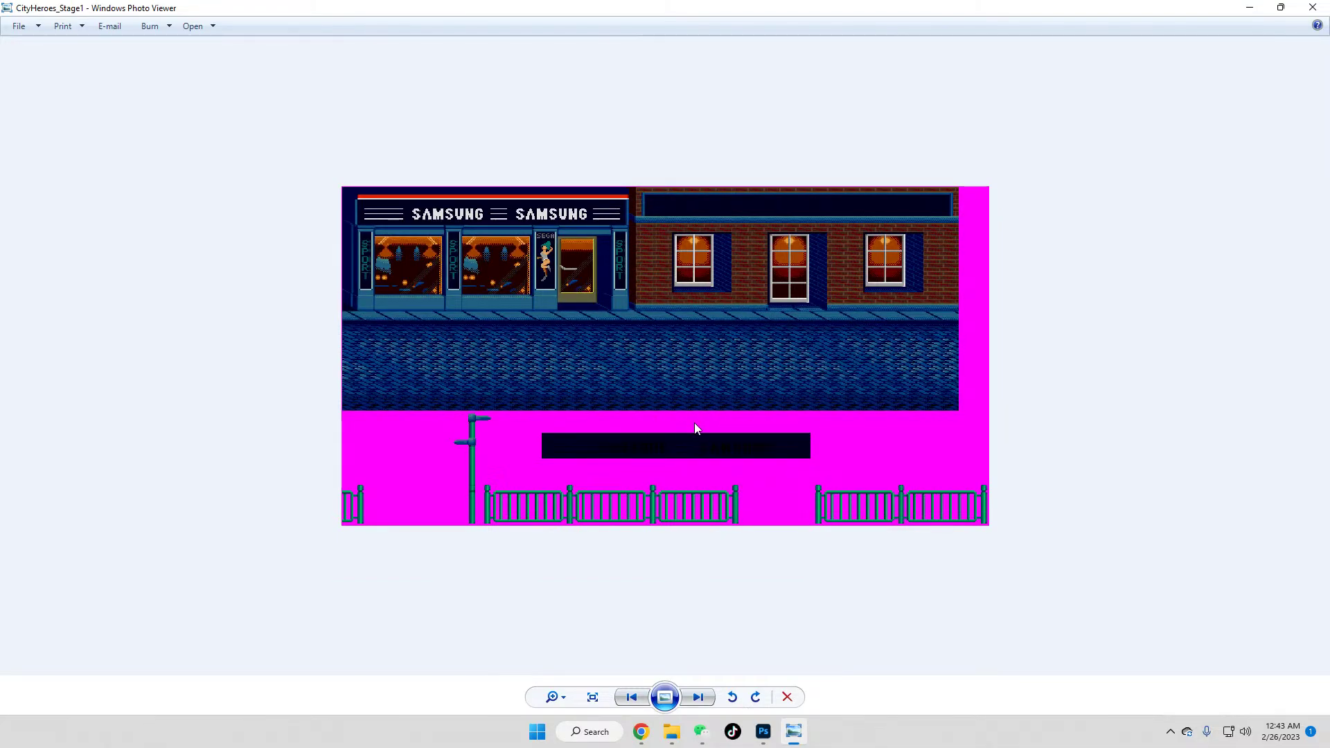
scroll(697, 421, up, 3)
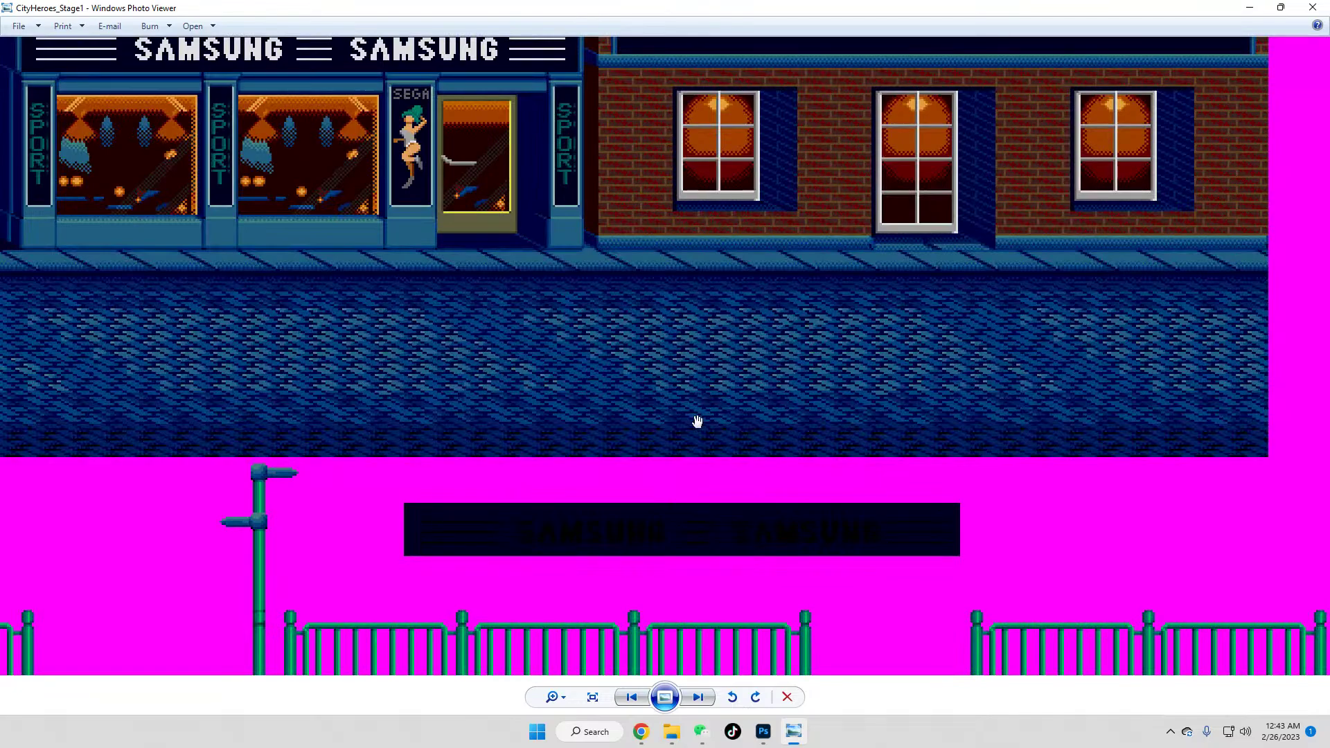
scroll(698, 426, down, 1)
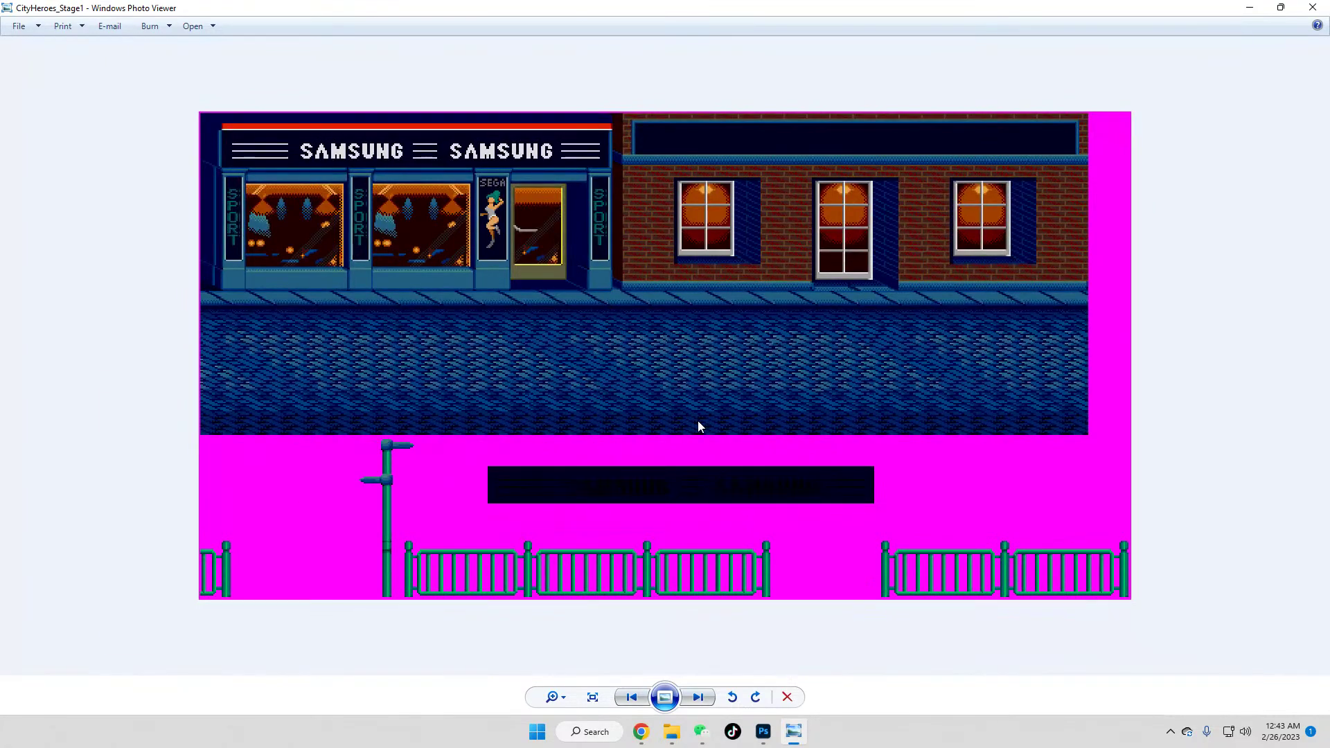
click(1312, 7)
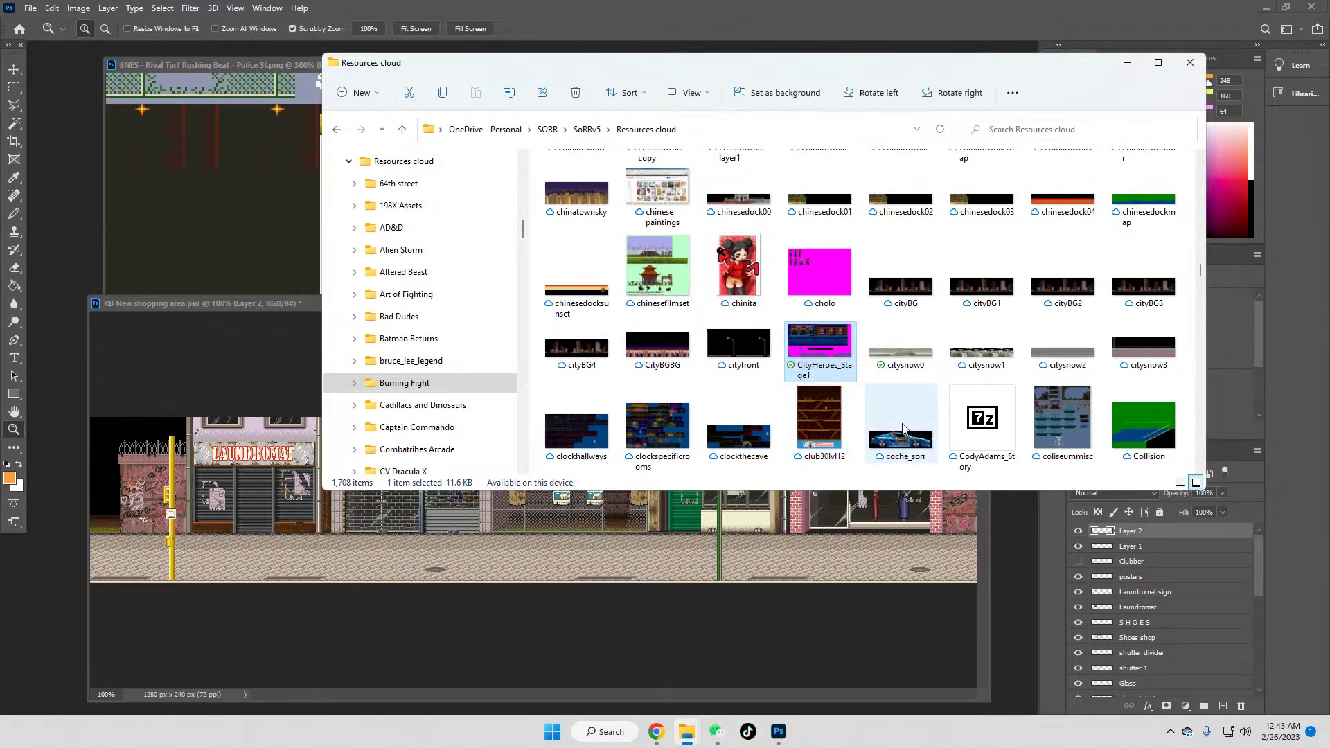
Step: Step through the D and E thumbnails past dragdojoext, ehondasstage and entrancehall to FGTileset
scroll(916, 453, down, 2)
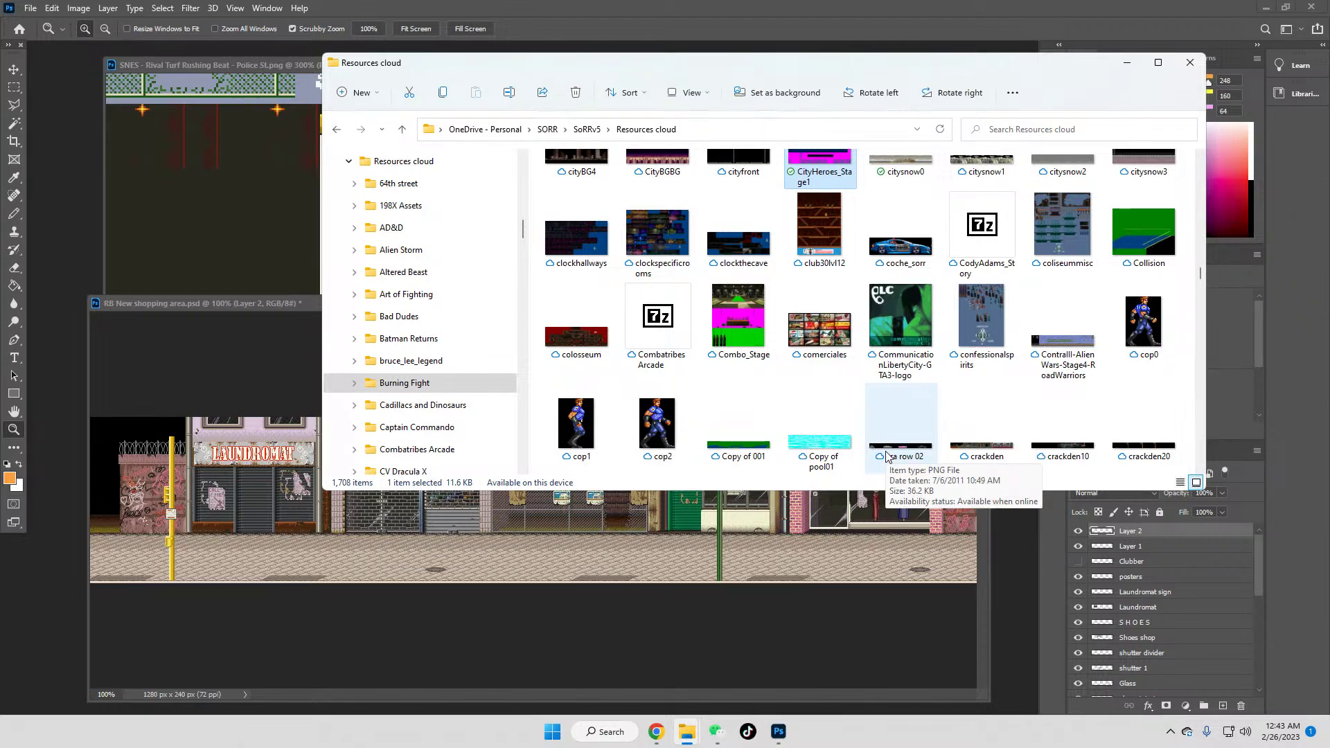
key(Down)
key(Down)
key(Down)
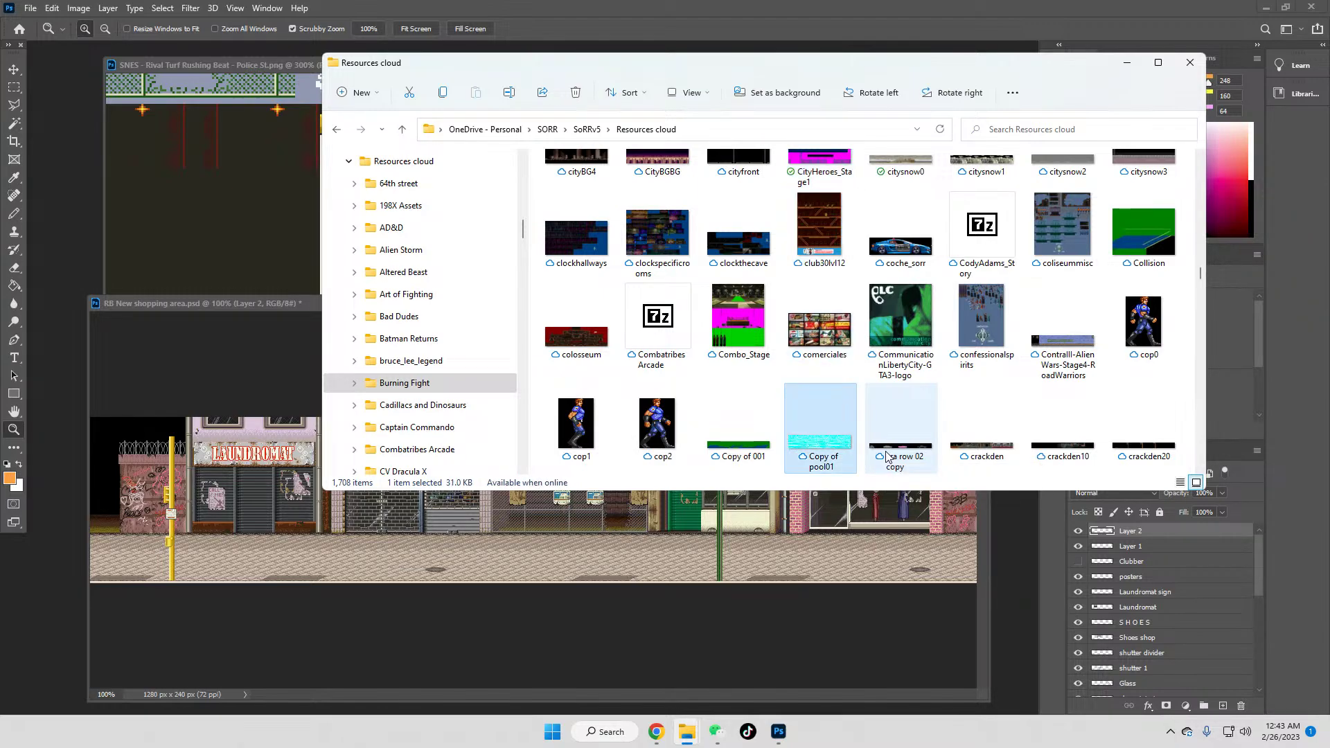
key(Down)
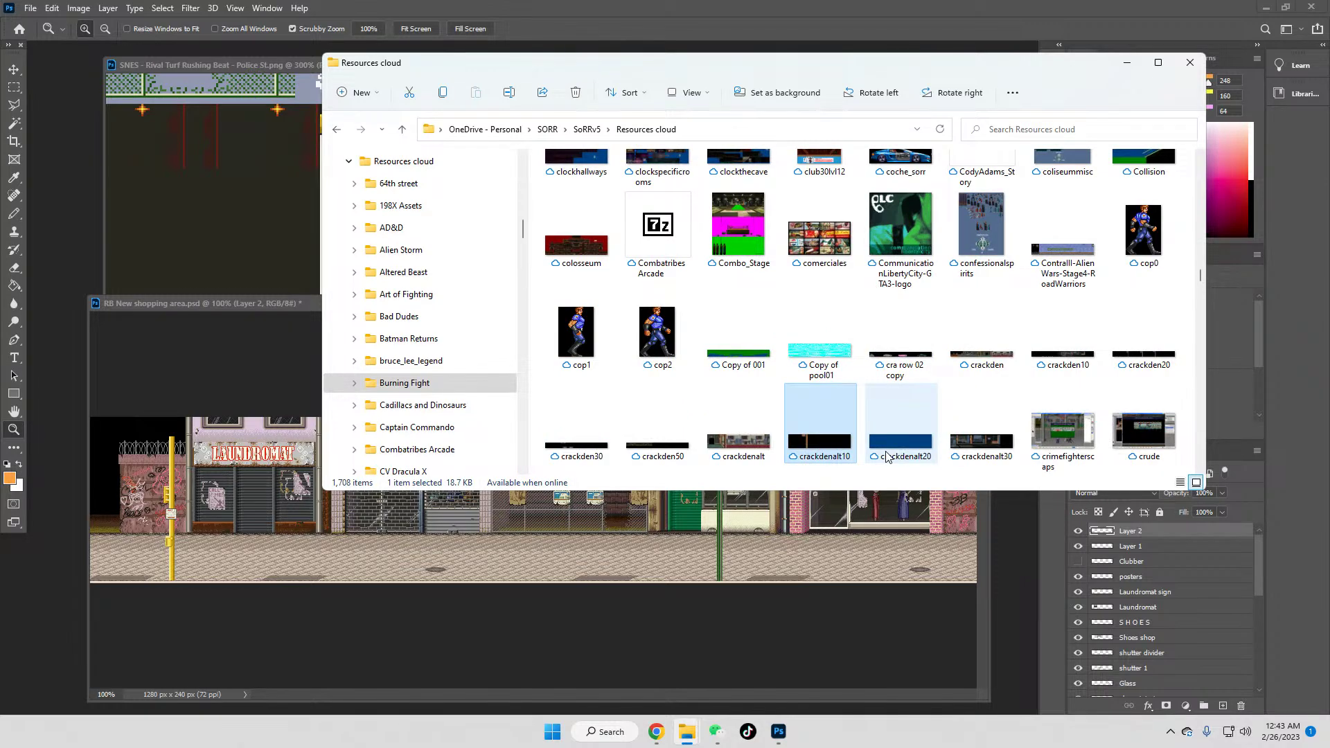
key(Down)
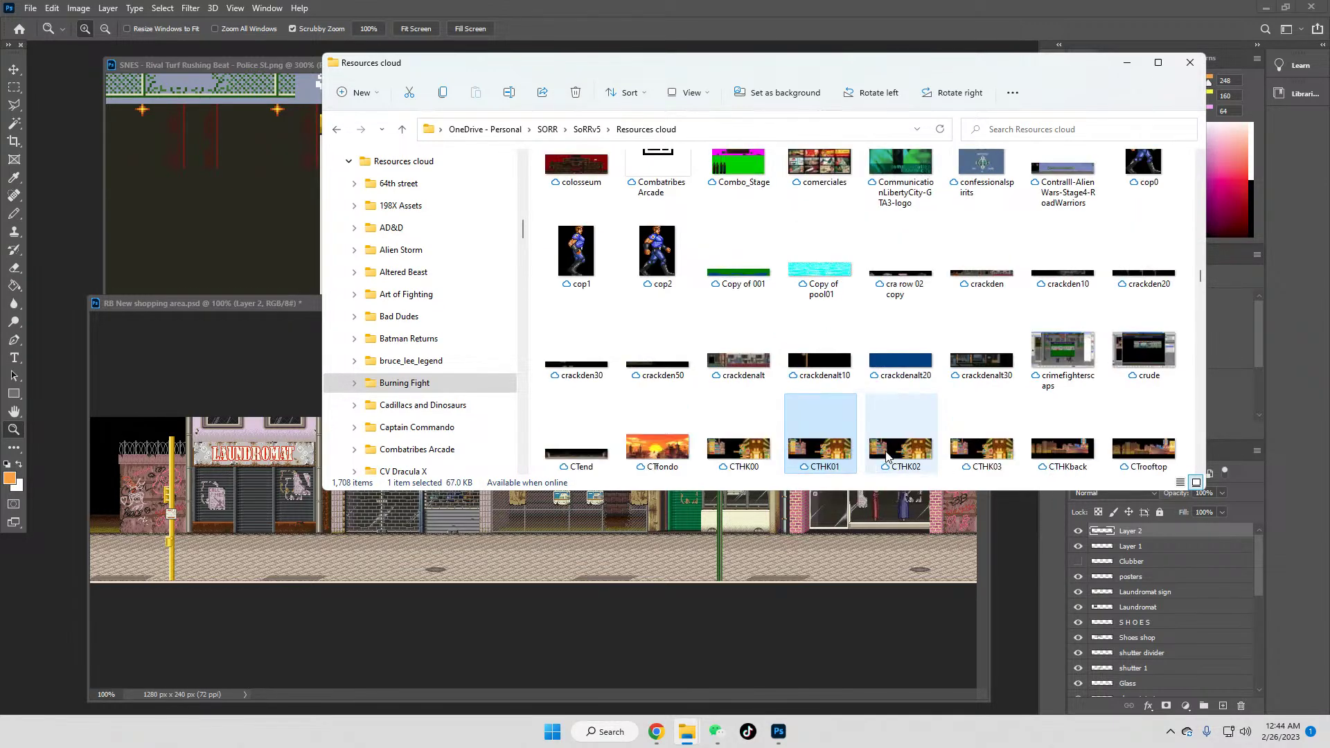
key(Down)
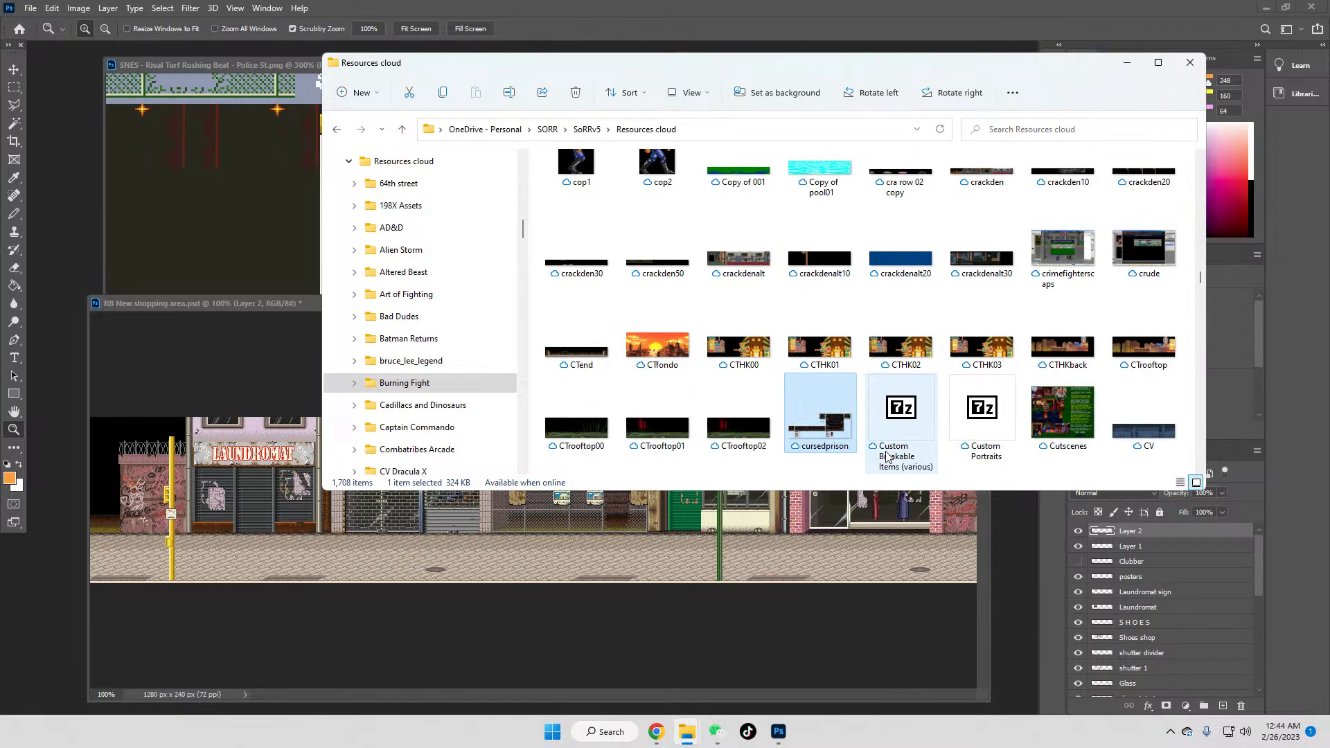
key(Down)
key(Down)
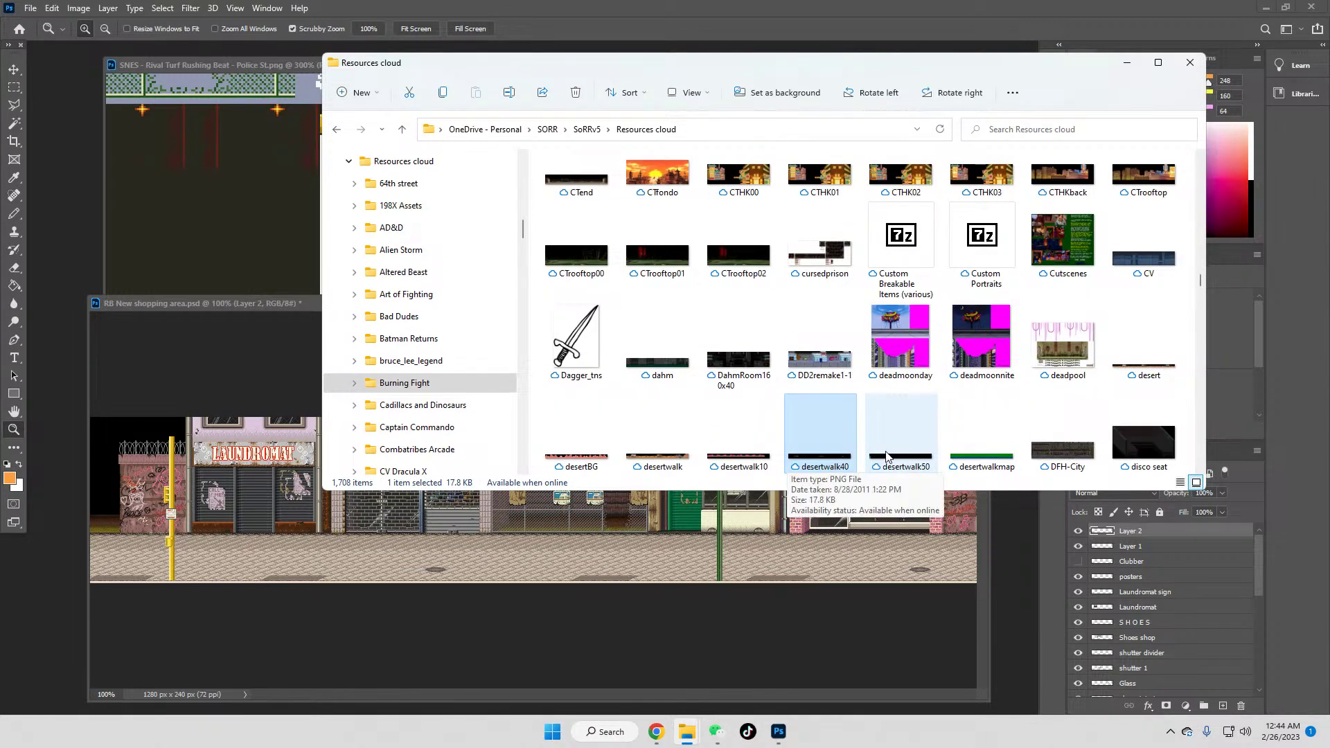
key(Down)
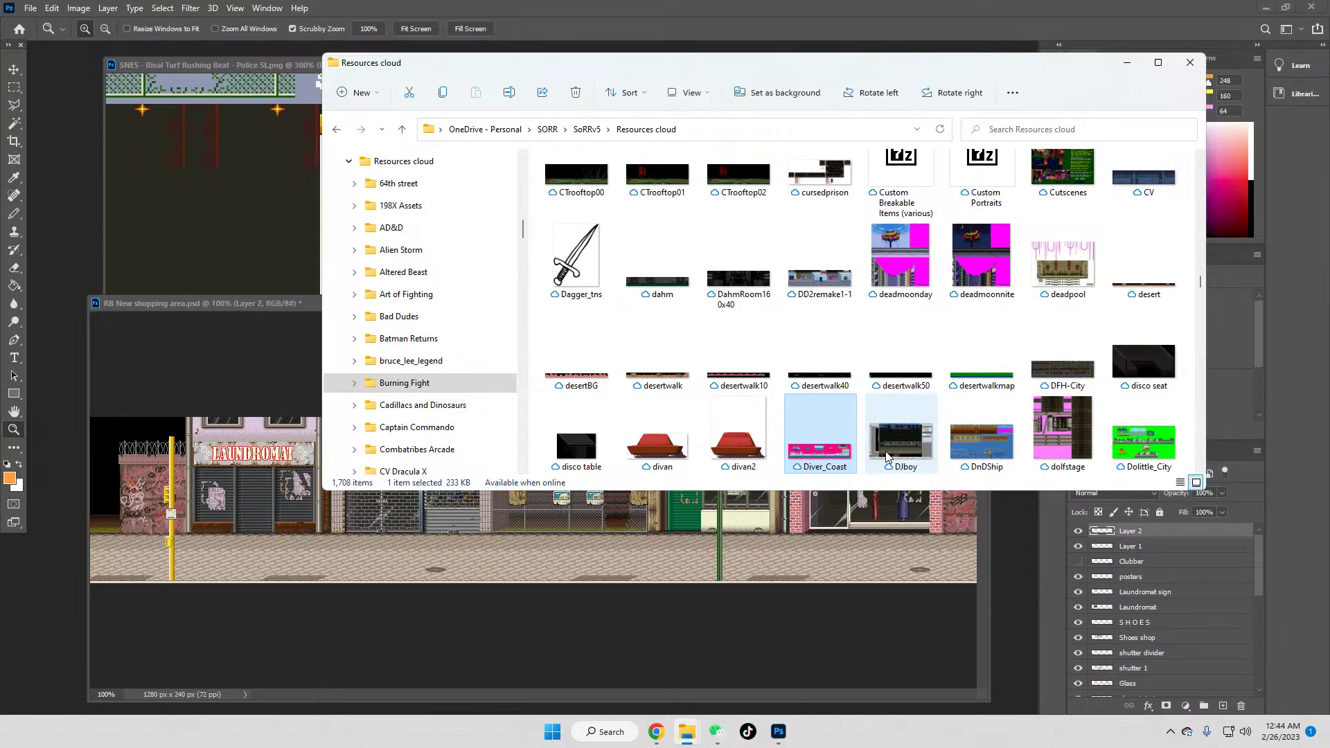
key(Down)
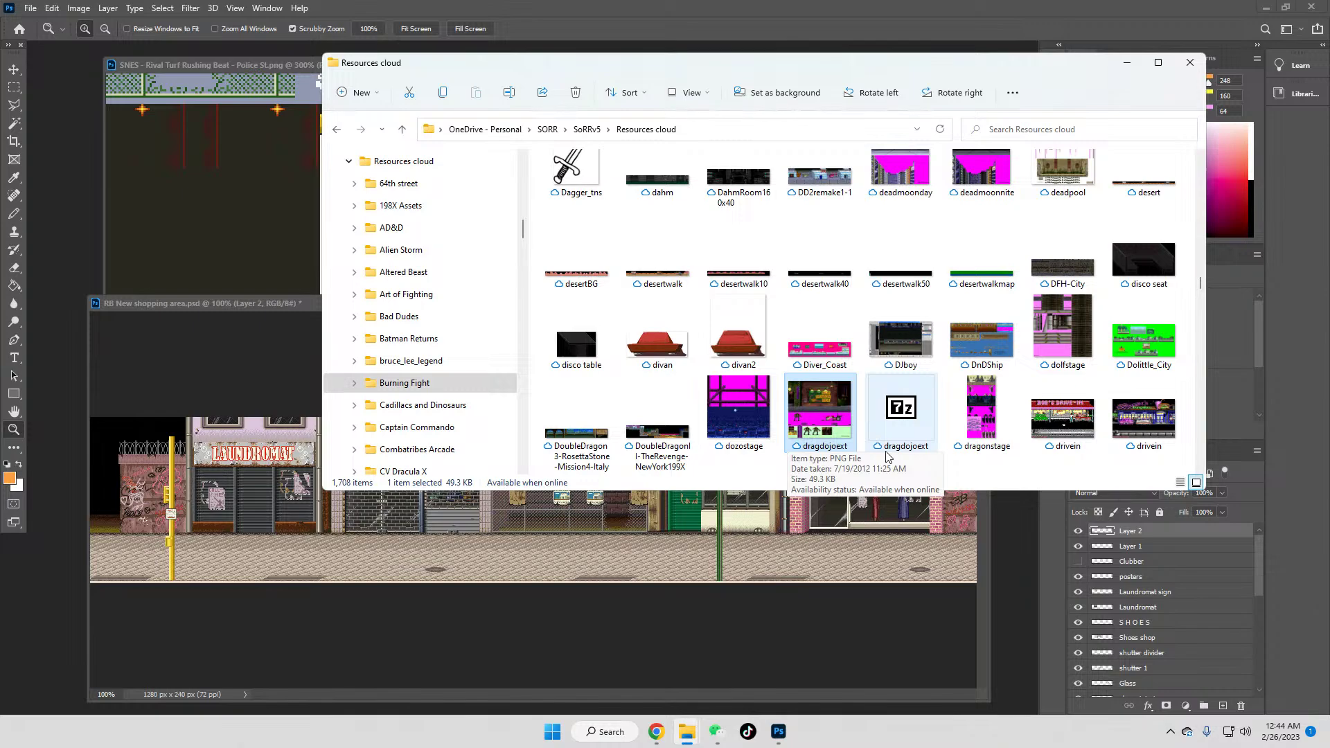
key(Down)
key(Down)
key(Down)
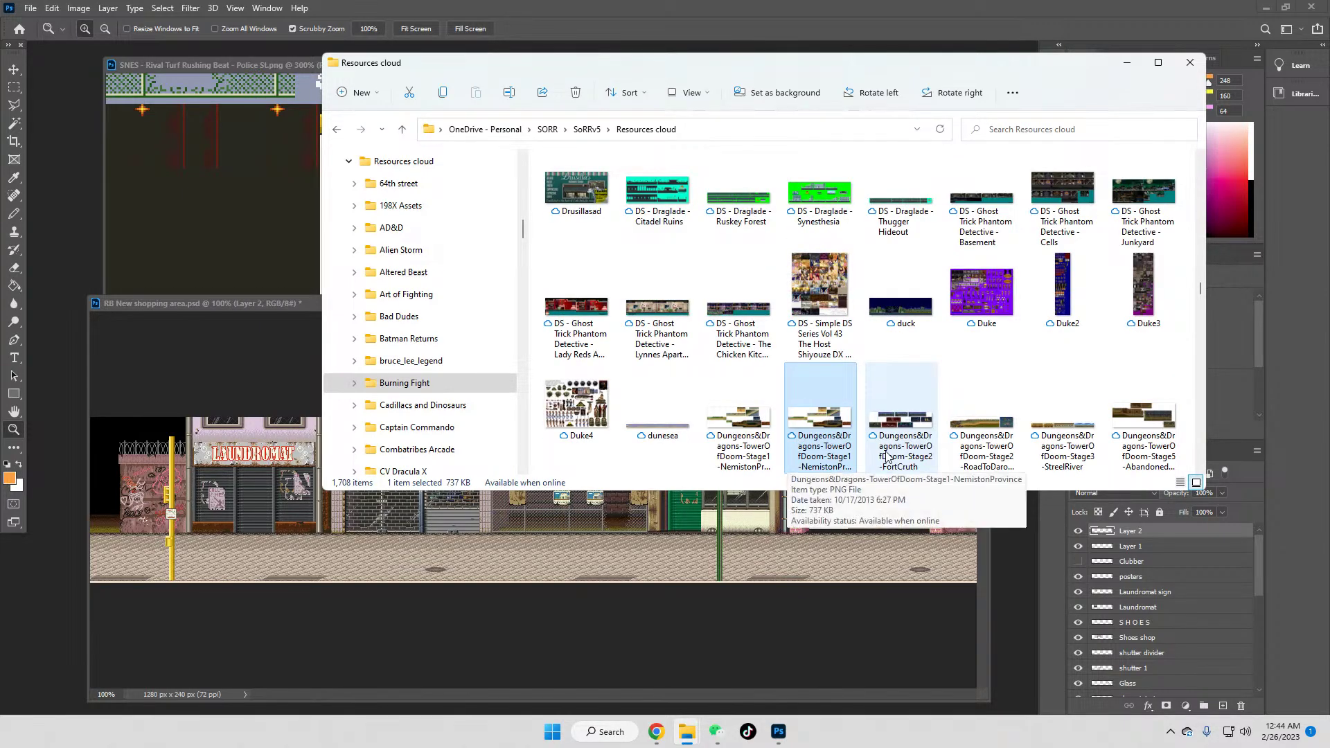
key(Down)
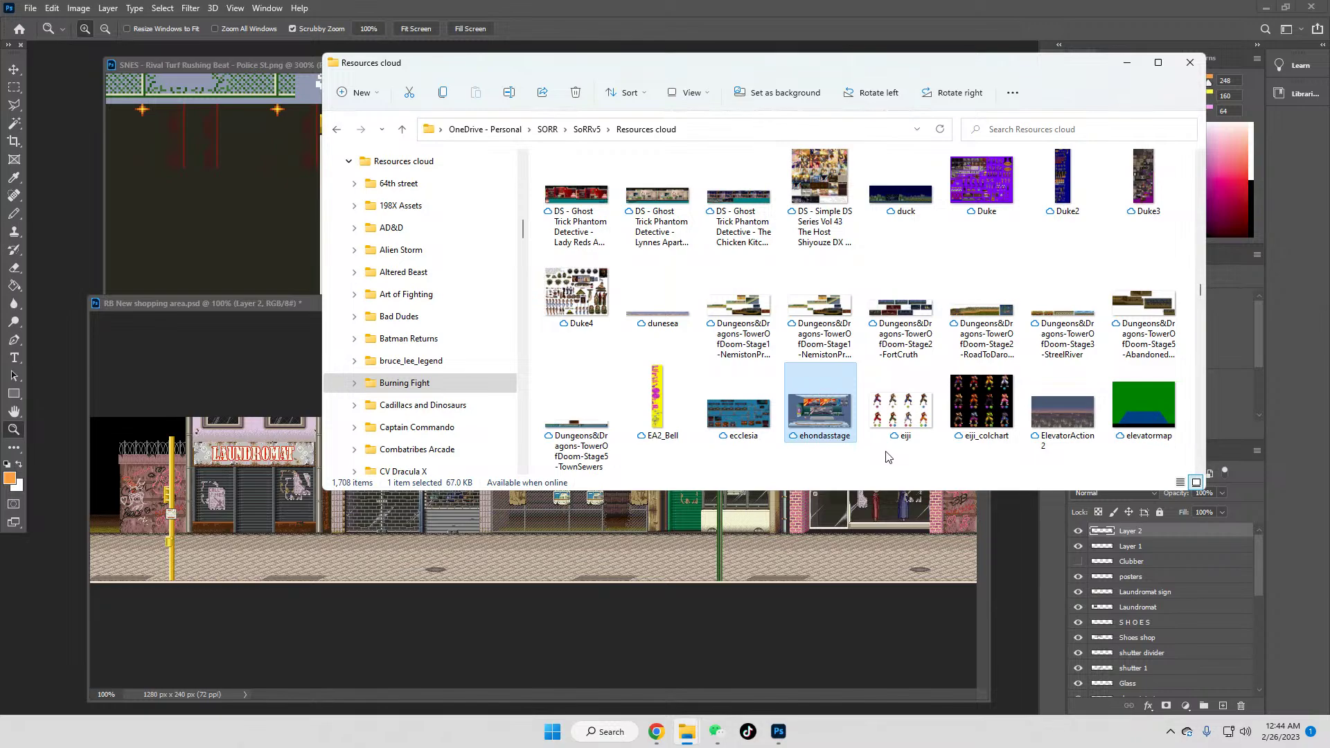
key(Down)
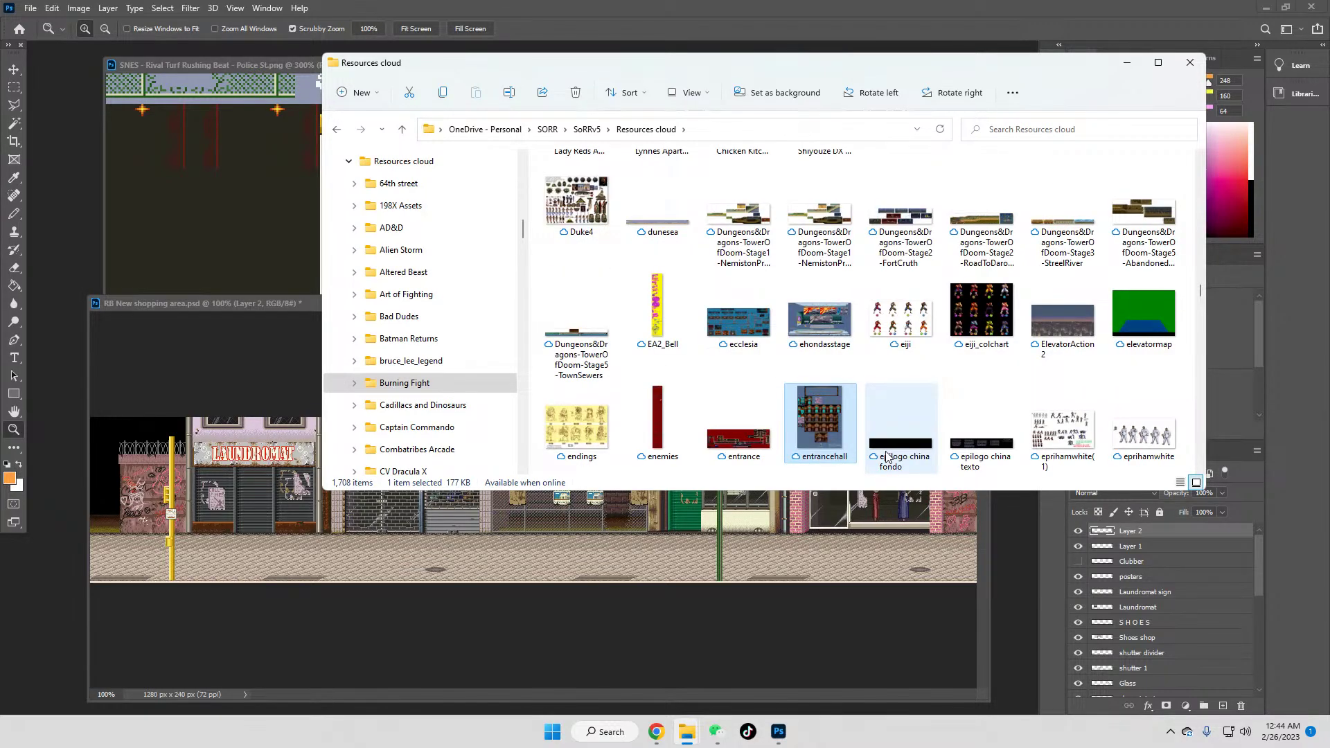
key(Down)
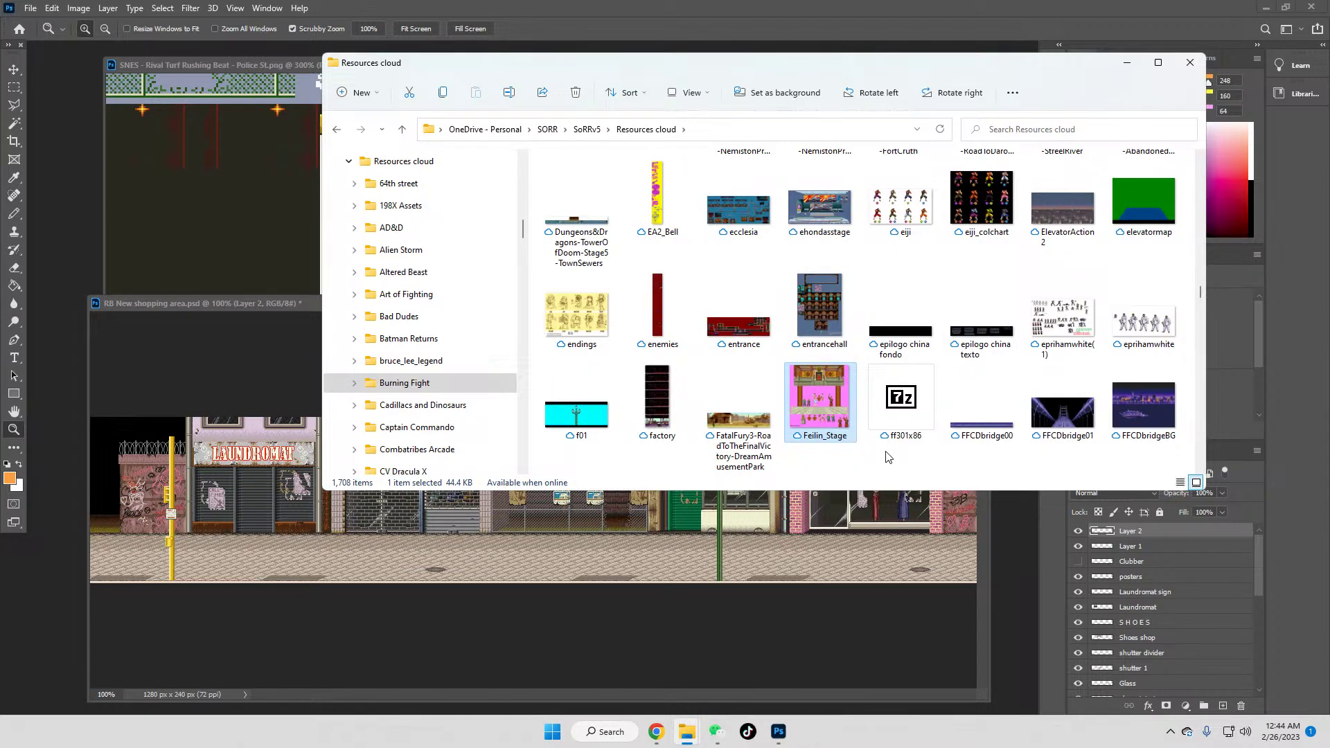
key(Down)
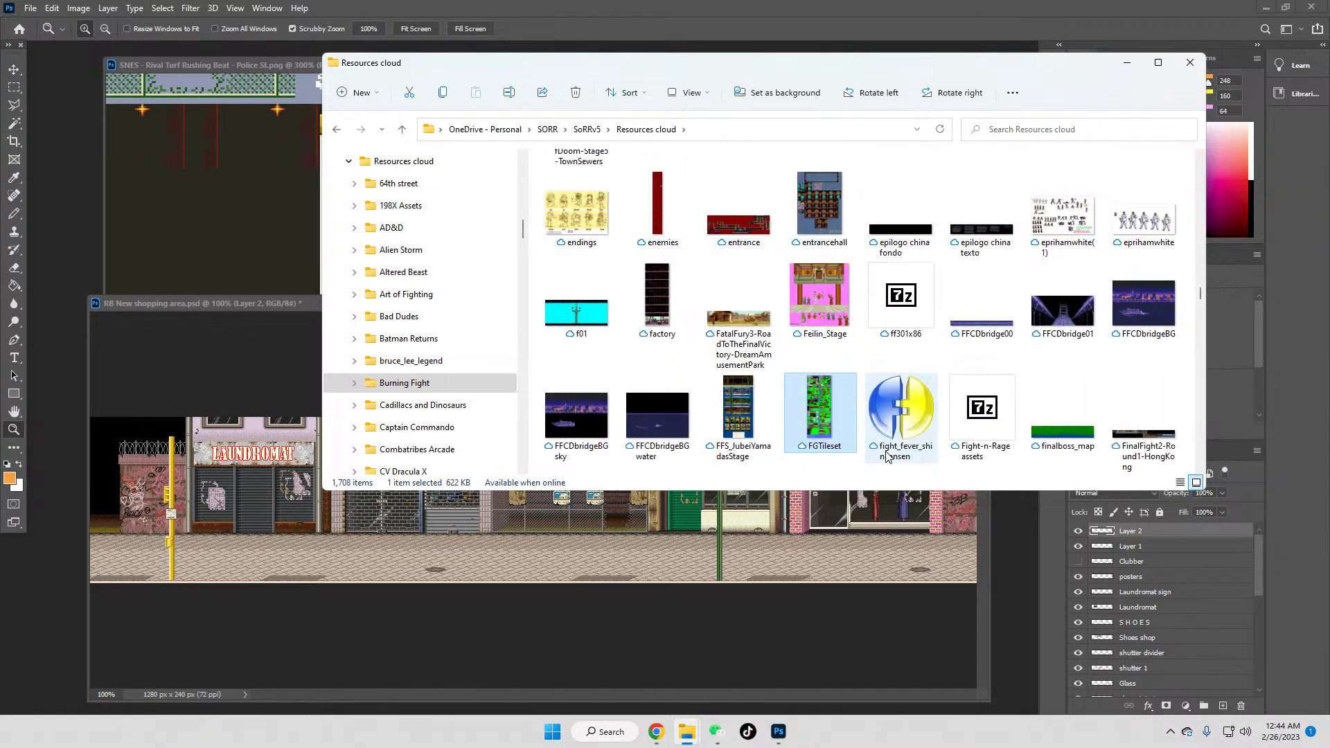
Step: Continue past fountain01, godstage, greece08 and hikawashrine to hotel00, then open holetoilet
key(Down)
key(Down)
key(Down)
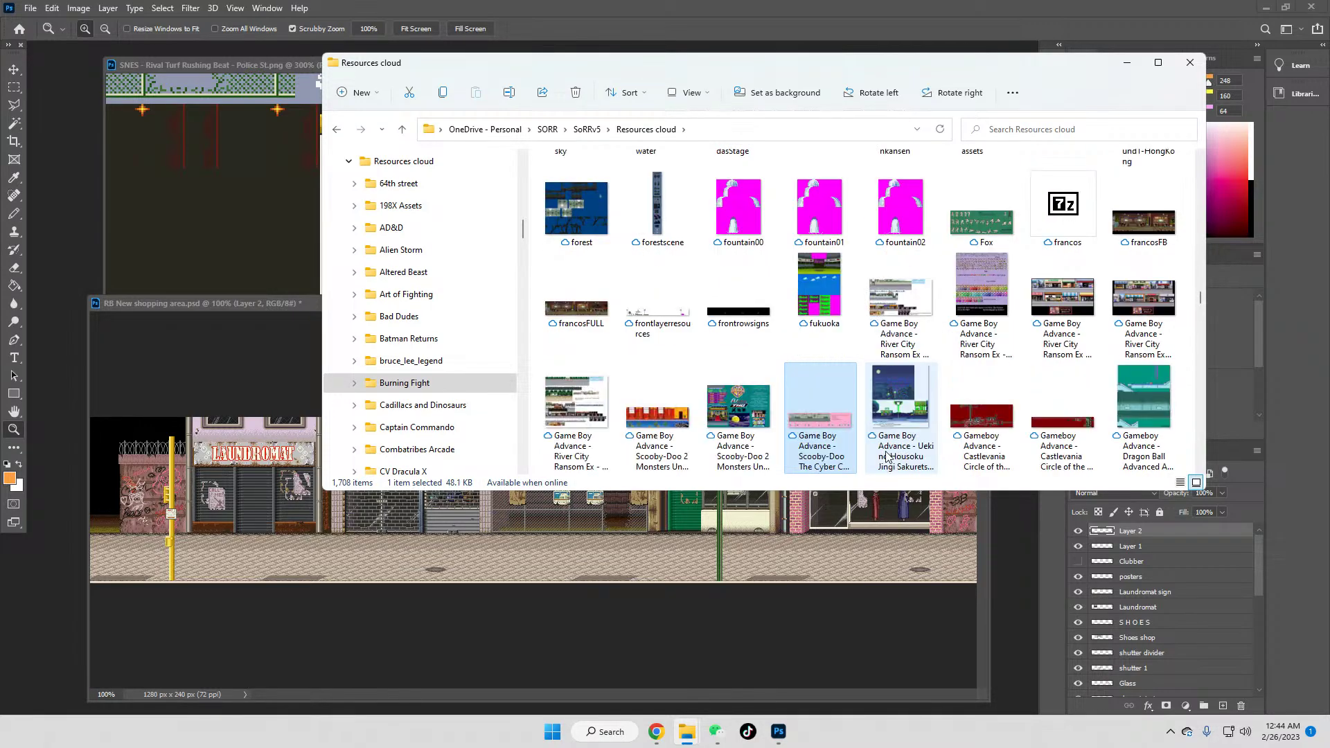
key(Down)
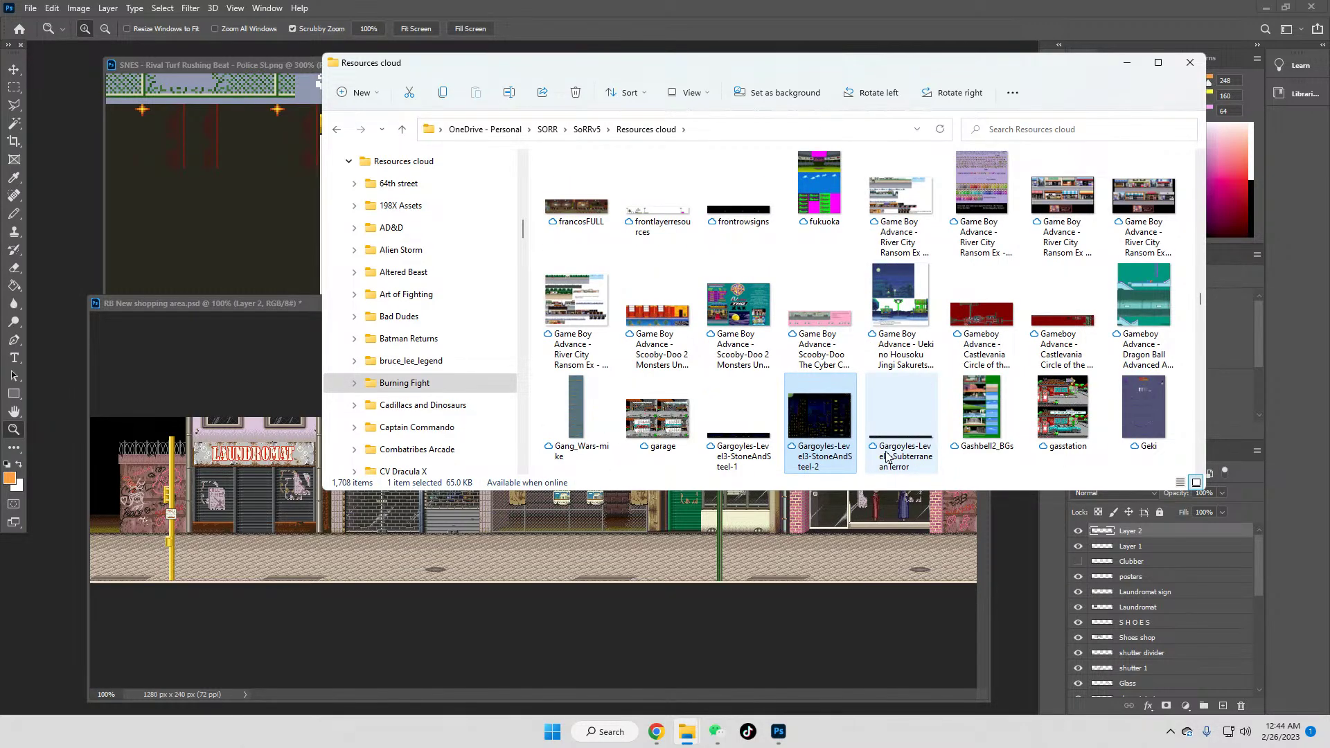
key(Down)
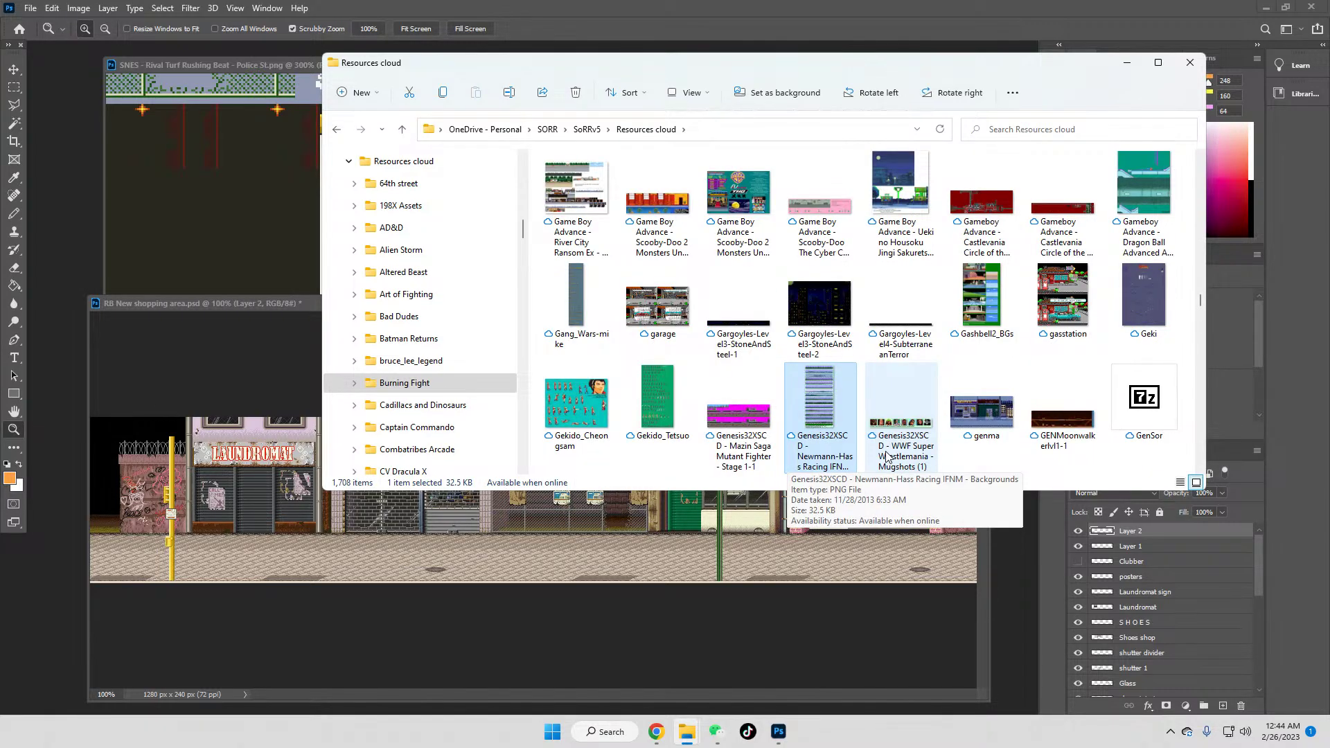
key(Down)
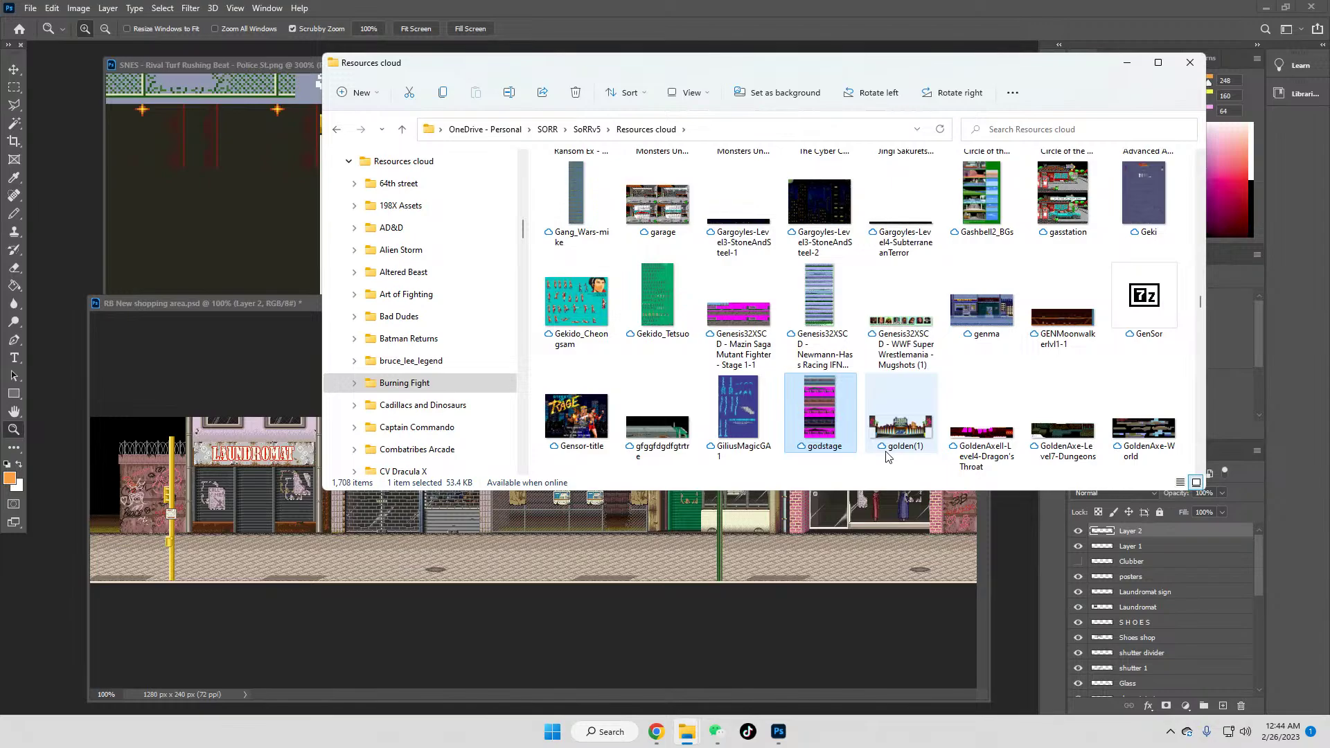
key(Down)
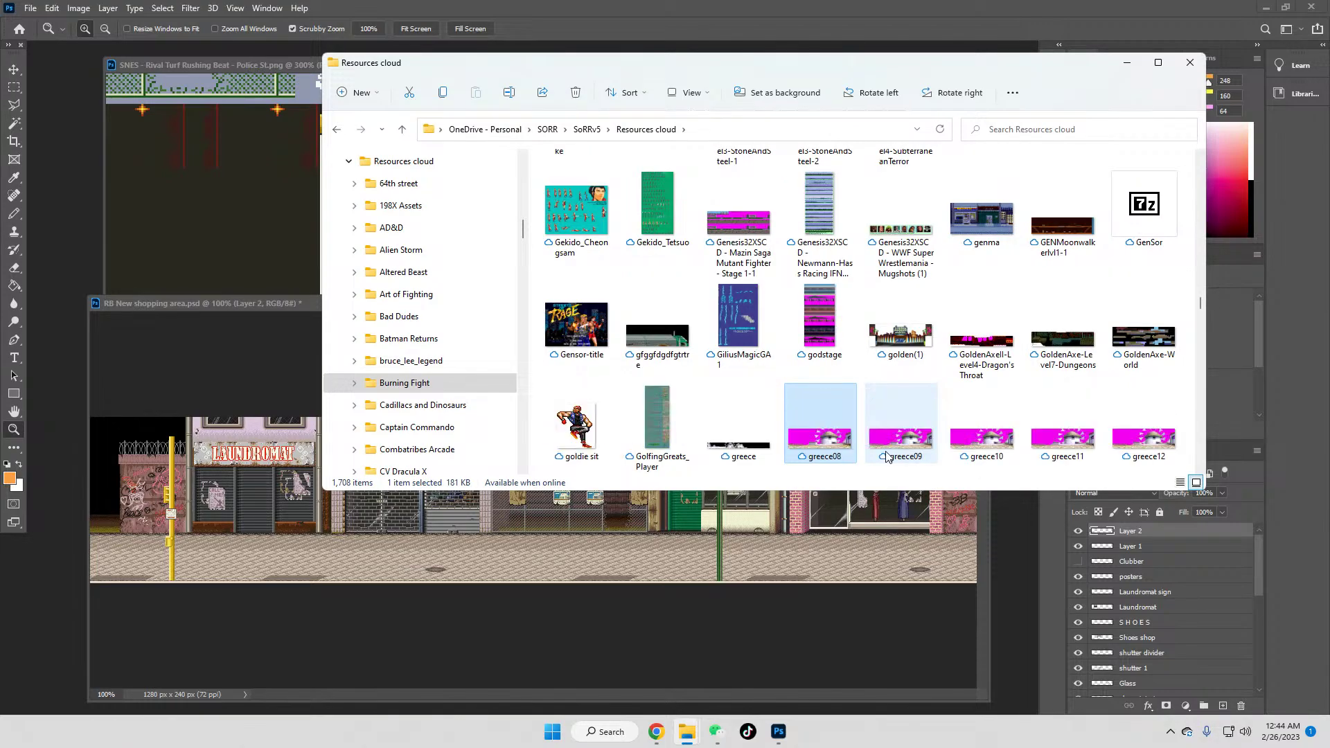
key(Down)
key(Down)
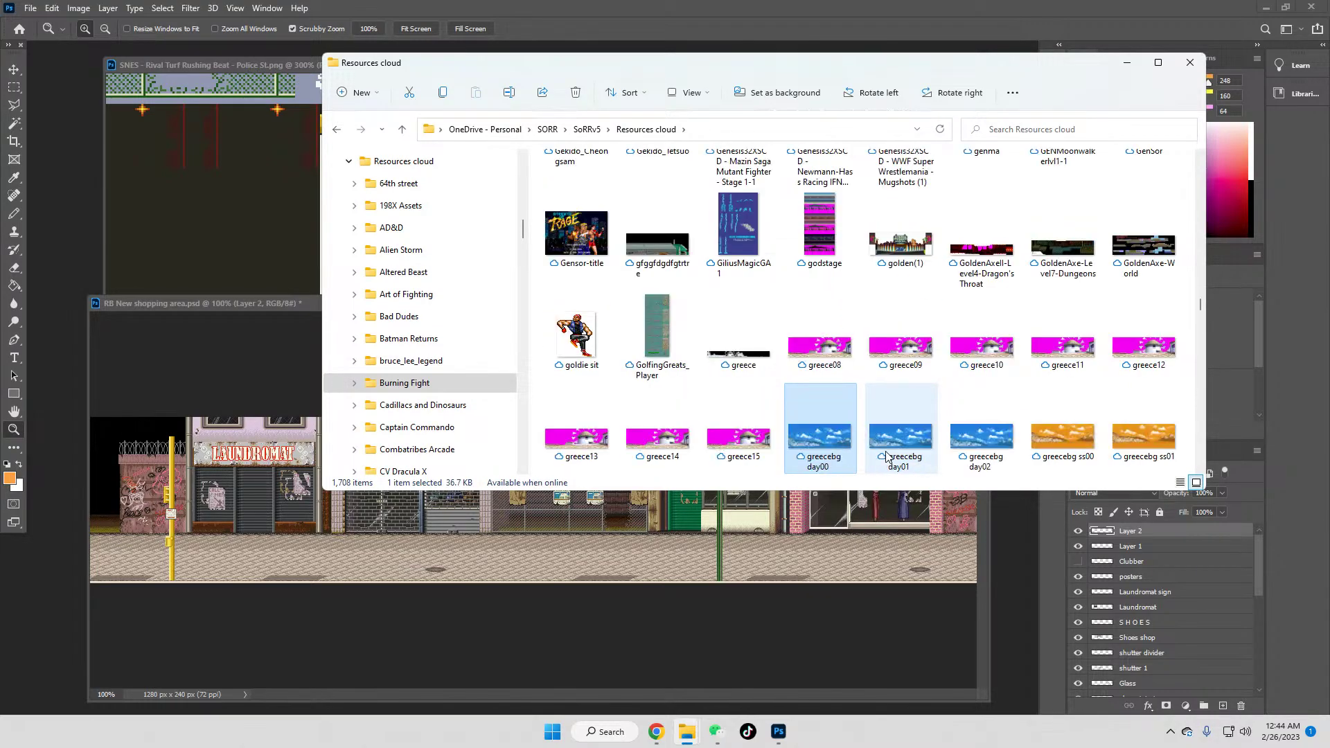
key(Down)
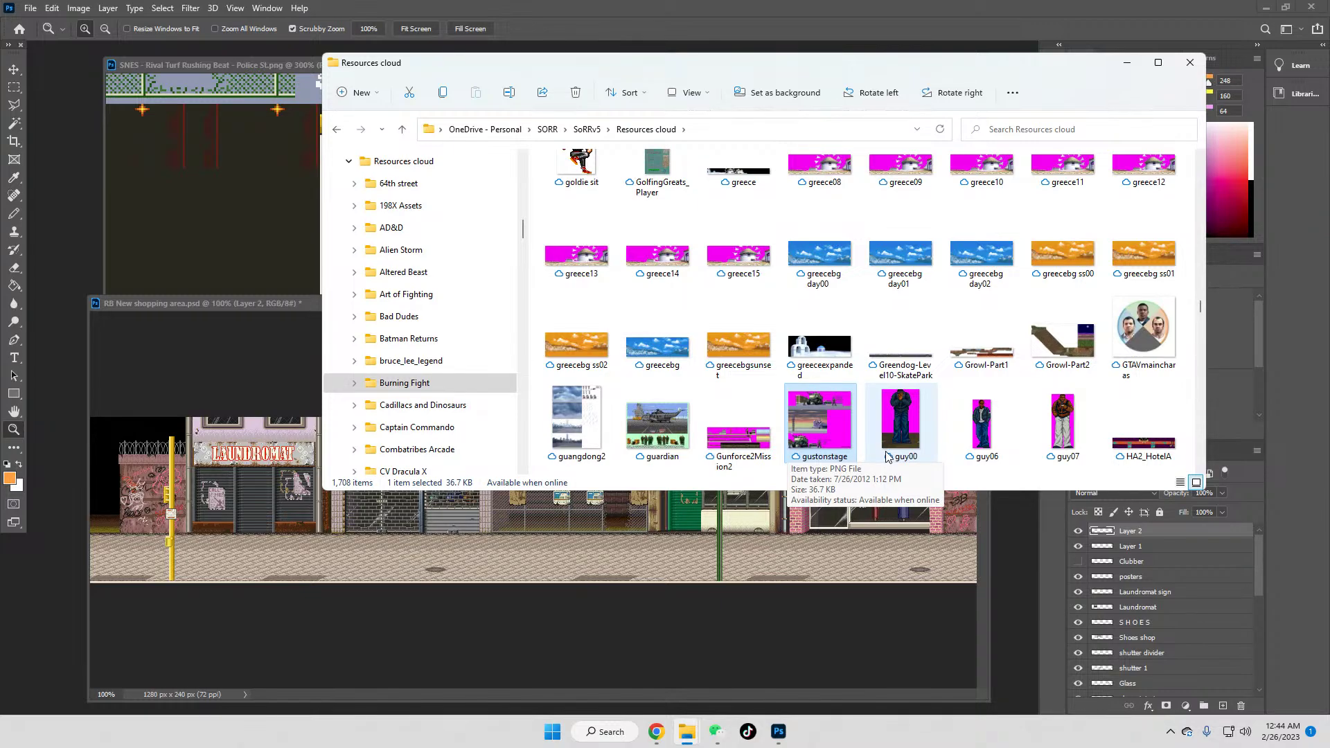
key(Down)
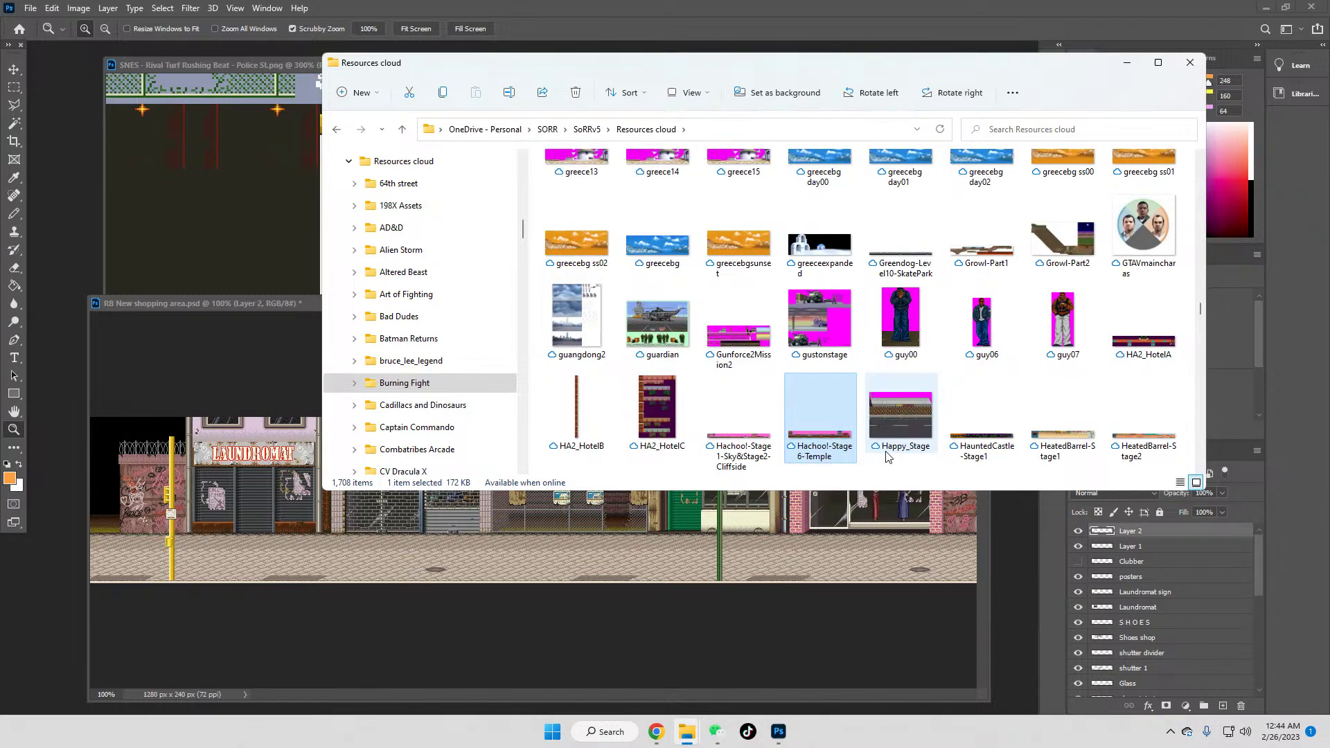
key(Down)
key(Down)
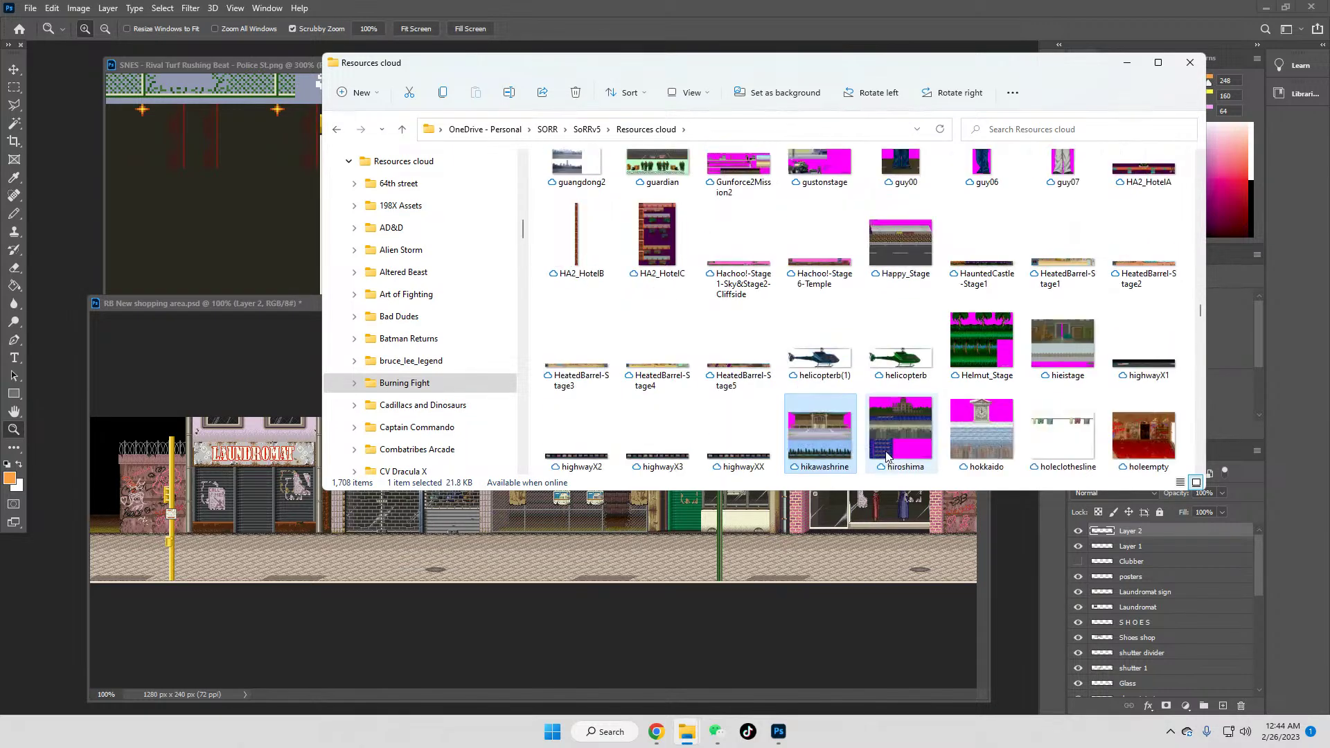
key(Down)
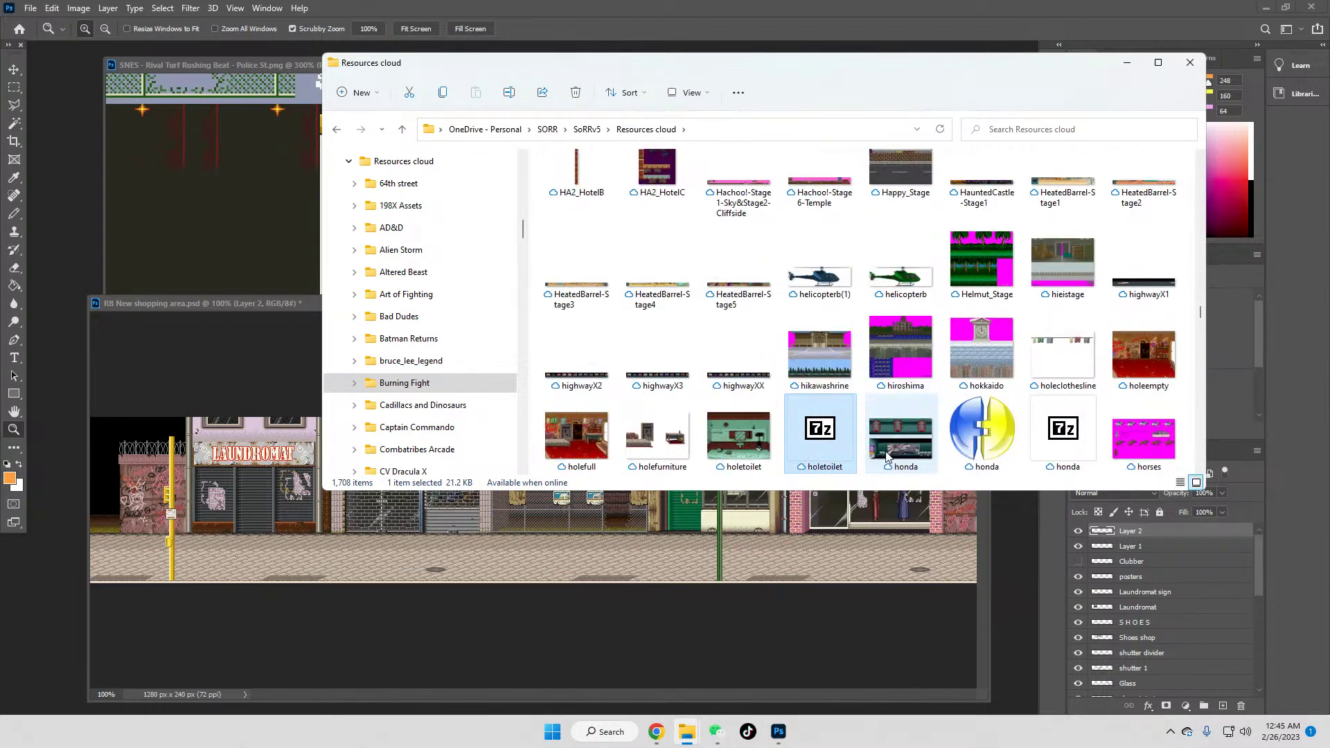
key(Down)
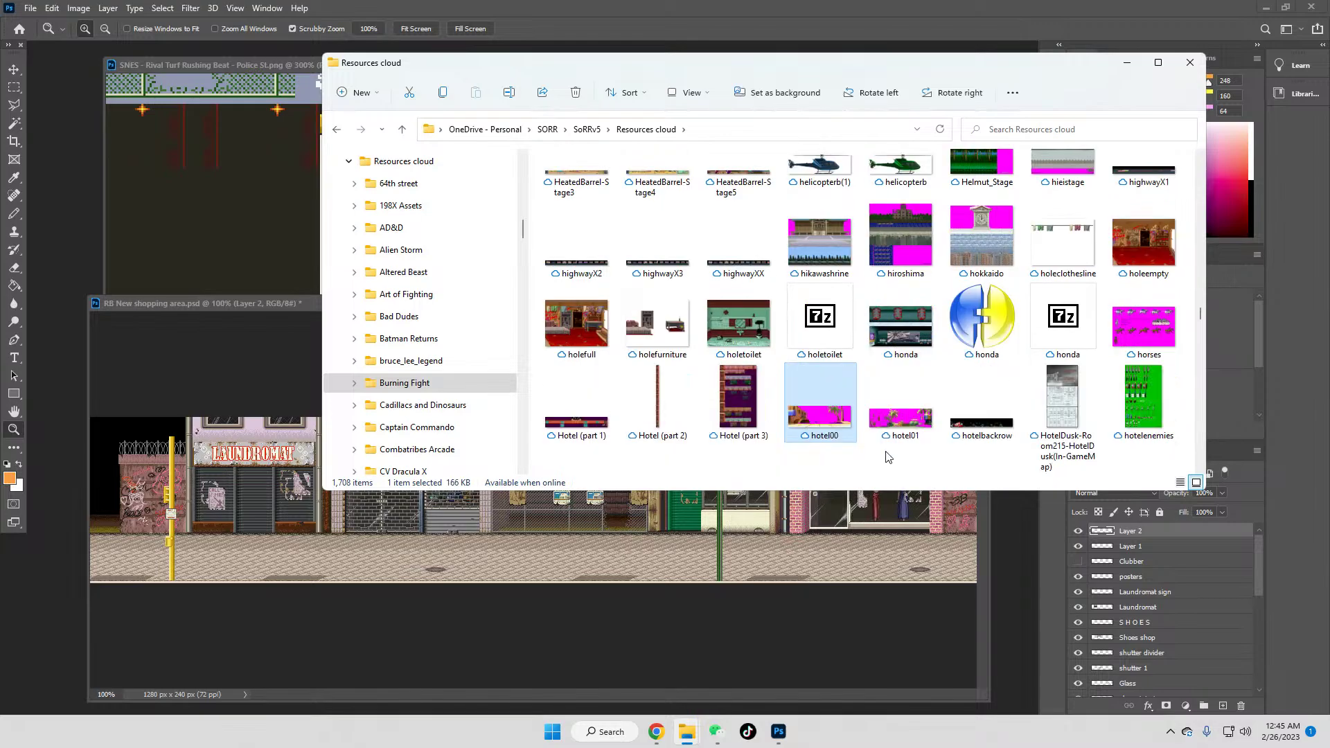
key(Down)
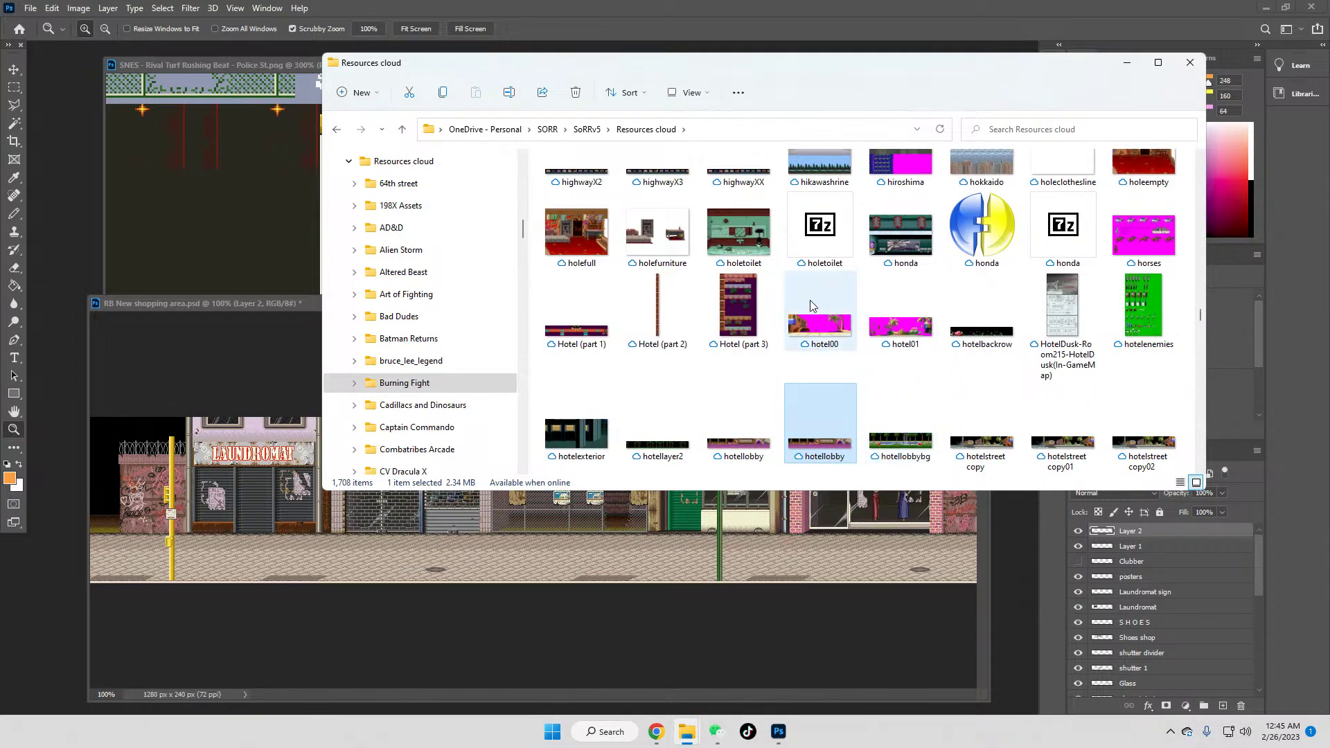
click(730, 239)
double_click(730, 239)
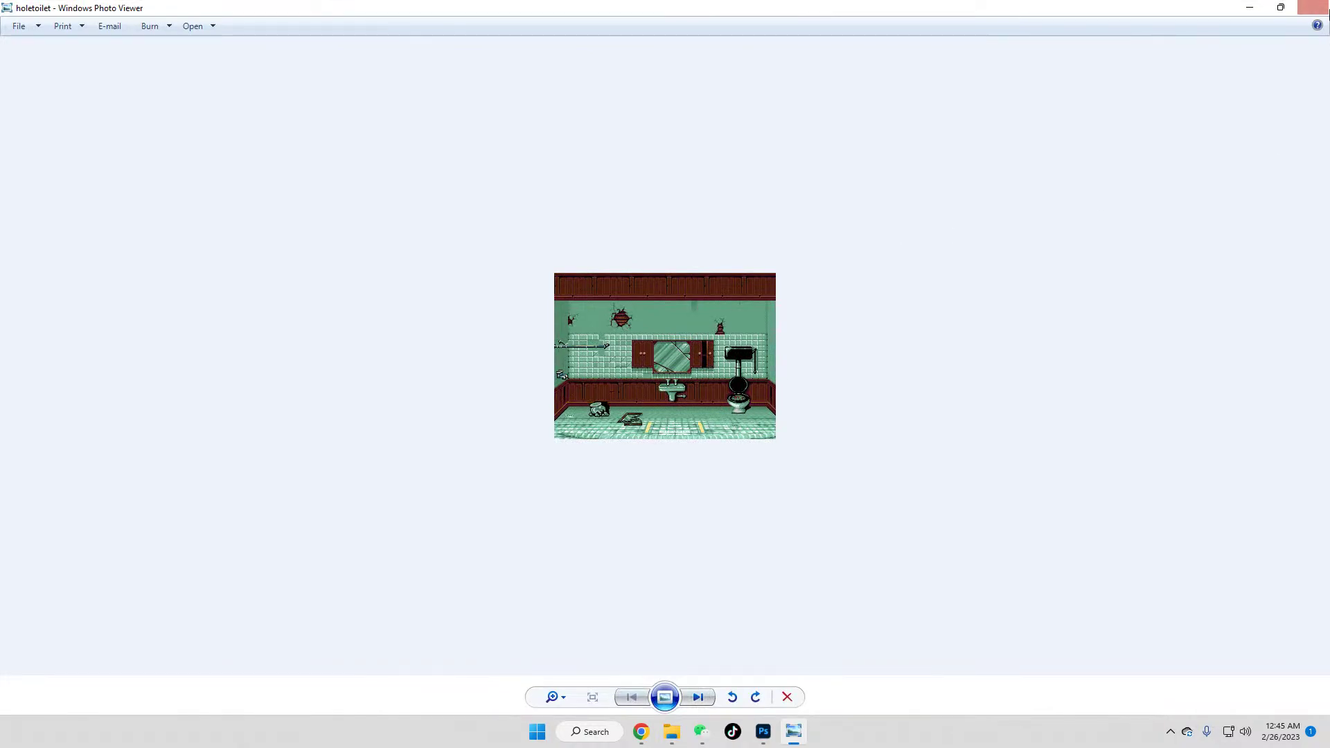
click(1313, 7)
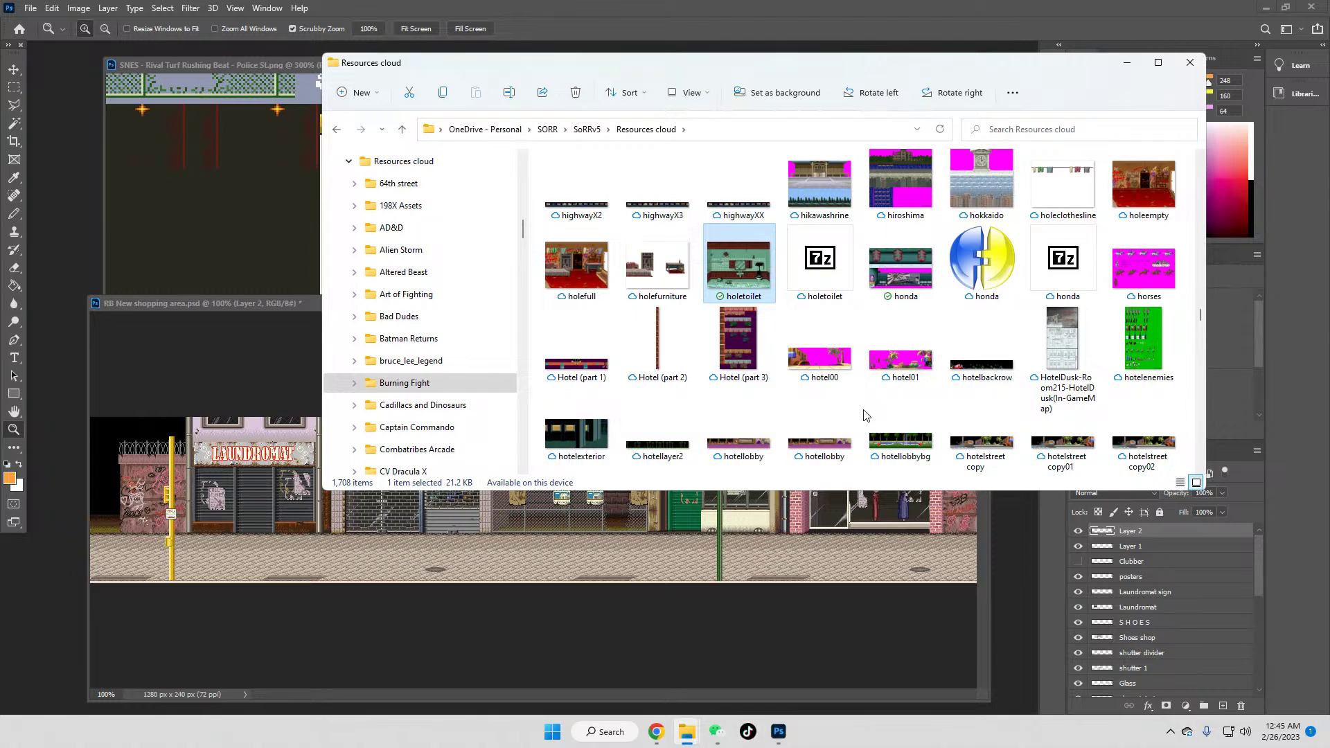
click(590, 263)
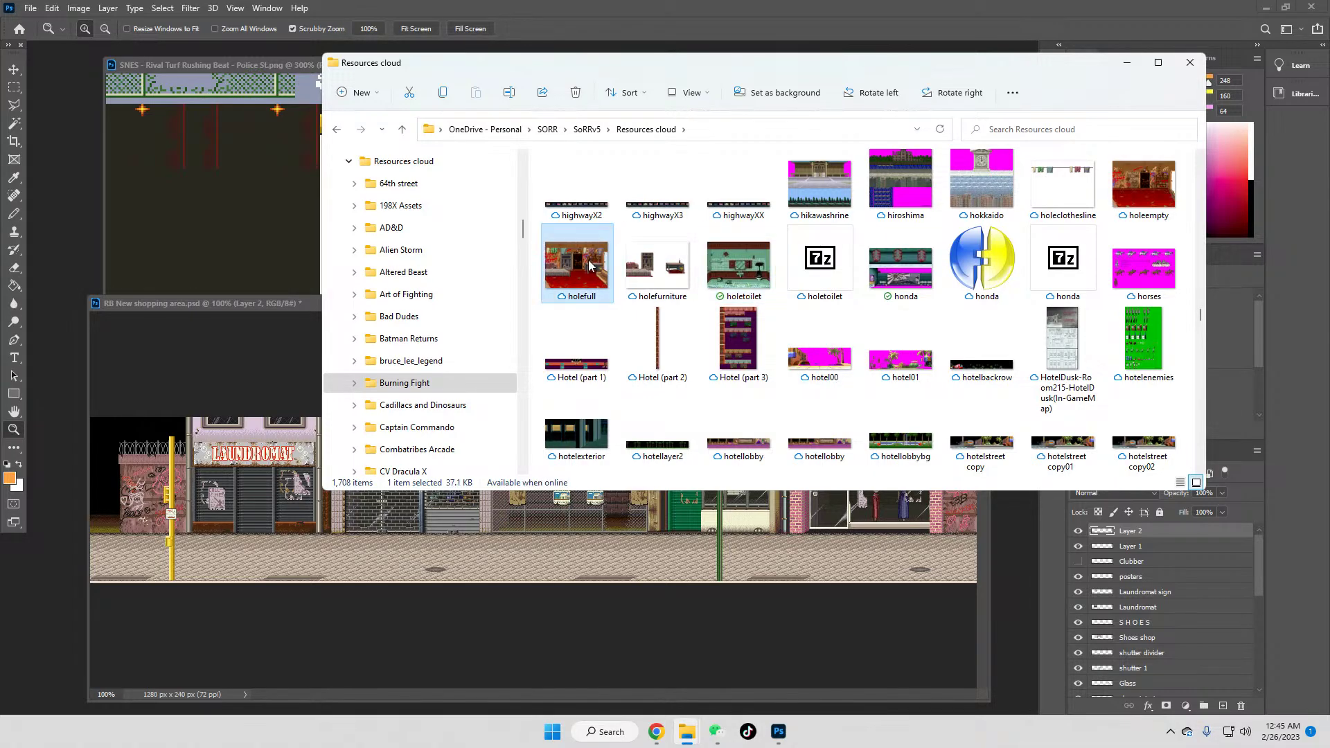
double_click(591, 265)
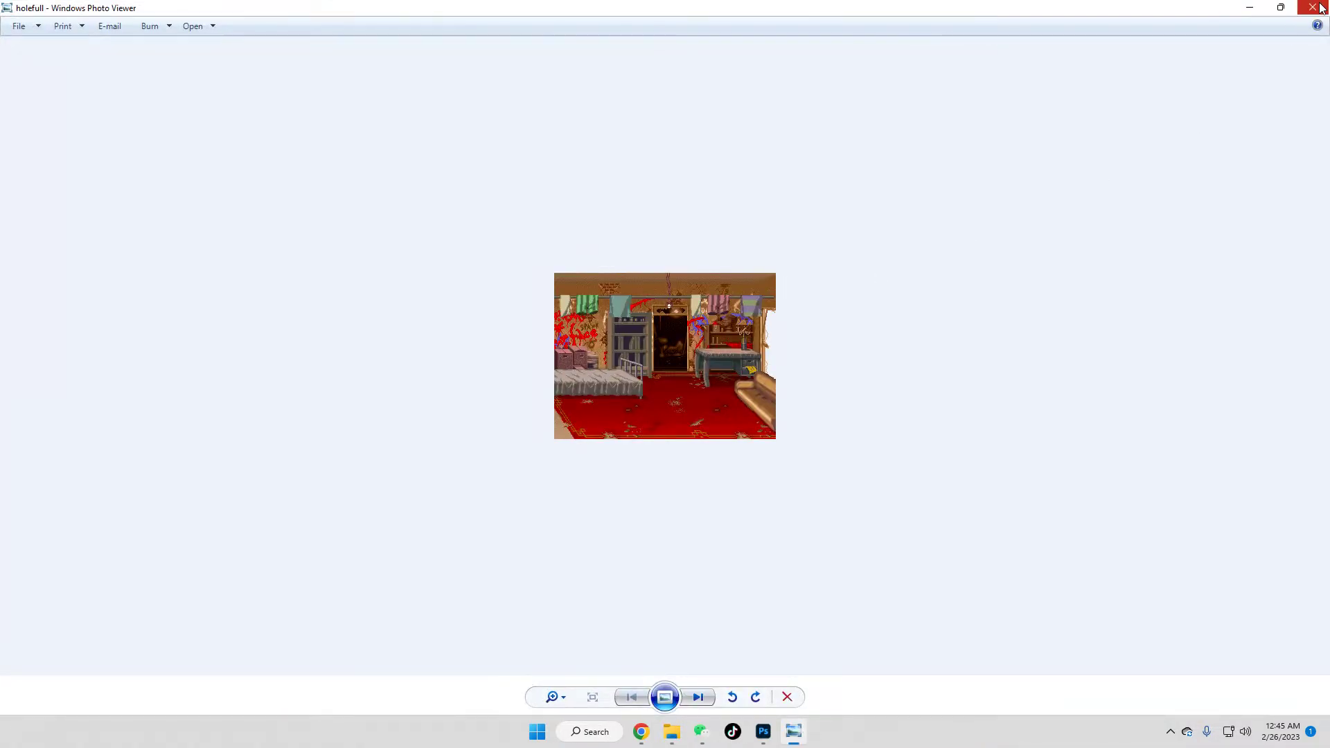
click(1319, 8)
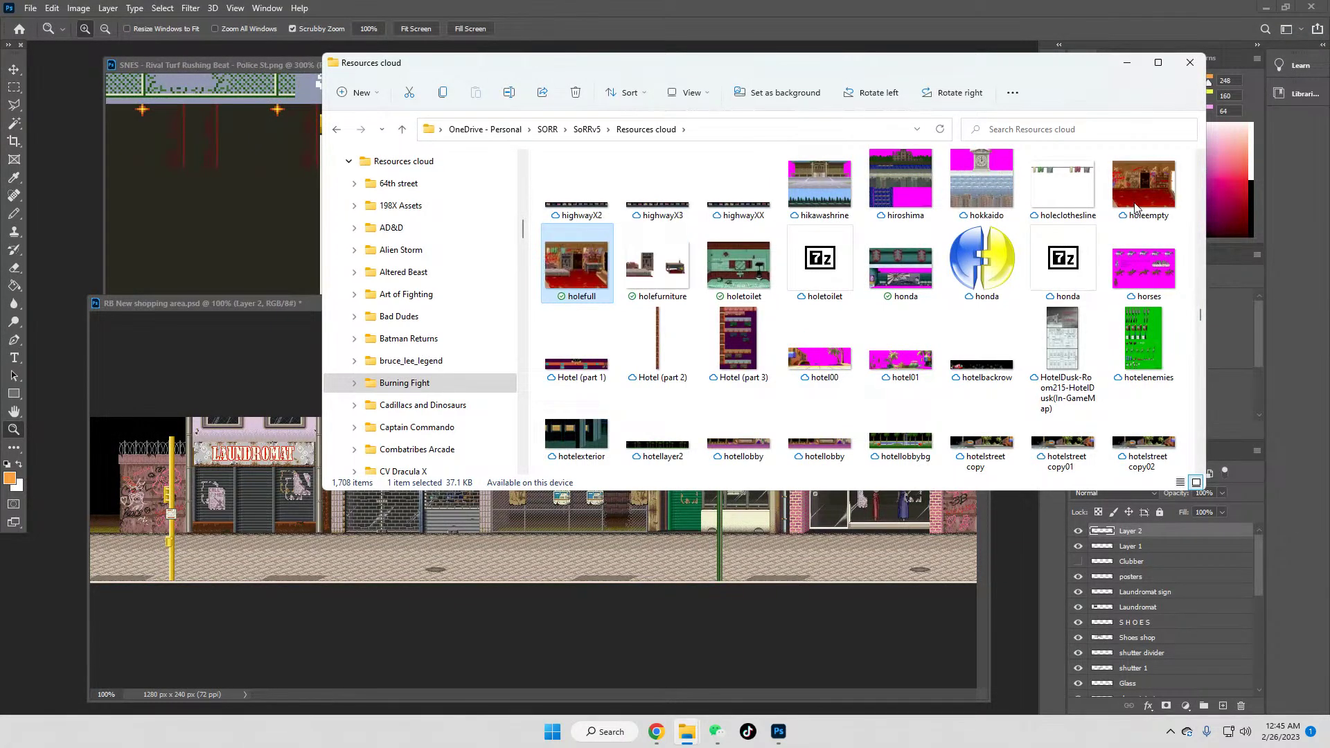
double_click(1136, 207)
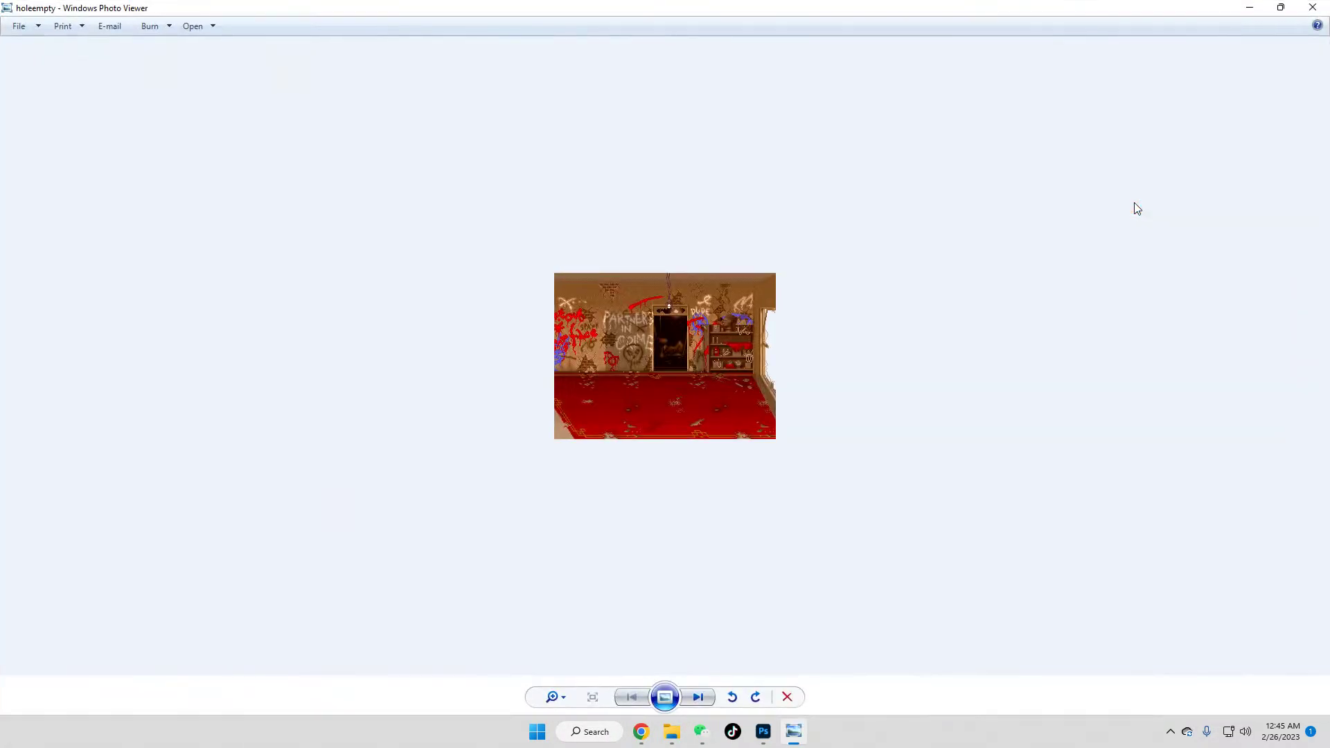
key(Right)
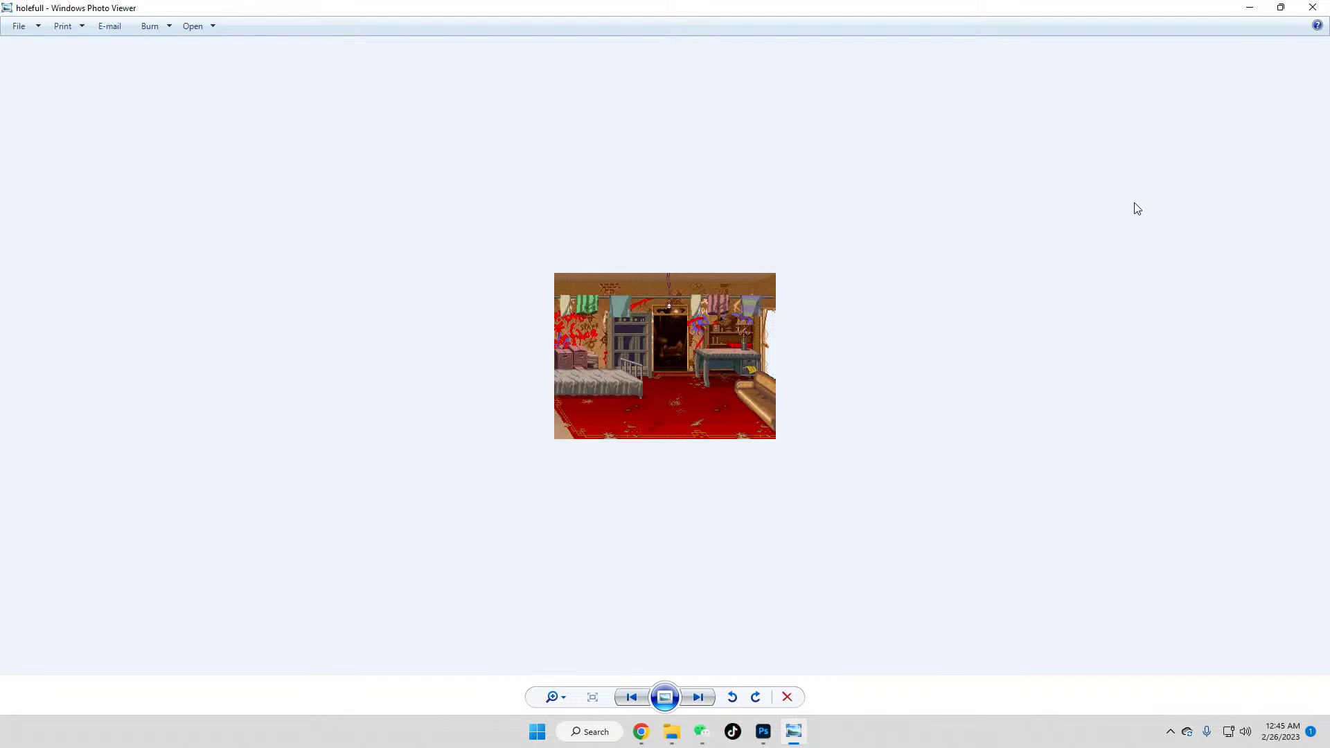
key(Right)
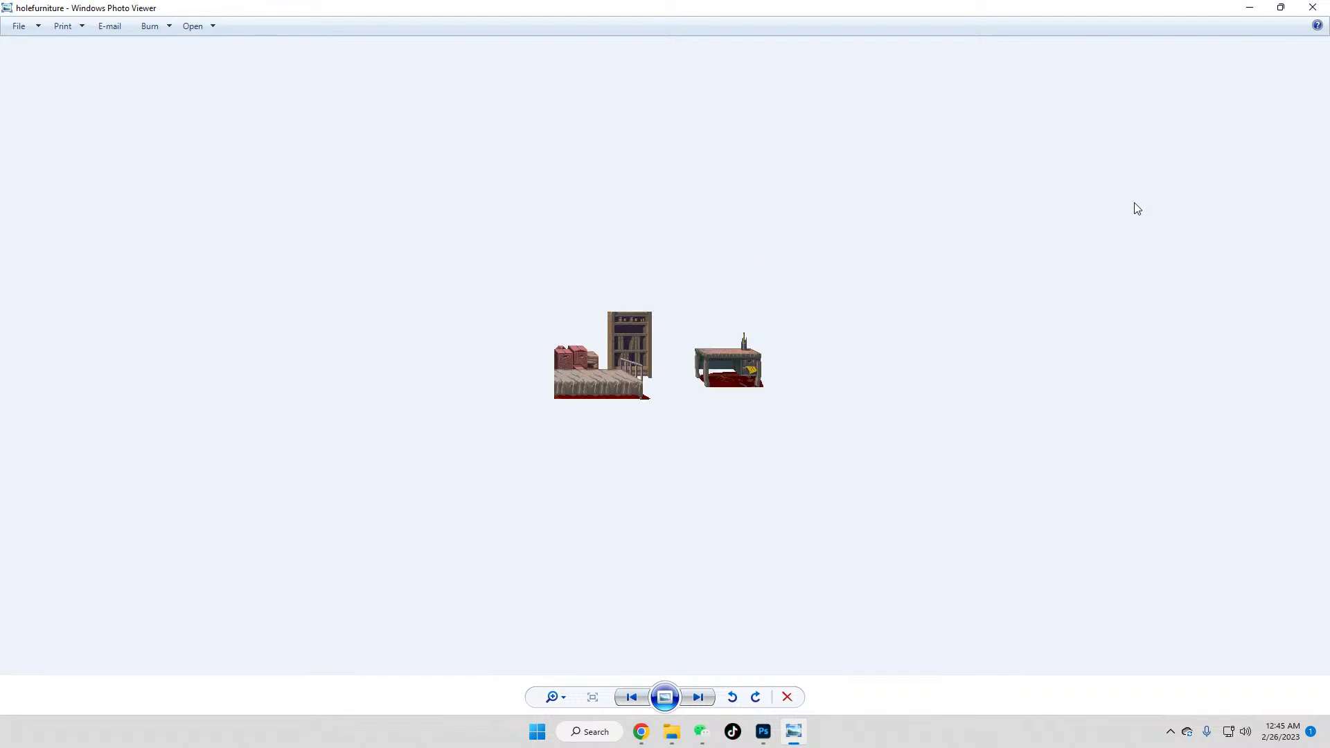
key(Right)
key(Right)
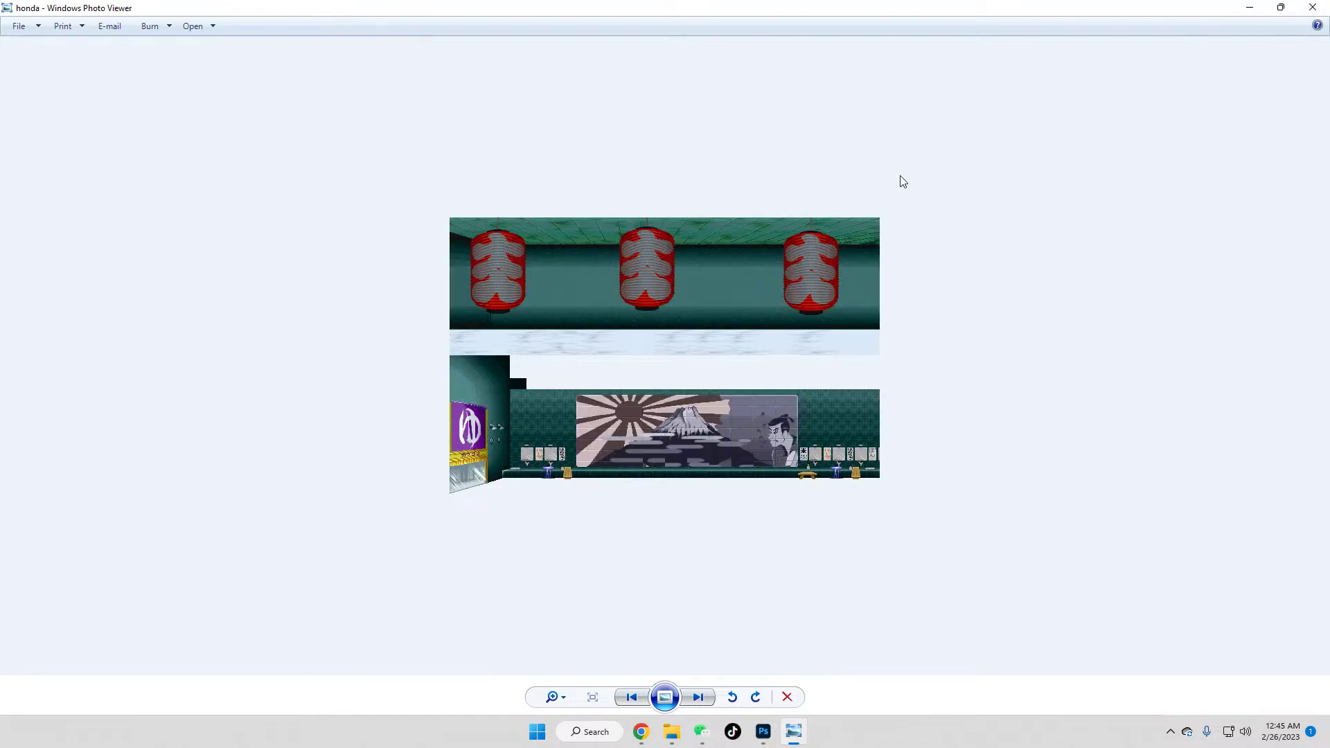
click(1312, 8)
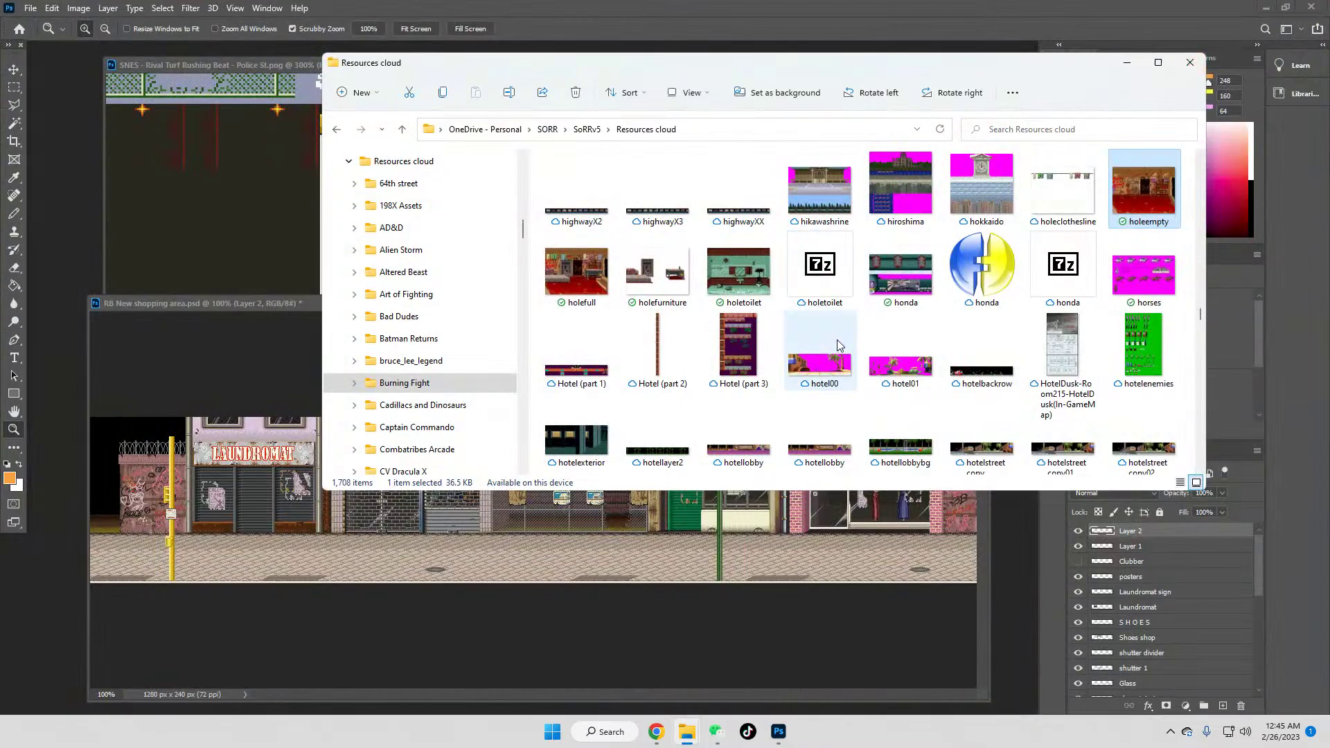
Step: Step through horses, hotelenemies and jeanstage, then jump back to the first file
key(Down)
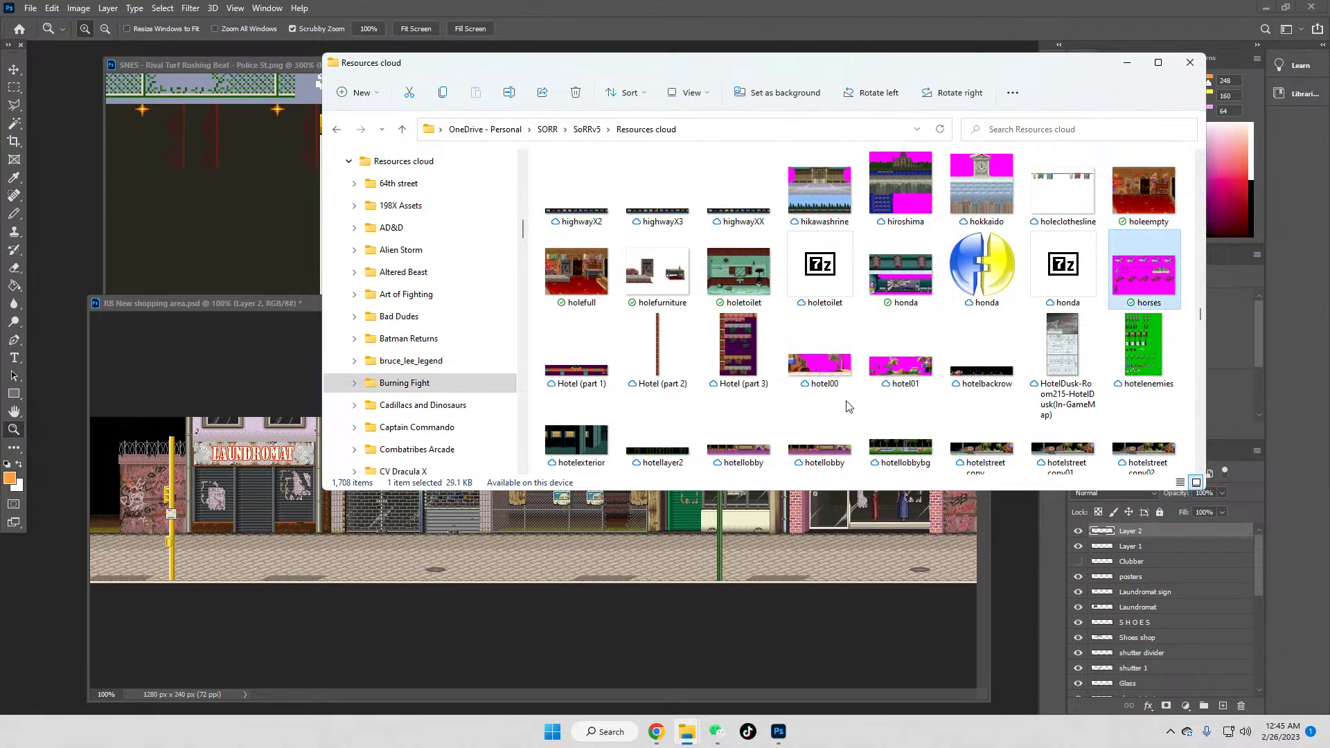
scroll(831, 412, down, 10)
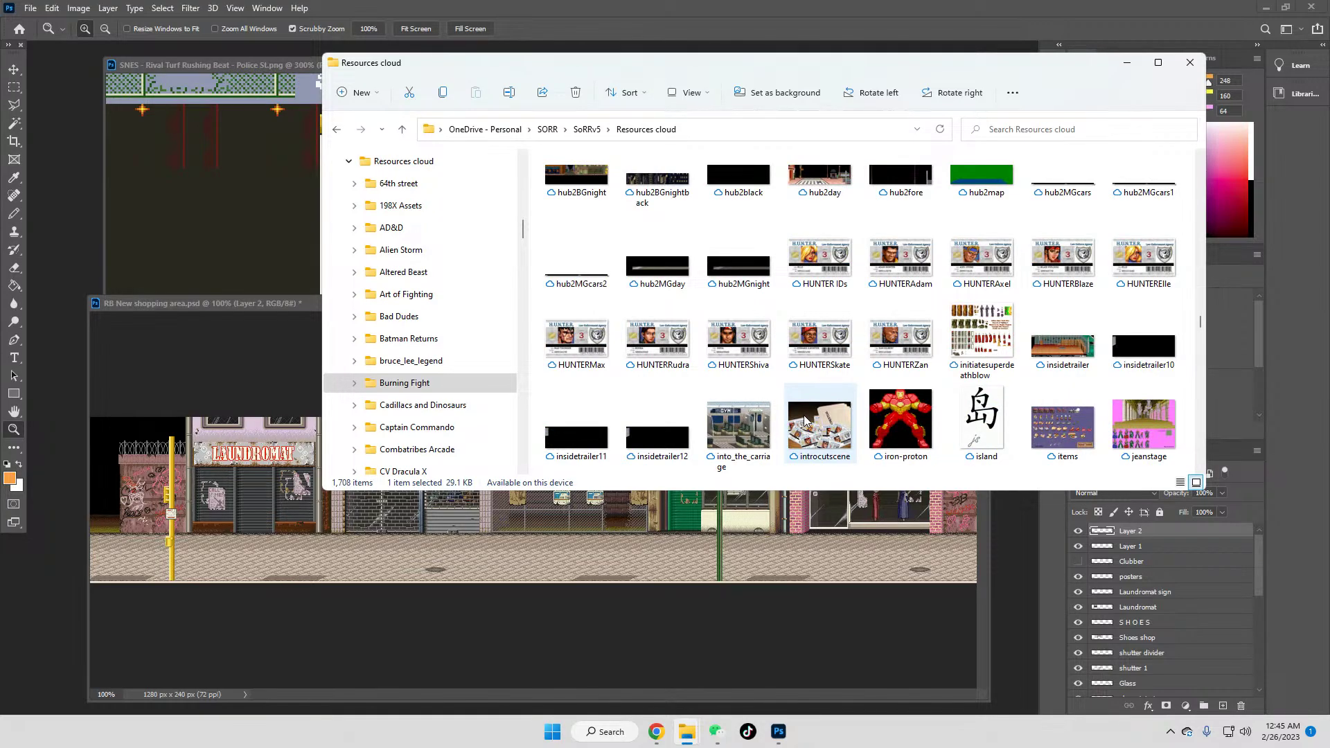
key(Down)
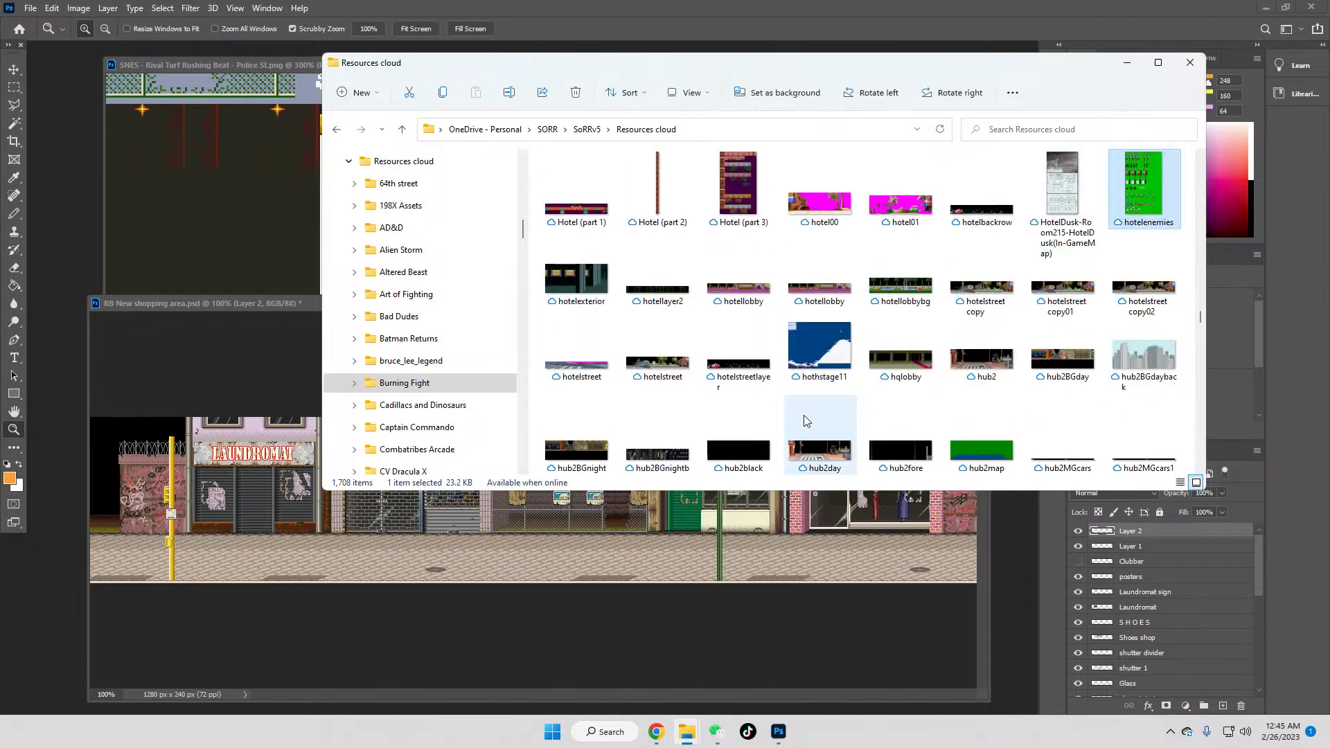
key(Down)
key(Down)
key(Down)
key(Down)
key(Down)
key(Down)
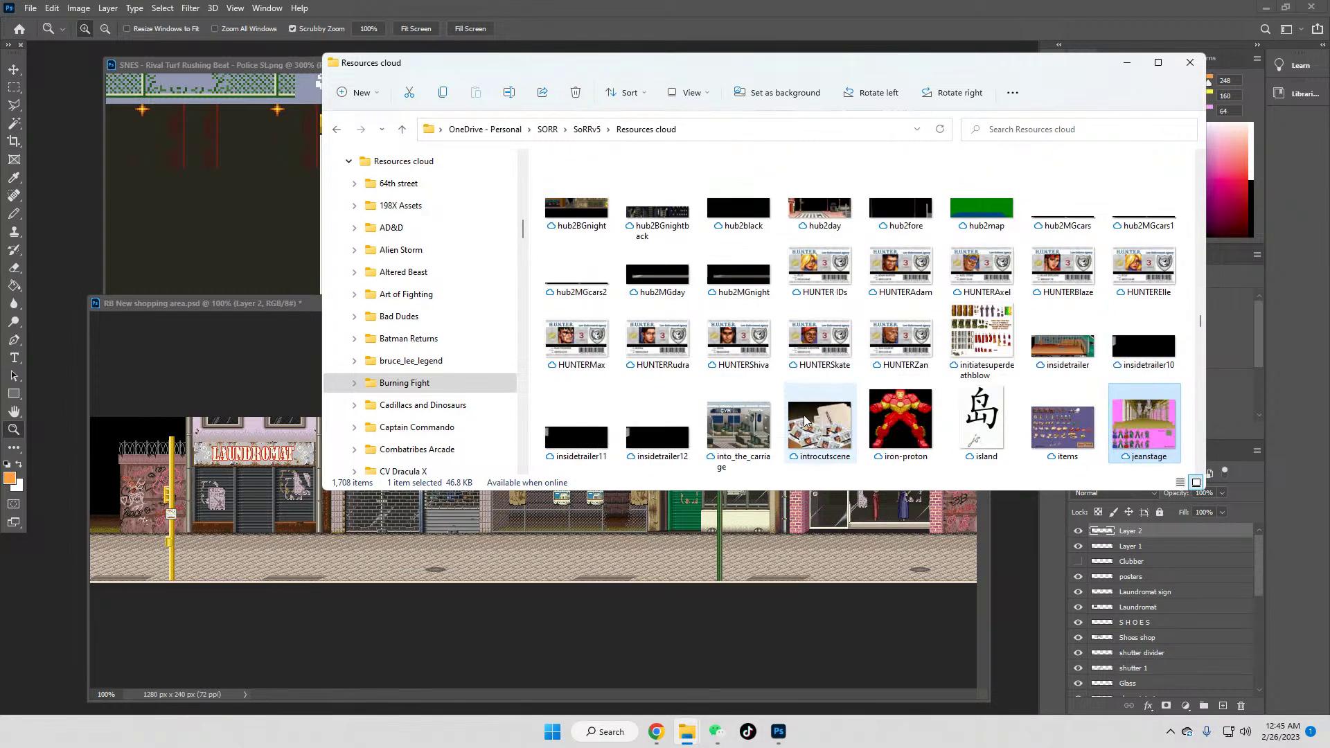
key(Home)
key(Down)
key(Down)
key(Down)
key(Down)
key(Down)
key(Down)
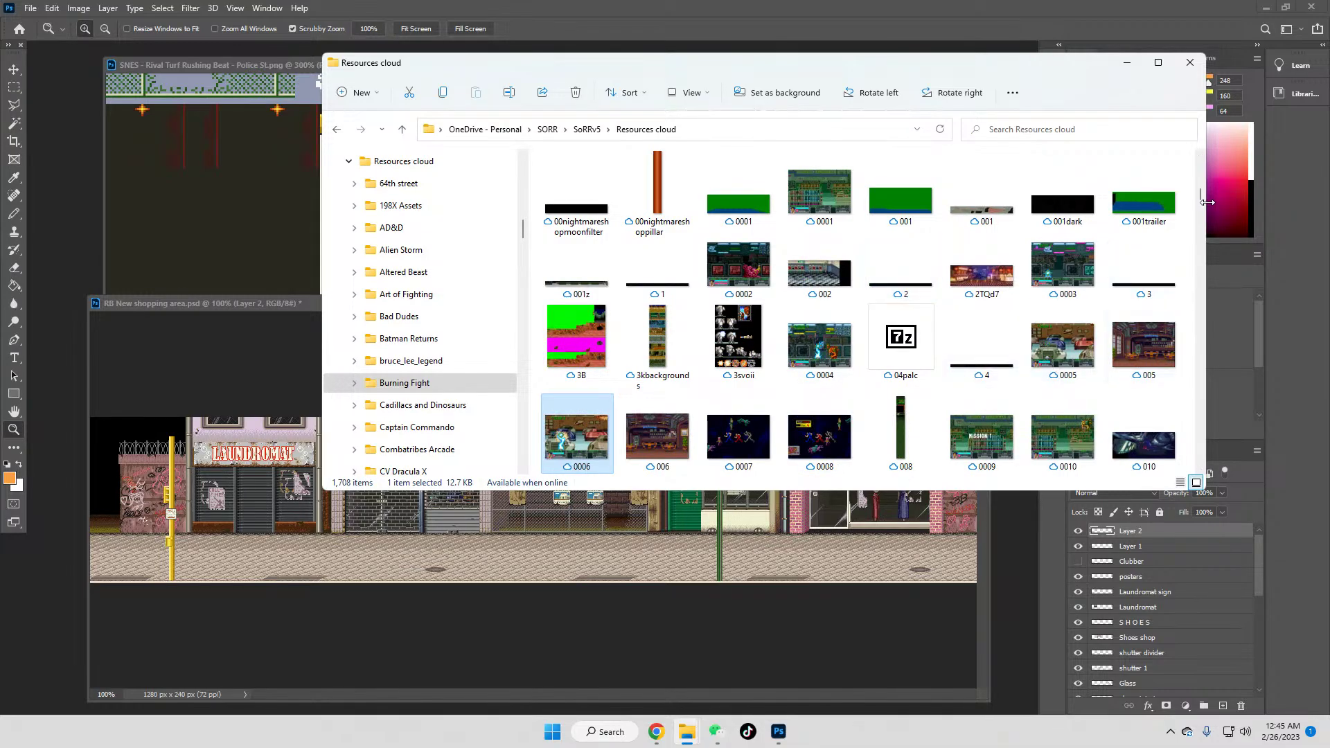
Step: Scroll down to the K section and select KOF02_OrochiChris
scroll(1190, 267, down, 5)
scroll(1190, 267, down, 15)
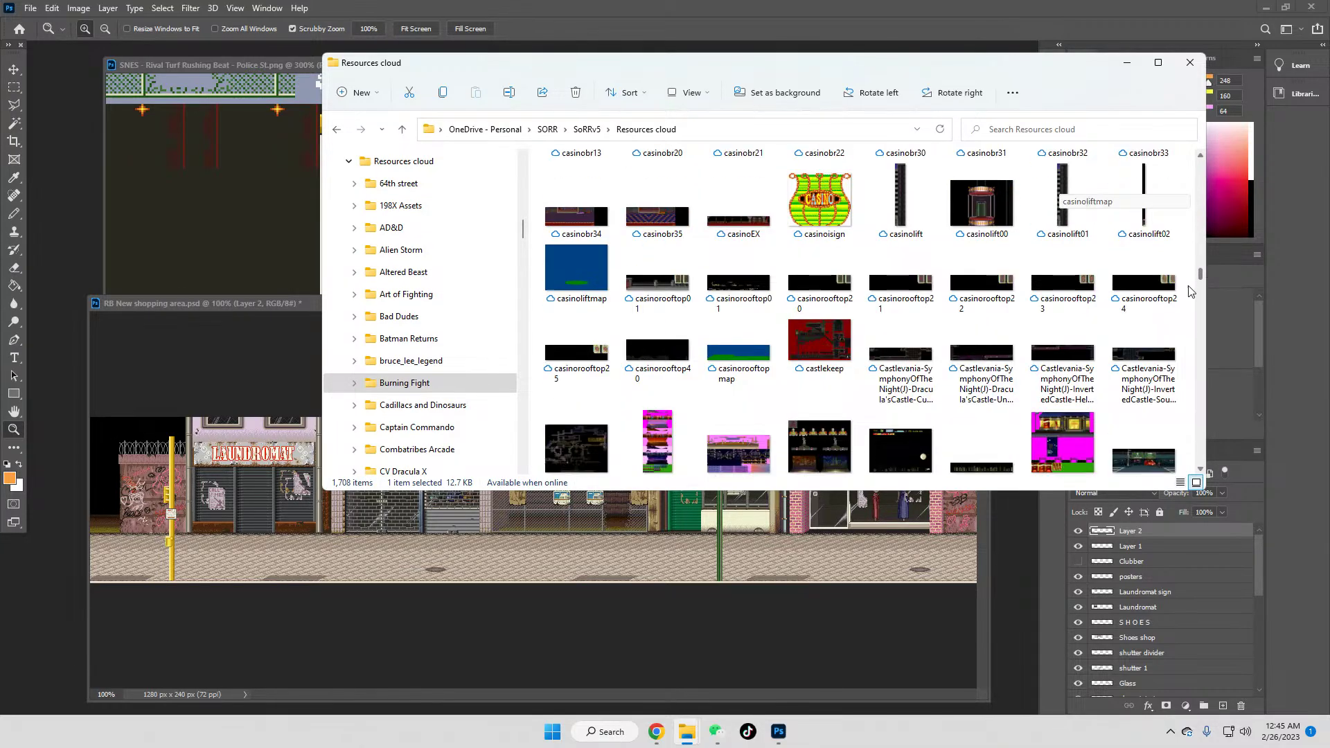
scroll(1184, 313, down, 15)
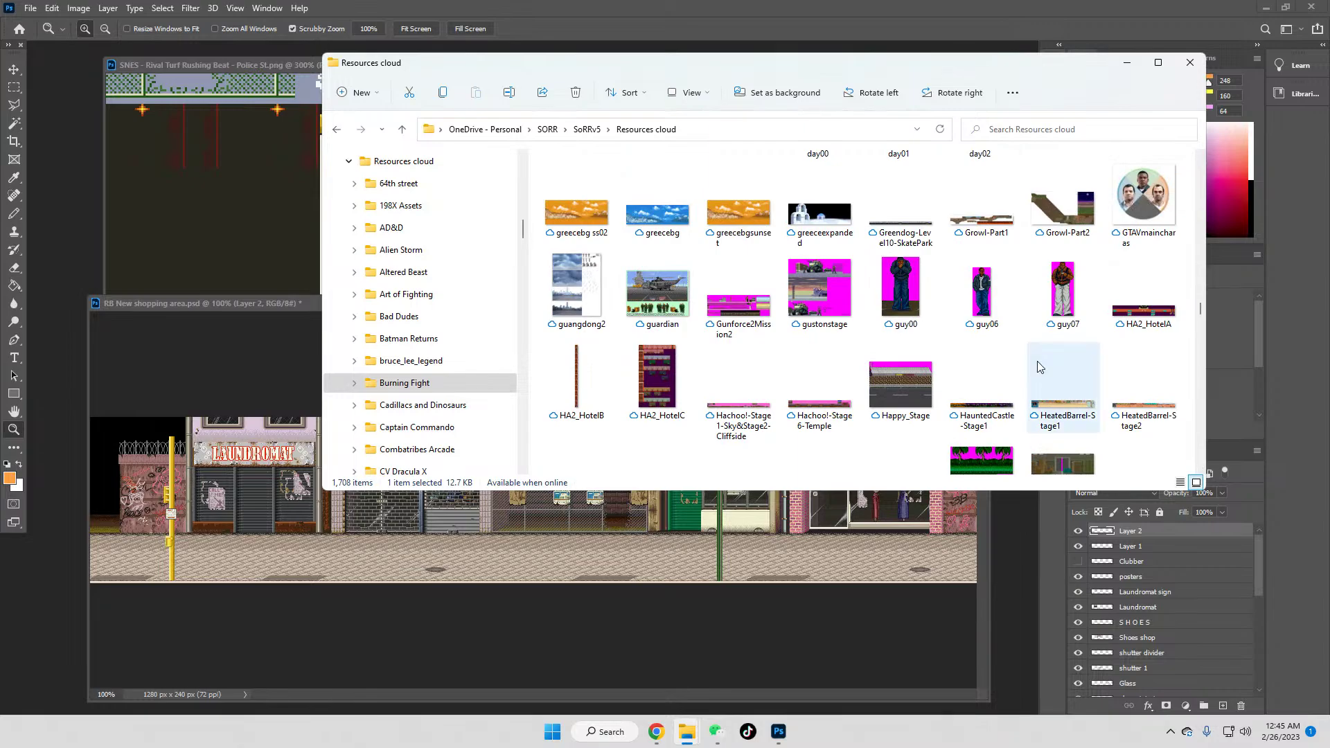
scroll(889, 387, down, 8)
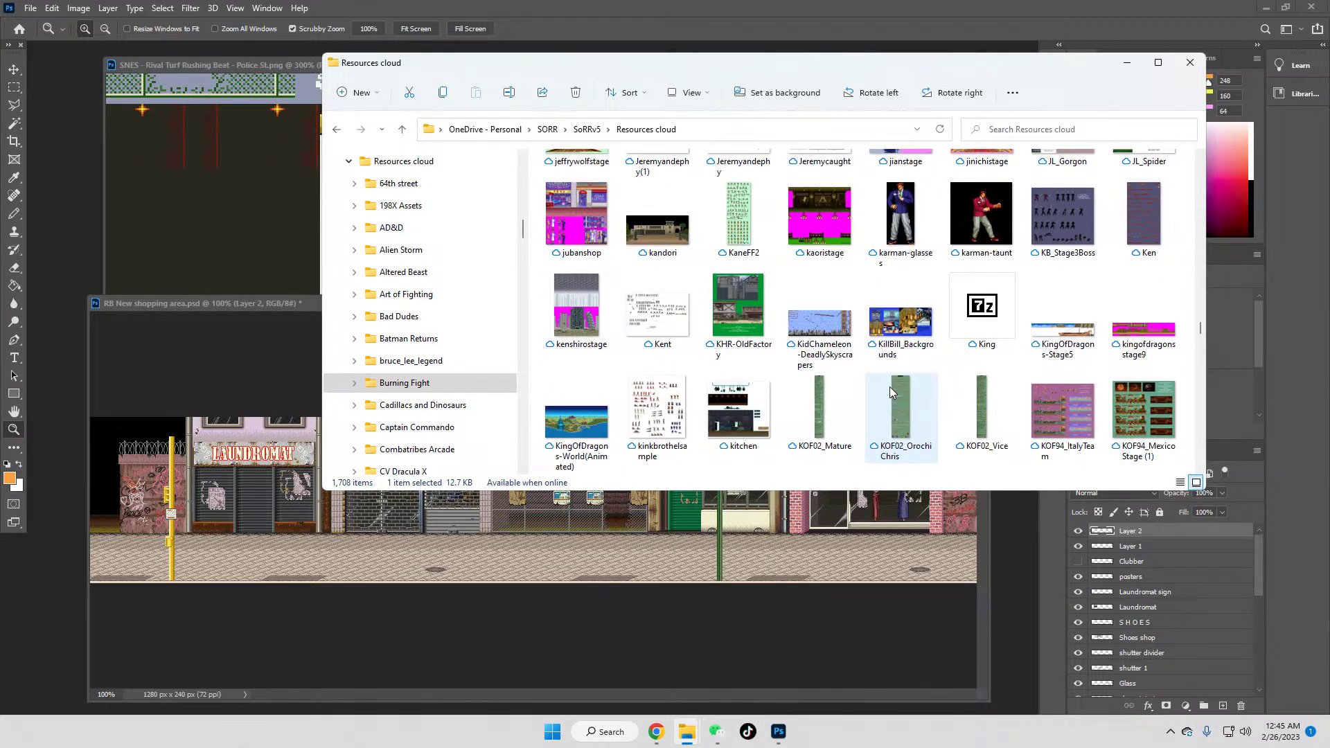
click(898, 415)
scroll(971, 413, down, 5)
click(971, 413)
scroll(971, 413, up, 2)
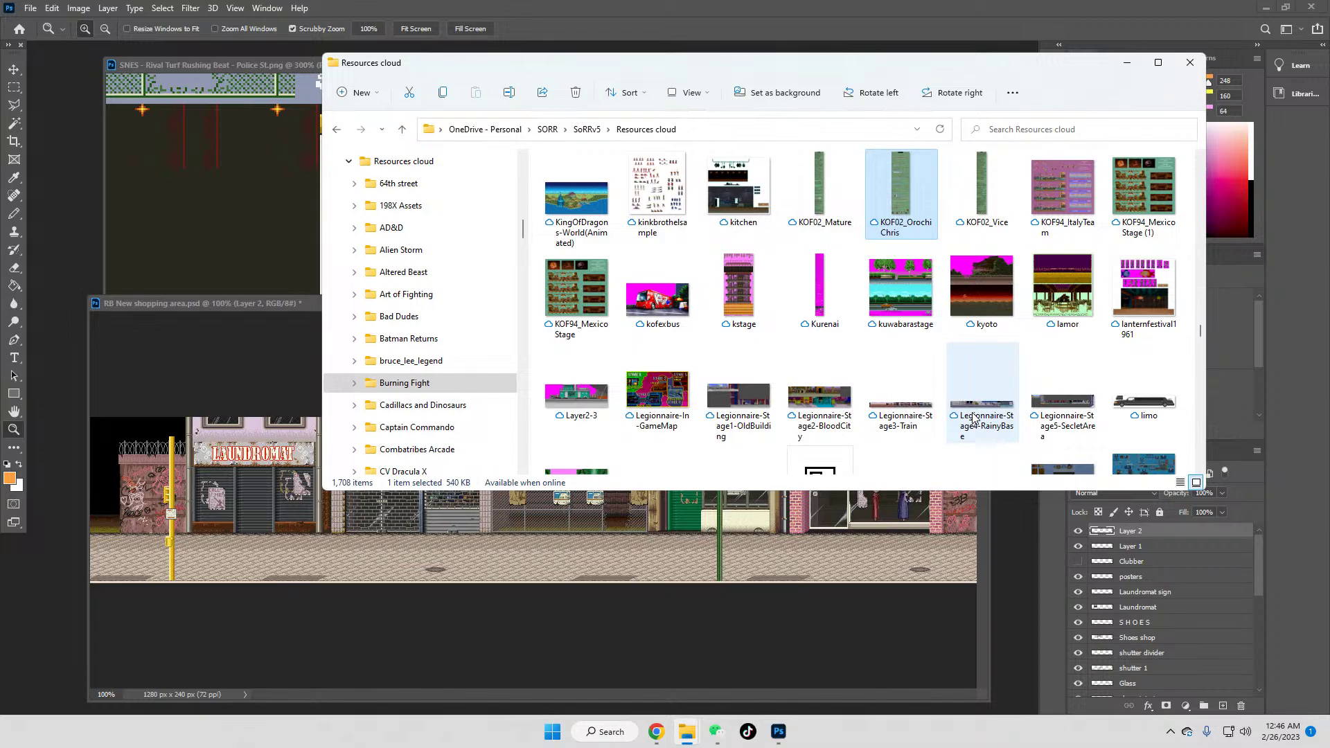
Step: Step through the L, M and N images from lolback to NinjaGaiden-Round5
key(Down)
key(Down)
key(Down)
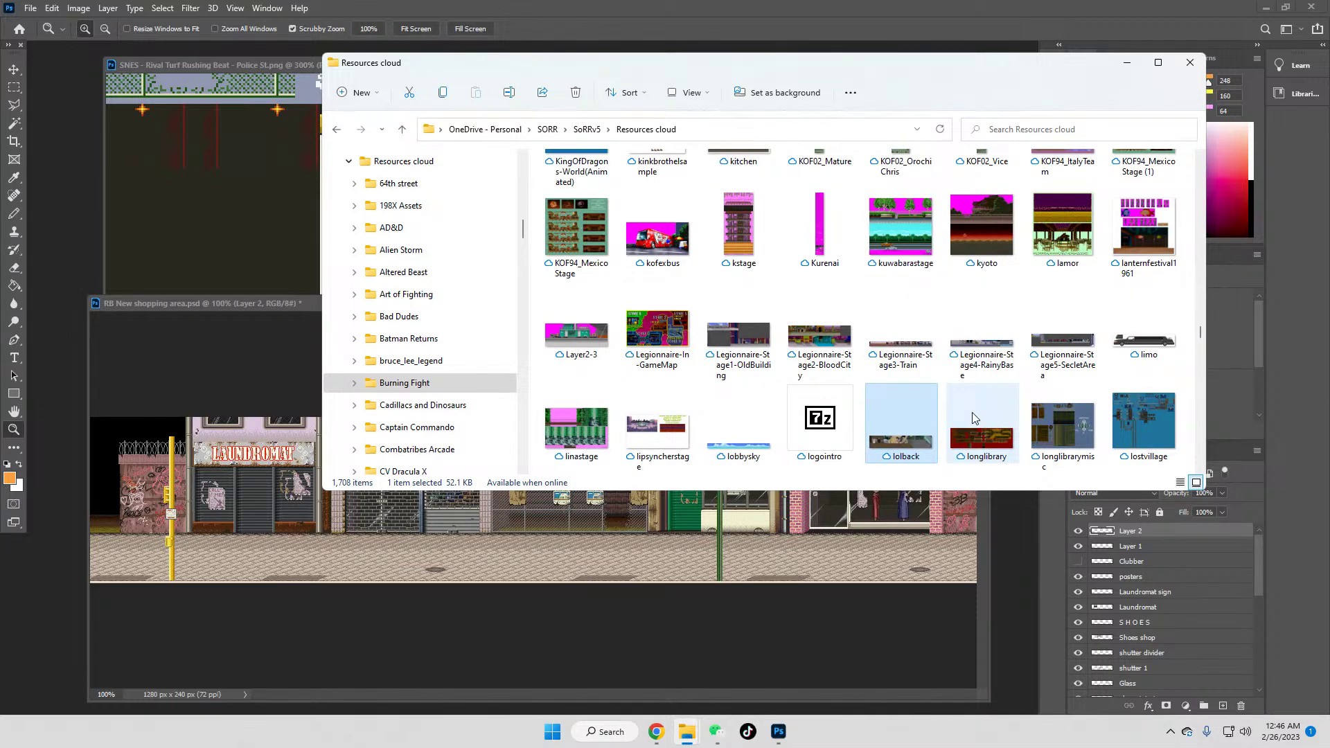
key(Down)
key(Down)
key(Down)
key(Down)
key(Down)
key(Down)
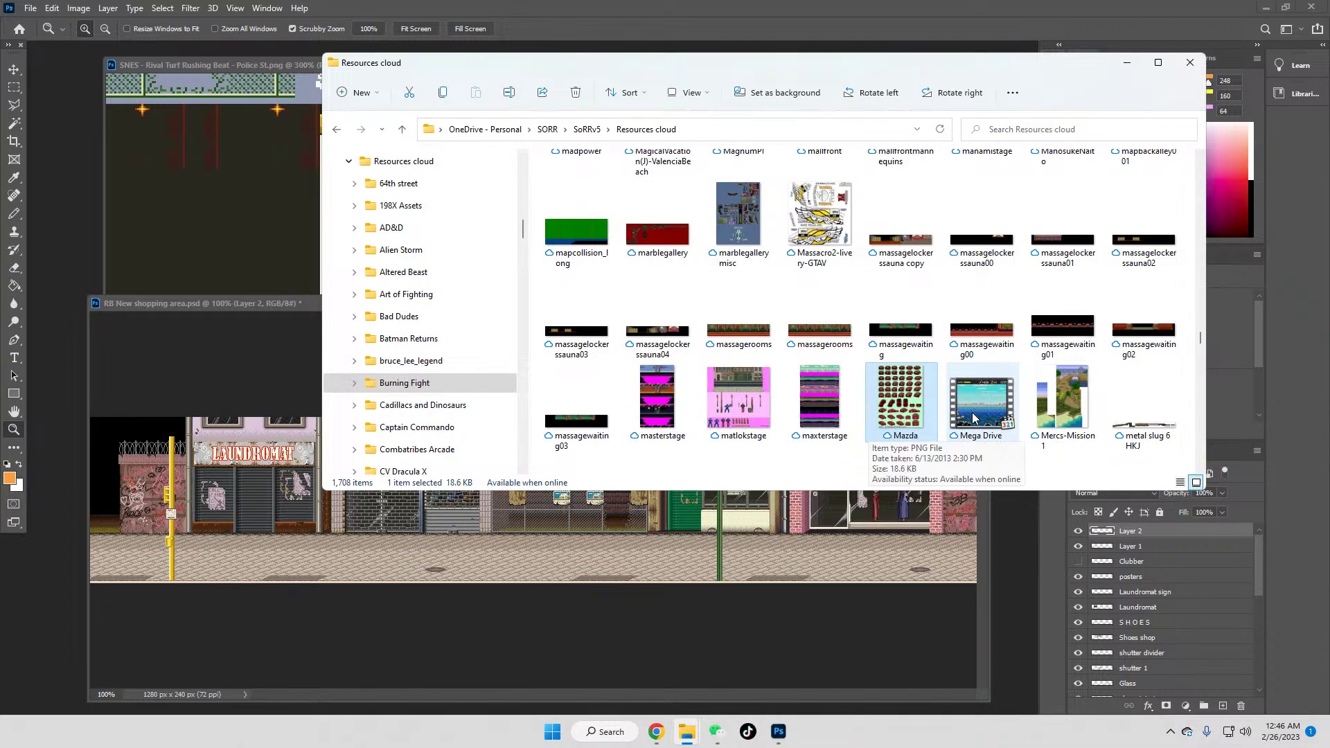
key(Down)
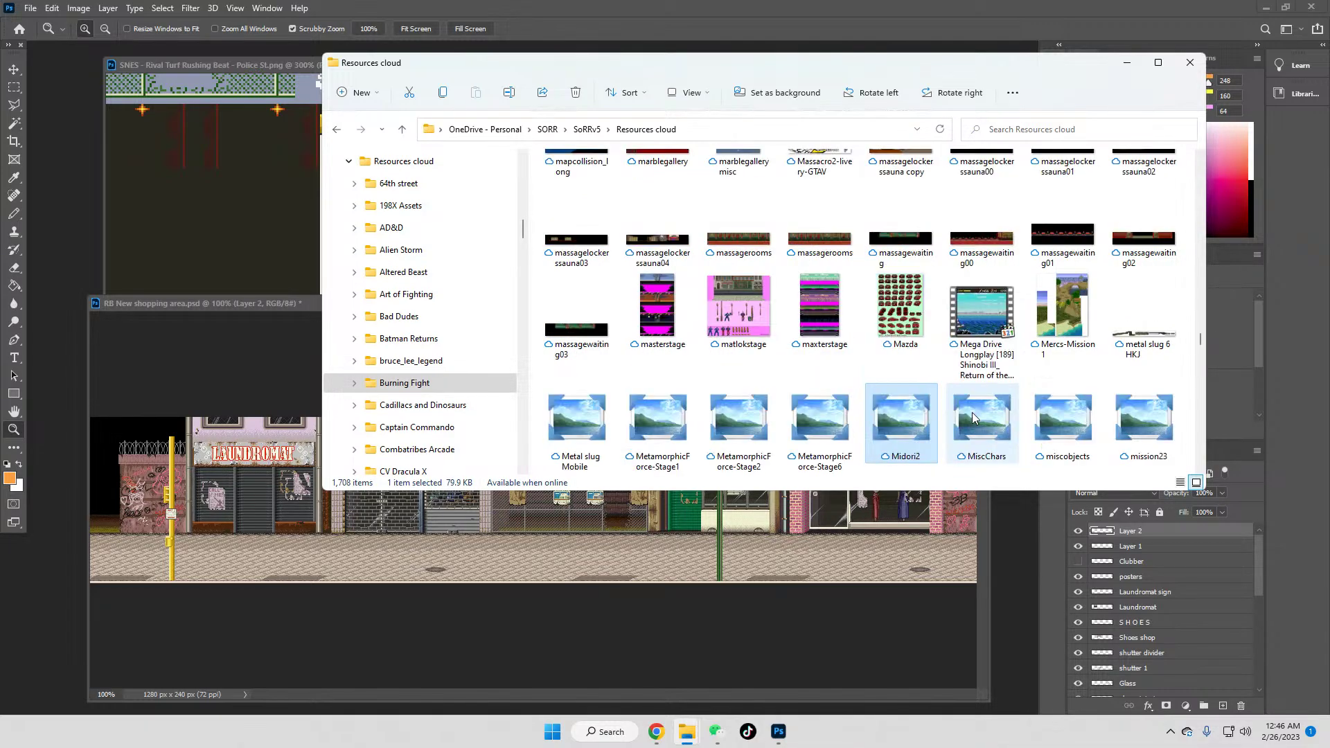
key(Down)
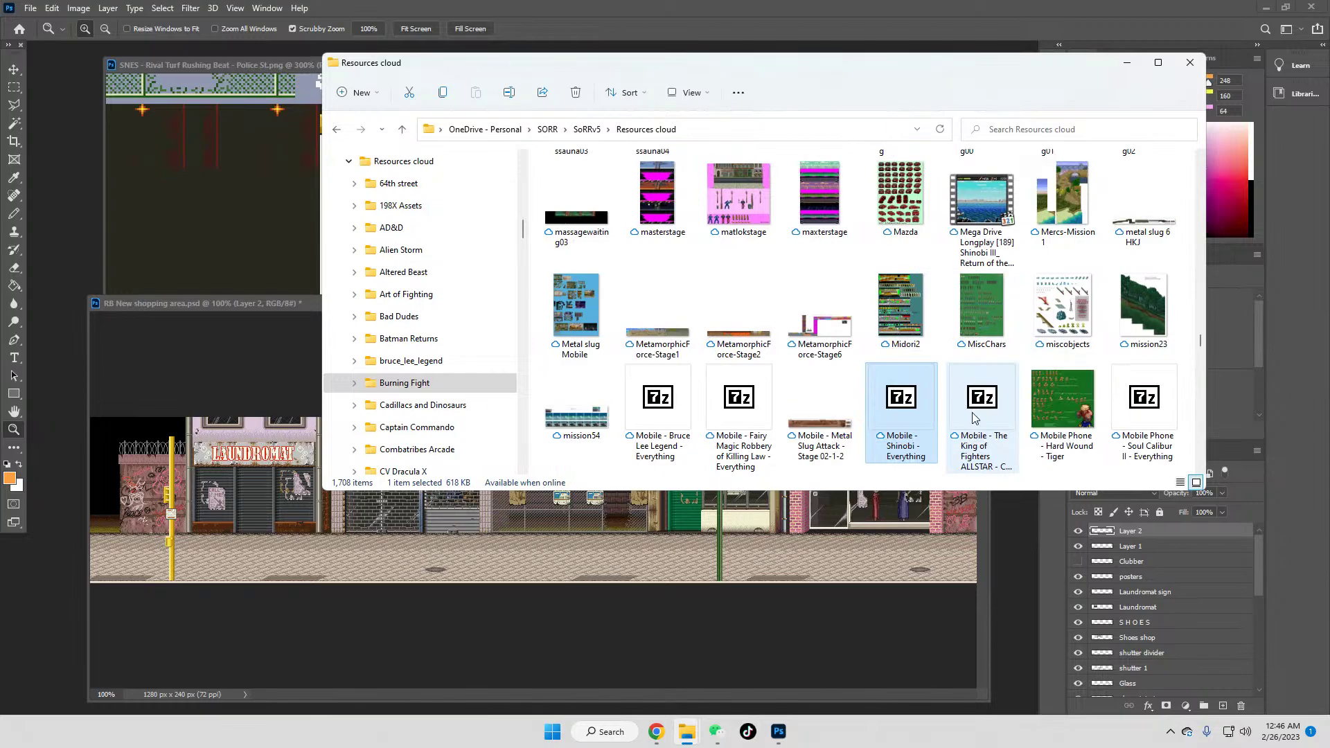
key(Down)
key(Down)
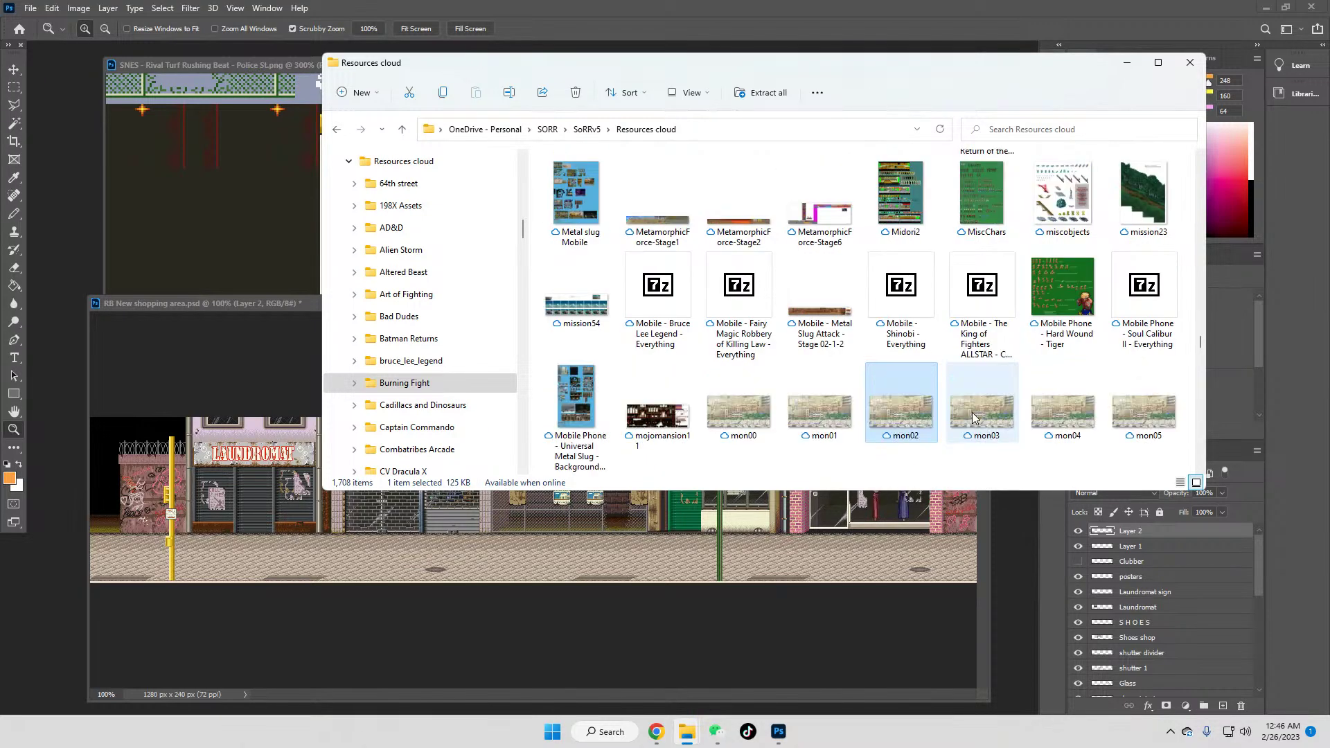
key(Down)
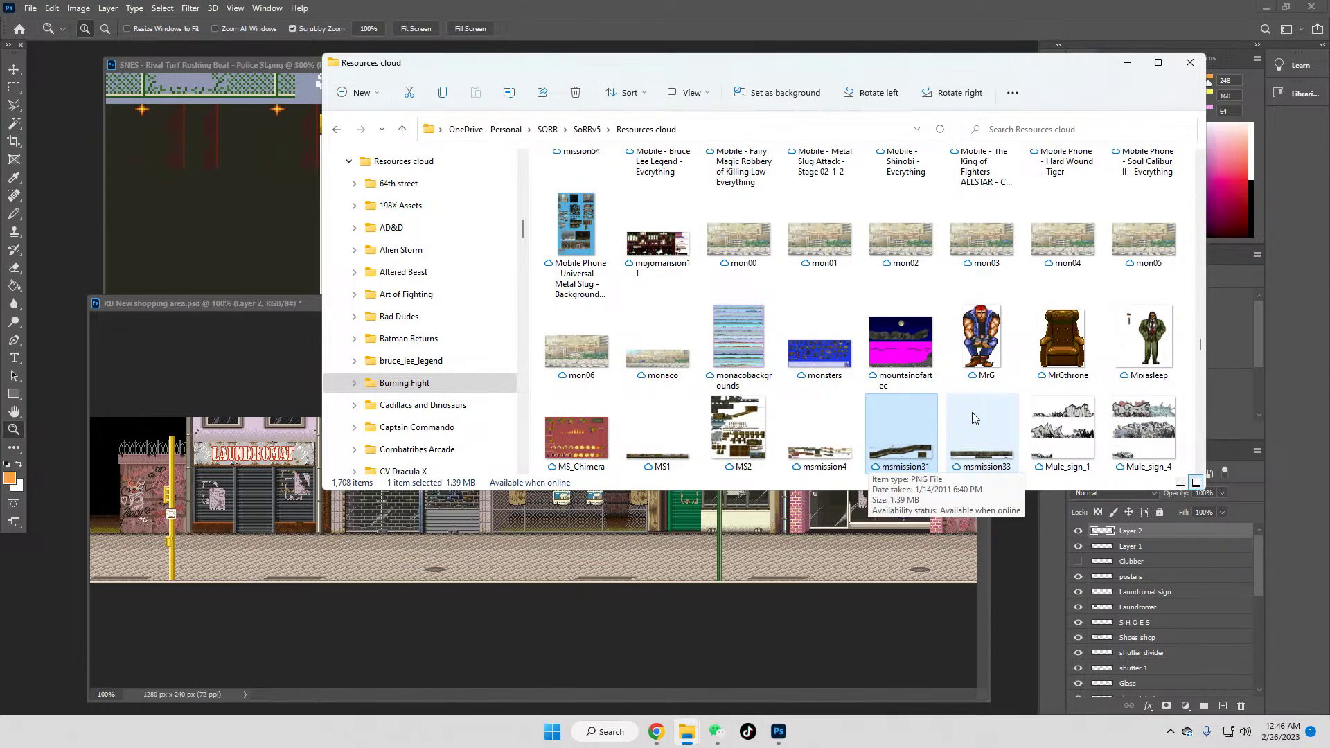
key(Down)
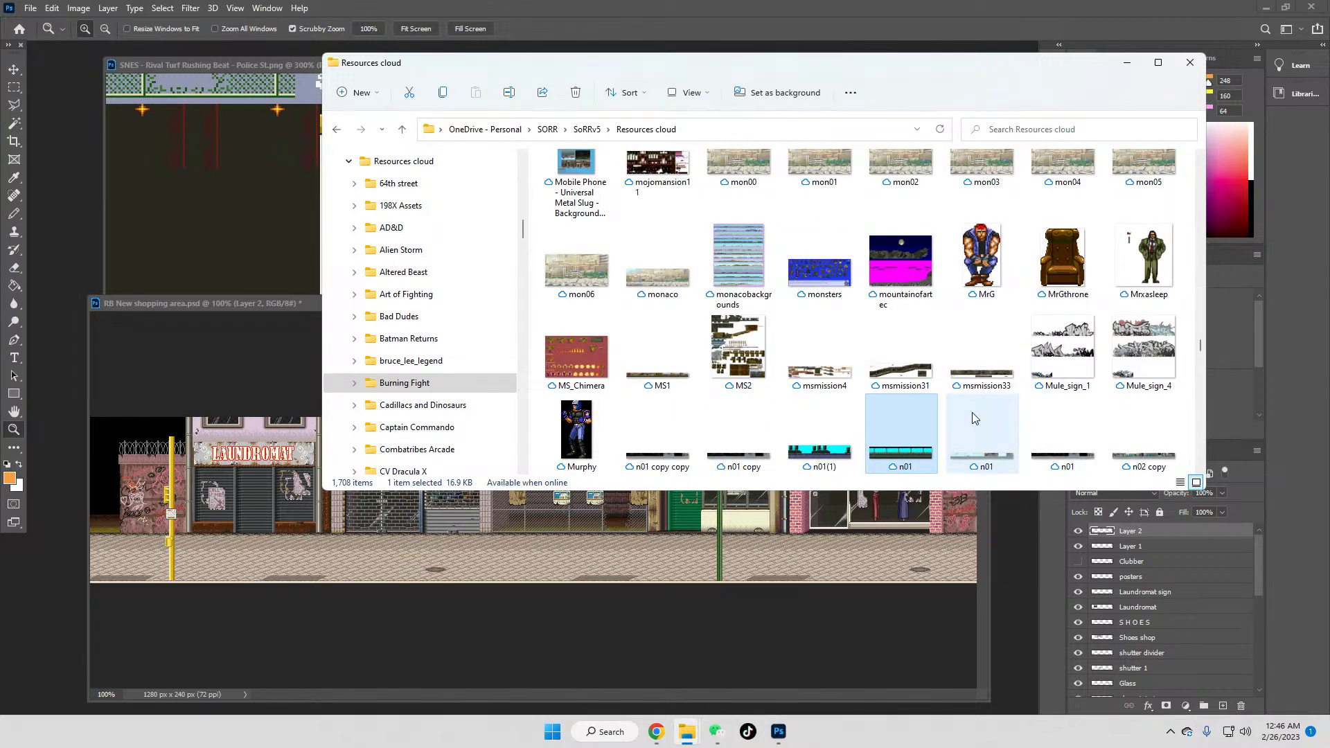
key(Down)
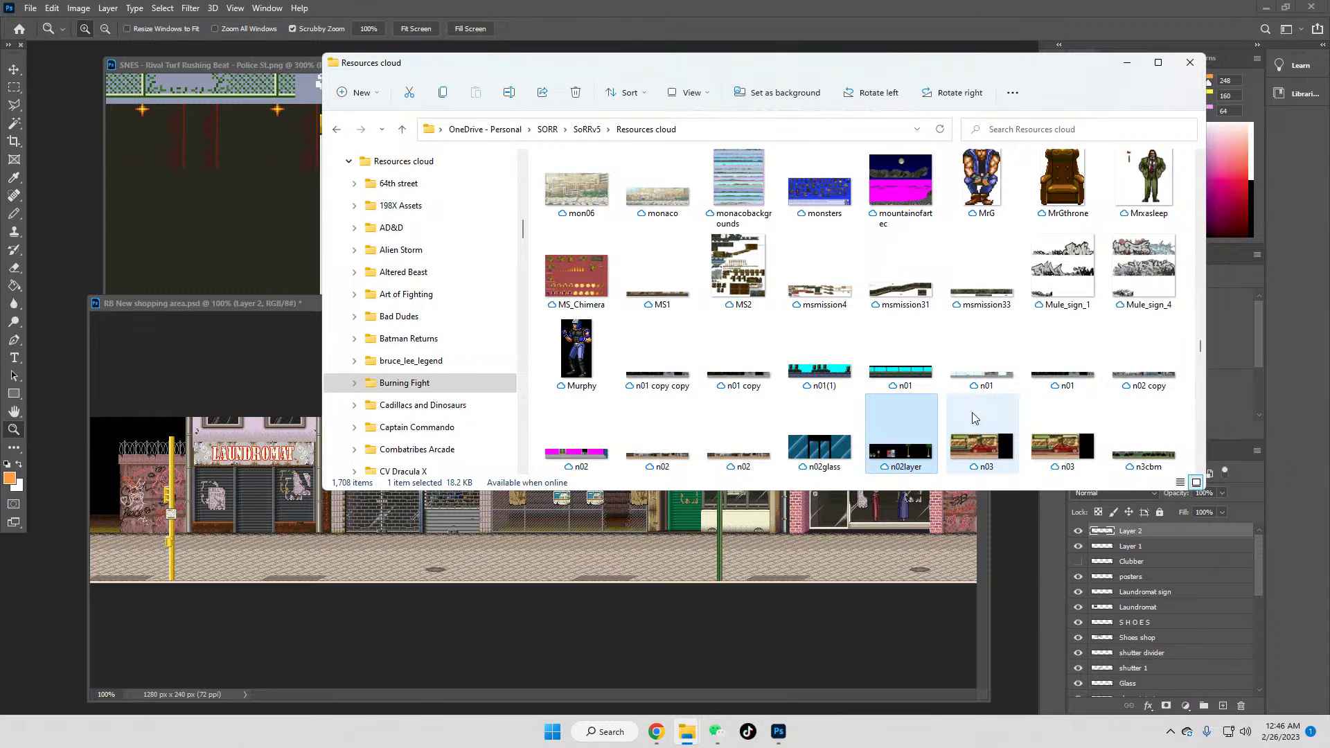
key(Down)
key(Down)
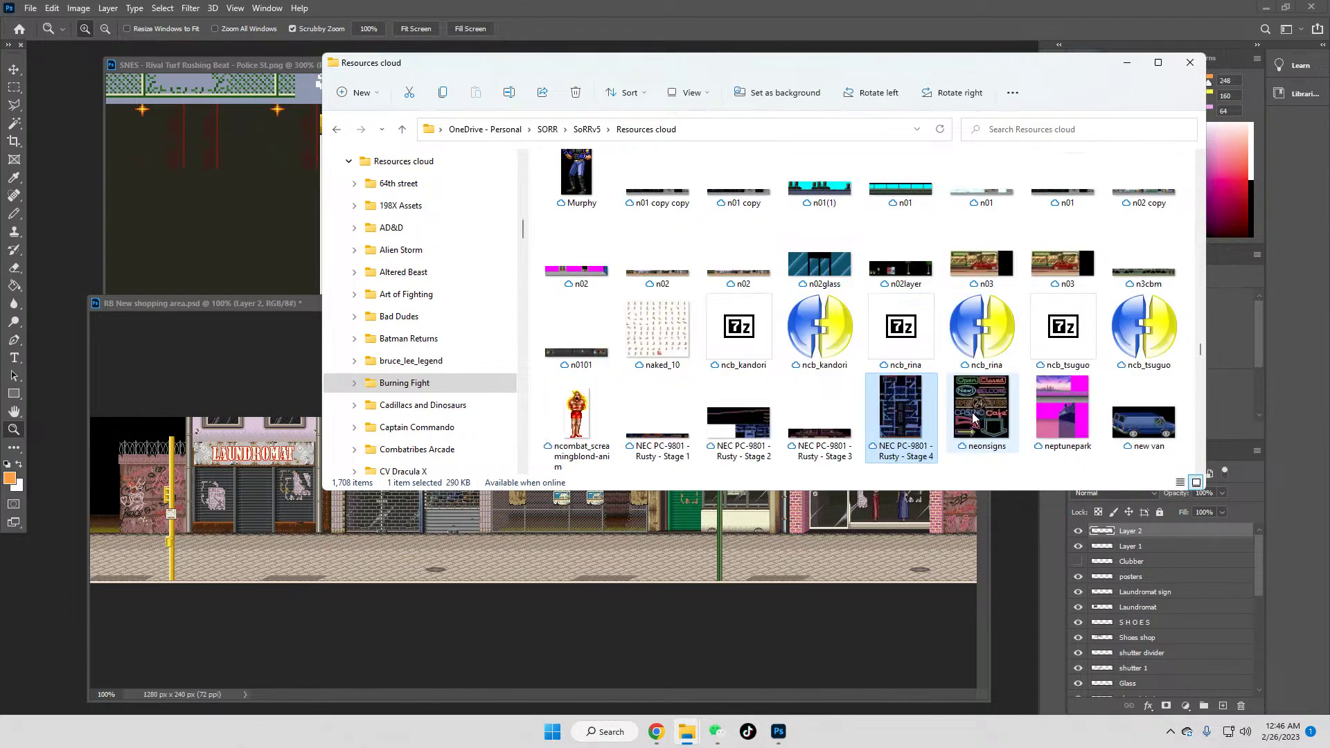
key(Down)
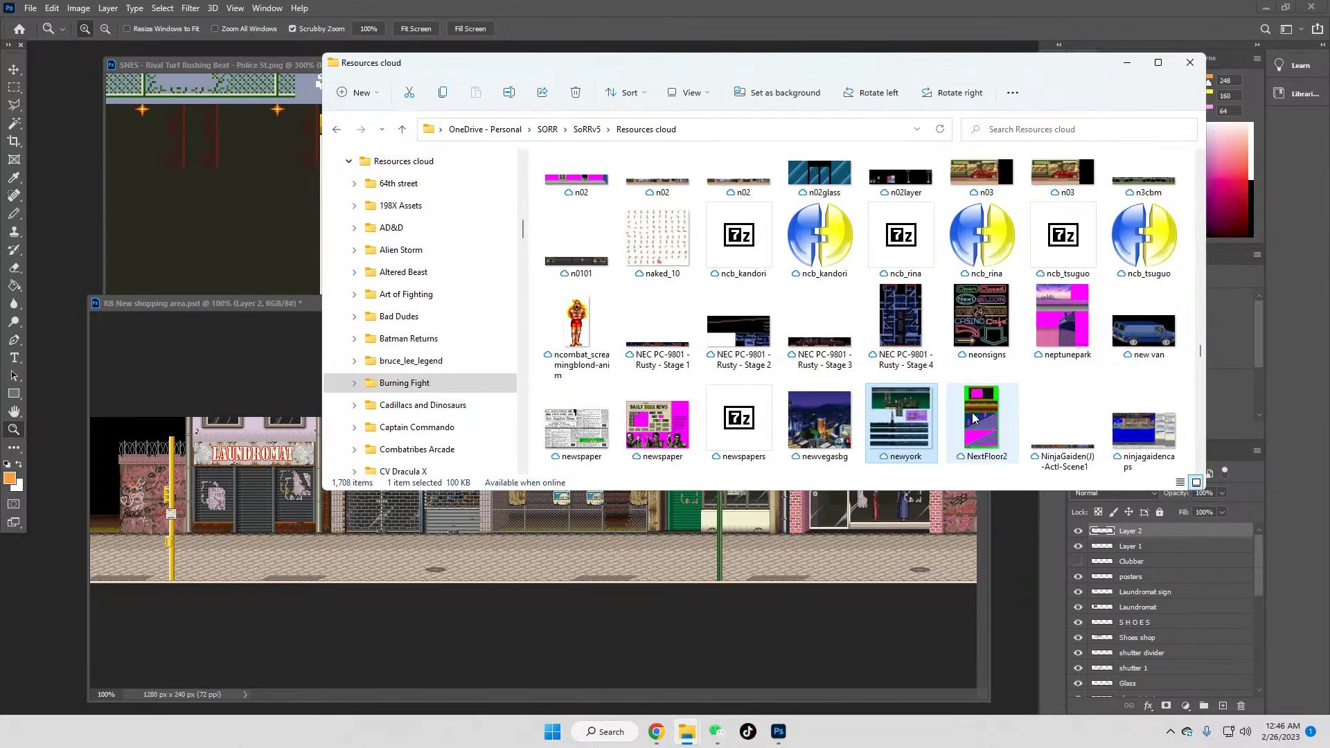
key(Down)
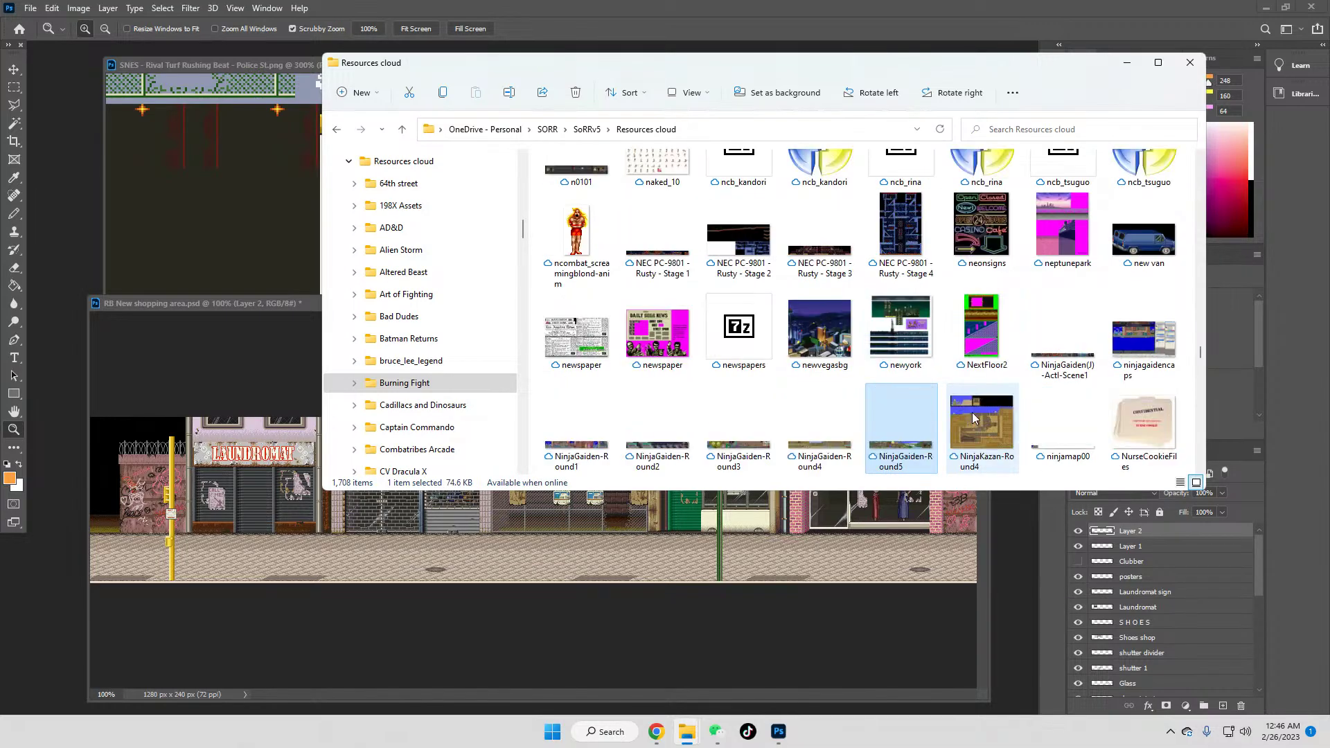
key(Down)
key(Down)
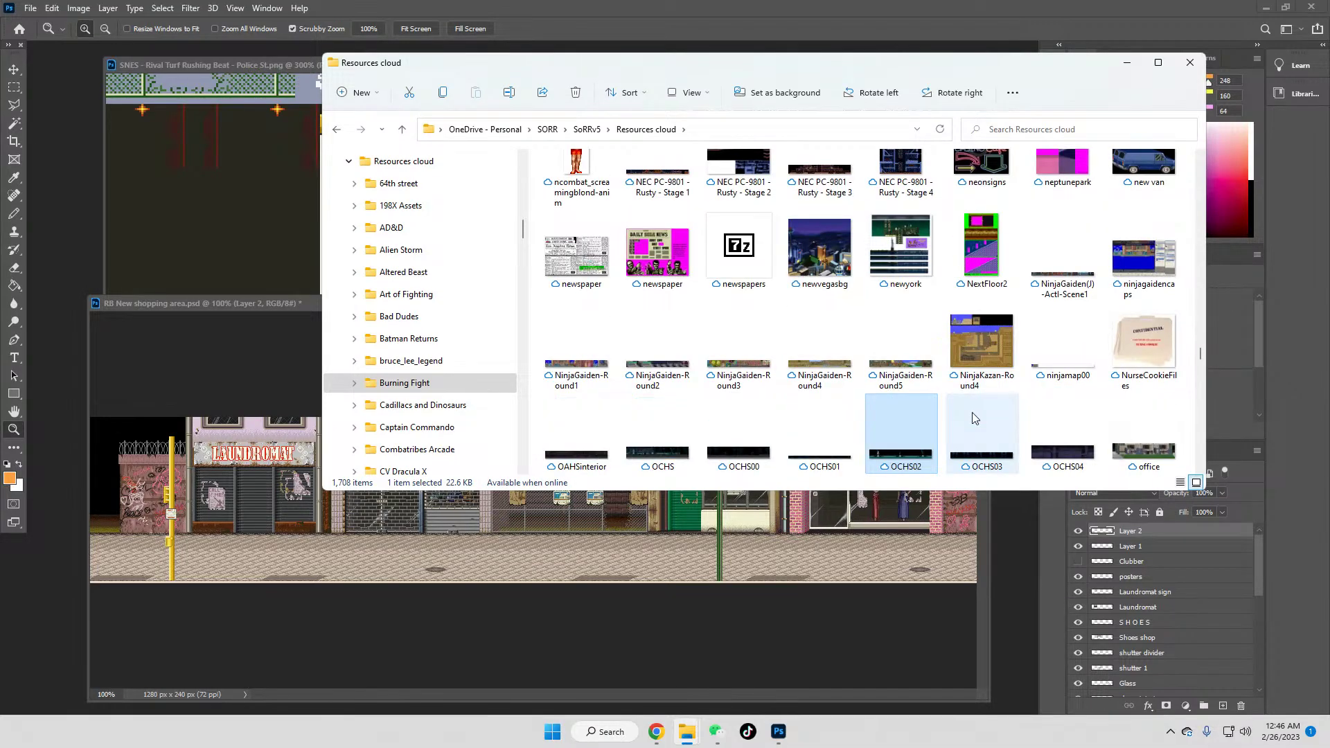
Step: Continue through palmera02, PaoPaoCafe, Quarry and restaurant01 down to royalchapelmisc
key(Down)
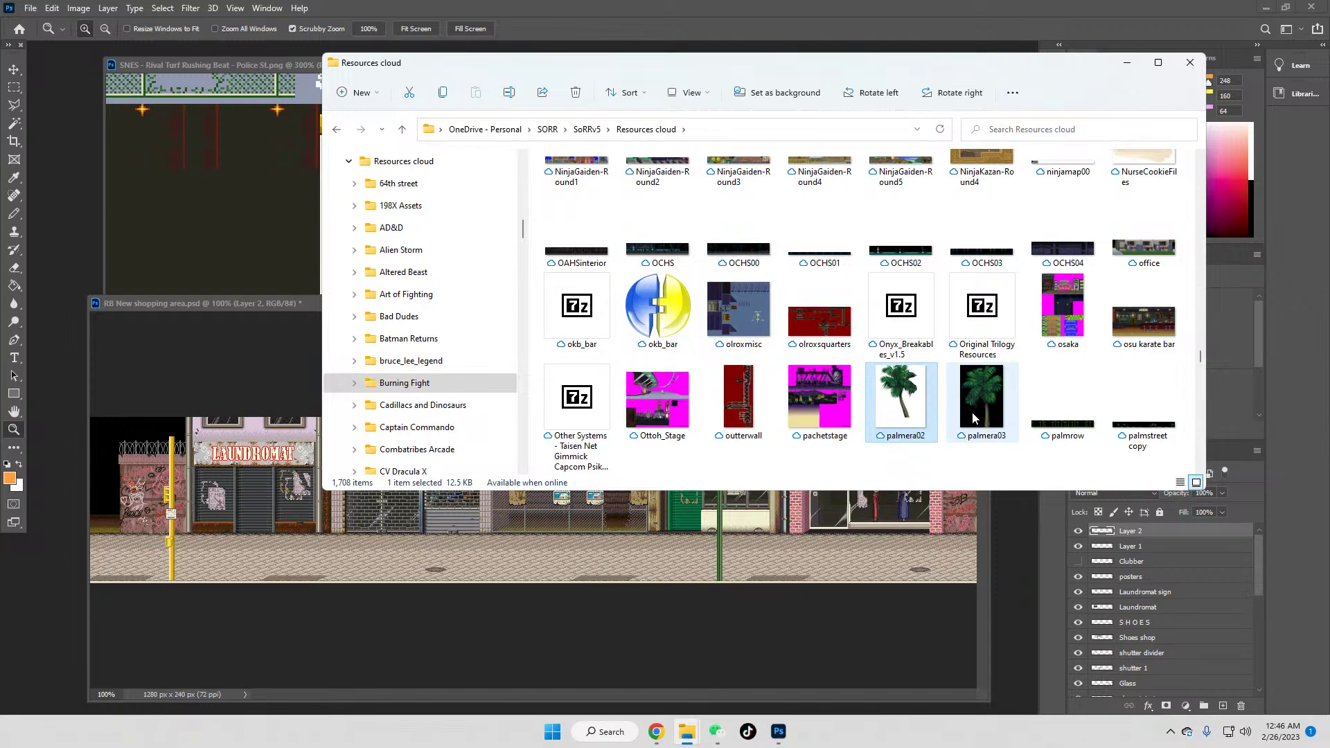
key(Down)
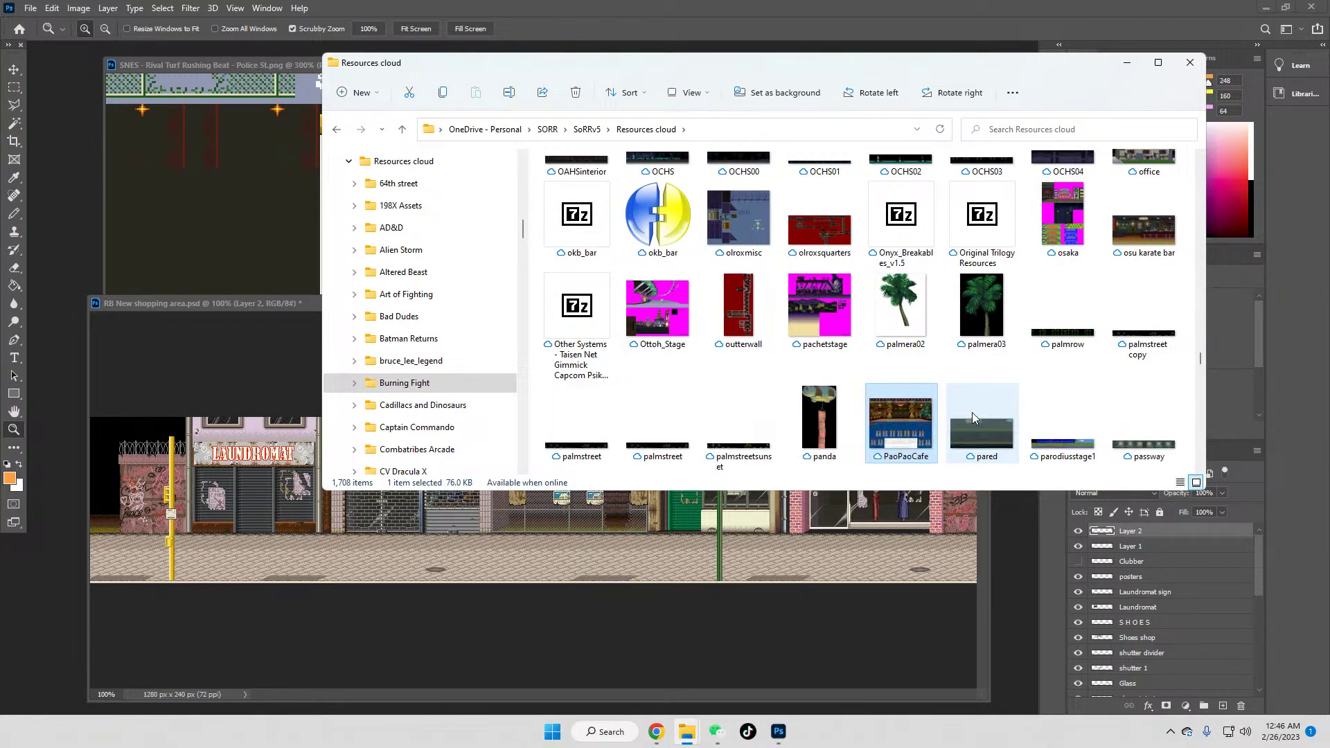
key(Down)
key(Down)
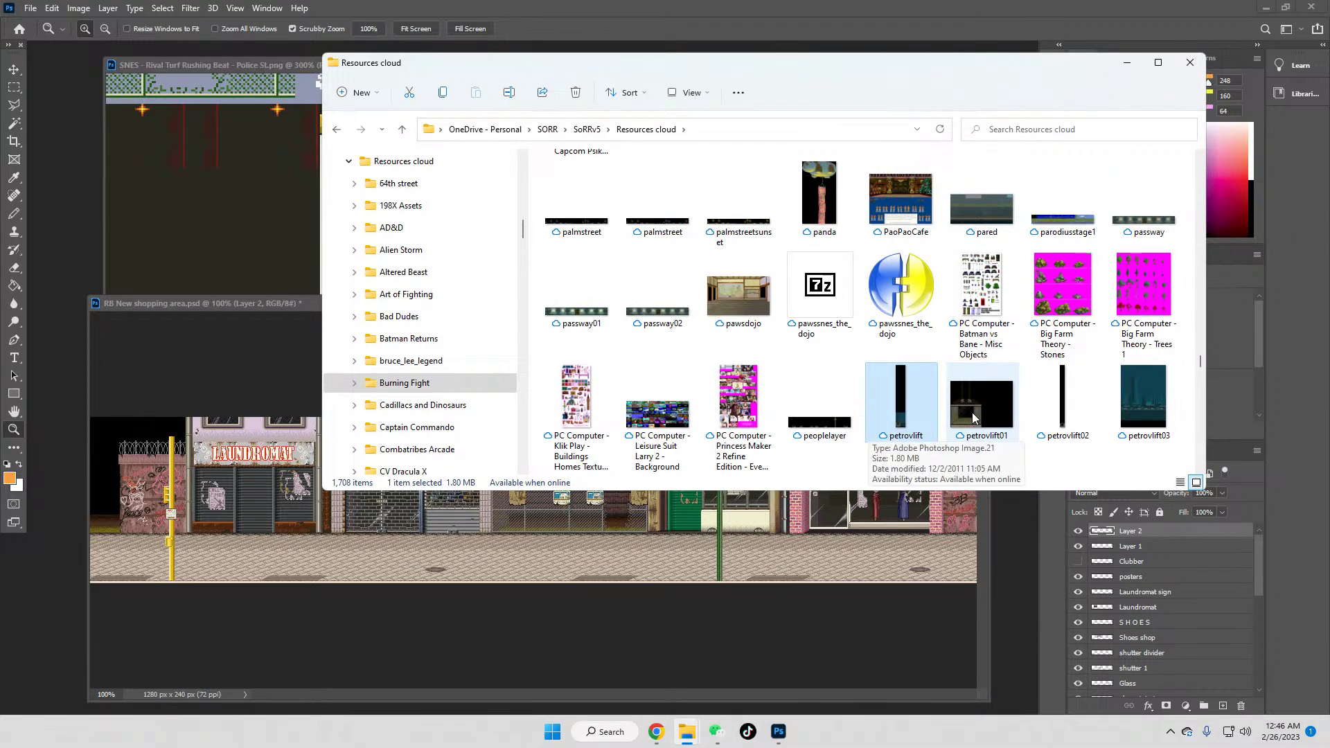
key(Down)
key(Down)
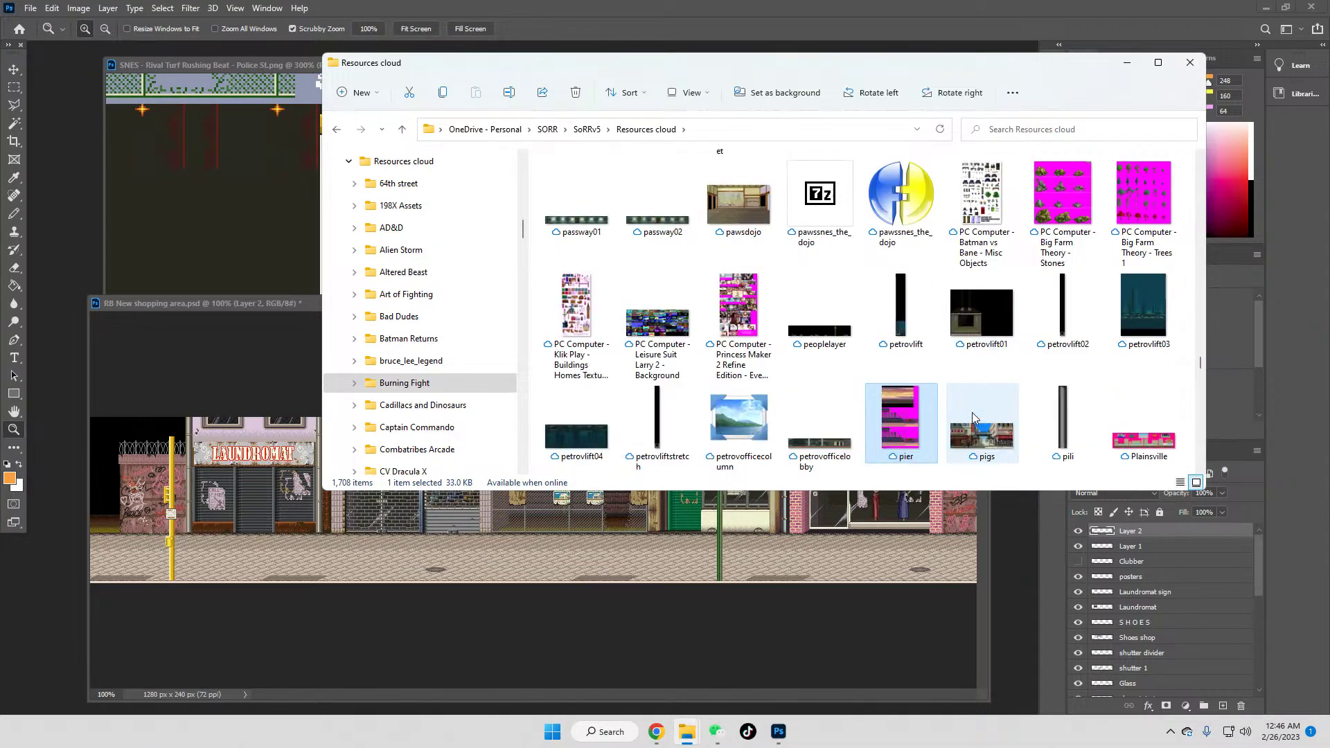
key(Down)
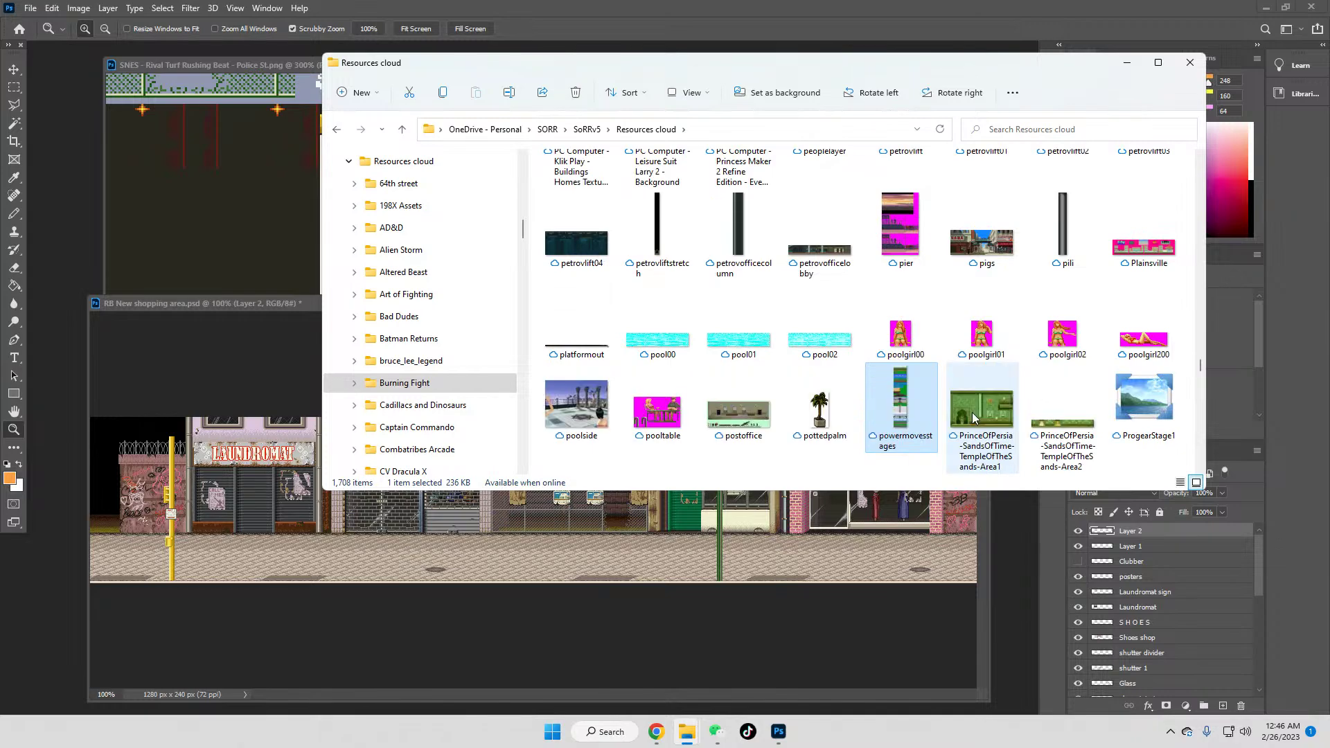
key(Down)
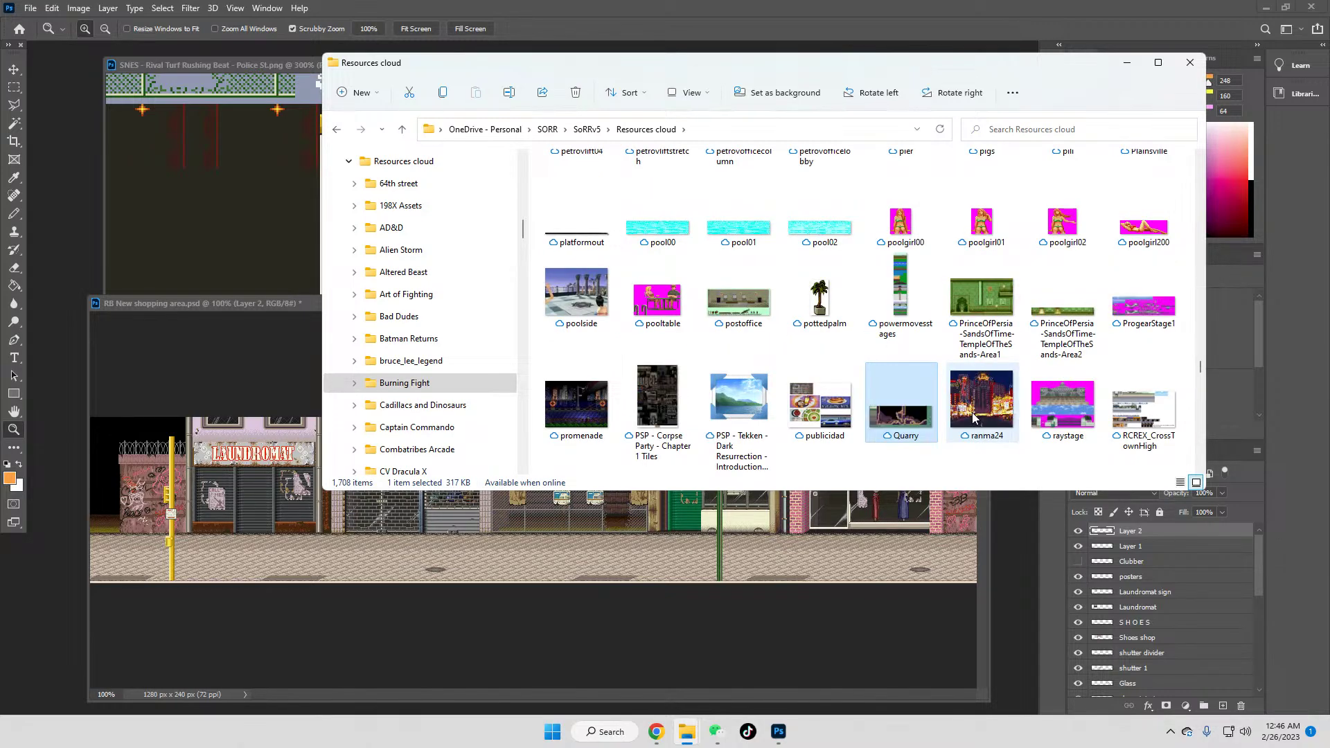
key(Down)
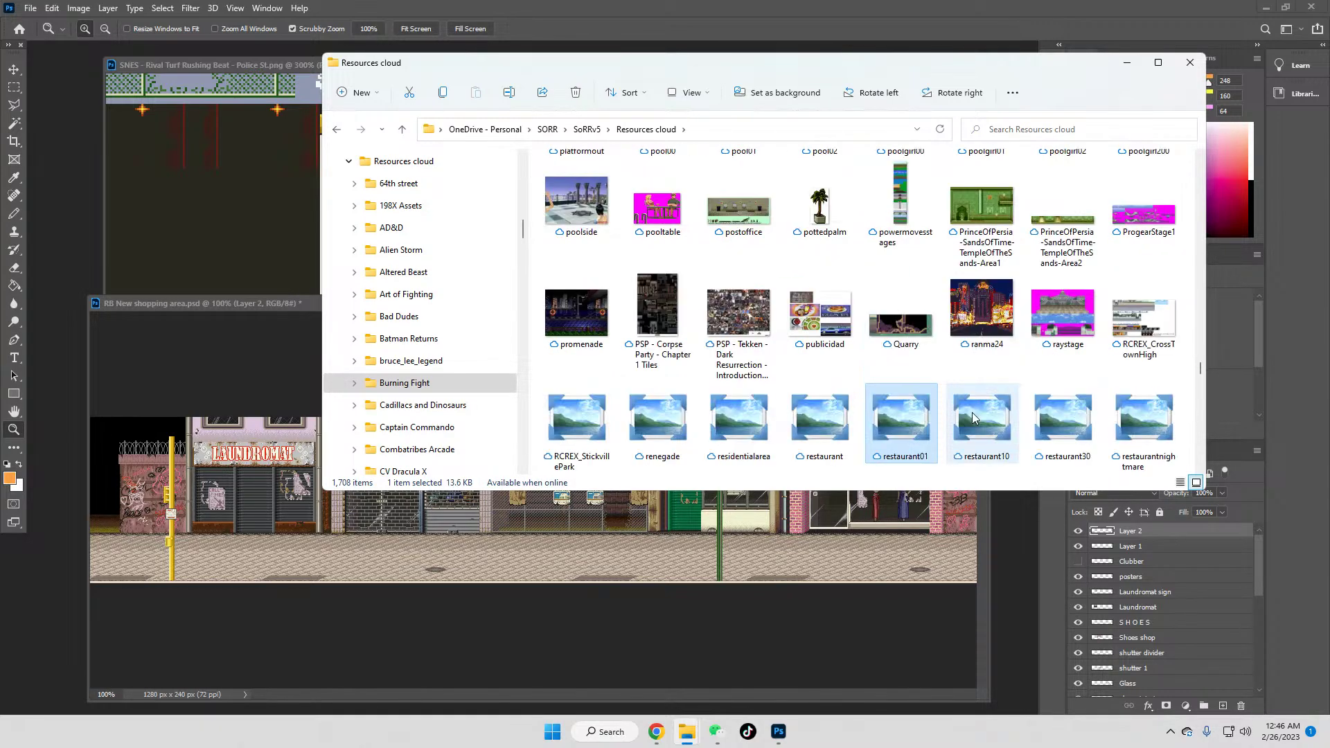
key(Down)
key(Down)
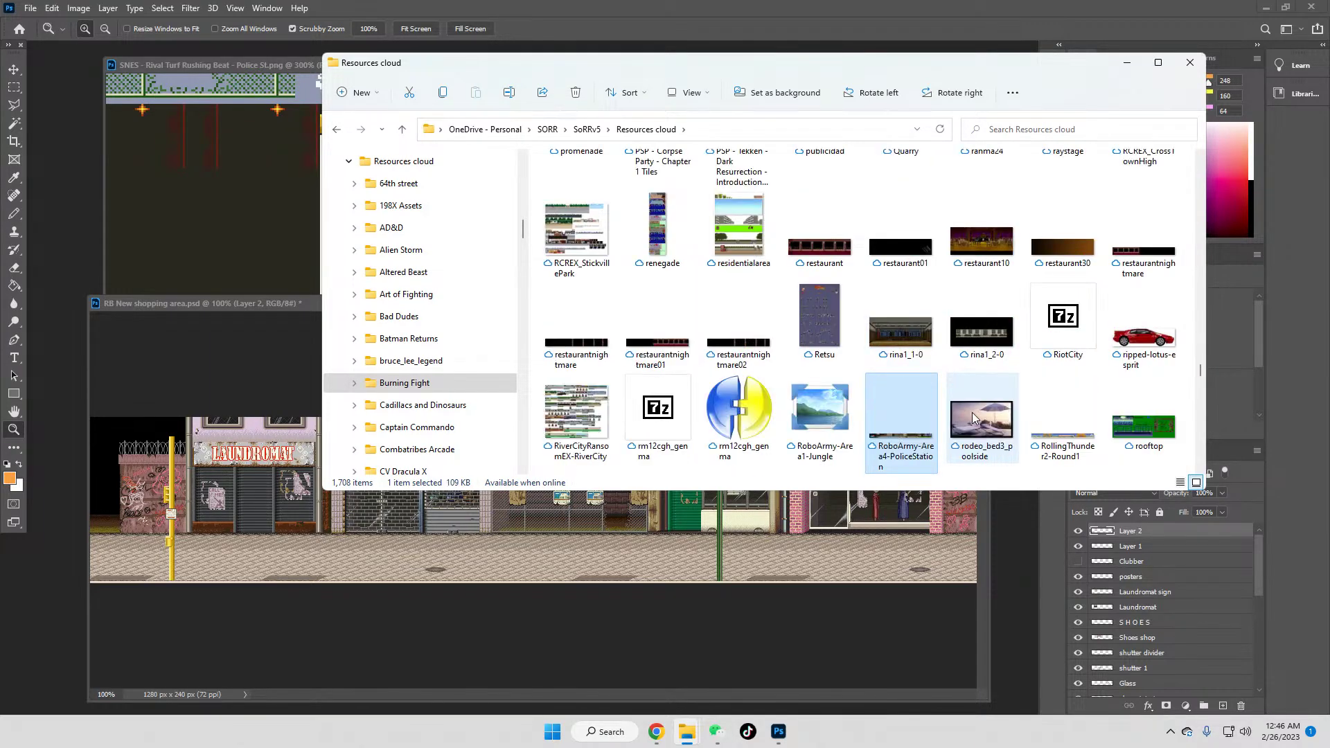
key(Down)
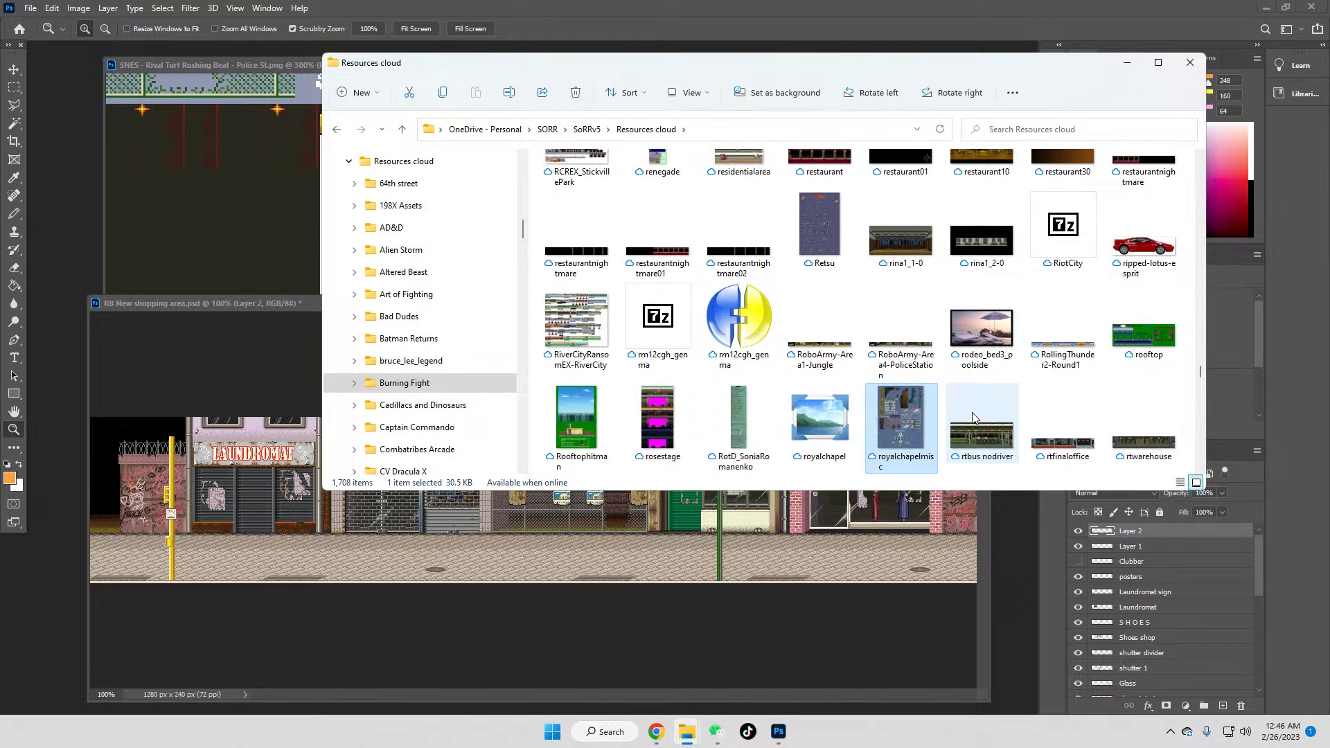
Step: Browse the Resources thumbnails from RumbleInTheDistrictStreet down to the sunsetriders images
key(Down)
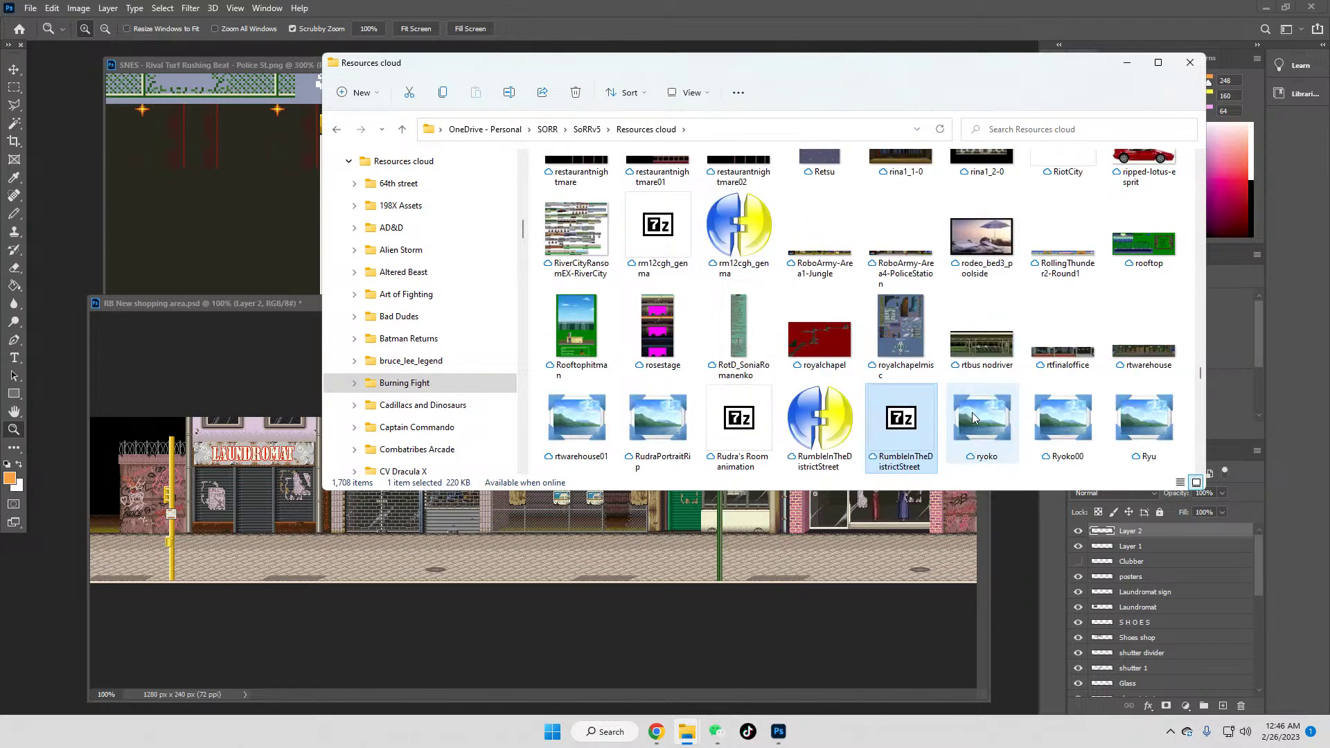
key(Down)
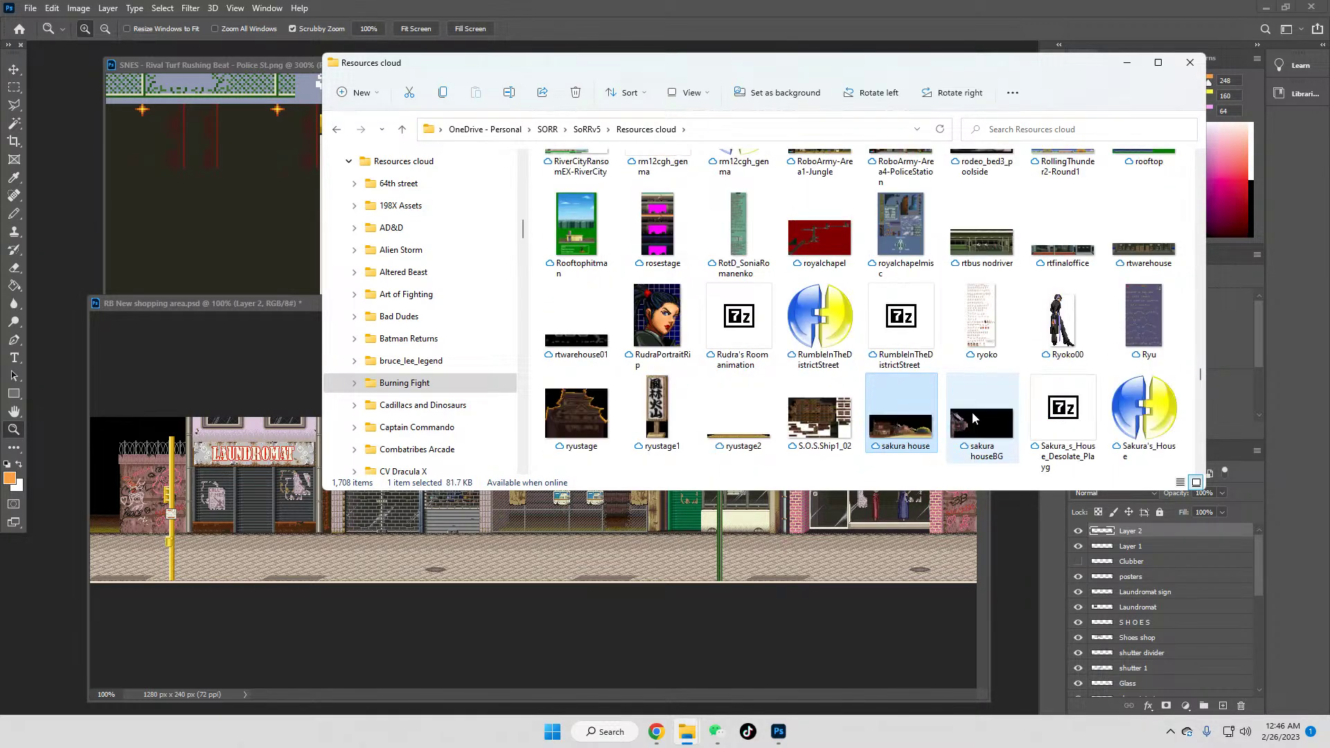
key(Down)
key(Down)
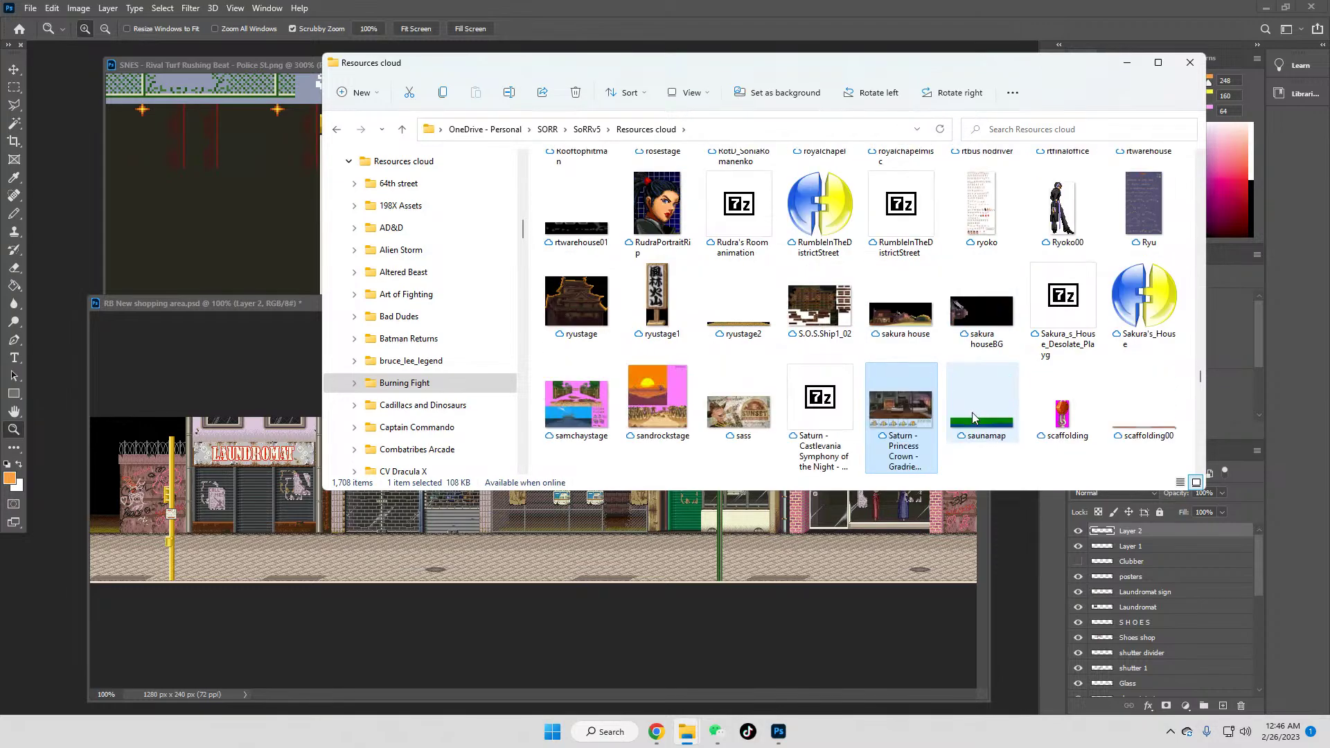
key(Down)
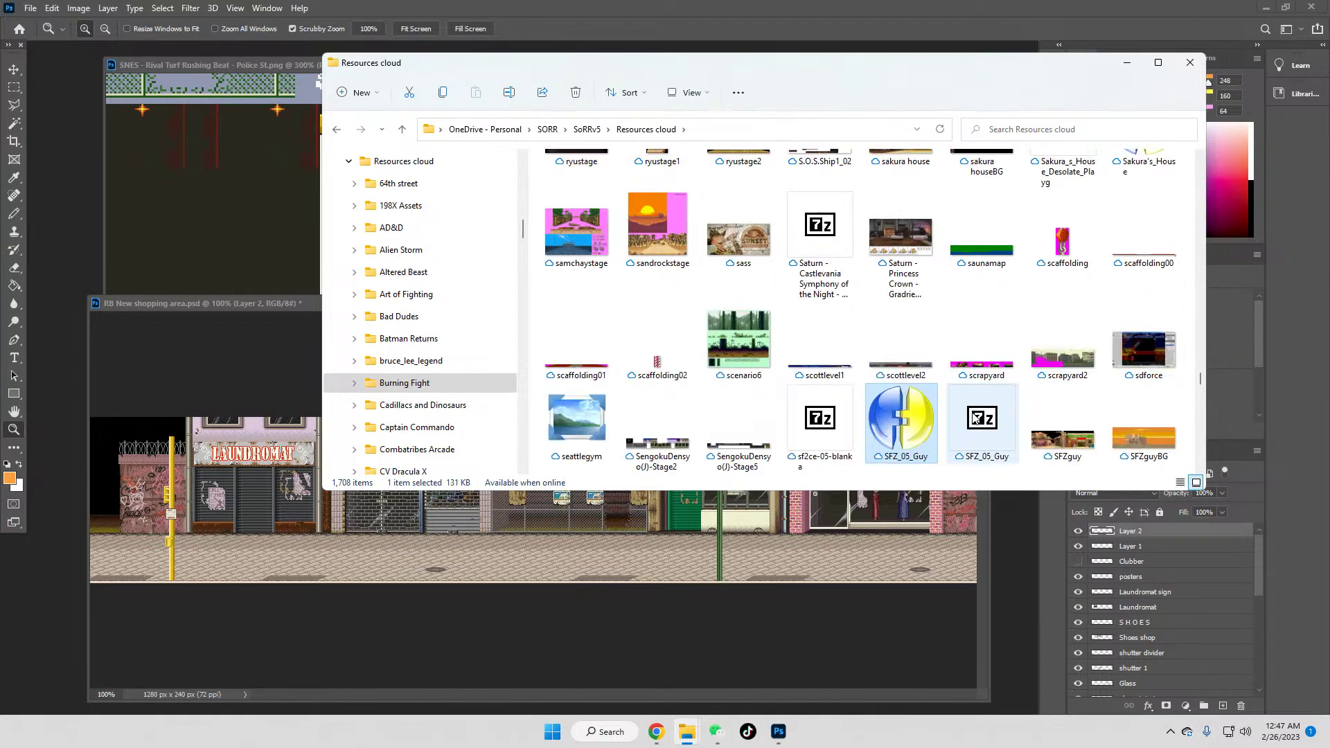
key(Down)
key(Down)
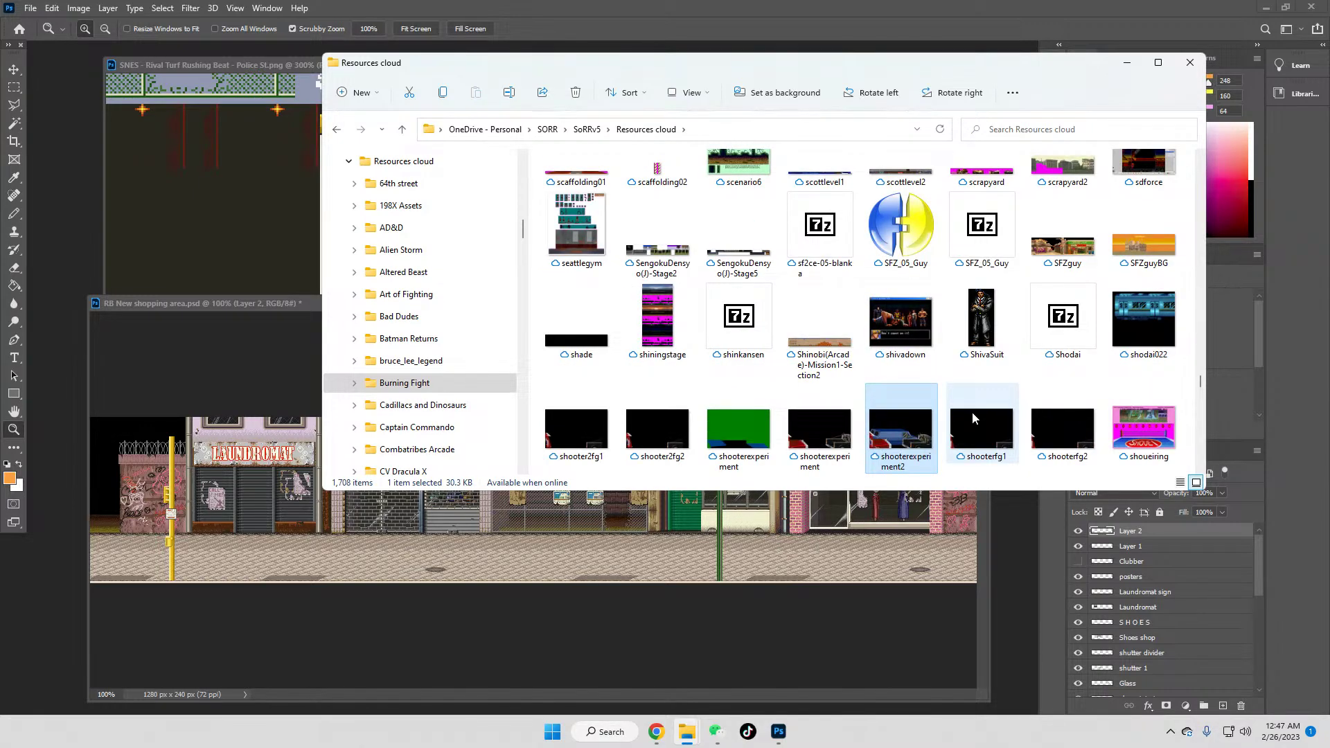
key(Down)
key(Down)
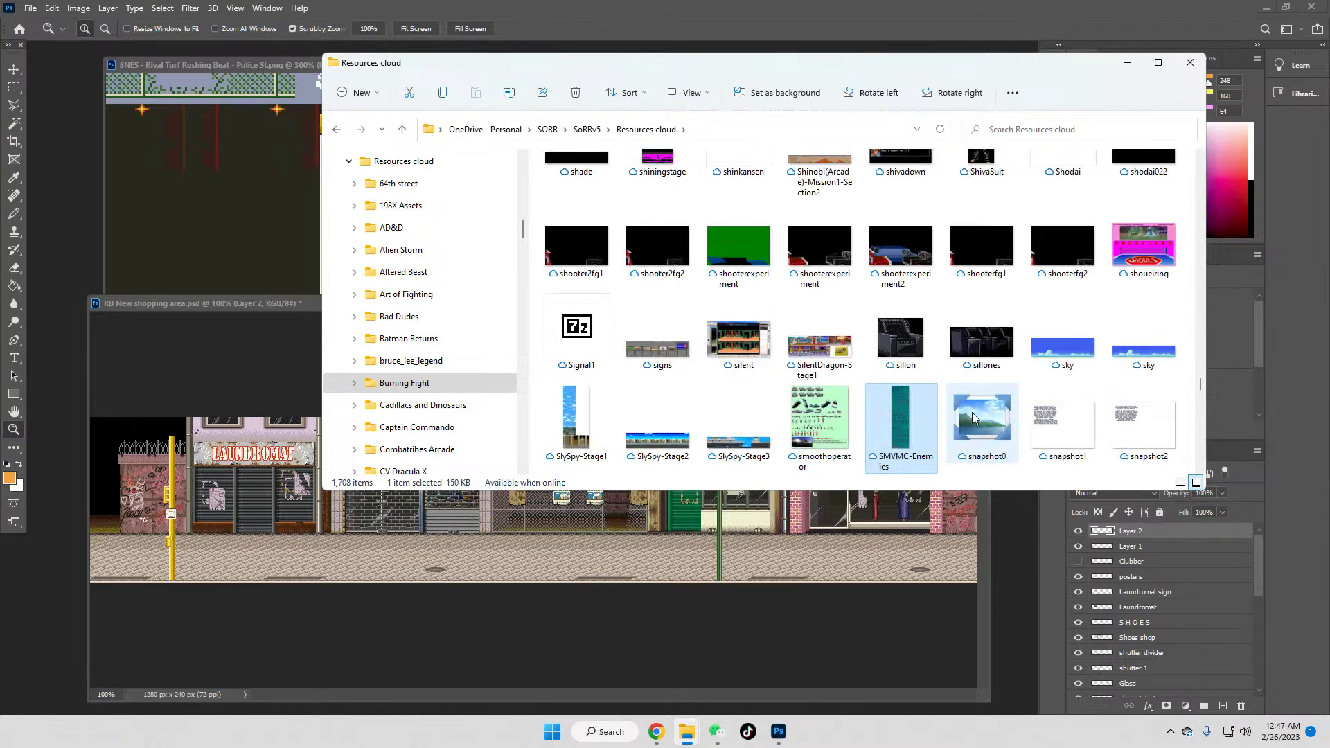
key(Down)
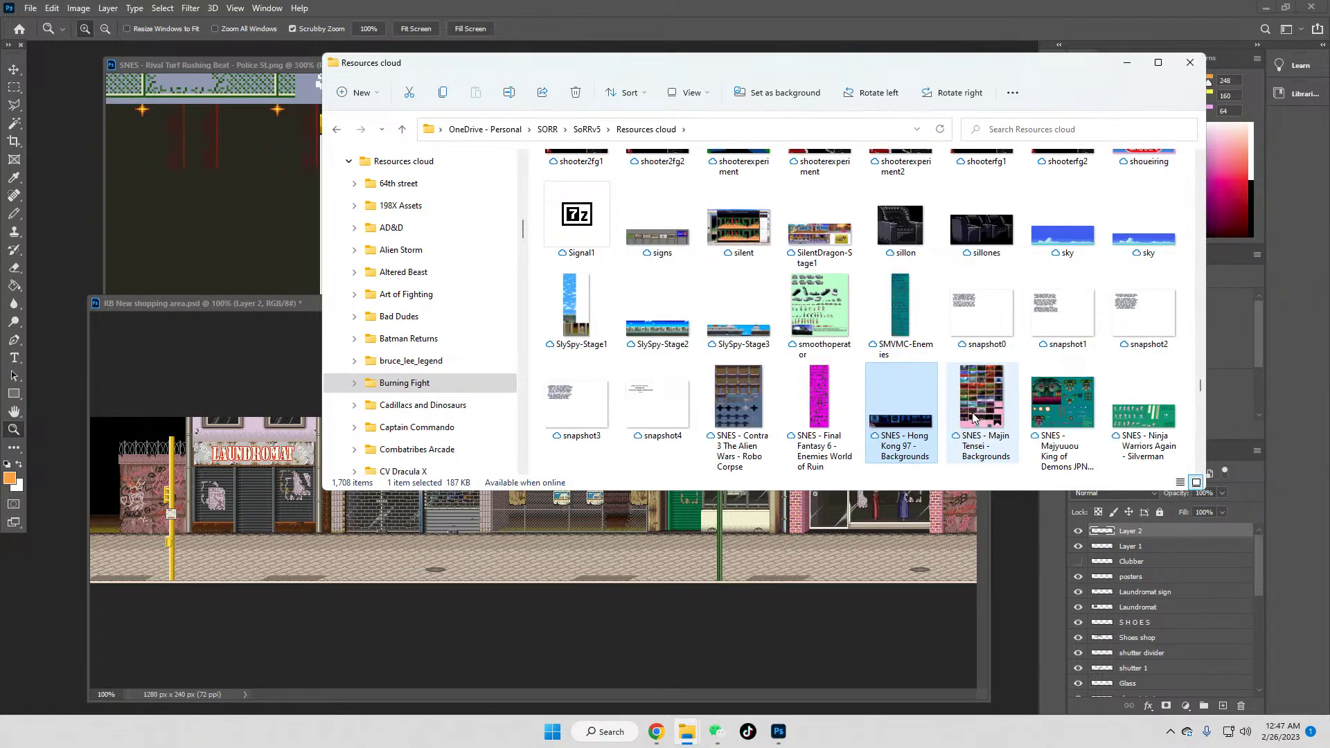
key(Down)
key(Down)
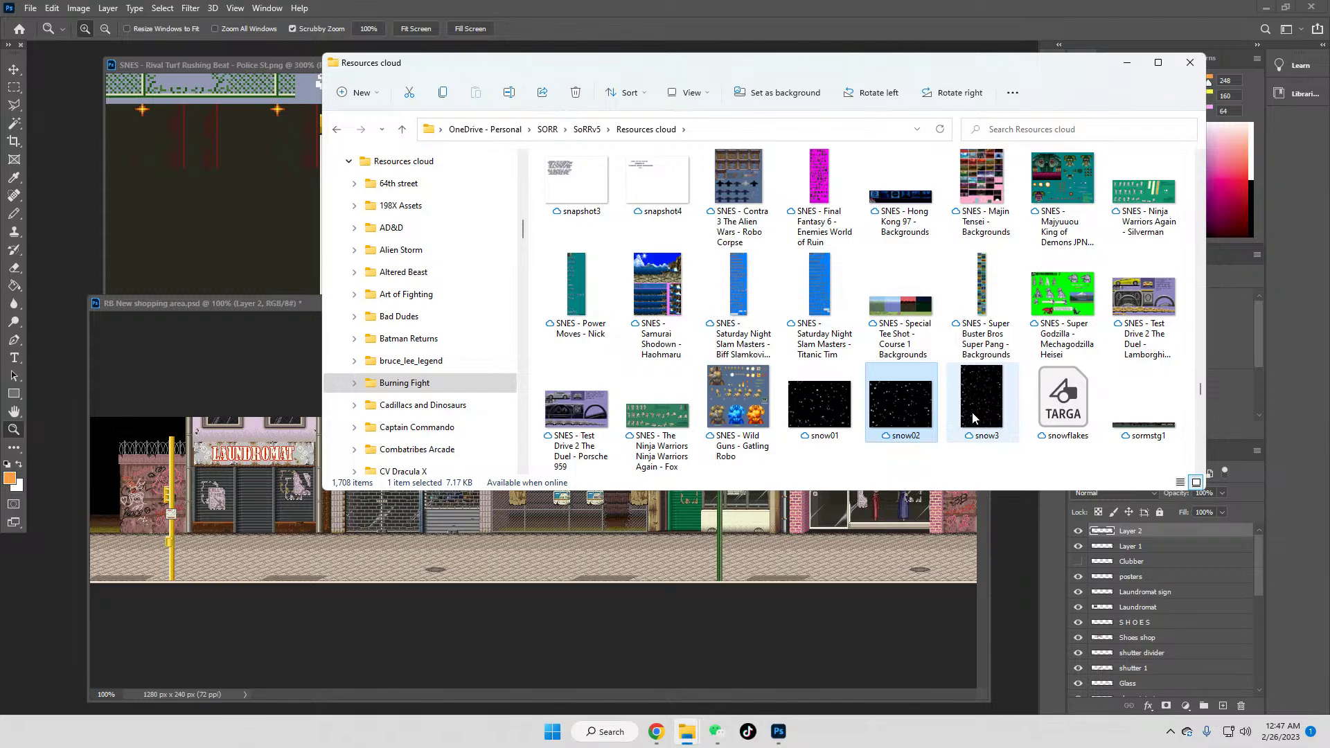
key(Down)
key(Down)
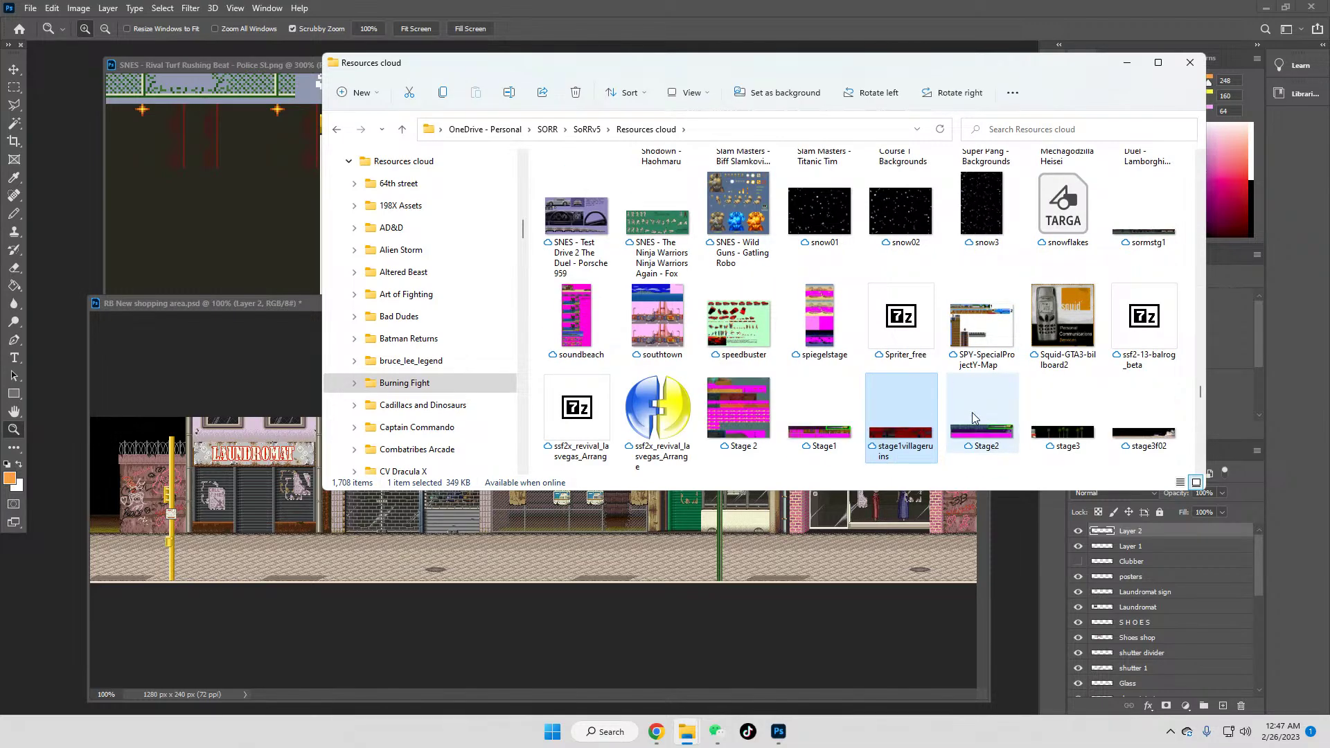
key(Down)
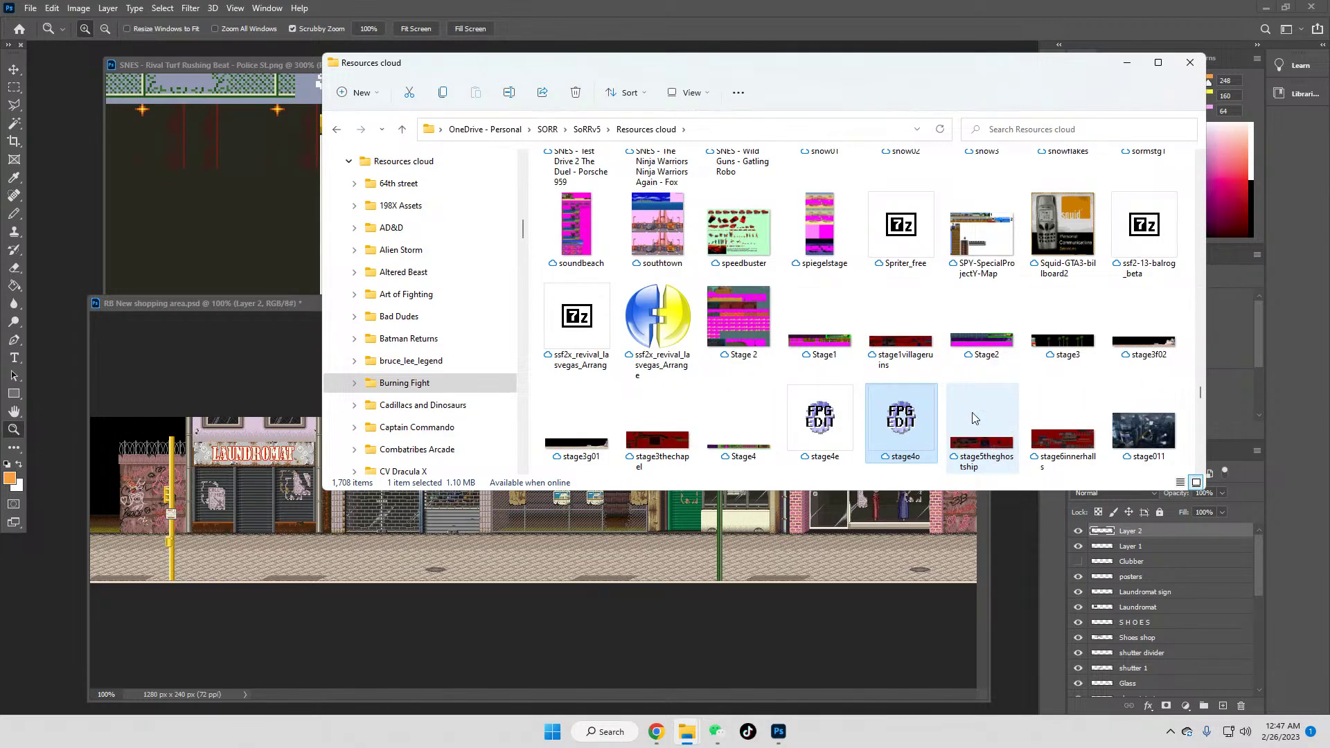
key(Down)
key(Down)
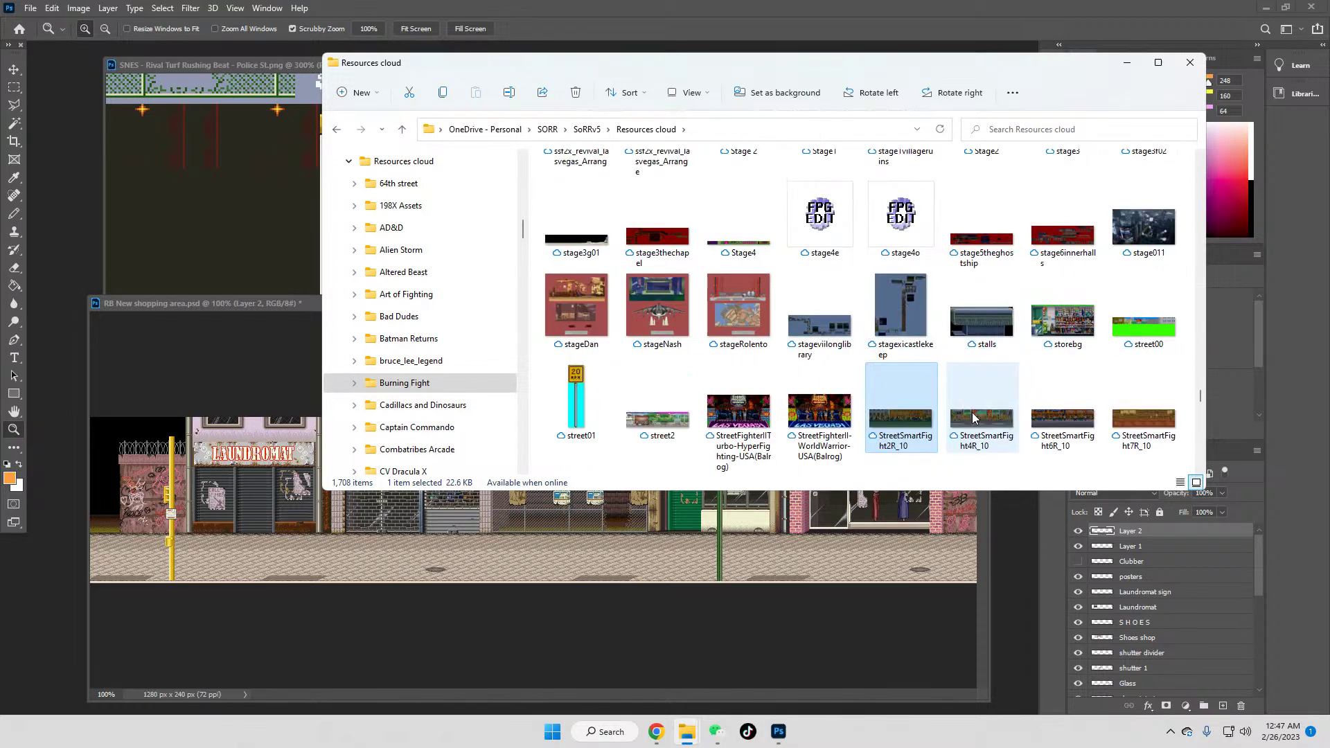
key(Down)
key(Down)
key(Down)
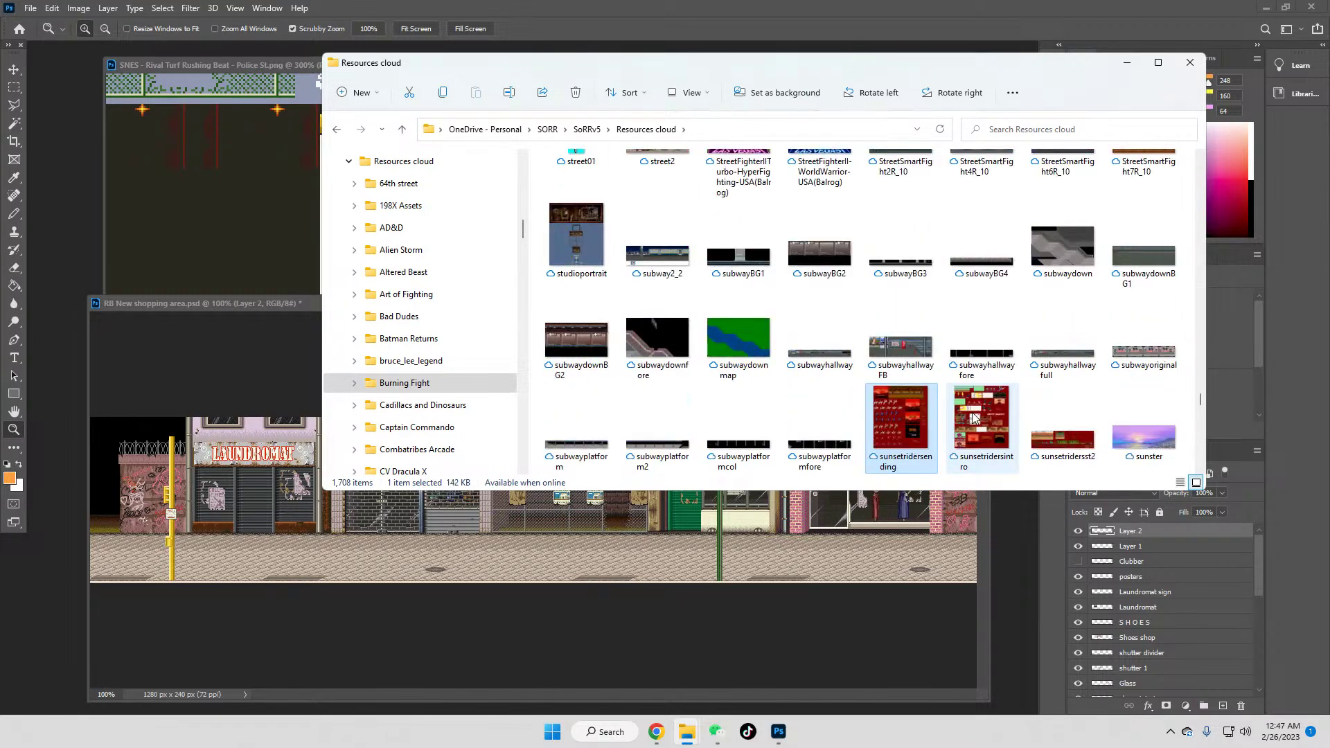
key(Down)
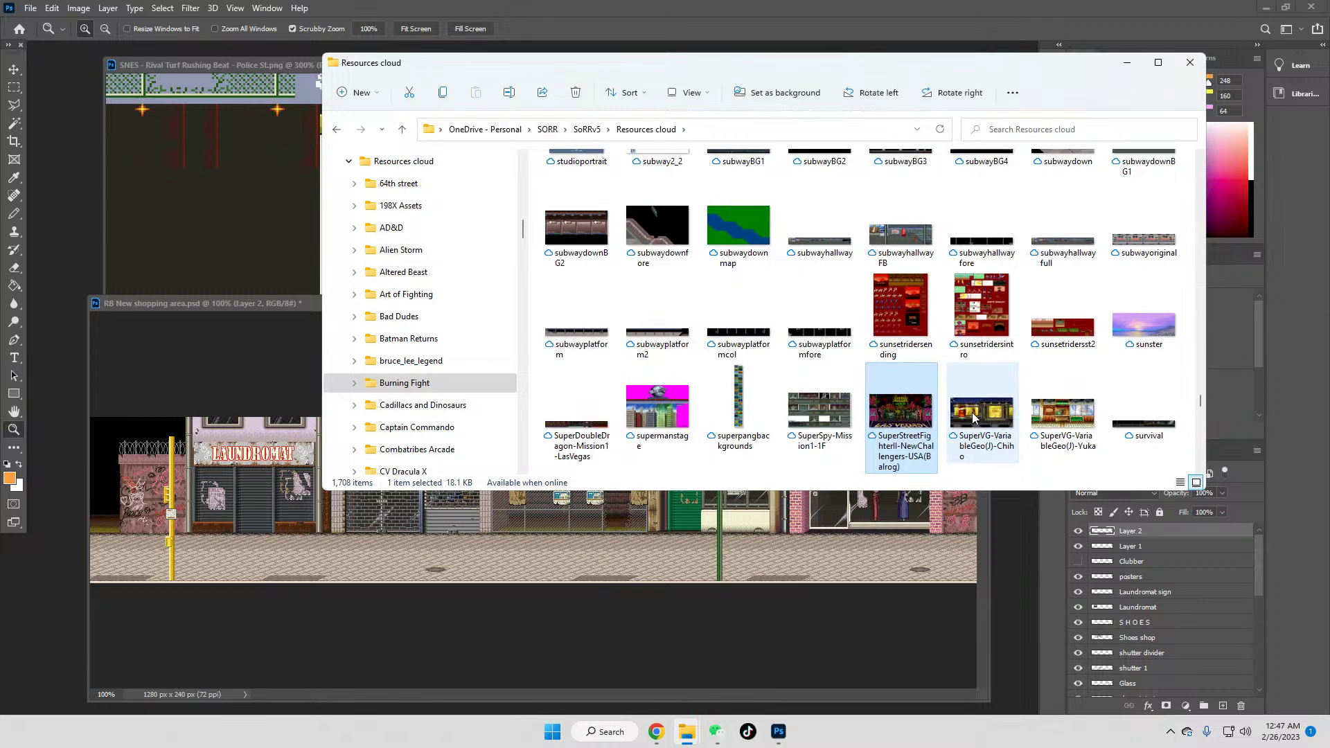
Step: Continue past the trailer, tsuguo, vegas and WarriorBlade files to the W water images
key(Down)
key(Down)
key(Down)
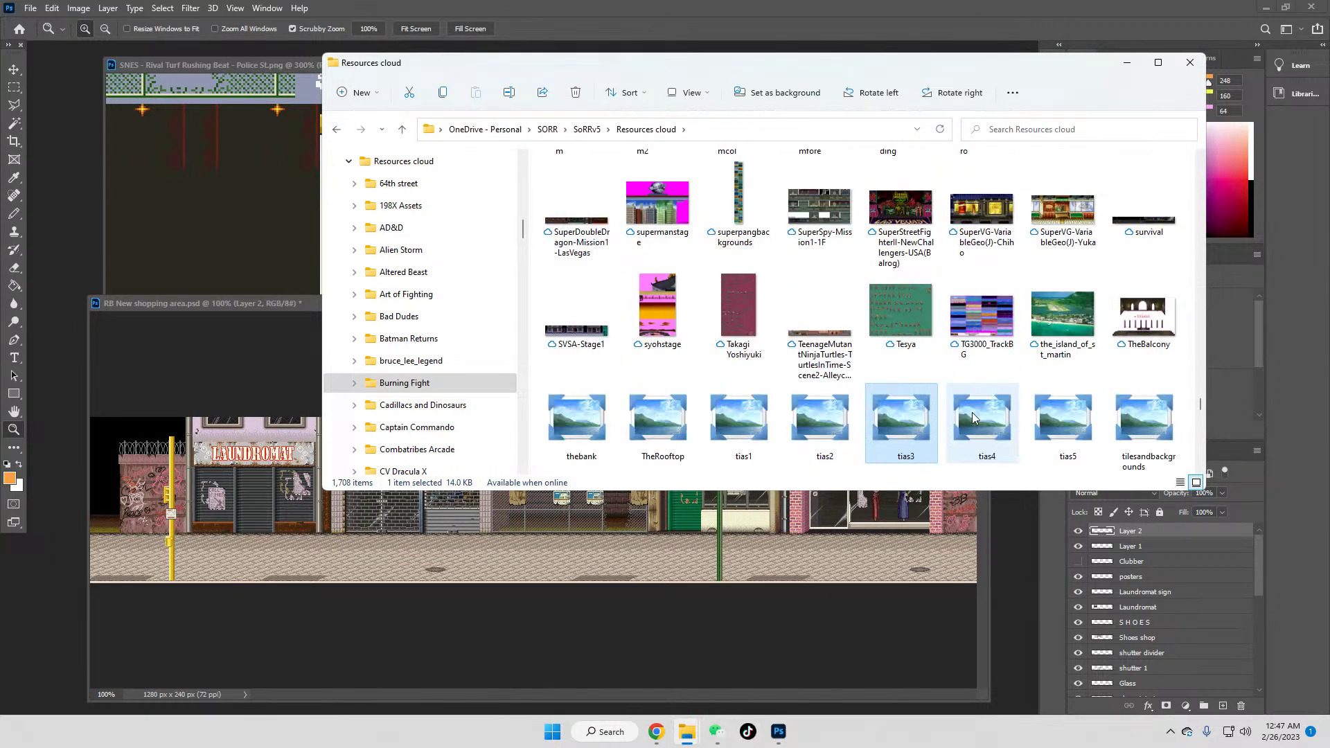
key(Down)
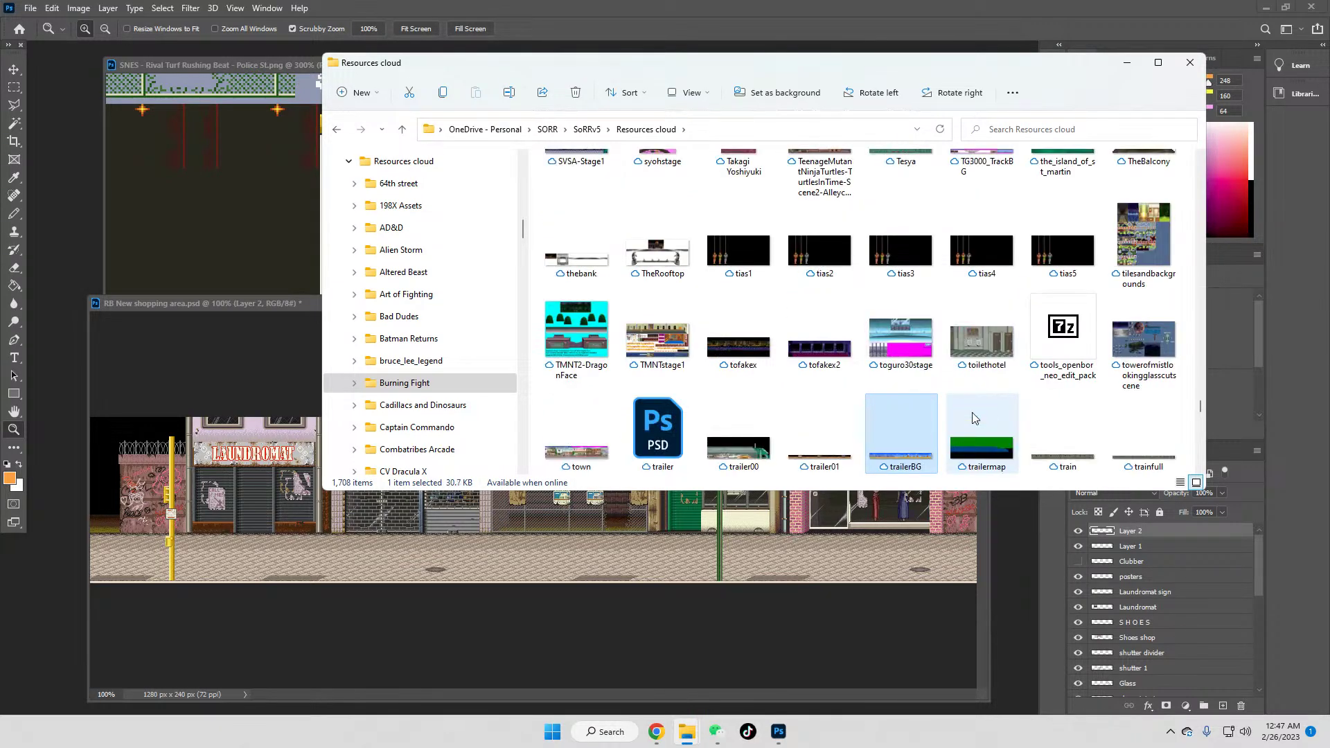
key(Down)
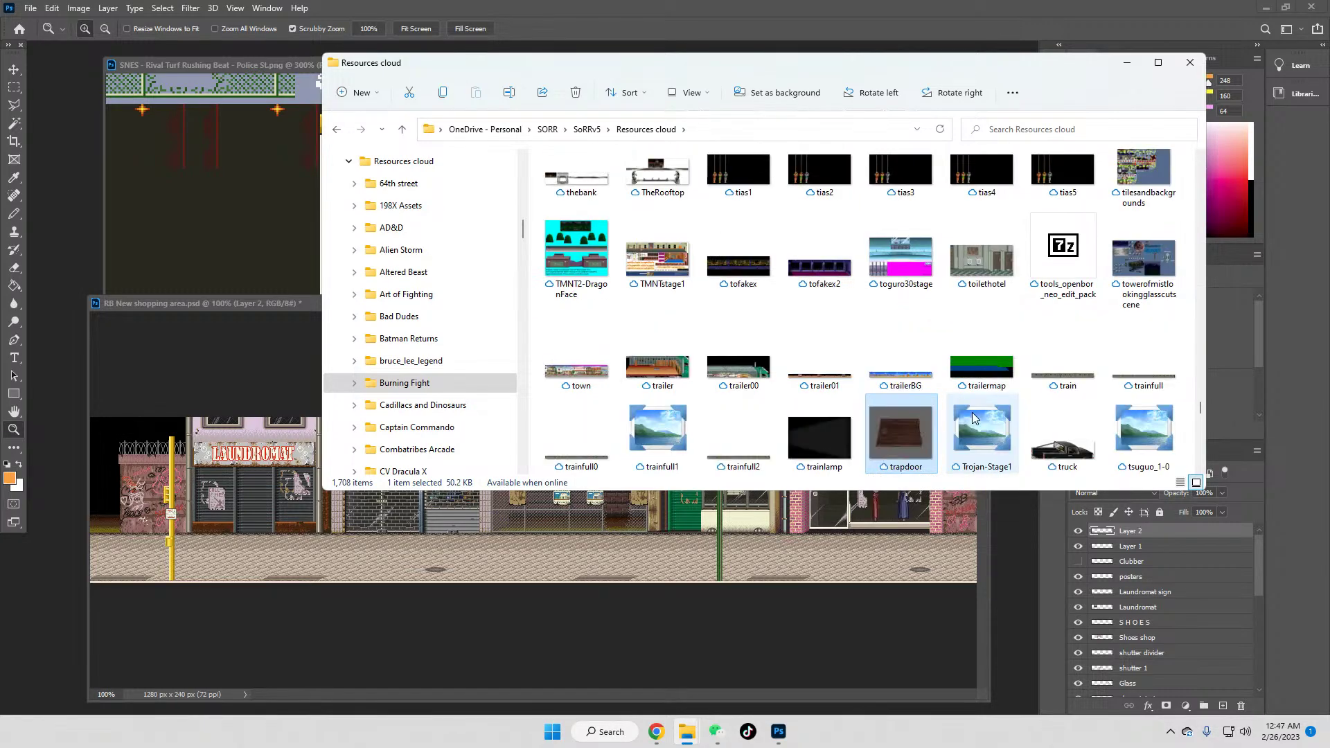
key(Down)
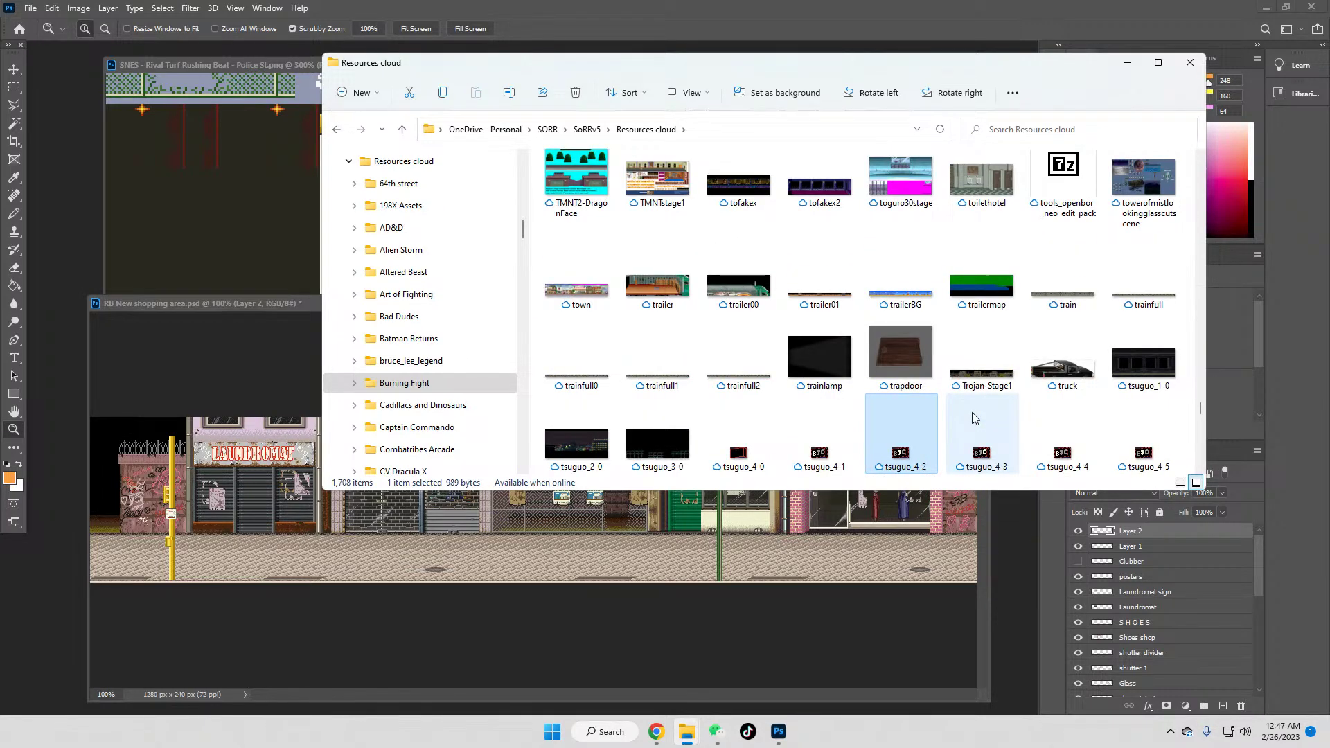
key(Down)
key(Down)
key(Down)
key(Down)
key(Down)
key(Down)
key(Down)
key(Down)
key(Down)
key(Down)
key(Down)
key(Down)
key(Down)
key(Down)
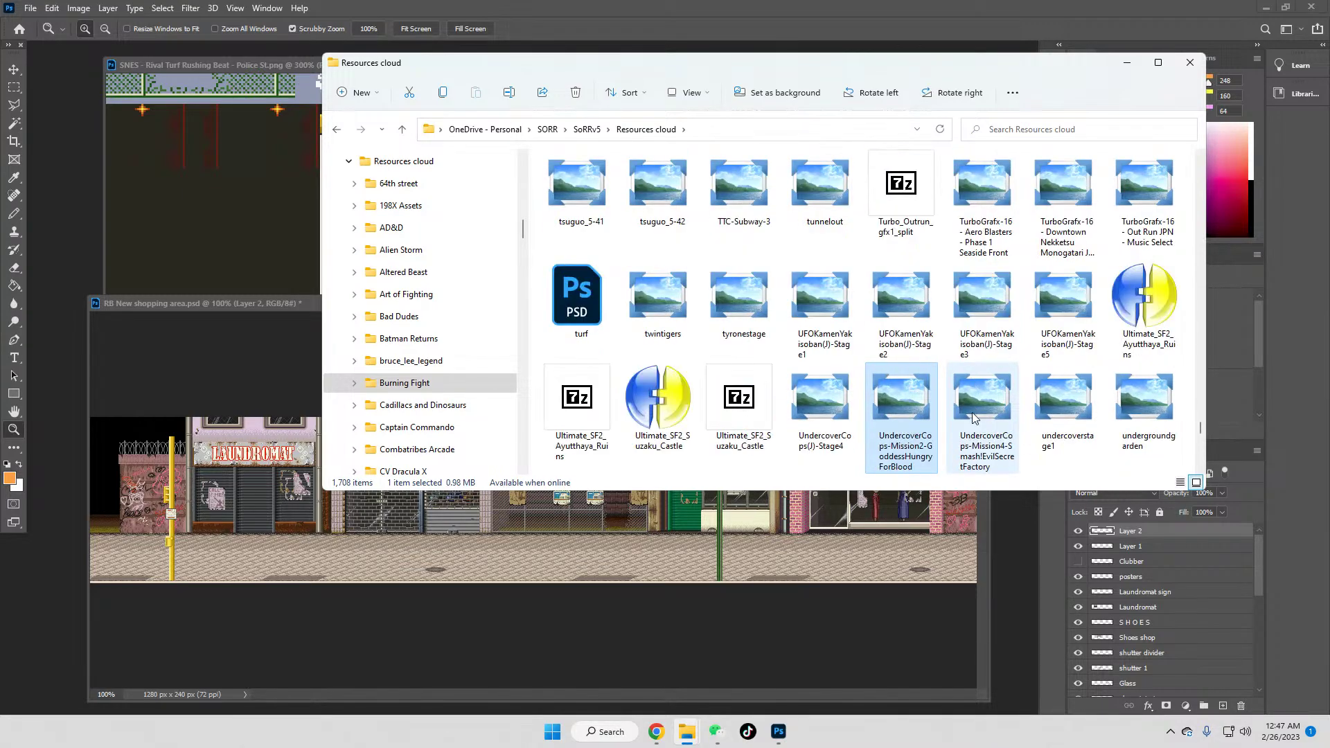
scroll(971, 412, down, 1)
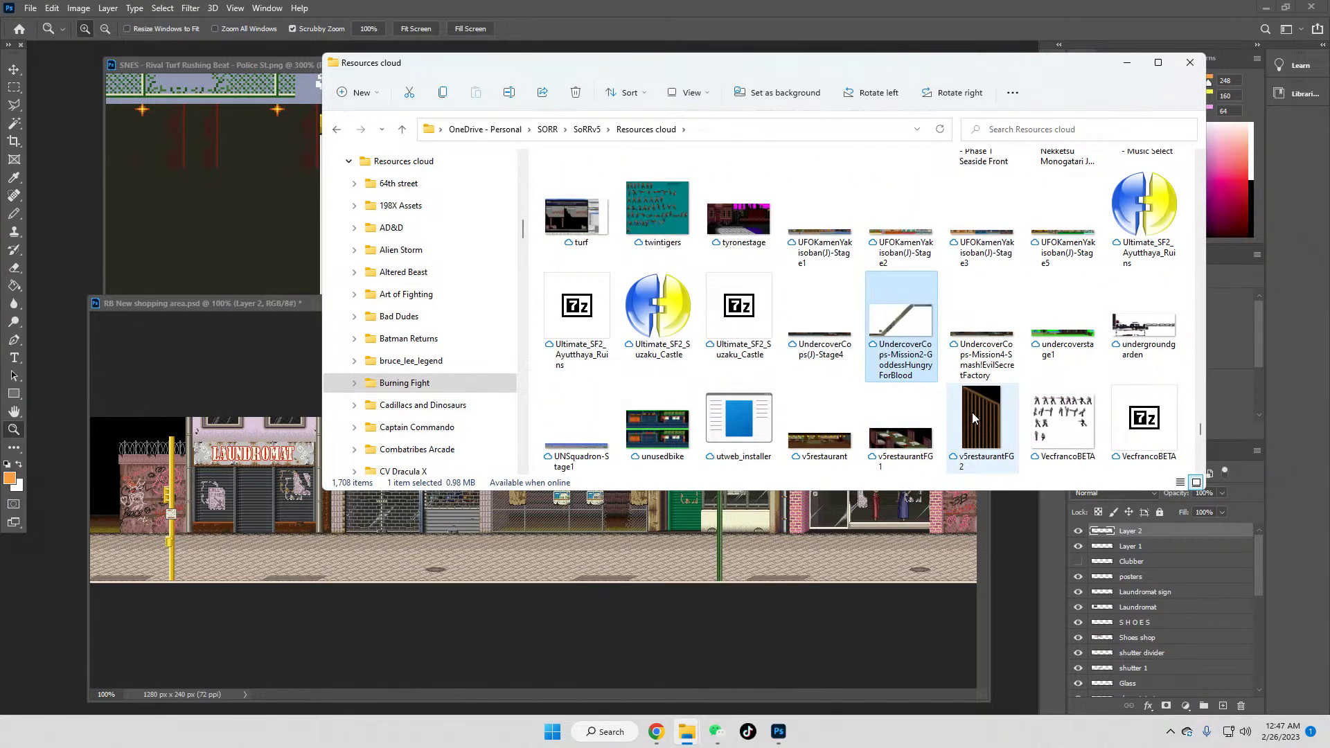
key(Up)
key(Up)
key(Down)
key(Down)
key(Down)
key(Down)
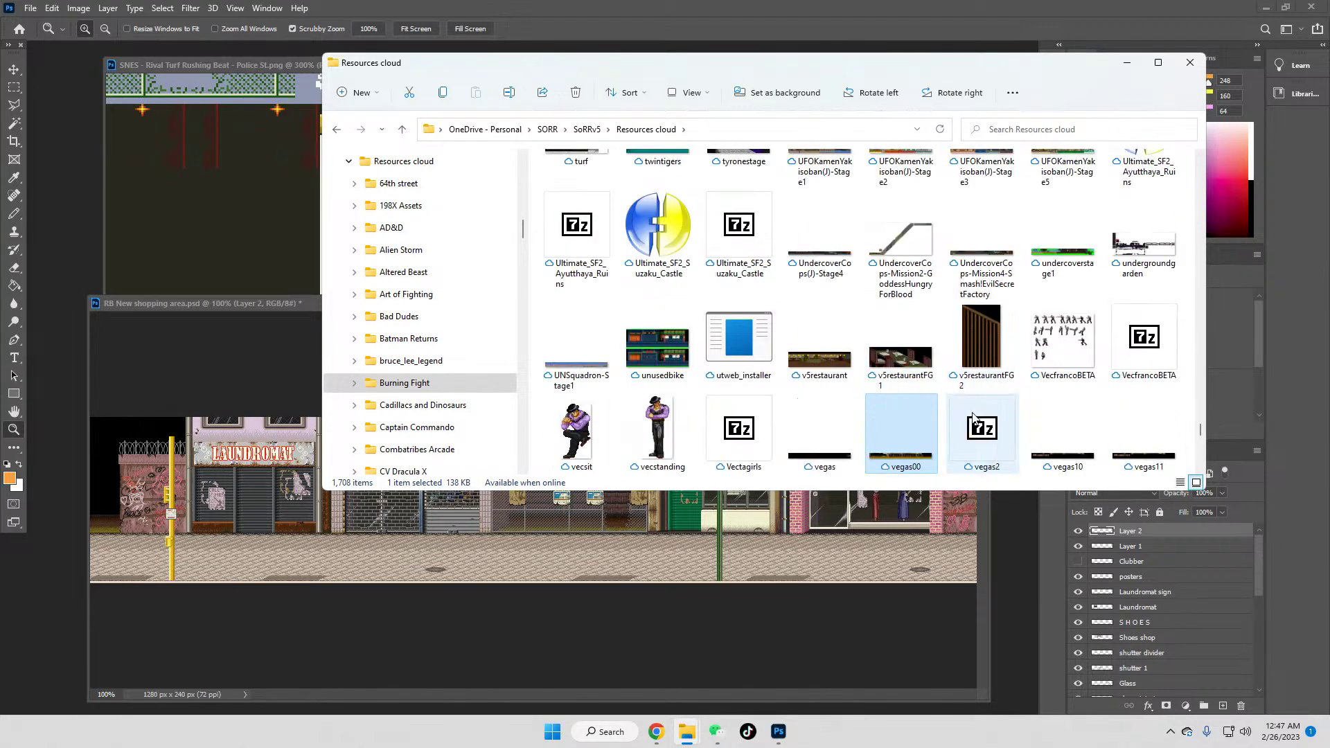
key(Down)
key(Down)
key(Down)
key(Down)
key(Down)
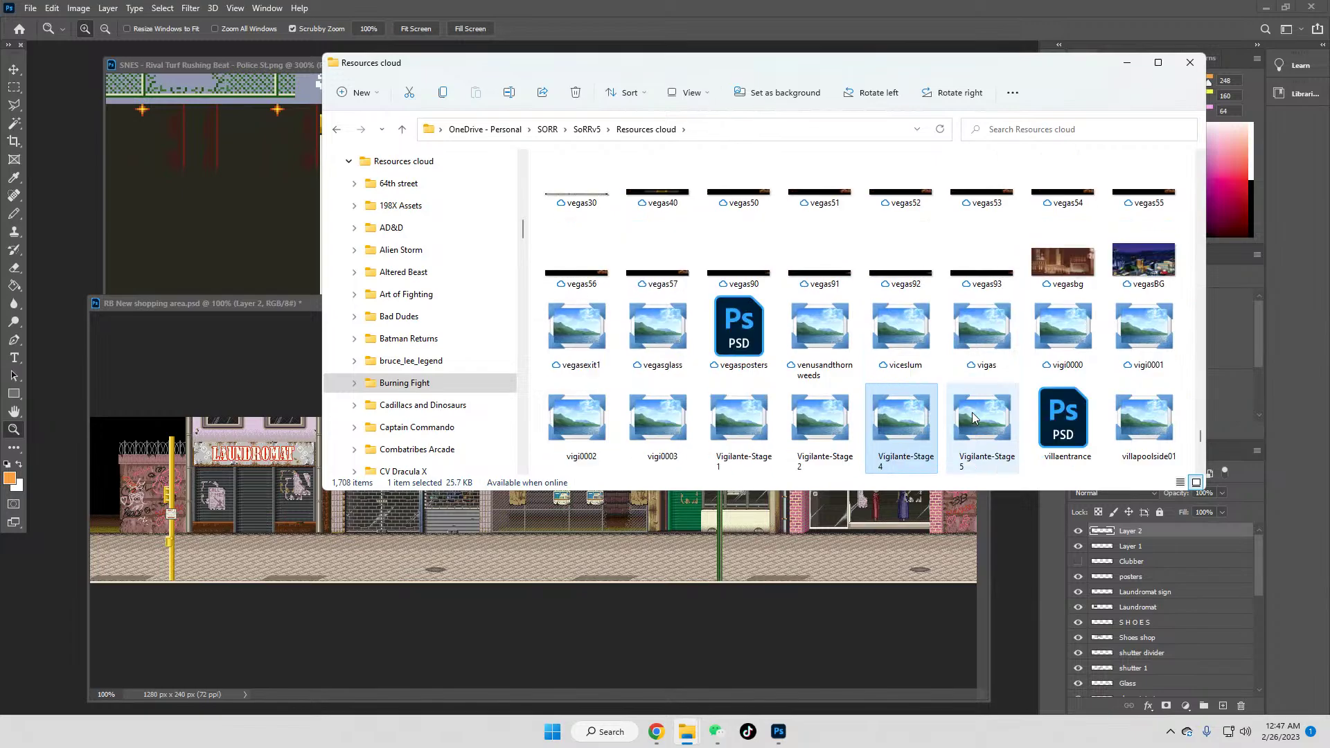
key(Down)
key(Down)
key(Down)
key(Down)
key(Down)
key(Down)
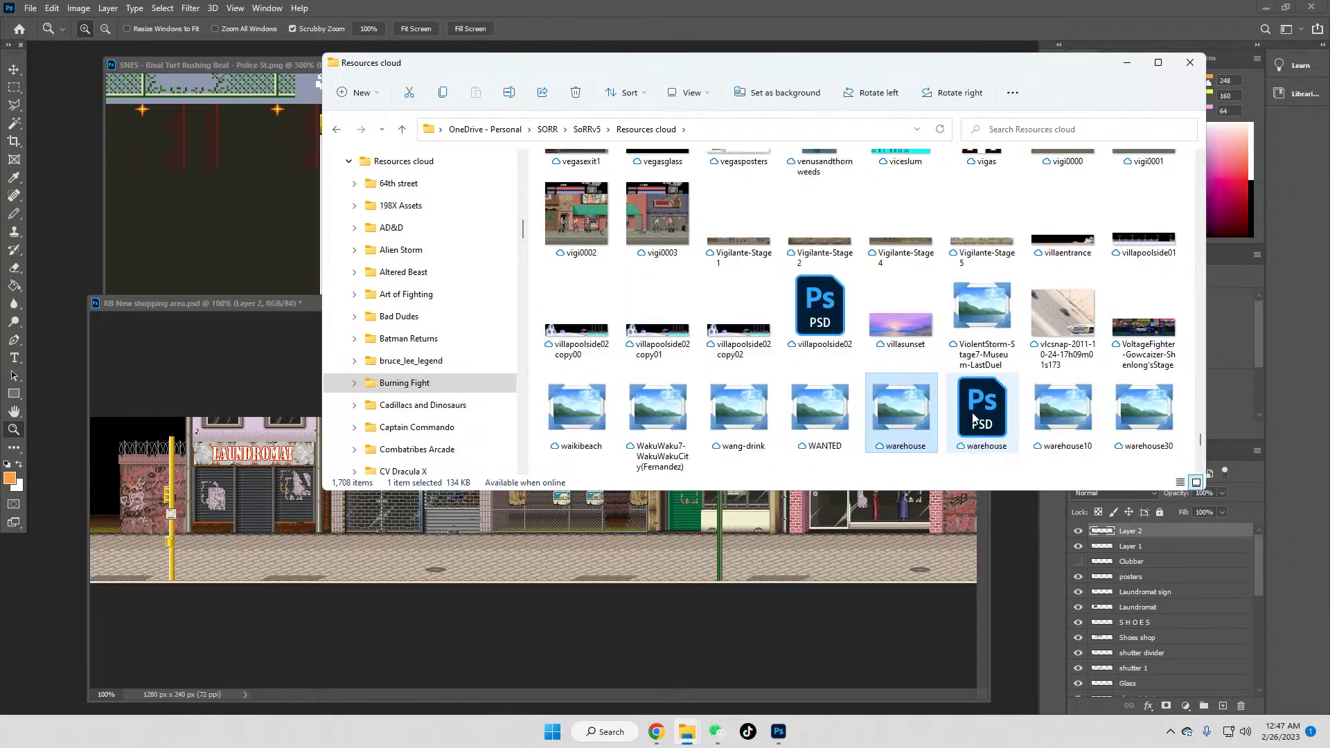
key(Down)
key(Down)
key(Down)
key(Down)
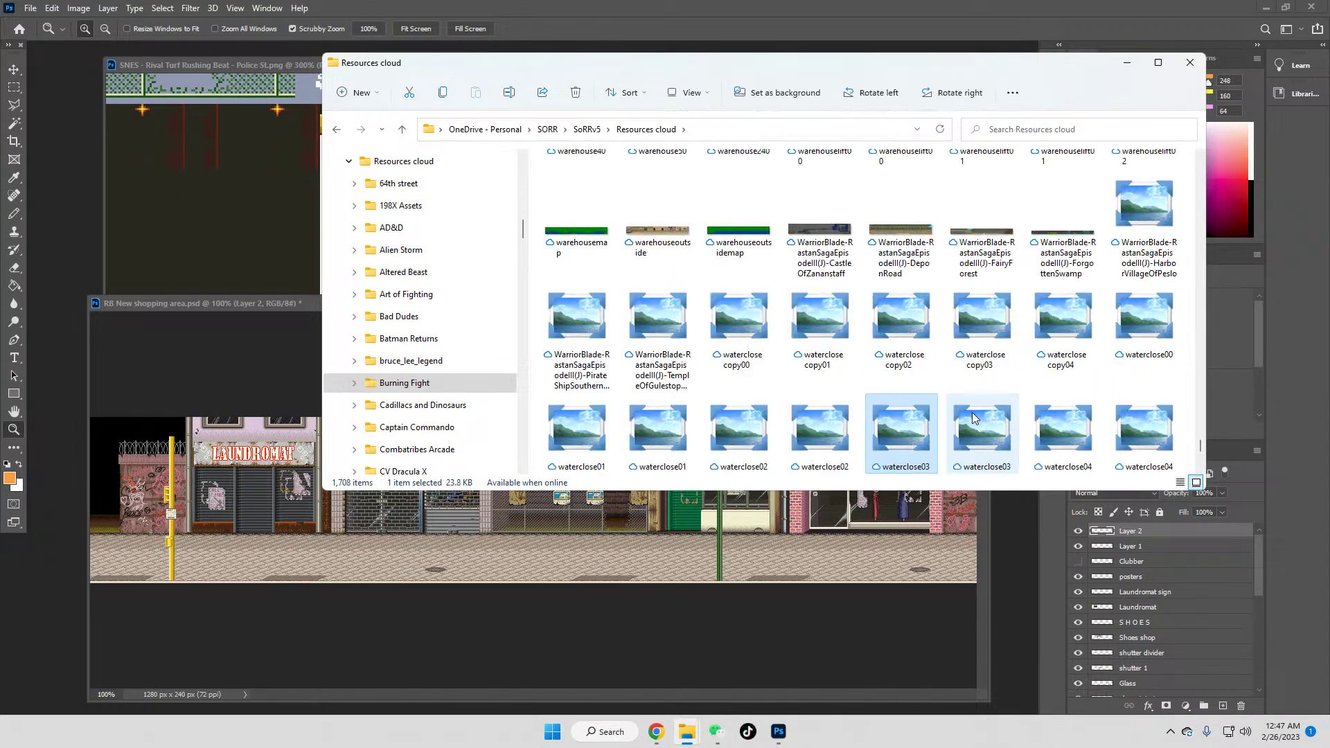
key(Down)
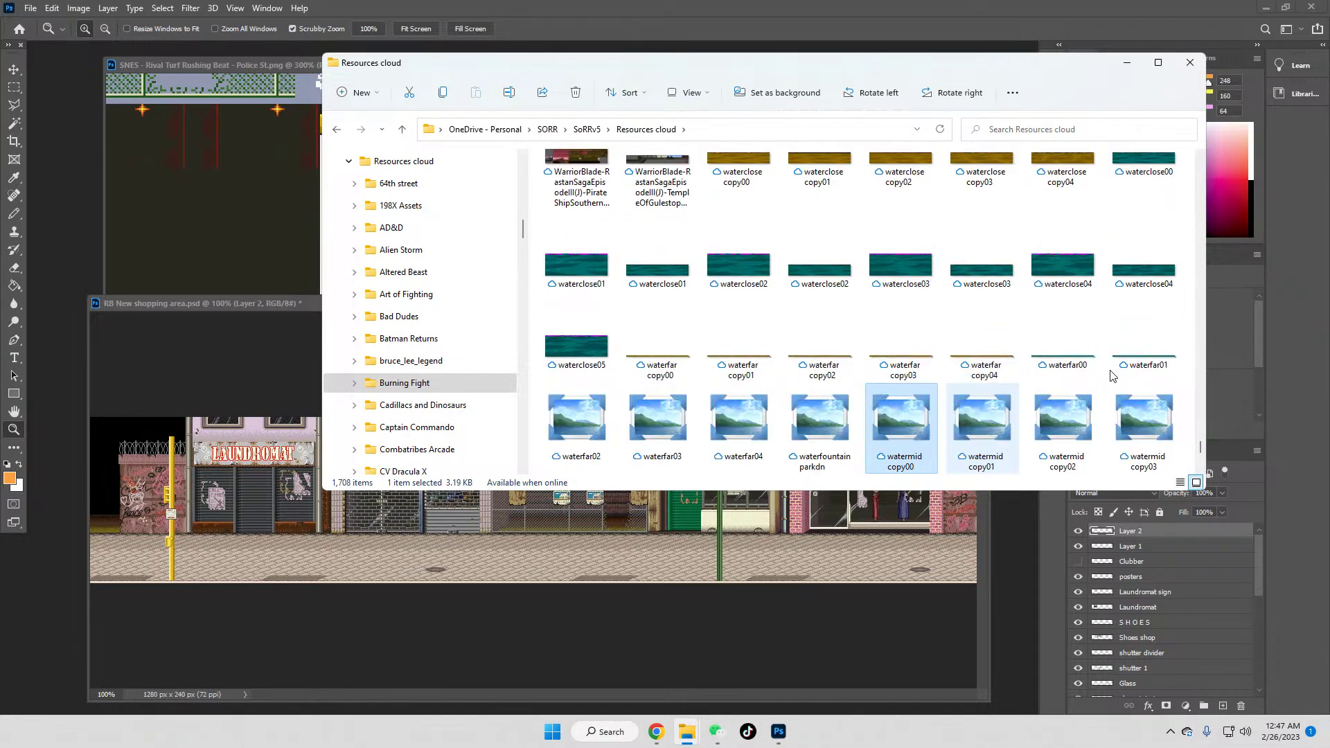
Step: Clear the selection and type 'bigbet' to jump back to the B files
click(1190, 445)
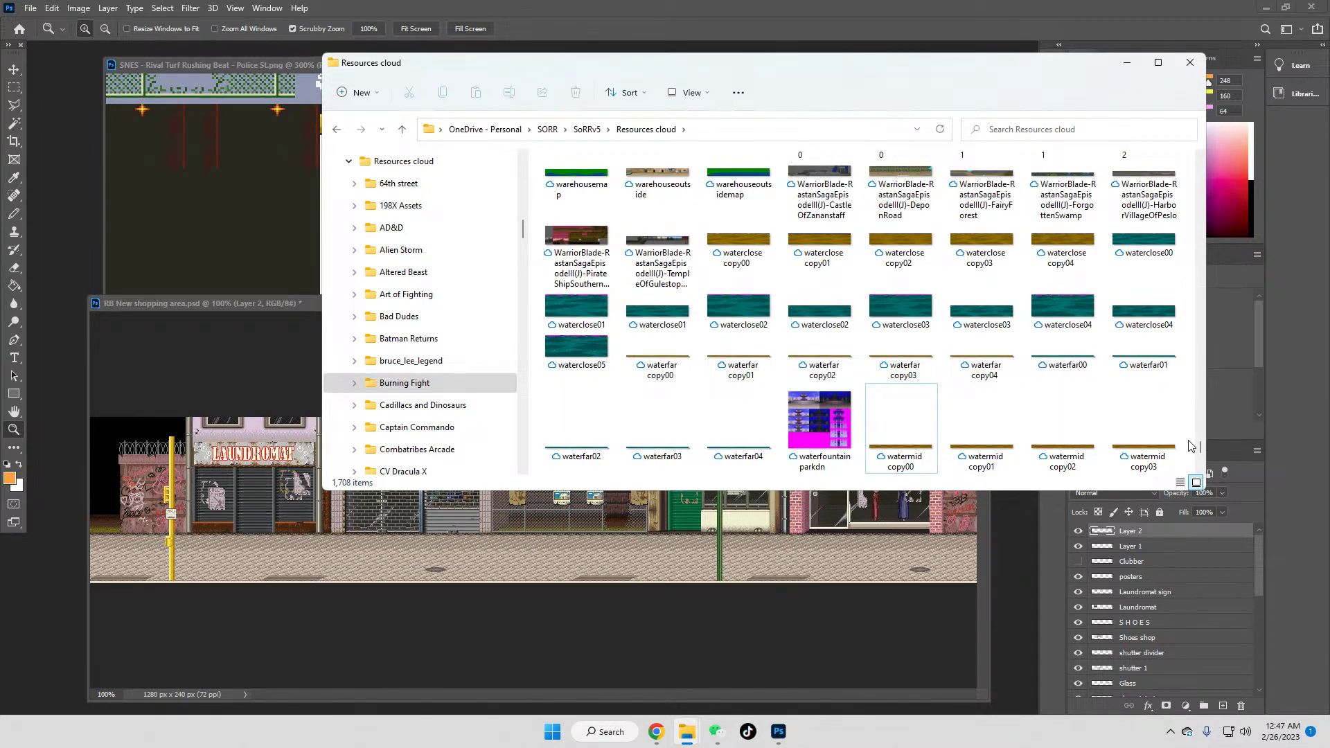
text(big)
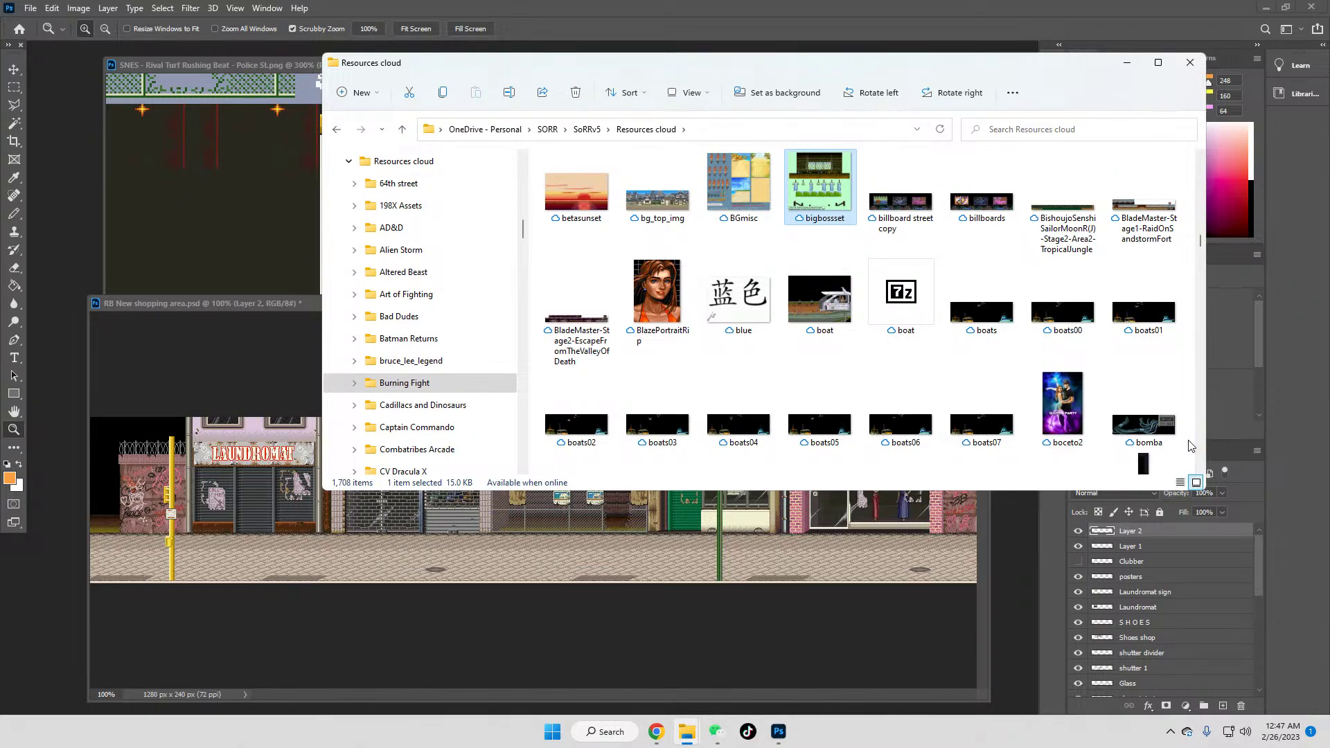
text(bet)
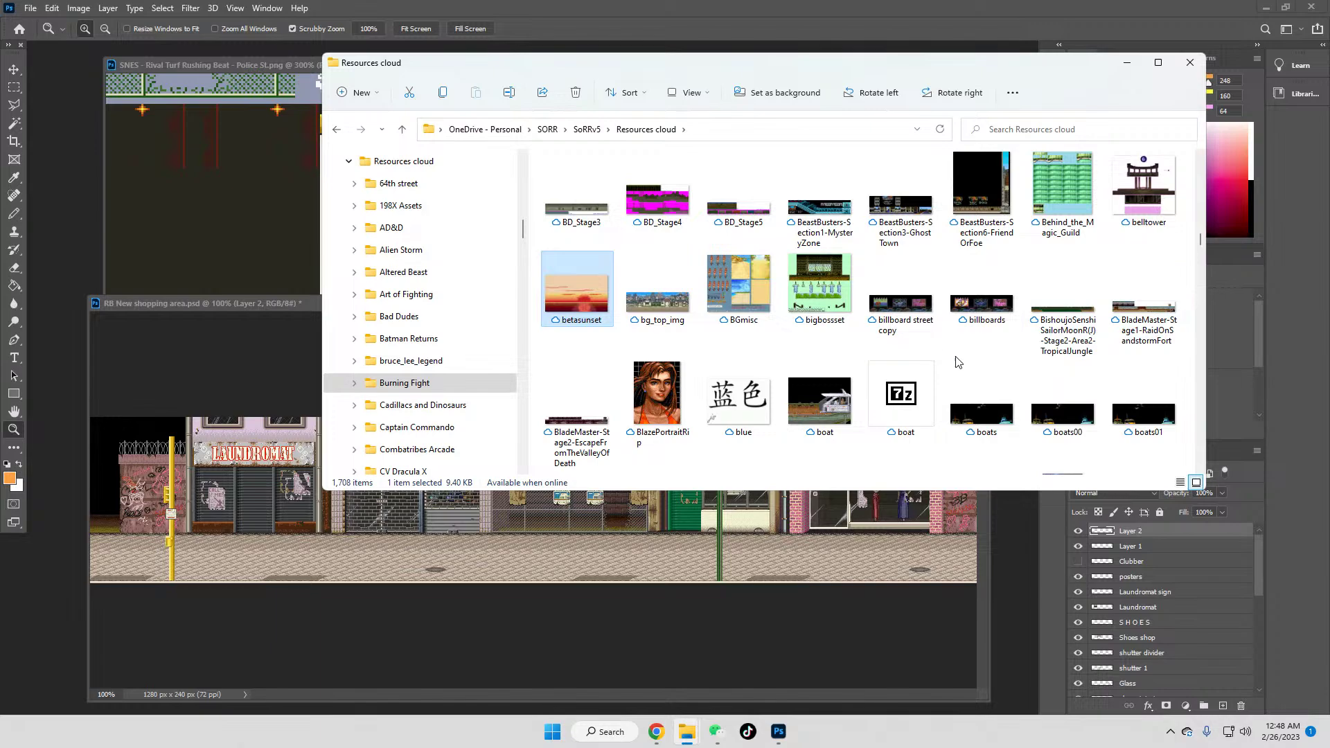
mouse_move(683, 740)
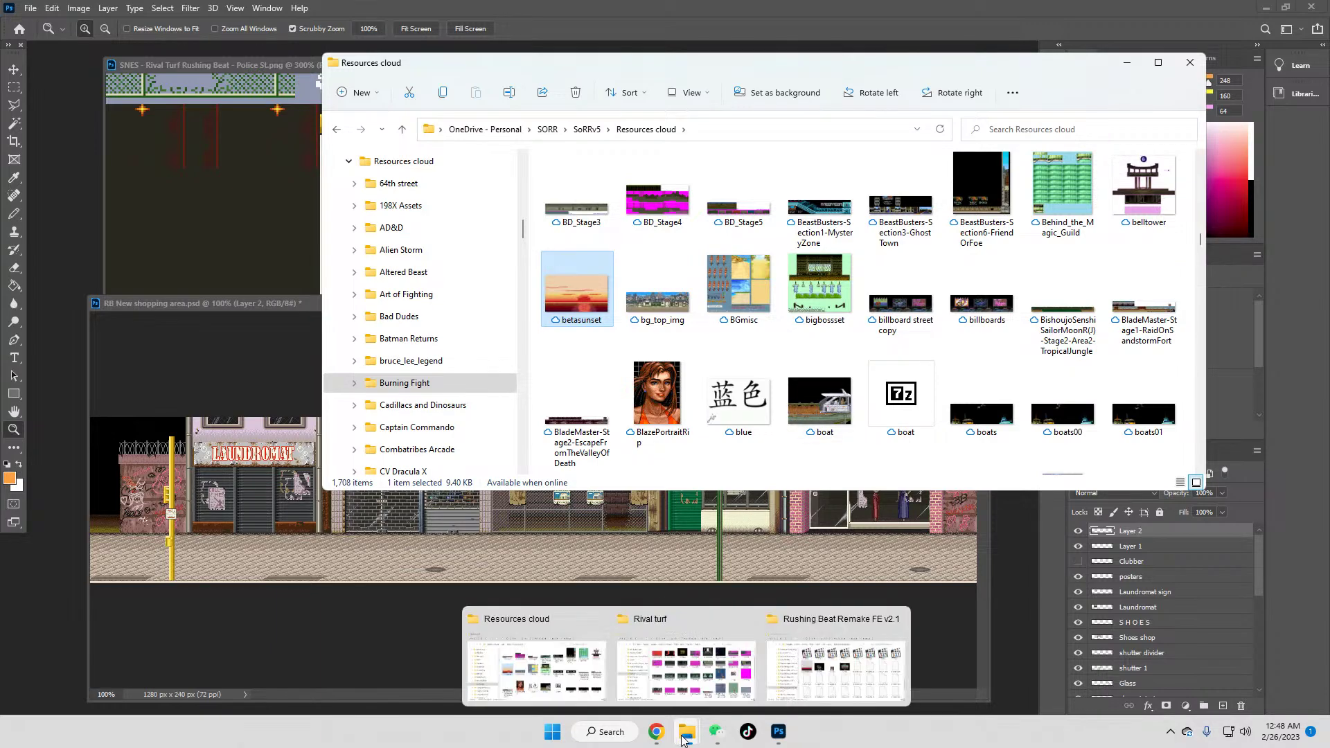
click(684, 666)
click(803, 147)
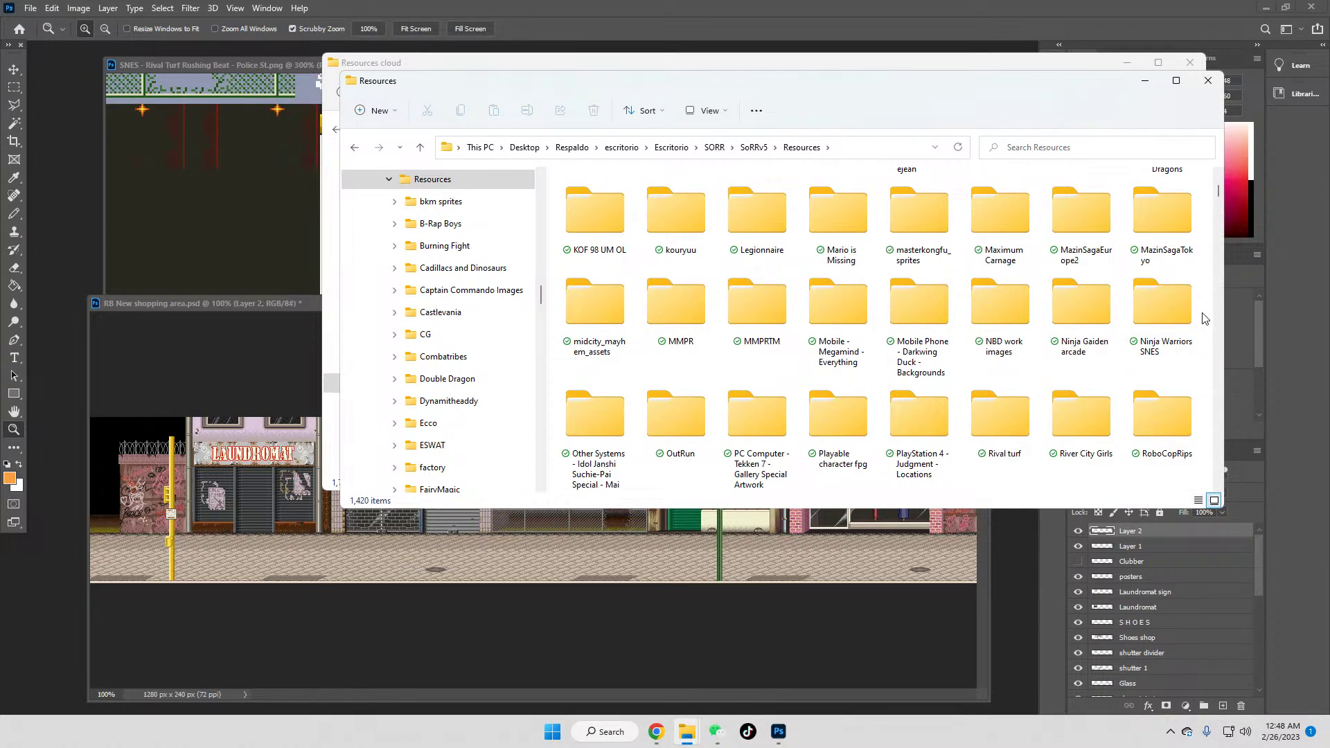
key(b)
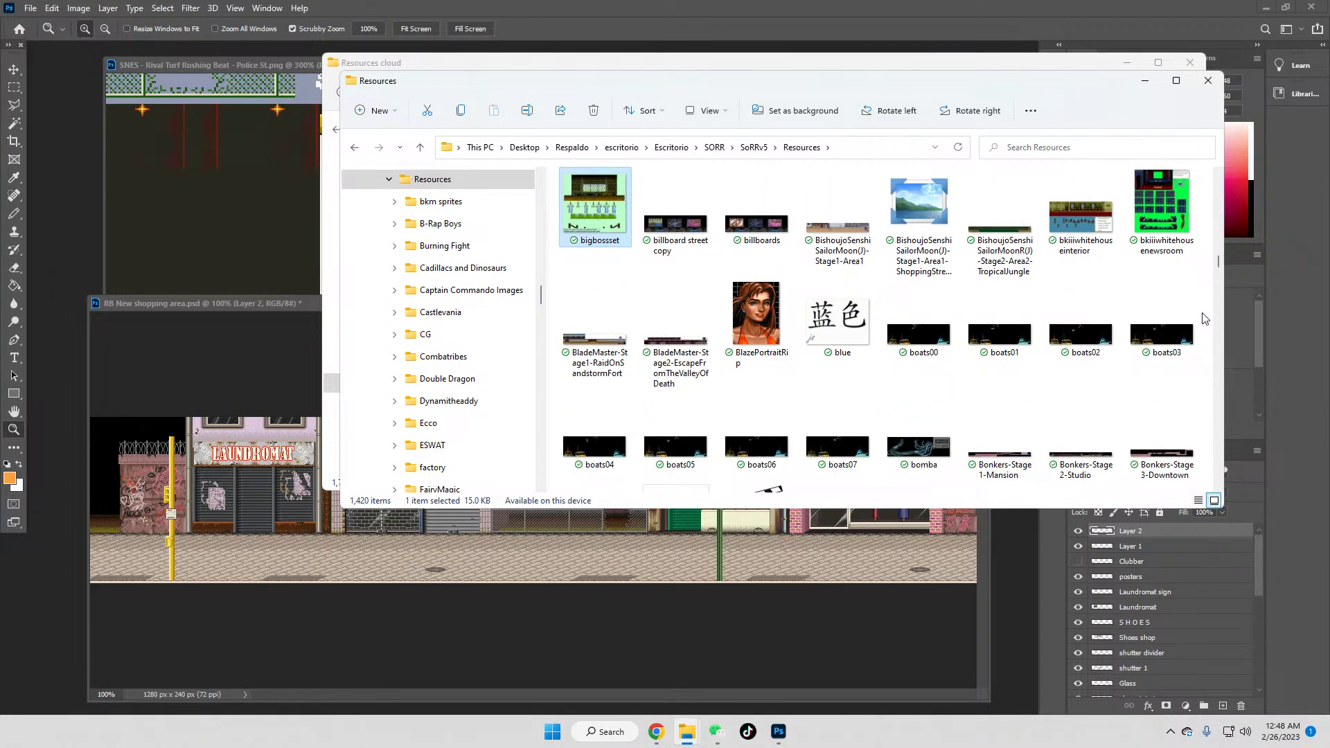
scroll(1202, 318, up, 2)
scroll(1203, 319, up, 3)
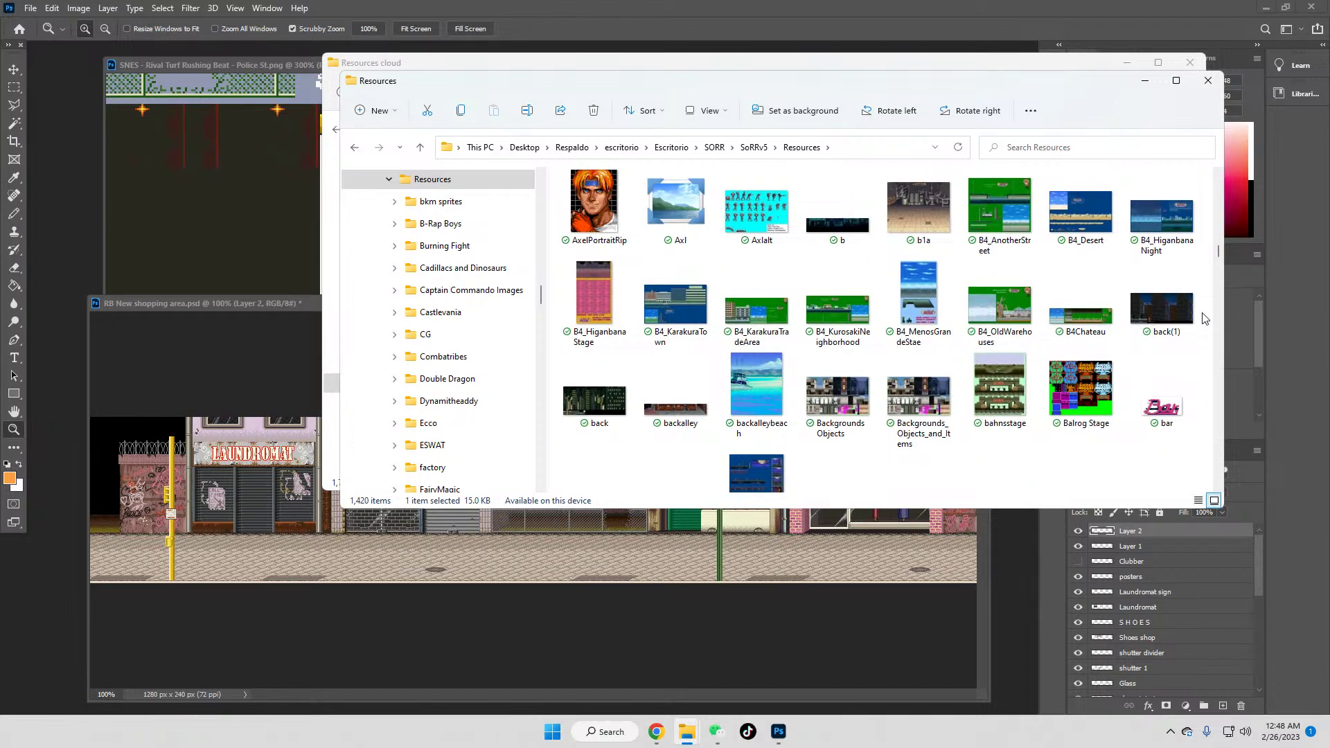
scroll(1202, 319, up, 3)
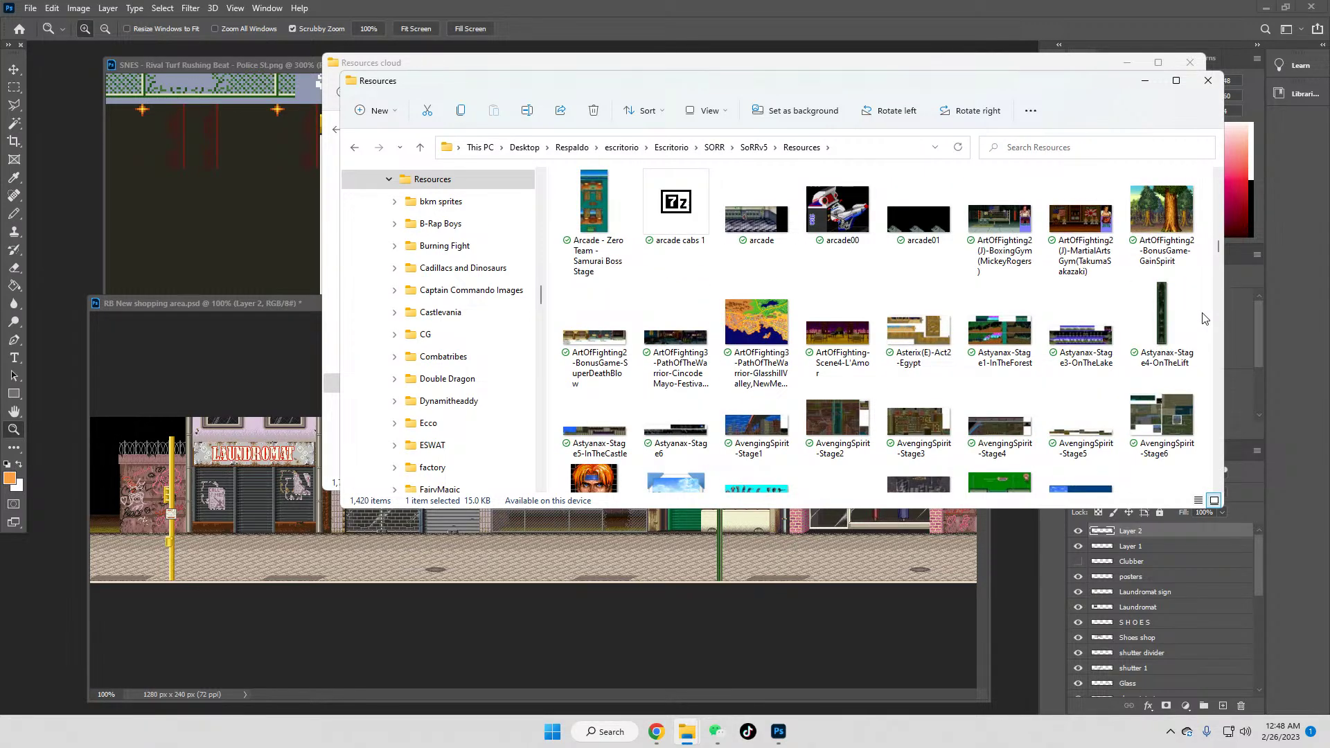
scroll(1203, 319, up, 1)
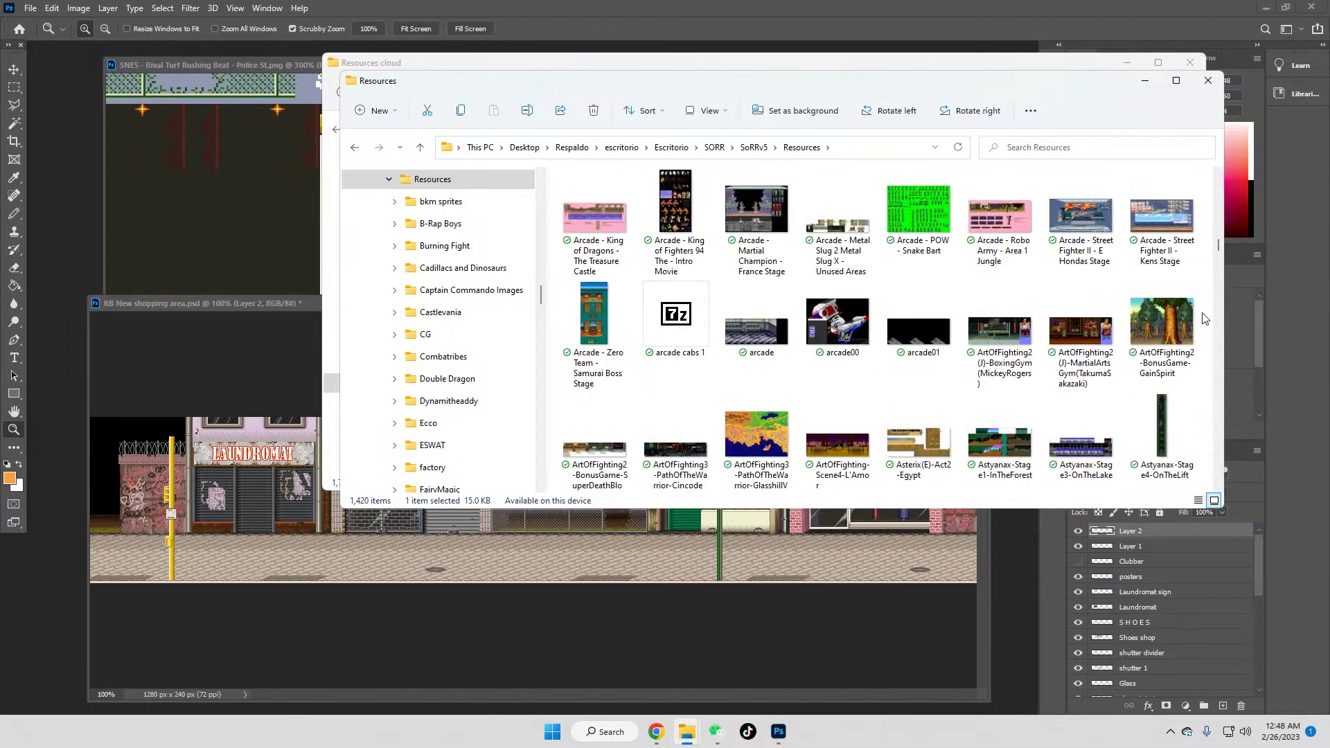
scroll(1203, 318, up, 3)
scroll(1203, 318, up, 5)
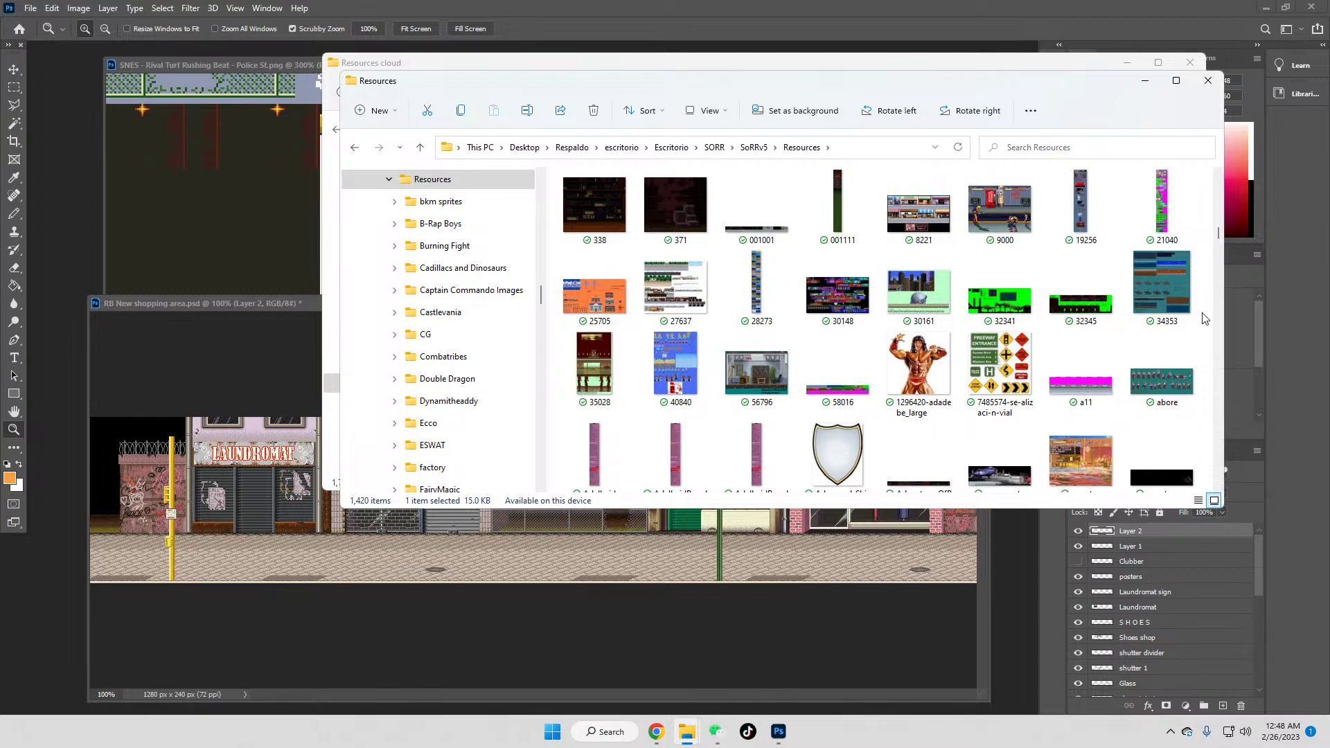
scroll(1202, 318, up, 3)
scroll(1202, 319, up, 4)
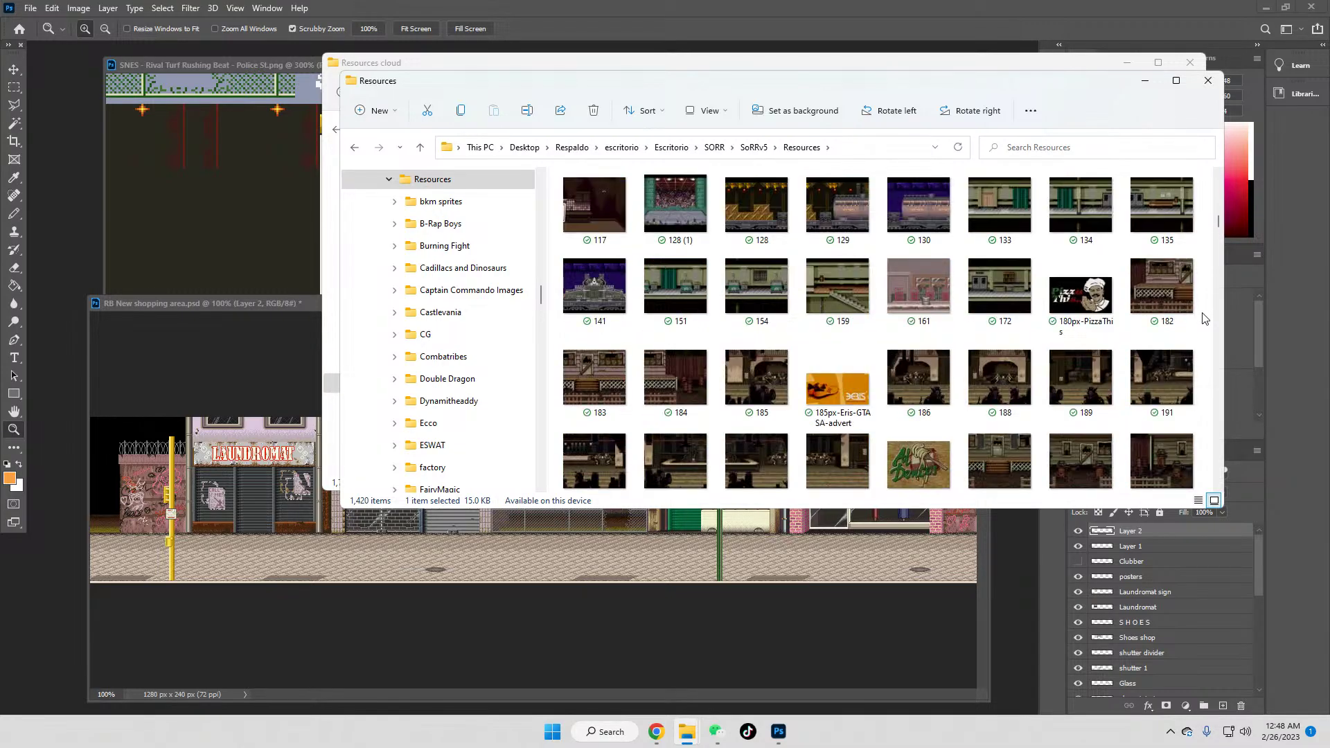
scroll(1202, 319, up, 5)
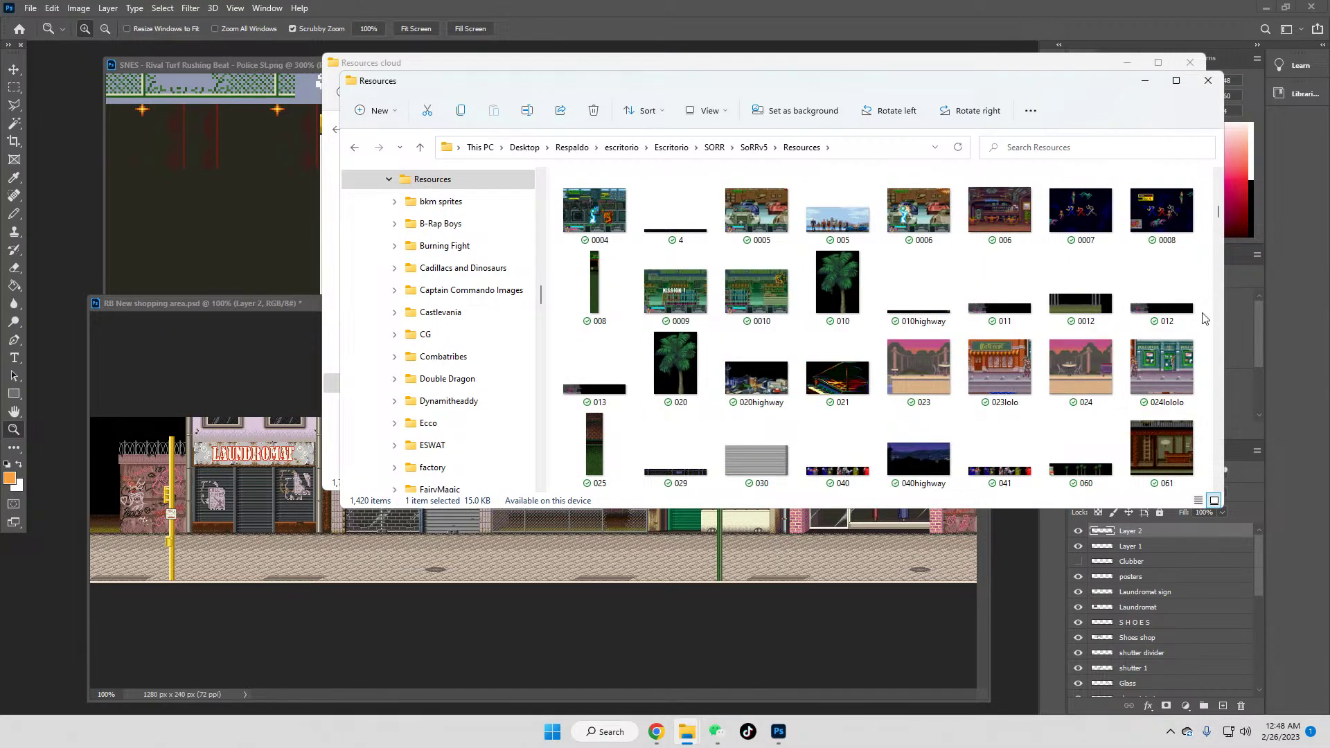
scroll(1202, 319, down, 3)
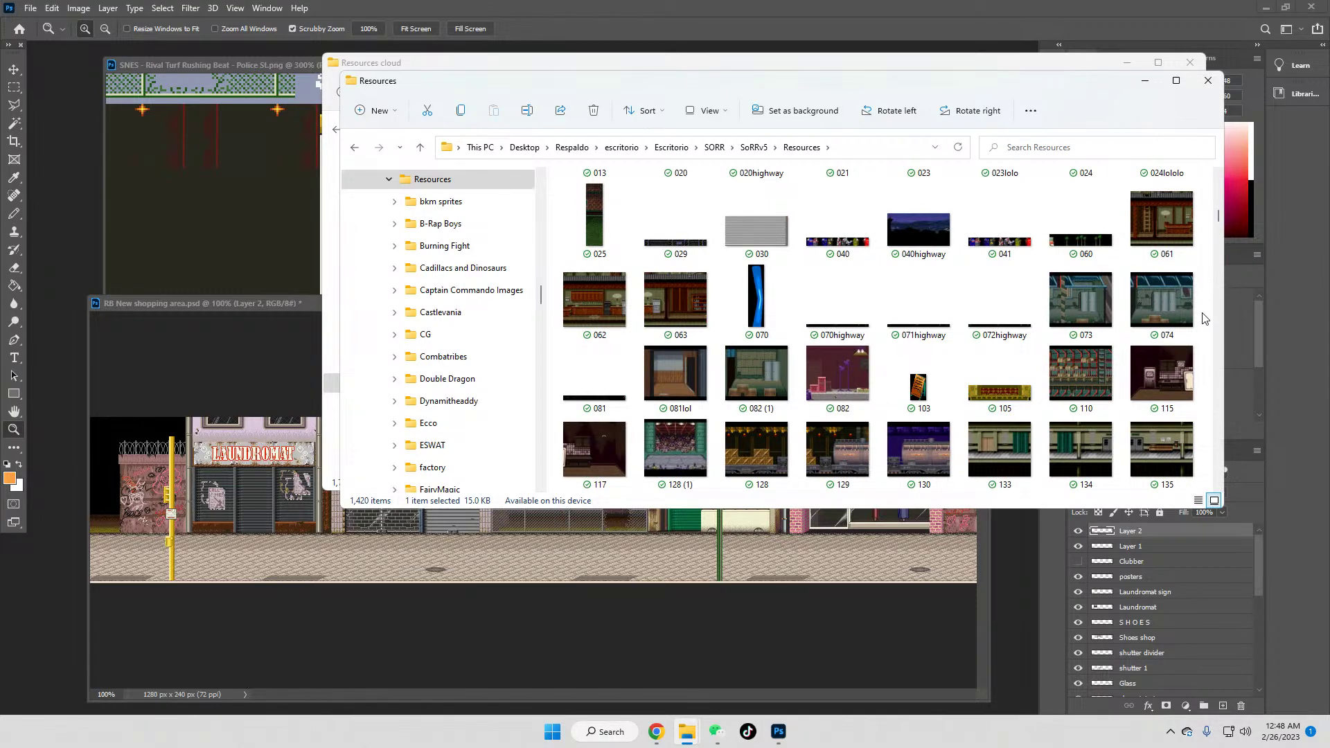
scroll(1203, 319, up, 6)
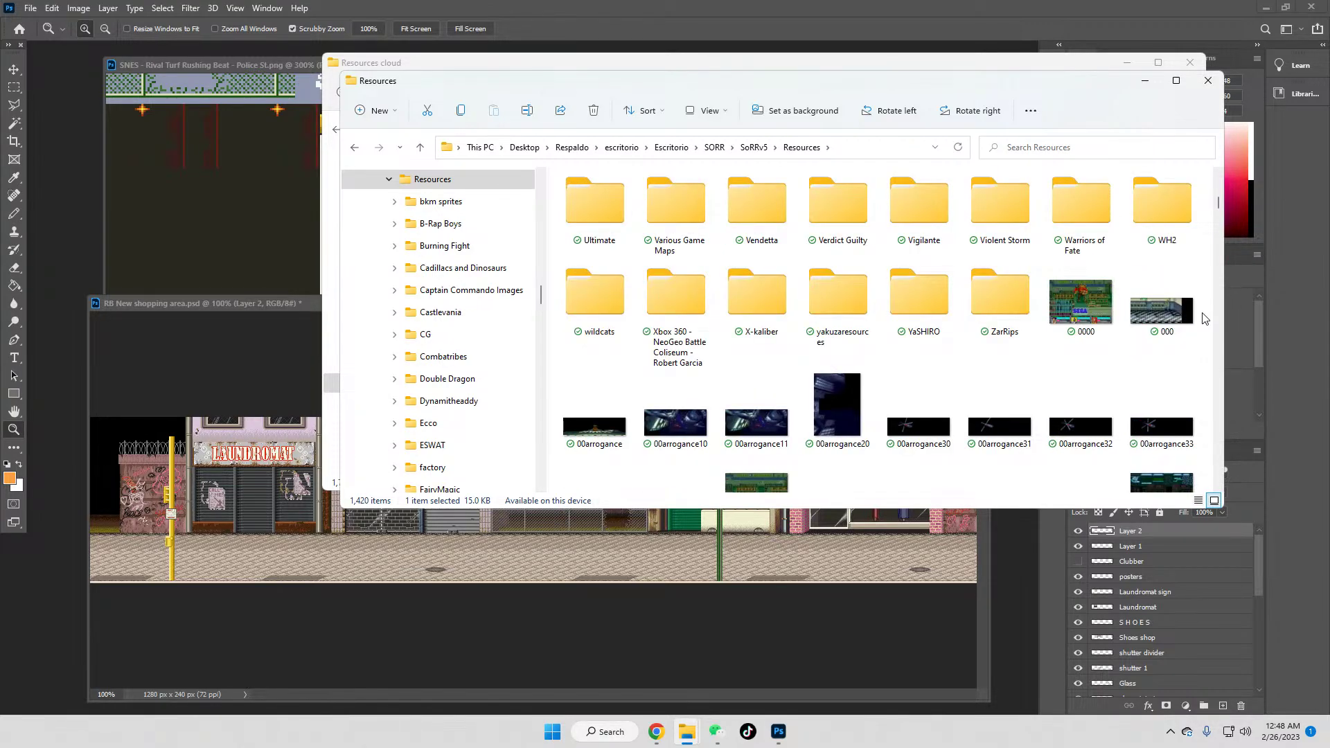
scroll(1203, 318, down, 10)
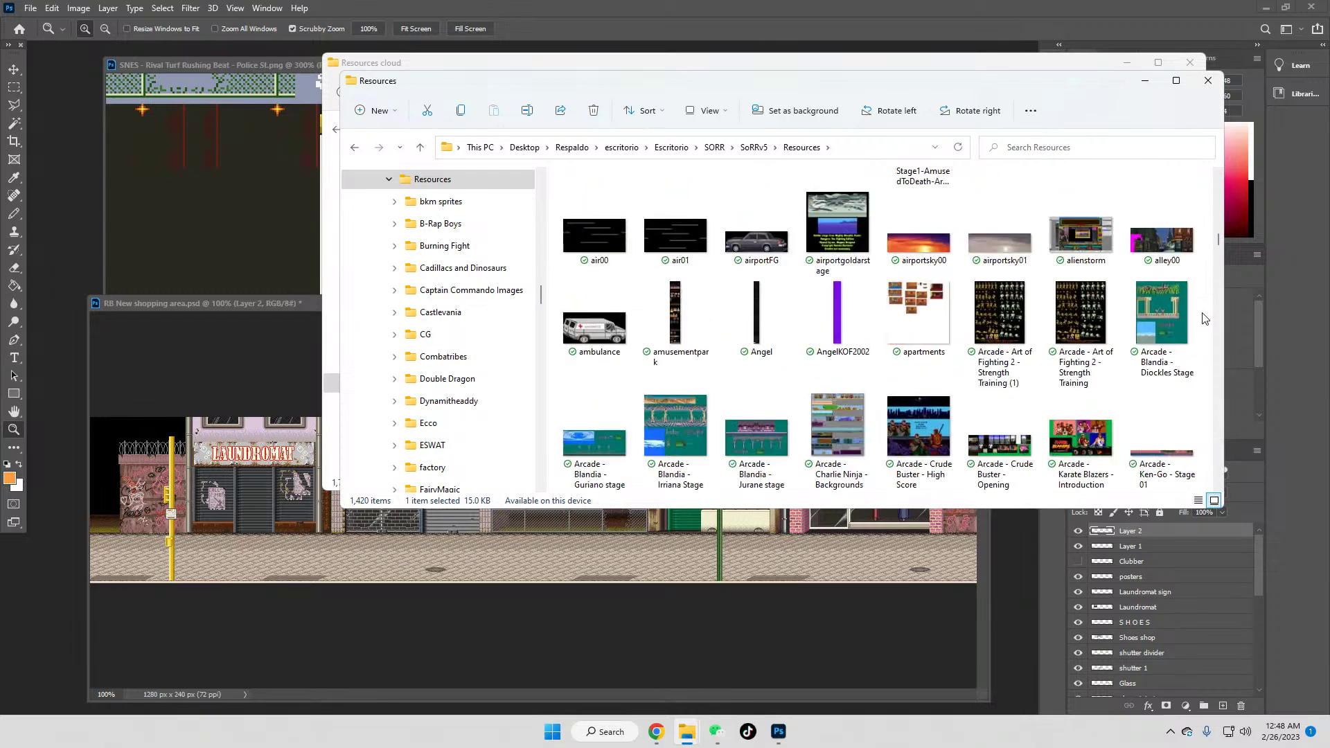
scroll(1202, 319, down, 12)
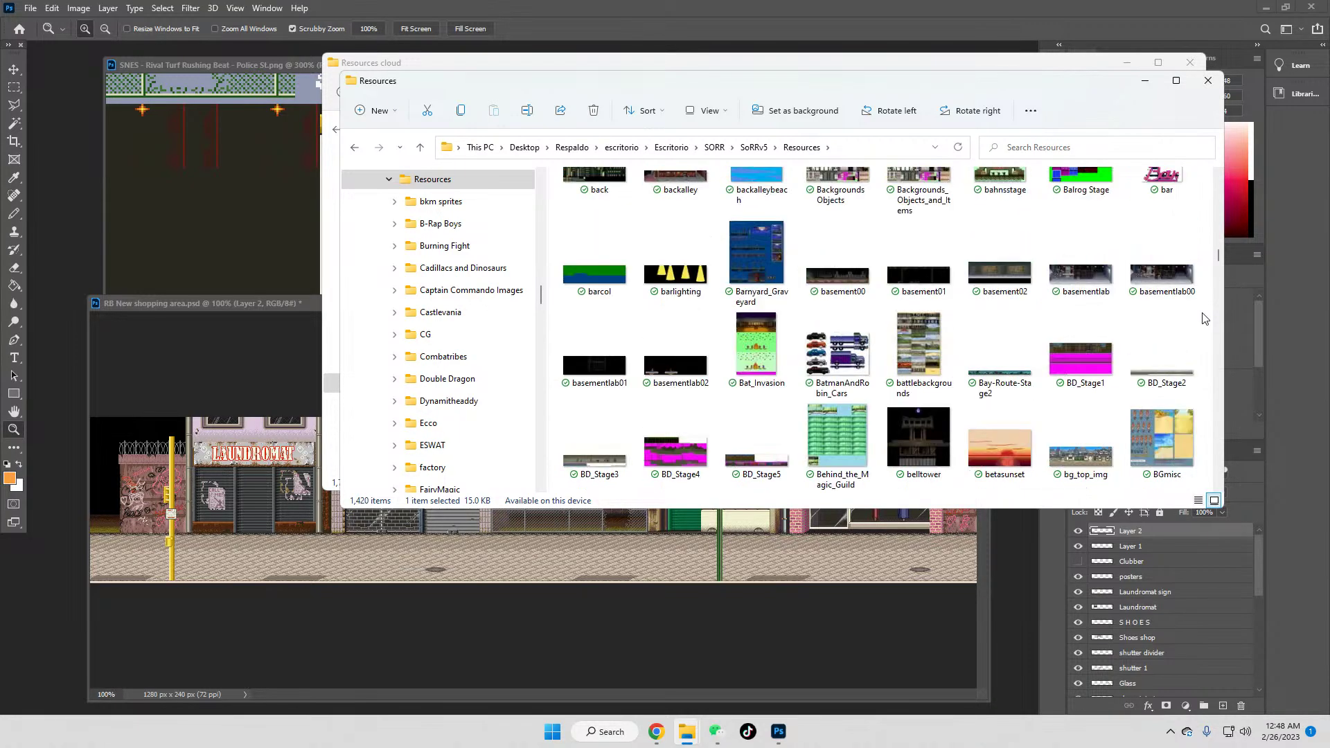
scroll(1203, 318, down, 10)
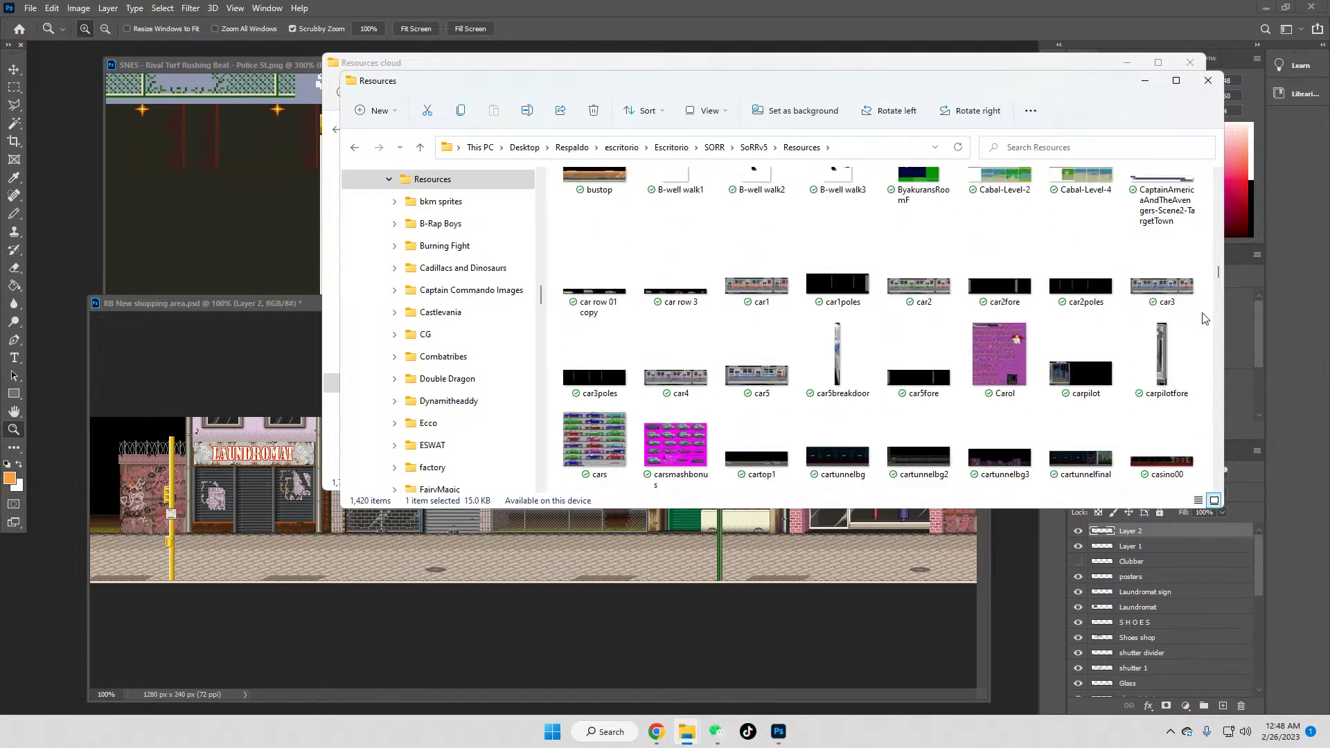
scroll(1202, 319, down, 5)
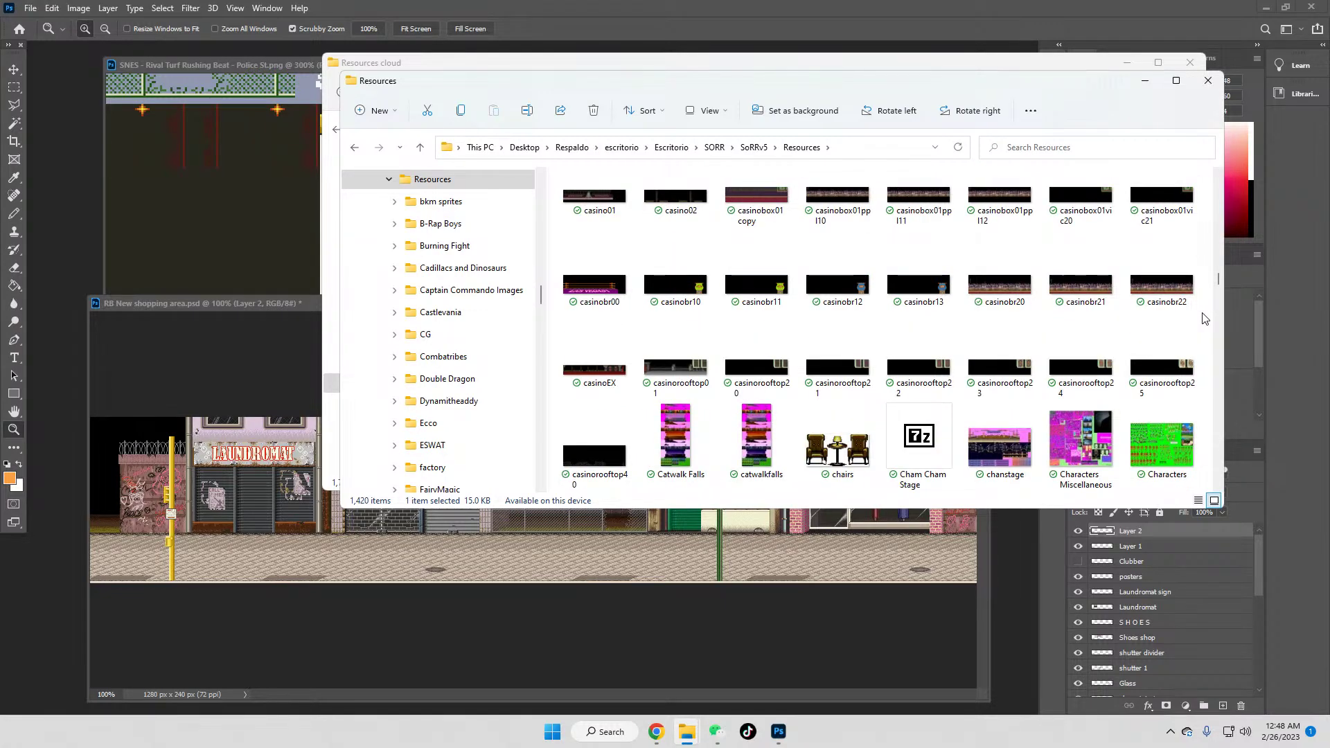
scroll(1202, 318, down, 2)
scroll(1202, 318, down, 2)
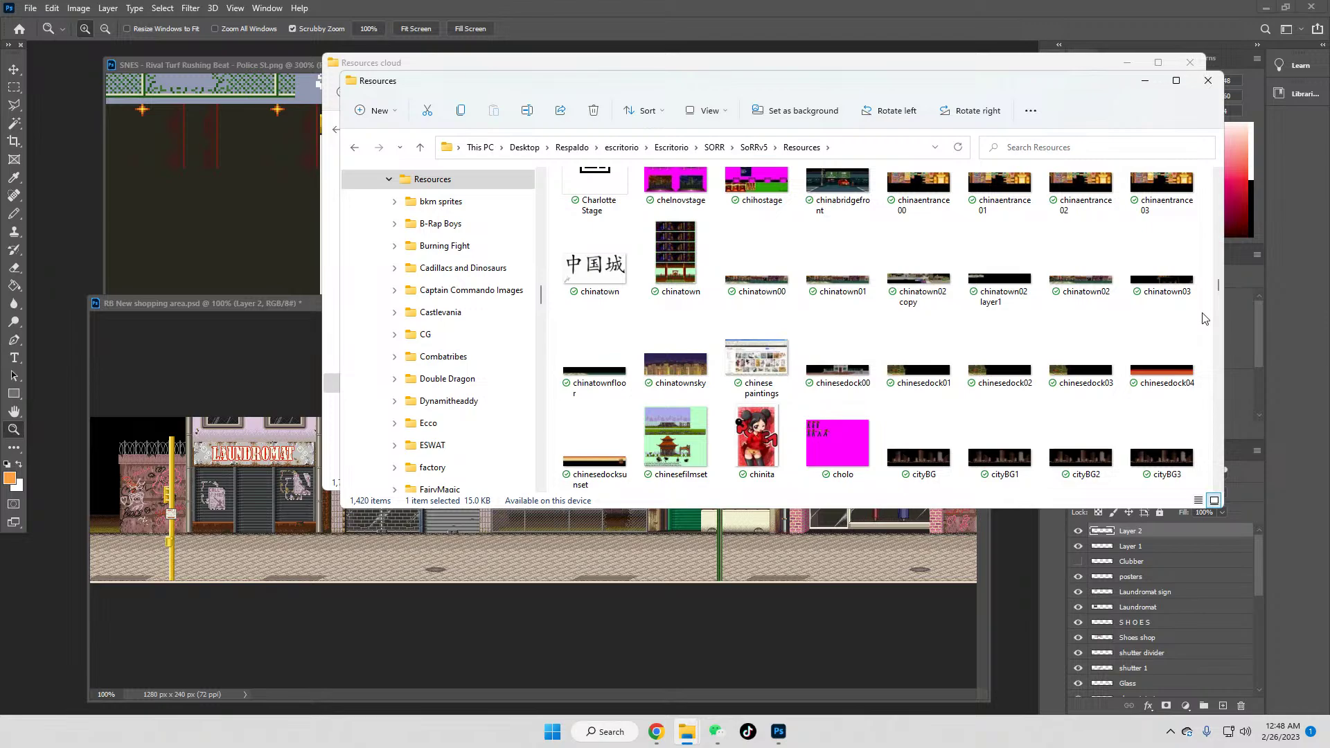
text(boats04)
key(Down)
key(Down)
key(Down)
key(Down)
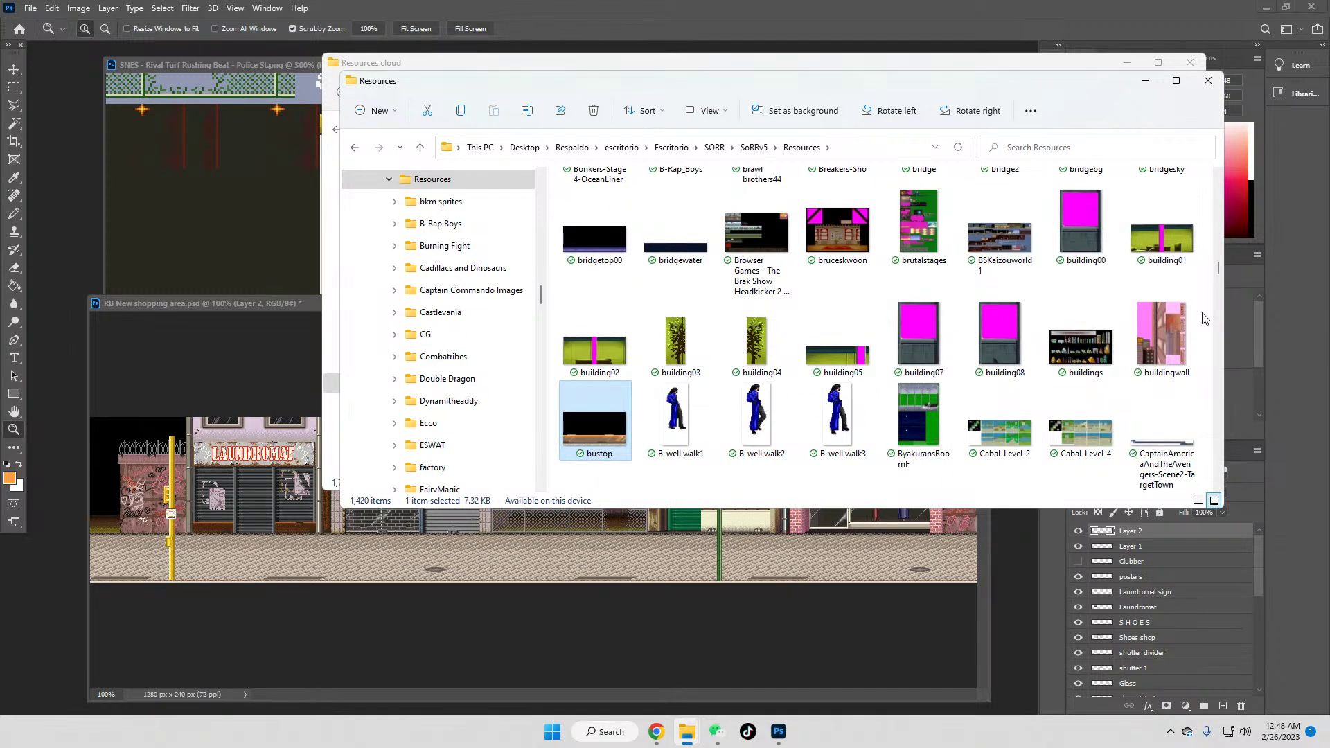
key(Down)
key(Down)
key(Down)
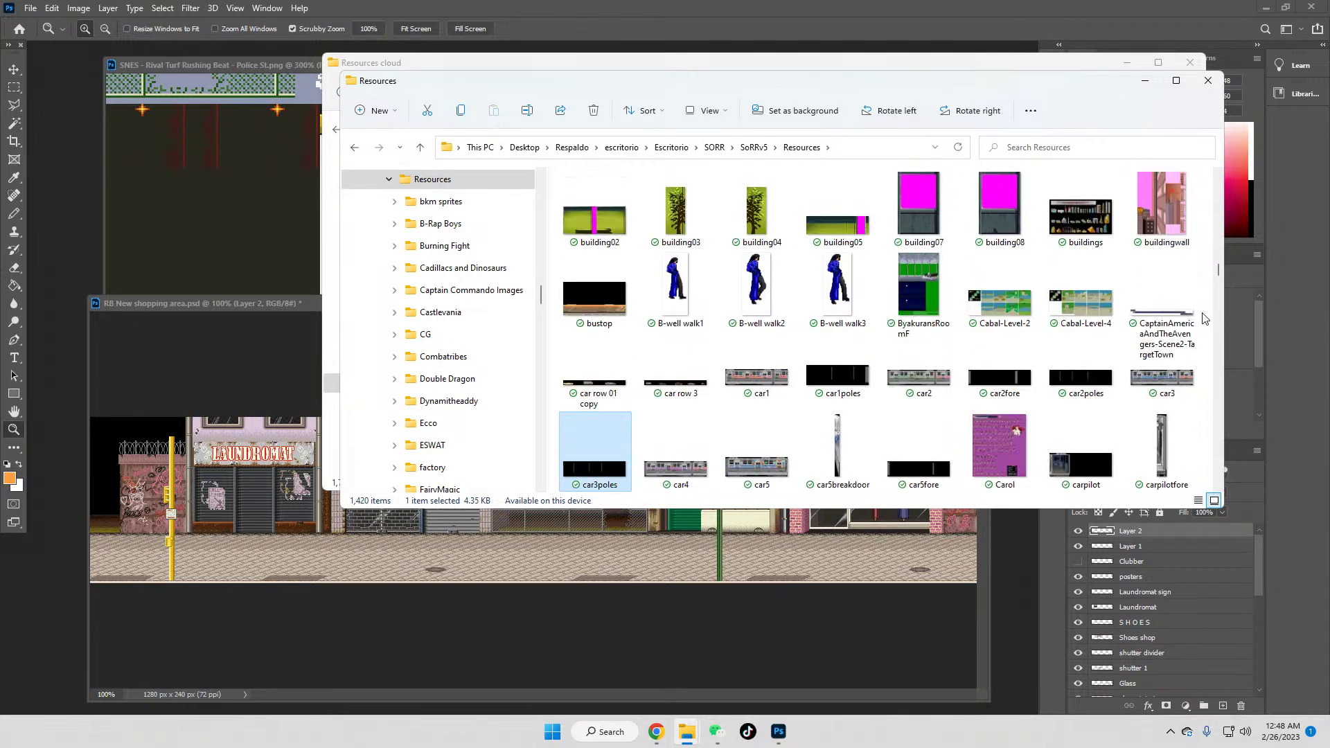
key(Down)
key(Down)
key(Down)
key(Down)
key(Down)
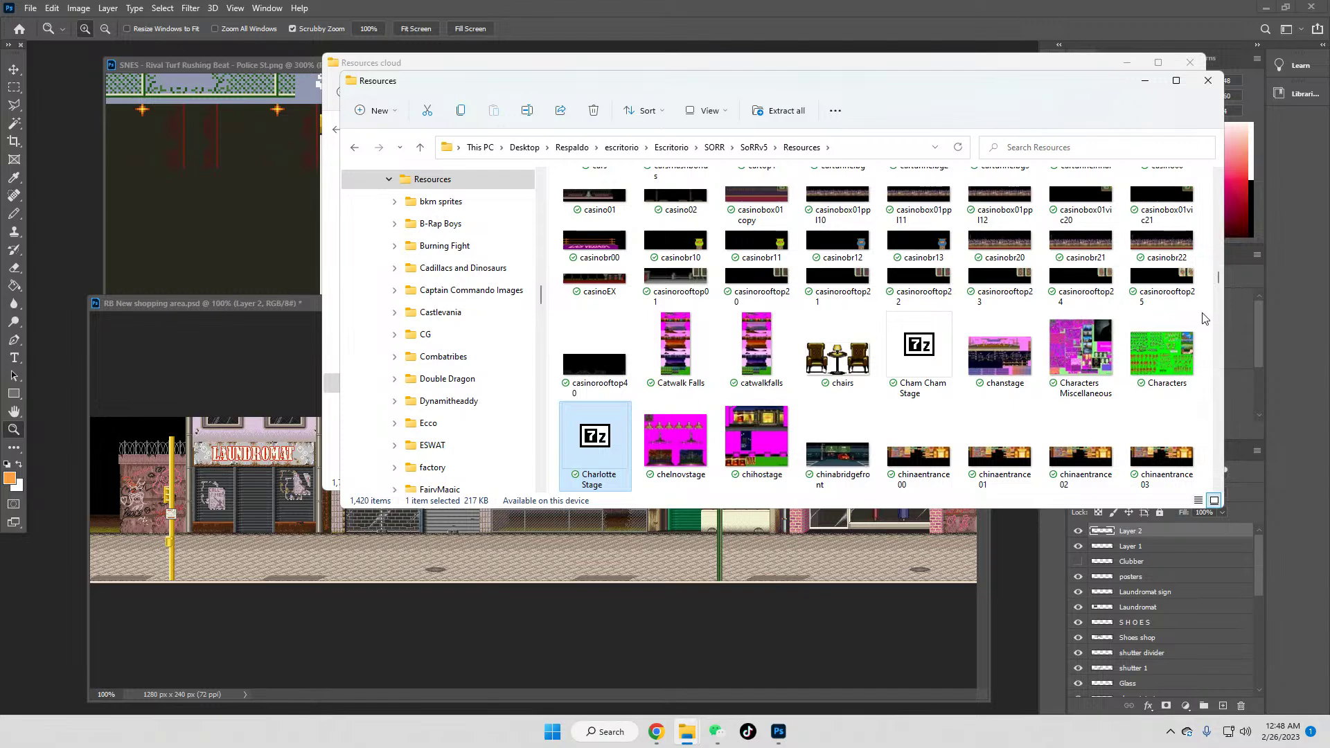
key(Down)
key(Down)
key(Down)
key(Down)
key(Down)
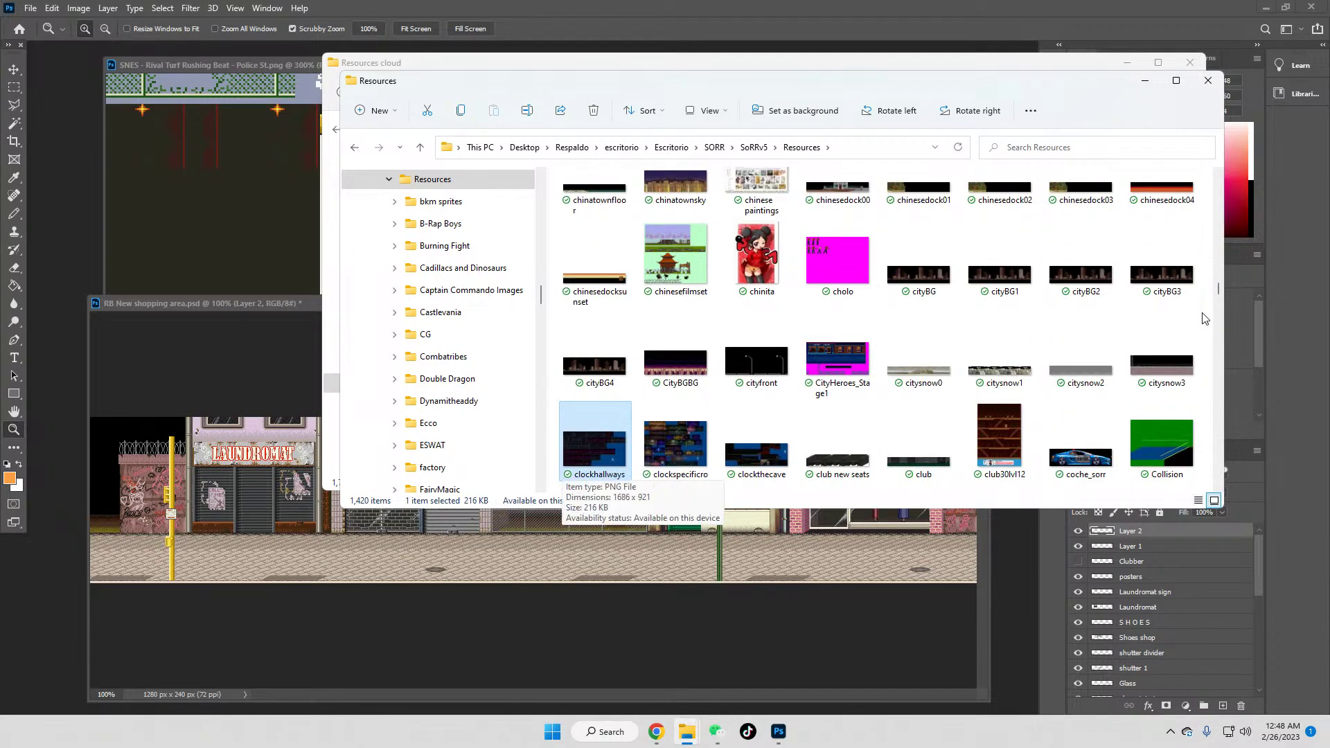
key(Down)
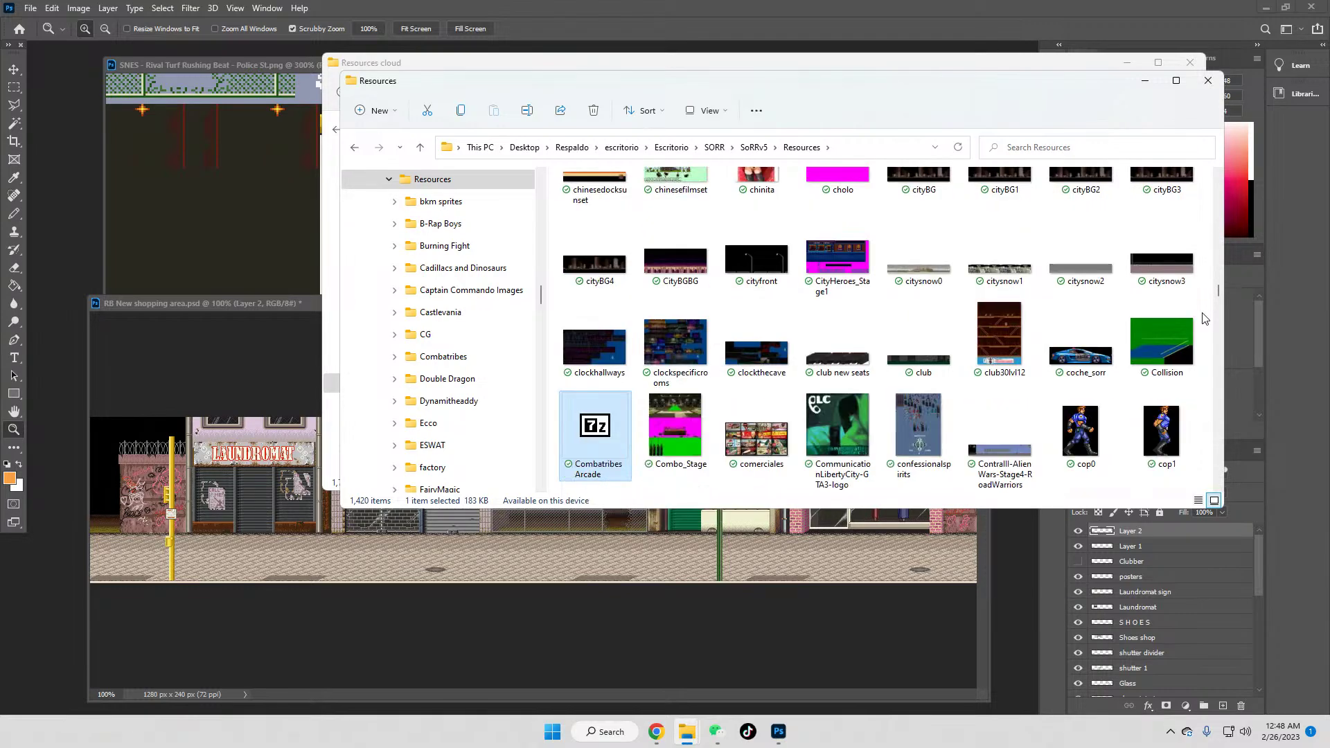
key(Down)
key(Down)
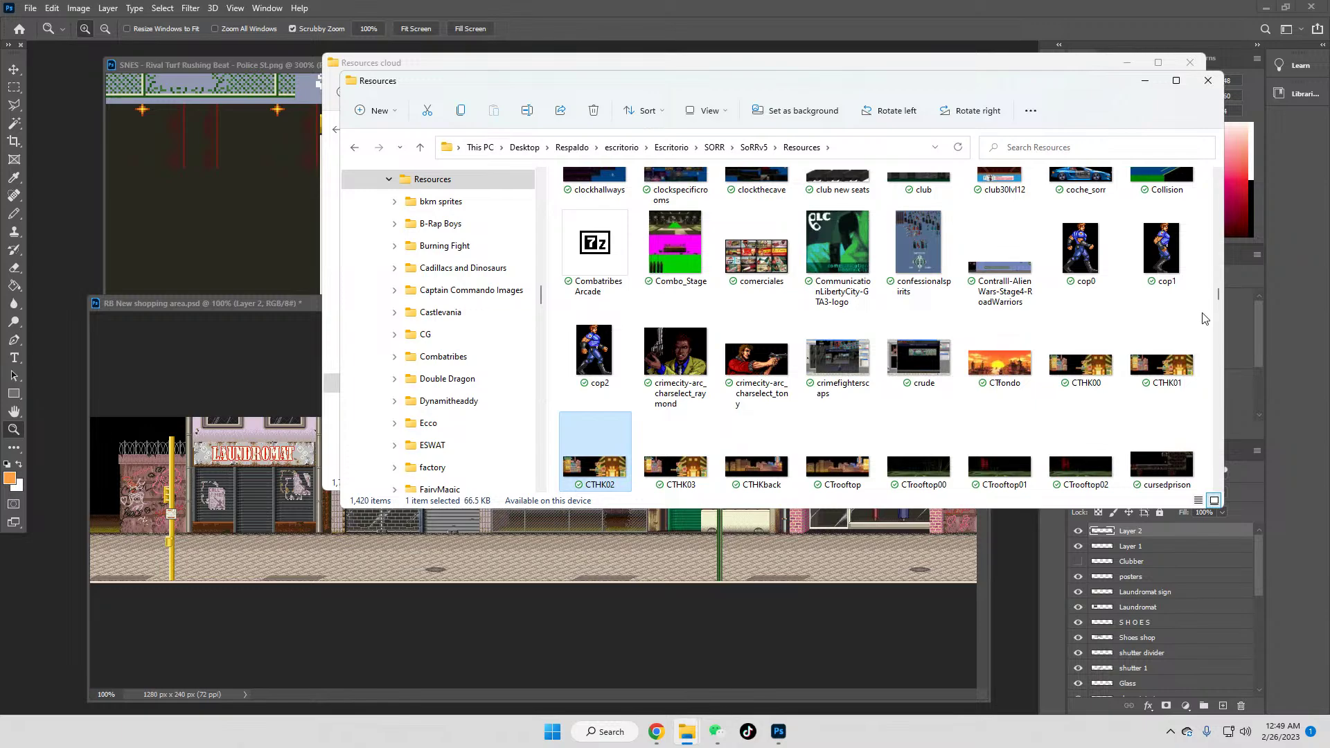
key(Down)
key(Down)
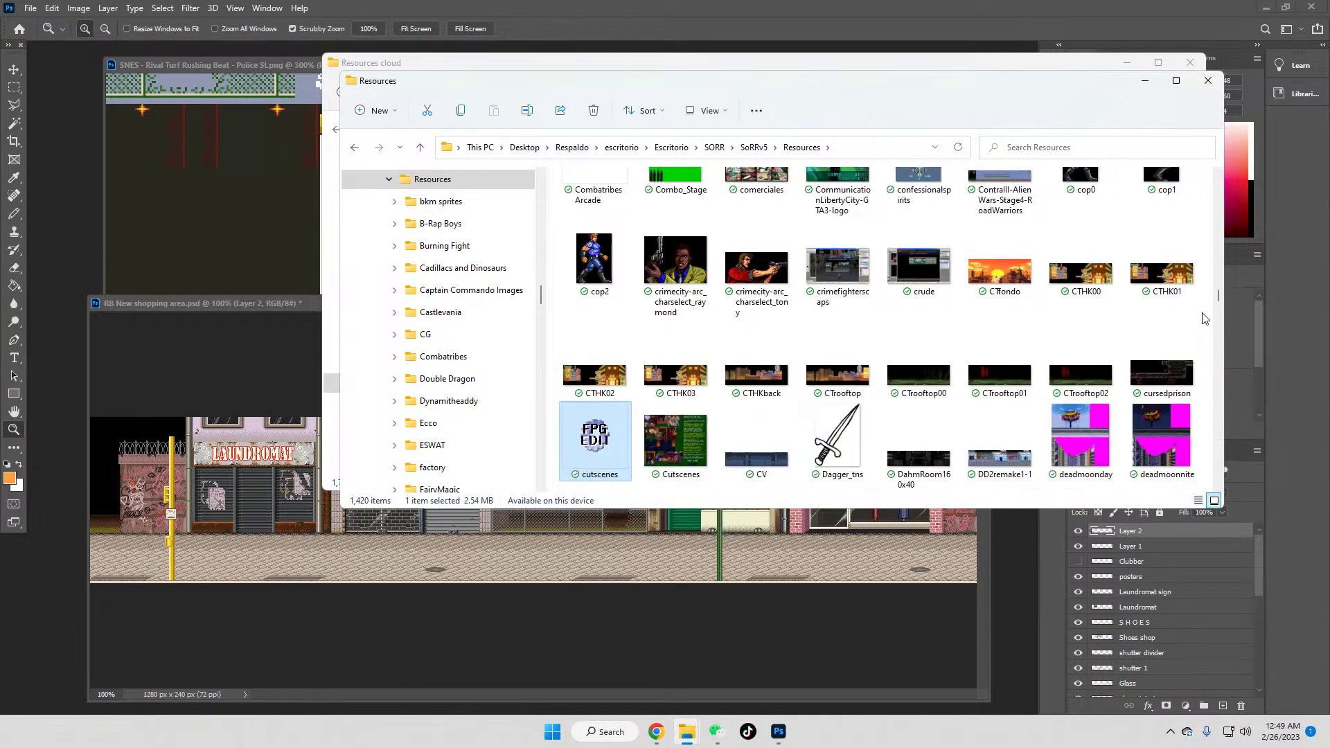
key(Down)
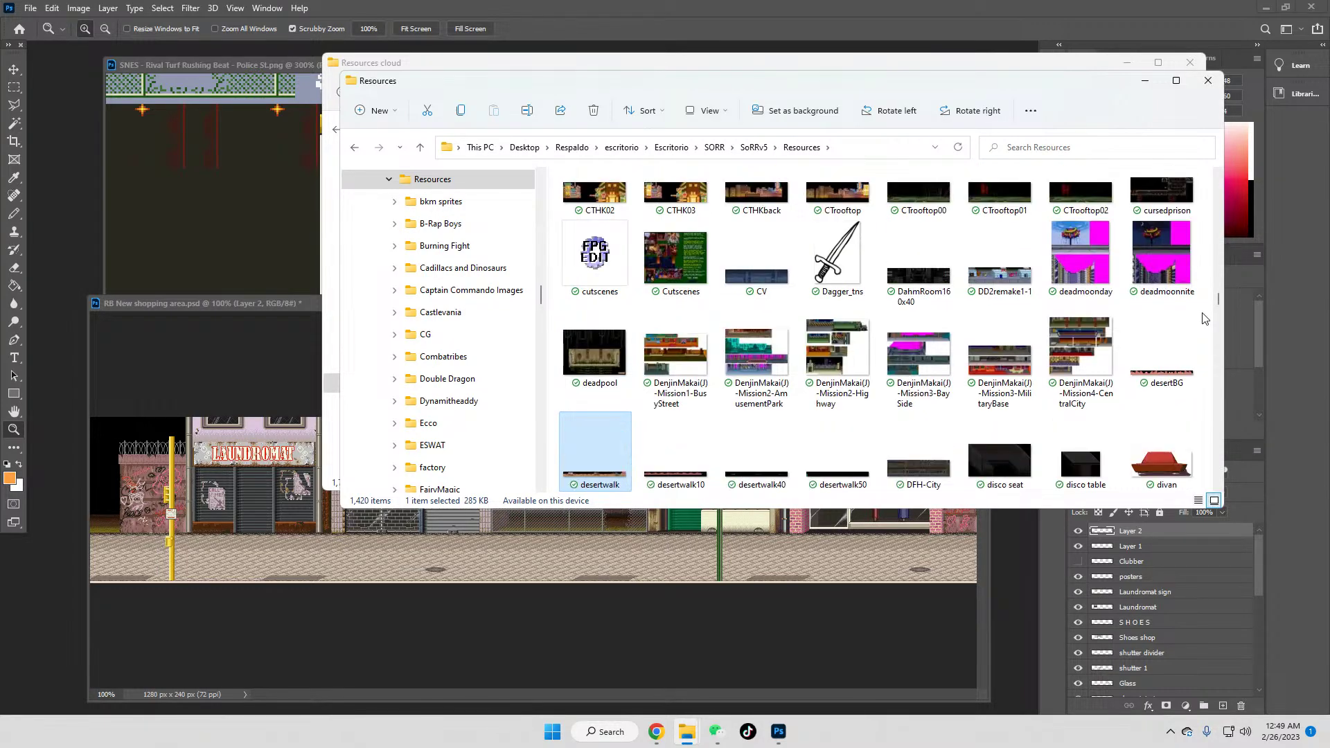
key(Down)
key(Down)
key(Down)
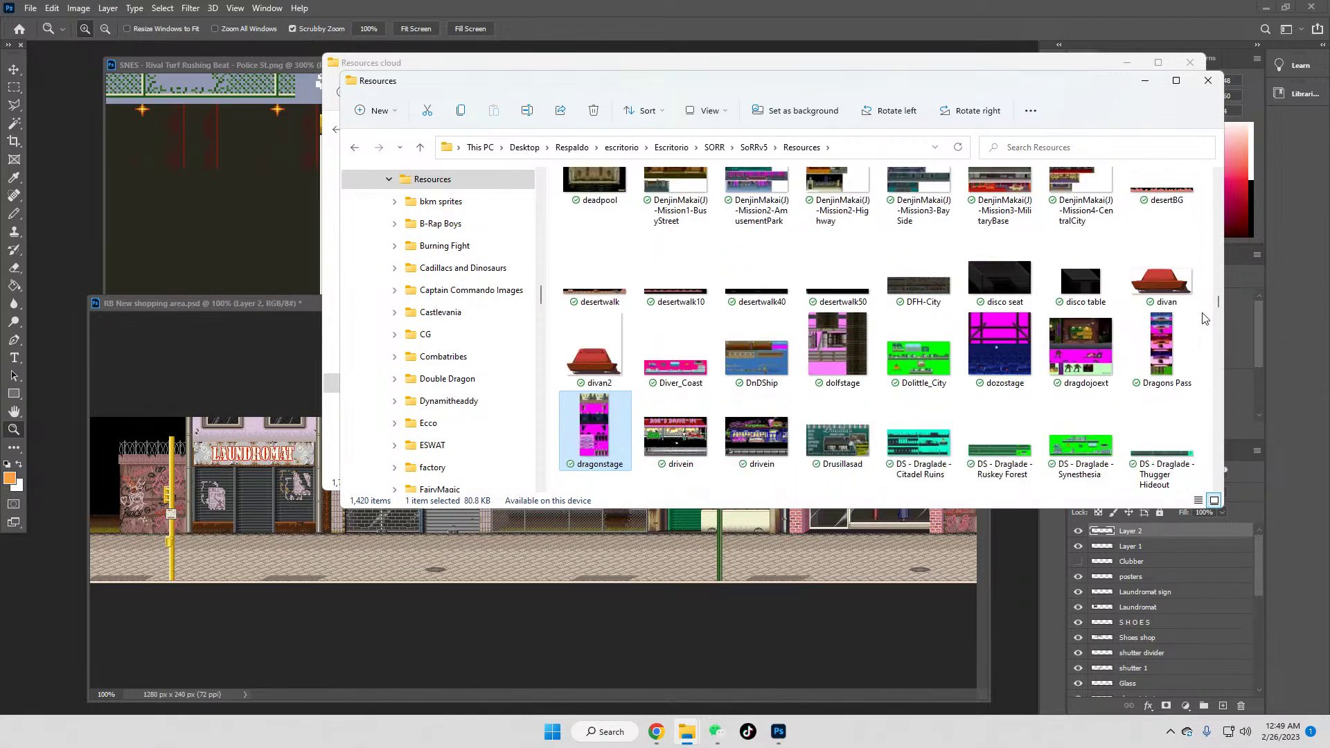
key(Down)
key(Down)
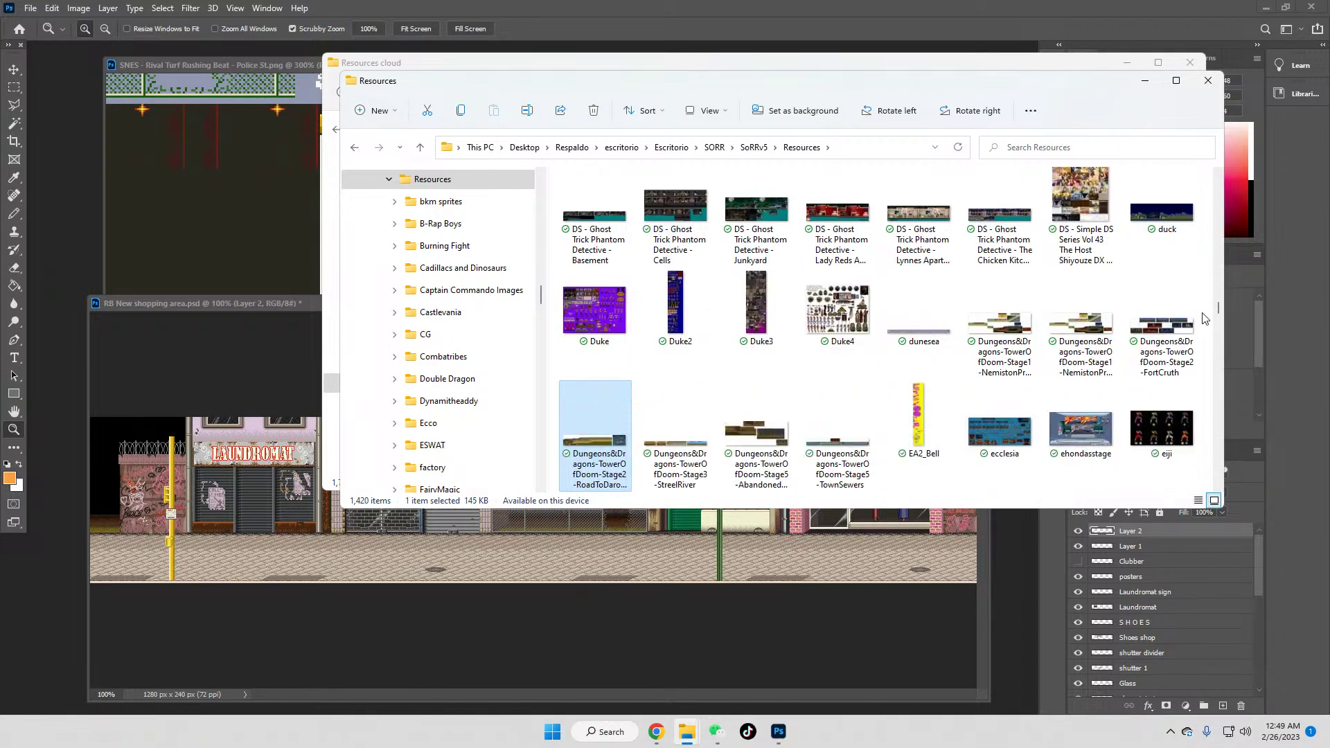
key(Down)
key(Down)
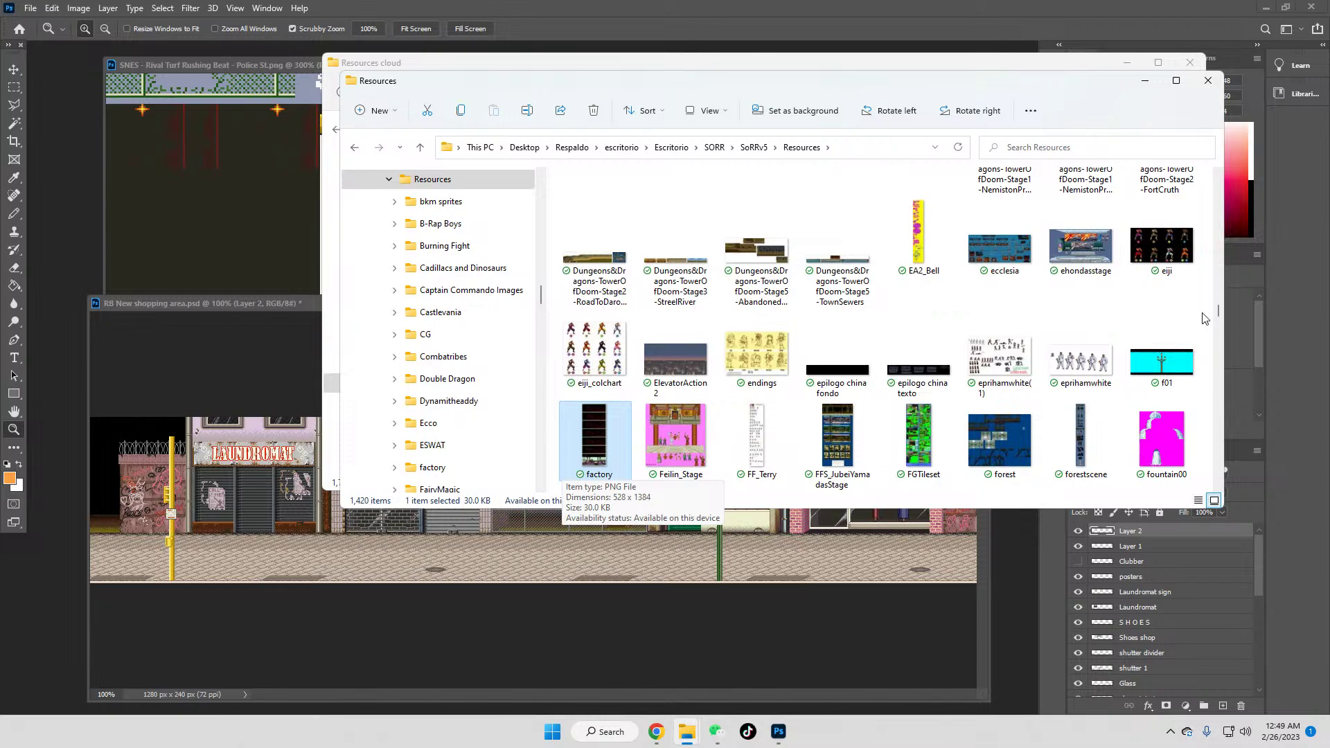
key(Down)
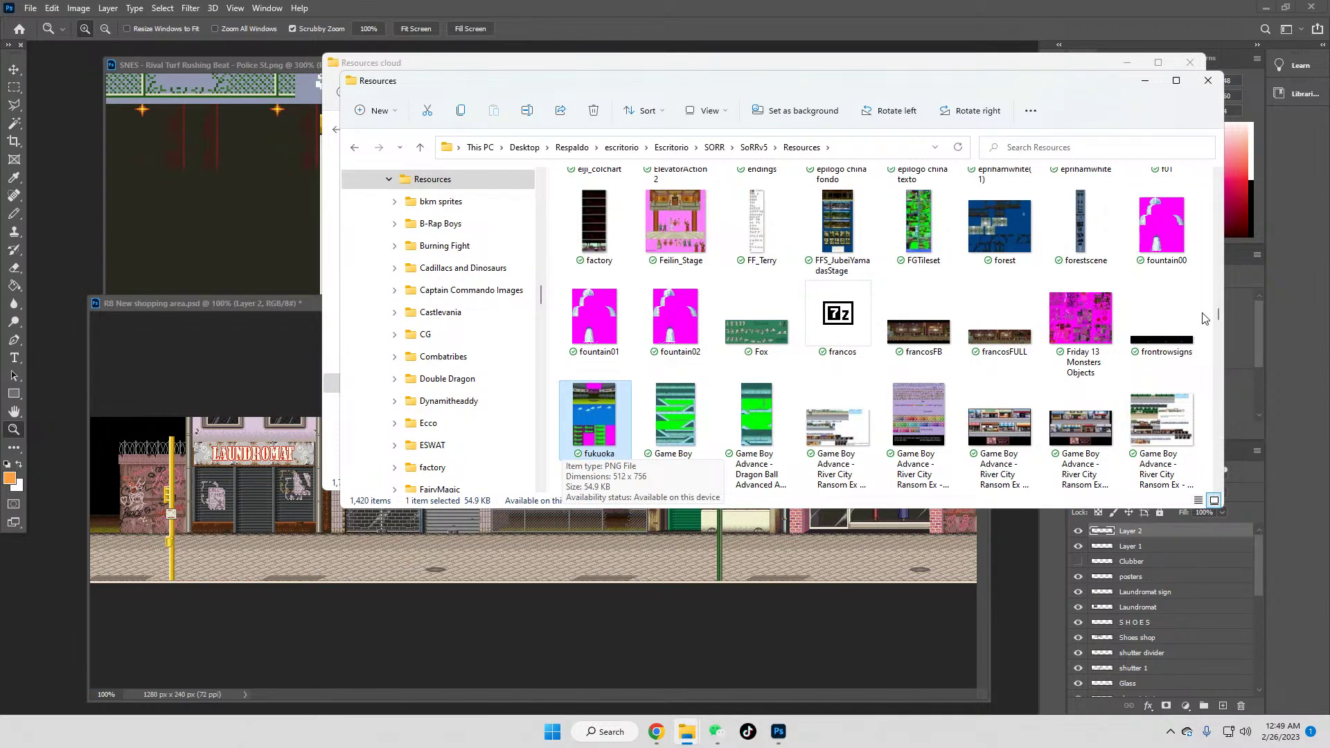
key(Down)
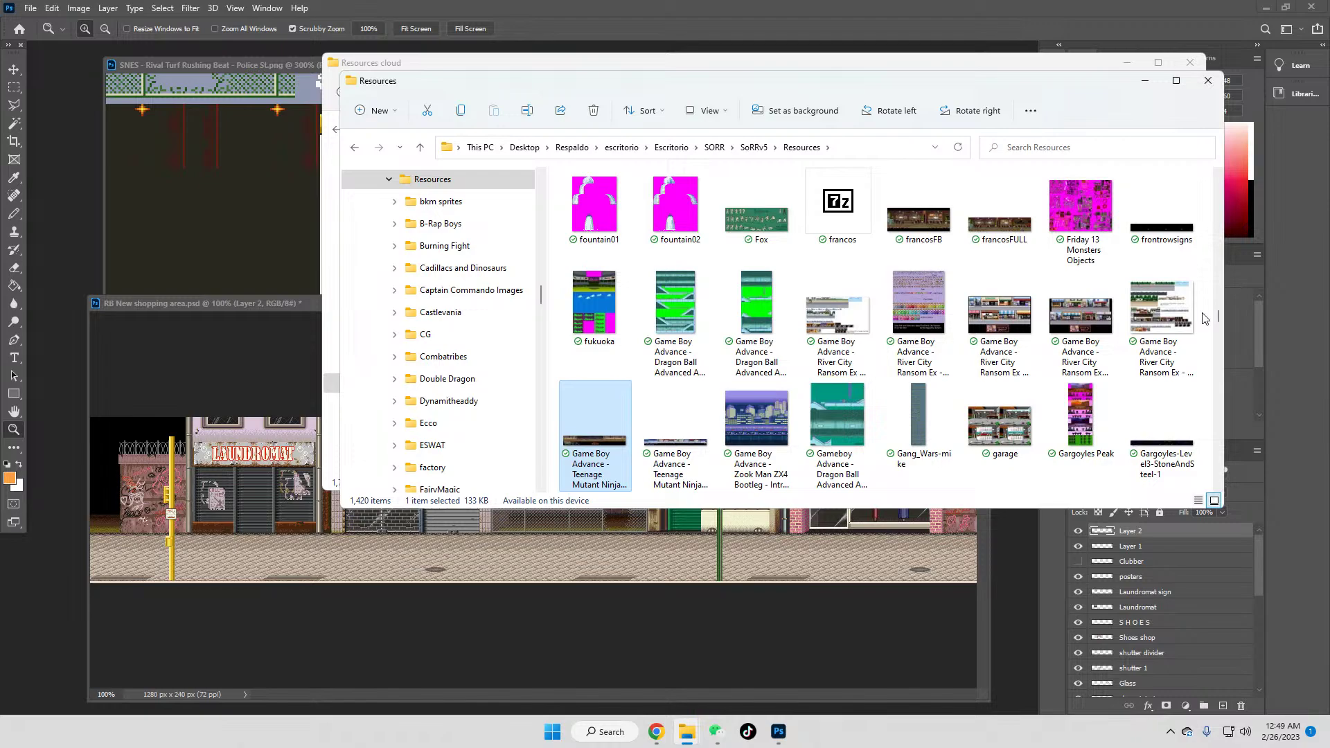
Step: Step through the Gargoyles, Genesis, greece and Hachoo! images down to hotellobbybg
key(Down)
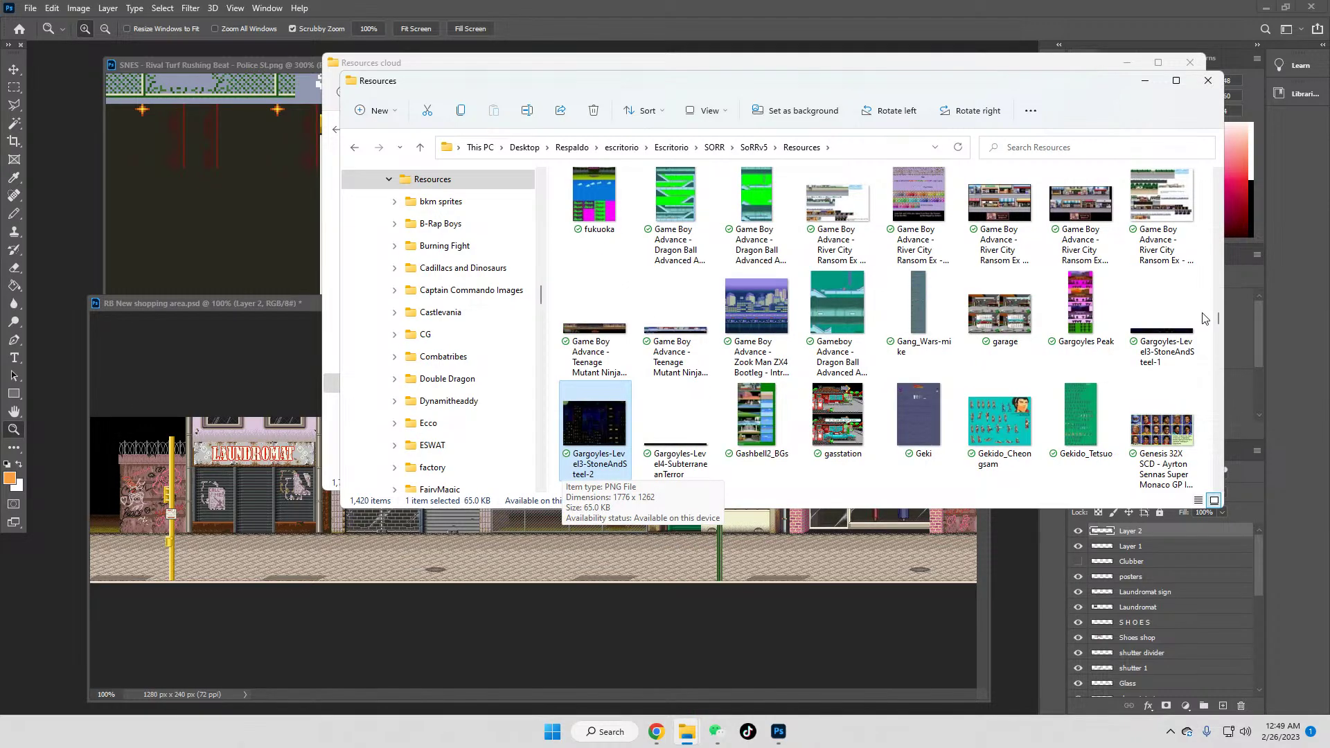
key(Down)
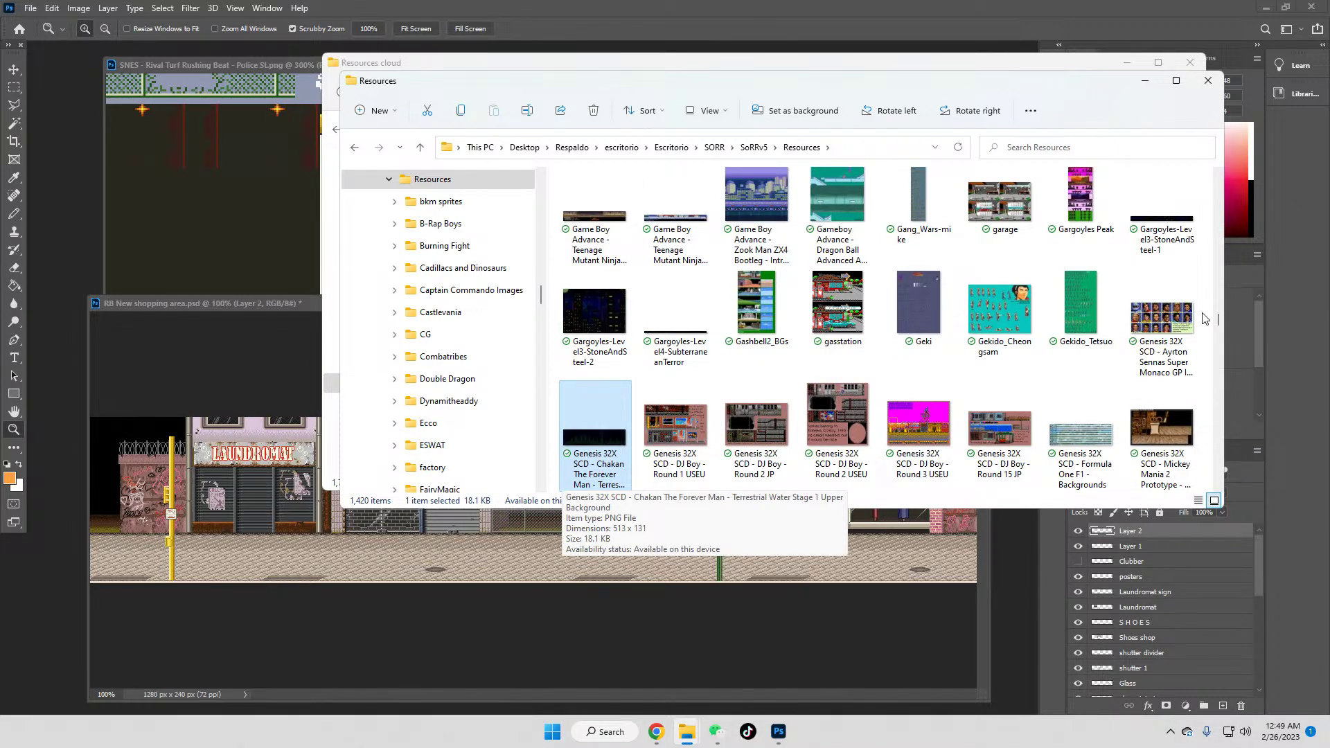
key(Down)
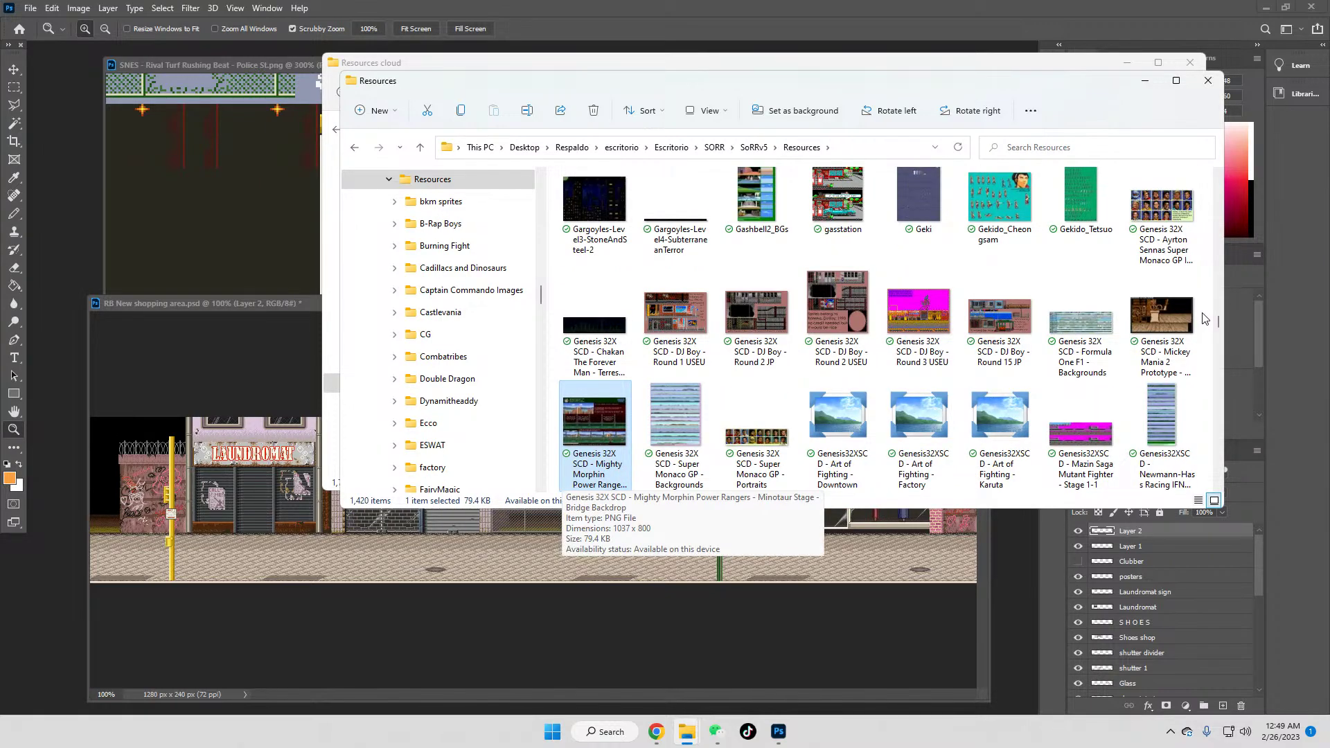
key(Down)
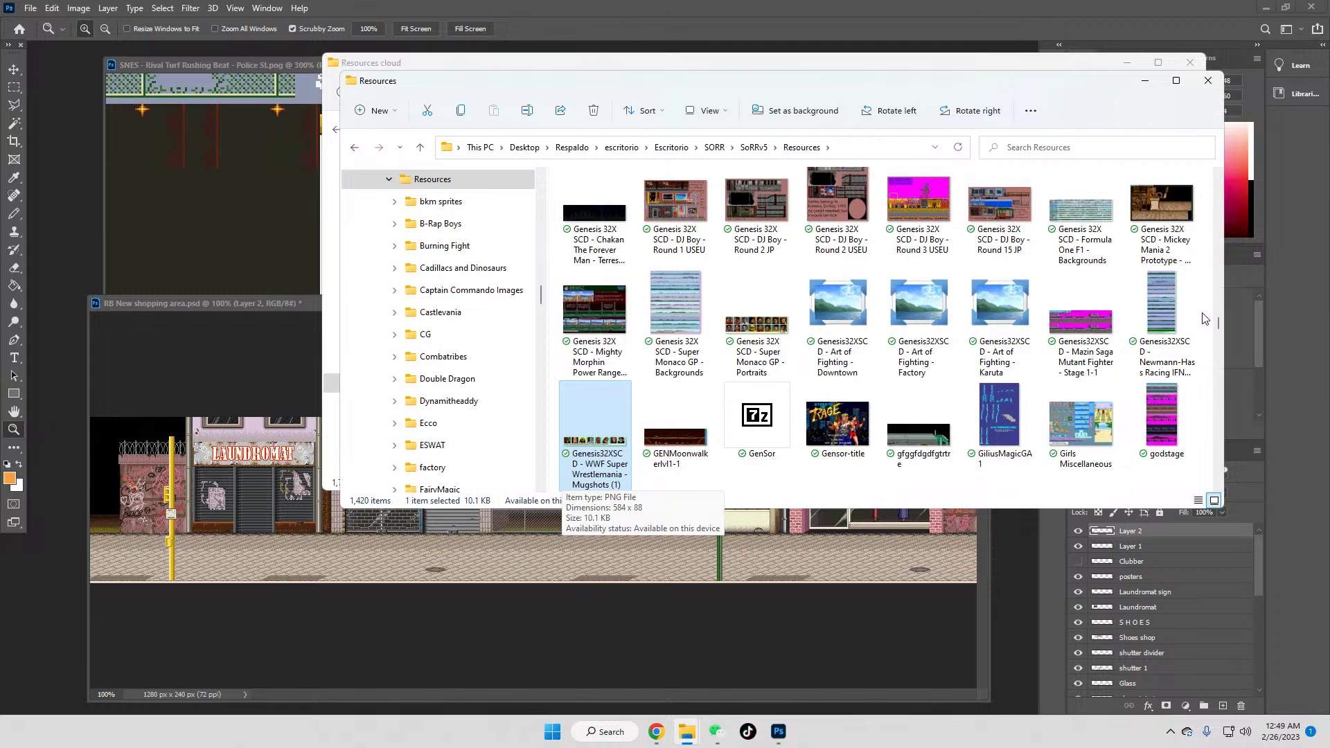
key(Down)
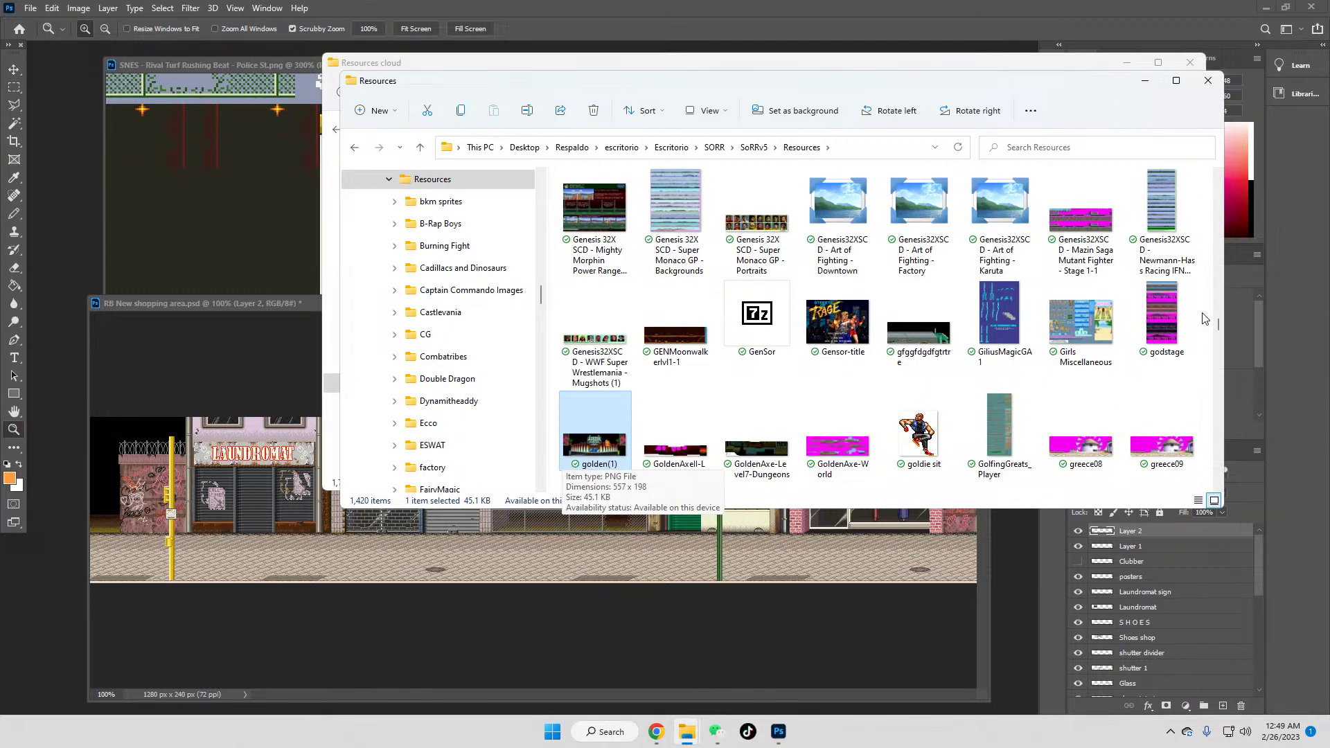
key(Down)
key(Down)
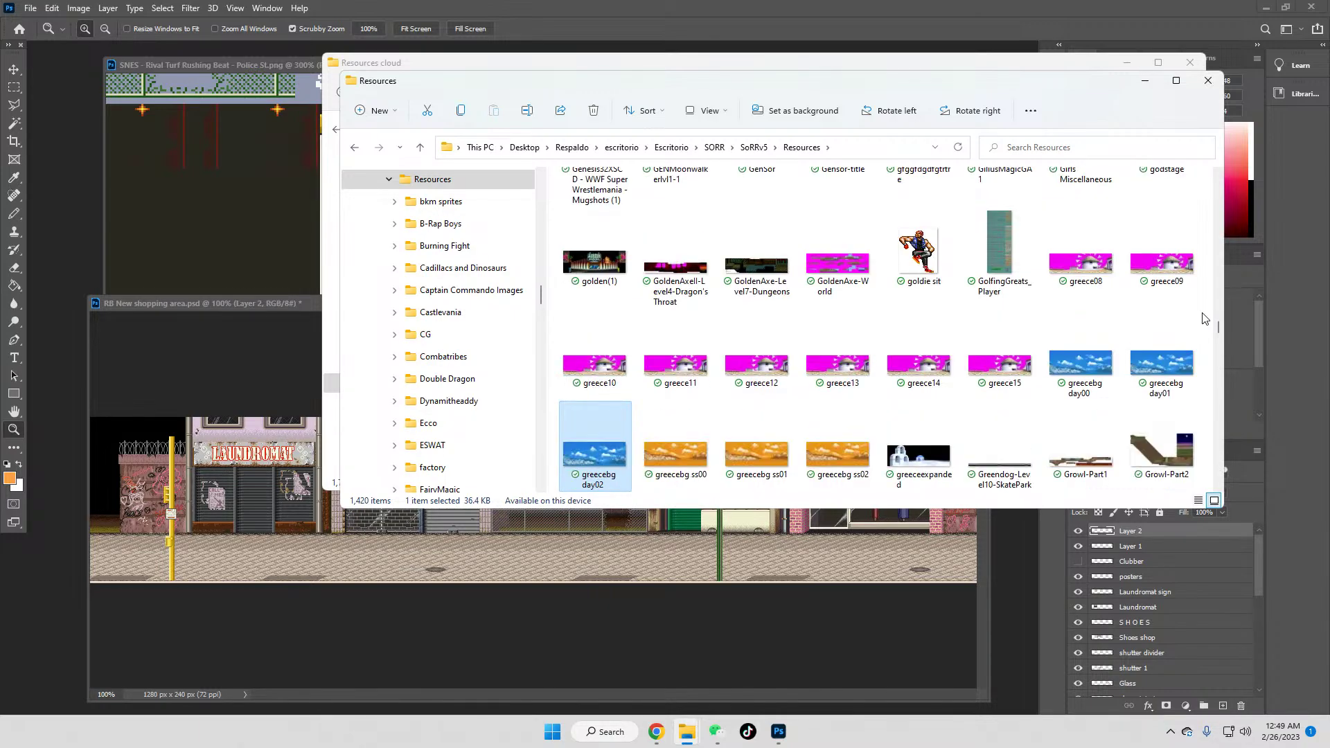
key(Down)
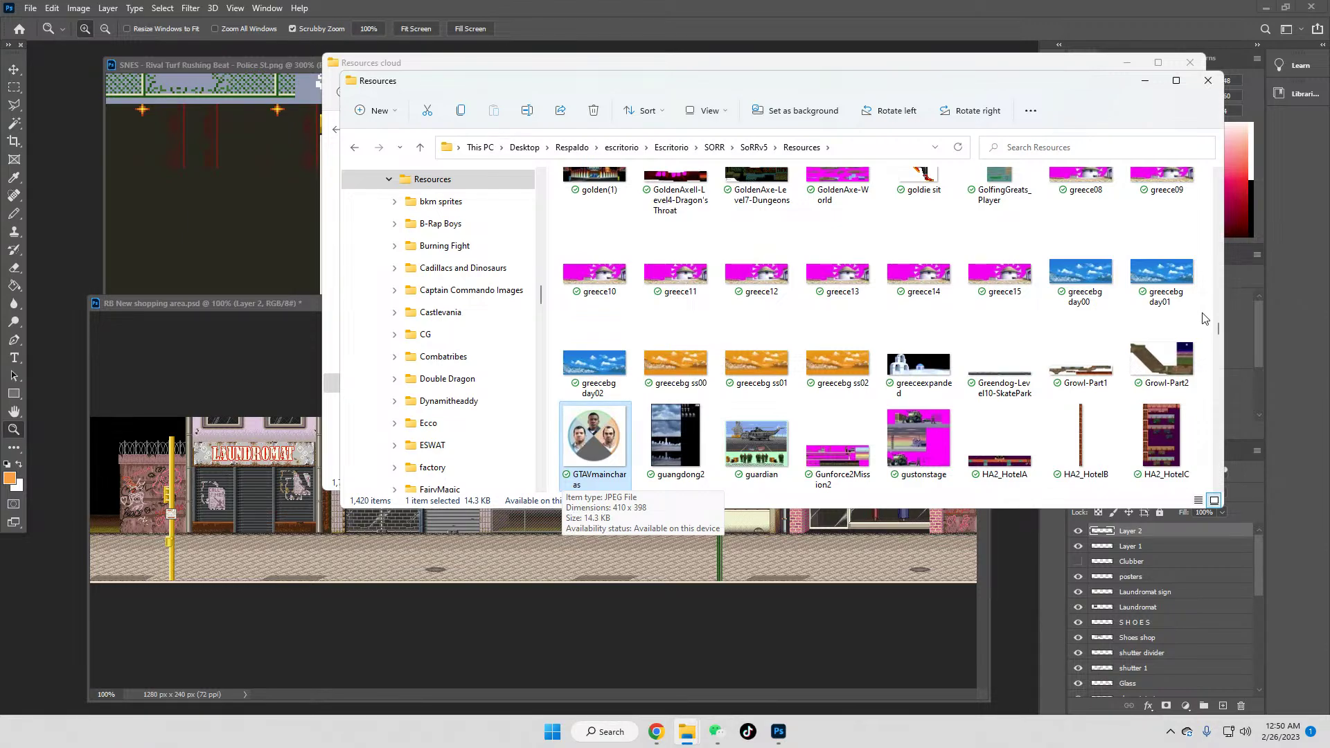
key(Down)
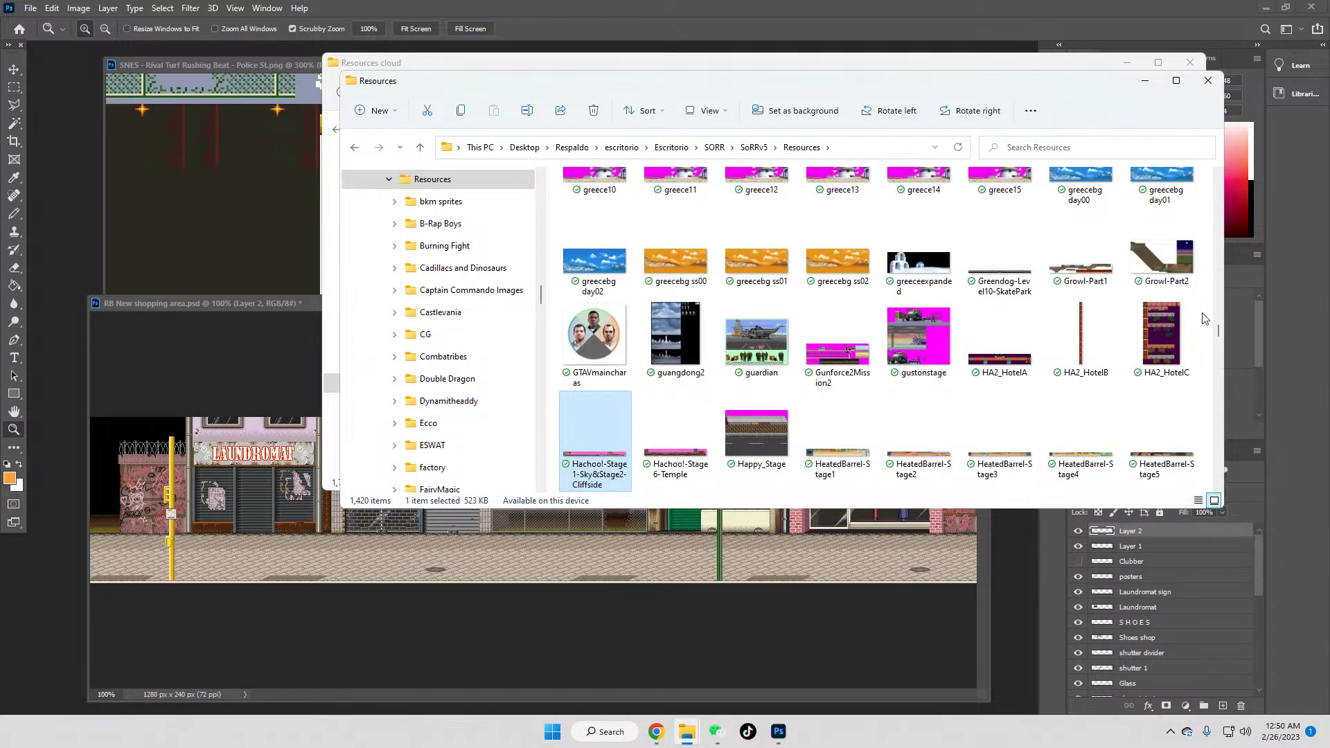
key(Down)
key(Down)
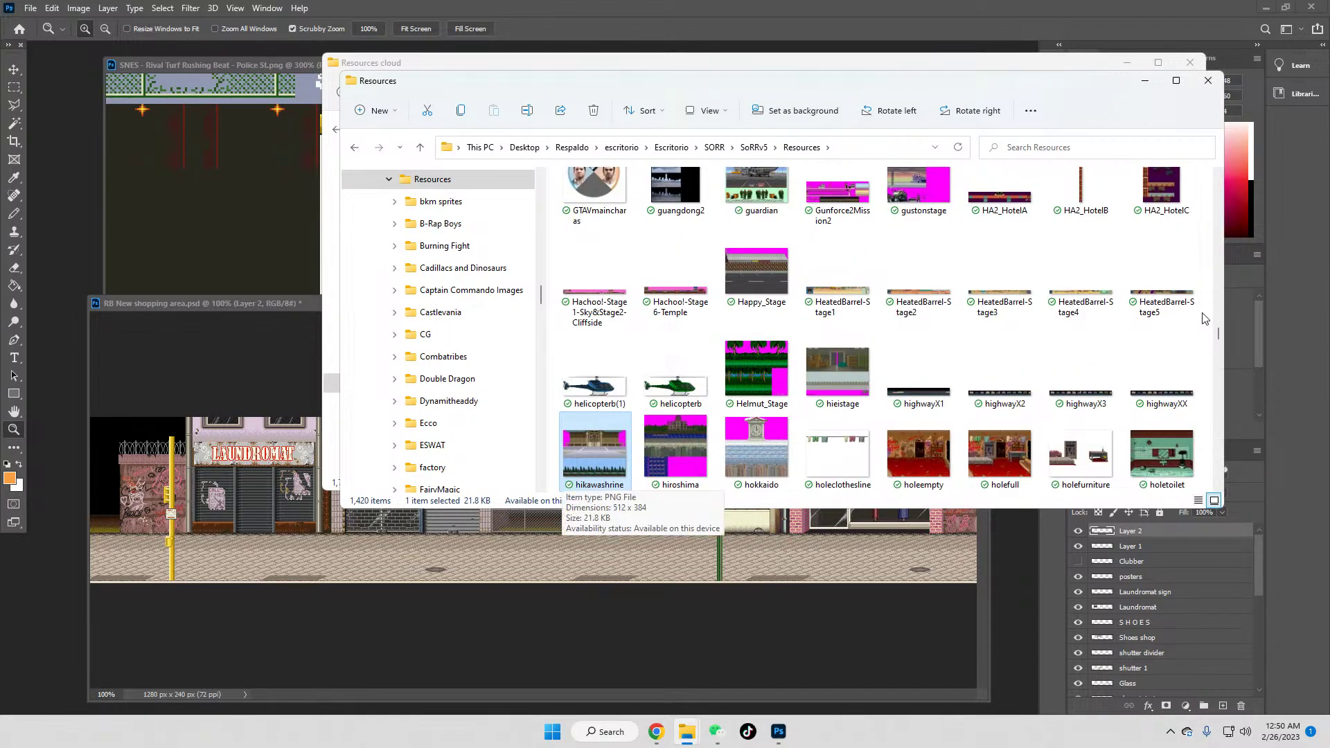
key(Down)
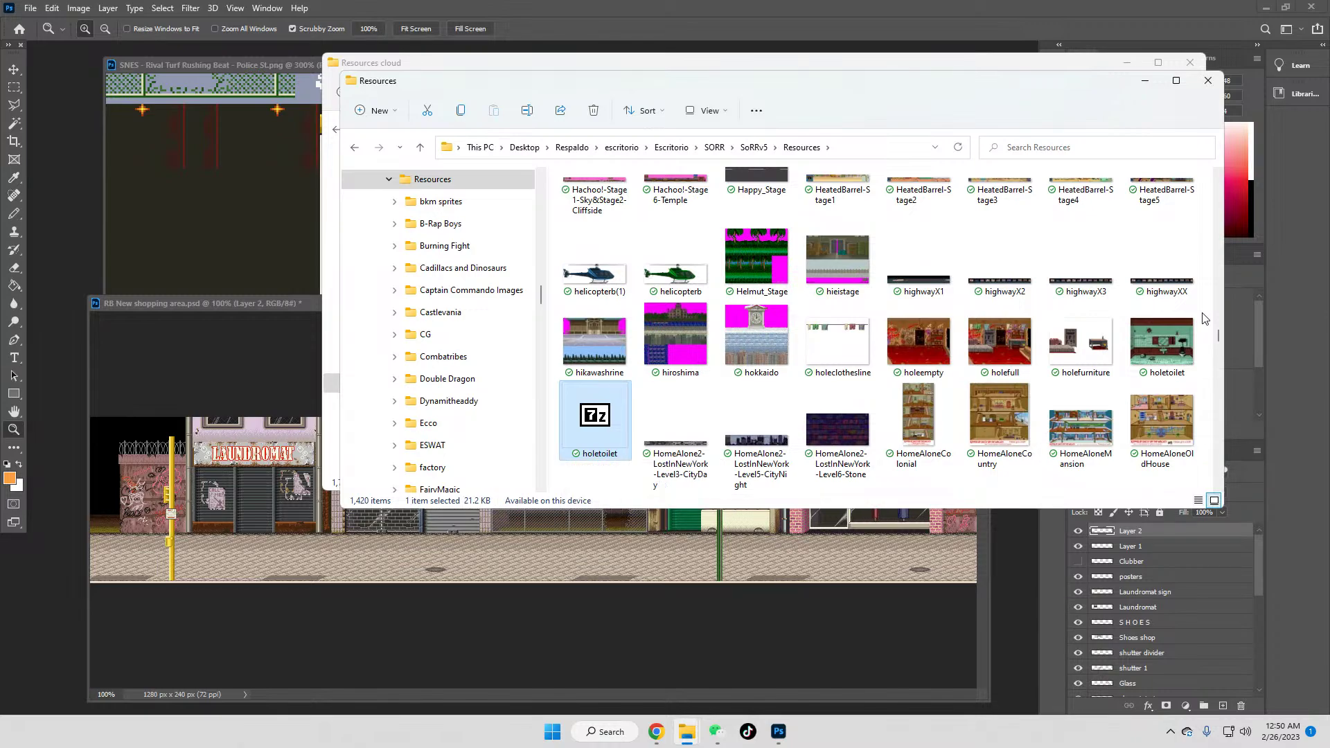
key(Down)
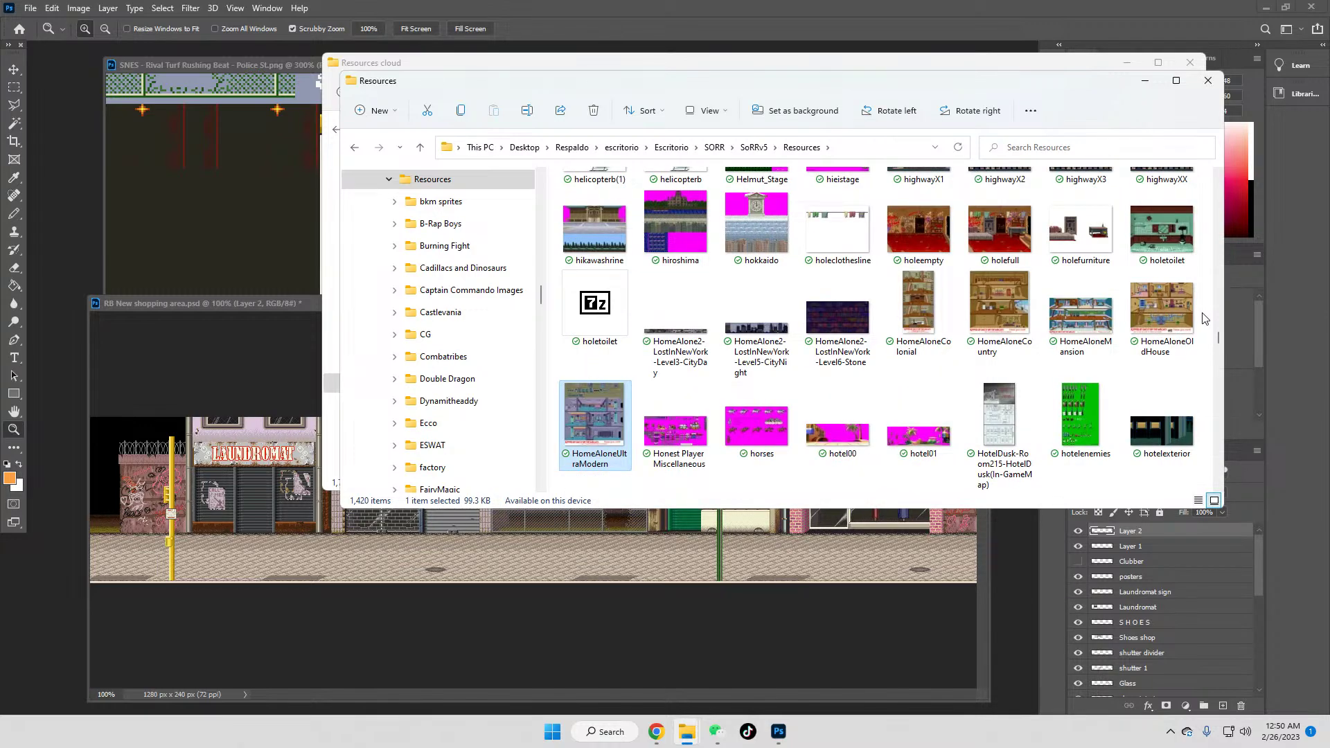
key(Down)
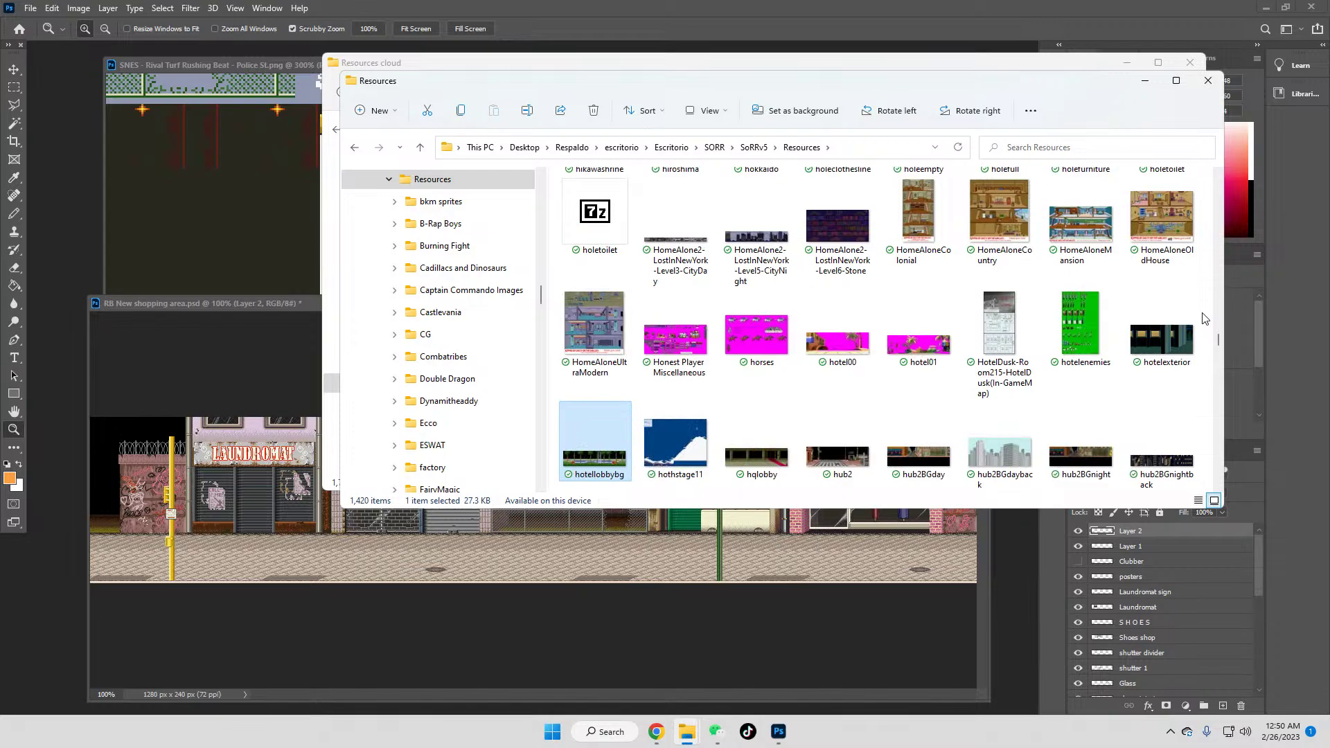
Step: Continue from hub2black past HUNTERZan, KaneFF2 and Kurenai to lipsyncherstage
key(Down)
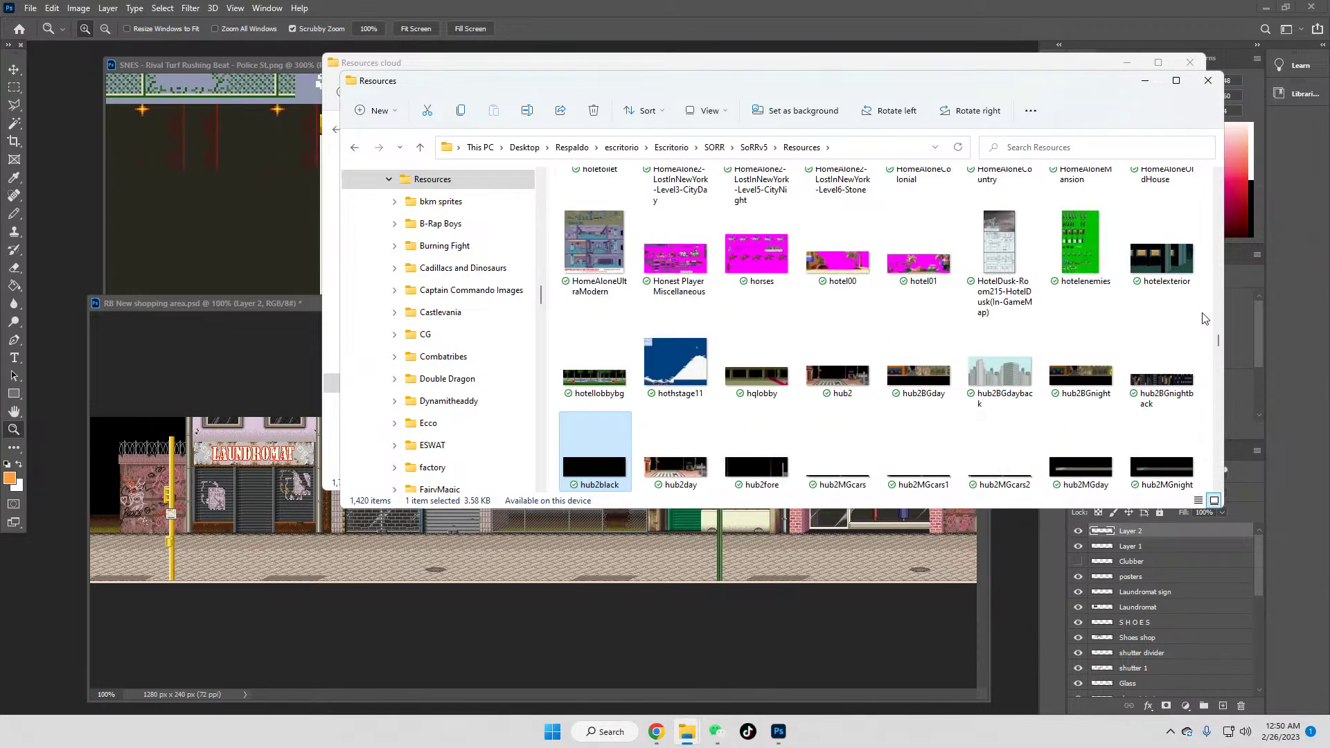
key(Down)
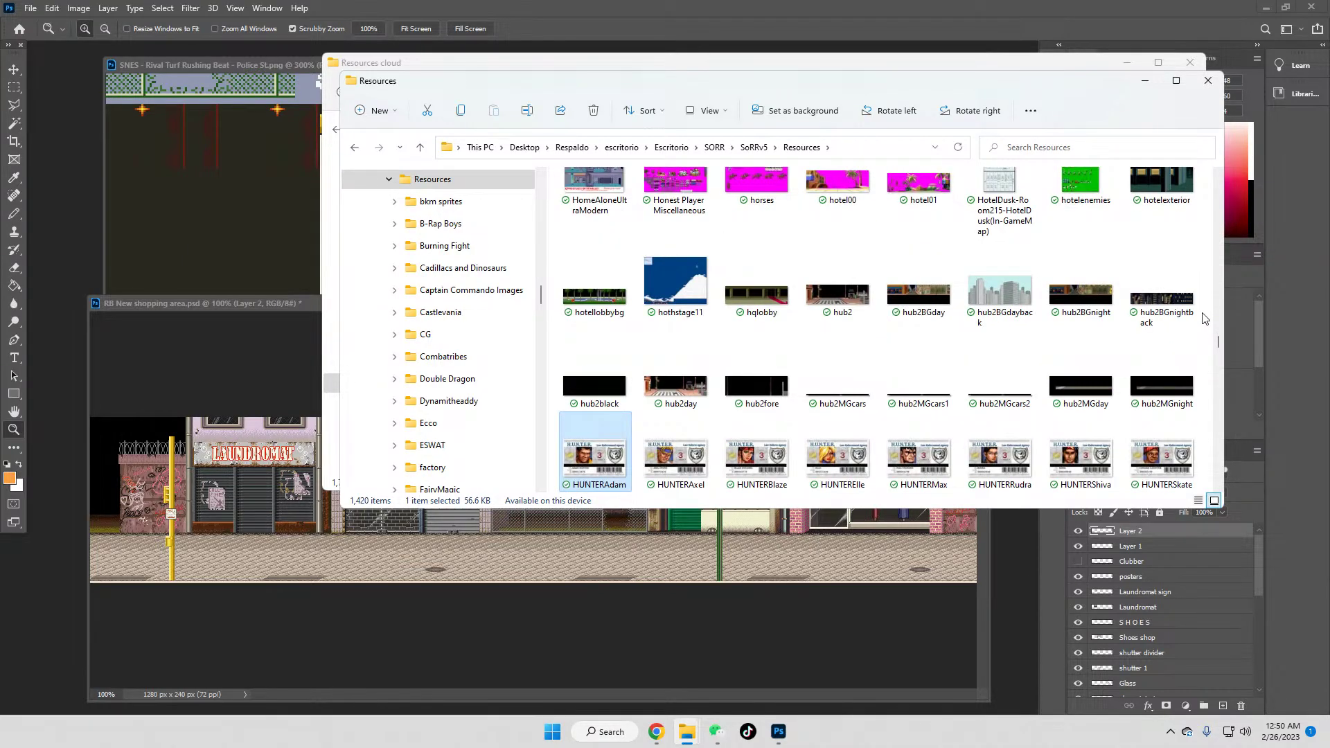
key(Down)
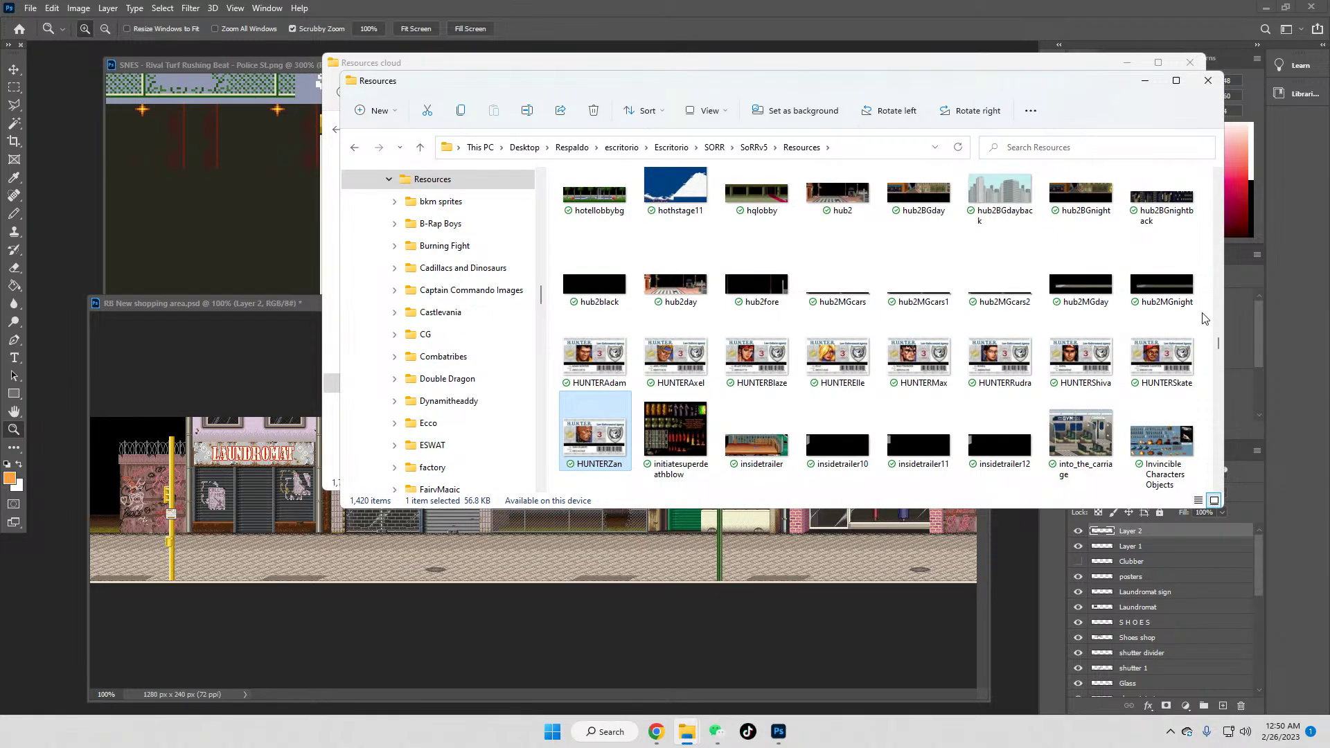
key(Down)
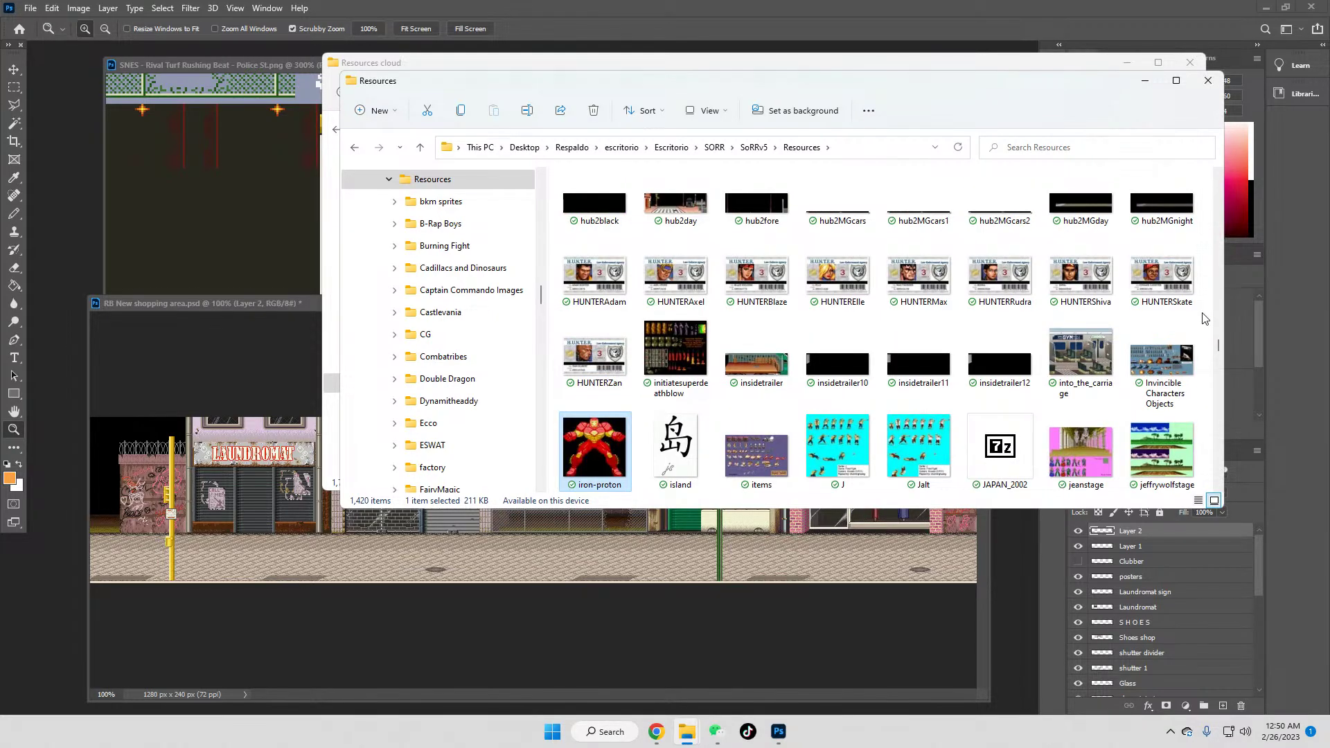
key(Down)
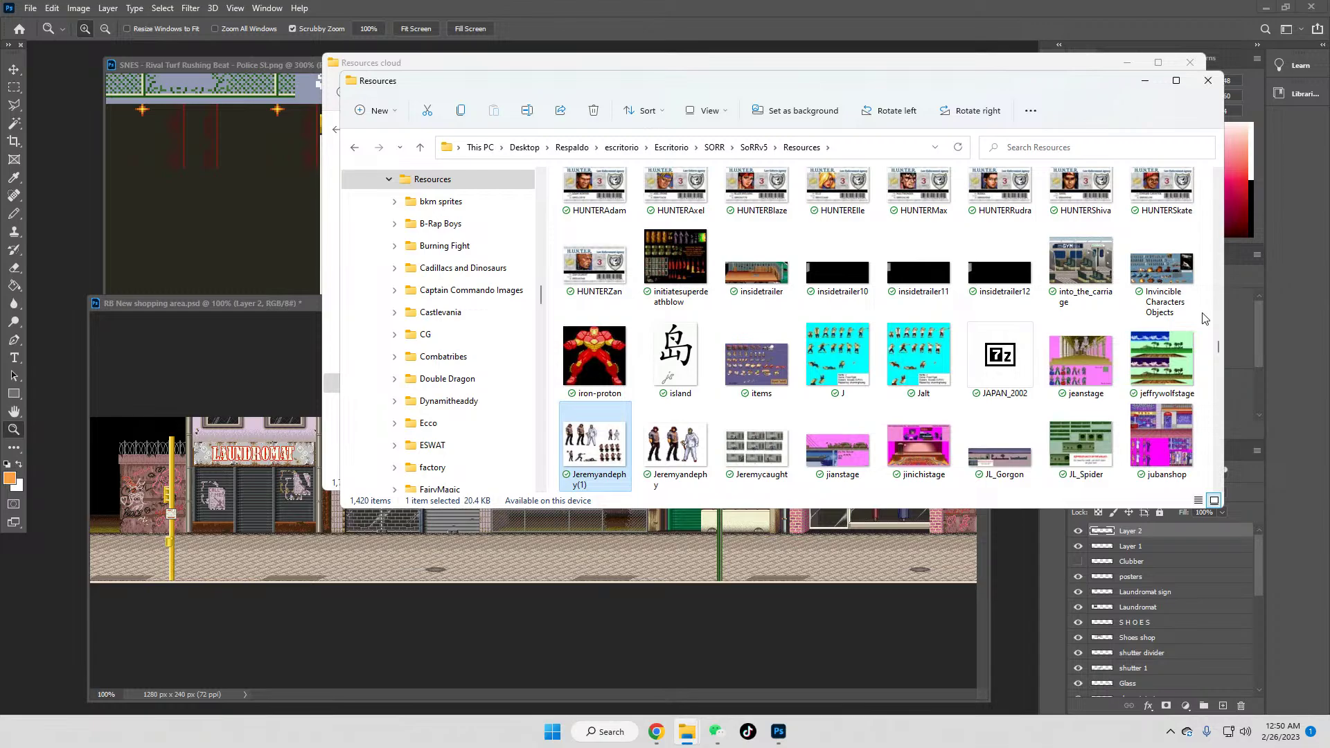
key(Down)
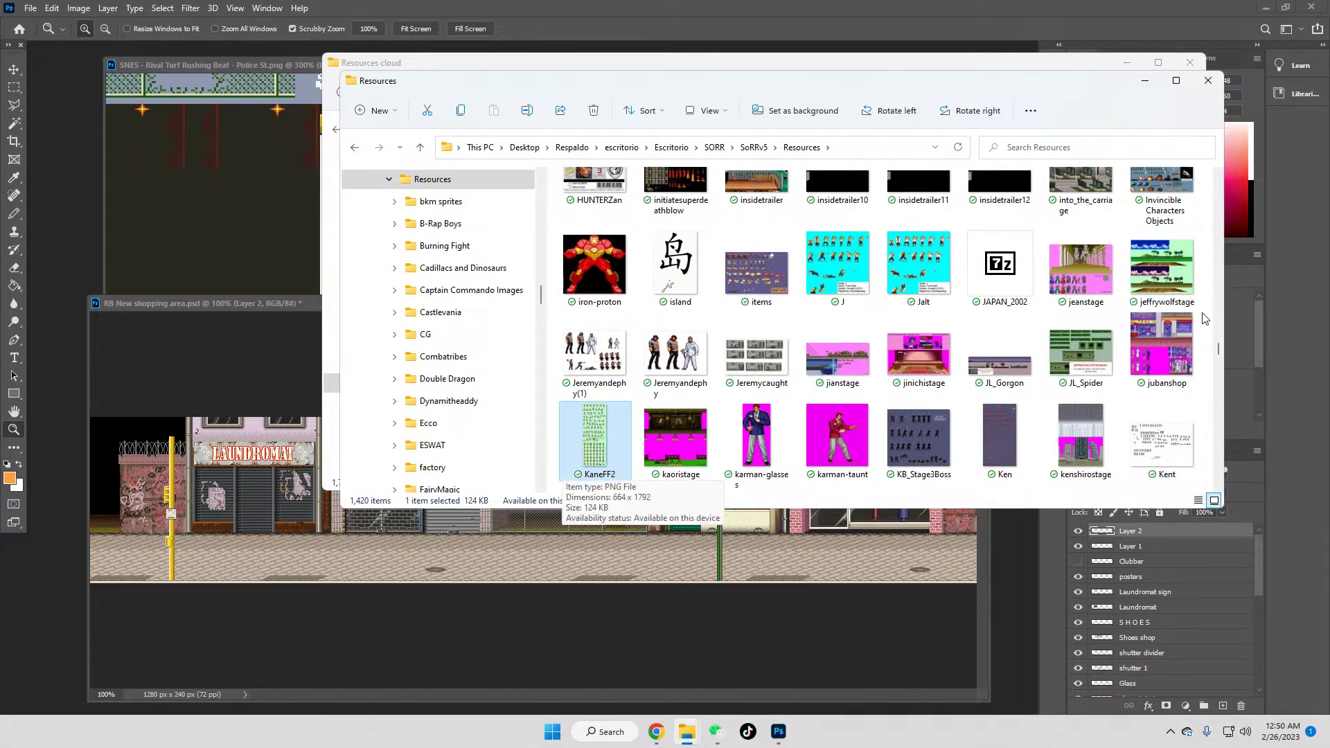
key(Down)
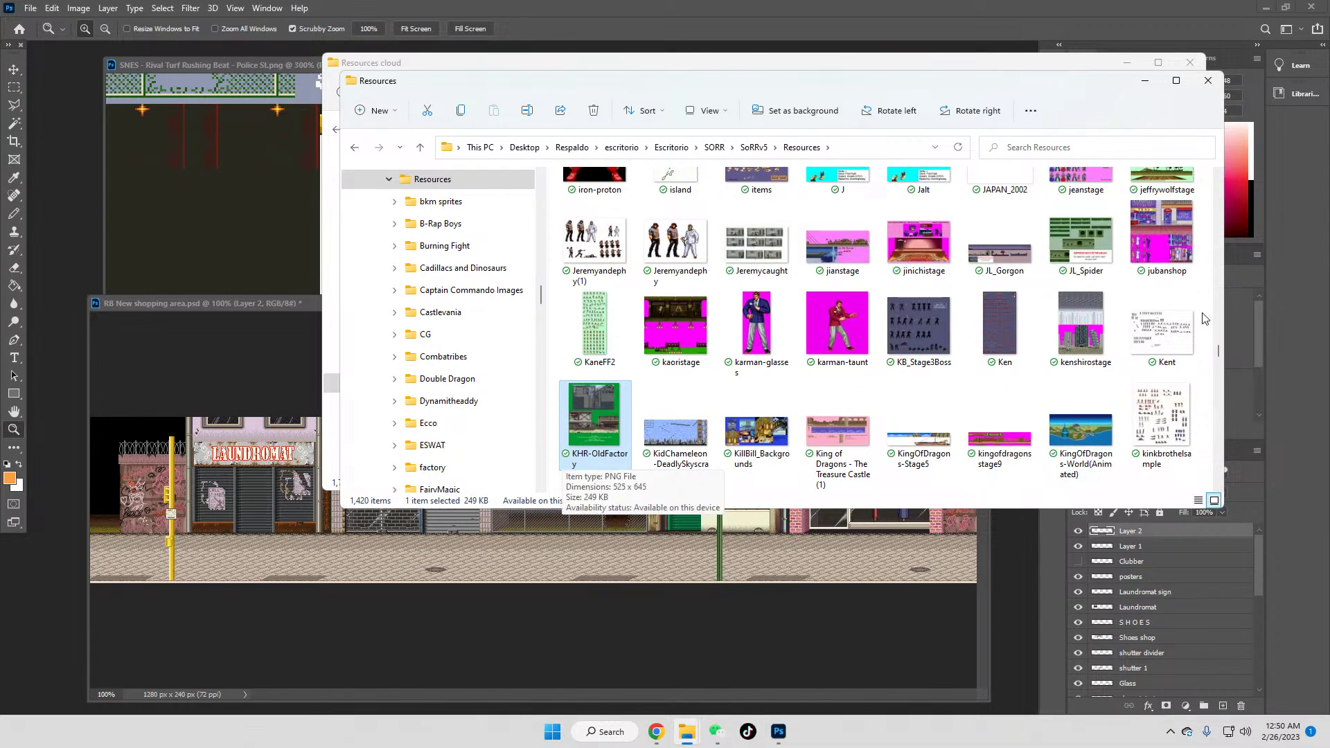
key(Down)
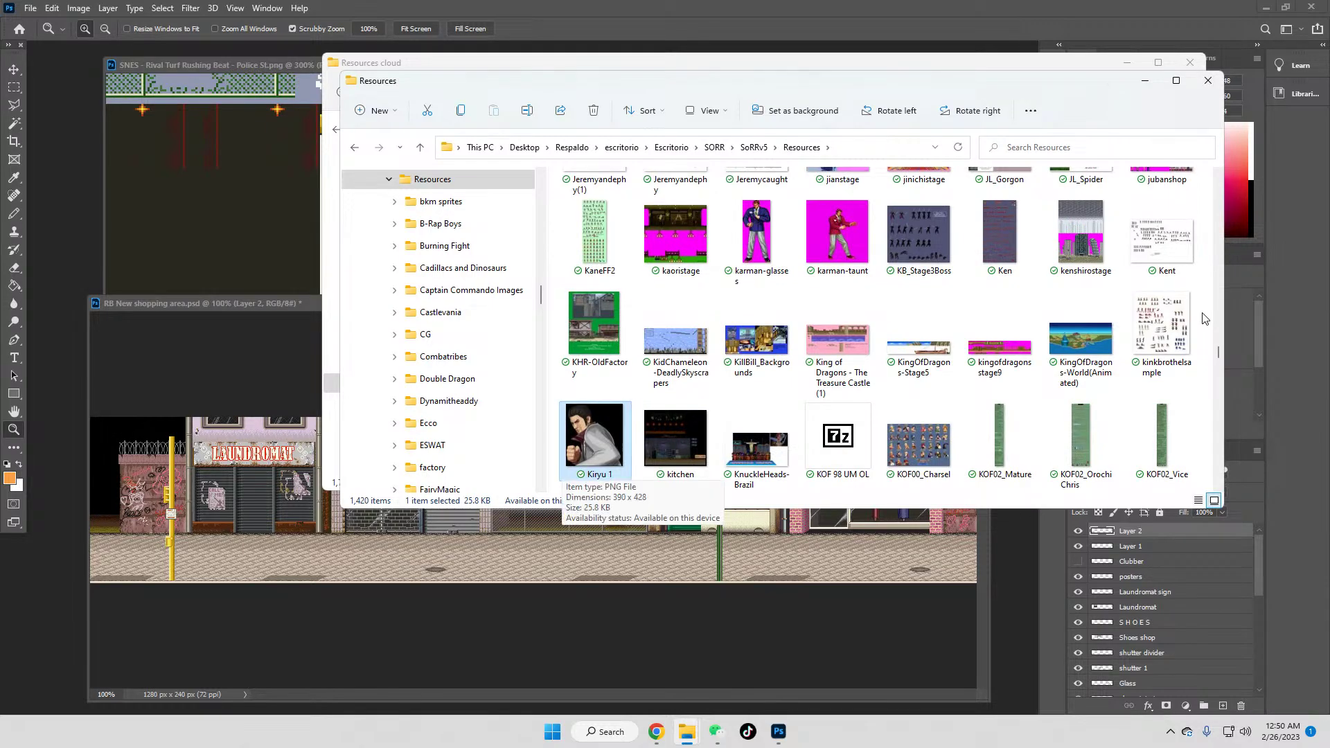
key(Down)
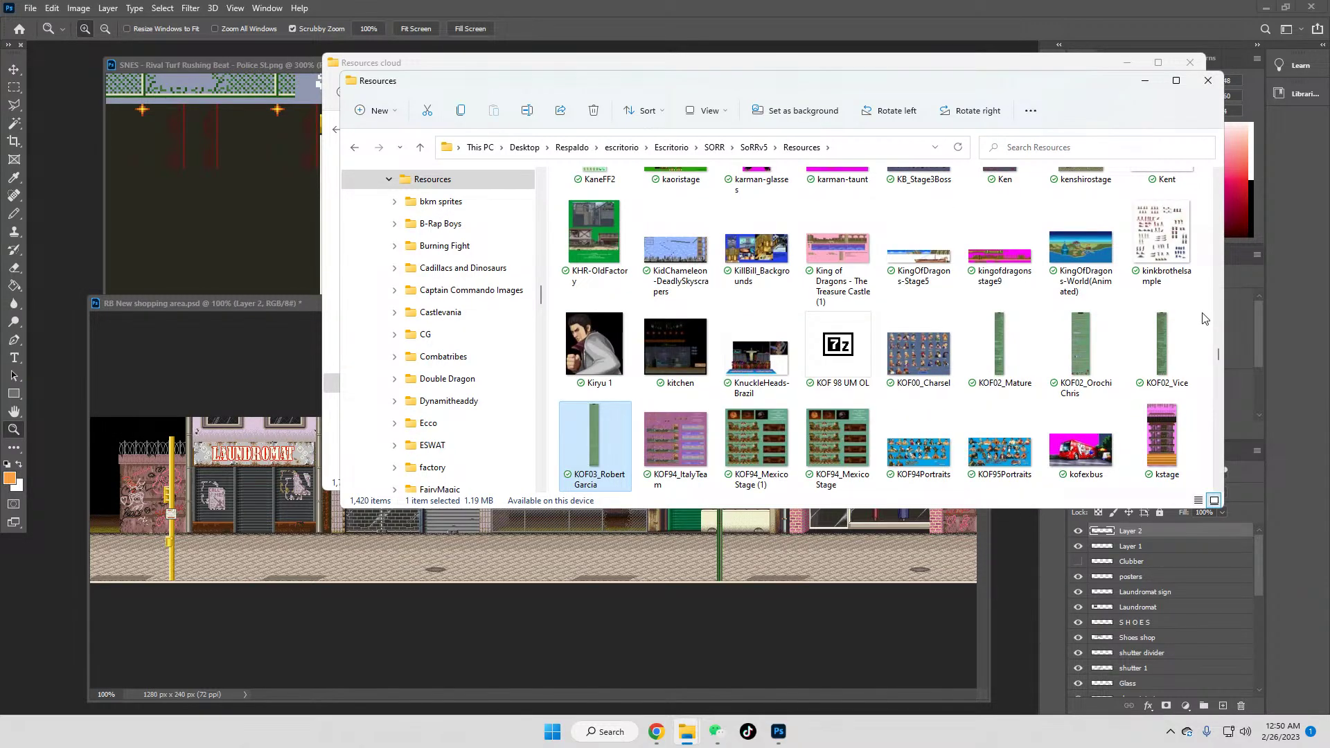
key(Down)
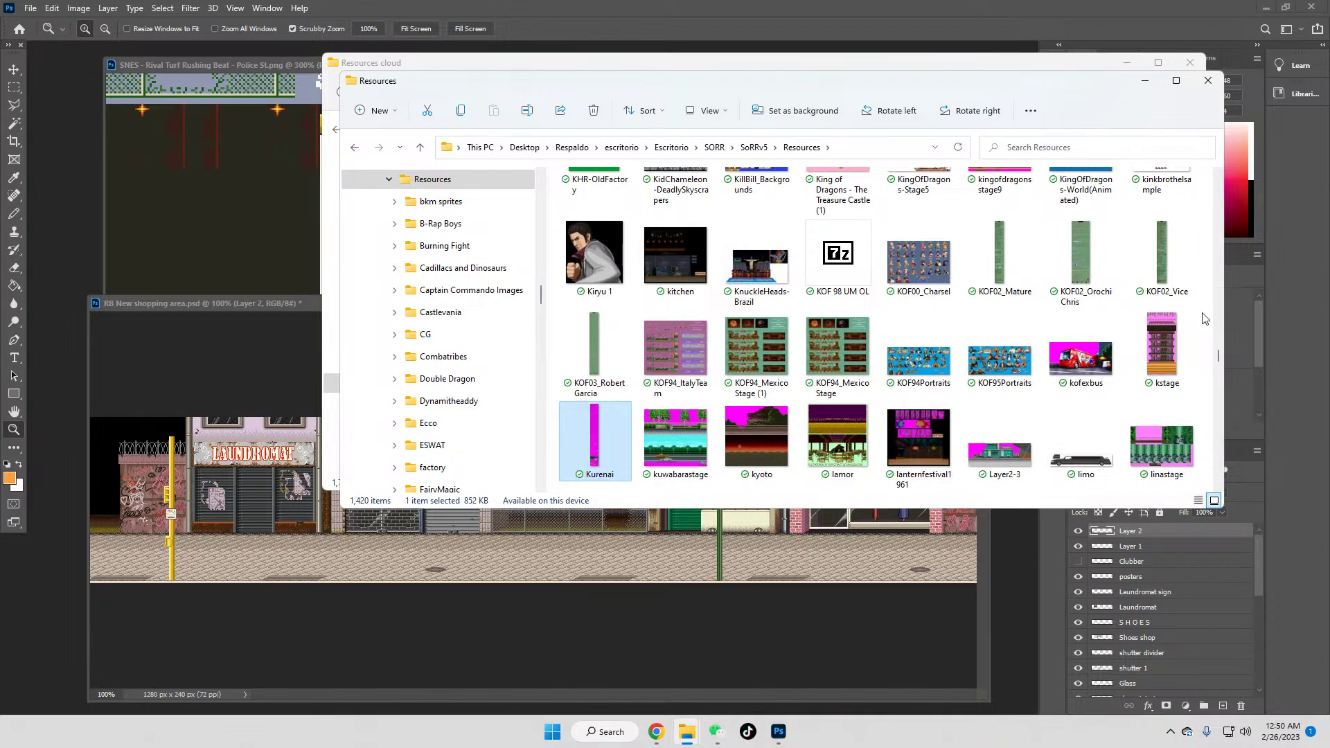
key(Down)
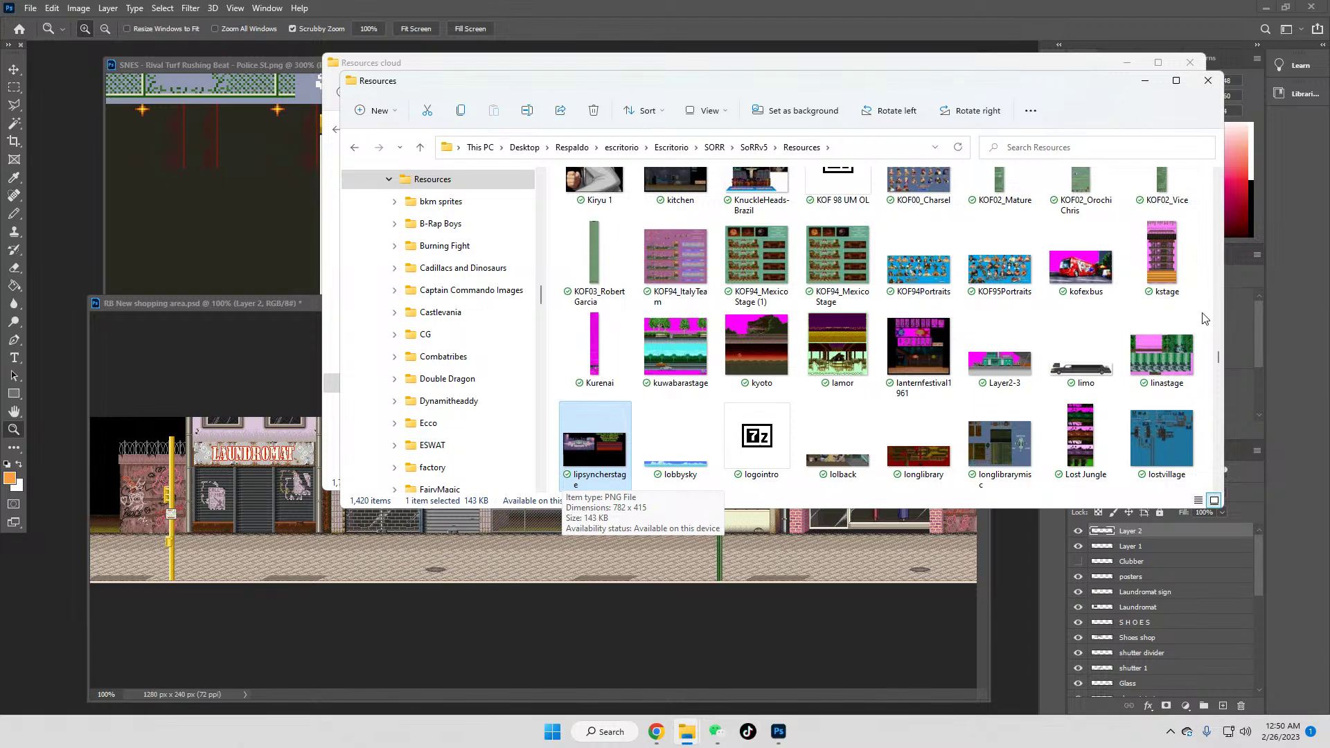
Step: Continue from M3xh8z6 past mountainofartec and OCHS01 to the palmera02 sprite
key(Down)
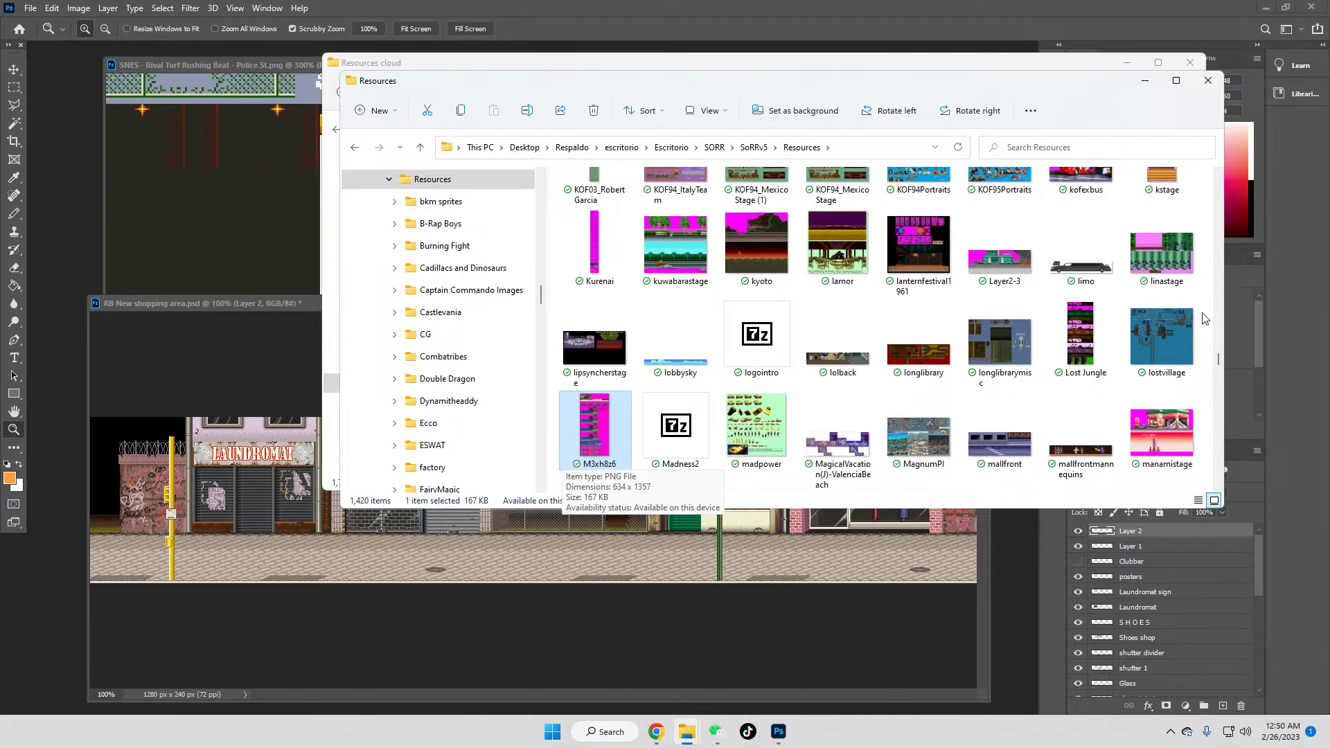
key(Down)
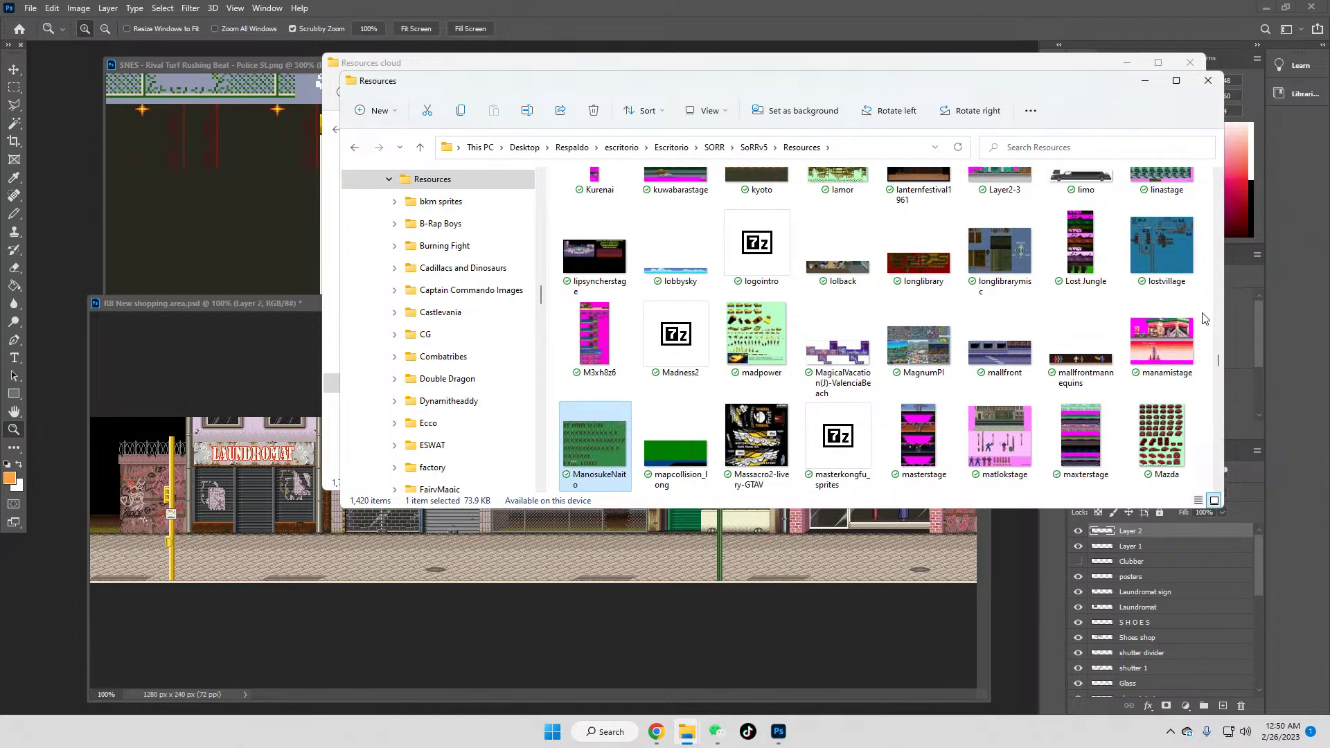
key(Down)
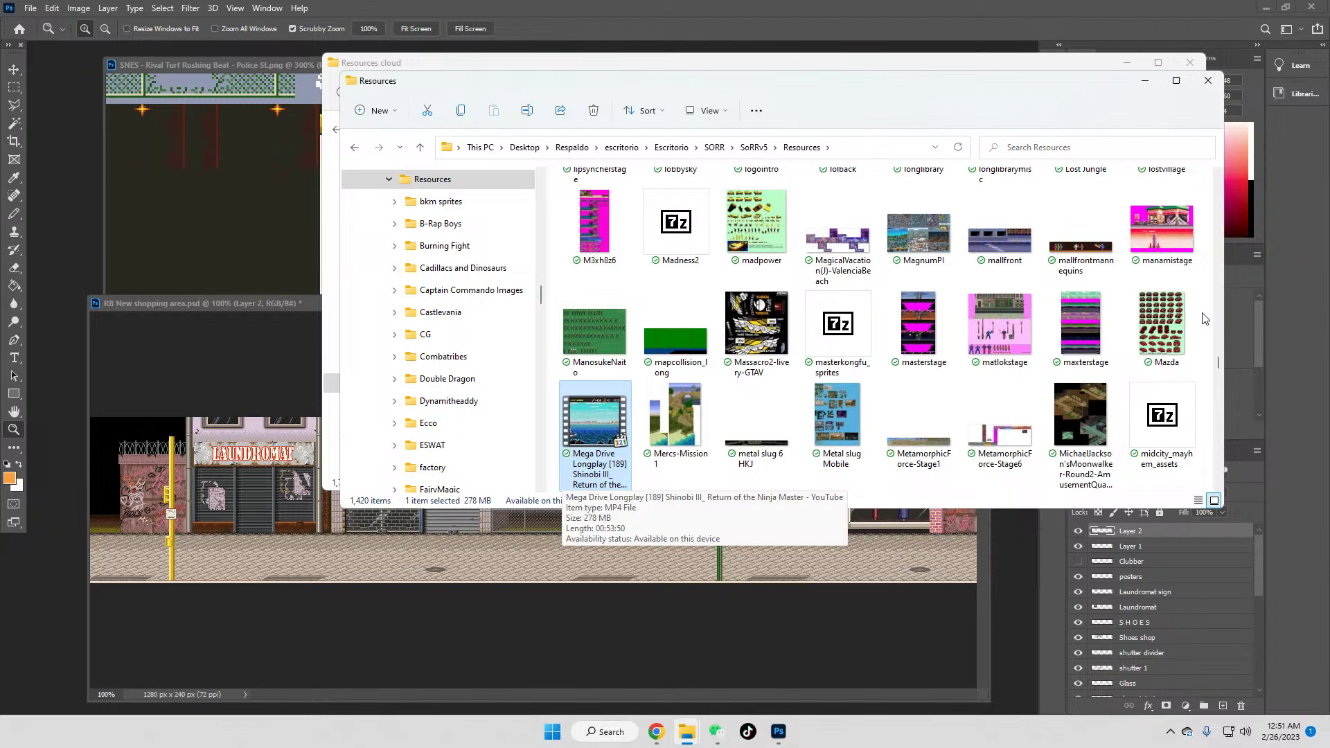
key(Down)
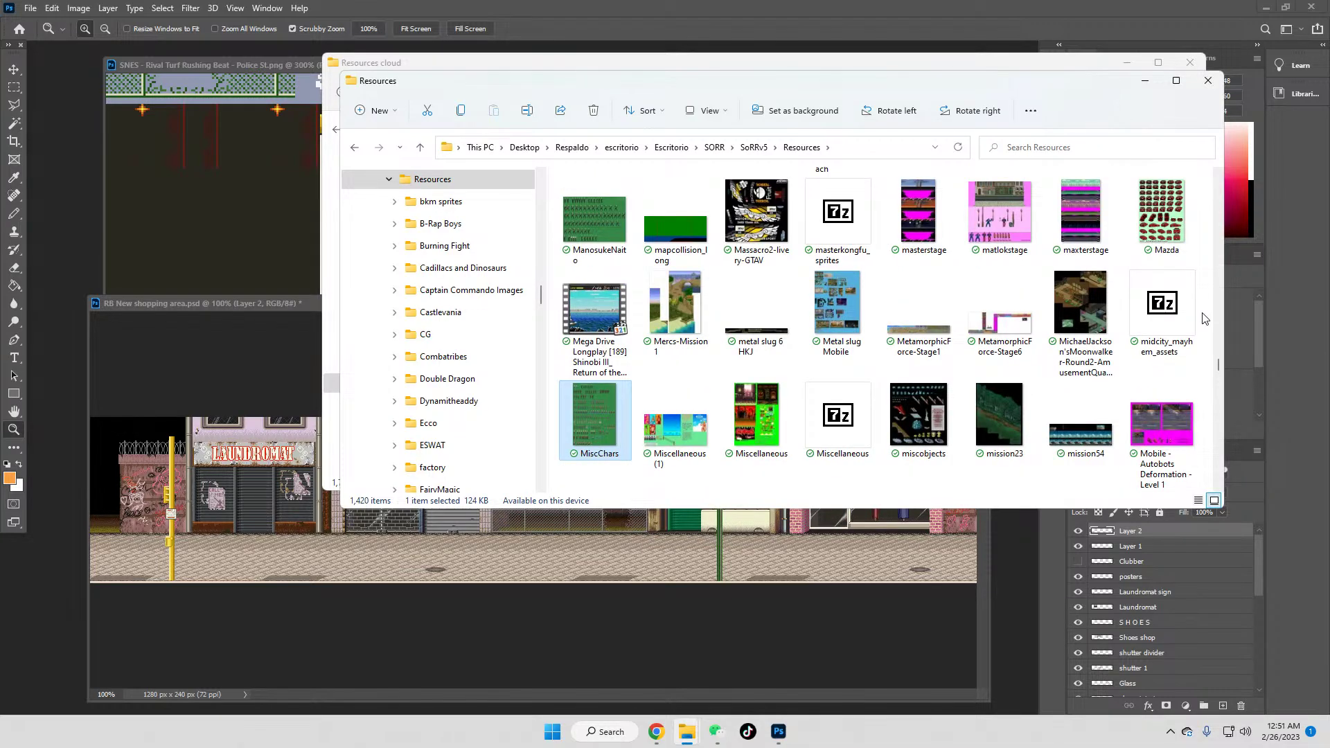
key(Down)
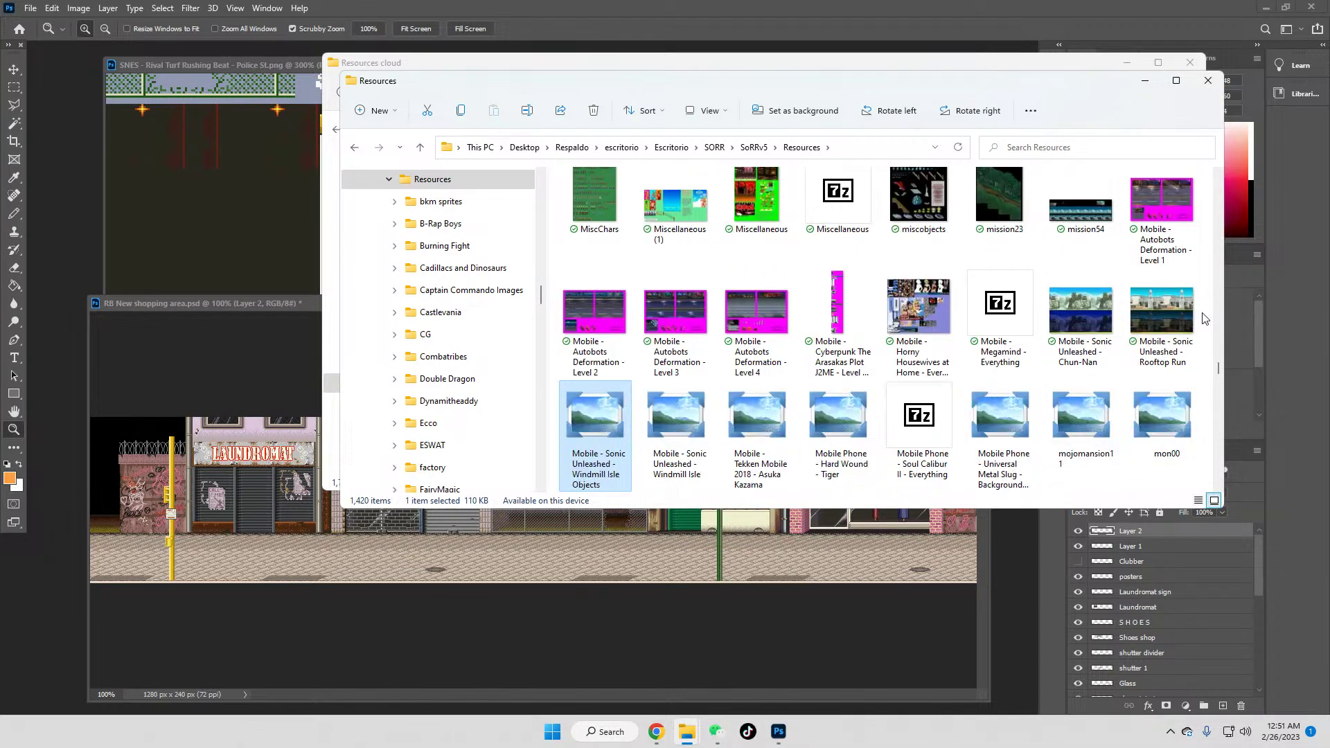
key(Down)
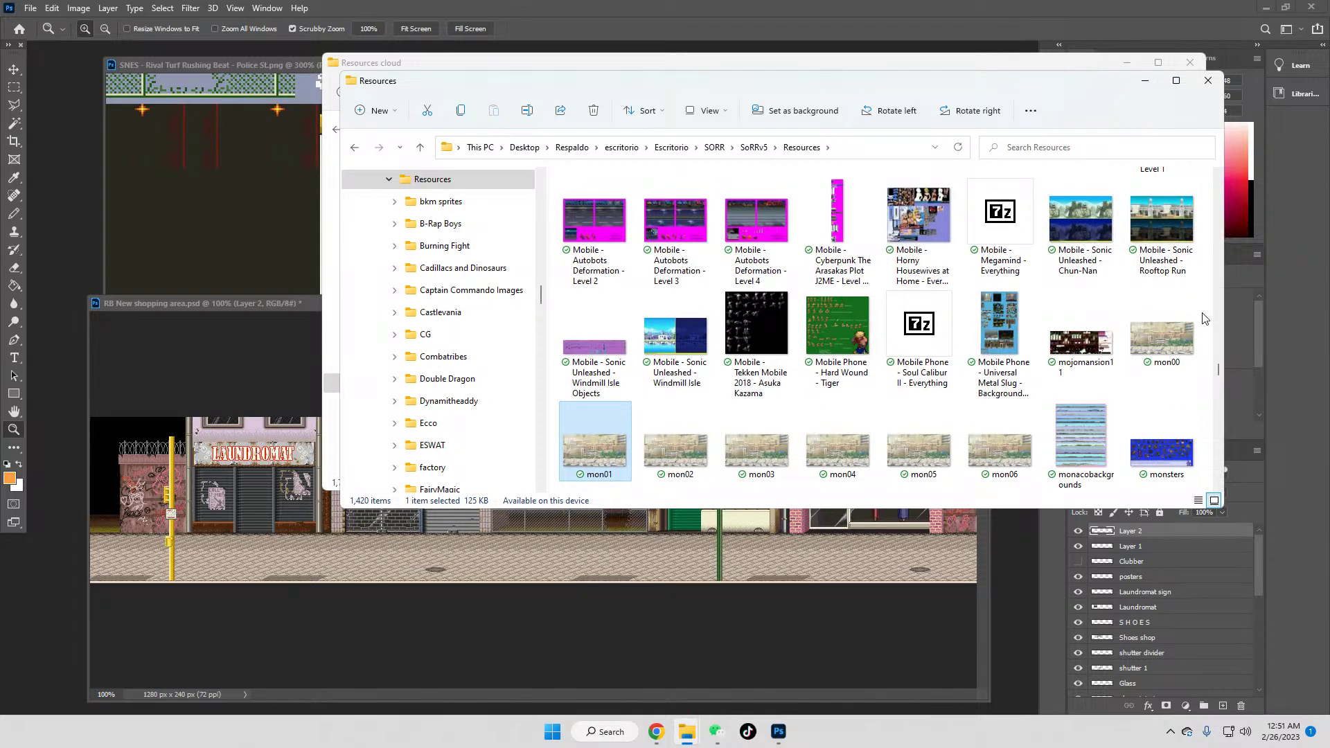
key(Down)
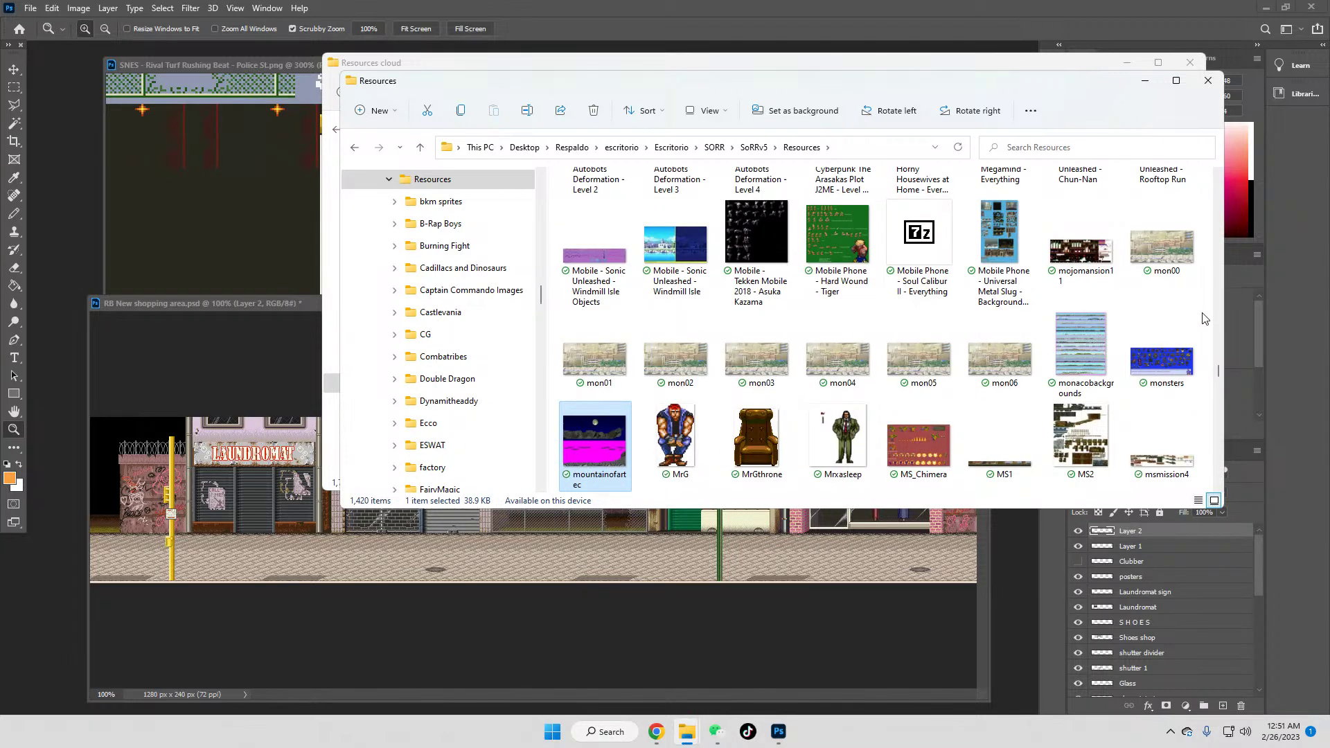
key(Down)
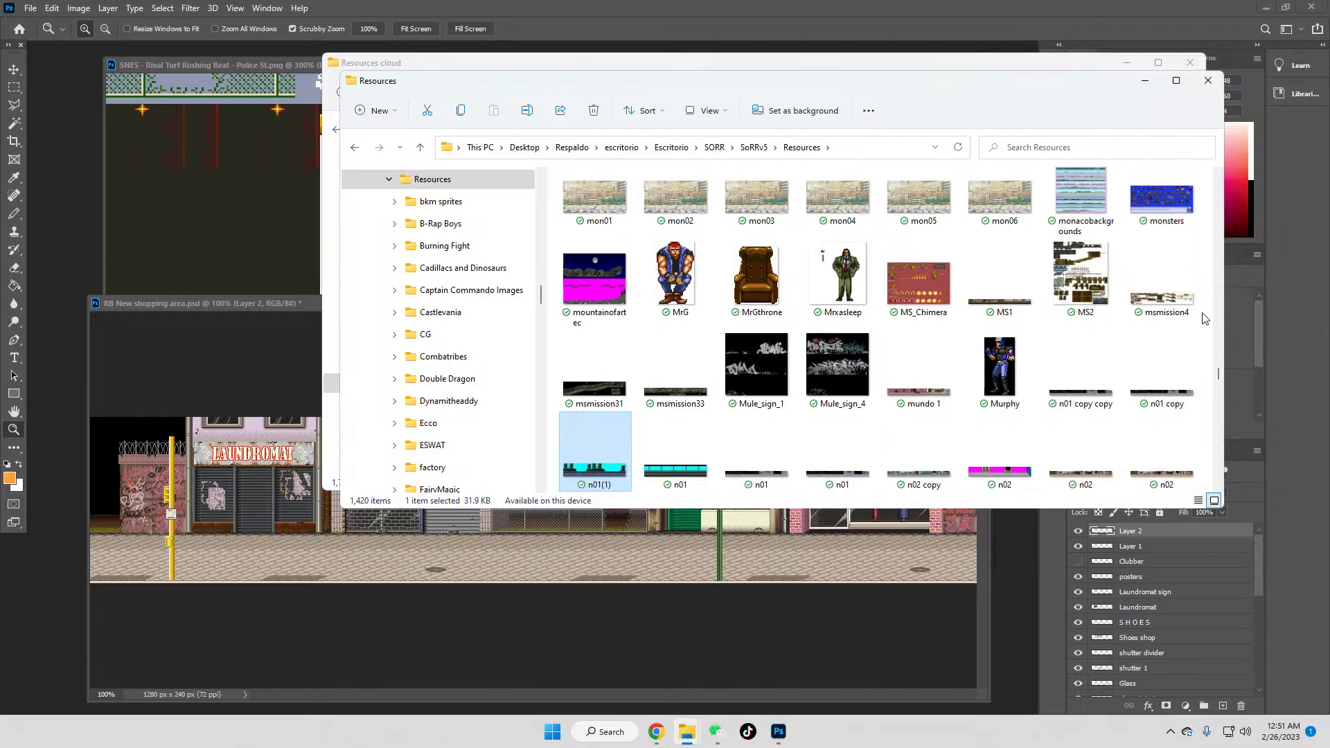
key(Down)
key(Down)
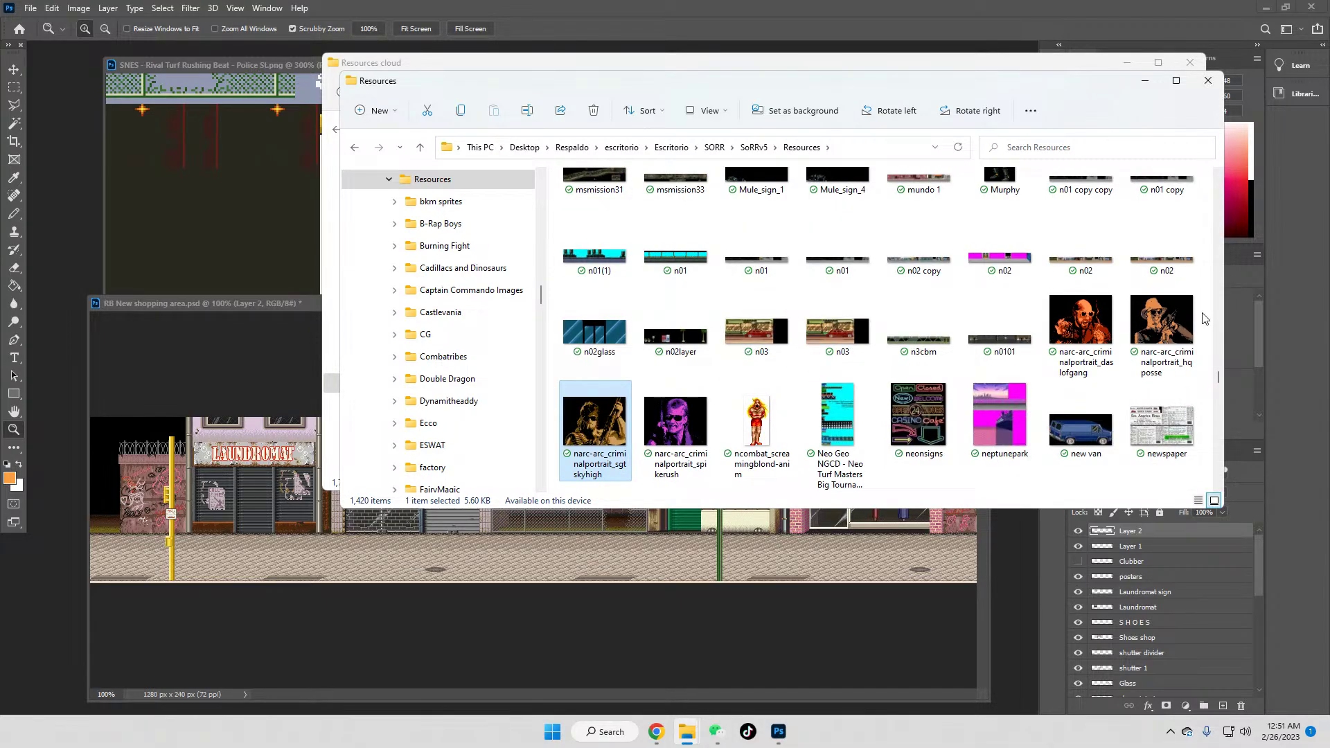
key(Down)
key(Down)
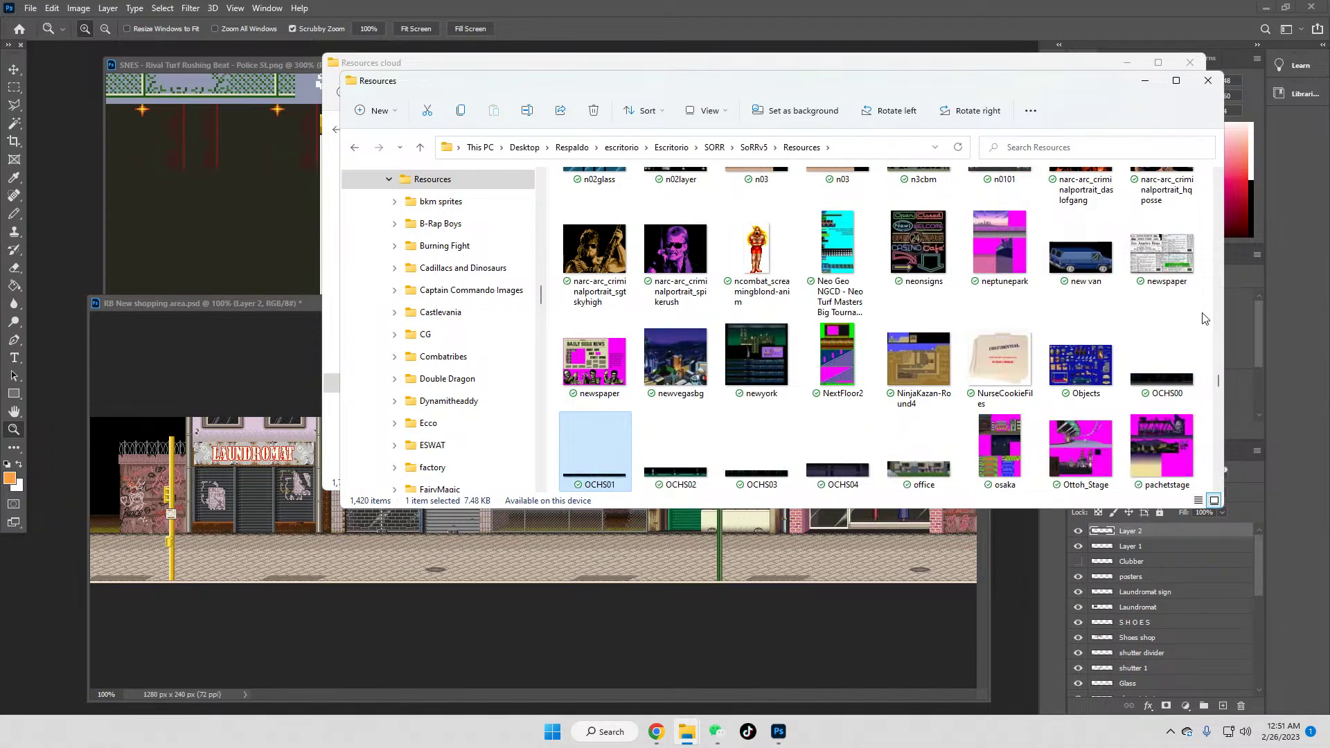
key(Down)
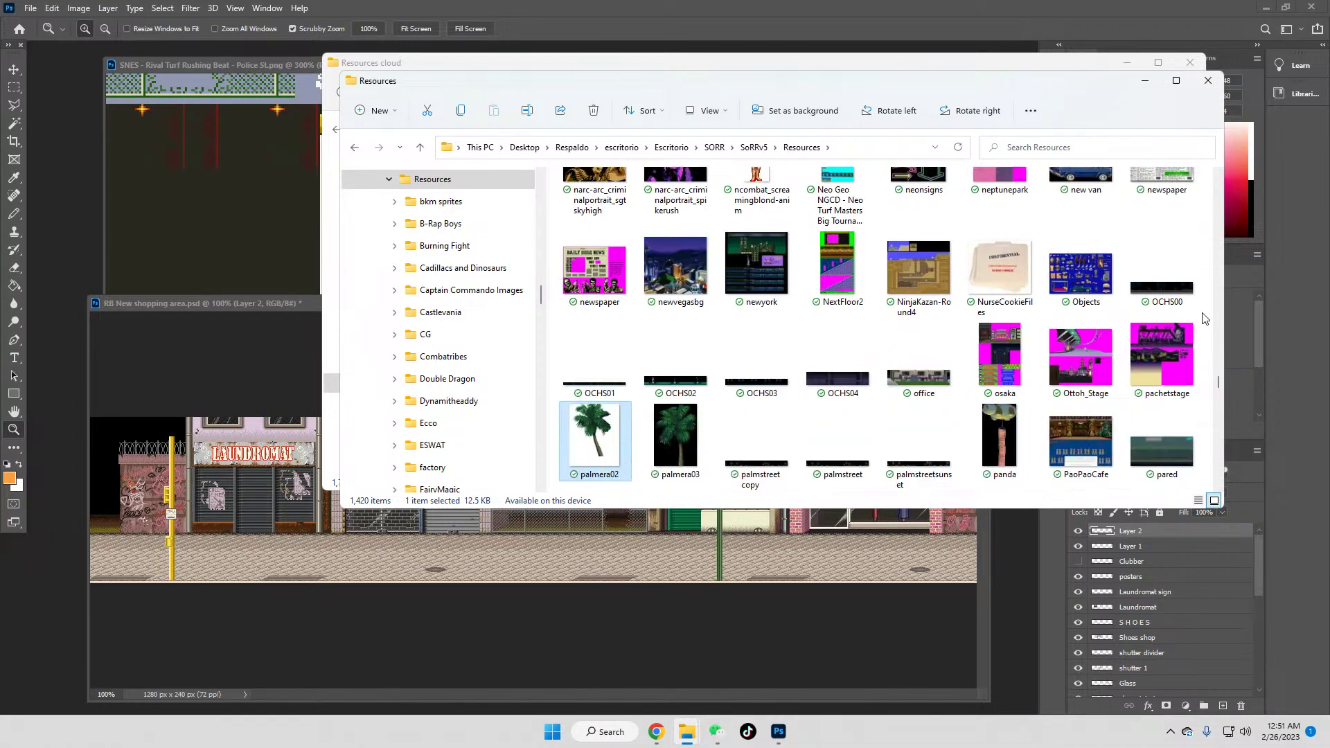
Step: Step from parodiusstage1 past Poison, raystage and samchaystage to SengokuDensyo(J)-Stage2
key(Down)
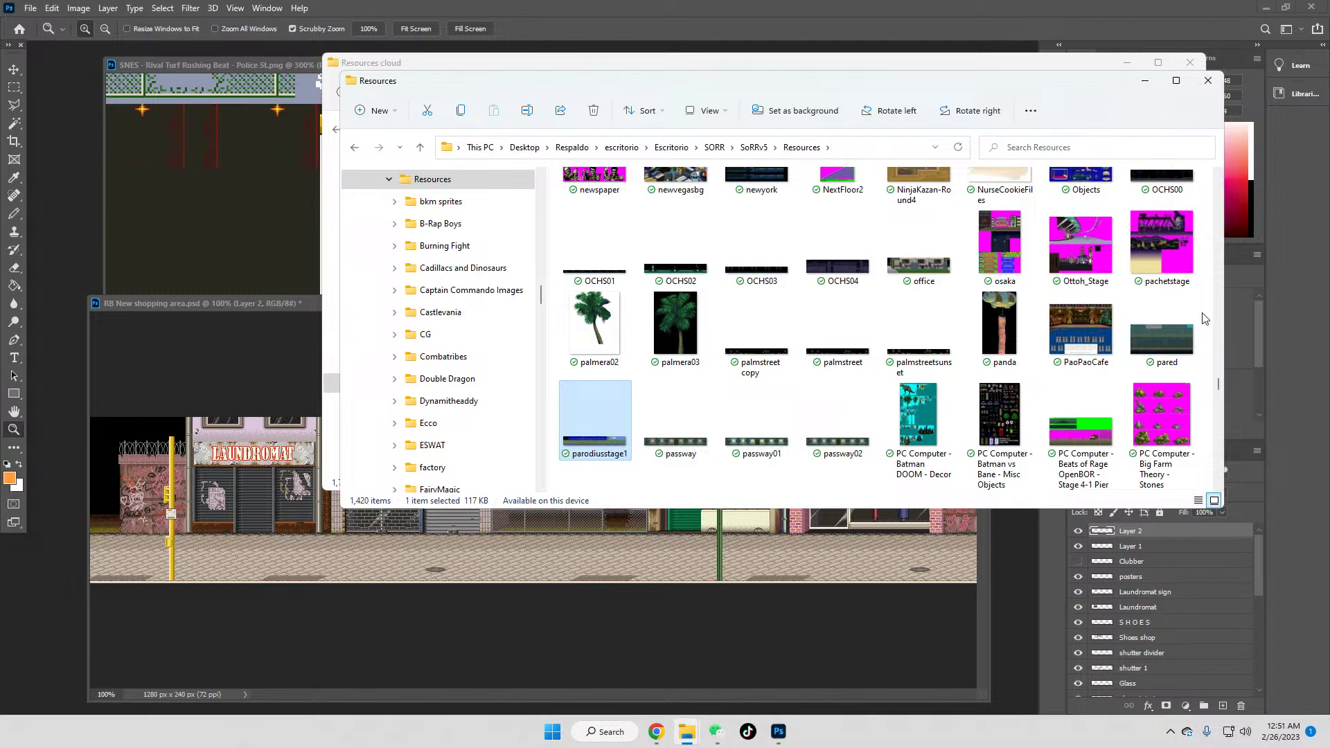
key(Down)
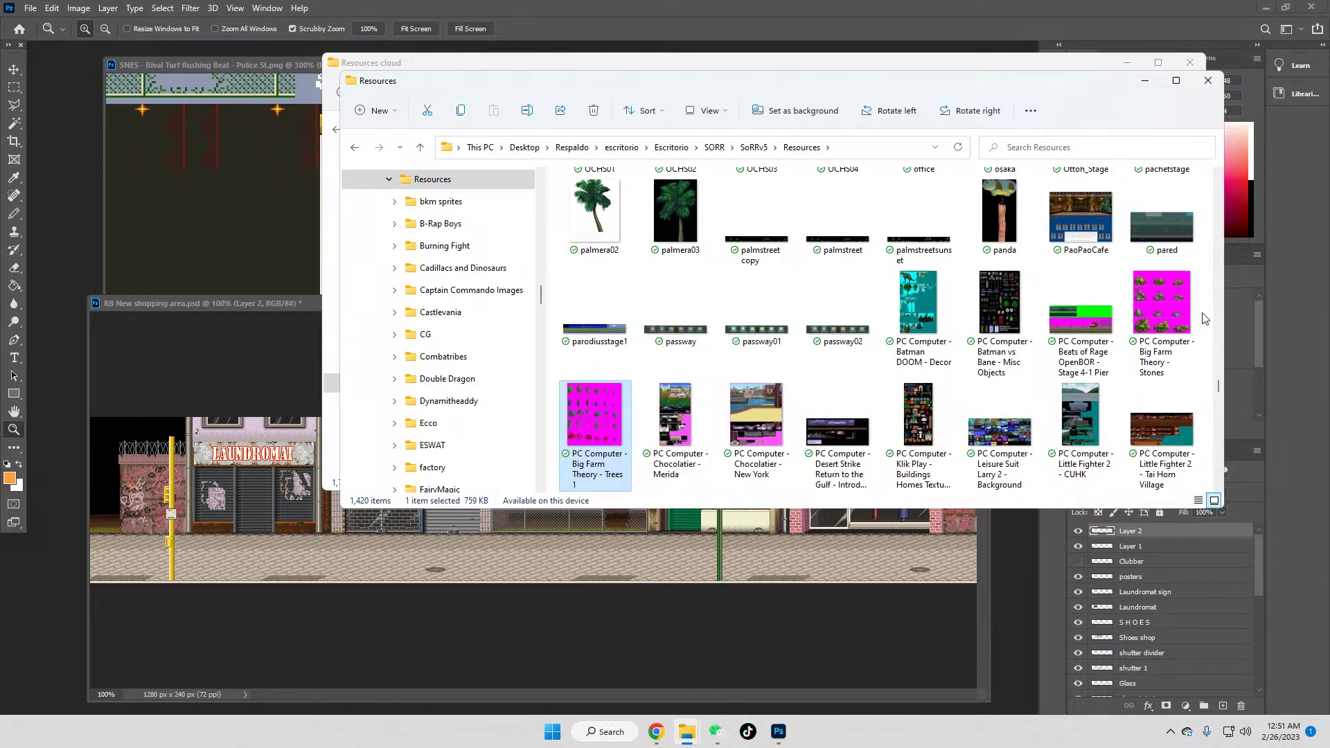
key(Down)
key(Down)
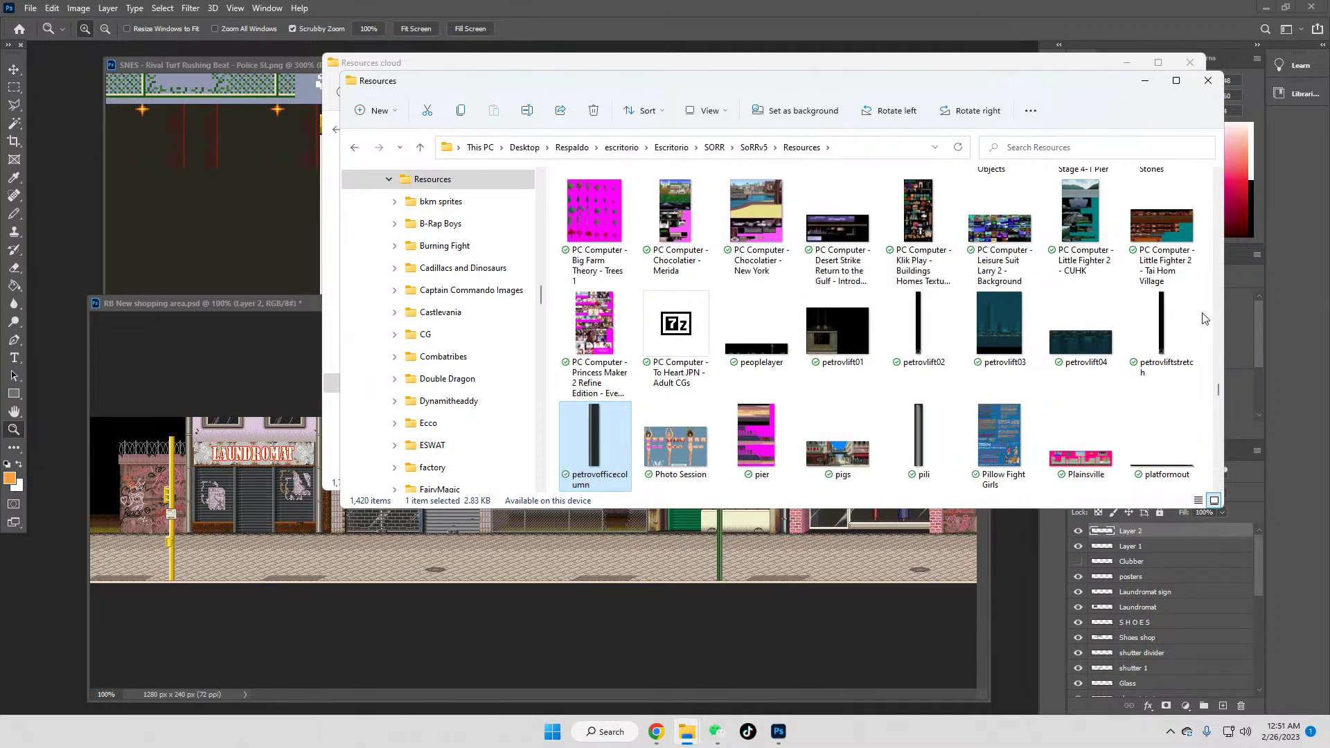
key(Down)
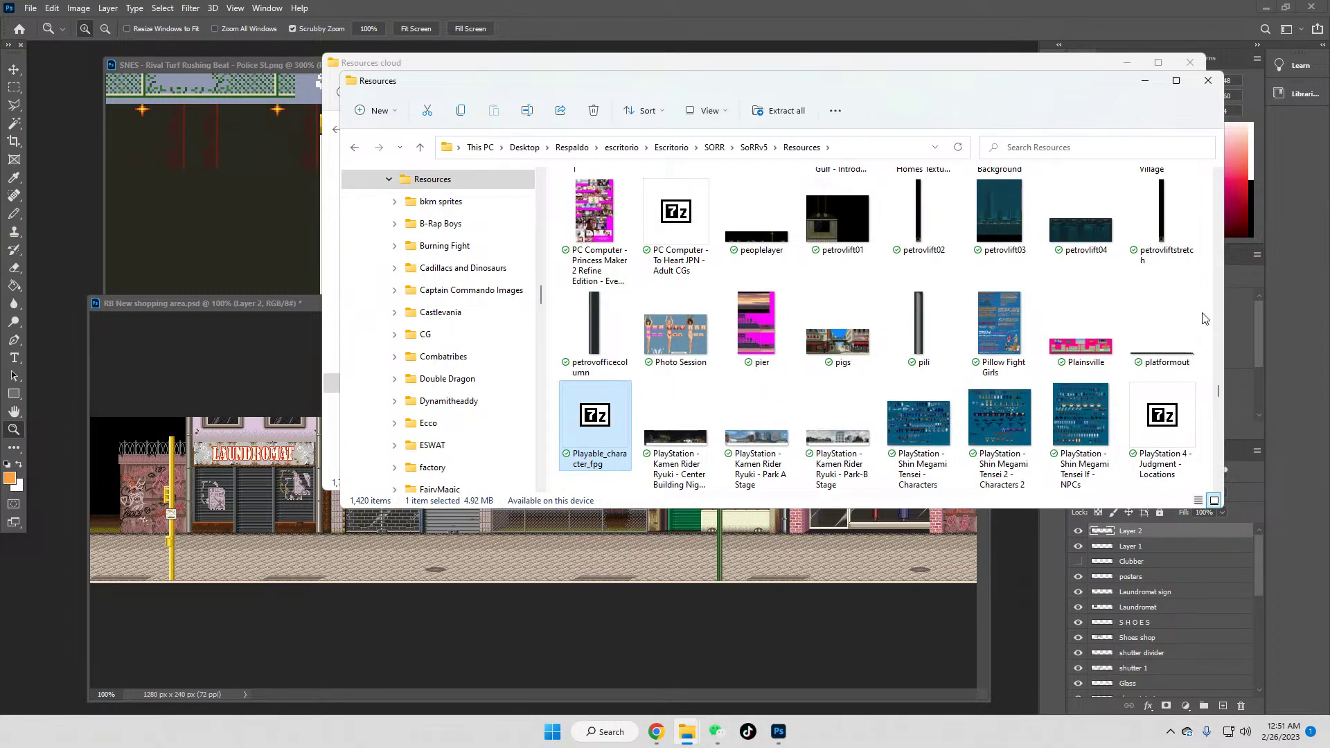
key(Down)
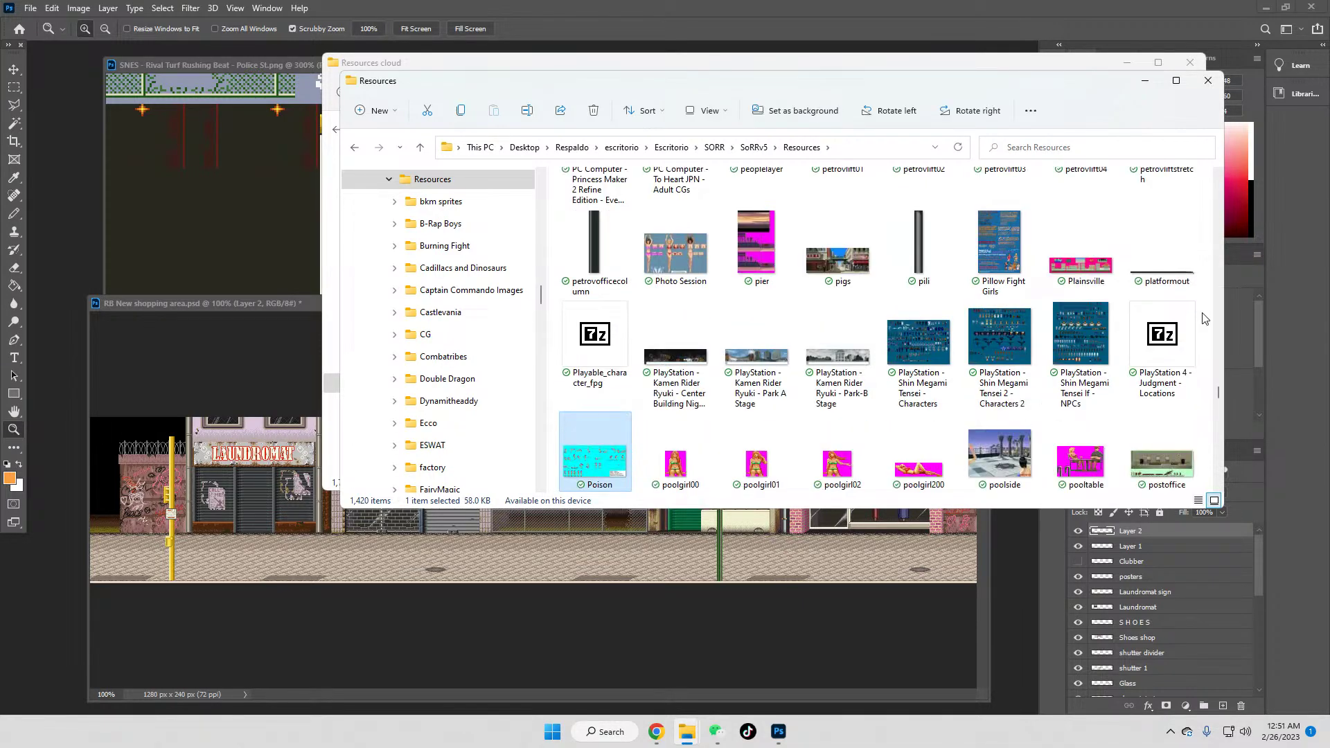
key(Down)
key(Down)
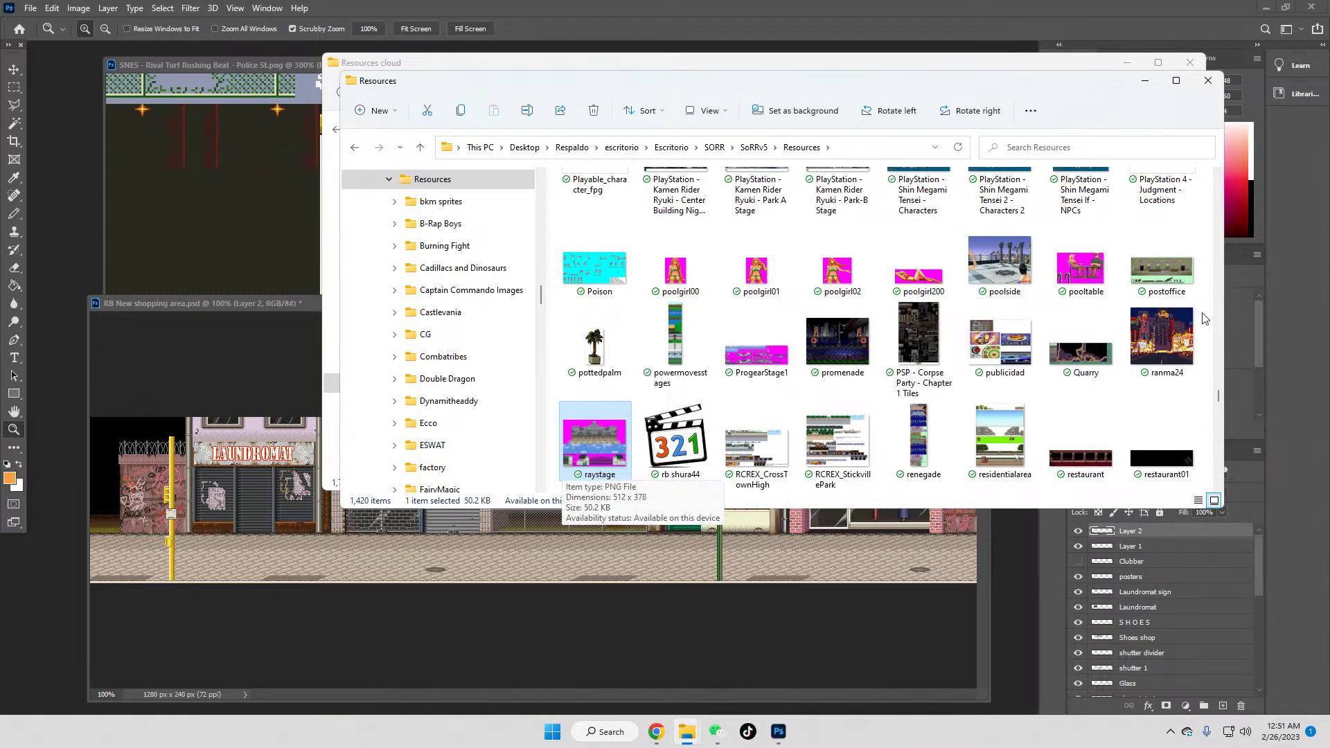
key(Down)
key(Down)
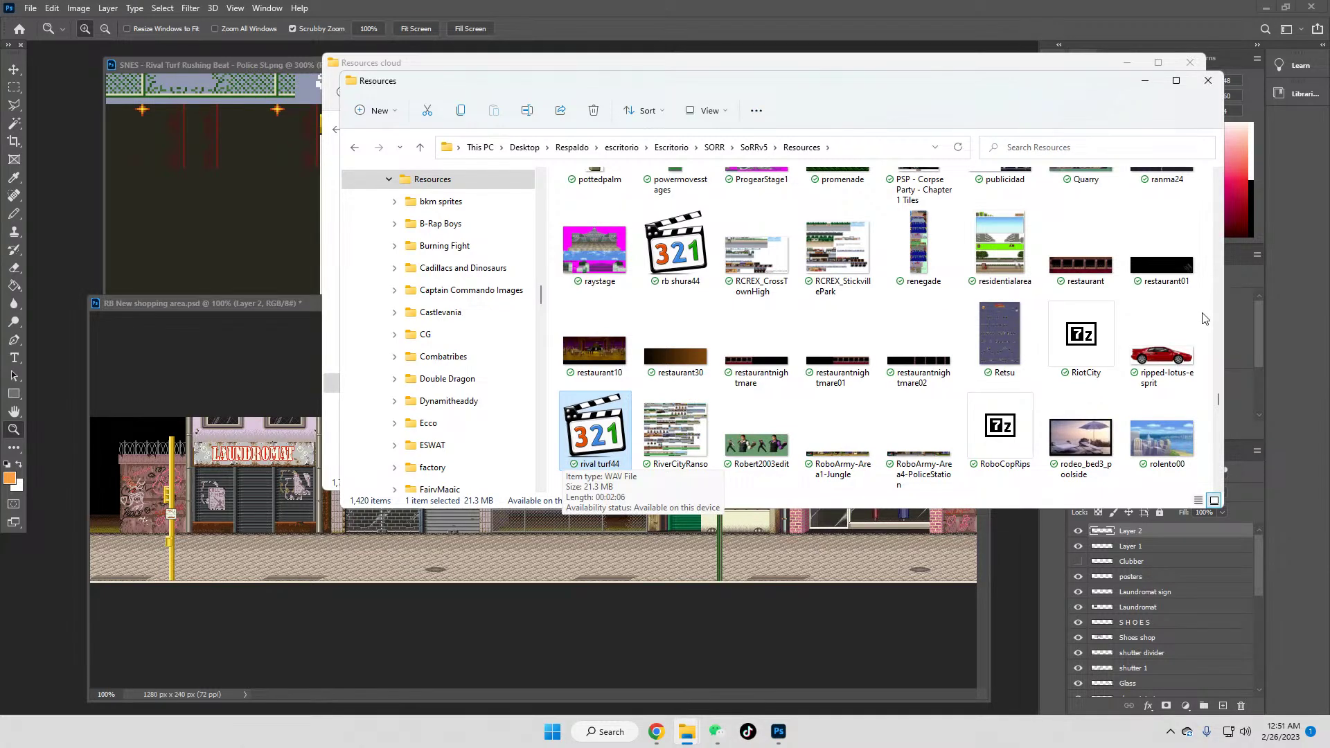
key(Down)
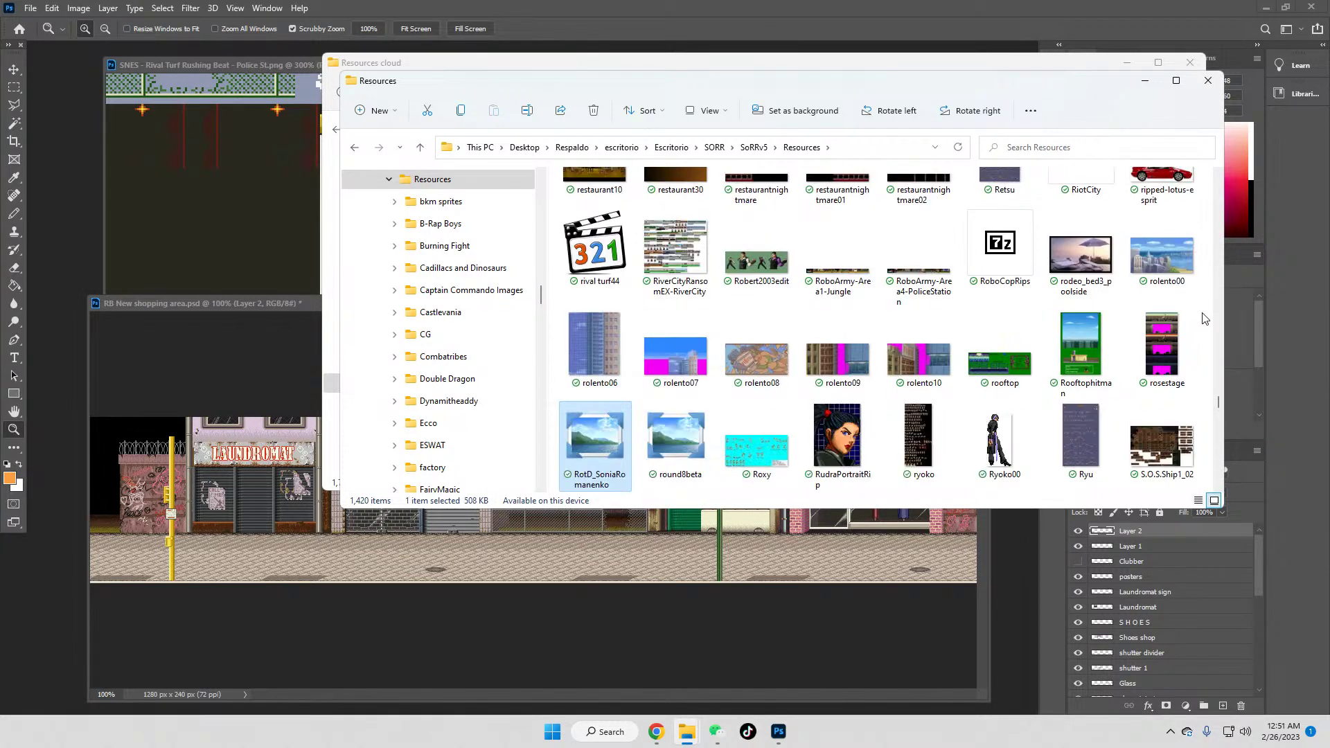
key(Down)
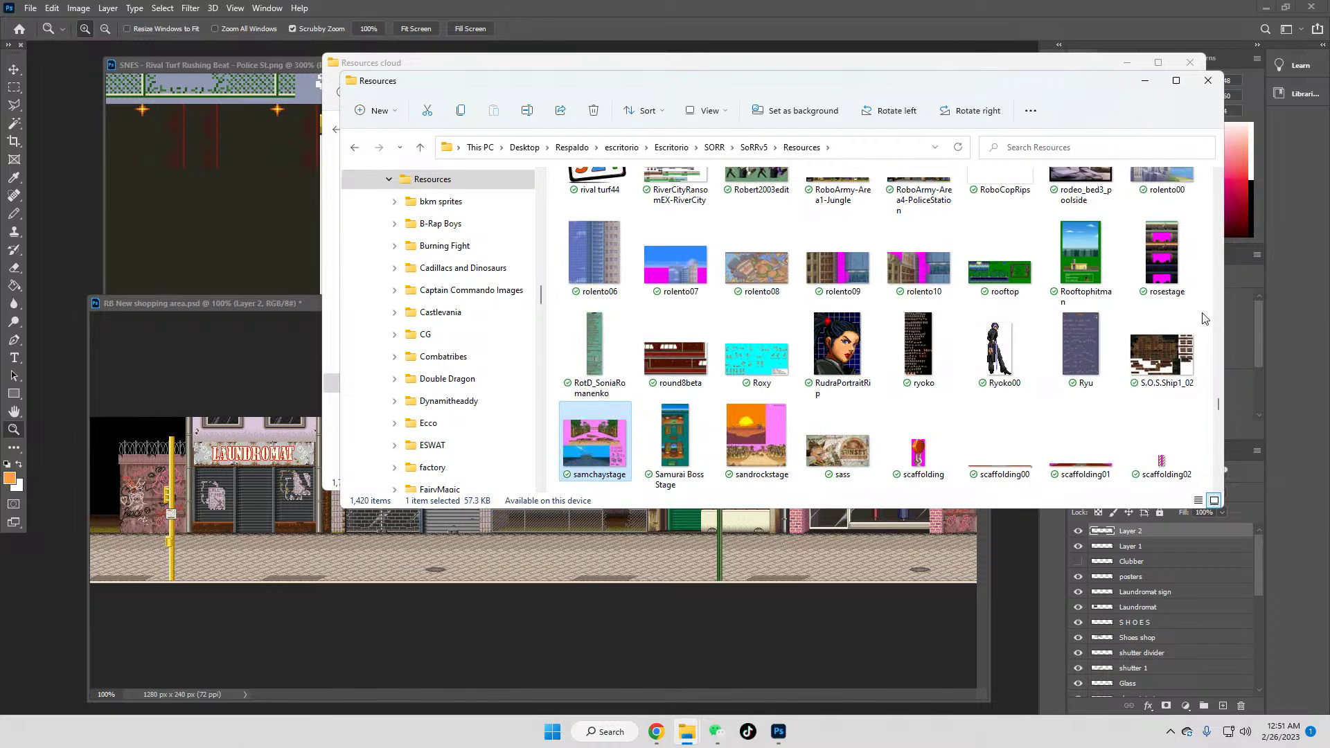
key(Down)
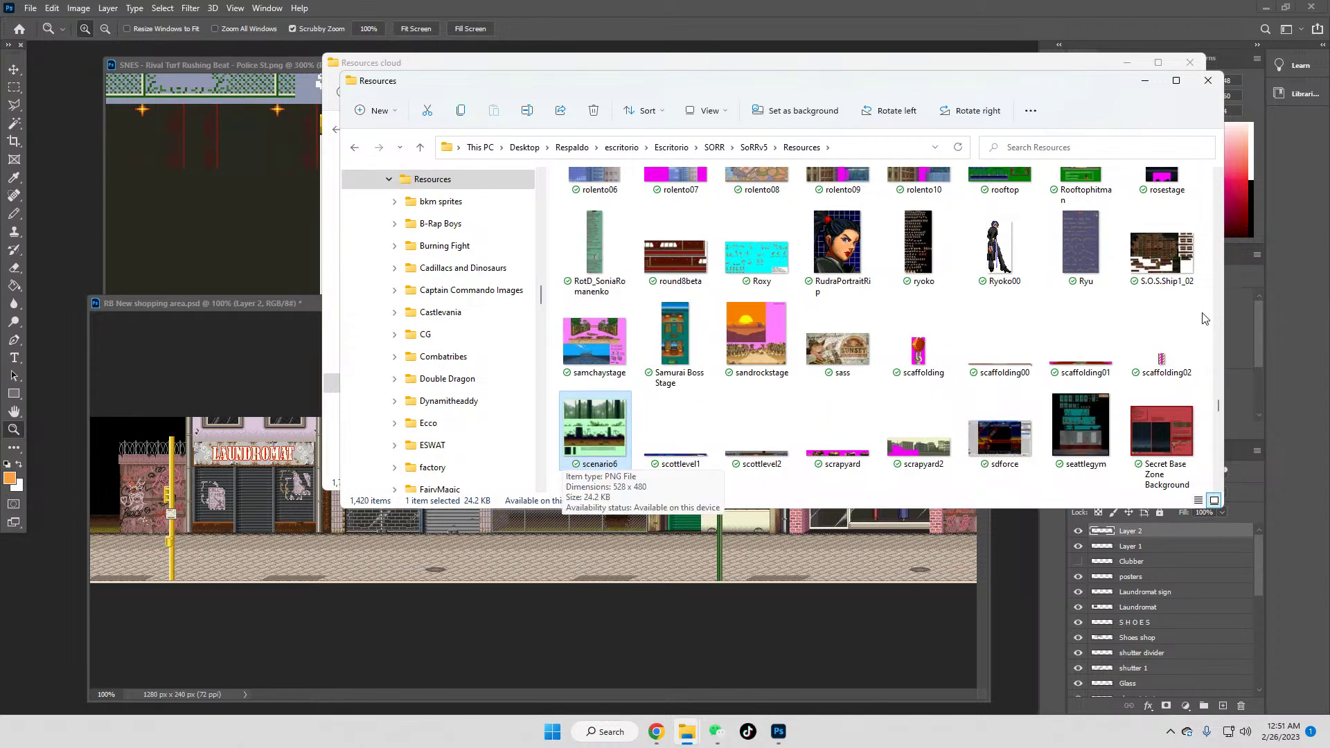
key(Down)
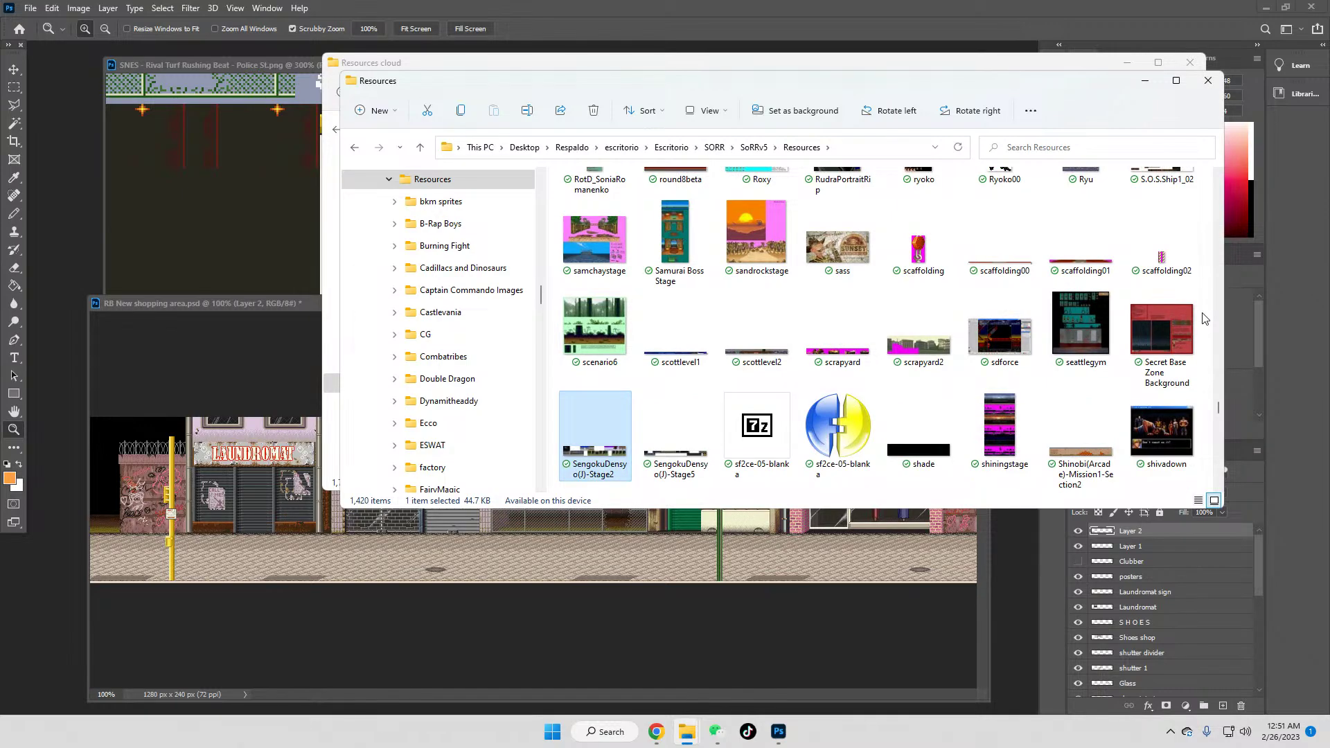
Step: Continue past SOKresources and speedbuster to the Stage4 image, then select Stage1
key(Down)
key(Down)
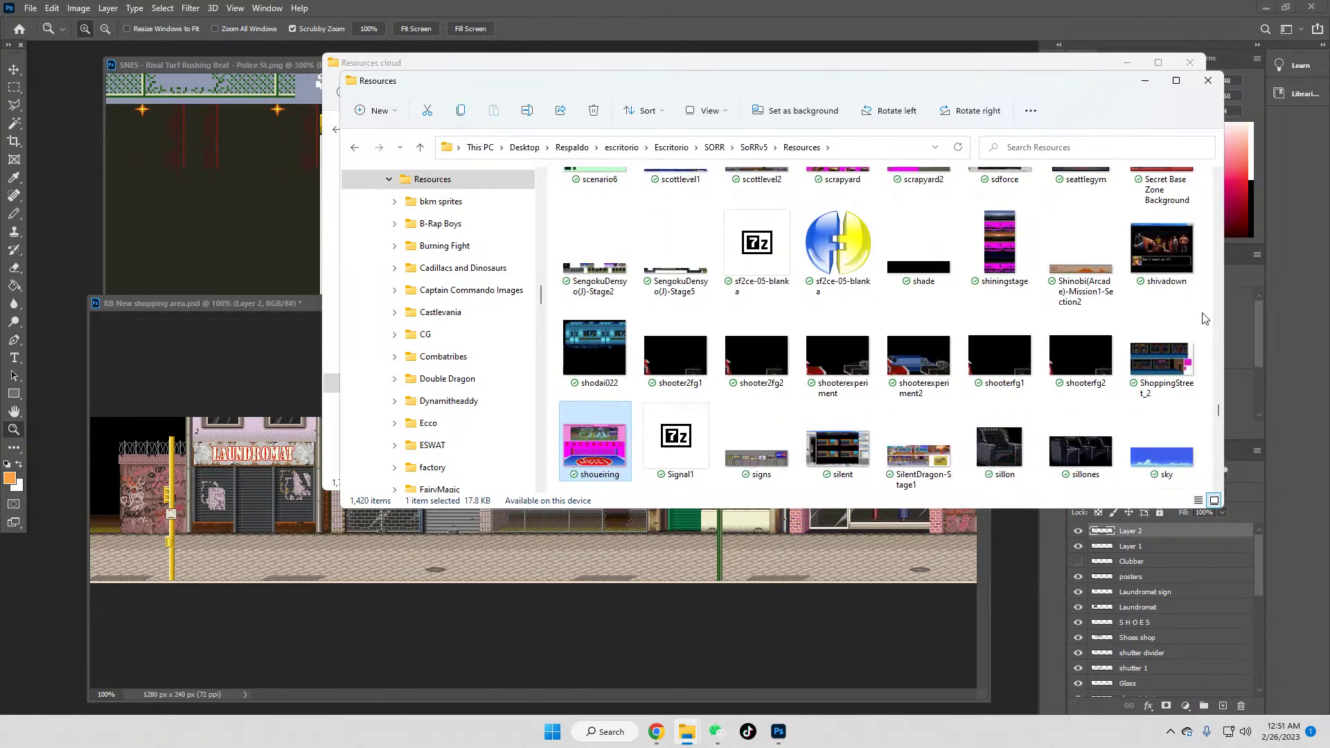
key(Down)
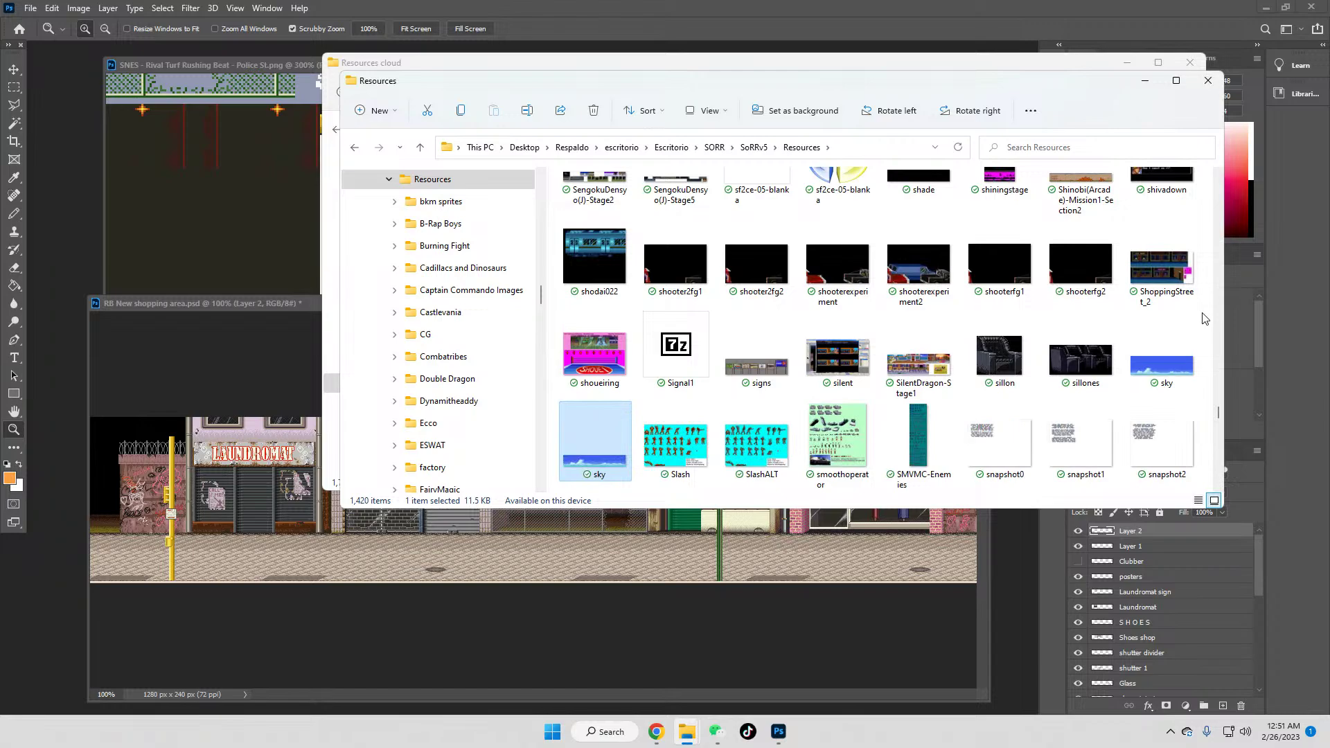
key(Down)
key(Down)
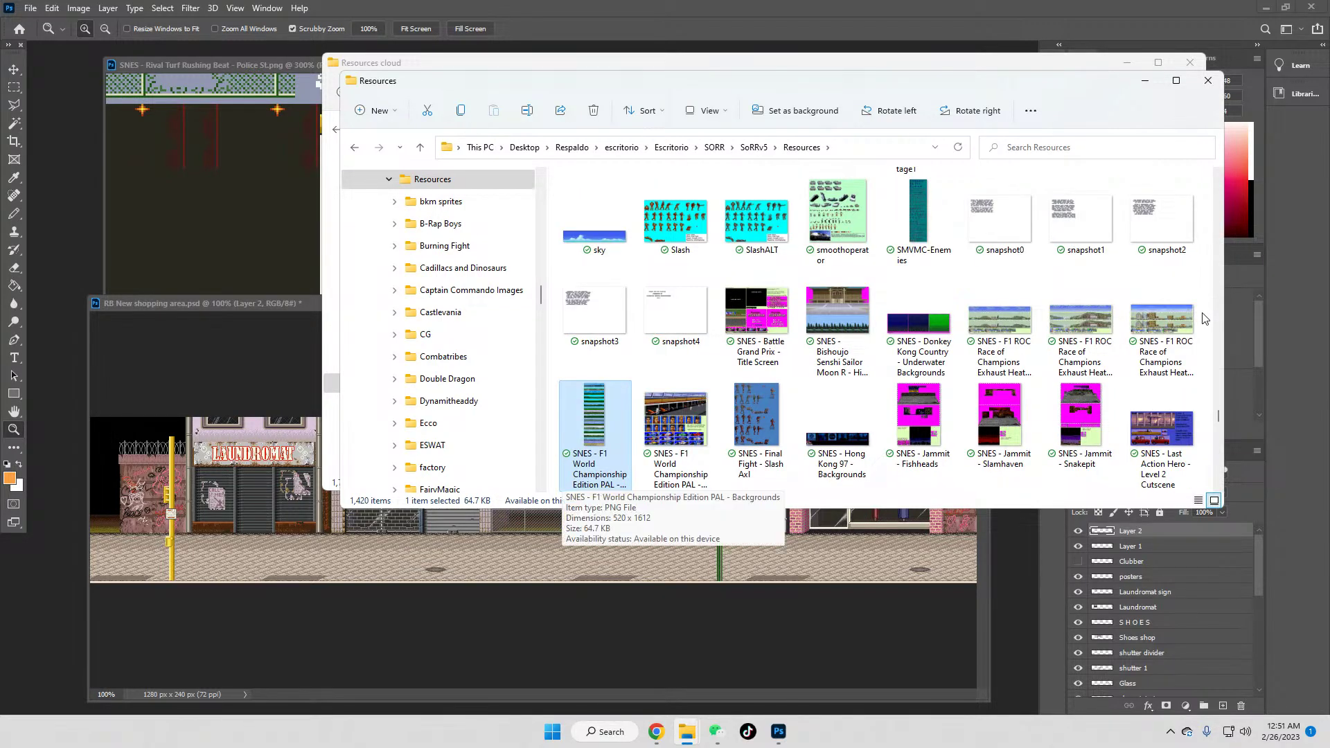
key(Down)
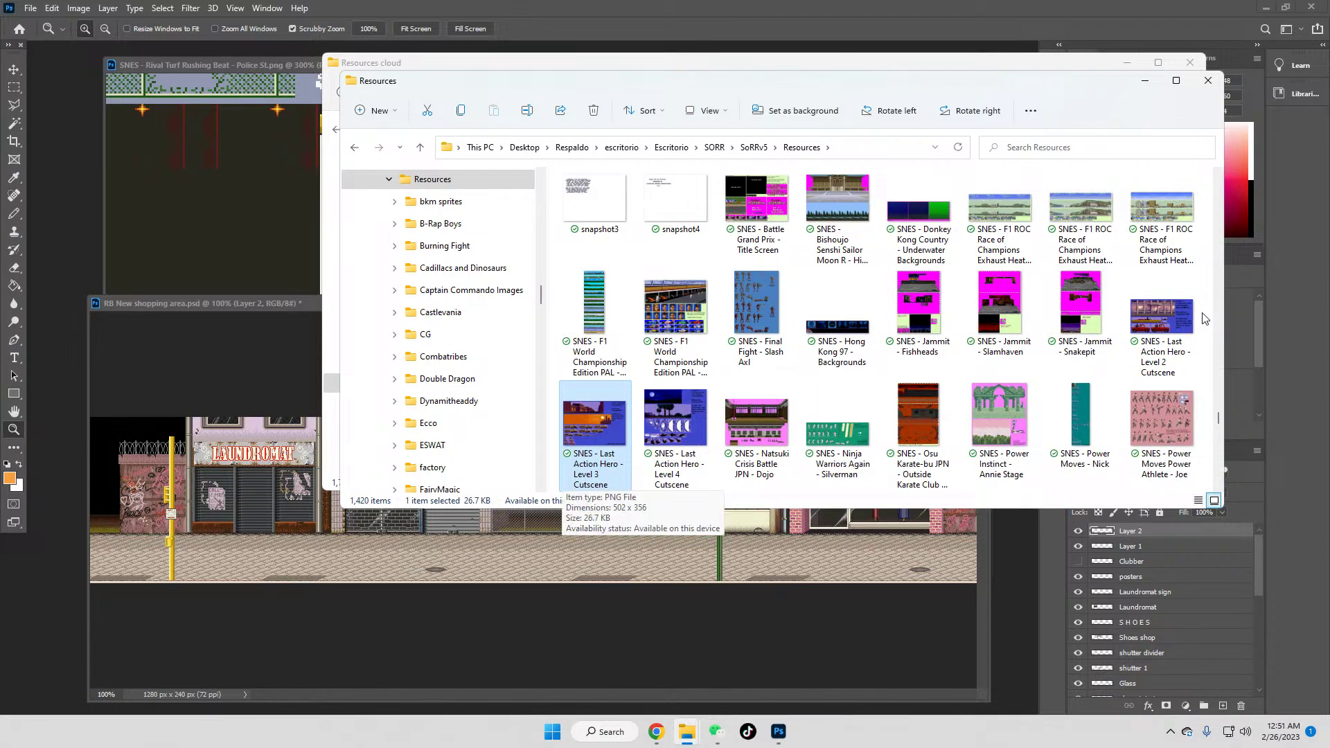
key(Down)
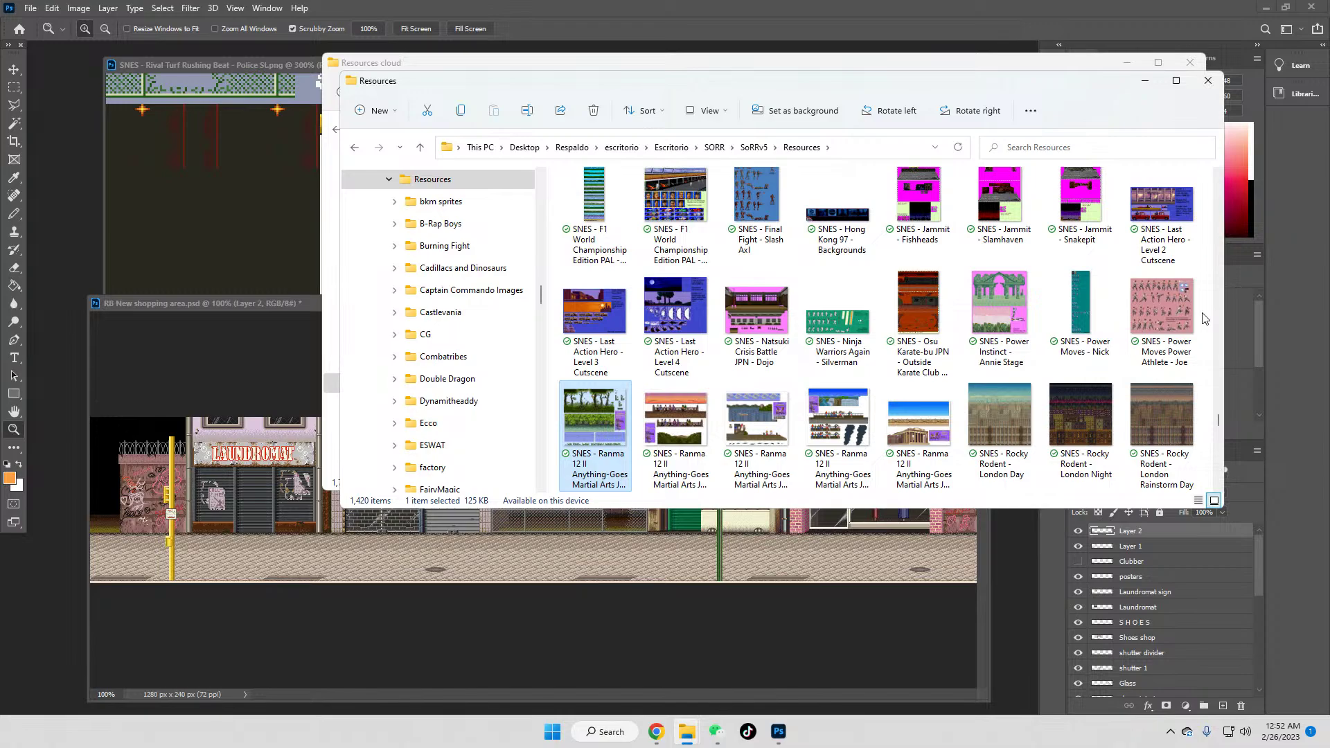
key(Down)
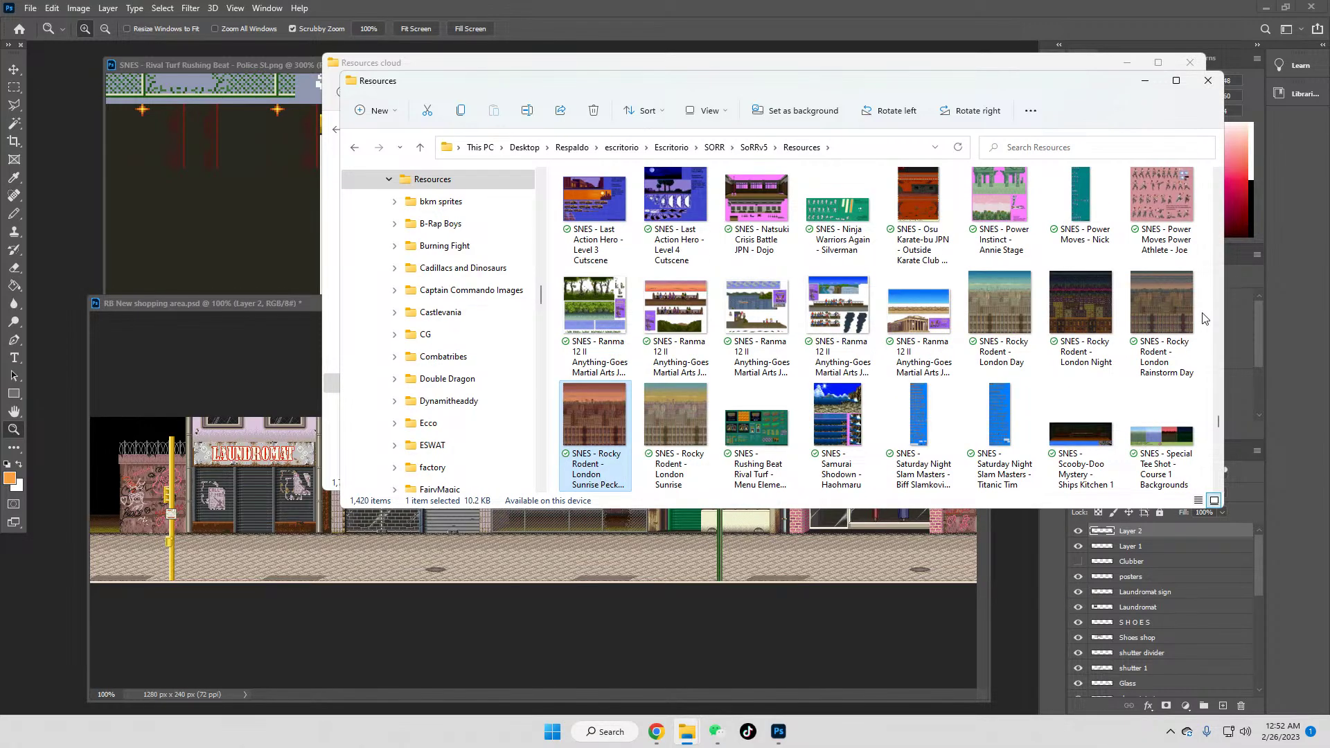
key(Down)
key(Down)
key(Down)
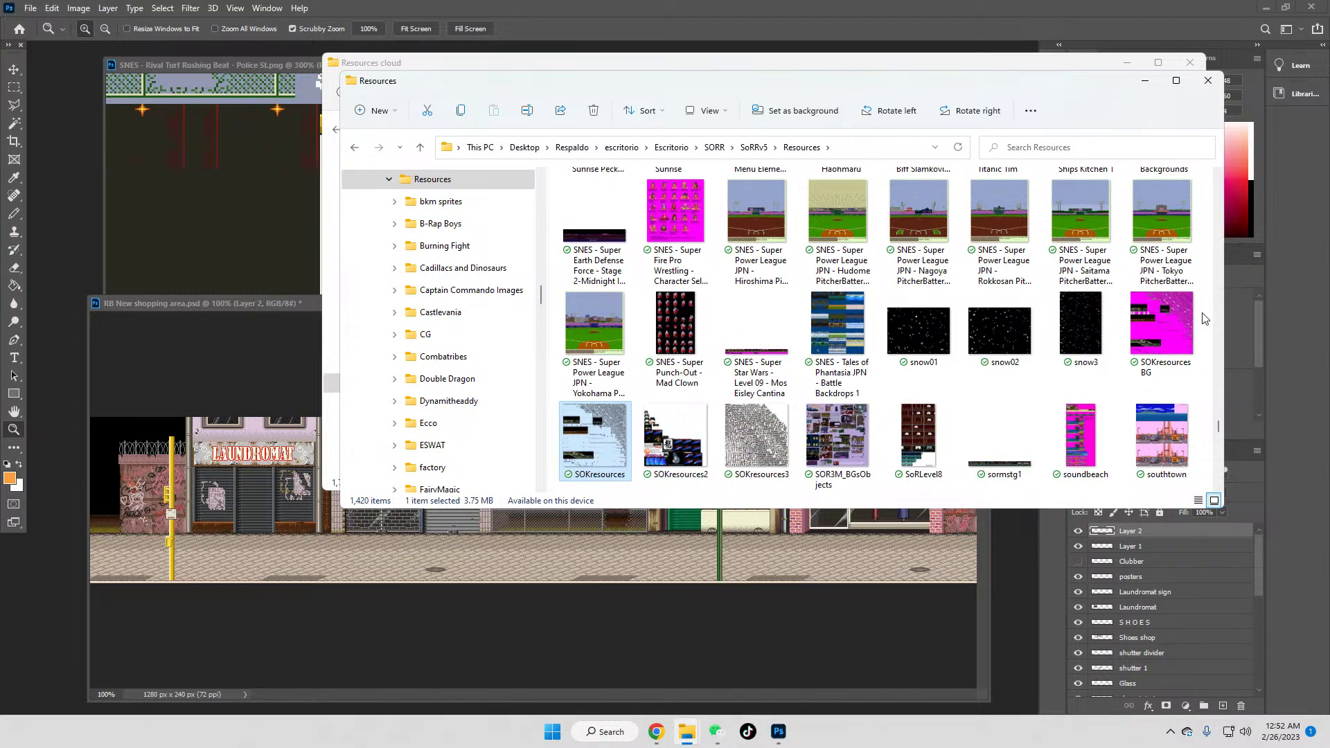
key(Down)
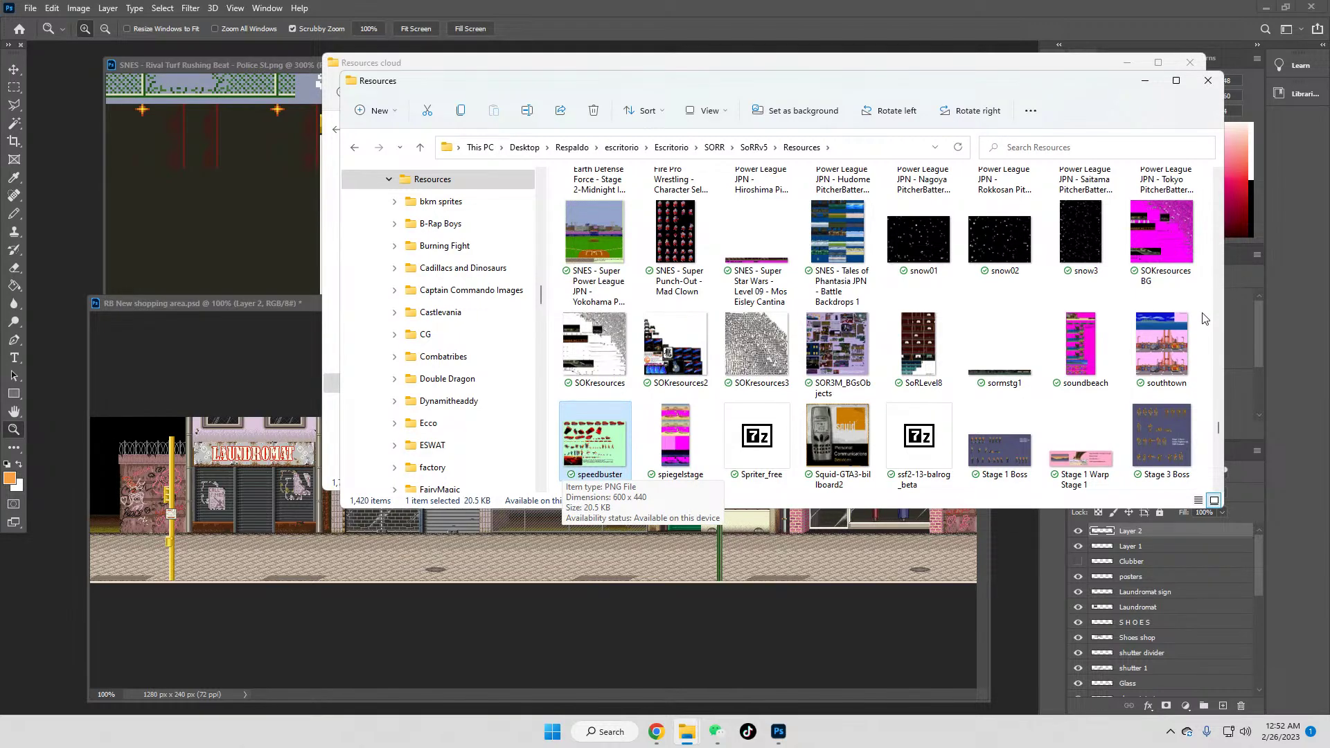
key(Down)
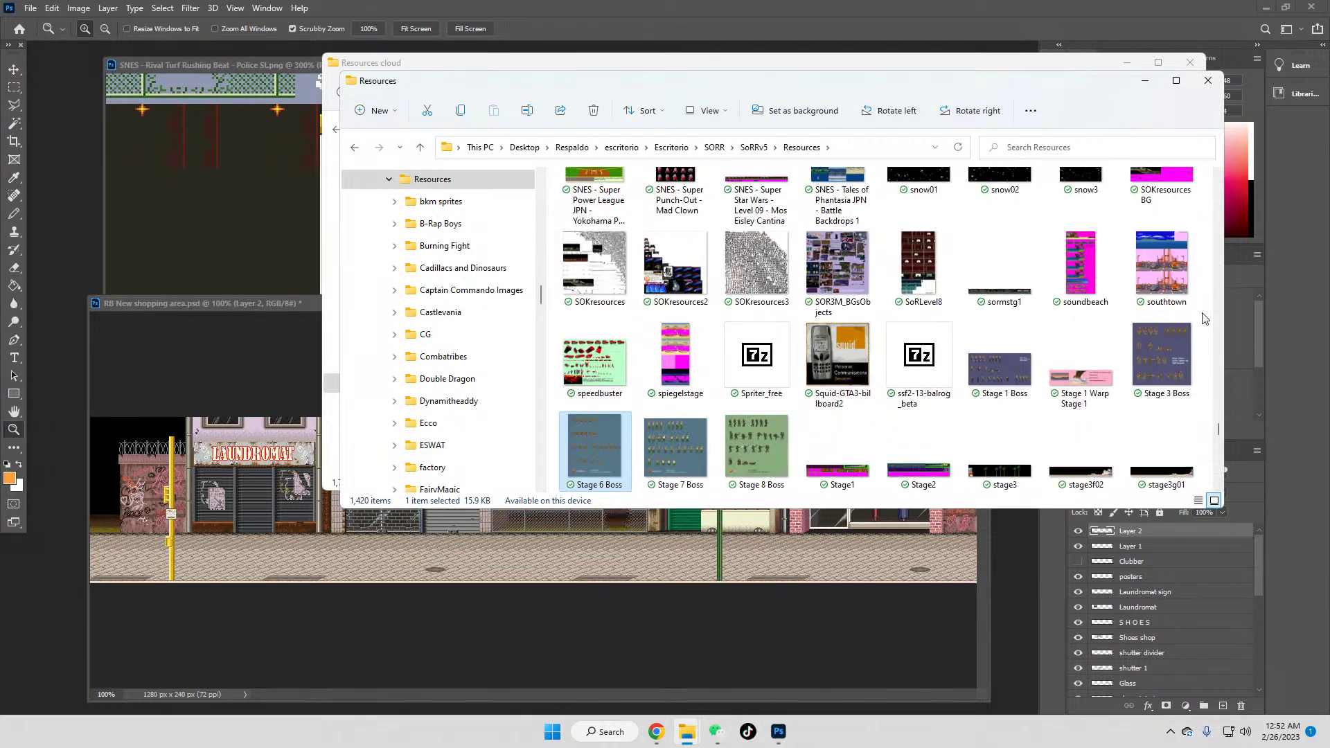
key(Down)
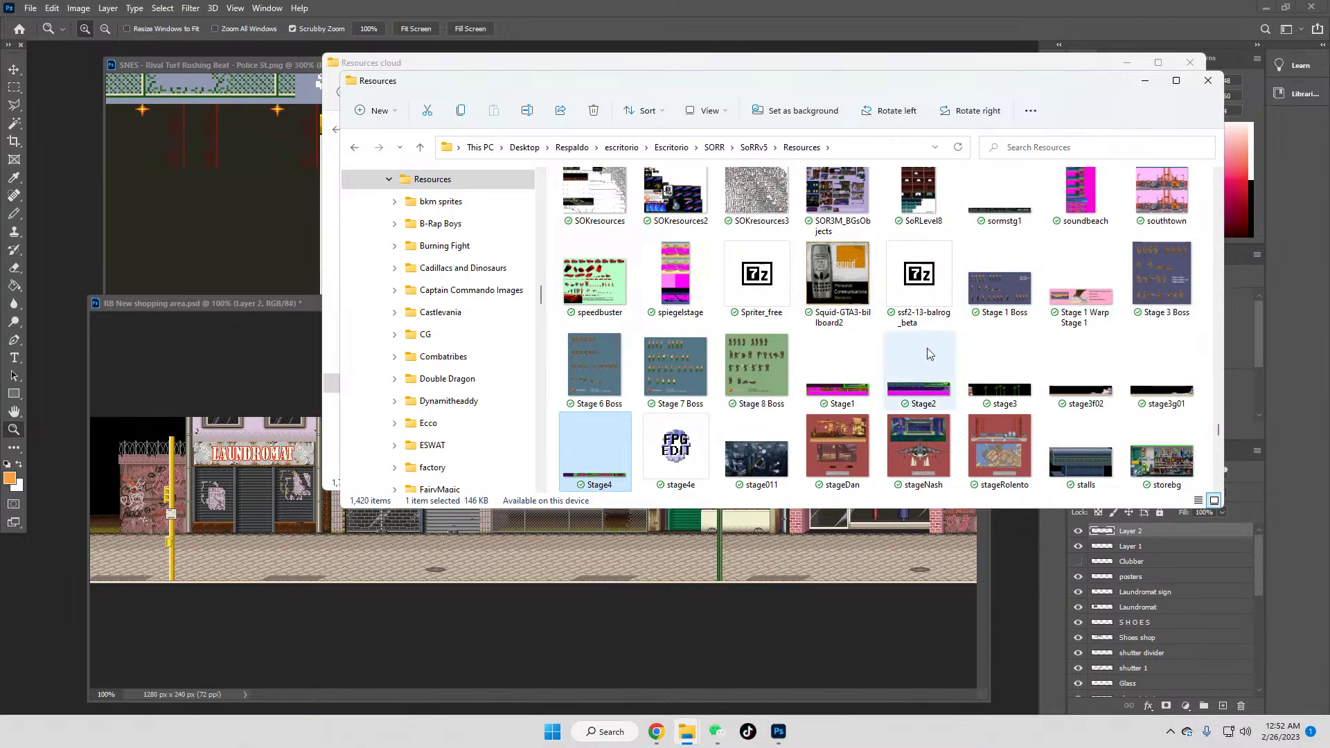
click(823, 390)
double_click(823, 389)
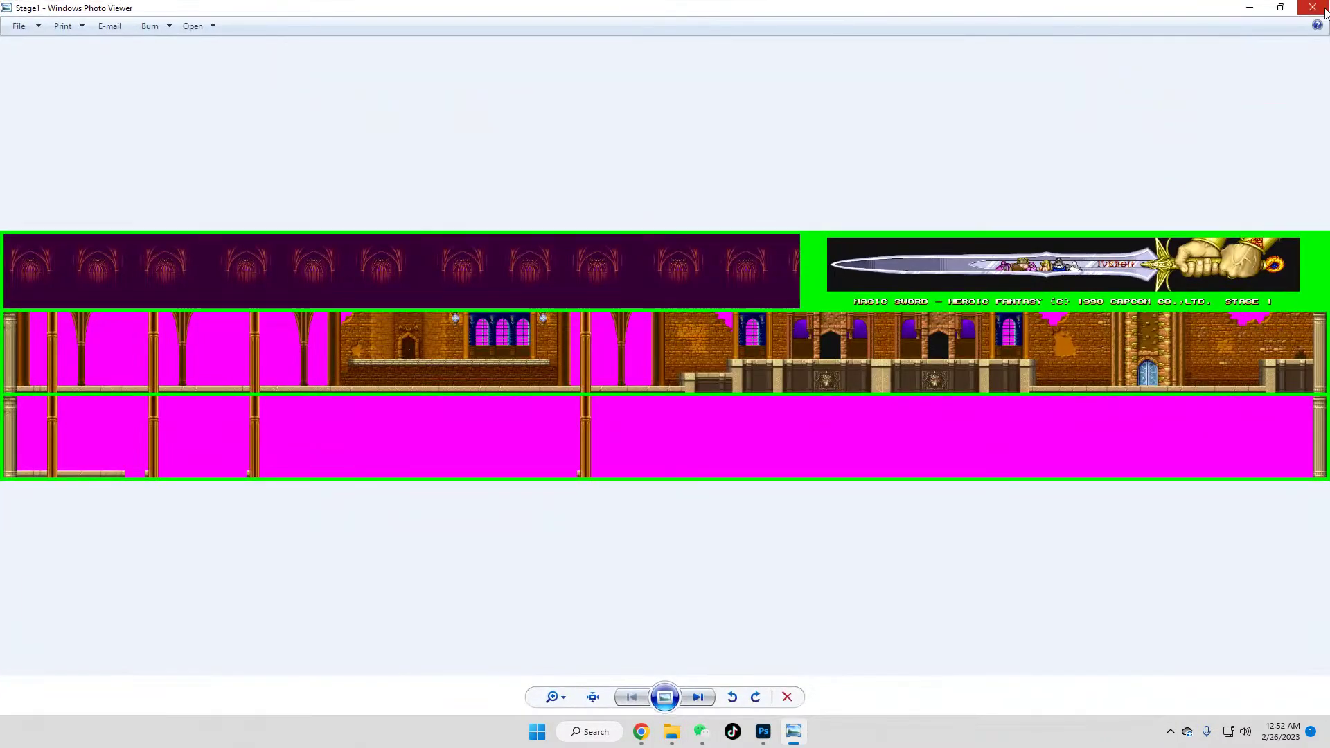
click(1304, 16)
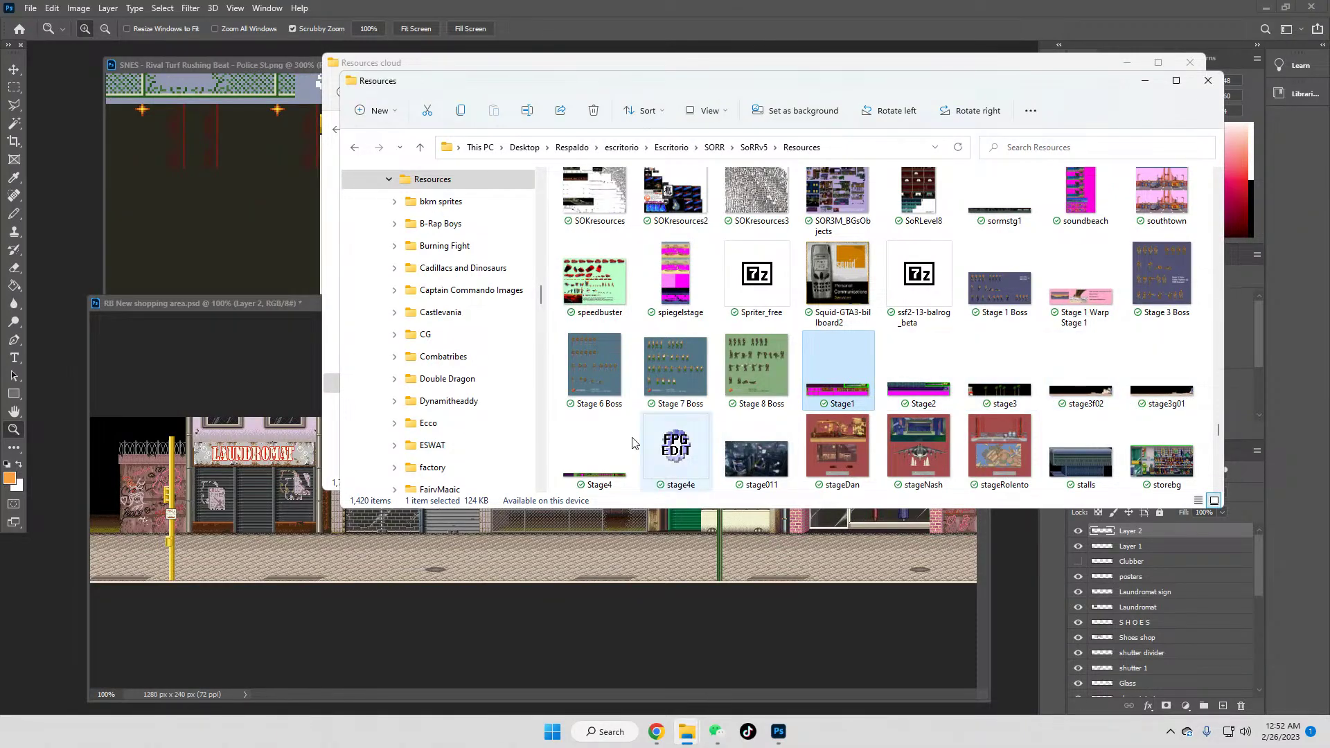
click(601, 477)
double_click(601, 476)
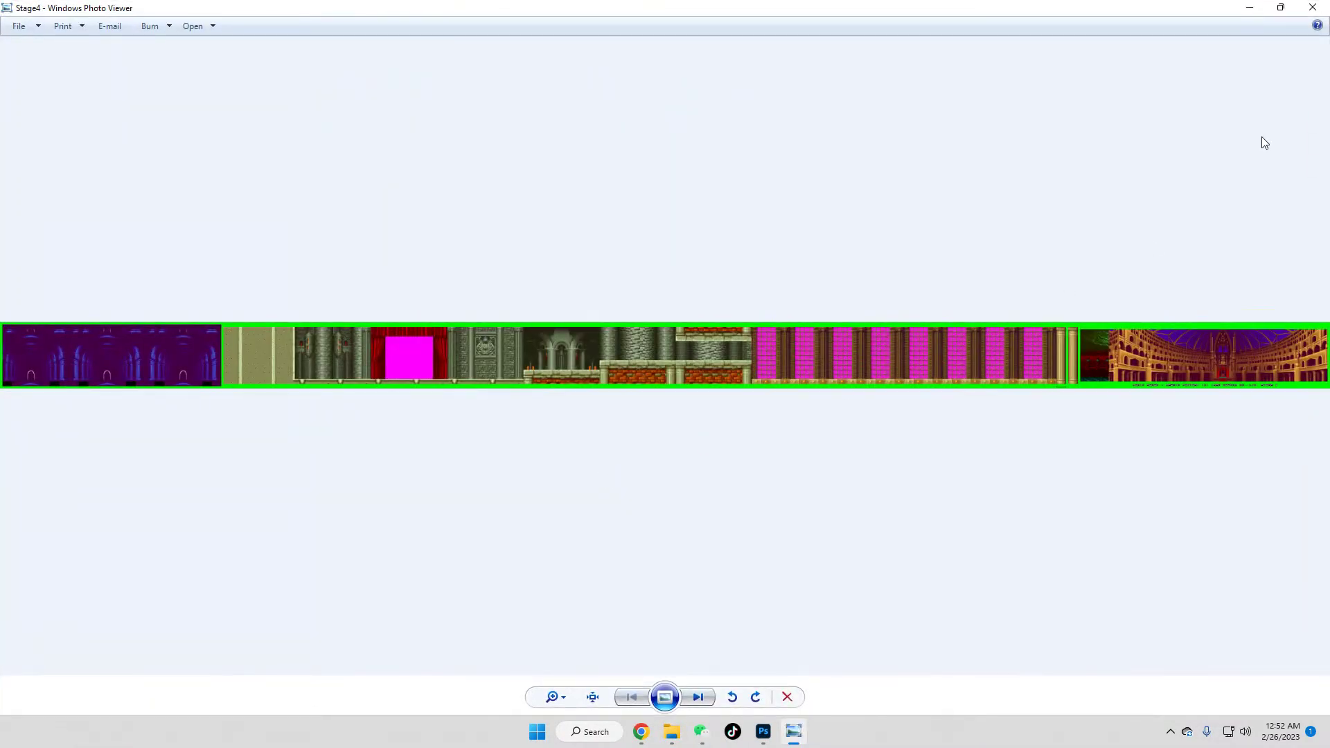
click(1312, 8)
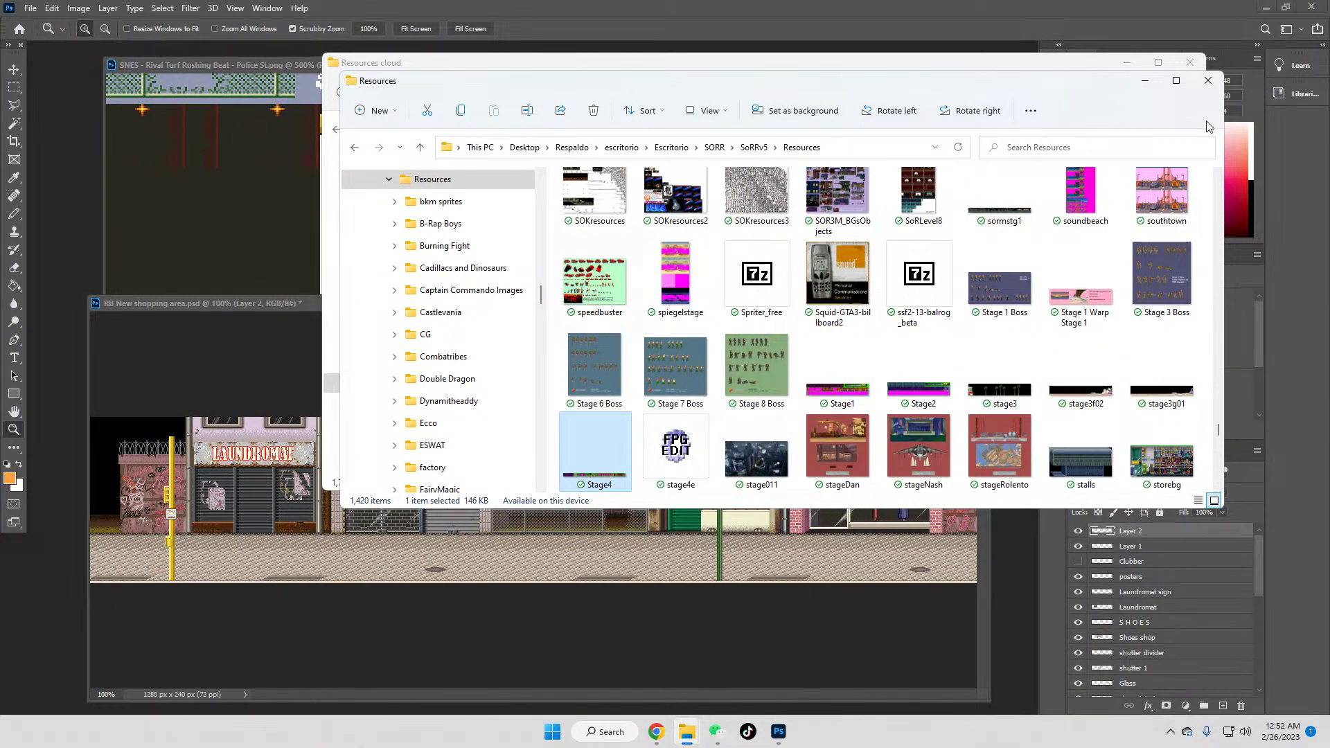
Step: Browse past StreetSmartFight, subway and supermanstage images, previewing SVSA-Stage1 full-size
scroll(1115, 239, down, 5)
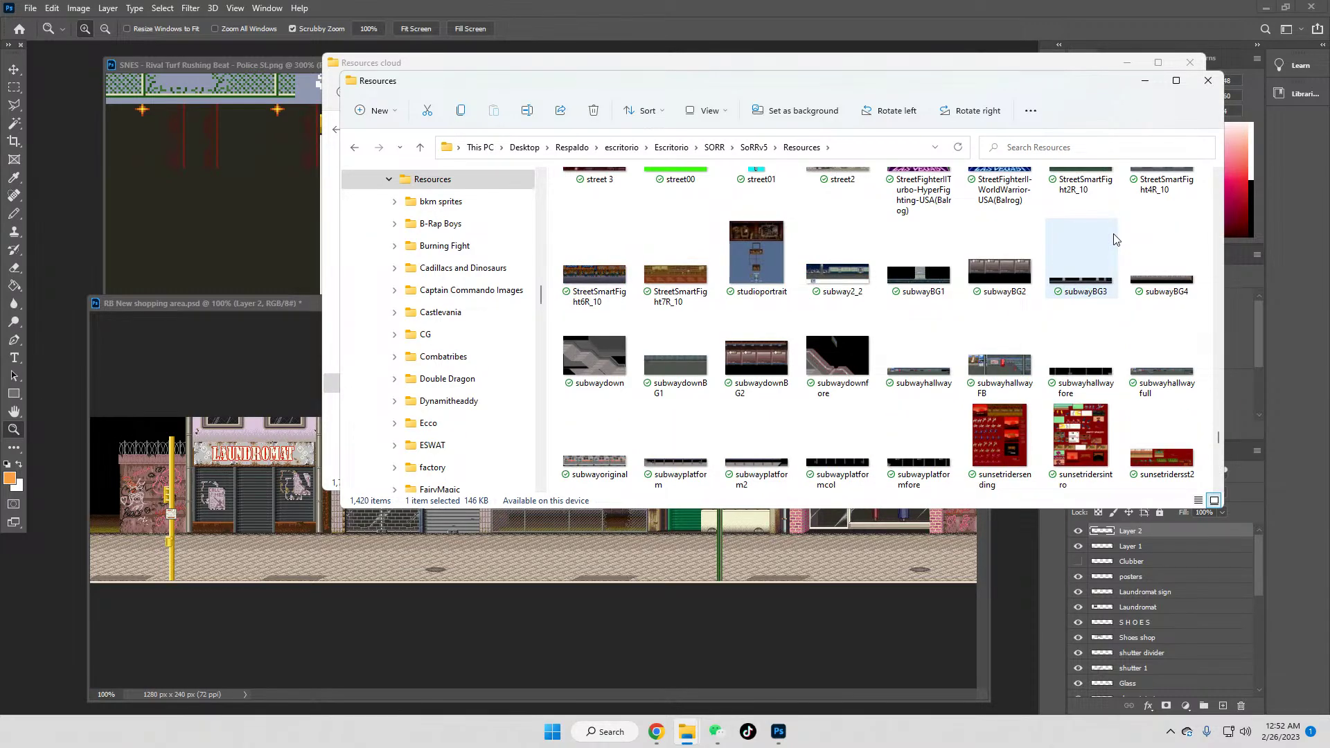
scroll(1115, 239, up, 2)
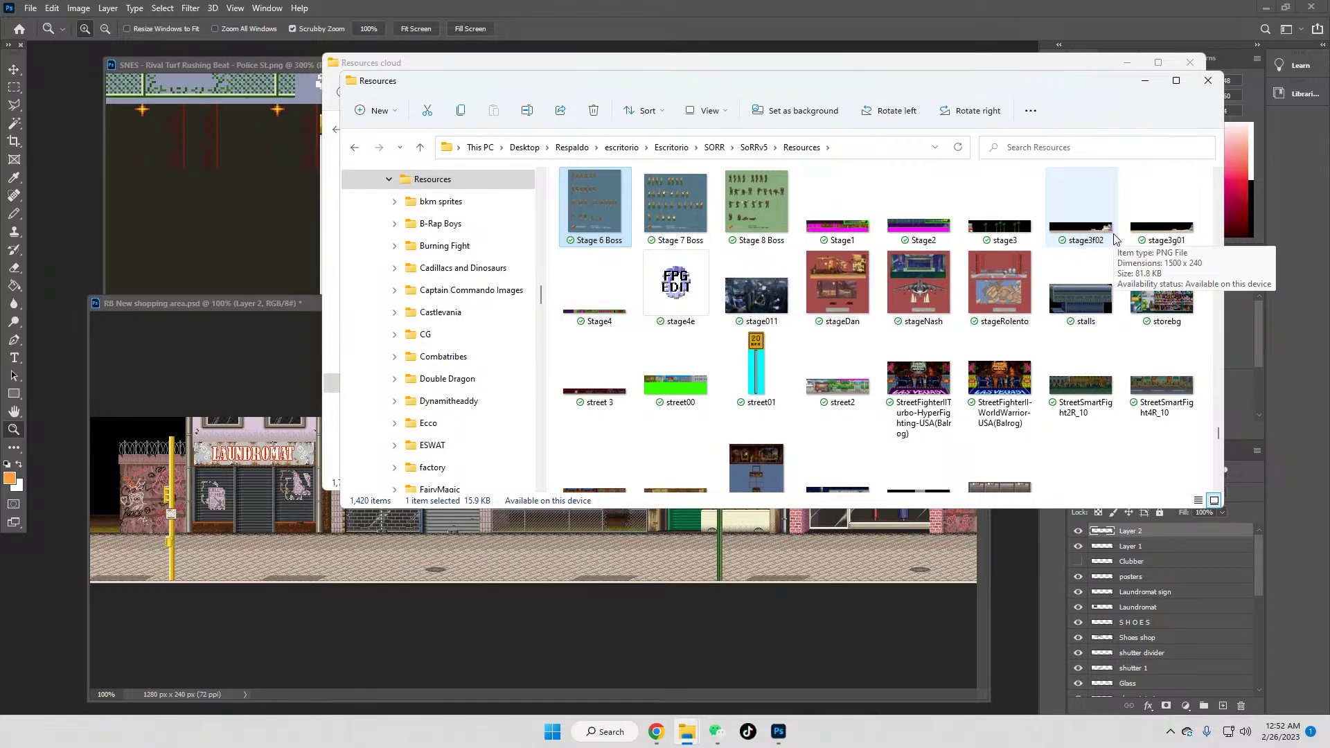
key(Down)
key(Down)
key(Down)
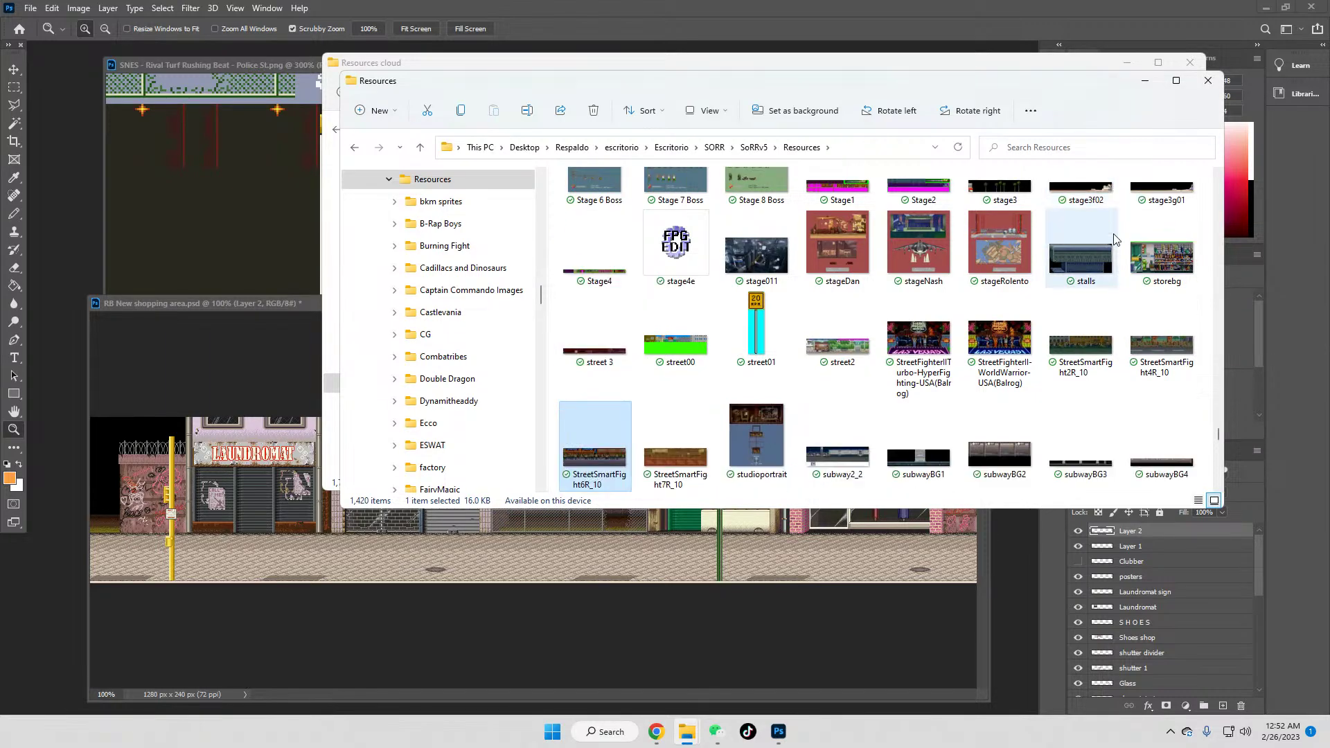
key(Down)
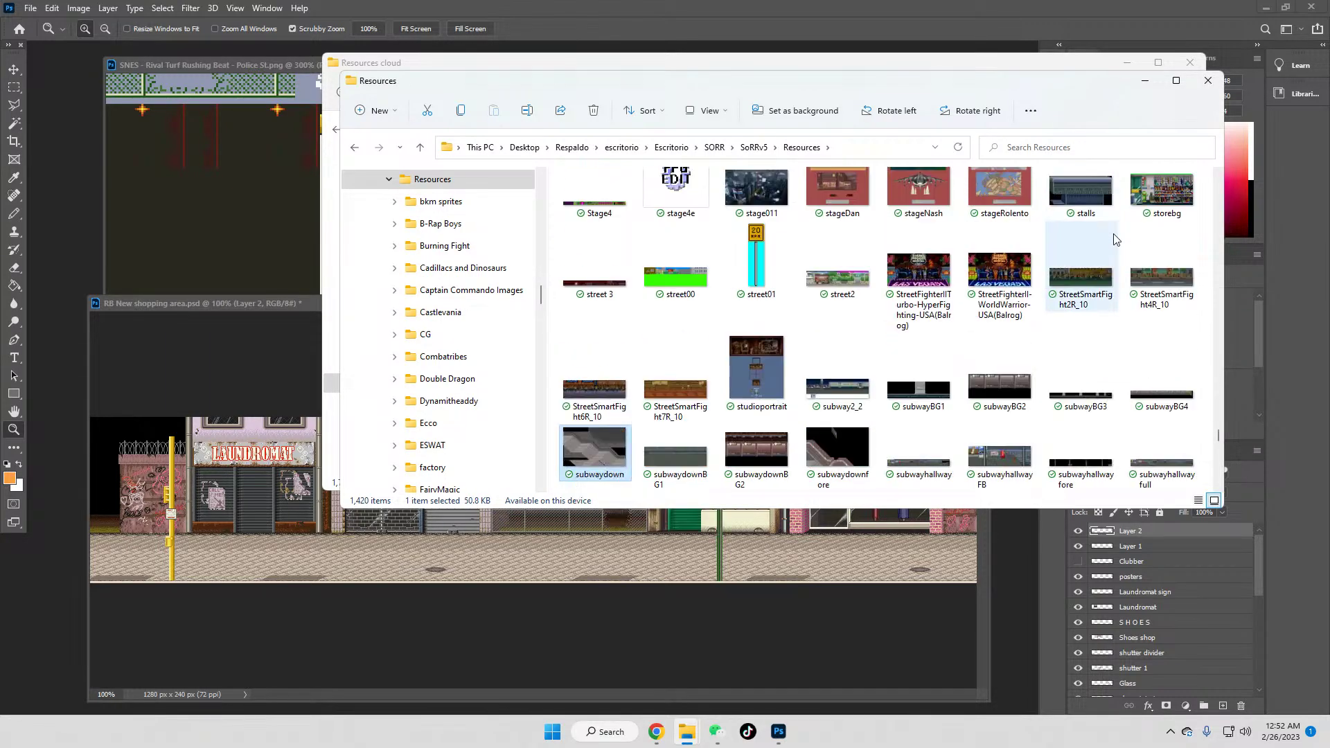
key(Down)
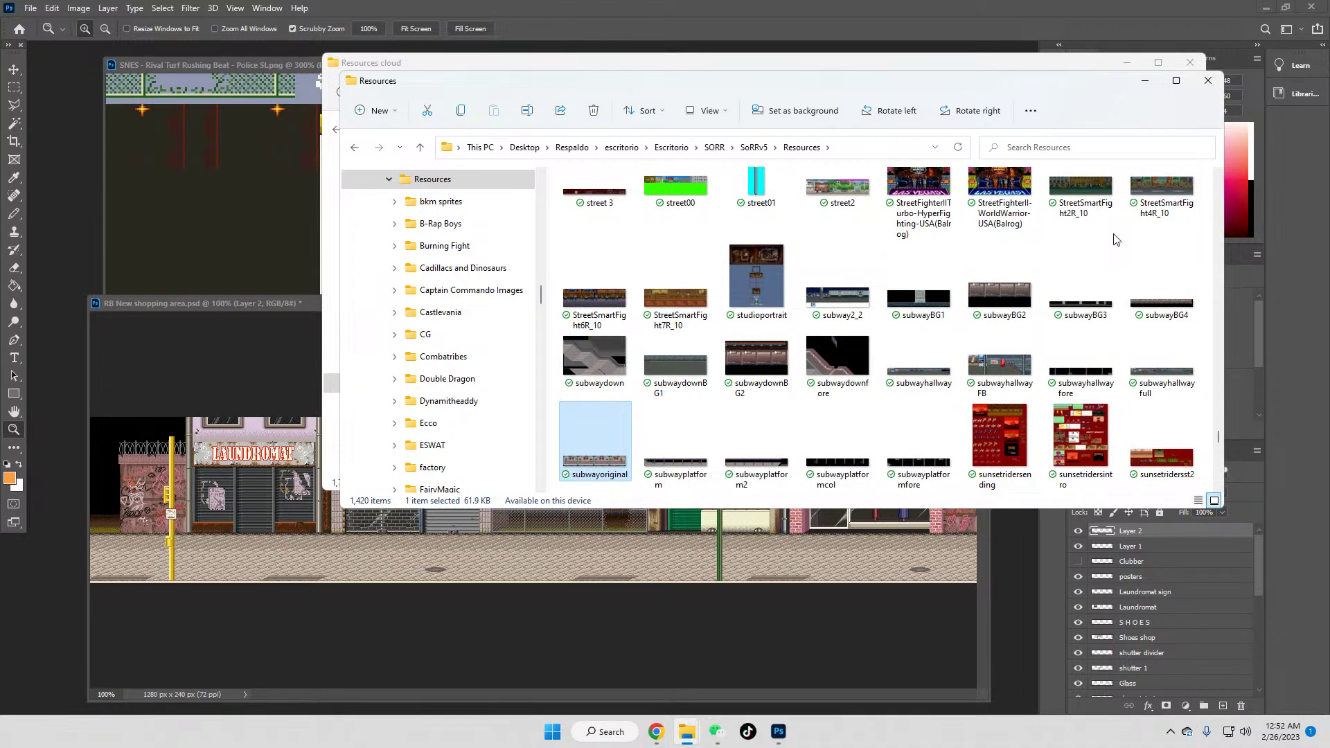
key(Down)
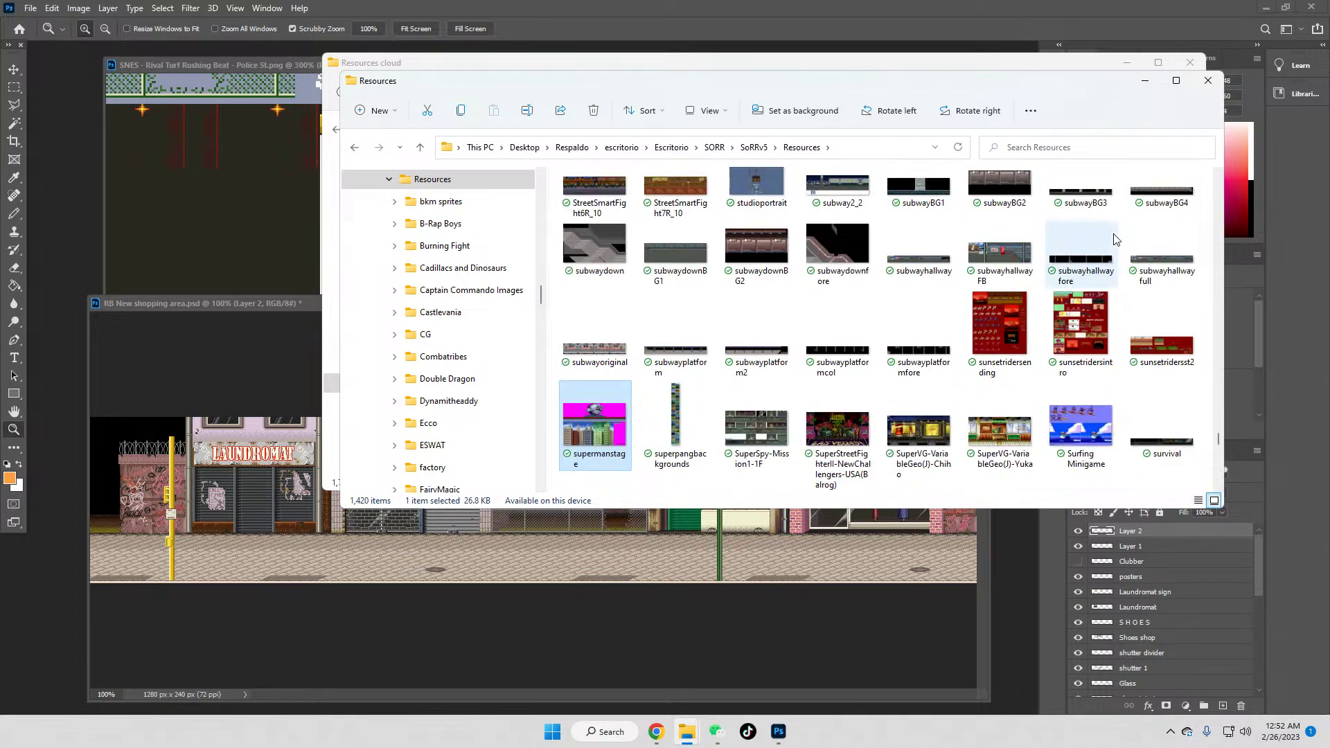
key(Down)
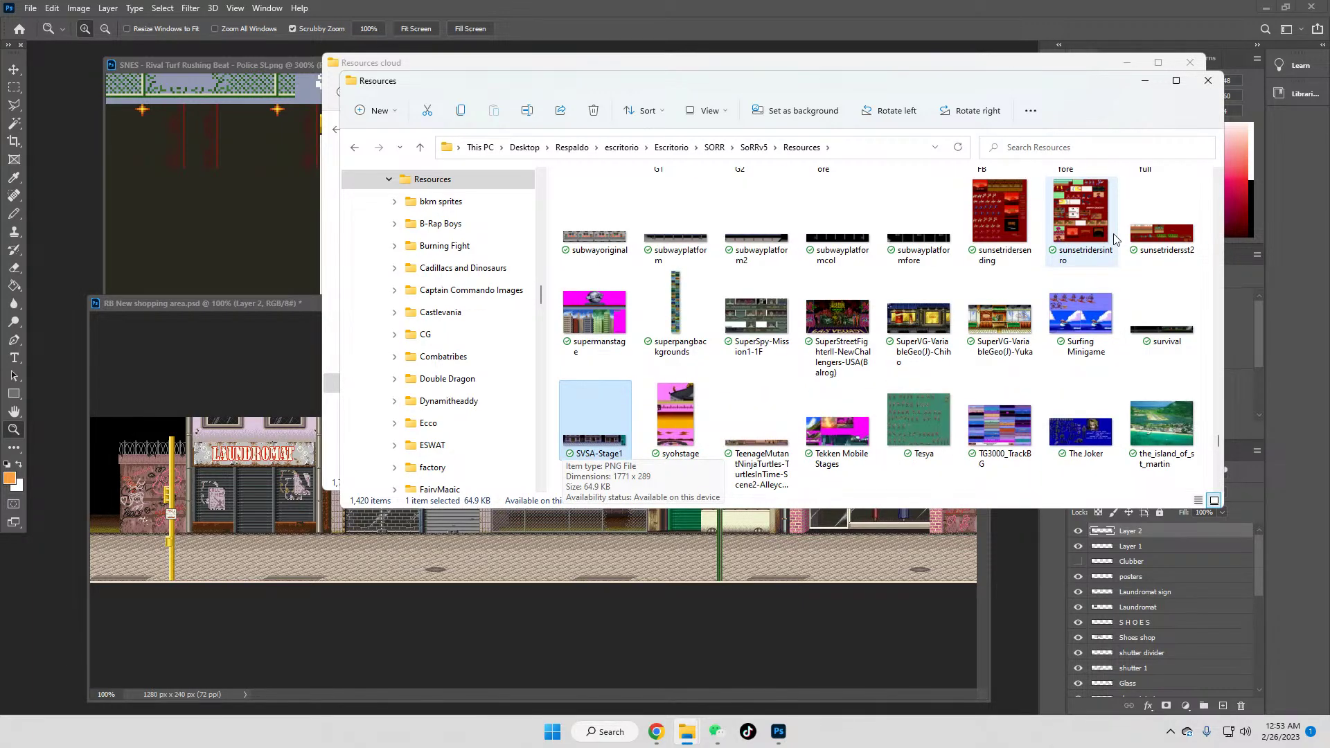
double_click(600, 446)
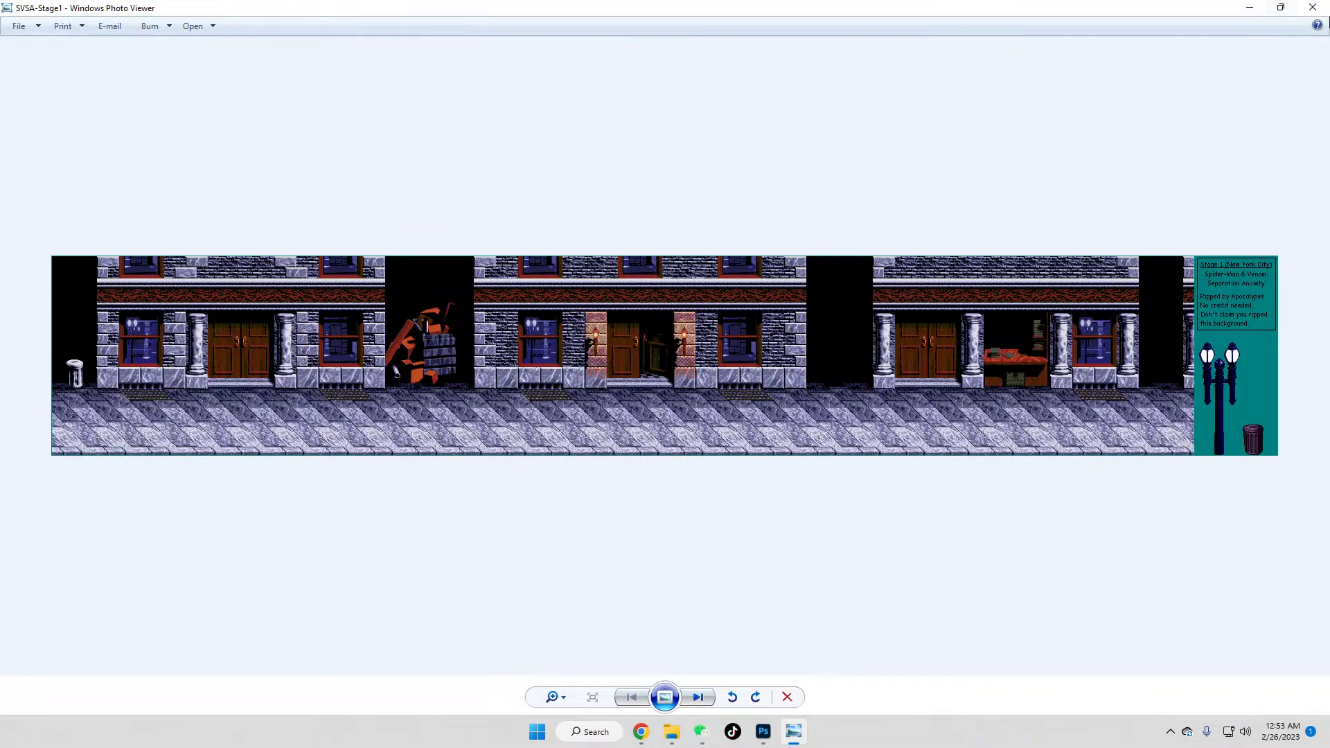
click(1313, 10)
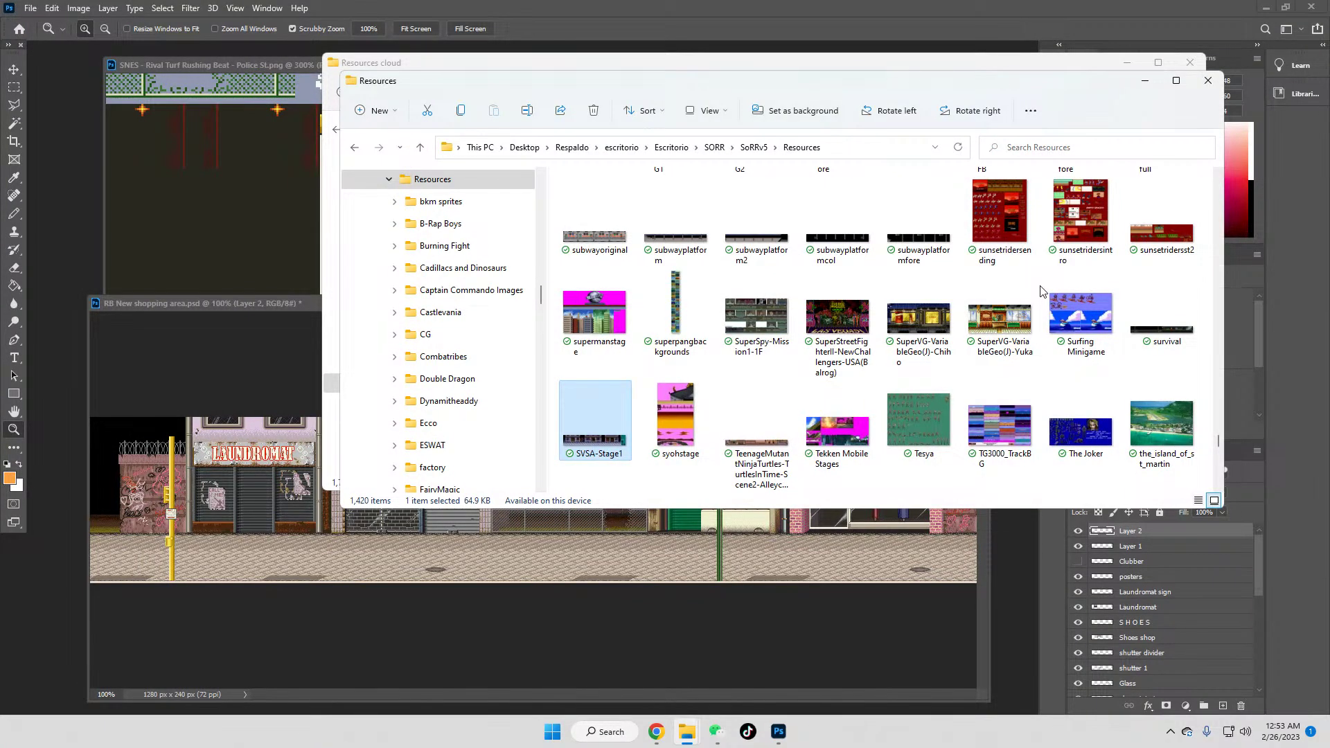
Step: Continue past TheBalcony, tias5 and trailer01 to Trojan-Stage1 and UndercoverCops Mission4
key(Down)
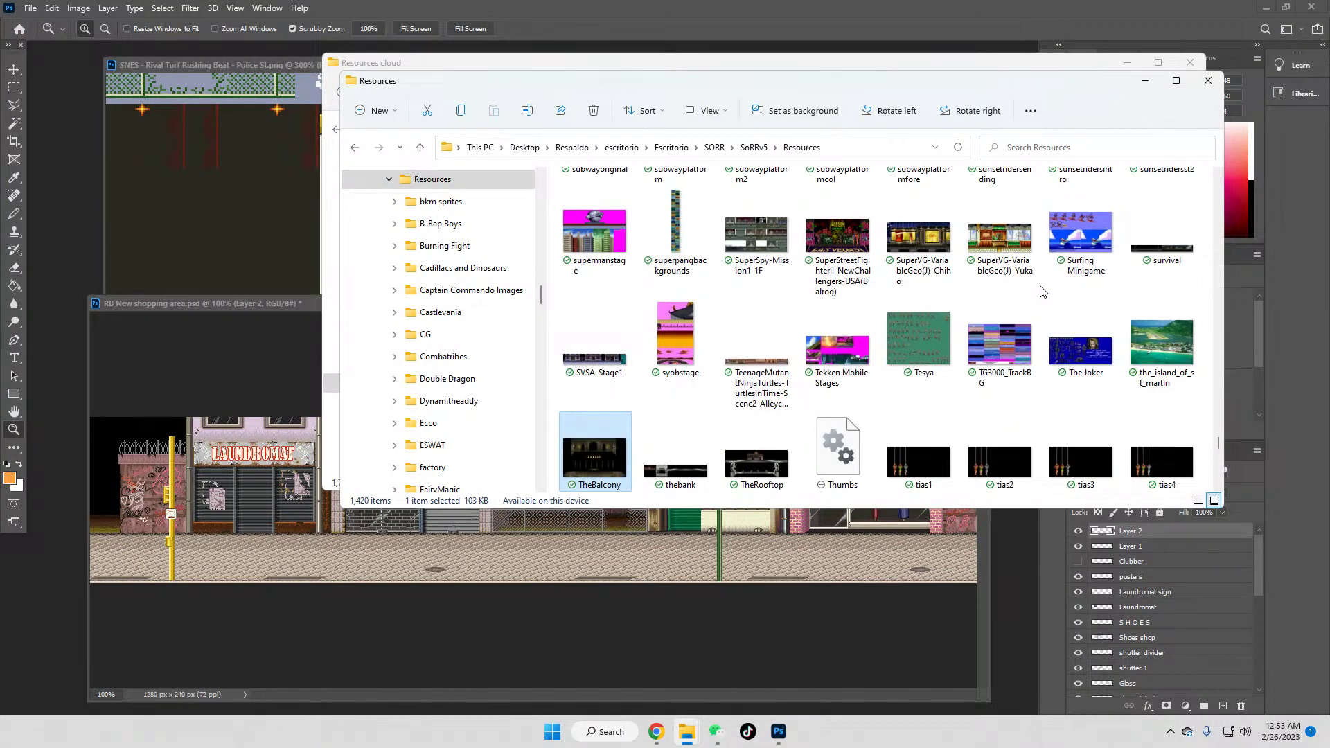
key(Down)
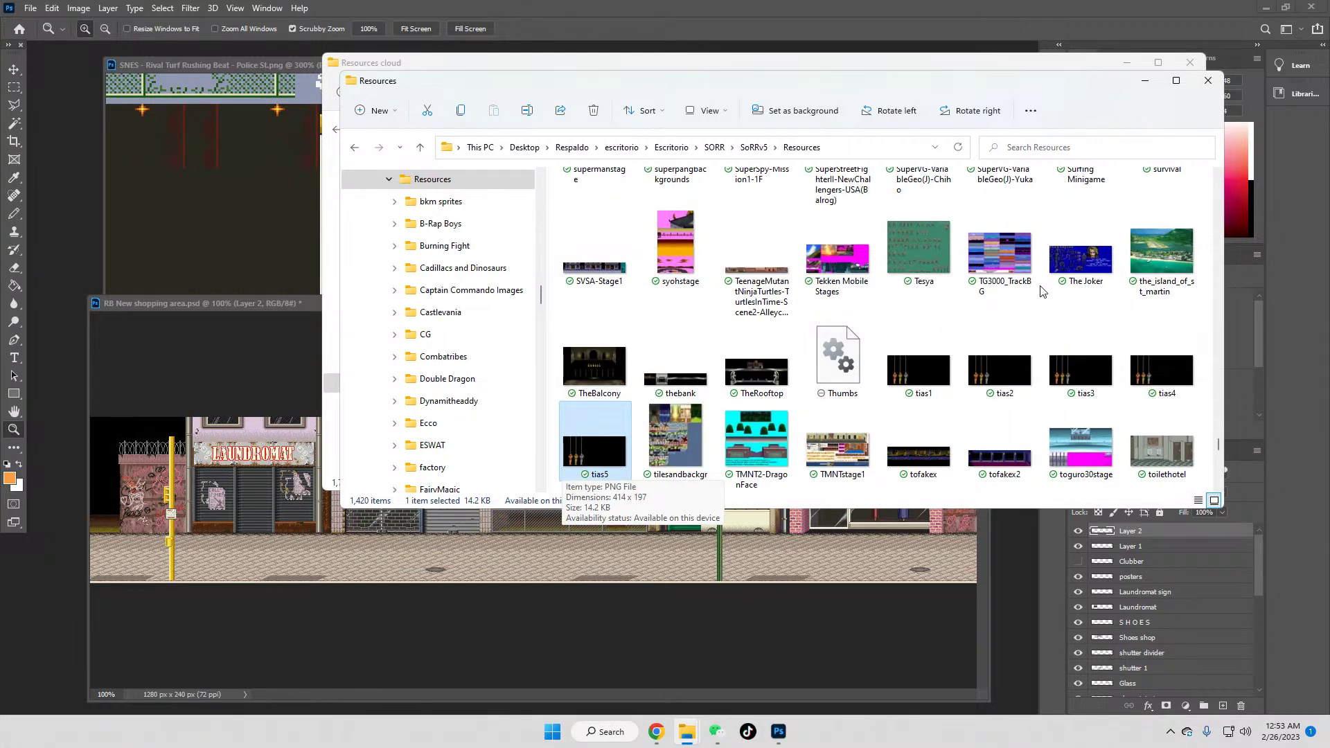
key(Down)
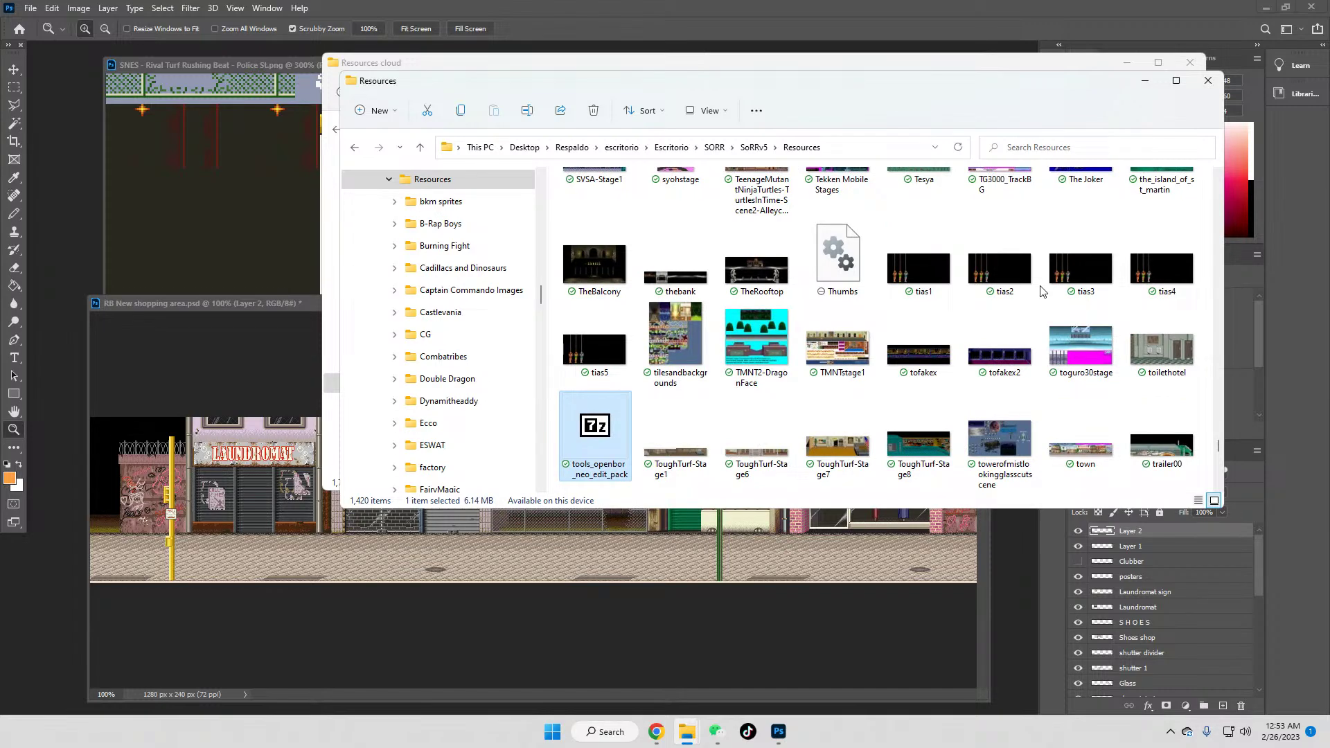
key(Down)
key(Down)
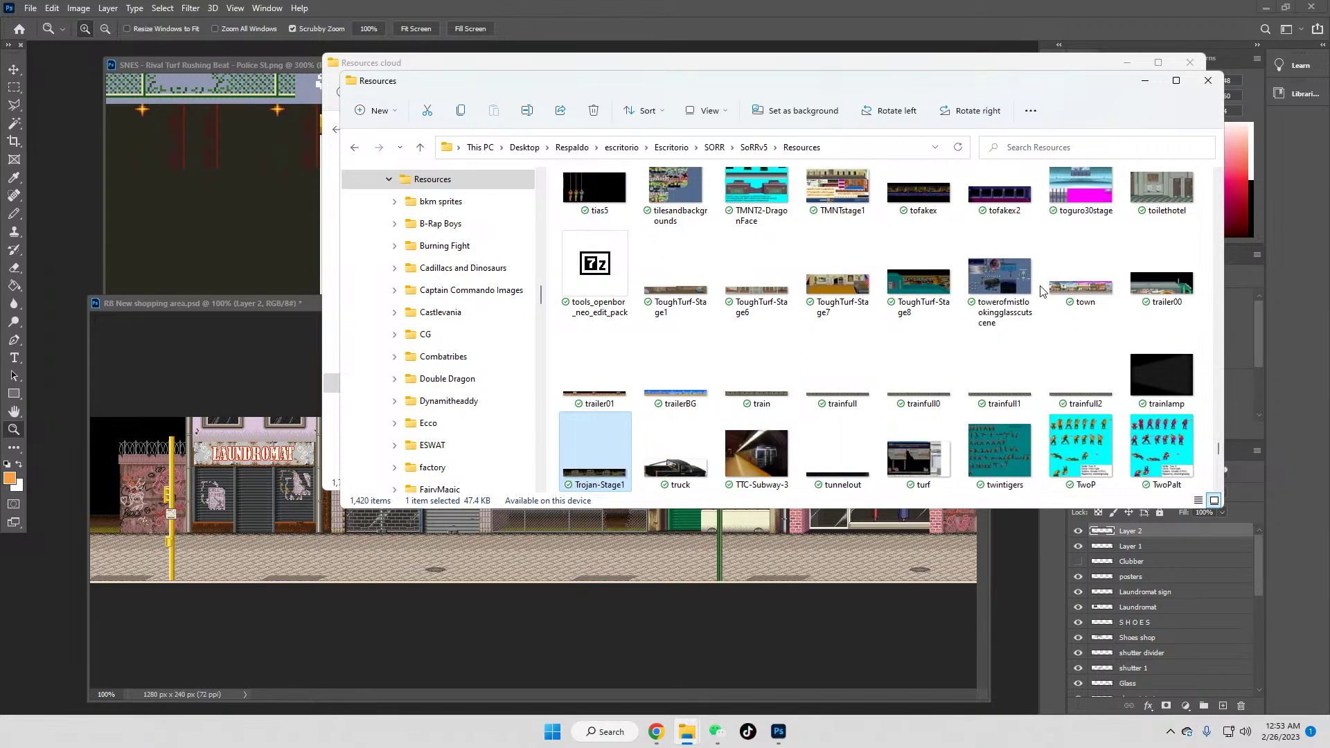
key(Down)
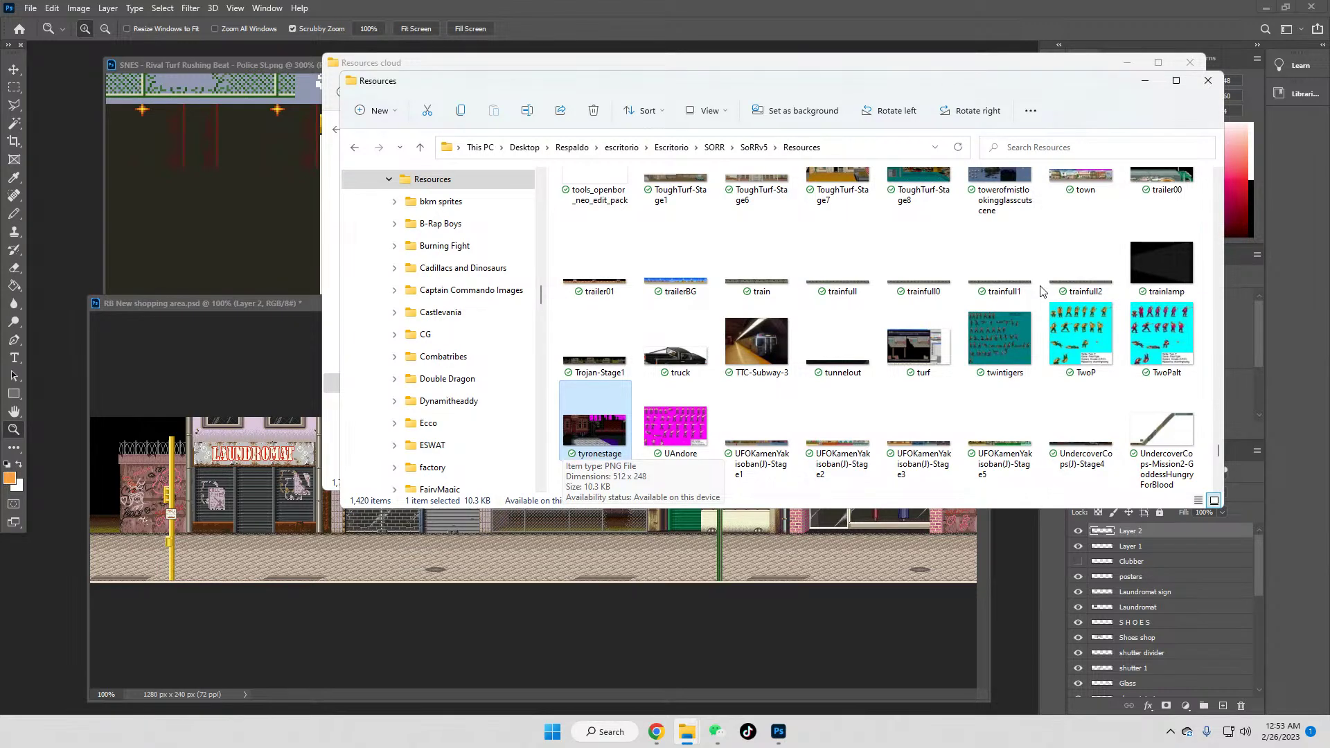
key(Down)
key(Down)
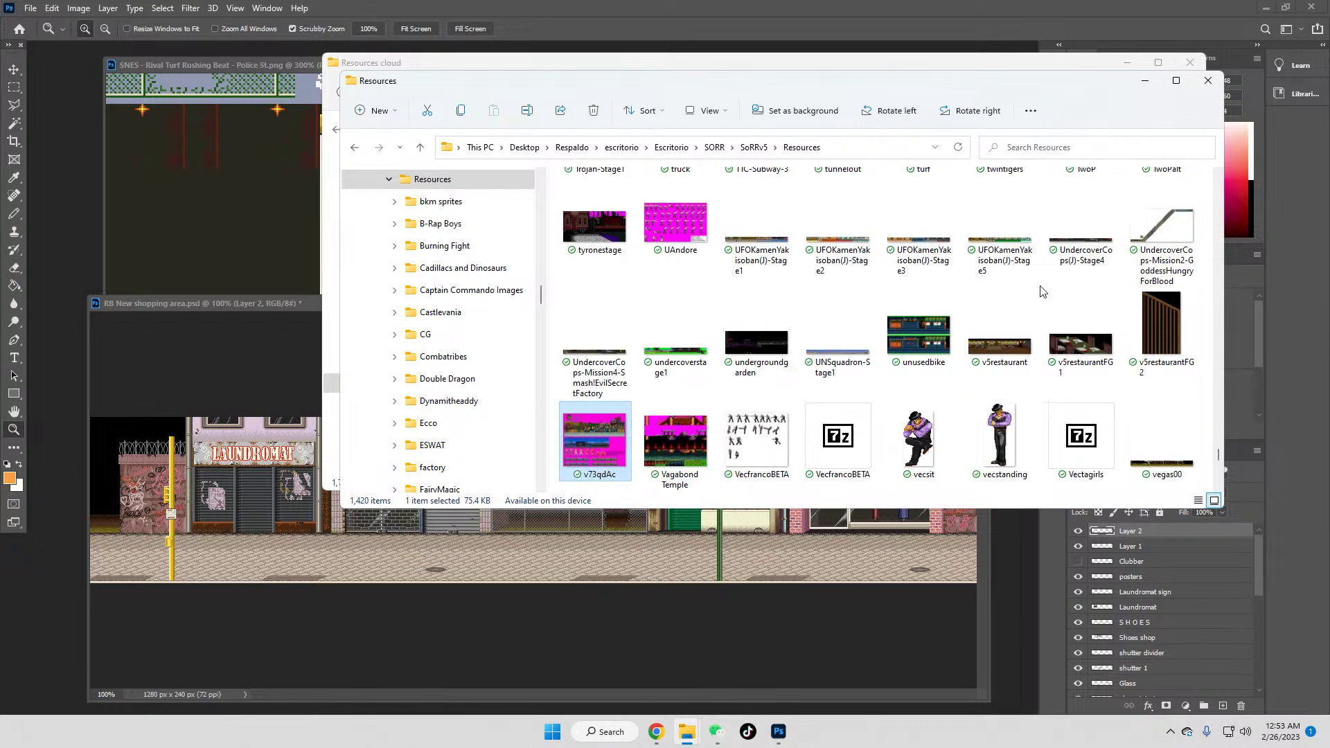
Step: Preview the unusedbike storefront background in a restored, non-maximized Photo Viewer window
double_click(912, 339)
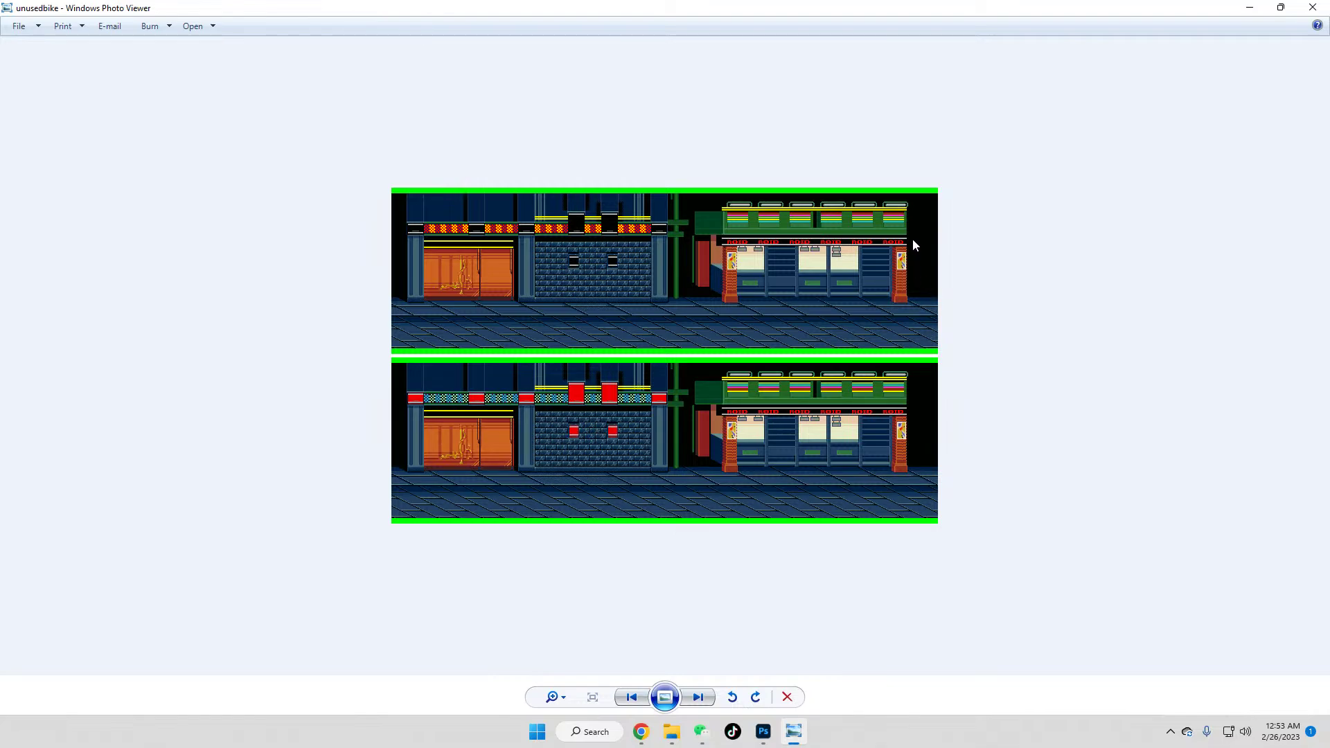
click(1285, 13)
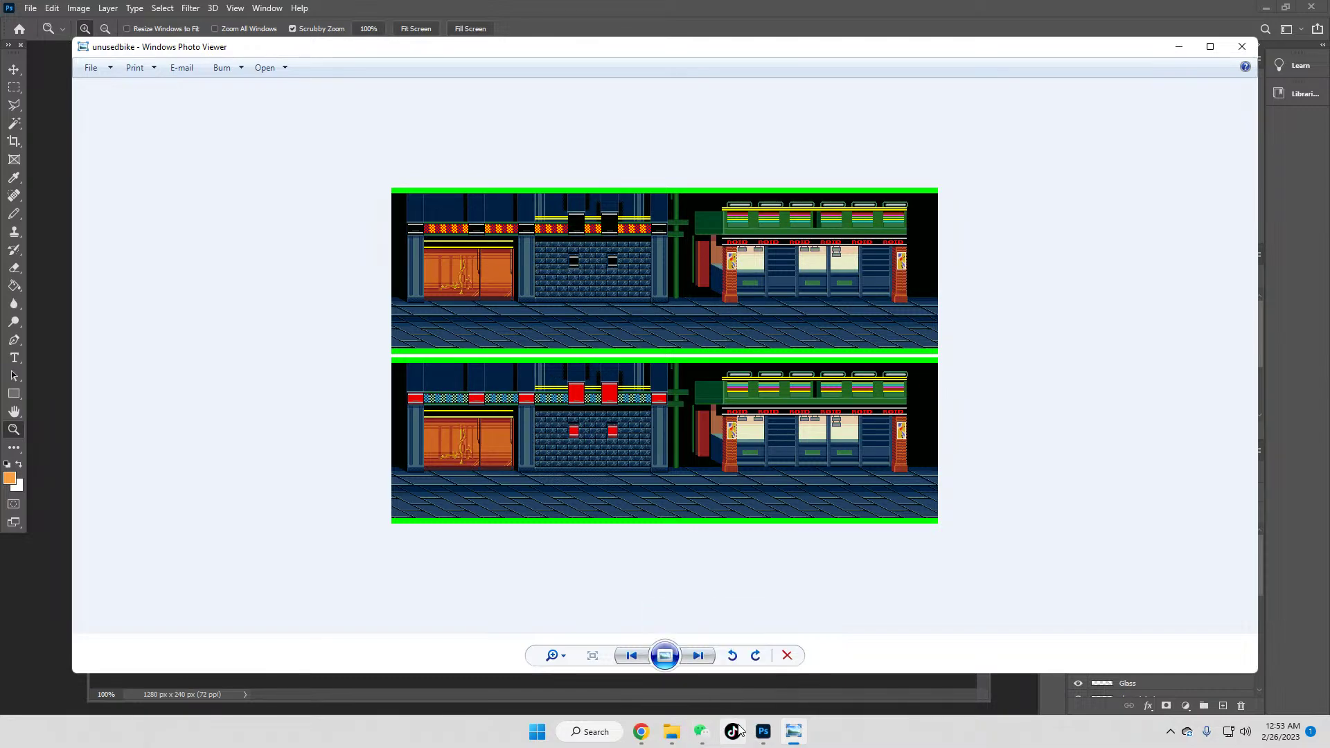
Step: Pause the current video and cue SEGA VIDEO MAGAZINE 1993 Dec. to the 4:29 bike footage
click(649, 738)
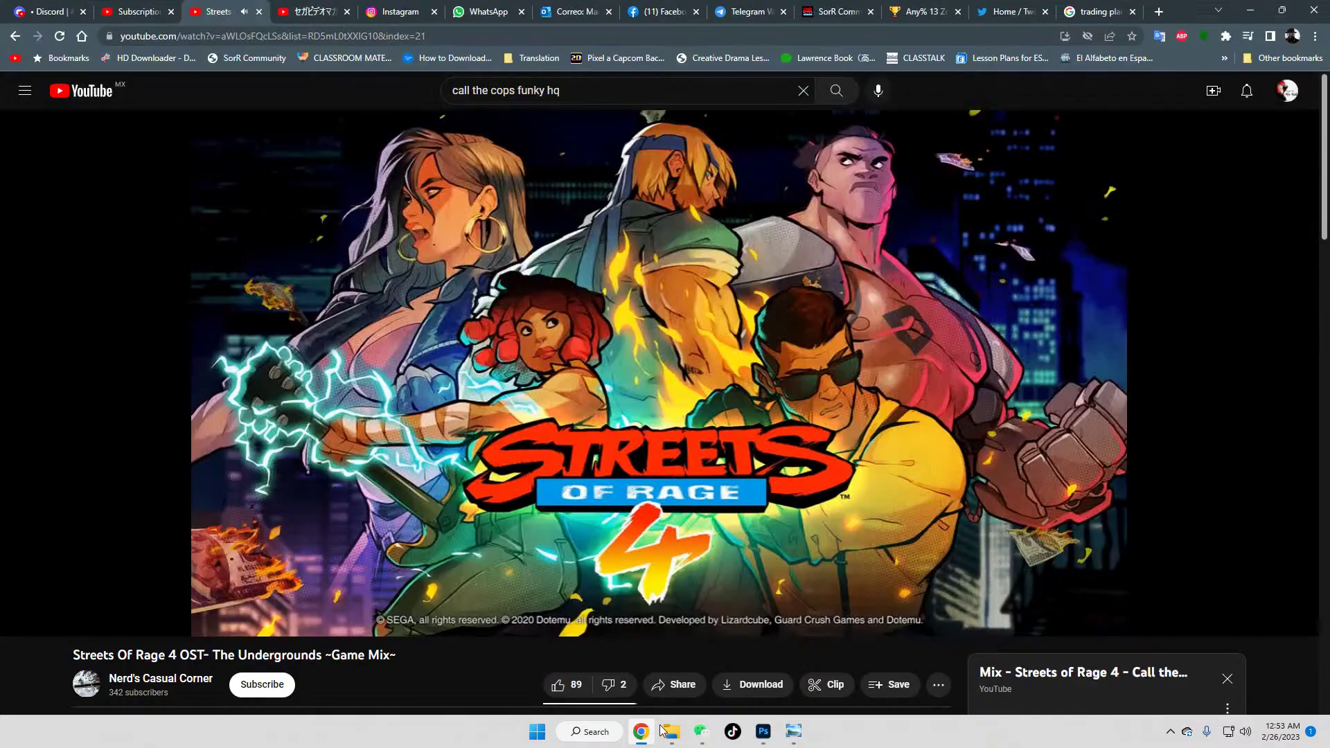
click(613, 388)
click(323, 8)
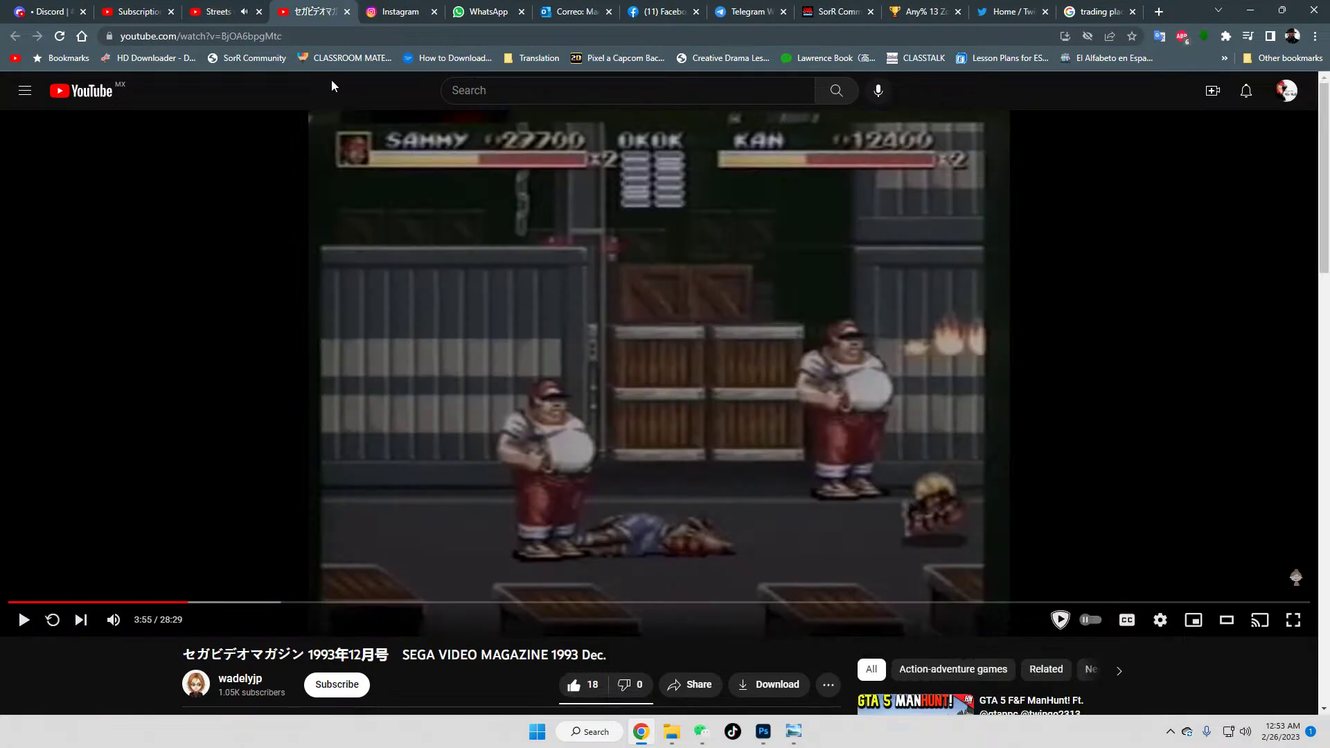
scroll(435, 624, down, 7)
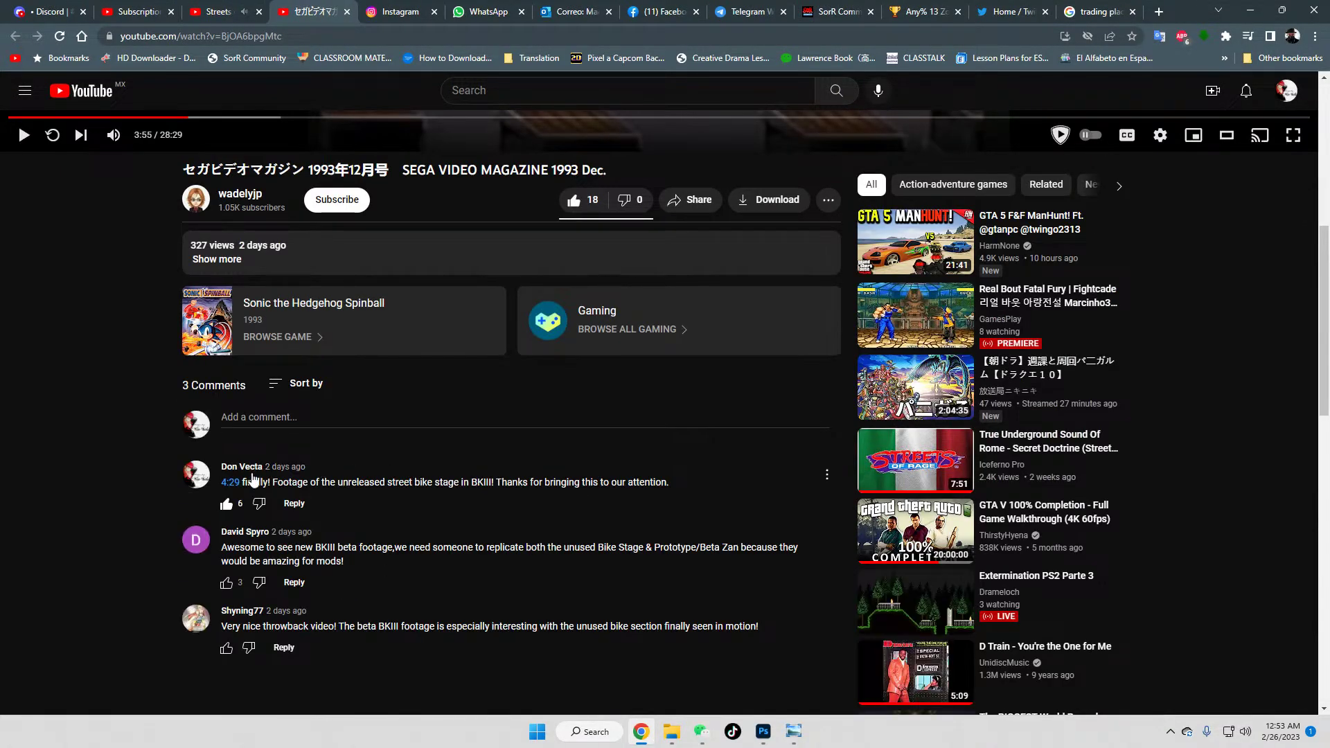
click(231, 483)
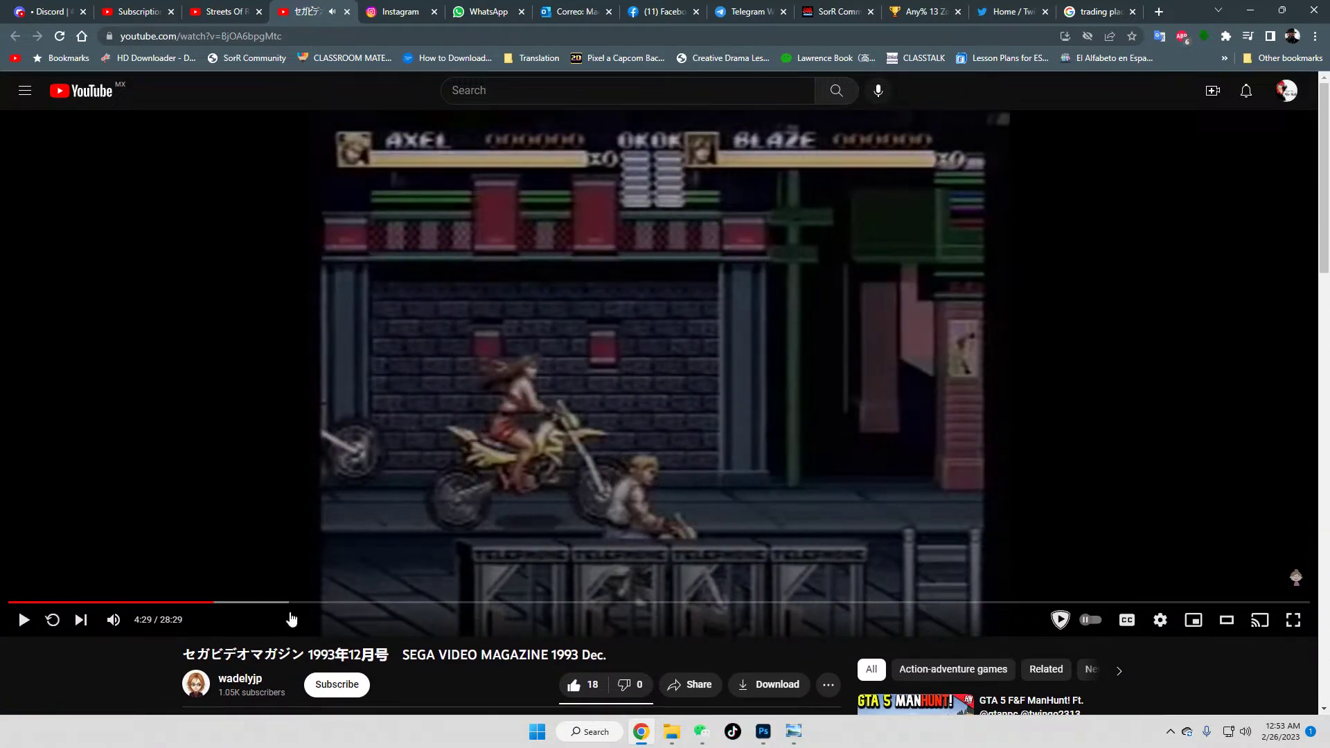
scroll(375, 699, down, 7)
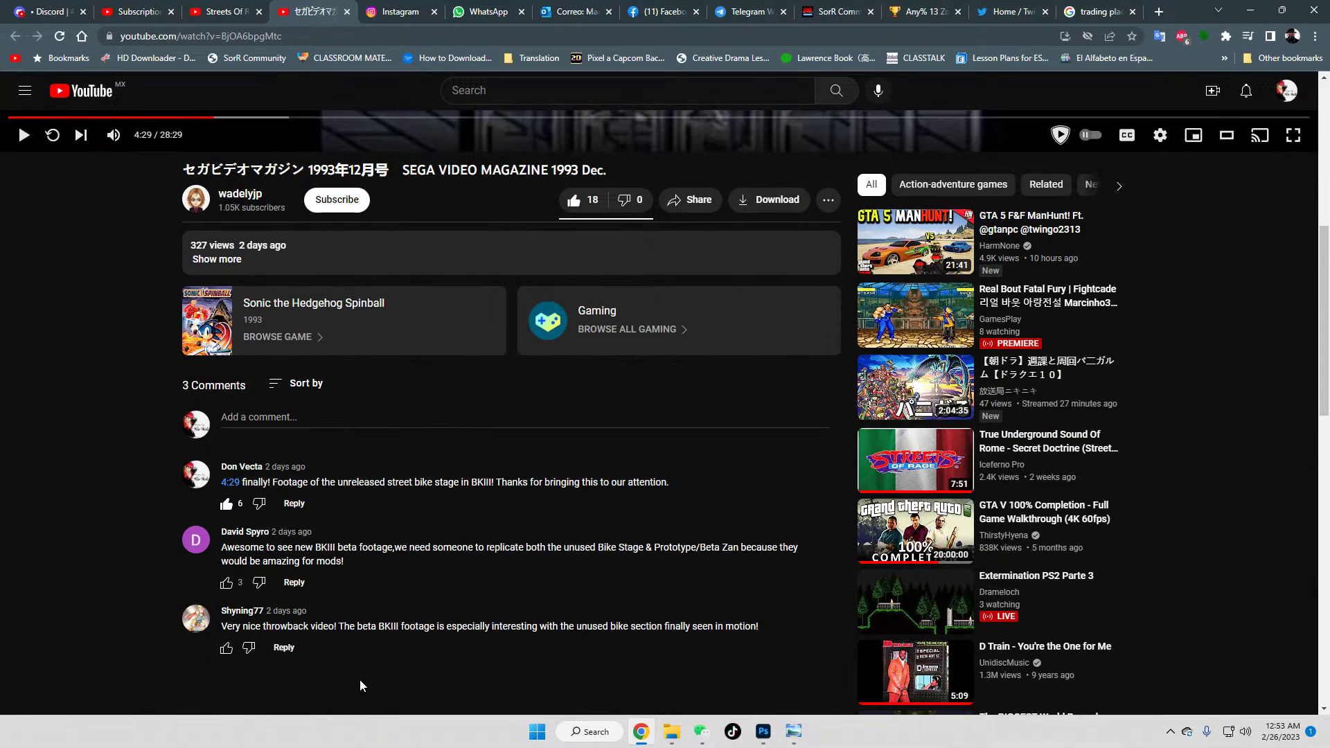
click(234, 483)
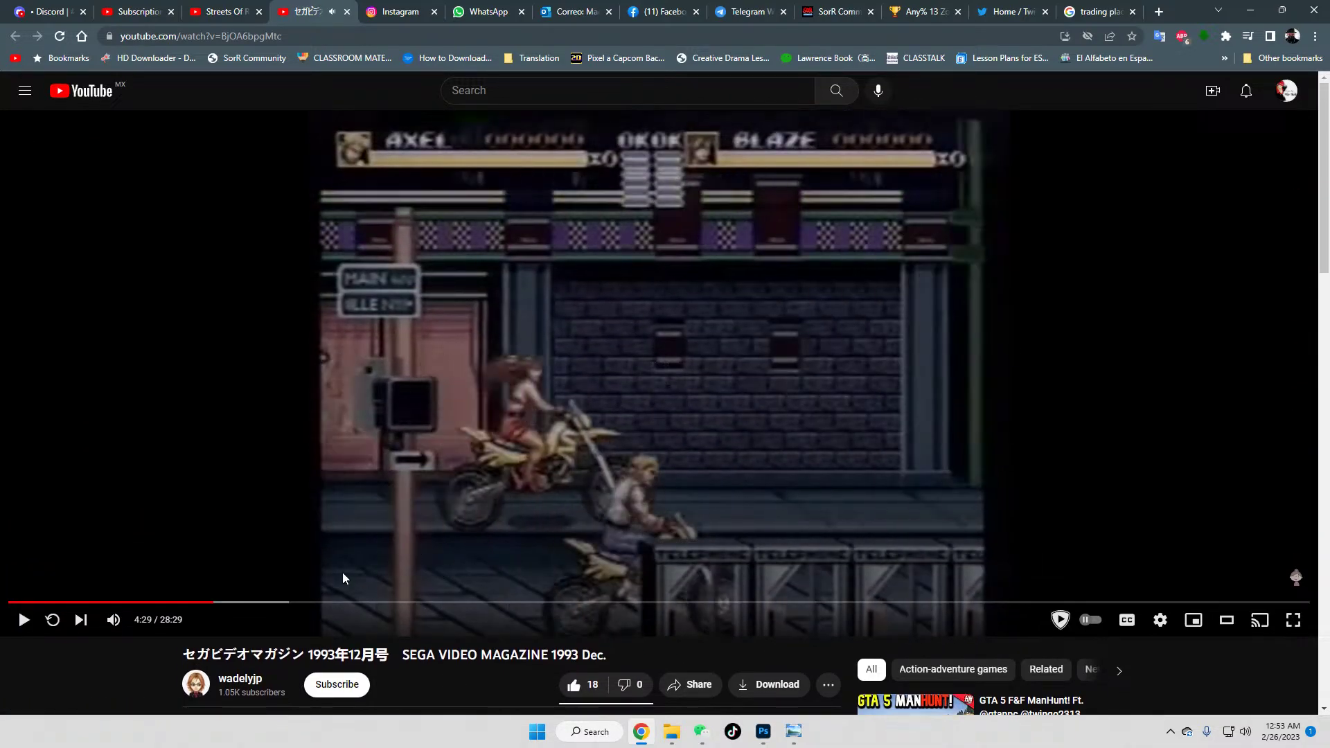
drag(220, 602, 212, 609)
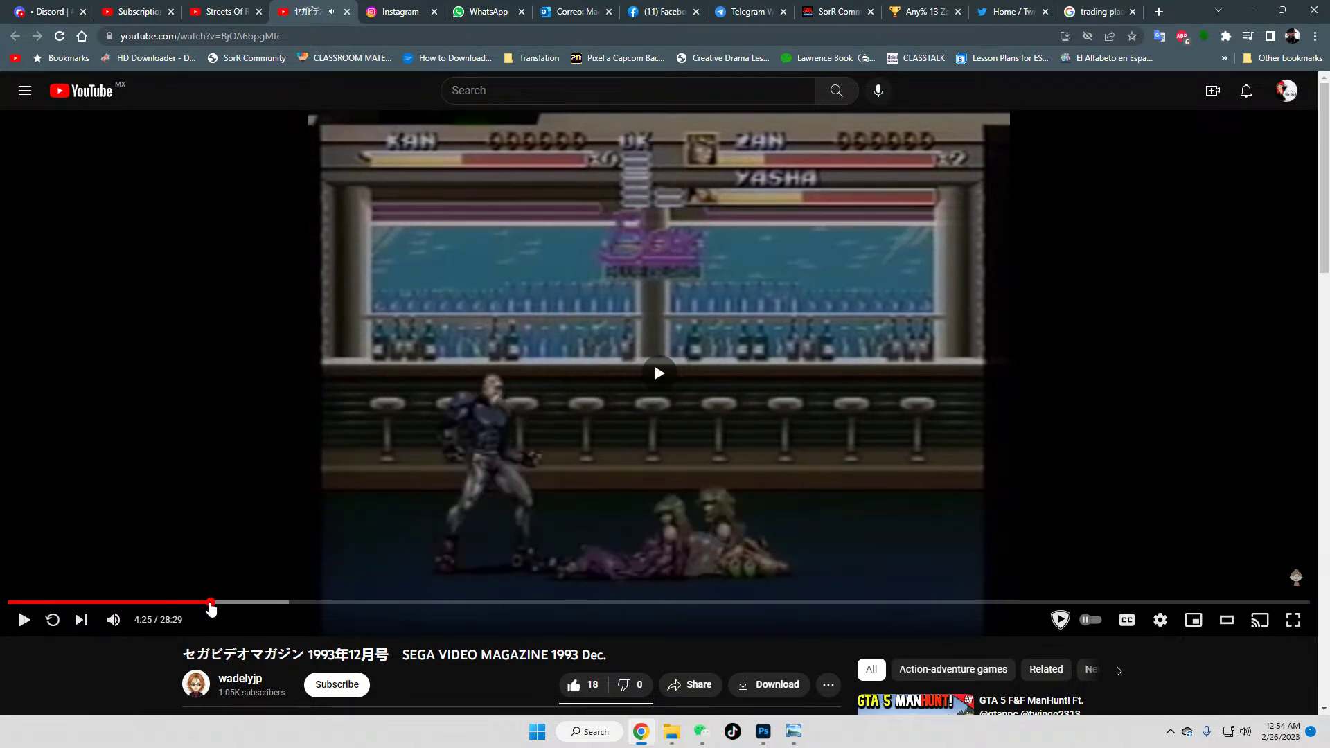
Step: Play the footage briefly, pause on the motorbike scene, and bring up the unusedbike image
key(space)
key(space)
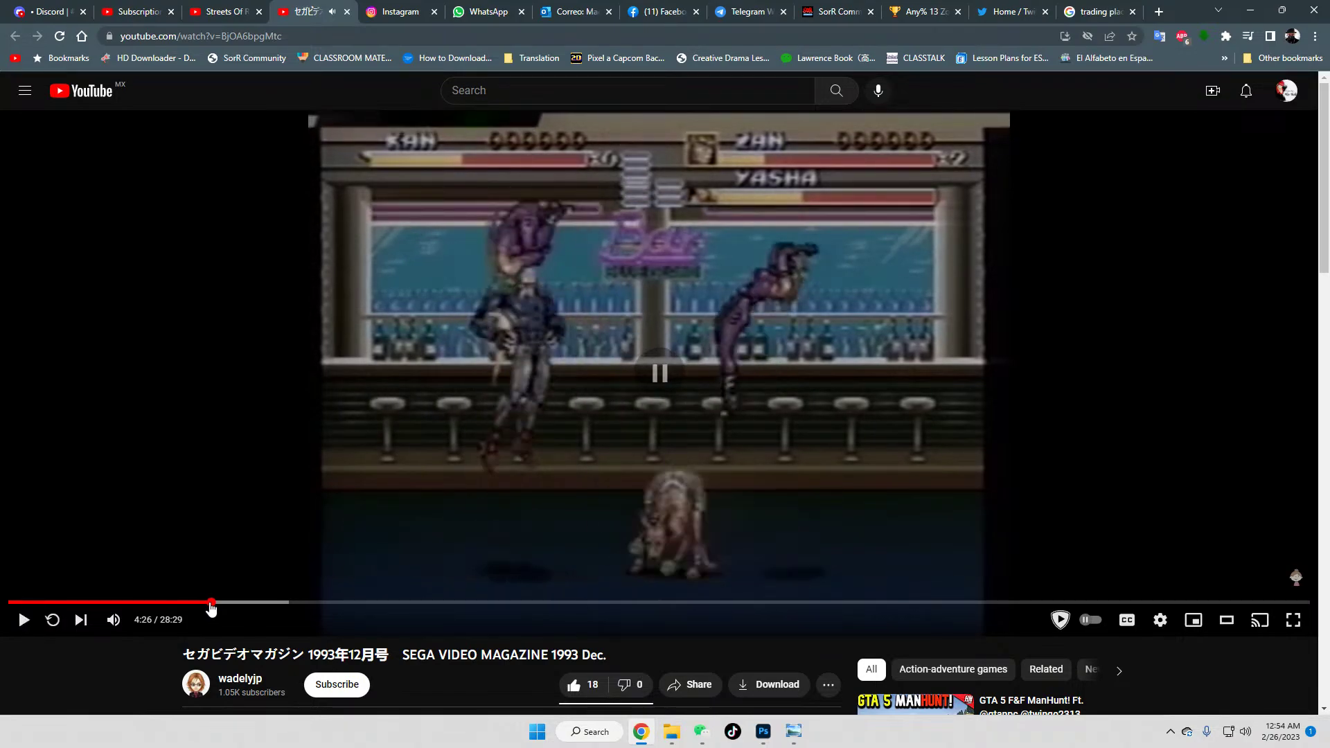
key(space)
key(space)
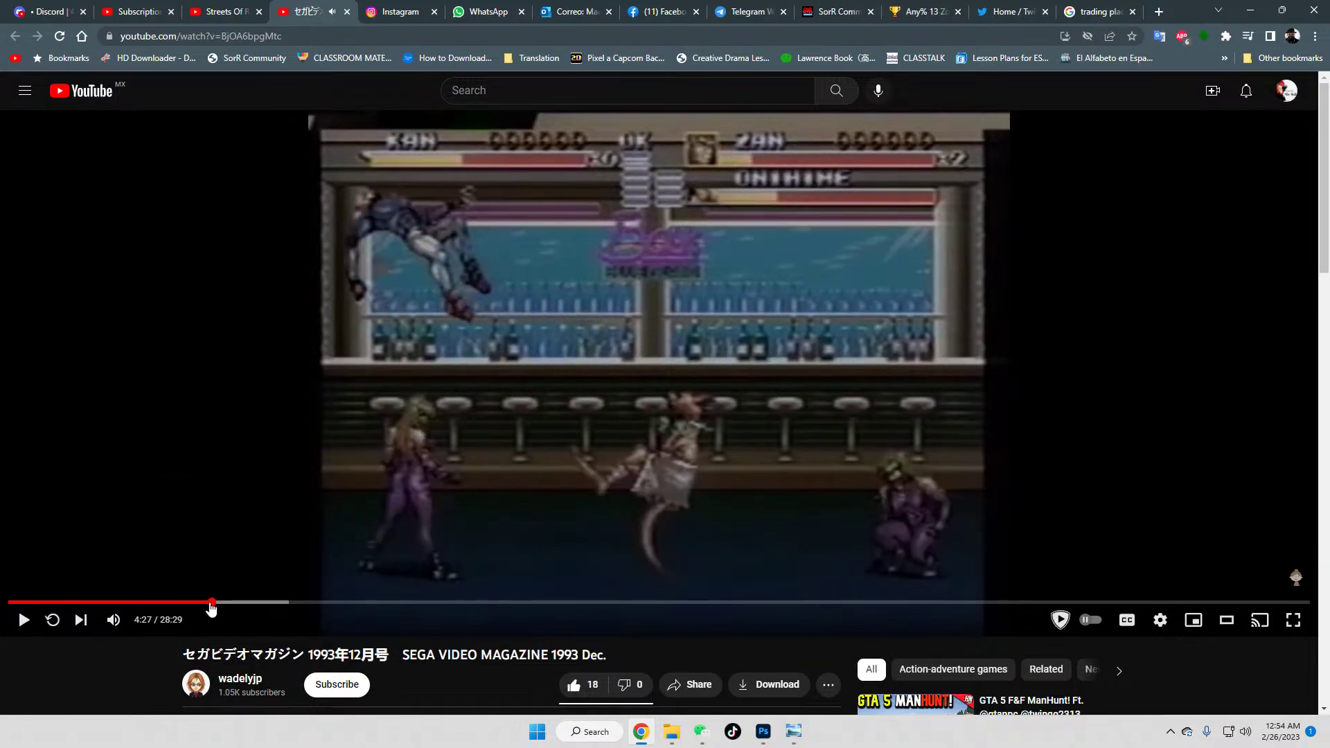
scroll(385, 684, down, 5)
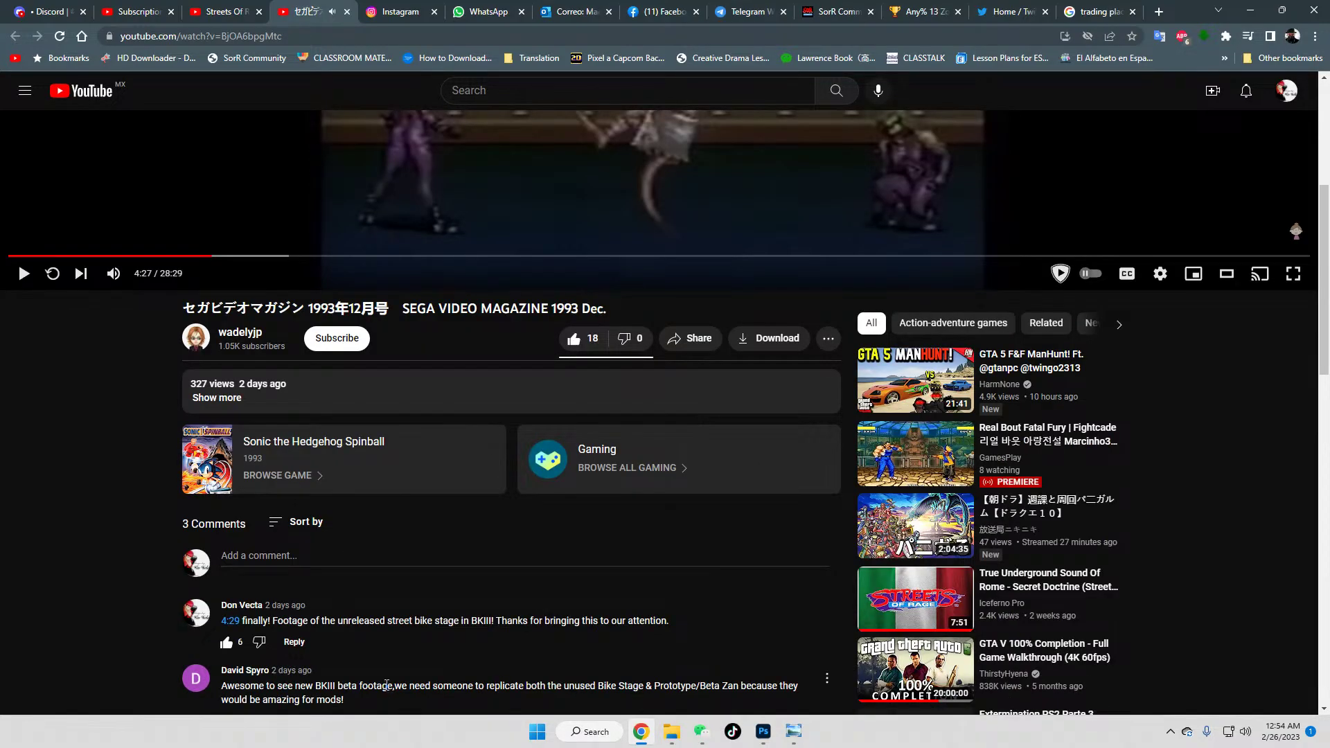
scroll(385, 684, up, 5)
key(space)
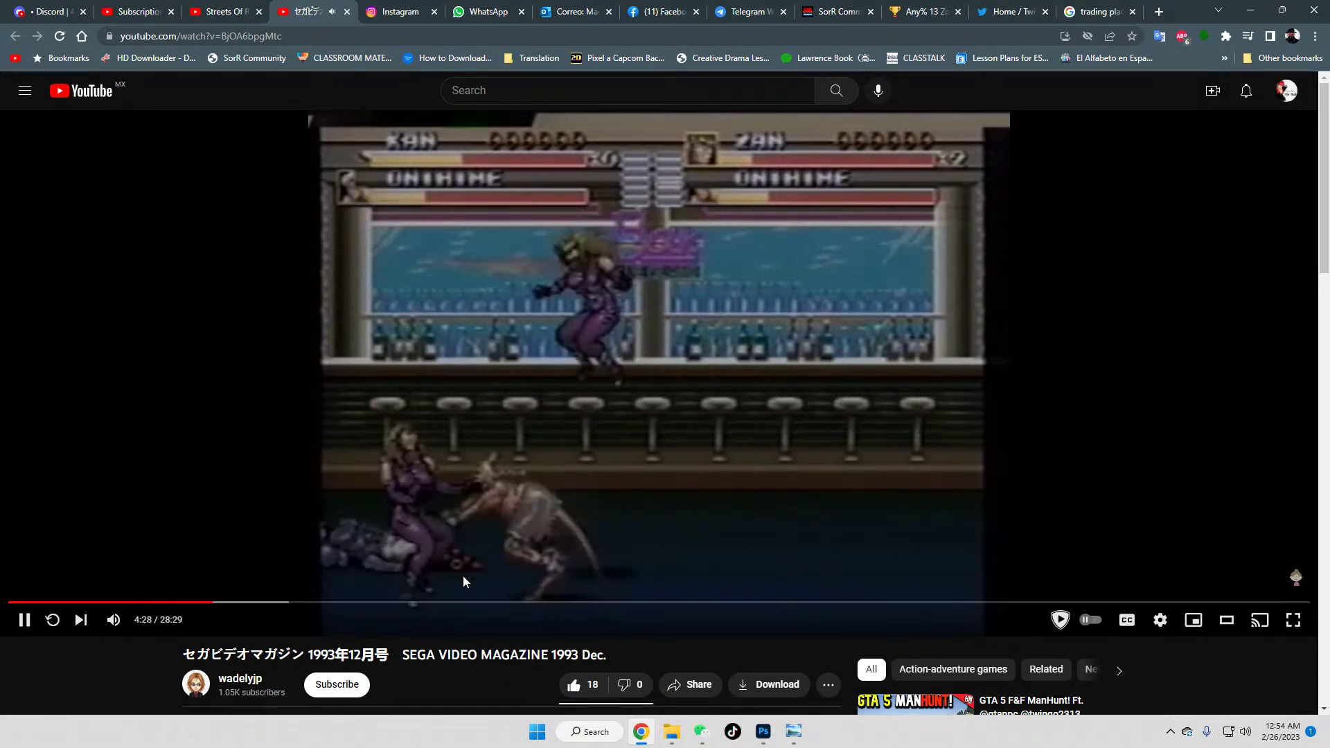
key(space)
key(space)
key(space)
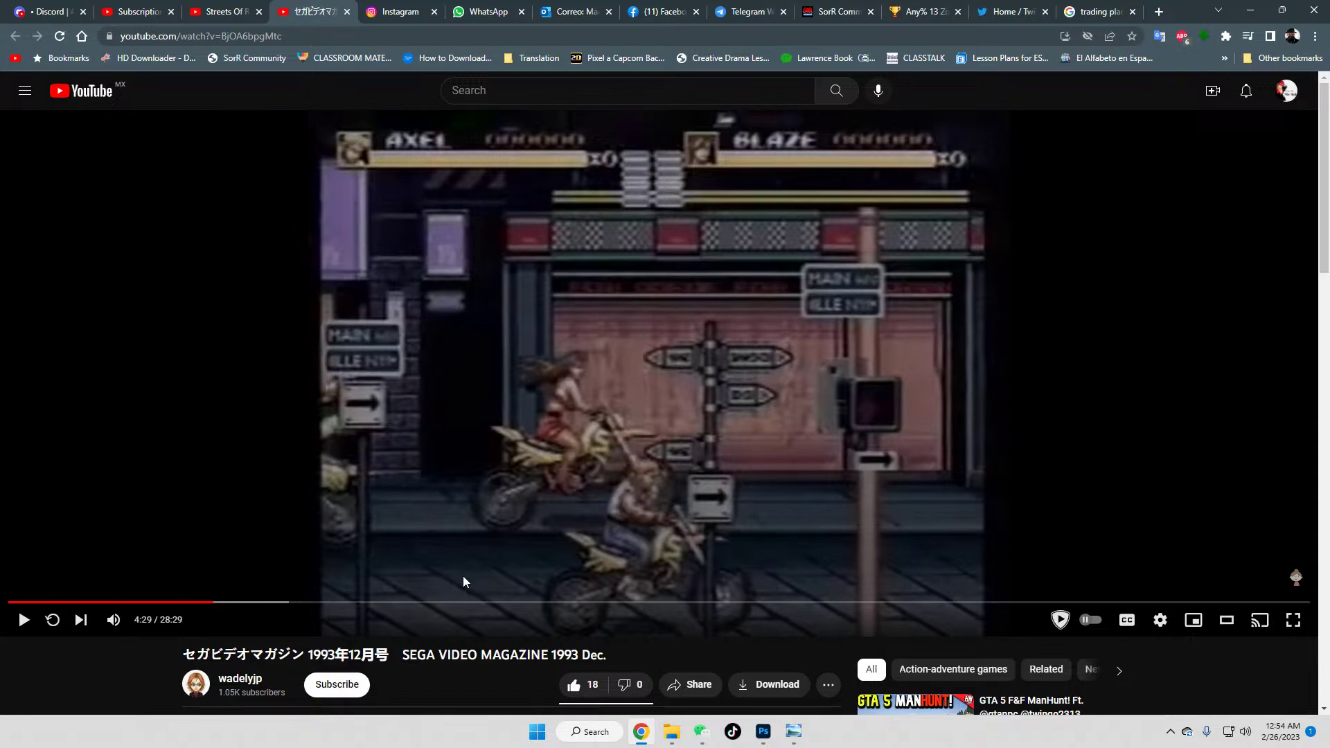
click(796, 735)
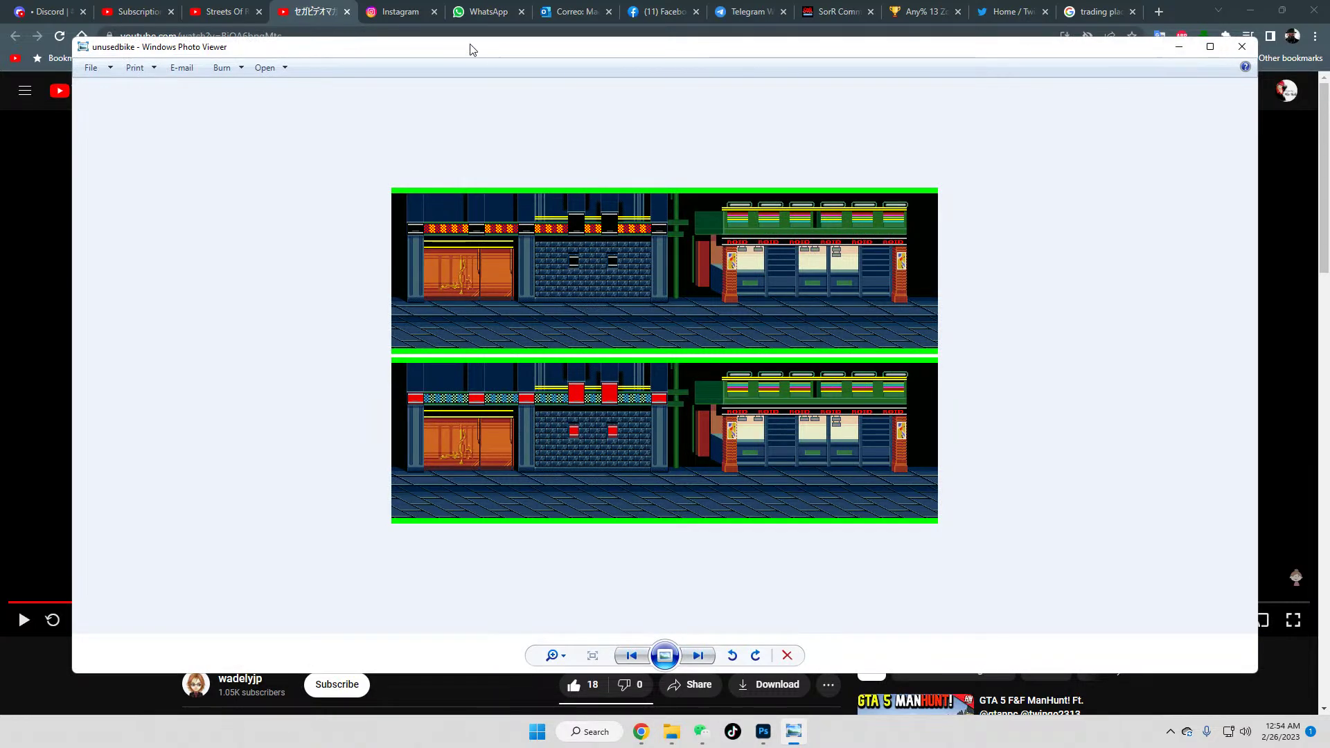
drag(359, 55, 635, 70)
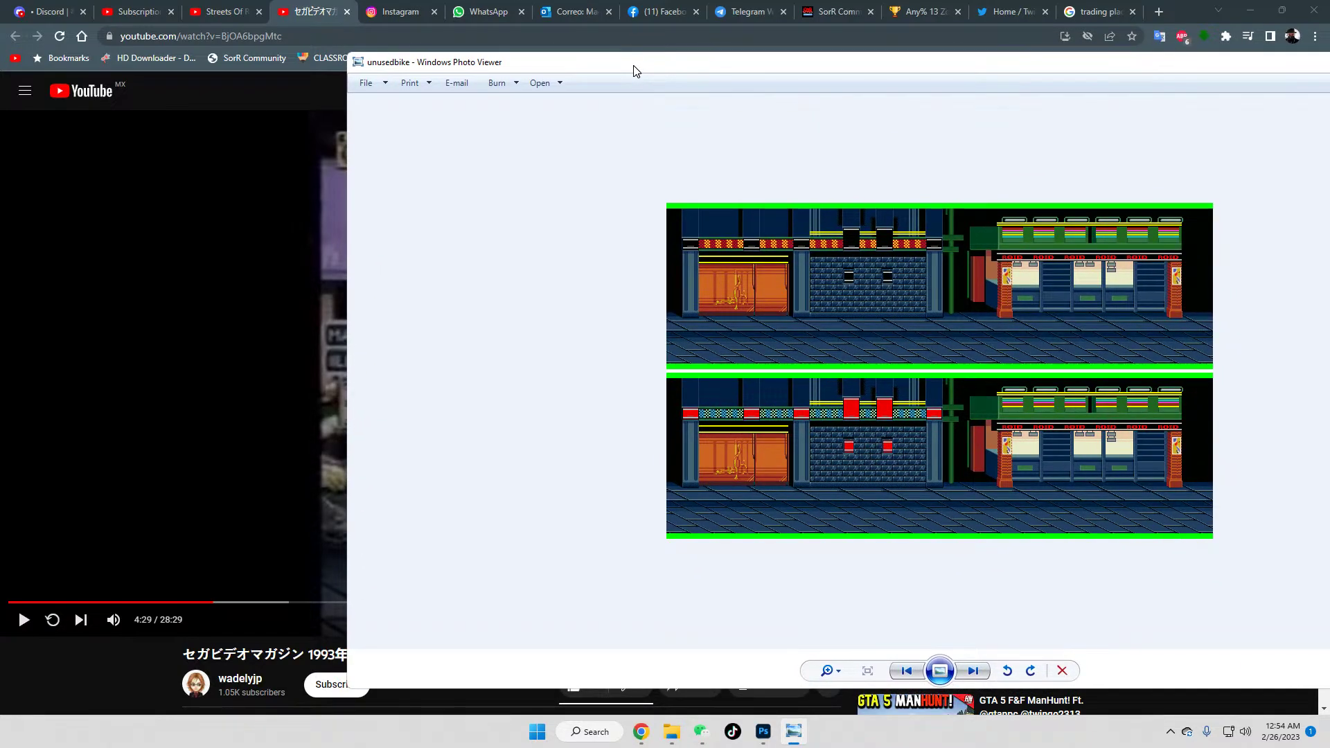
drag(635, 69, 505, 202)
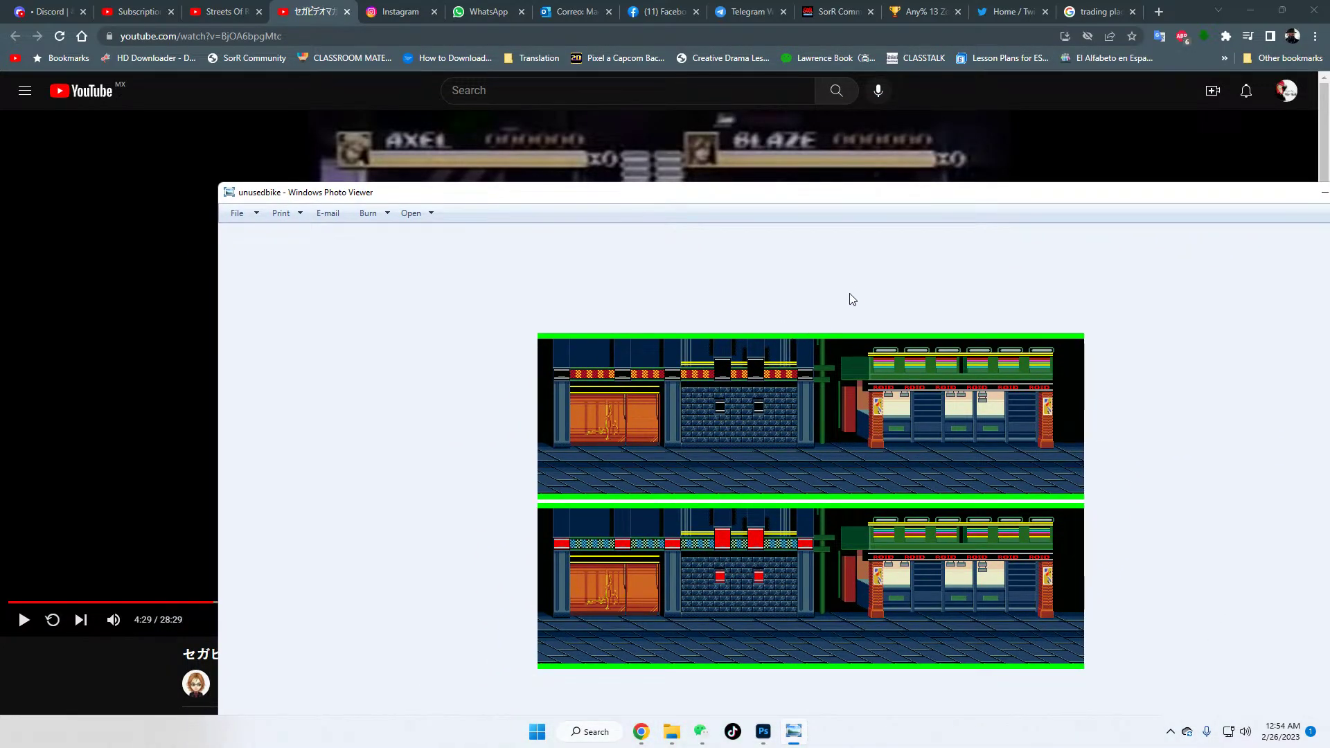
drag(526, 202, 762, 101)
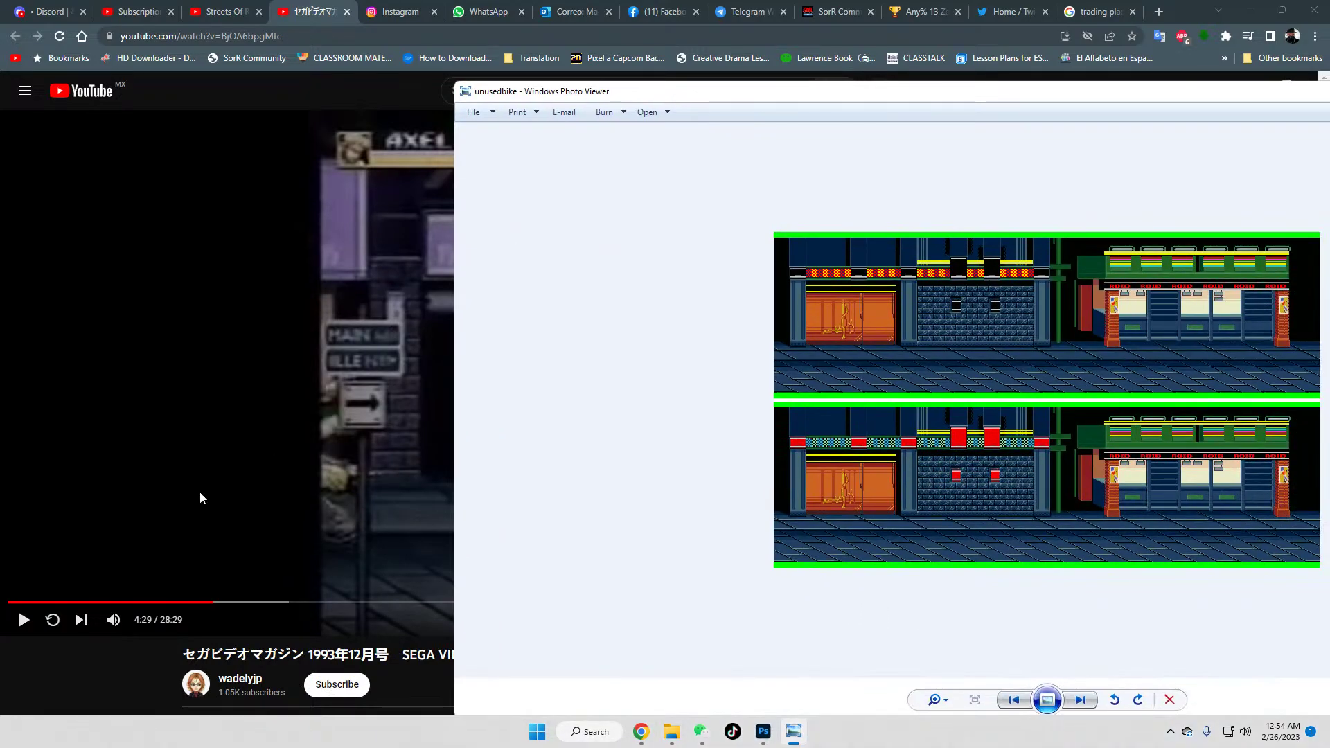
click(83, 660)
key(space)
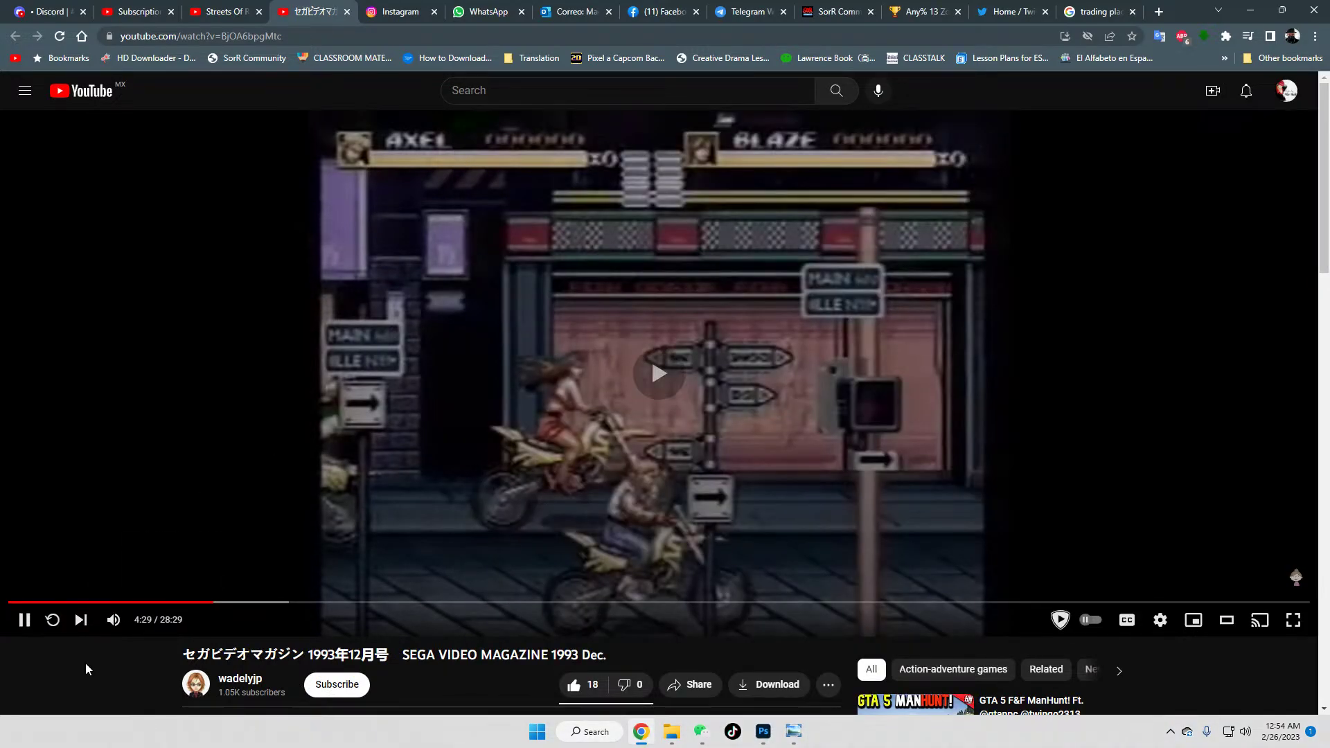
key(space)
key(space)
key(space)
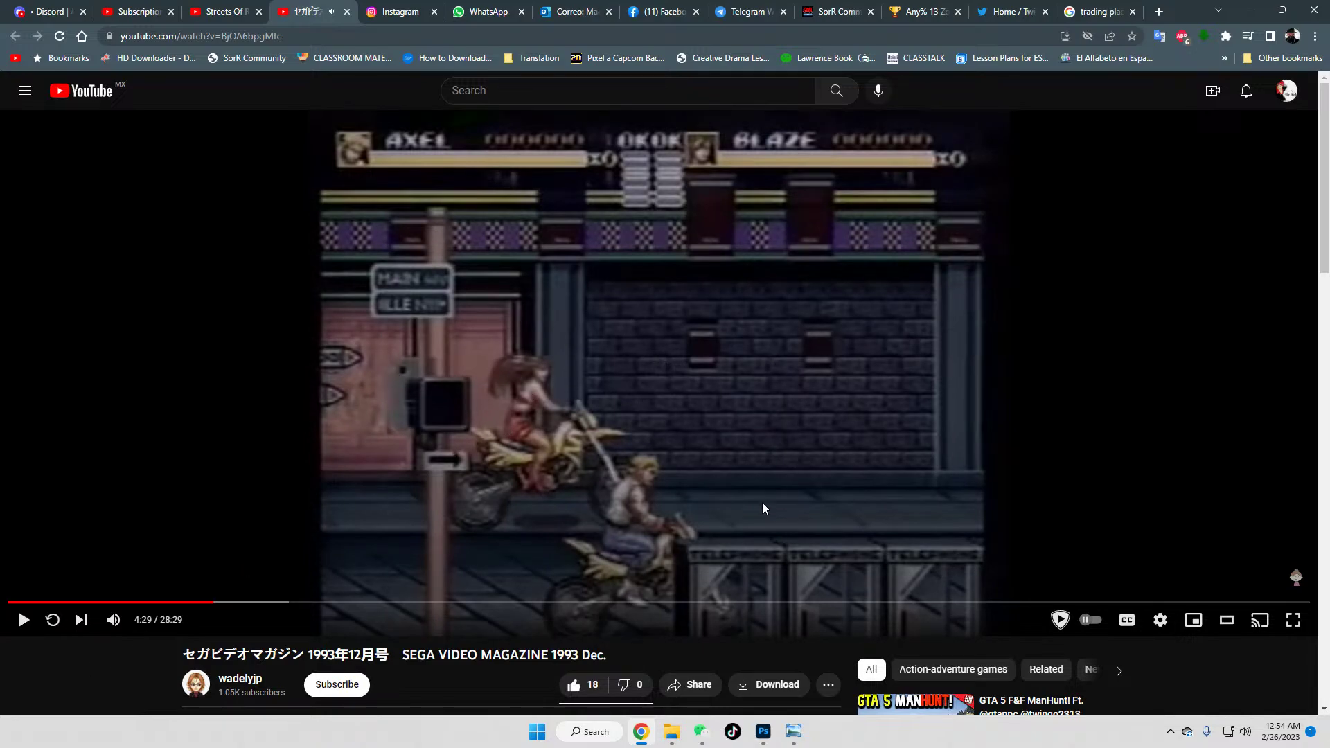
click(793, 731)
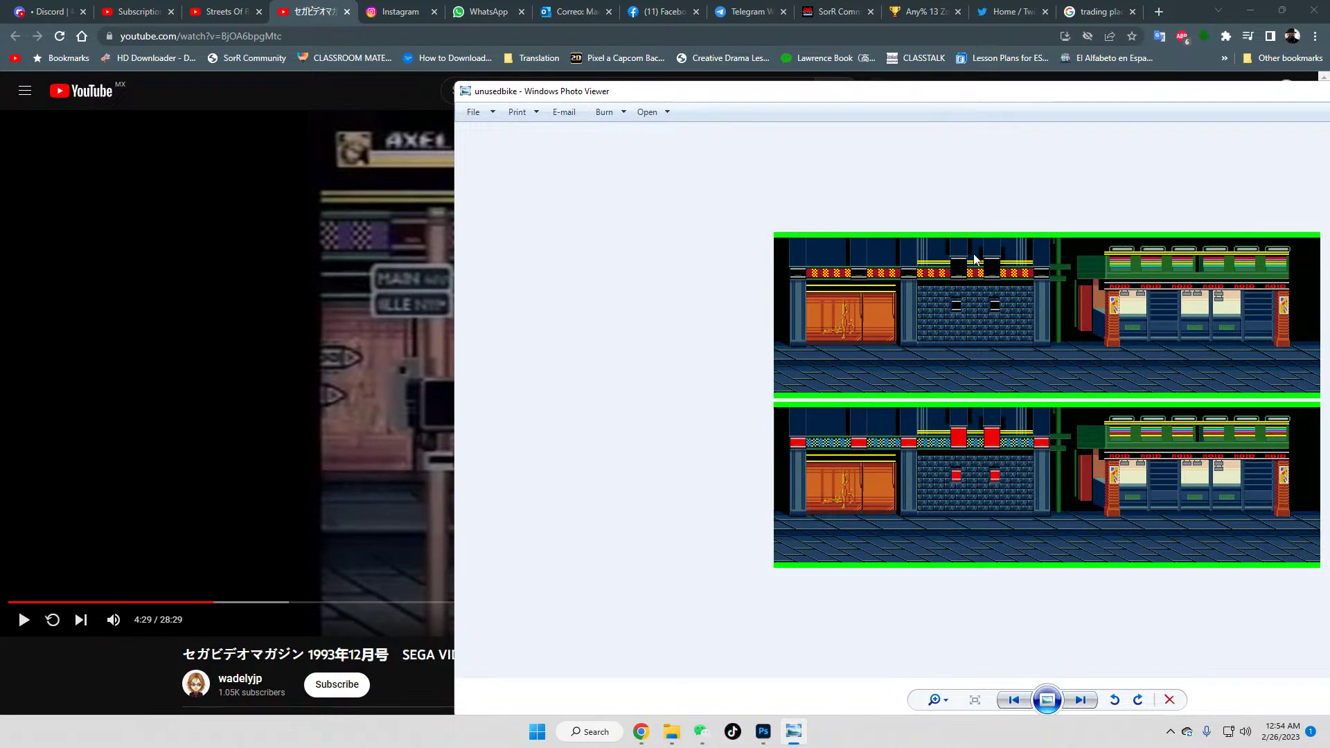
click(138, 638)
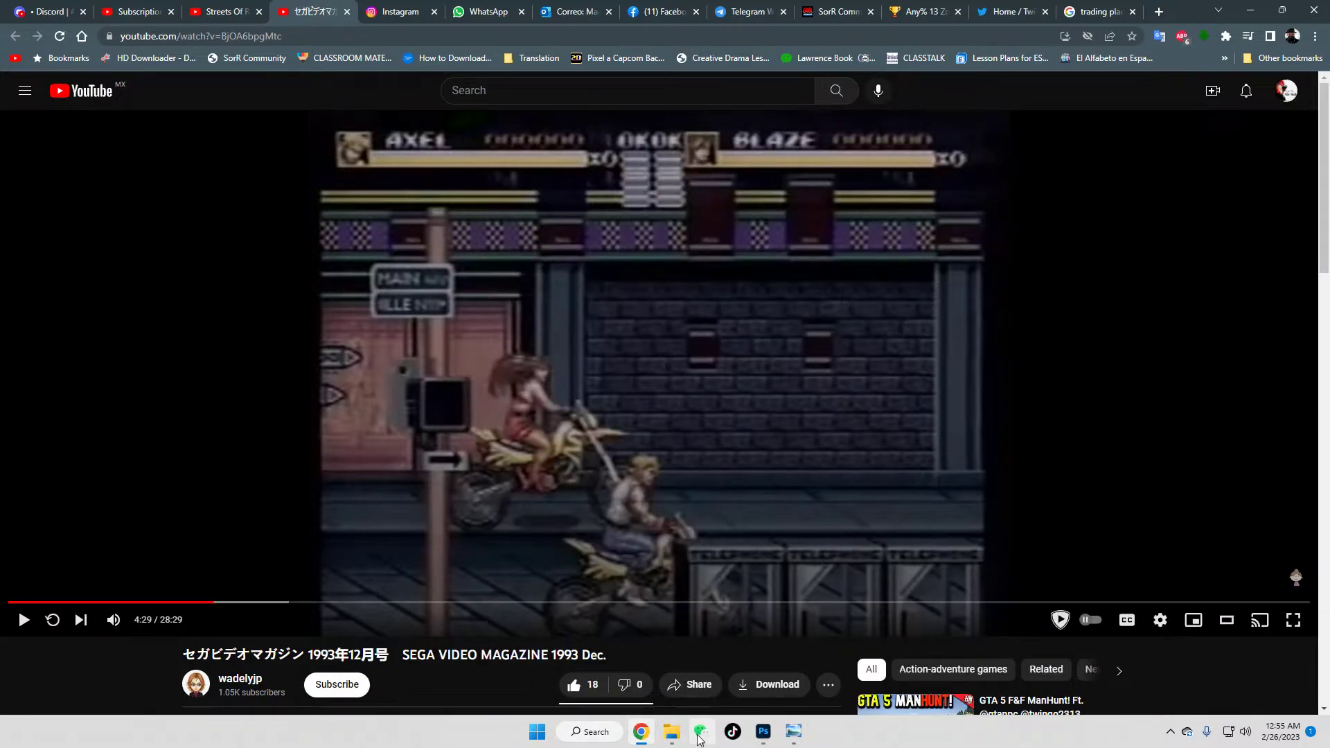
click(793, 732)
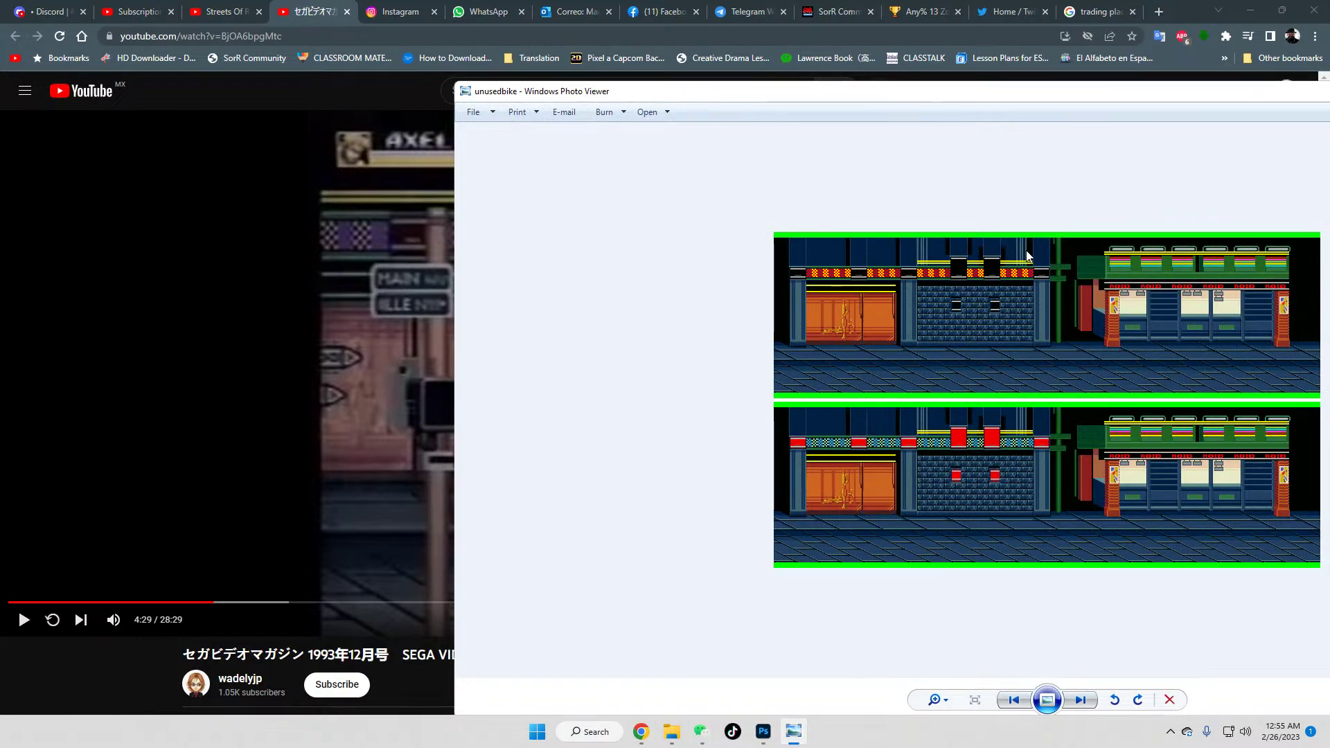
drag(668, 96, 300, 366)
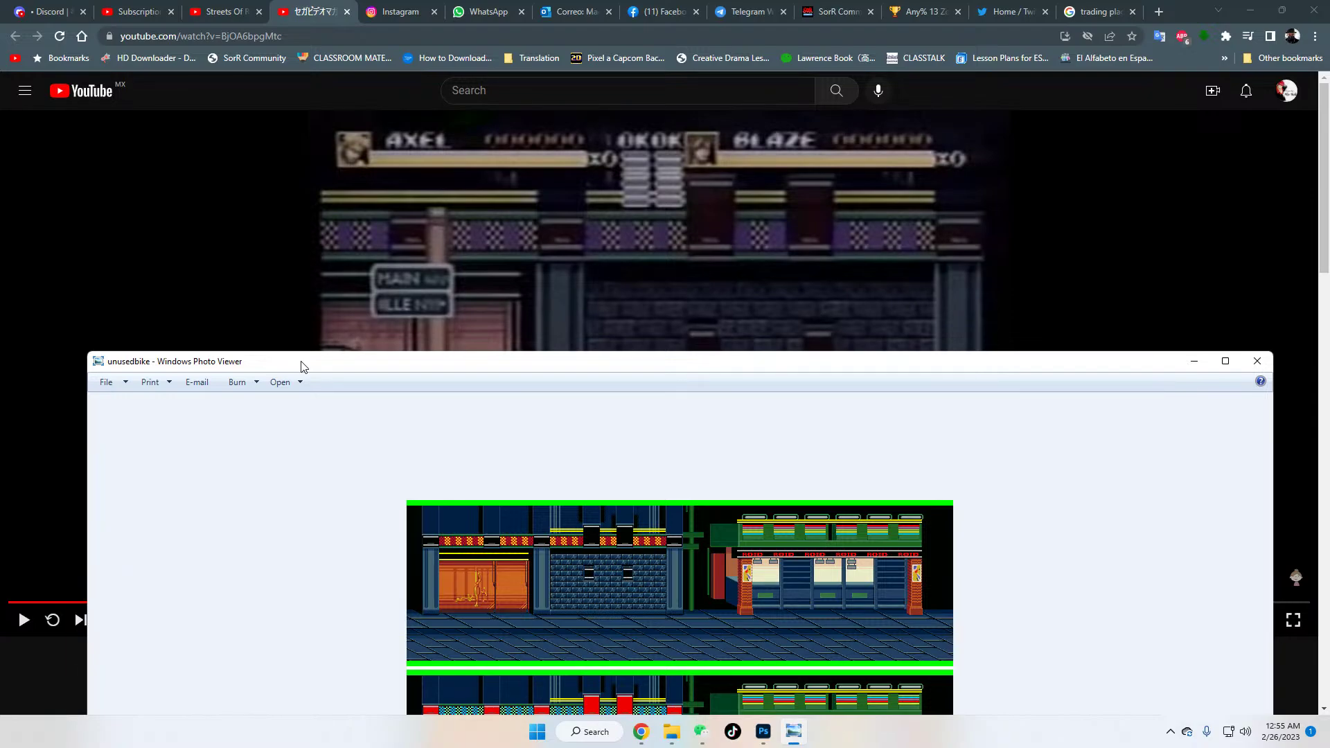
drag(425, 368, 516, 147)
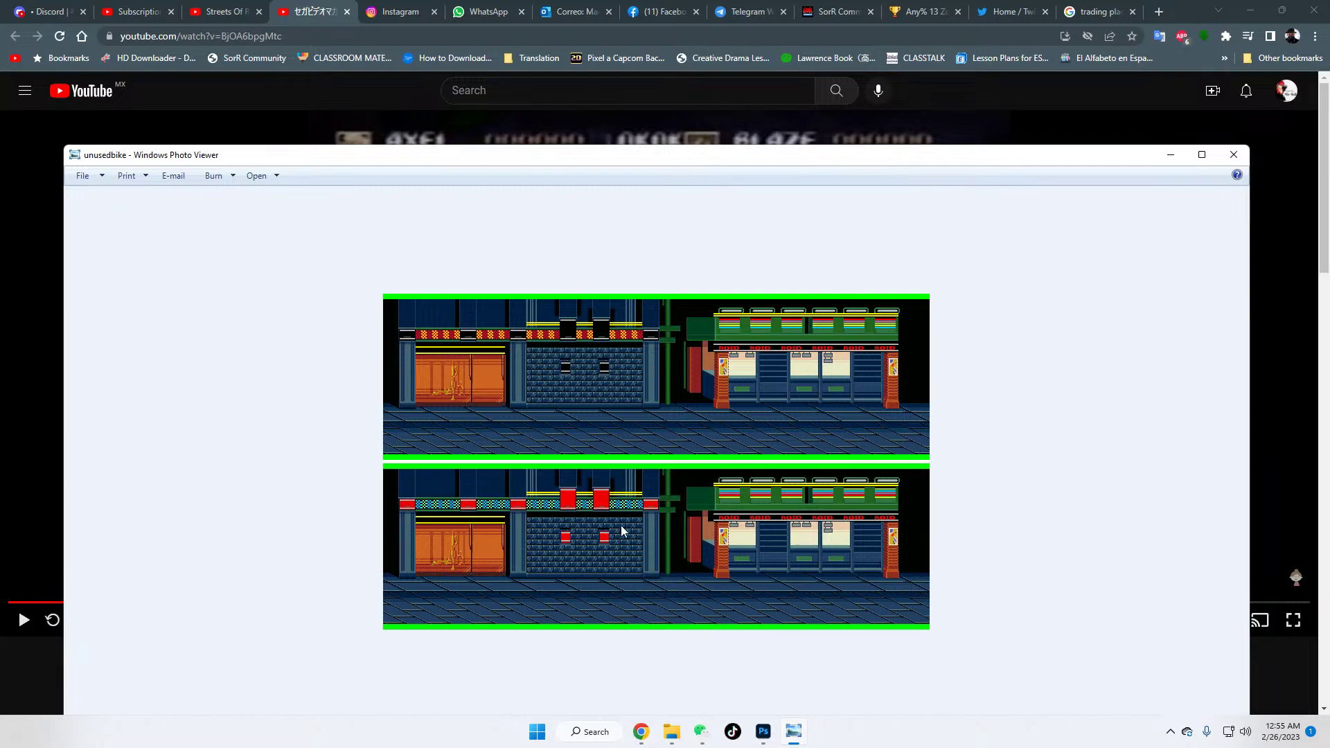
Step: Zoom into the unusedbike image and drag its window down to reveal the video
drag(604, 159, 698, 72)
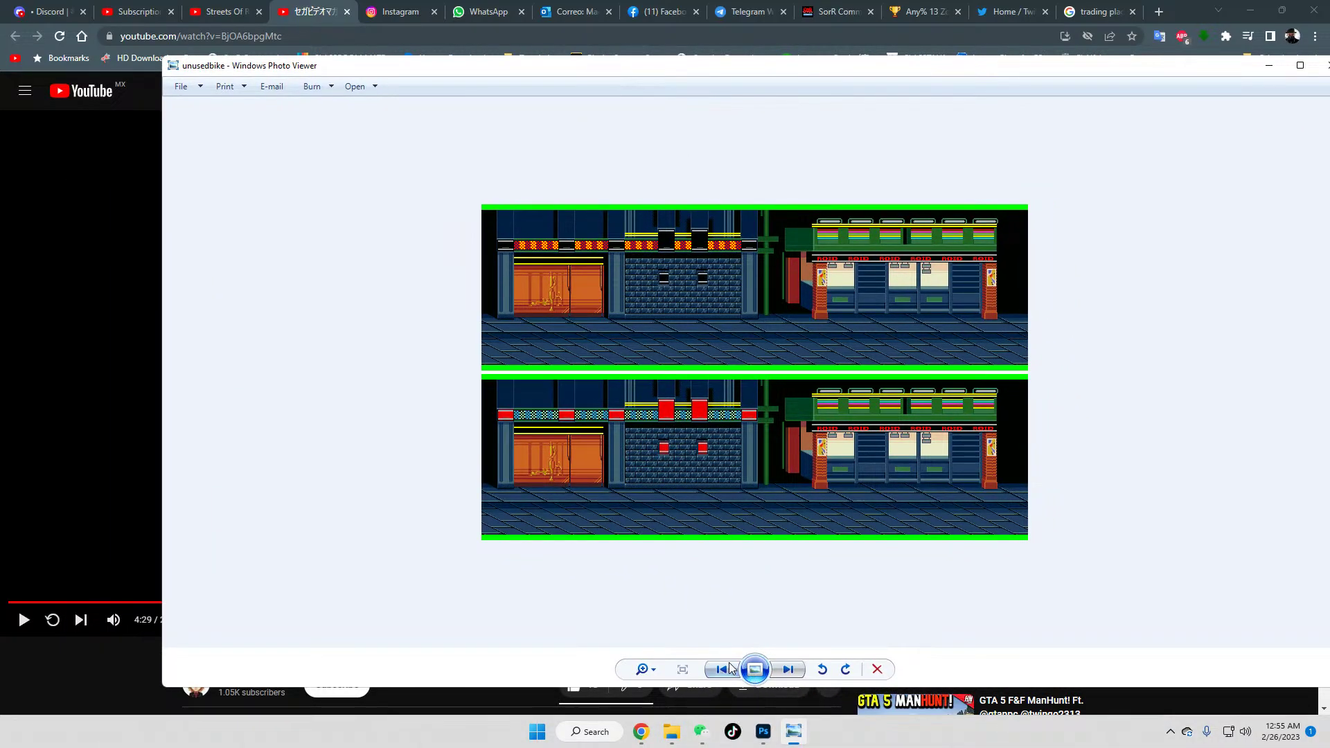
click(641, 669)
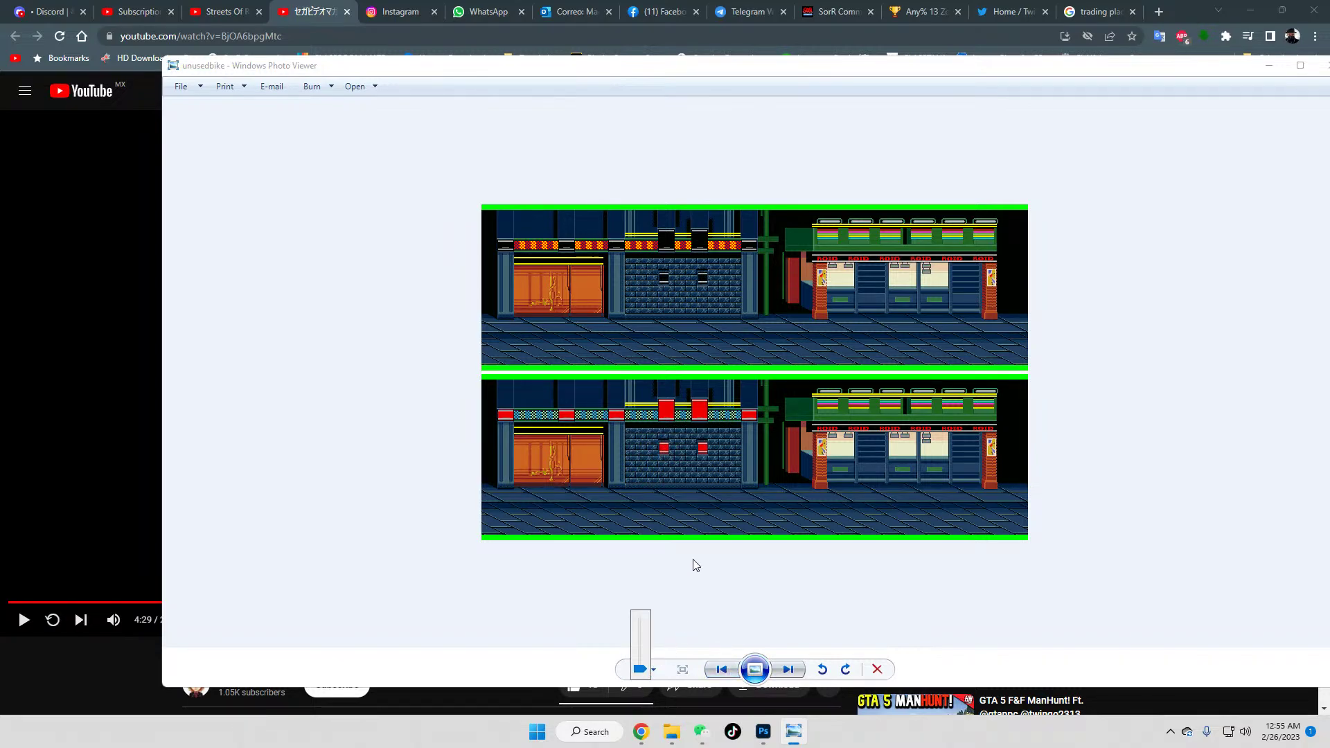
scroll(693, 559, up, 3)
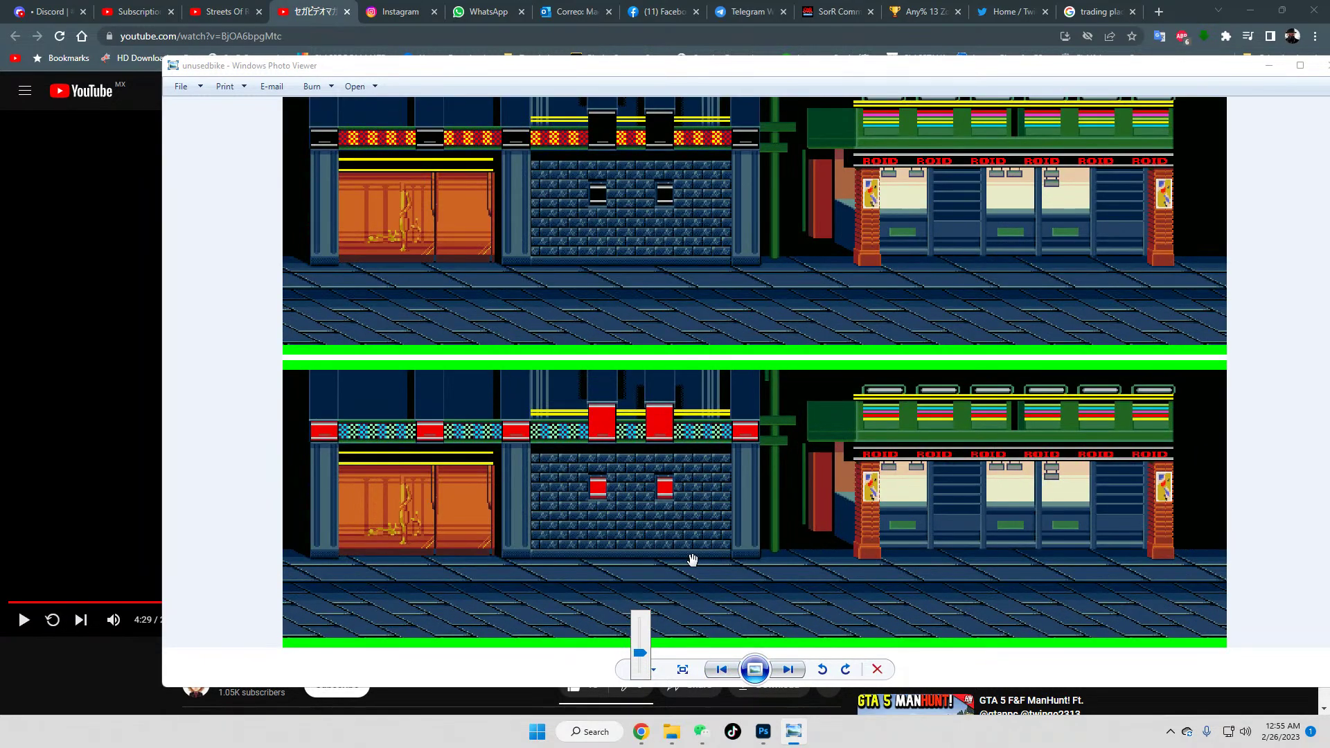
drag(713, 71, 715, 492)
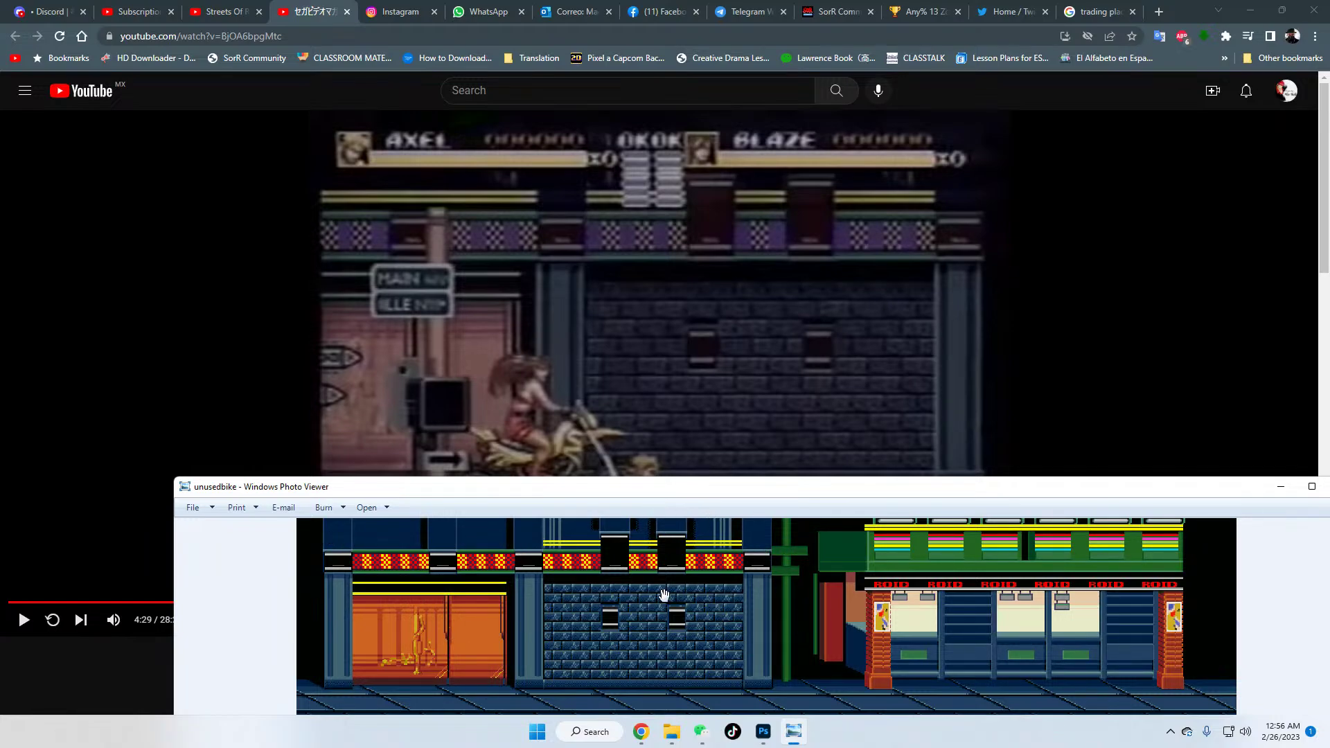
Step: Advance the bike footage to 4:30, then slide the unusedbike window left beneath it
click(721, 344)
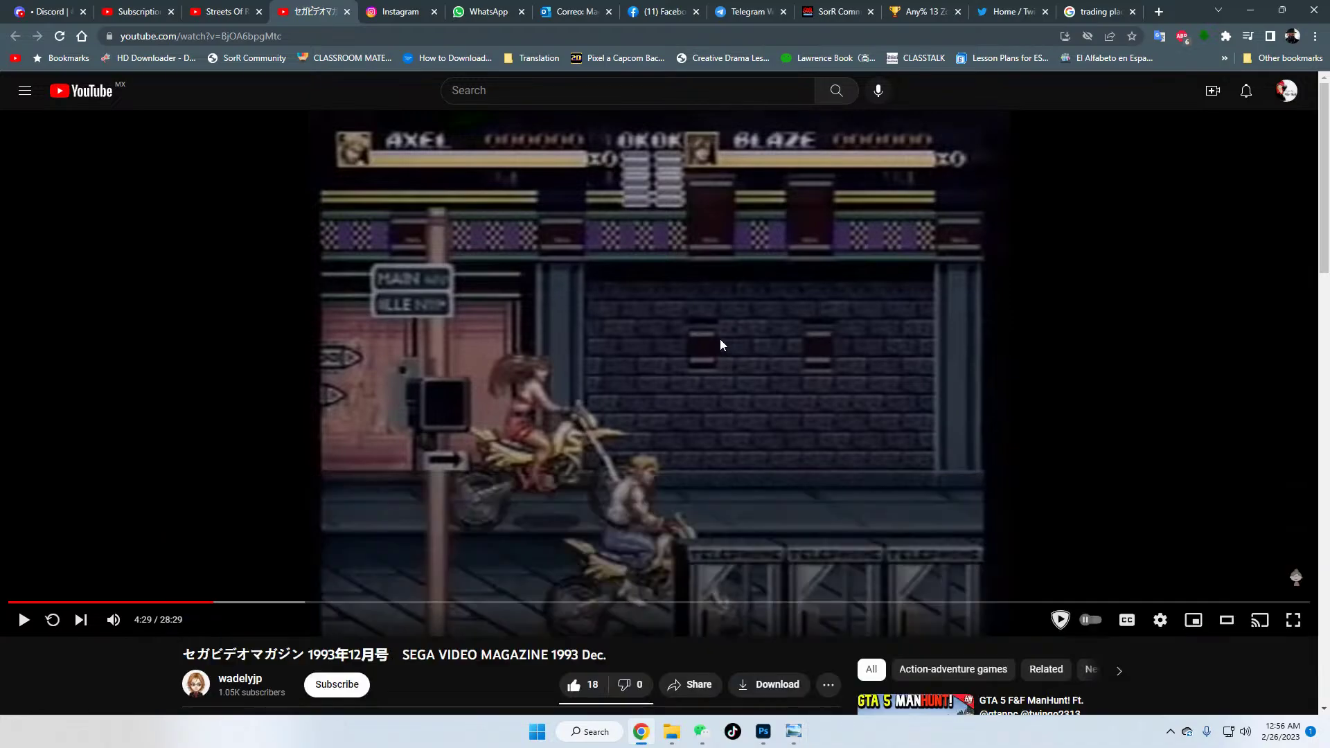
click(720, 344)
key(space)
key(space)
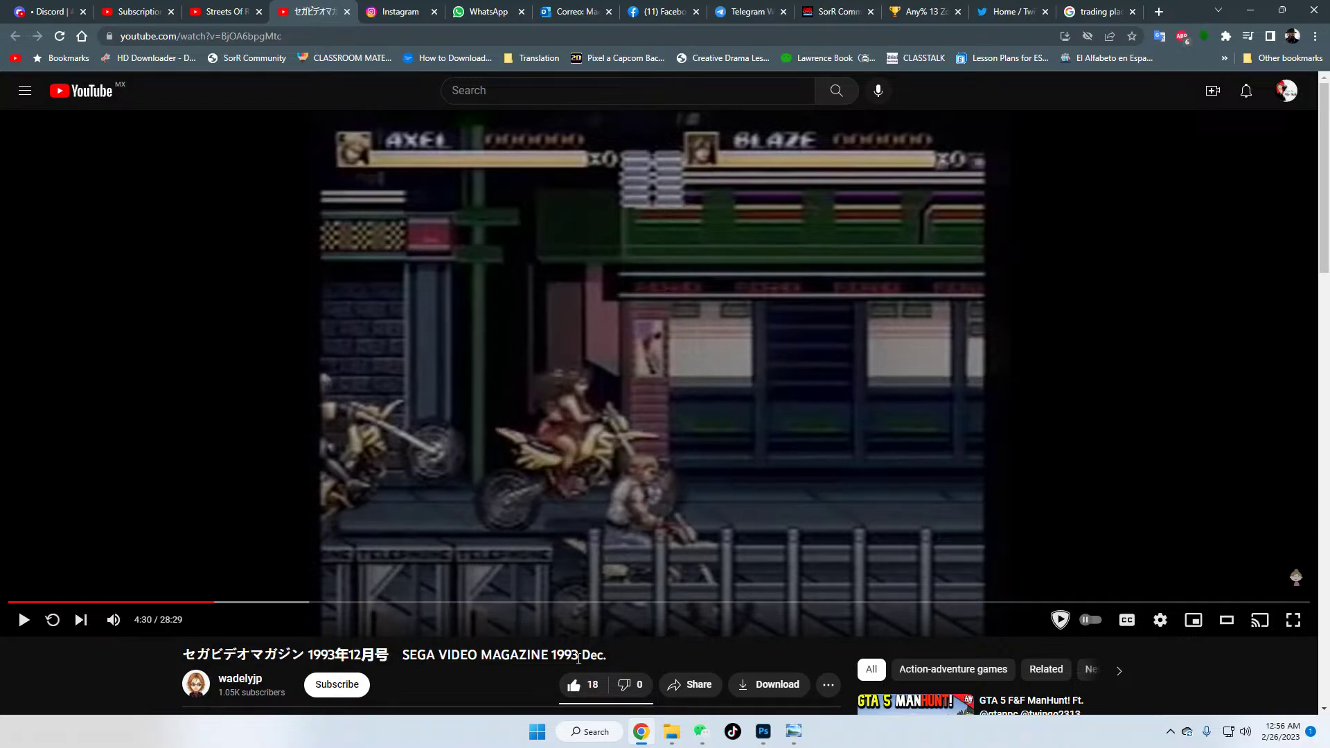
key(space)
key(space)
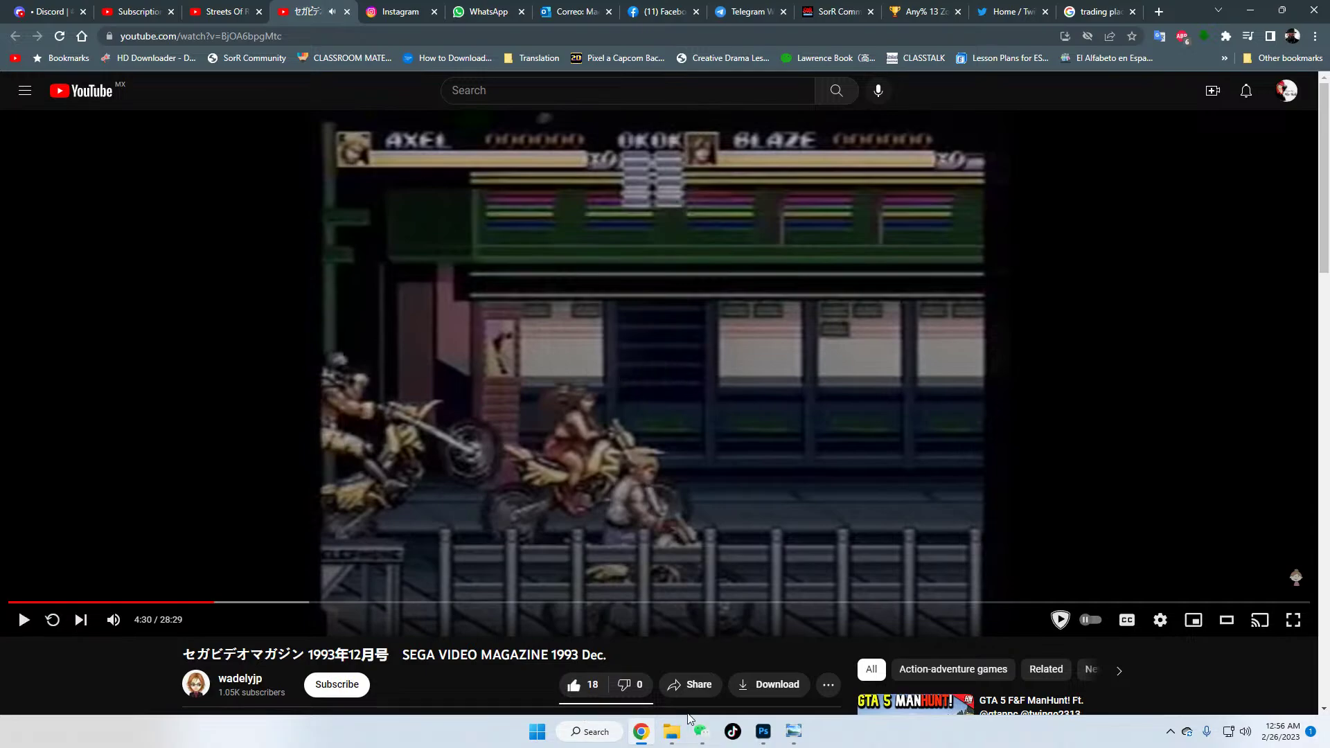
click(793, 731)
drag(762, 490, 322, 507)
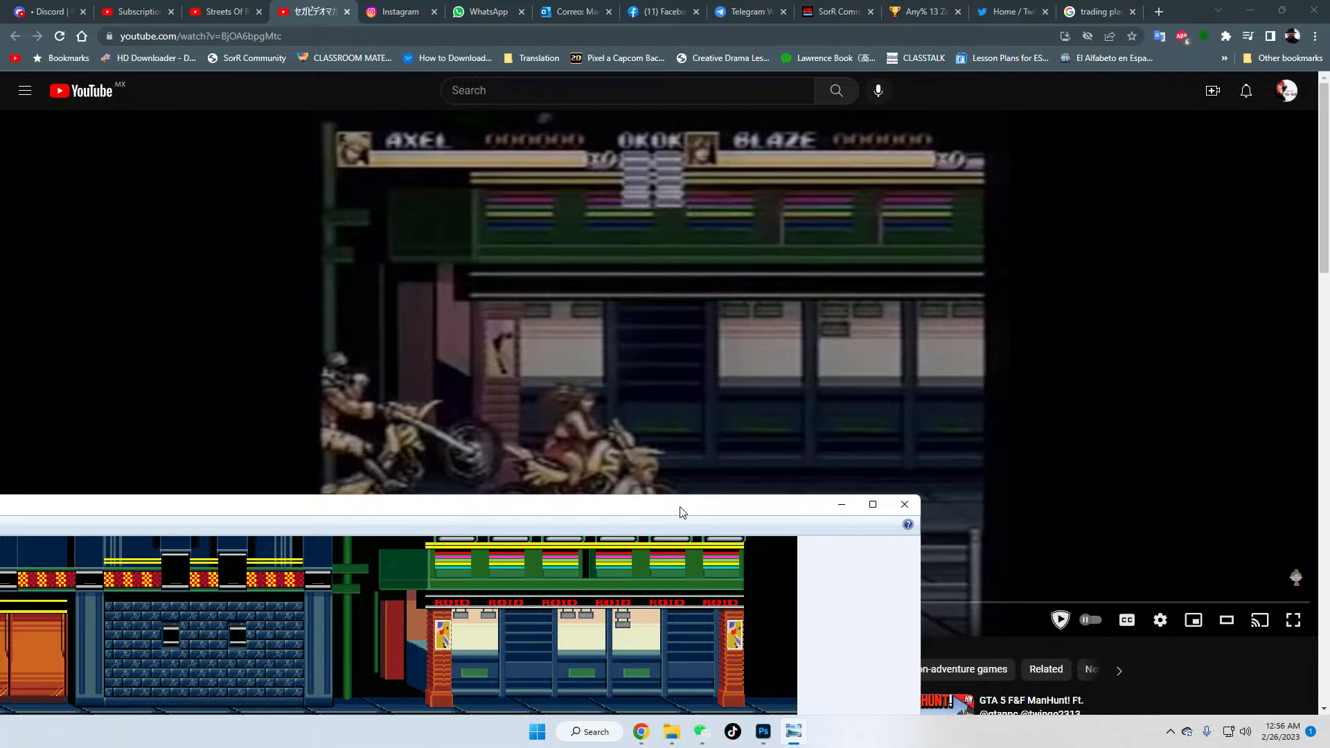
Step: Minimize the unusedbike image in Photo Viewer so the video fills the screen at 4:30
click(870, 376)
click(870, 375)
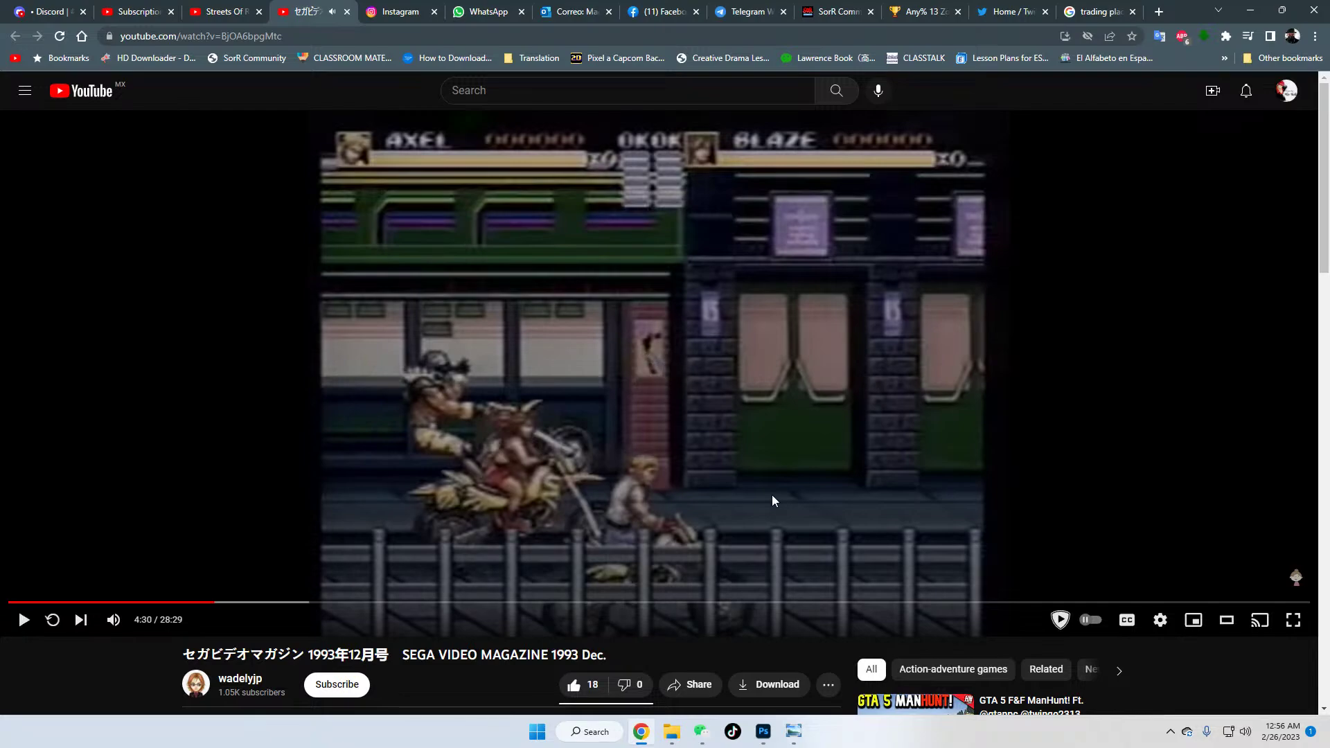
click(802, 733)
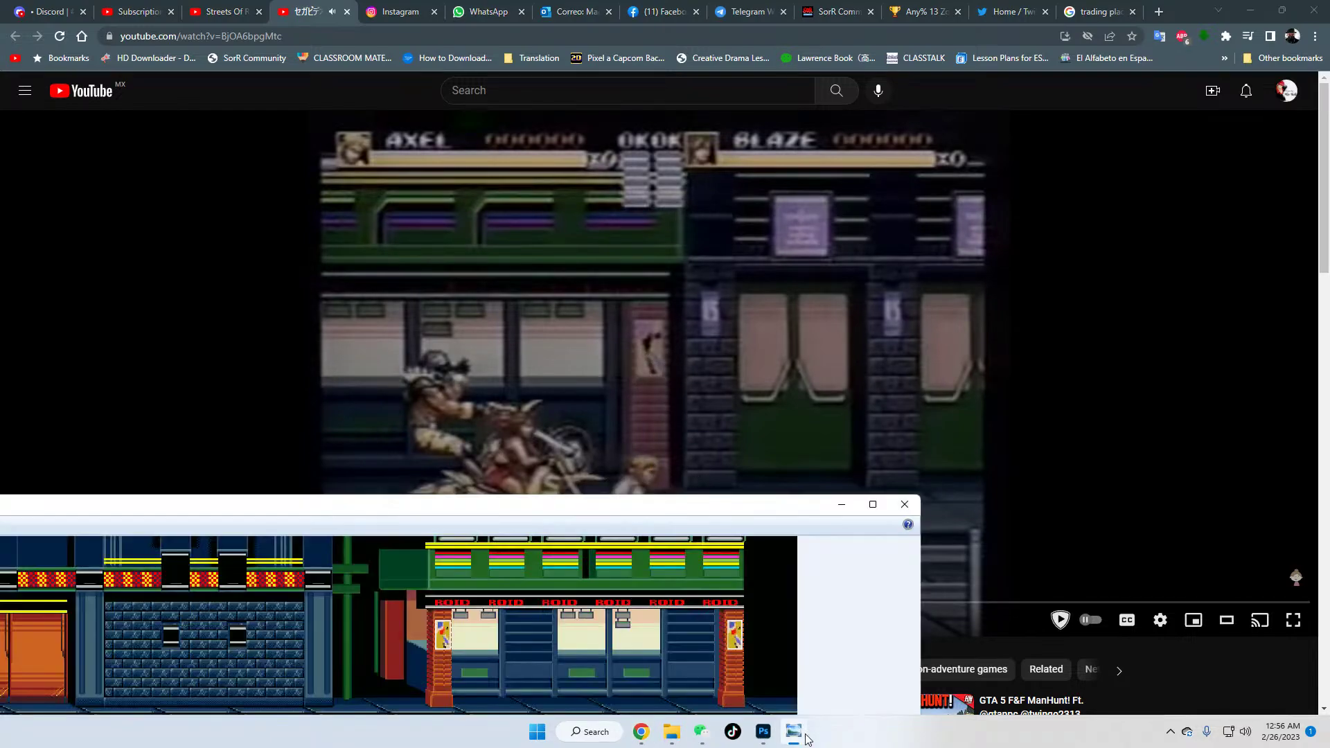
drag(642, 513, 891, 428)
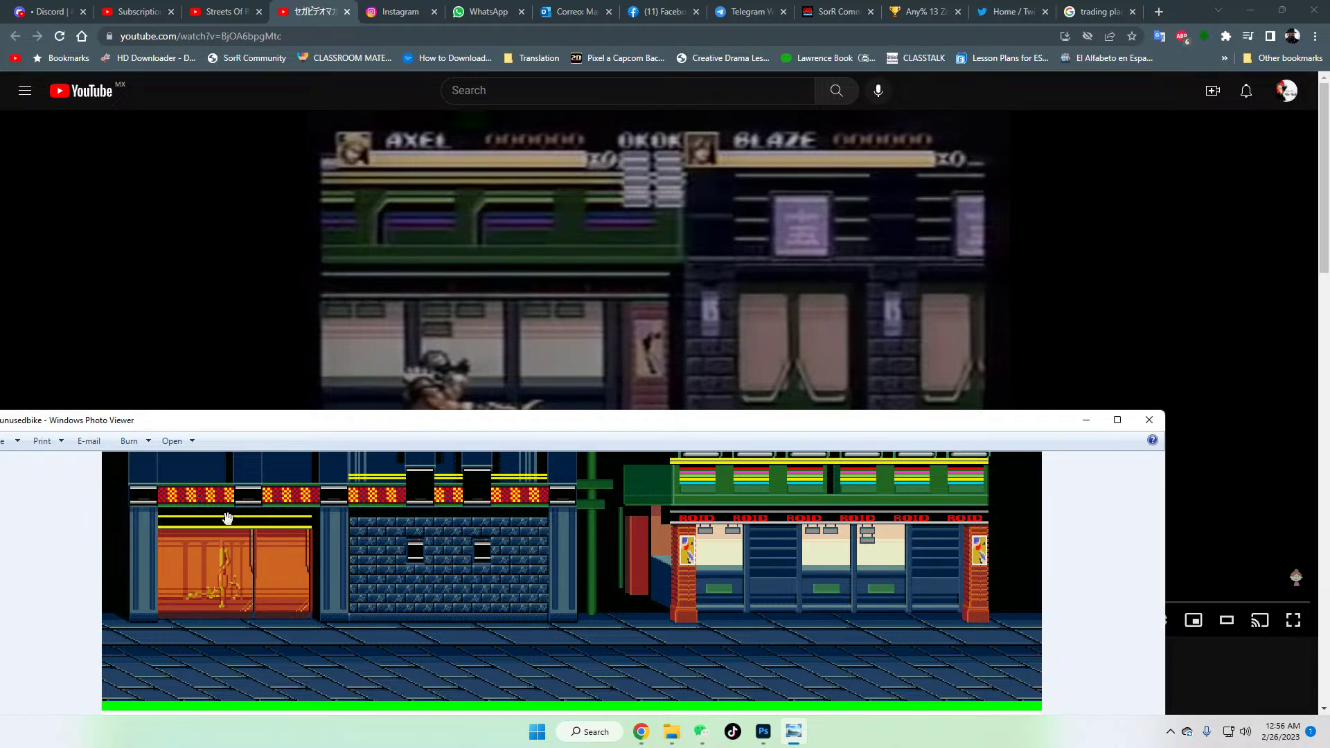
click(1086, 421)
key(space)
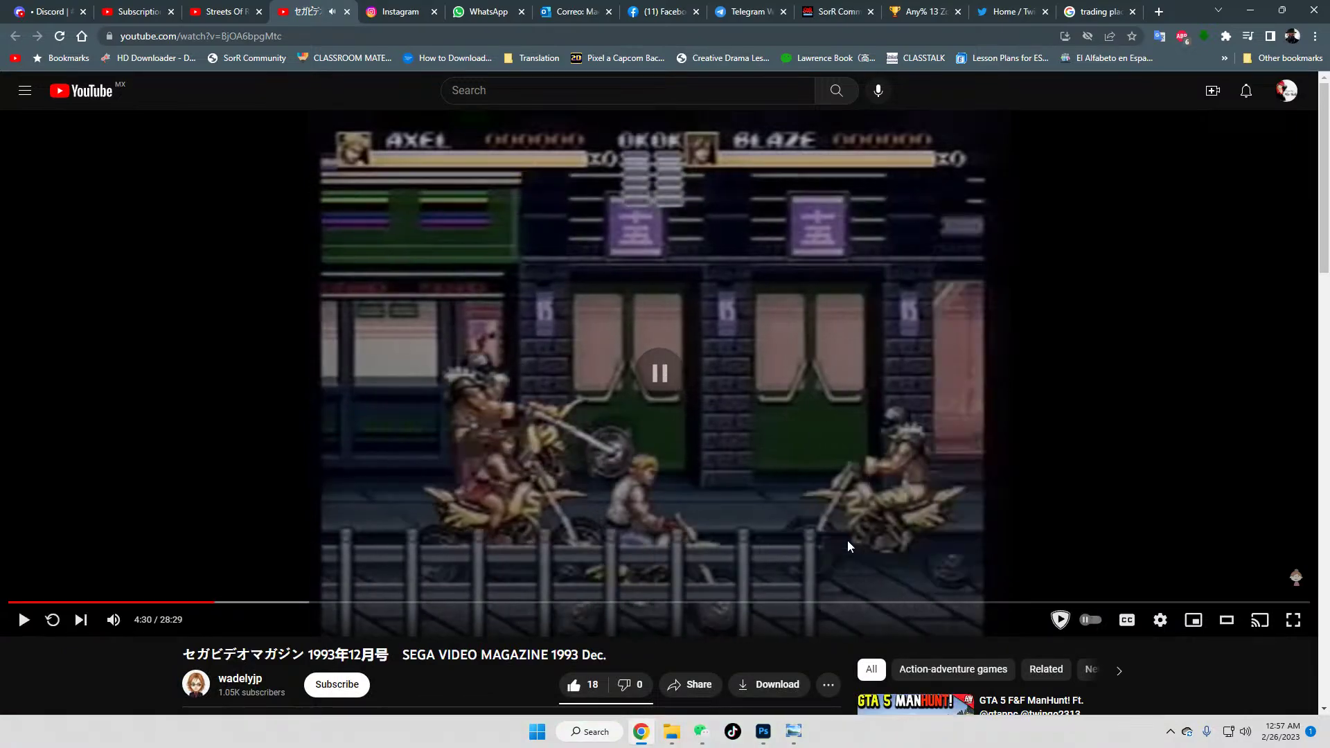
Step: Step the bike footage from 4:30 to 4:32 in short bursts, then restore the unusedbike image
key(space)
key(space)
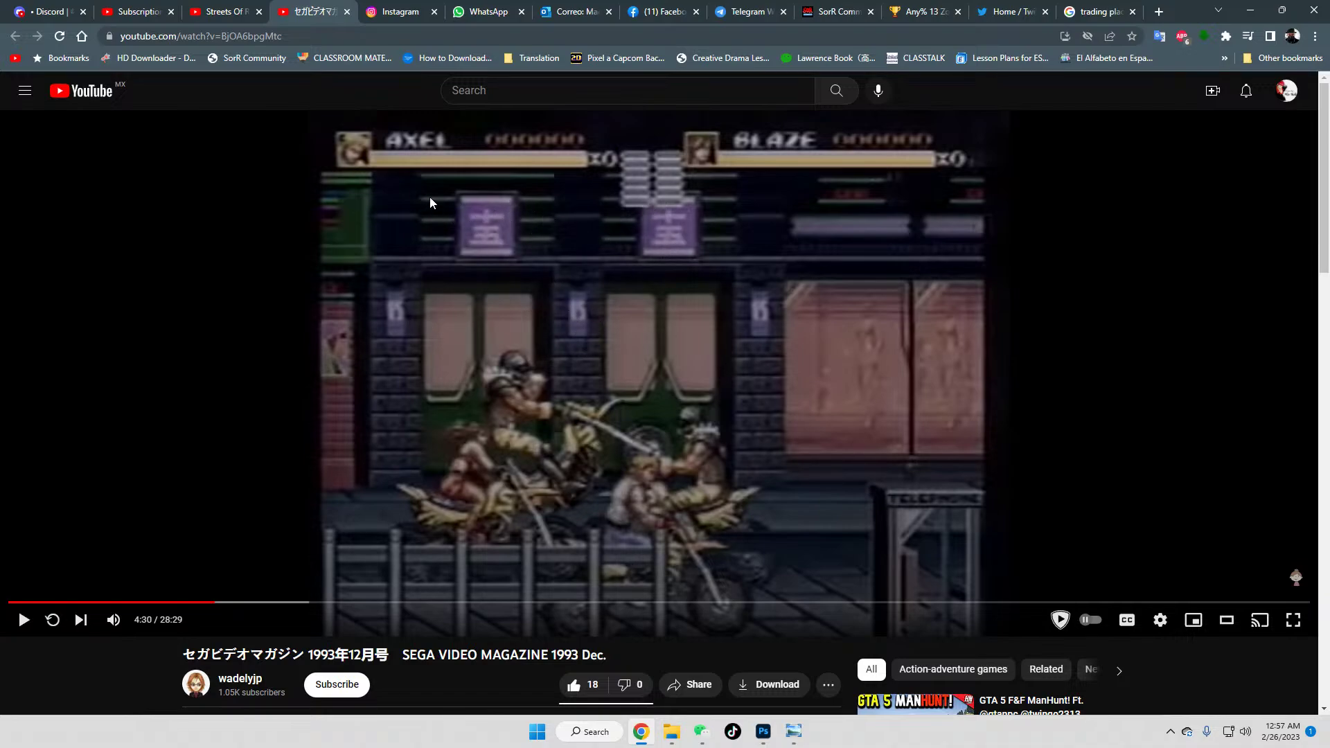
click(514, 230)
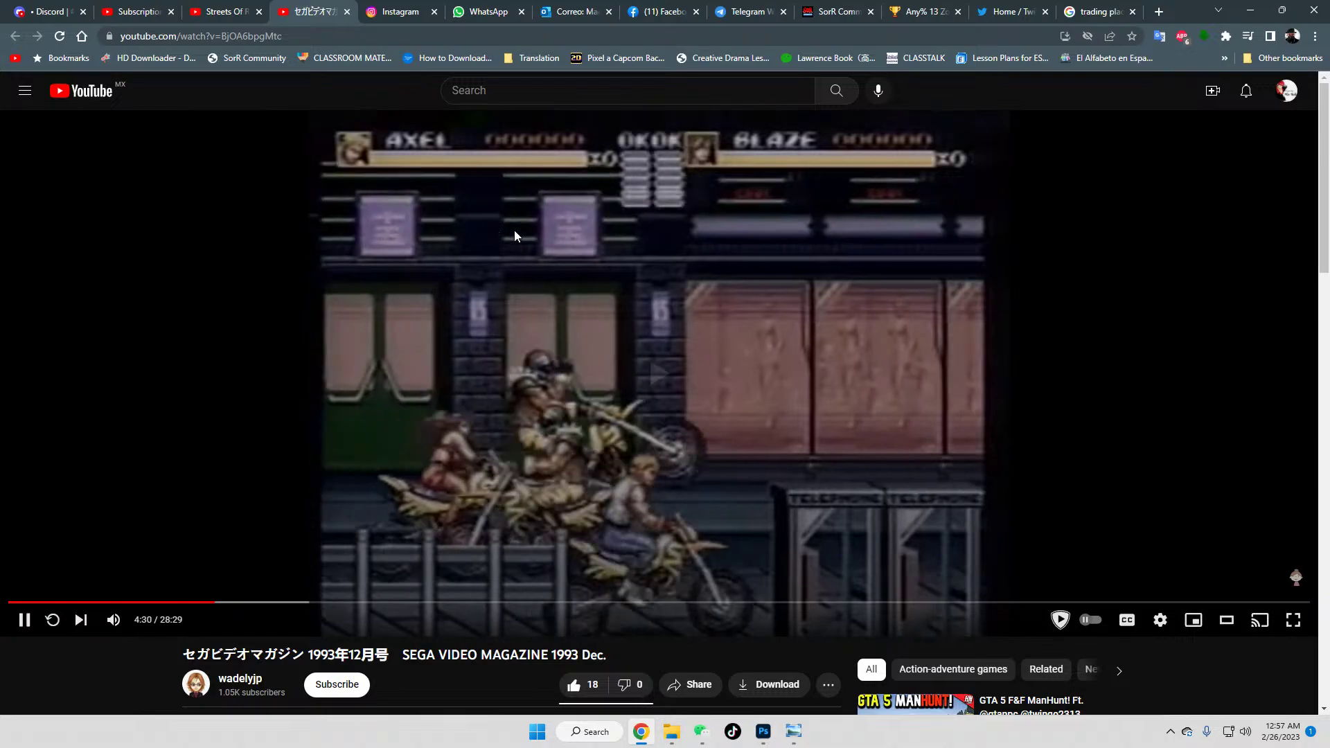
click(514, 230)
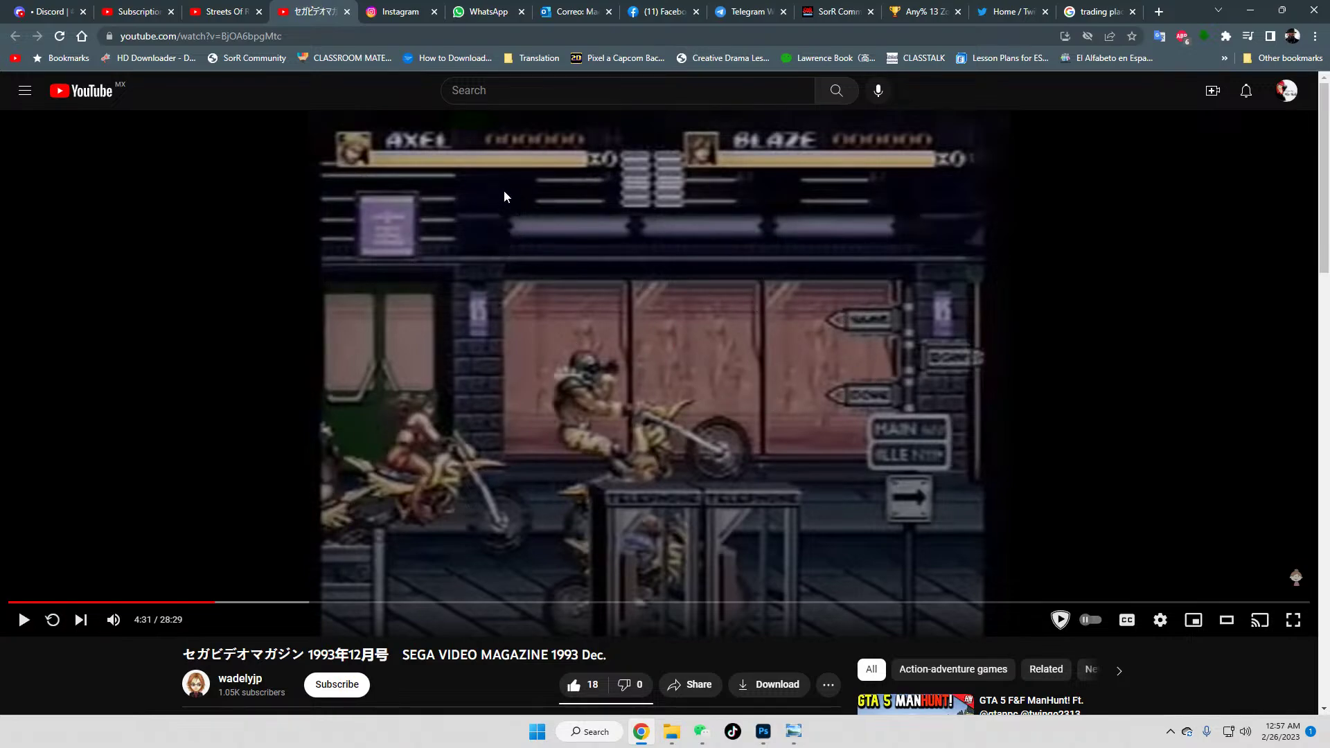
click(757, 247)
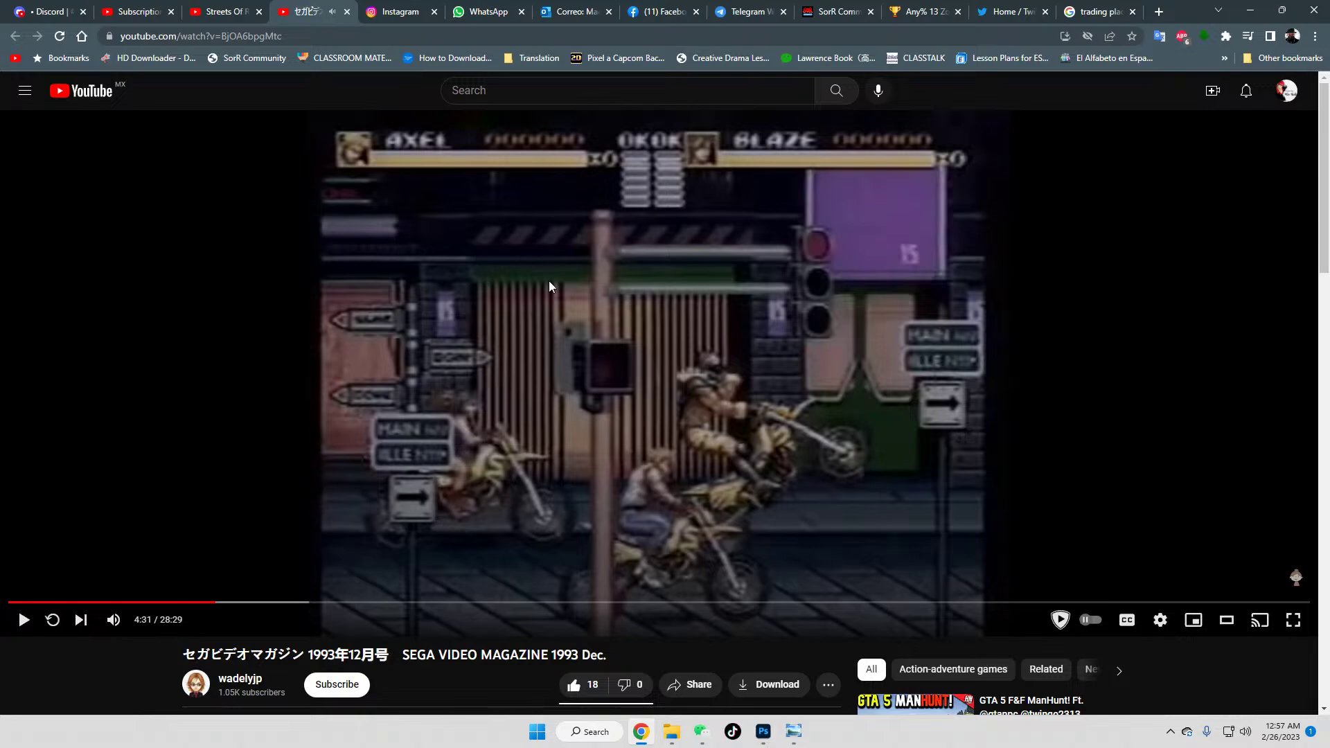
click(655, 462)
click(414, 388)
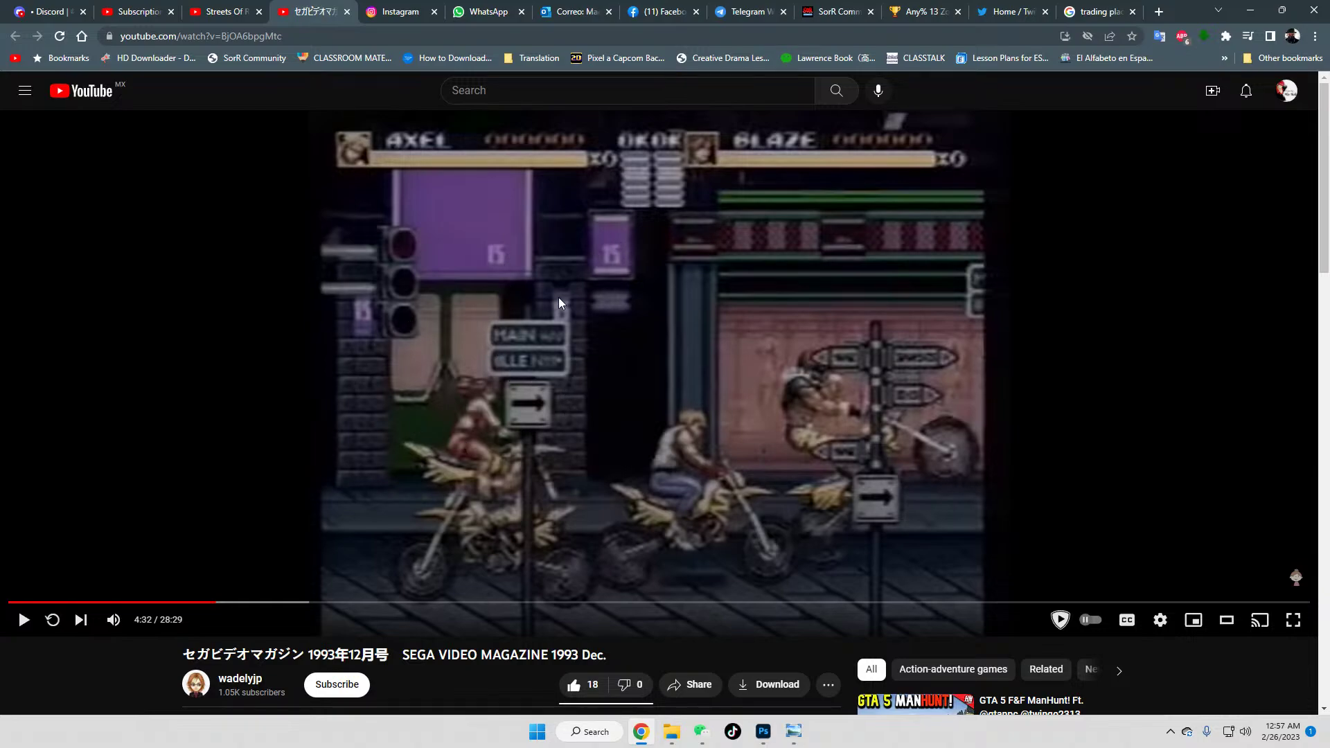
click(623, 333)
click(633, 343)
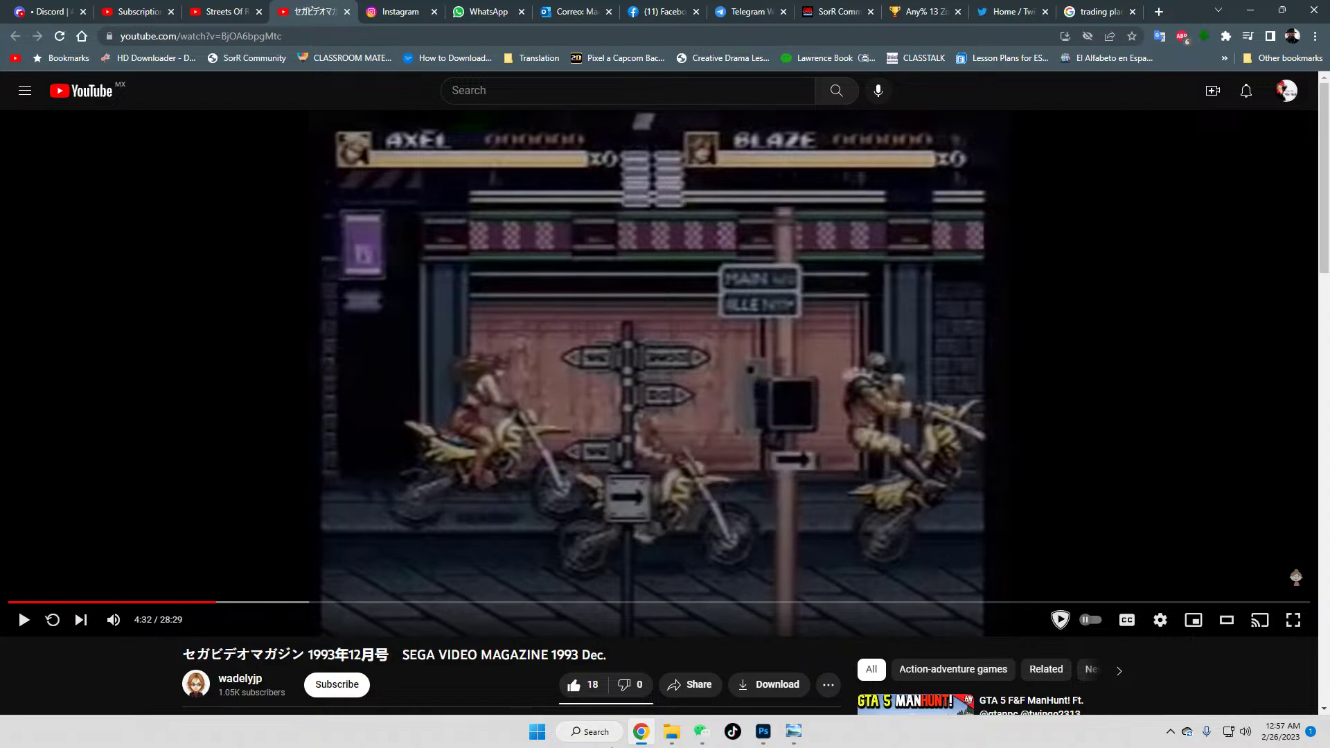
click(793, 732)
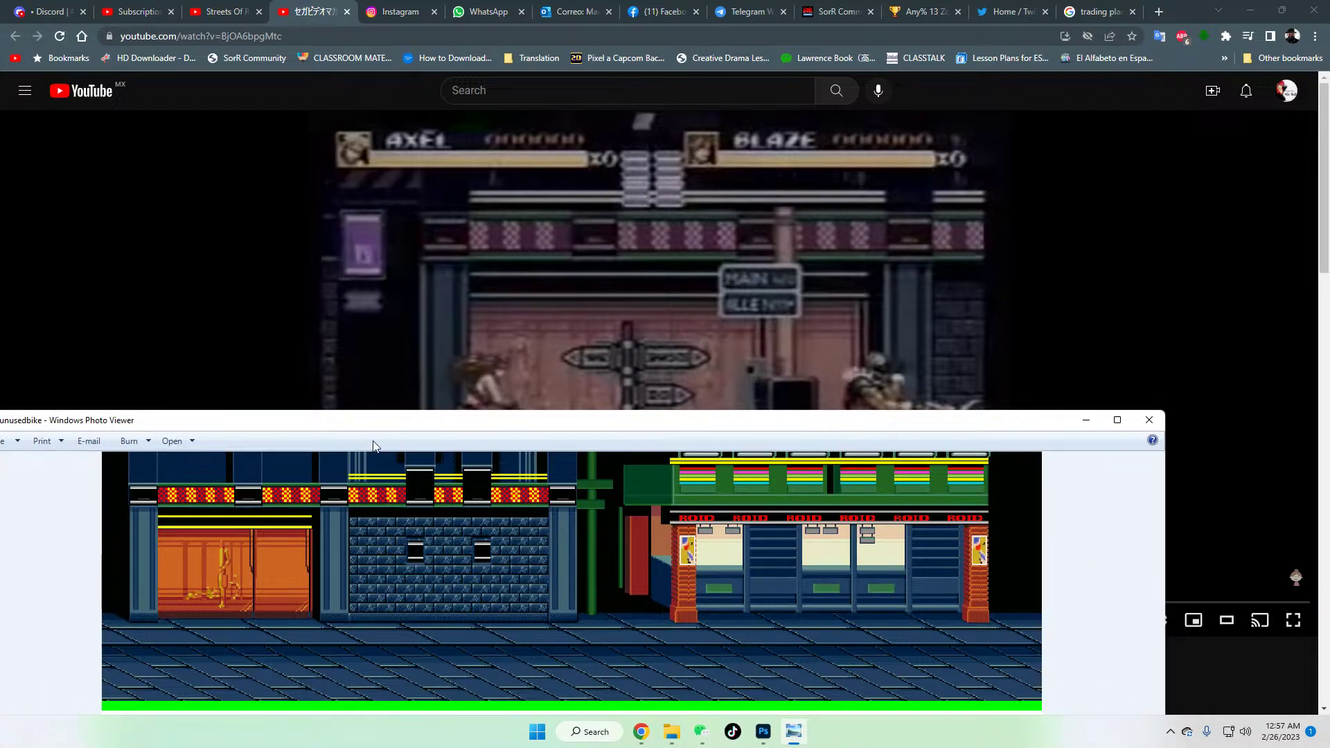
Step: Move the unusedbike window off the controls, zoom in and out, then resume the video
drag(453, 430, 750, 482)
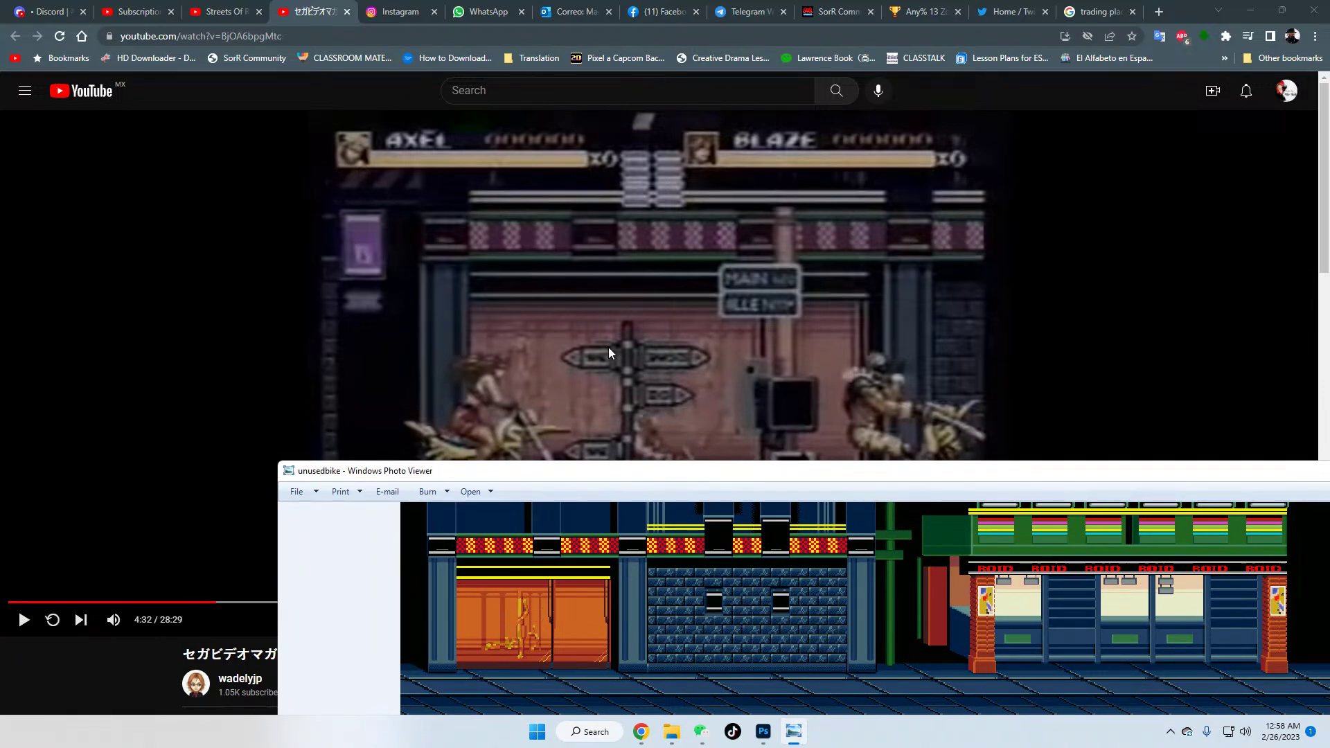
scroll(508, 635, up, 3)
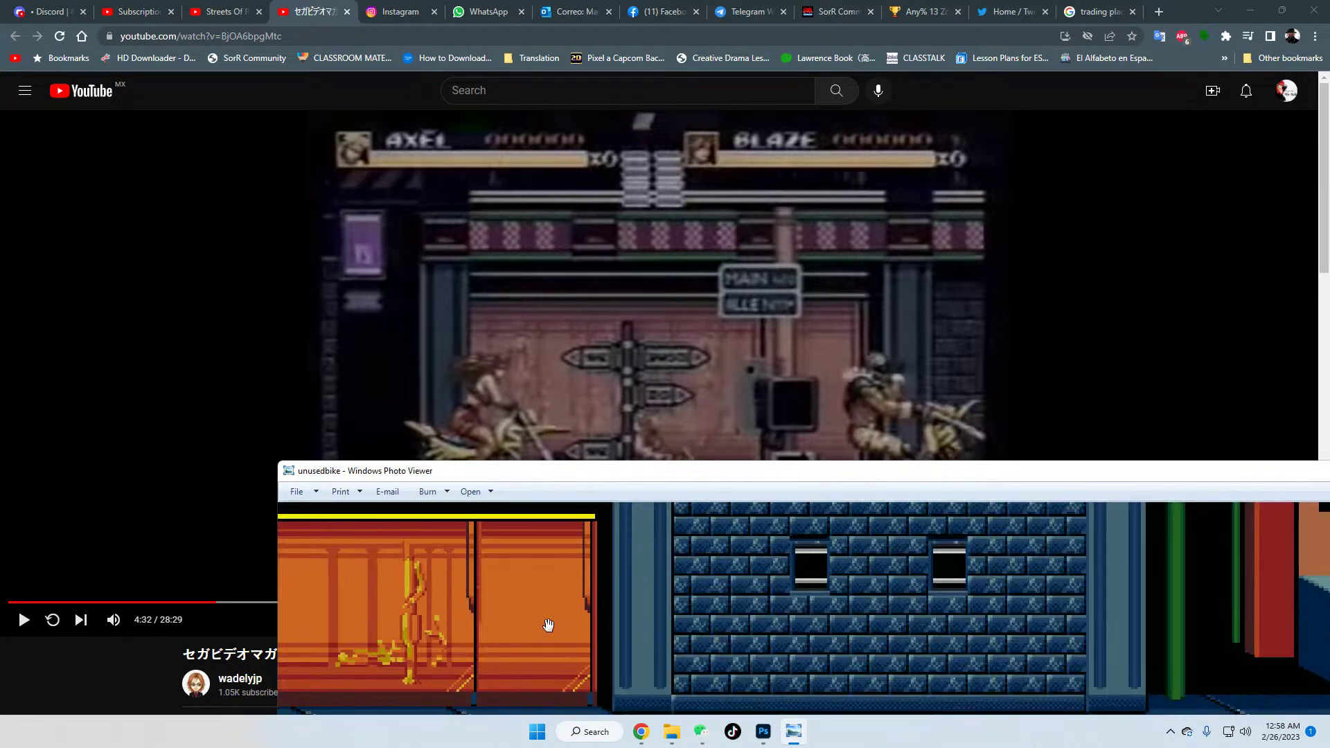
scroll(421, 628, down, 3)
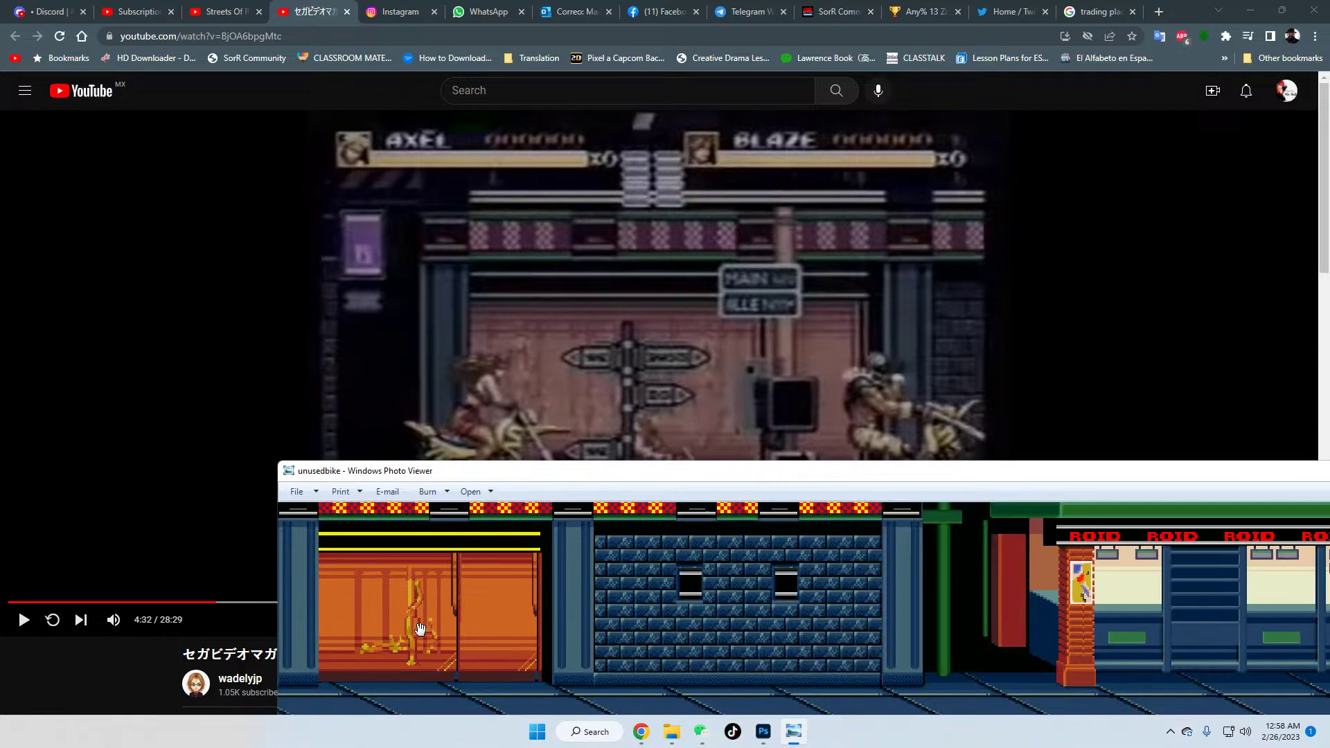
click(108, 671)
key(space)
key(space)
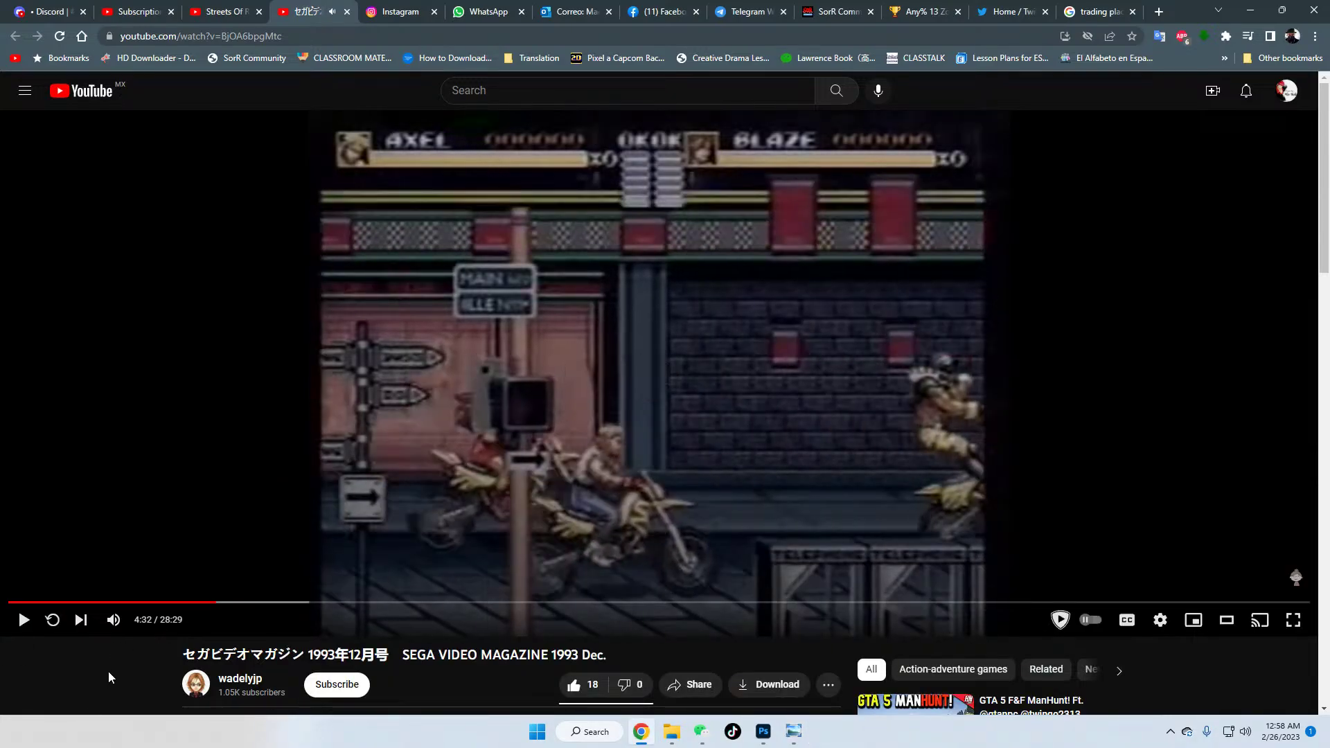
click(624, 397)
Step: Pause the video at 4:34 and set the playback speed to 0.25
click(608, 510)
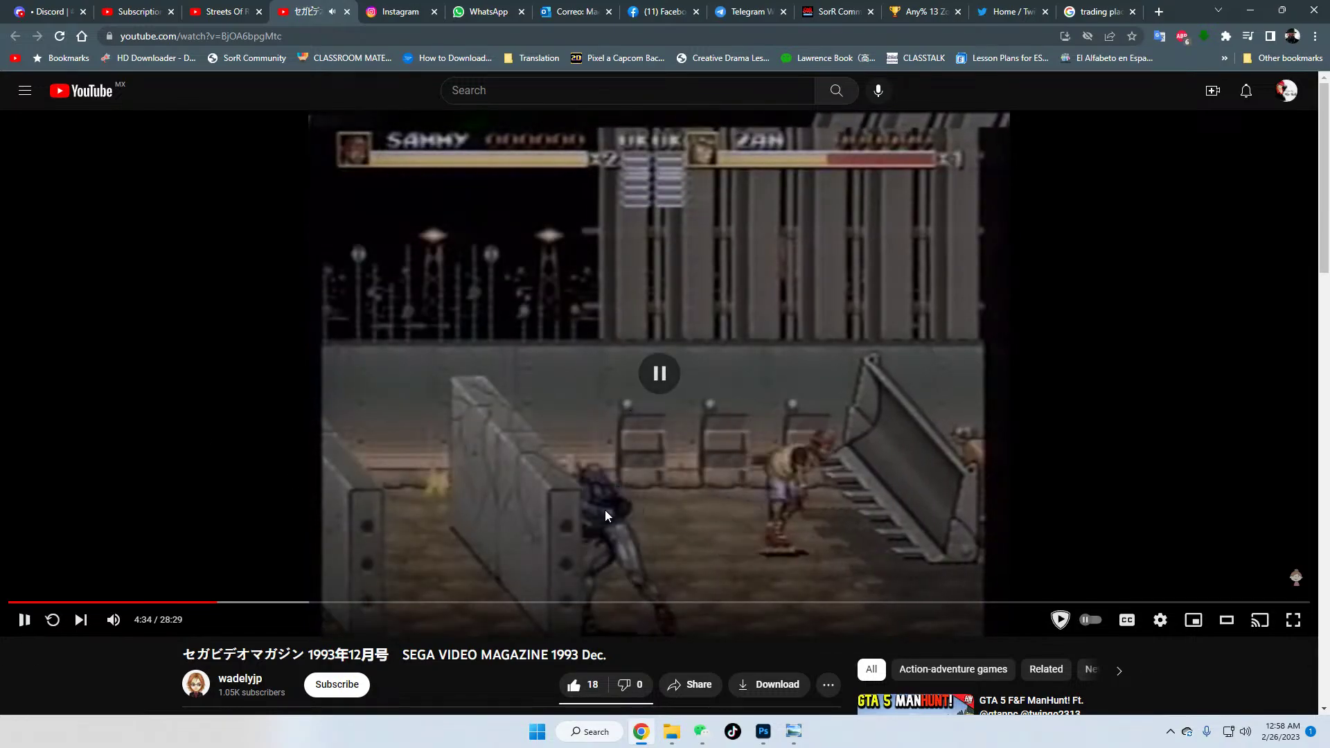
scroll(219, 617, down, 7)
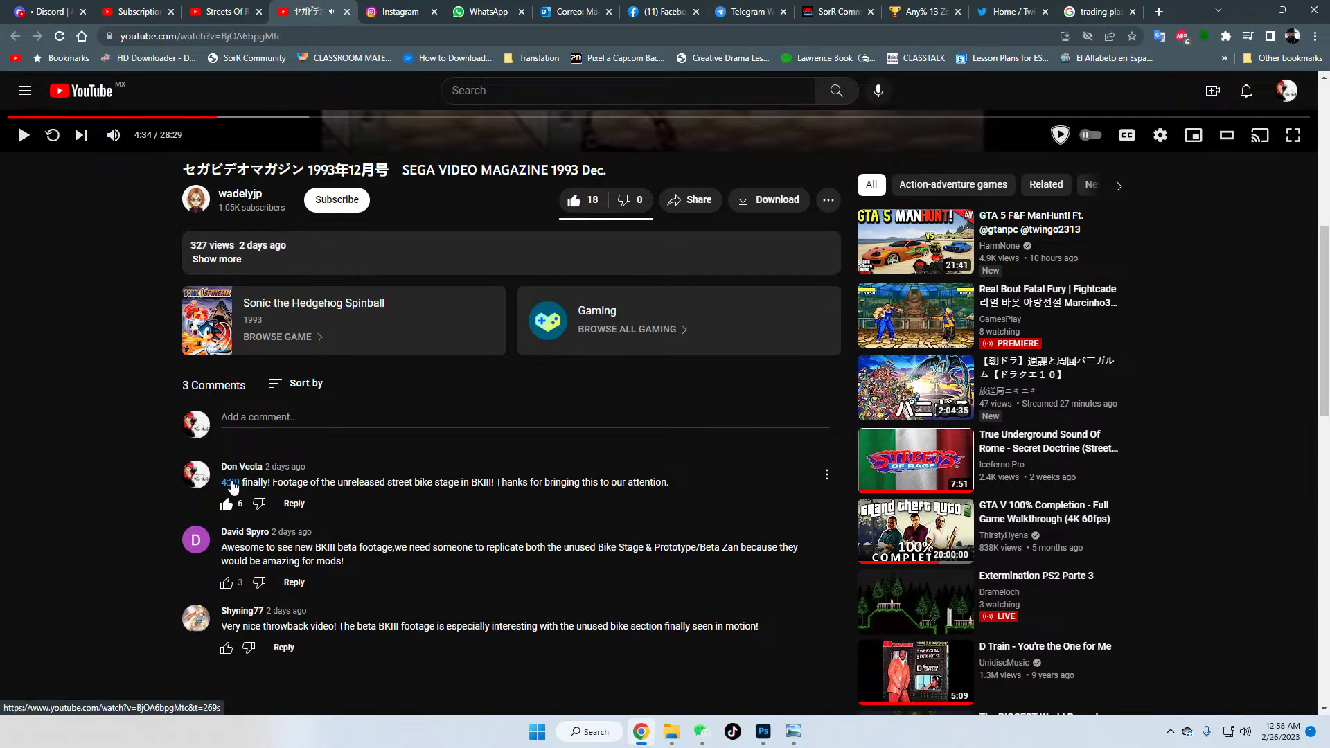
scroll(693, 499, up, 5)
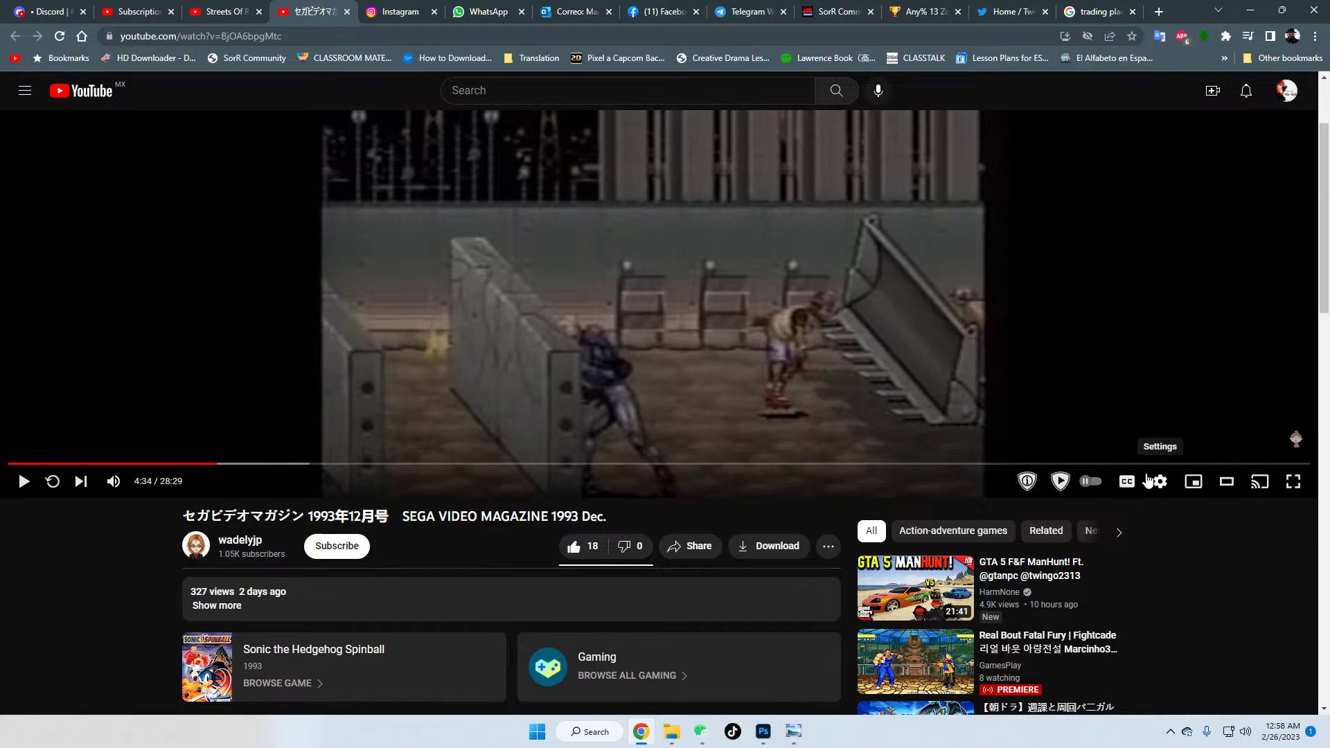
click(1162, 483)
click(1264, 382)
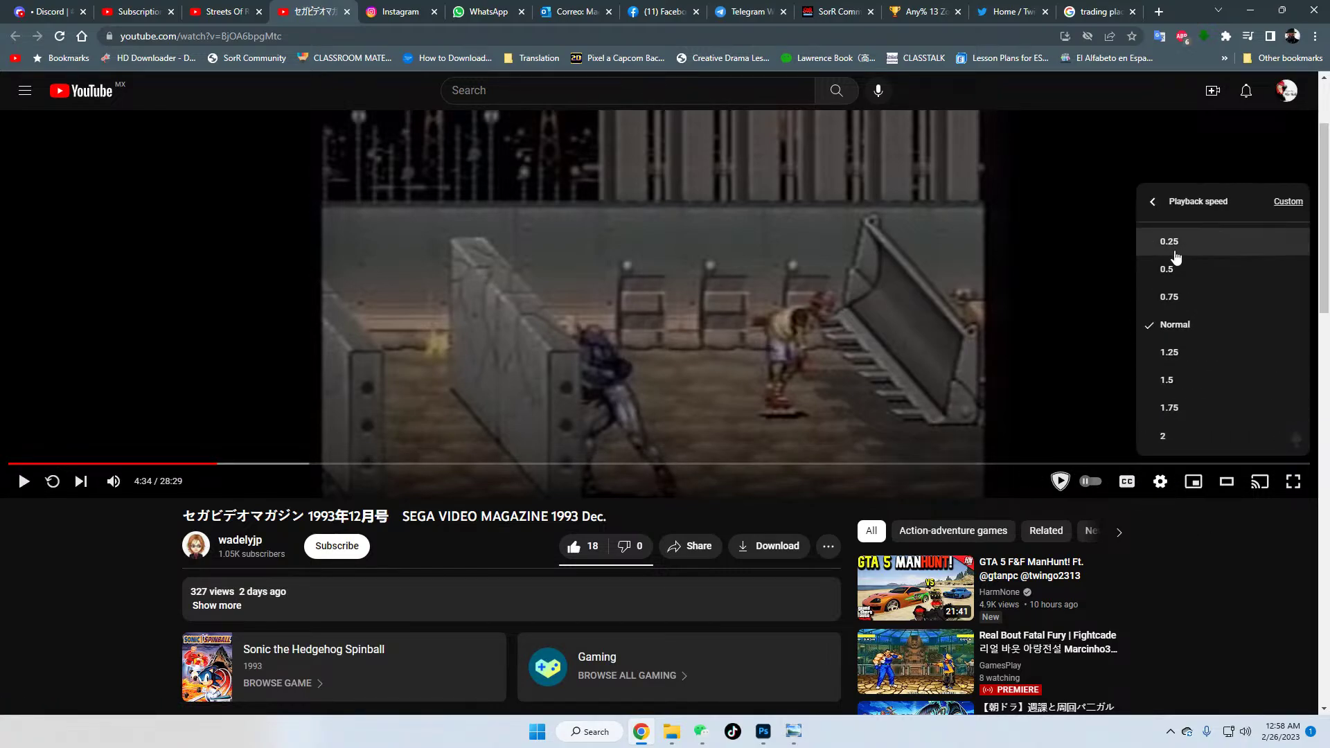
click(1175, 243)
Step: Jump the video back to 4:29 using a comment's timestamp link
scroll(90, 583, down, 6)
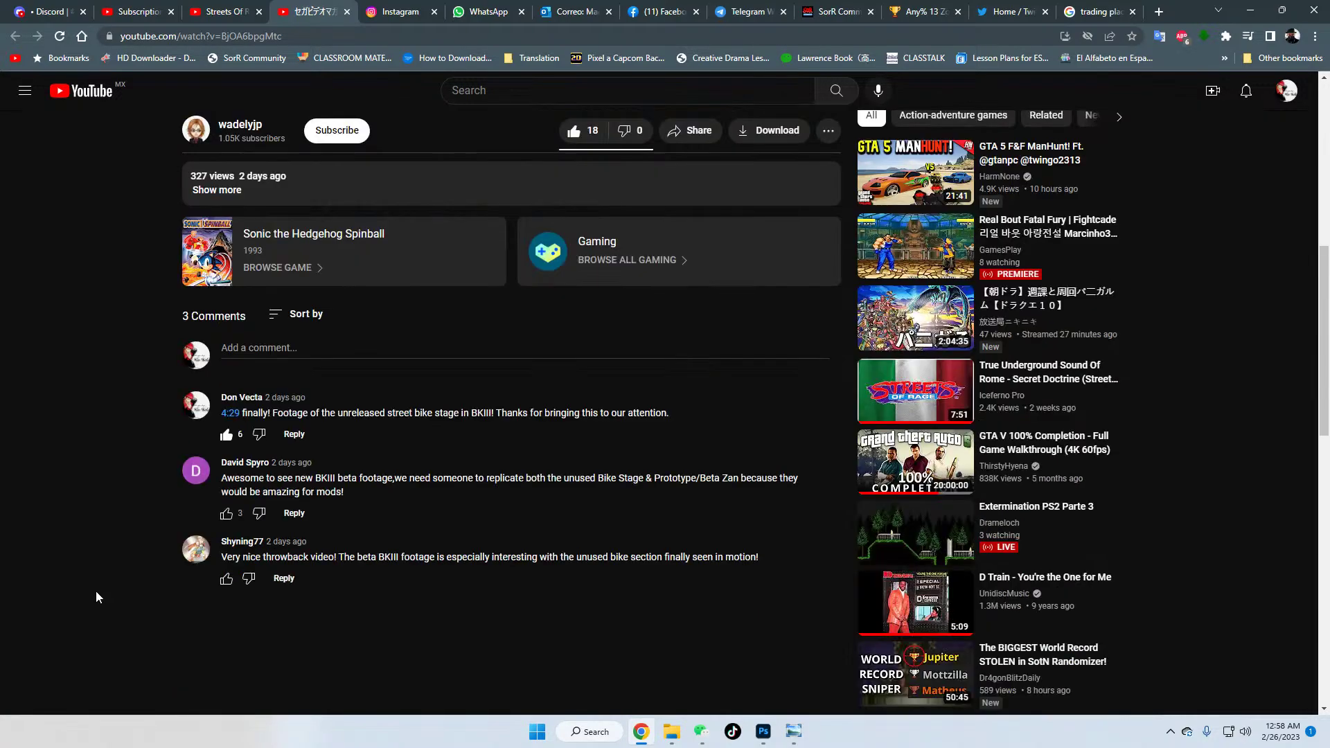
scroll(111, 591, up, 2)
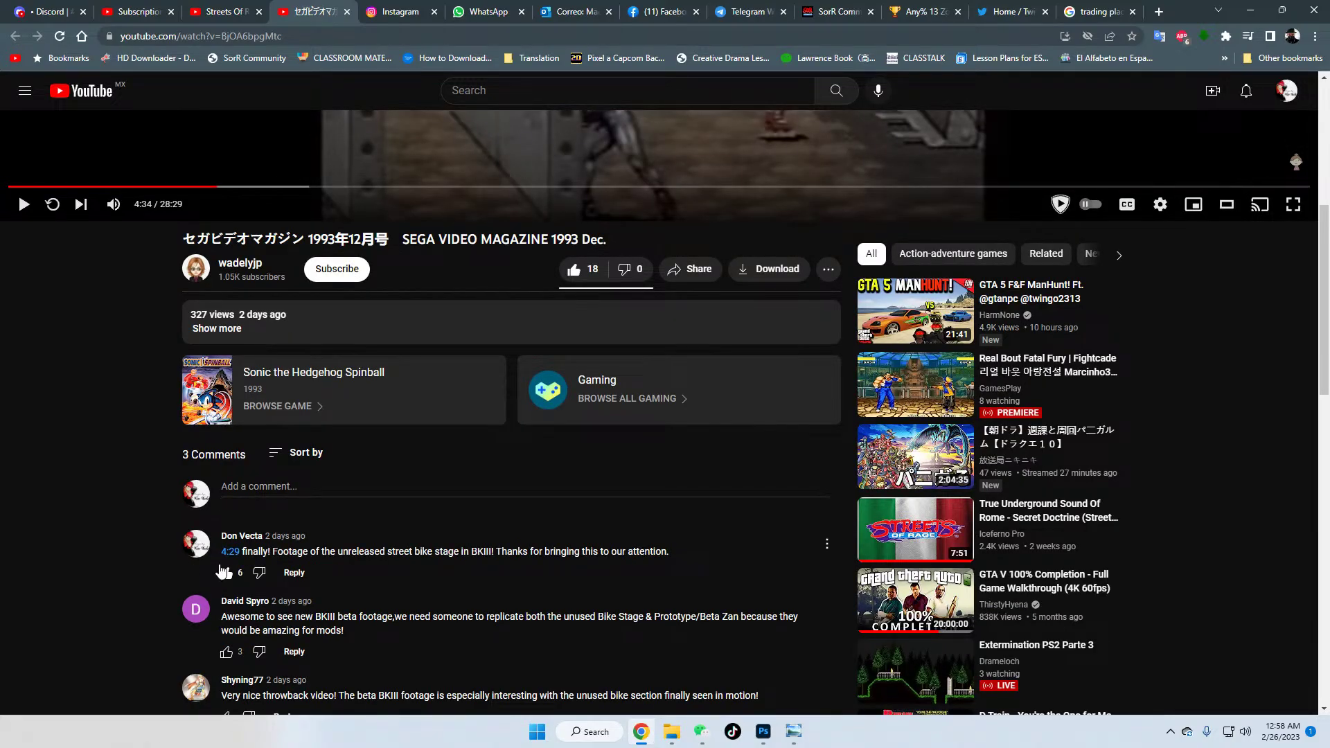
scroll(229, 574, up, 1)
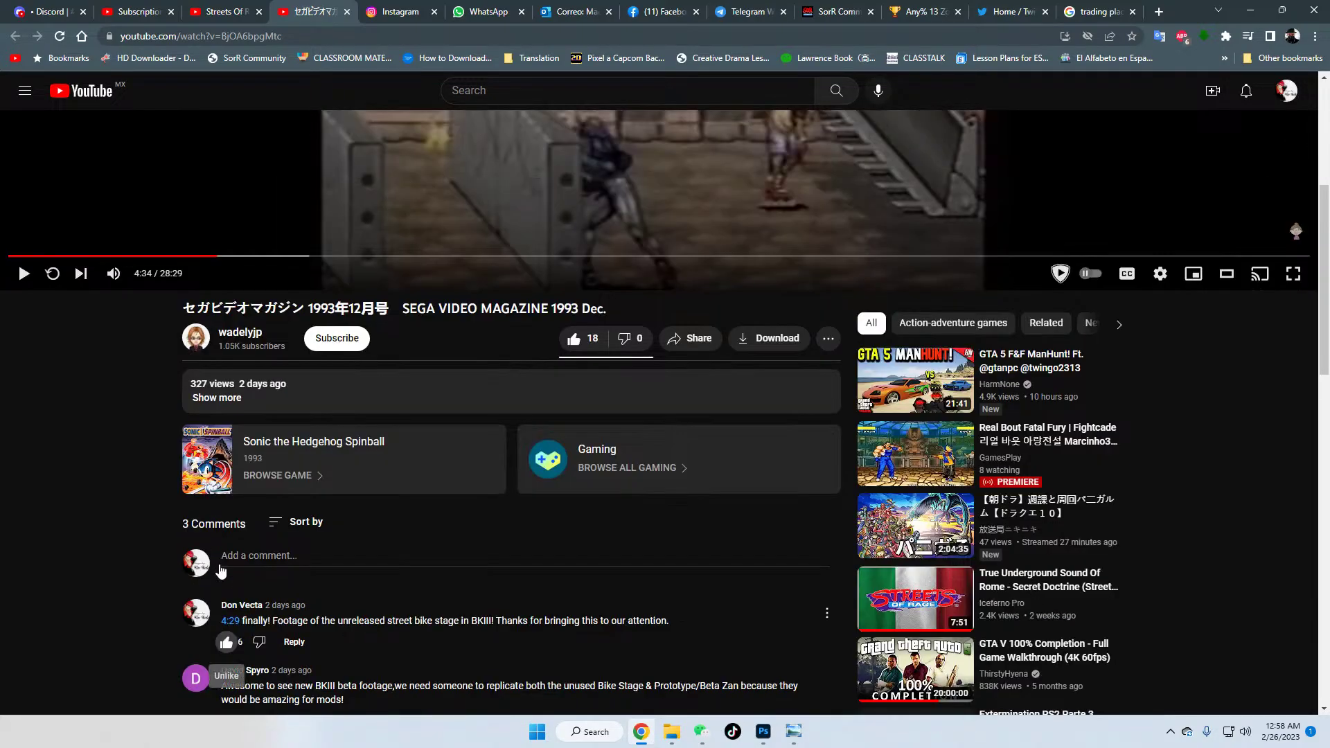
click(230, 621)
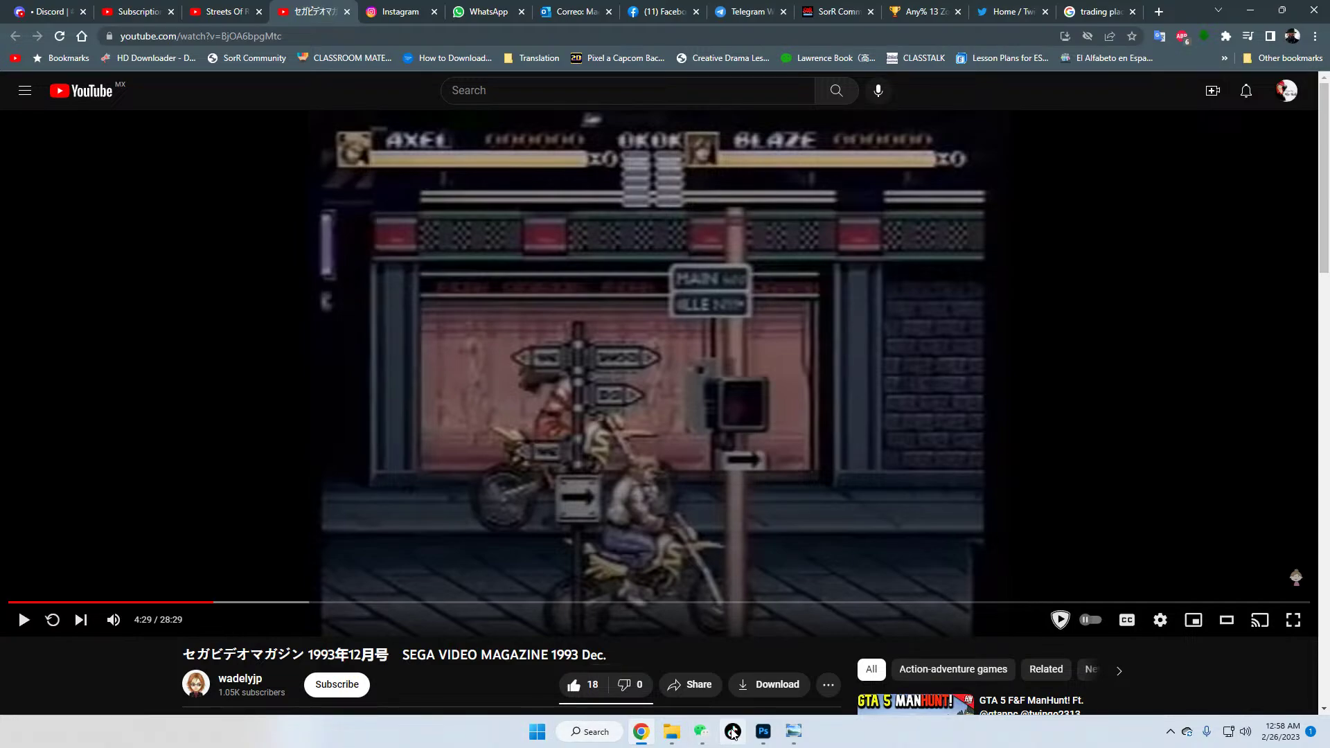
Step: Bring the unusedbike image up and position its window below the video
click(795, 733)
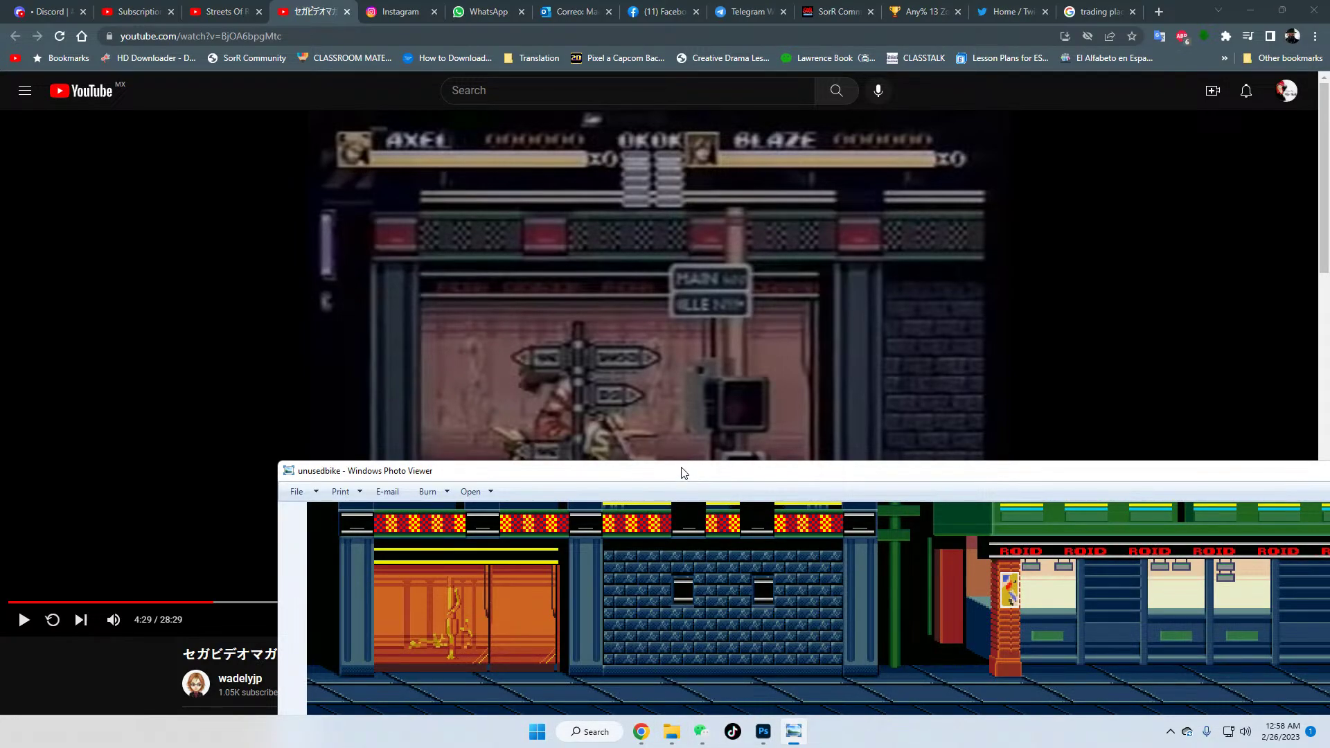
drag(684, 474, 491, 493)
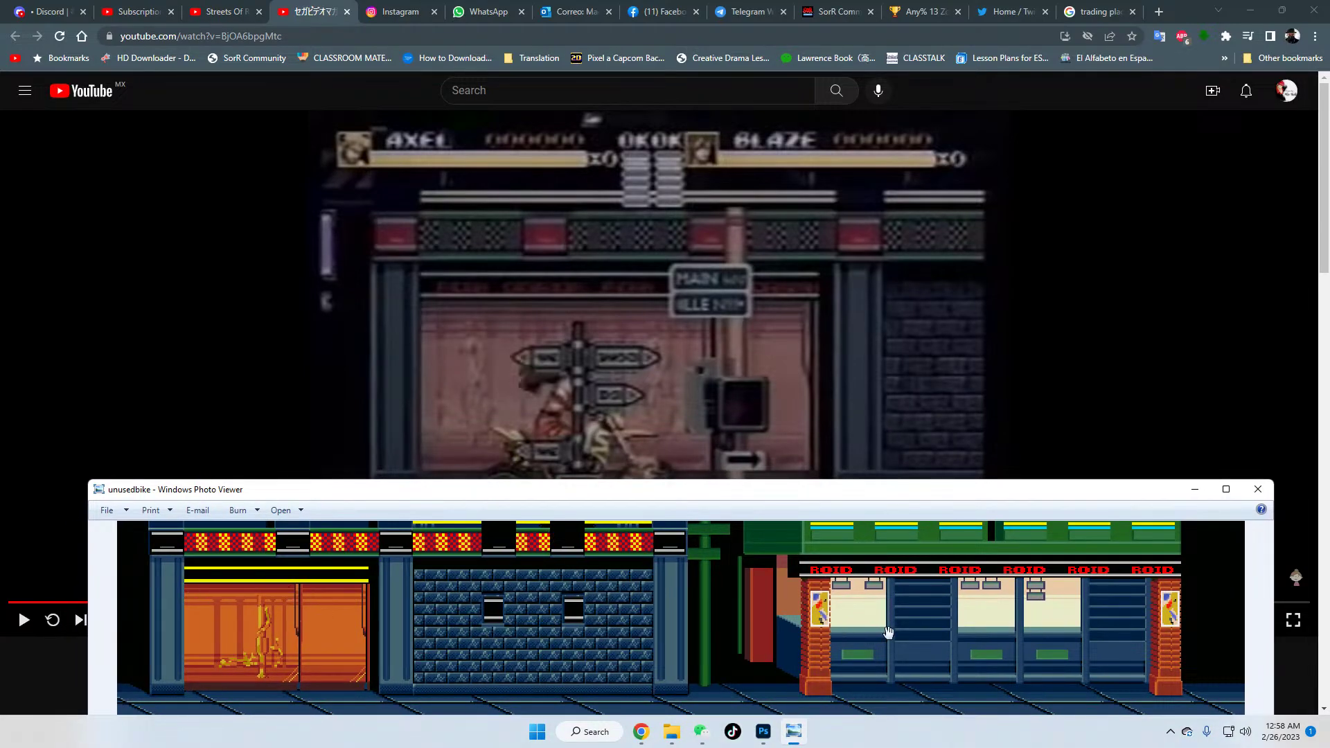
key(super+Down)
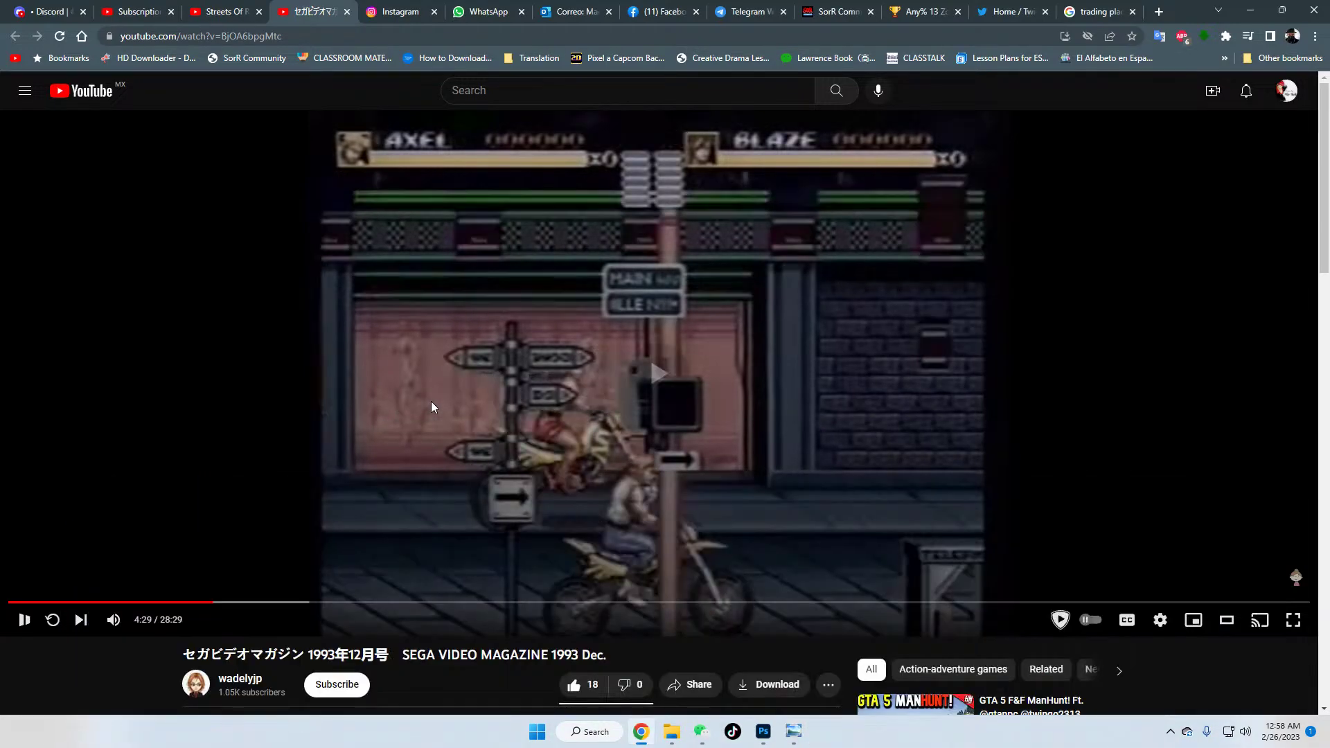
click(793, 734)
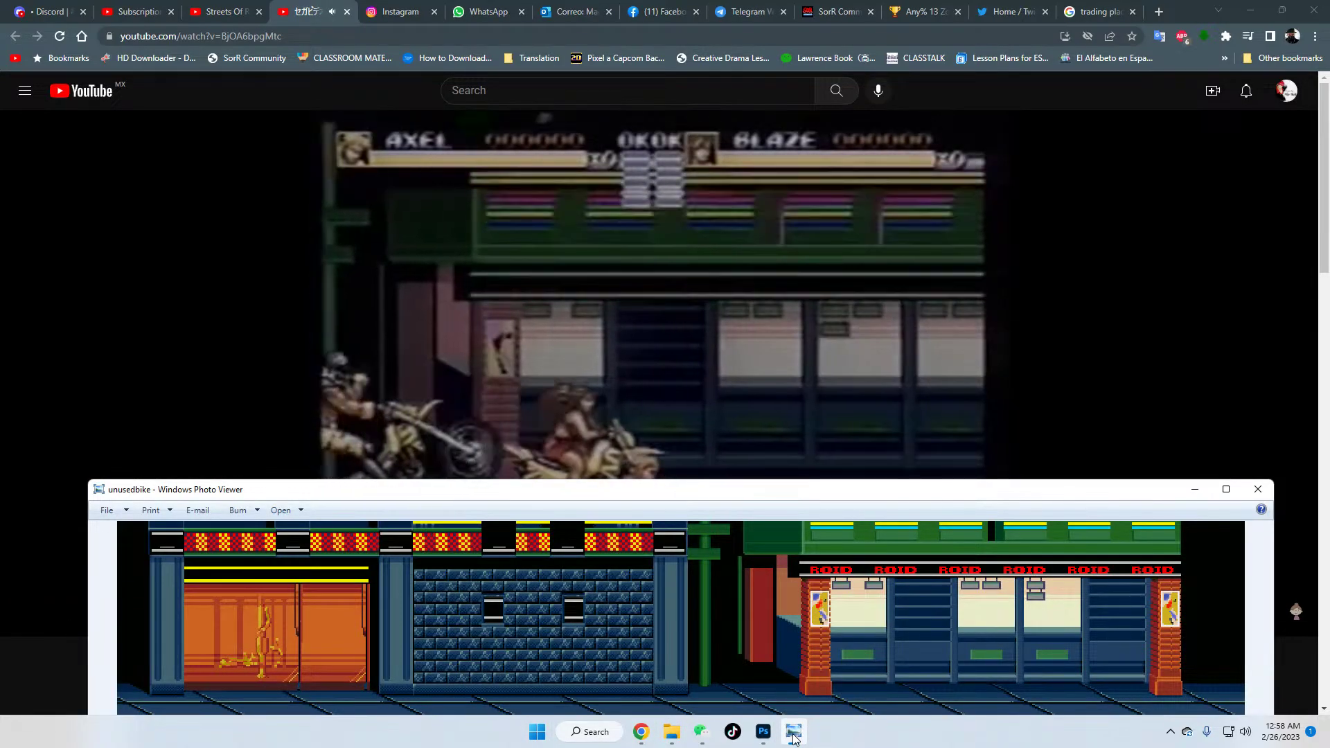
Step: Play the slowed footage on to 4:32, pause, and restore the unusedbike image
key(space)
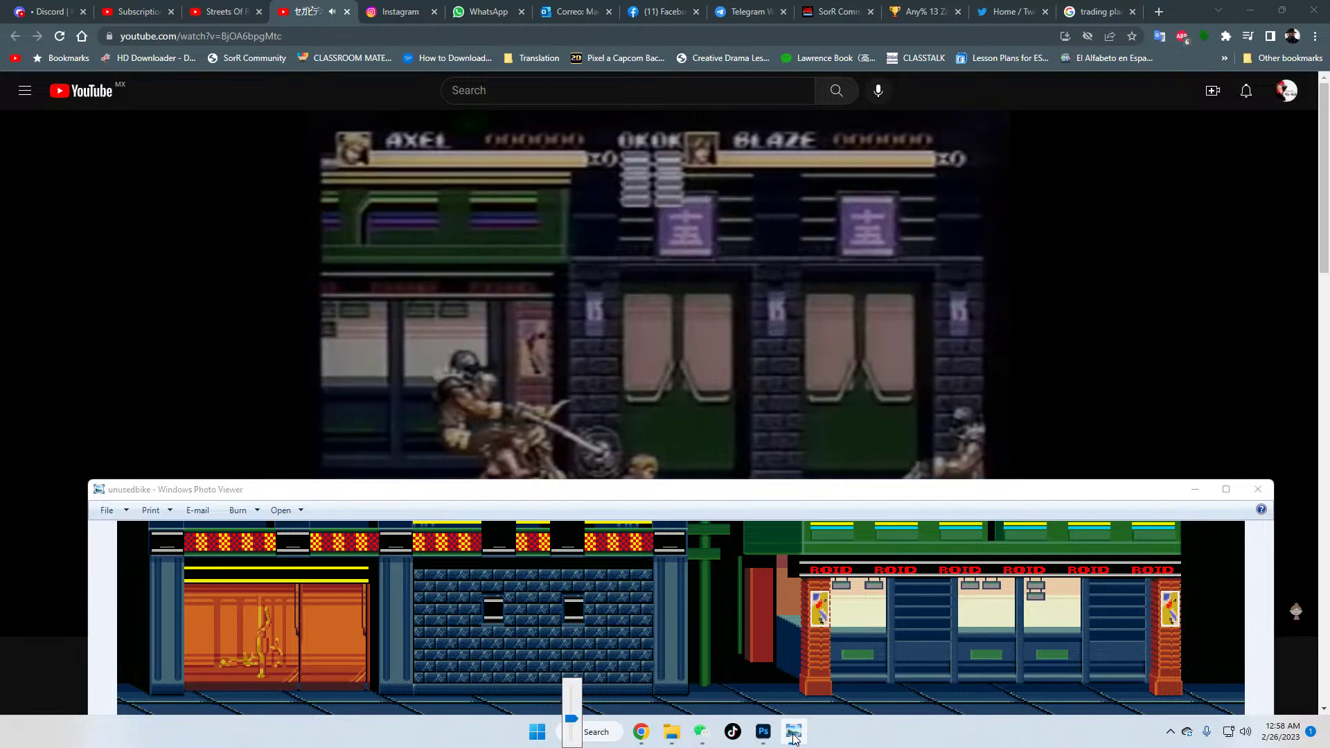
click(646, 414)
click(646, 414)
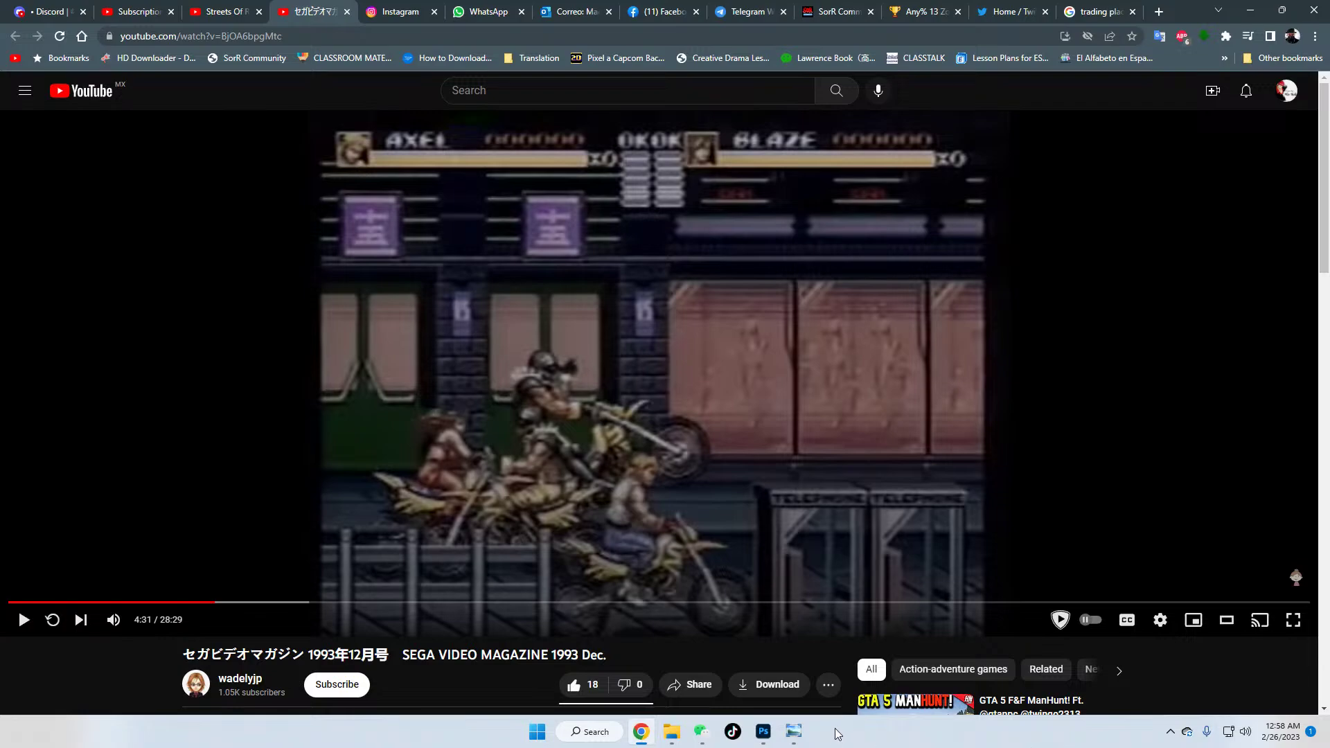
mouse_move(793, 731)
click(741, 463)
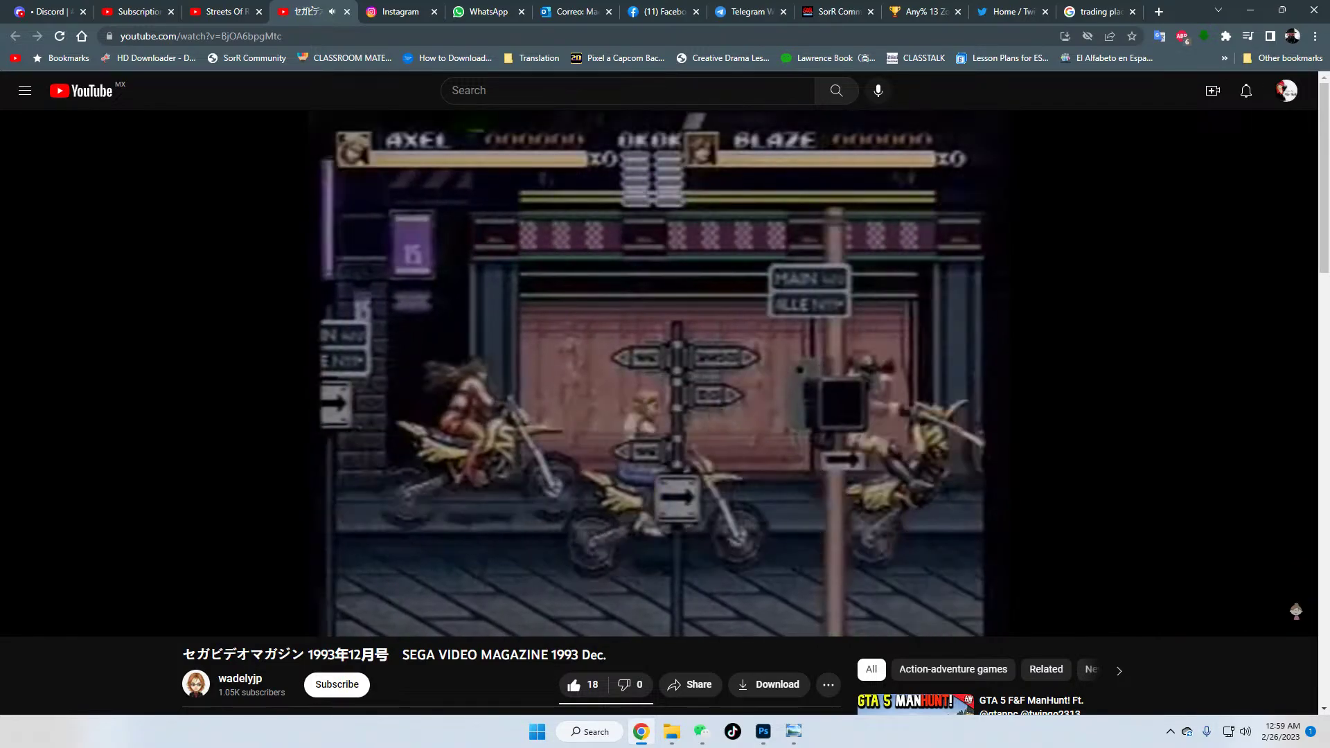
click(741, 463)
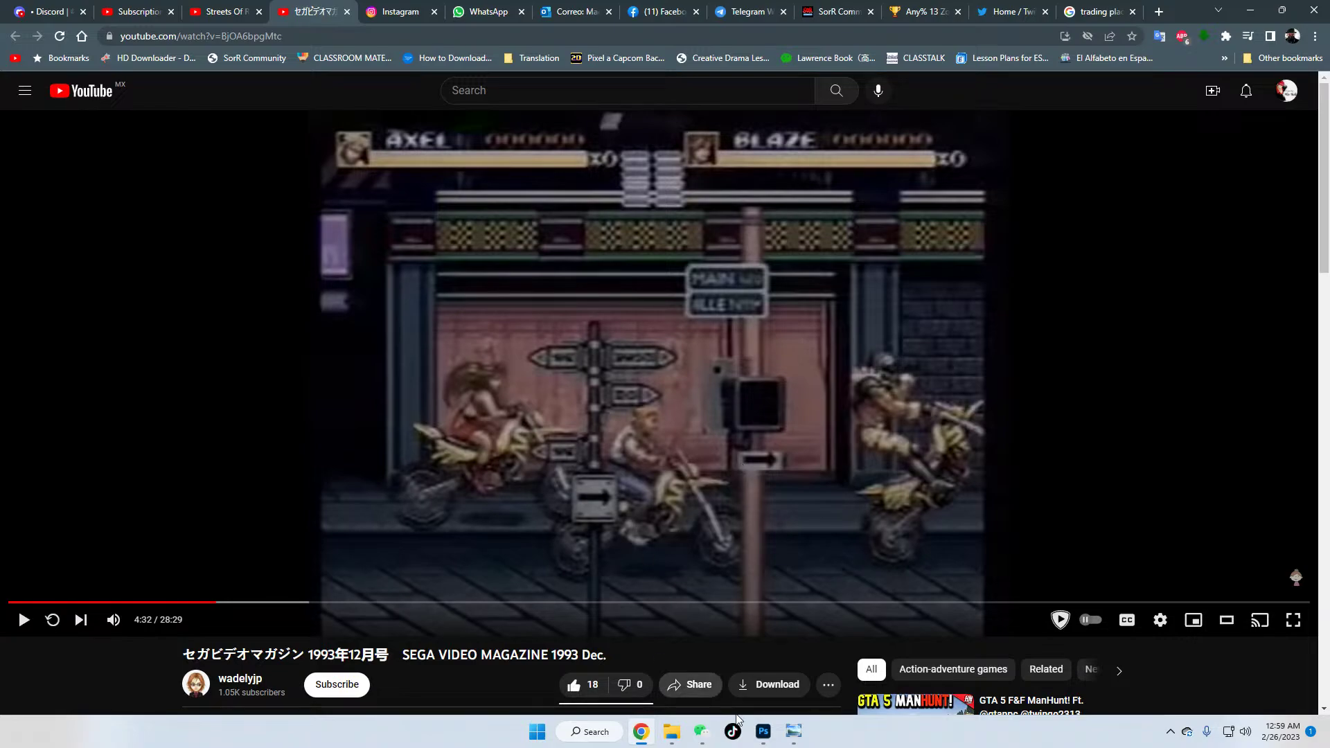
click(793, 732)
Step: Move the unusedbike window over the video and zoom in and out across both stacked street layers
drag(781, 493, 762, 129)
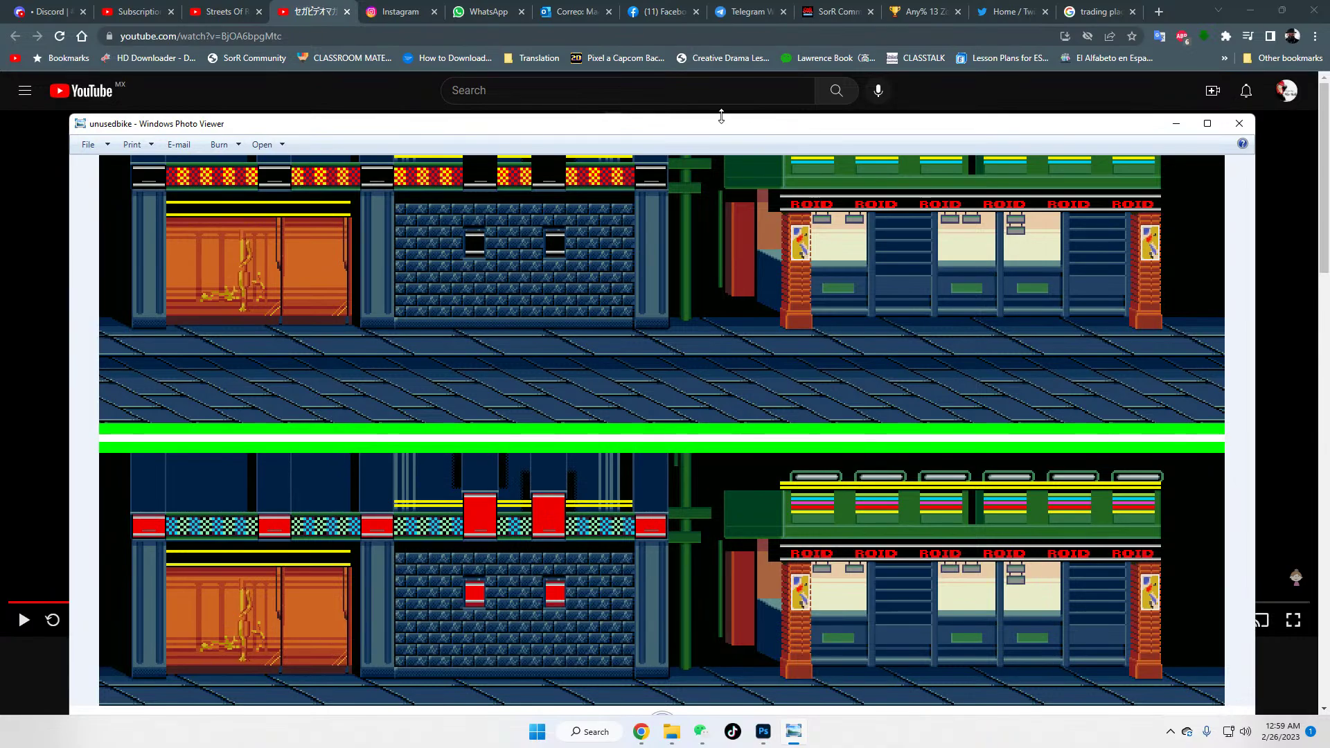
scroll(485, 284, up, 5)
scroll(526, 283, down, 3)
scroll(531, 284, down, 1)
scroll(564, 294, up, 1)
scroll(566, 294, down, 2)
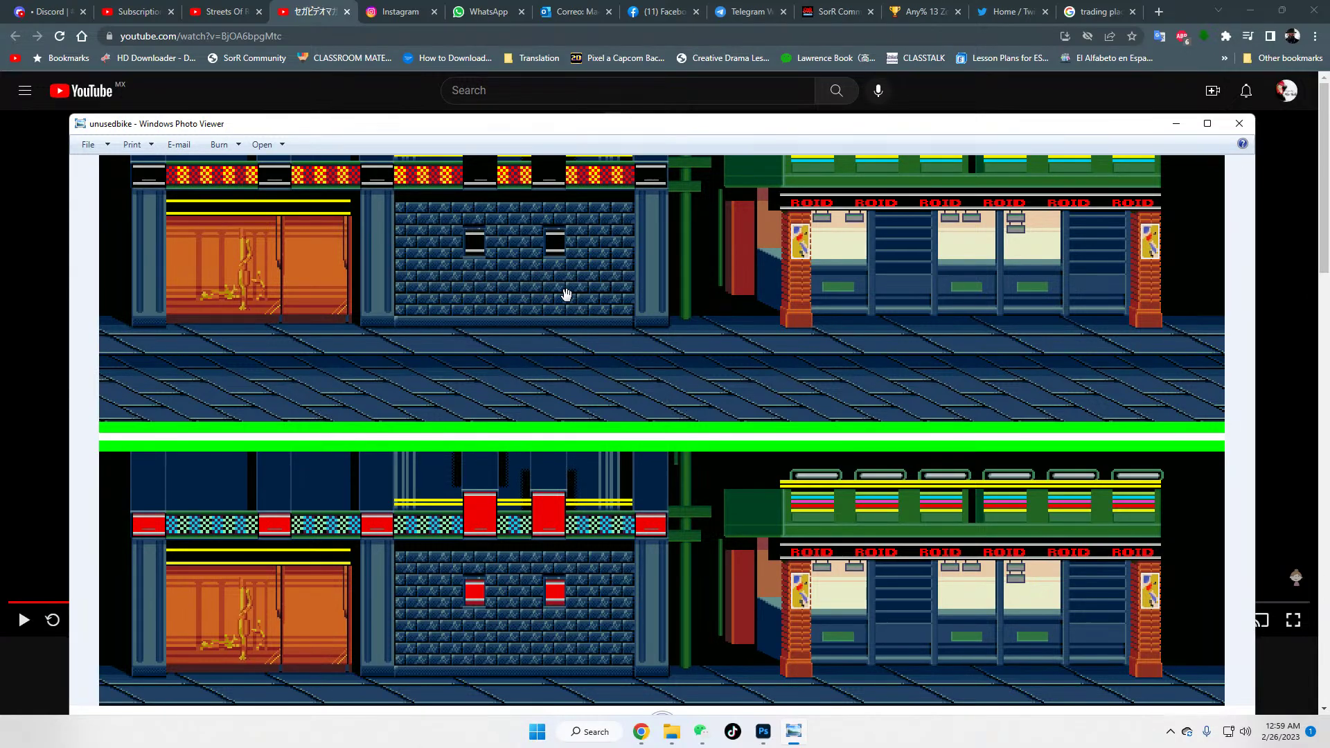
scroll(462, 458, up, 1)
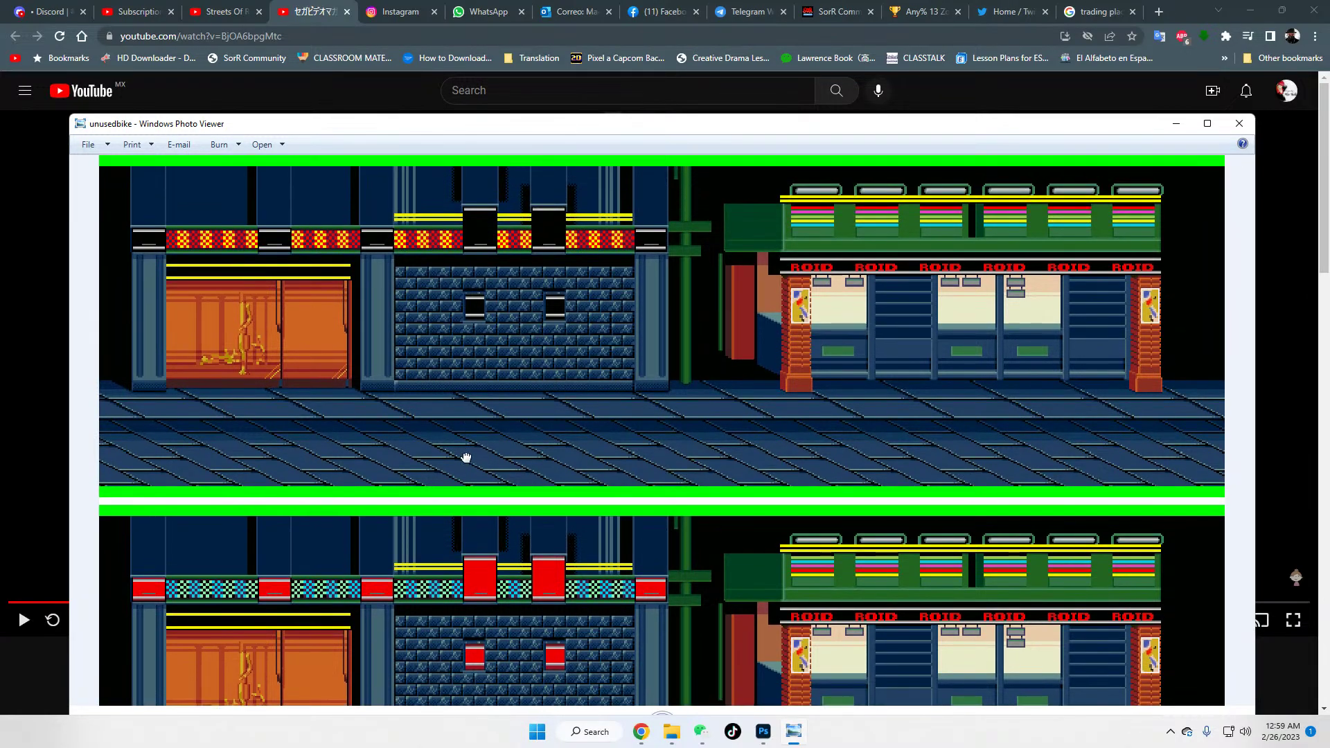
scroll(481, 424, down, 2)
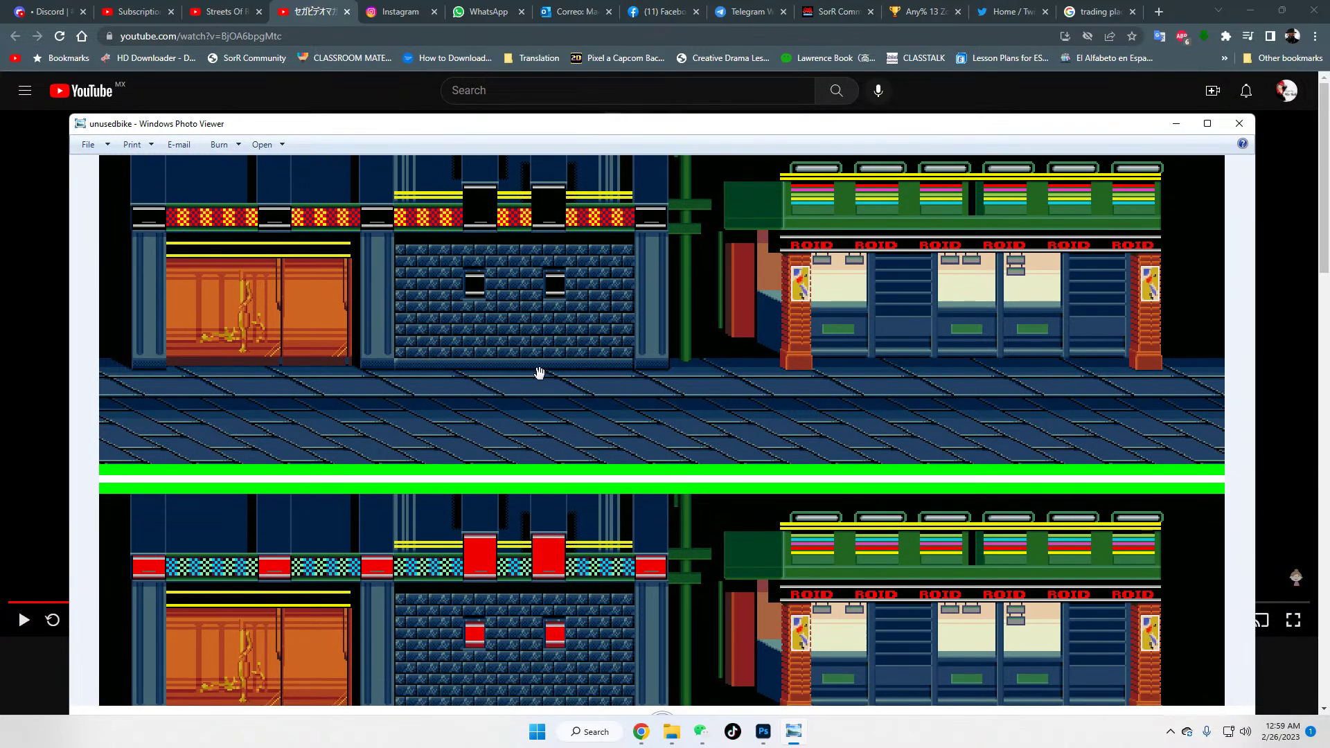
scroll(880, 547, up, 1)
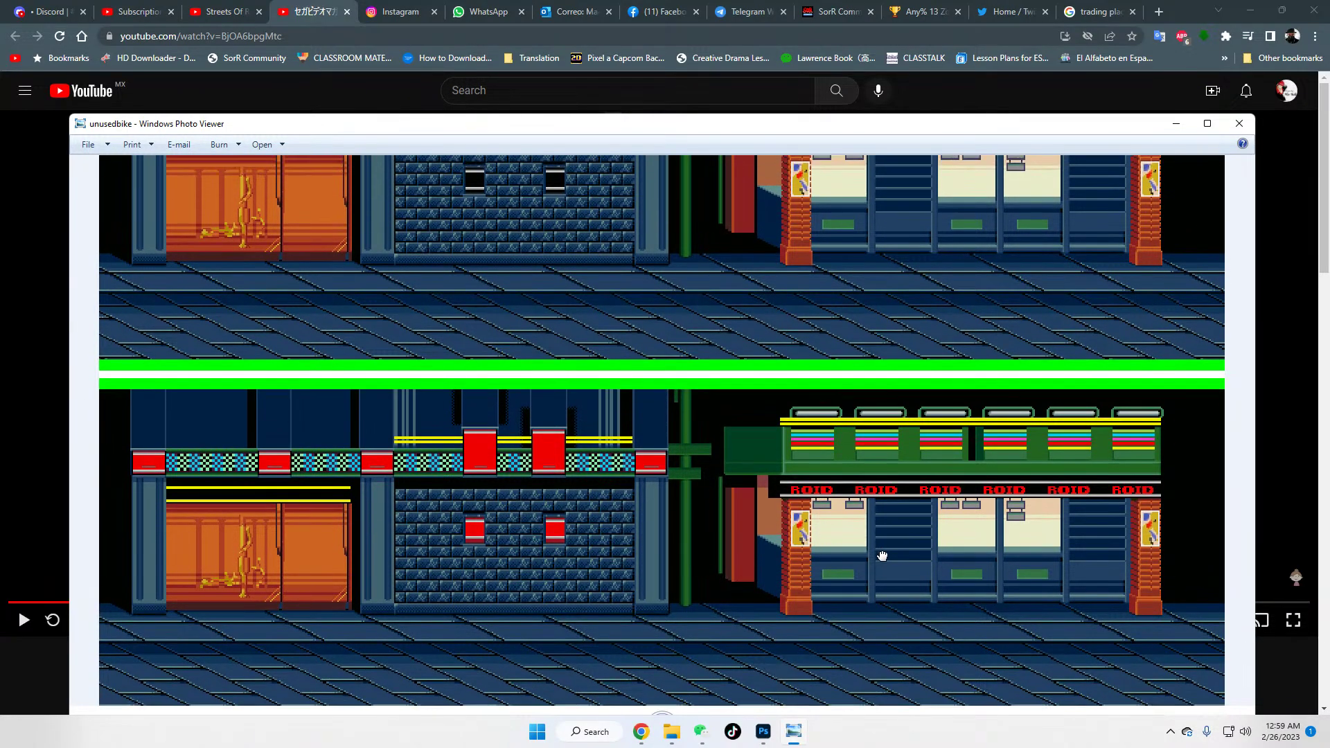
scroll(881, 572, down, 1)
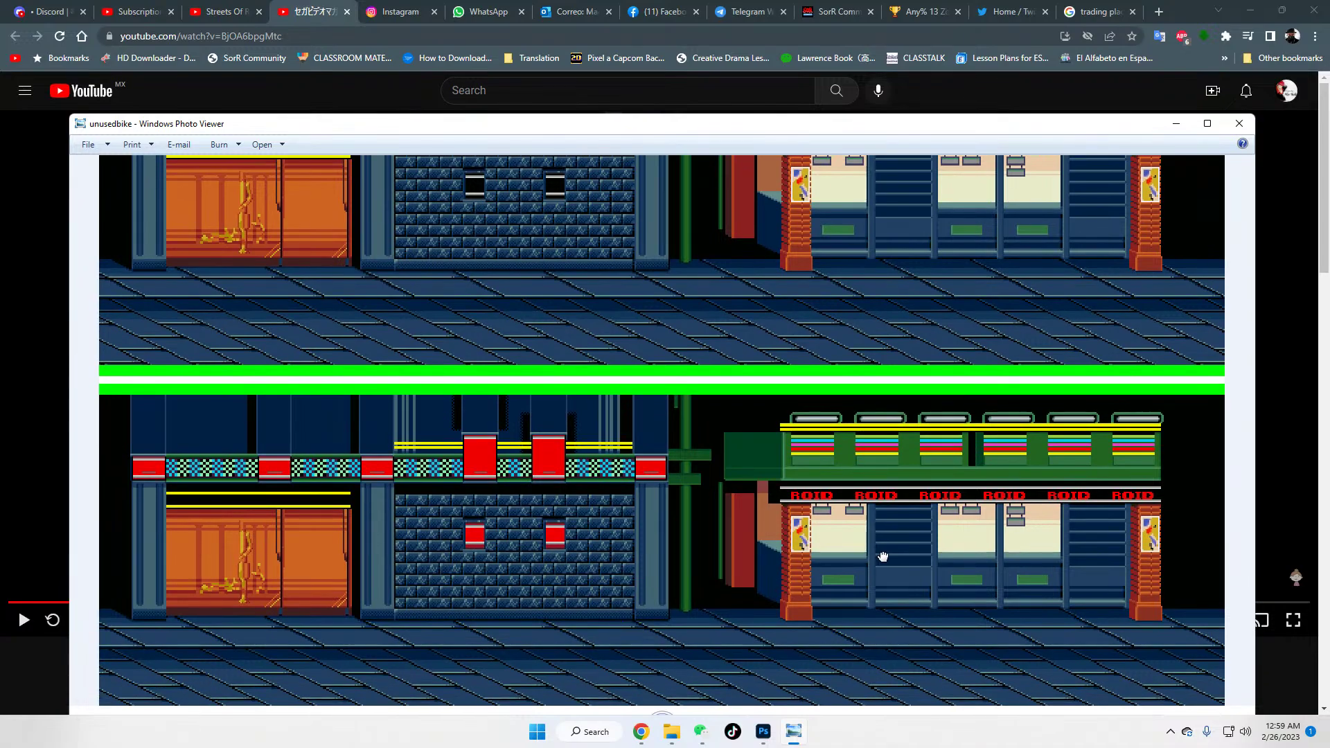
scroll(970, 457, up, 2)
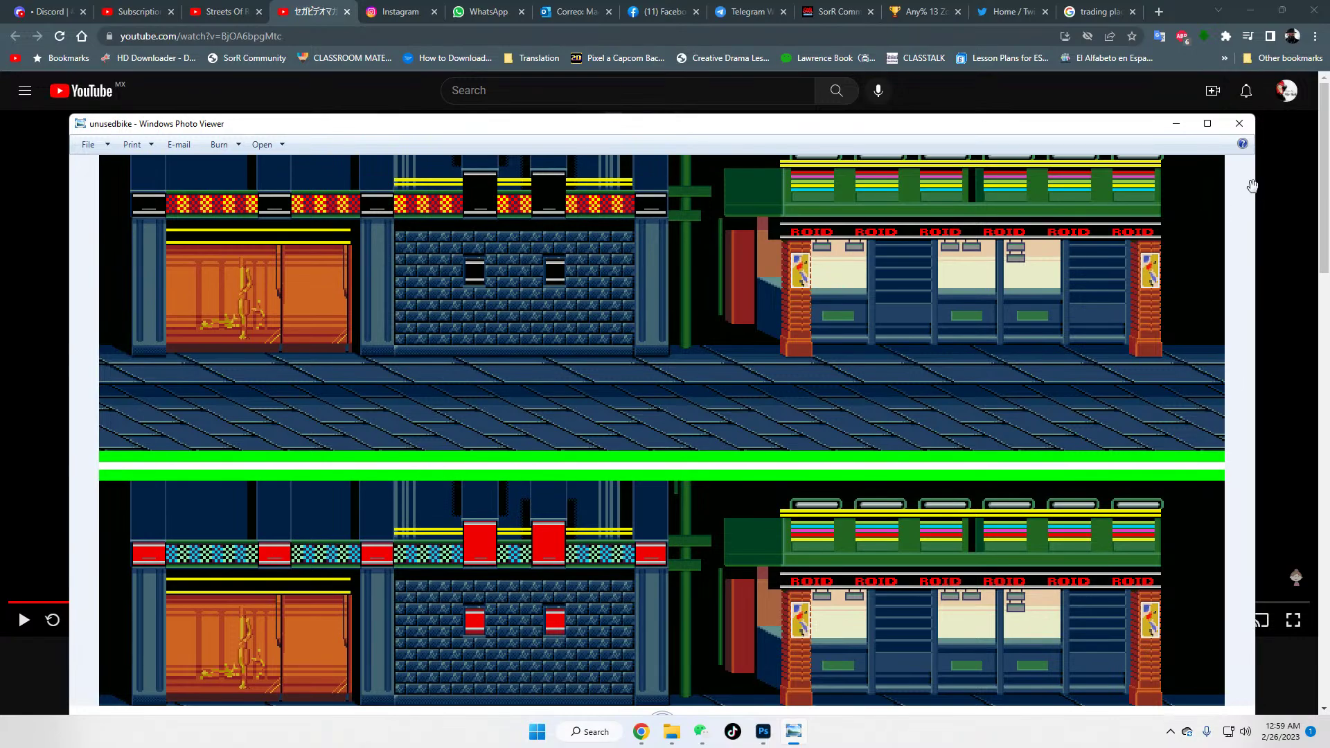
Step: Close the unusedbike image and restart the video from the 4:29 comment timestamp
click(1239, 123)
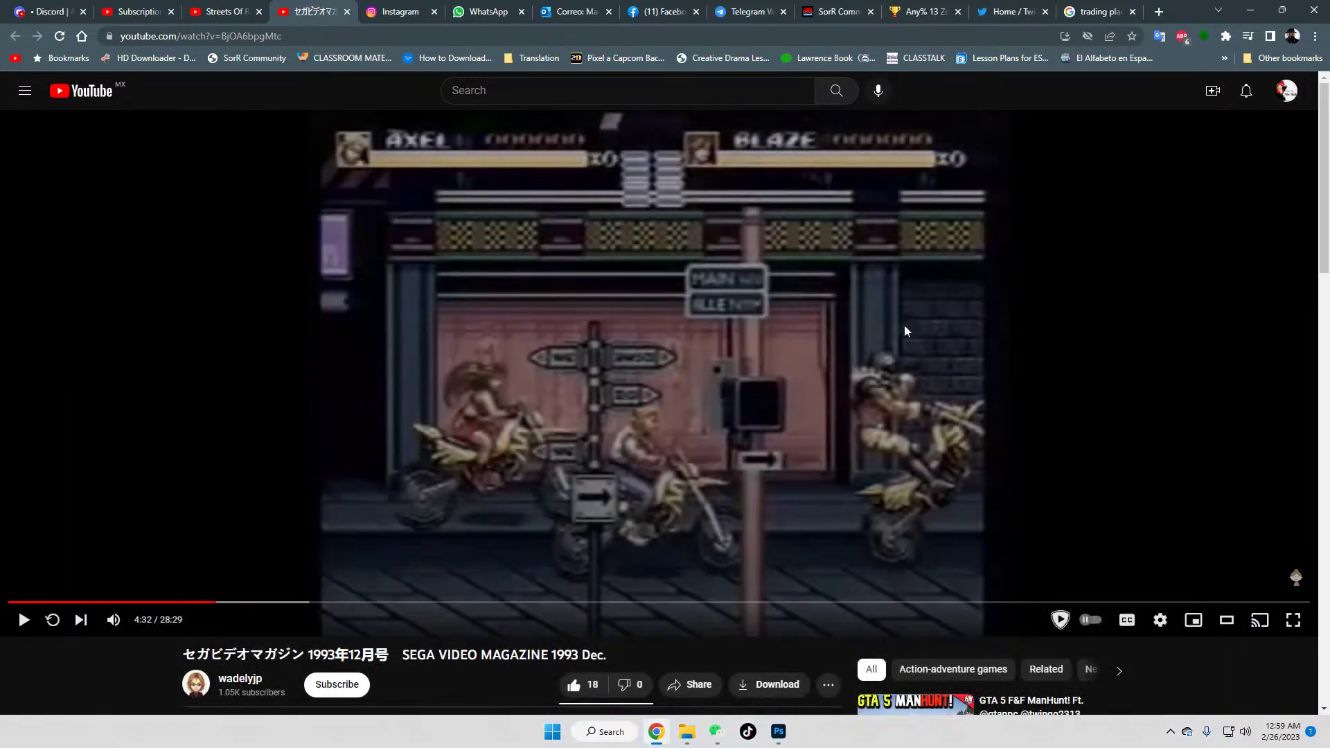
click(700, 464)
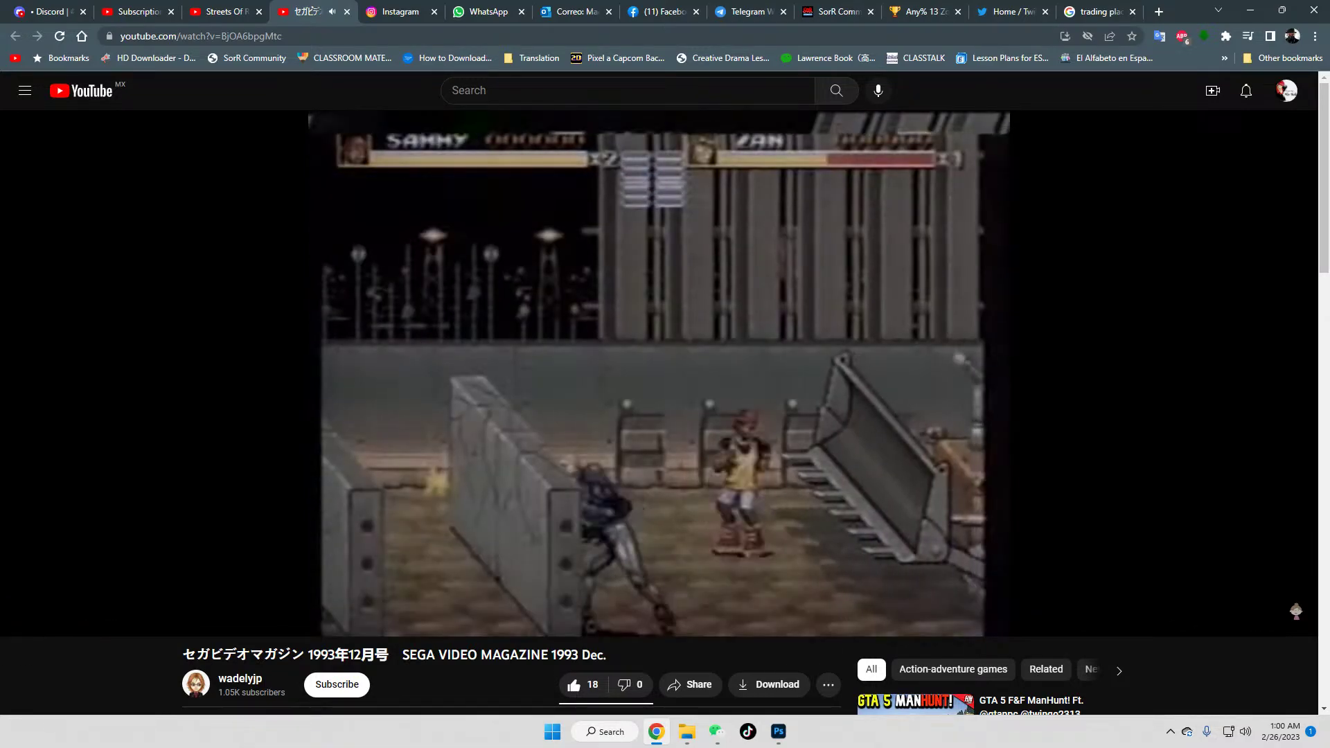
scroll(480, 547, down, 10)
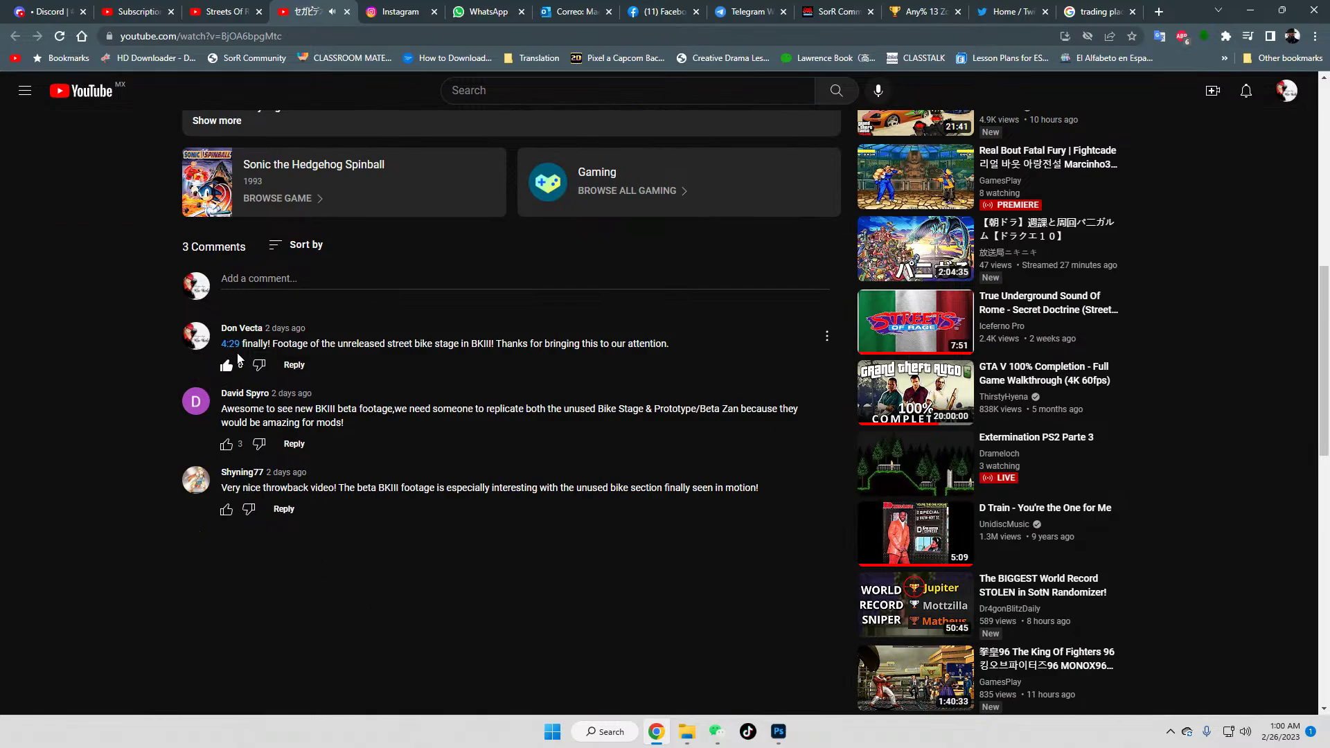
click(230, 345)
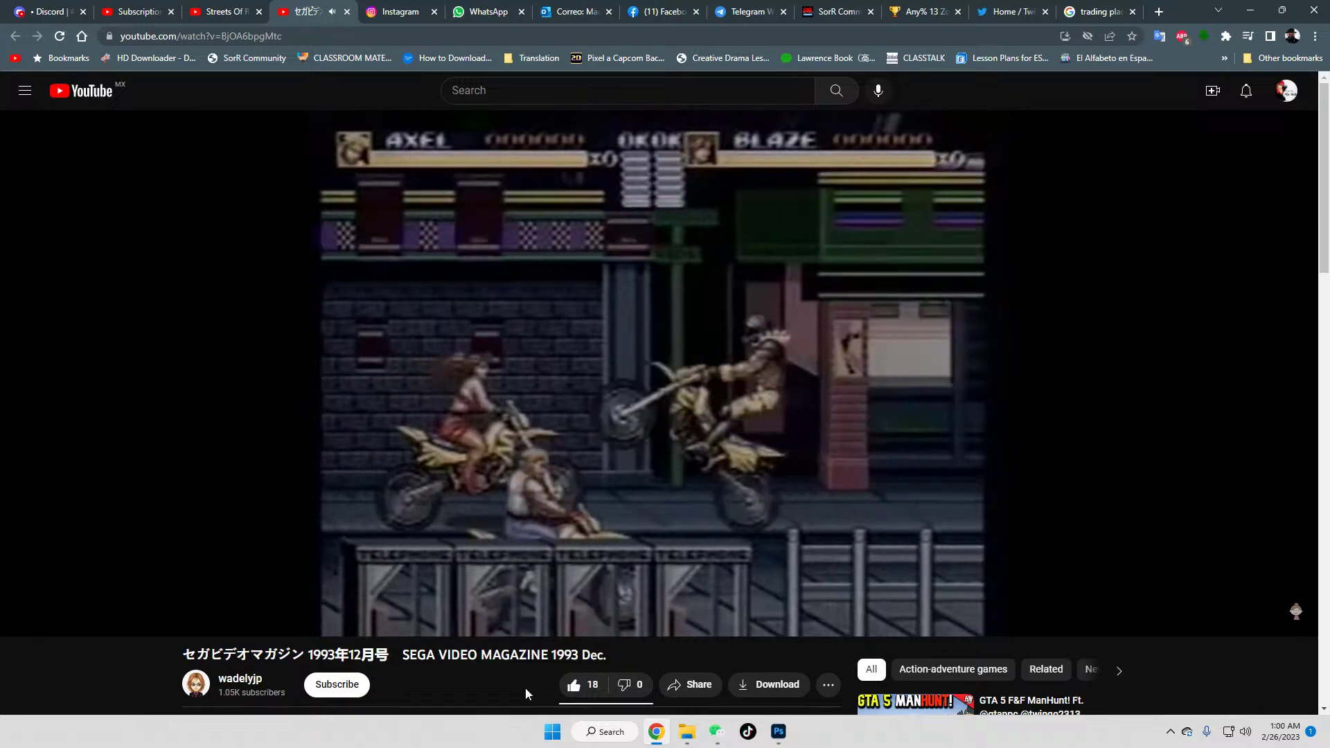
scroll(426, 689, down, 3)
scroll(426, 687, down, 4)
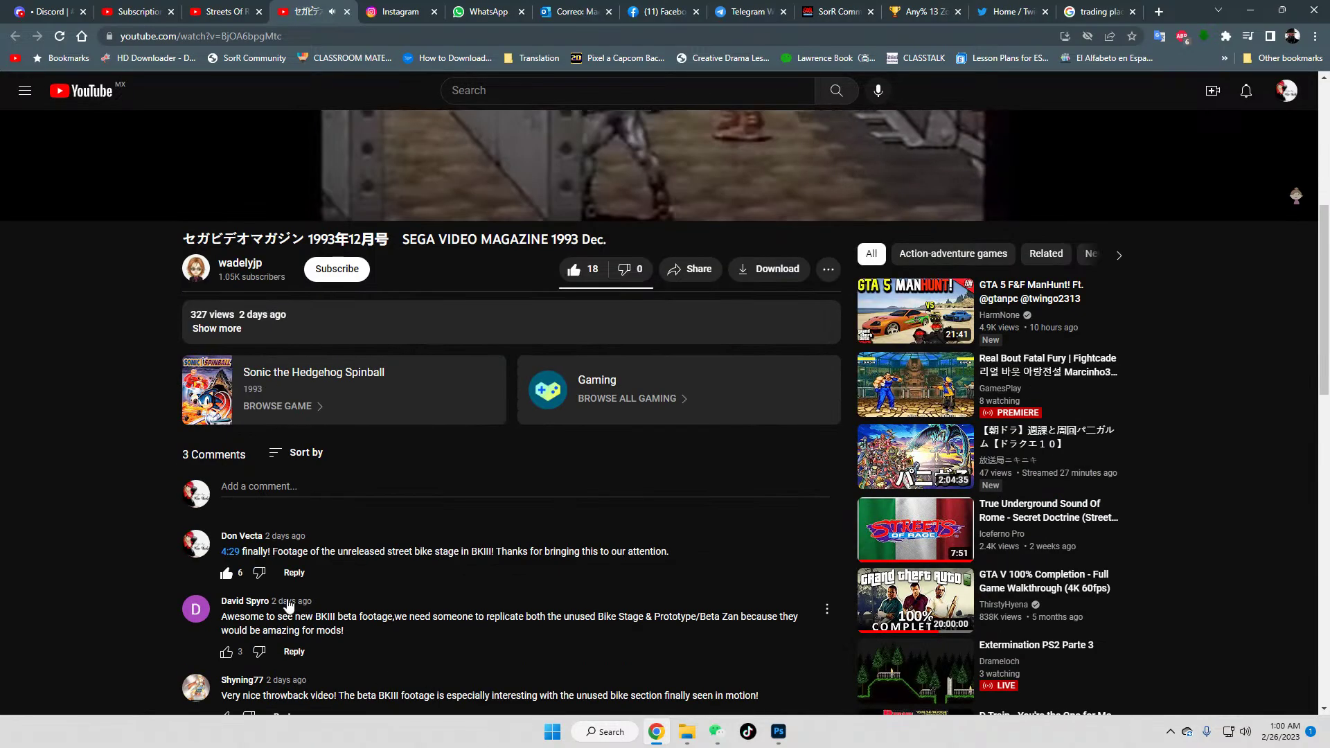
scroll(435, 620, up, 7)
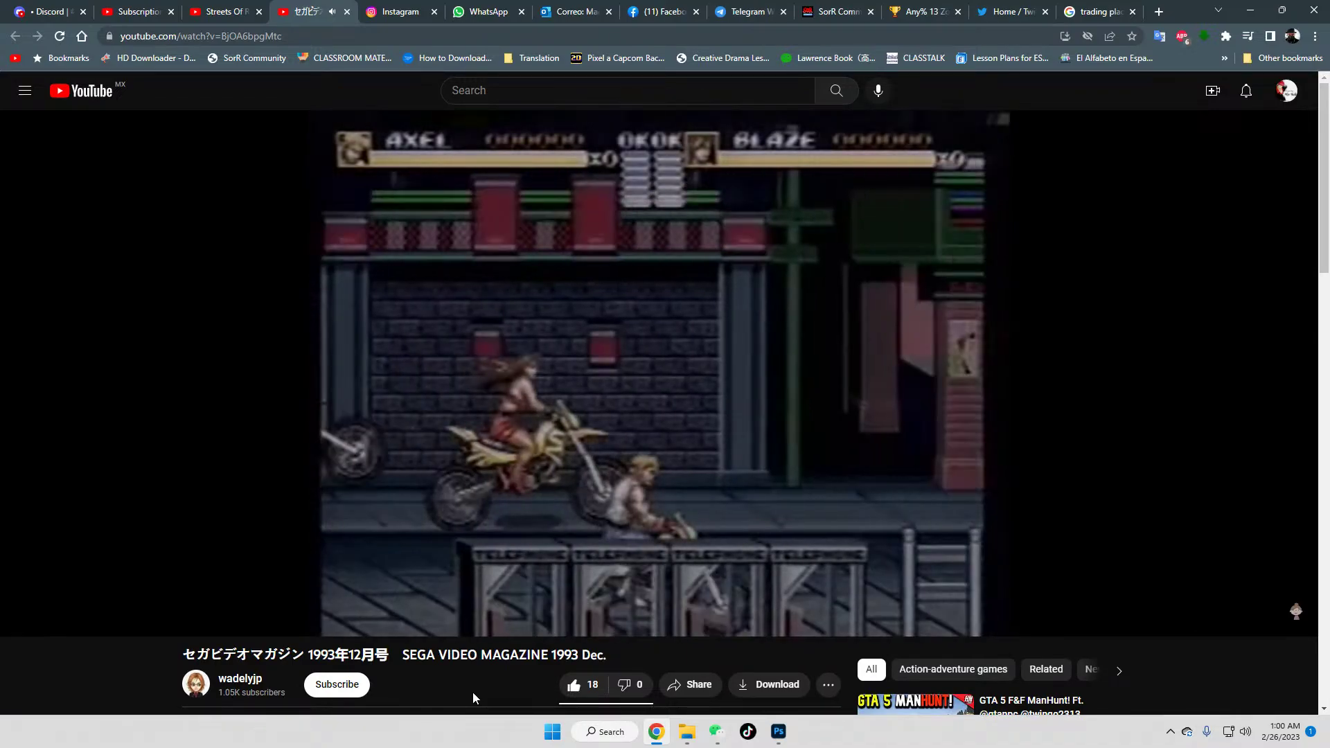
Step: Play and pause the bike footage repeatedly, stopping at 4:30 and 4:31
key(space)
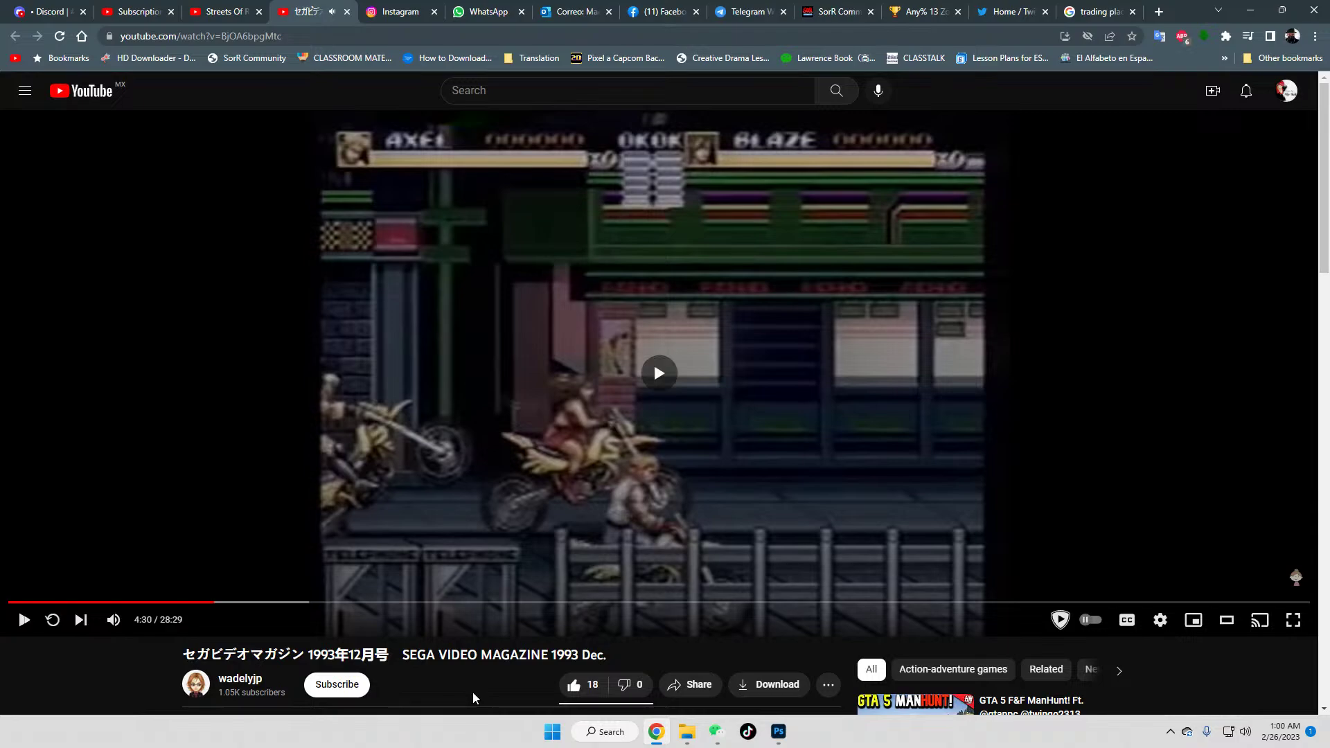
key(space)
key(space)
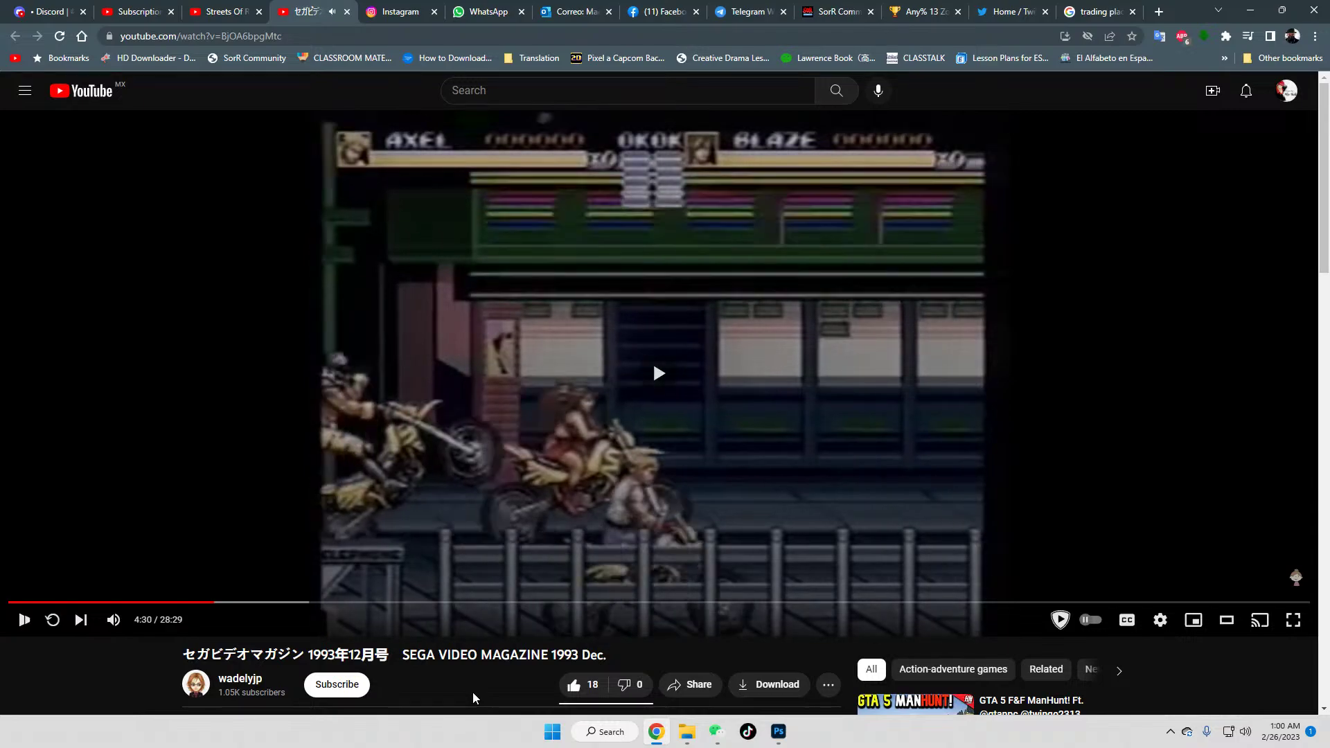
key(space)
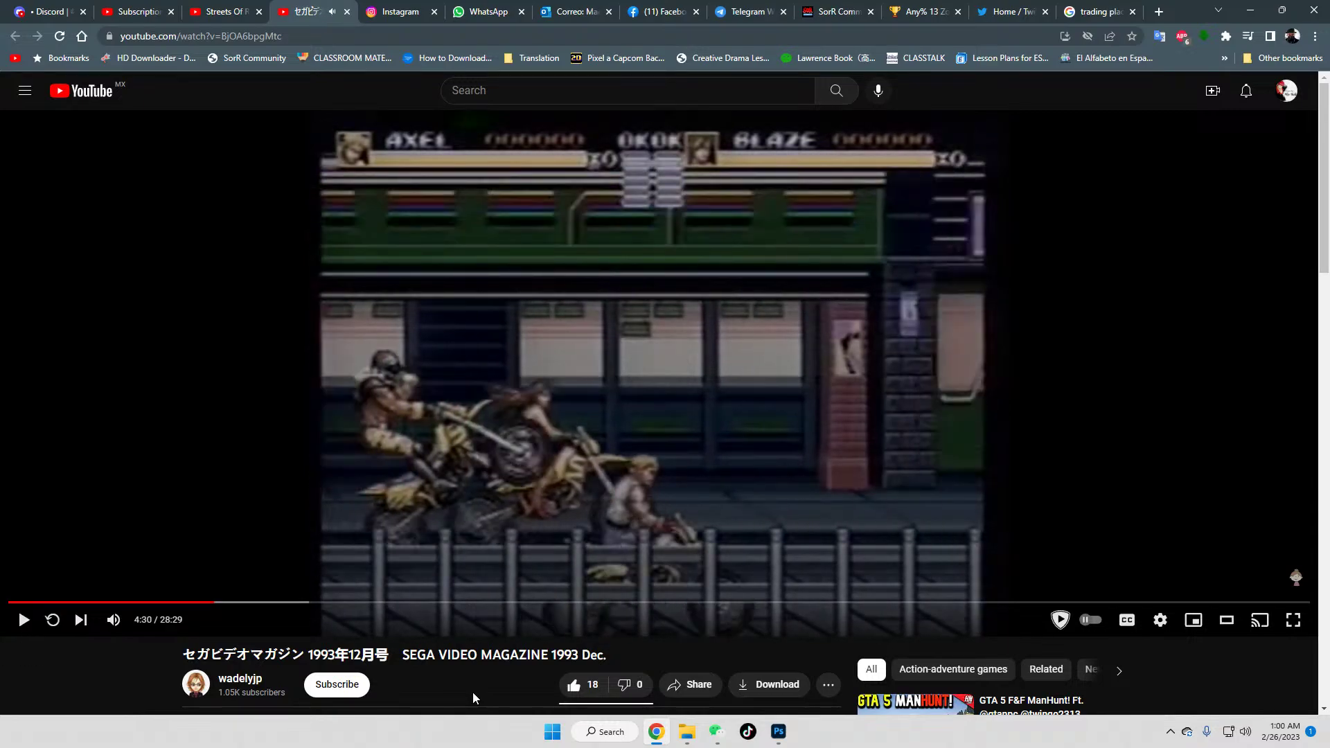
key(space)
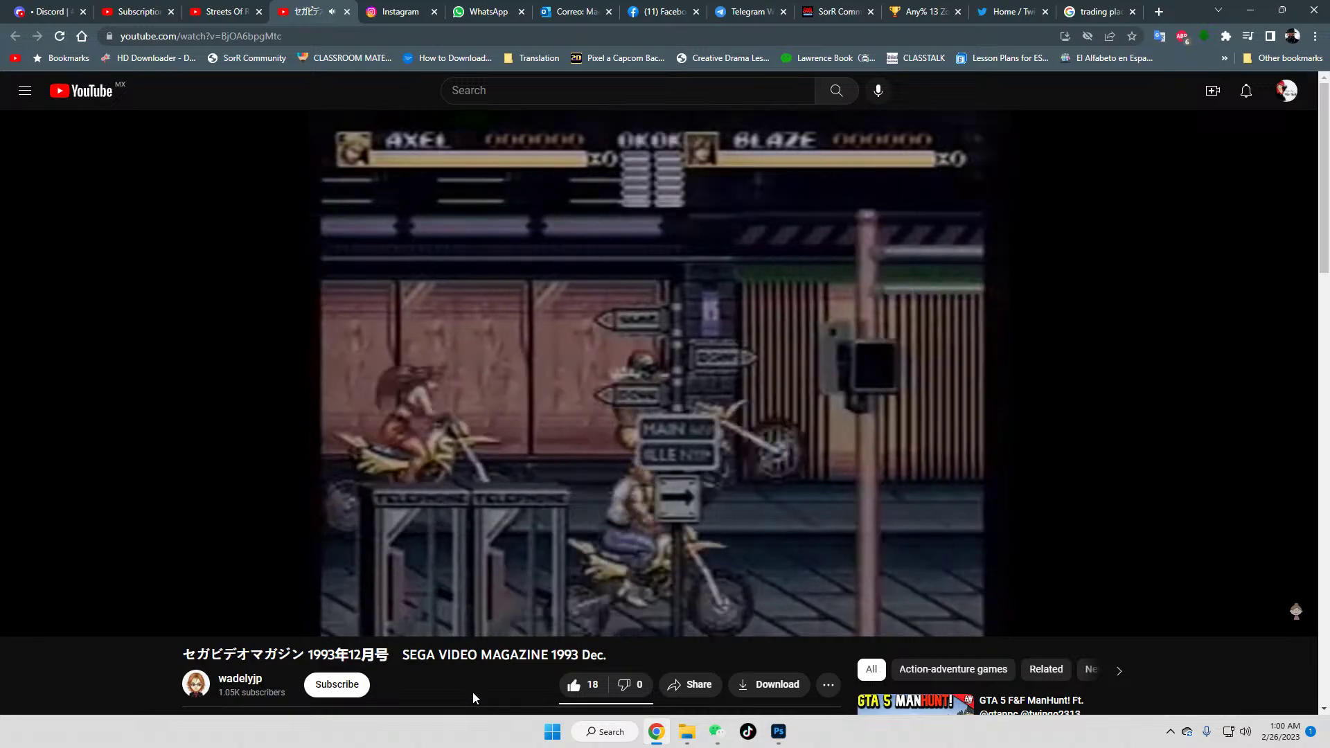
key(space)
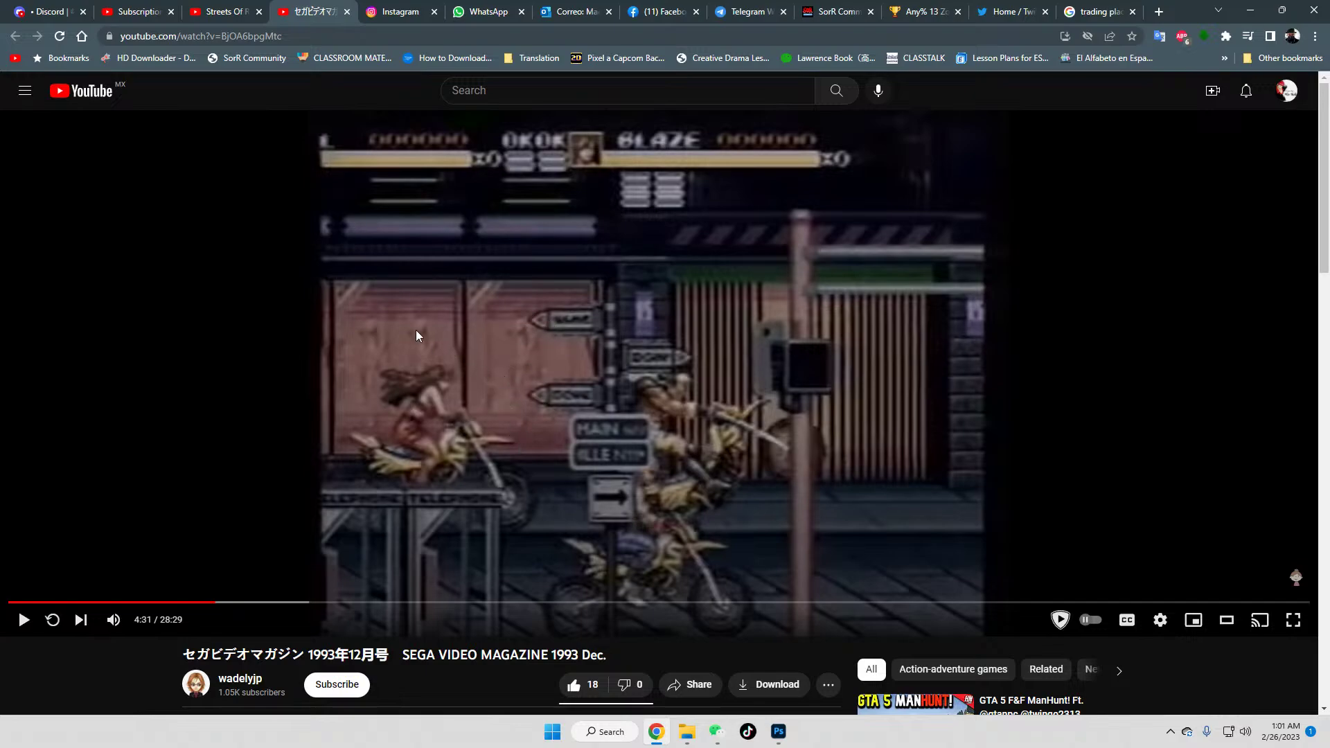
Step: Continue with repeated pauses to 4:33, then jump back to the 4:29 timestamp
click(441, 354)
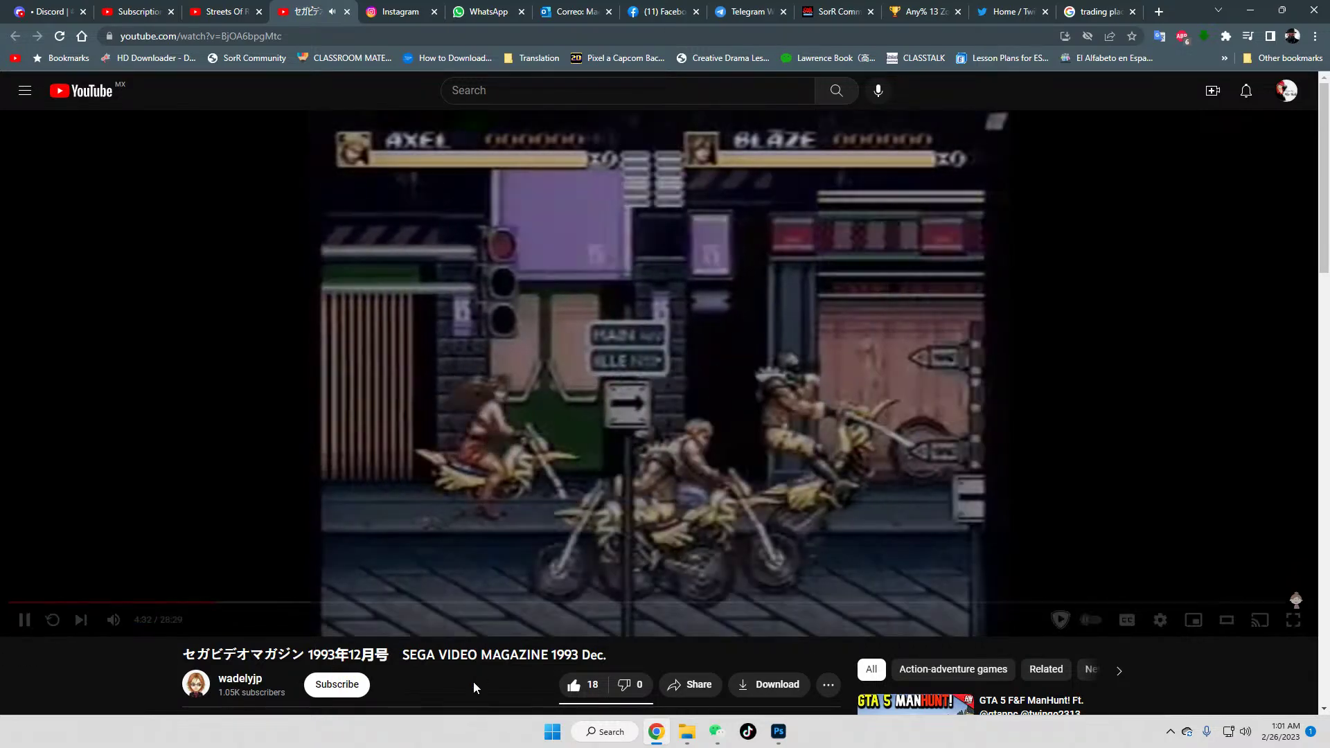
key(space)
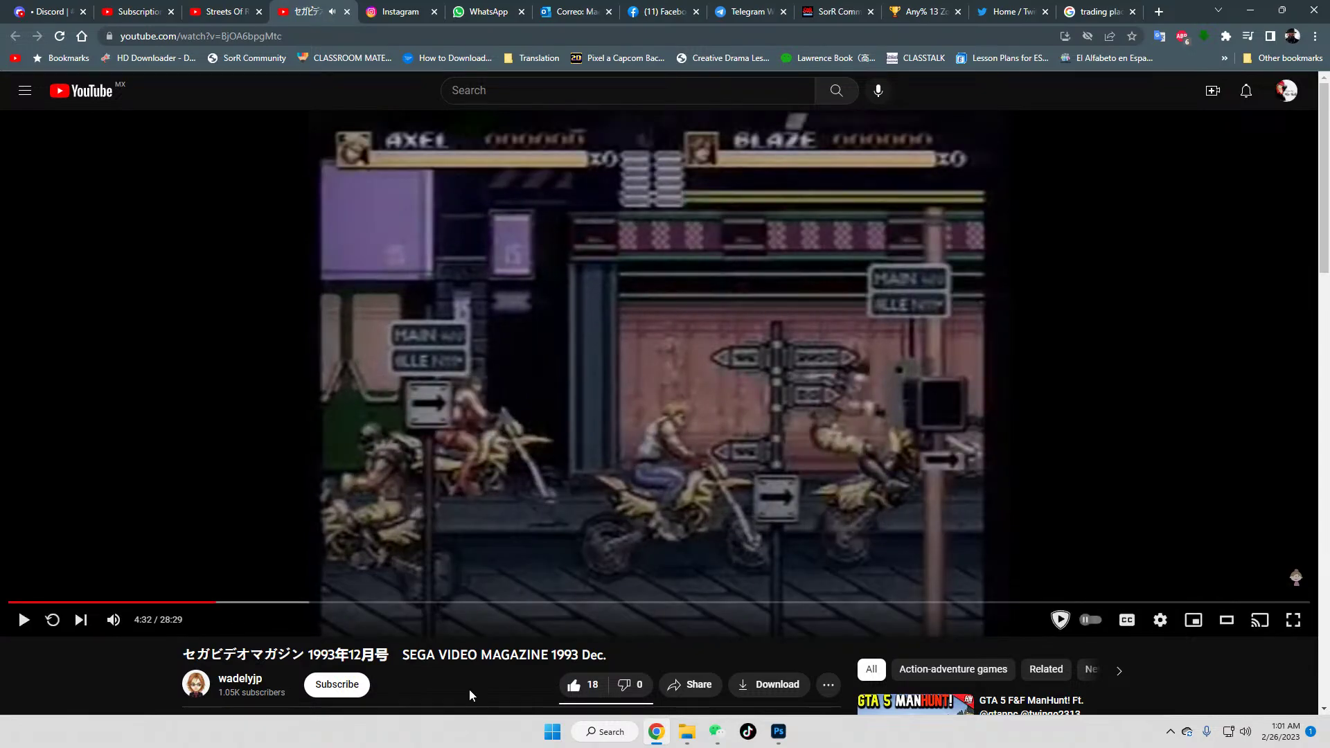
key(space)
key(space)
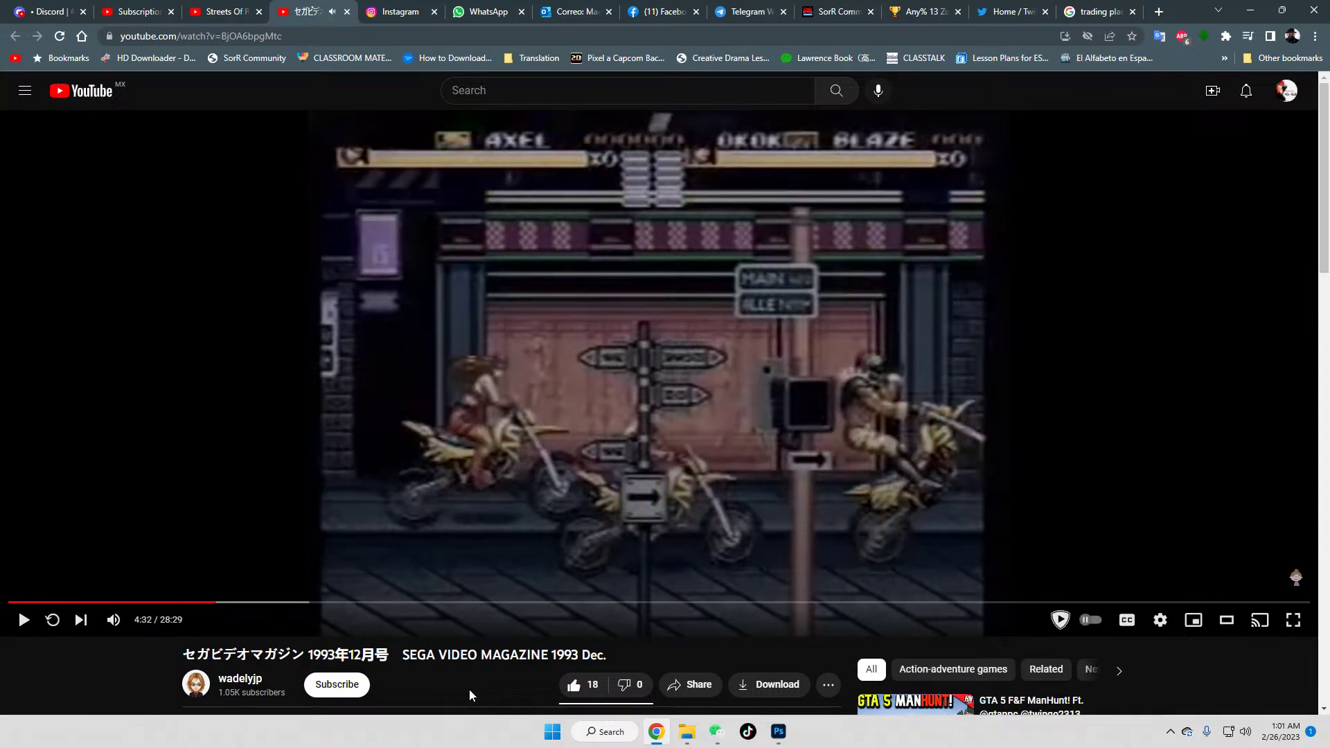
key(space)
key(space)
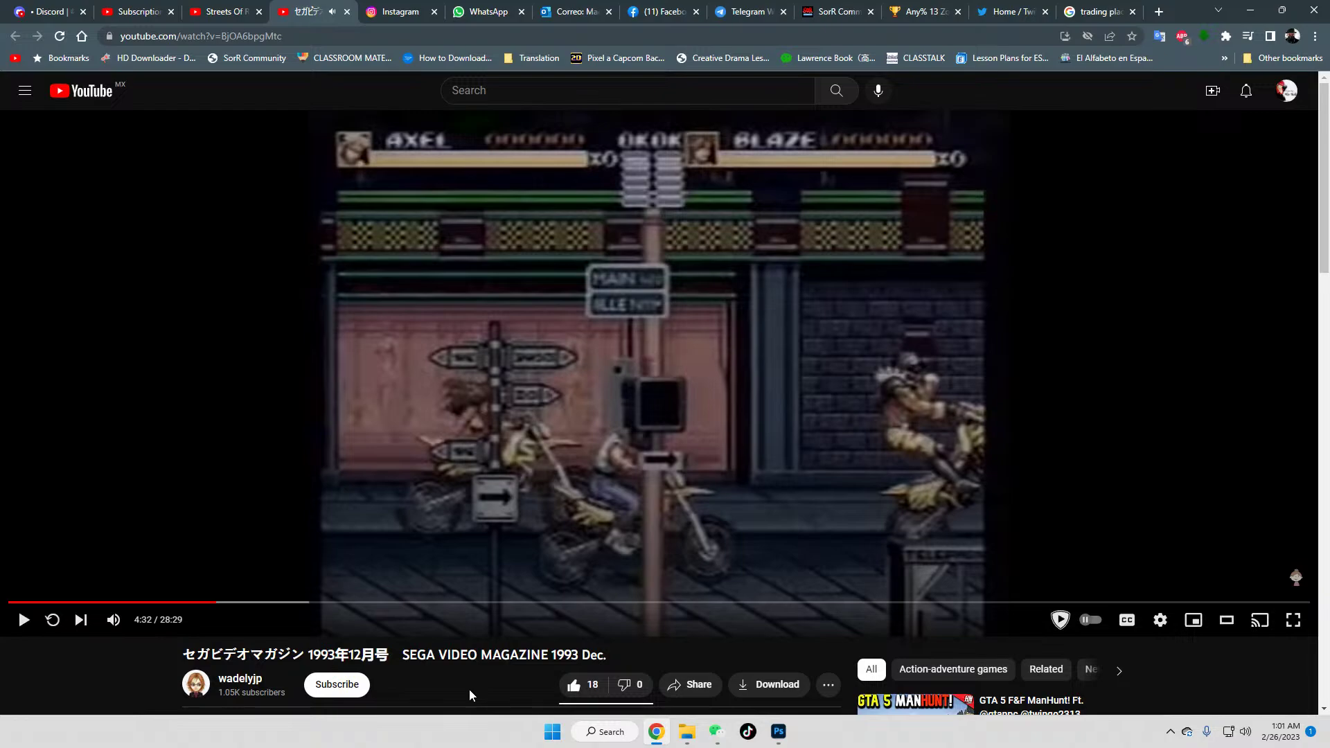
key(space)
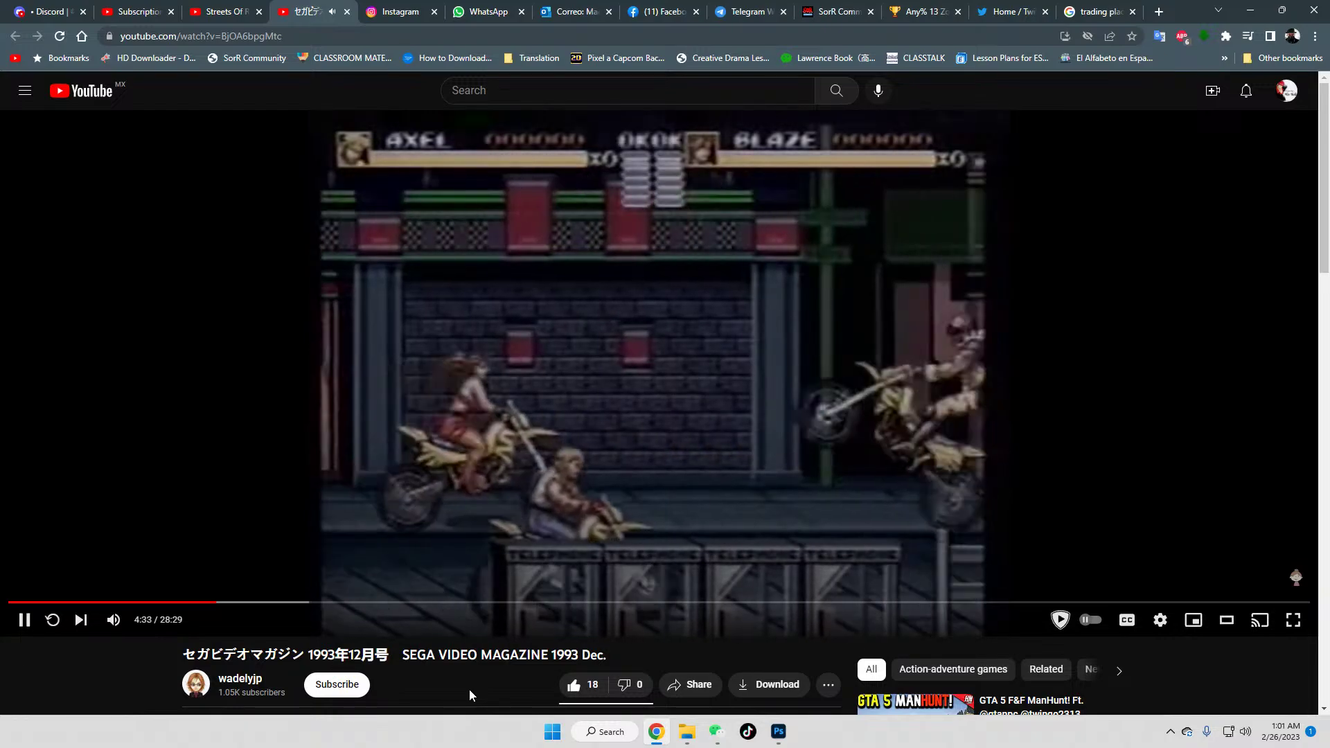
key(space)
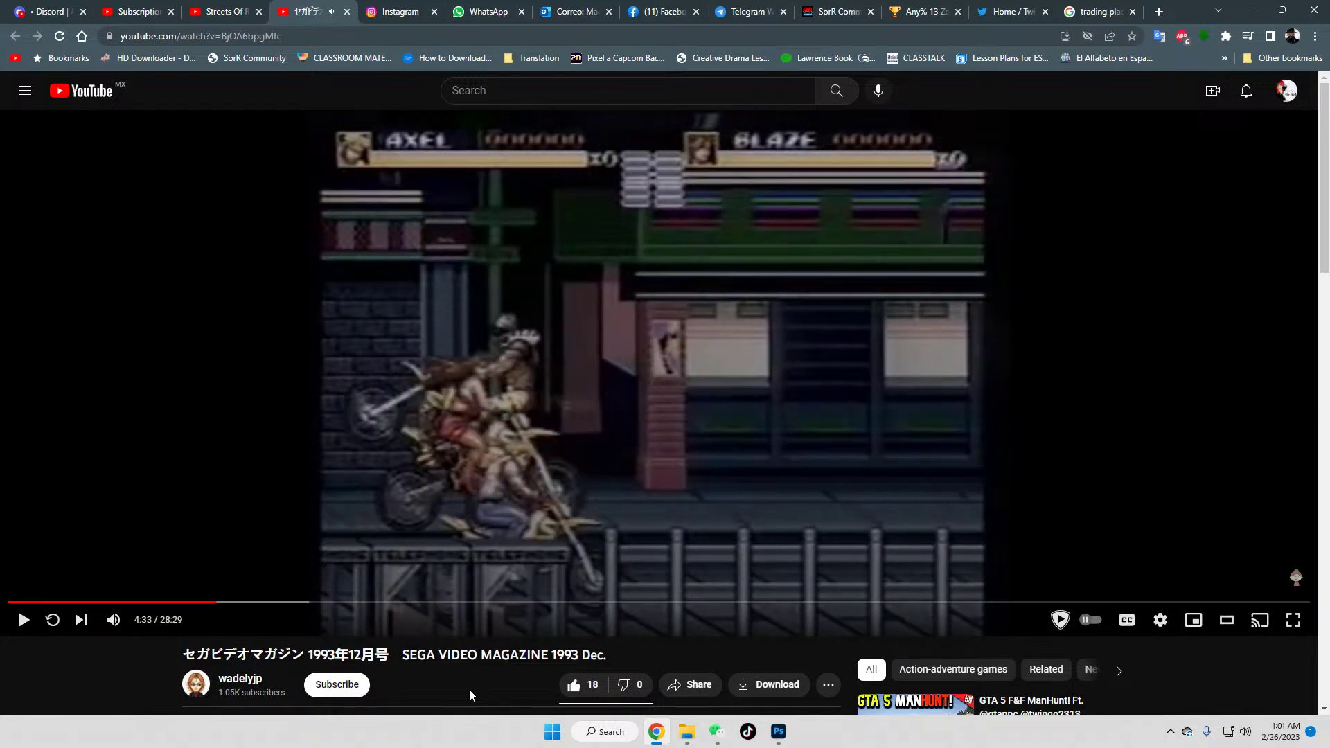
key(space)
scroll(424, 692, down, 5)
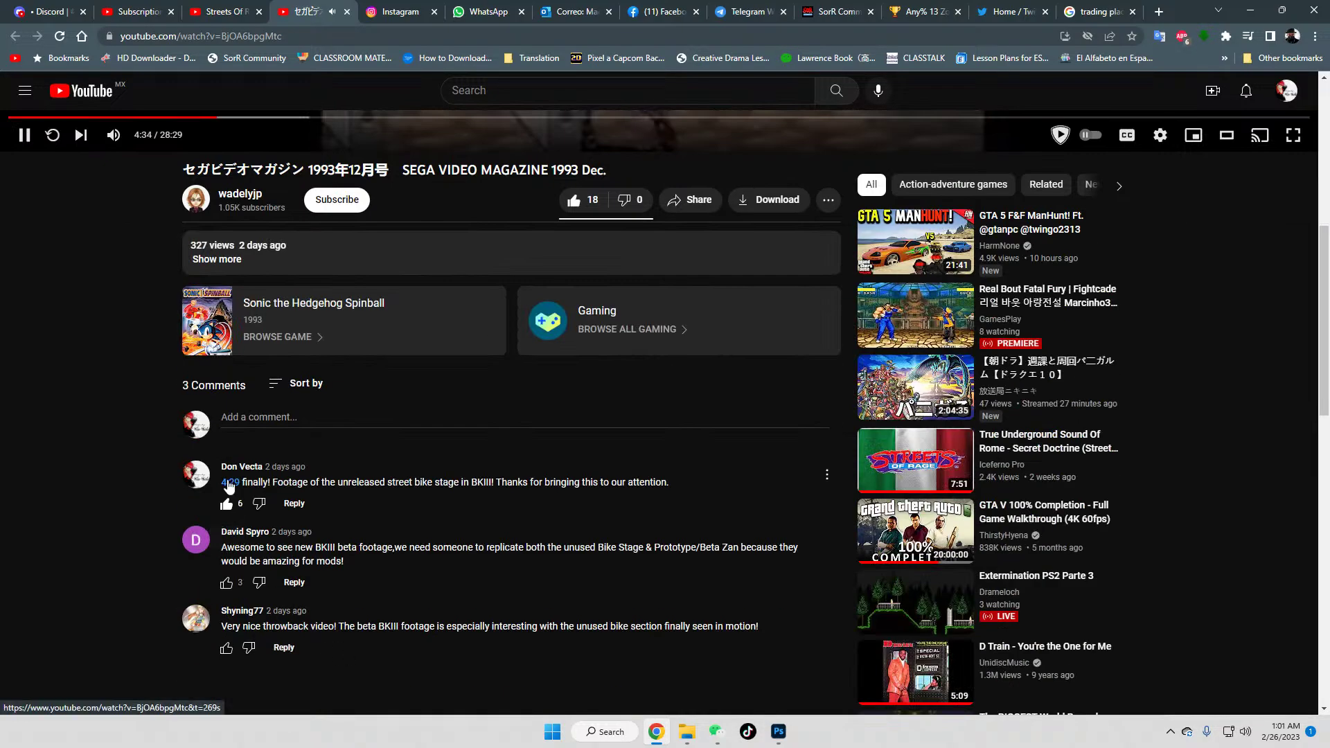
click(230, 482)
Step: Pause at 4:29 and advance the motorbike footage in short bursts to inspect the street backgrounds
key(space)
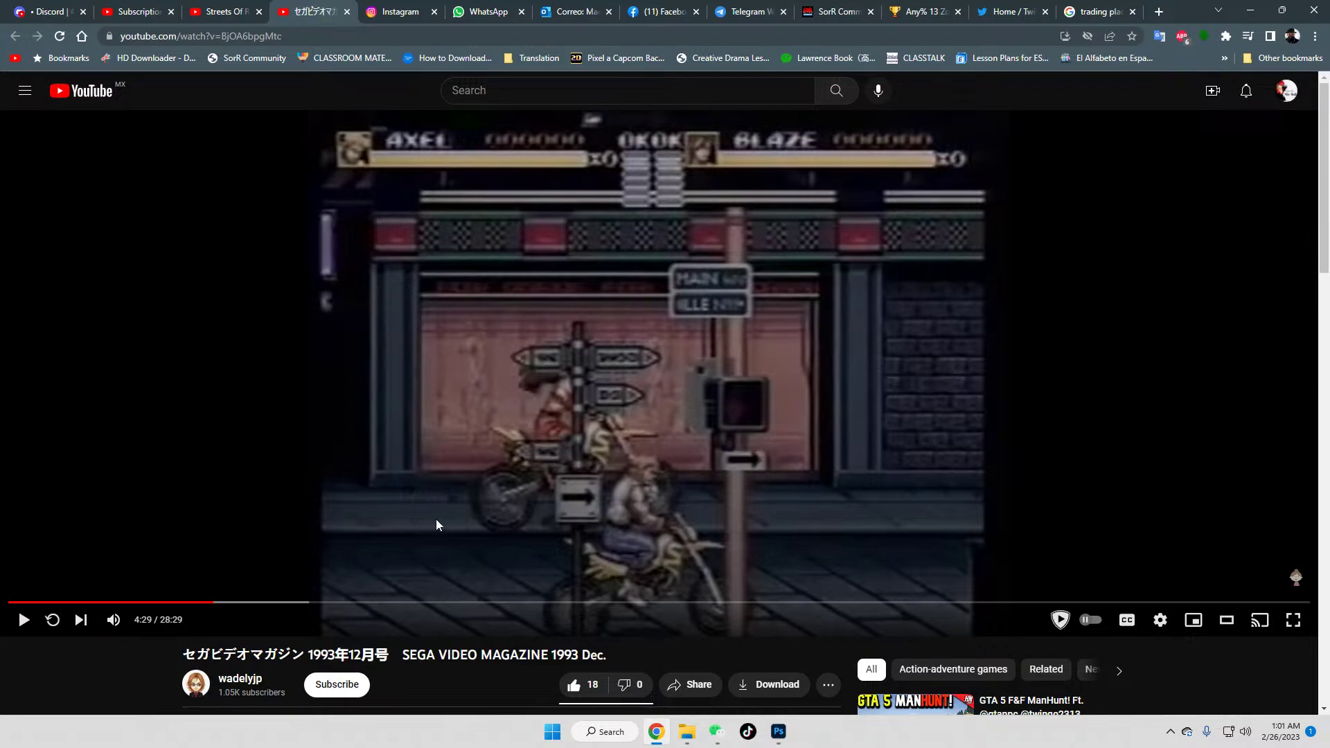
key(space)
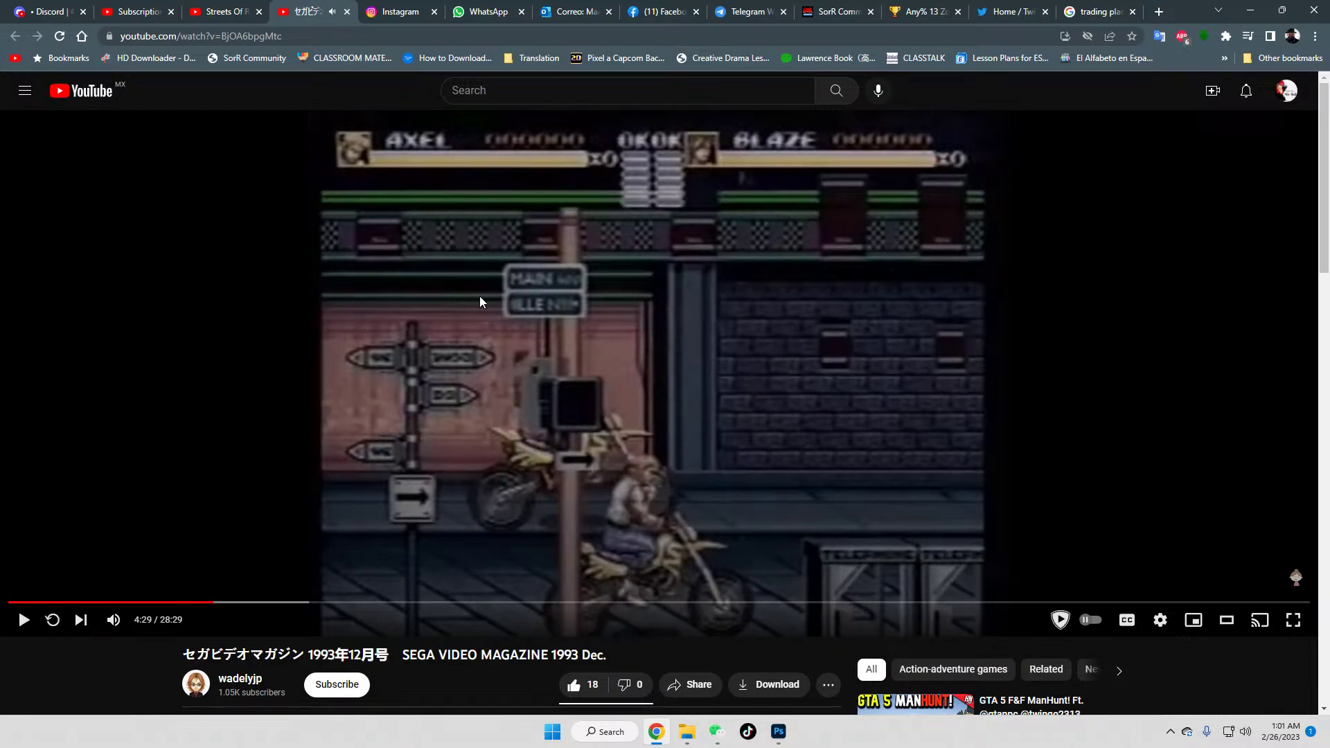
key(space)
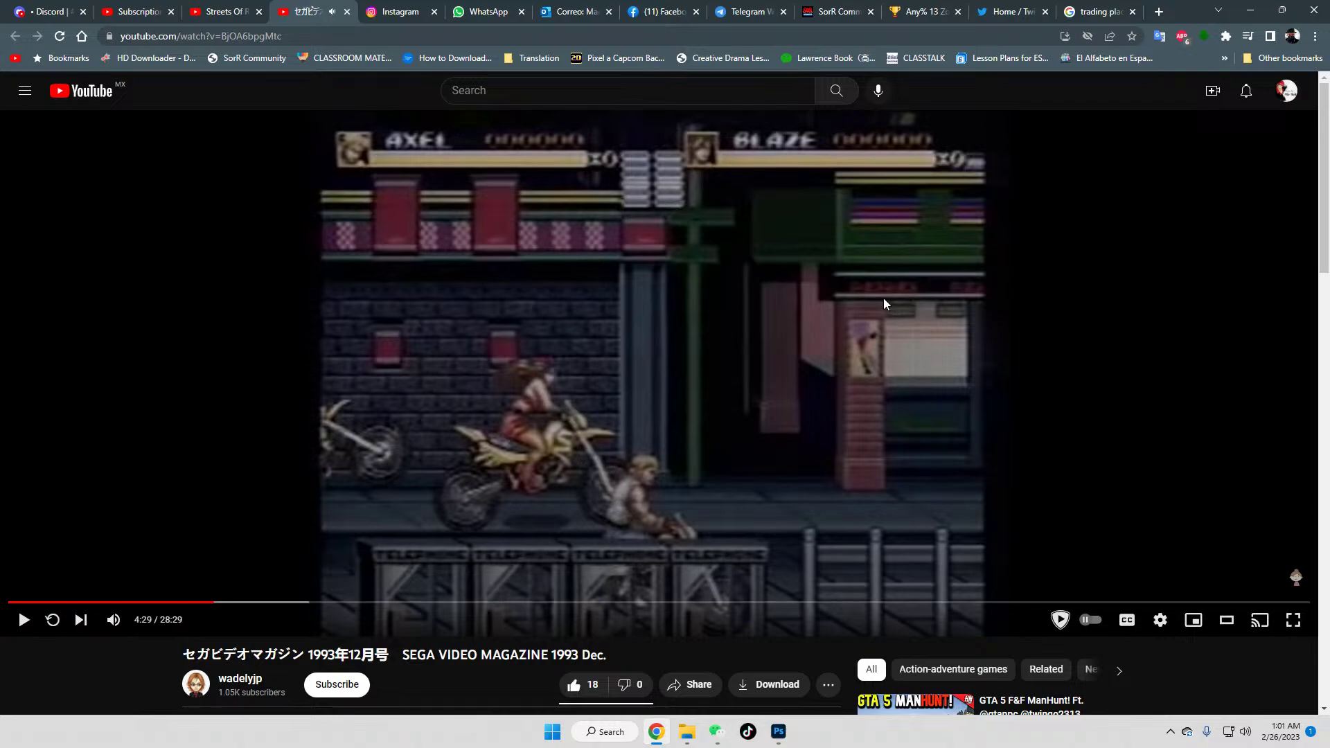
key(space)
key(space)
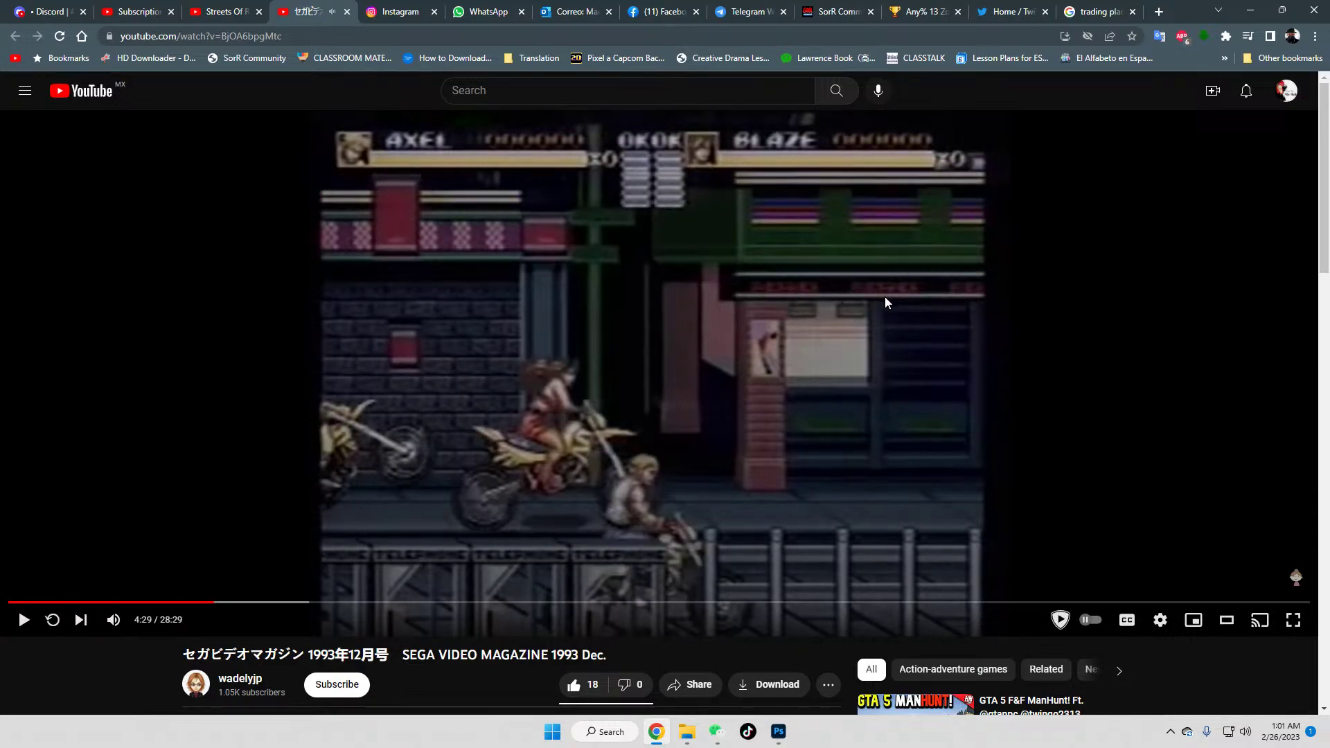
key(space)
key(space)
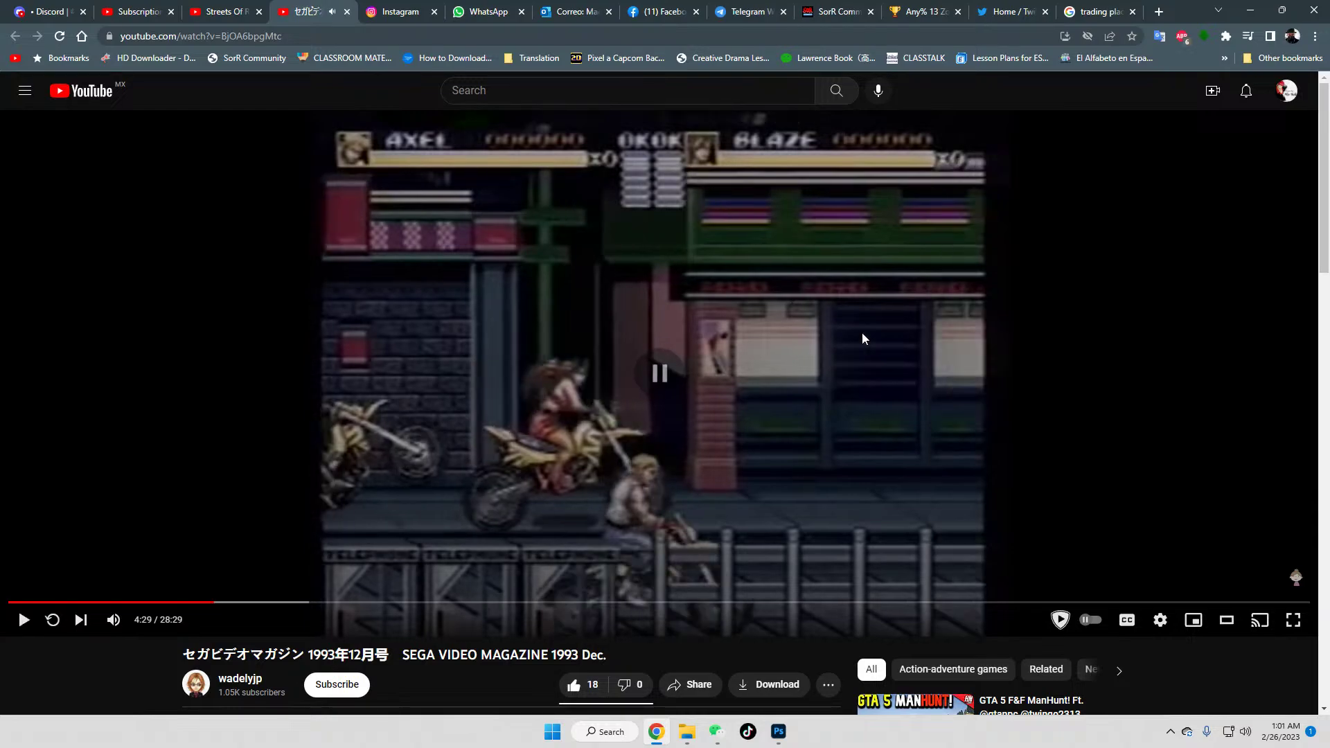
key(space)
key(space)
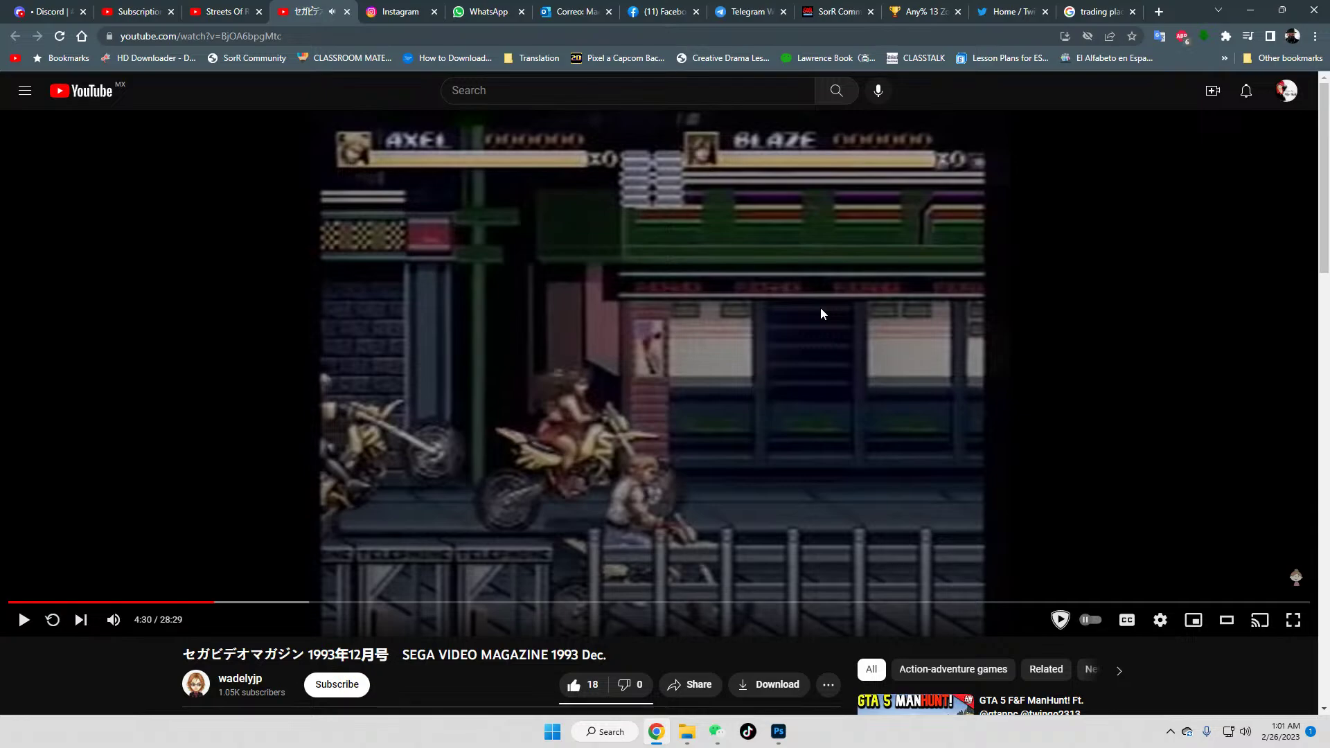
key(space)
key(space)
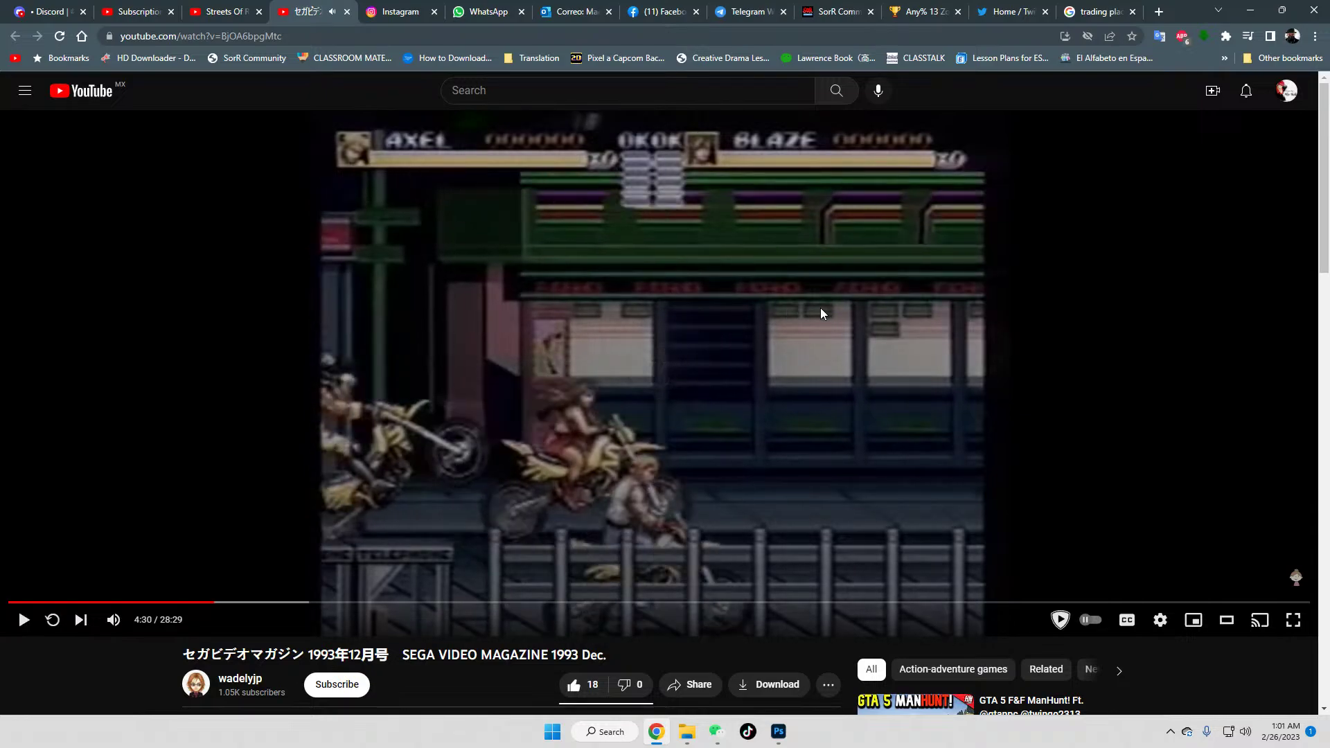
key(space)
key(space)
key(space)
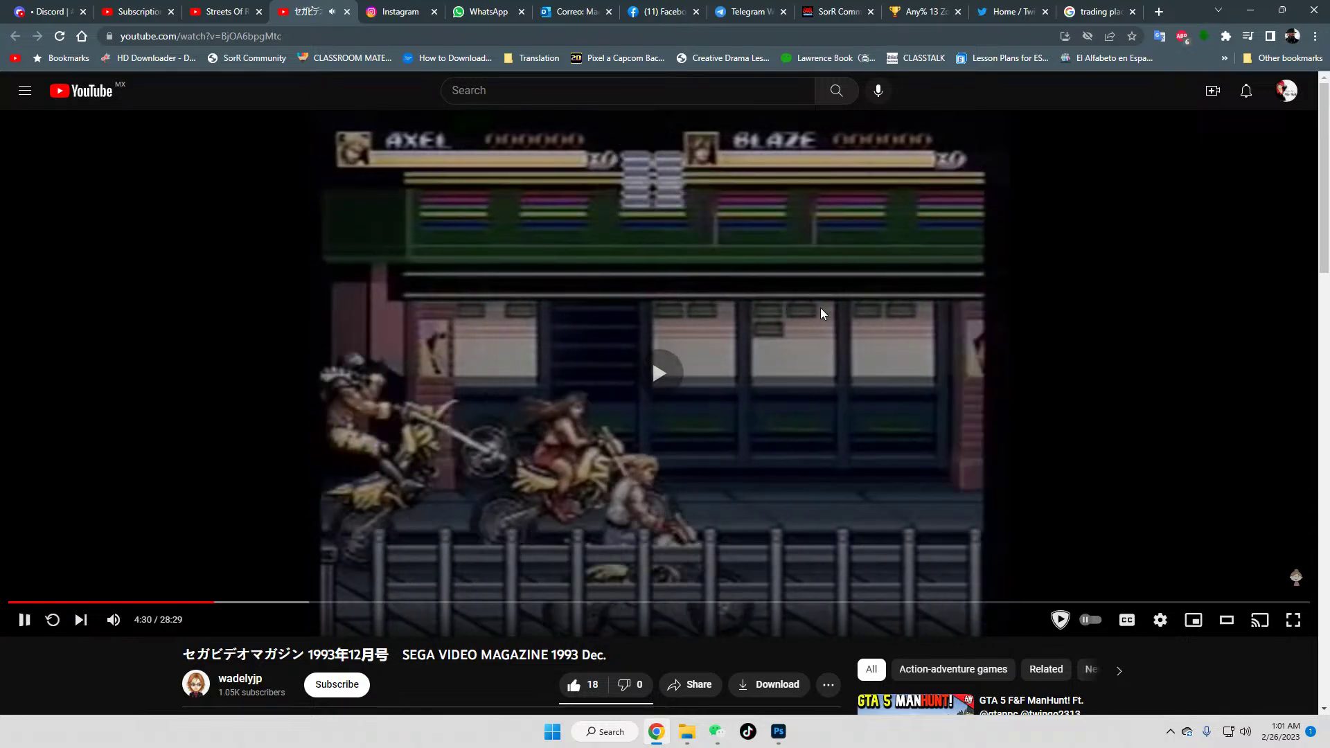
key(space)
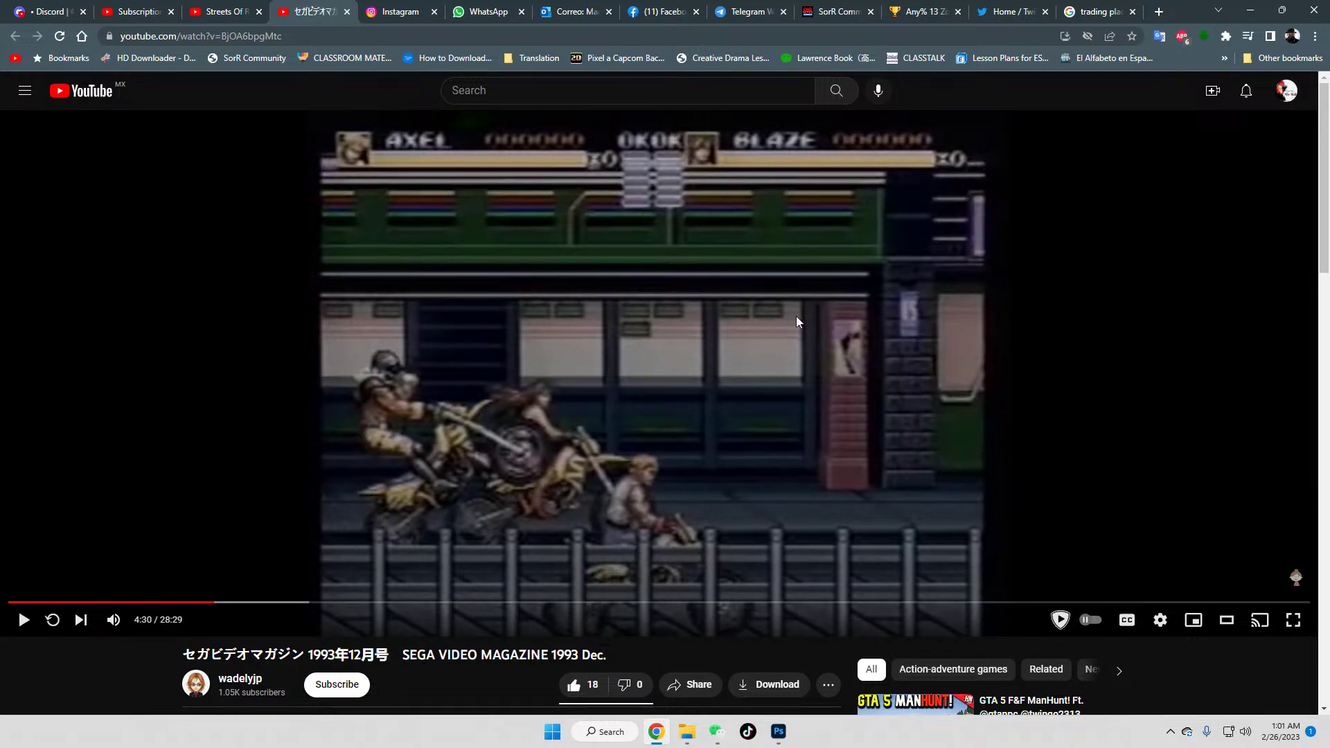
key(space)
key(space)
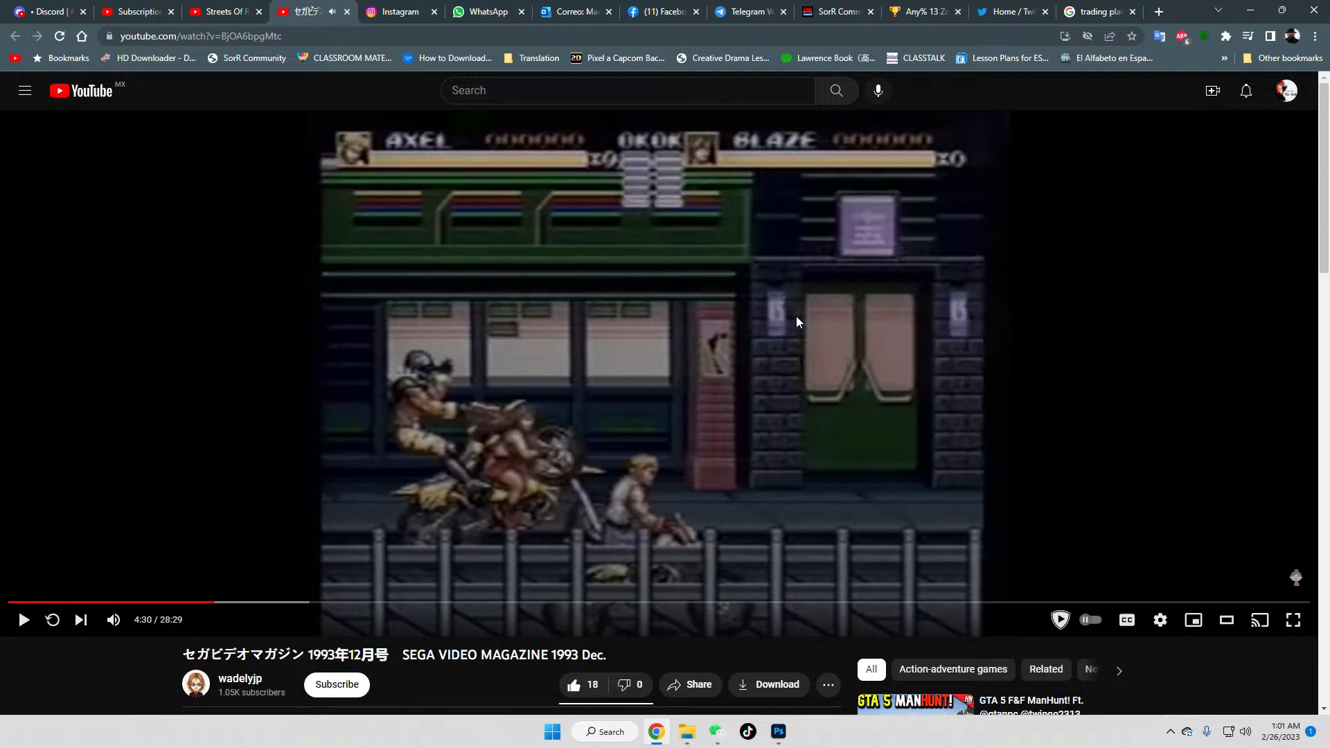
key(space)
key(space)
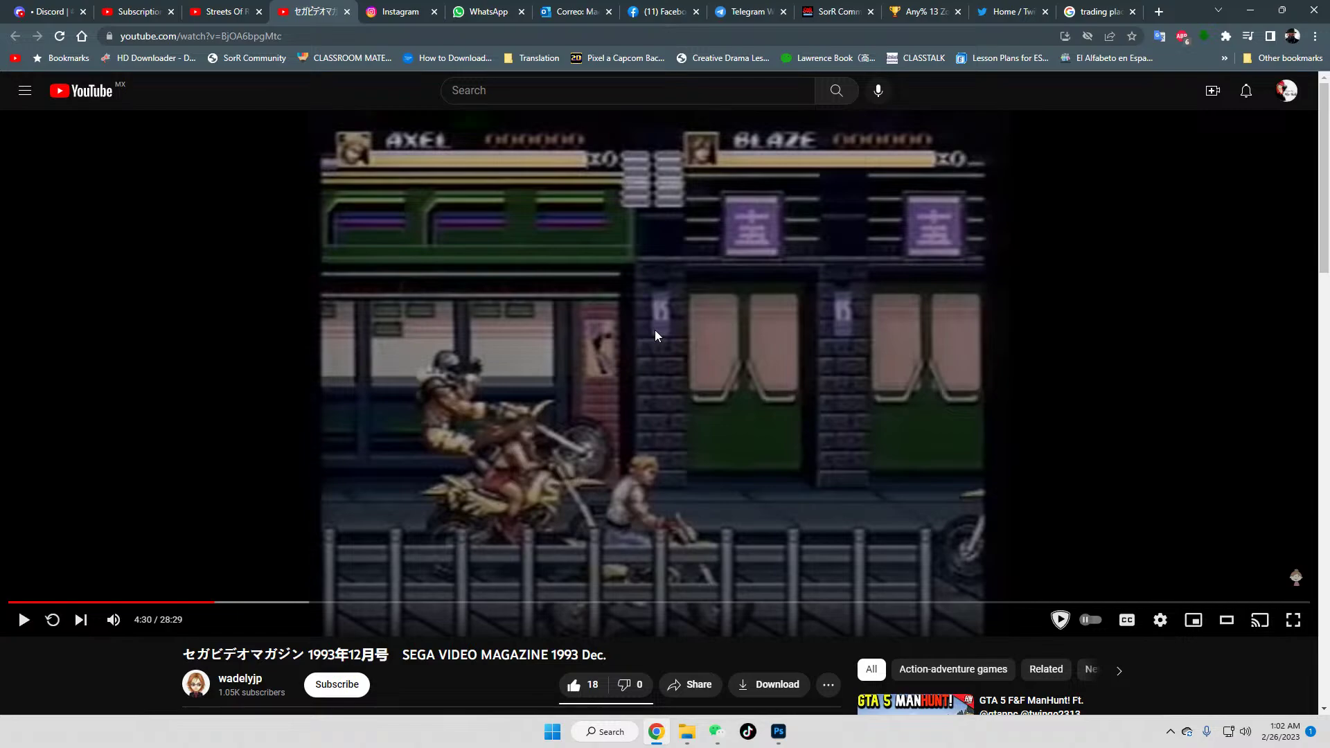
Step: Keep stepping the footage through 4:31 and 4:32 on toward 4:33
key(space)
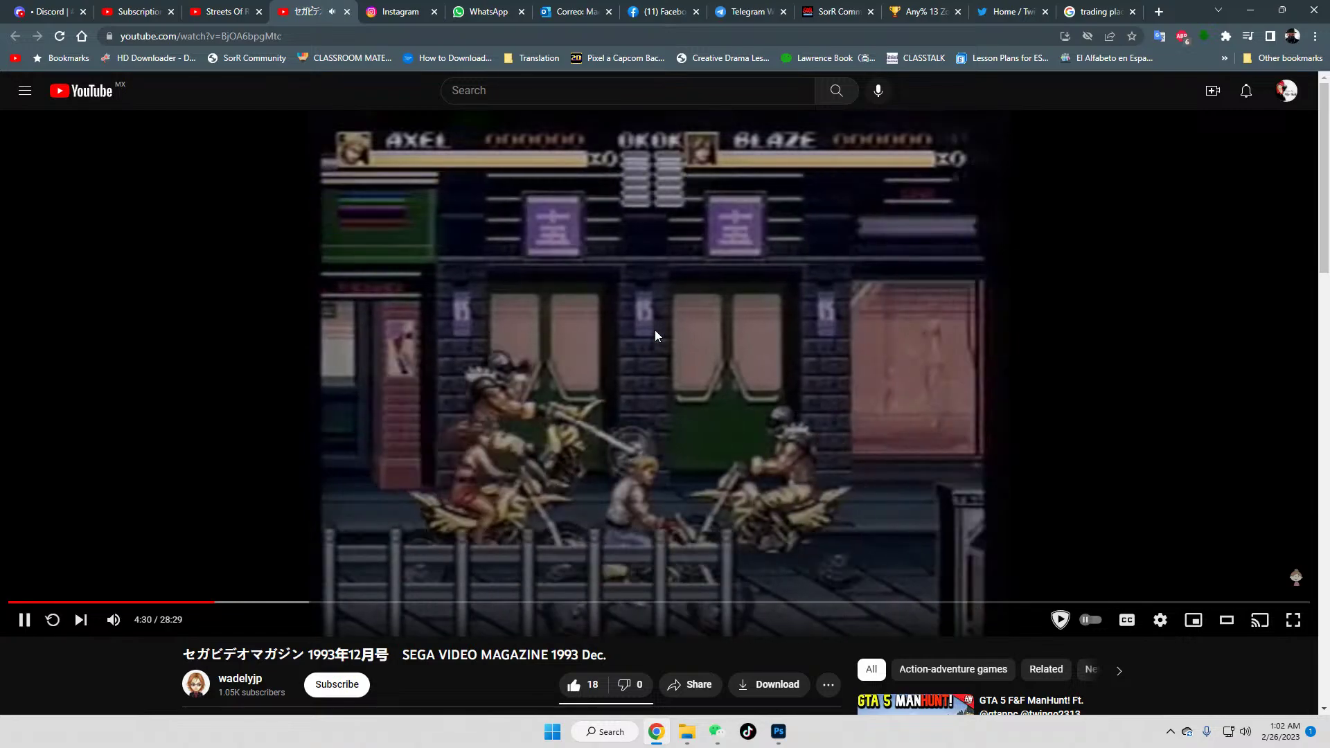
key(space)
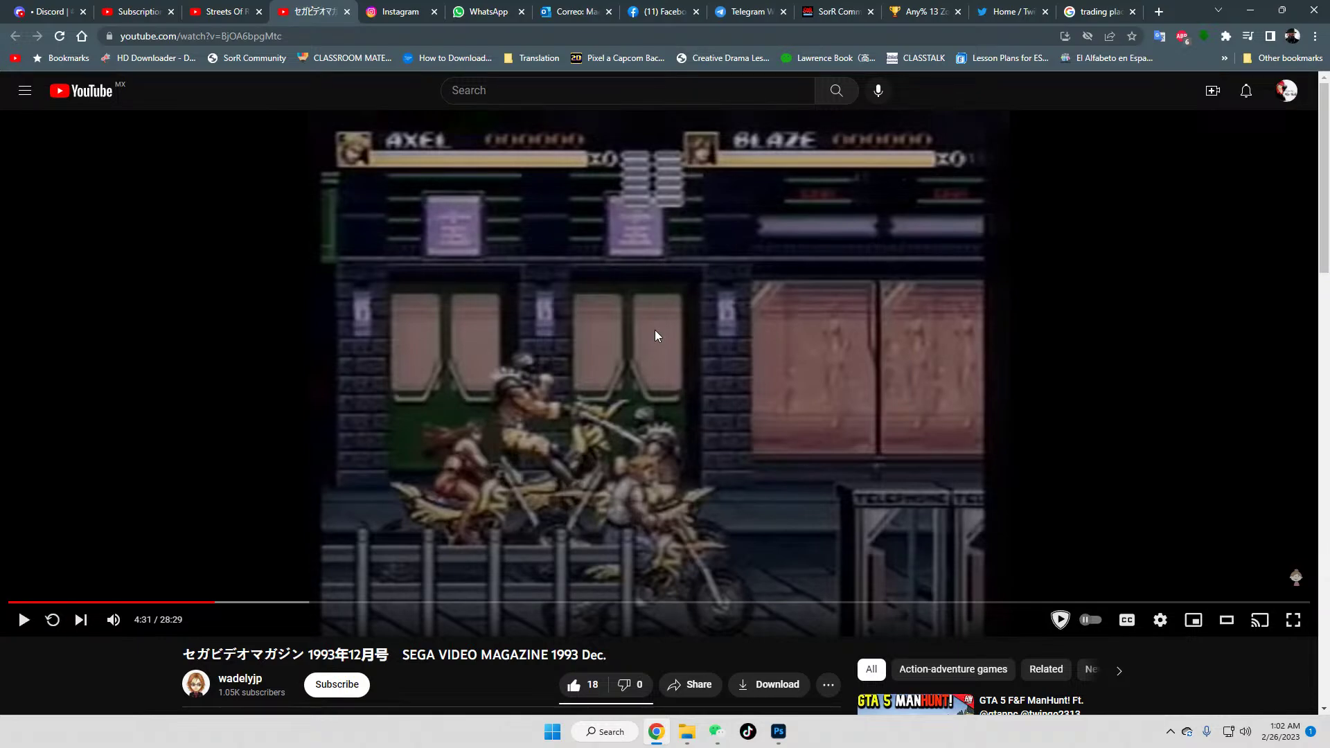
key(space)
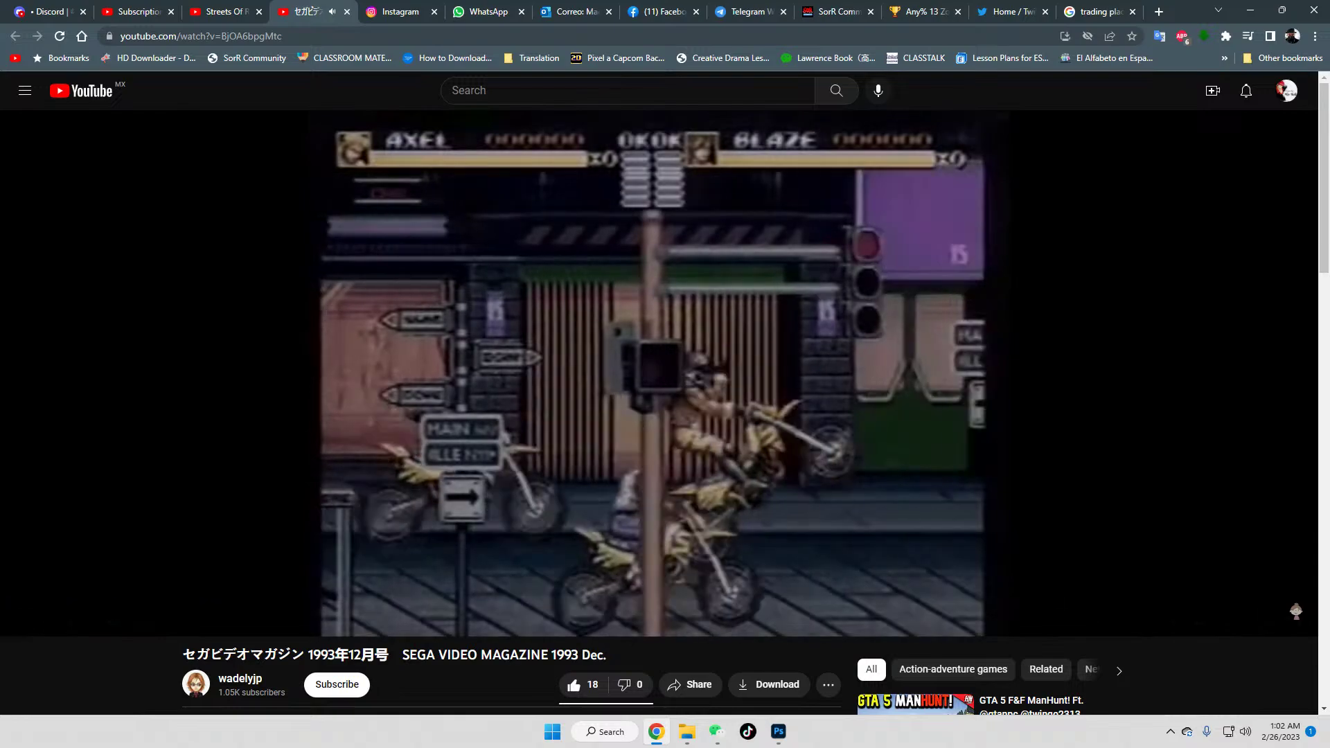
key(space)
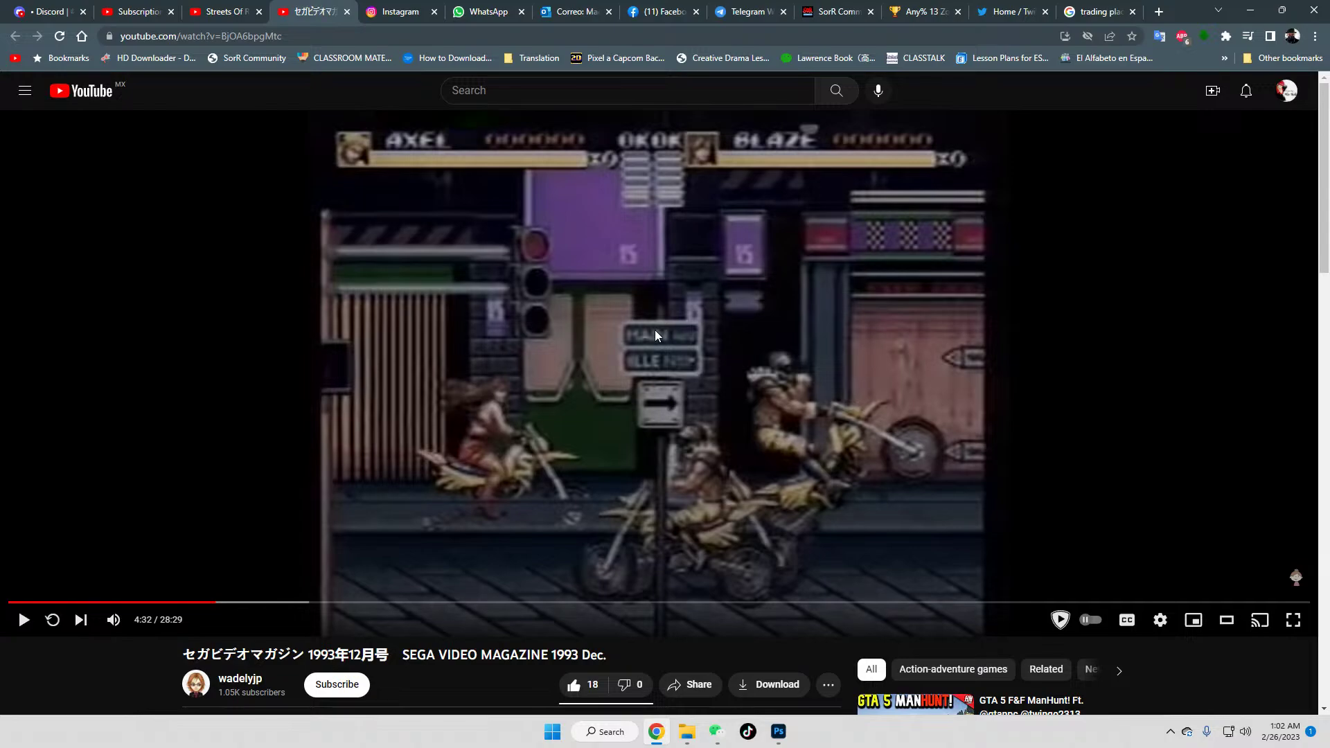
key(space)
key(space)
key(space)
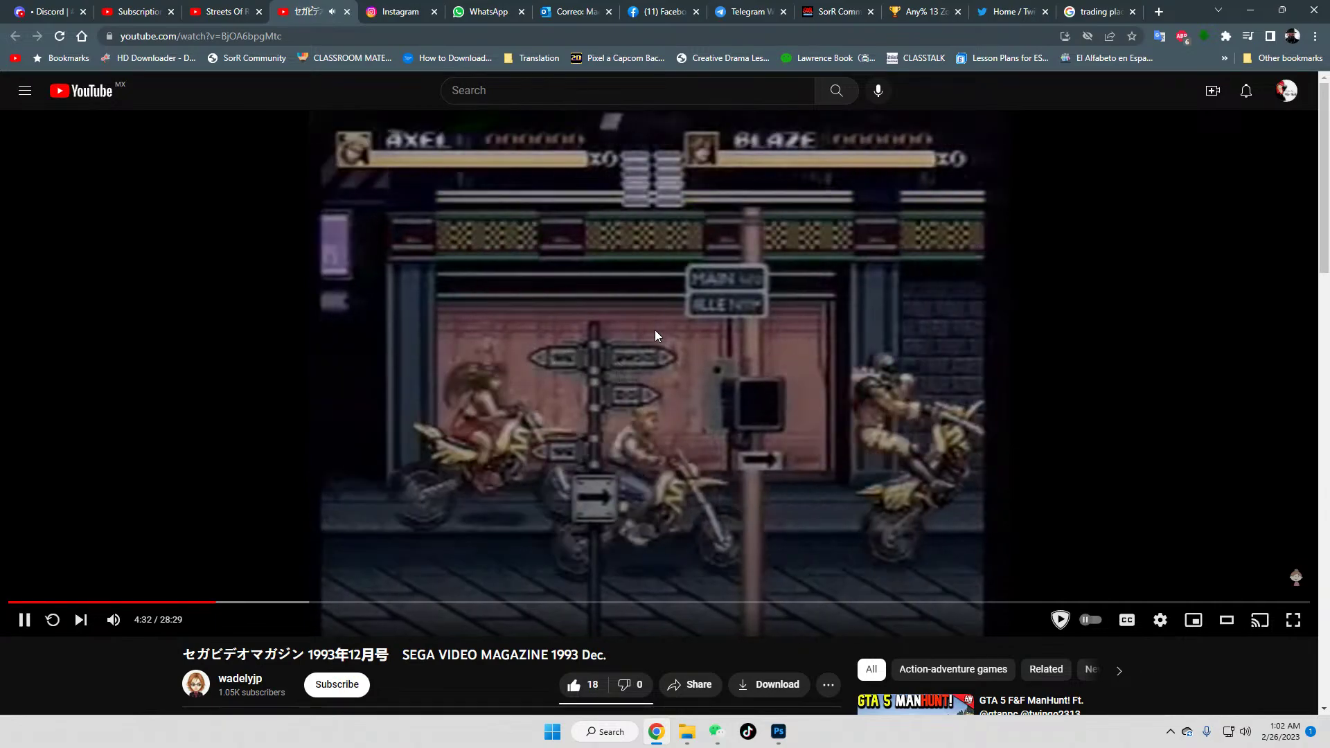
key(space)
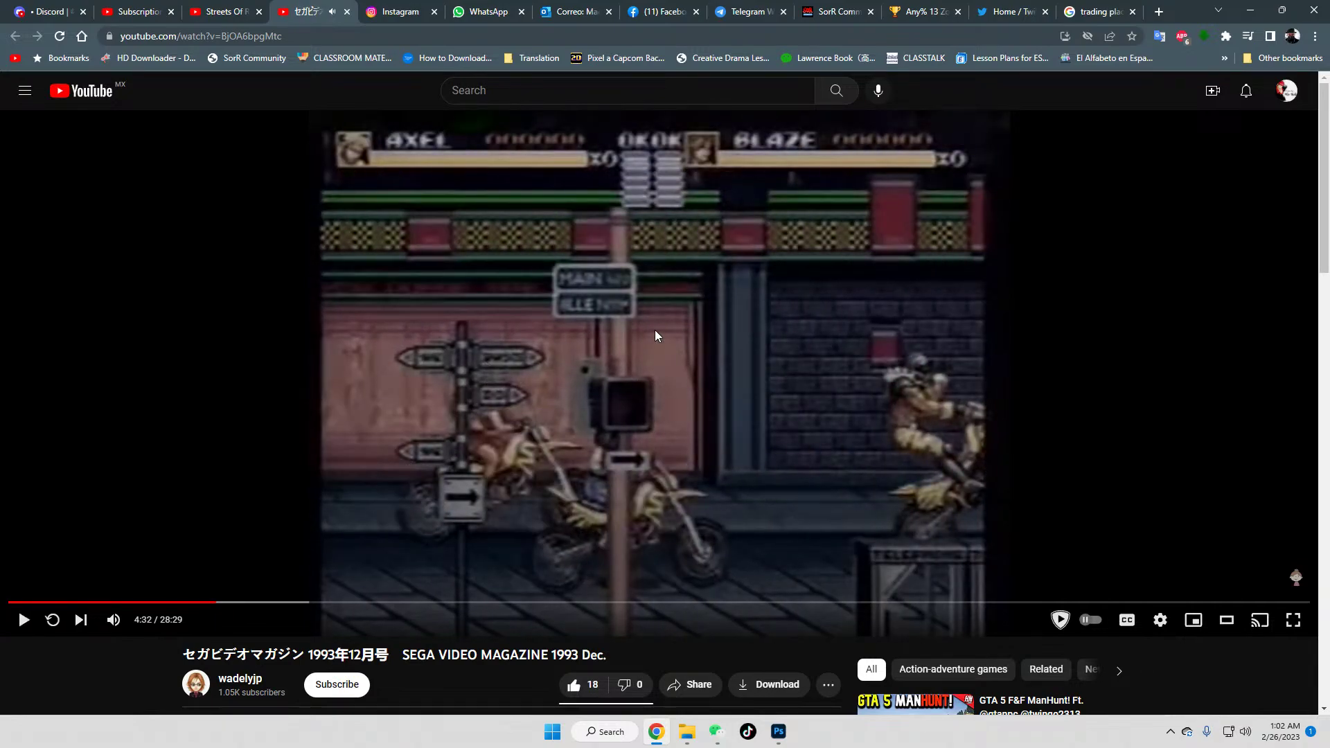
key(space)
key(space)
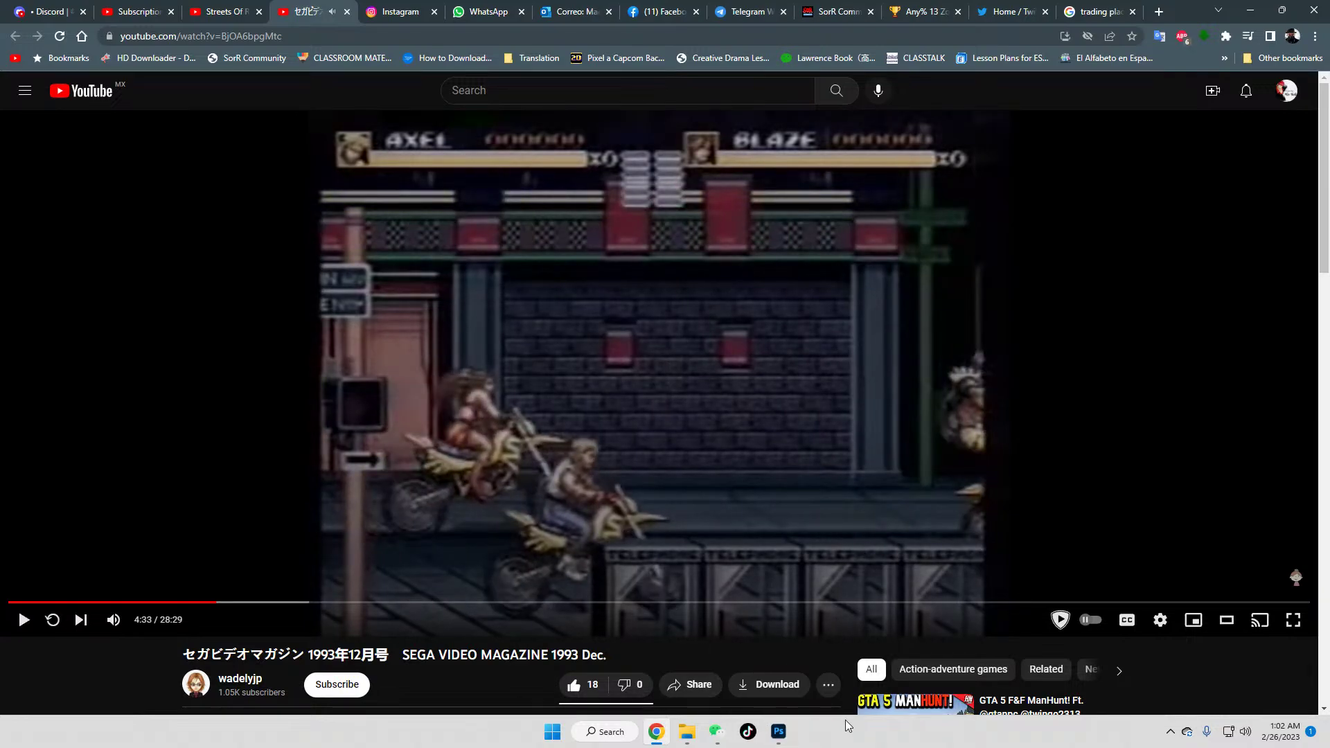
Step: In the Resources folder, prefix the unusedbike file with 'SOR3 unused' to make 'SOR3 unused bike'
mouse_move(778, 732)
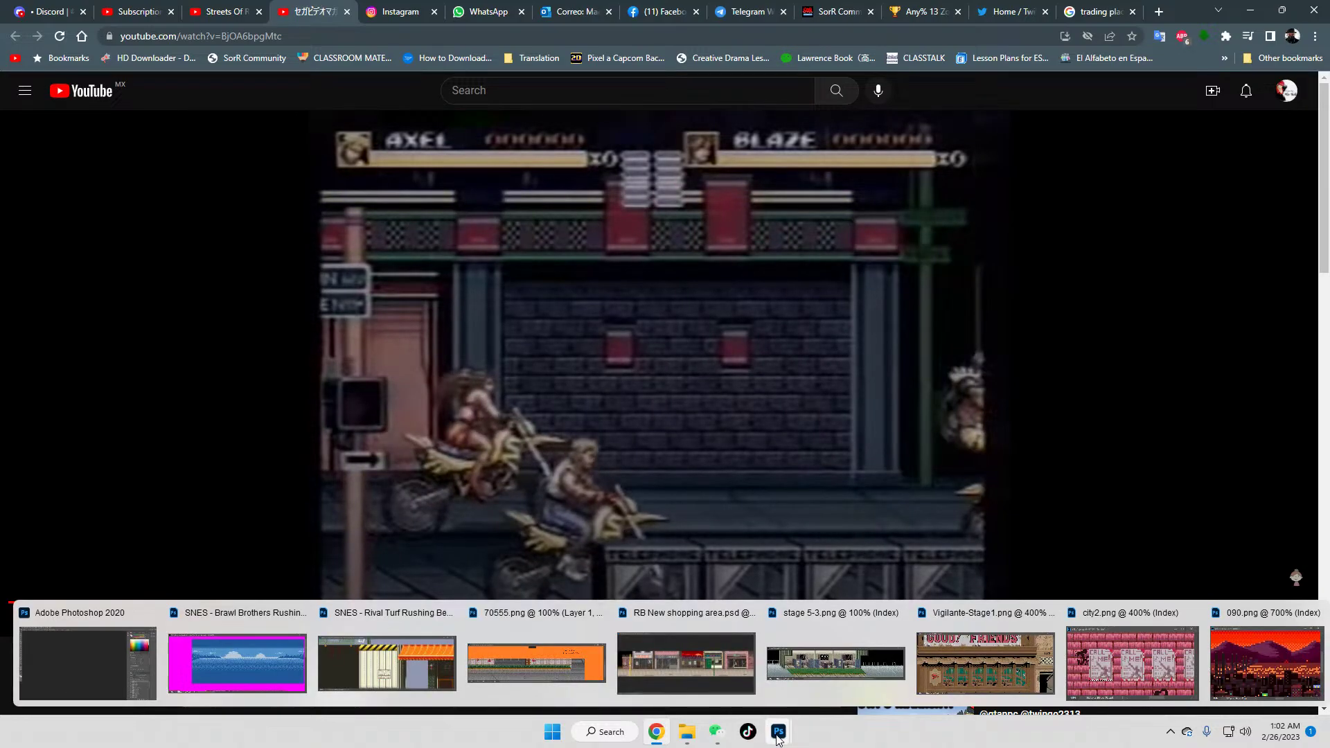
click(146, 641)
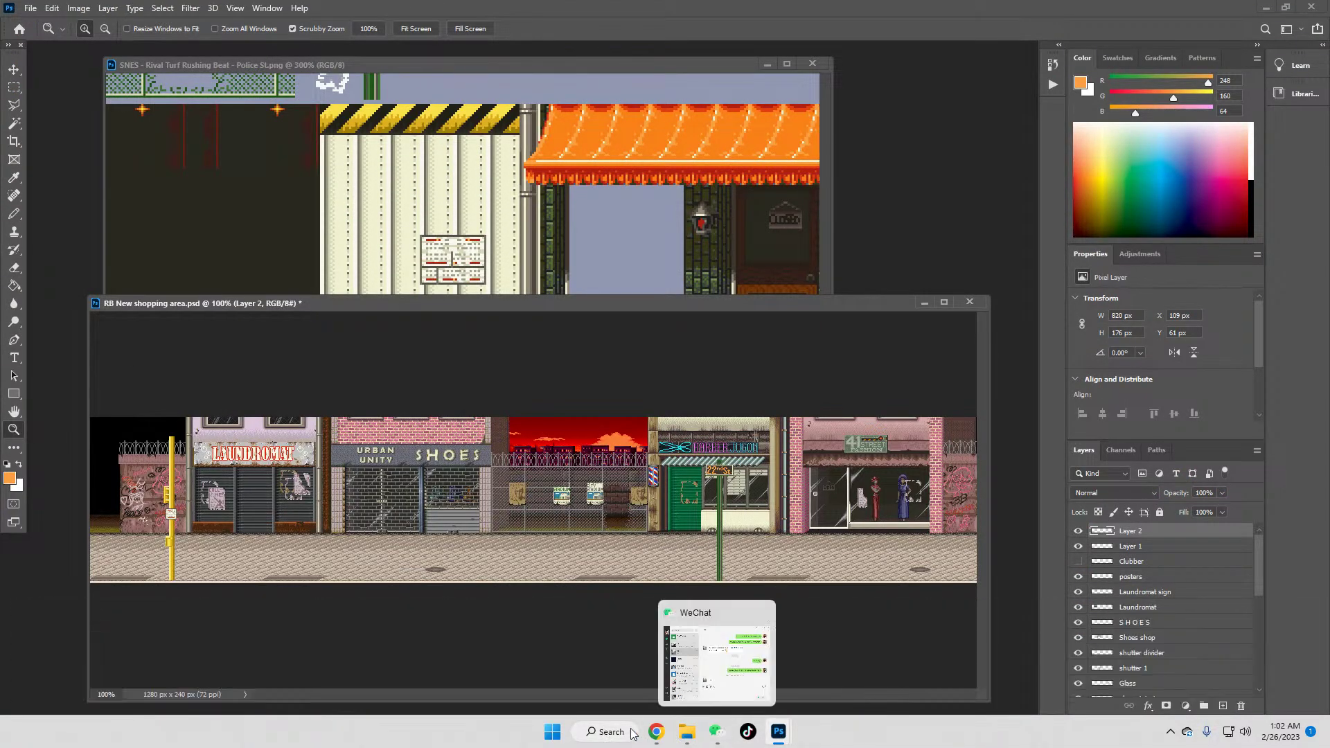
mouse_move(686, 731)
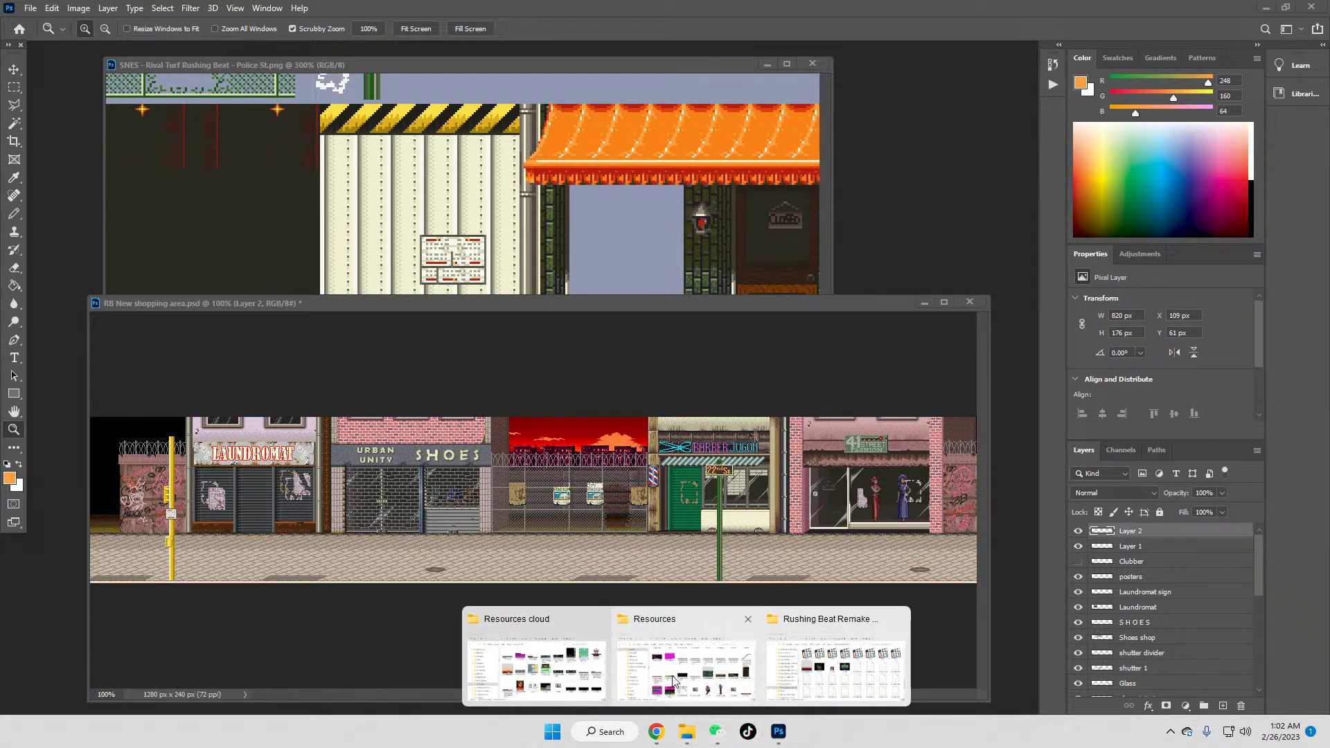
click(683, 671)
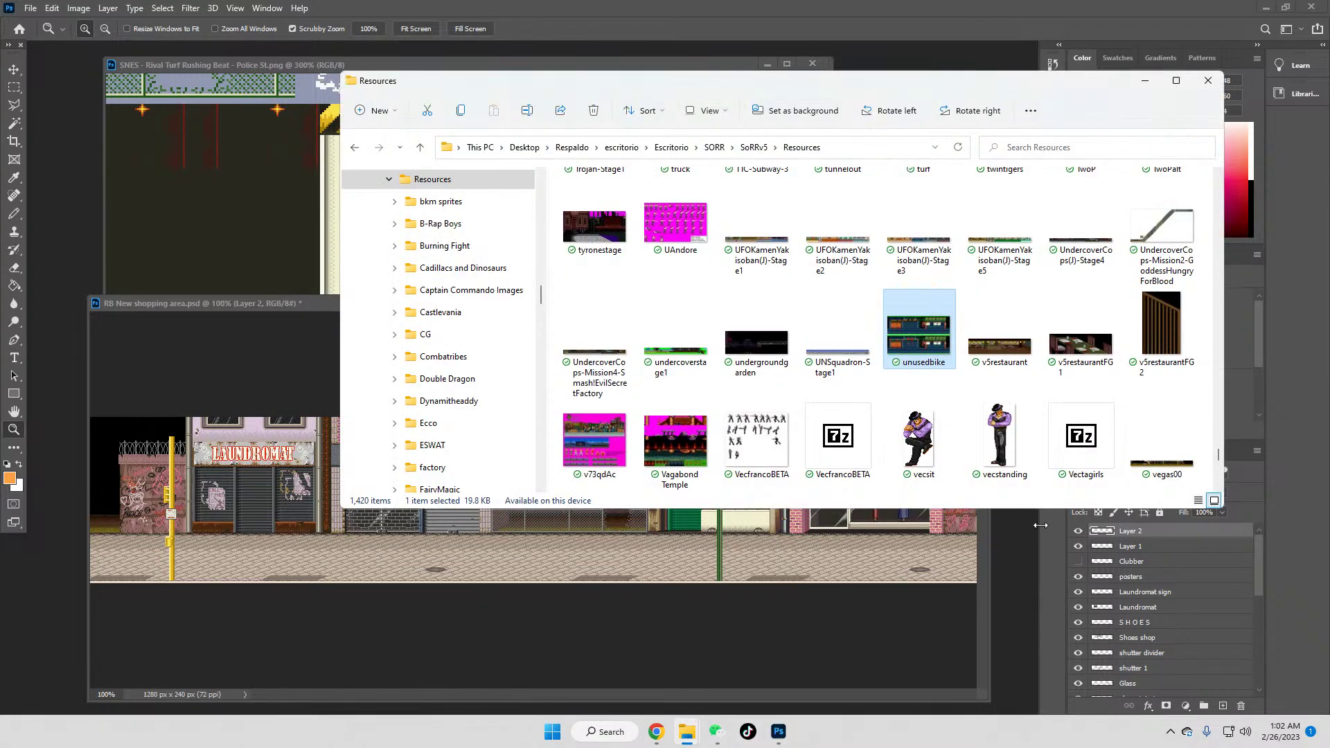
click(913, 362)
click(900, 363)
text(SOR3)
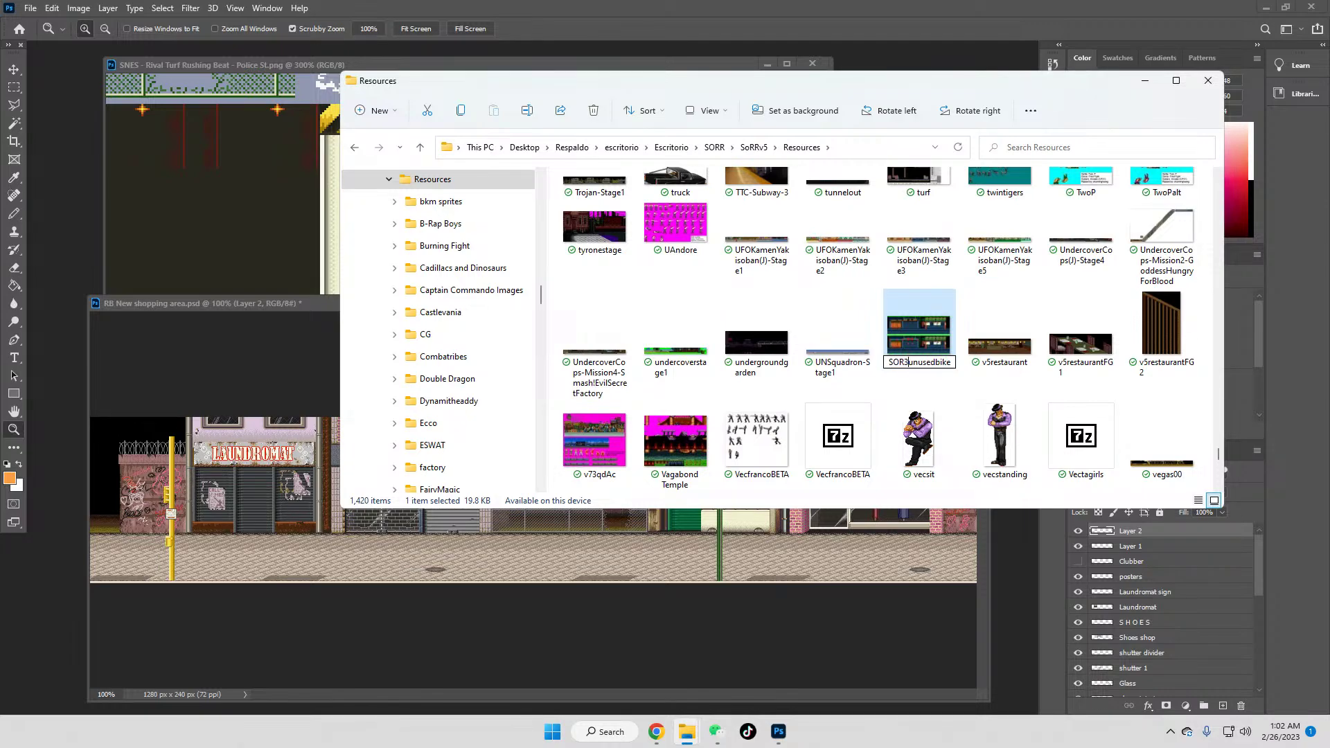
text( unused)
key(Return)
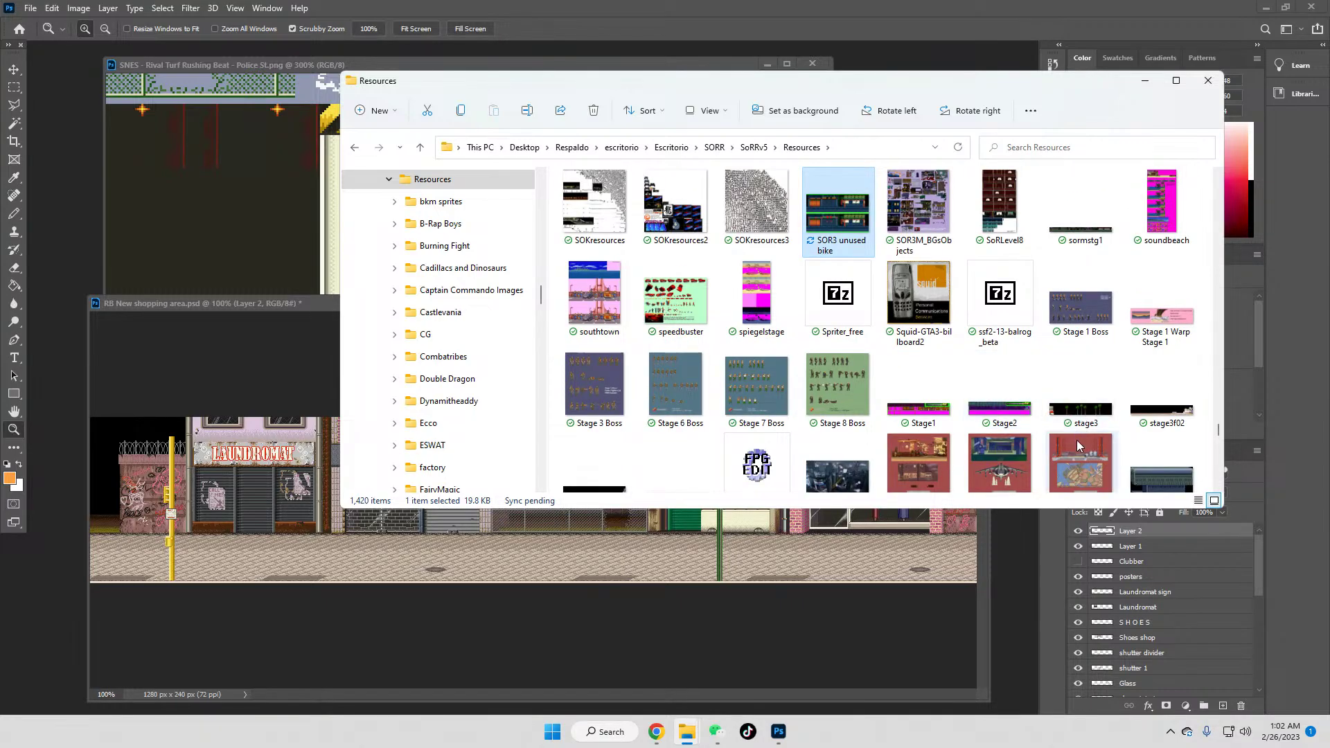
Step: Open 'SOR3 unused bike' in Photo Viewer, zoom in, and center the orange doors and brick wall
double_click(841, 206)
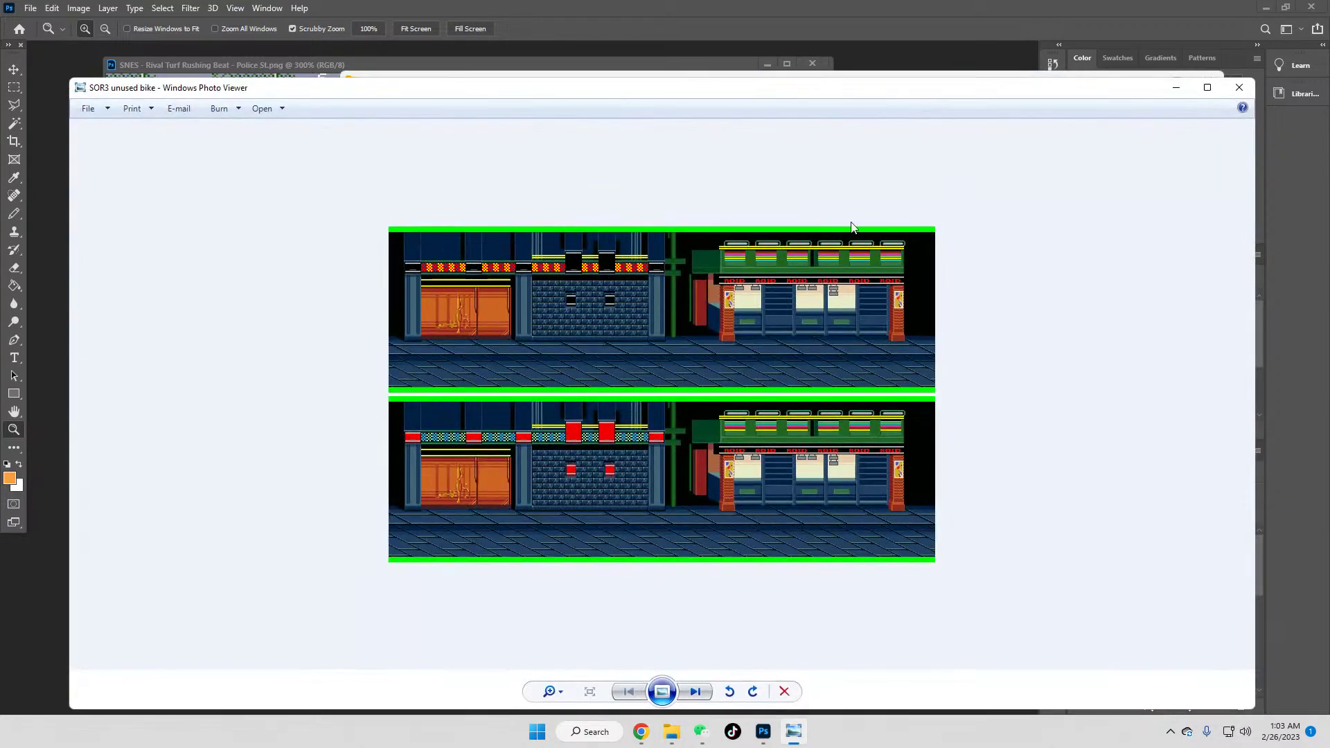
scroll(852, 228, up, 2)
drag(464, 388, 462, 413)
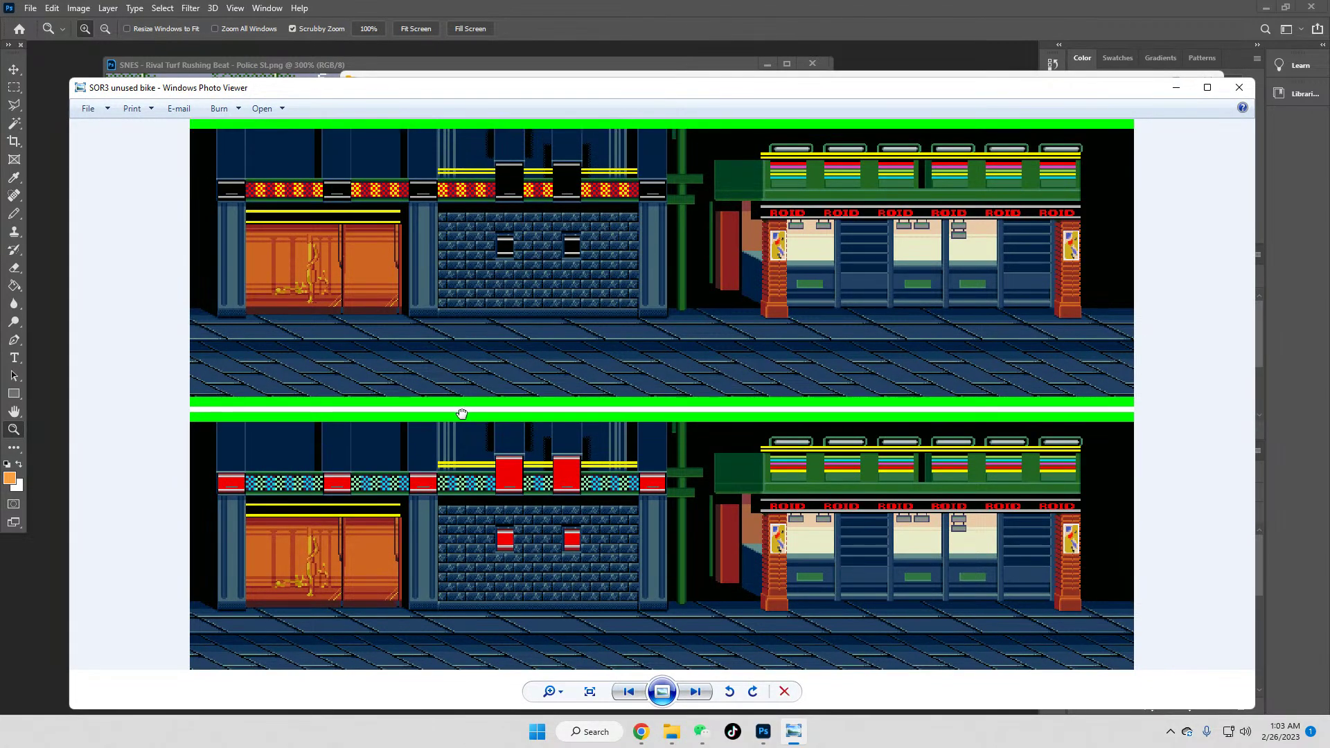
scroll(509, 308, up, 5)
scroll(421, 288, down, 1)
drag(357, 239, 369, 340)
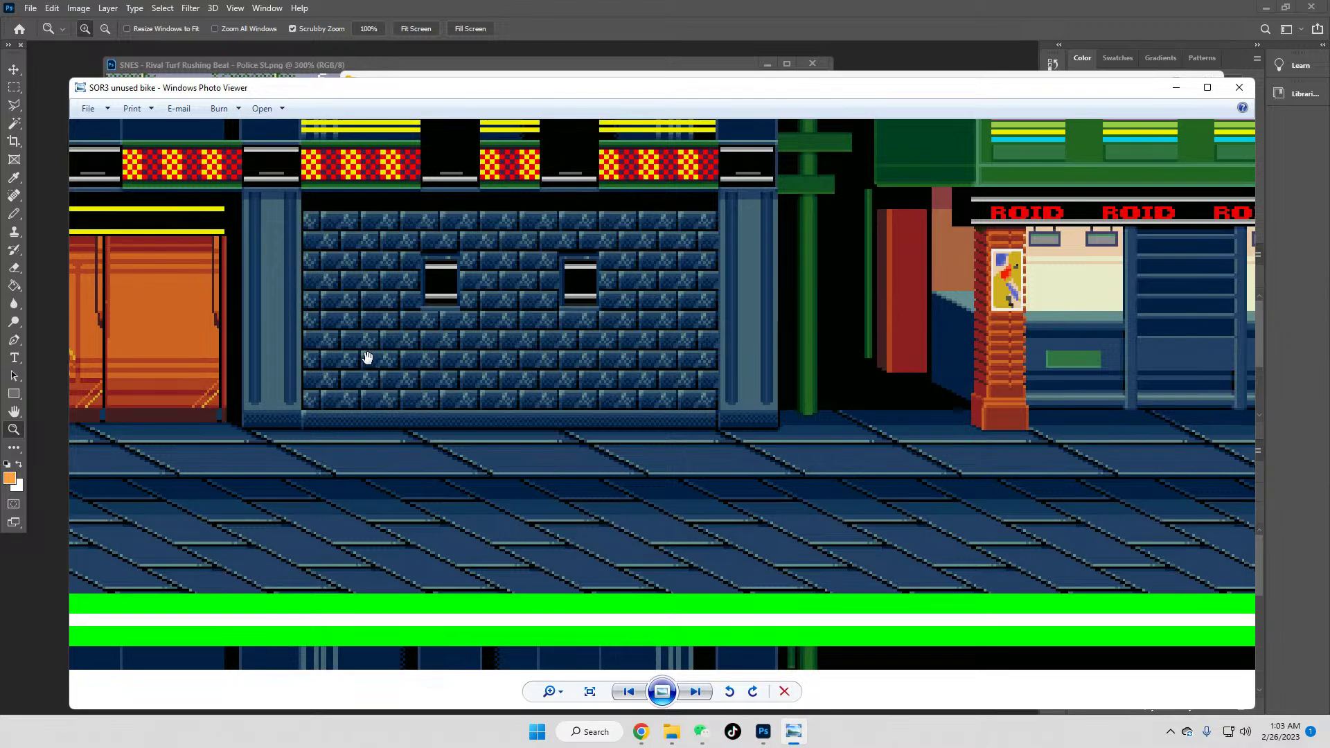
drag(324, 357, 485, 385)
drag(448, 288, 730, 283)
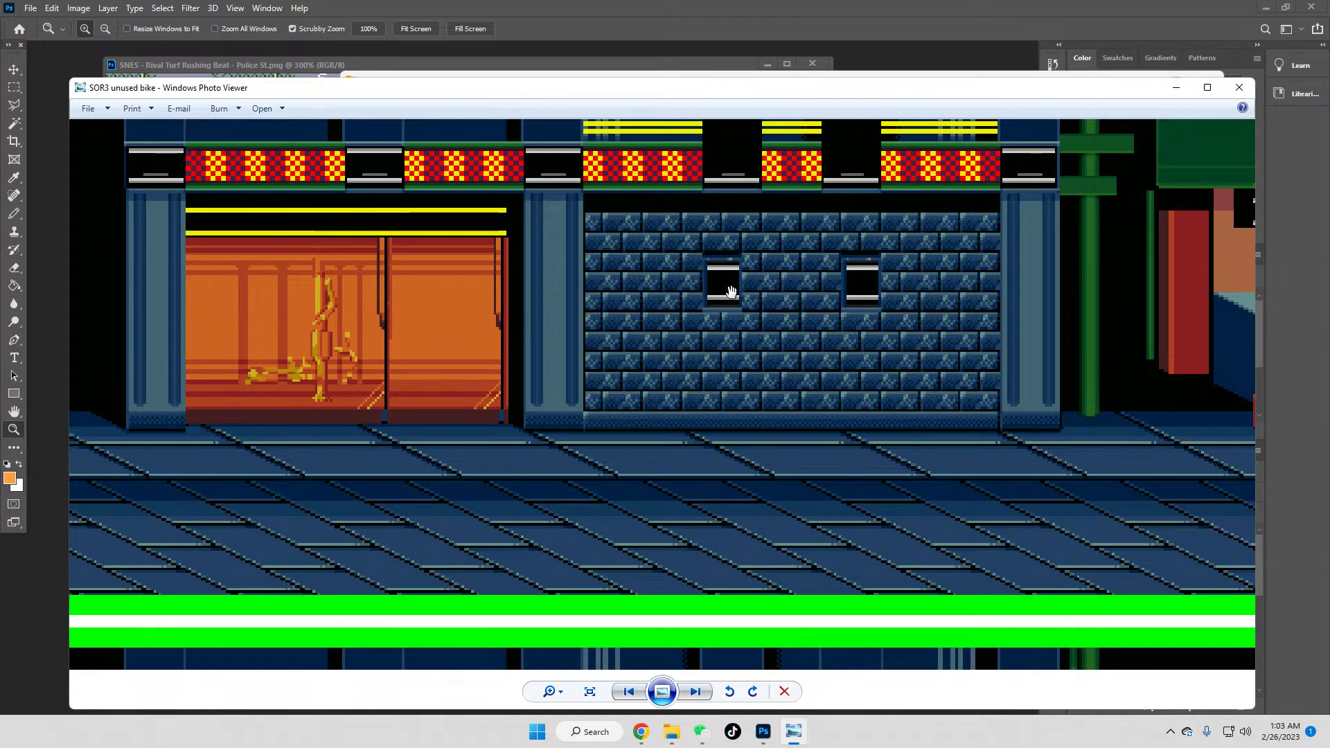
mouse_move(699, 733)
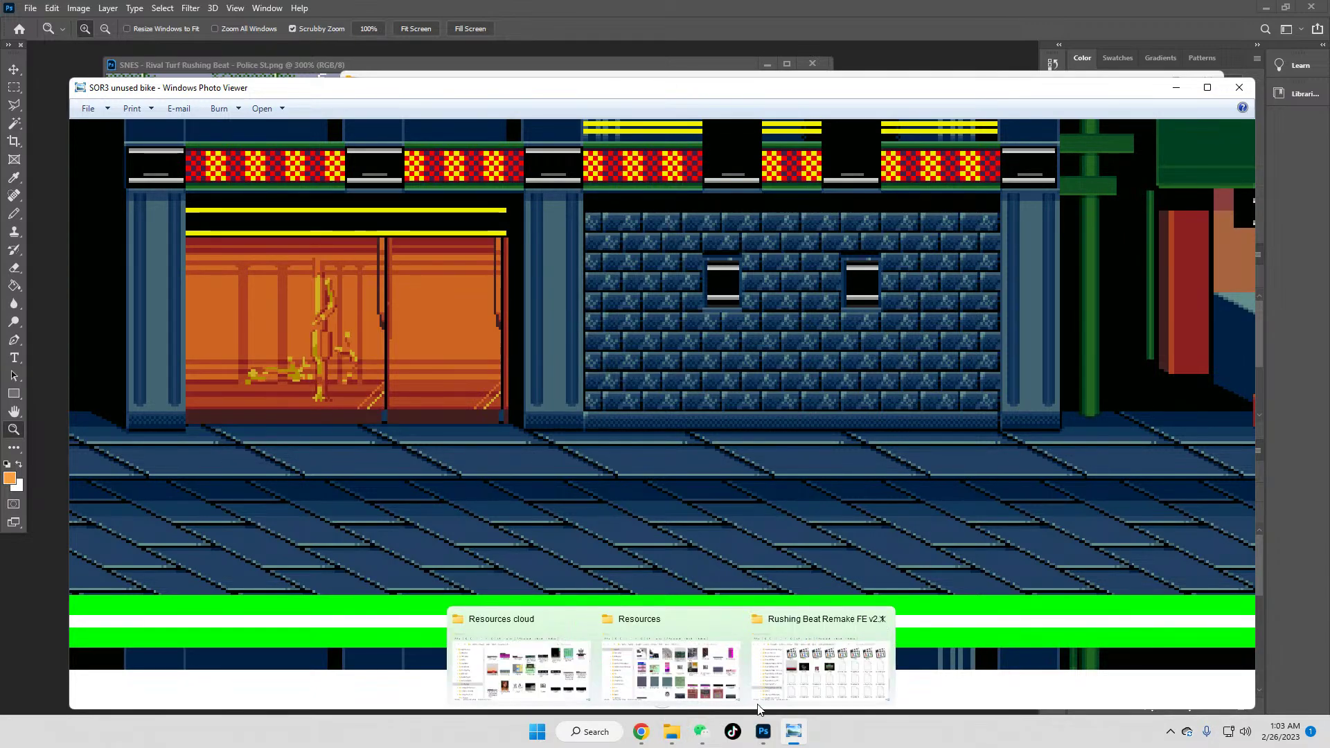
Step: Back in the Resources Explorer window, expand SOR Original Trilogy Resources > SoR3 Resources
click(670, 662)
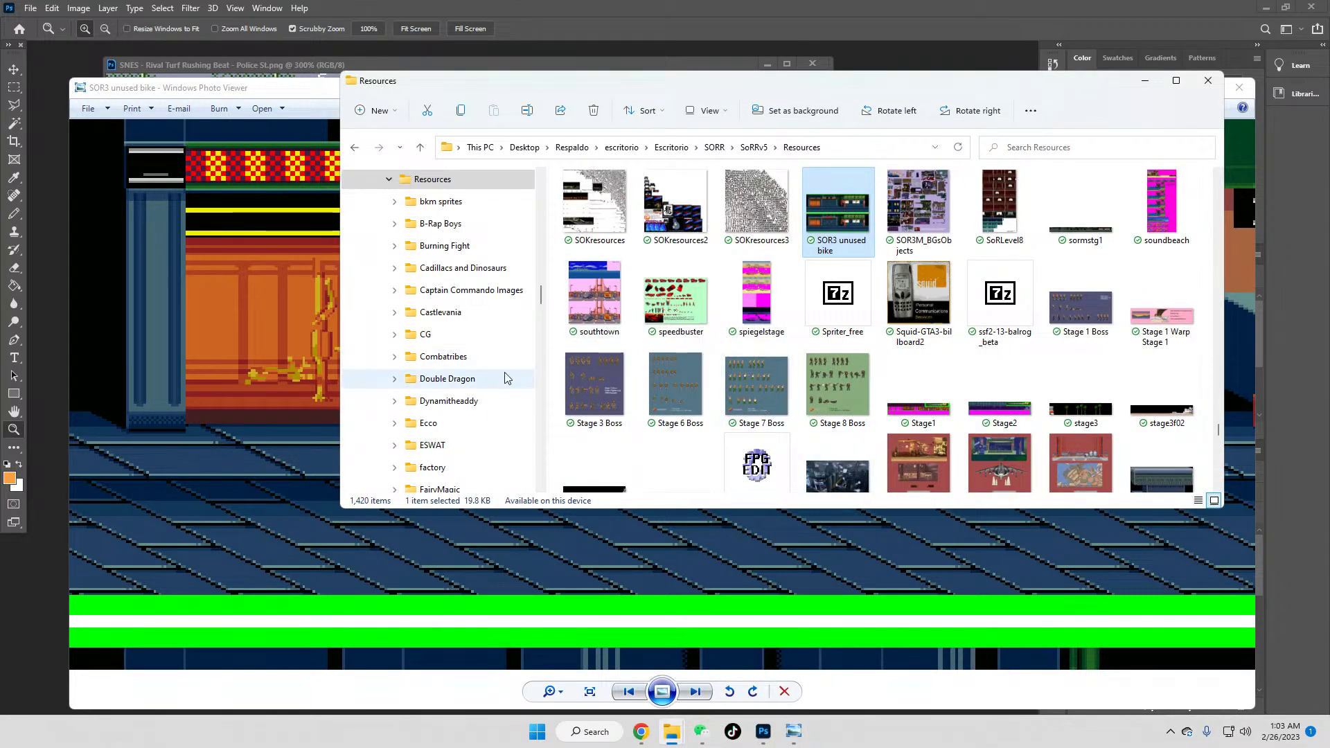
scroll(425, 337, down, 15)
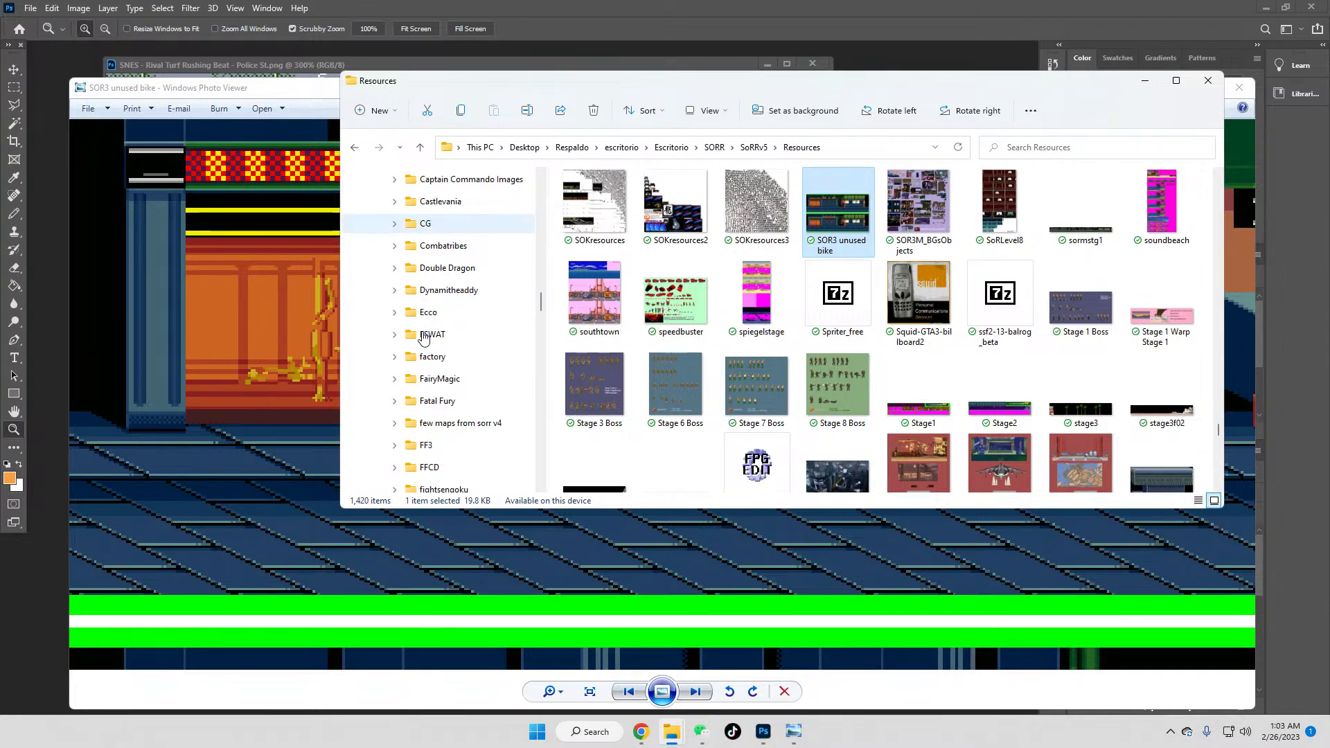
scroll(425, 383, down, 15)
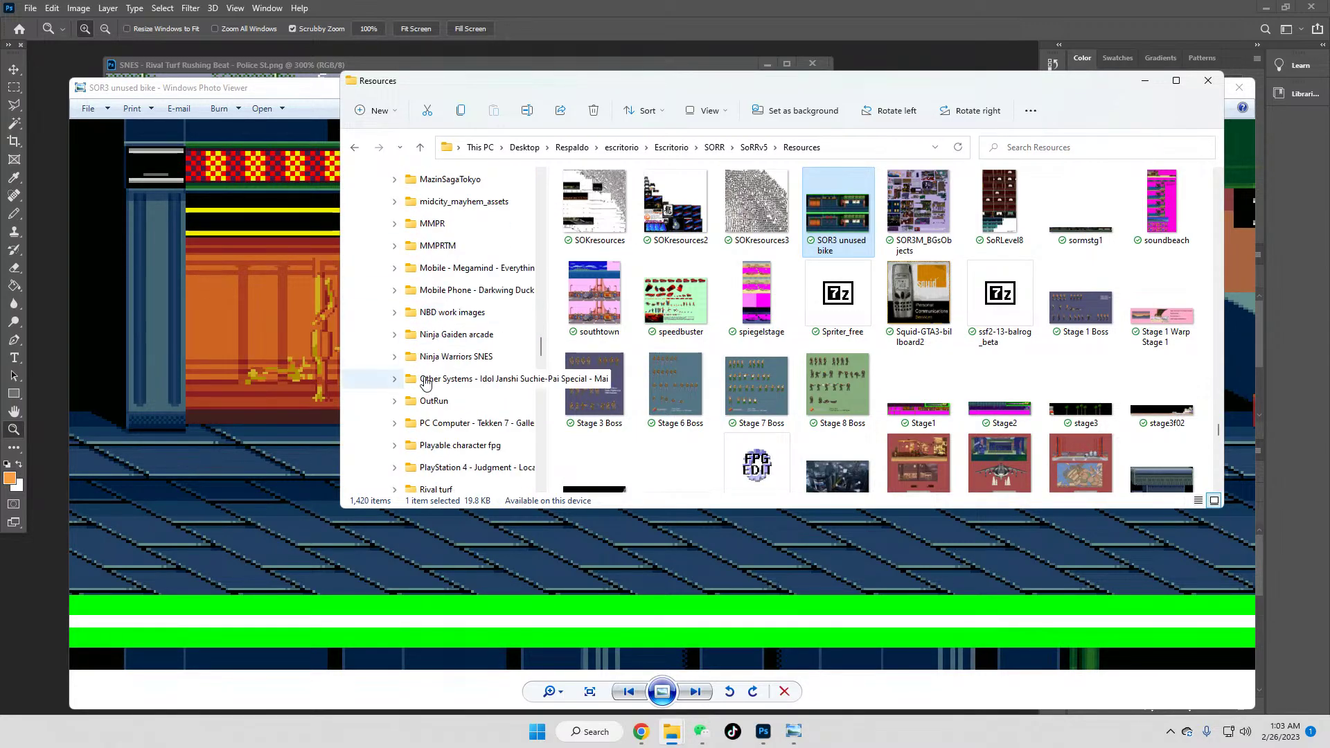
scroll(382, 362, down, 4)
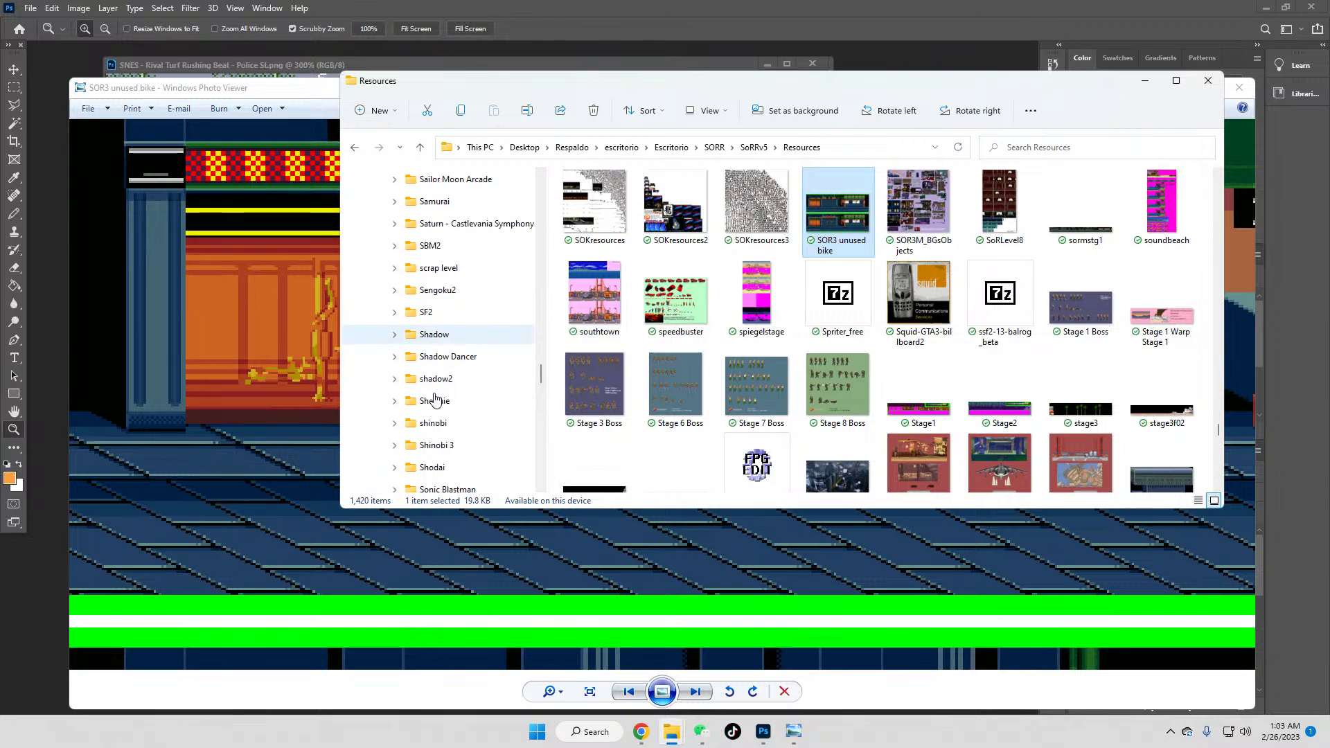
click(395, 357)
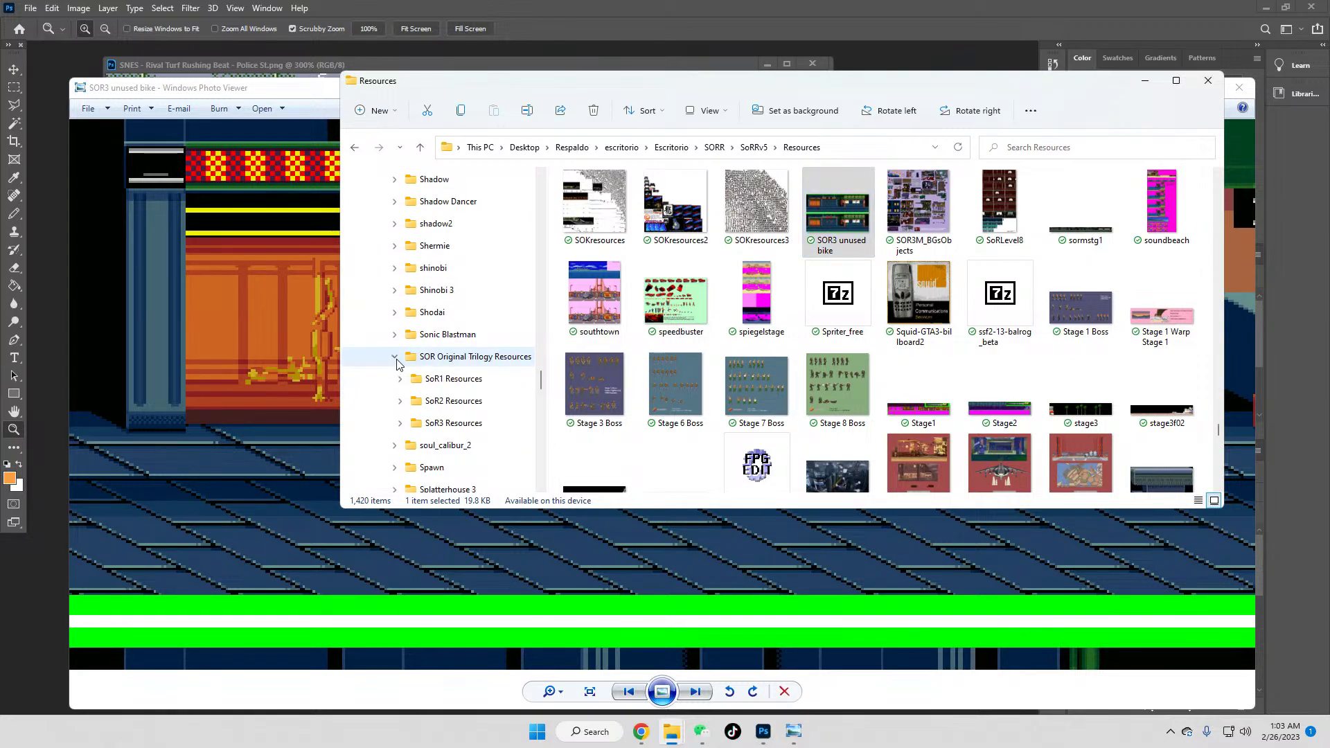
click(399, 427)
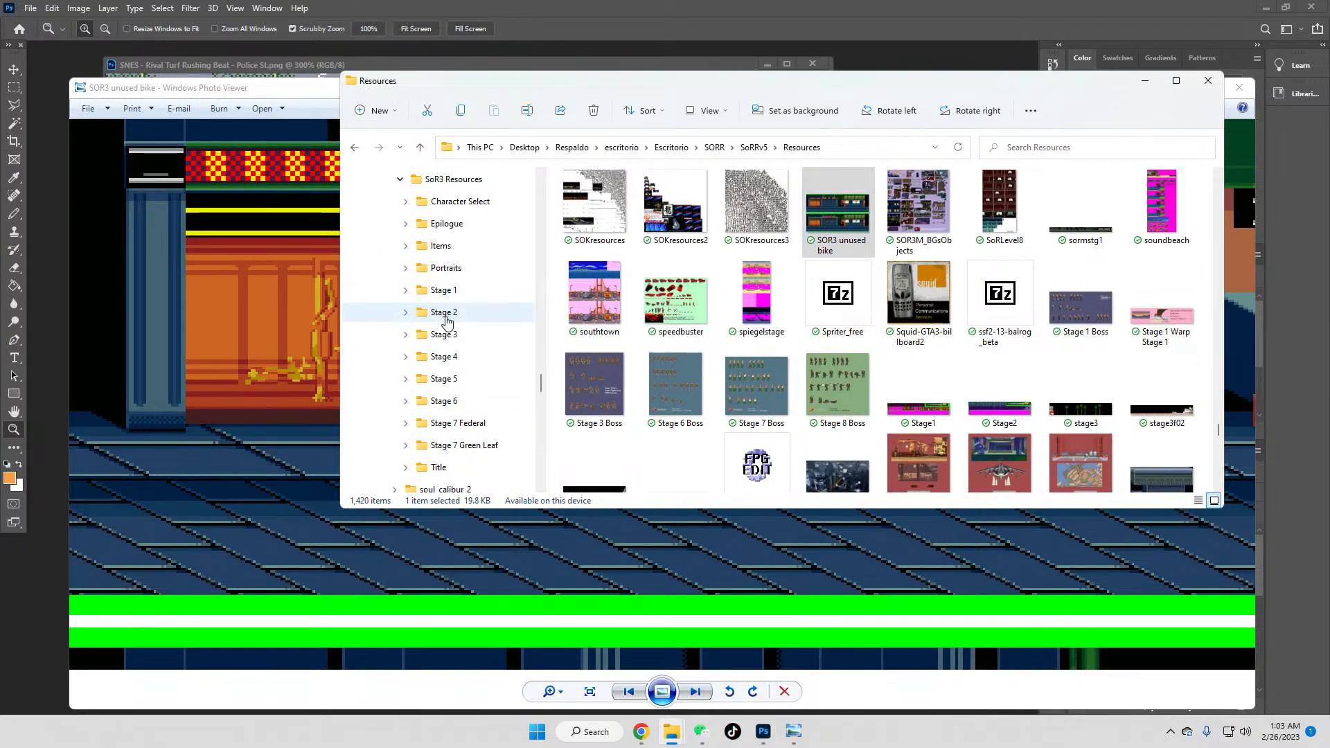
Step: Open Stage 2 > Scene 1 and view the BKIII 2a image
click(445, 310)
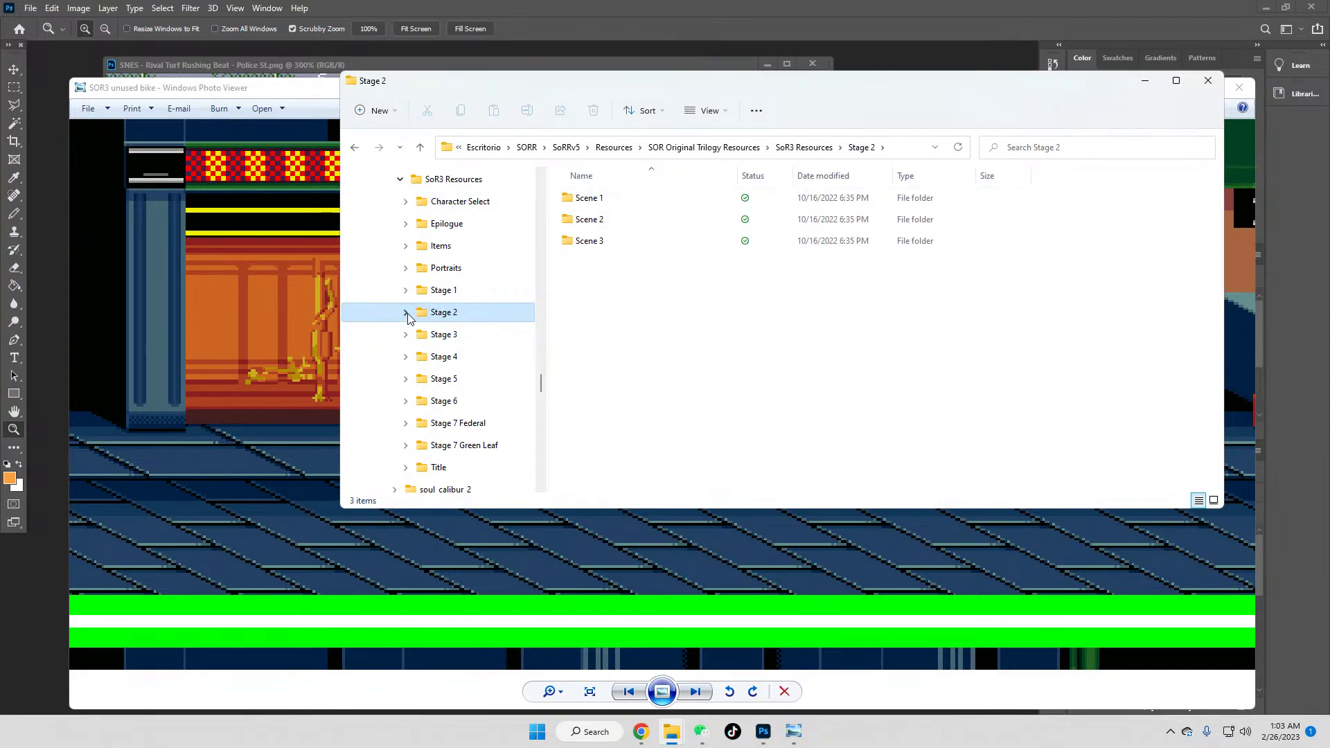
click(406, 313)
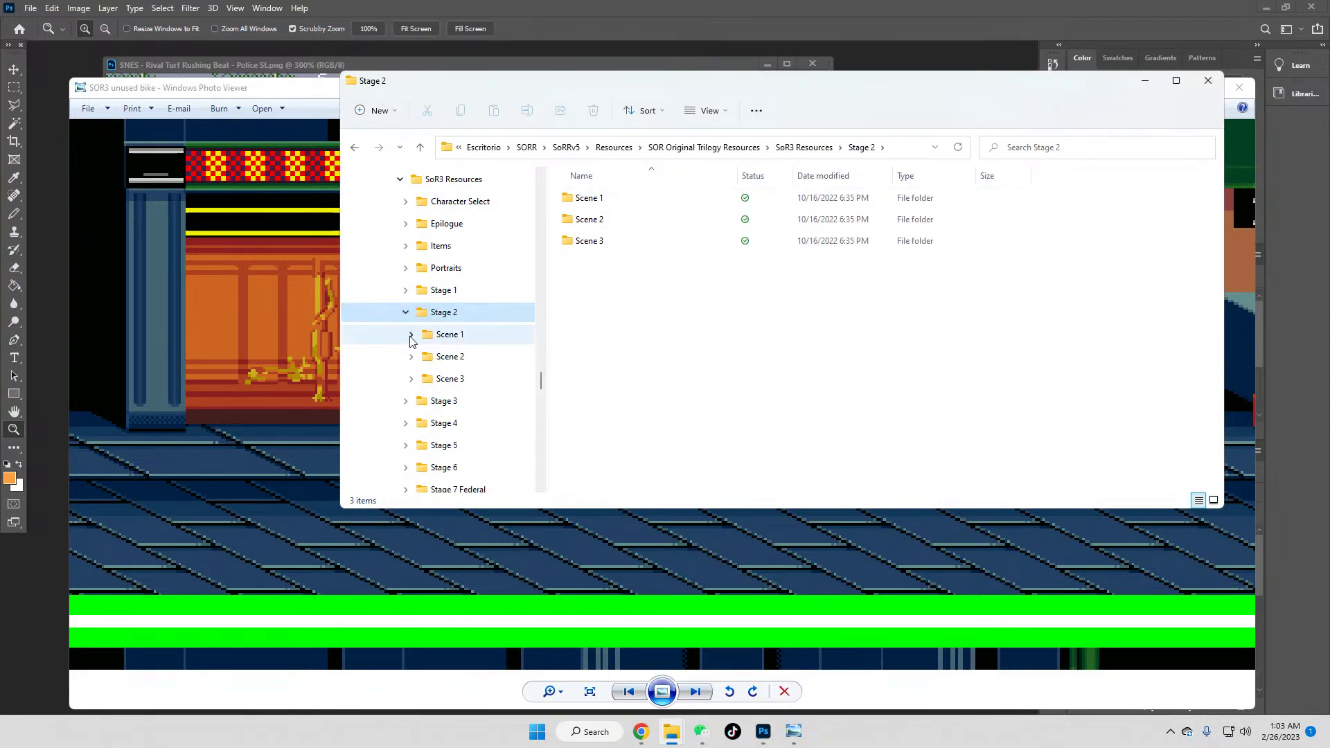
click(462, 342)
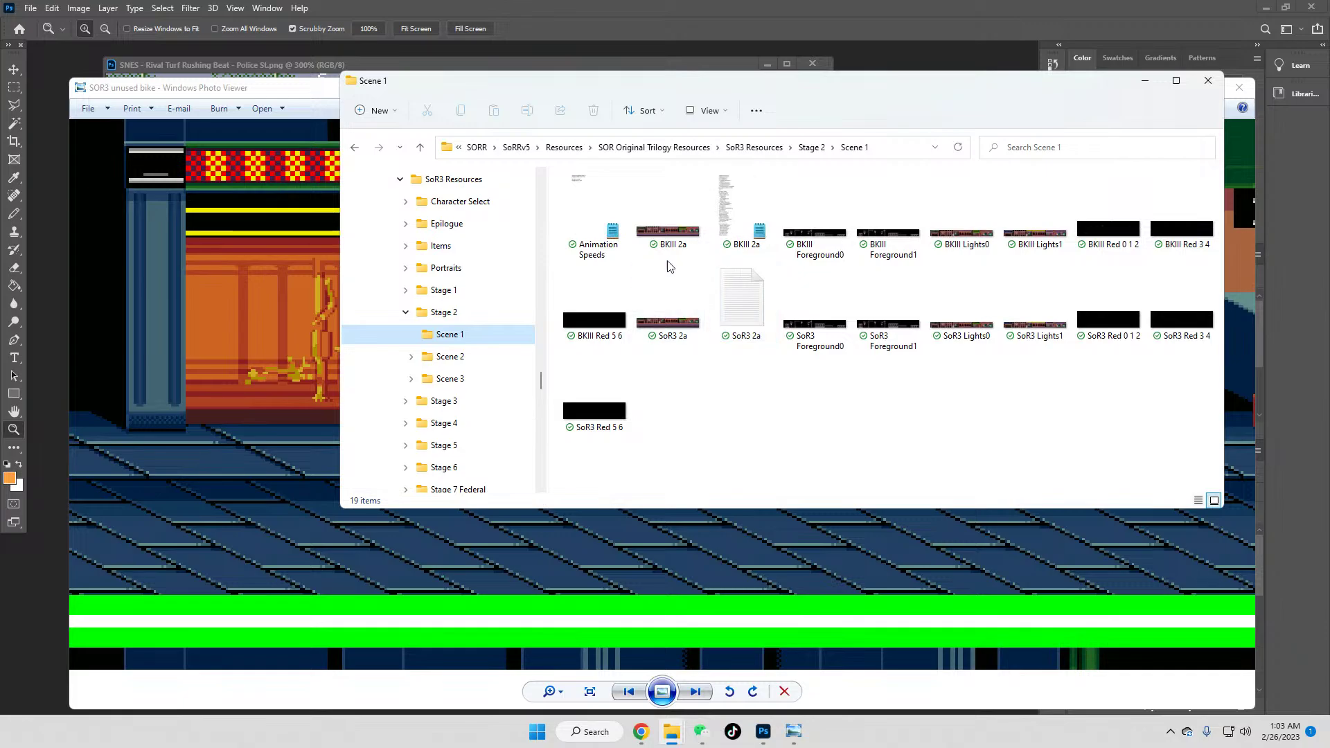
double_click(664, 232)
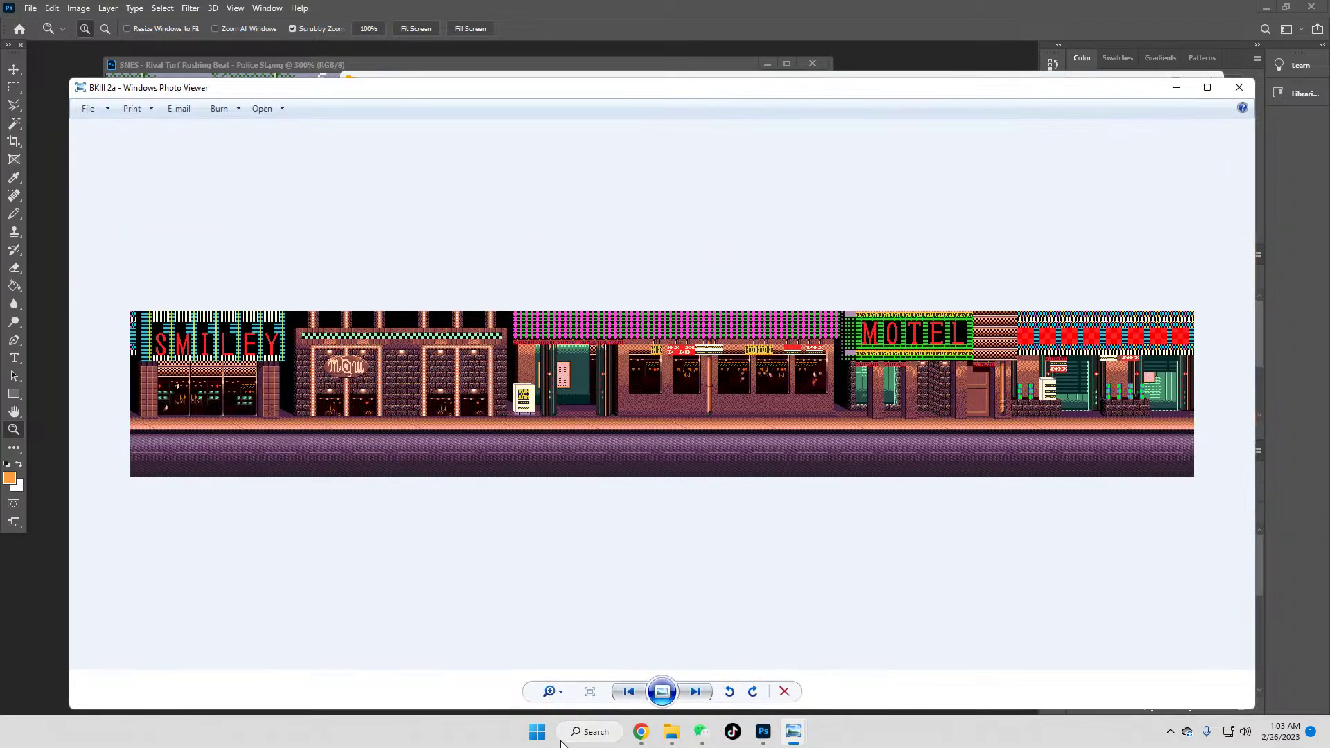
Step: Zoom into BKIII 2a and pan across the SMILEY sign and MQW storefront
scroll(309, 418, up, 3)
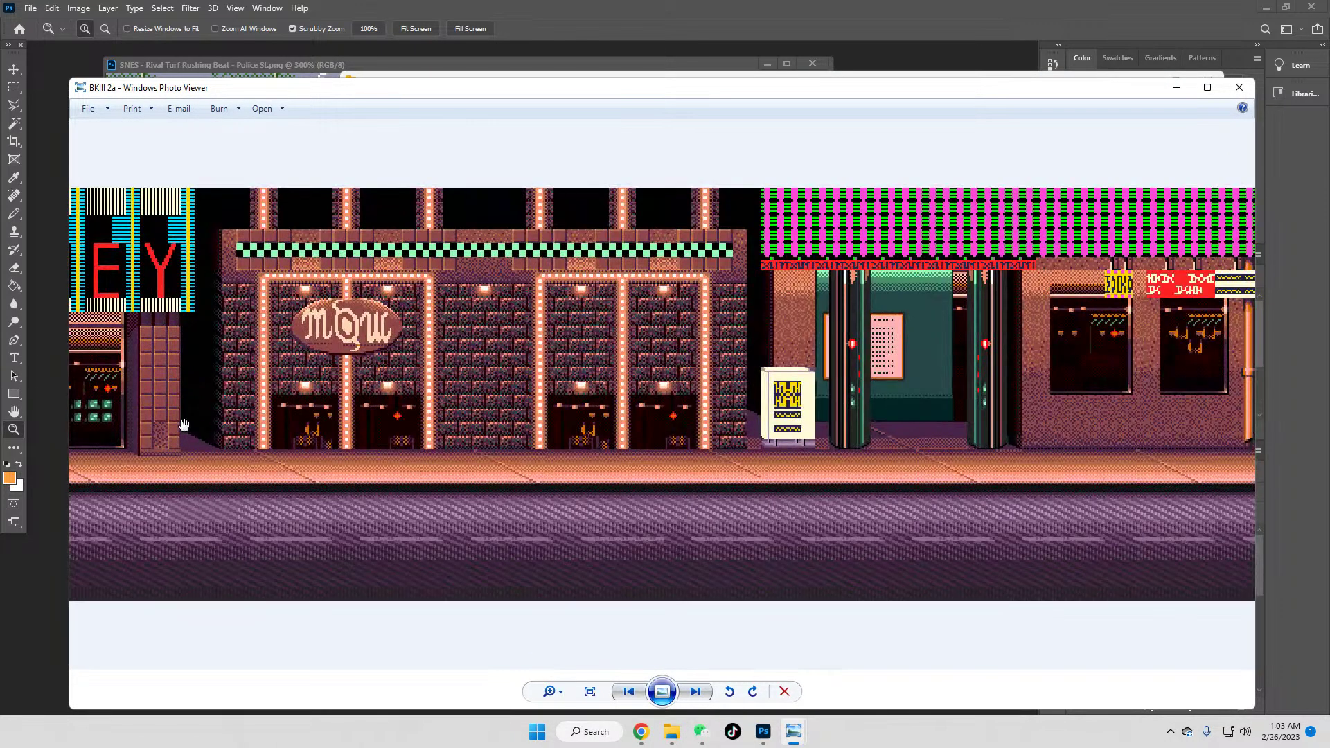
drag(378, 412, 637, 410)
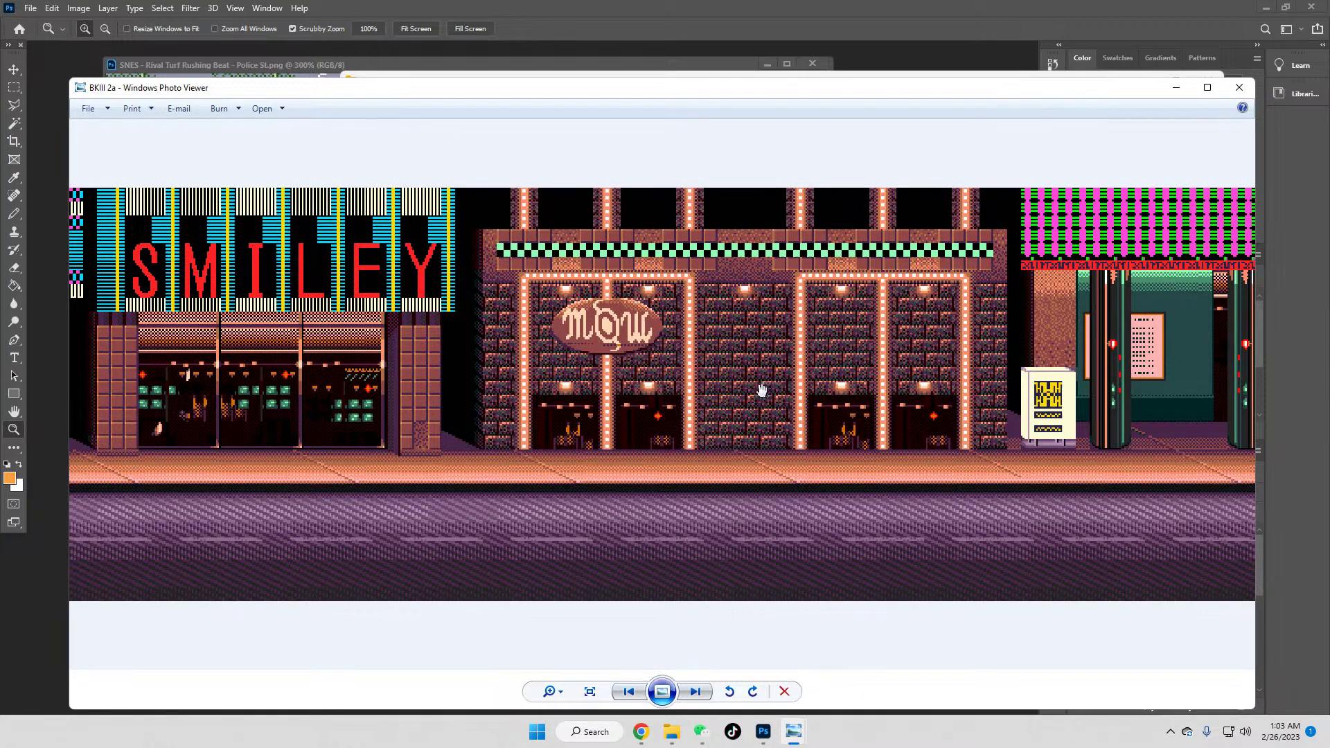
drag(752, 405, 638, 365)
scroll(628, 347, up, 3)
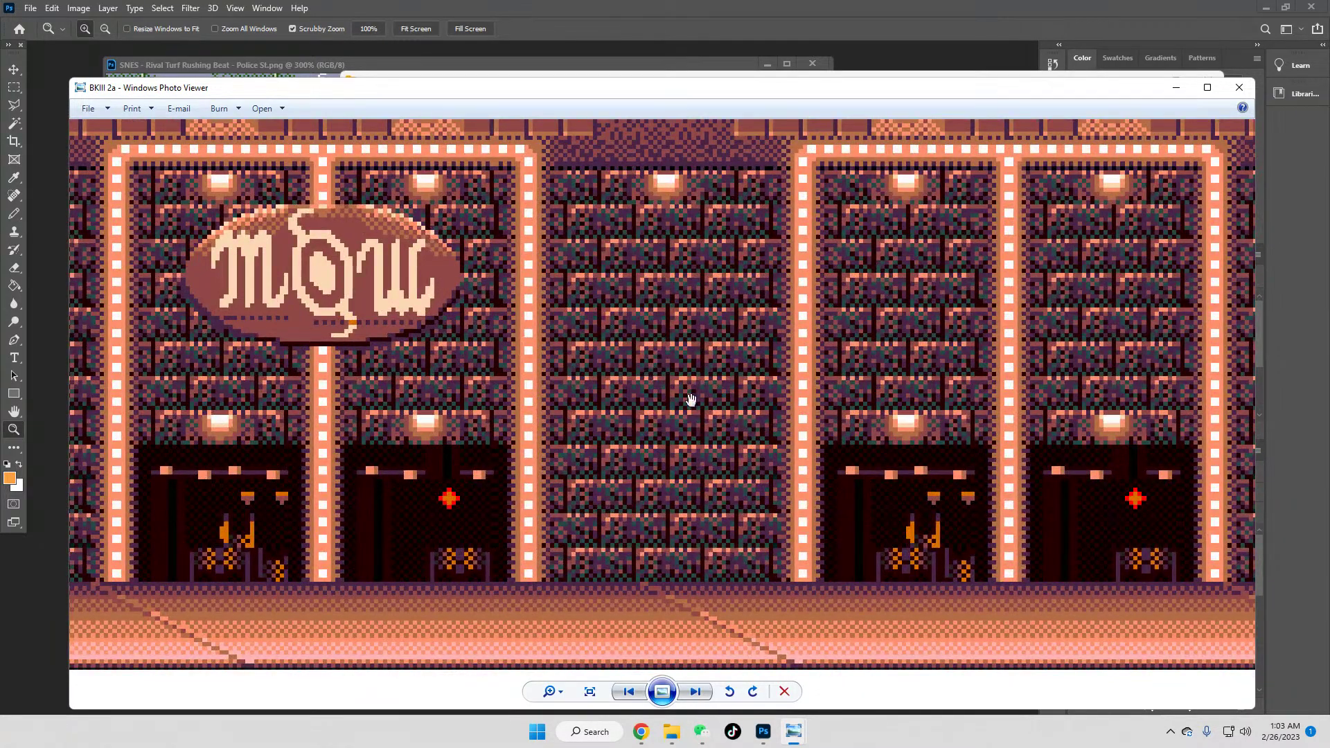
scroll(689, 394, down, 2)
scroll(689, 397, down, 1)
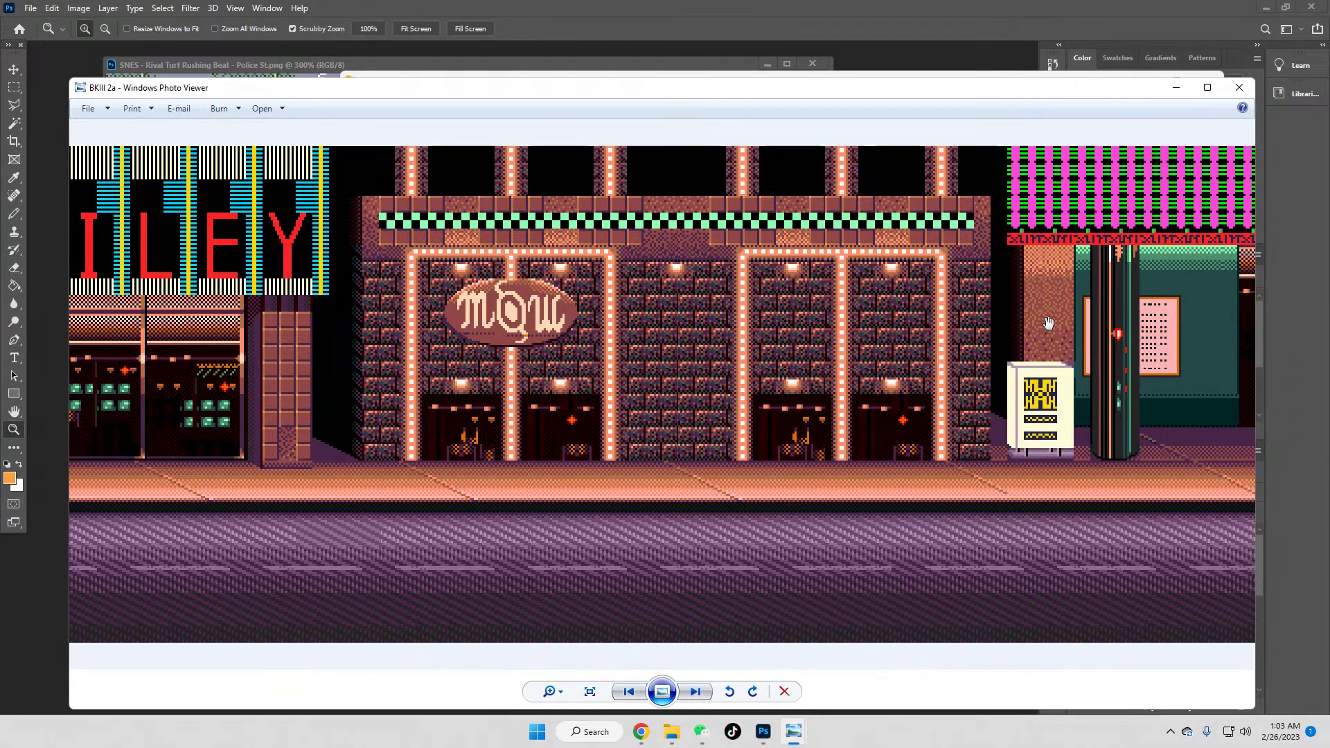
Step: Pan along the street's right and left shops, then bring the SOR3 unused bike image forward
drag(1051, 349, 653, 349)
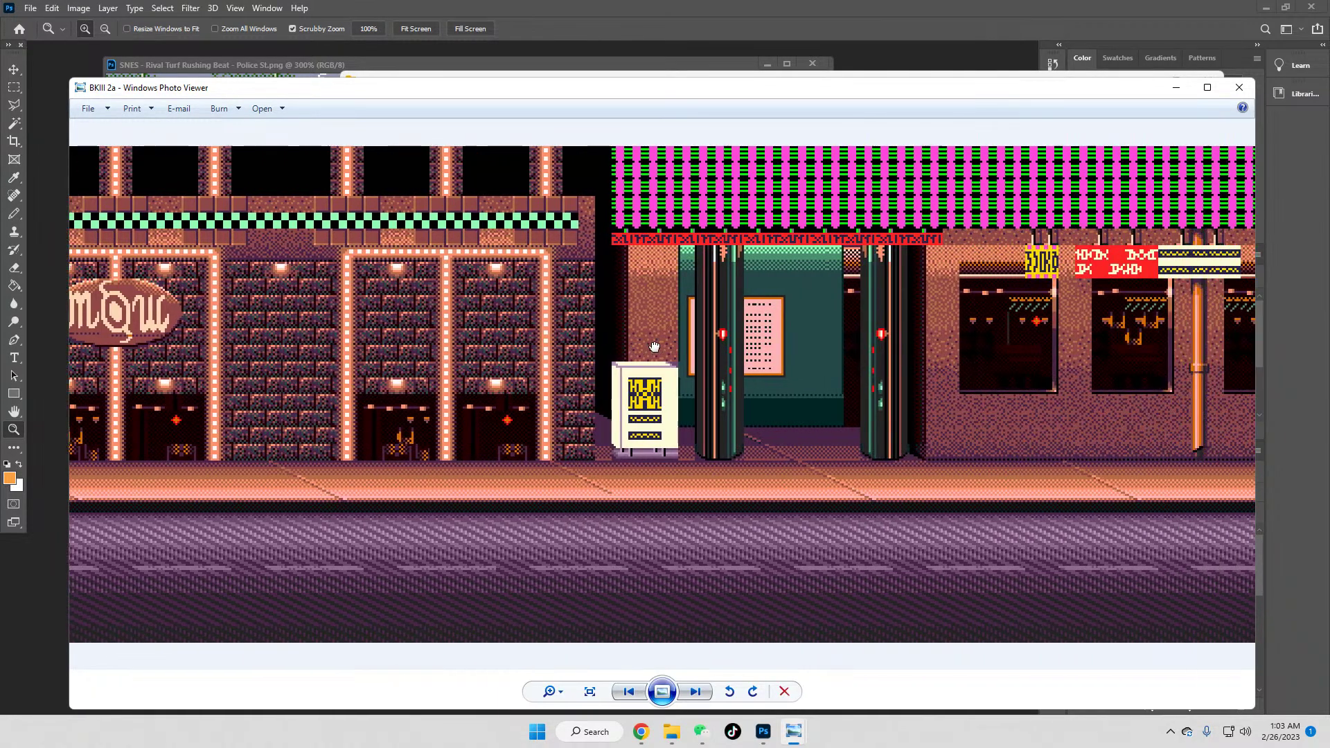
drag(132, 232, 579, 232)
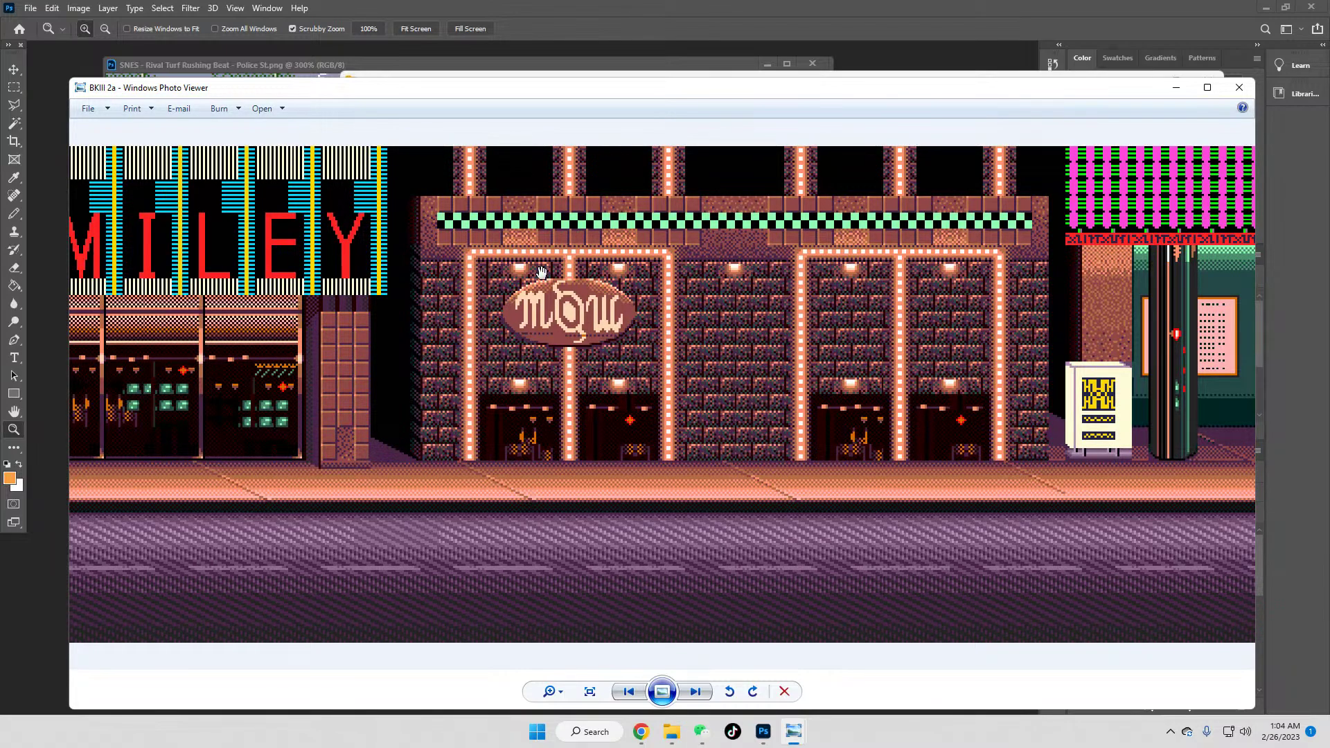
drag(304, 349, 450, 350)
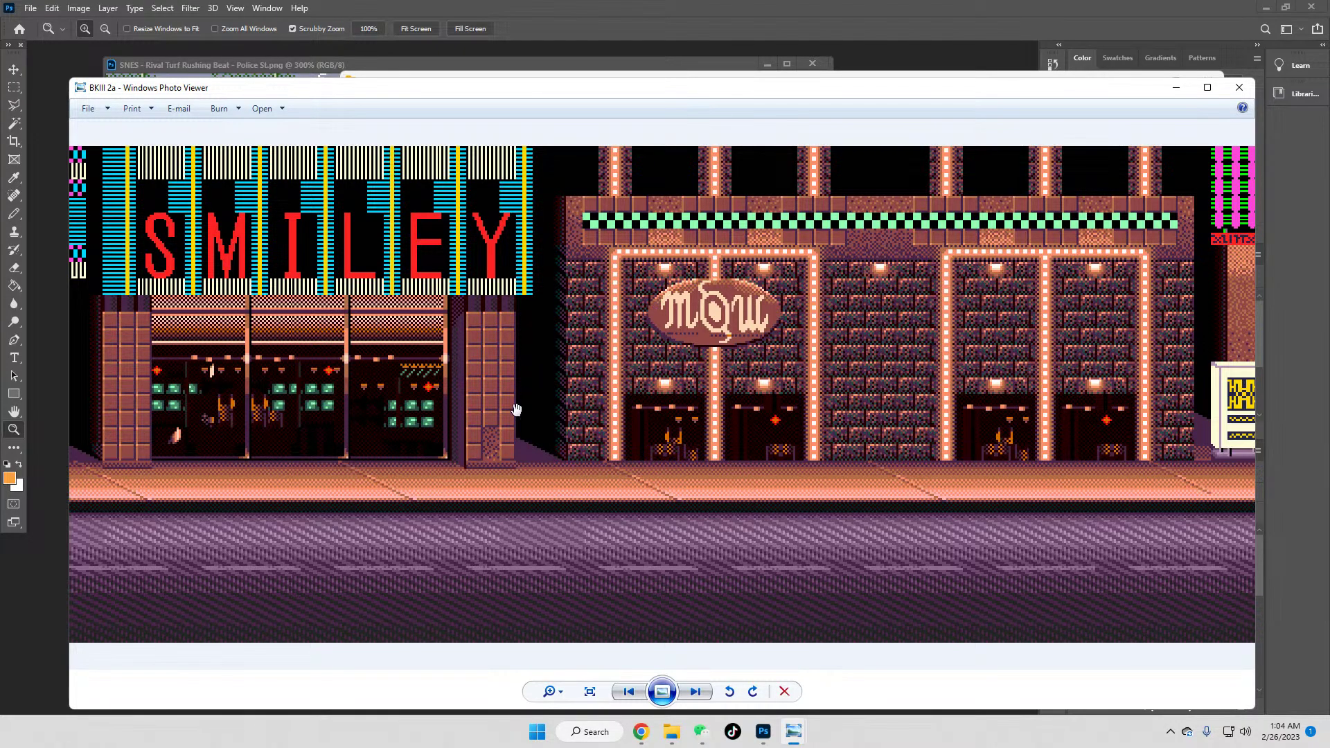
drag(1070, 313, 594, 539)
drag(256, 480, 489, 474)
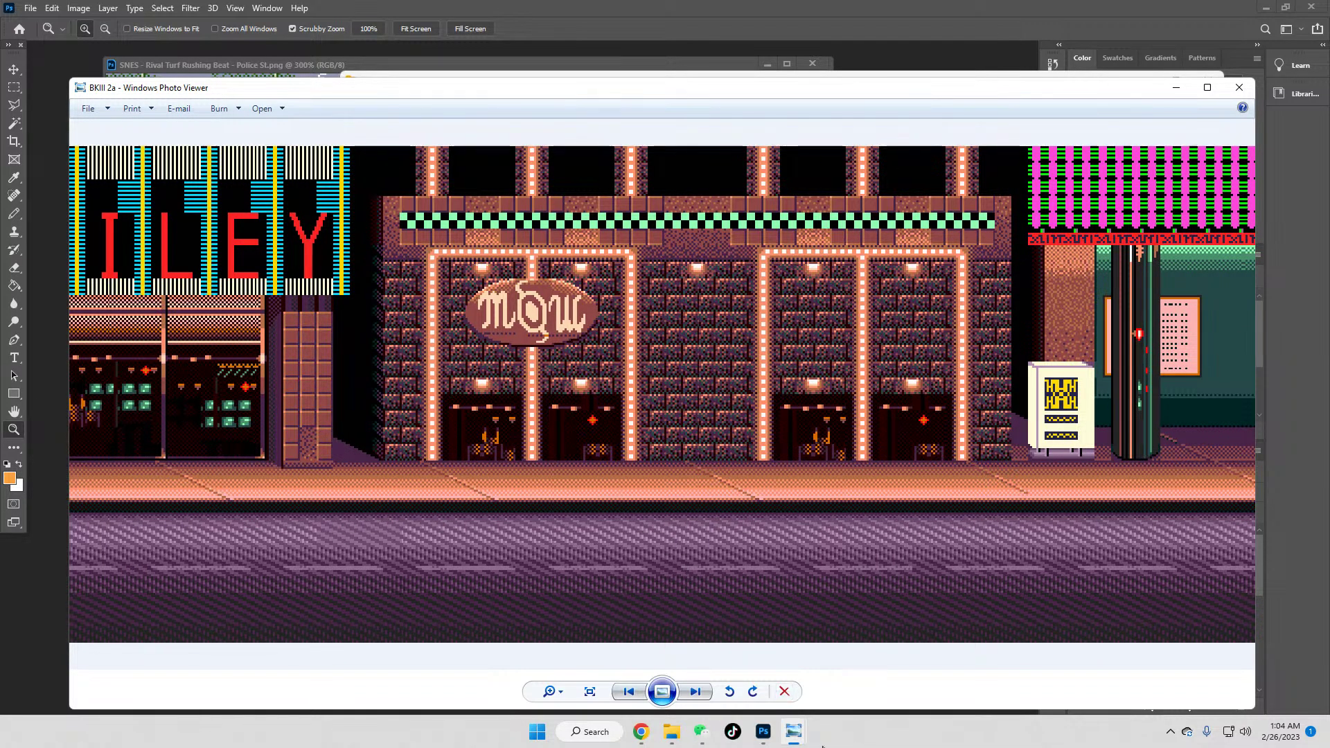
mouse_move(794, 732)
click(711, 674)
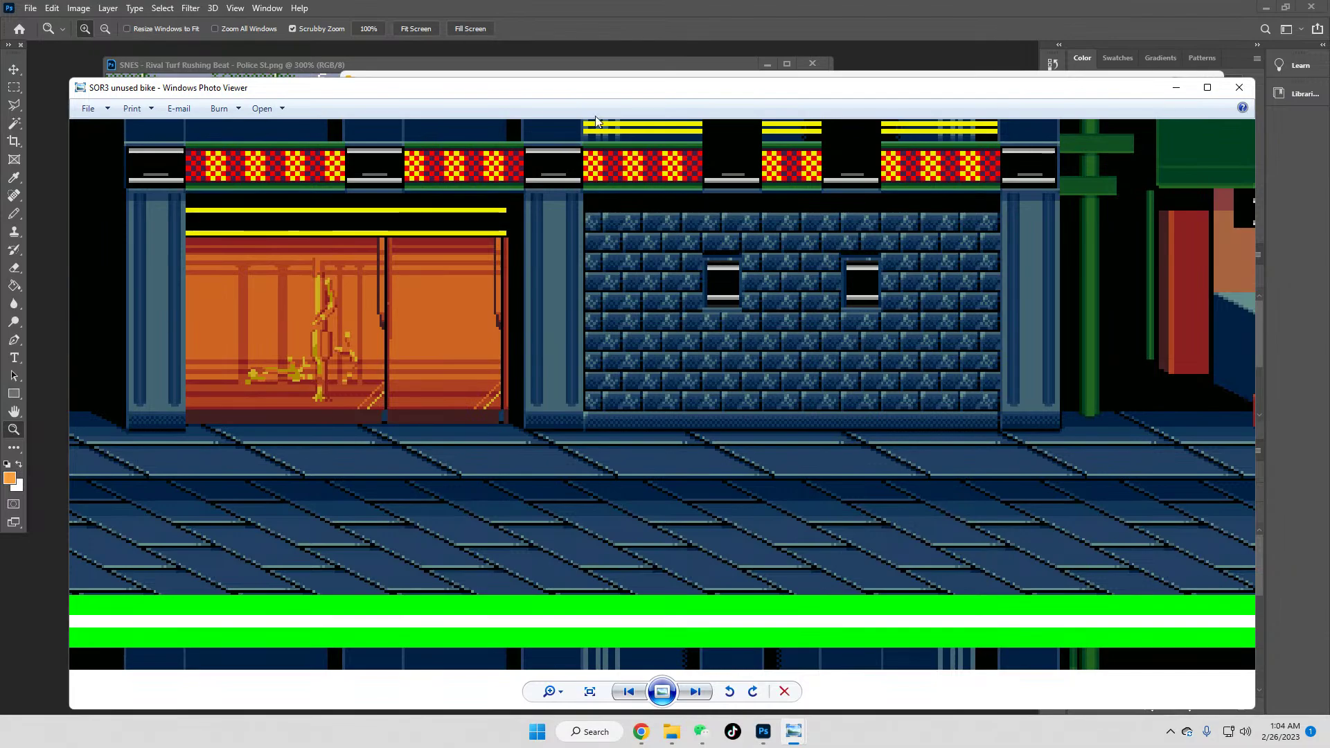
Step: Move the SOR3 unused bike viewer aside and compare it with BKIII 2a, ending on BKIII 2a
drag(288, 94, 676, 122)
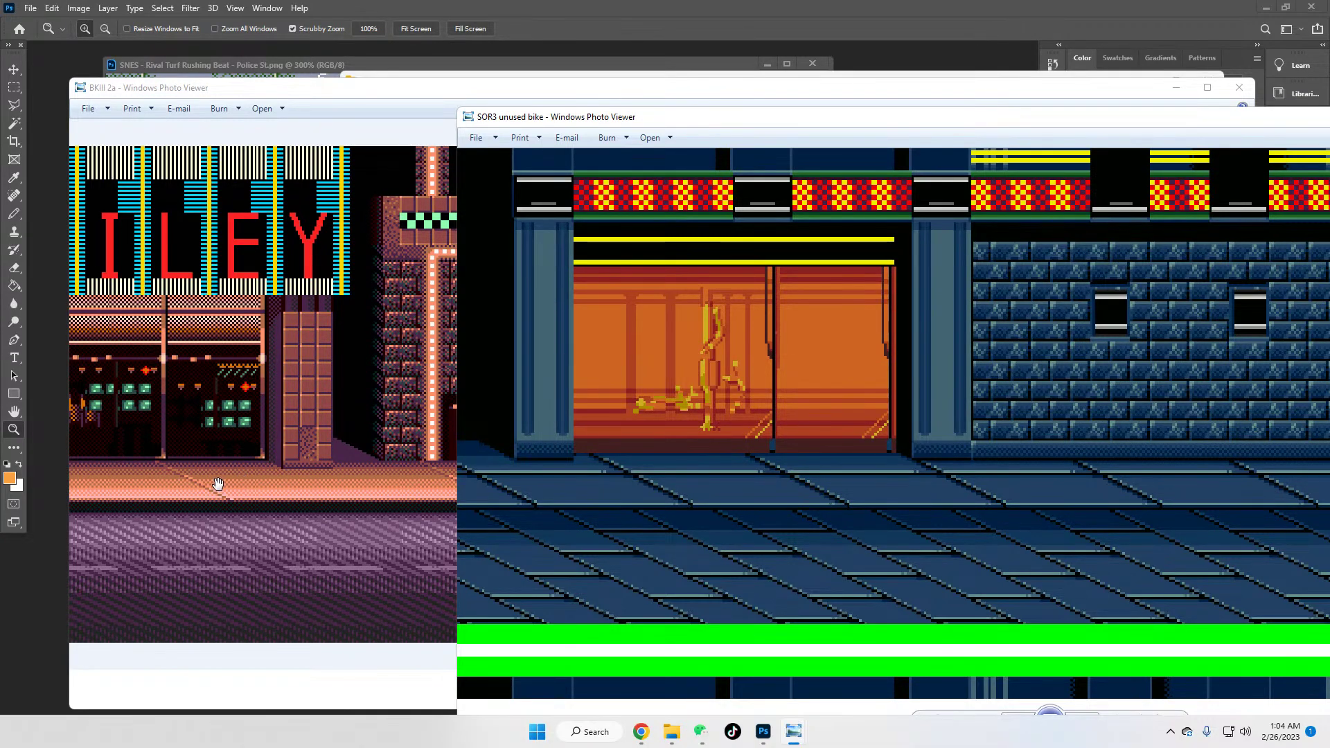
drag(365, 389, 297, 339)
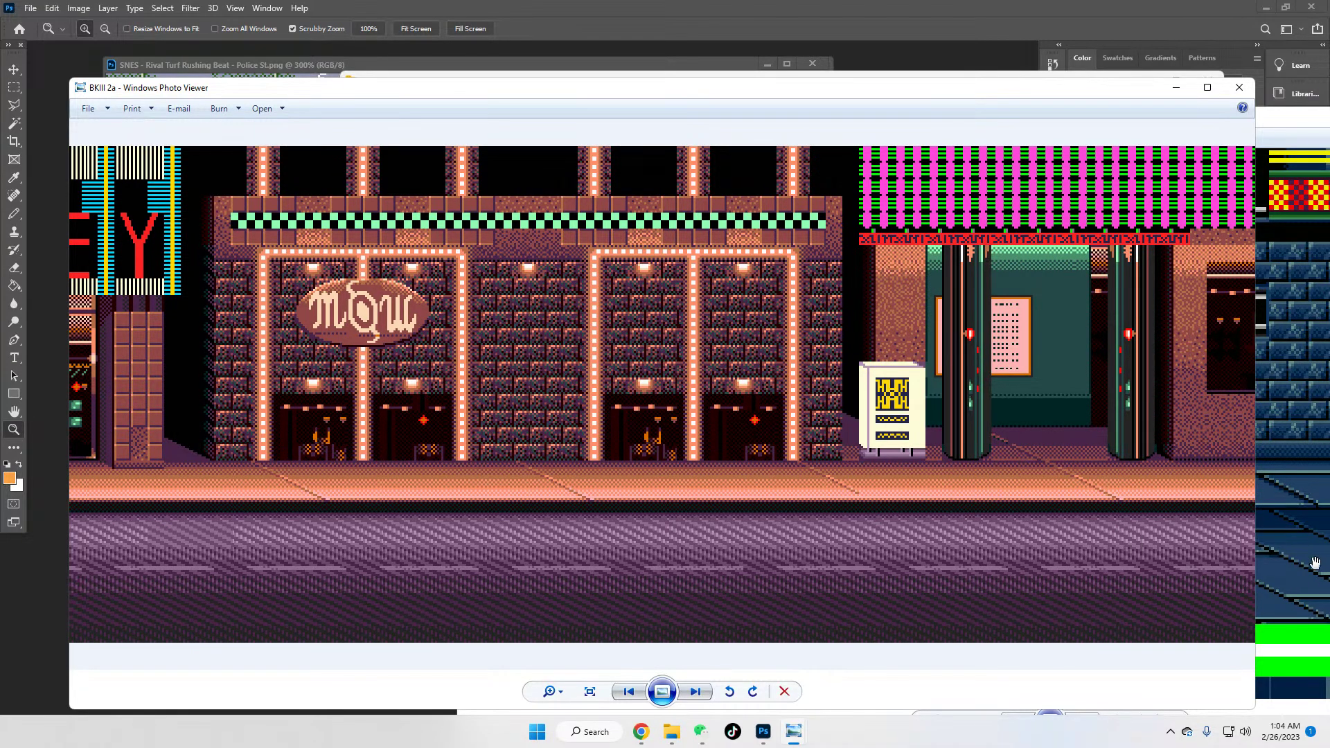
click(1316, 564)
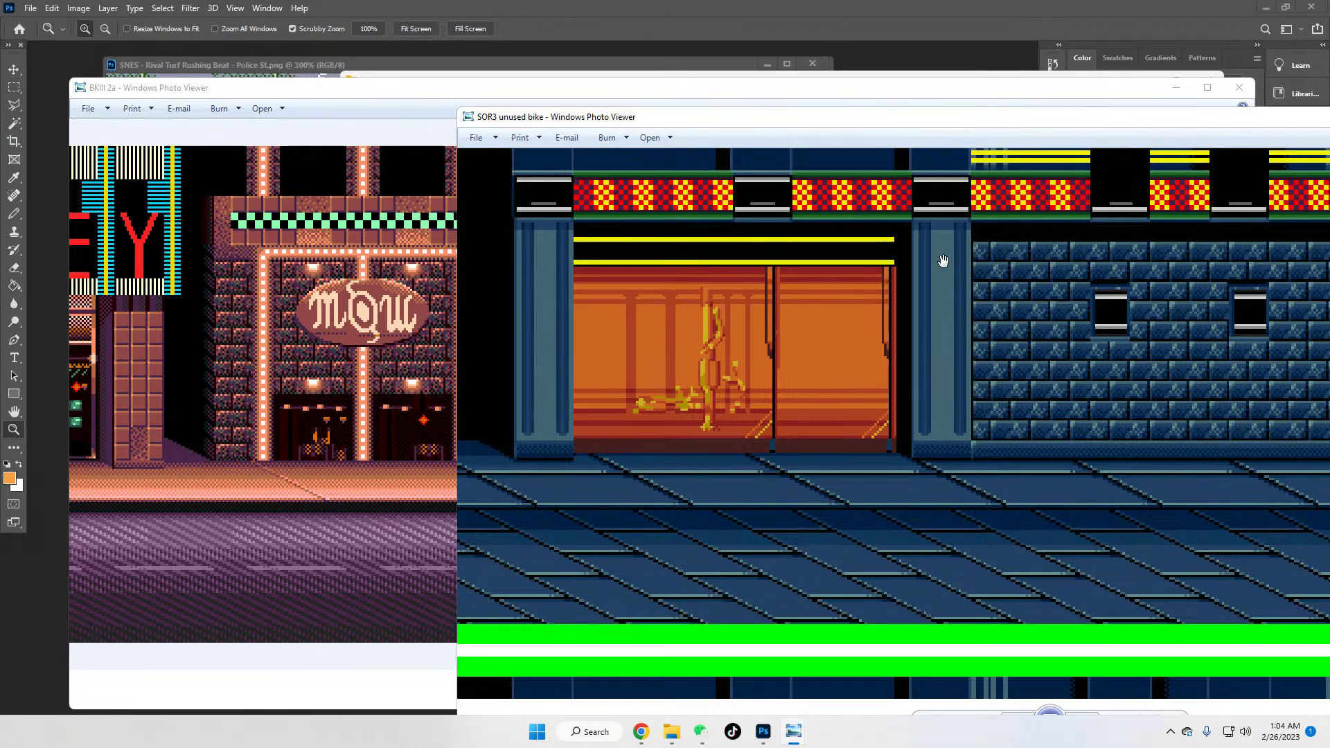
click(275, 415)
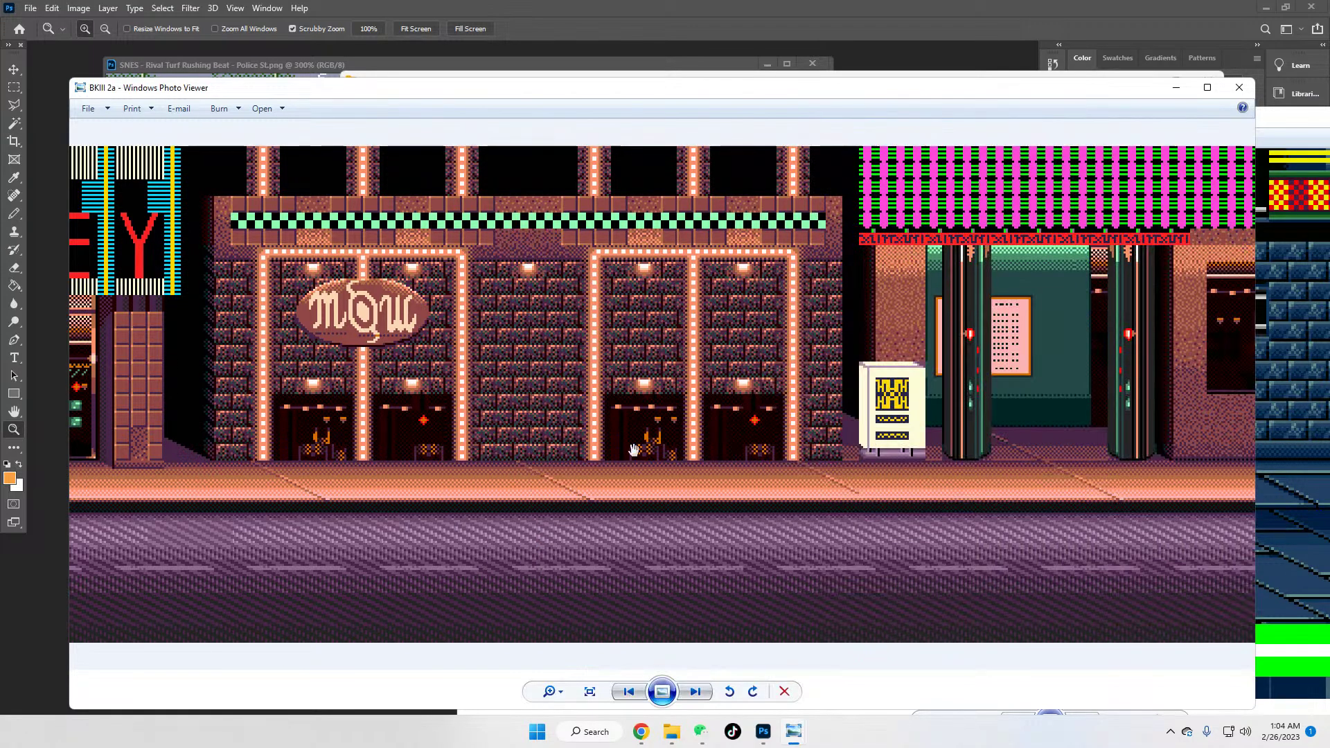
Step: Pan BKIII 2a past the shops right of MQW and the MOTEL sign, then close it
drag(1002, 419, 547, 412)
drag(981, 401, 769, 422)
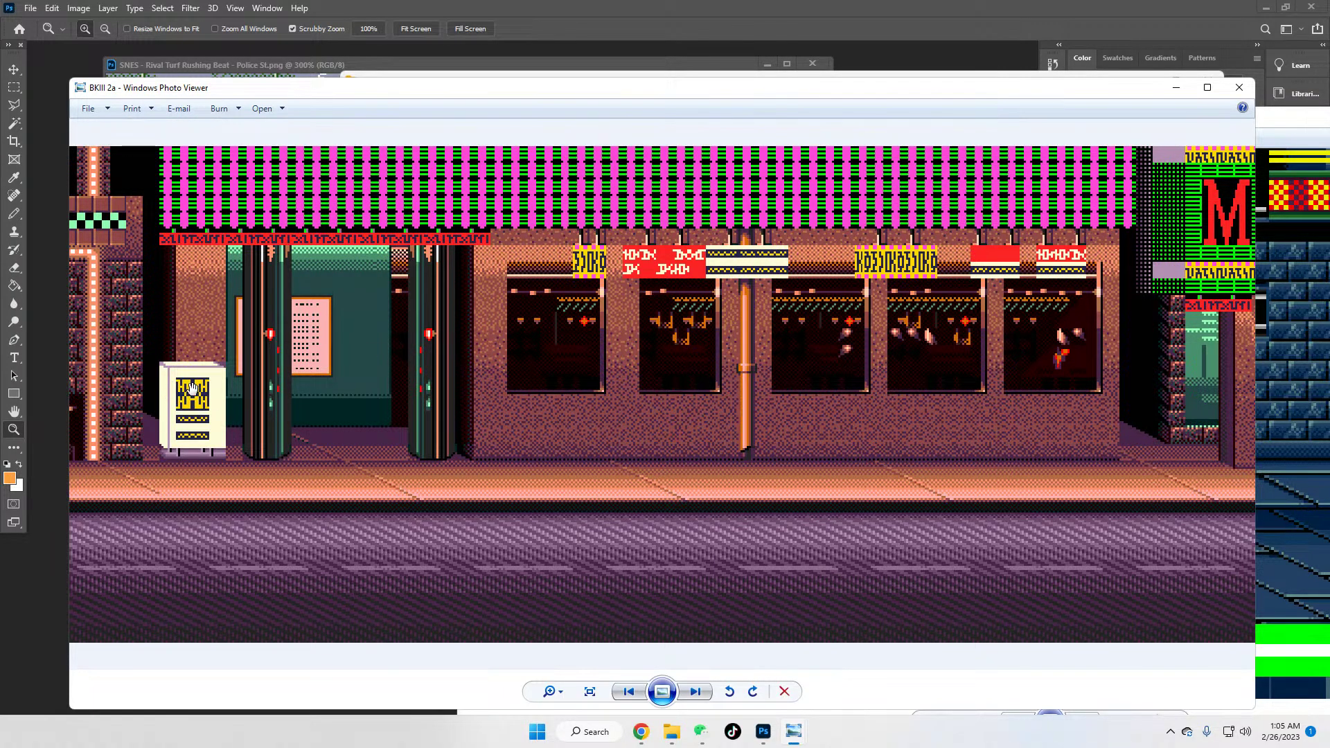
drag(305, 394, 363, 399)
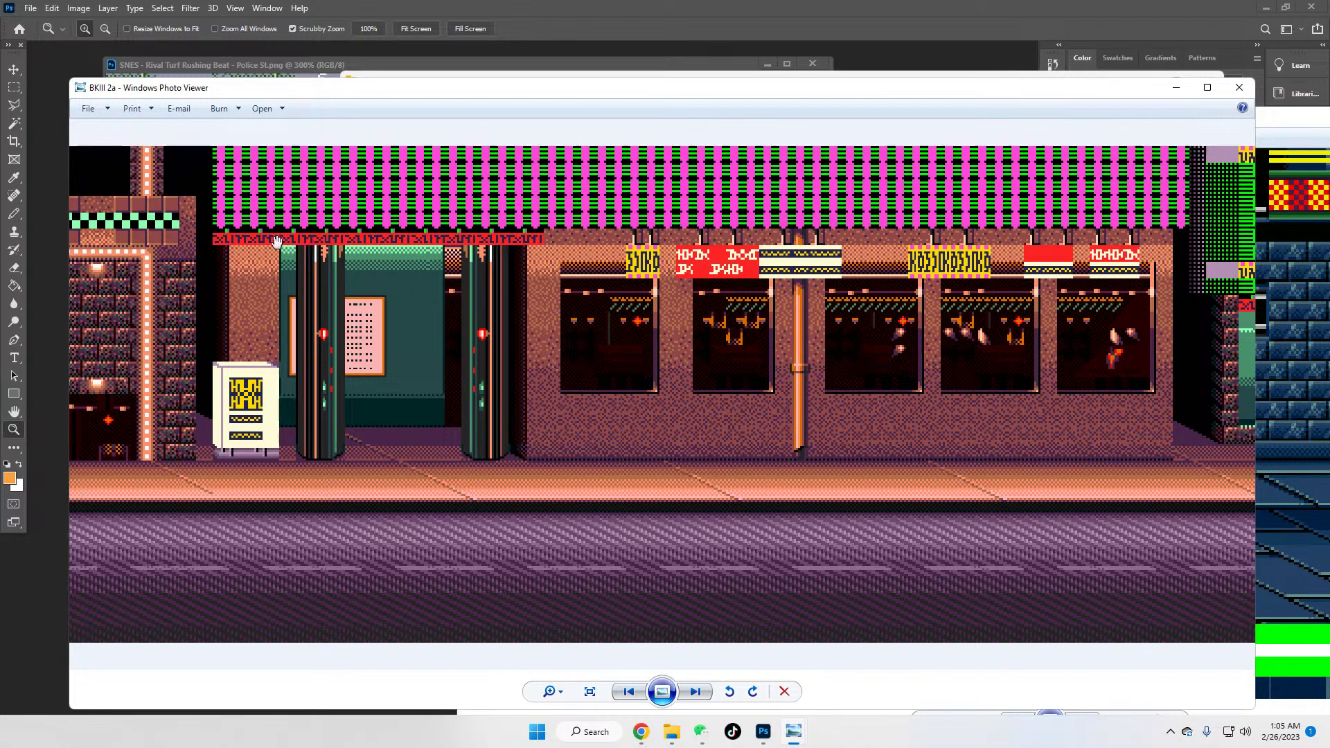
drag(1170, 341, 698, 335)
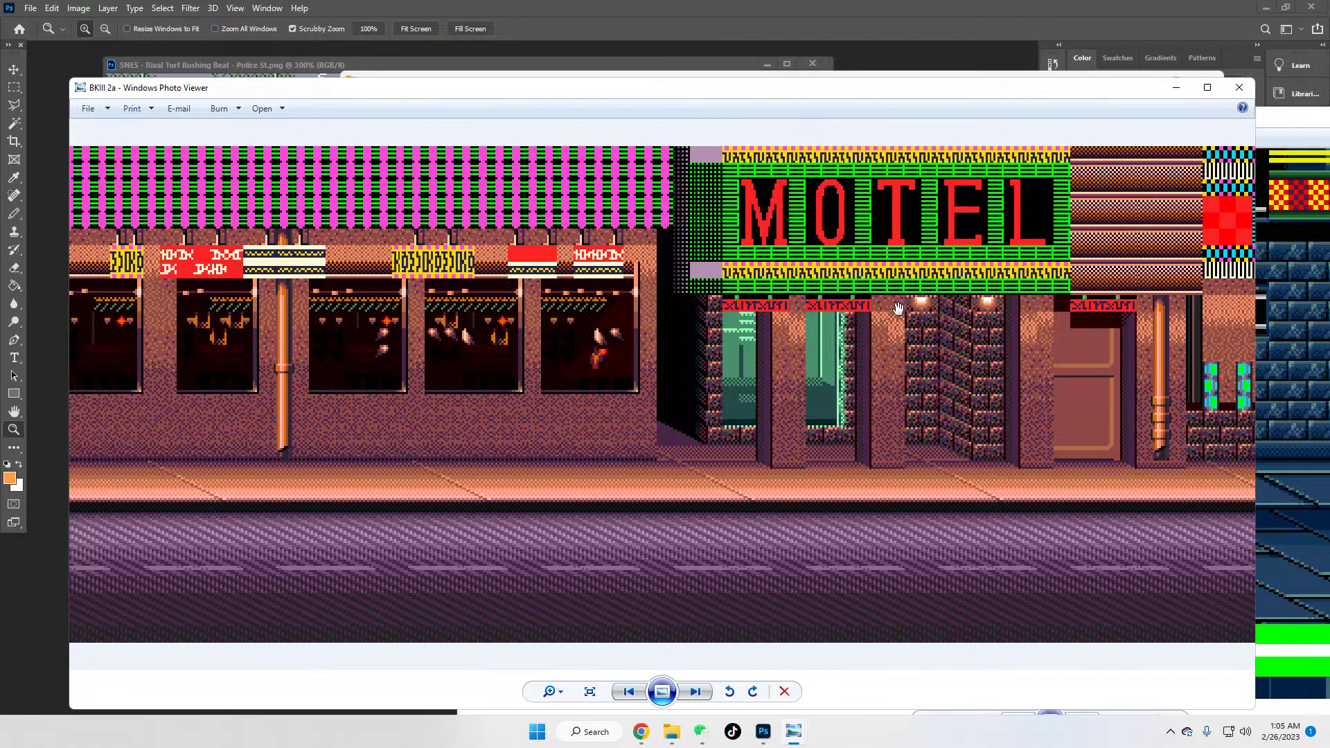
drag(948, 389, 679, 414)
drag(1116, 432, 864, 423)
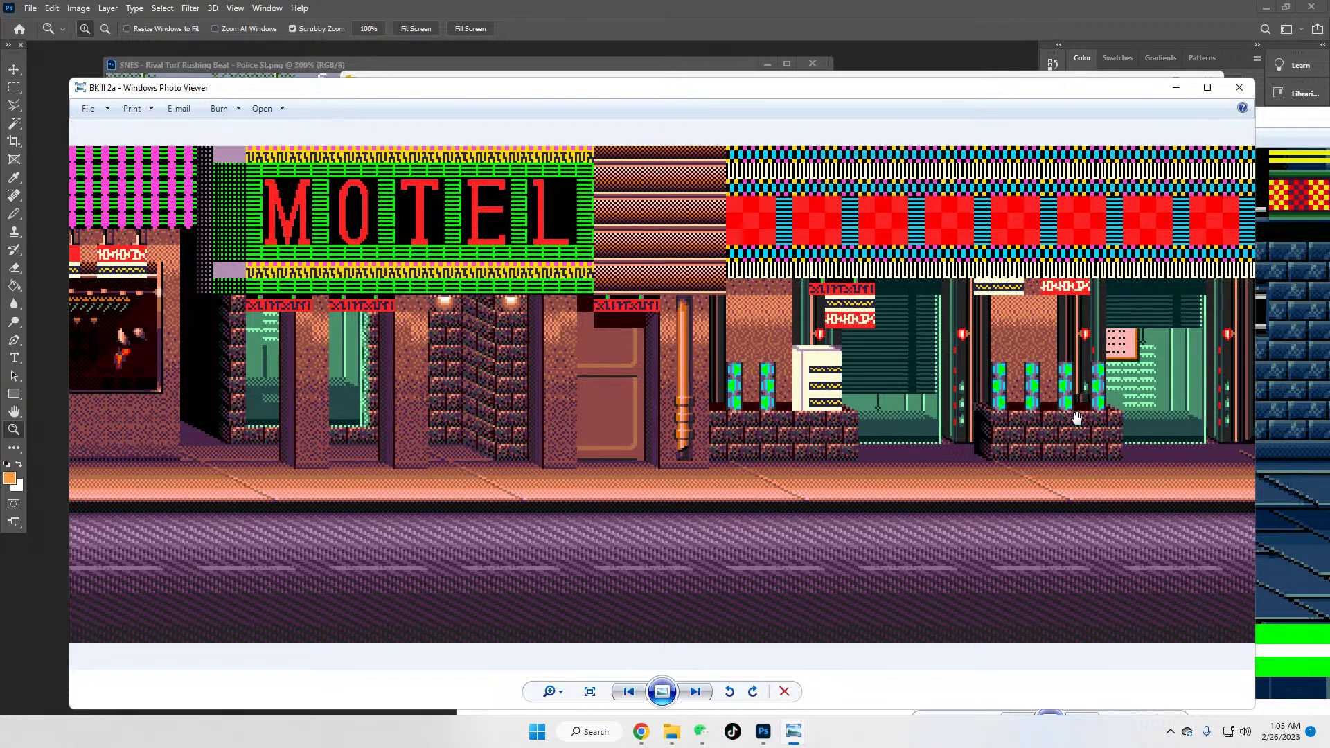
click(1239, 87)
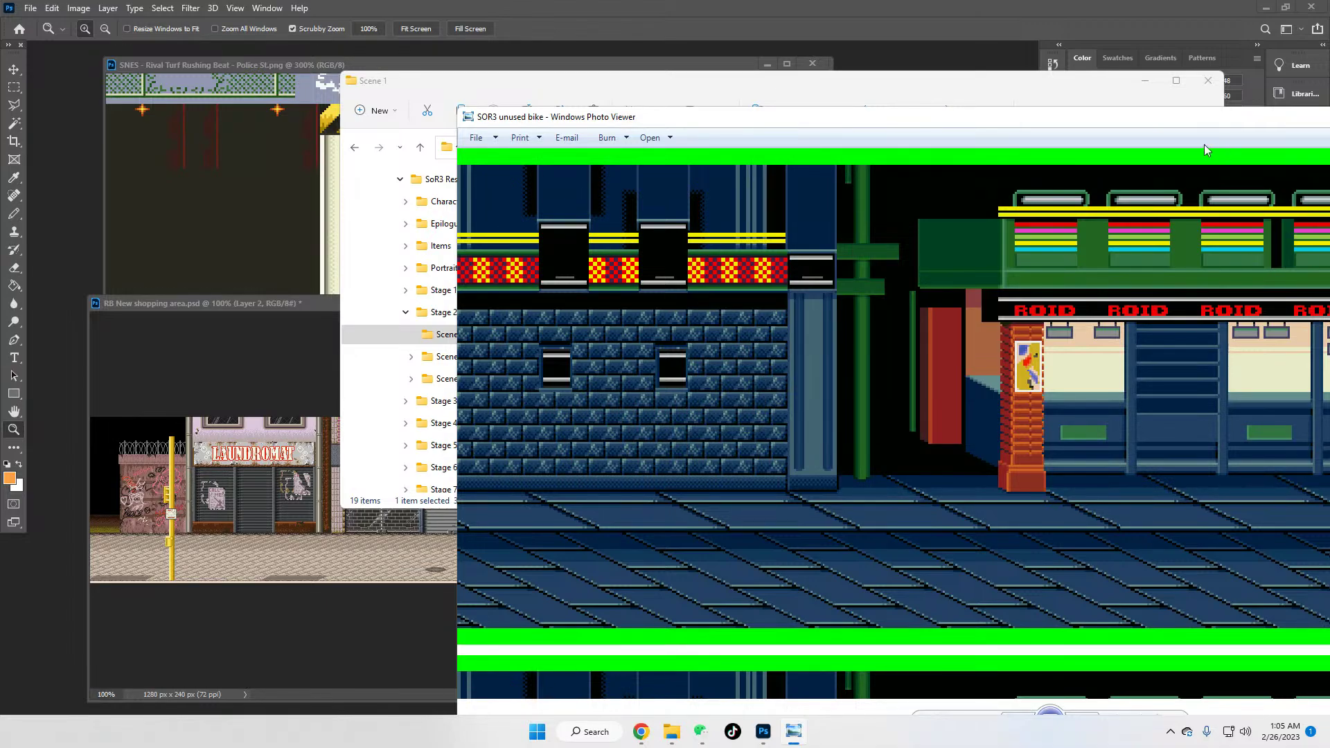
Step: Close the SOR3 unused bike viewer, minimize Scene 1 Explorer, and reposition the shopping area window
drag(1186, 117, 816, 105)
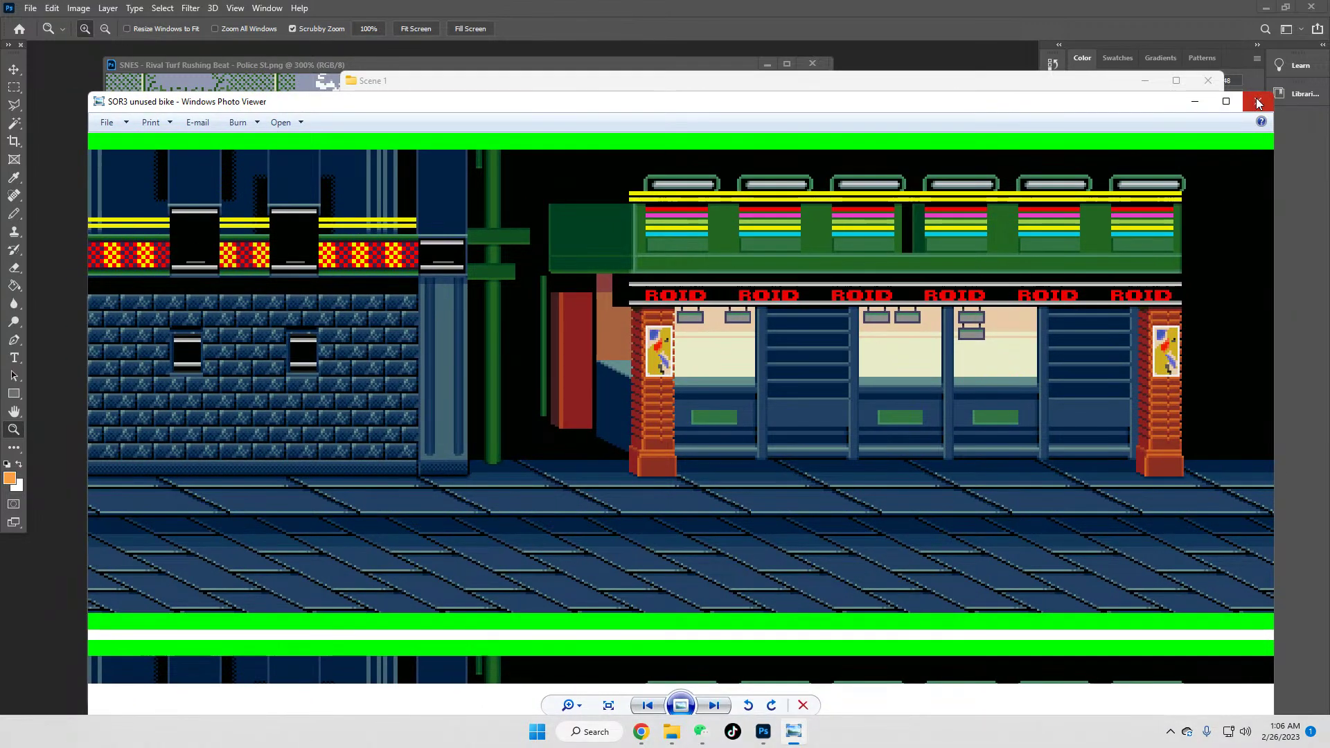
key(alt+F4)
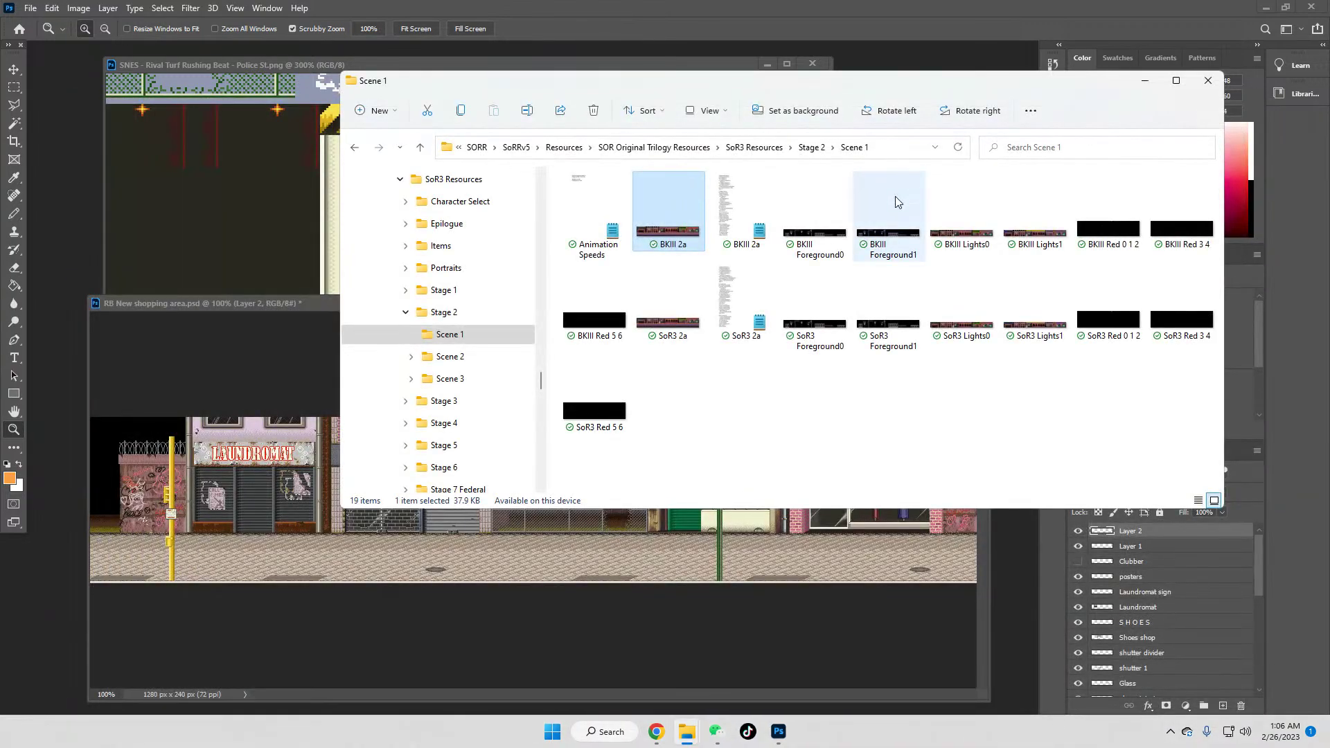
click(1142, 83)
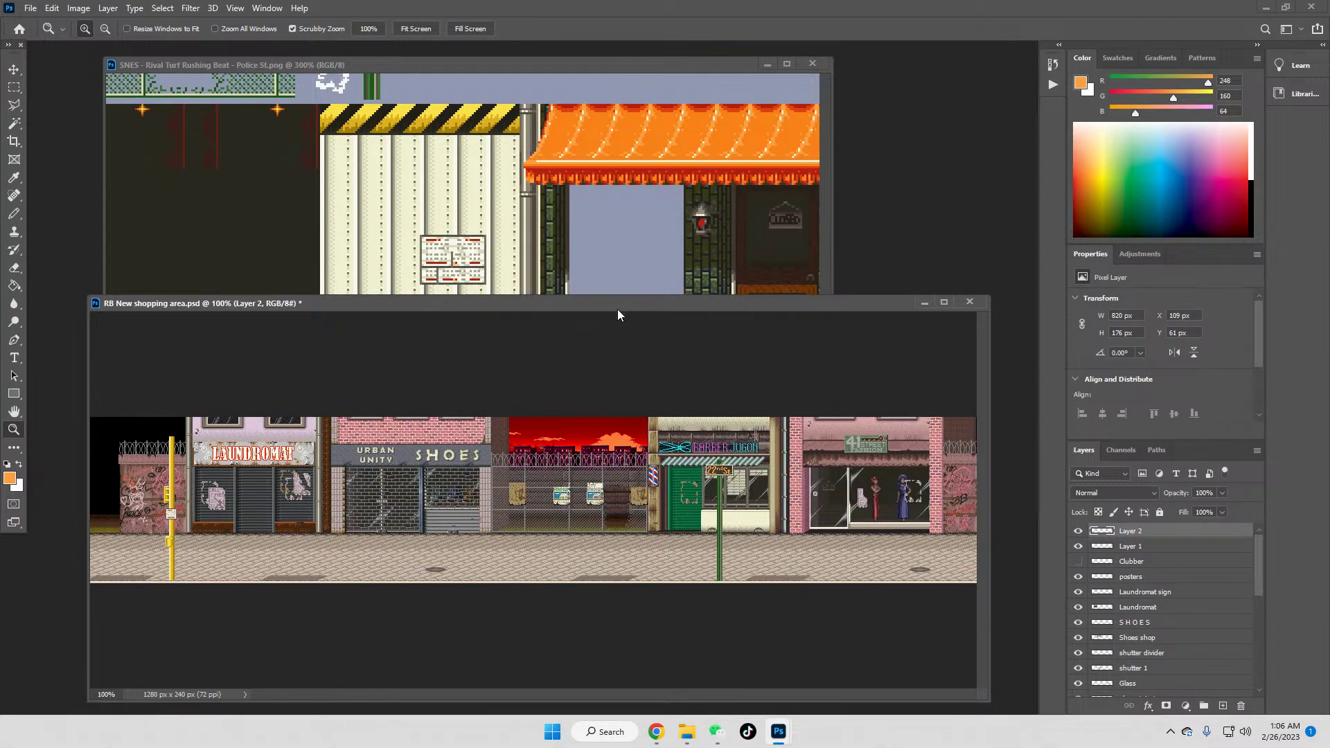
drag(617, 310, 640, 243)
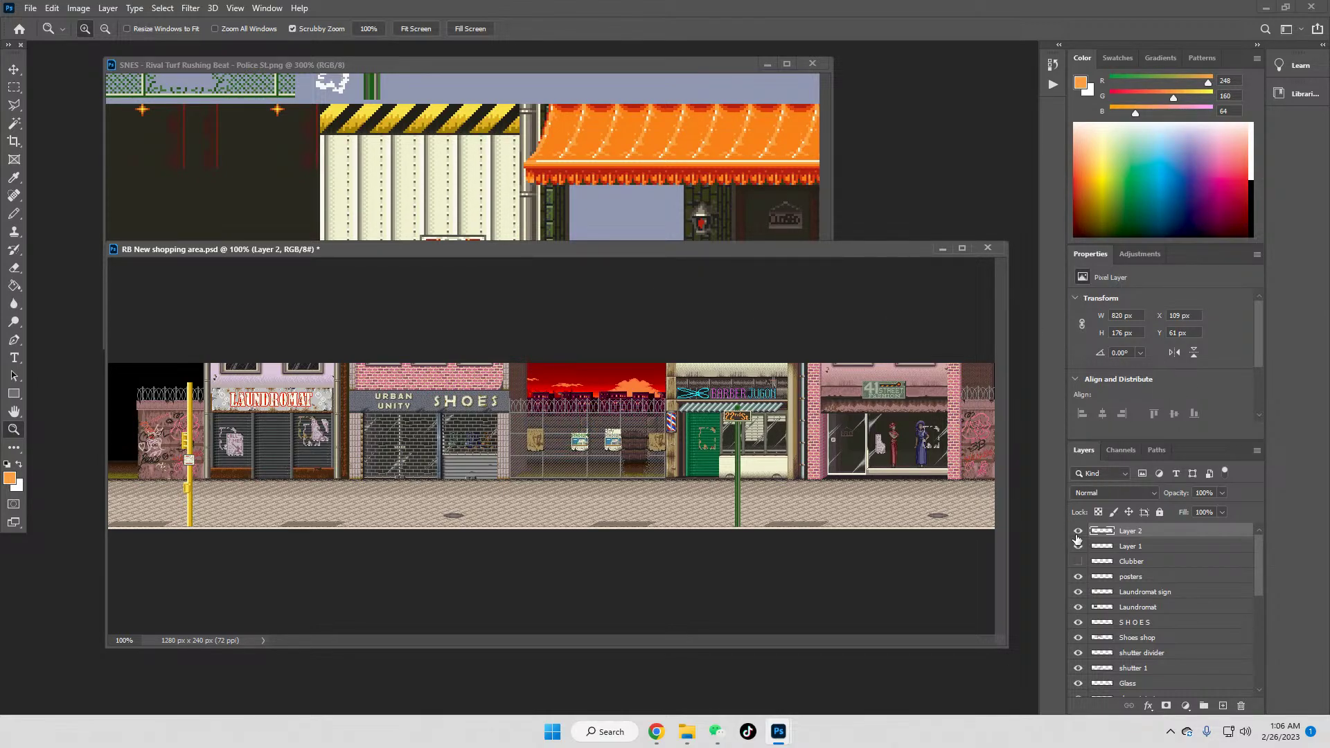
Step: Merge Layer 2 down into Layer 1
right_click(1139, 532)
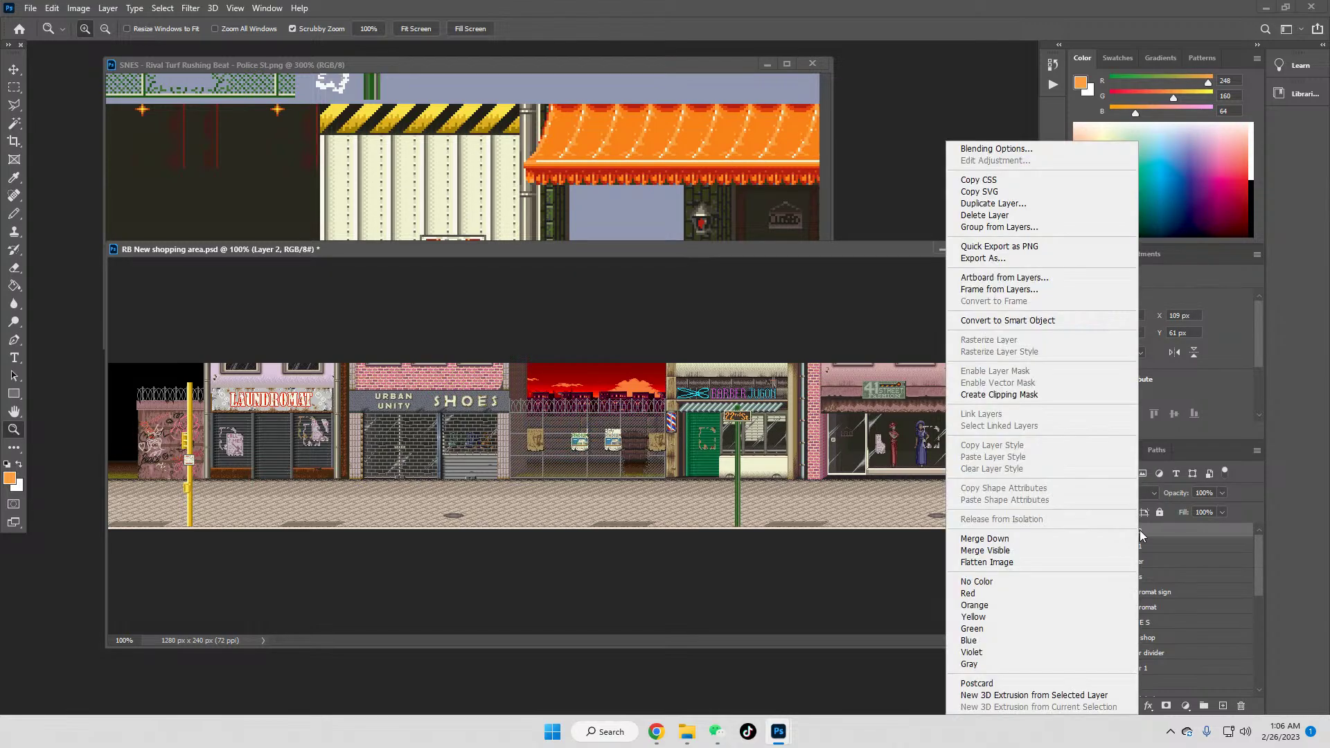
click(1002, 540)
mouse_move(781, 735)
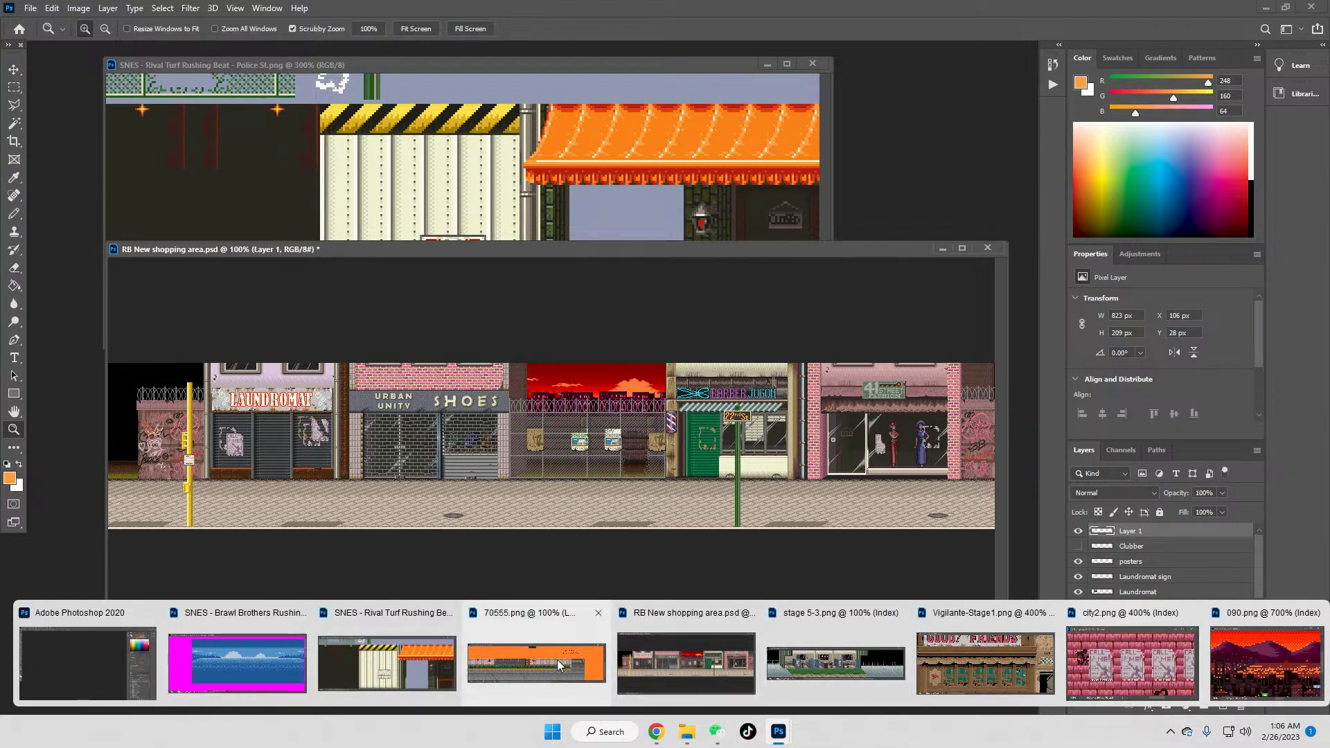
Step: View the SNES Rival Turf reference at 100%, then close it
click(361, 663)
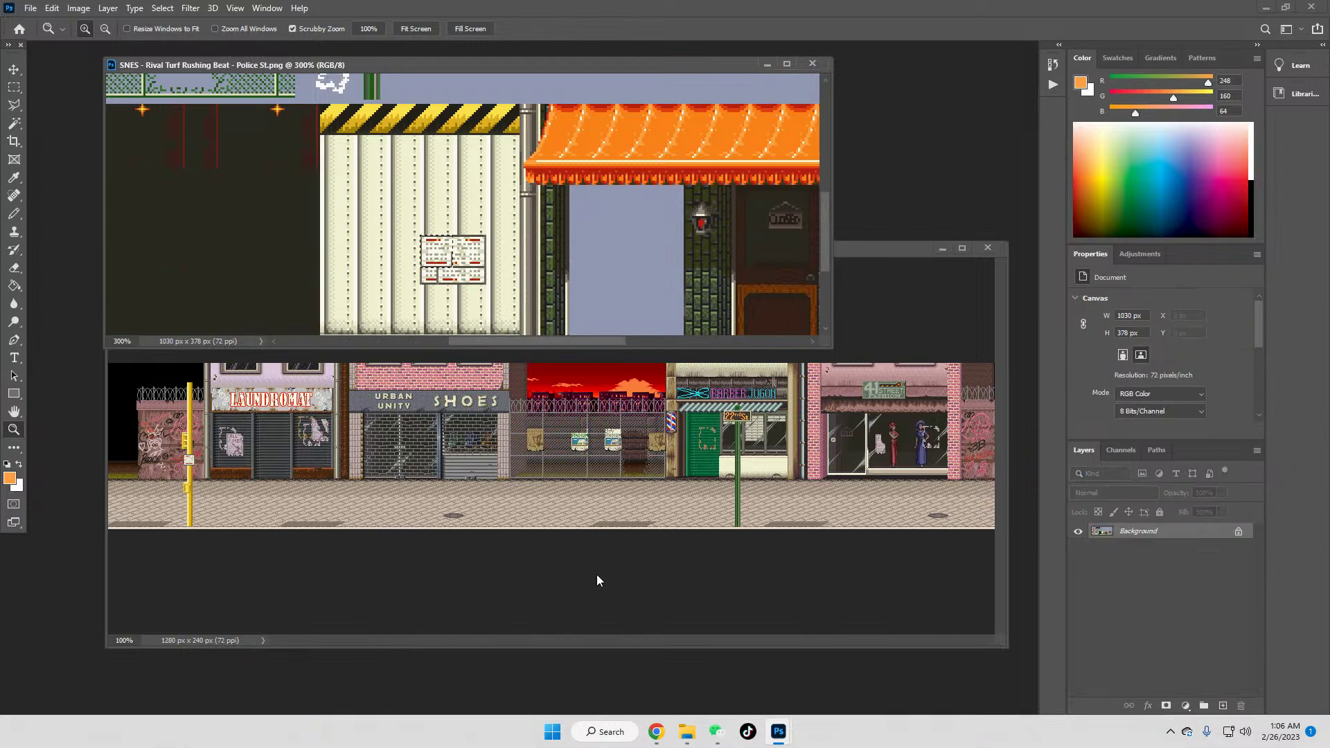
click(367, 30)
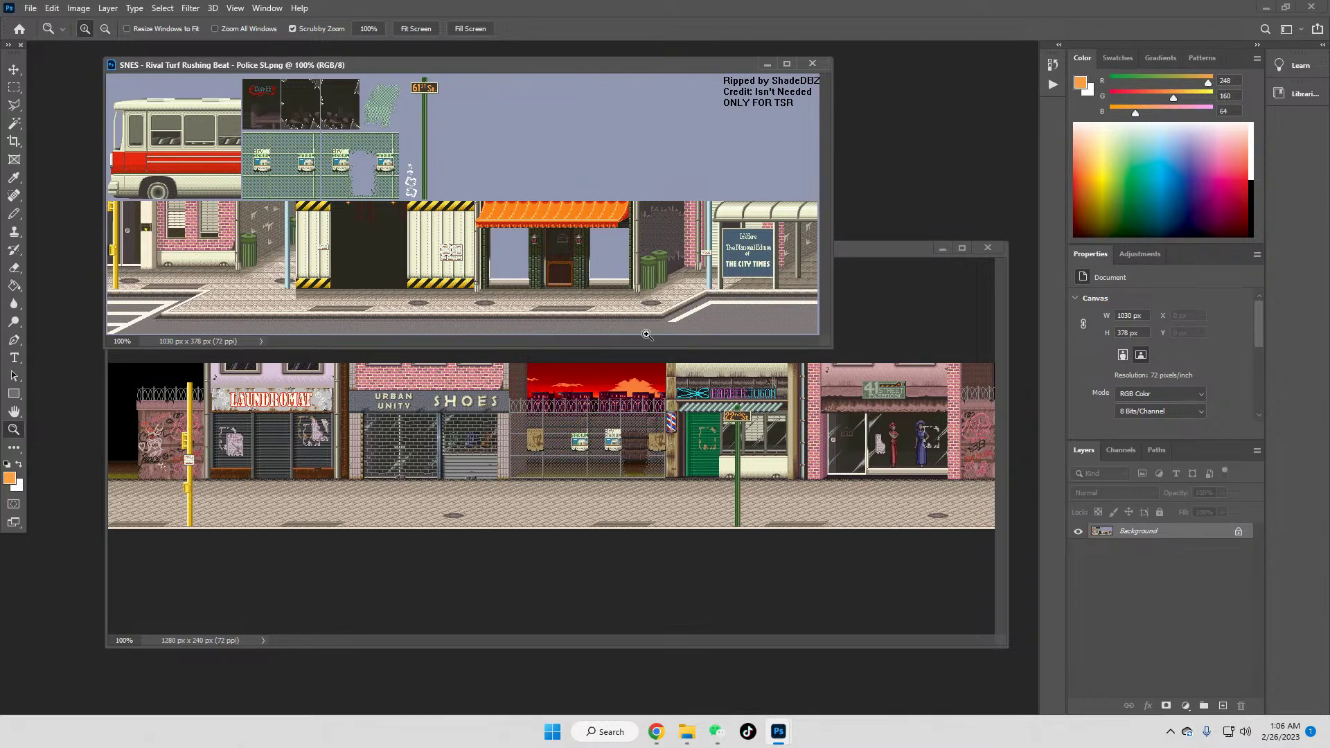
click(812, 63)
Step: Bring city2.png forward and view it at 100%
mouse_move(699, 734)
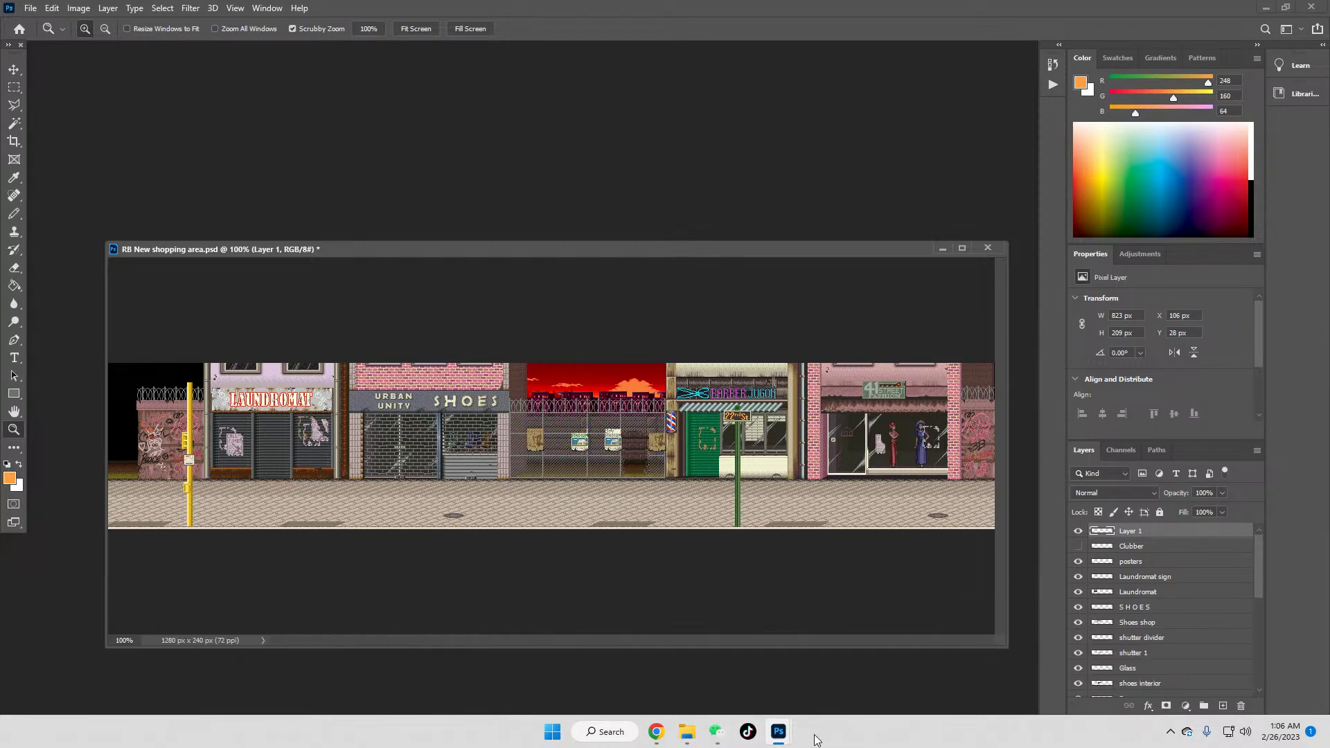
mouse_move(782, 730)
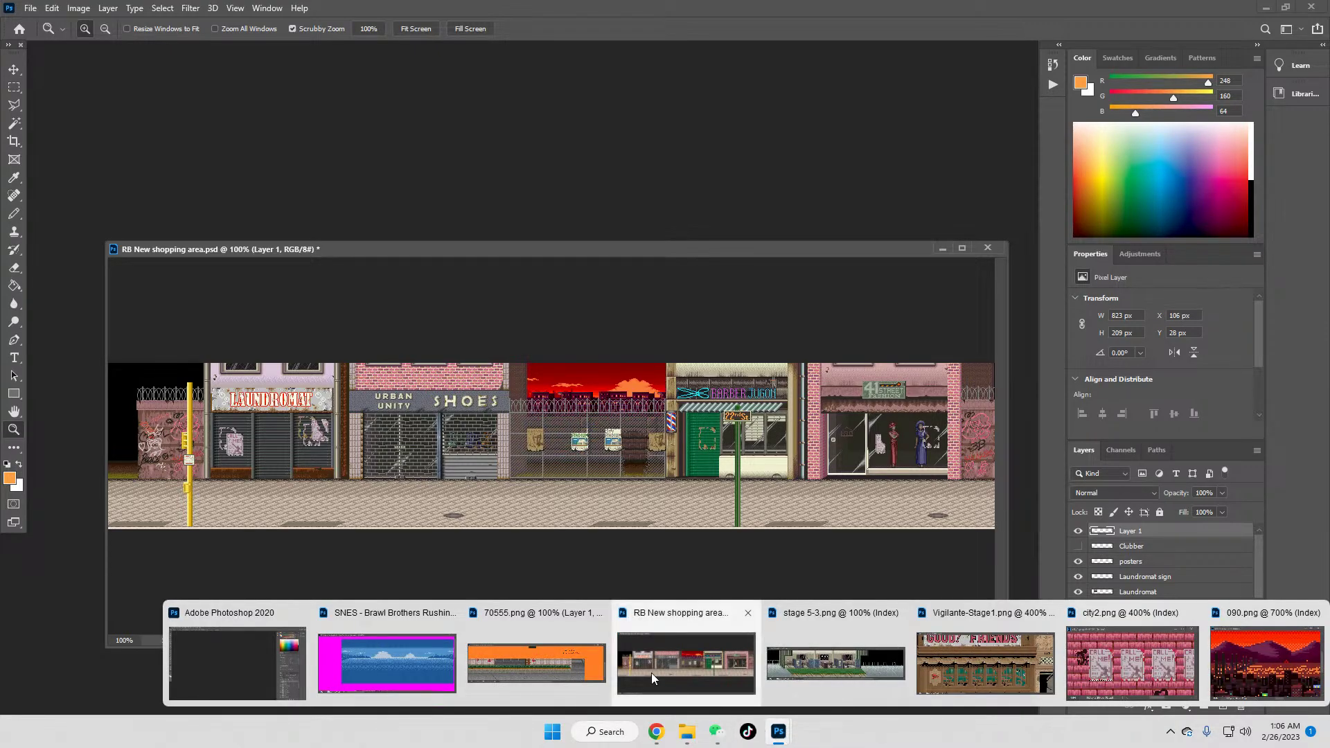
click(1143, 667)
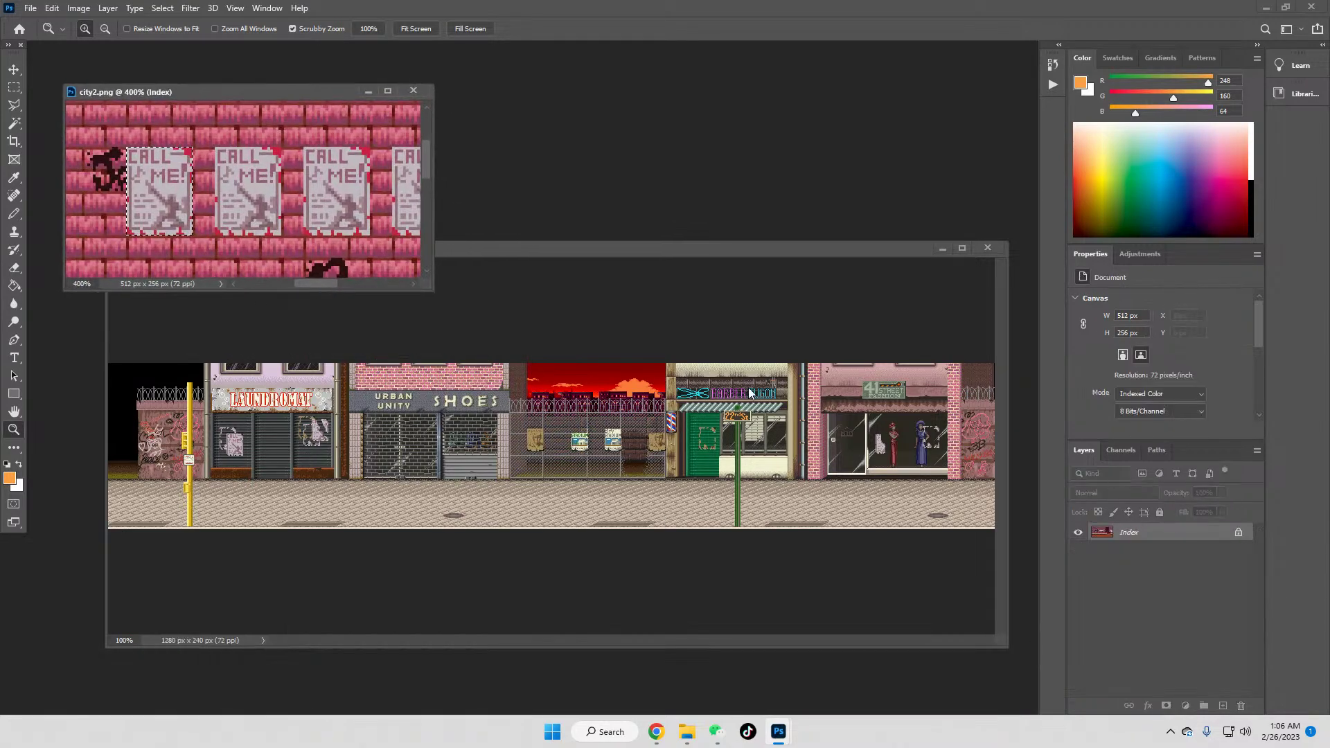
click(372, 30)
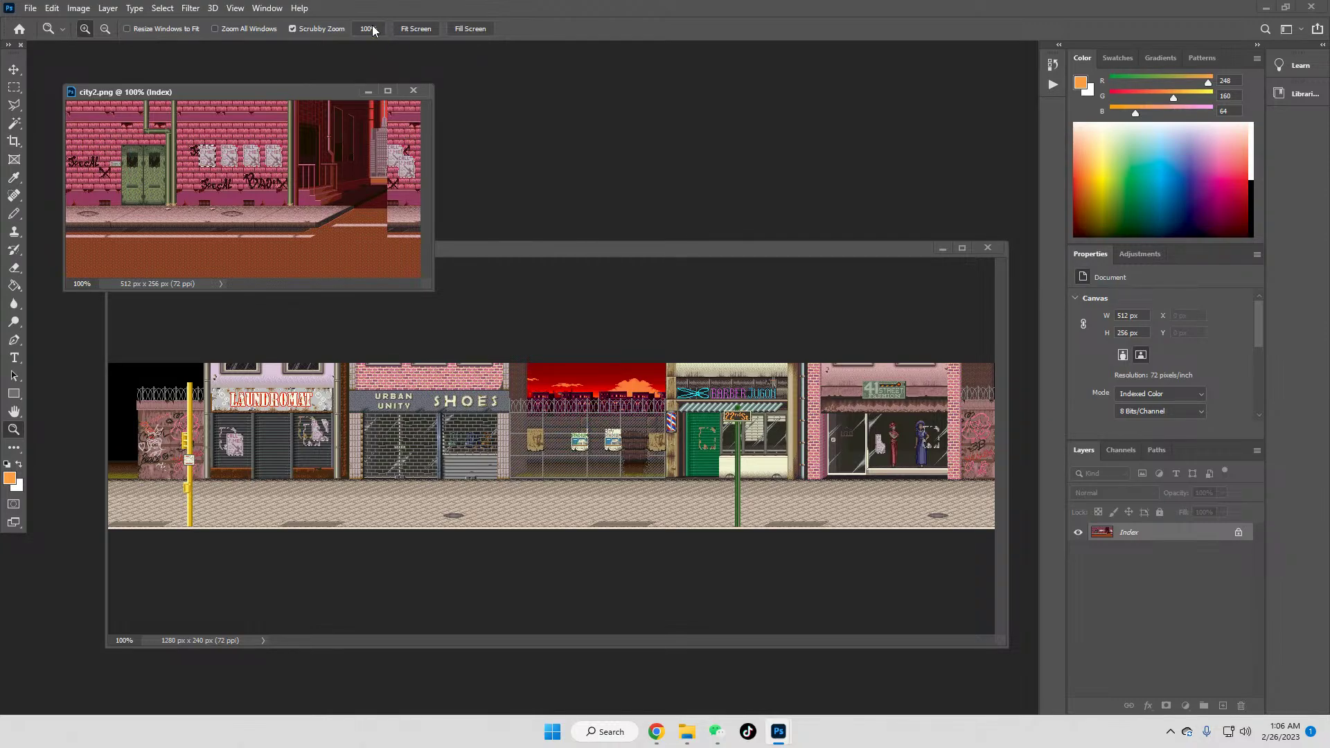
Step: Close city2.png, make the sky layer active and select the whole canvas
click(413, 91)
scroll(1120, 592, down, 5)
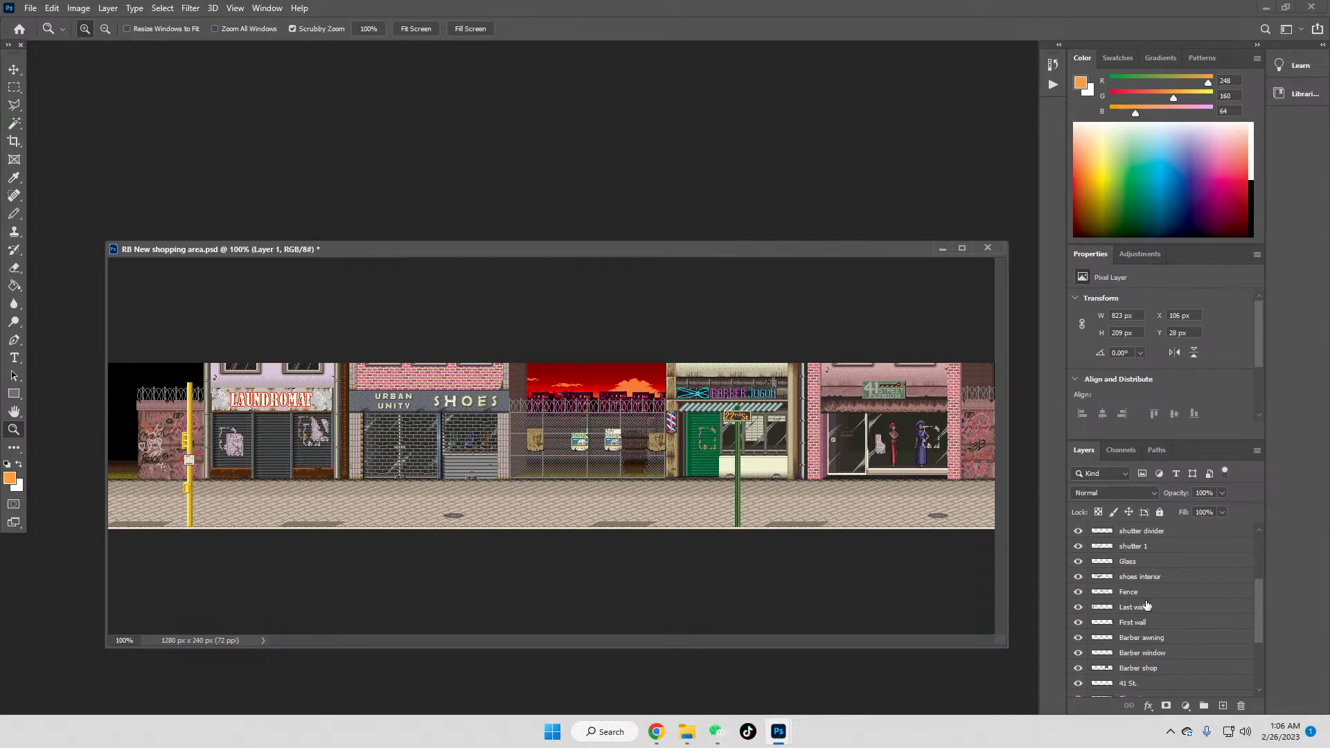
click(1139, 675)
key(ctrl+a)
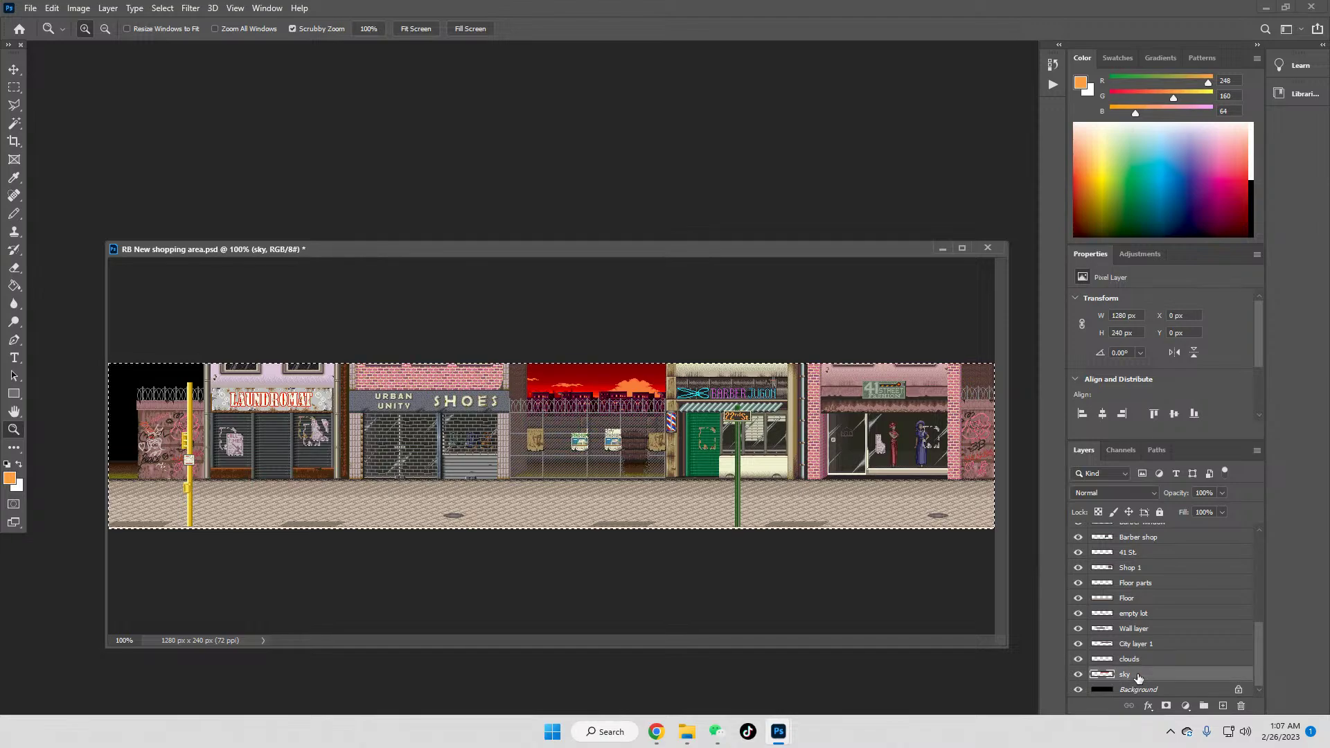
Step: Create a 496×51 clipboard-sized document, paste the red sky gradient and merge it down
click(32, 9)
click(36, 22)
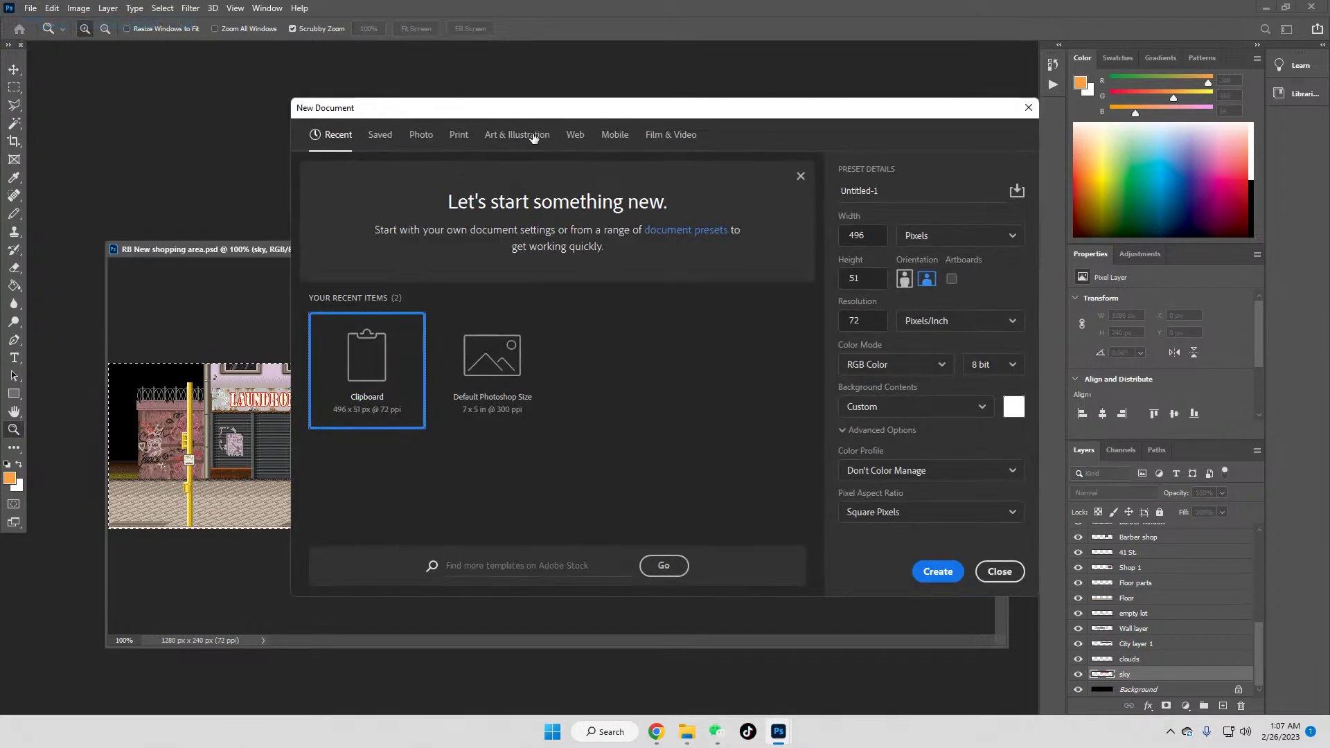
click(937, 572)
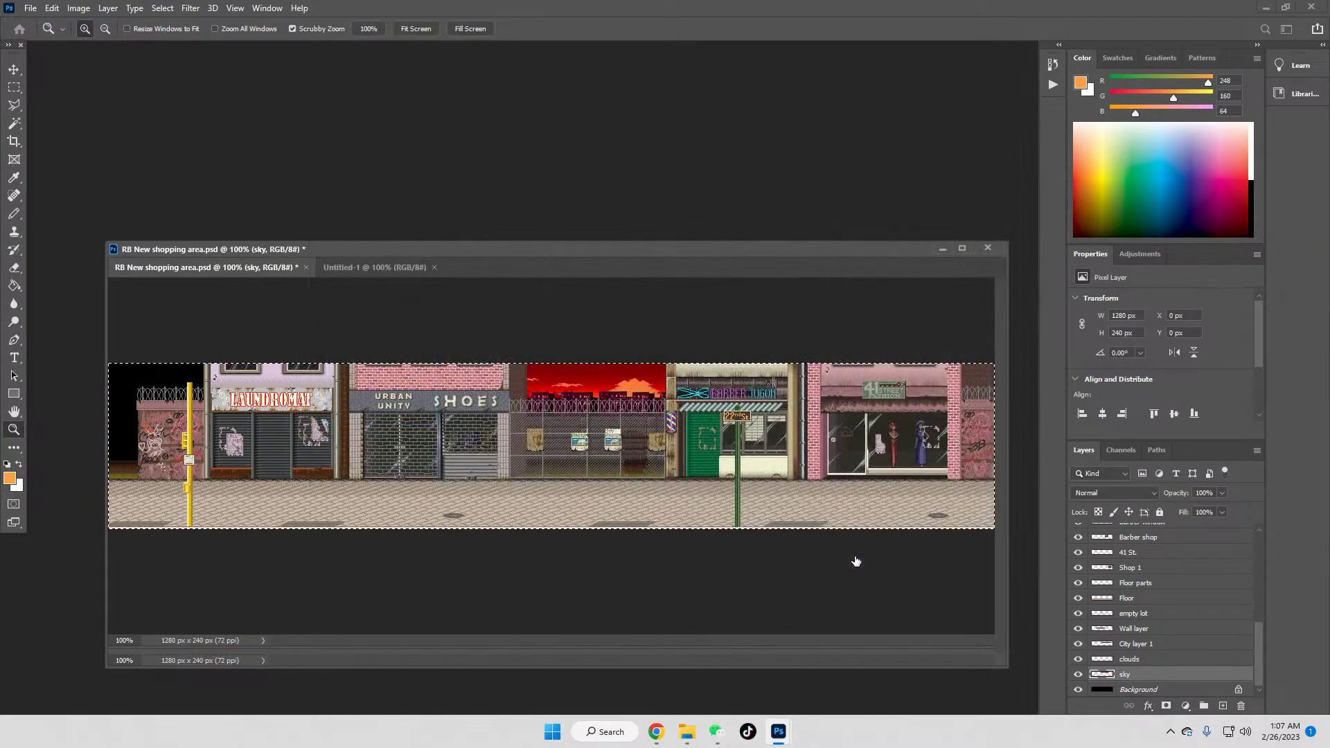
key(ctrl+v)
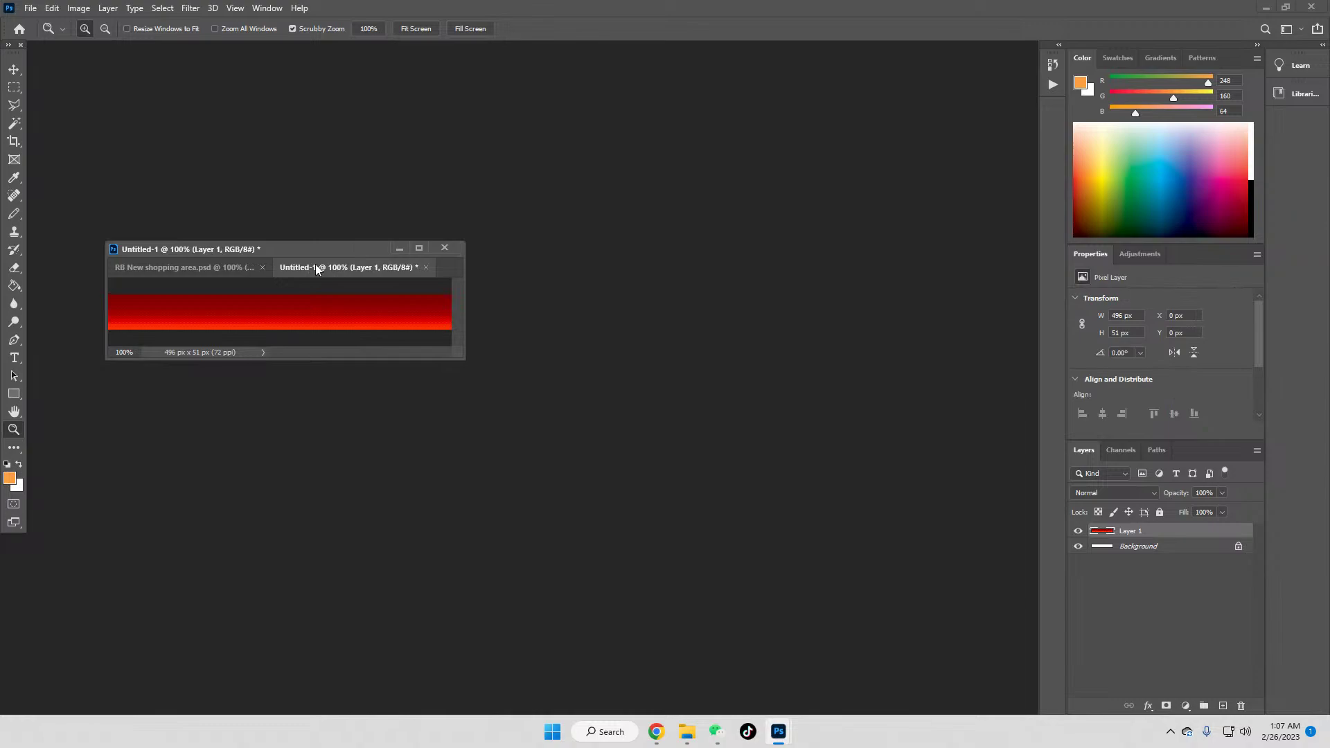
drag(315, 263, 486, 84)
right_click(1133, 530)
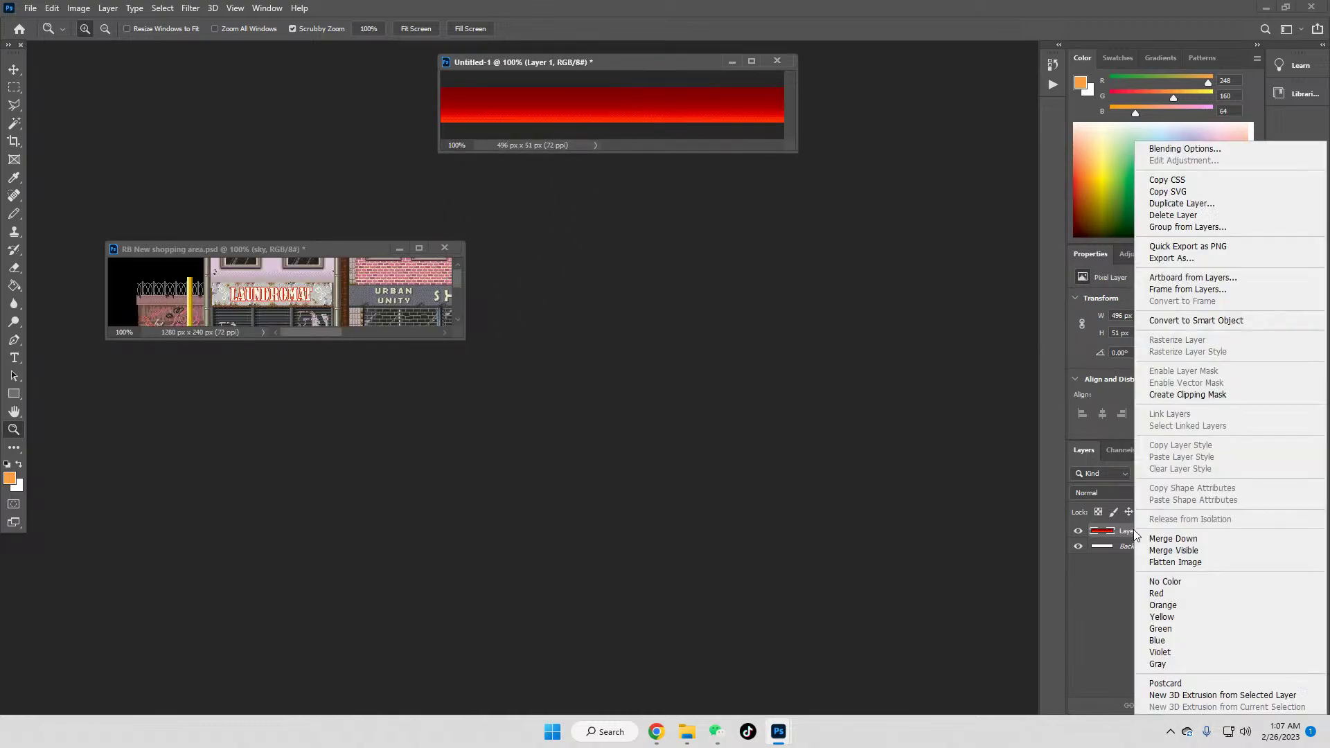
click(1185, 543)
click(30, 9)
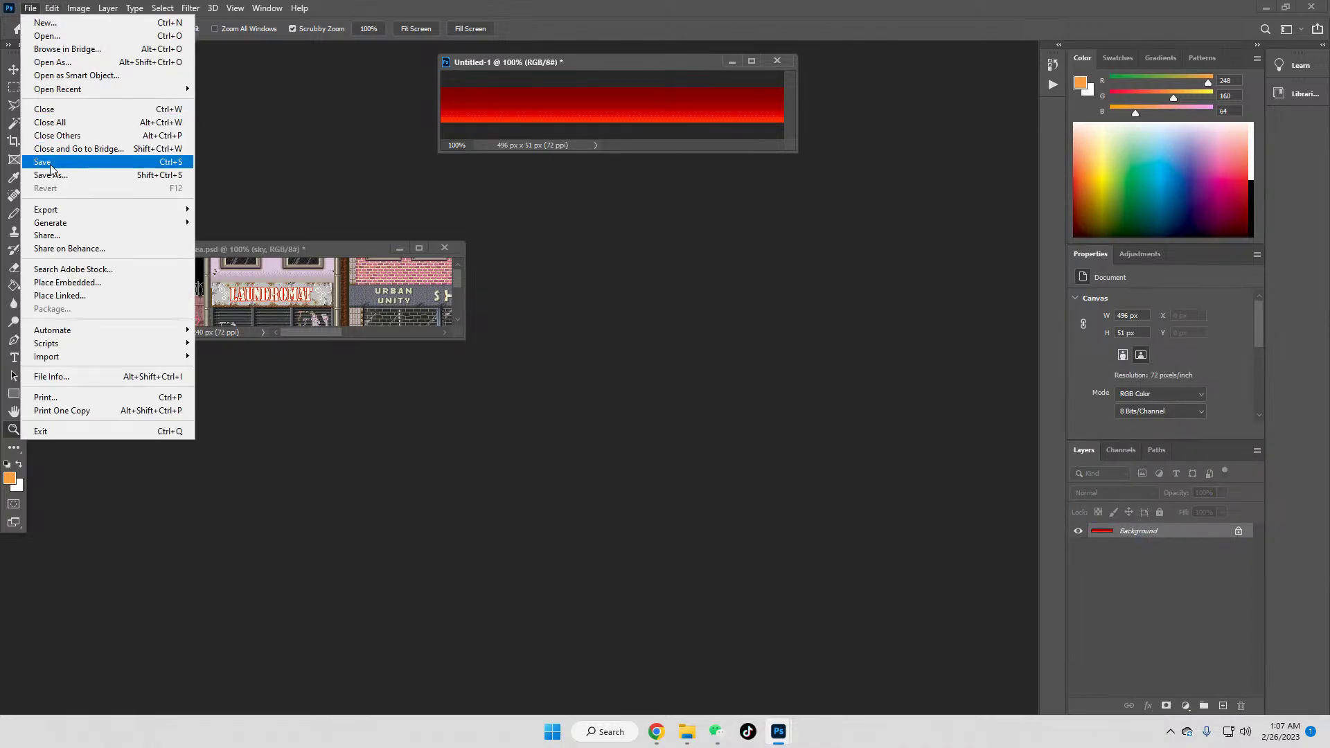
Step: Start Save As on this computer and browse to SoRRv5 > mod > games > Rushing Beat Remake FE v2.1
click(58, 173)
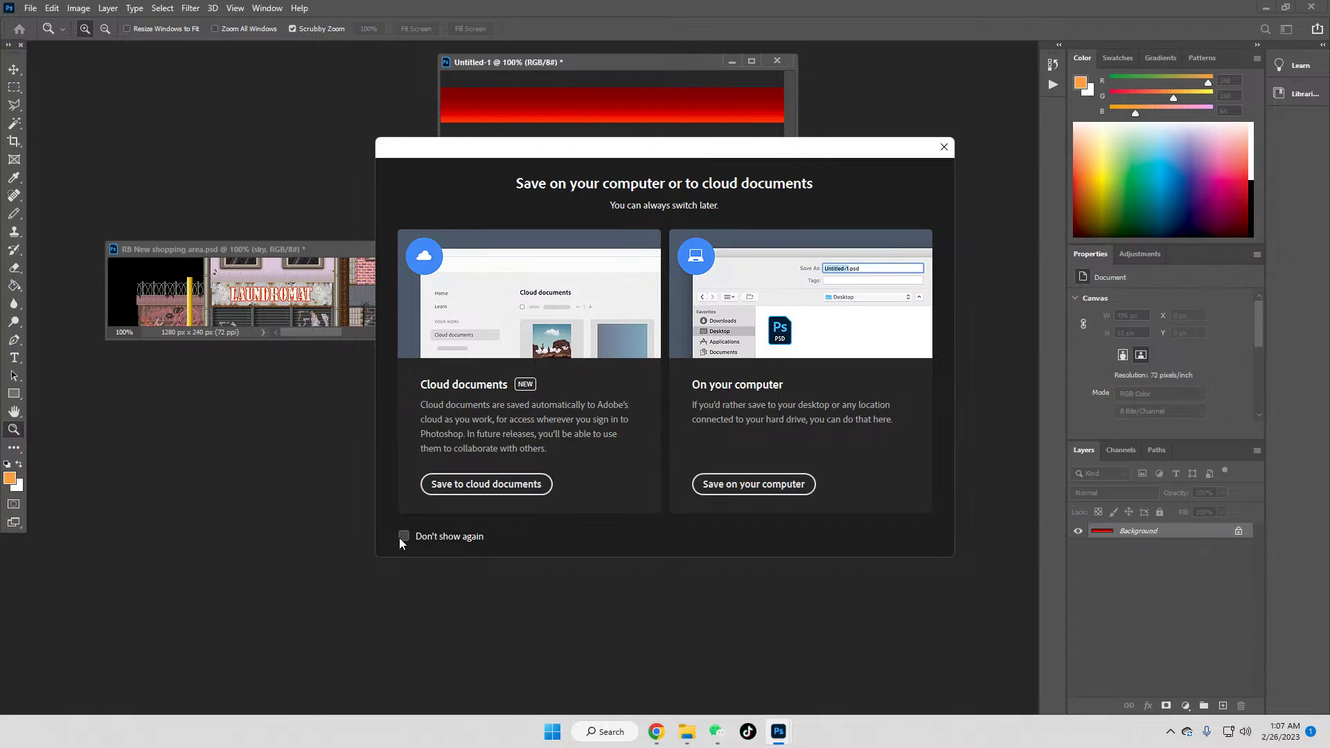
click(745, 482)
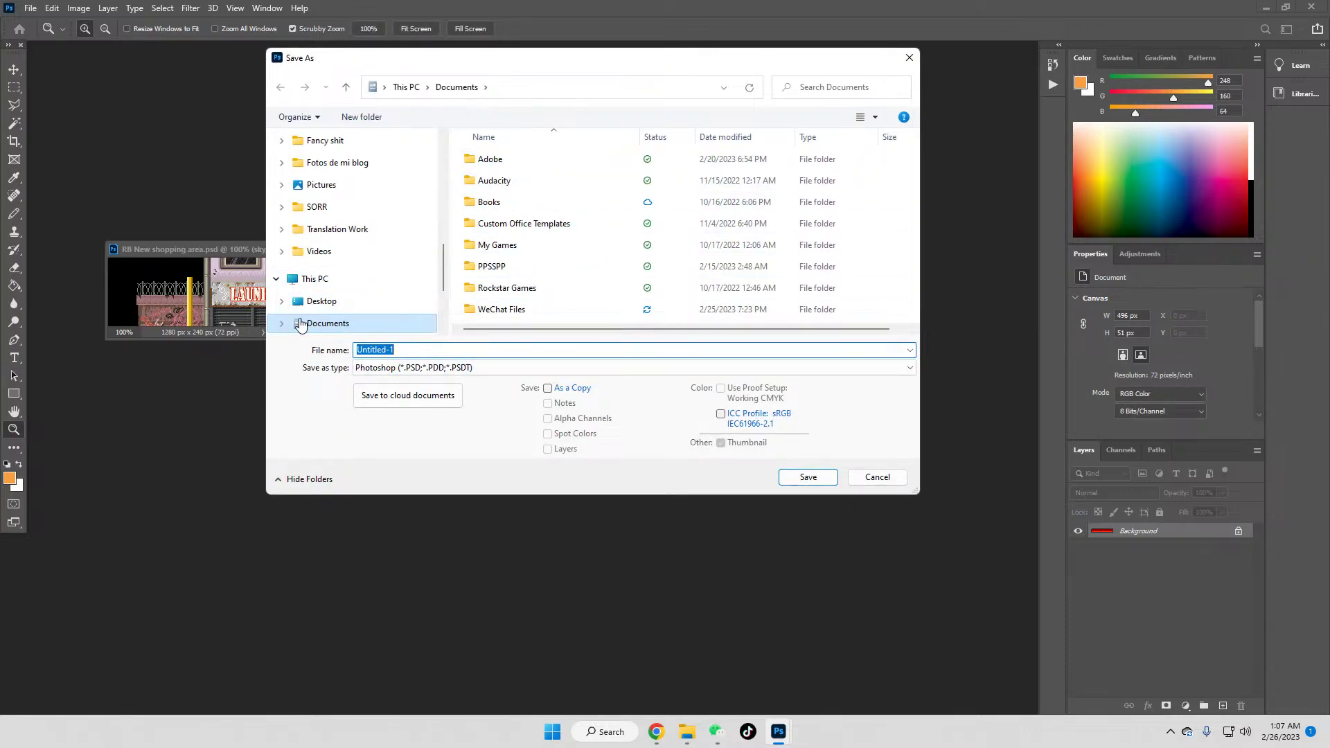
scroll(330, 306, down, 3)
scroll(329, 305, up, 3)
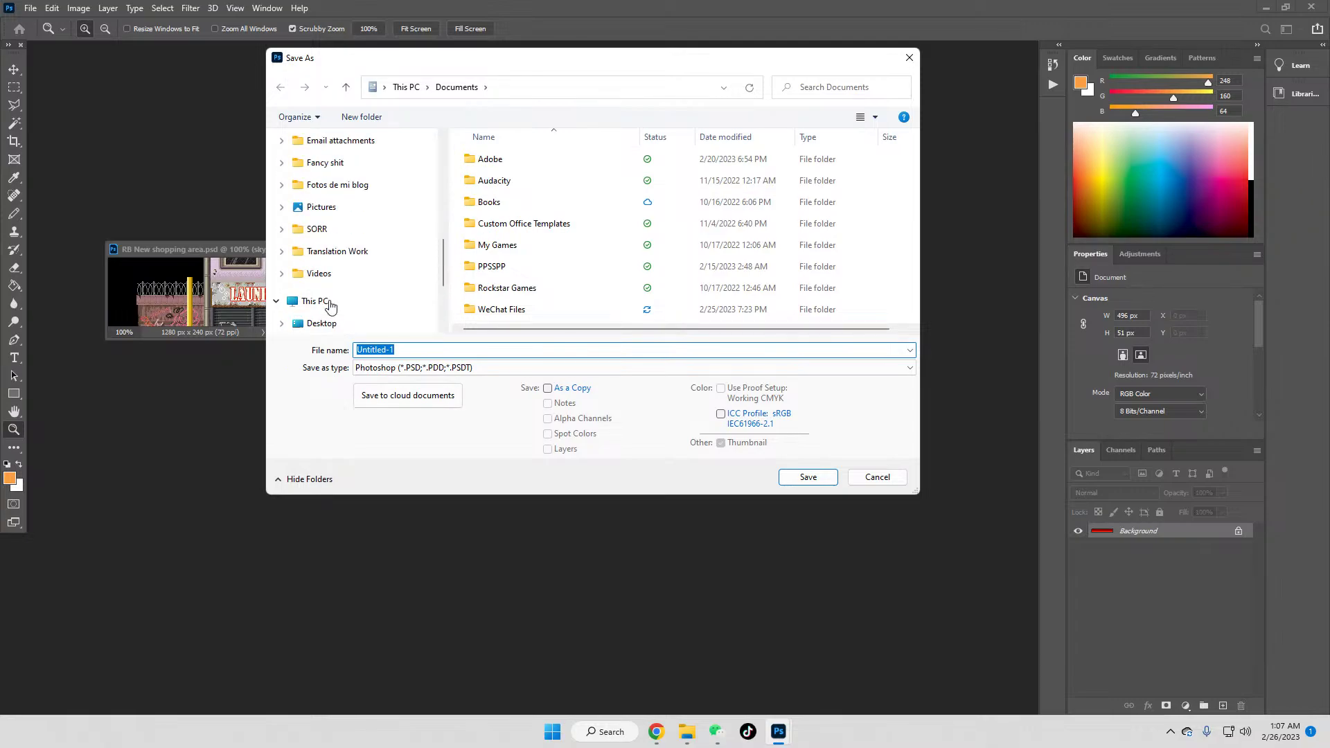
scroll(400, 295, up, 5)
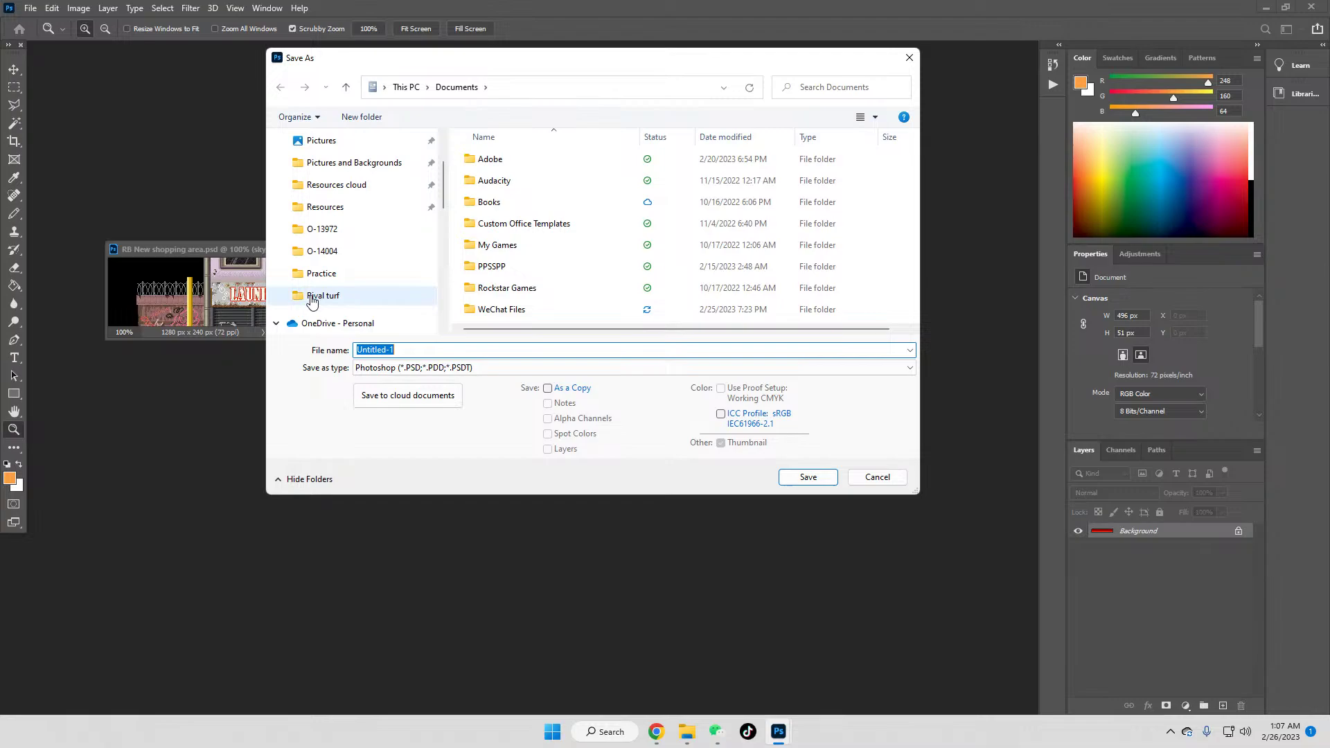
click(324, 210)
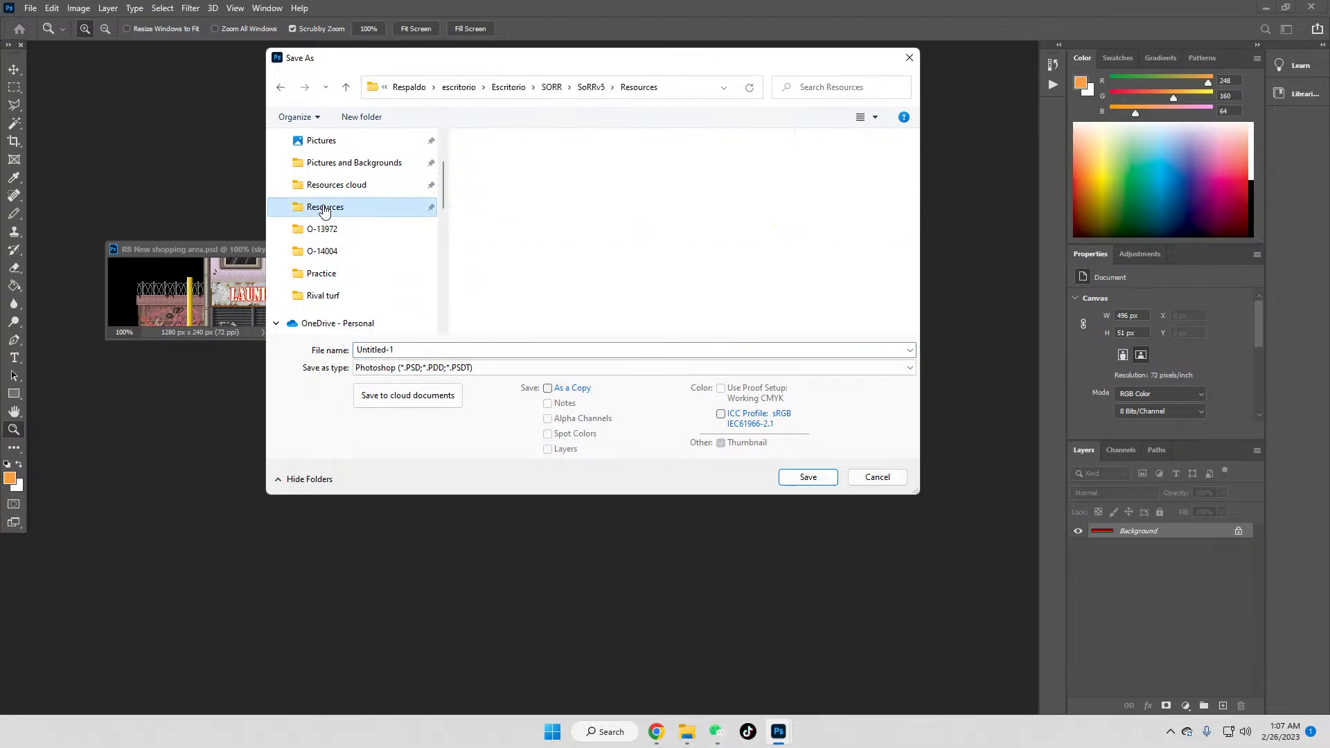
click(591, 91)
scroll(558, 277, down, 5)
double_click(489, 185)
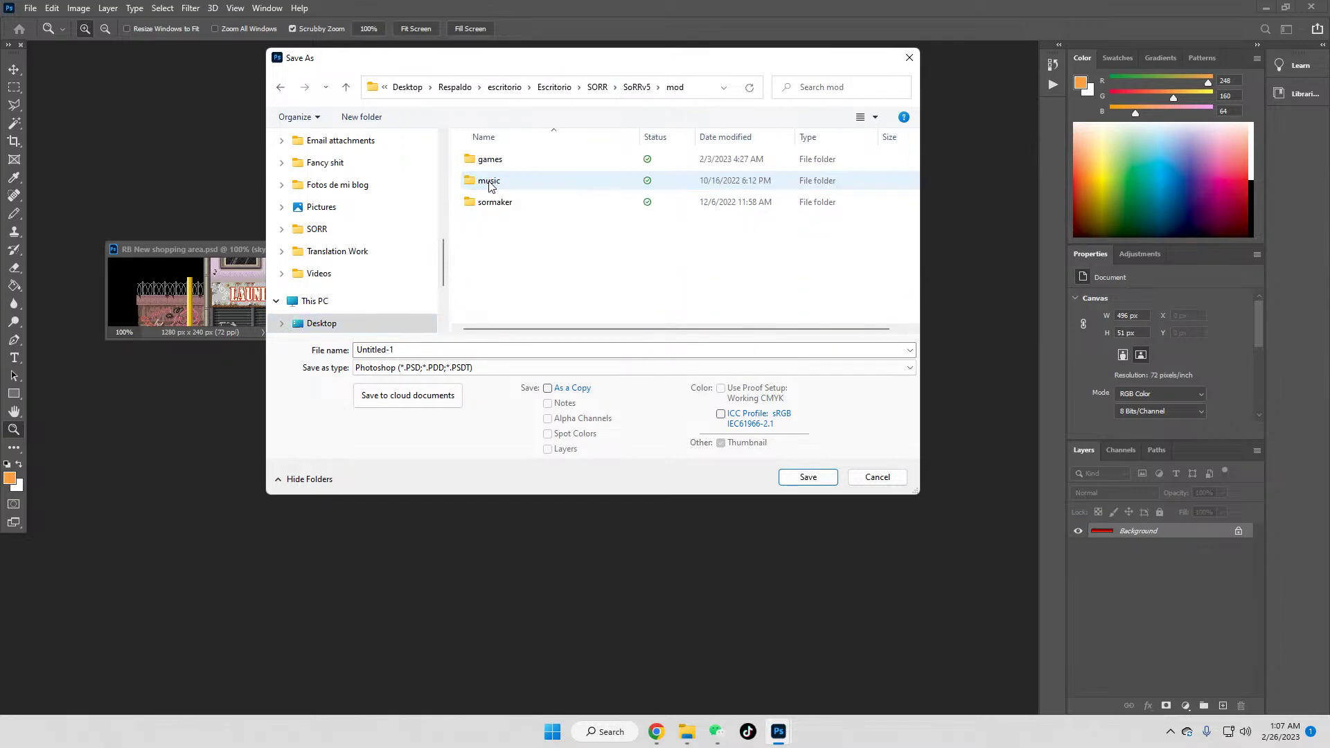
double_click(488, 155)
scroll(683, 274, down, 15)
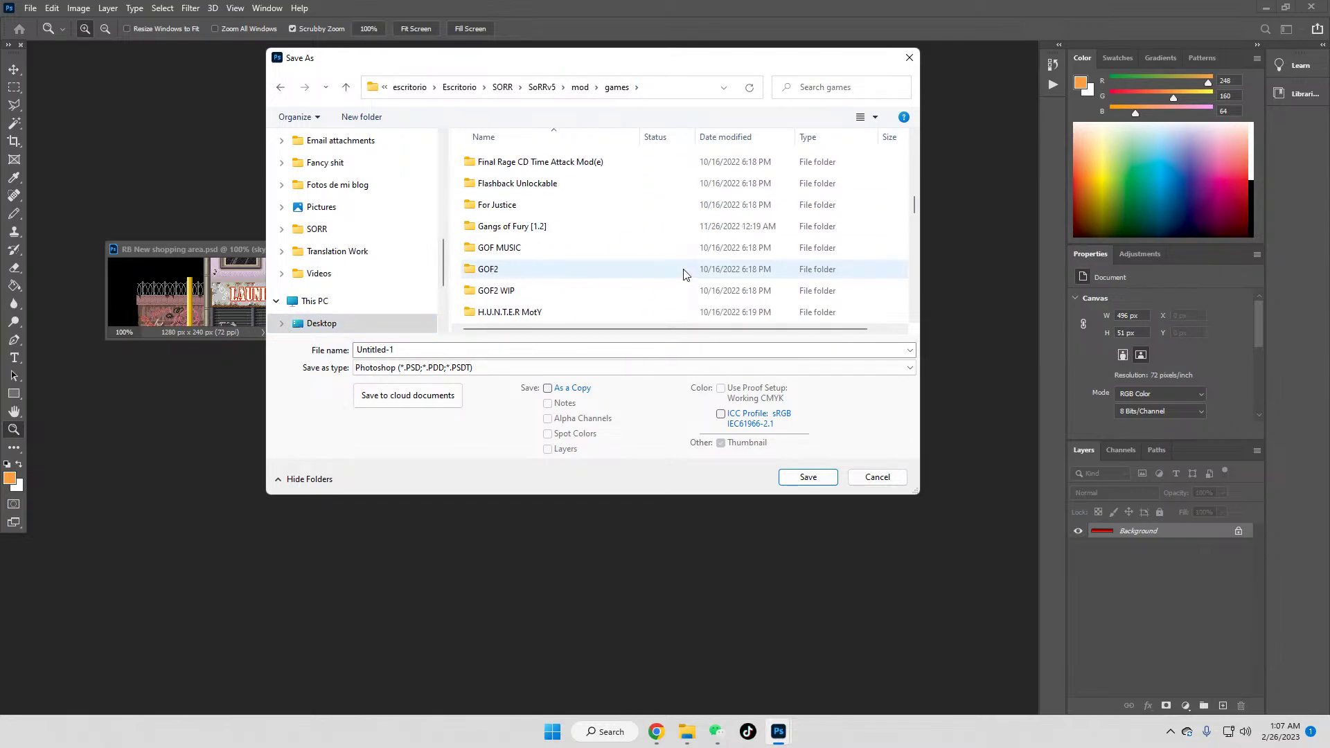
scroll(682, 274, up, 1)
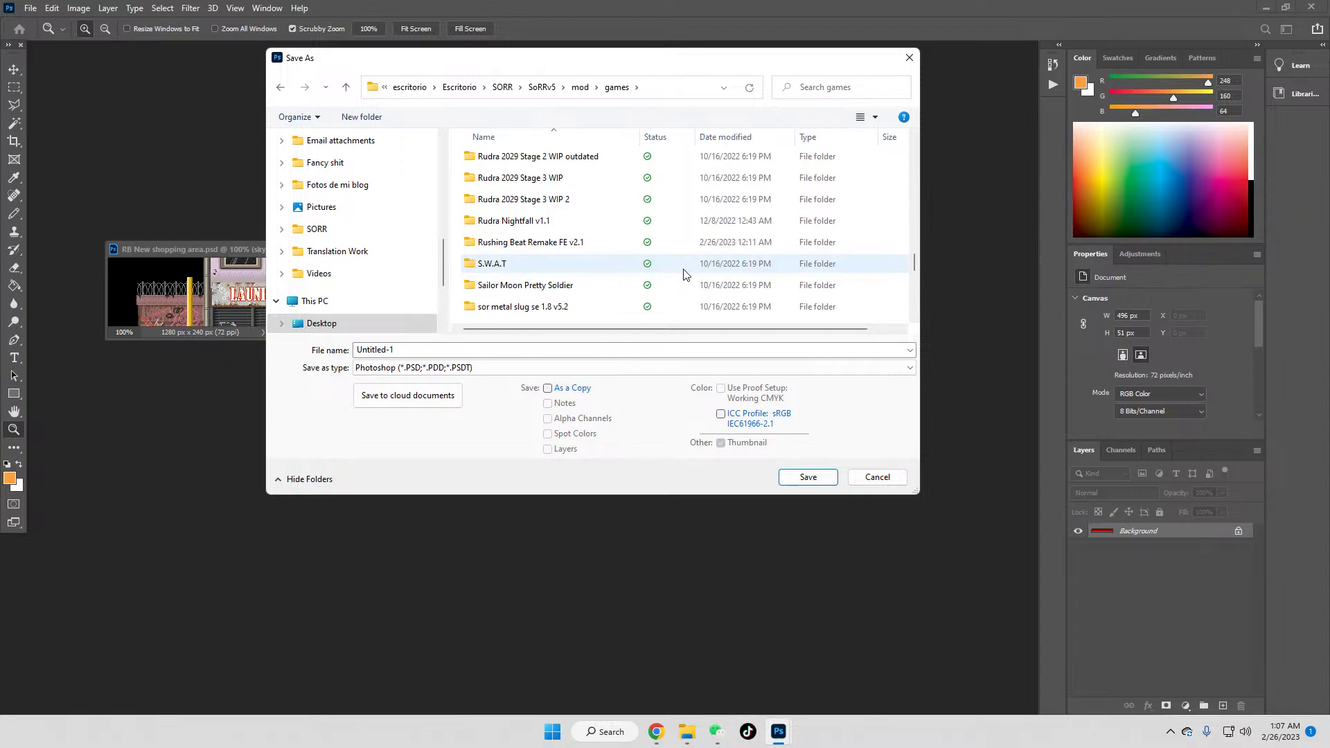
click(530, 241)
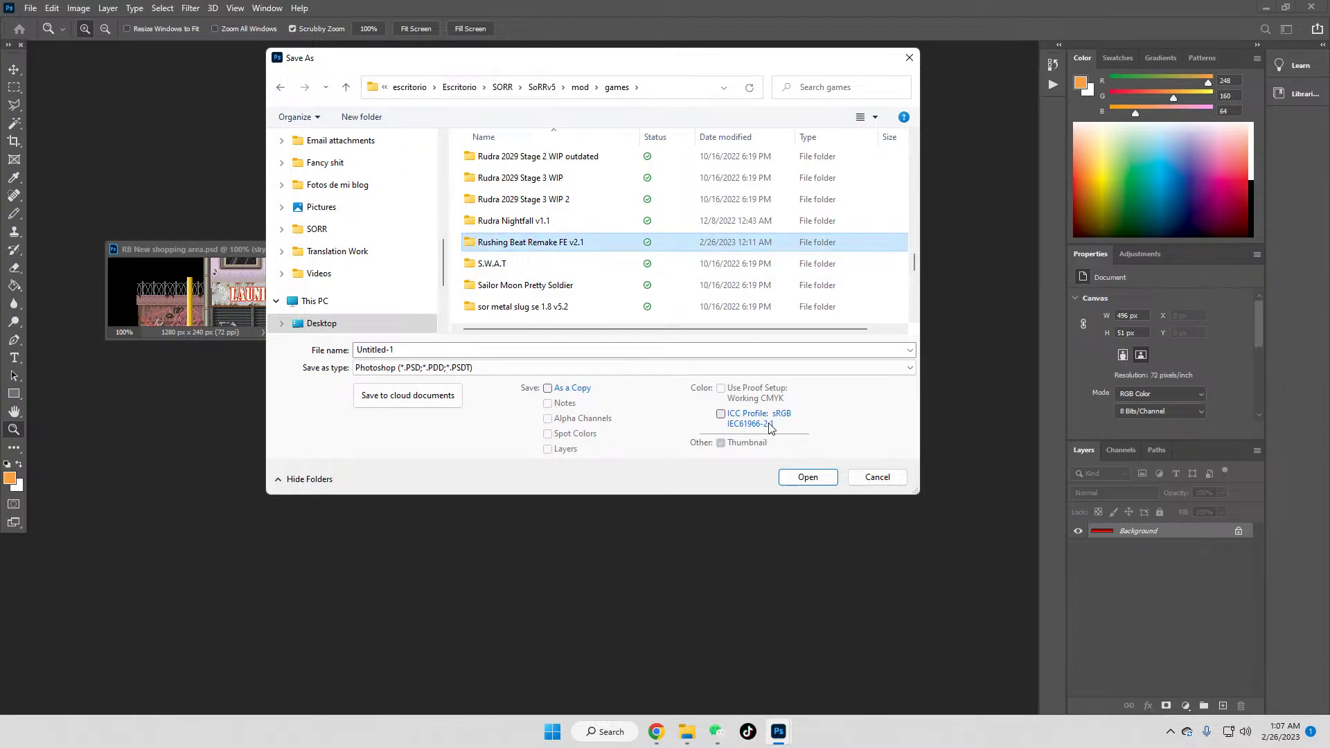
Step: Choose PNG format and save the sky as 'ALT stage 3 sky' in that folder
click(908, 367)
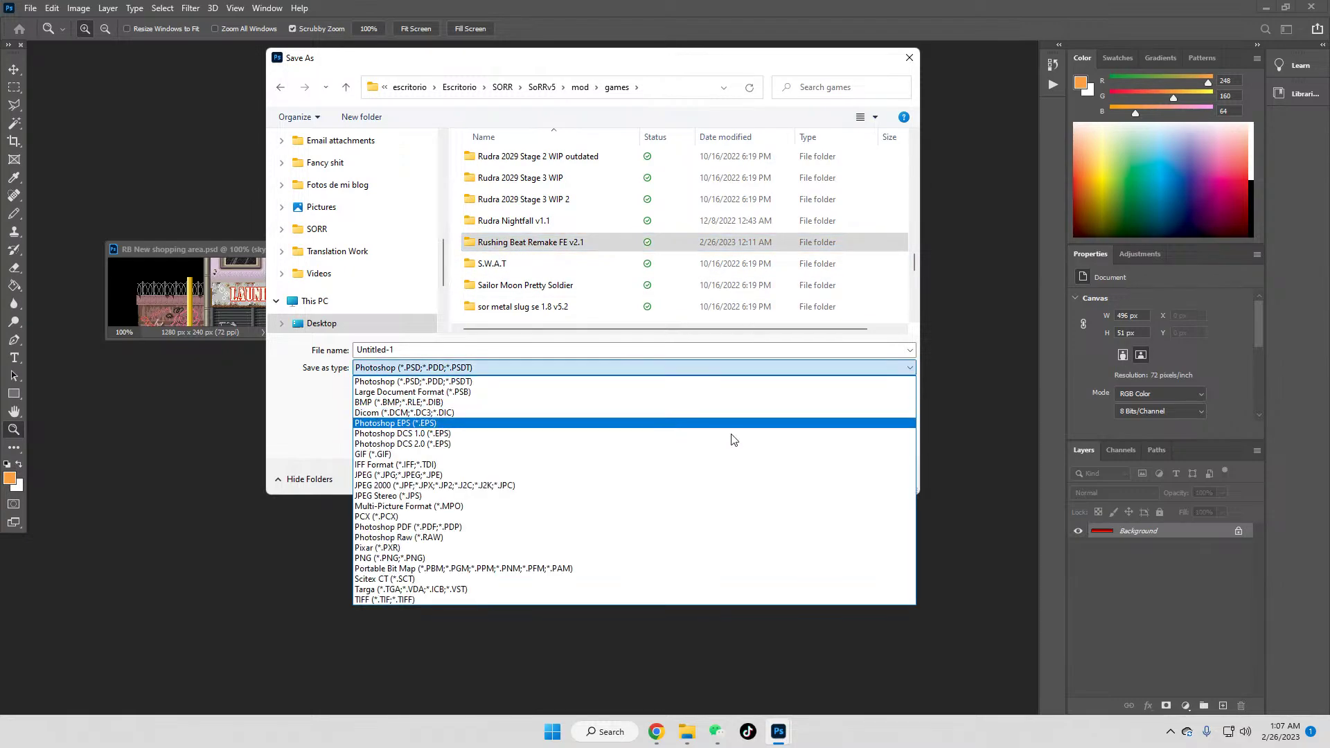
click(409, 557)
click(421, 352)
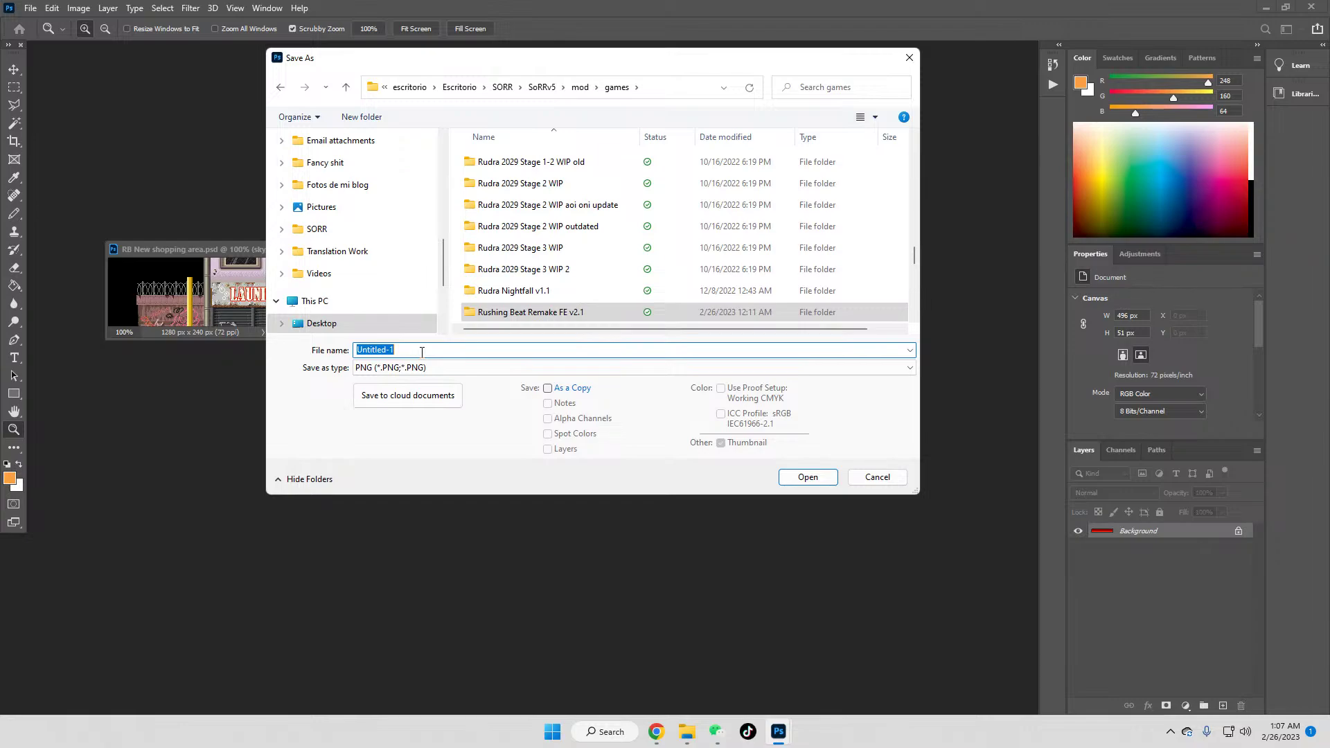
double_click(498, 311)
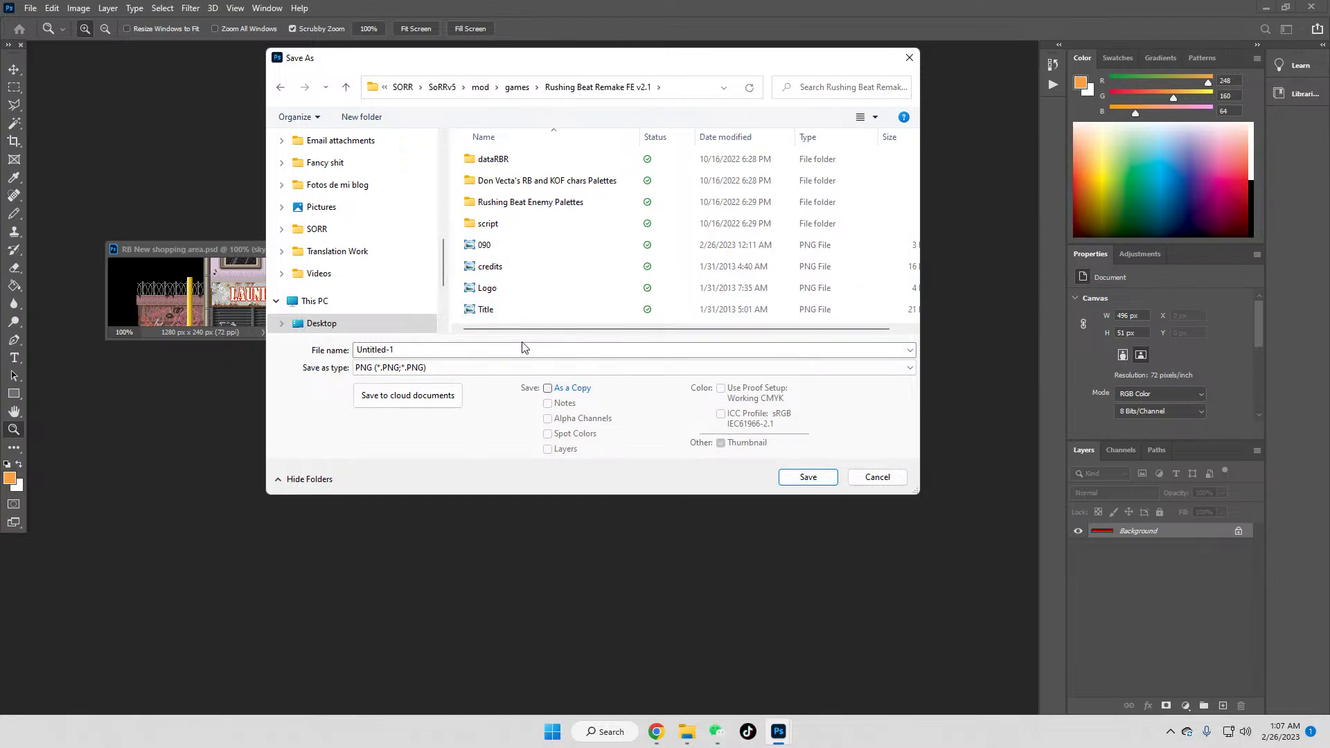
click(500, 356)
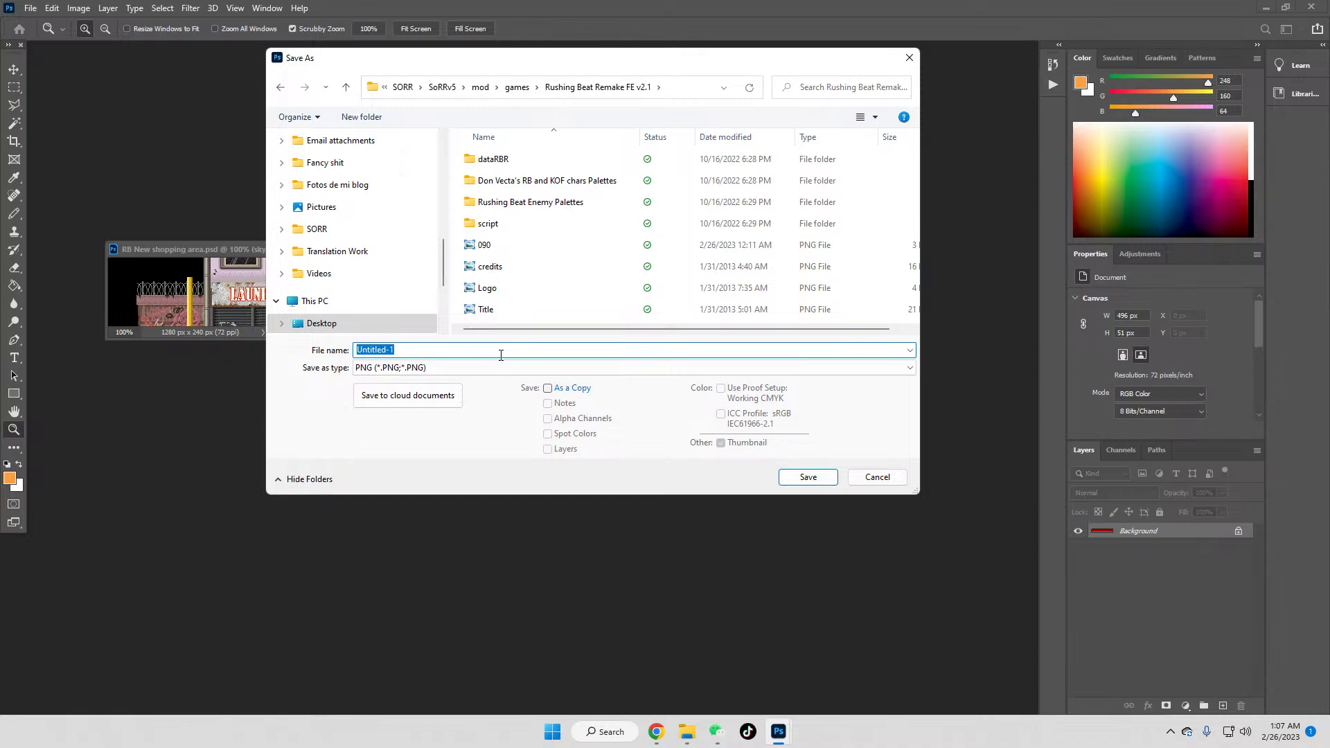
text(ALT stage 3 sky)
key(Return)
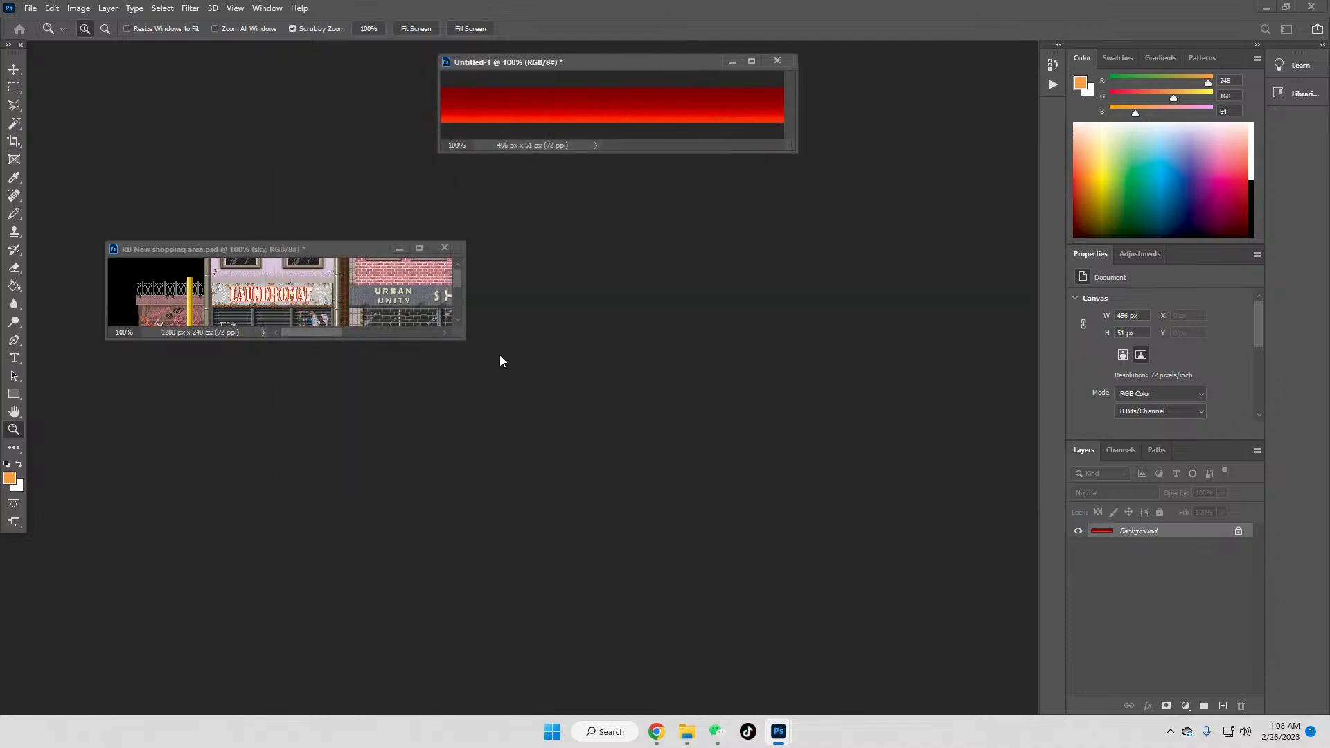
Step: Finish the sky PNG save, then paste the clouds layer into a new 496×30 document
key(Return)
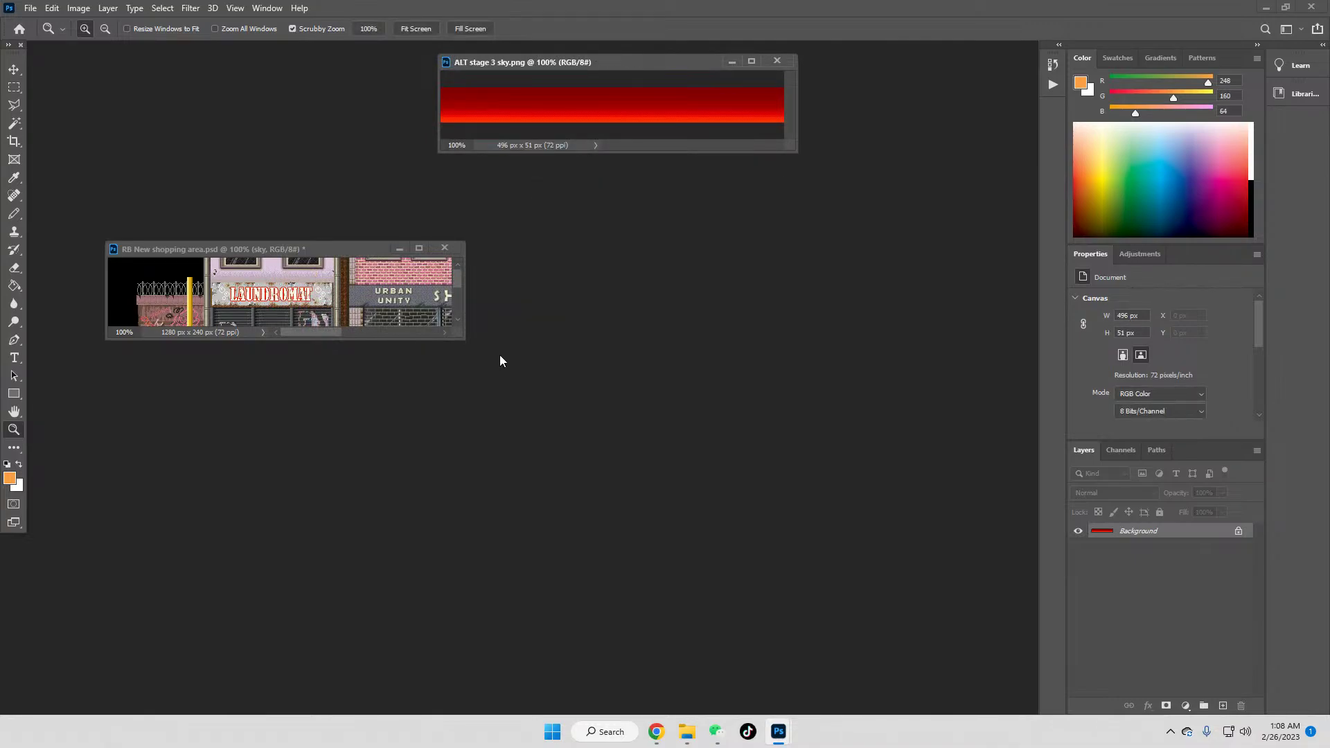
click(777, 61)
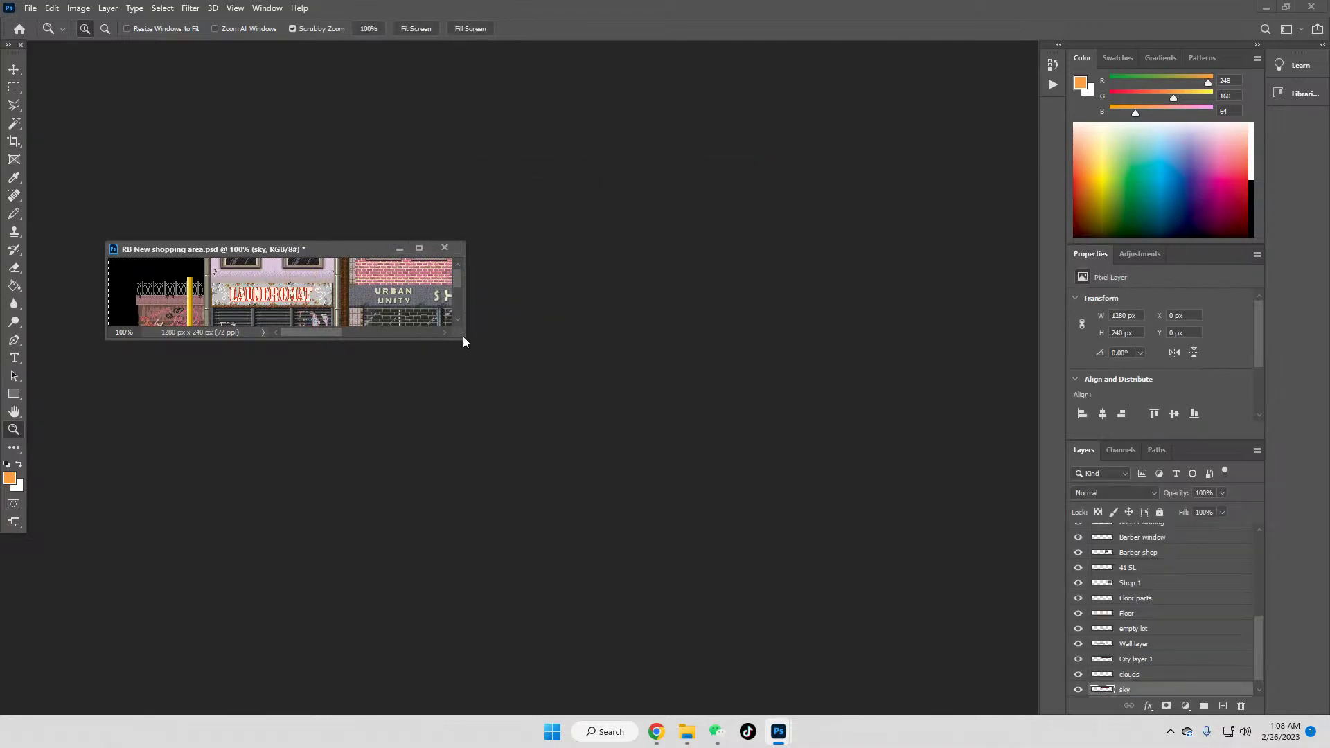
click(1152, 680)
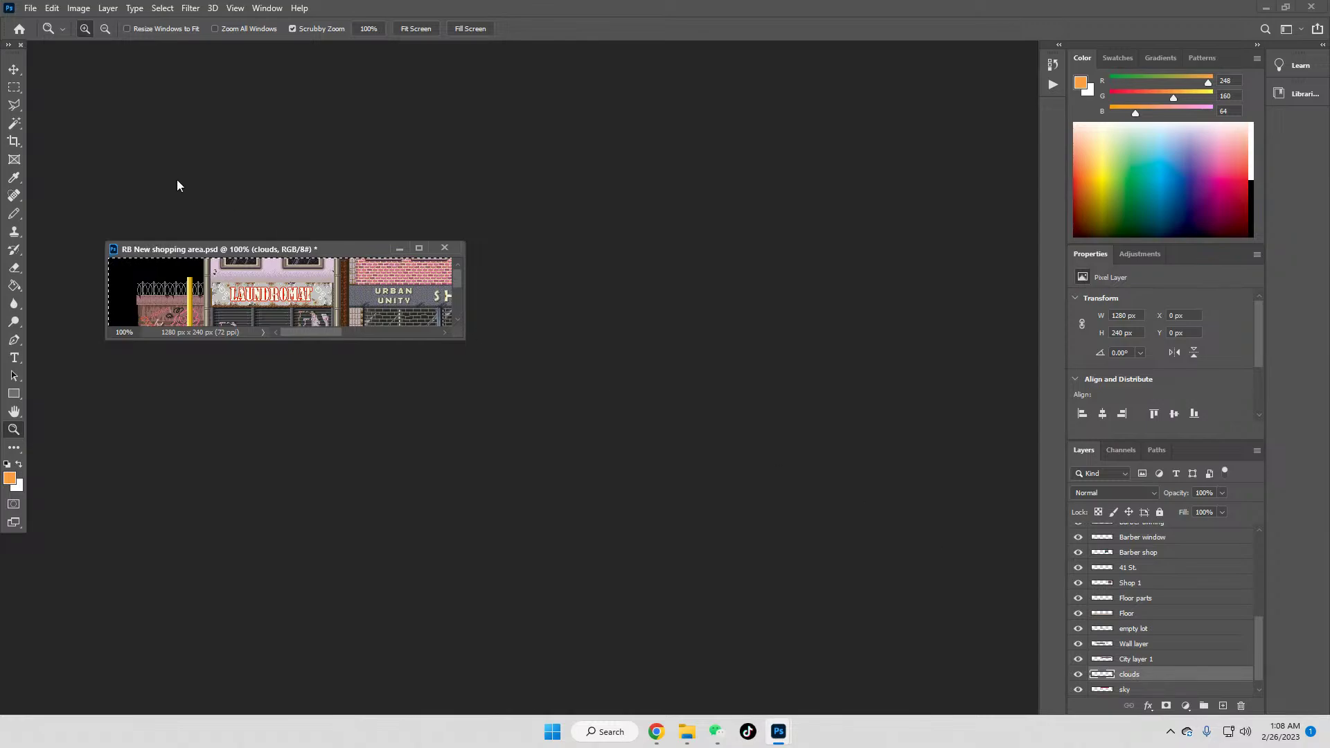
click(27, 9)
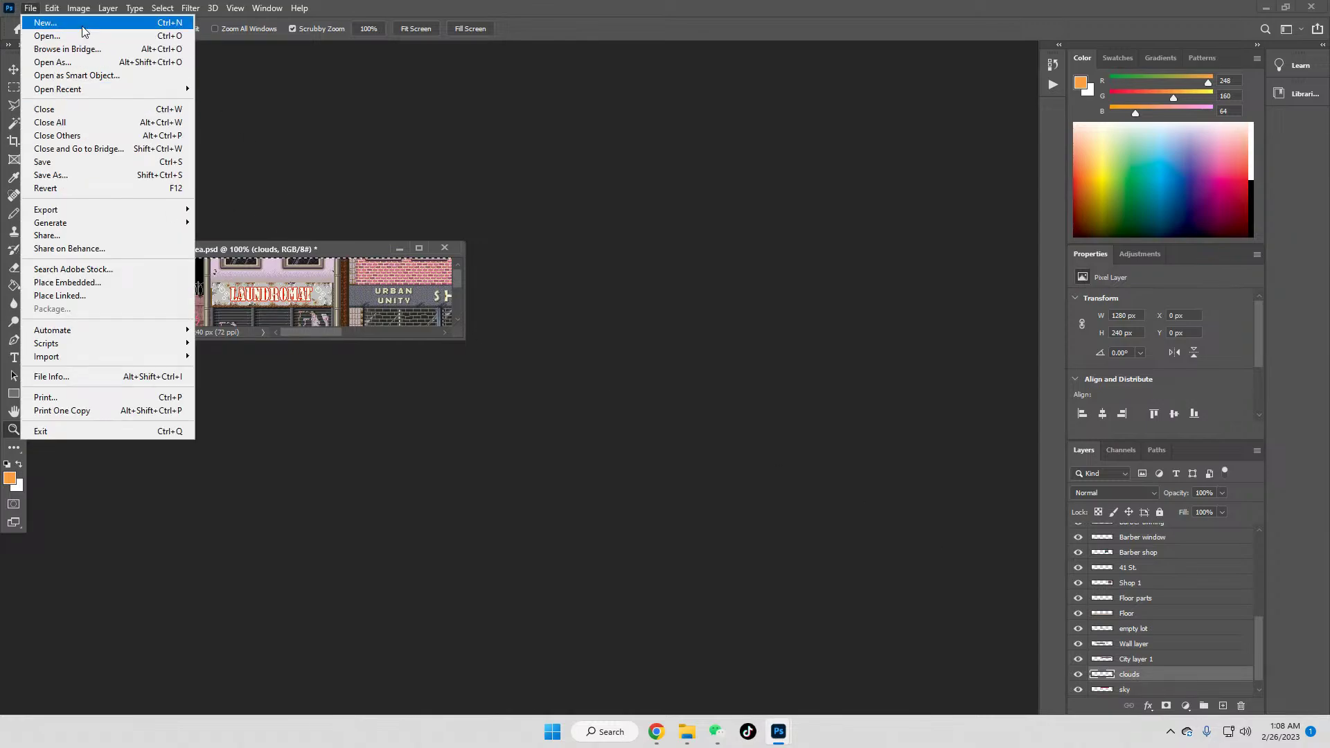
click(45, 22)
click(933, 572)
key(ctrl+v)
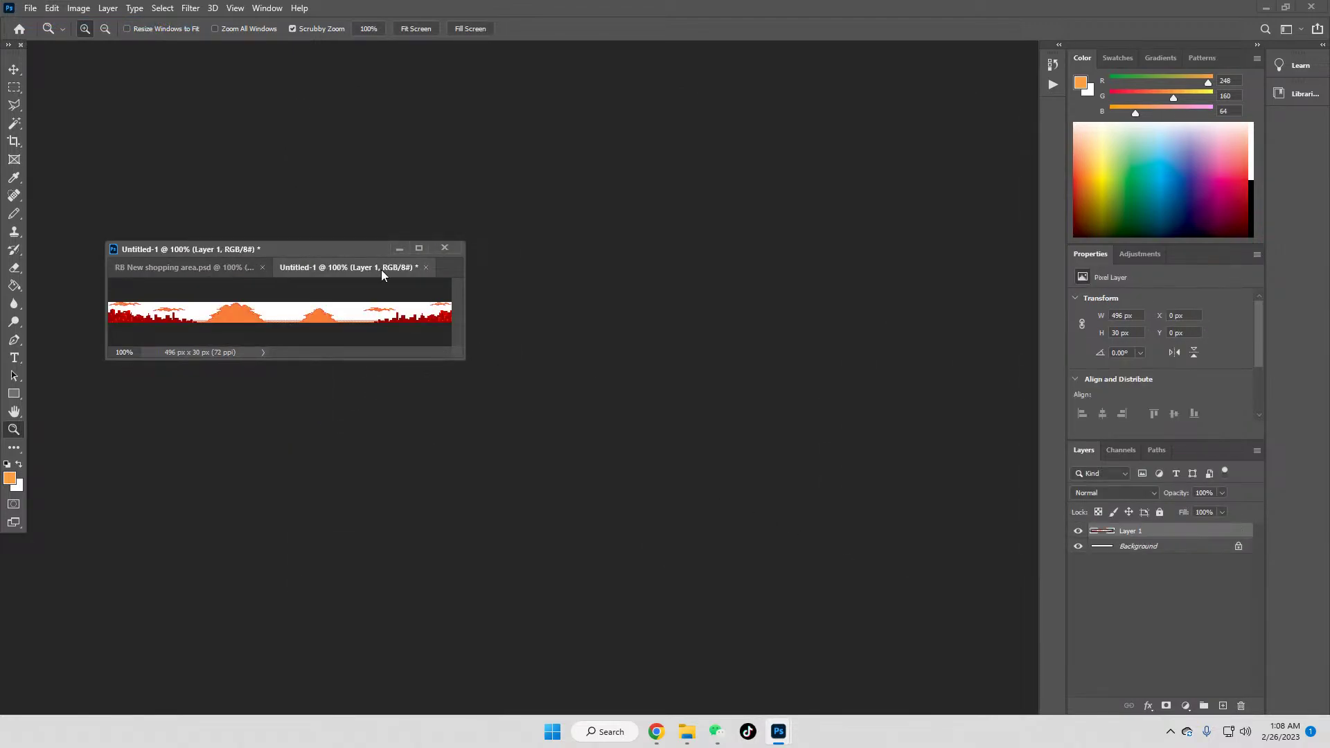
drag(324, 269, 648, 231)
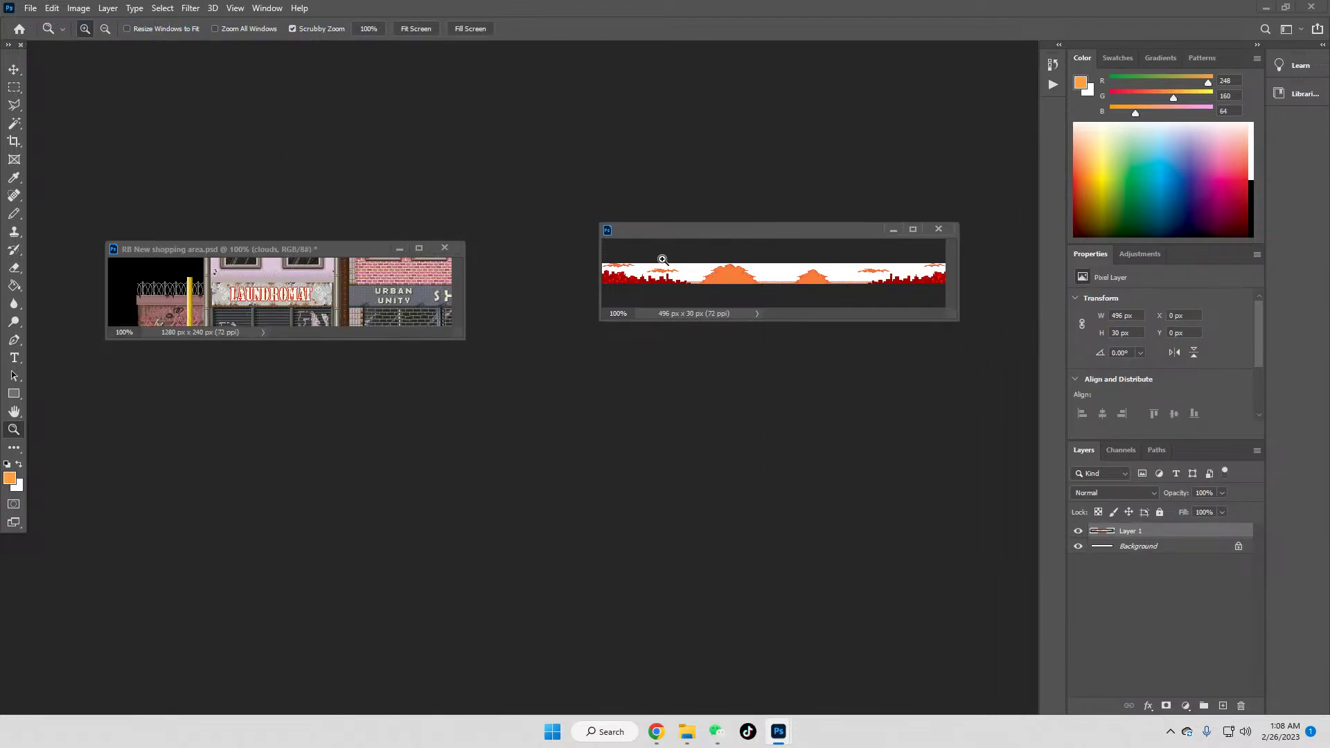
Step: Fill the Background layer black and merge the clouds down onto it
click(1139, 547)
key(d)
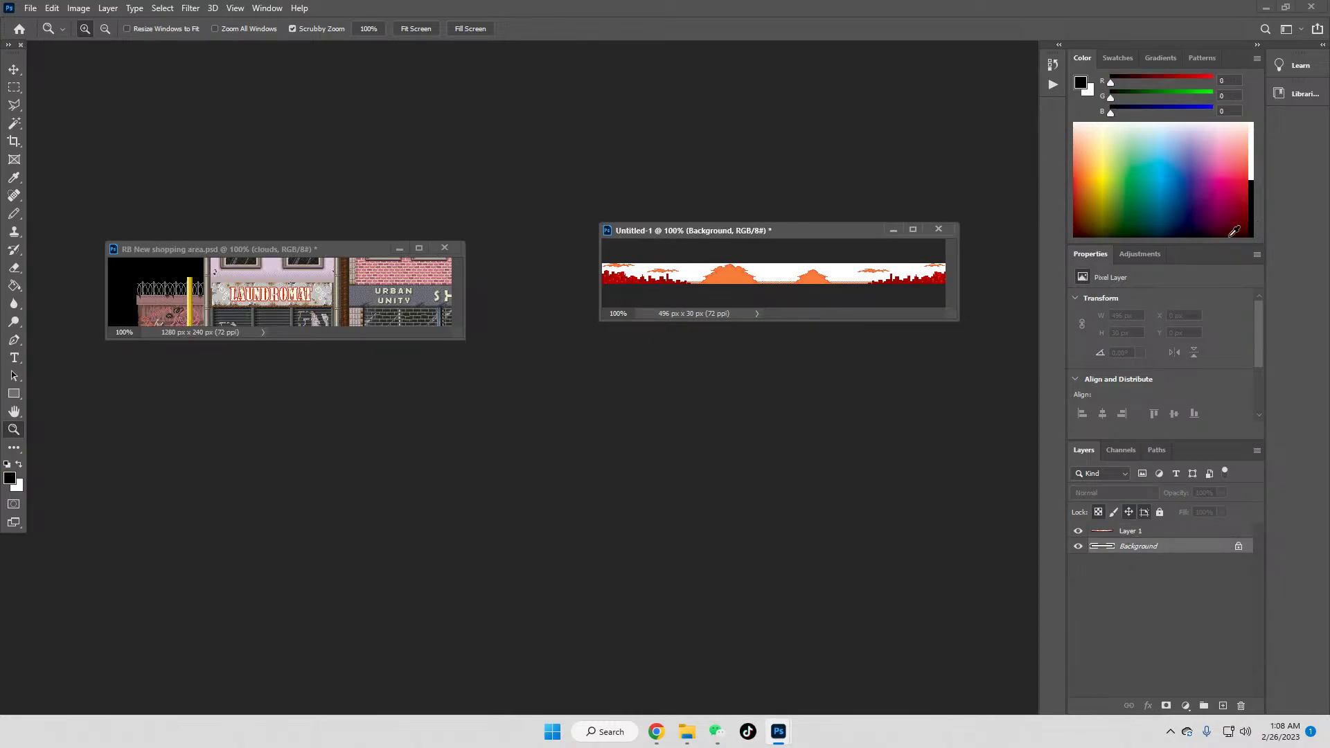
click(14, 286)
click(780, 276)
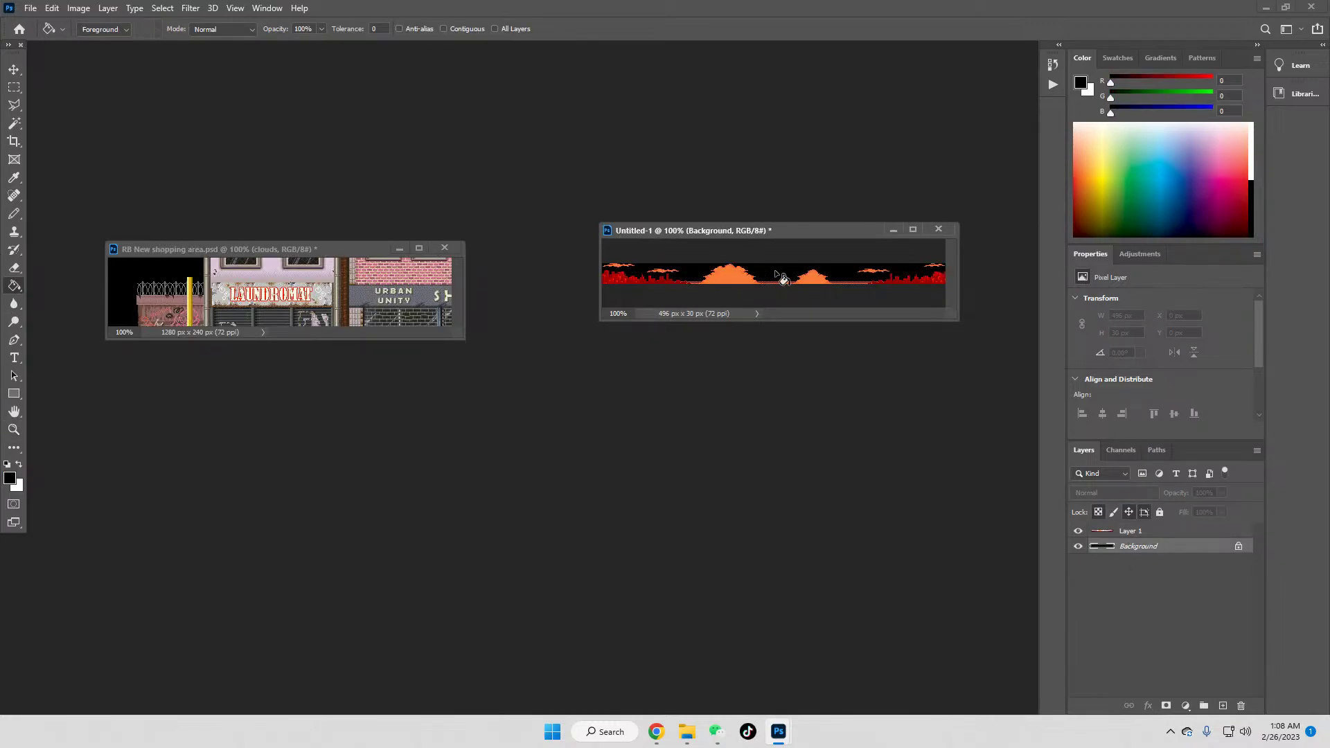
right_click(1140, 530)
click(982, 539)
Step: Save the cloud strip as PNG 'ALT stage 3 clouds'
click(30, 8)
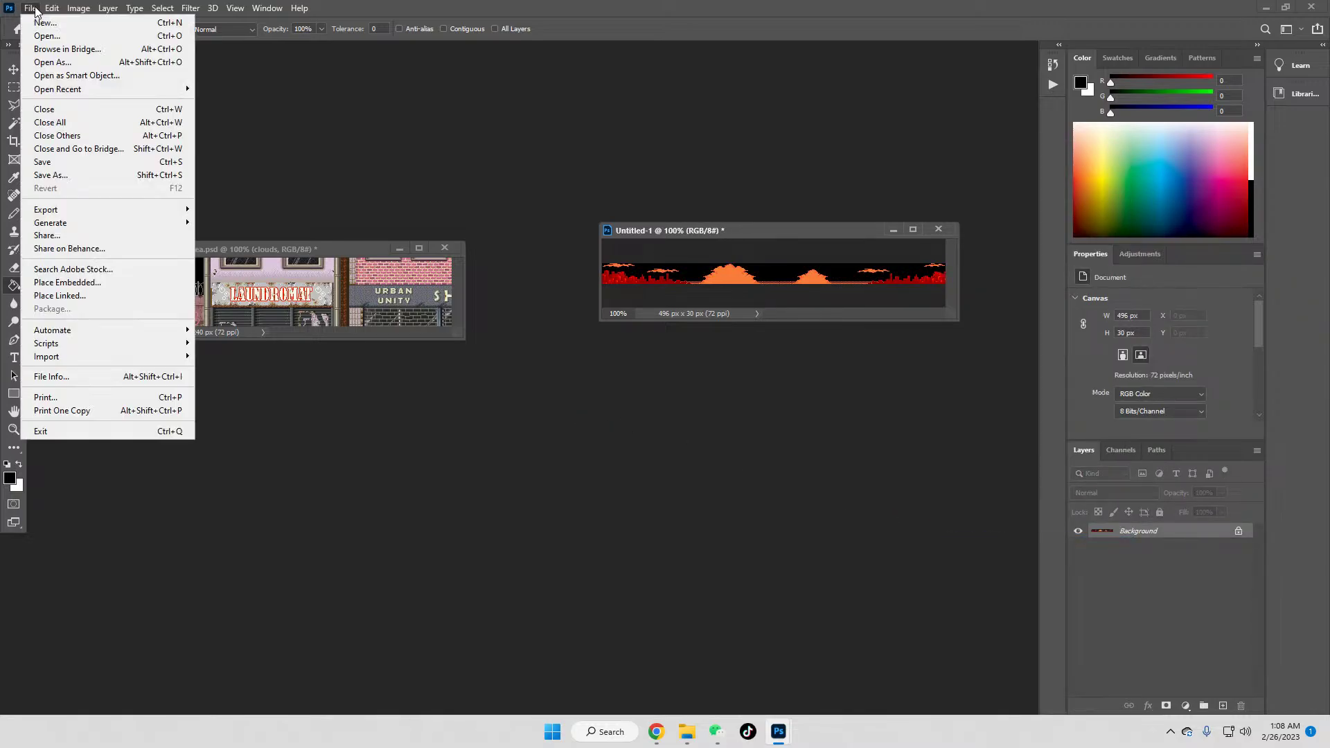
click(52, 173)
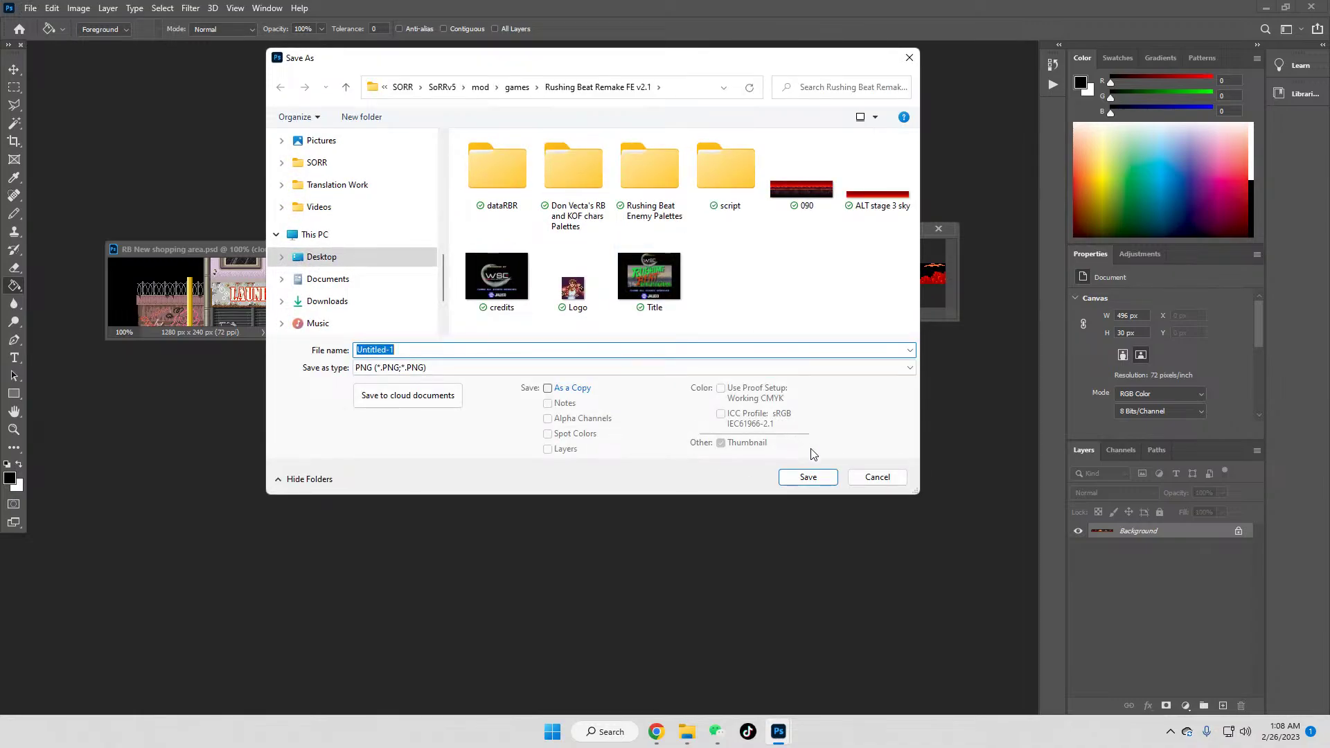
click(877, 176)
click(447, 353)
click(450, 351)
key(BackSpace)
key(BackSpace)
key(BackSpace)
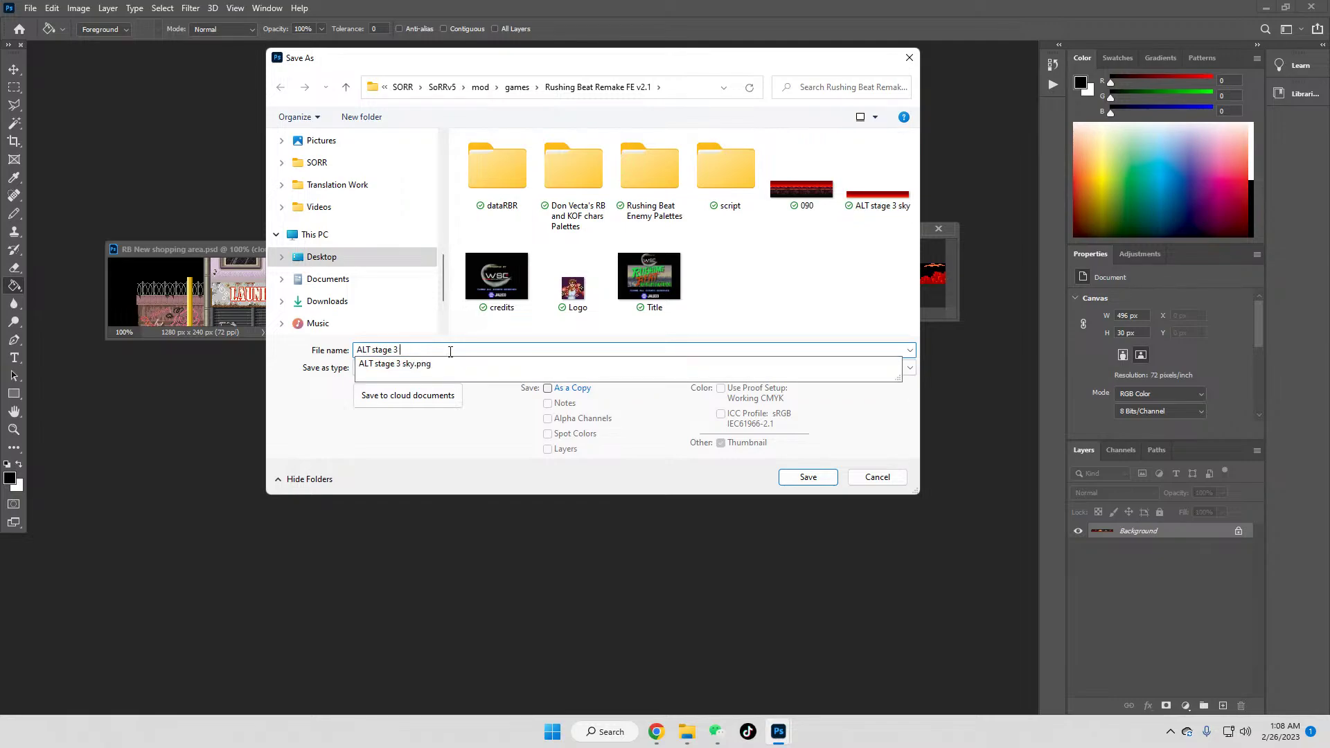
text(clouds)
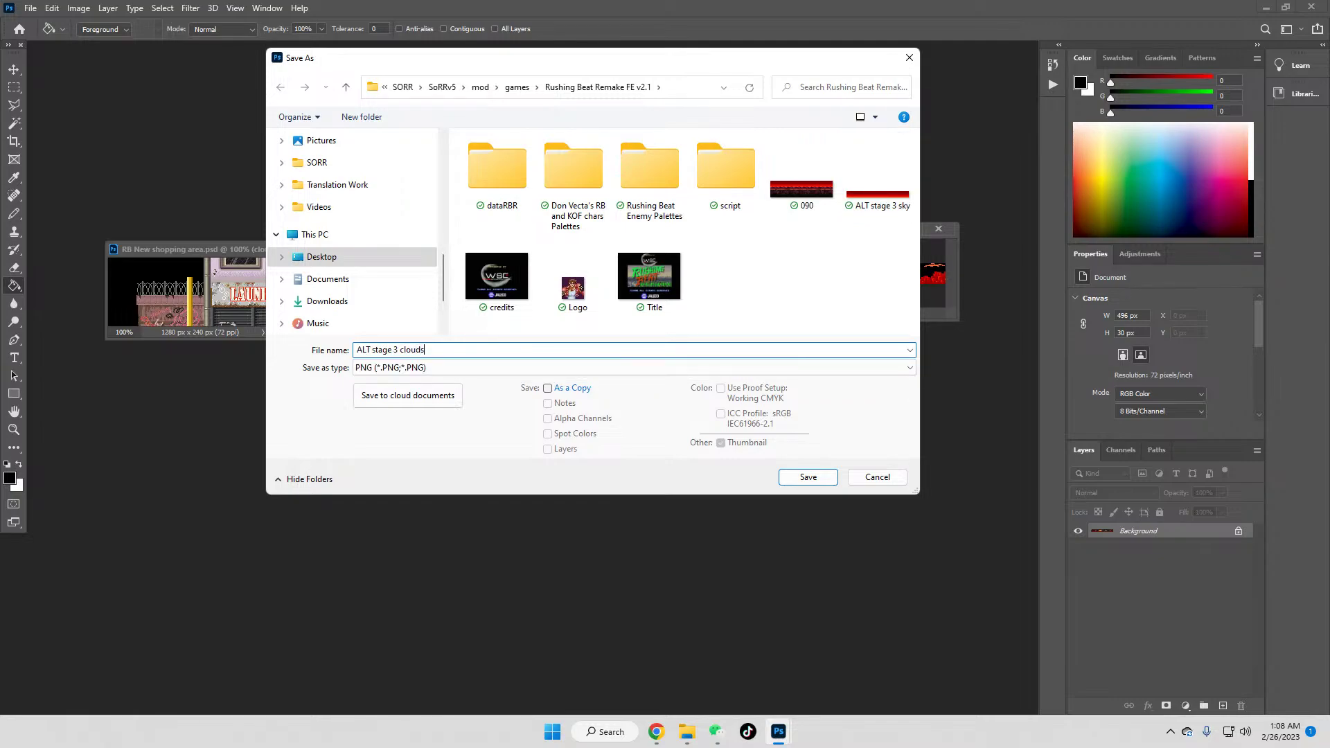
key(Return)
key(Return)
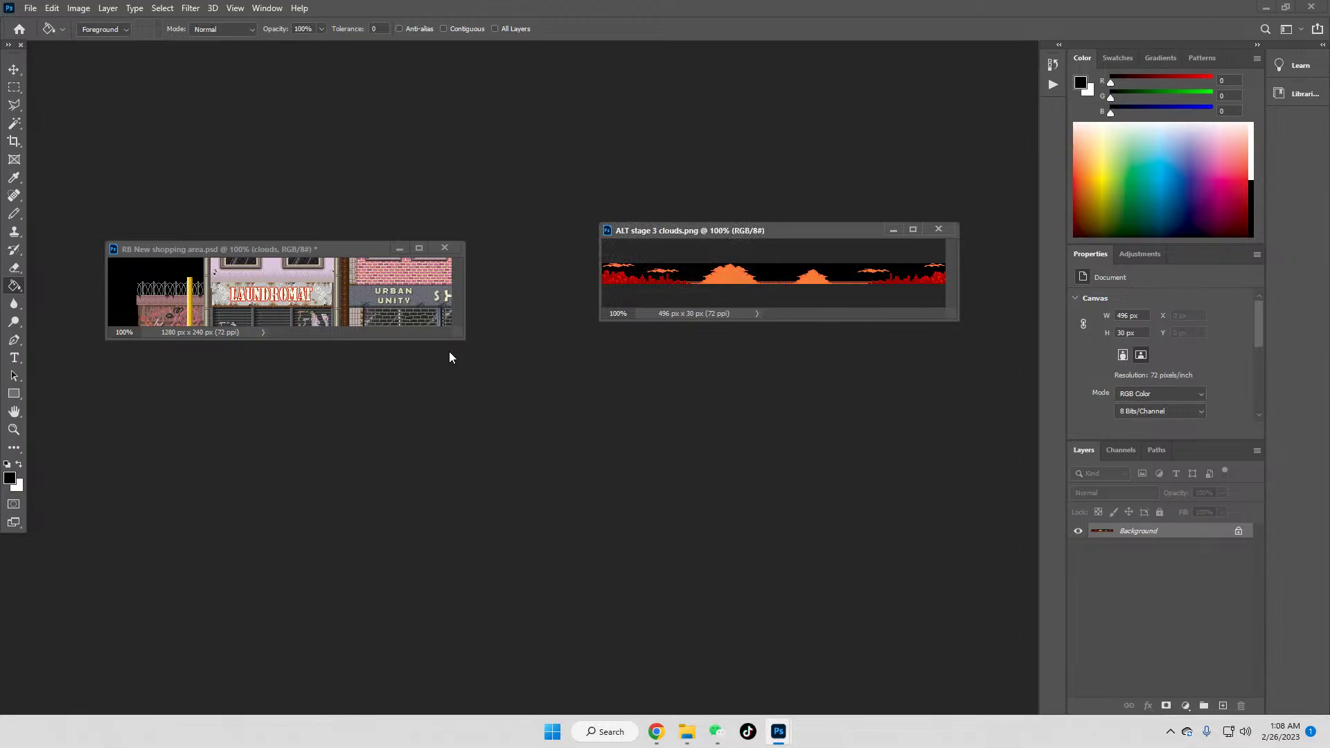
Step: Close the clouds PNG, select City layer 1, and create a new 576×36 clipboard-sized document
click(936, 231)
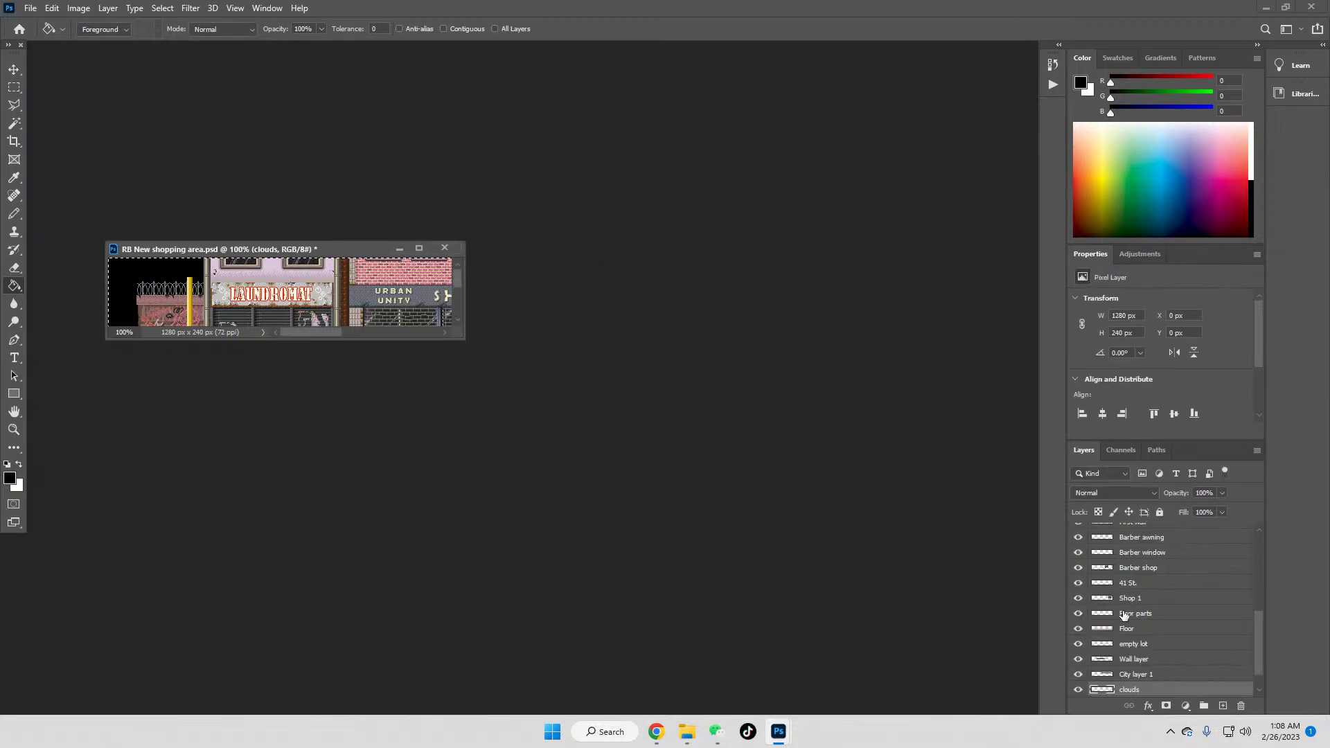
click(1169, 678)
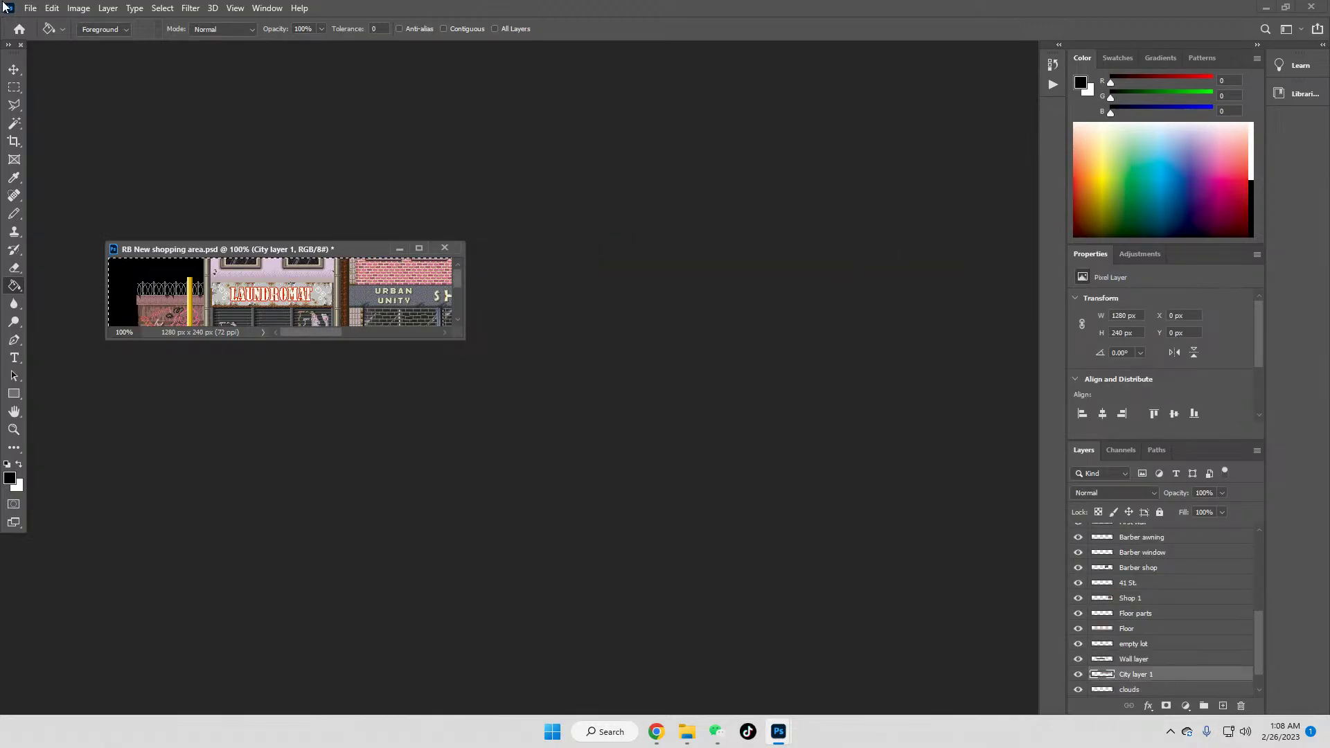
click(31, 9)
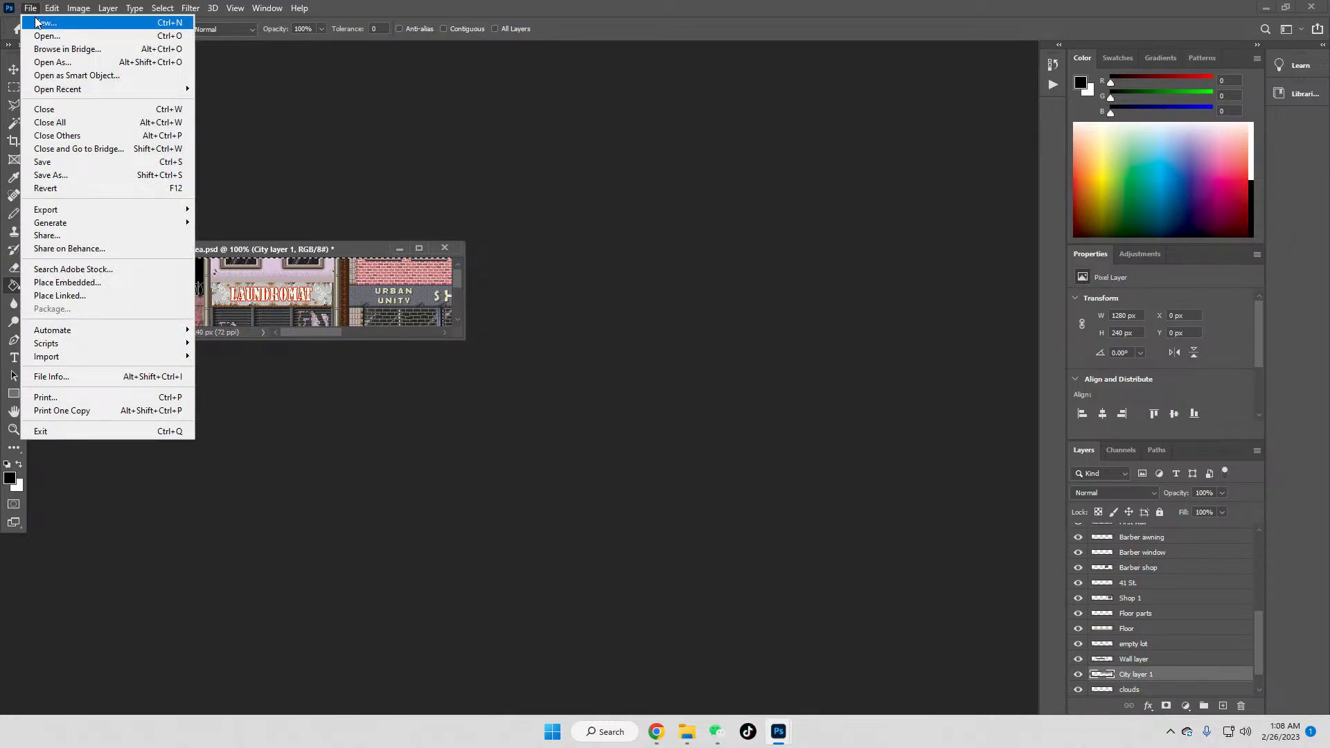
click(33, 7)
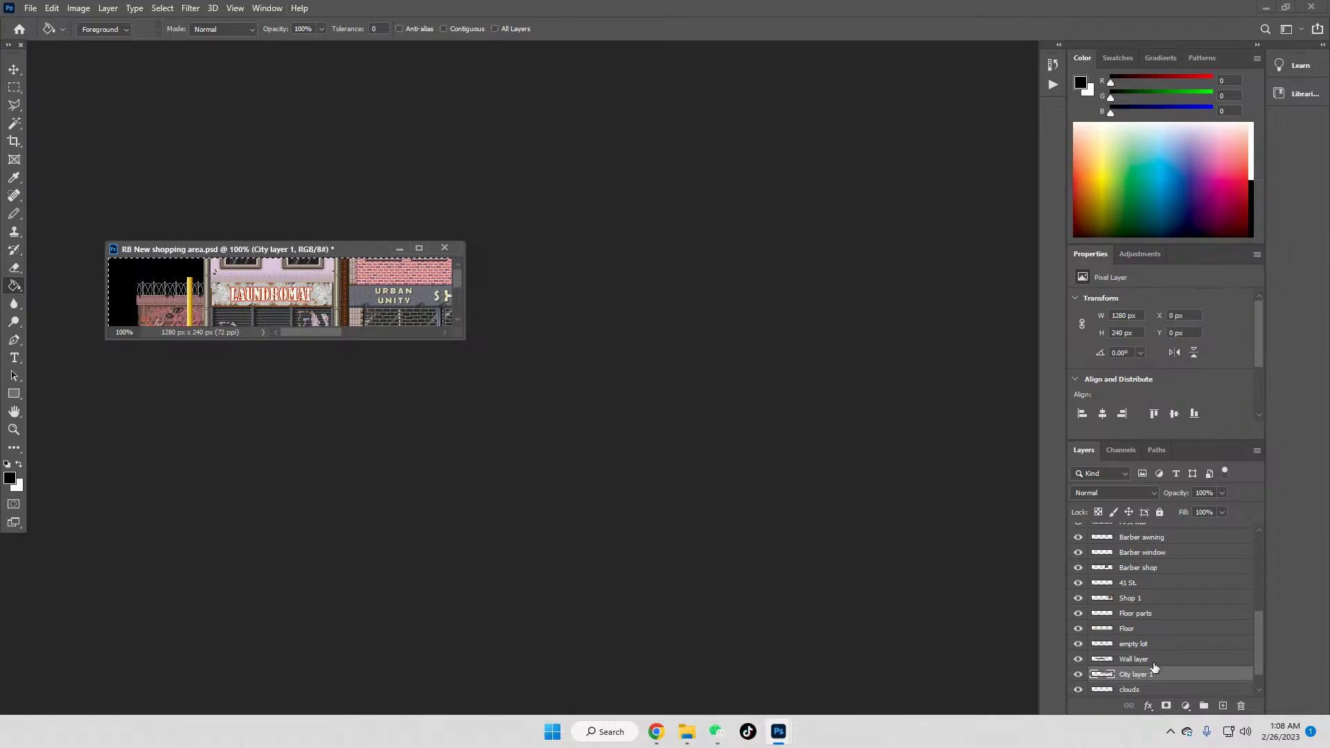
click(30, 8)
click(41, 26)
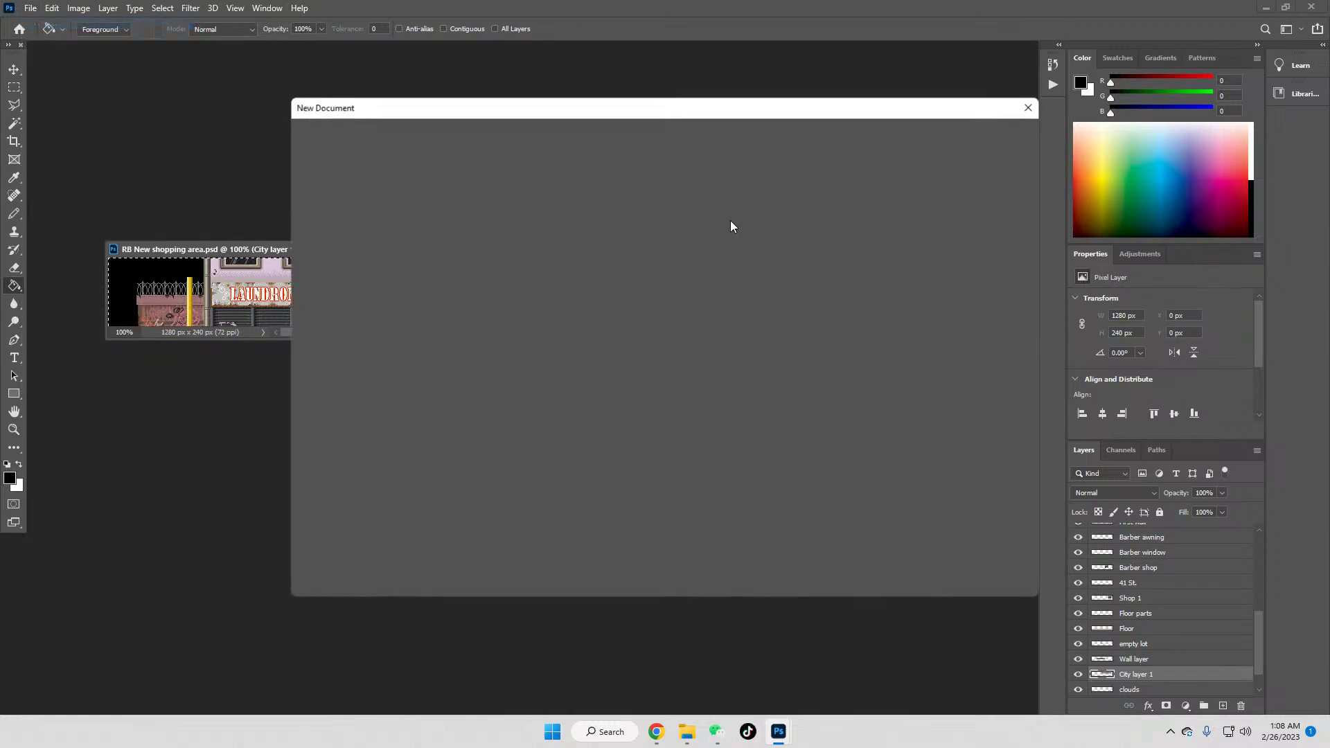
click(939, 569)
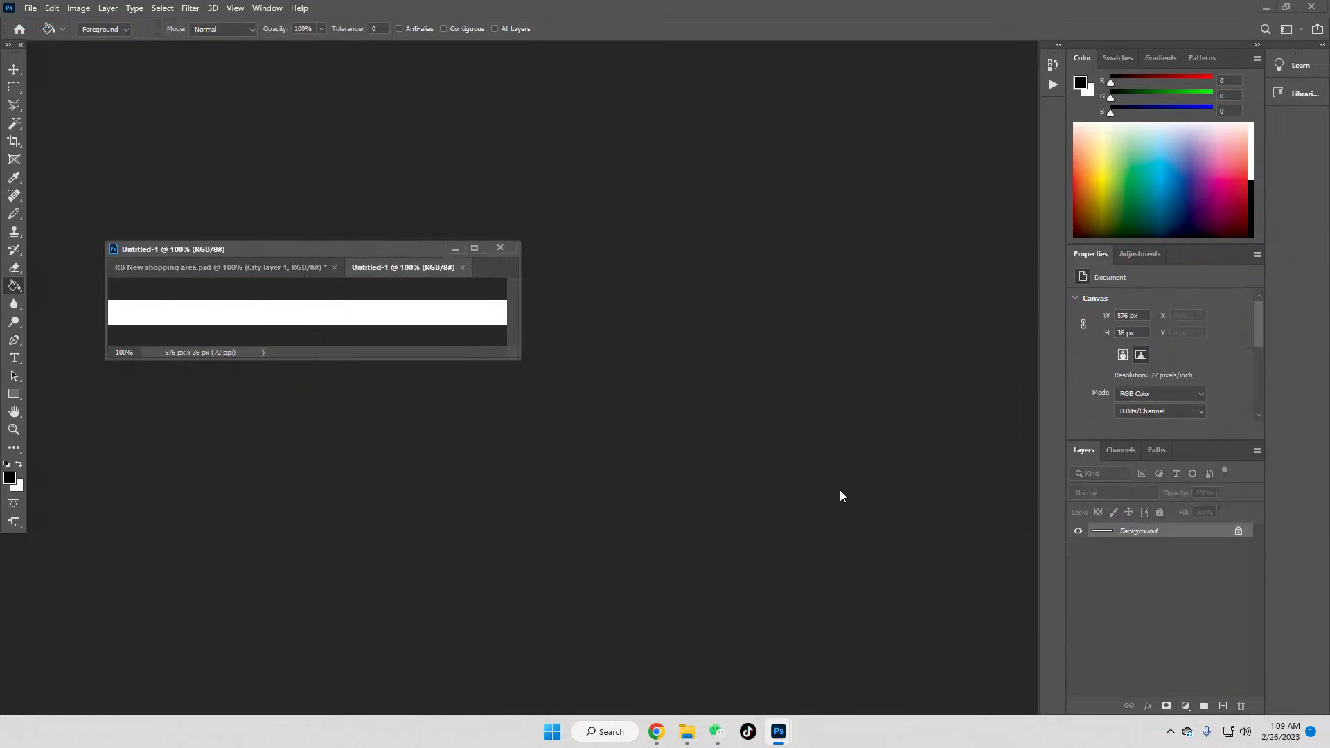
Step: Fill the canvas black, paste City layer 1 and merge it onto the background
click(347, 314)
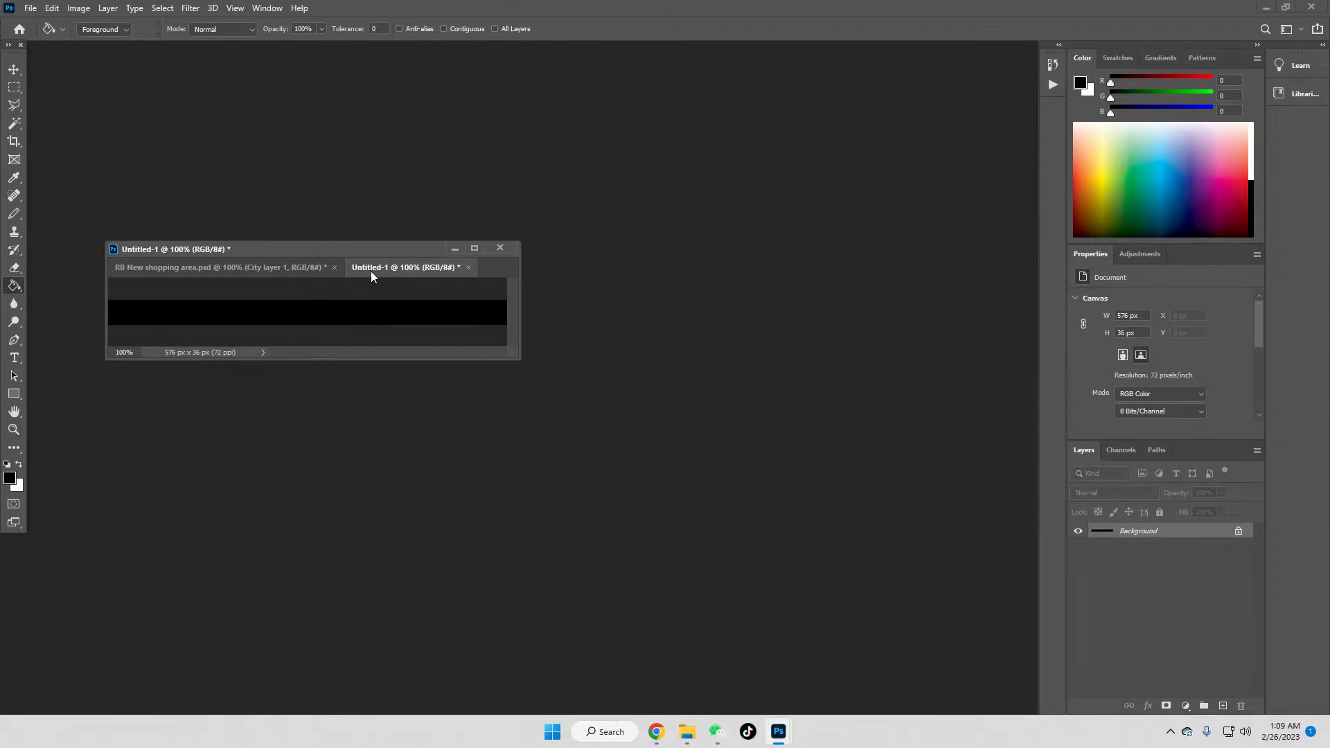
drag(371, 271, 549, 360)
key(ctrl+v)
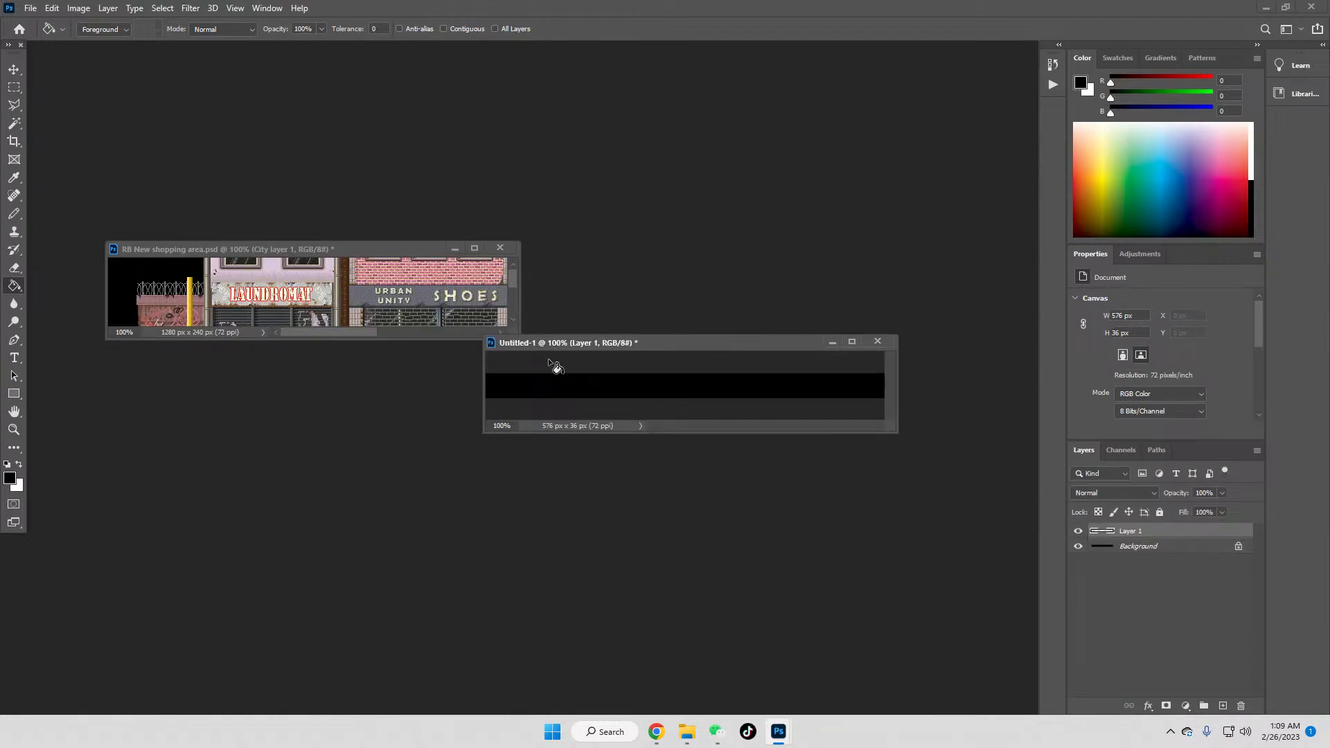
right_click(1131, 531)
click(1150, 538)
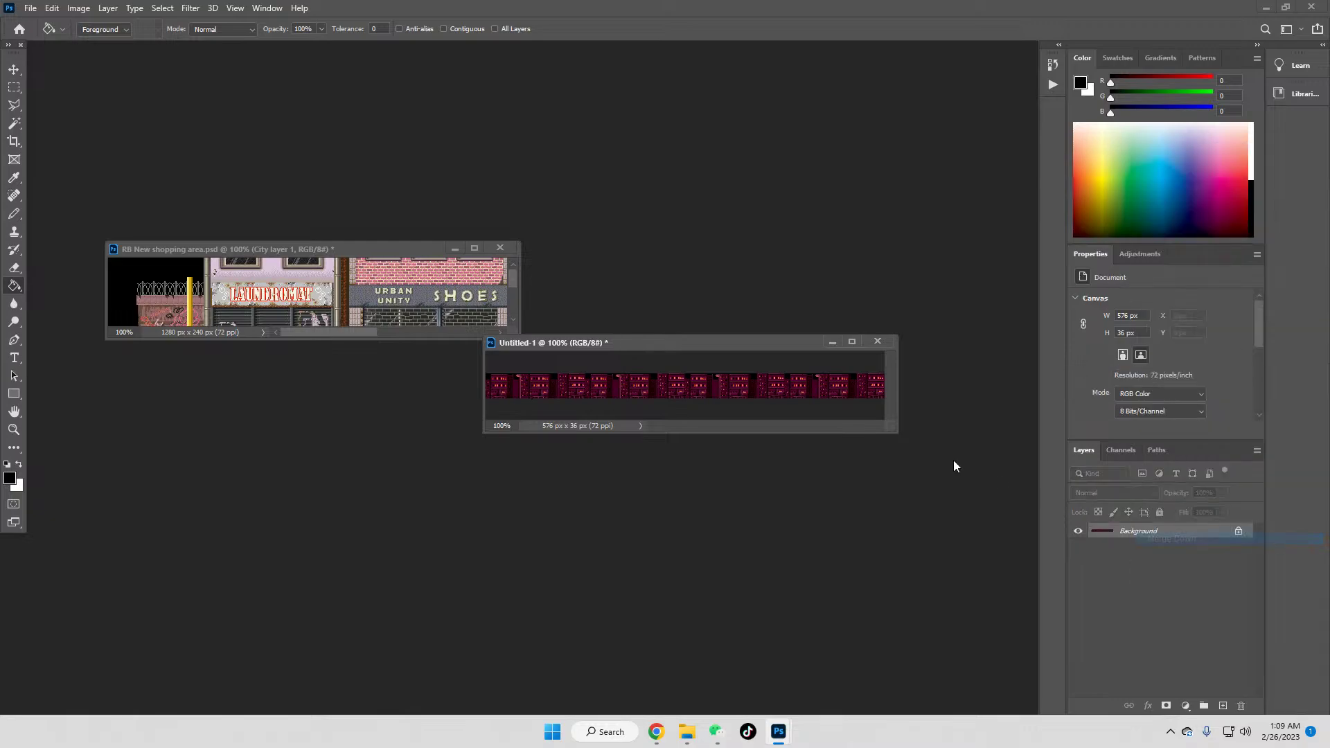
Step: Save it as PNG 'ALT stage 3 city' and close the file
click(31, 10)
click(69, 173)
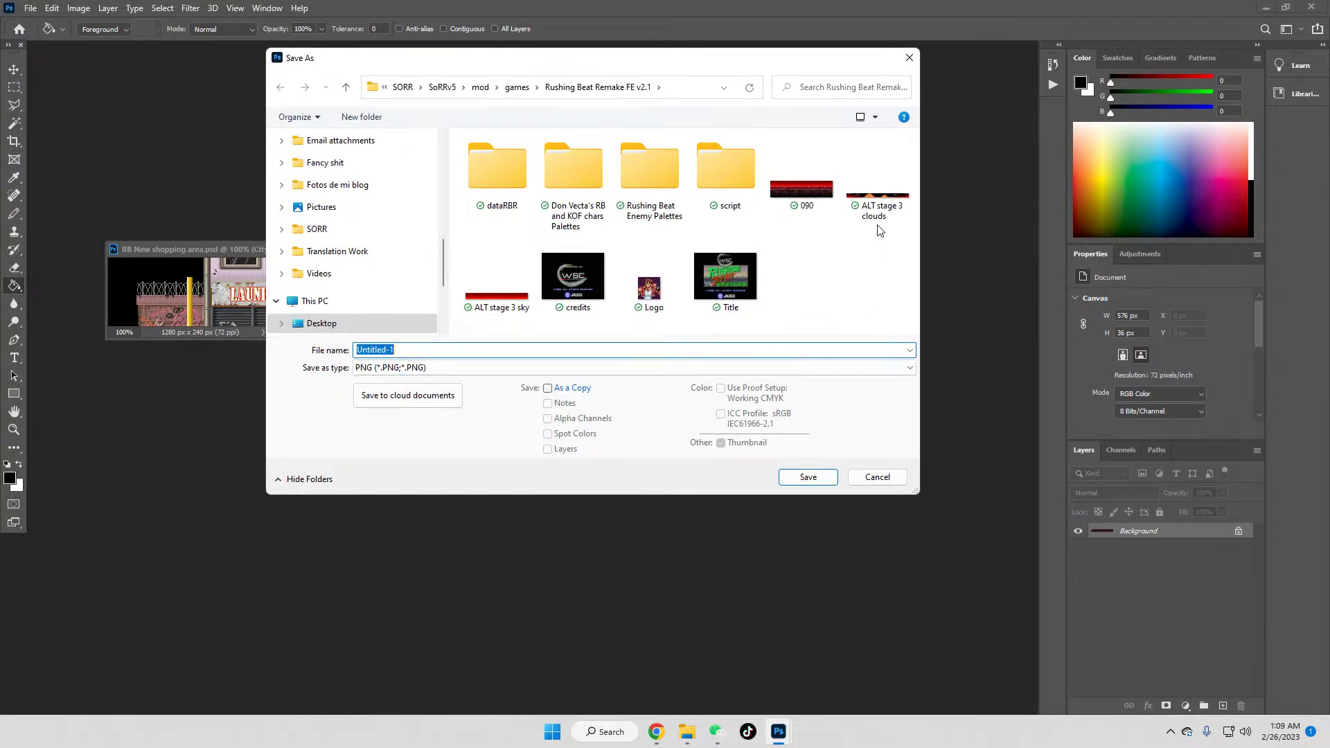
click(877, 208)
double_click(472, 352)
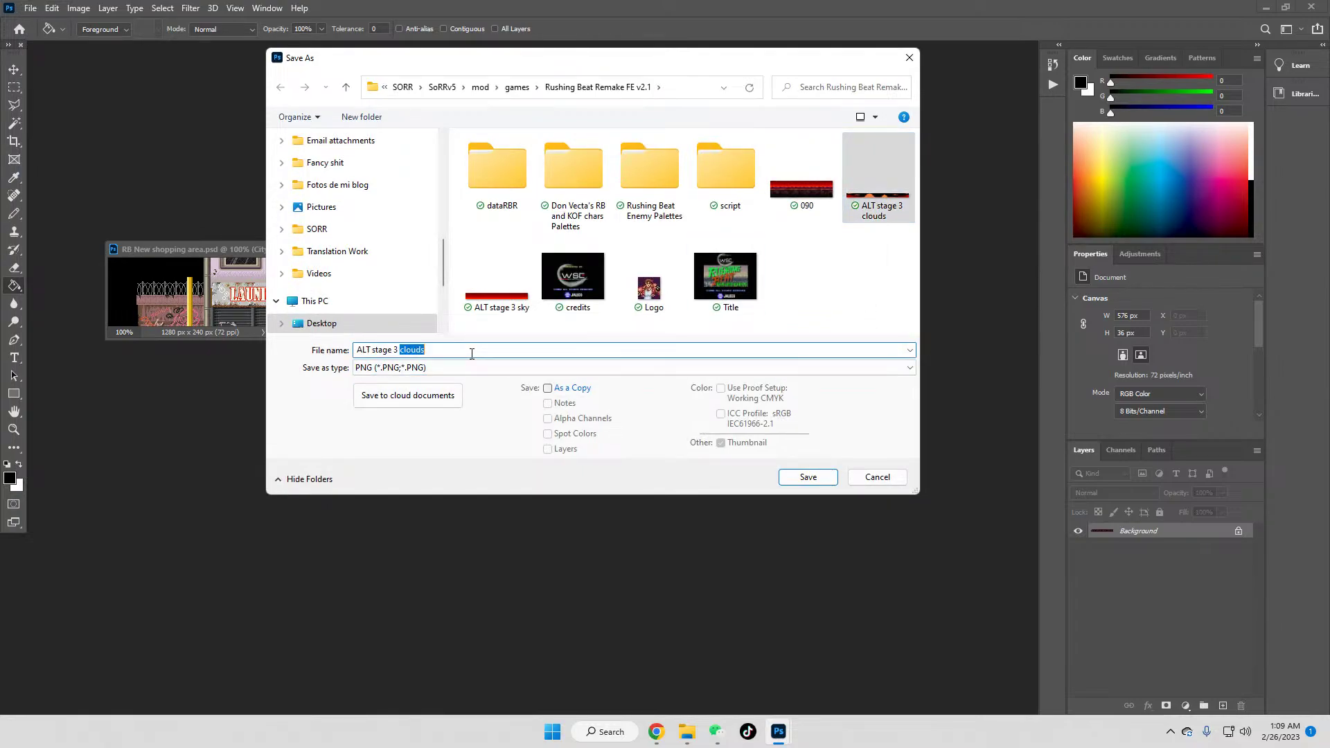
text(city)
key(Return)
key(Return)
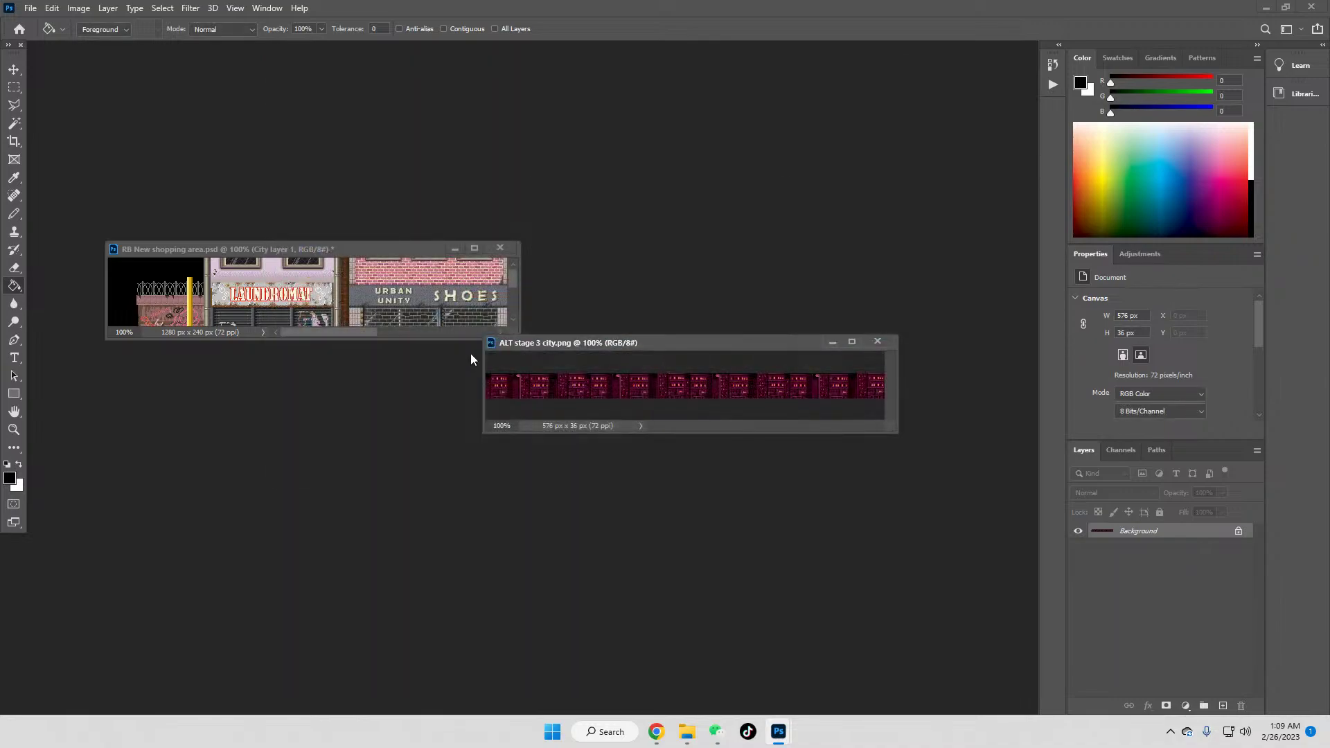
click(877, 341)
Step: Make a new 487×64 black document with the Wall layer's brick strip merged onto it
click(1161, 677)
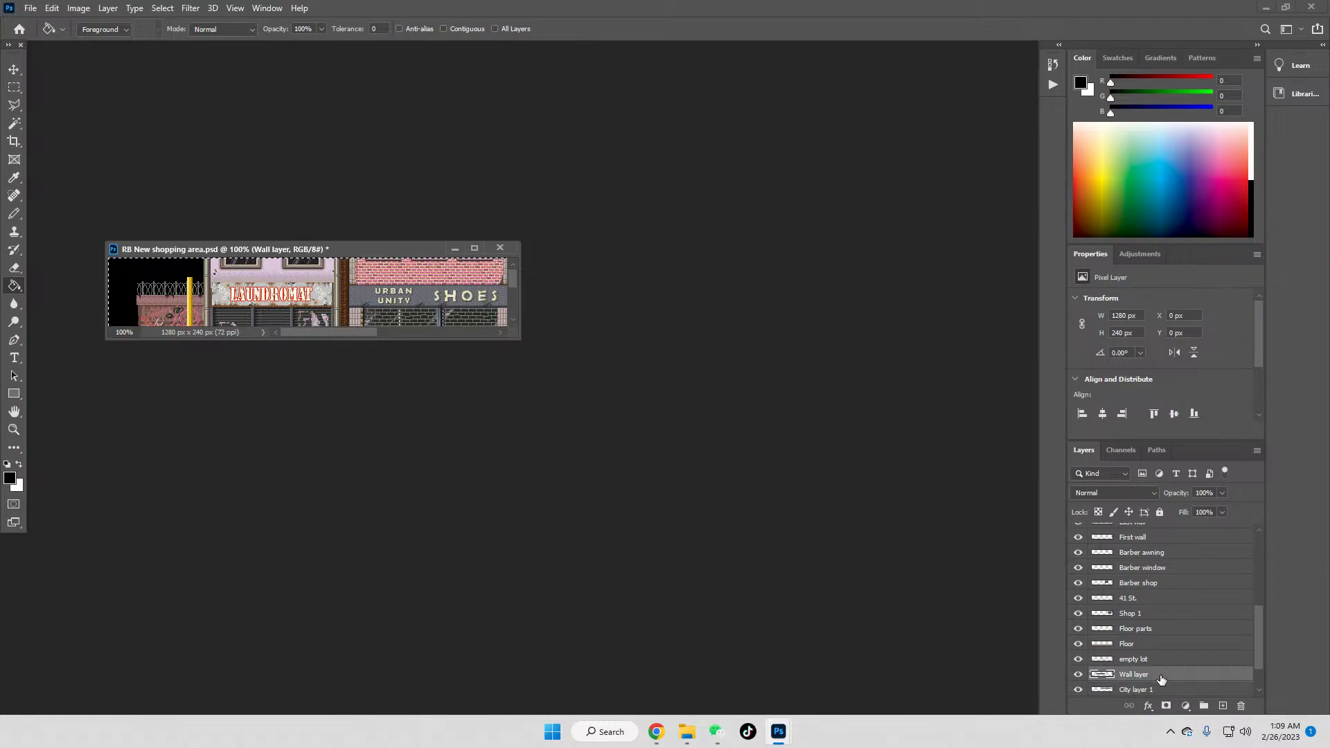
click(24, 10)
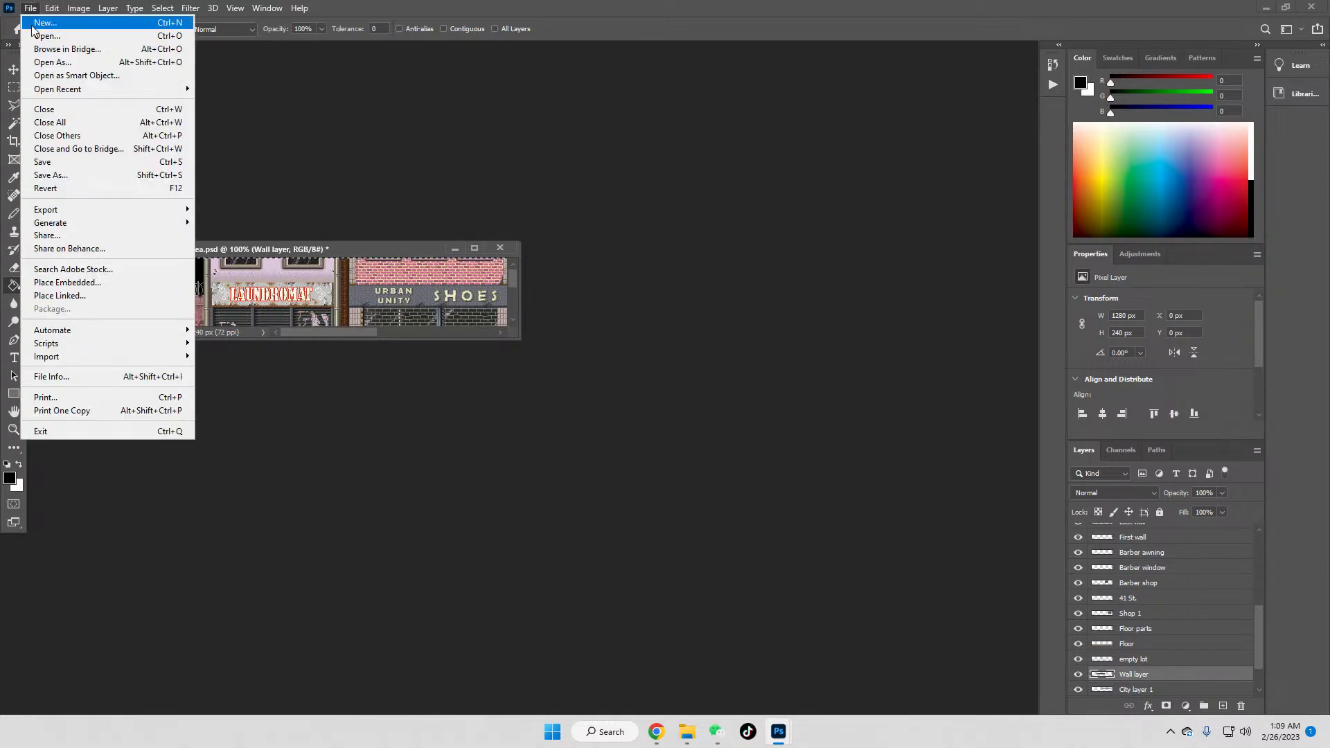
click(35, 26)
click(931, 574)
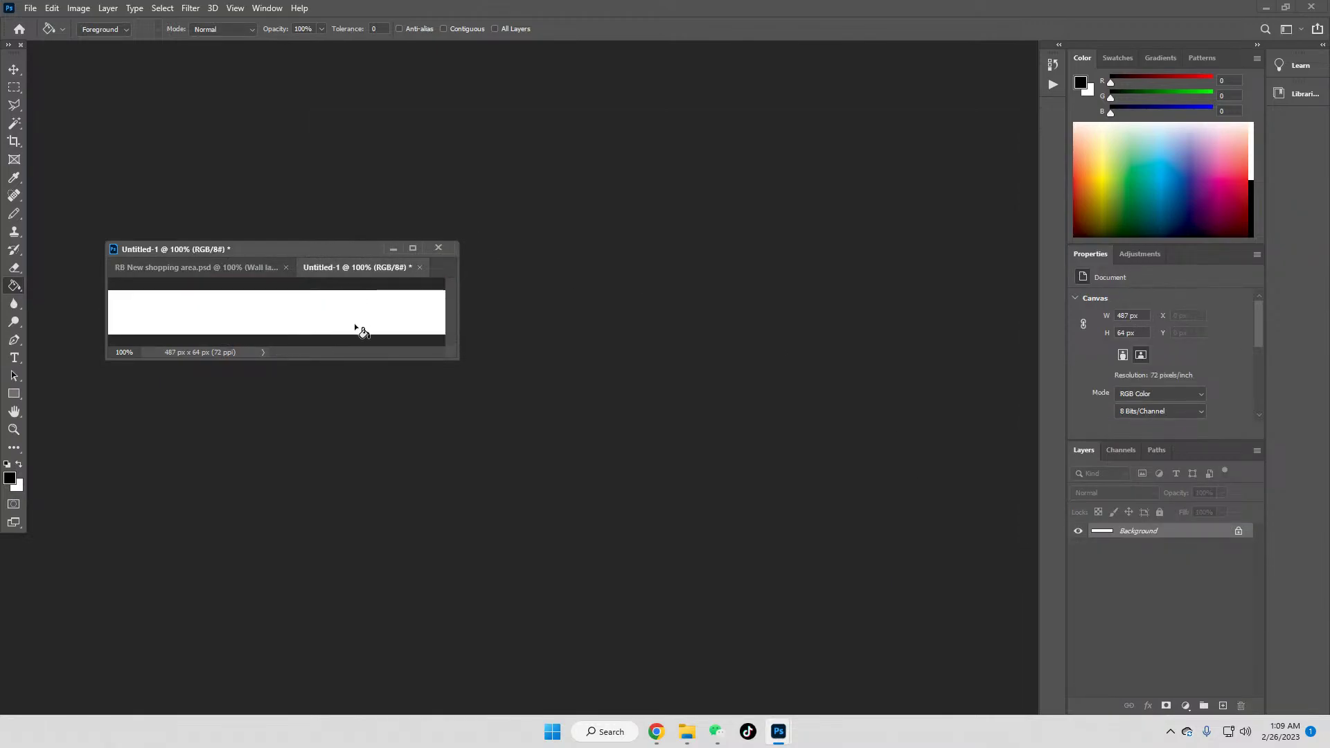
click(354, 323)
drag(352, 269, 557, 216)
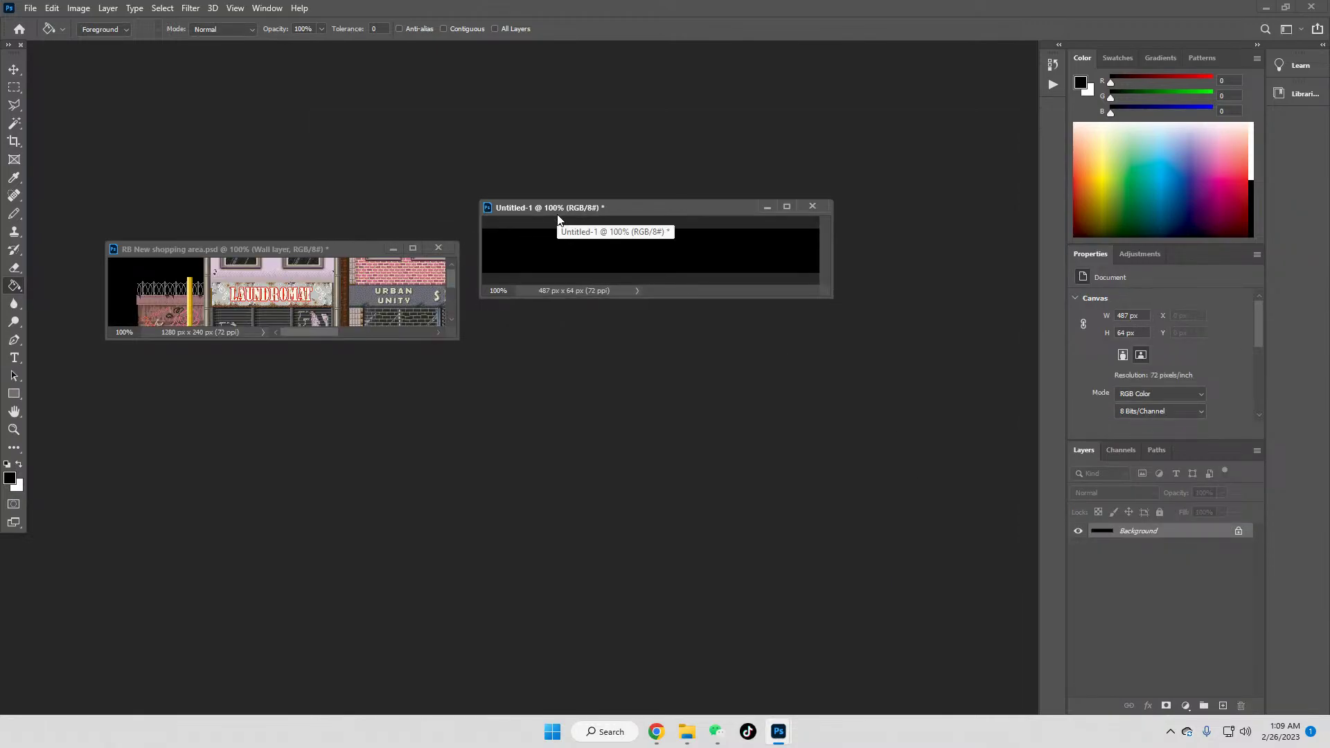
key(ctrl+v)
right_click(1133, 534)
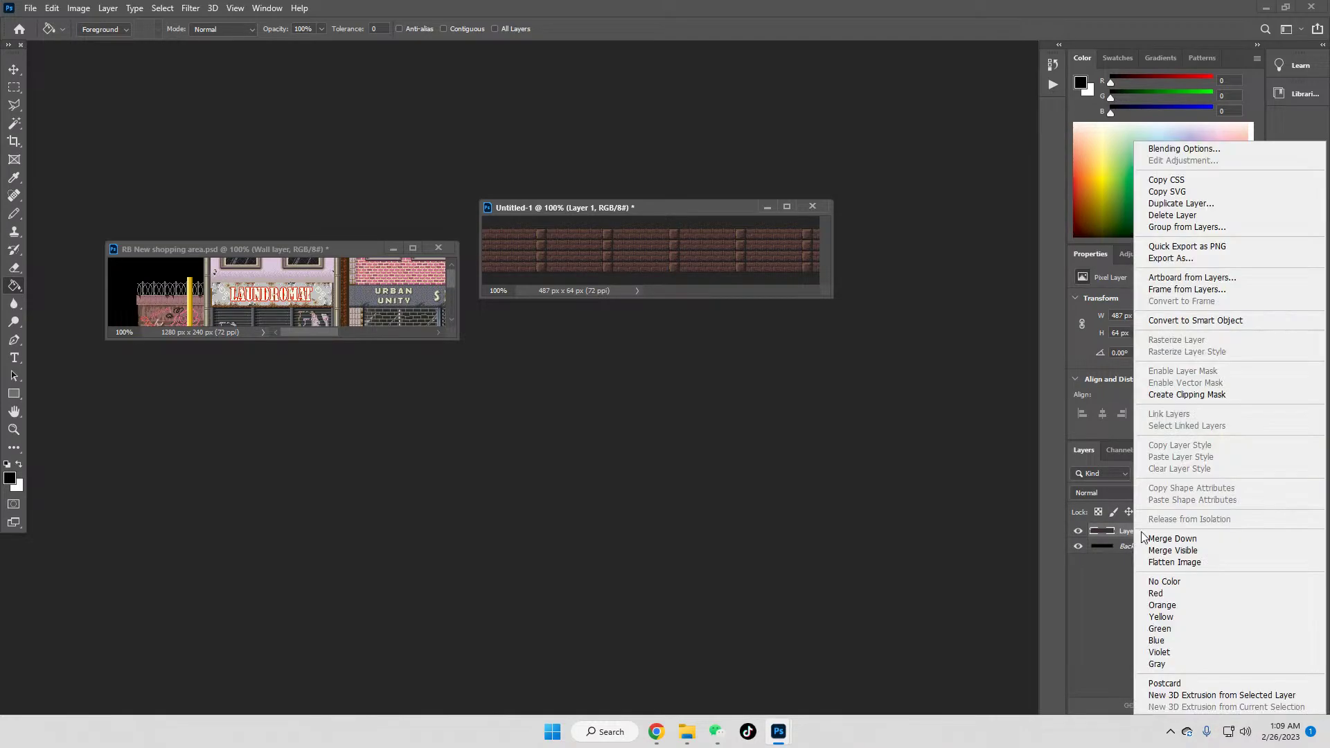
click(1185, 539)
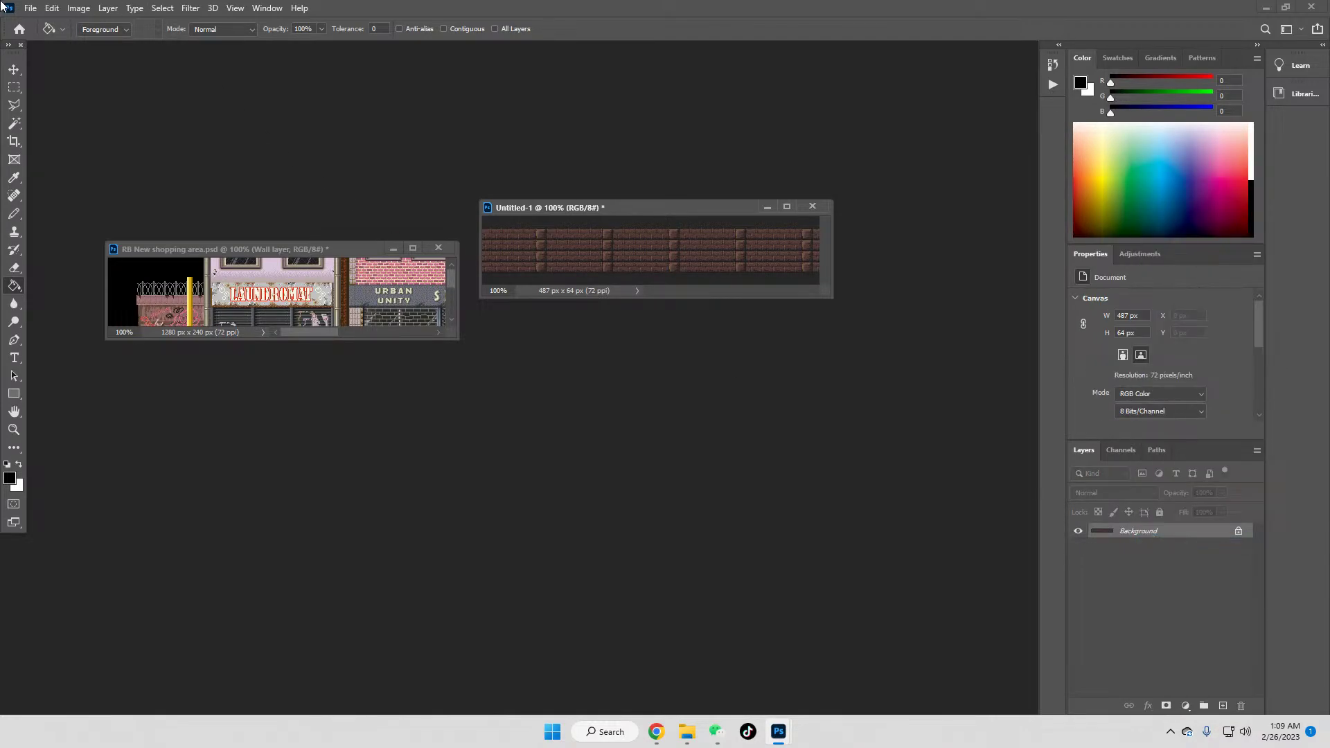
Step: Save it as PNG named 'wallALT stage 3 city' and close the document
click(29, 7)
click(36, 173)
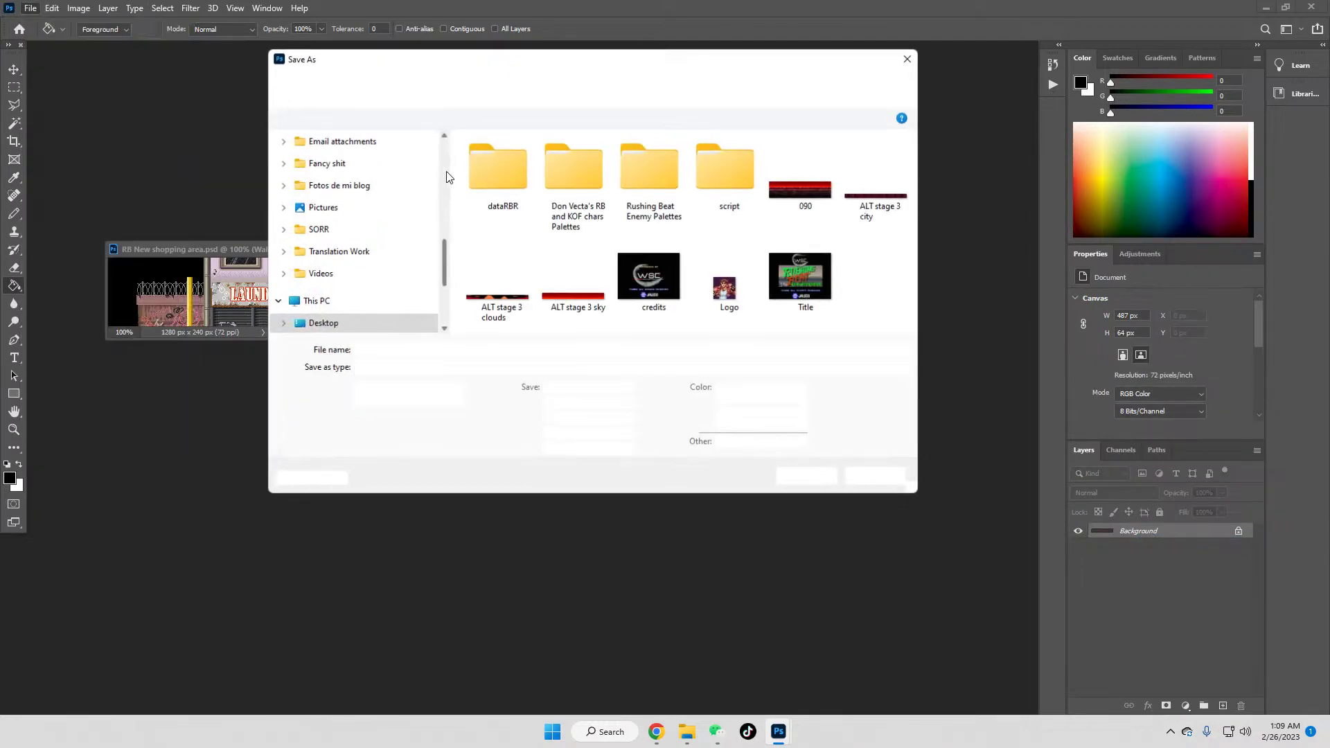
click(878, 198)
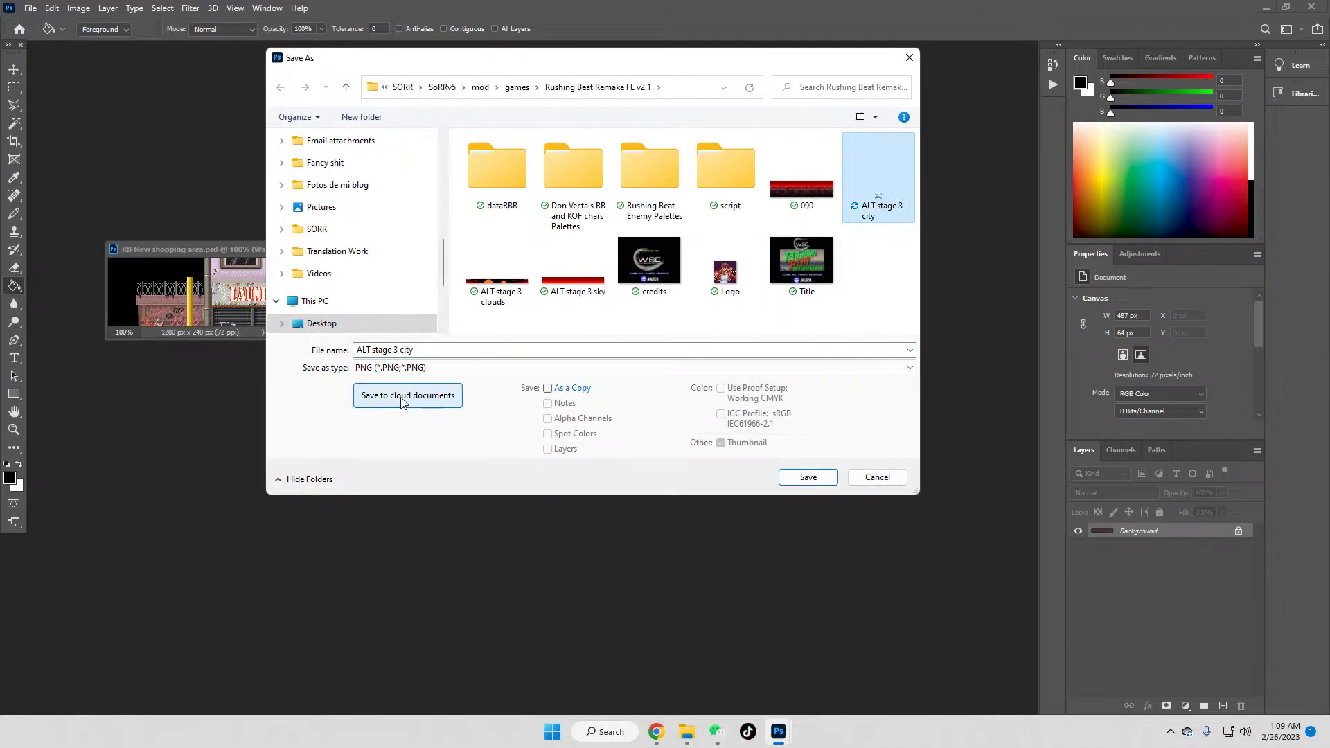
click(440, 351)
key(Home)
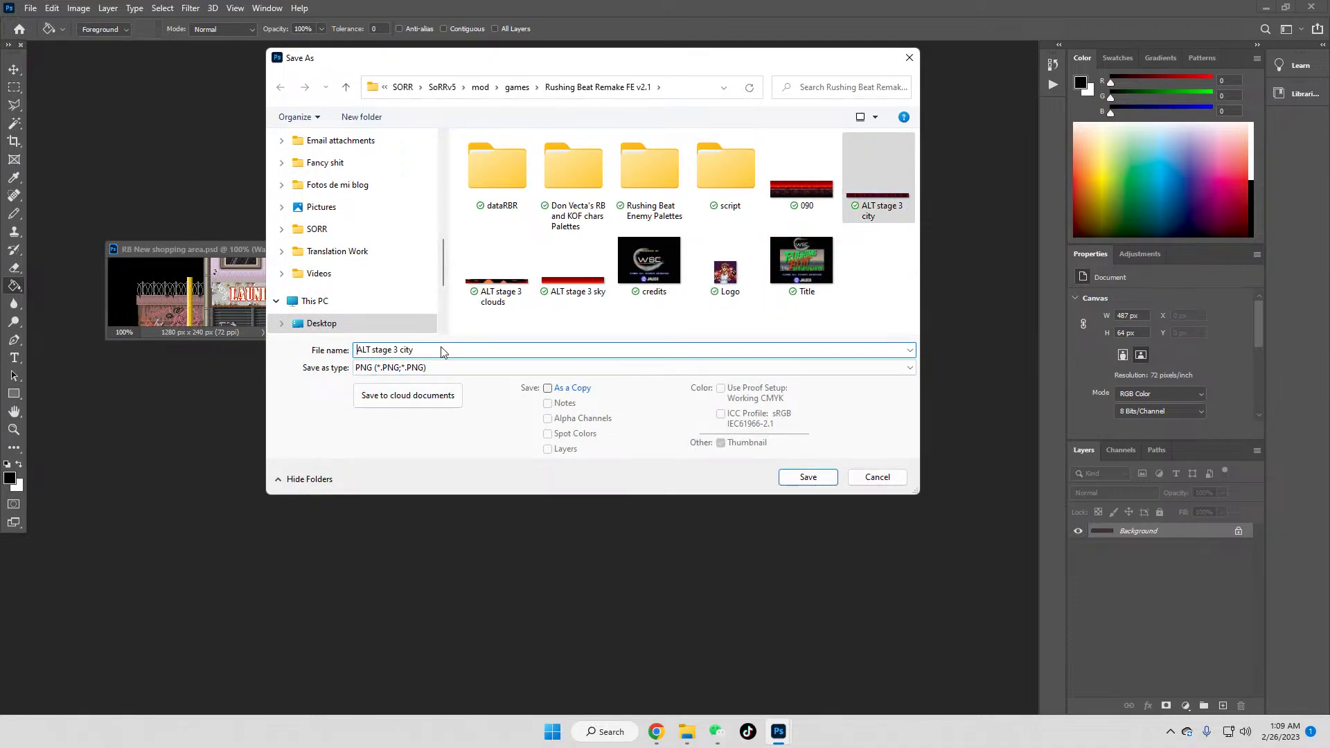
text(wall)
key(Return)
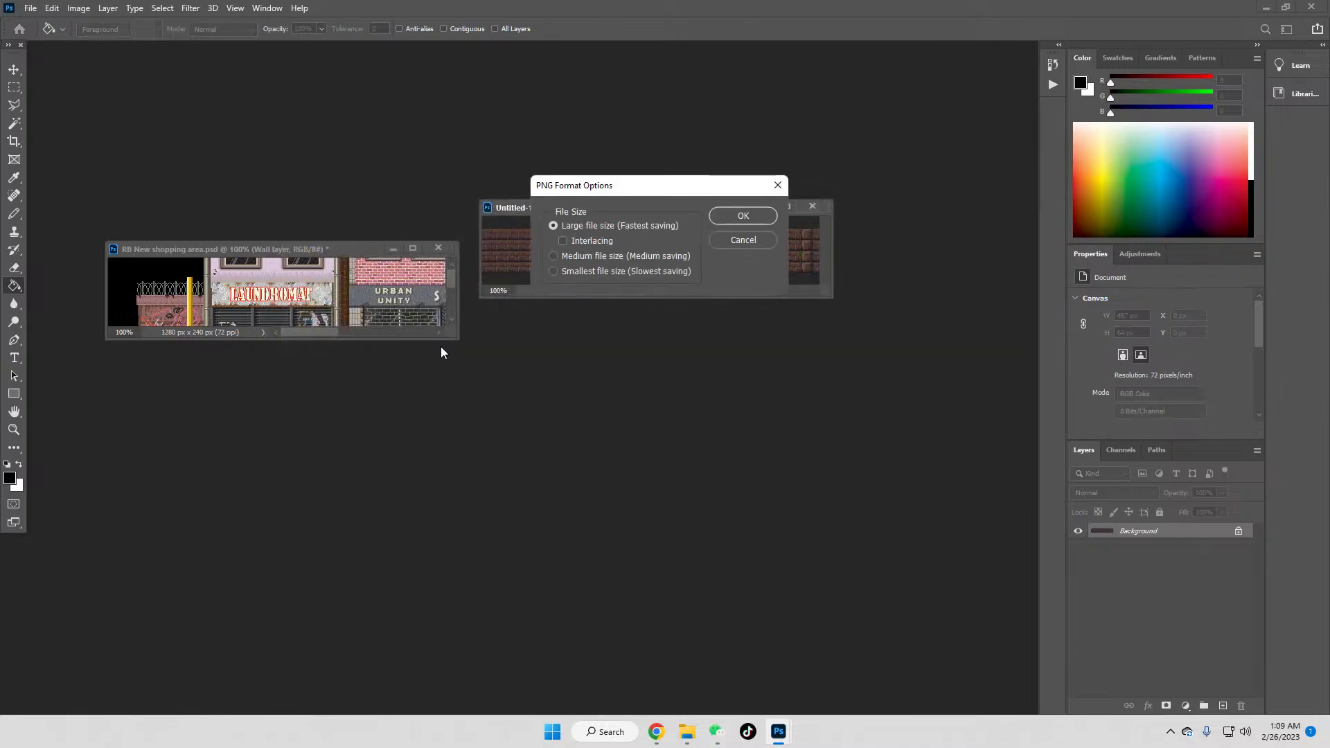
key(Return)
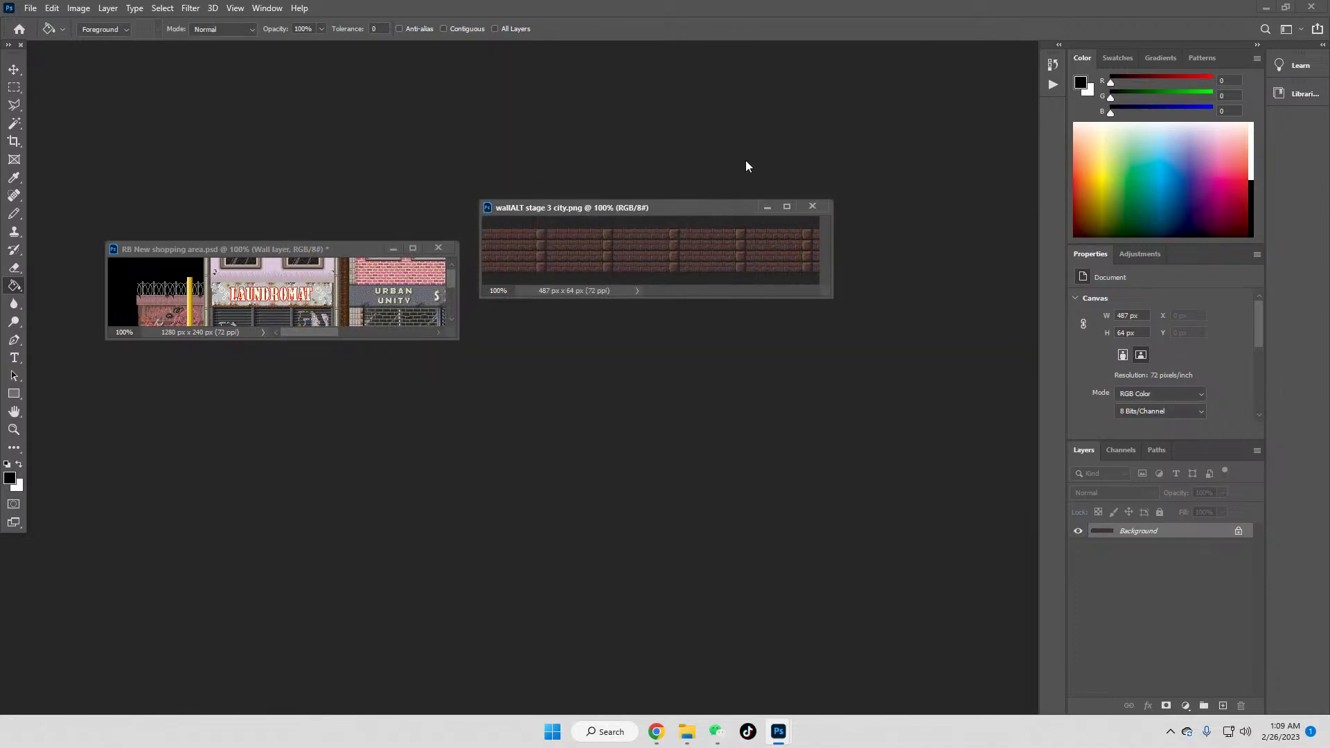
click(807, 207)
drag(307, 248, 248, 108)
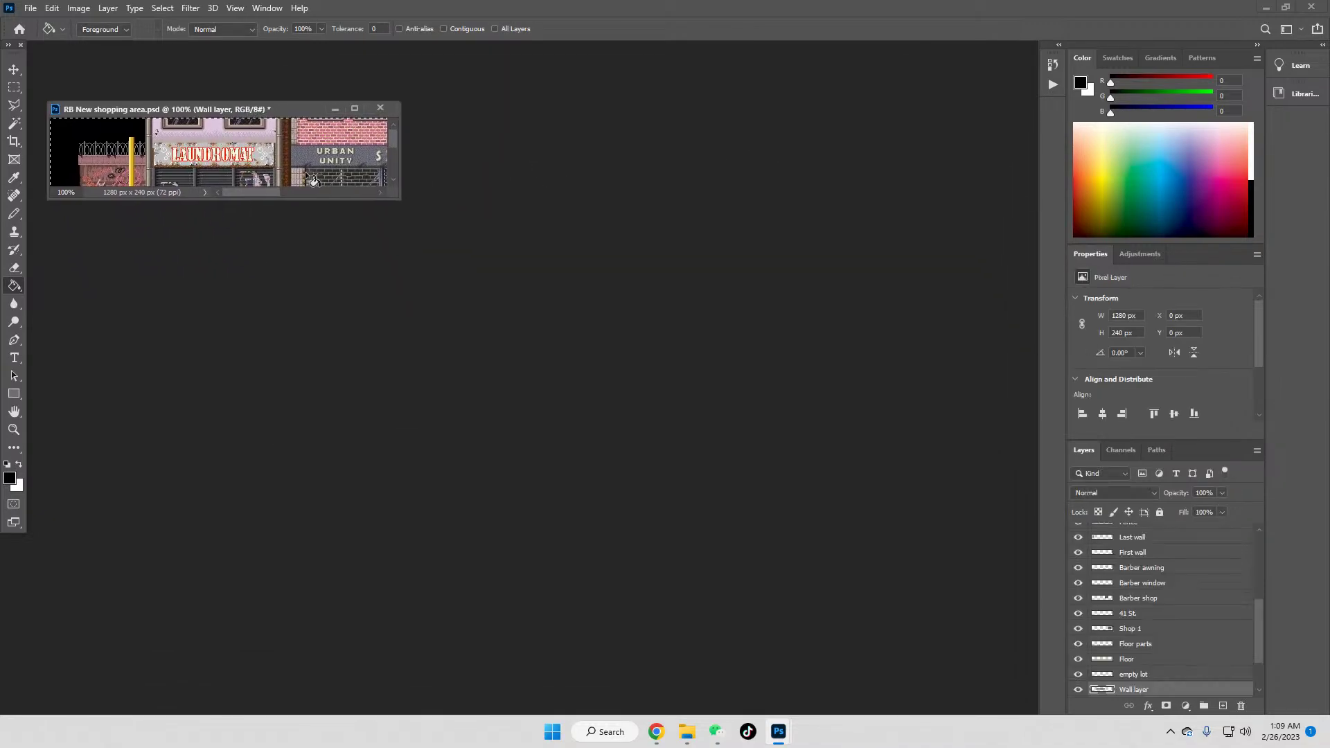
drag(399, 200, 949, 667)
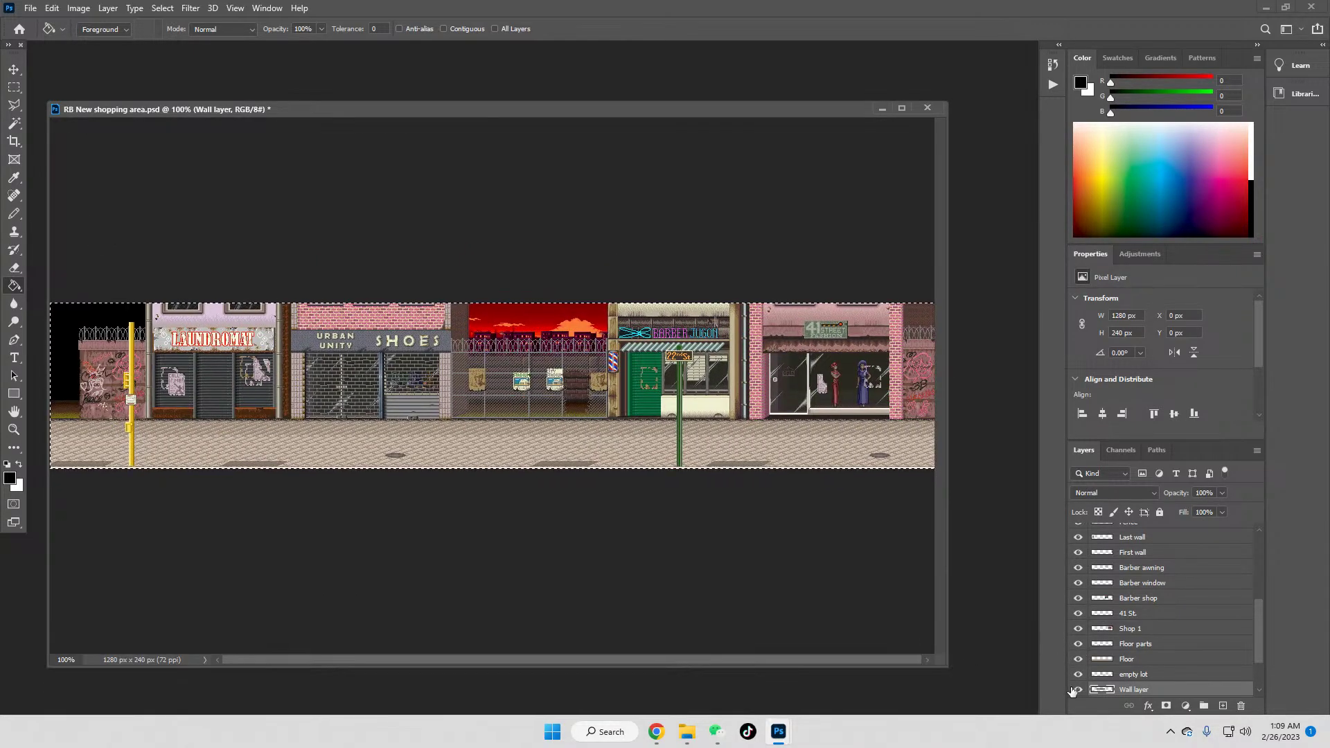
click(1077, 688)
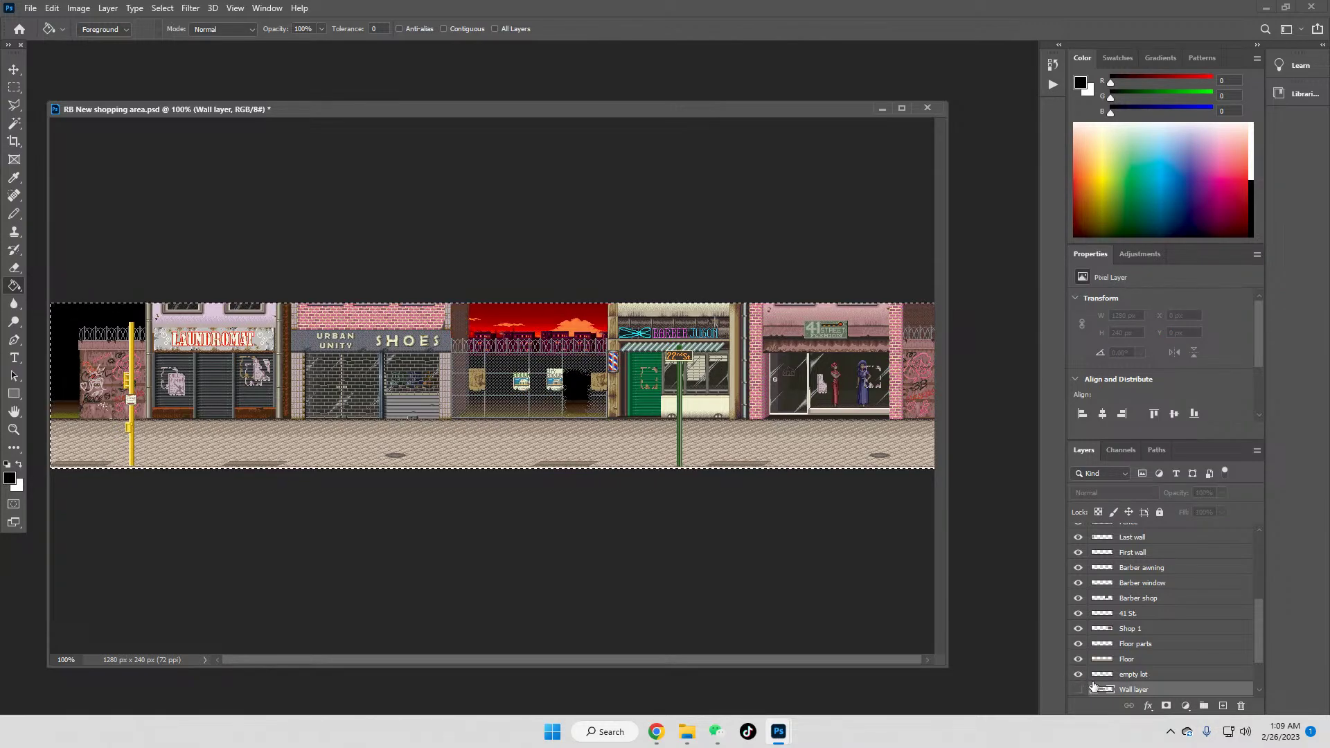
scroll(1097, 683, down, 2)
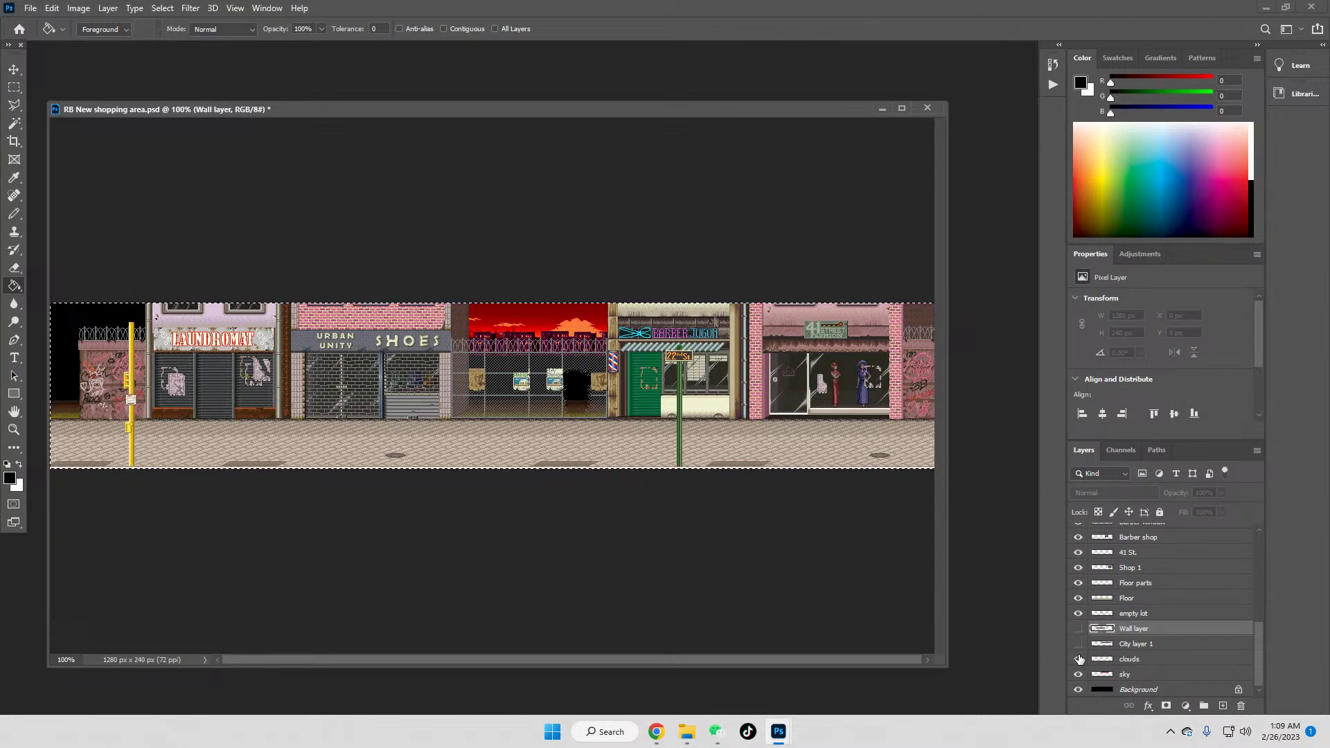
click(1078, 643)
click(1077, 659)
click(1077, 674)
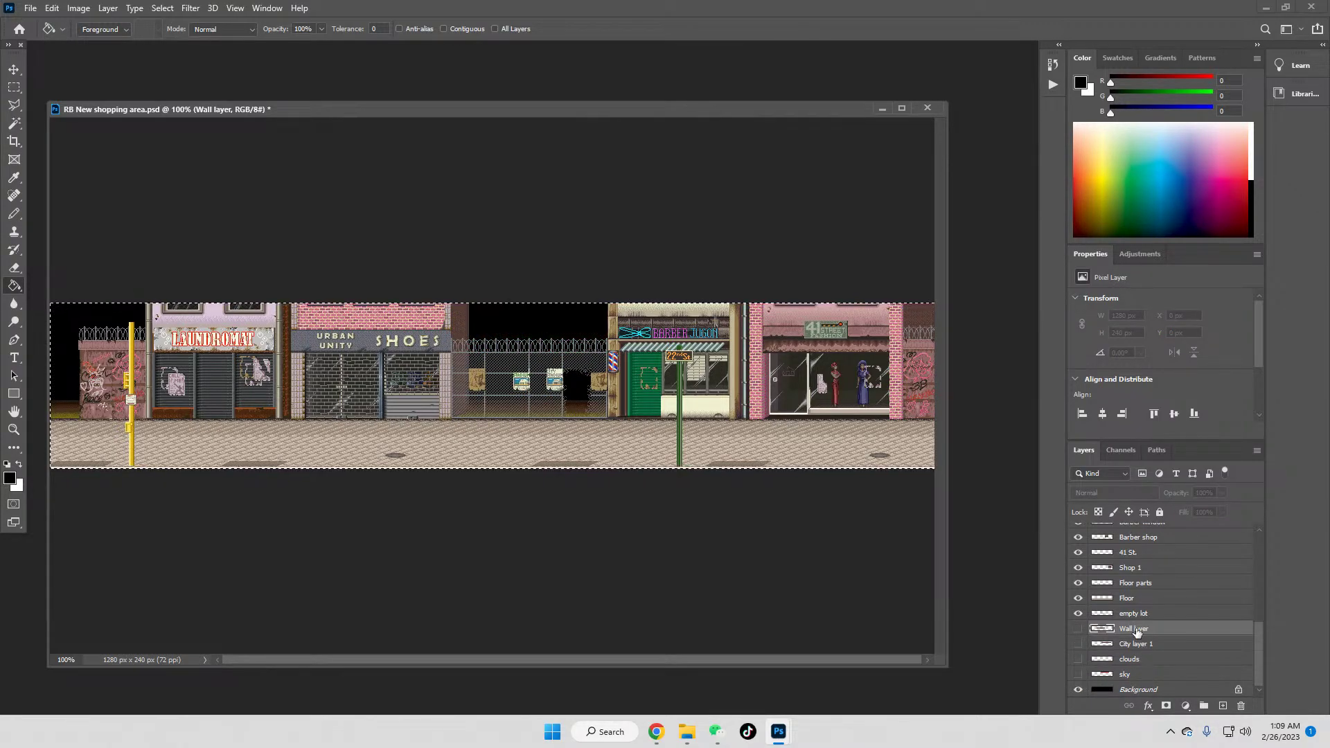
scroll(1143, 579, up, 10)
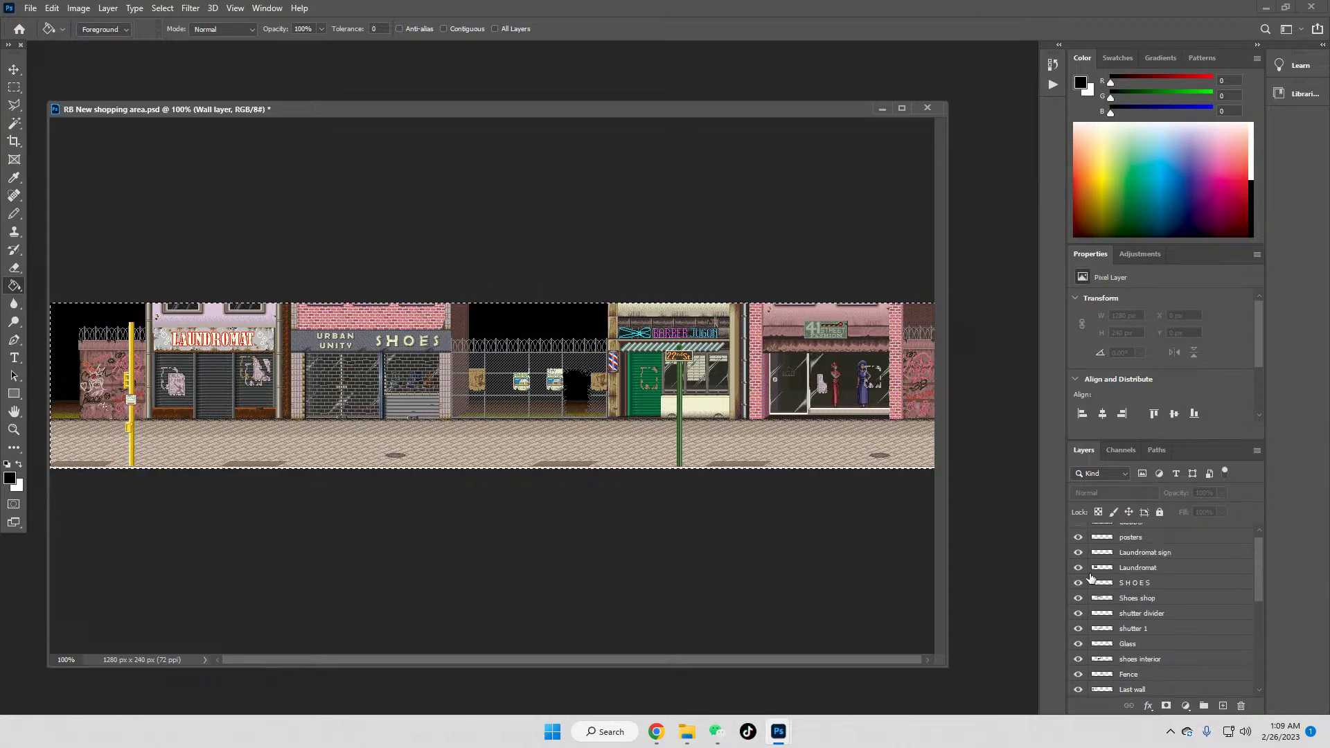
double_click(1132, 534)
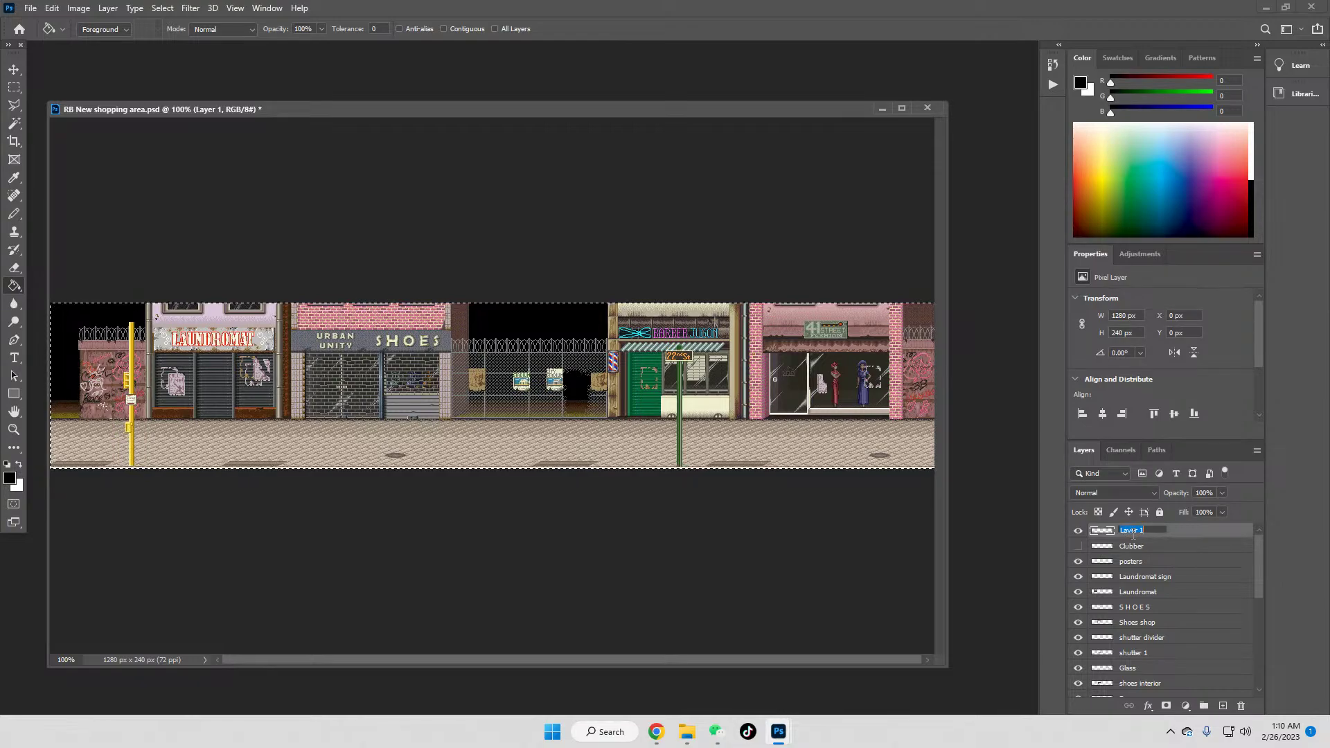
text(FG)
key(Return)
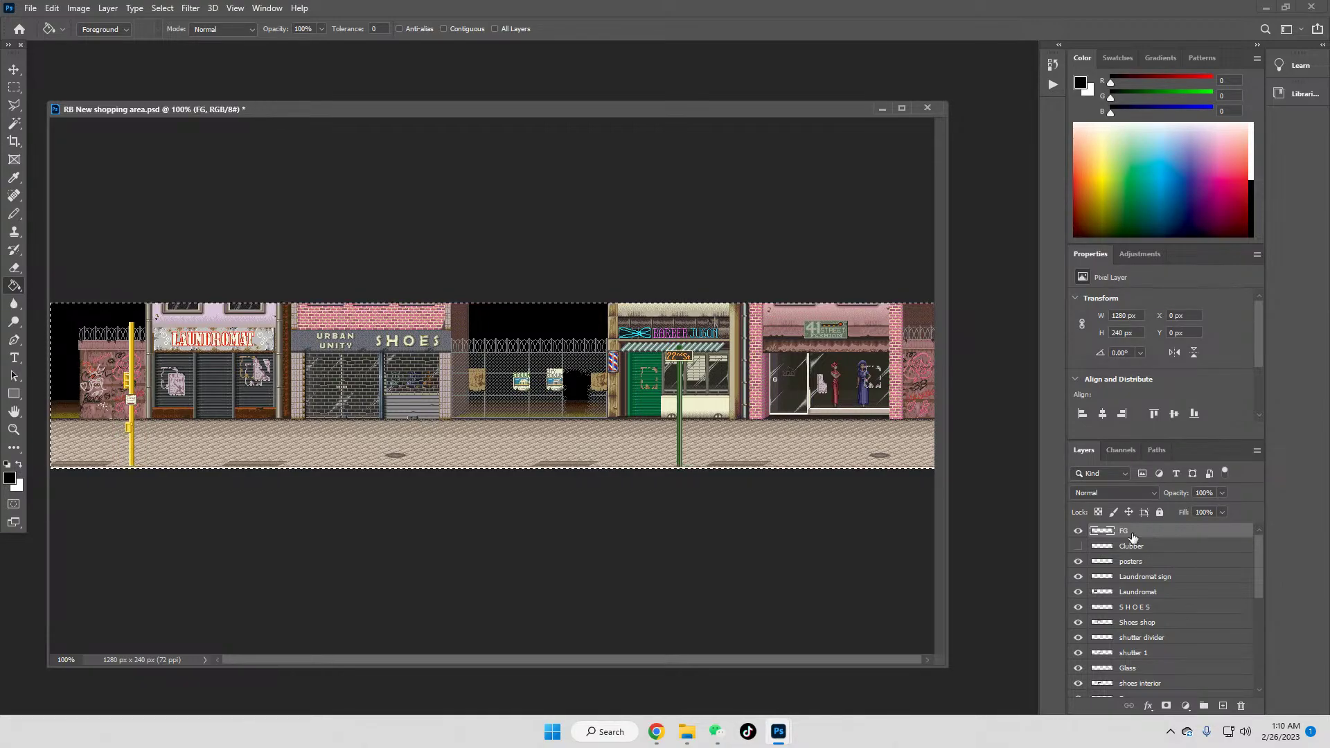
click(1077, 531)
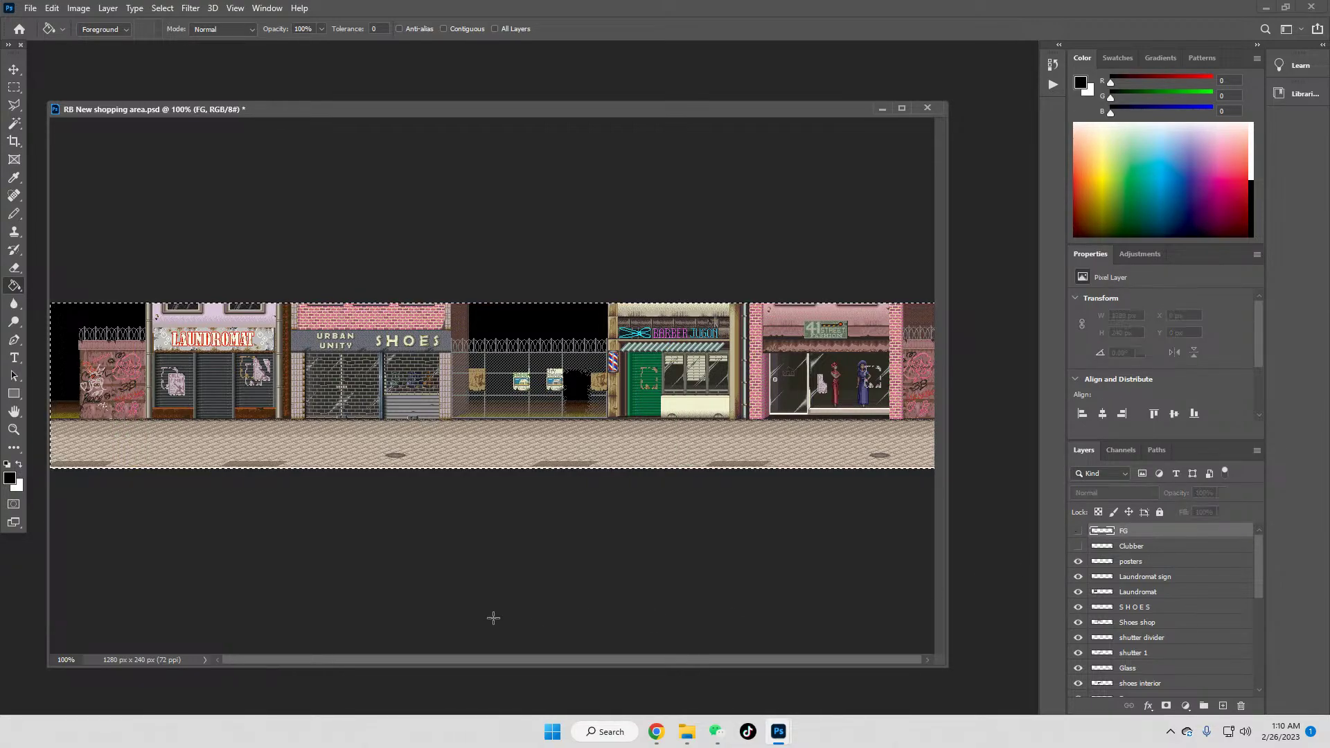
click(14, 86)
click(483, 354)
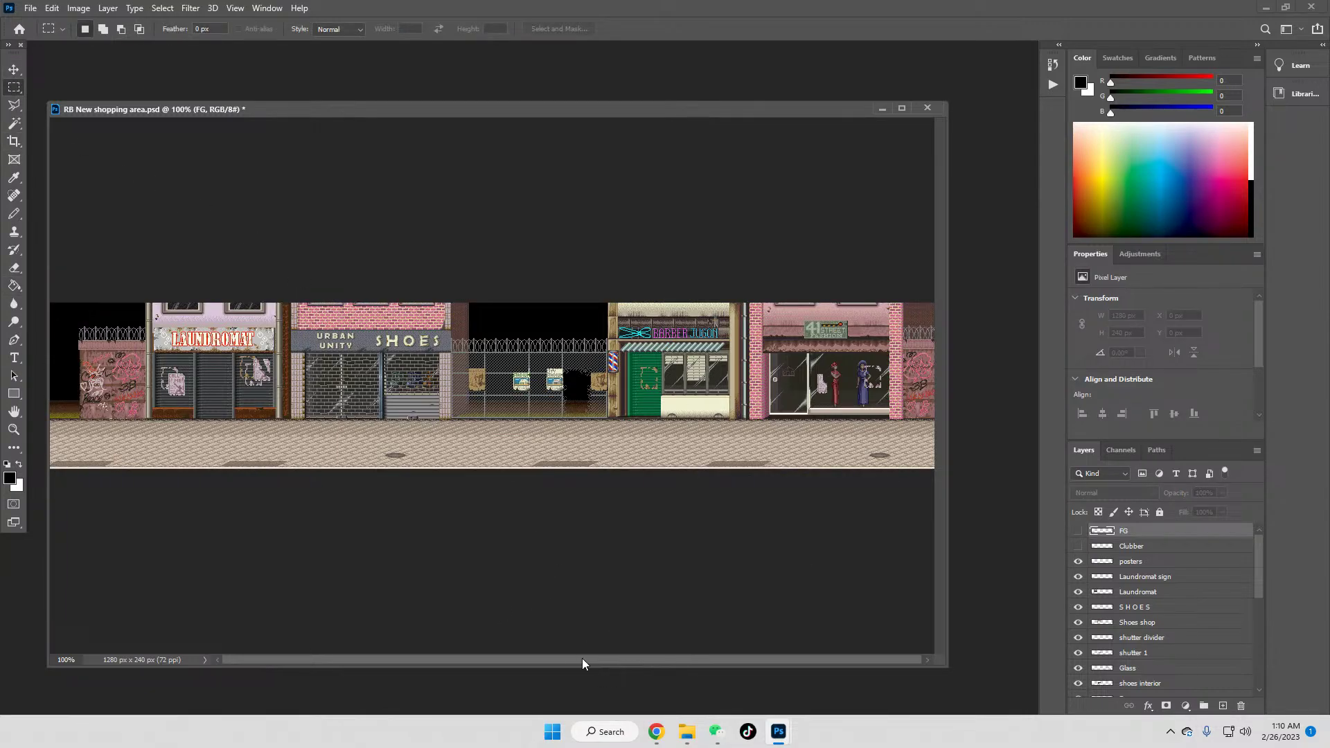
drag(580, 662, 794, 661)
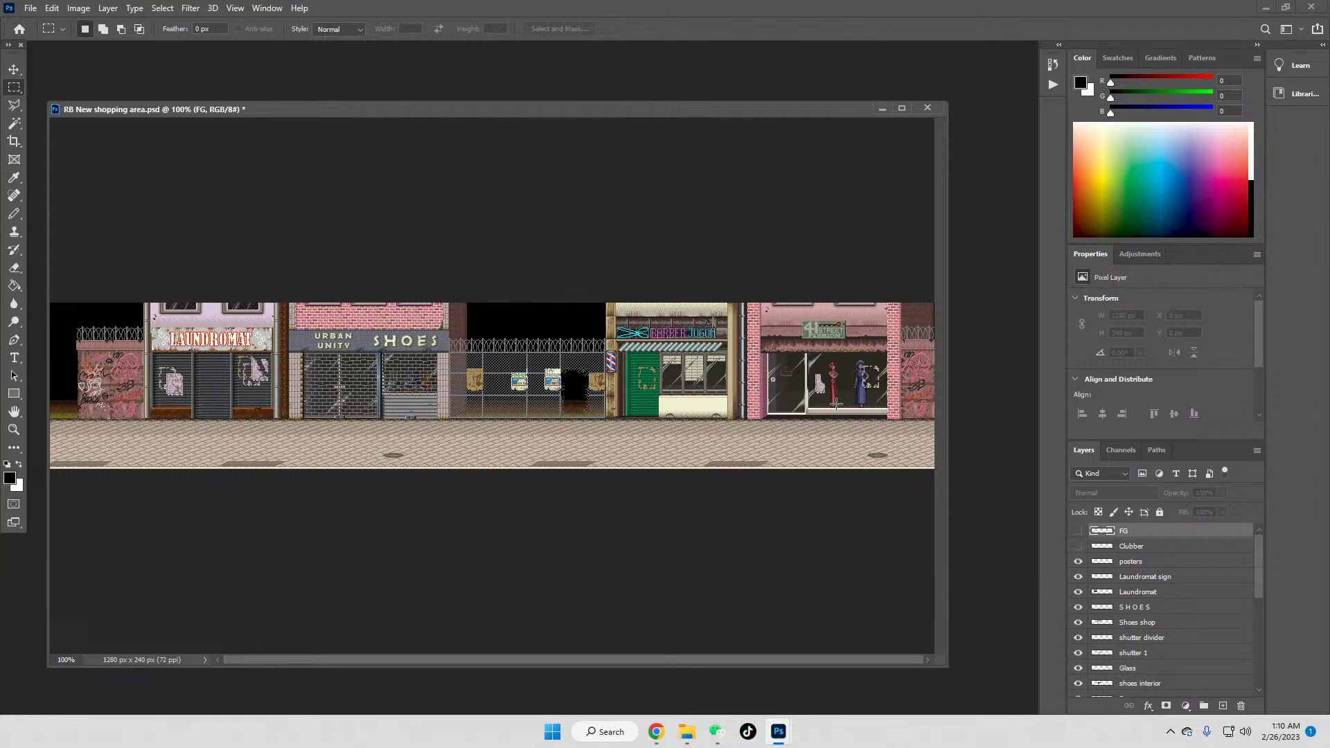
Step: Start Save As and browse to the mod/games/Rushing Beat Remake FE v2.1 folder
click(31, 9)
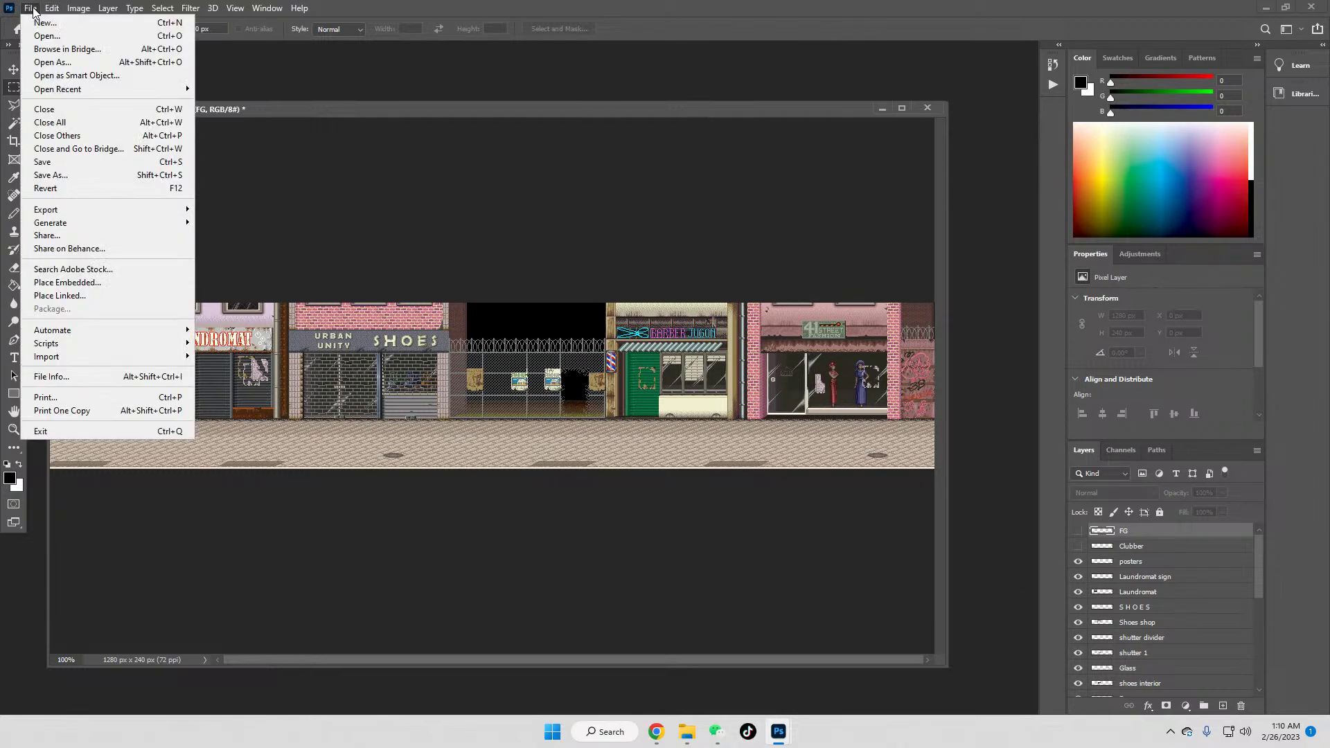
click(54, 178)
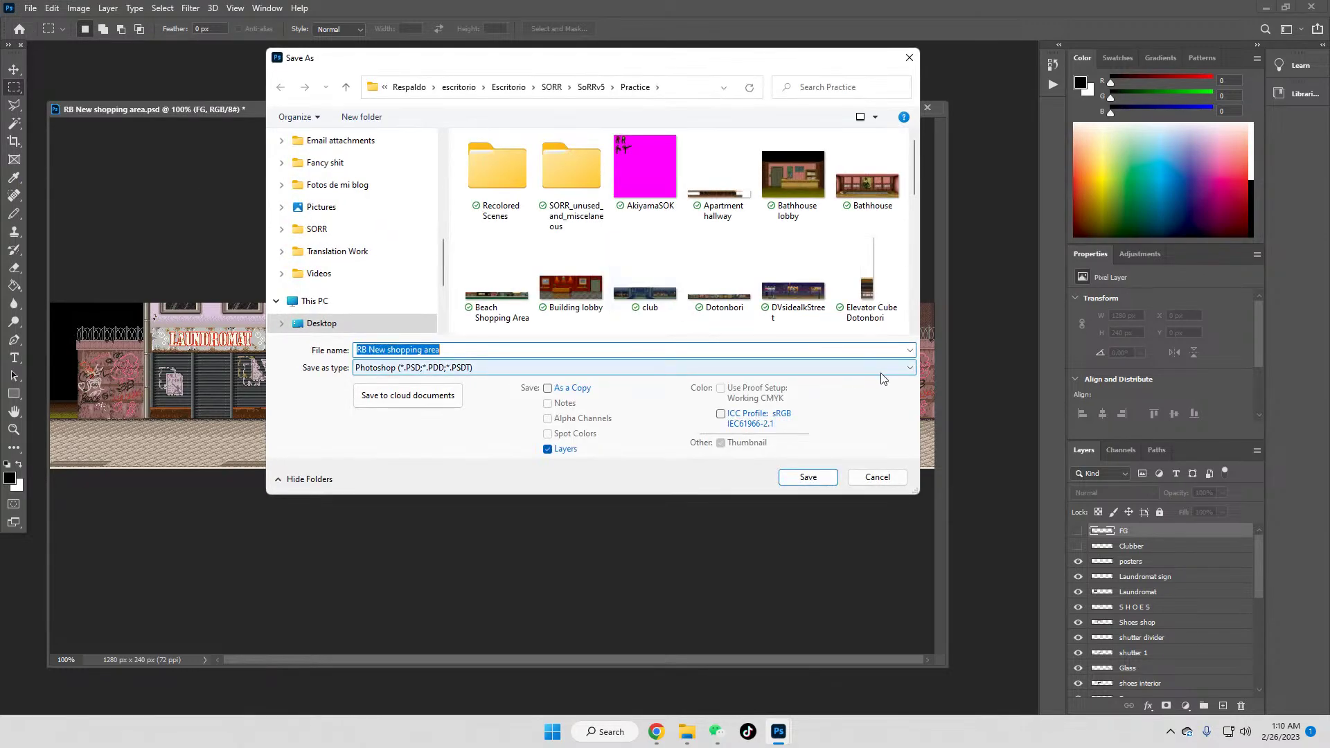
click(589, 90)
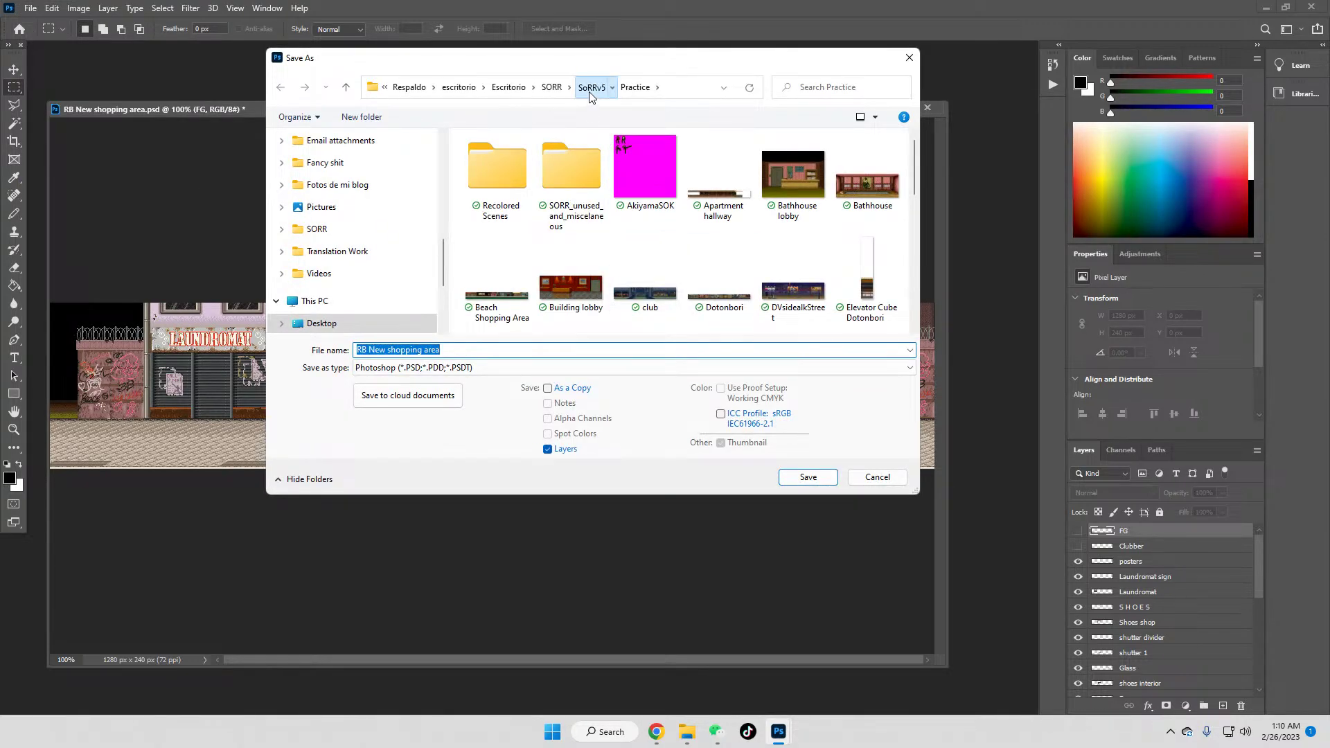
scroll(617, 277, down, 5)
scroll(593, 293, down, 1)
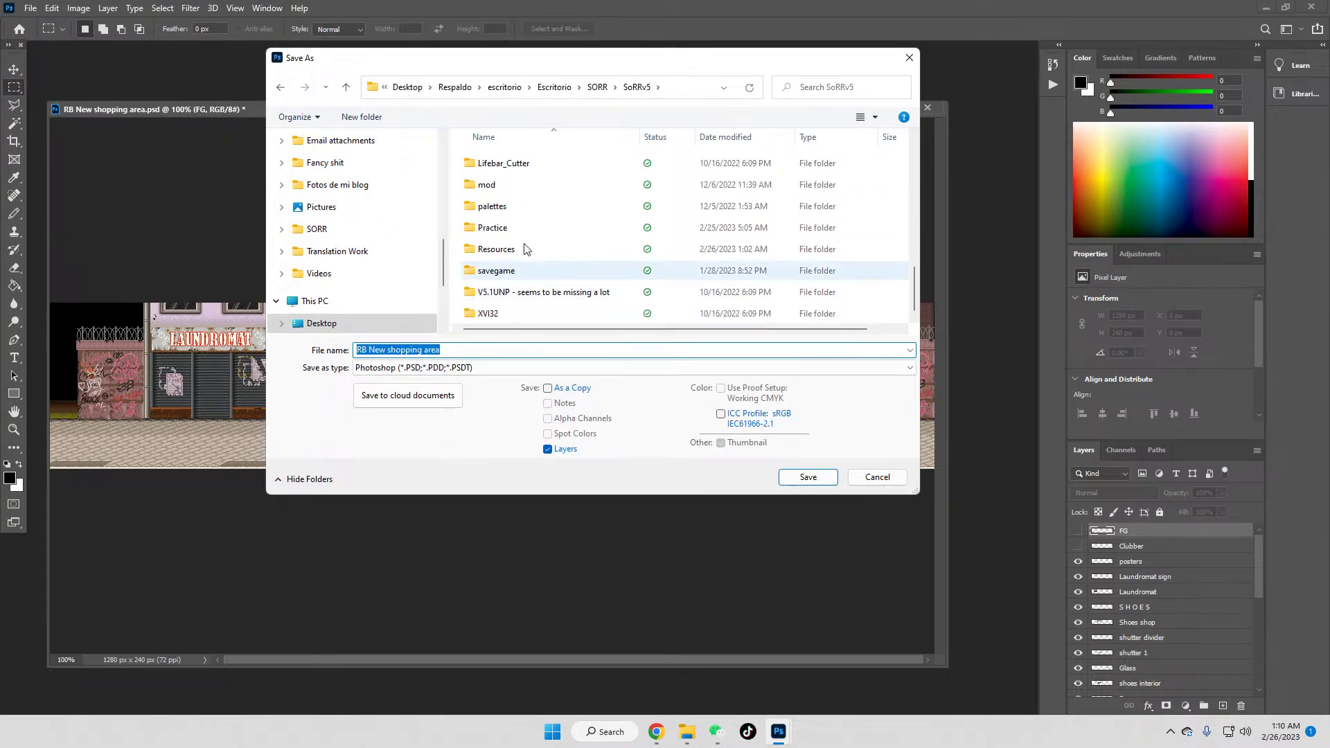
double_click(490, 201)
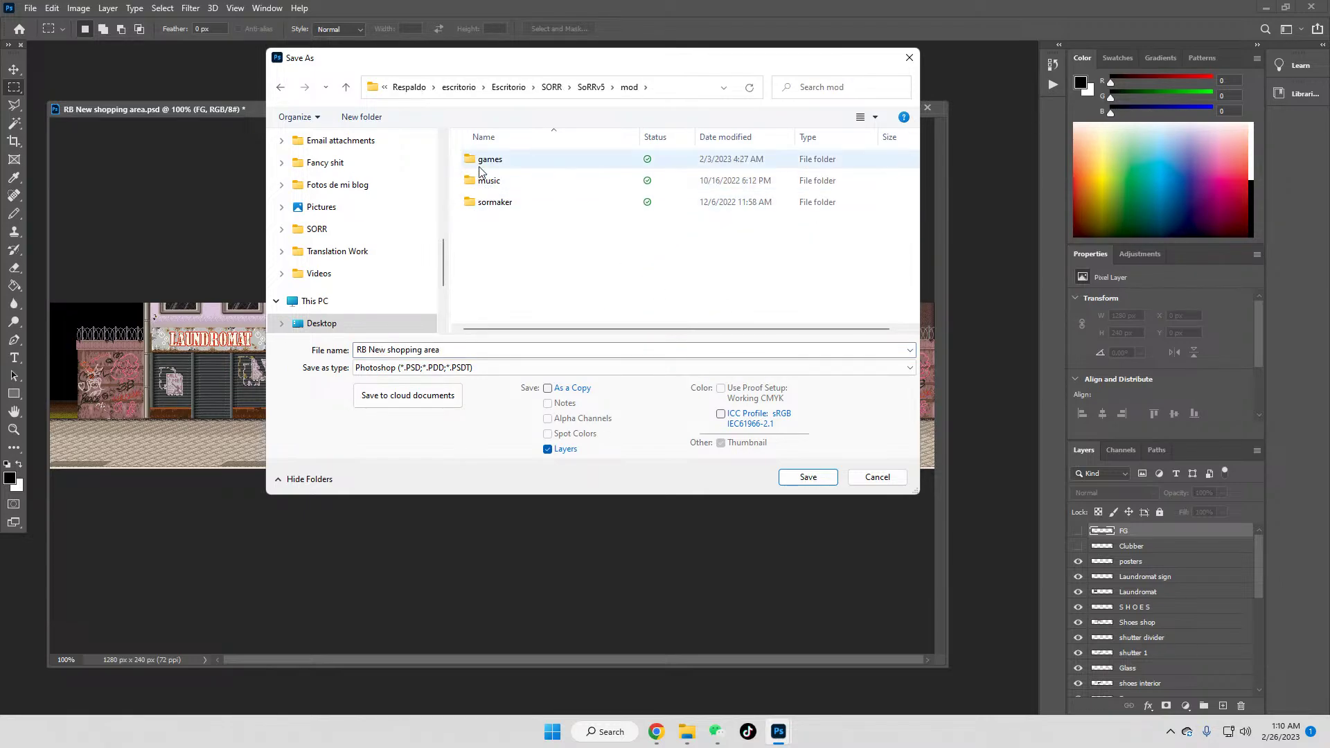
double_click(490, 160)
scroll(670, 236, down, 5)
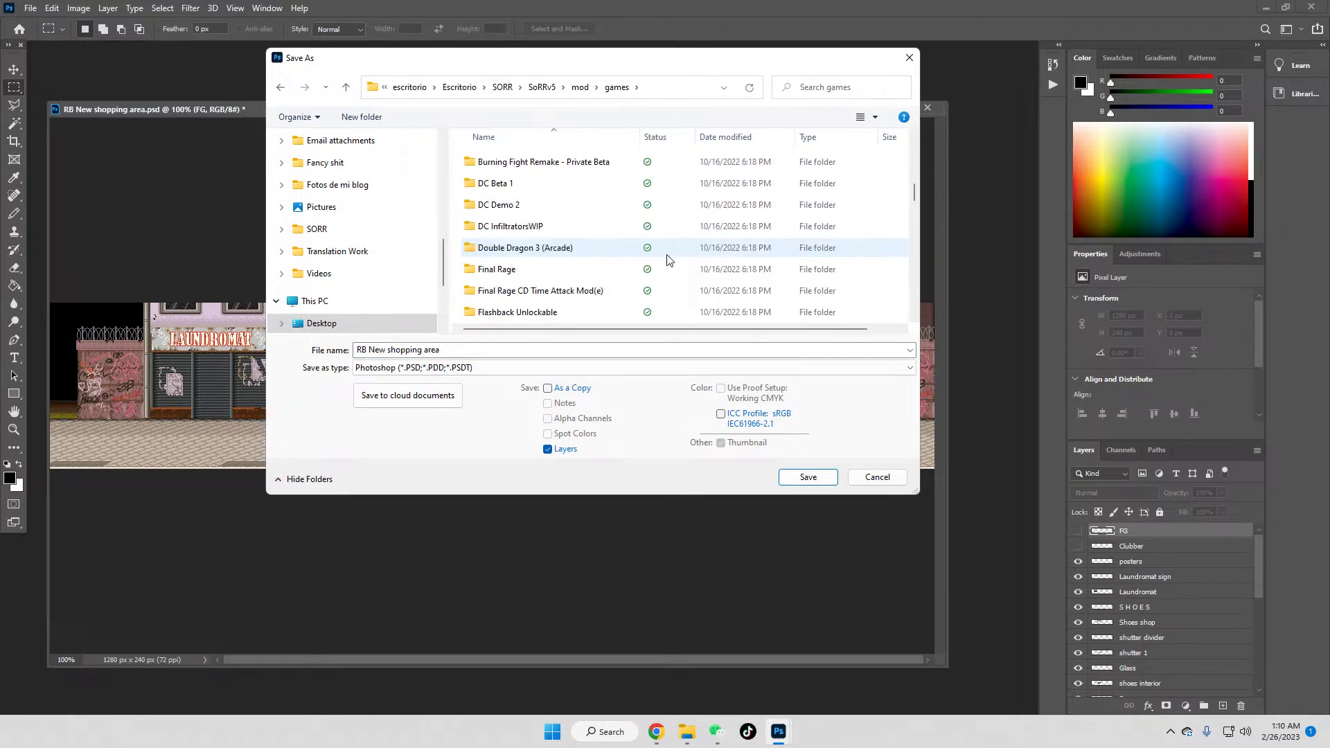
scroll(669, 260, down, 10)
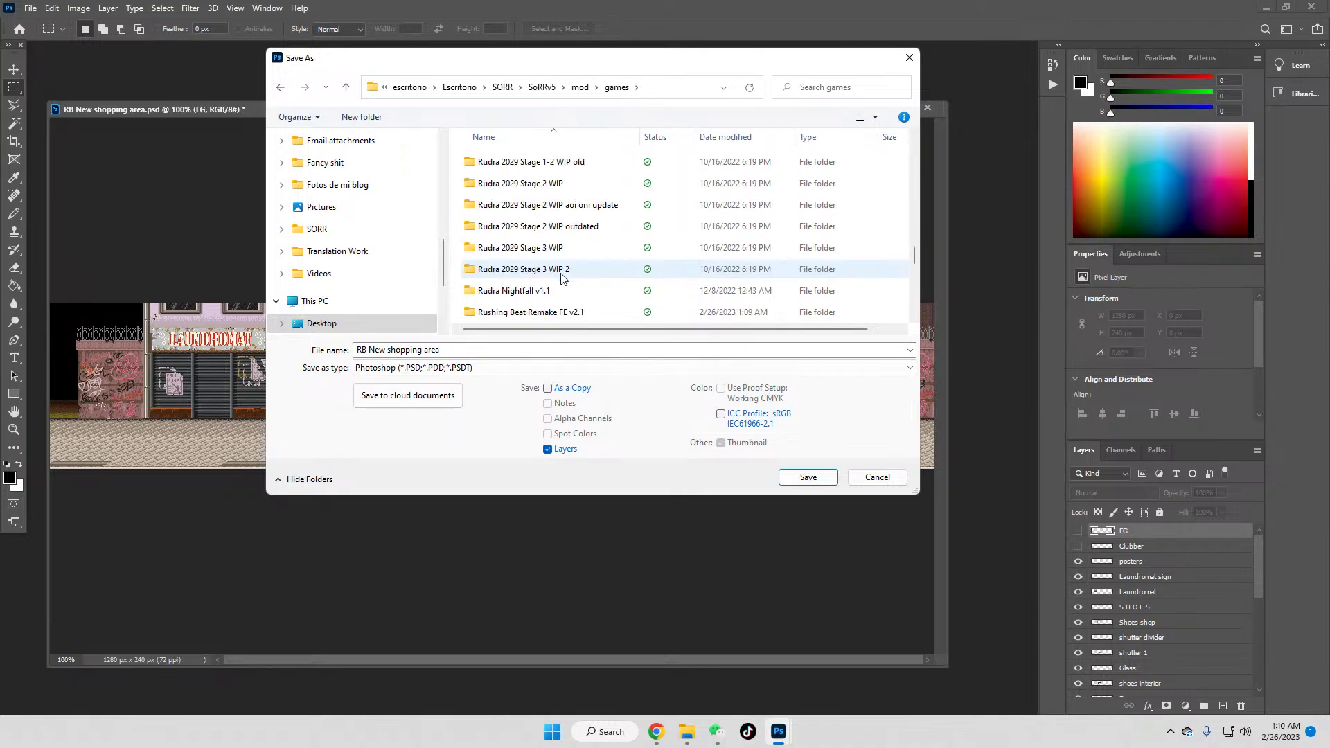
scroll(533, 208, up, 1)
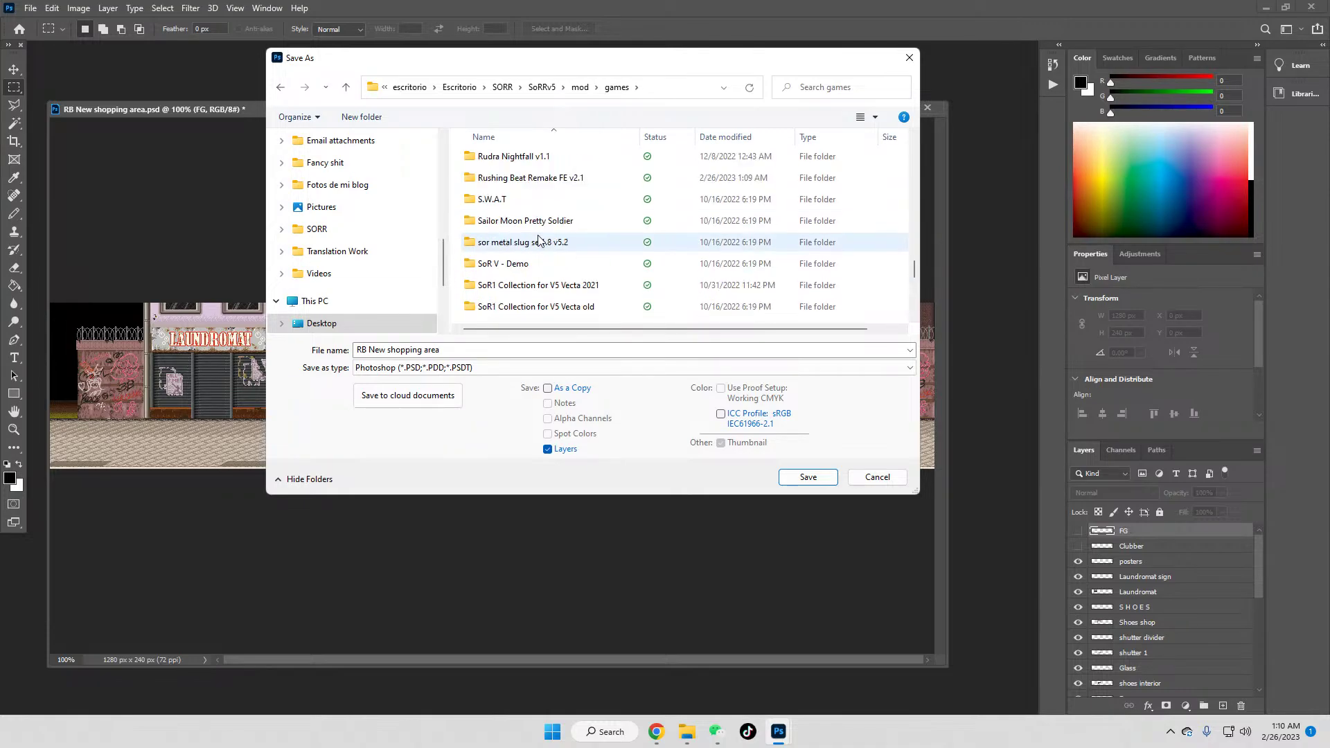
double_click(524, 179)
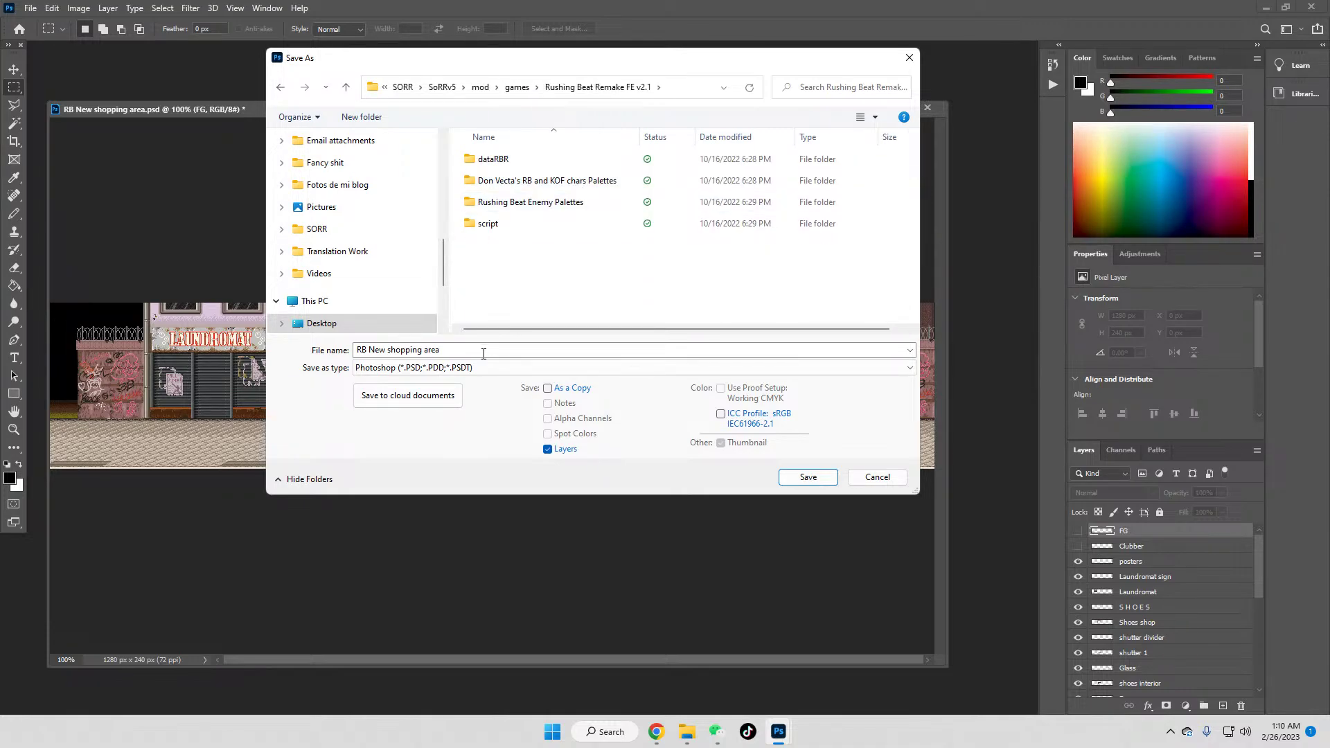
Step: Save the street as PNG named 'ALT stage 3 scroller'
click(512, 351)
click(865, 368)
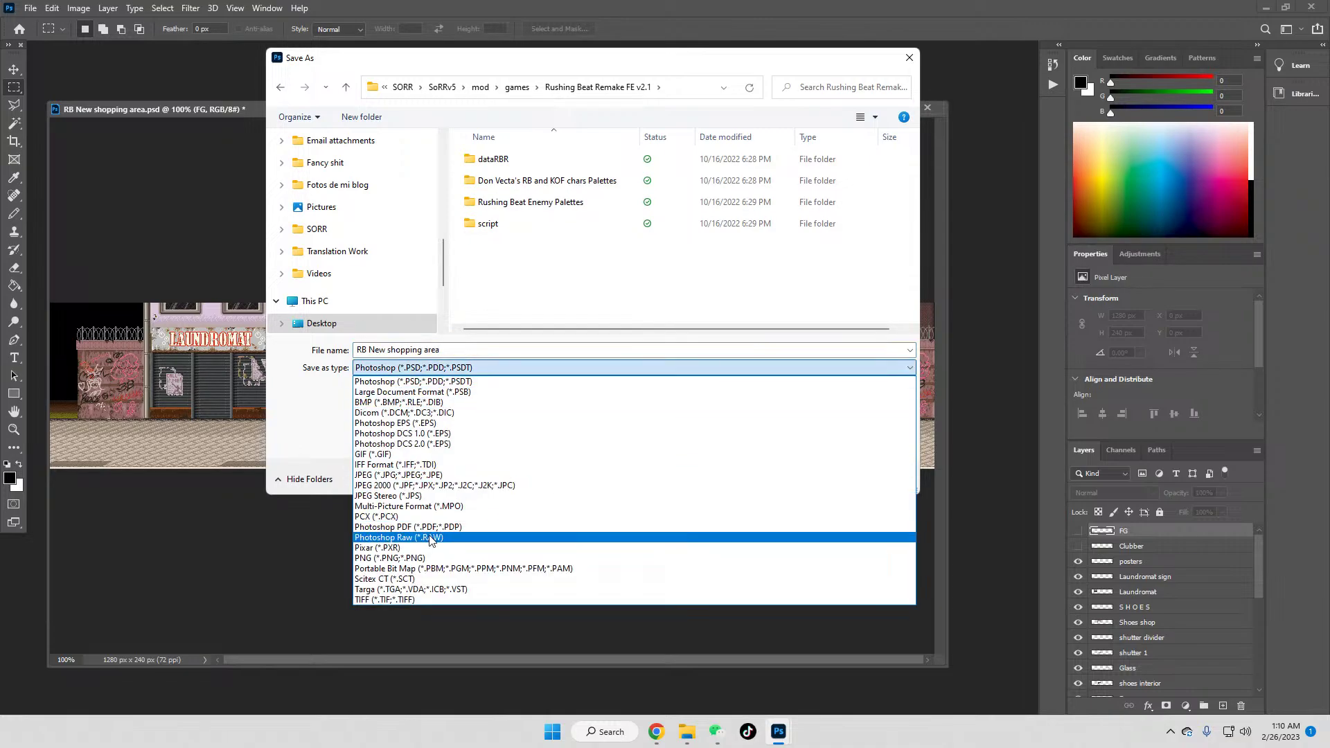
click(693, 562)
click(528, 271)
double_click(433, 351)
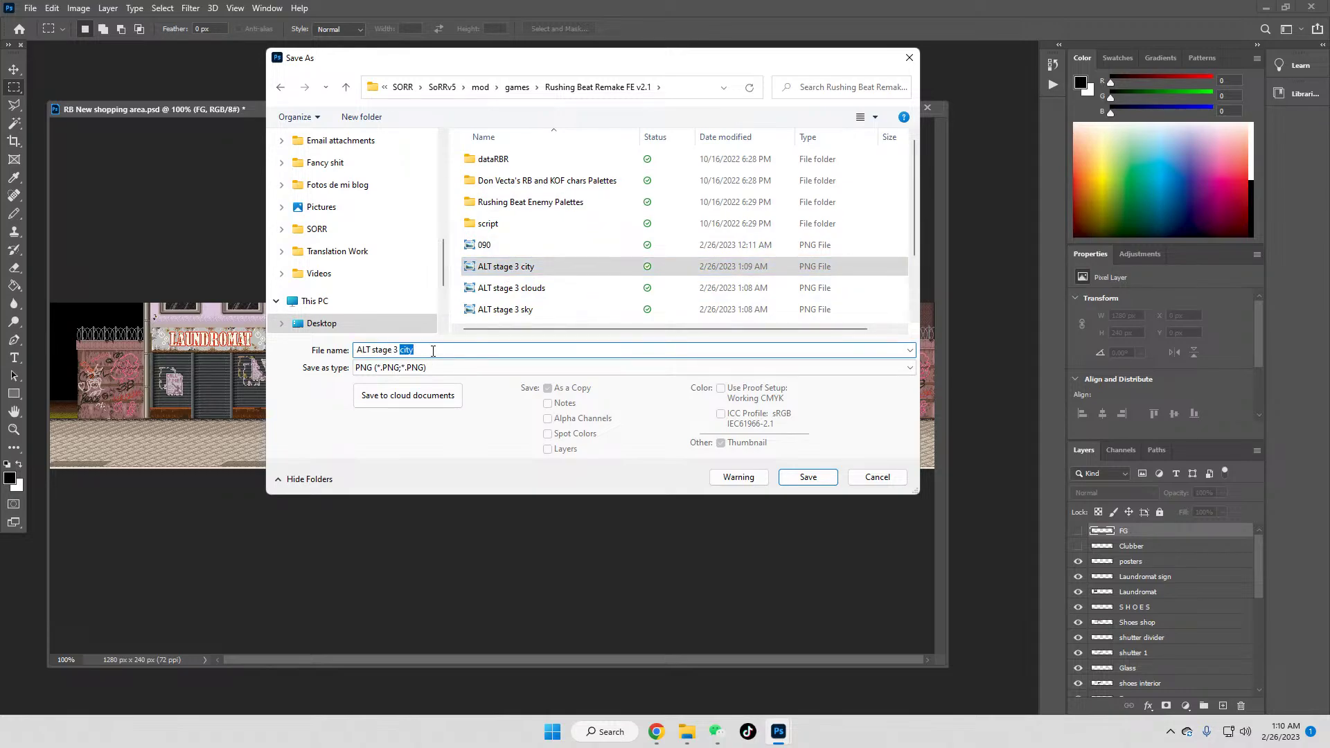
text(scroll)
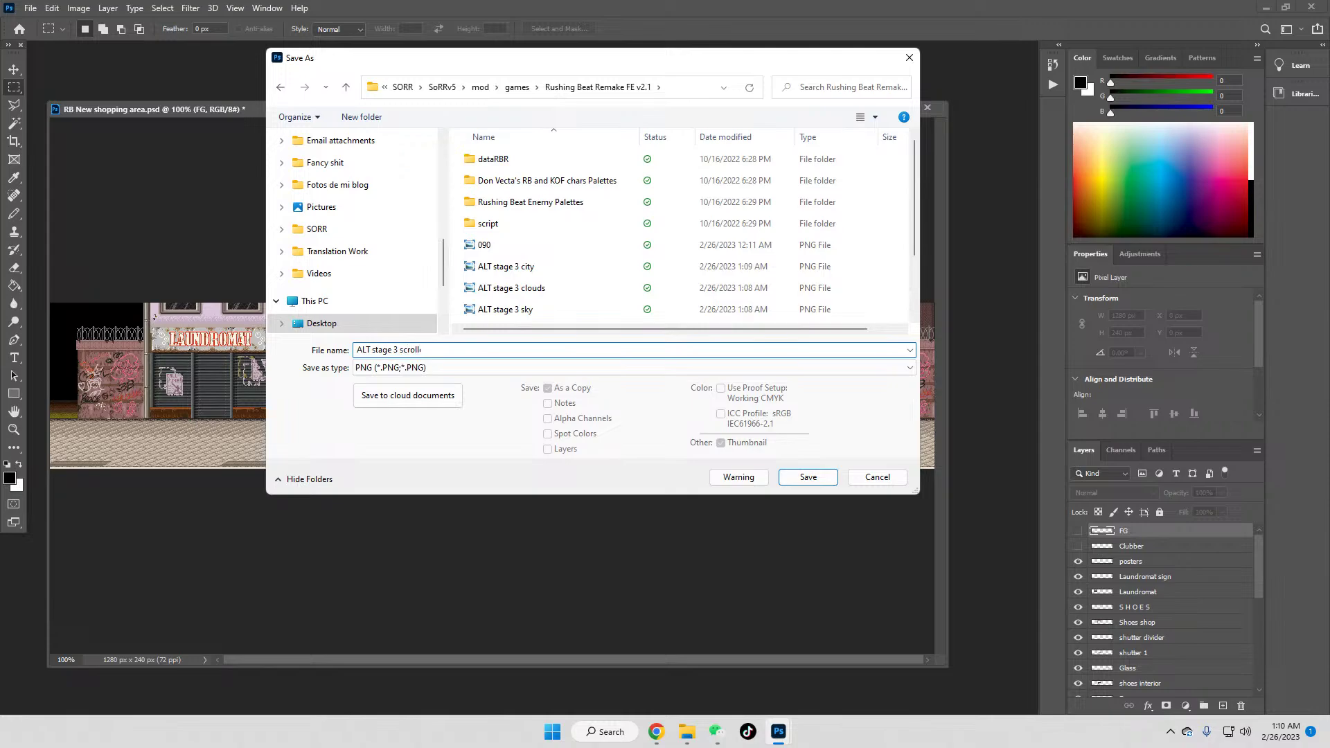
key(Return)
key(Return)
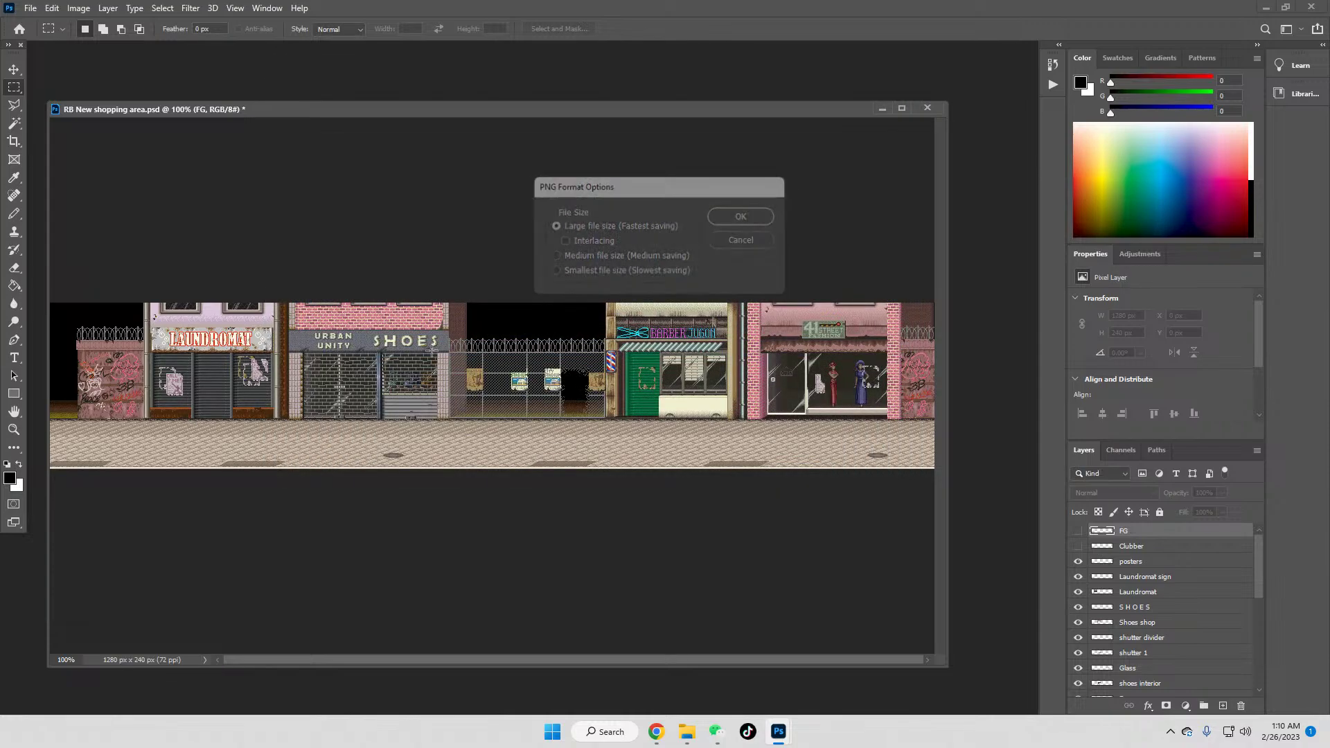
Step: Show the FG poles layer, select all, and create a new 823×209 document
click(1077, 531)
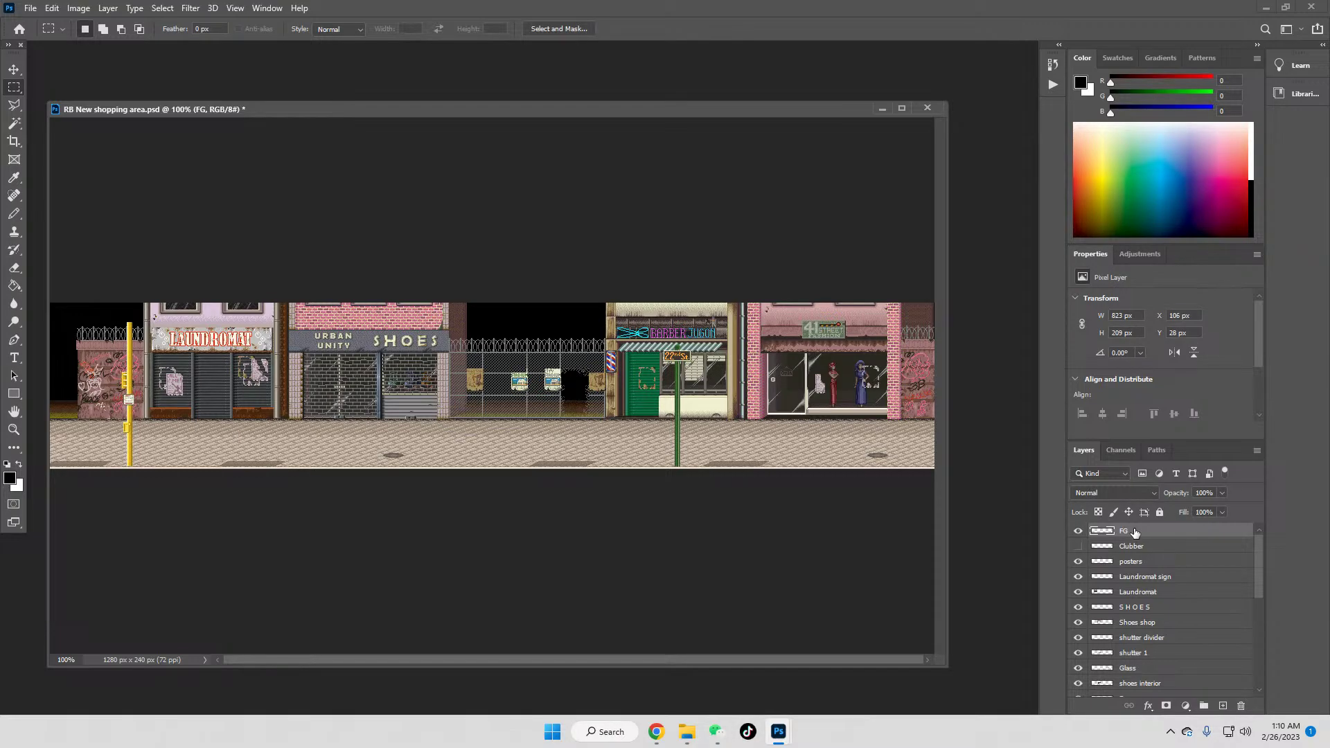
key(ctrl+a)
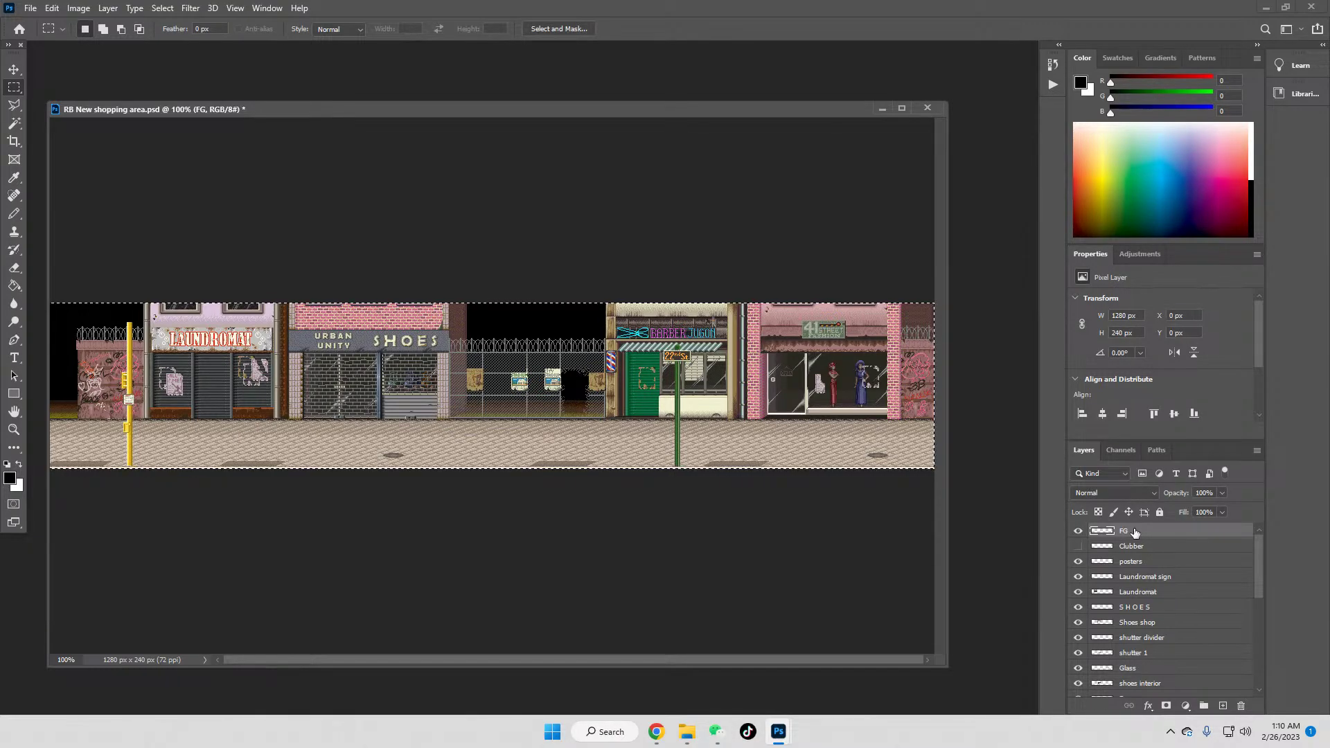
click(31, 8)
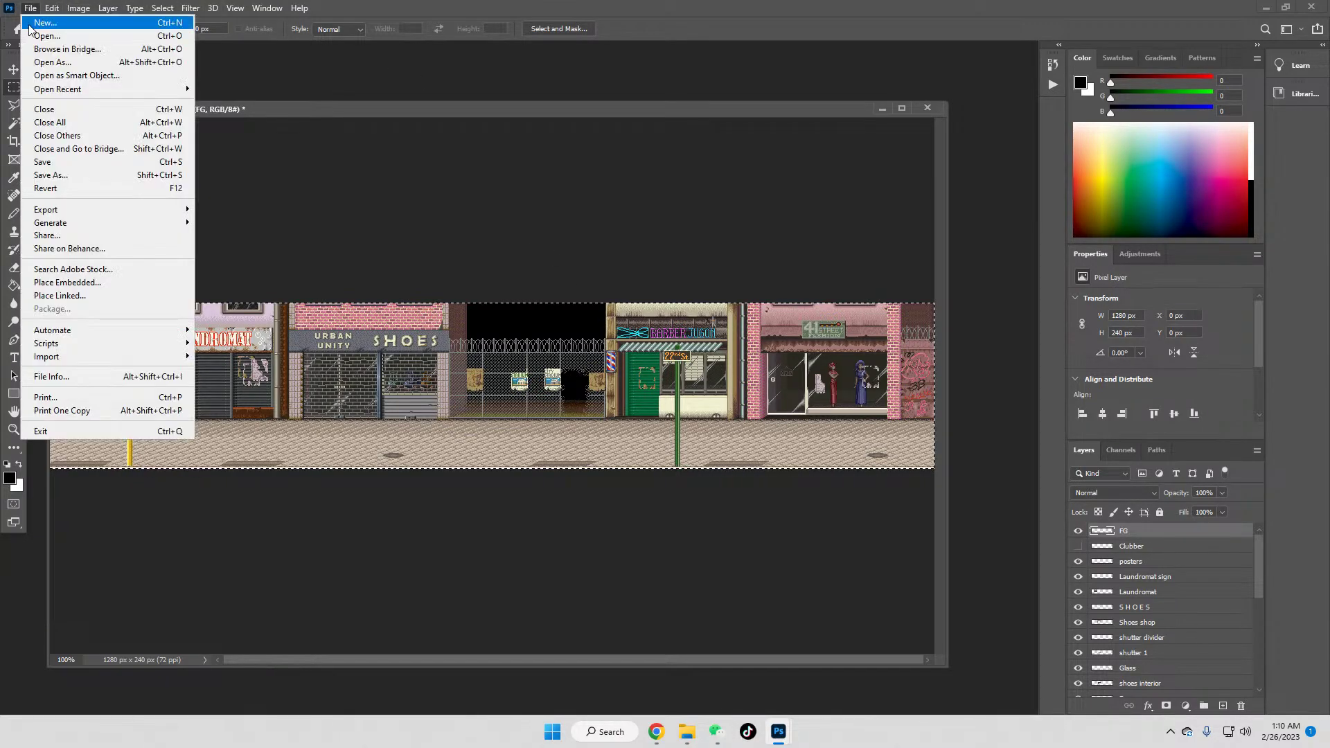
click(29, 26)
click(931, 572)
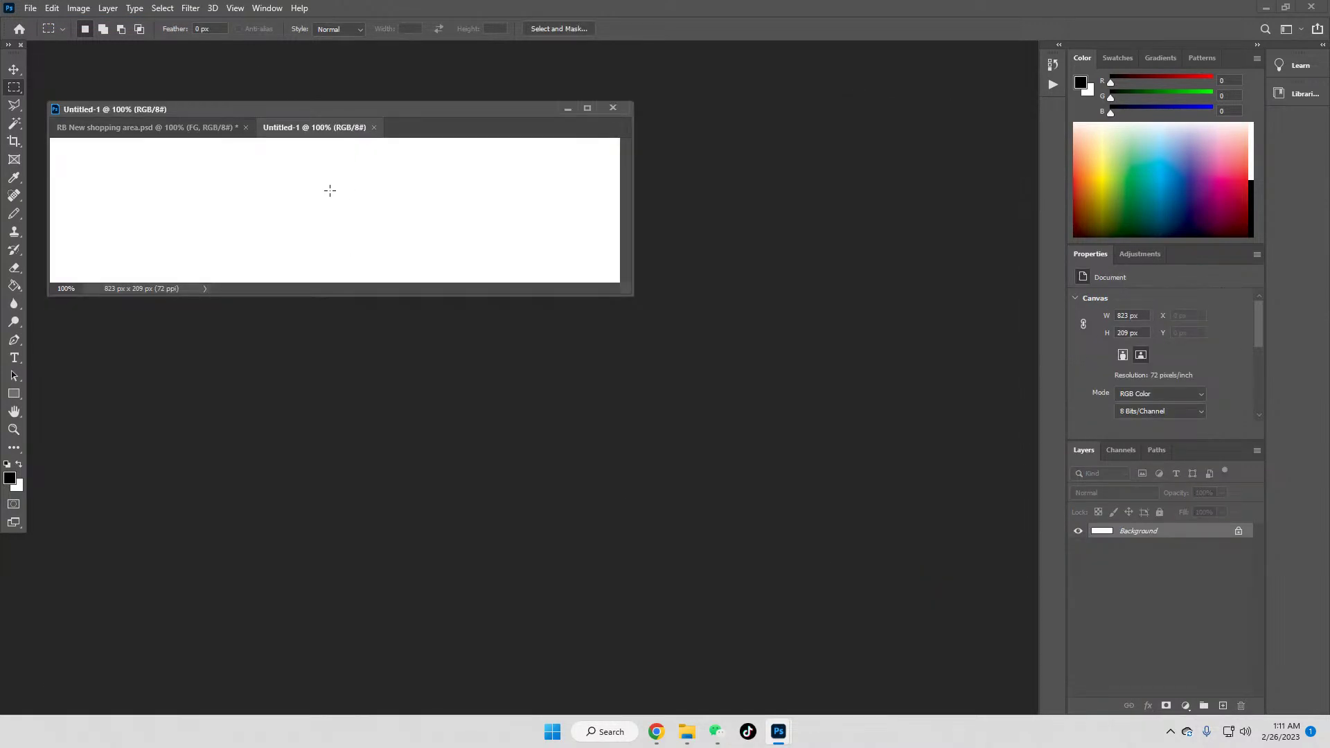
Step: Fill the new canvas black and merge the pasted FG poles and sign onto it
drag(320, 129, 330, 196)
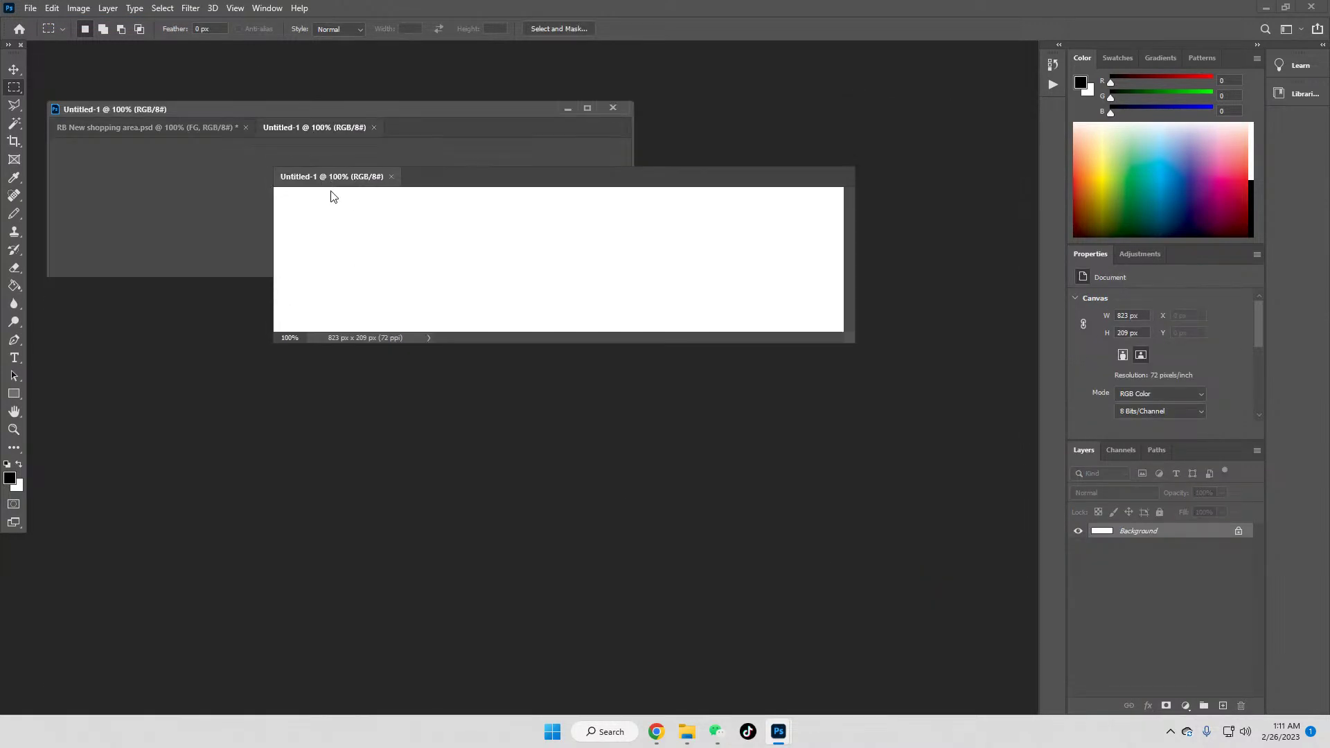
click(14, 285)
click(512, 252)
key(ctrl+v)
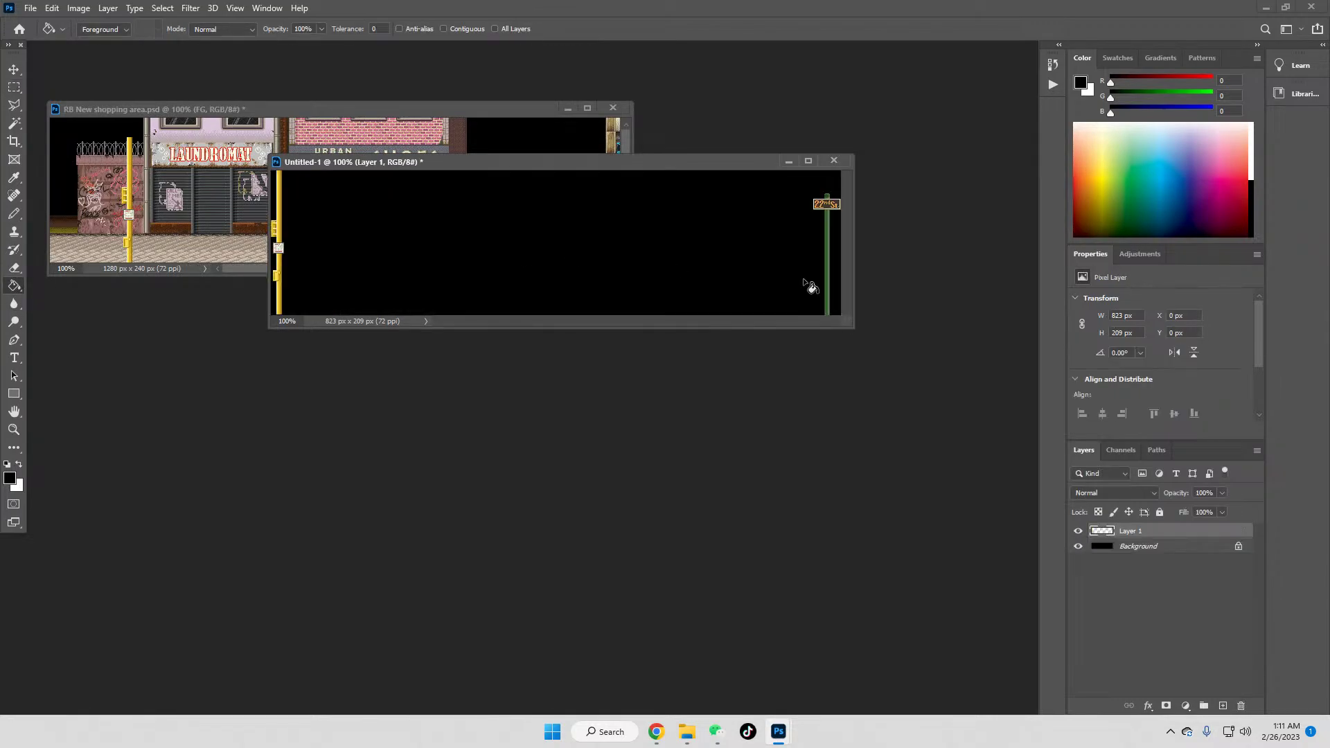
right_click(1133, 529)
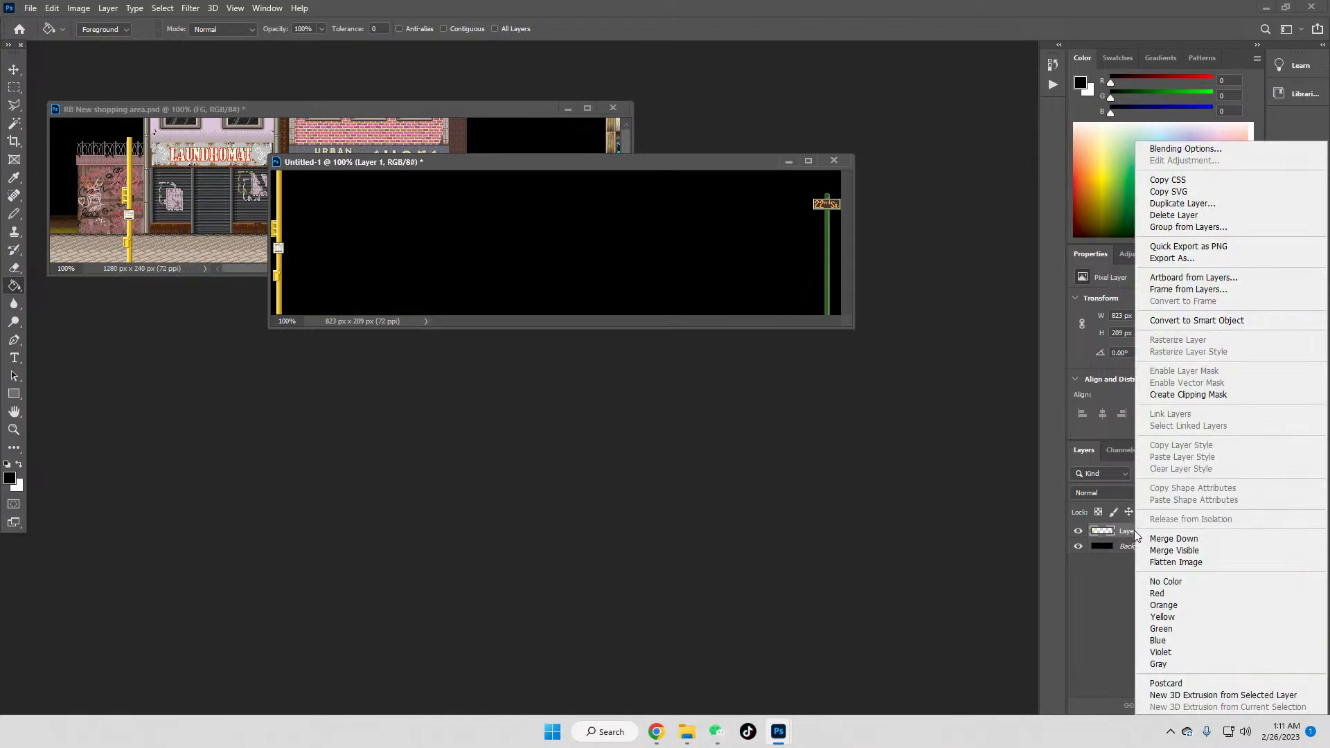
click(1188, 539)
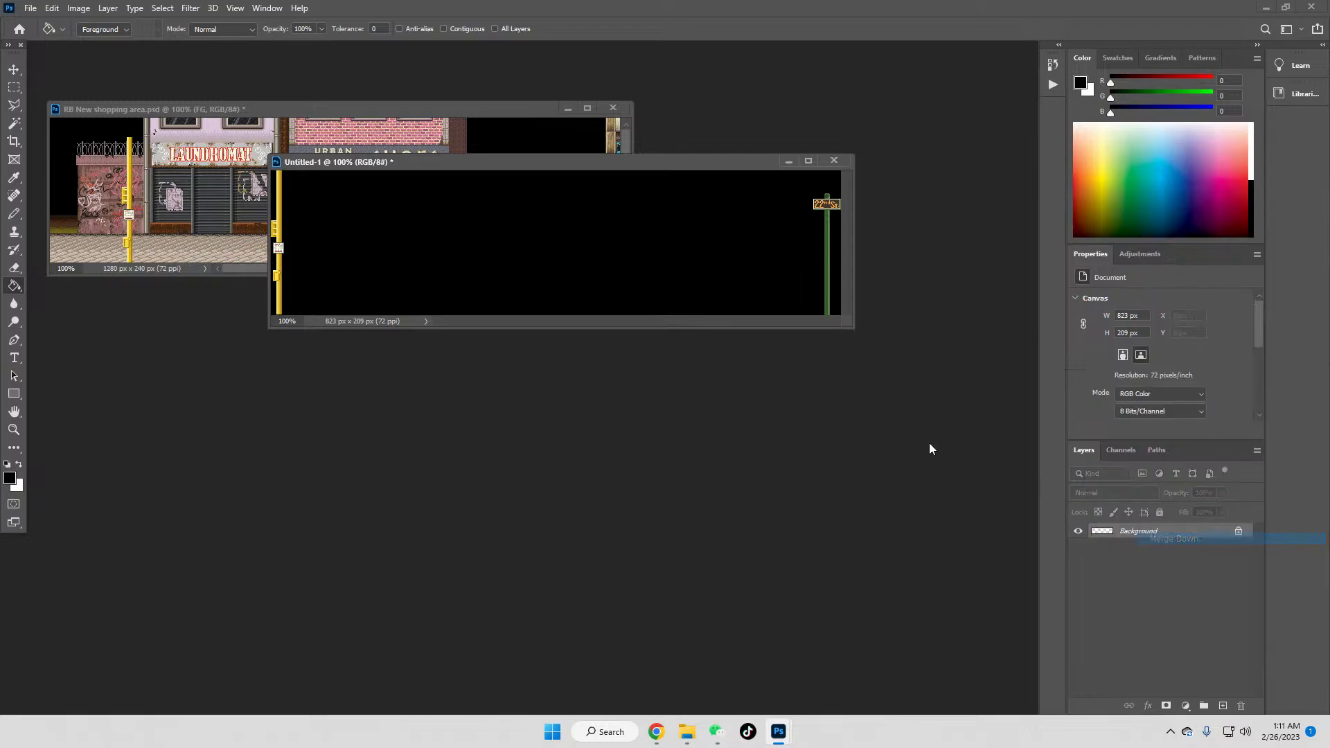
Step: Save the image as PNG 'ALT stage 3 FG' and close it
click(33, 8)
click(49, 175)
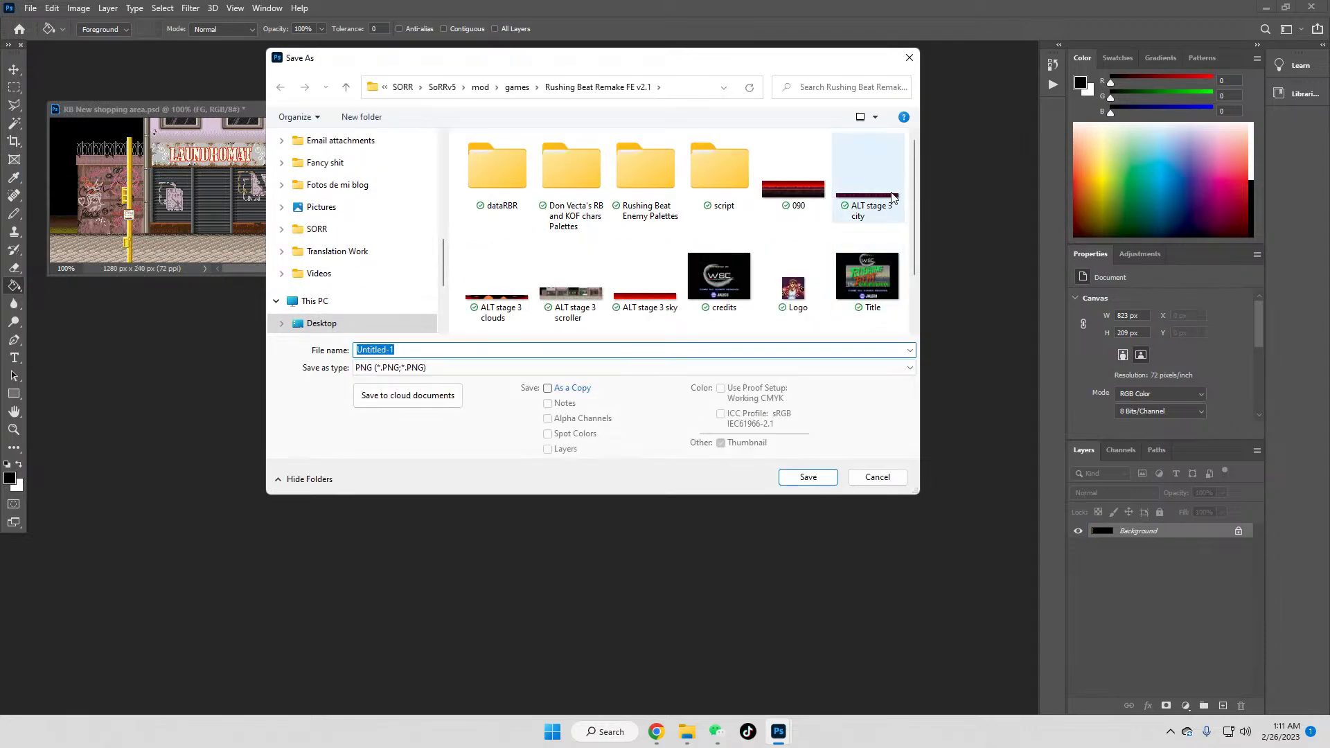
click(877, 203)
double_click(450, 351)
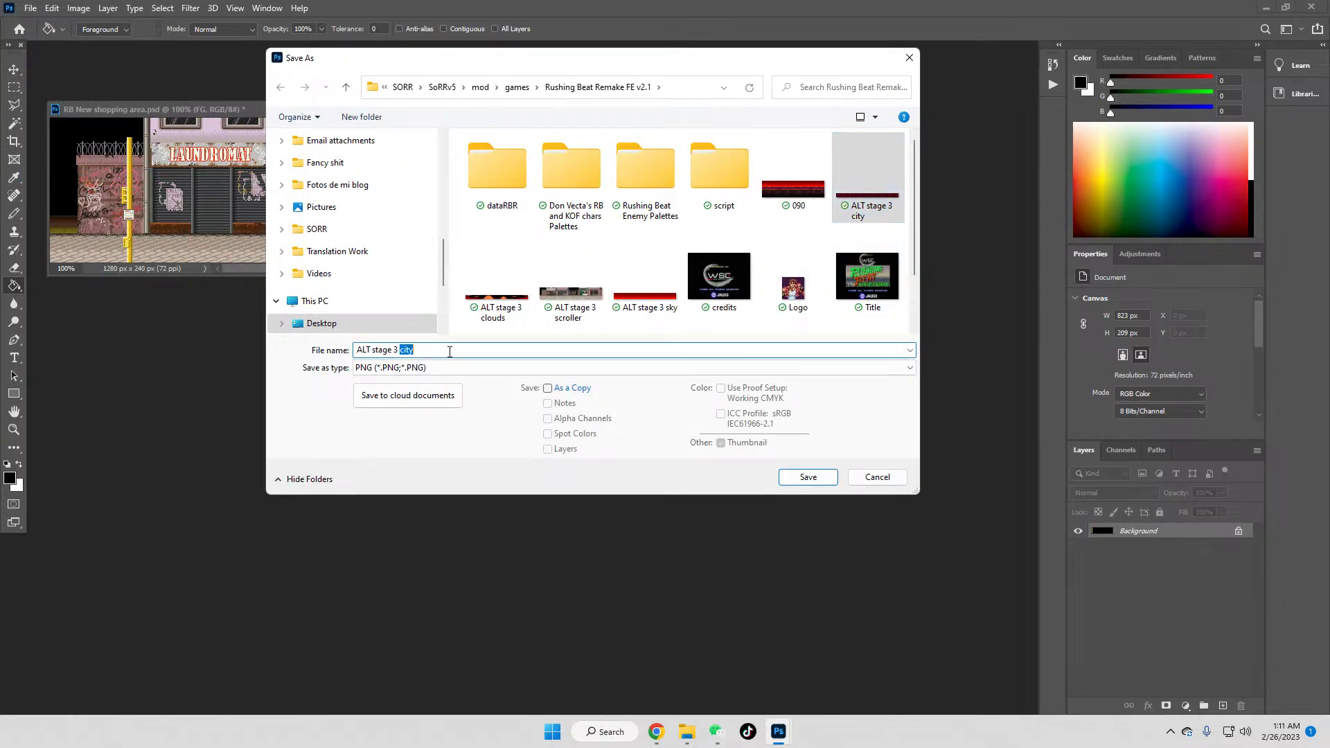
text(FG)
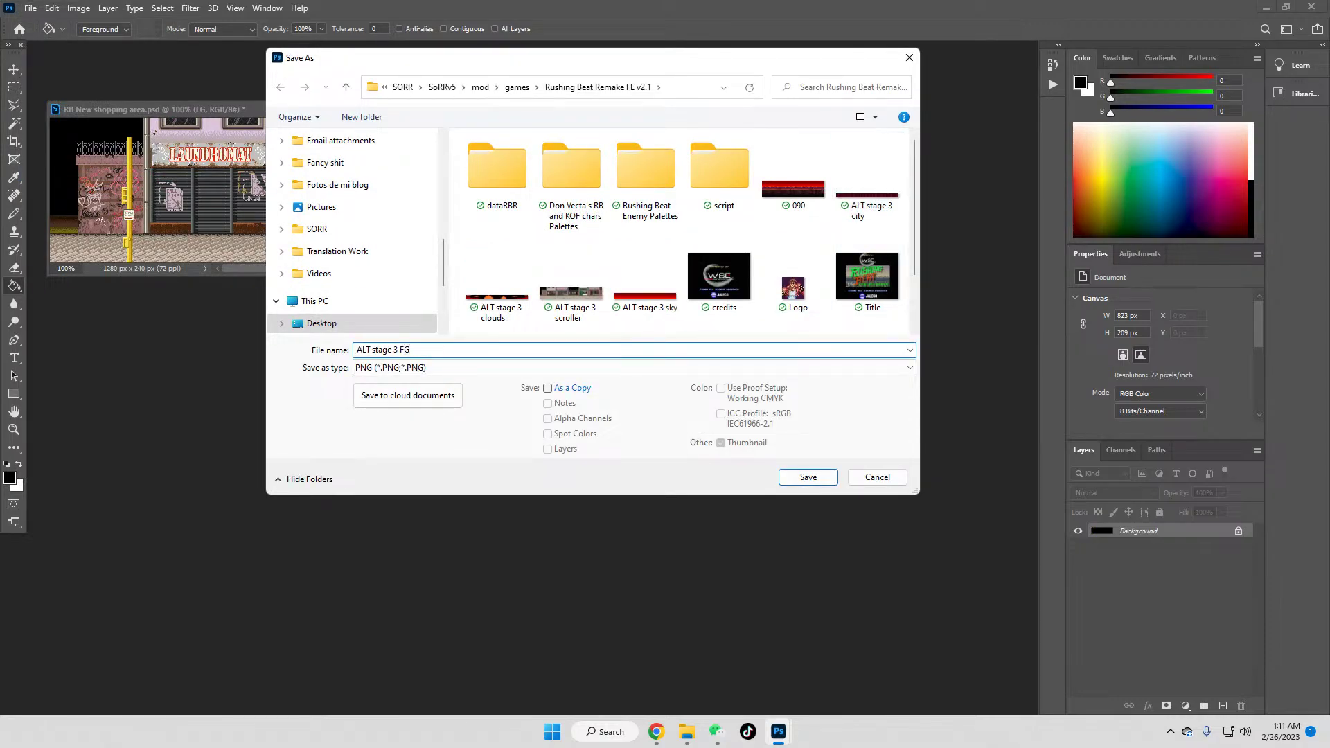
key(Return)
key(Return)
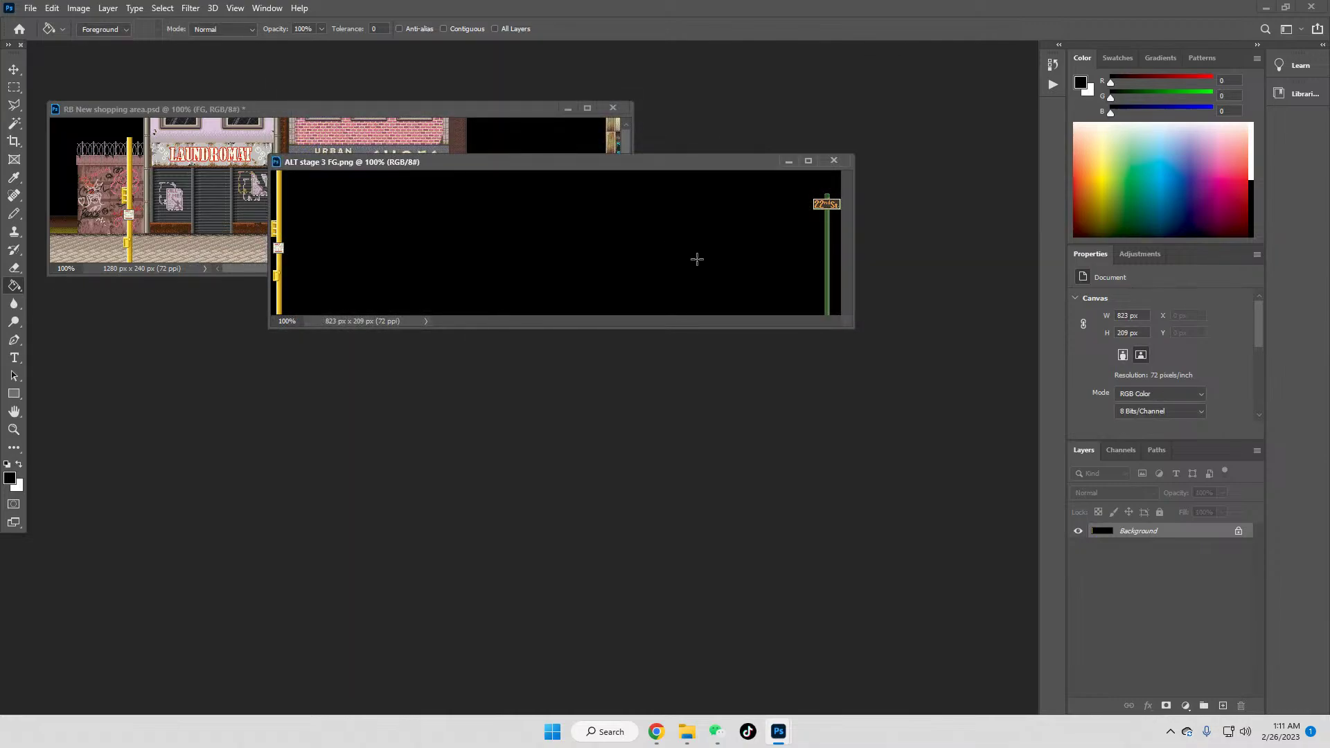
click(834, 161)
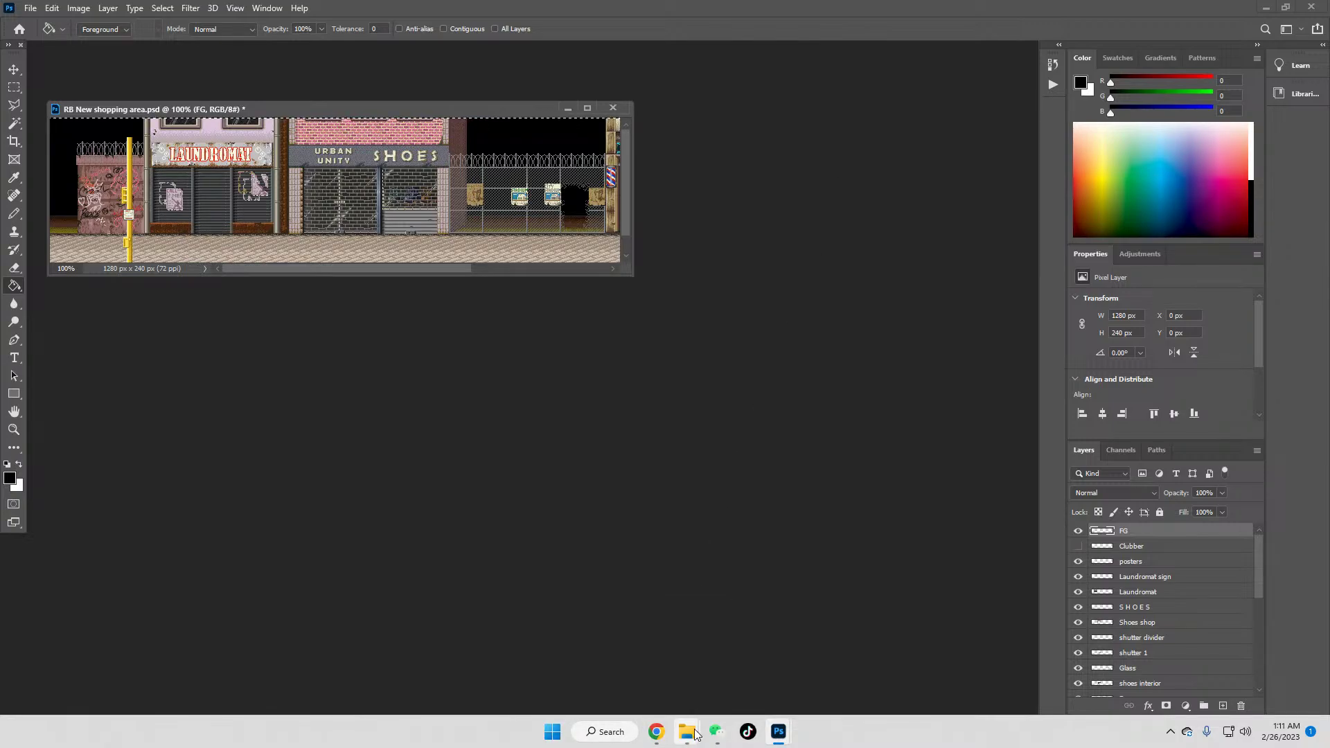
Step: Scroll the Rushing Beat Remake FE v2.1 folder to the stage FPG files and open stage3a
mouse_move(695, 735)
click(814, 659)
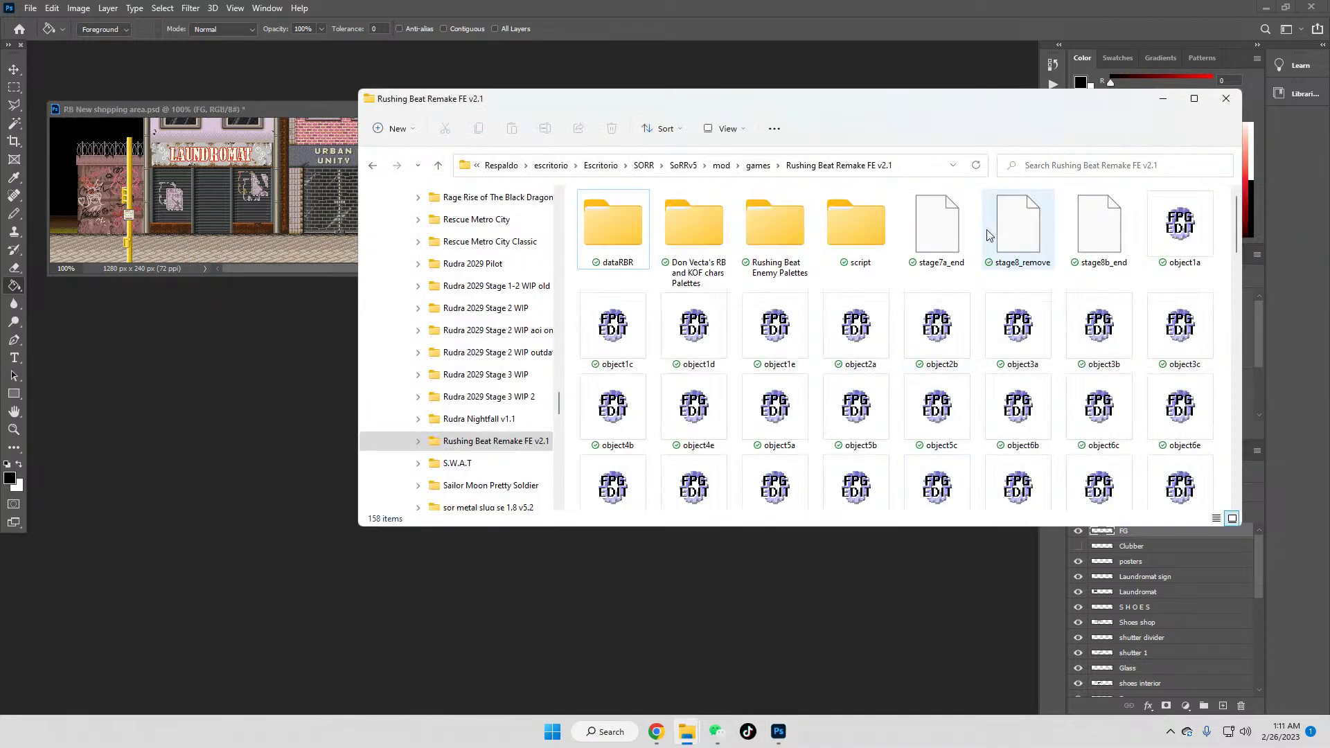
drag(862, 101, 656, 95)
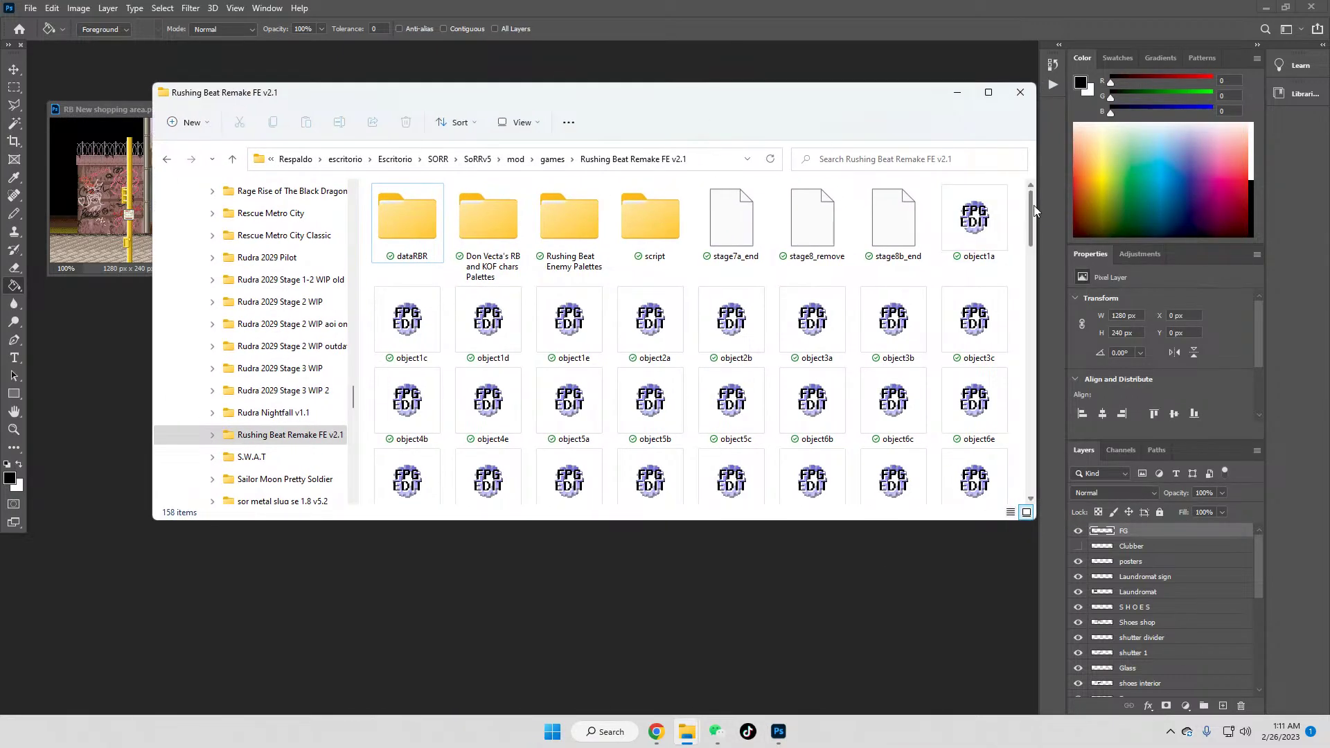
drag(1026, 223, 1028, 302)
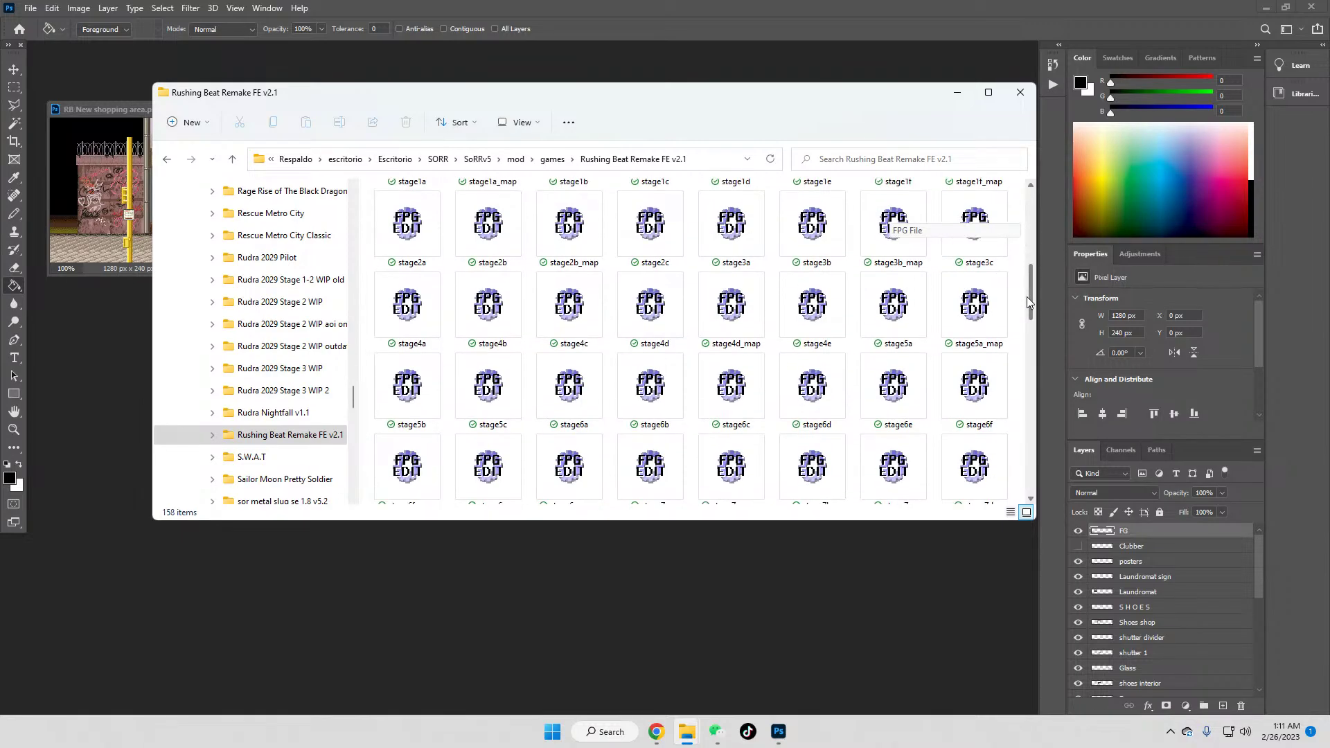
scroll(1028, 301, up, 5)
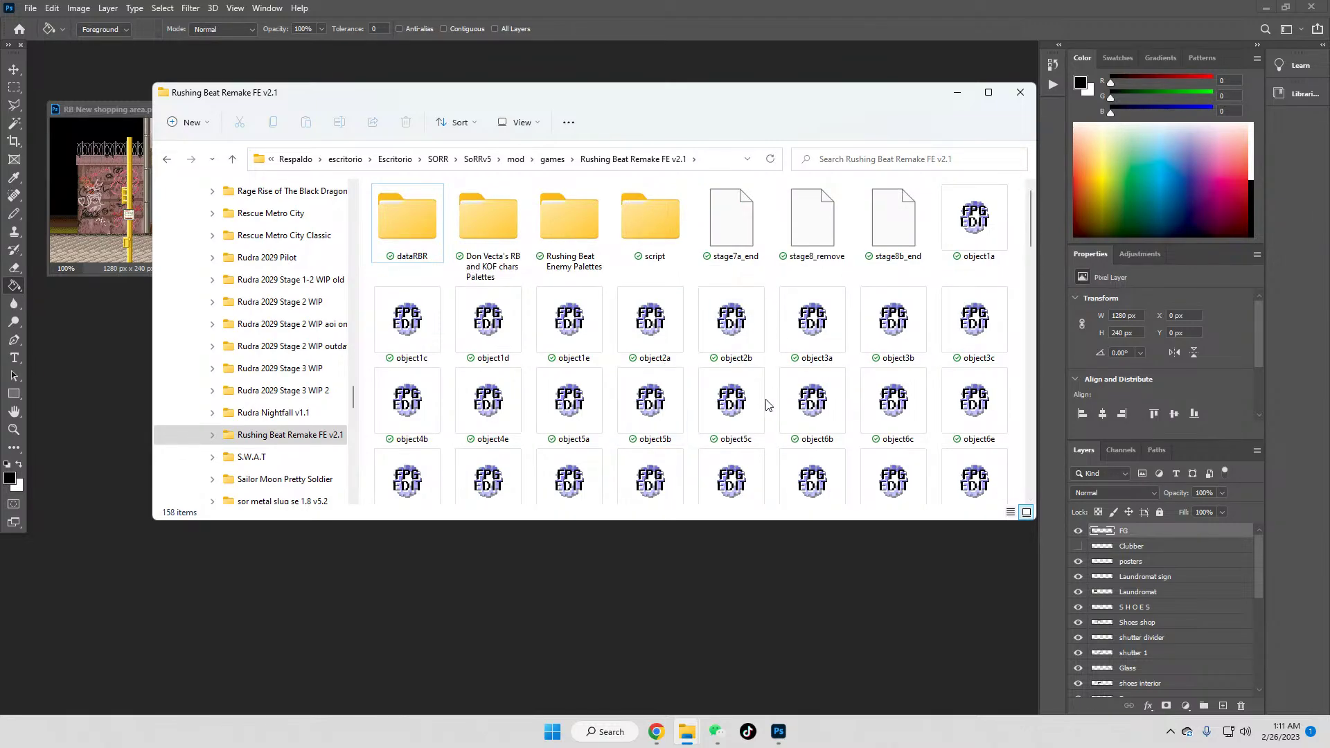
scroll(751, 402, down, 5)
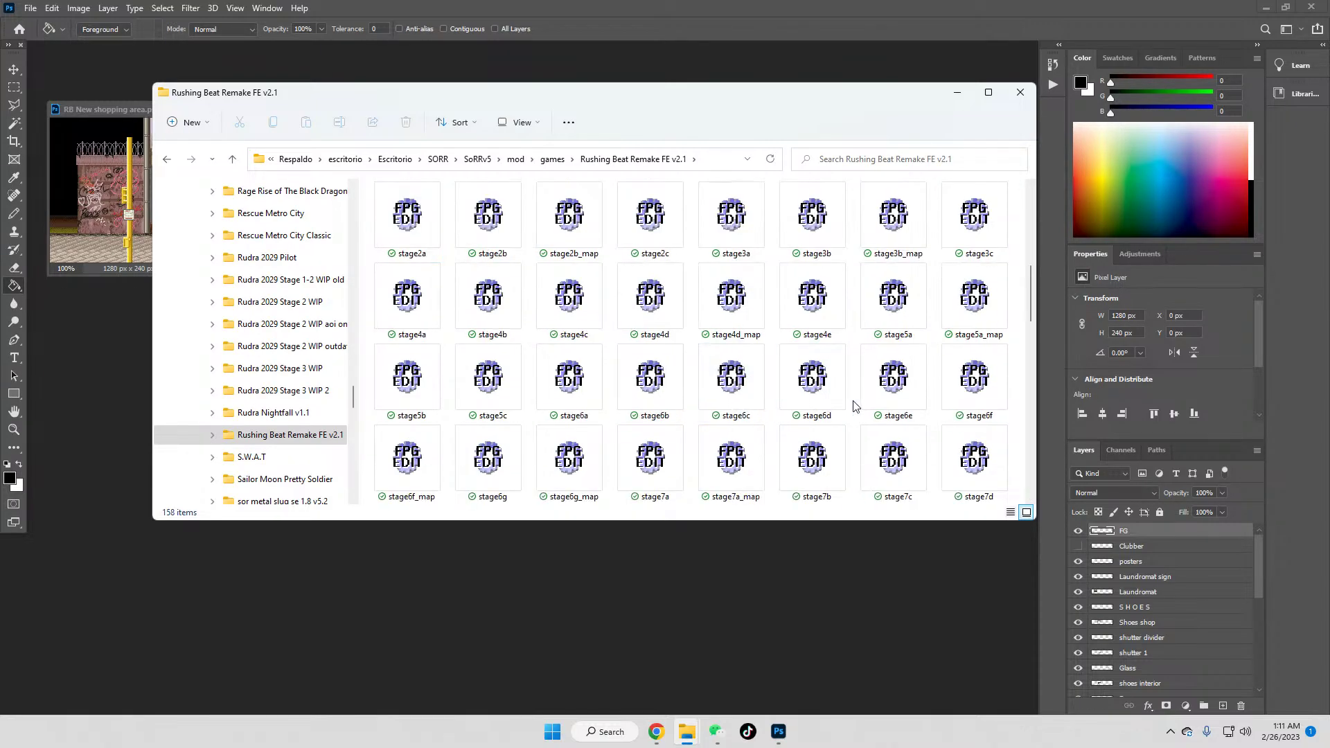
click(736, 240)
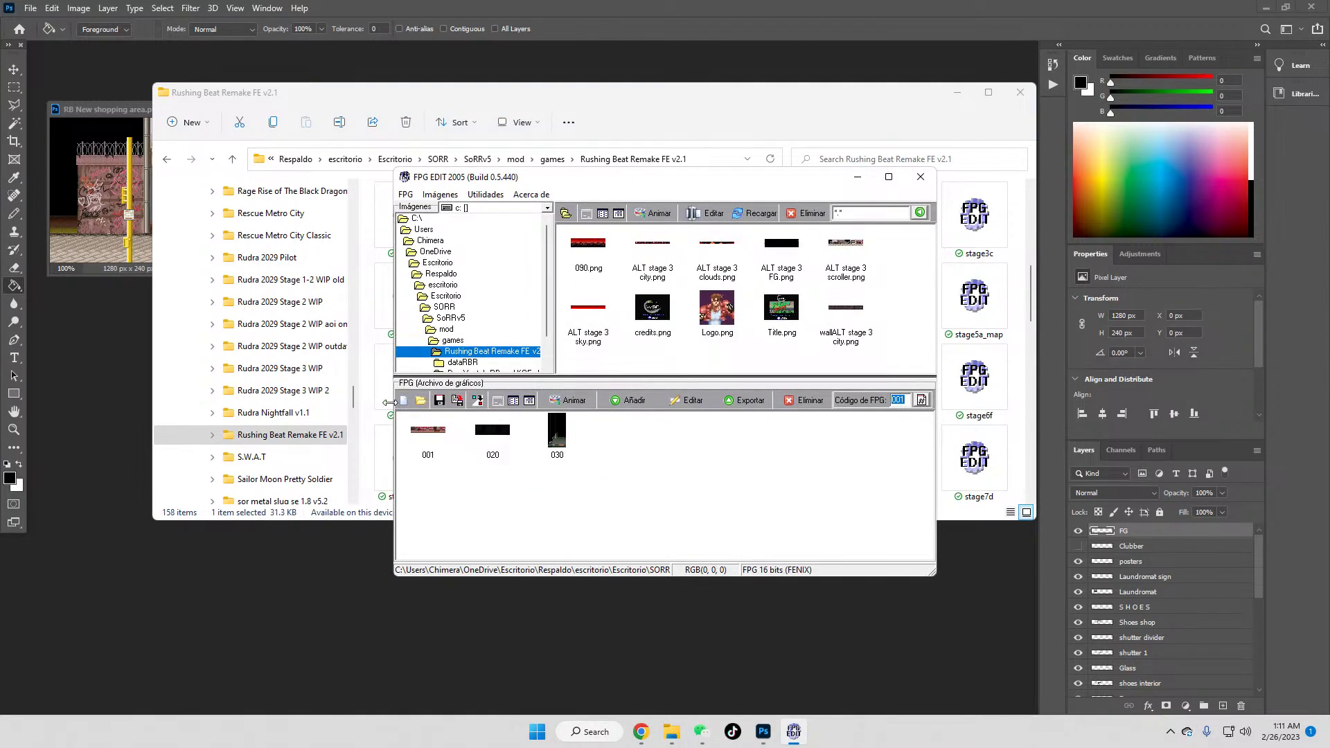
Step: Create a new FPG named stage3 with type FPG 16 bits (FENIX)
click(404, 401)
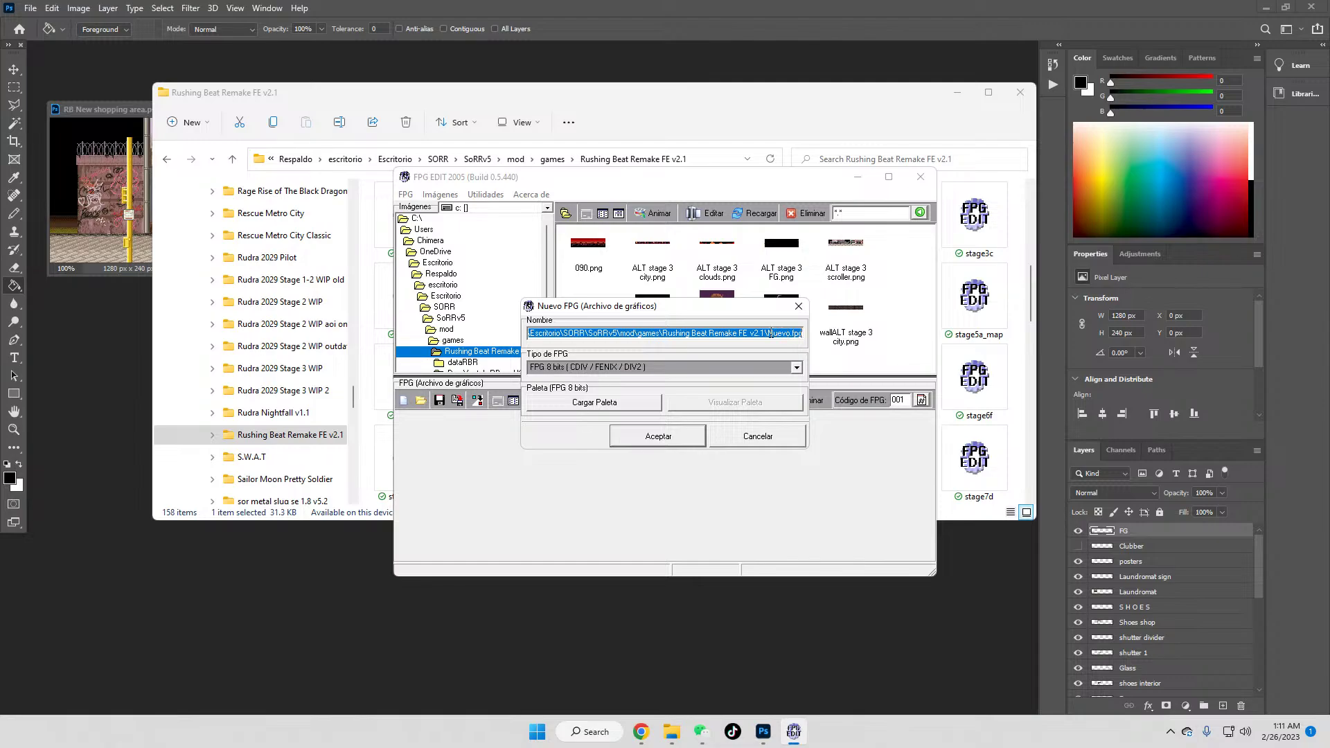
click(770, 333)
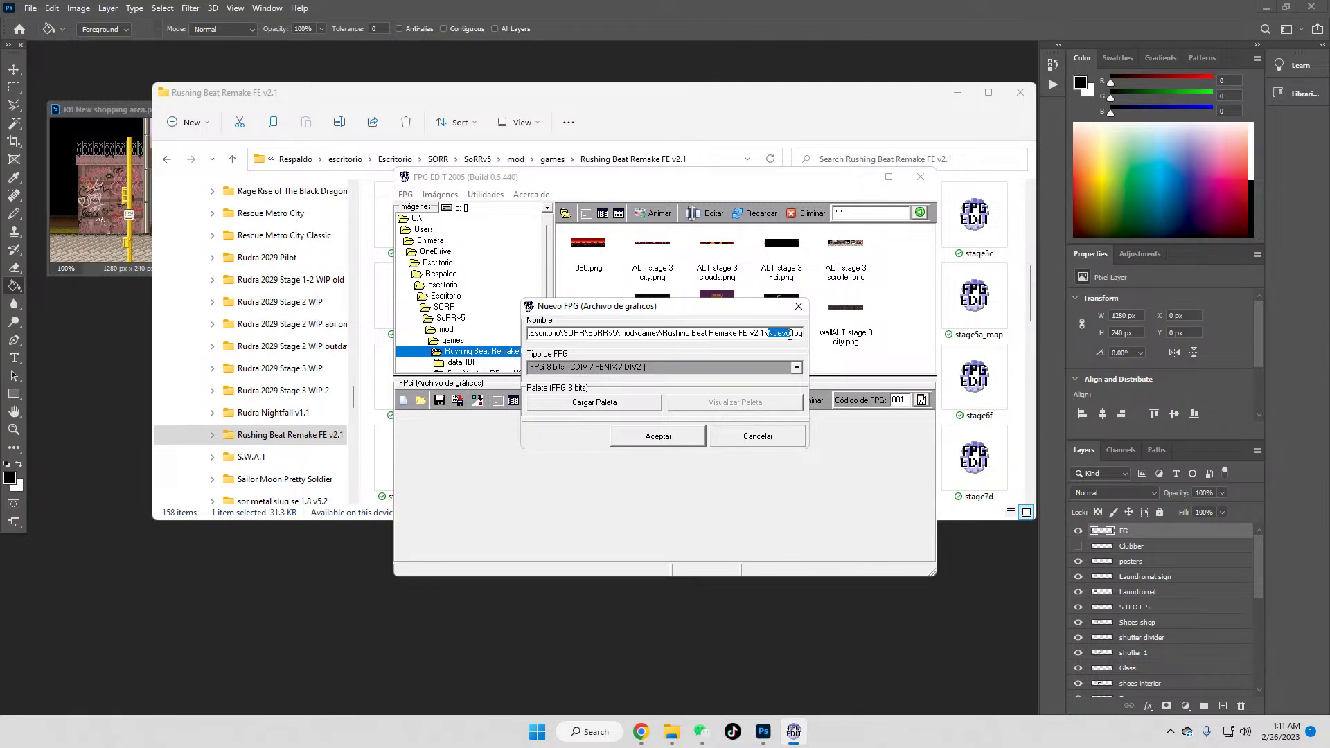
text(stage3d)
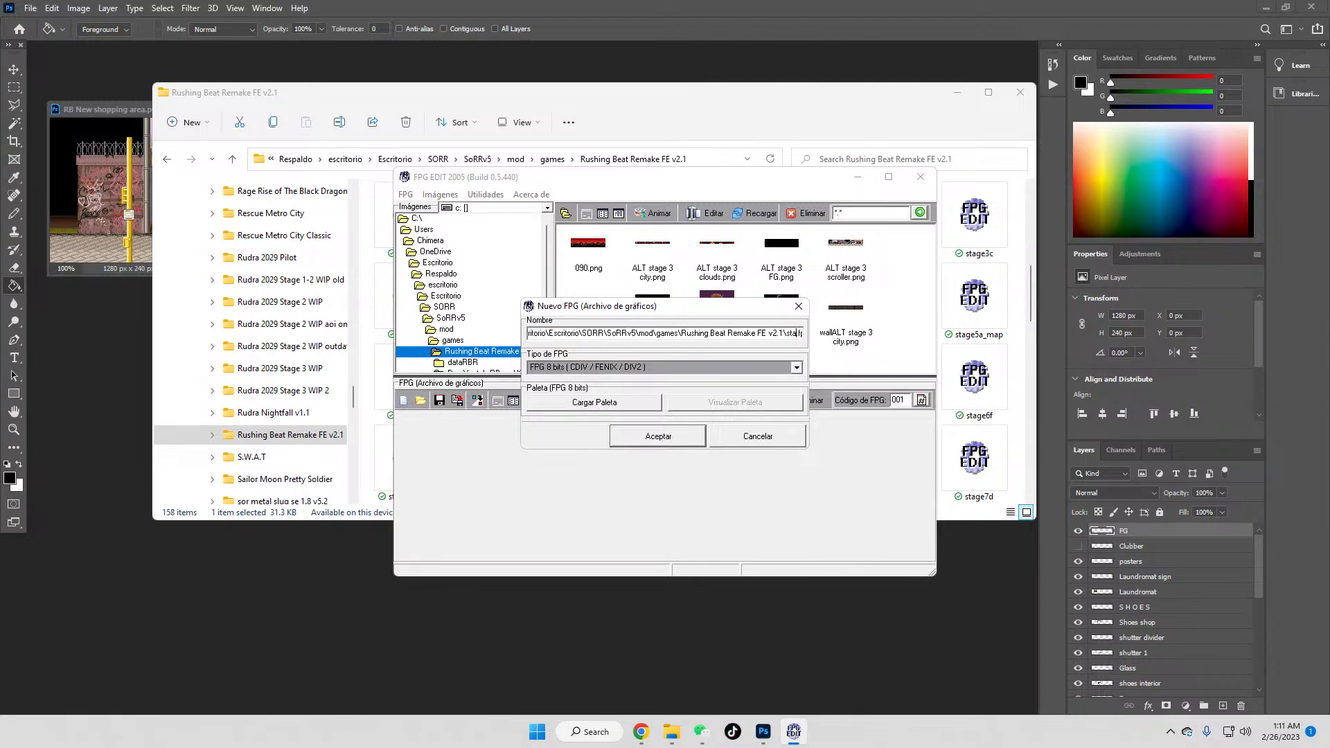
click(794, 365)
click(569, 397)
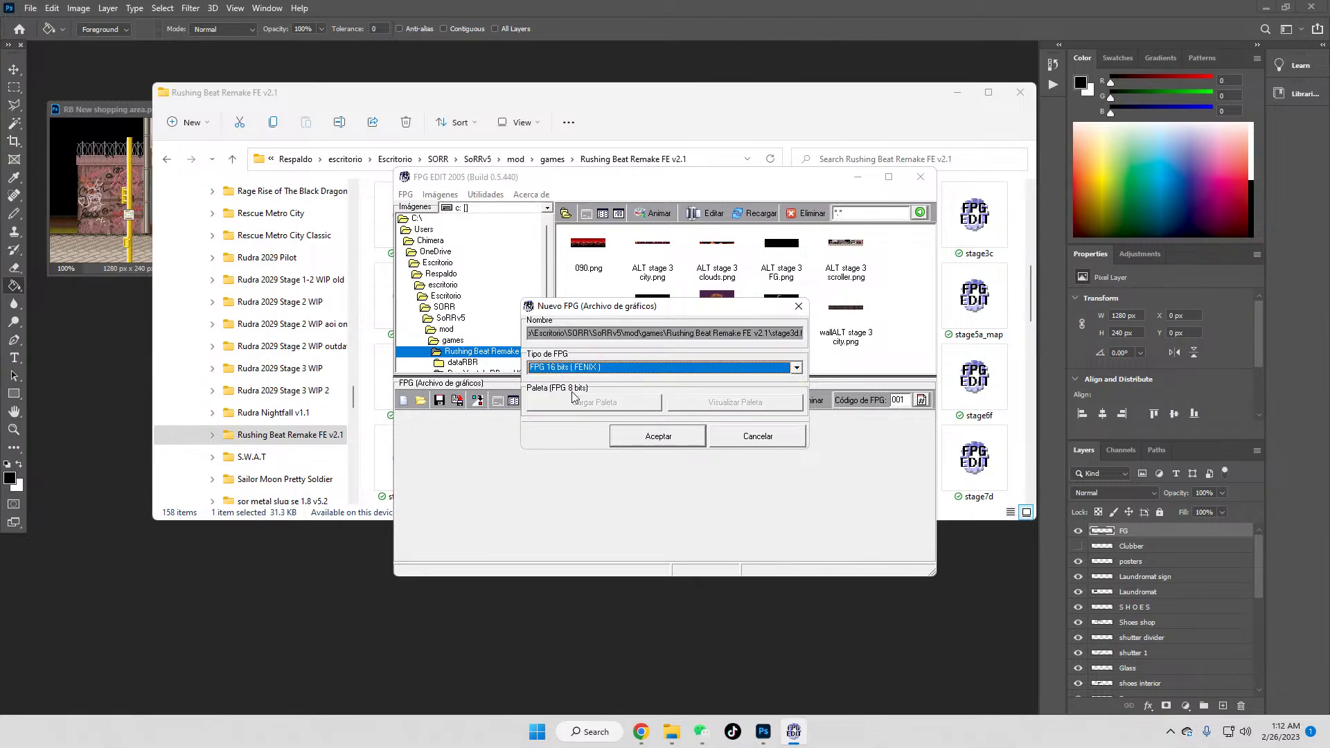
click(647, 436)
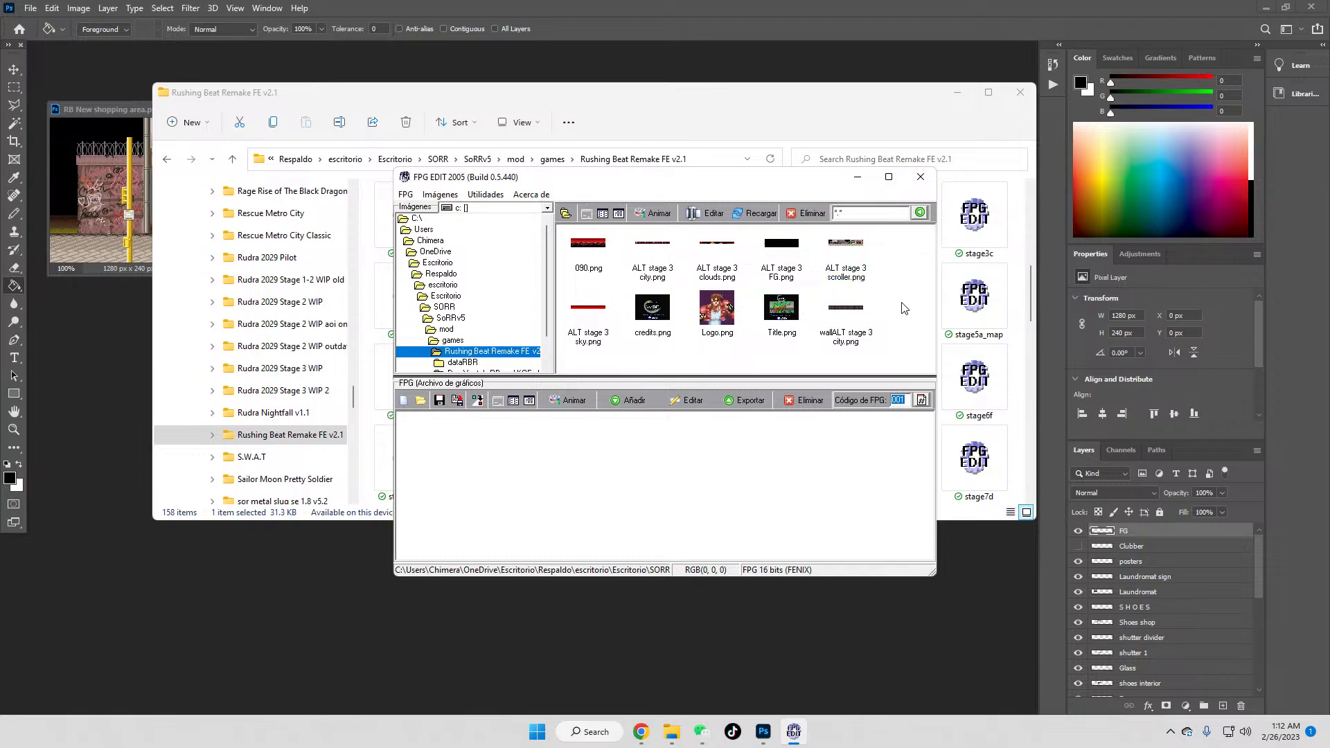
Step: Add ALT stage 3 scroller.png as graphic 001 and wallALT stage 3 city.png as 020
click(845, 251)
drag(845, 251, 496, 451)
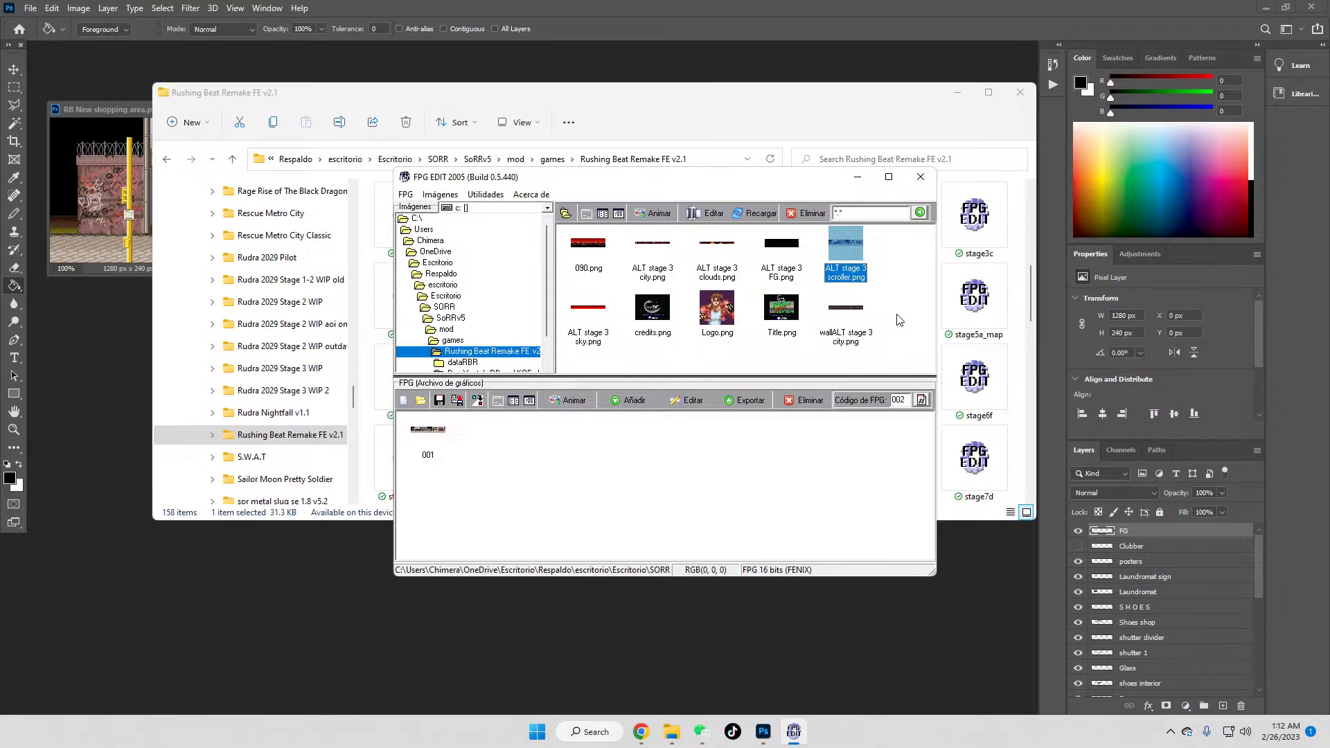
click(846, 314)
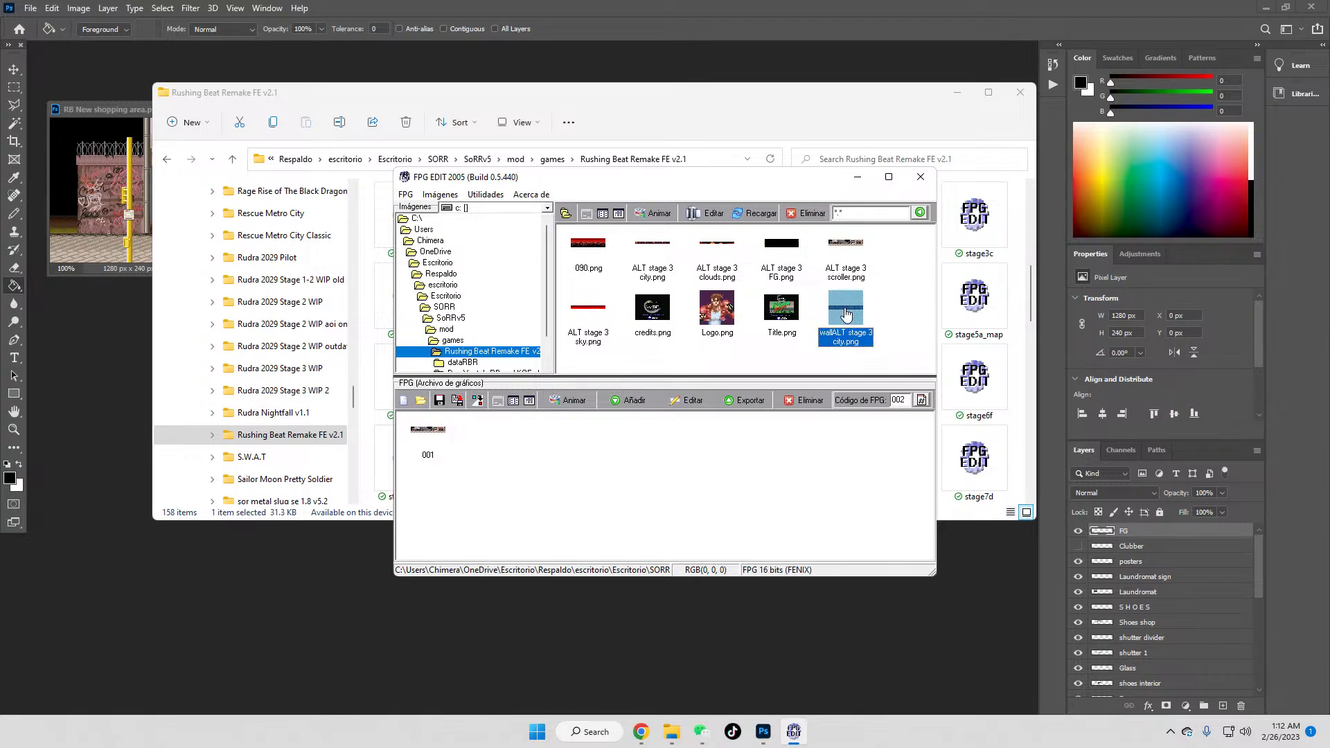
drag(527, 430, 525, 433)
click(549, 421)
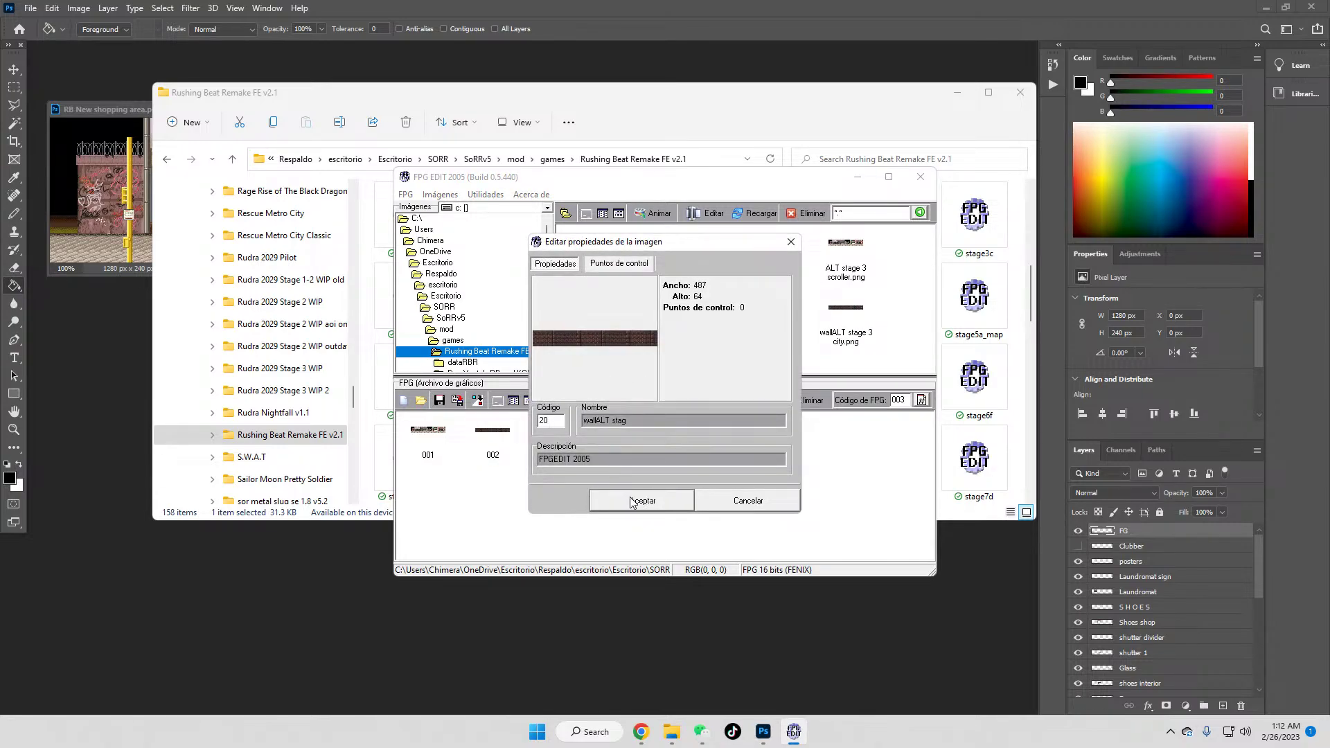
click(631, 501)
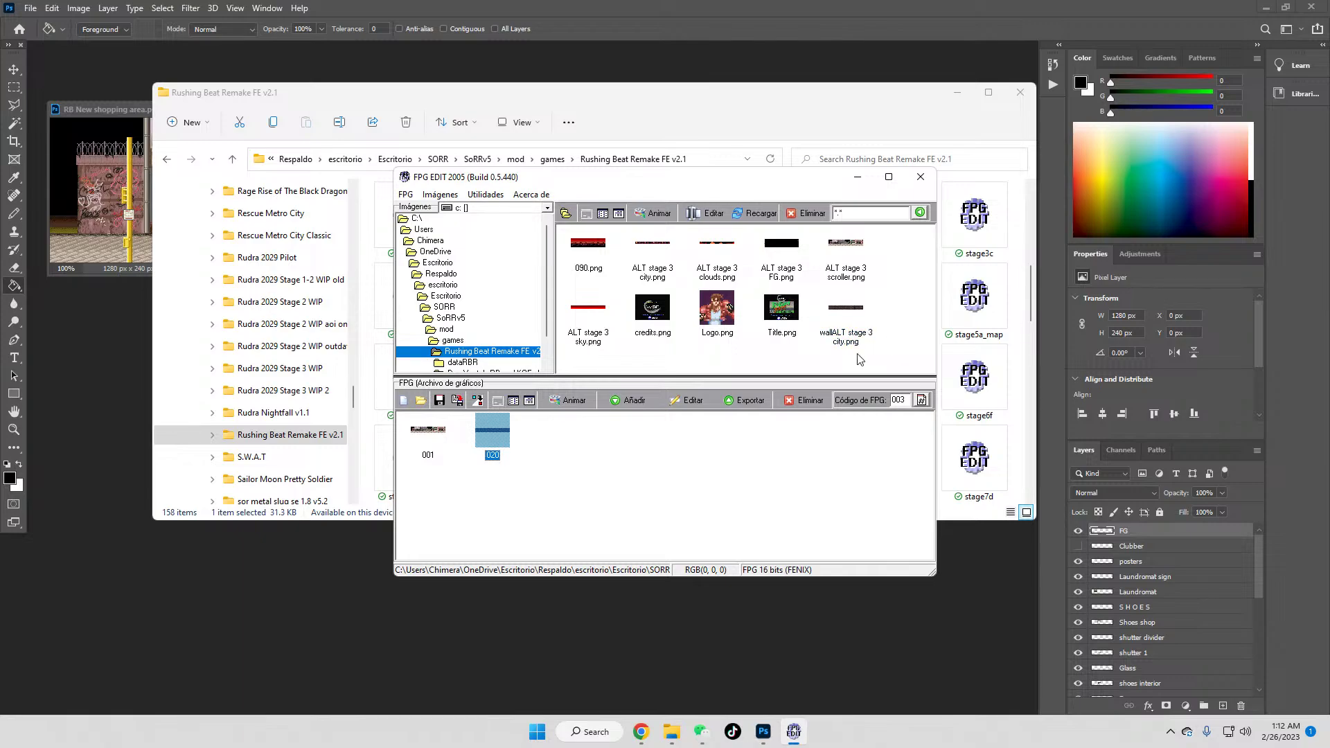
Step: Add ALT stage 3 city.png to the FPG as graphic 030
click(845, 316)
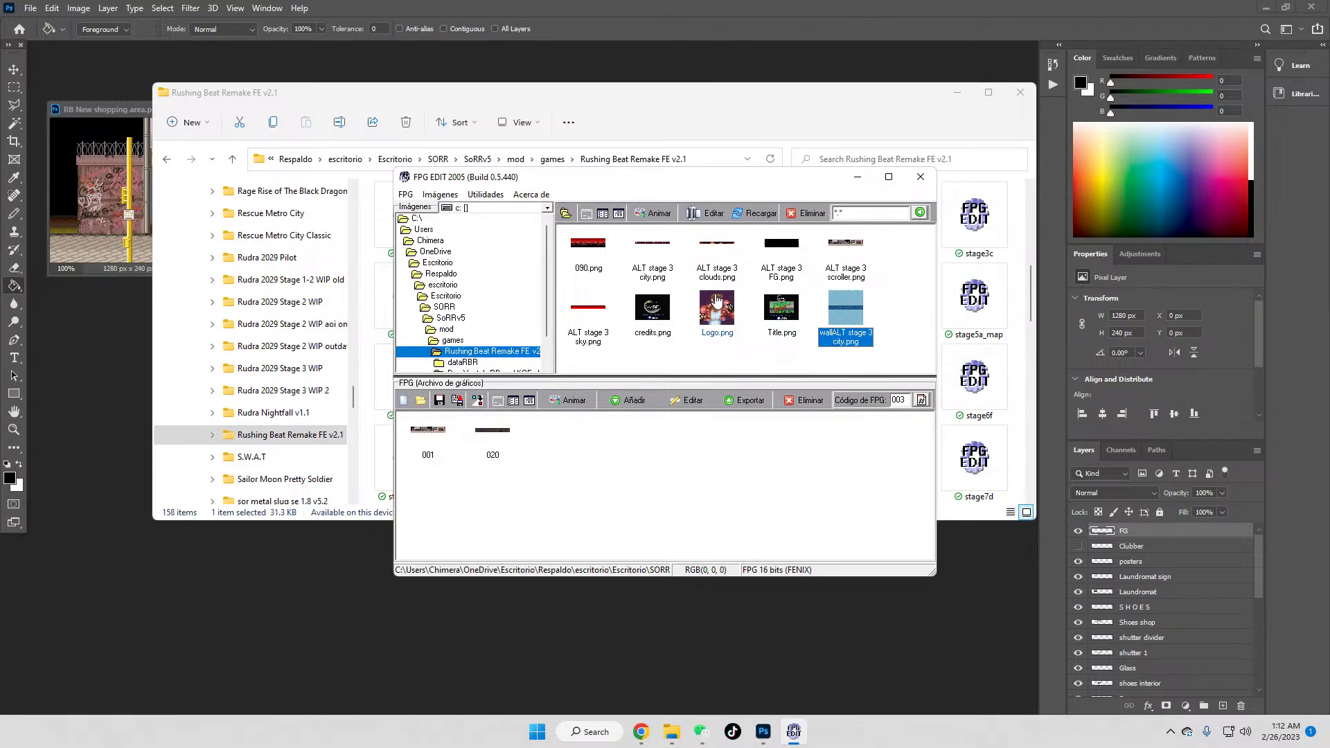
drag(652, 257, 492, 443)
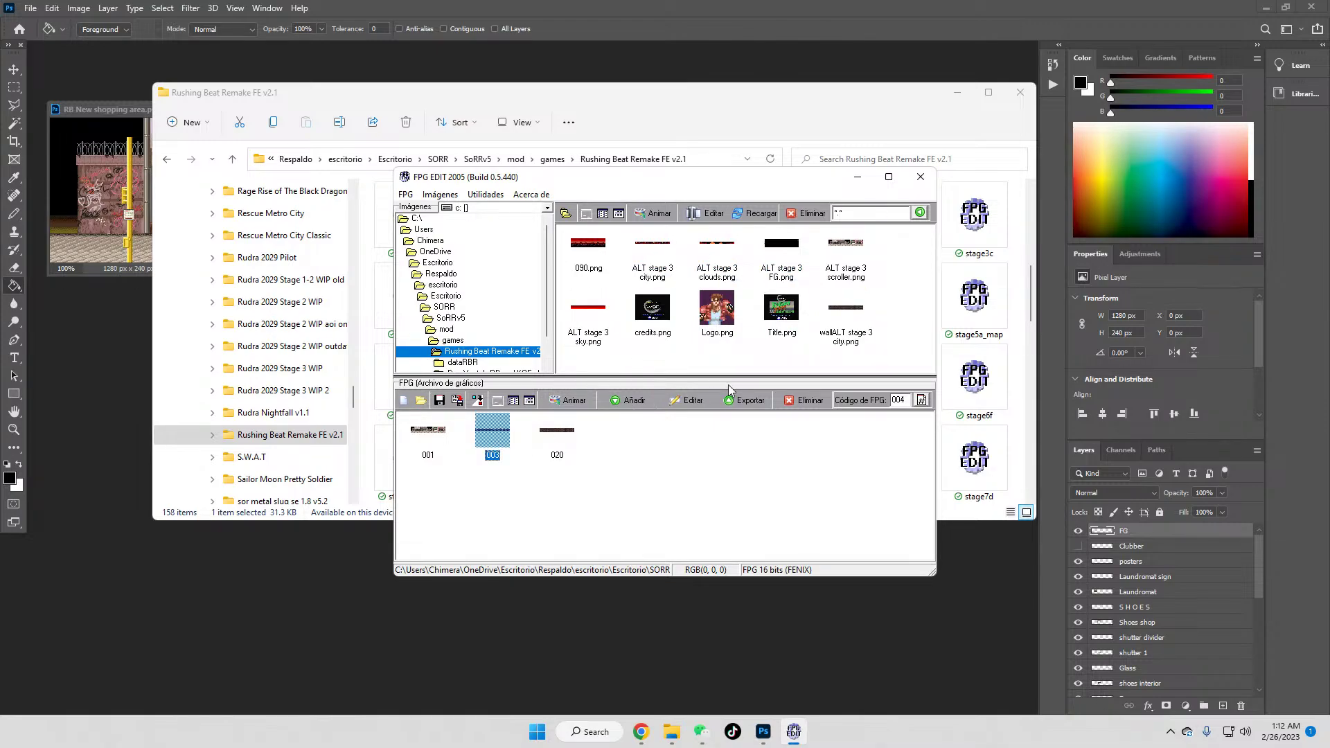
click(687, 400)
click(552, 422)
text(0)
click(642, 501)
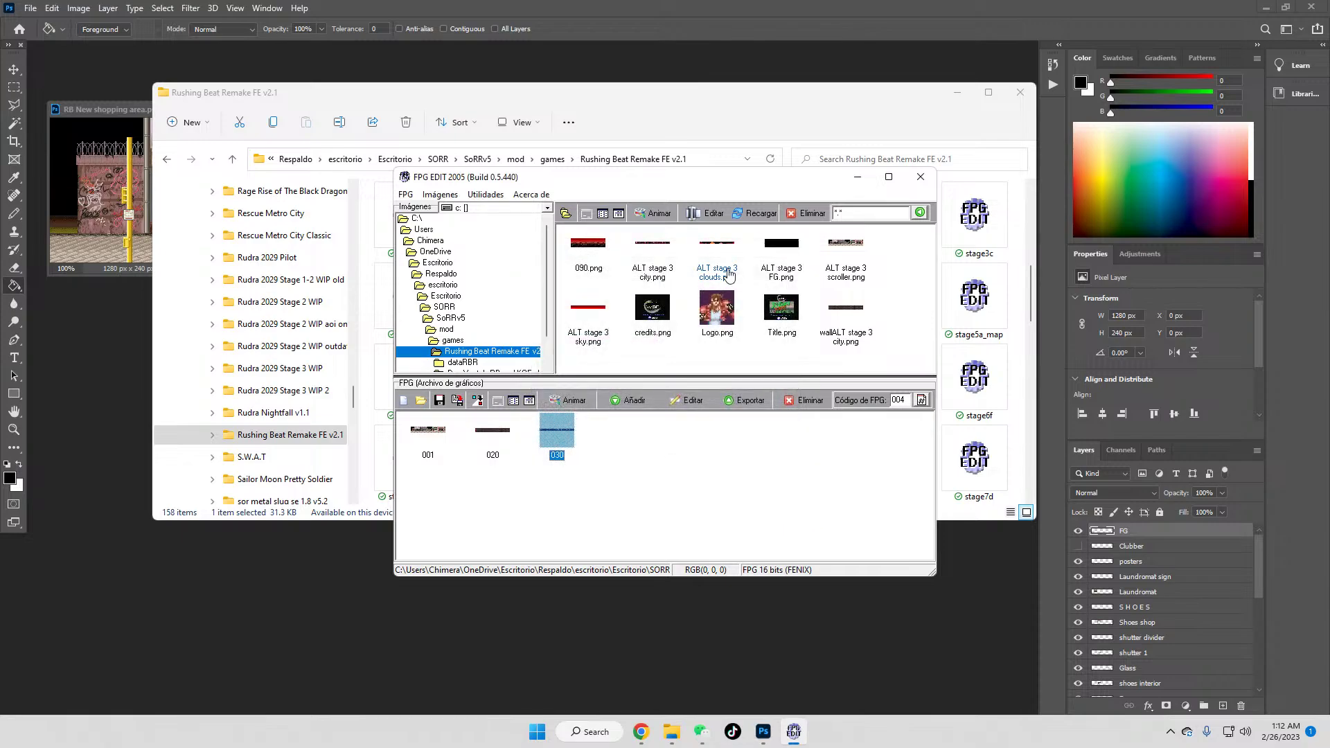
Step: Add ALT stage 3 clouds.png as graphic 040 and ALT stage 3 sky.png as 050
click(653, 257)
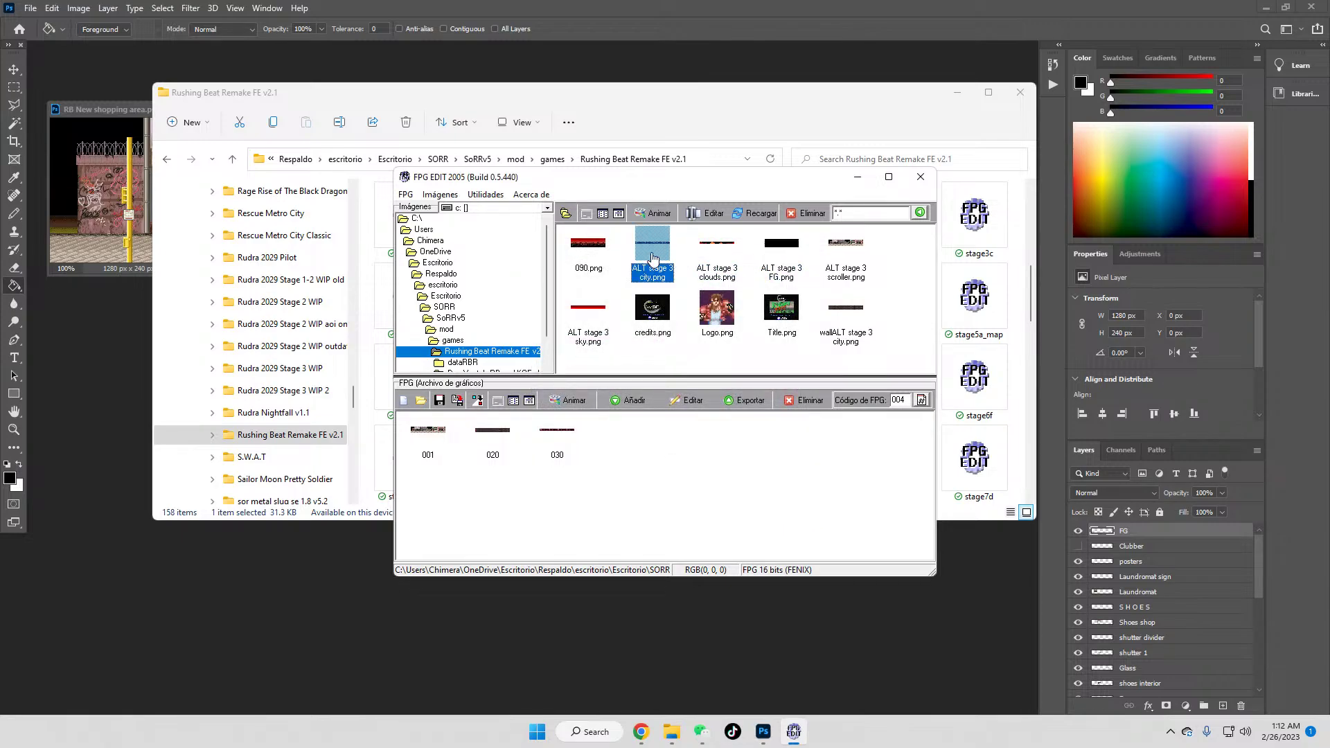
click(720, 258)
drag(632, 442, 485, 445)
click(552, 421)
text(0)
click(626, 503)
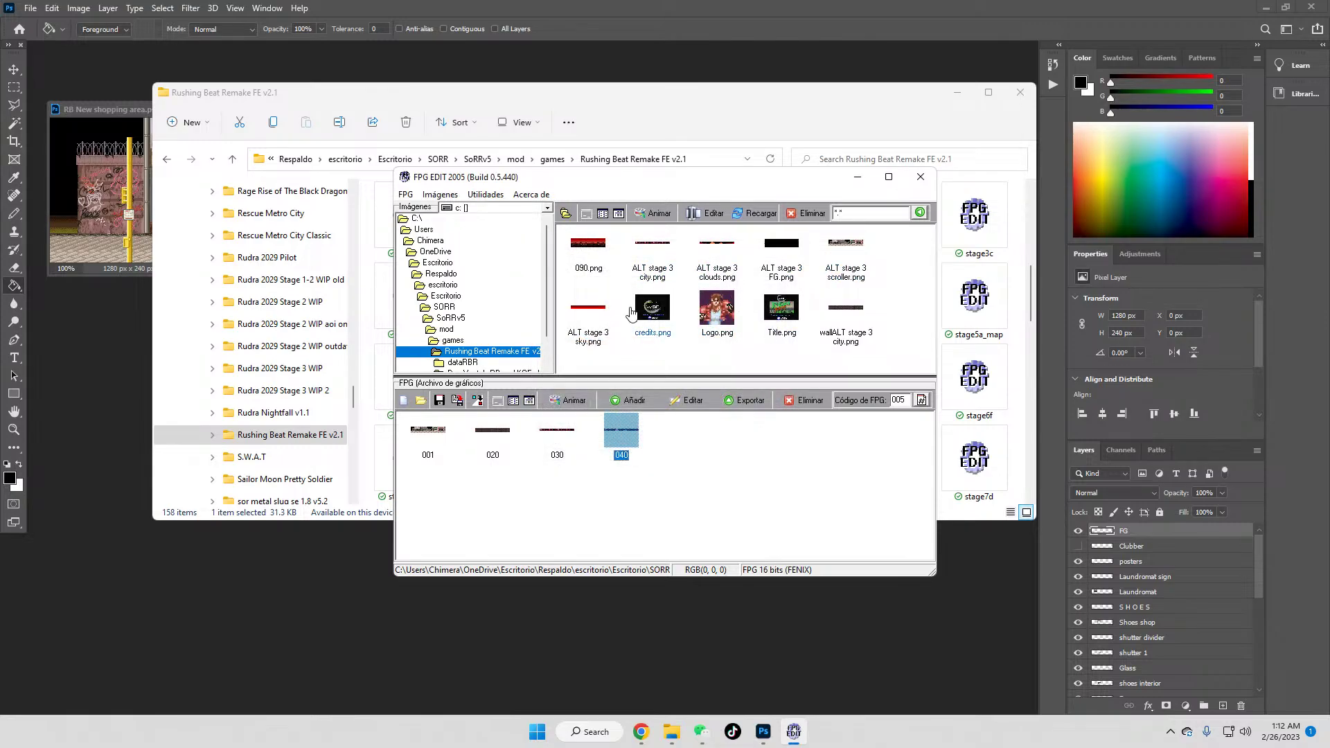
drag(586, 313, 493, 447)
click(689, 401)
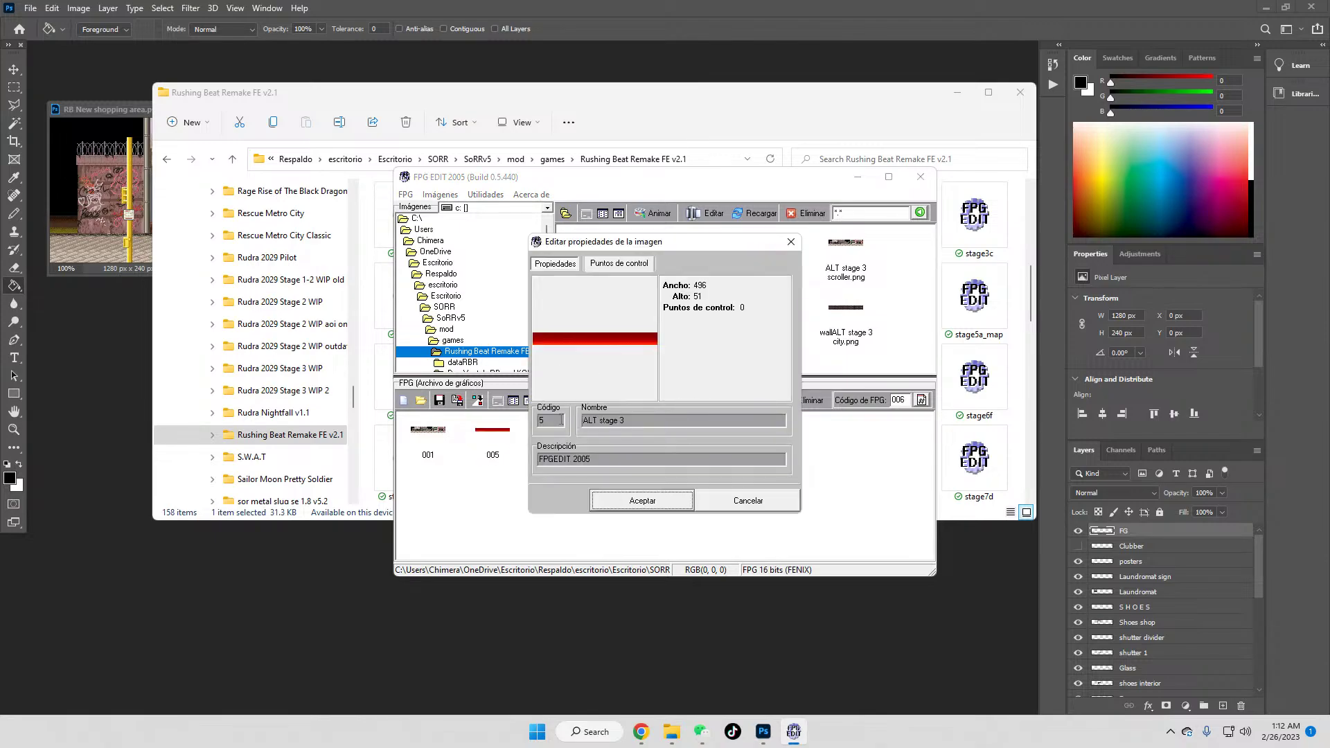
click(630, 499)
Step: Add ALT stage 3 FG.png as graphic 010, then save the FPG
click(777, 310)
drag(781, 244, 528, 449)
click(493, 444)
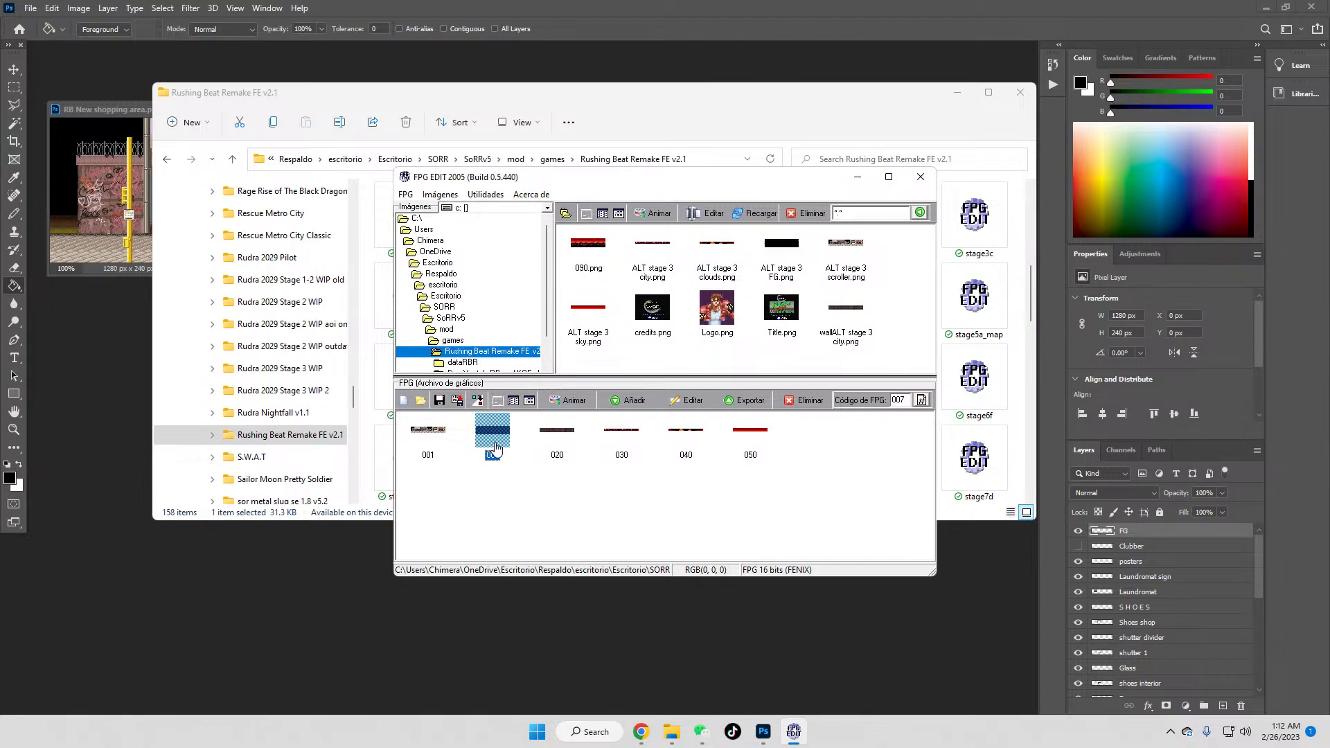
click(671, 403)
drag(549, 423, 526, 426)
text(10)
click(624, 500)
click(439, 400)
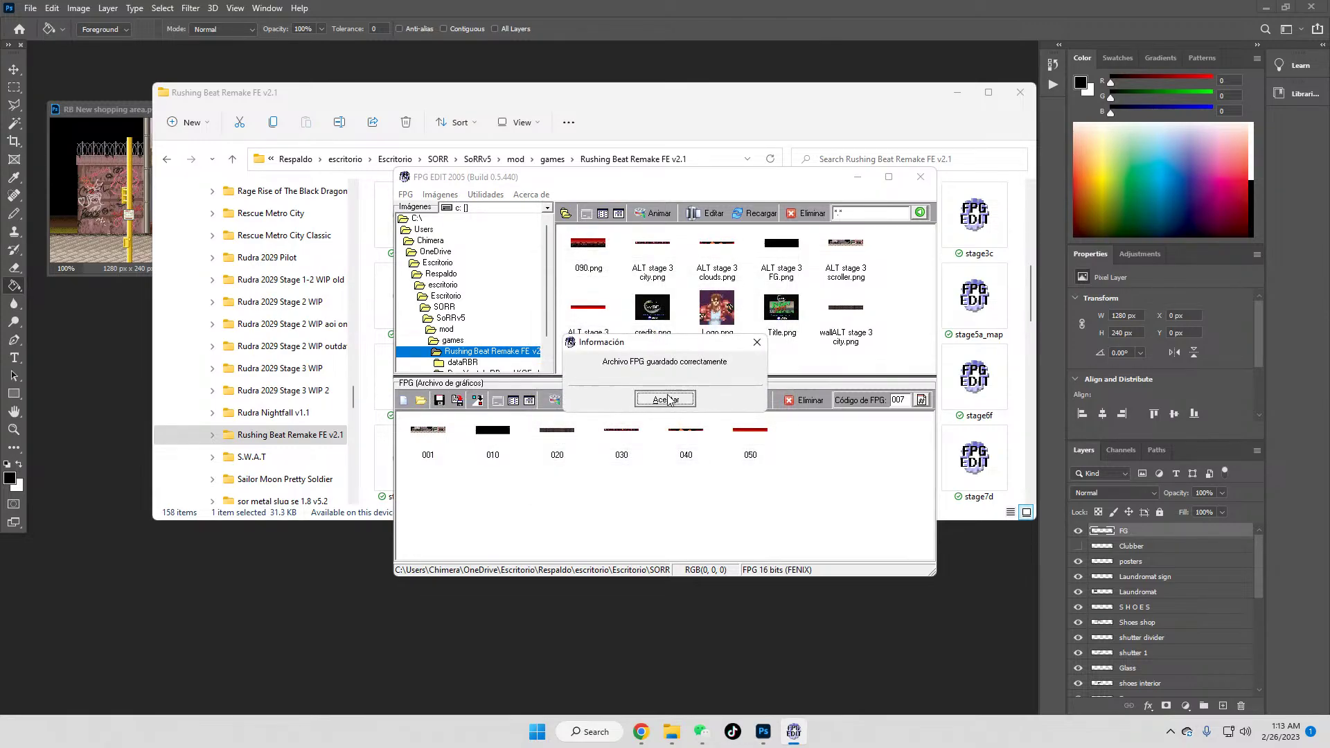
click(666, 399)
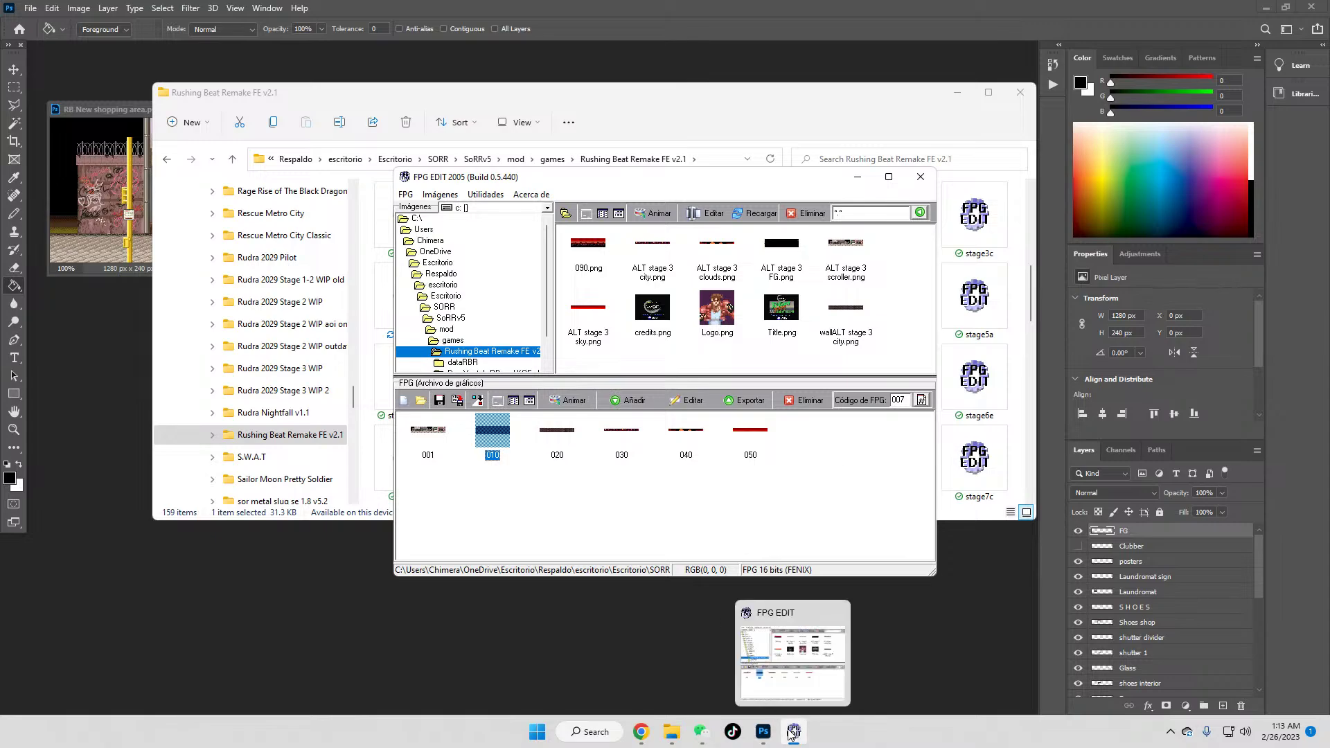
Step: Start SorMaker from the Streets of Rage Remake launcher and open the Rushing Beat Remake FE v2.1 mod
click(537, 731)
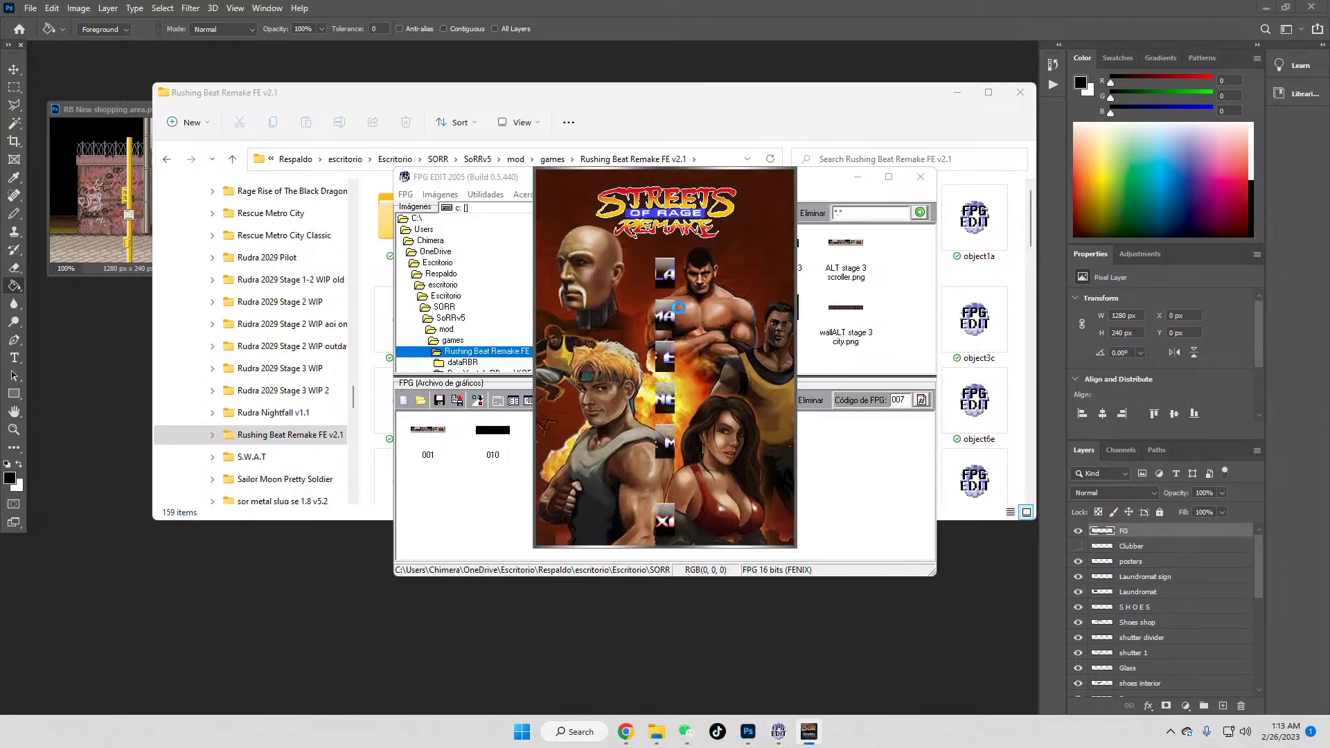
click(676, 317)
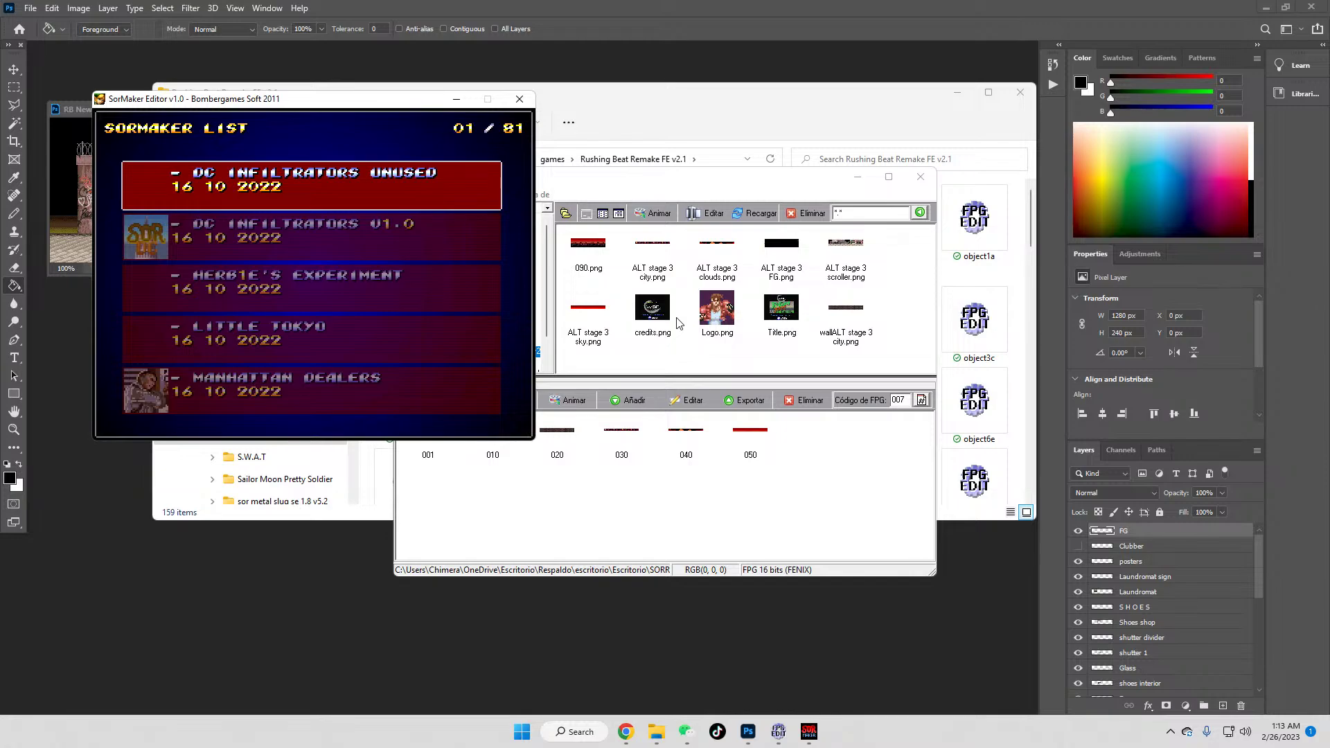
key(Down)
key(Down)
key(Down)
key(Down)
key(Down)
key(Down)
key(Down)
key(Down)
key(Down)
key(Down)
key(Down)
key(Down)
key(Down)
key(Down)
key(Down)
key(Down)
key(Down)
key(Down)
key(Down)
key(Down)
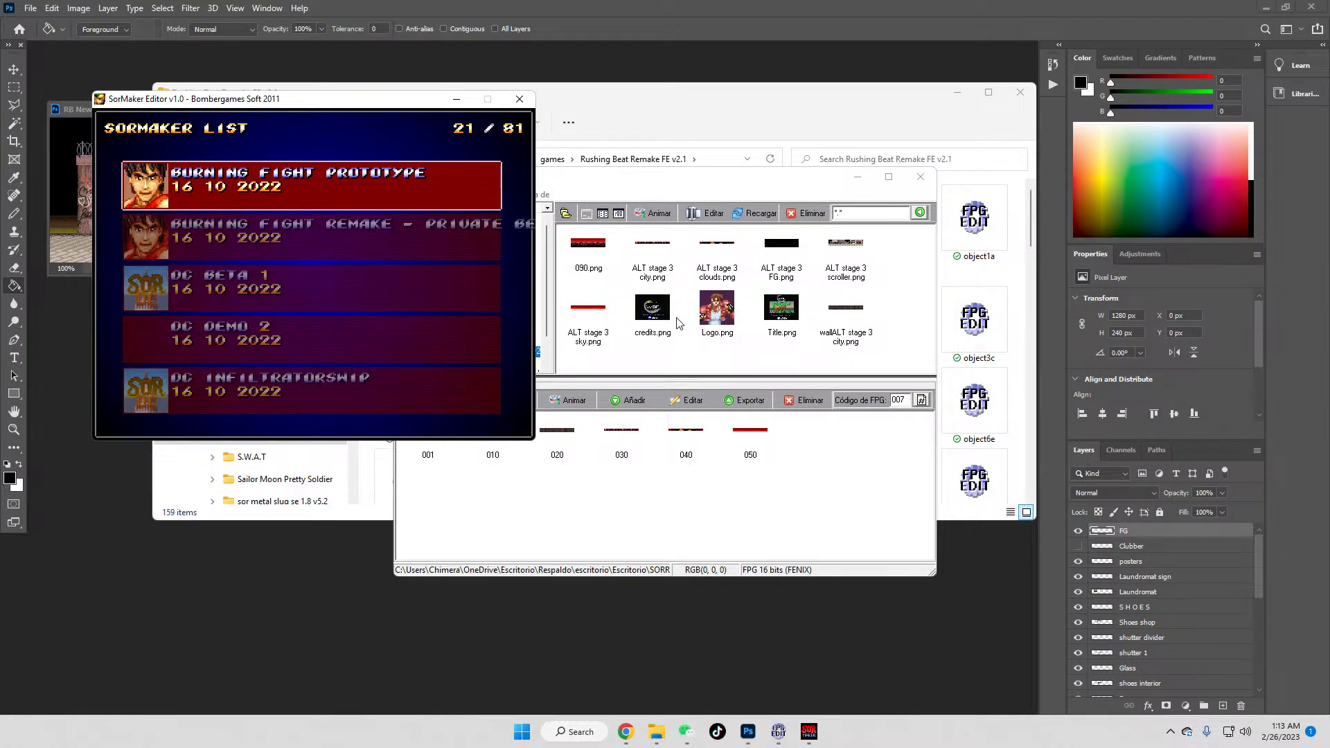
key(Down)
key(Down)
key(Down)
key(Down)
key(Down)
key(Down)
key(Down)
key(Down)
key(Down)
key(Down)
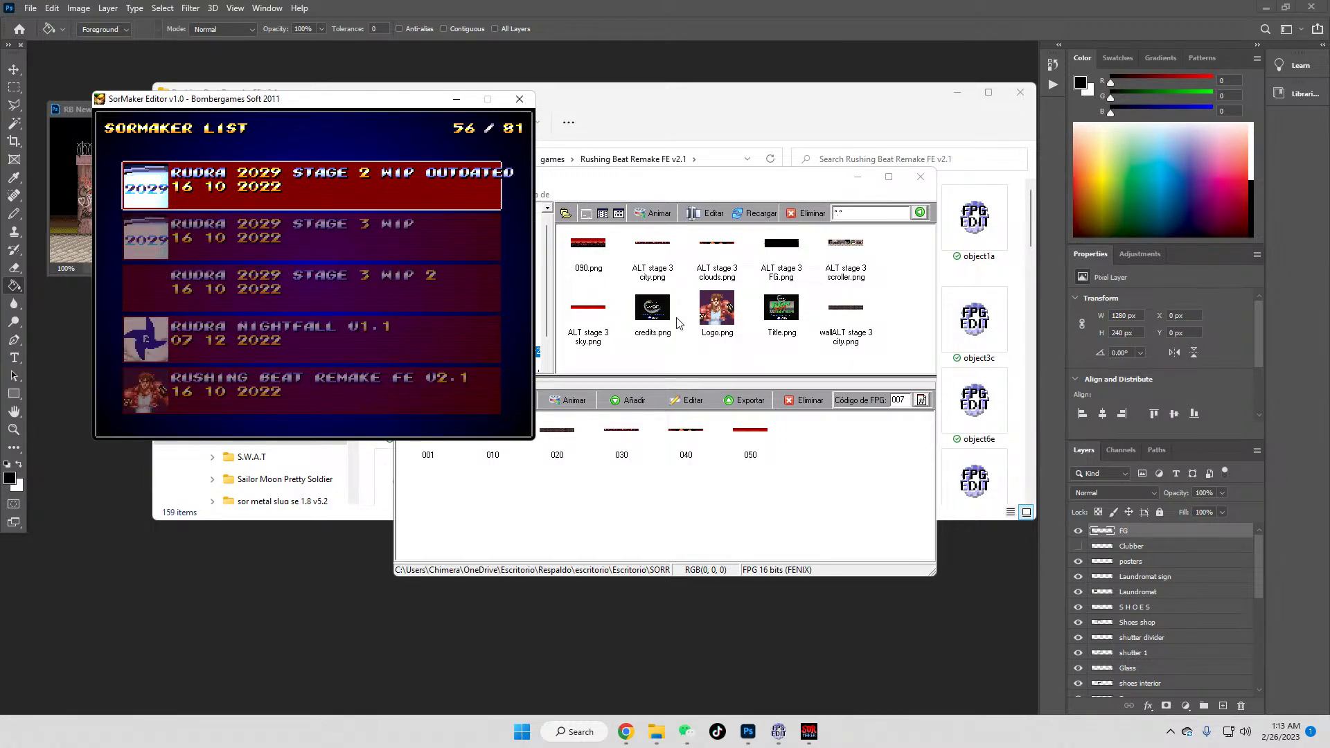
key(Down)
key(Down)
key(Down)
key(Down)
key(Return)
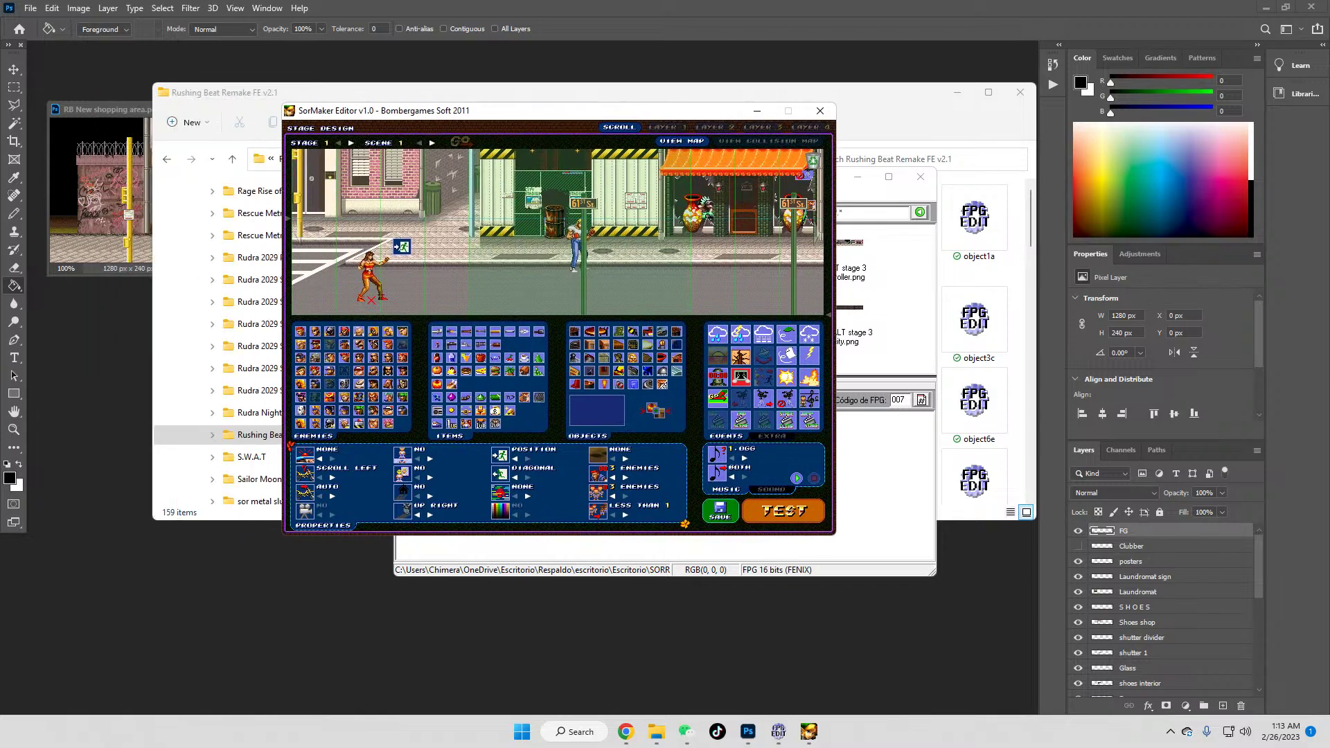
Step: Load stage 3 to show the Laundromat and Shoes street, and open the Layer 5 settings
click(352, 142)
click(462, 141)
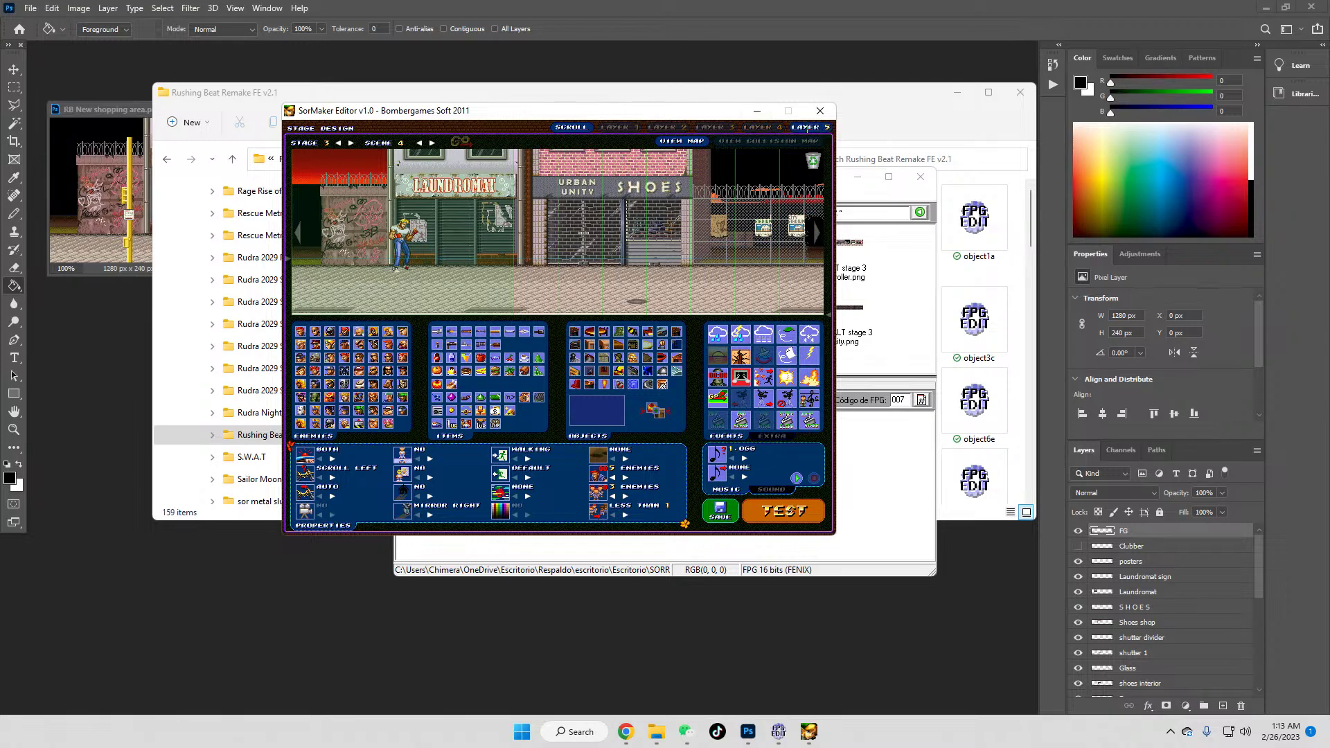
click(808, 127)
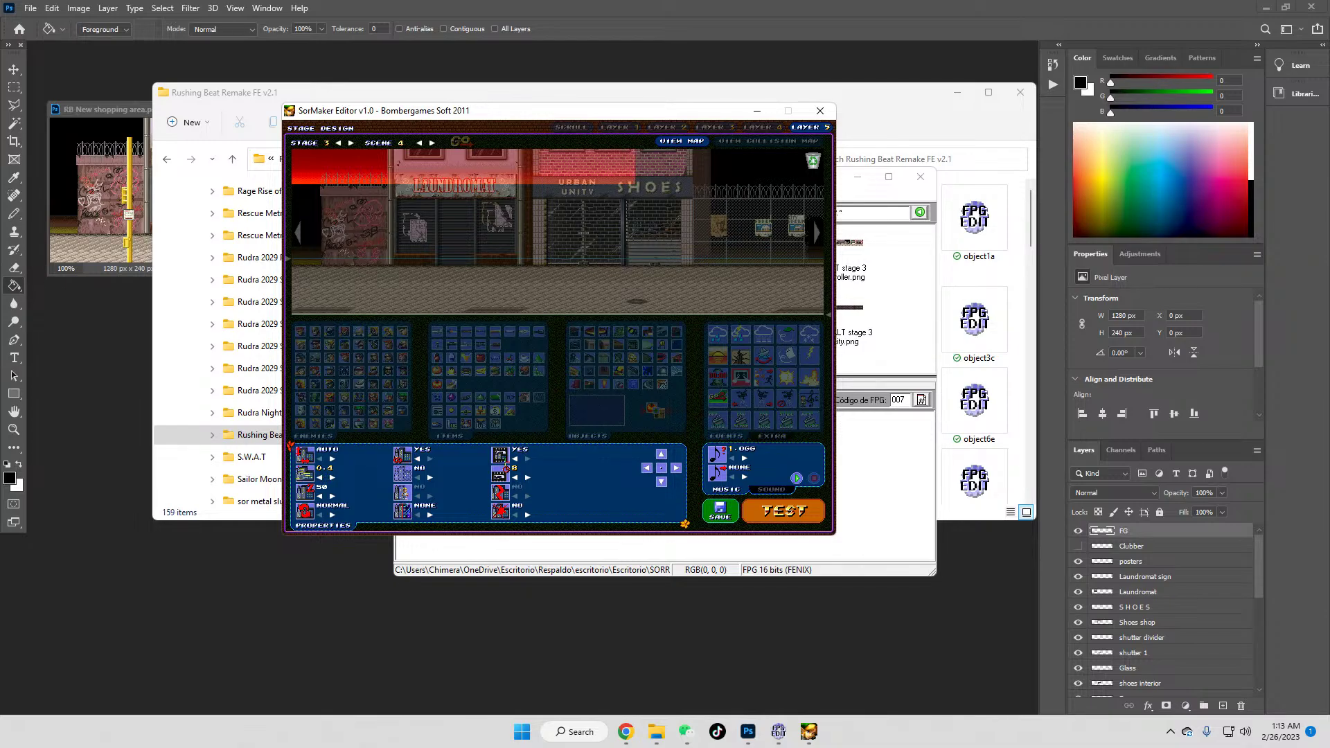
Step: Compare the Layer 4 and Layer 5 settings, then view all stage layers together
click(767, 127)
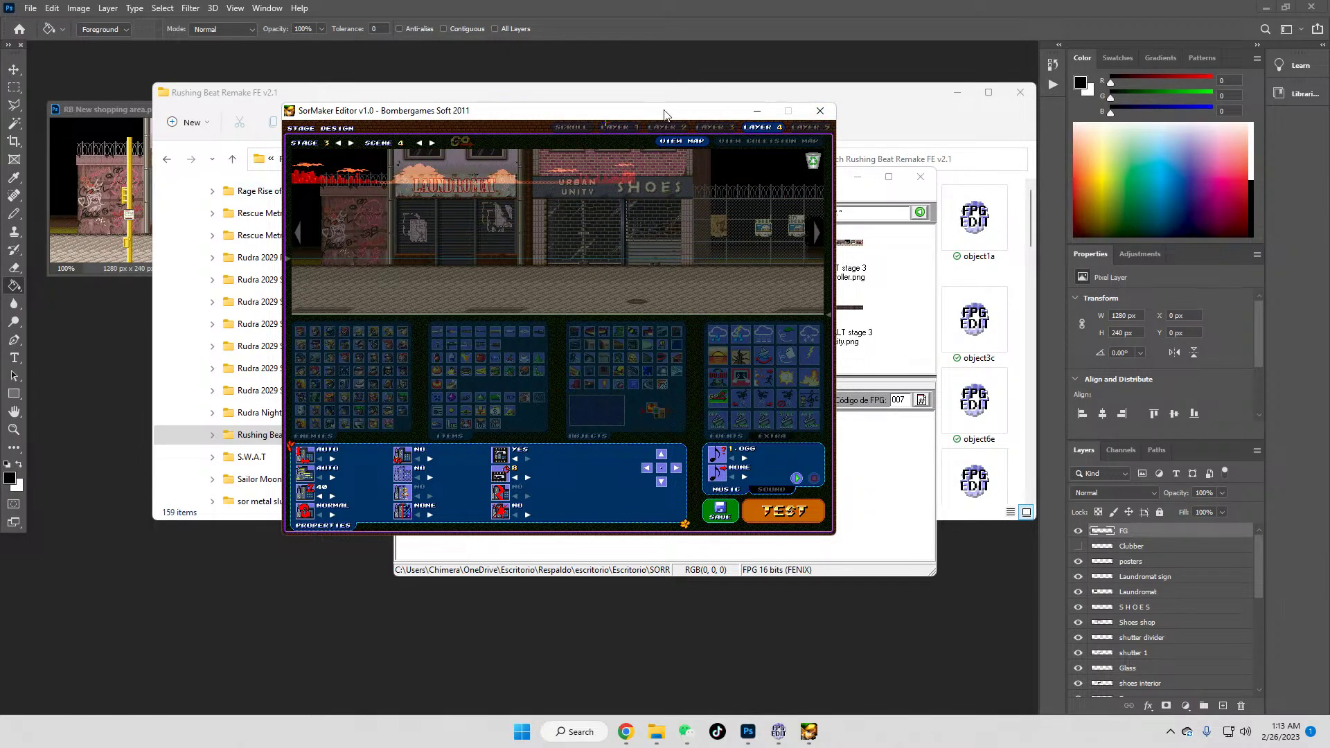
click(807, 127)
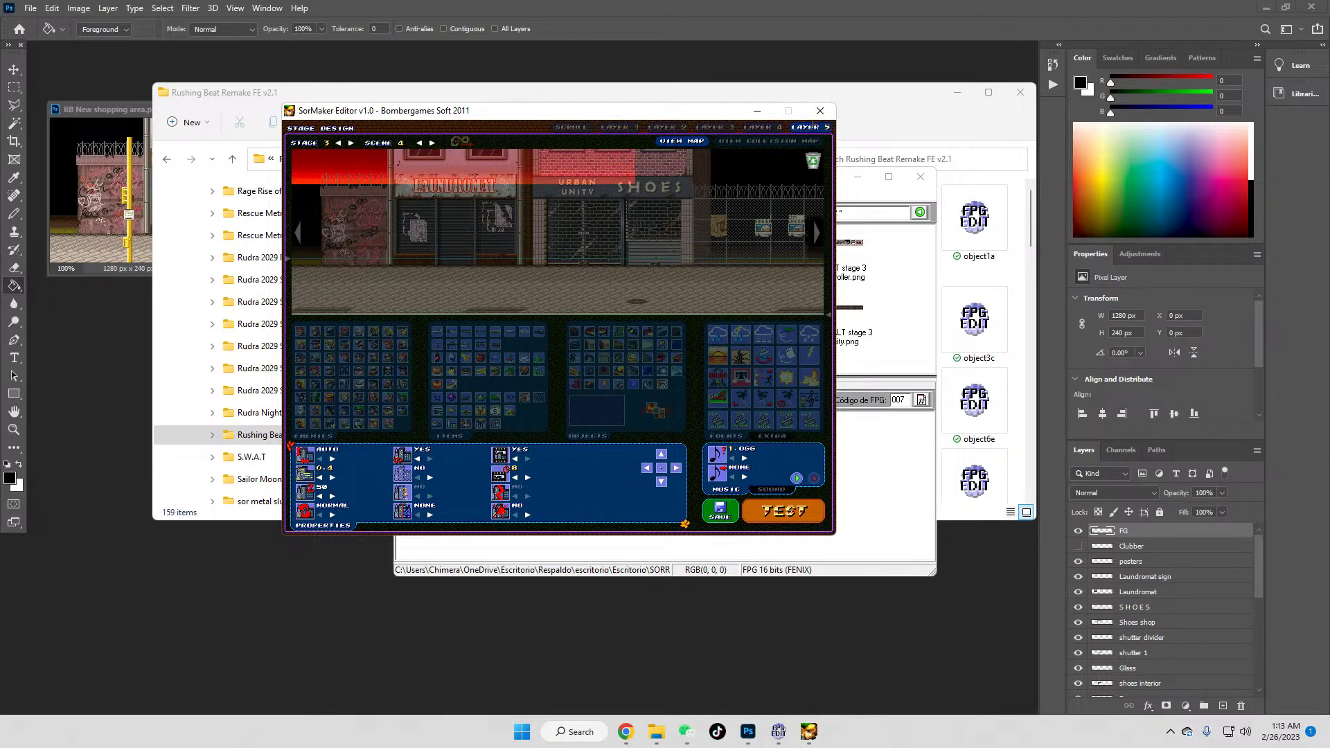
click(779, 128)
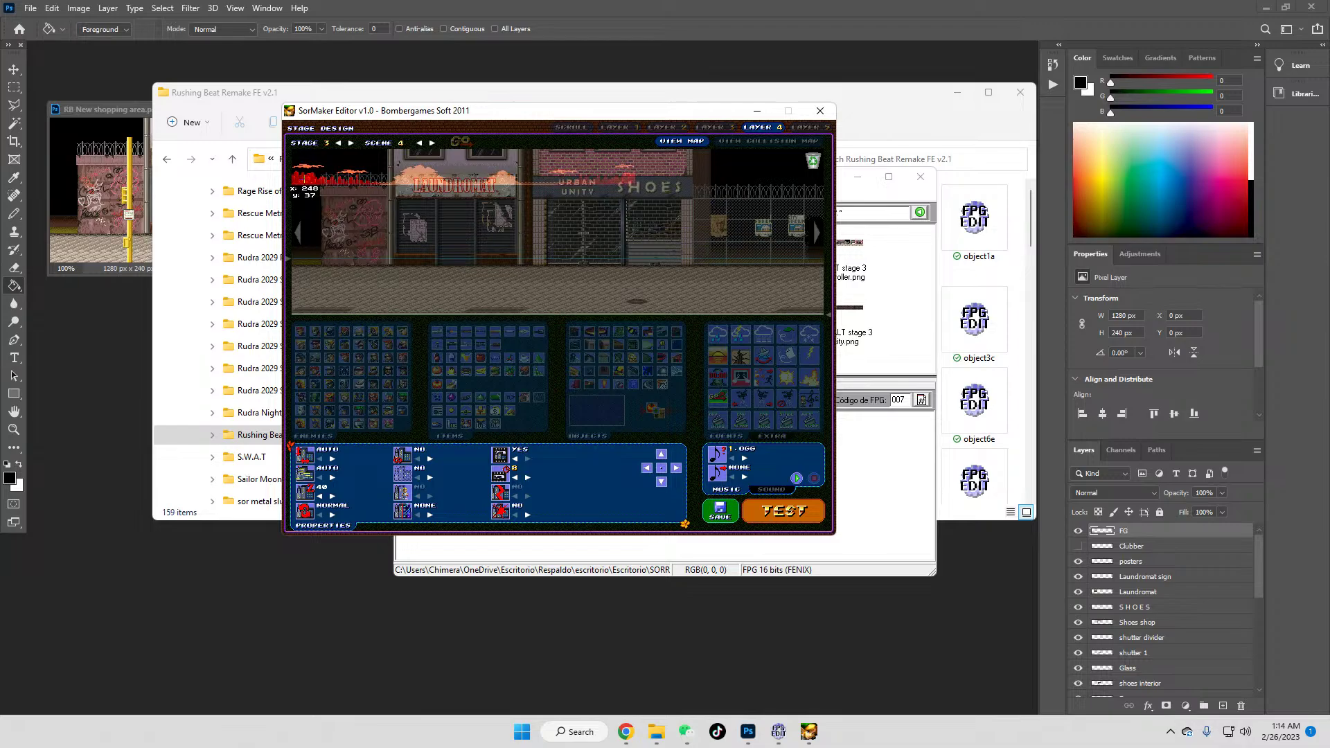
click(807, 127)
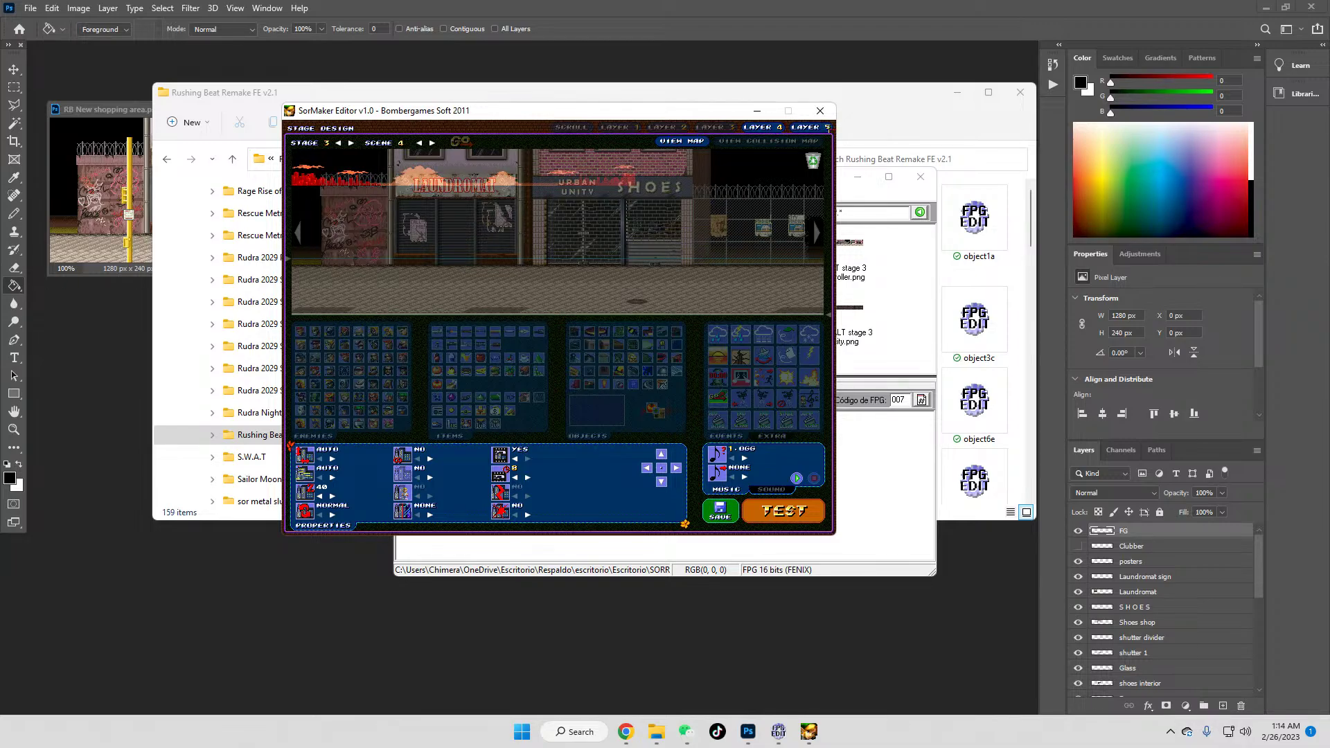
click(572, 125)
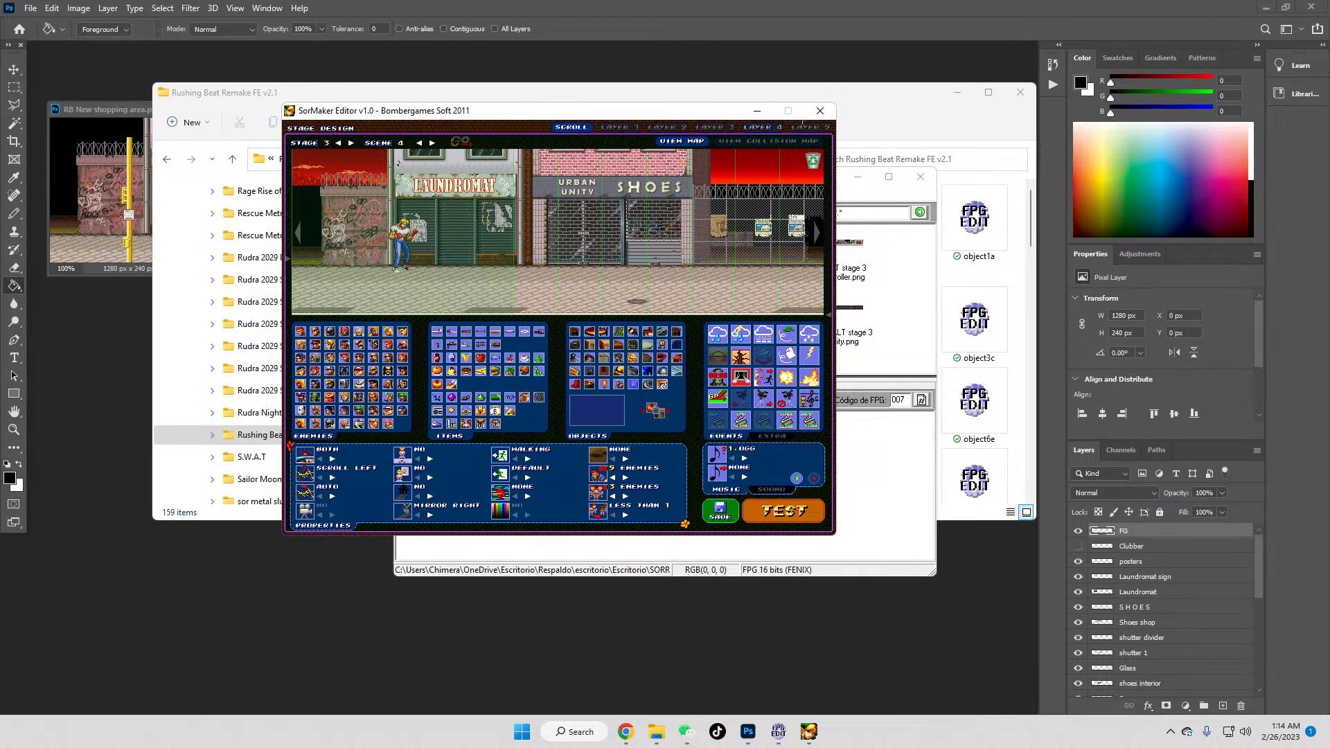
Step: Change layer 4's scroll speed from AUTO to 0.1 and preview the full stage
click(767, 128)
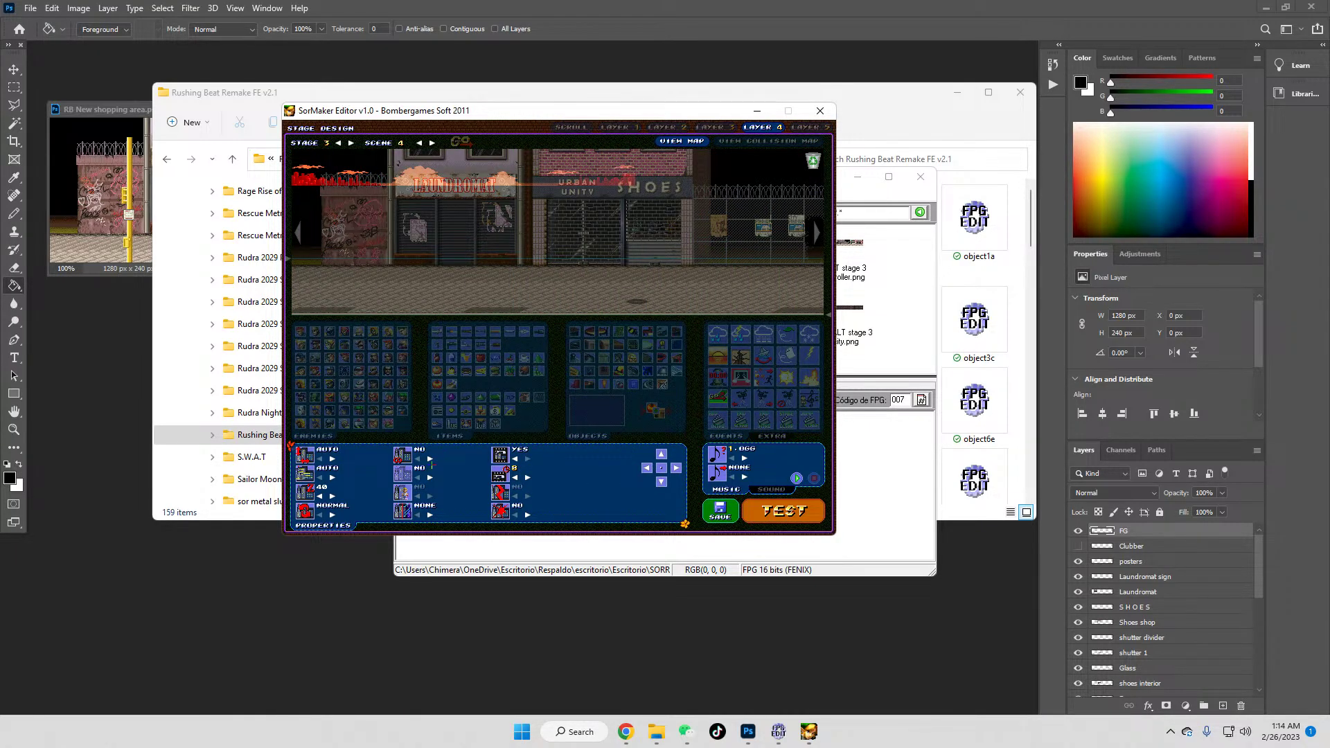
click(331, 477)
click(569, 126)
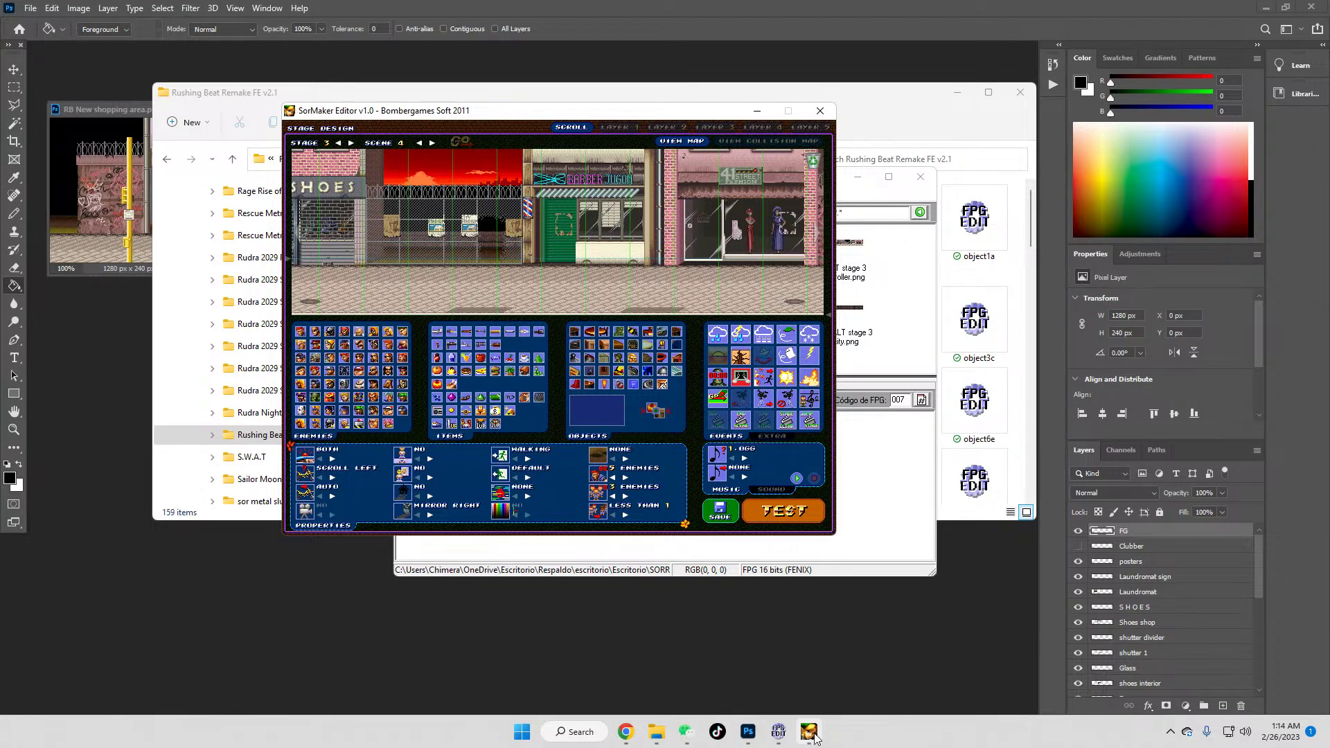
mouse_move(811, 732)
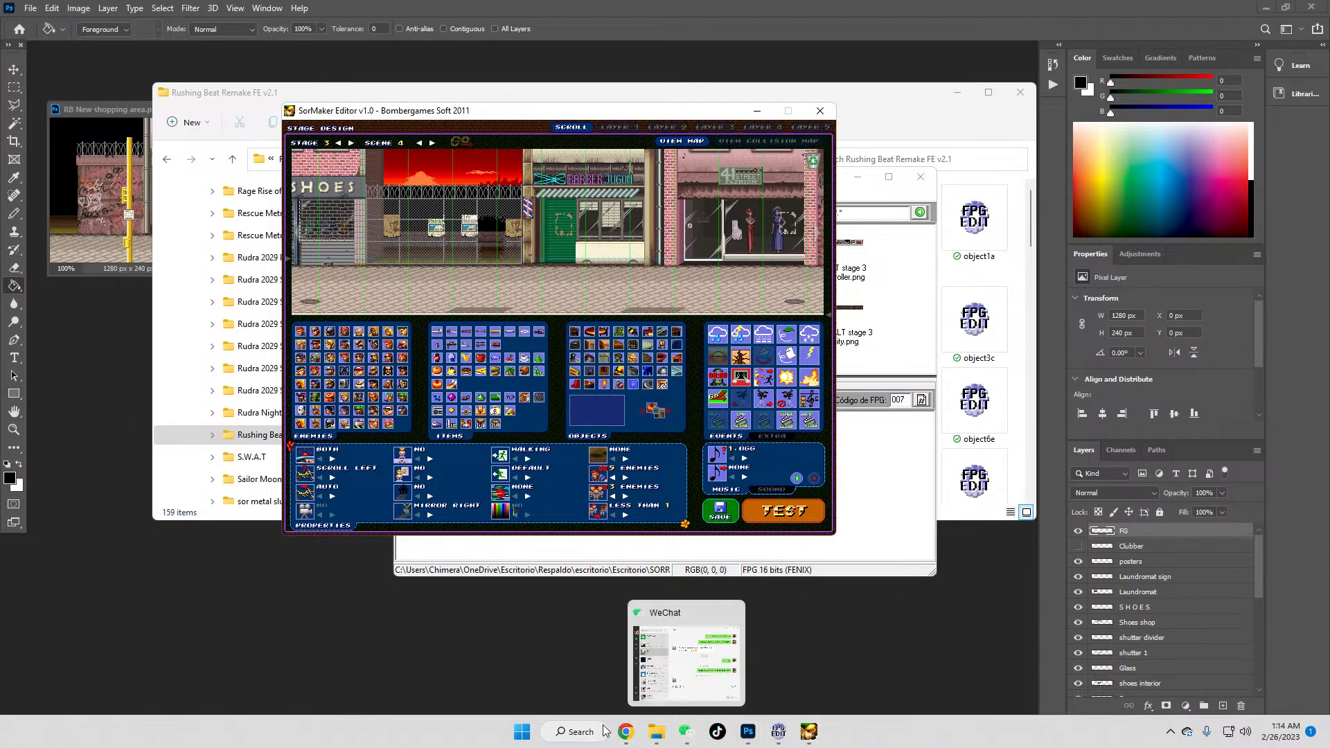
Step: Drag 'ALT stage 3 clouds' from the Rushing Beat Remake FE v2.1 folder into Photoshop
mouse_move(687, 733)
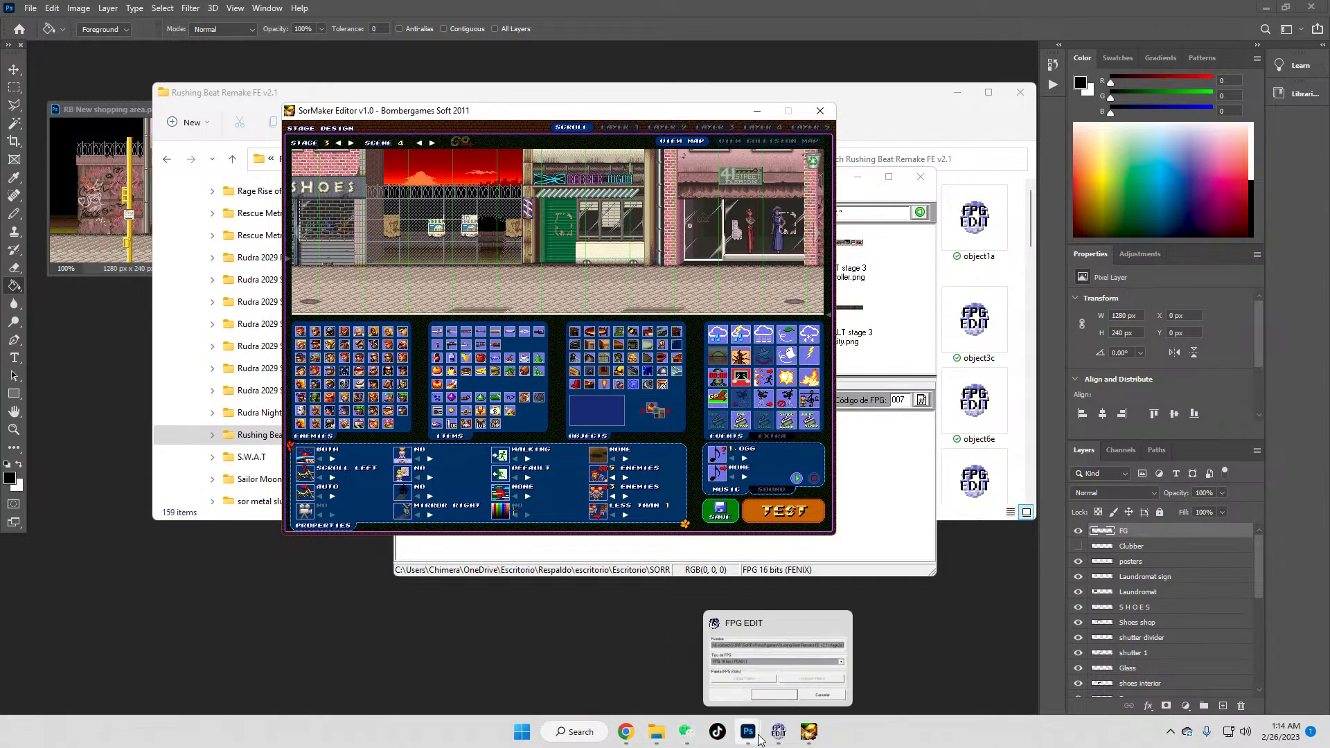
mouse_move(748, 732)
click(310, 656)
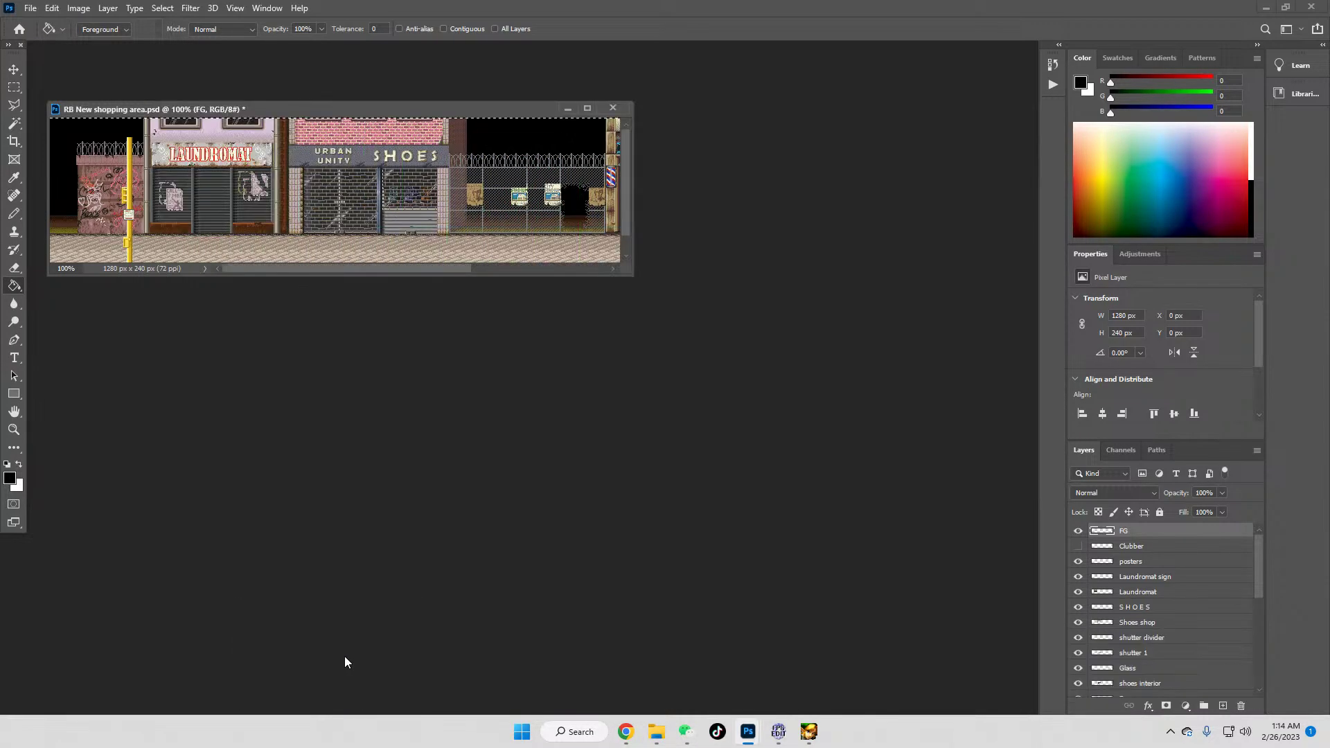
click(804, 659)
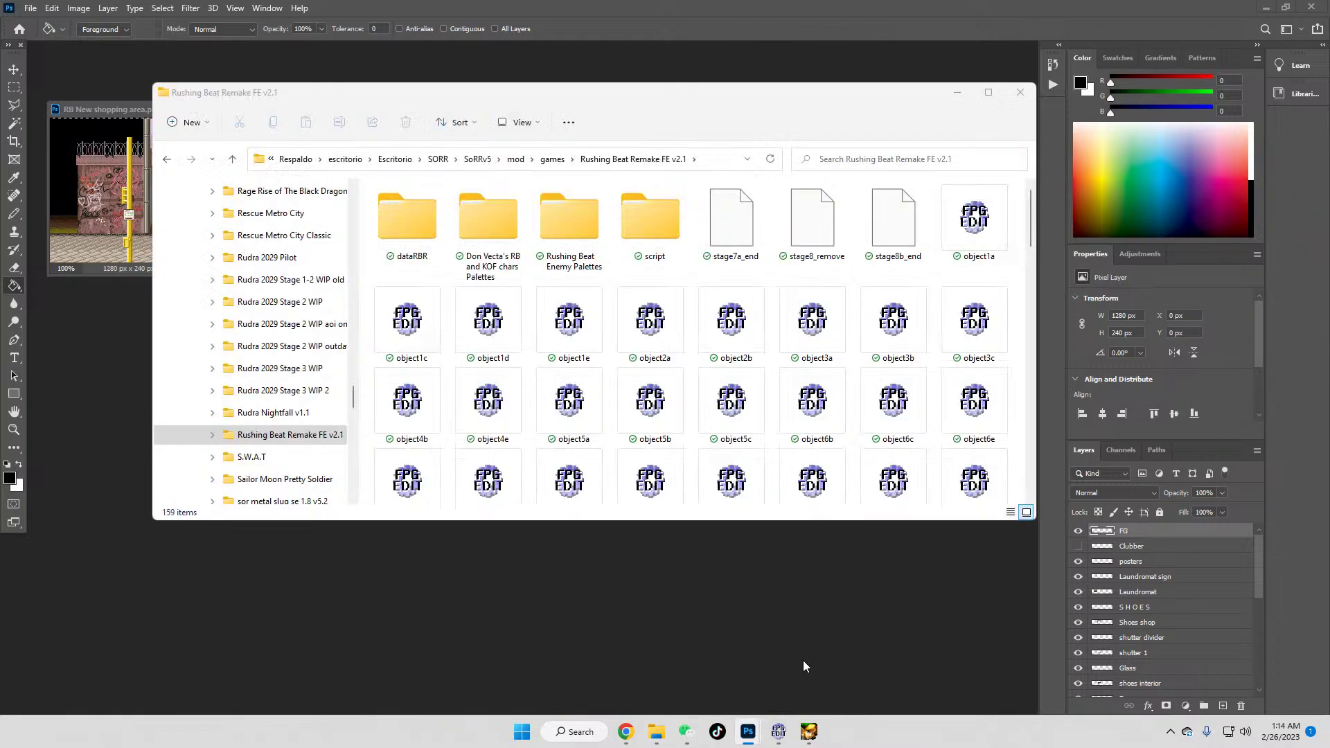
scroll(938, 412, down, 5)
scroll(979, 355, up, 8)
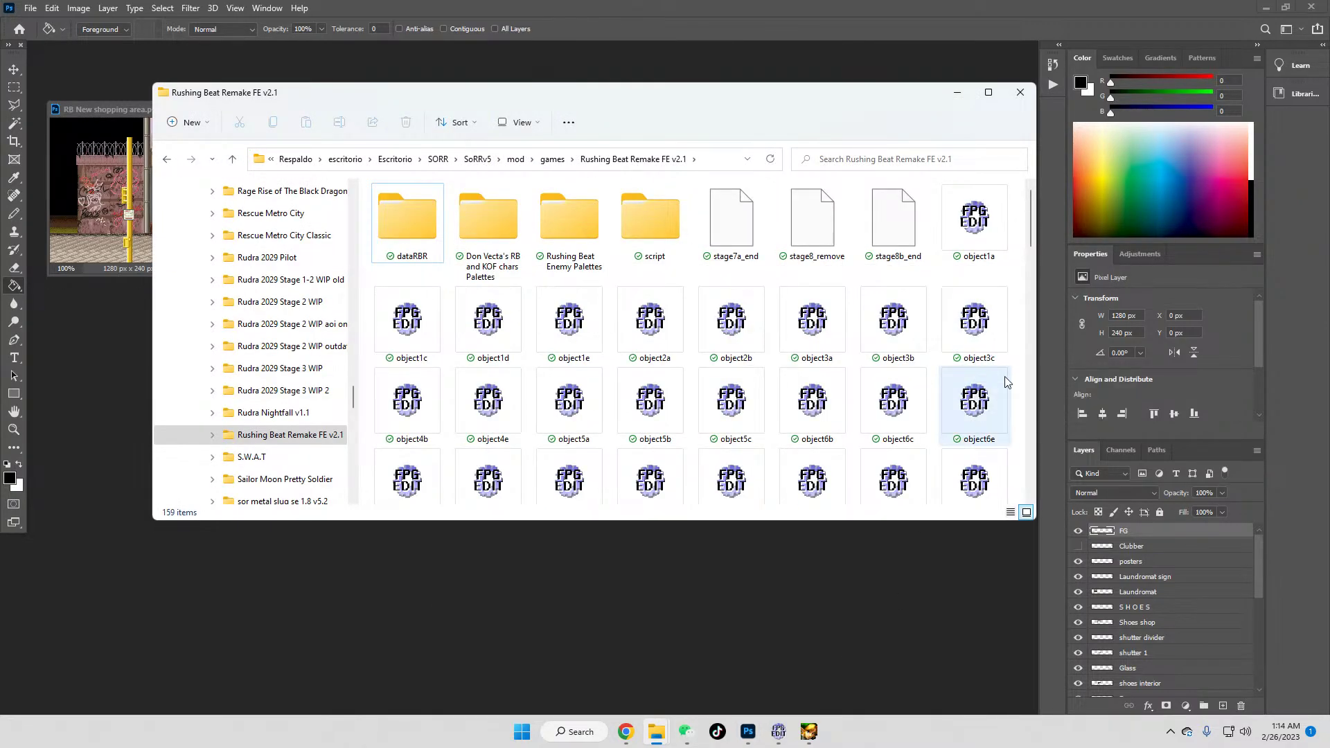
scroll(1005, 377, down, 5)
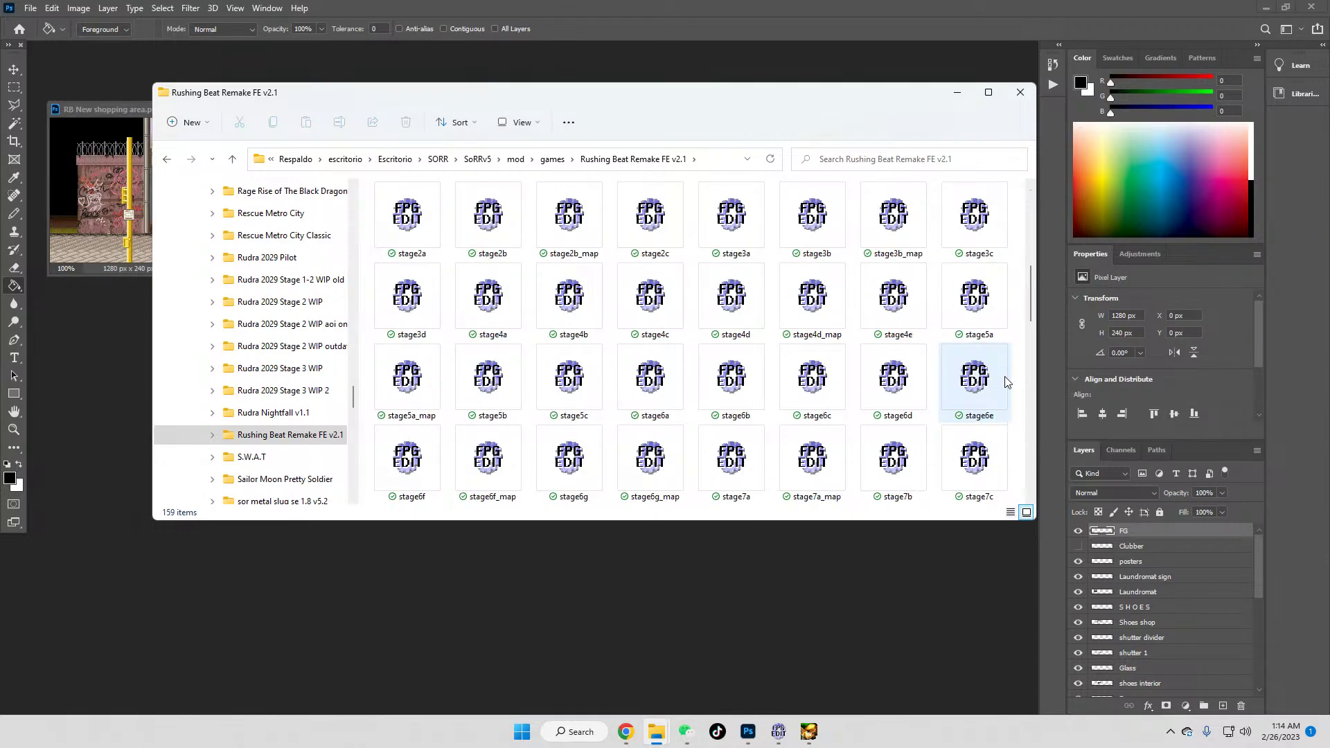
scroll(1005, 377, up, 6)
scroll(1004, 376, down, 8)
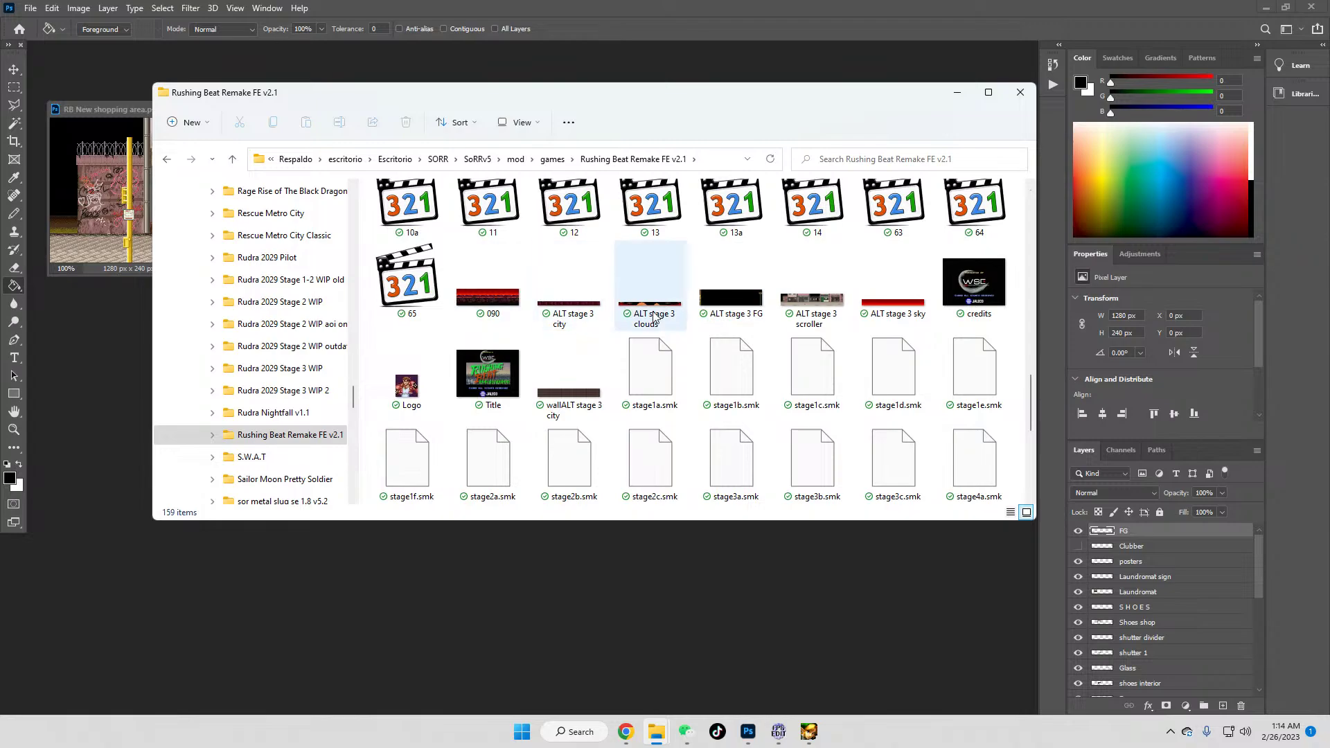
drag(630, 308, 753, 596)
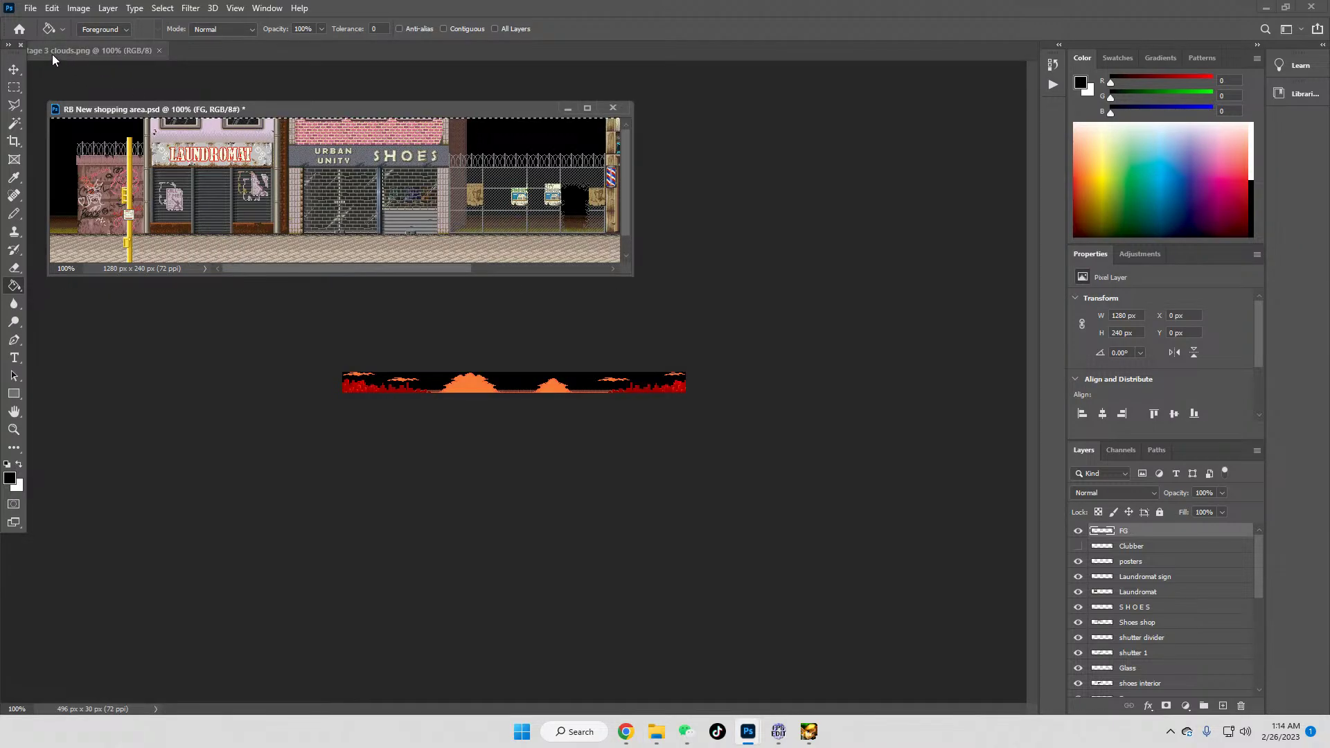
Step: Float the clouds image below the shopping-area document, zoom in twice, then return to SorMaker
drag(52, 52, 101, 68)
drag(245, 71, 580, 294)
click(13, 429)
click(598, 343)
click(598, 343)
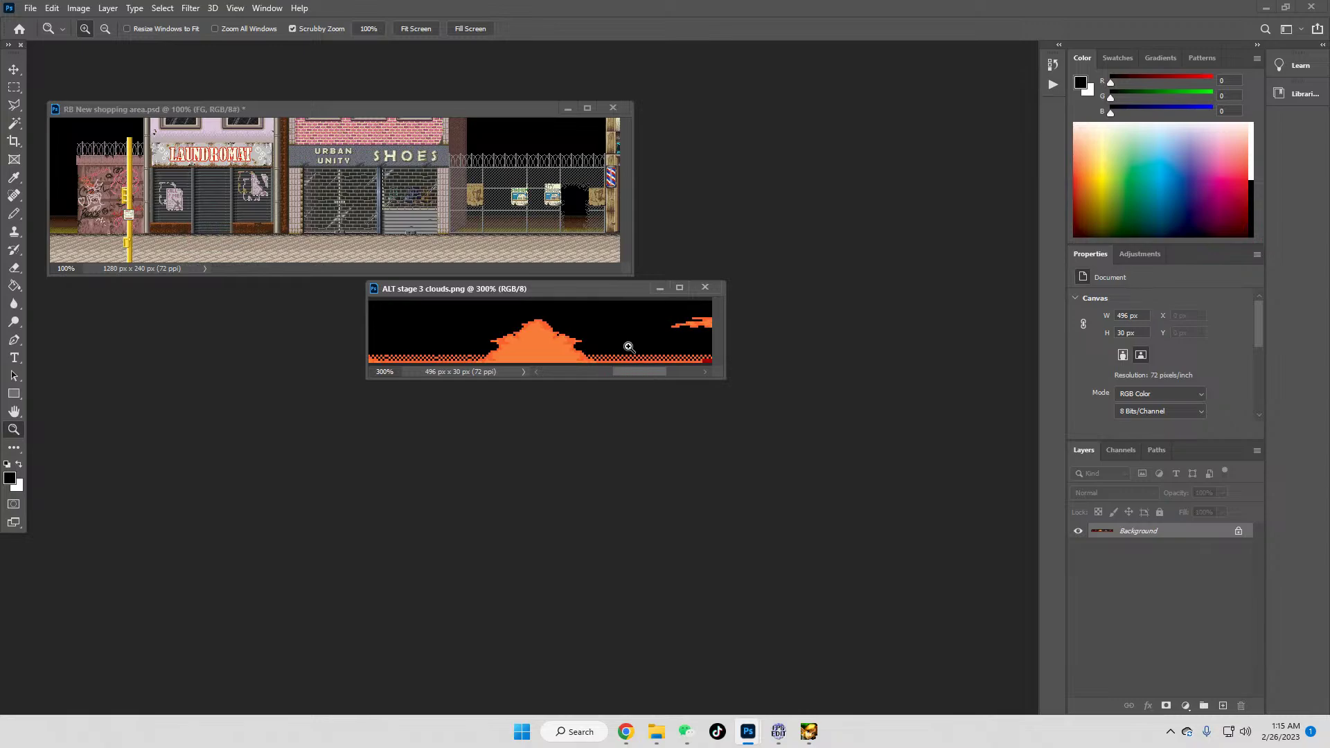
click(477, 109)
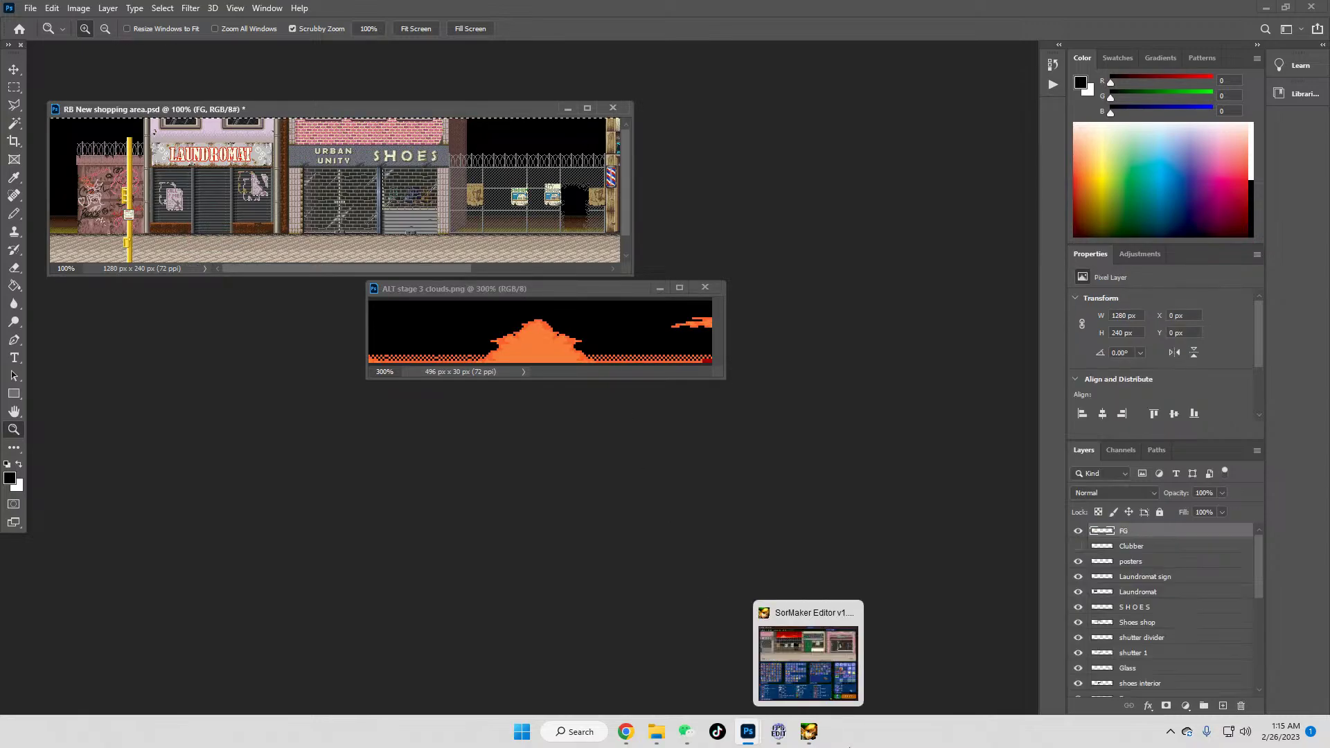
click(812, 615)
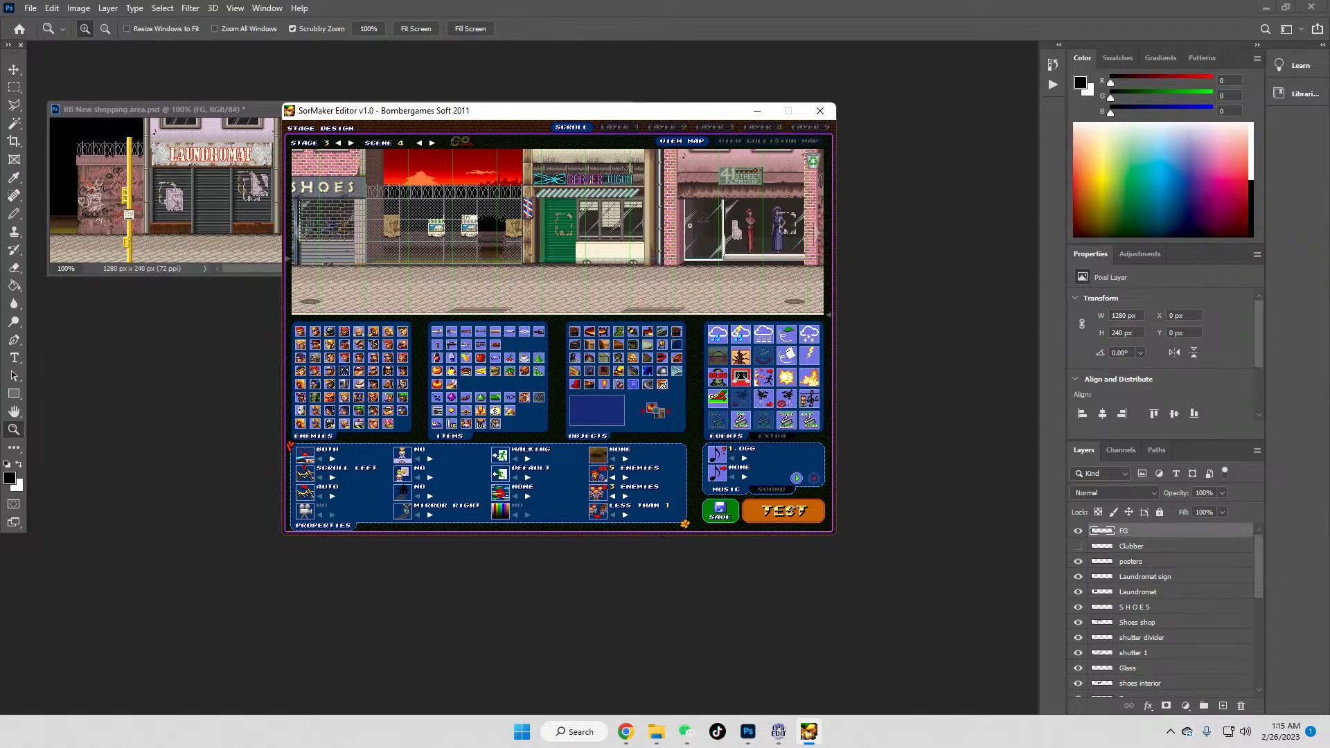
click(10, 70)
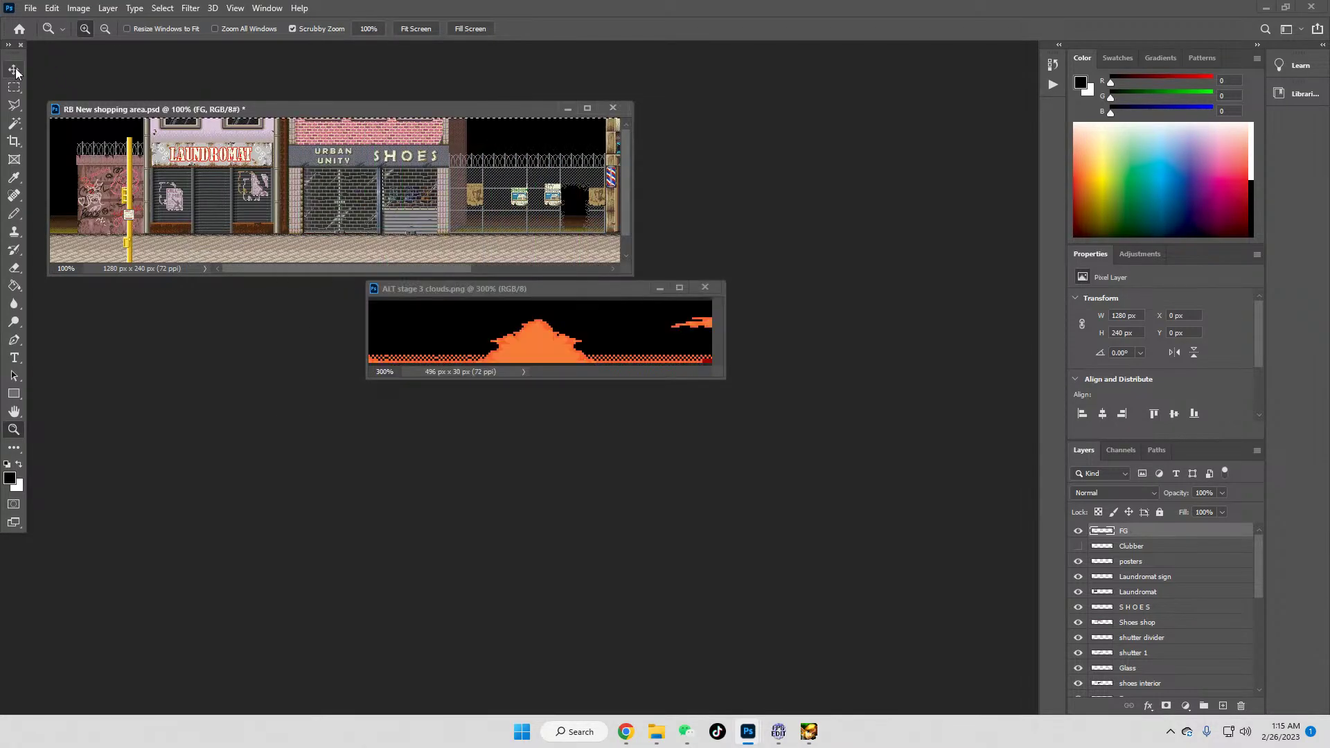
click(808, 731)
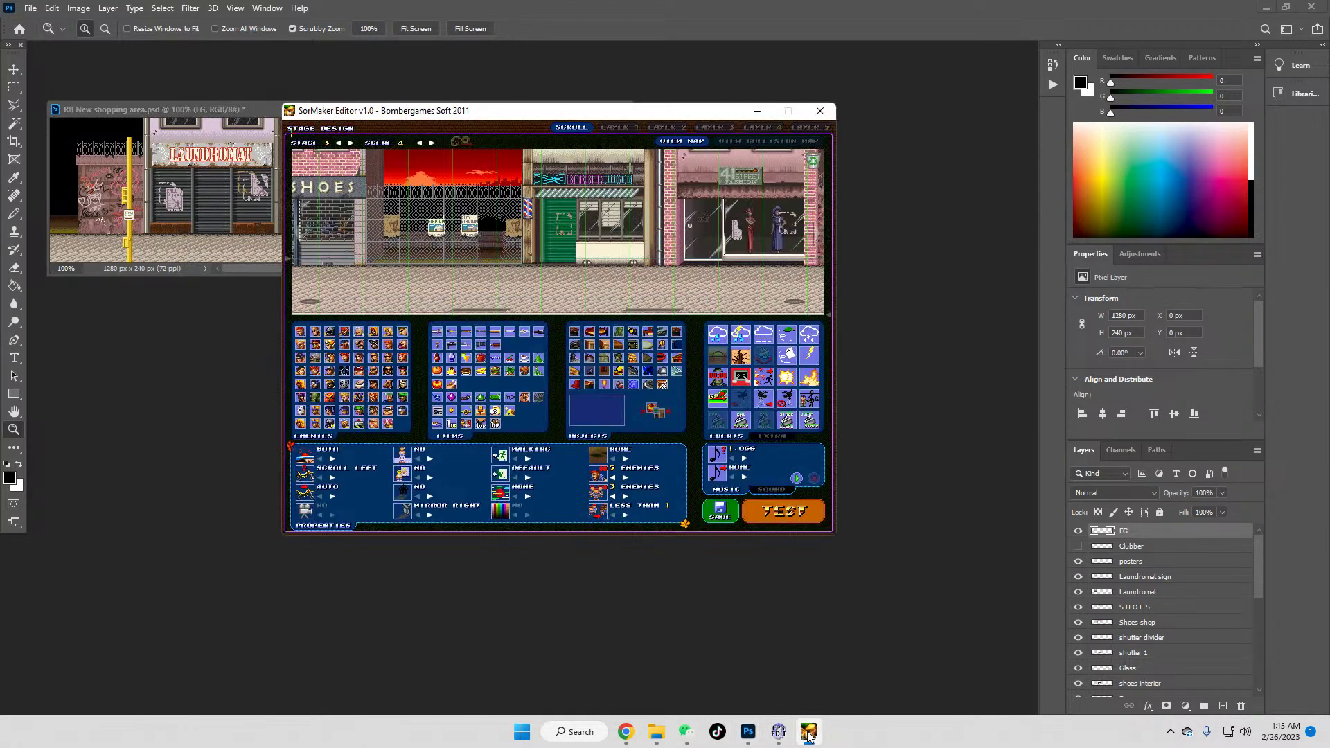
click(763, 127)
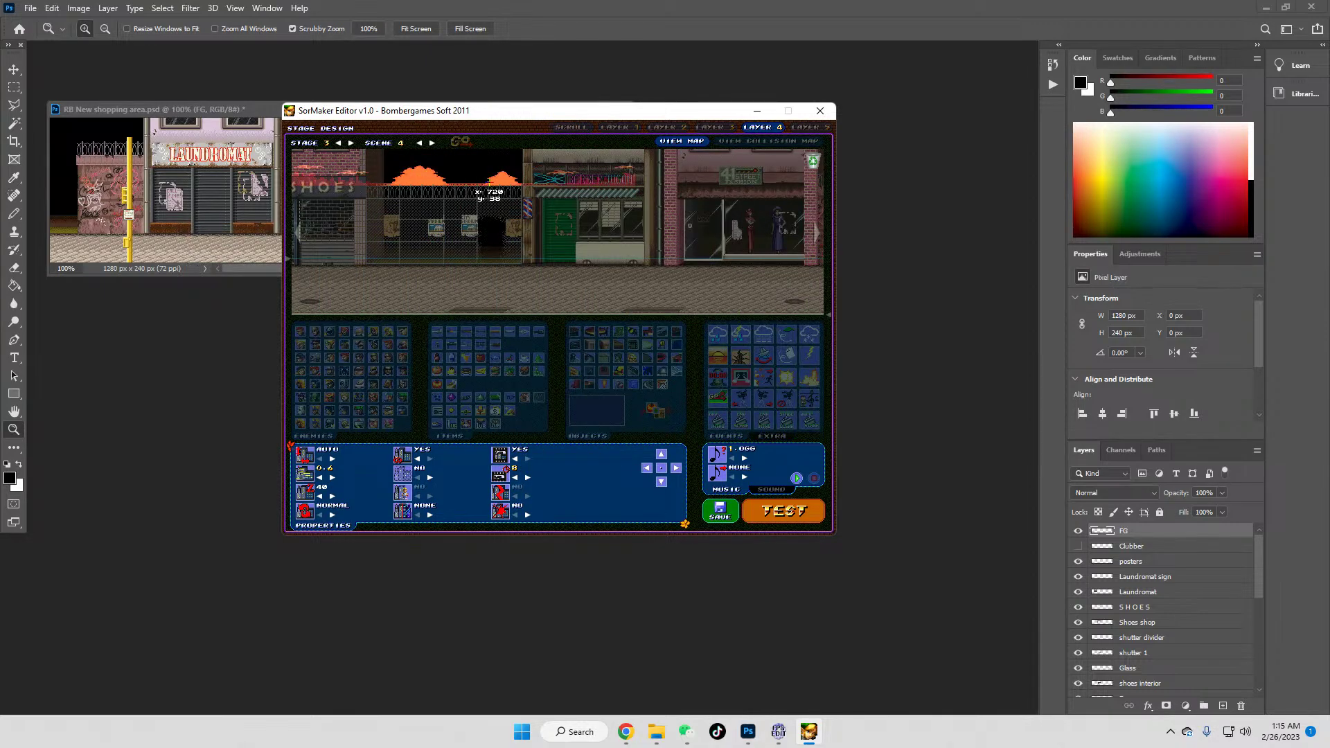
click(571, 127)
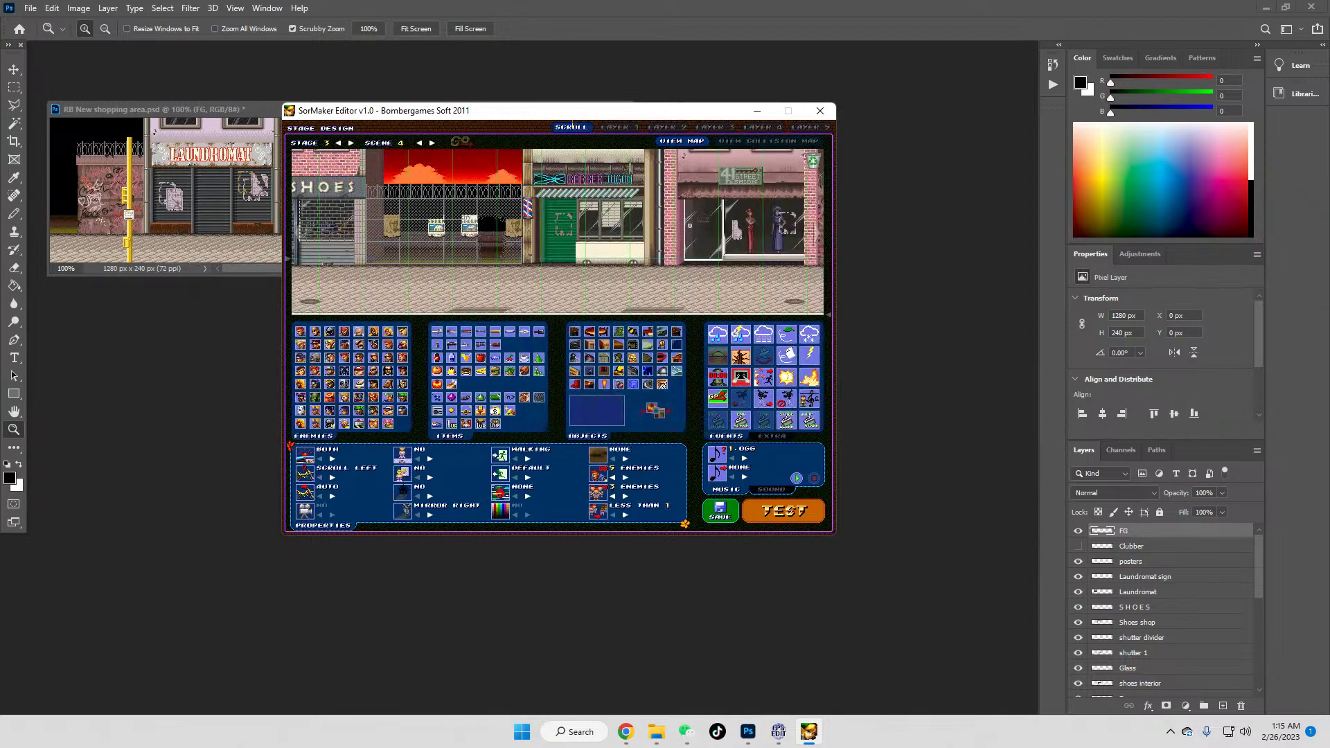
click(759, 127)
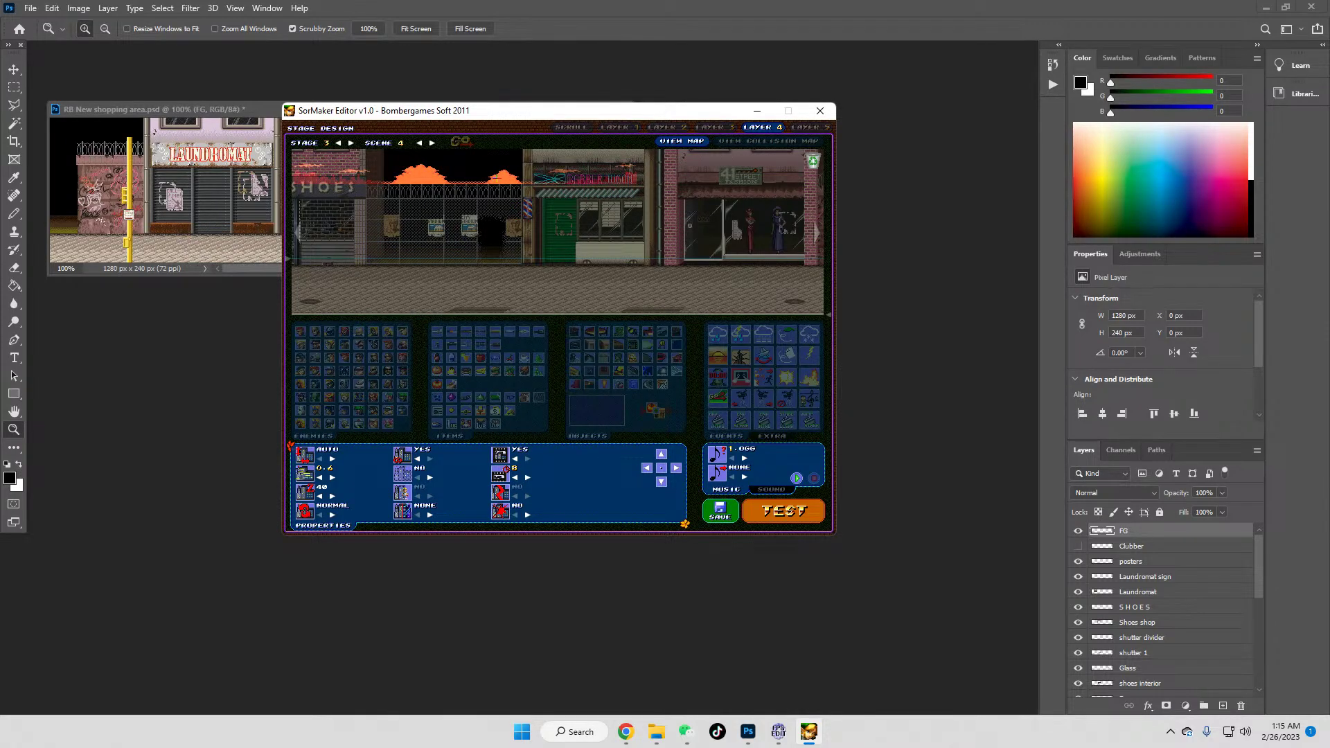
click(572, 126)
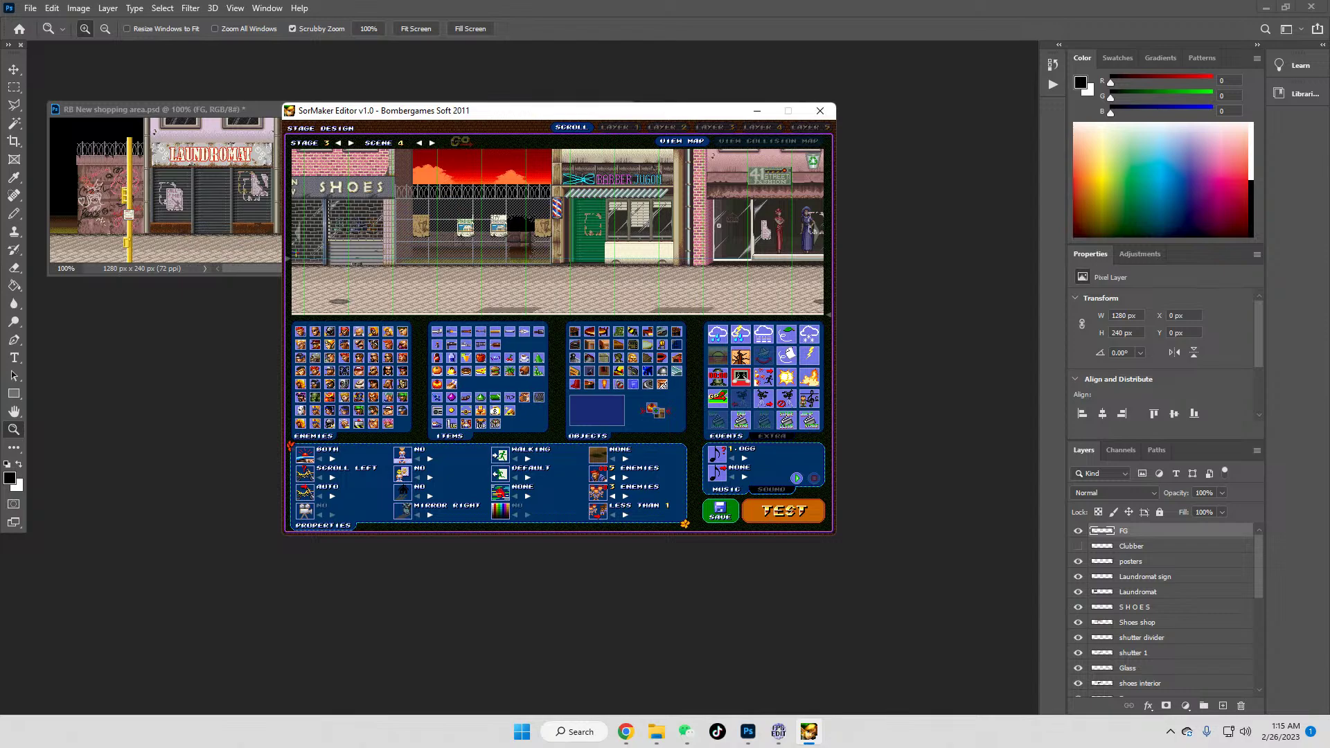
Step: Switch layer 3's scroll speed from AUTO to 0.1, checking the all-layers view
click(714, 126)
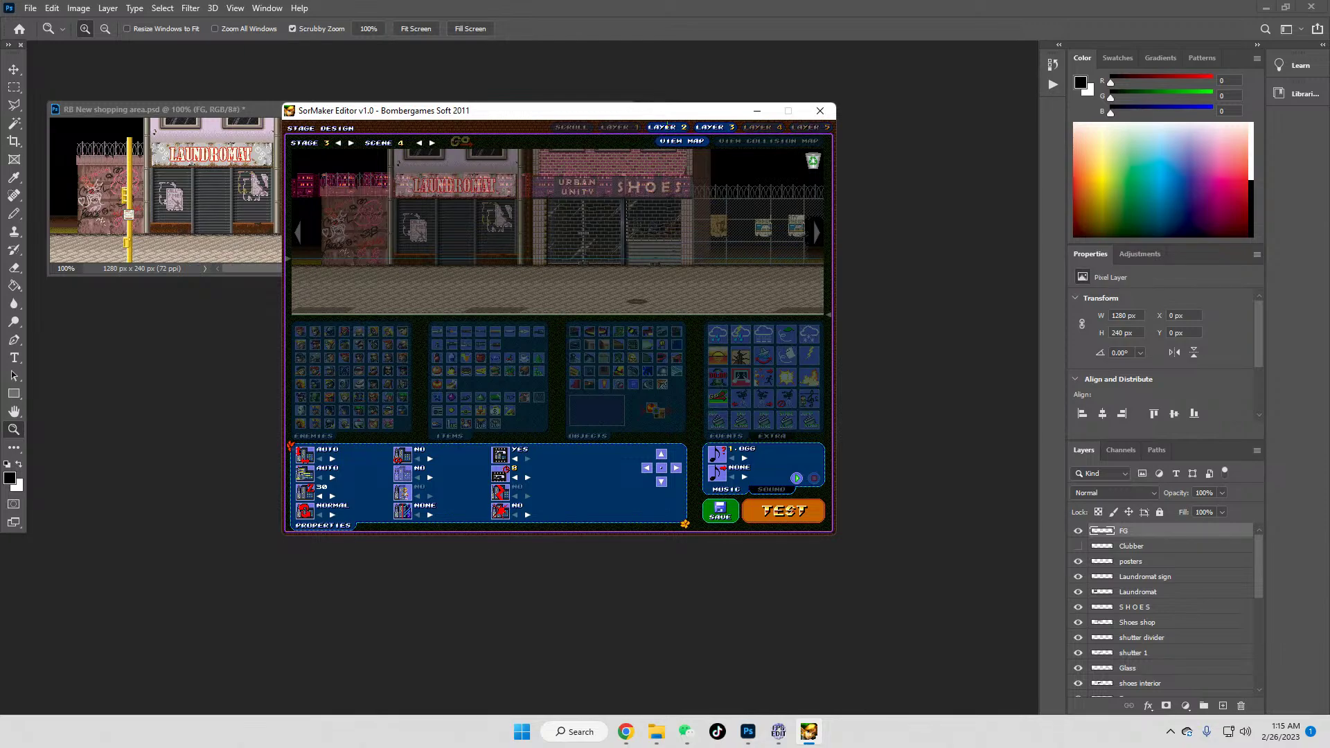
click(572, 127)
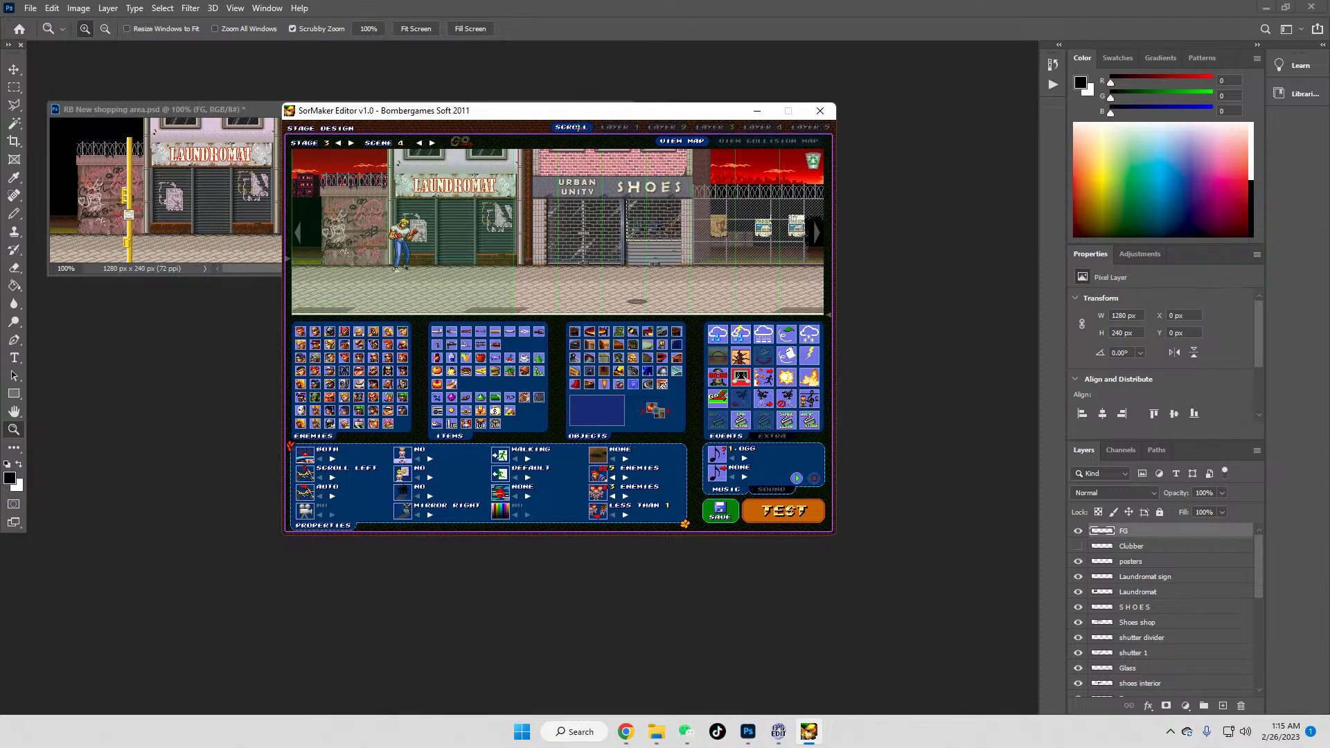
click(714, 127)
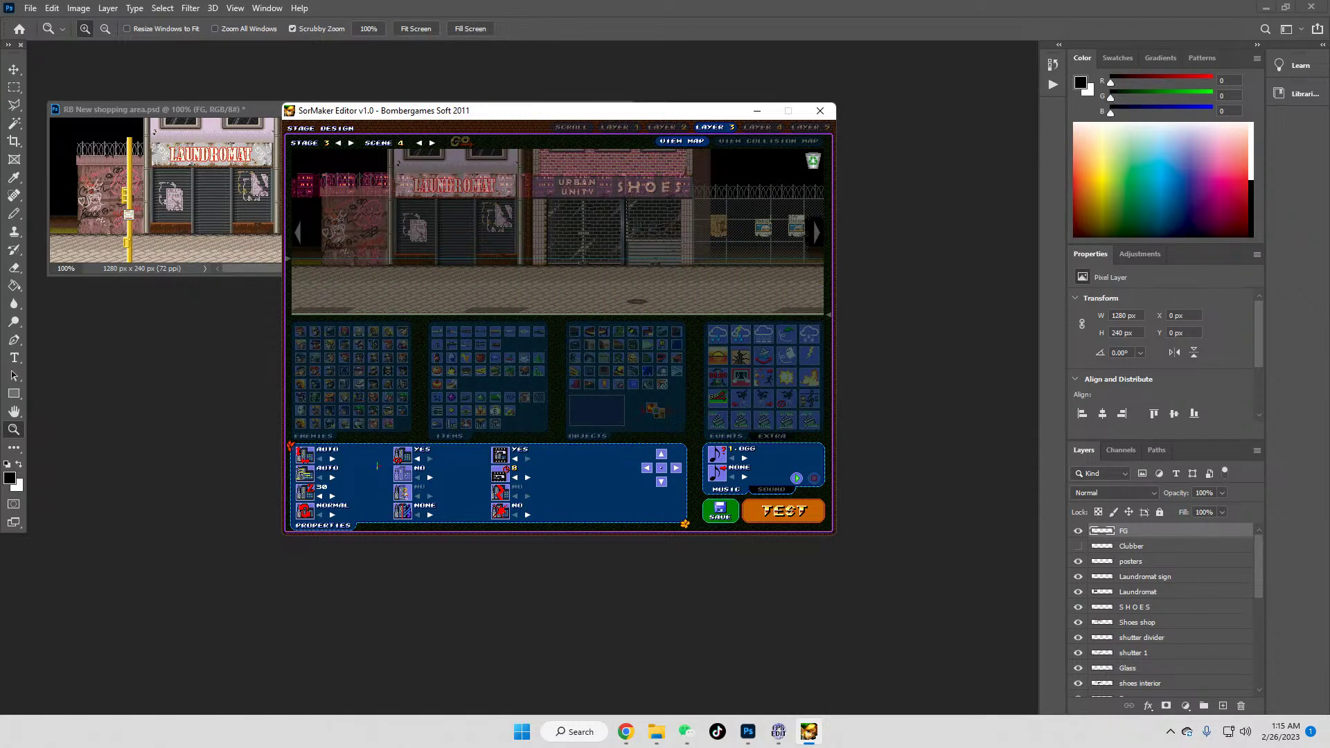
click(331, 477)
click(571, 126)
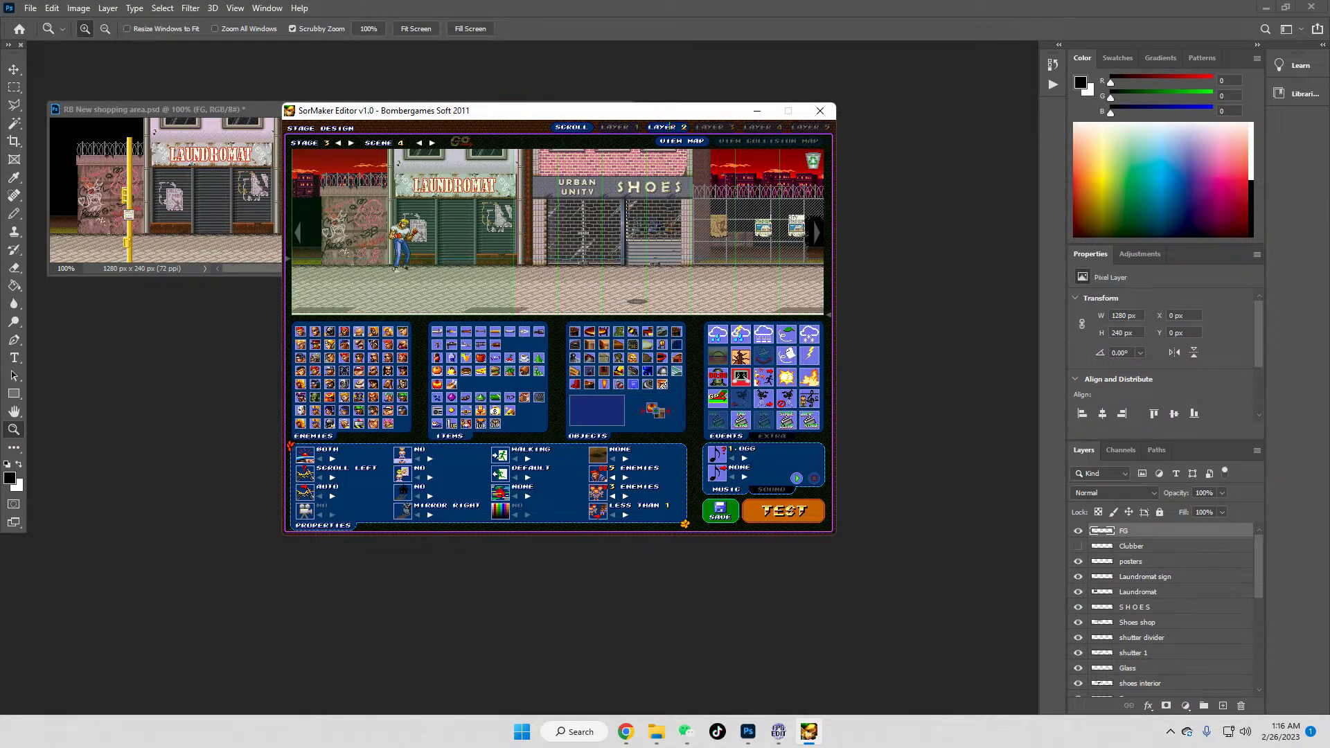
click(655, 128)
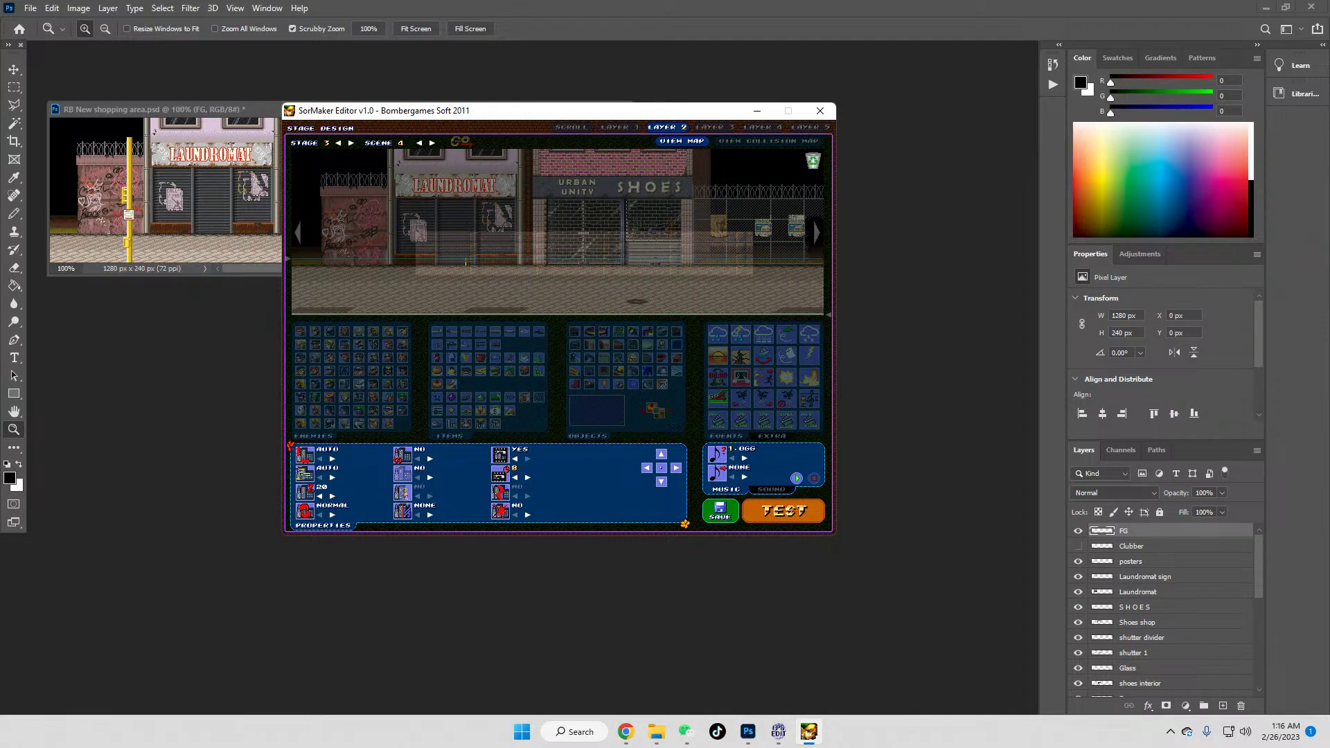
Step: Shift the Layer 2 image left and up, set its option to YES and rate to 0.96
drag(451, 258, 302, 239)
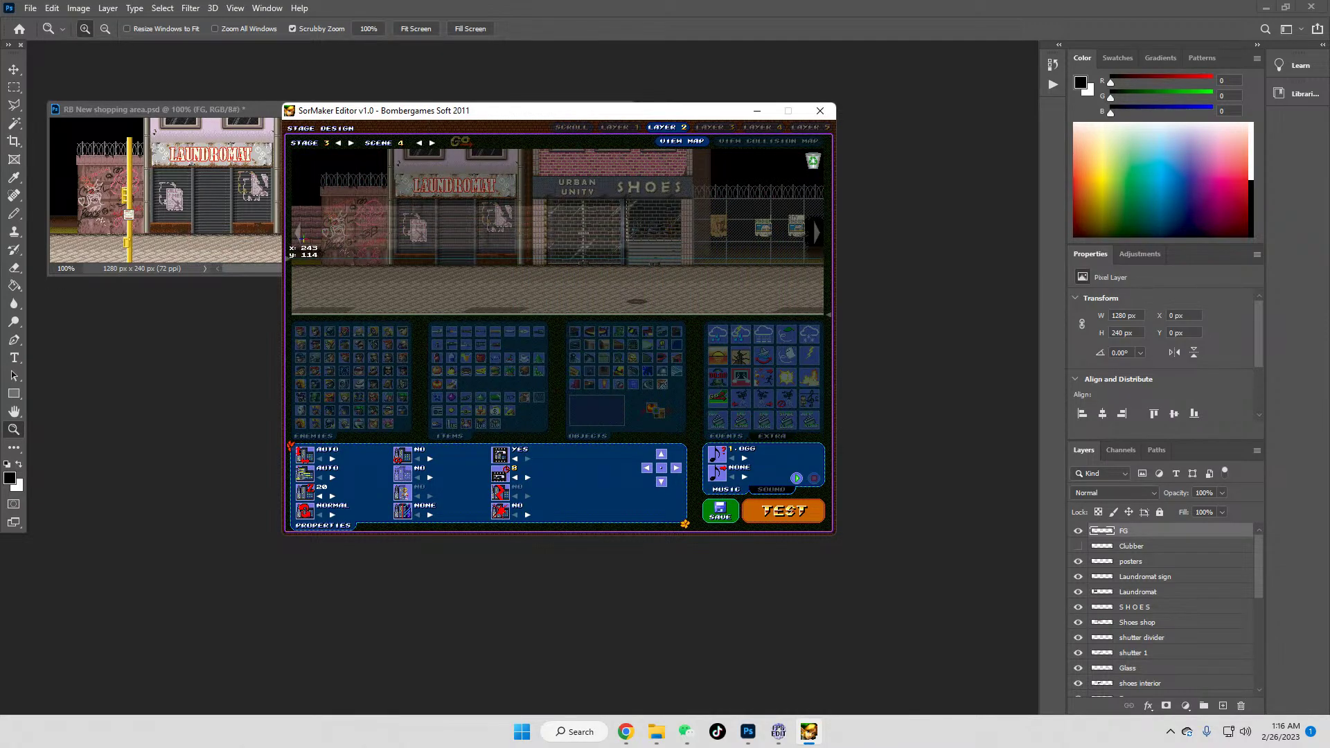
click(562, 128)
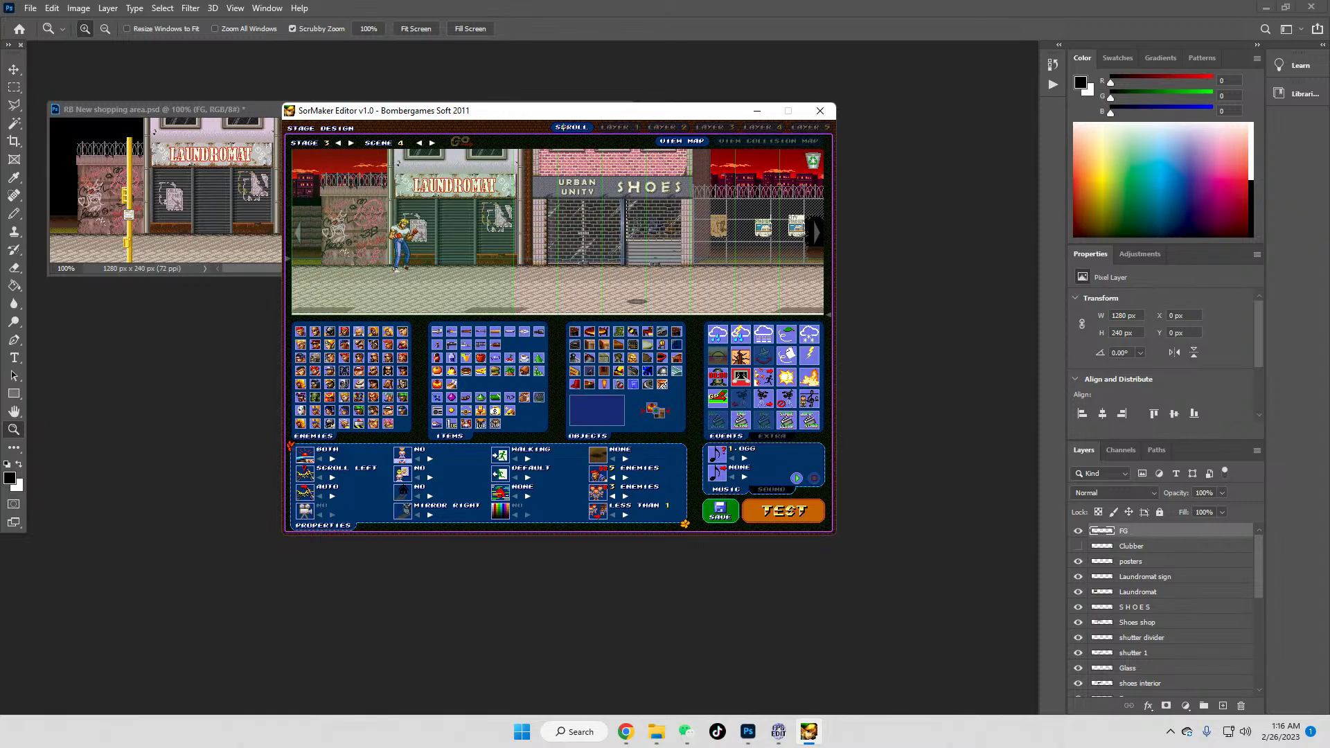
click(667, 128)
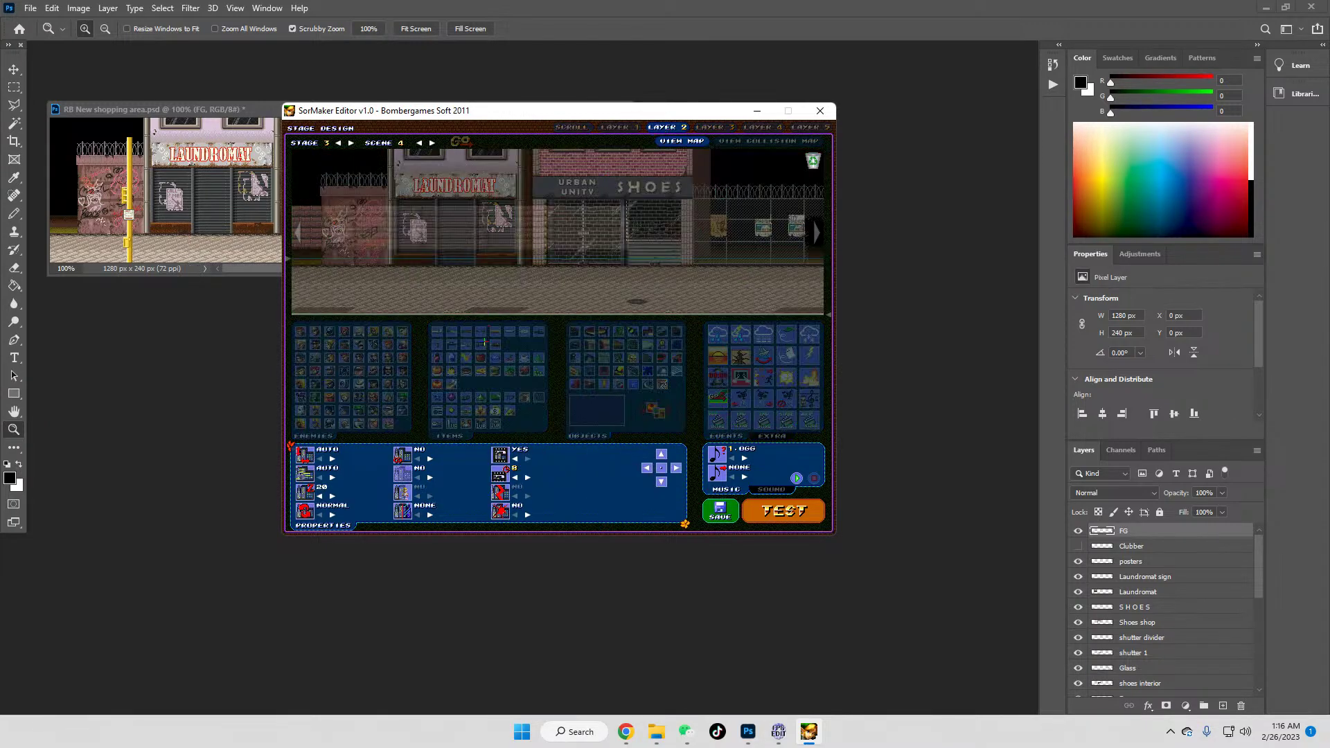
click(429, 459)
click(333, 477)
click(334, 478)
Step: Review Layer 2 and Layer 3 against the full stage, then launch a test run
click(572, 126)
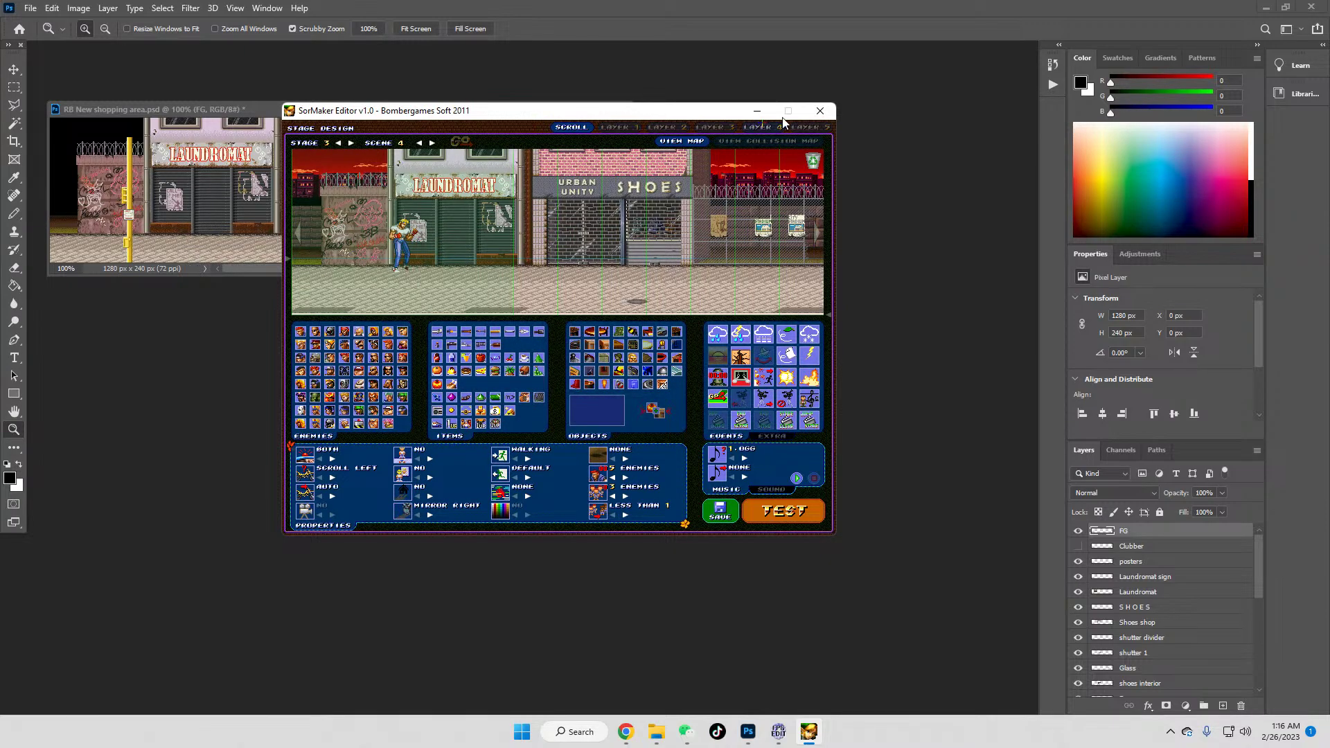
click(660, 128)
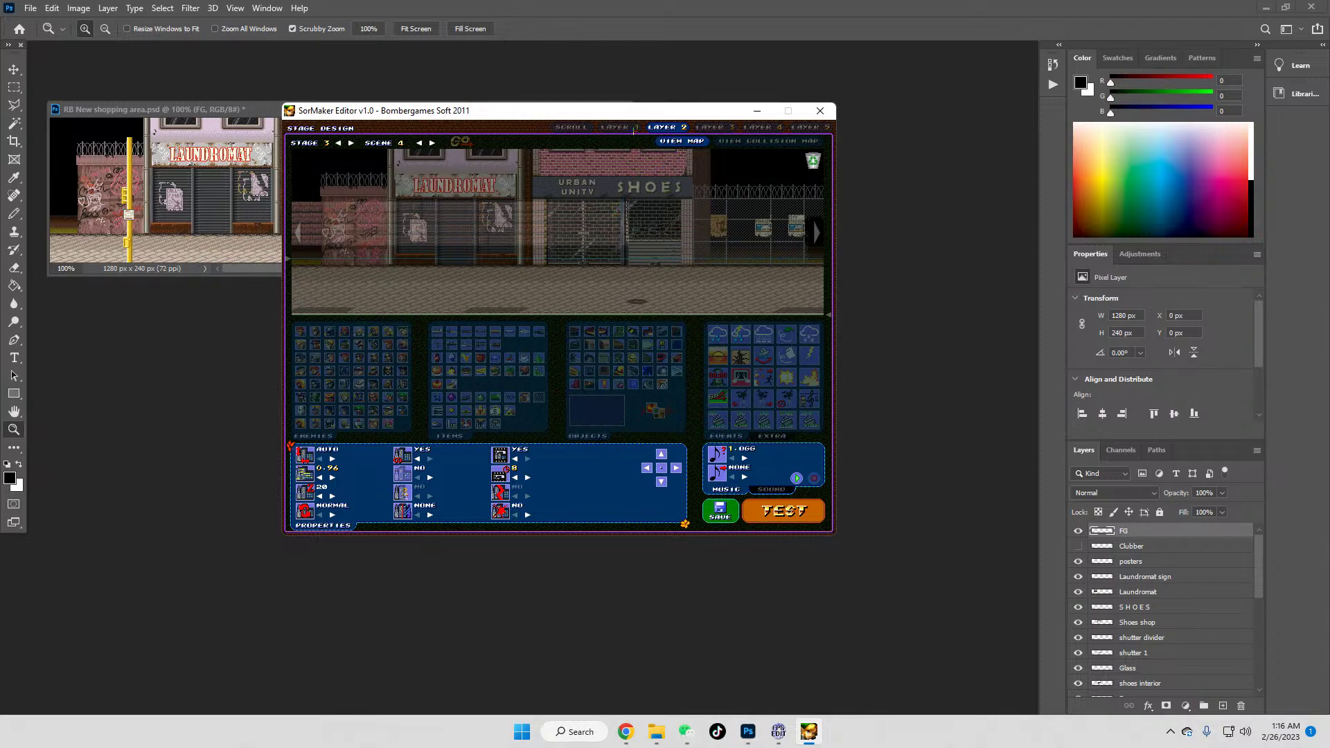
click(572, 127)
click(733, 128)
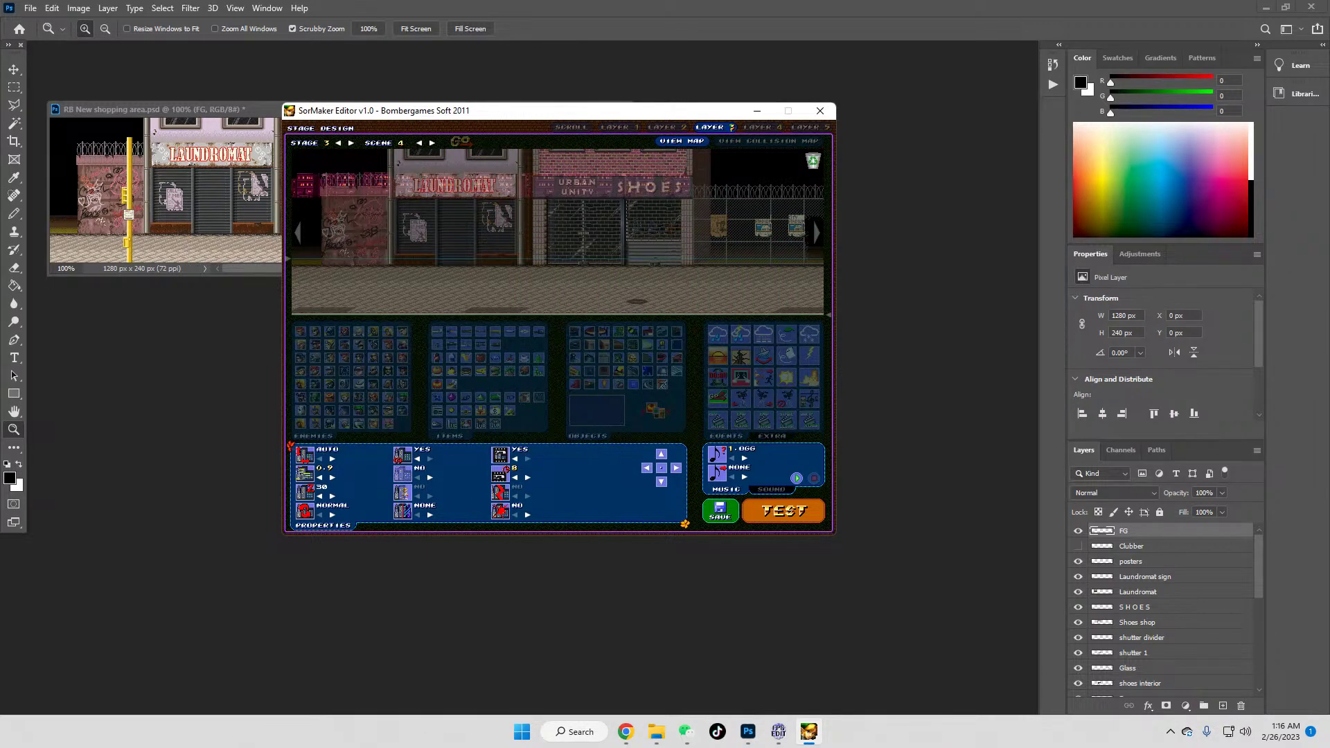
click(666, 128)
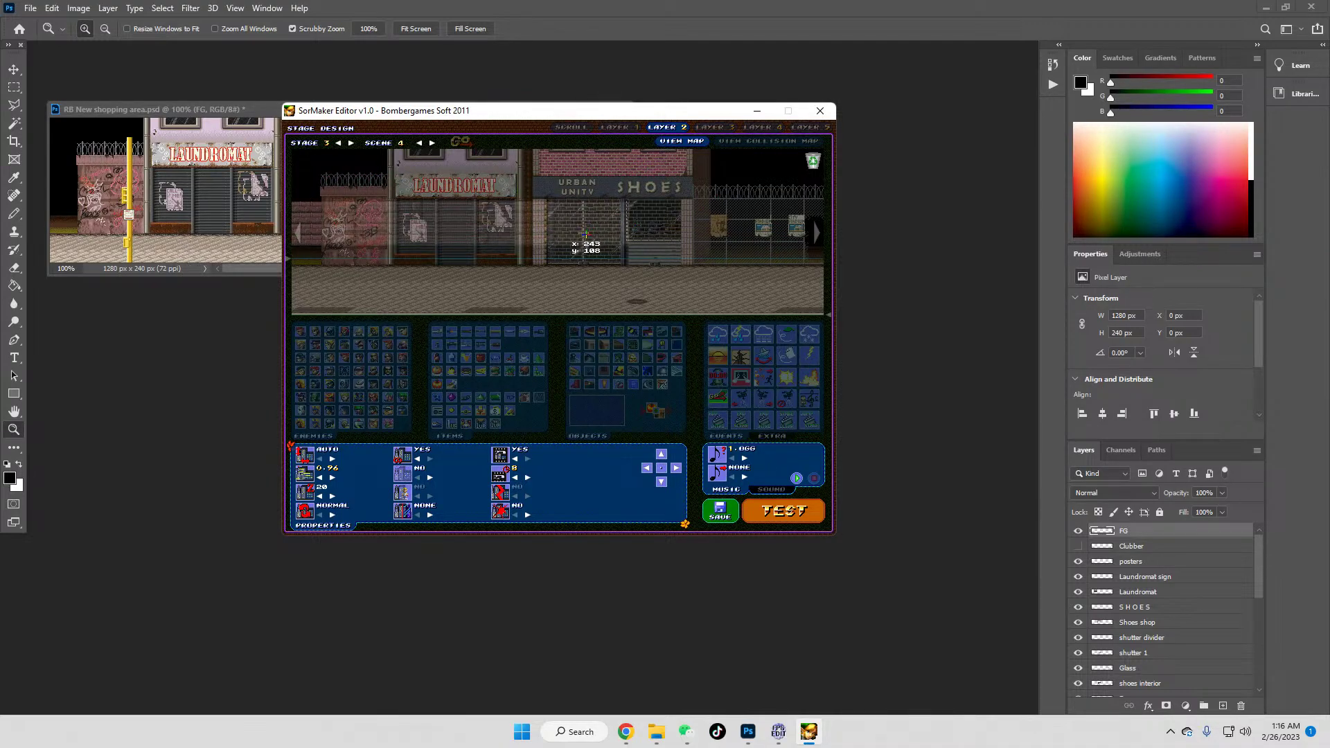
click(572, 127)
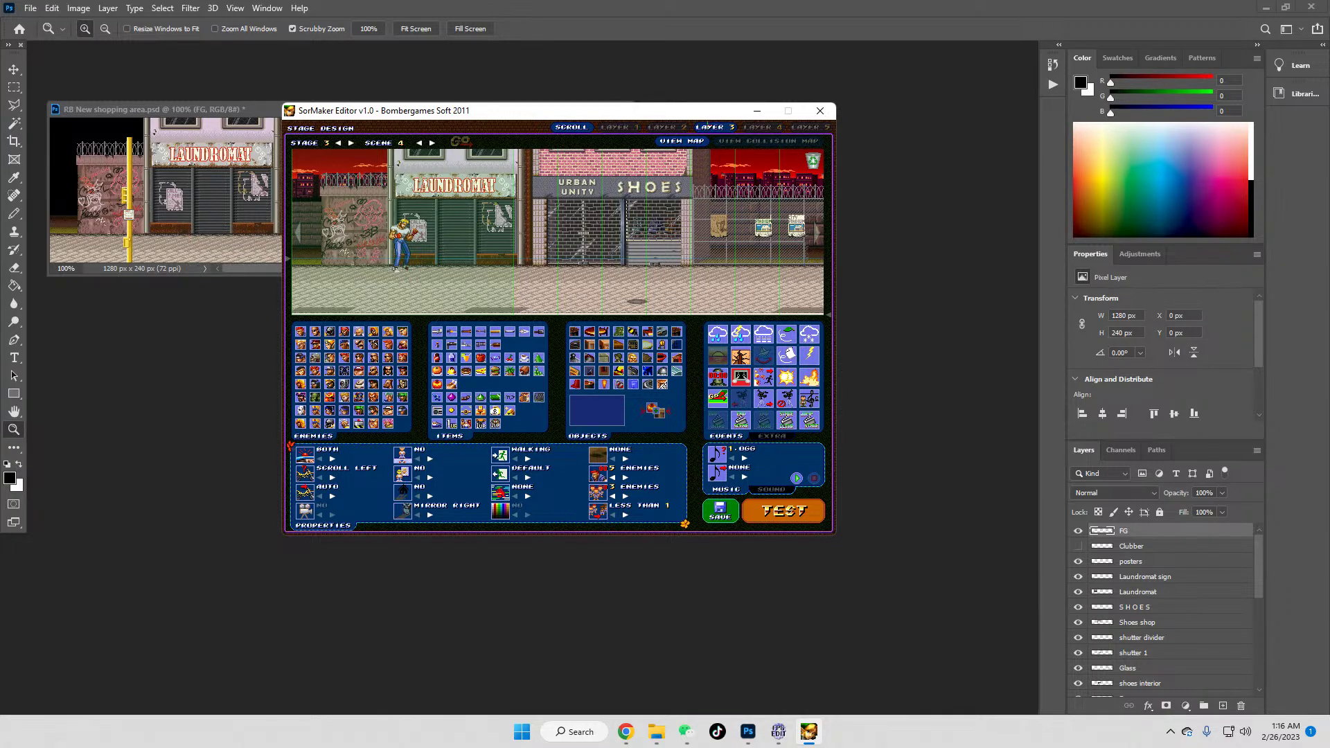
click(710, 128)
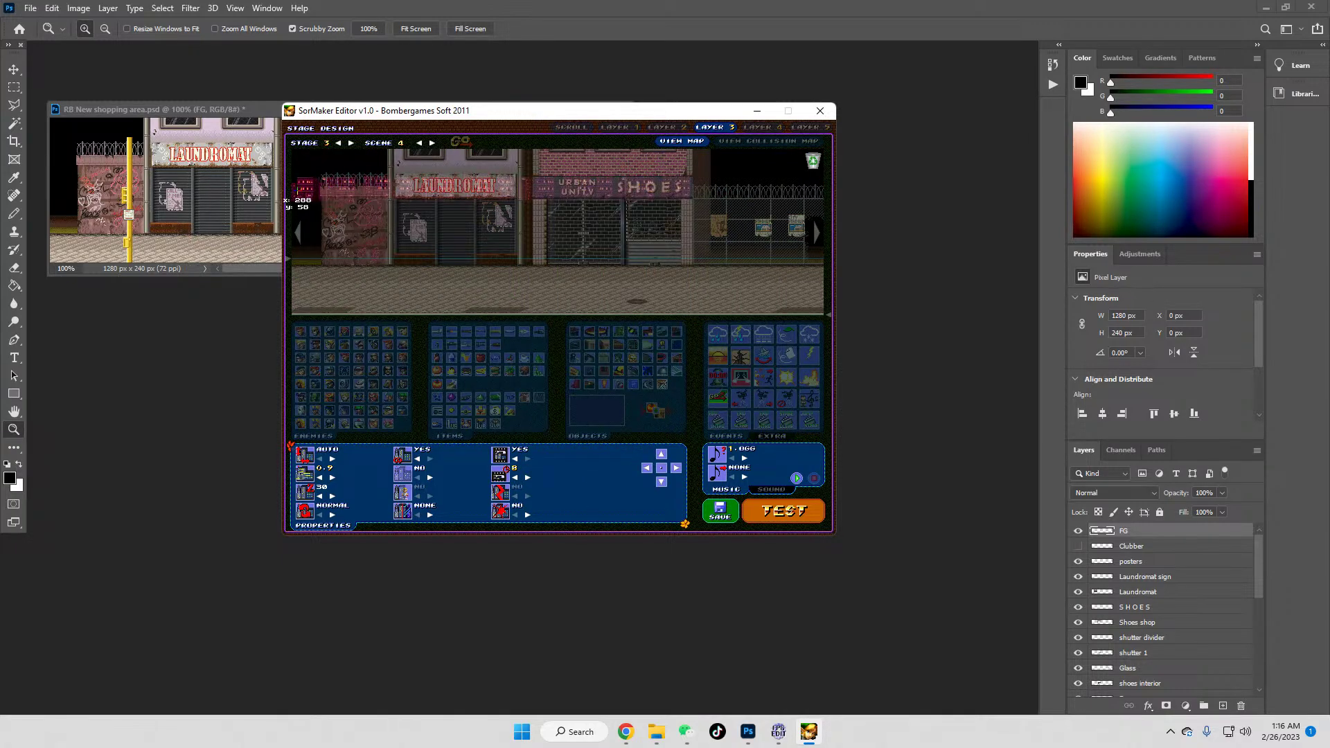
click(570, 128)
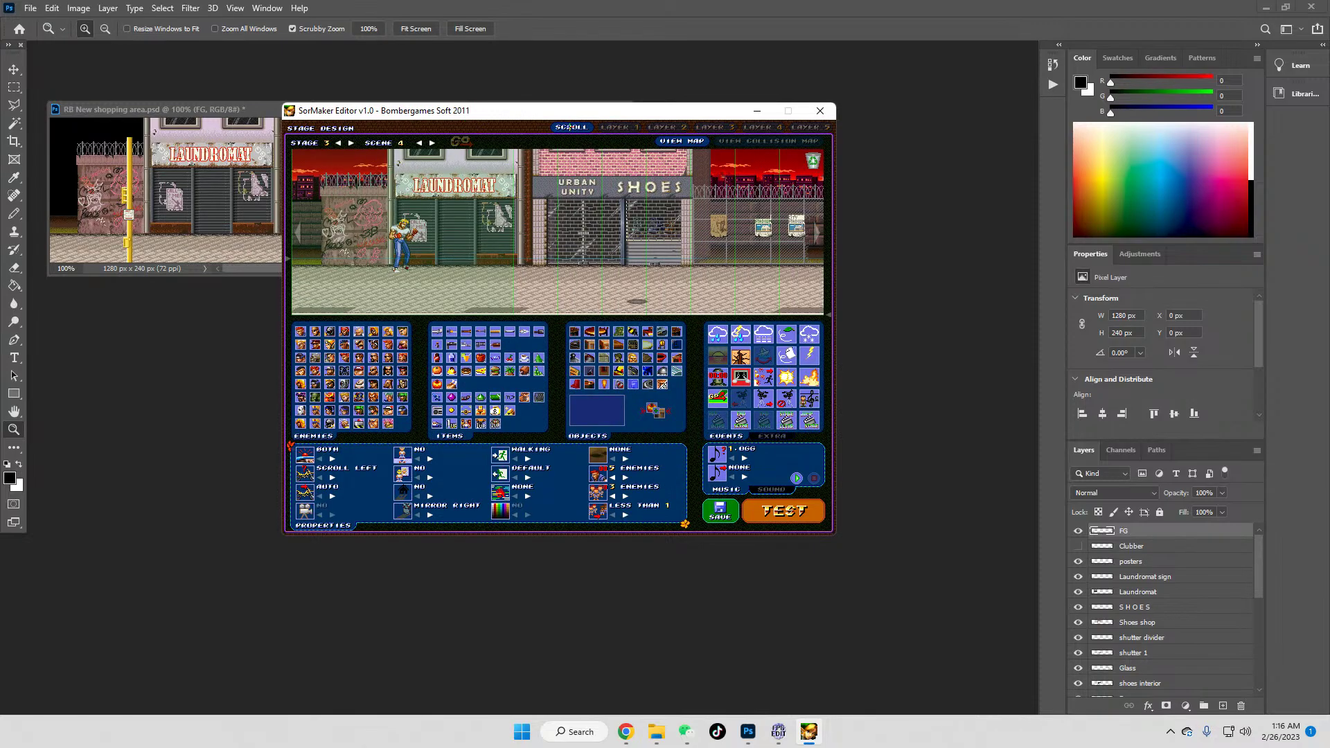
click(752, 525)
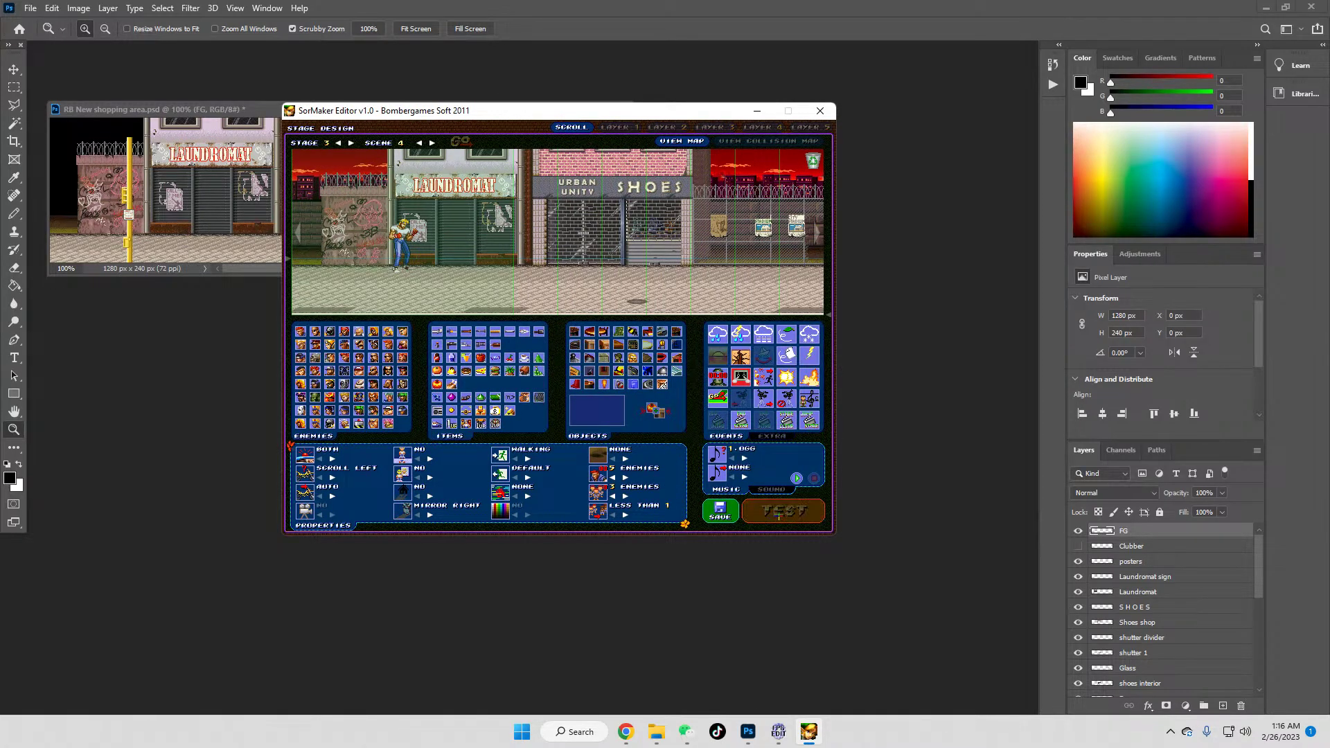
Step: Confirm the save, walk the fighter right from the Laundromat past the Shoes shop, then close the game
click(530, 335)
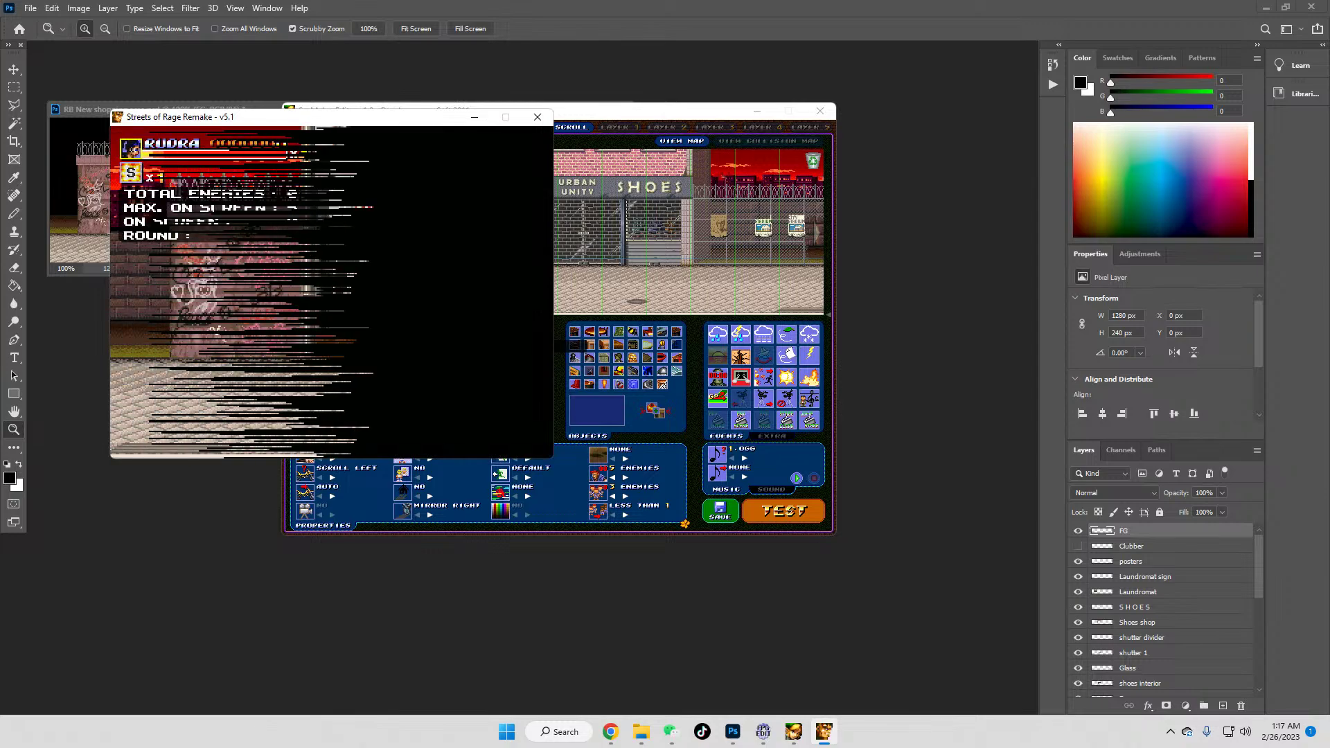
drag(364, 121, 575, 149)
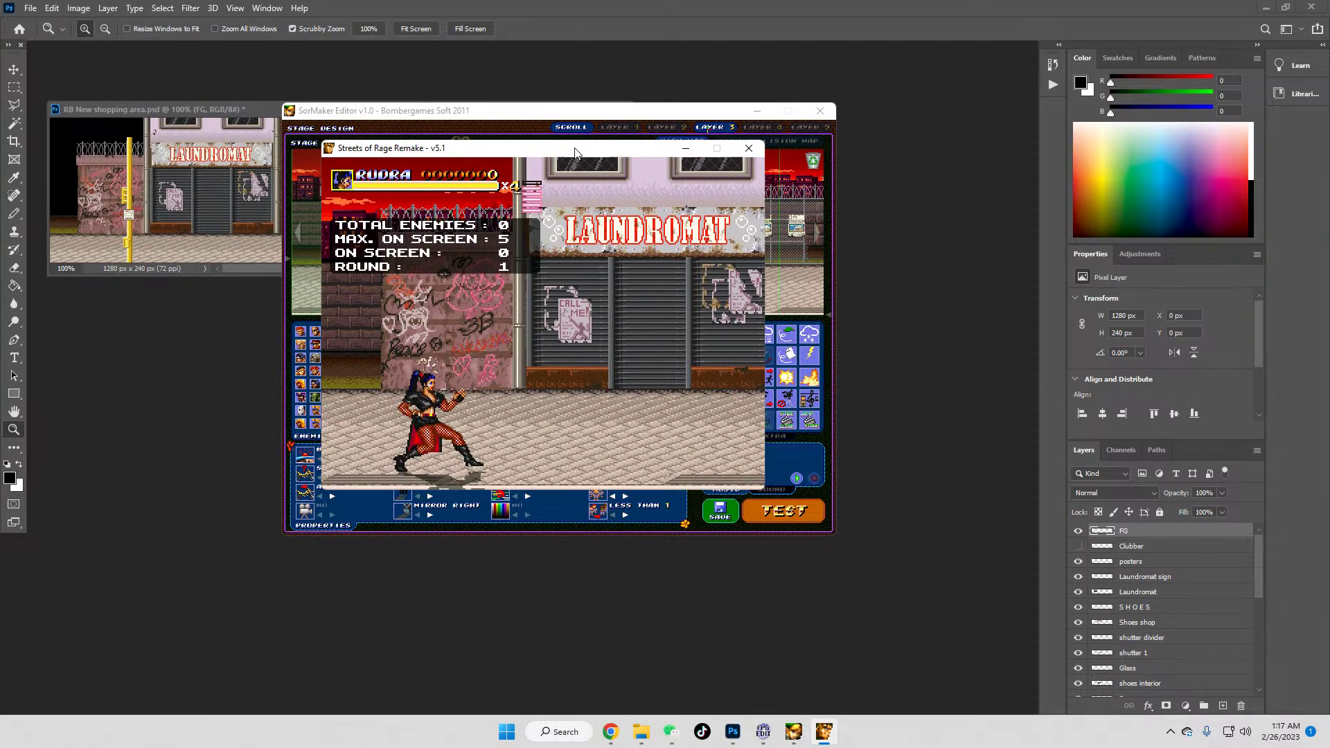
key(Right)
key(Right)
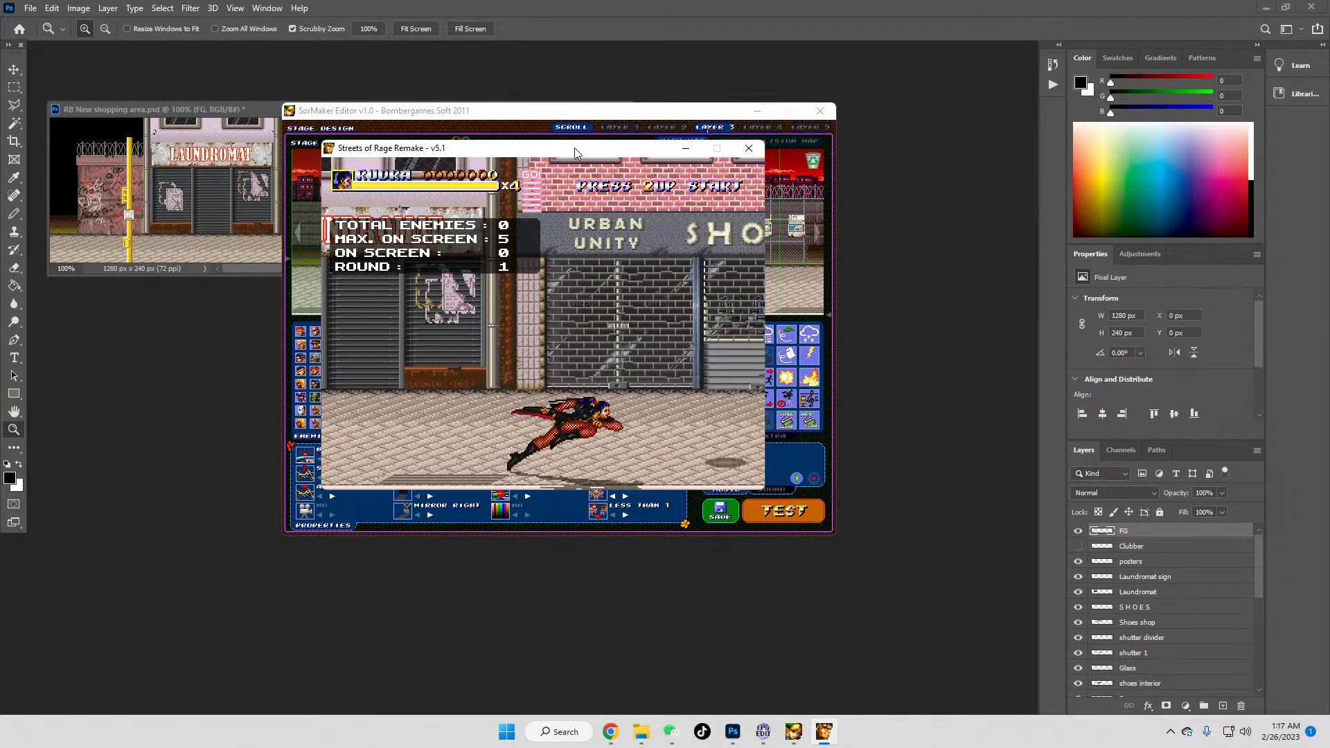
key(Right)
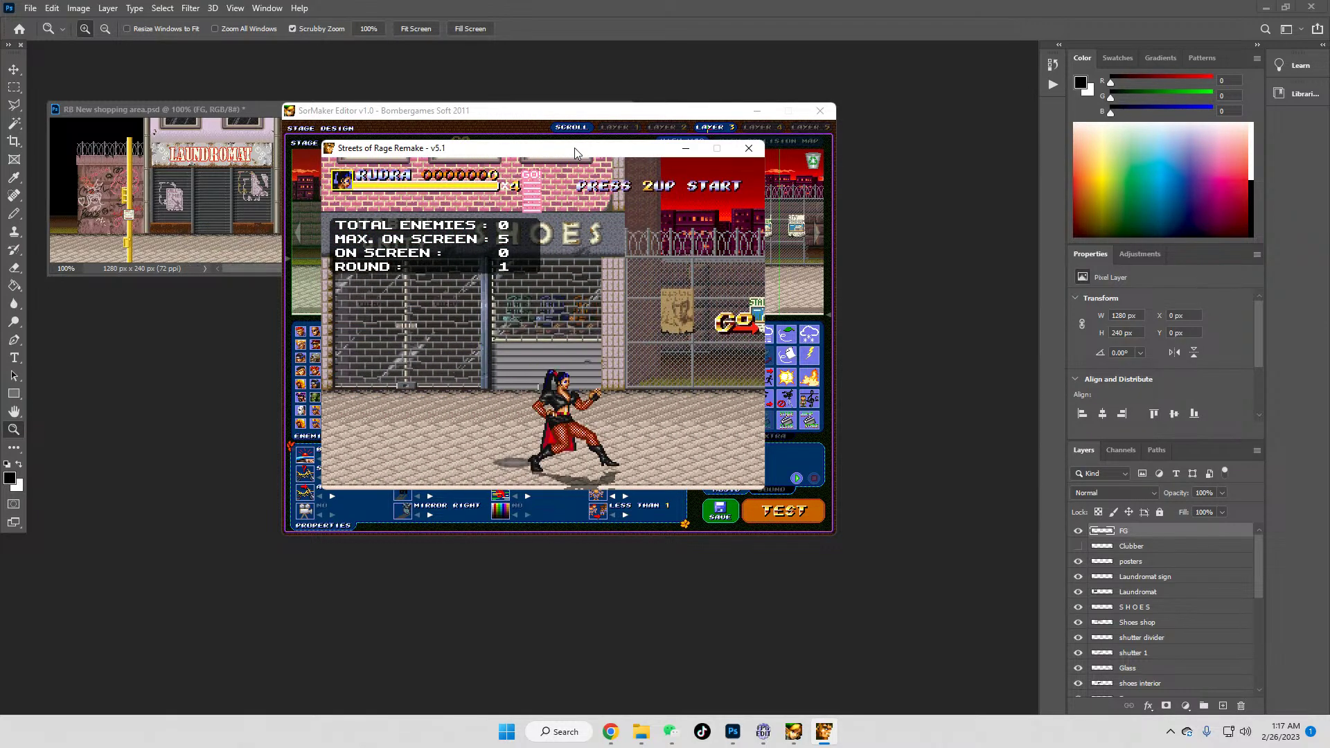
key(Right)
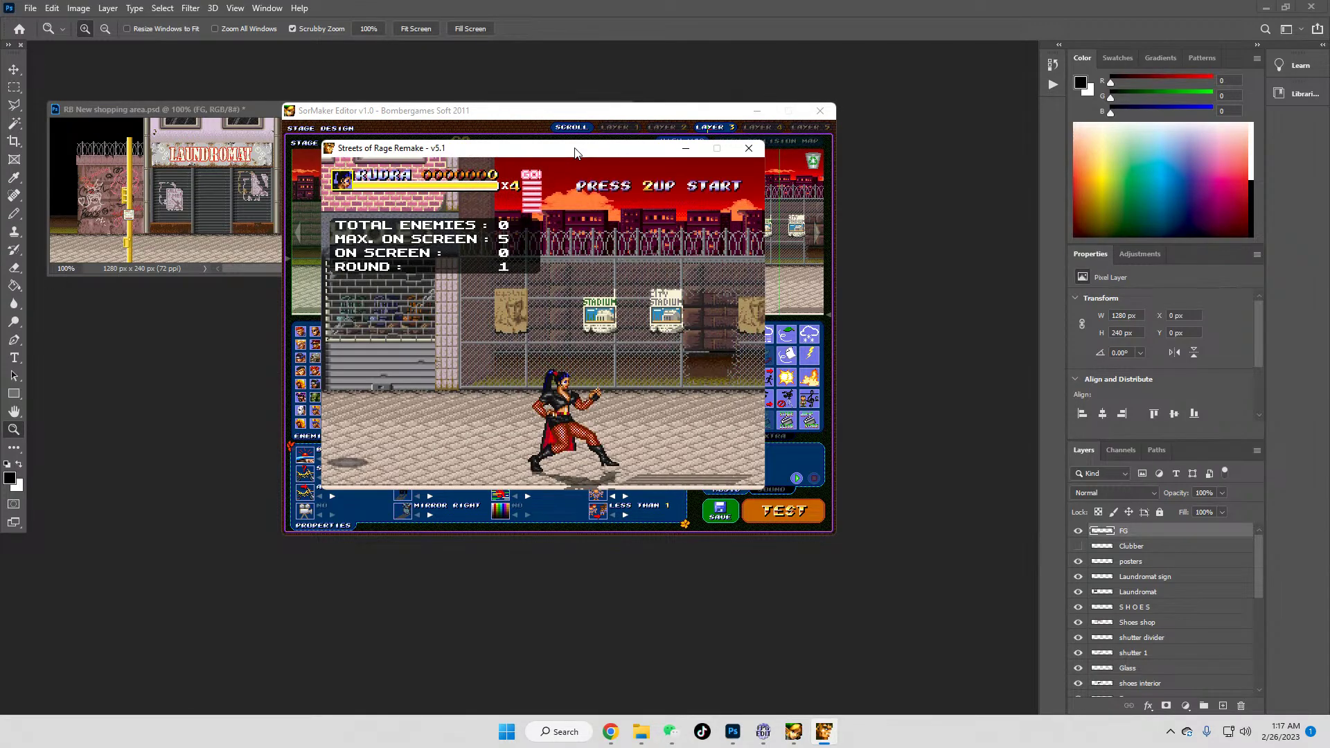
key(Right)
key(Left)
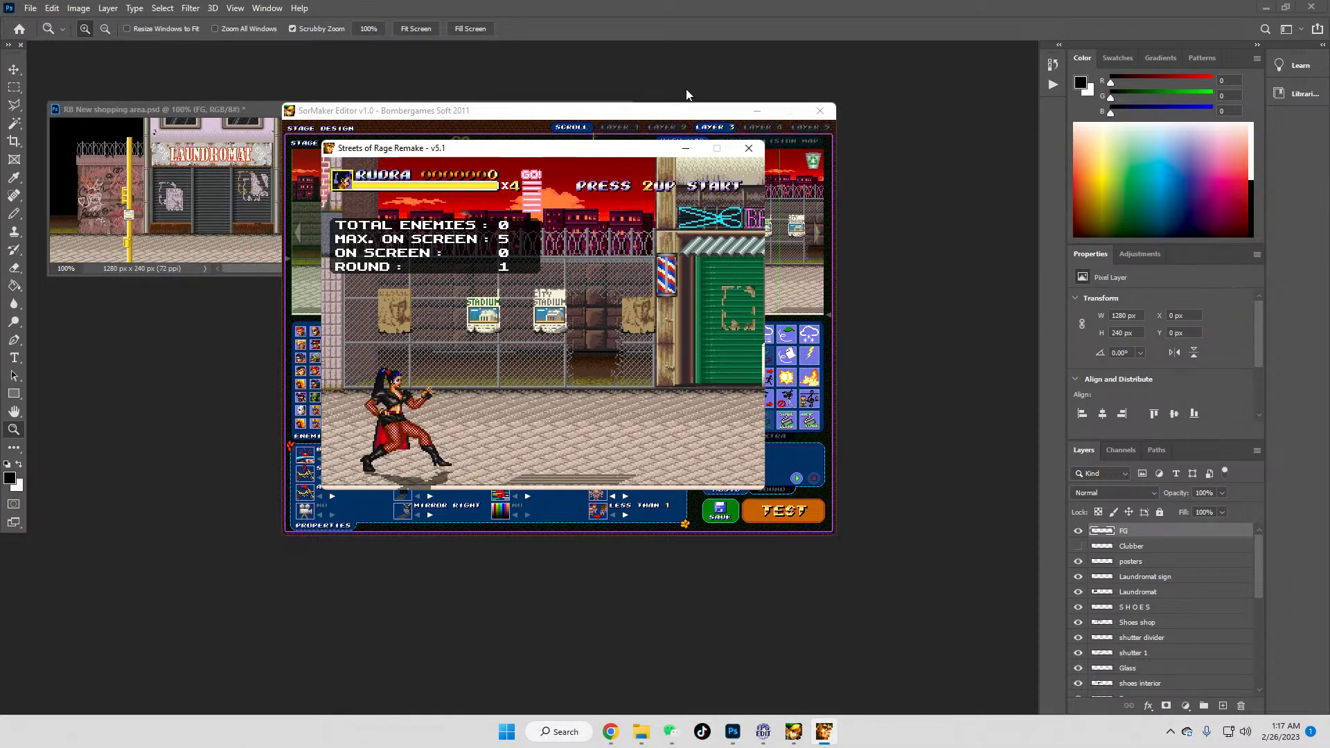
click(749, 148)
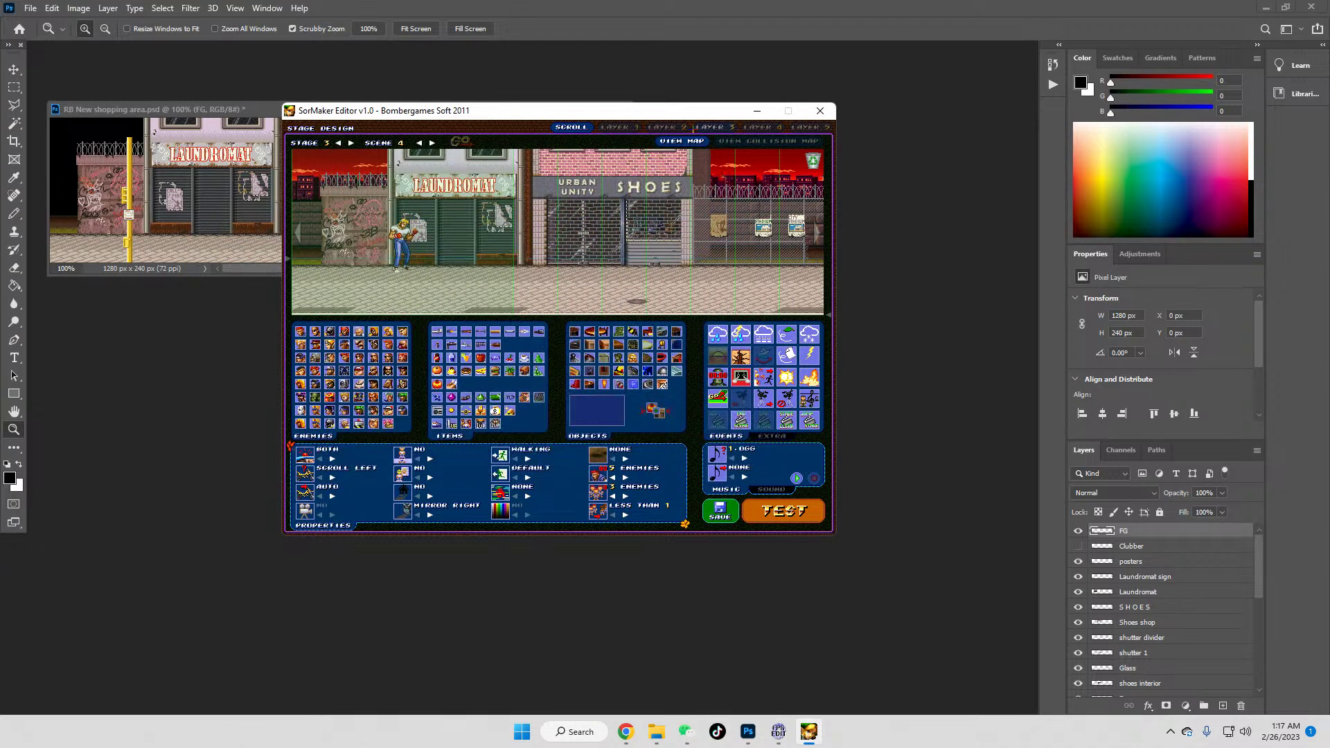
Step: Review Layer 2 and Layer 3 against the full stage view, then save the scene
click(667, 128)
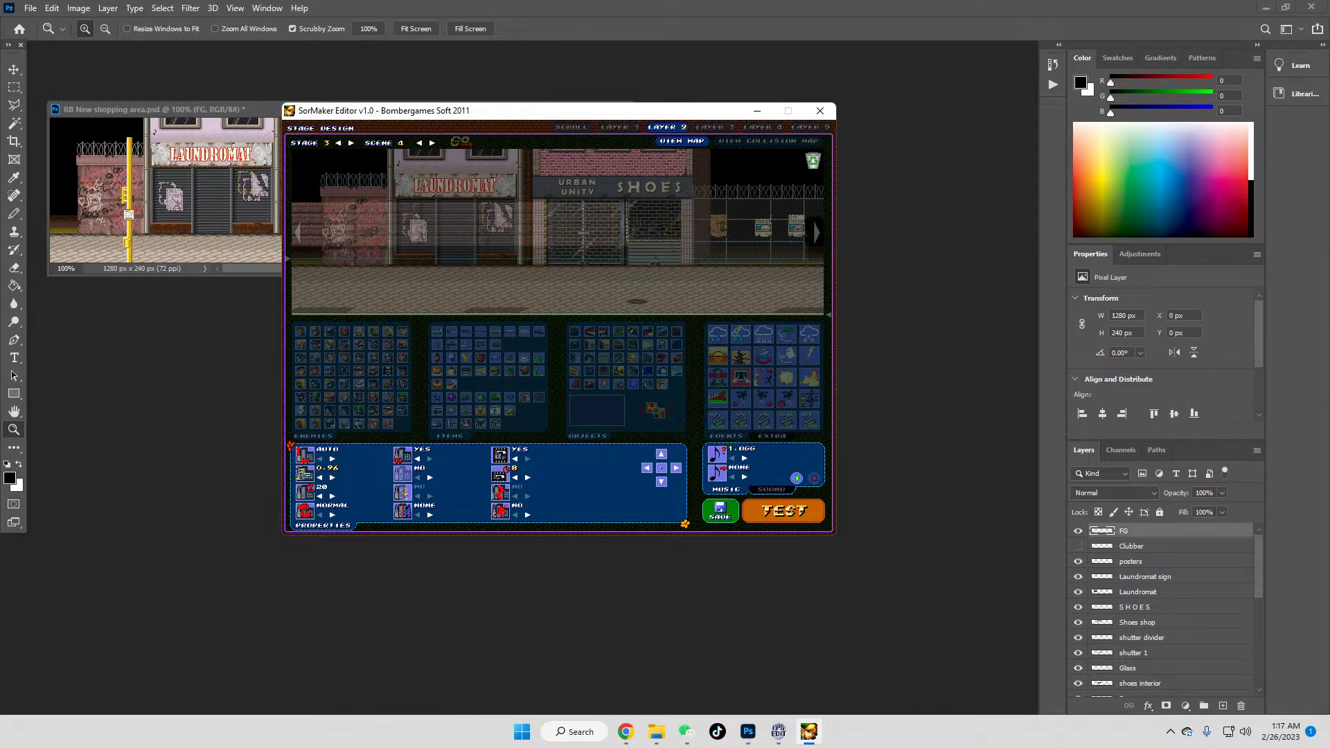
click(582, 128)
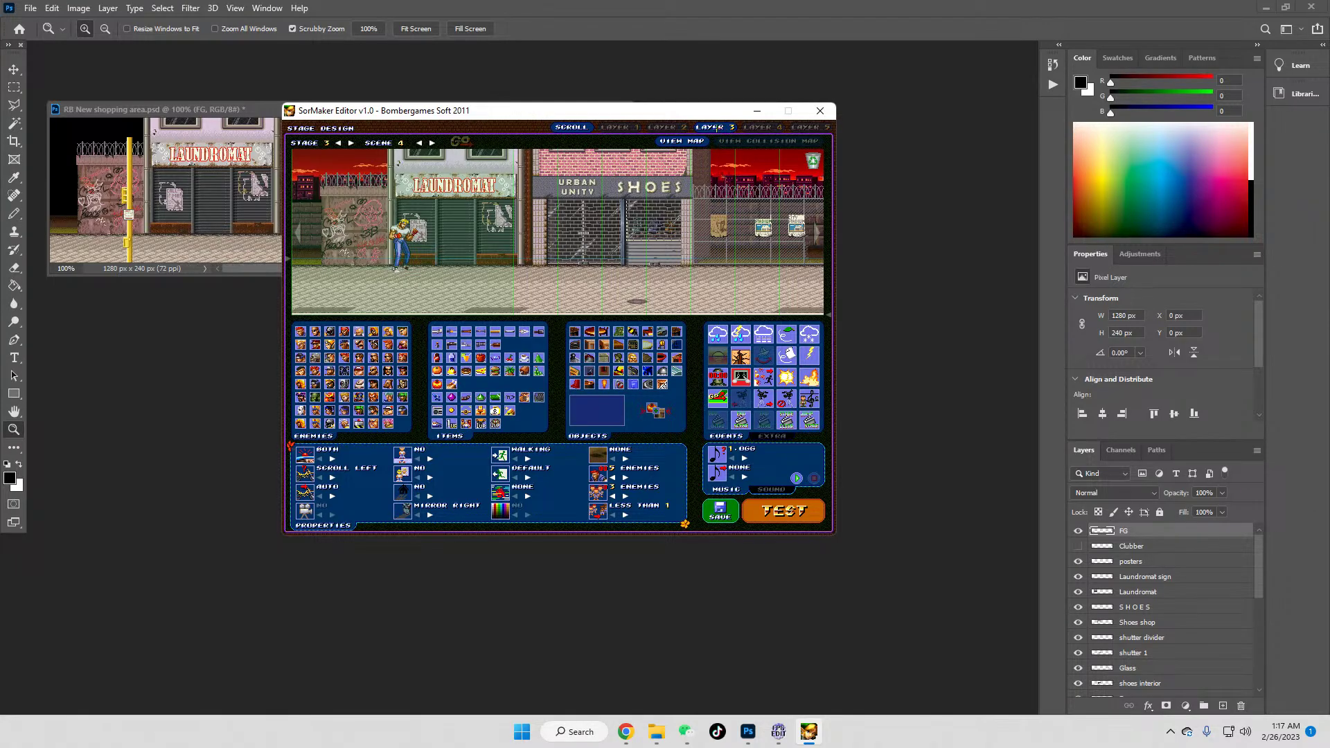
click(715, 127)
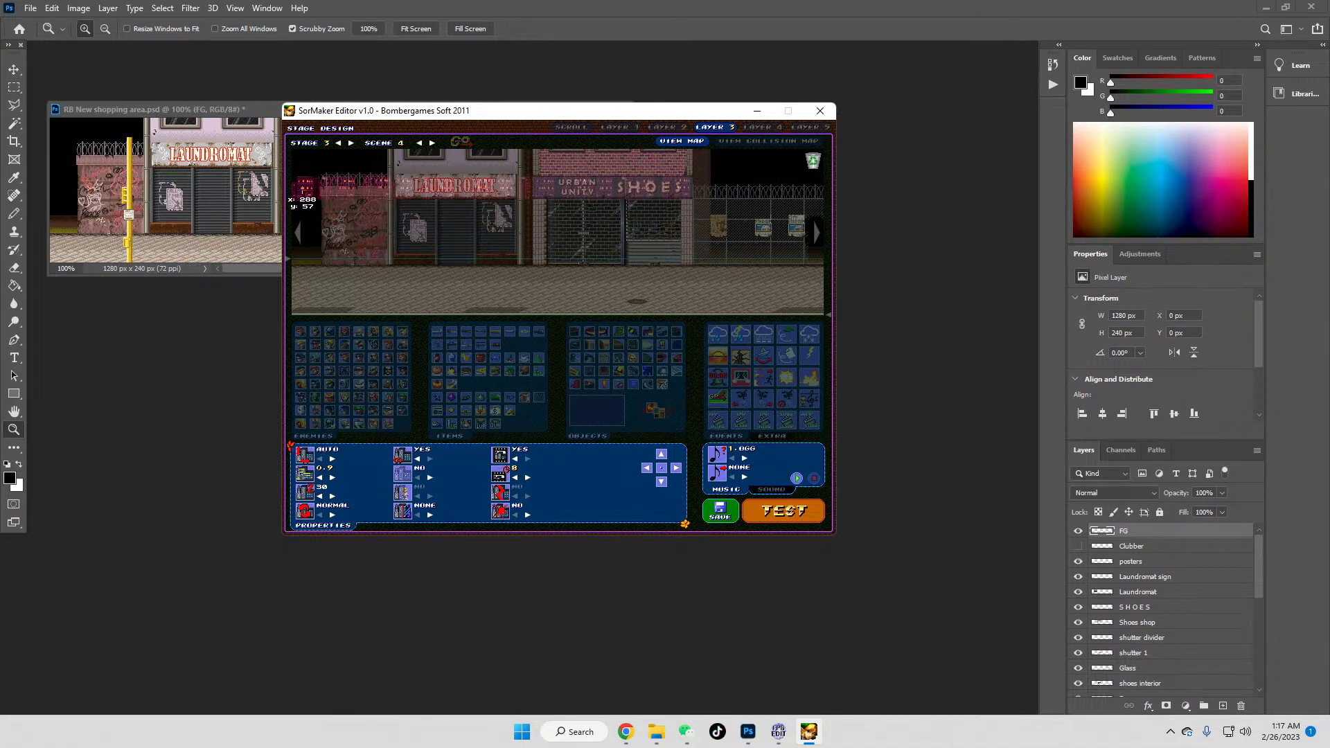
click(572, 128)
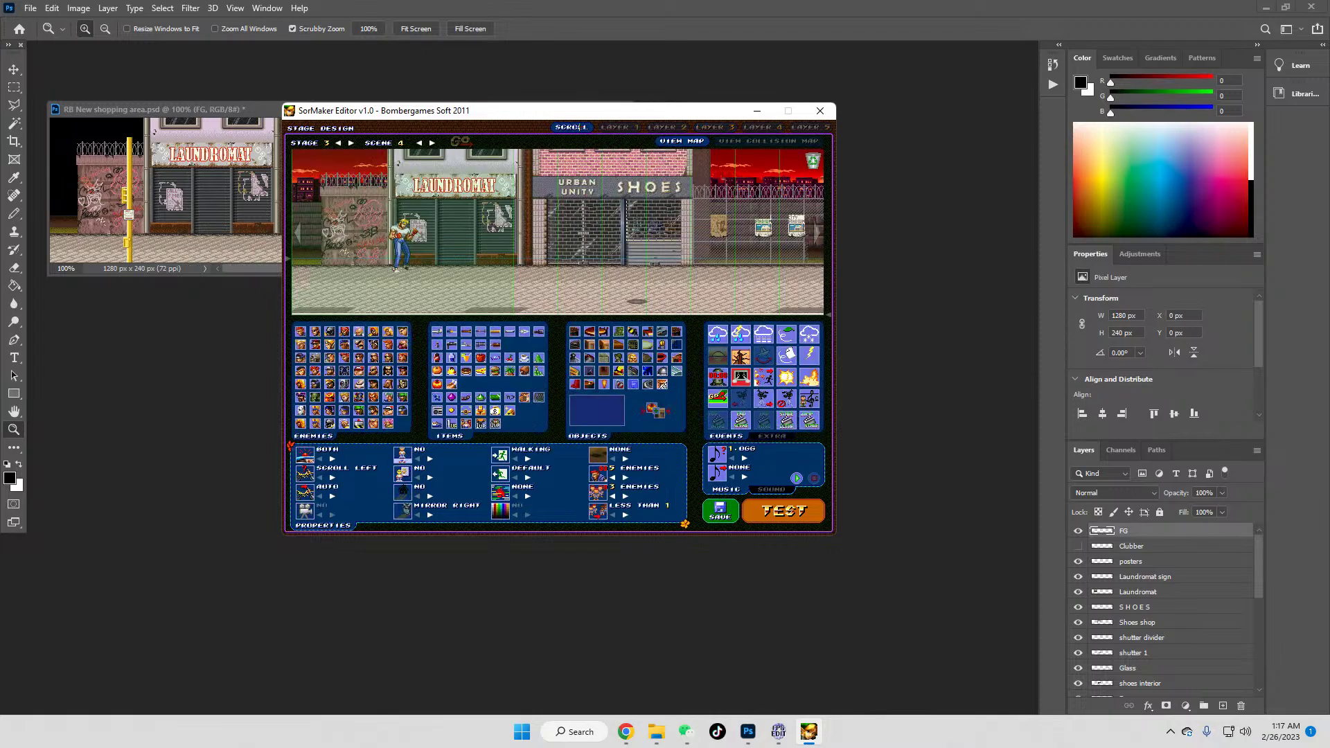
click(720, 511)
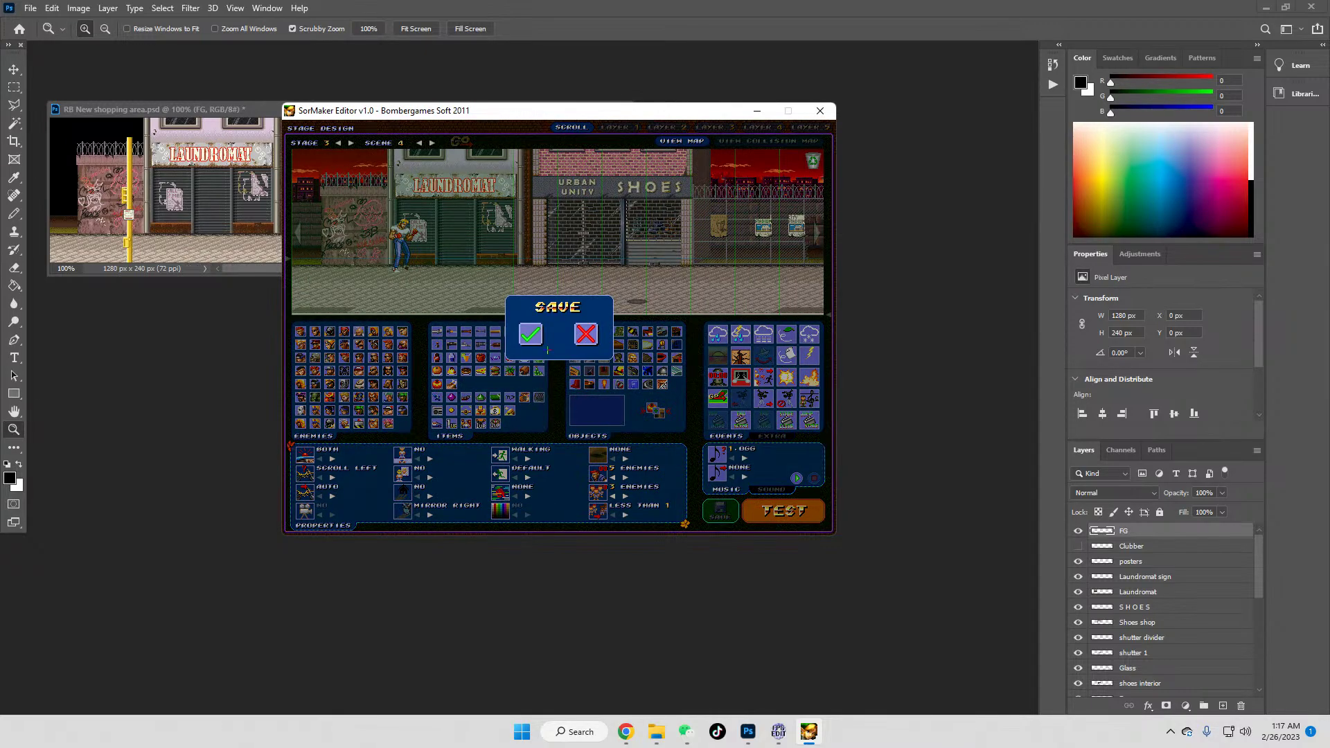
Step: Confirm the save, run right from the Laundromat past the barber shop, then close the game
click(531, 336)
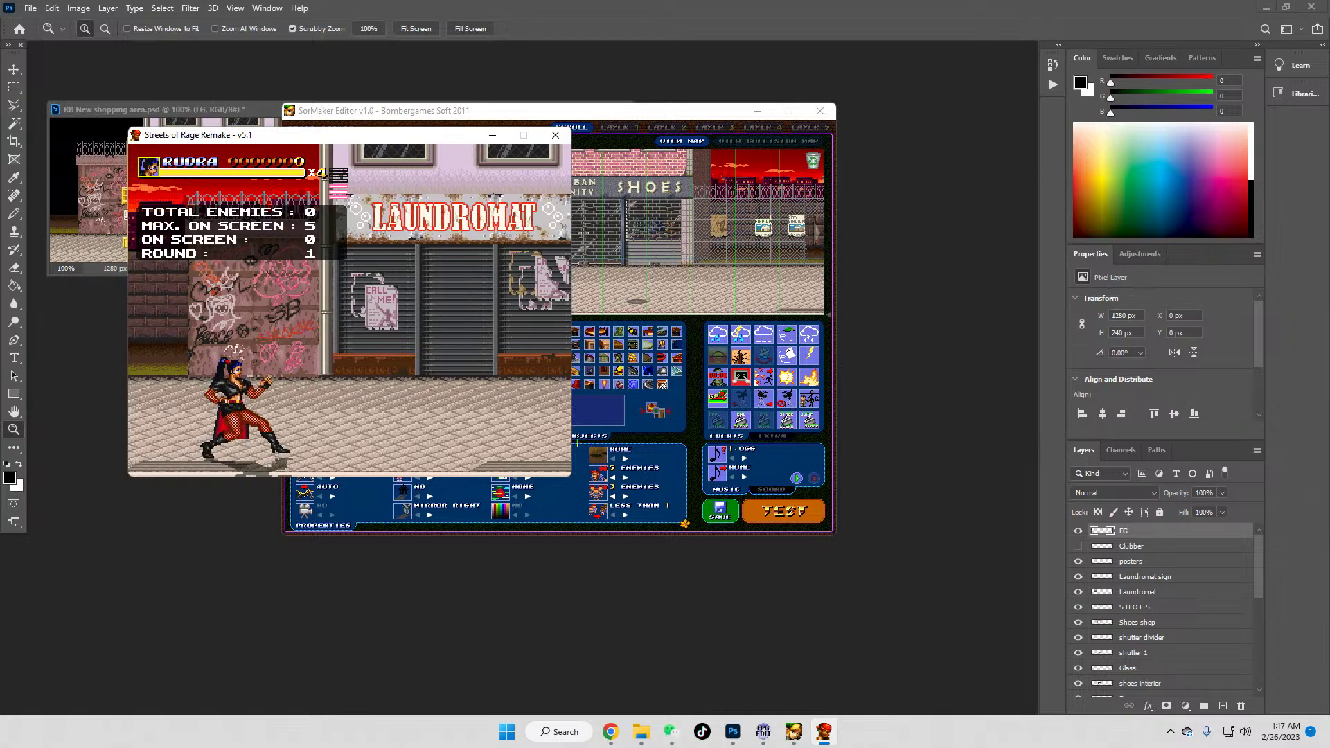
key(Right)
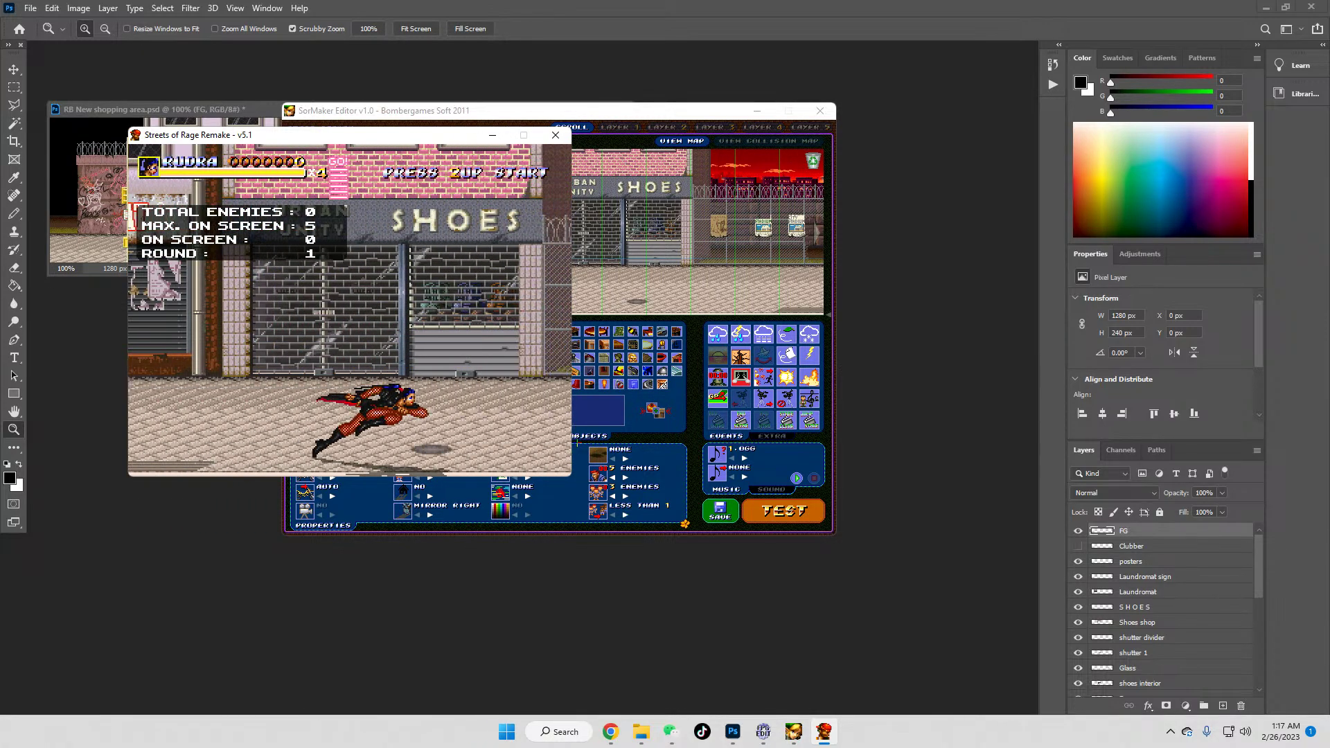
key(Right)
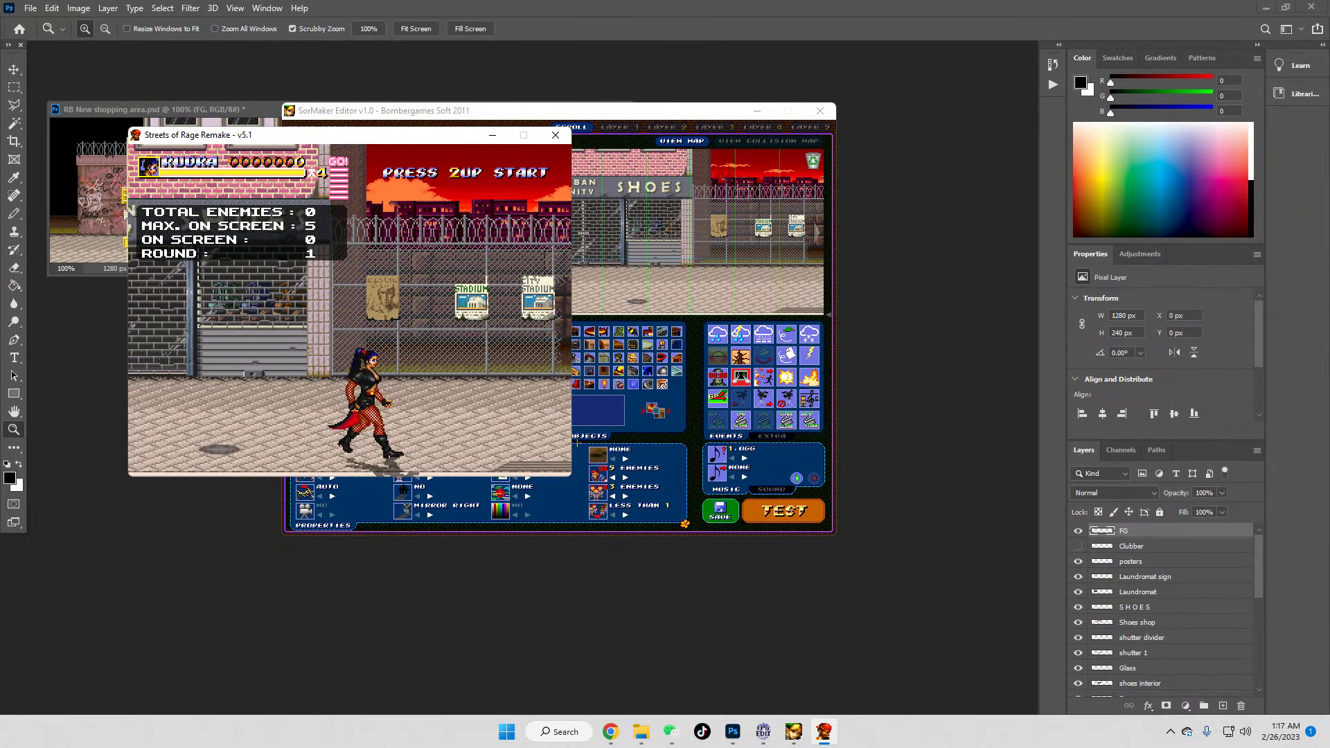
key(Right)
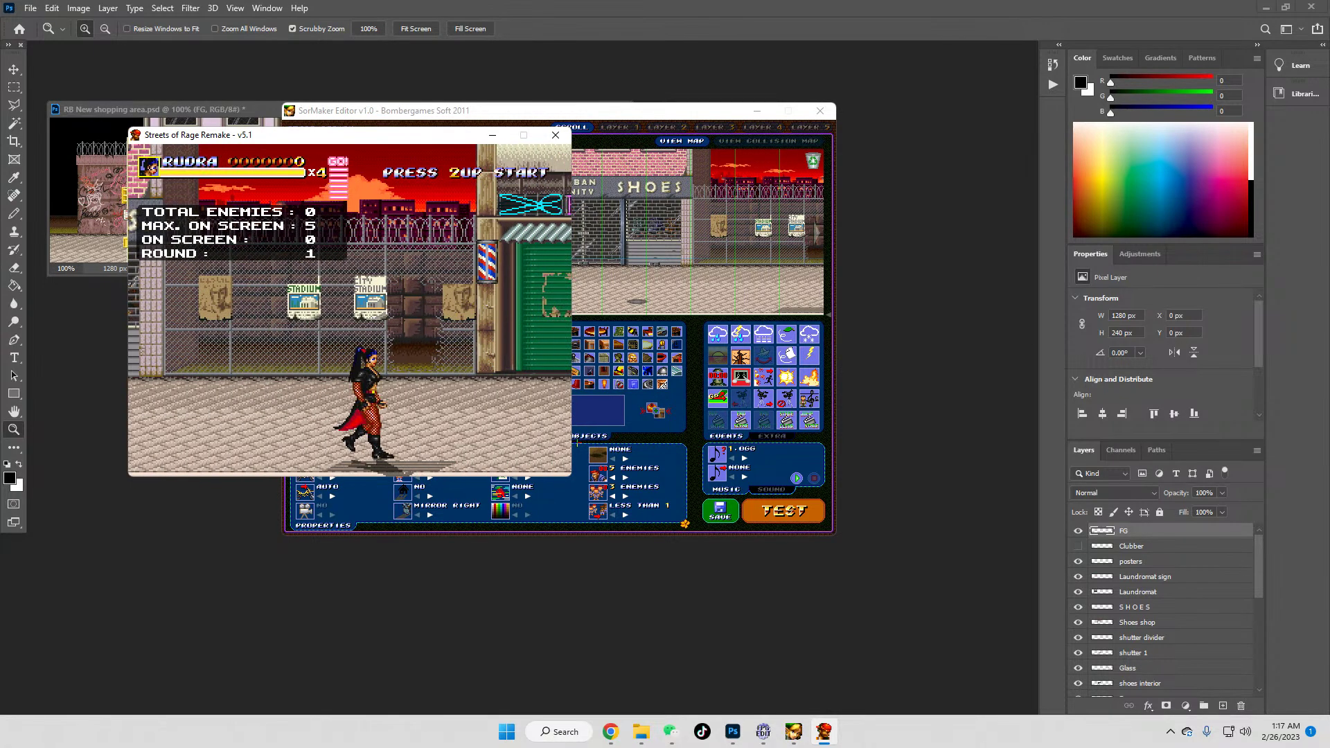
key(Right)
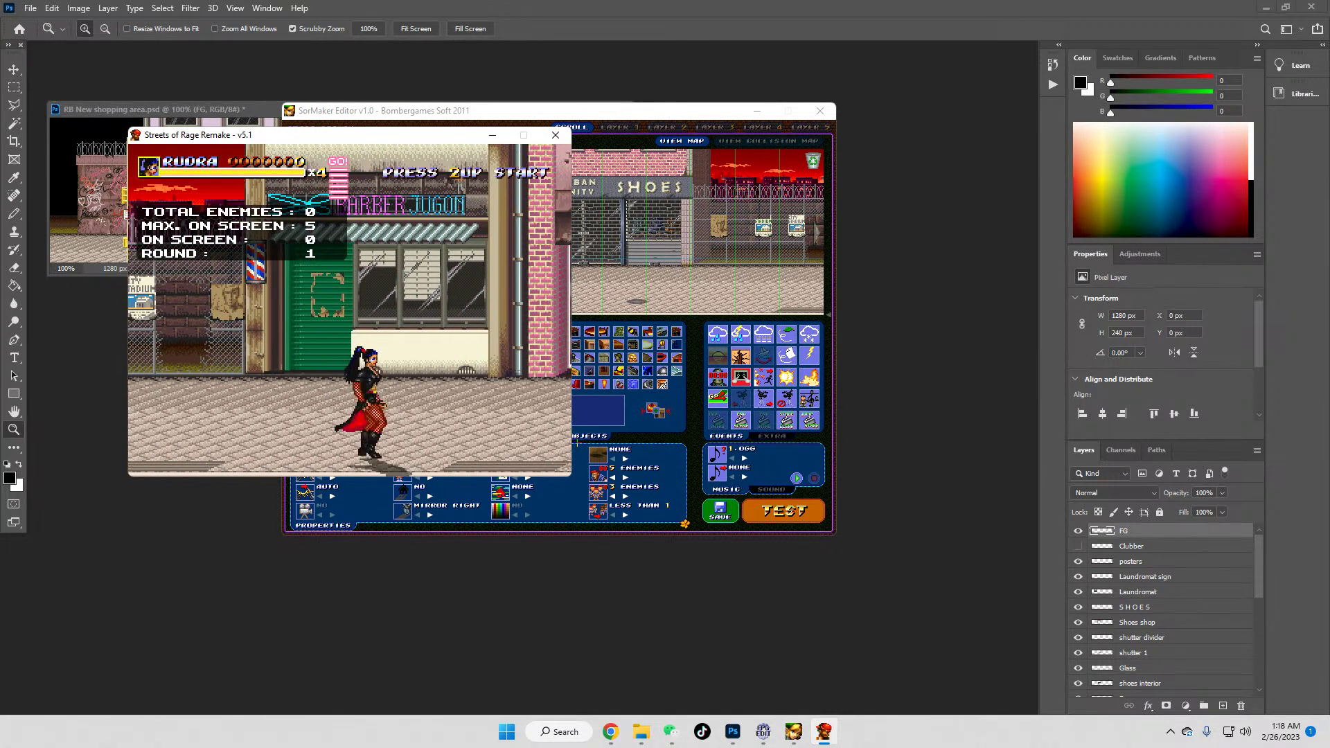
key(Right)
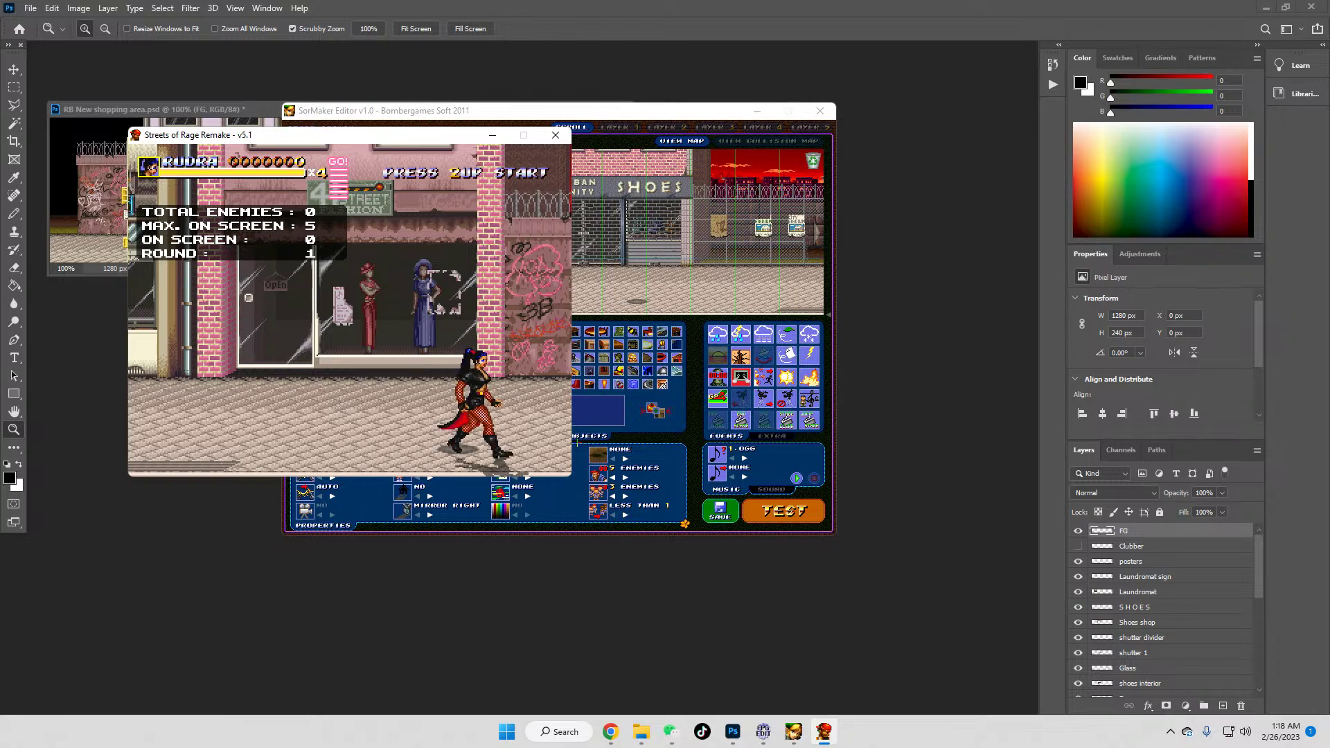
click(554, 136)
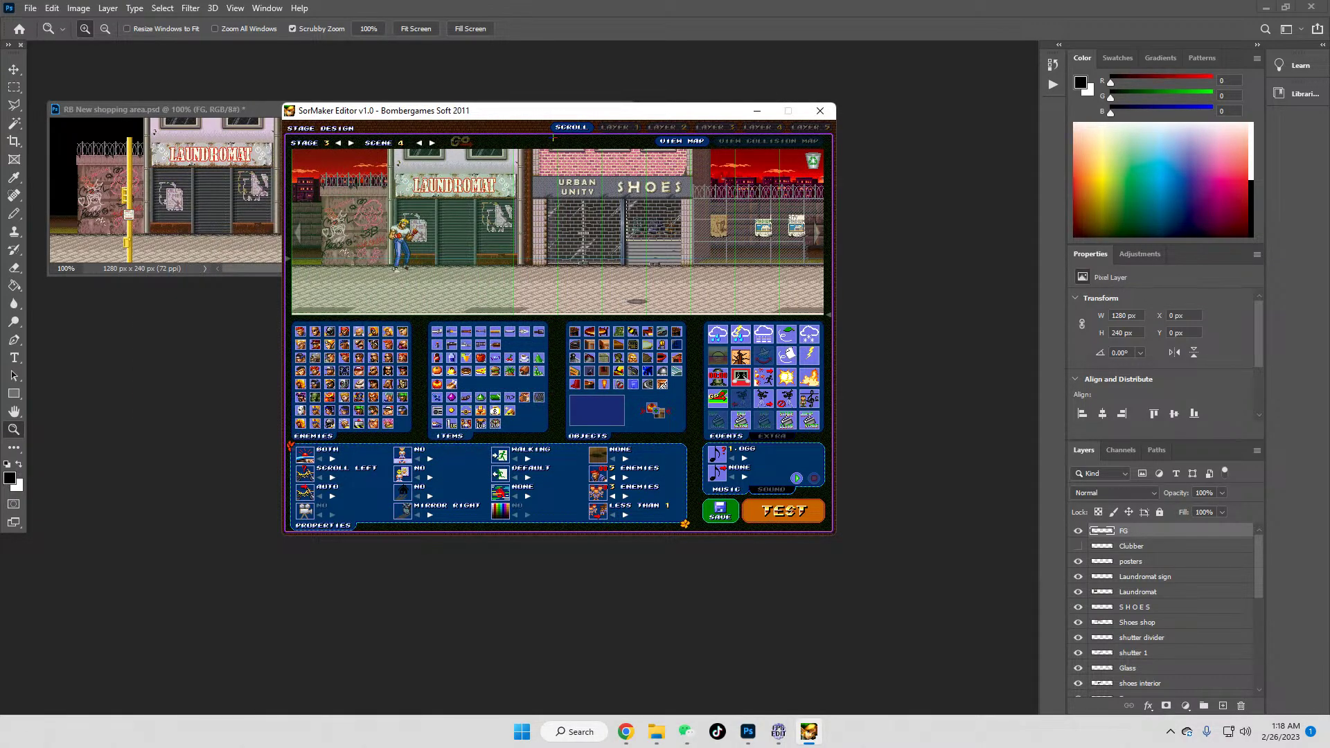
Step: Move layer 1's yellow pole to the stage's left edge and nudge it up slightly
drag(731, 289, 756, 300)
click(618, 126)
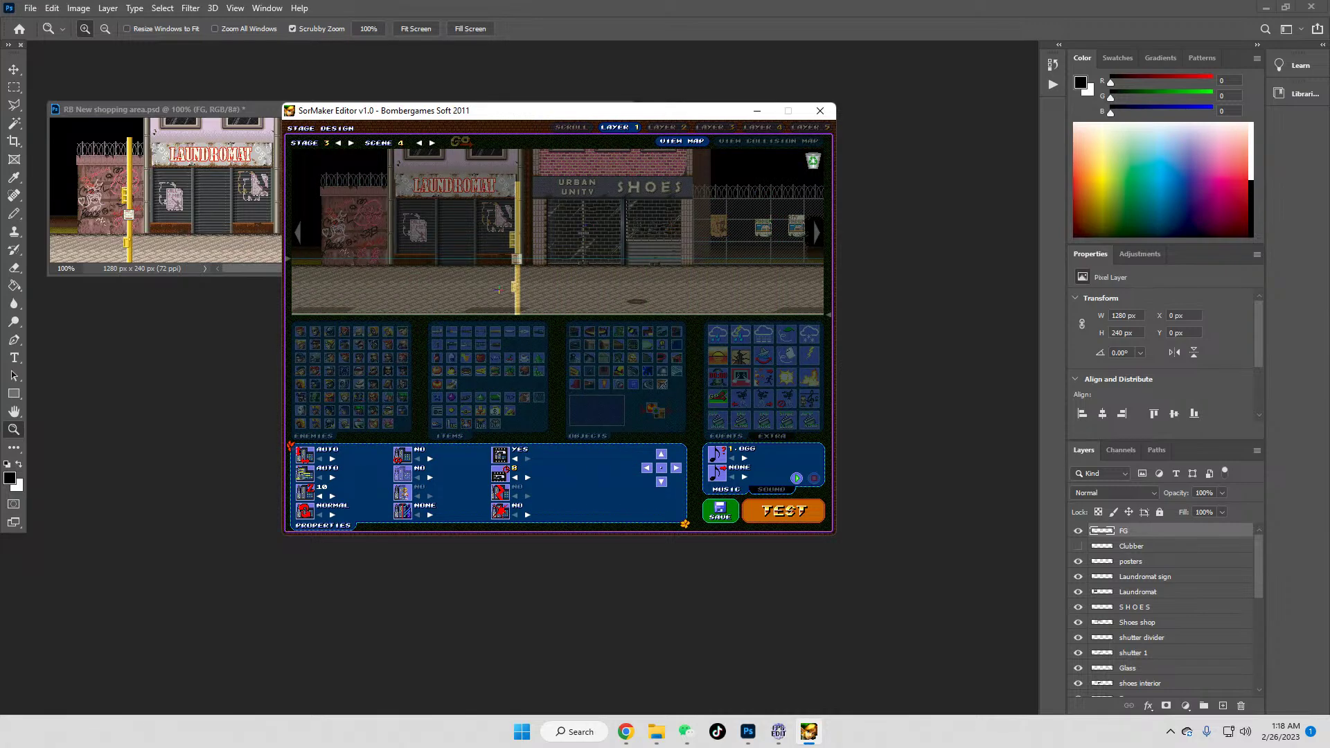
drag(516, 272, 423, 272)
drag(298, 283, 298, 281)
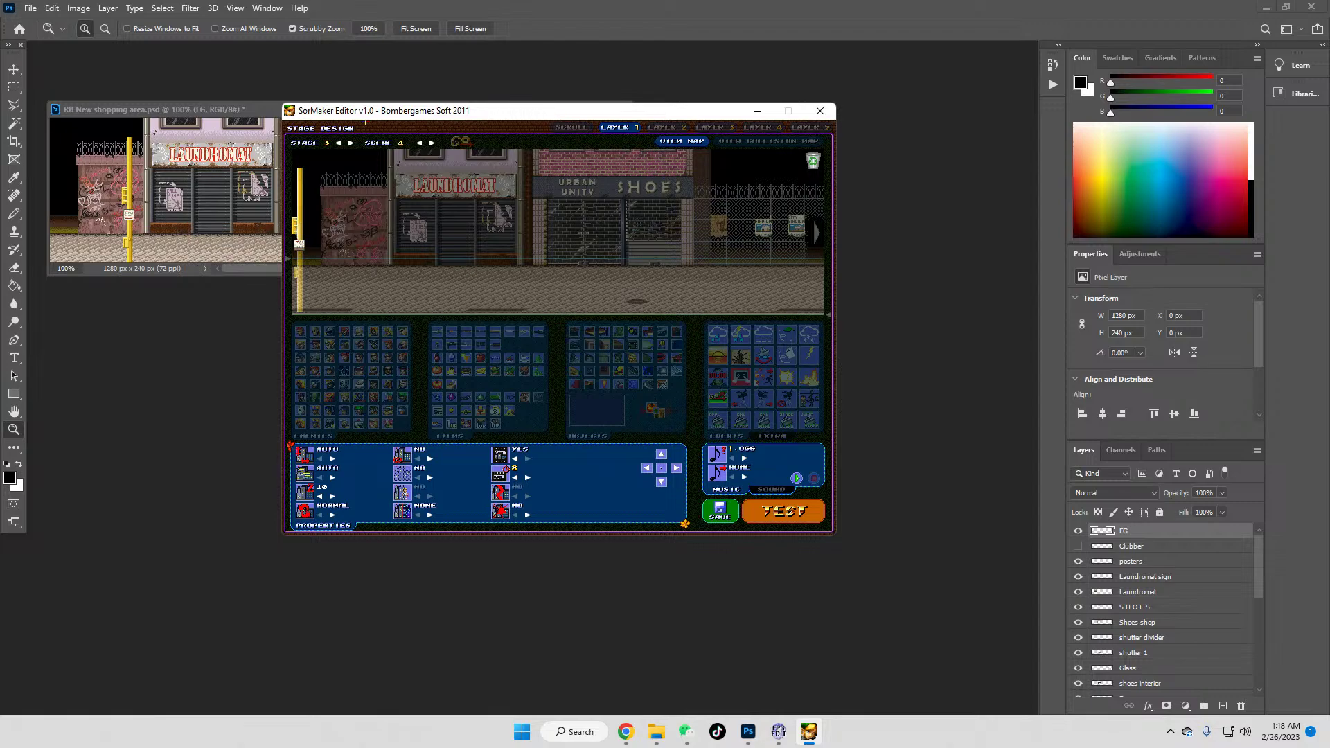
click(561, 126)
click(618, 127)
Step: Raise layer 1's scroll speed from AUTO to 1.2 and lower its offset by two steps
click(334, 477)
click(333, 478)
click(333, 496)
click(332, 496)
Step: Raise the floor boundary at the stage's right end, lower it at the left, then preview
drag(830, 316, 829, 307)
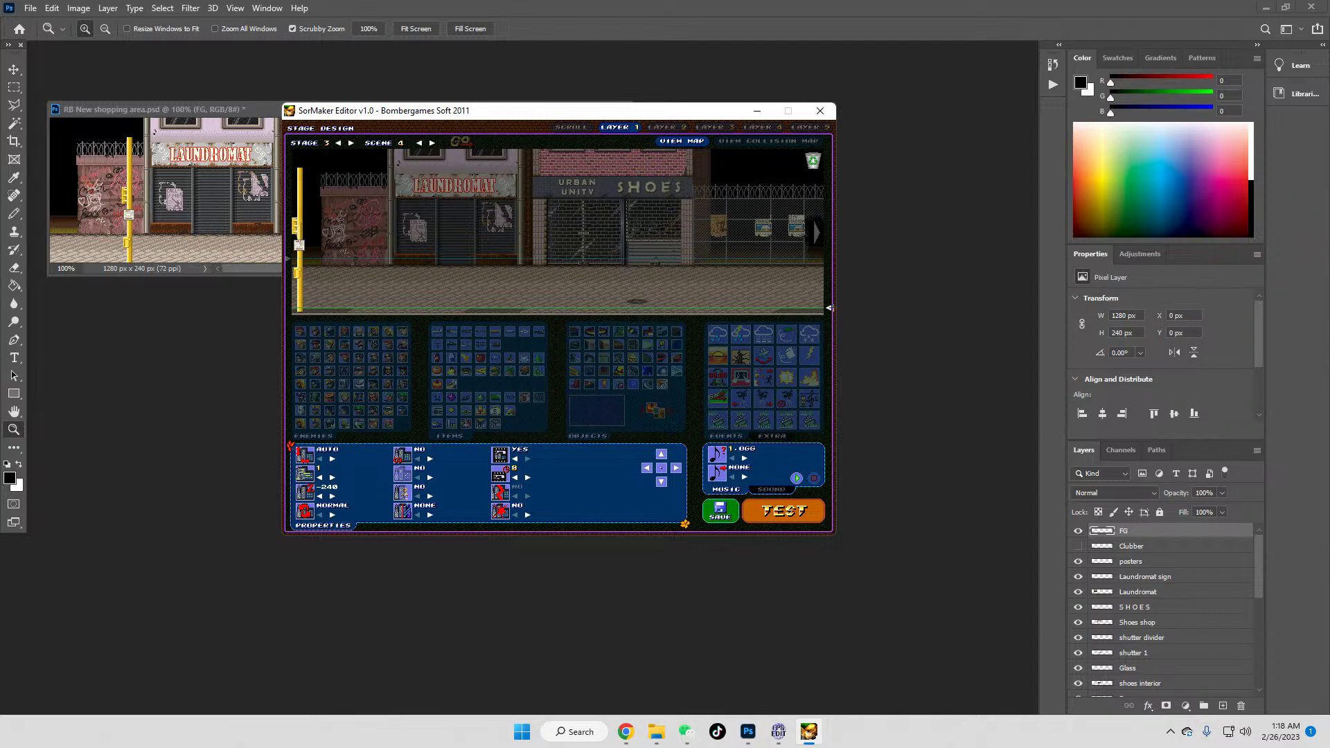
drag(288, 260, 288, 268)
click(572, 127)
drag(645, 269, 541, 276)
mouse_move(781, 308)
mouse_down()
mouse_move(548, 301)
mouse_move(759, 300)
mouse_up()
drag(379, 287, 627, 289)
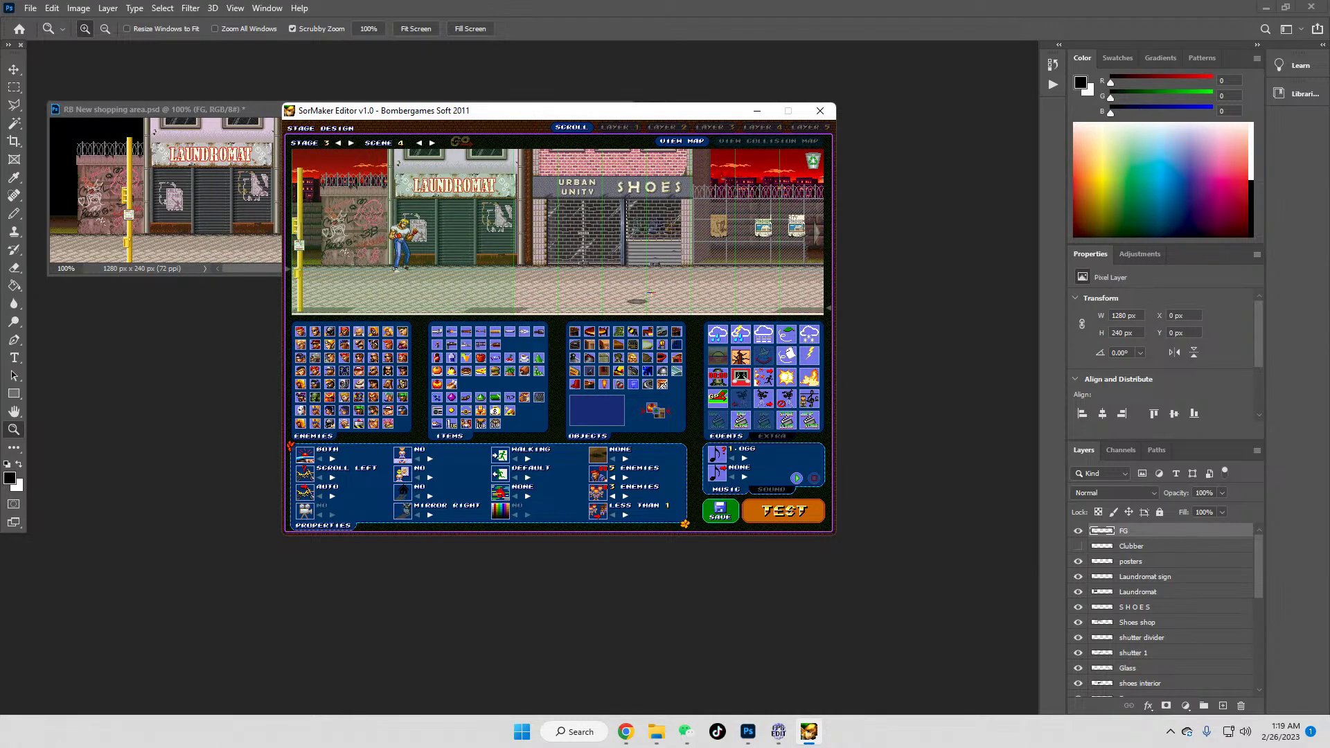
Step: Locate the 22nd St lamp-post on layer 1 and scroll through the scene in the all-layers preview
click(619, 127)
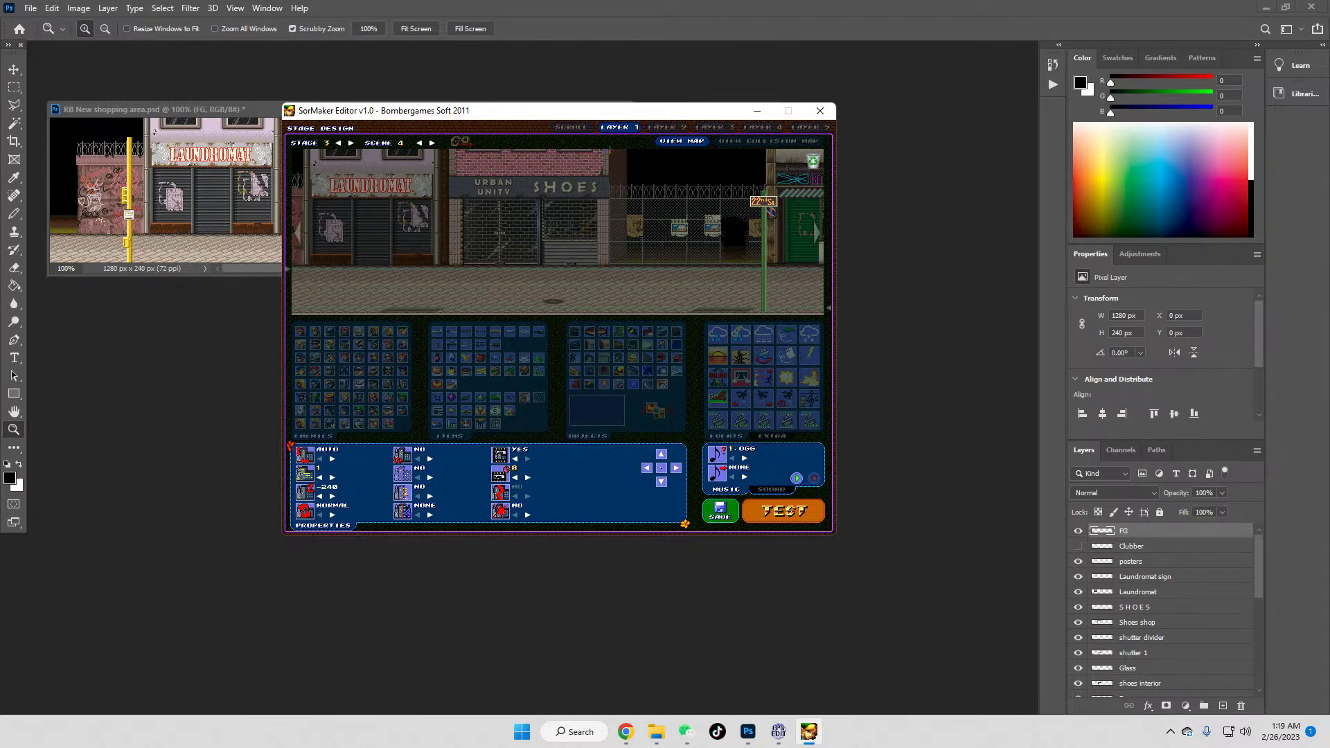
click(662, 468)
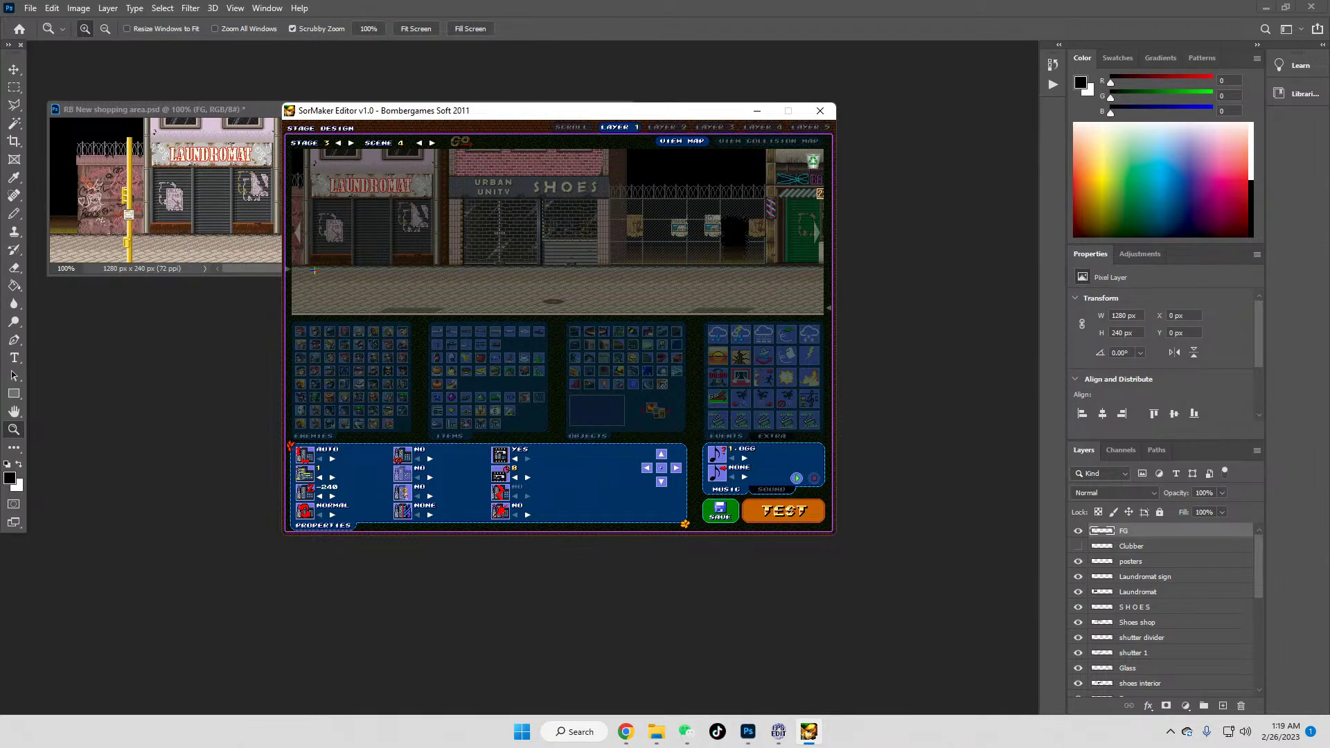
click(571, 126)
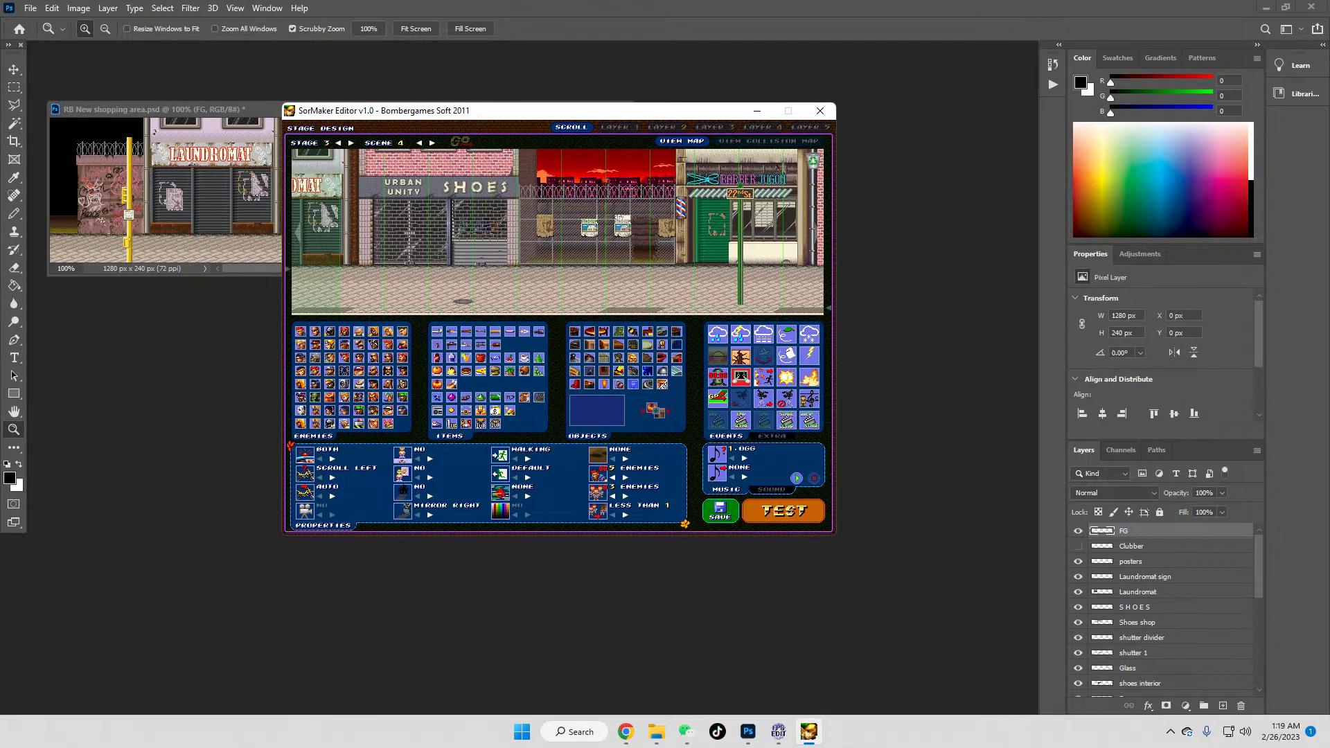
click(615, 127)
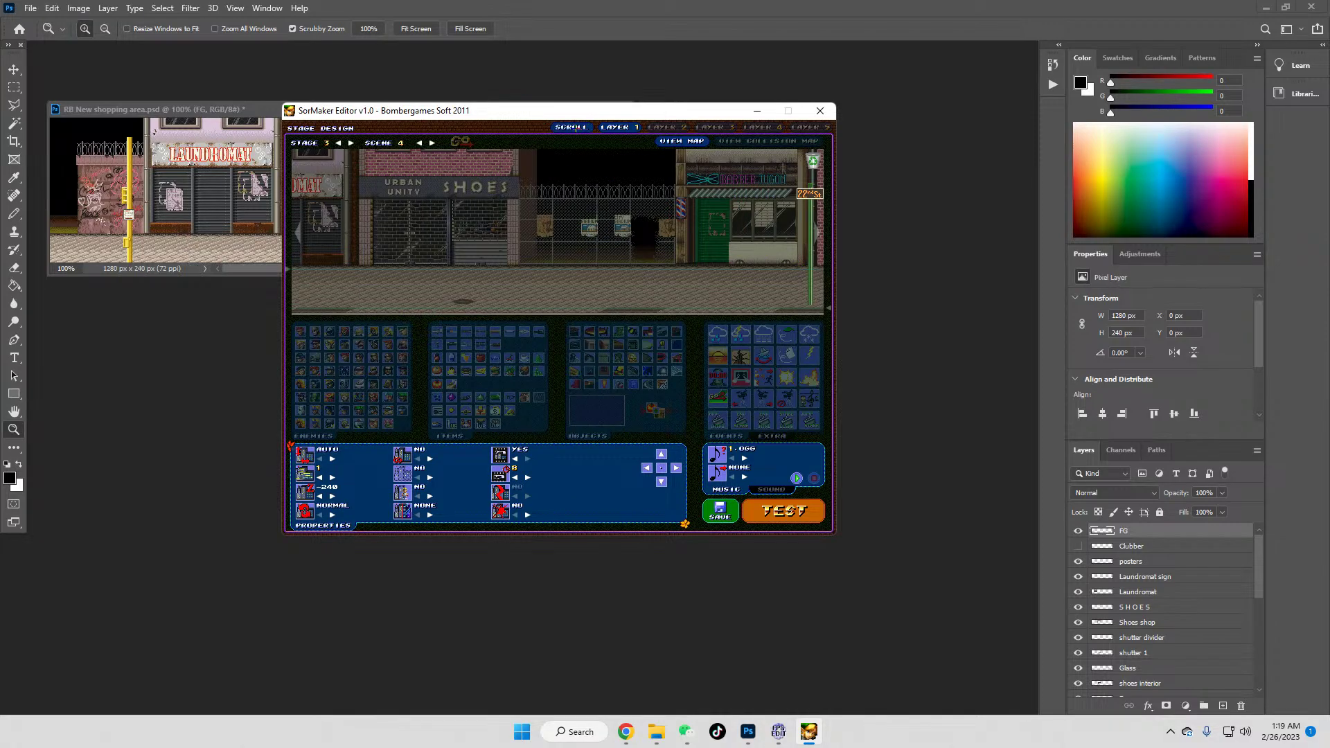
click(573, 128)
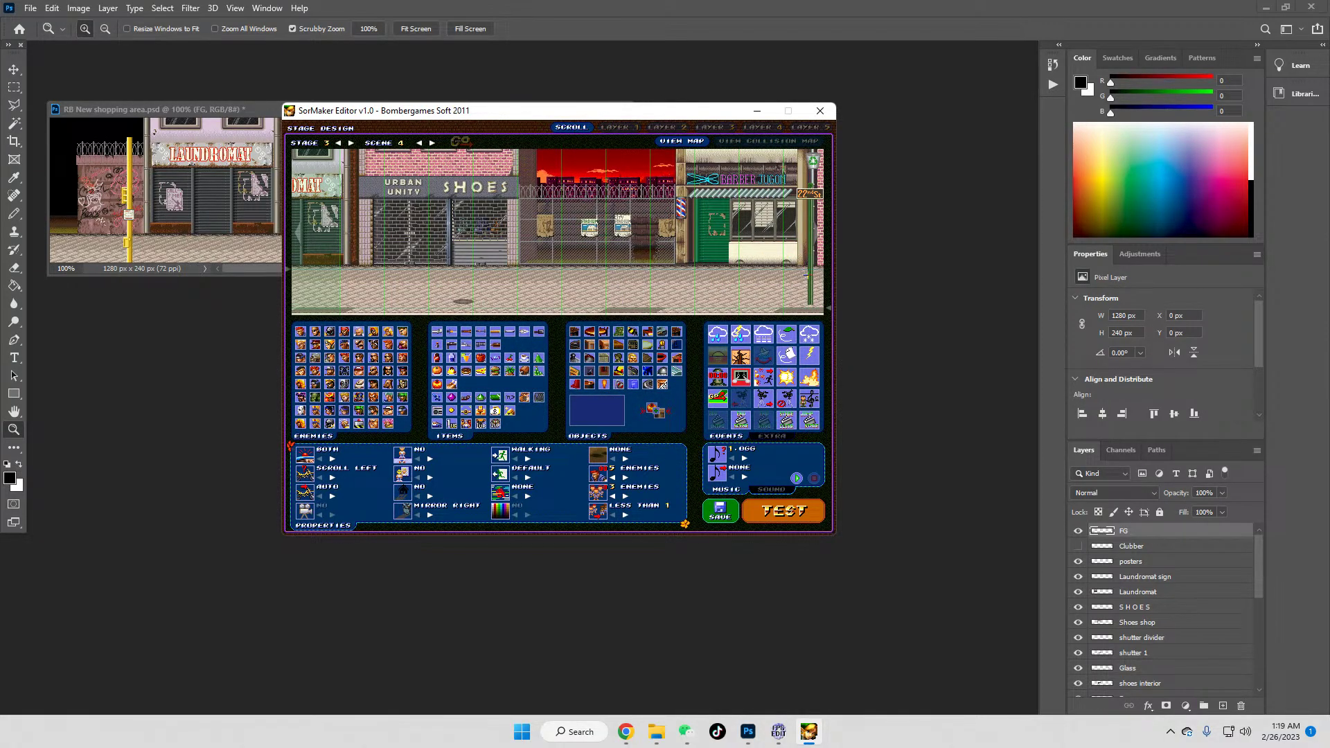
key(Left)
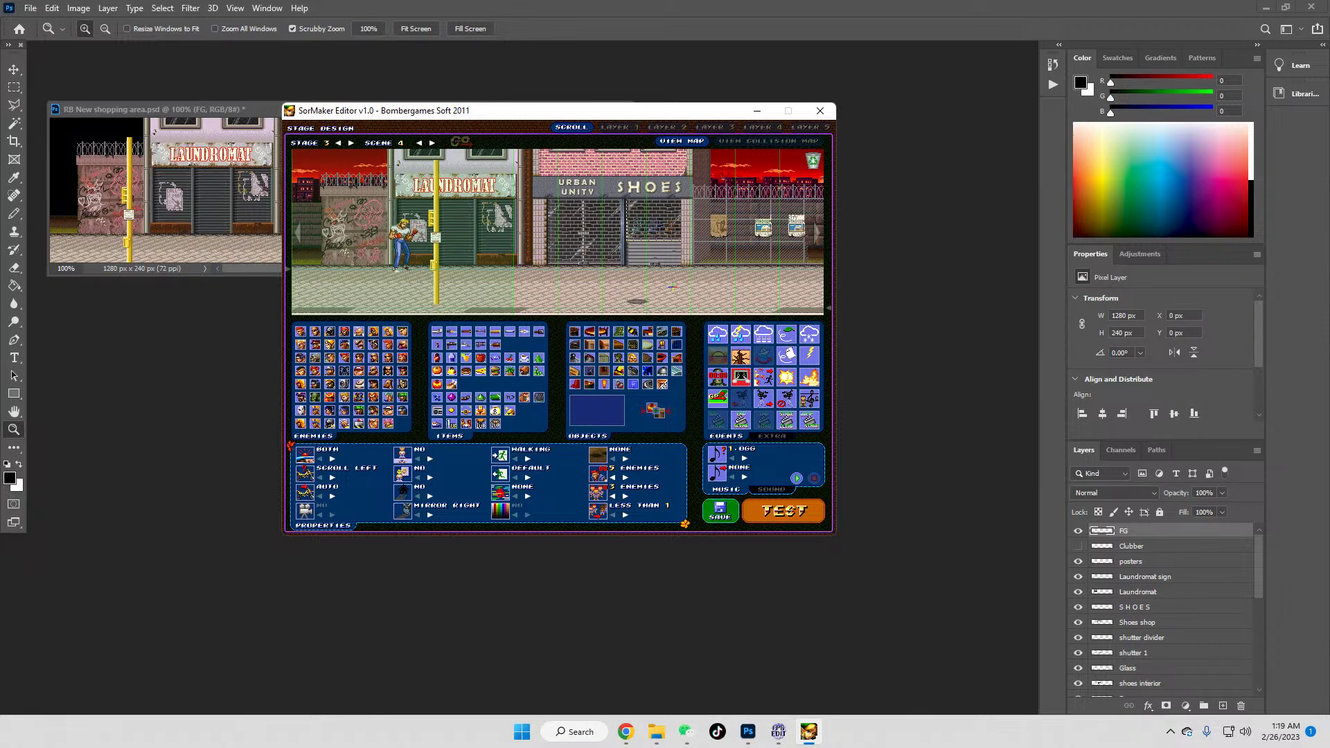
key(Right)
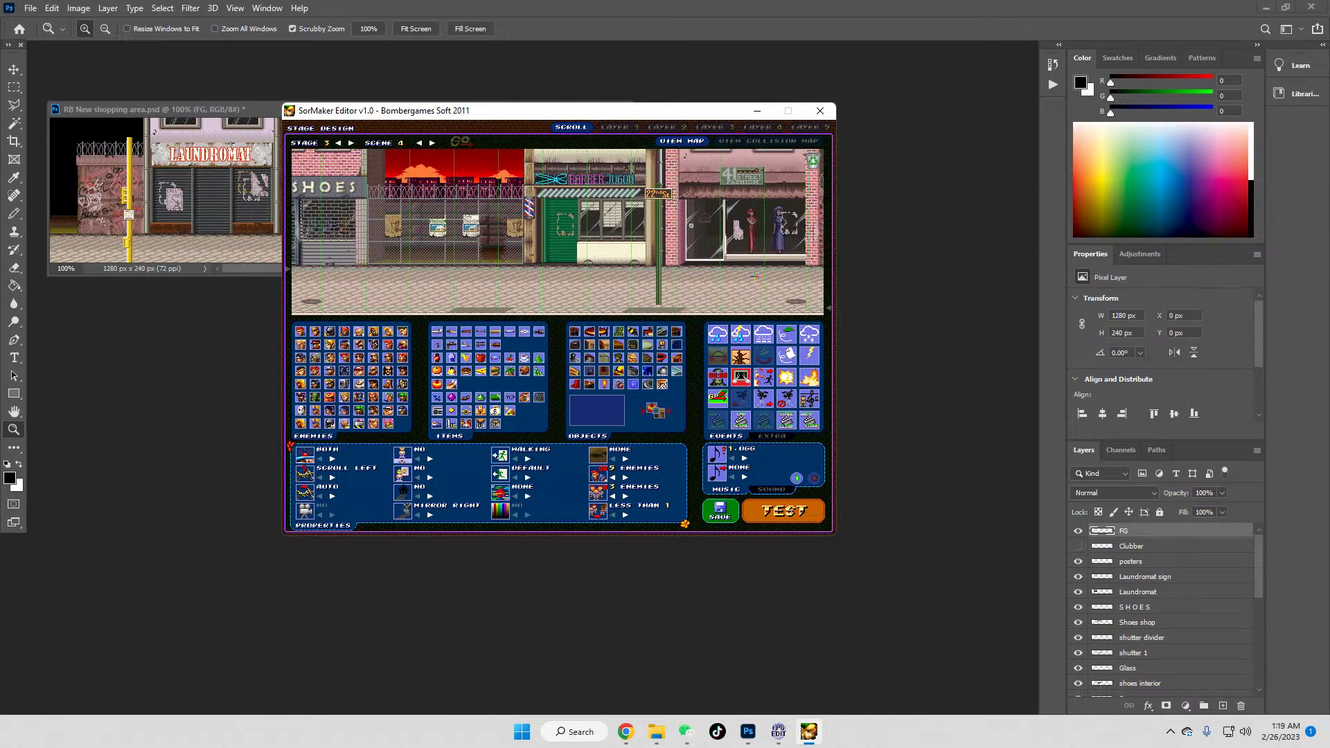
key(Right)
key(Left)
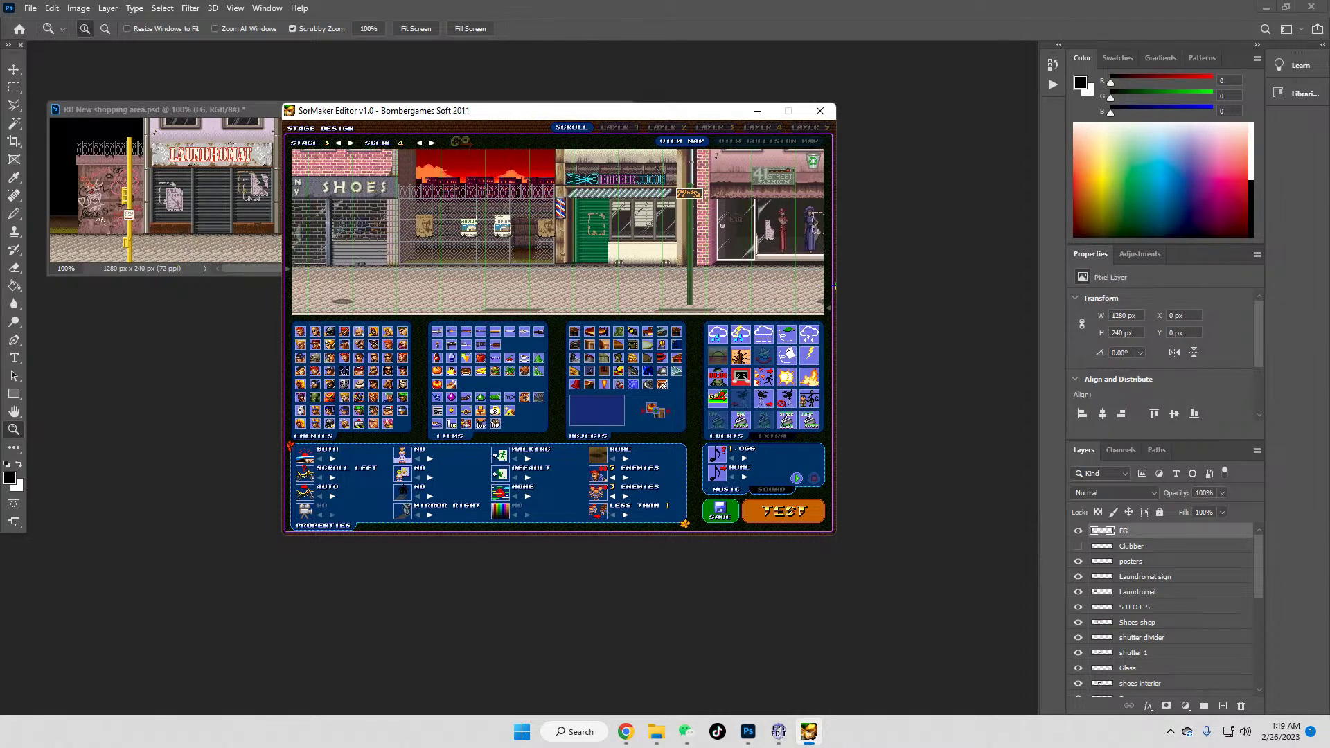
key(Left)
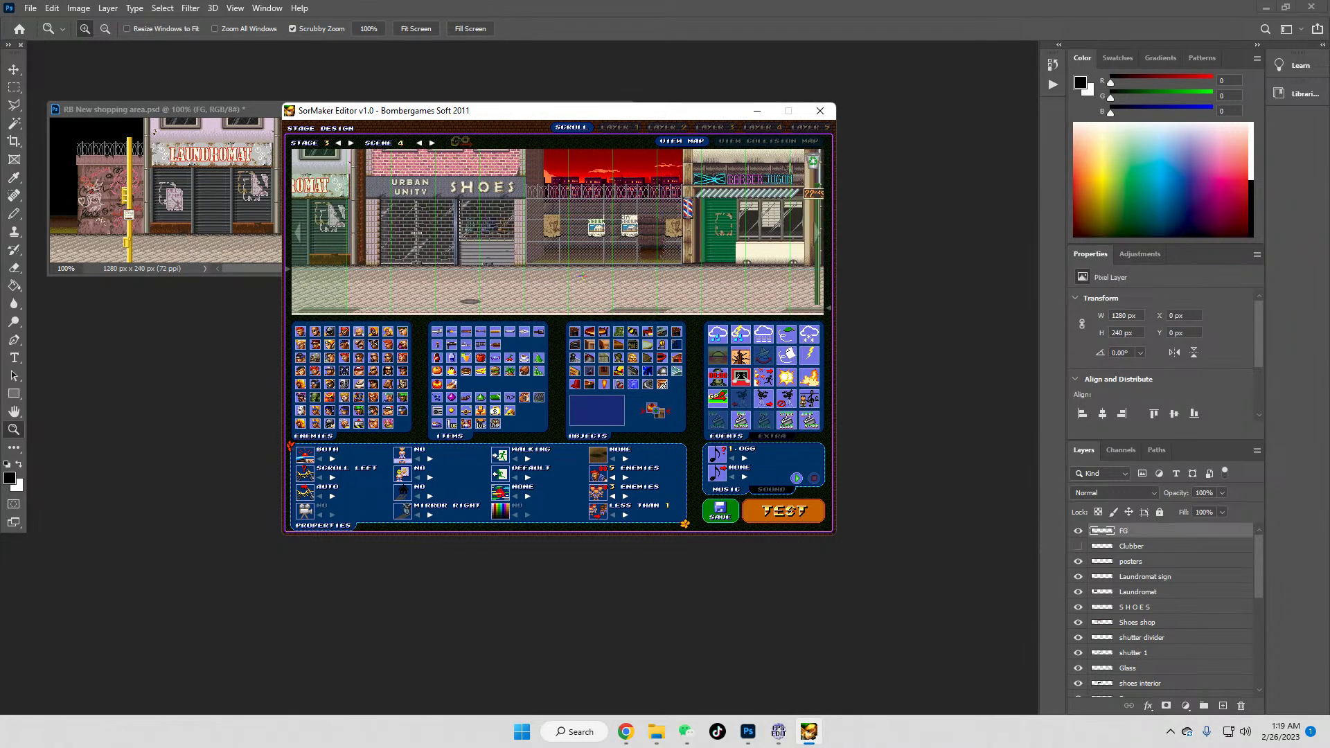
Step: Lower the 22nd St lamp-post a few pixels, checking it in the all-layers preview
click(618, 126)
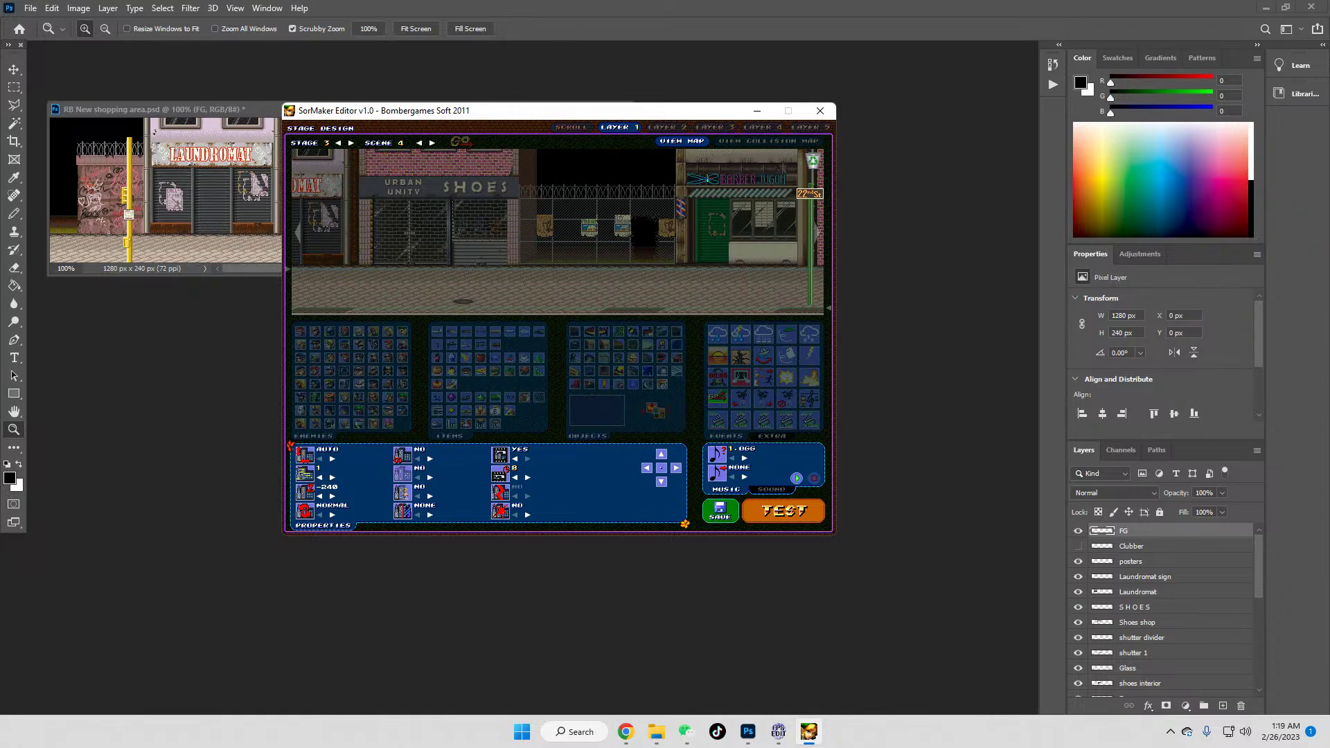
drag(809, 292, 817, 295)
drag(811, 246, 810, 248)
click(571, 126)
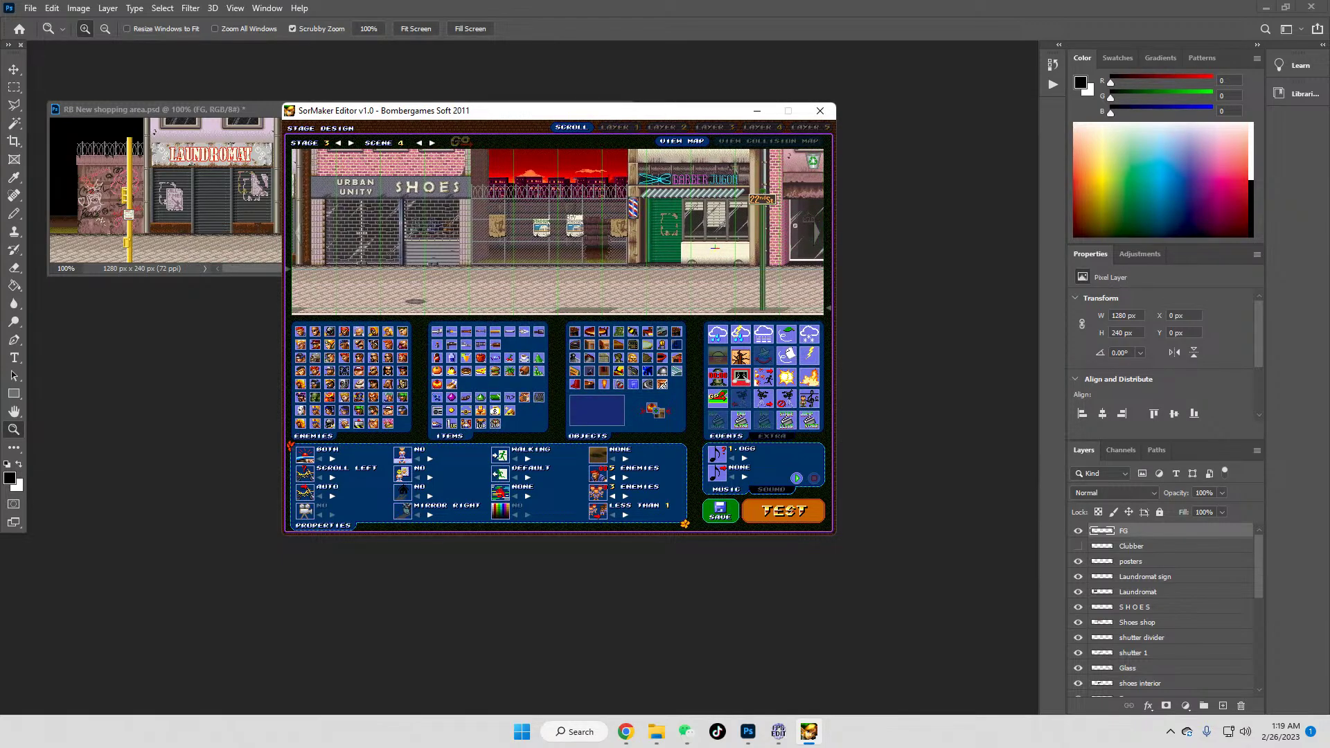
click(618, 128)
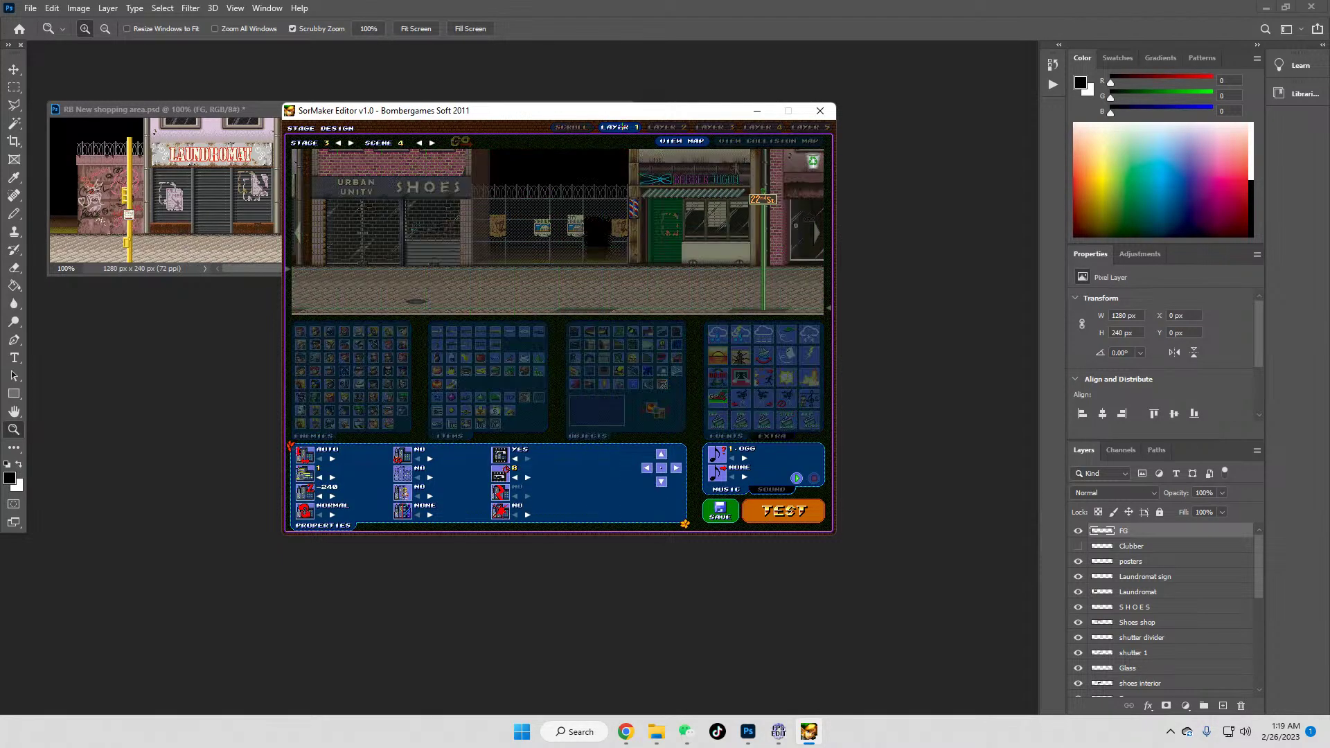
drag(811, 288, 810, 278)
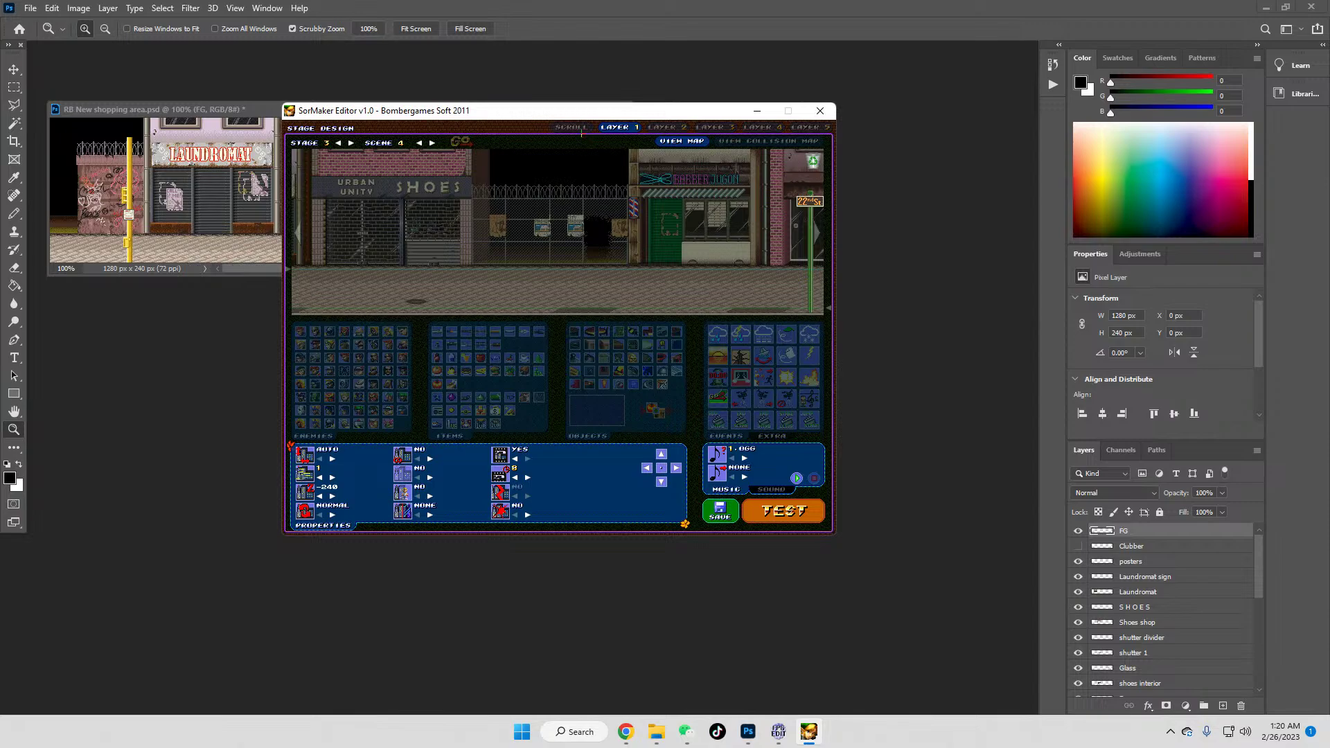
click(571, 128)
Step: Switch the scene music to 3.OGG, preview it, and save the scene
click(298, 232)
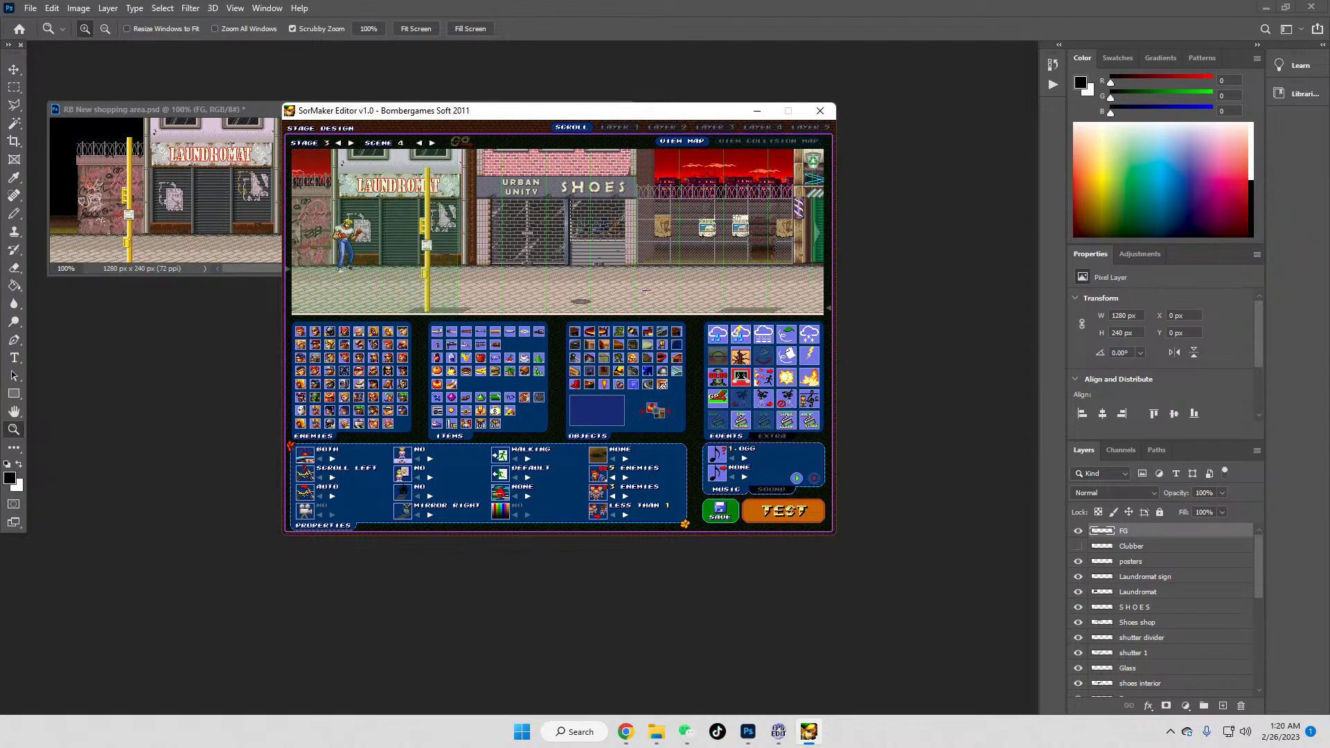
click(720, 512)
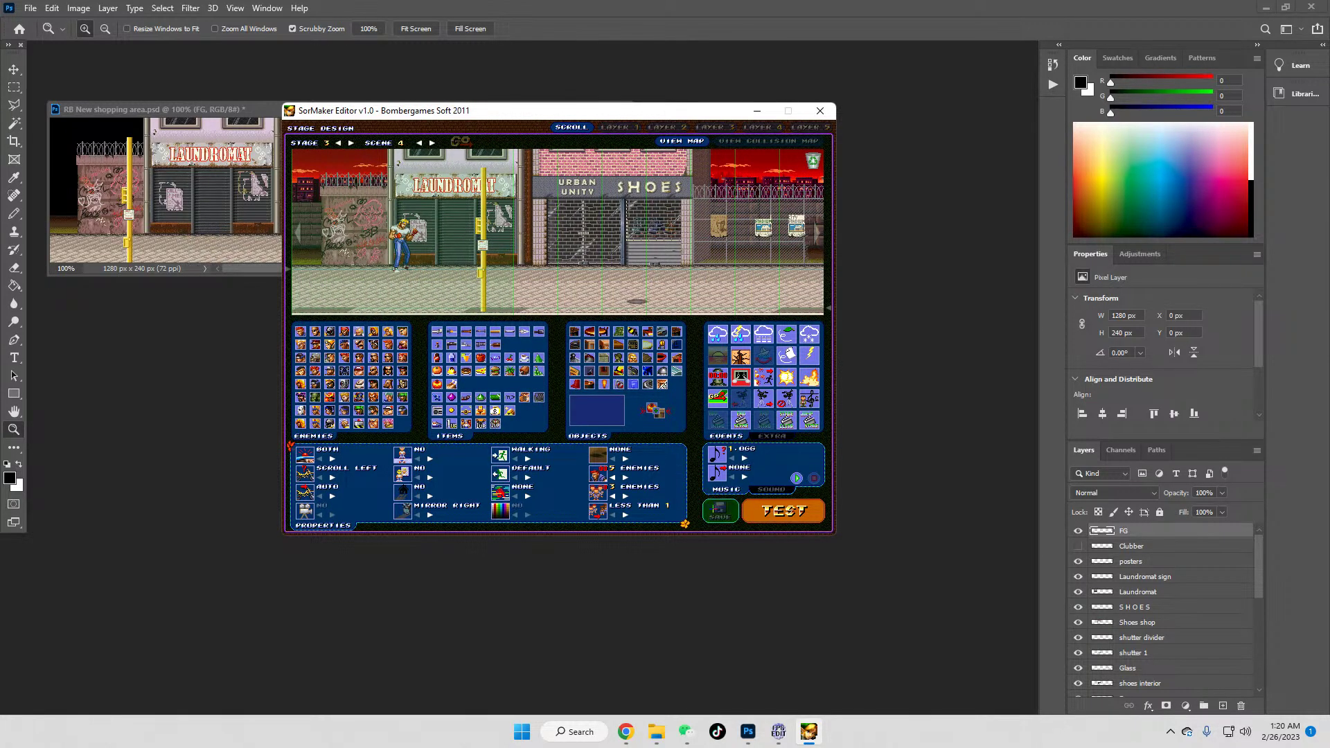
double_click(744, 459)
click(796, 478)
click(720, 511)
click(531, 336)
Step: Set the scene to SCROLL RIGHT, save it, and start a test run
click(333, 478)
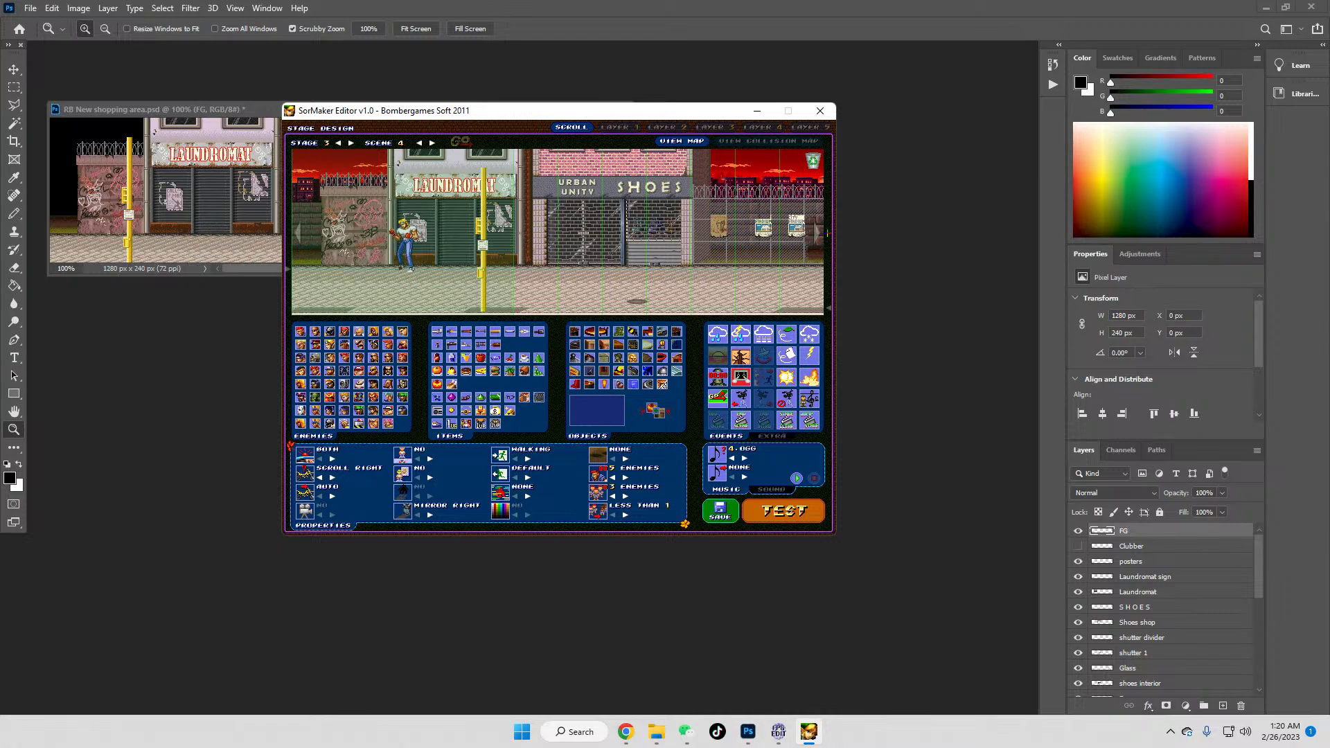
click(817, 233)
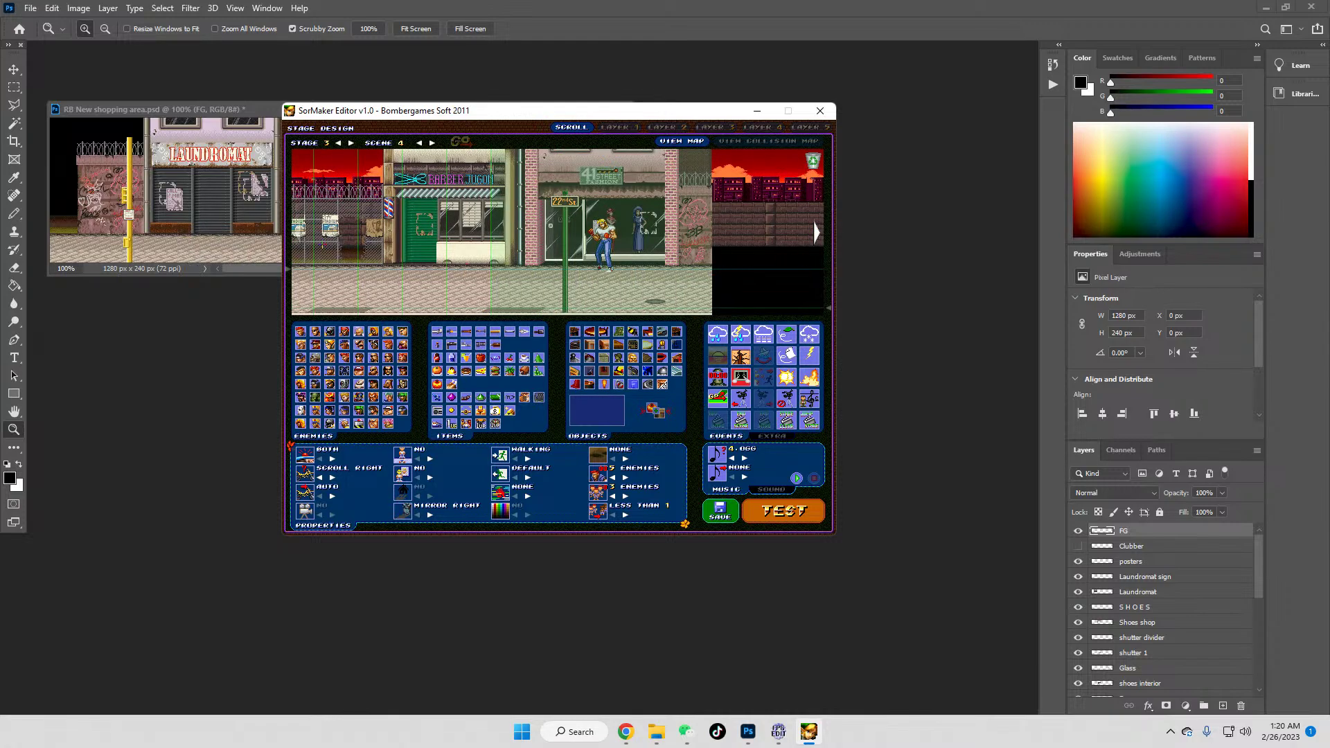
click(298, 233)
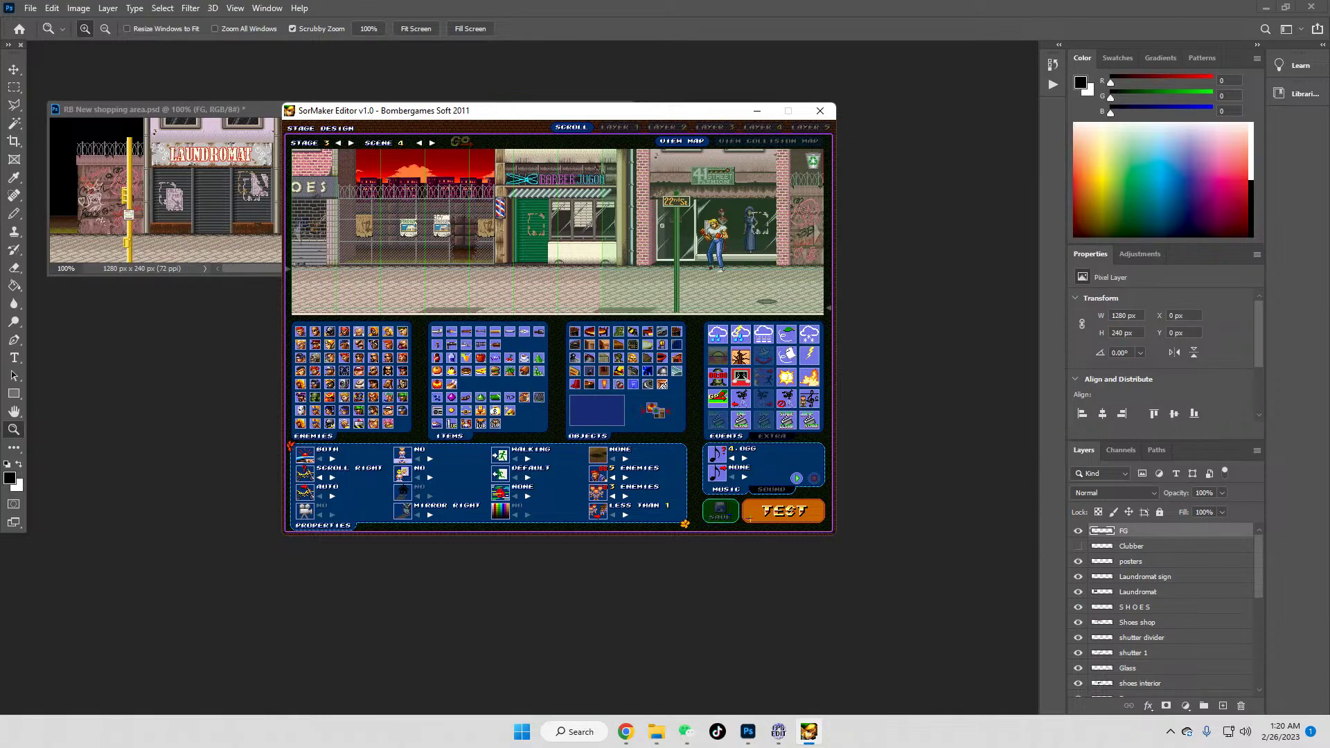
click(721, 510)
click(532, 336)
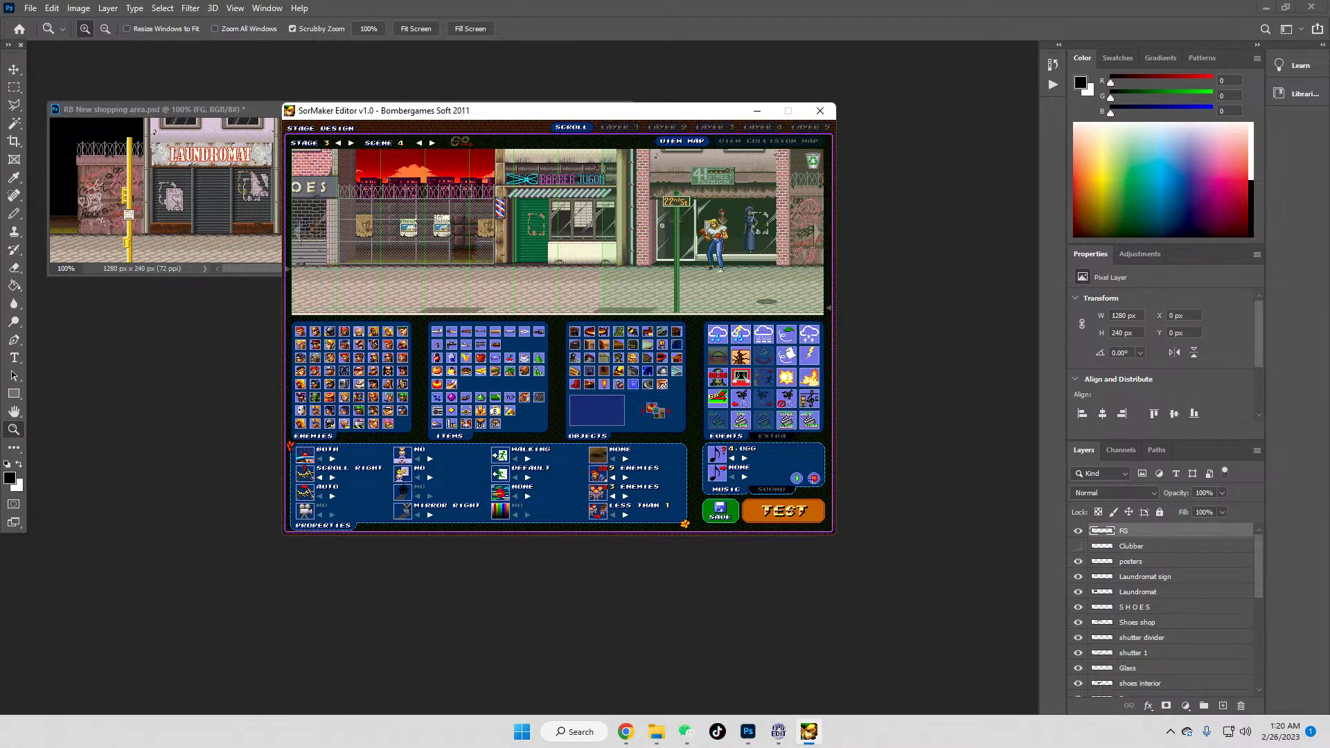
click(779, 504)
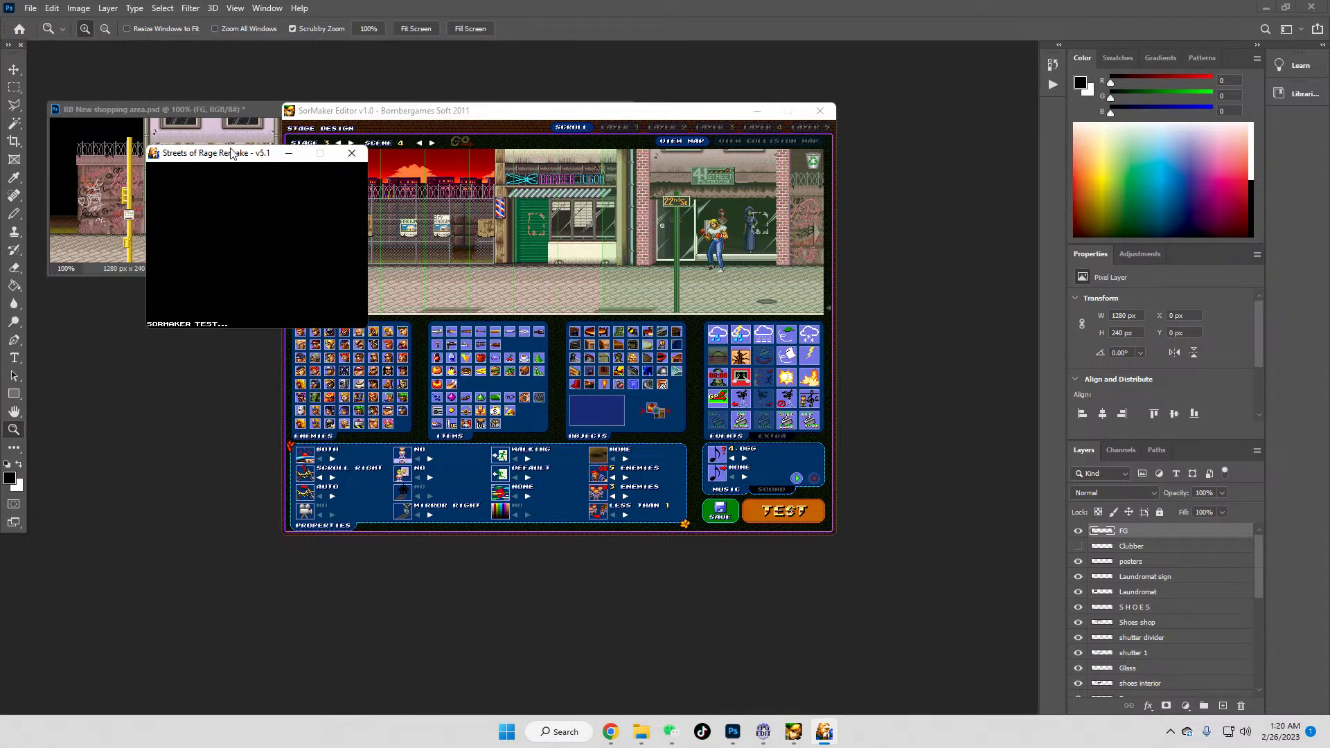
Step: Walk the character around the clothing store windows and mannequins in the test
drag(284, 154, 511, 156)
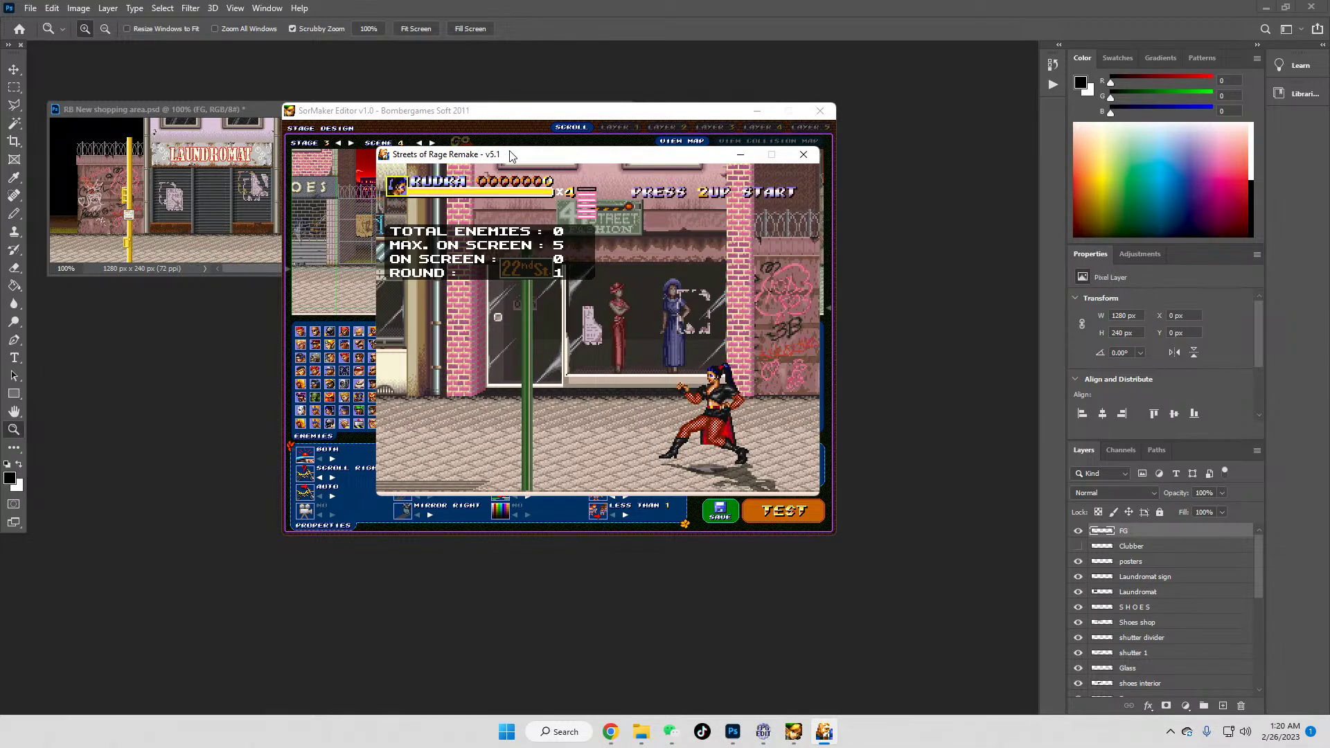
key(Right)
key(Right)
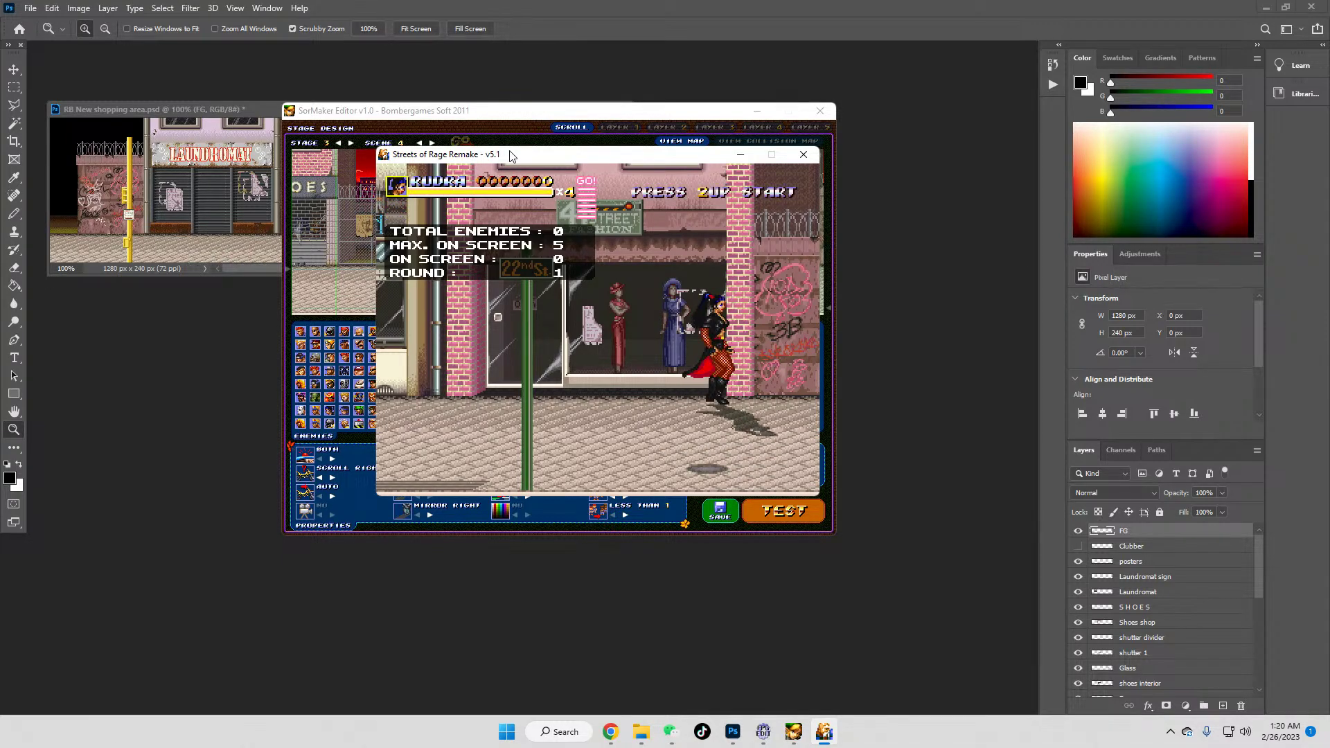
key(Left)
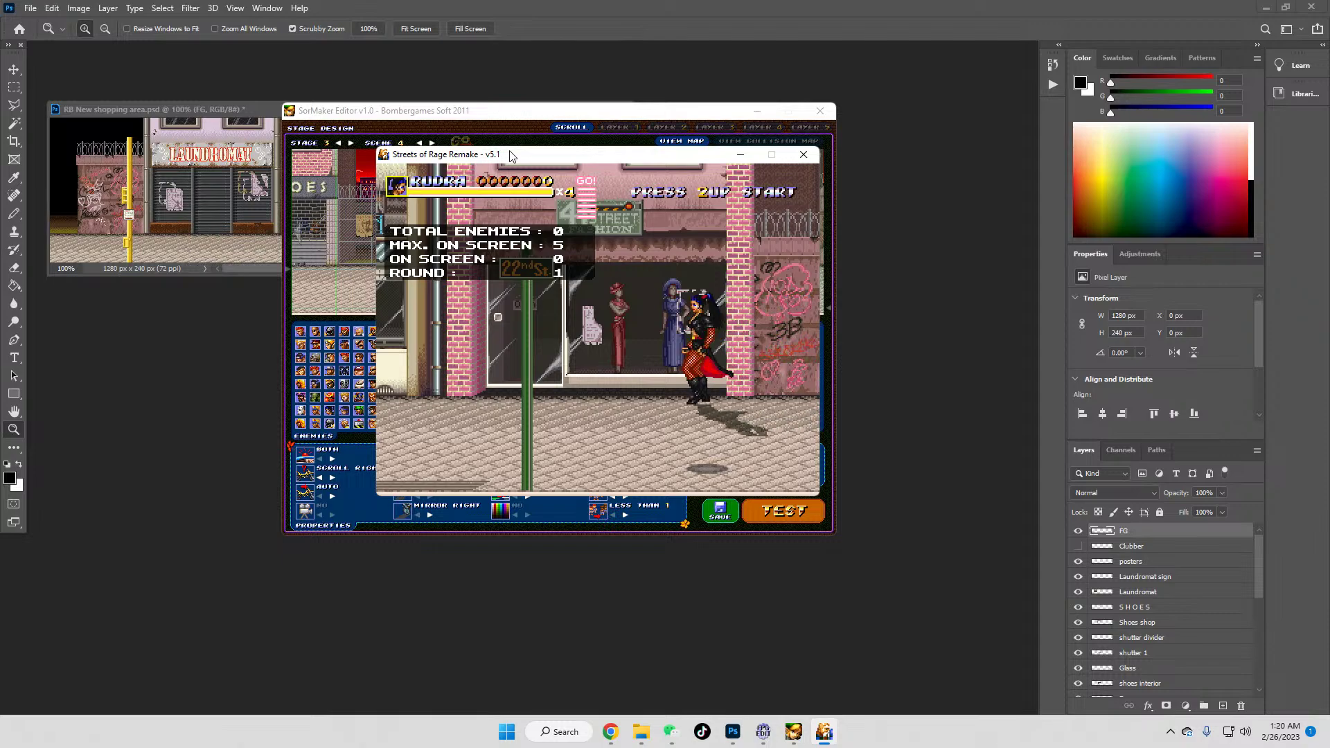
key(Left)
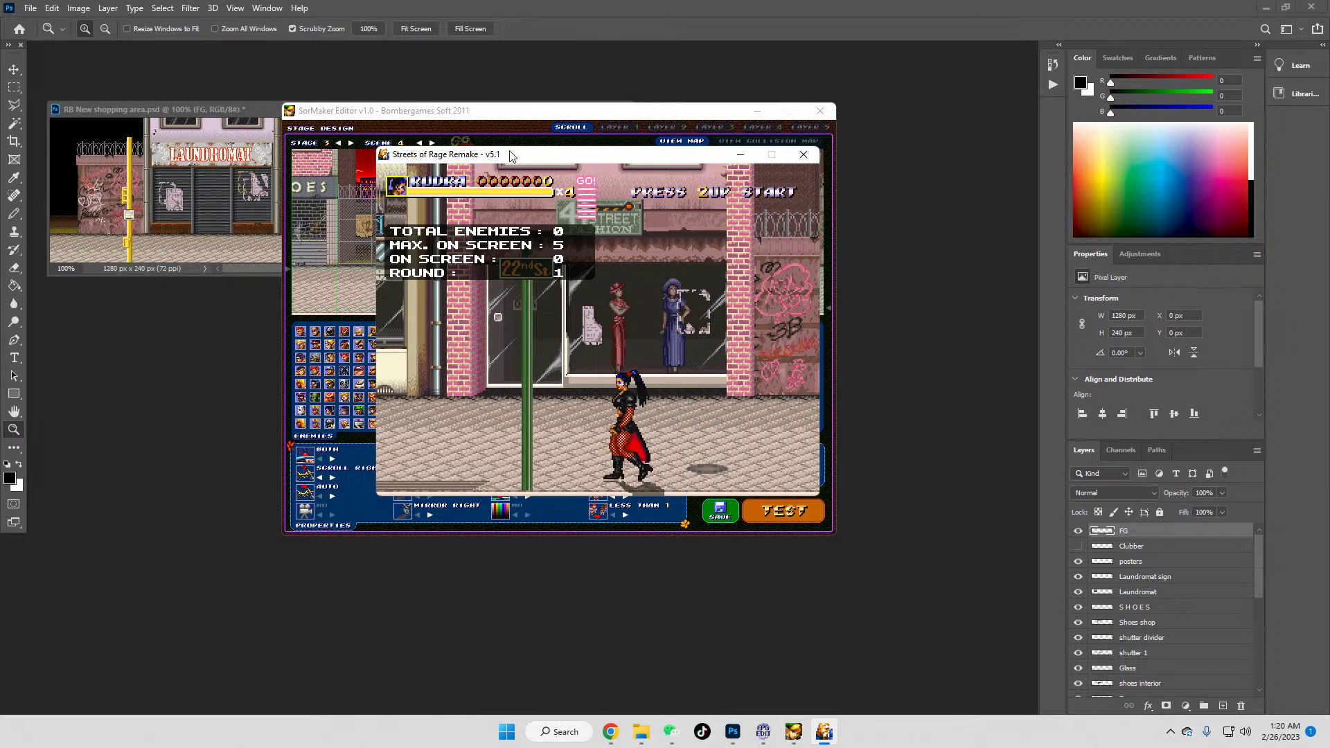
key(Right)
key(Right)
key(Up)
key(Left)
key(Right)
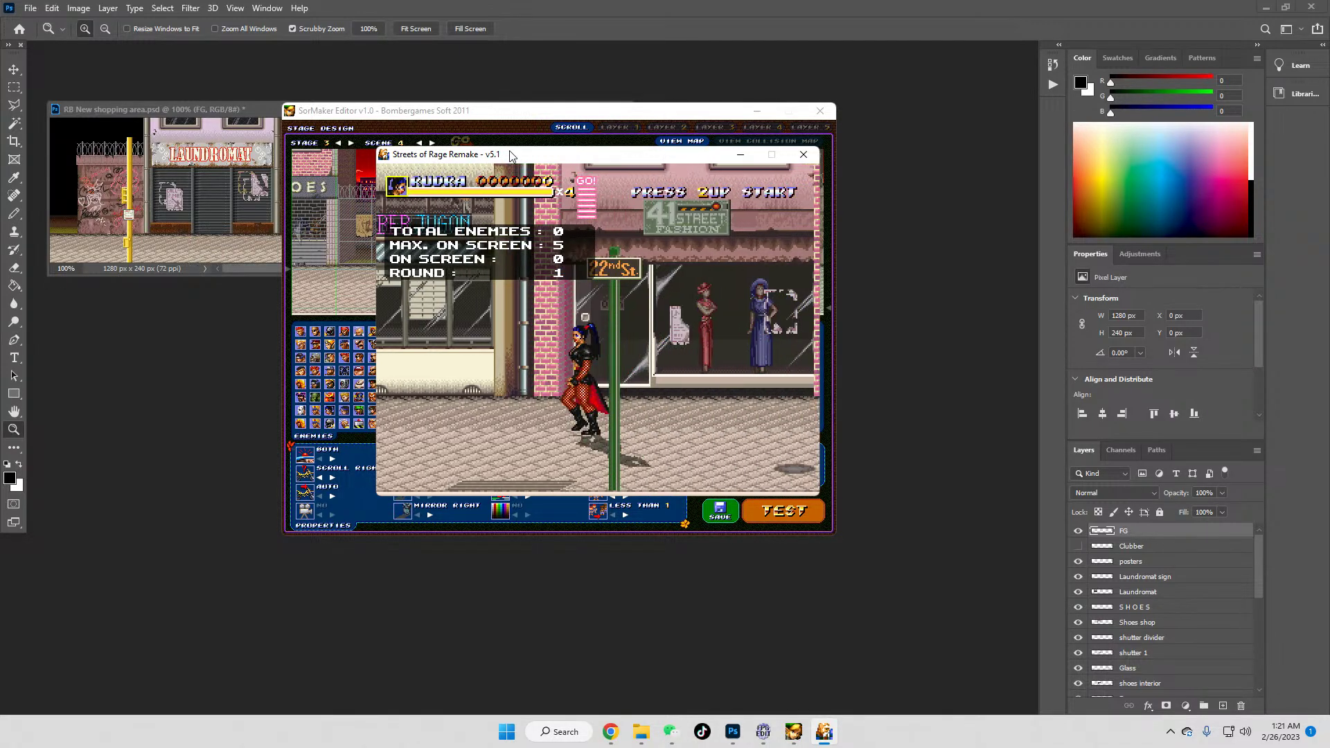
key(Down)
key(Left)
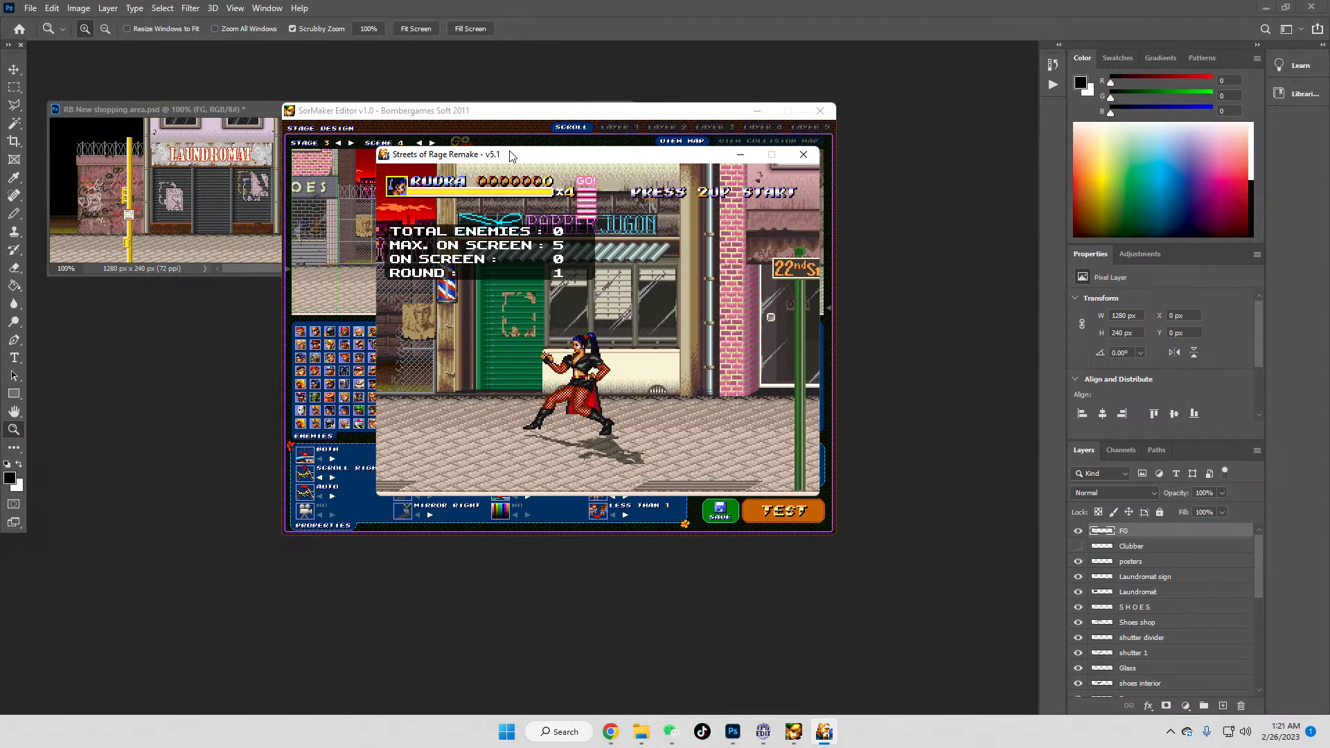
key(Down)
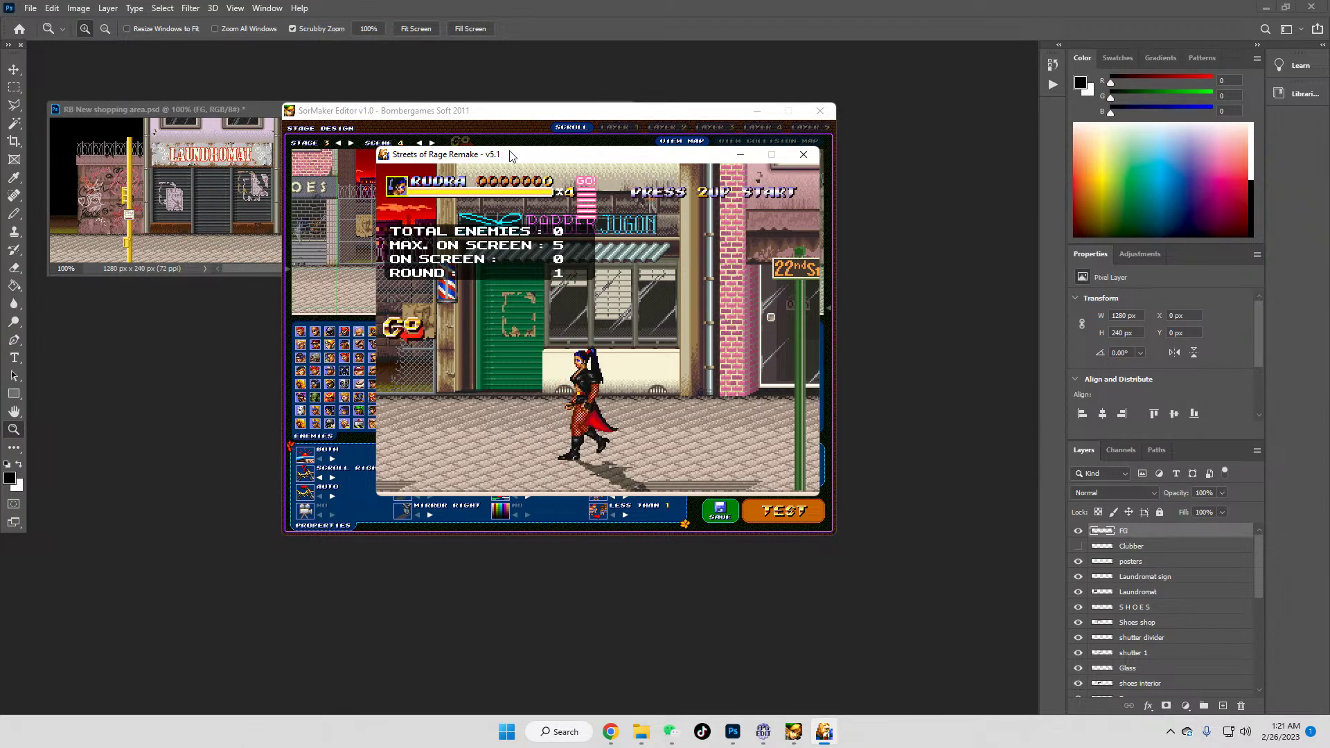
Step: Walk left past the fence, SHOES and Laundromat fronts to the stage end, then close the test
key(Left)
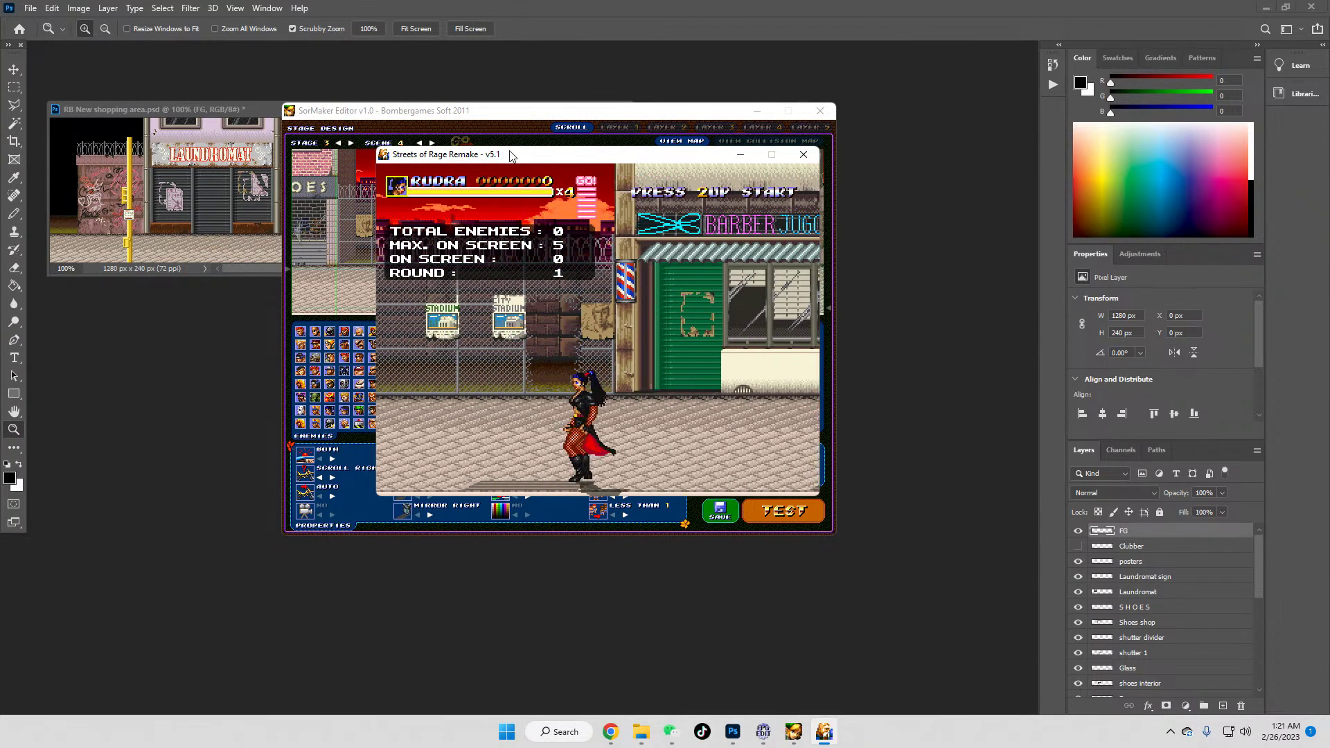
key(Left)
key(Left)
key(Down)
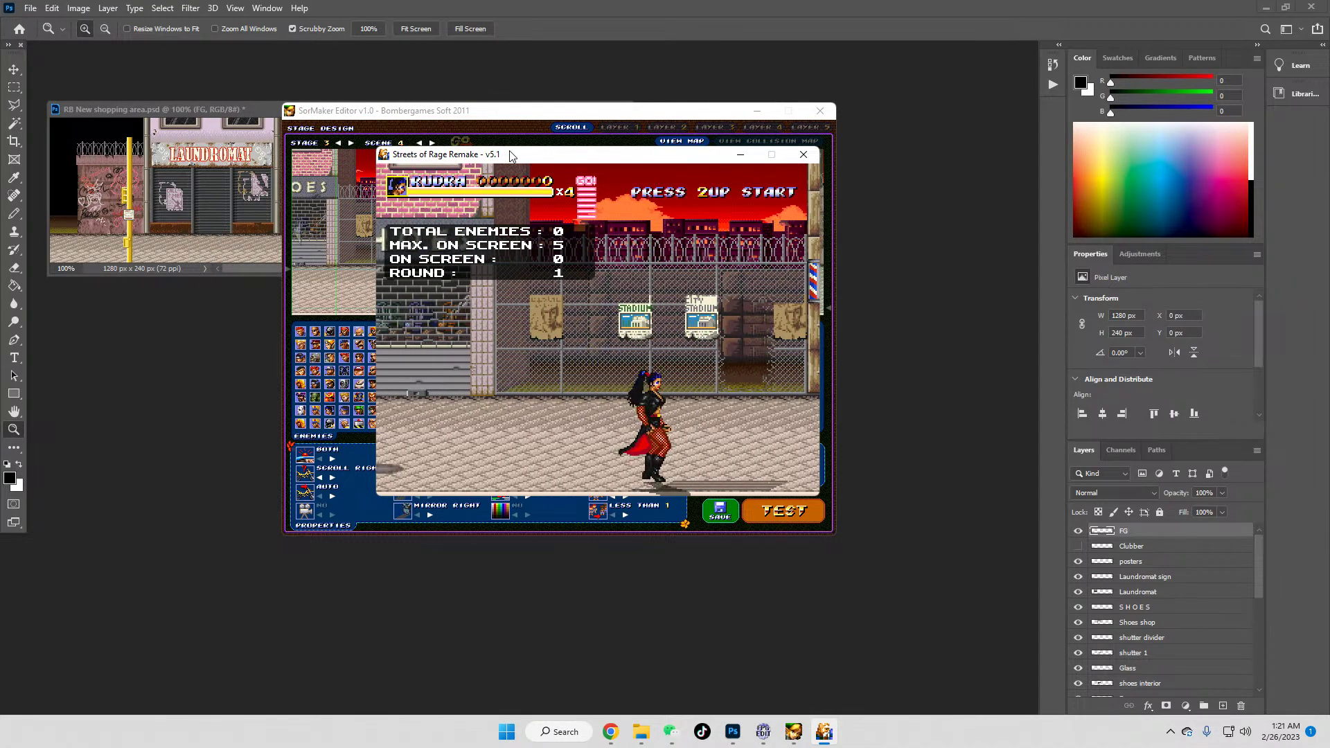
key(Right)
key(Up)
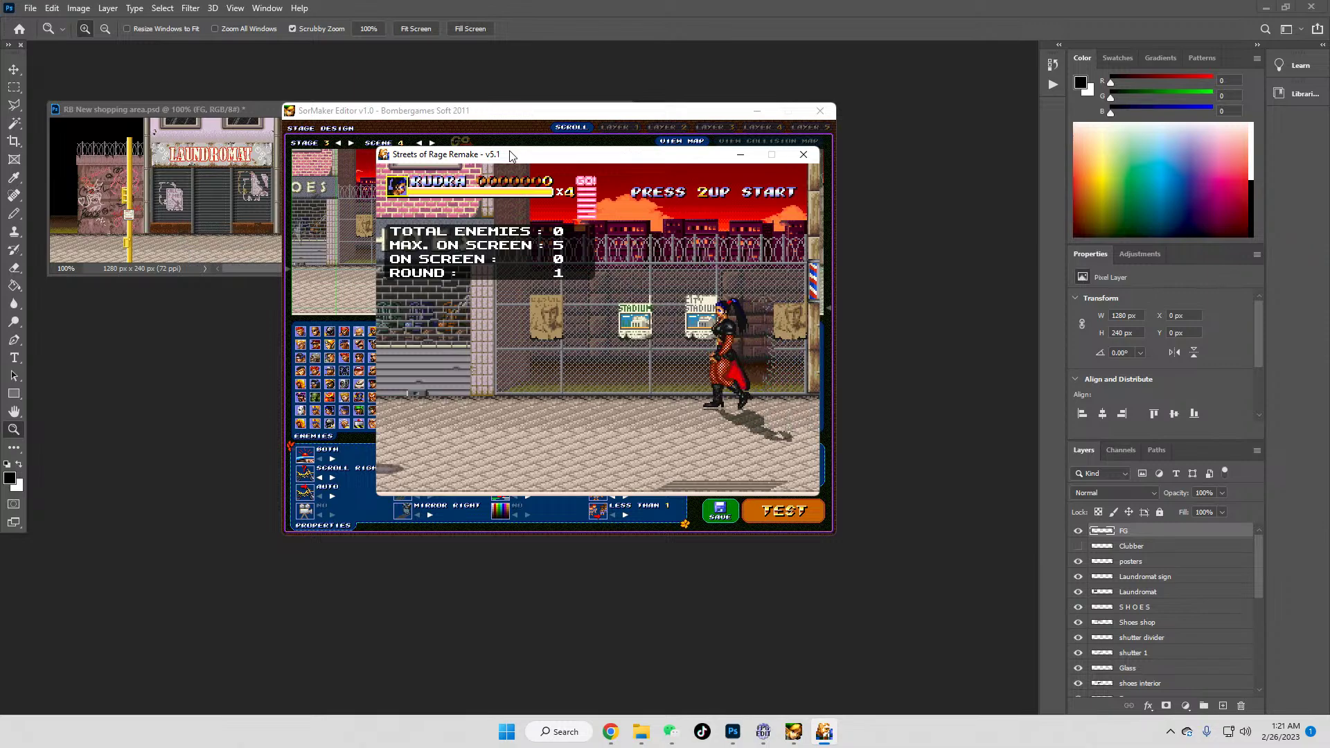
key(Left)
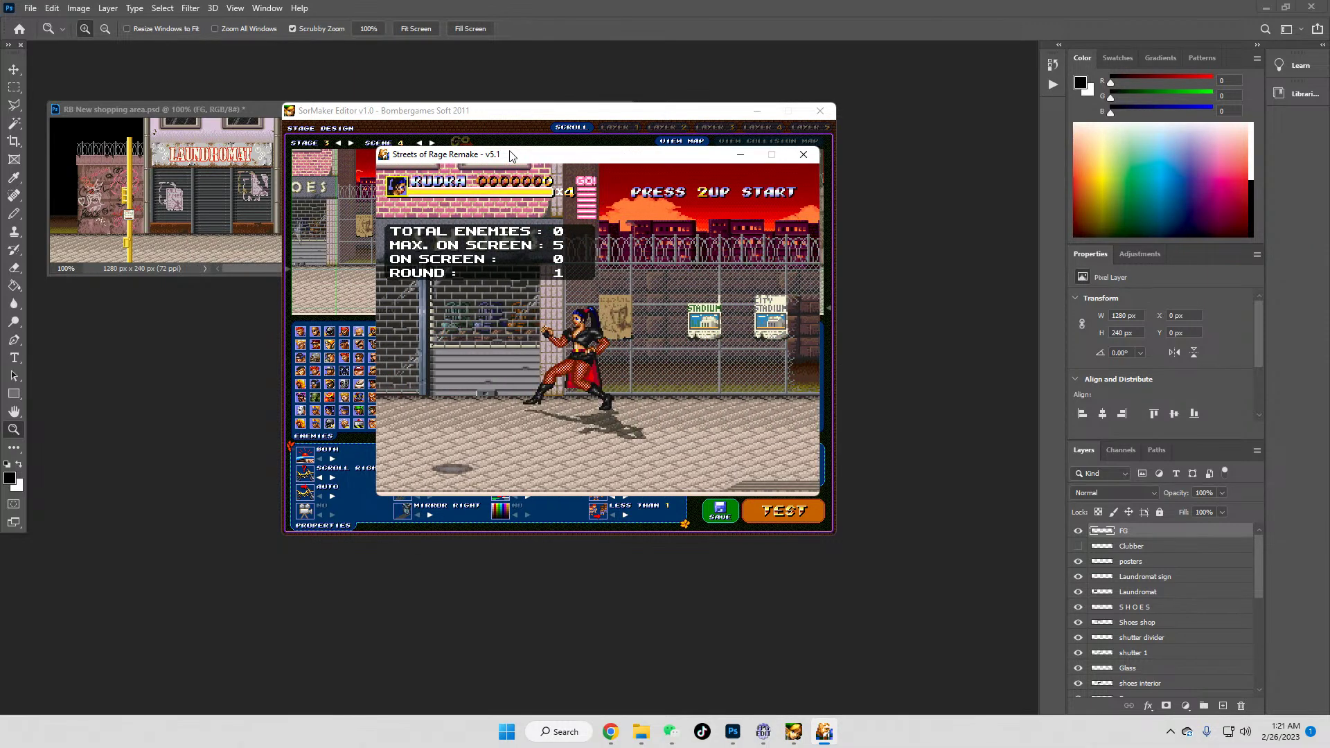
key(Left)
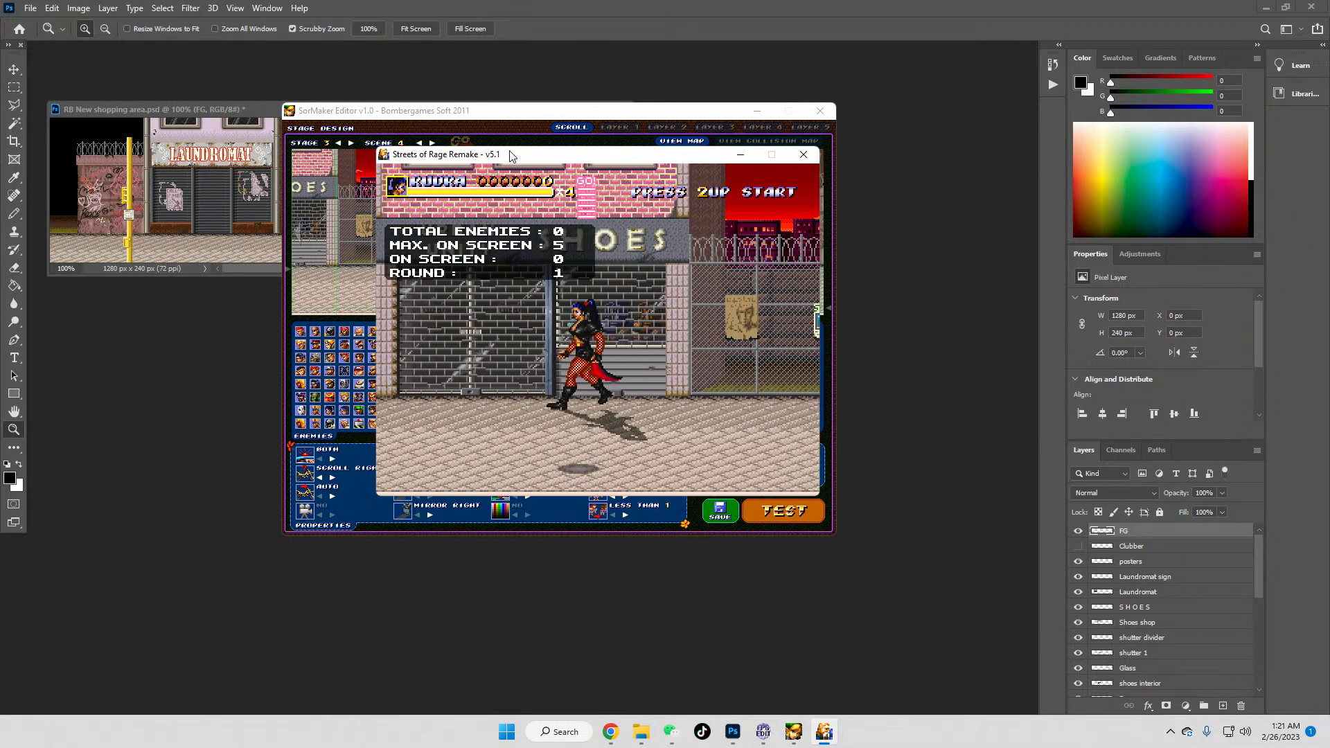
key(Left)
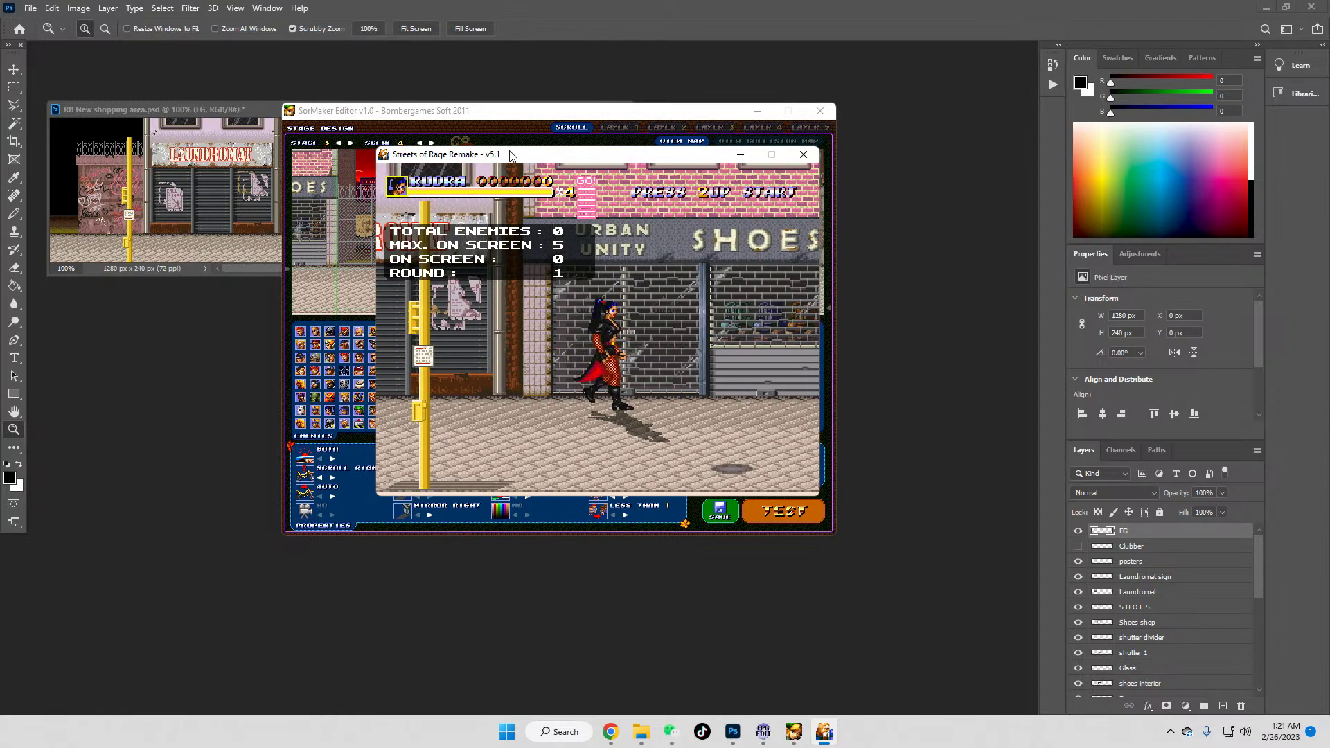
key(Left)
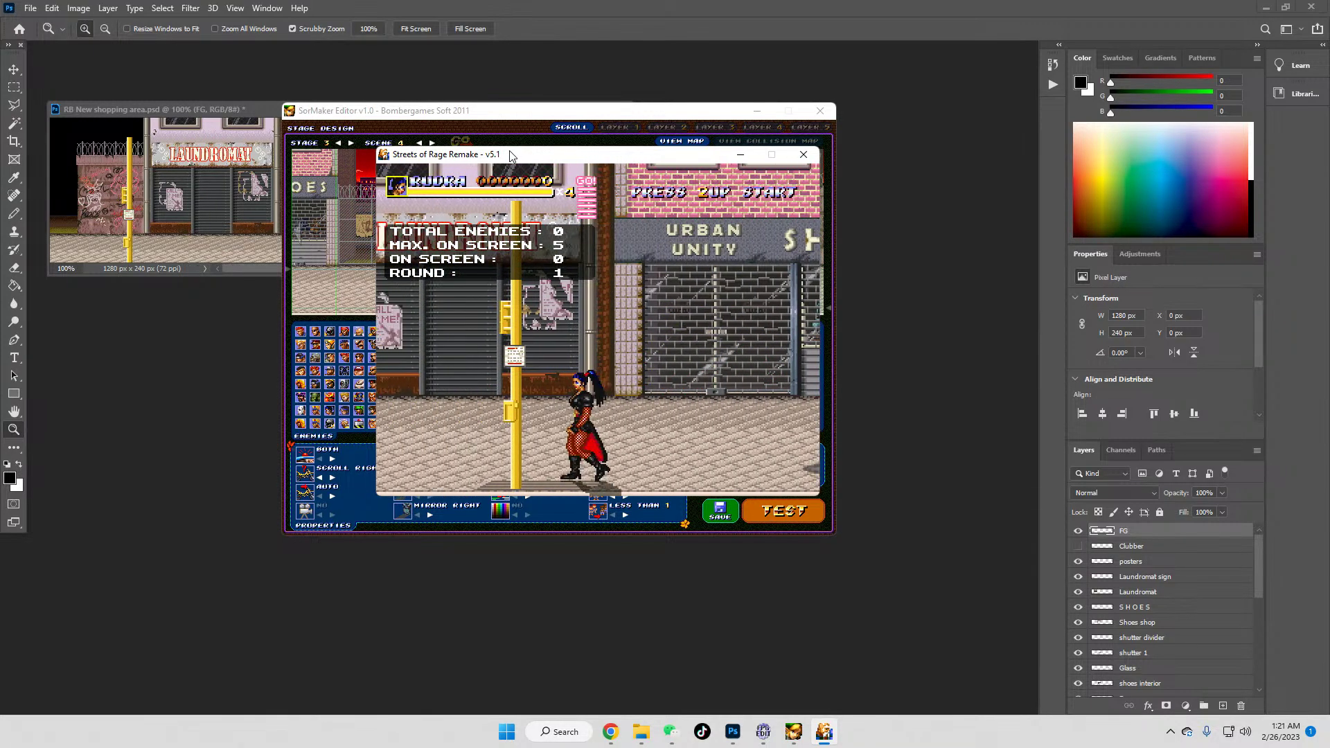
key(Right)
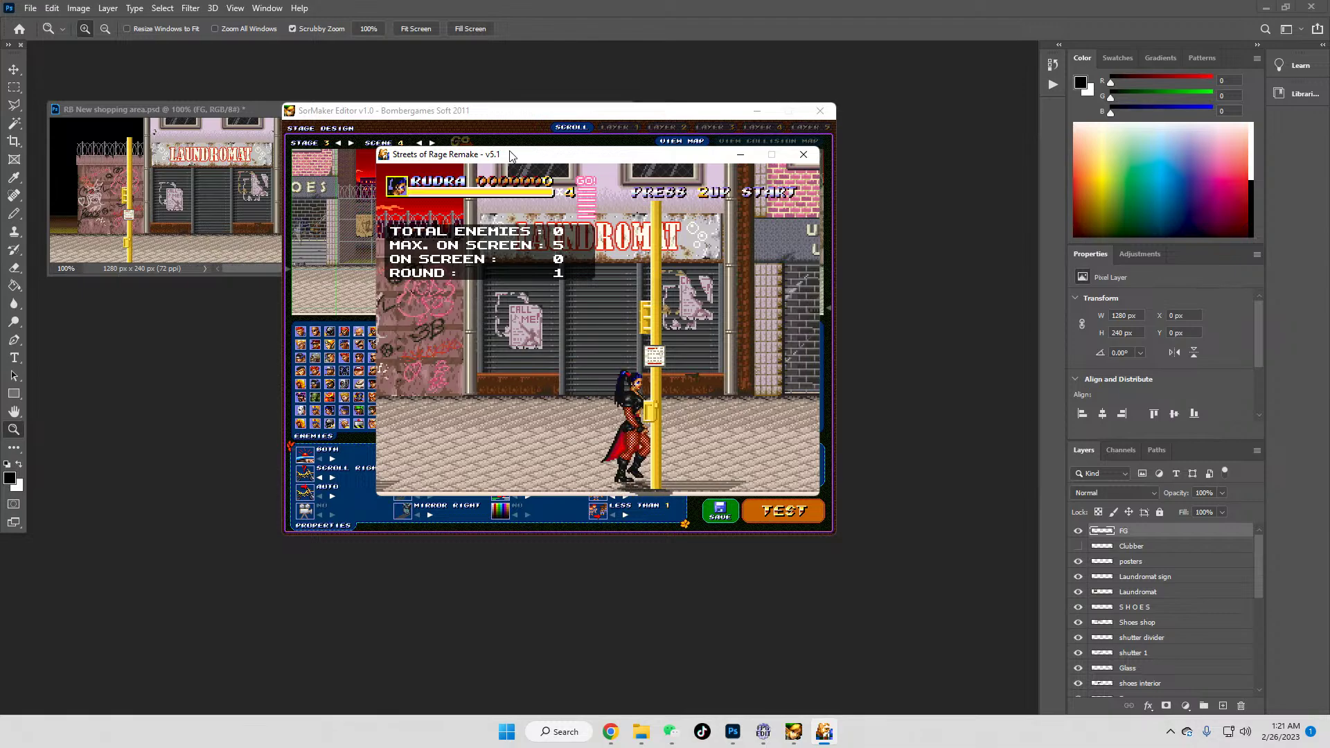
key(Left)
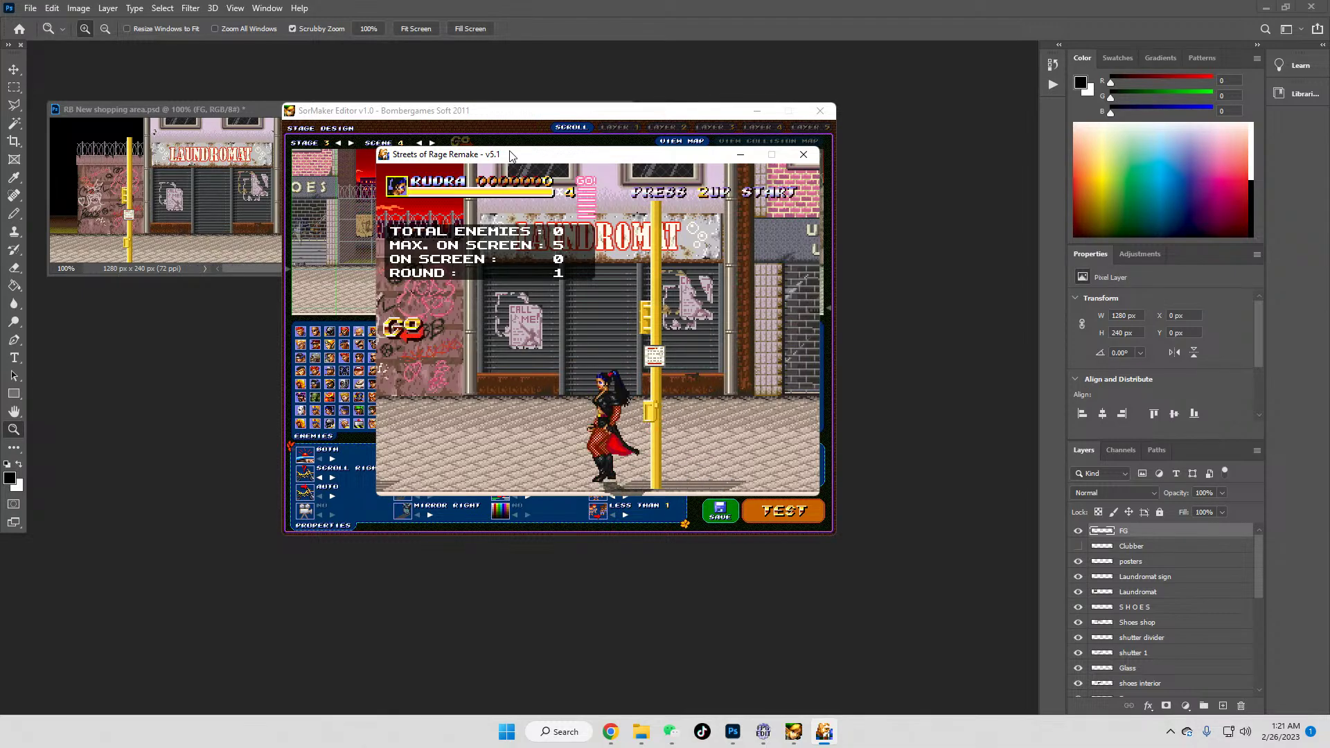
key(Left)
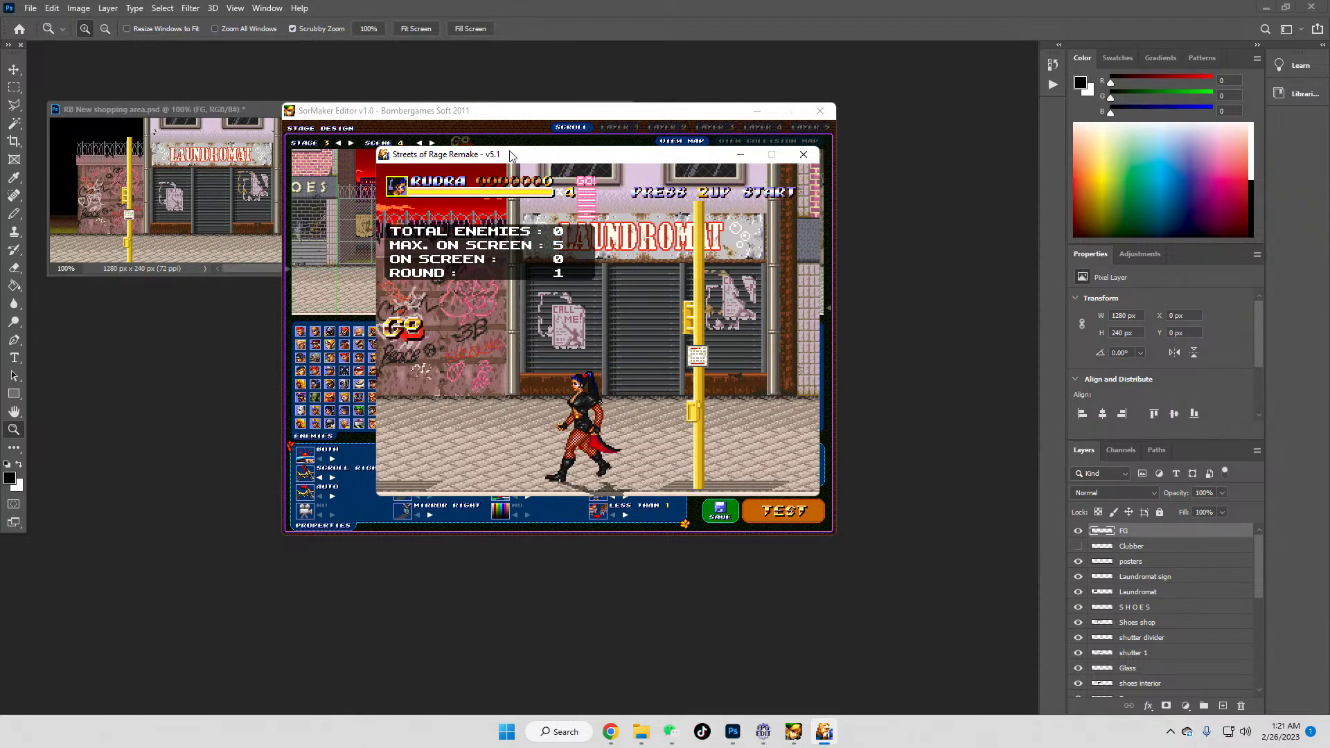
key(Left)
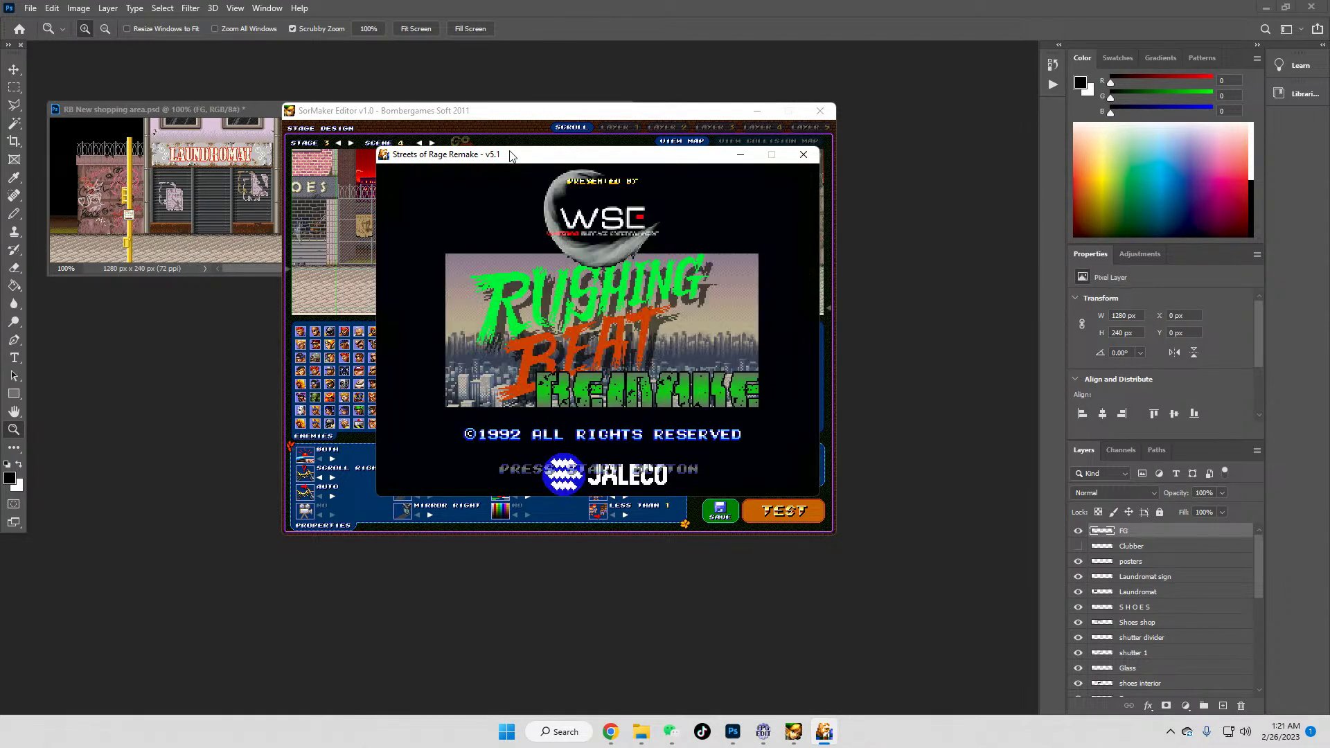
click(803, 156)
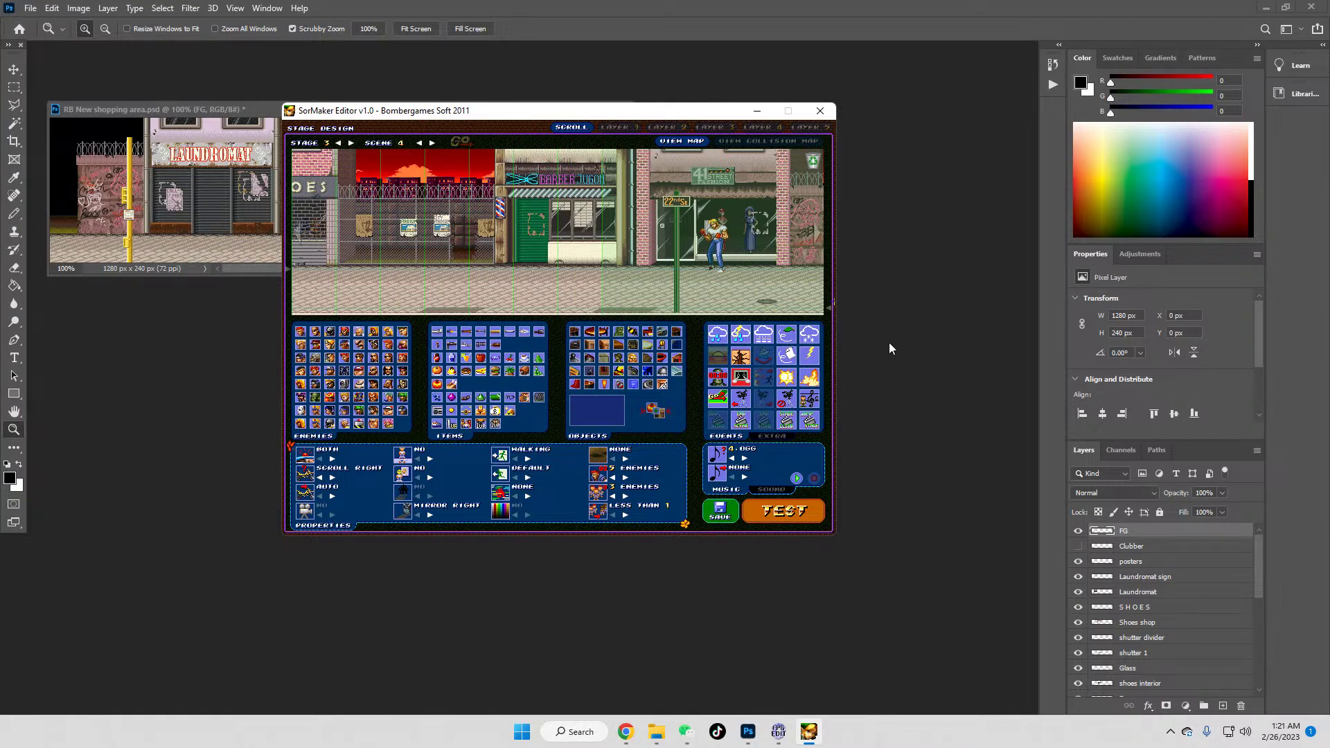
Step: Audition 1.OGG and 2.OGG as the scene music, then stop the preview
click(732, 458)
click(795, 477)
click(744, 458)
click(797, 478)
click(797, 478)
Step: Preview tracks 4.OGG and 5.OGG, then step the music on through 8.OGG to 10.OGG
click(795, 478)
click(797, 478)
click(744, 458)
click(796, 479)
click(798, 478)
click(745, 458)
click(745, 458)
Step: Play and then stop a preview of track 11.OGG
click(797, 478)
click(796, 478)
mouse_move(657, 732)
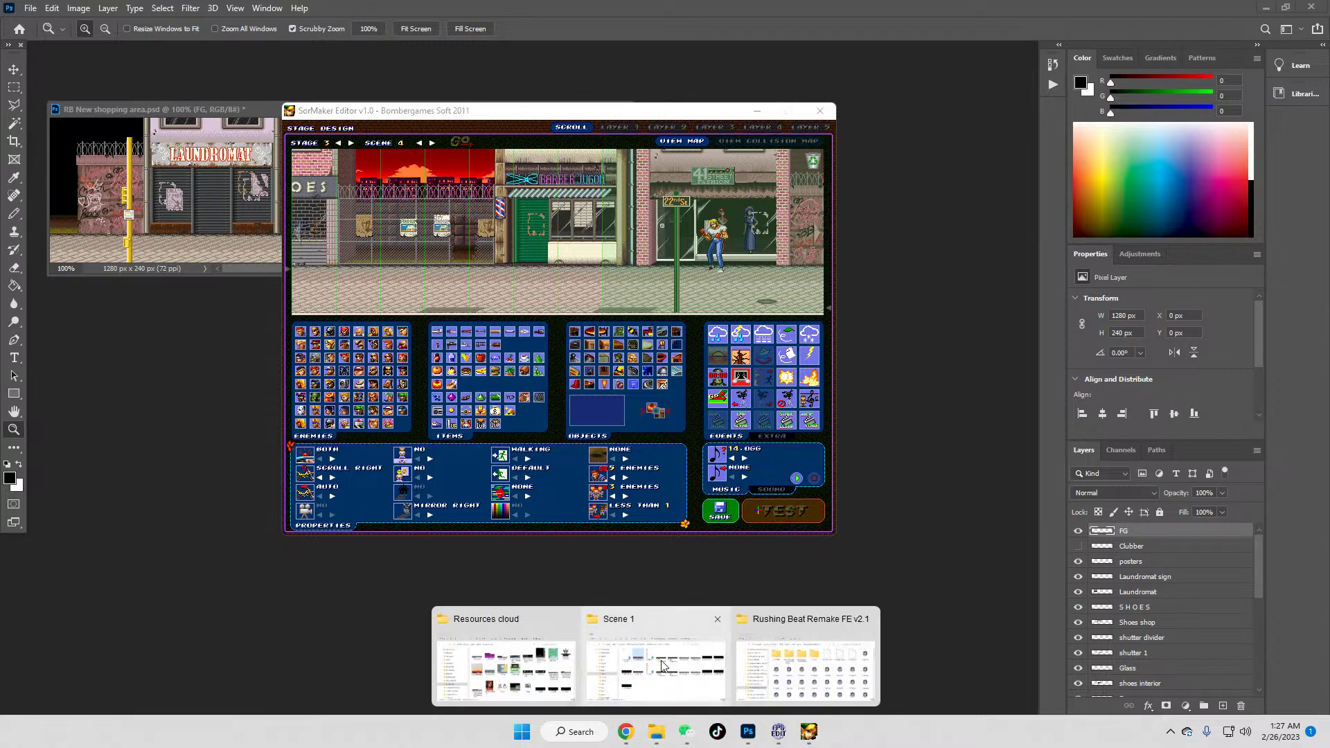
click(794, 666)
scroll(896, 351, down, 15)
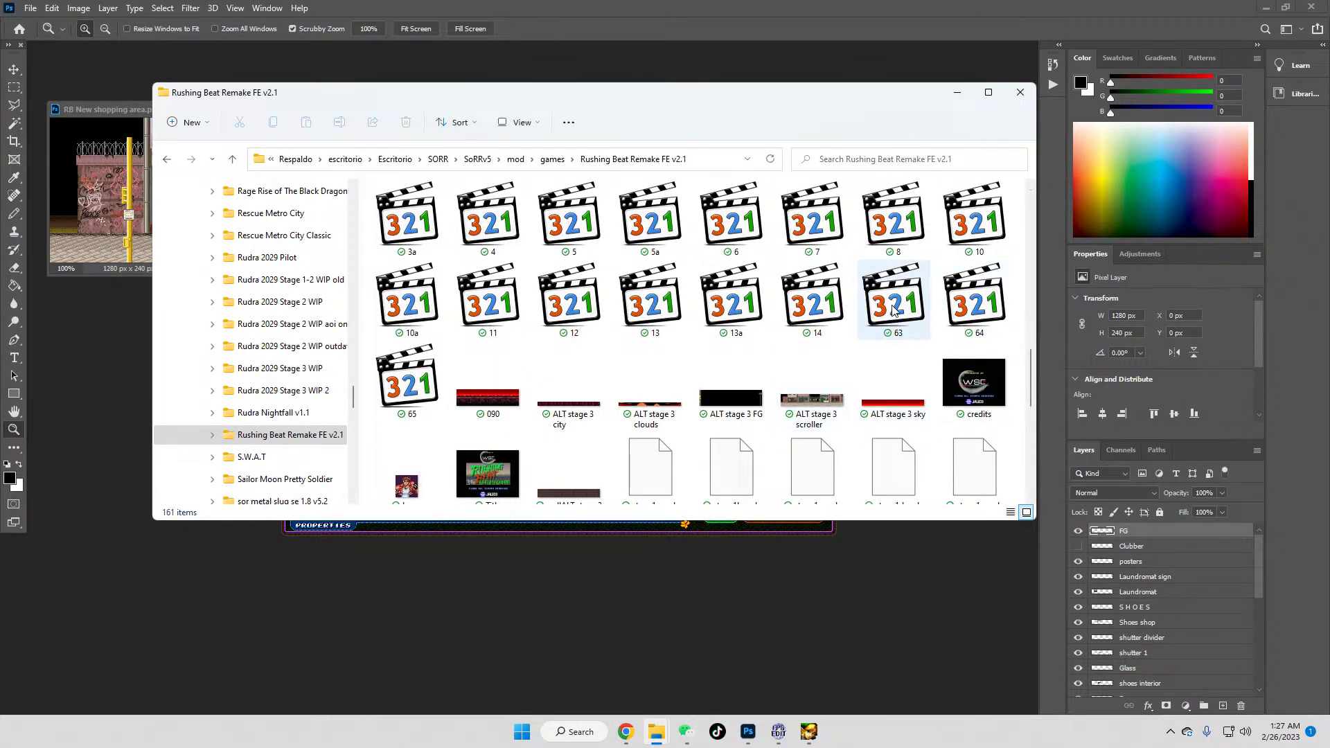
click(904, 302)
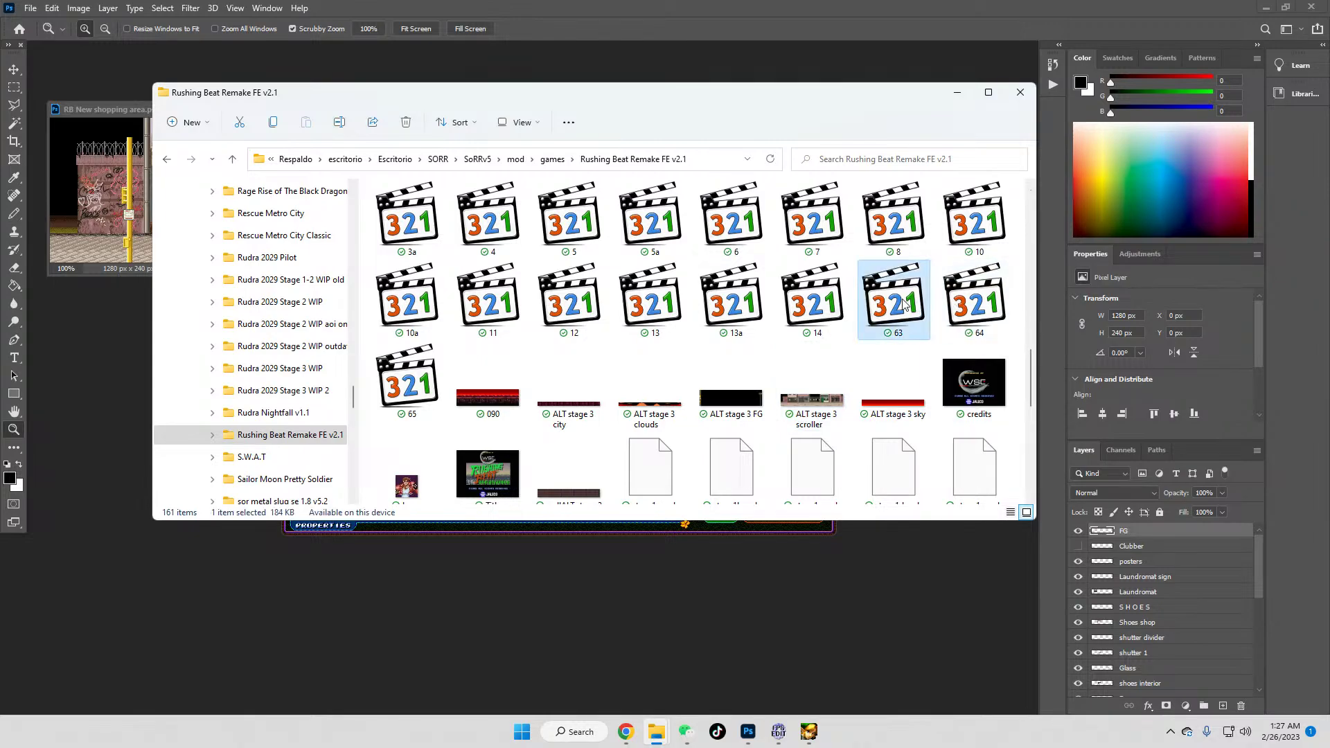
double_click(904, 303)
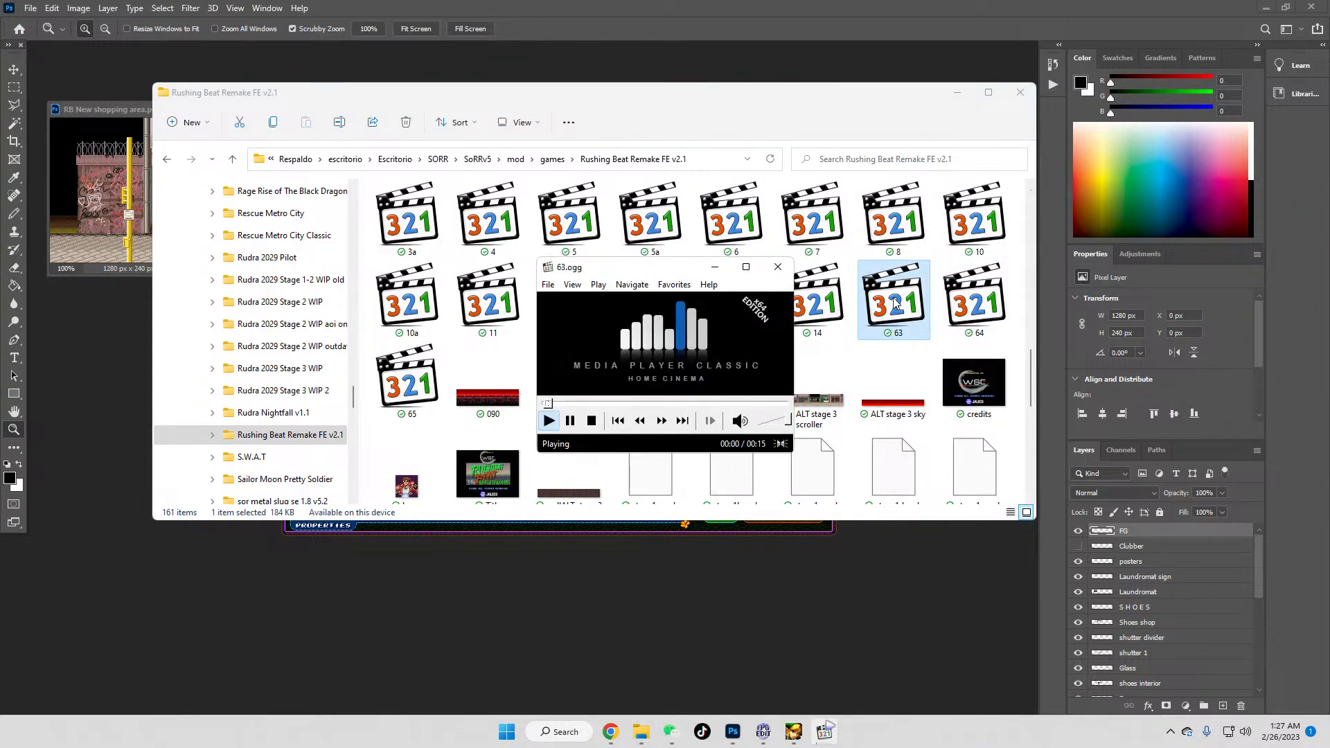
click(787, 272)
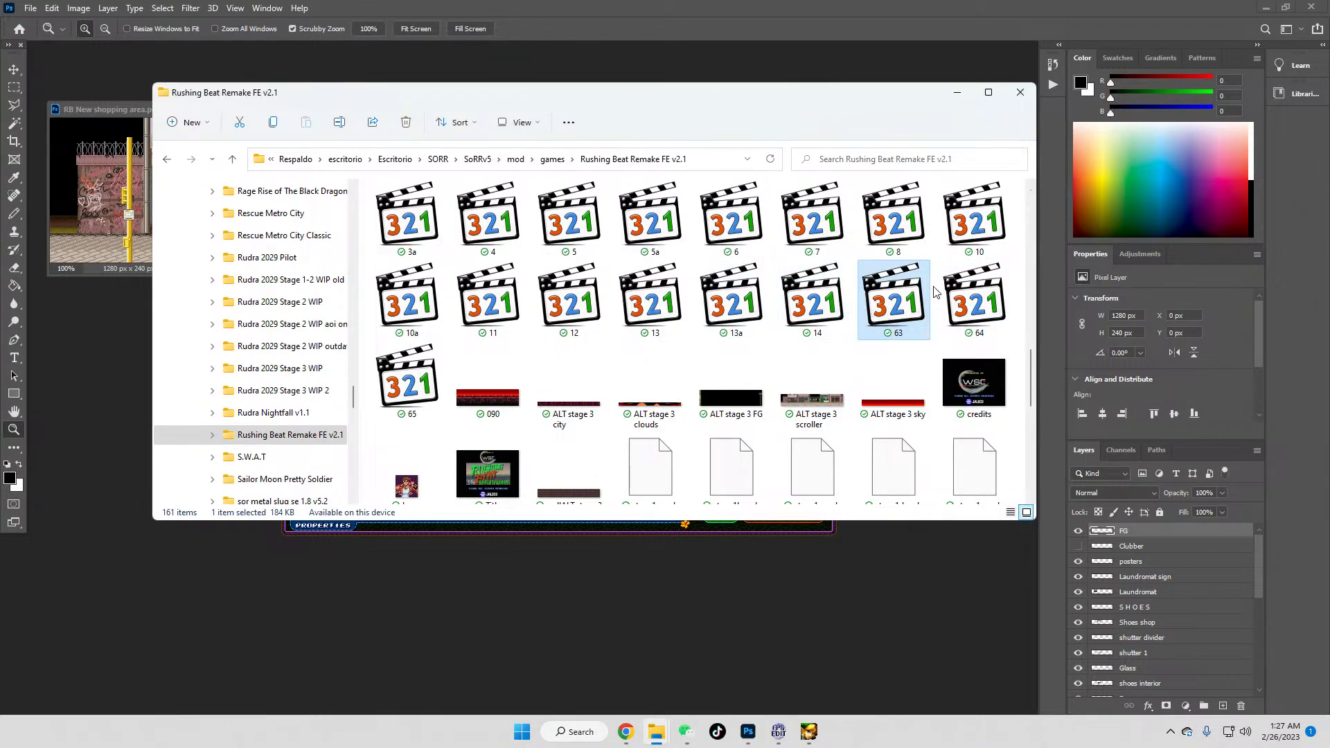
click(976, 304)
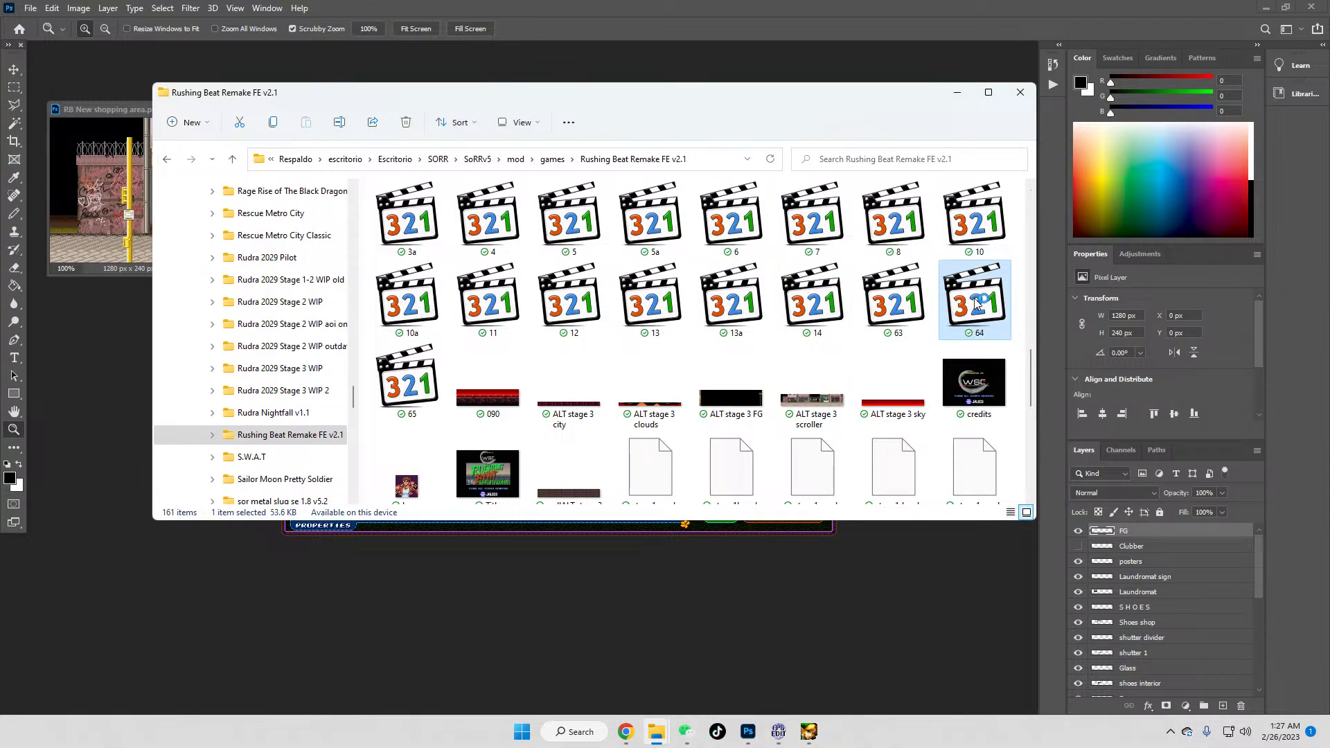
double_click(976, 304)
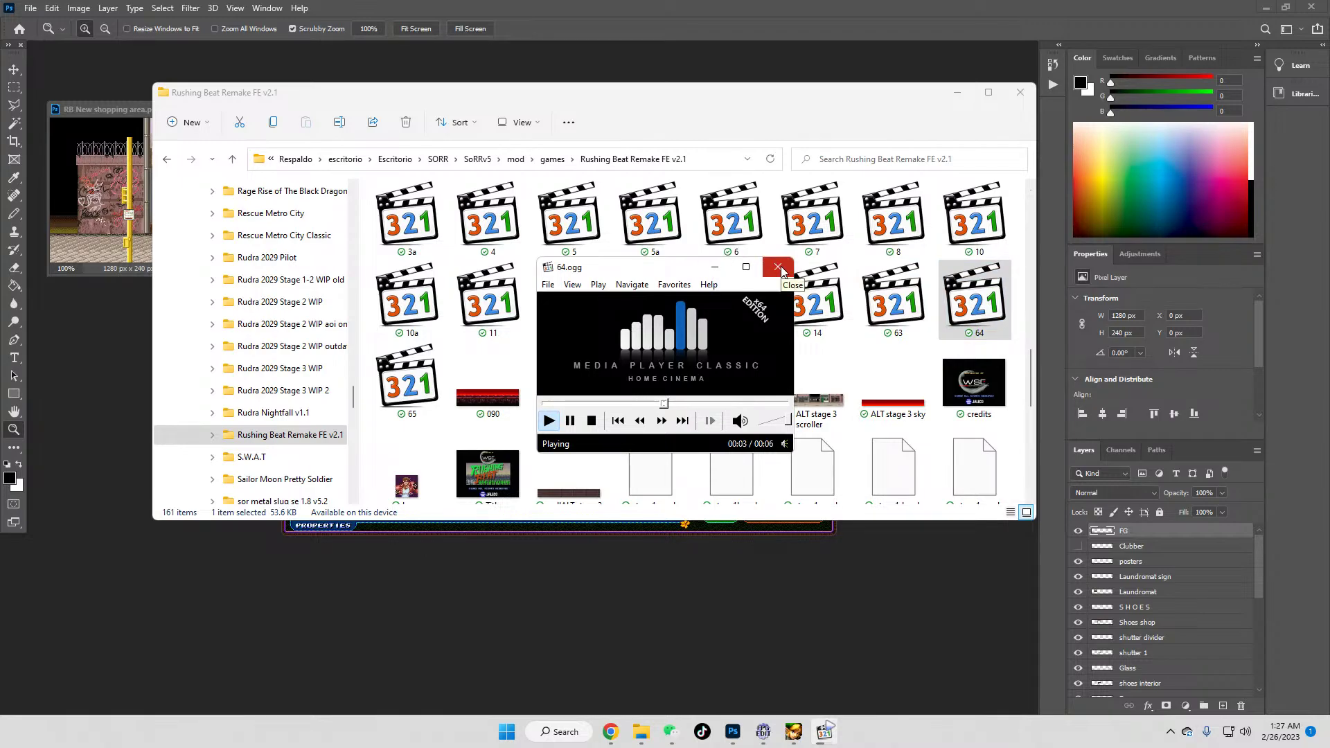
click(779, 268)
click(402, 400)
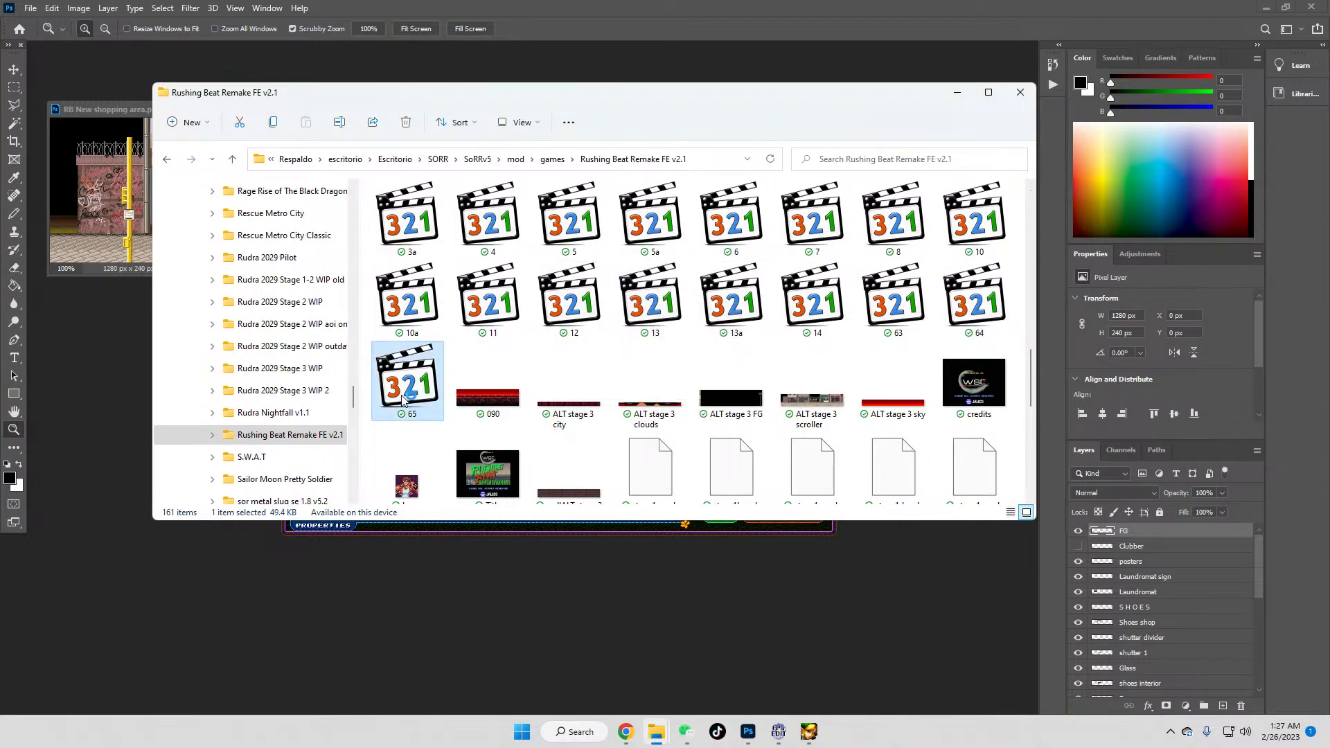
double_click(403, 400)
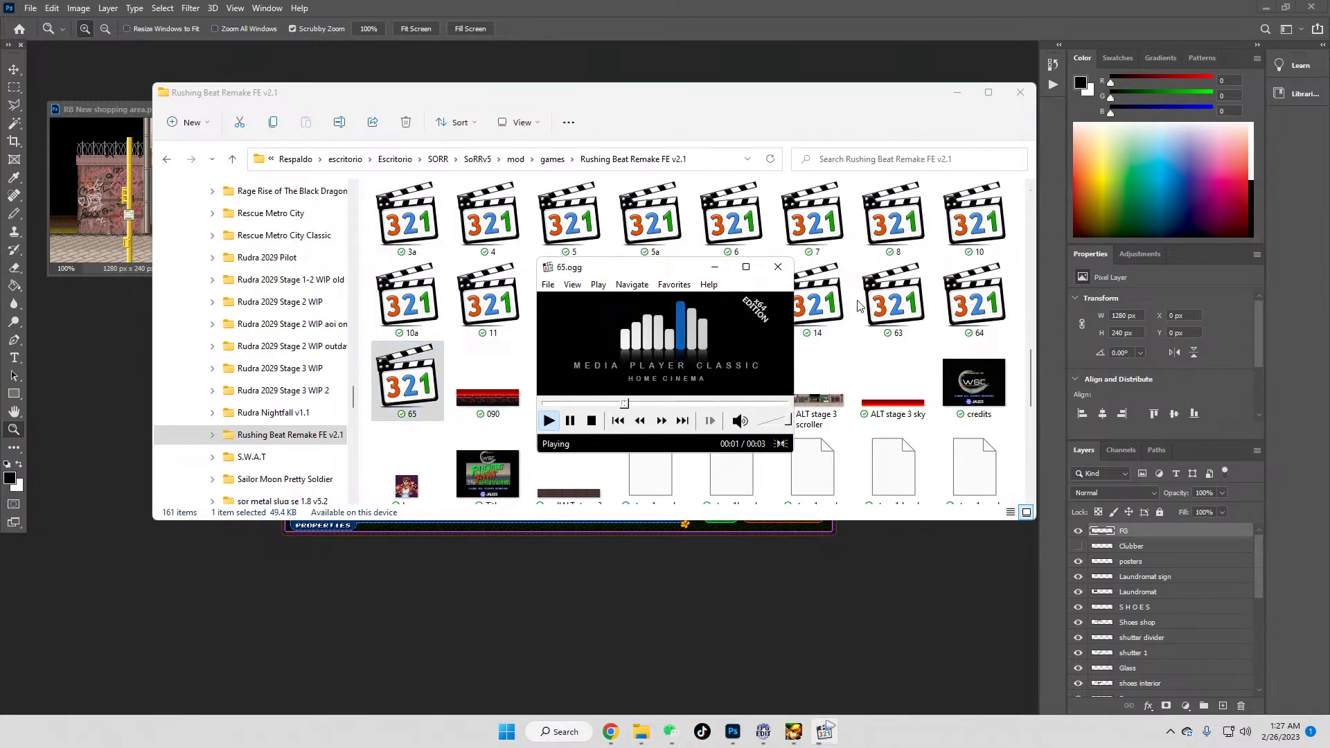
click(779, 268)
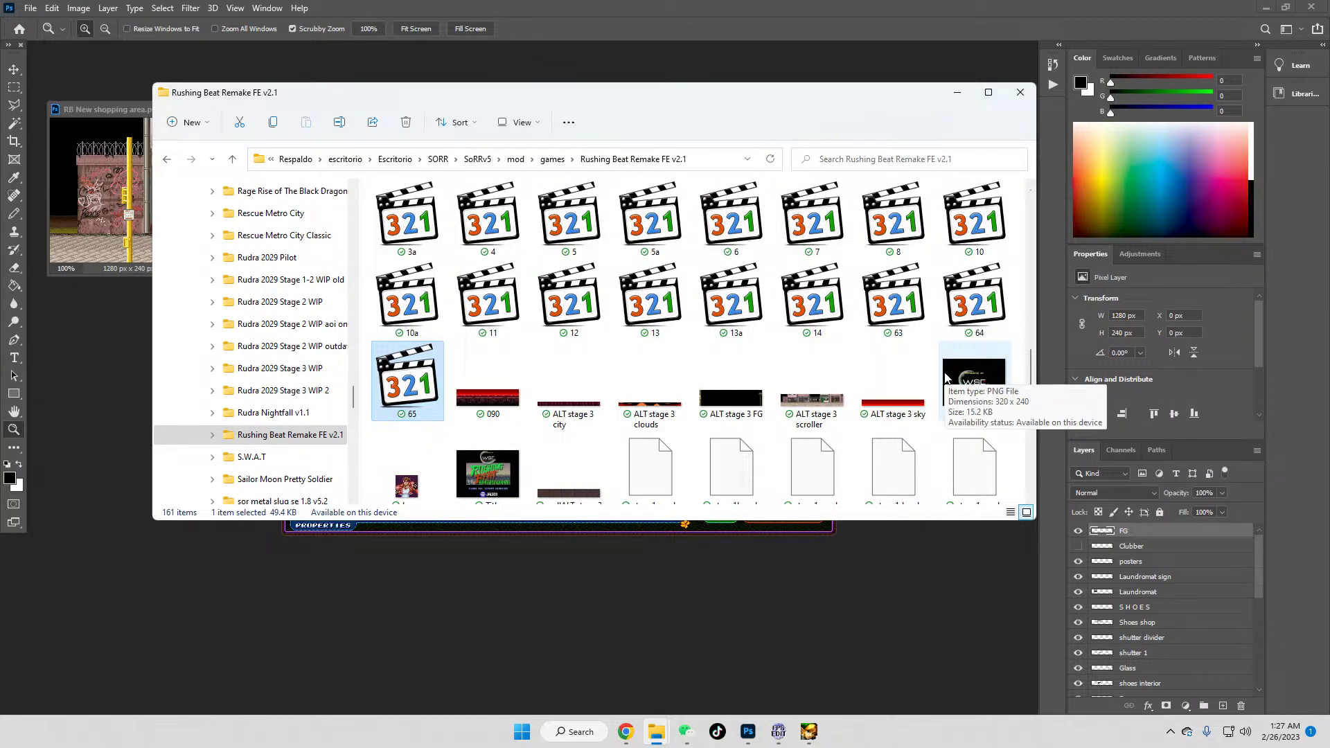
scroll(859, 402, up, 10)
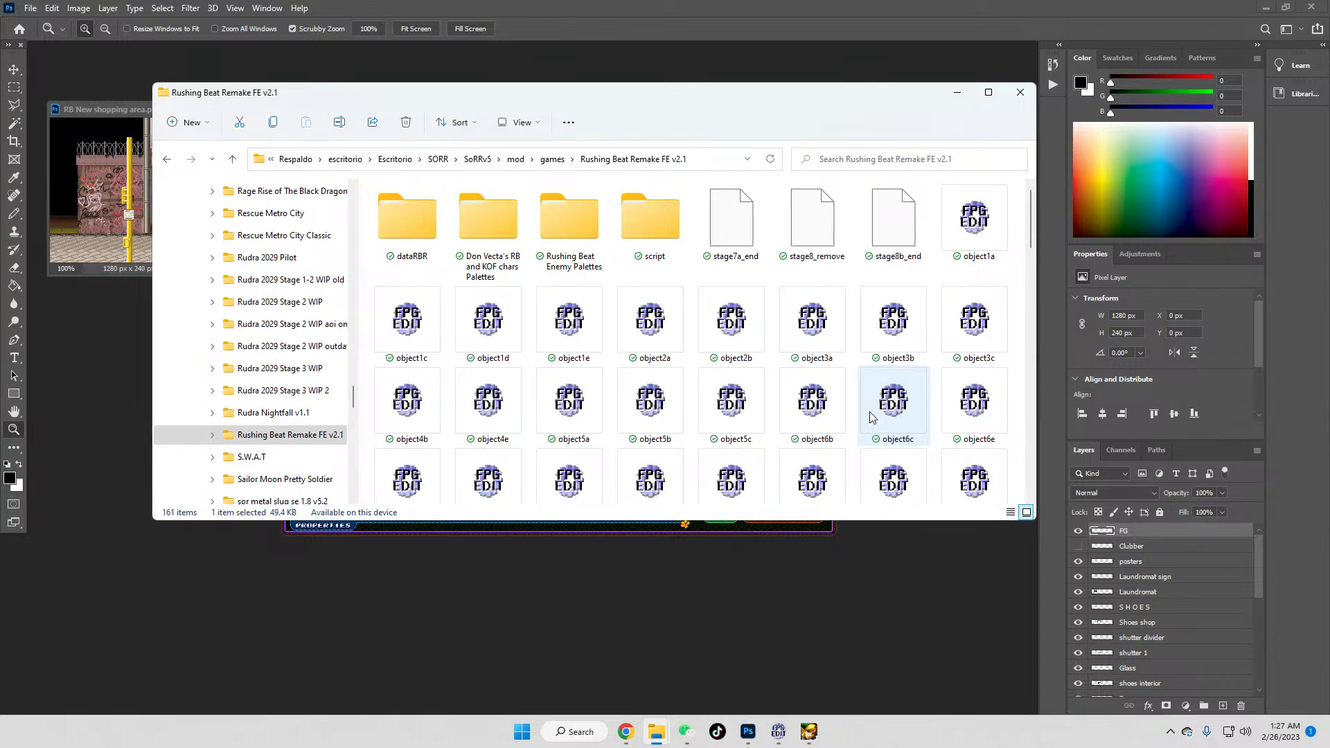
scroll(871, 417, down, 15)
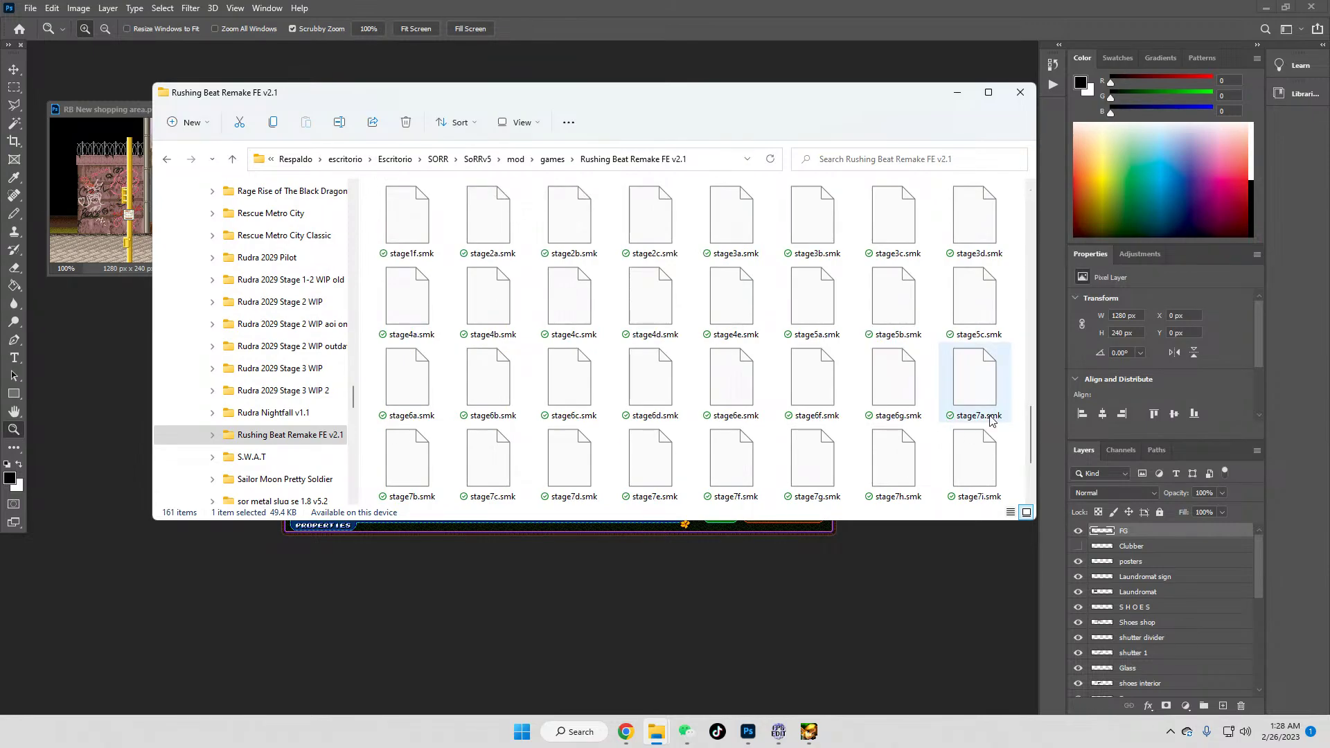
click(808, 732)
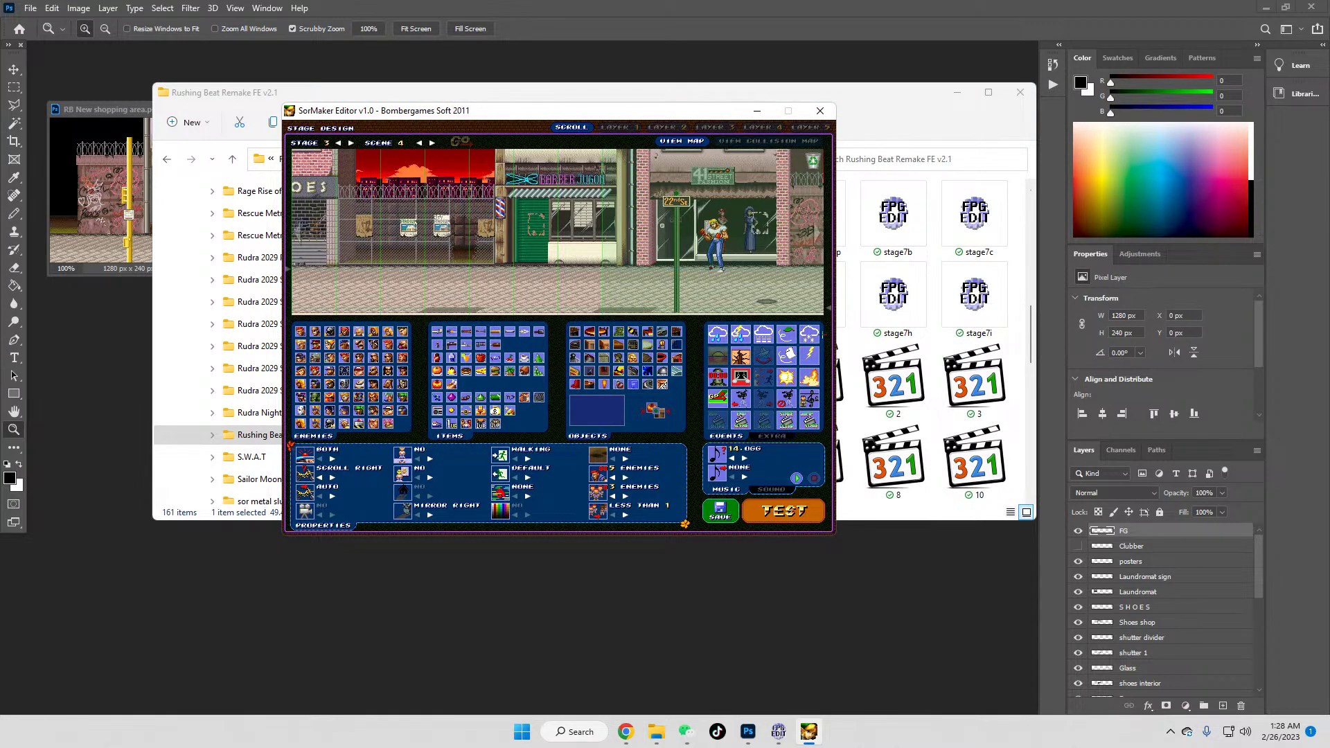
Step: Step back to scene 3 and save the stage design
click(419, 142)
click(462, 142)
click(531, 335)
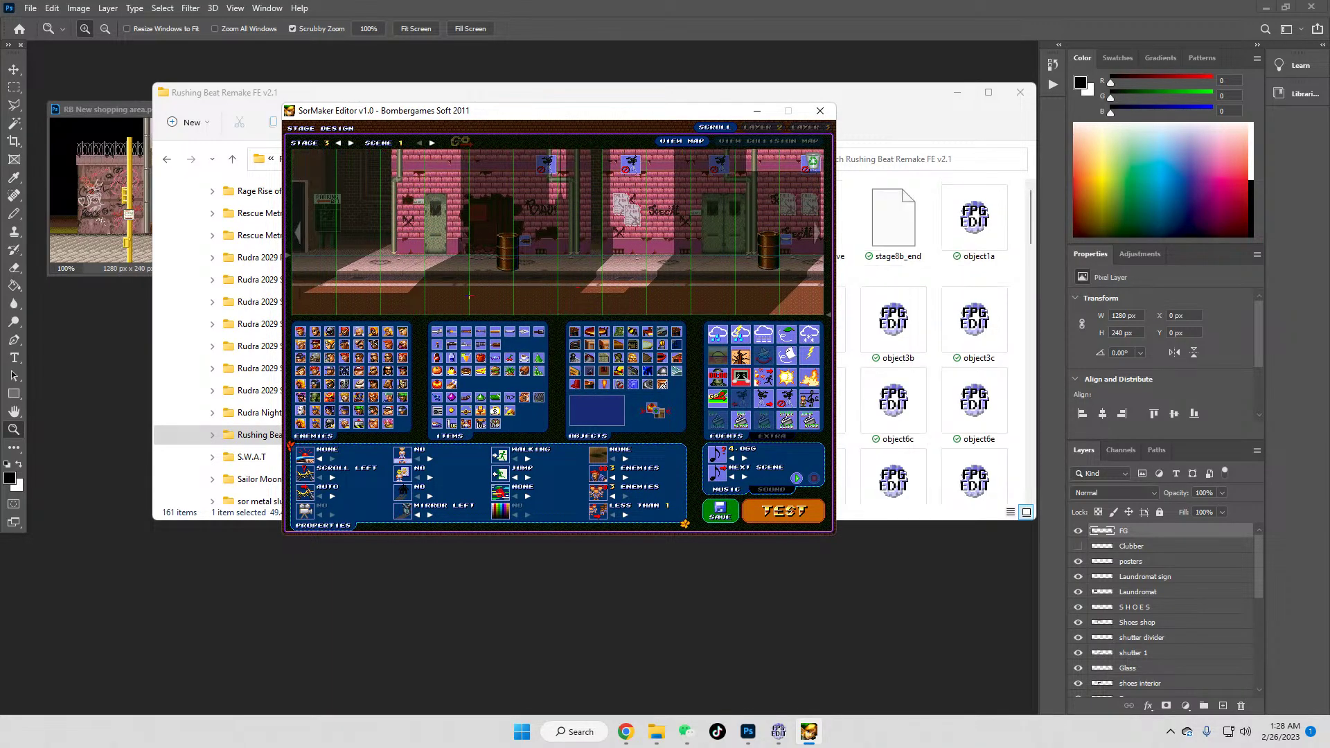
Step: Check the LAYER 2 and SCROLL settings, pan the map, and launch a playtest
click(768, 128)
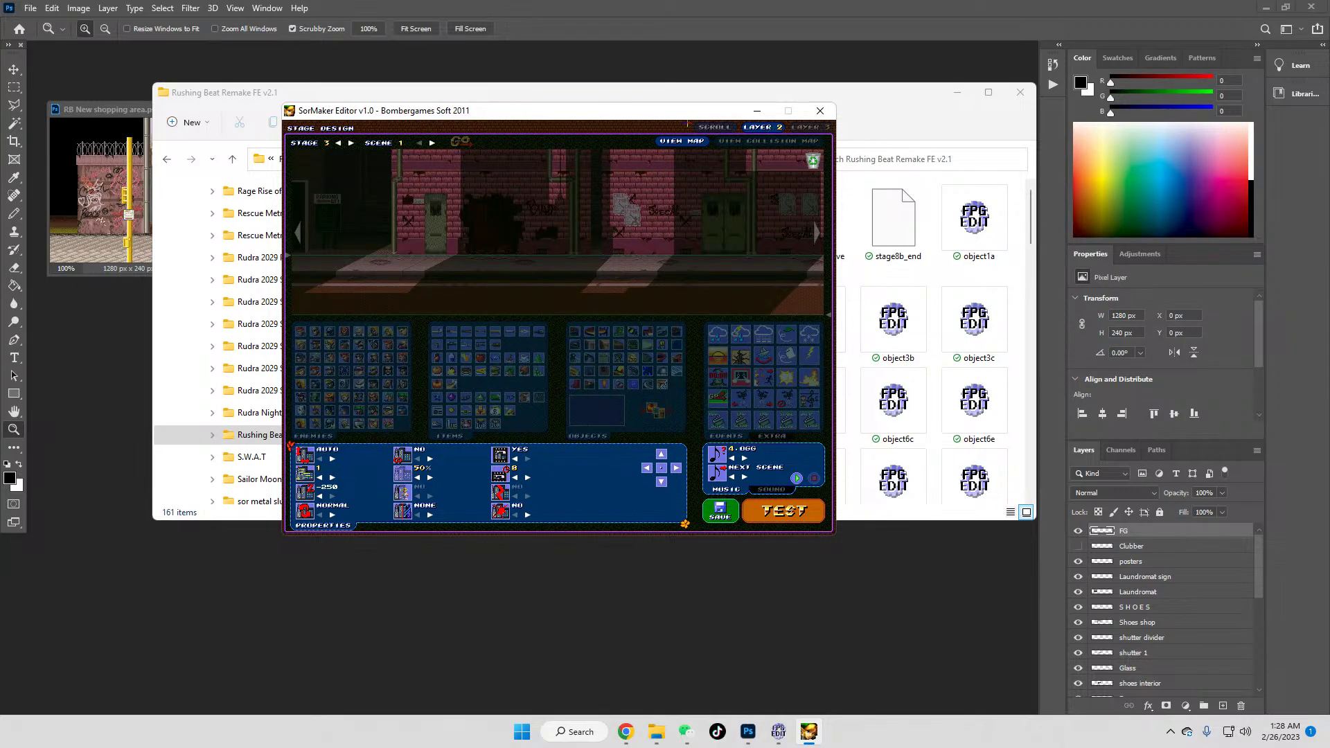
click(714, 127)
mouse_move(712, 305)
mouse_down()
mouse_move(482, 304)
mouse_move(711, 303)
mouse_up()
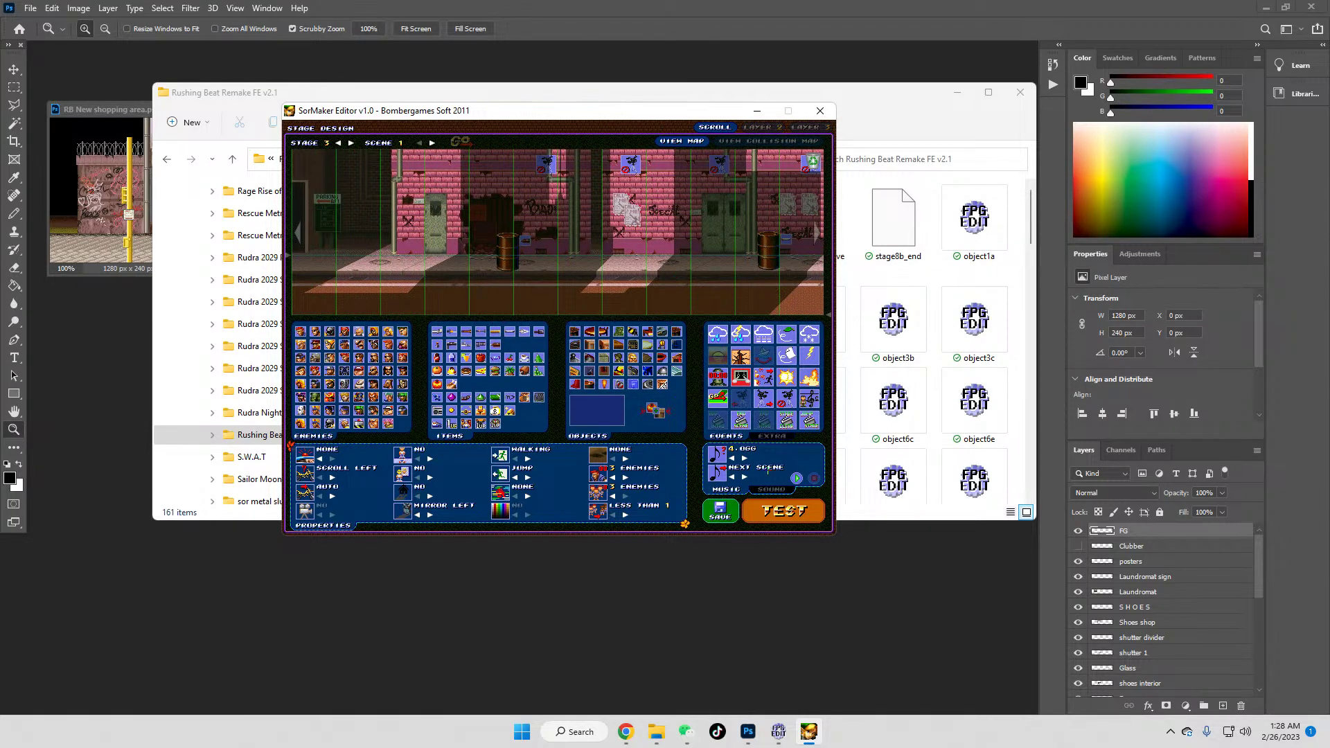
click(781, 509)
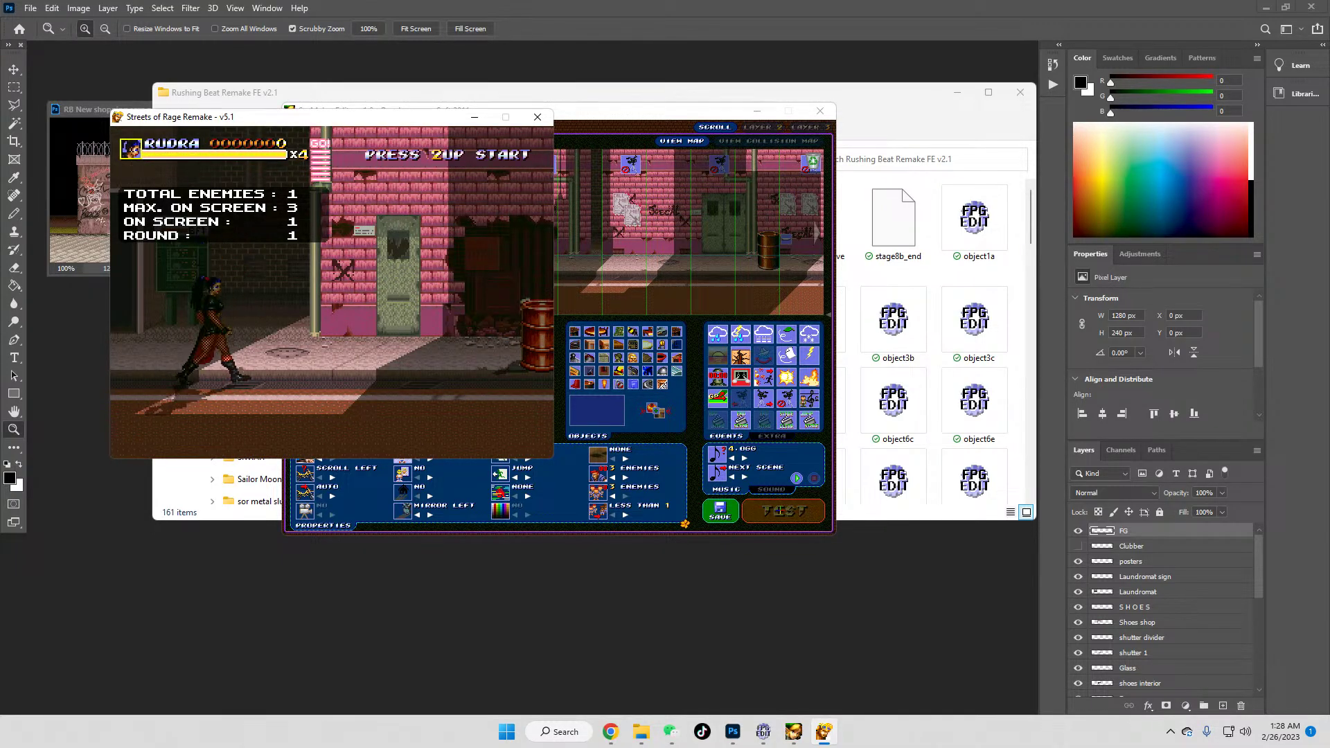
Step: Jump and walk Rudra between the doorway and lamp post, then close the game
key(d)
key(Right)
key(Left)
key(Down)
key(Up)
key(Right)
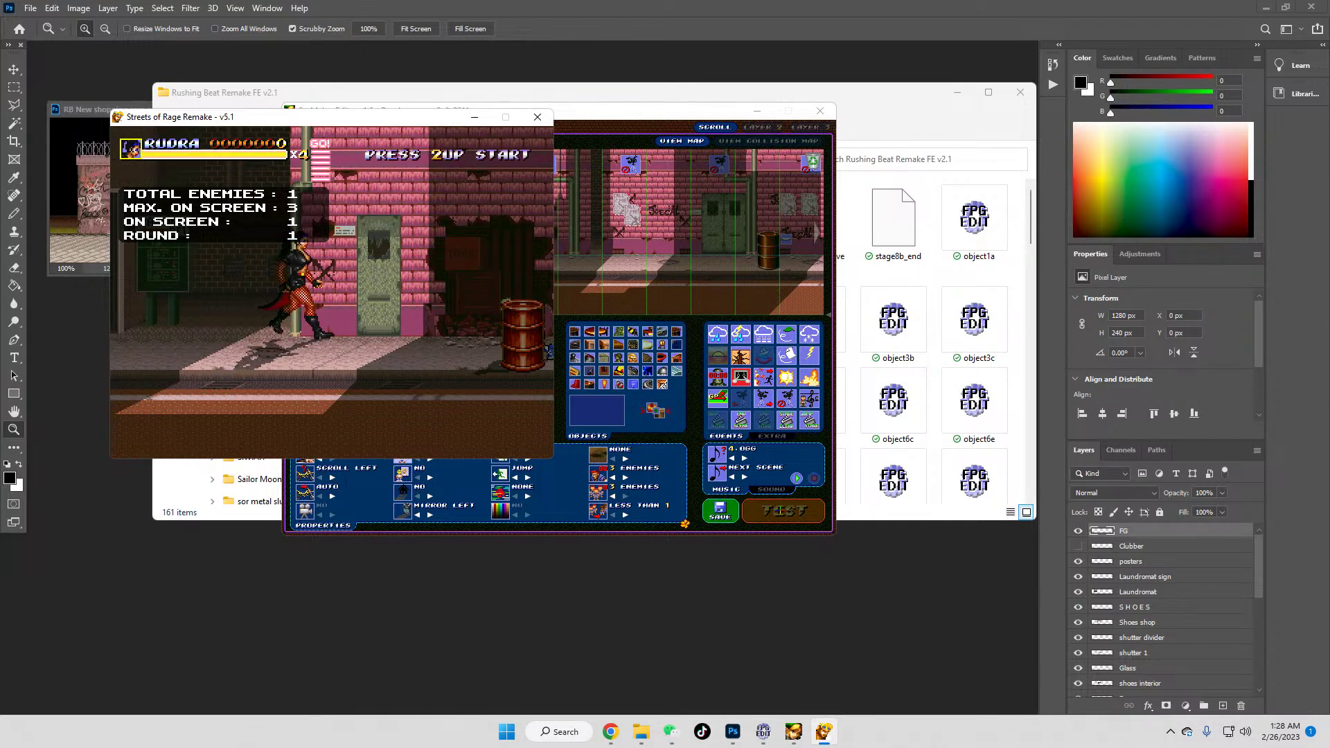
key(Right)
key(Left)
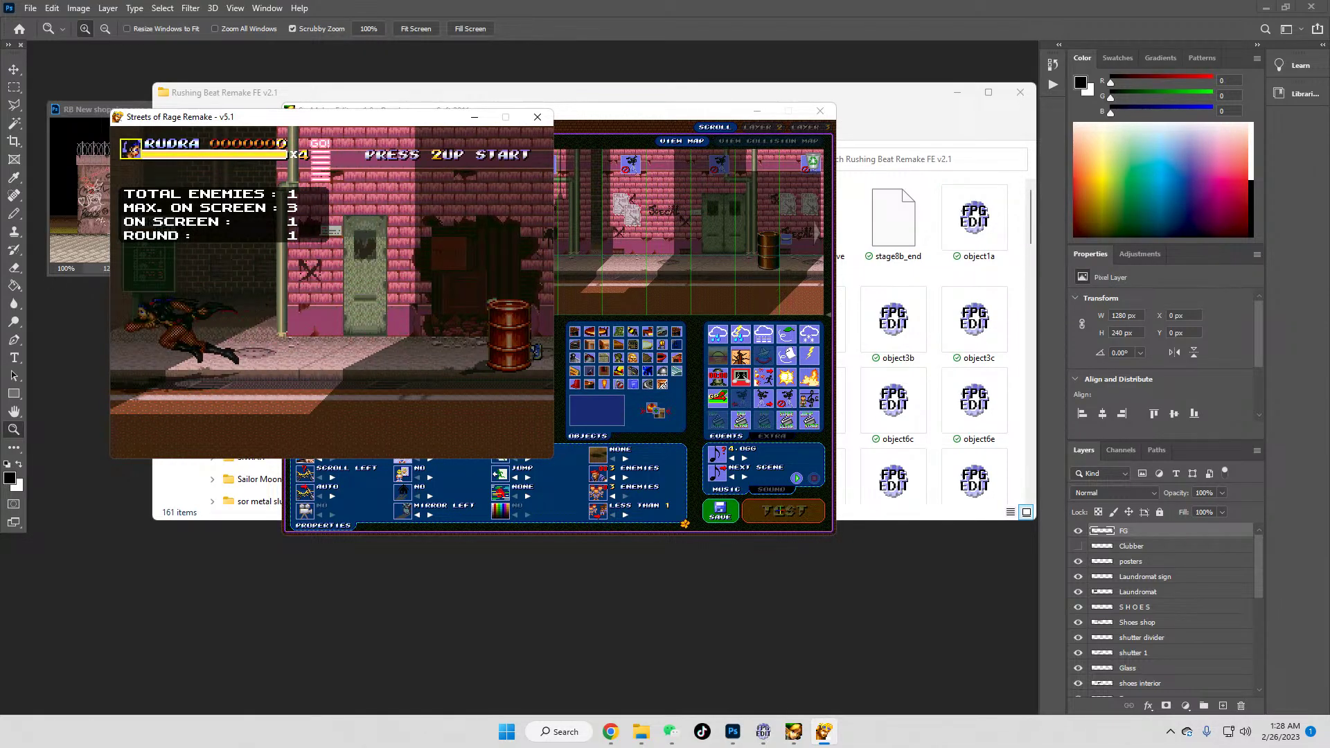
click(535, 119)
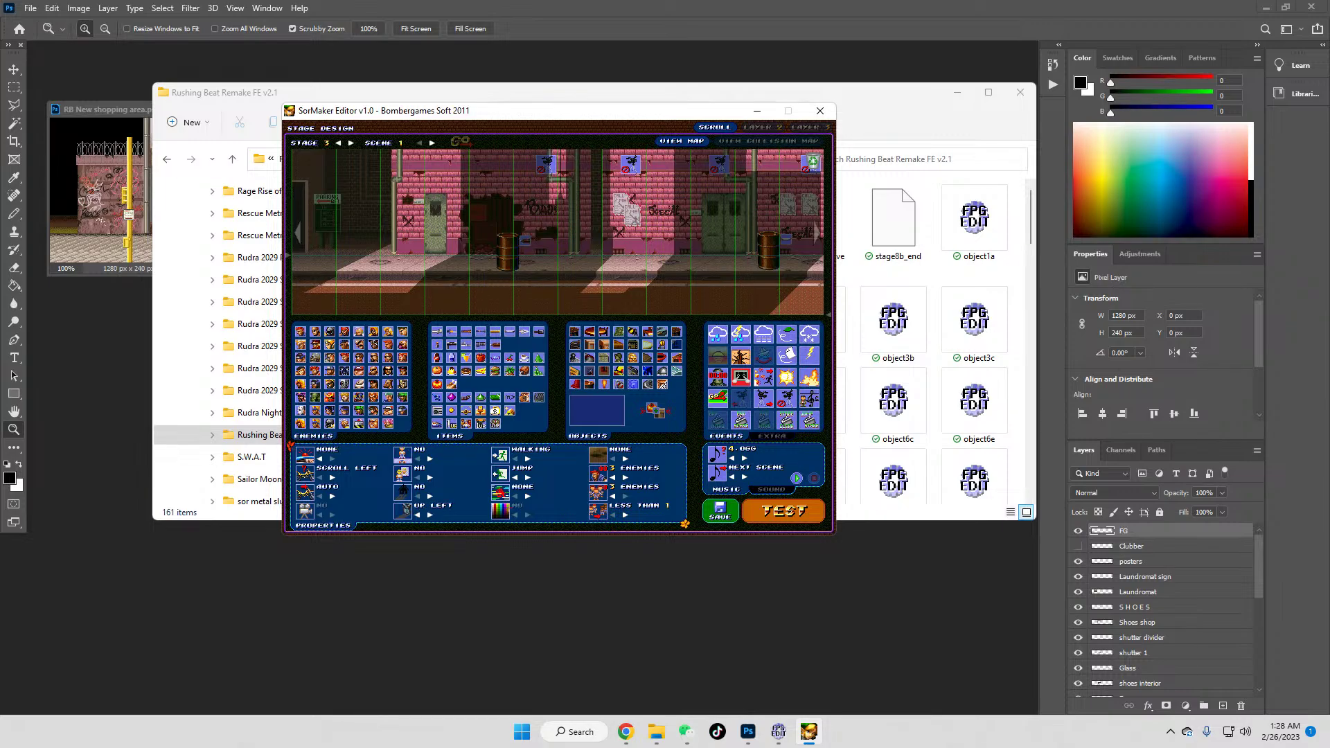
Step: Save the stage changes and launch a playtest in the game
click(720, 511)
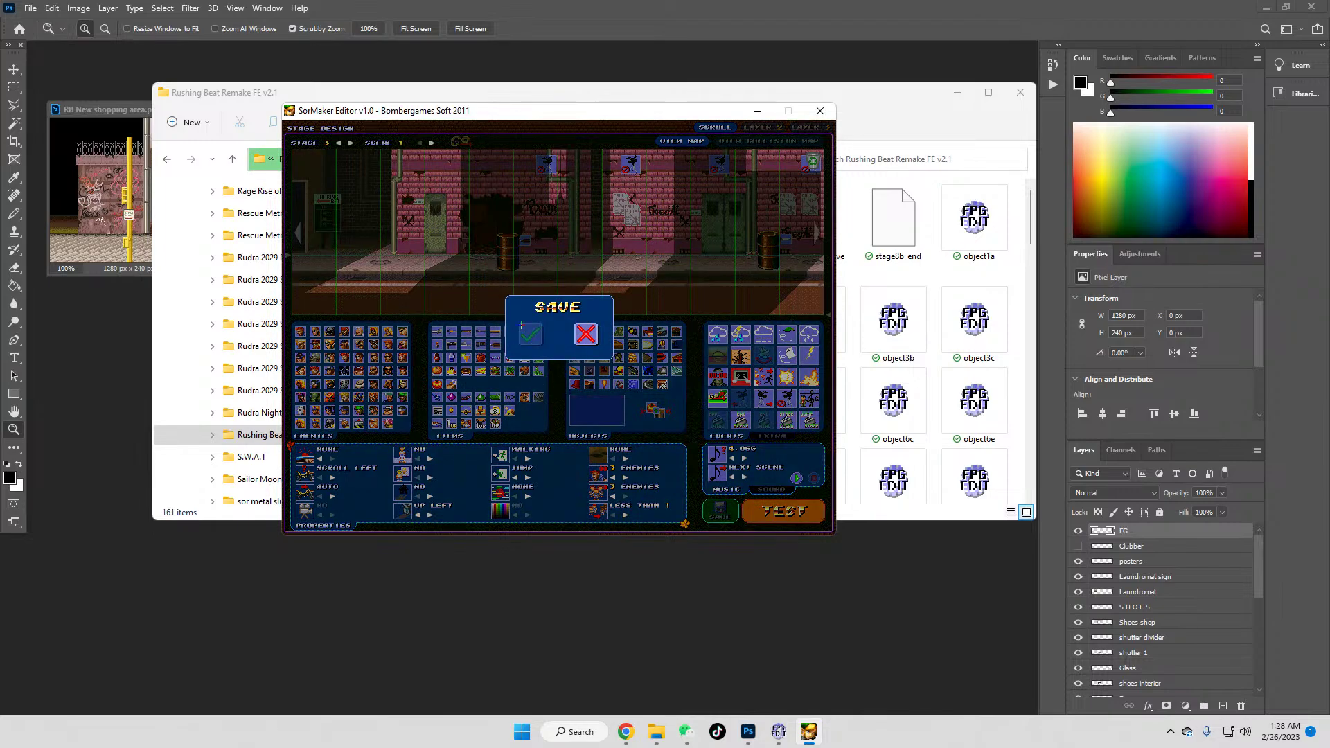
click(523, 326)
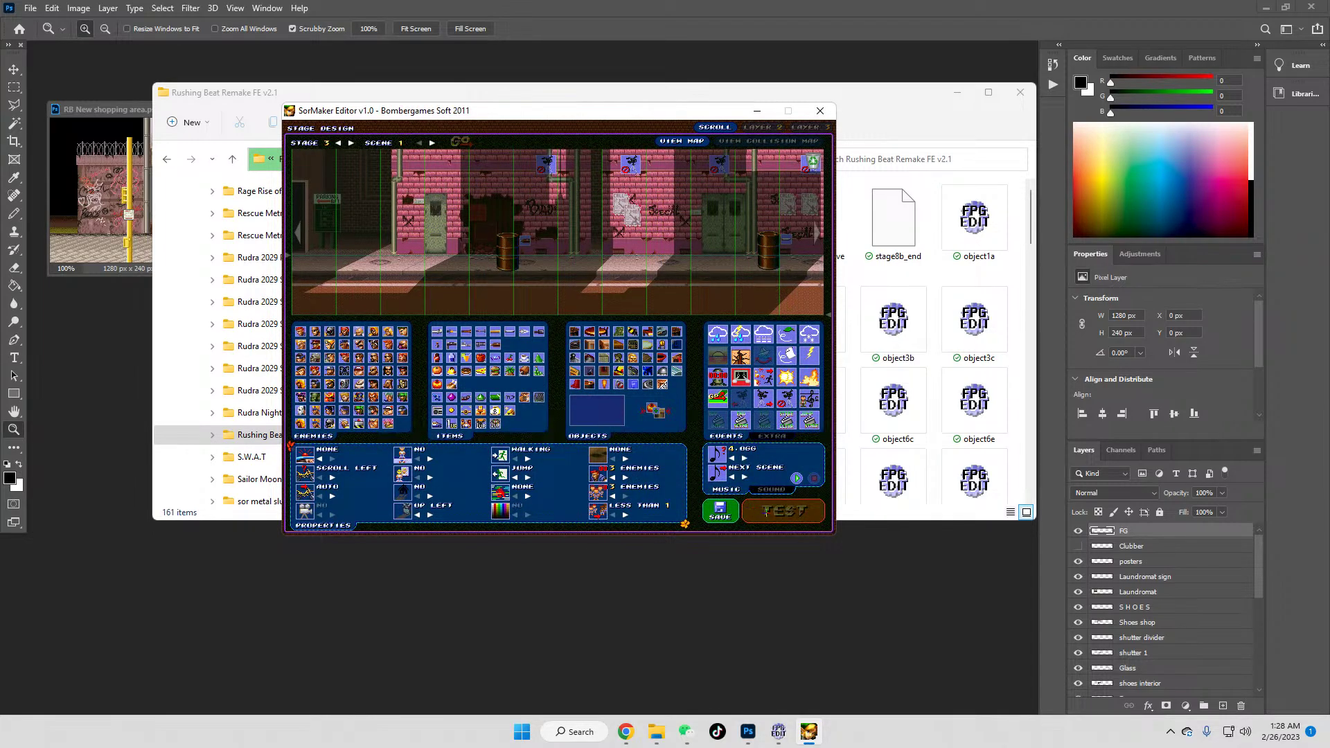
click(783, 510)
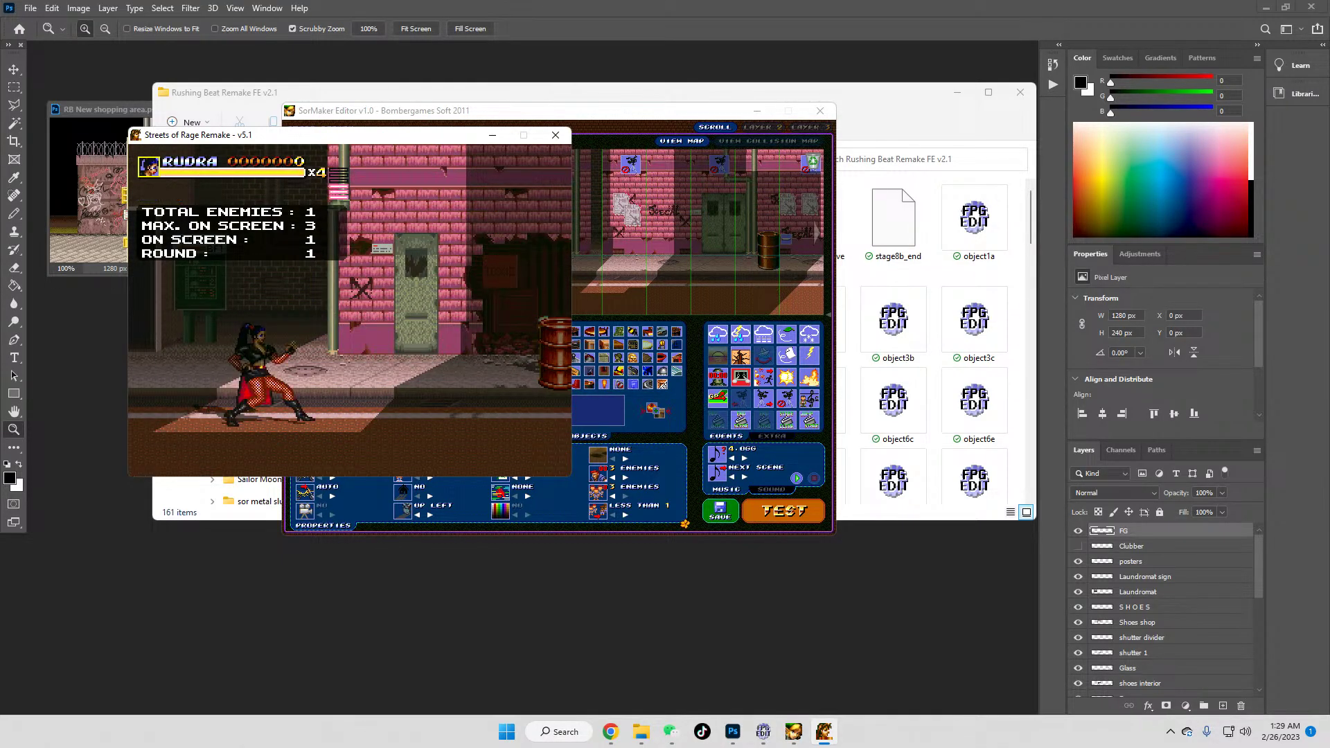
Step: Close that test, save again, and relaunch the scene for another playtest
click(554, 134)
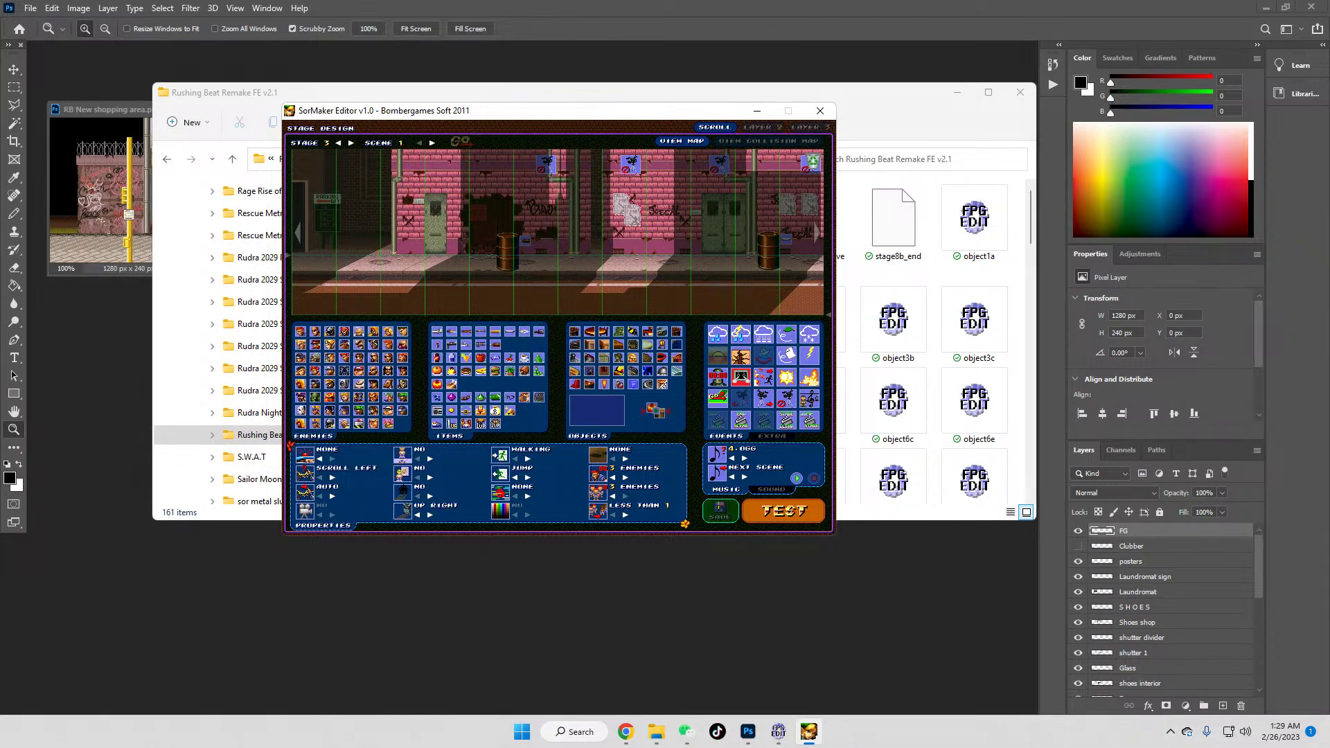
click(721, 511)
click(531, 334)
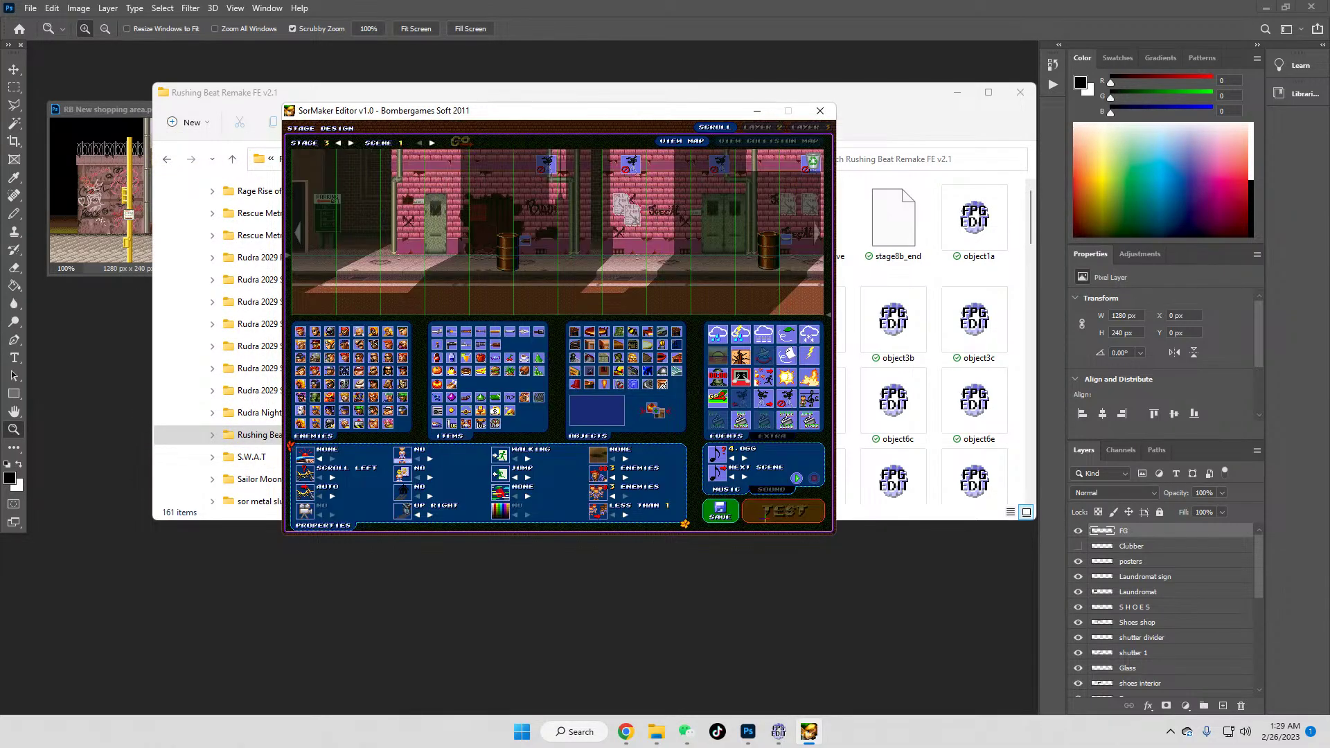
click(765, 513)
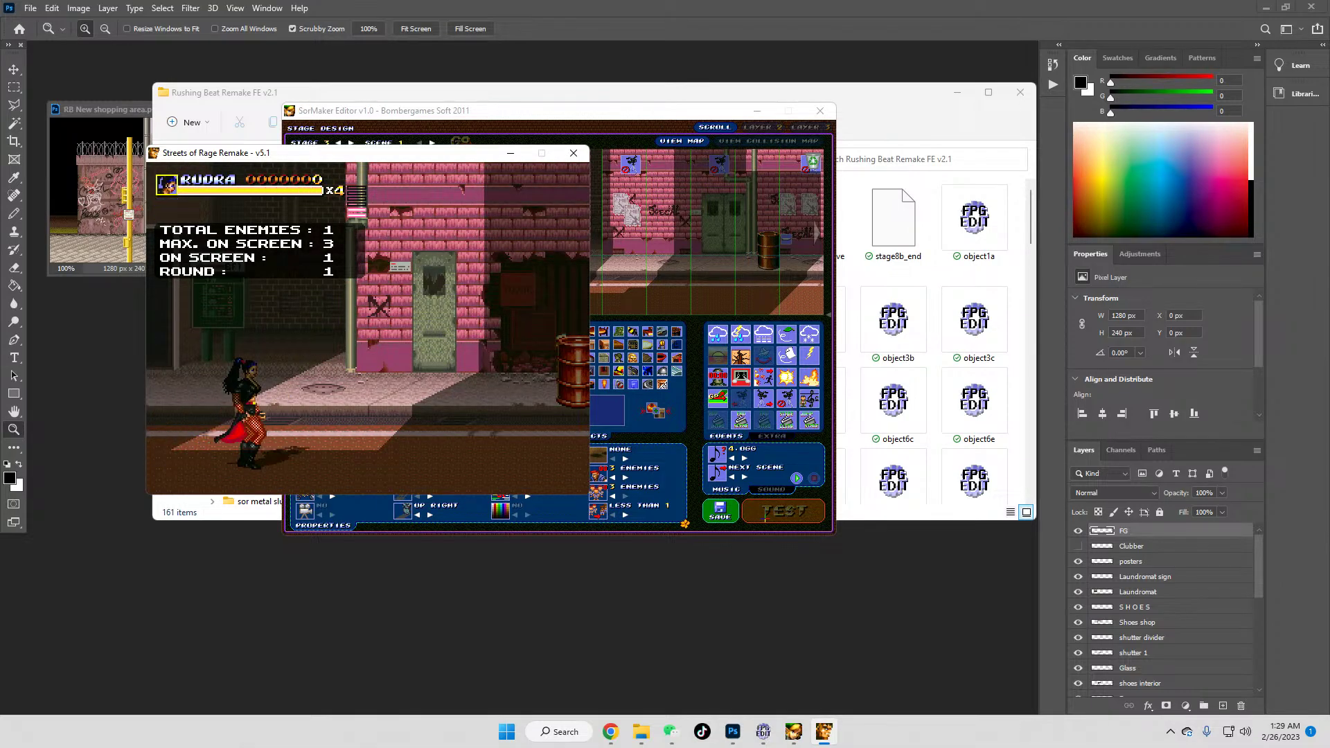
Step: Walk Rudra toward the door and lamppost, then advance right to trigger the enemy wave
key(Left)
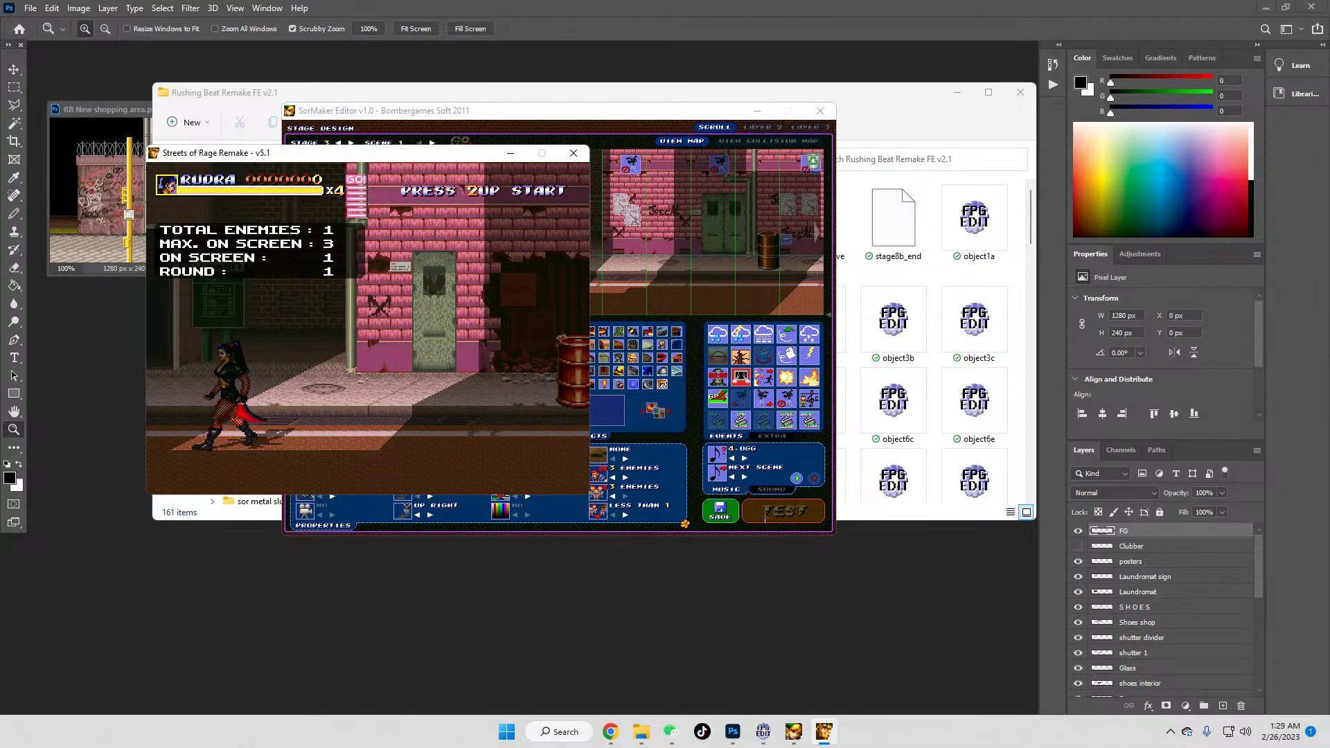
key(Right)
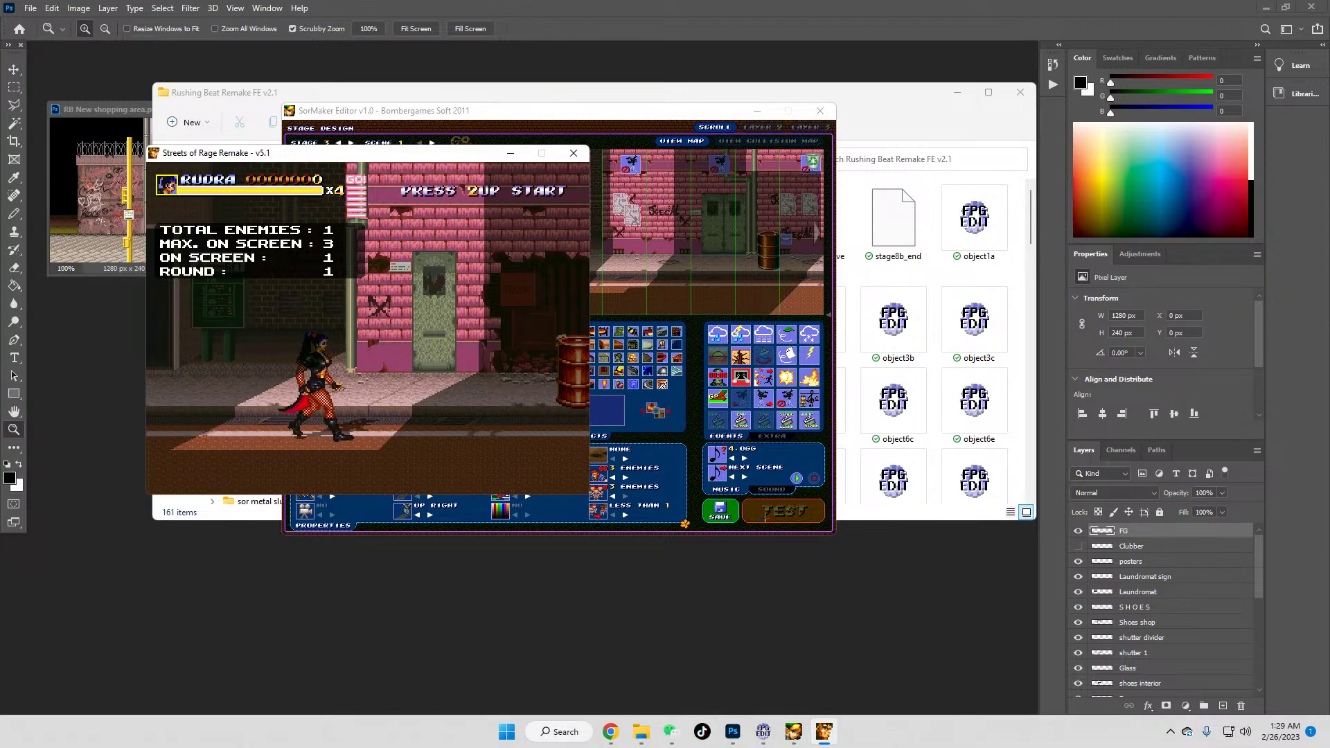
key(Up)
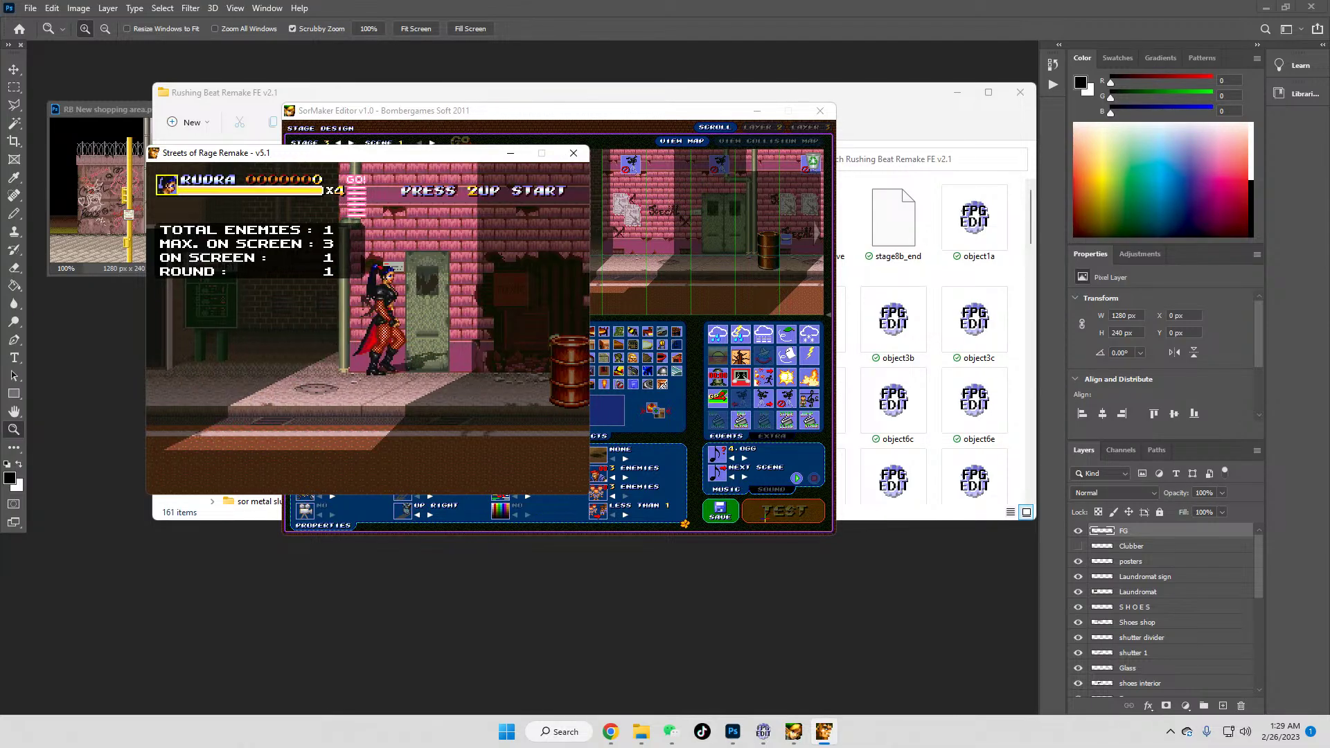
key(Left)
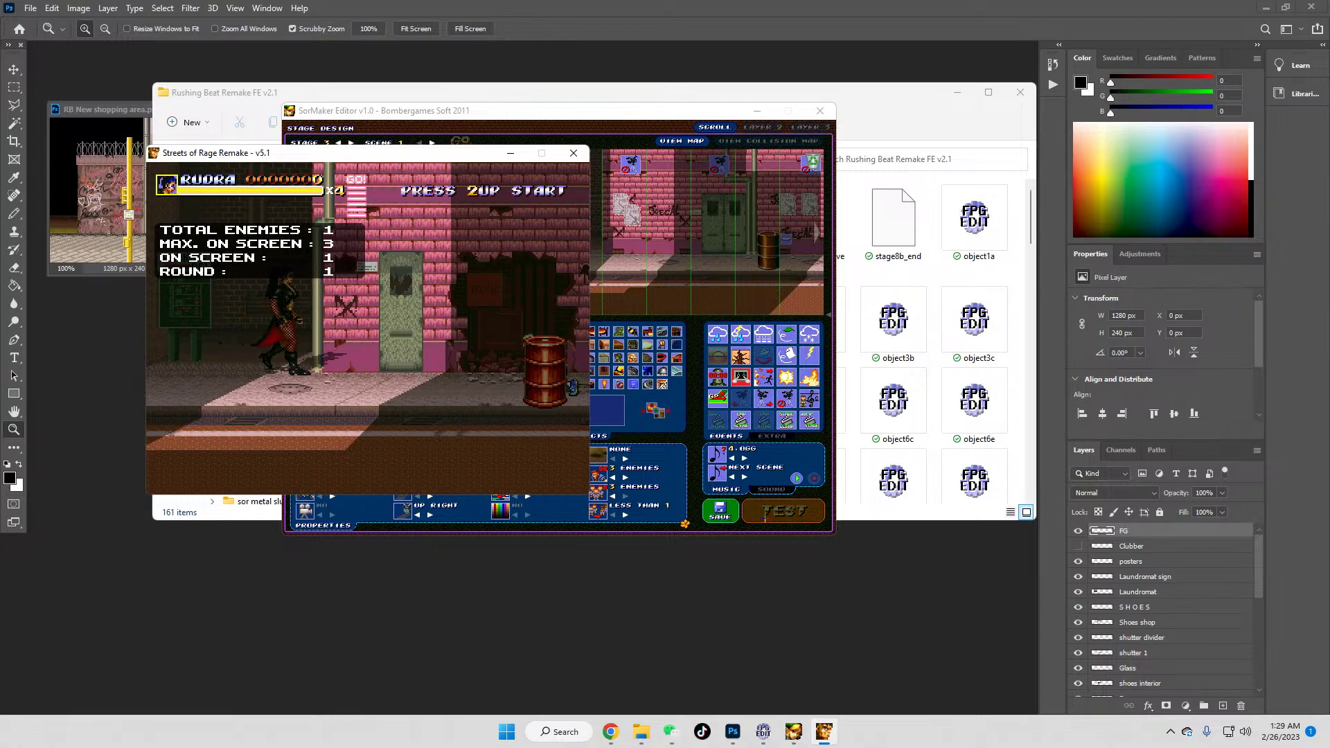
key(Right)
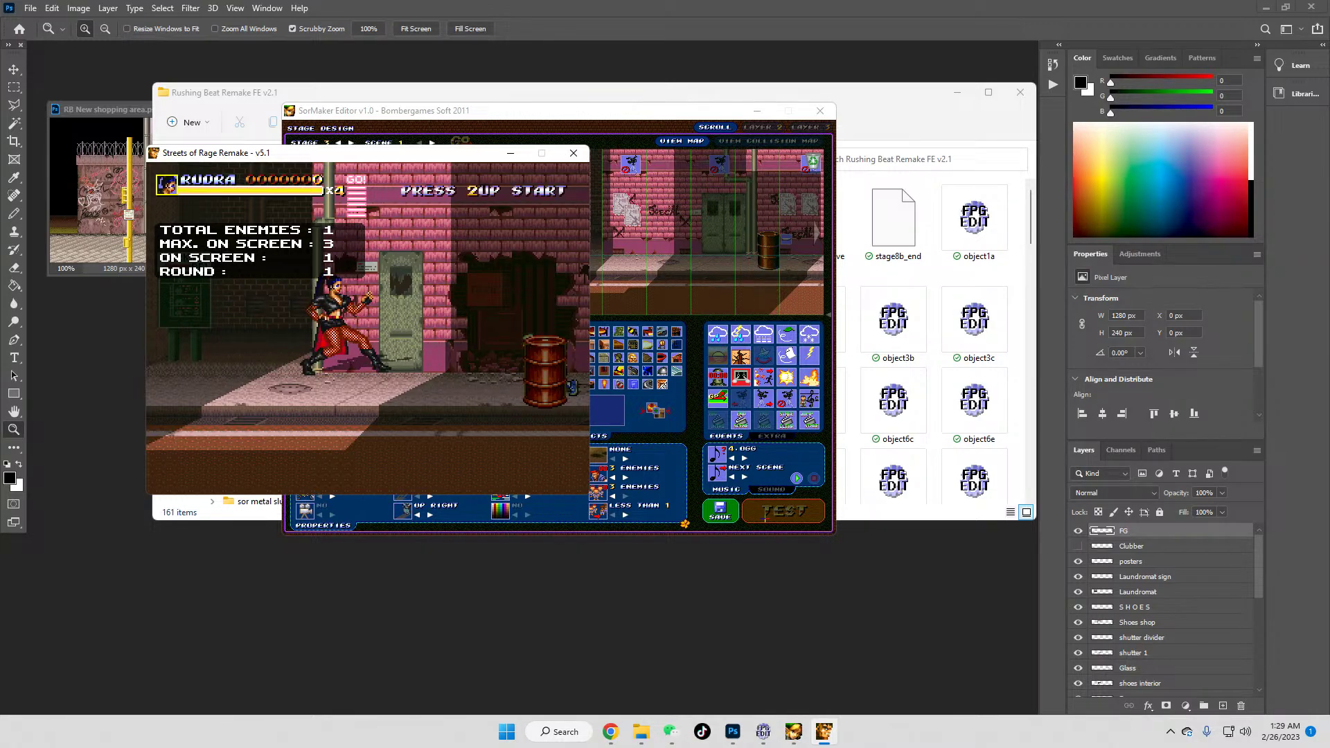
key(Left)
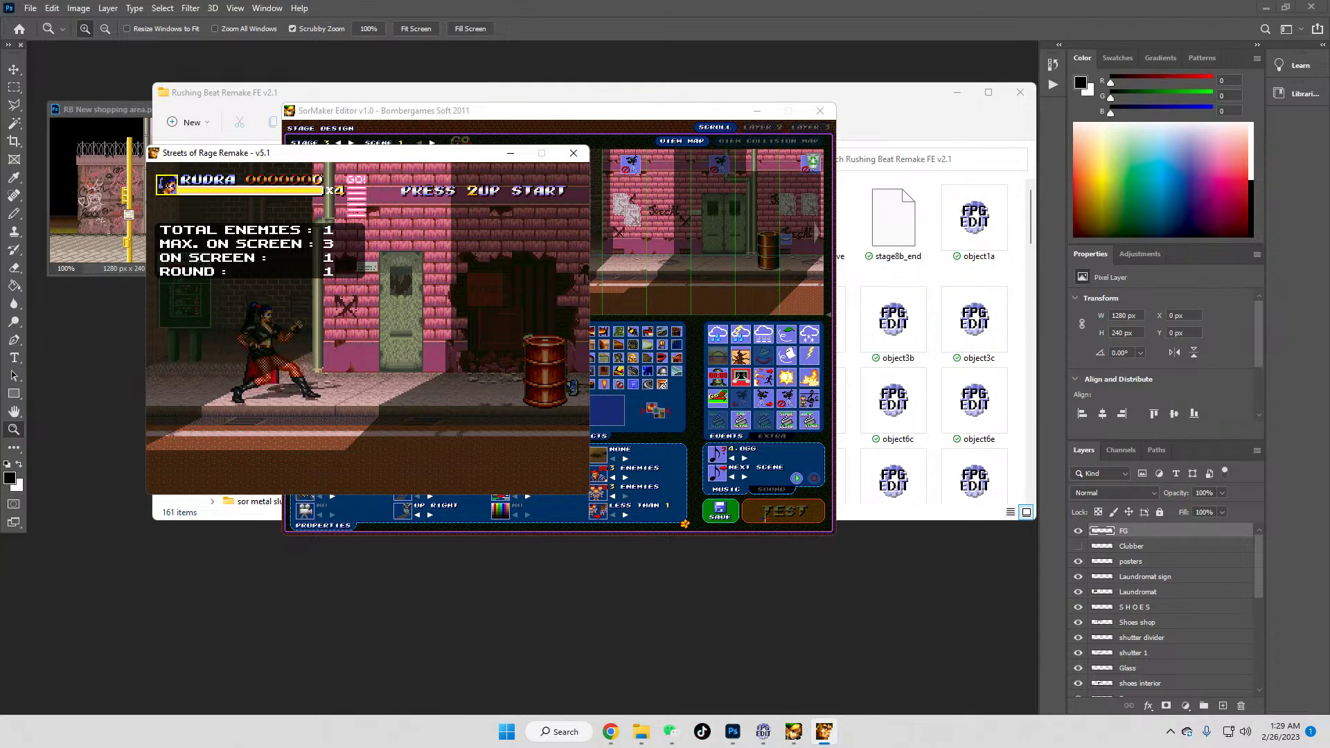
key(Right)
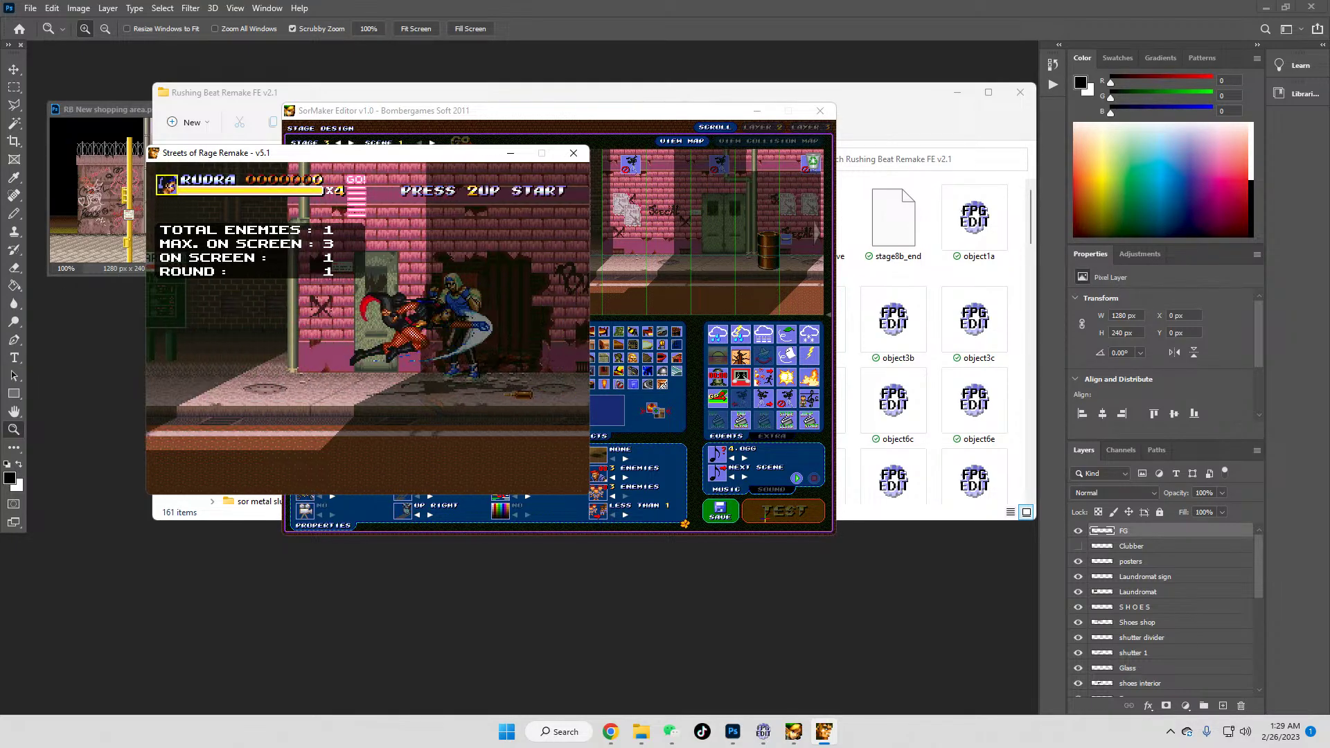
Step: Fight the incoming enemies, knocking down Galsia and pushing right
key(x)
key(x)
key(x)
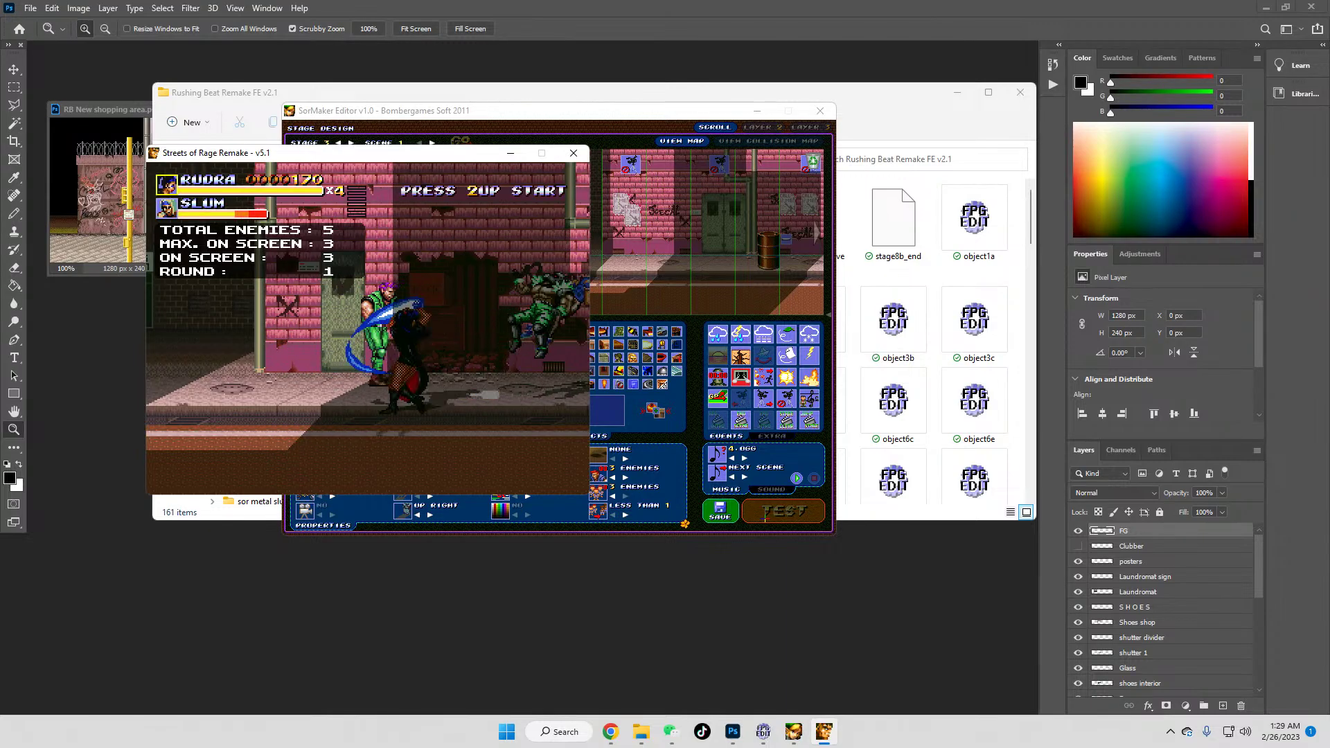
key(x)
key(x)
key(x)
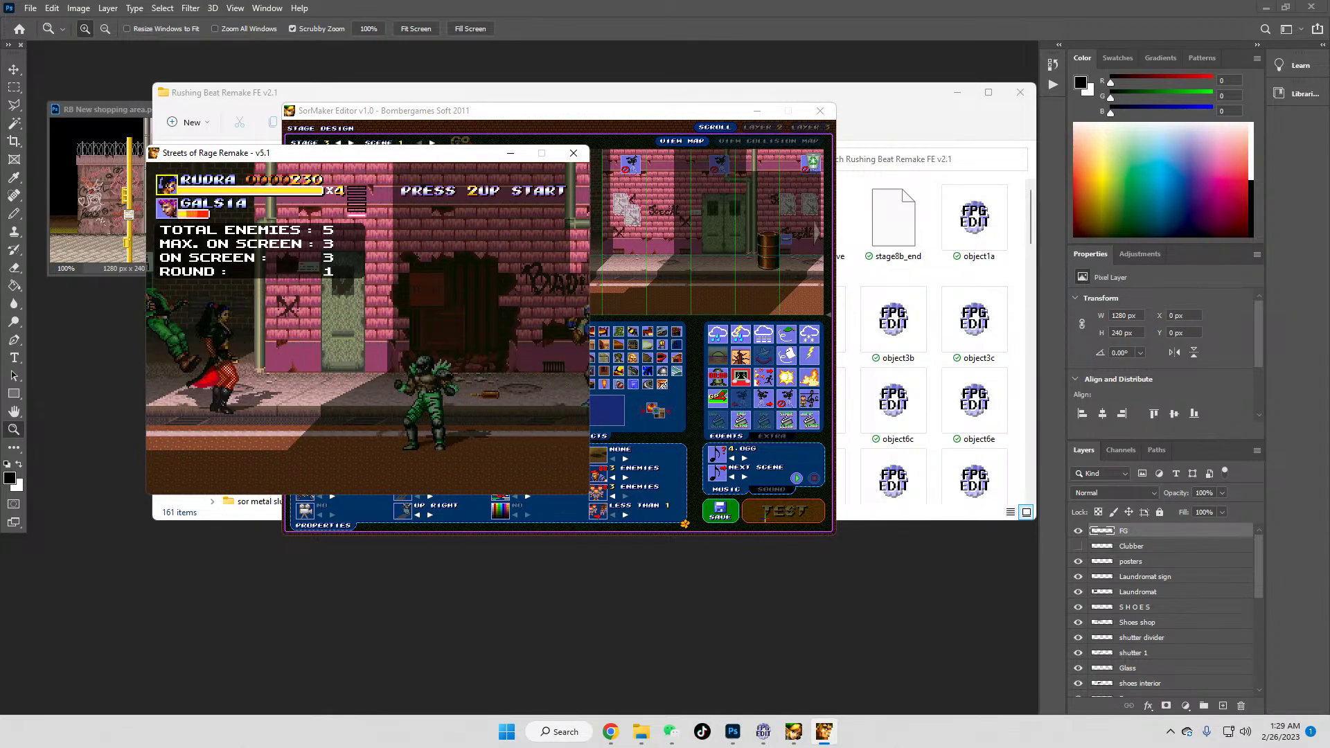
key(x)
key(x)
key(Right)
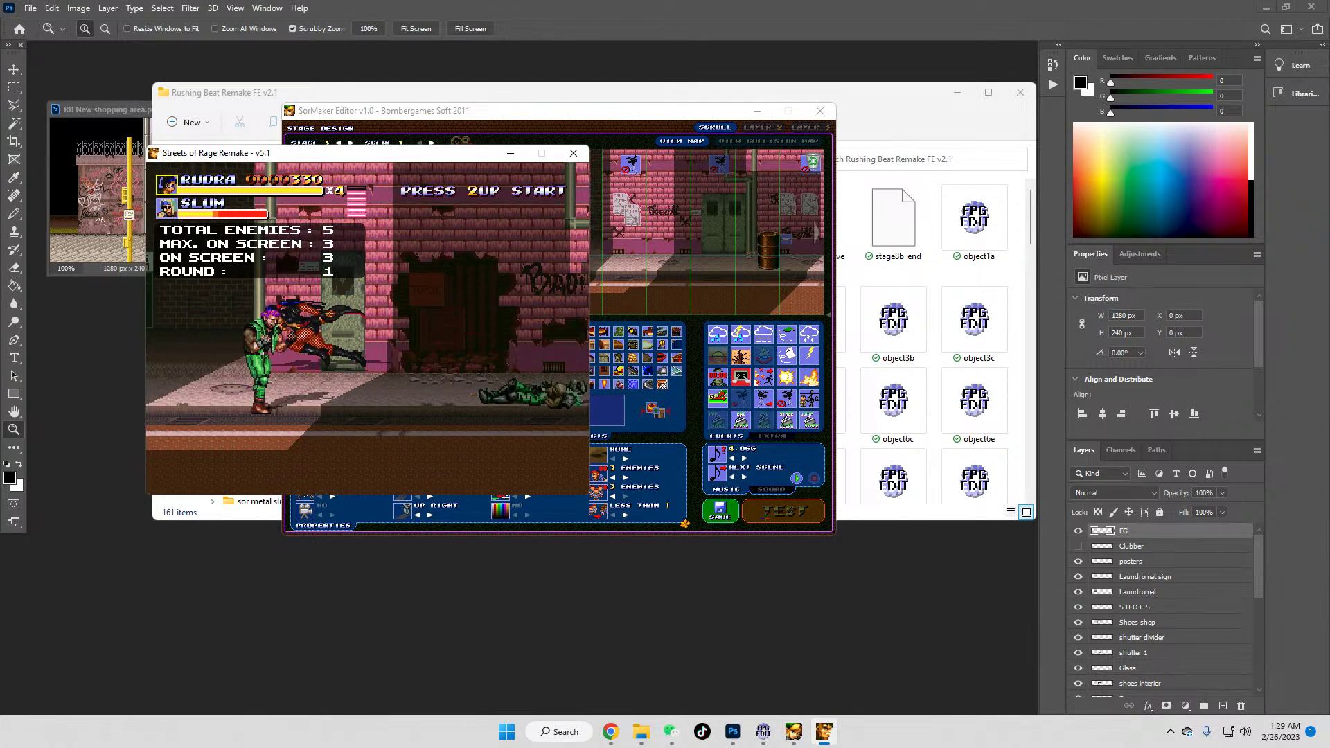
key(x)
key(x)
key(x)
key(Right)
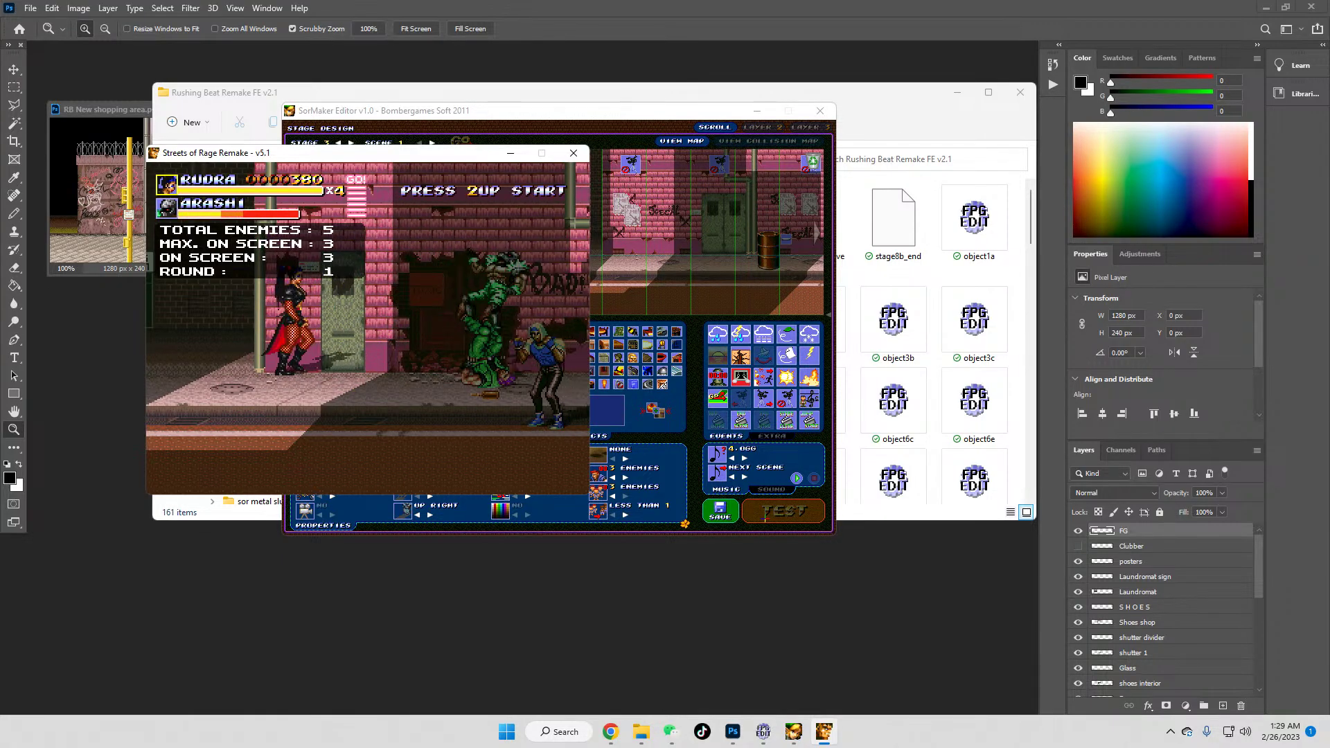
key(x)
key(x)
key(Left)
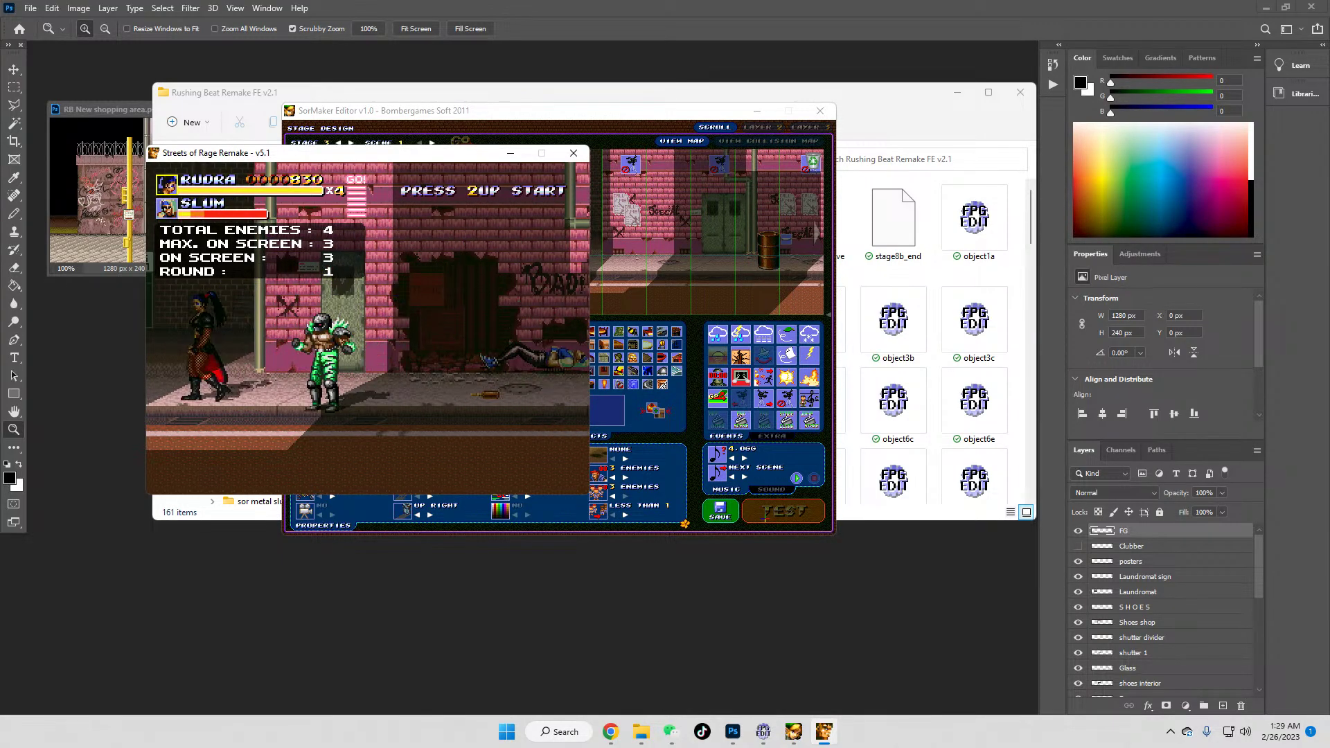
key(Right)
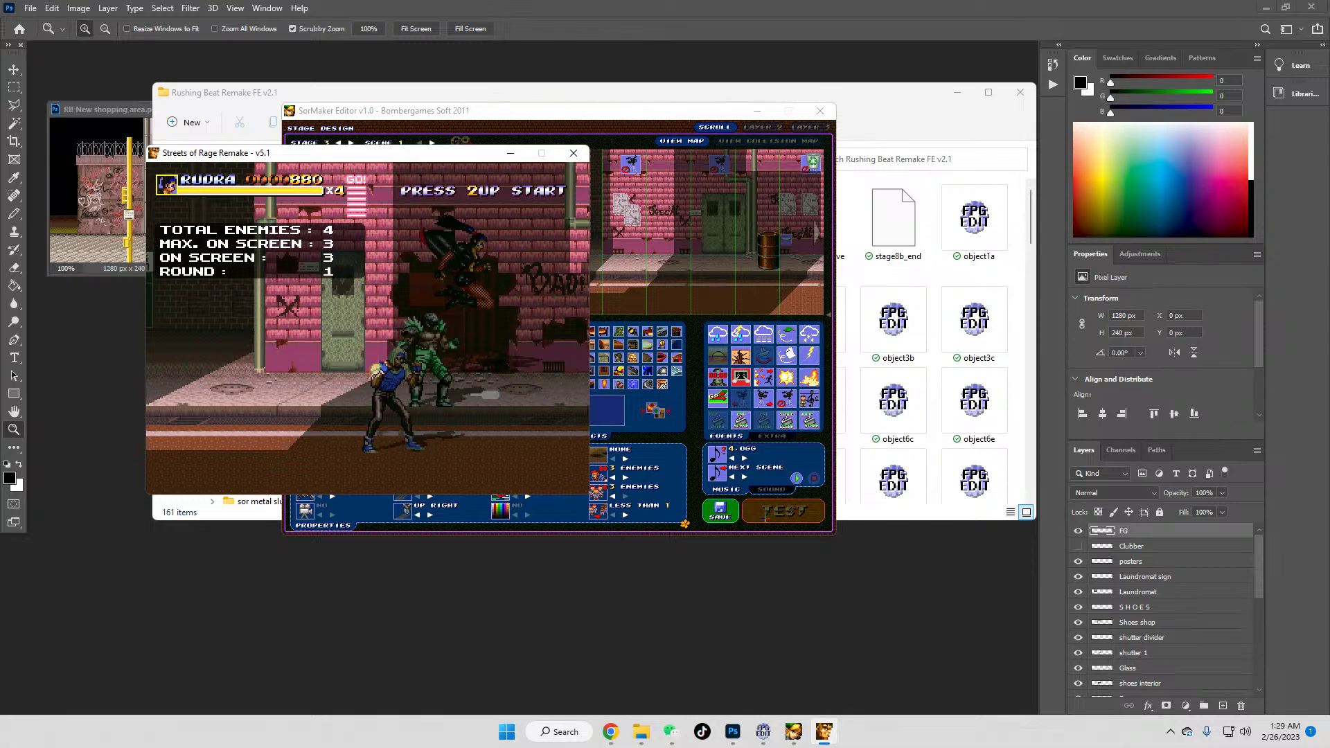
key(Right)
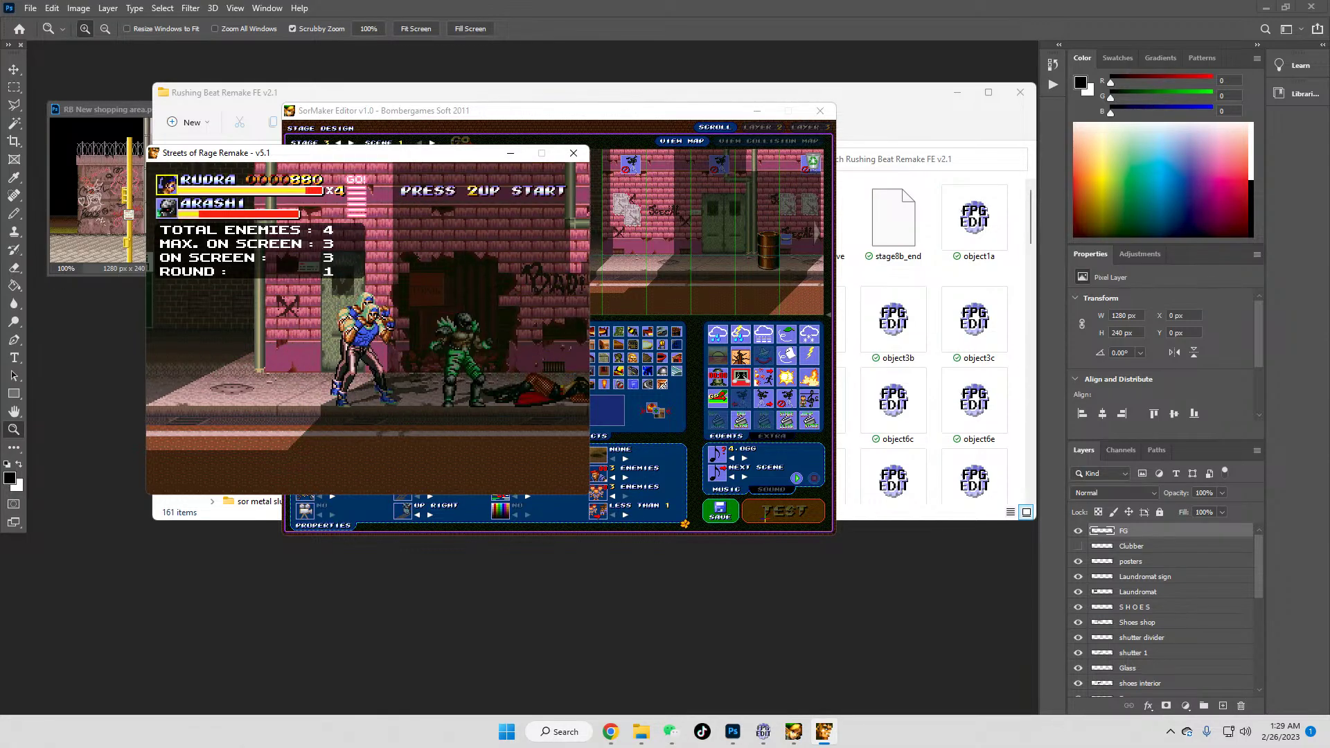
key(Left)
key(x)
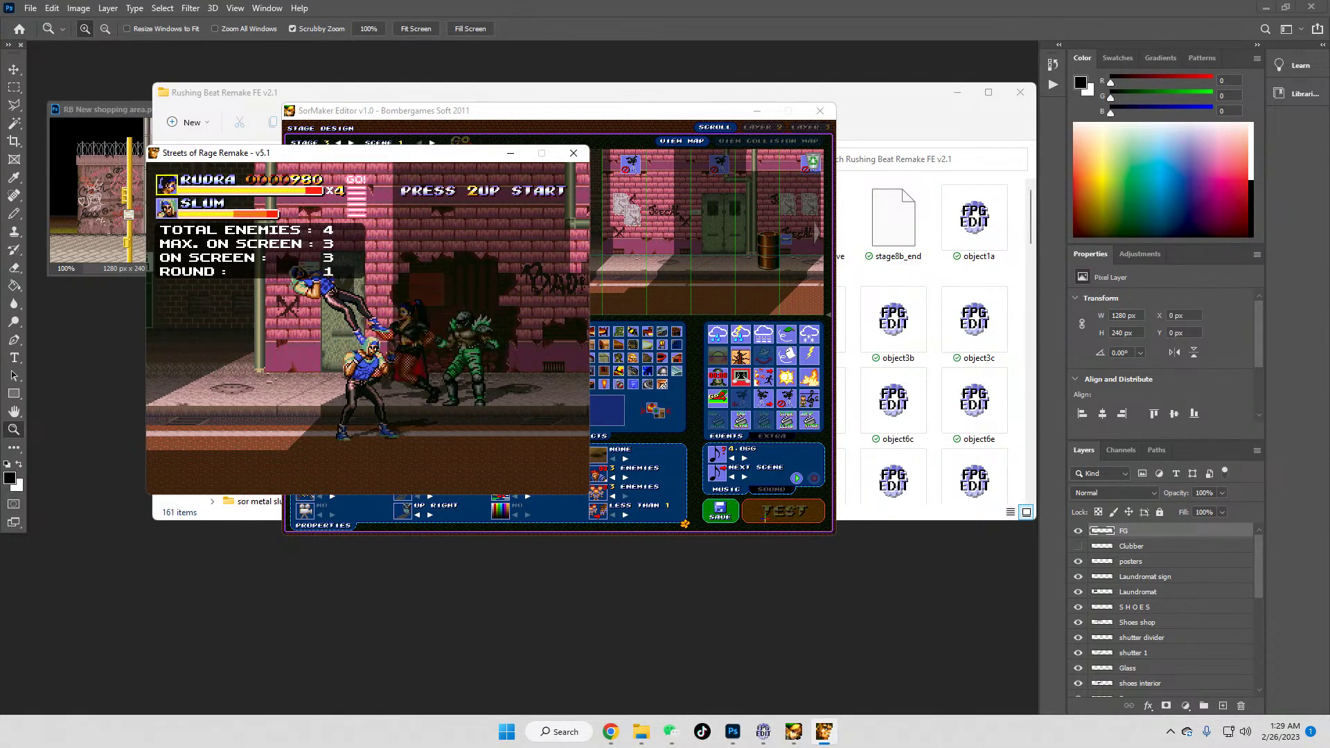
Step: Attack Slum and throw and beat down the remaining enemies
key(Left)
key(x)
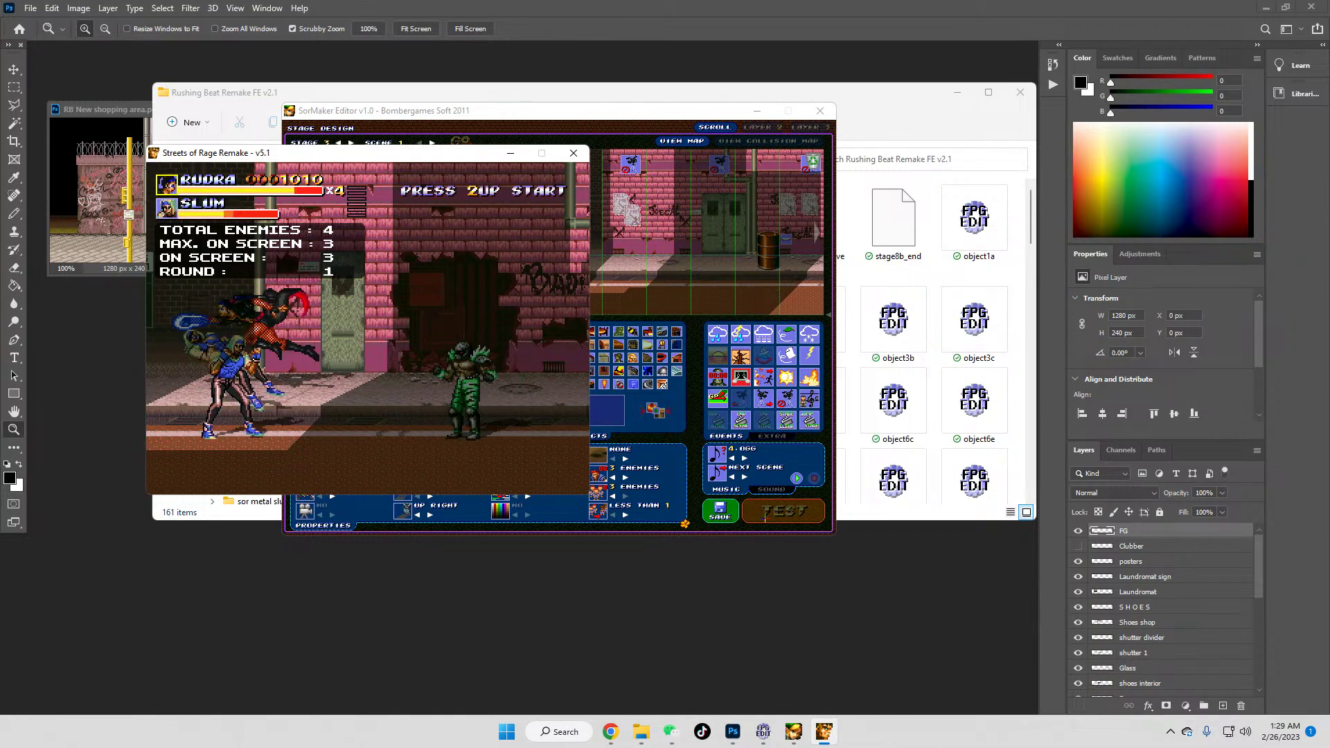
key(x)
key(Right)
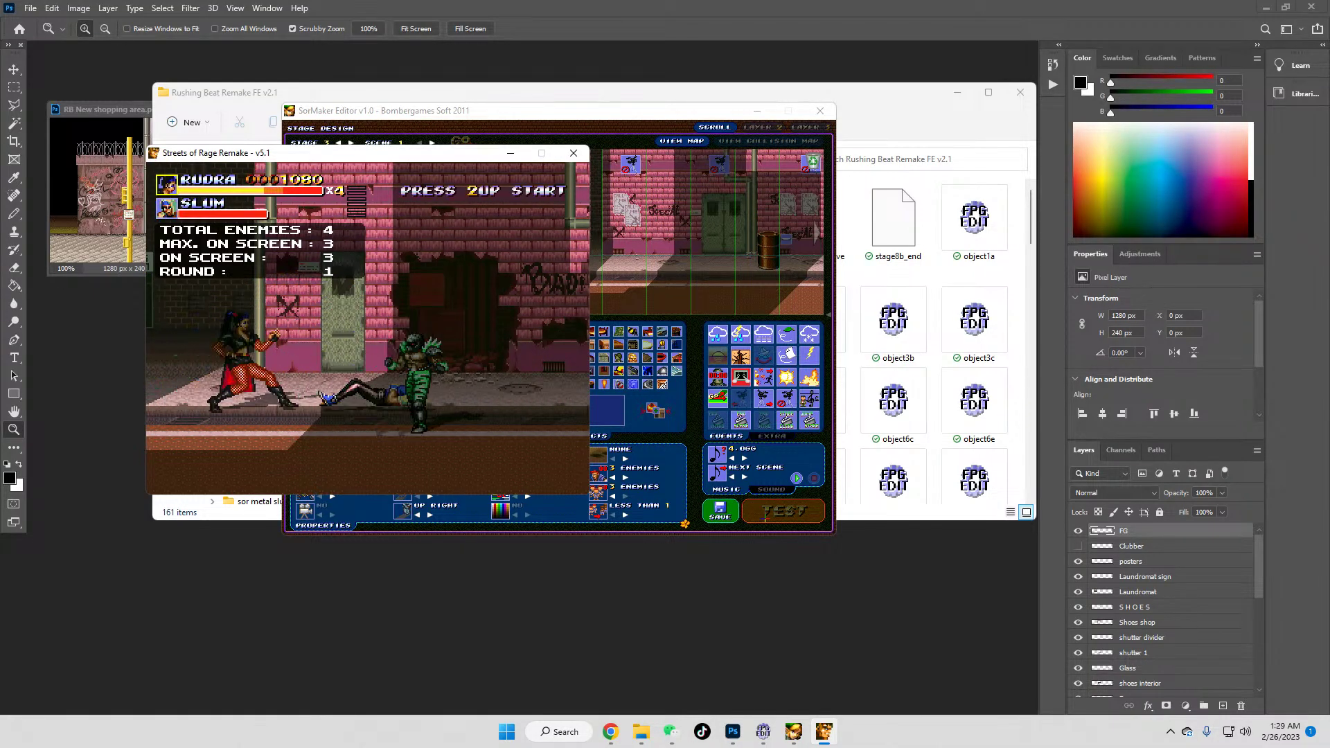
key(x)
key(Left)
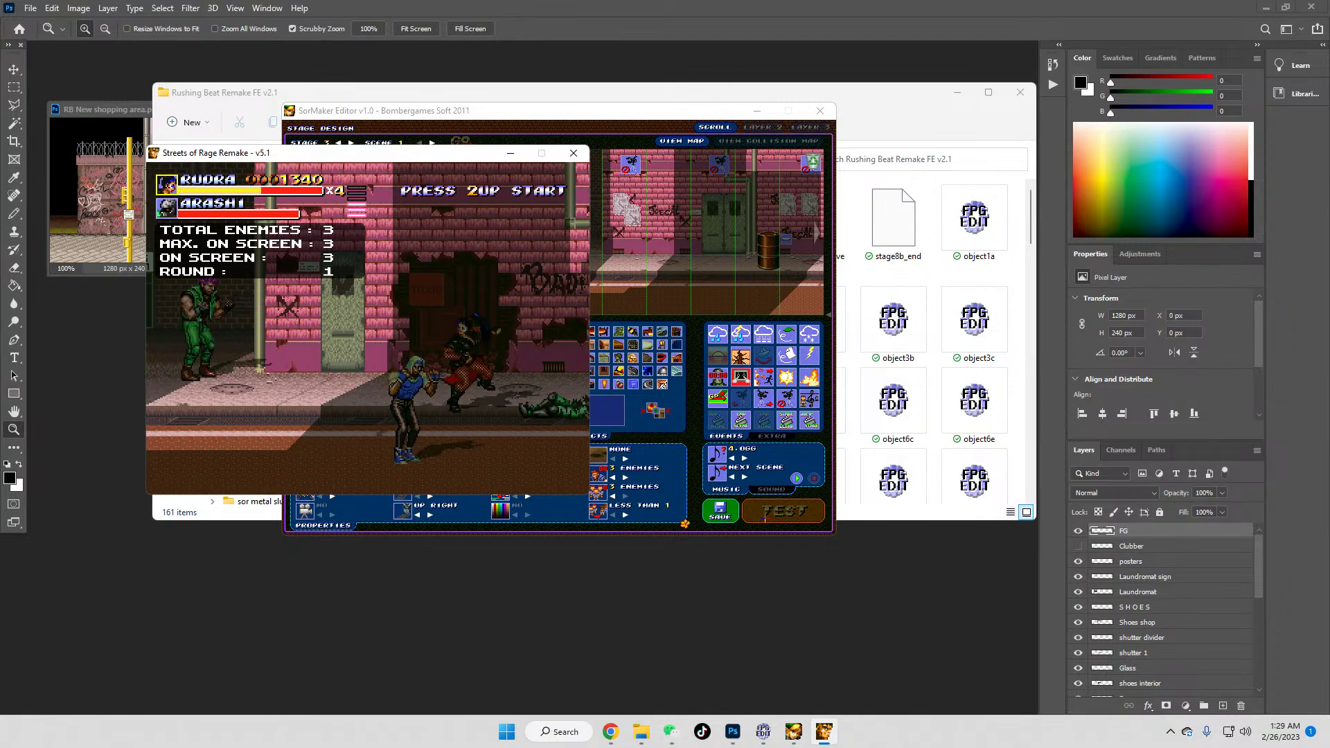
key(Right)
key(x)
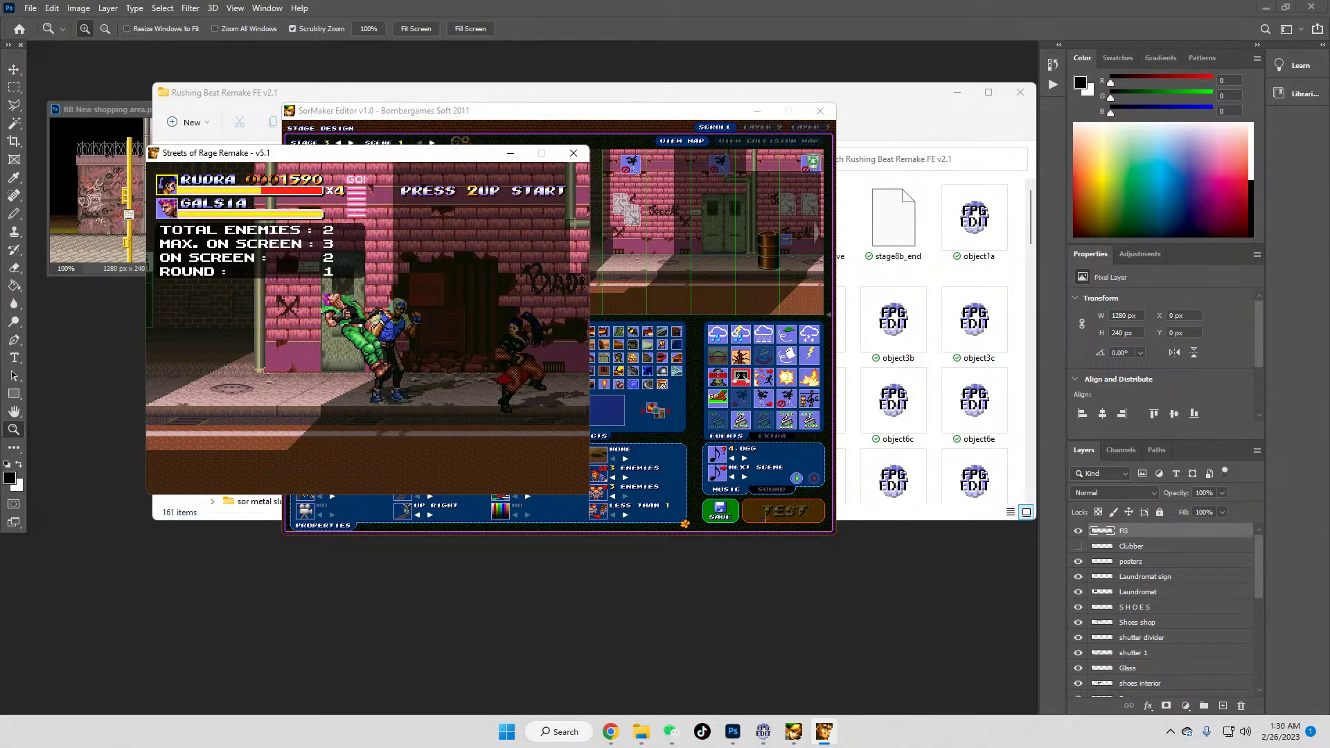
Step: Pause and quit the playtest, then lower the stage map's horizontal guide line slightly
key(Return)
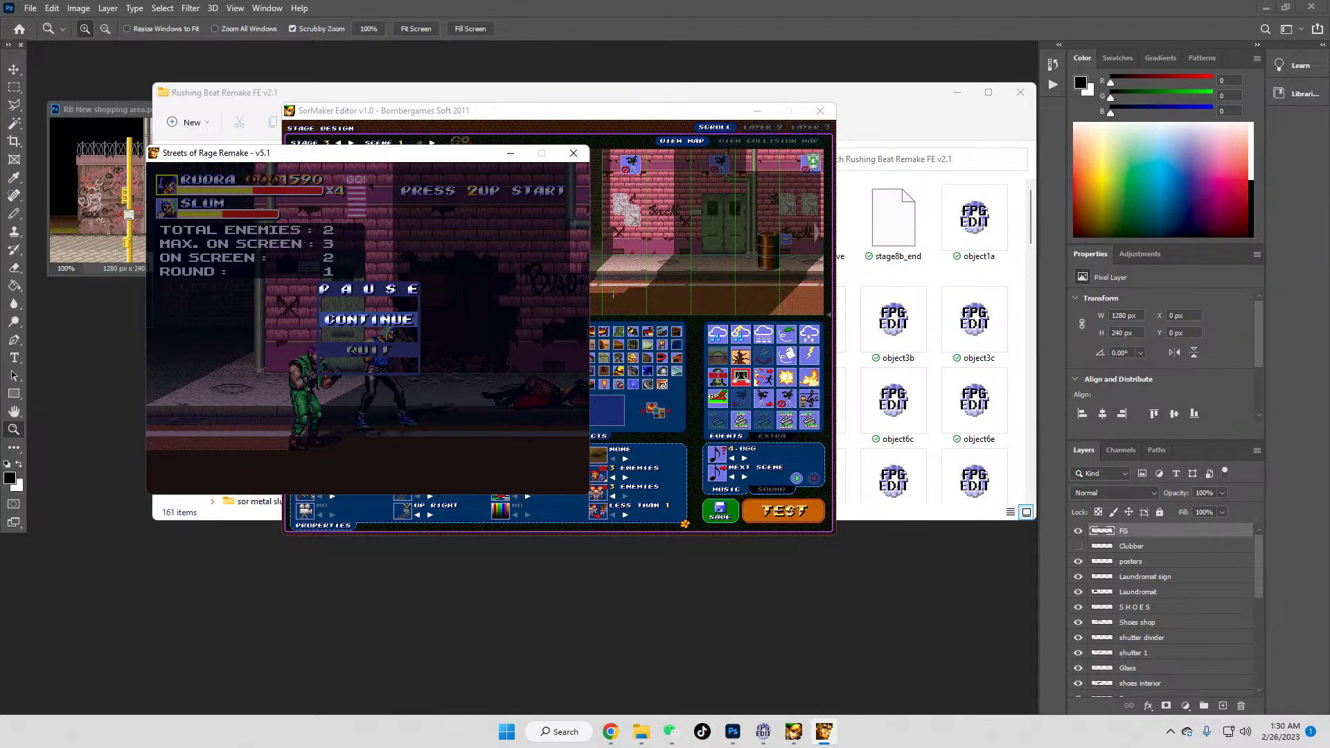
click(572, 153)
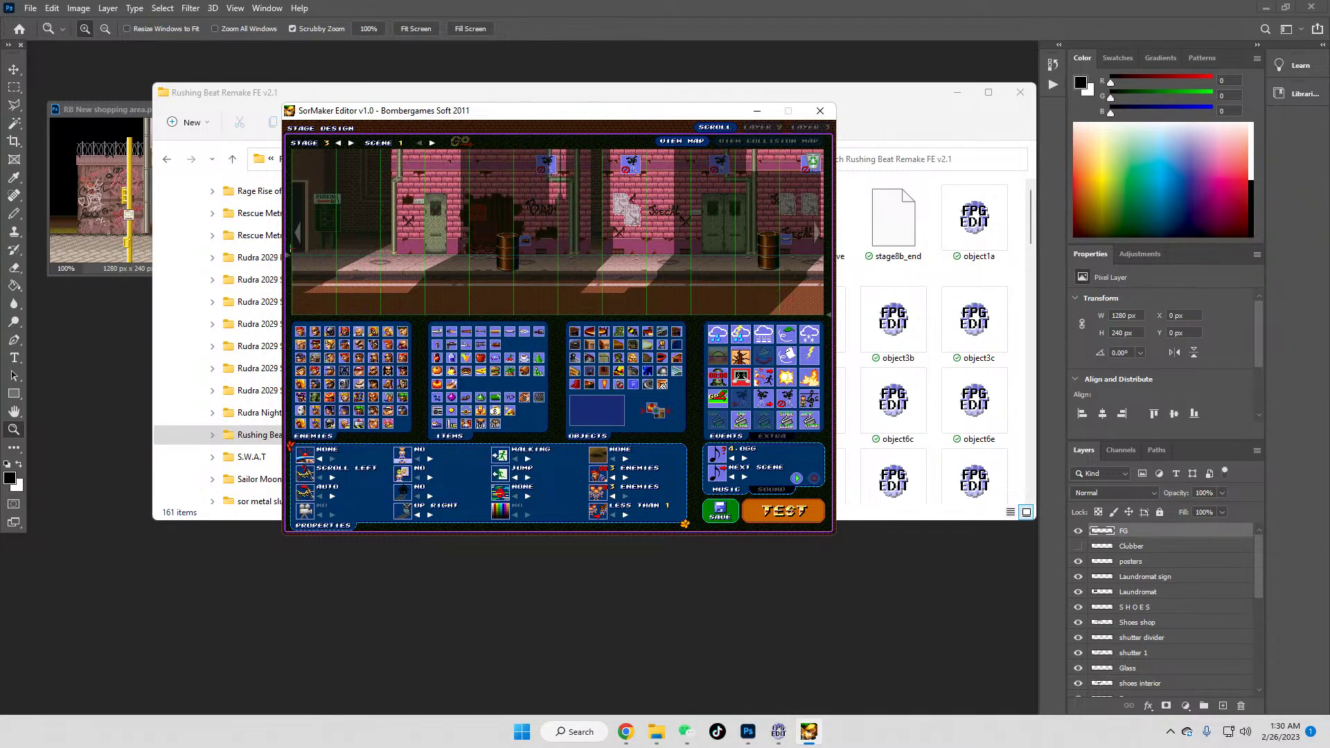
drag(286, 256, 286, 262)
Step: Save and start a test run, then fight Arashi and Galsia
click(720, 511)
click(531, 334)
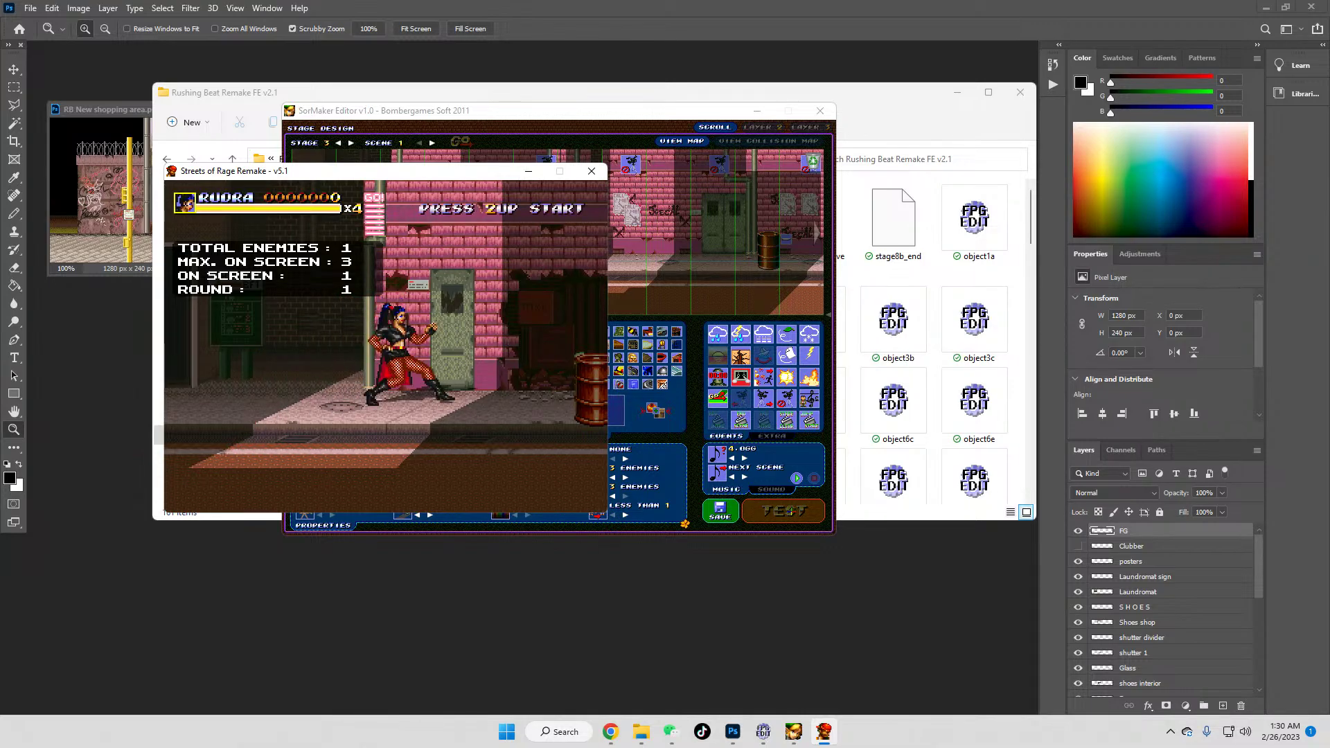
key(Right)
key(Left)
key(s)
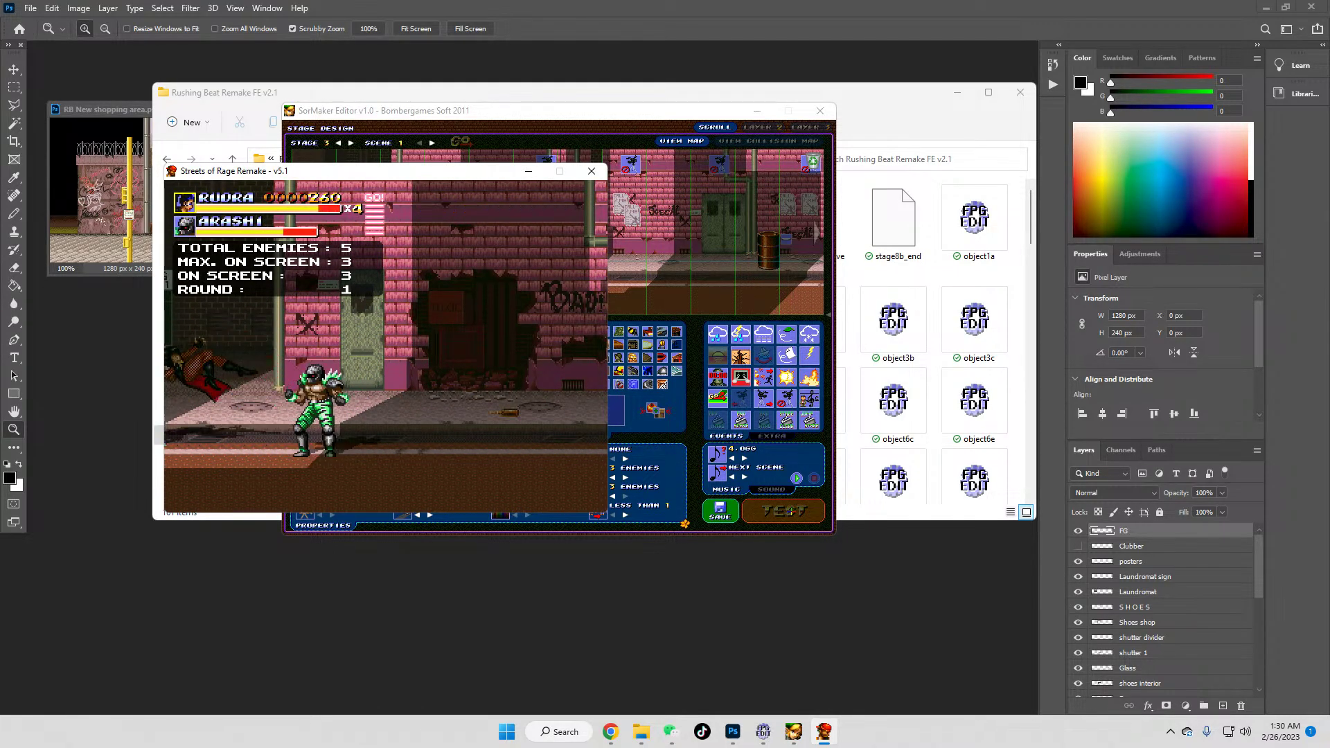
key(s)
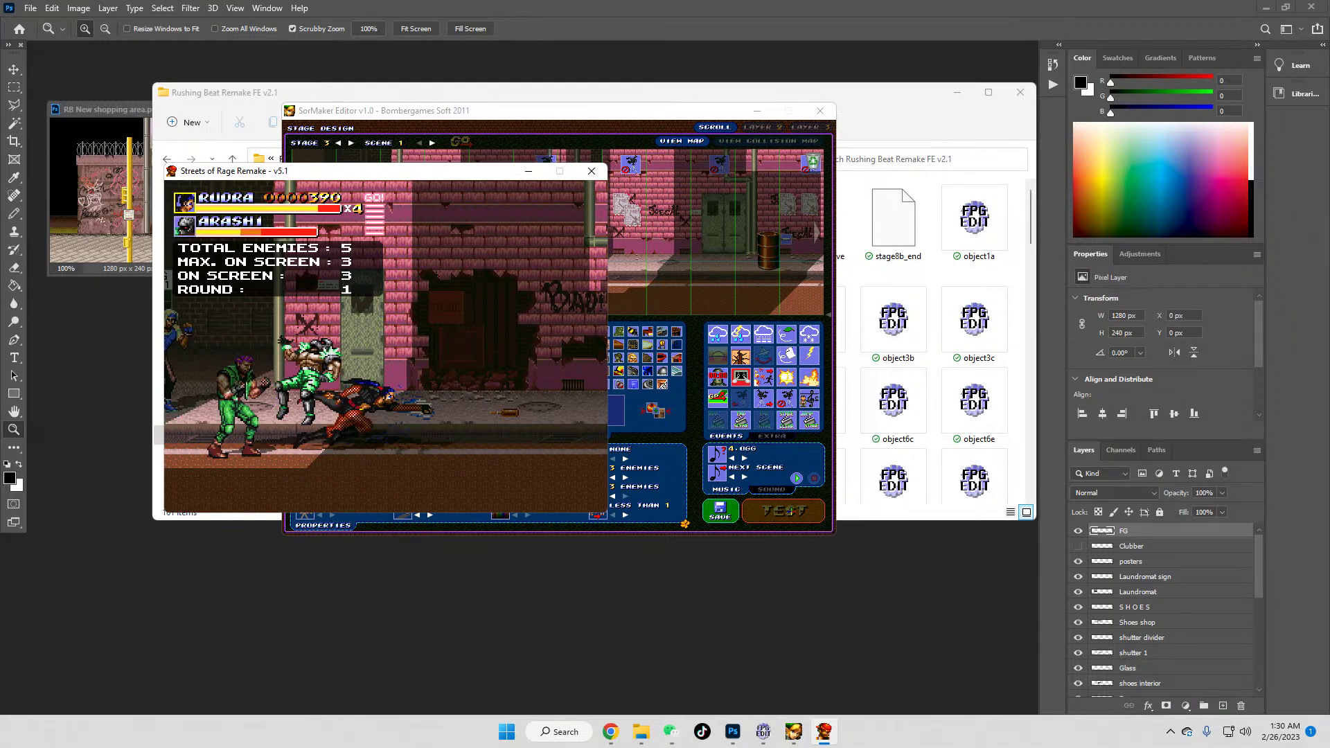
key(s)
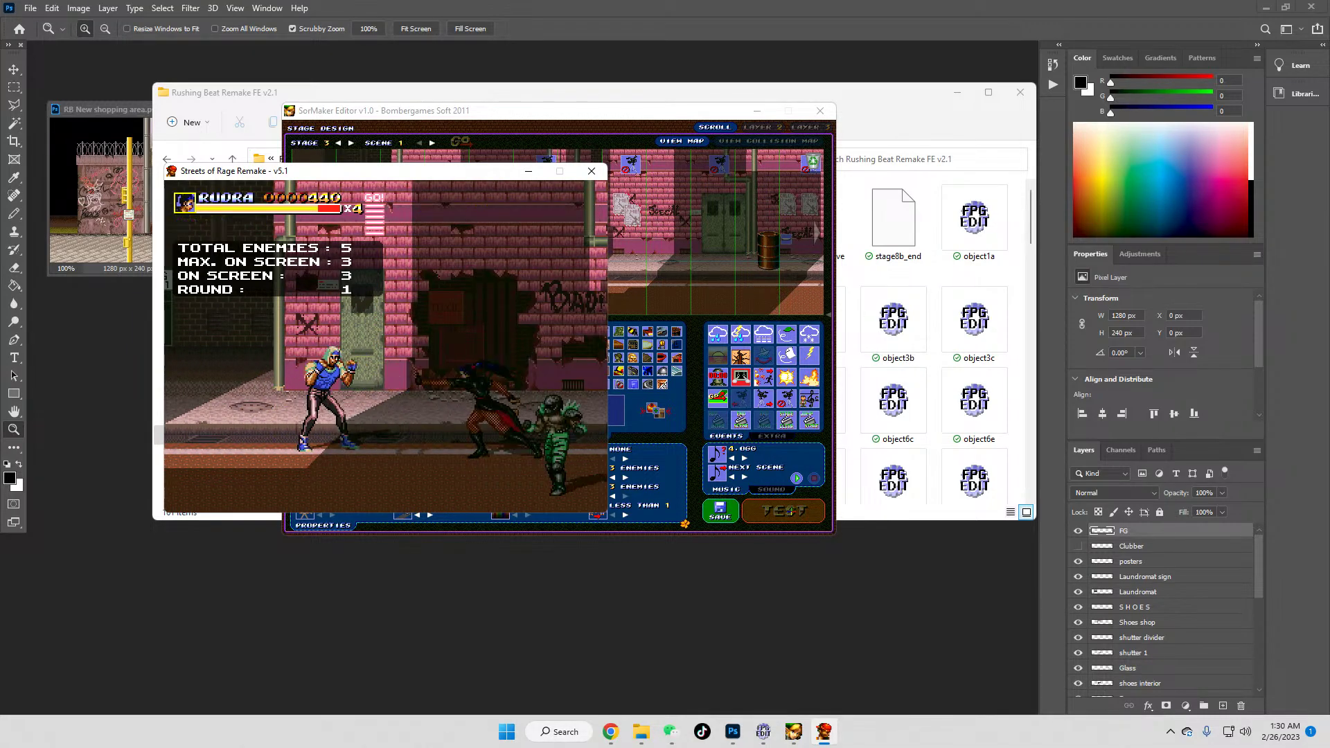
Step: Advance right, knocking out enemies and grabbing and finishing Galsia
key(s)
key(Right)
key(s)
key(s)
key(s)
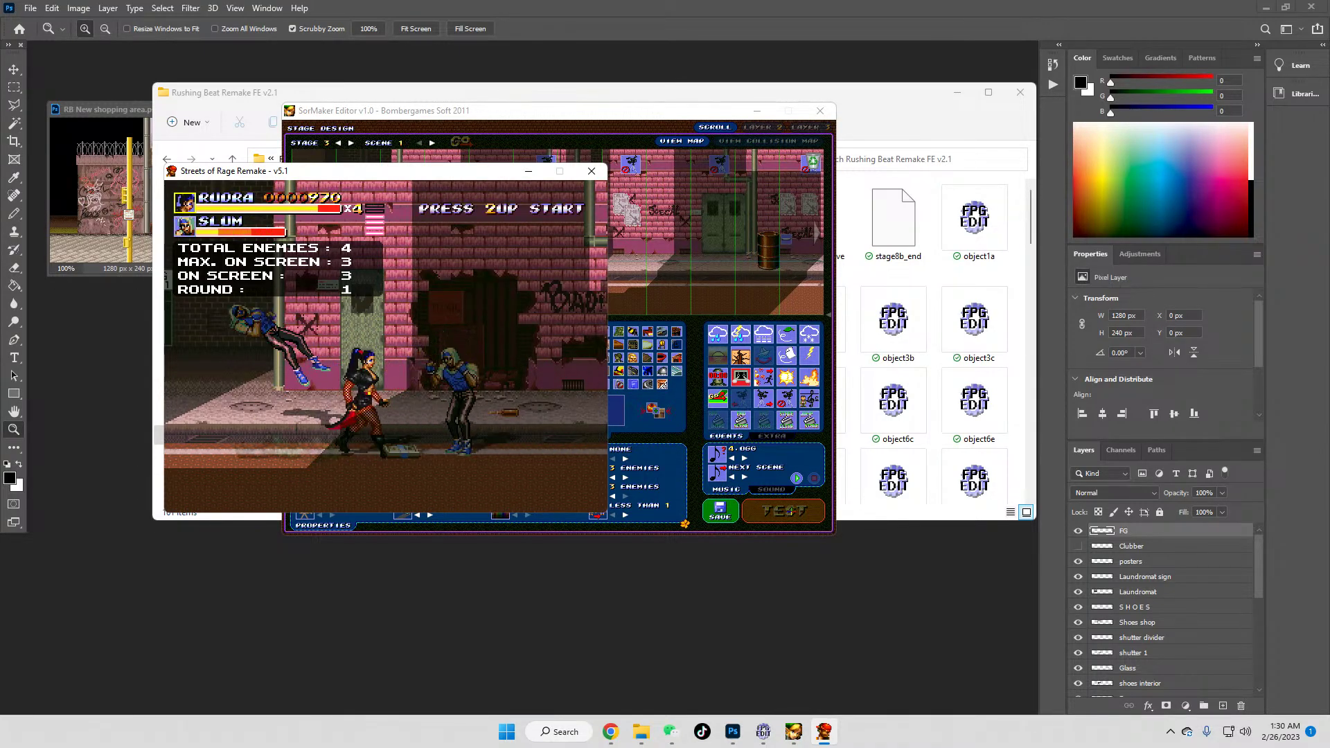
key(s)
key(s)
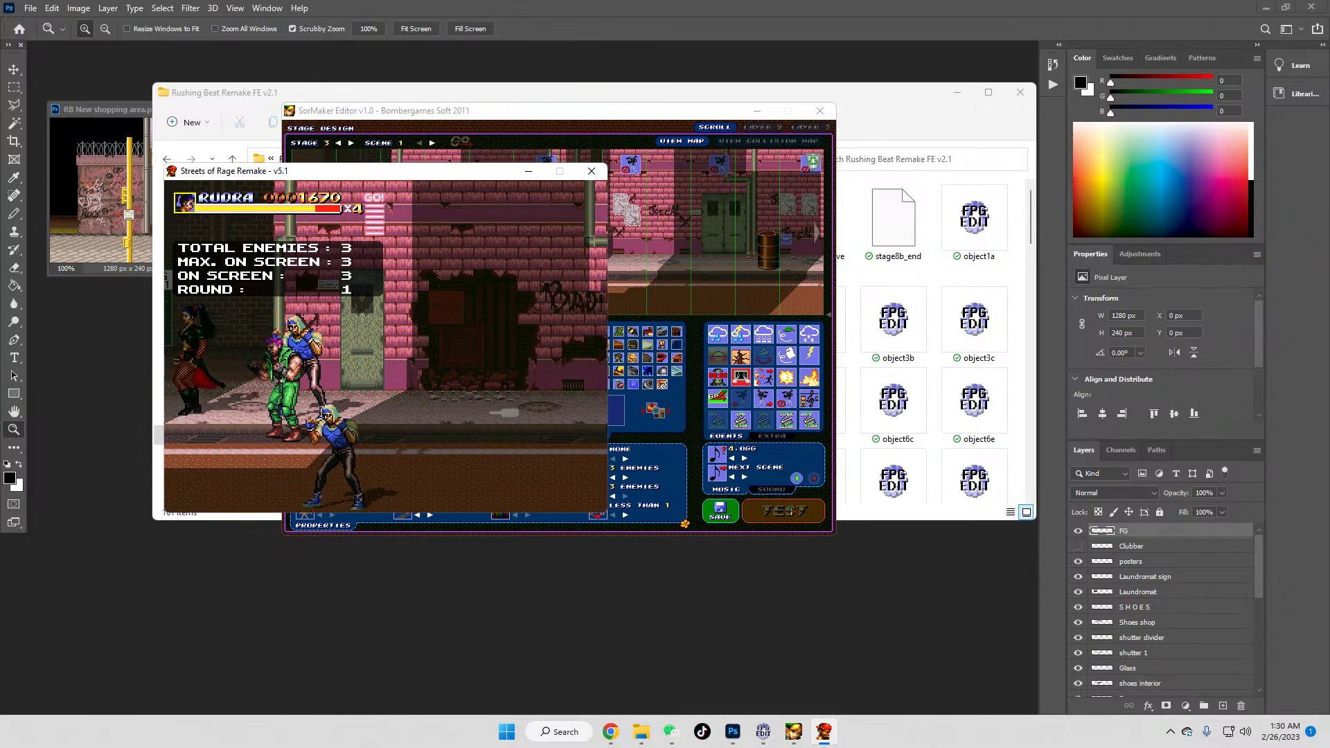
key(s)
key(s)
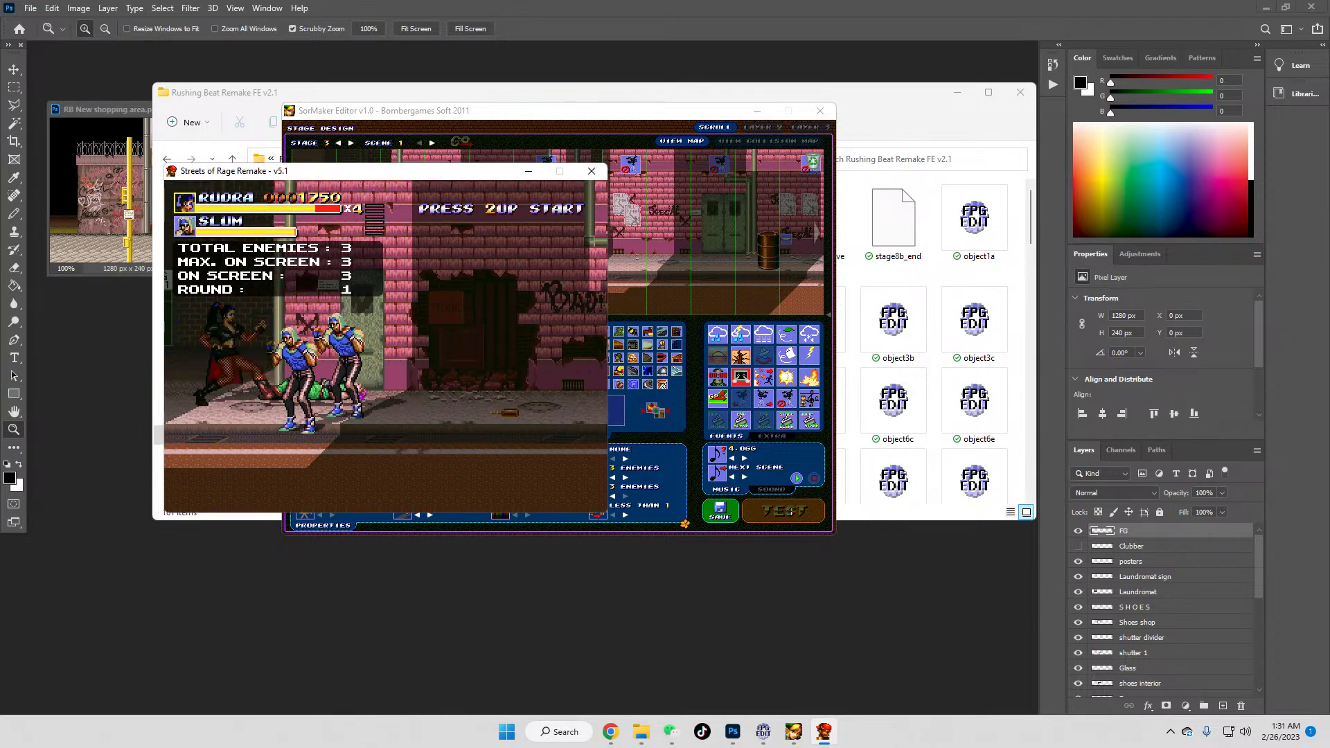
key(s)
key(s)
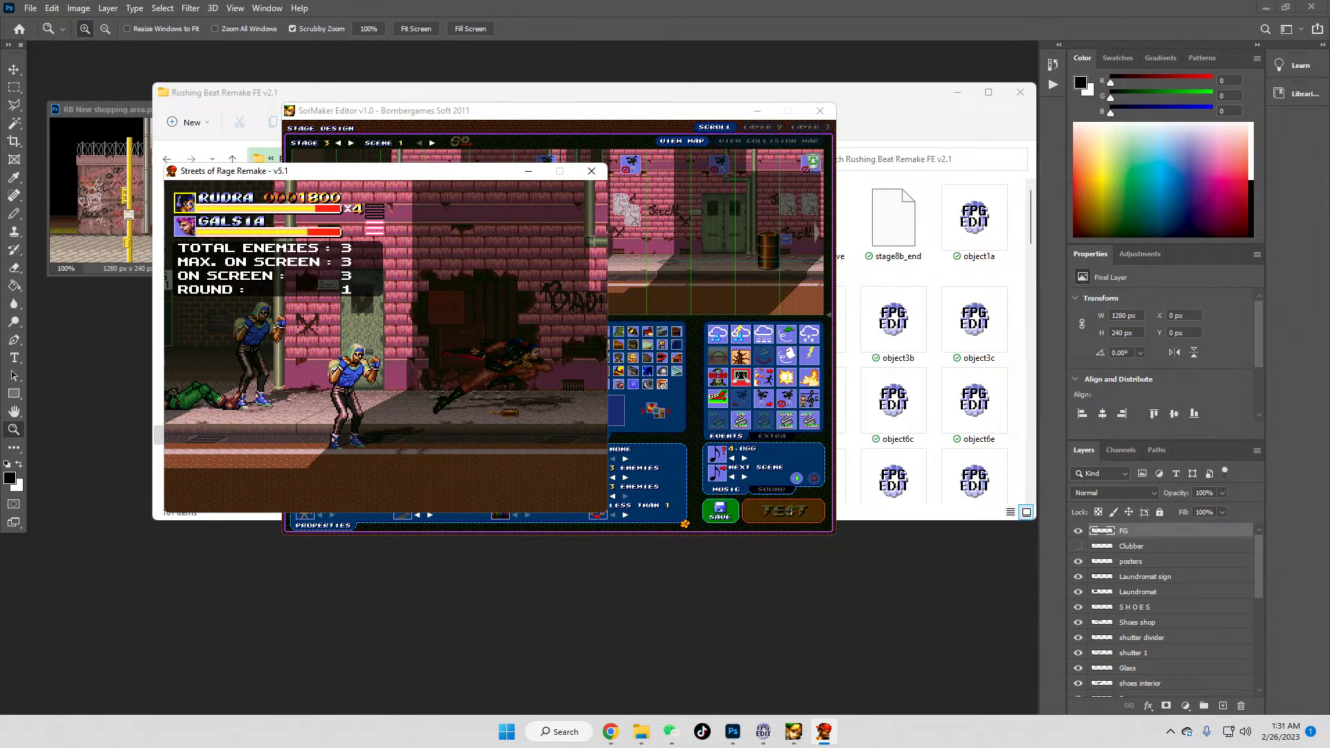
key(s)
key(s)
key(s)
key(s)
key(Right)
key(s)
key(s)
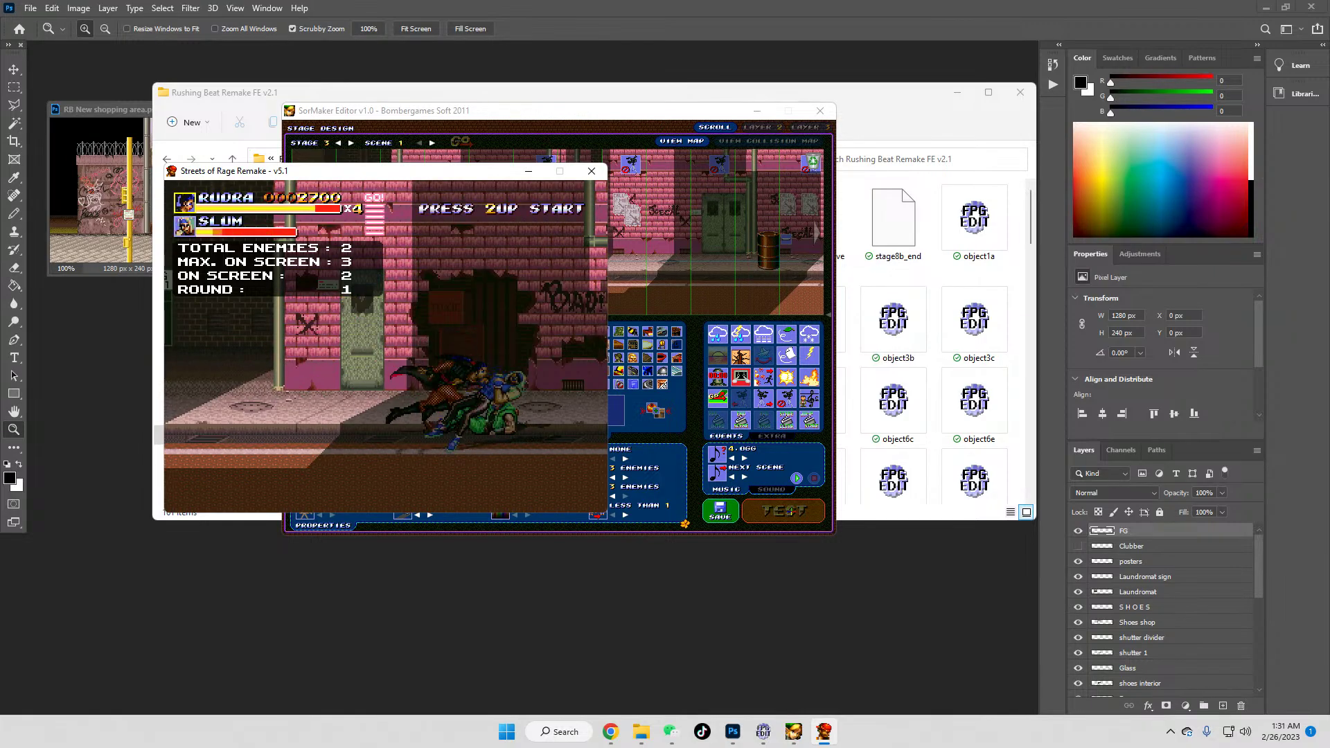
Step: Defeat Slum and the last Galsia, then quit the test game
key(Left)
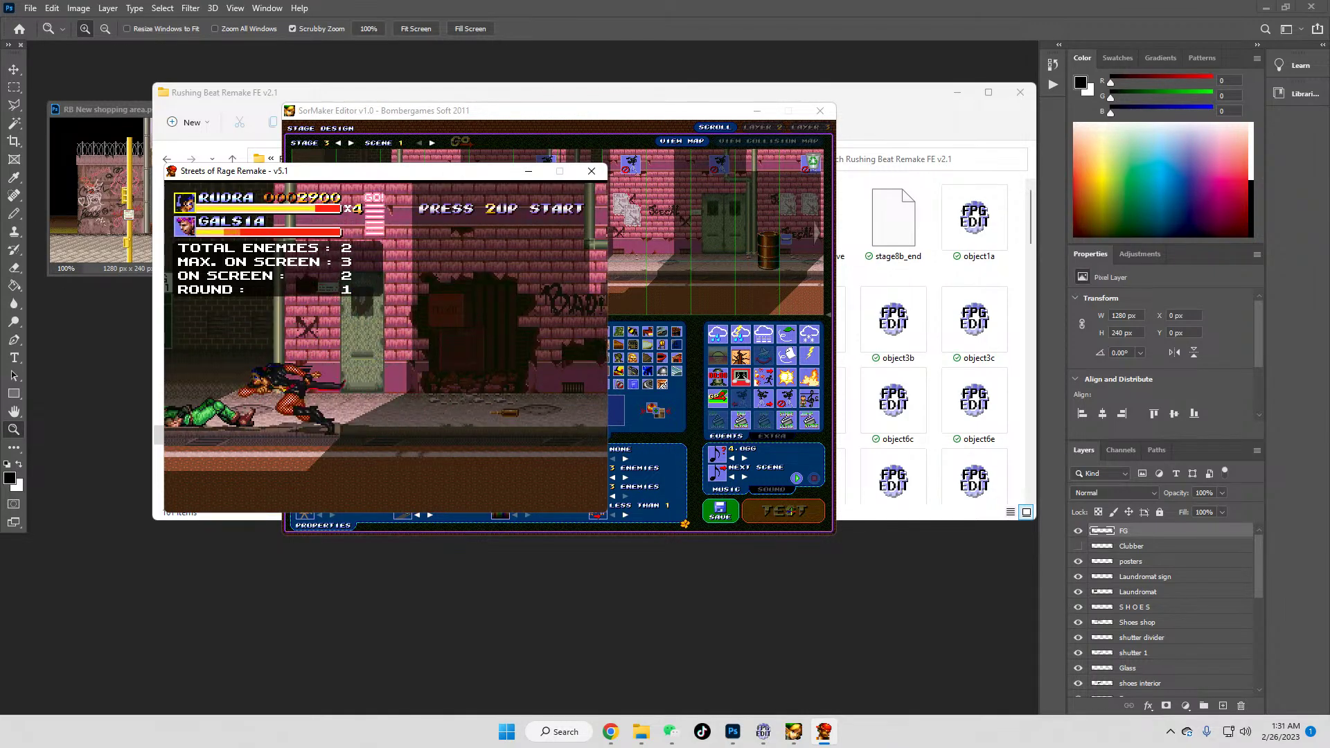
key(s)
key(s)
key(Right)
key(Right)
key(Right)
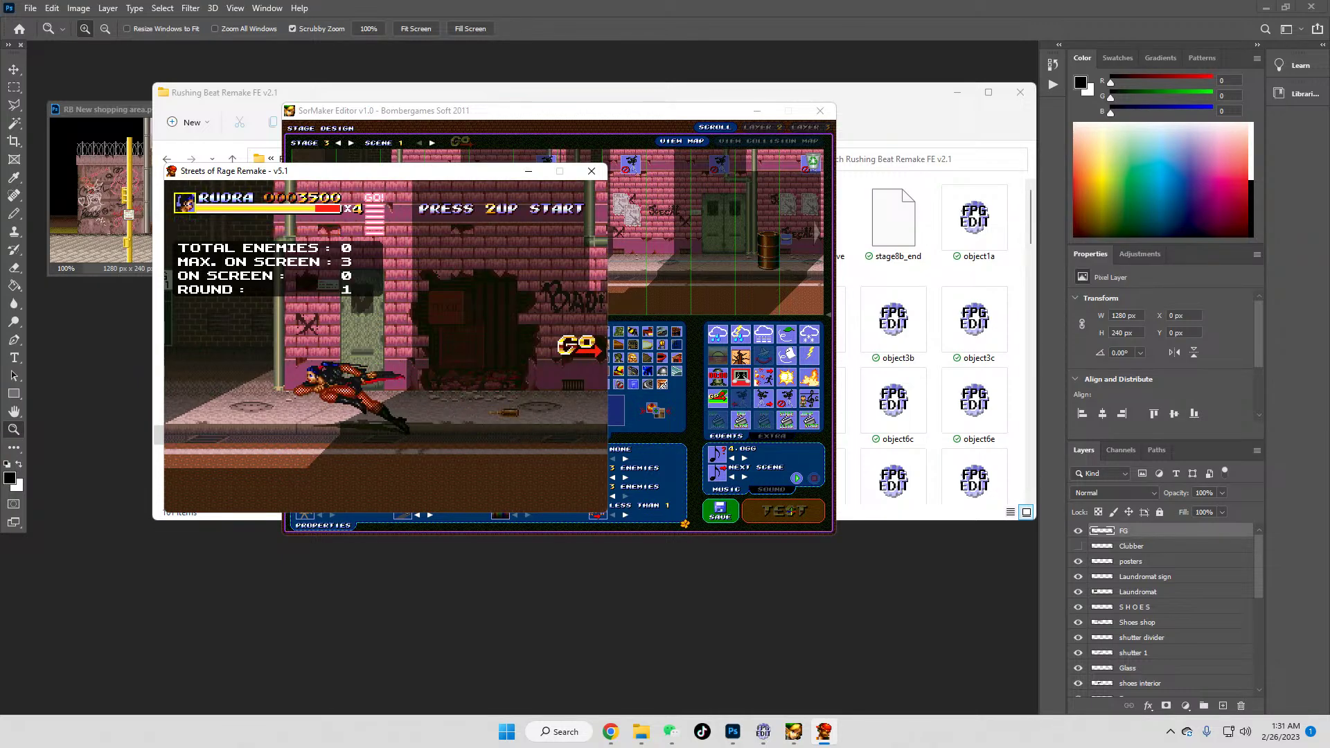
key(Left)
key(Right)
key(Right)
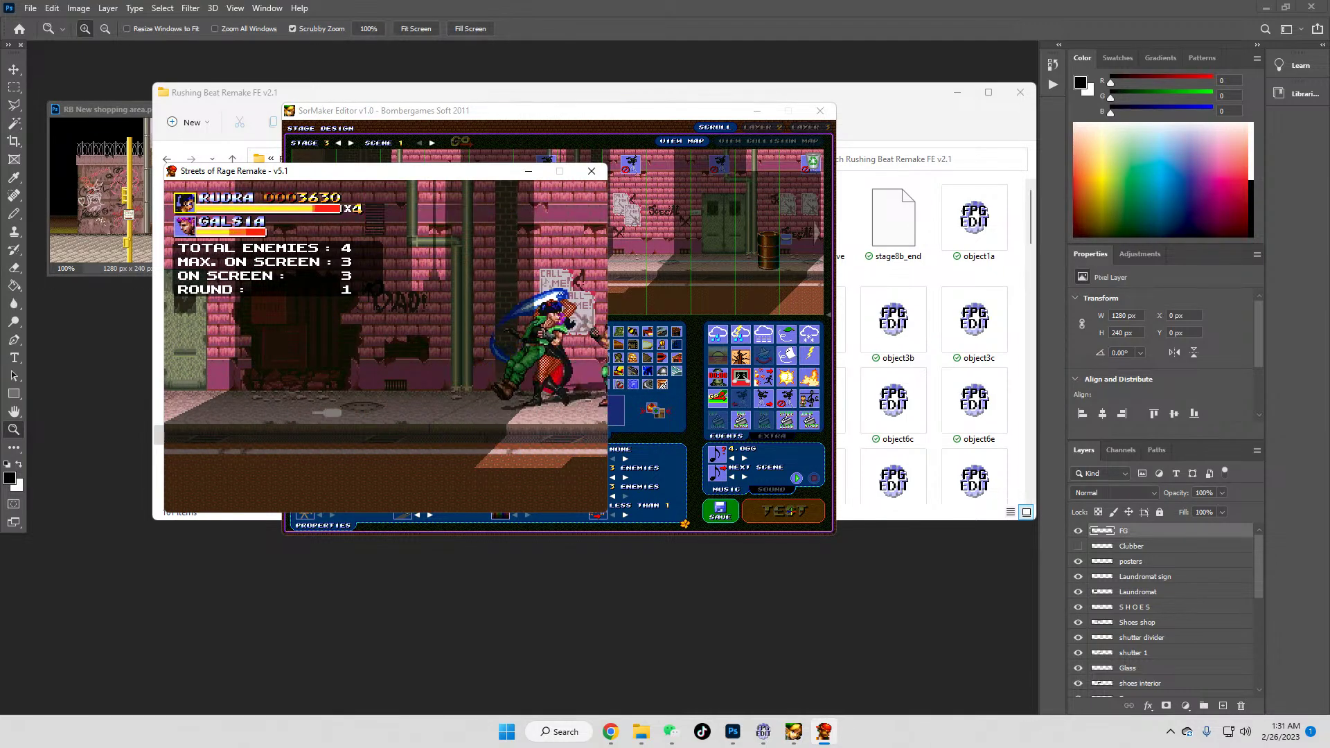
key(Left)
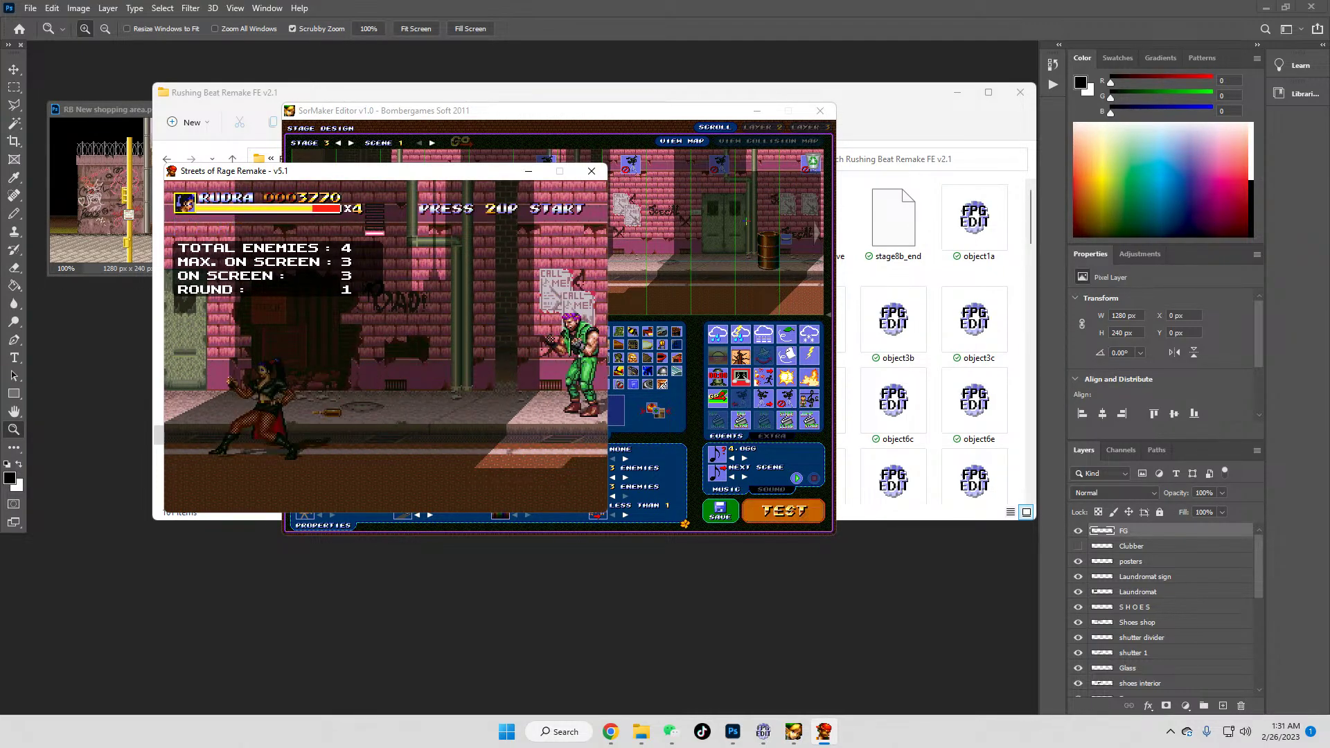
key(Escape)
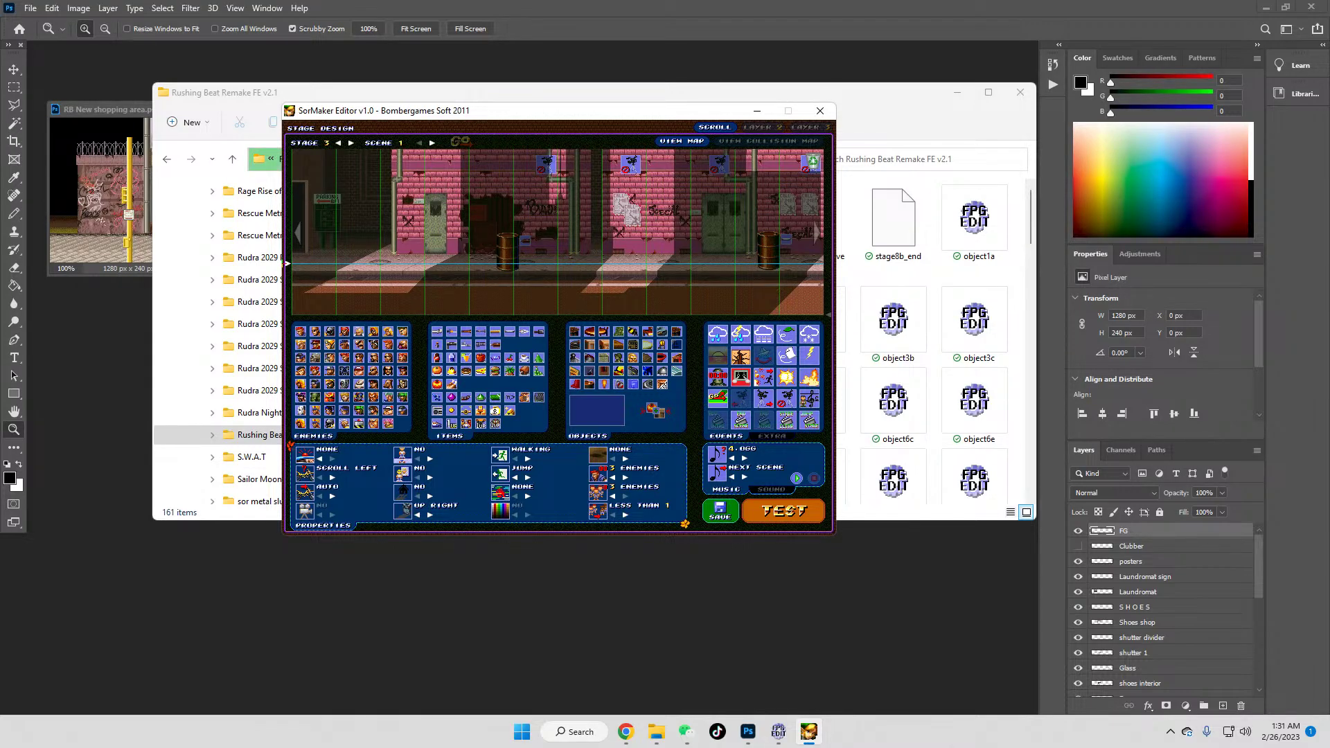
Step: Save the scene and start a new test run, walking Rudra back and forth along the street
click(788, 519)
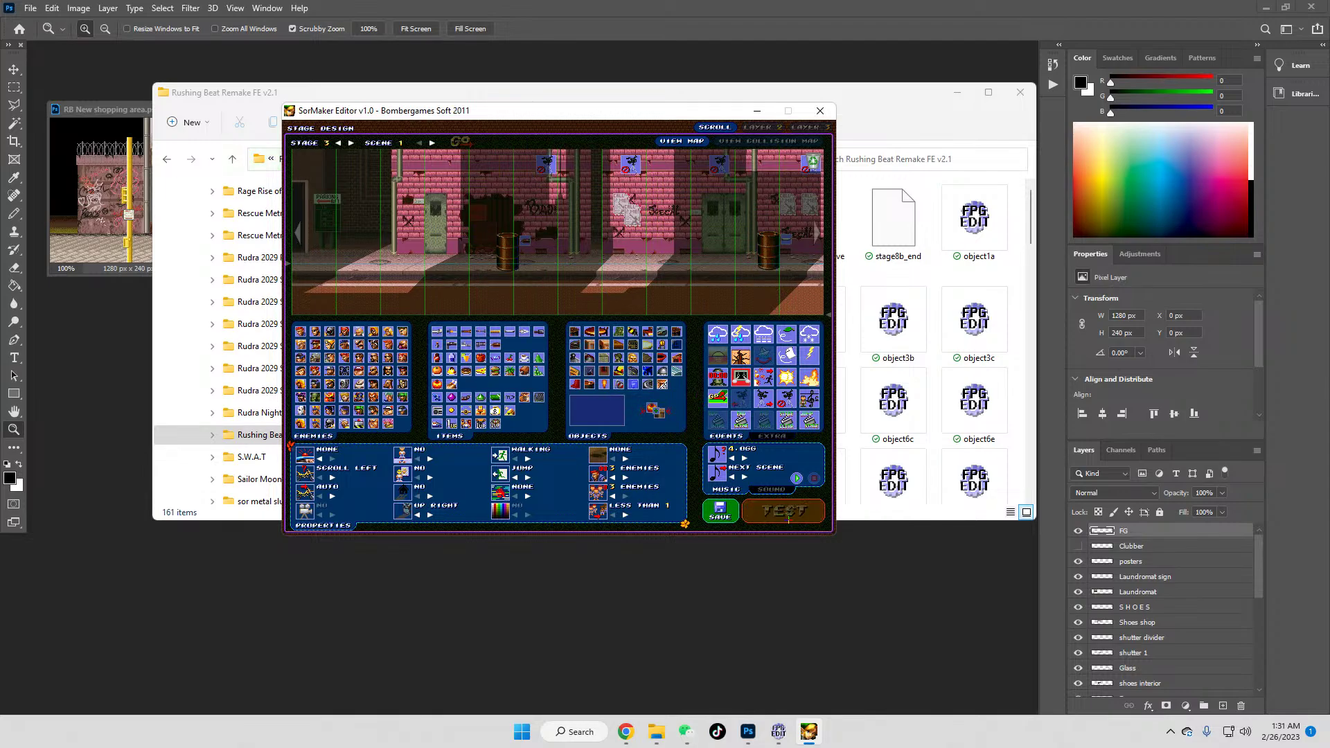
click(530, 333)
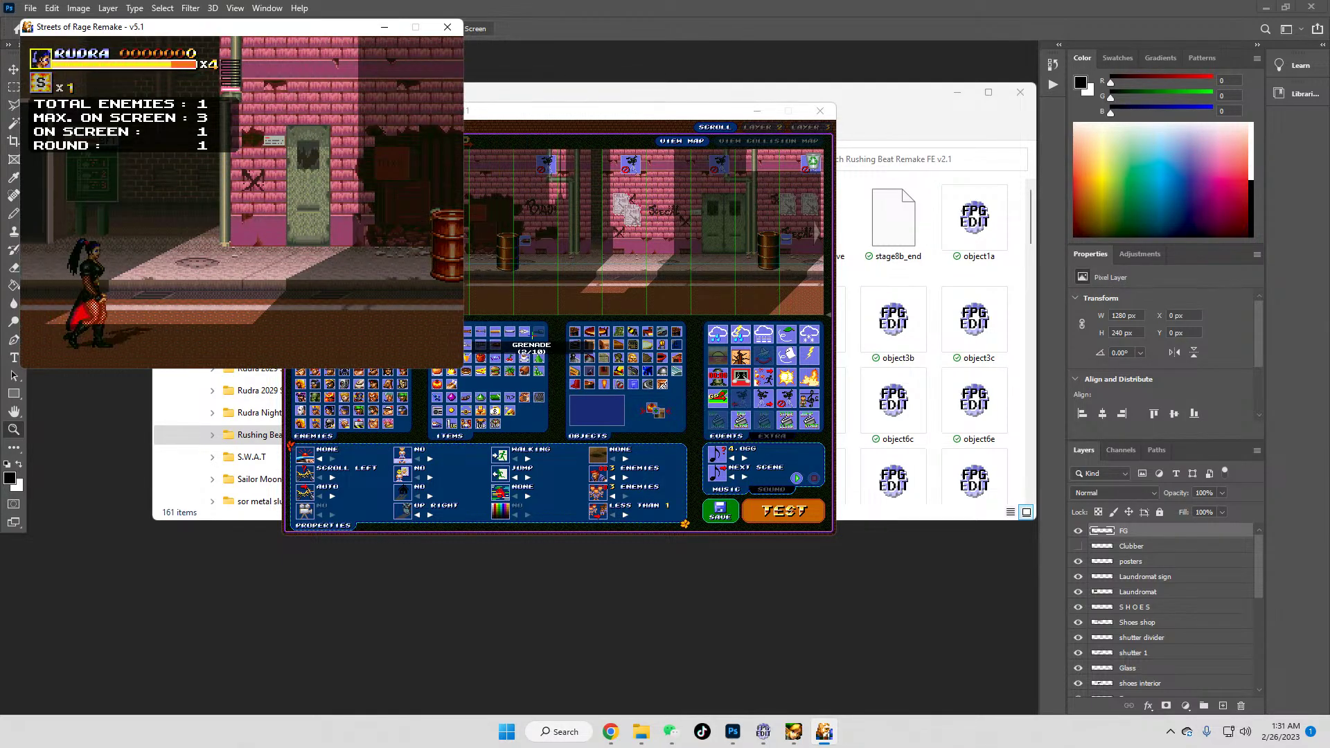
key(Right)
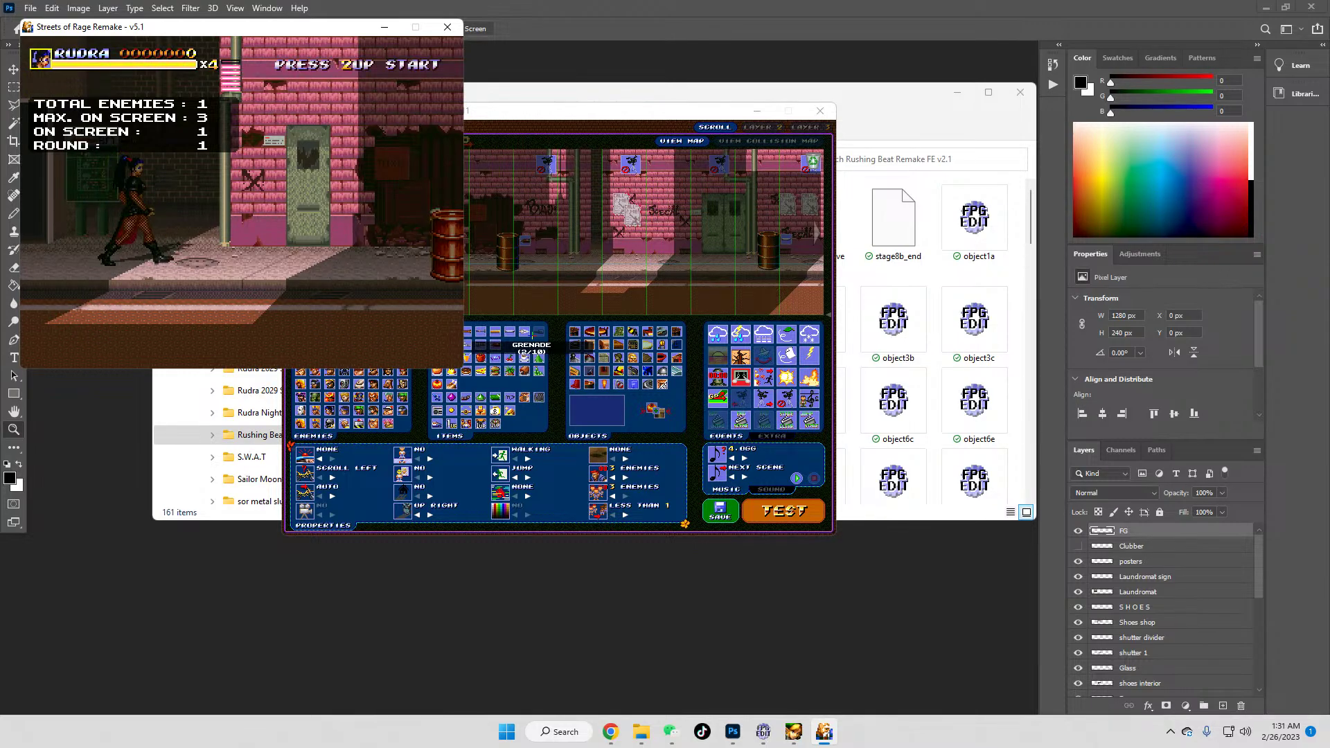
key(Right)
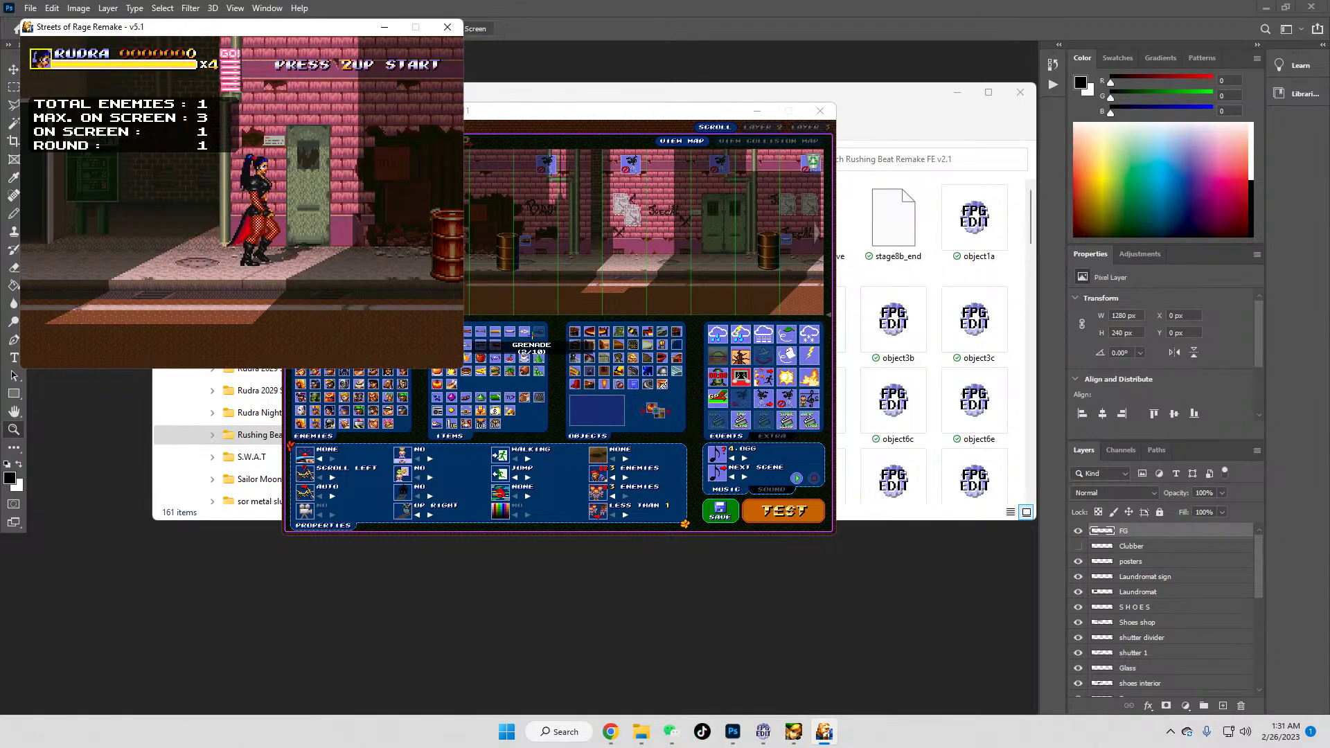
key(Left)
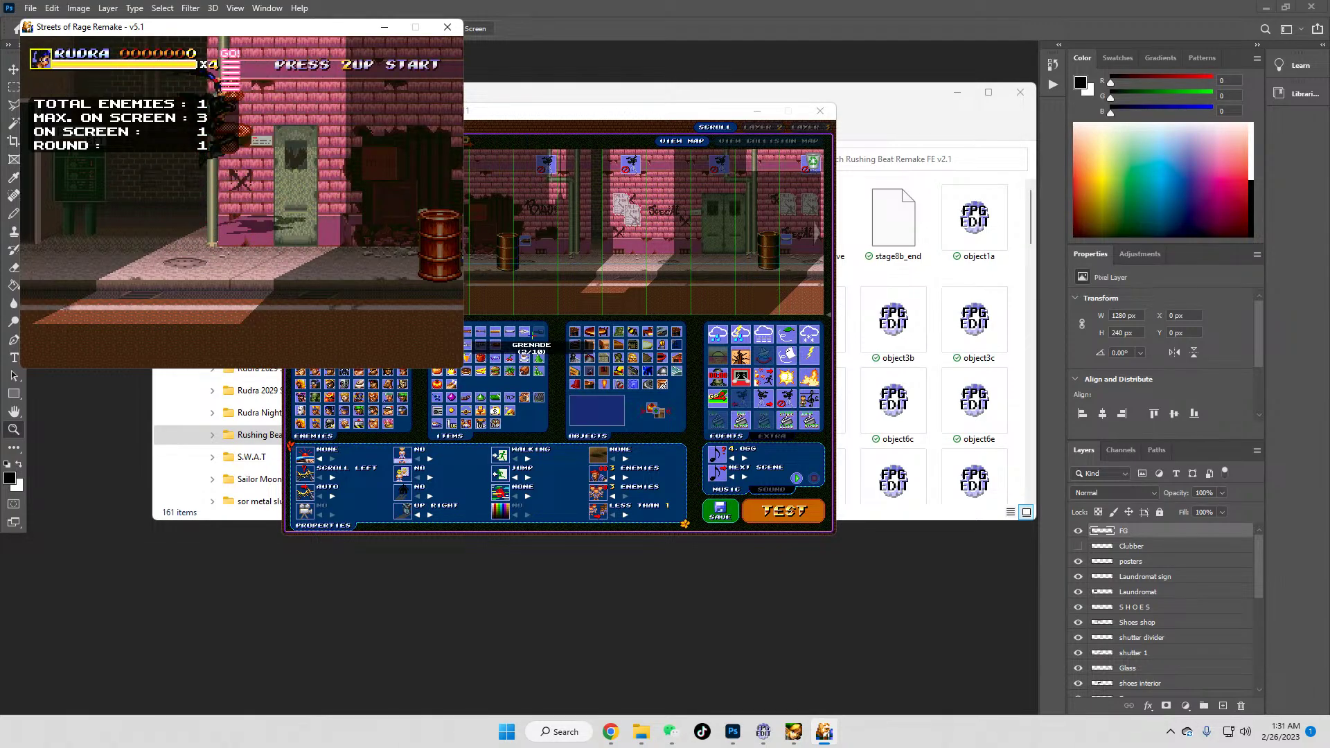
Step: Advance right to spawn the five-enemy wave, attack, then pause and quit the test
key(Right)
key(s)
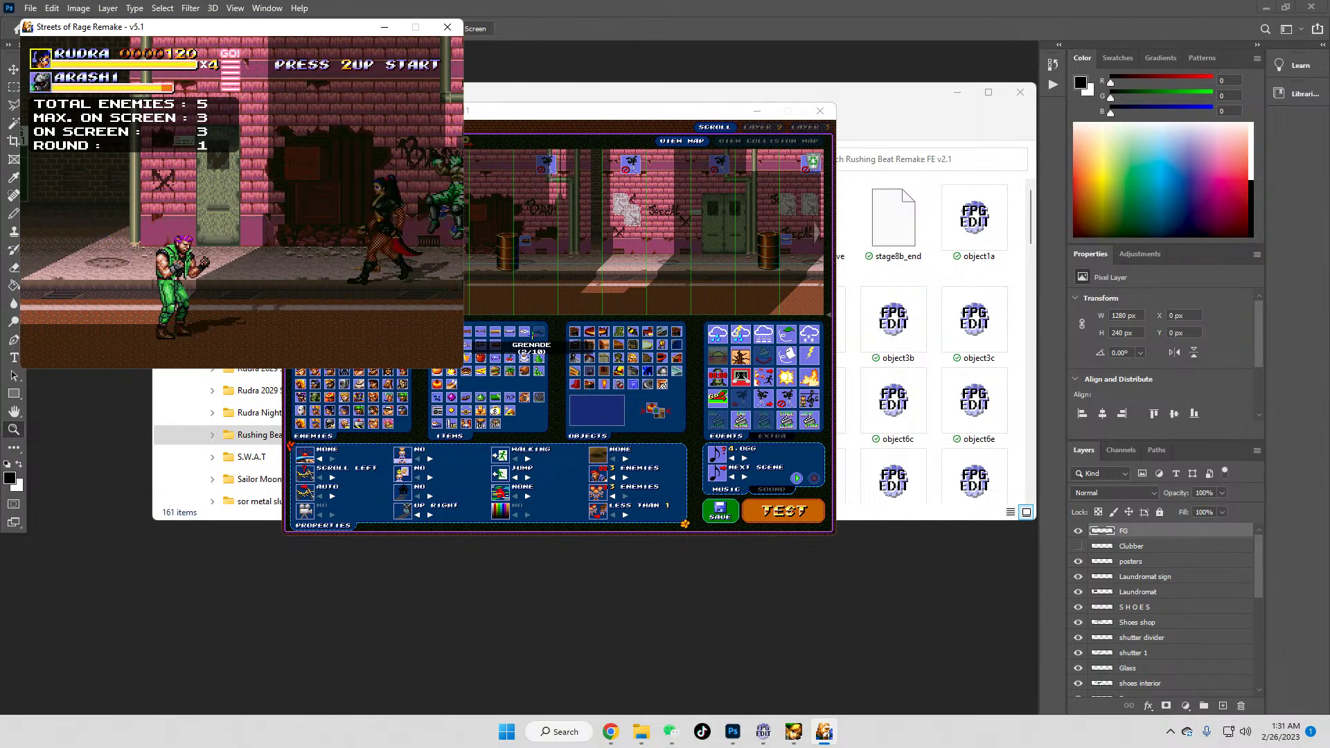
key(s)
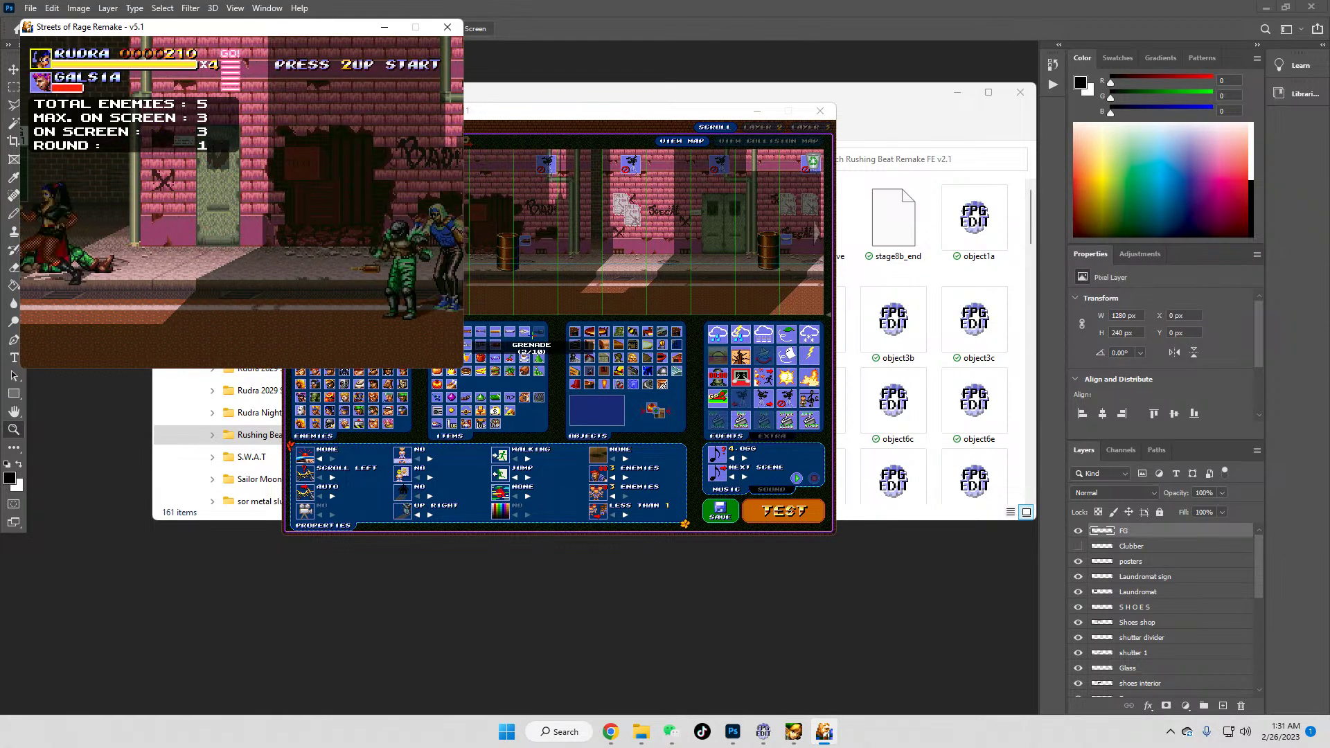
key(Return)
click(447, 27)
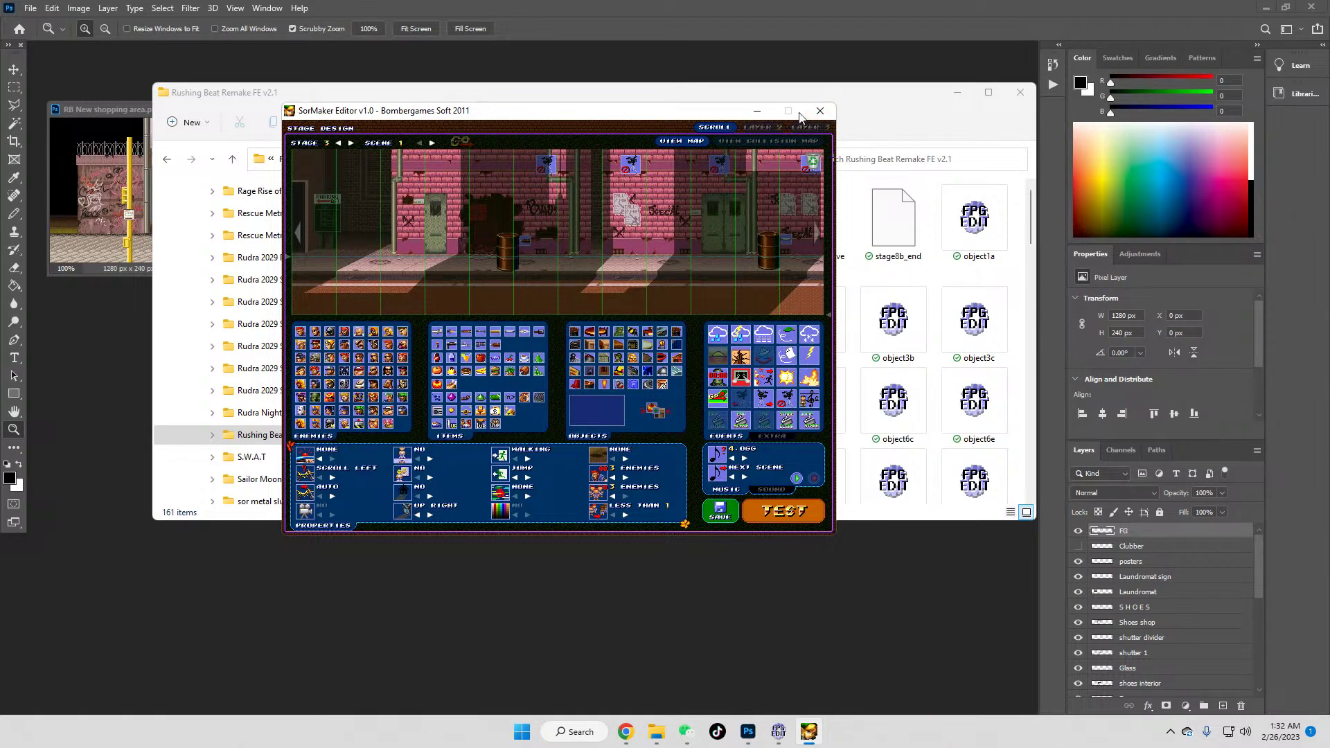
Step: Reload scene 1's map by stepping to scene 2 and back, pressing GO, and scrolling the stage
click(431, 143)
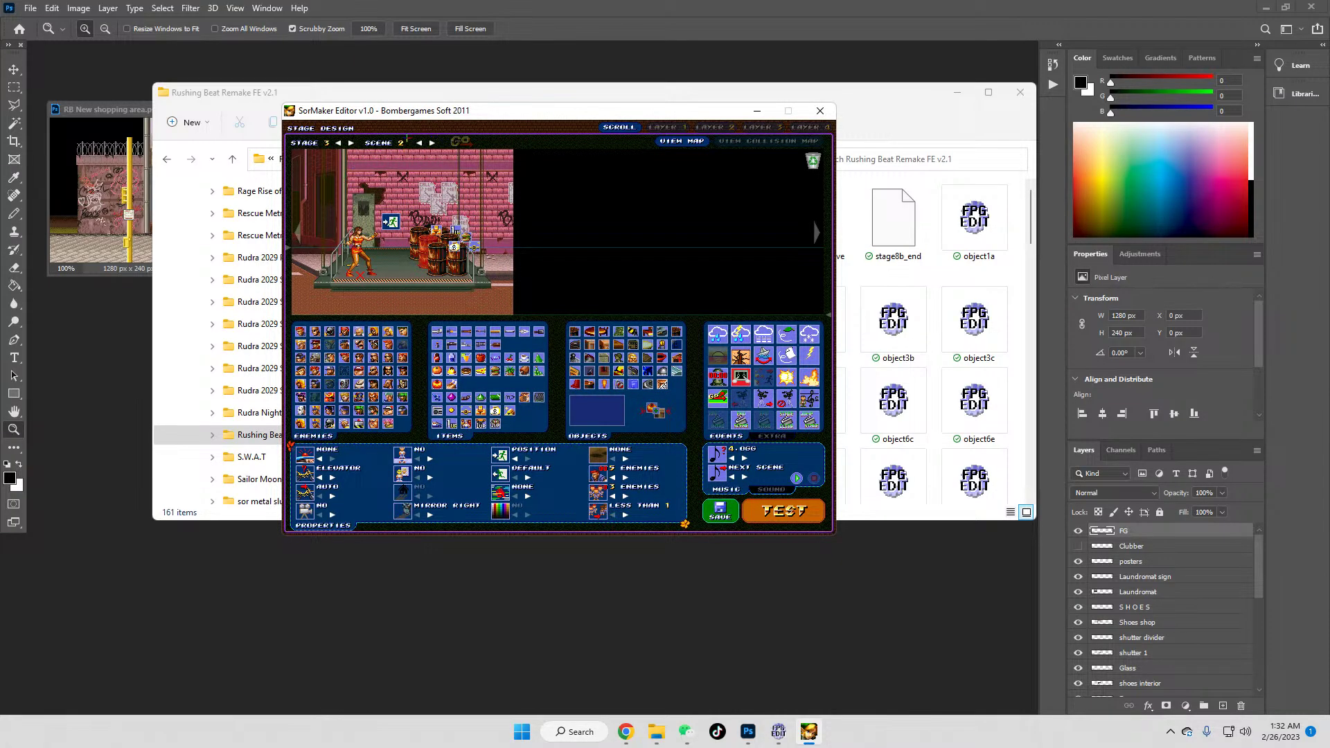
click(419, 142)
click(461, 142)
scroll(680, 280, down, 5)
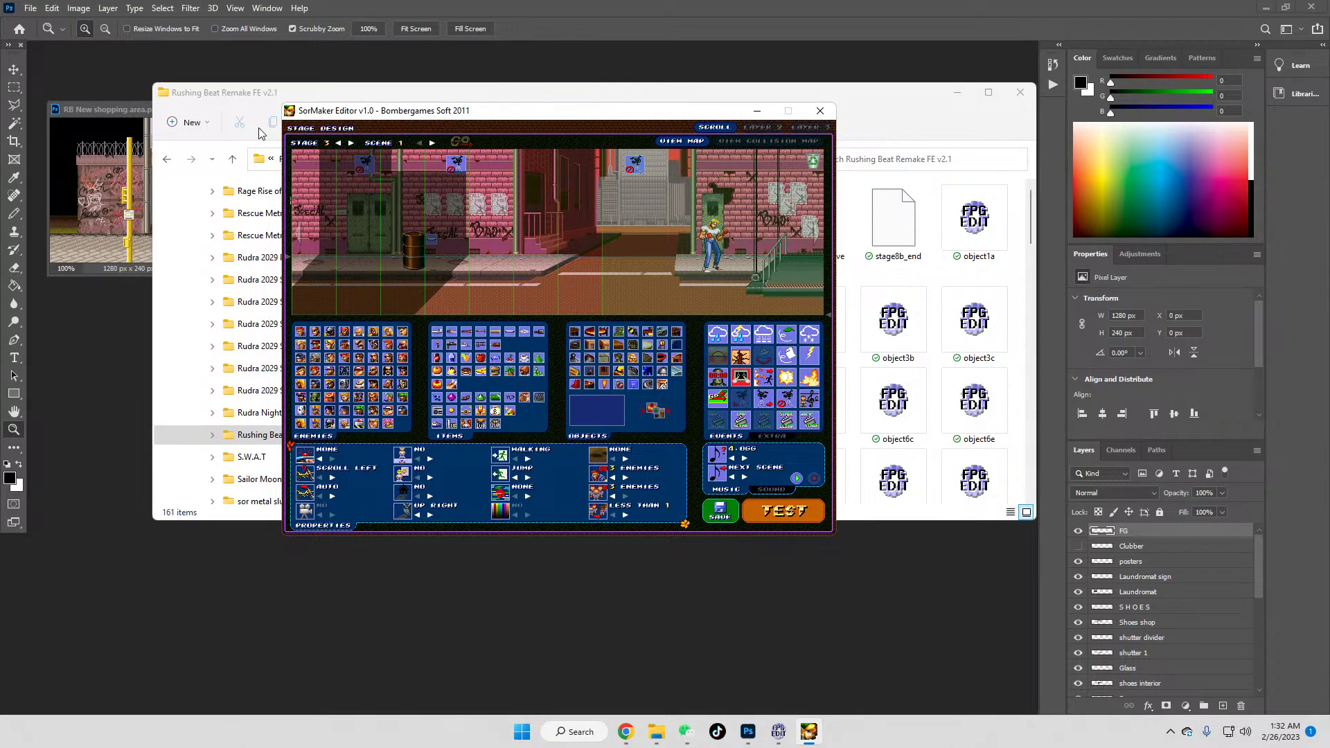
click(131, 105)
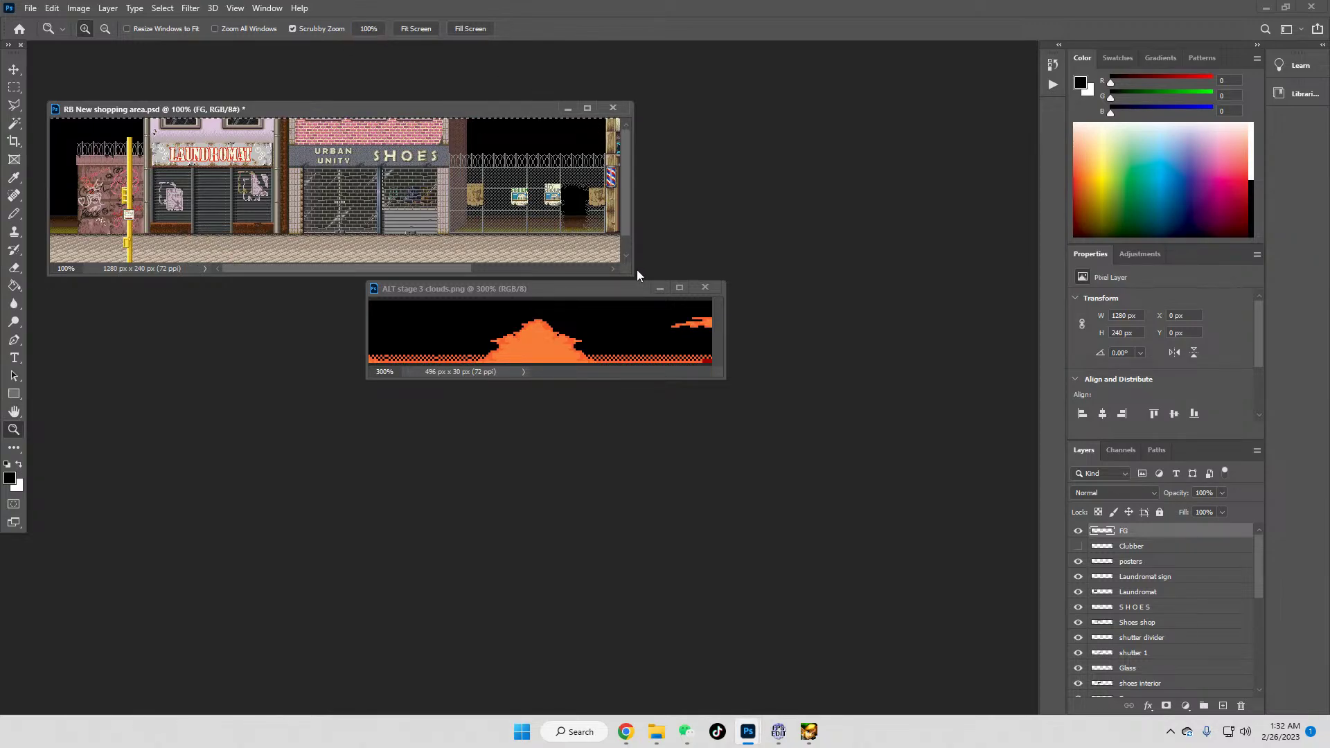
Step: Enlarge the RB New shopping area.psd window to show the whole street, then return to SorMaker
drag(632, 277, 921, 478)
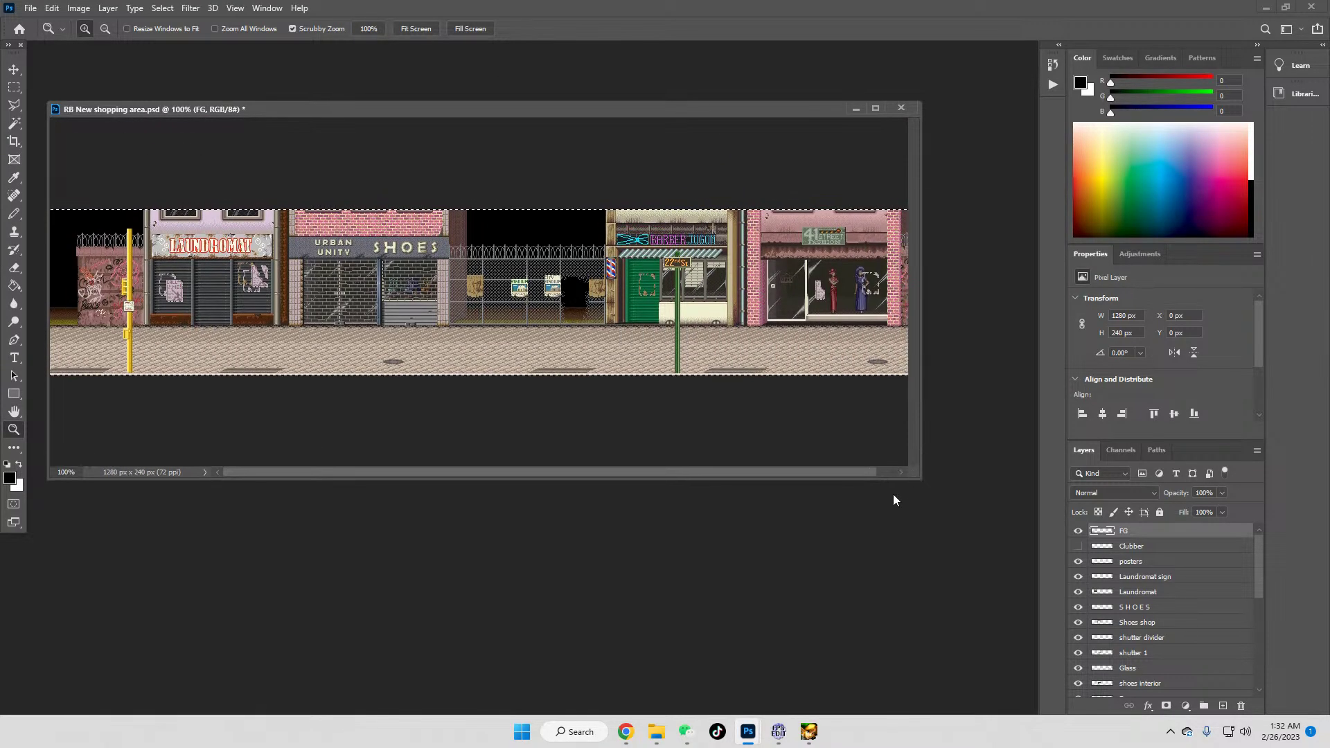
drag(708, 467, 441, 486)
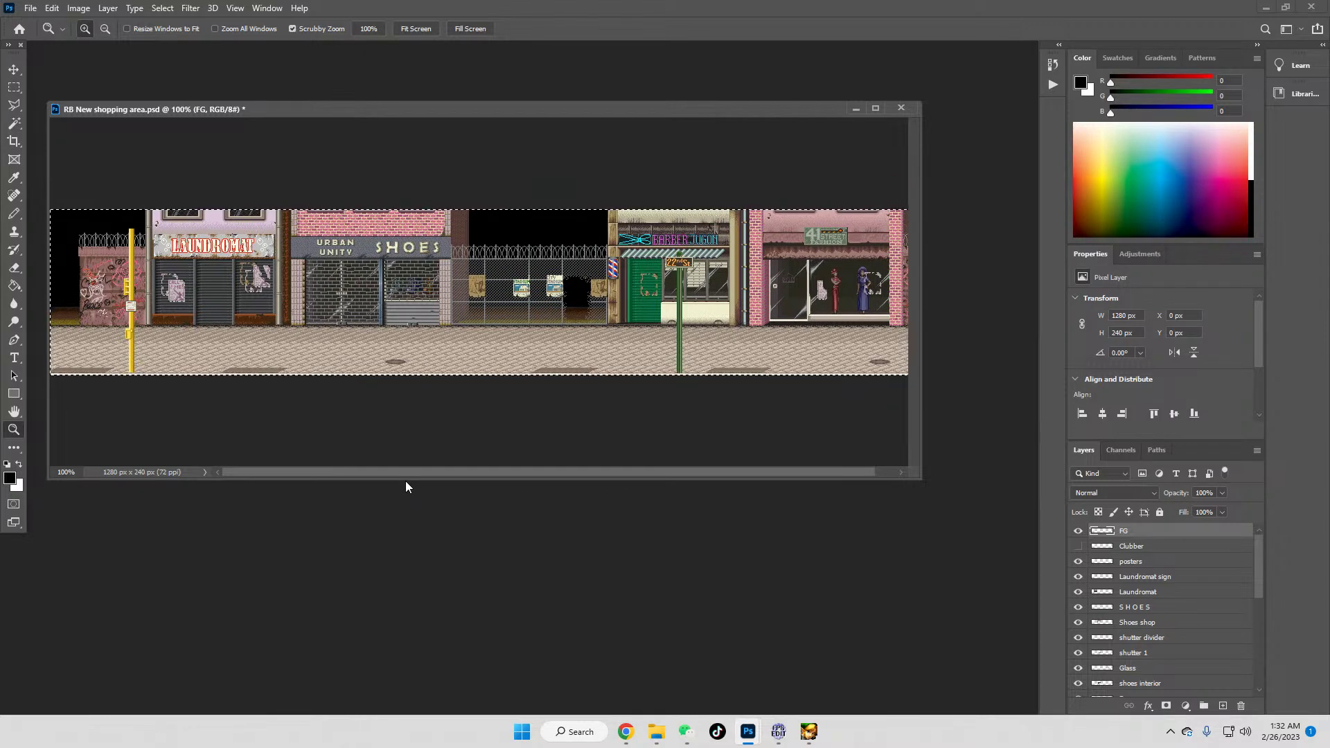
click(812, 735)
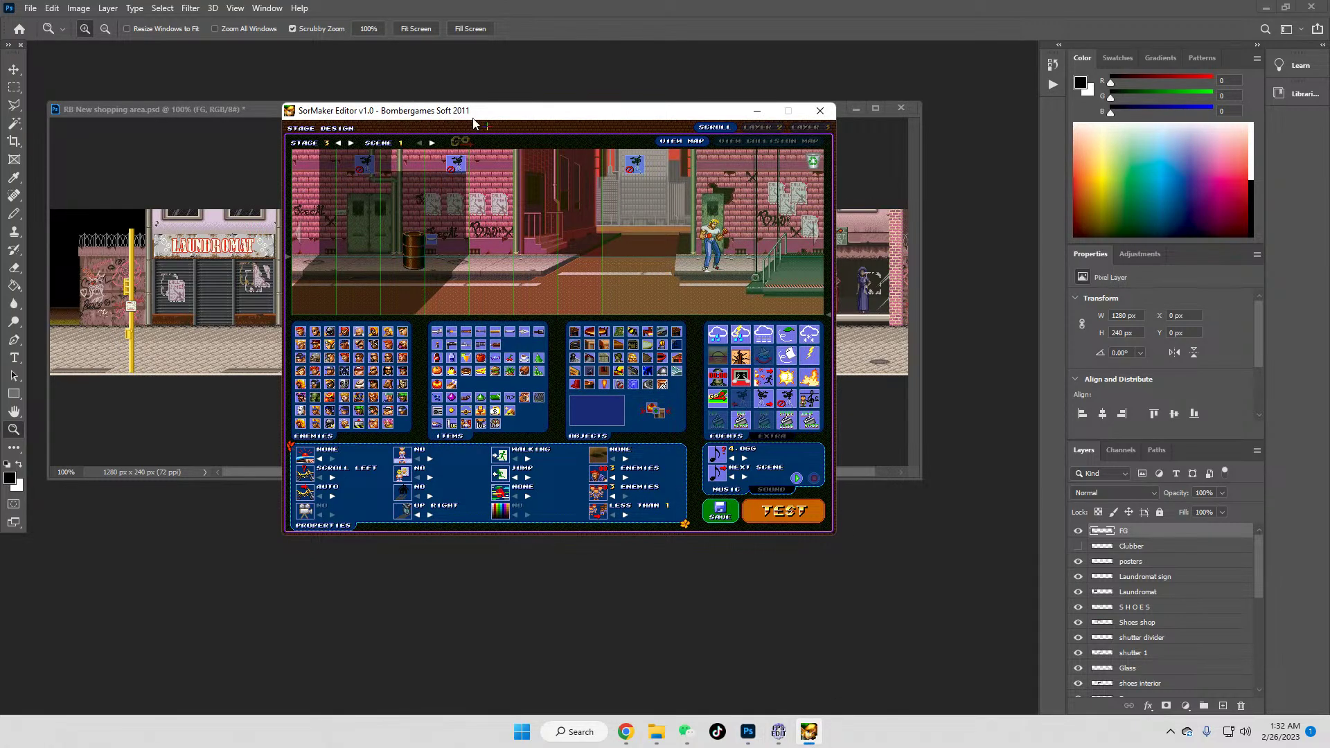
Step: Advance stage 3 from scene 1 to scene 4's shopping street, then minimize SorMaker Editor
click(432, 142)
click(459, 141)
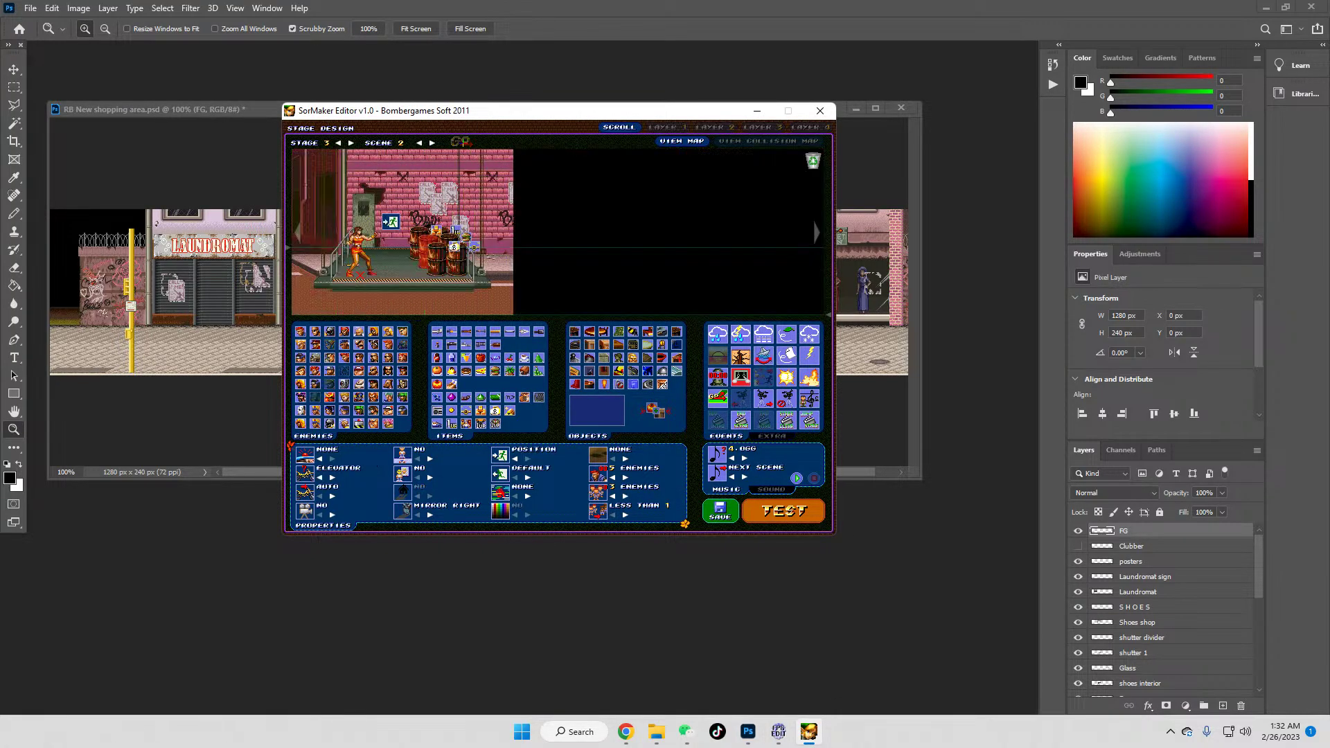
click(431, 142)
click(459, 141)
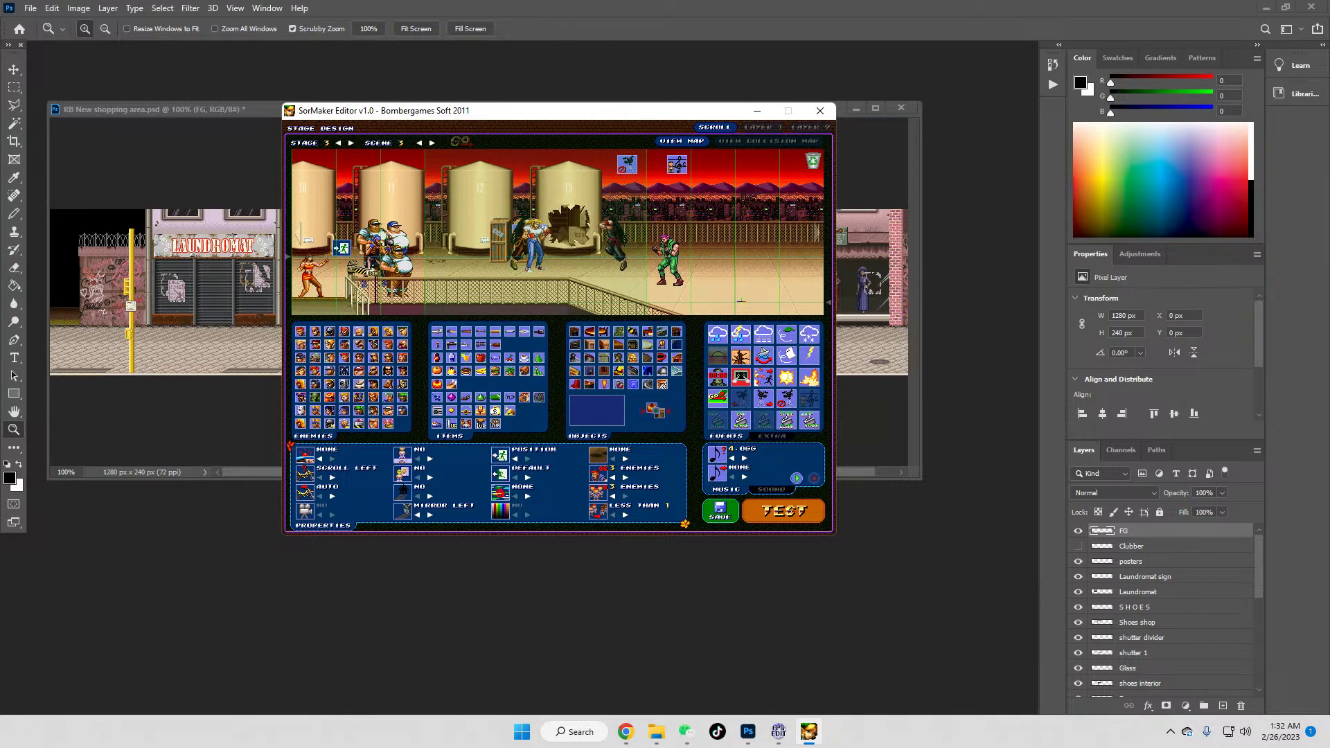
click(432, 142)
click(459, 141)
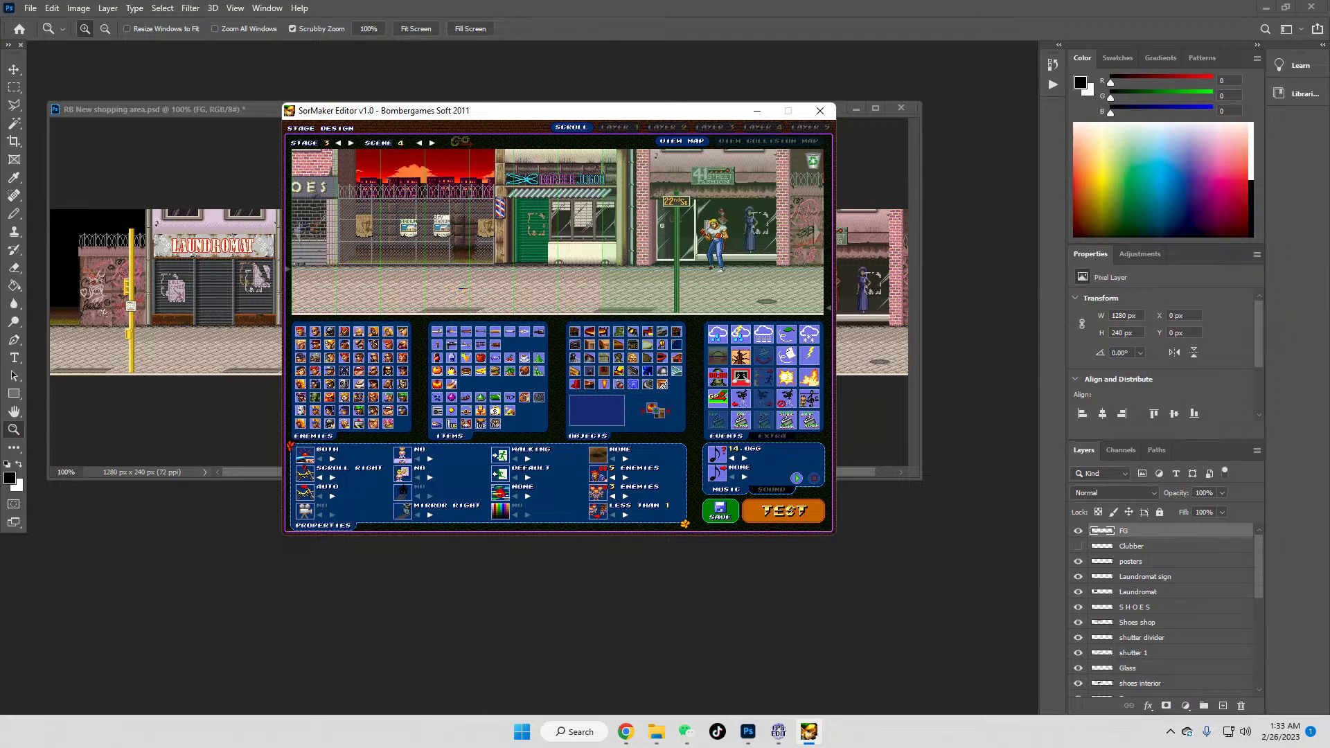
click(757, 111)
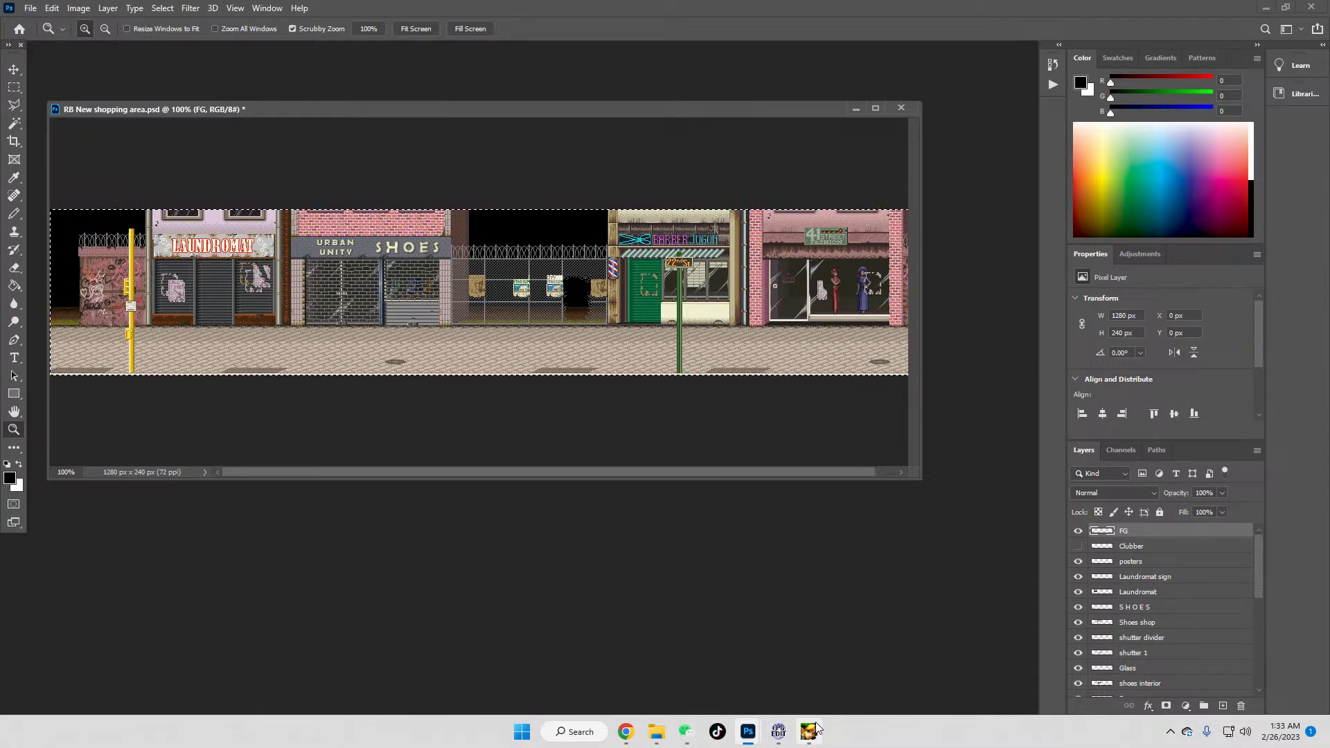
Step: Bring the RB New shopping area document to the front from its taskbar preview
mouse_move(812, 734)
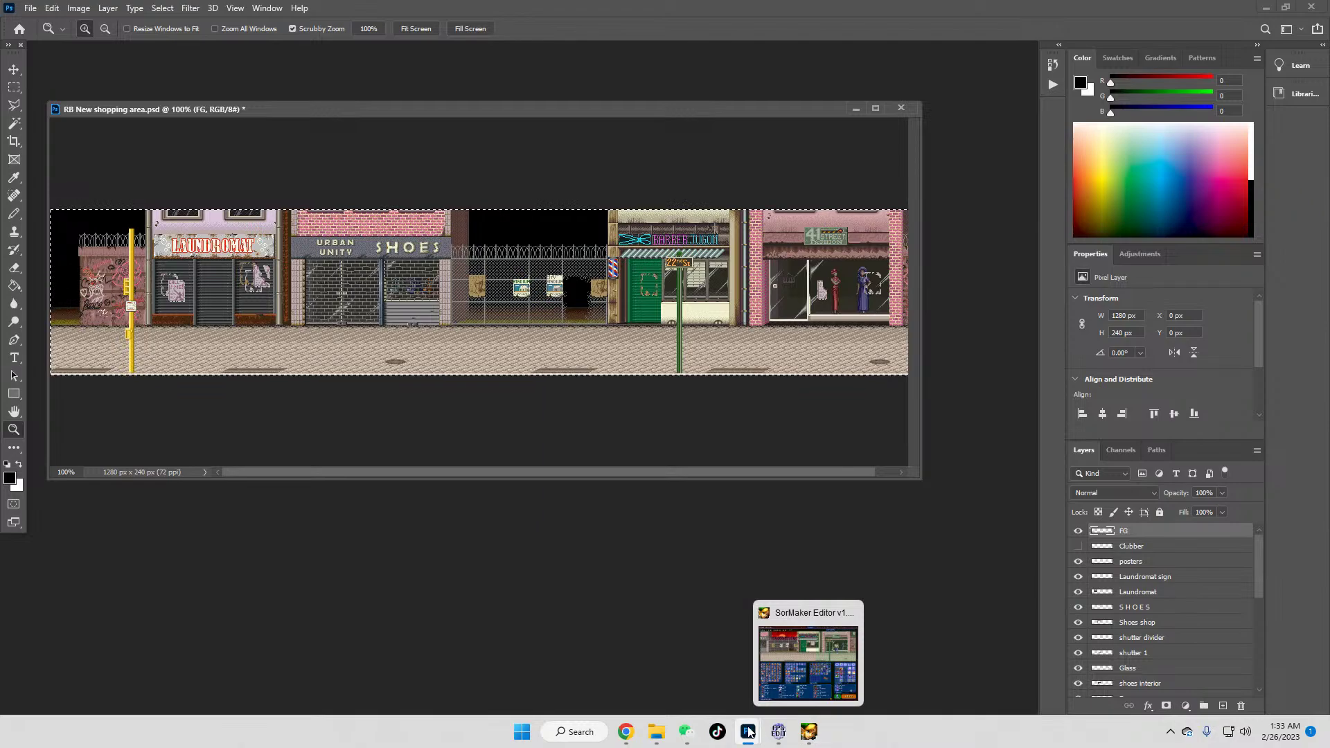
mouse_move(748, 733)
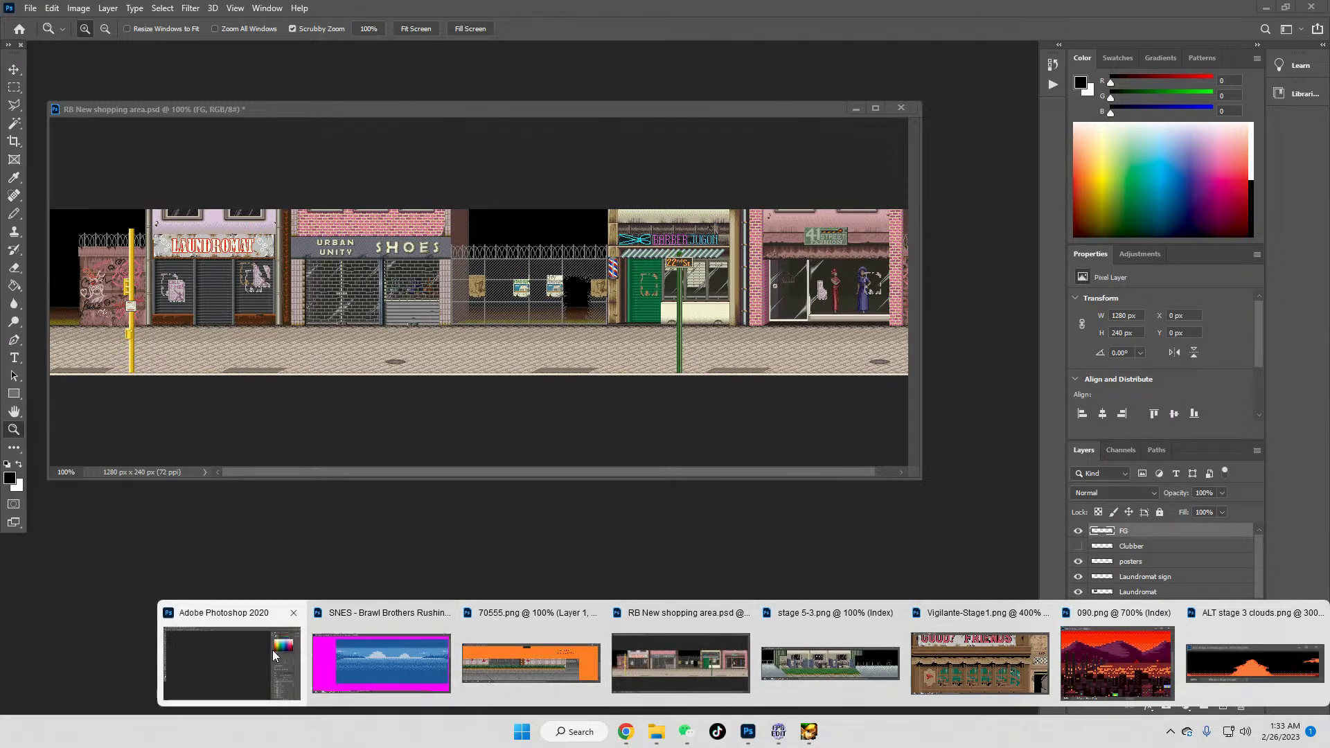
click(713, 672)
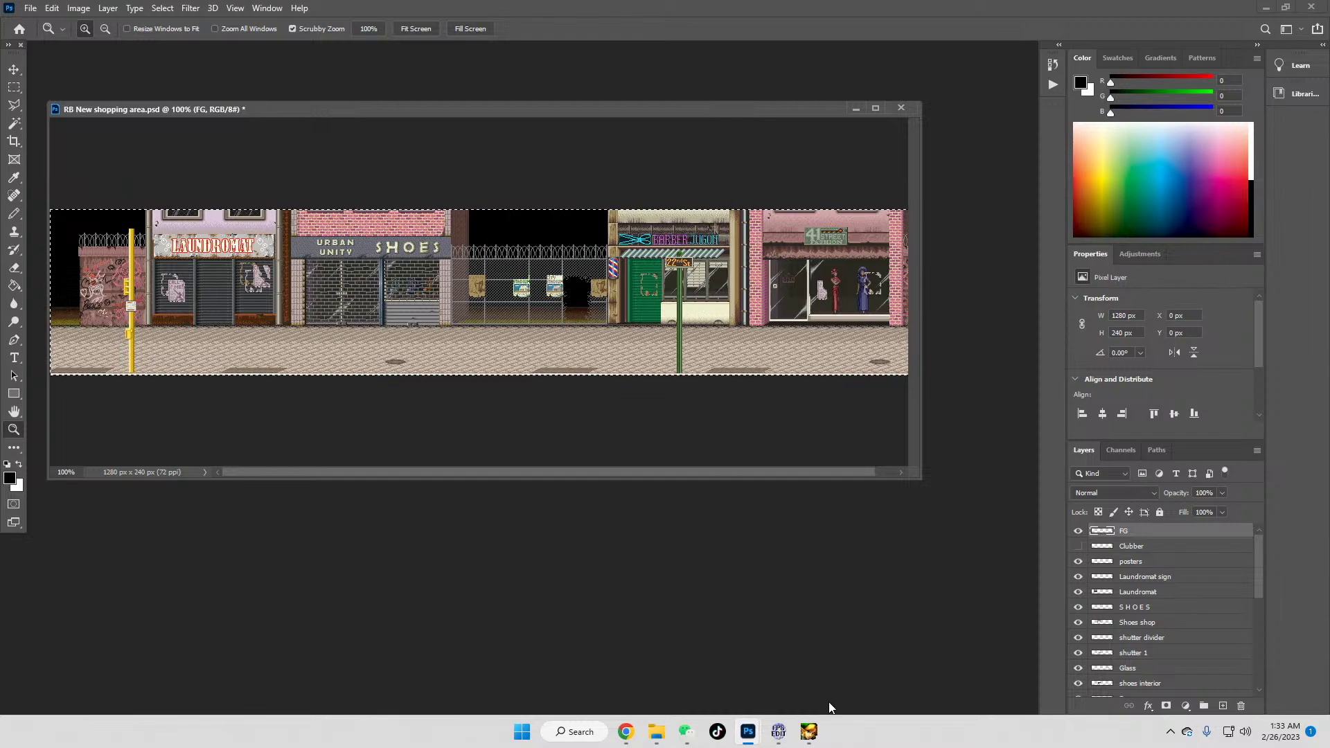
Step: Close SorMaker Editor and open the Windows Start menu
click(809, 731)
click(811, 112)
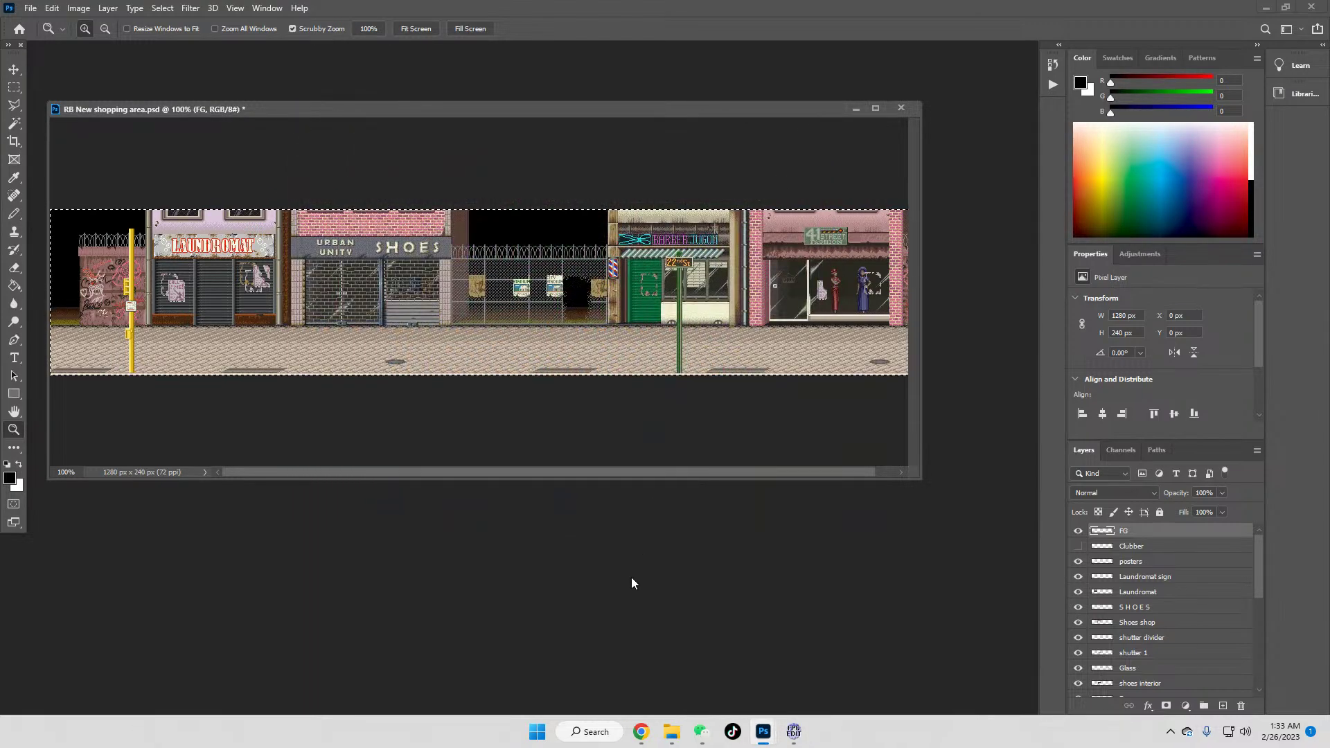
click(537, 731)
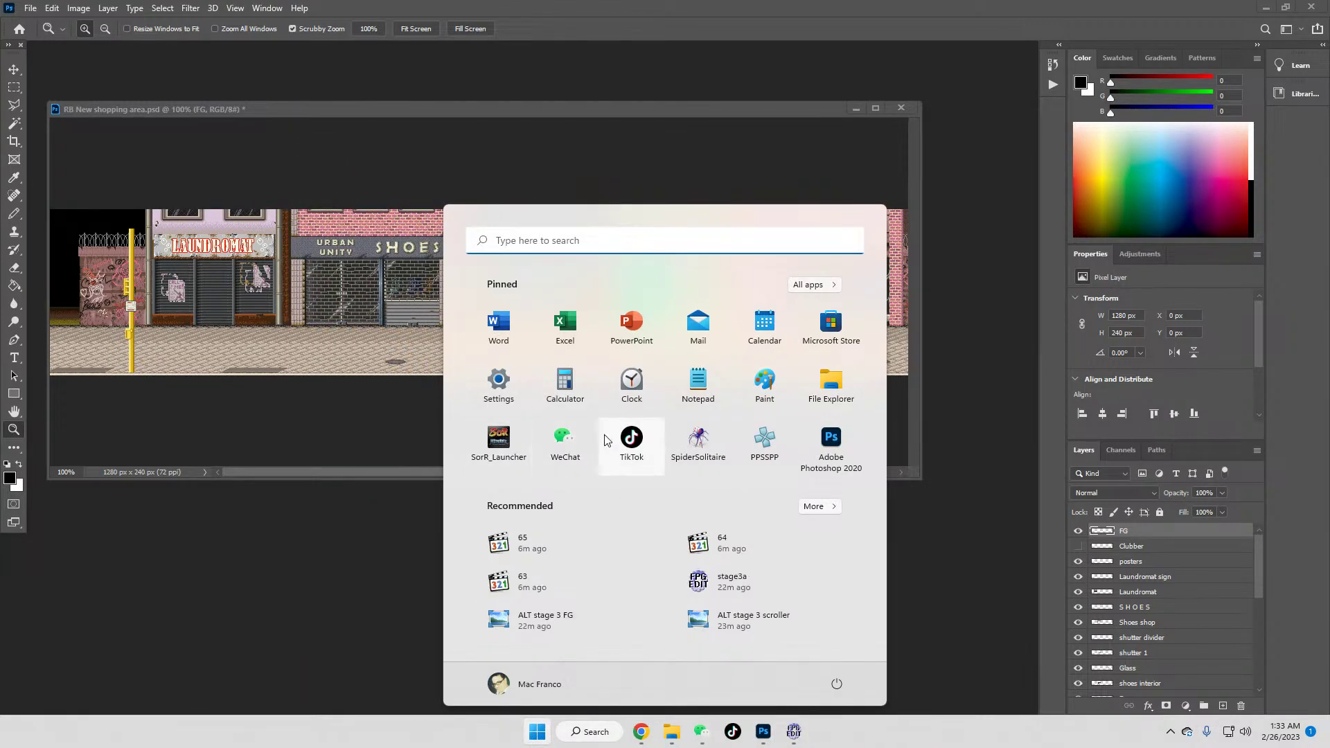
Step: Reopen the mod in SorMaker via SorR_Launcher, go to stage 4 scene 9, and launch its test
click(499, 439)
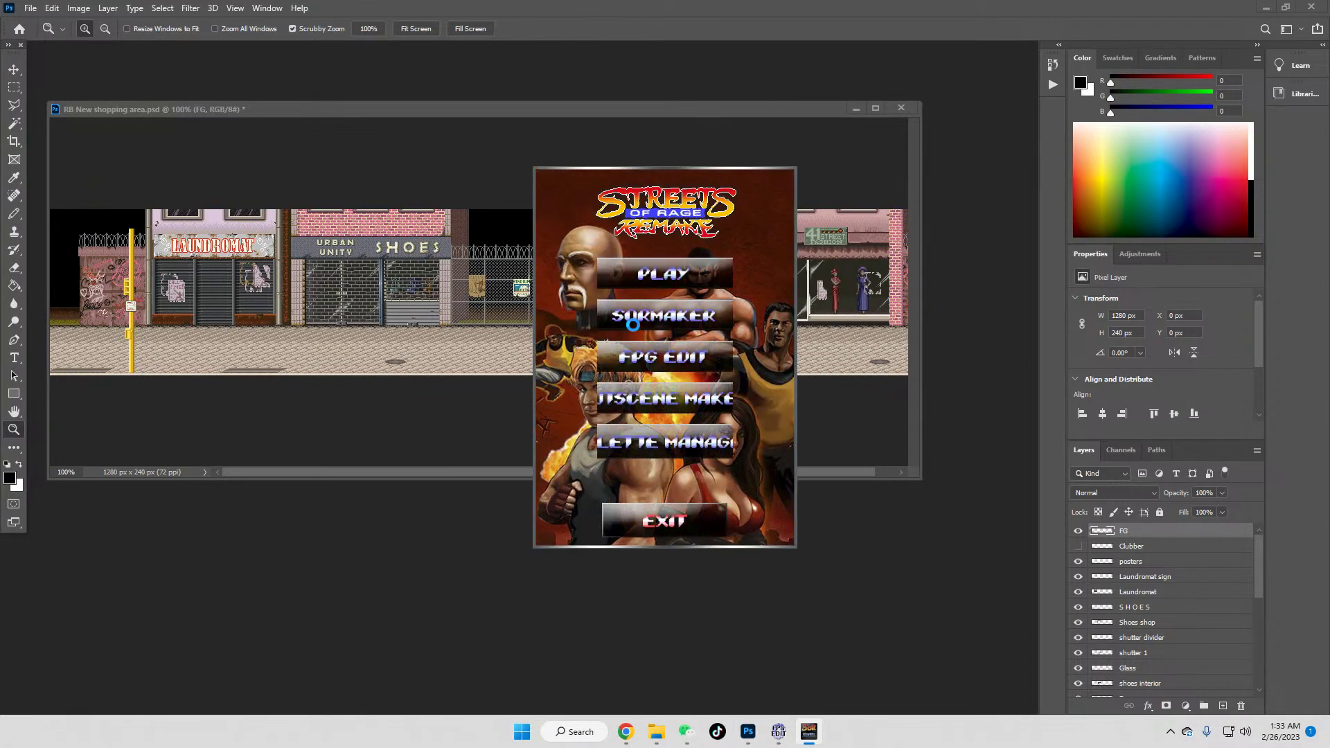
click(641, 320)
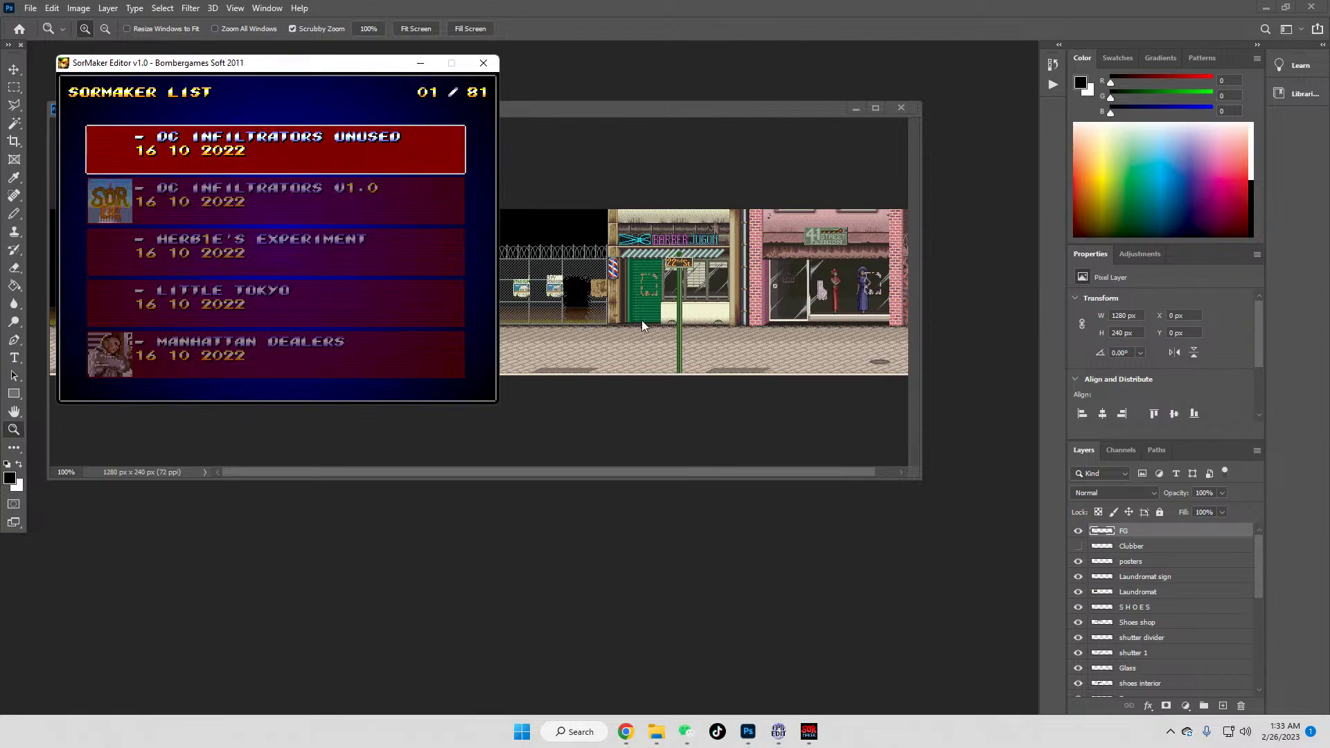
key(Right)
key(Down)
key(Return)
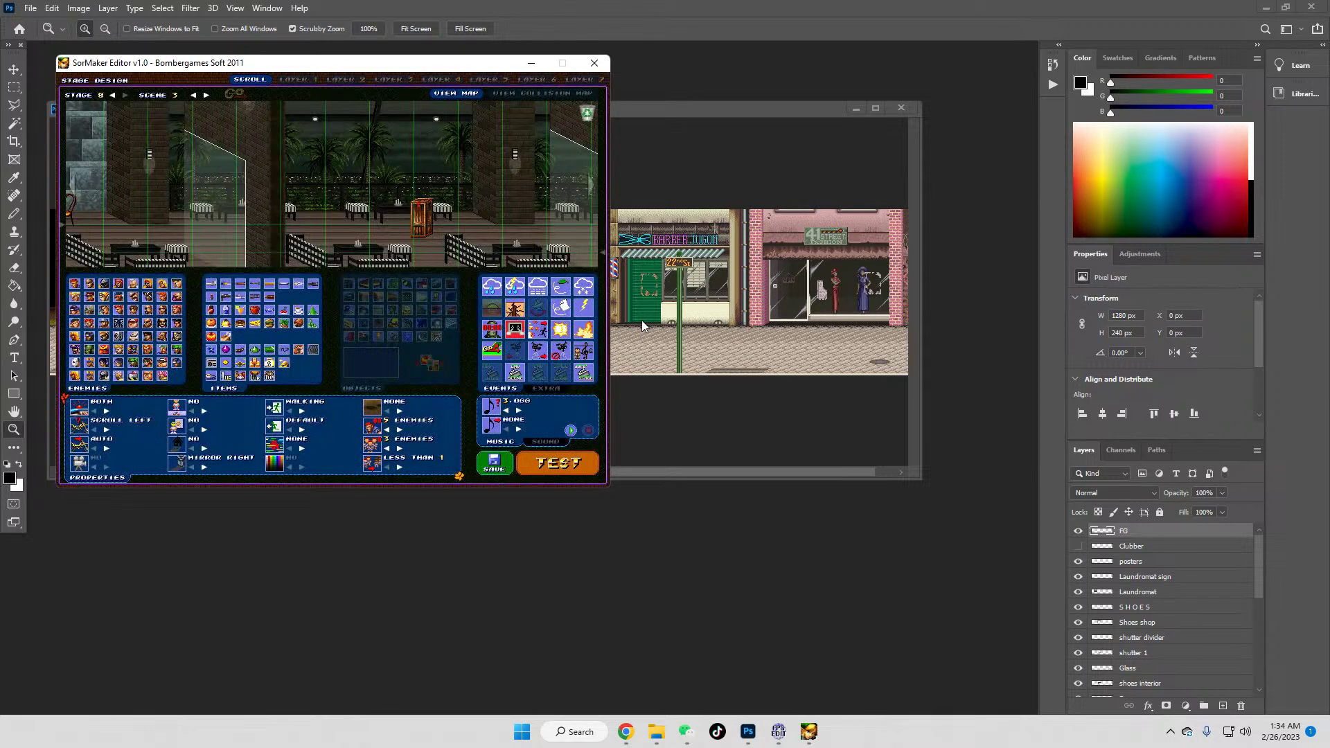
drag(374, 64, 643, 121)
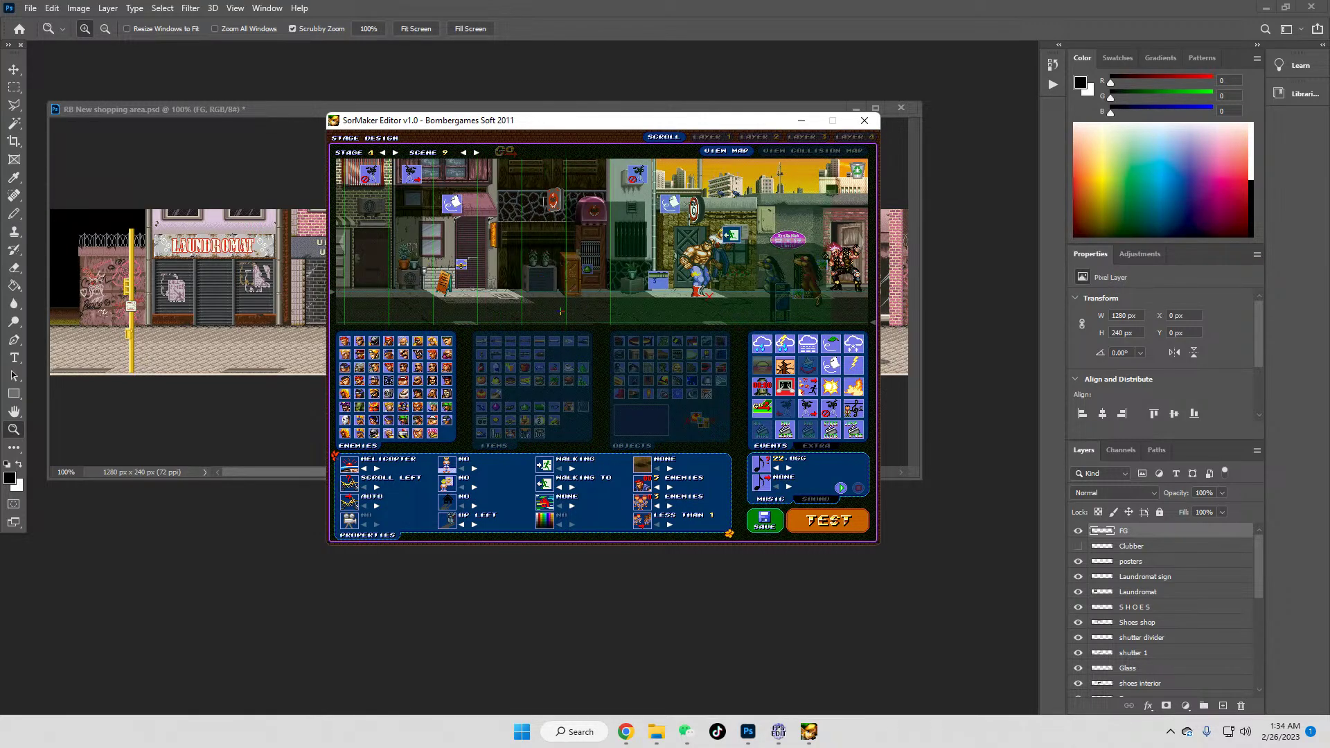
drag(394, 320, 560, 327)
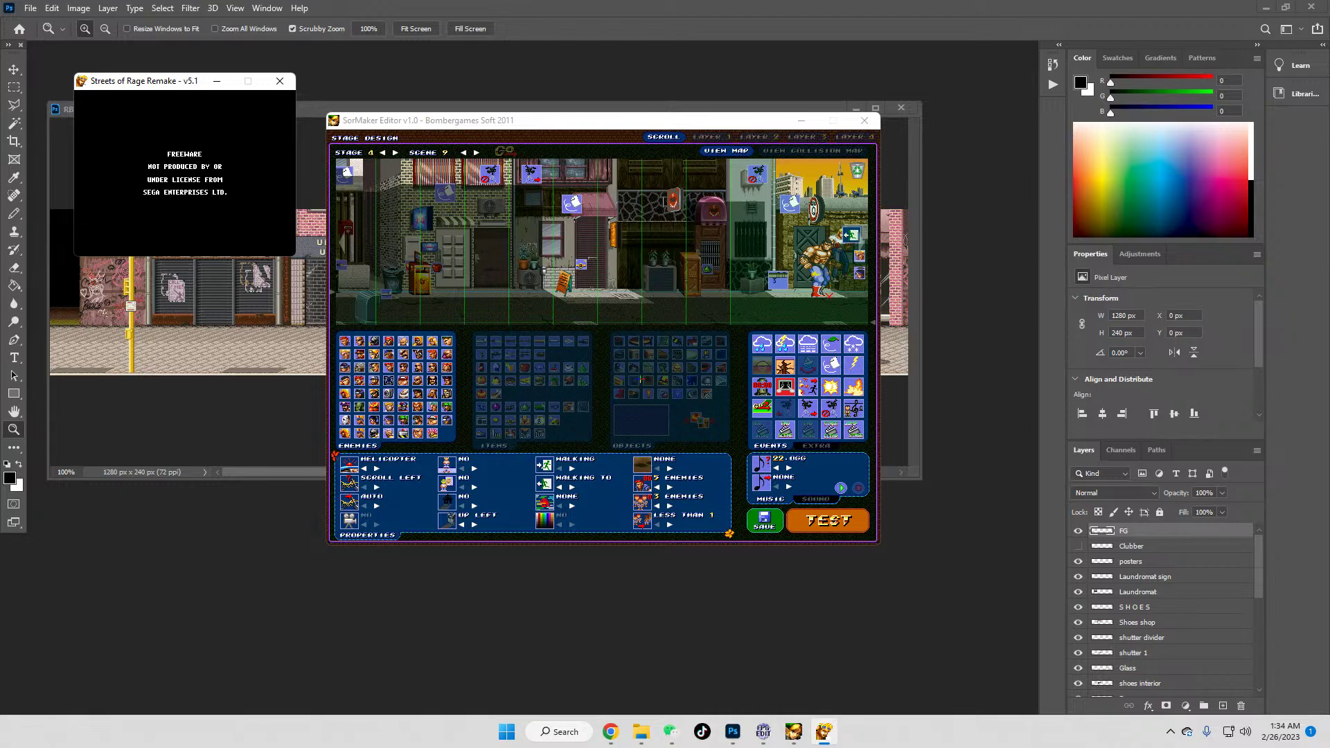
Step: Move the game window beside the editor and fight HIDED and the purple enemy
drag(287, 82, 447, 115)
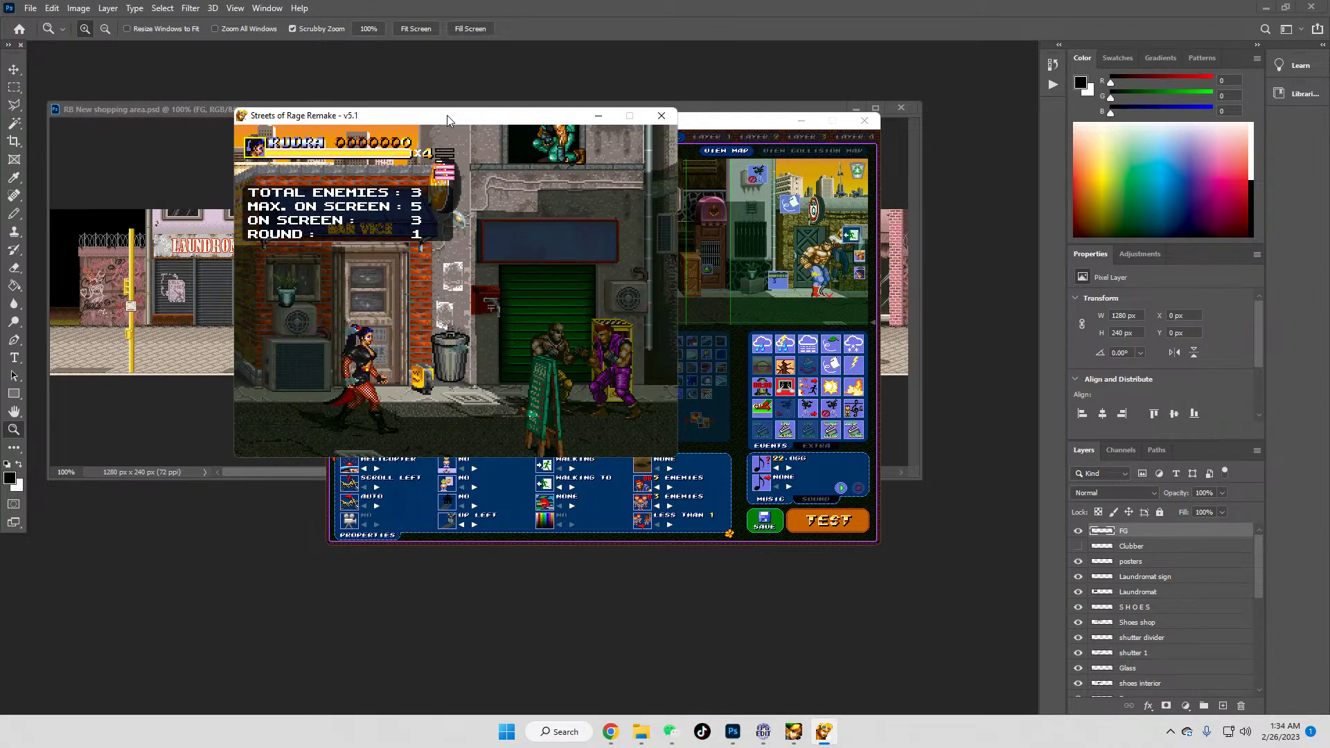
key(Up)
key(Left)
key(Left)
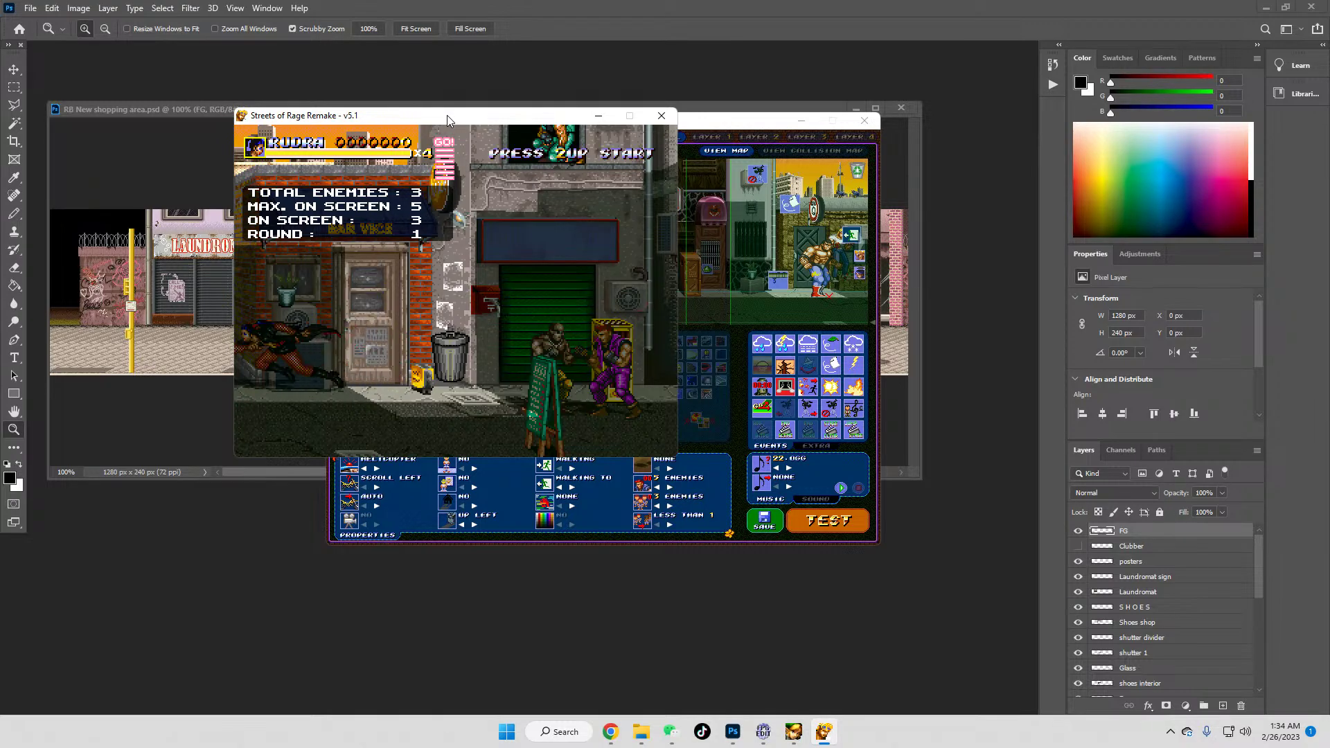
key(Right)
key(Right)
key(a)
key(a)
key(Left)
key(a)
key(a)
key(a)
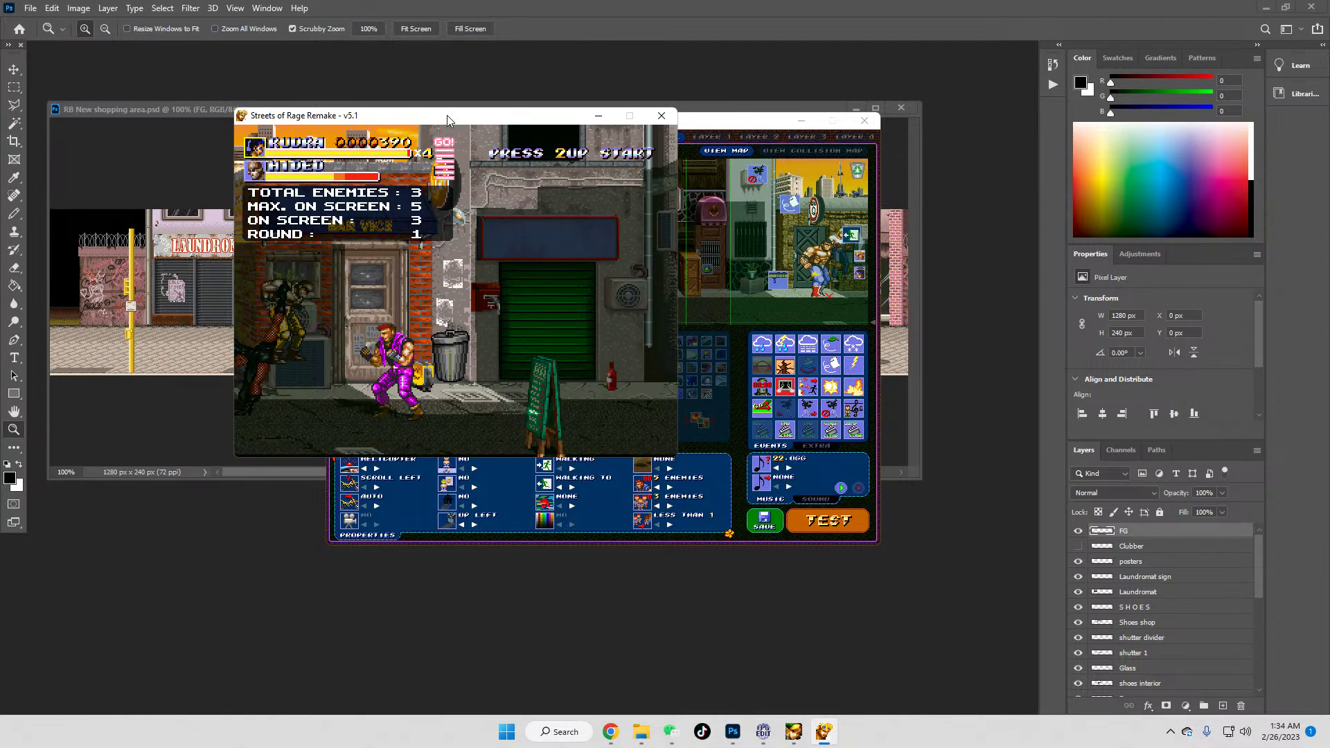
key(a)
key(a)
key(a)
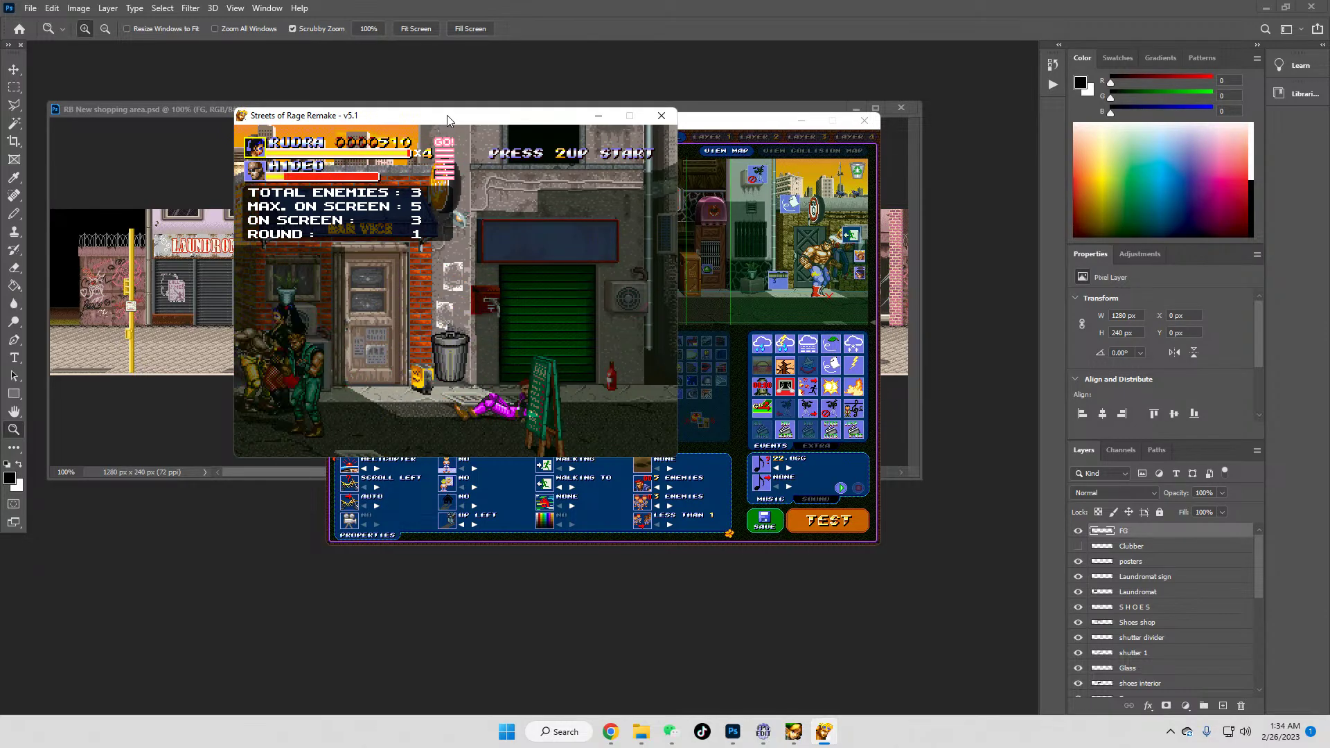
key(Right)
key(a)
key(a)
key(a)
key(a)
key(a)
key(a)
key(a)
key(a)
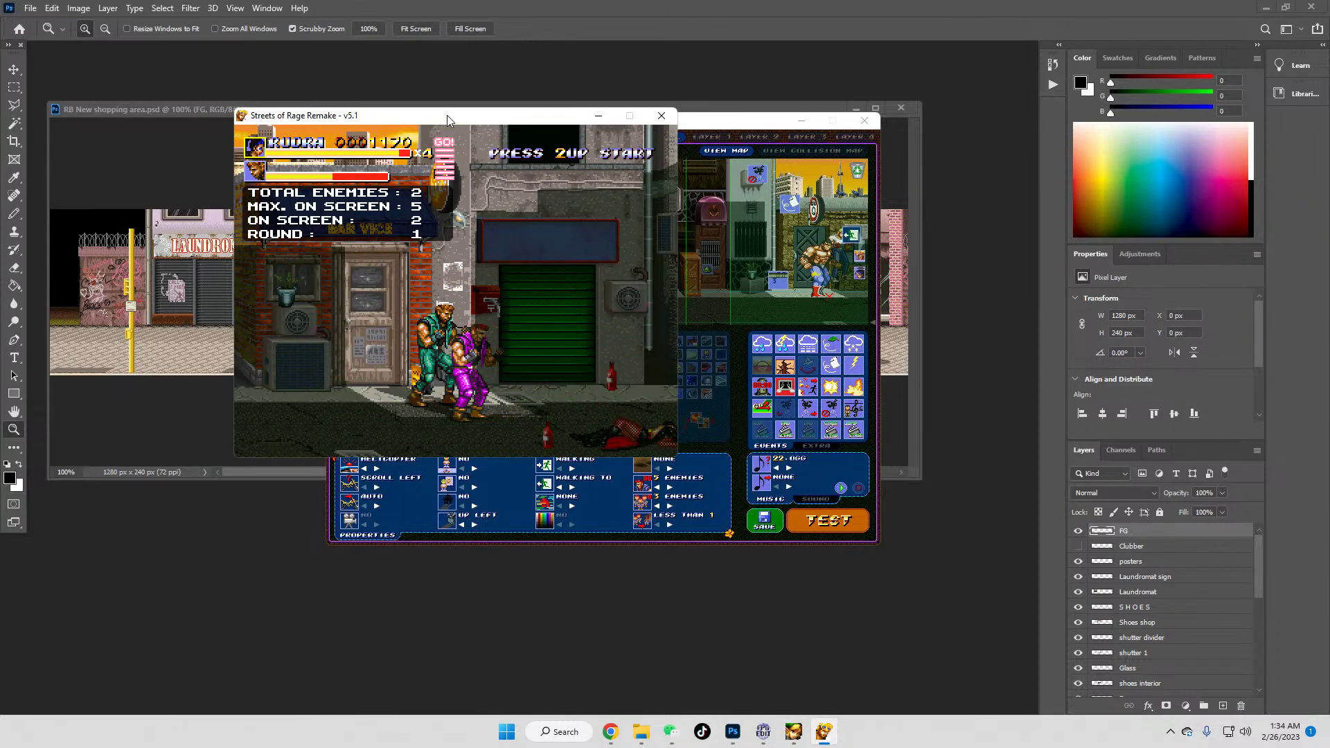
Step: Throw DAISUKE, defeat the green enemy to clear the wave, and advance into the next wave
key(a)
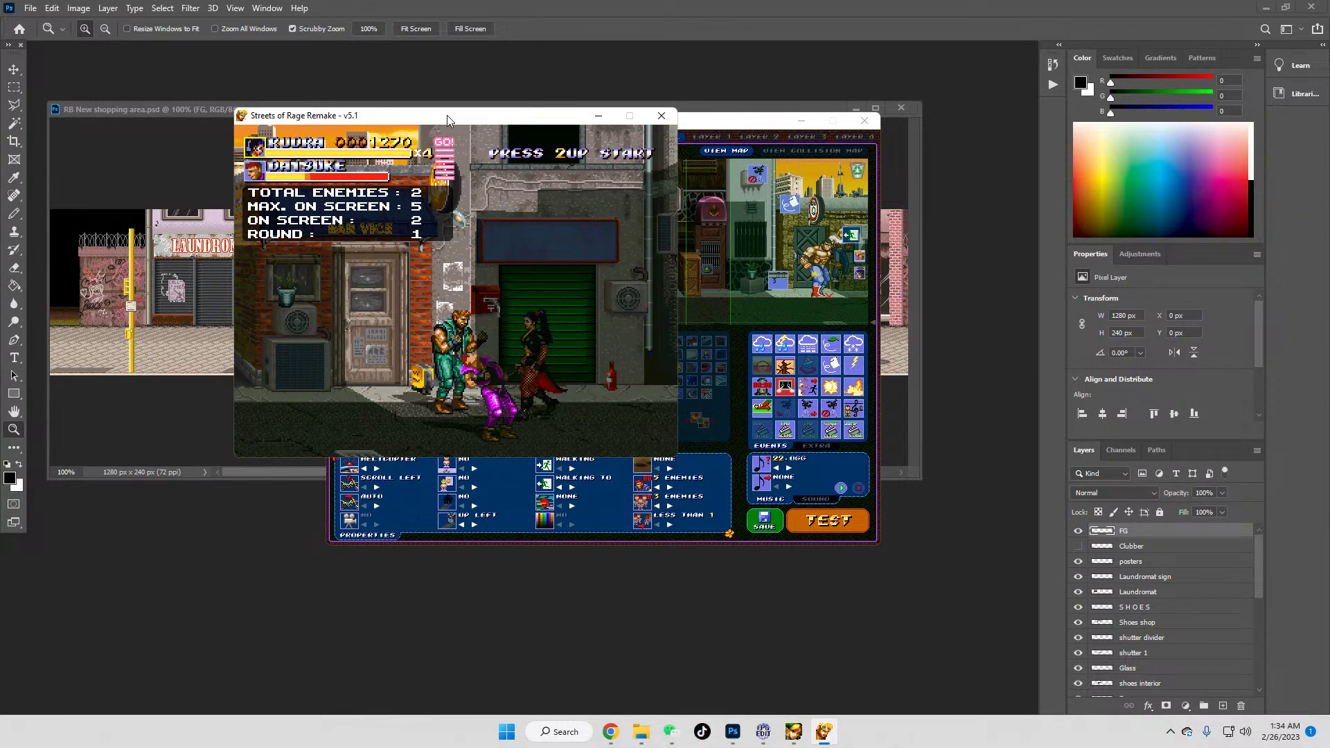
key(a)
key(a)
key(a)
key(Left)
key(a)
key(Left)
key(a)
key(Right)
key(Left)
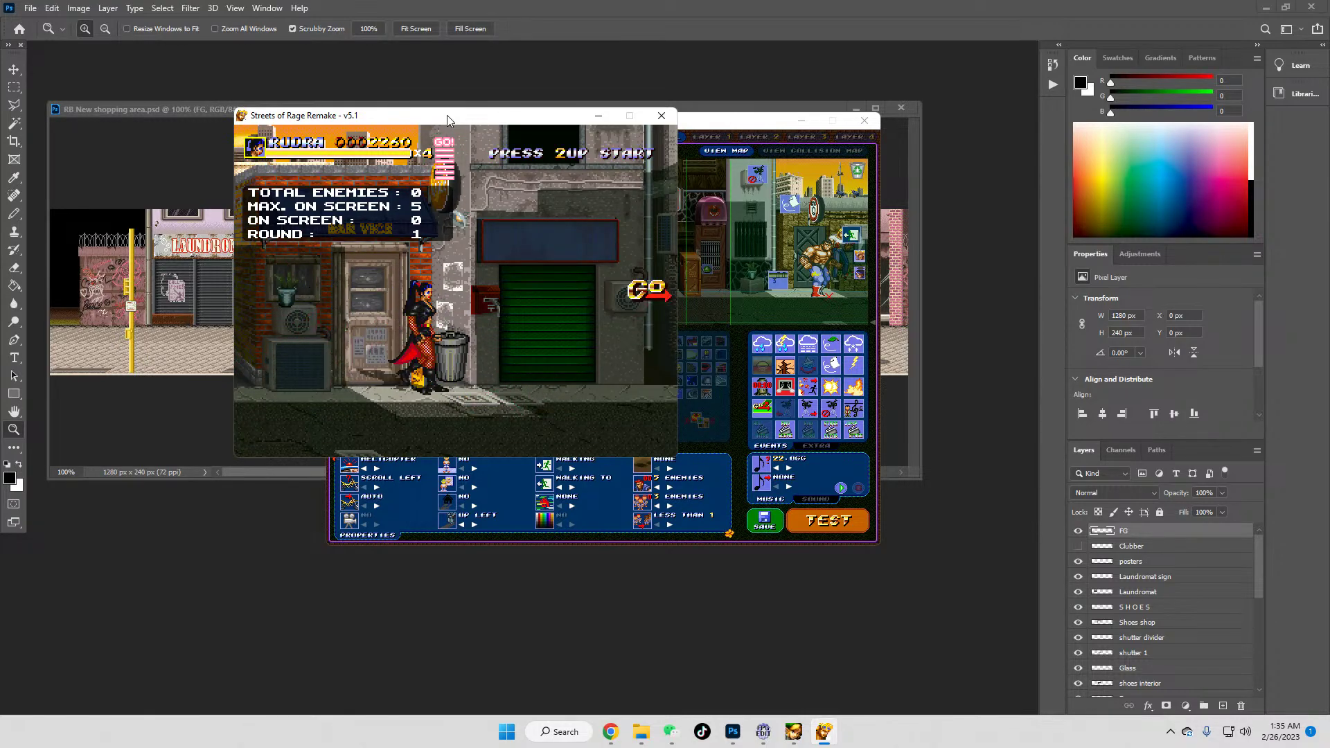
key(Right)
key(Right)
key(a)
key(a)
Step: Slash through the surrounding enemy group, striking left and right to cut the enemy count
key(Right)
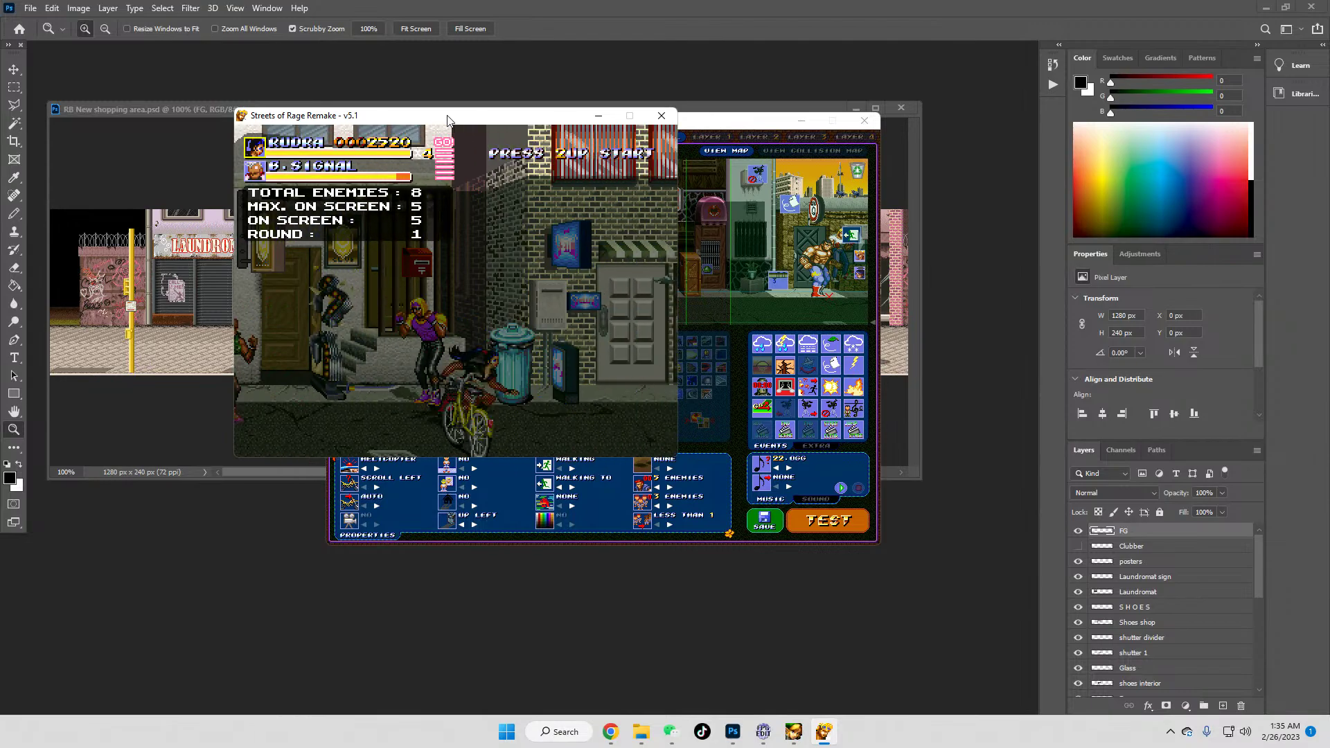
key(a)
key(Right)
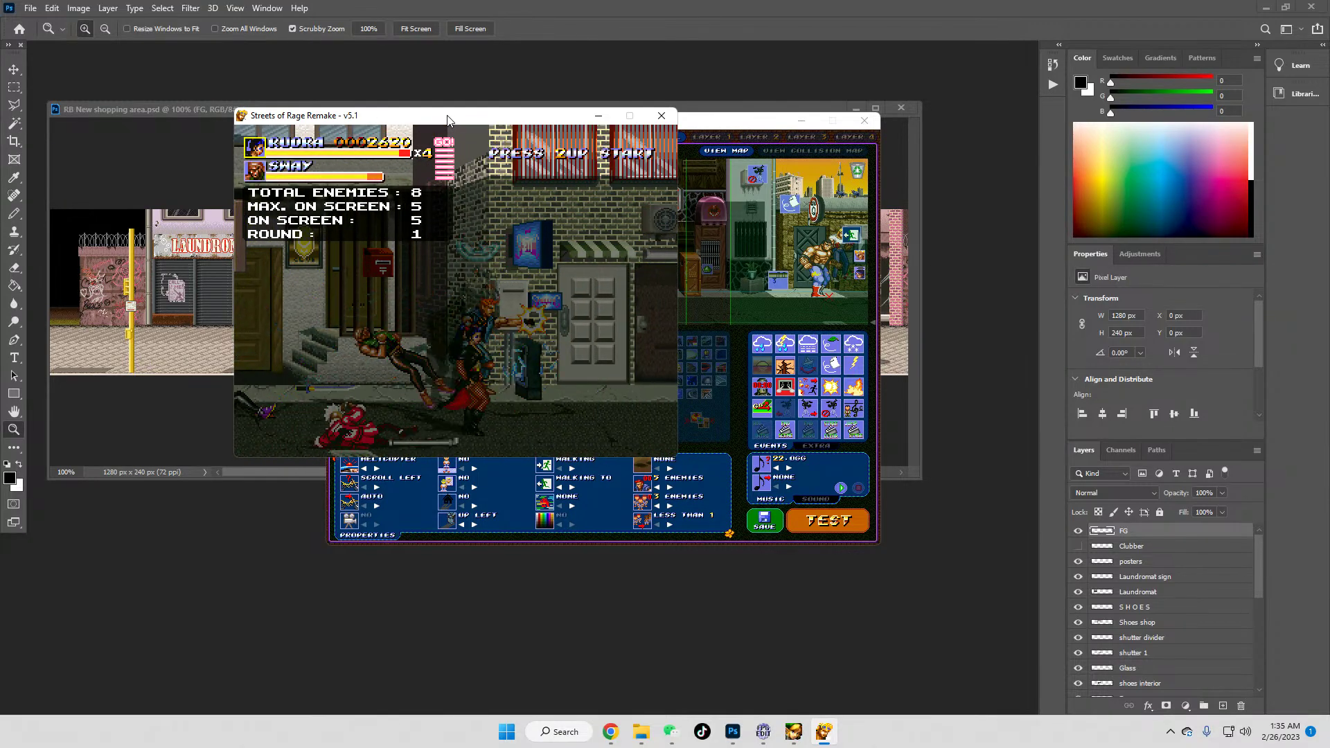
key(a)
key(a)
key(Right)
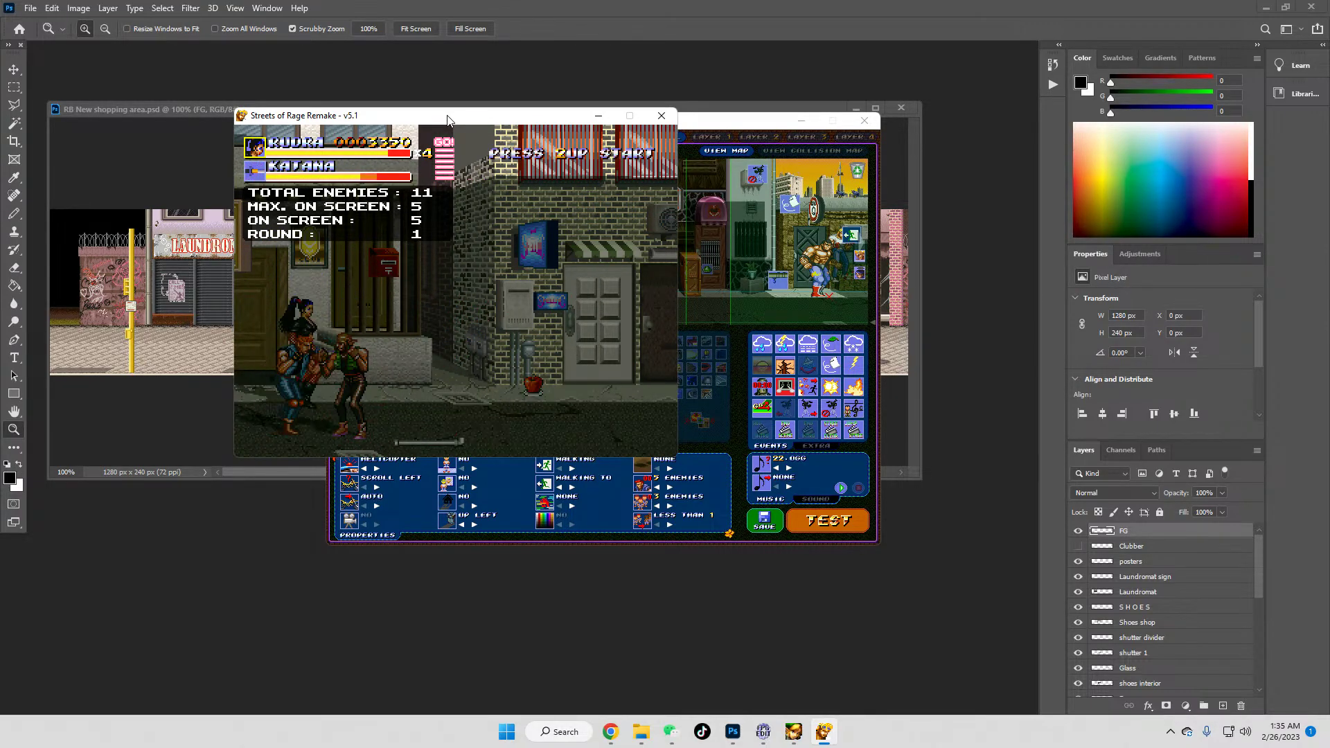
key(Left)
key(a)
key(a)
key(a)
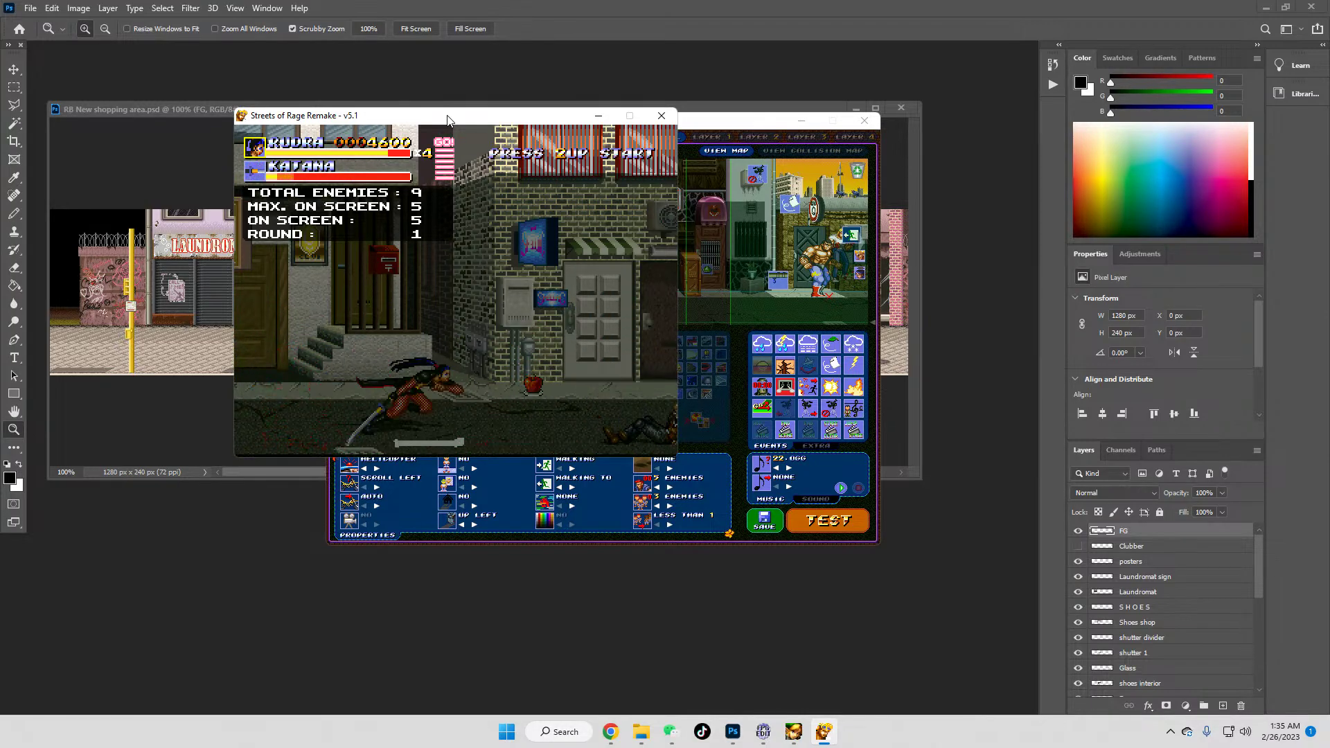
key(Right)
key(a)
key(Left)
key(a)
key(a)
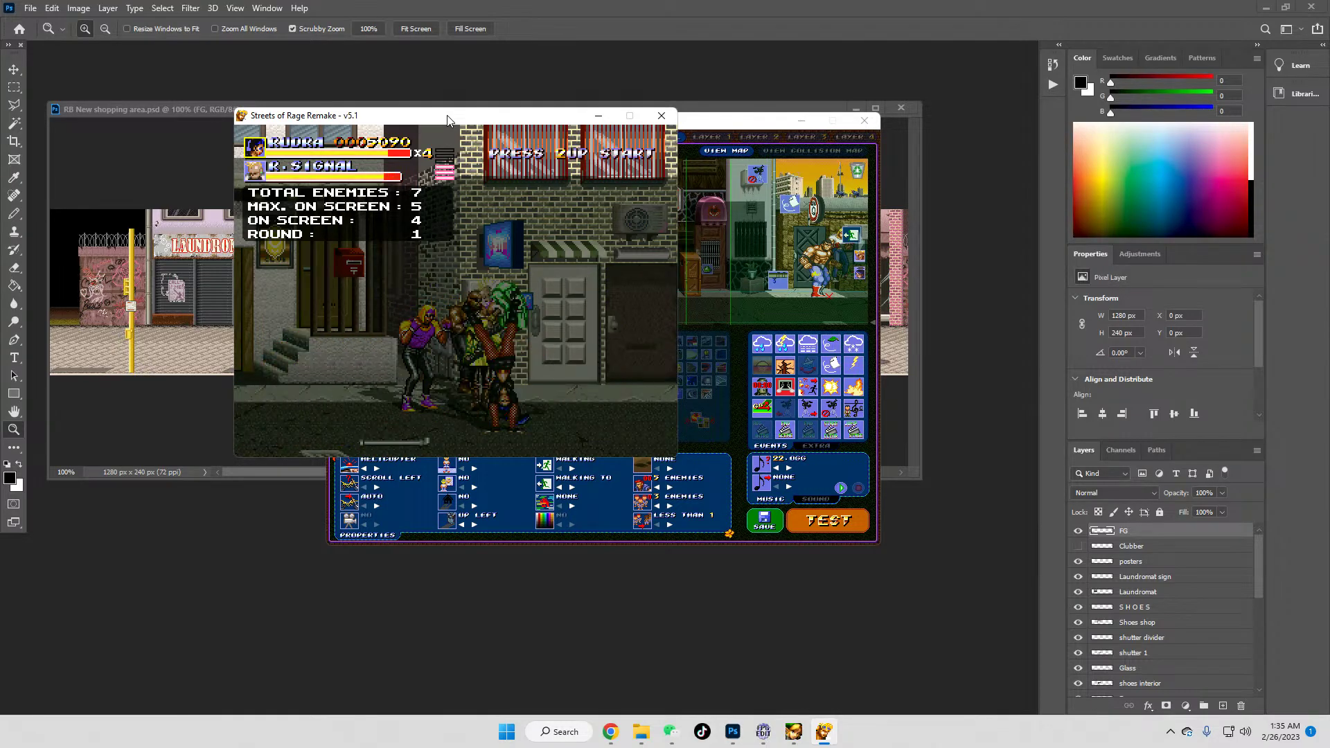
key(Left)
key(a)
key(a)
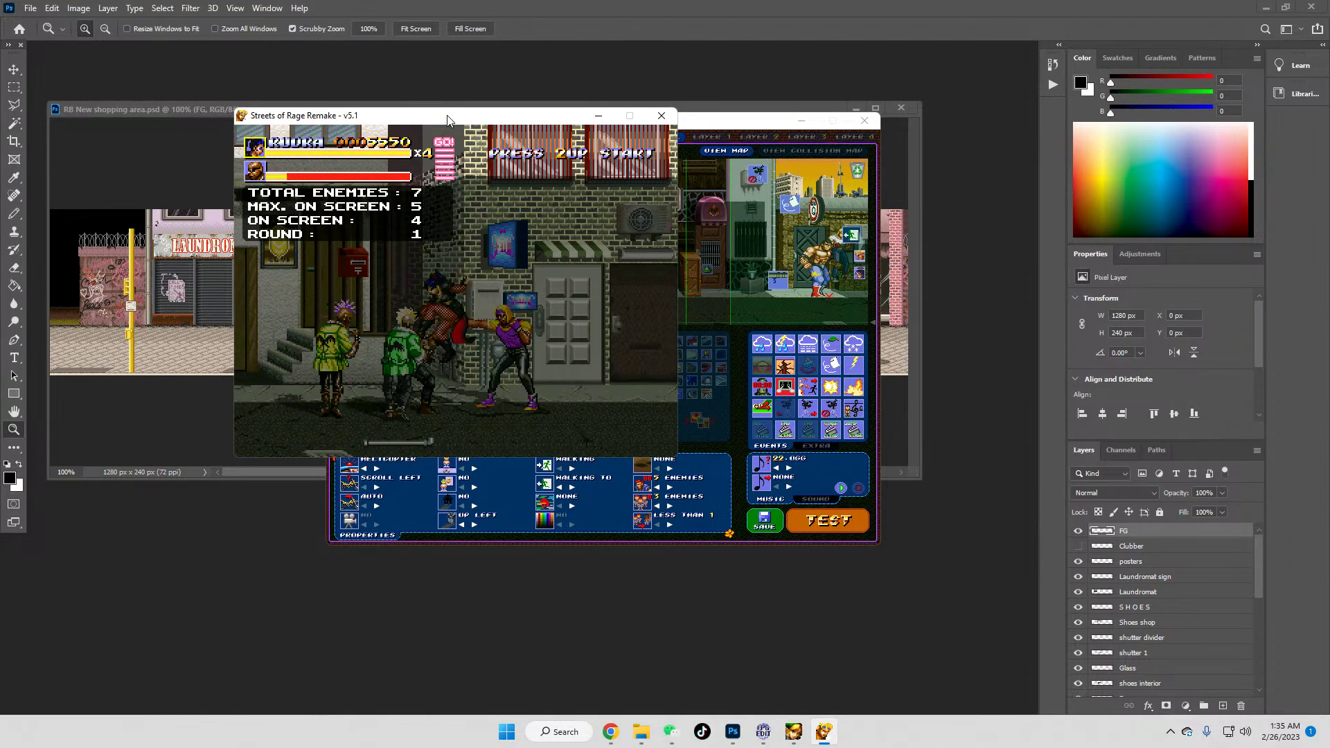
key(Left)
key(Right)
key(a)
key(Right)
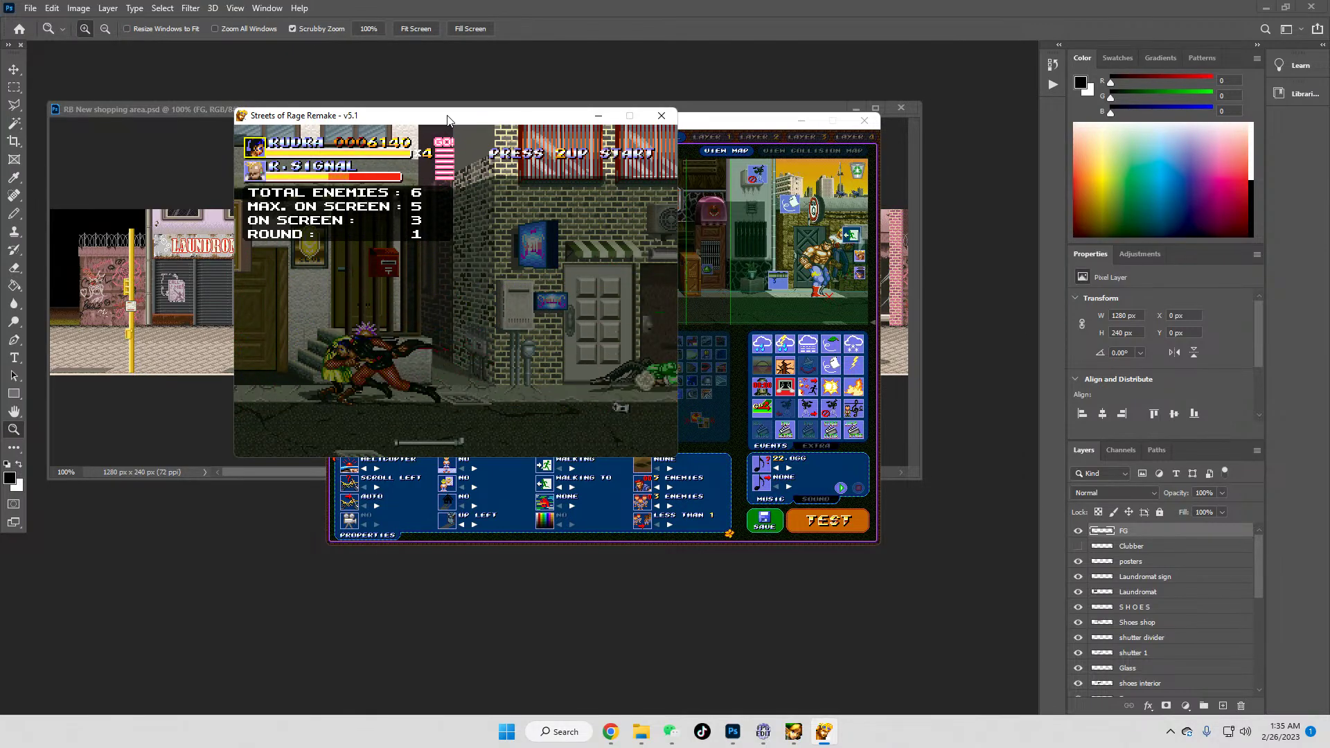
key(a)
Step: Grab and throw an enemy, hit R.SIGNAL, JOOLS, HINDIORI and HATTORI, and collect the NECKLACE
key(Right)
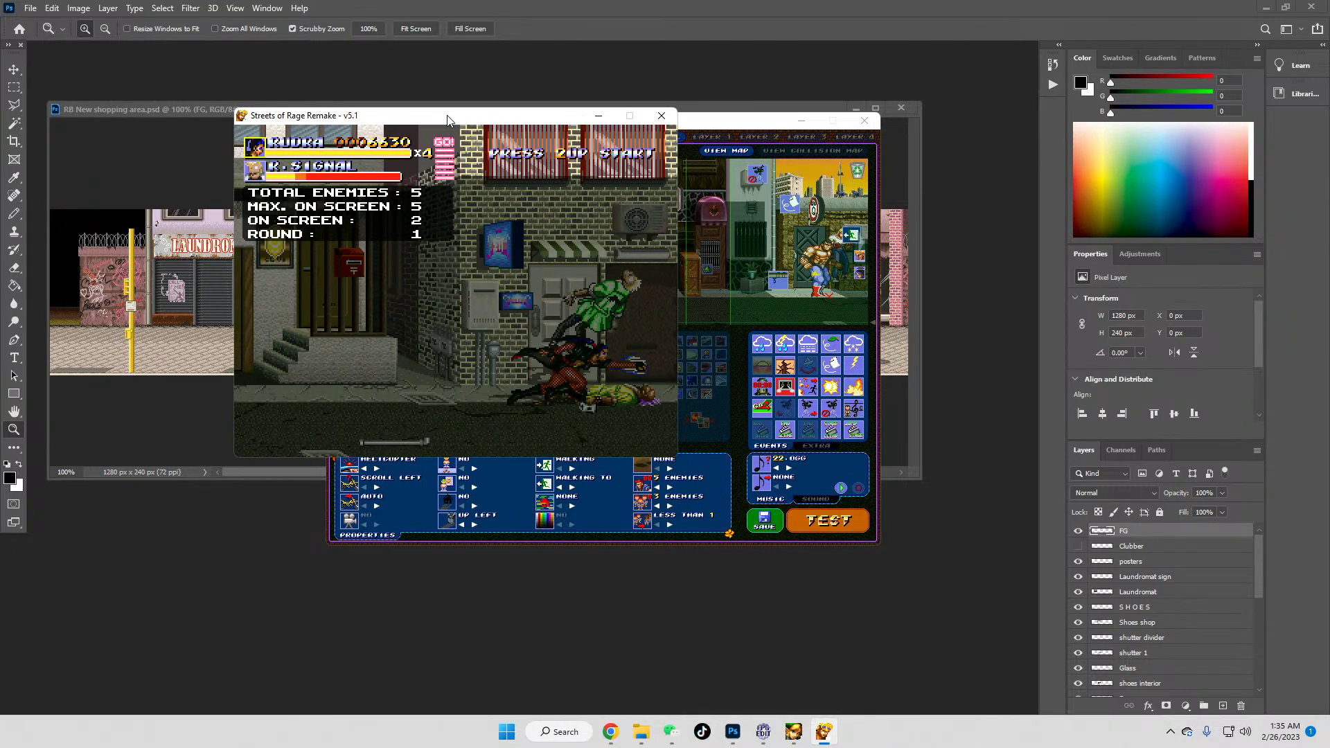
key(a)
key(a)
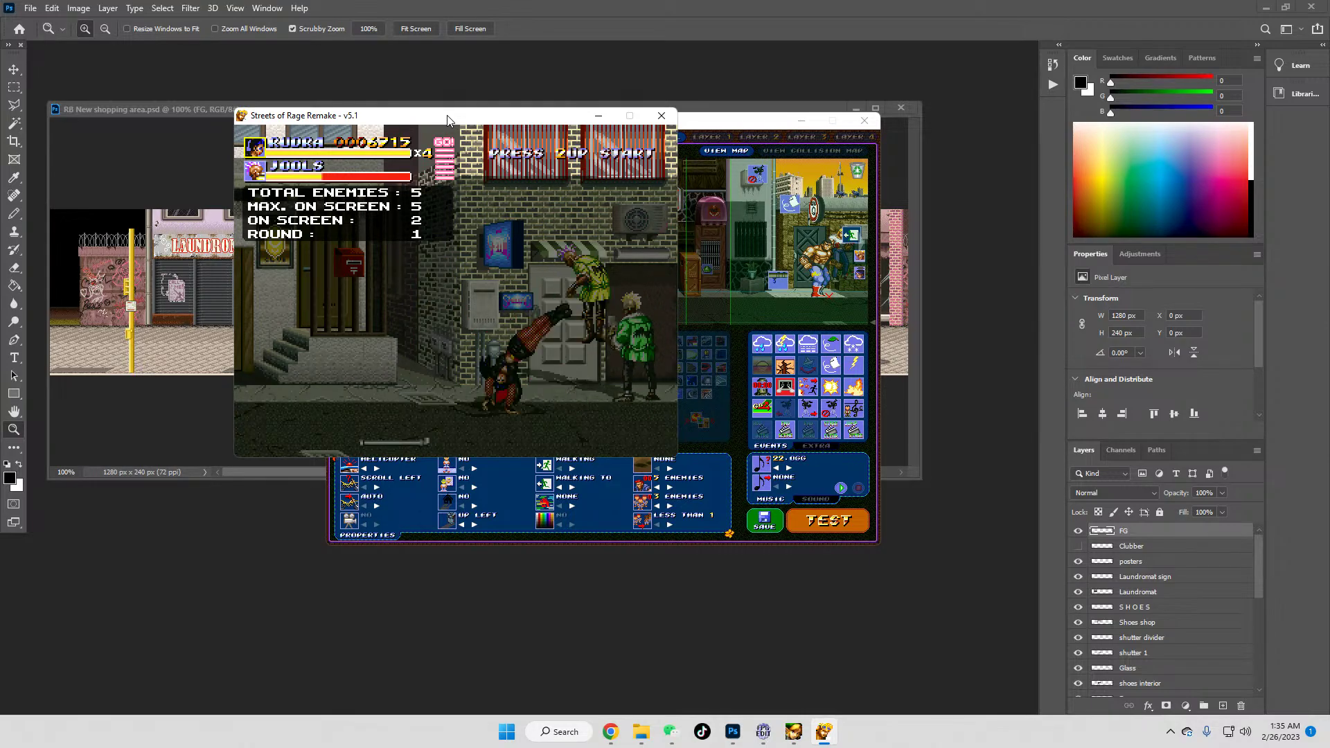
key(Right)
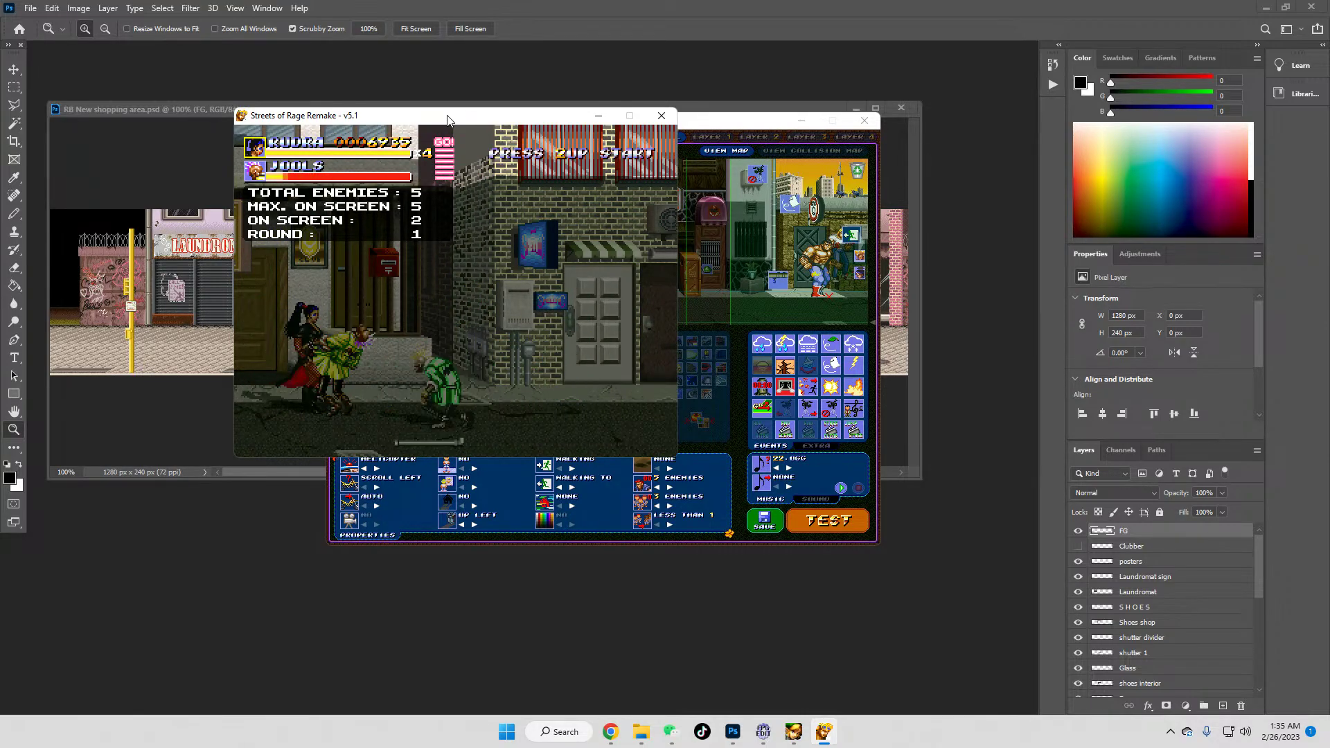
key(a)
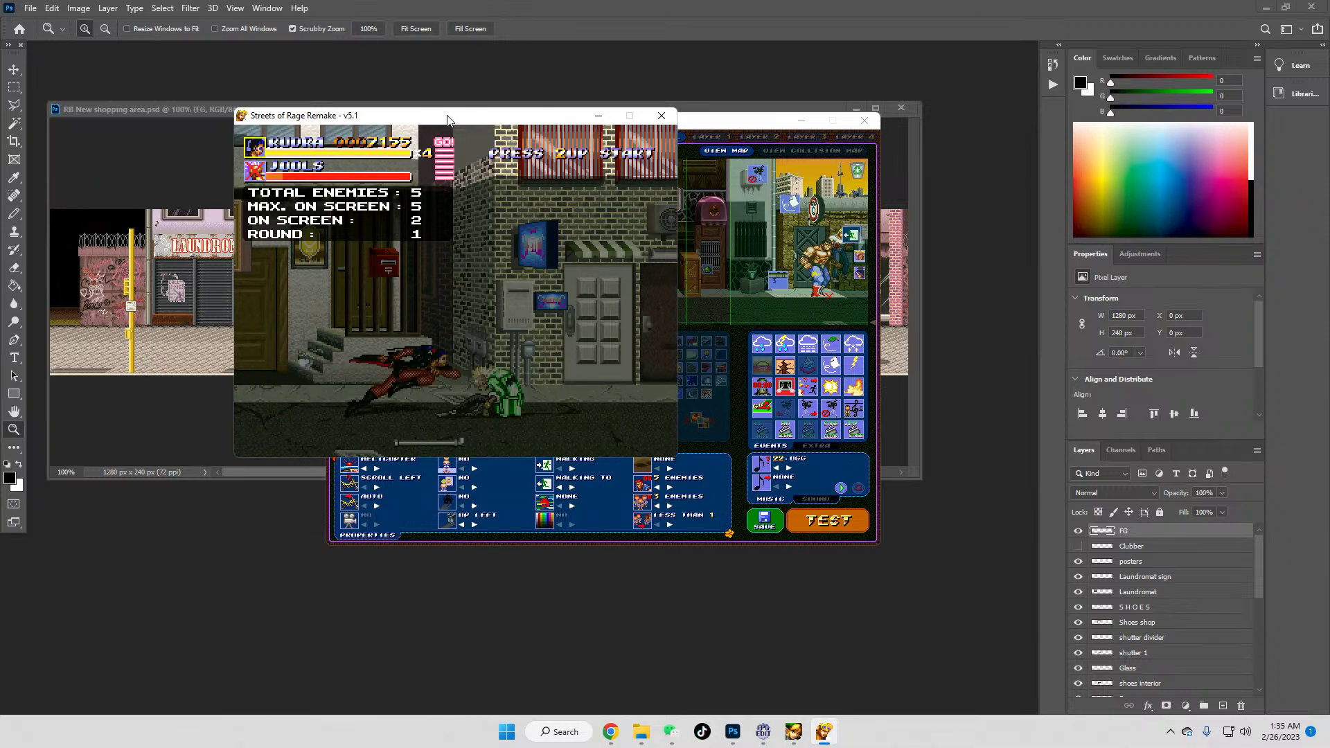
key(Right)
key(a)
key(Left)
key(a)
key(Right)
key(a)
key(Left)
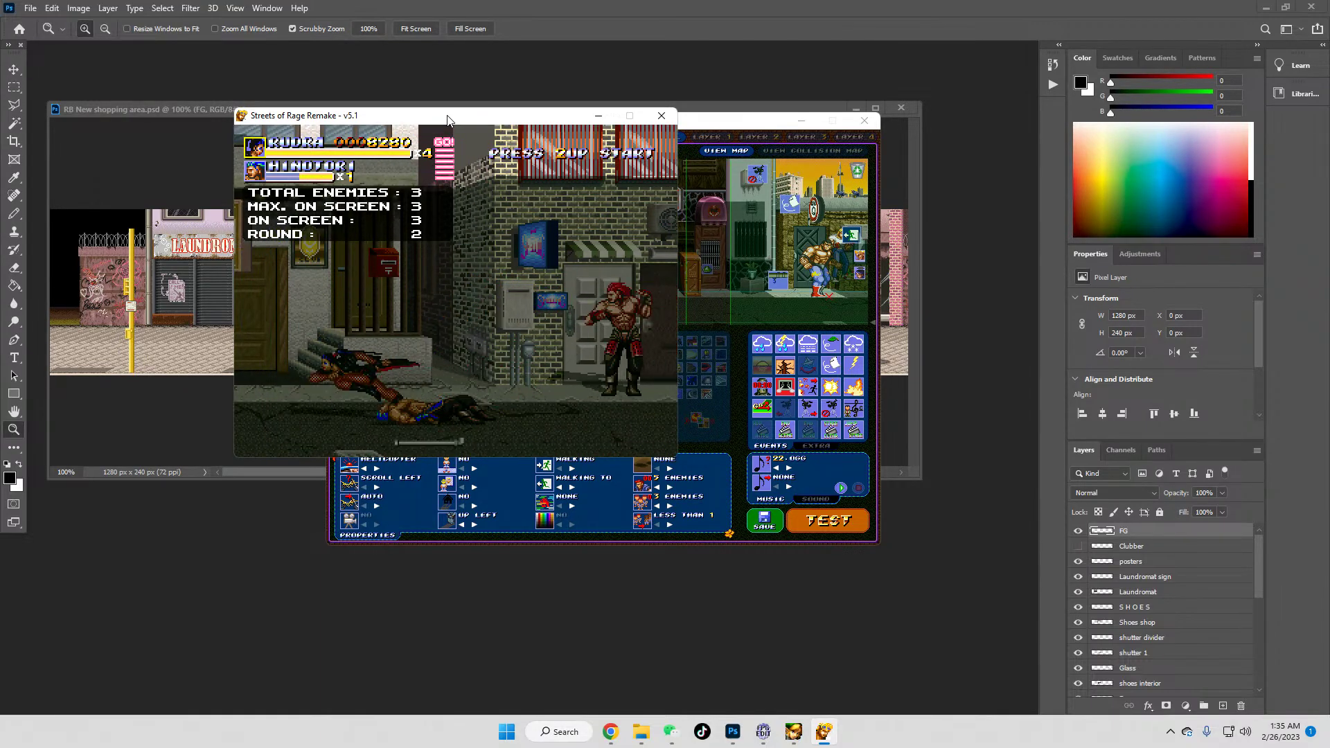
key(a)
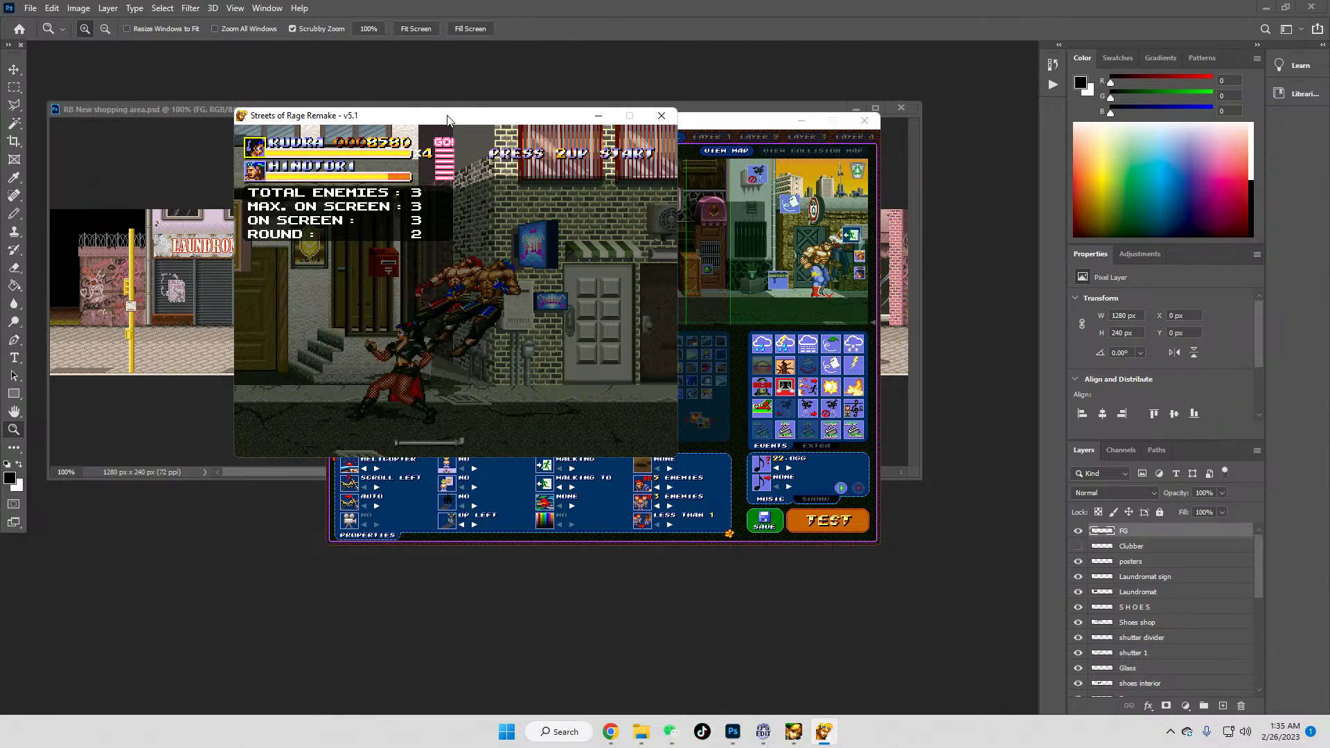
key(Right)
key(a)
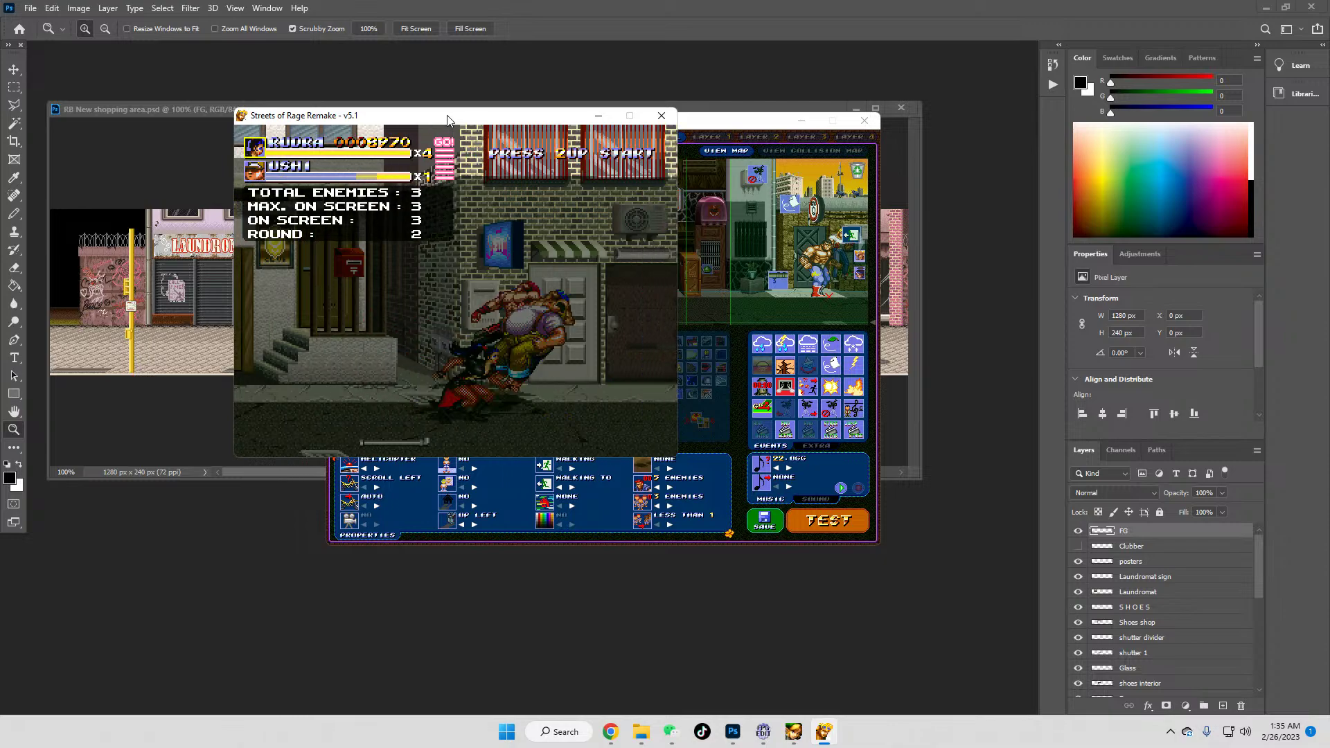
key(Right)
key(a)
Step: Grab, knee and slam USHI, then walk left toward the burger
key(a)
key(Left)
key(a)
key(Left)
key(a)
key(a)
key(Right)
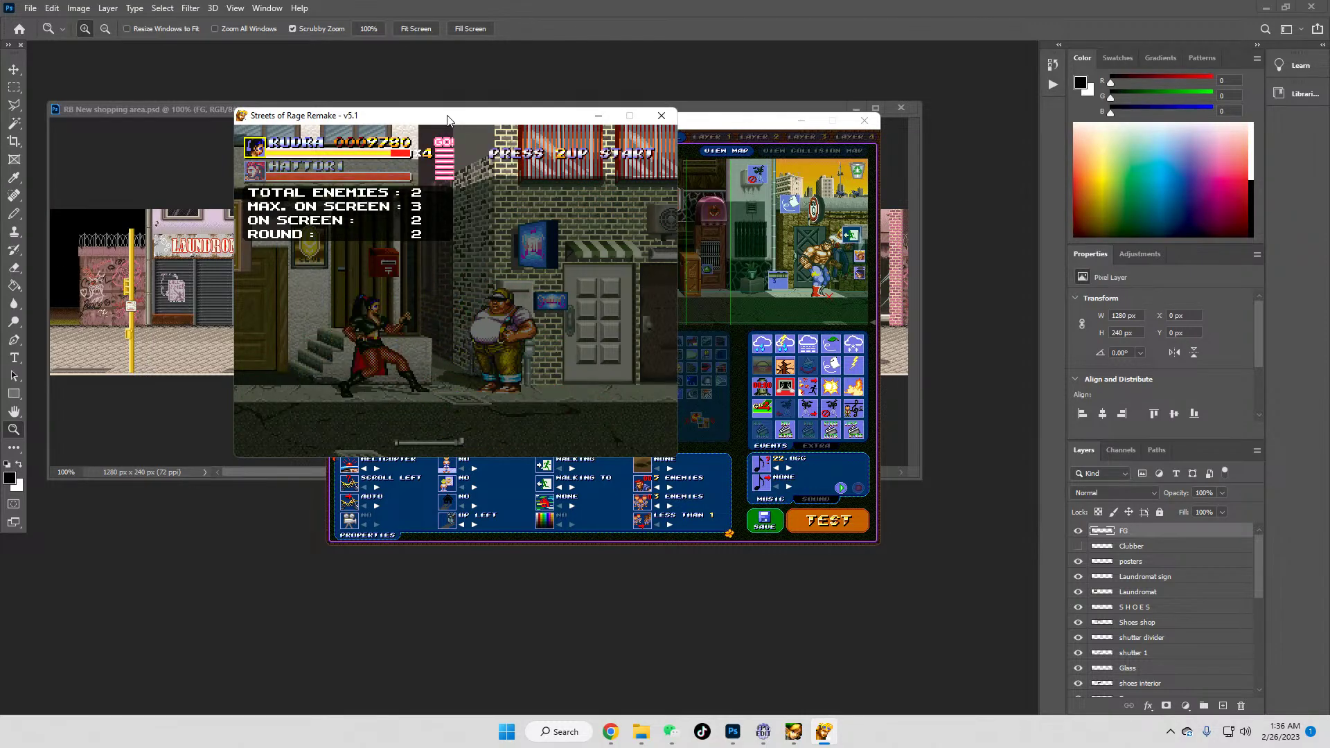
key(a)
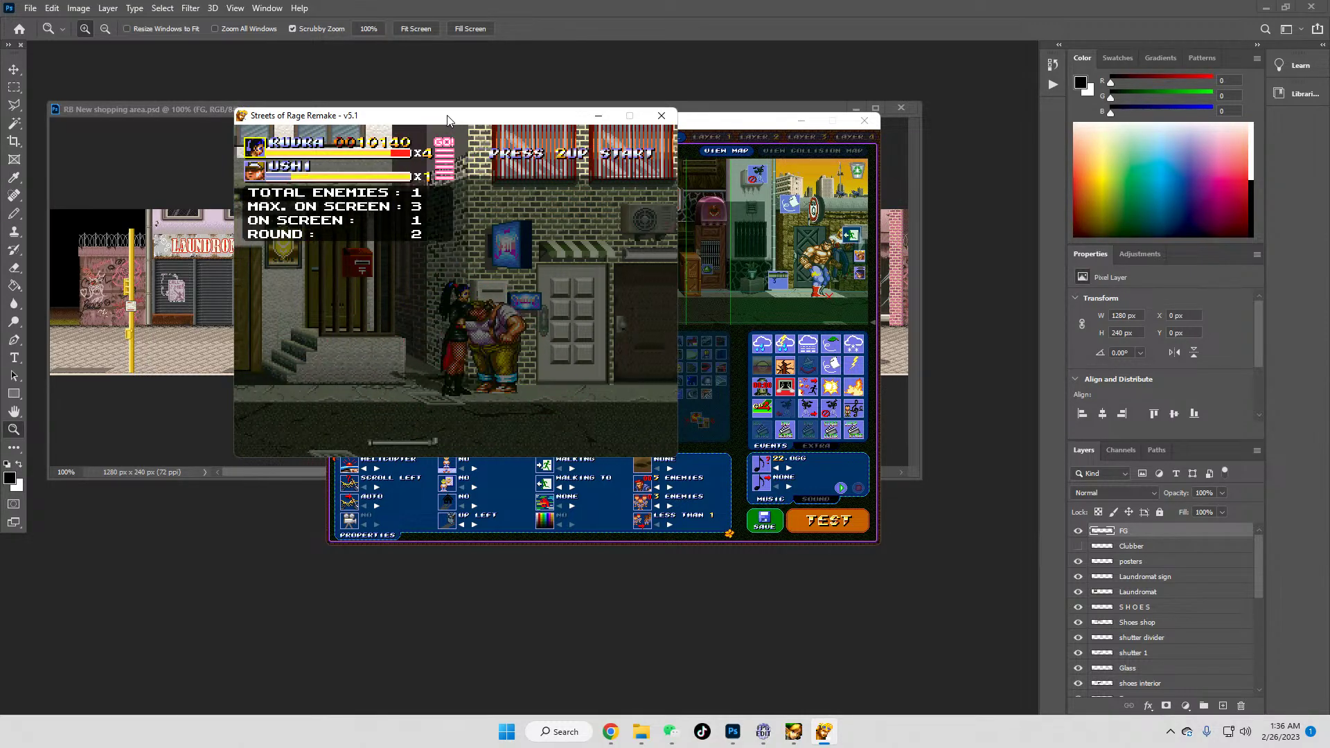
key(a)
key(a)
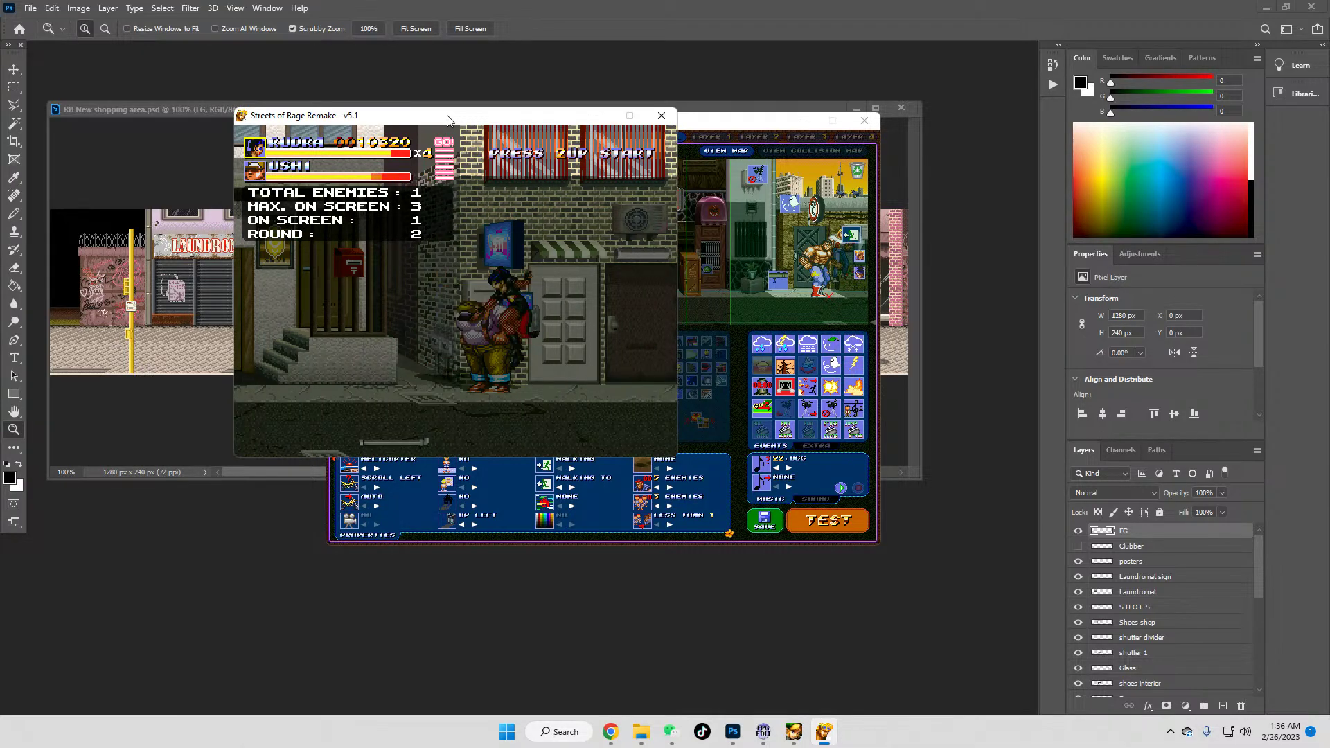
key(a)
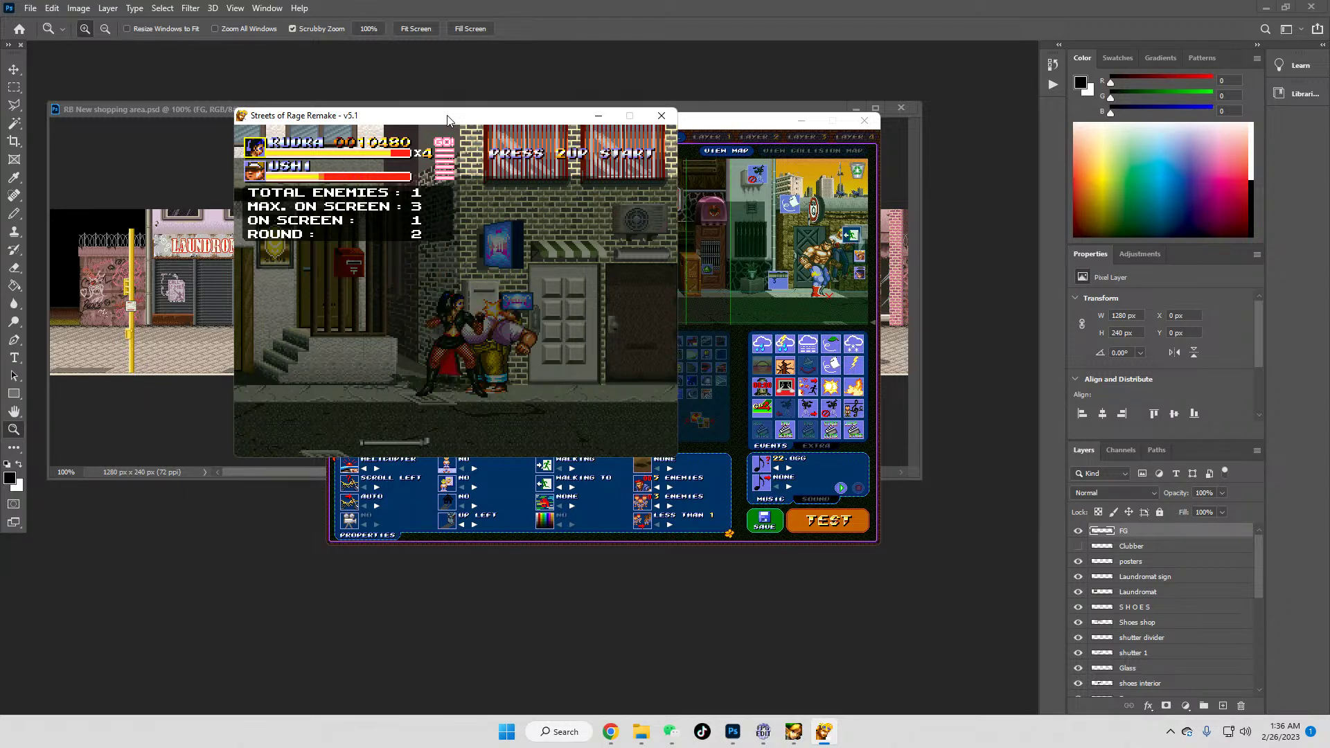
key(a)
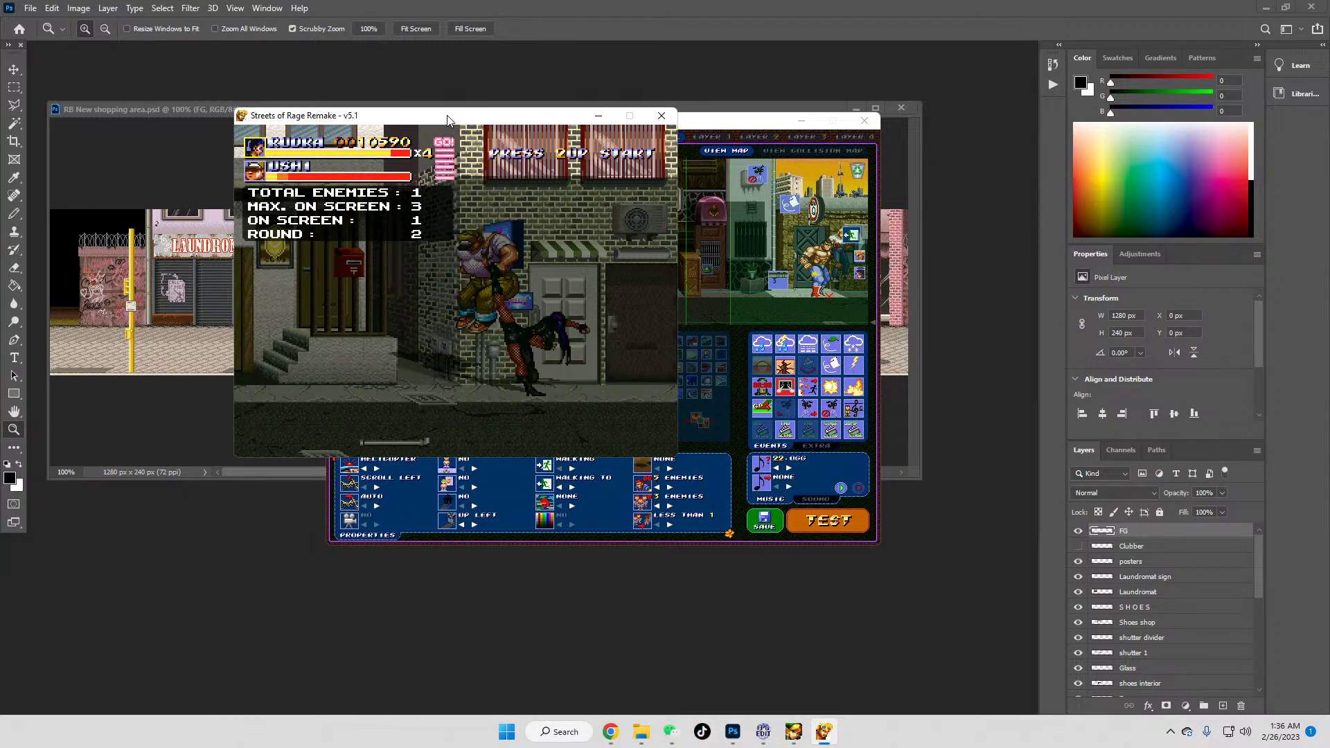
key(a)
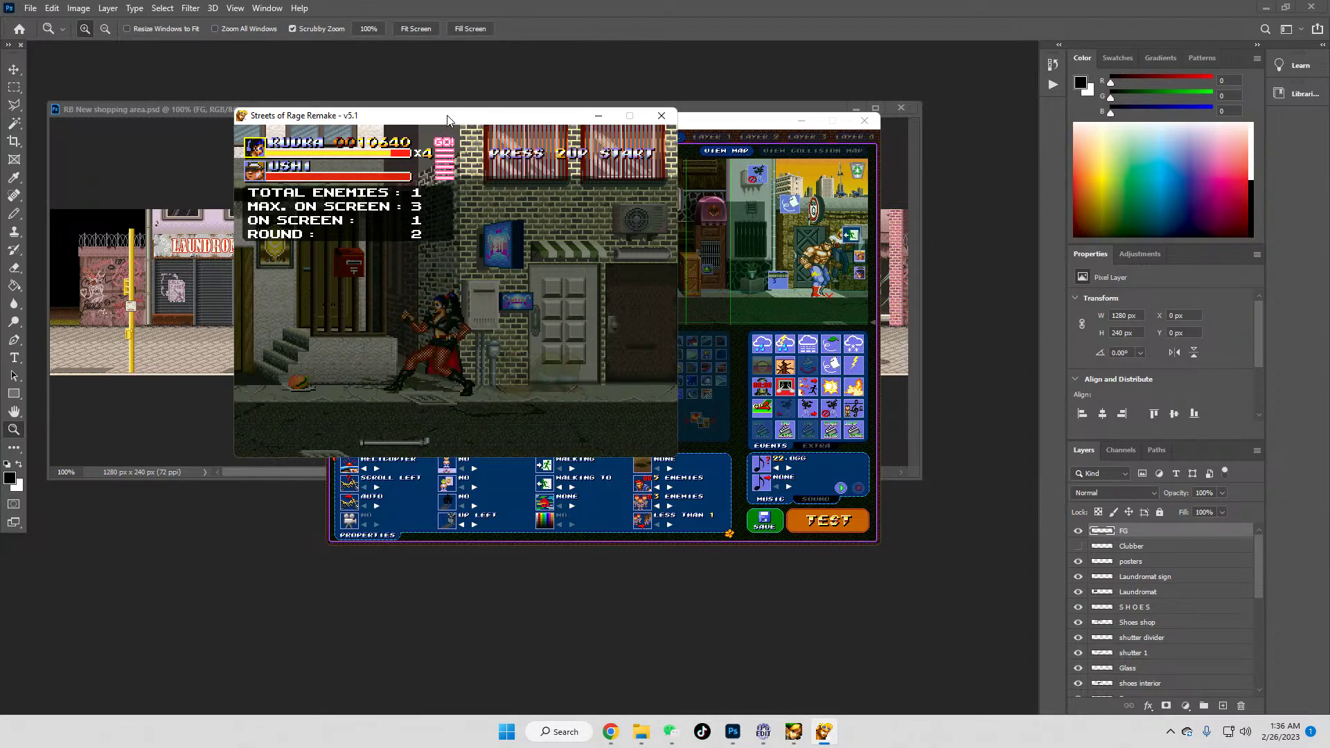
key(Left)
Step: Eat the burger to restore health, then fight HIDEO and the new enemy wave
key(a)
key(Left)
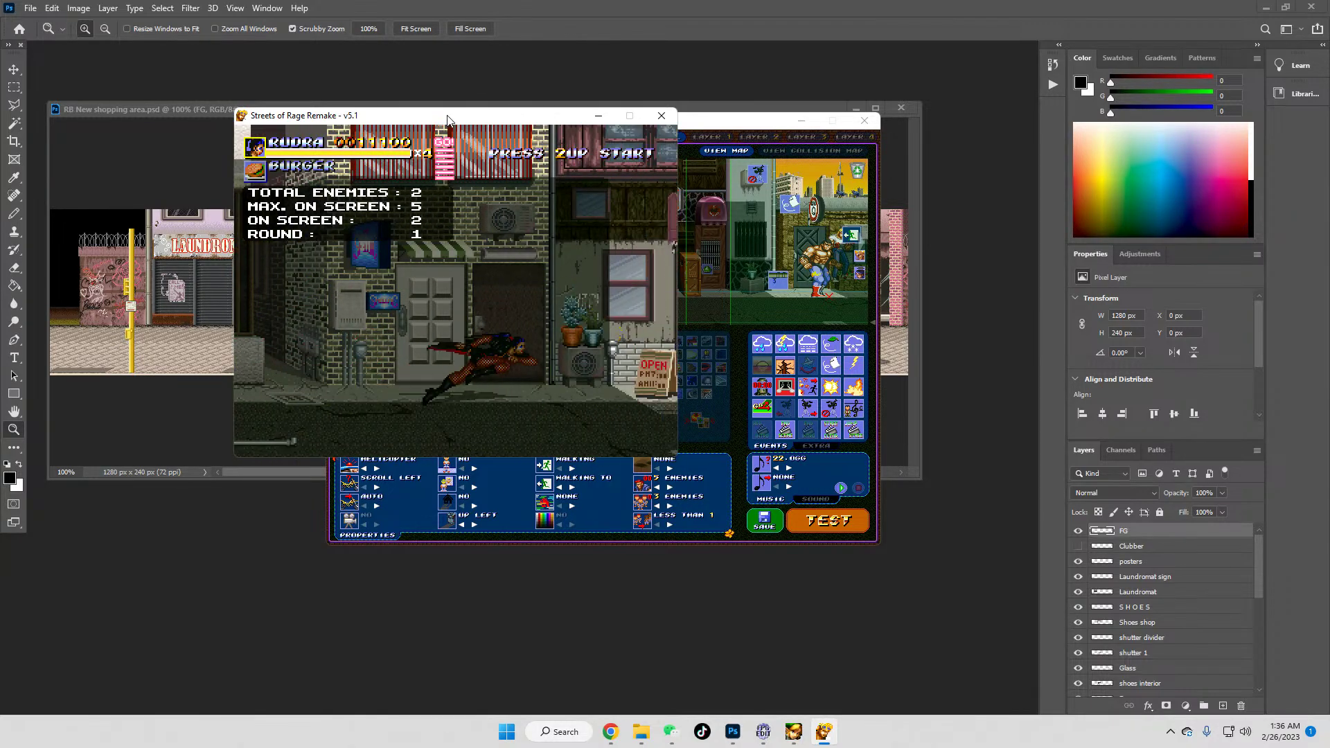
key(Right)
key(a)
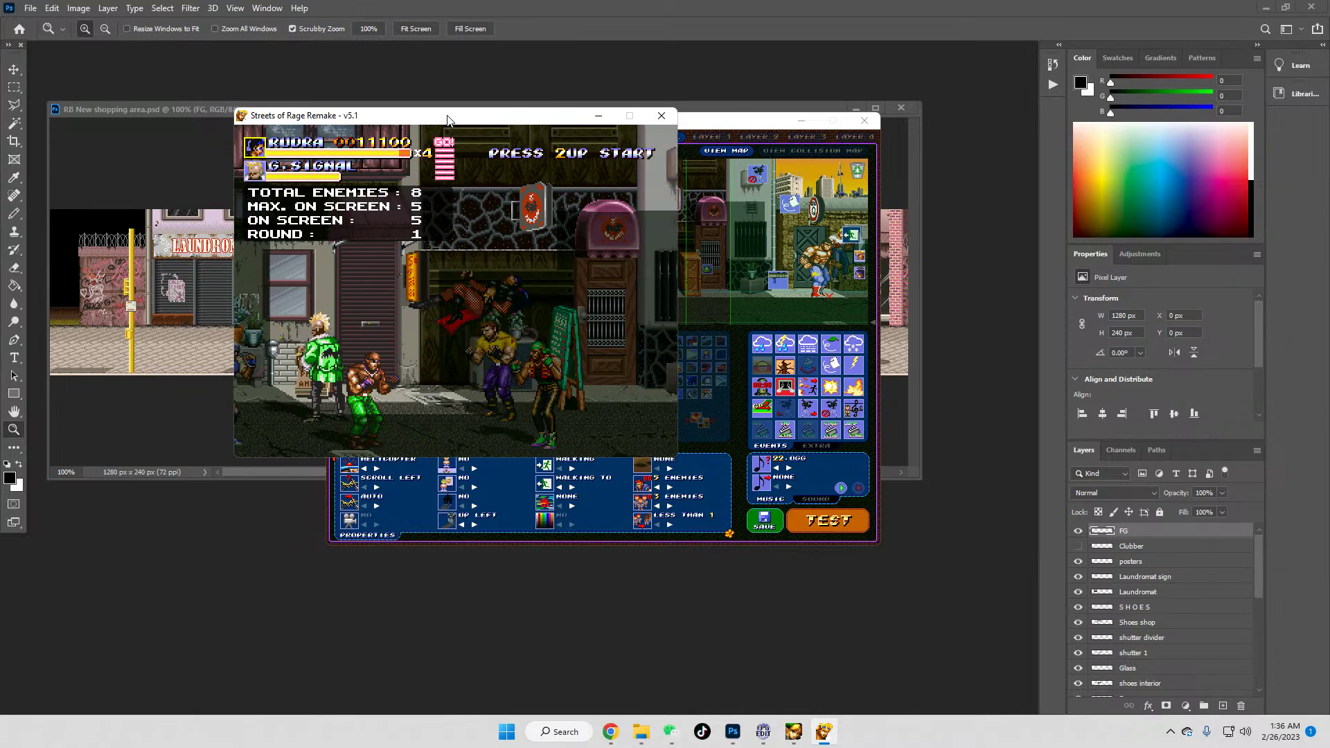
key(a)
key(a)
key(a)
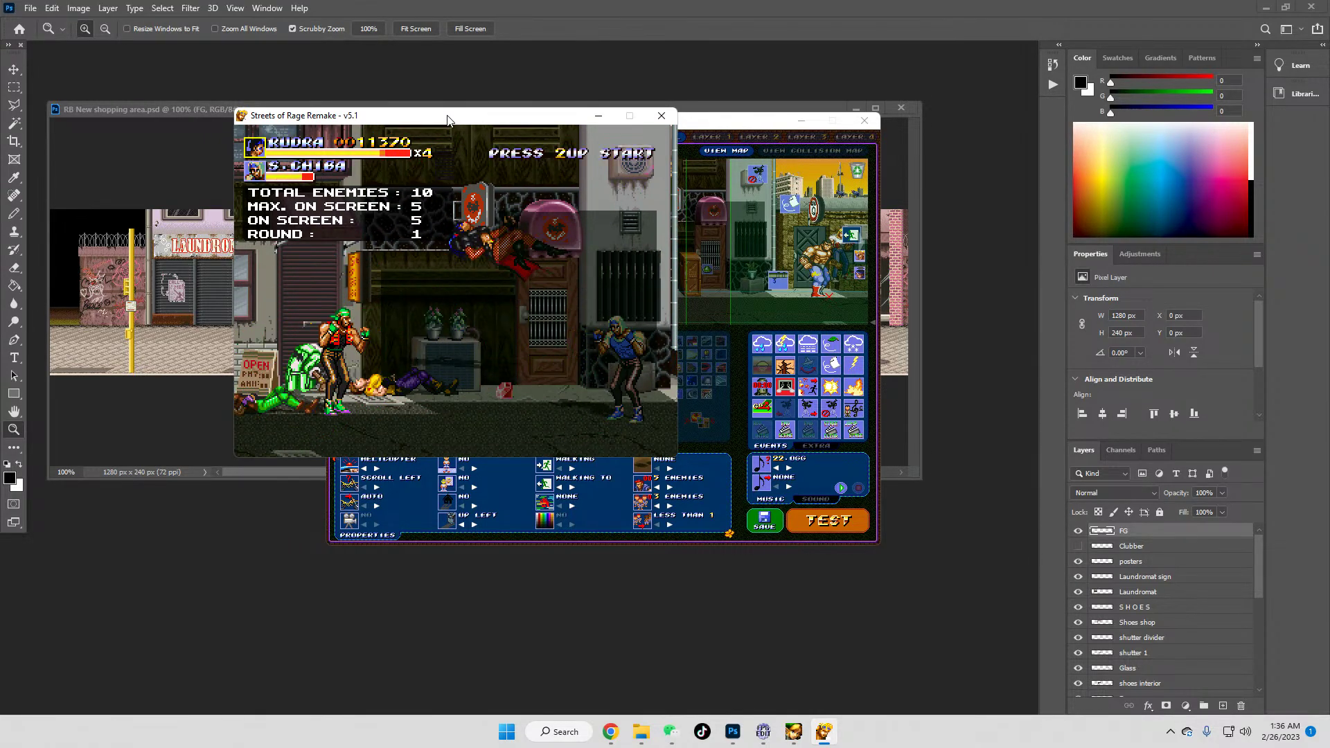
key(Left)
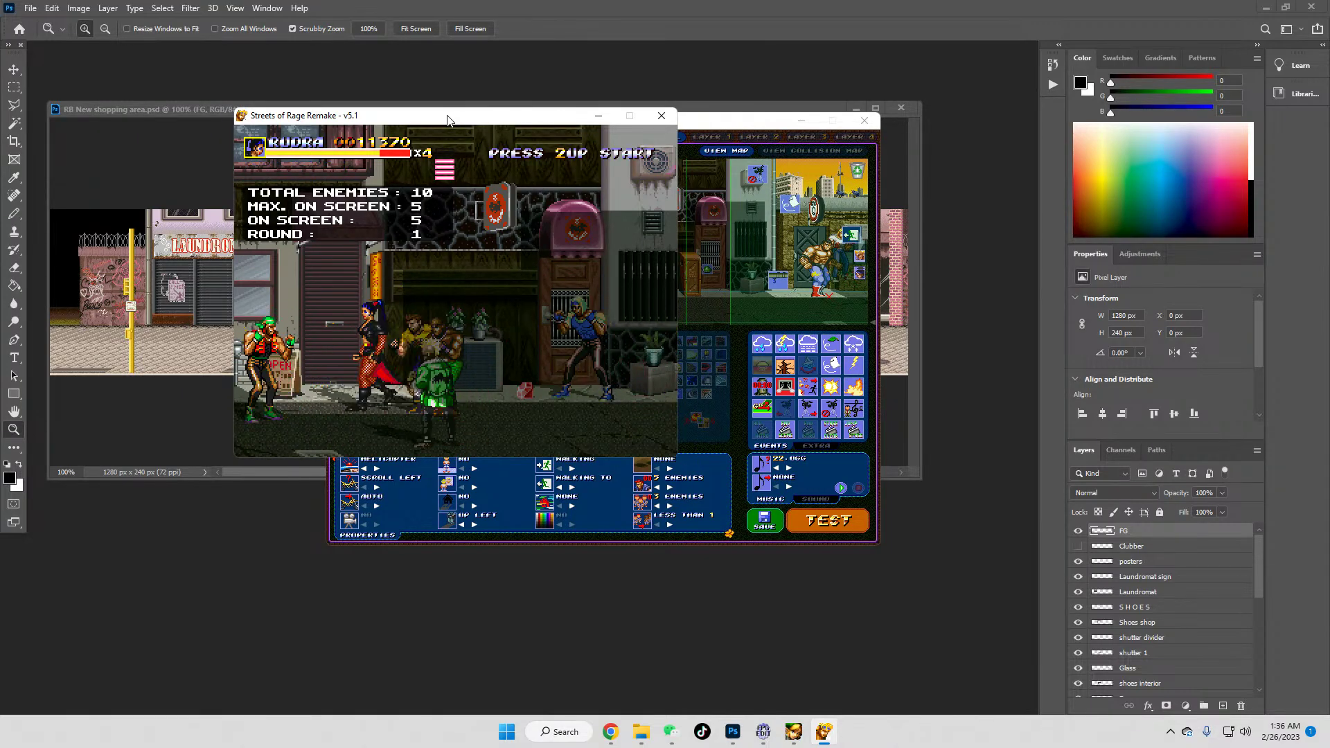
key(a)
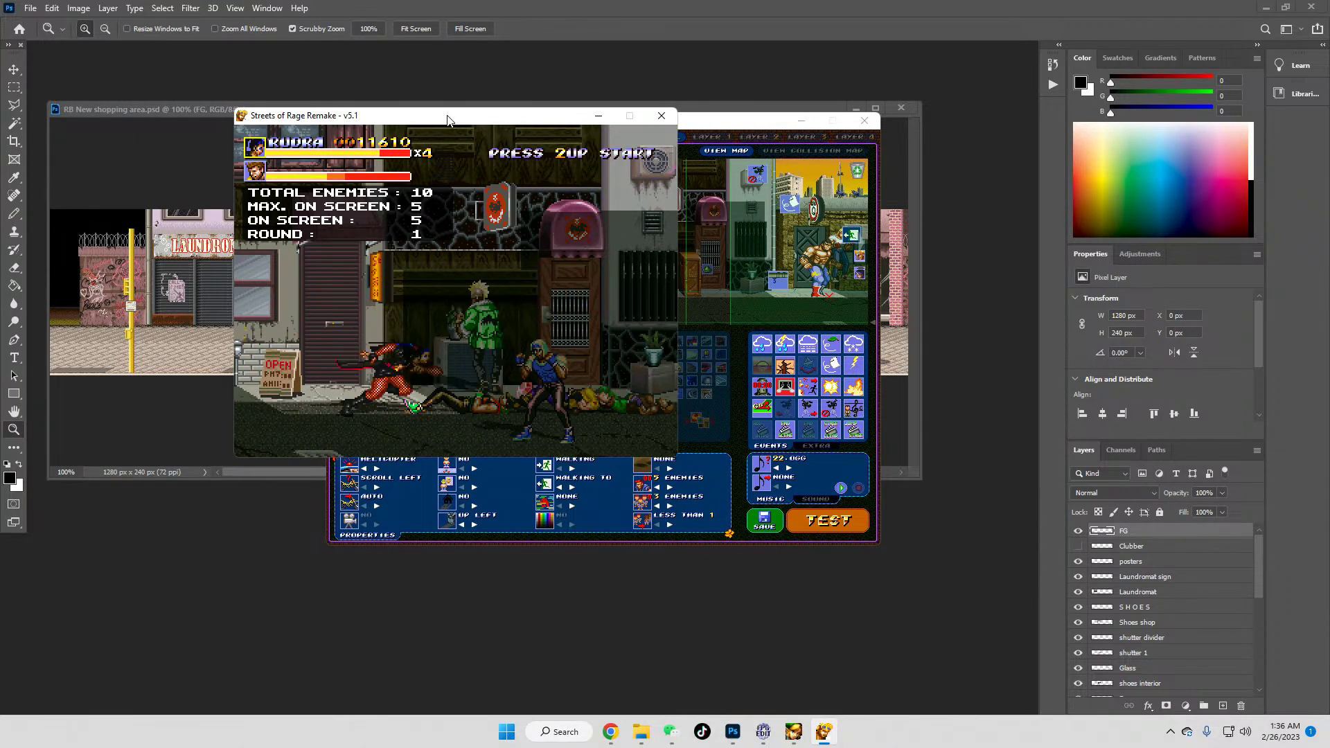
key(Right)
key(a)
key(a)
key(a)
key(a)
key(a)
key(a)
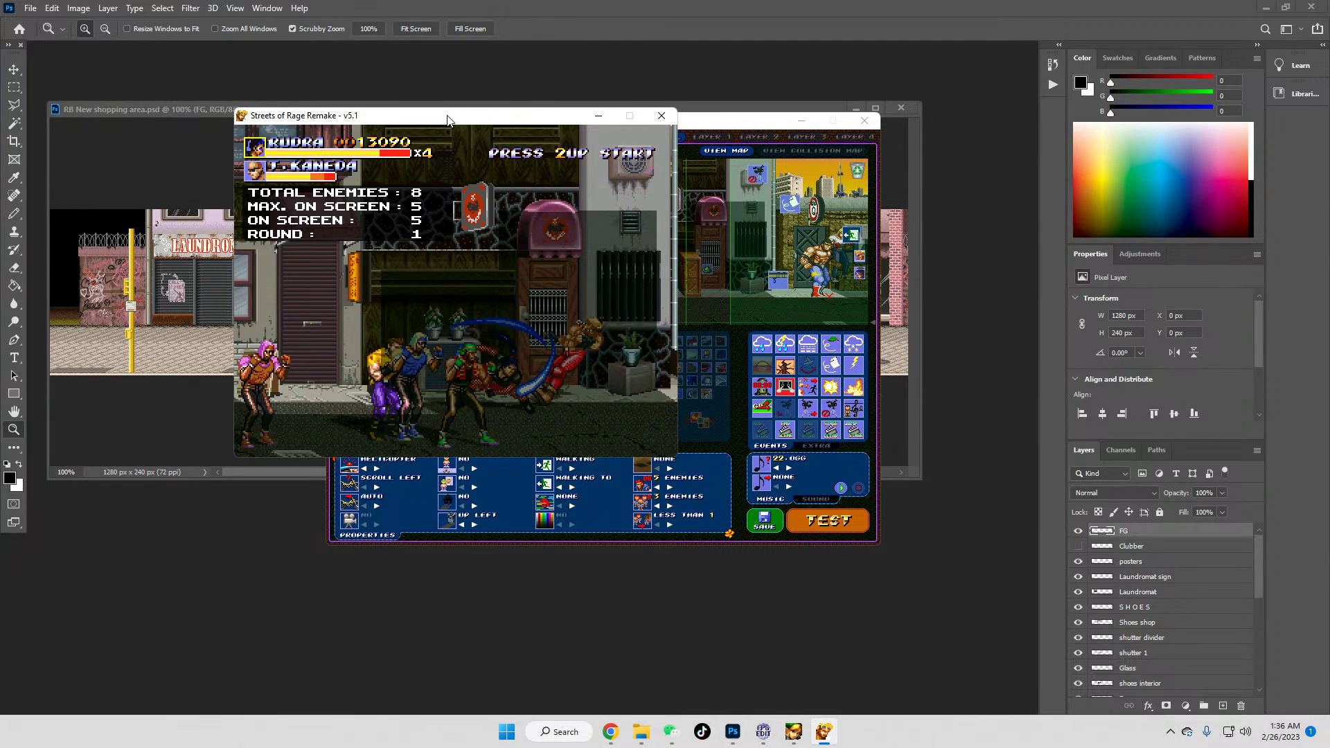
Step: Use special attacks, throw NASTY, grab the XMAS CAP and defeat R.SIGNAL, reaching score 16490
key(s)
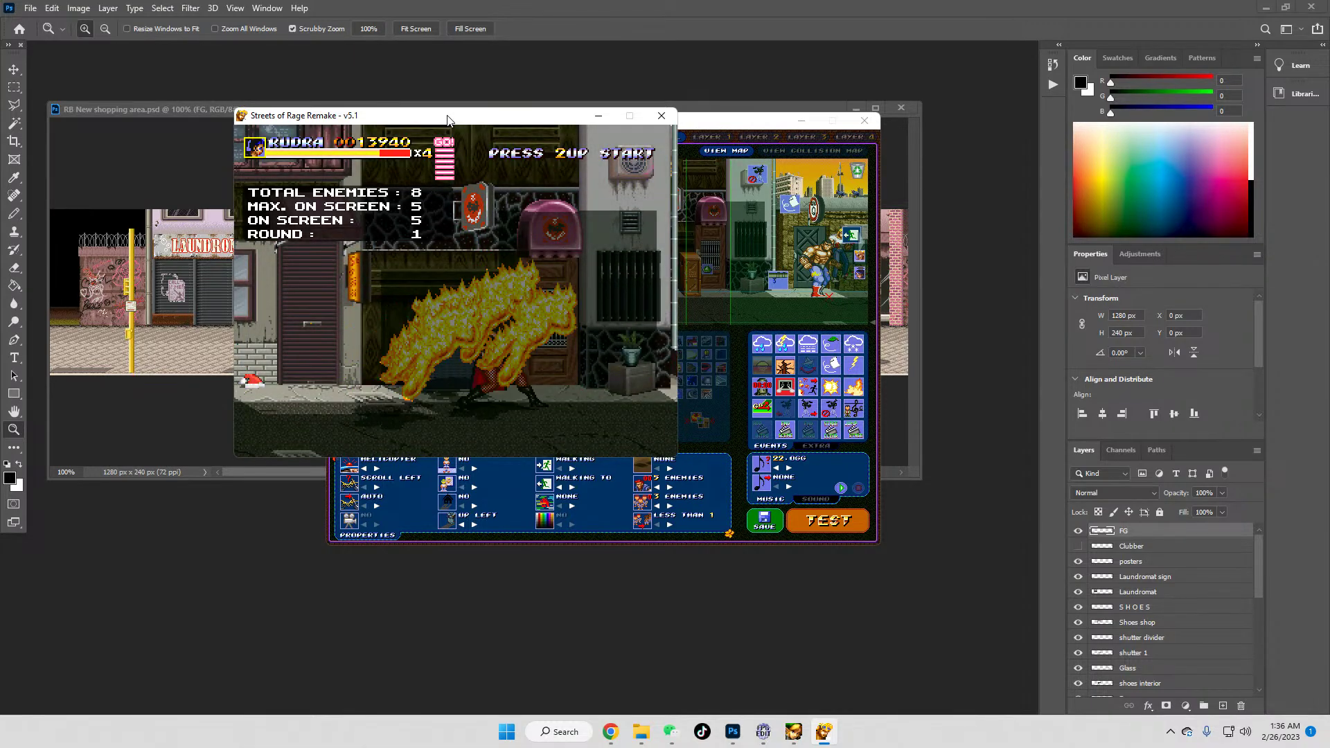
key(s)
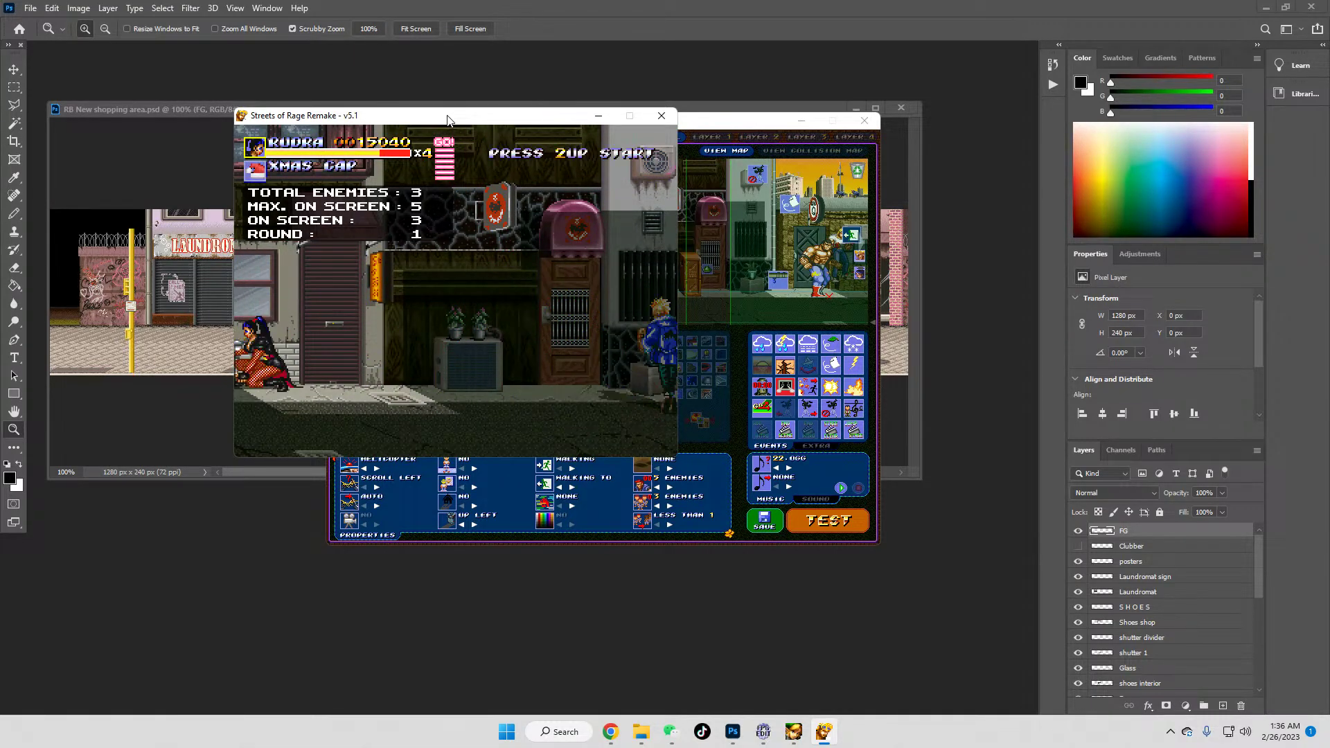
key(s)
key(s)
key(s)
key(Right)
key(s)
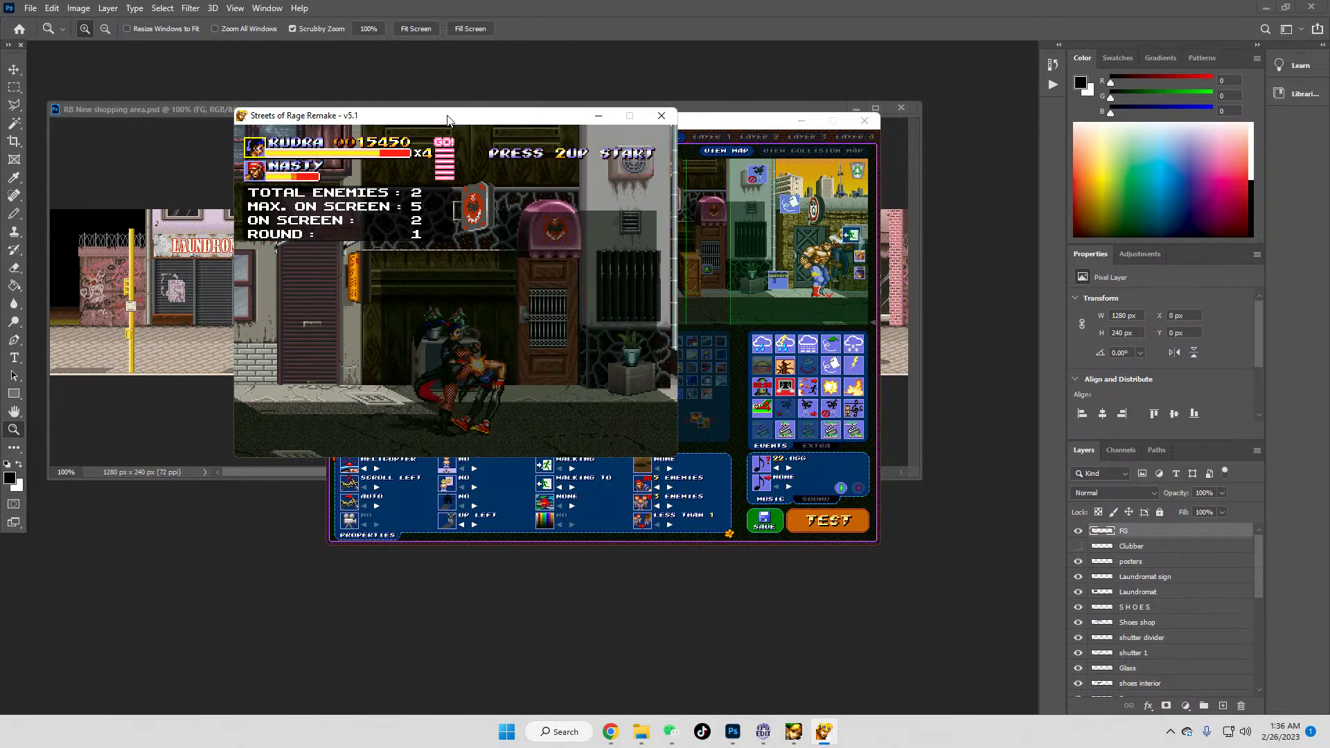
key(Left)
key(s)
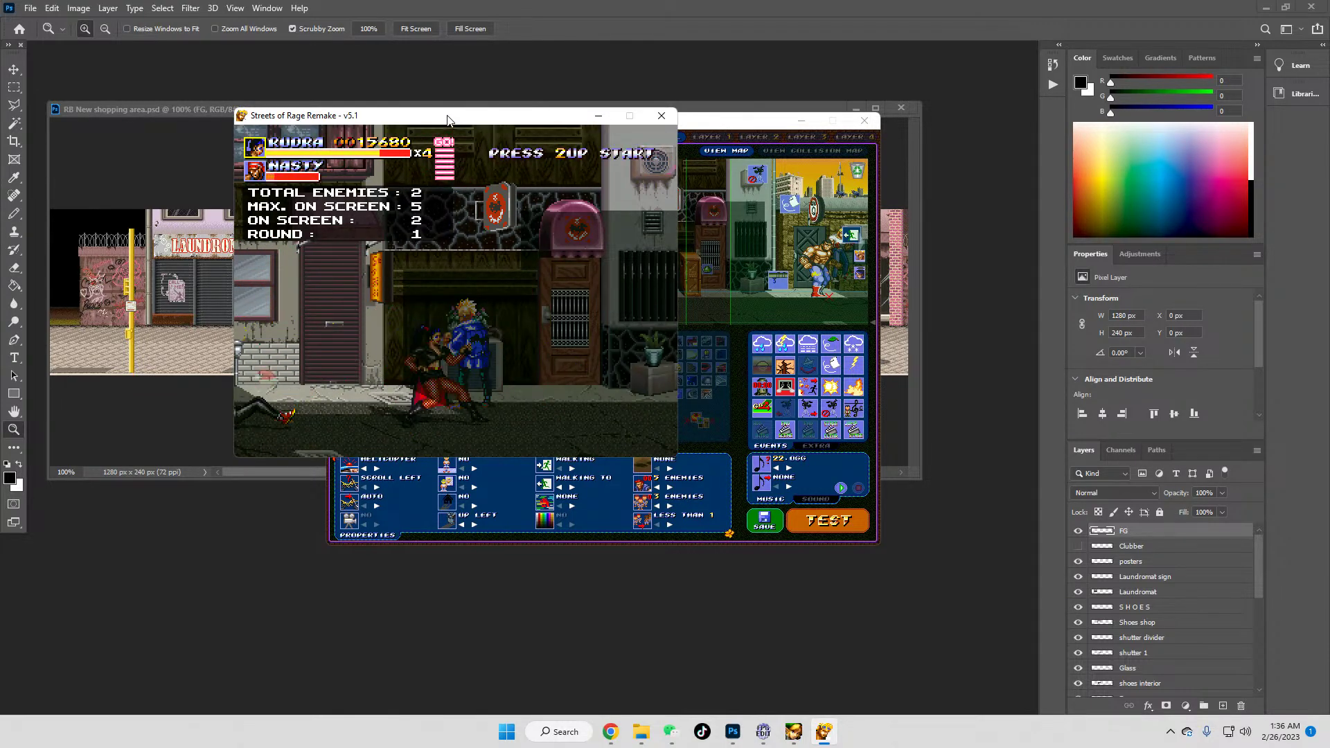
key(Right)
key(s)
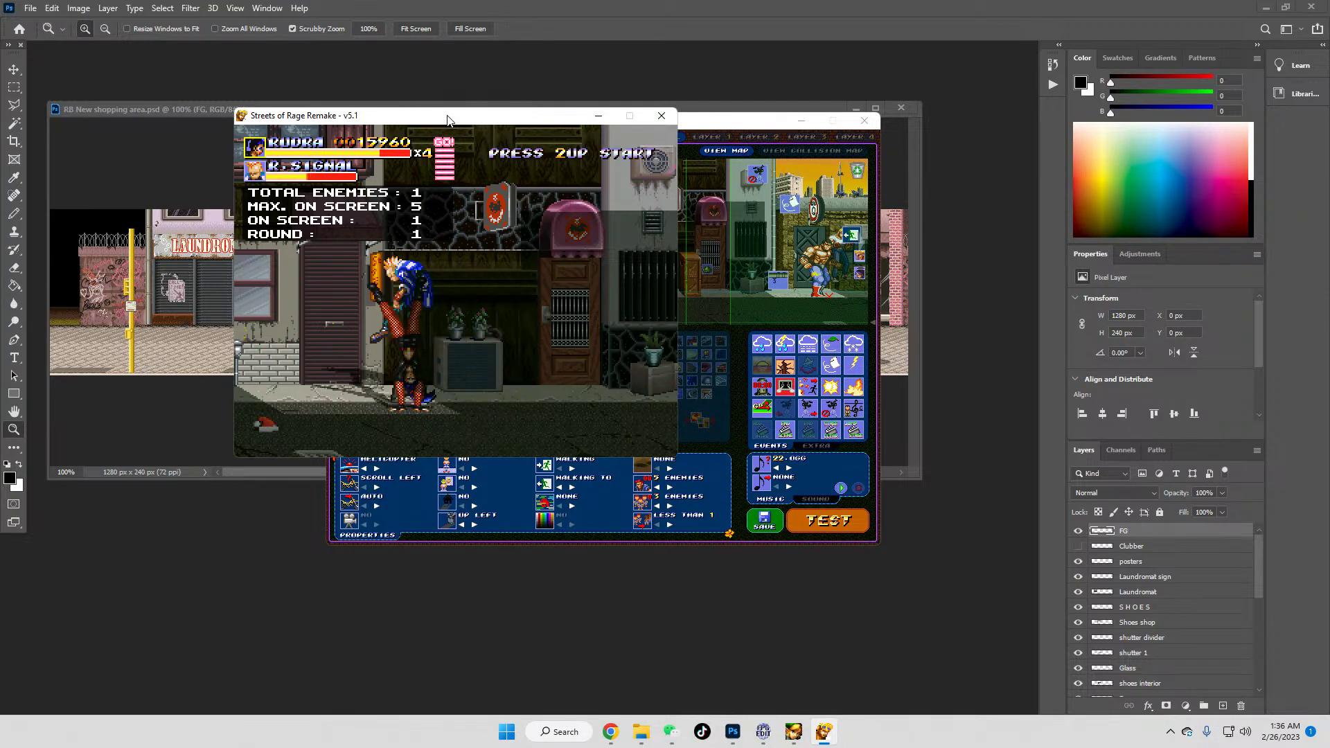
key(Left)
key(s)
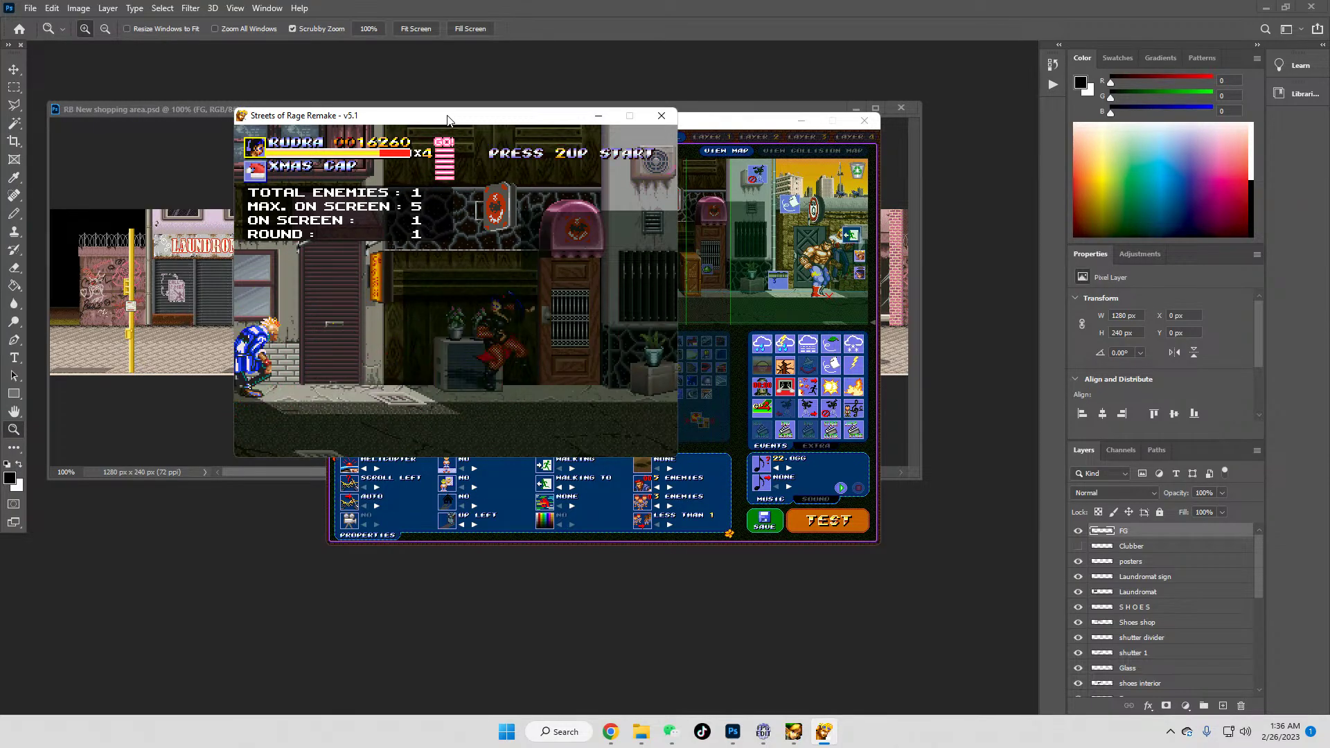
key(Left)
key(s)
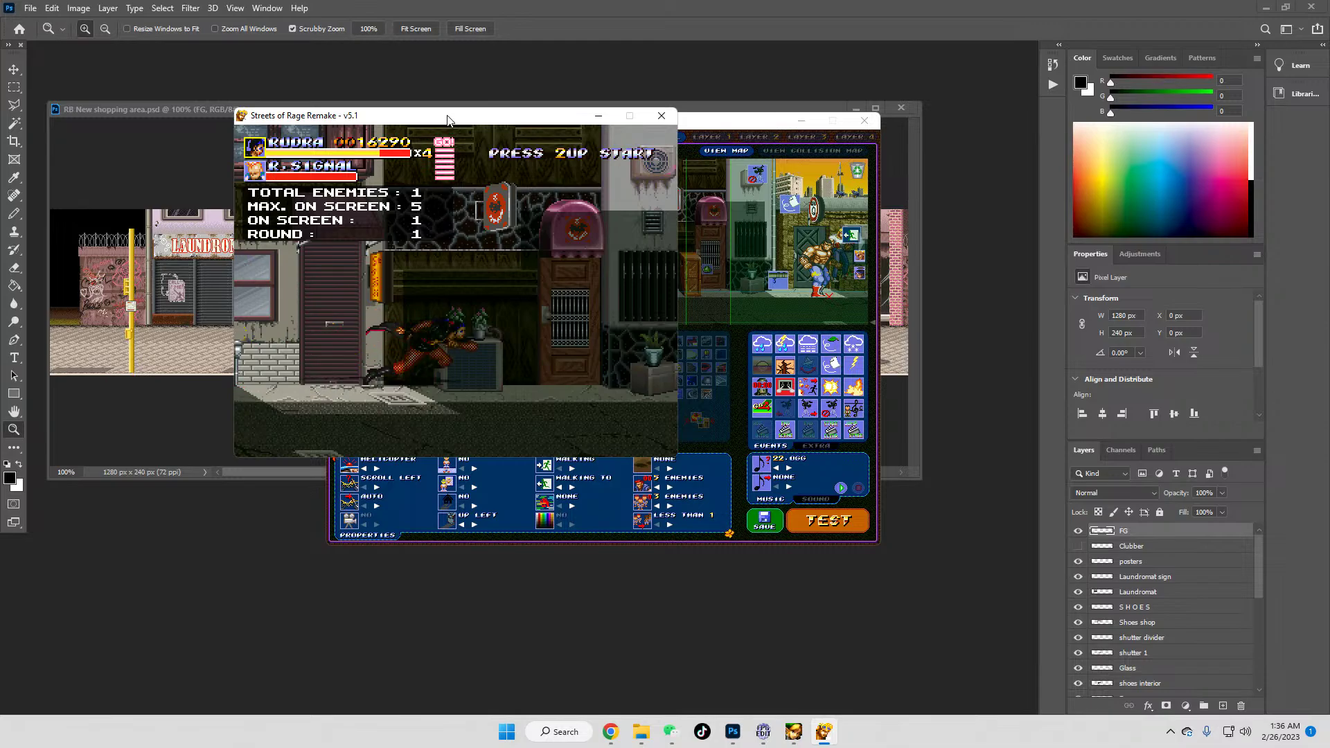
key(Right)
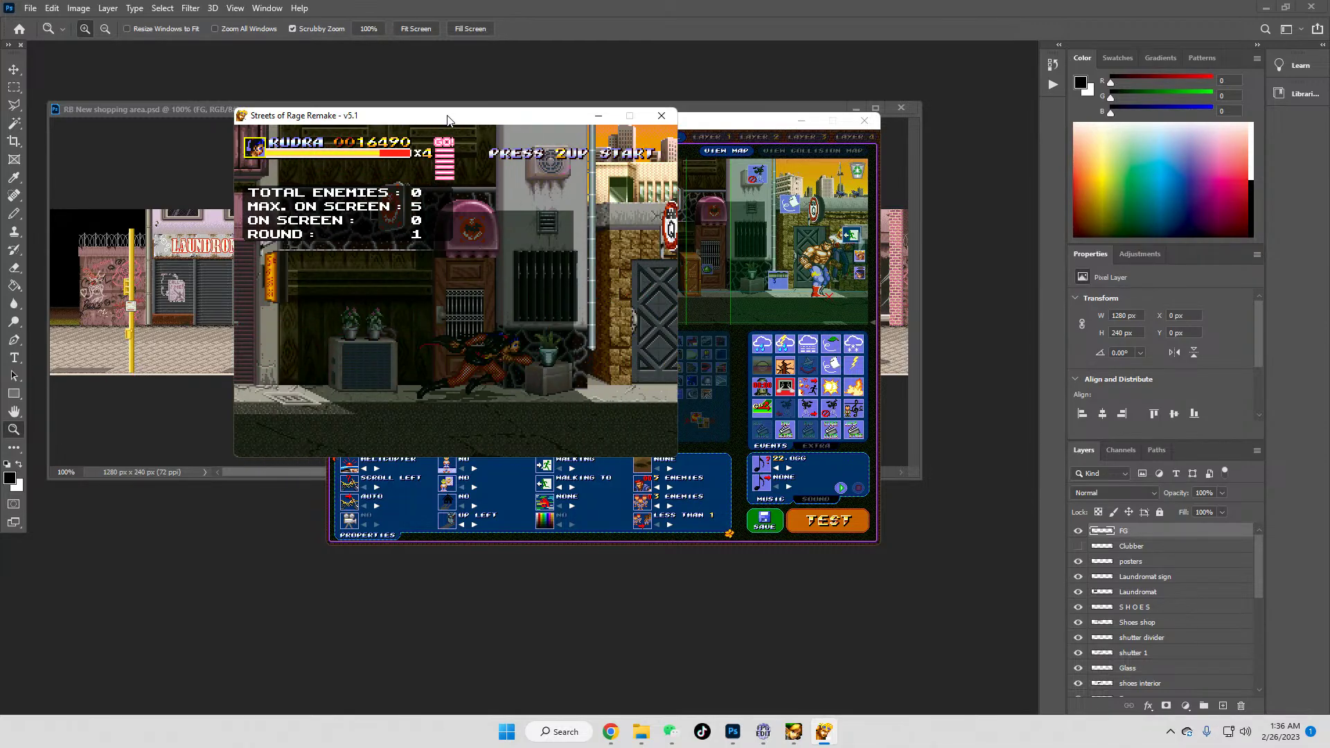
key(Right)
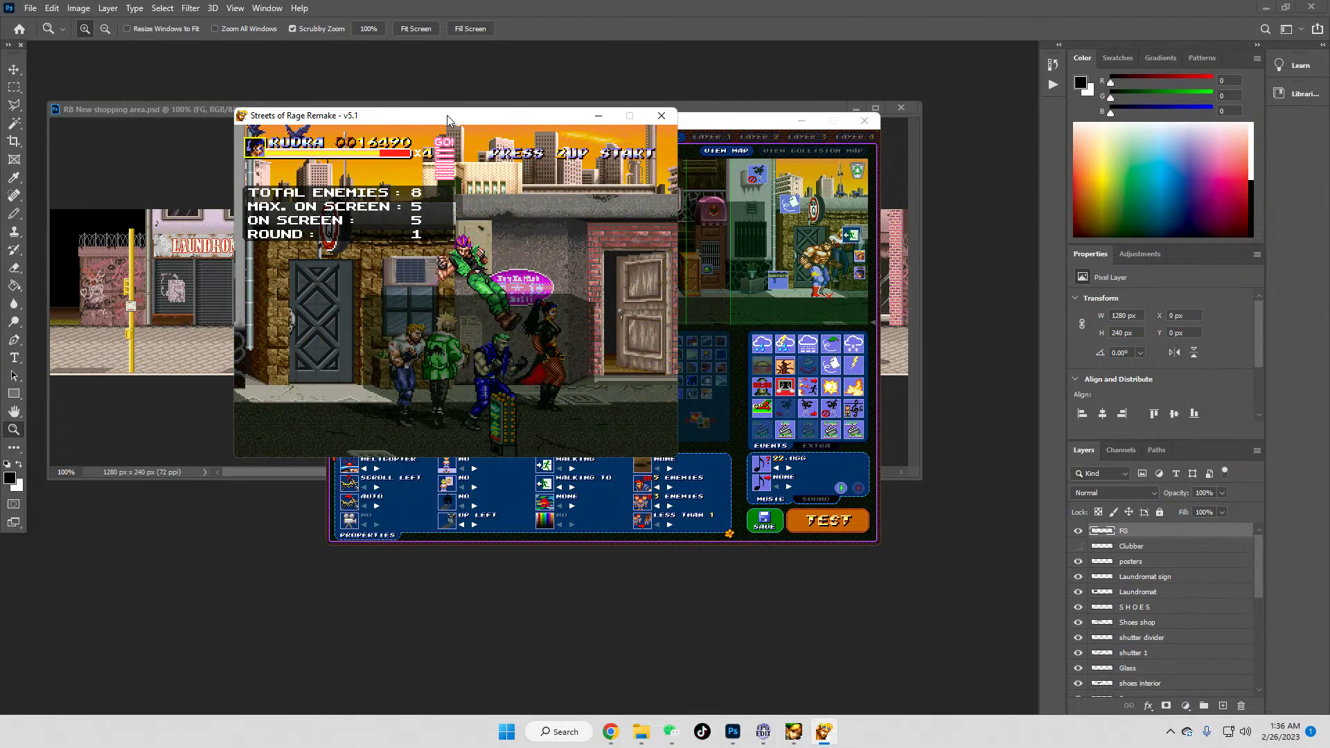
Step: Fight the arriving enemy group, slamming P.Signal and collecting the 1UP and bananas
key(s)
key(s)
key(s)
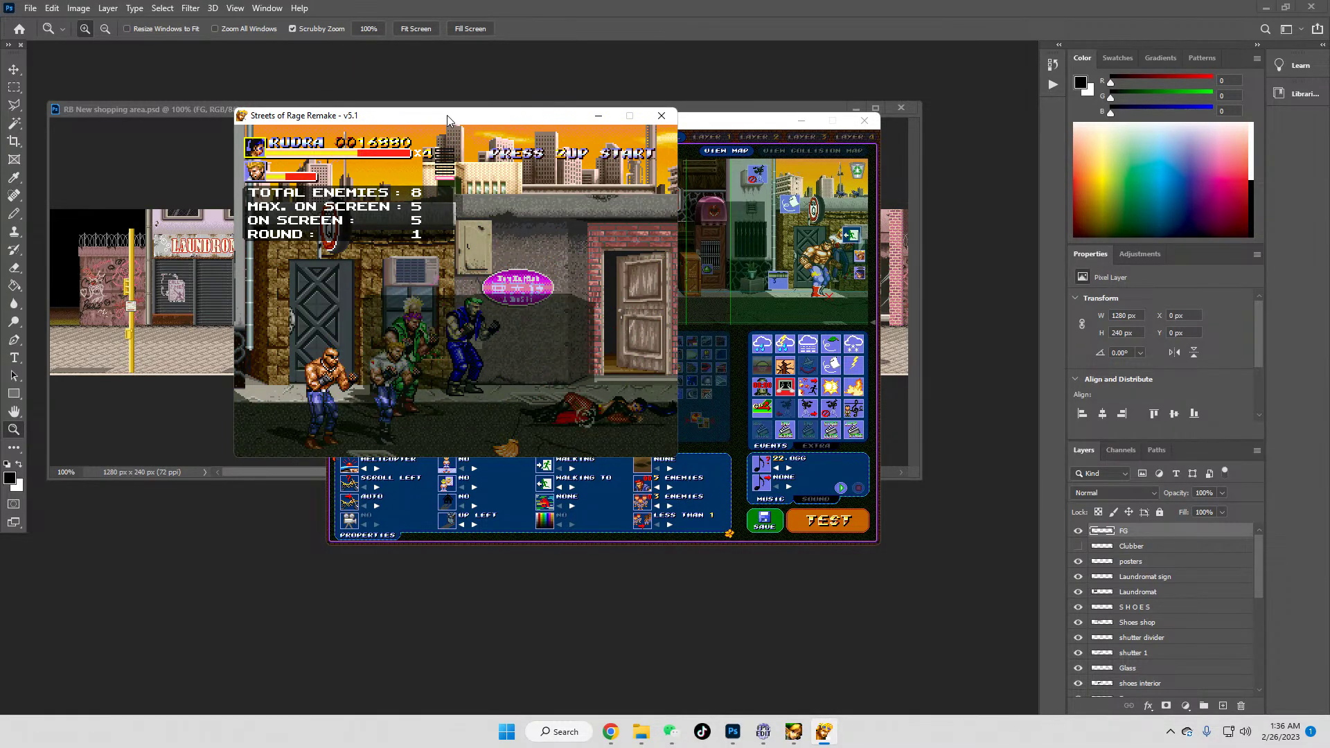
key(s)
key(s)
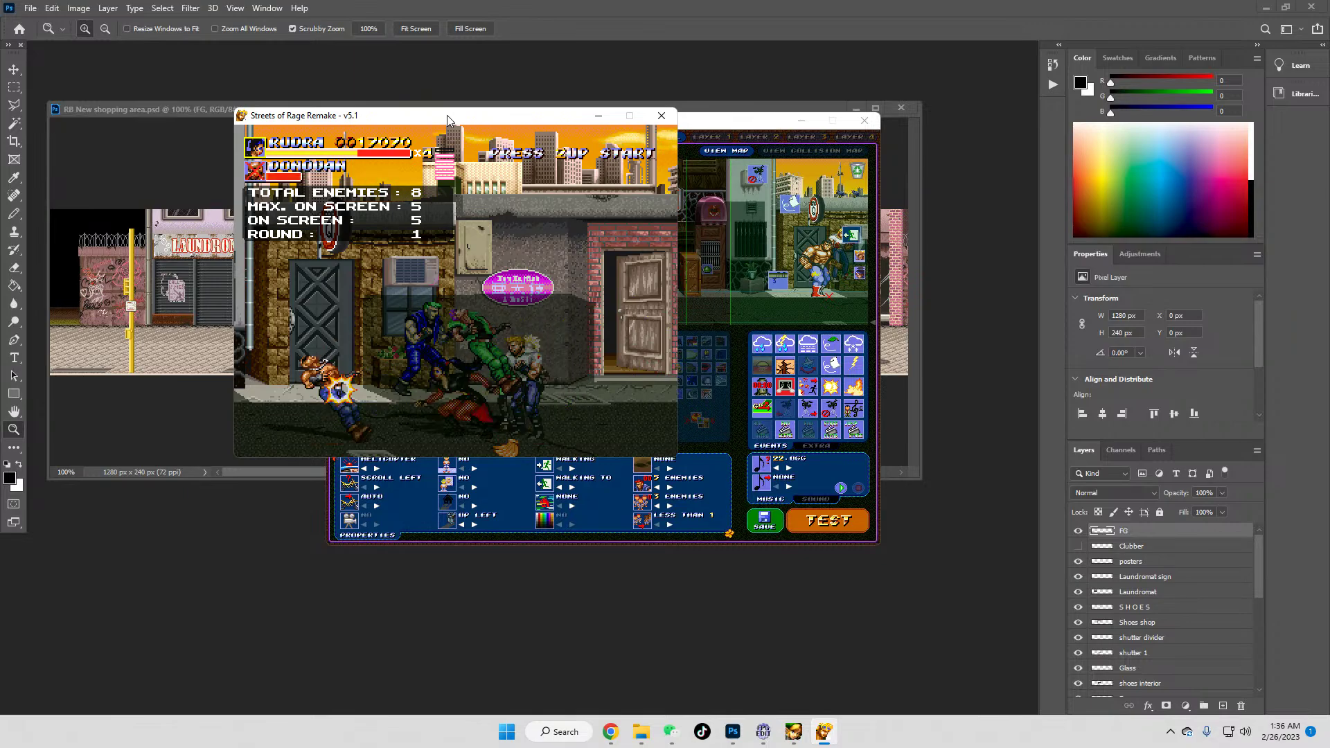
key(s)
key(s)
key(Right)
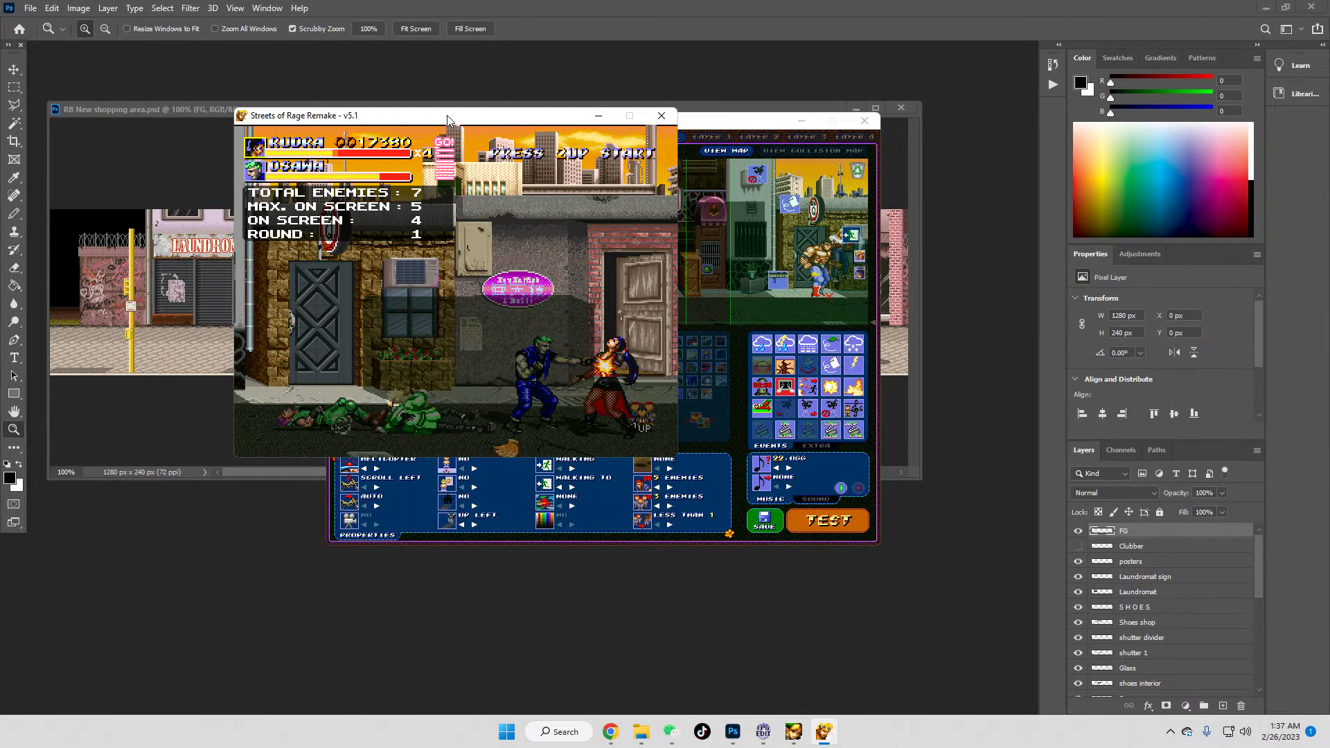
key(x)
key(x)
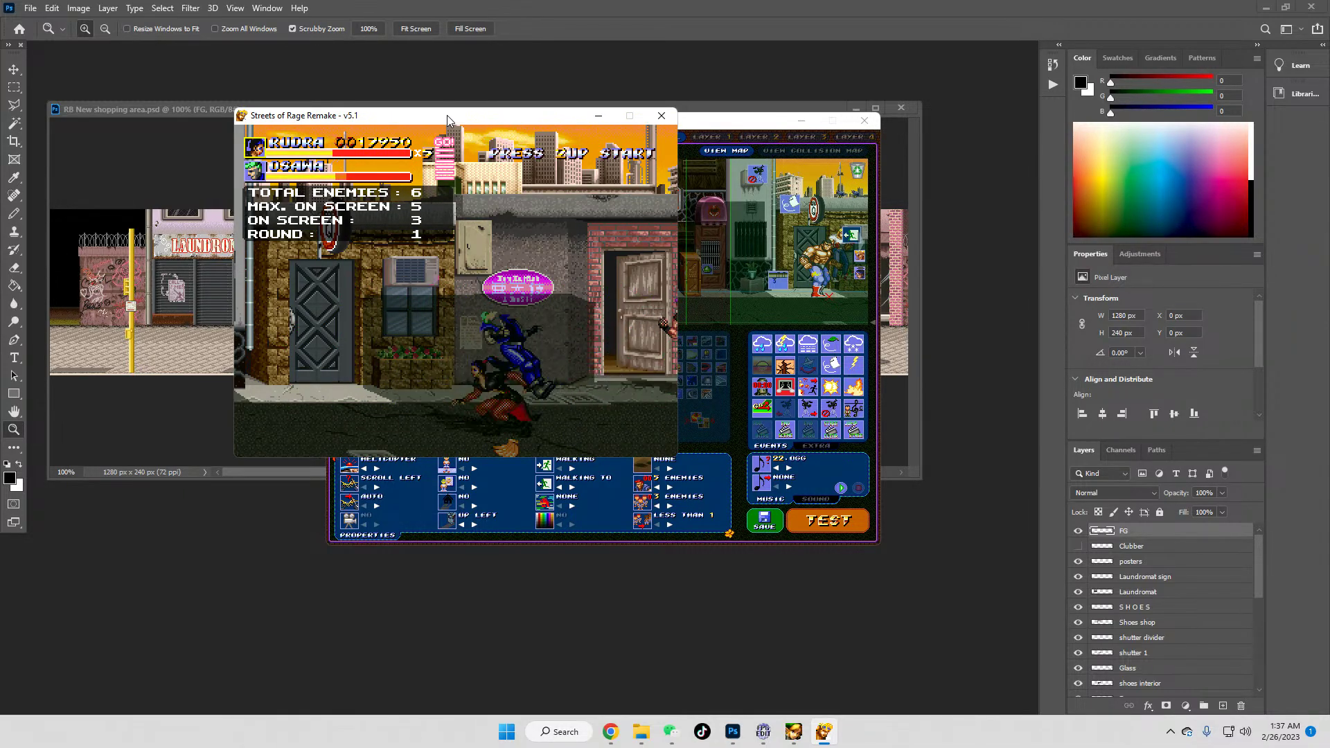
key(x)
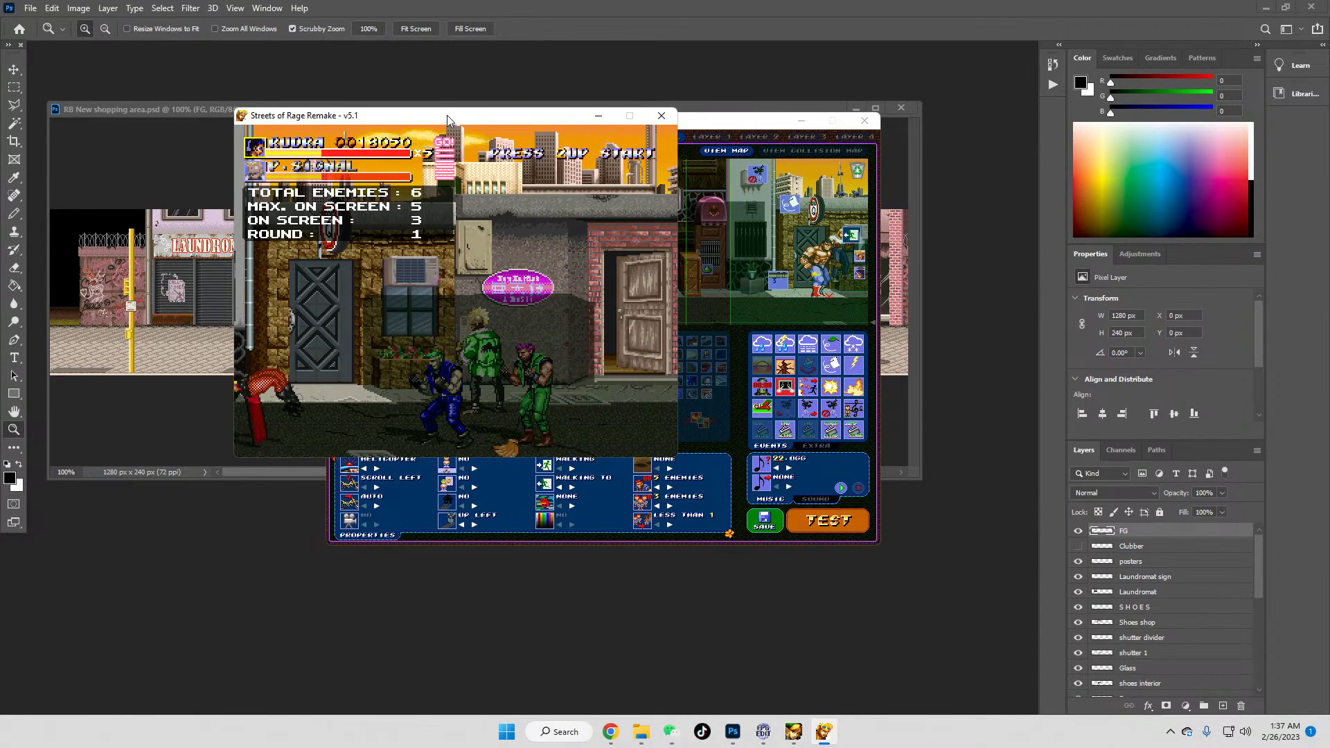
key(x)
key(x)
key(Right)
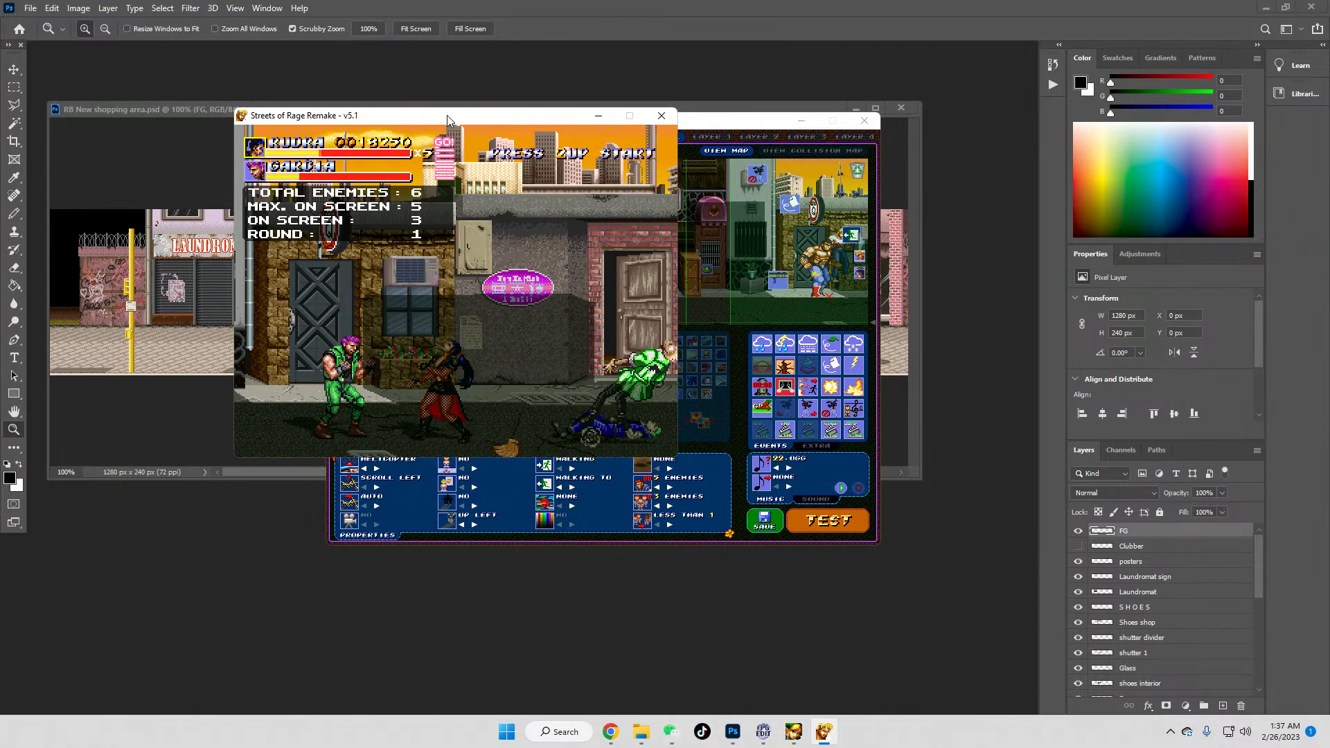
key(x)
key(Right)
key(x)
key(x)
key(x)
key(x)
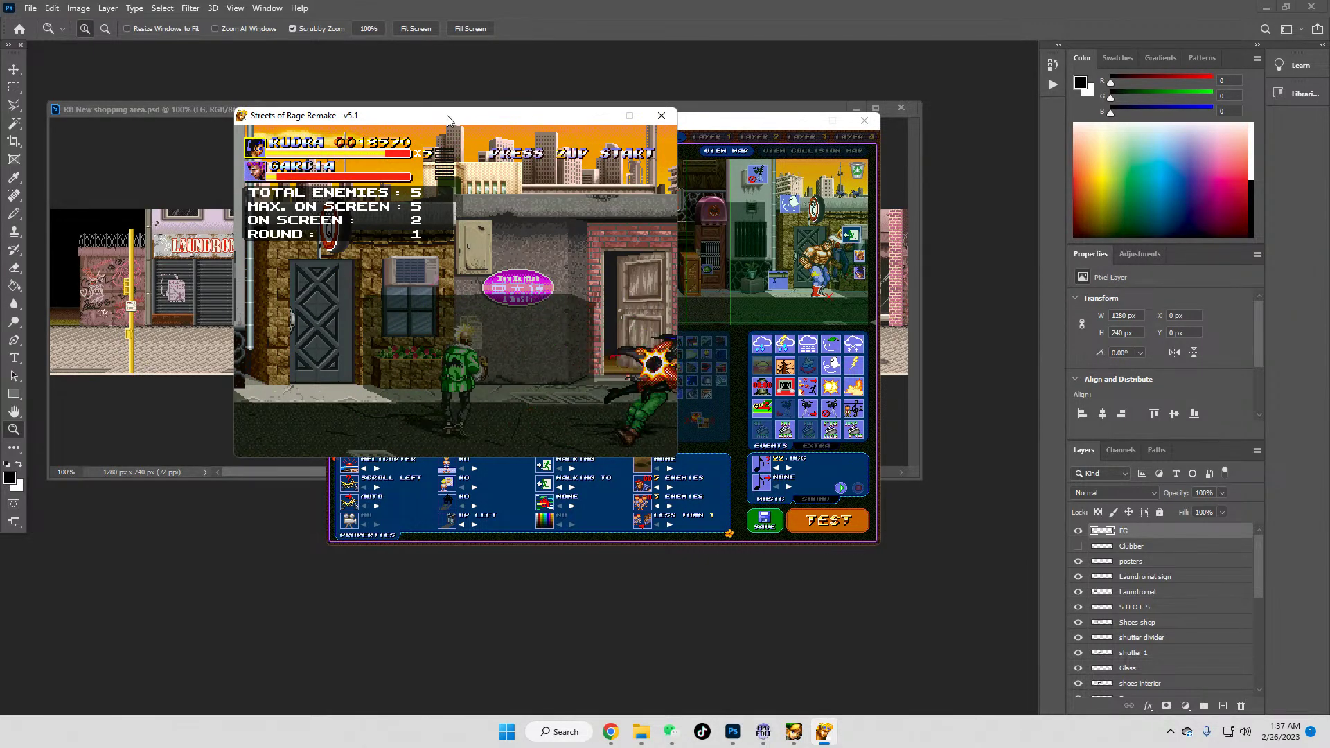
key(Left)
key(Left)
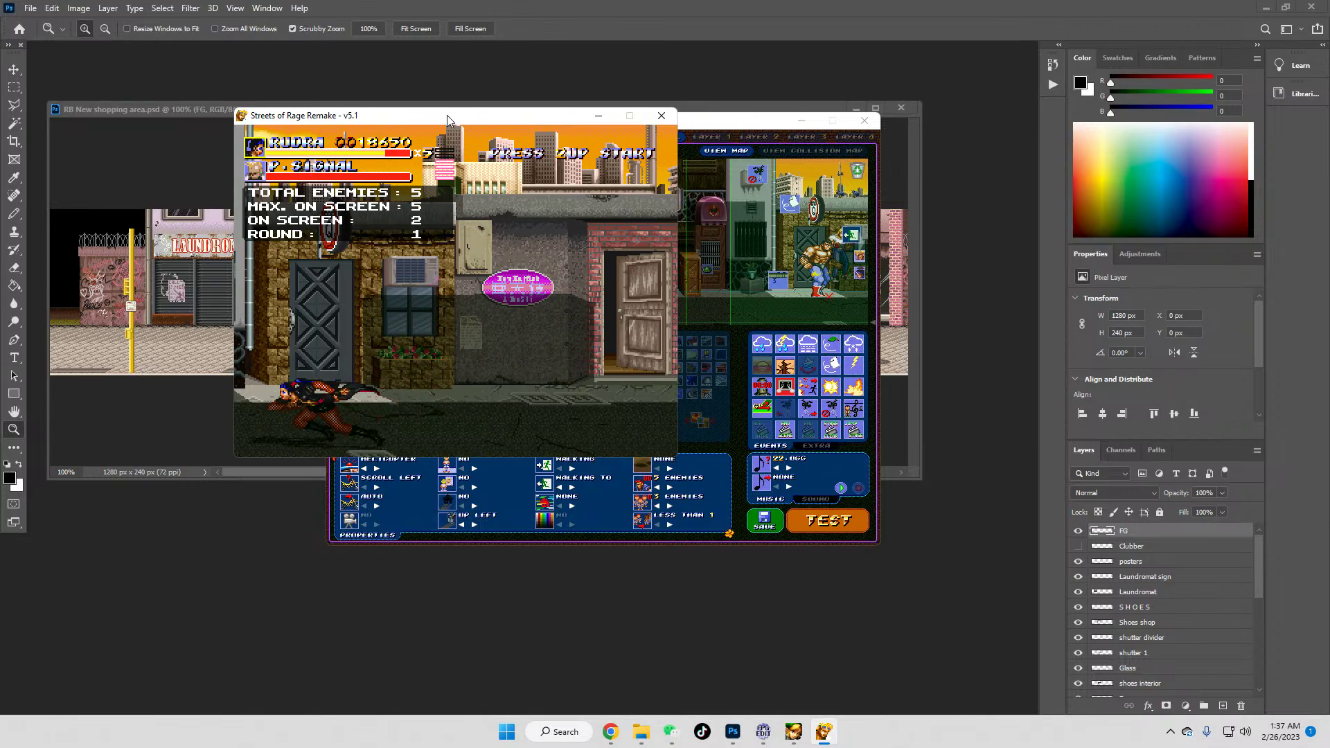
Step: Take down Akaiho, Beano and the red enemies to clear the first wave
key(Right)
key(x)
key(x)
key(Right)
key(Right)
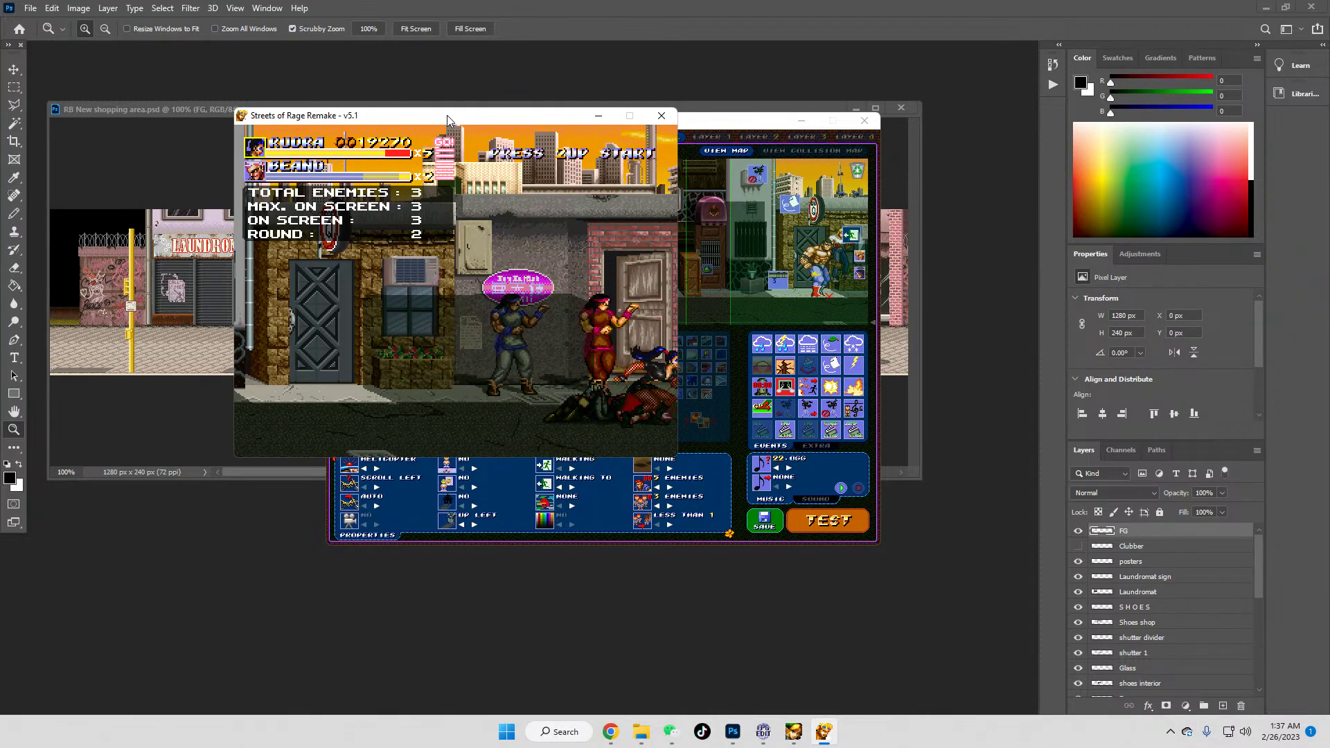
key(x)
key(x)
key(Left)
key(x)
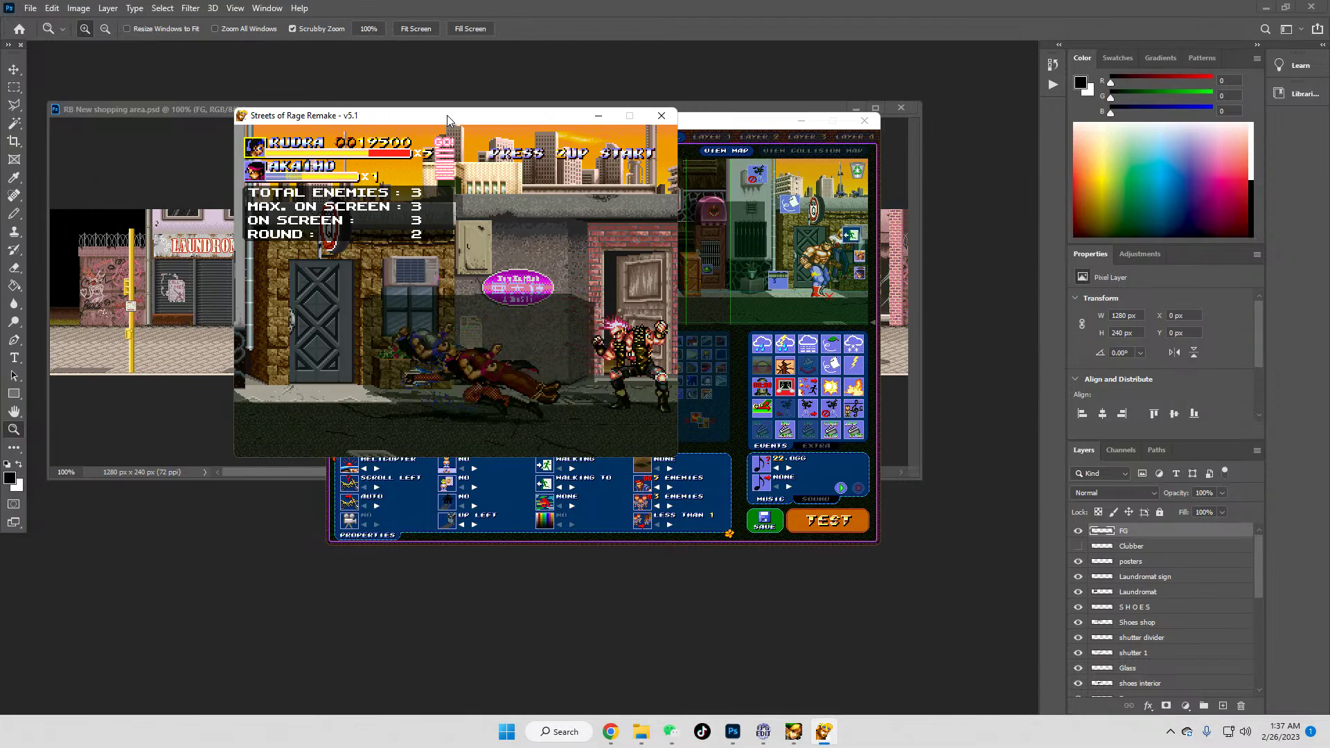
key(Right)
key(x)
key(x)
key(x)
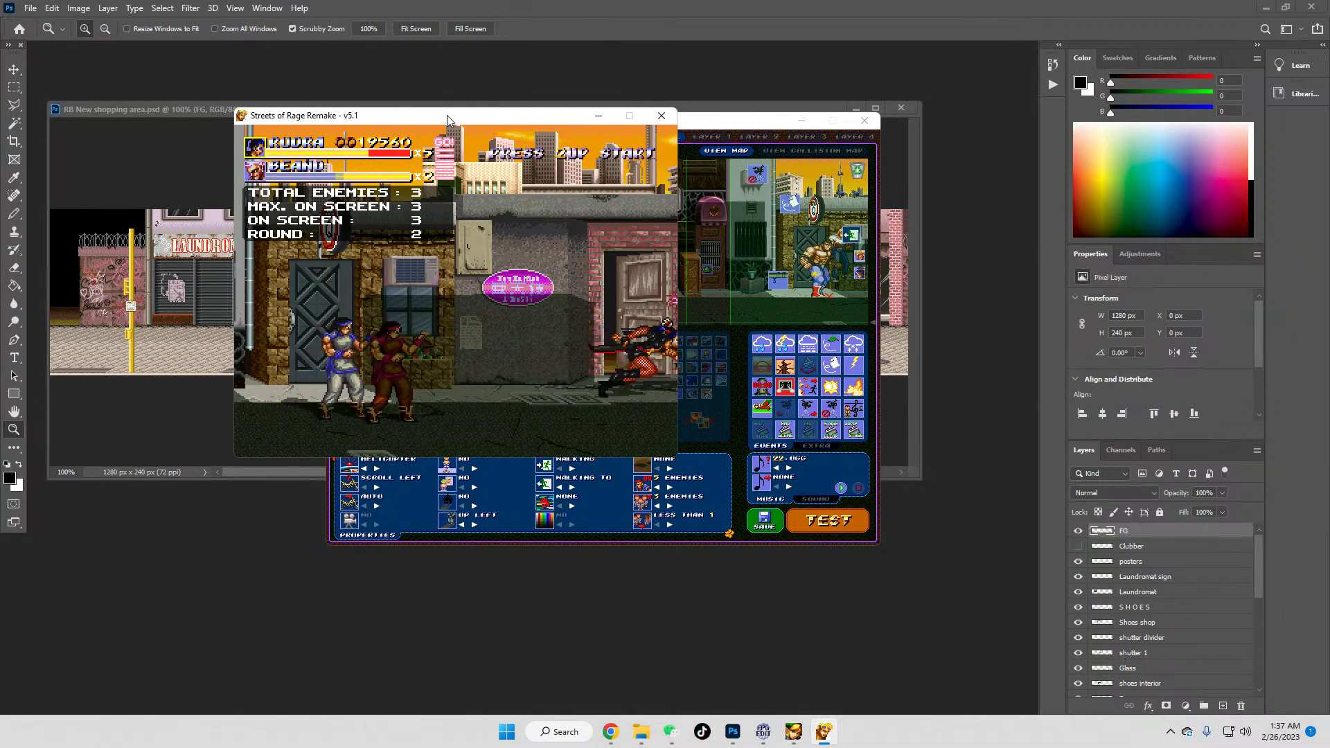
key(Left)
key(Left)
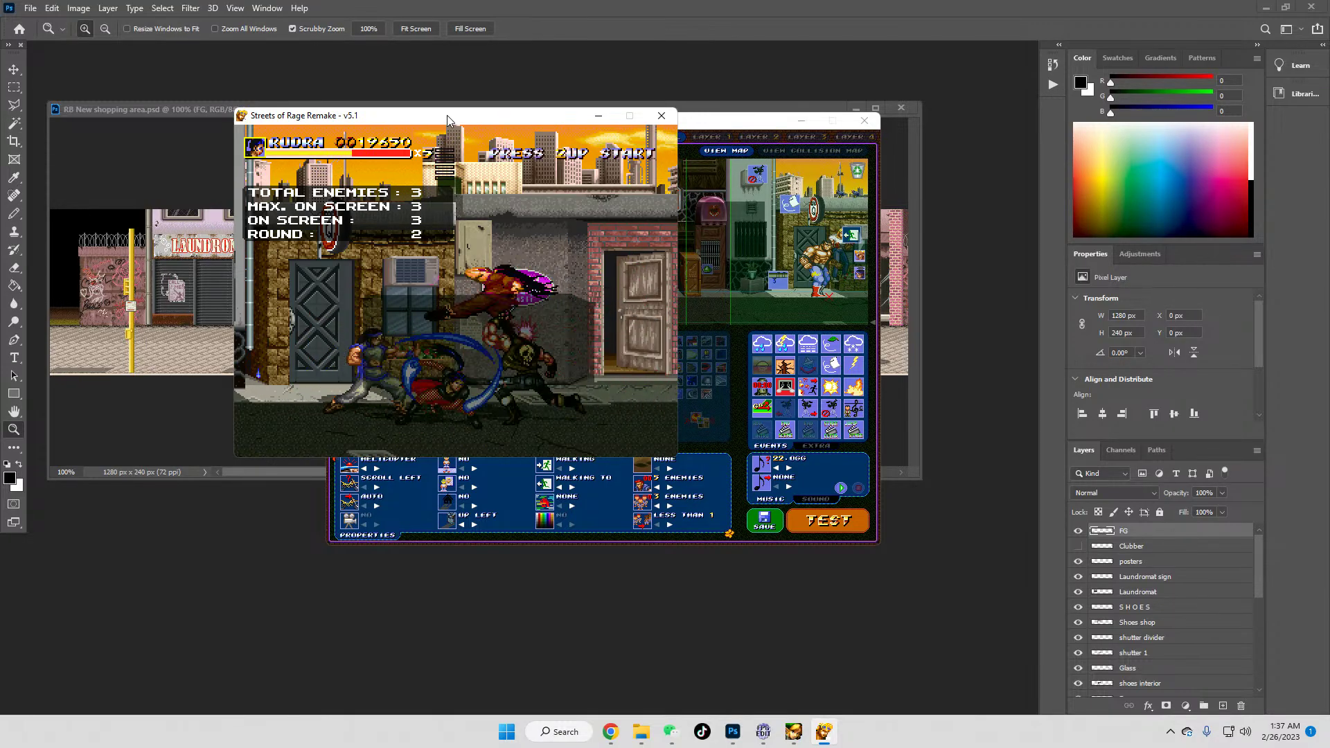
key(x)
key(x)
key(x)
key(x)
key(x)
key(x)
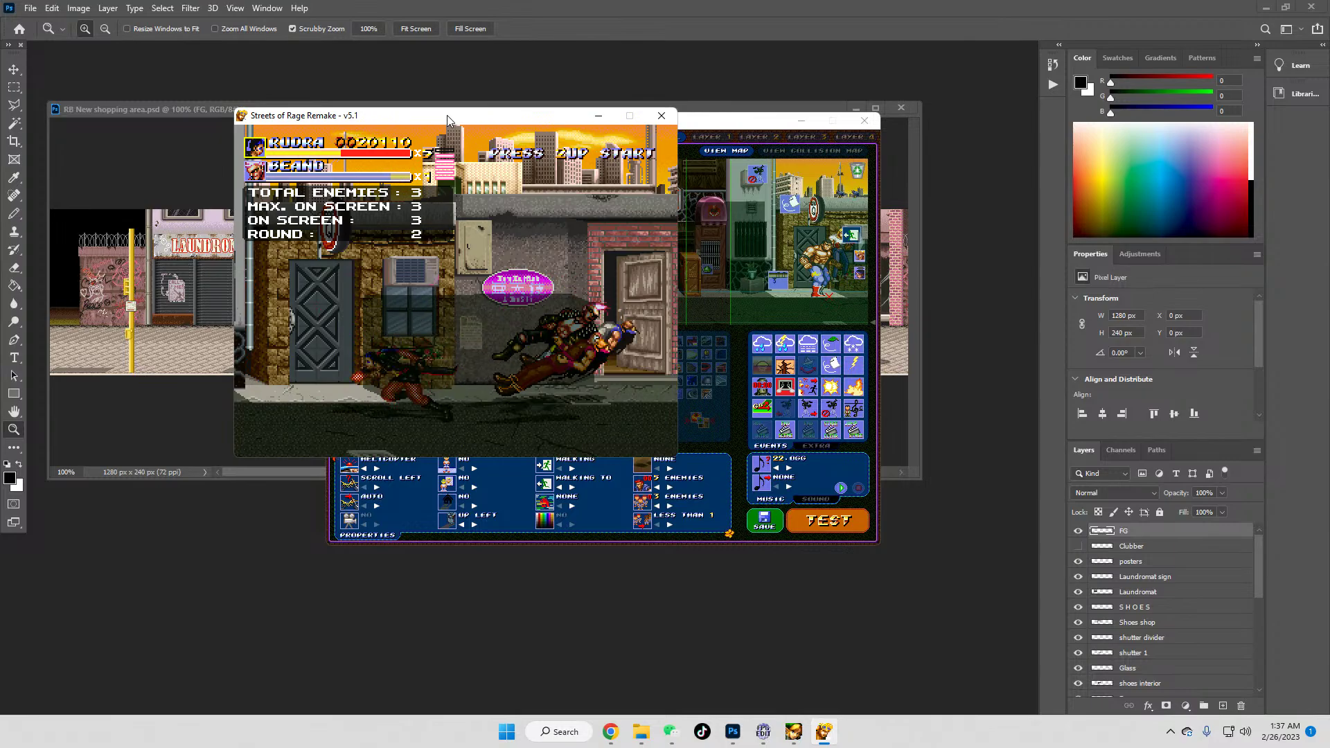
Step: Jump into the three-enemy round 2 wave and cut it down to 2 enemies
key(Right)
key(c)
key(x)
key(x)
key(x)
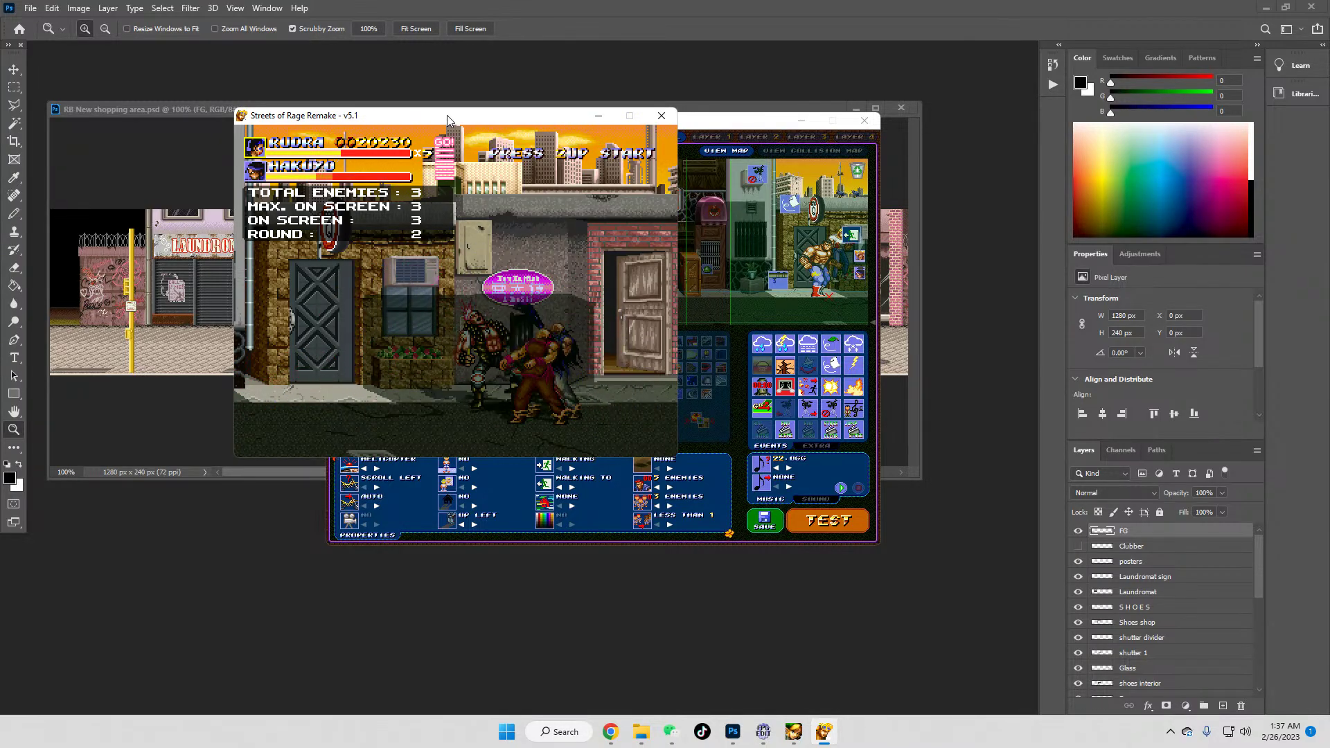
key(x)
key(x)
key(x)
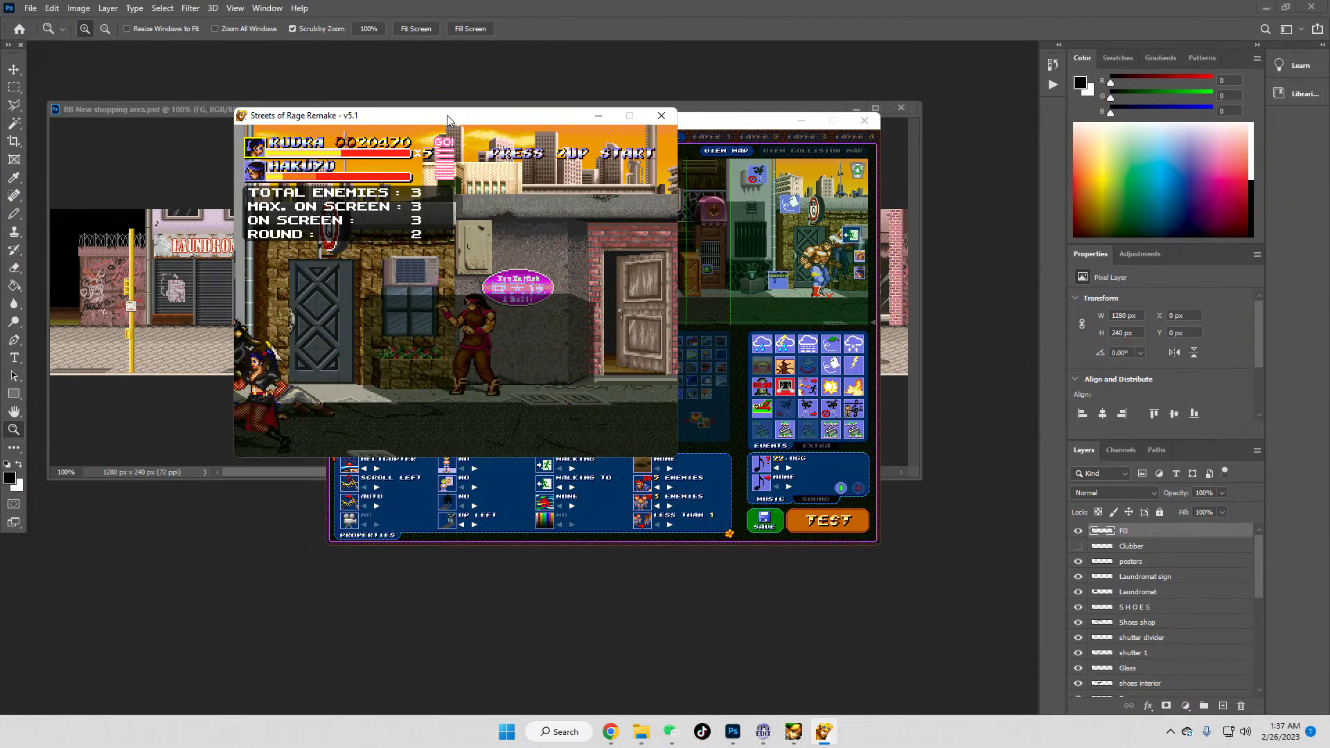
key(x)
key(x)
key(x)
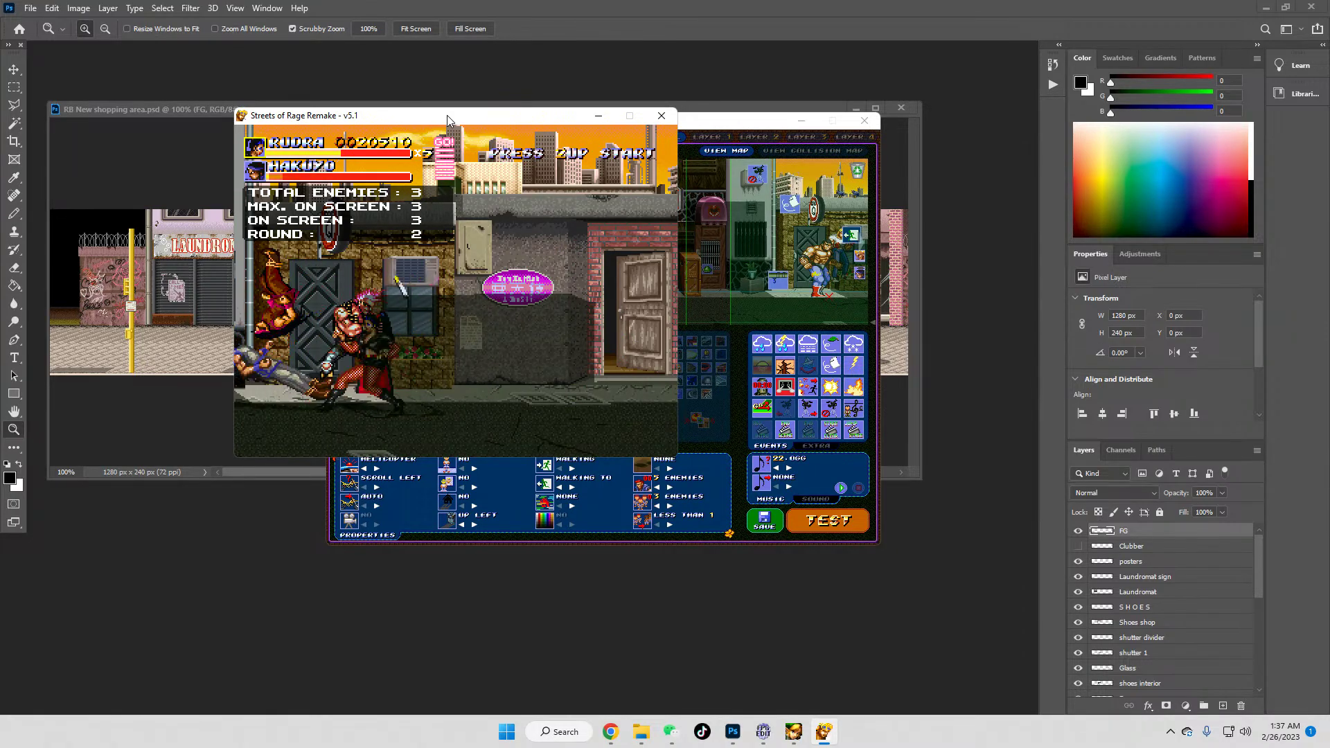
key(x)
key(x)
key(x)
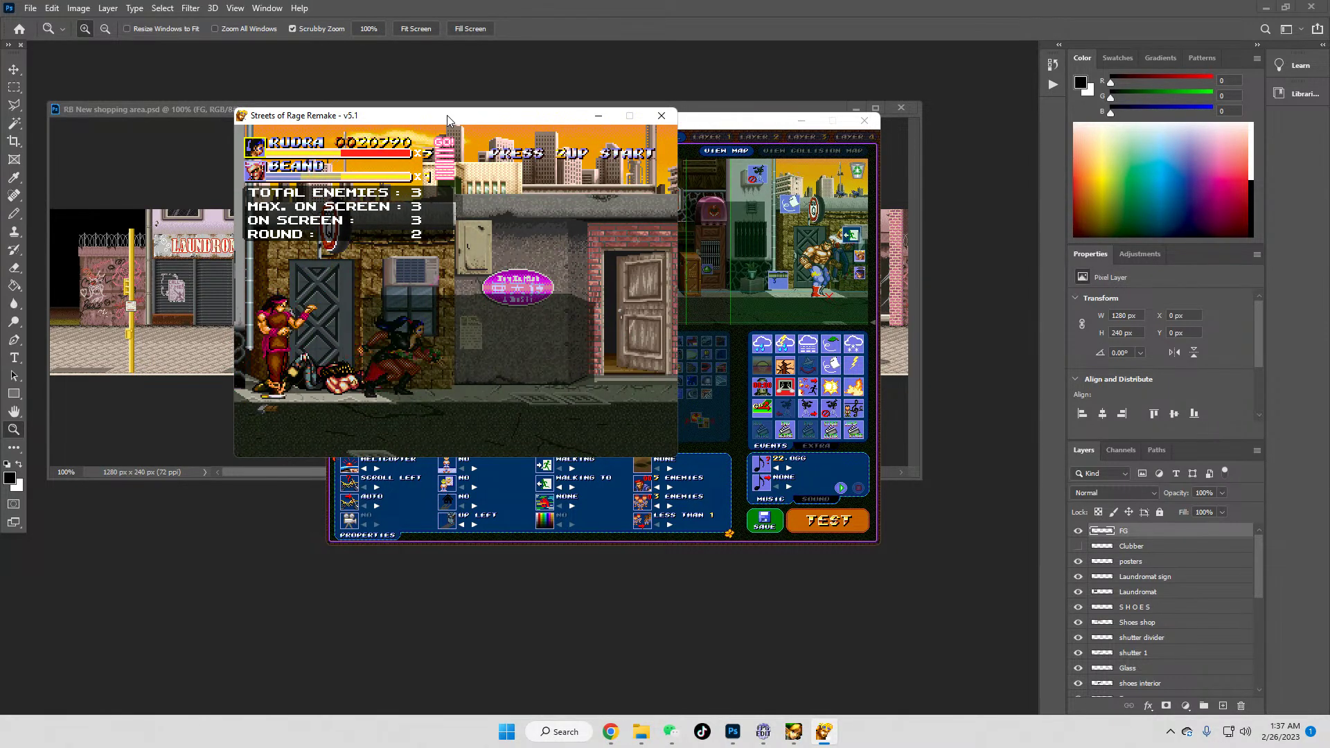
key(x)
key(x)
key(x)
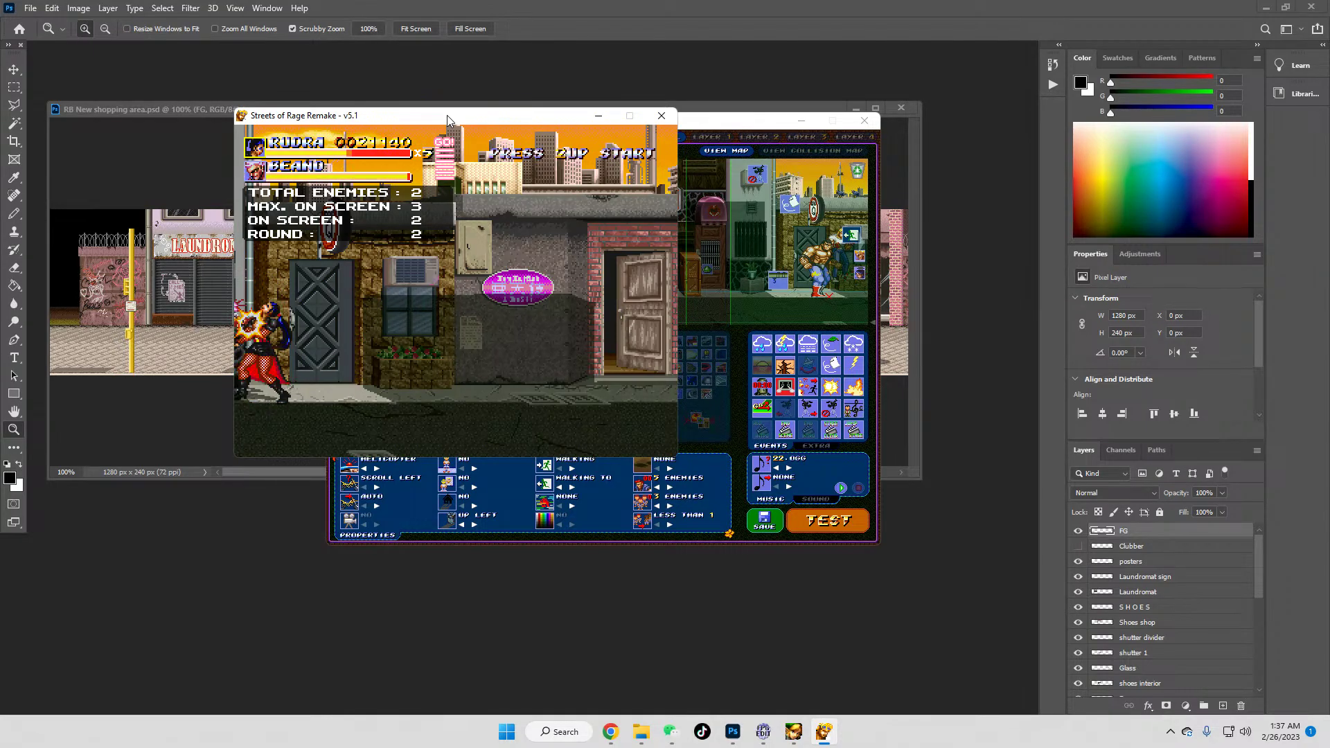
Step: Pause Streets of Rage Remake, then close the game window and the SorMaker Editor window
key(Return)
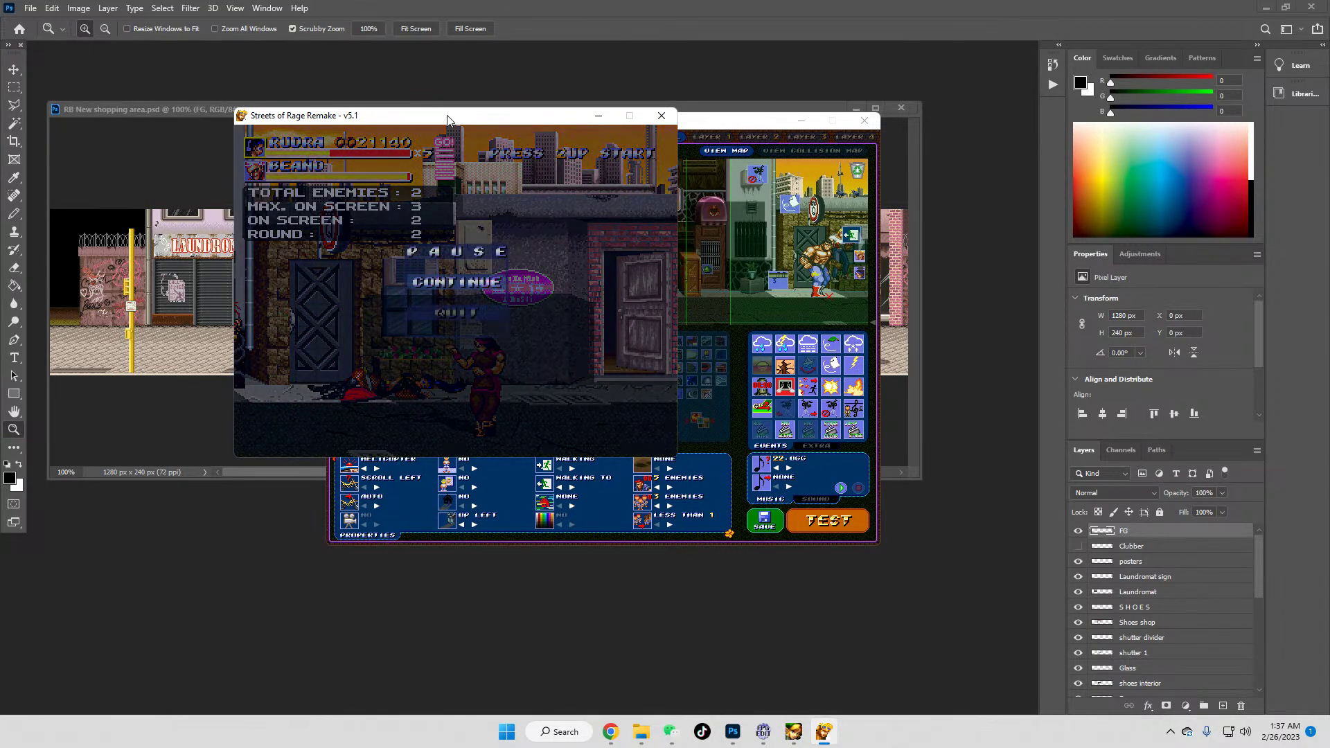
click(662, 116)
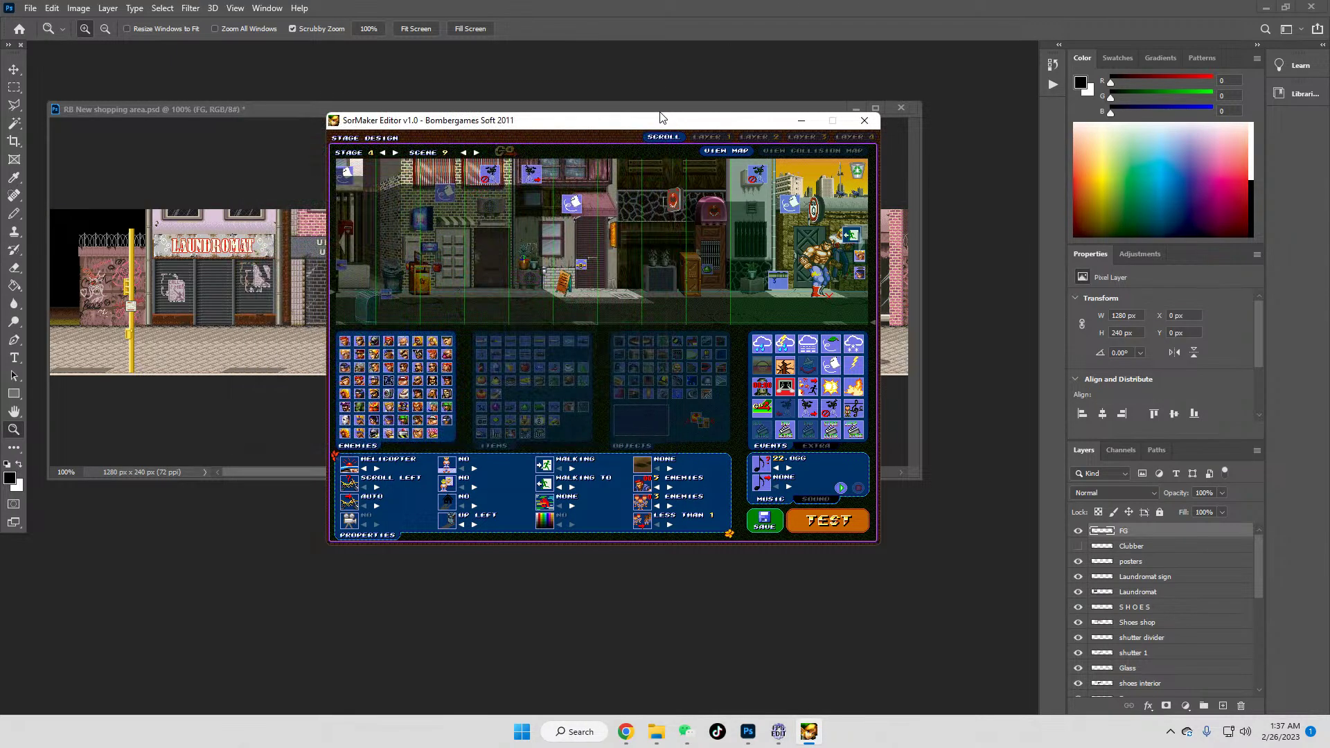
click(864, 119)
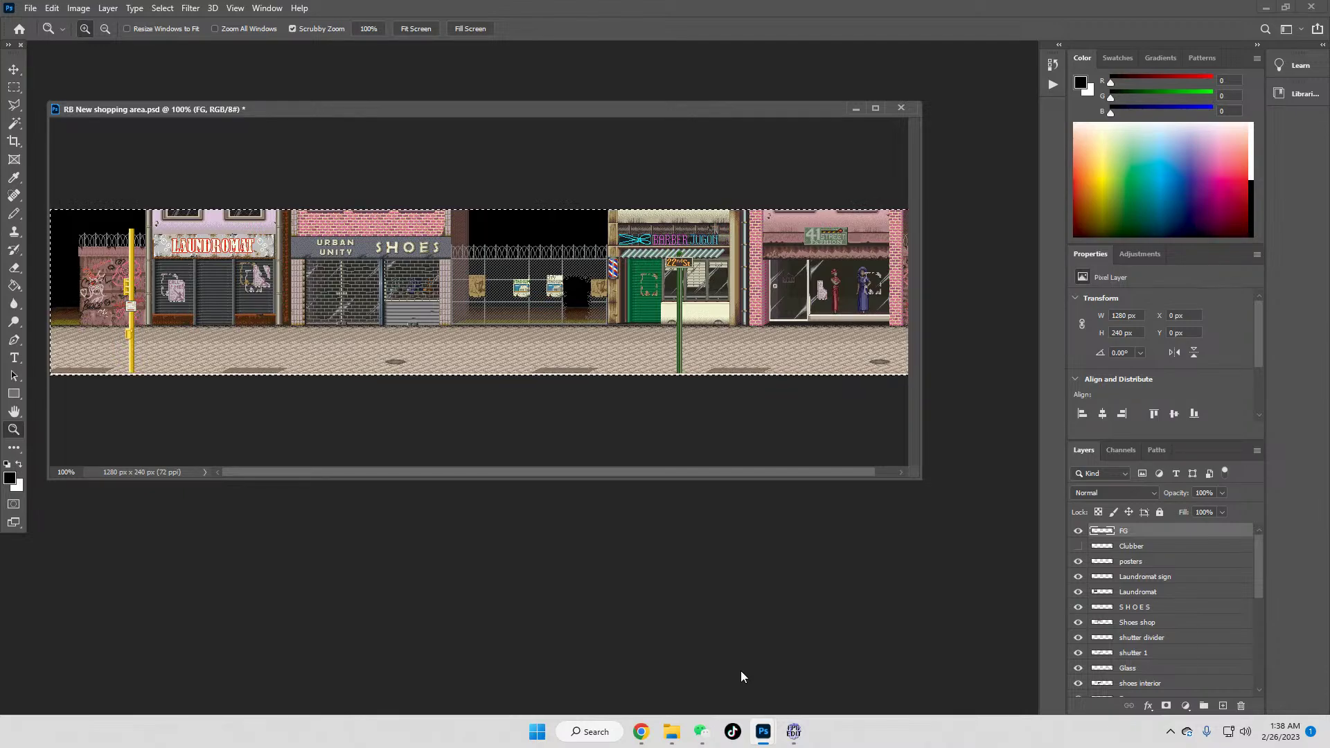
Step: Create a new 320 × 240 px document in Photoshop
click(797, 732)
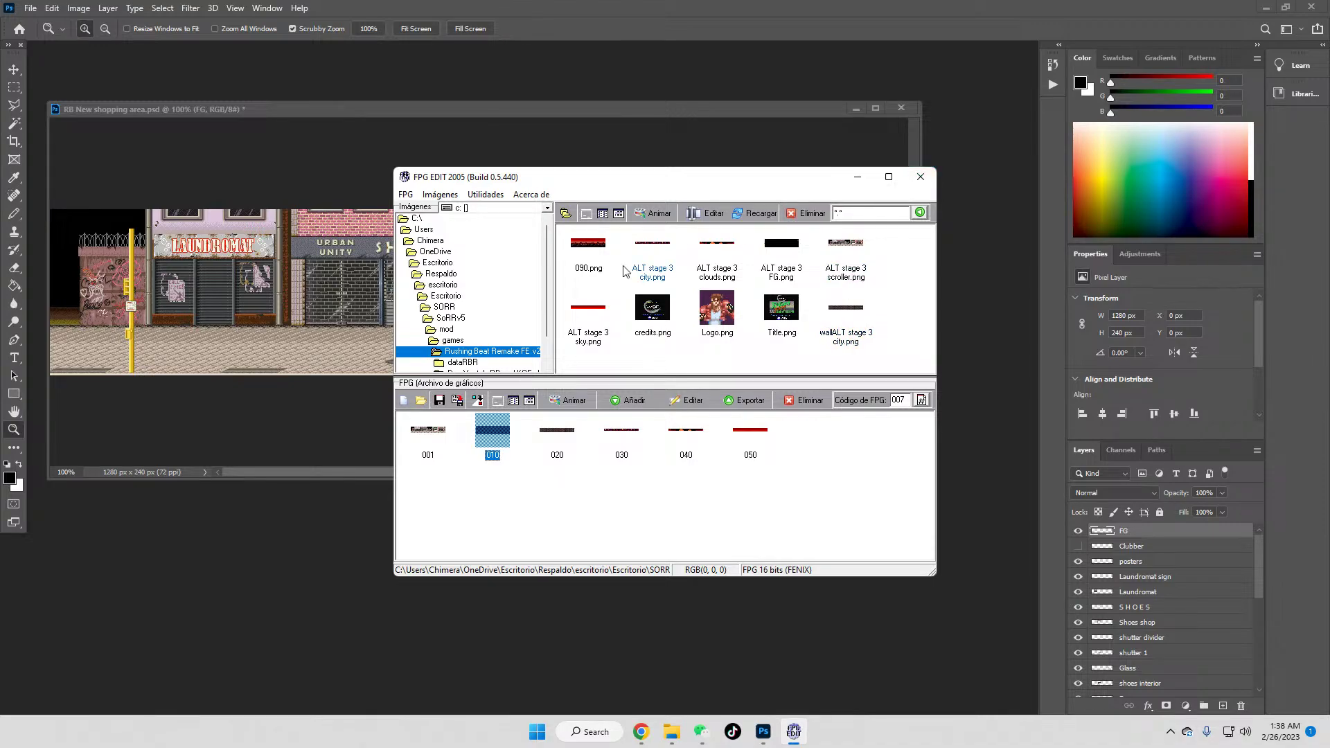
click(489, 520)
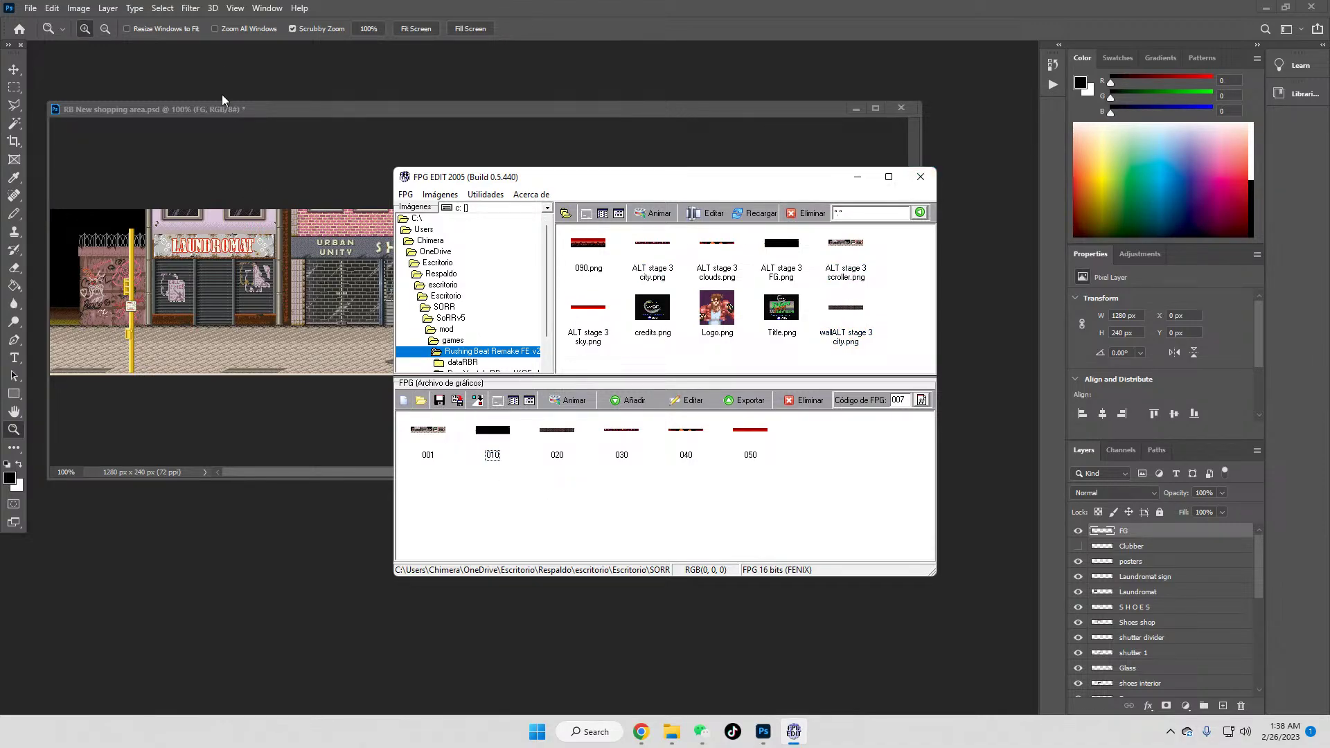
click(250, 111)
click(31, 7)
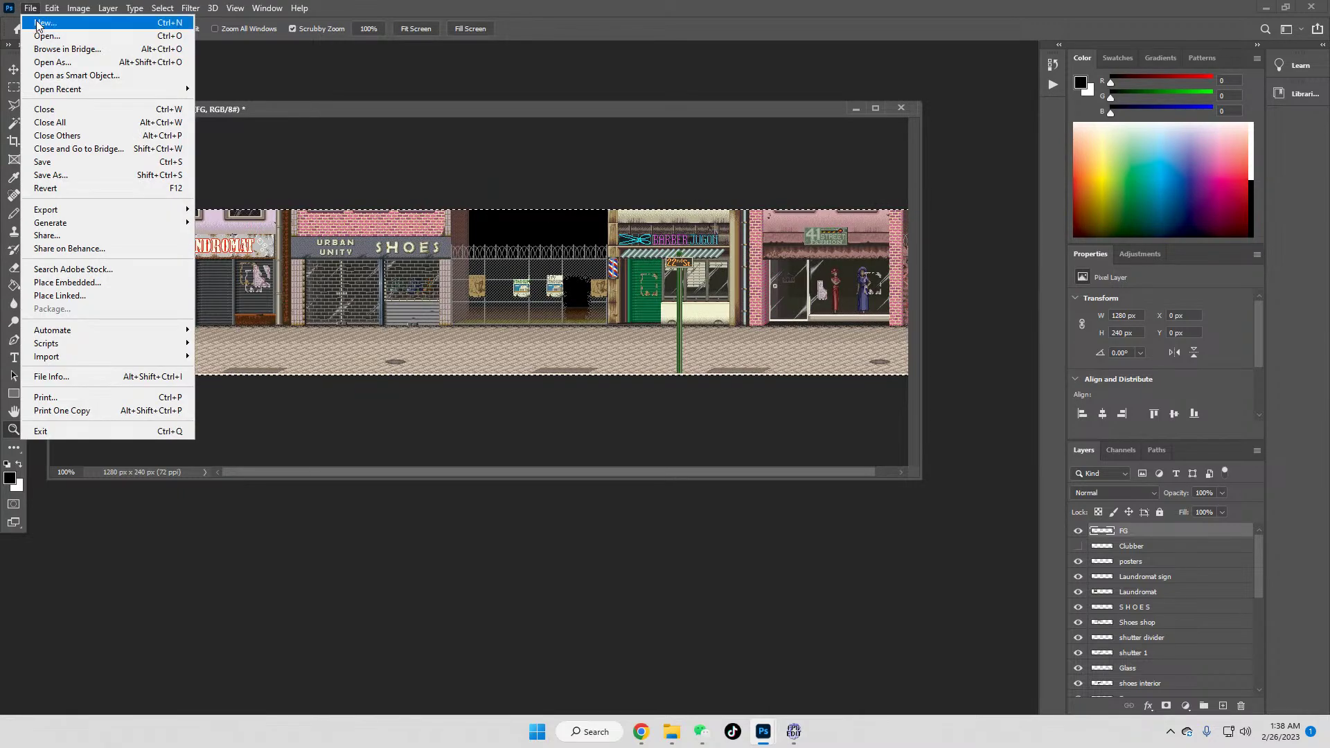
click(37, 24)
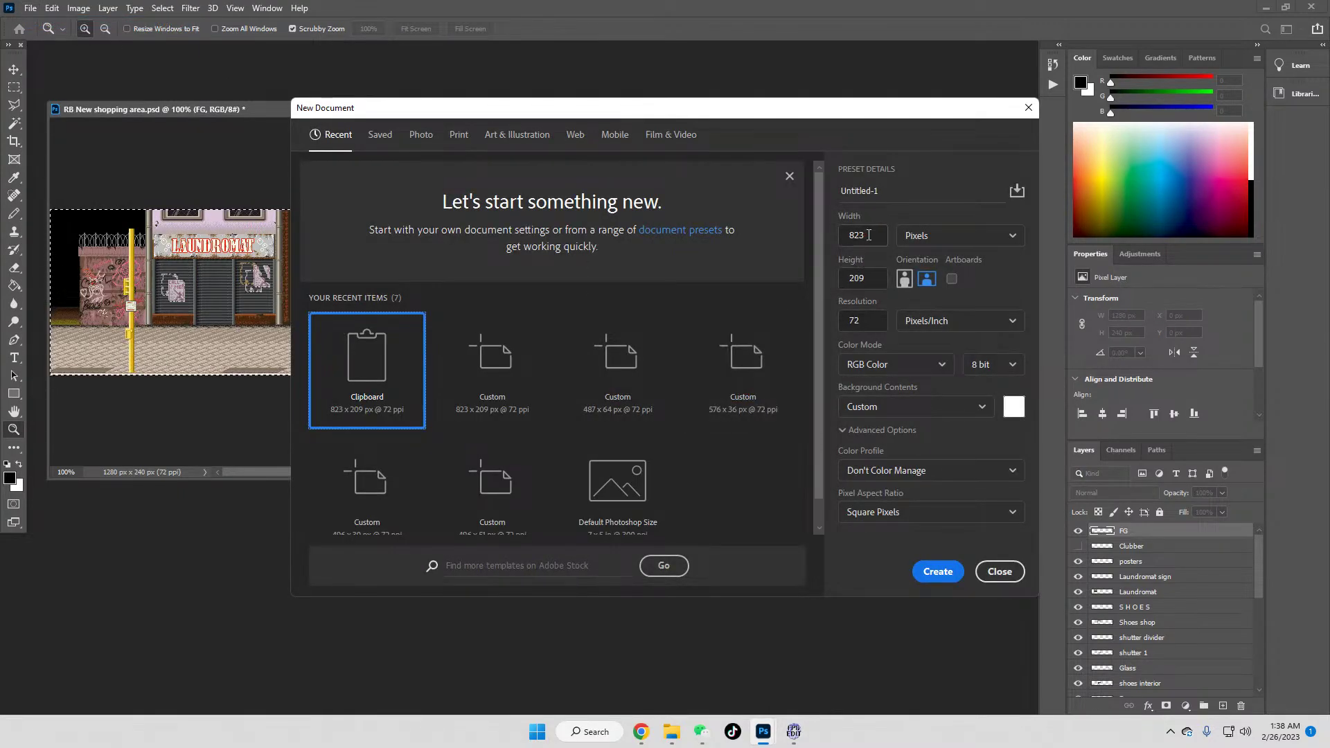
click(854, 276)
text(240)
key(shift+Tab)
text(320)
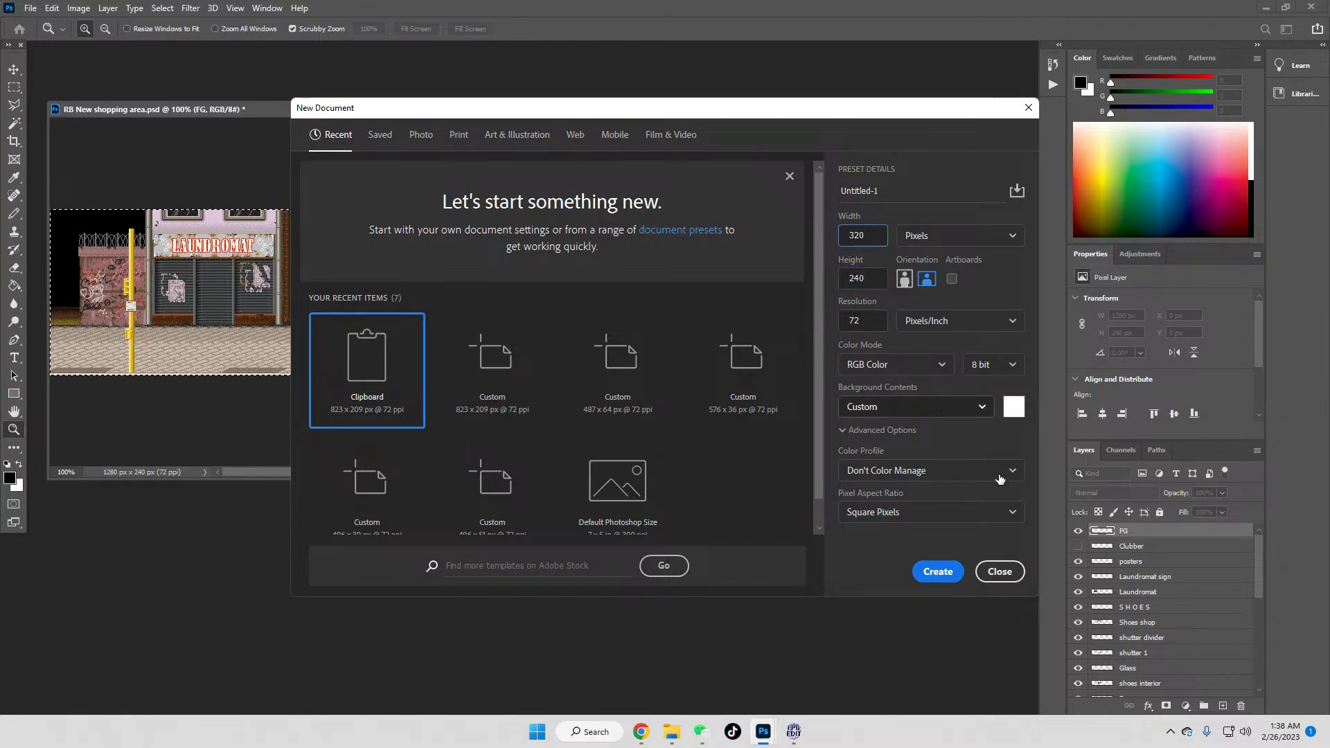
click(937, 571)
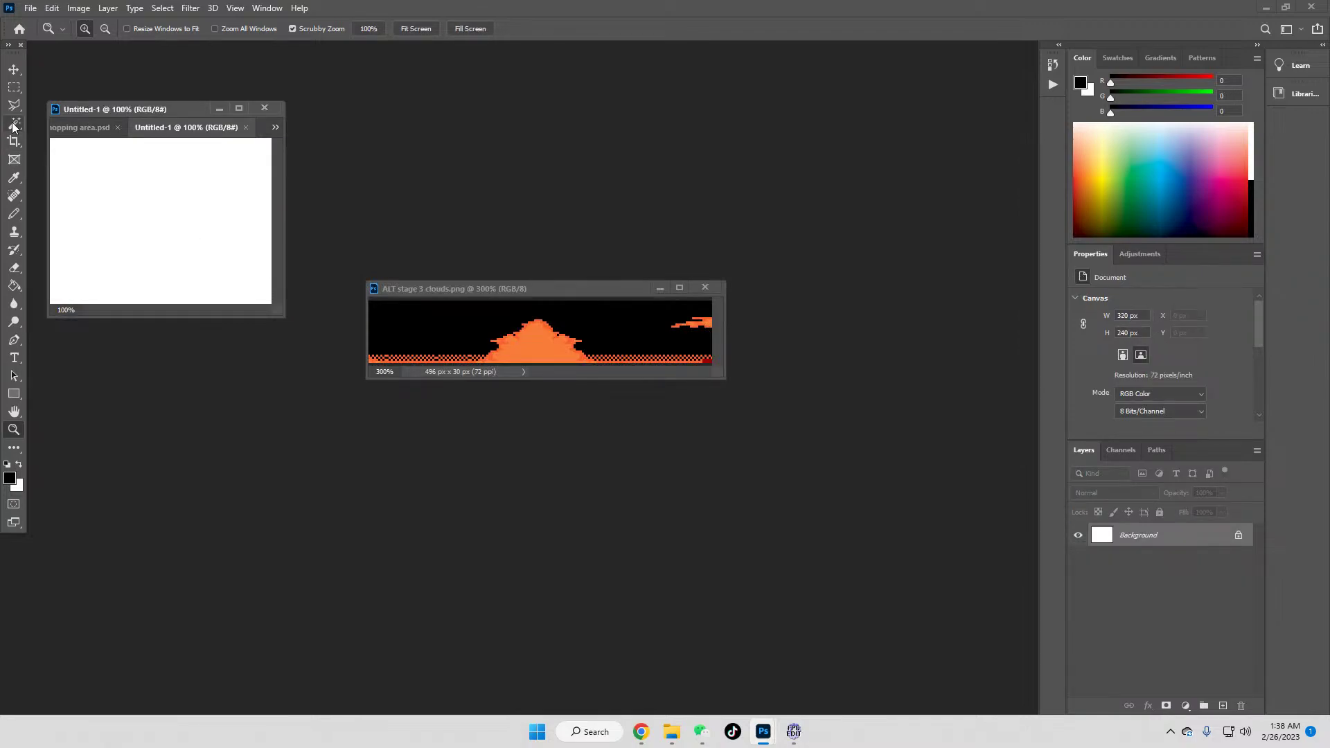
Step: Sample the clouds' orange and fill the new canvas with it
click(14, 179)
click(530, 350)
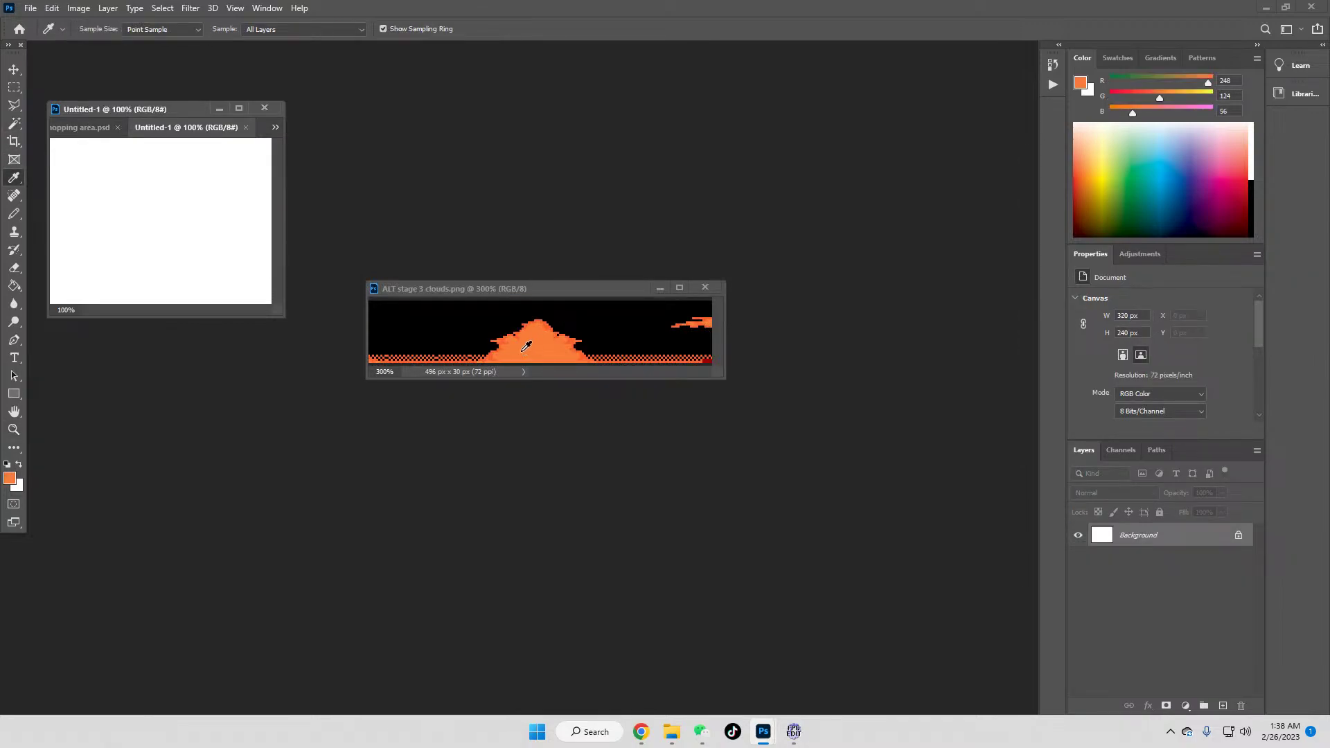
drag(178, 130, 609, 320)
click(14, 285)
click(602, 414)
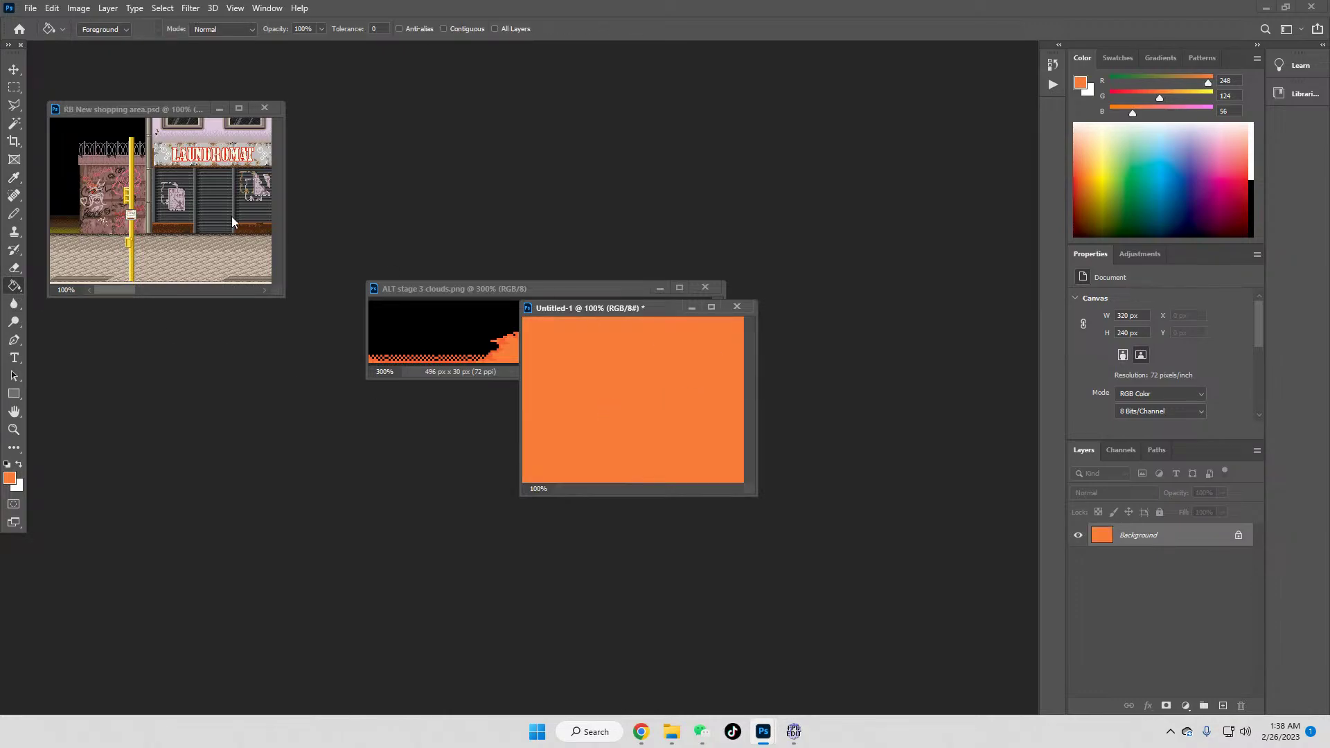
Step: Save the orange canvas as 'filter' in PNG format
click(30, 8)
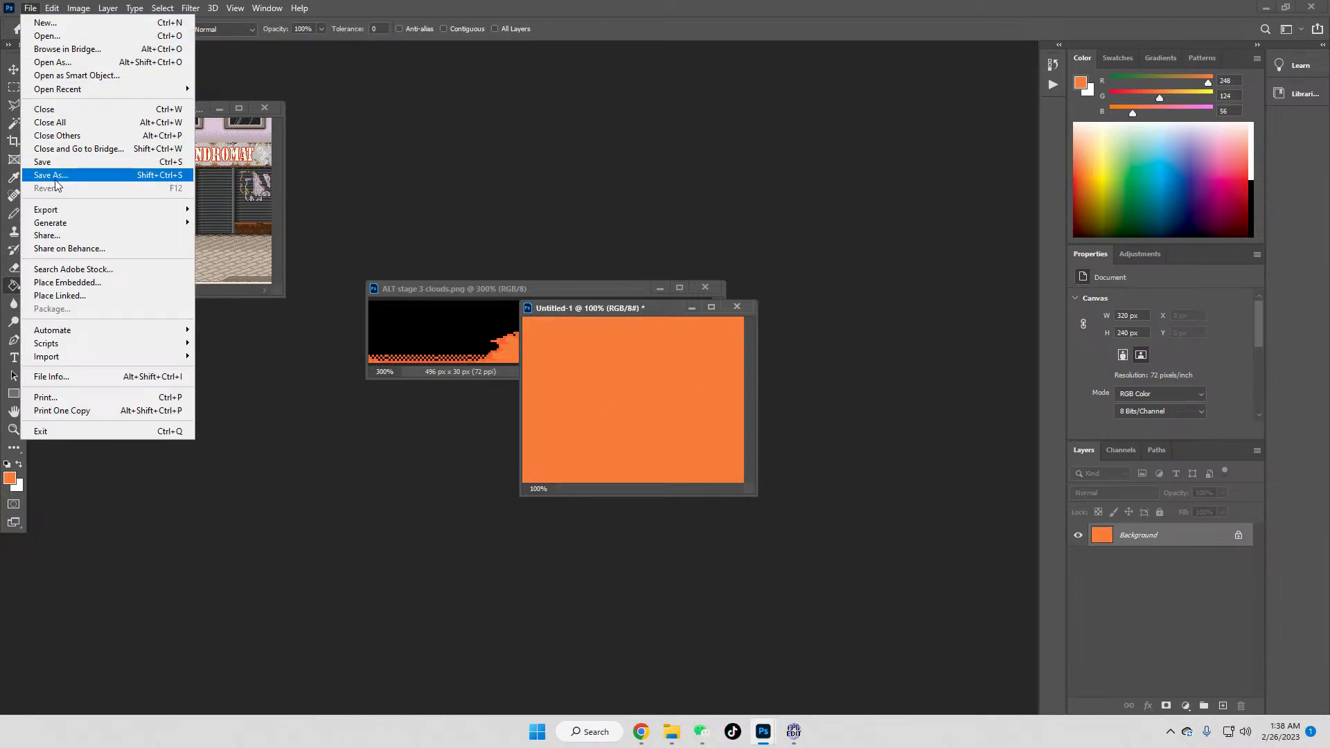
click(63, 169)
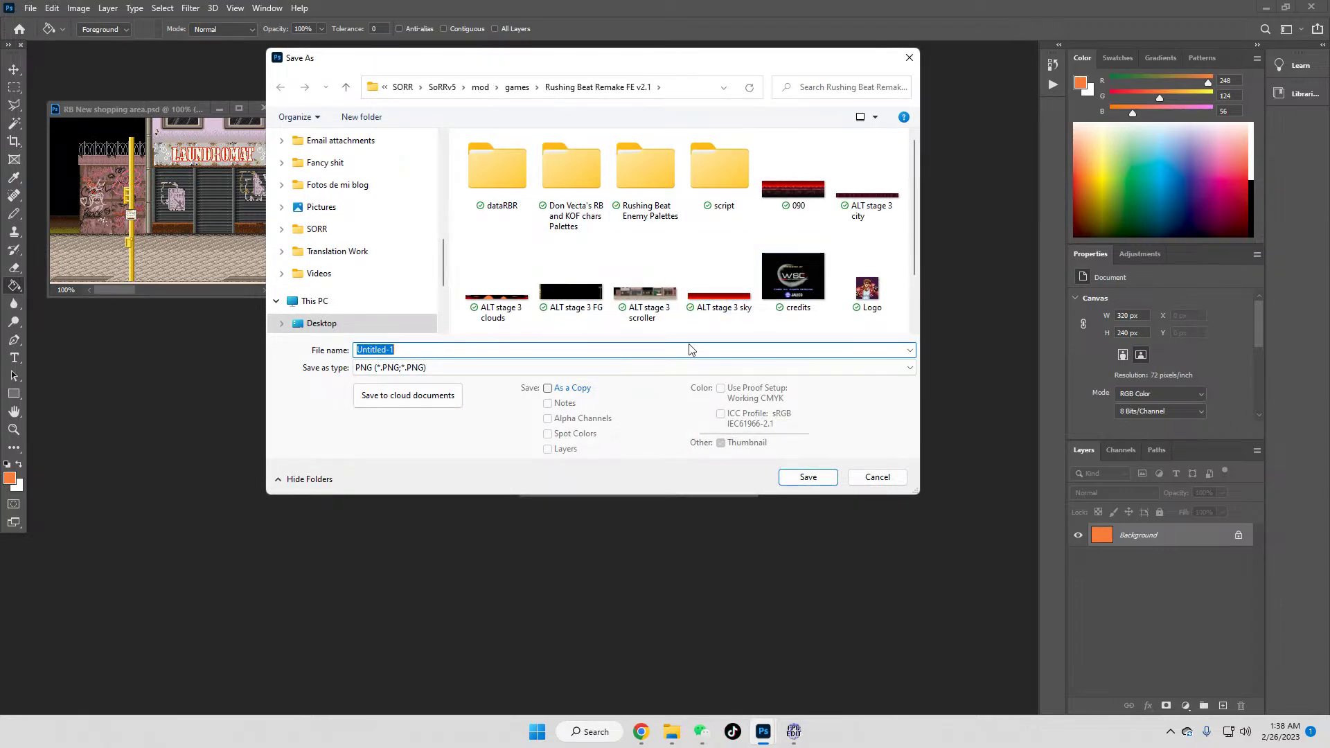
text(filter)
key(Return)
key(Return)
Step: Add filter.png to the stage's graphics file under code 60
click(736, 306)
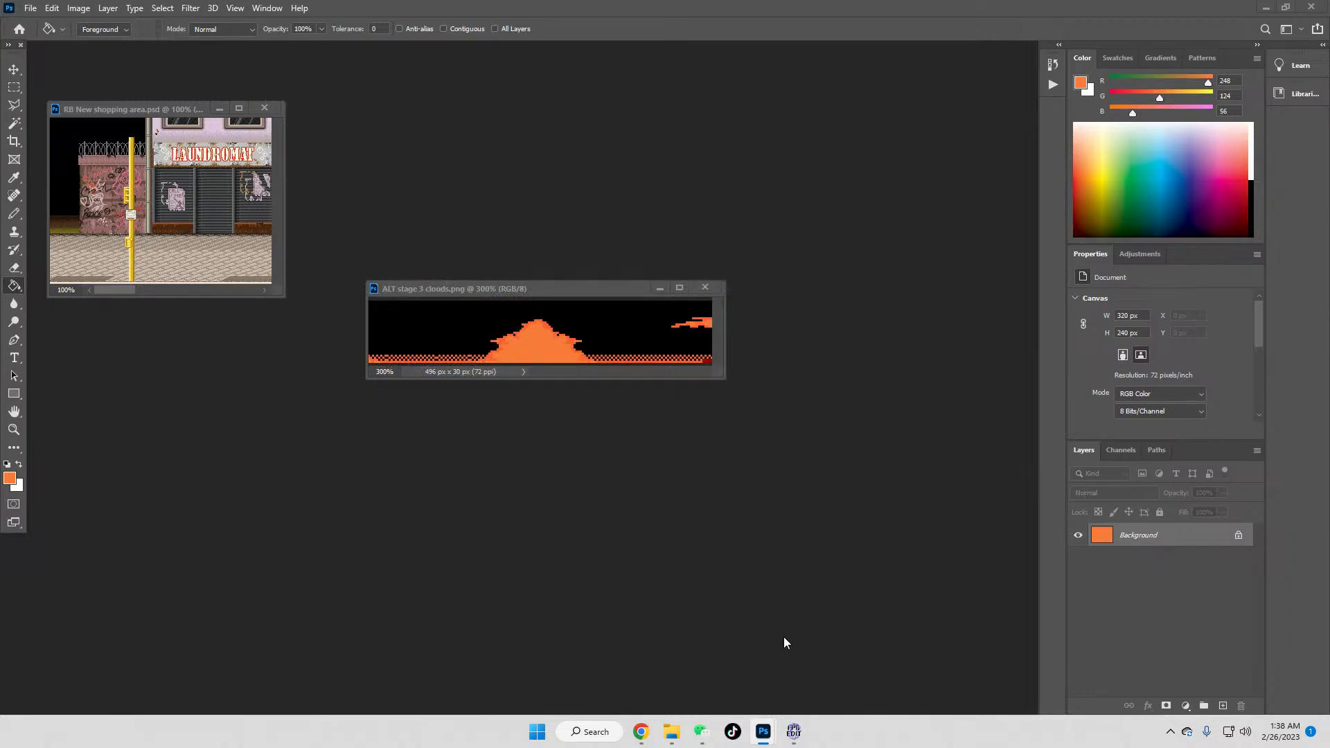
click(794, 731)
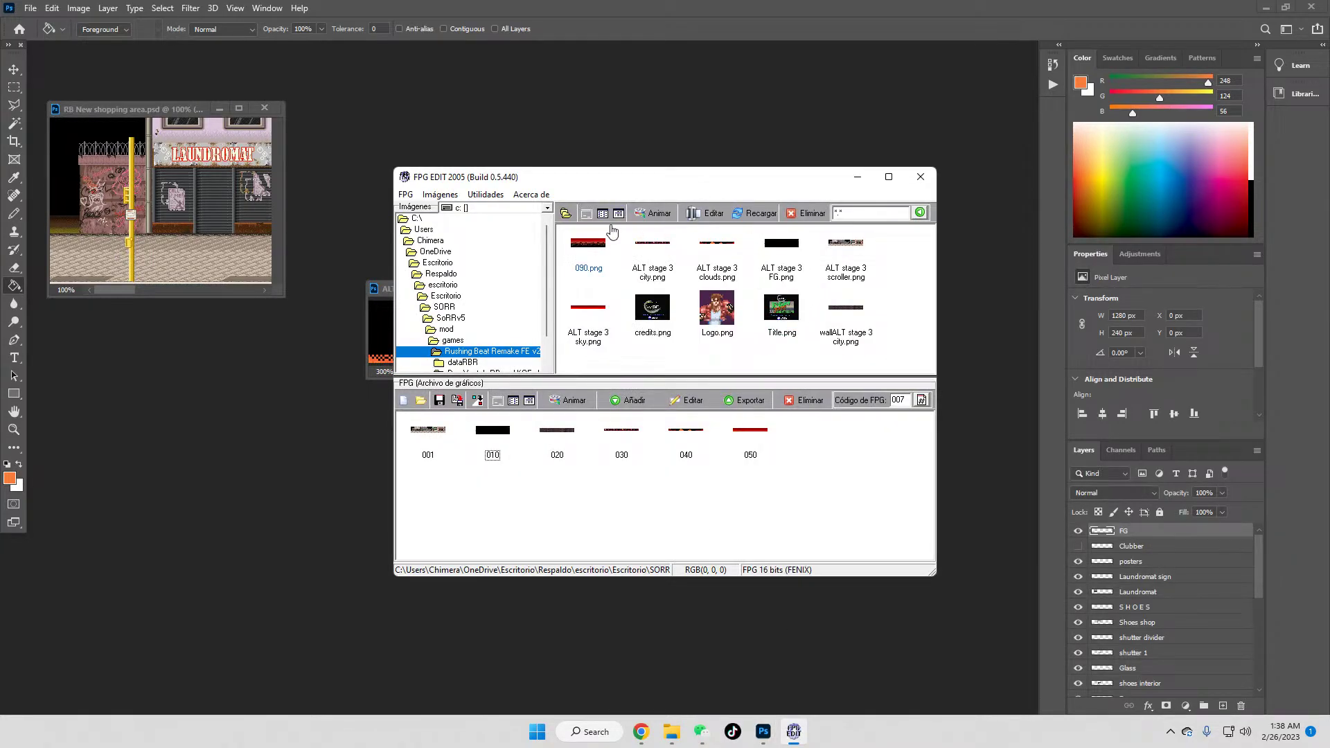
click(751, 215)
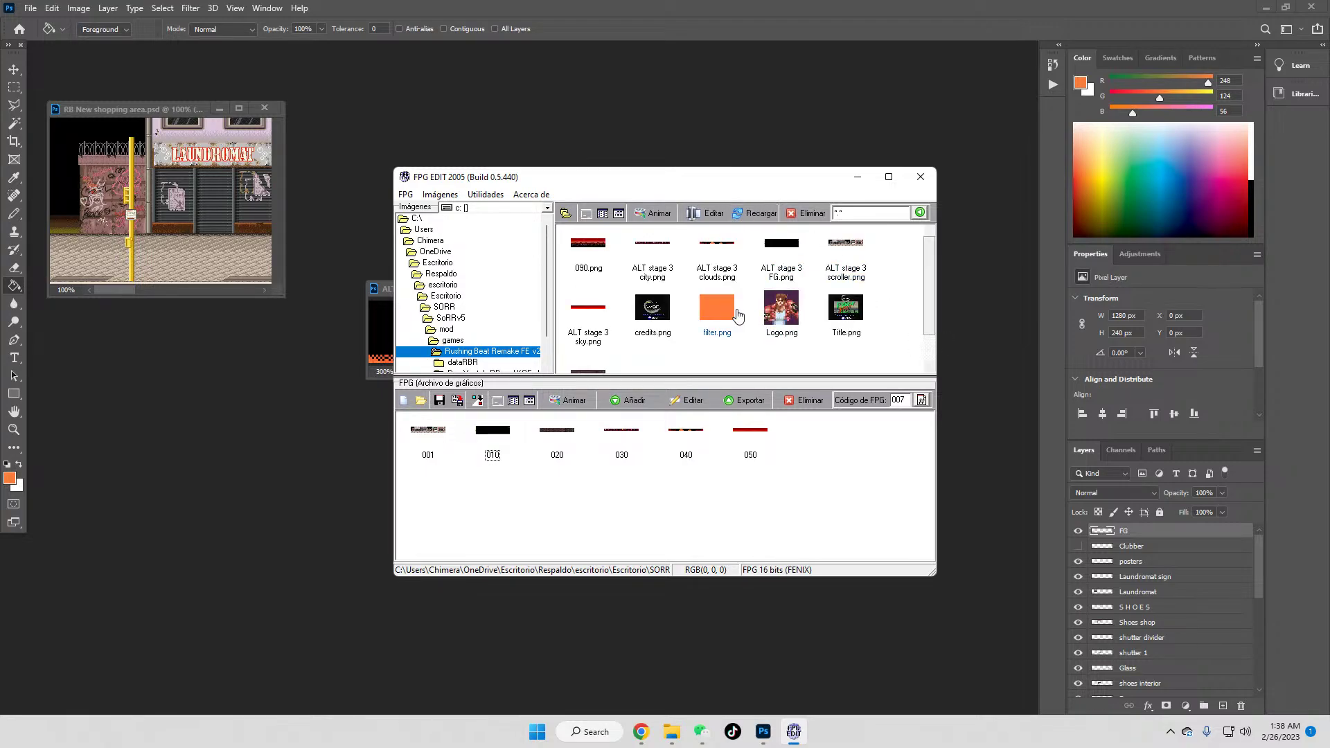
drag(733, 315, 499, 426)
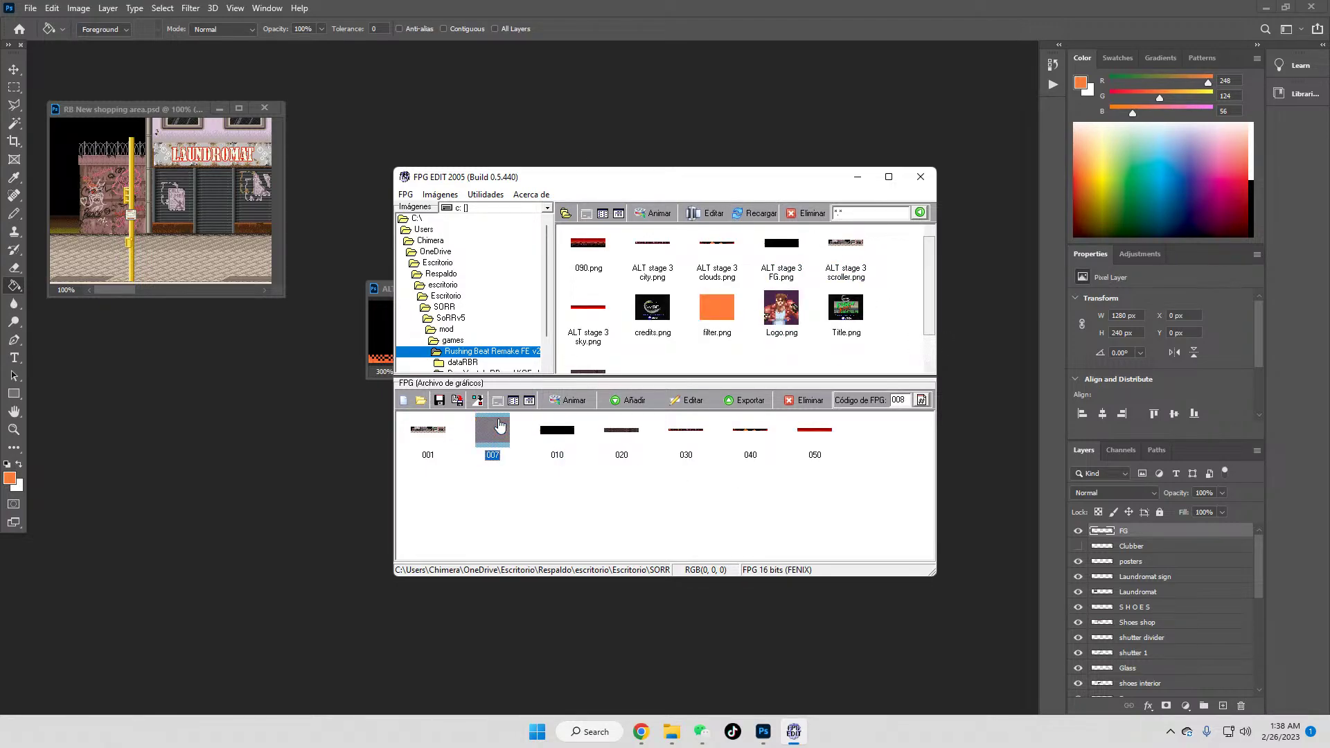
click(690, 400)
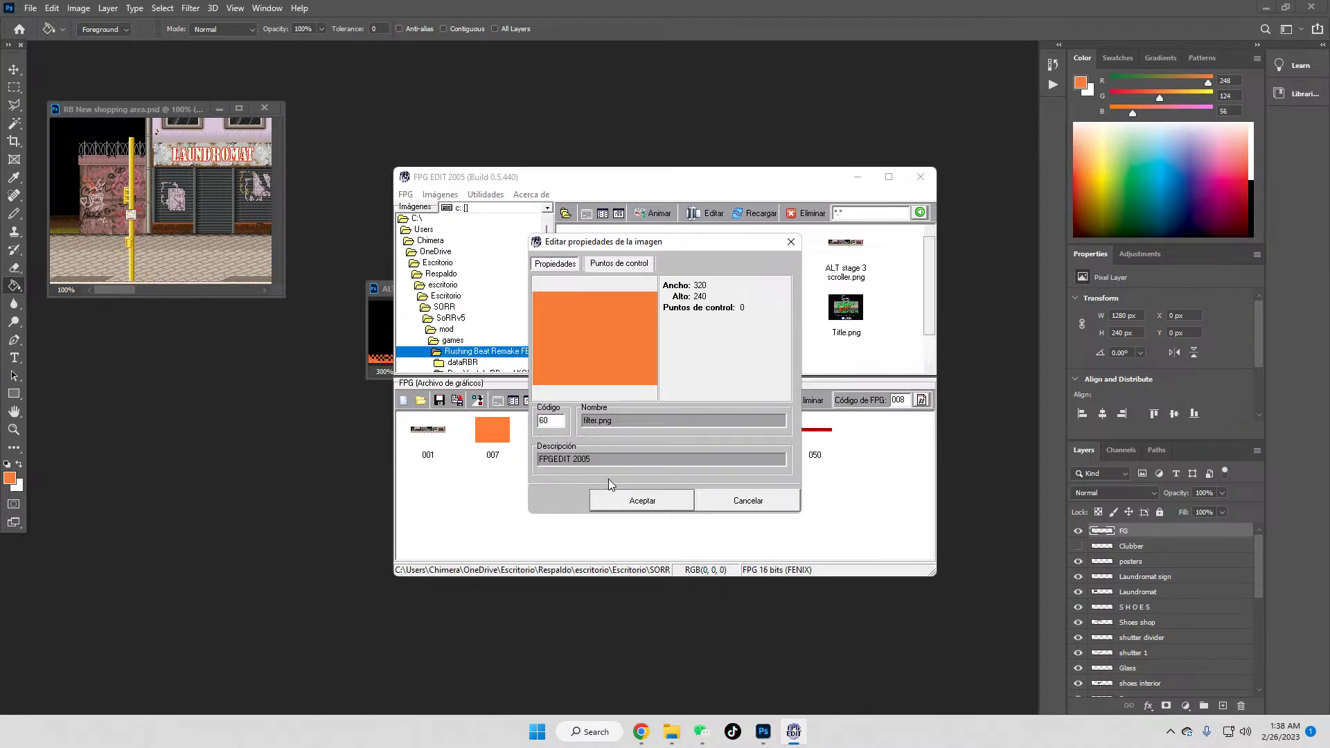
click(642, 499)
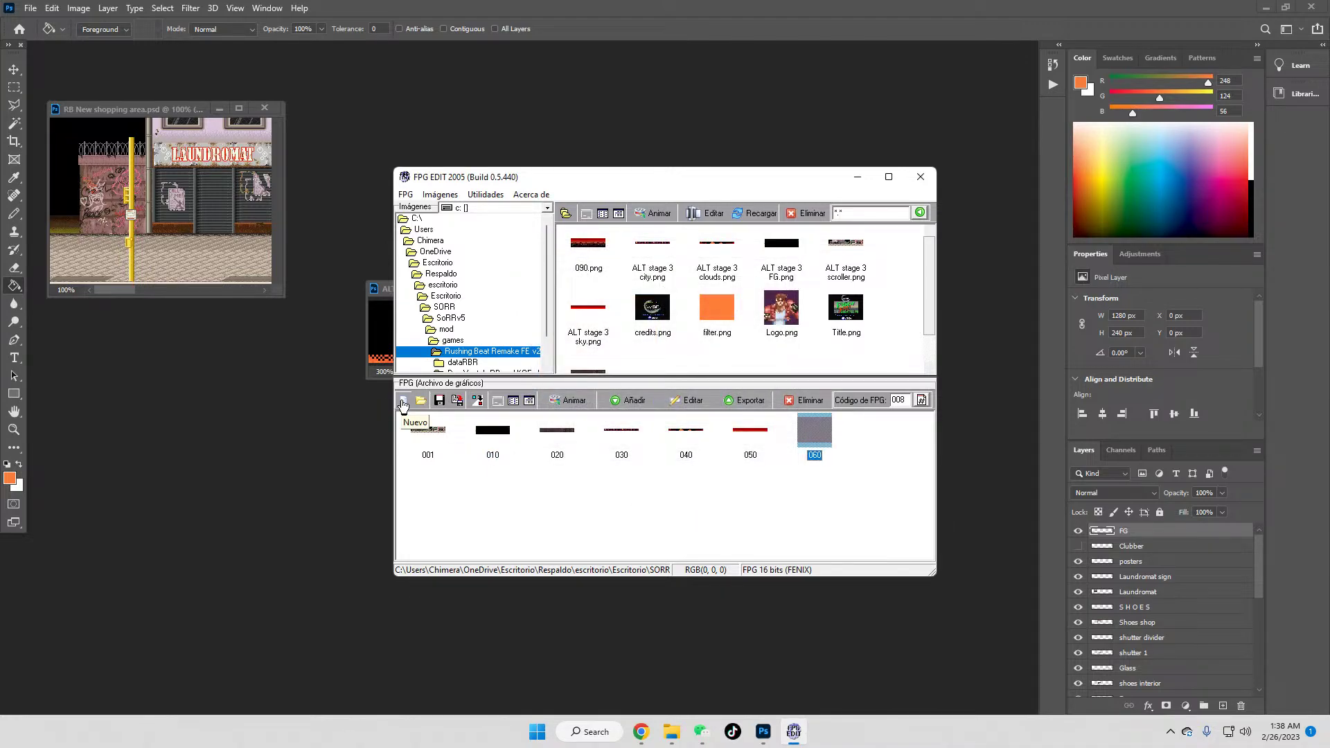
Step: Save the FPG graphics file
click(440, 401)
click(664, 400)
click(536, 732)
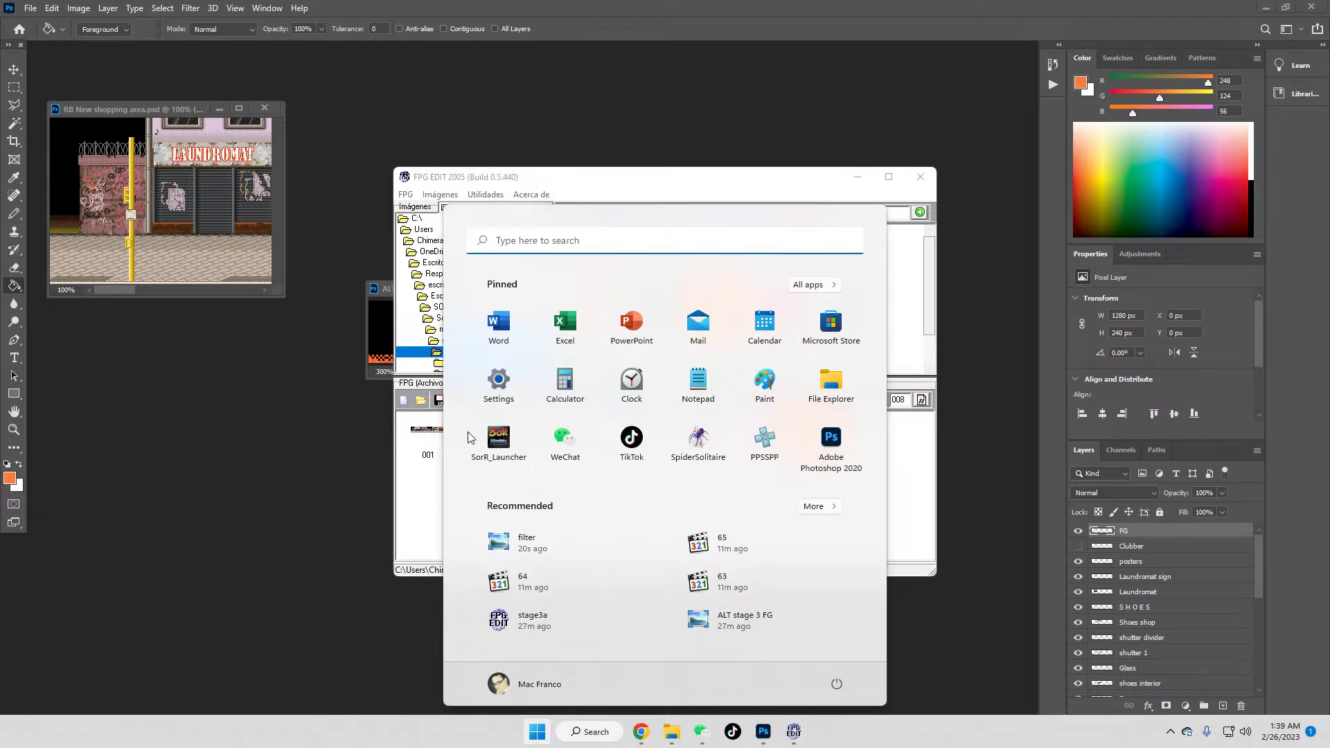
Step: Launch SorMaker from the Streets of Rage Remake launcher and open the mod
click(499, 438)
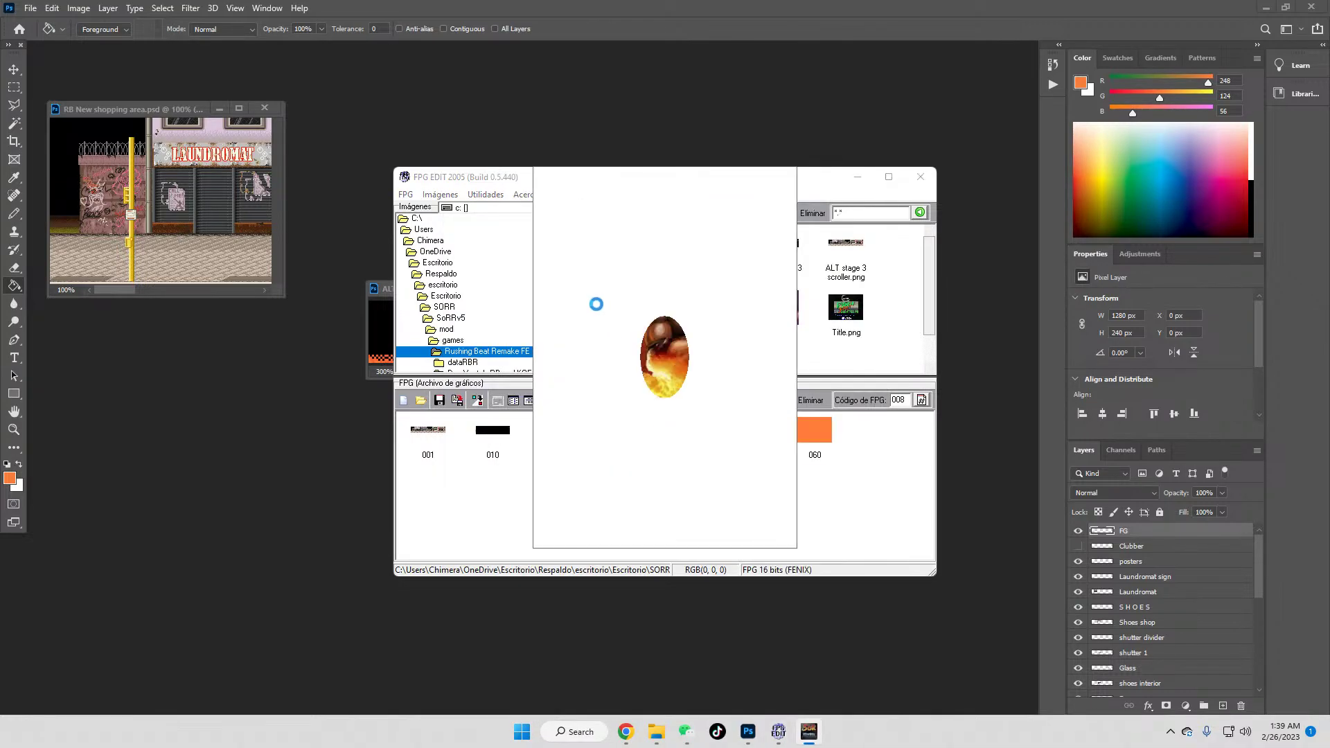
click(623, 317)
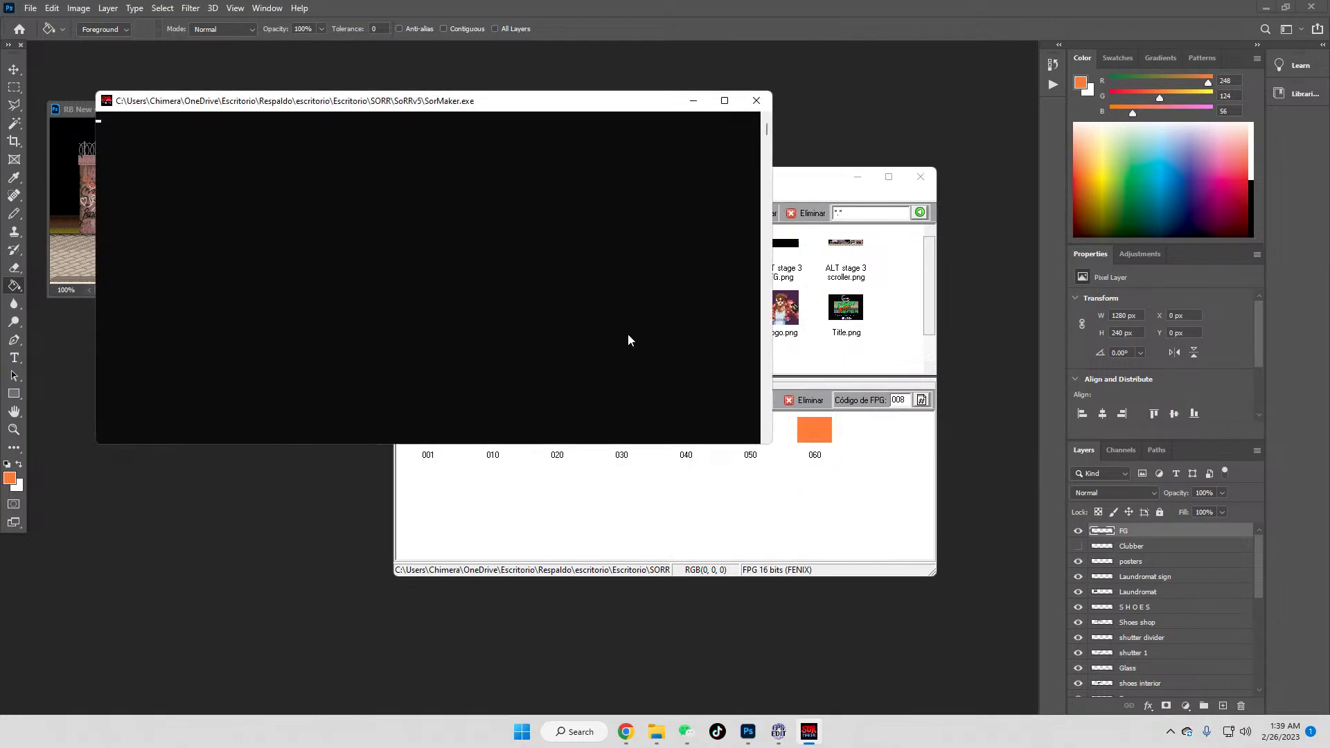
key(Right)
key(Right)
key(Right)
key(Right)
key(Right)
key(Right)
key(Right)
key(Right)
key(Right)
key(Right)
key(Right)
key(Down)
key(Down)
key(Down)
key(Down)
key(Return)
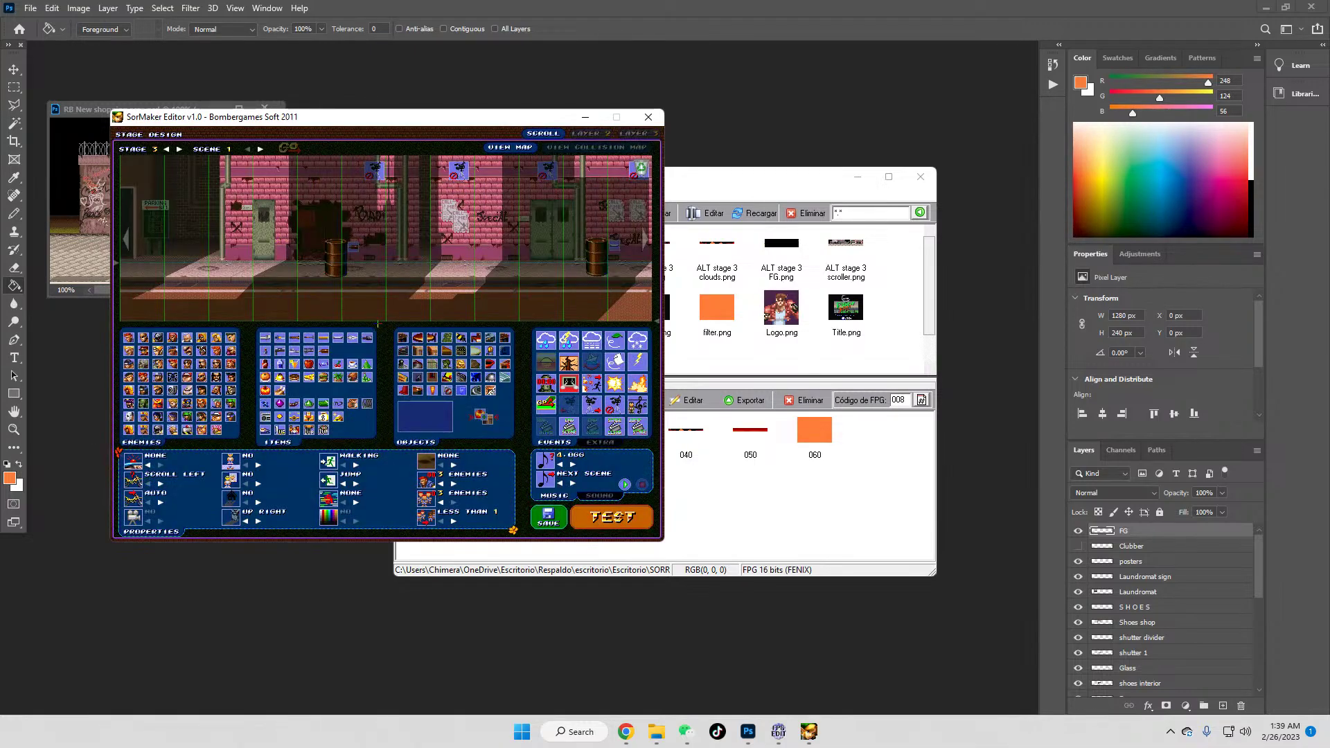
Step: Load stage 3 scene 4 and select layer 6, the orange filter layer
click(261, 149)
click(261, 149)
click(296, 149)
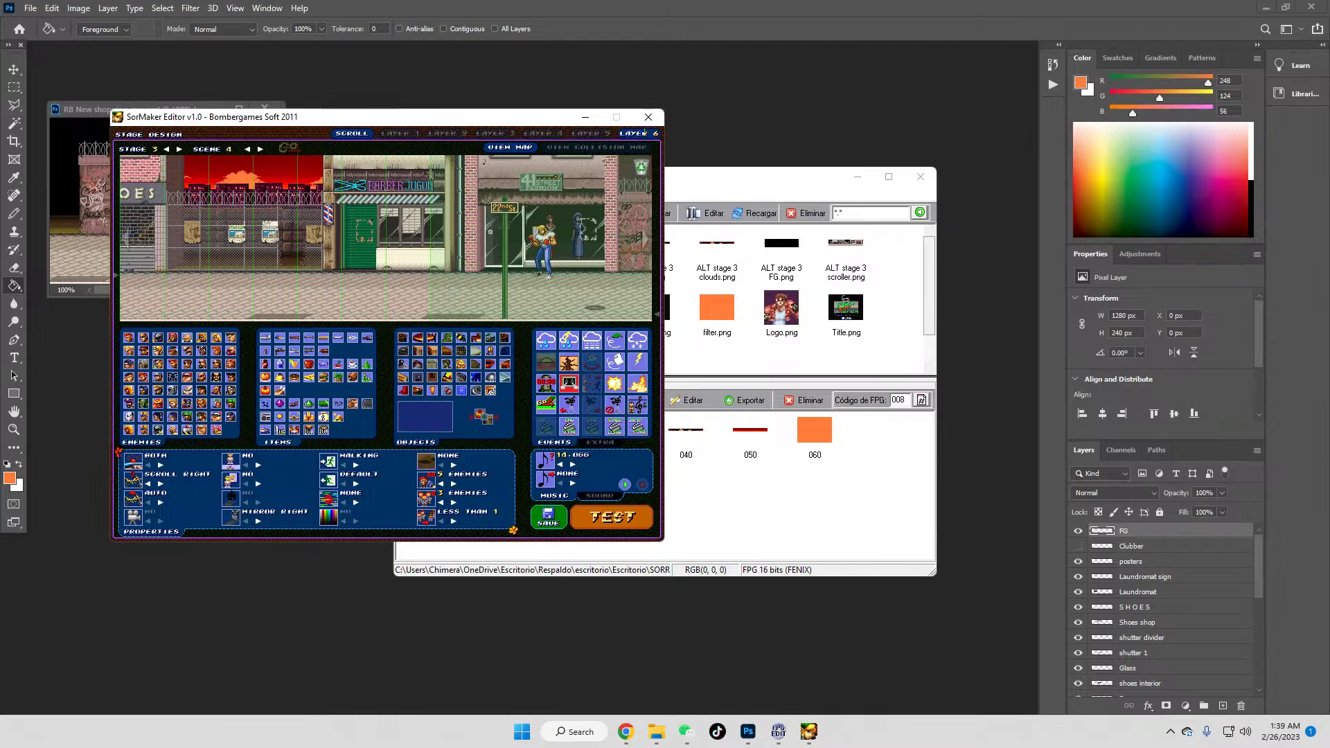
click(643, 133)
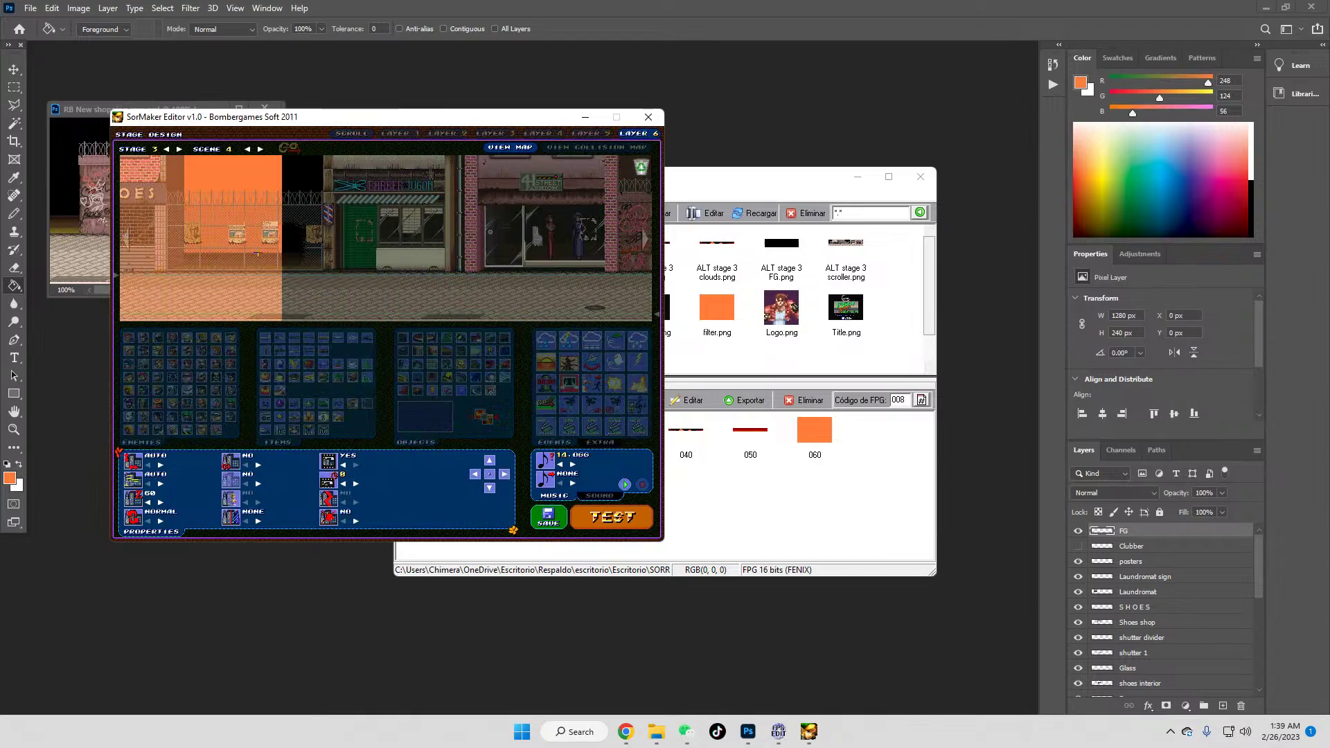
click(644, 239)
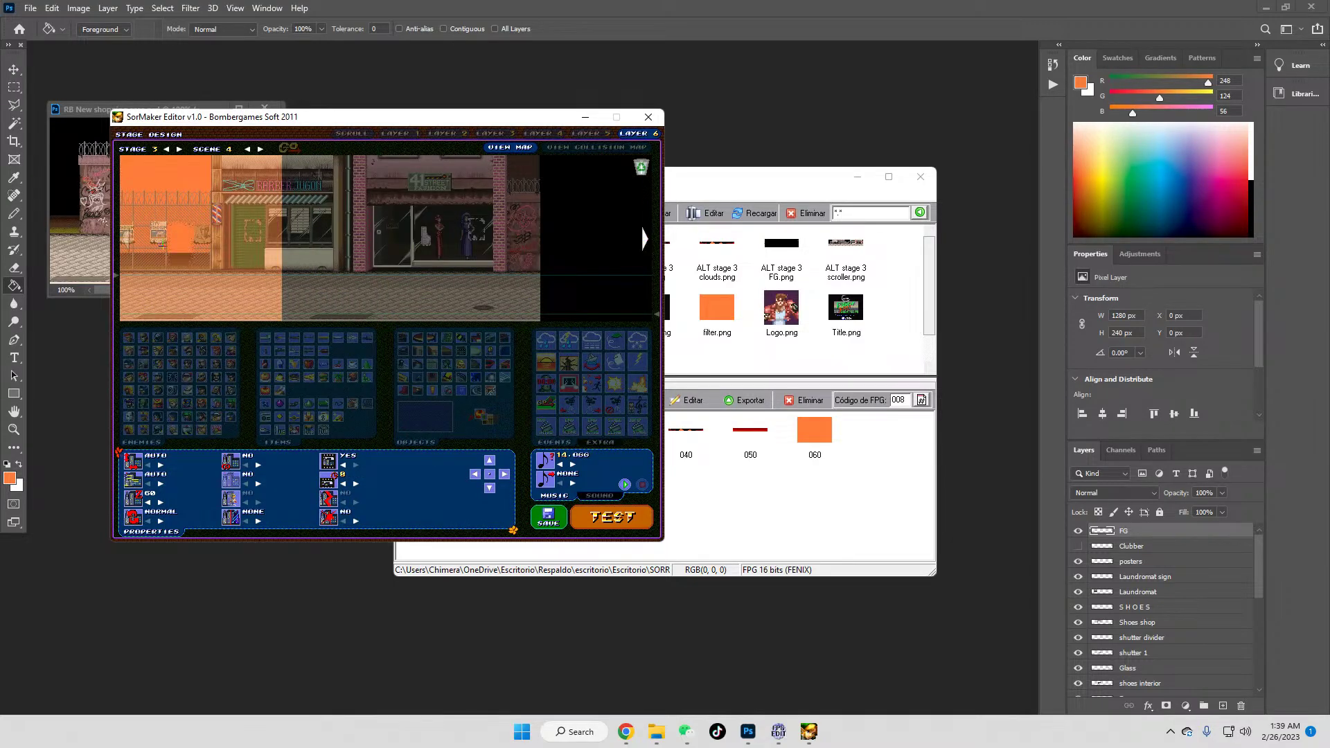
click(126, 239)
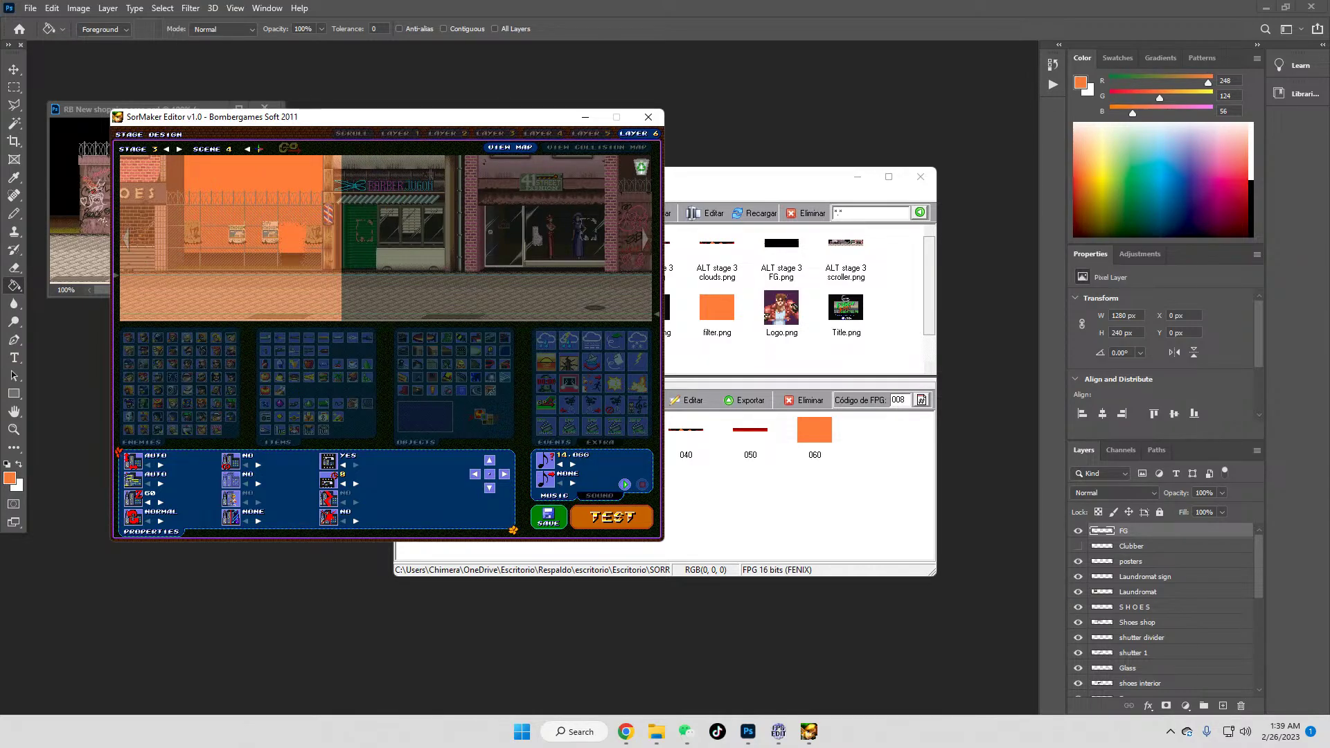
click(260, 149)
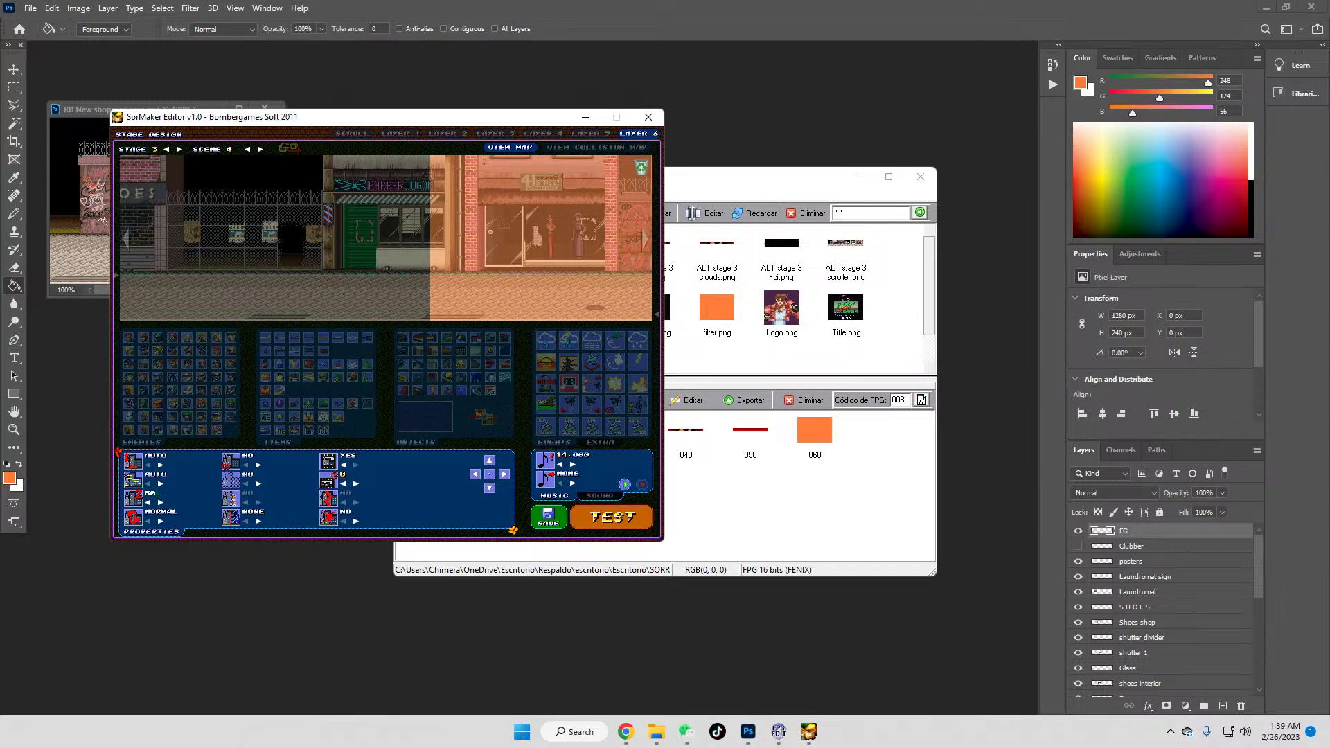
Step: Adjust layer 6's offset, set it to NO MOVE and 25% transparency
click(160, 502)
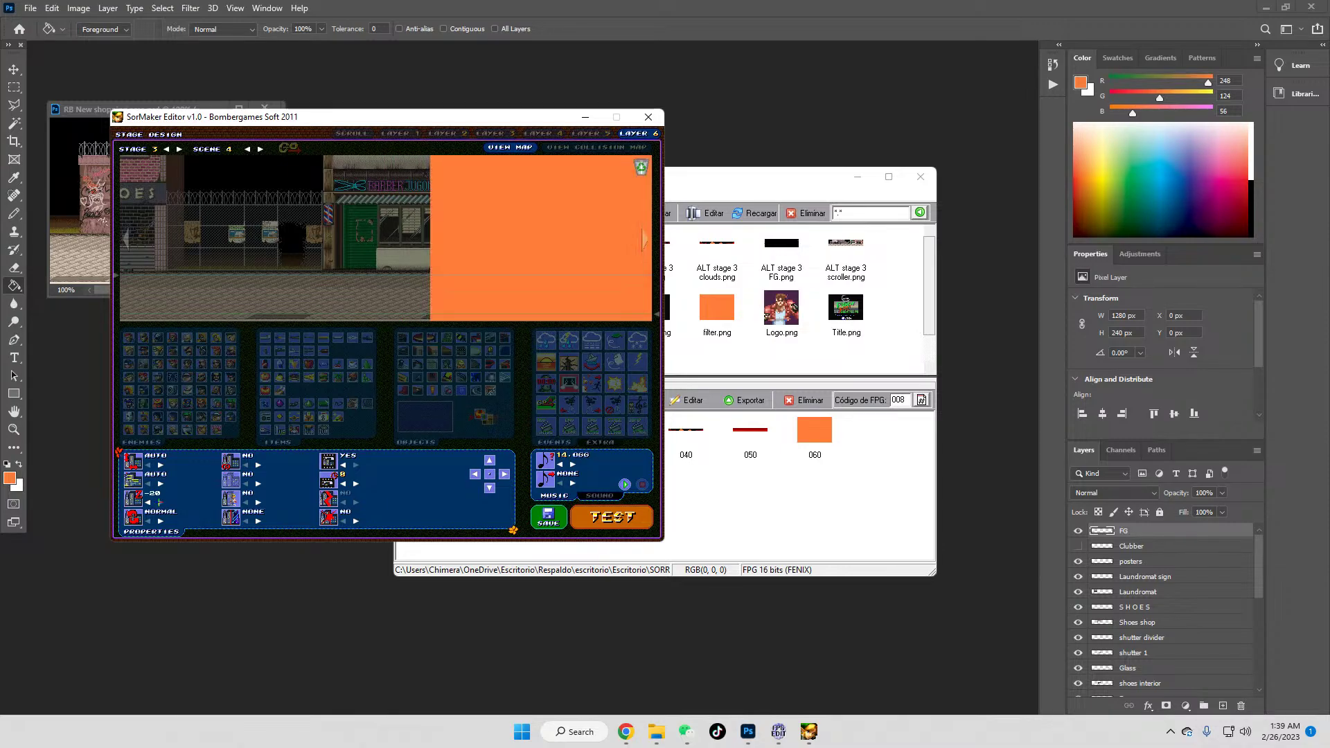
click(160, 502)
click(160, 502)
click(160, 464)
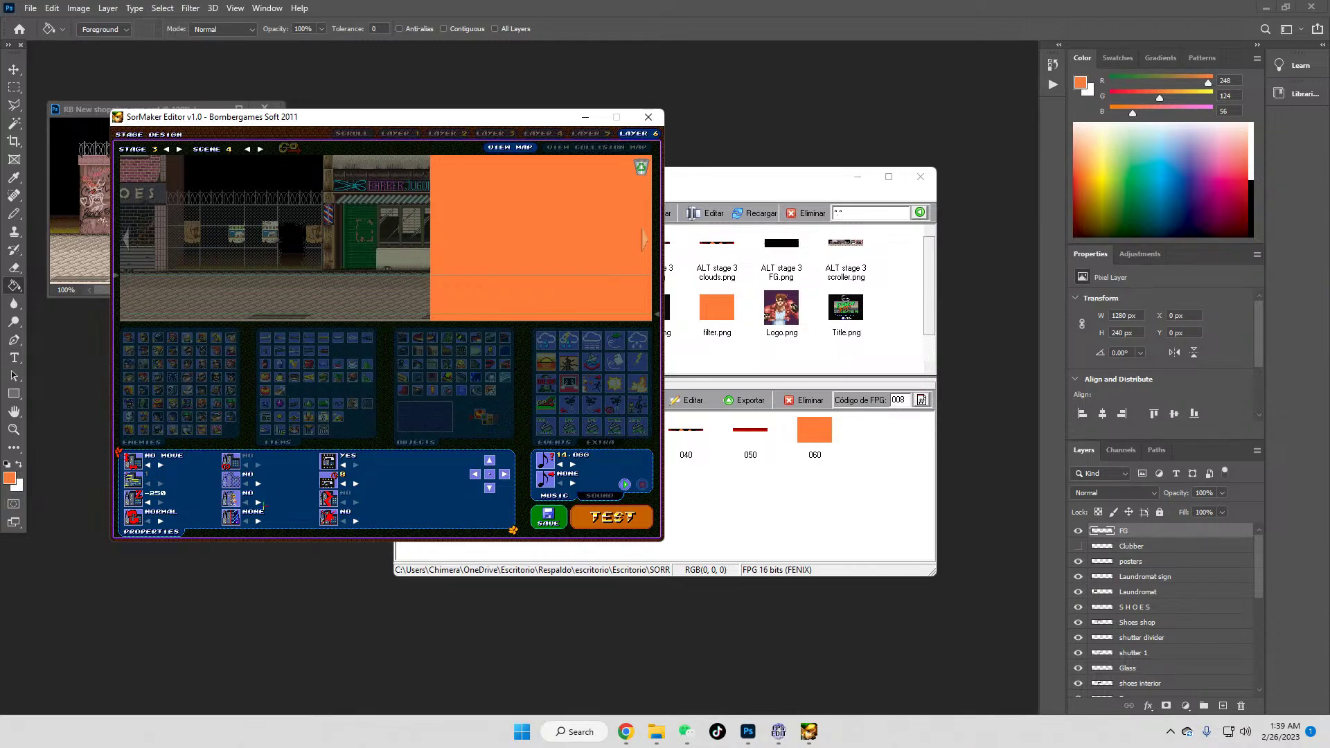
click(258, 484)
click(258, 483)
click(257, 484)
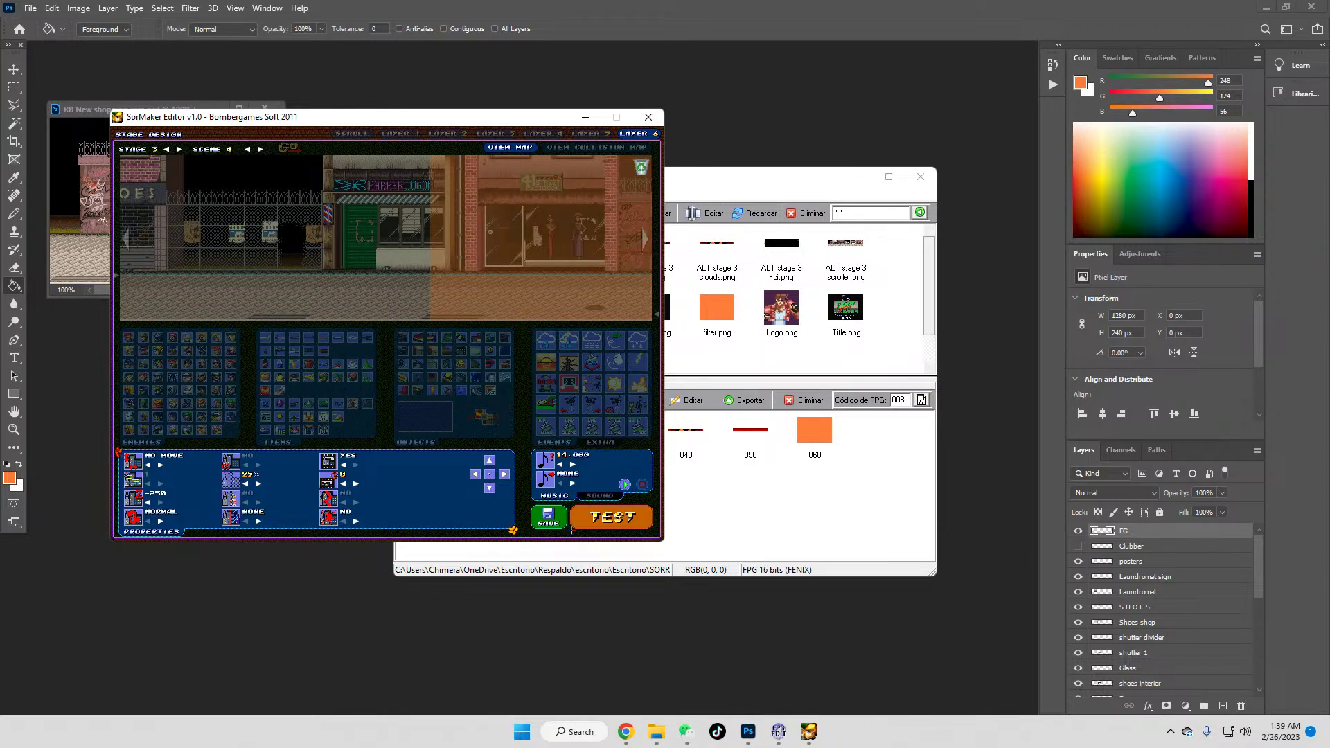
Step: Save the stage and start a test play
click(548, 518)
click(358, 340)
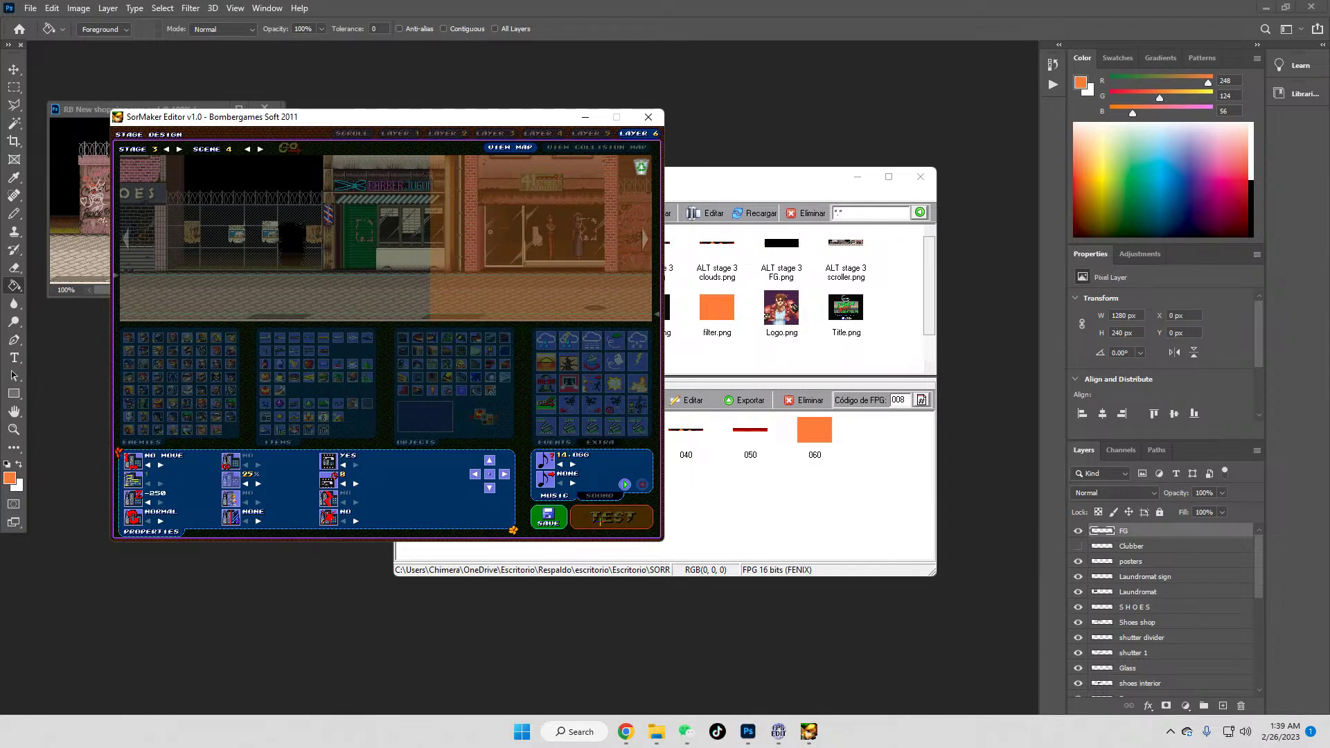
click(600, 521)
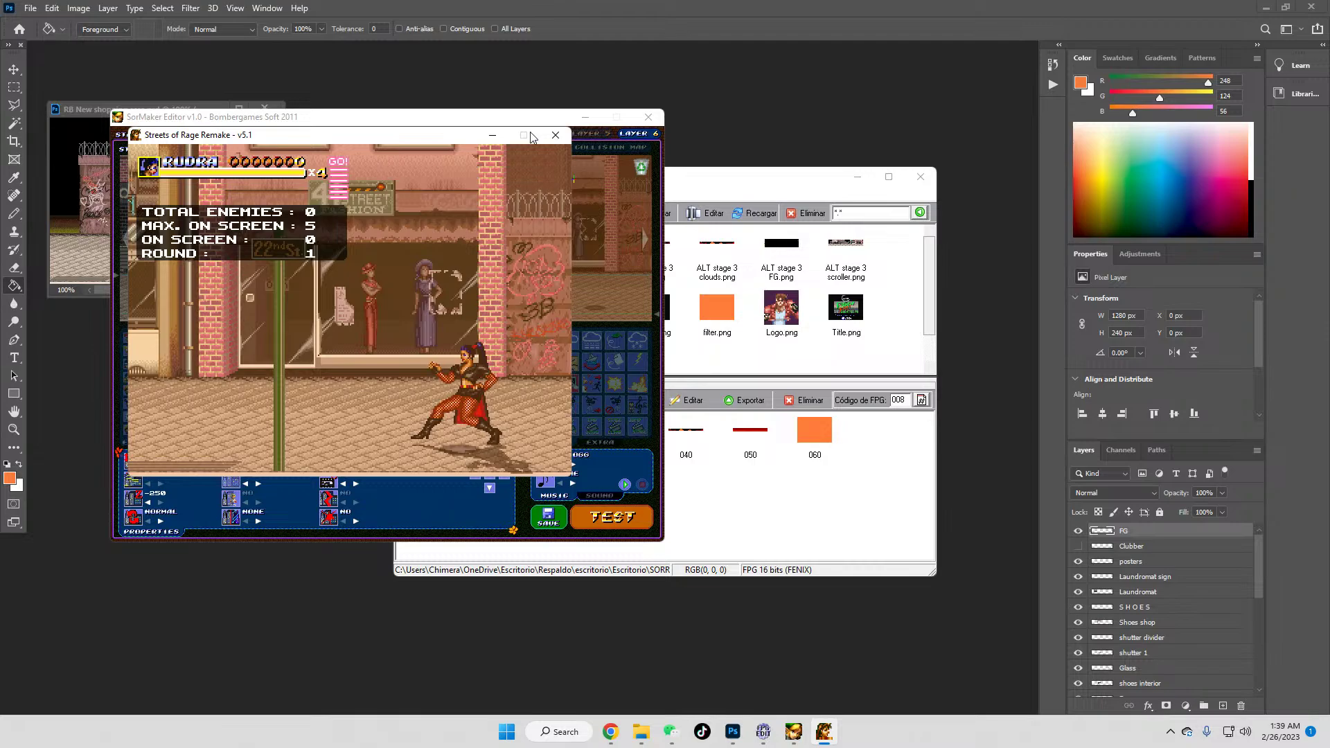
Step: Close the test game and step the music selection down by one
click(554, 135)
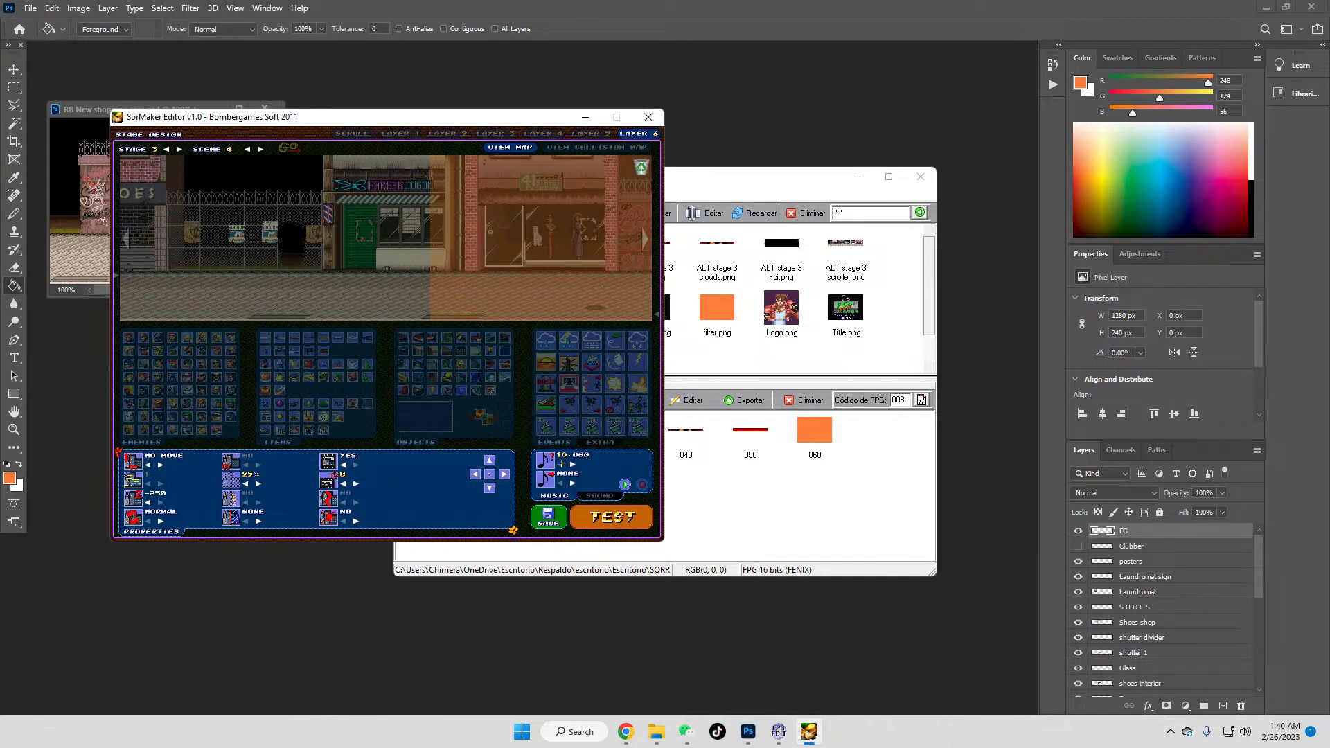
click(561, 464)
click(606, 516)
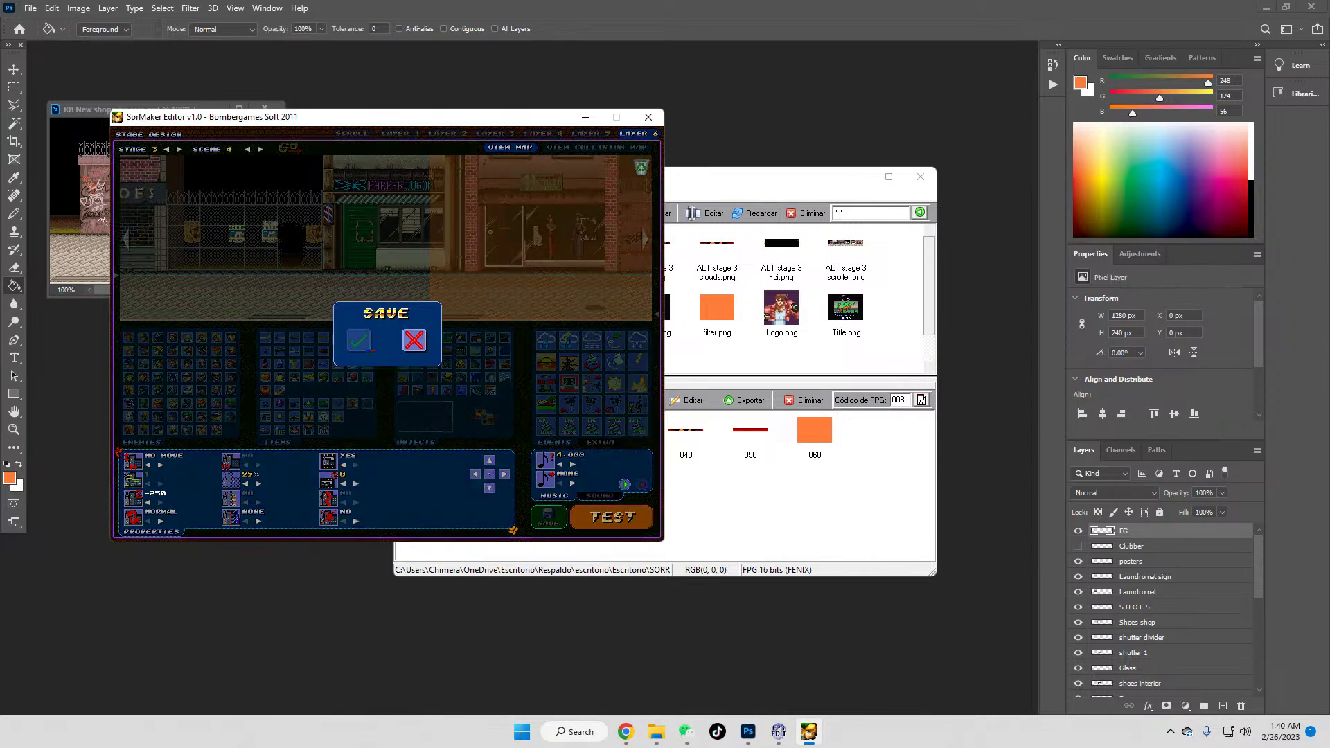
click(369, 346)
Step: Switch the orange overlay to LIGHTING mode, save the stage and relaunch the test
click(257, 484)
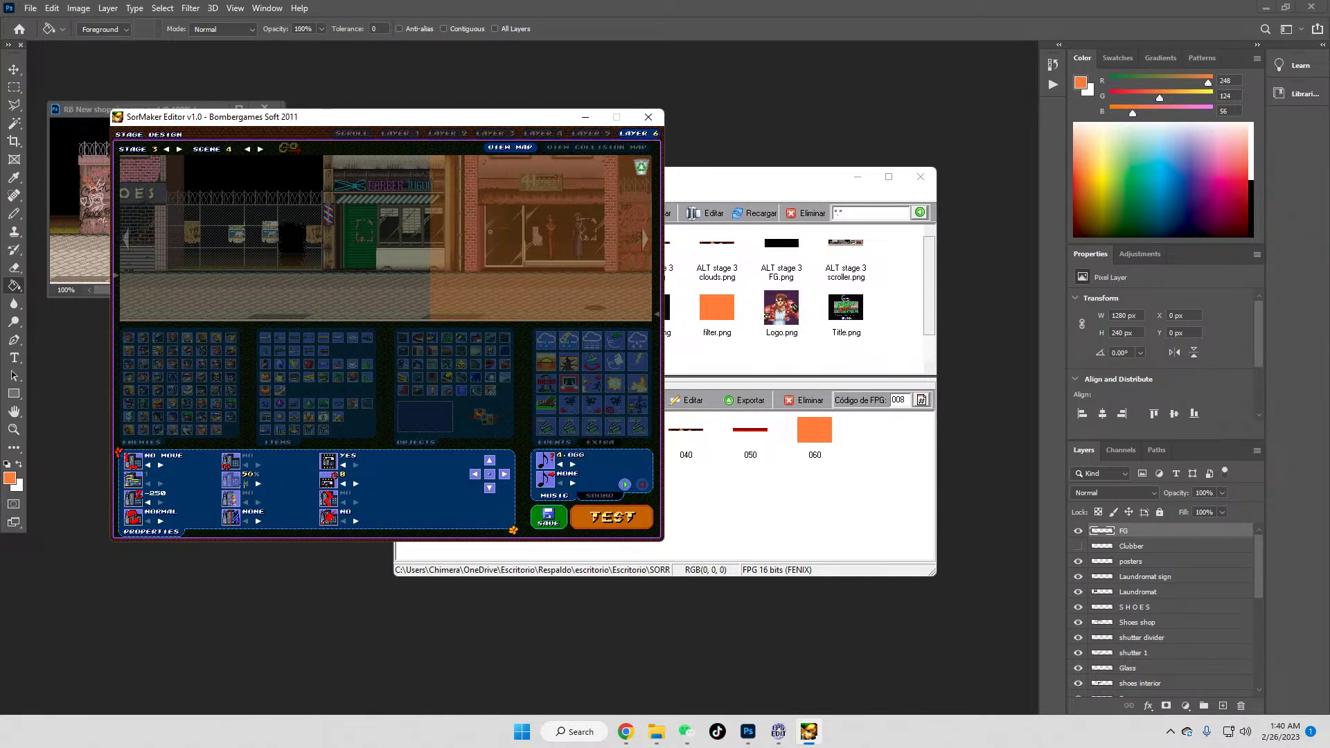
click(257, 484)
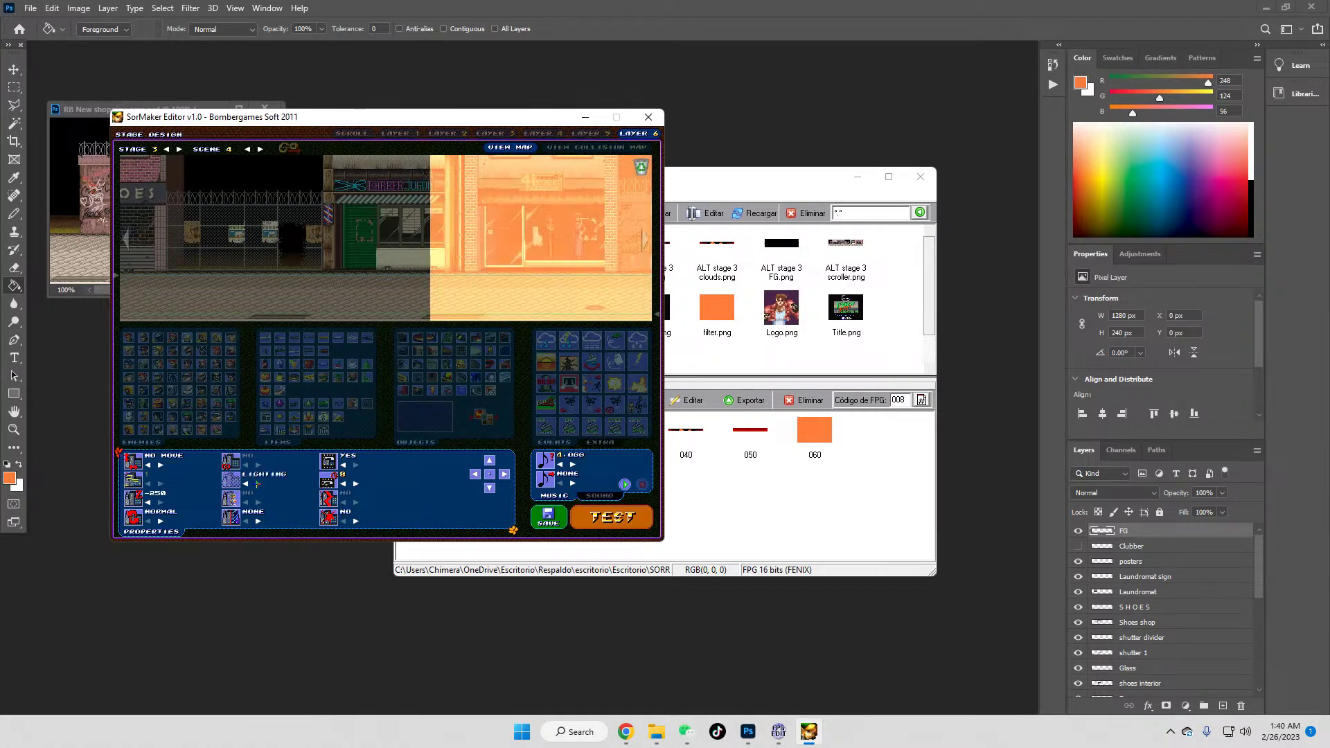
click(547, 516)
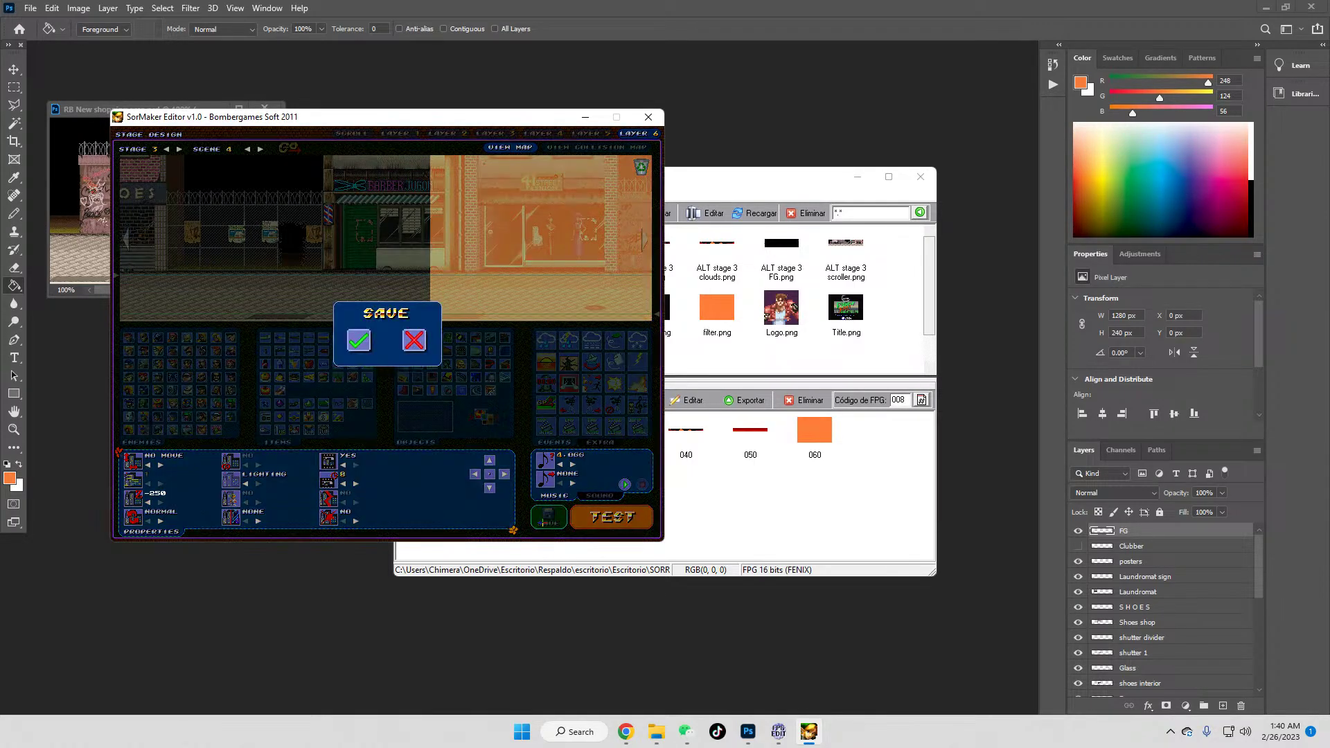
click(370, 356)
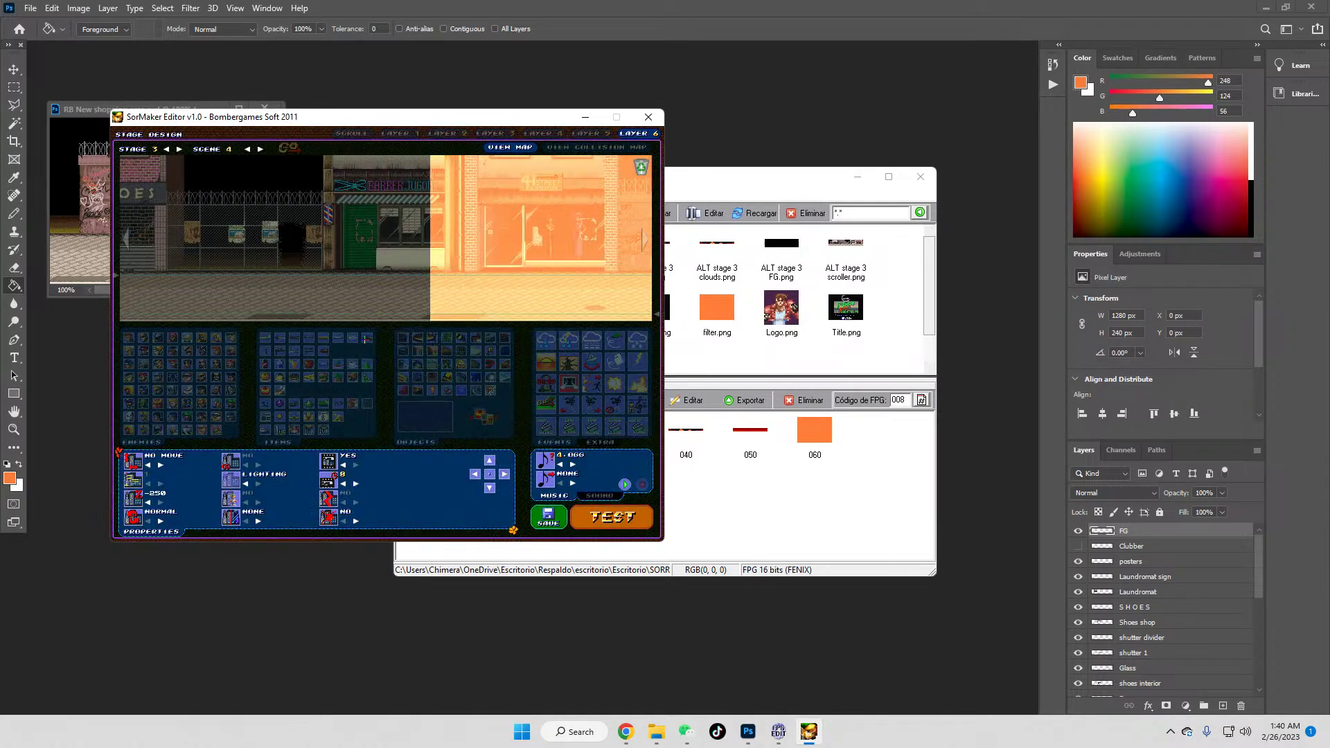
click(619, 514)
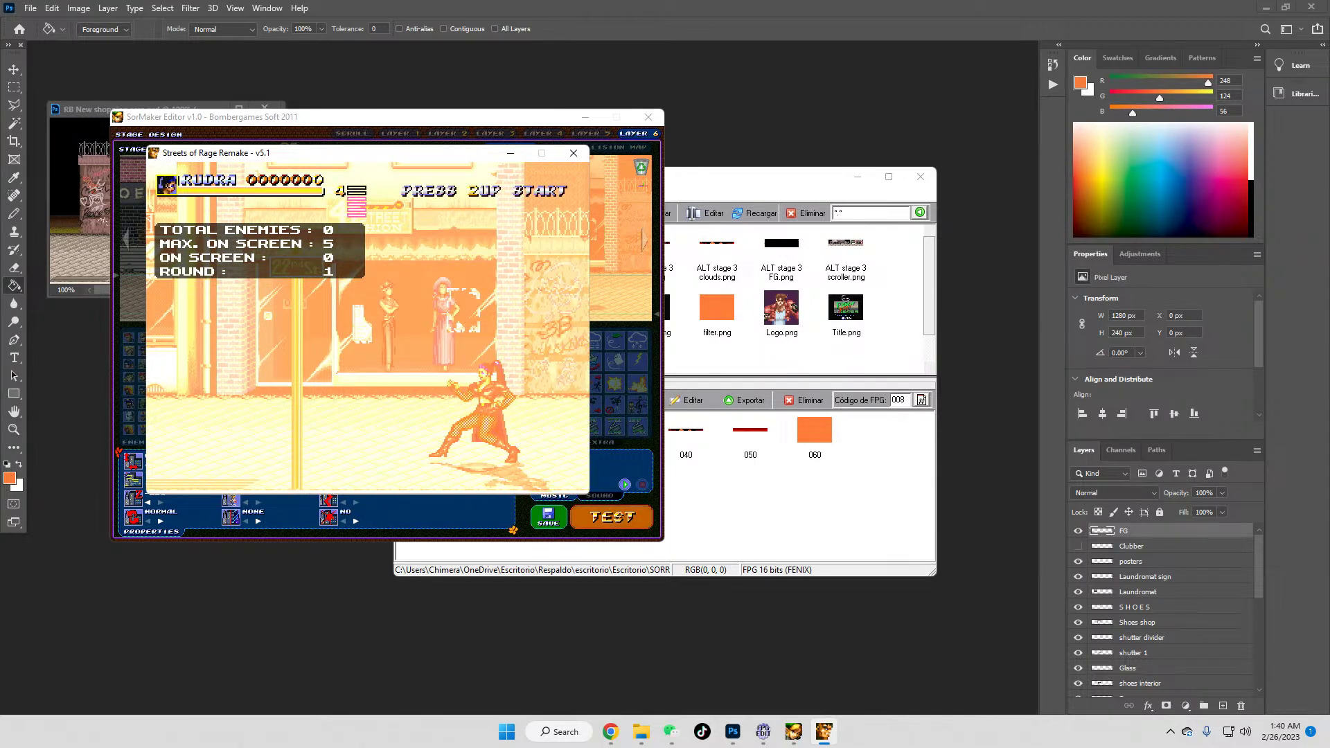
Step: Close the test game and set the scene overlay back to 25%
key(Escape)
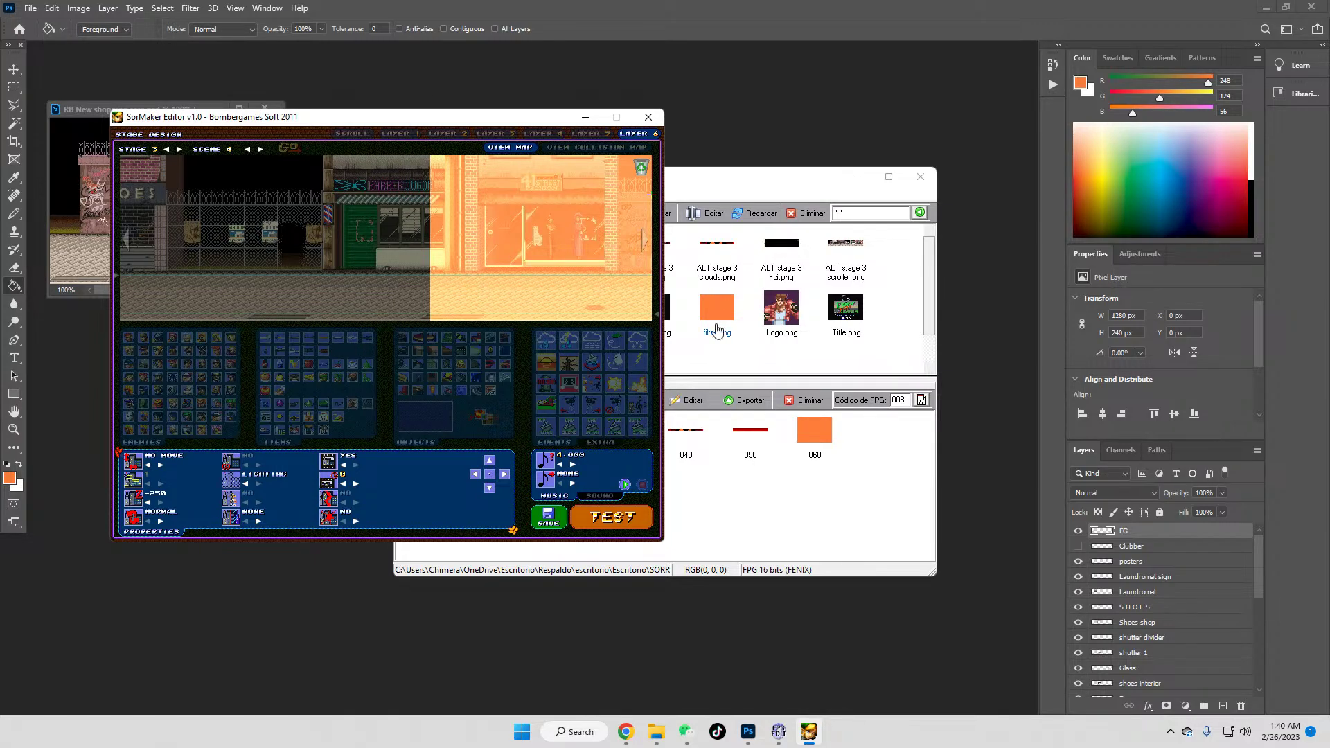
click(589, 133)
click(584, 117)
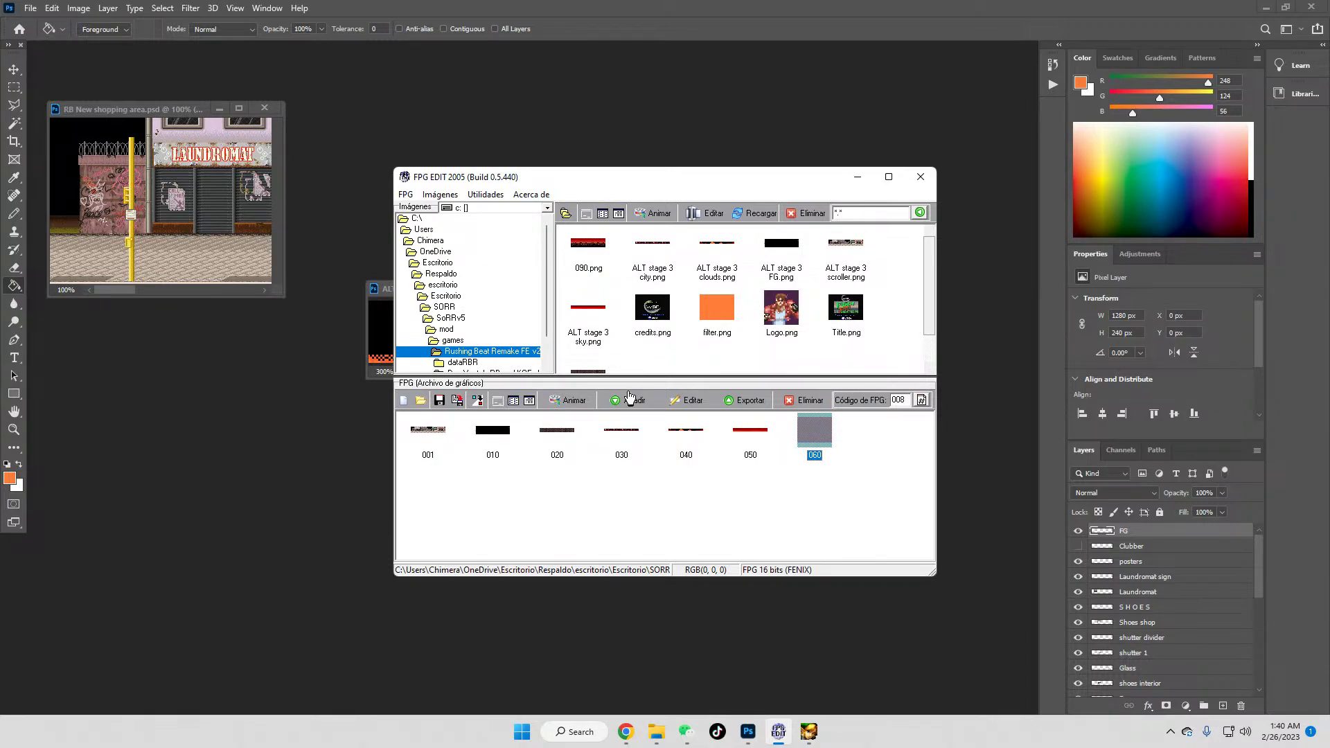
mouse_move(809, 733)
click(388, 543)
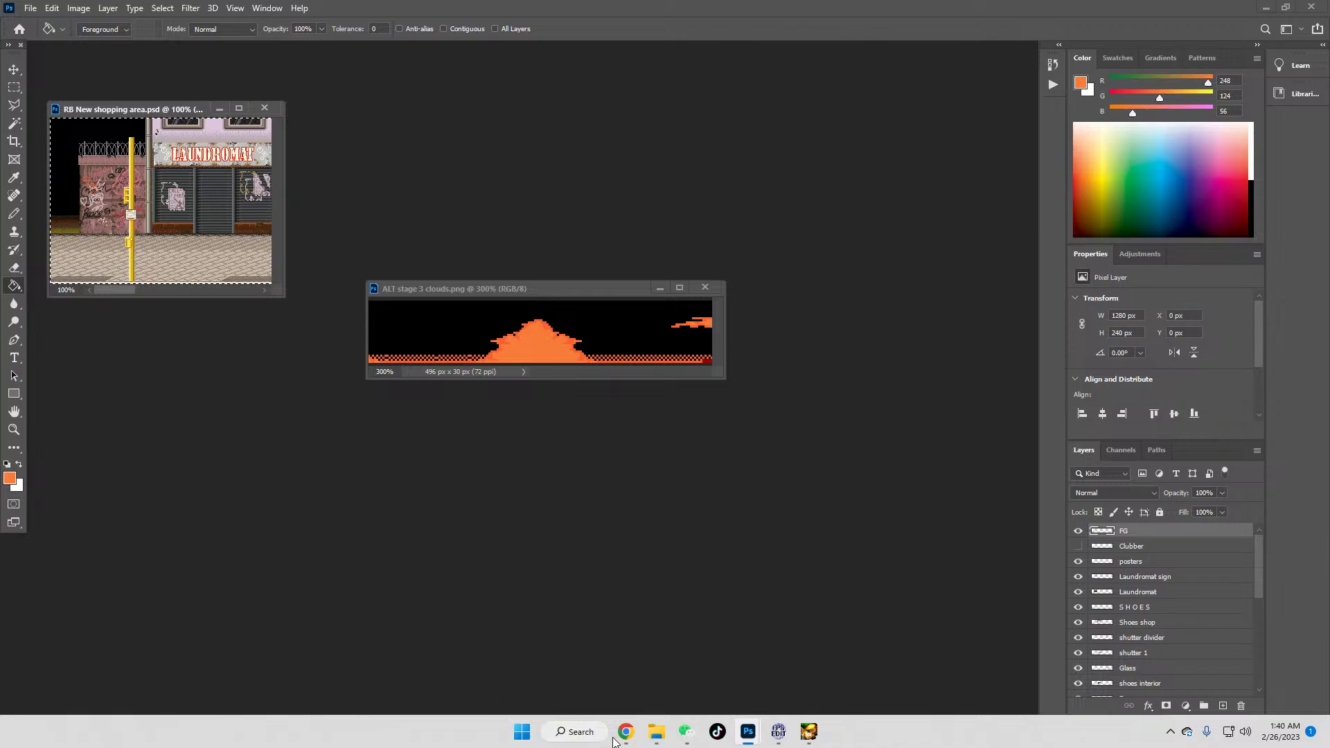
mouse_move(667, 745)
click(809, 731)
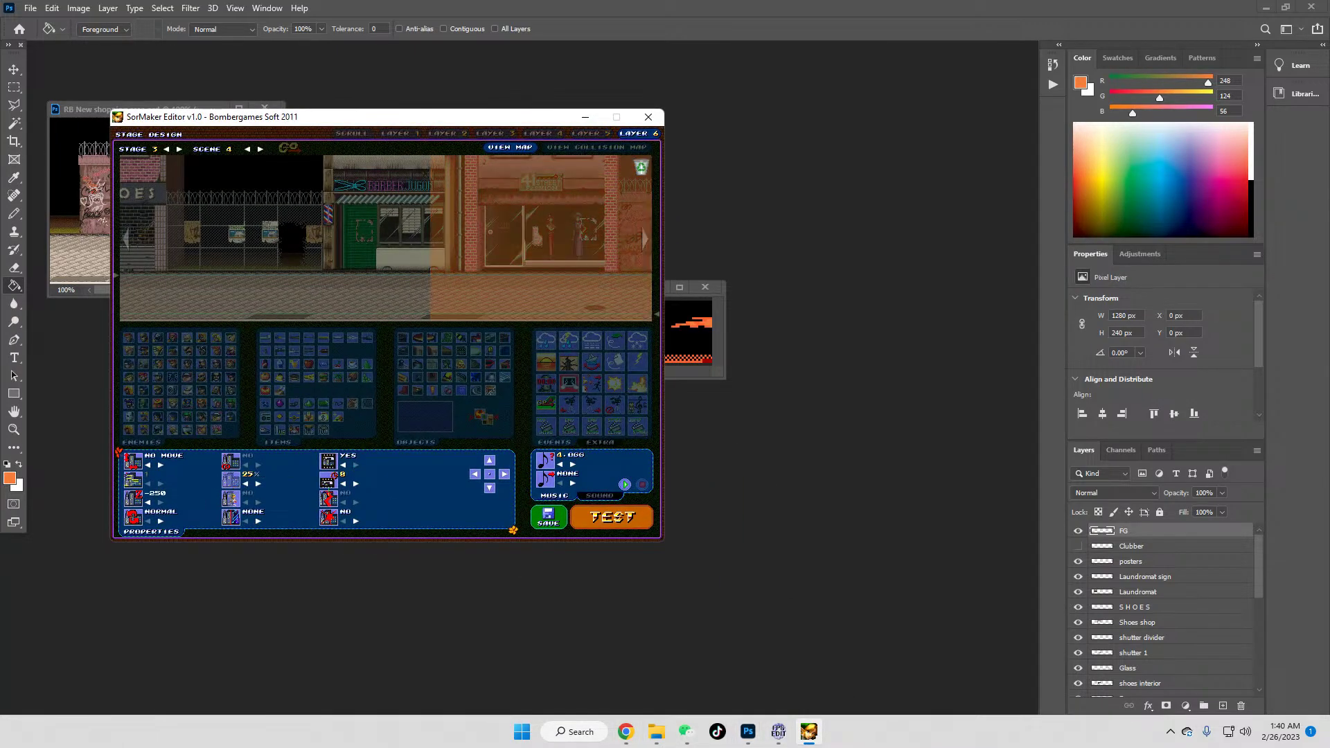
click(611, 518)
Step: Bring up the Rushing Beat Remake FE v2.1 folder in File Explorer
mouse_move(654, 734)
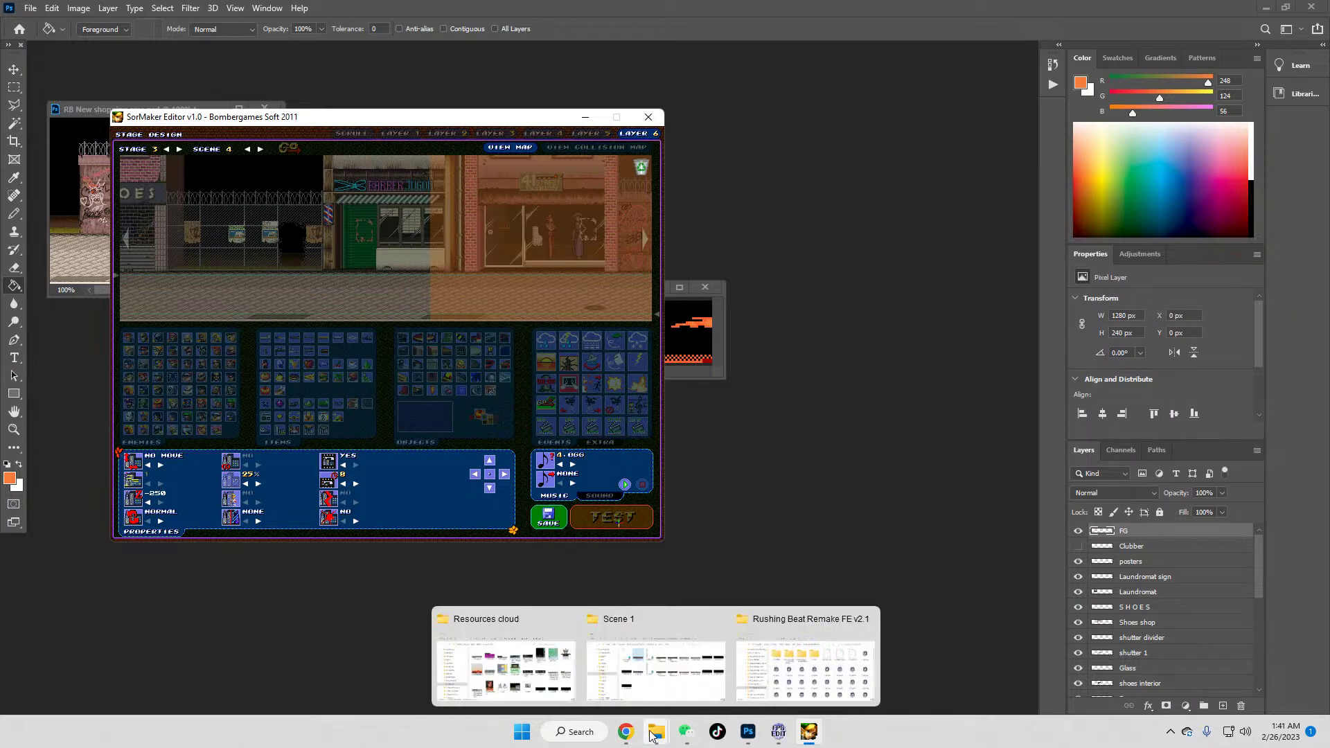
click(793, 682)
scroll(916, 398, down, 15)
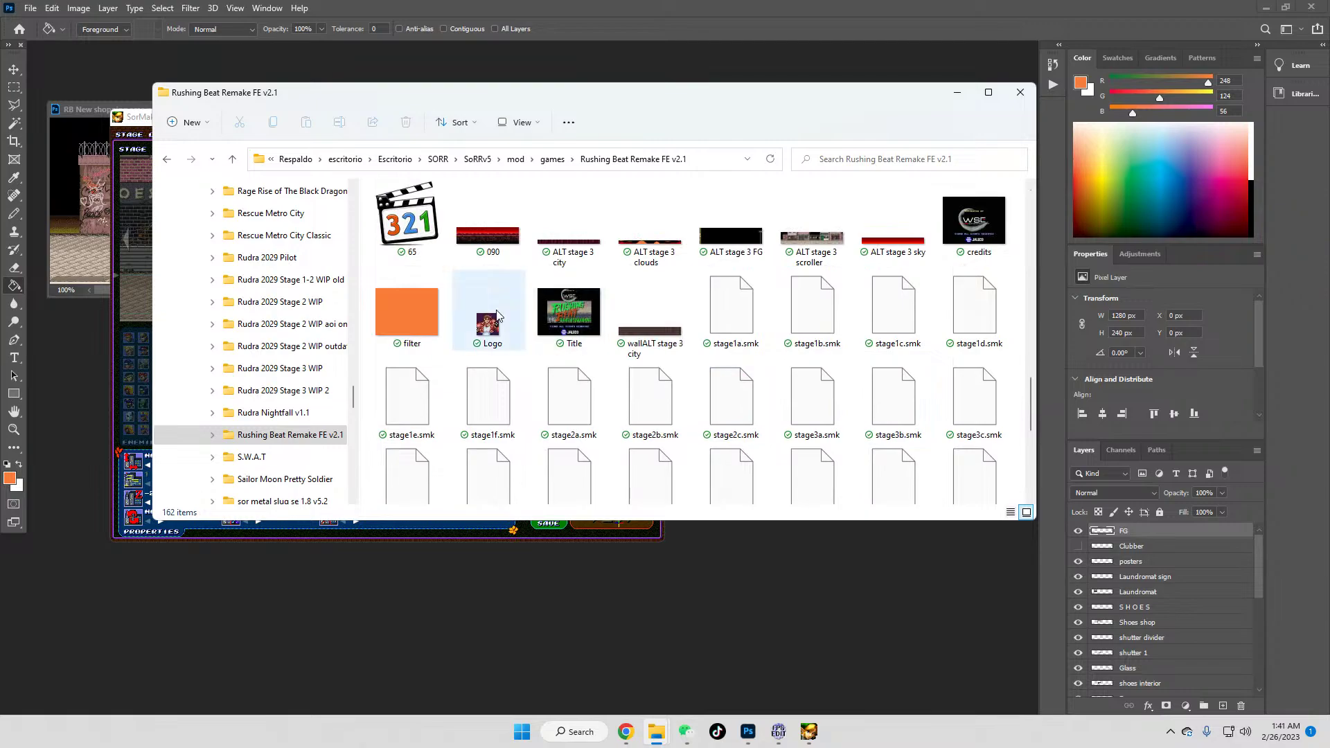
Step: Open filter.png in Photoshop and sample the bright red from the 090.png sky
drag(406, 311, 791, 595)
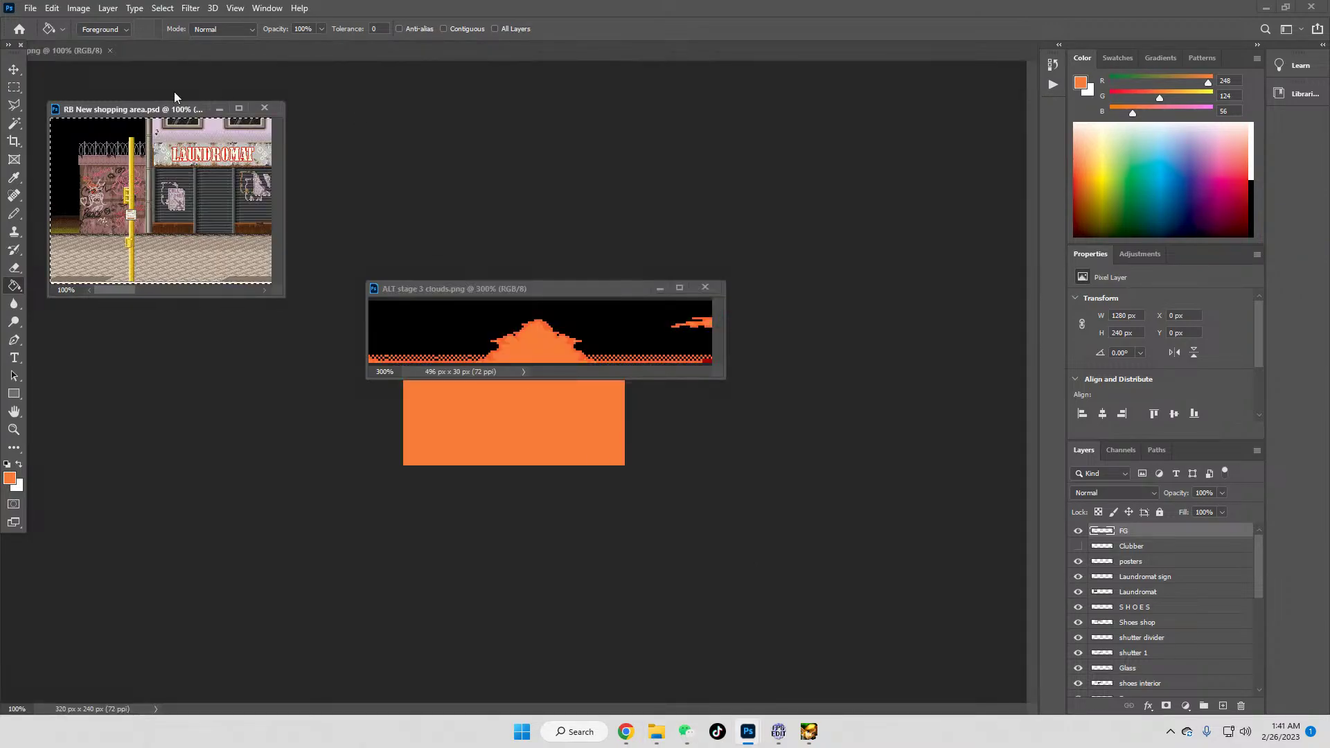
click(218, 109)
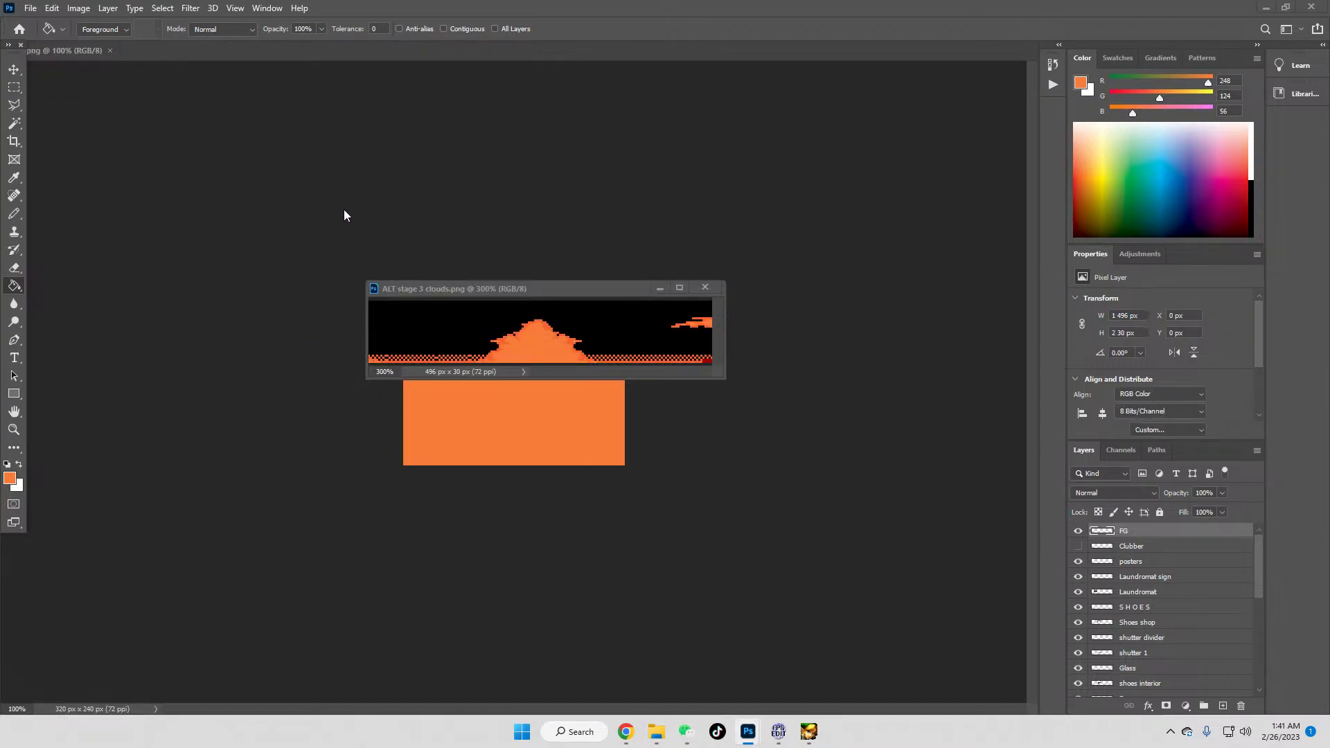
drag(68, 56, 75, 88)
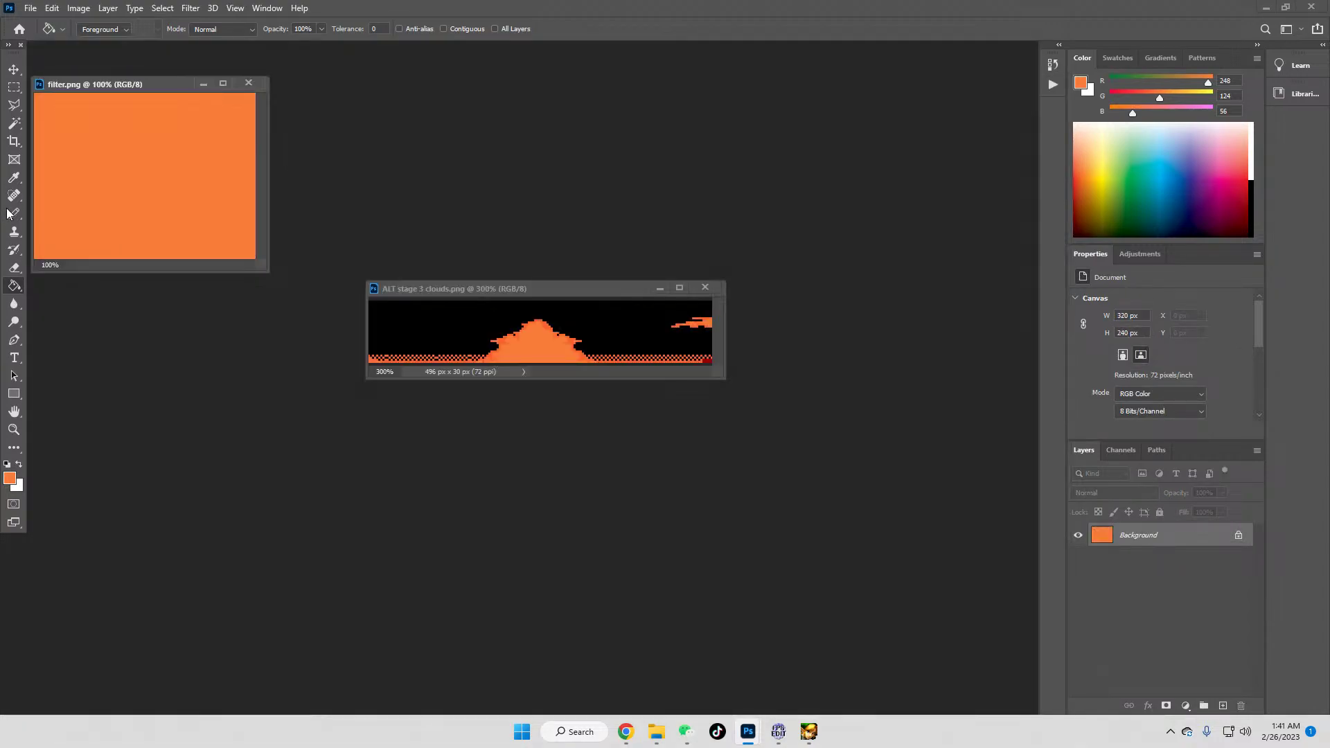
click(14, 177)
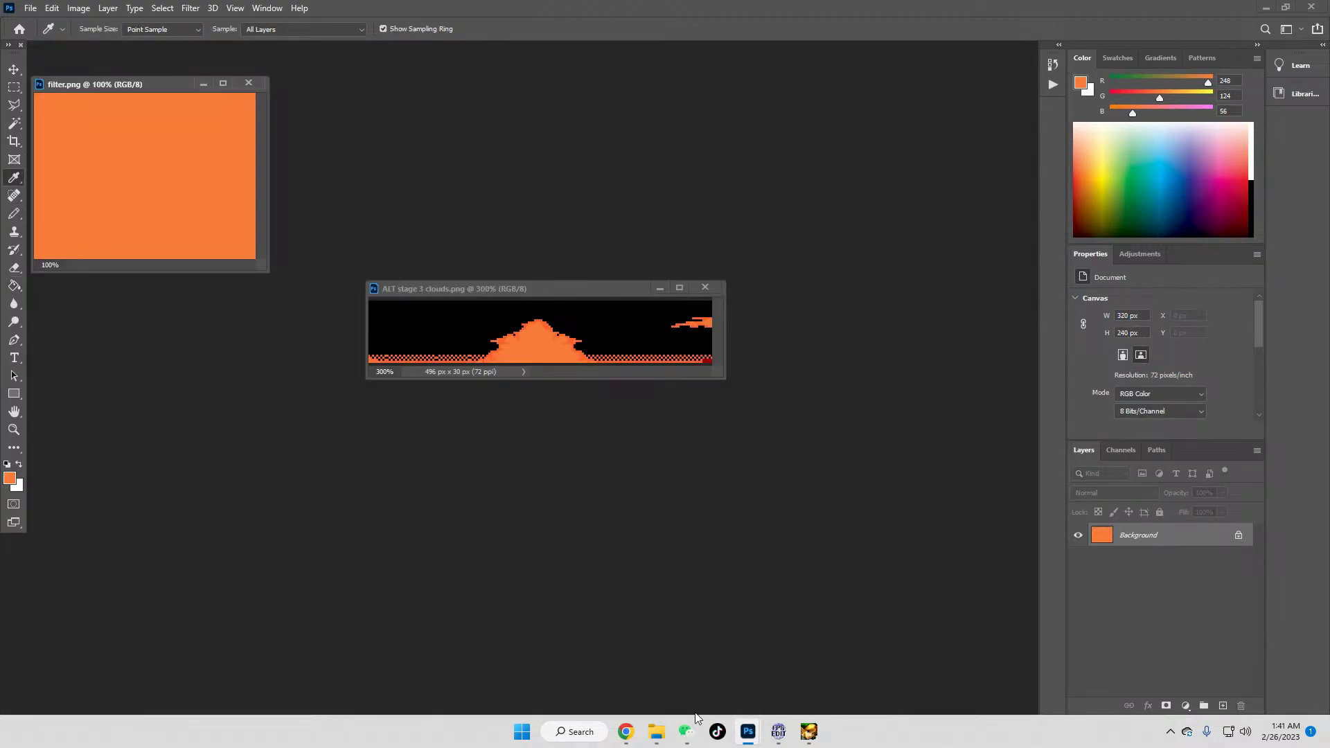
mouse_move(748, 731)
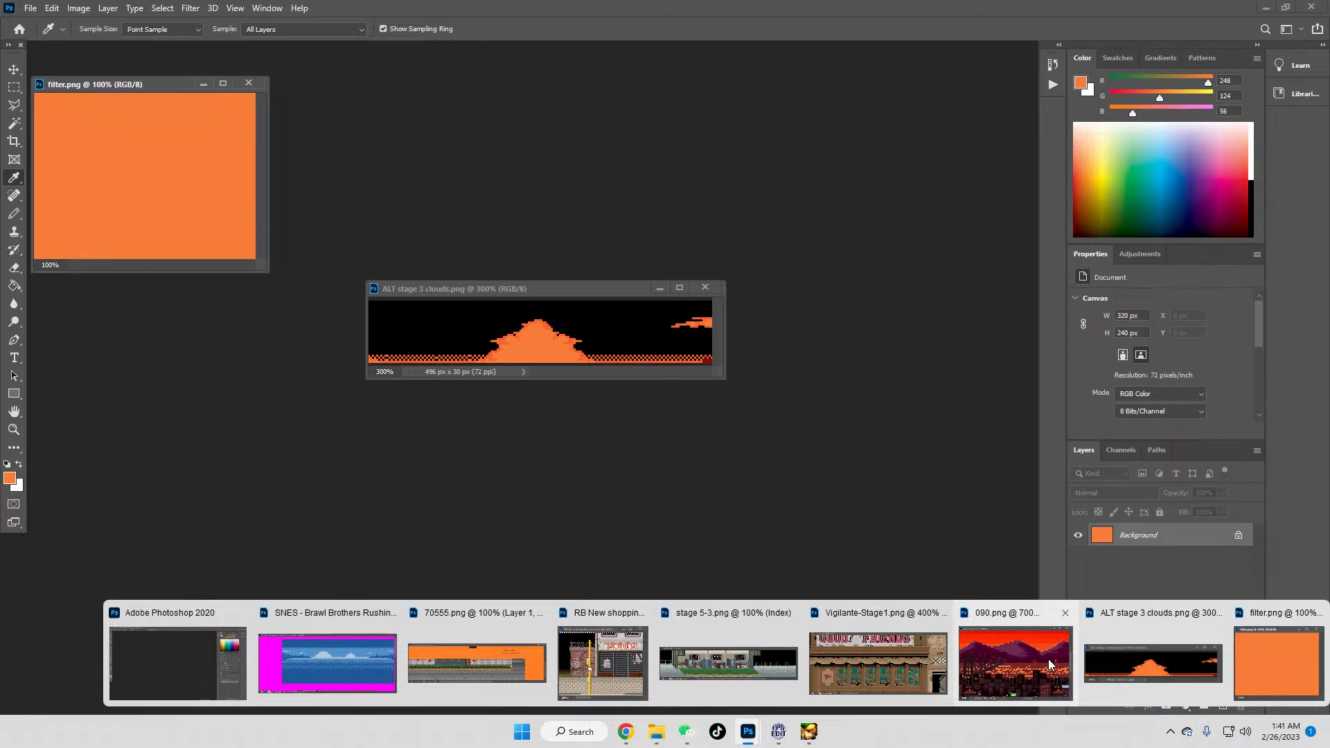
click(1015, 663)
drag(693, 236, 697, 189)
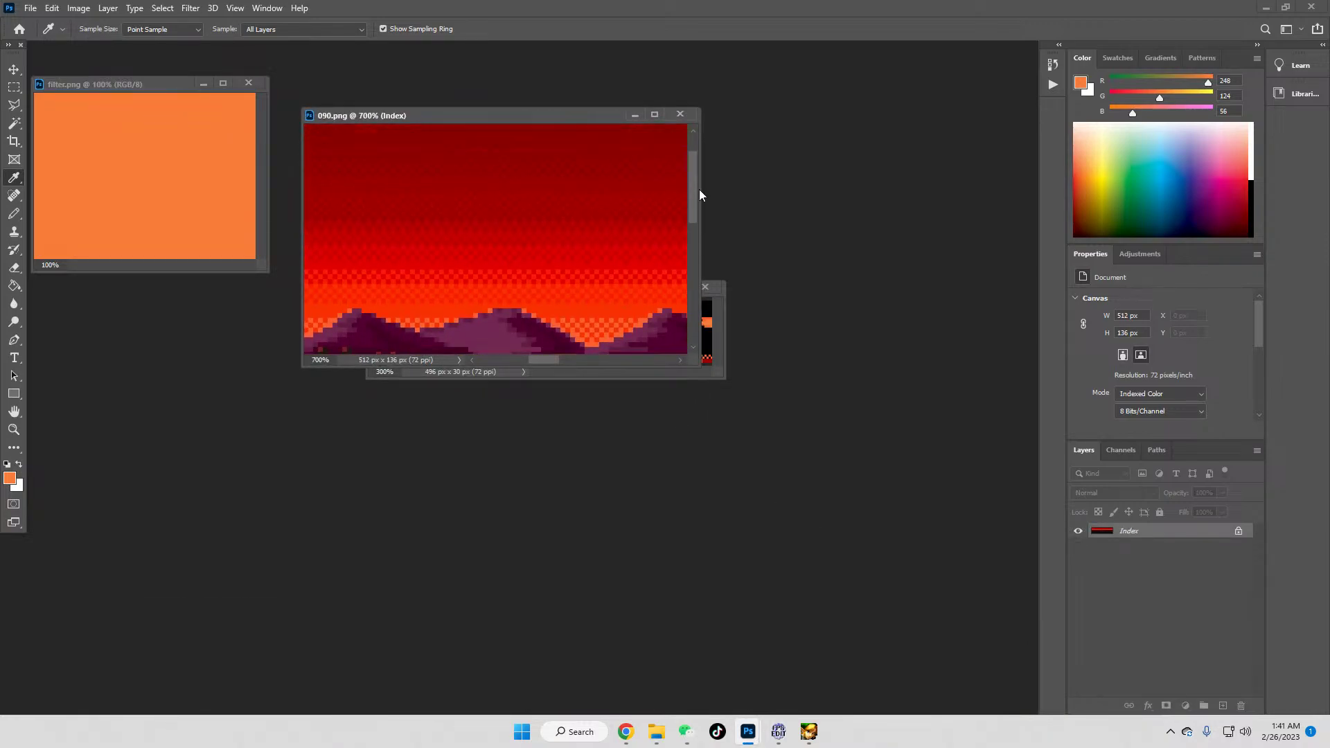
click(571, 272)
Step: Fill the filter canvas with red (RGB 248, 28, 0) and save it
click(164, 81)
key(g)
click(114, 189)
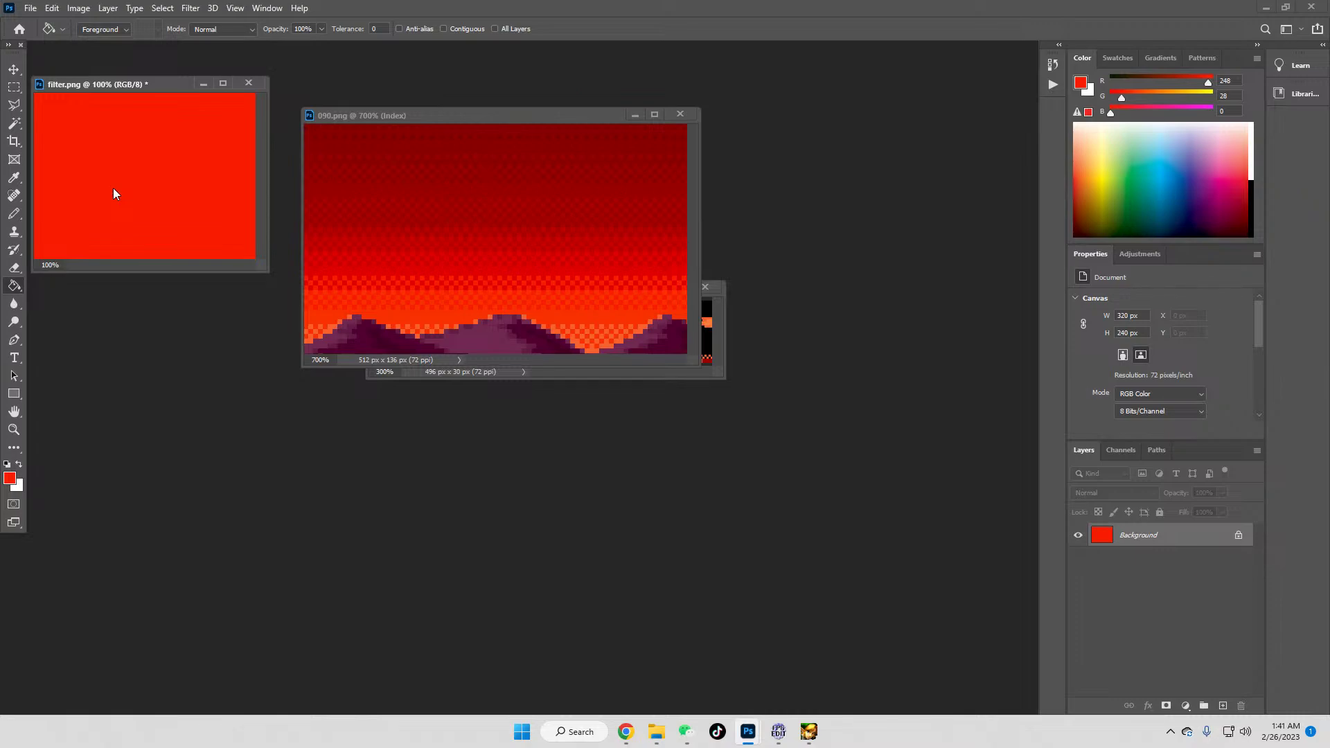
click(30, 9)
click(55, 162)
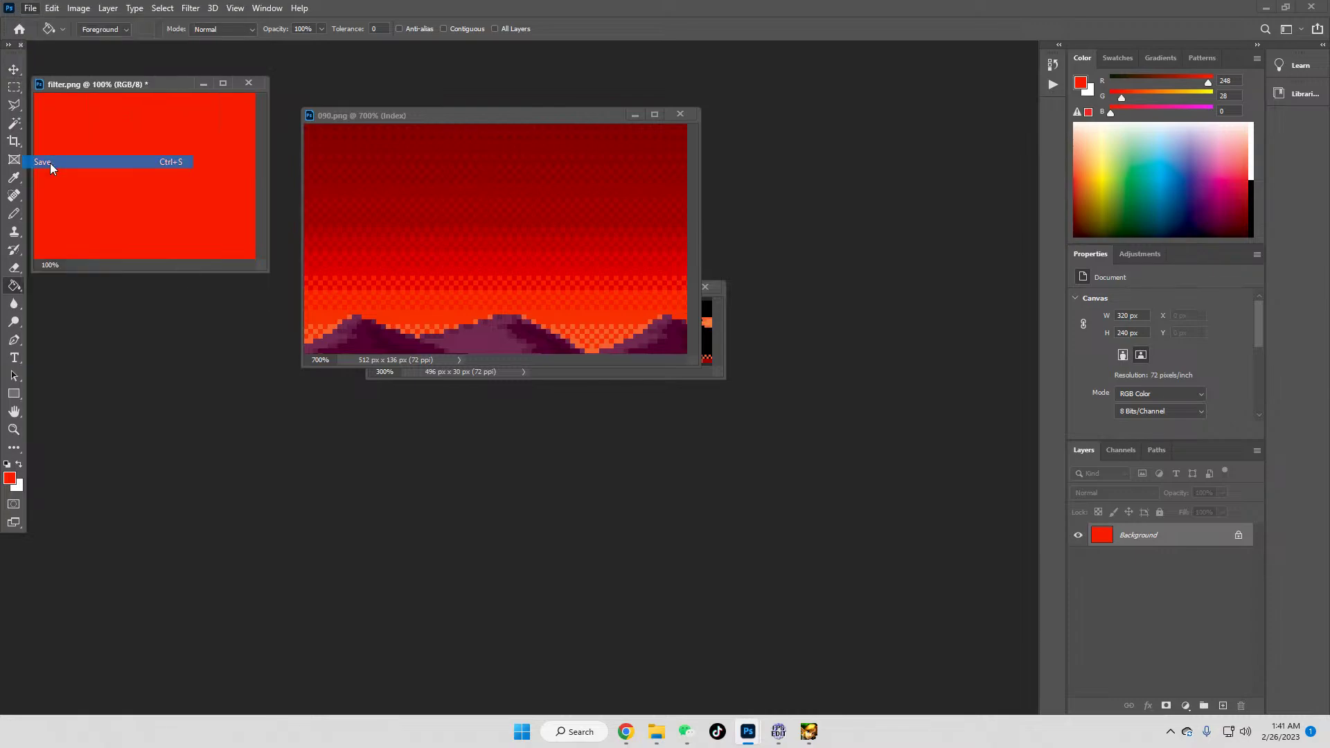
Step: Delete graphic 060 and re-add the red filter.png in its place
click(778, 732)
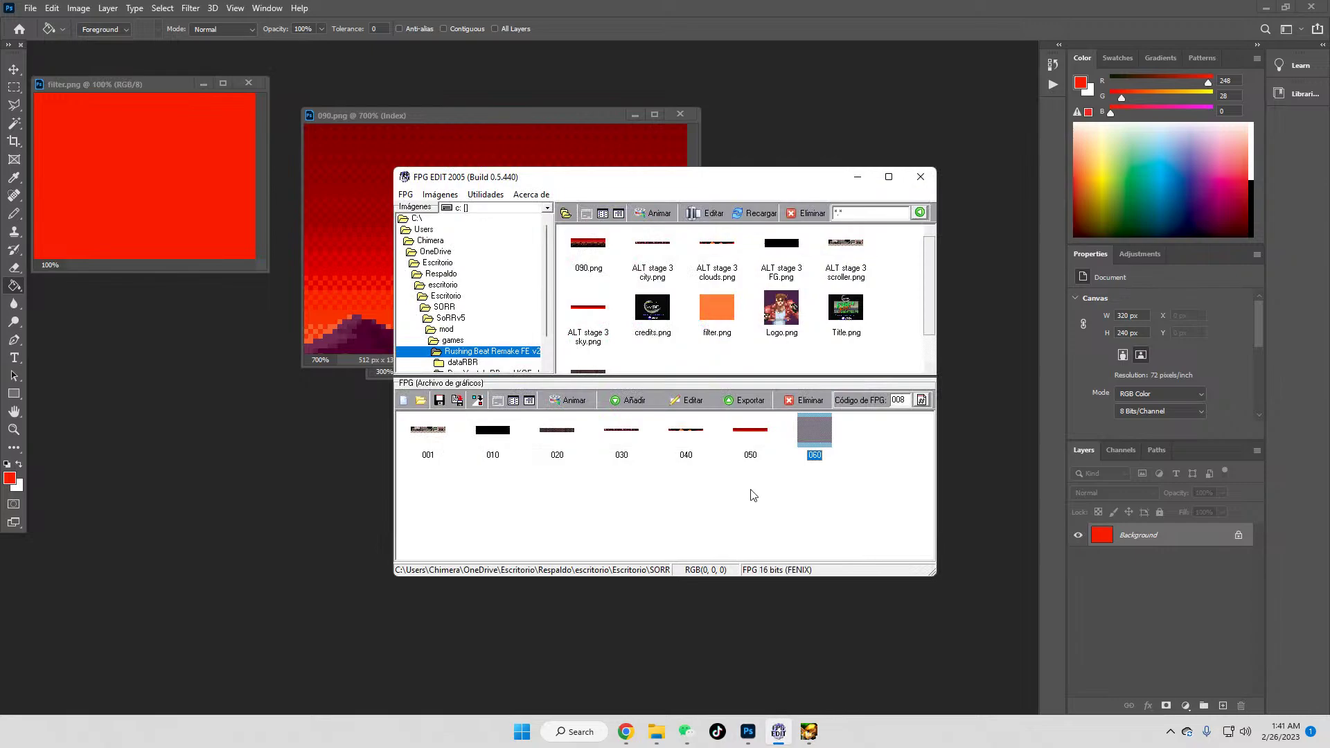
click(820, 481)
click(825, 447)
key(Delete)
click(717, 321)
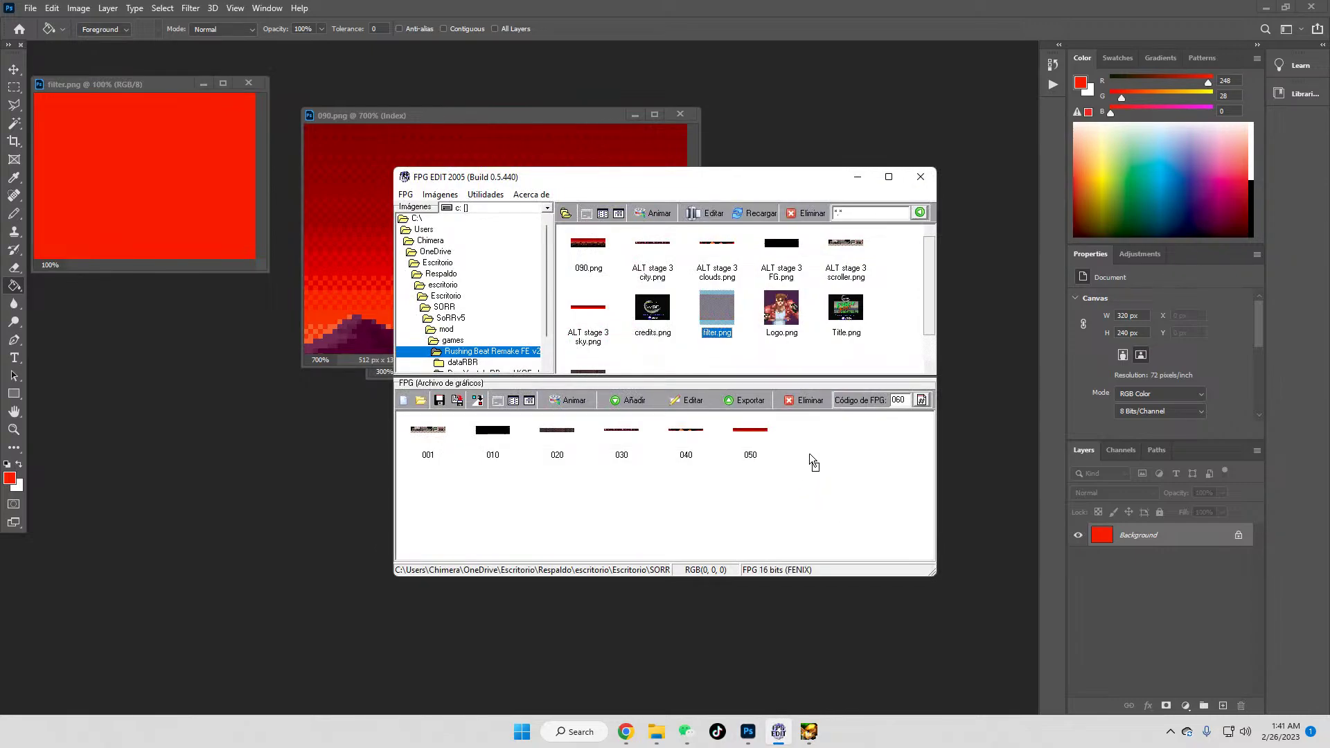
drag(813, 461, 814, 462)
Step: Save the FPG file and start a stage test run from SorMaker
click(439, 400)
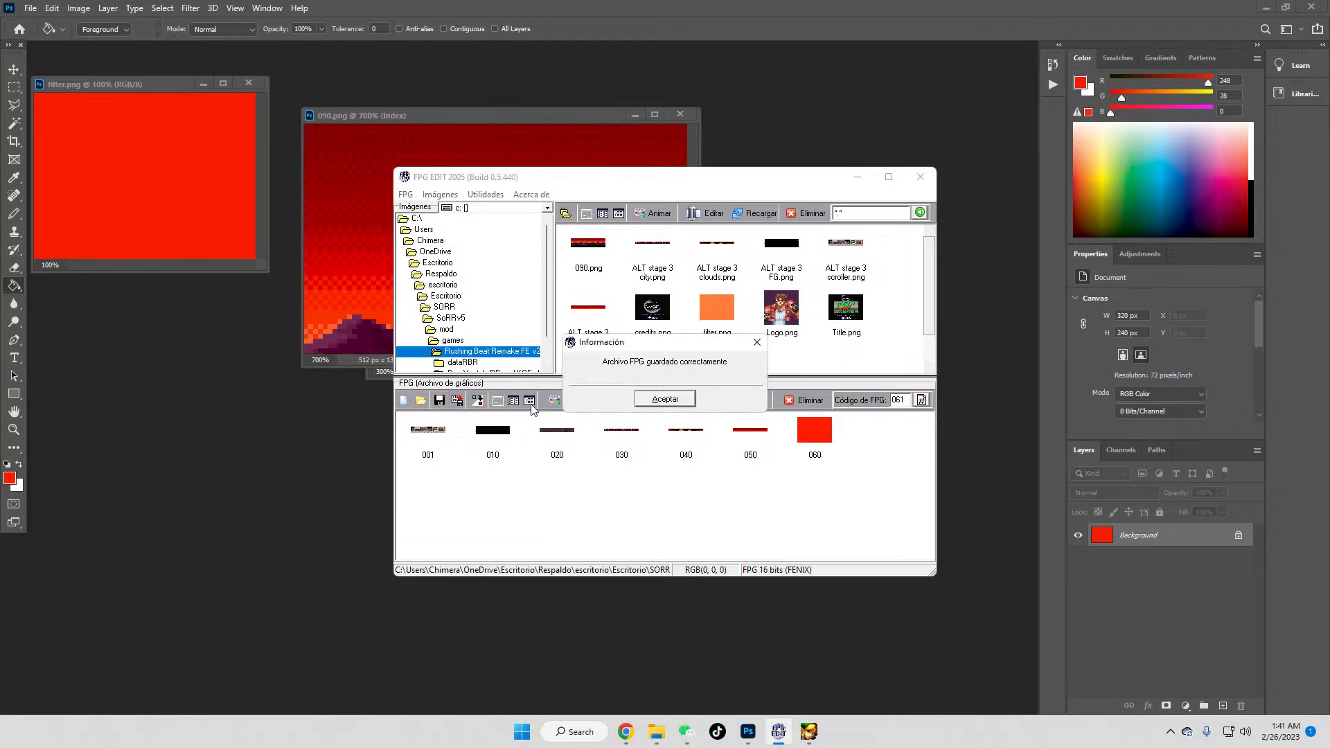
click(664, 399)
click(809, 731)
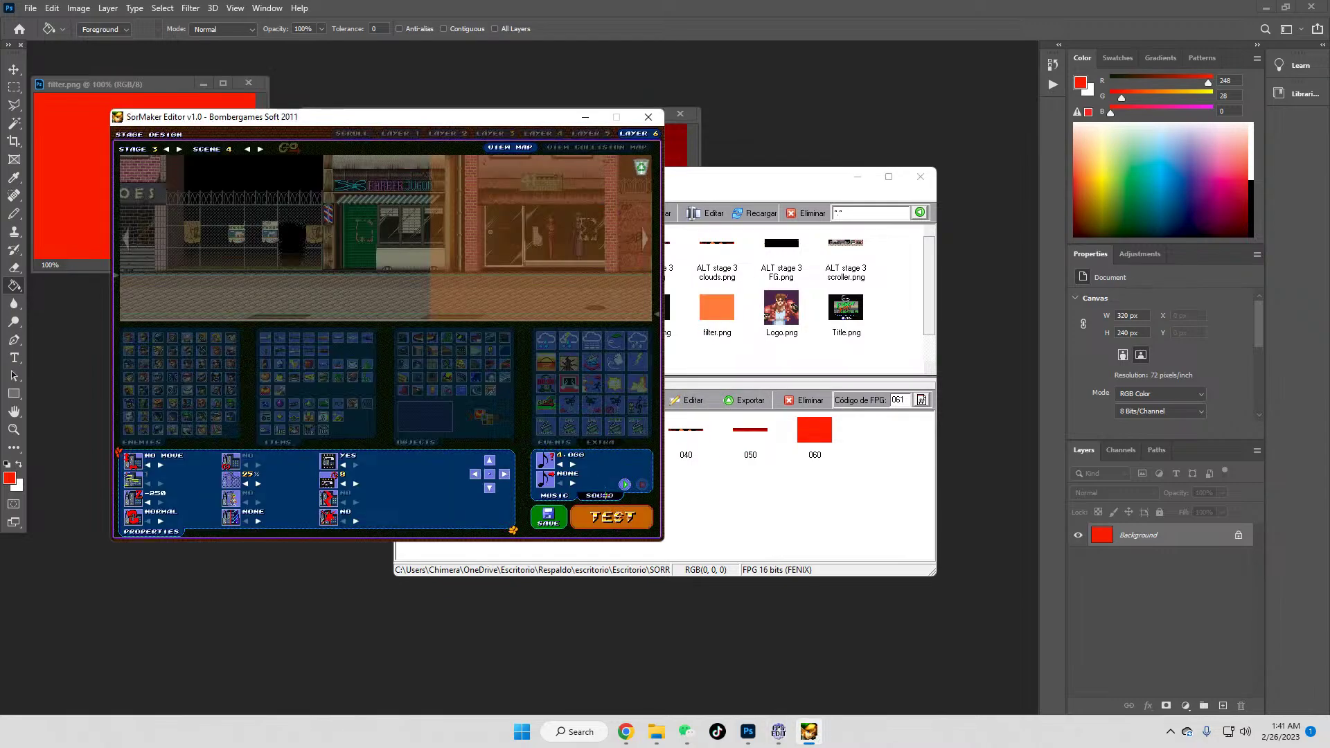
click(596, 525)
Step: Confirm the save and walk the character left toward the barber shop under the red tint
click(354, 340)
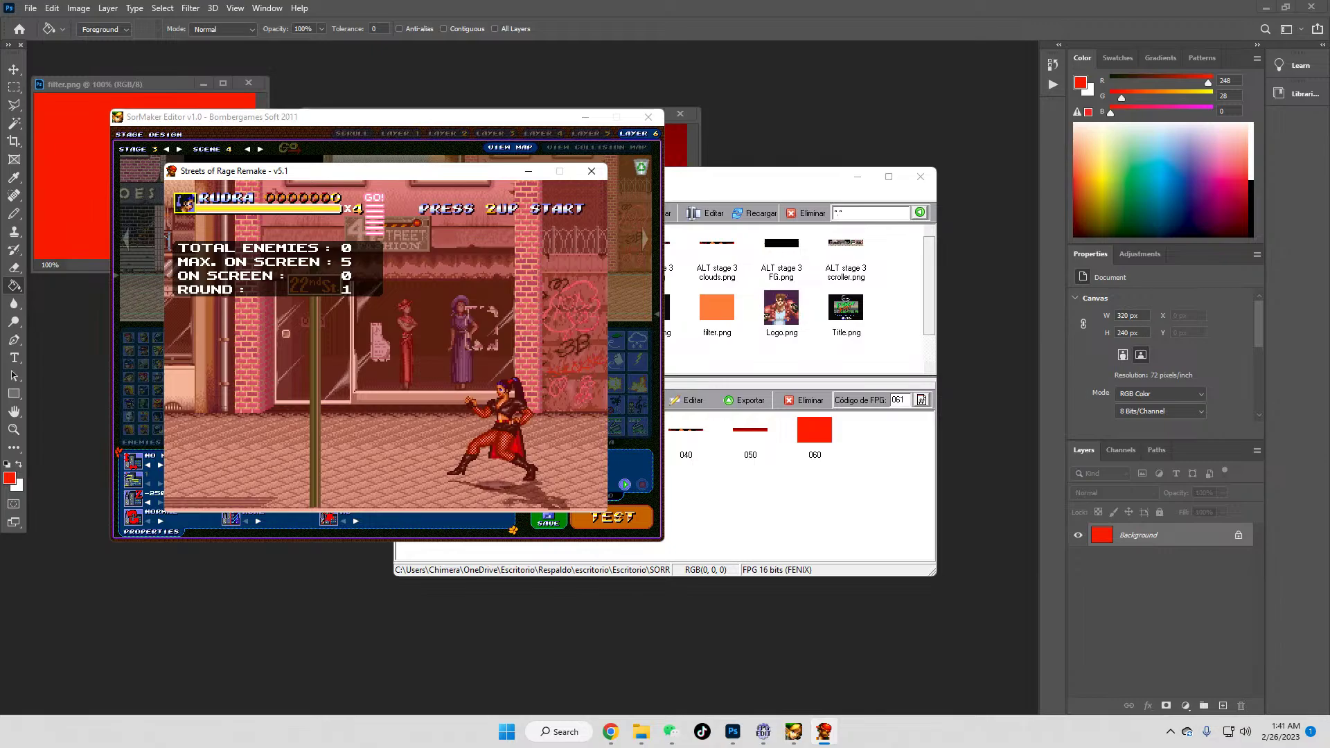
key(Left)
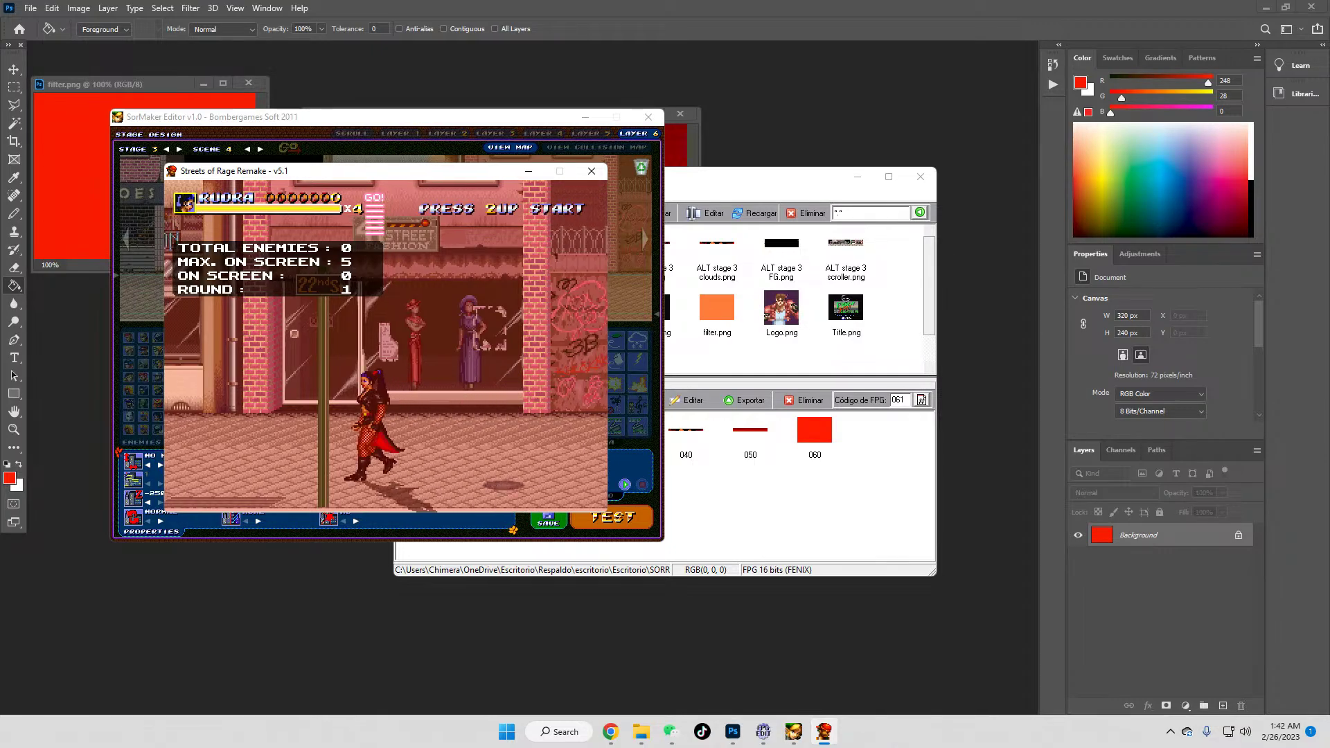
key(Left)
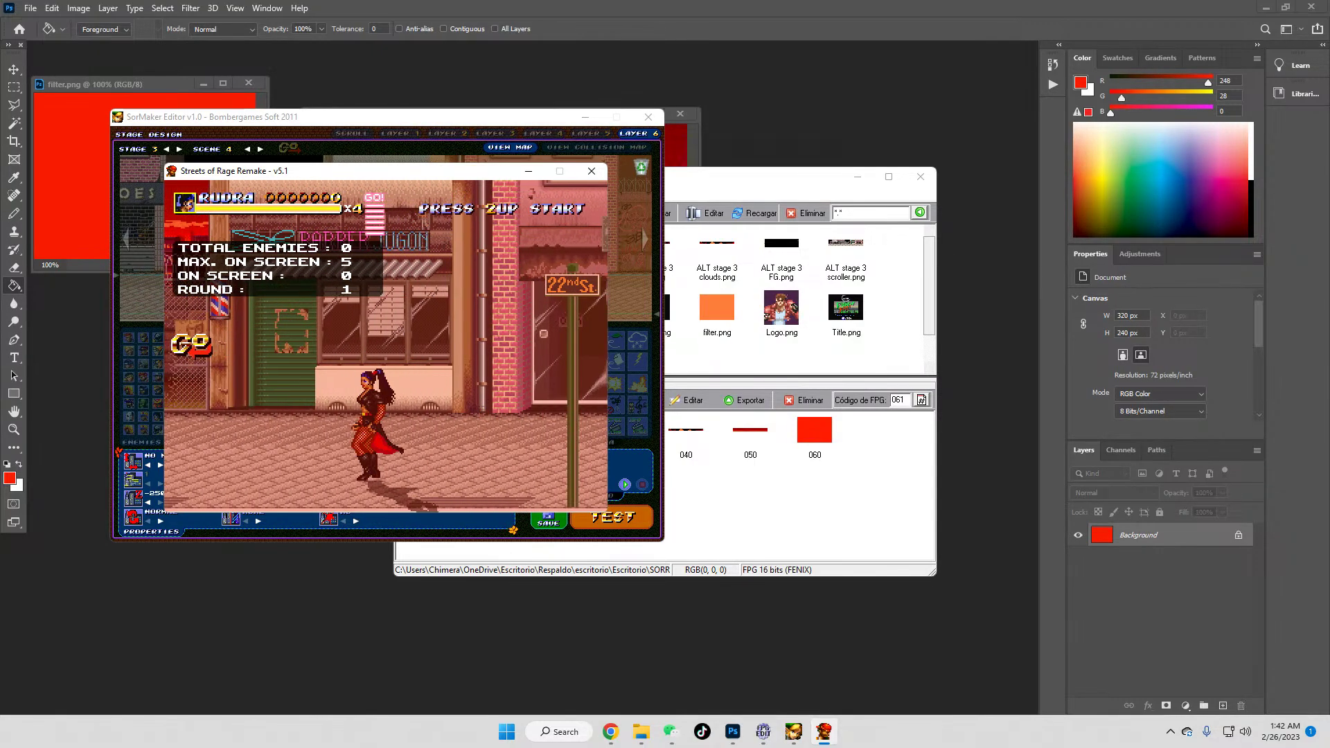
key(Left)
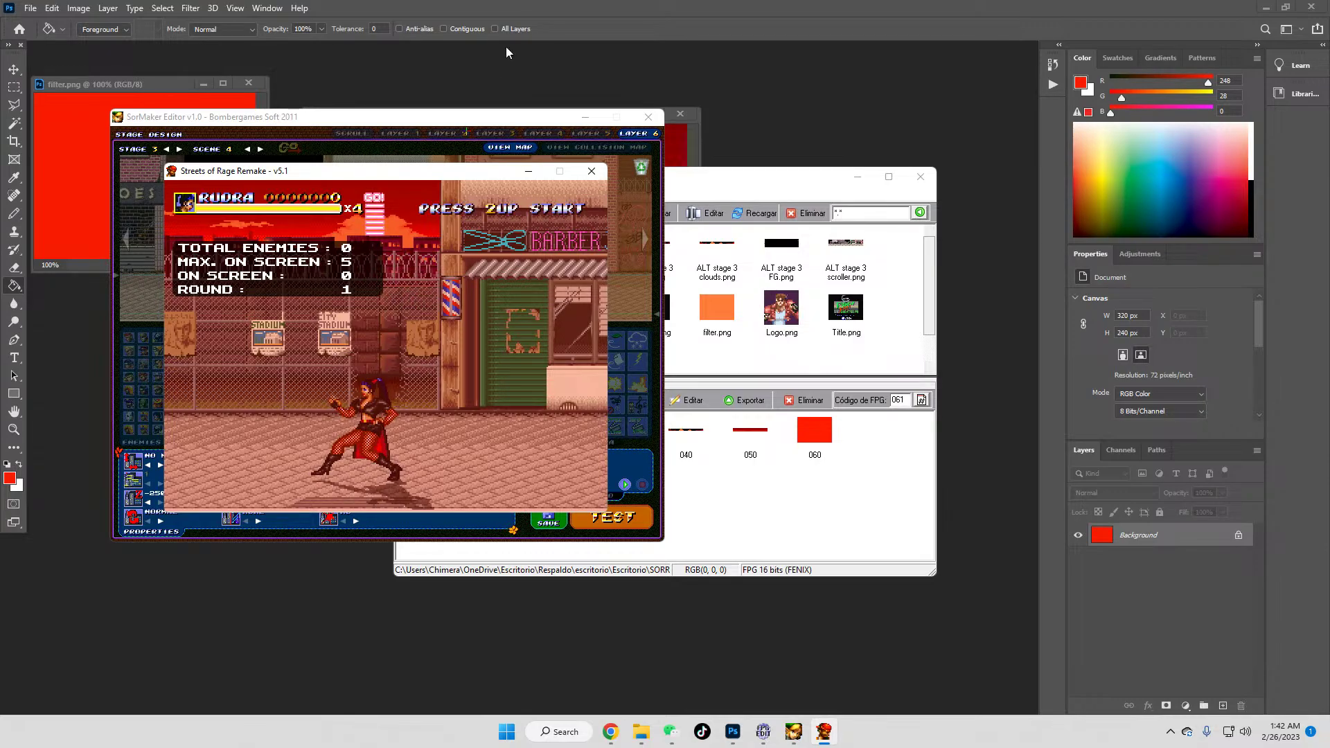
Step: Sample the dark sky red from 090.png and set green to 36 (R152 G36 B0)
click(609, 171)
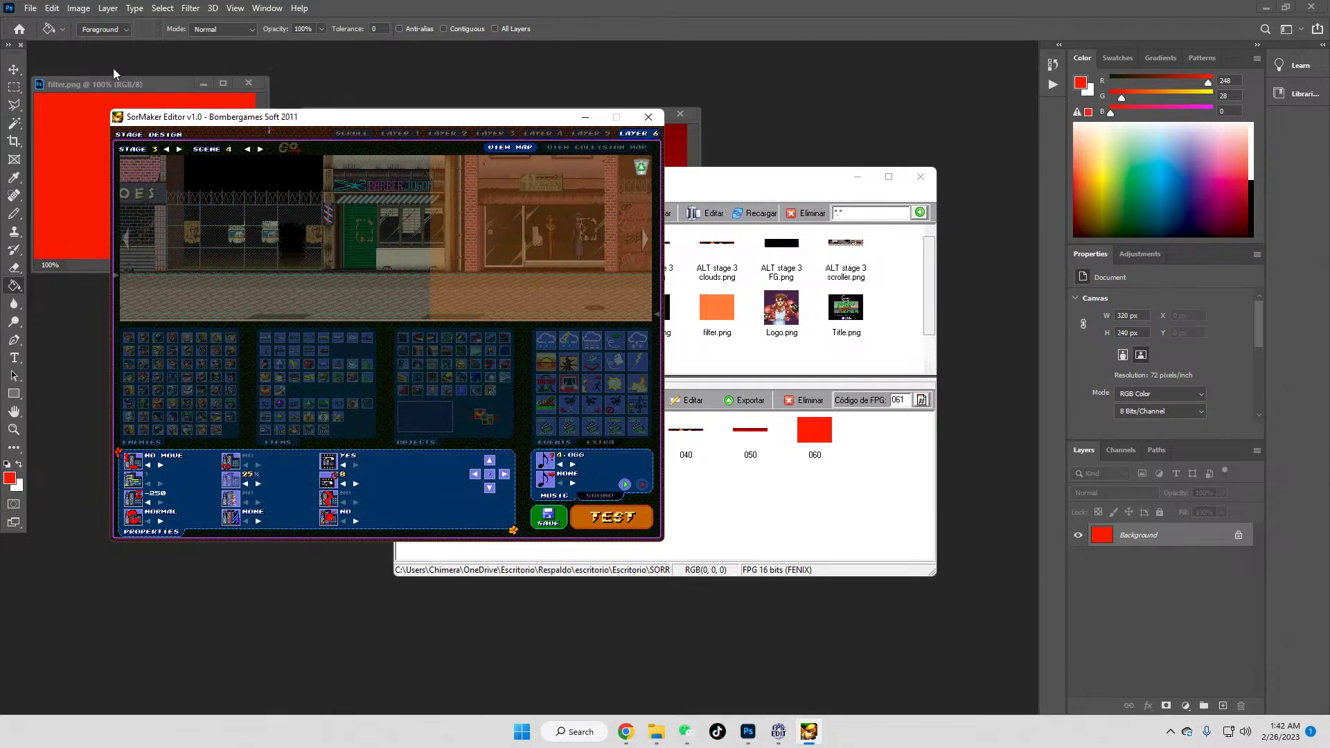
click(143, 81)
click(12, 178)
click(382, 184)
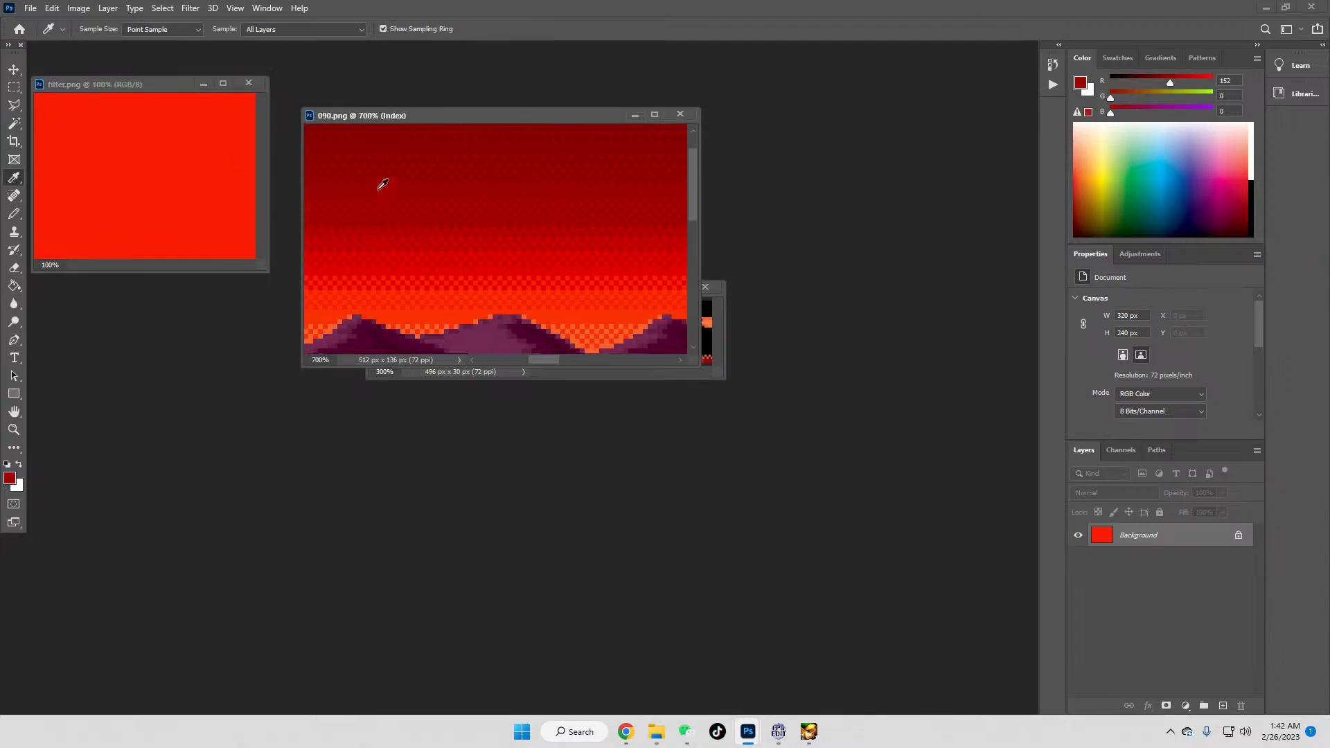
click(552, 249)
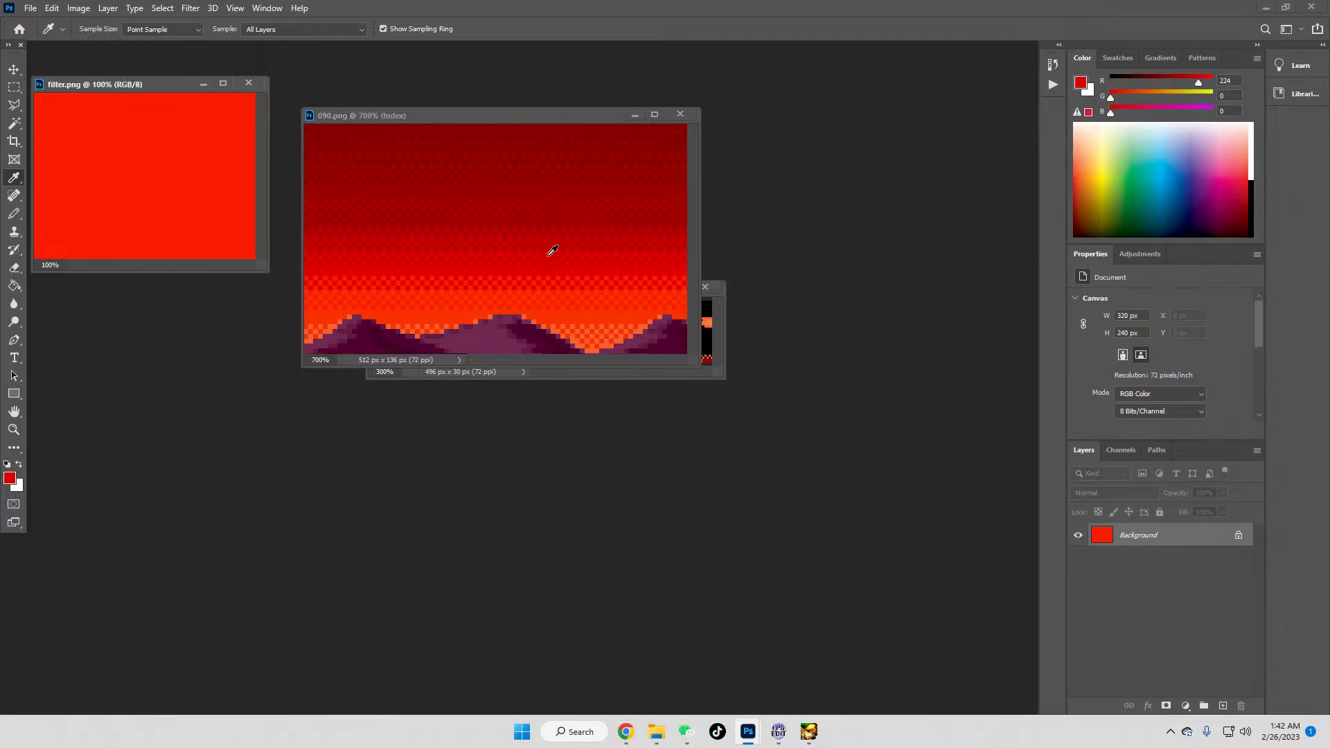
click(191, 160)
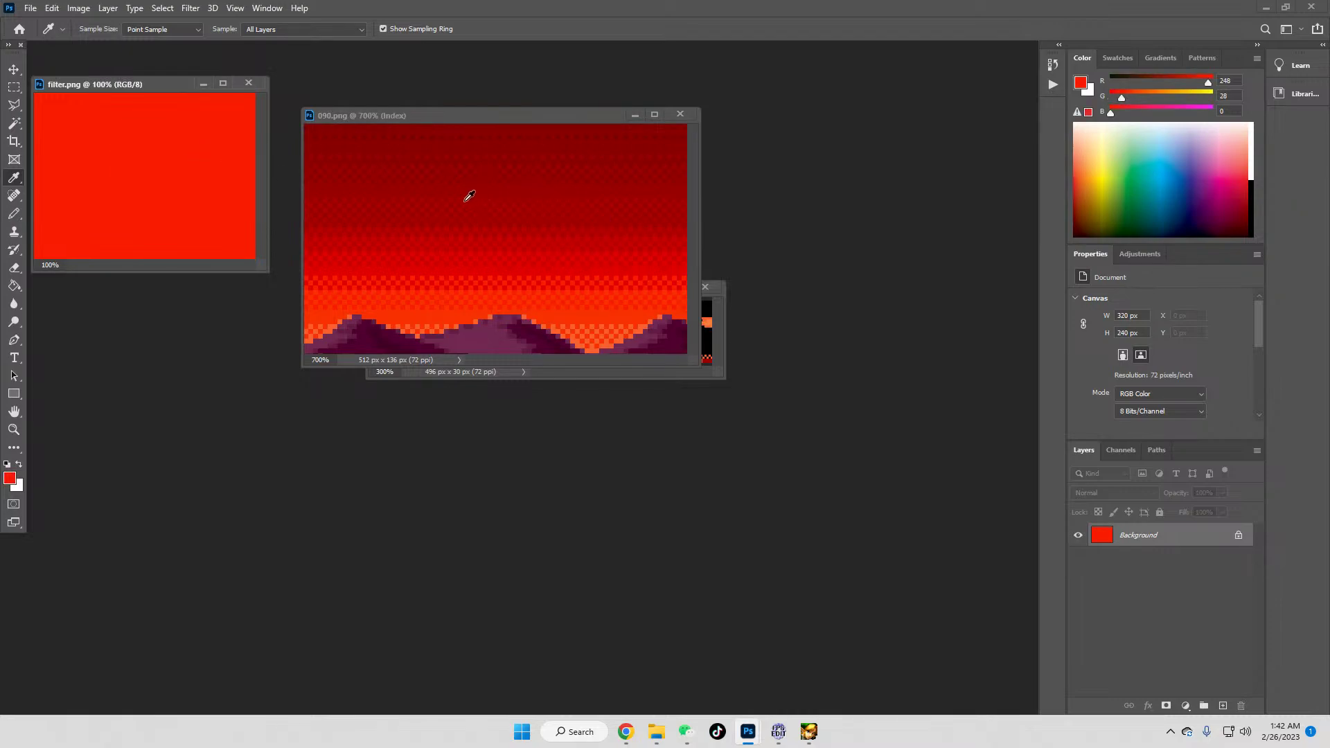
click(449, 184)
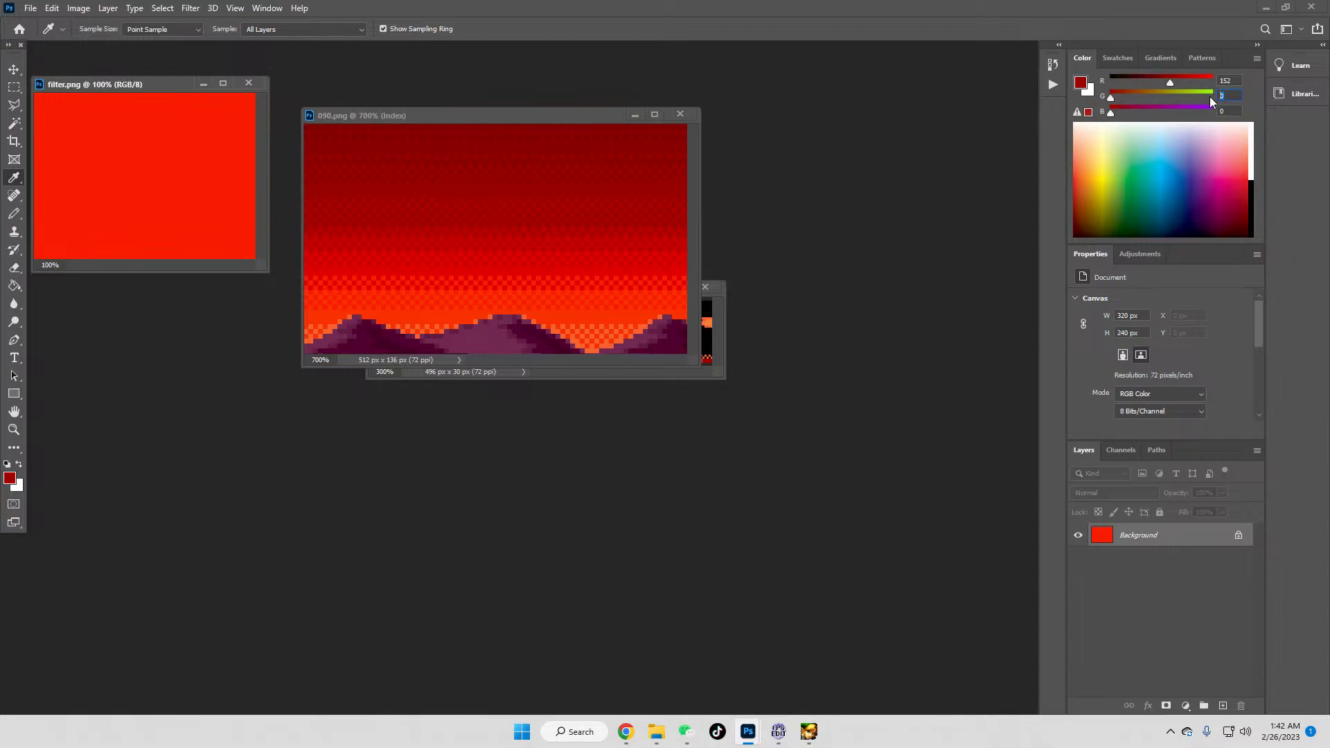
text(36)
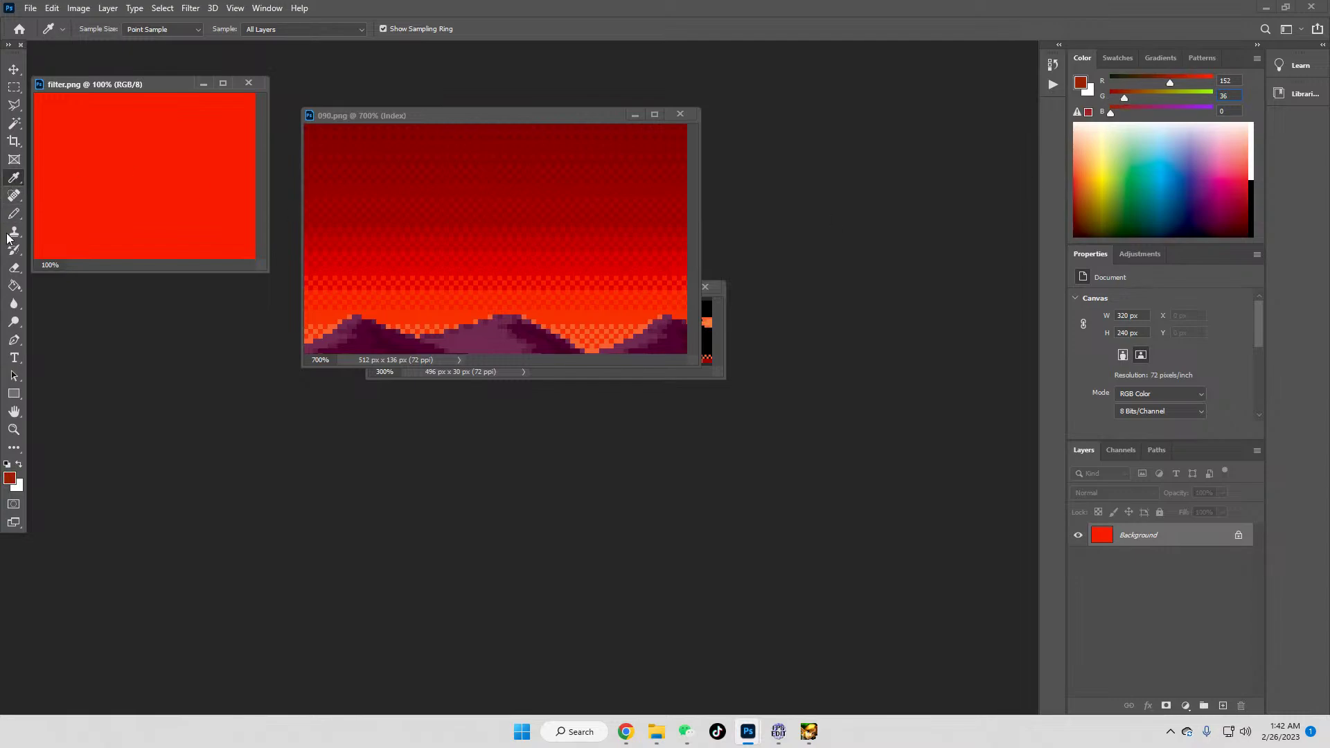
Step: Fill filter.png with the dark red and save it
click(14, 286)
click(115, 201)
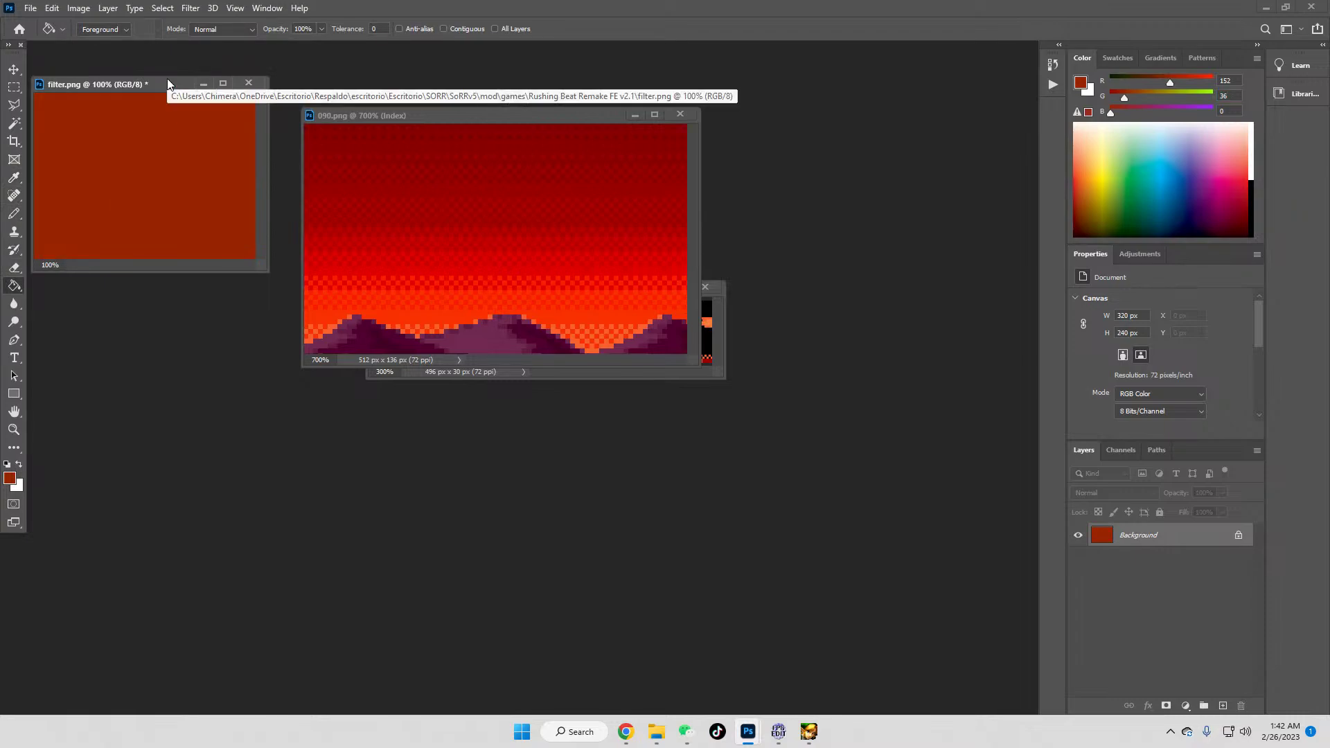
click(31, 8)
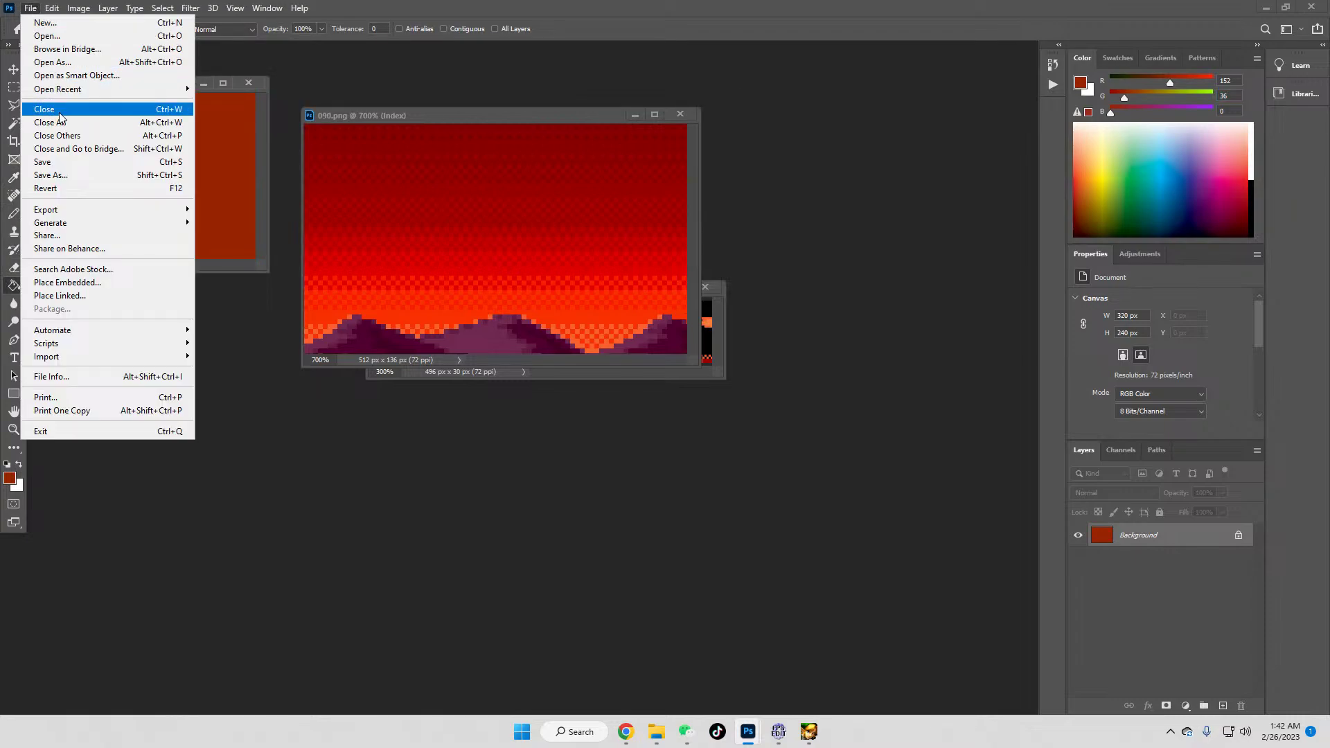
click(52, 162)
Step: Replace graphic 060 in the FPG with the updated filter and save the FPG
click(778, 731)
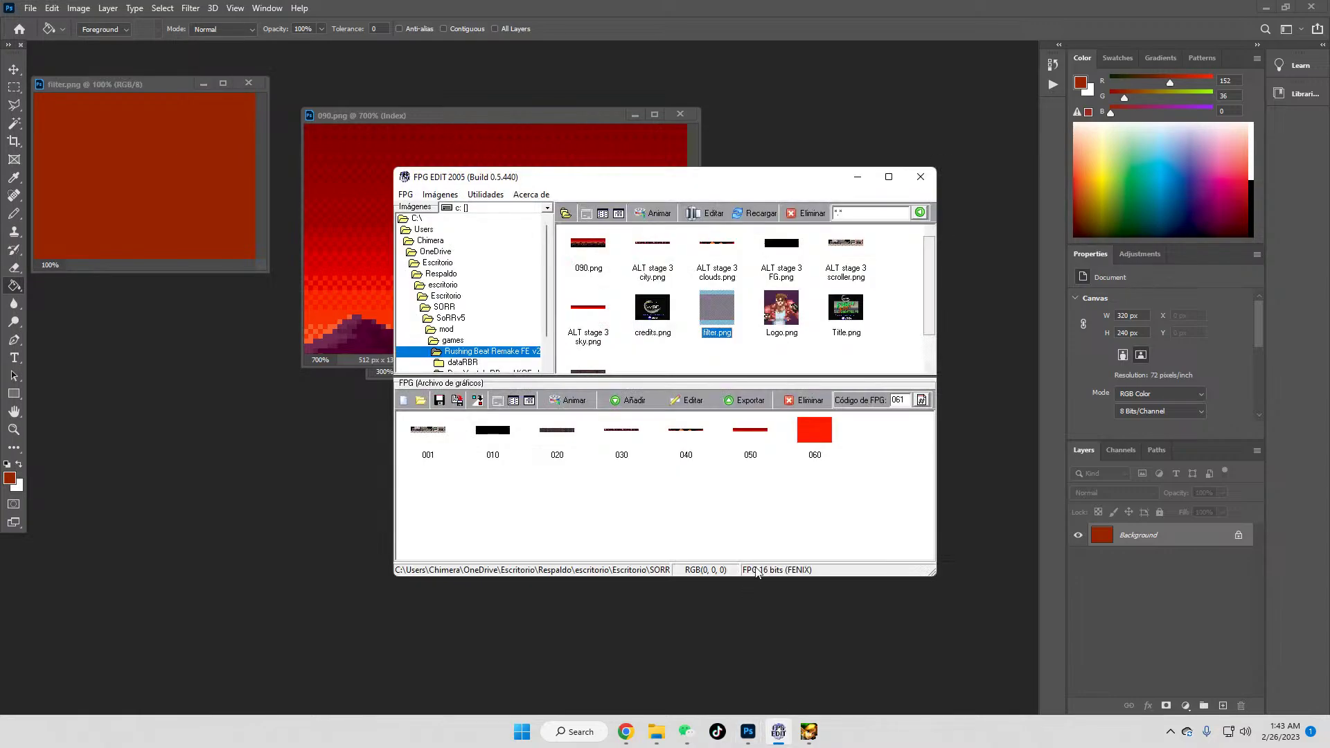
click(827, 451)
key(Delete)
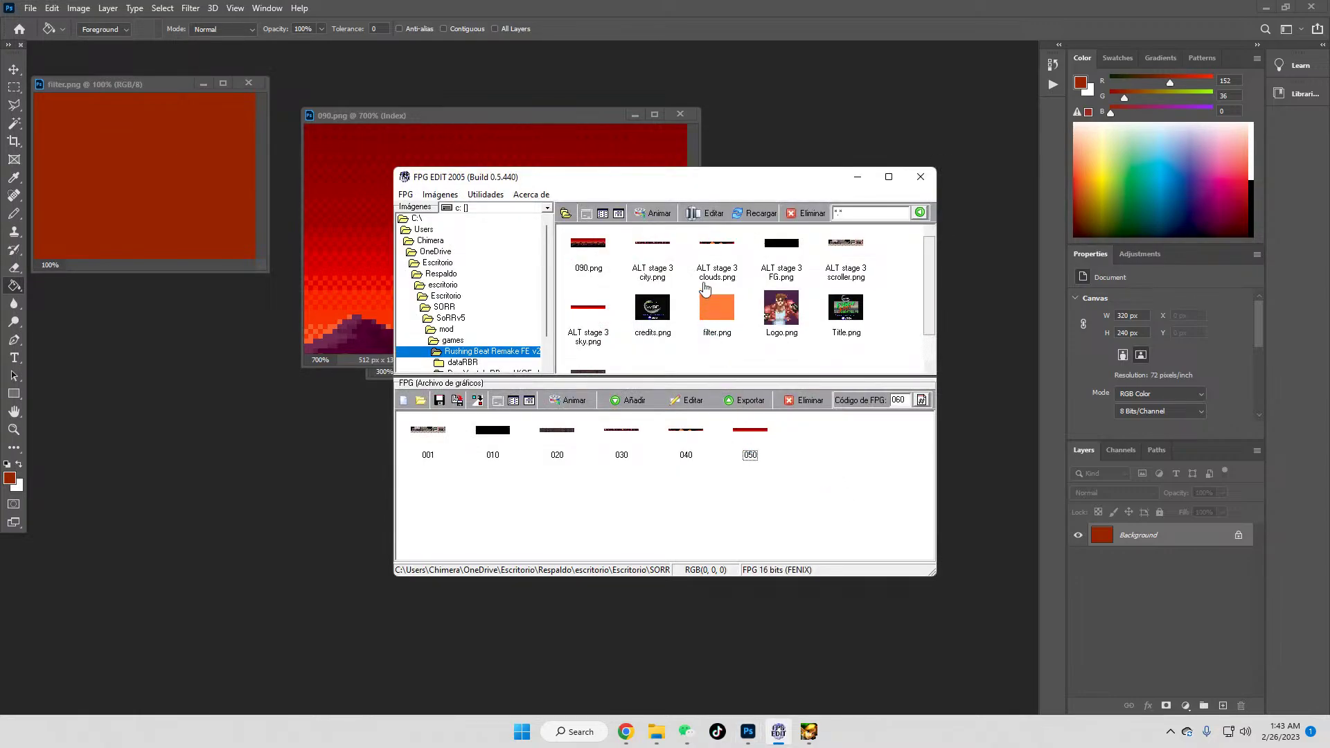
click(717, 320)
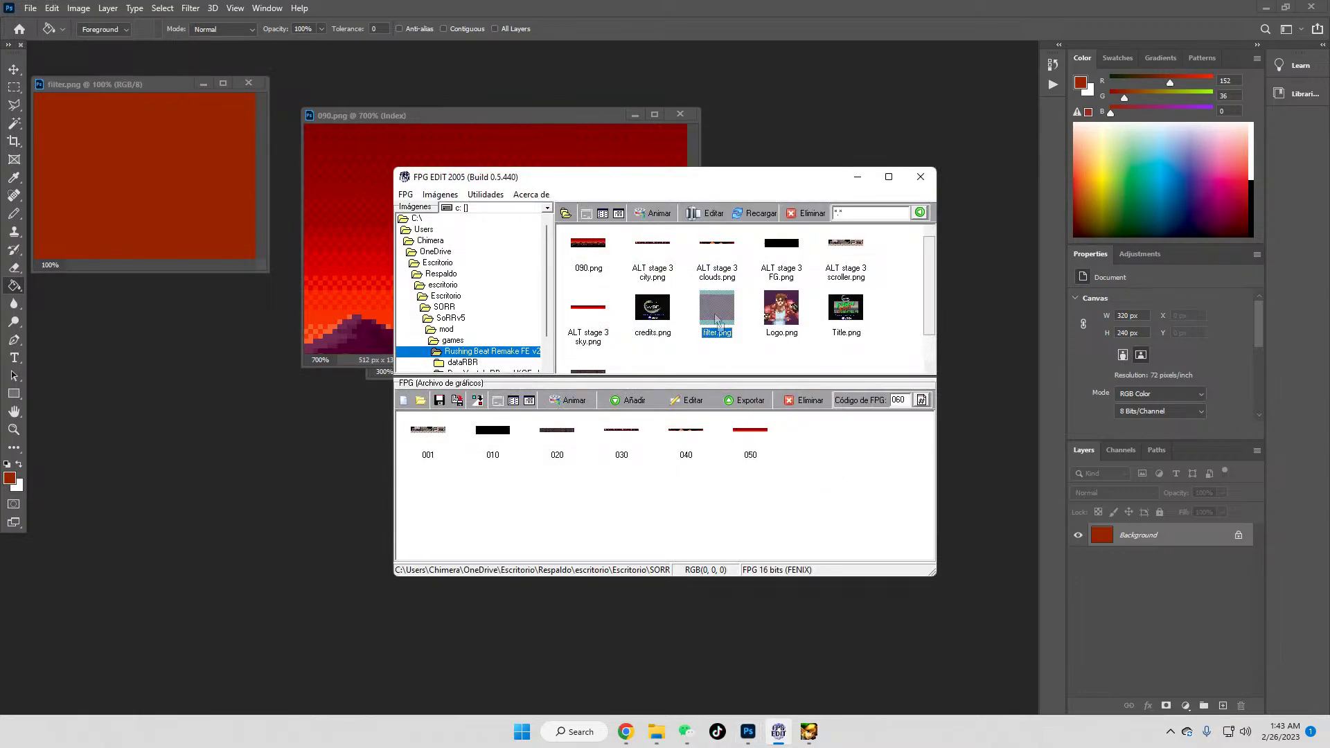
click(439, 400)
click(667, 401)
click(798, 725)
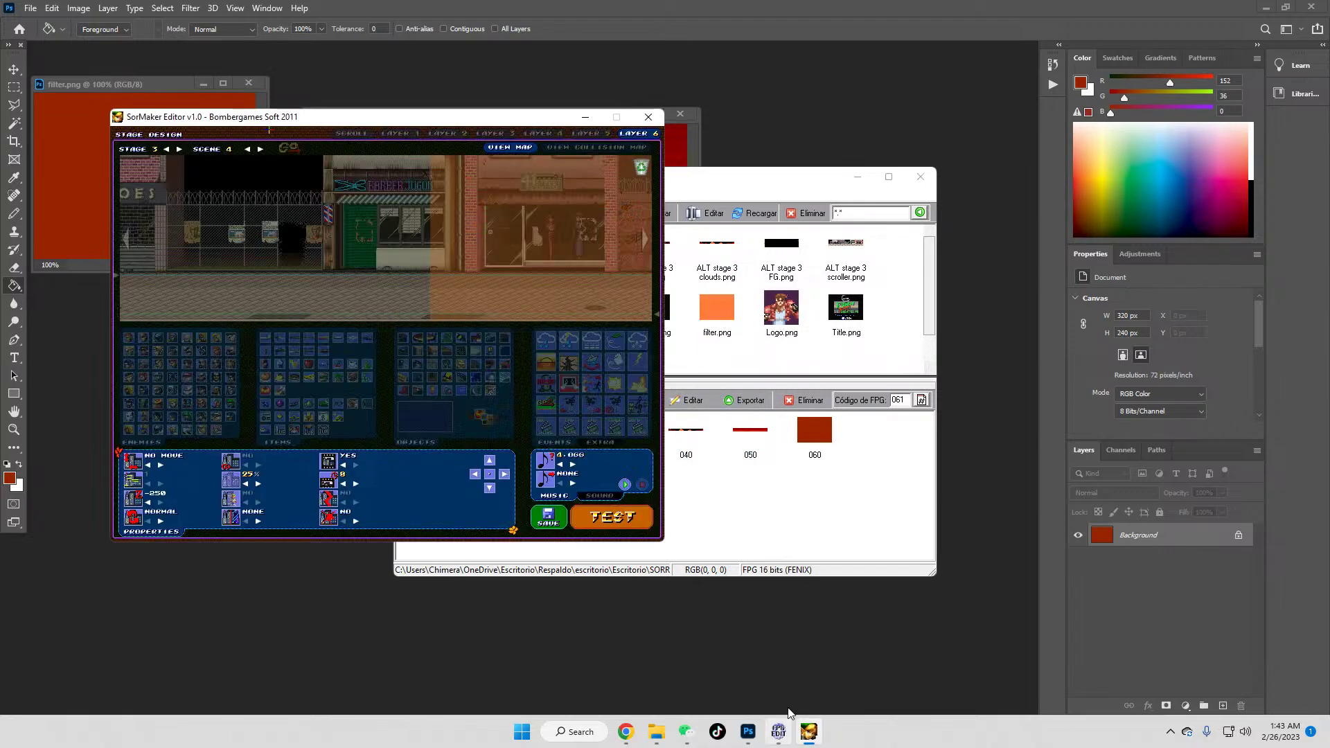
click(613, 522)
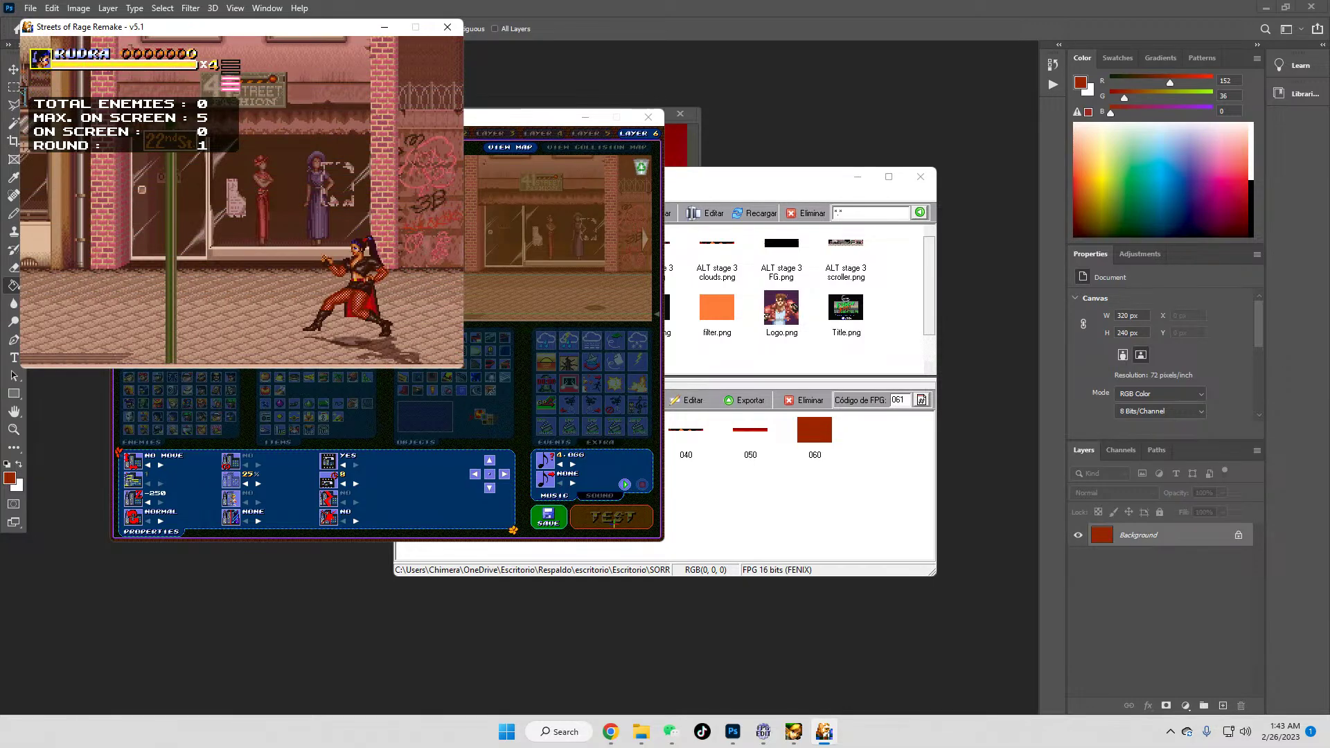
key(Left)
key(Left)
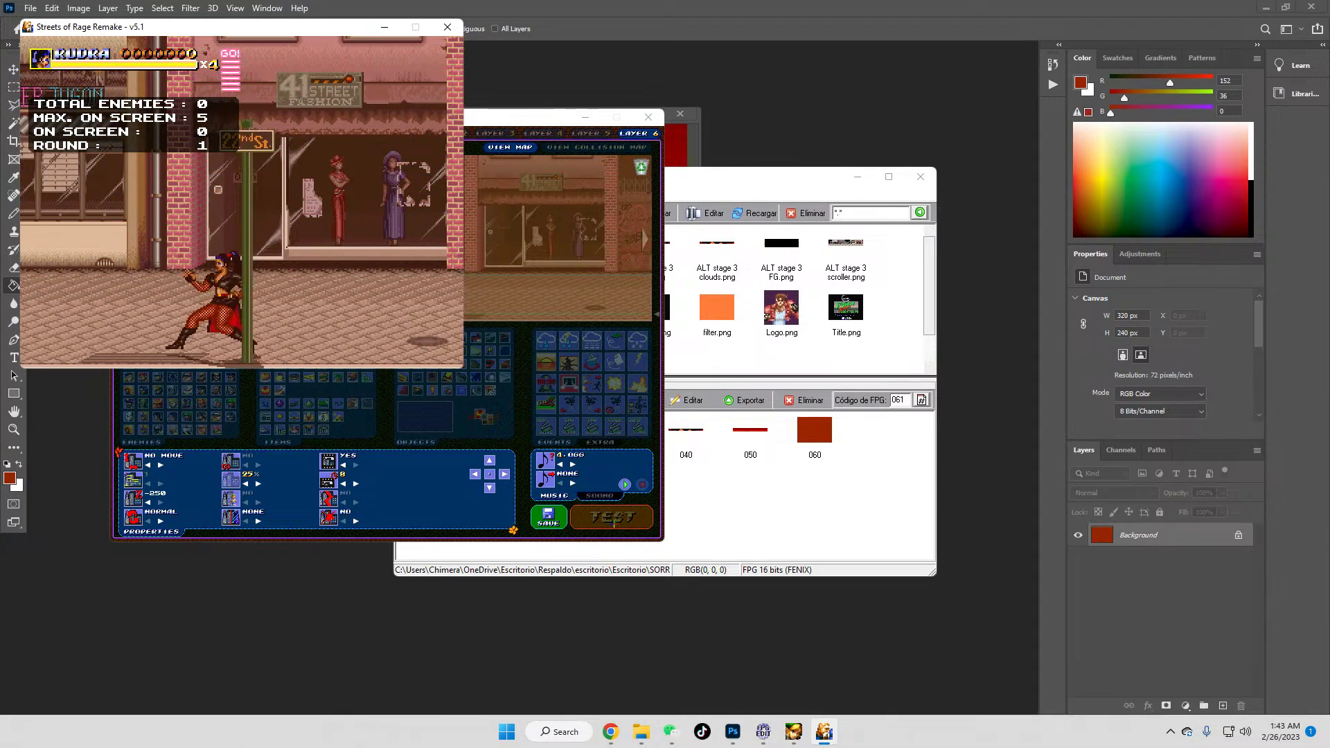
key(Left)
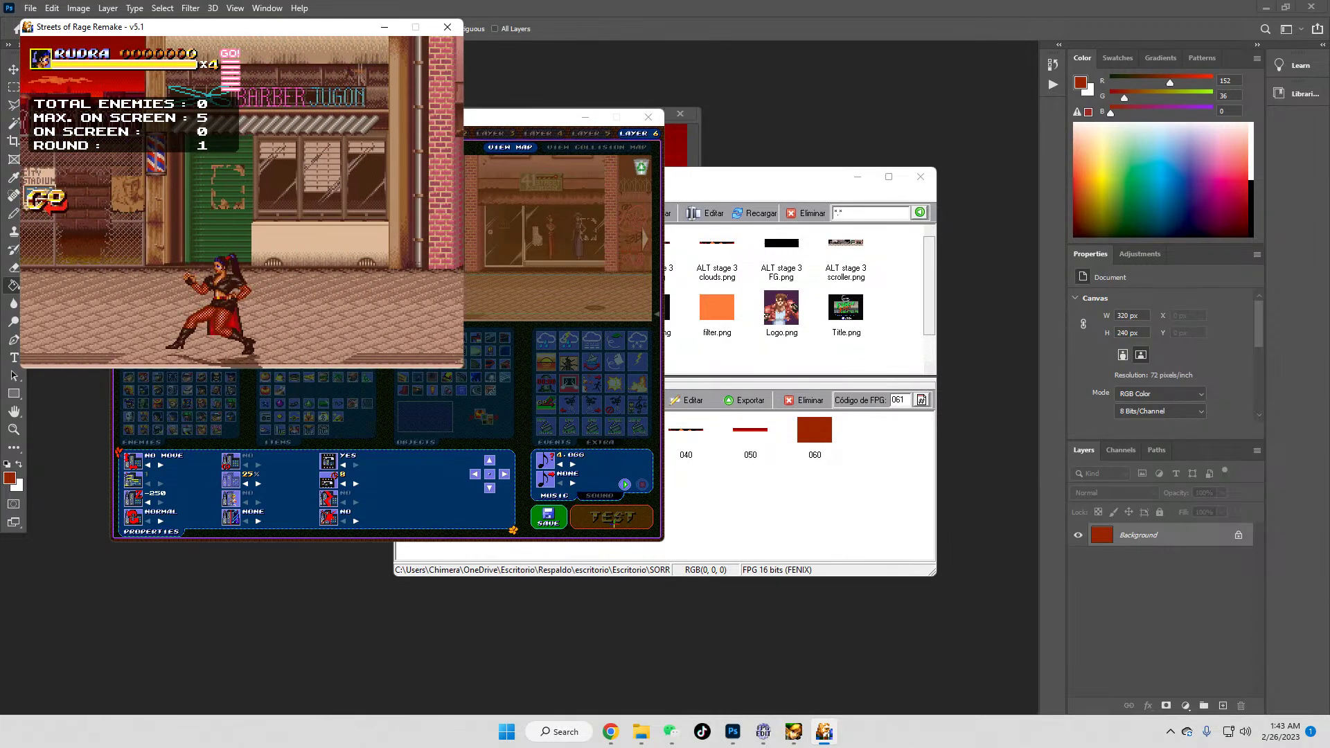
key(Left)
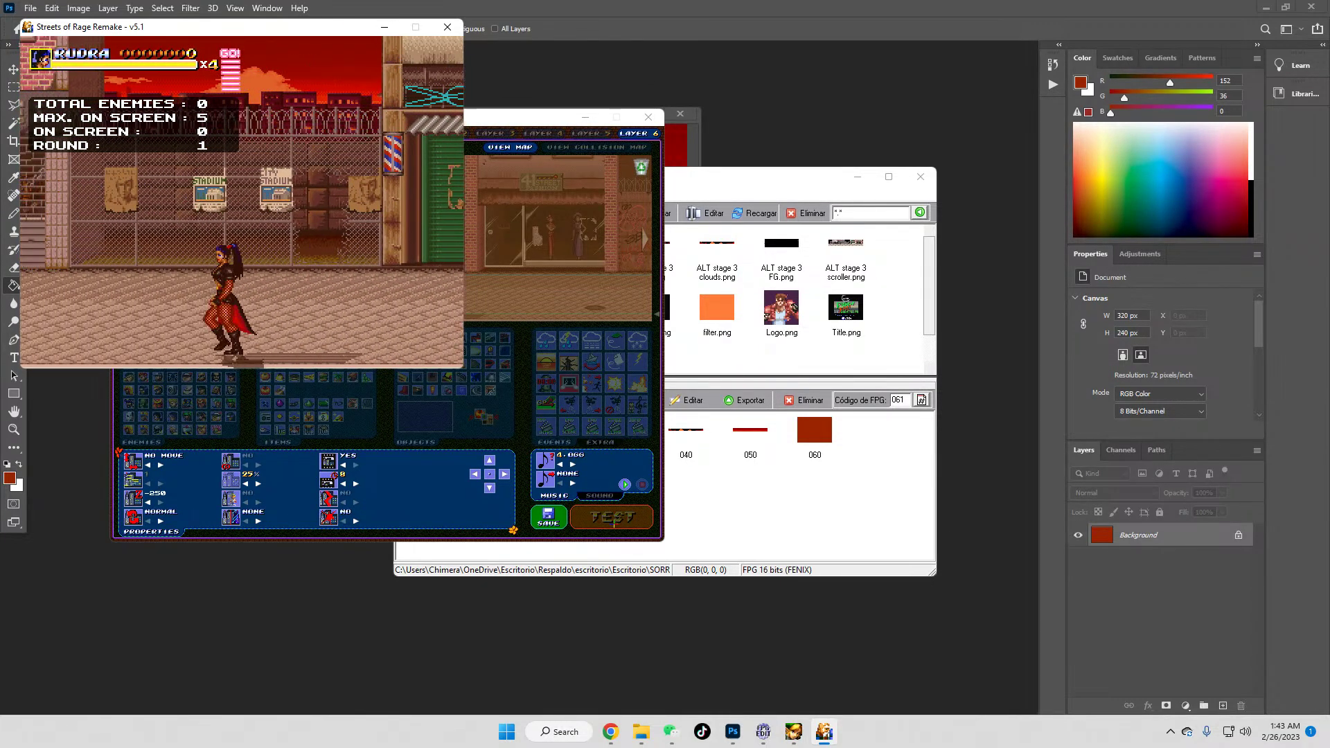
key(Left)
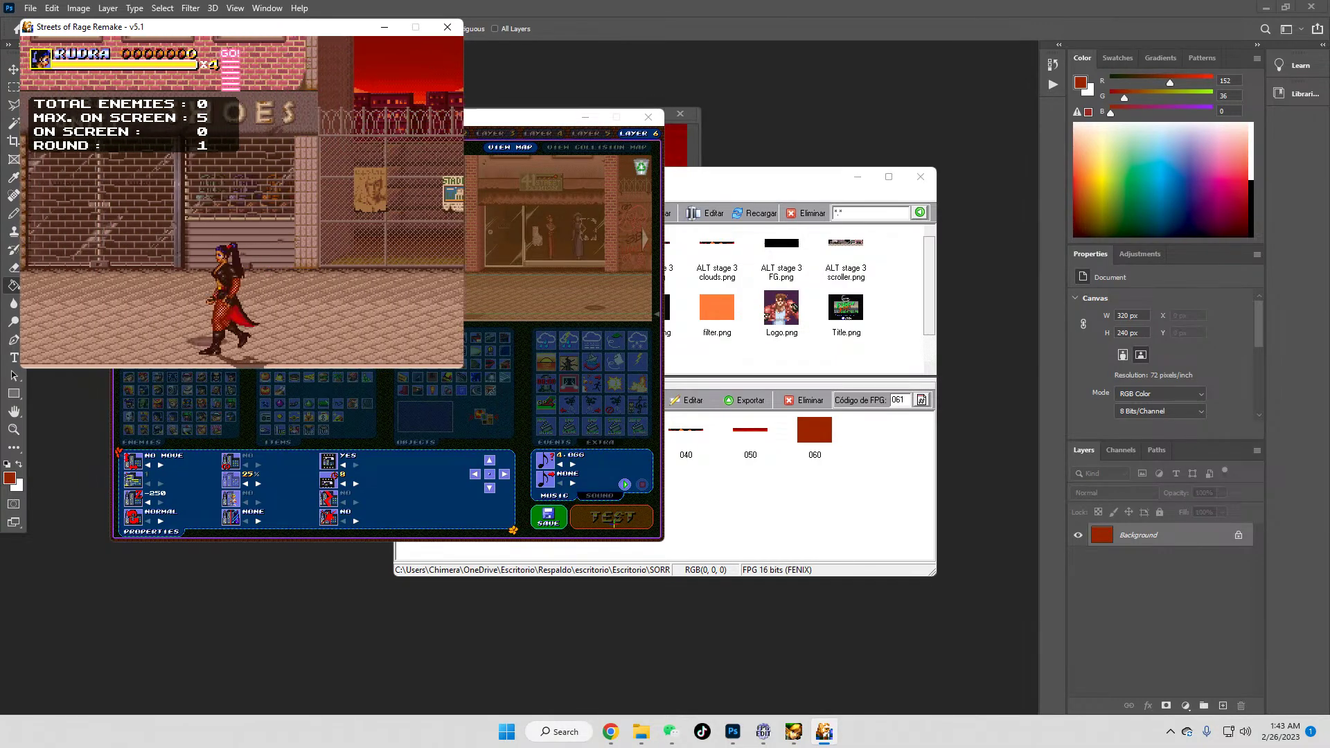
key(Left)
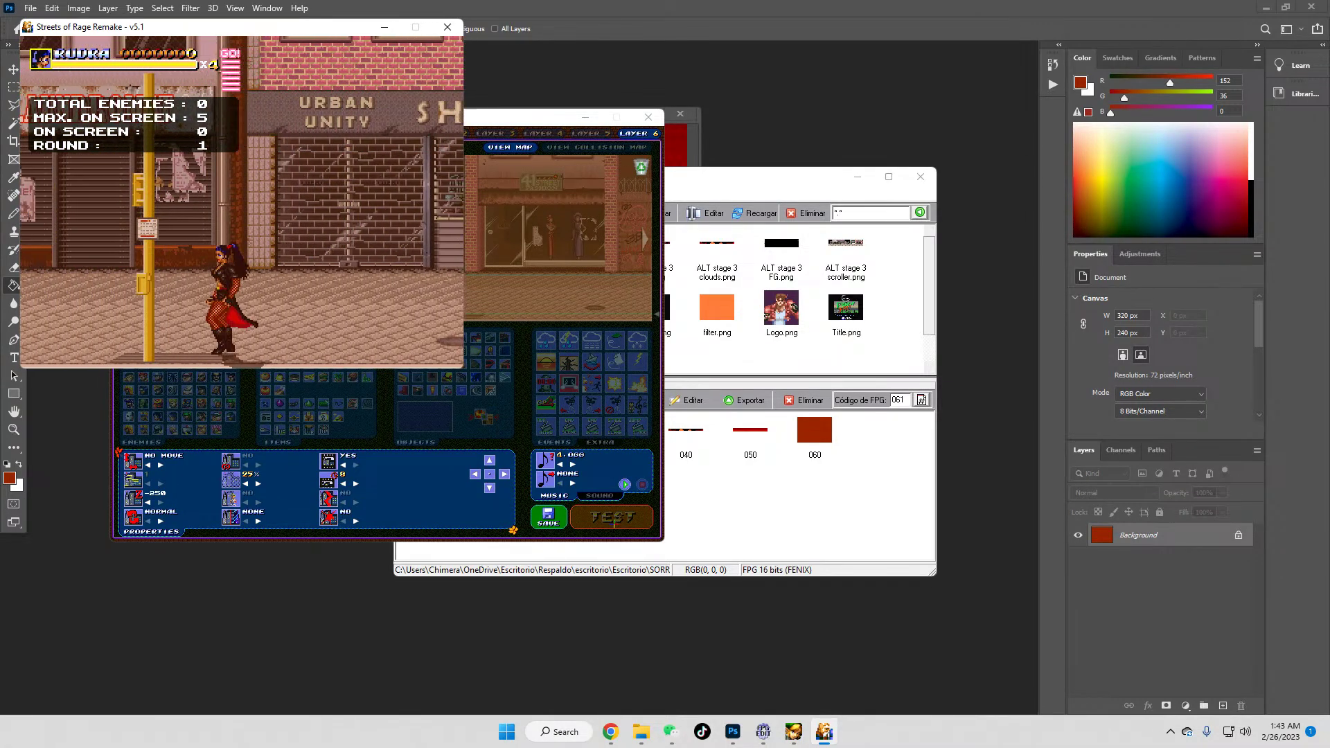
key(Left)
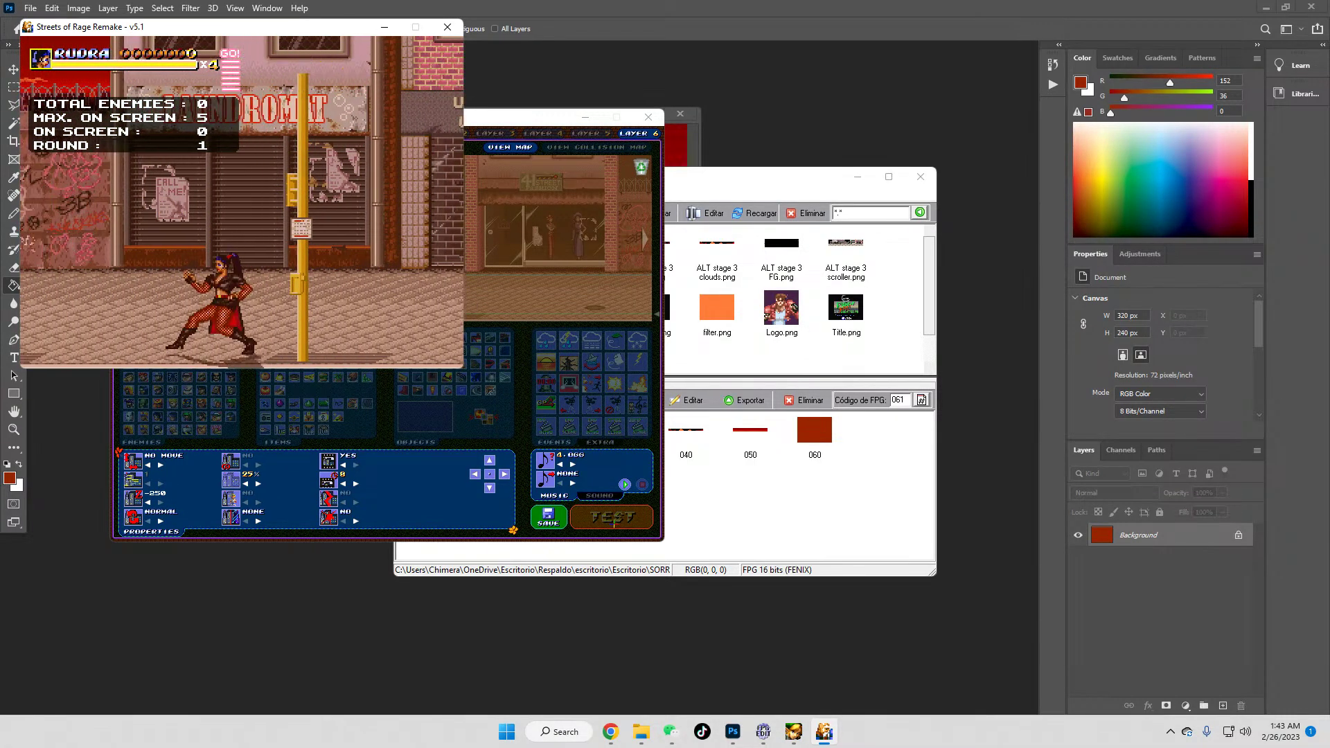
key(Left)
key(Left)
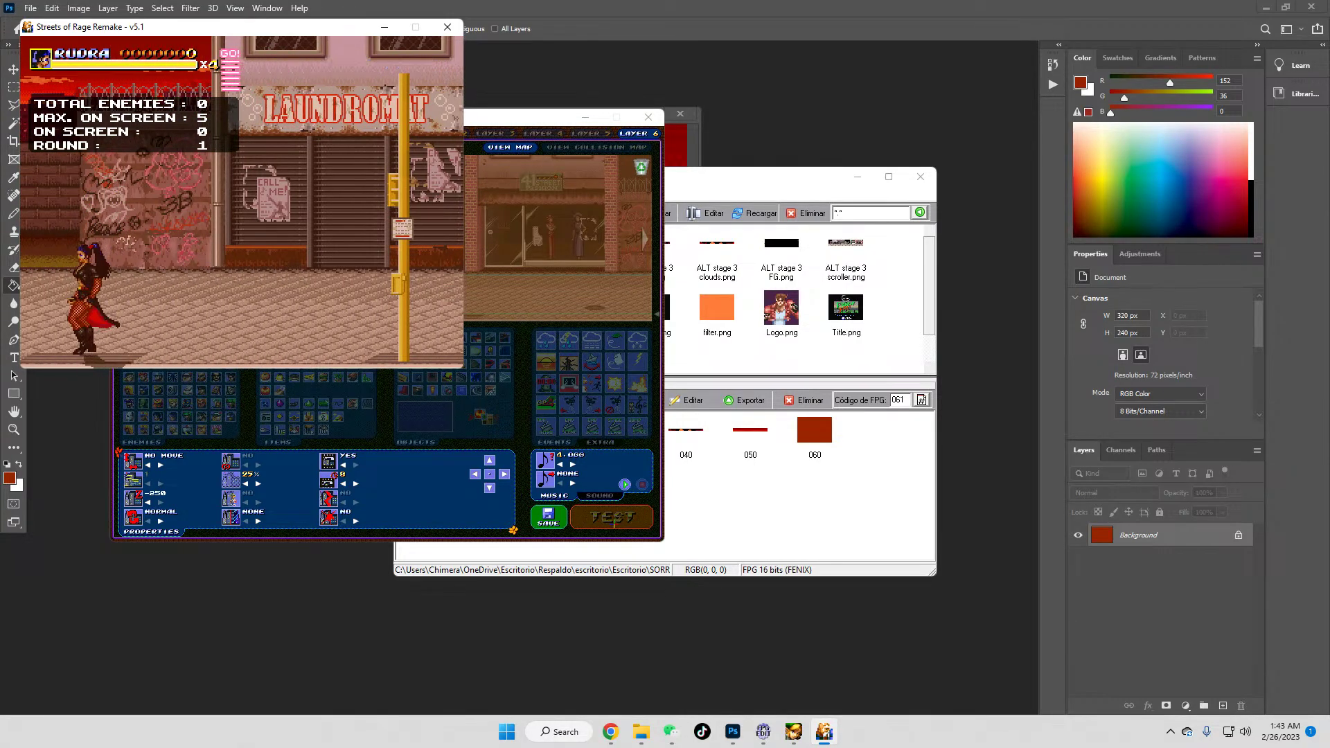
key(Escape)
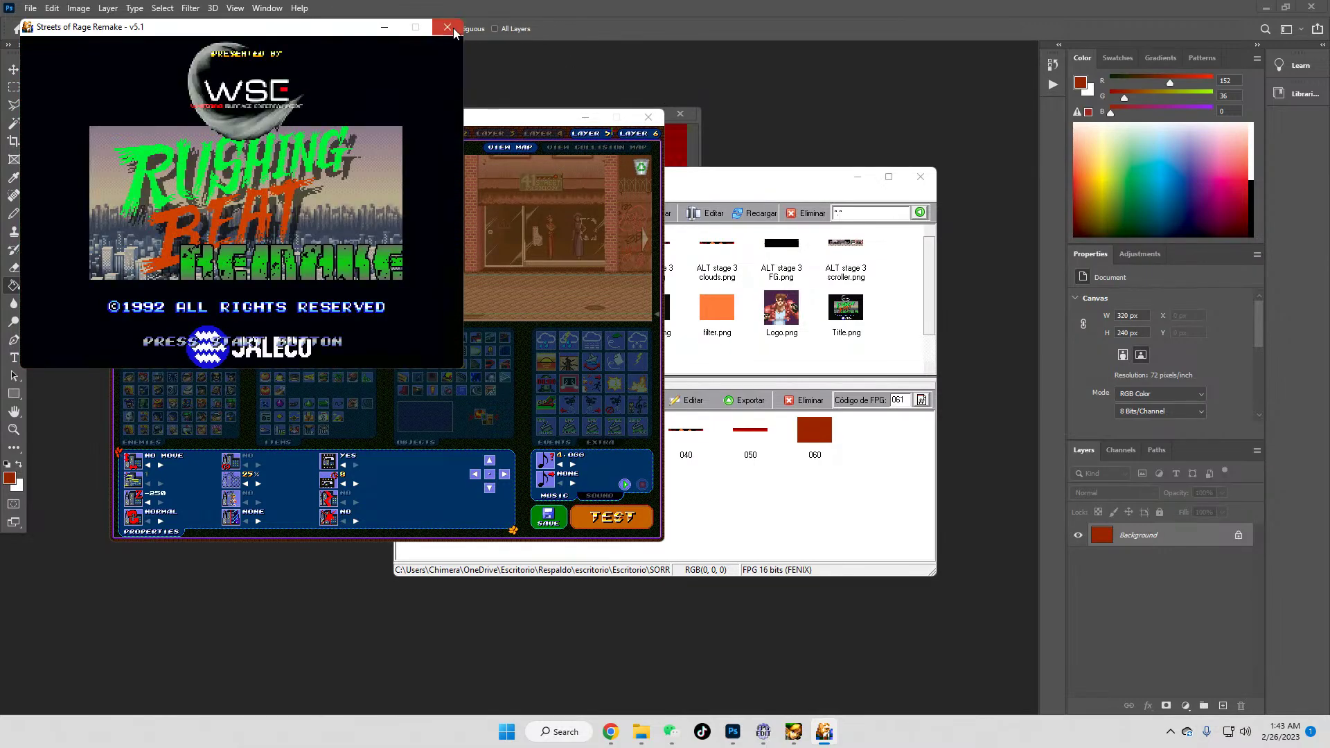
click(609, 519)
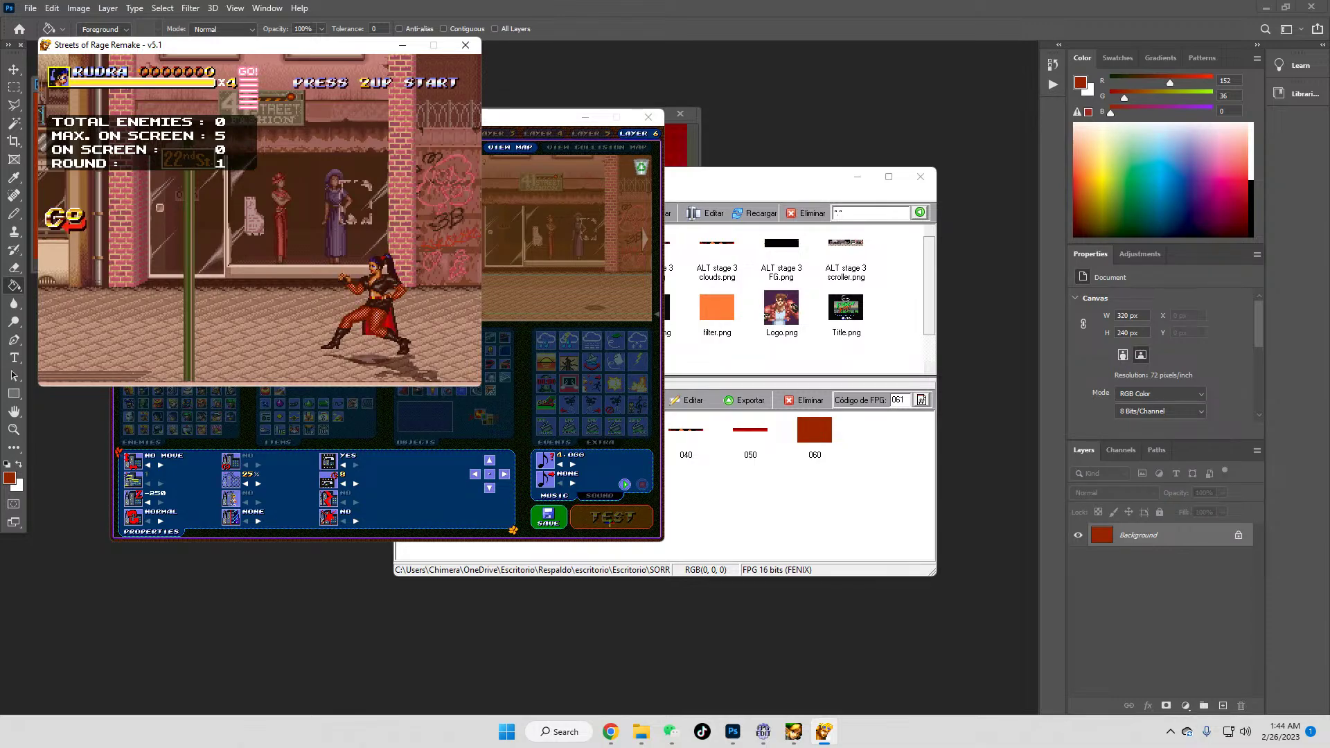
Step: Sample the darker sky red from 090.png and set green to 24 (R136 G24 B0)
click(466, 46)
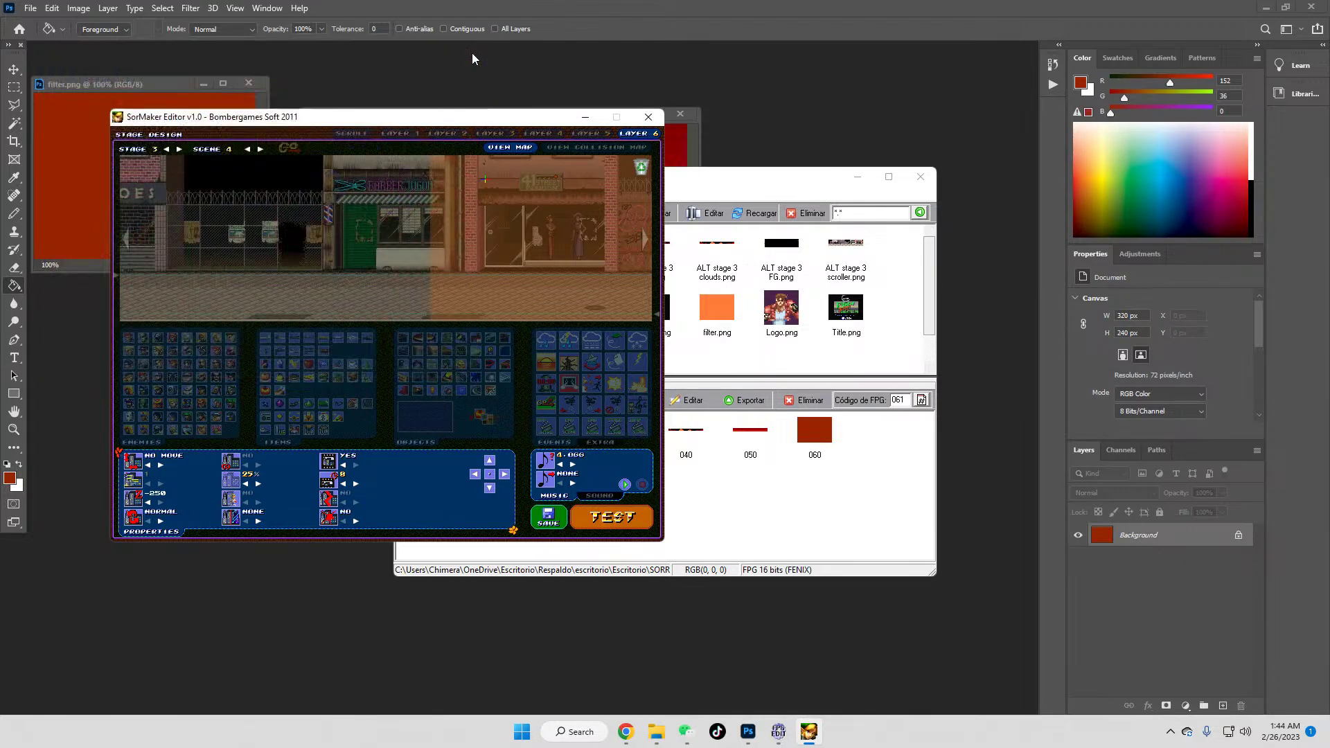
click(167, 86)
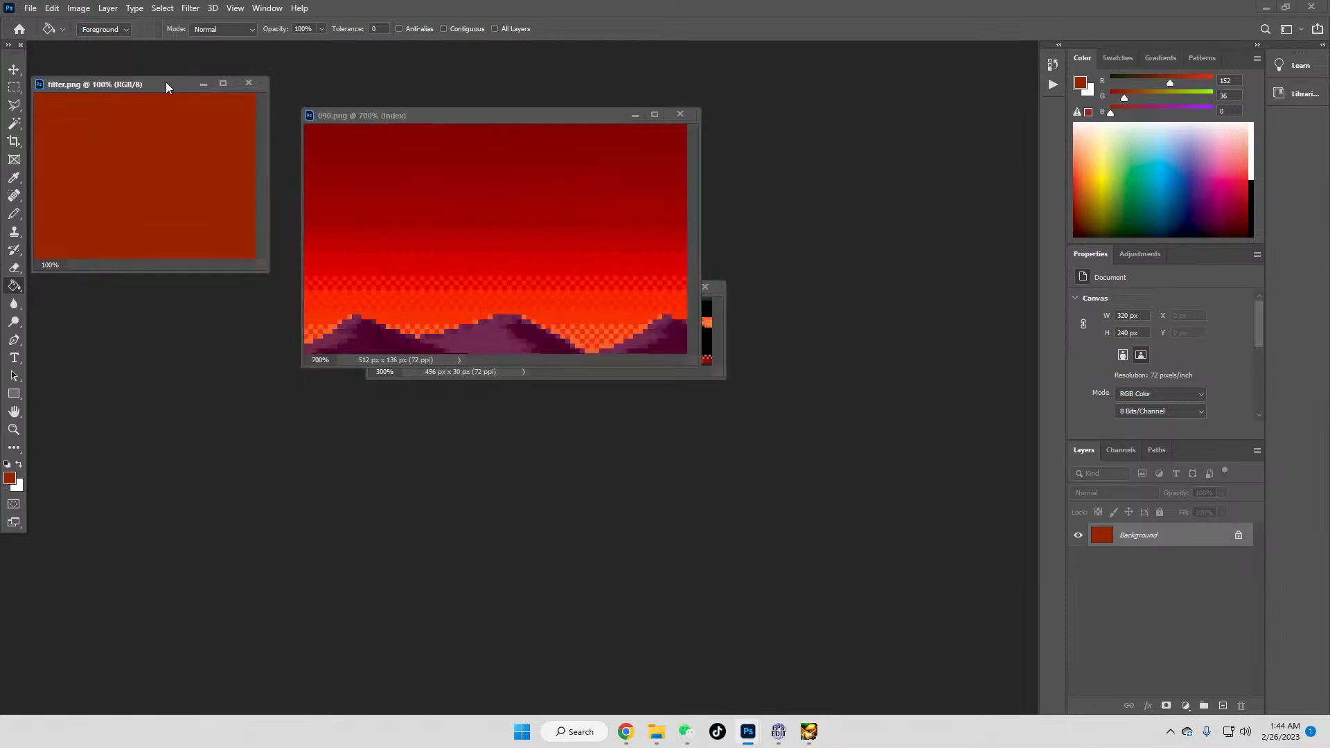
click(16, 179)
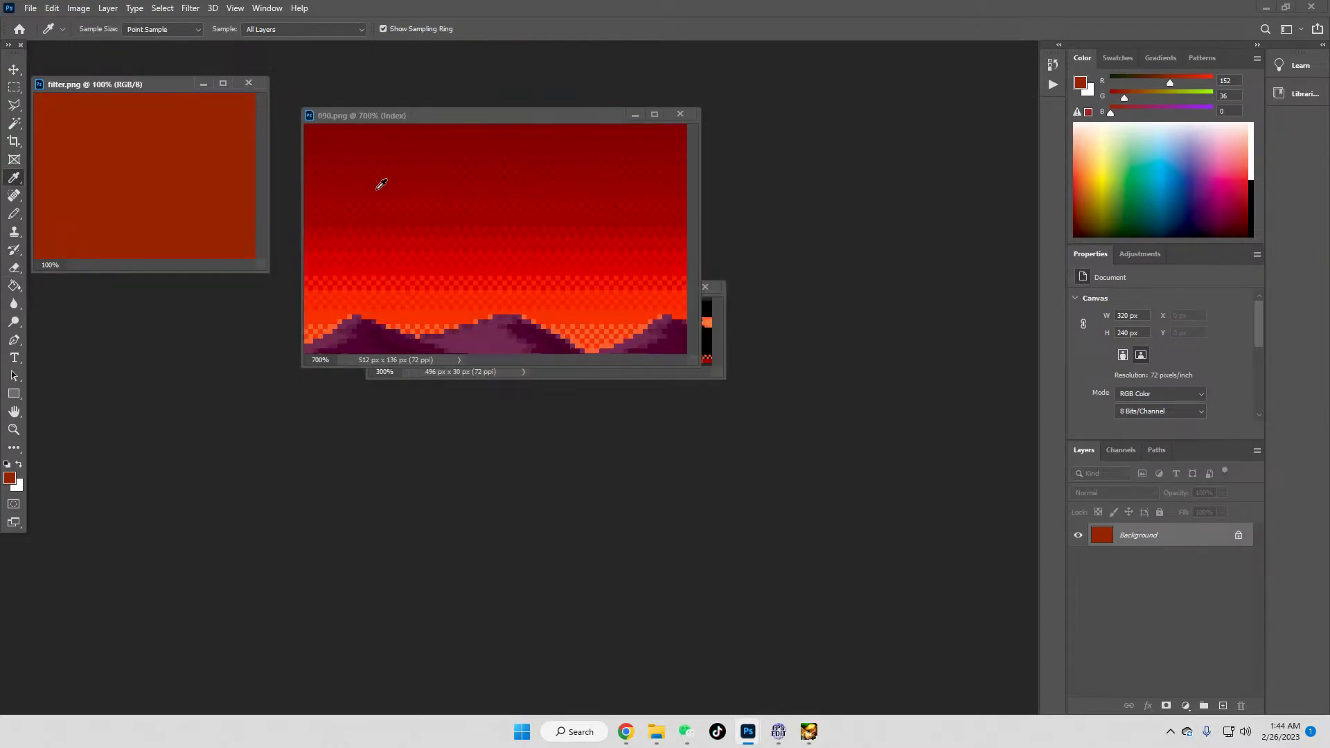
click(408, 139)
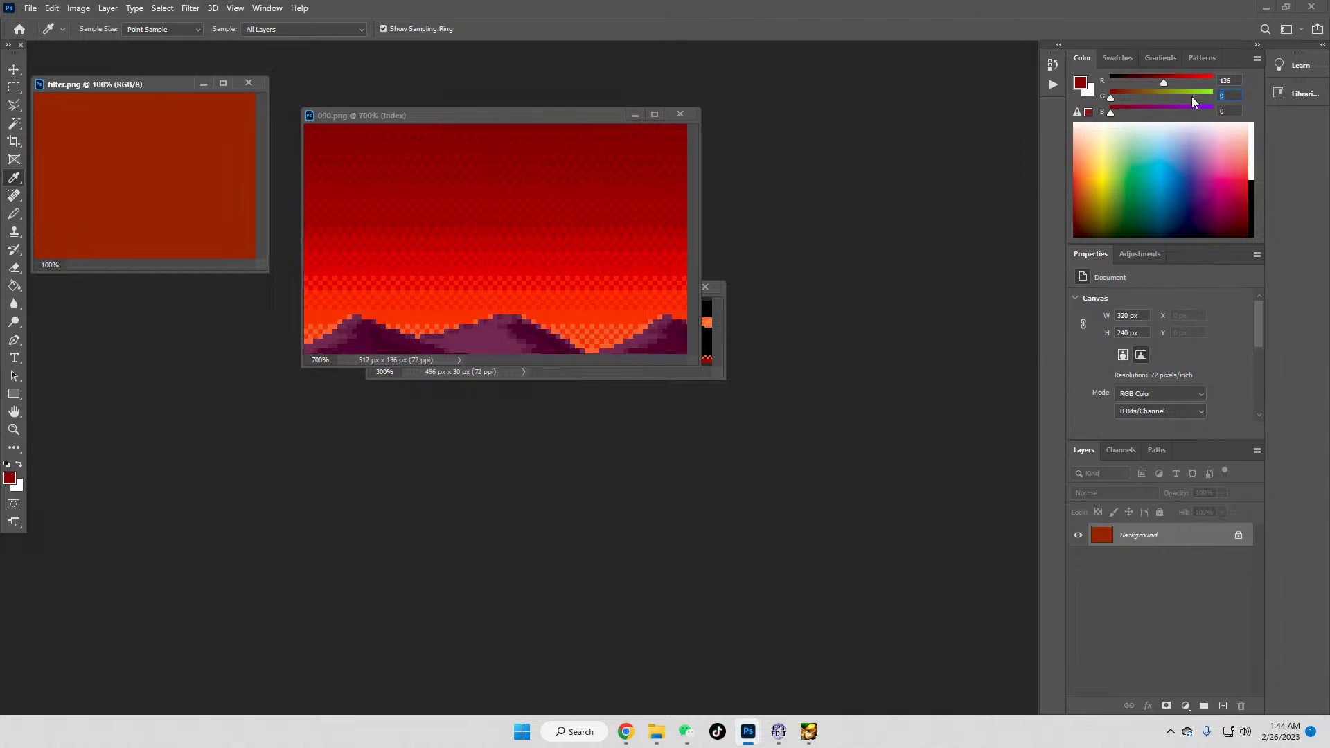
text(24)
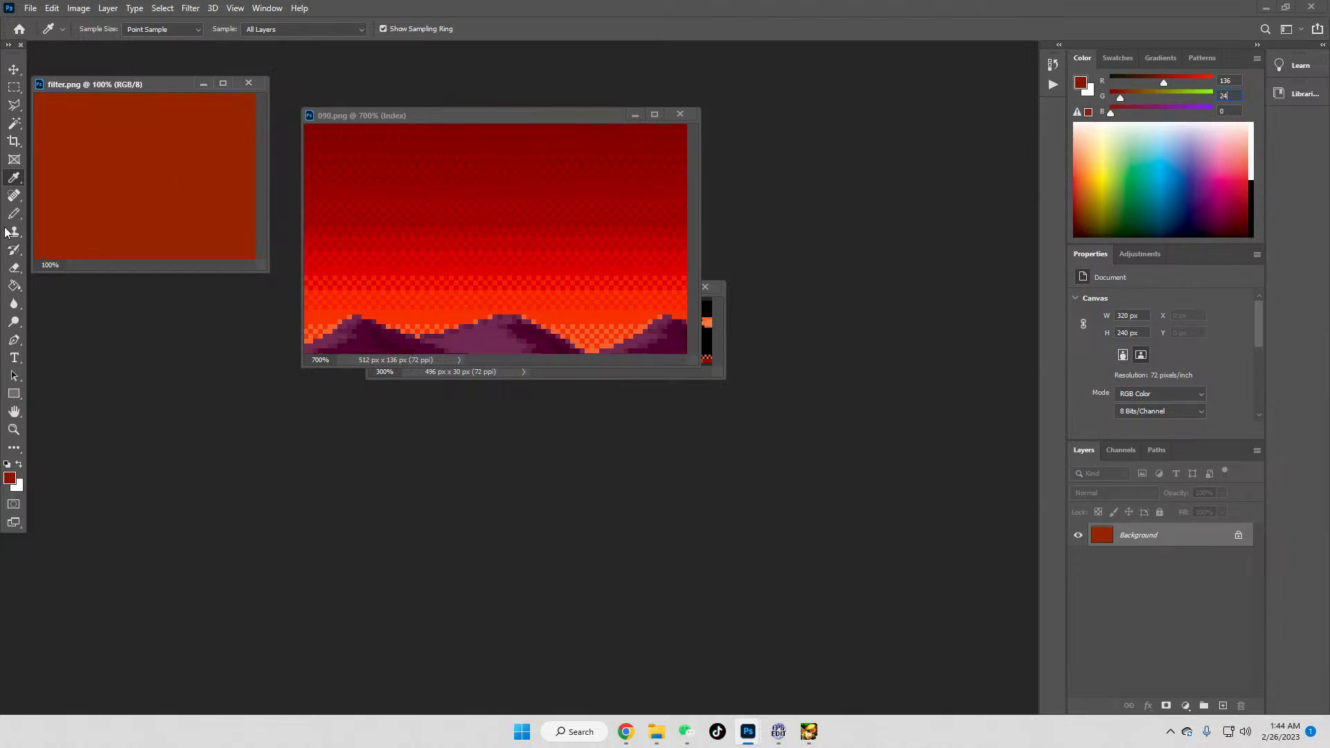
Step: Fill filter.png with the deeper red and save it
click(14, 285)
click(144, 185)
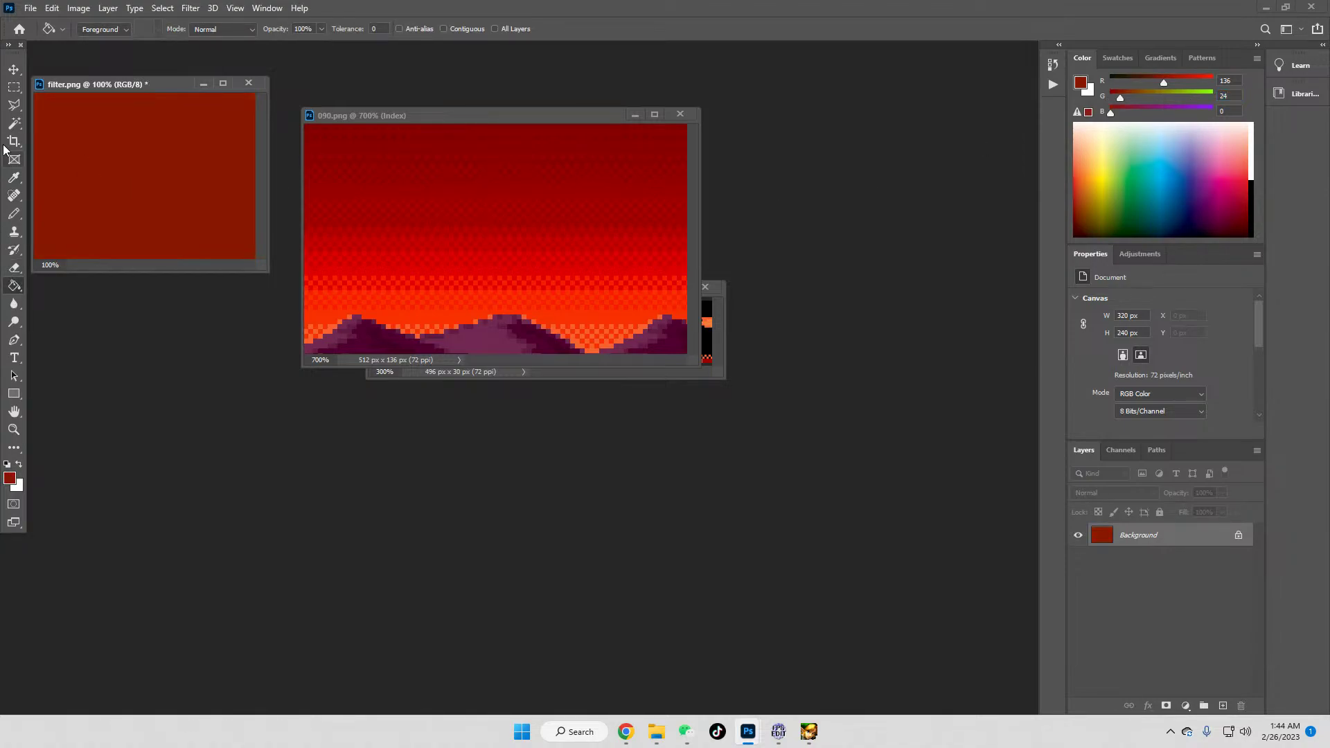
click(30, 8)
click(38, 162)
Step: Delete and re-add graphic 060 with the updated filter, then save the FPG
click(790, 734)
click(823, 443)
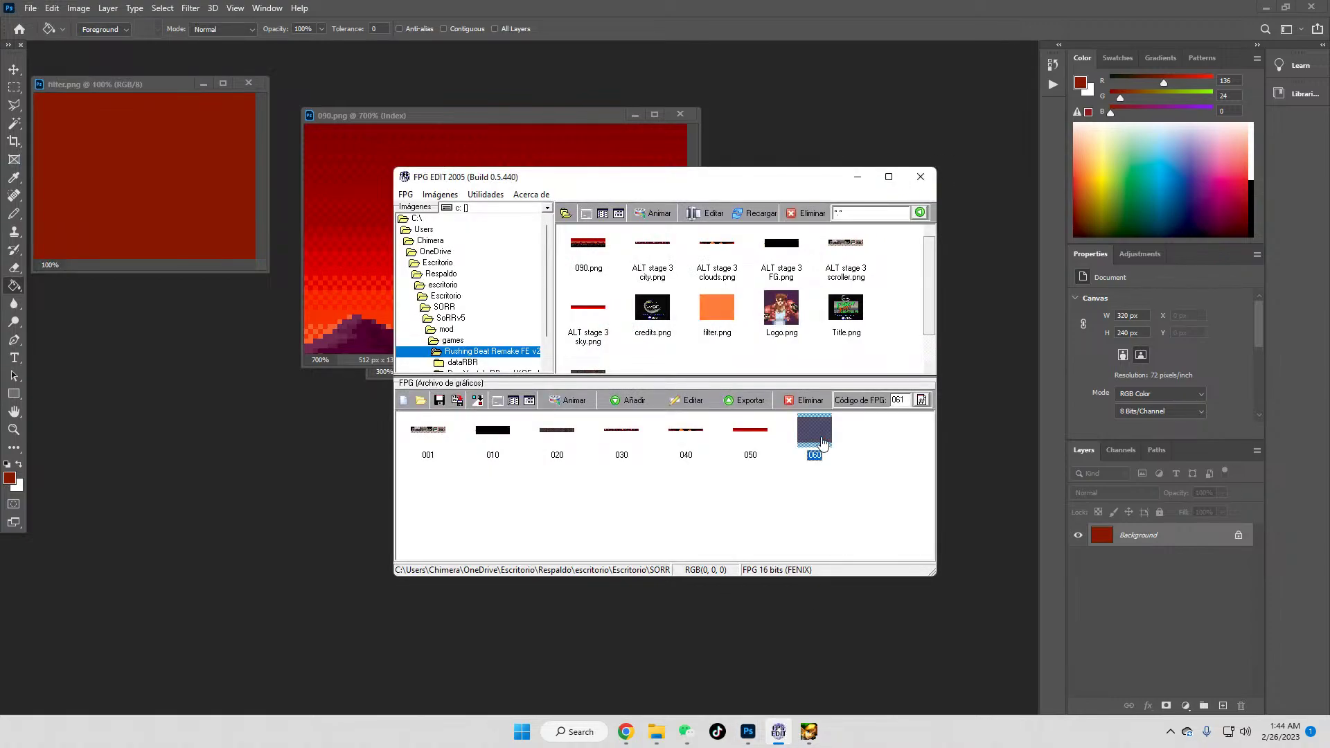
key(Delete)
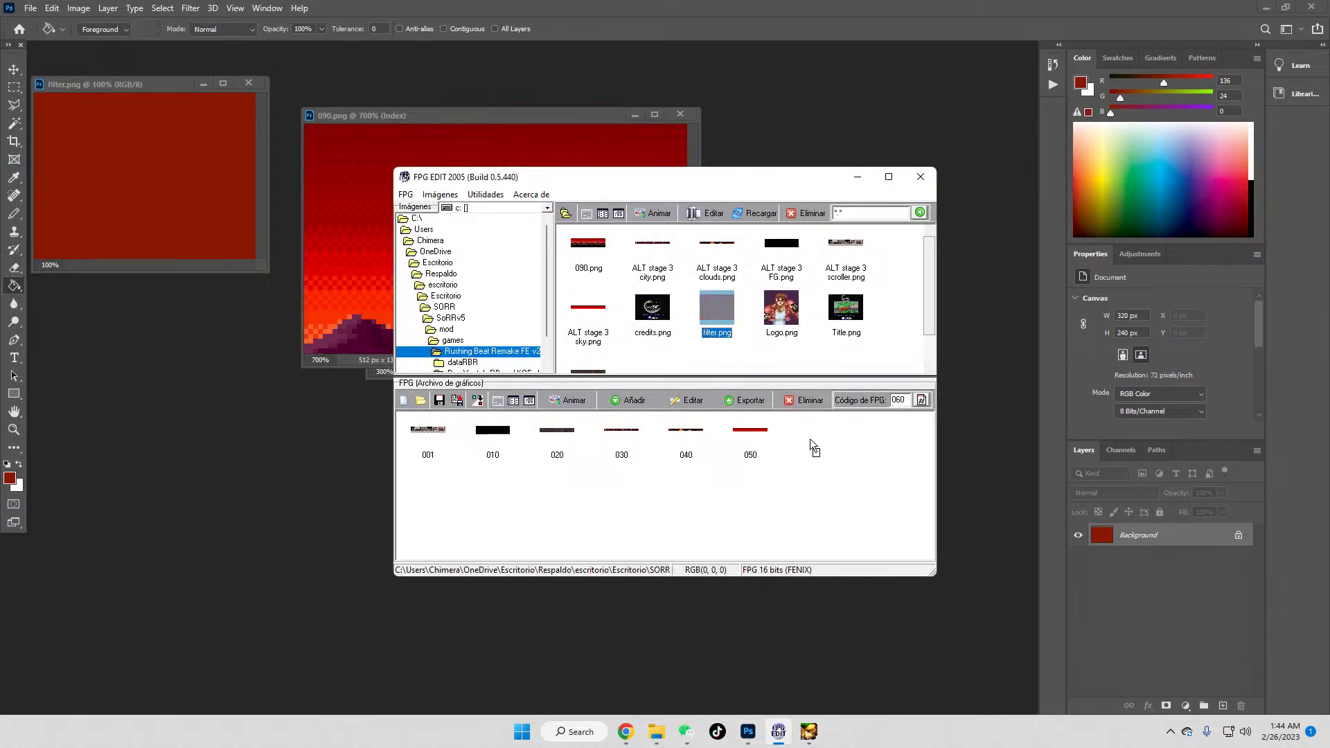
click(436, 405)
click(665, 401)
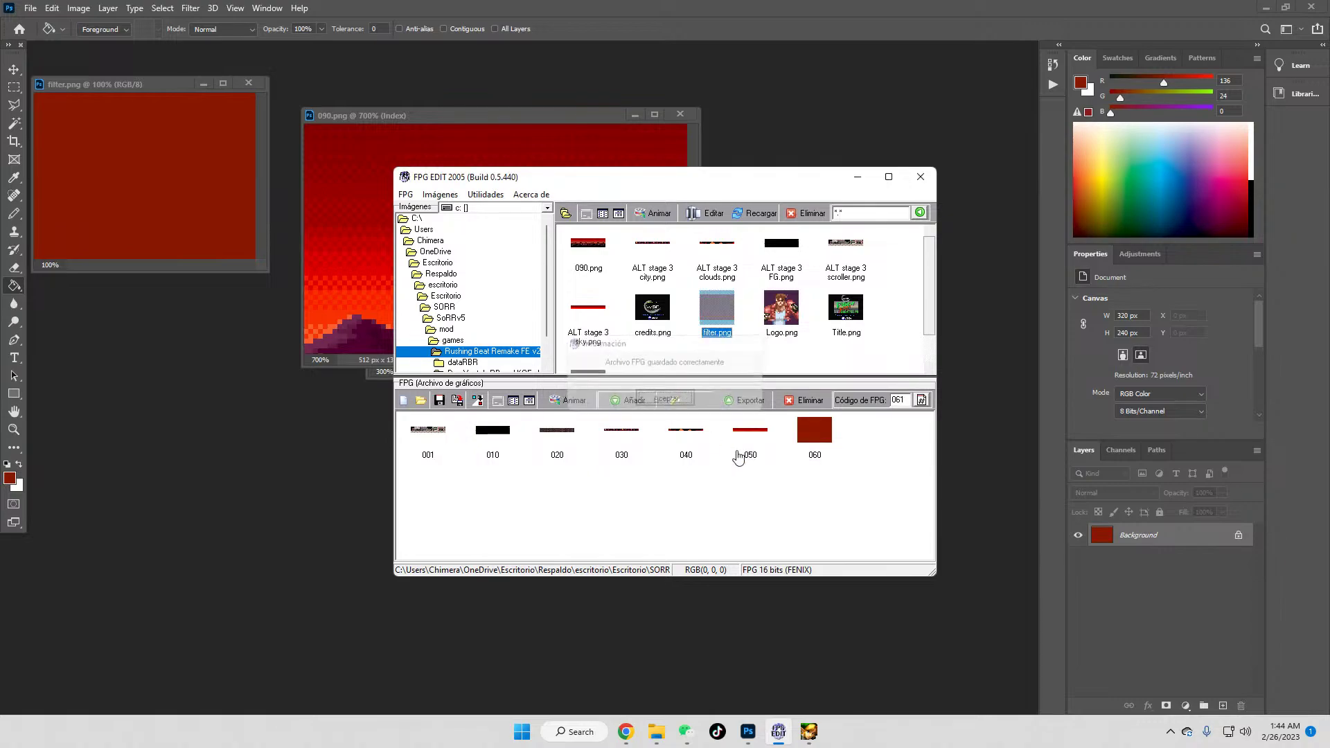
click(809, 733)
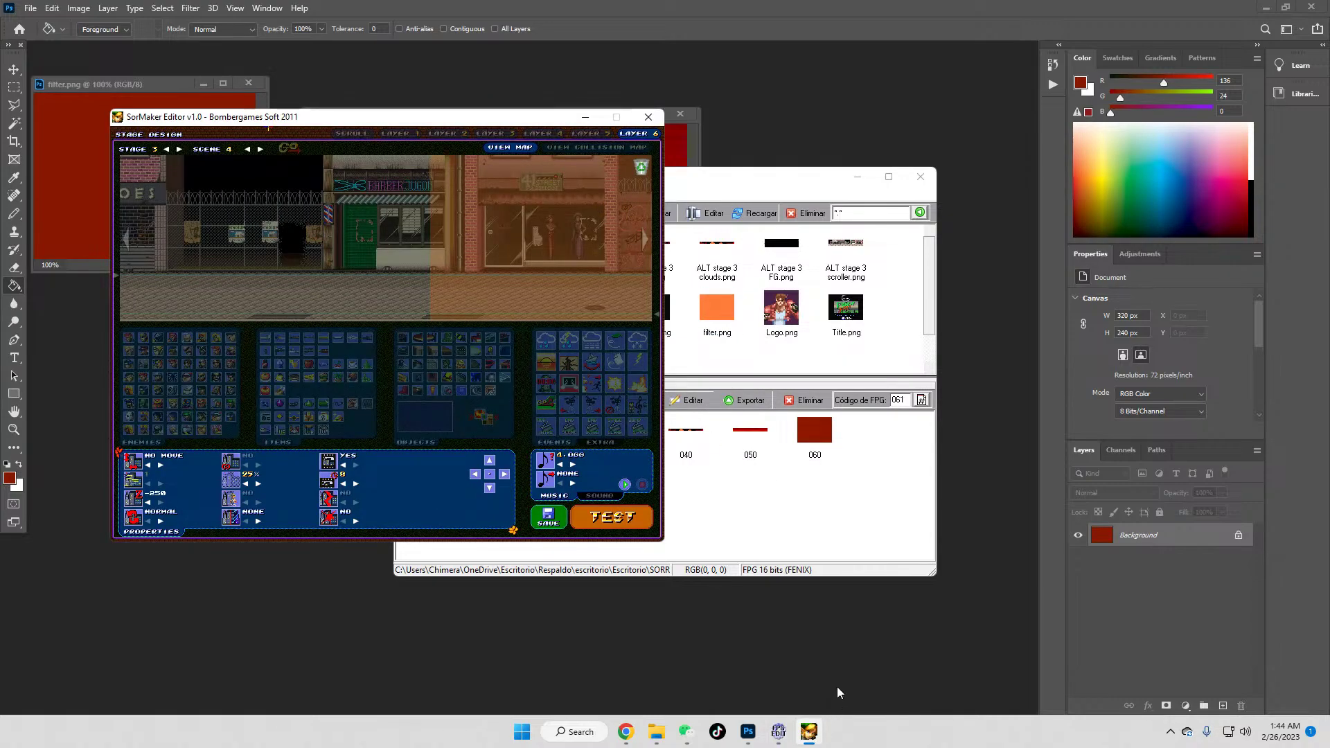
Step: Start a test run of the current stage 3 scene from SorMaker Editor
click(606, 519)
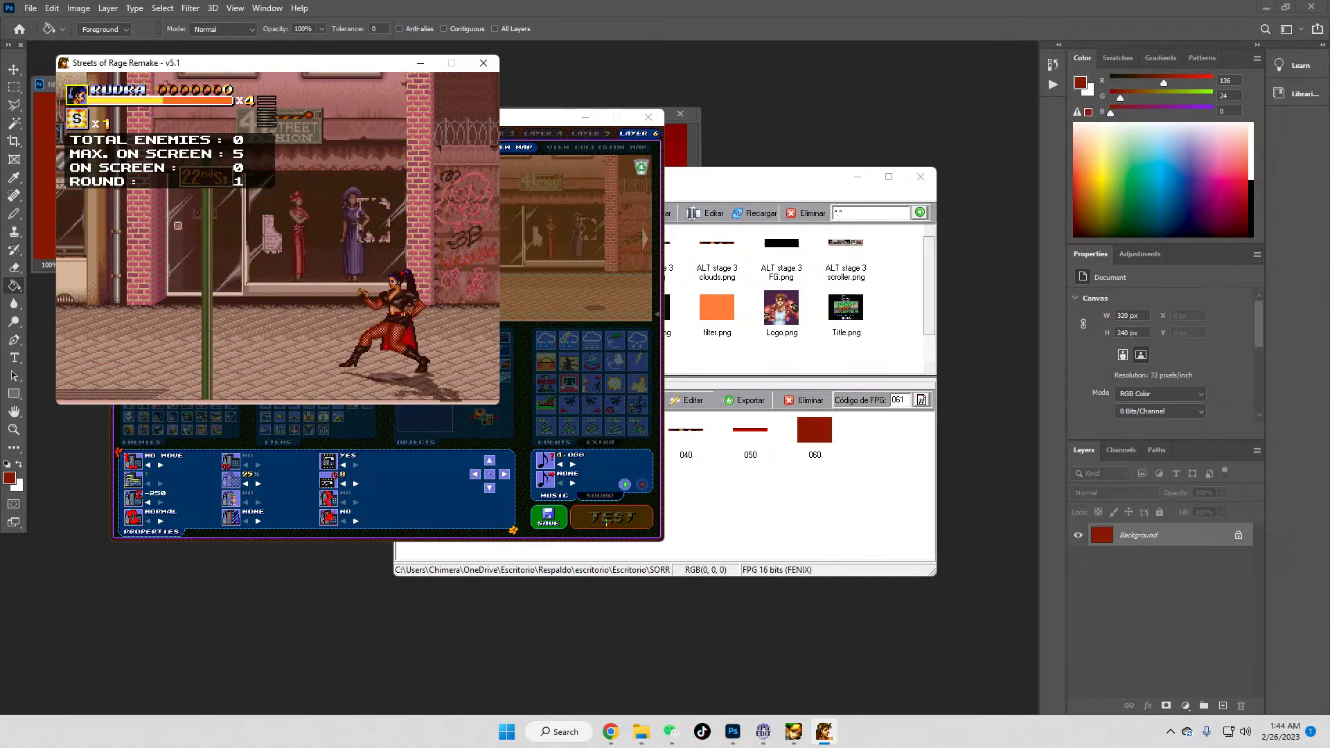
Step: Walk the heroine up, down, left and right to check the street scrolls past the barber shop
key(Up)
key(Down)
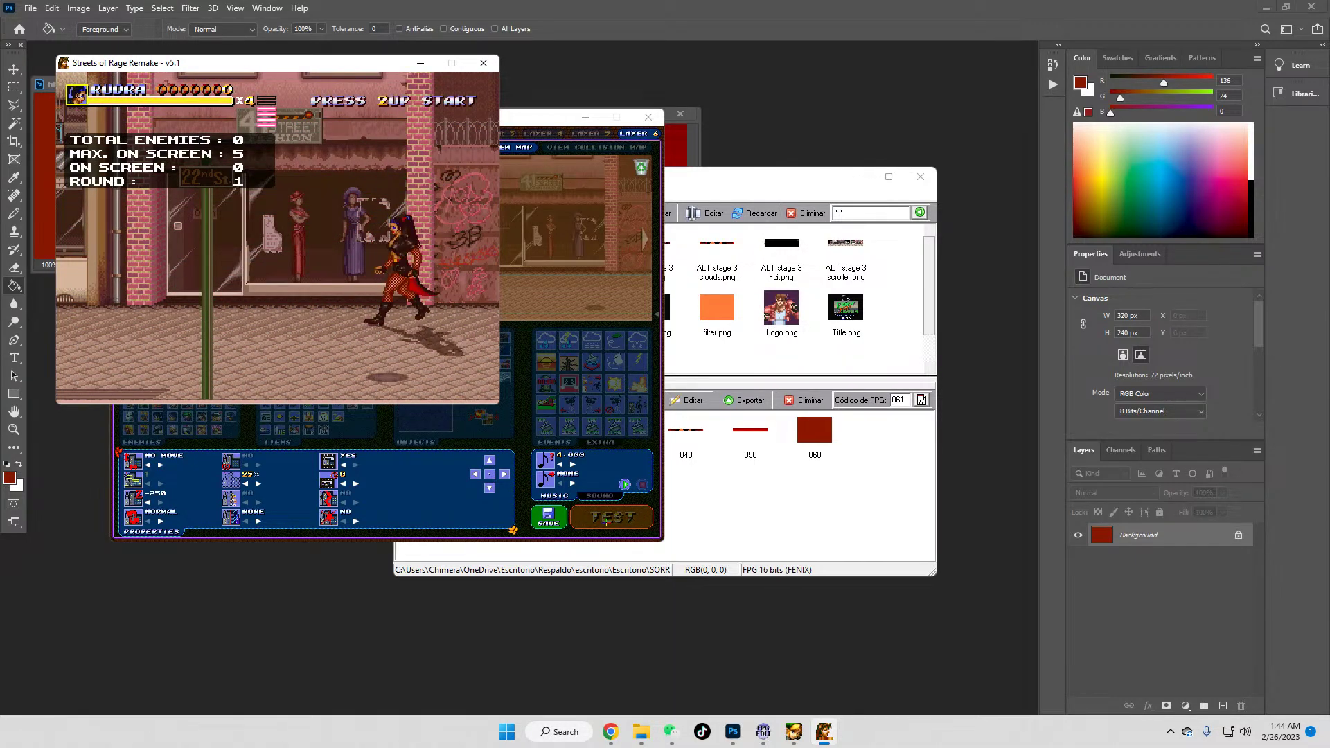
key(Left)
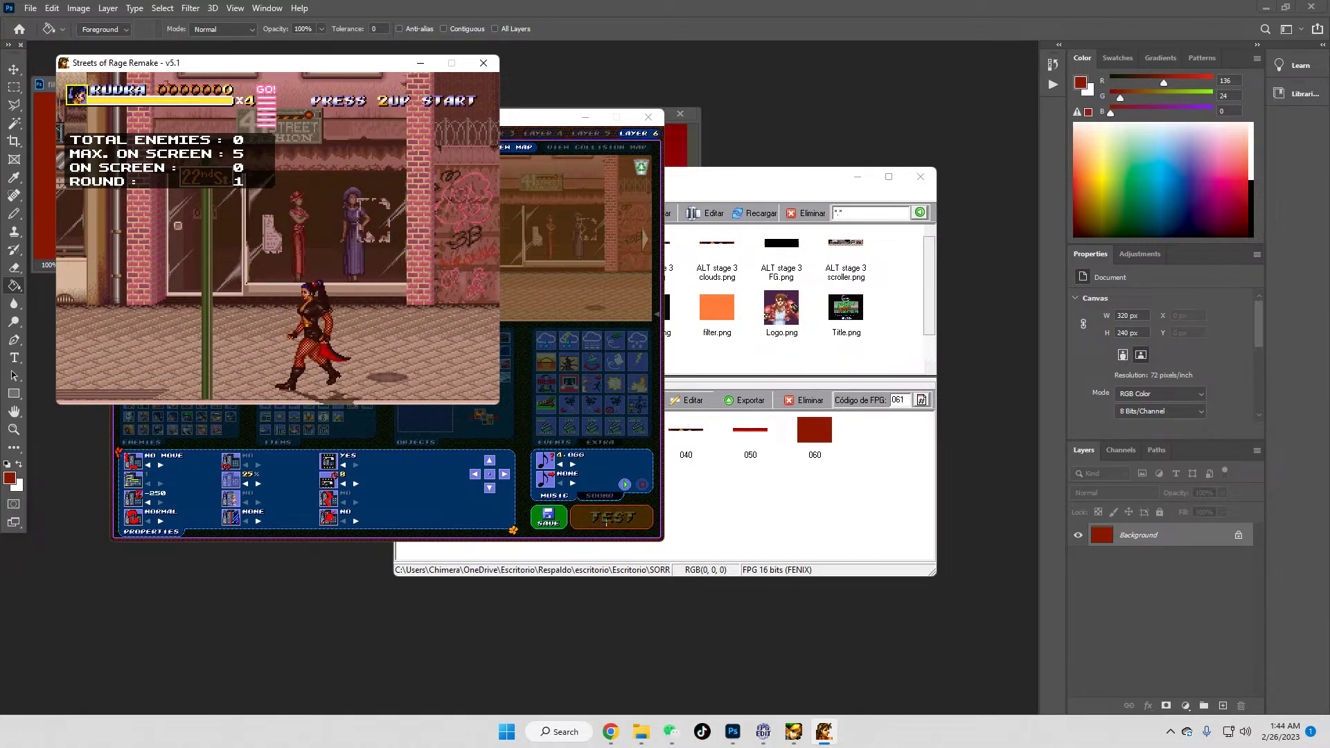
key(Right)
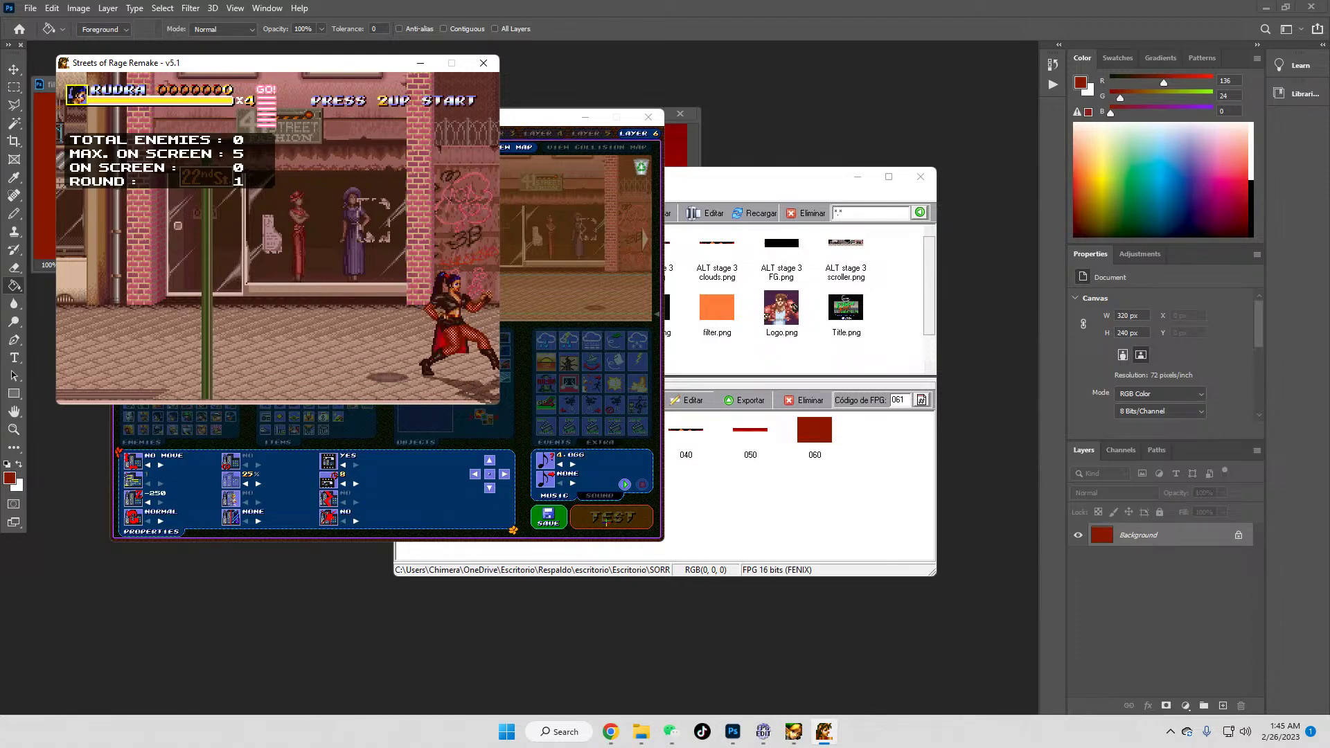
key(Left)
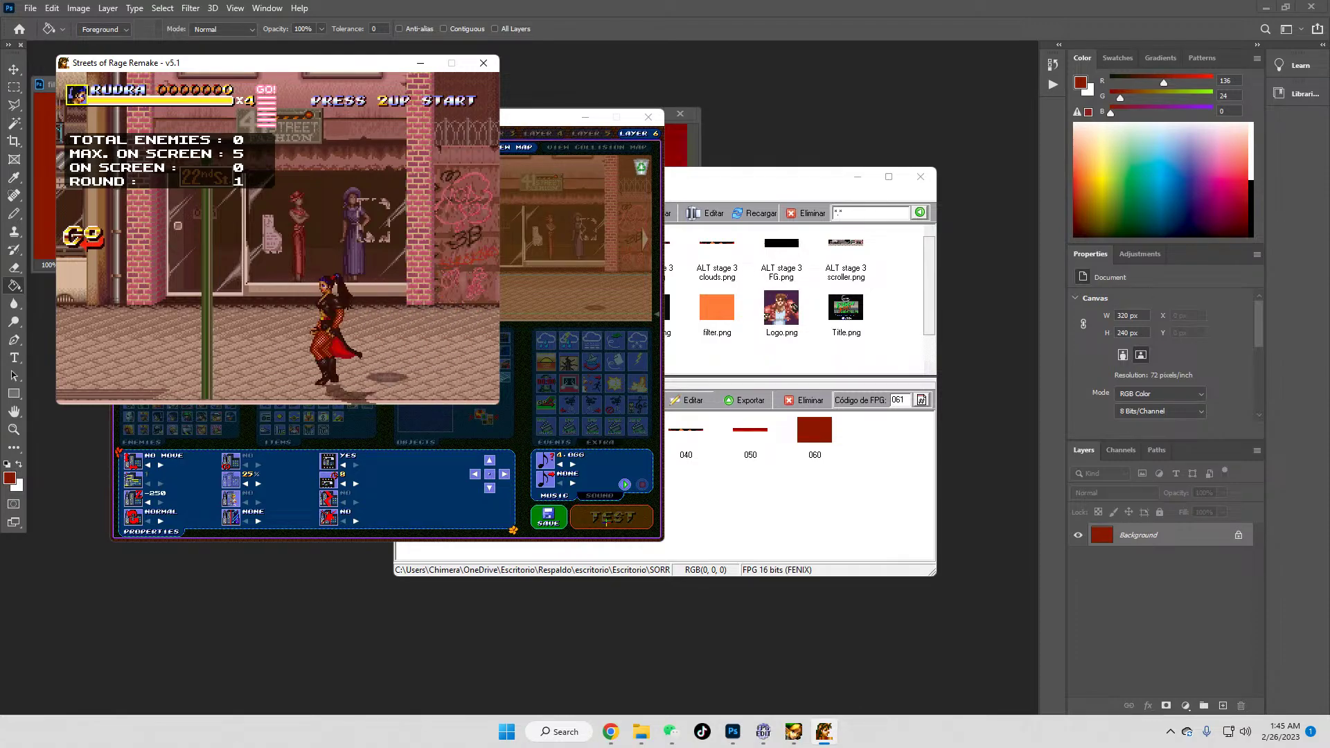
key(Left)
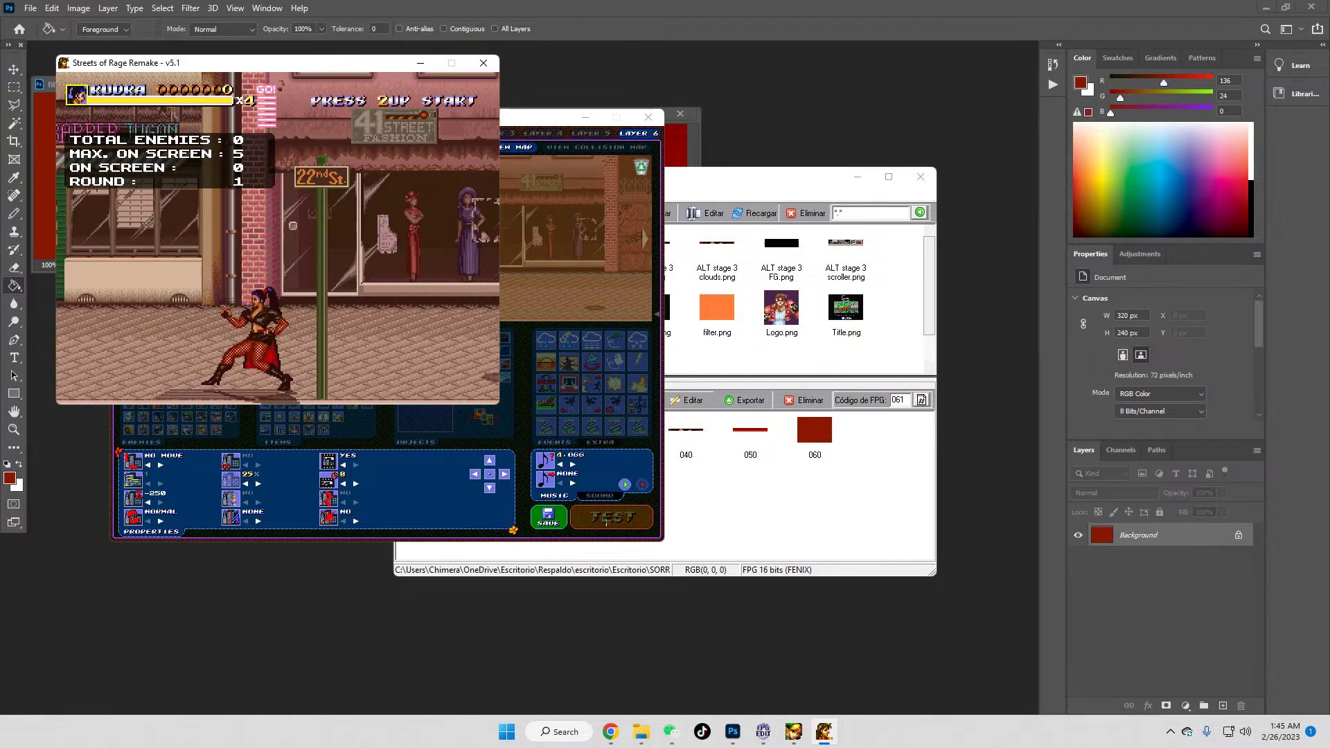
key(Right)
key(Left)
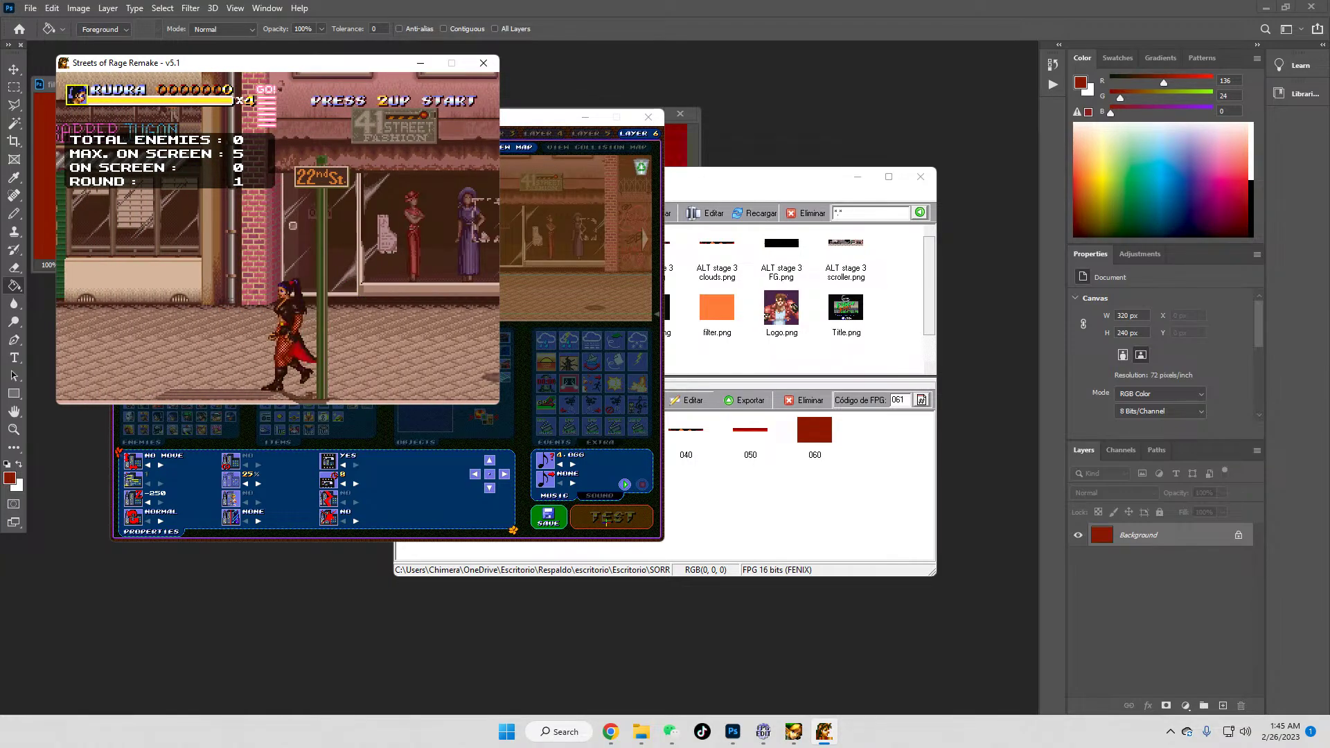
key(Up)
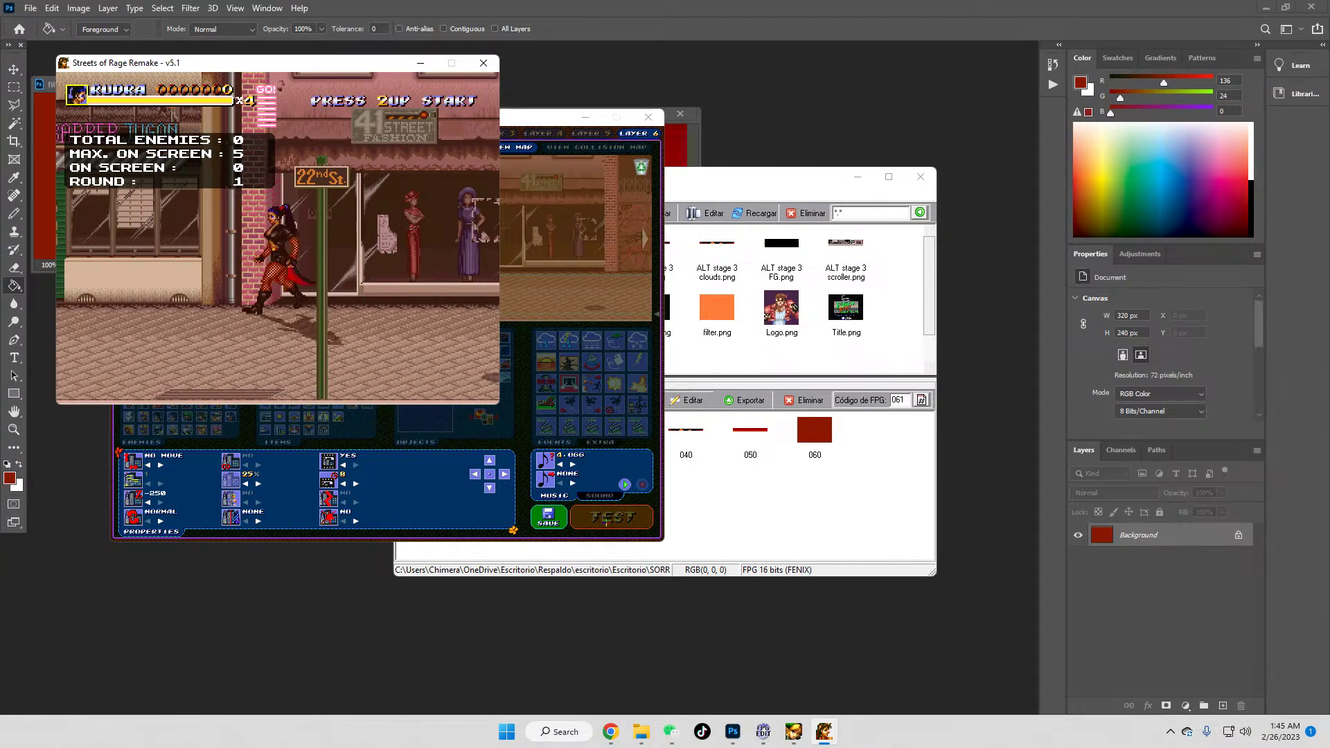
key(Left)
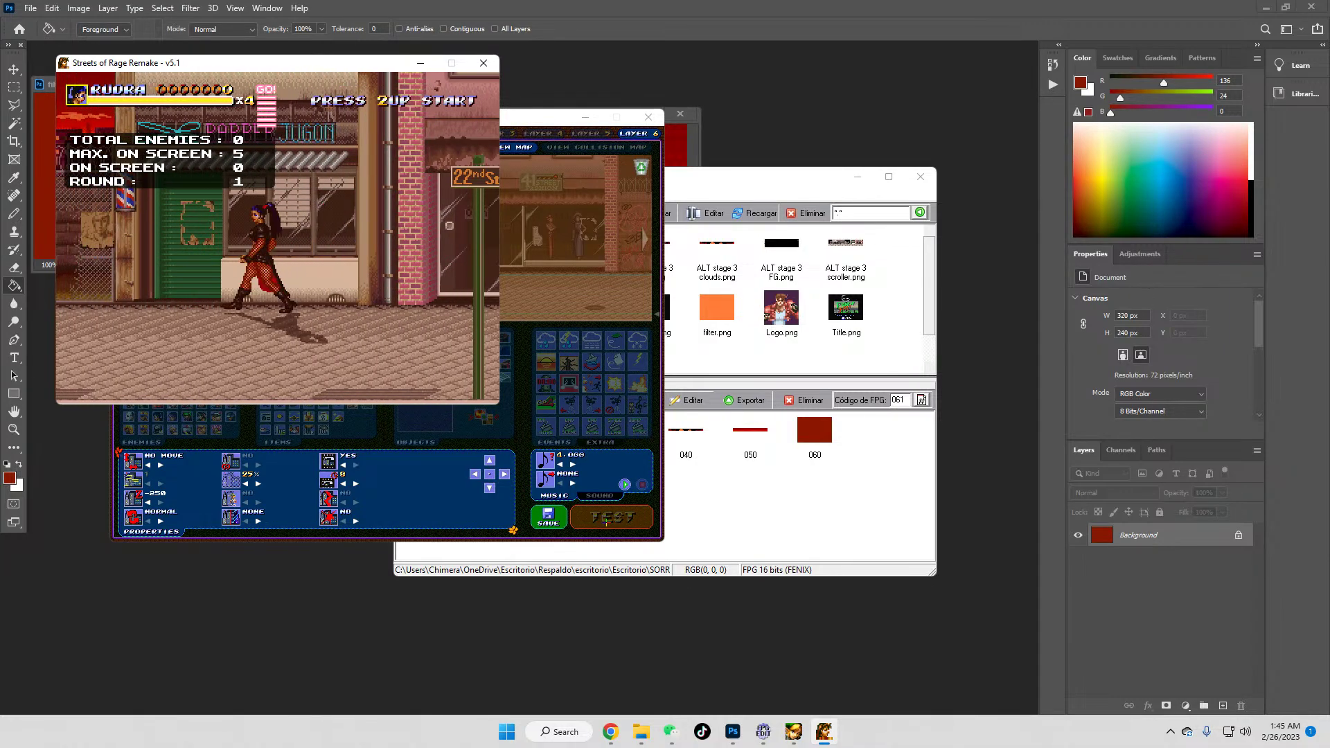
key(Left)
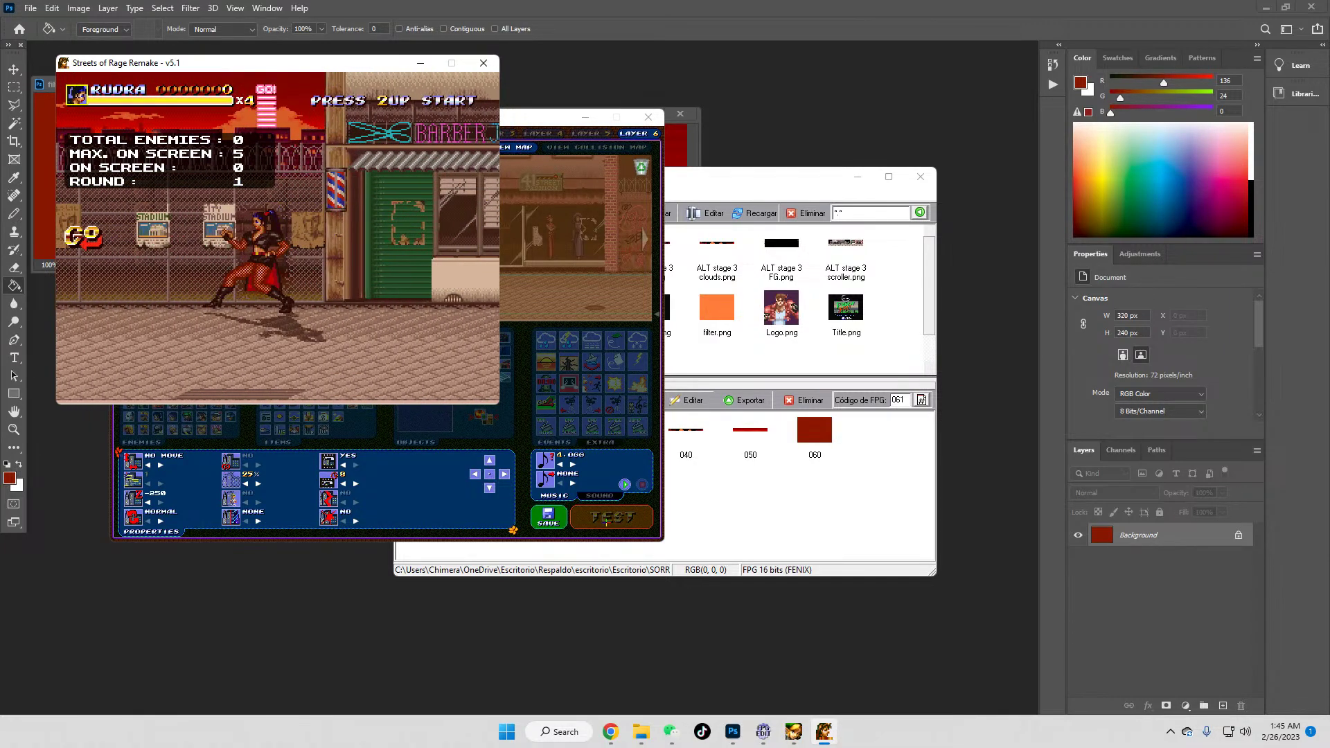
key(Left)
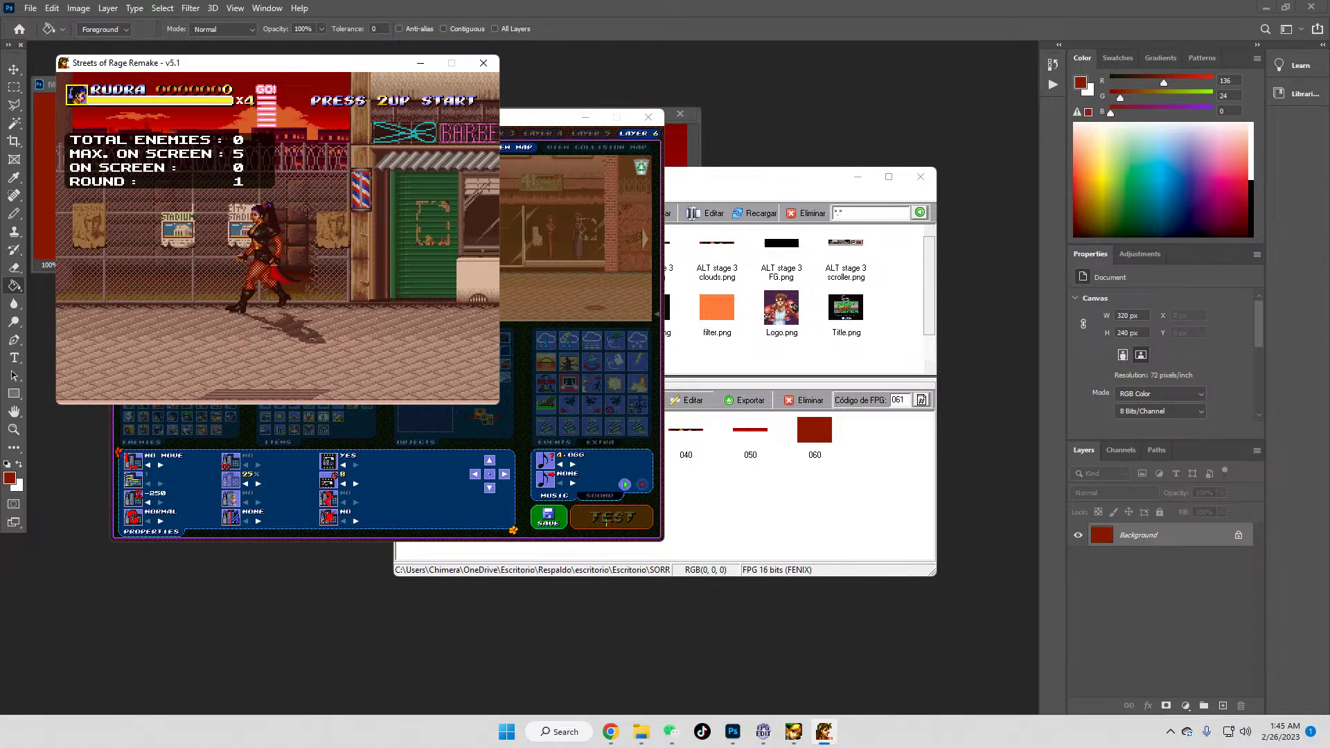
key(Right)
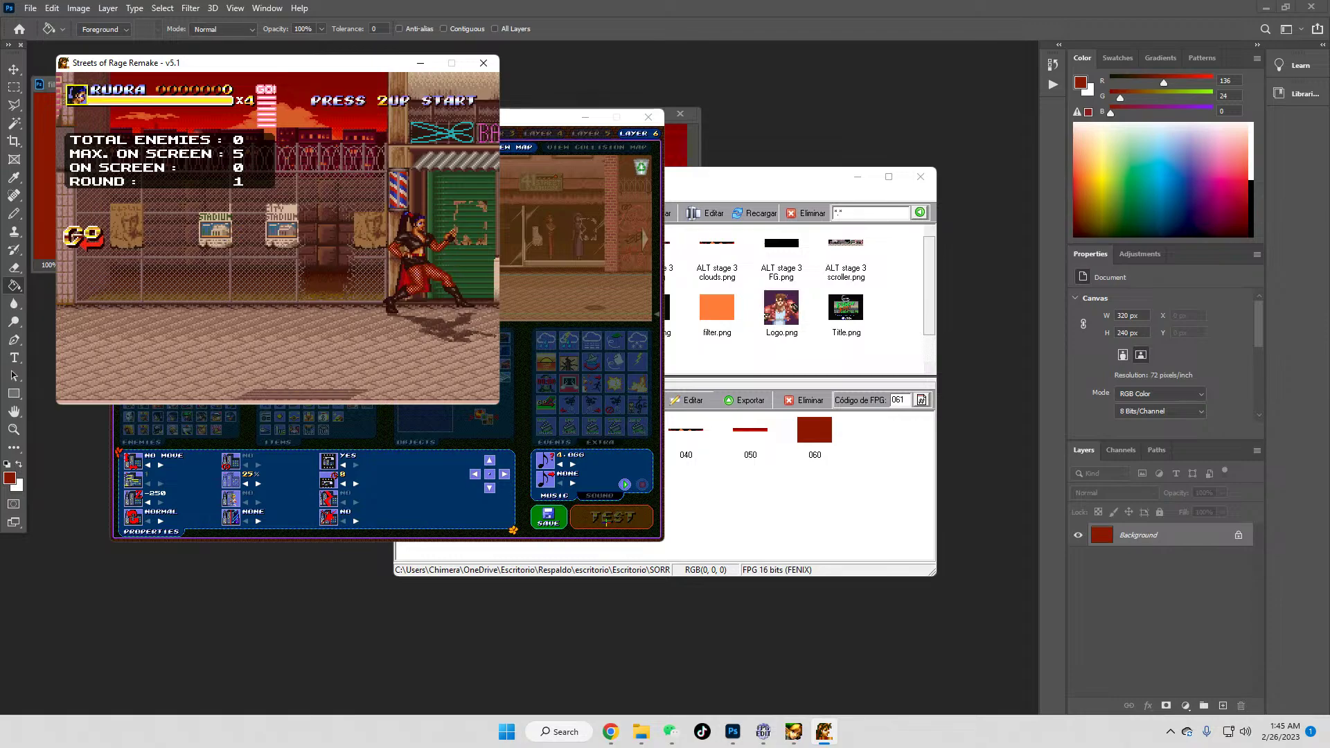
Step: Keep walking left and right, with a jumping attack, to scroll the stage further
key(Left)
key(Left)
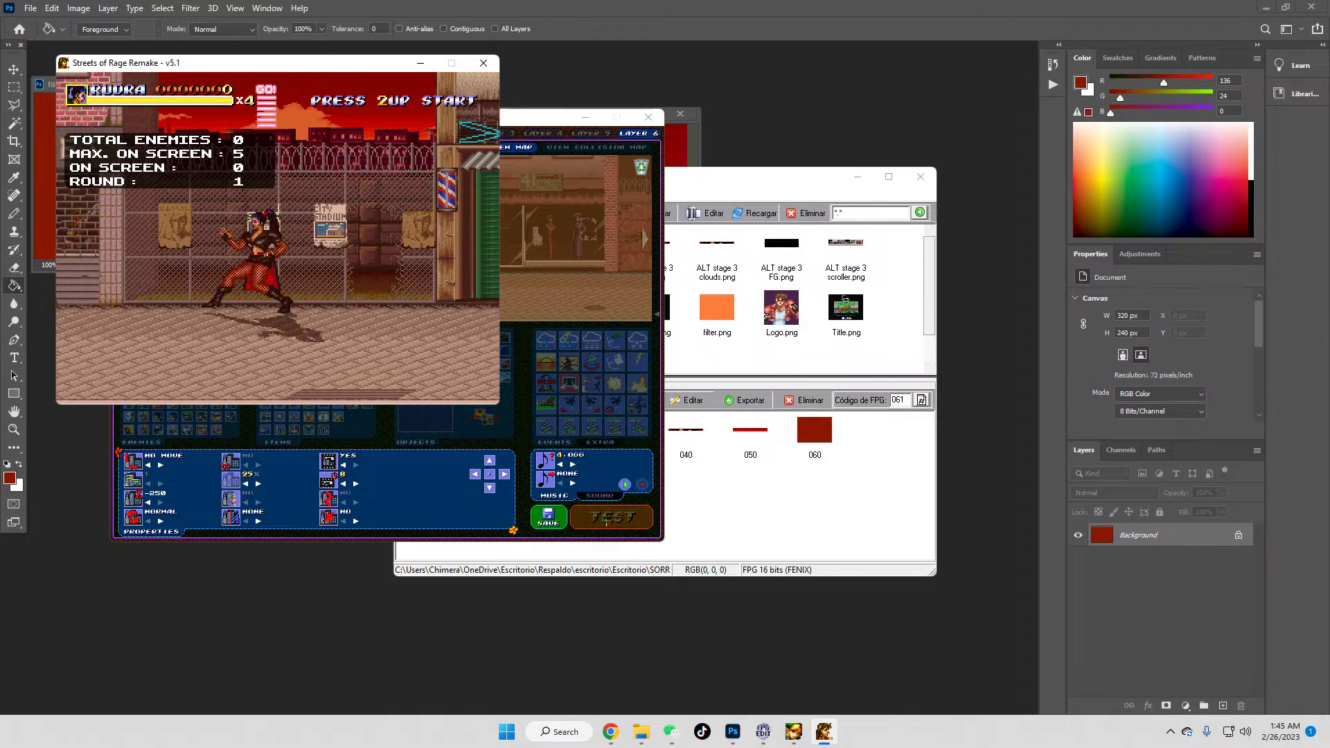
key(Left)
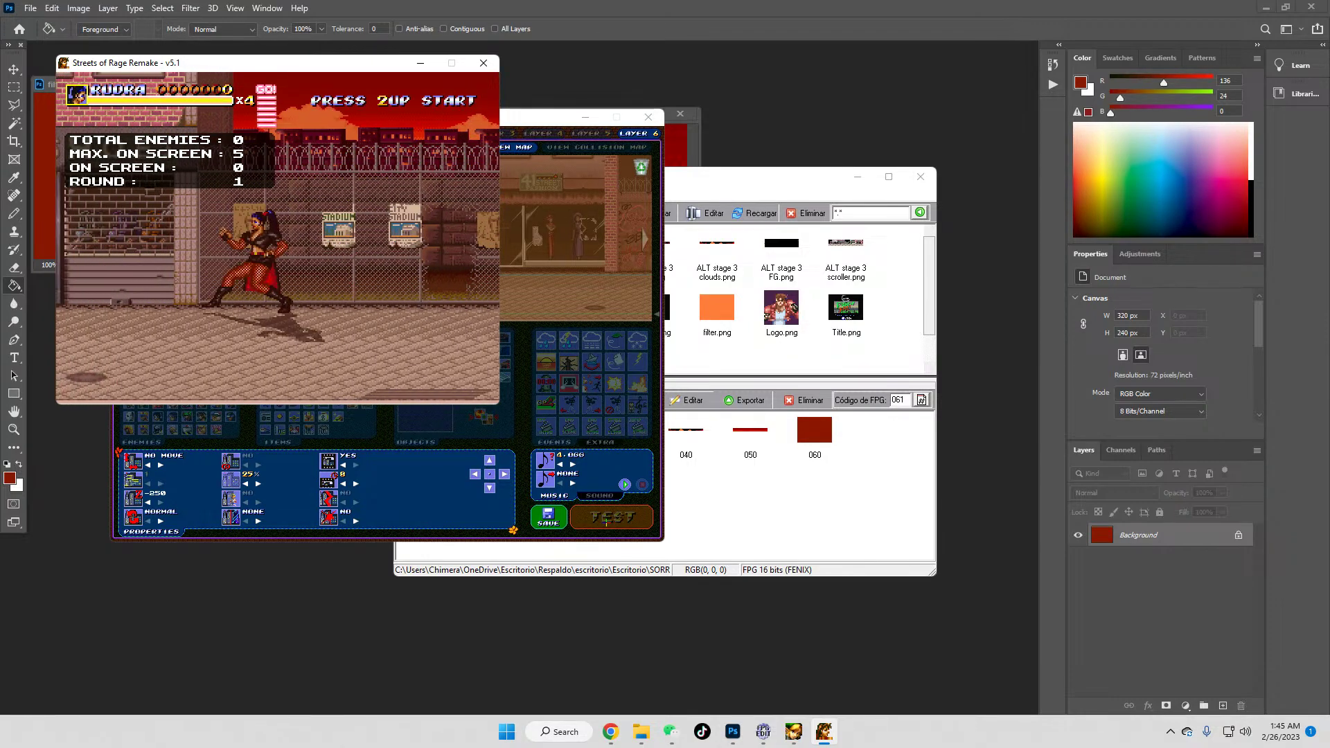
key(Right)
key(Left)
key(Right)
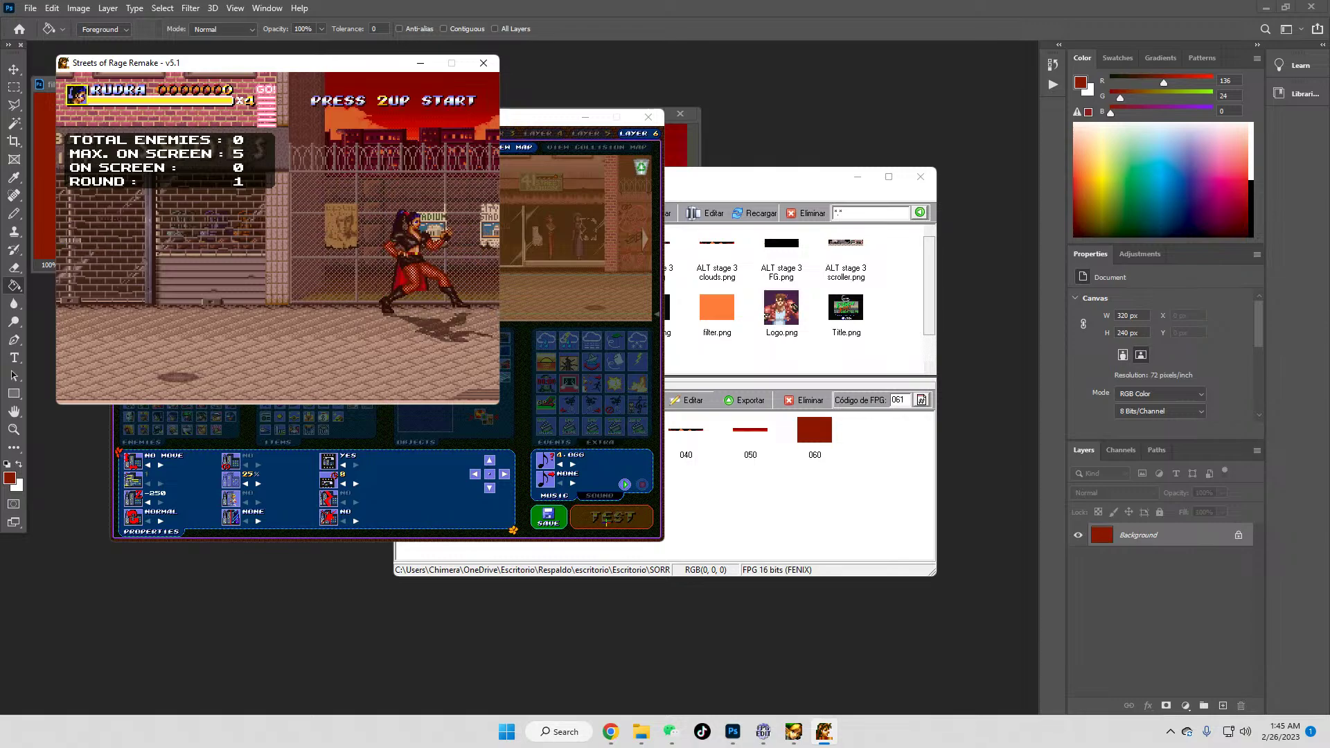
key(Left)
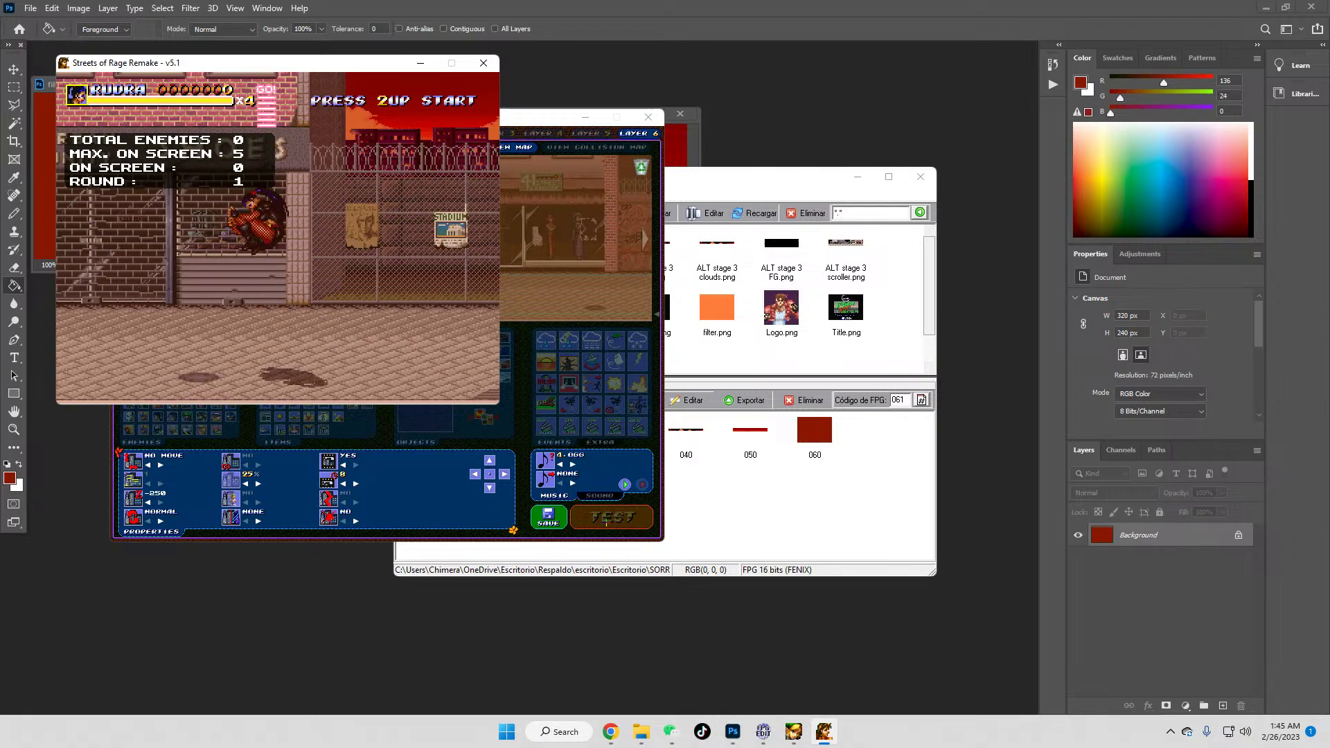
key(Right)
key(Right)
key(Up)
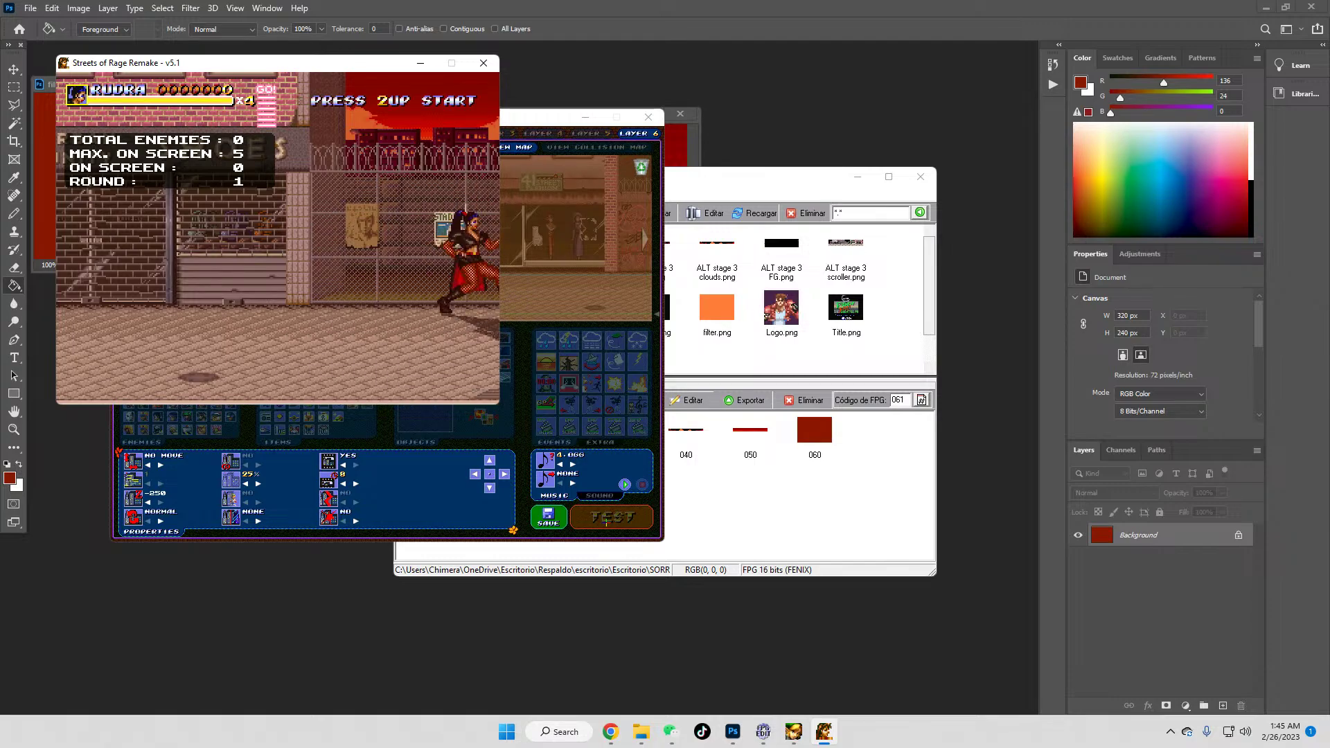
key(Left)
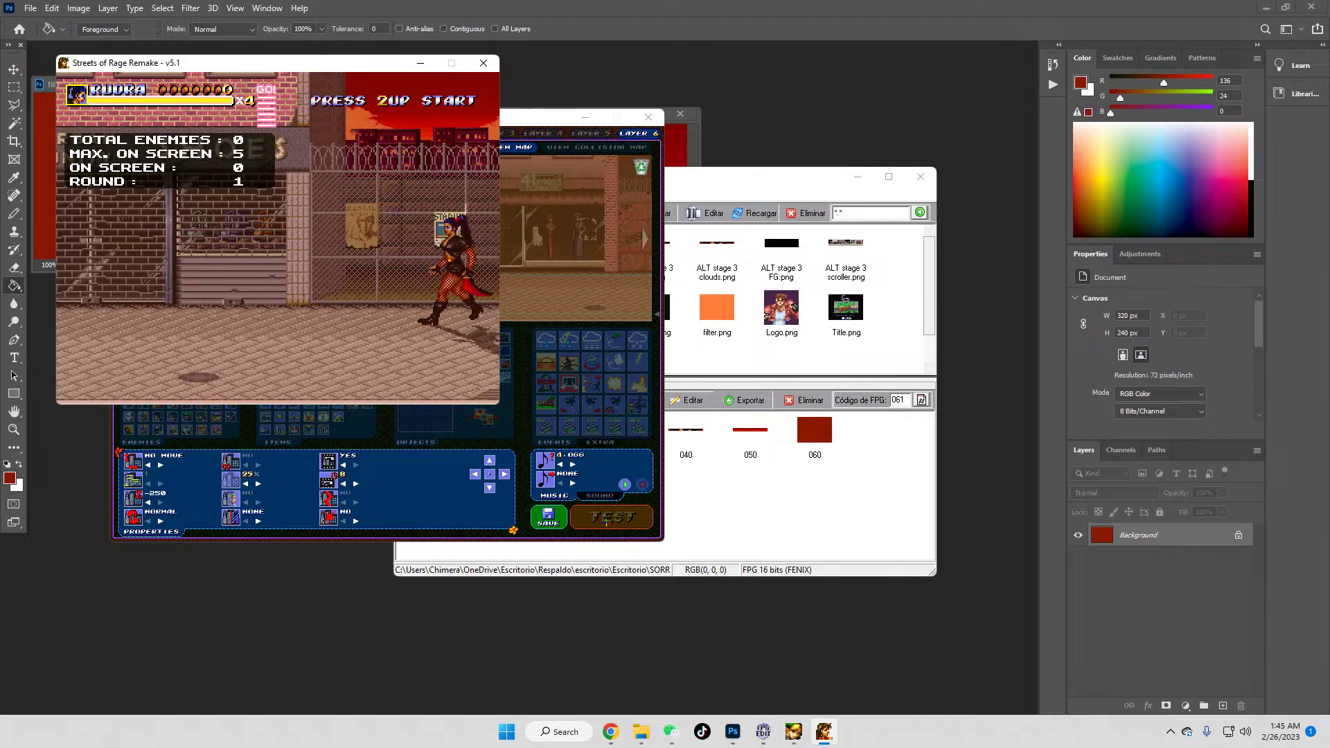
Step: Walk left past the SHOES storefront and yellow pole to the LAUNDROMAT, then close the game
key(Left)
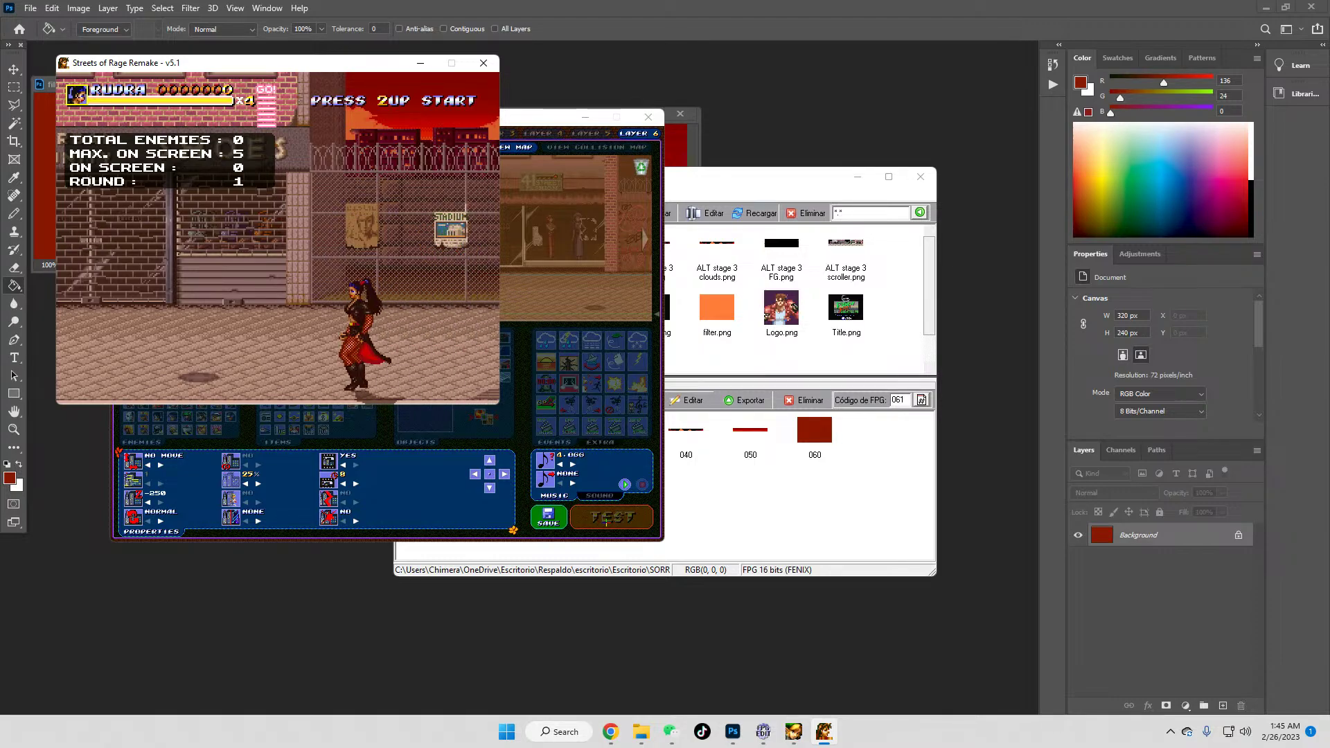
key(Left)
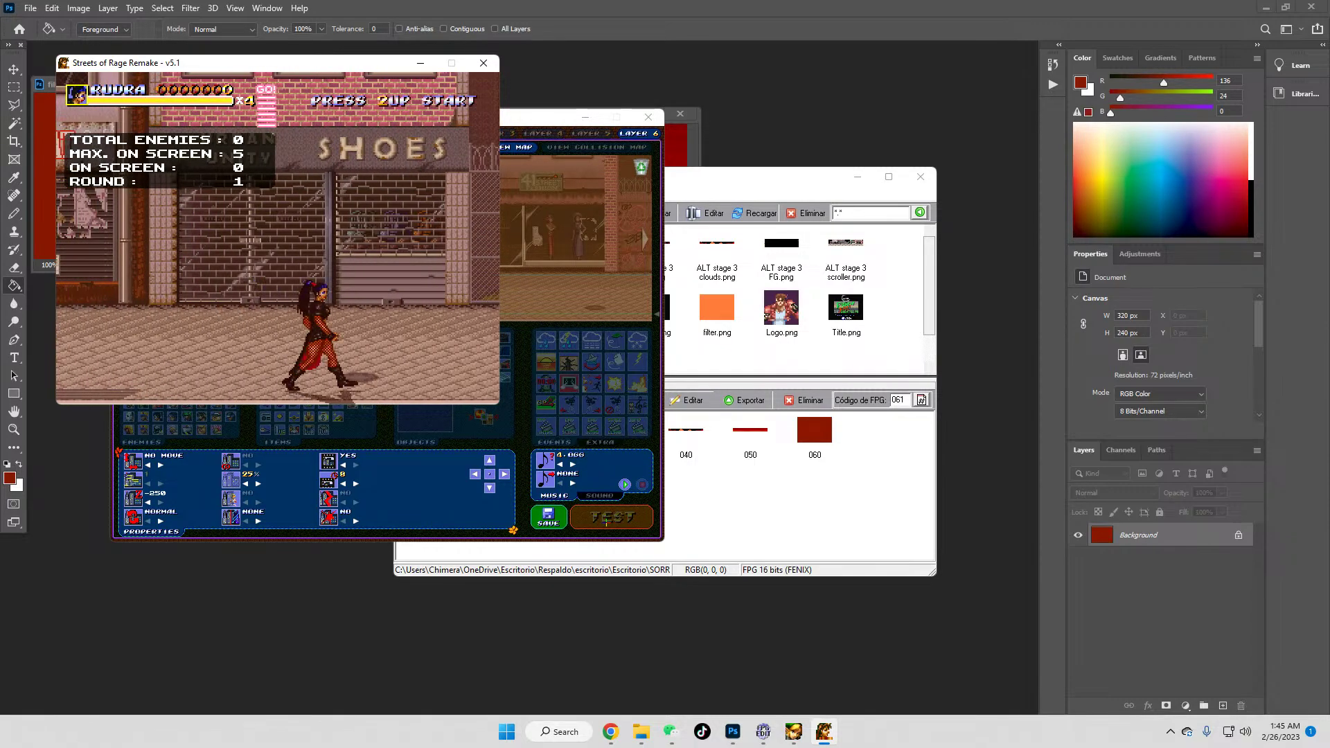
key(Left)
key(Up)
key(Right)
key(Down)
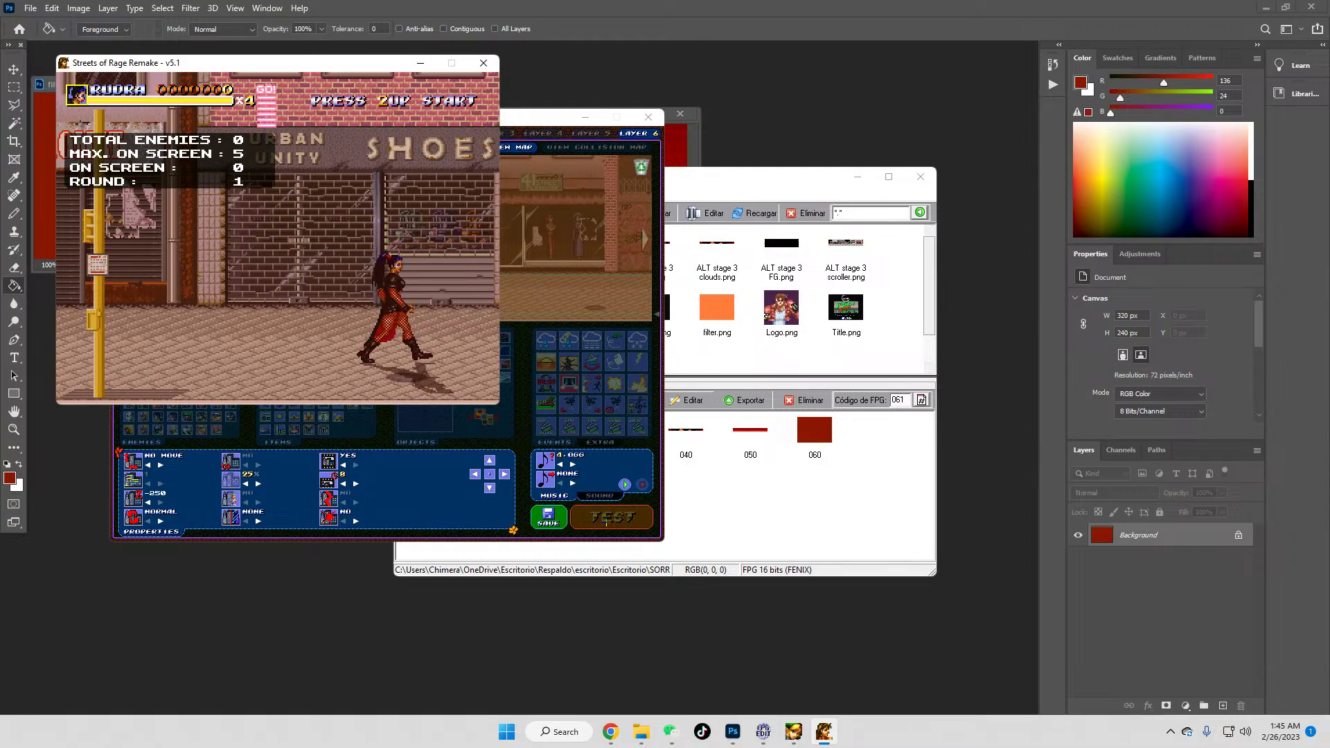
key(Left)
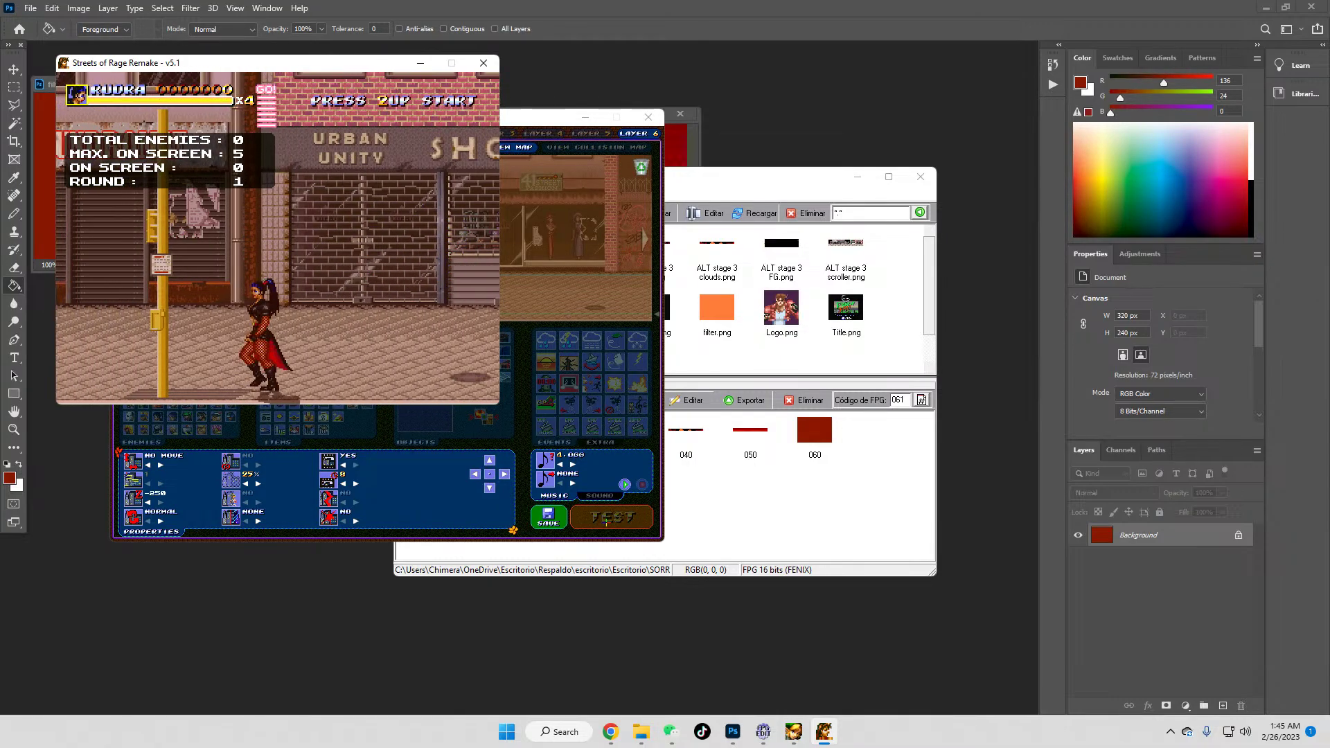
key(Left)
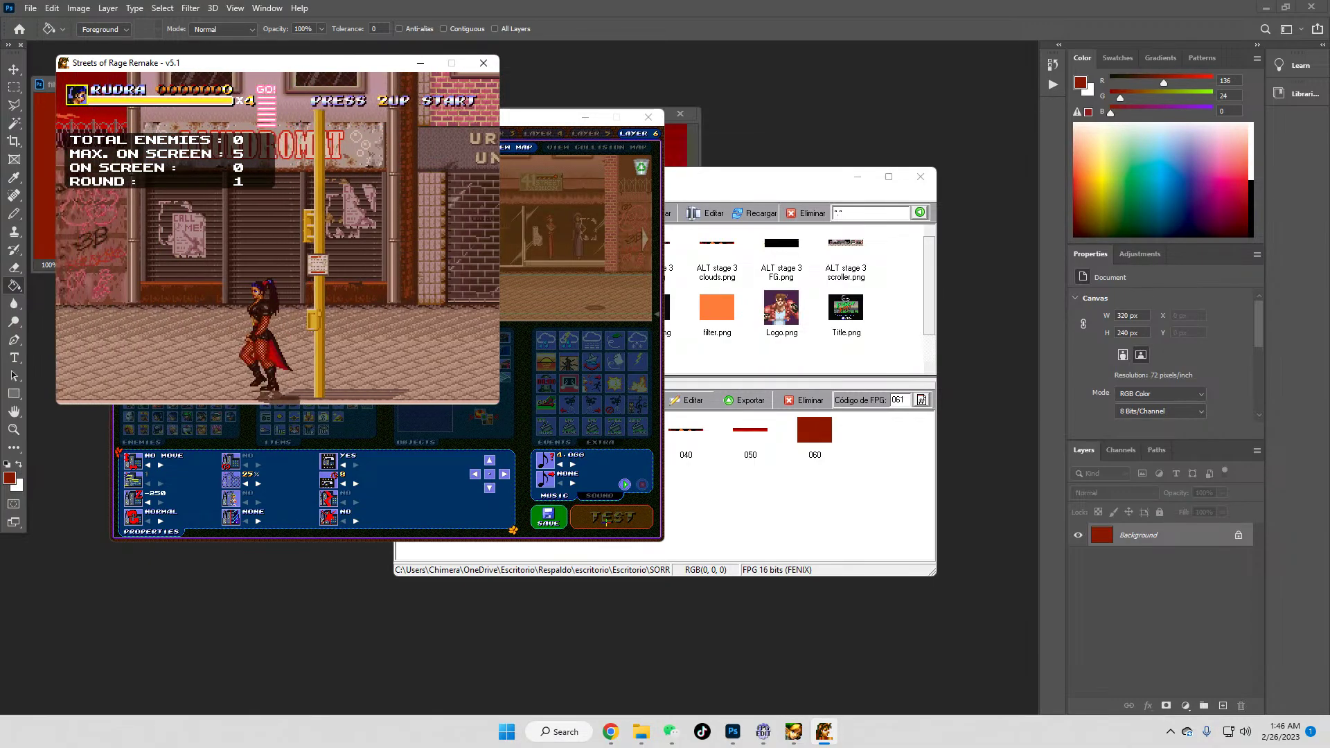
key(Left)
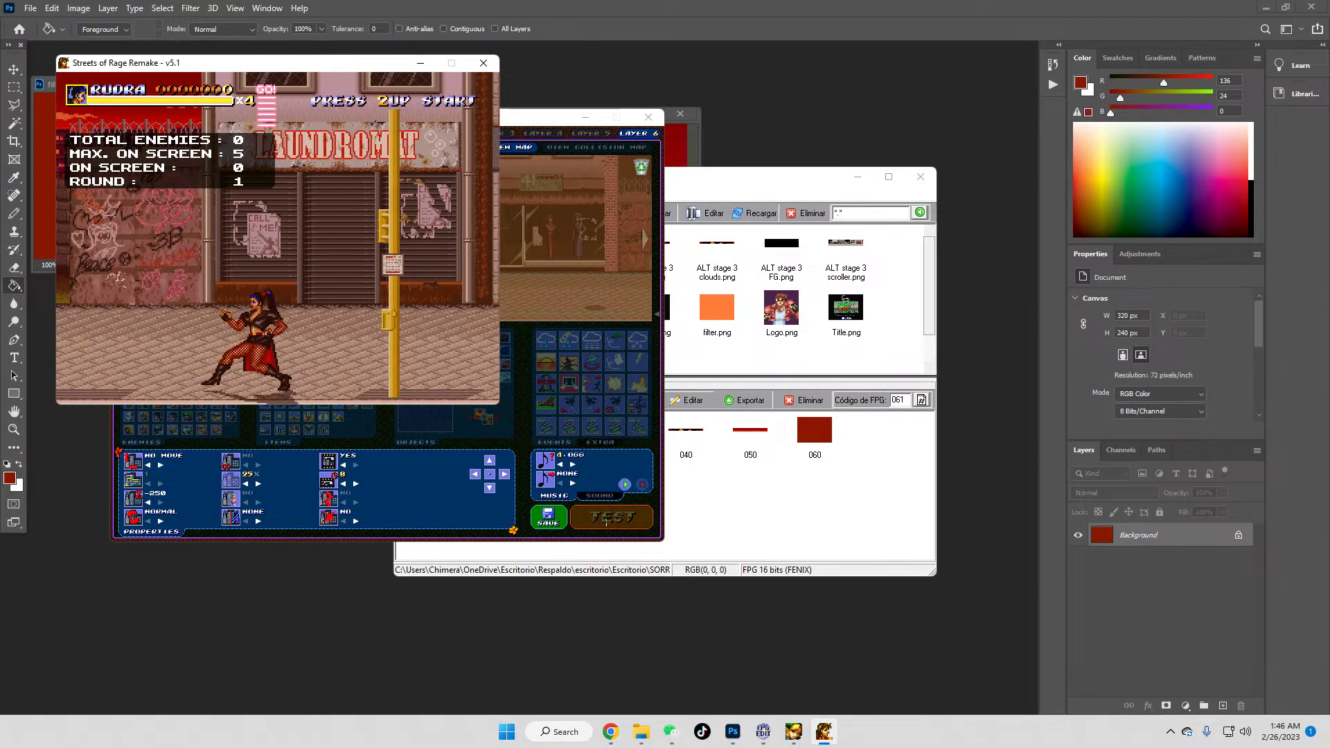
key(Right)
key(Left)
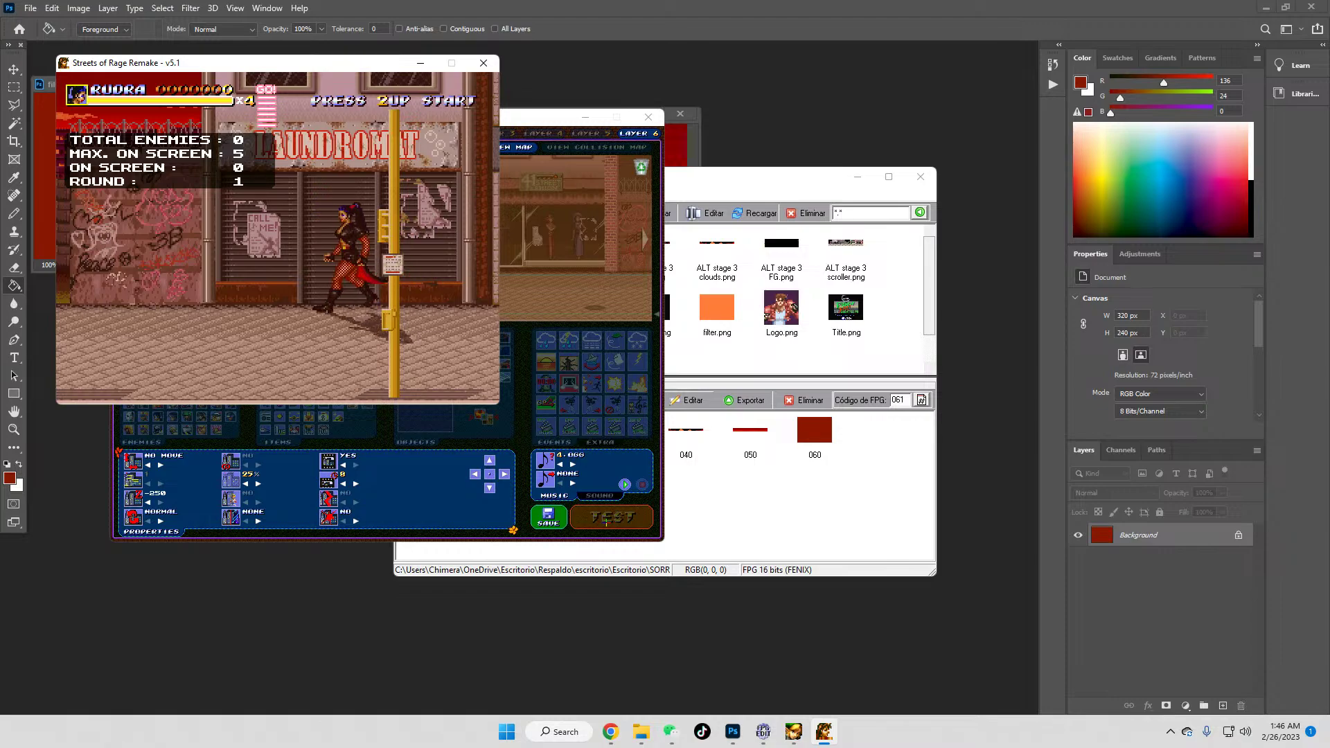
key(Right)
key(Left)
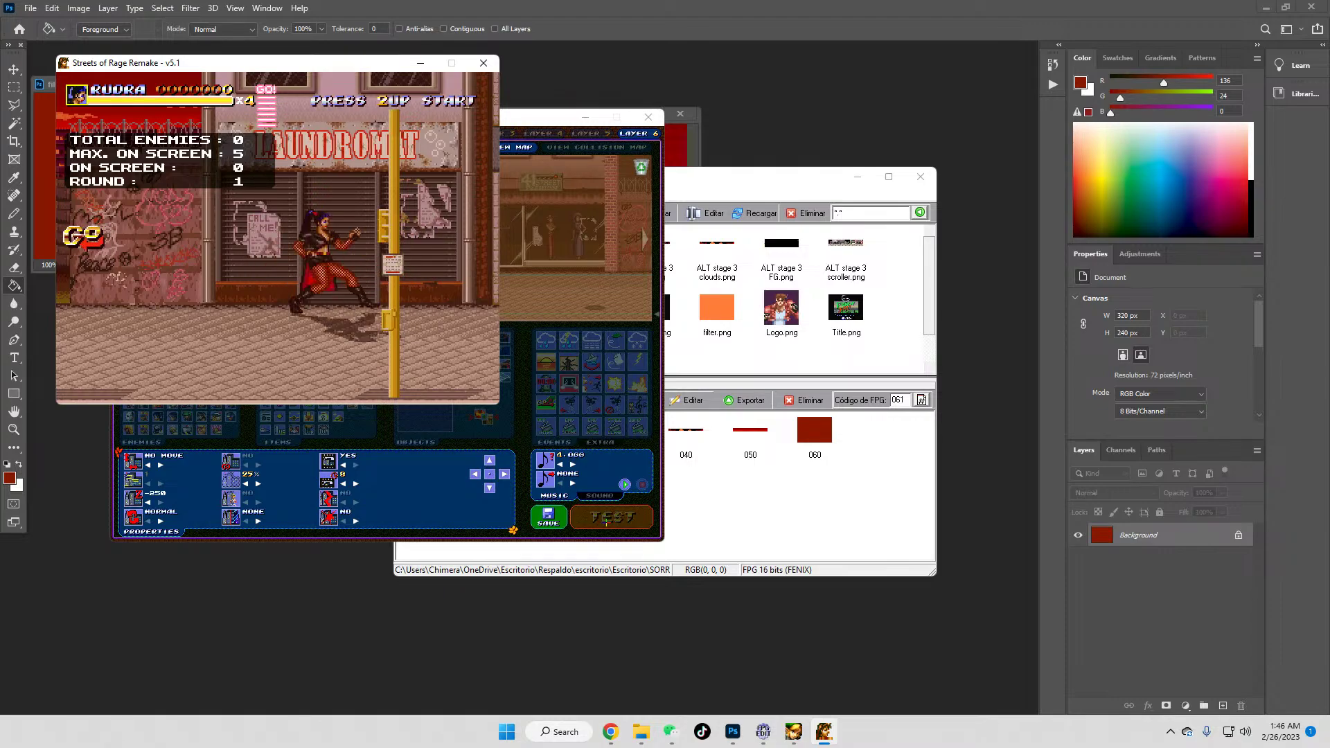
key(Right)
key(Right)
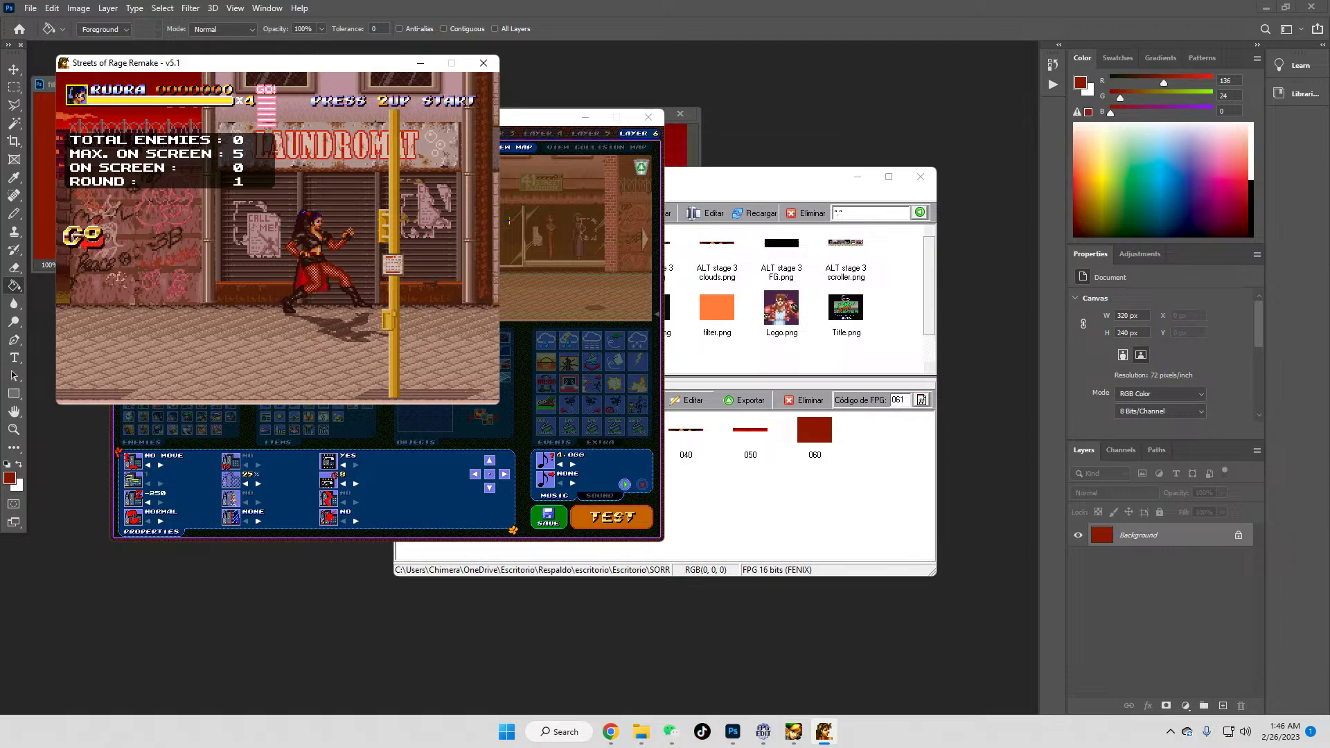
click(483, 63)
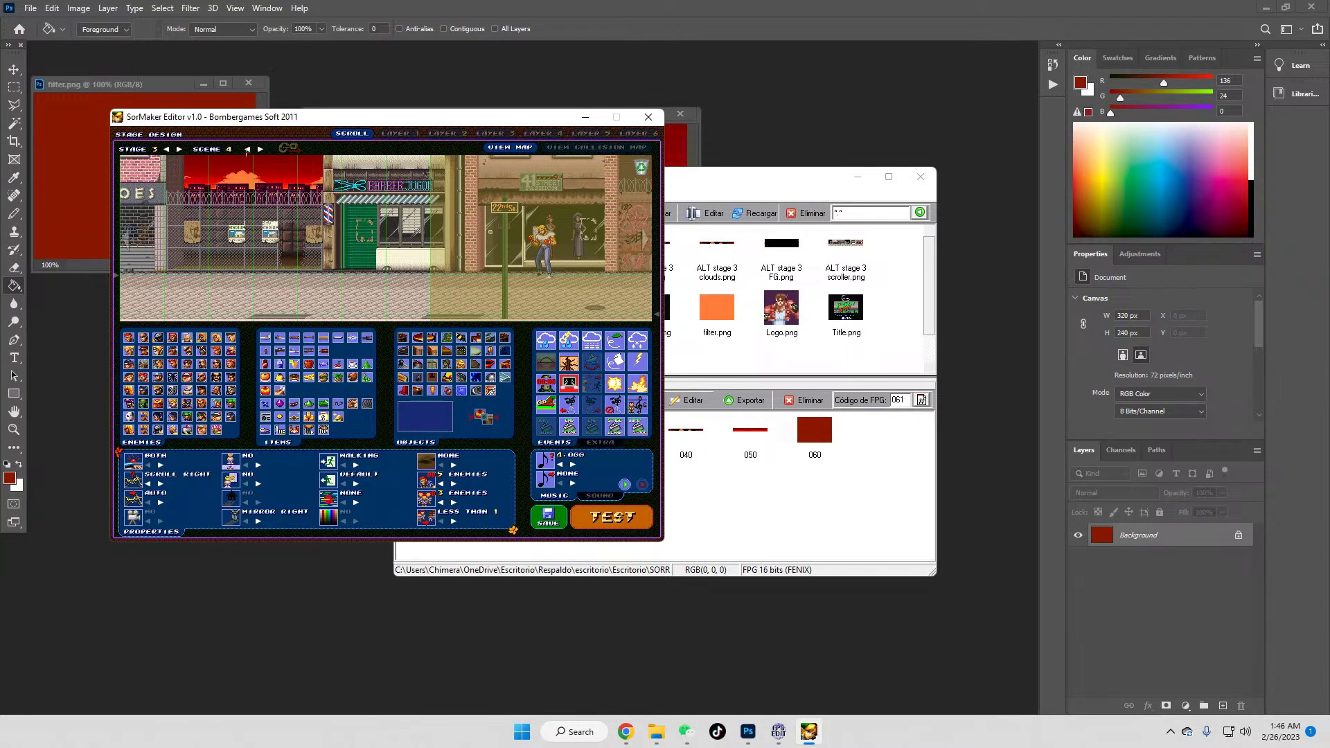
Step: Flip to the silos scene and back to the city street, then close SorMaker Editor
click(260, 149)
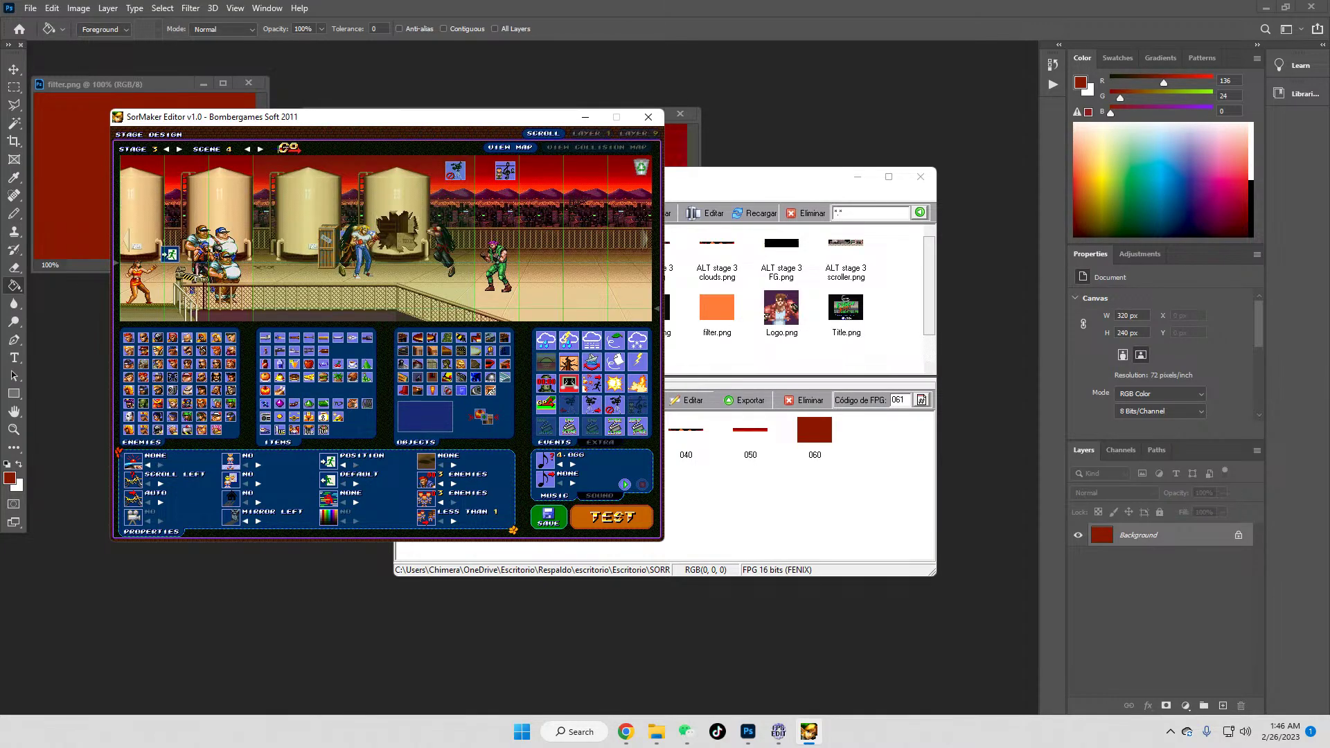
click(287, 148)
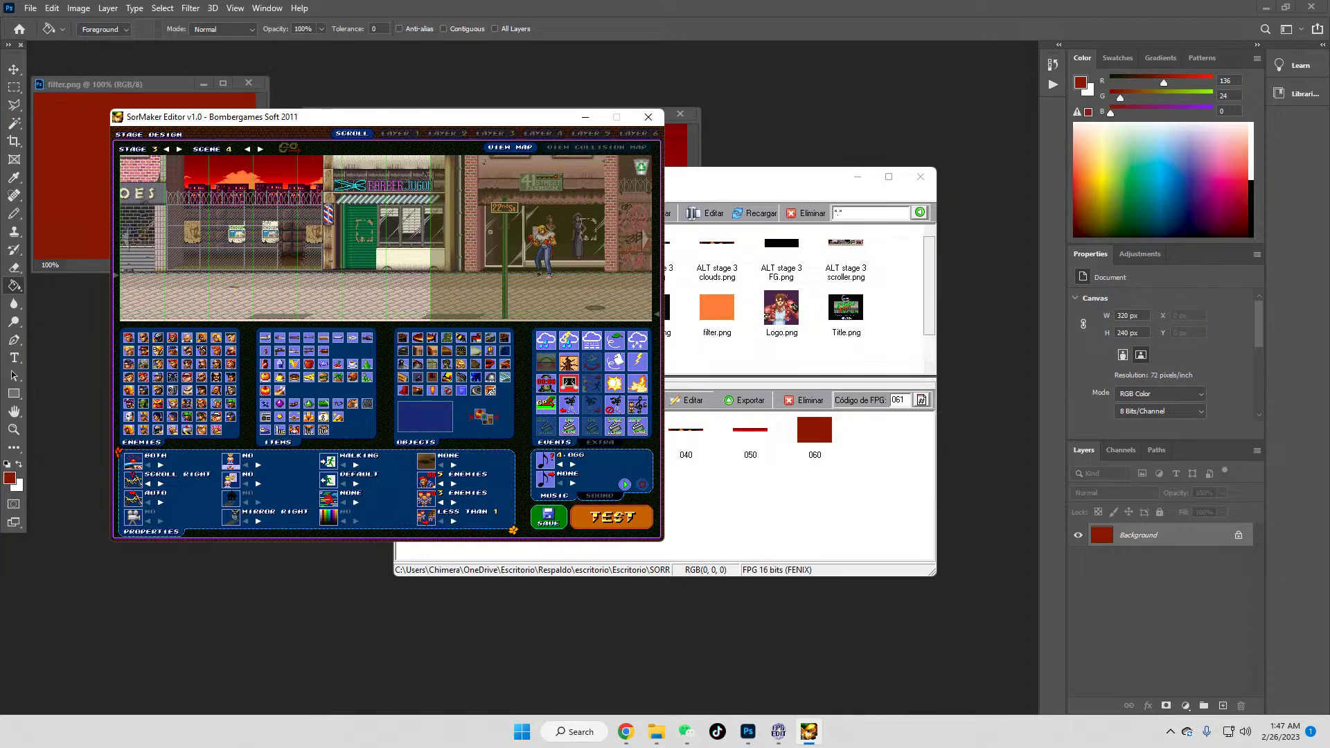
click(648, 120)
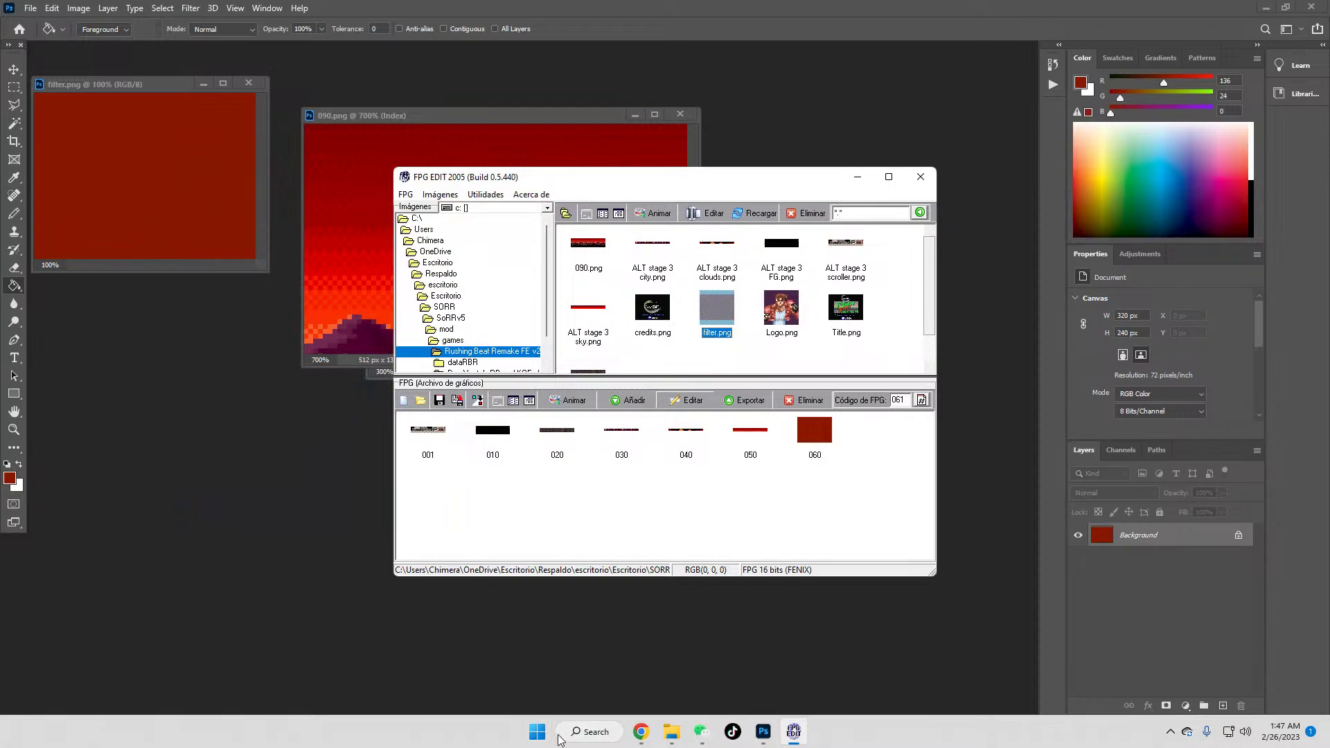
Step: Launch Streets of Rage Remake from the Start menu to show its launcher
click(539, 730)
click(498, 438)
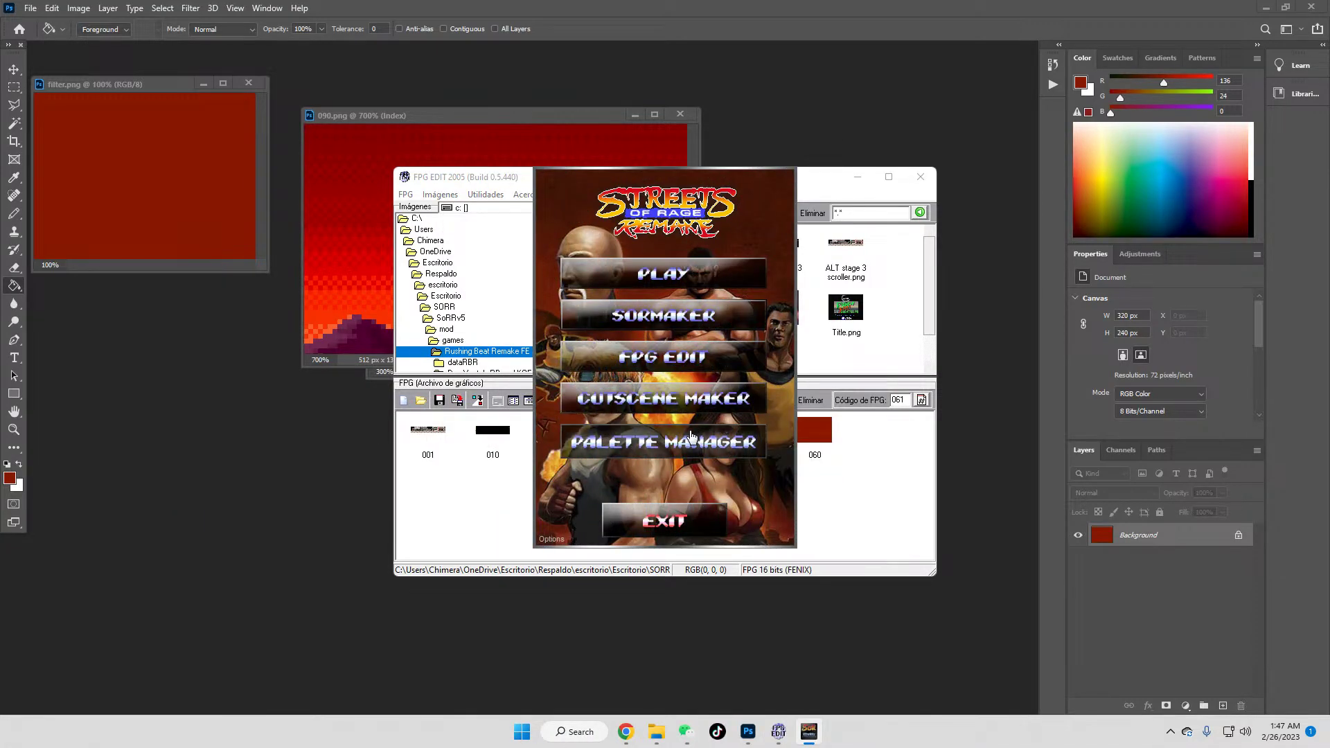
Step: Apply Rushing Beat Enemy Palettes in SorR Palette Manager, then bring up the Rushing Beat Remake folder
click(734, 427)
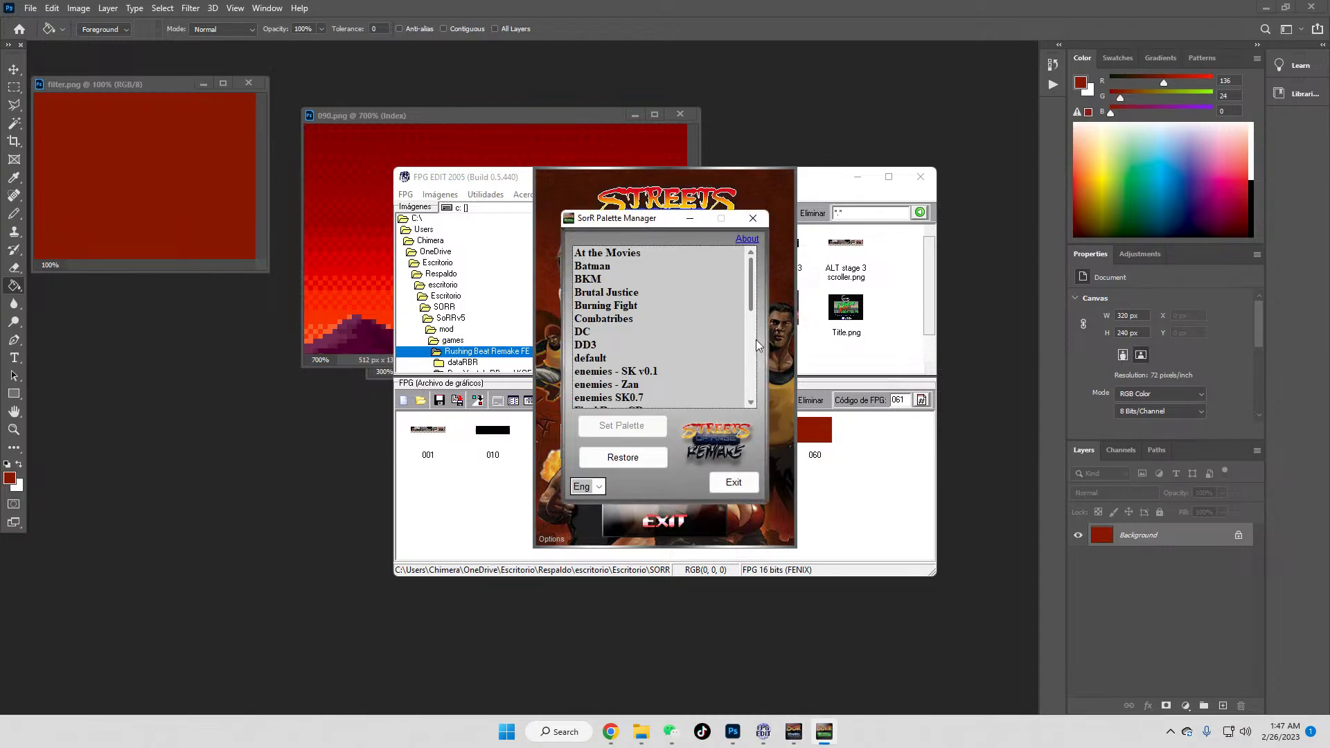
scroll(632, 355, down, 7)
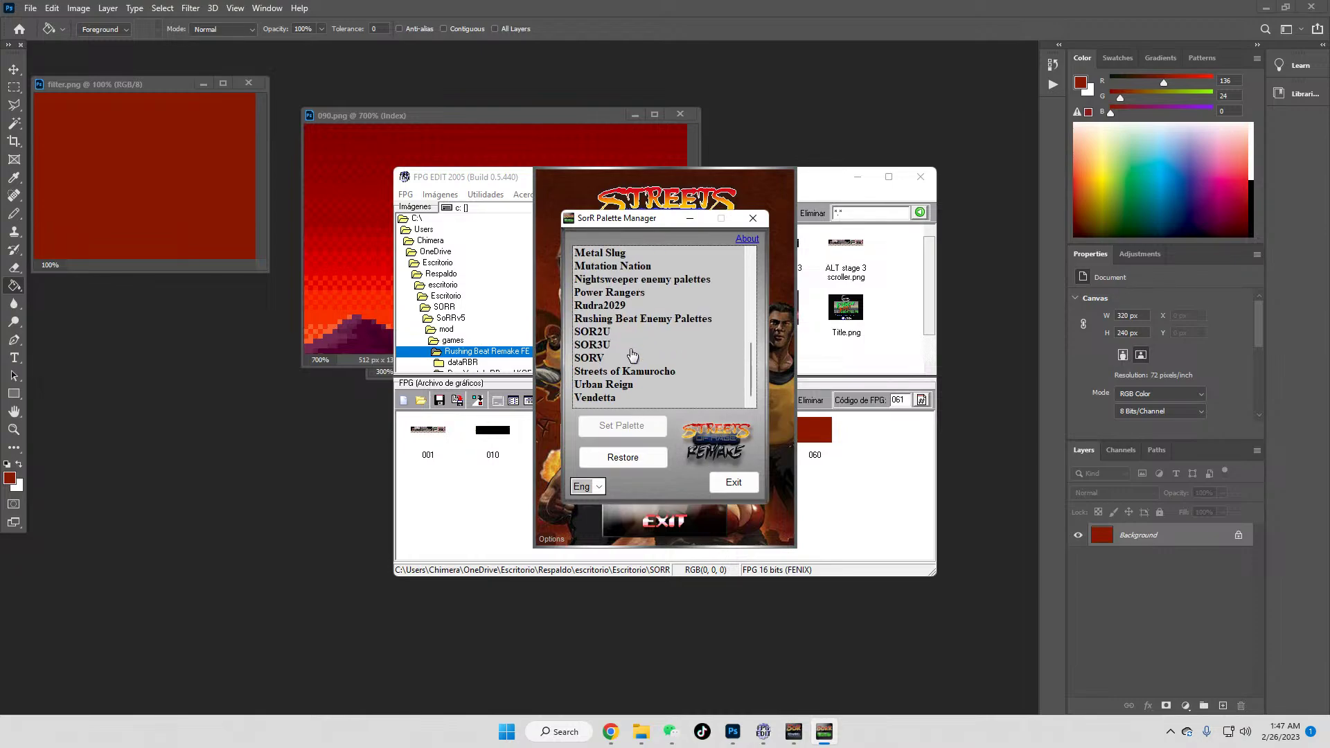
click(637, 321)
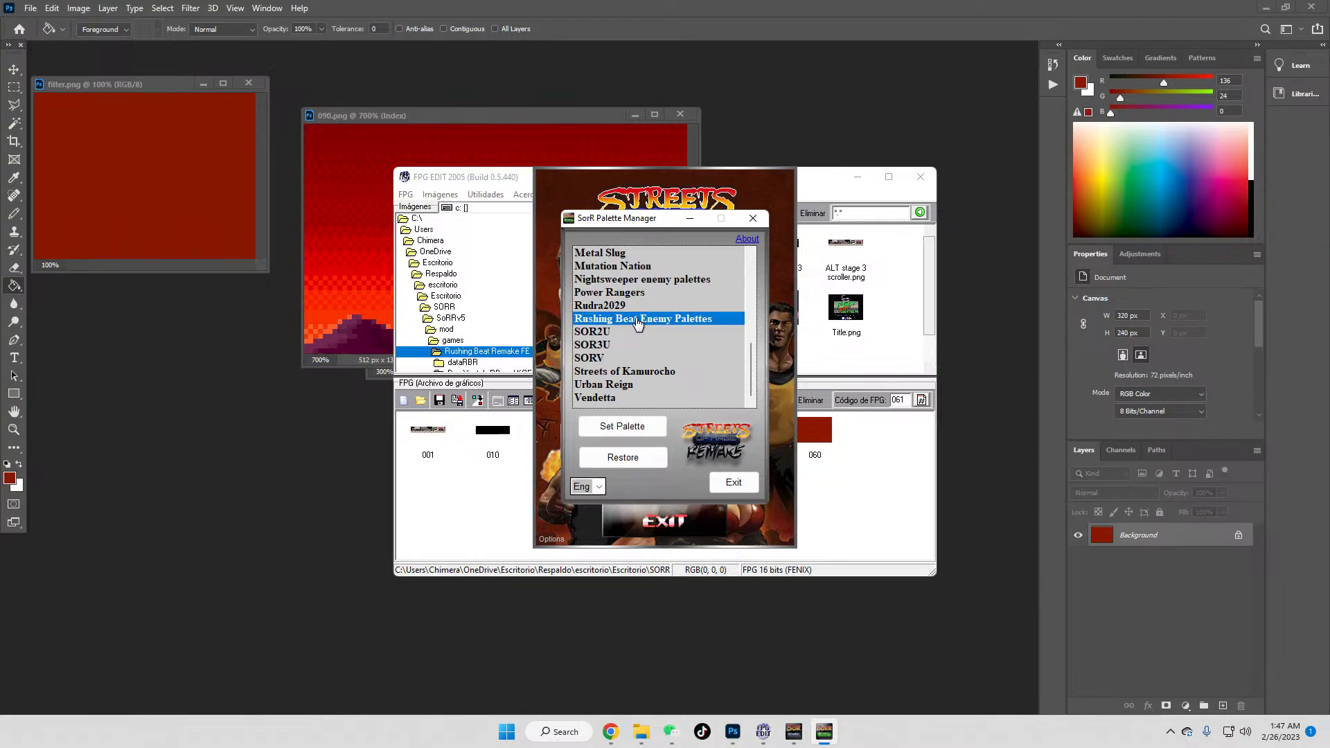
click(634, 424)
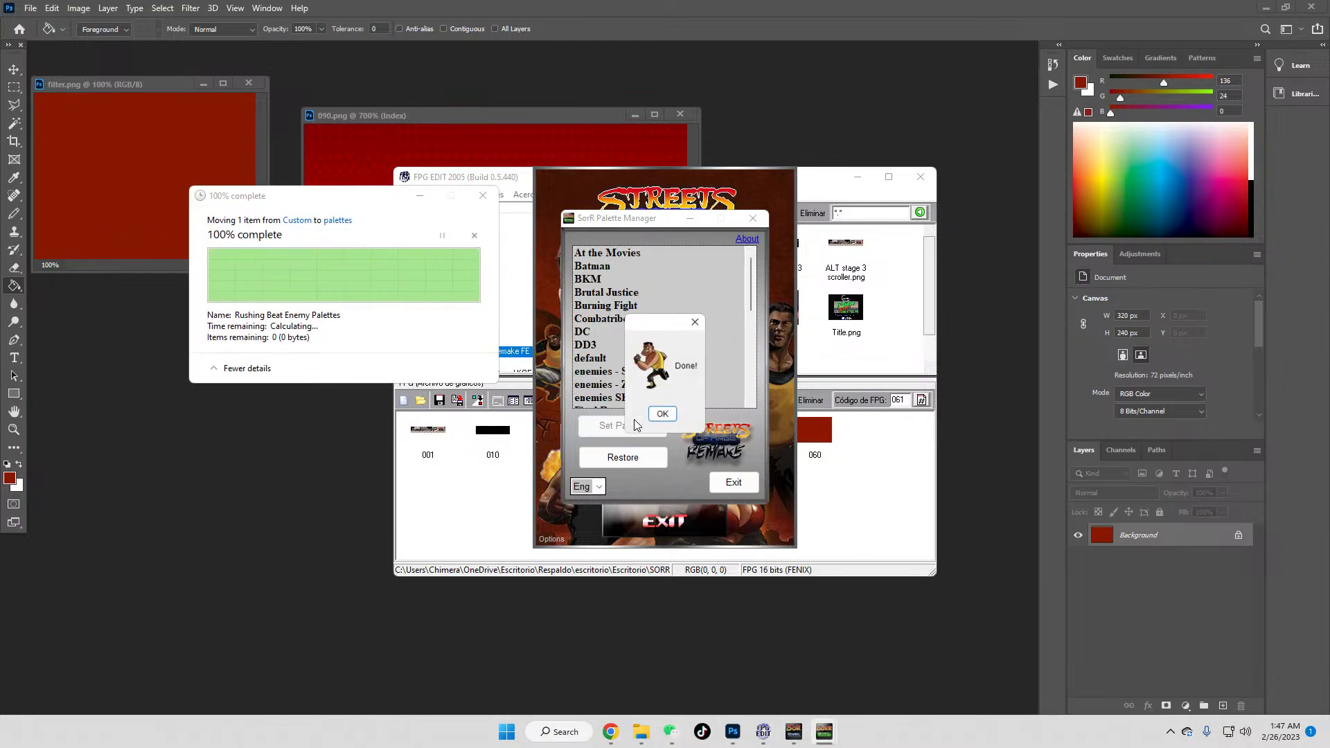
click(658, 416)
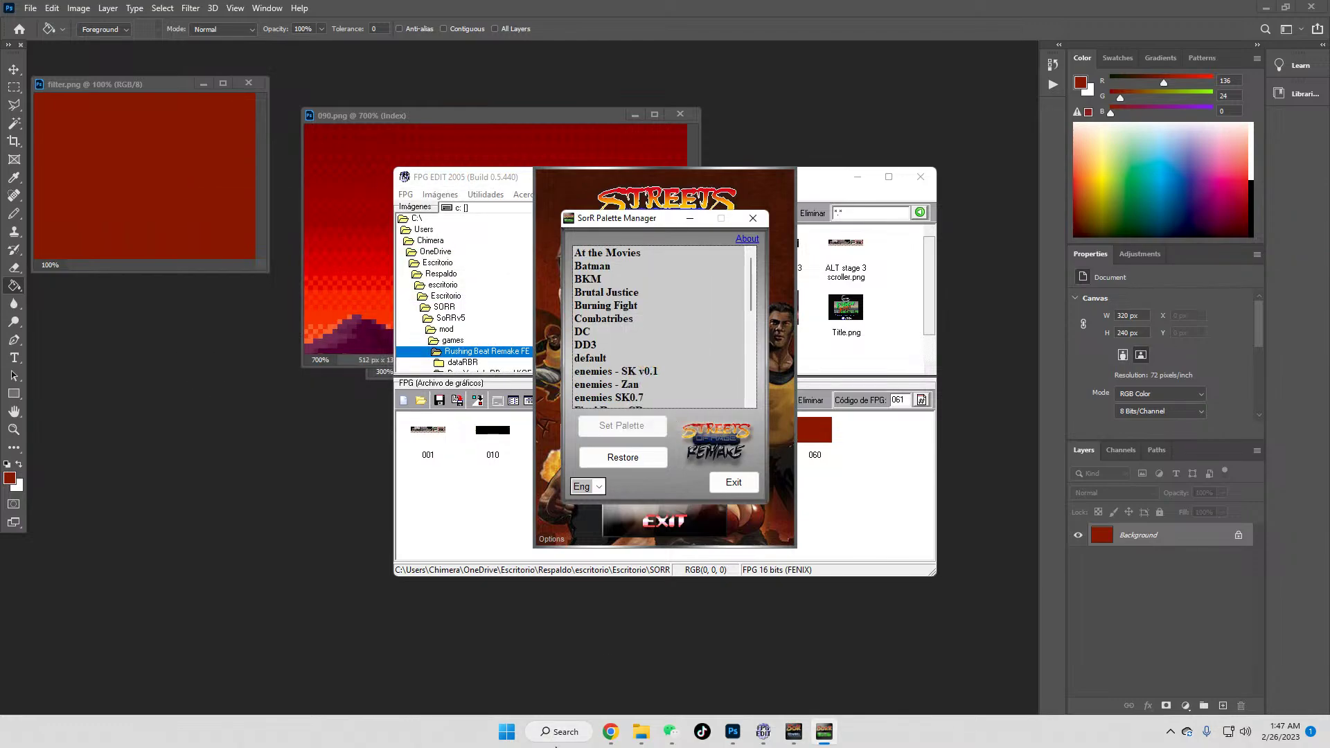
mouse_move(642, 733)
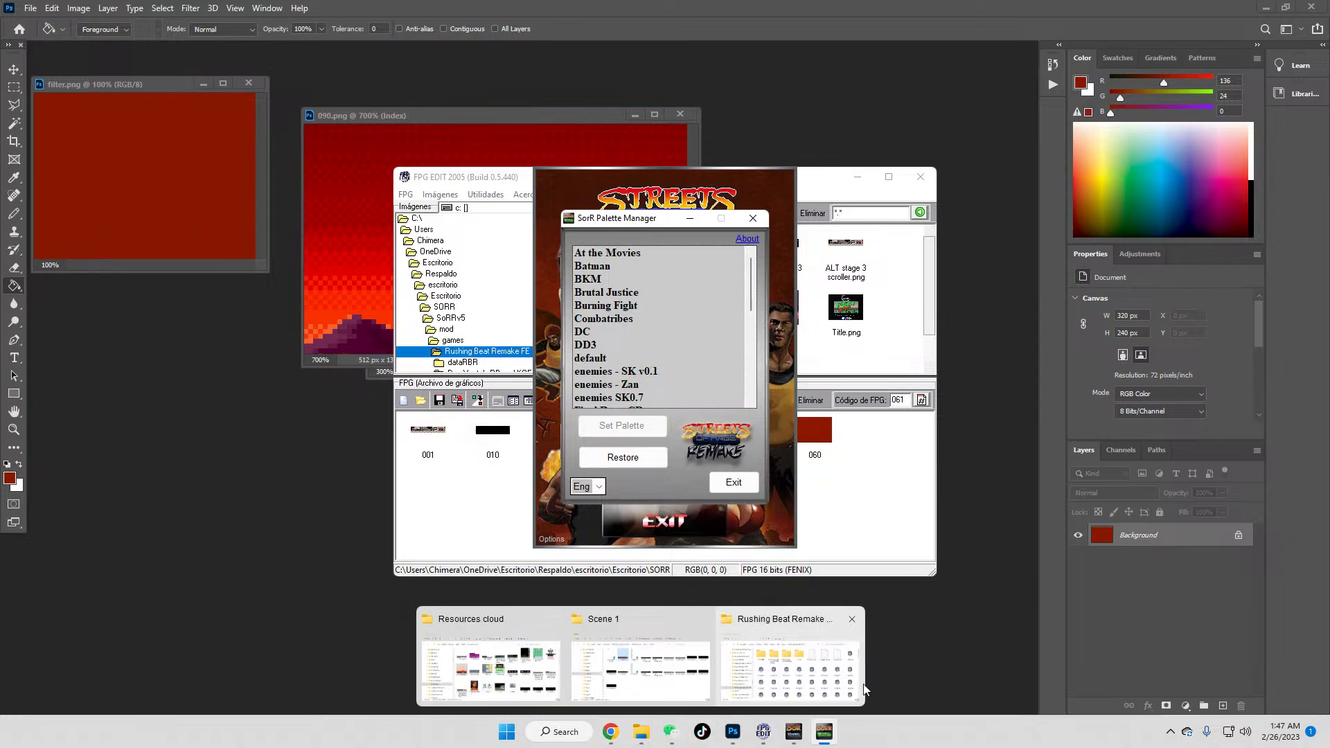
click(789, 675)
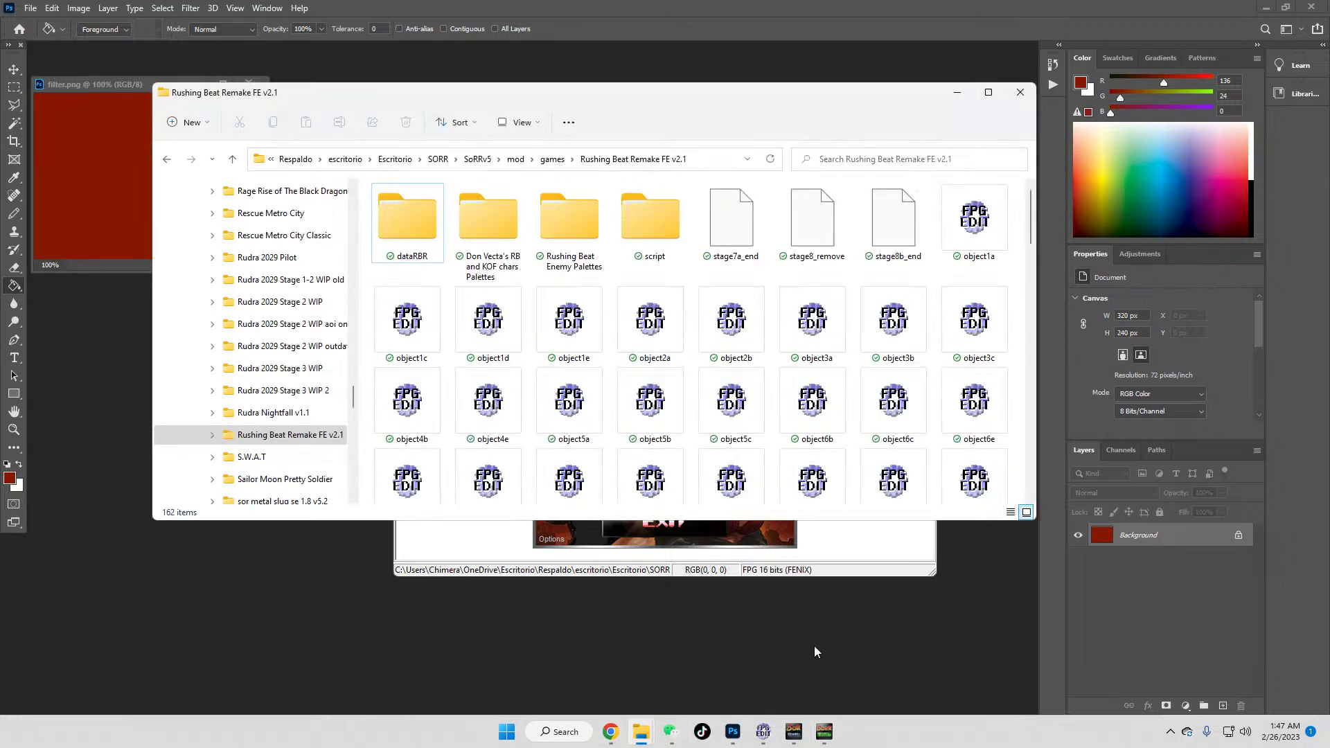
Step: Open the SoRRv5 data folder and view its files as large icons
click(478, 159)
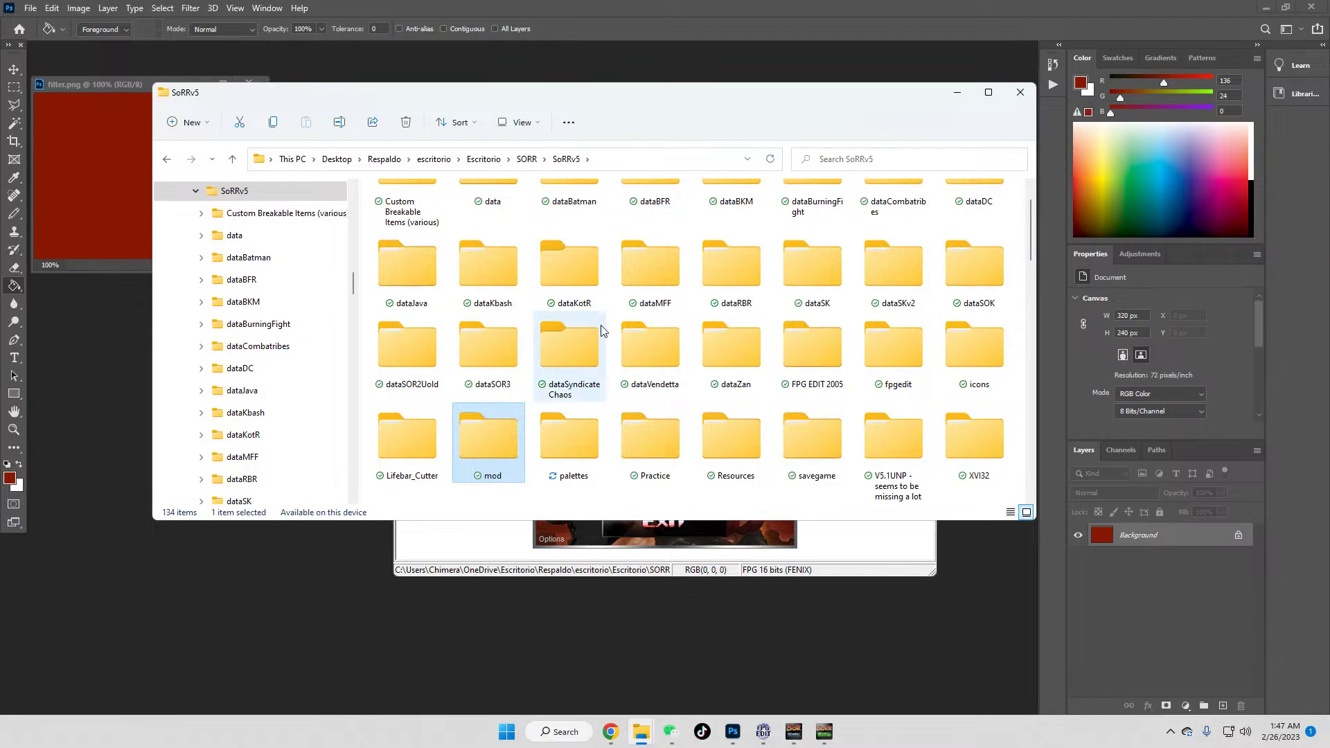
scroll(509, 285, up, 1)
double_click(483, 234)
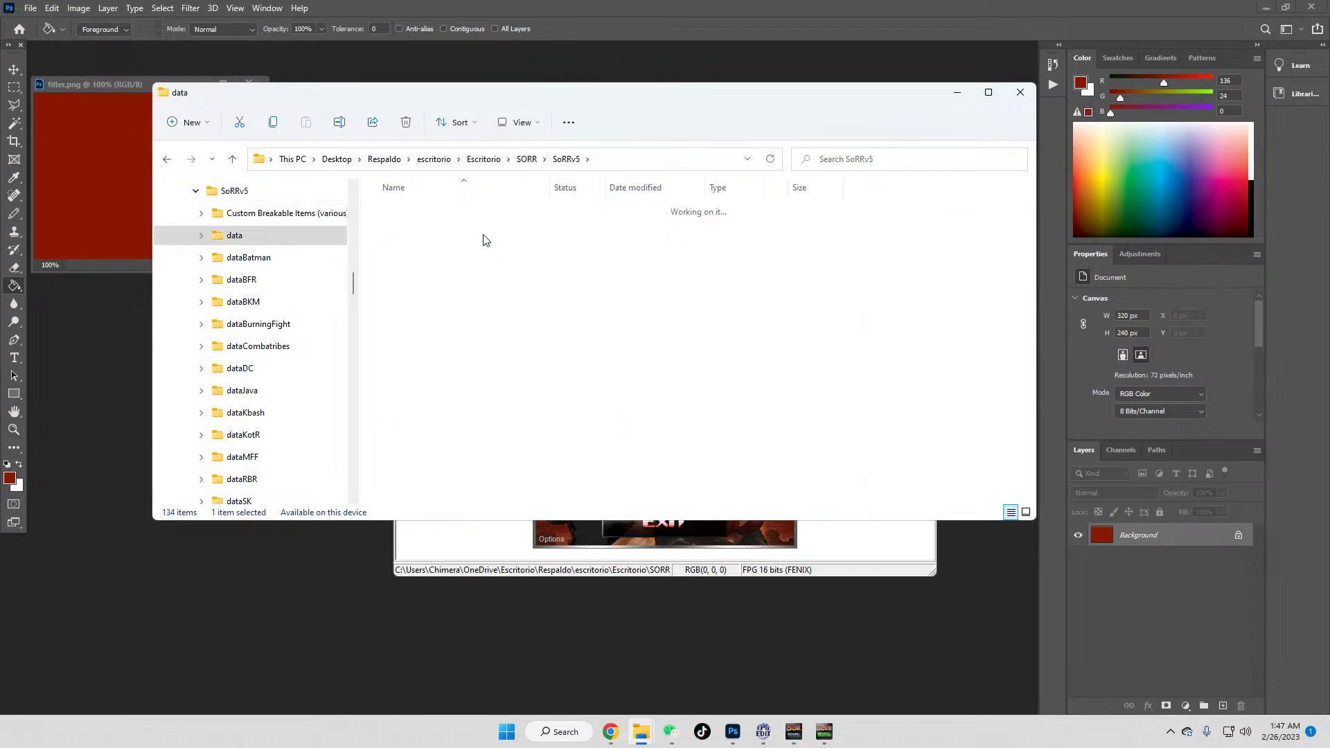
click(1027, 516)
scroll(871, 433, down, 5)
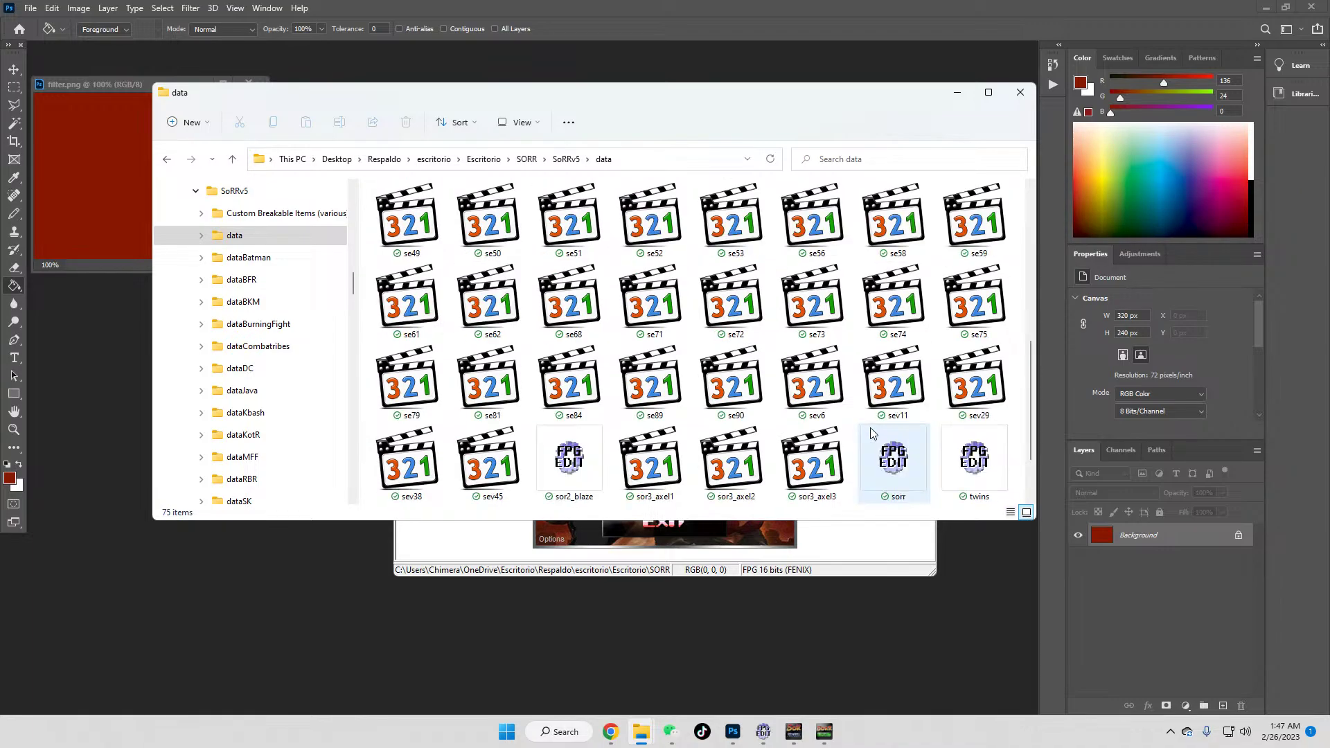
scroll(872, 433, down, 1)
scroll(871, 433, up, 3)
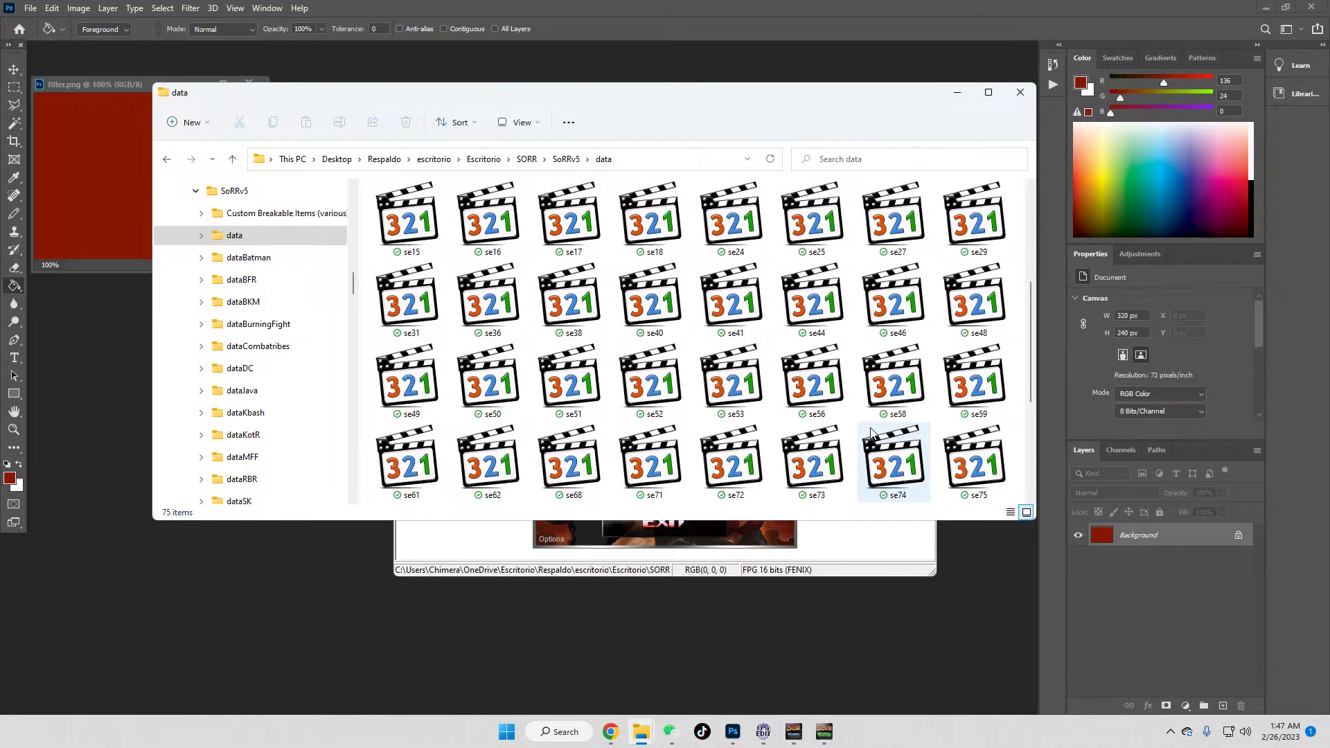
scroll(871, 433, up, 2)
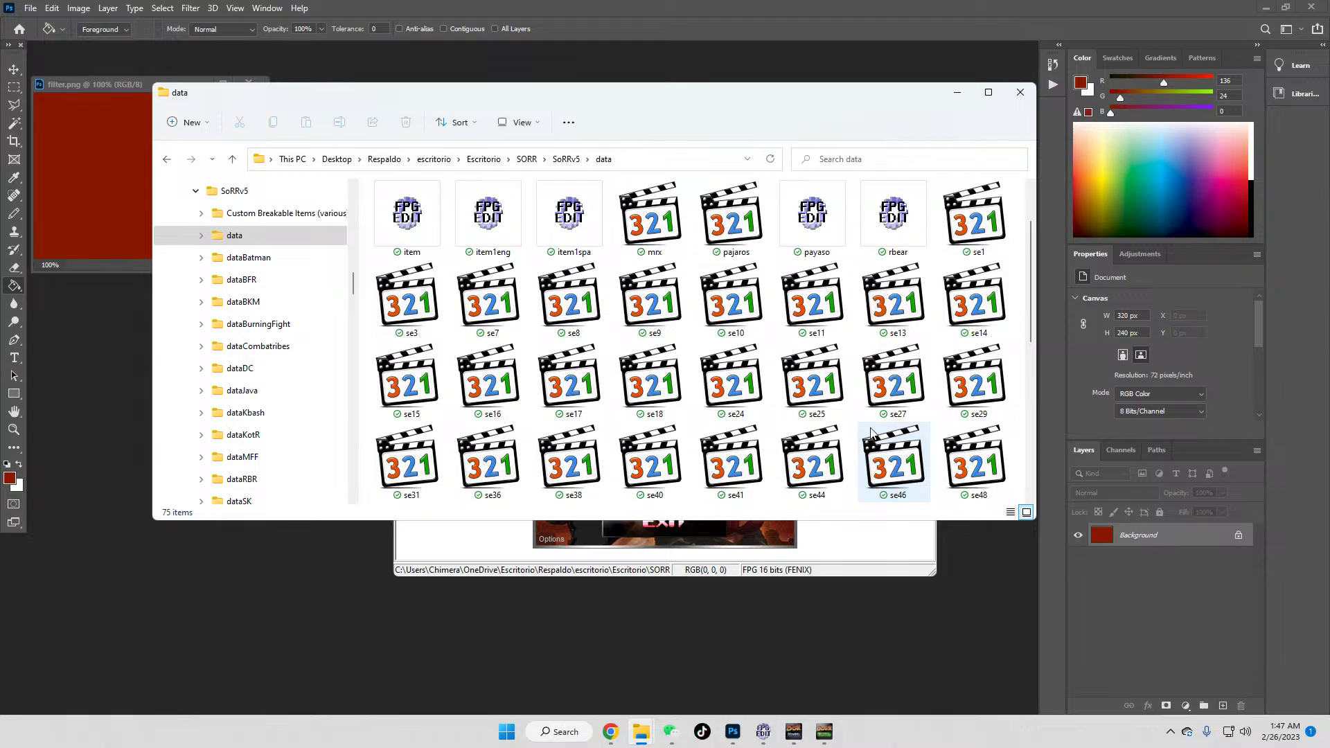
Step: Open item1spa in FPG Edit to inspect graphic 003, then return to SoRRv5
click(565, 218)
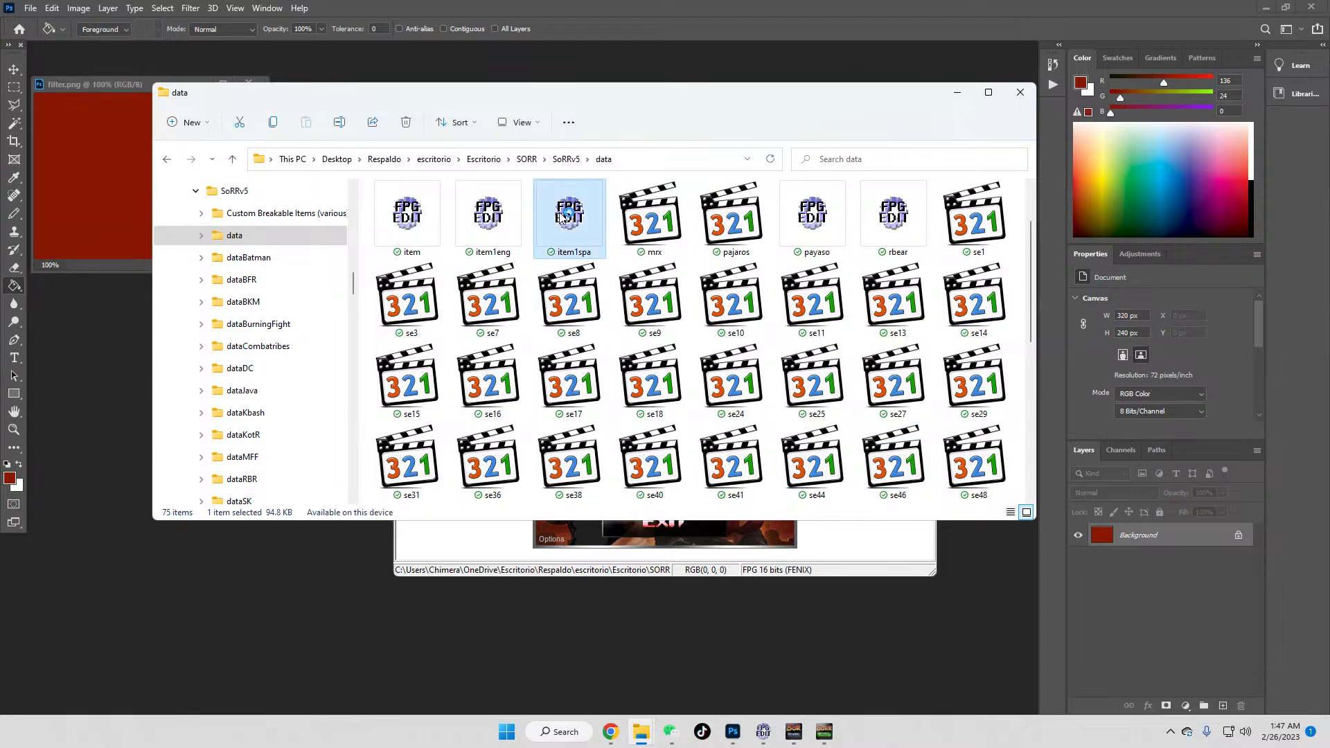
double_click(565, 218)
double_click(558, 431)
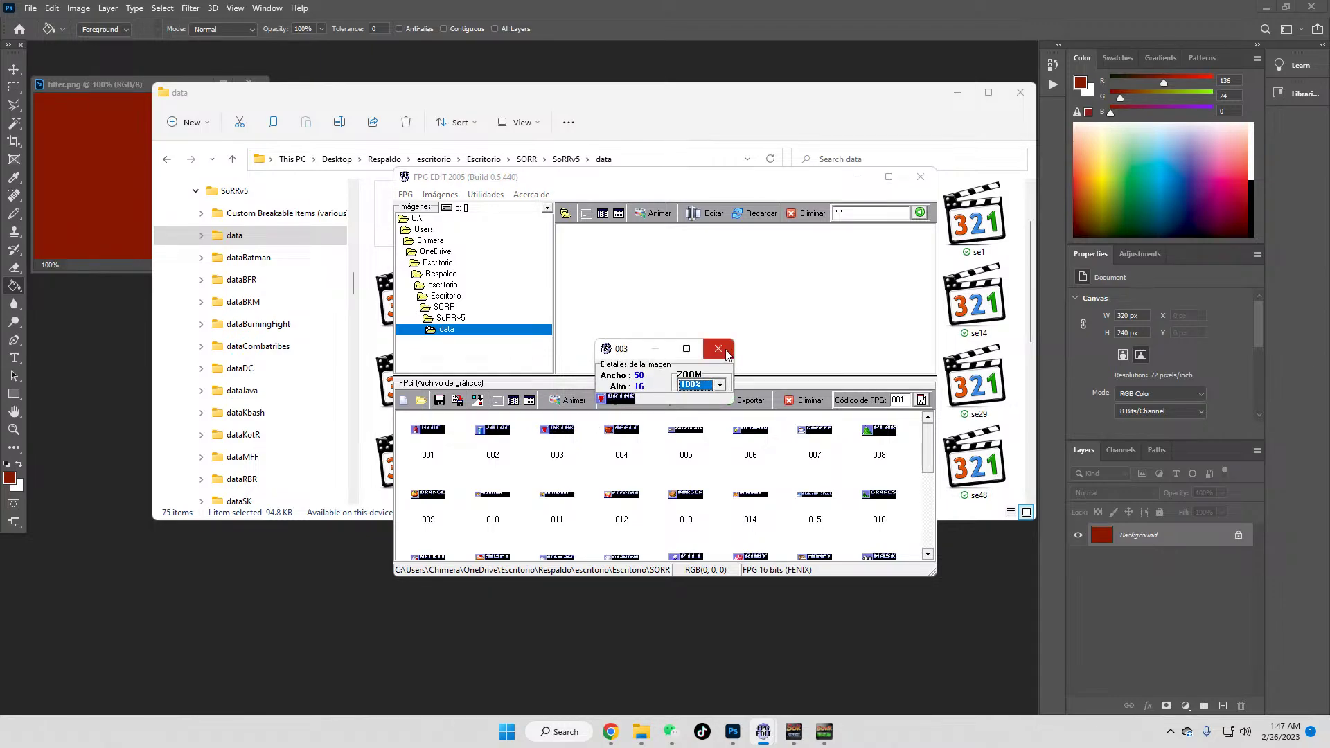
click(726, 355)
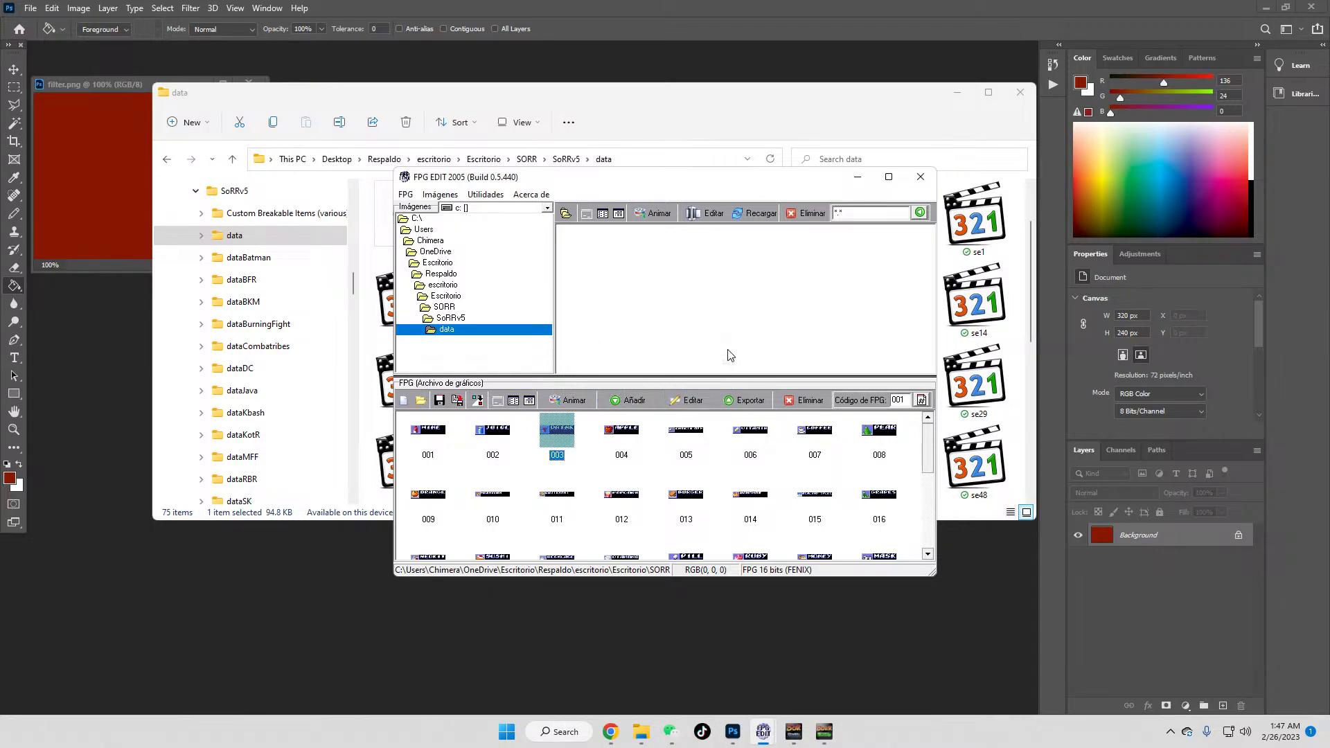
click(921, 178)
click(566, 158)
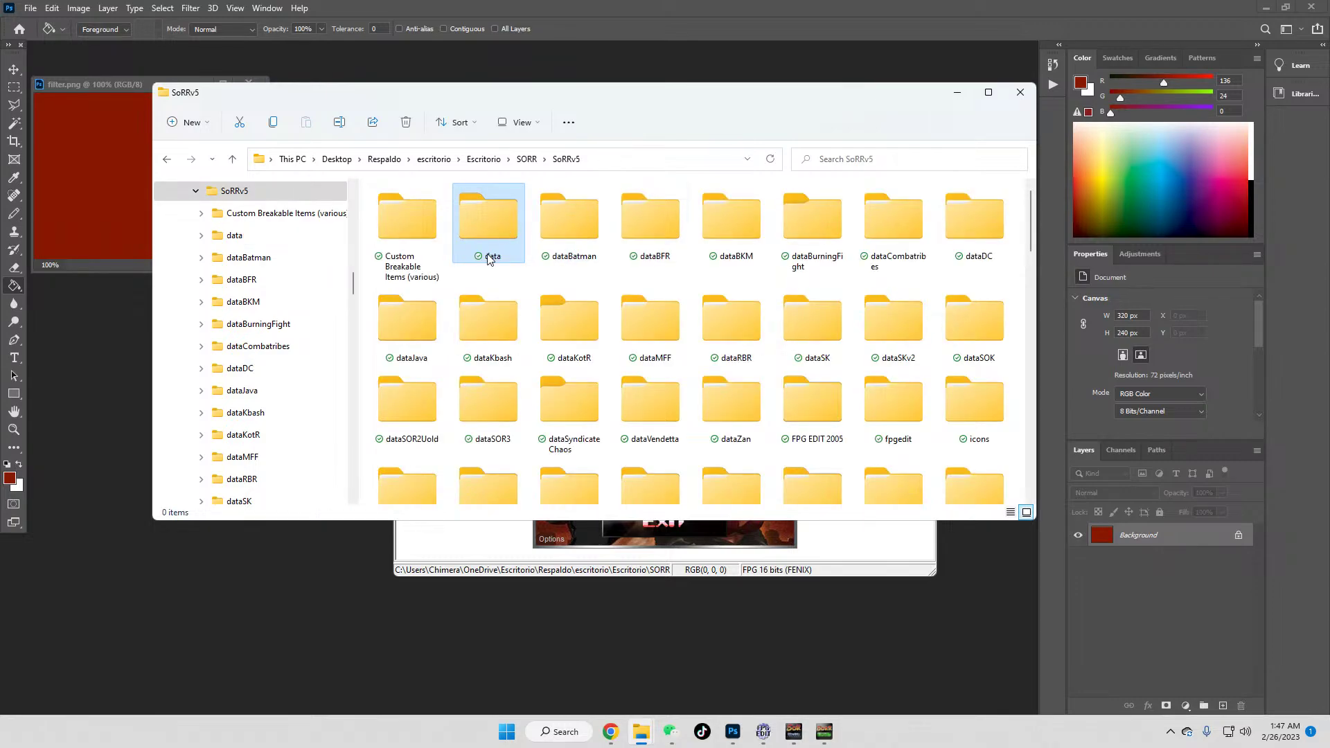
click(503, 259)
Step: Rename the data folder to dataFinalRudra, correcting the typo
click(508, 257)
double_click(509, 257)
text(a)
text(=)
key(BackSpace)
key(BackSpace)
text(datFinal)
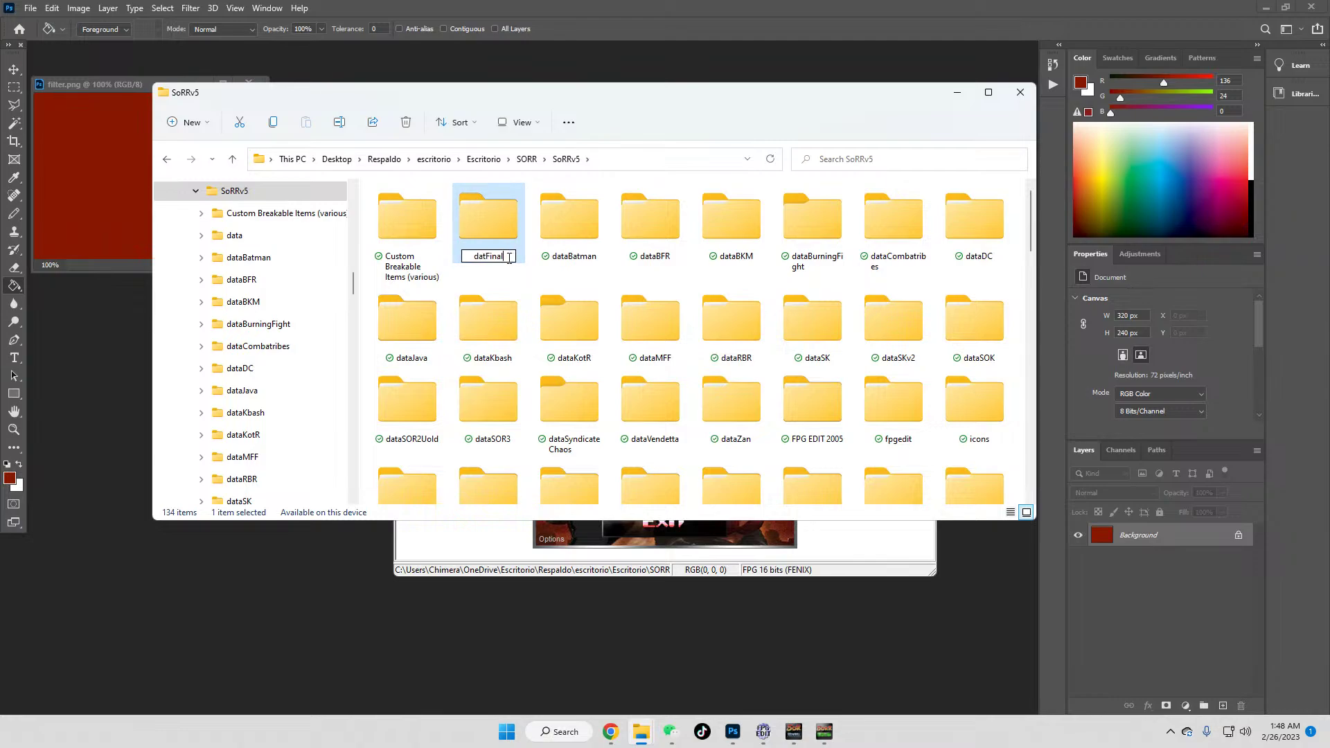
text(Rudia)
key(Return)
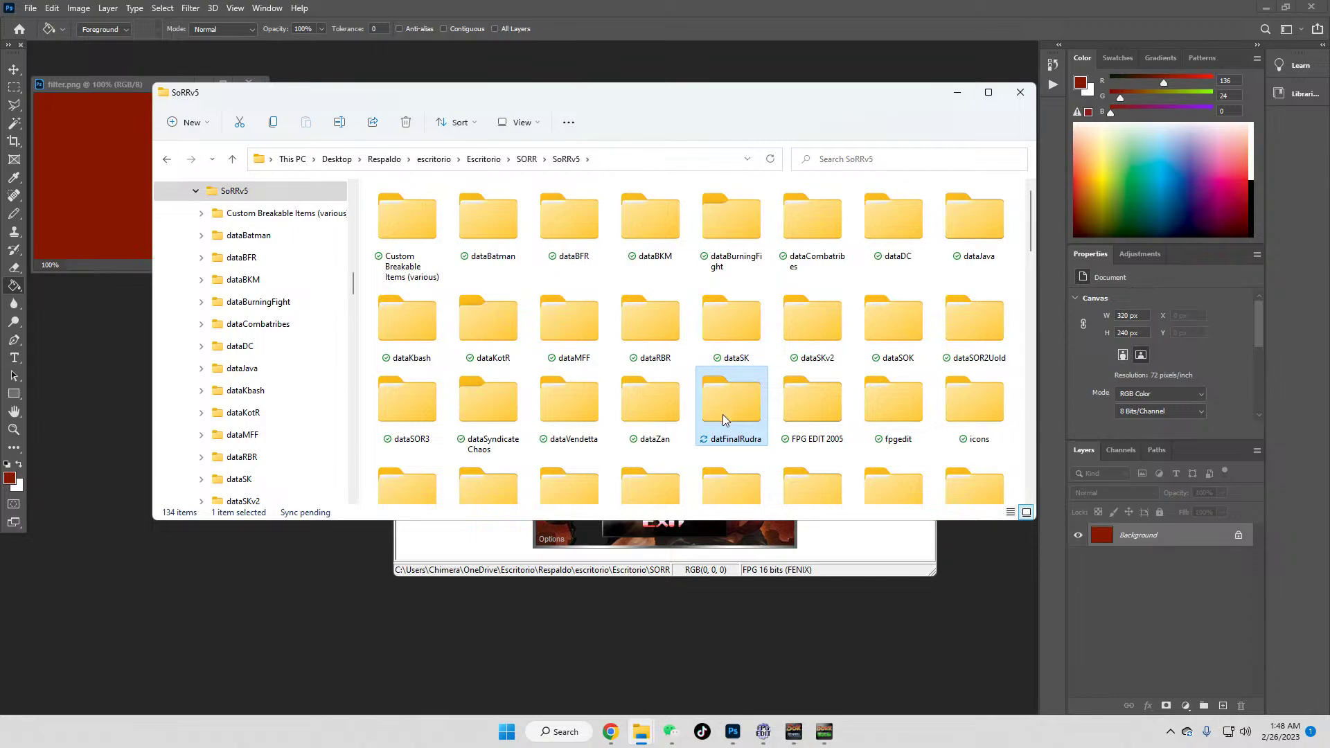
click(727, 443)
click(718, 440)
text(a)
key(Return)
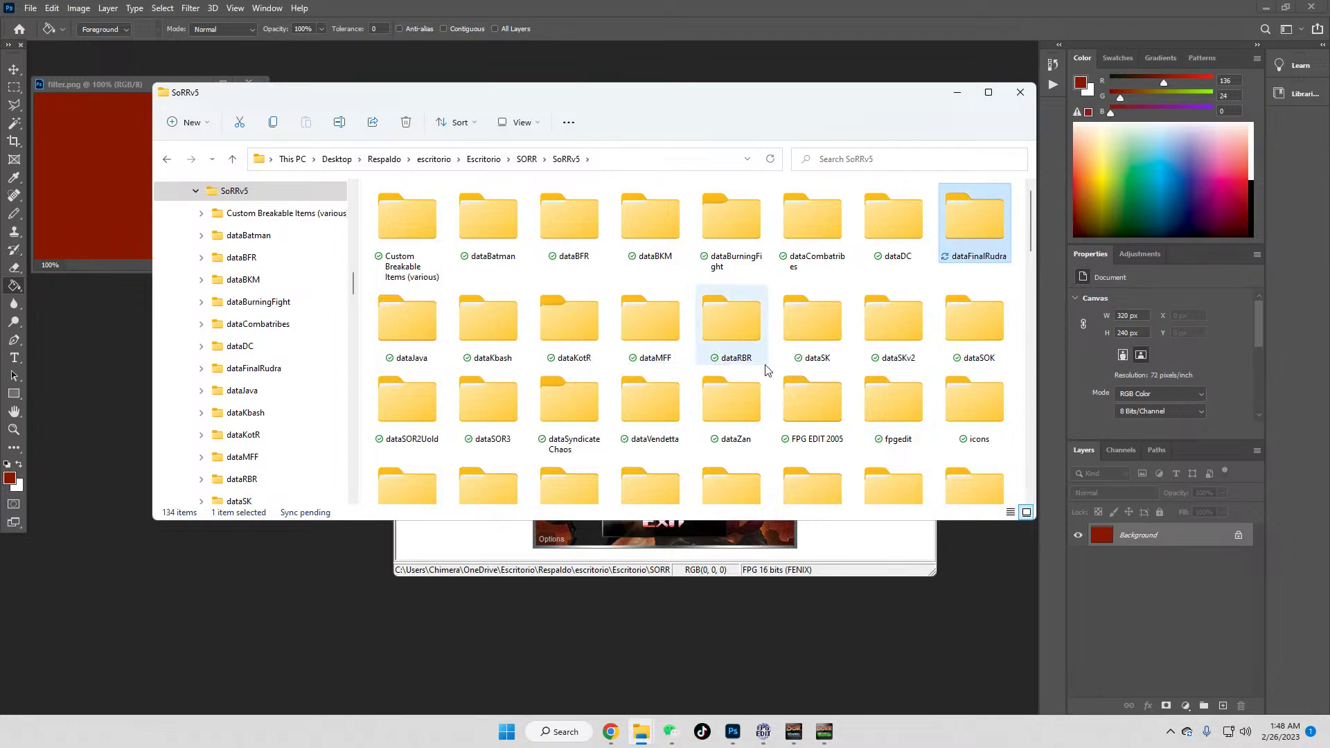
Step: Rename dataRBR to data and open the new data folder
click(735, 364)
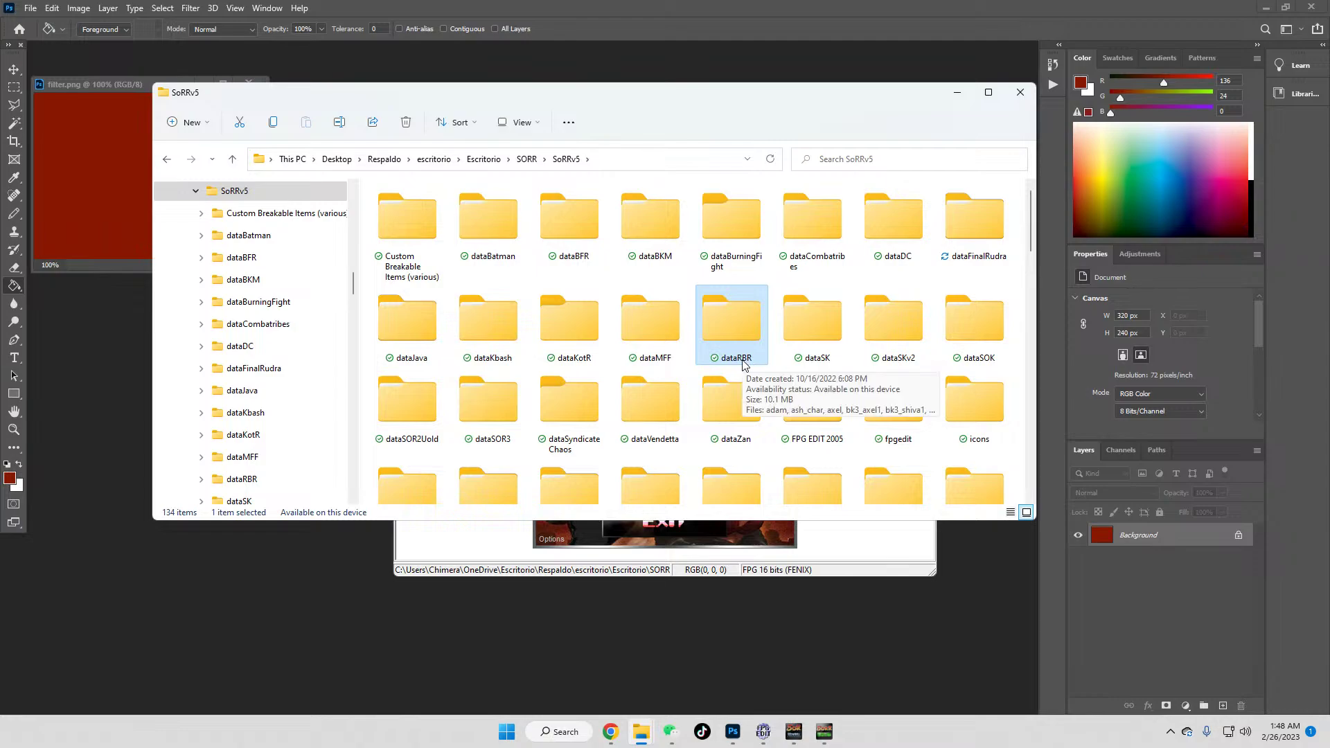
click(738, 360)
drag(734, 359, 759, 356)
key(BackSpace)
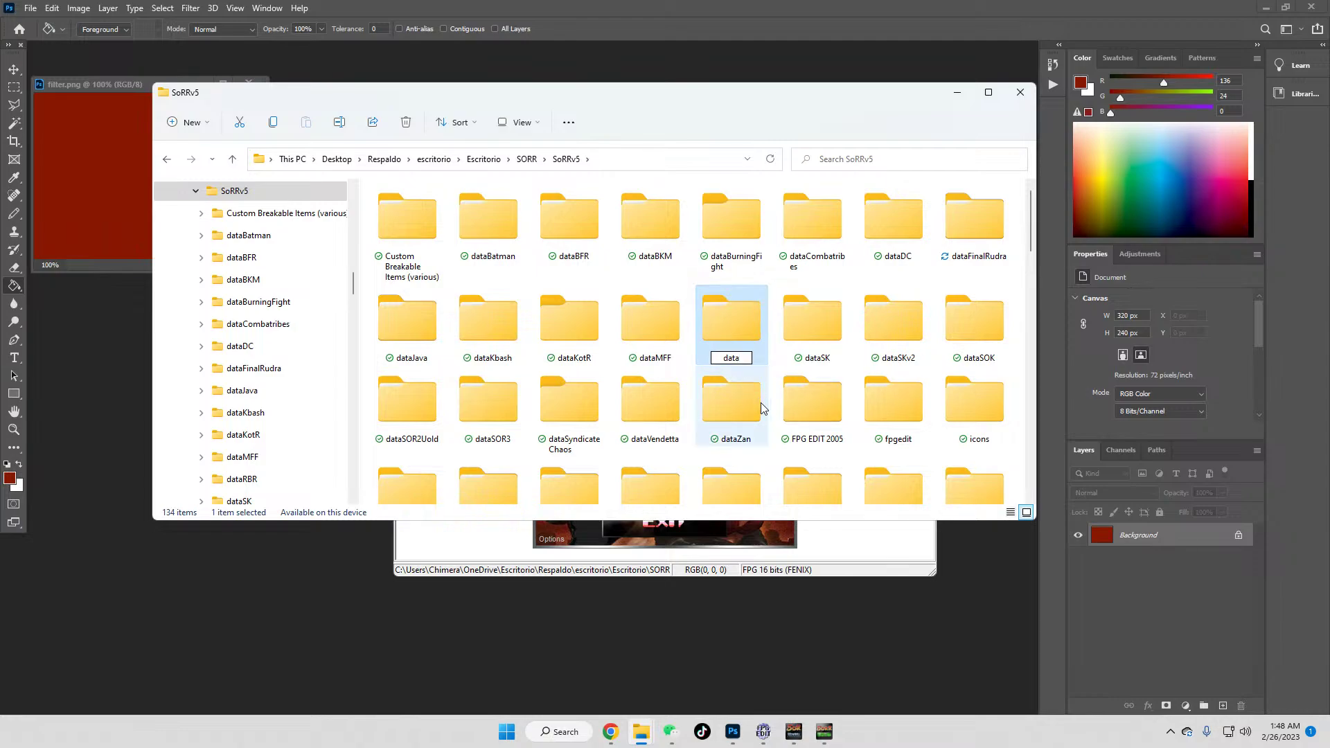
click(761, 402)
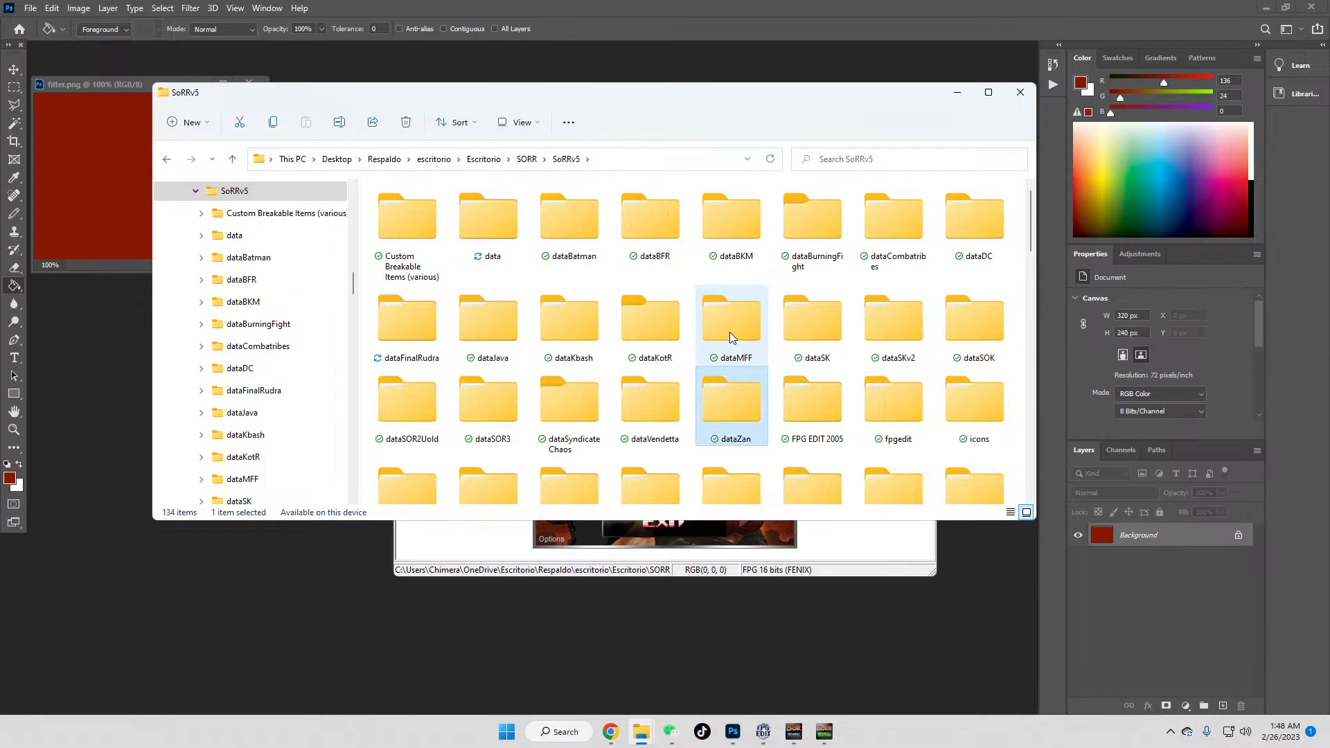
double_click(490, 235)
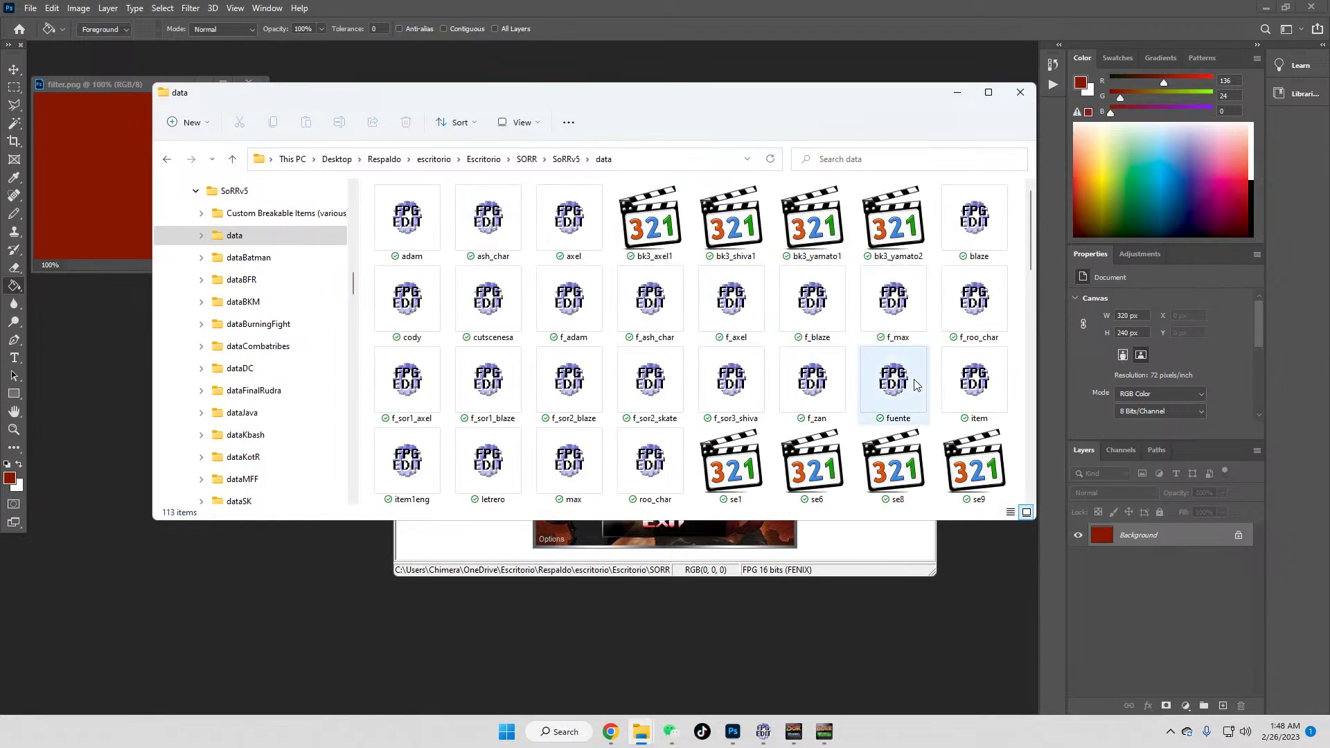
Step: Re-sort the files in the data folder from the right-click Sort by menu
scroll(924, 374, down, 10)
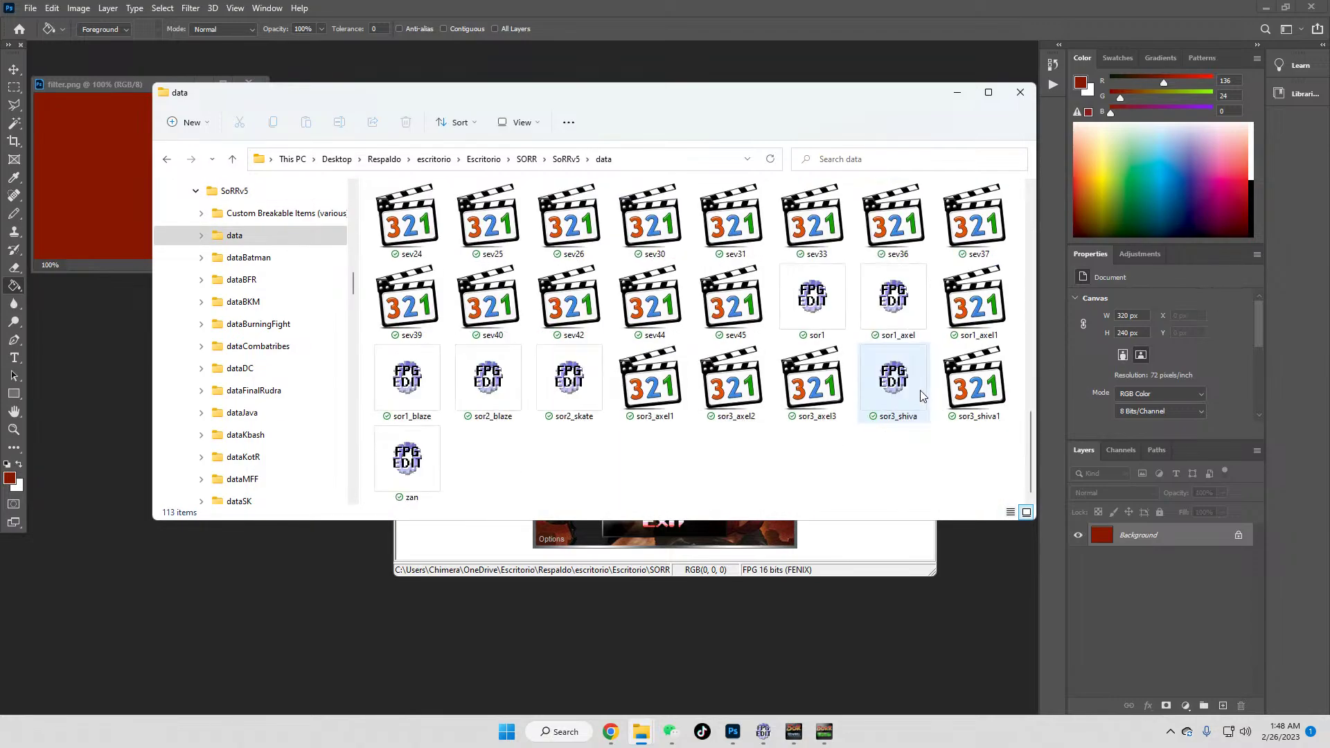
right_click(671, 476)
mouse_move(775, 517)
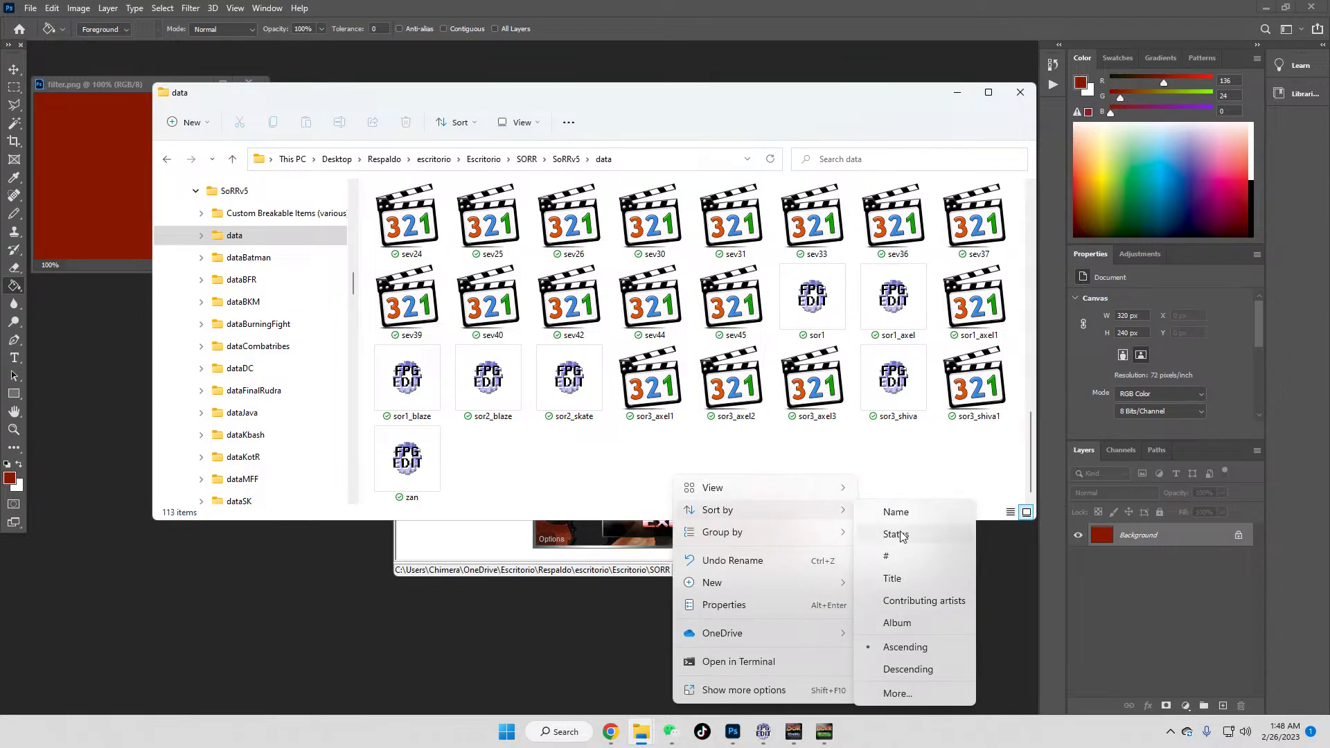
click(893, 580)
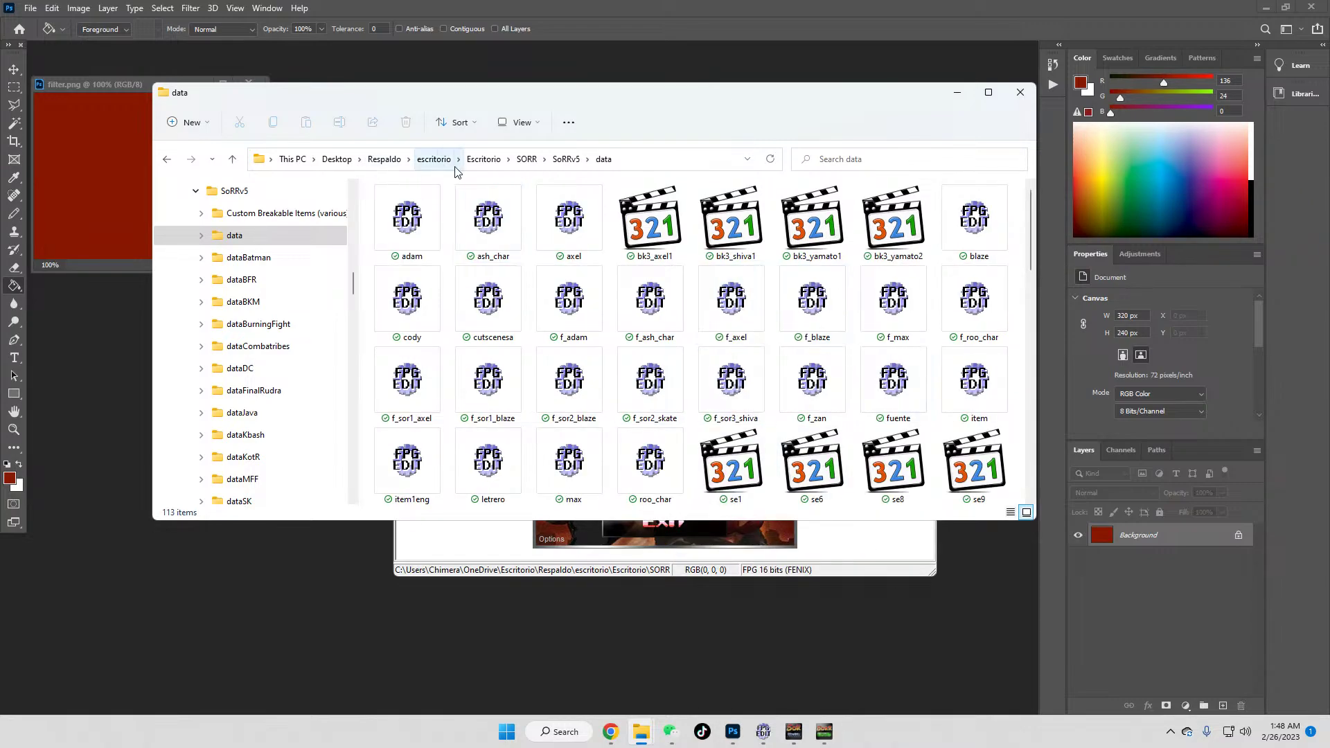
Step: Optimize the data folder for General items, applied to all subfolders, via its Properties
click(165, 160)
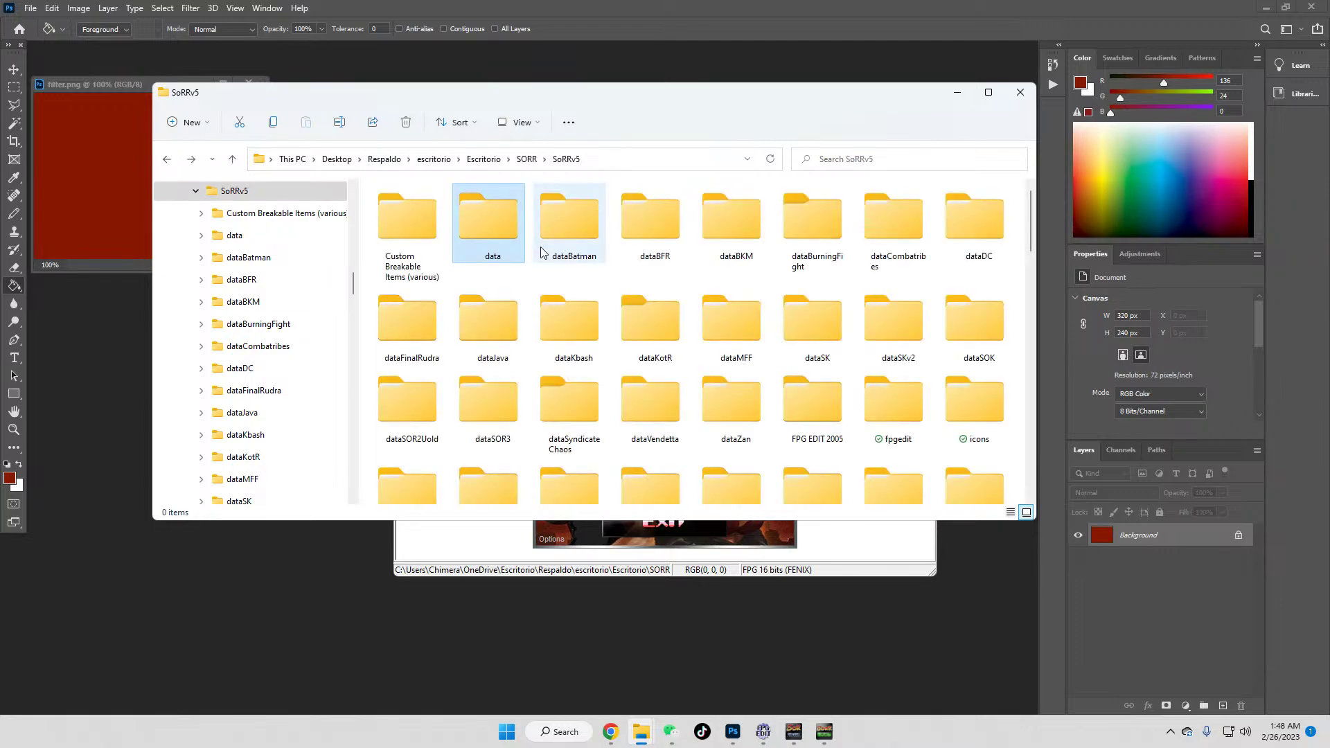
right_click(496, 224)
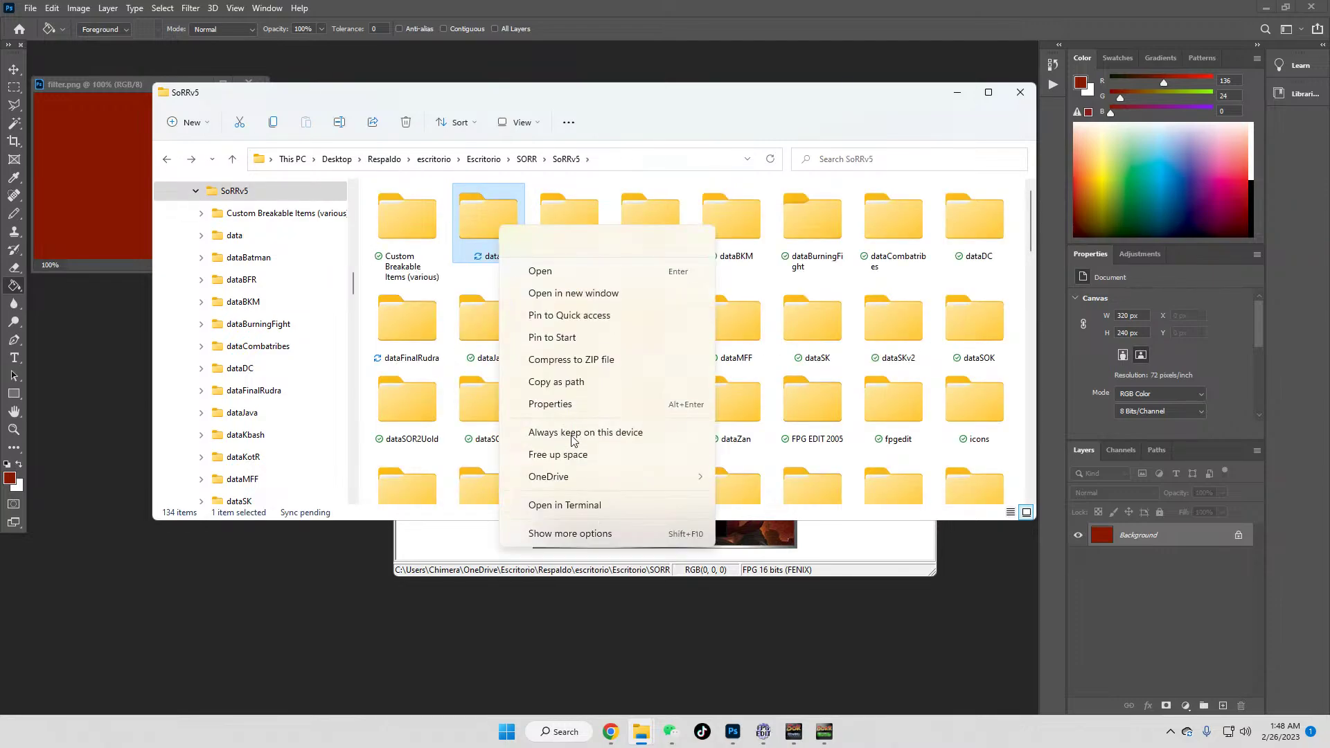
click(584, 405)
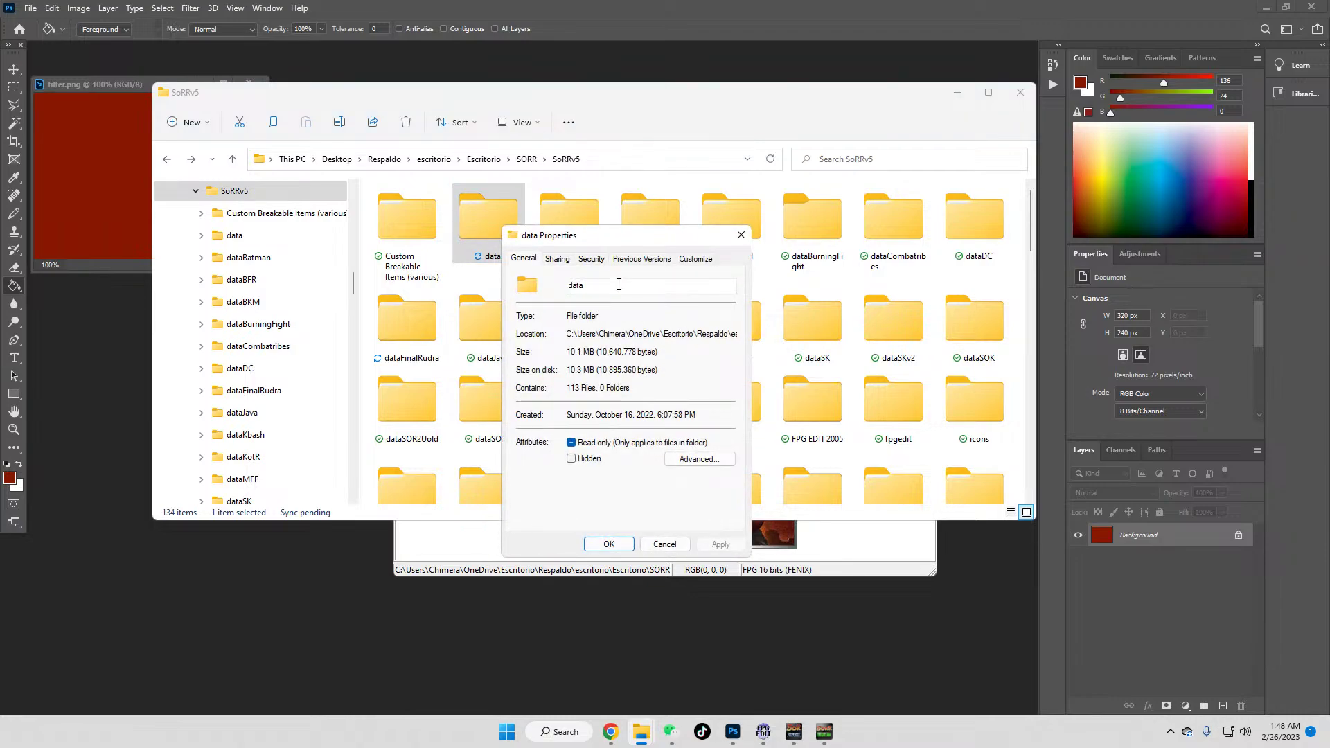
click(705, 259)
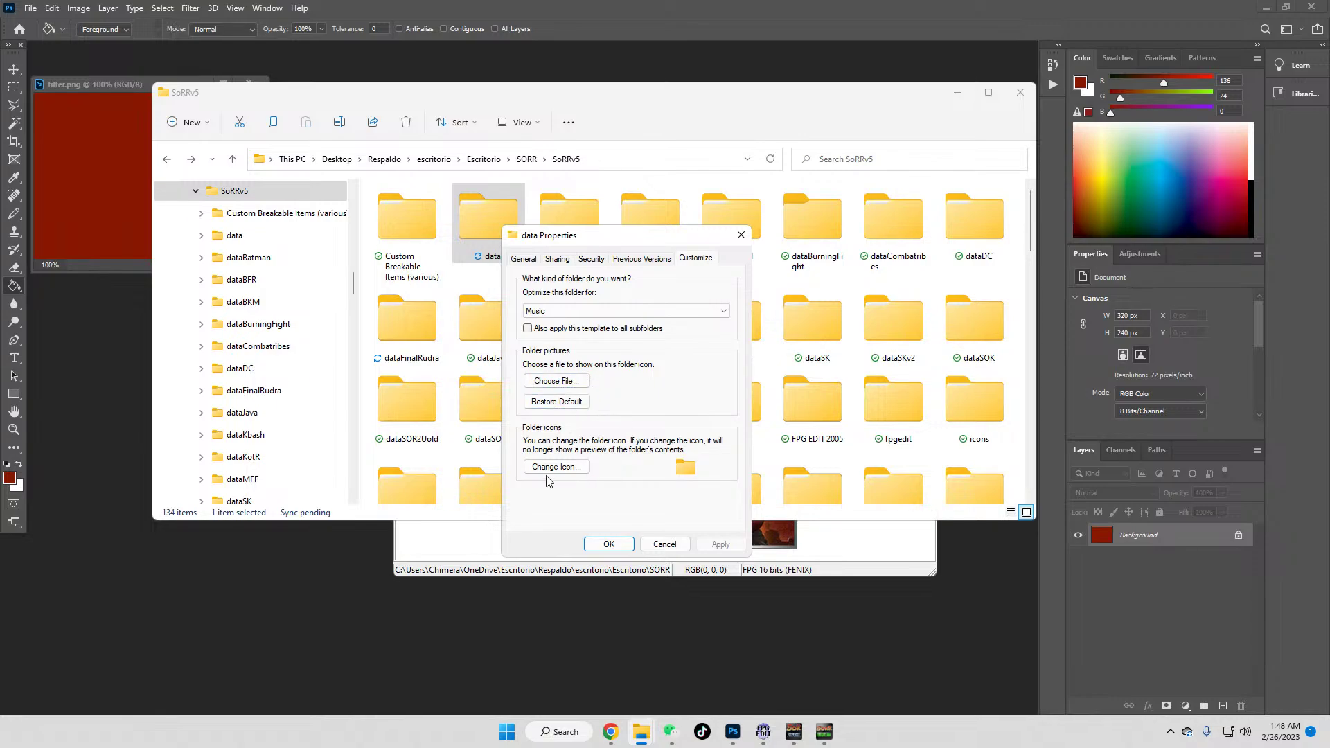
click(598, 311)
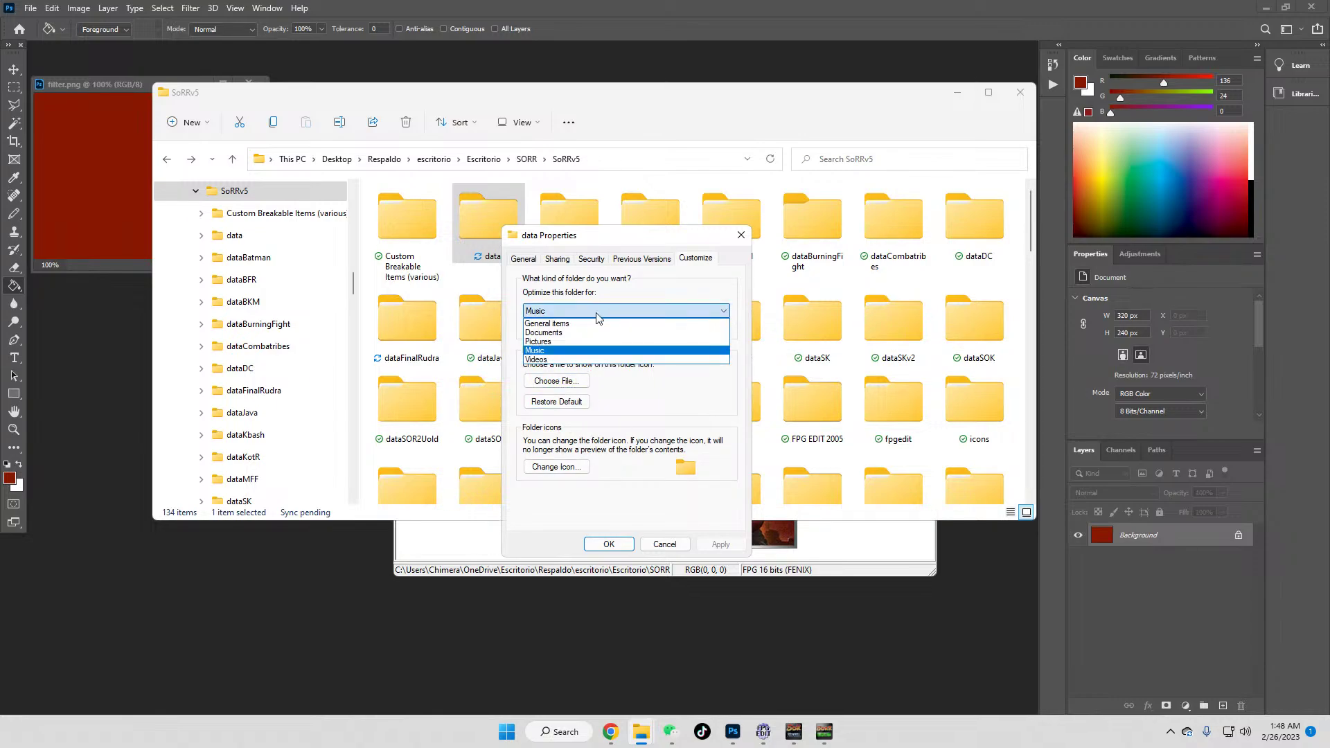
click(546, 324)
click(528, 329)
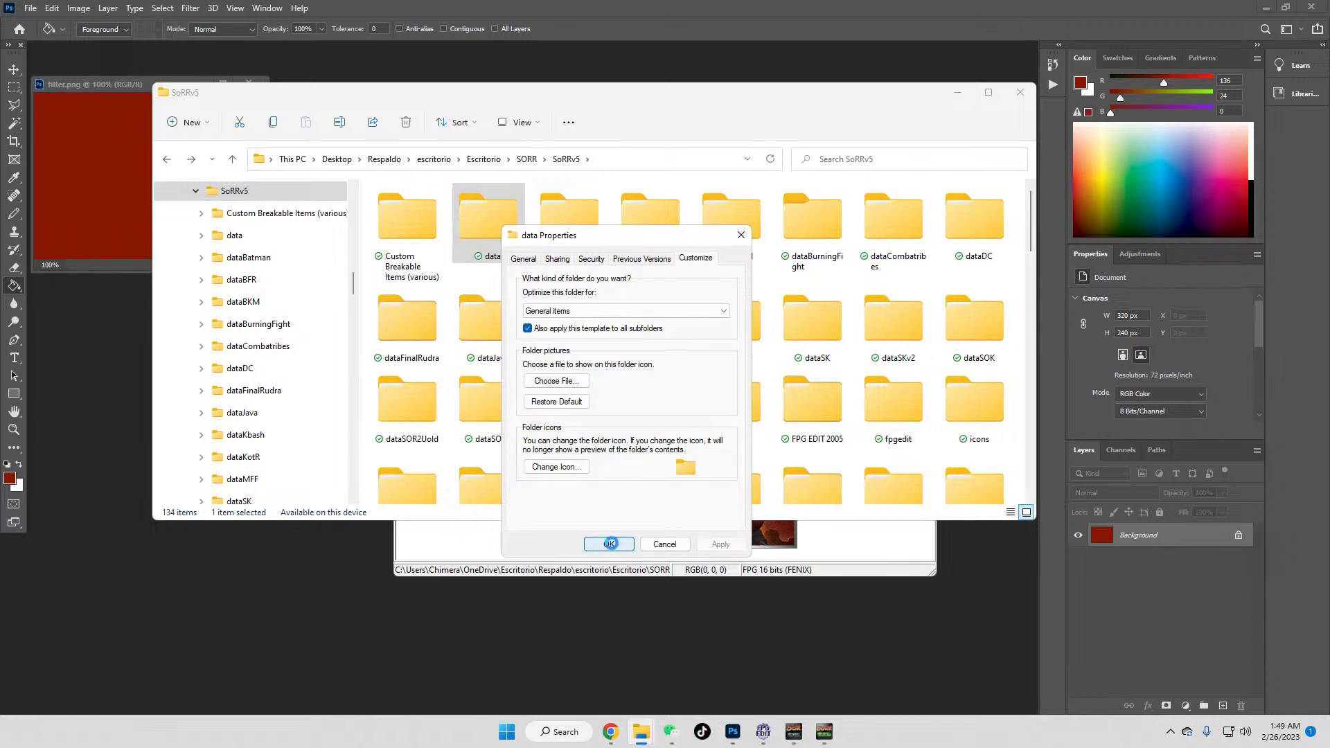
click(611, 545)
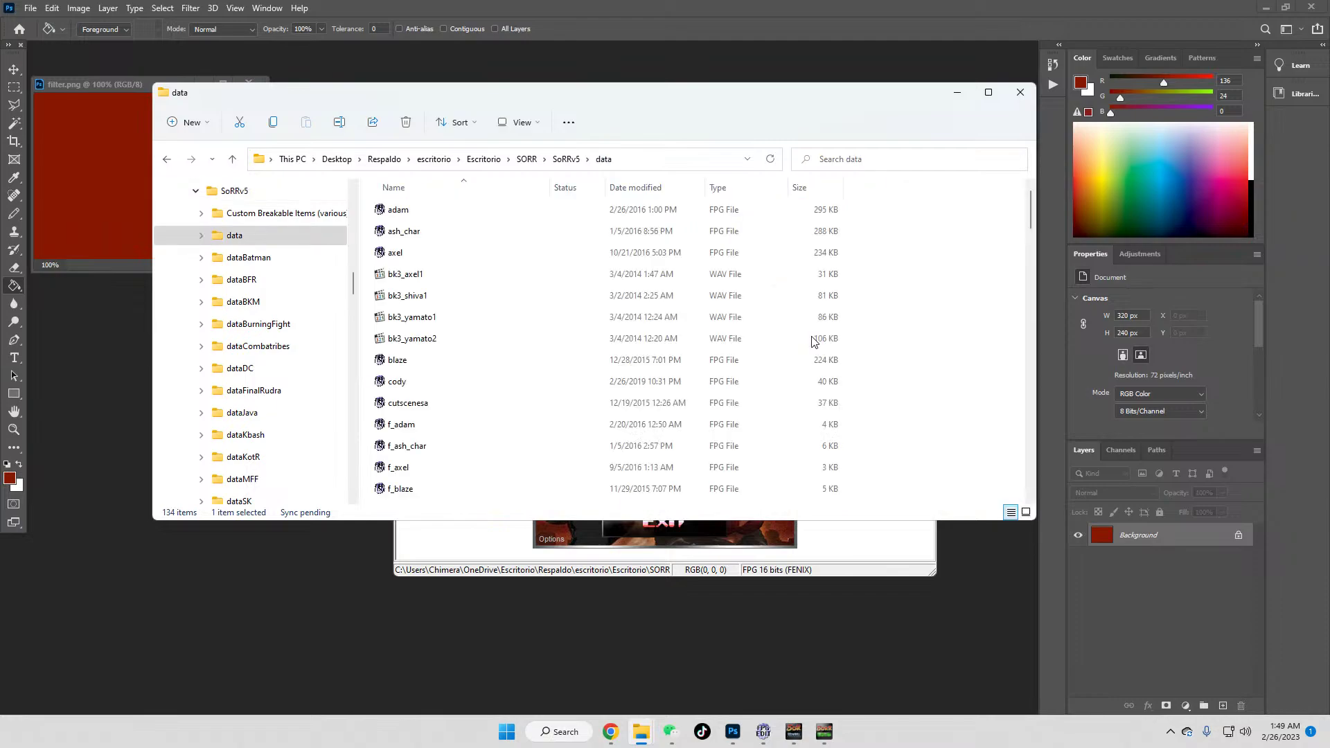
Step: Show the data folder as large icons sorted by type
click(1026, 512)
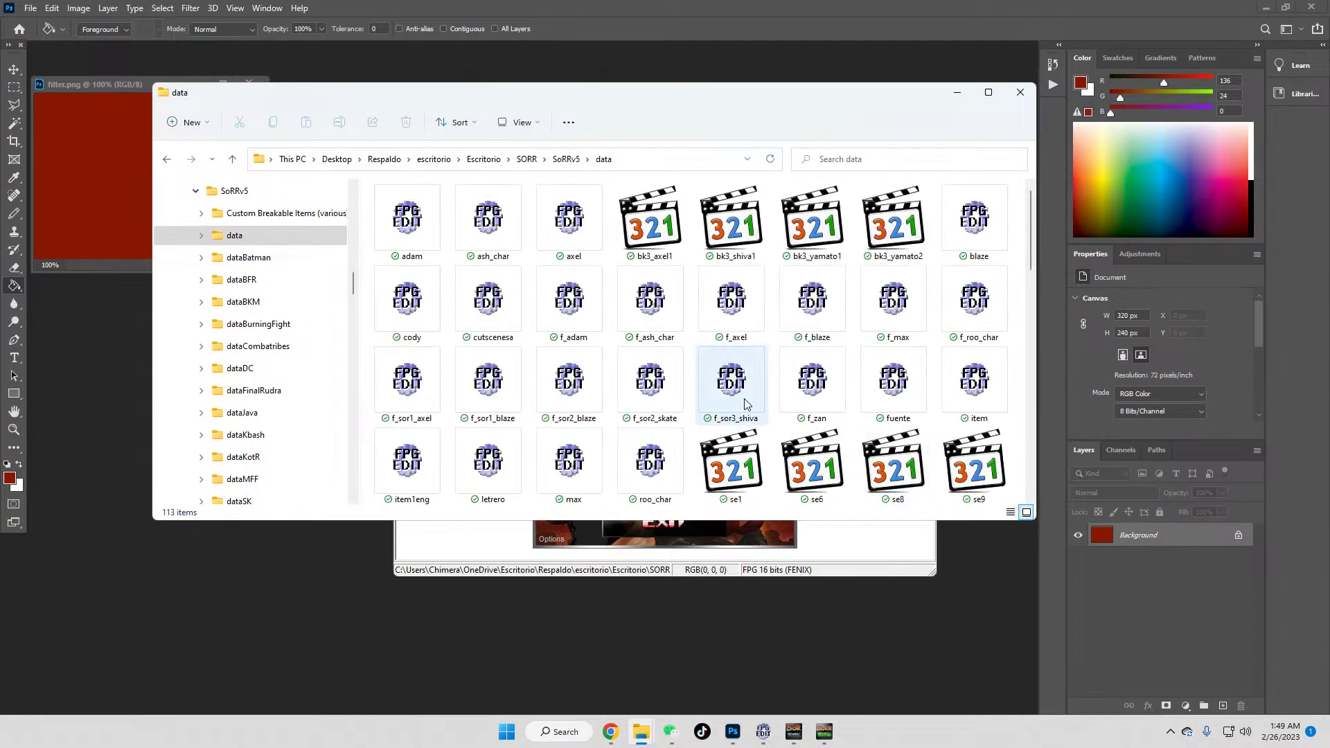
right_click(691, 343)
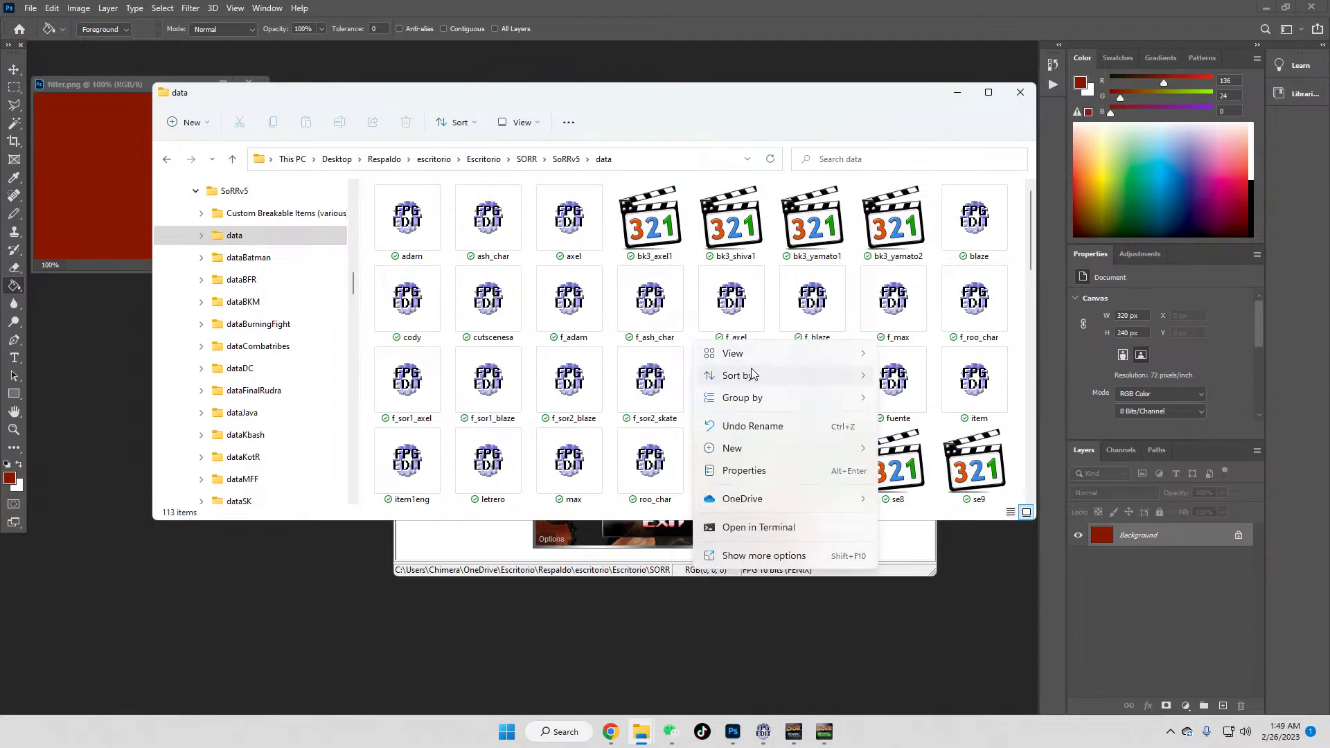
mouse_move(805, 374)
click(874, 441)
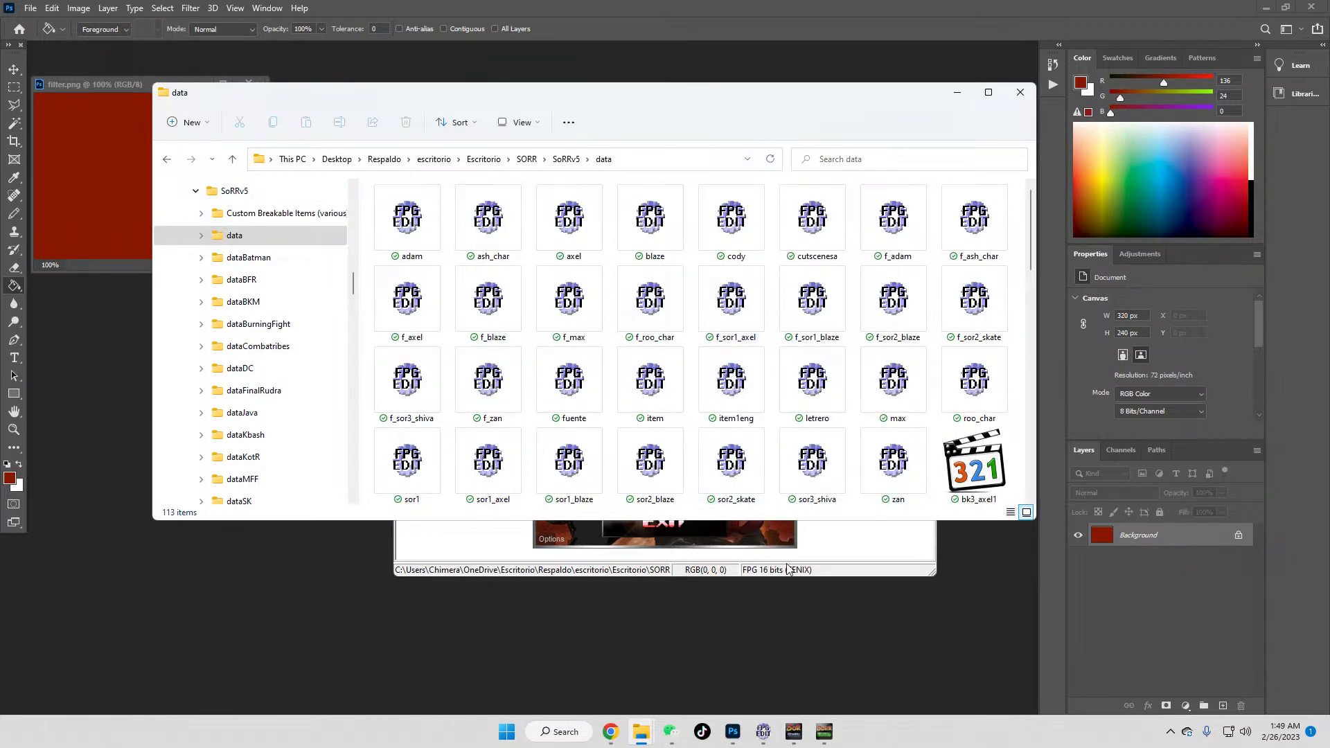
Step: Close the extra application and launch SORMAKER from the Streets of Rage Remake launcher
mouse_move(823, 727)
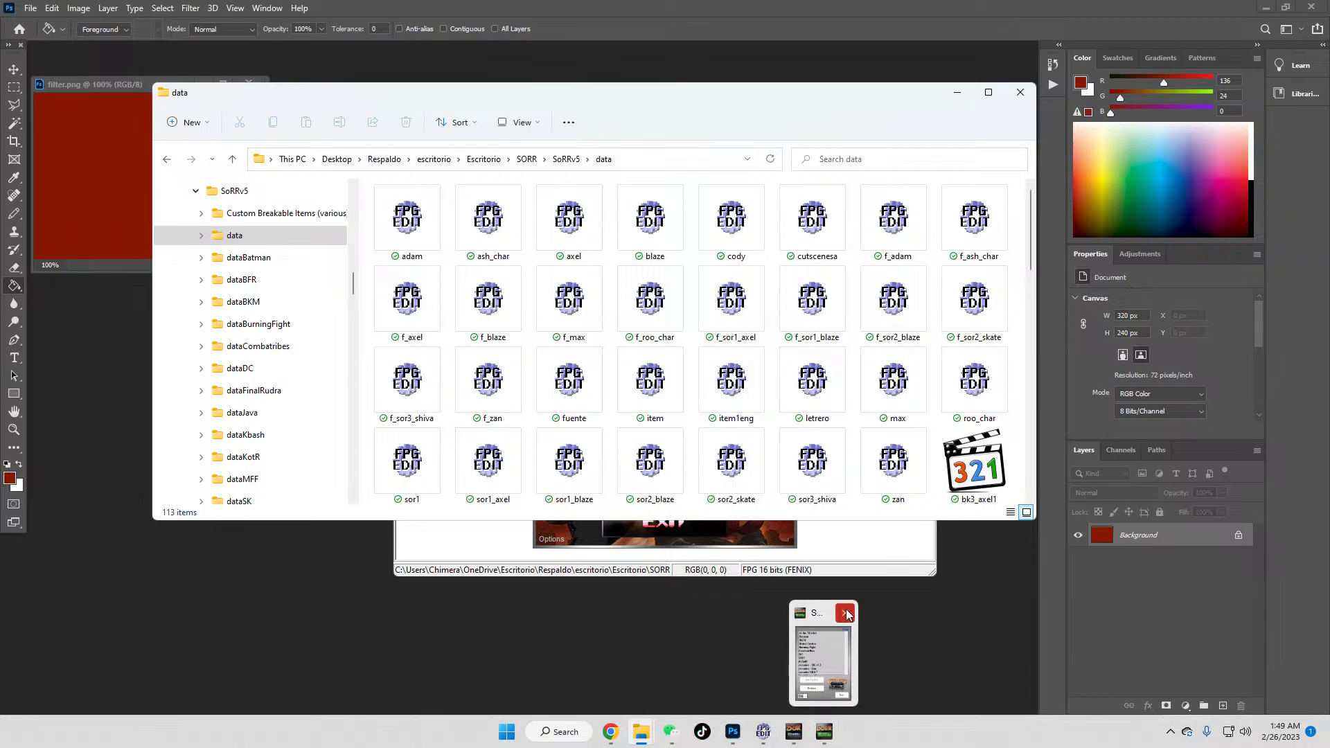
click(847, 613)
click(808, 731)
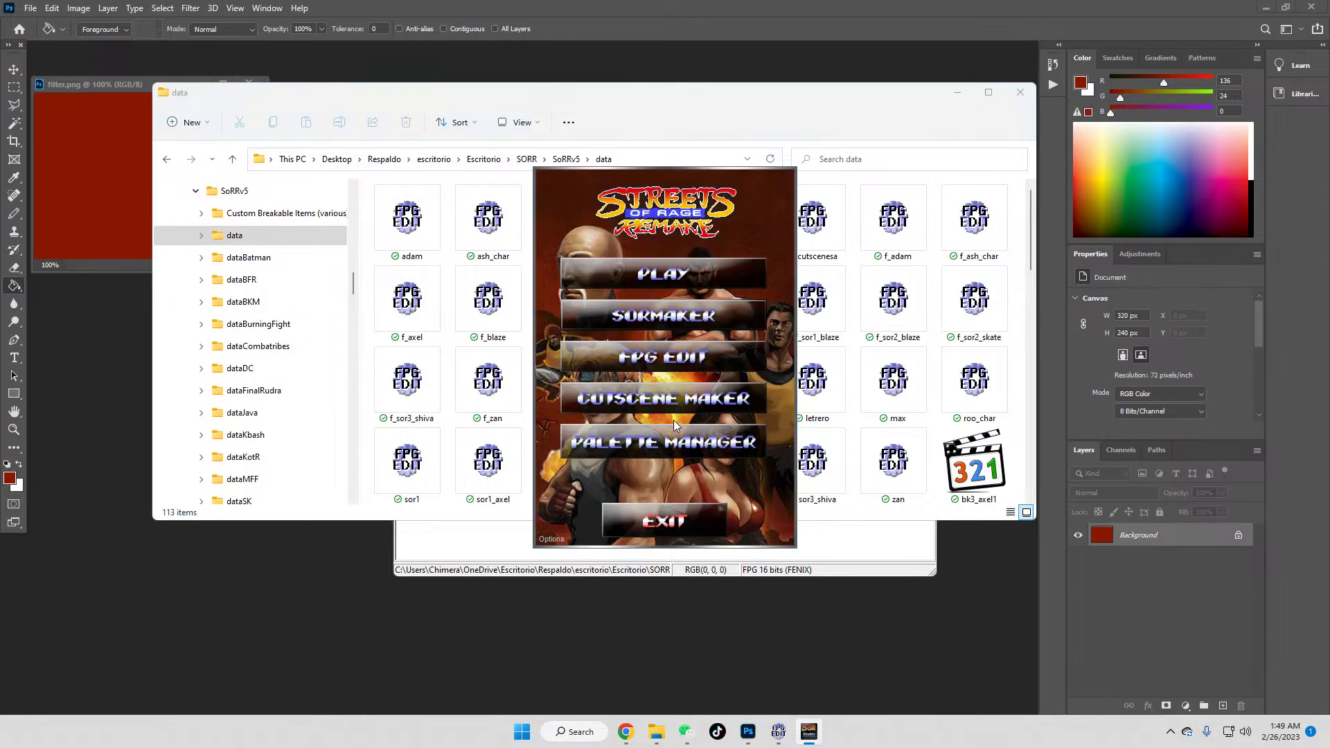
click(679, 318)
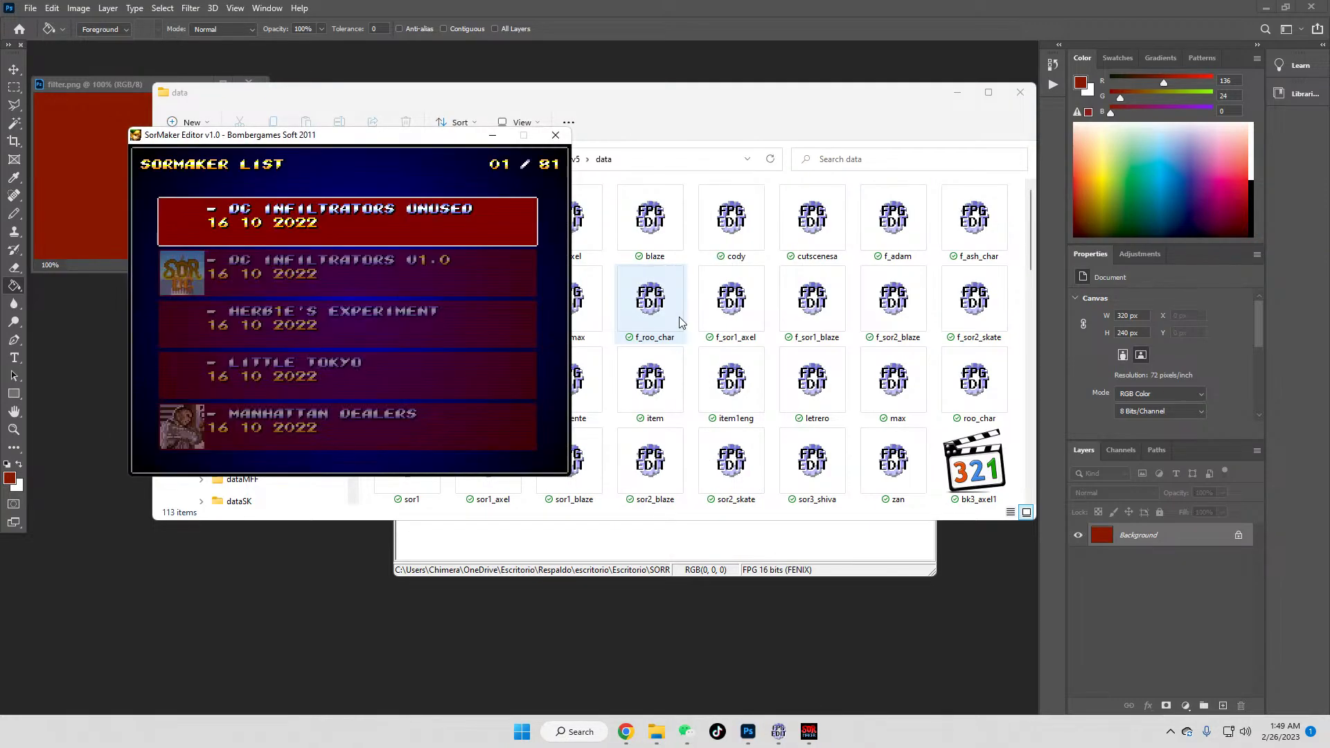
Step: Page through the mod list and open Rushing Beat Remake FE v2.1 for editing
key(Down)
key(Down)
key(Down)
key(Down)
key(Down)
key(Down)
key(Down)
key(Down)
key(Down)
key(Down)
key(Down)
key(Down)
key(Down)
key(Down)
key(Down)
key(Down)
key(Down)
key(Down)
key(Down)
key(Down)
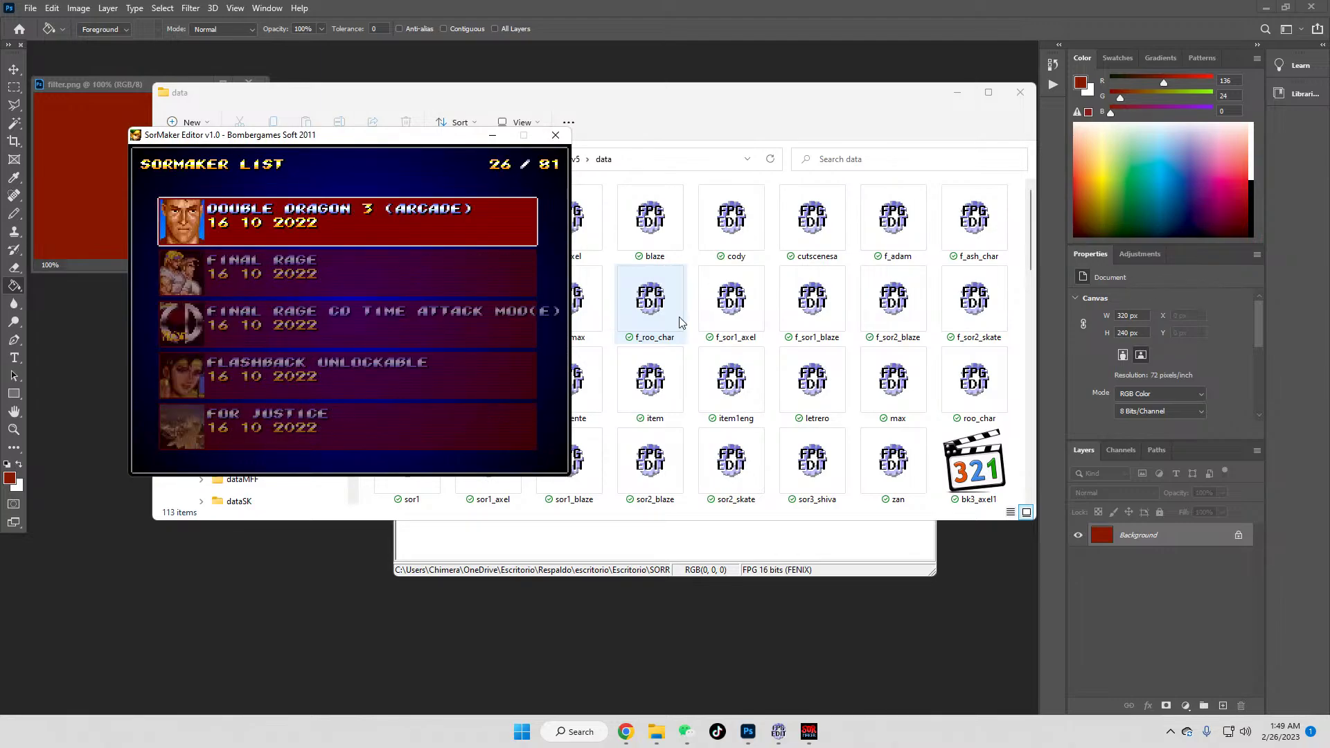
key(Down)
key(Down)
key(Down)
key(Down)
key(Down)
key(Down)
key(Down)
key(Down)
key(Down)
key(Down)
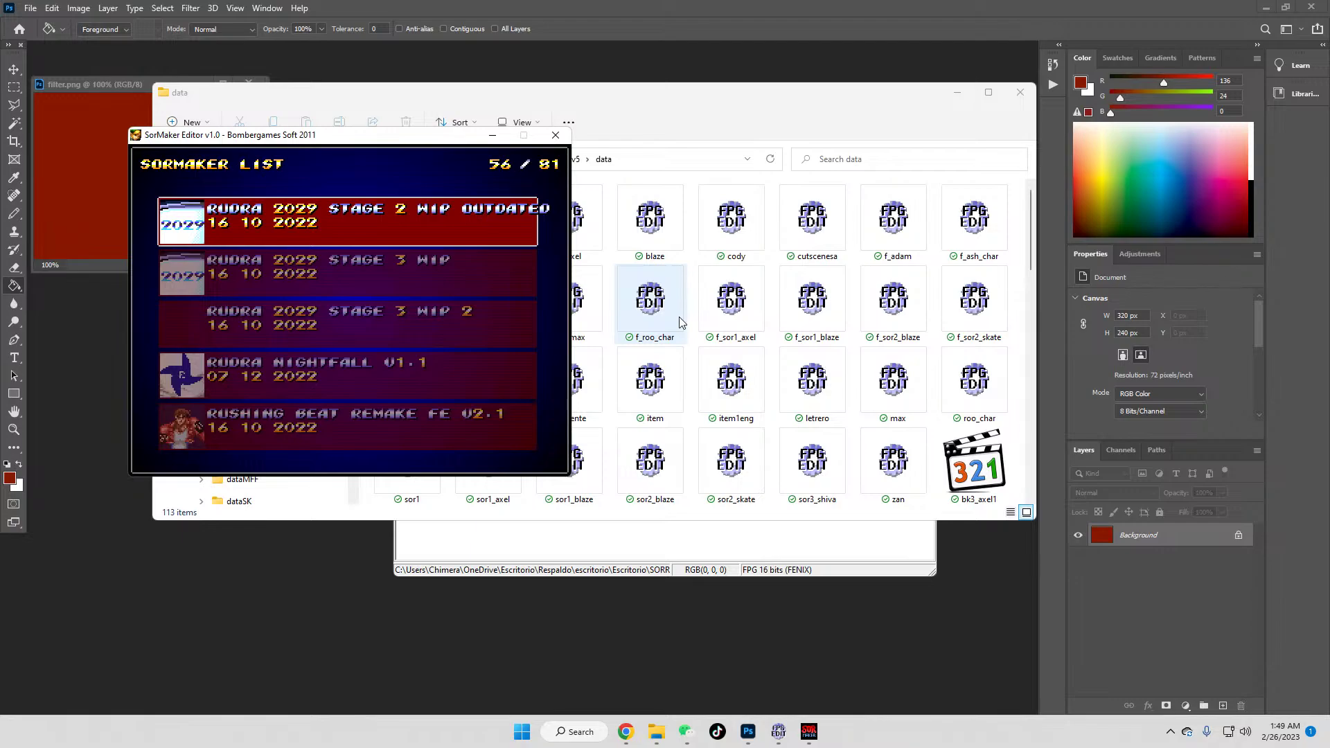
key(Up)
key(Up)
key(Up)
key(Up)
key(Up)
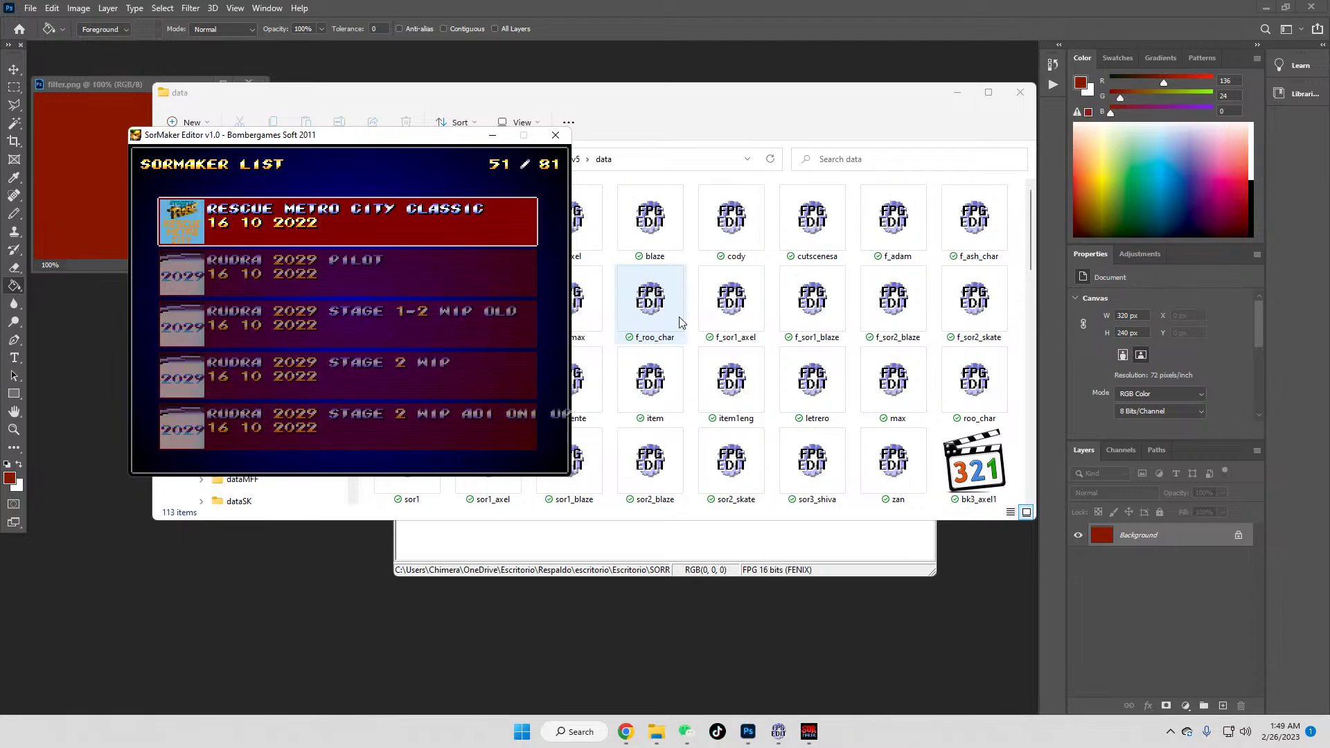
key(Down)
key(Down)
key(Down)
key(Down)
key(Down)
key(Down)
key(Down)
key(Down)
key(Down)
key(Down)
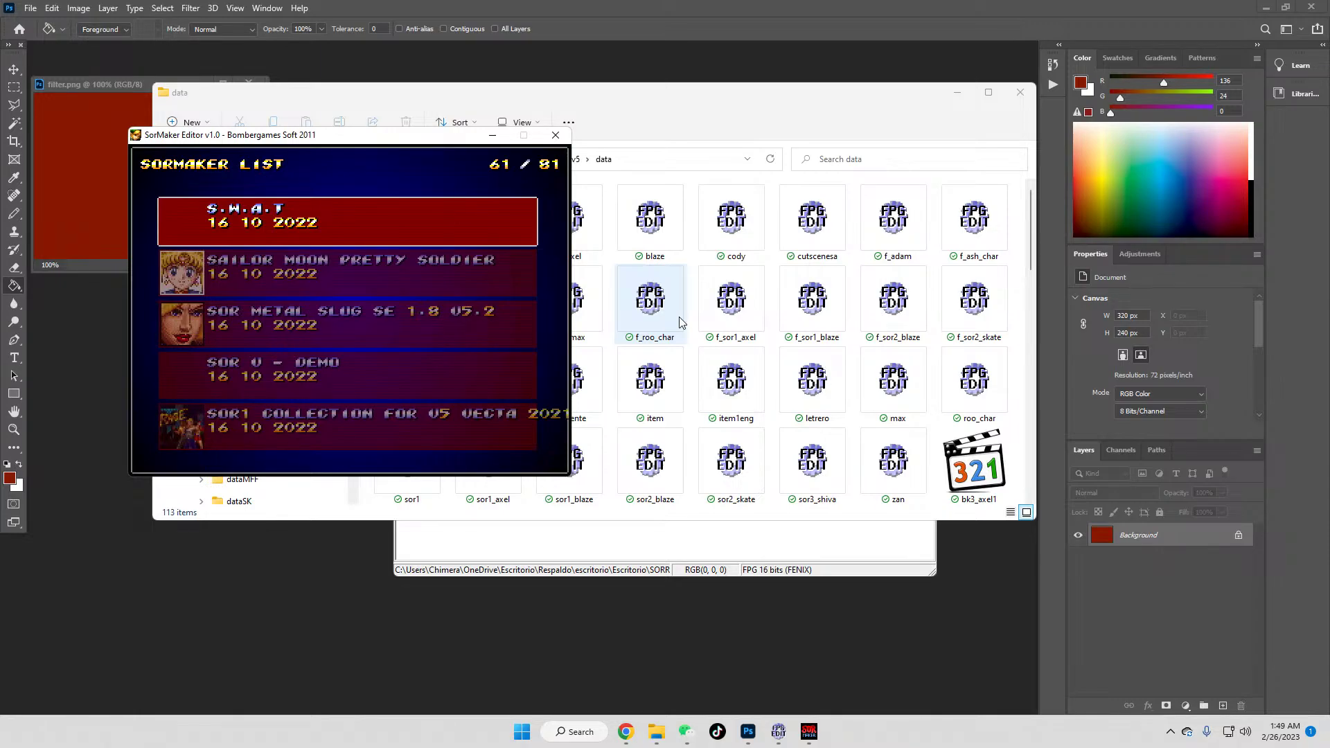
key(Down)
key(Down)
key(Down)
key(Down)
key(Down)
key(Down)
key(Down)
key(Down)
key(Down)
key(Down)
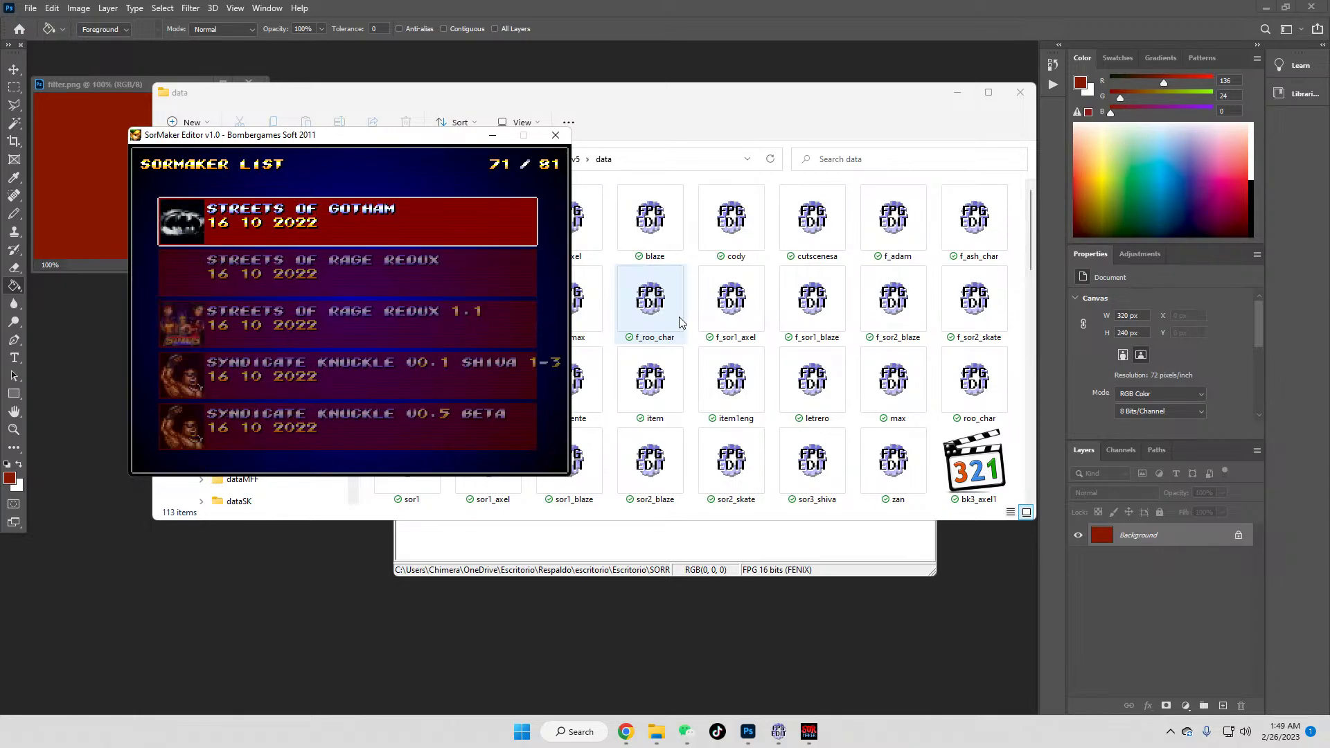
key(Down)
key(Down)
key(Down)
key(Down)
key(Down)
key(Down)
key(Down)
key(Down)
key(Down)
key(Down)
key(Up)
key(Up)
key(Up)
key(Up)
key(Up)
key(Up)
key(Up)
key(Up)
key(Up)
key(Up)
key(Up)
key(Up)
key(Up)
key(Up)
key(Up)
key(Up)
key(Up)
key(Up)
key(Up)
key(Up)
key(Down)
key(Down)
key(Down)
key(Down)
key(Down)
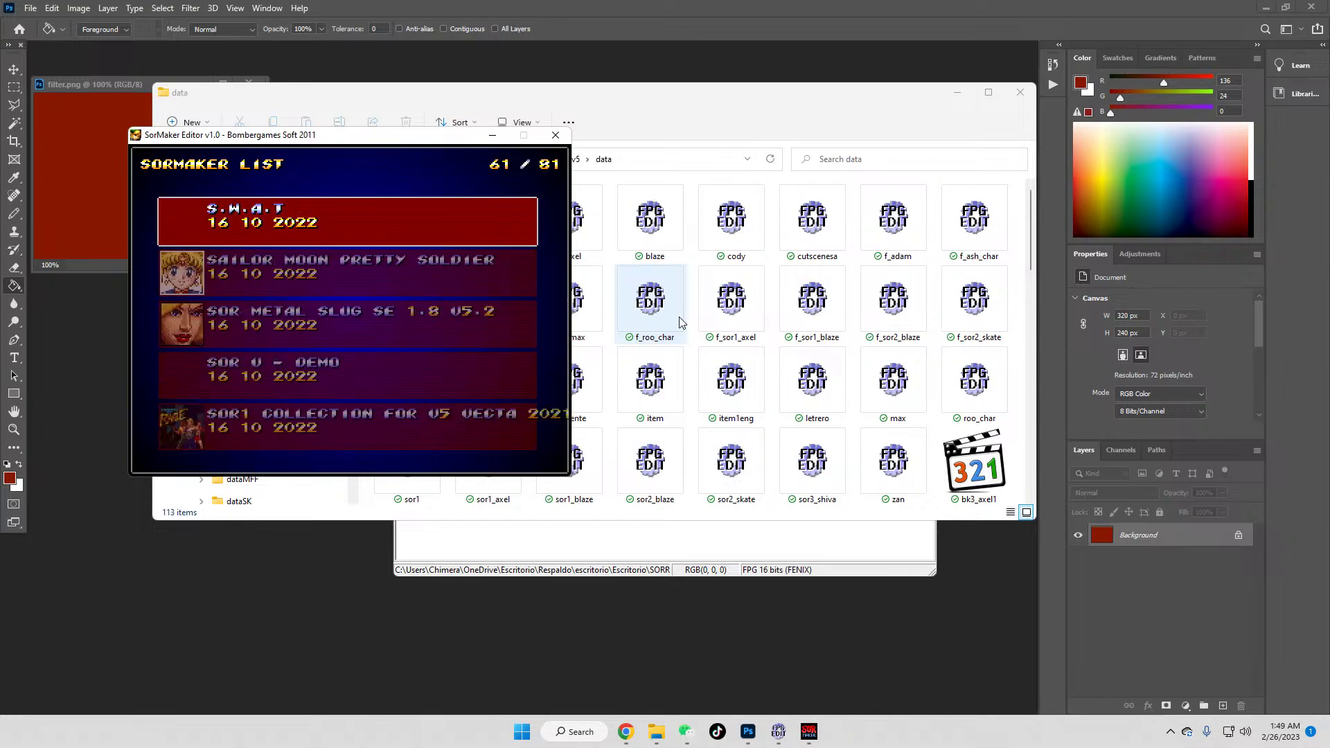
key(Down)
key(Down)
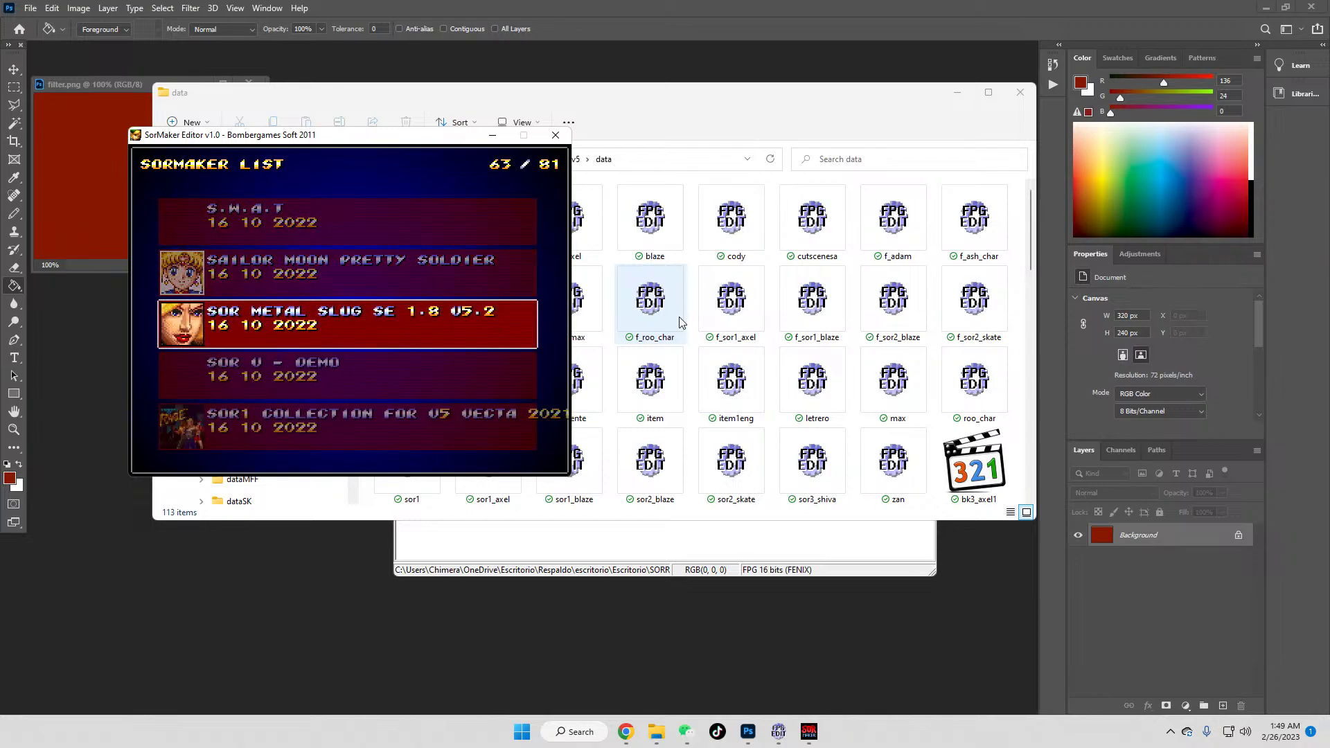
key(Up)
key(Up)
key(Up)
key(Up)
key(Up)
key(Up)
key(Up)
key(Down)
key(Down)
key(Down)
key(Down)
key(Return)
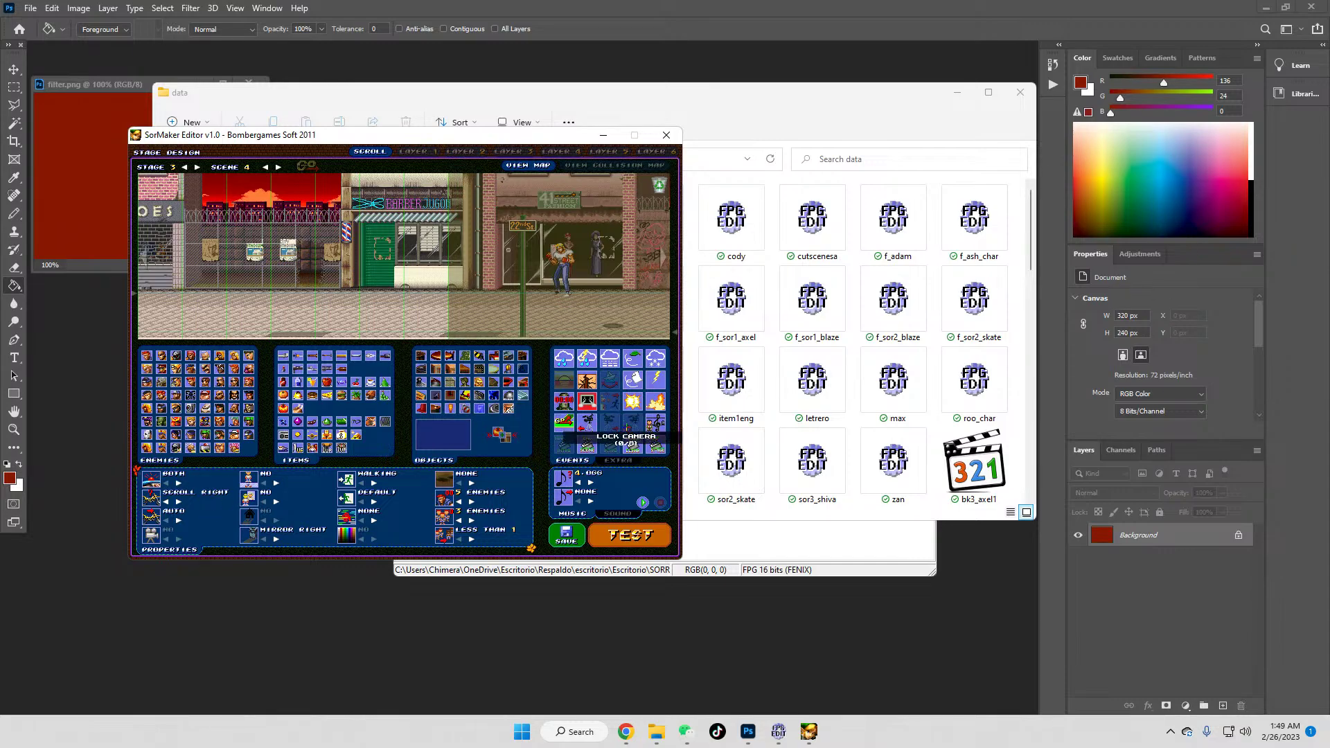
Step: Drag a Lock Camera event onto the street and pick up an Add Wind Details event
drag(564, 401, 466, 191)
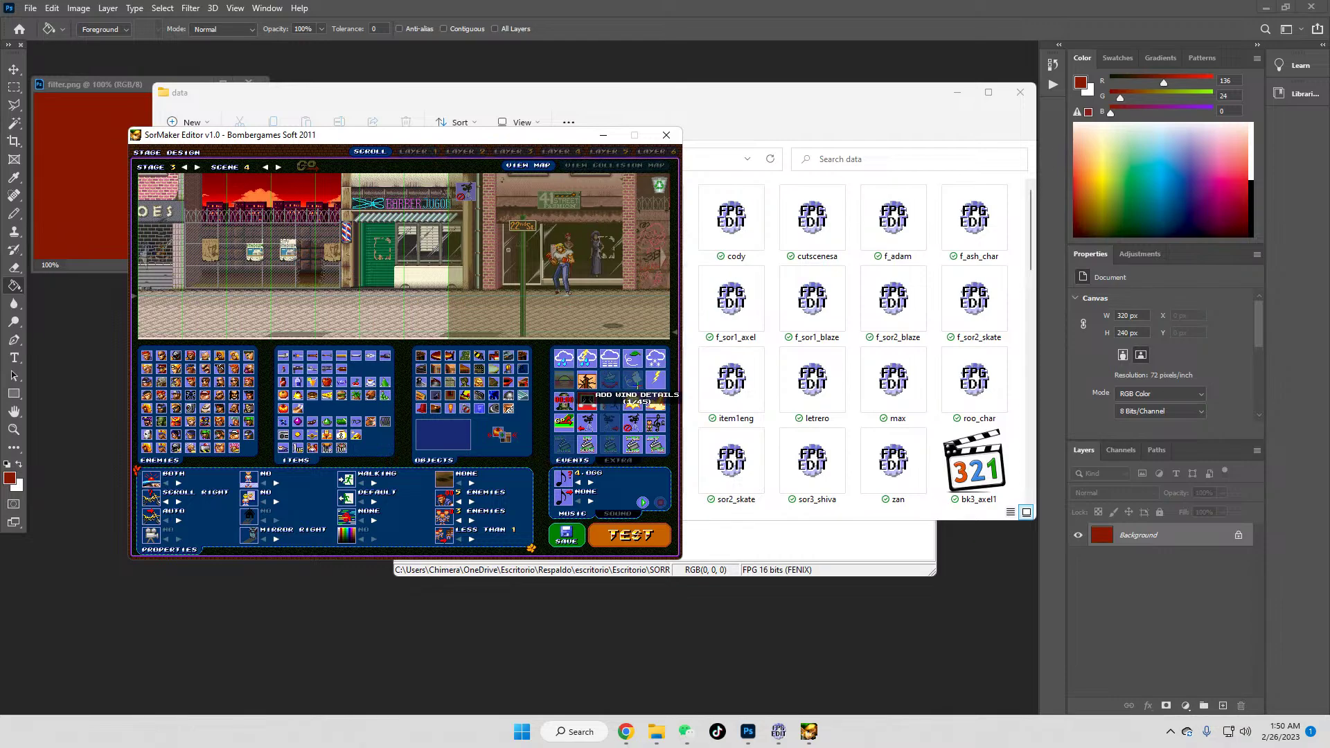
click(632, 380)
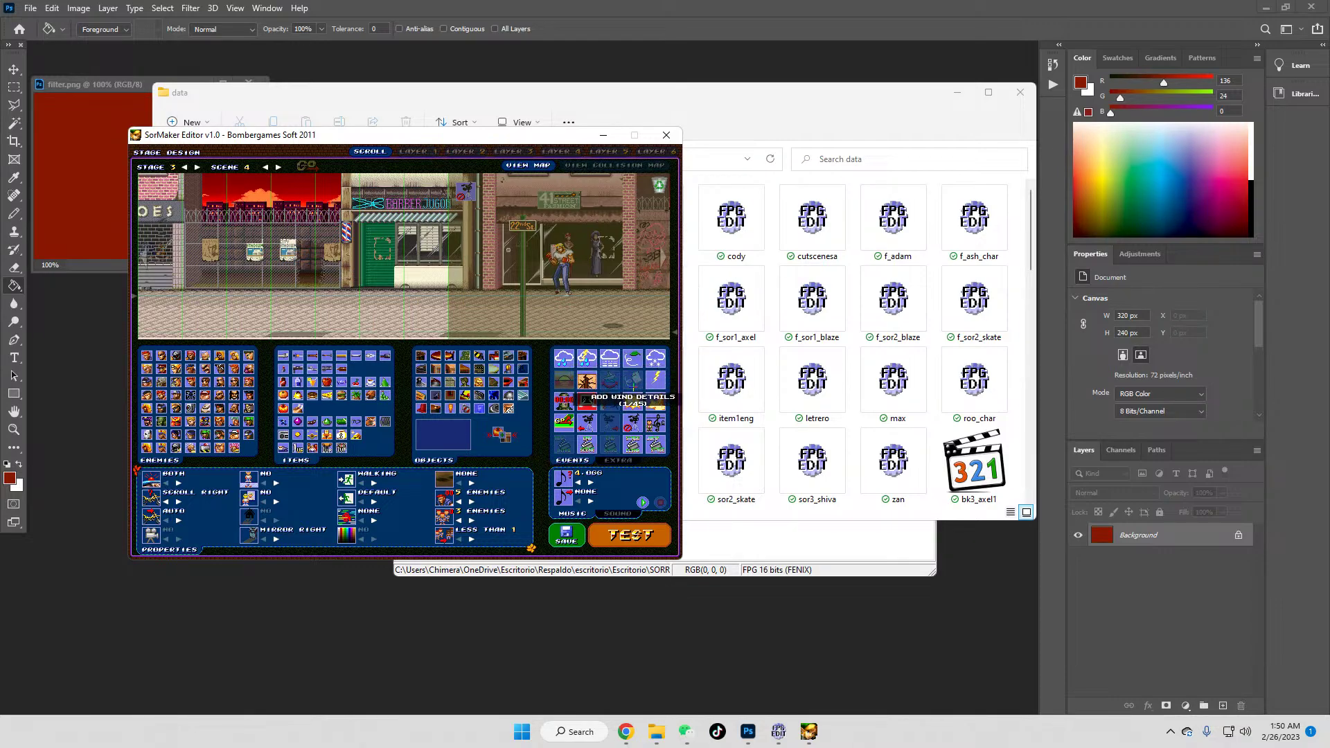
Step: Drop a wind event by the pole, save the stage, and close the test game afterwards
click(473, 231)
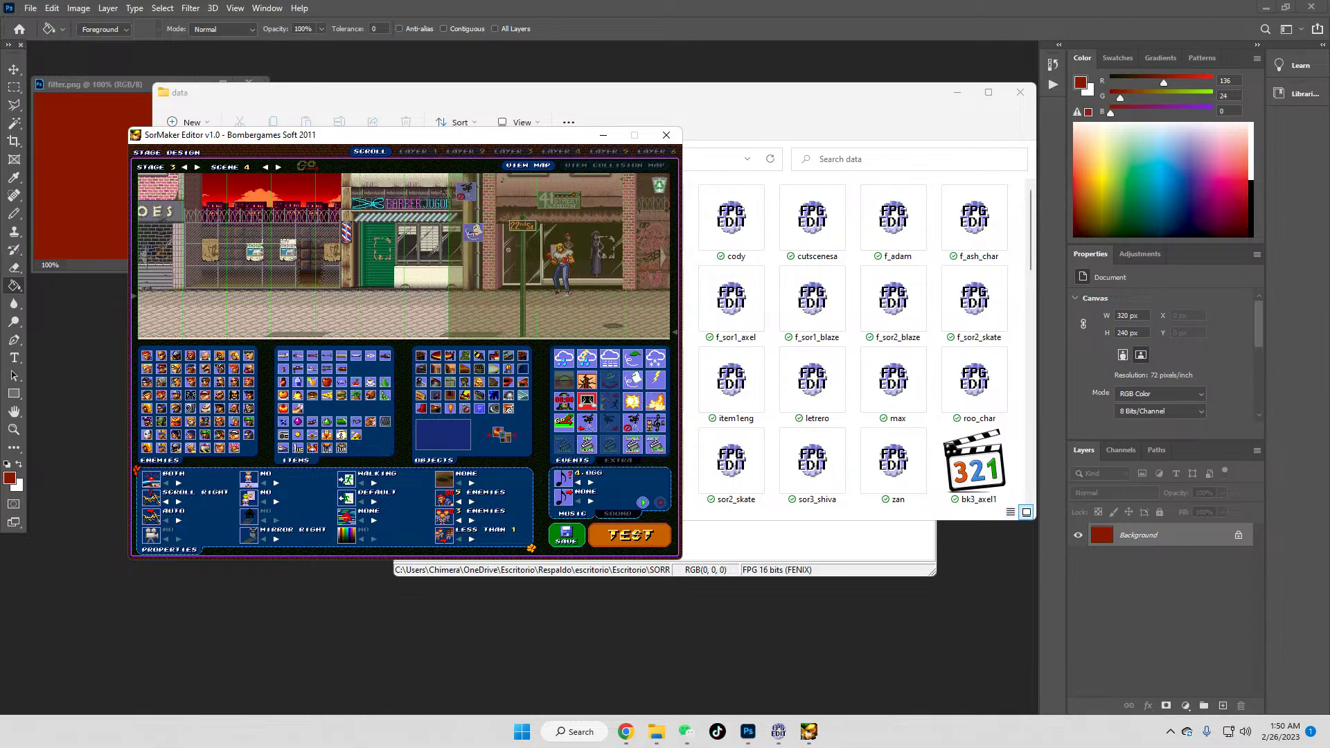
click(566, 535)
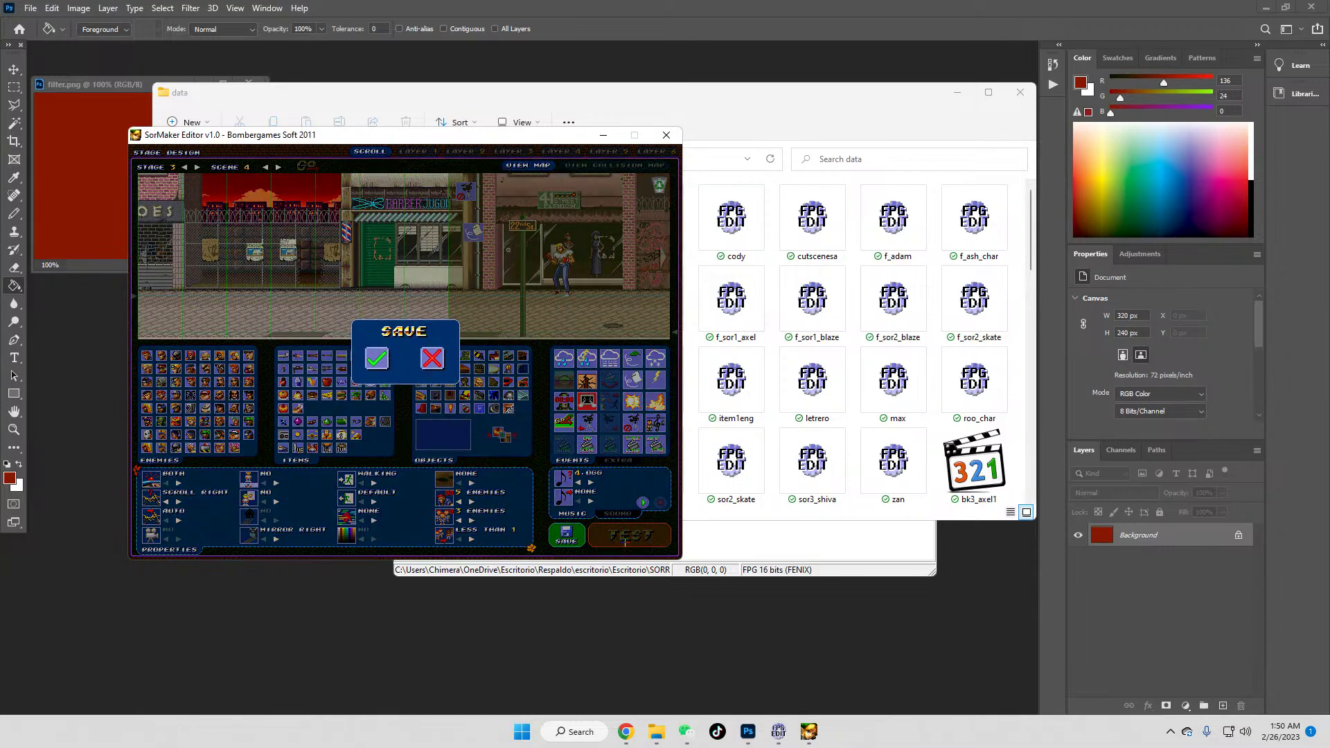
click(377, 359)
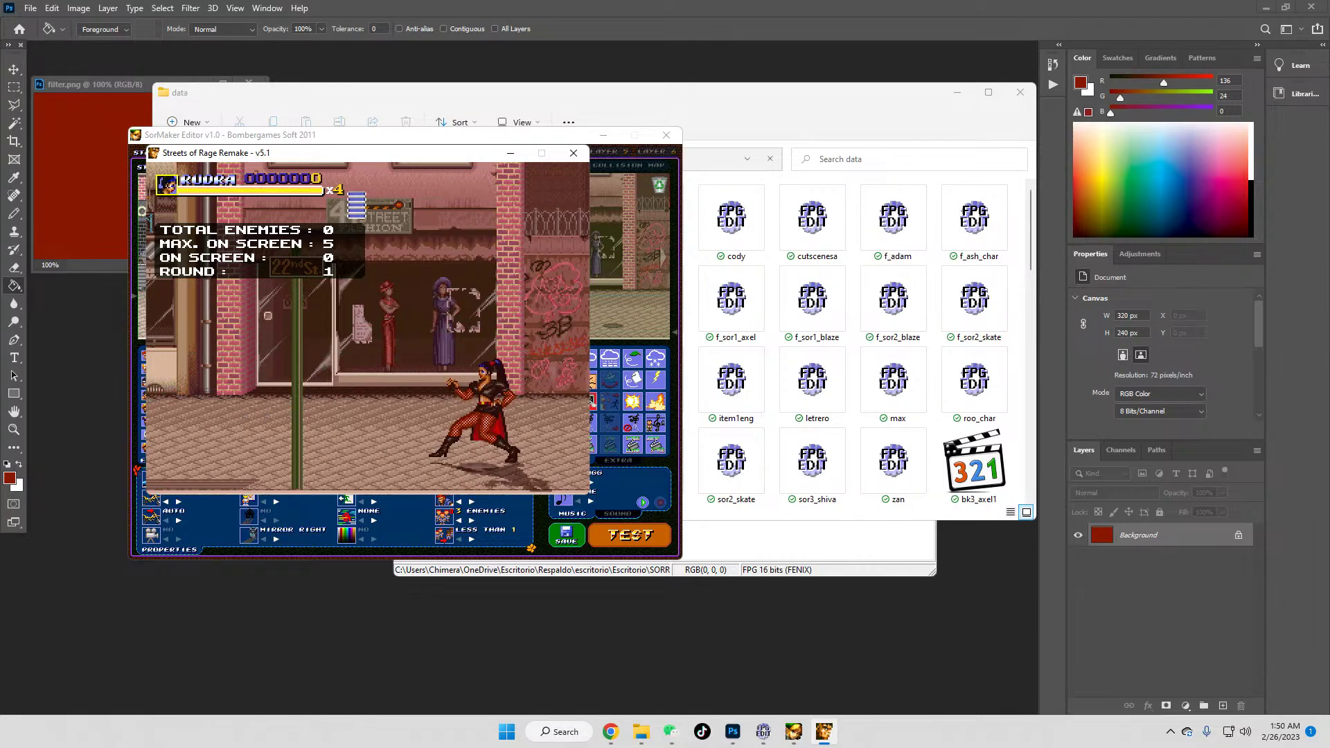
click(573, 153)
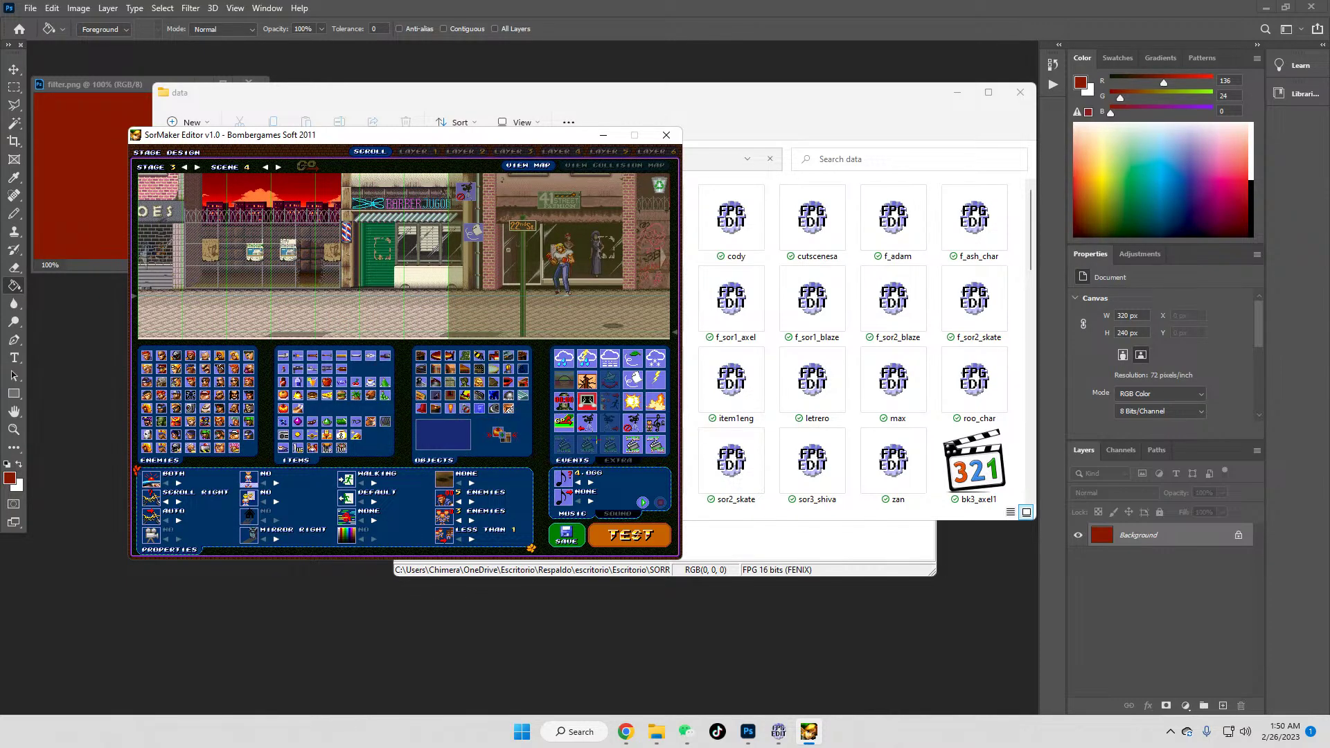
Step: Place wind-details events on the left, beside the barbed-wire fence, and near the laundromat
drag(634, 379, 169, 300)
drag(250, 326, 335, 318)
drag(253, 300, 386, 228)
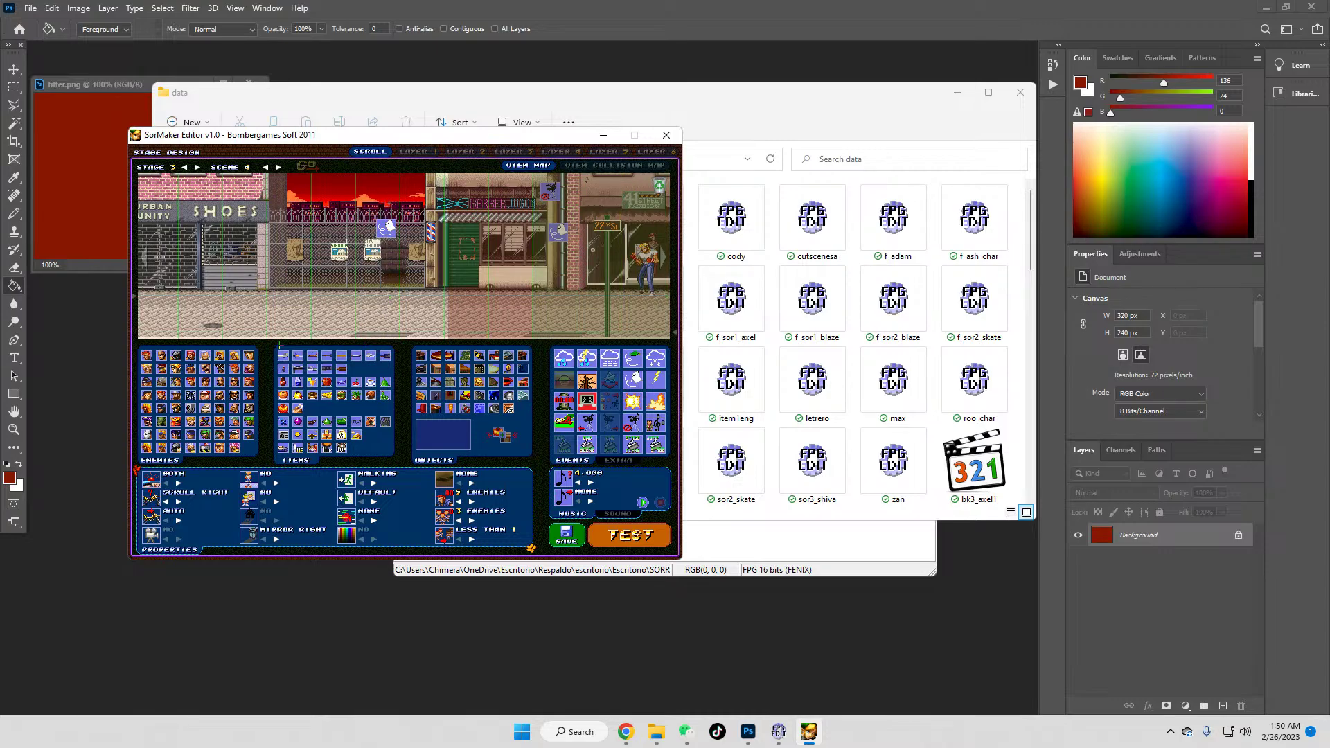
drag(397, 300, 668, 299)
drag(633, 380, 306, 302)
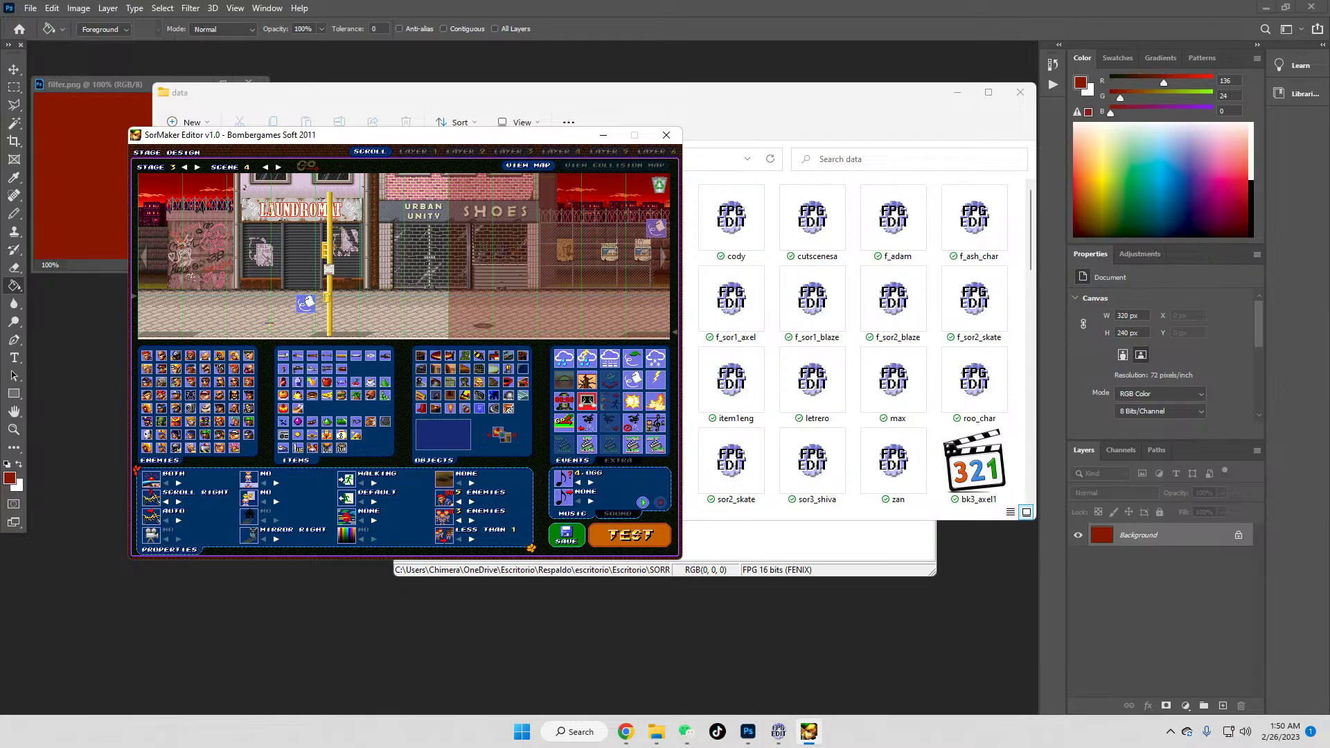
Step: Browse the EXTRA palette's can and wall laser objects, then return to the events palette
key(Right)
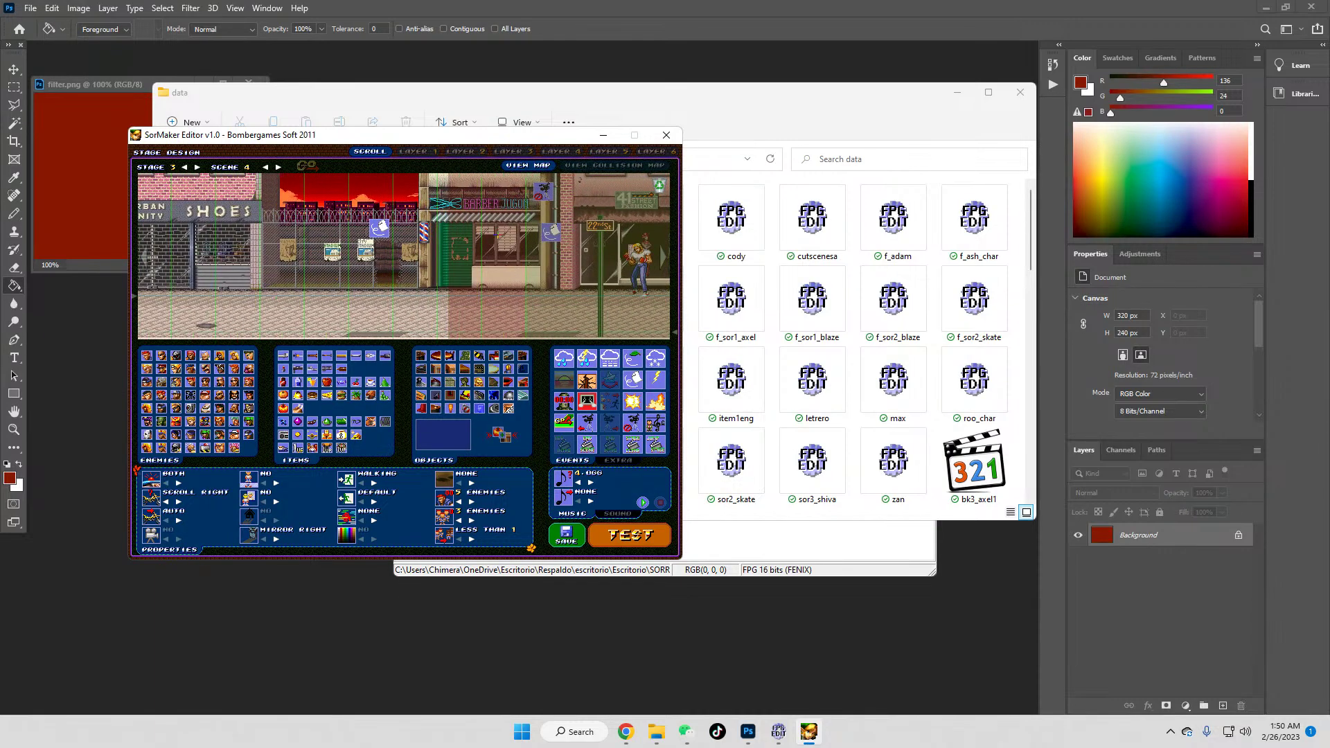
key(Right)
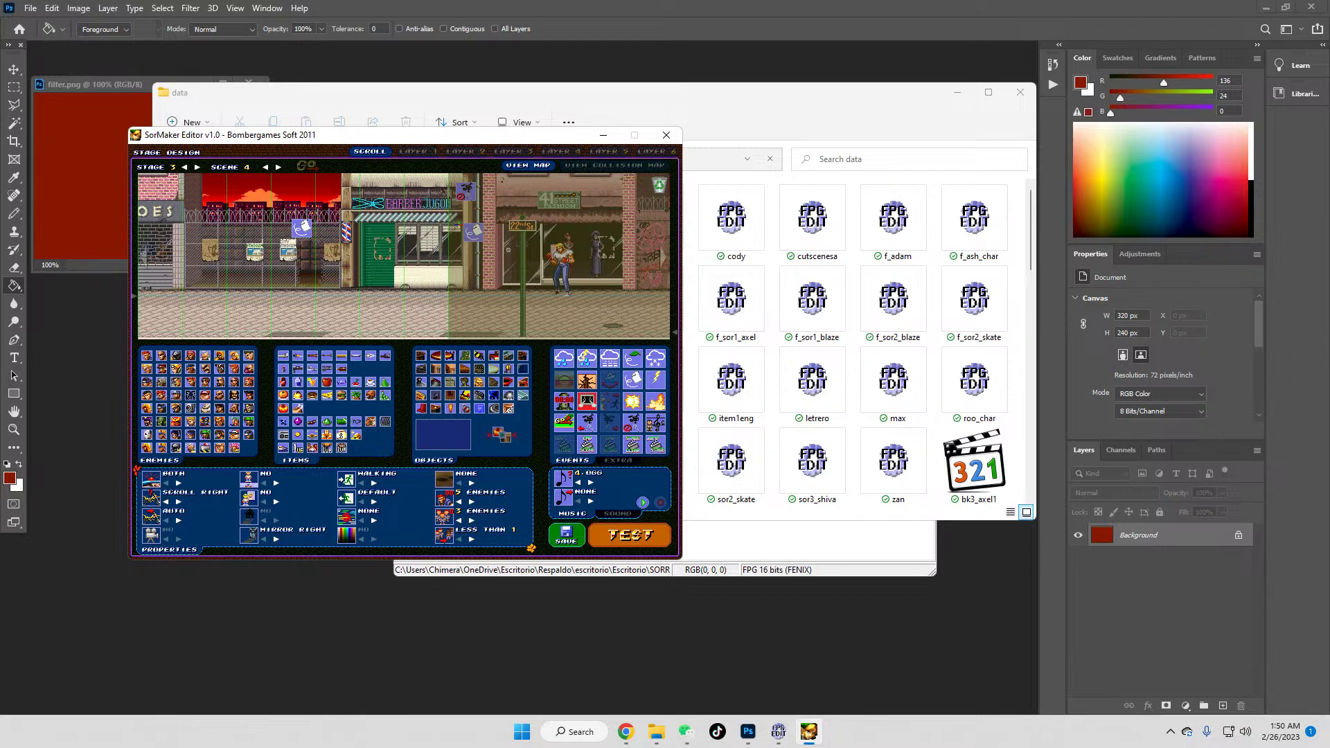
click(618, 461)
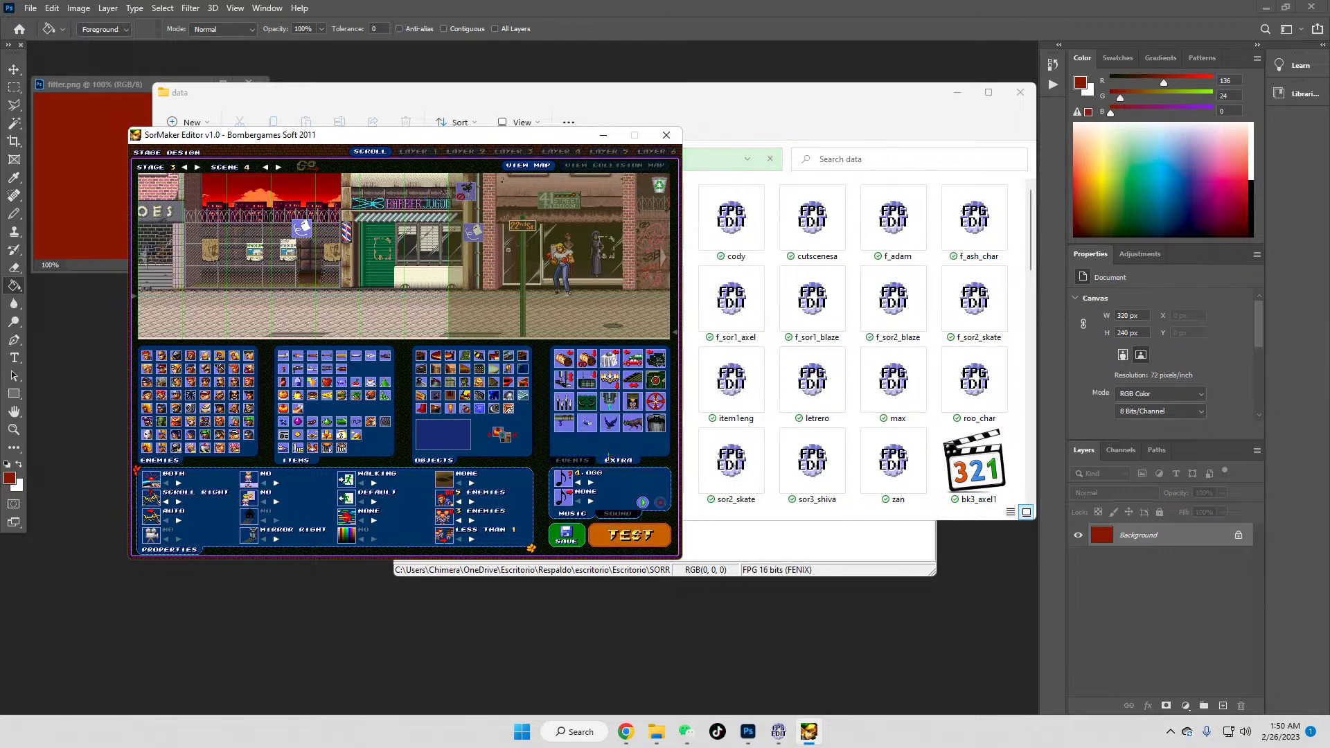
drag(588, 422, 493, 307)
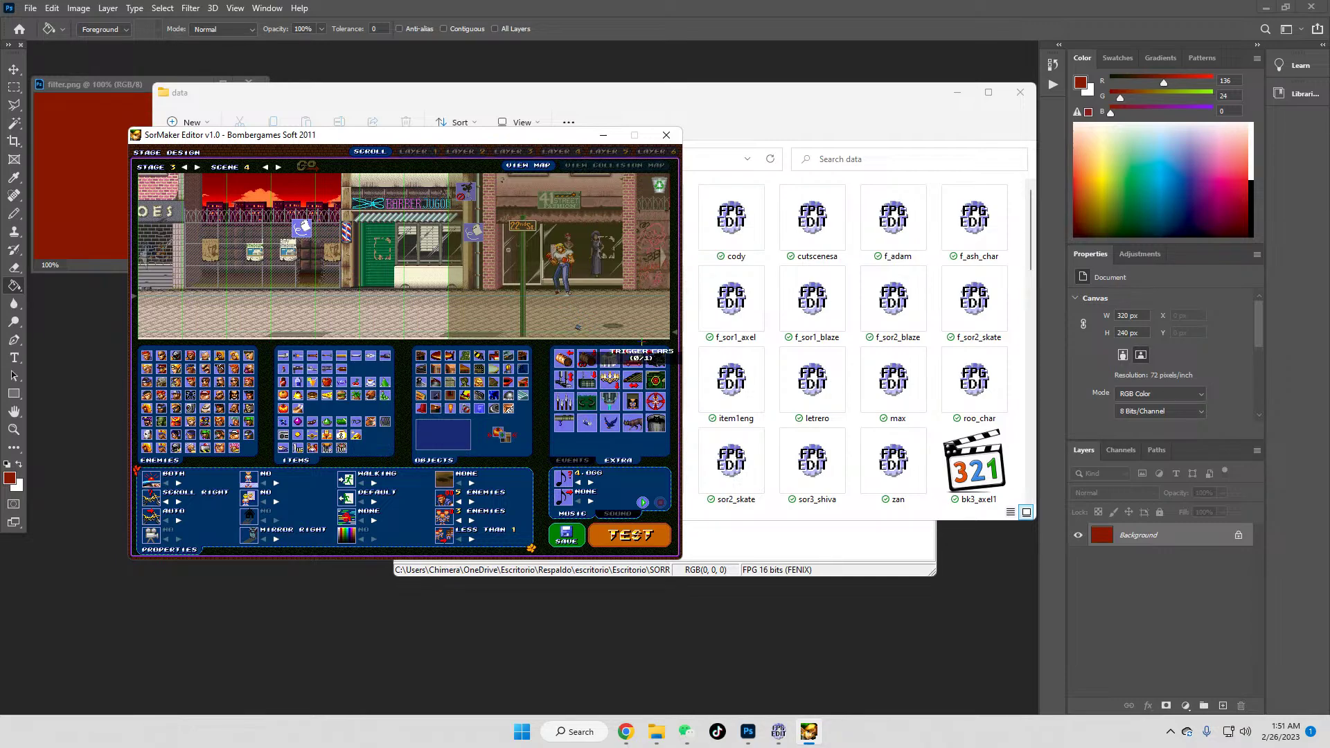
click(589, 378)
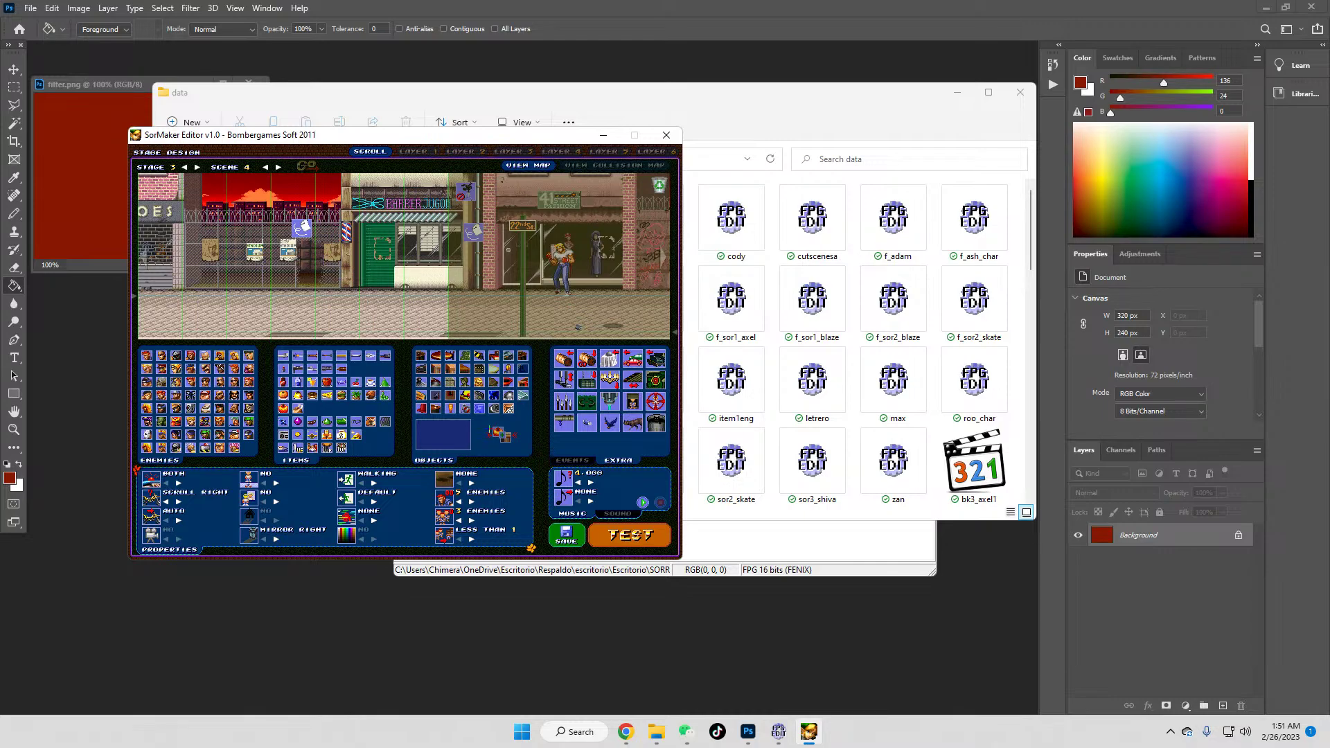
click(573, 460)
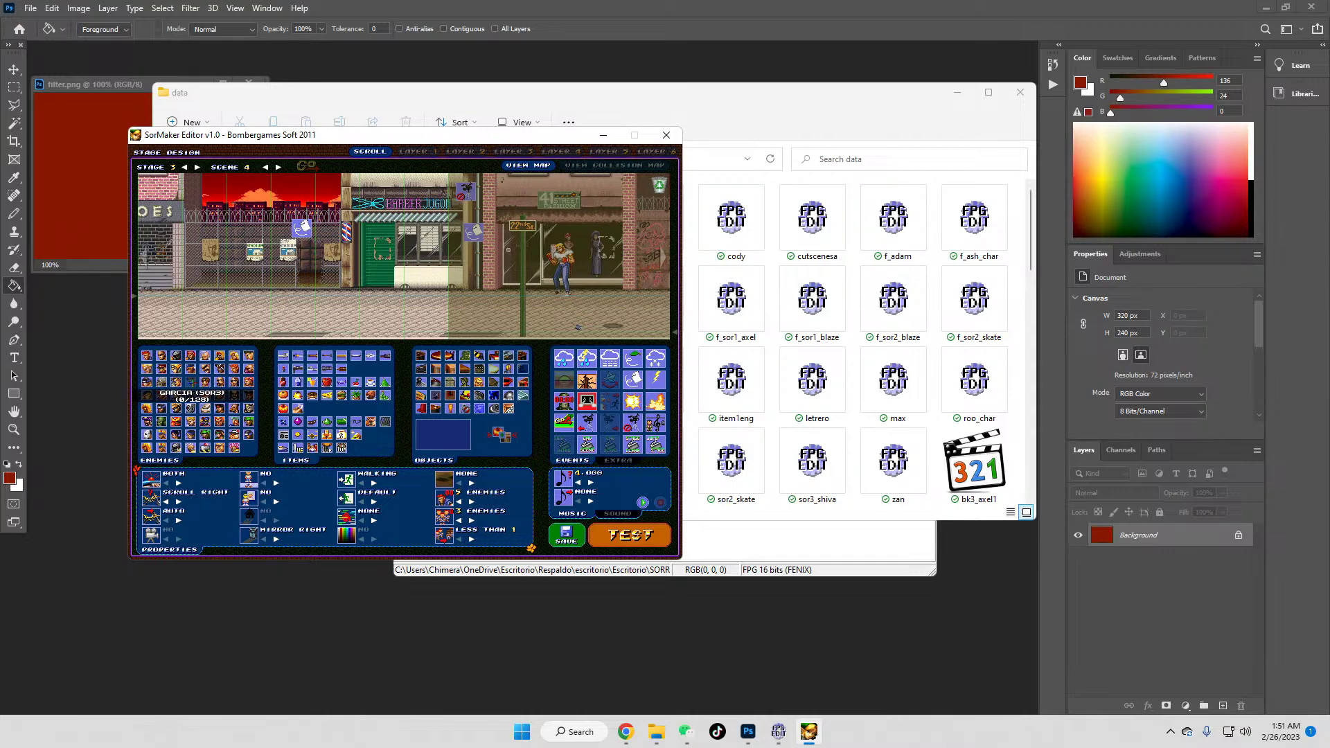
Step: Place a Garcia enemy with palette 2 further right, and set Bullet to palette 3
drag(191, 382, 364, 284)
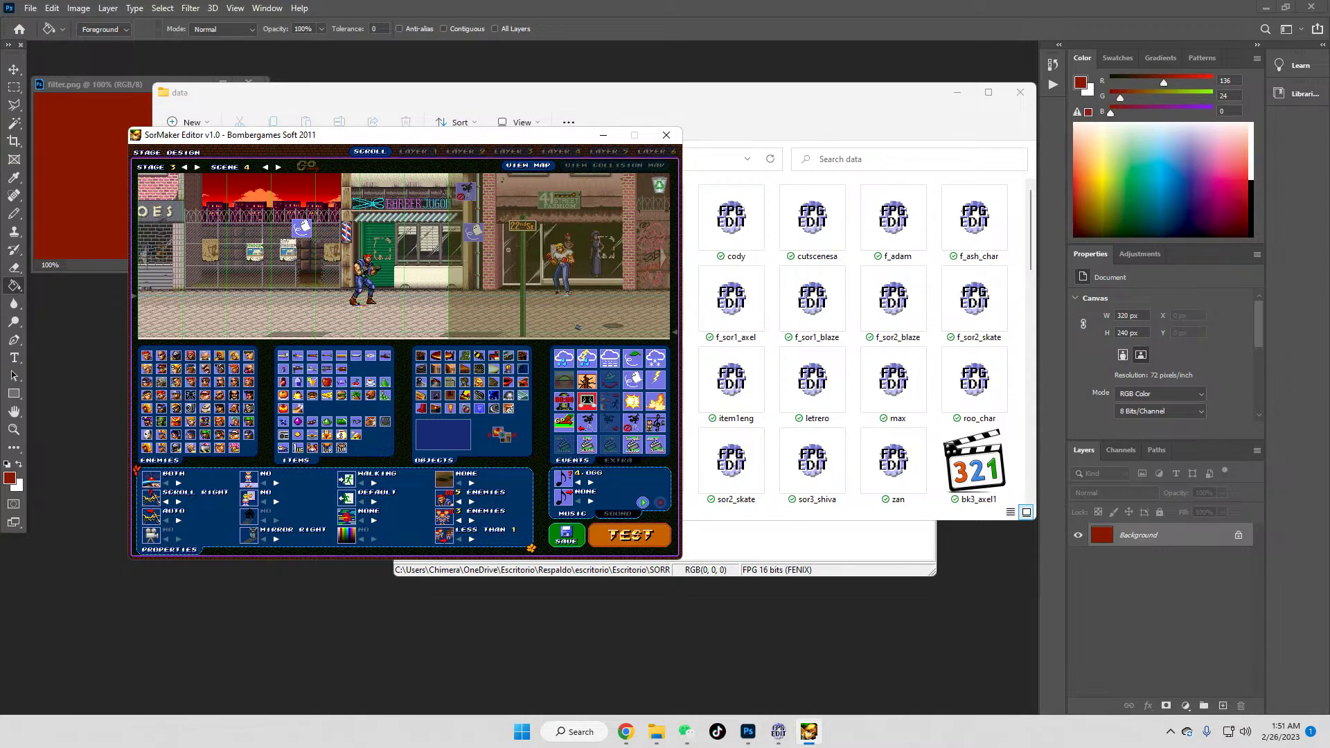
right_click(364, 284)
click(405, 311)
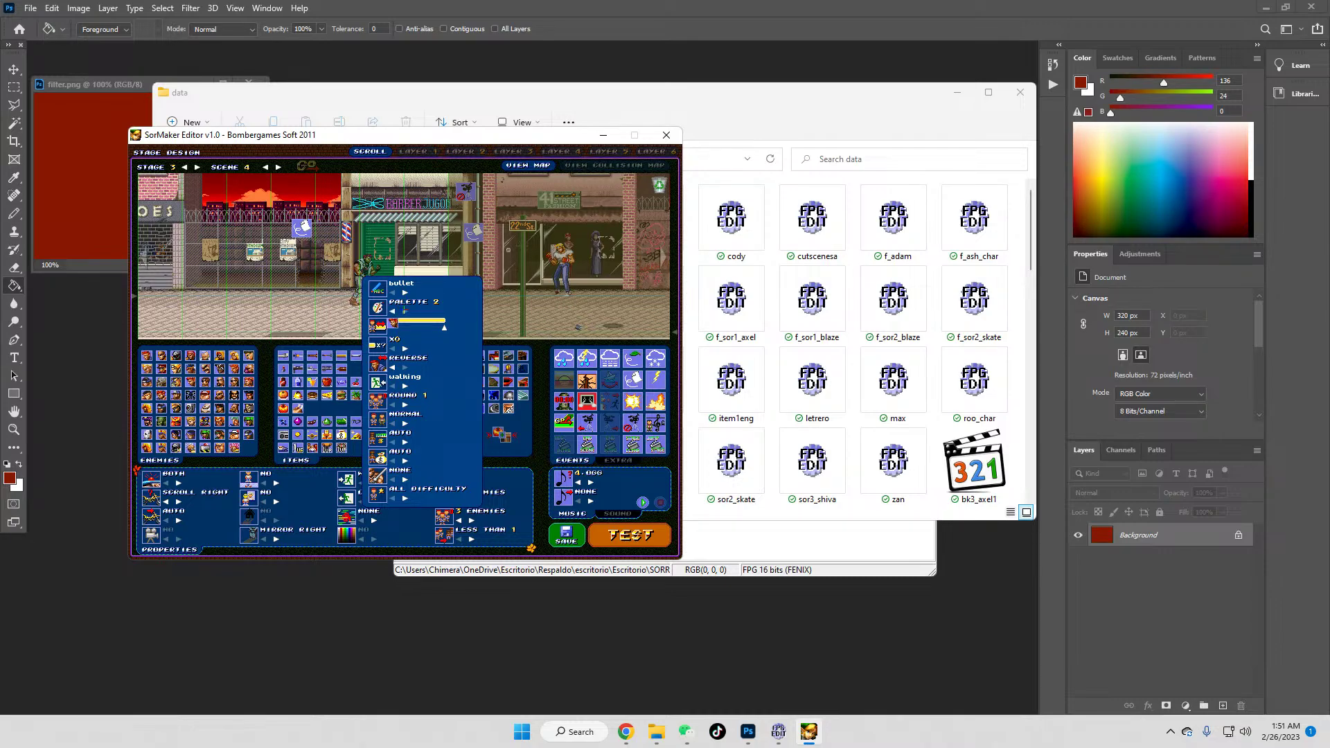
drag(364, 284, 478, 291)
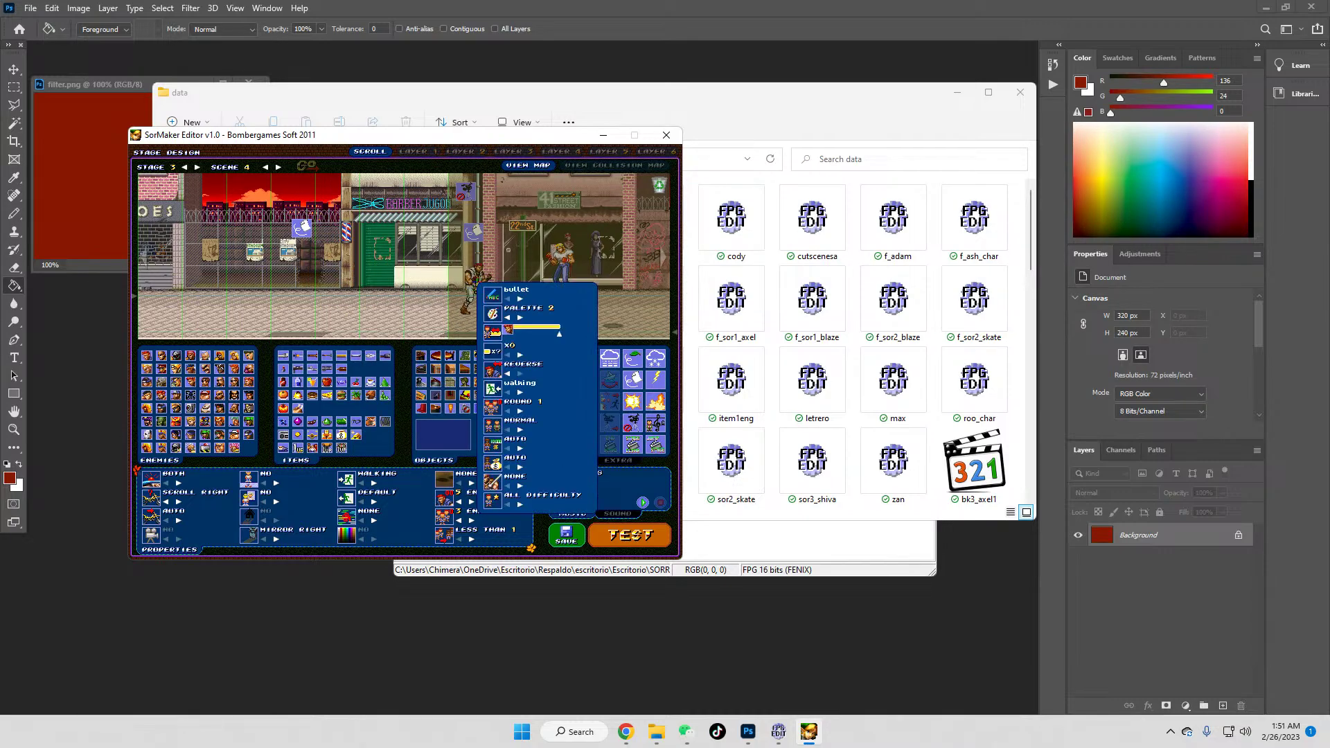
click(519, 318)
click(519, 299)
click(507, 299)
click(425, 279)
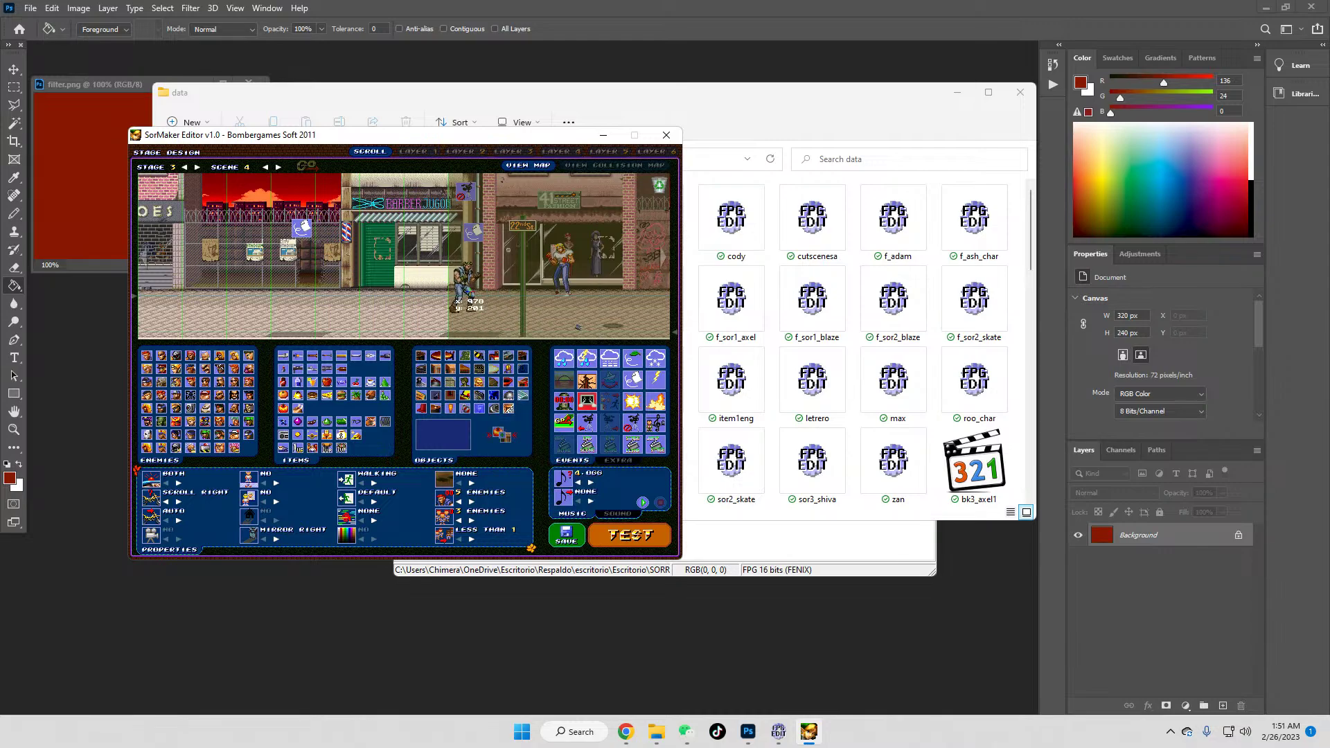
Step: Set the placed enemy's entrance to jump in and nudge it slightly right
click(465, 286)
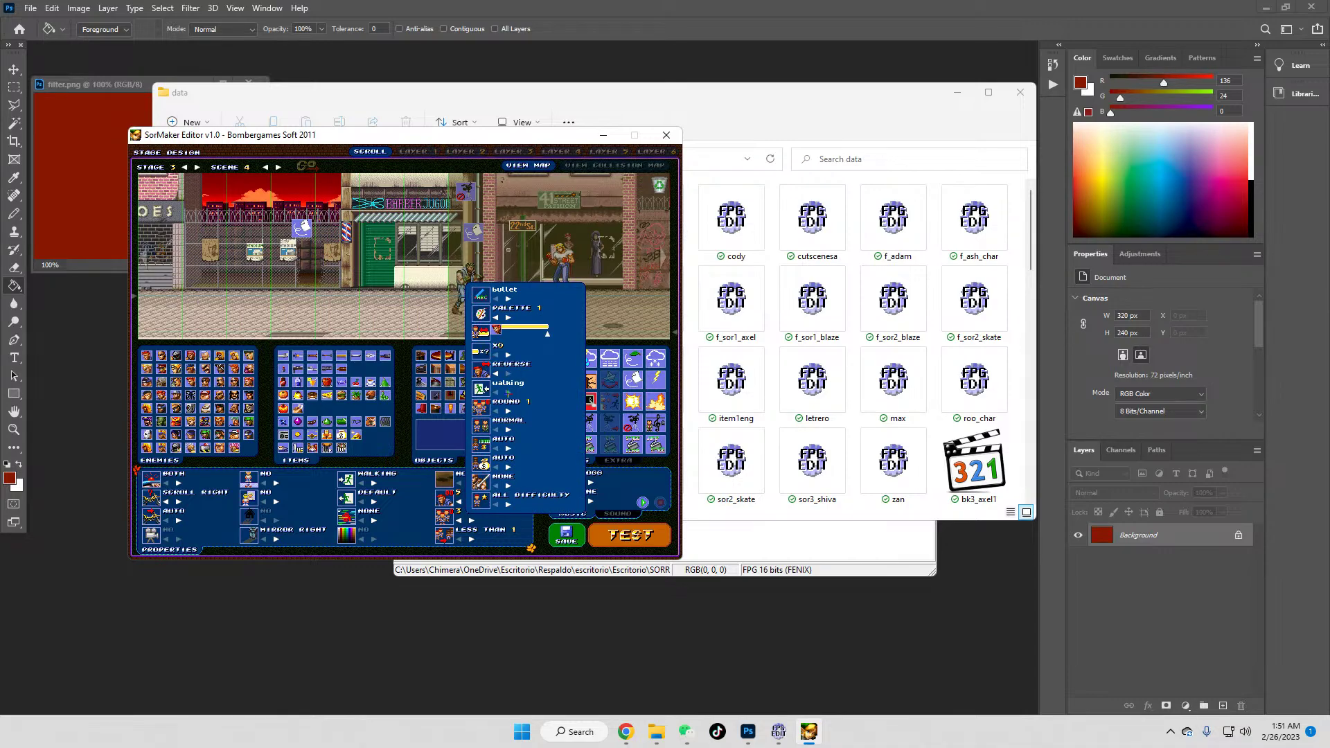
click(508, 392)
click(508, 393)
click(508, 392)
click(578, 327)
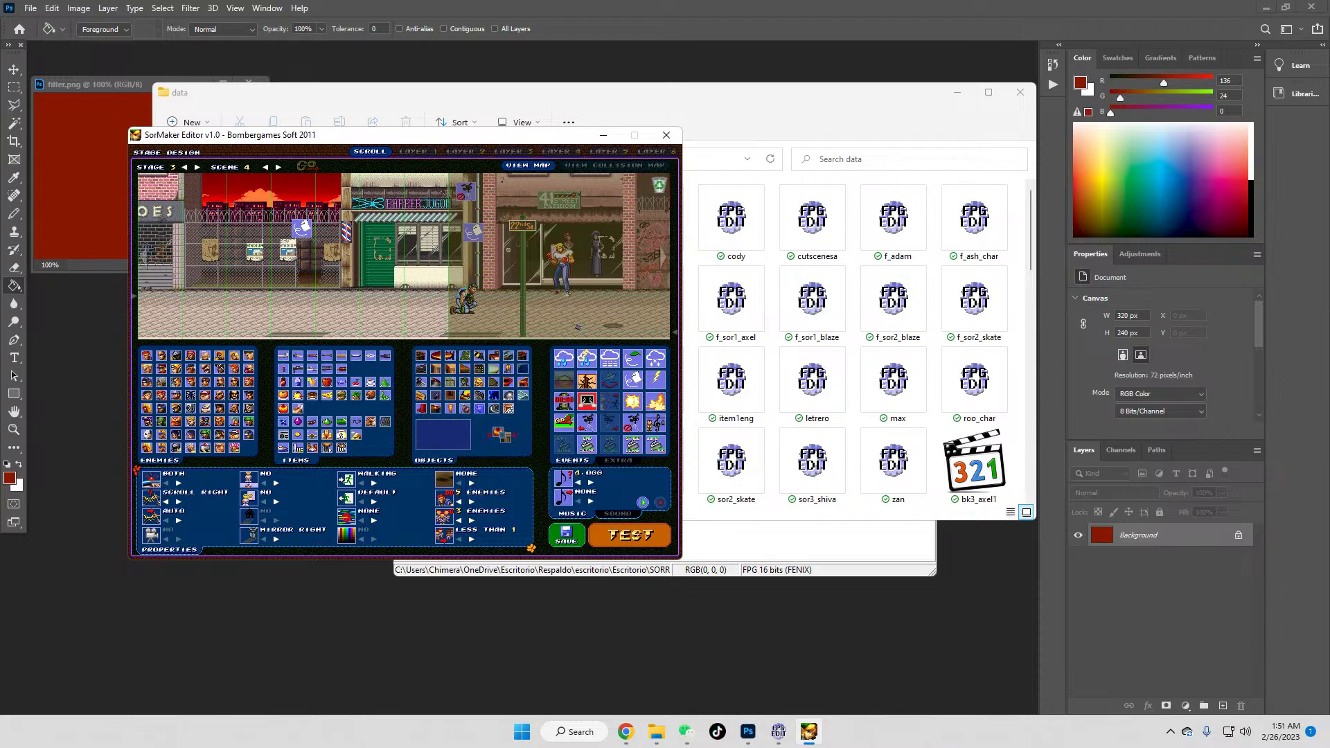
drag(463, 297, 468, 297)
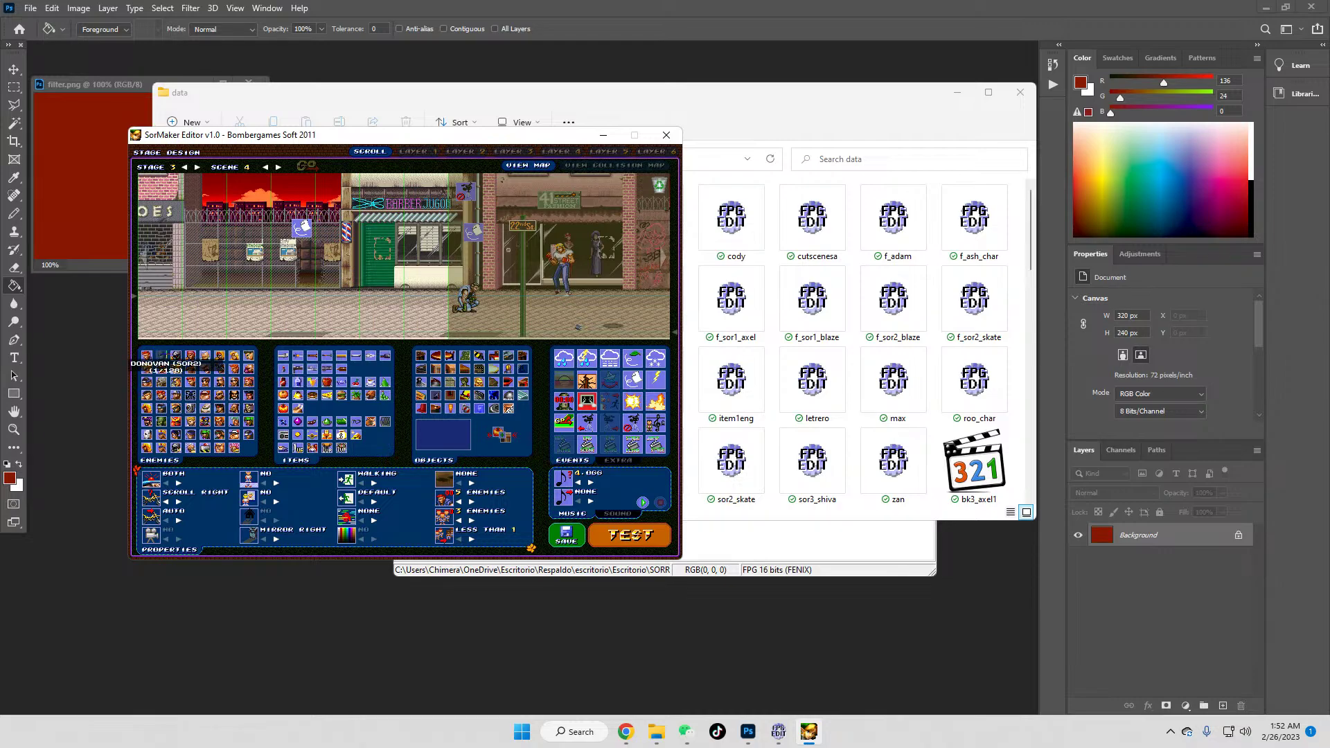
Step: Add a new enemy toward the street centre with palette 1 and bar value 83
click(191, 355)
drag(334, 291, 424, 282)
click(469, 316)
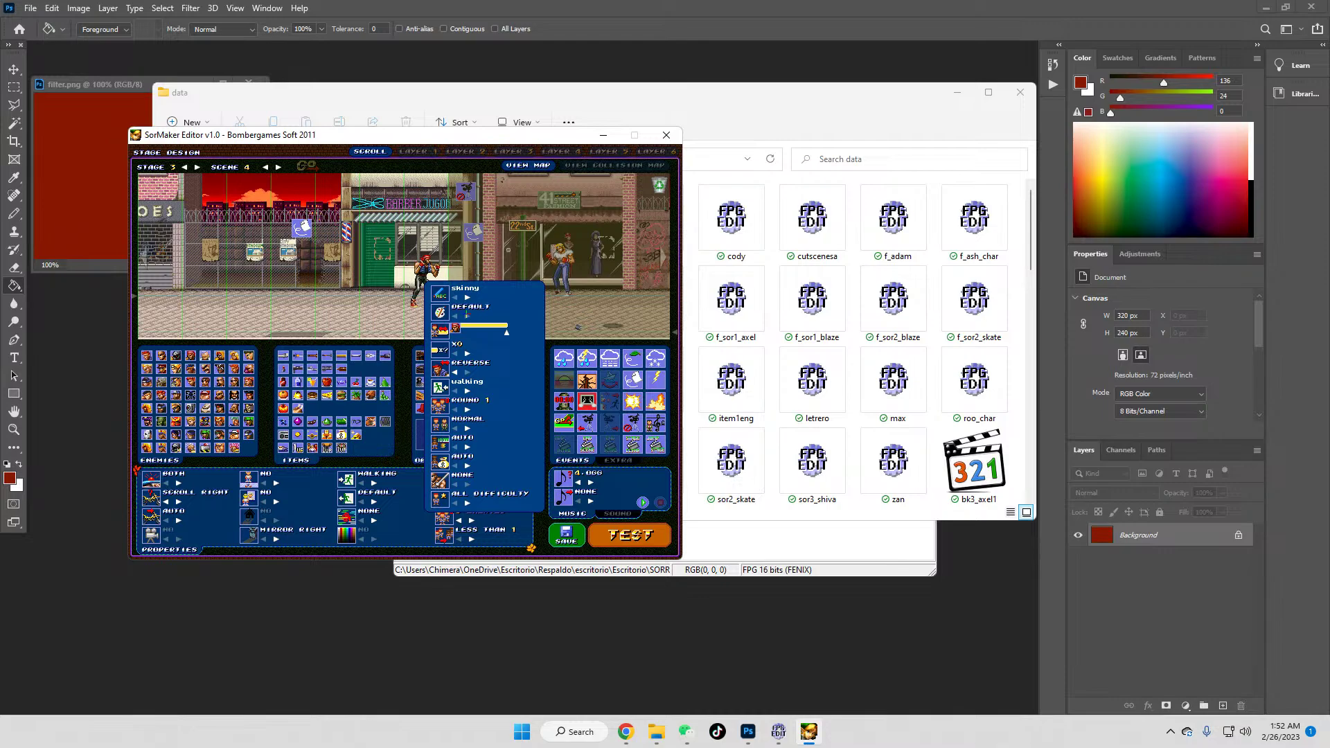
mouse_move(506, 334)
mouse_down()
mouse_move(493, 333)
mouse_move(519, 333)
mouse_up()
Step: Set the new enemy's entrance to crouch and move it further right on the street
click(468, 391)
click(467, 390)
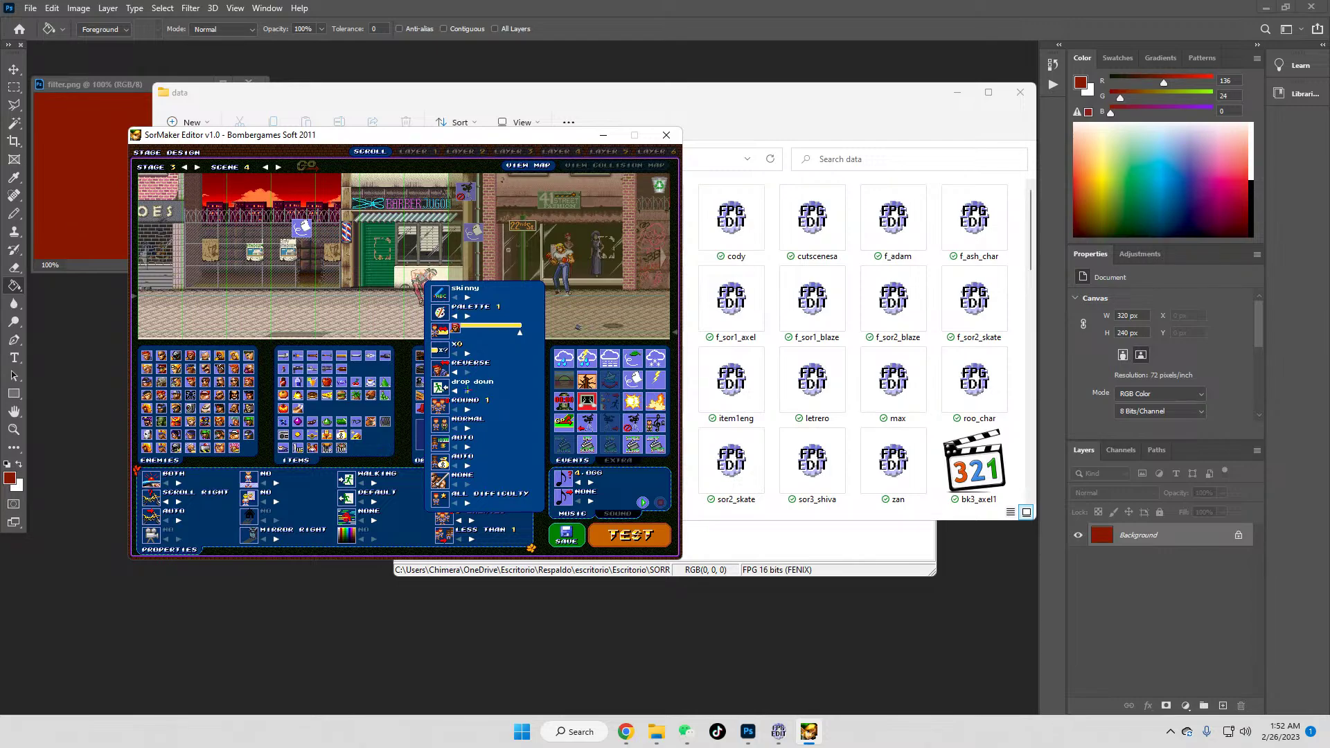
click(467, 390)
click(468, 391)
click(455, 390)
click(455, 390)
drag(417, 296, 482, 286)
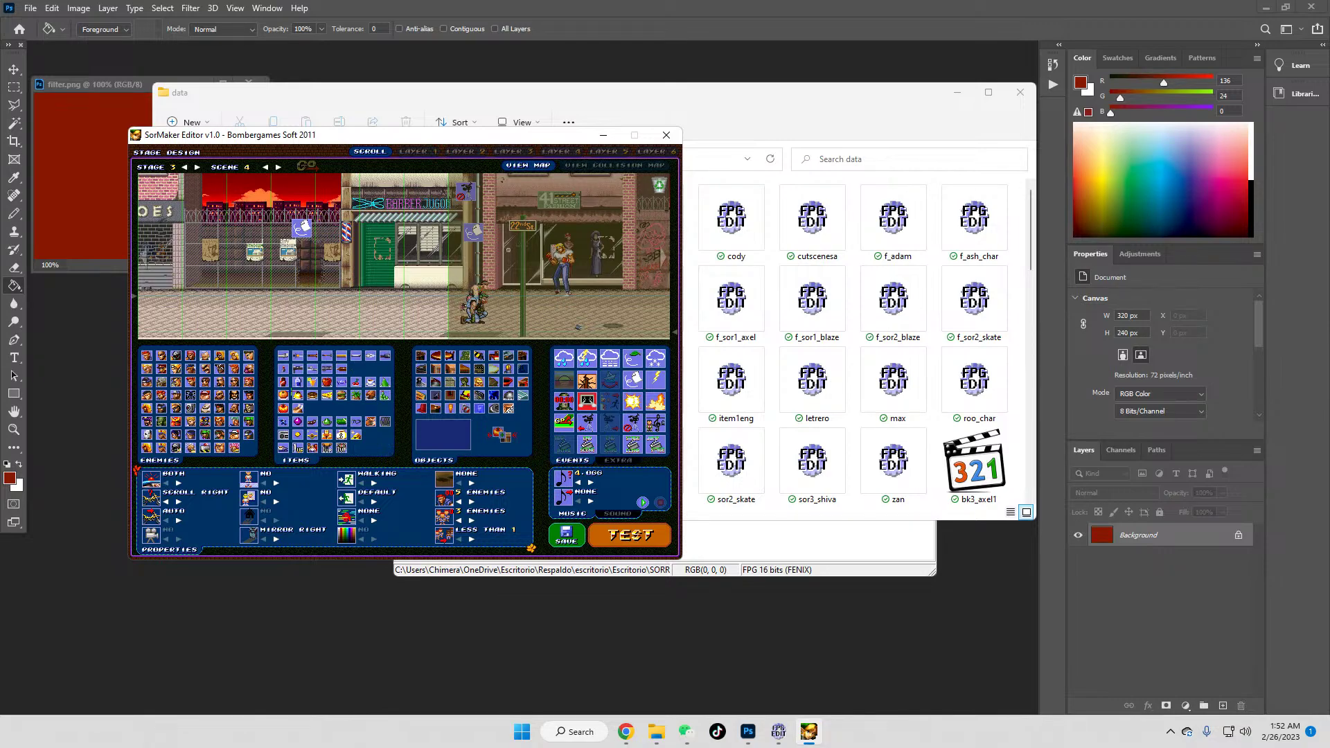
Step: Place a blond enemy on the street and make it Armand with palette 1
drag(191, 409, 410, 287)
right_click(410, 286)
click(452, 303)
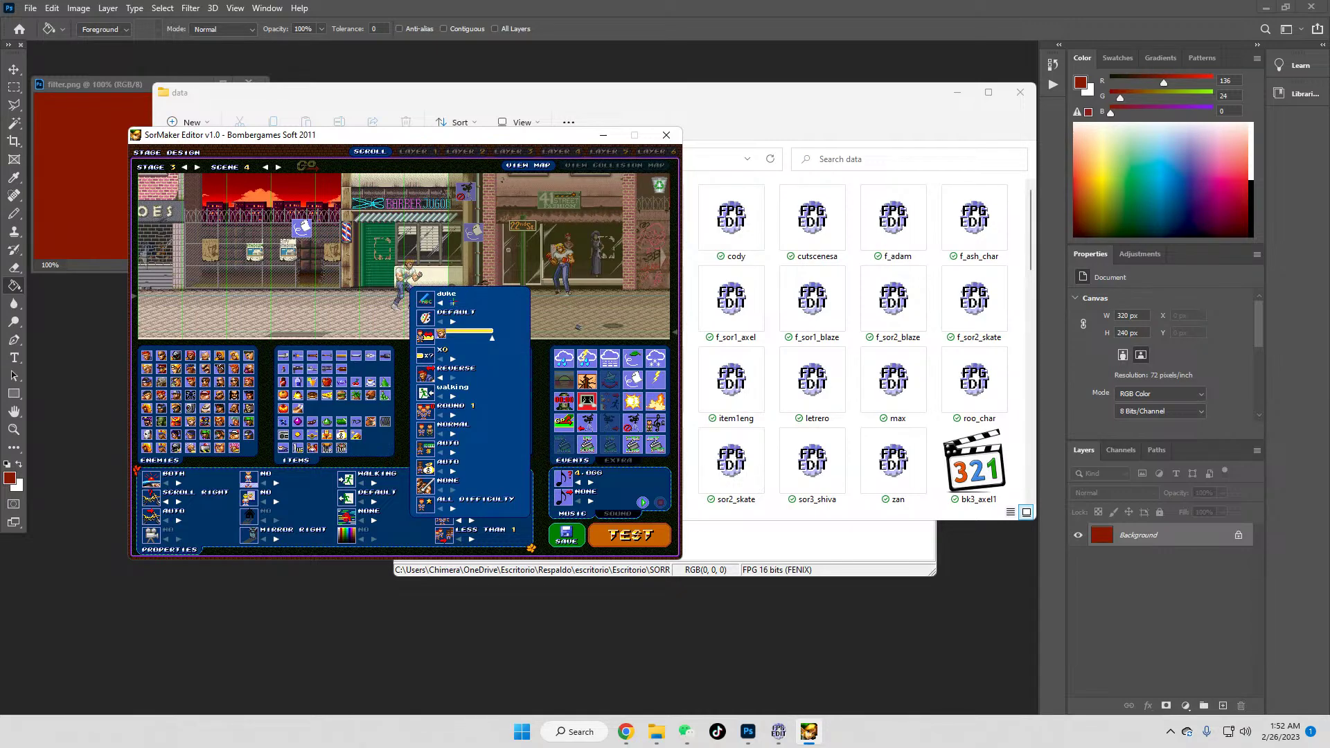
click(452, 303)
click(453, 322)
click(452, 322)
click(452, 302)
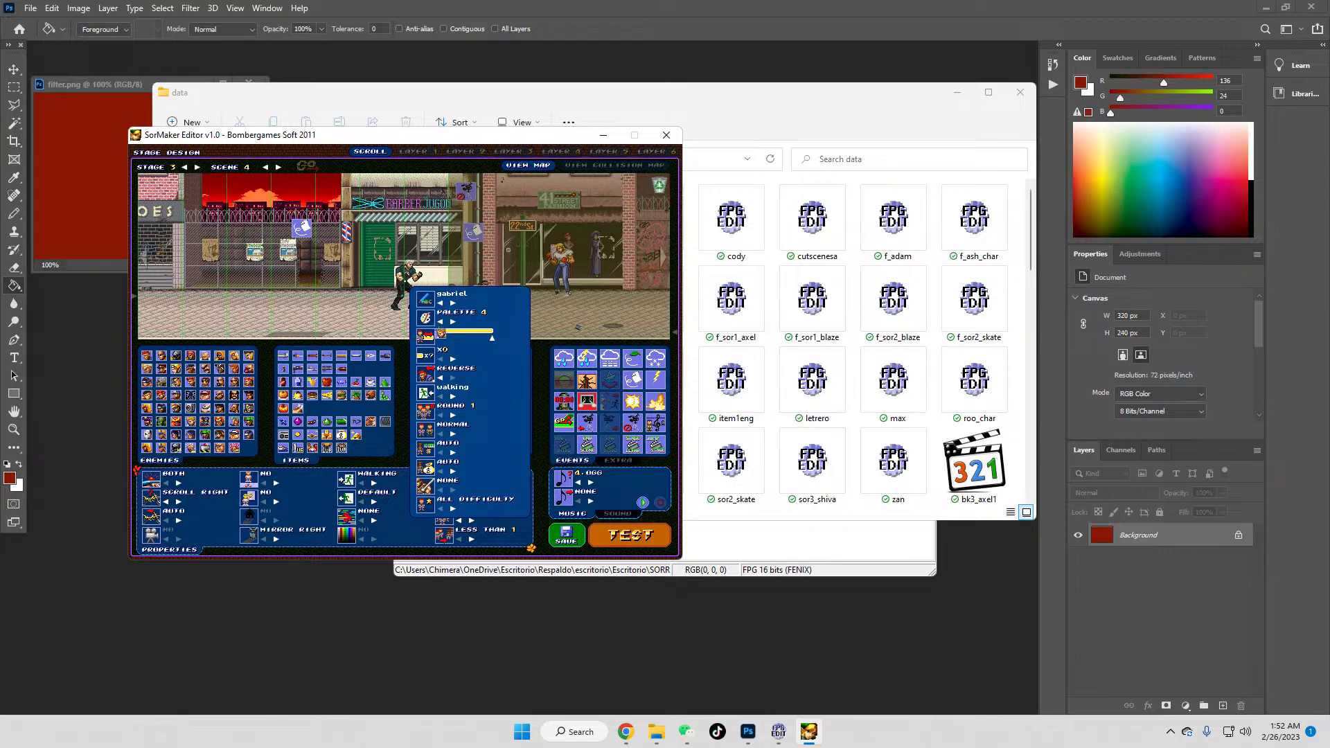
click(440, 322)
click(440, 322)
click(452, 322)
click(440, 302)
Step: Give Armand a standing entrance, move him further right, and save the stage
click(452, 396)
click(359, 335)
drag(407, 284, 478, 276)
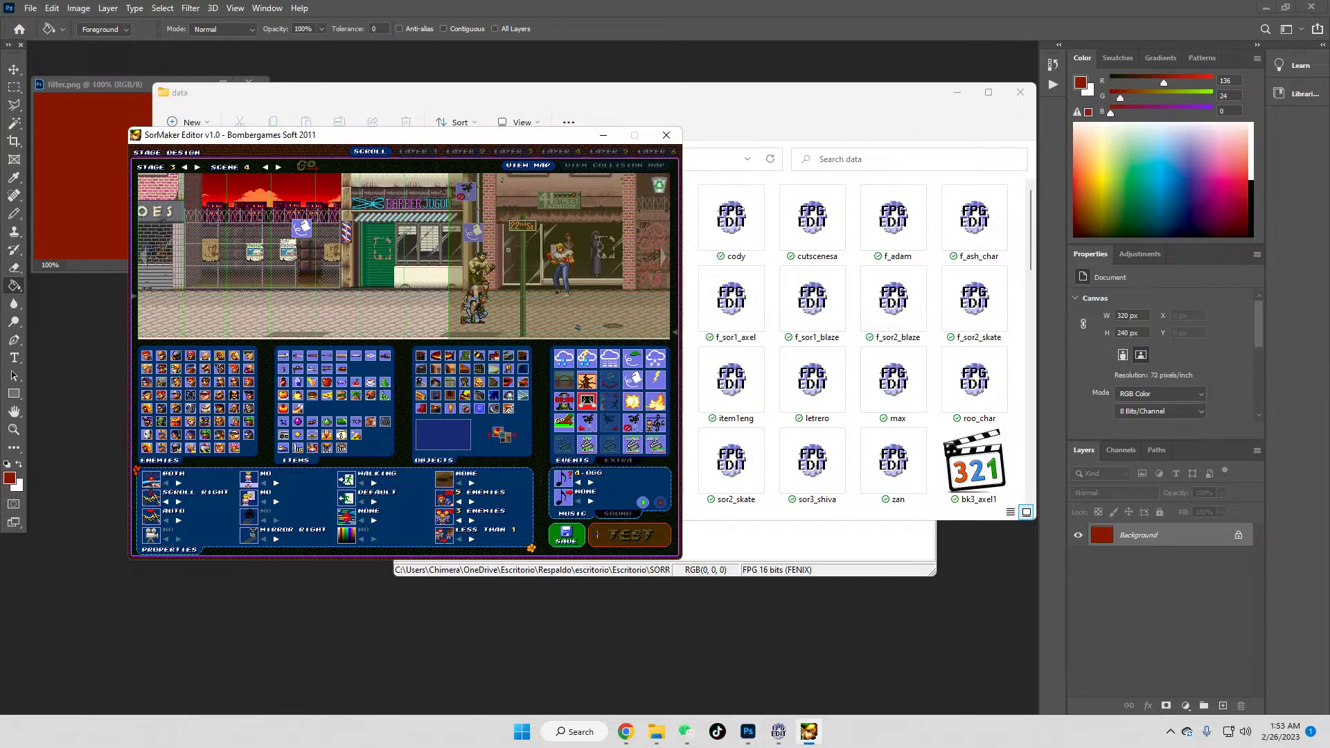
click(566, 535)
click(377, 358)
Step: Launch a test run of the stage, then quit it from the pause menu
click(625, 538)
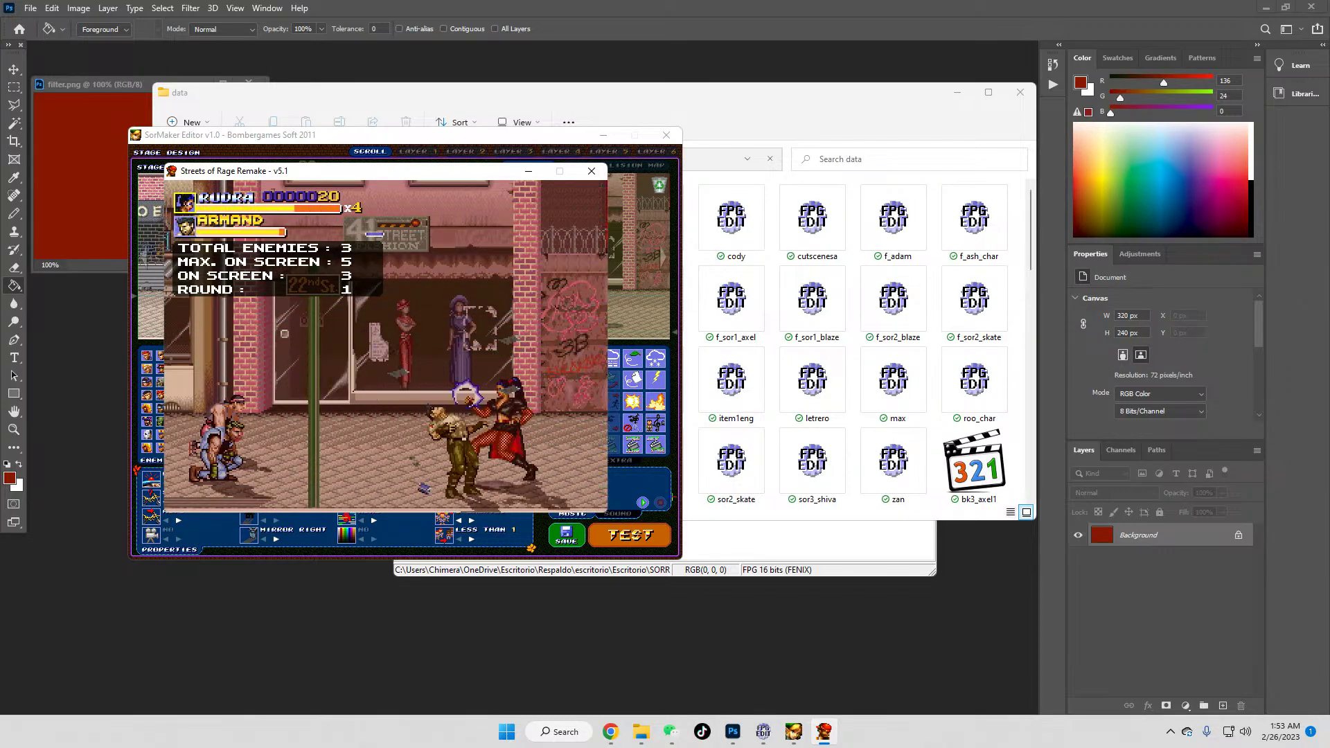
key(Escape)
key(Down)
key(Return)
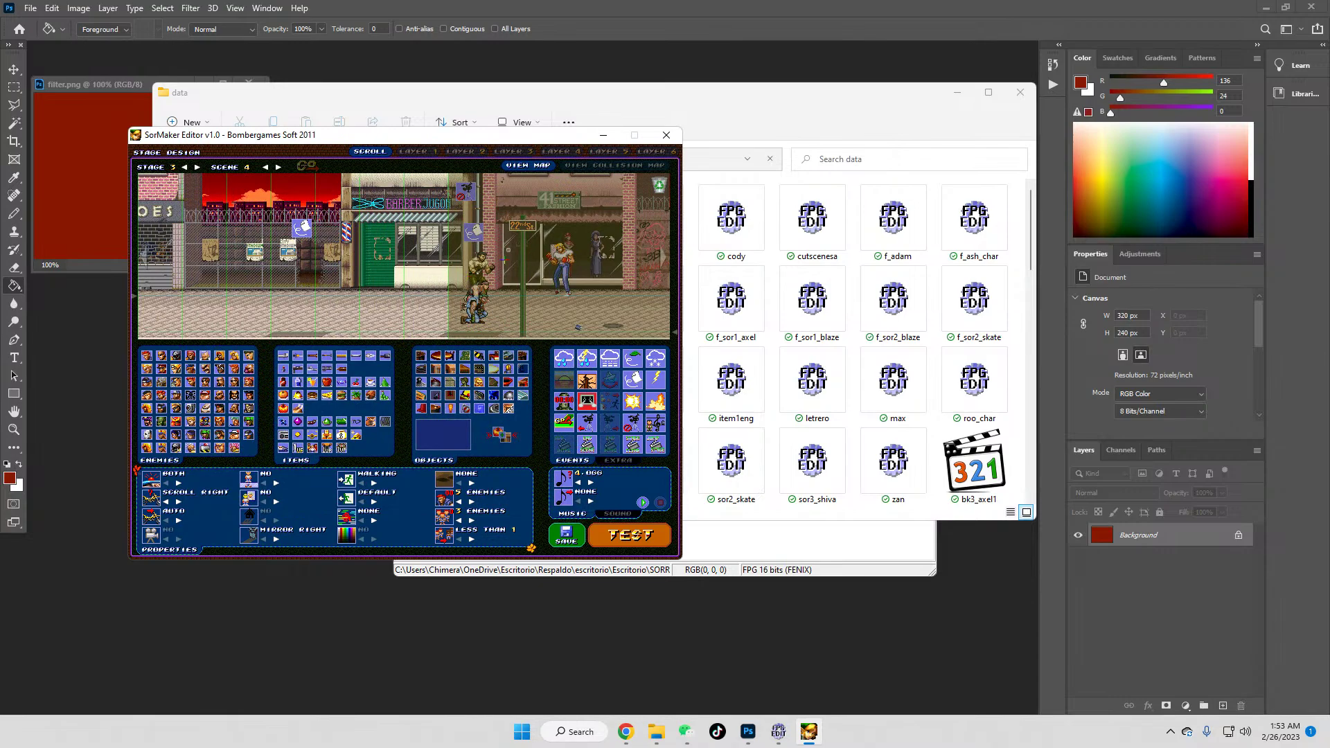
Step: Change Armand's entrance to crouch and save the stage
click(478, 265)
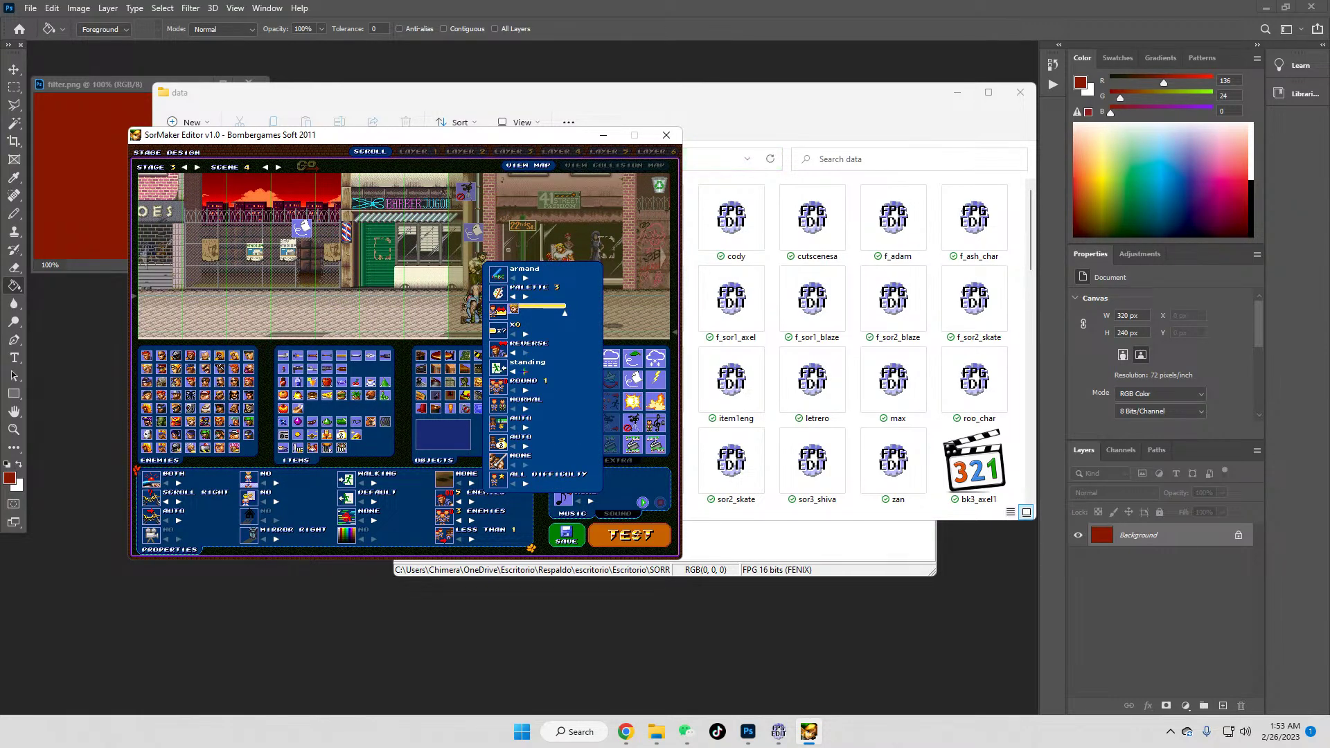
click(513, 371)
click(525, 372)
click(525, 372)
click(525, 372)
click(631, 314)
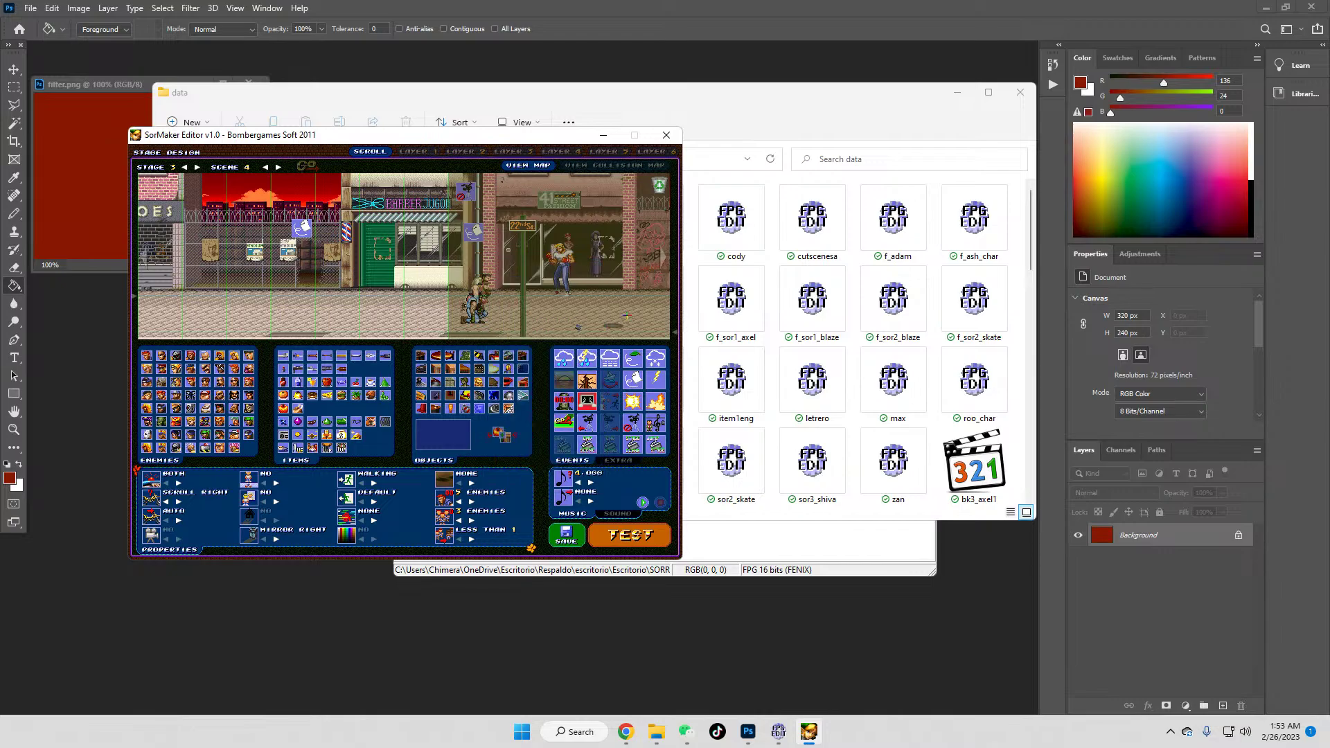
click(566, 534)
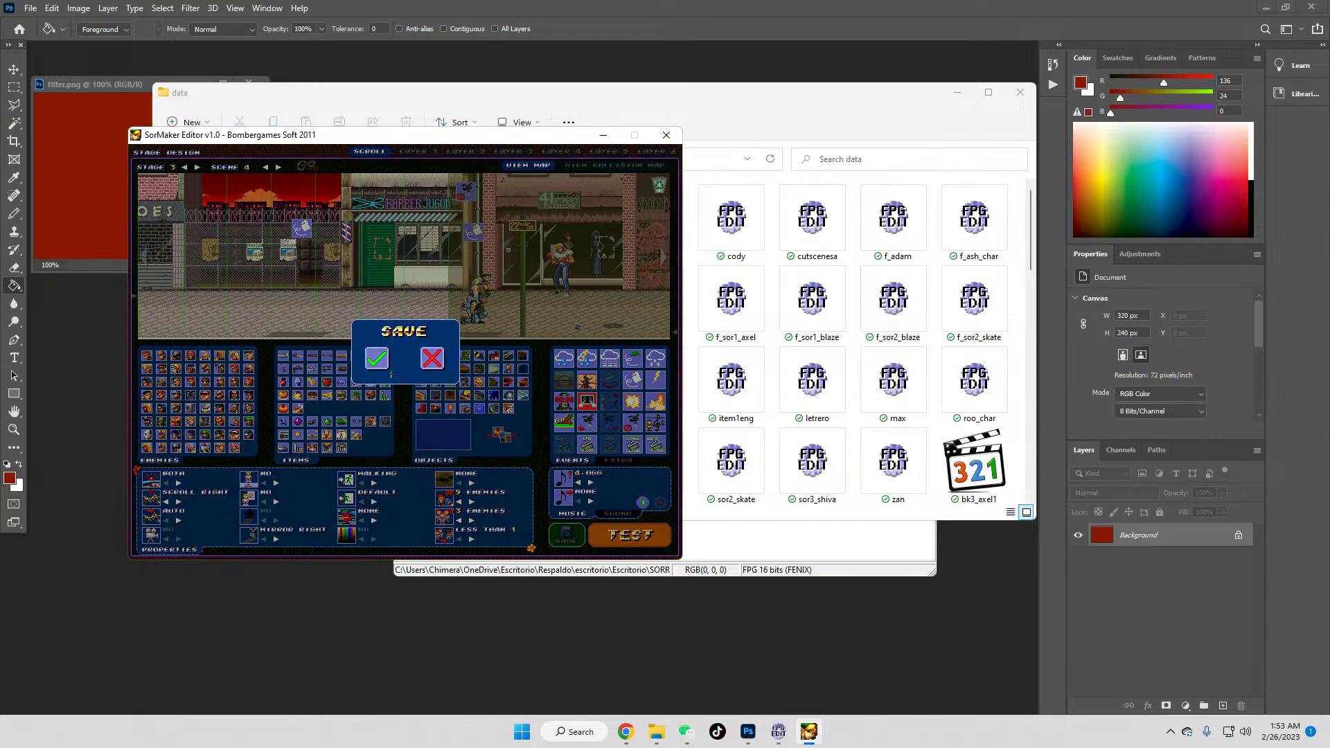
click(380, 361)
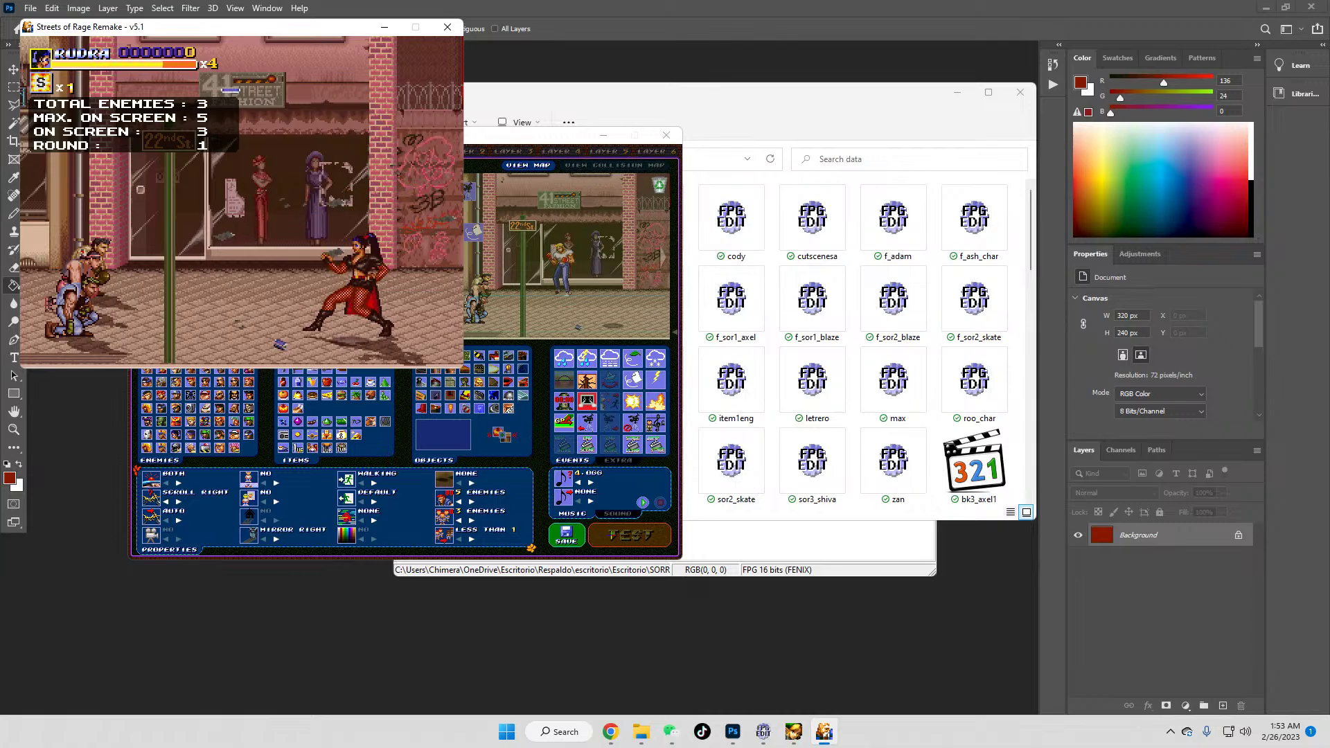
Step: Fight Armand and Skinny in the test run with dashes, jump attacks and punches
key(Left)
key(Left)
key(Right)
key(Right)
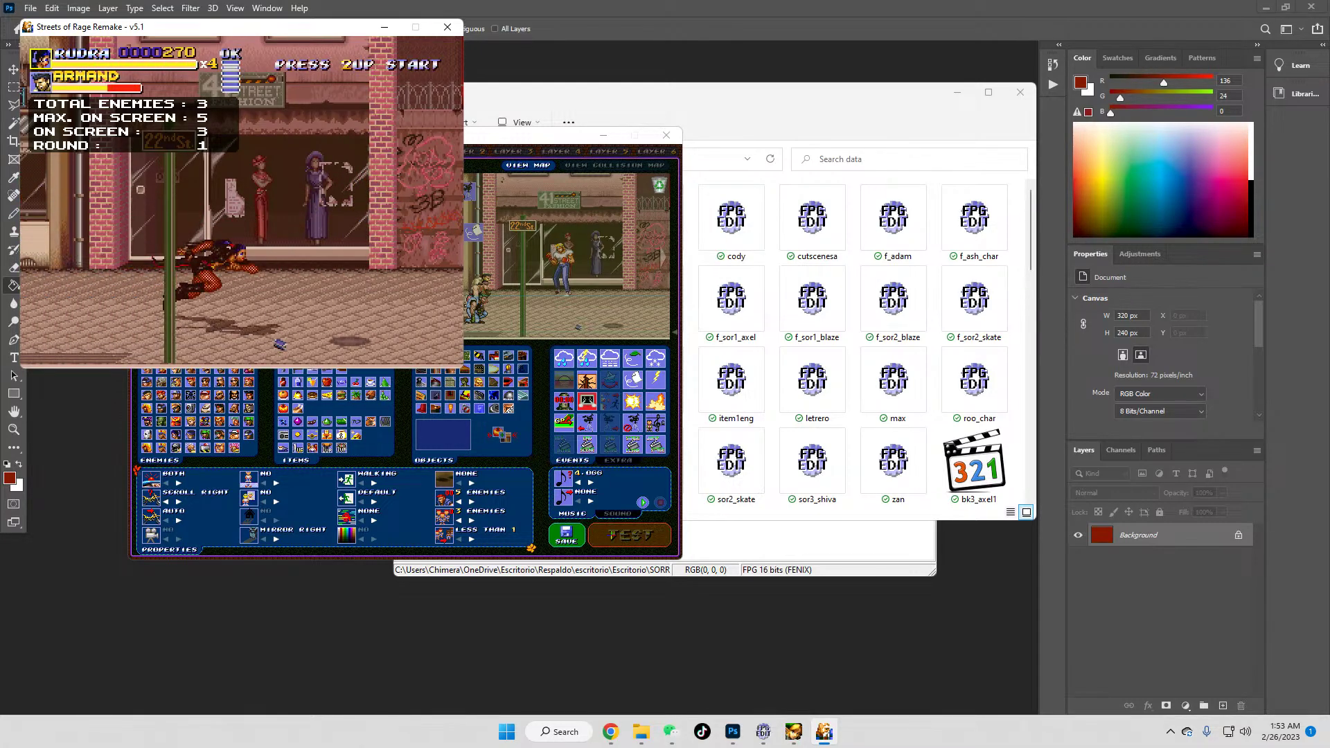
key(Left)
key(d)
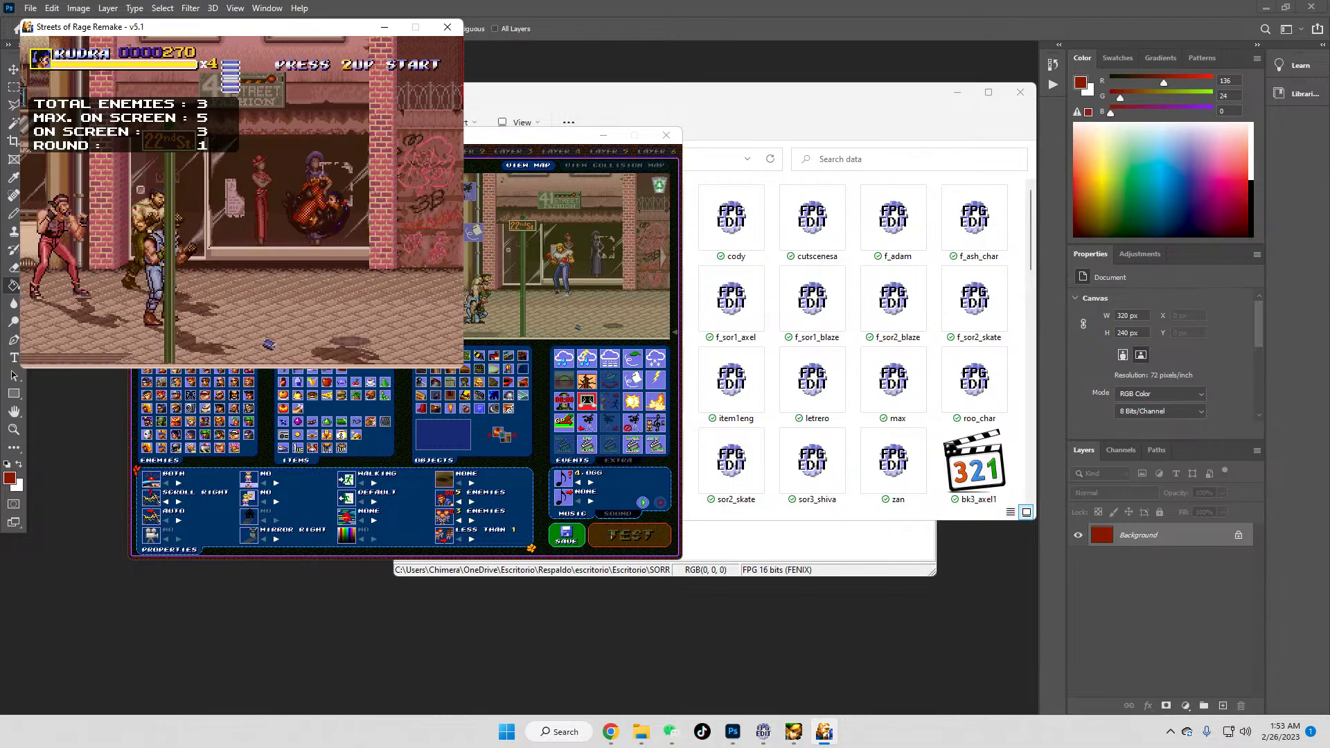
key(s)
key(Right)
key(Right)
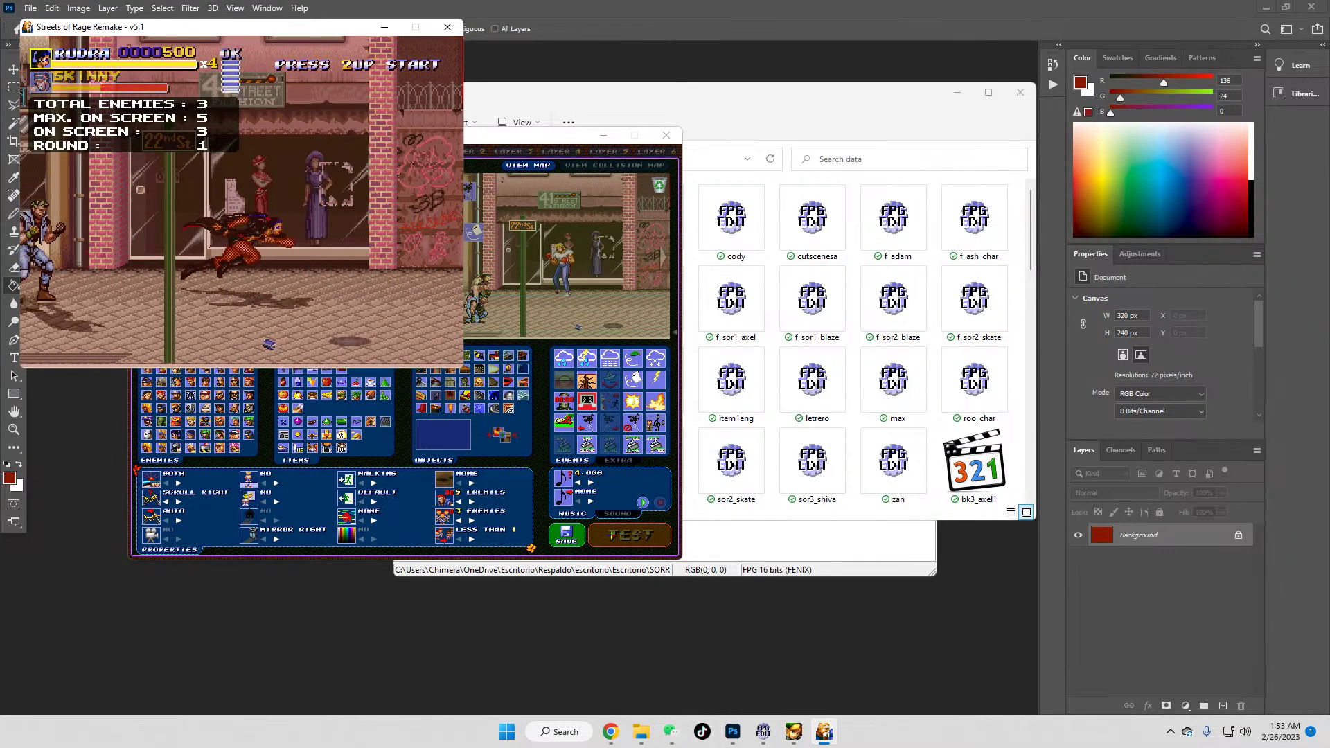
key(Left)
key(Left)
key(s)
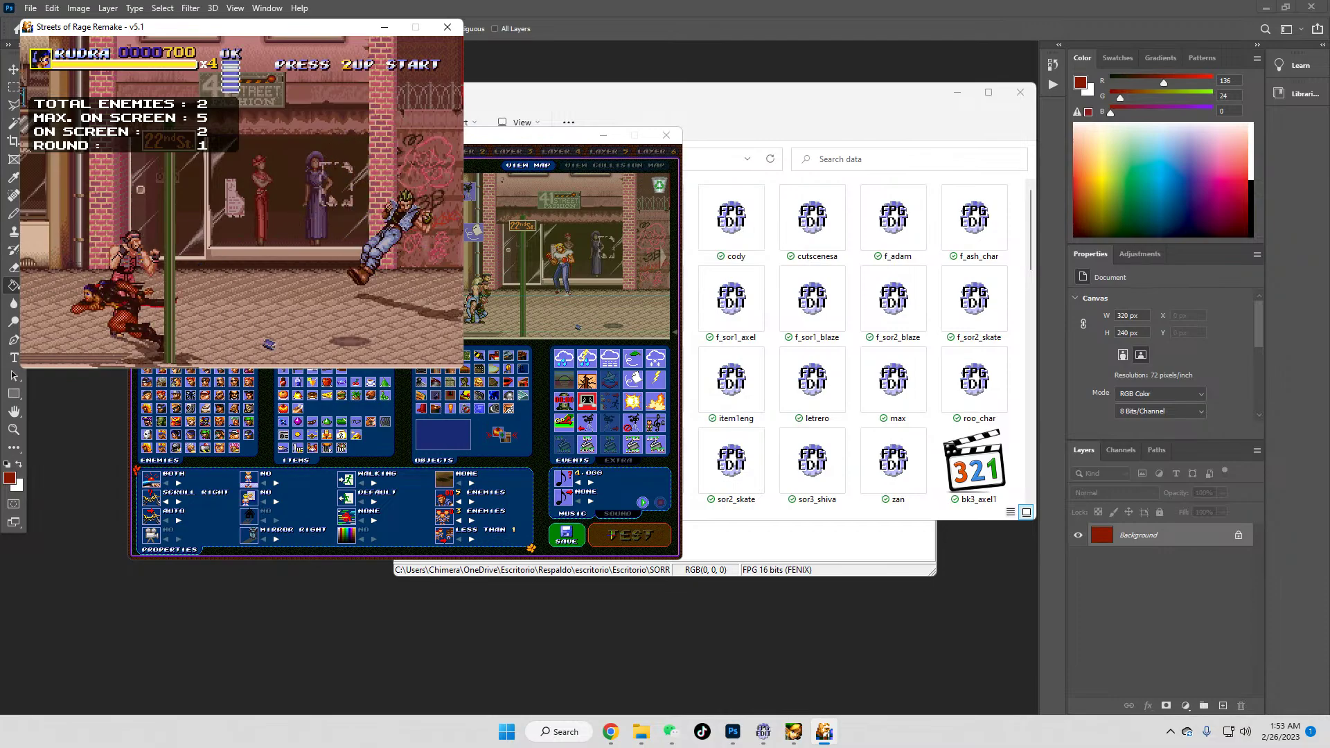
key(s)
key(s)
key(s)
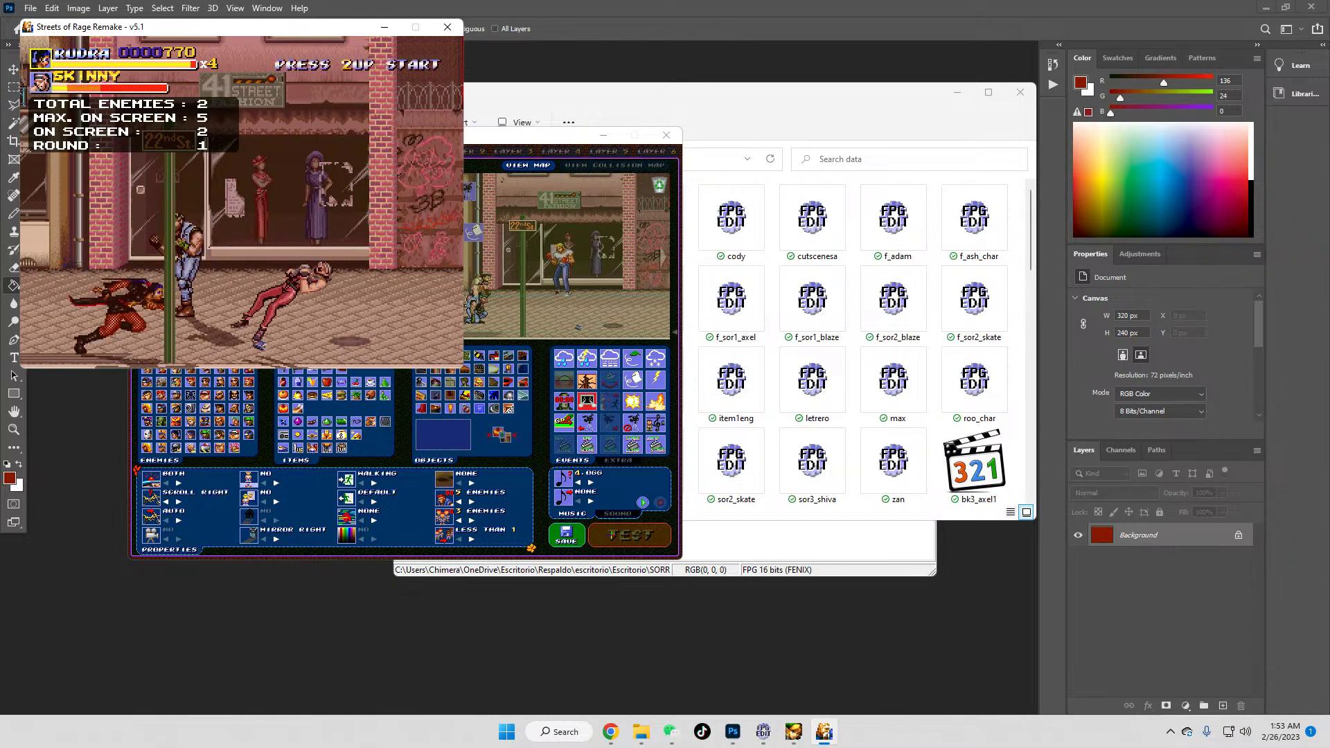
Step: Finish off Skinny and Bullet, pause the game, and close its window
key(Right)
key(Right)
key(s)
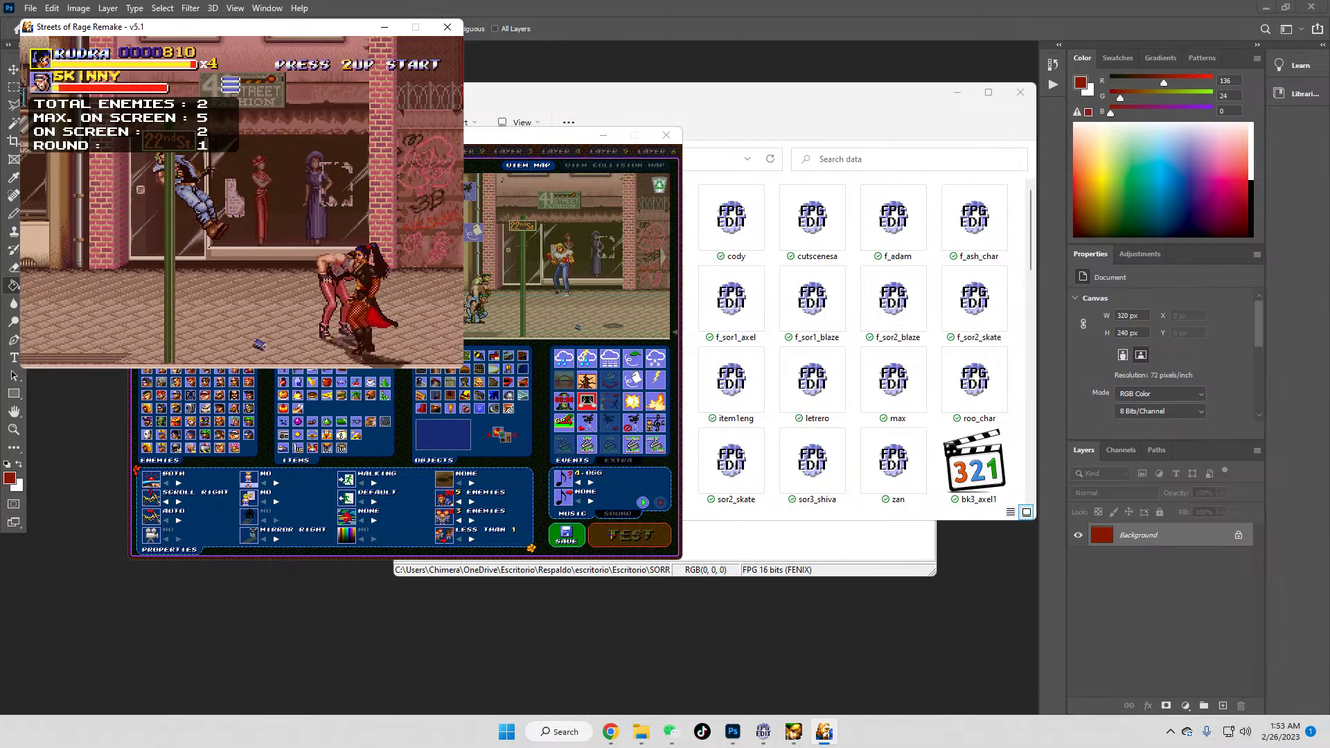
key(Left)
key(Left)
key(s)
key(s)
key(s)
key(s)
key(Return)
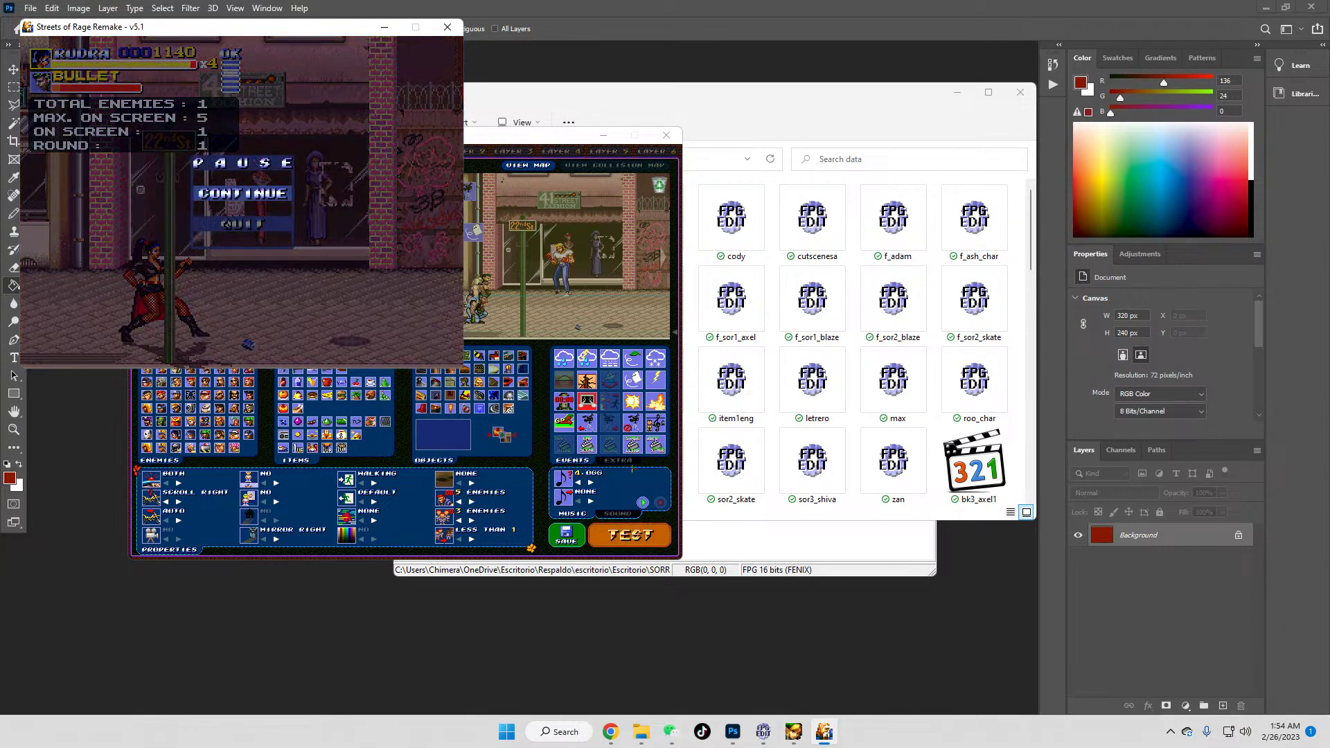
click(448, 27)
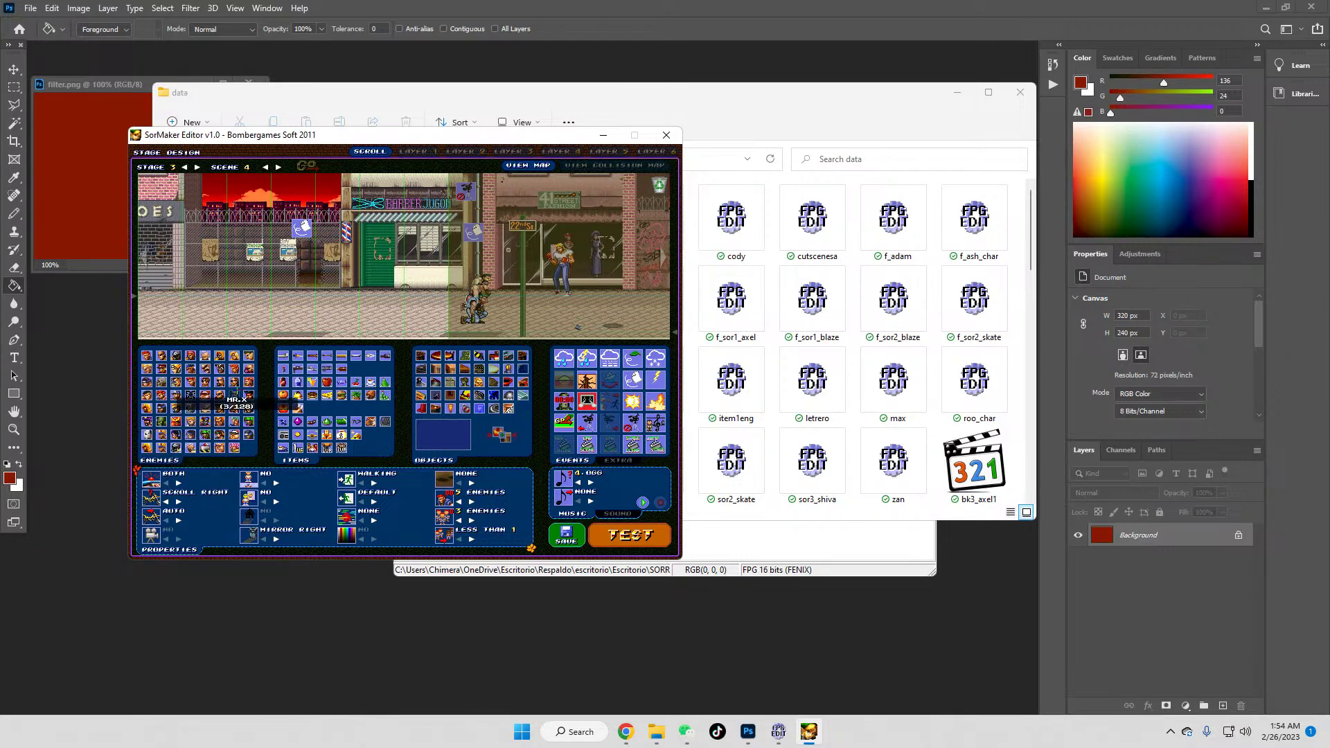
Step: Place an armored Case enemy with palette 1, a lowered bar value and jump out (bike) entrance
drag(176, 356, 403, 305)
click(404, 286)
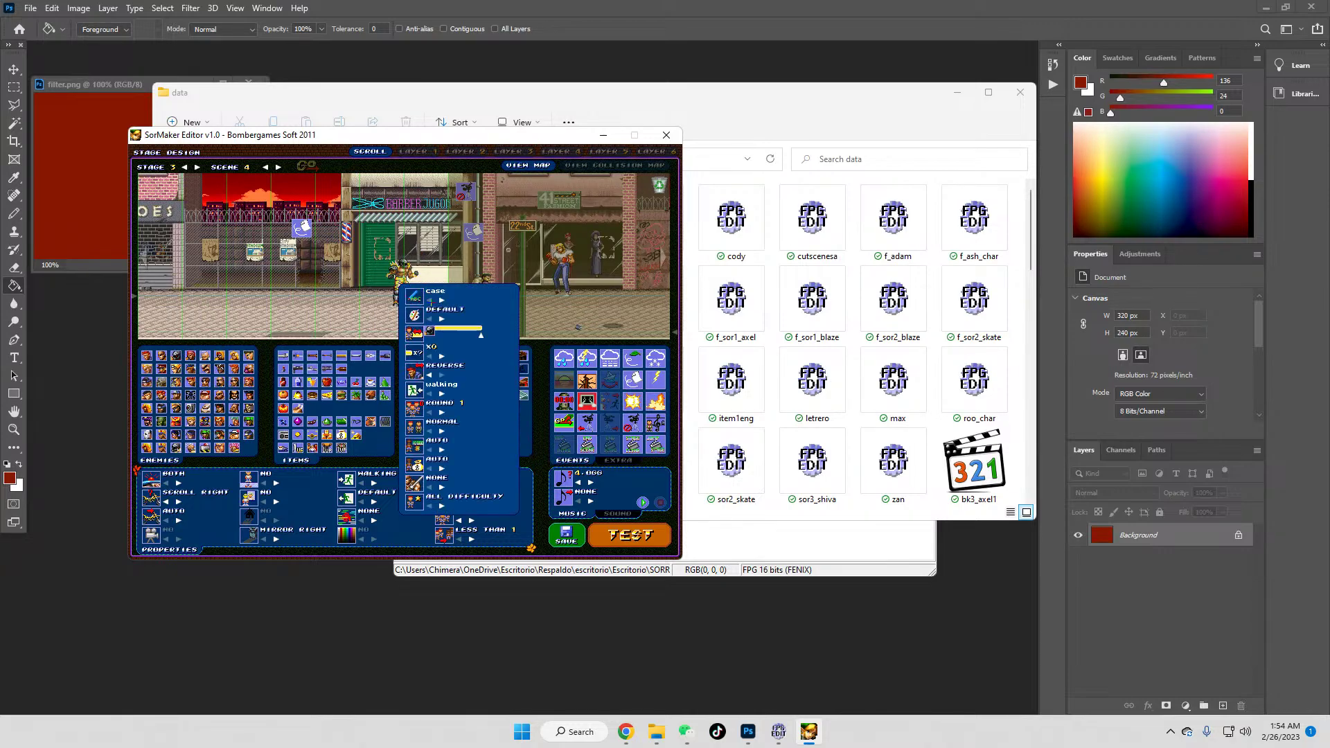
click(441, 318)
drag(482, 335, 467, 335)
click(441, 393)
click(442, 393)
click(442, 393)
click(441, 393)
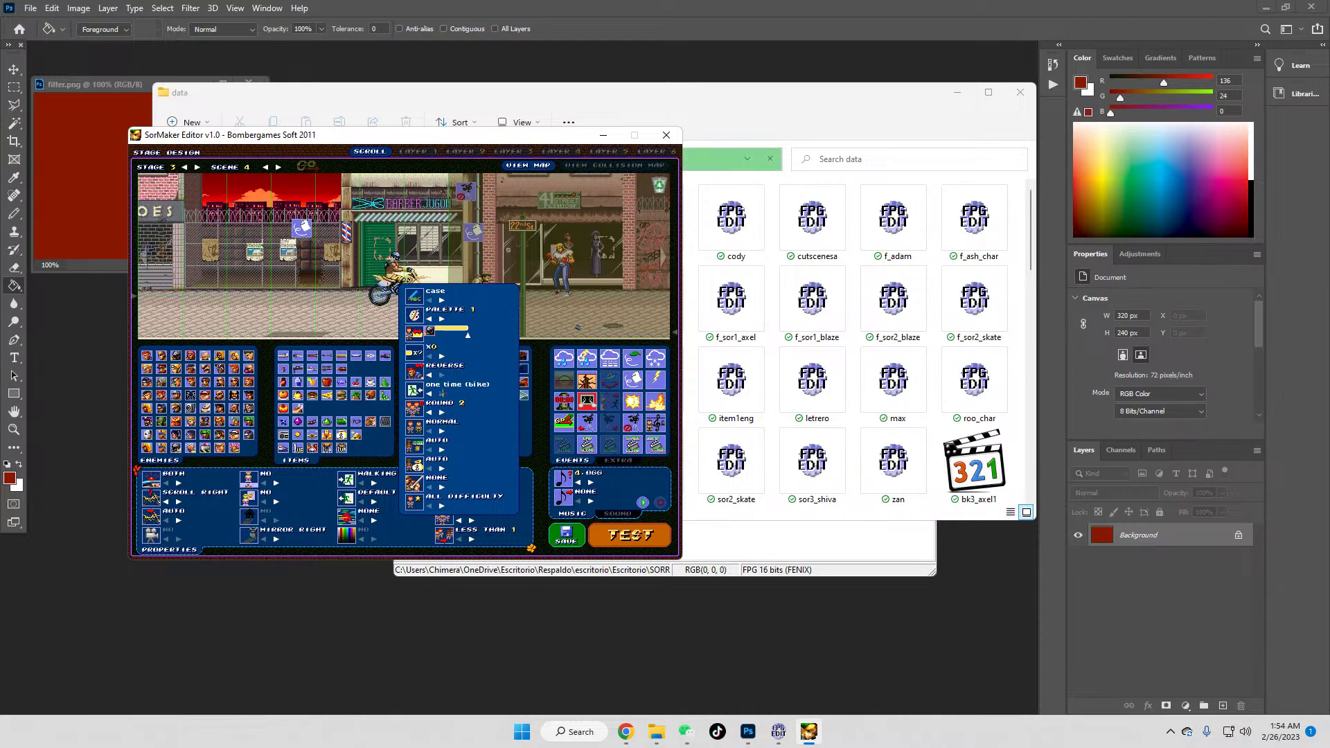
click(442, 393)
click(442, 393)
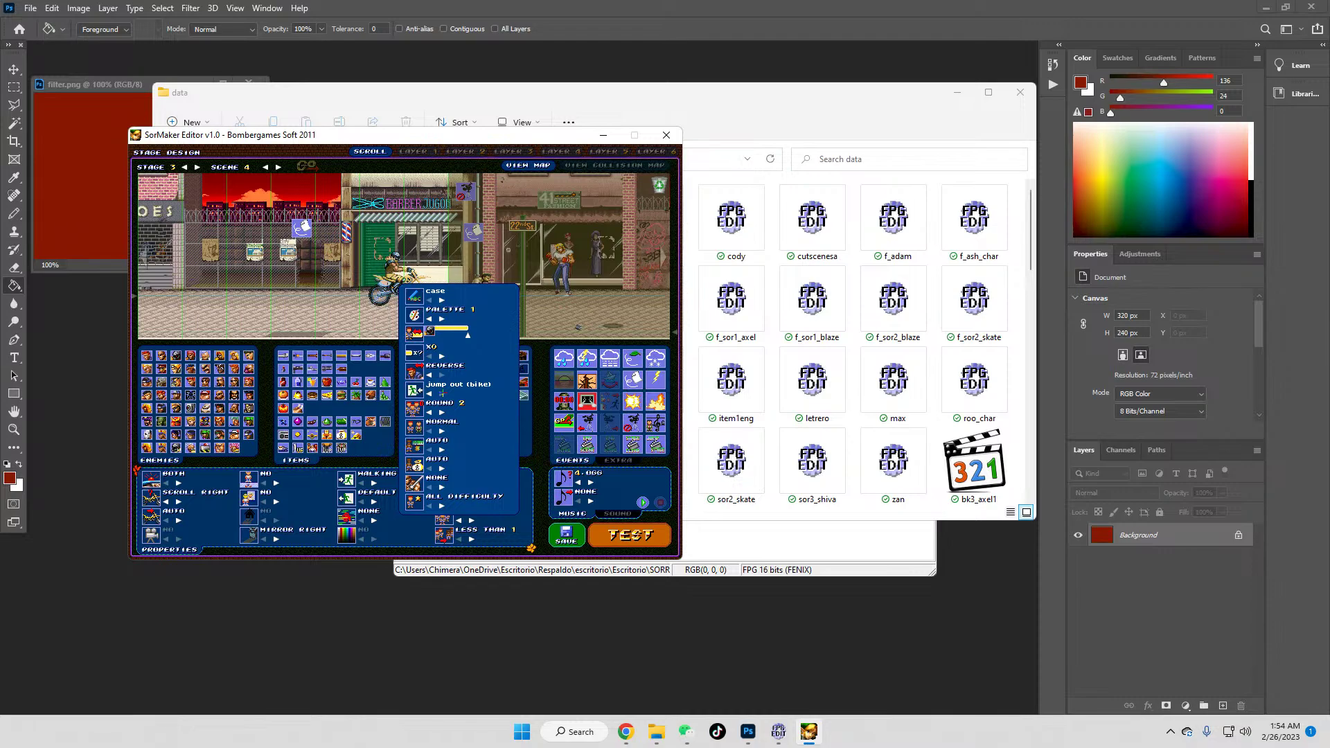
click(306, 275)
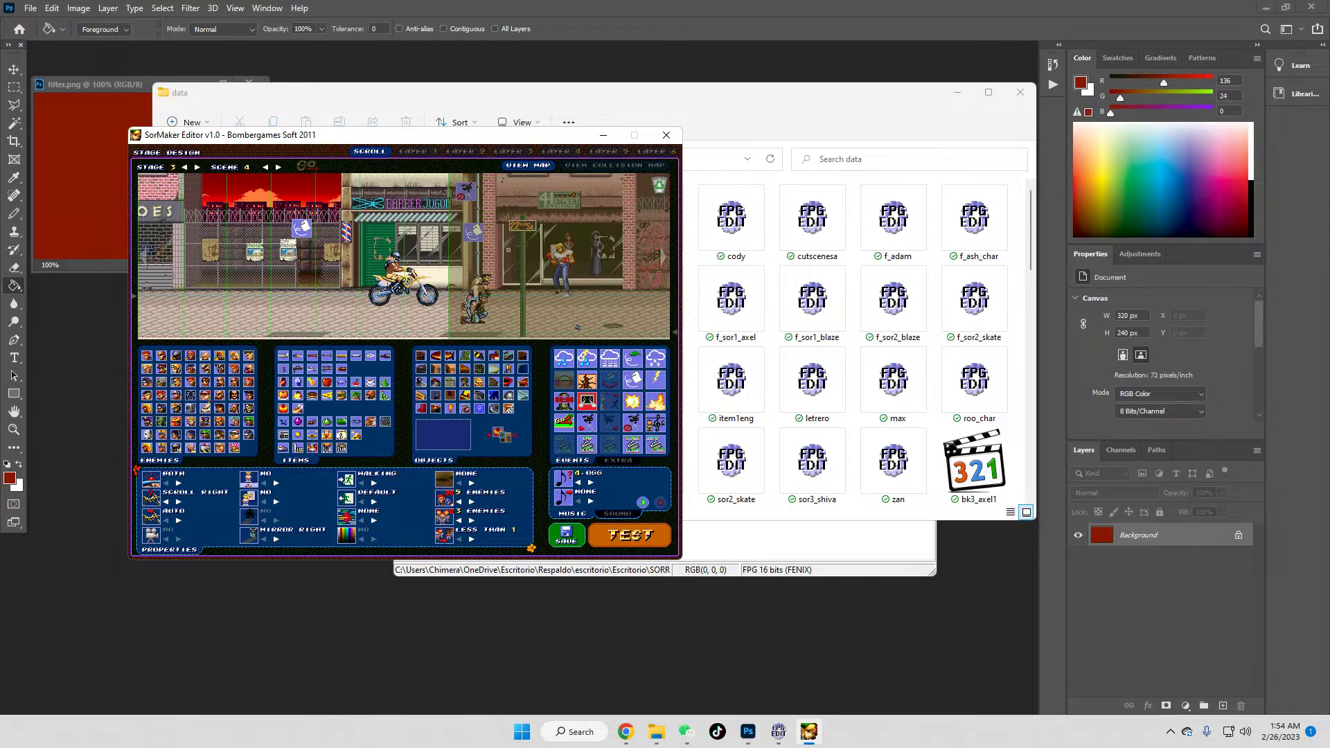
Step: Place two enemies in stage 3 scene 4, give both PALETTE 1, and line them up
drag(190, 395, 338, 291)
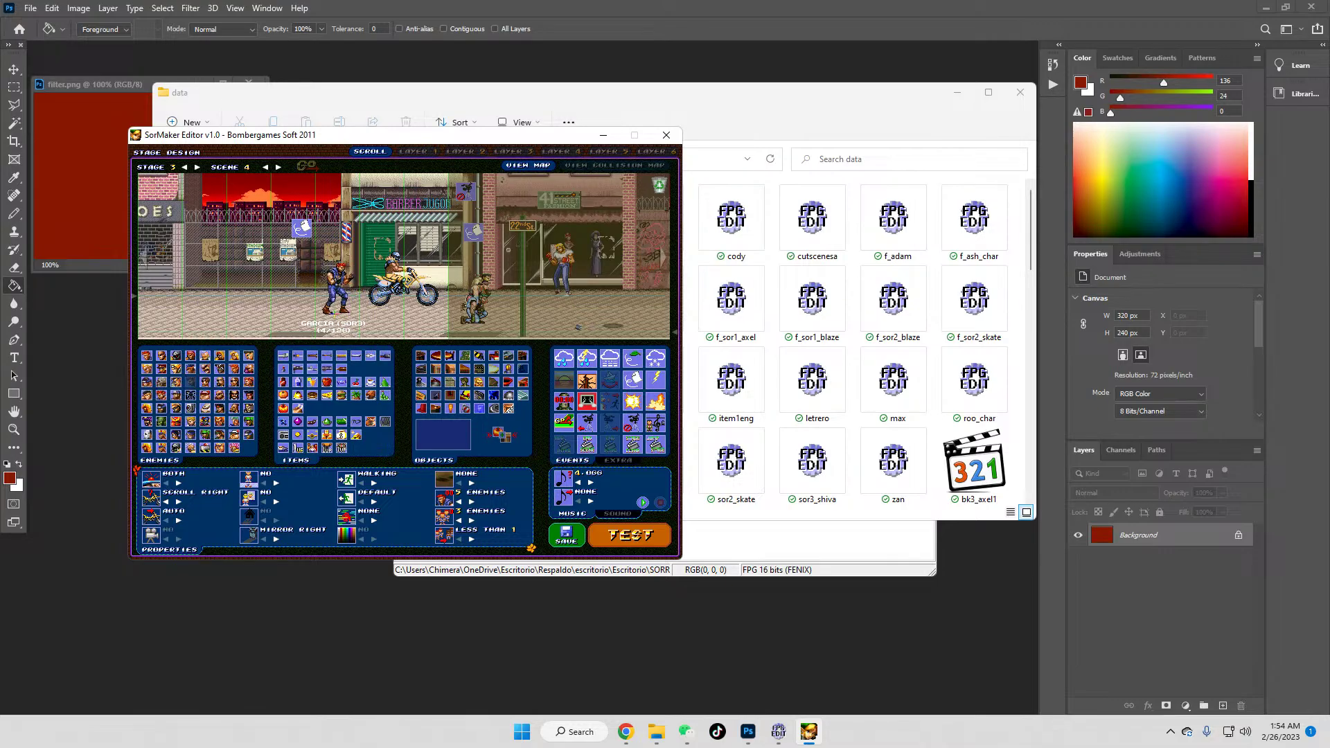
drag(190, 395, 299, 293)
right_click(341, 280)
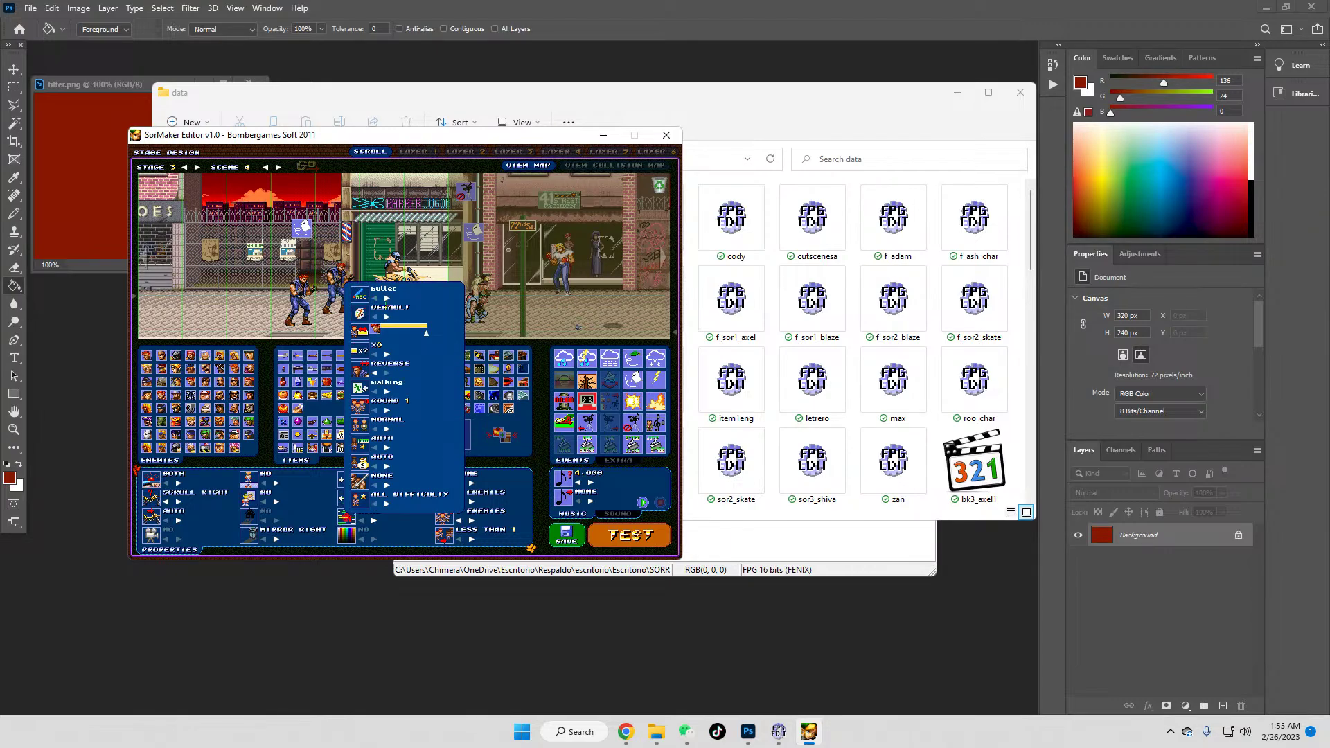
click(387, 317)
right_click(299, 303)
click(344, 338)
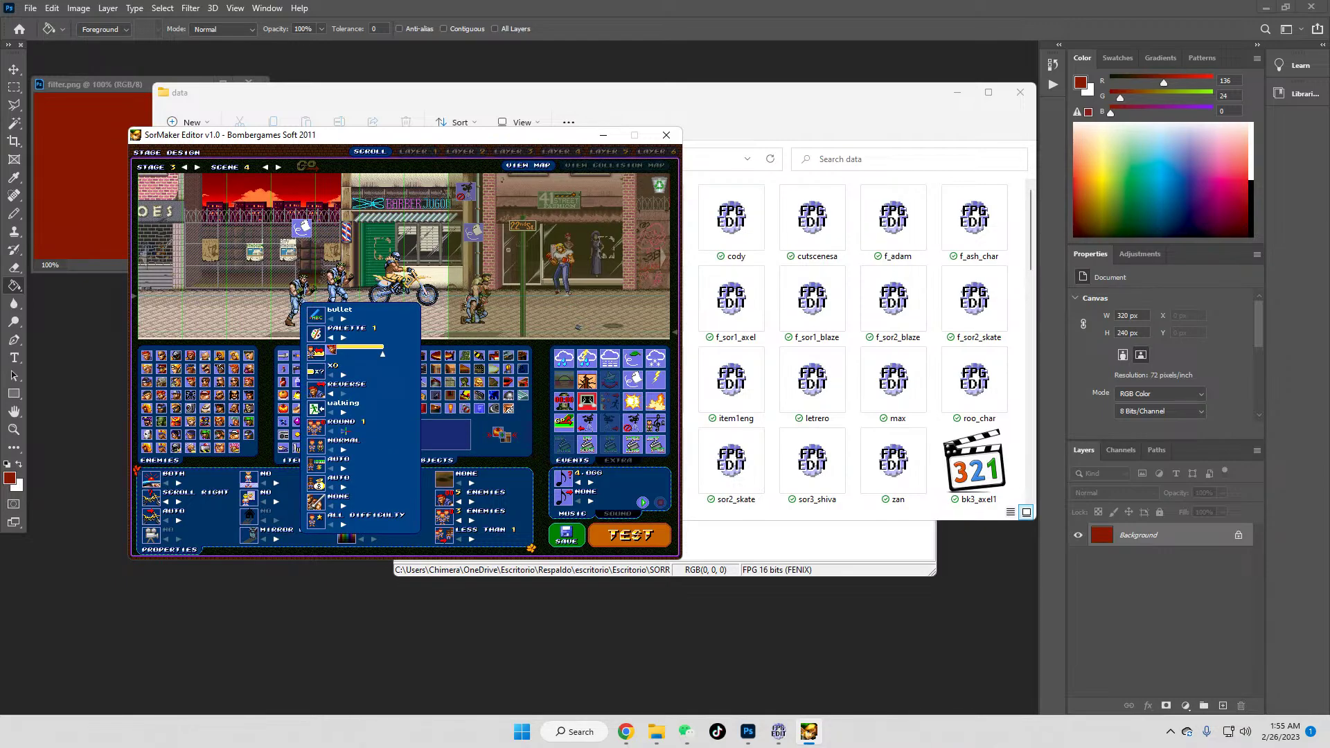
click(292, 309)
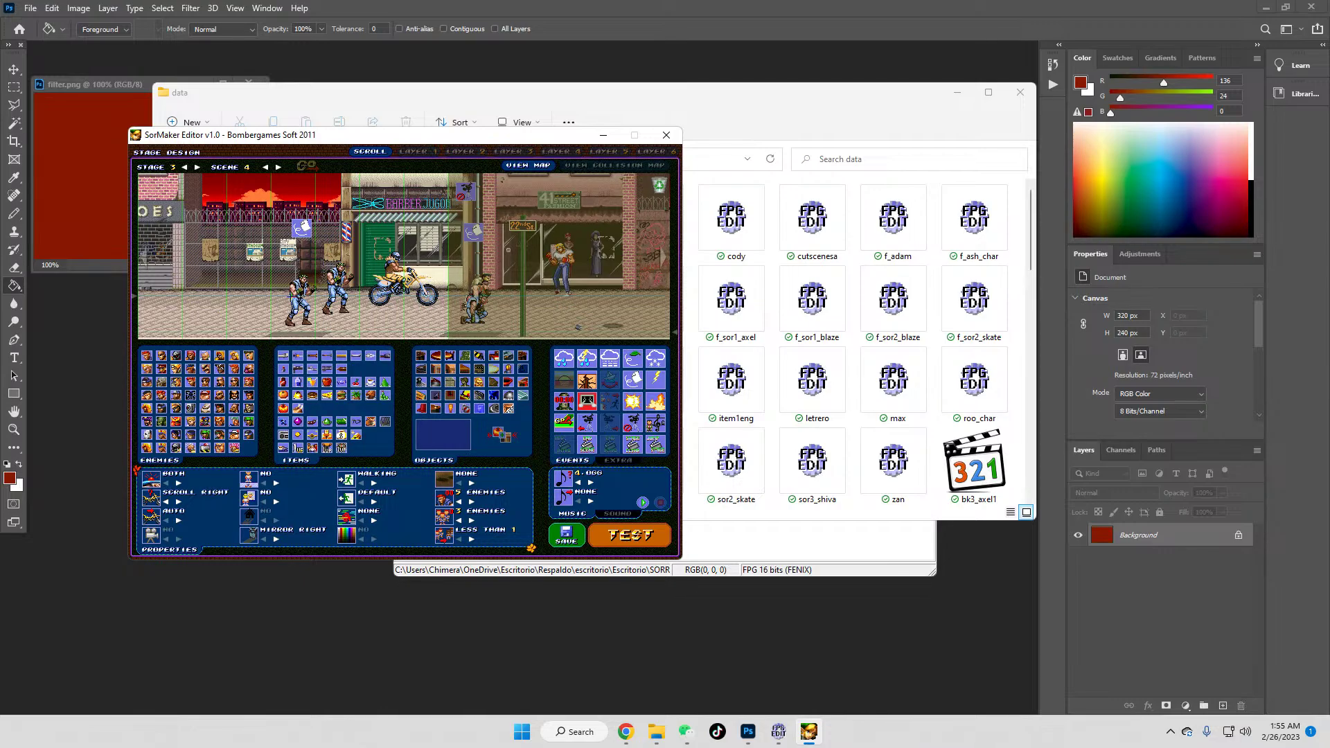
drag(298, 305, 317, 308)
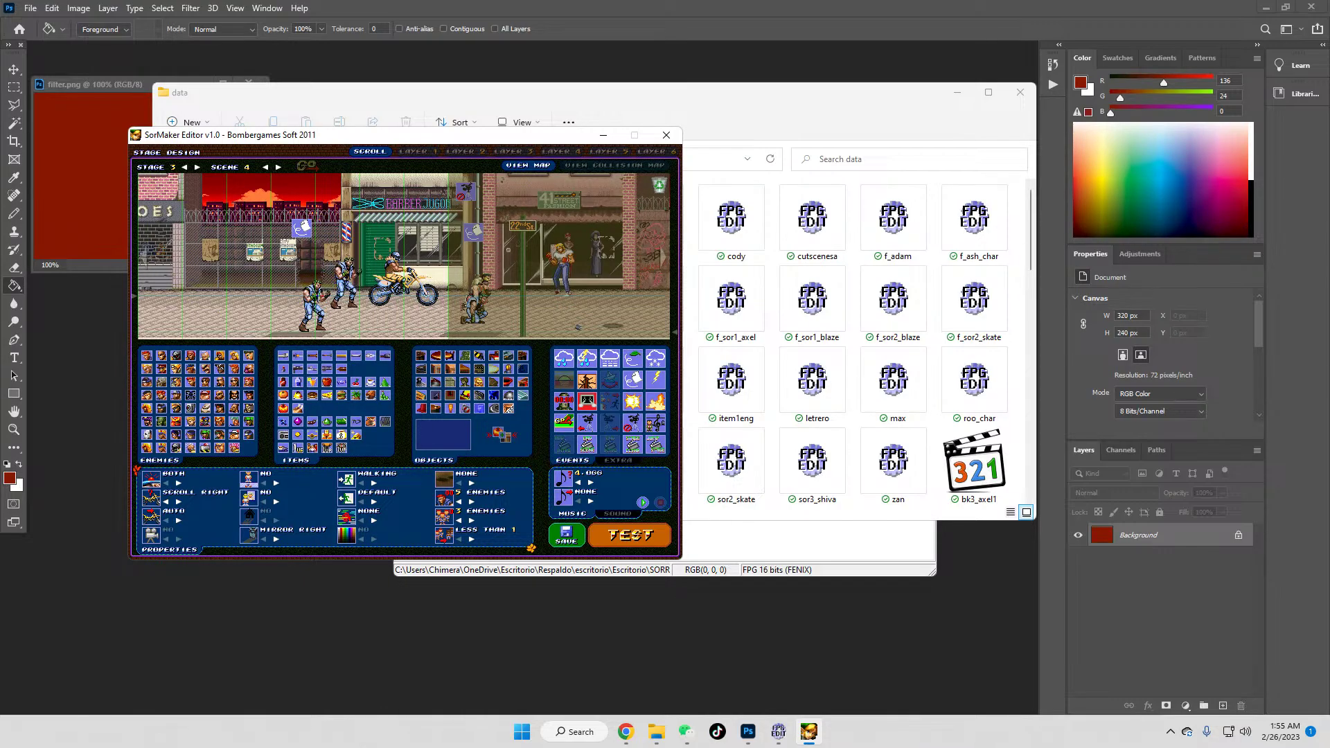
Step: Raise the left enemy's bar value to 75, then switch to the data folder window
right_click(338, 275)
right_click(339, 274)
right_click(324, 303)
right_click(324, 302)
right_click(324, 303)
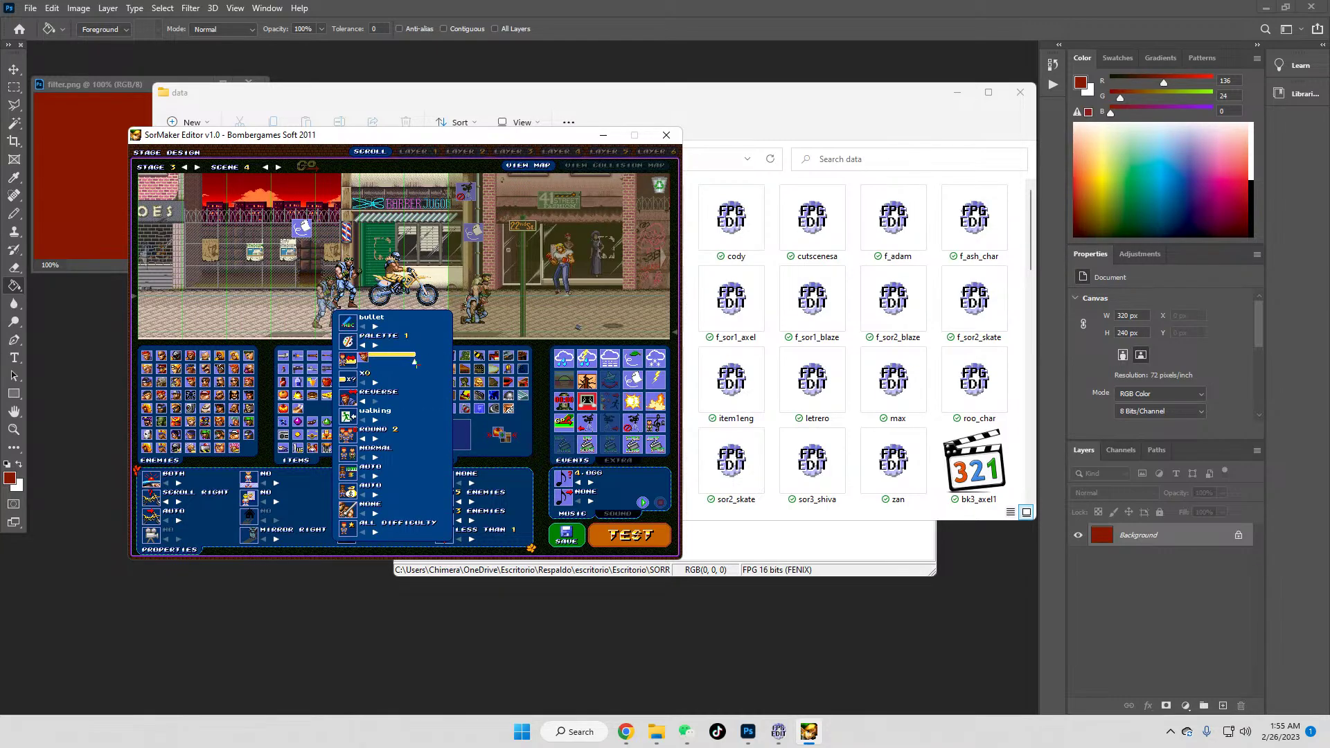
drag(414, 360, 421, 361)
click(212, 286)
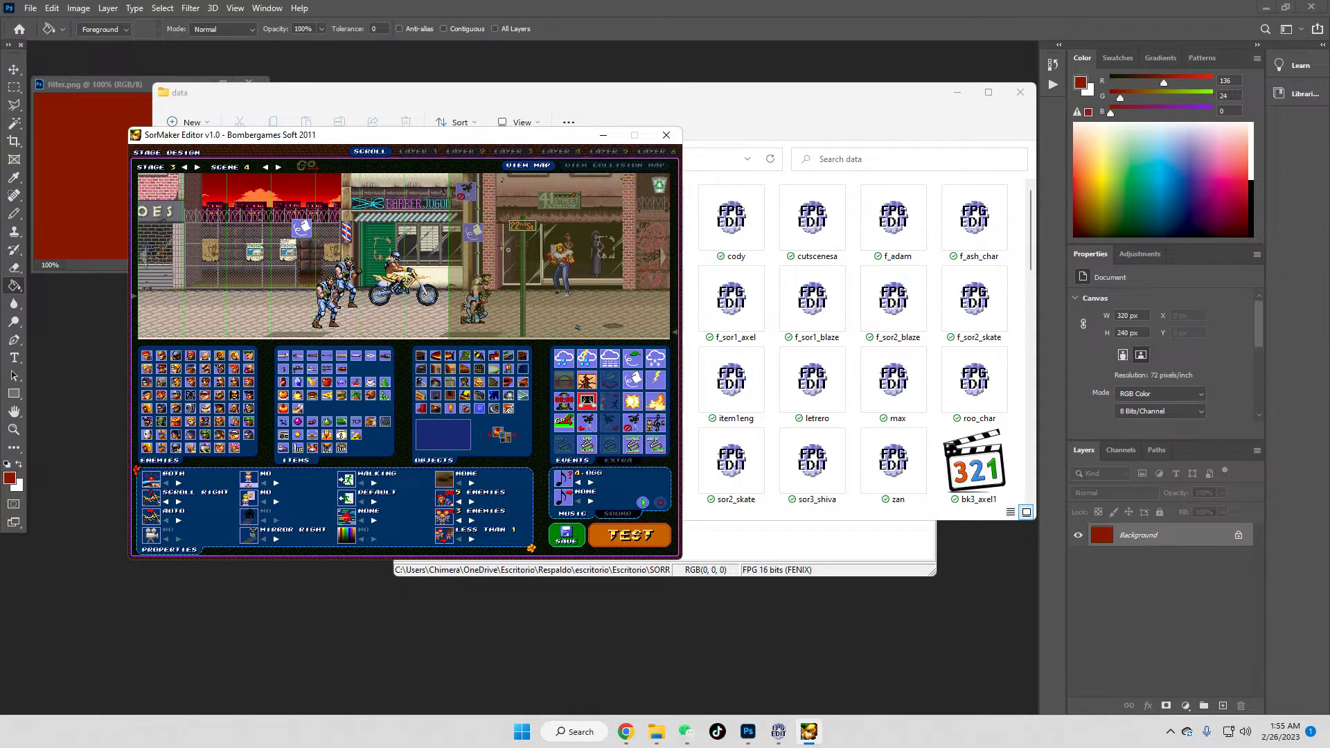
click(1025, 335)
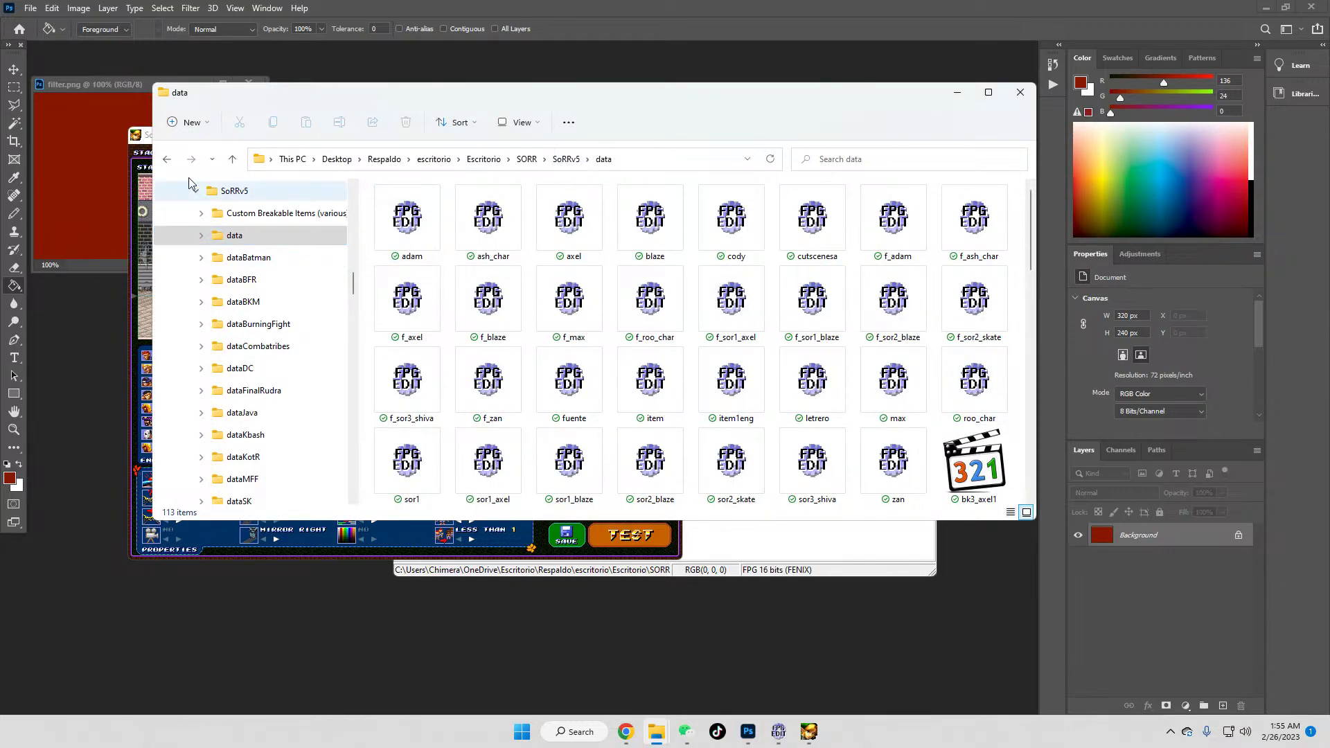
Step: Go back to the Rushing Beat Remake FE v2.1 folder and view it as large icons
click(170, 159)
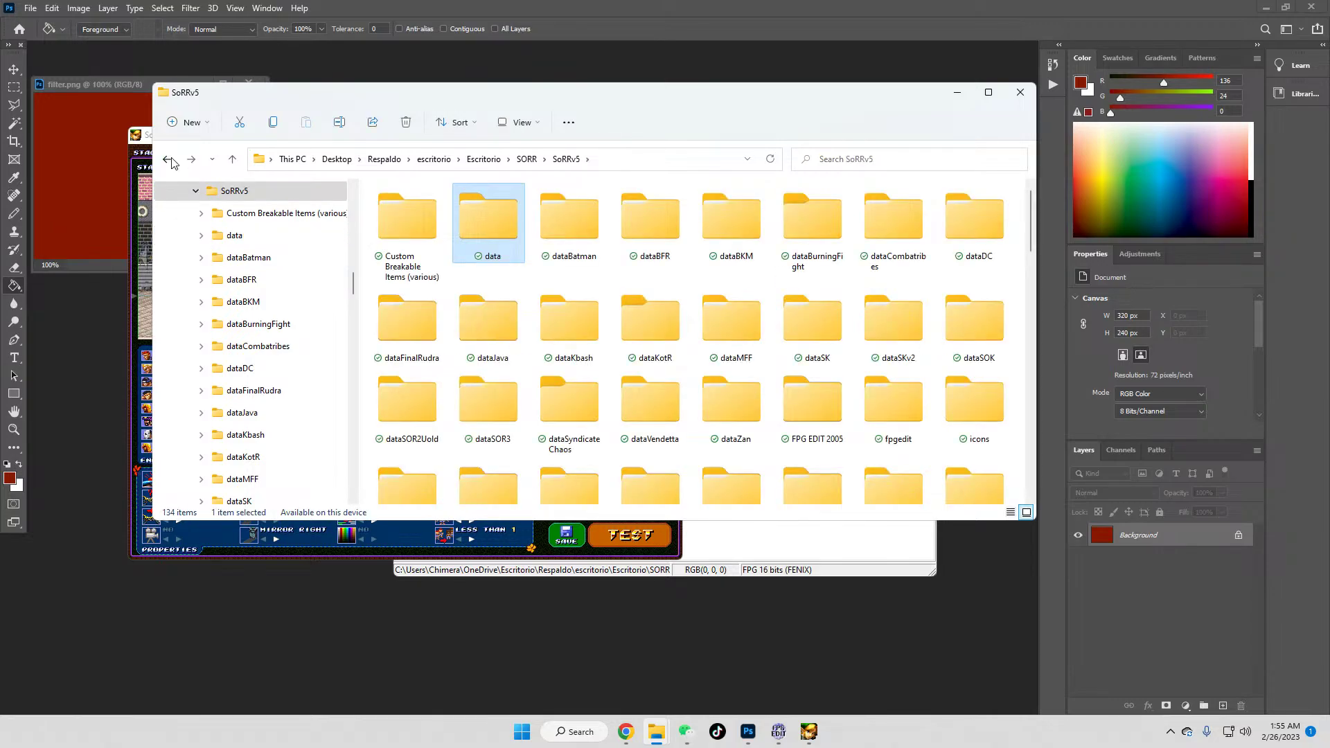
key(Return)
click(170, 159)
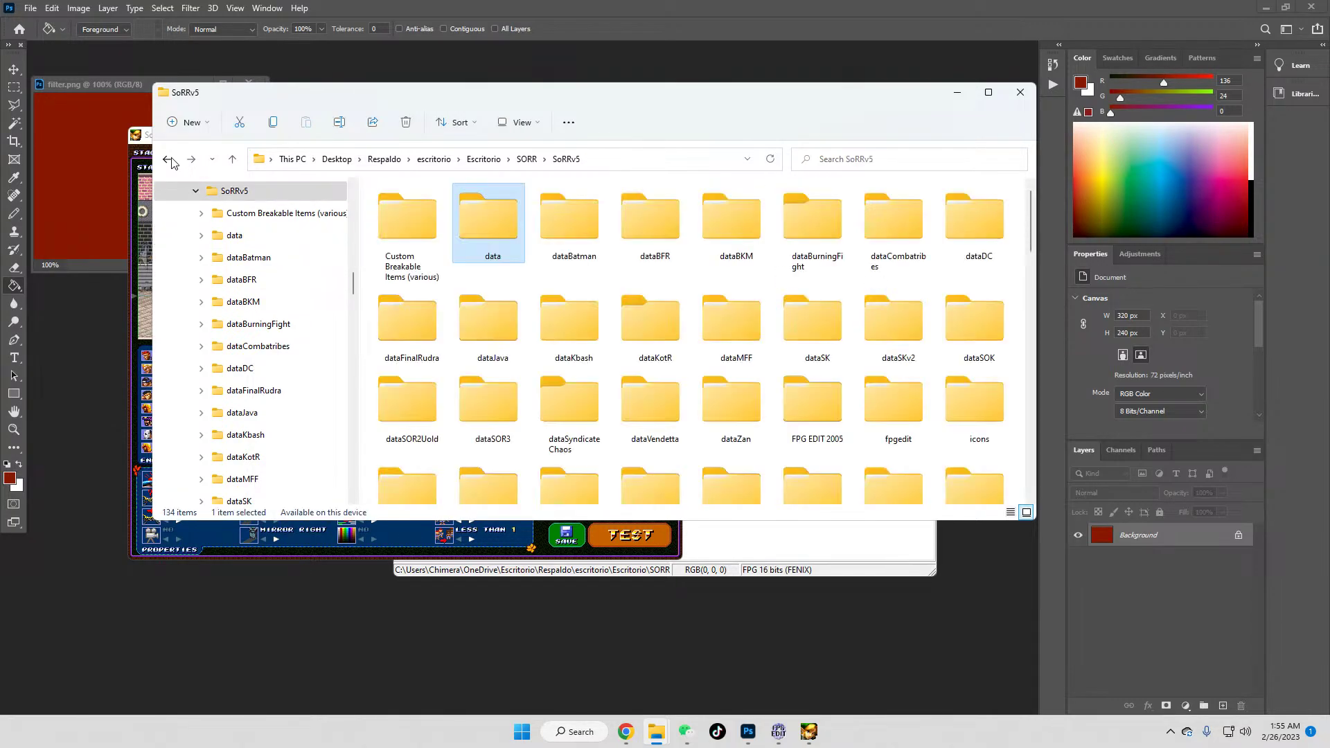
click(169, 160)
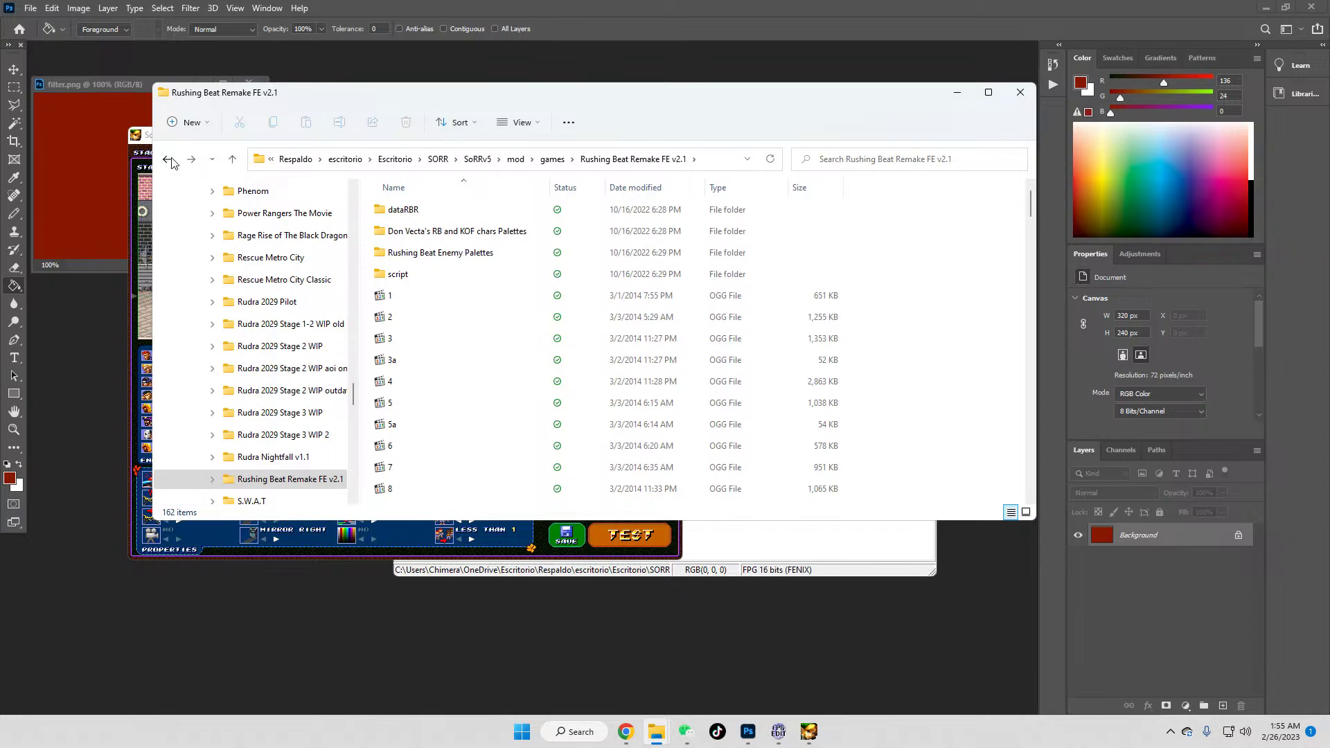
scroll(481, 343, down, 2)
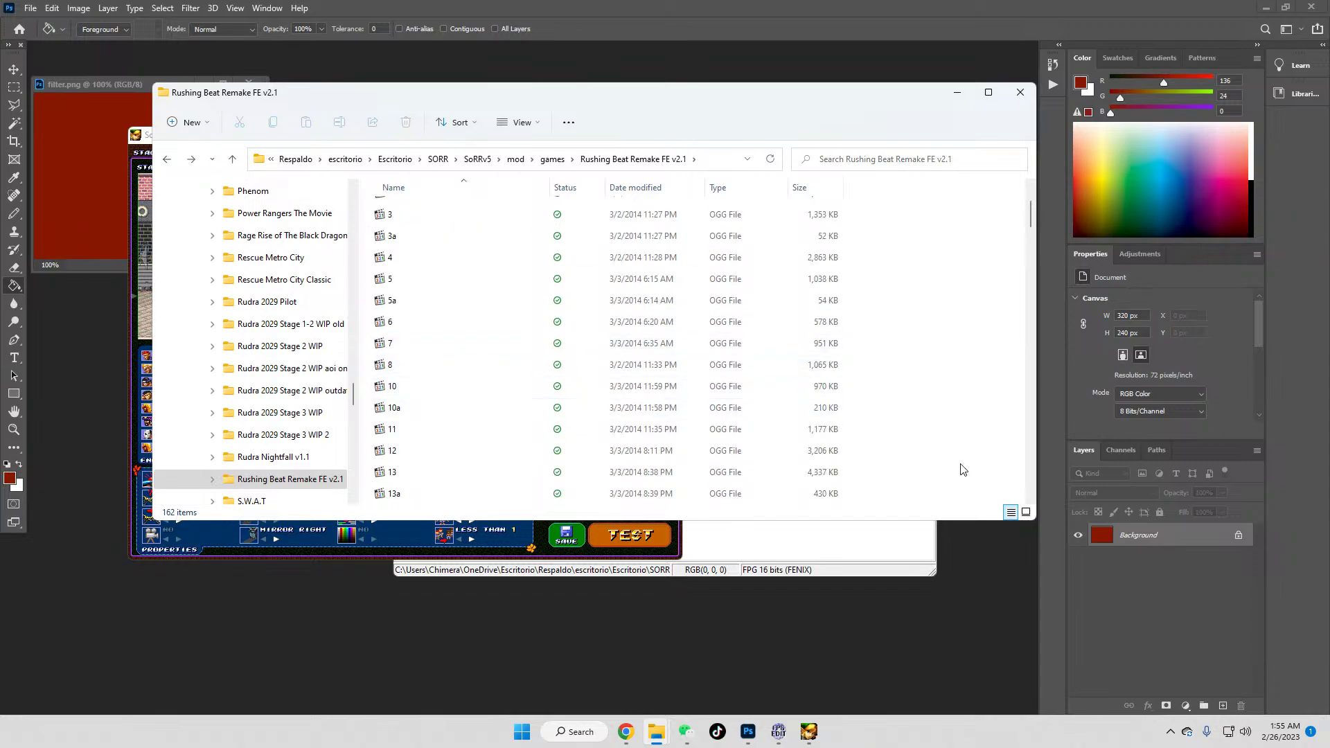
click(1027, 513)
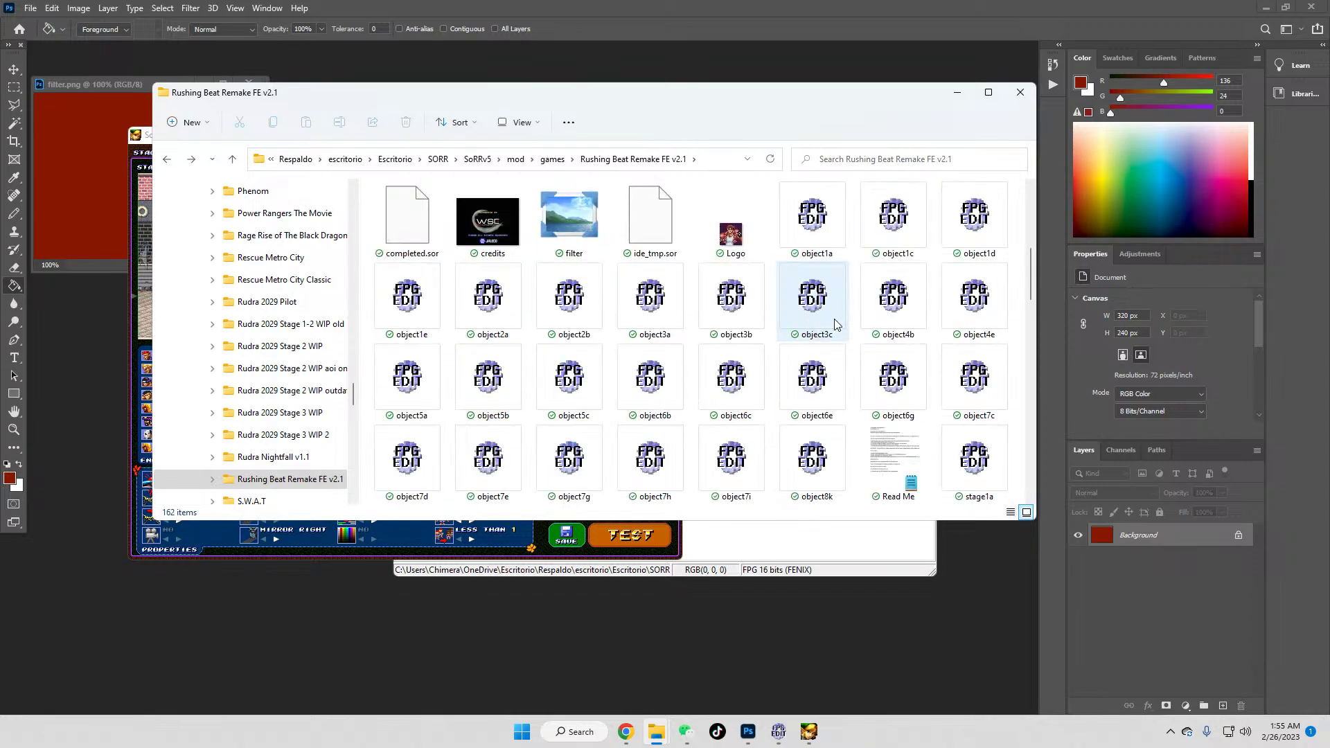
double_click(834, 311)
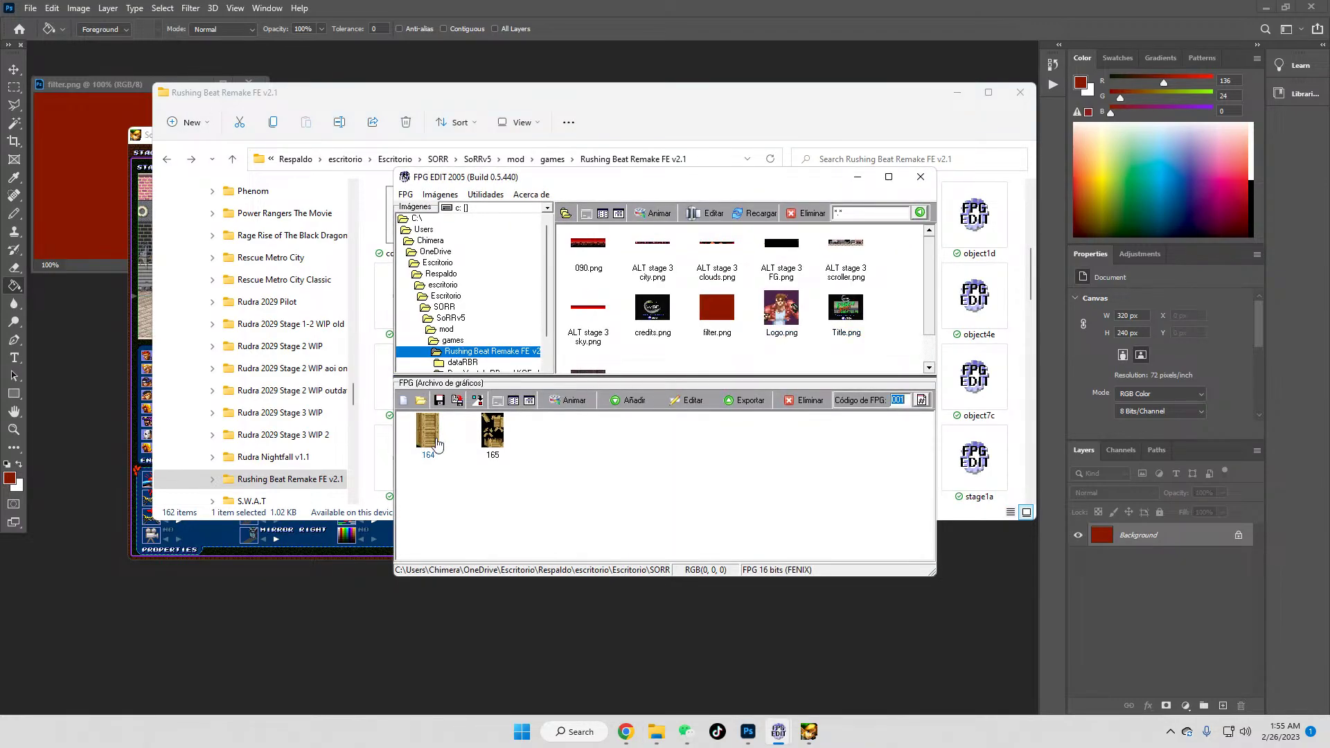
click(922, 212)
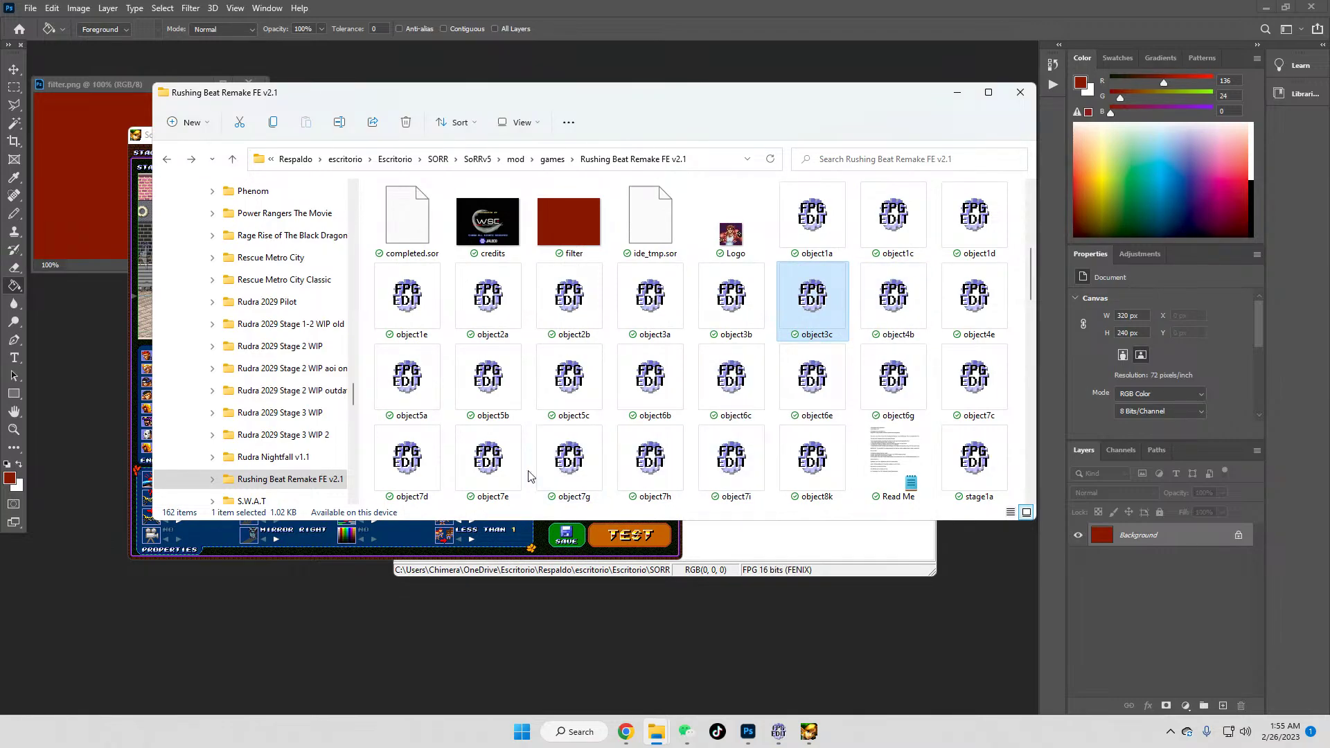
click(488, 474)
double_click(486, 468)
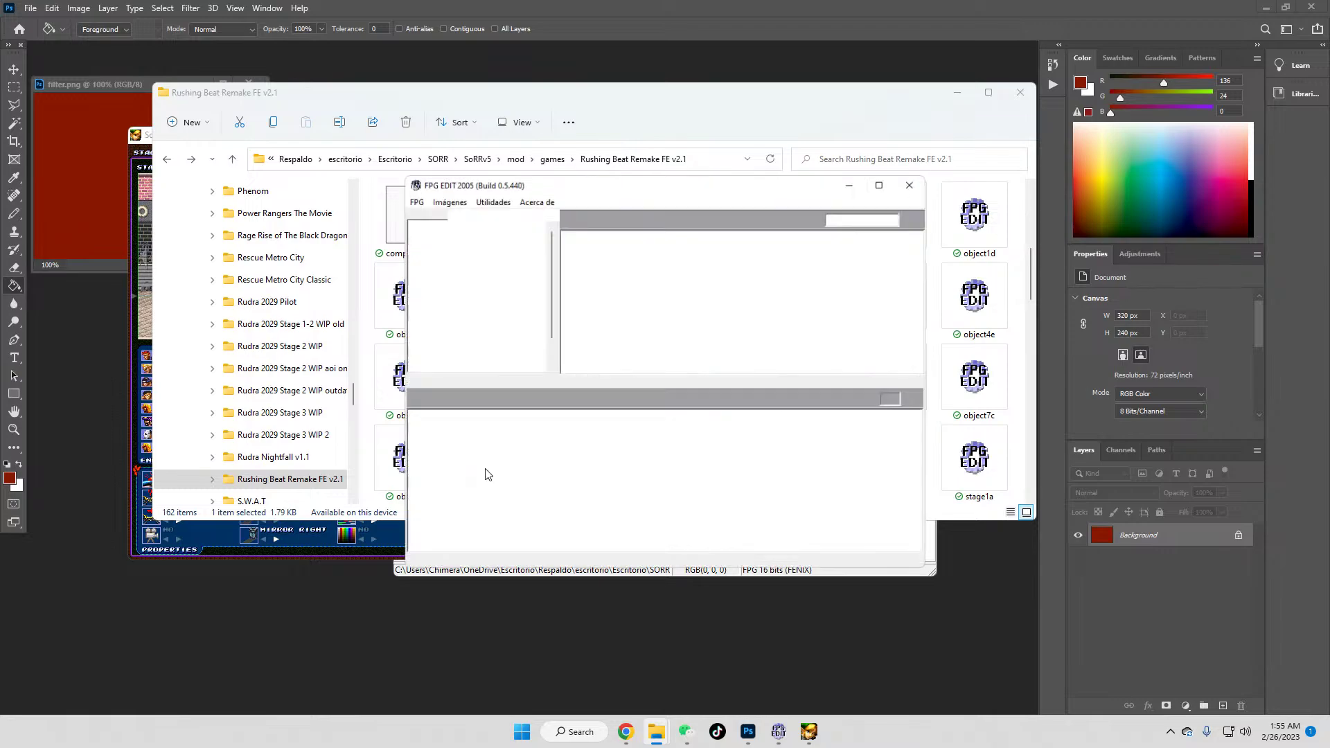
double_click(426, 438)
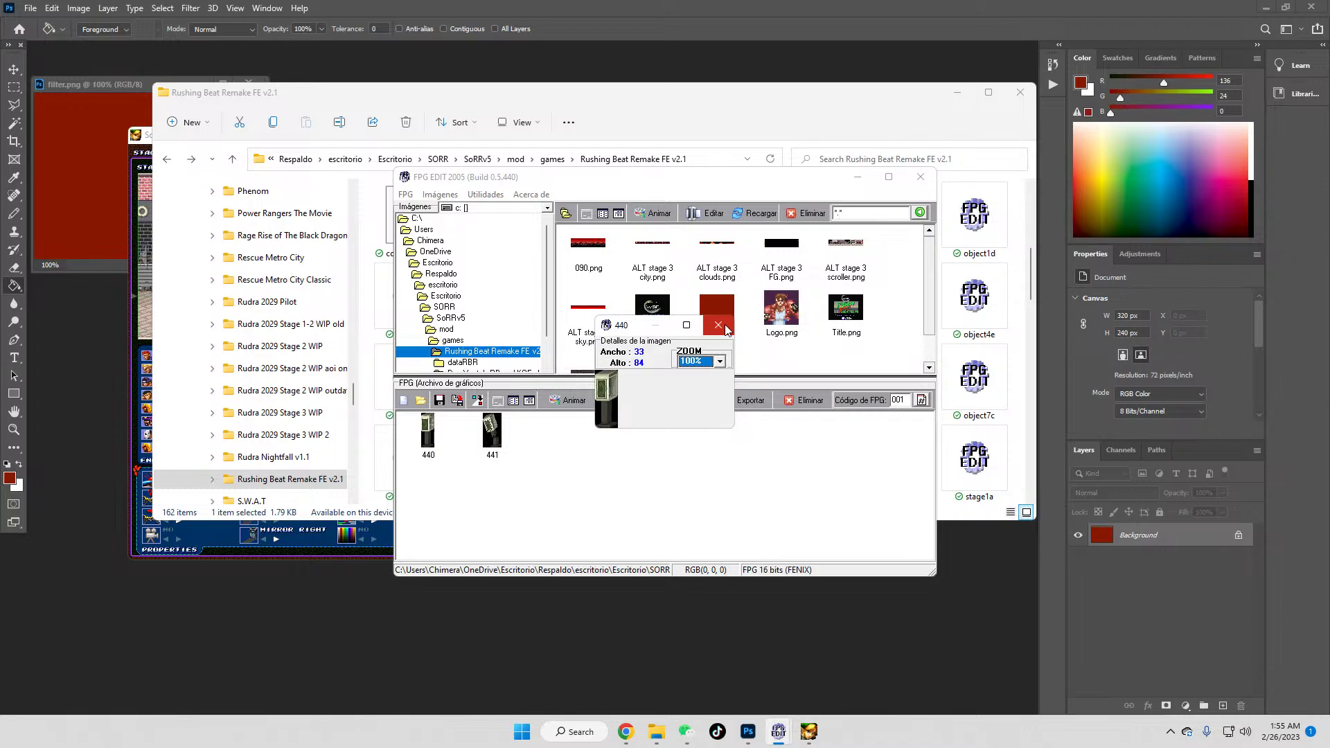
click(718, 326)
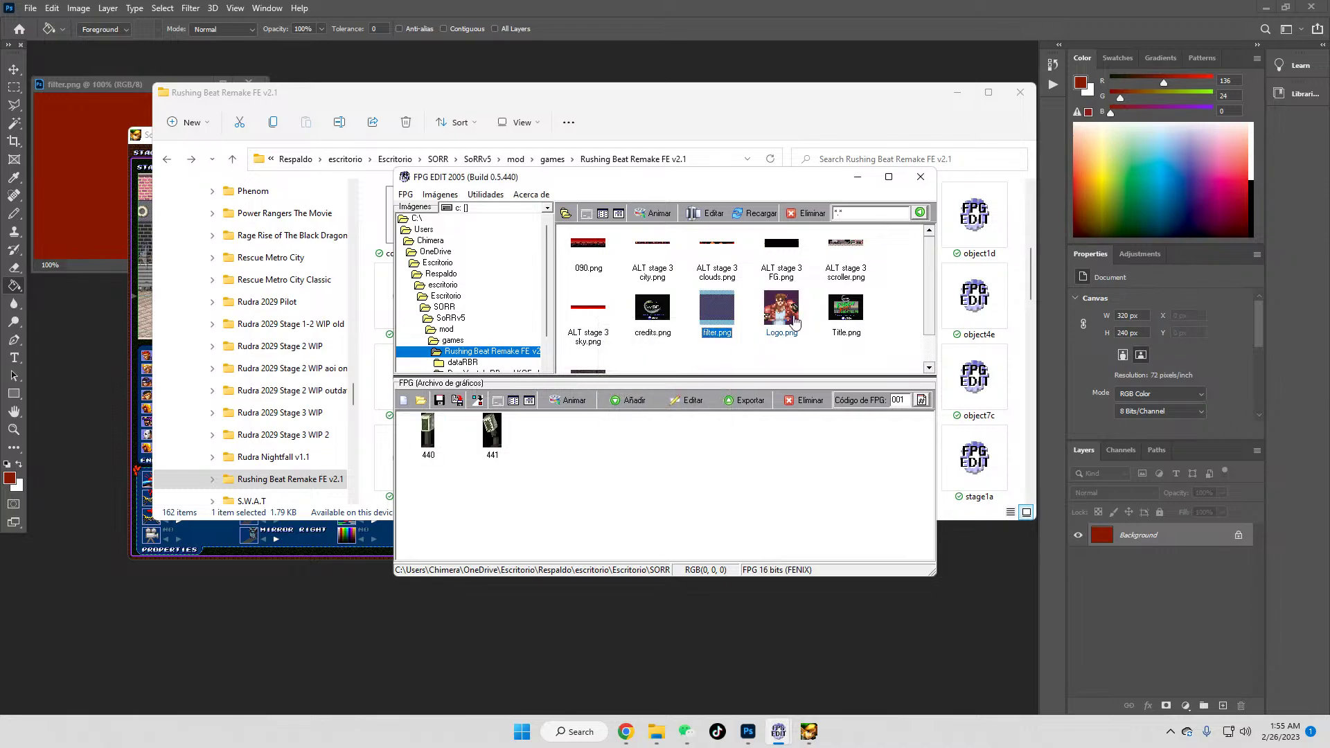
click(919, 177)
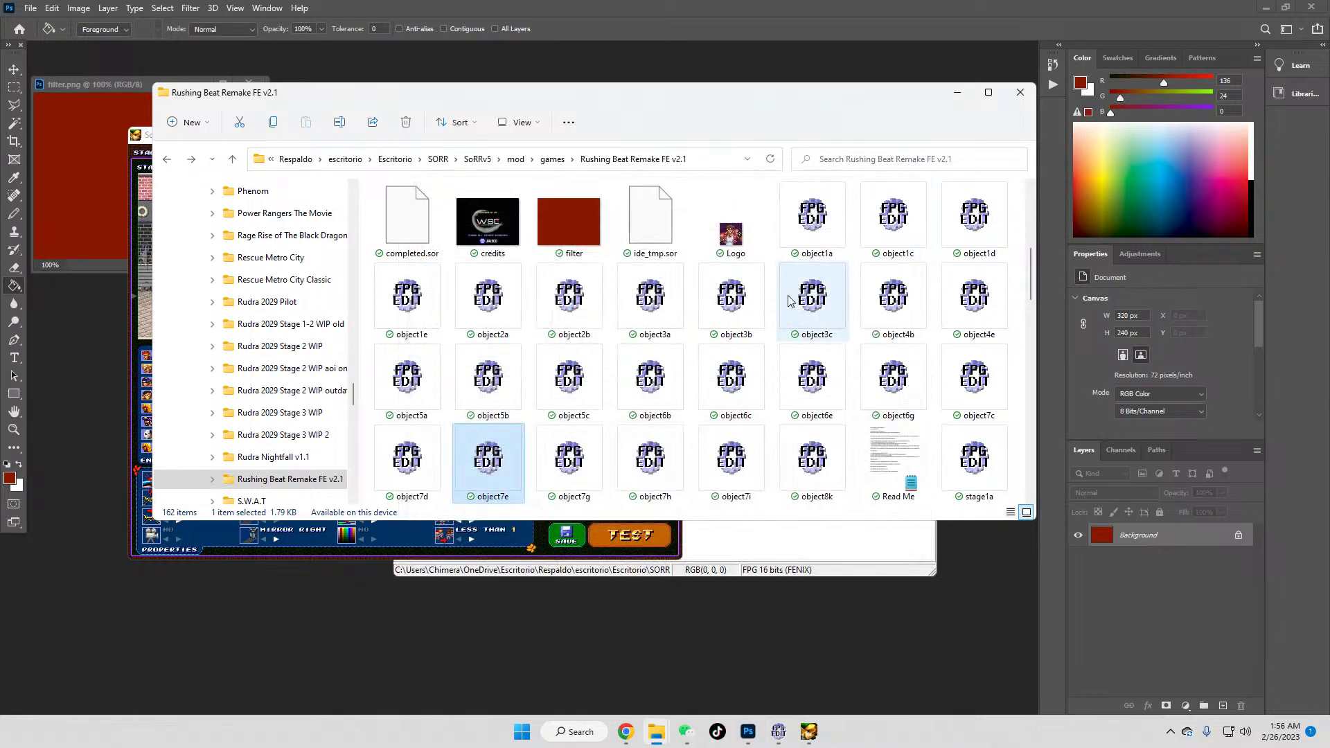
double_click(405, 461)
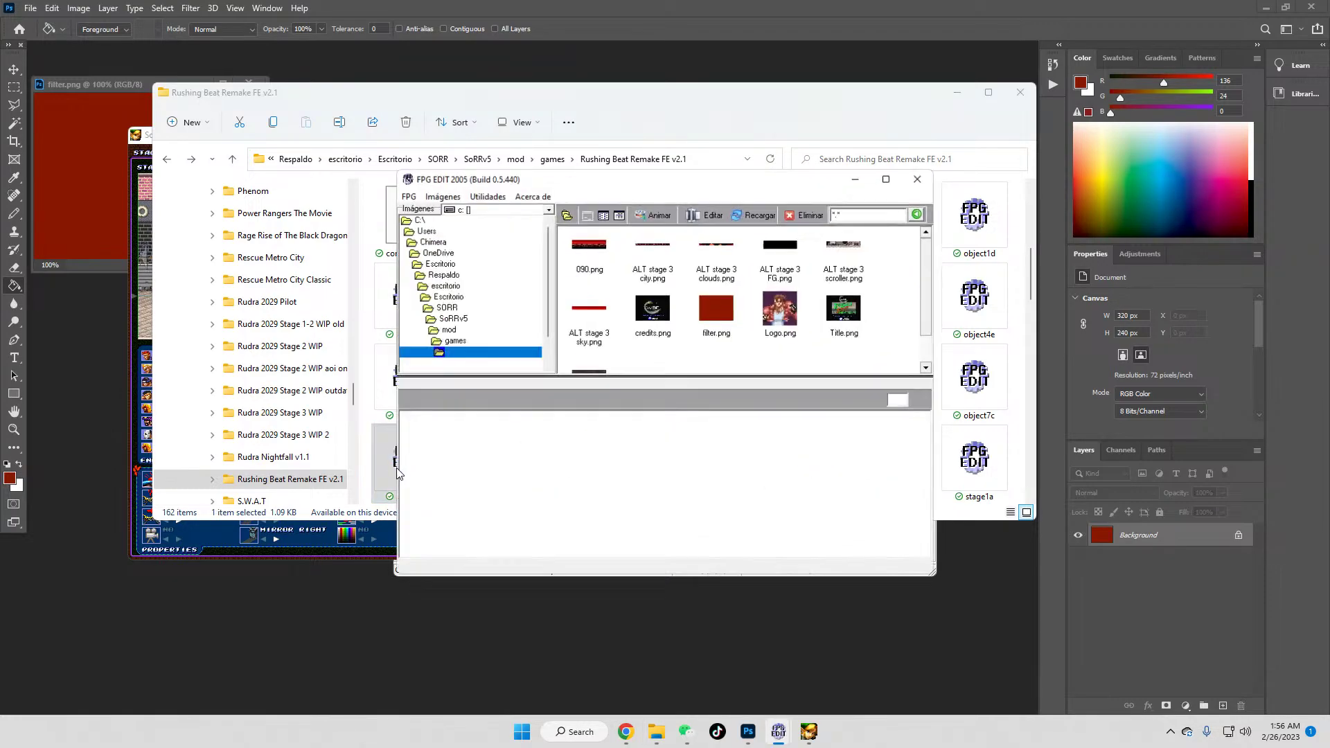
click(919, 177)
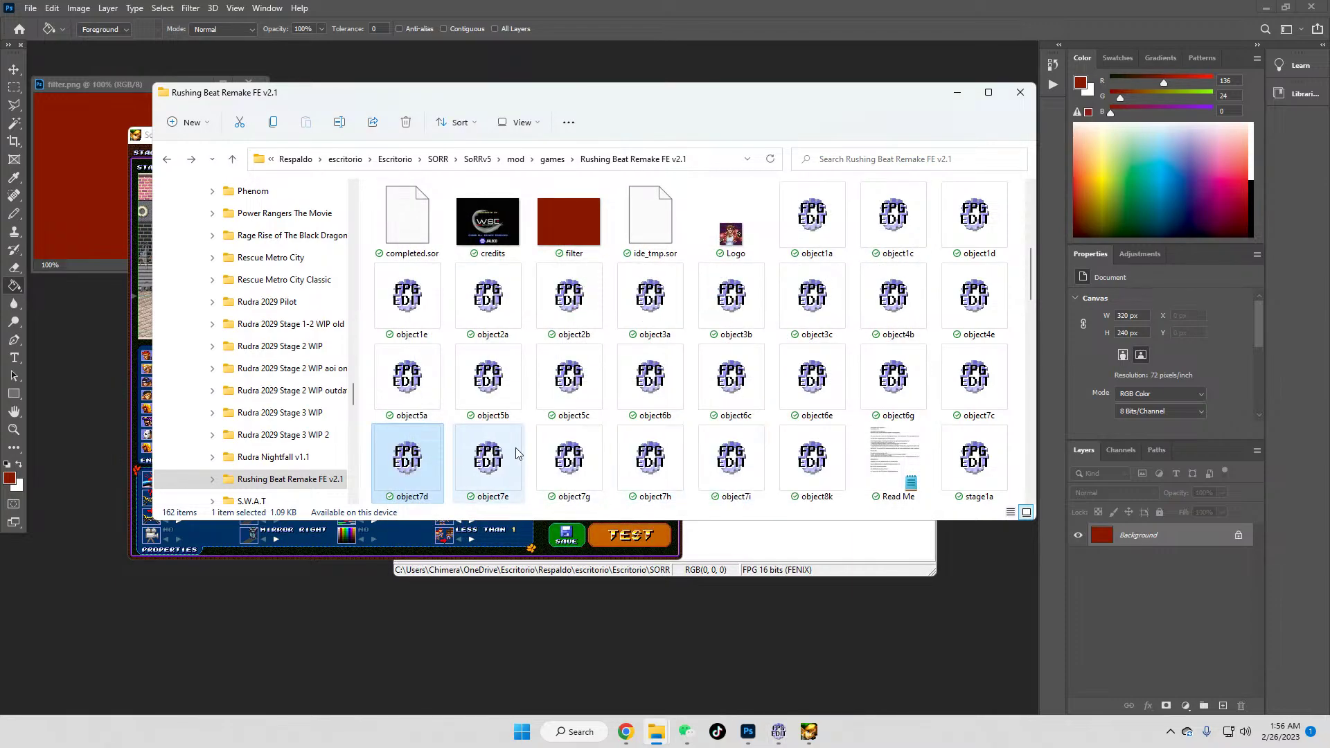
Step: Duplicate object7e and rename the copy to object3d
click(496, 464)
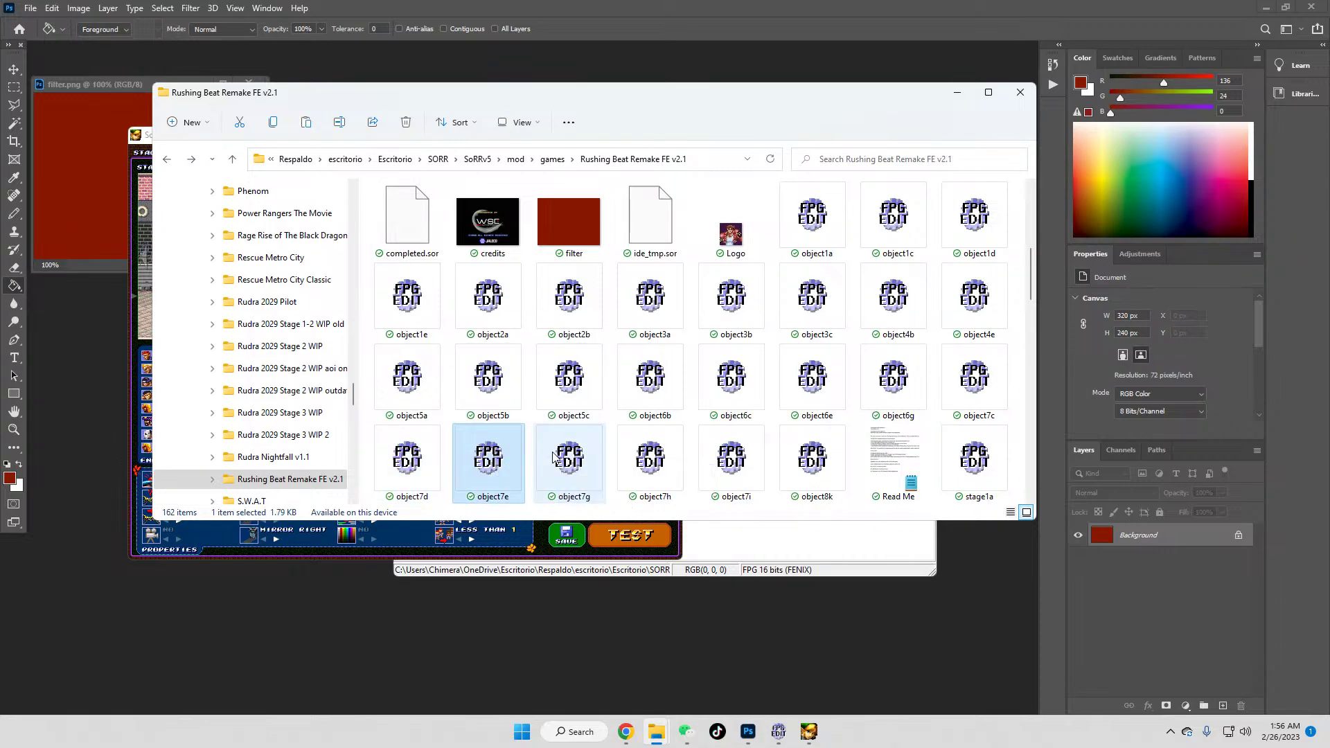
key(ctrl+v)
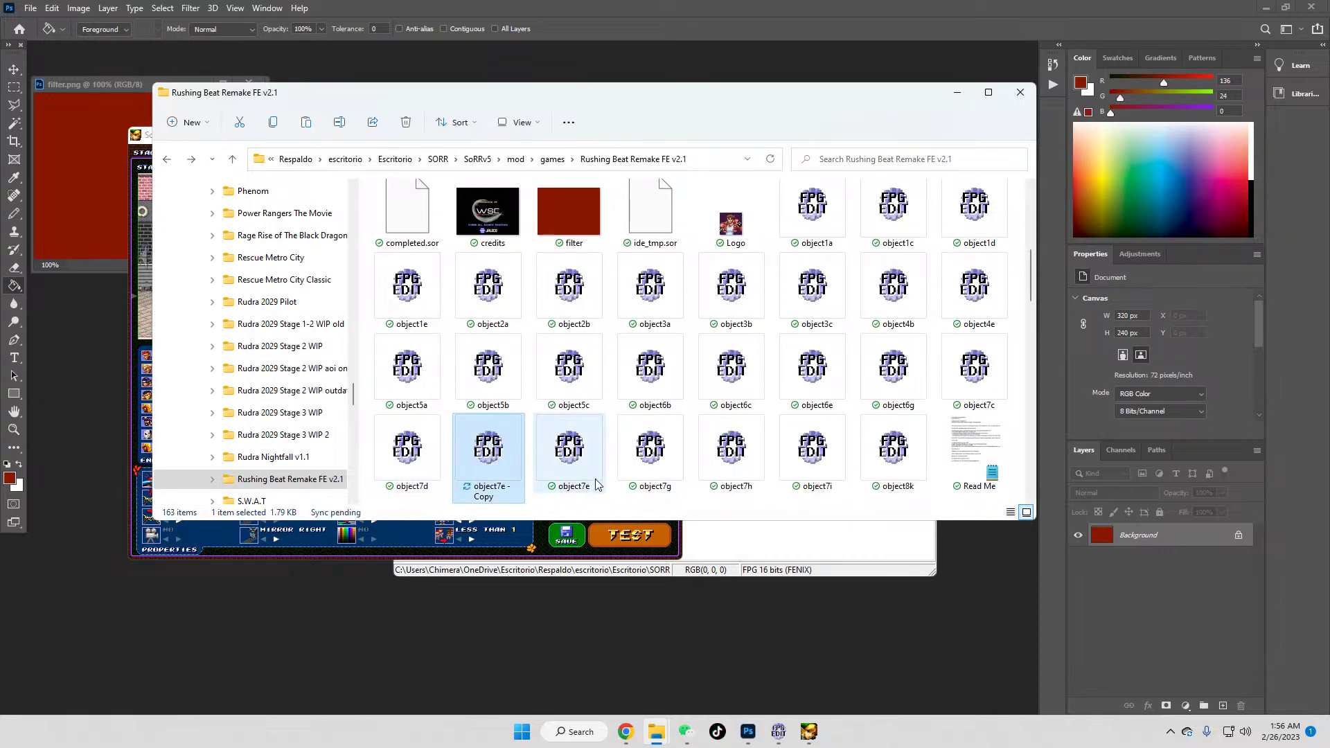
click(481, 497)
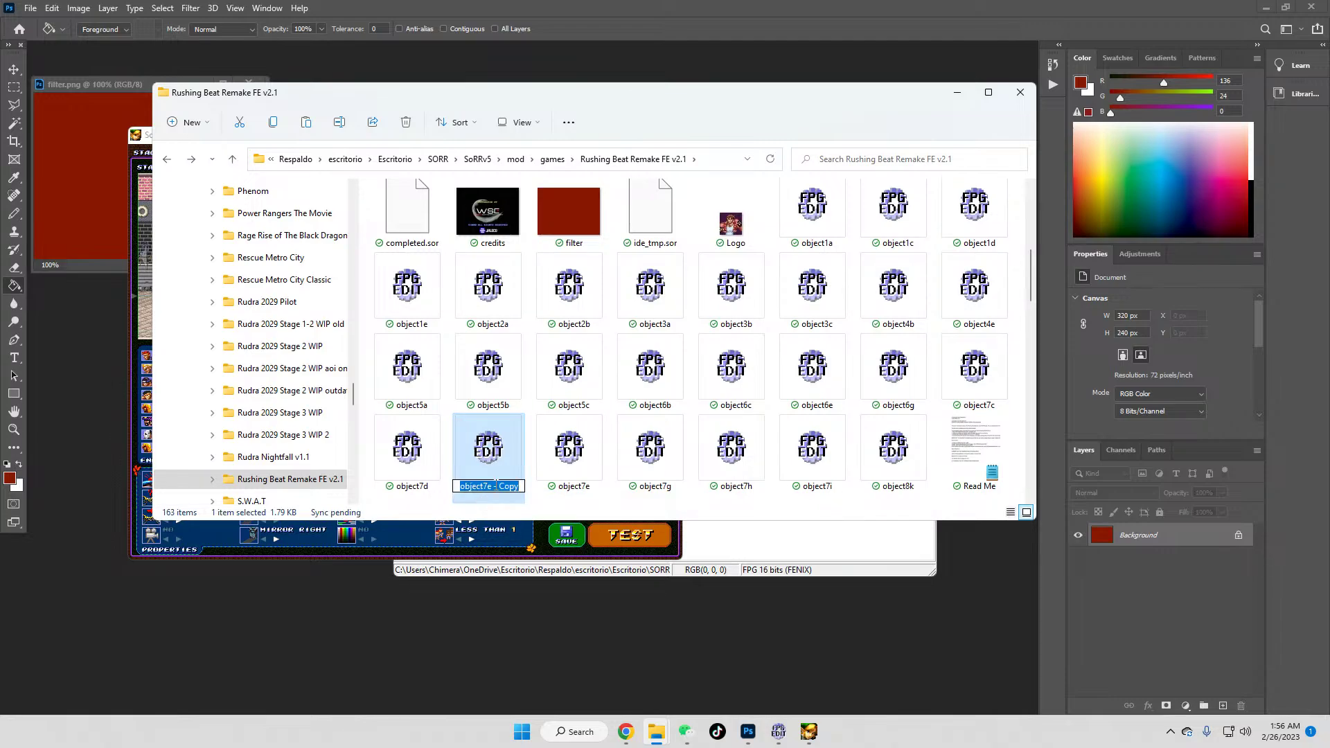
click(484, 487)
text(3d)
key(Delete)
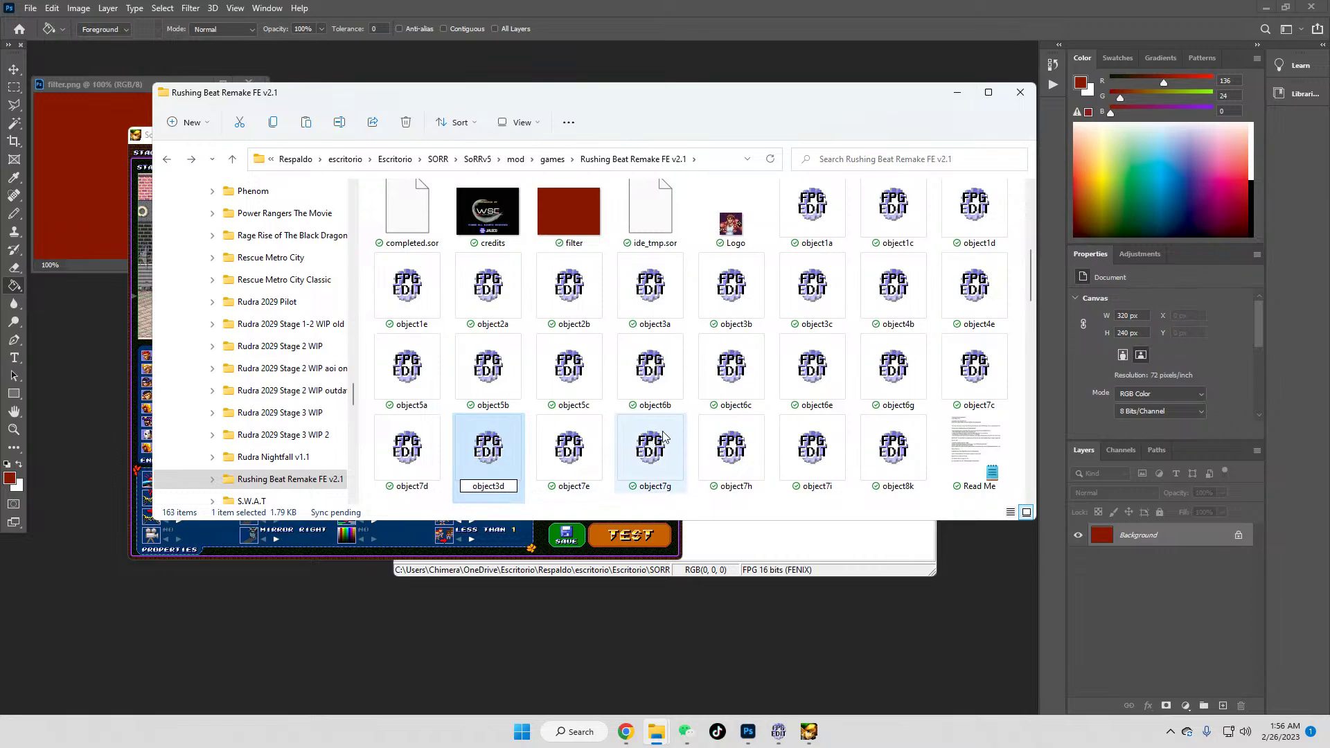
key(Return)
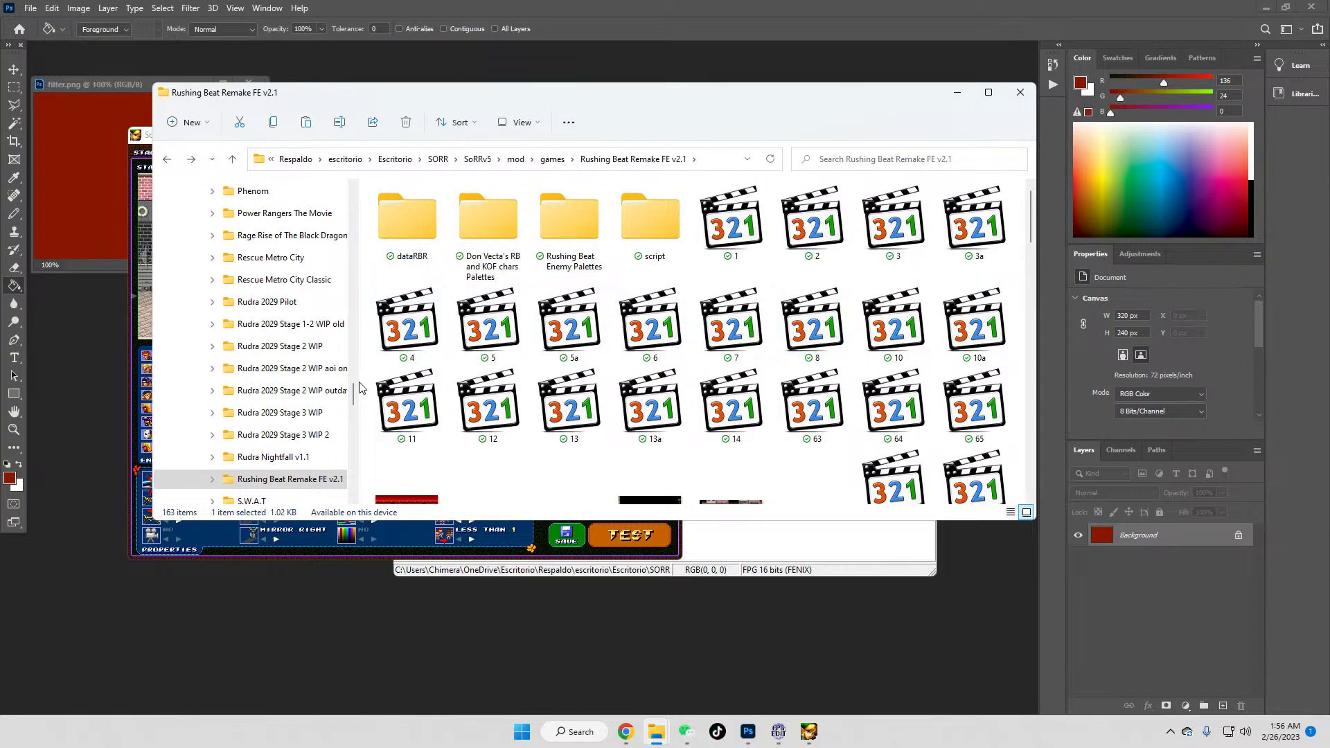
Step: Open the 0Rushing Beat Remake work images folder and scroll through its stage images
drag(353, 397, 356, 357)
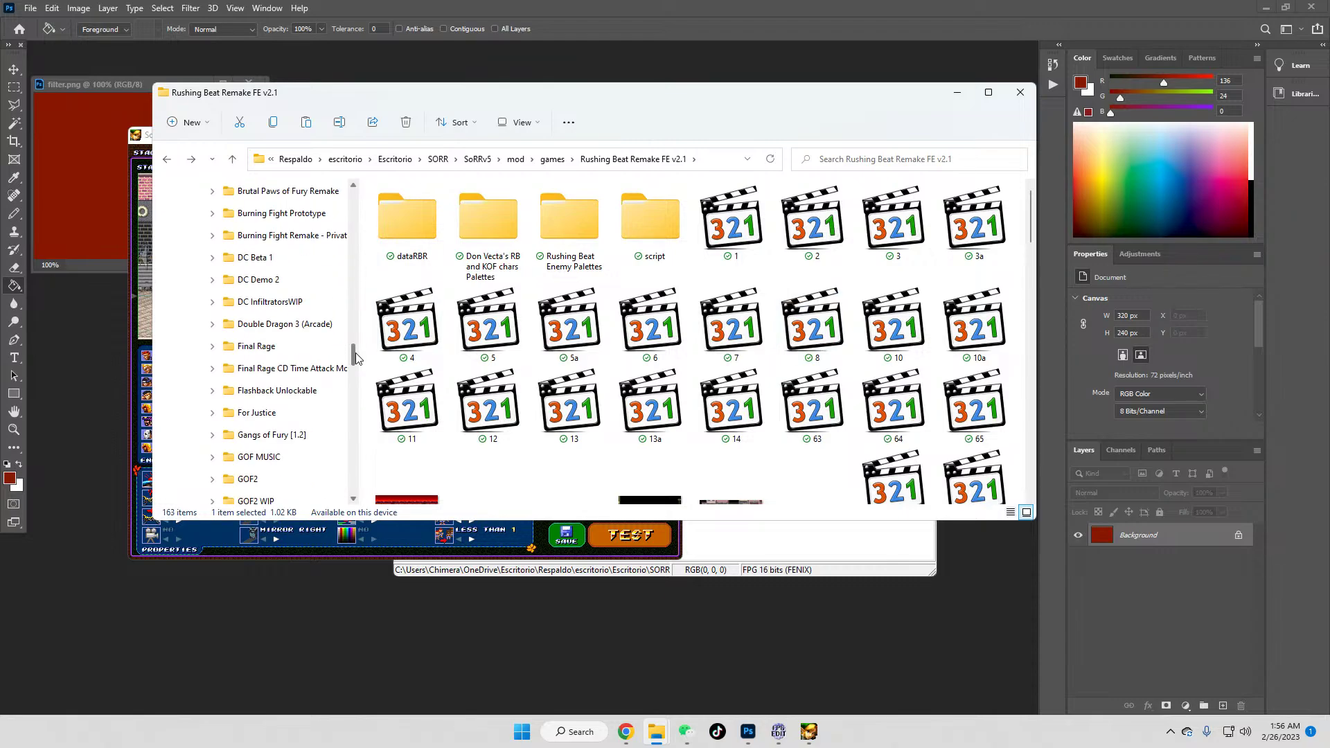
scroll(275, 379, up, 3)
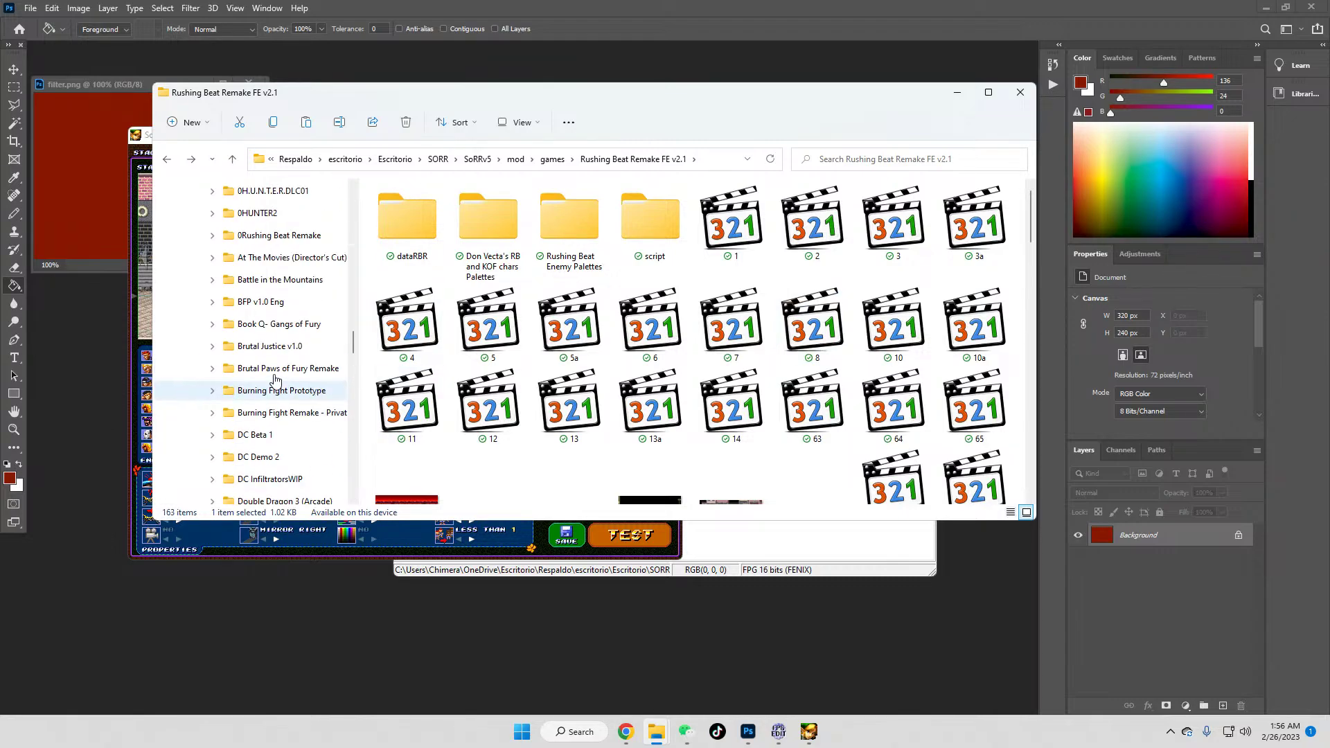
click(277, 236)
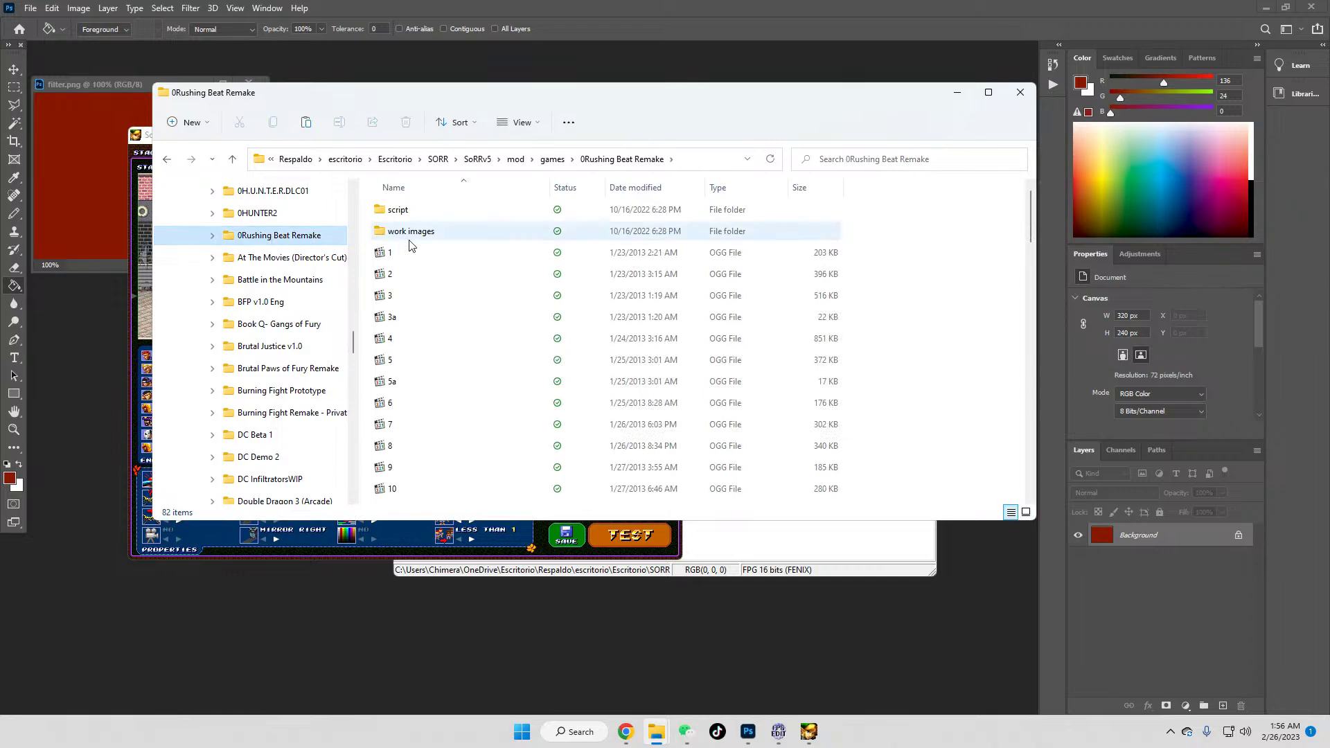
double_click(398, 232)
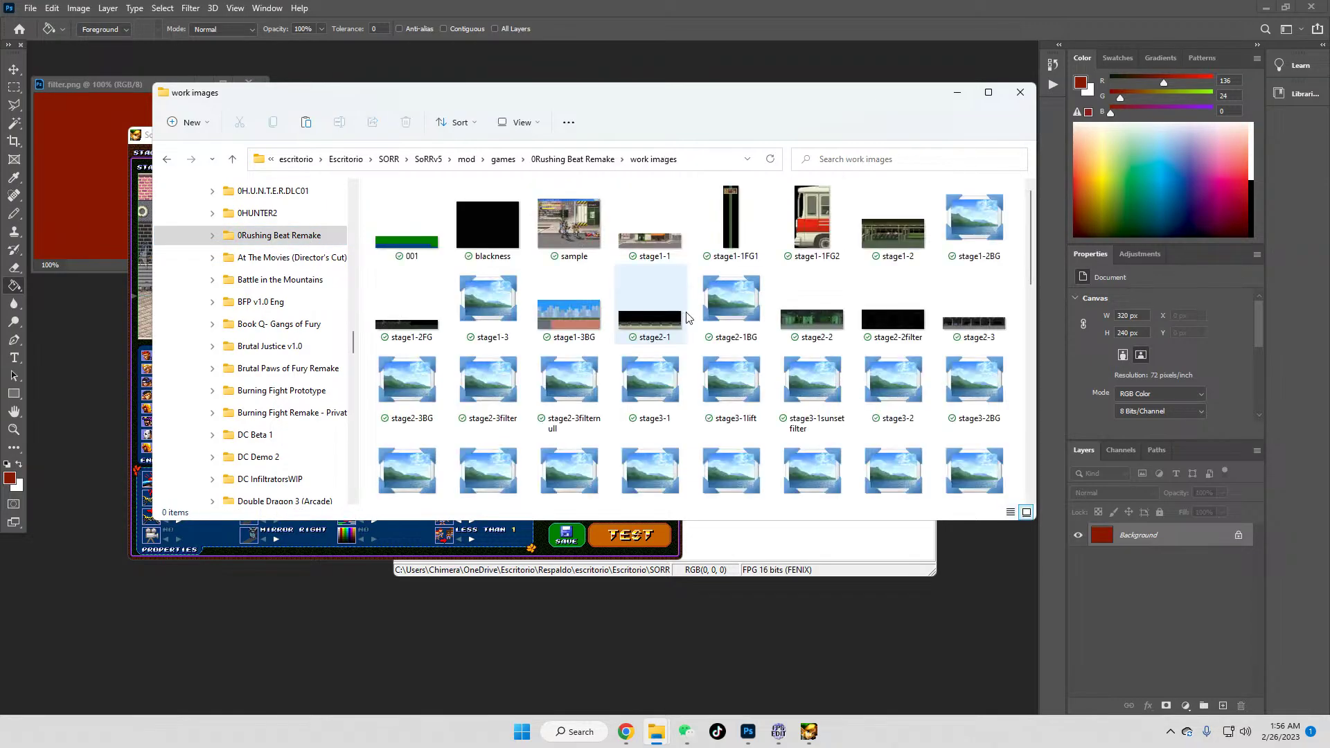
scroll(935, 415, down, 6)
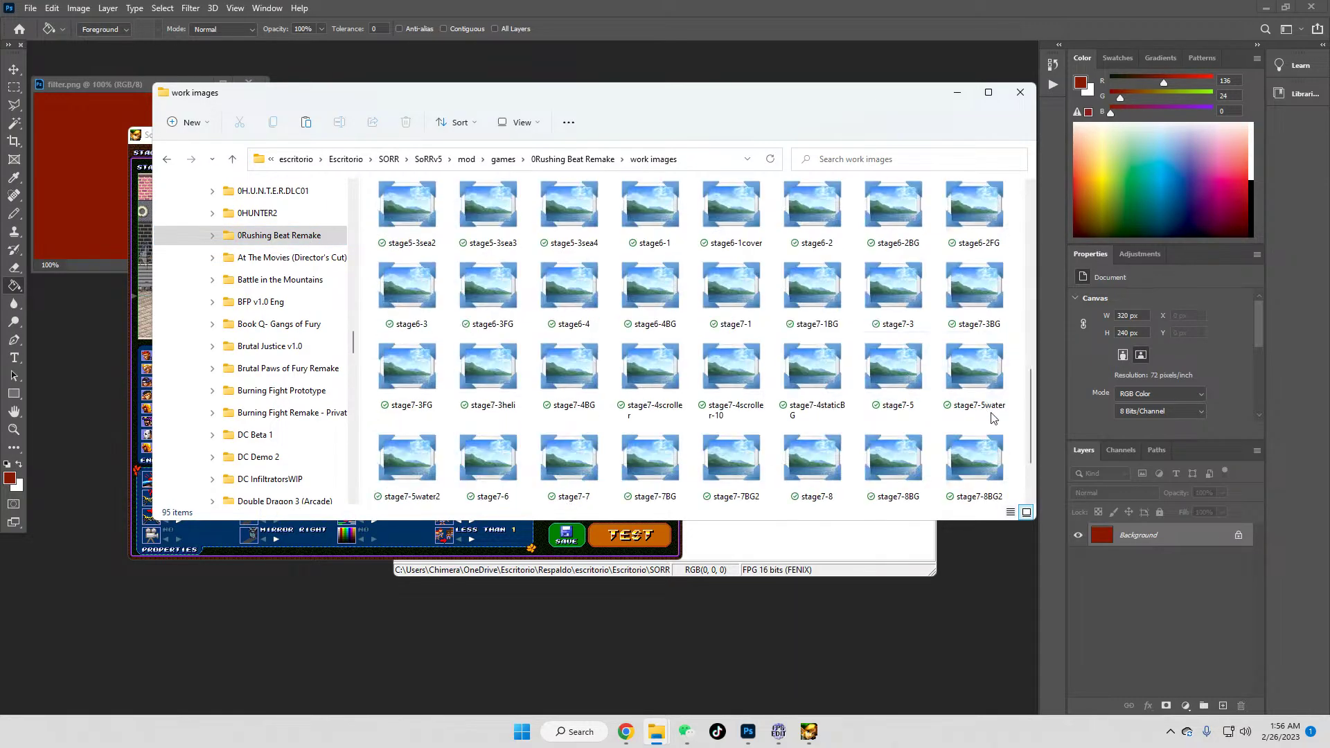
scroll(993, 417, down, 1)
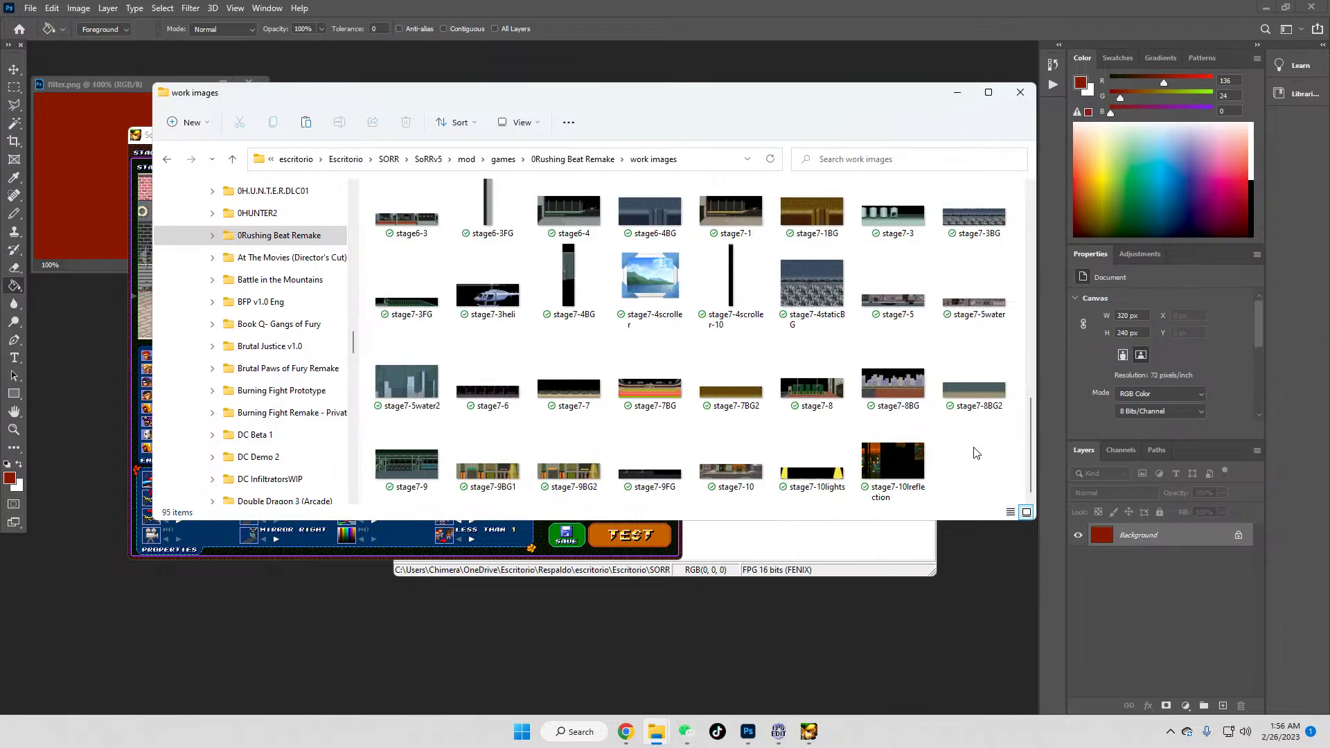
scroll(976, 453, up, 1)
scroll(976, 453, up, 5)
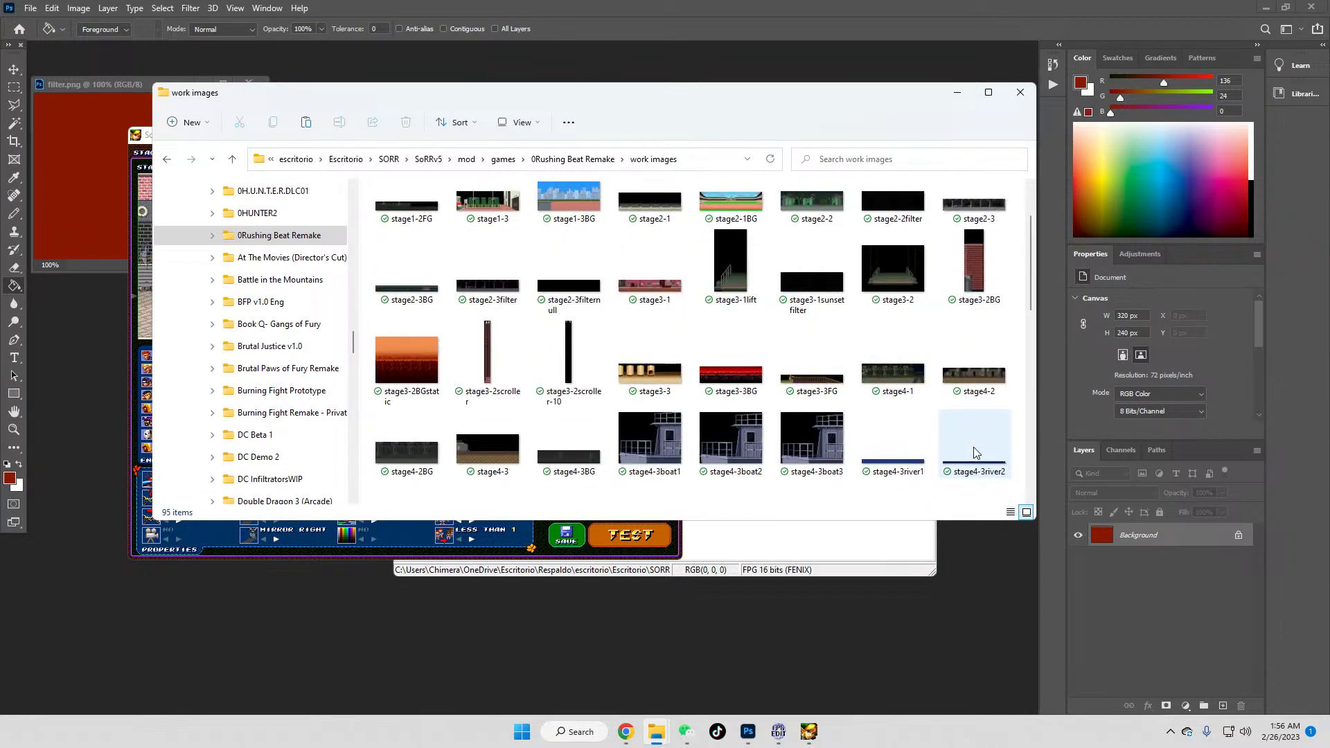
scroll(976, 453, up, 1)
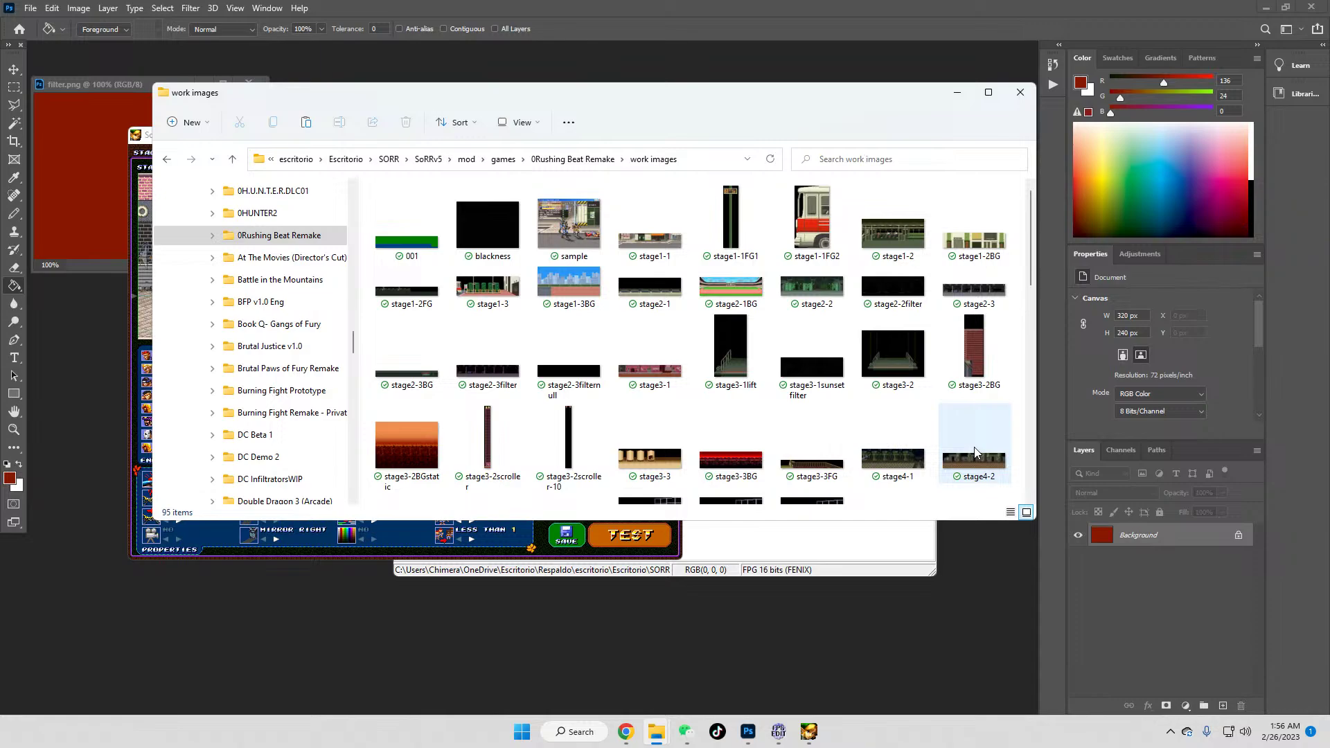
Step: Expand the 0Rushing Beat Remake subfolders and review stage images like stage1-1 and stage3-1lift
click(212, 235)
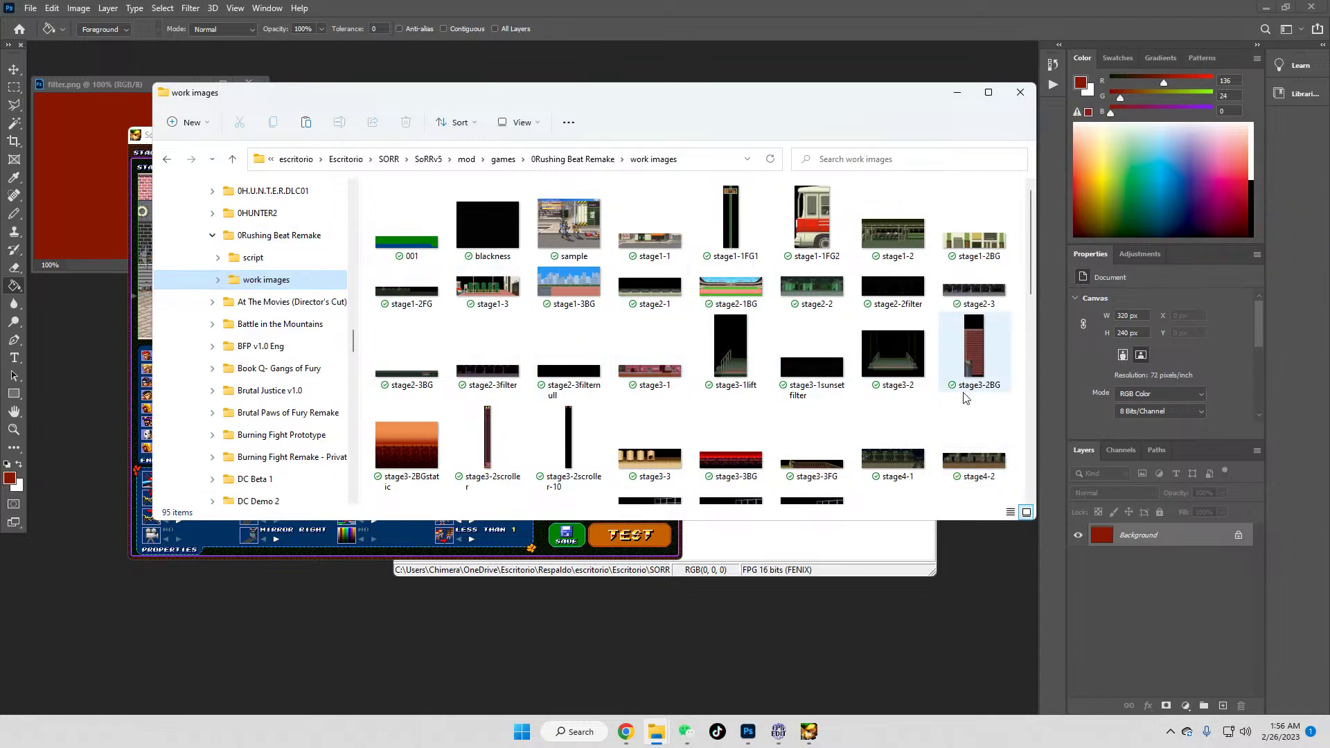
scroll(965, 397, down, 5)
scroll(965, 396, down, 2)
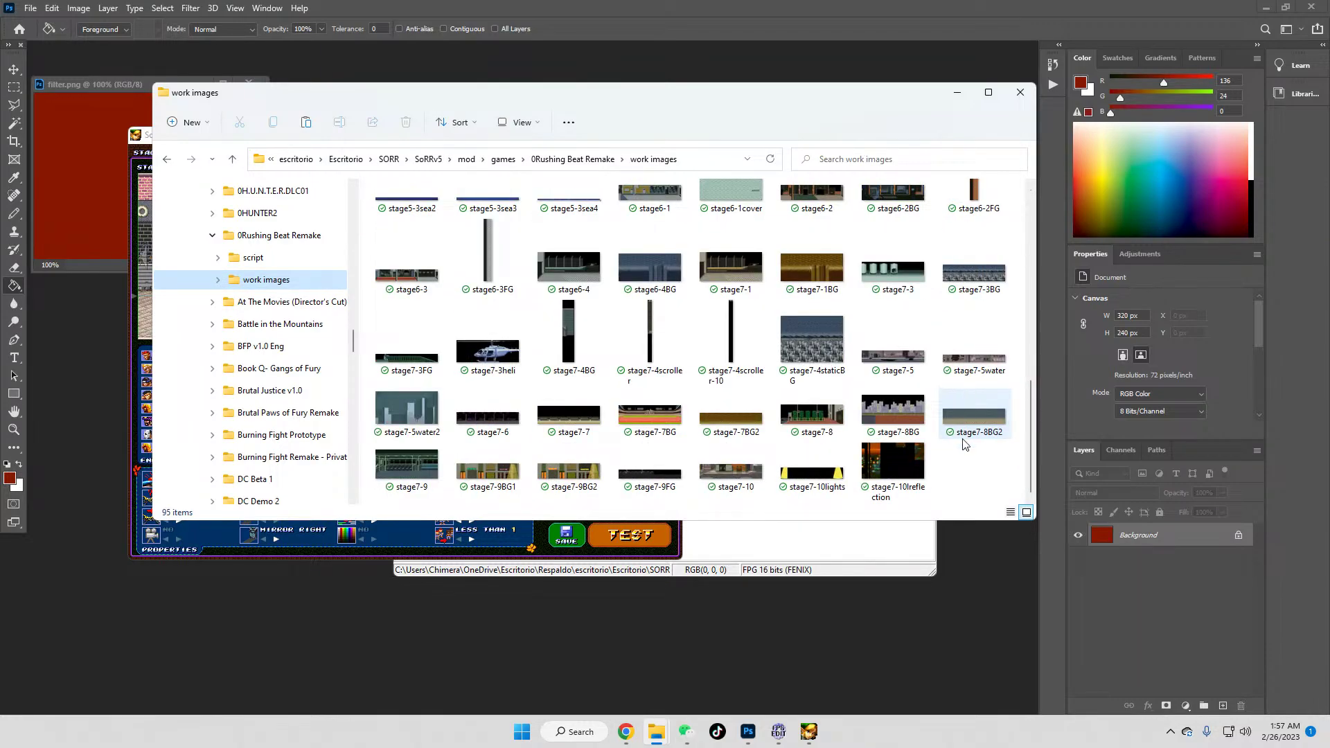
mouse_move(965, 443)
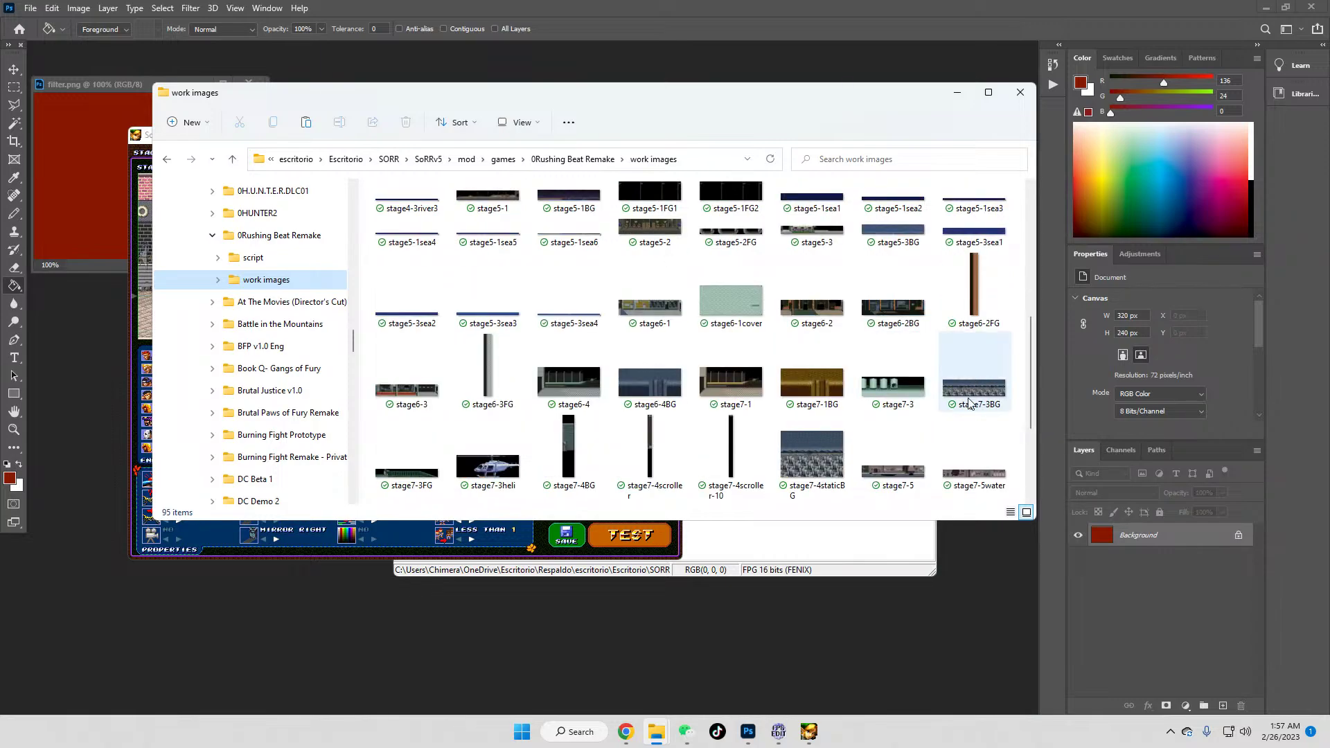
scroll(970, 404, up, 10)
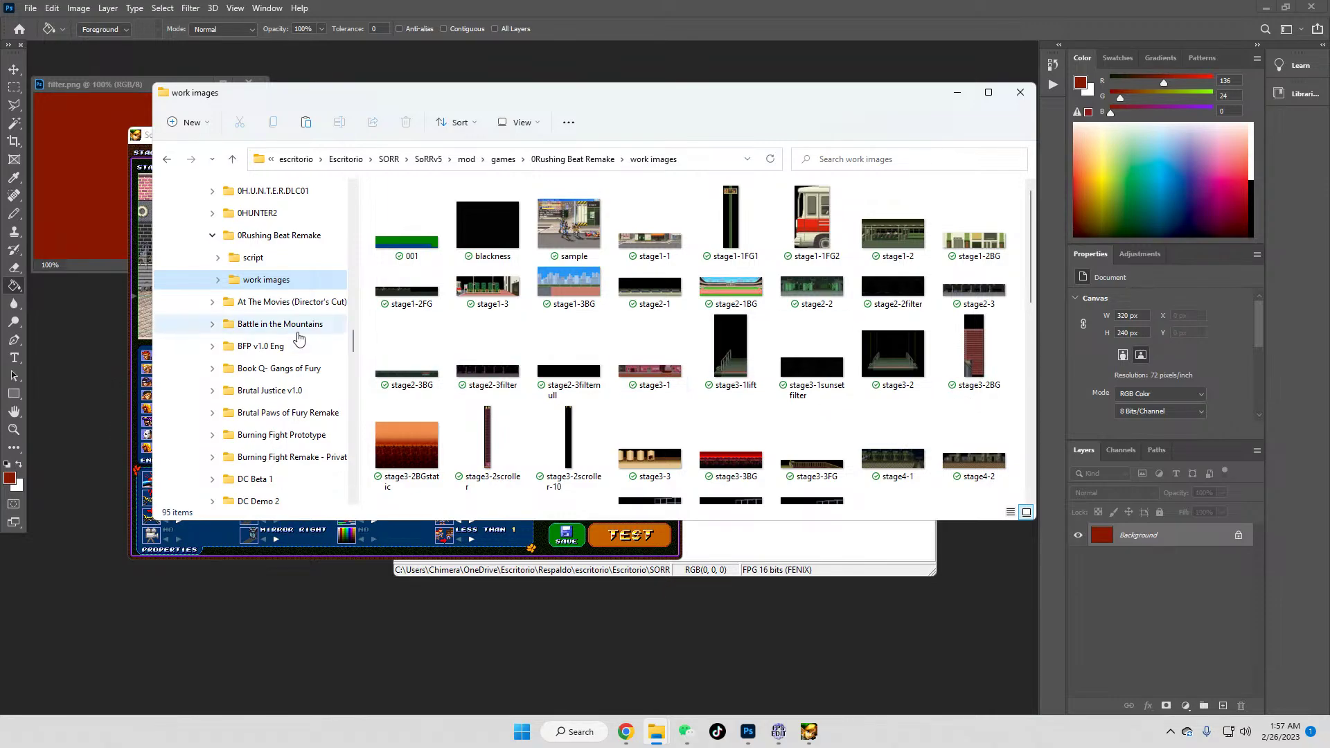
scroll(305, 388, down, 1)
scroll(332, 384, down, 2)
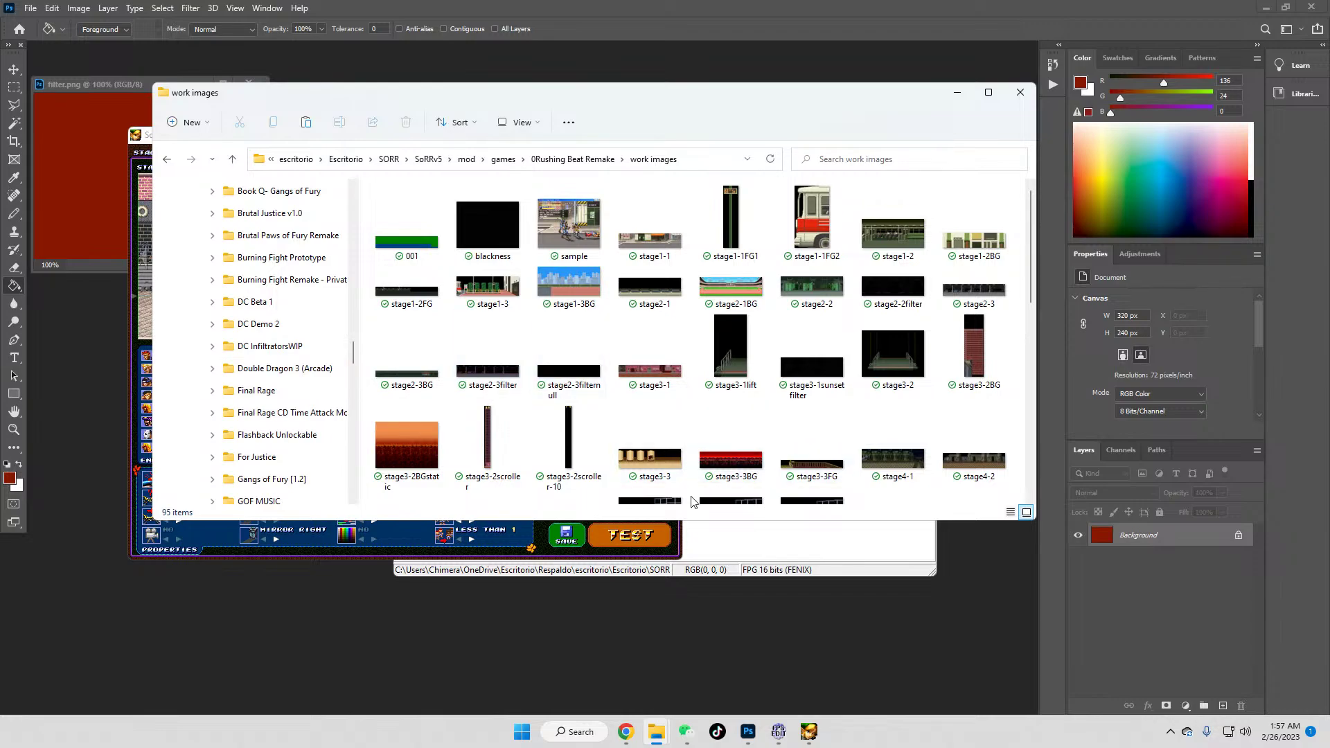
Step: Close FPG Edit 2005 and return to the Rushing Beat Remake FE v2.1 folder
click(782, 532)
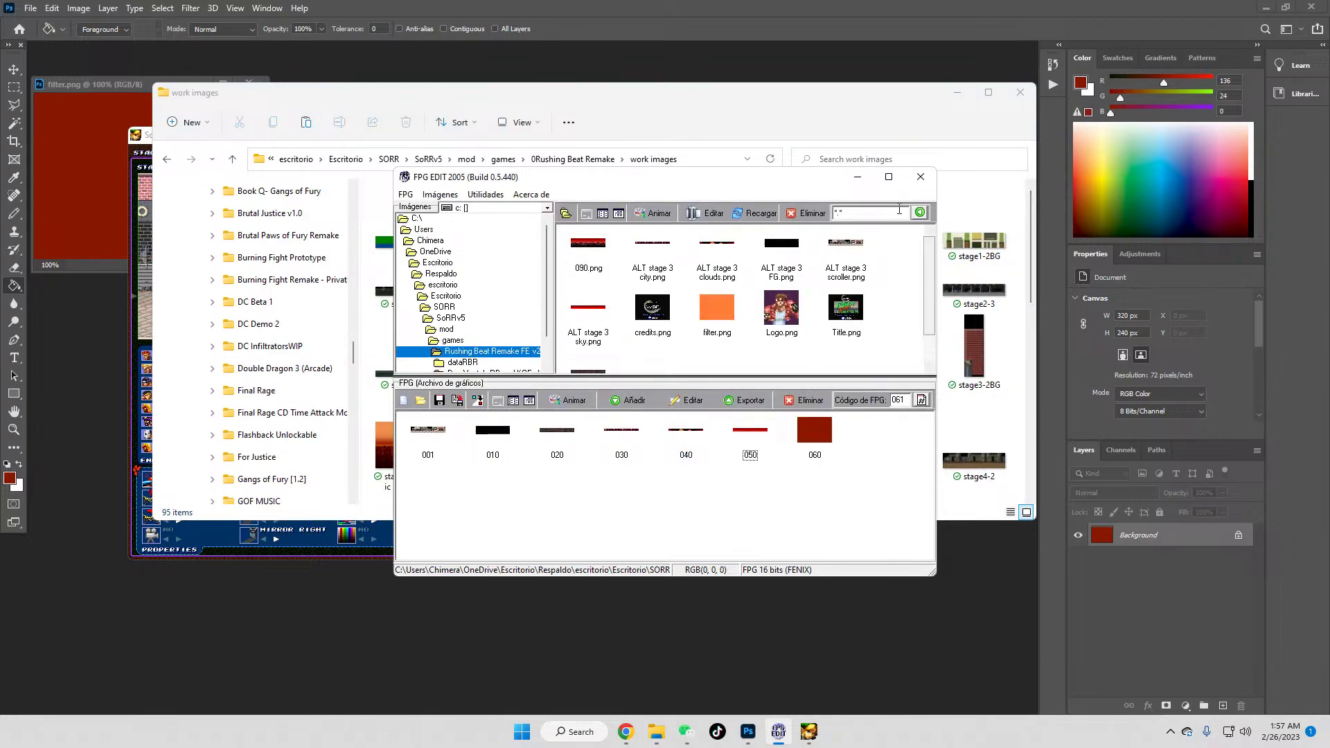
click(916, 182)
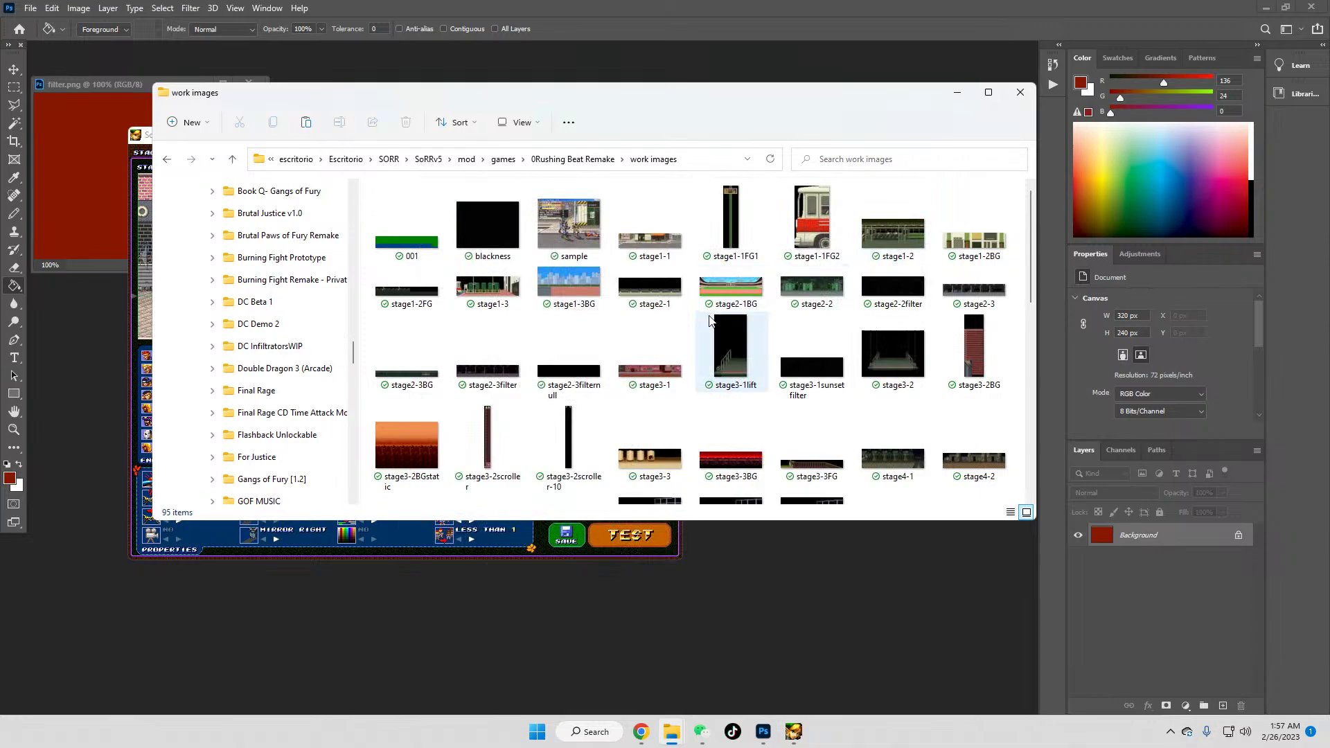
scroll(263, 388, down, 3)
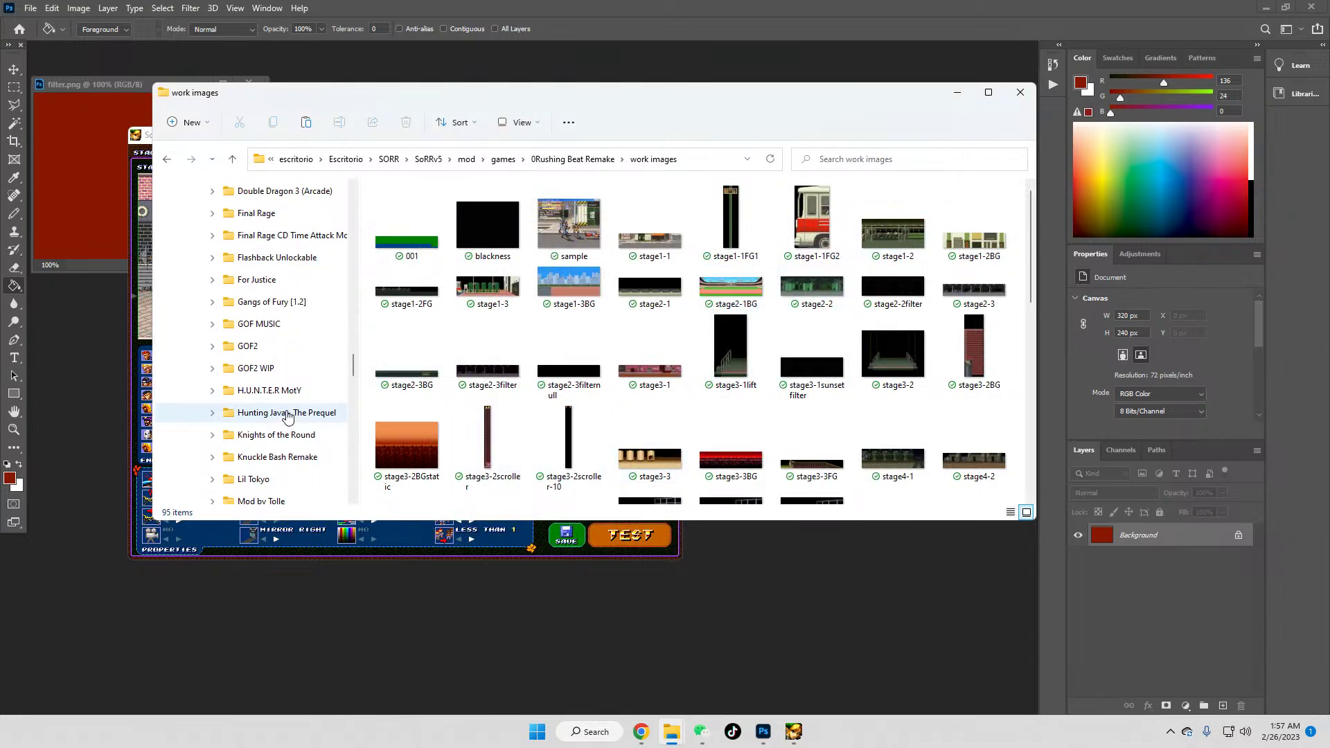
scroll(288, 426, down, 4)
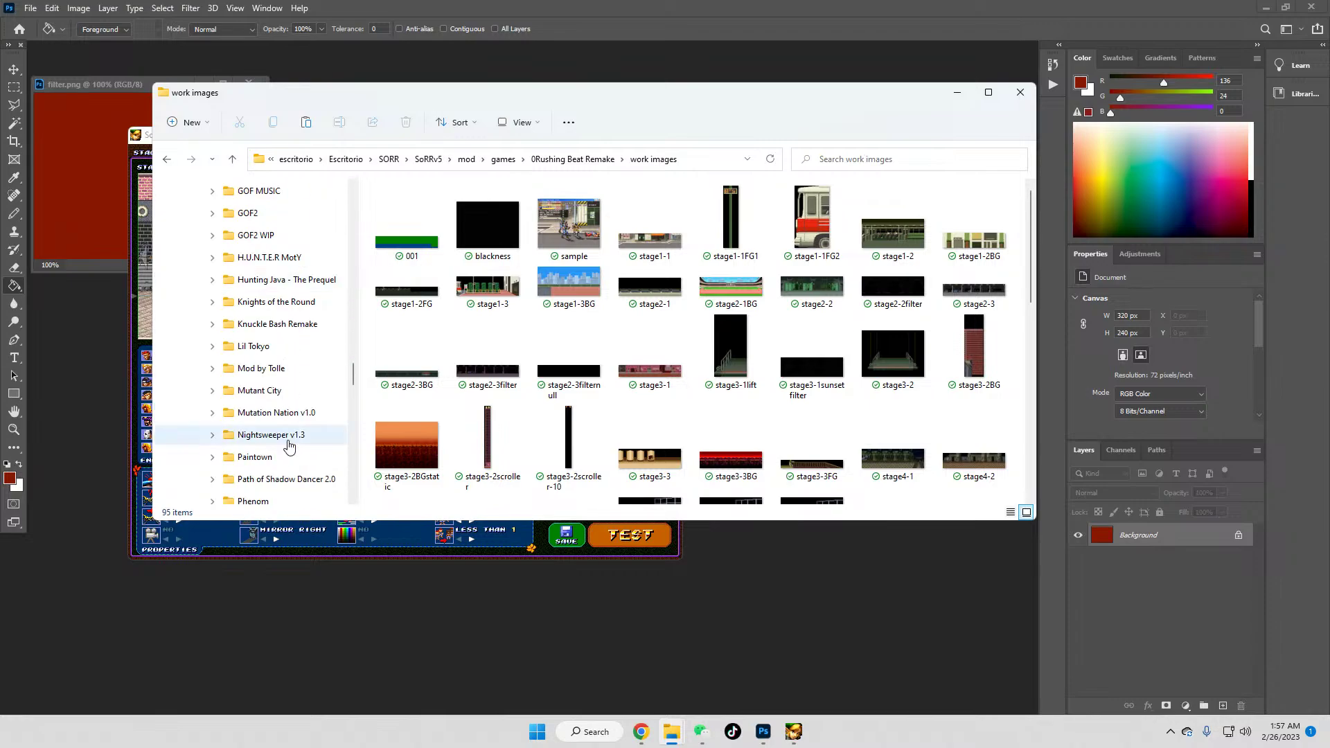
scroll(289, 446, down, 3)
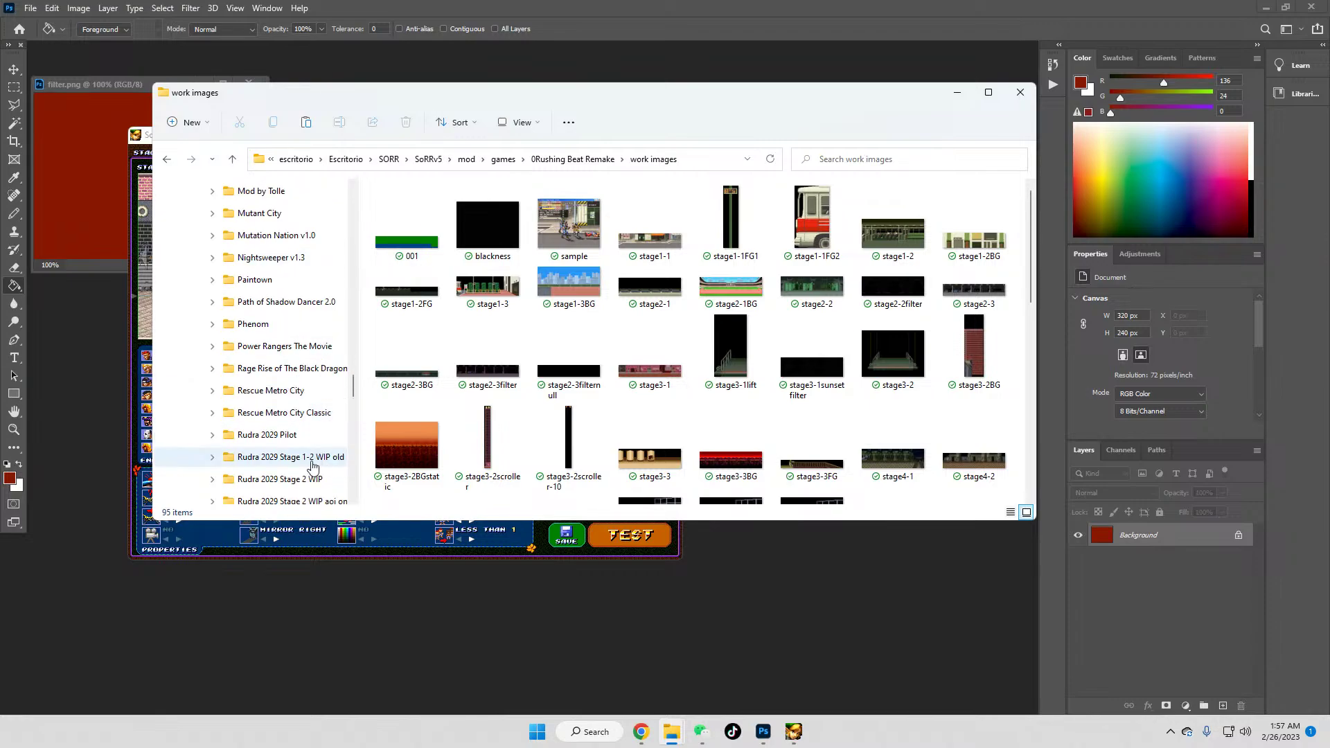
scroll(302, 468, down, 1)
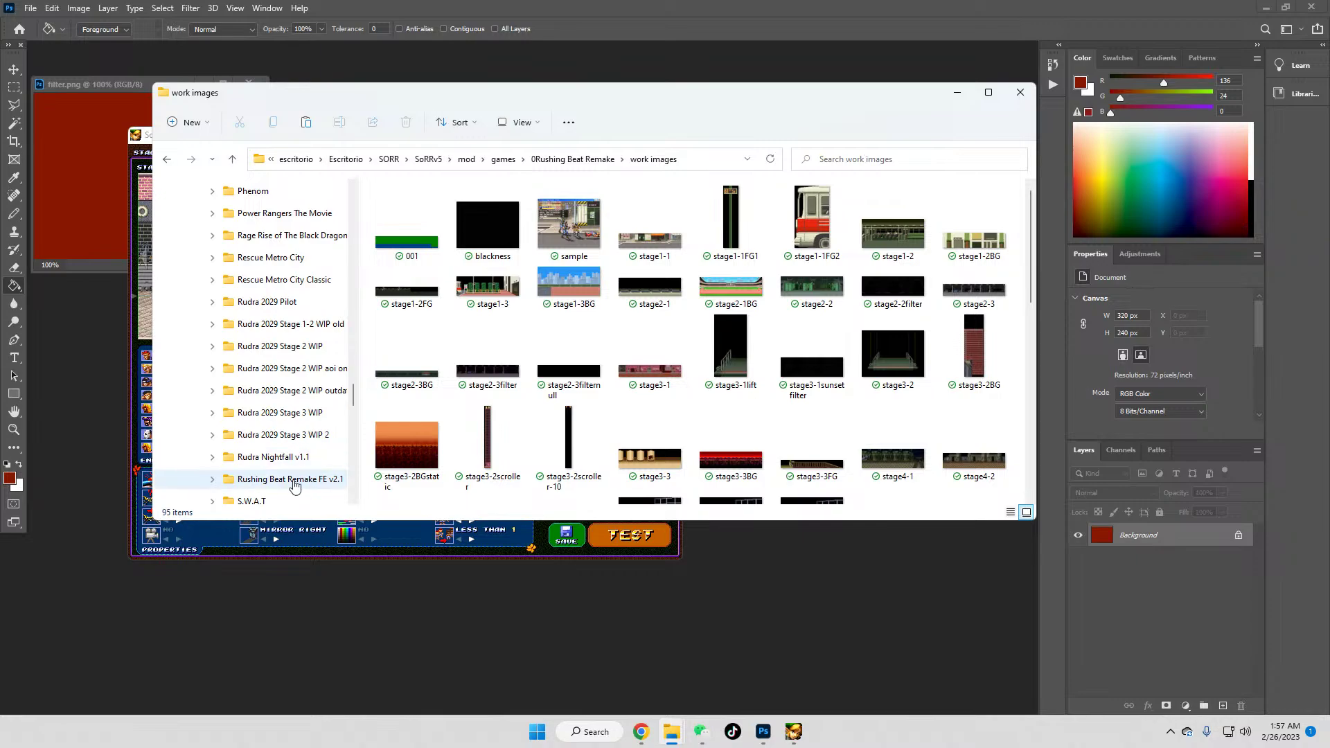
click(300, 479)
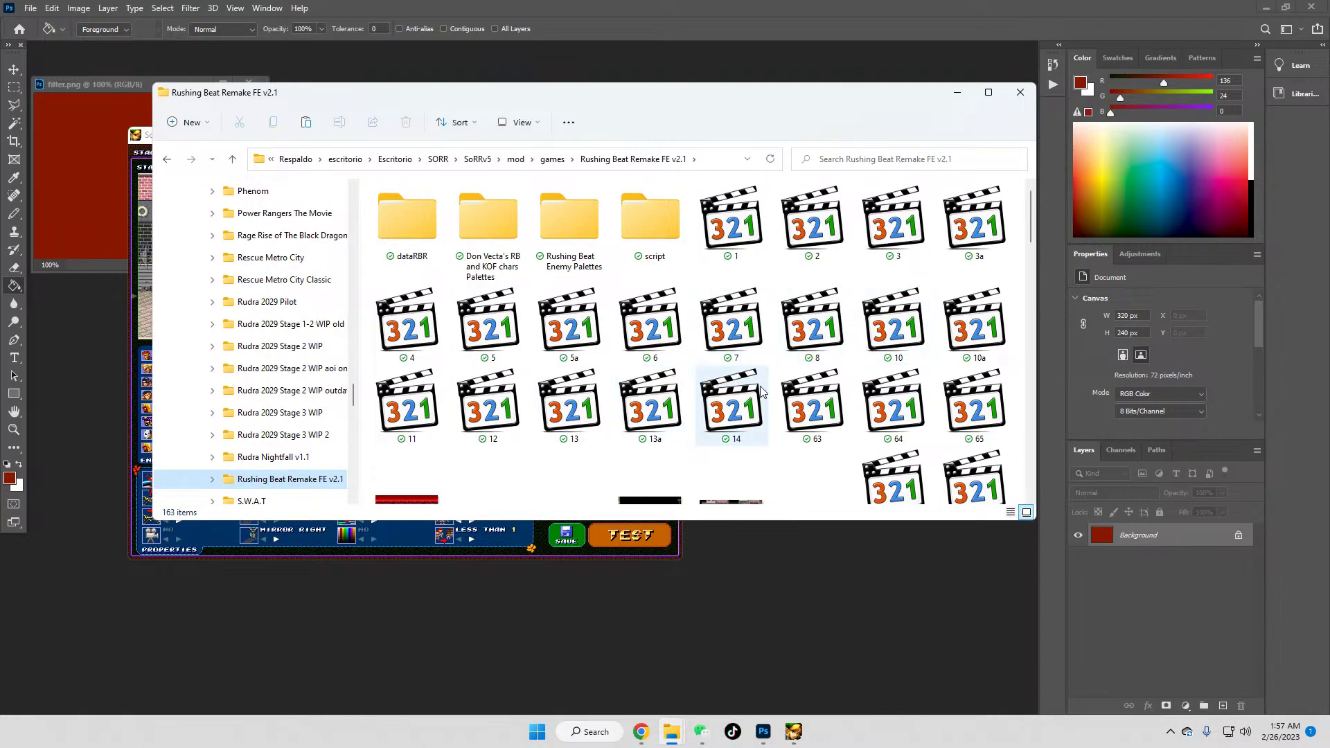
Step: Open object1a.fpg in FPG Edit 2005 and export graphic 159 as a PNG
scroll(686, 398, down, 1)
click(807, 468)
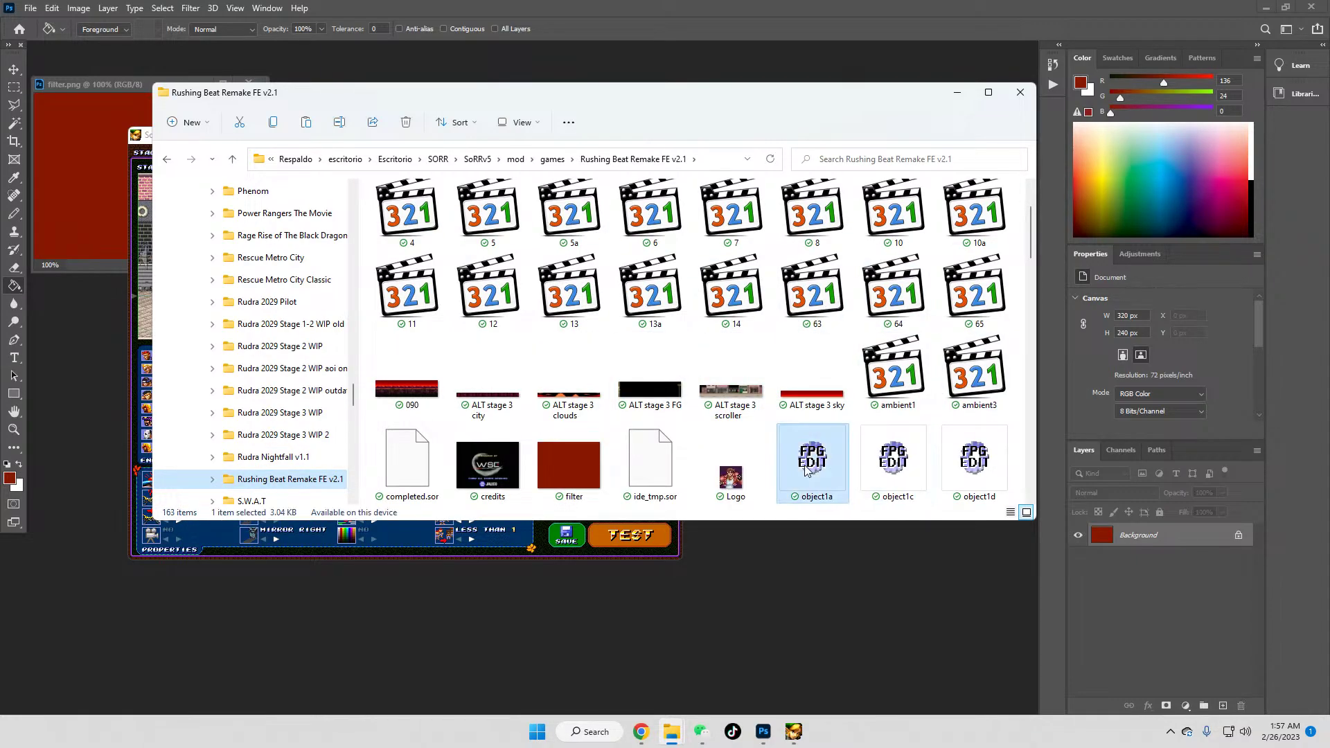
double_click(807, 468)
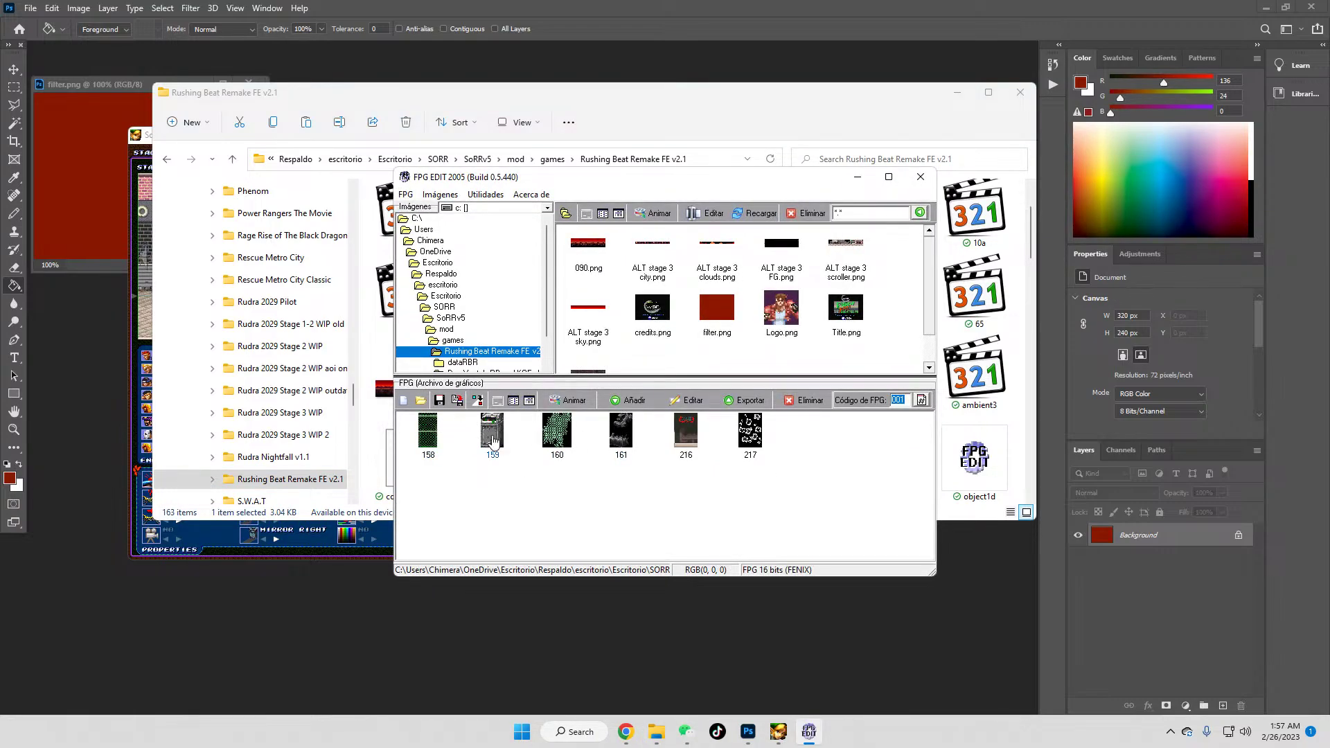
click(493, 435)
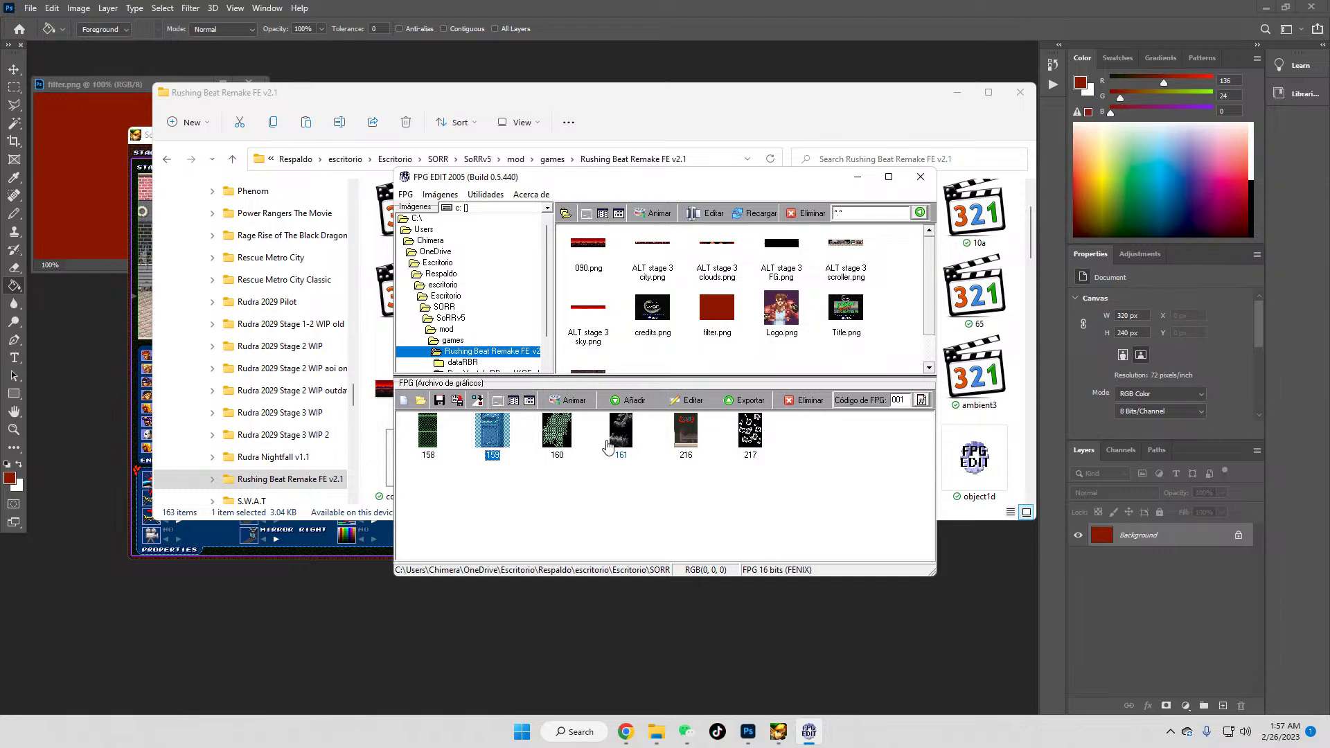
click(749, 401)
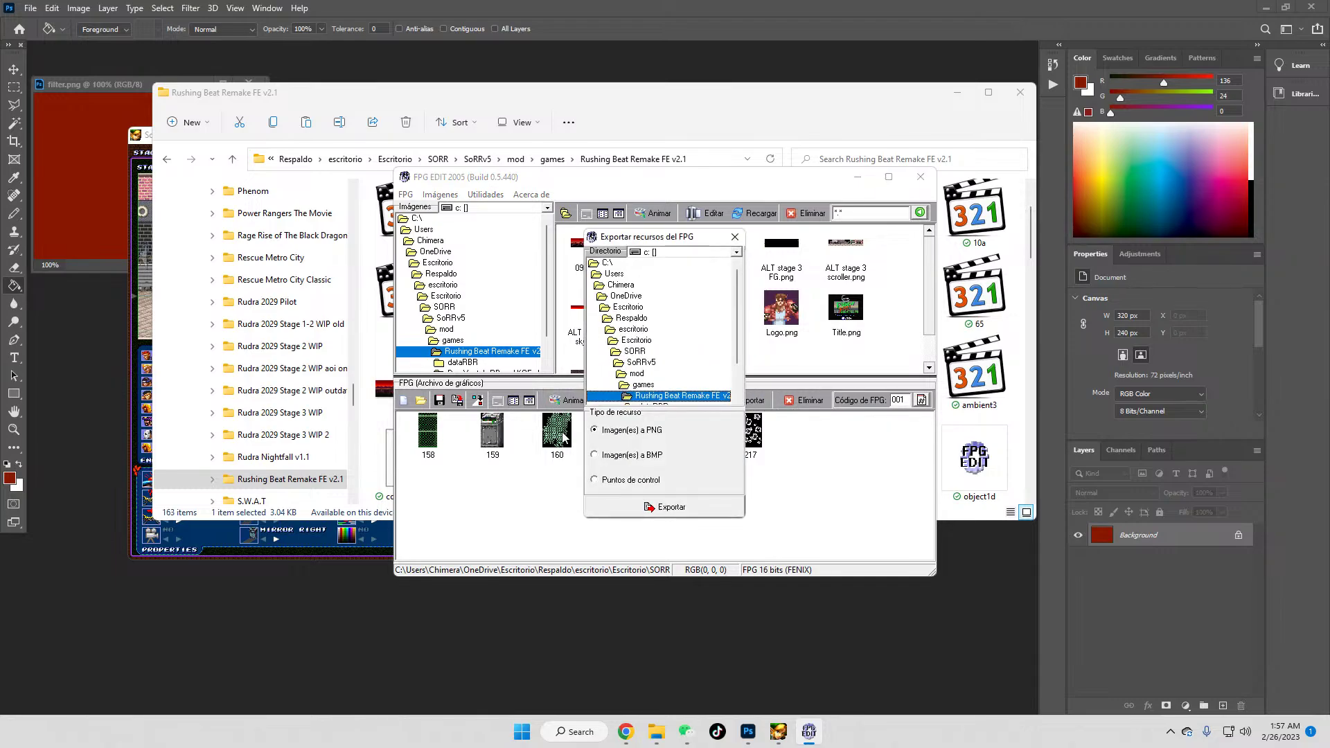
click(652, 504)
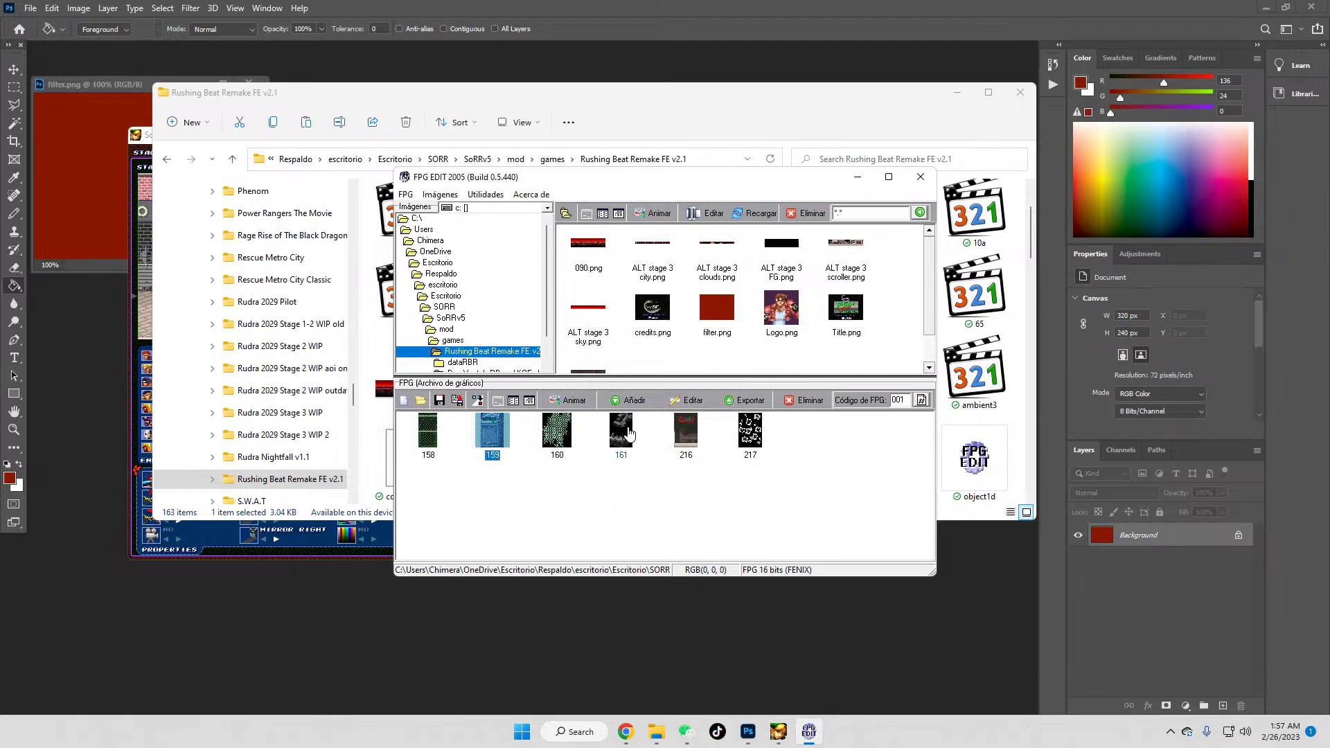
Step: Export graphic 161 as a PNG as well and close FPG Edit 2005
click(624, 436)
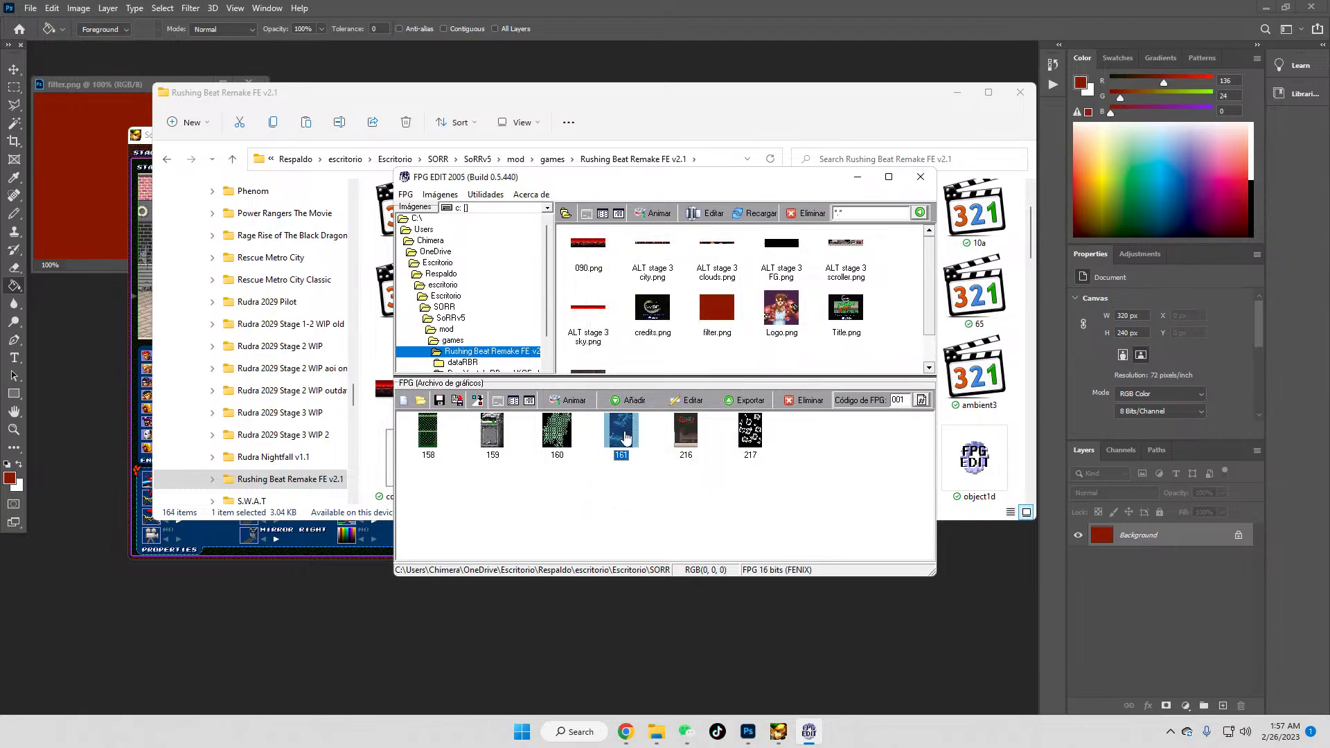
click(749, 401)
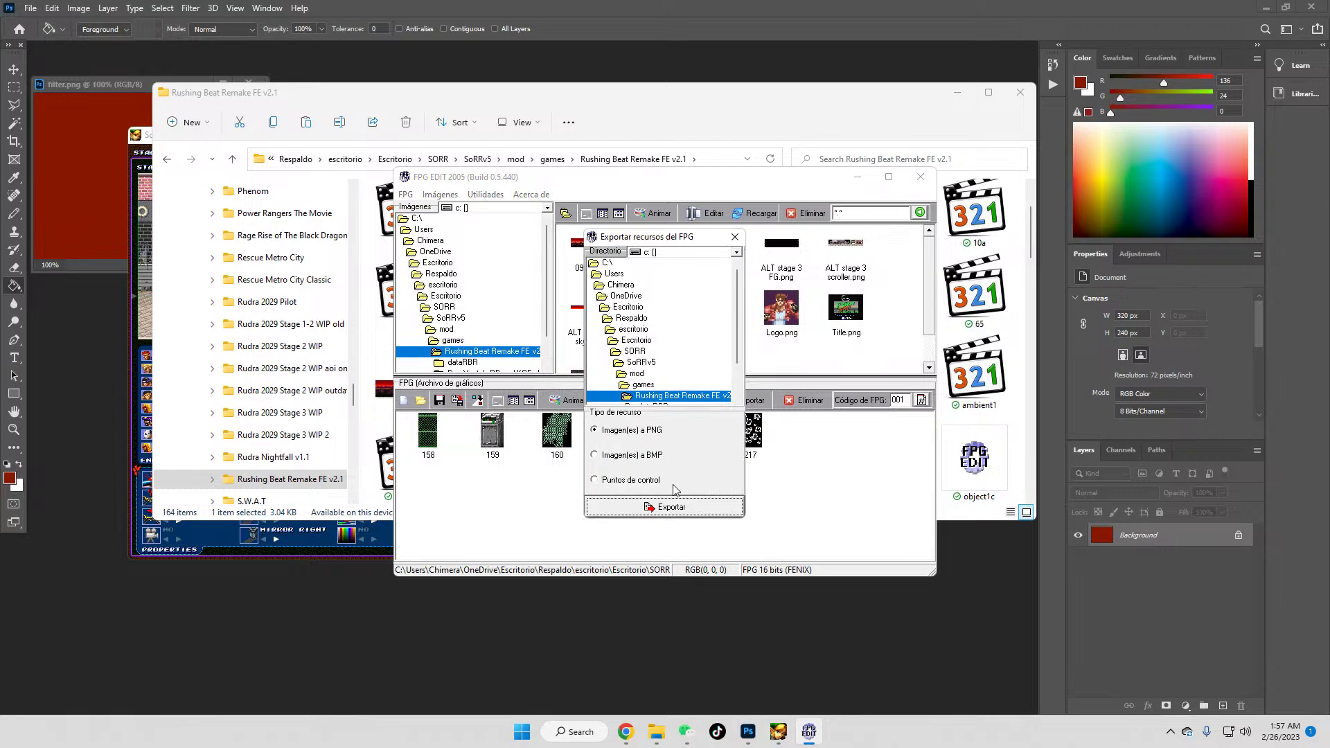
click(650, 507)
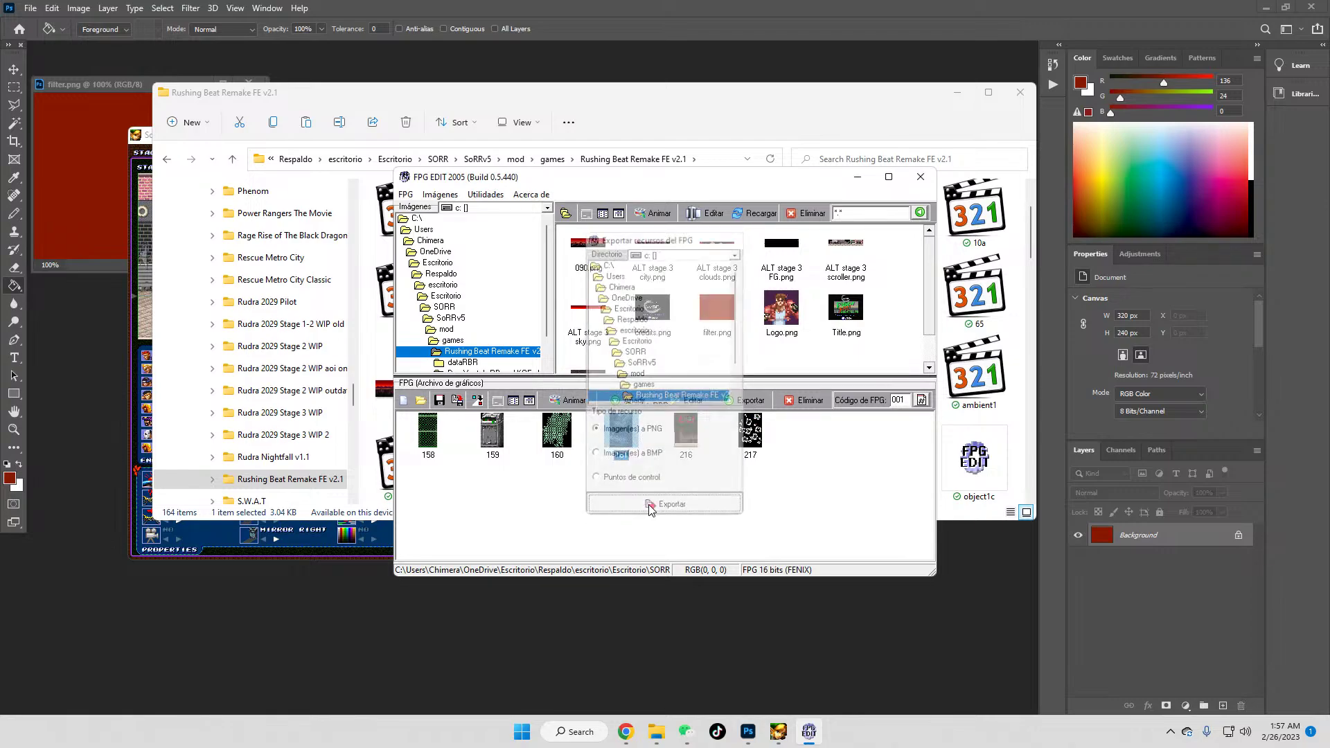
click(920, 177)
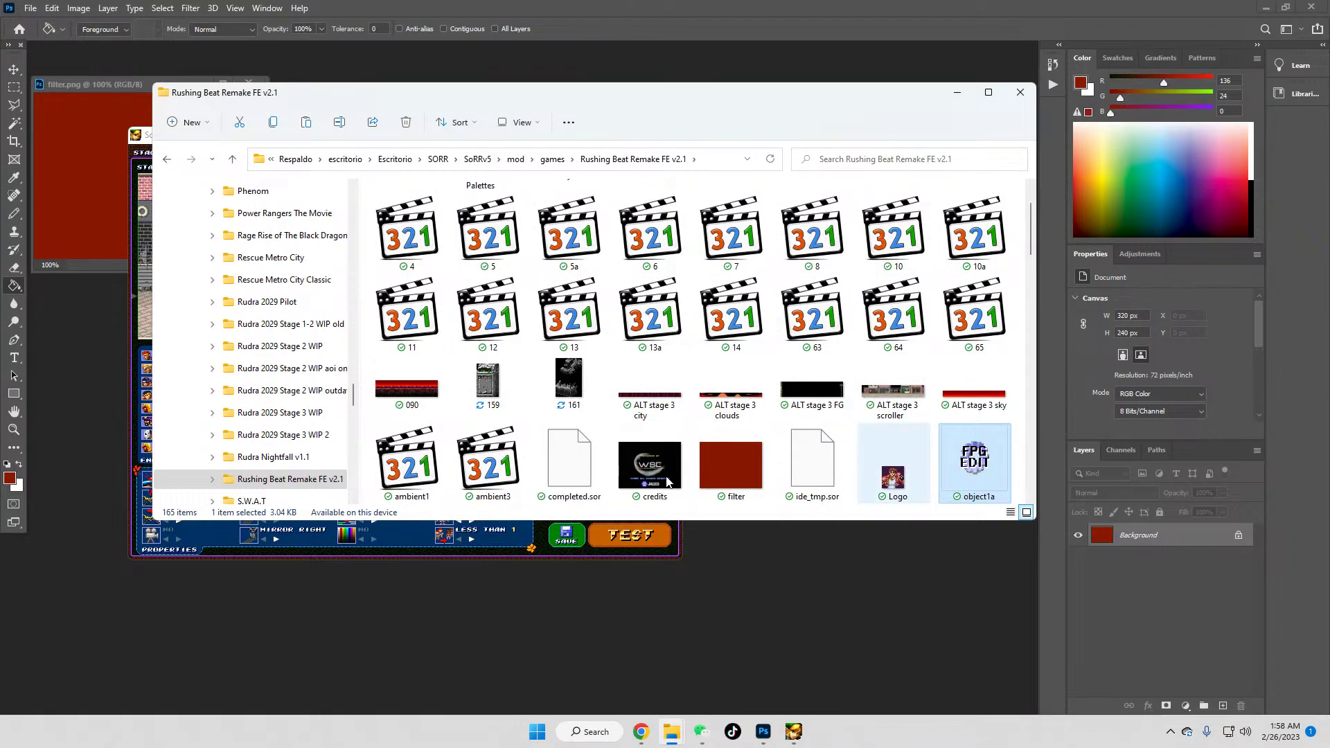
Step: Delete completed.sor from the mod folder
click(575, 478)
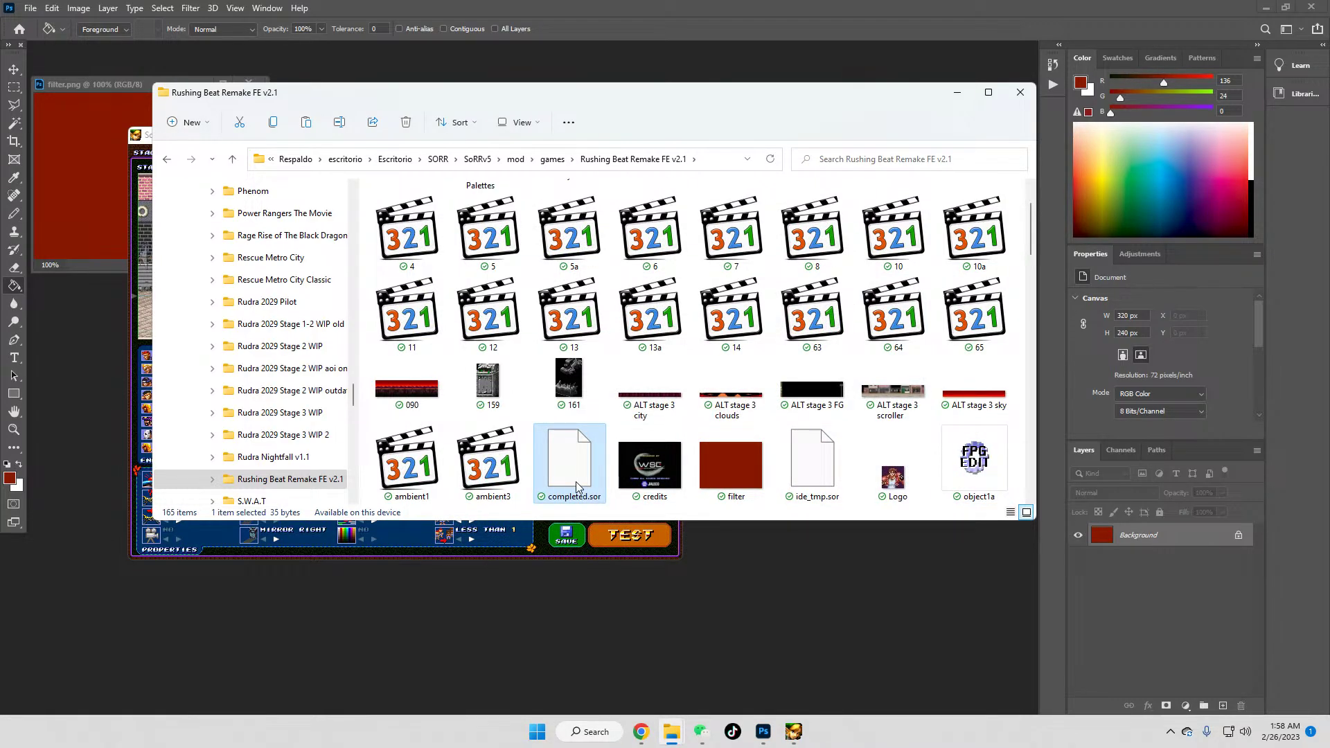
key(Delete)
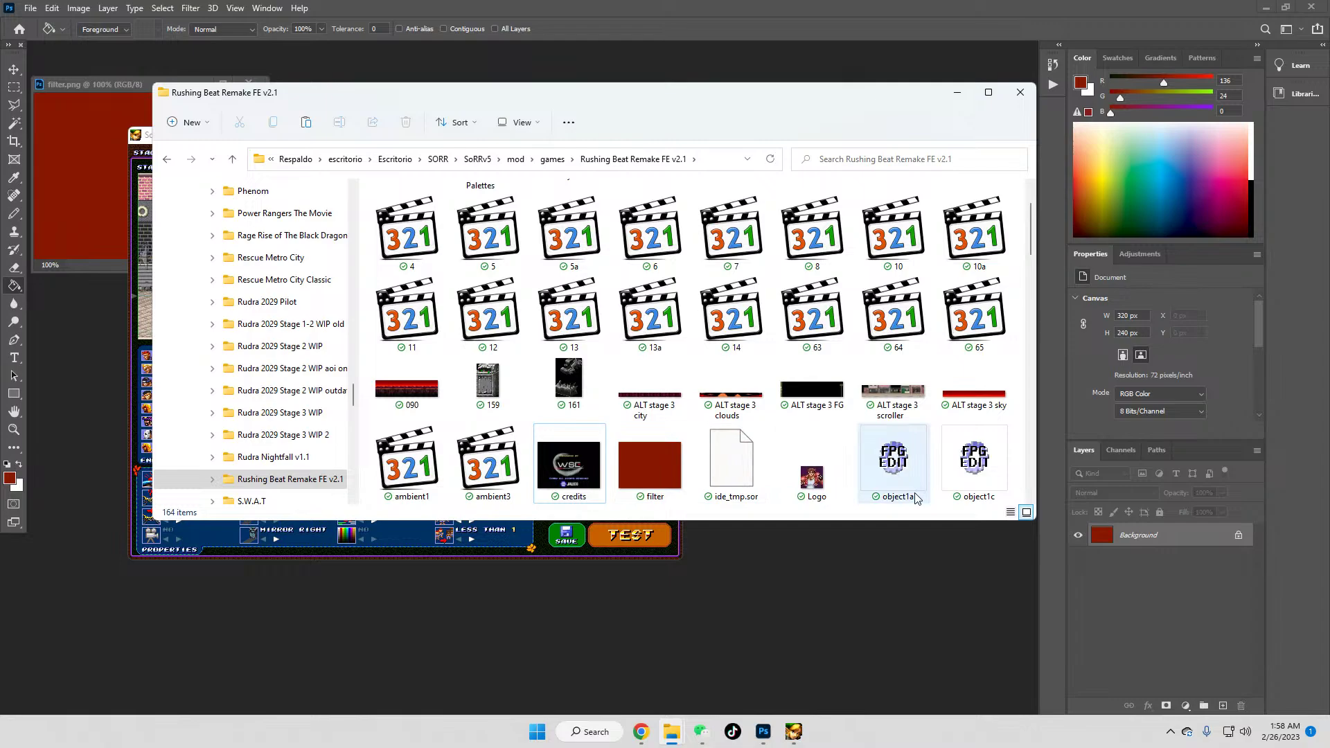
scroll(915, 497, down, 3)
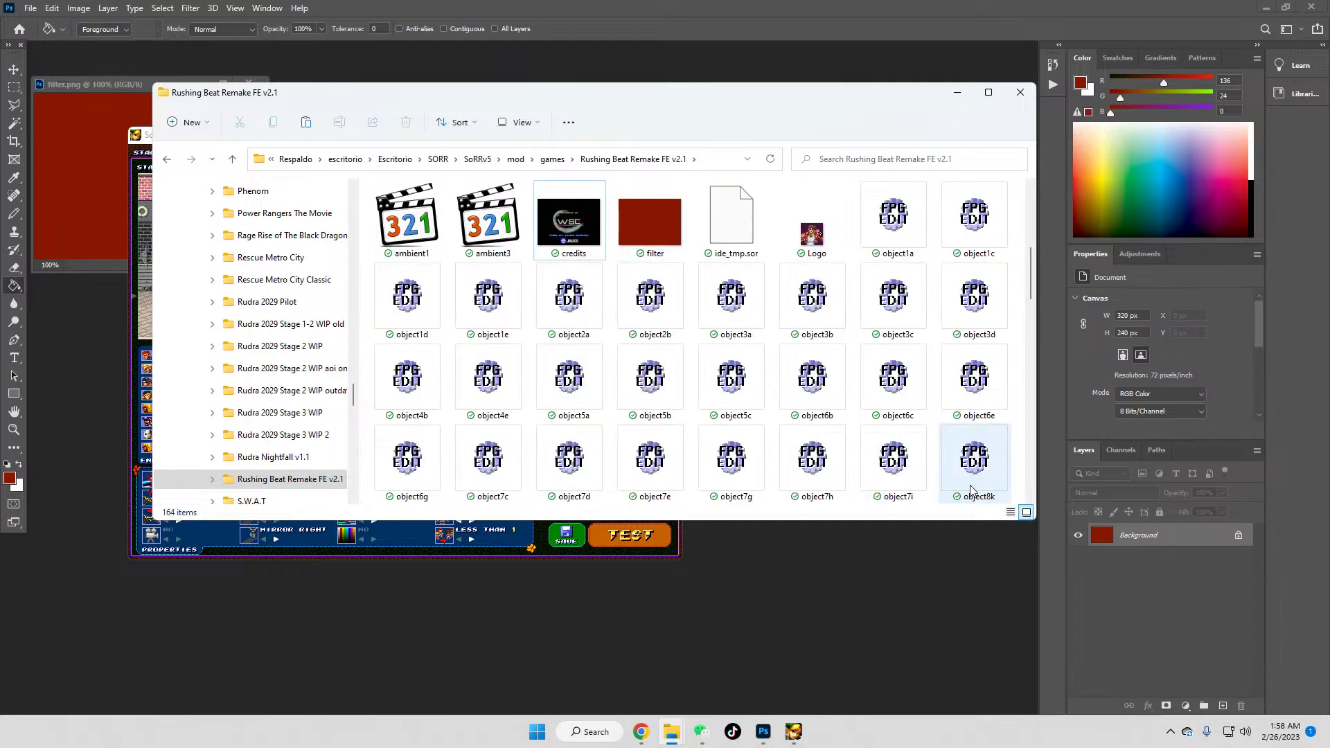
Step: Preview the graphics in object1c, object1d and object1e, including graphic 214
double_click(978, 233)
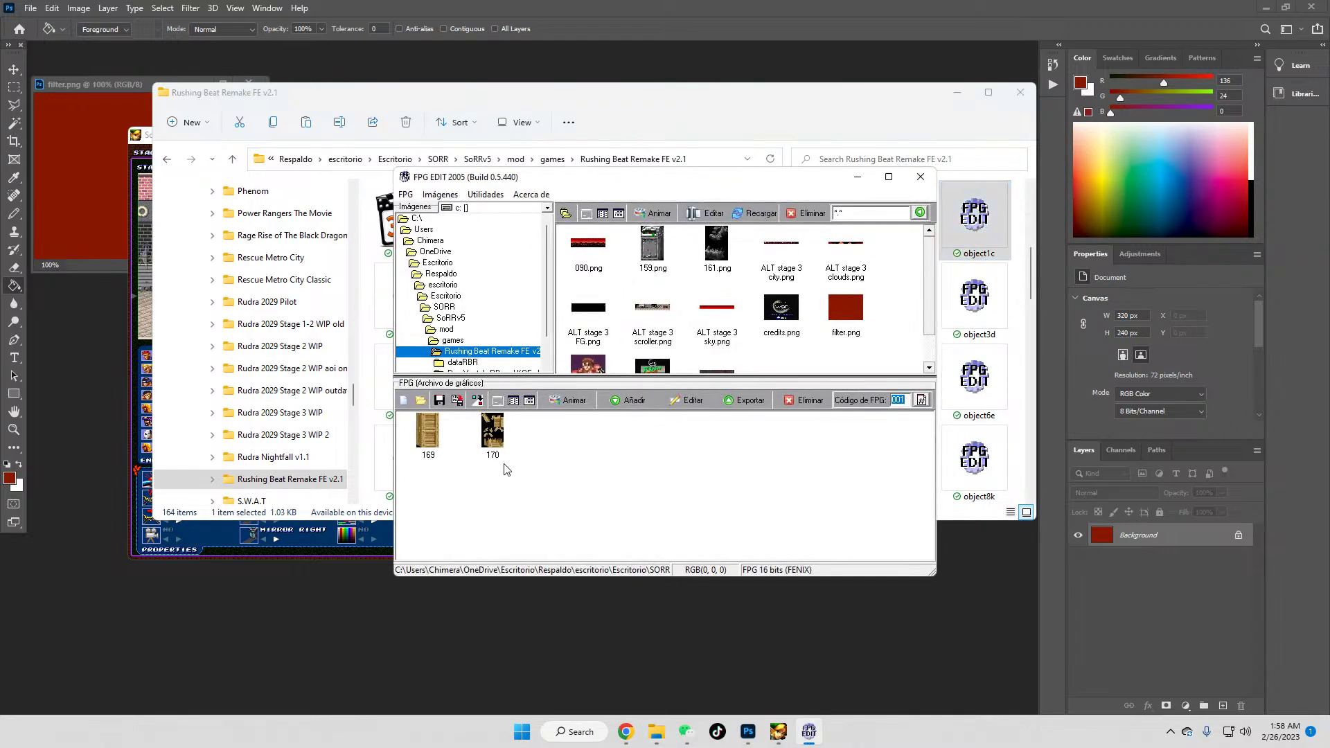
click(921, 177)
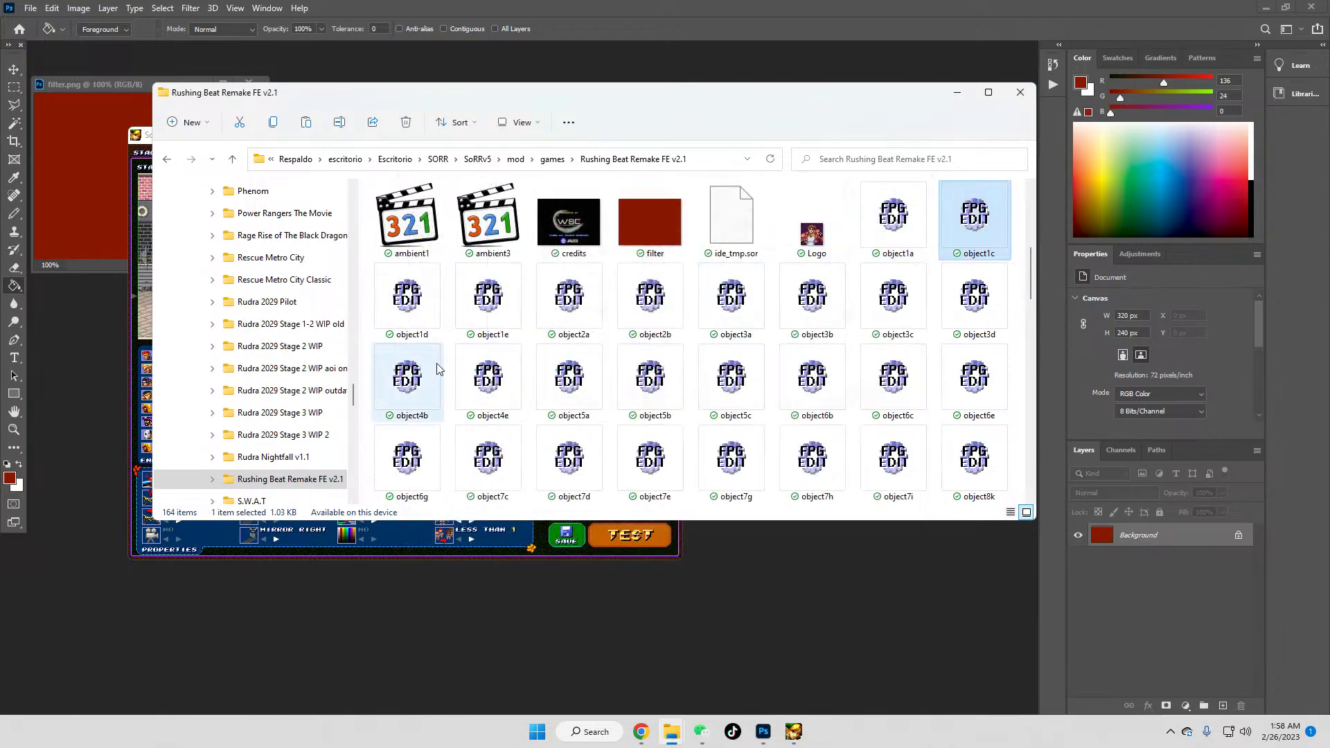
double_click(417, 309)
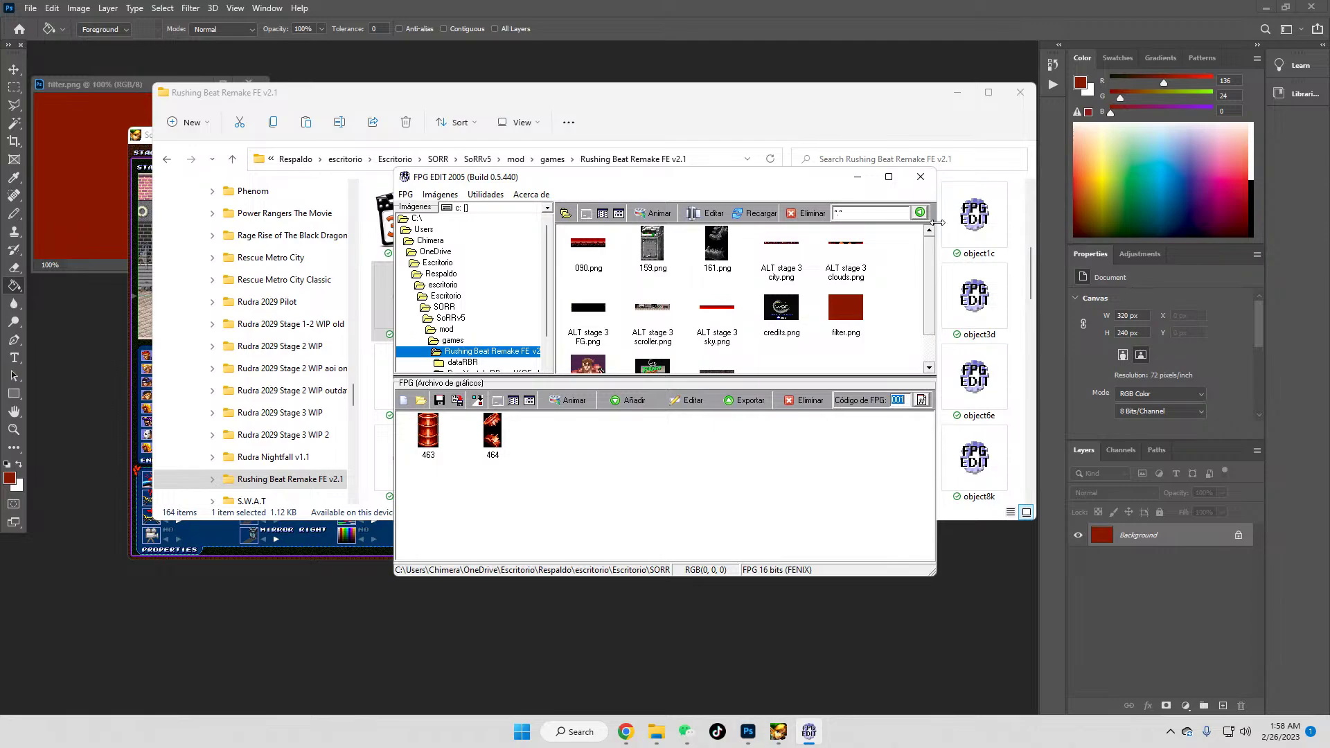
click(921, 178)
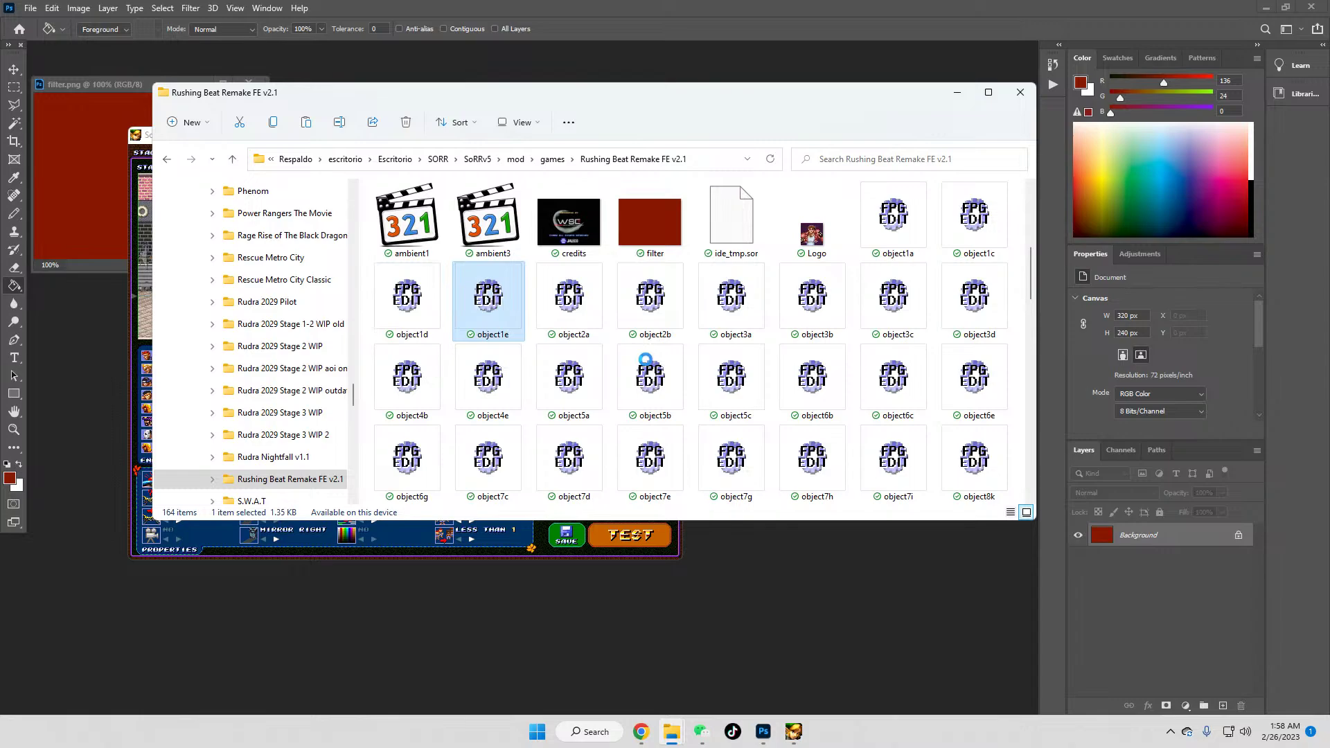
double_click(649, 297)
click(430, 435)
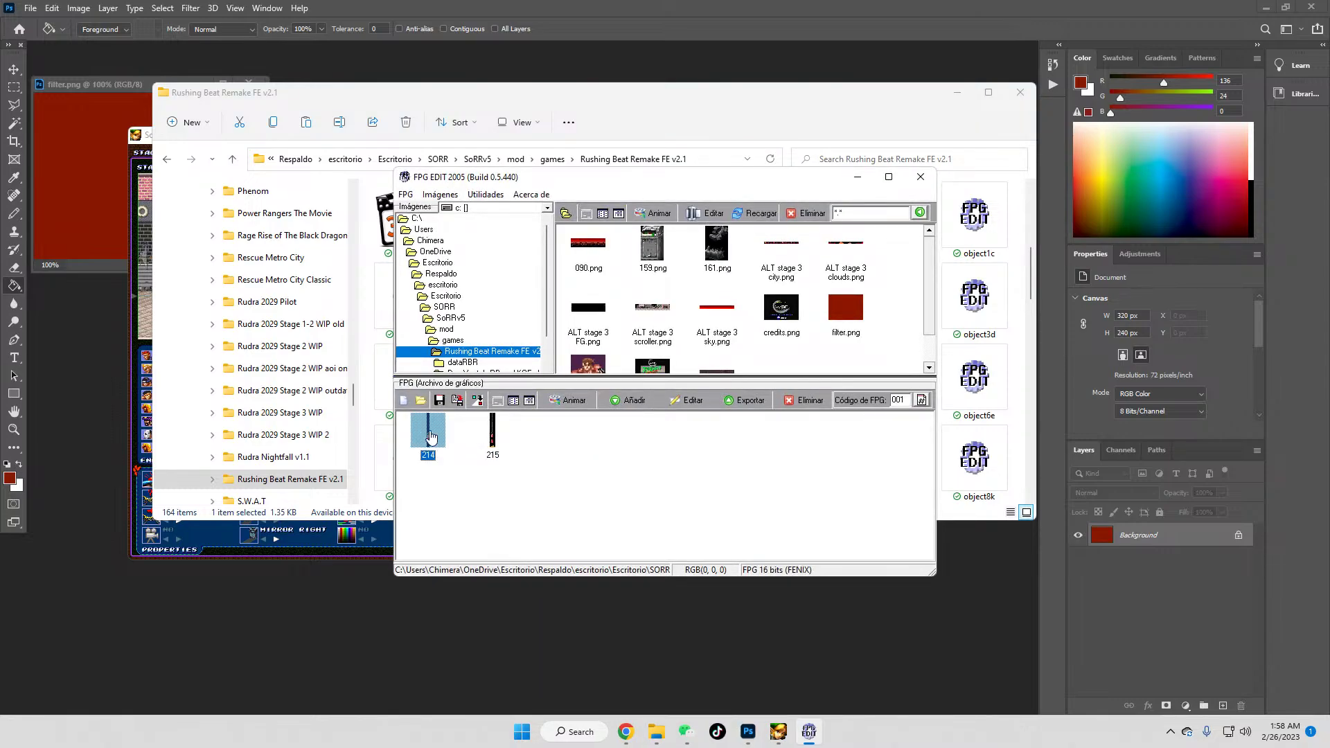
click(919, 177)
Step: Preview object2a (checking graphic 159's size) through object3c, then pick object4b
click(558, 305)
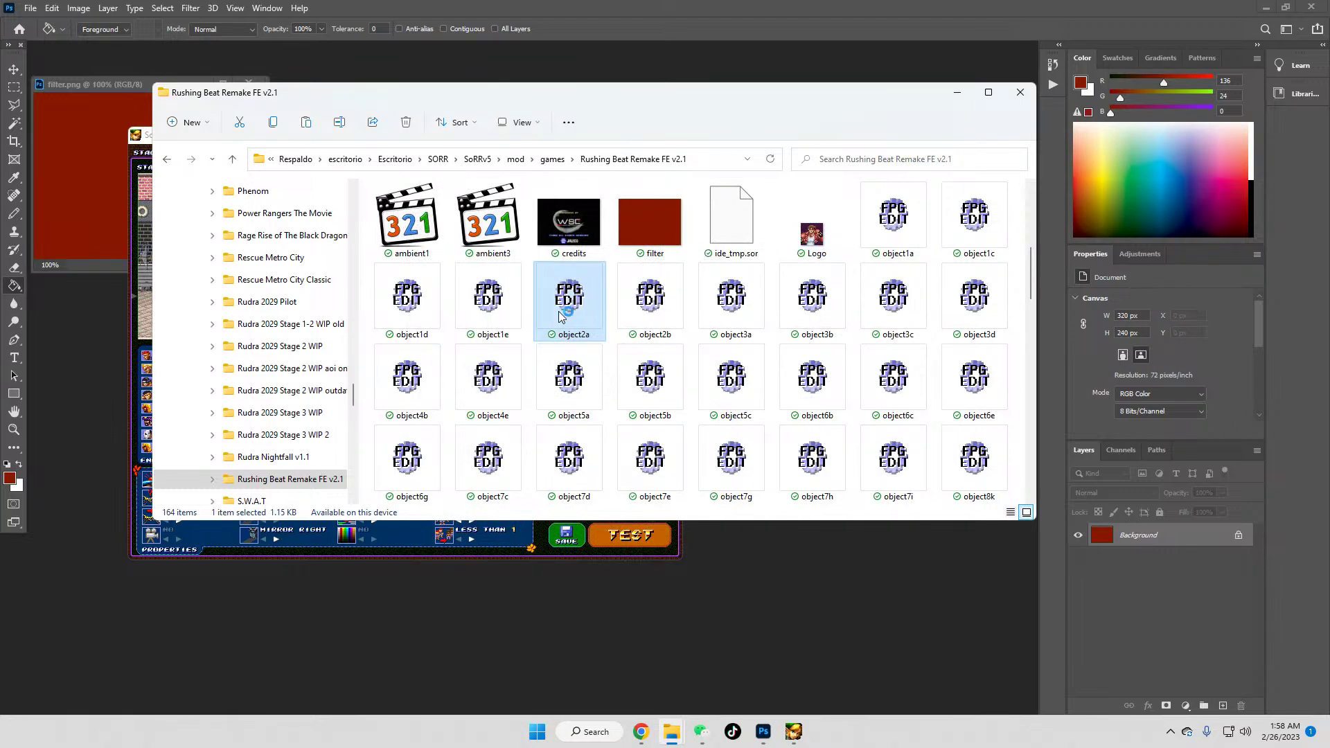
double_click(729, 435)
double_click(428, 442)
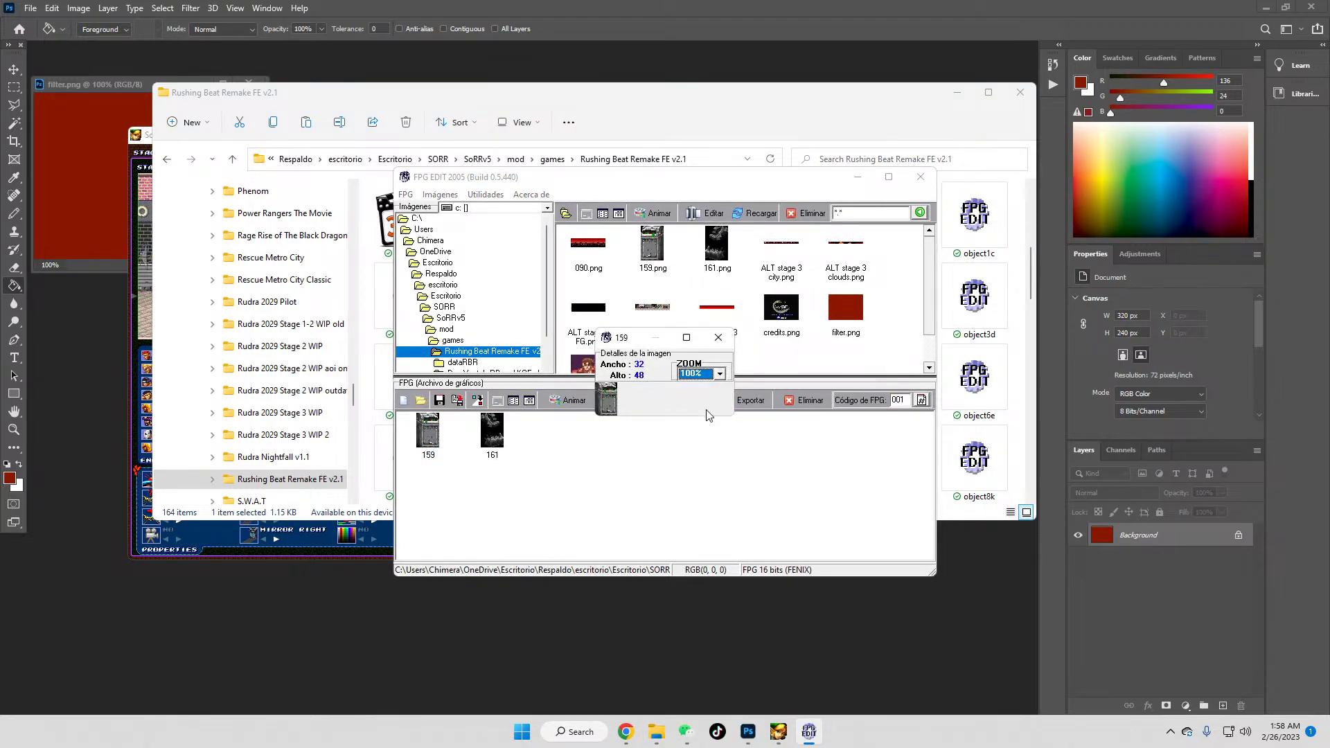
click(719, 337)
click(919, 176)
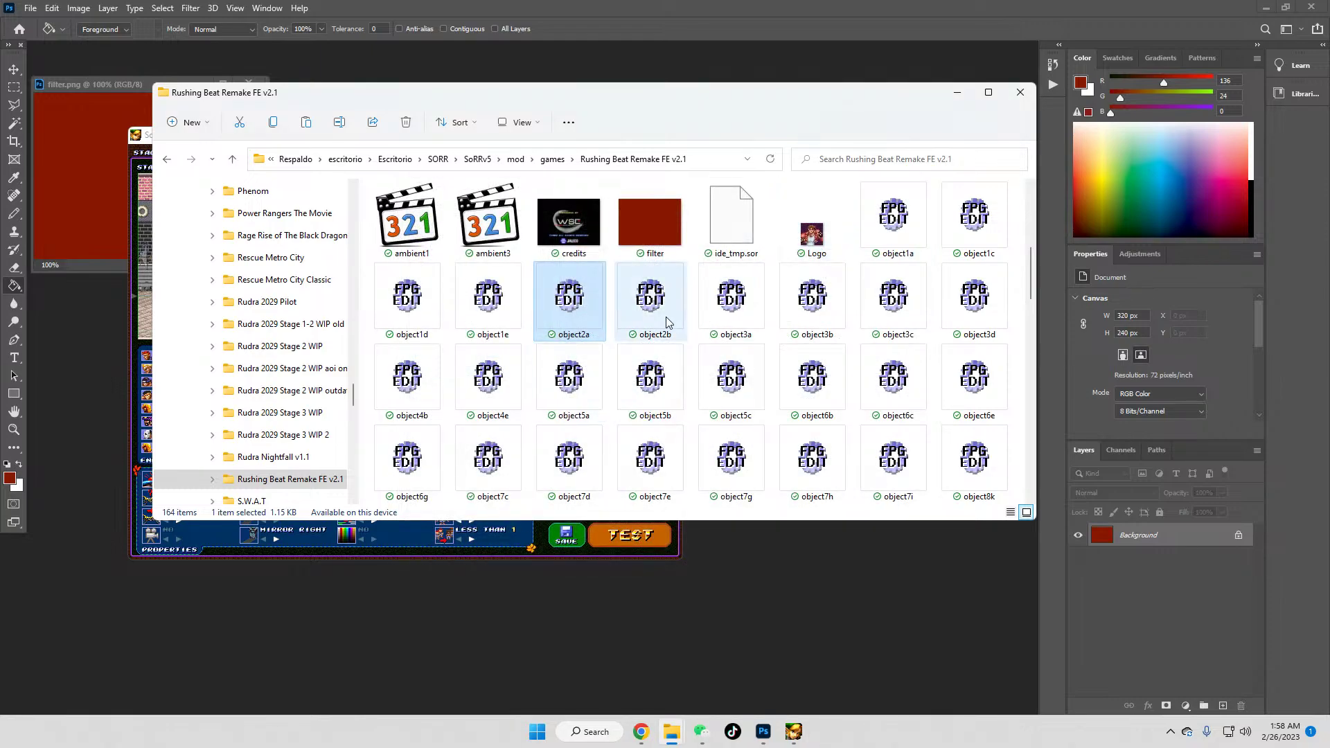
click(726, 307)
double_click(726, 307)
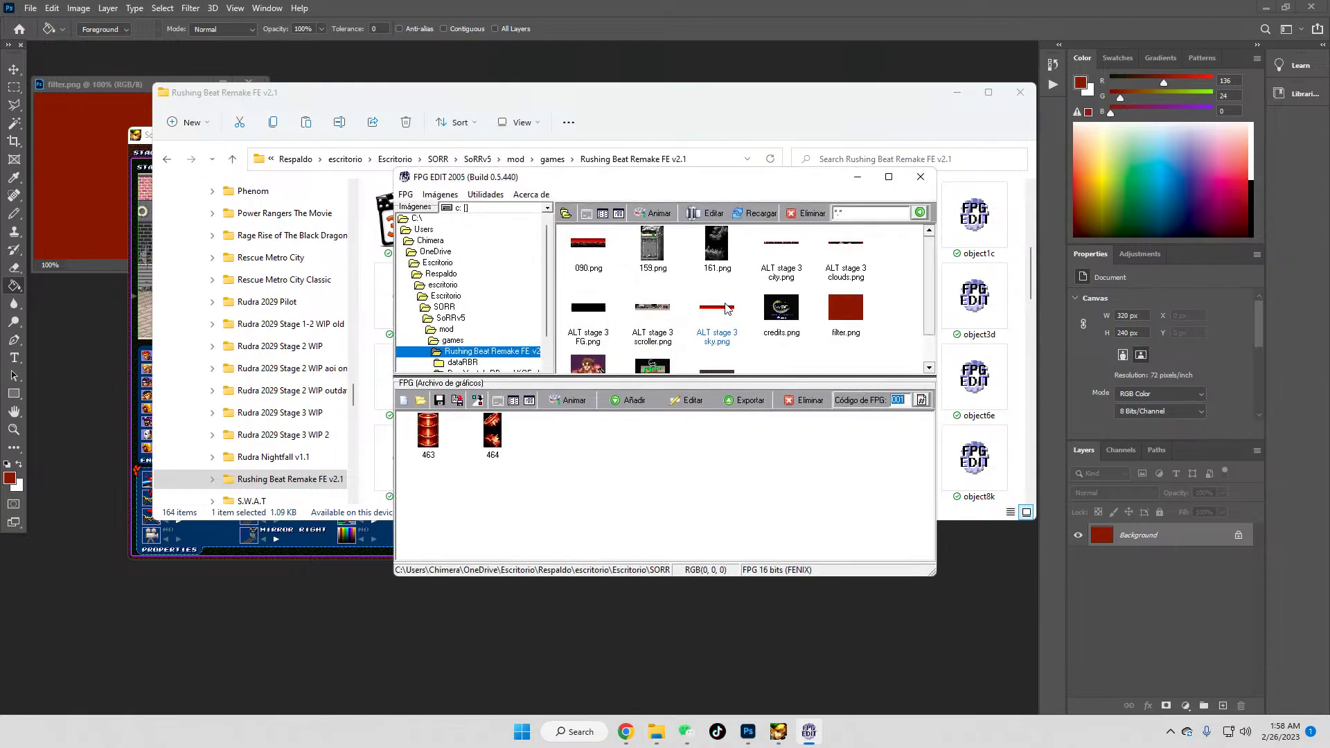
click(909, 181)
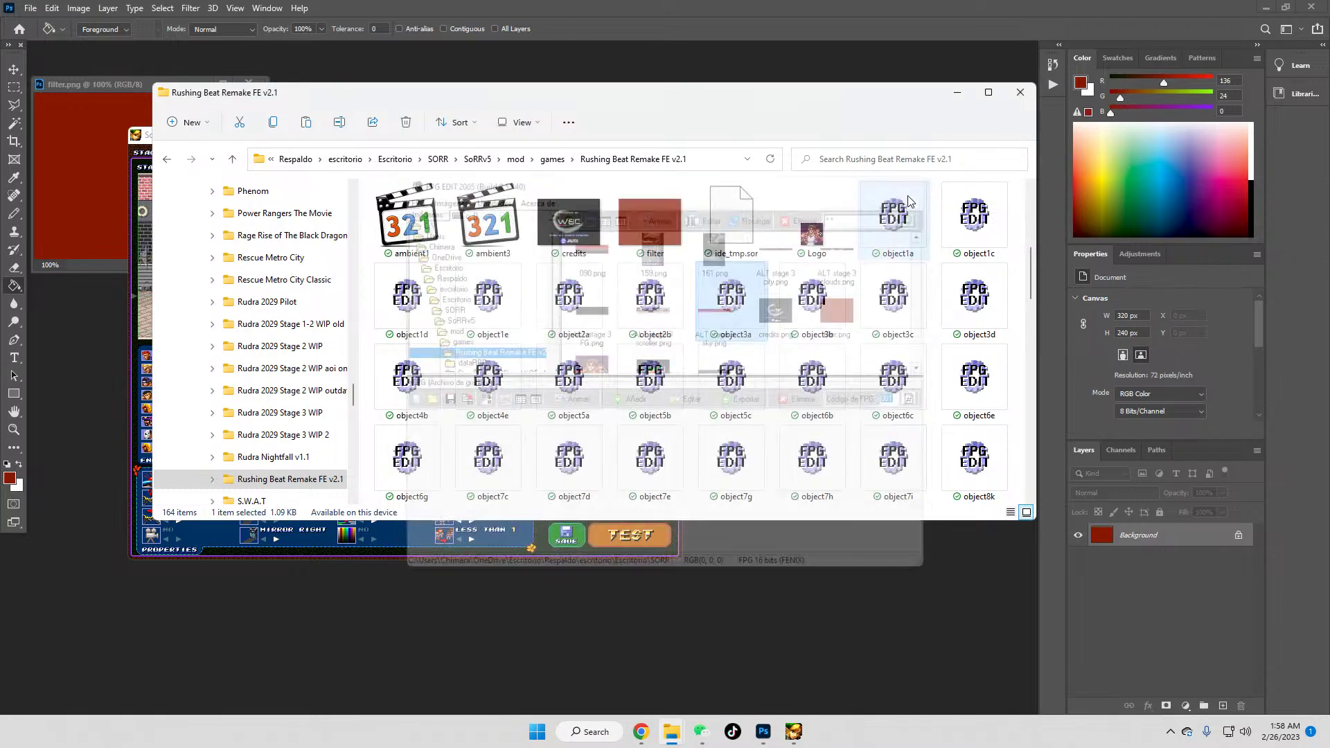
double_click(899, 314)
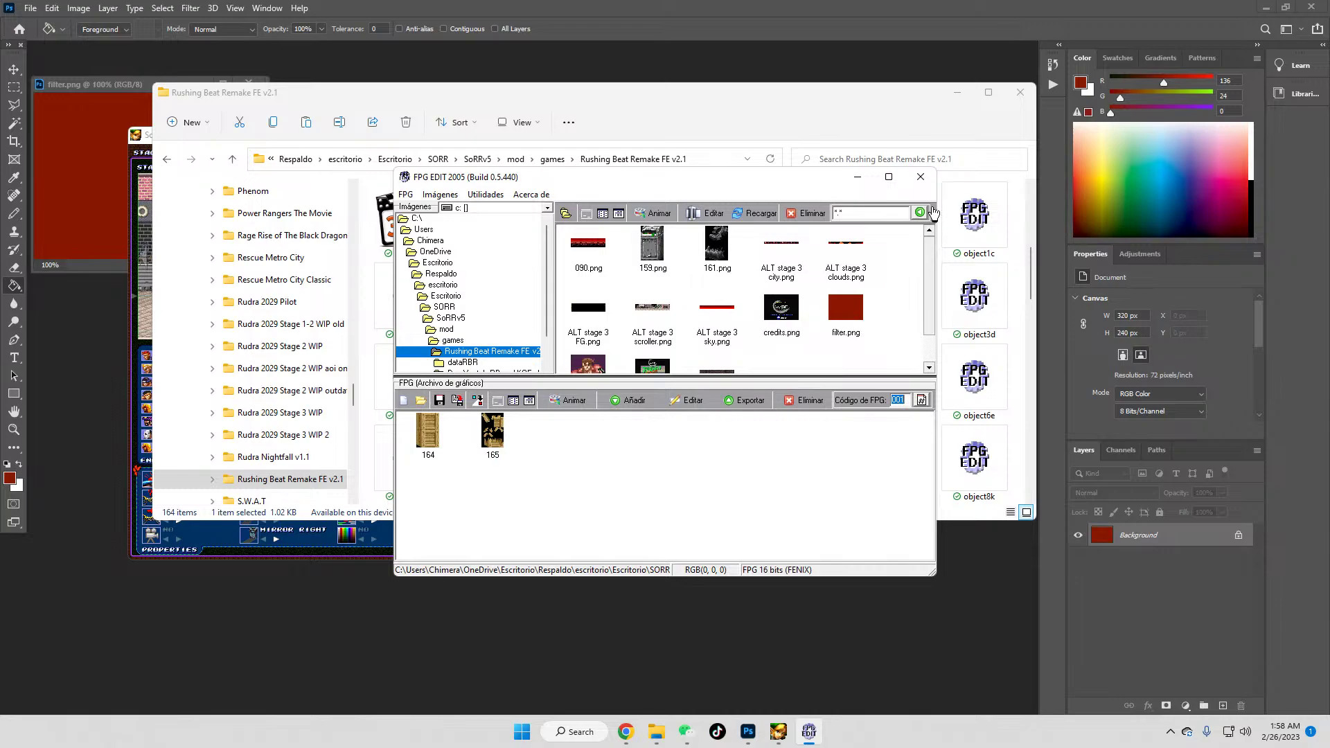
click(921, 182)
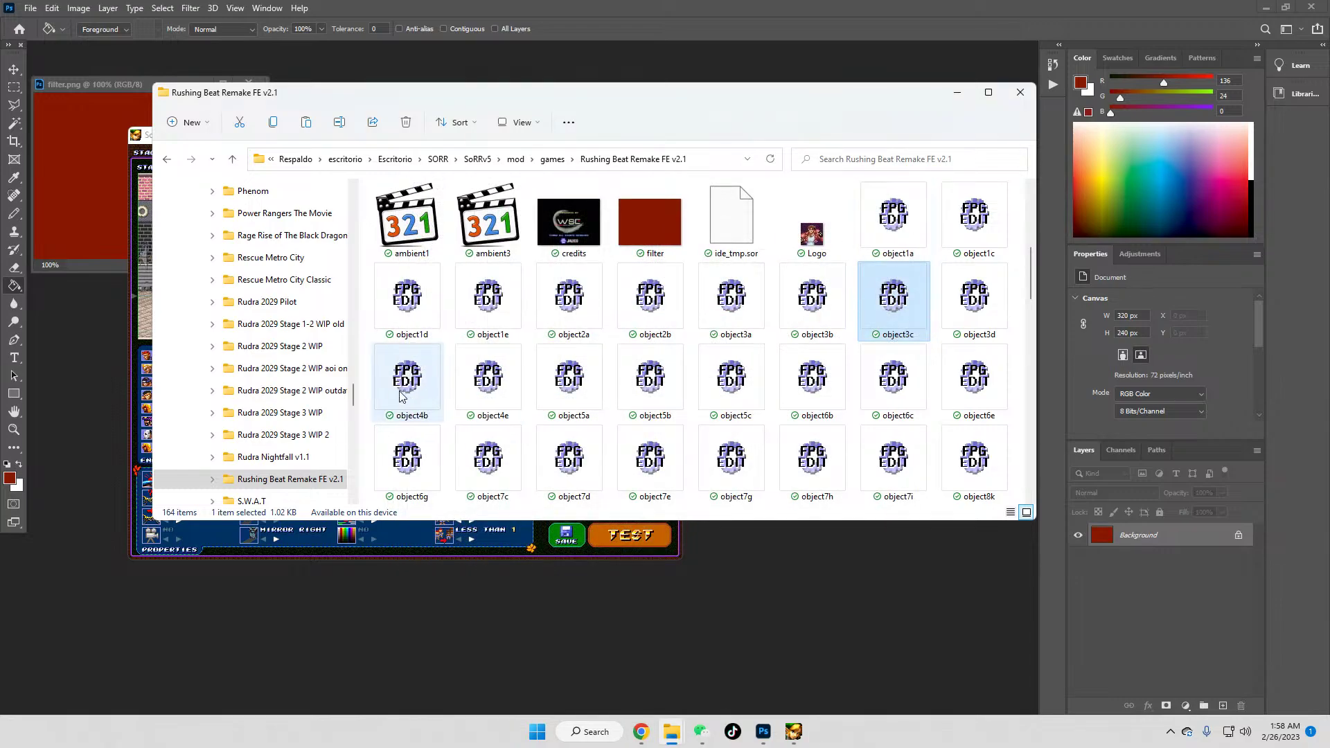
click(413, 396)
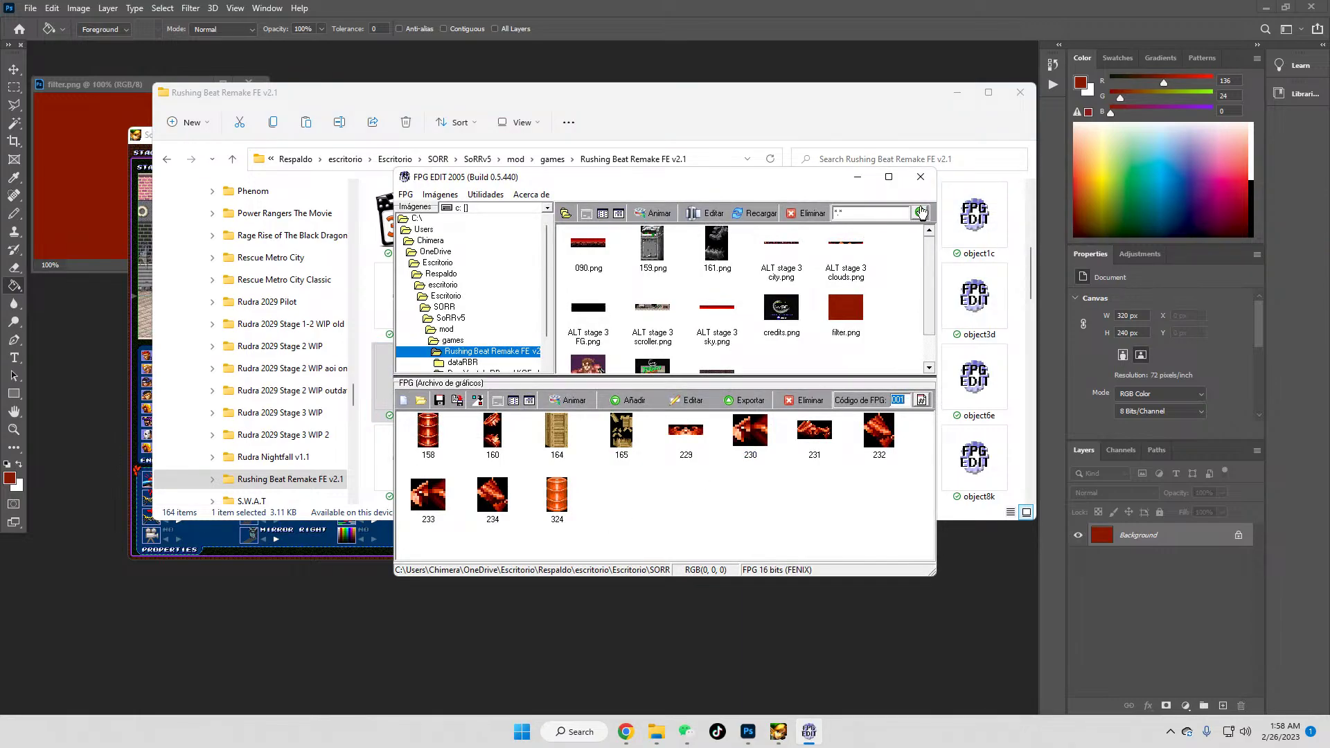
Step: Preview the graphics of object4b, object4e, object5a, object5b, object5c and object6b
click(920, 177)
click(488, 390)
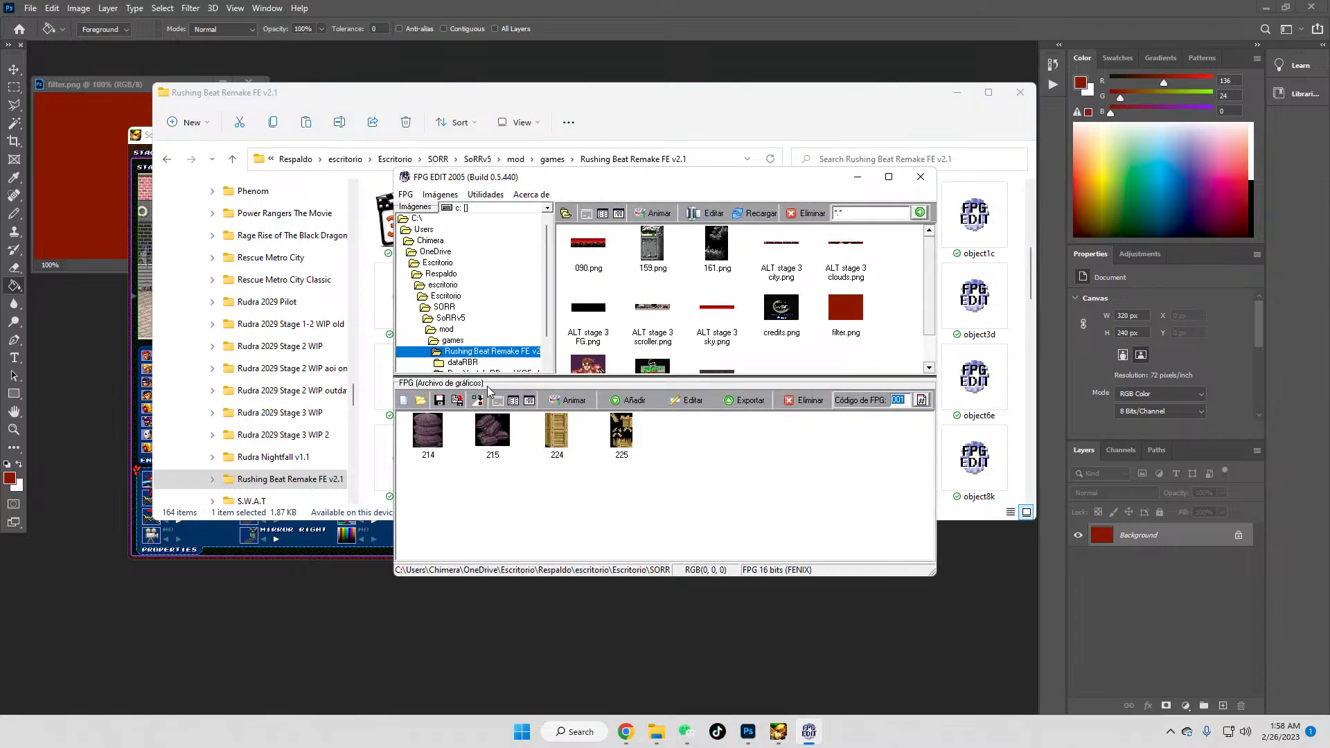
click(928, 184)
click(579, 403)
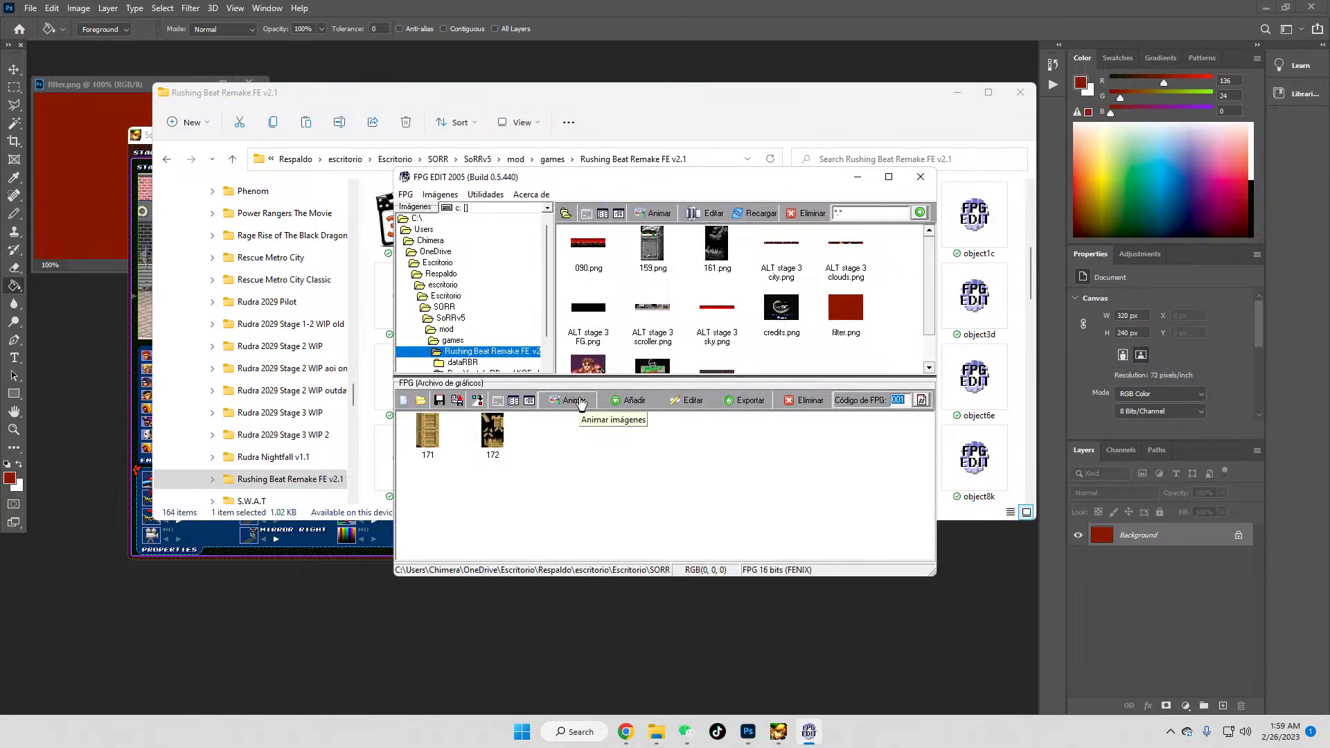
click(919, 177)
click(649, 391)
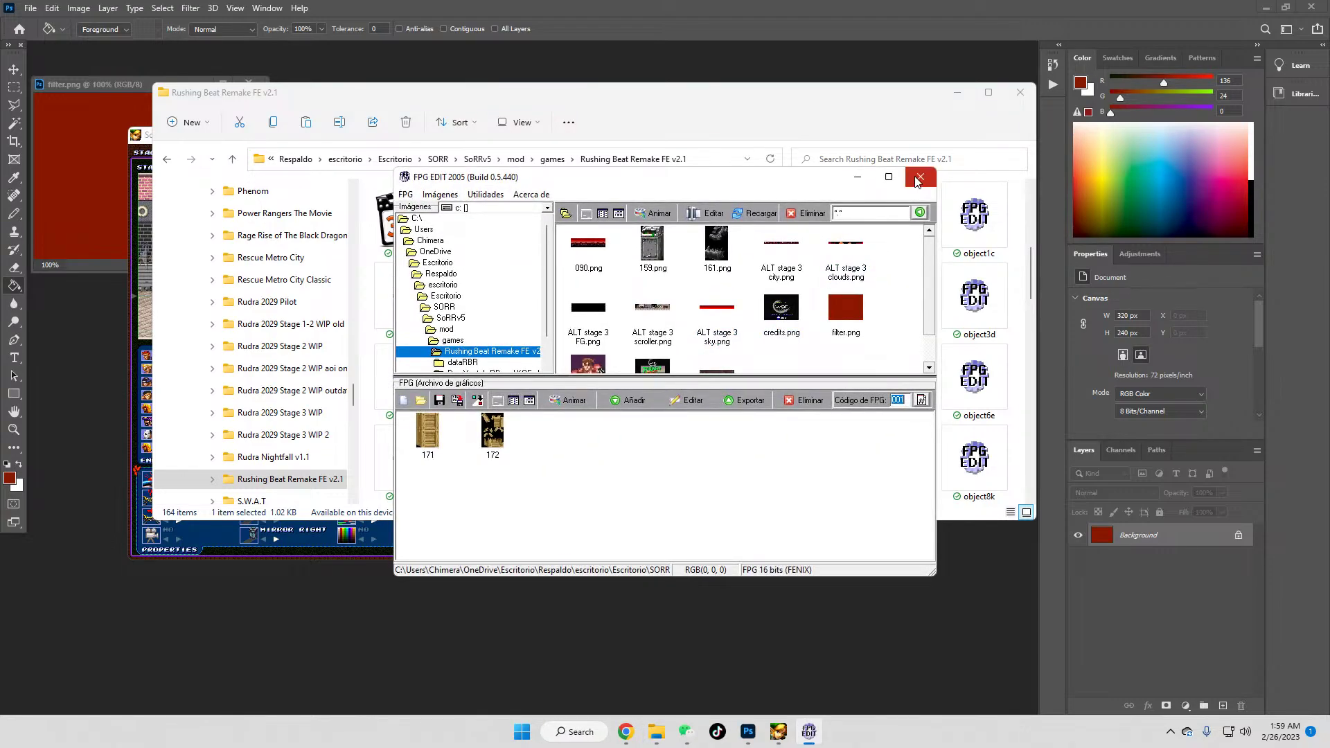
click(920, 177)
double_click(734, 392)
click(920, 176)
click(799, 383)
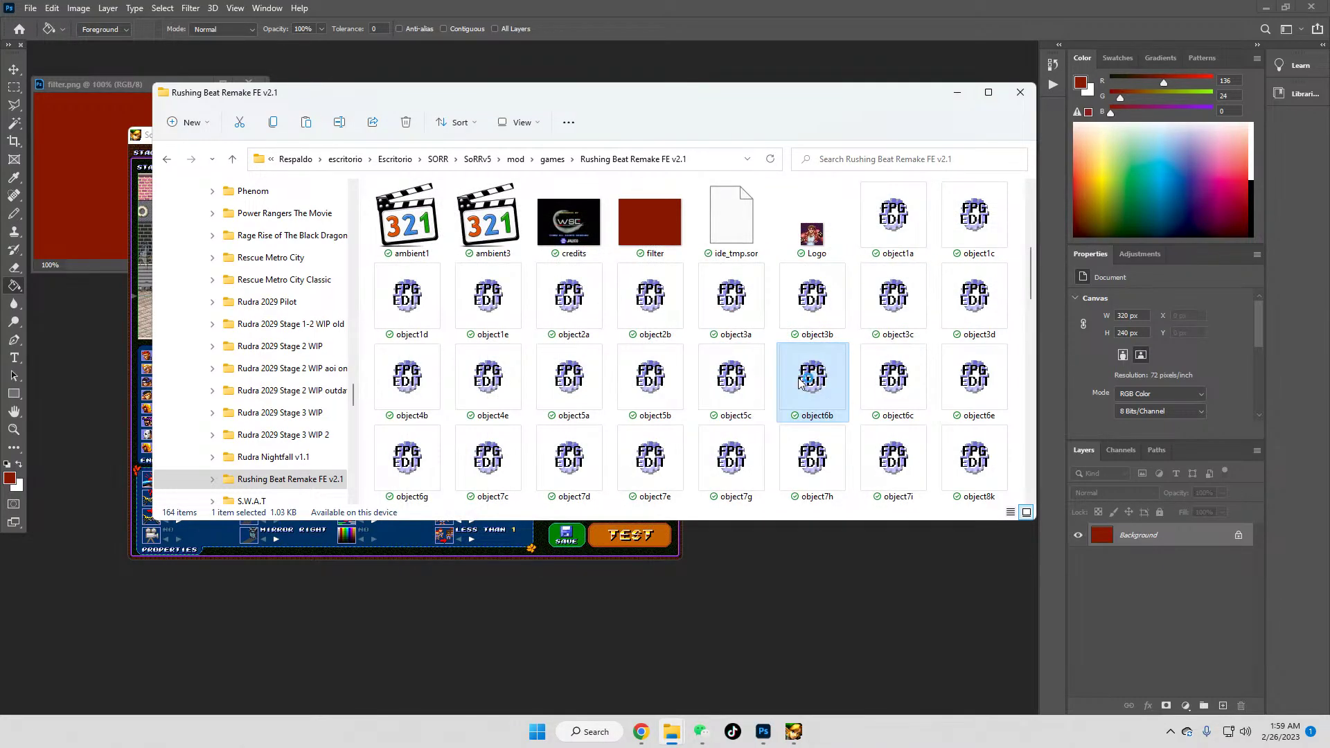
double_click(800, 383)
click(920, 176)
Step: Preview the graphics of object6c, object6e, object6g, object7c and object7d
click(910, 392)
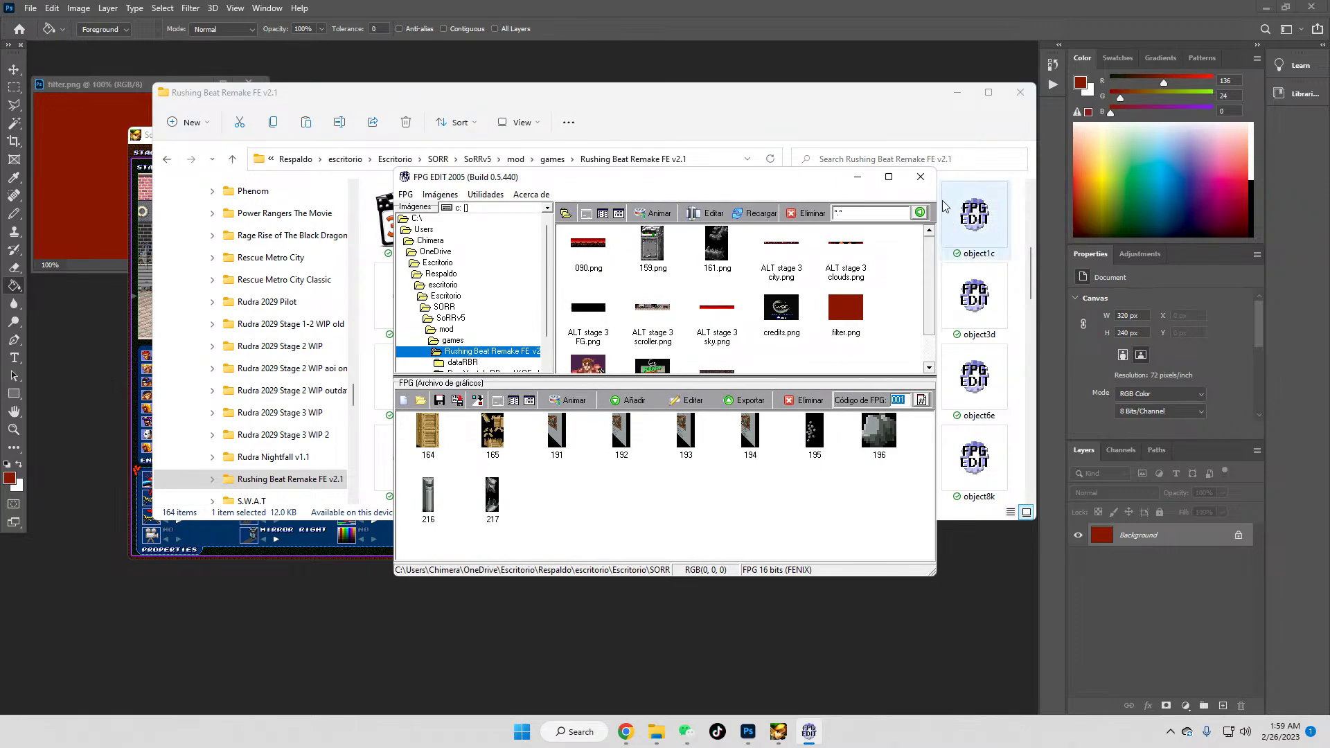
click(920, 177)
click(977, 401)
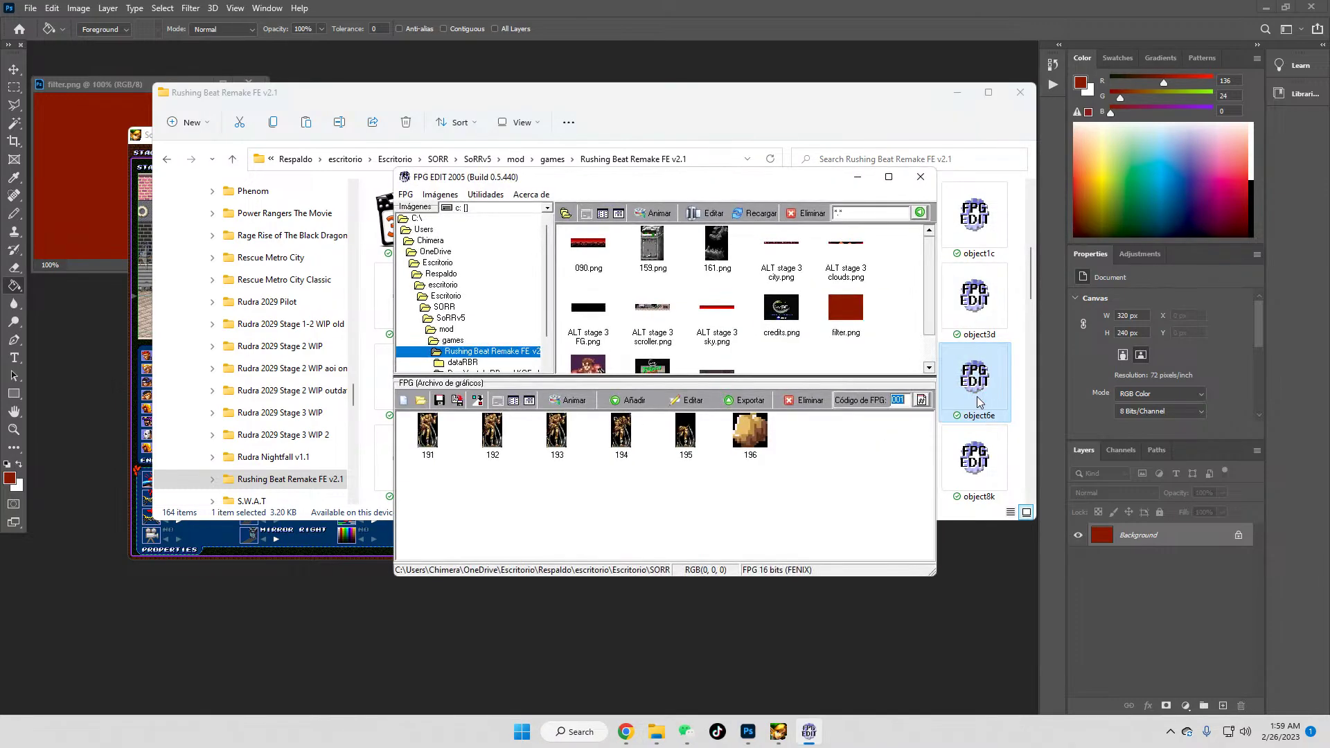
click(920, 176)
click(400, 485)
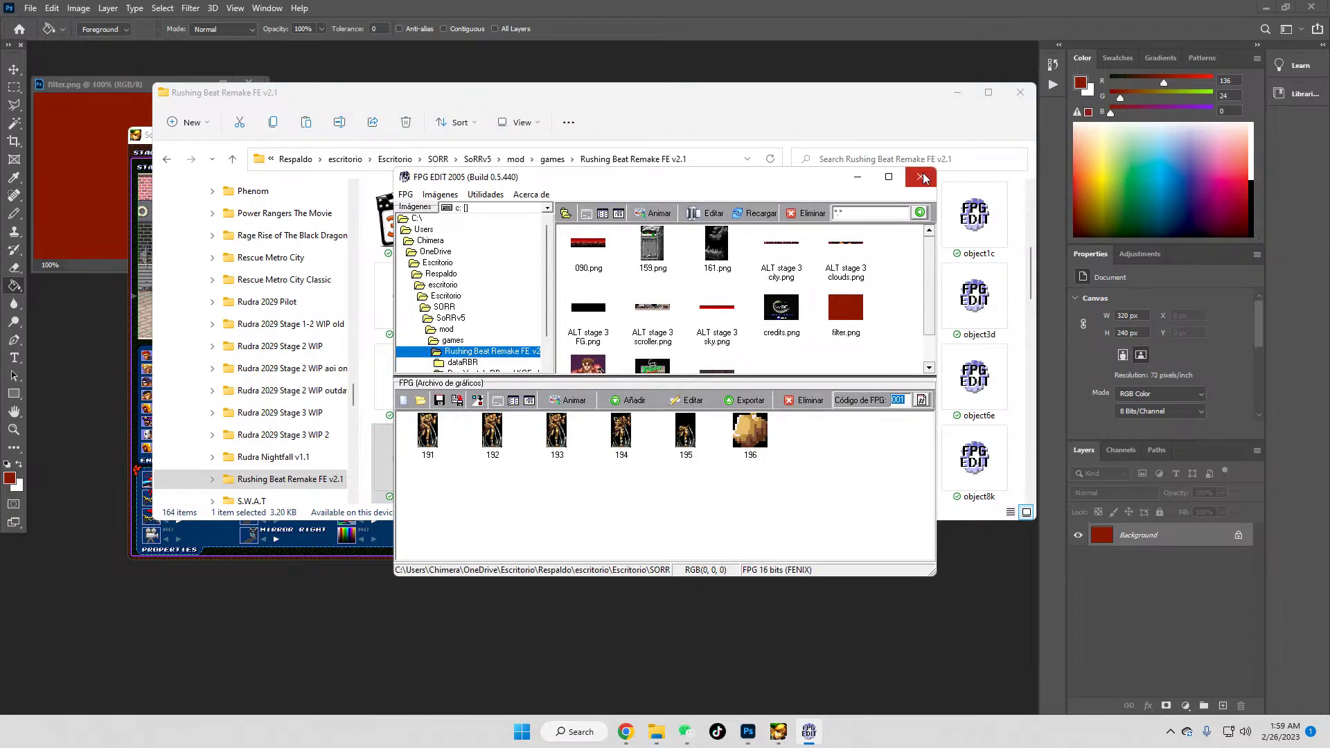
click(924, 169)
double_click(492, 482)
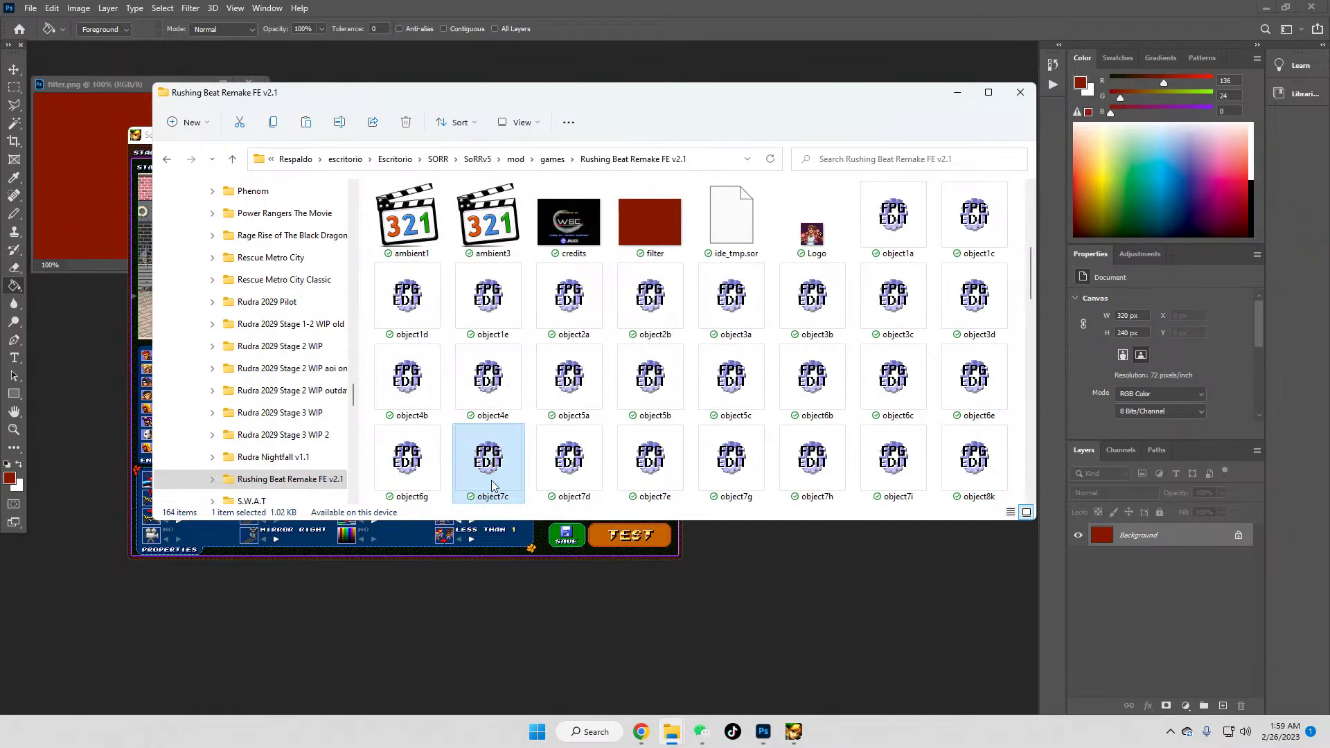
click(920, 182)
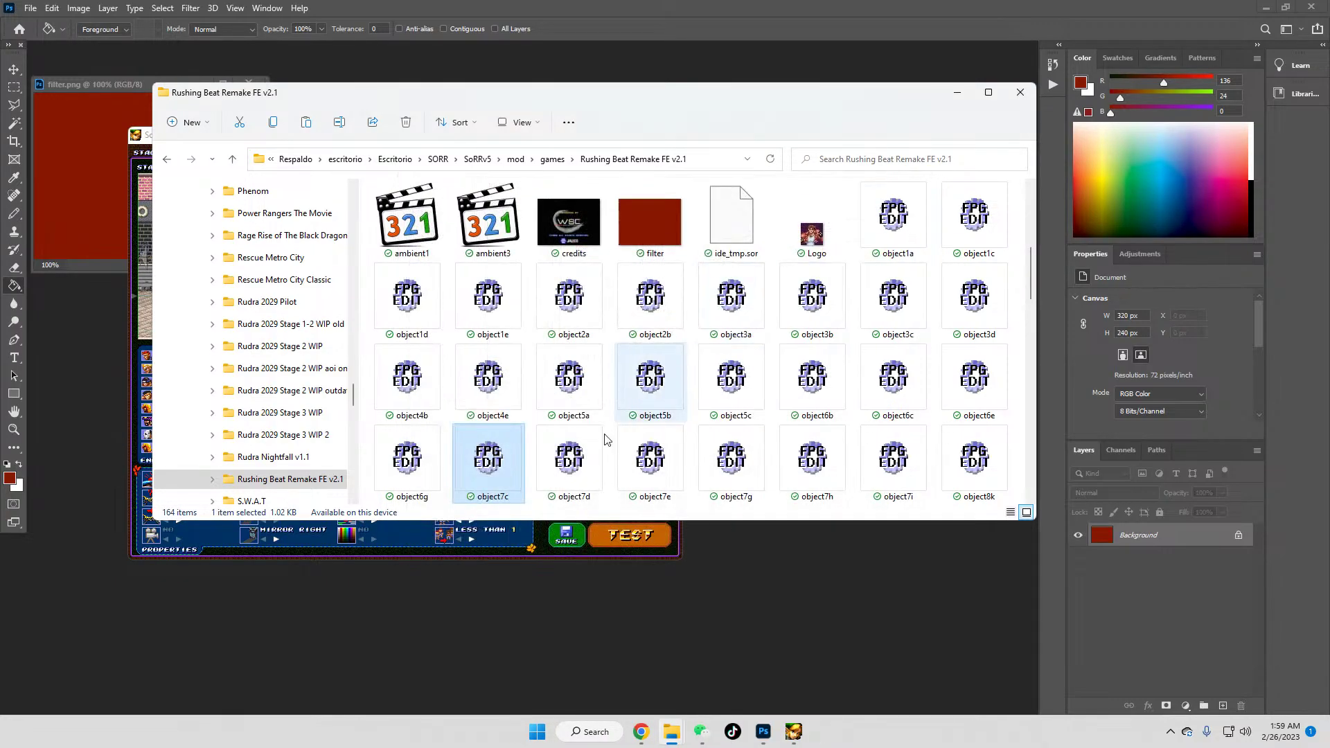
double_click(550, 463)
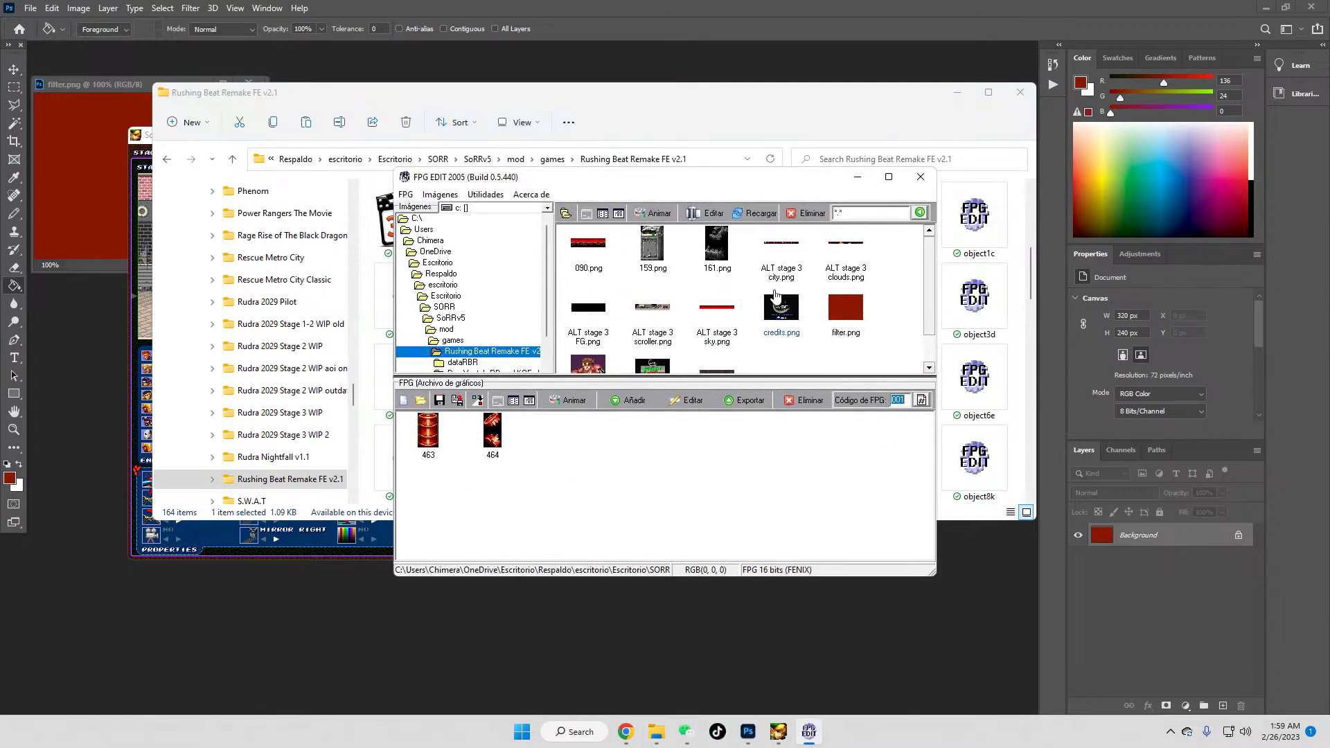
click(924, 176)
Step: Check object7e, object7g (440–441) and object7h (164–165), then open object3d in FPG Edit
click(653, 461)
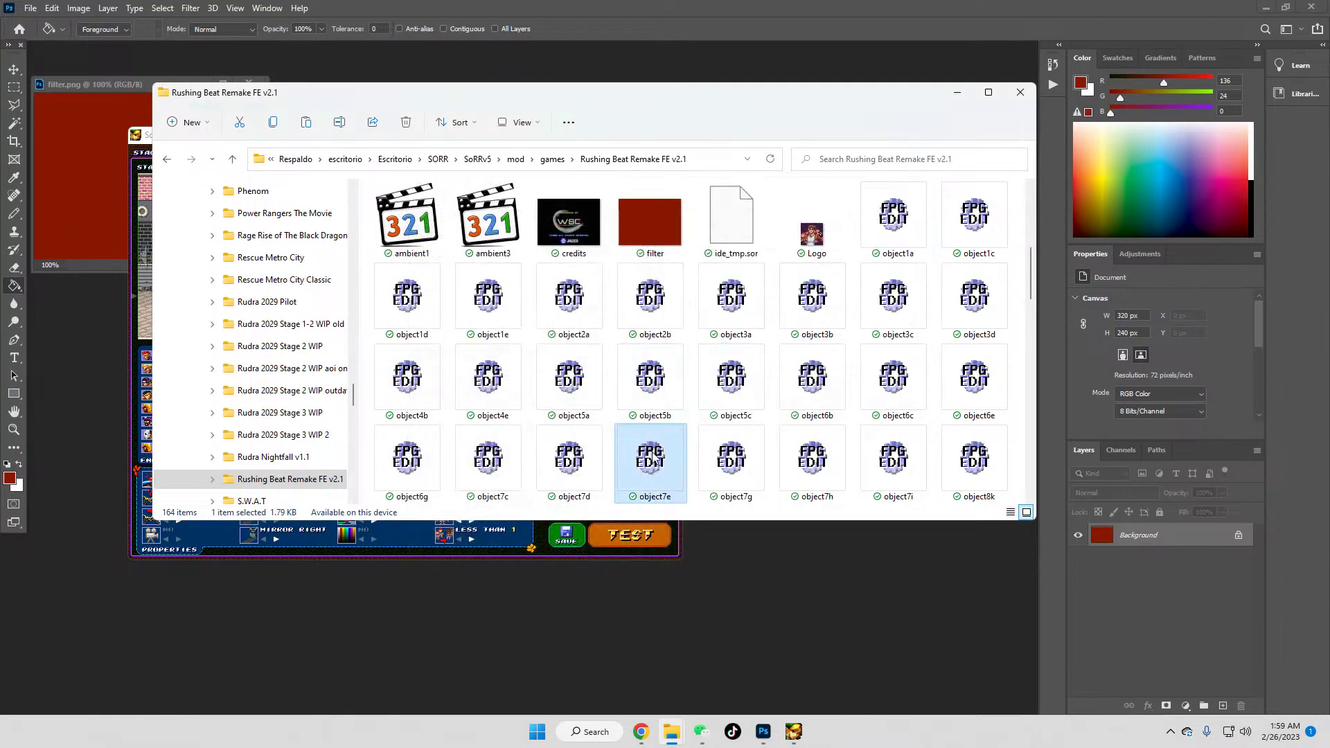
double_click(683, 434)
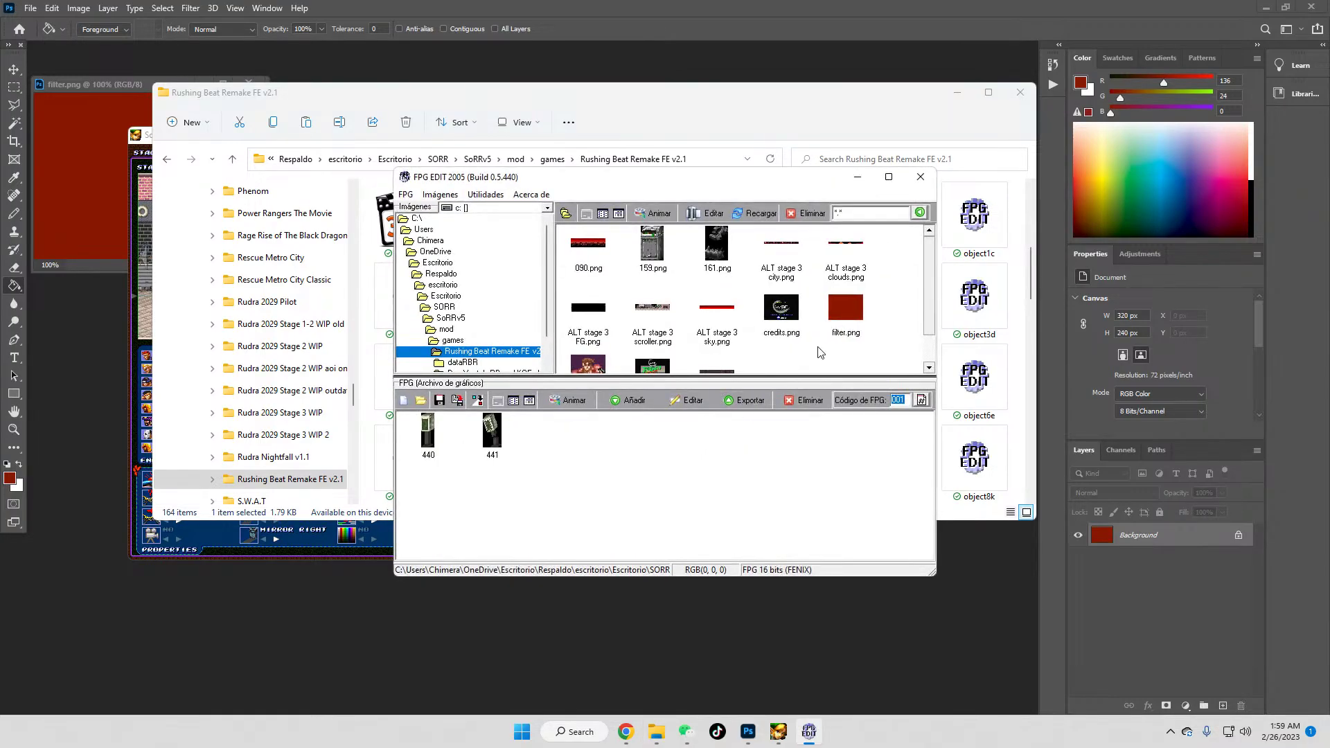
click(920, 177)
click(733, 477)
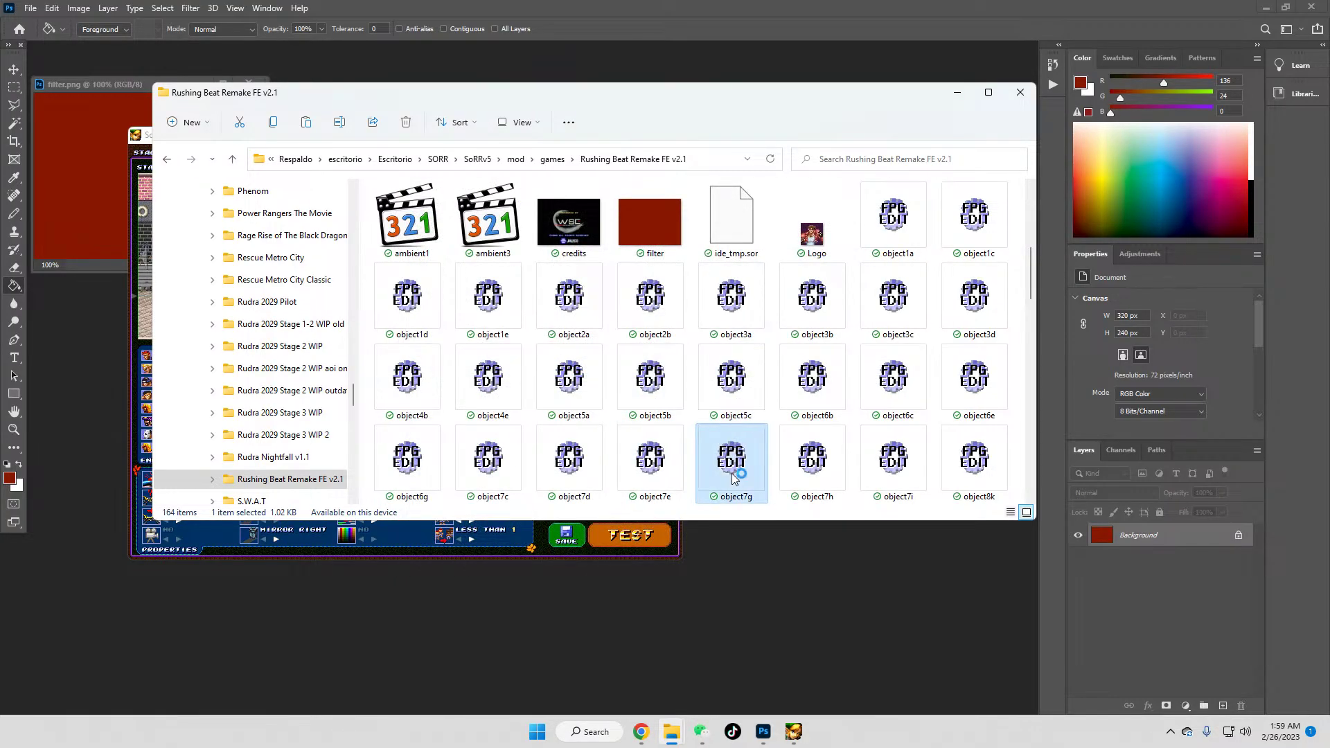
double_click(733, 478)
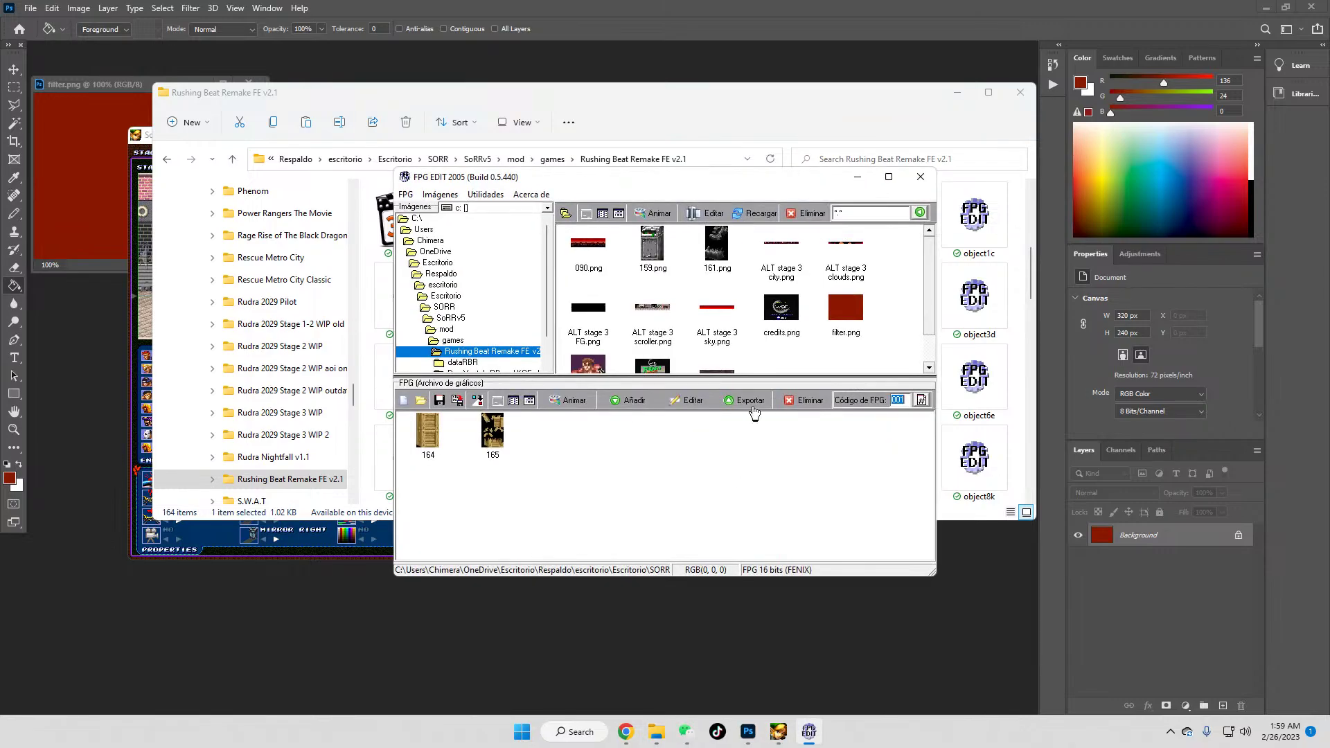
click(920, 177)
click(820, 489)
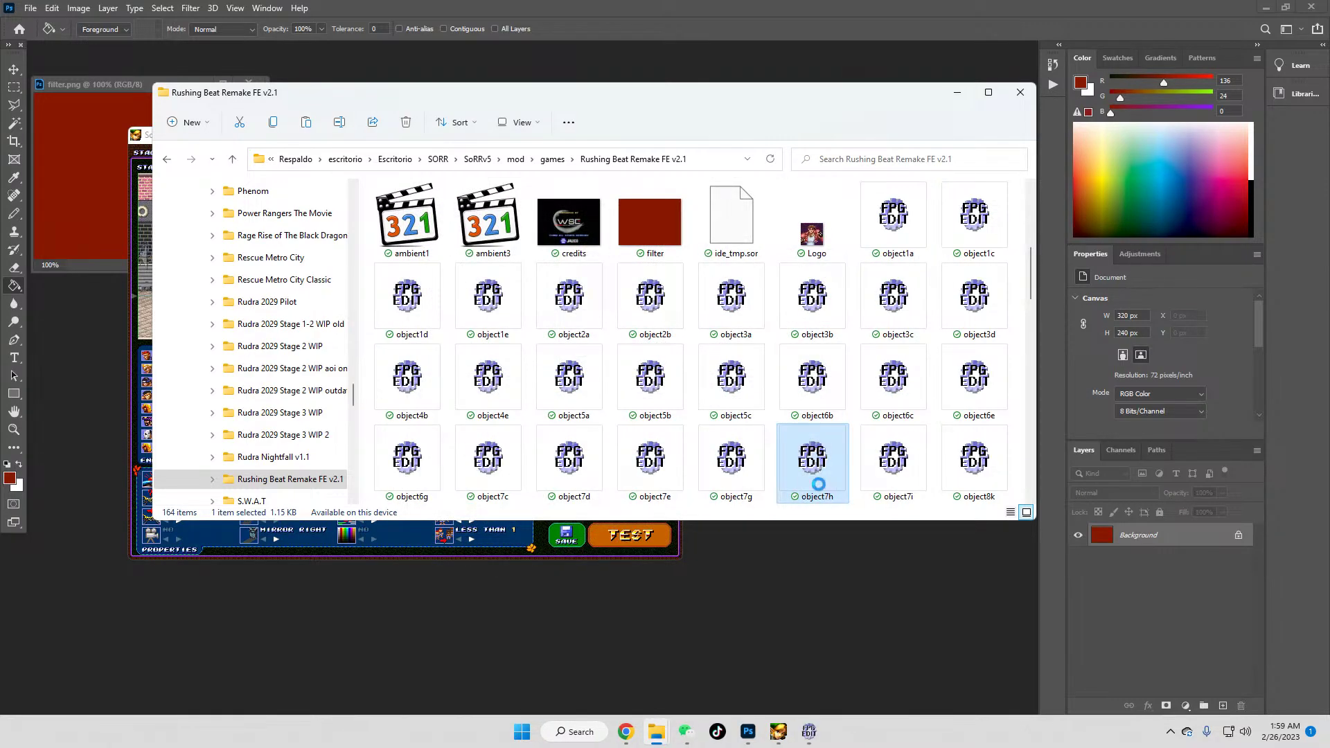
click(926, 181)
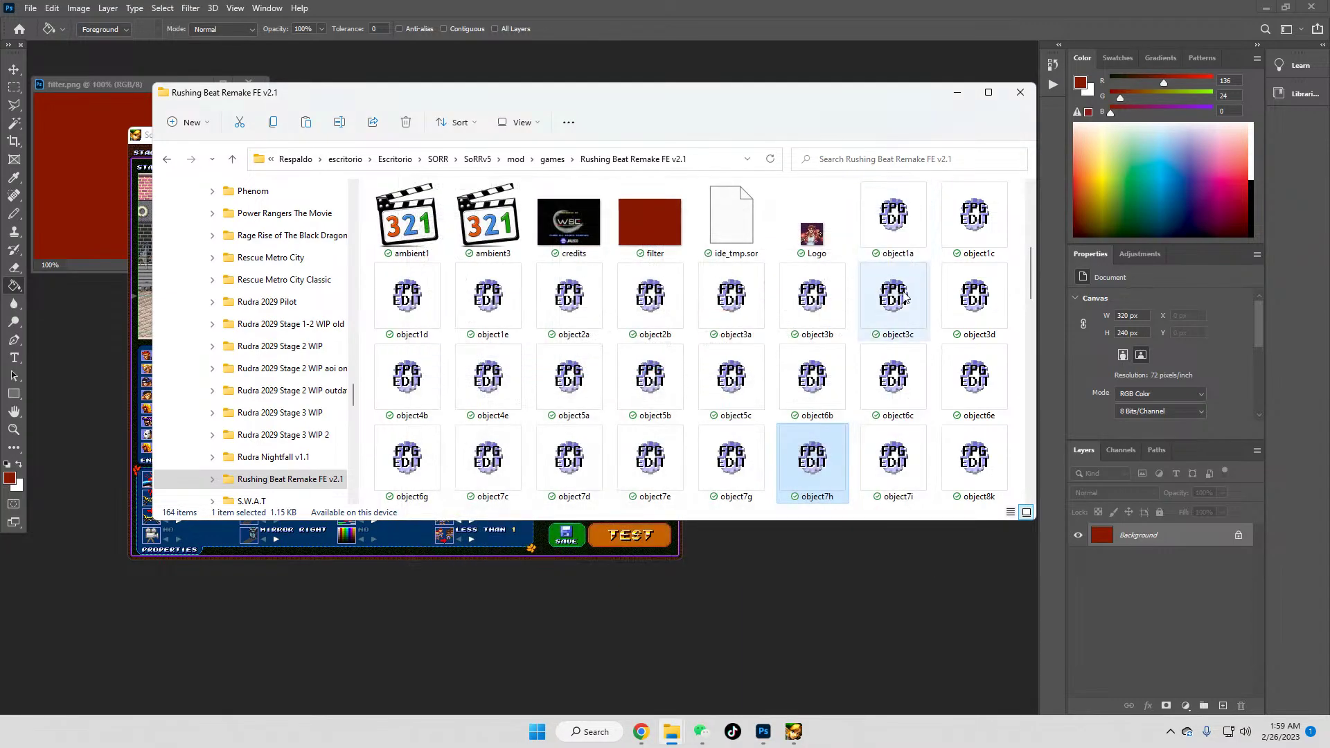
scroll(901, 471, down, 5)
scroll(904, 467, up, 5)
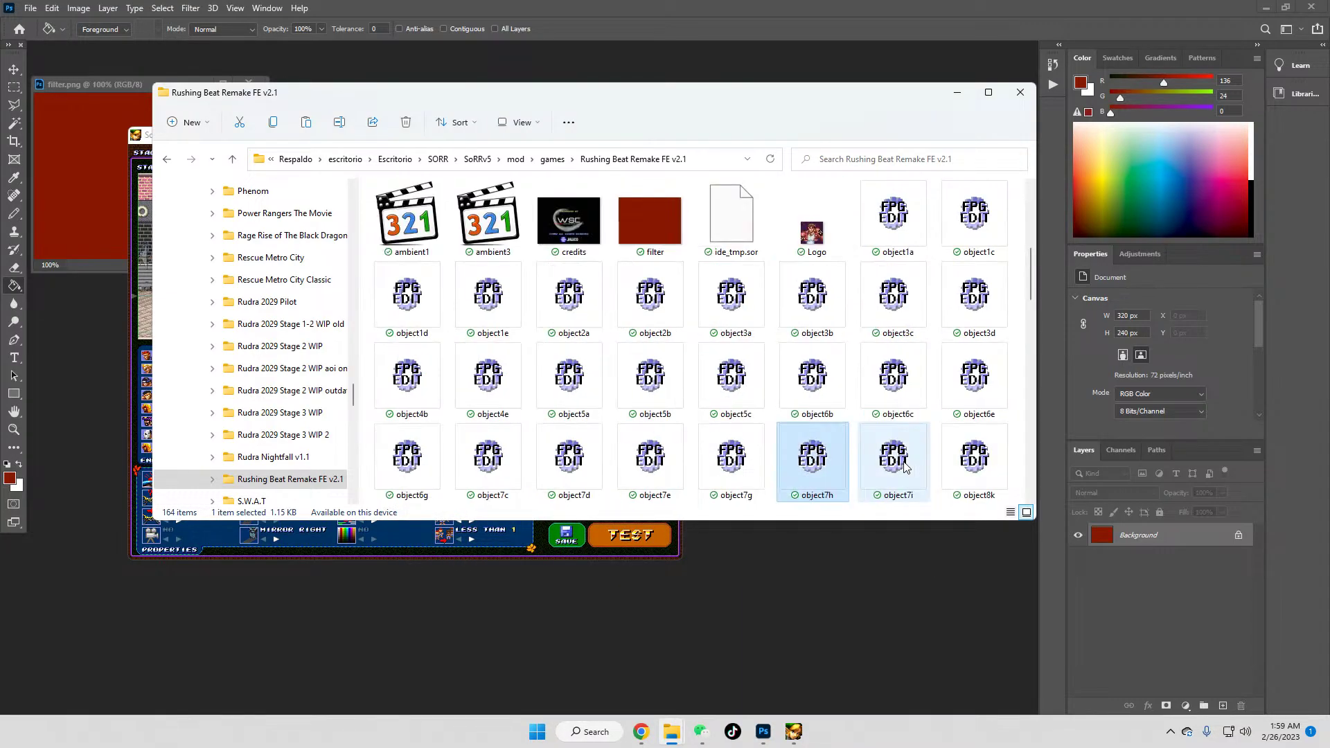
double_click(971, 313)
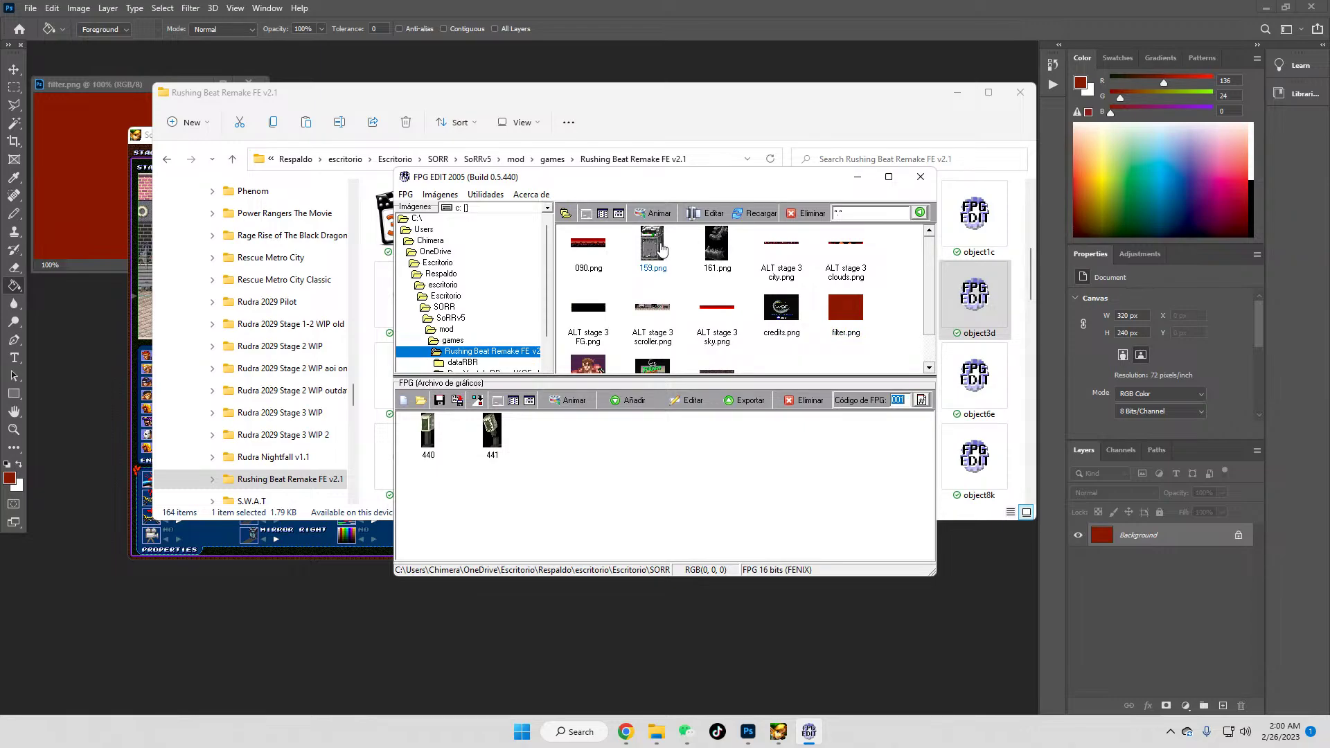
Step: Add 159.png and 161.png to object3d with graphic codes 159 and 161
drag(664, 250, 443, 439)
click(432, 450)
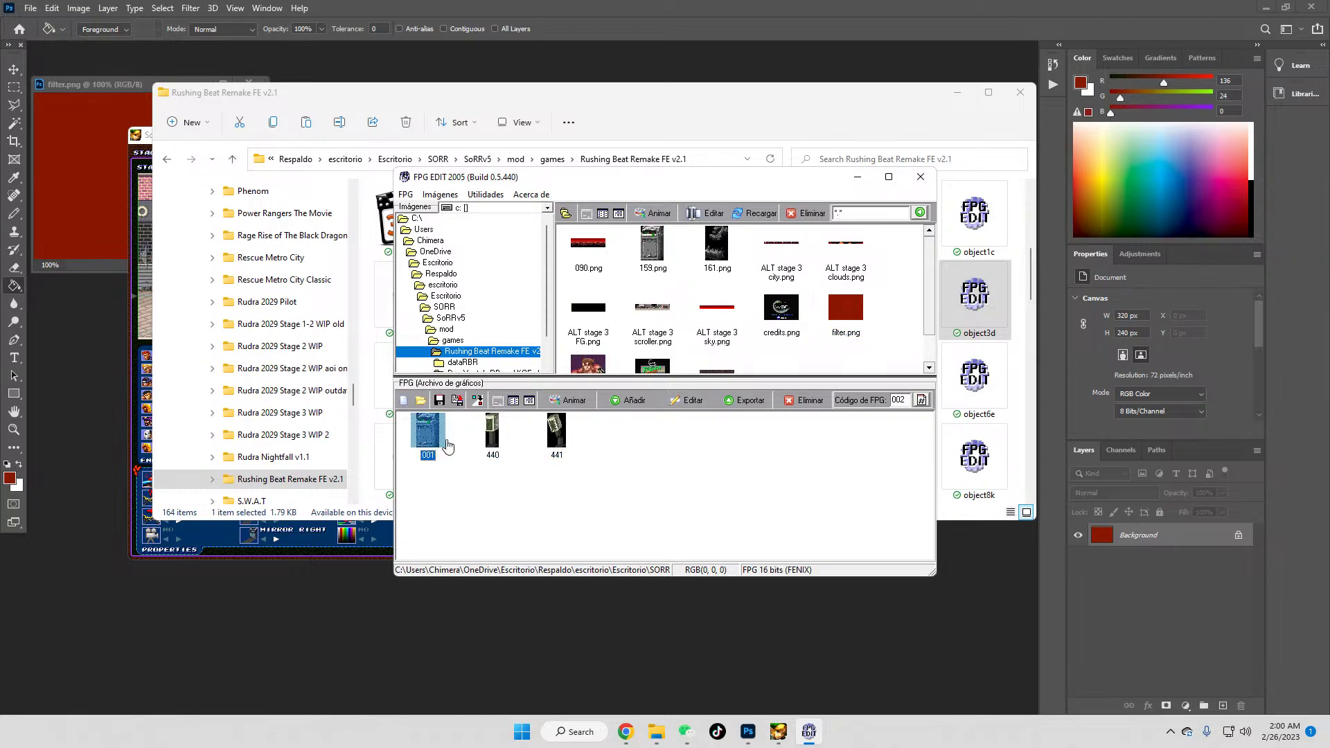
click(684, 400)
click(559, 422)
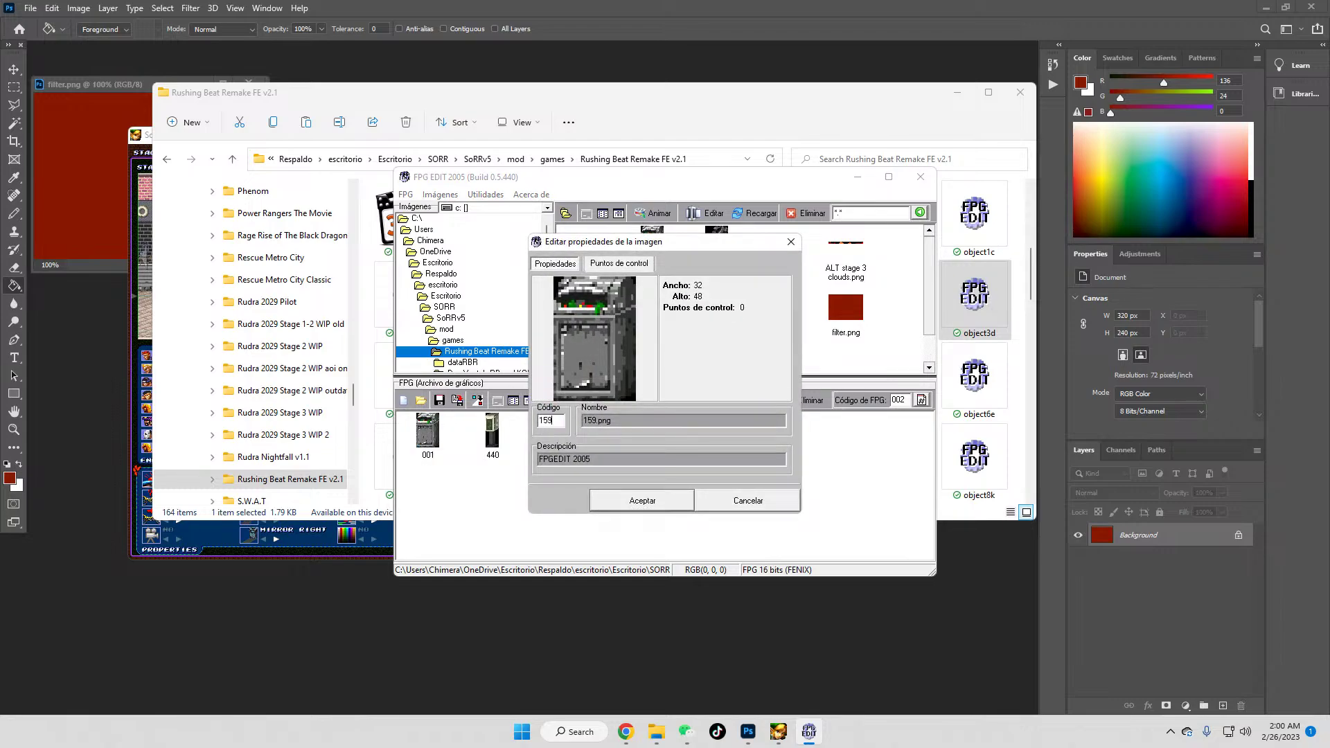
text(59)
click(644, 499)
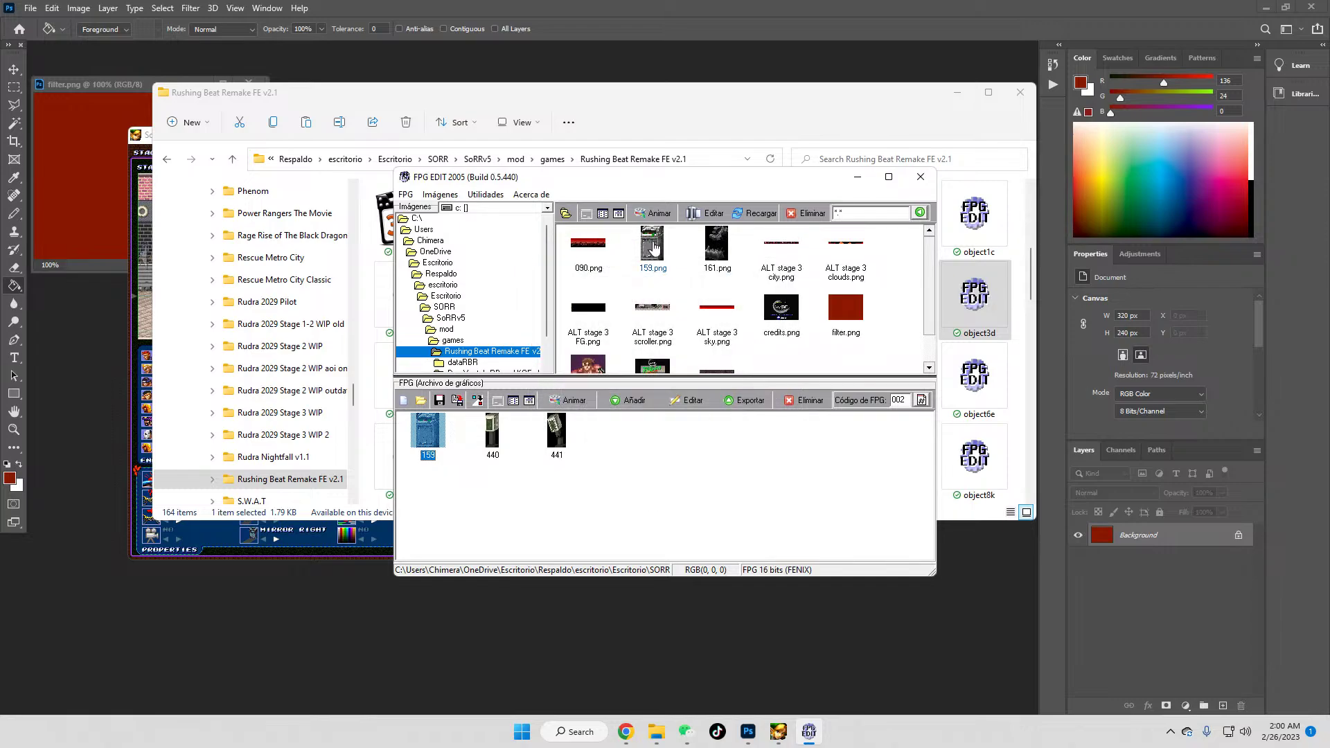
drag(720, 250, 443, 436)
click(428, 433)
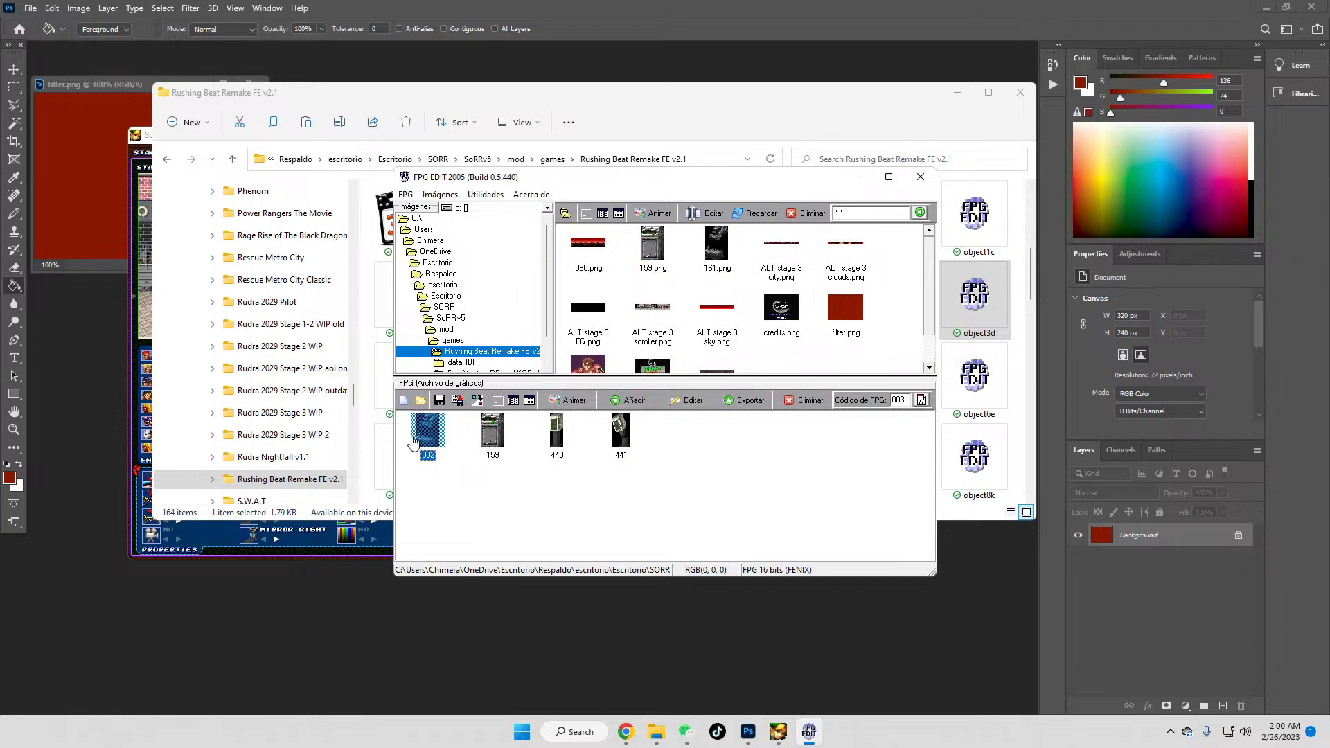
click(689, 400)
click(547, 419)
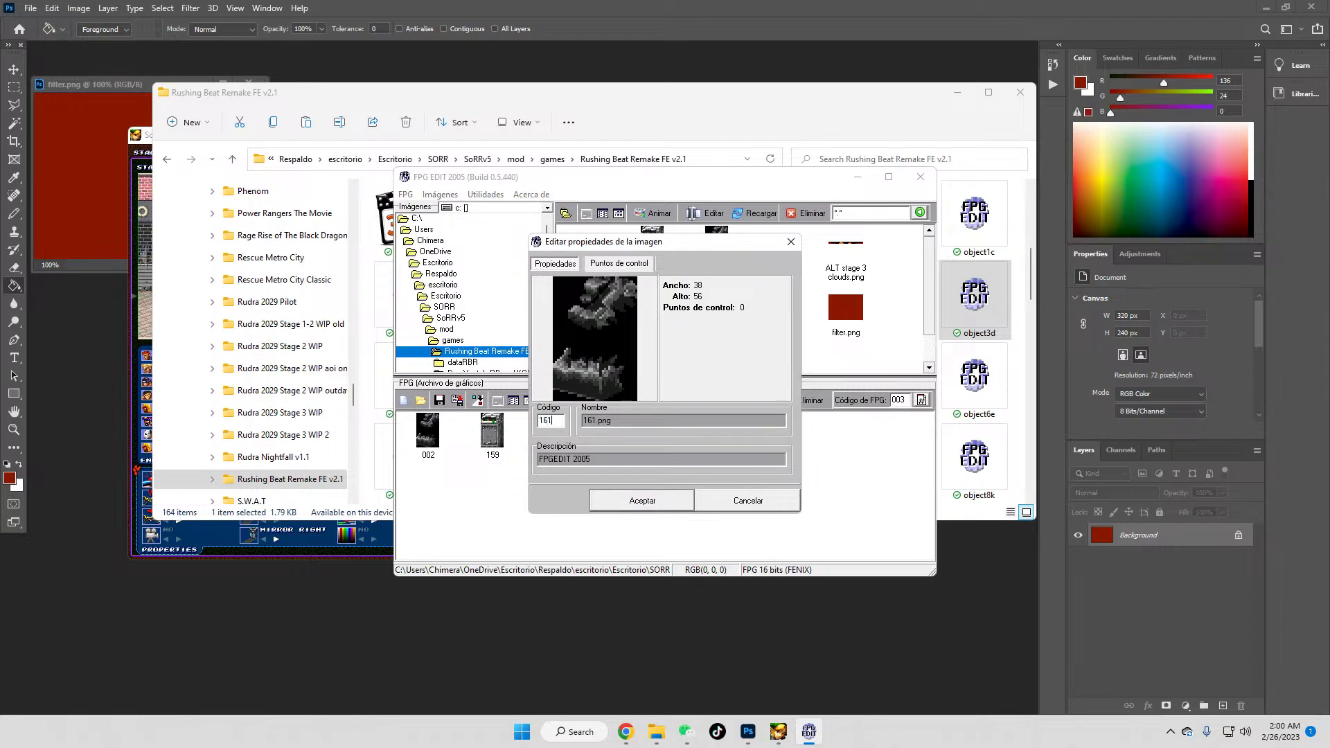
text(161)
click(678, 500)
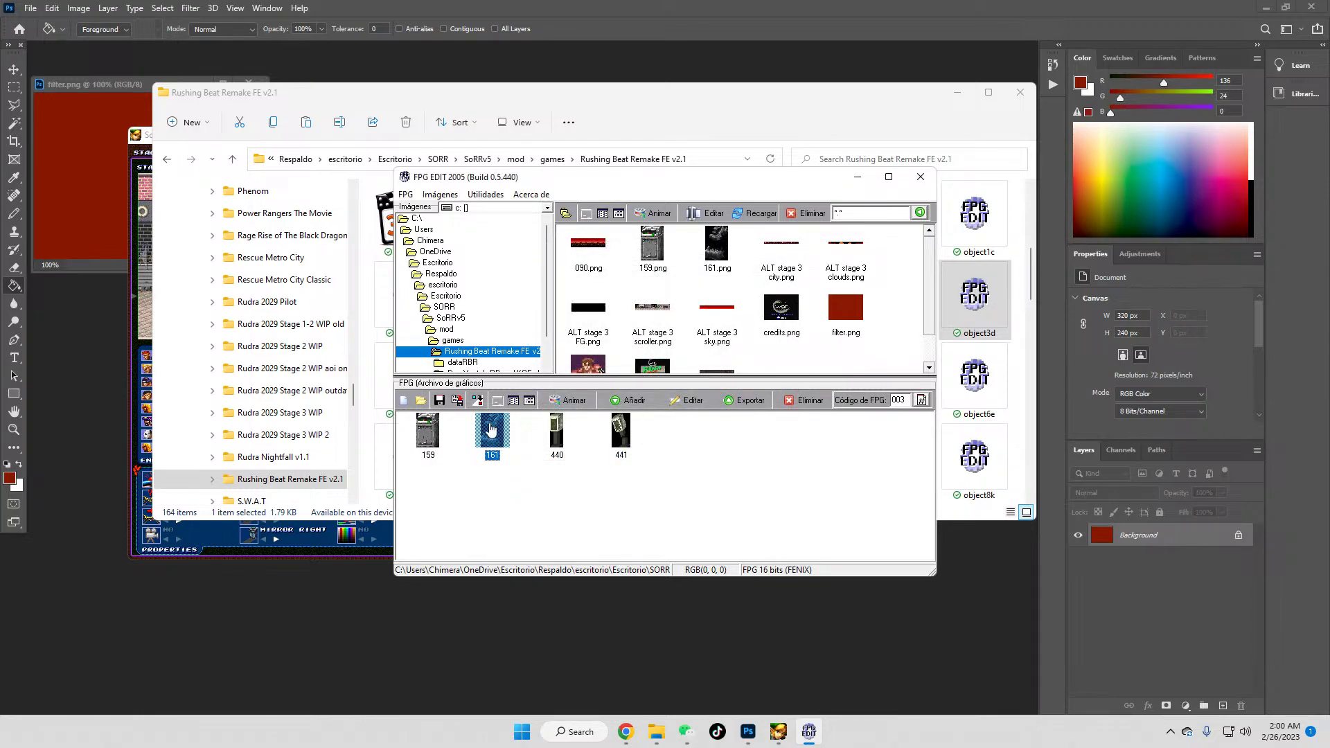
Step: Save the object3d FPG and switch back to SorMaker Editor
click(439, 400)
click(664, 399)
click(774, 722)
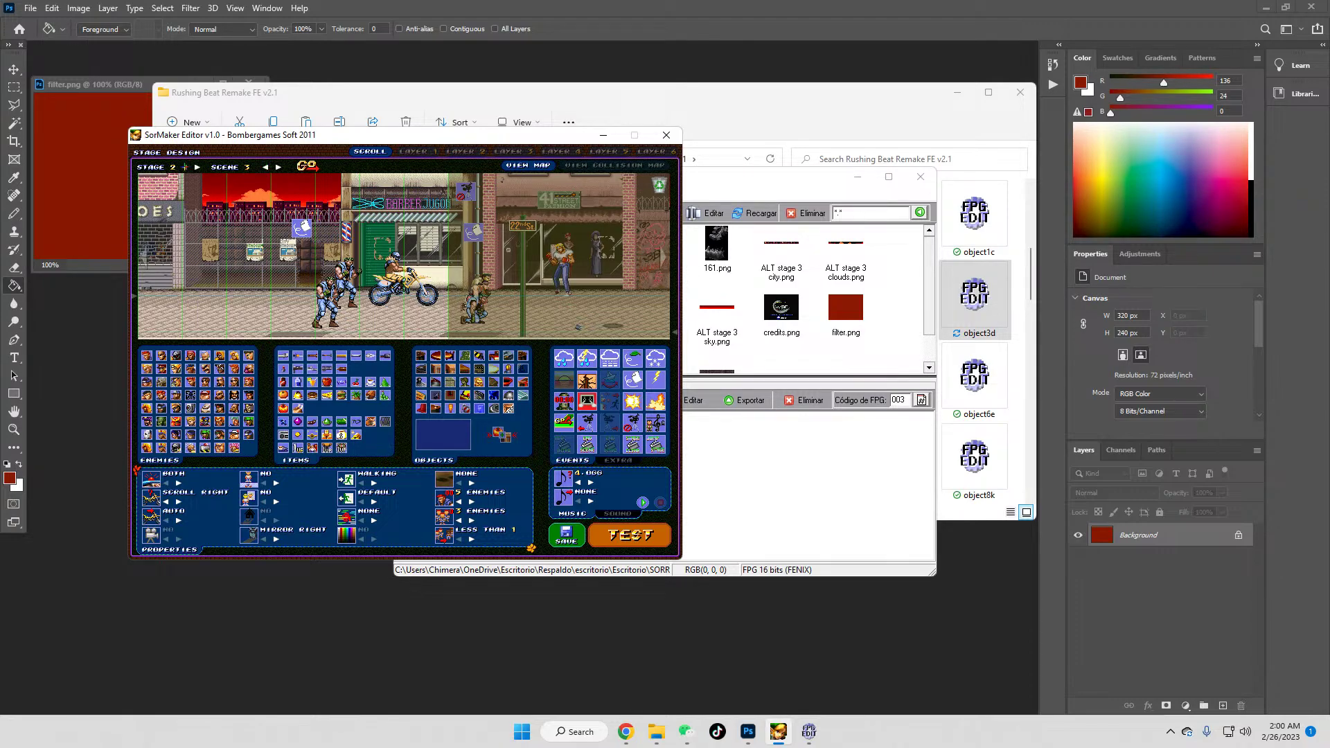
Step: Save the stage with Ctrl+S, browse to stage 7 scene 5, and start a TEST play
key(ctrl+s)
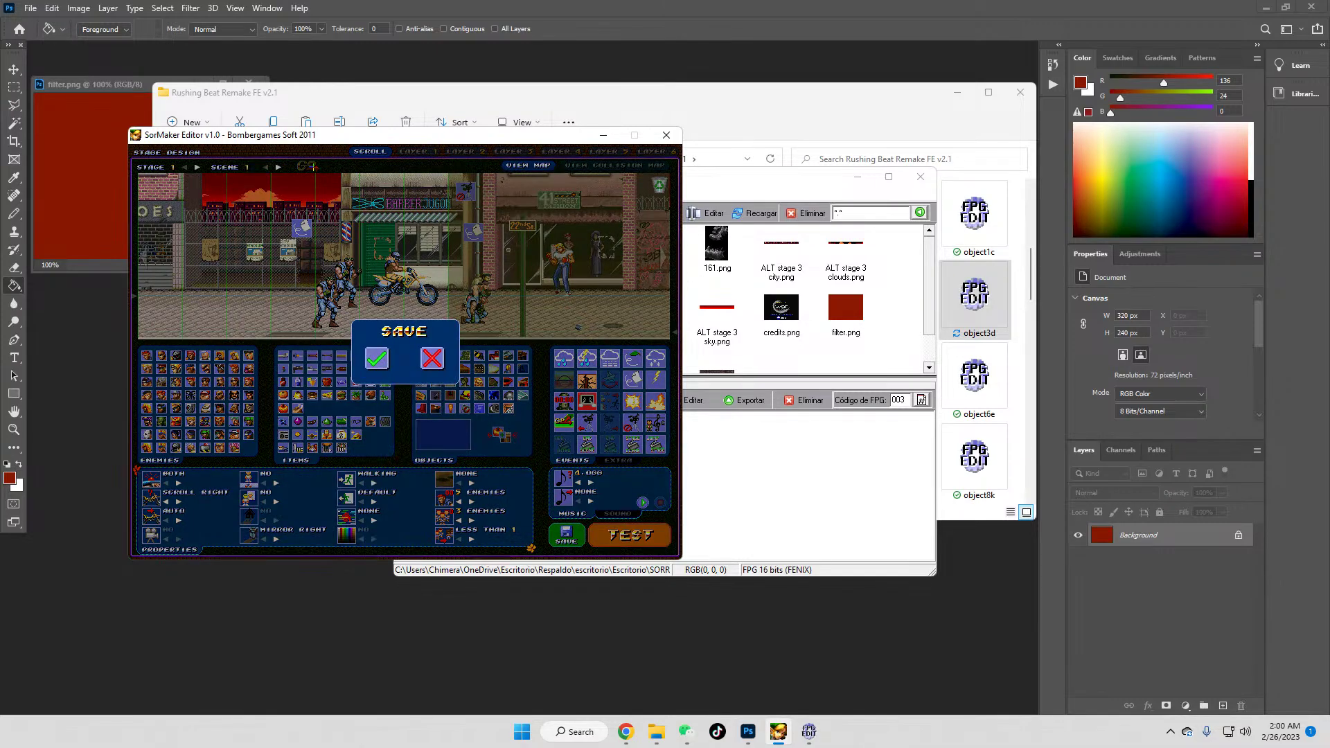
click(388, 348)
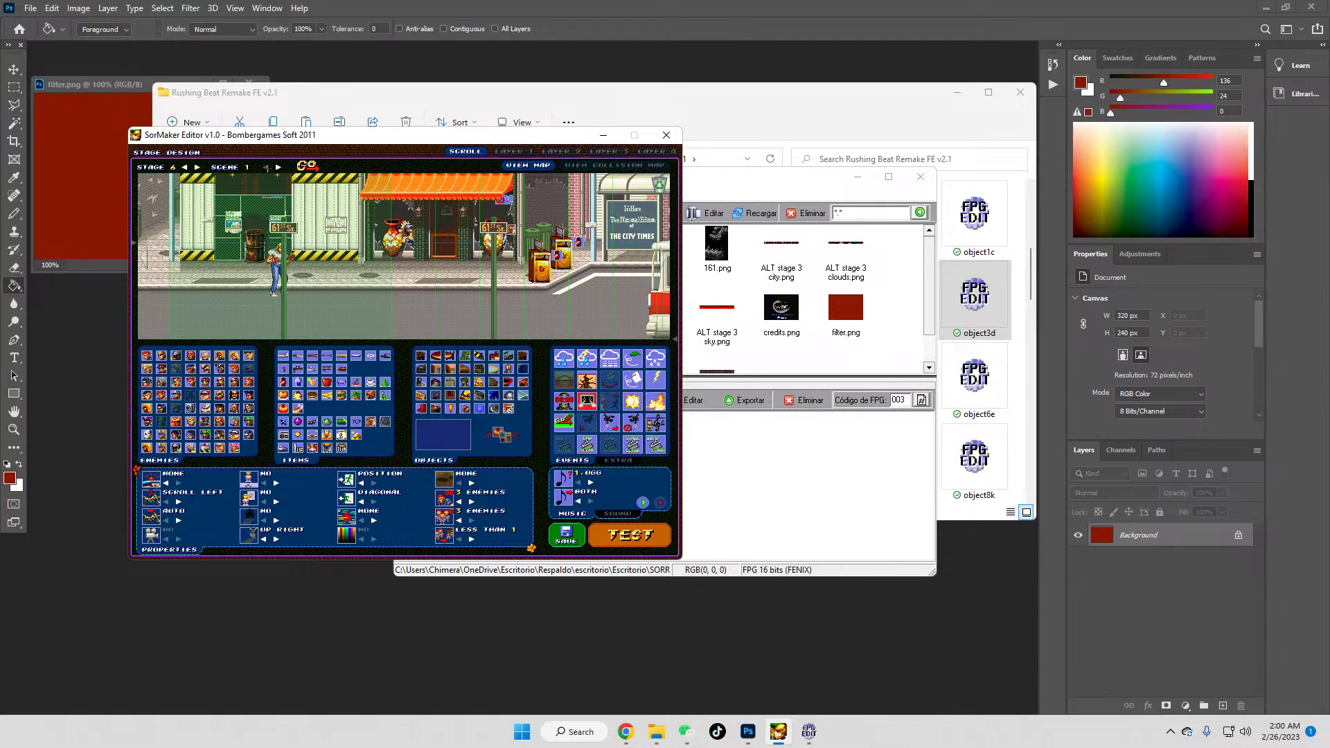
click(279, 167)
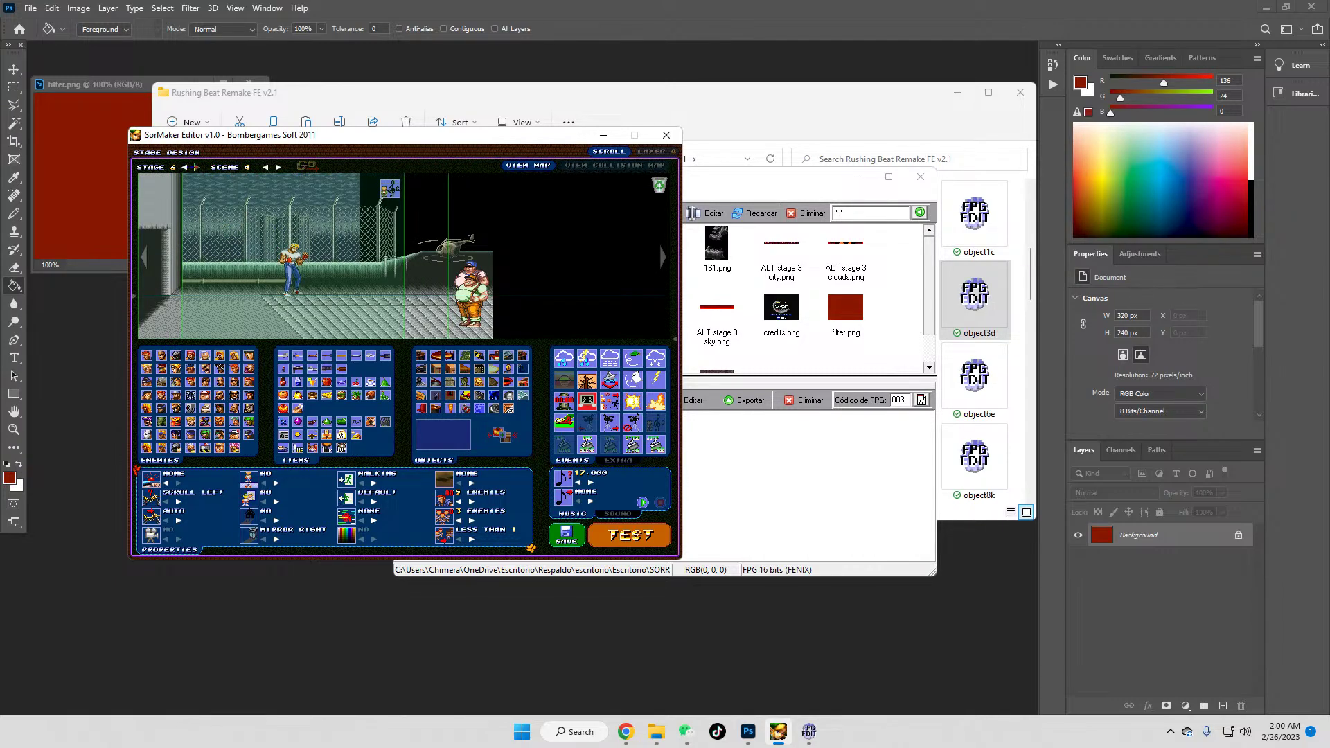
click(306, 166)
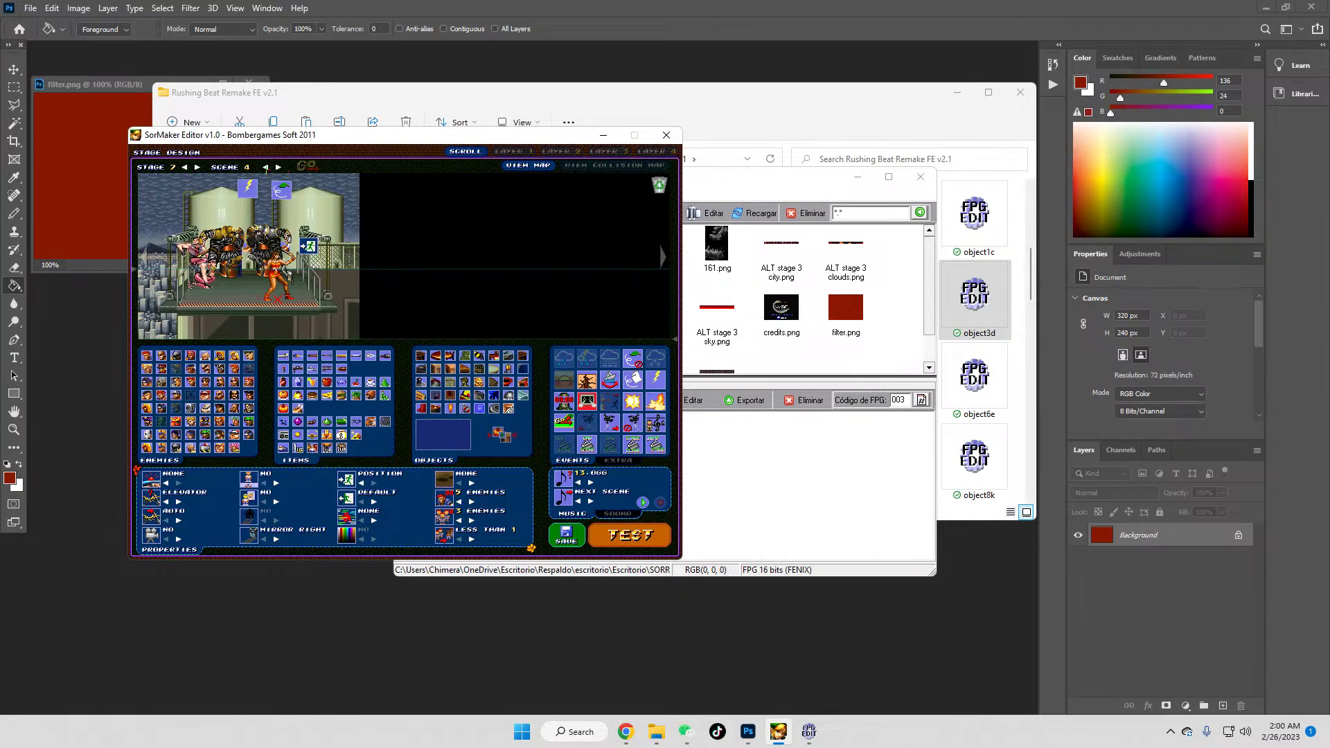
click(307, 166)
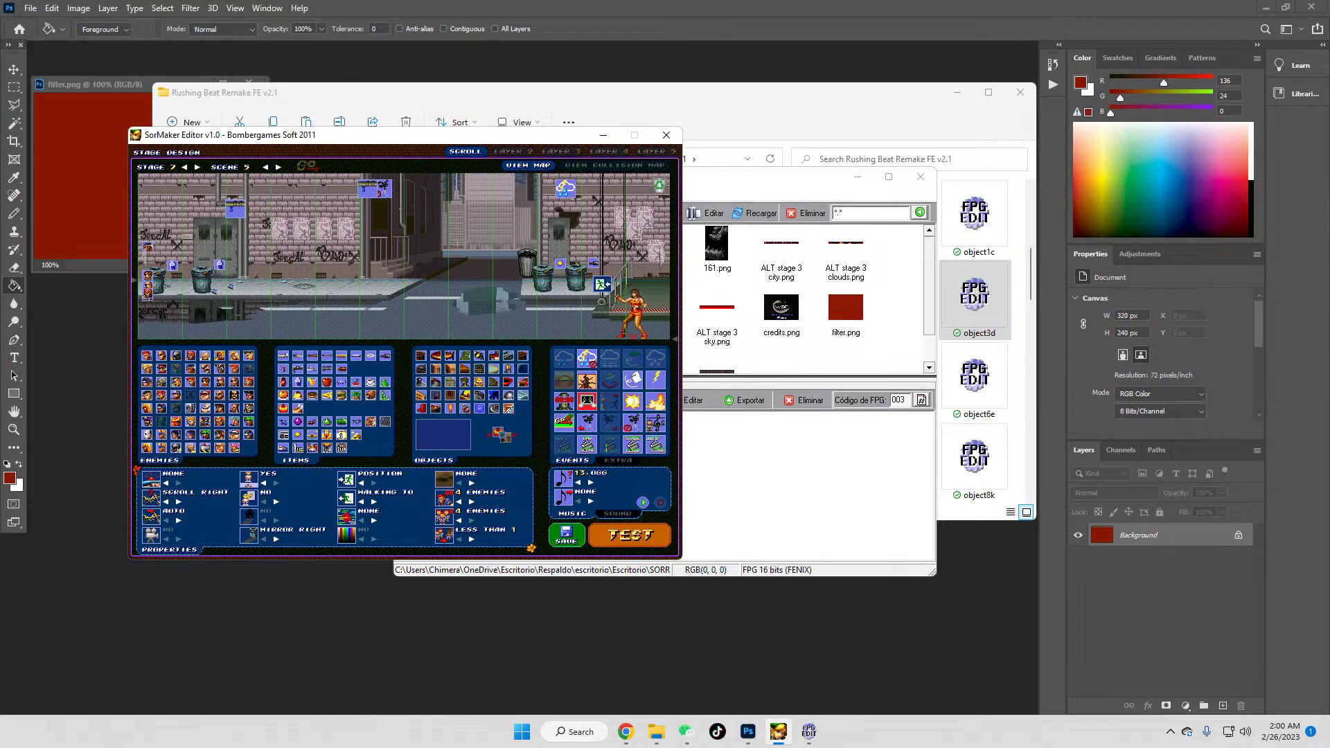
click(617, 530)
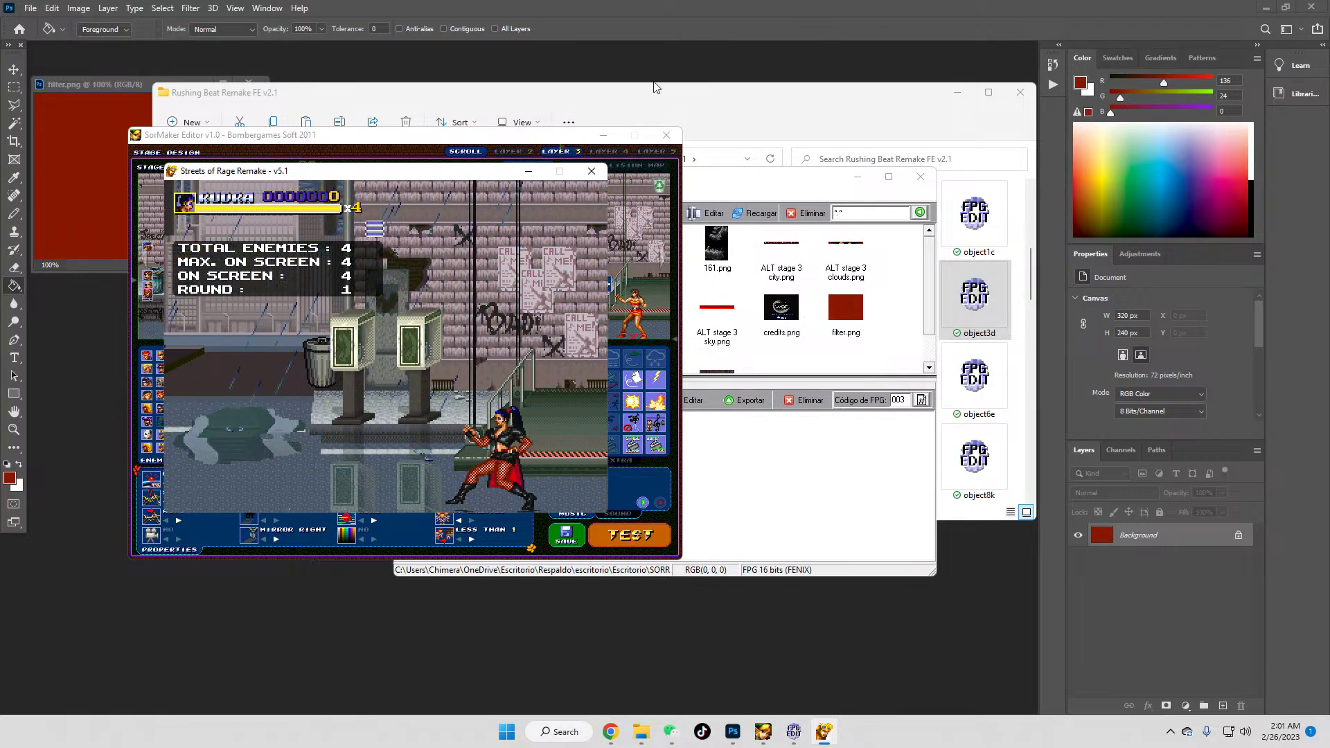
Step: Quit the Streets of Rage Remake test play with Esc
key(Escape)
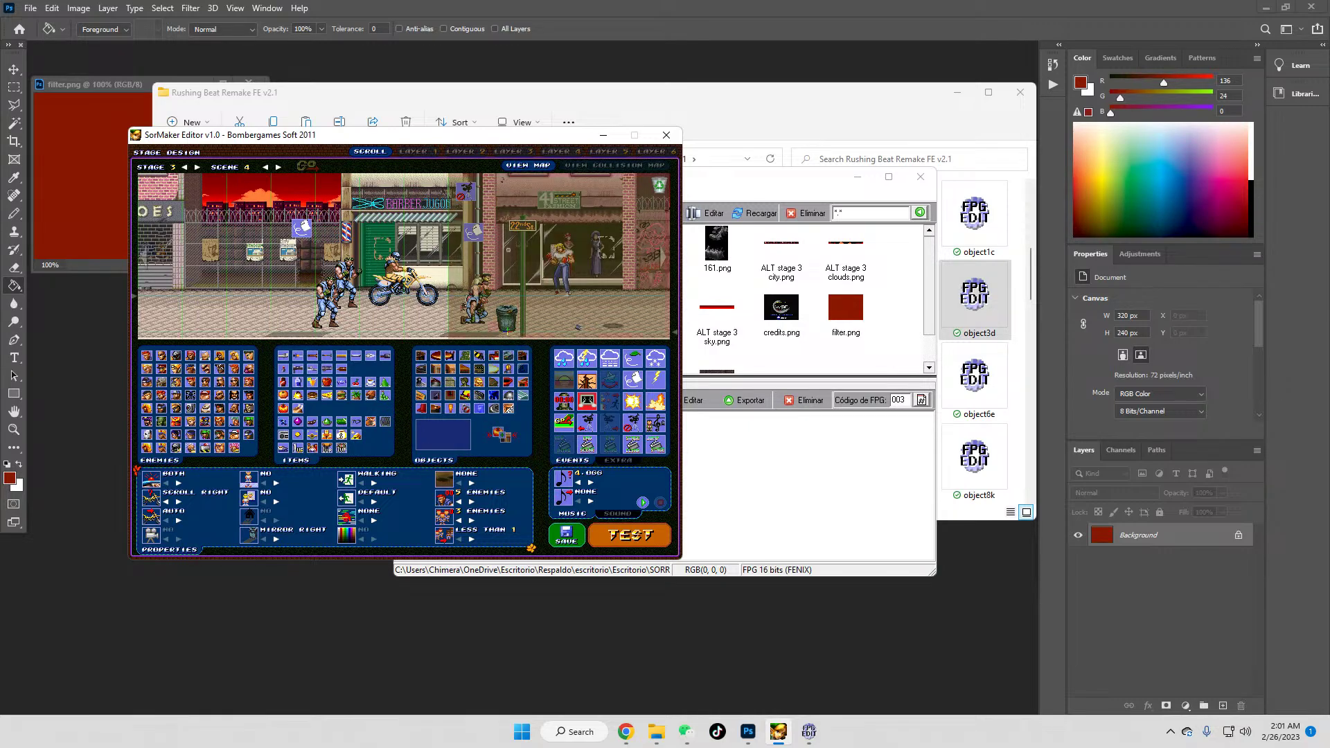
Step: Place a trash can on the scene 4 street, mirror it to REVERSE, and slide it further right
click(506, 318)
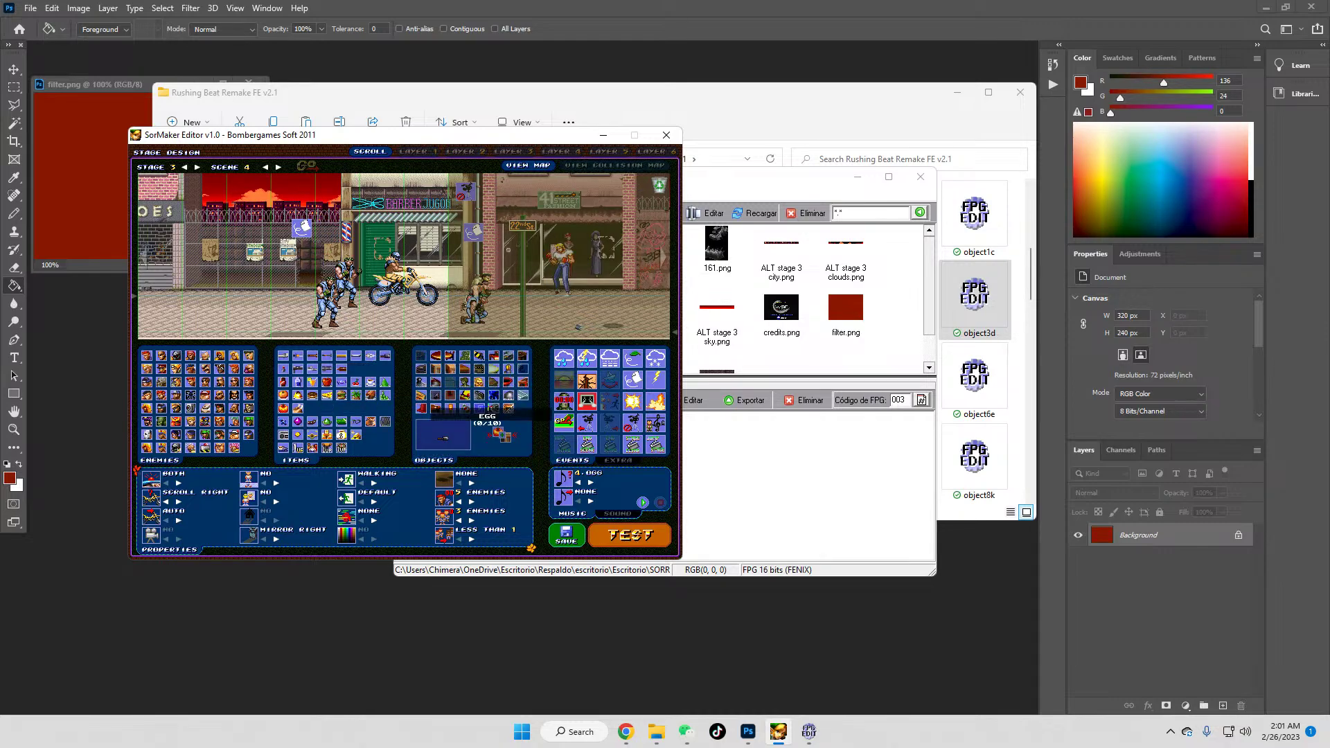
drag(503, 356, 505, 316)
click(551, 341)
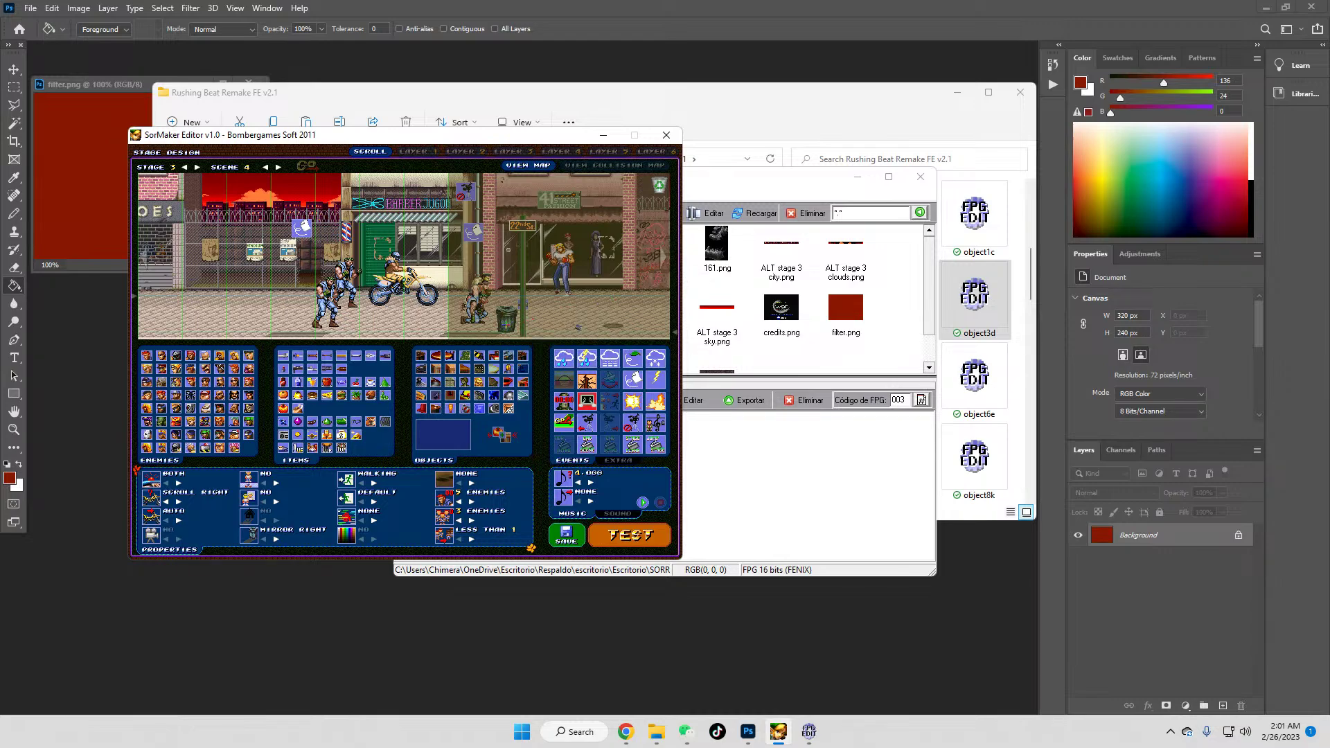
drag(521, 303, 515, 306)
drag(517, 303, 572, 303)
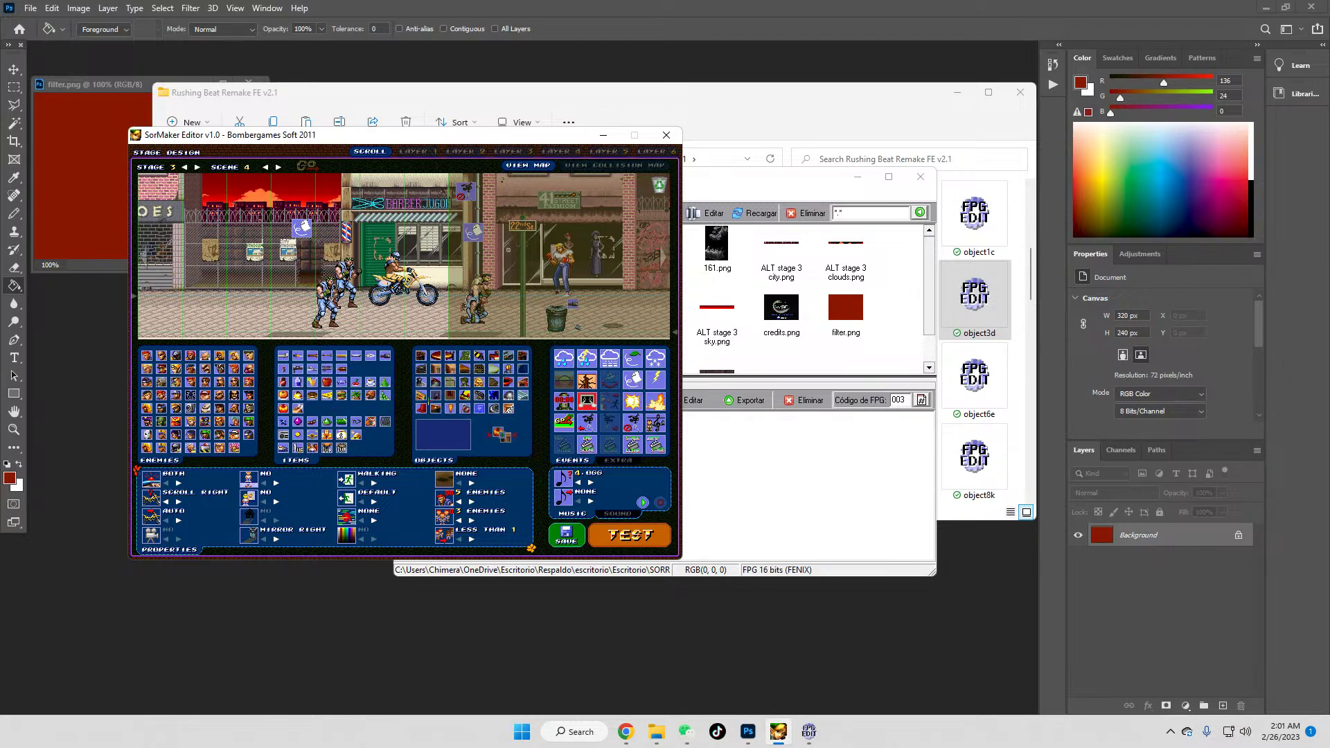
drag(493, 355, 441, 372)
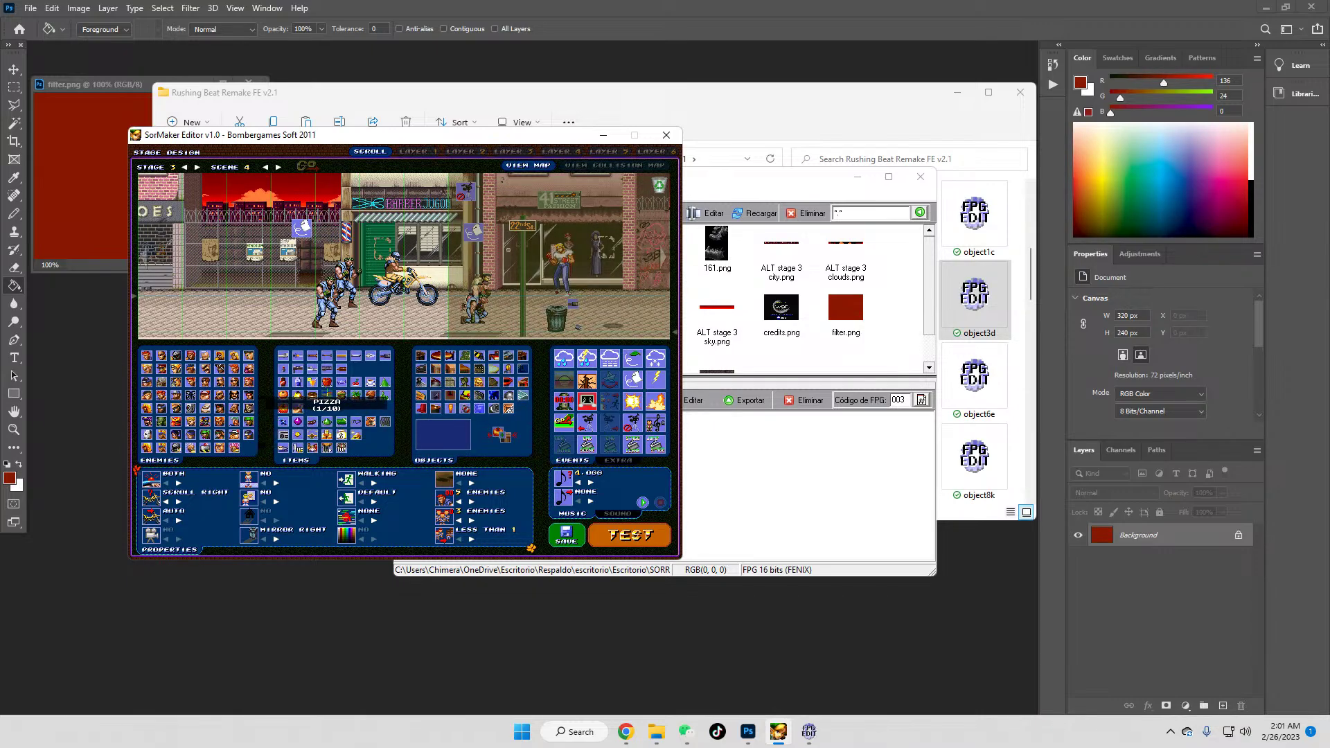
drag(315, 397, 438, 439)
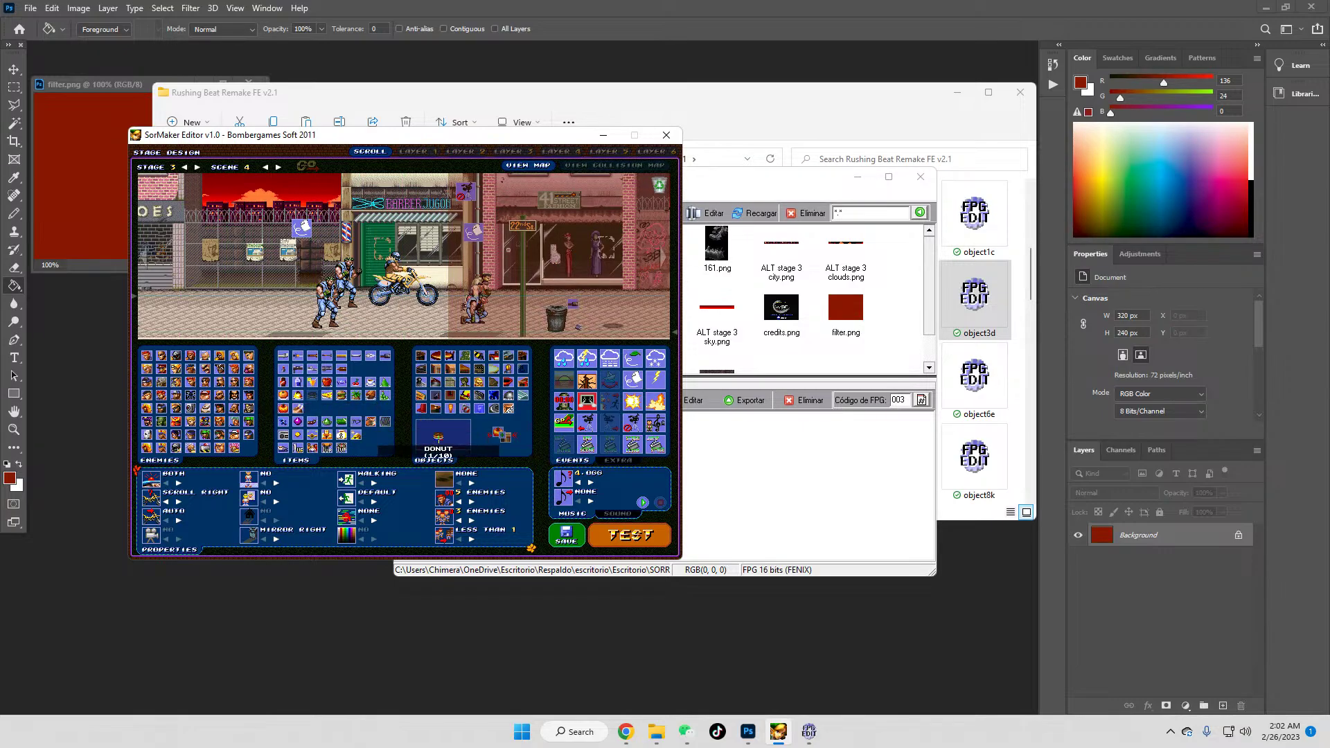
Step: Place two bins side by side on the street, mirroring the second one
drag(451, 369, 286, 298)
click(286, 298)
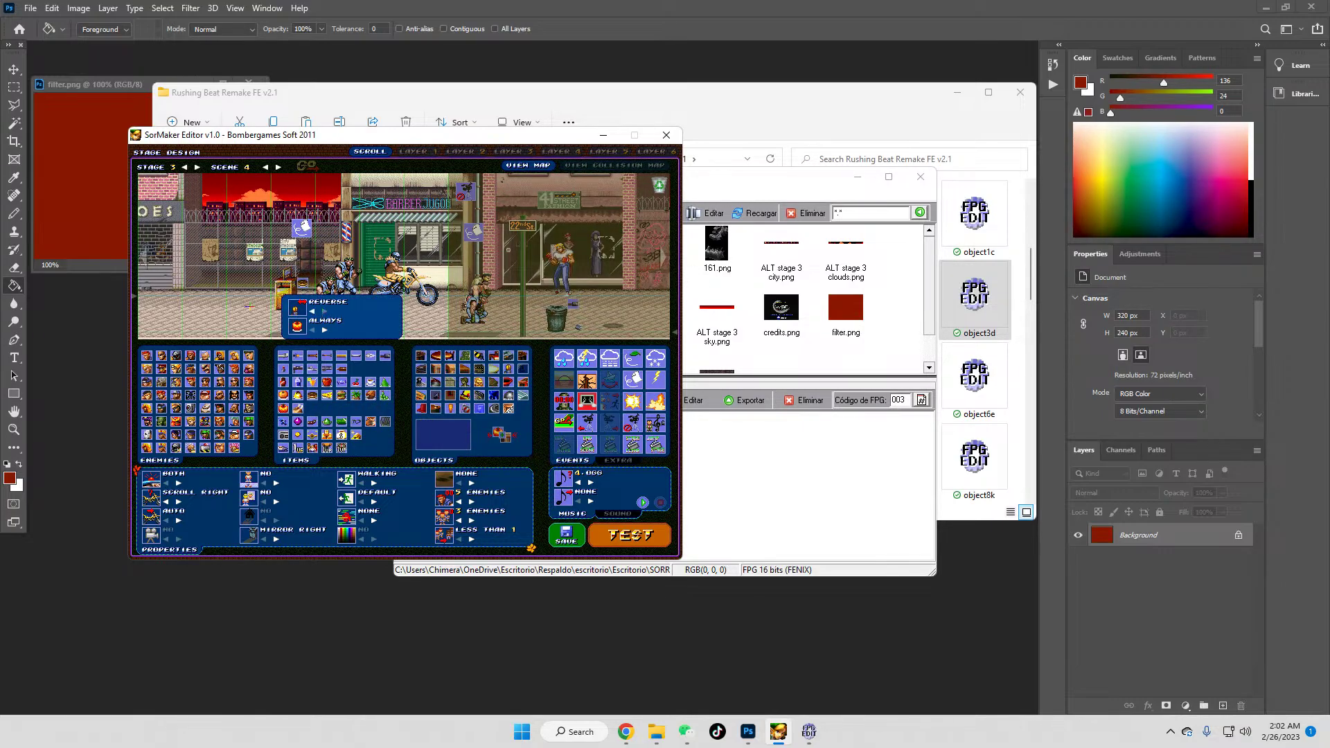
drag(284, 296, 349, 314)
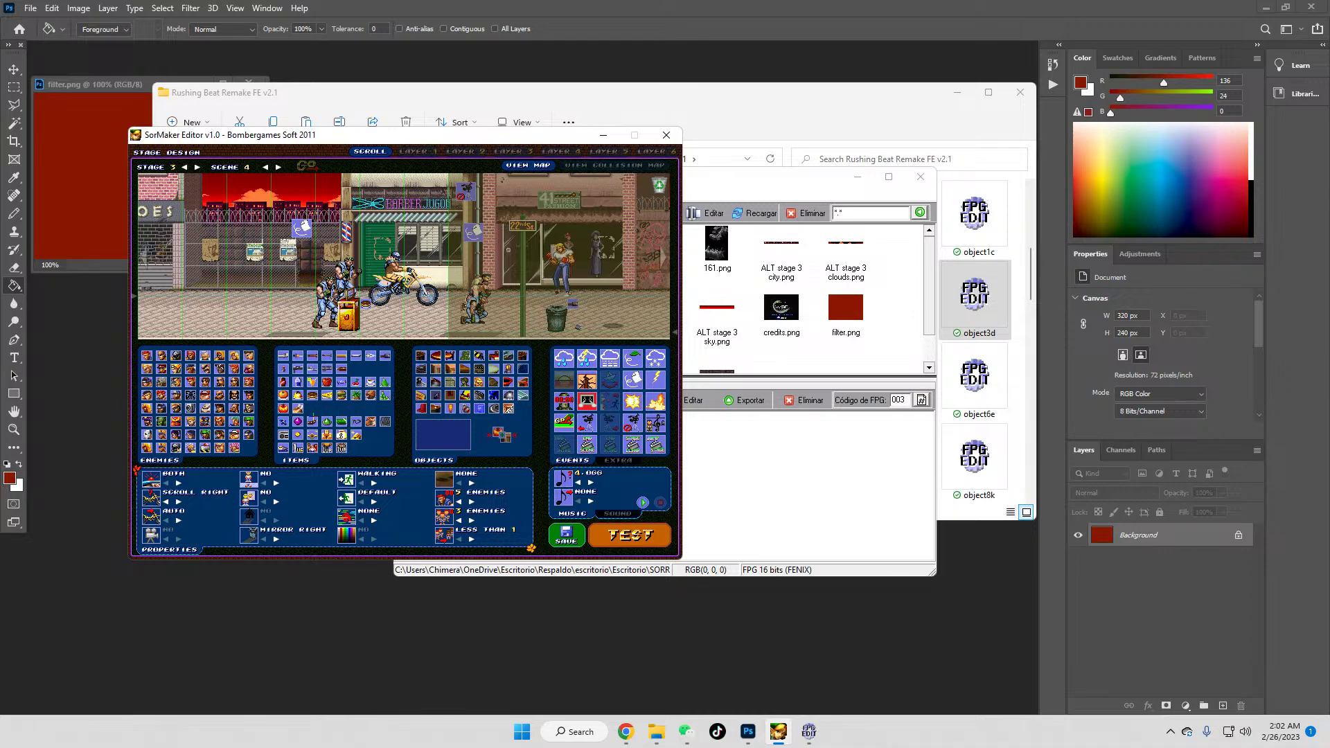
click(452, 415)
drag(452, 416, 398, 342)
click(392, 324)
click(410, 308)
drag(410, 309, 380, 317)
right_click(380, 317)
click(422, 332)
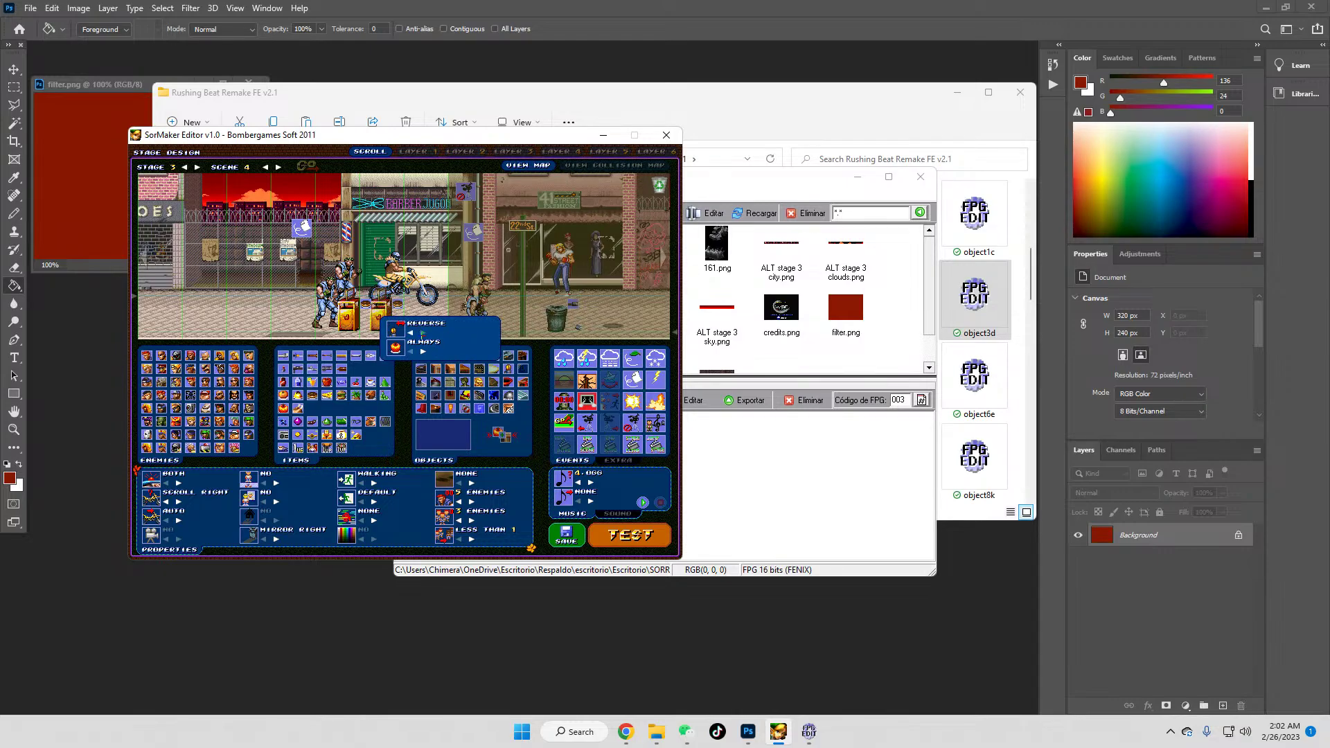
Step: Save stage 3 scene 4 and start a test play
click(566, 535)
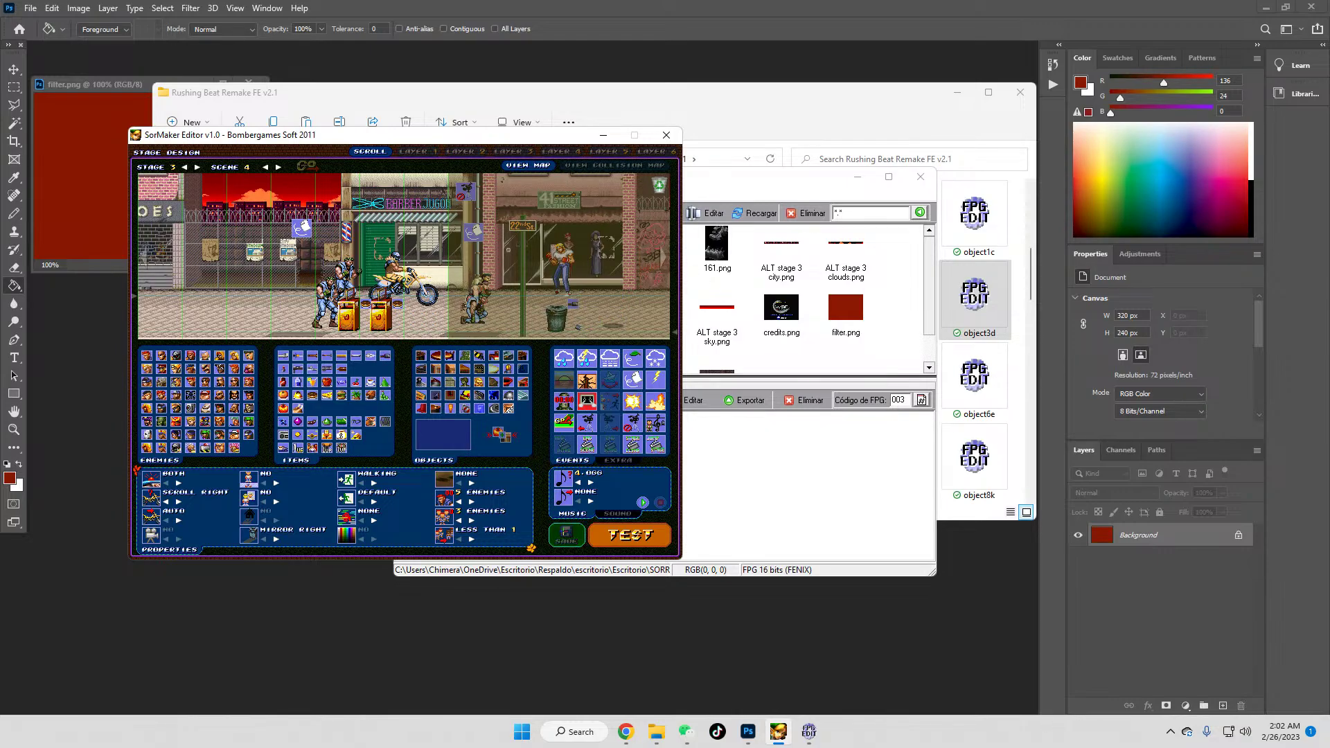
click(374, 365)
click(647, 541)
drag(391, 142, 407, 183)
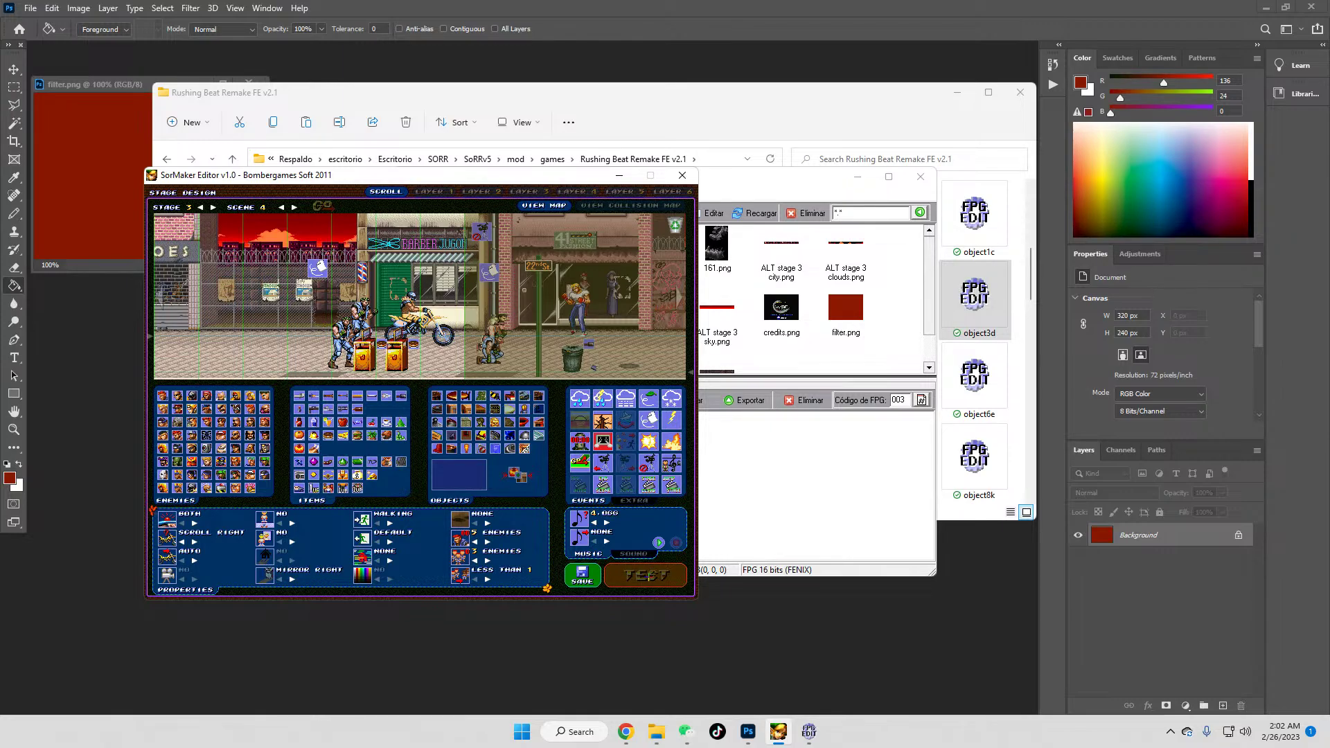
Step: Launch the test game, smash the phone booth and throw the grenade
click(647, 578)
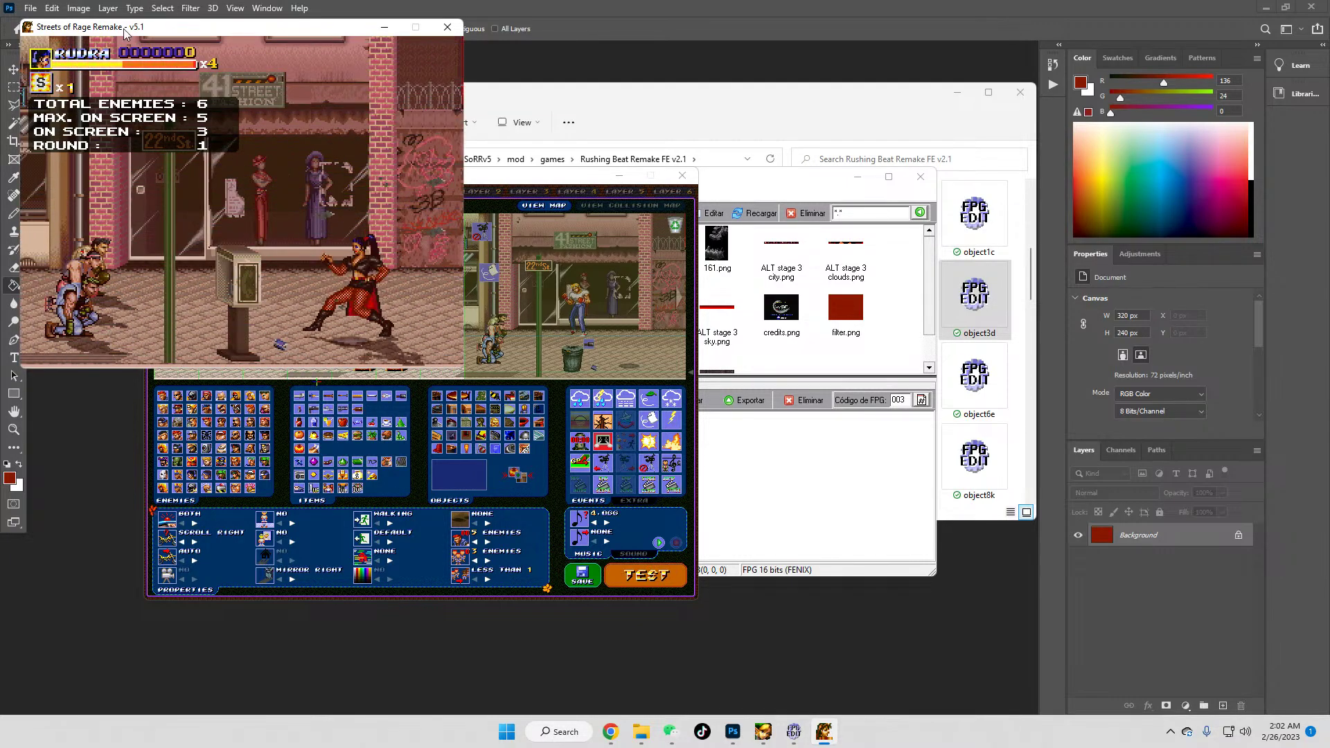
drag(249, 34, 442, 119)
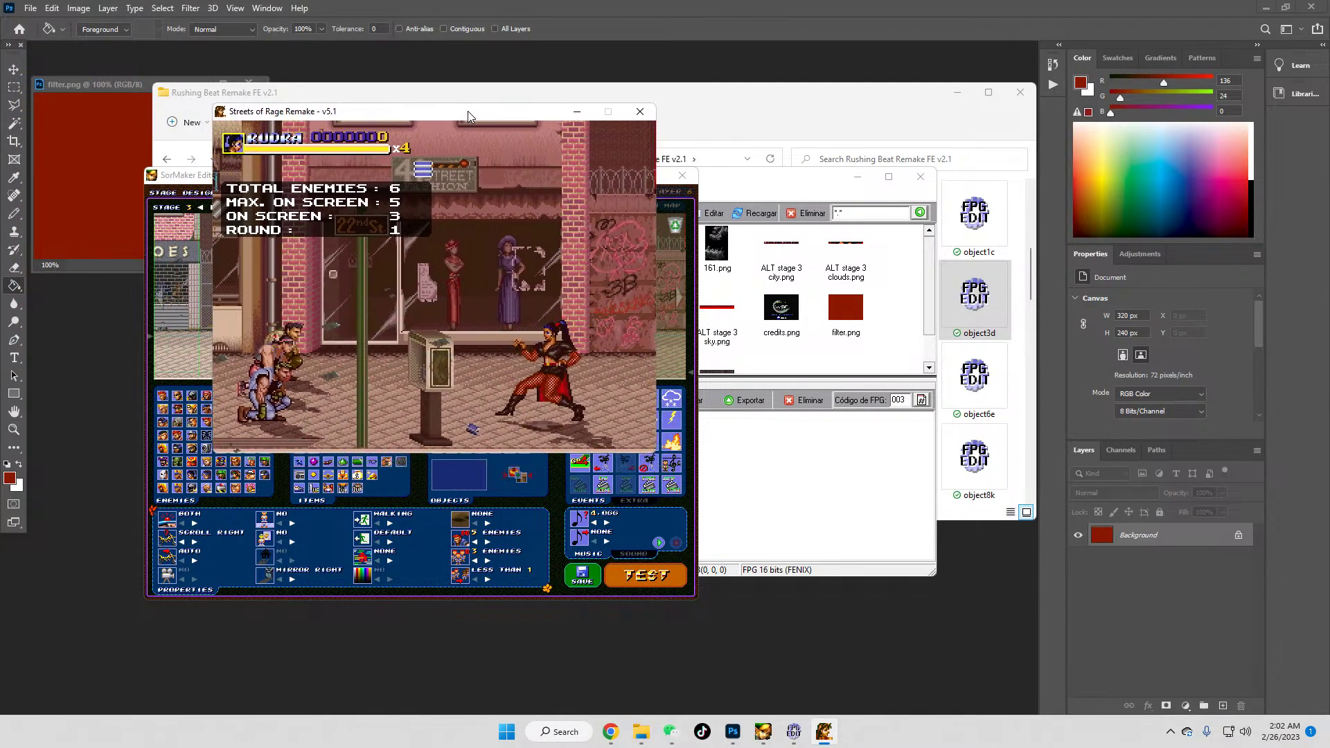
key(Down)
key(Left)
key(x)
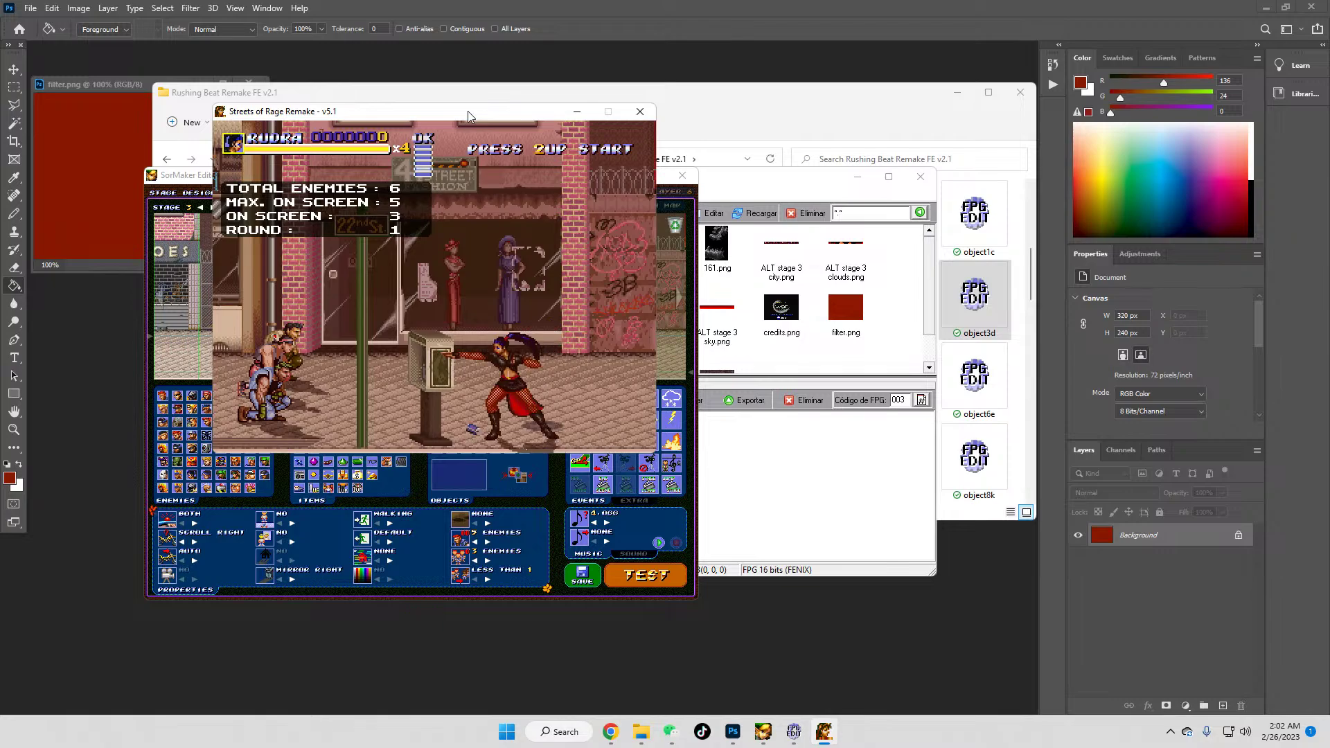
key(Left)
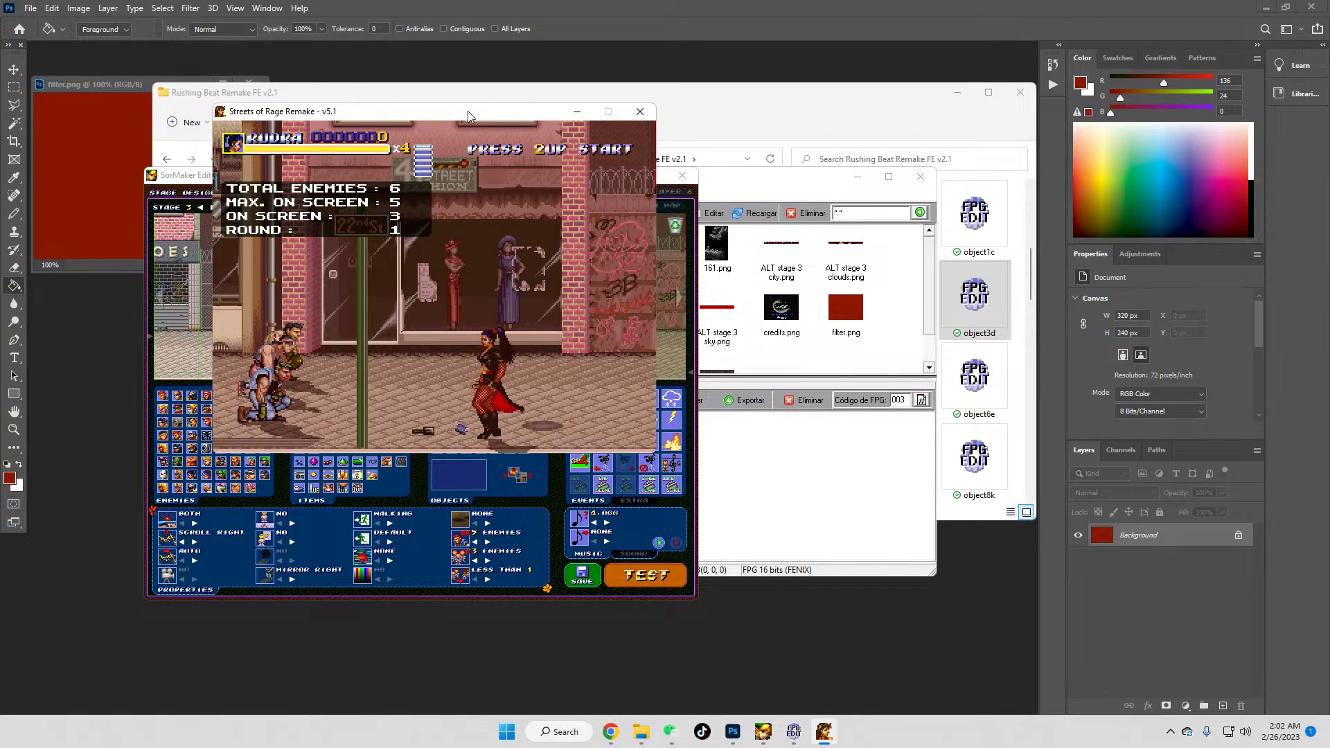
key(x)
key(Up)
key(Right)
key(Left)
key(x)
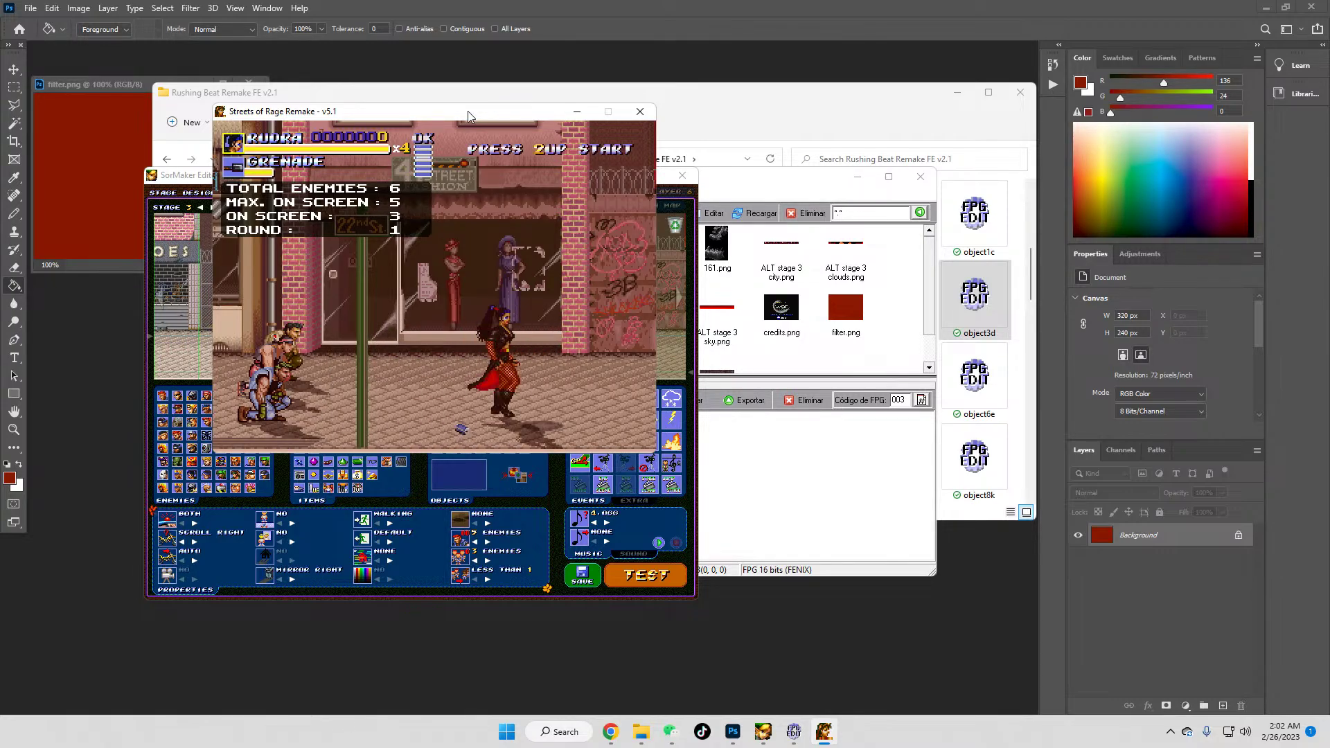
key(Right)
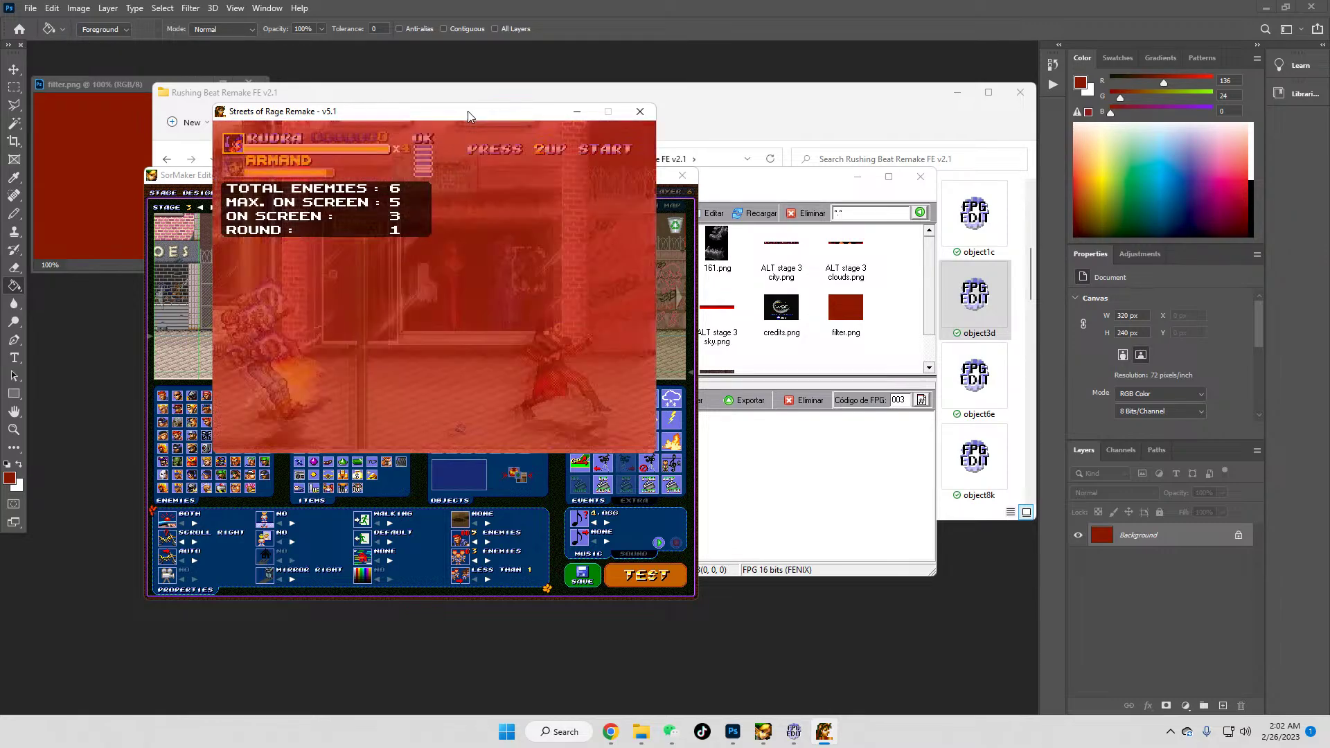
Step: Defeat the first wave of enemies to finish round 1
key(Left)
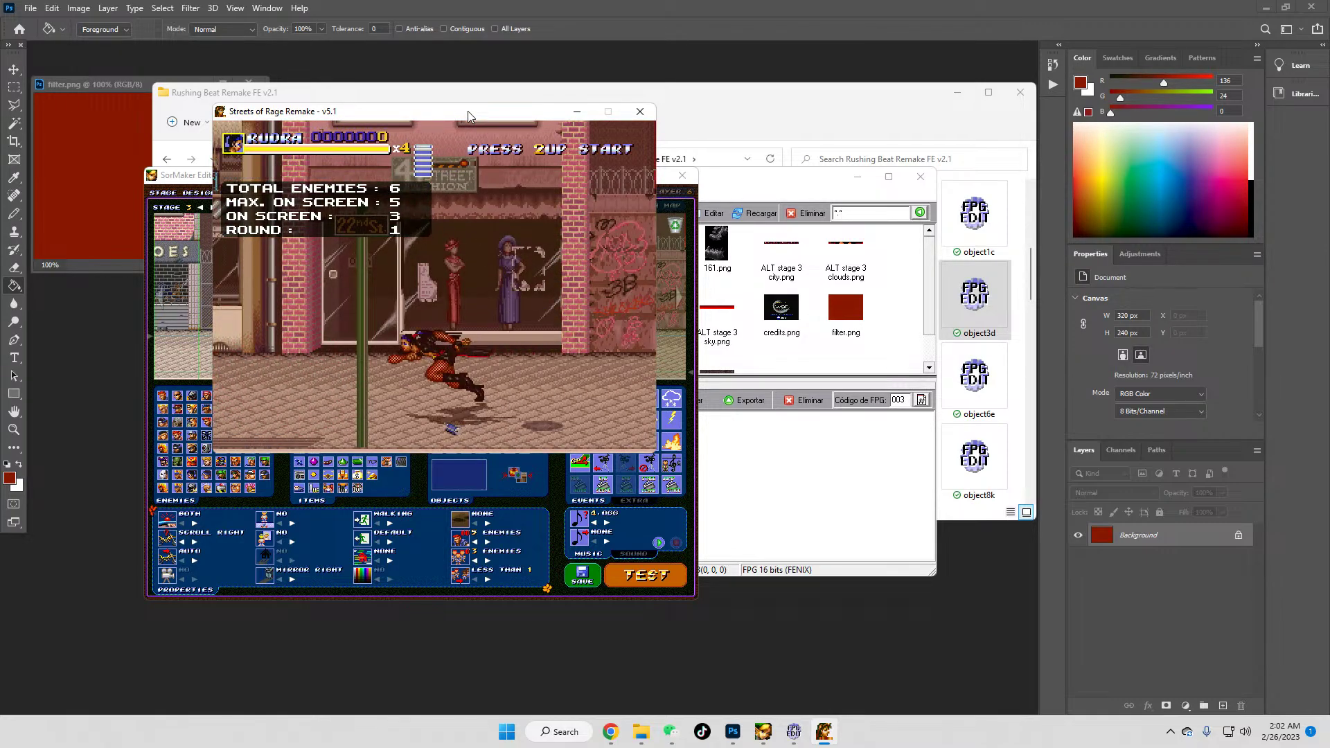
key(Left)
key(x)
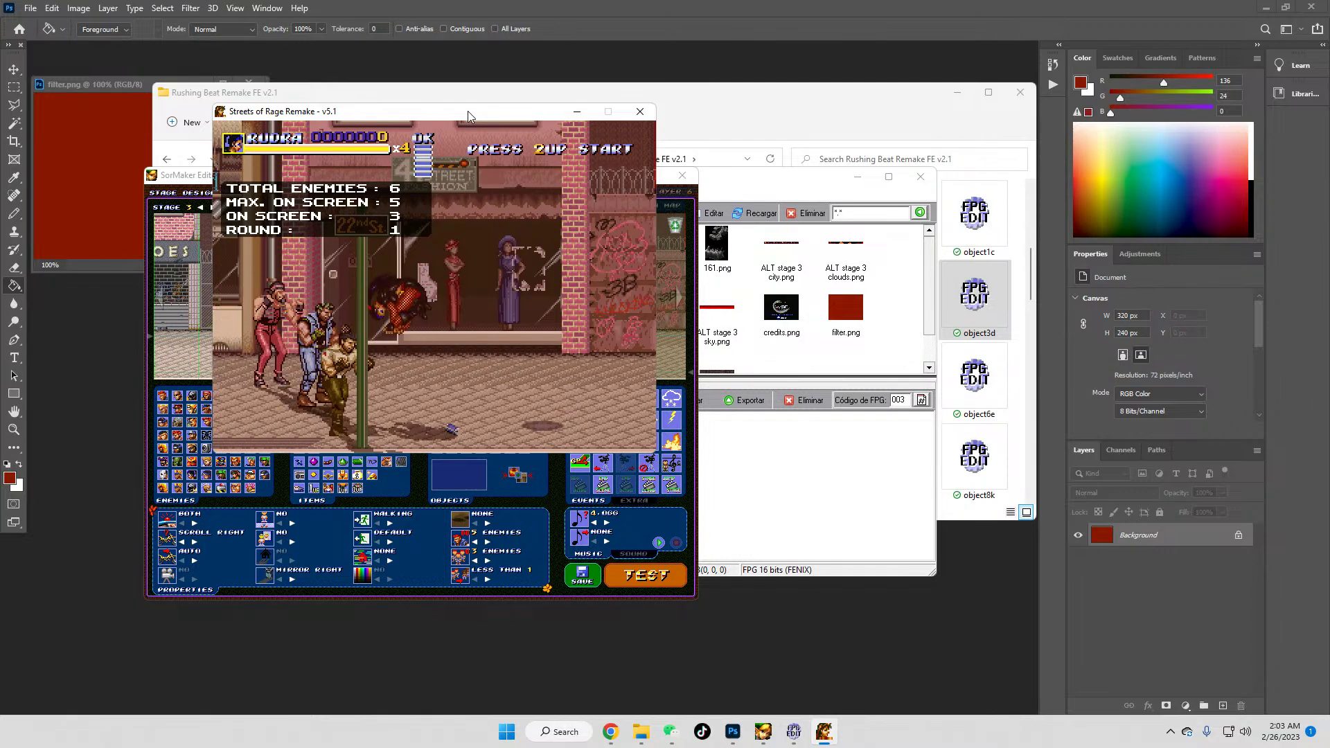
key(x)
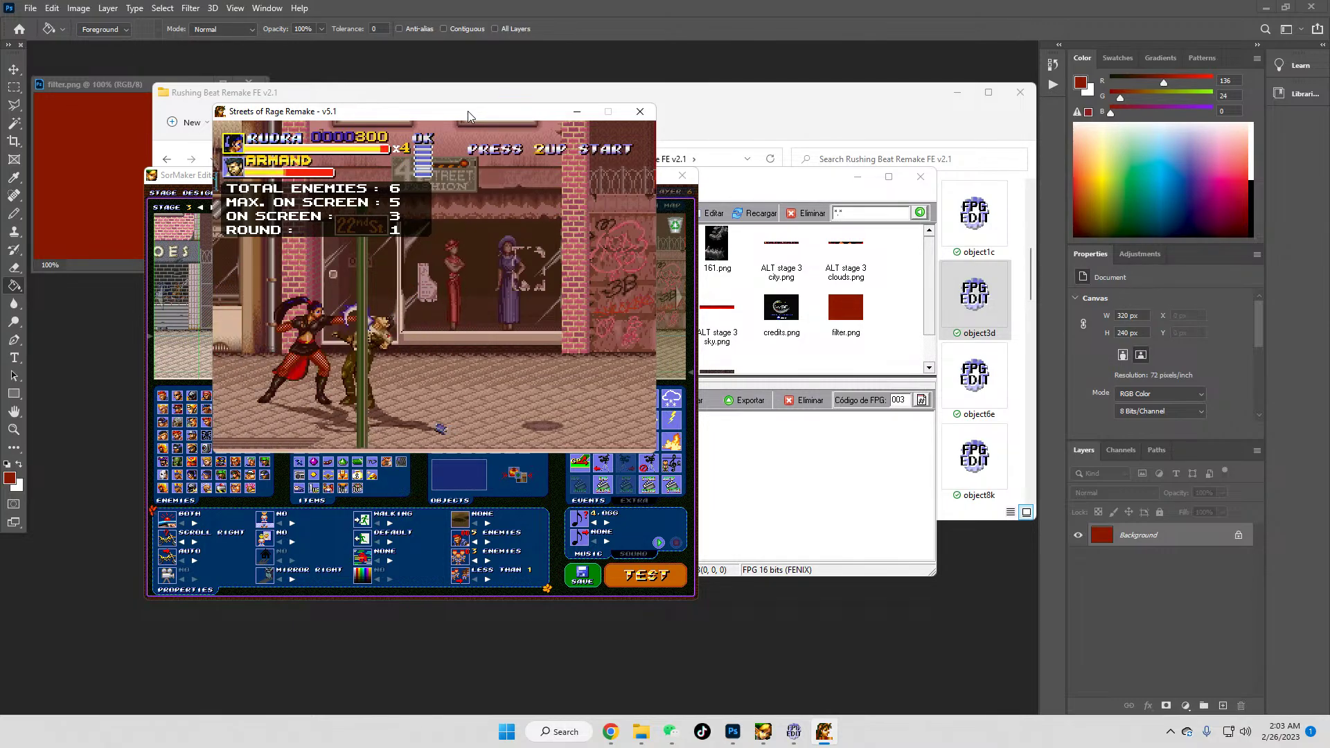
key(x)
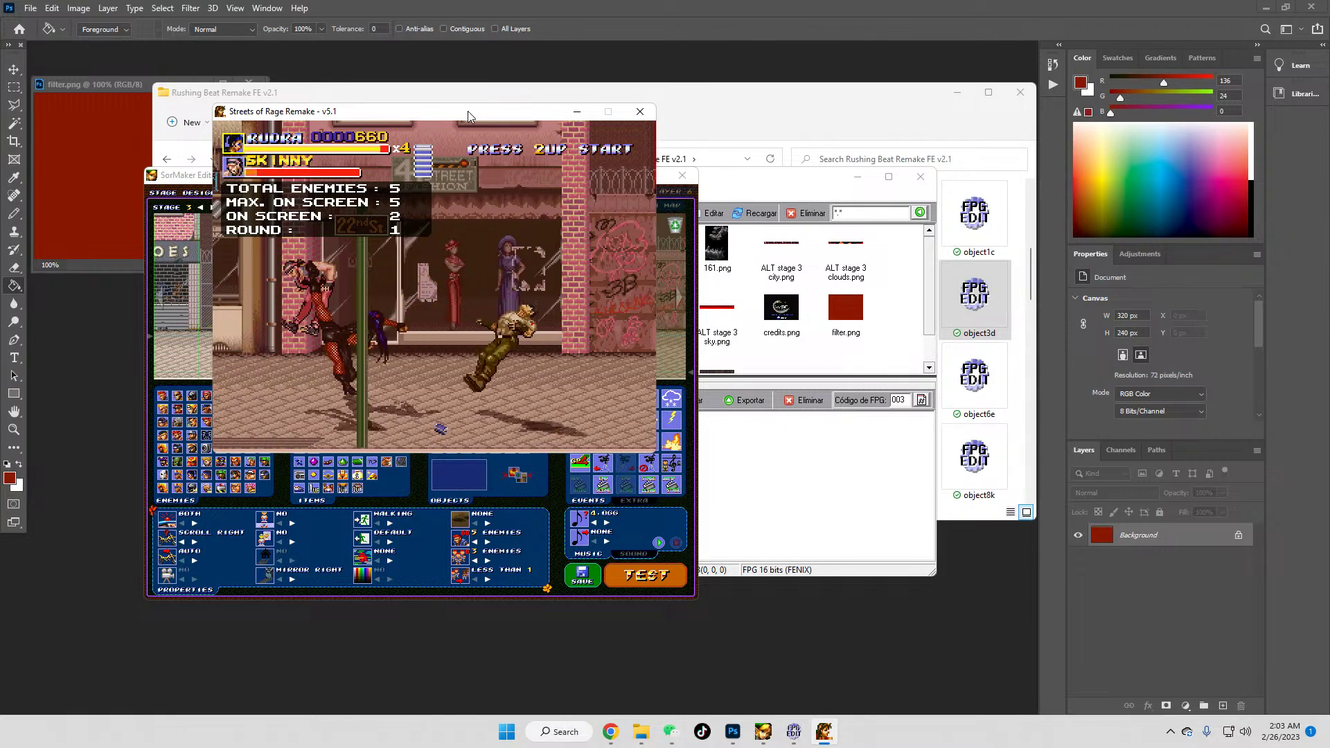
key(x)
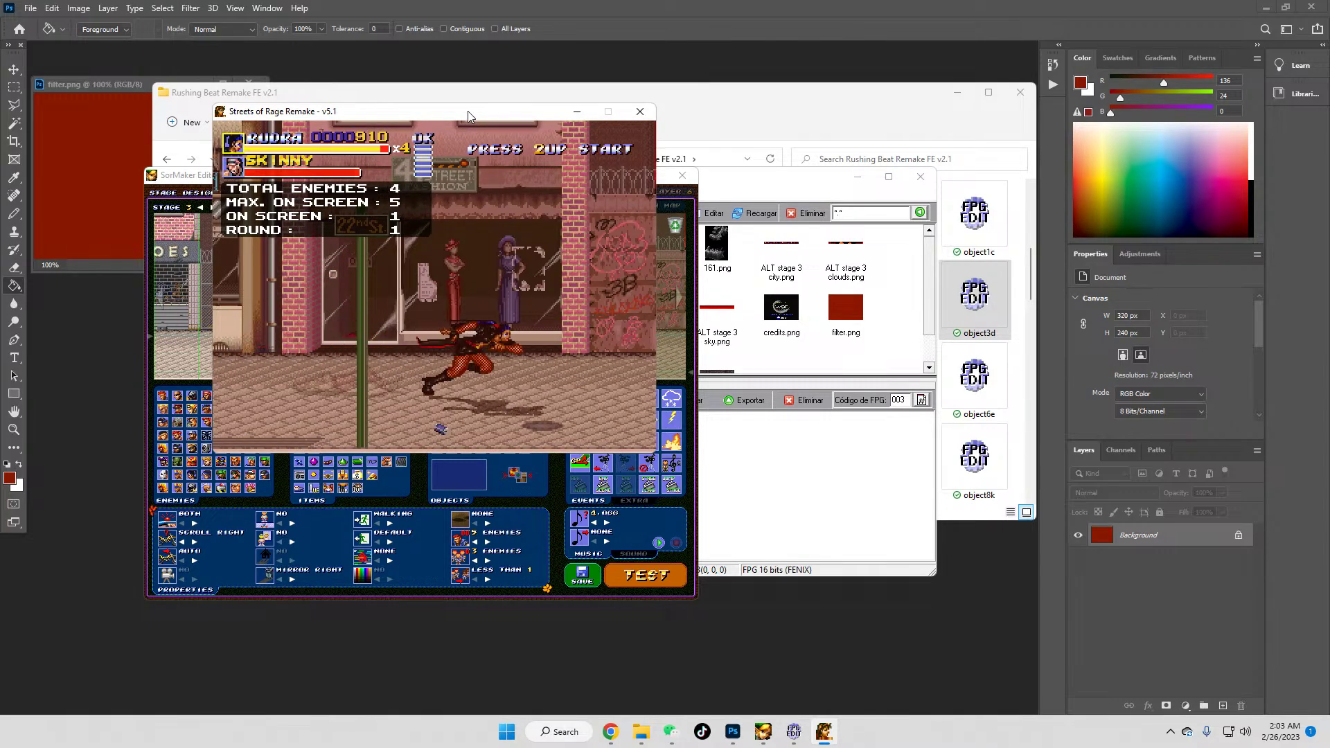
key(Right)
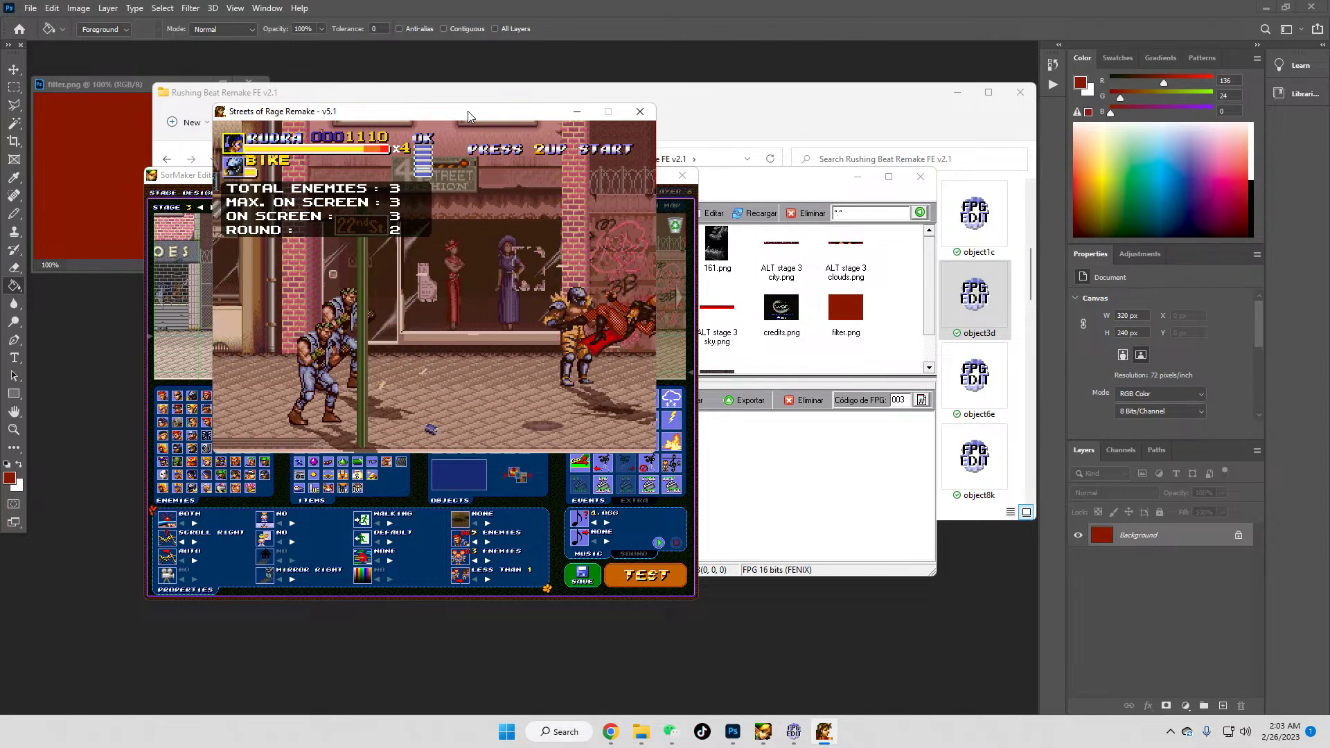
Step: Clear round 2 by defeating BULLET last, walk into the next section, and close the game
key(x)
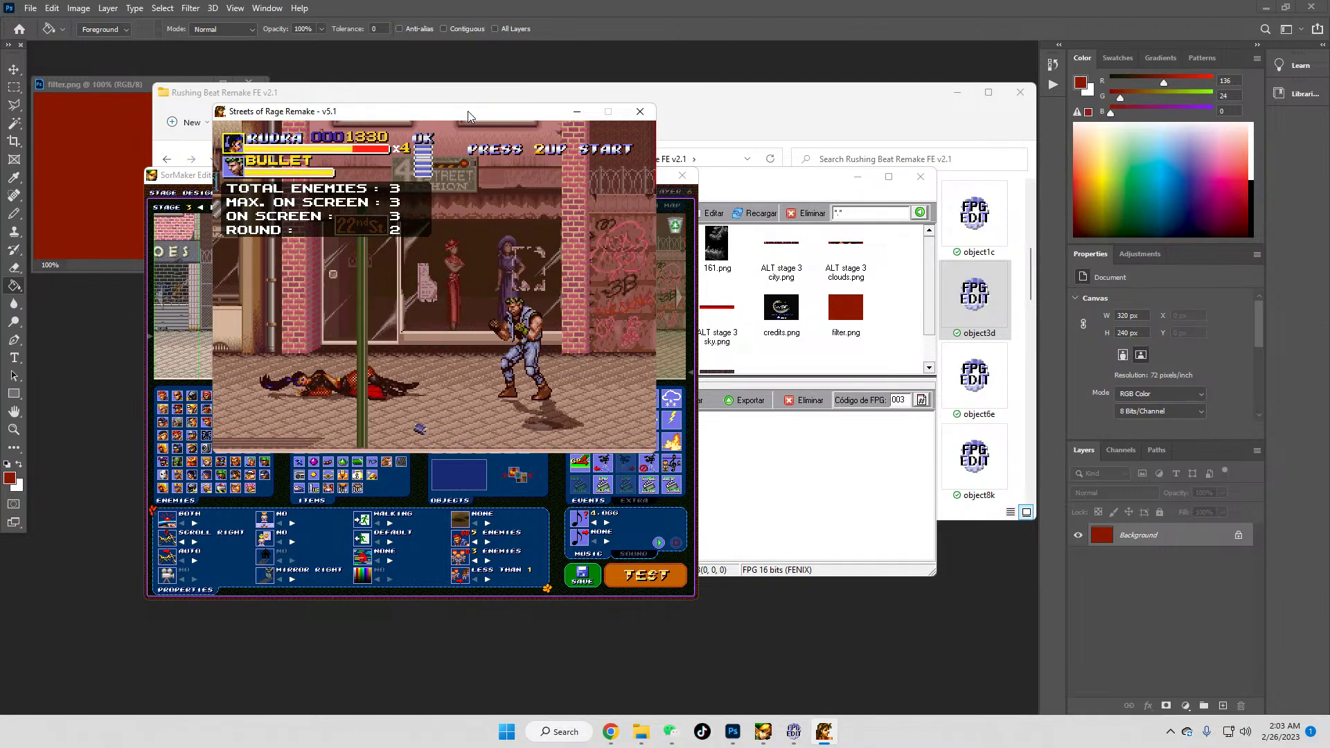
key(x)
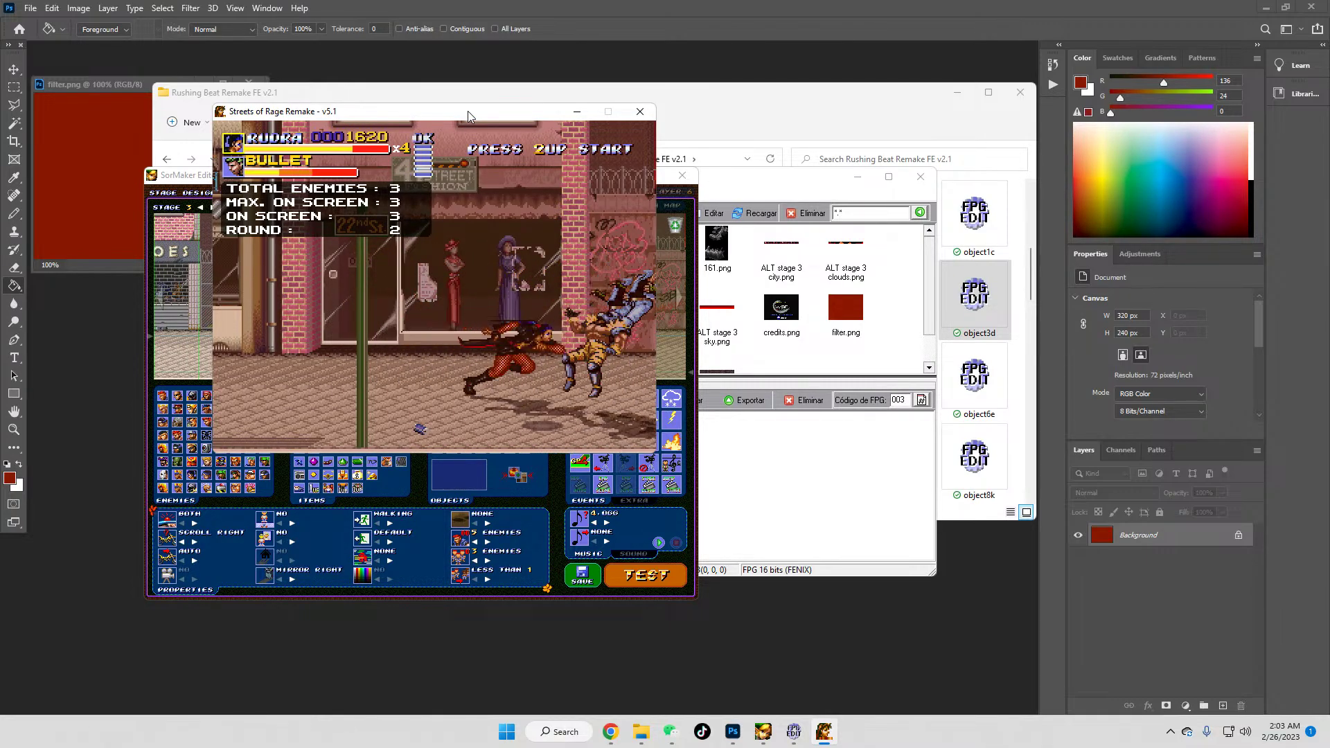
key(x)
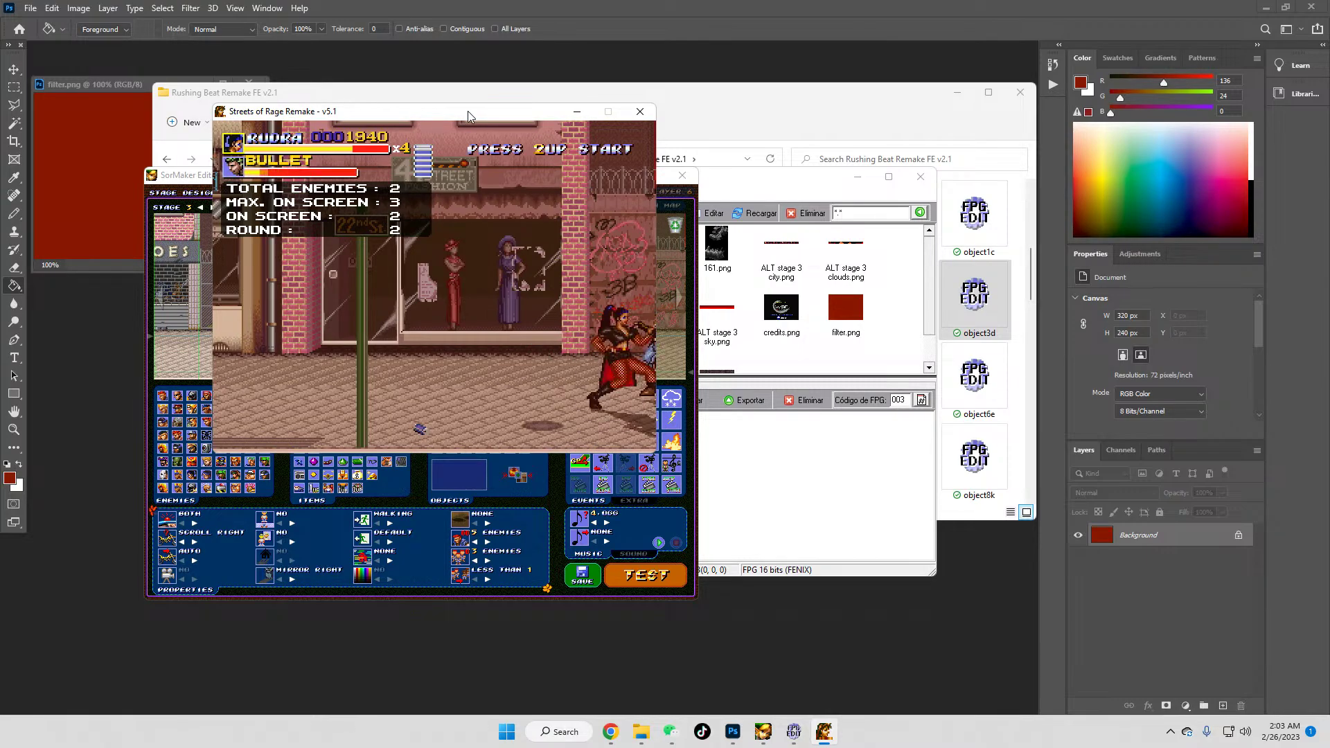
key(x)
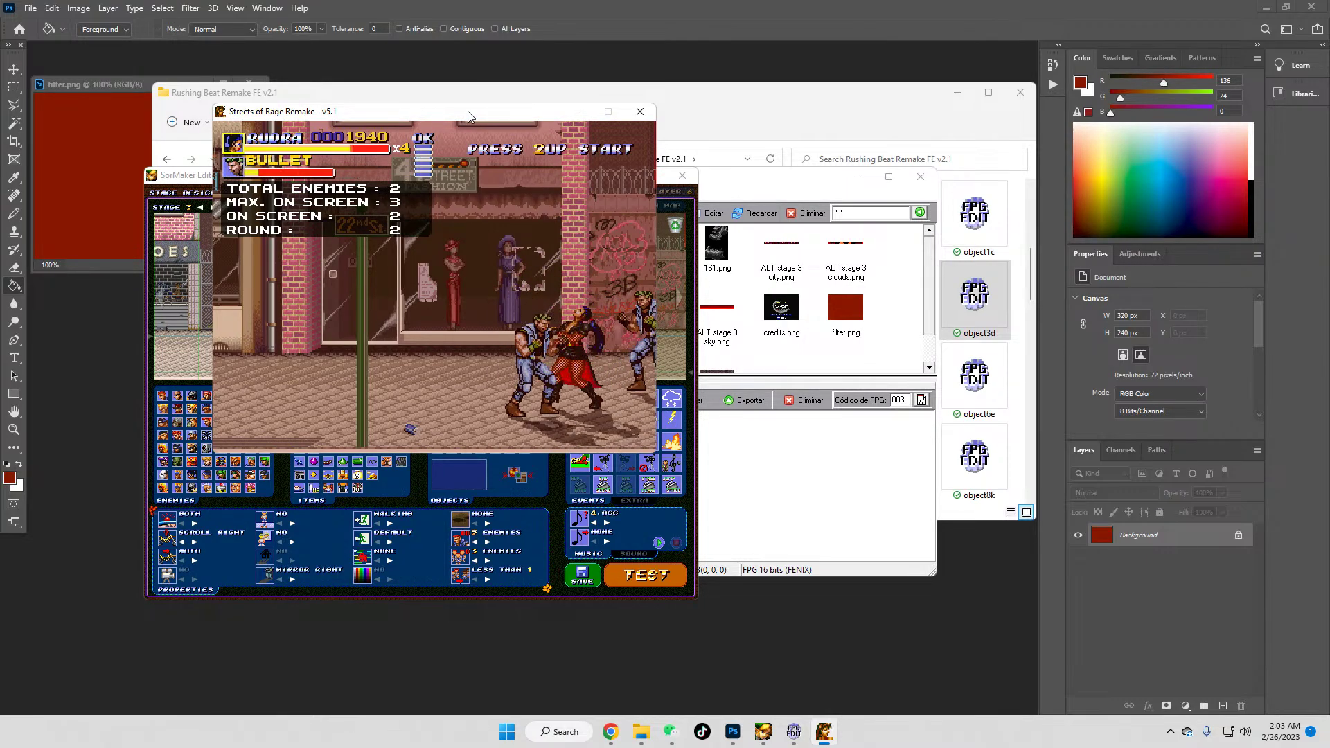
key(x)
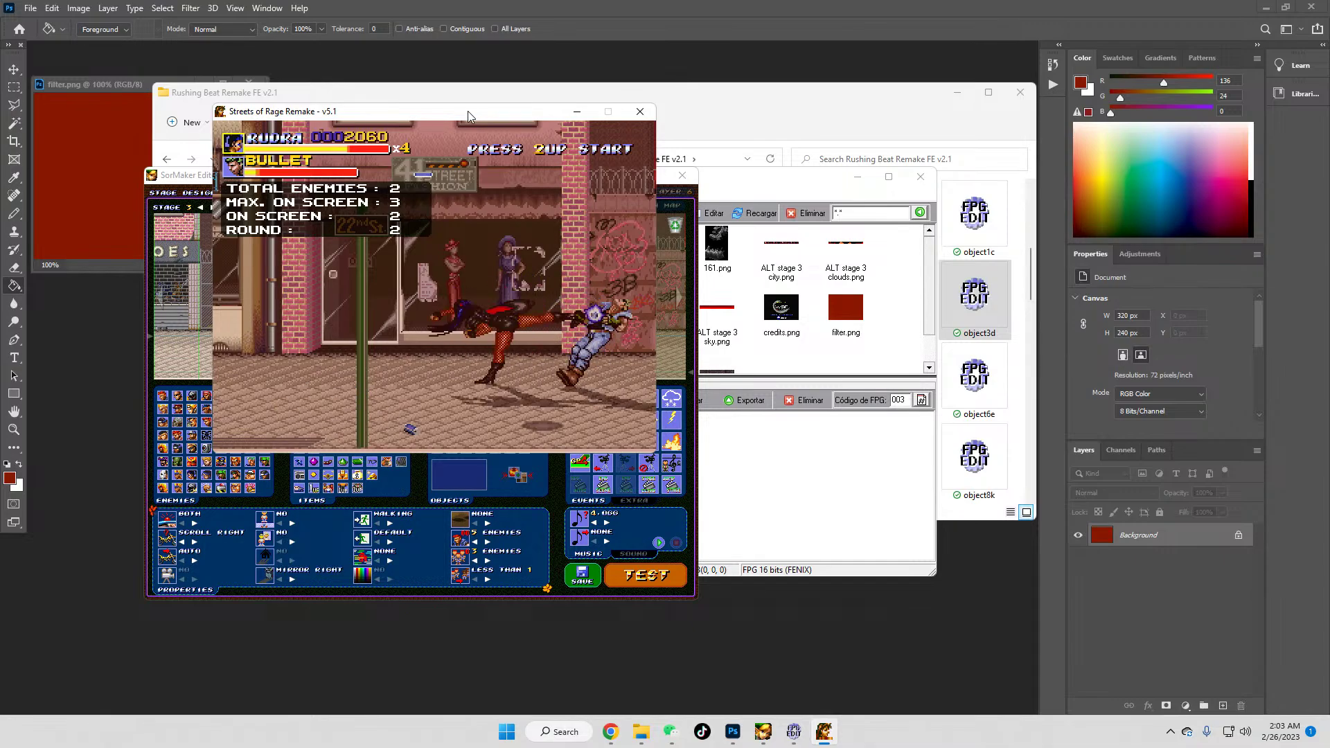
key(x)
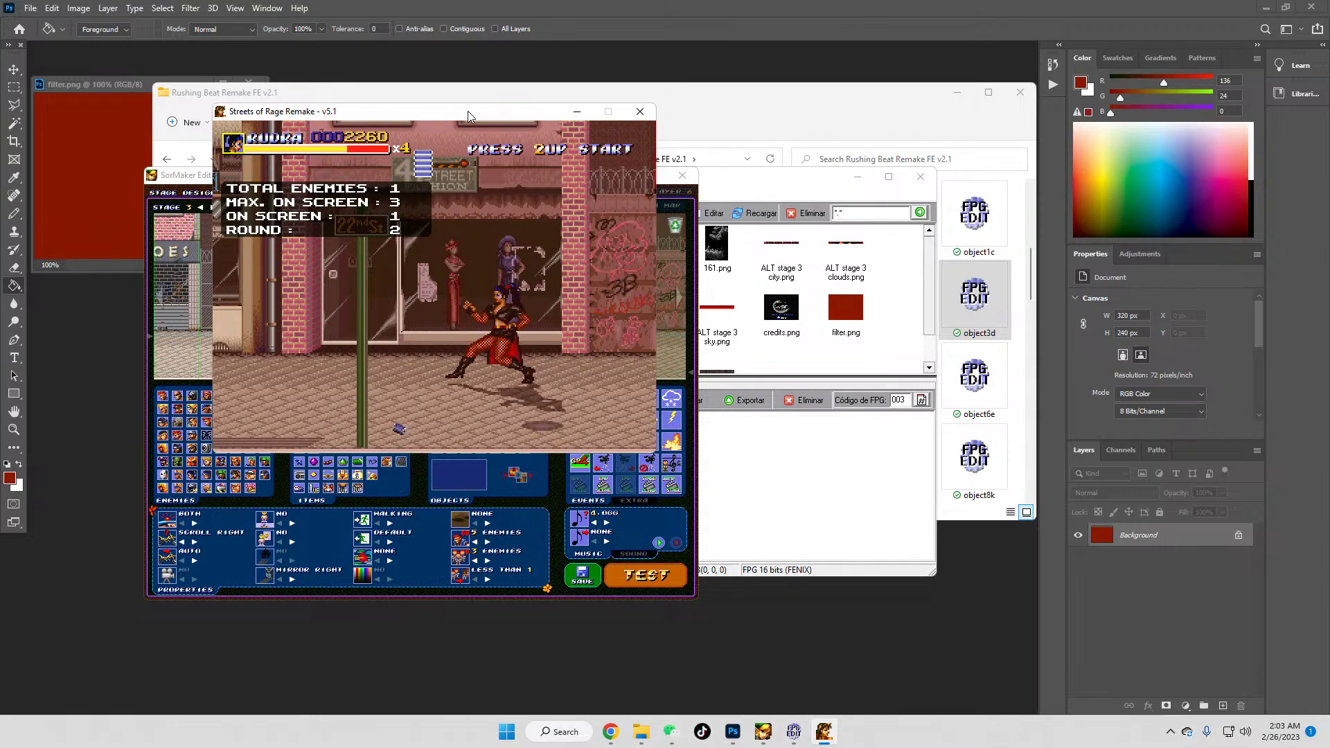
key(Left)
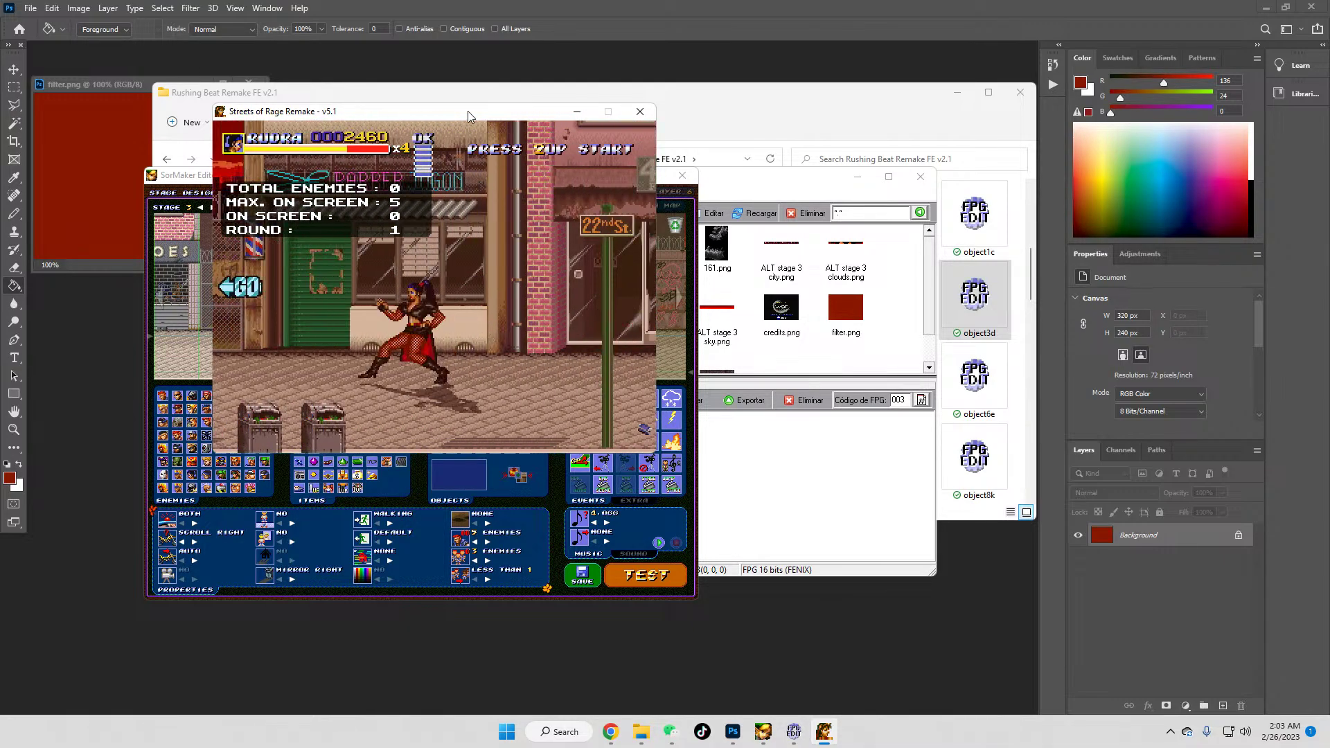
key(Left)
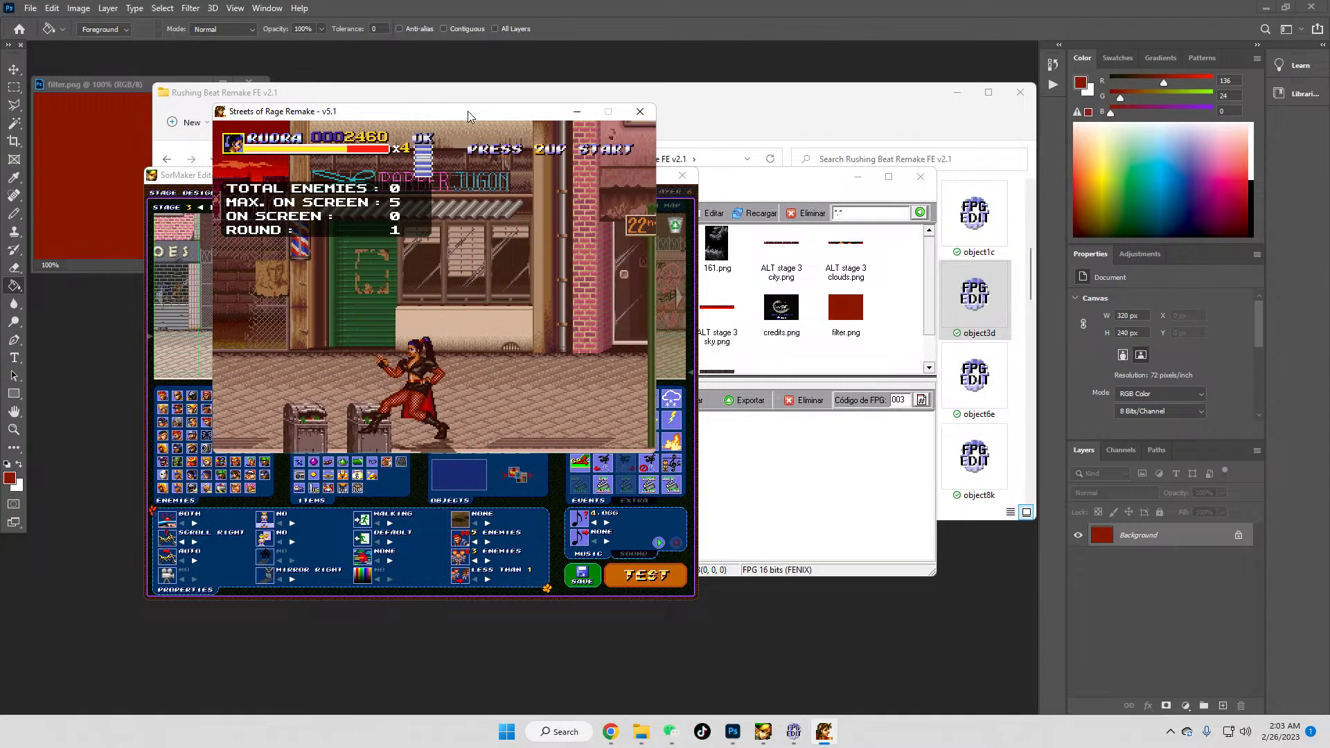
click(639, 111)
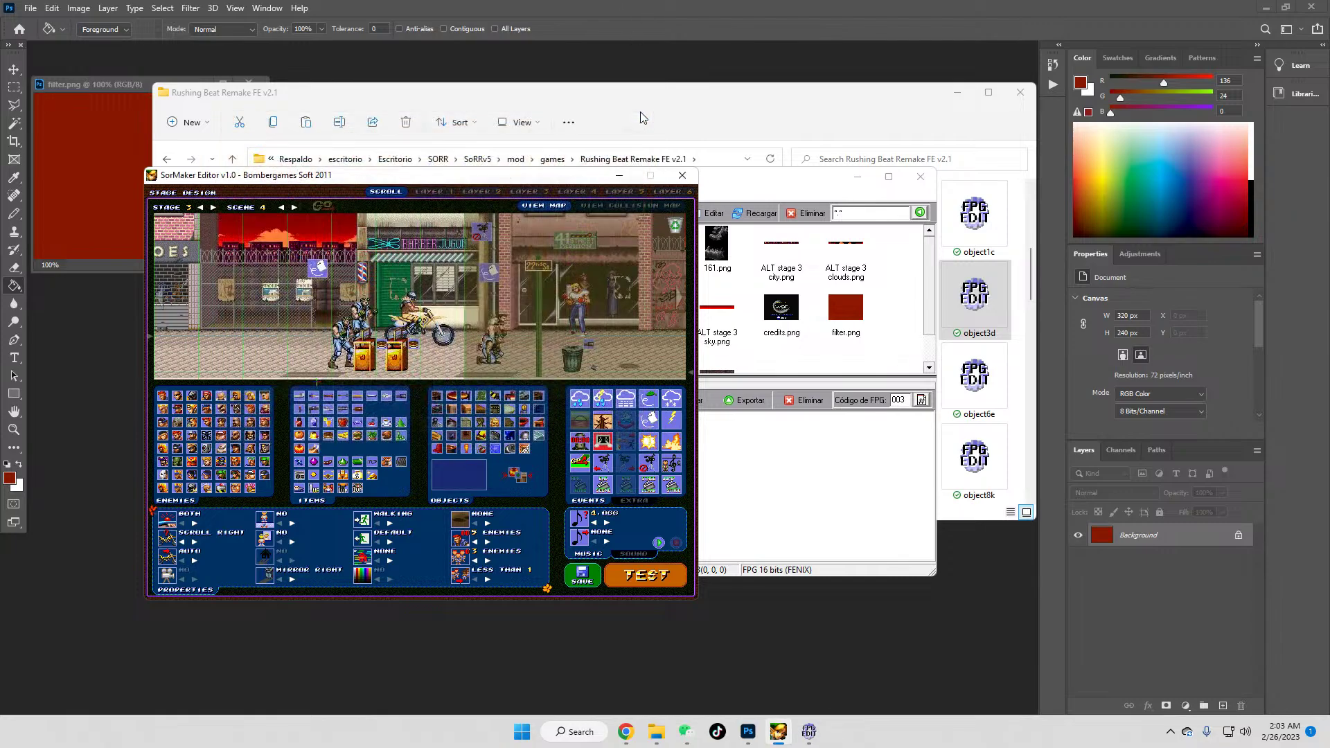
Step: Add a control point at 16, 43 to graphic 159 in FPG Edit
click(774, 486)
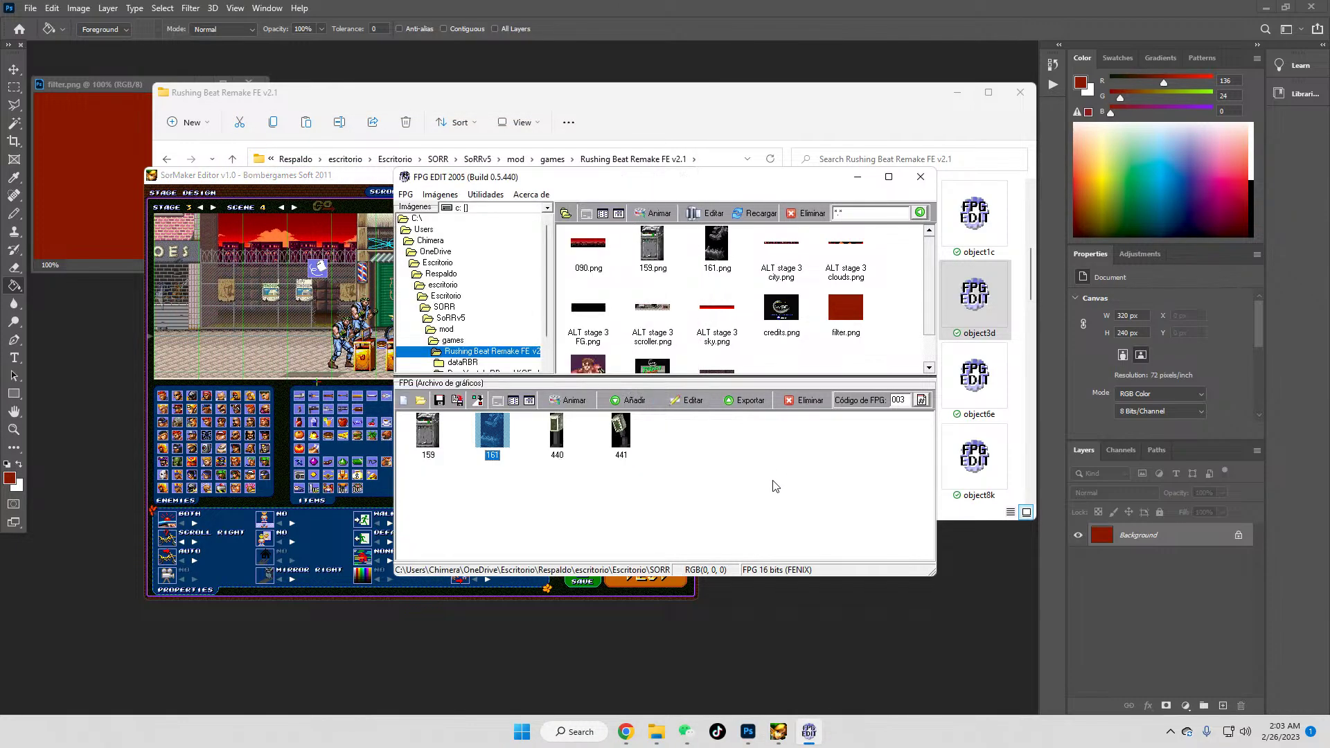
click(487, 430)
click(425, 430)
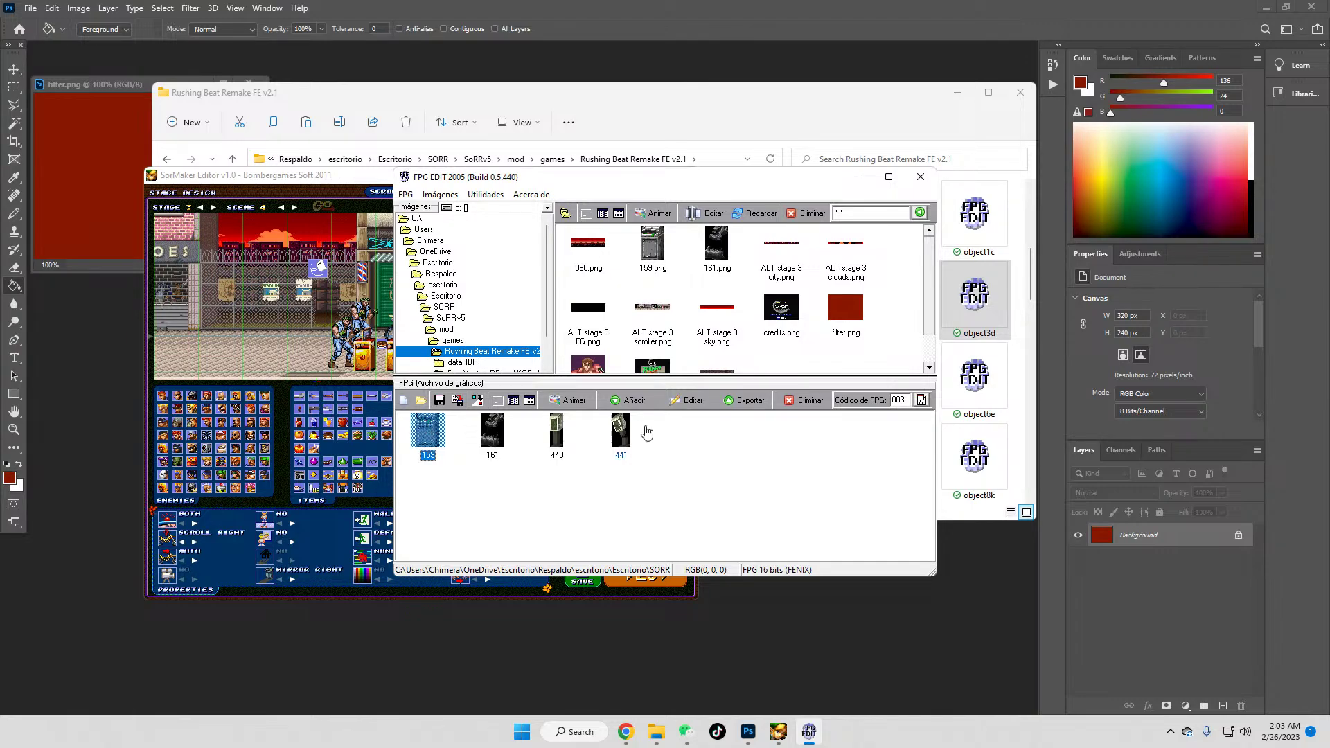
click(692, 401)
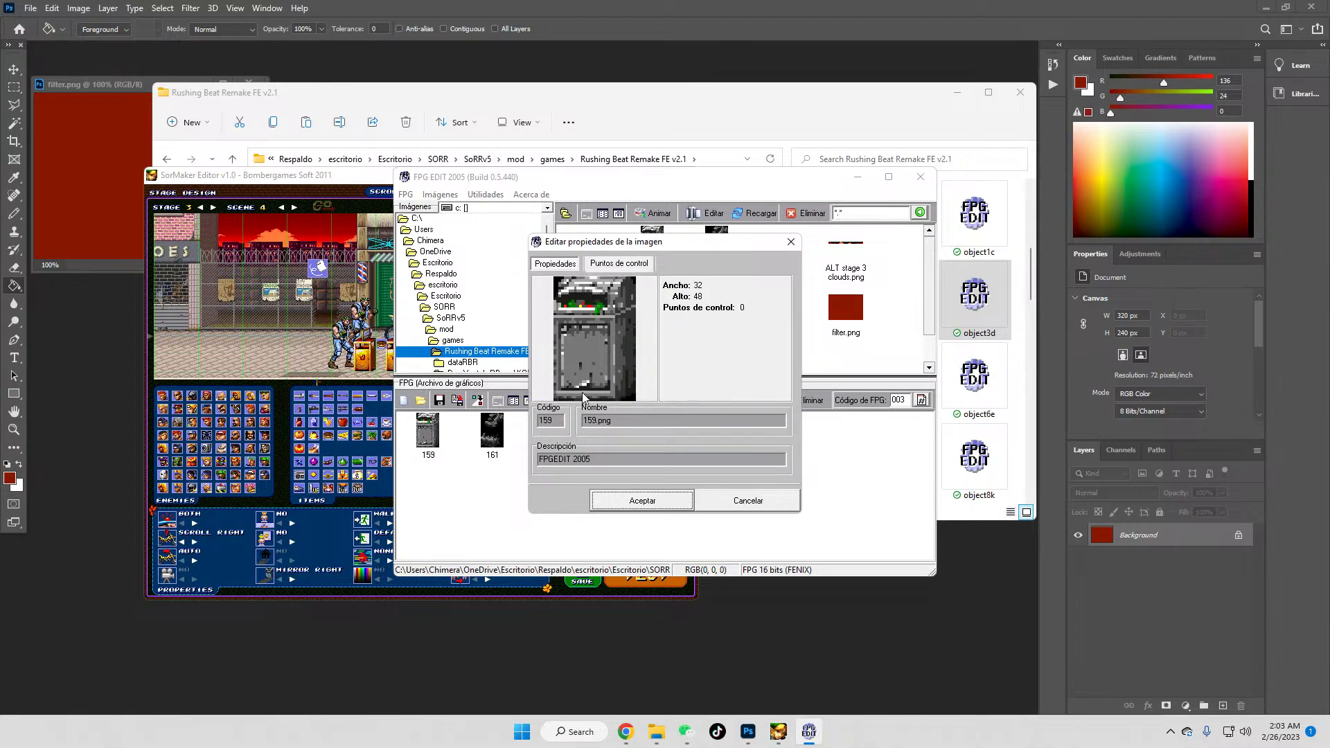
click(617, 264)
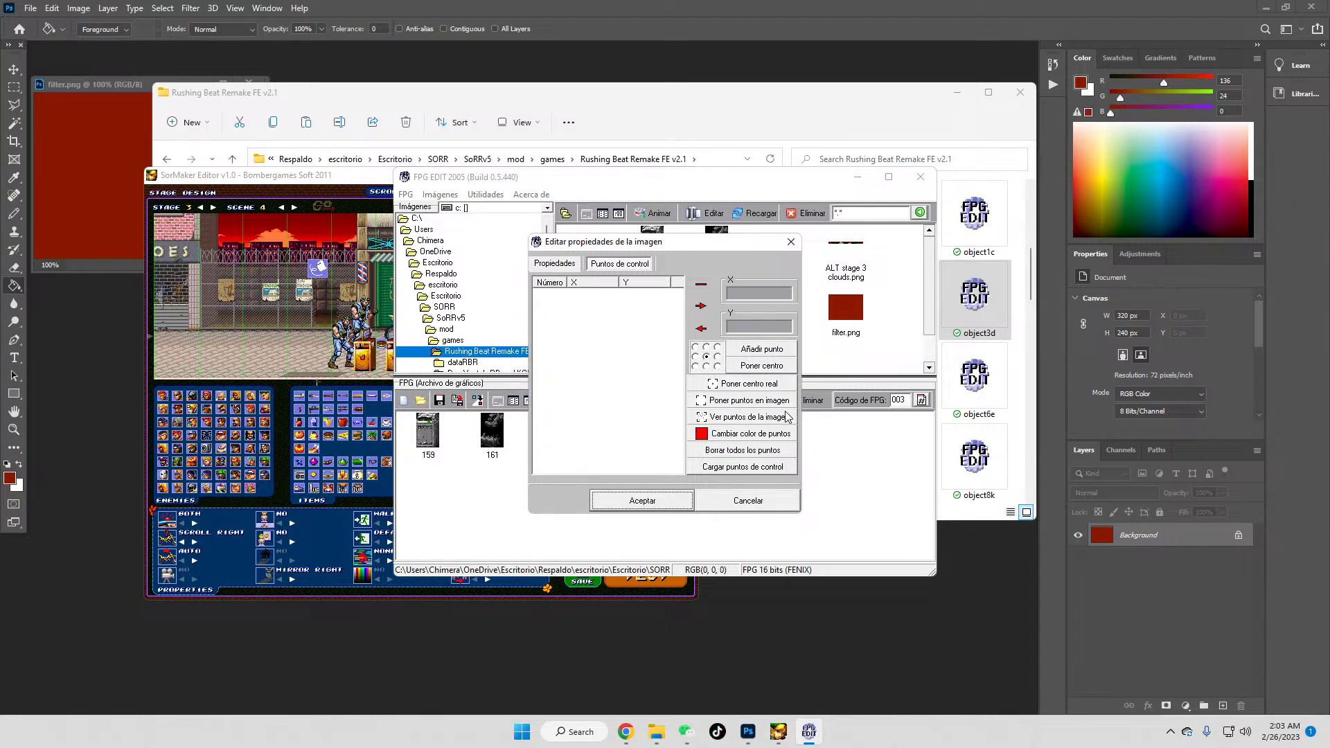
click(752, 406)
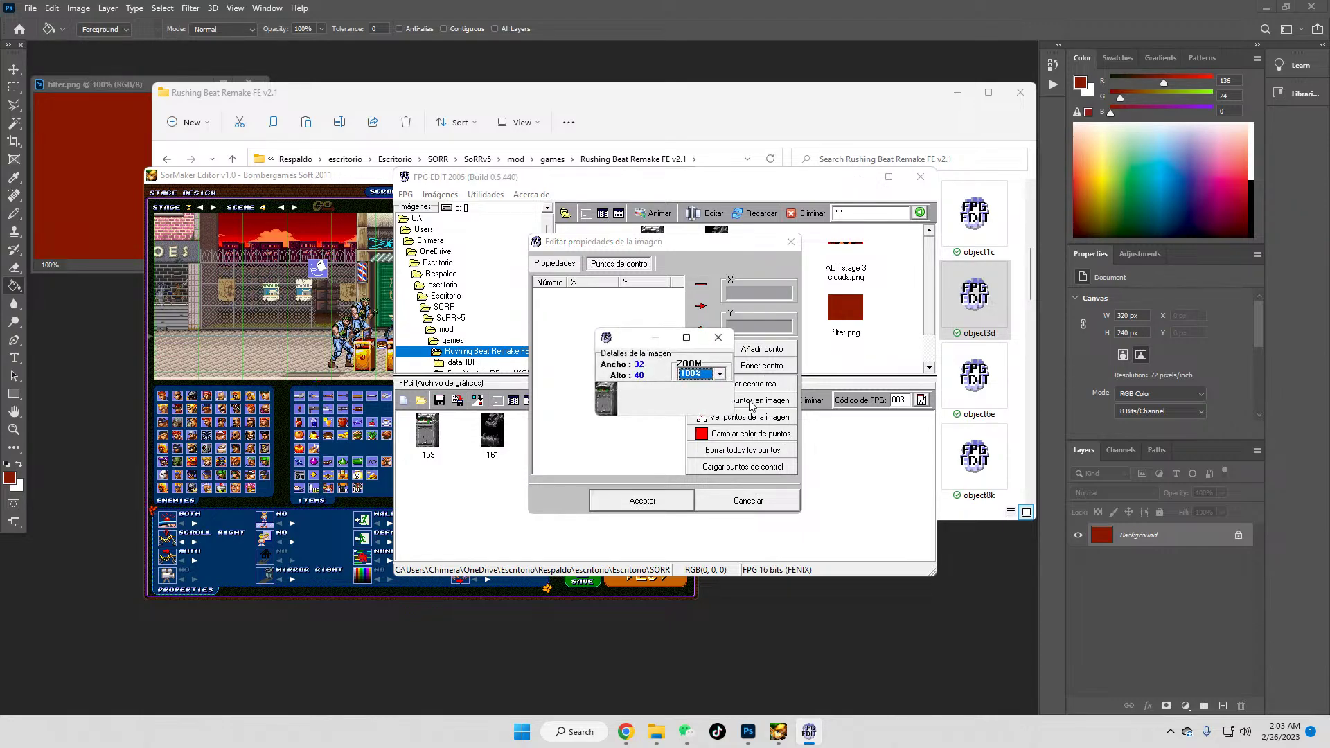
scroll(698, 358, down, 7)
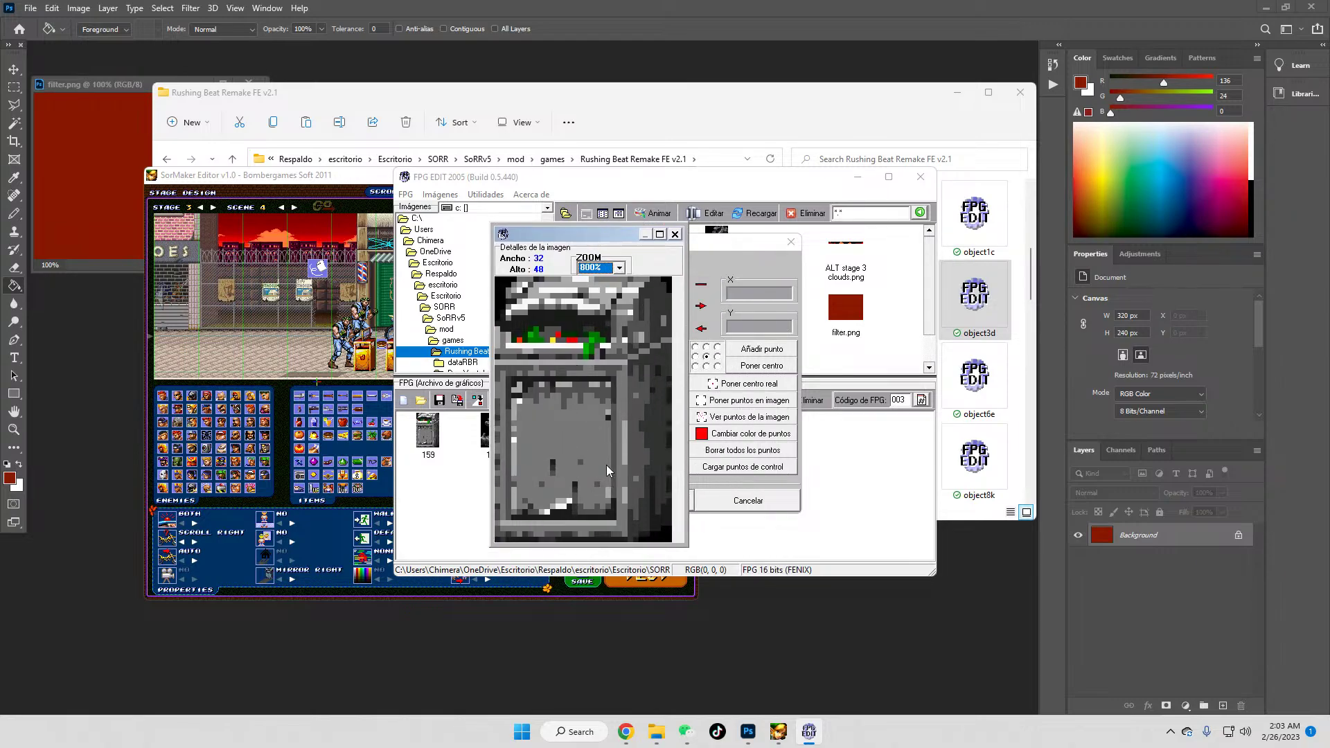
click(585, 518)
click(675, 235)
Step: Add control point 000 at X 18, Y 50 to graphic 161, confirm, and minimize FPG Edit
click(642, 500)
click(484, 435)
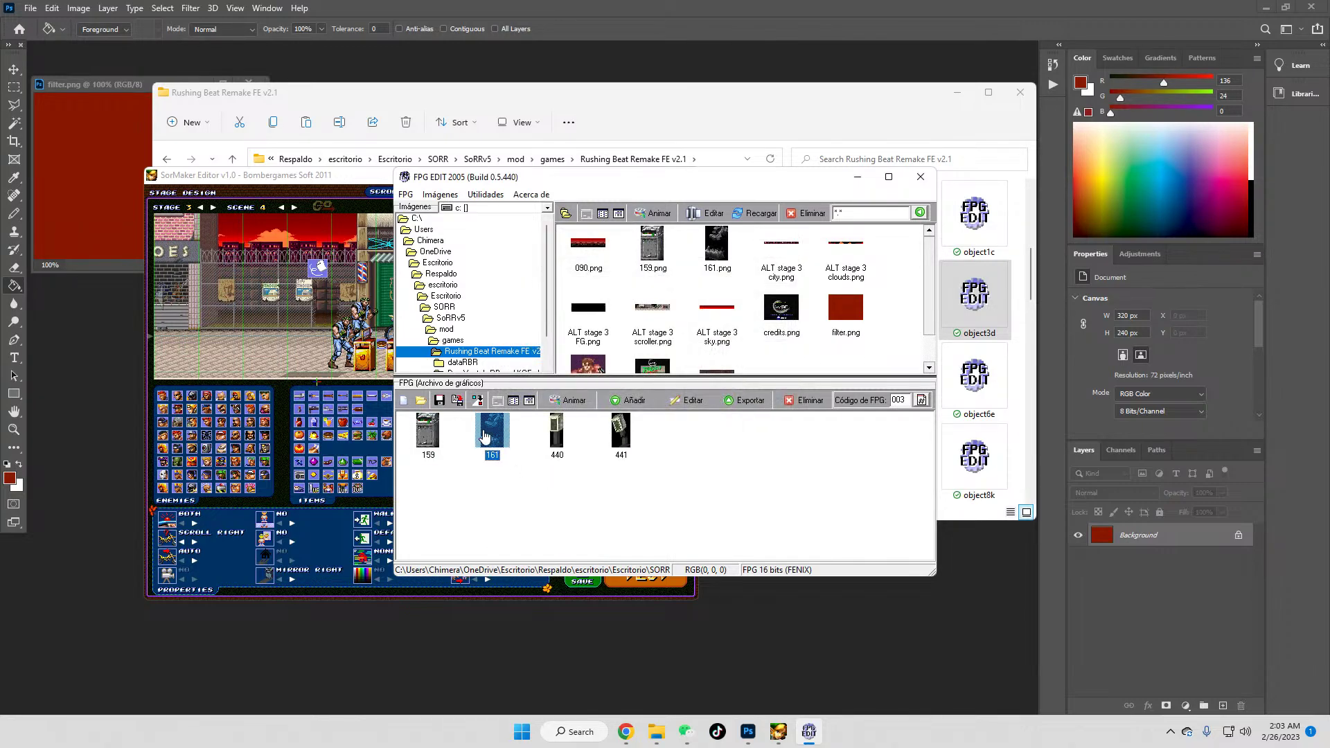
click(692, 400)
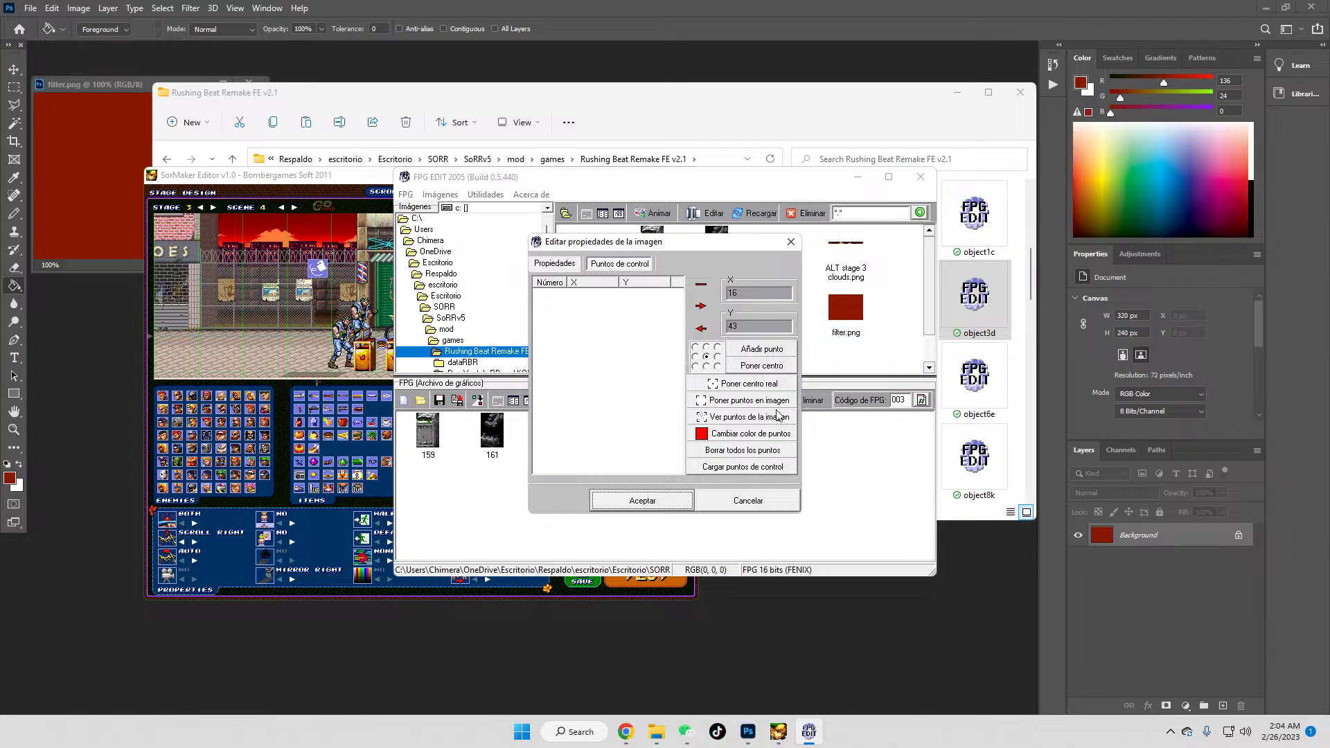
click(751, 402)
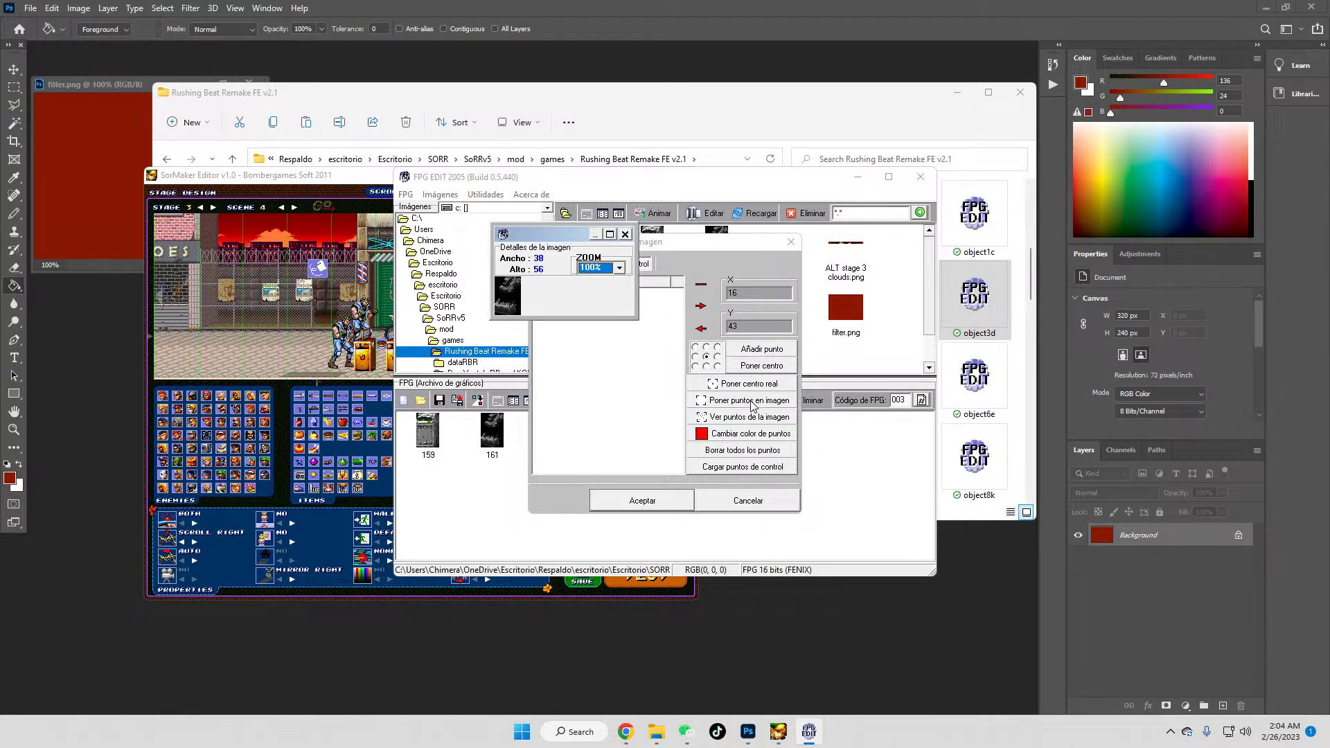
scroll(588, 273, down, 2)
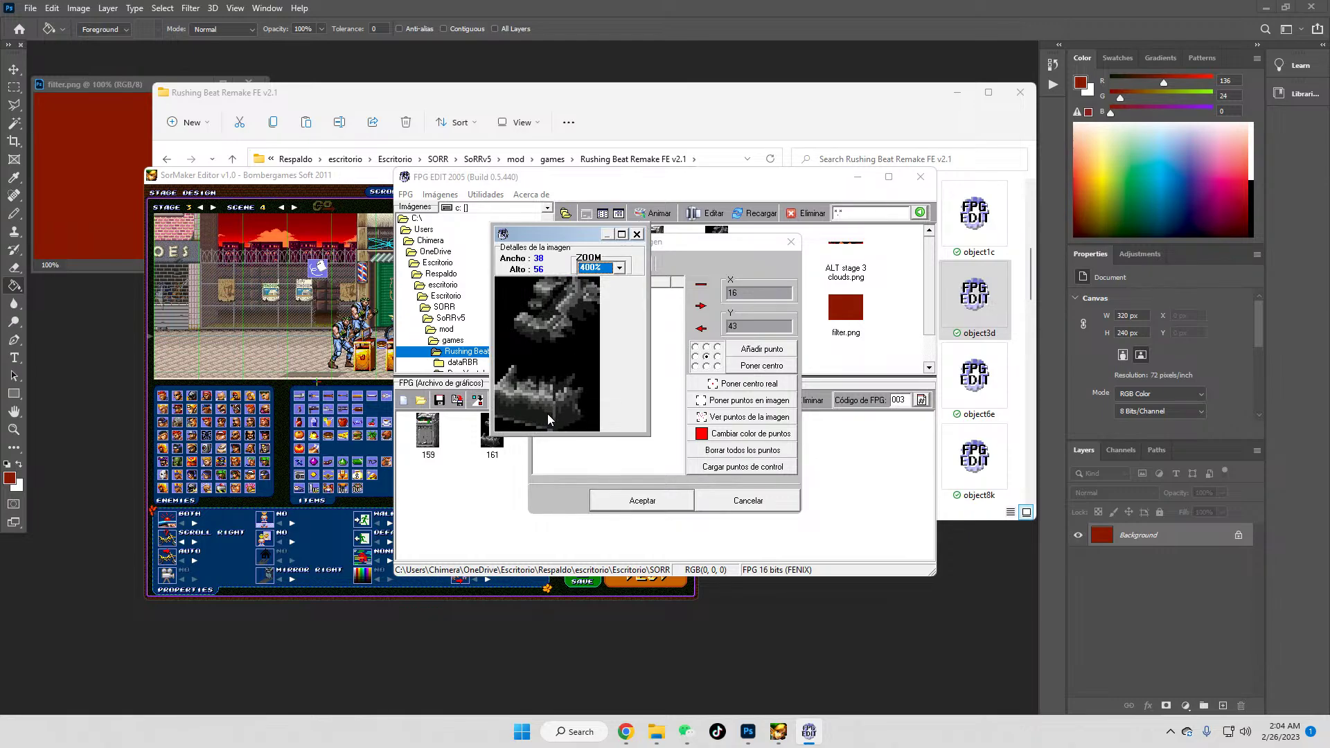
click(546, 417)
click(638, 234)
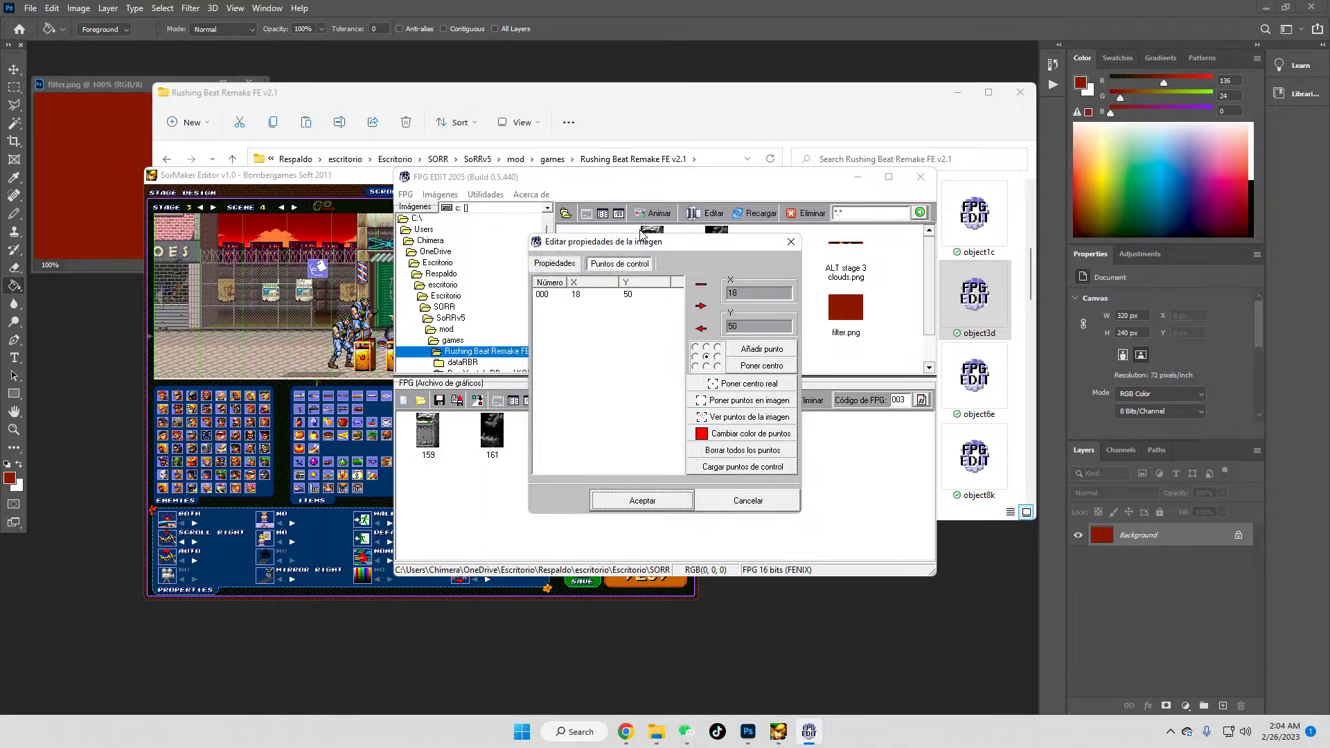
click(624, 496)
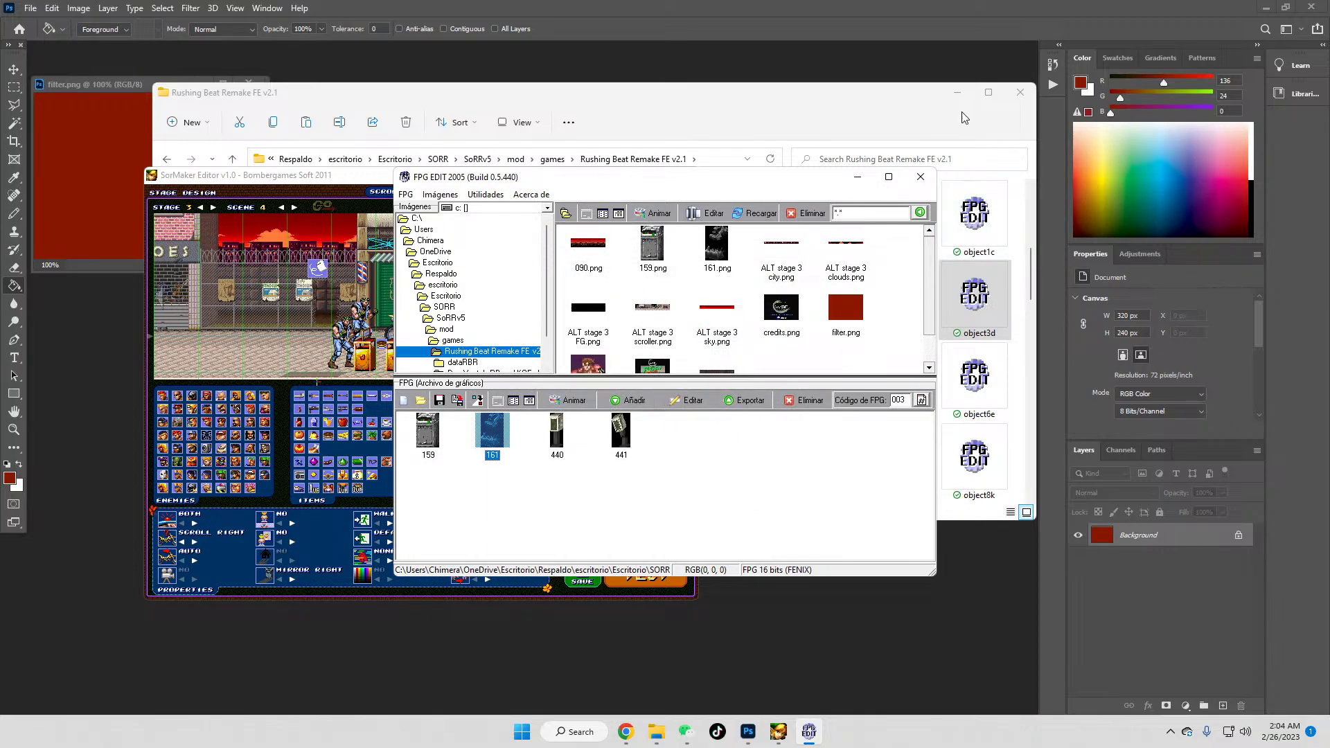
click(858, 177)
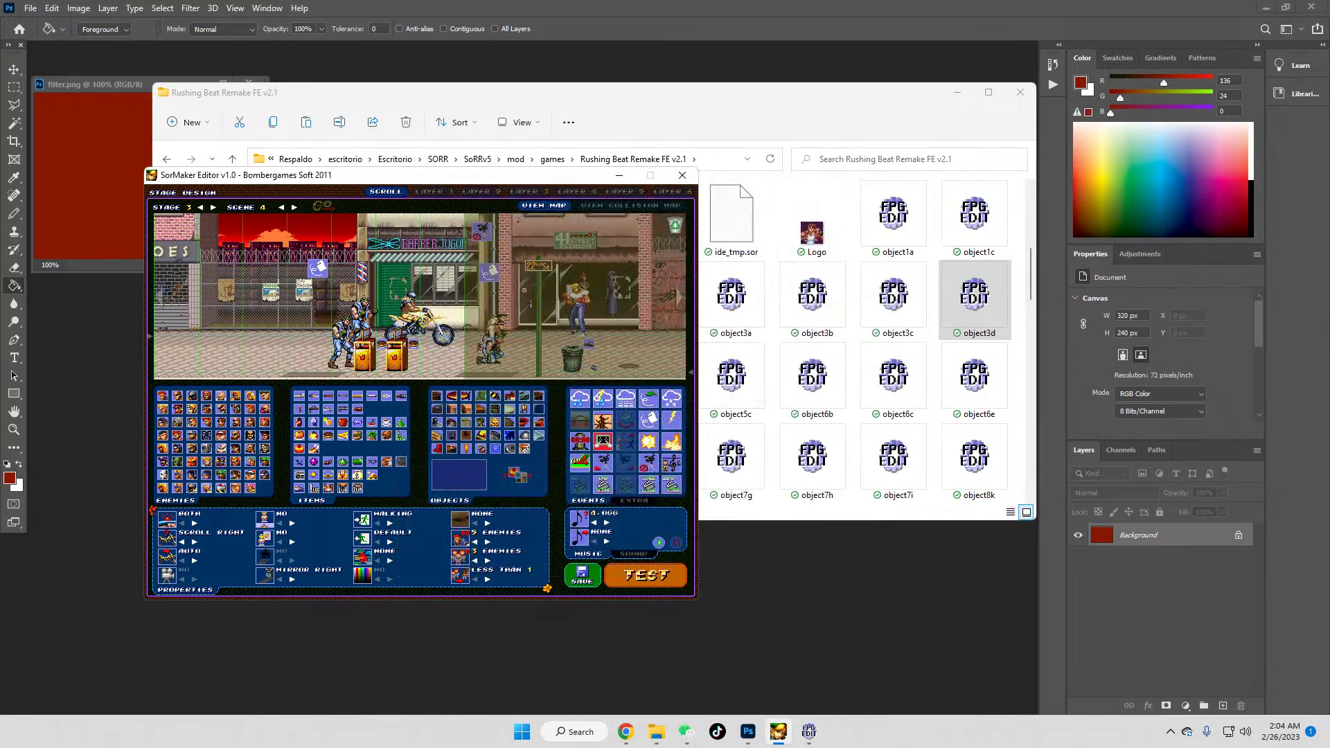
Step: Flip the barrel from REVERSE to NORMAL facing and save stage 3 scene 4
click(572, 356)
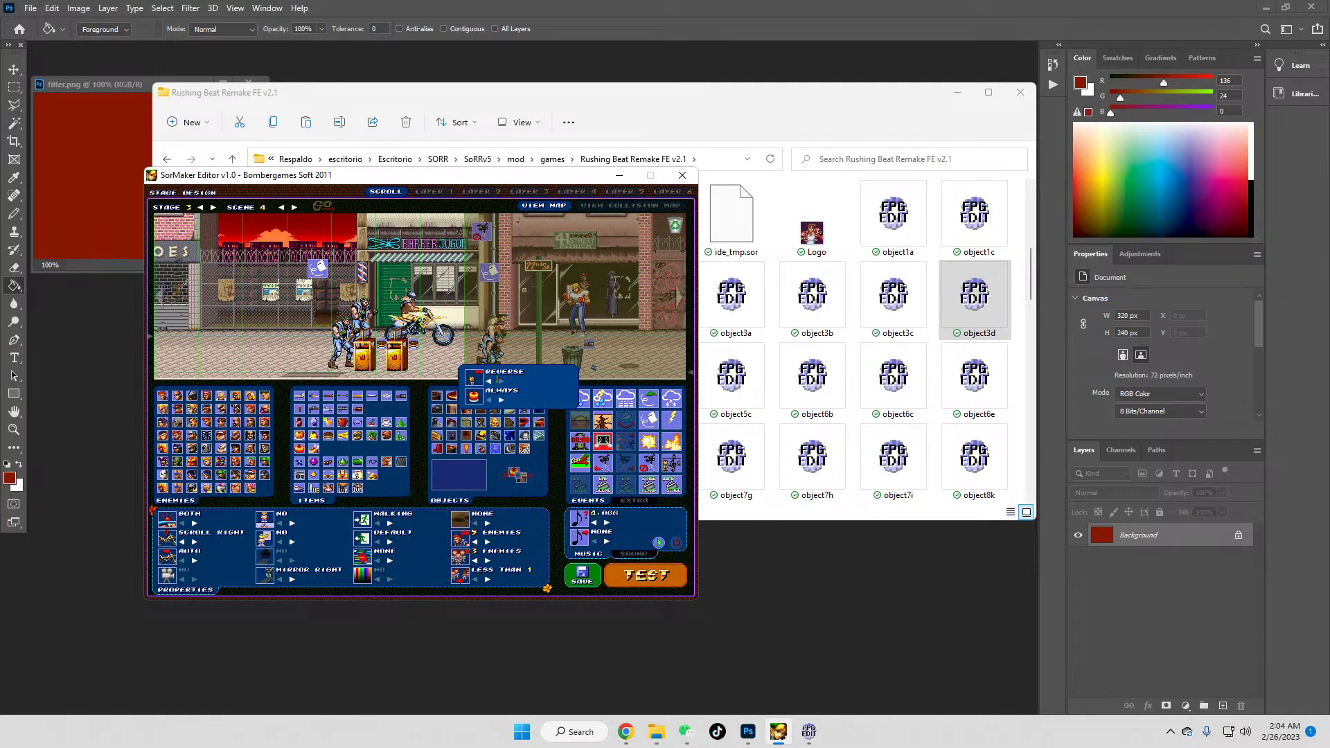
click(395, 350)
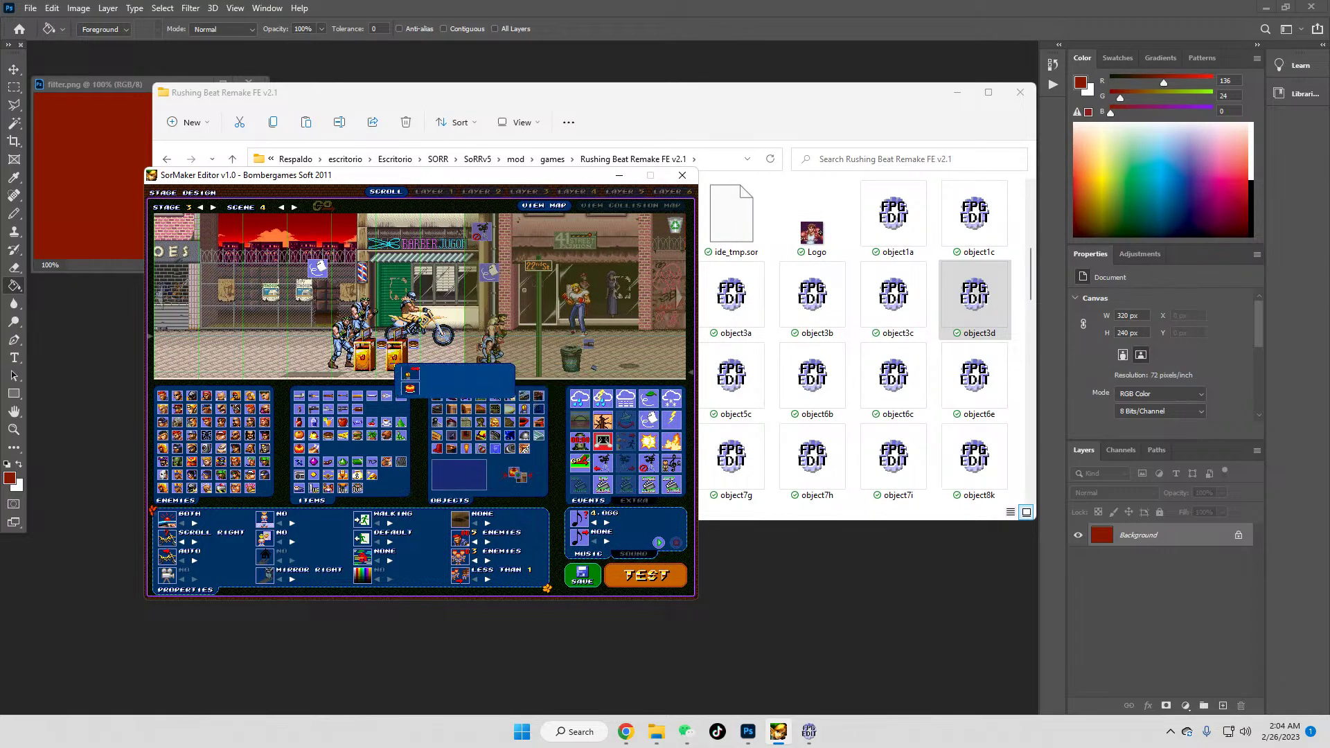
click(425, 380)
click(365, 353)
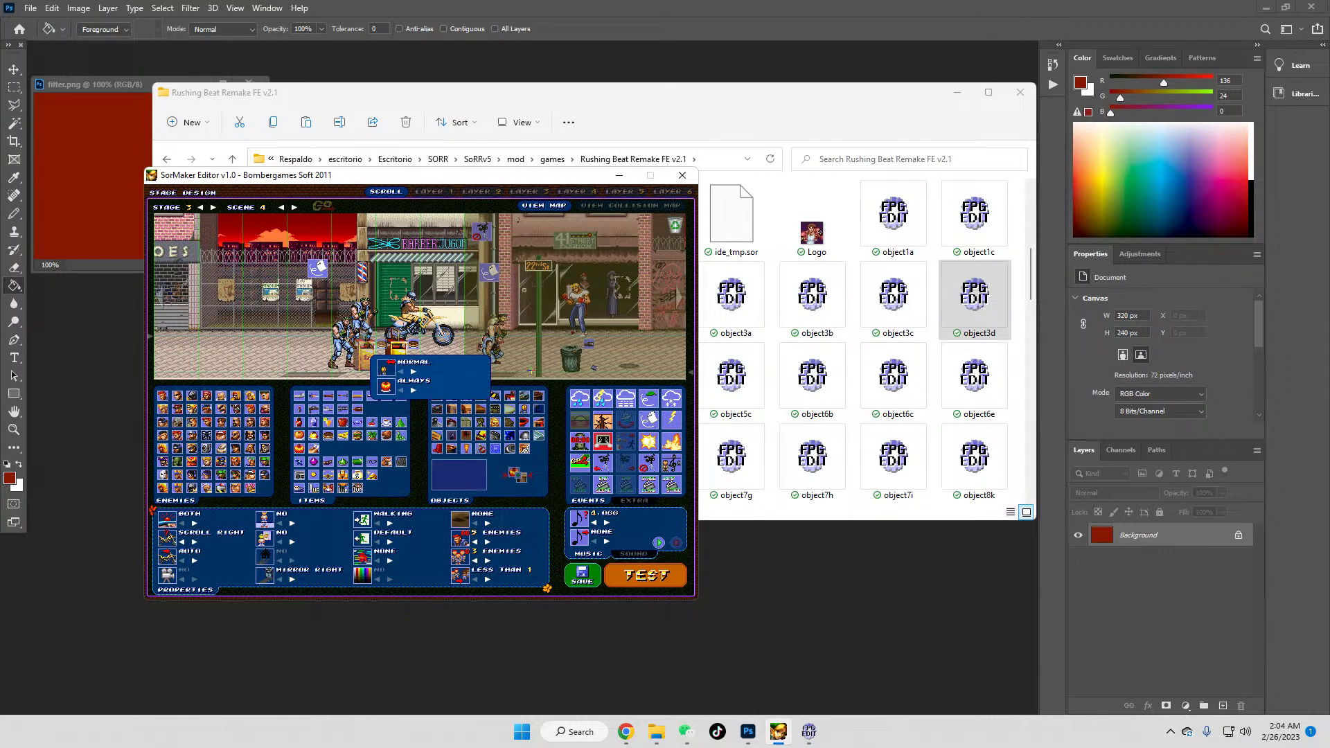
click(581, 575)
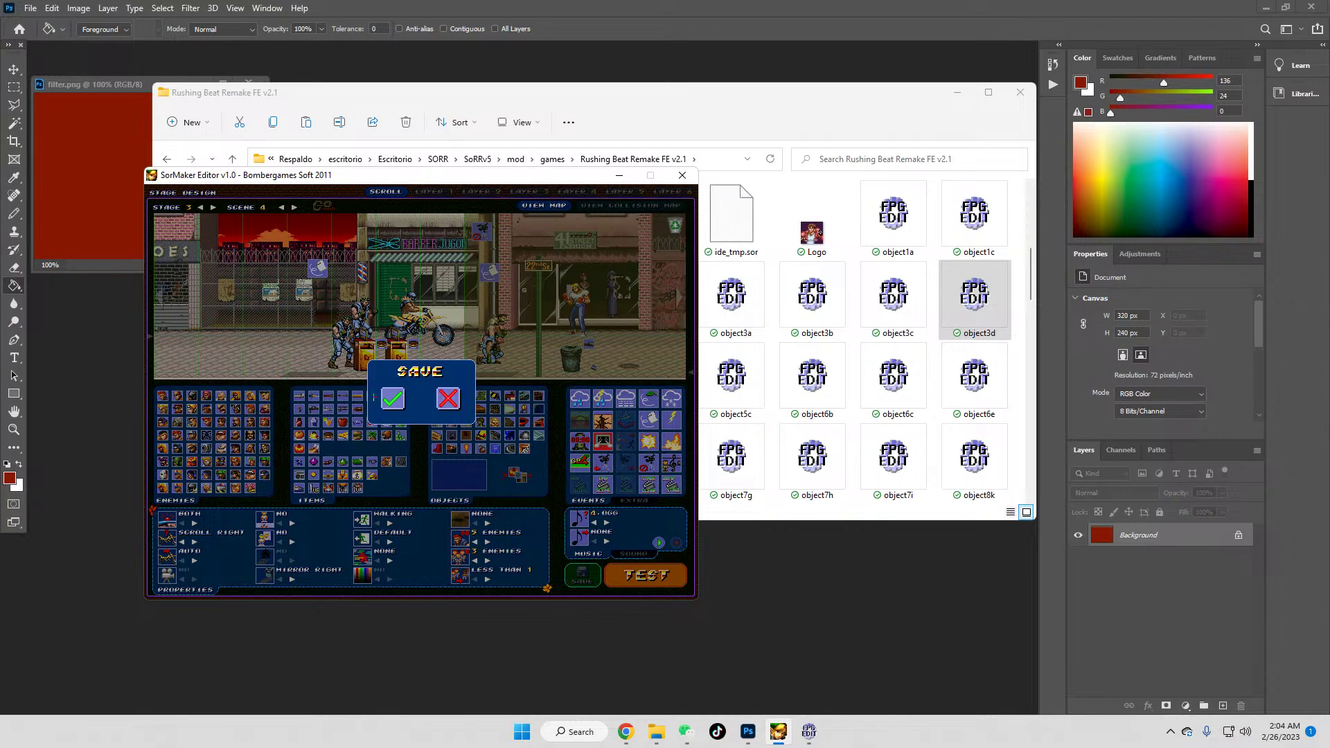
click(392, 398)
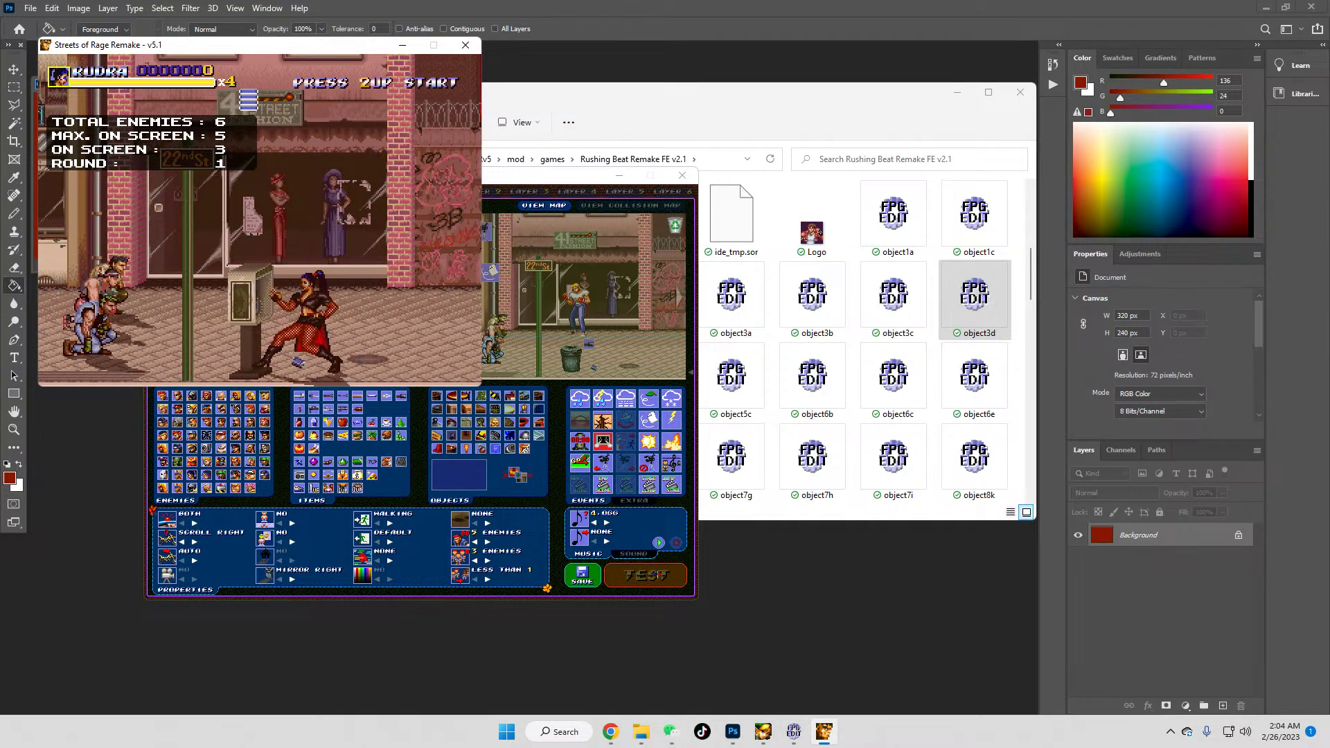
Step: Smash the phone booth, throw the grenade, and fight BULLET, SKINNY and CASE on his motorbike
key(x)
key(x)
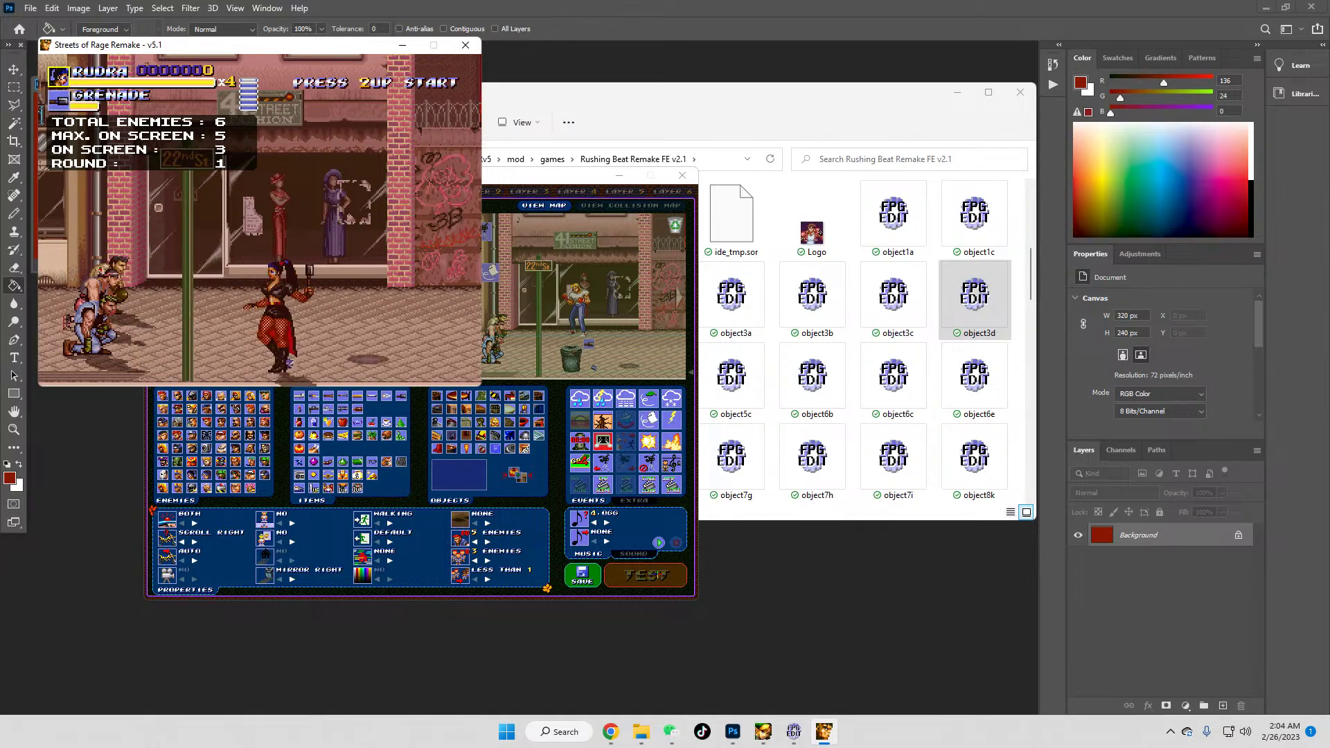
key(x)
key(Right)
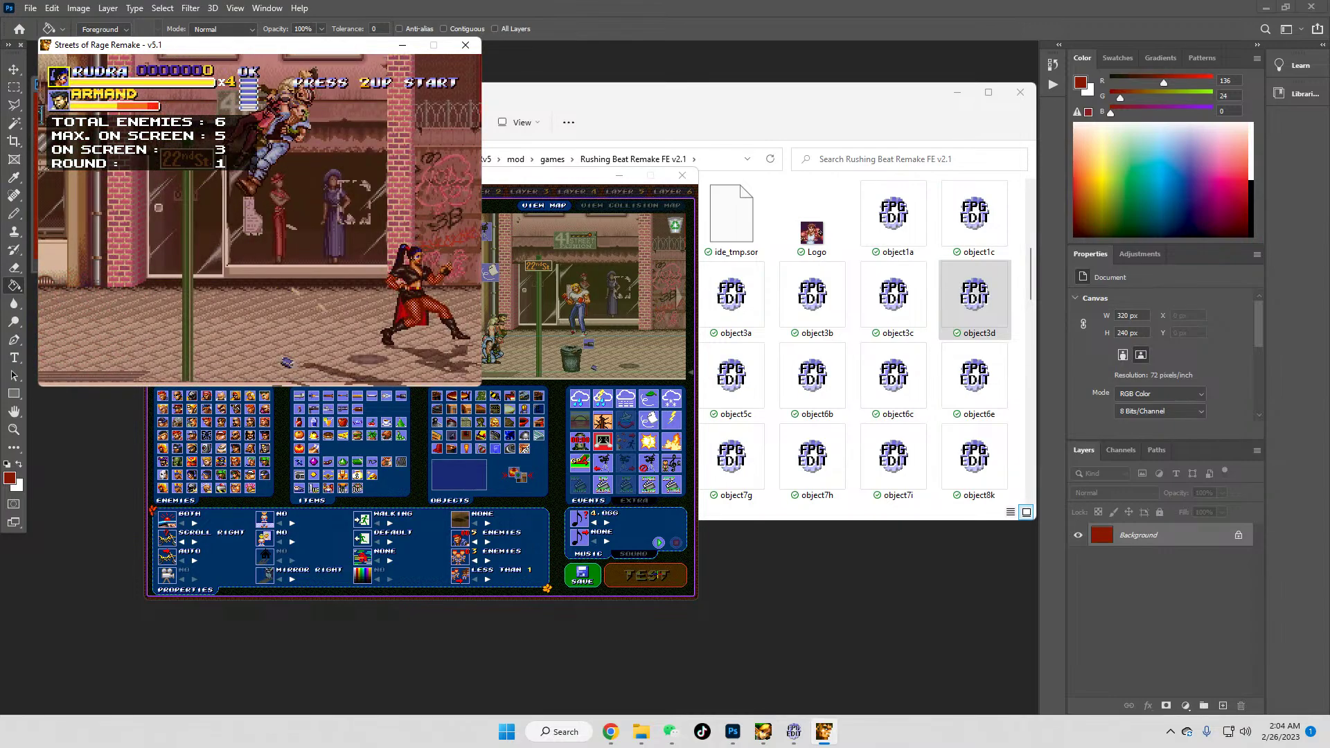
key(x)
key(x)
key(x)
key(x)
key(x)
key(x)
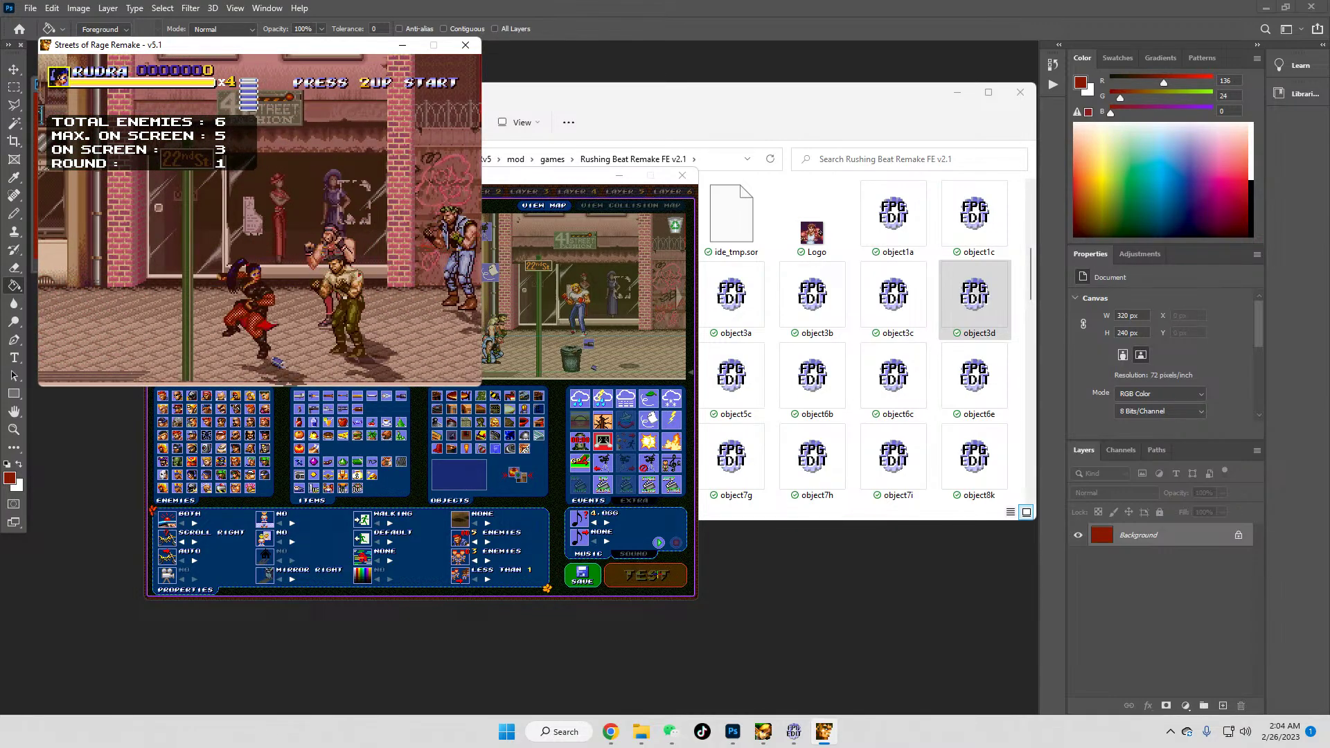
key(x)
key(x)
key(x)
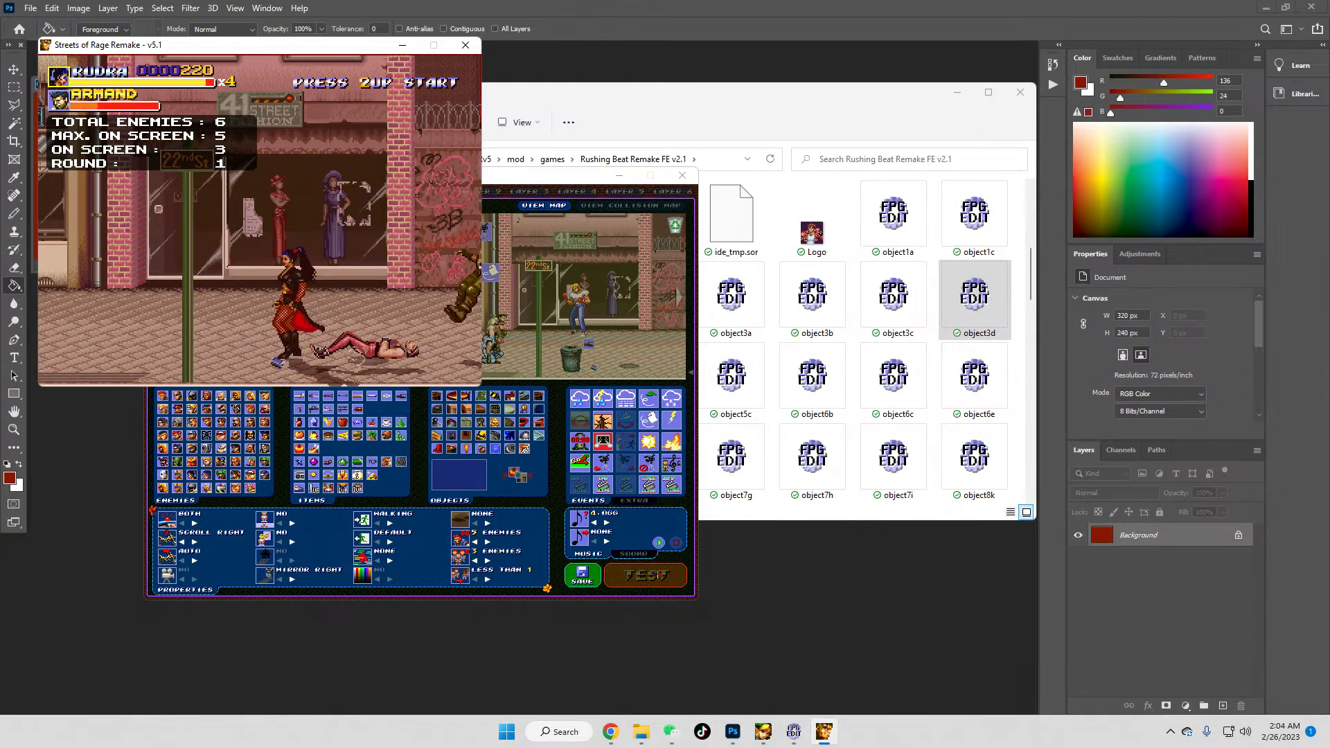
key(Left)
key(Right)
key(x)
key(x)
key(x)
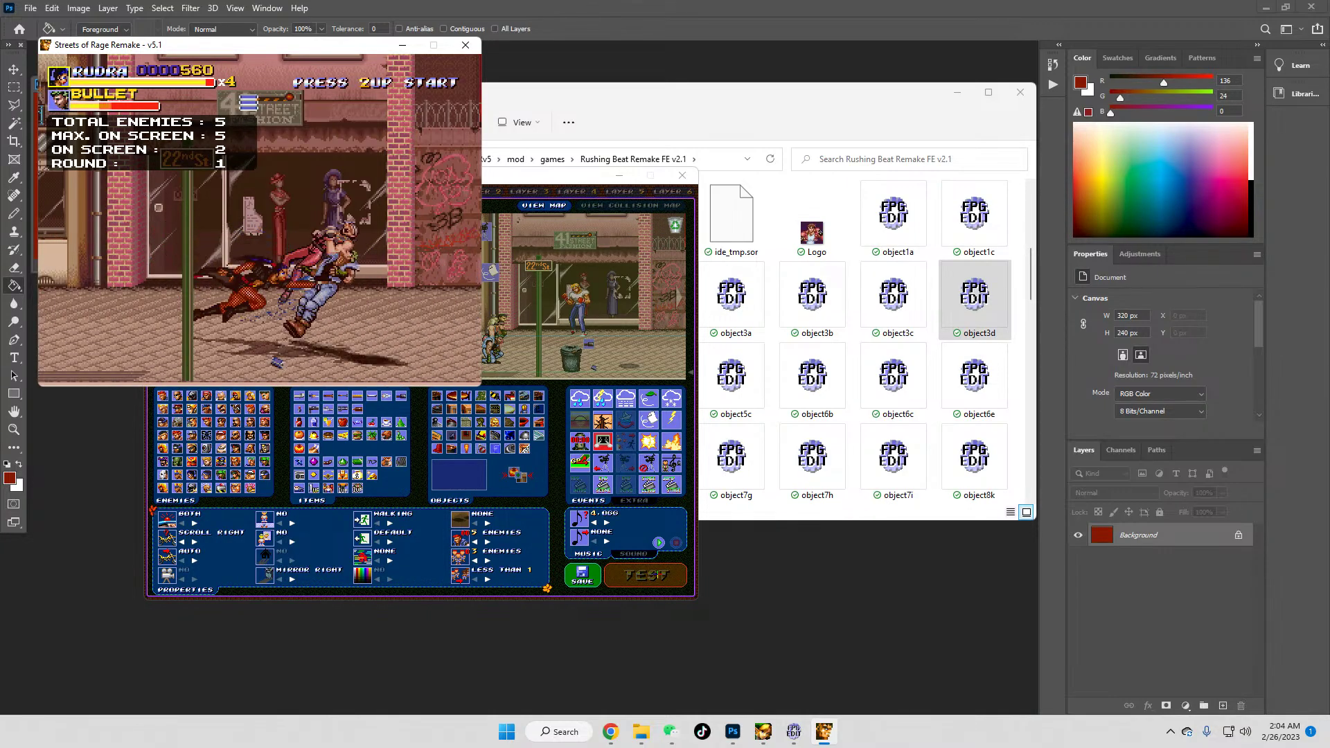
key(x)
key(x)
key(Left)
key(Left)
key(x)
key(x)
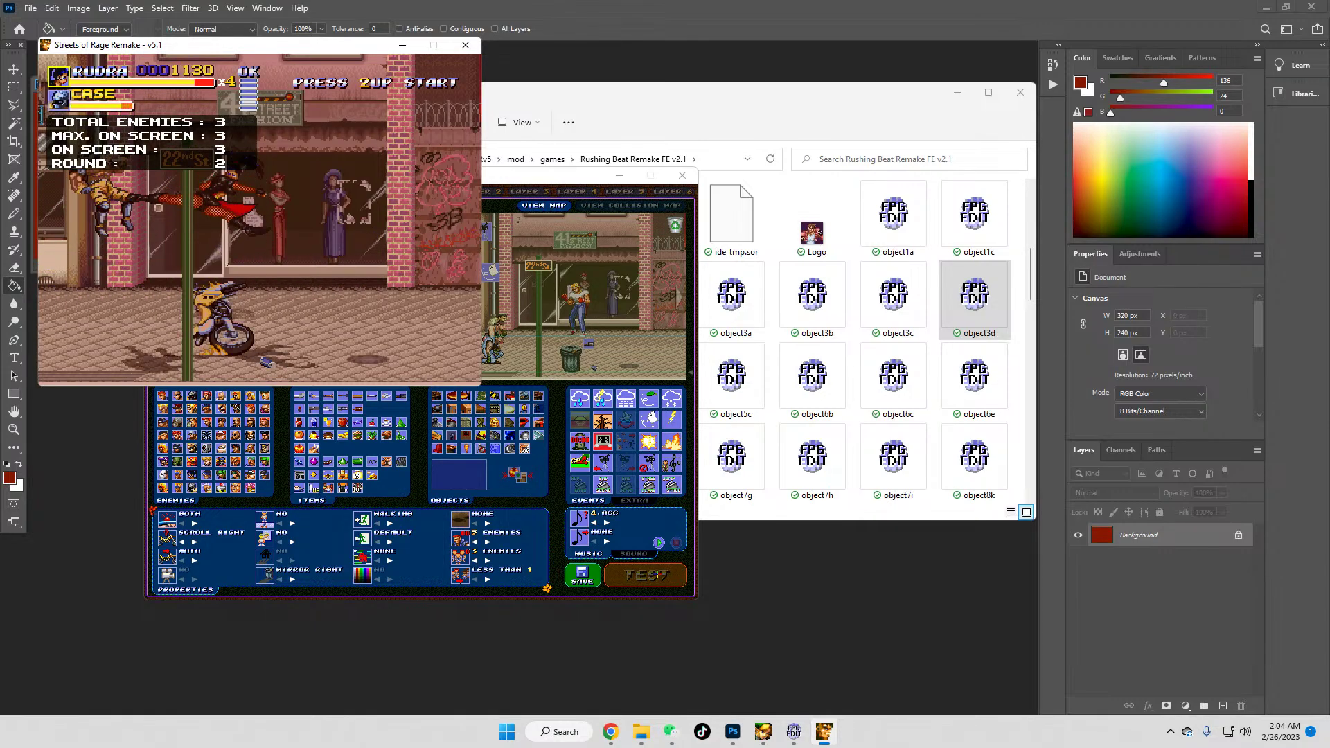
key(x)
key(x)
key(x)
key(x)
key(x)
key(x)
key(x)
key(x)
key(x)
key(x)
key(x)
key(x)
key(x)
key(x)
key(x)
key(x)
key(x)
key(x)
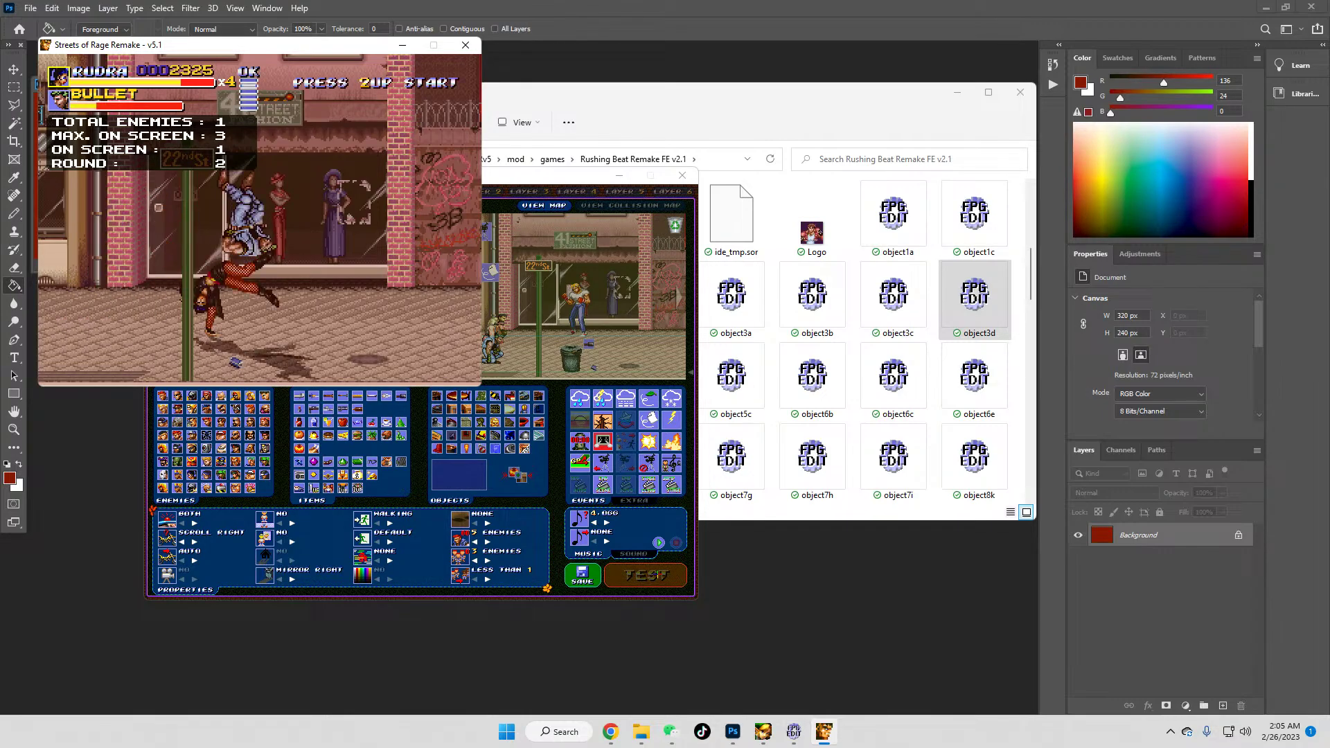
Step: Defeat BULLET, smash the trash cans, grab the donut, pause at score 2735, and close the game
key(x)
key(Right)
key(Right)
key(Left)
key(x)
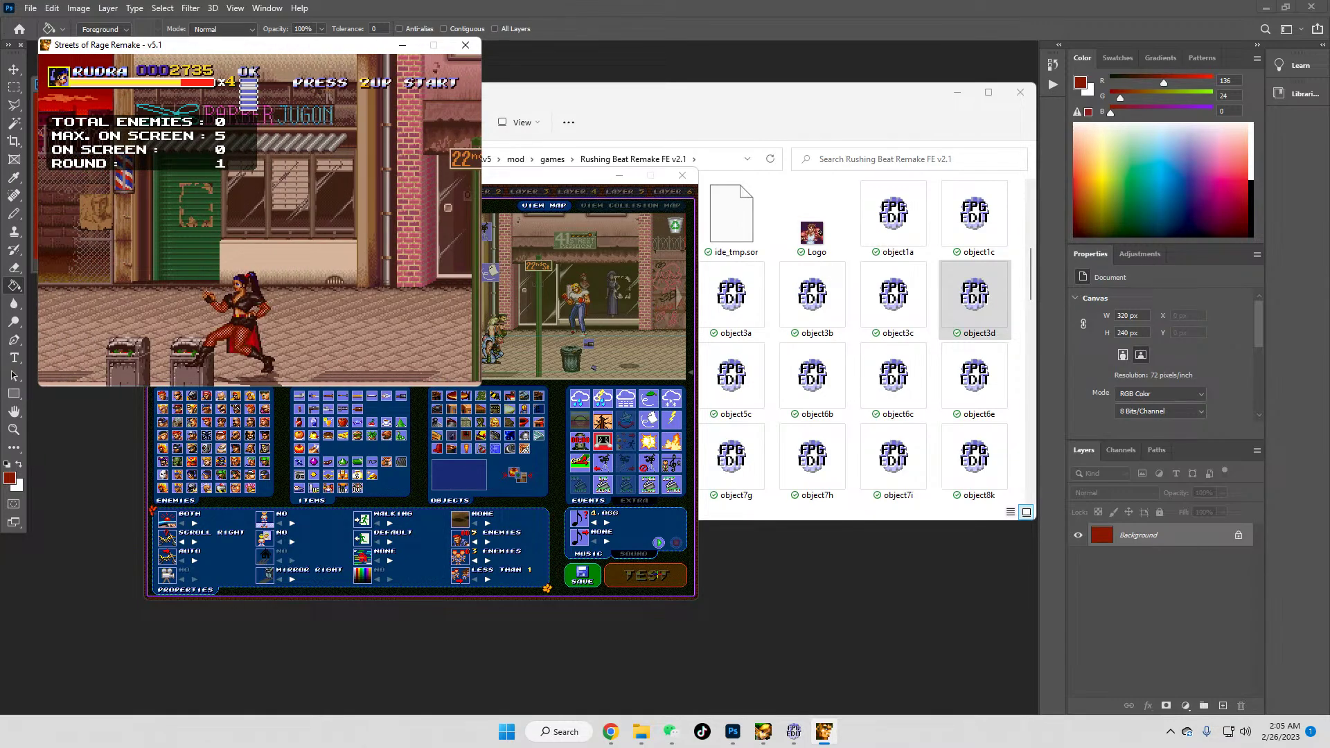
key(x)
key(Right)
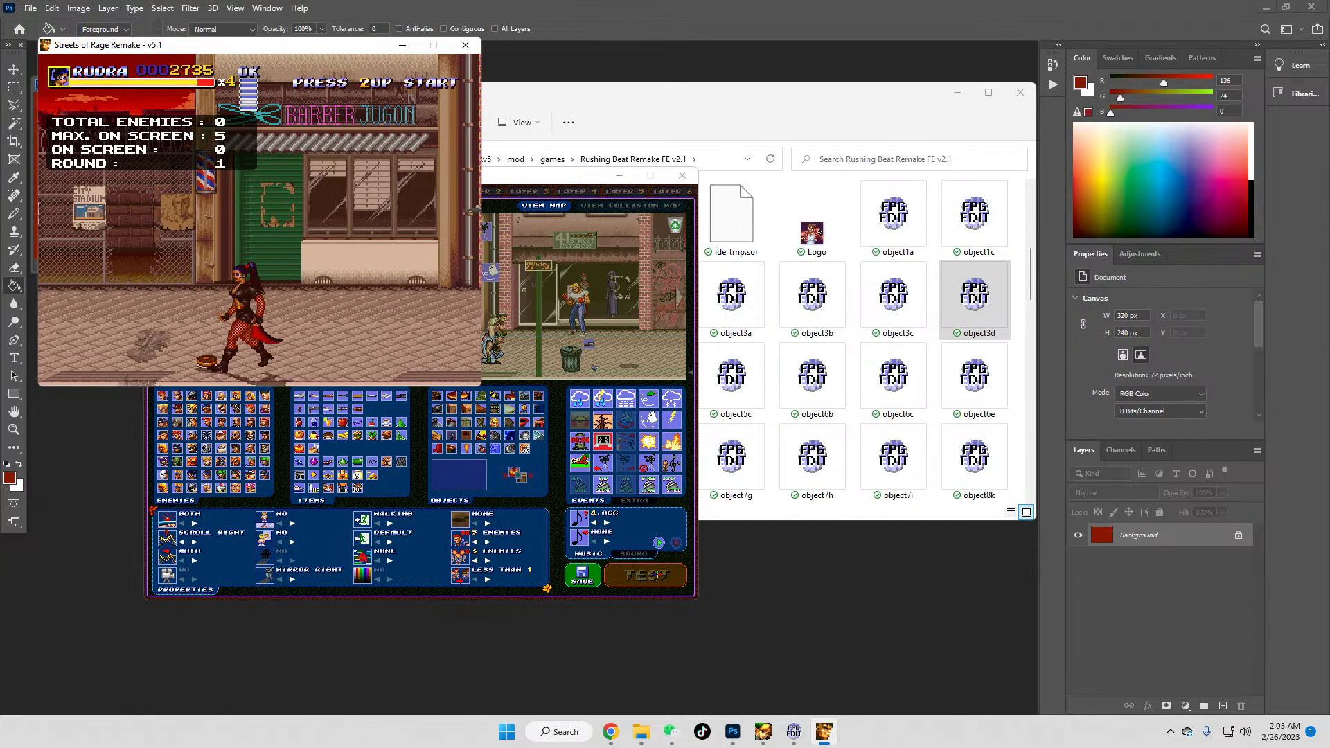
key(Left)
key(Escape)
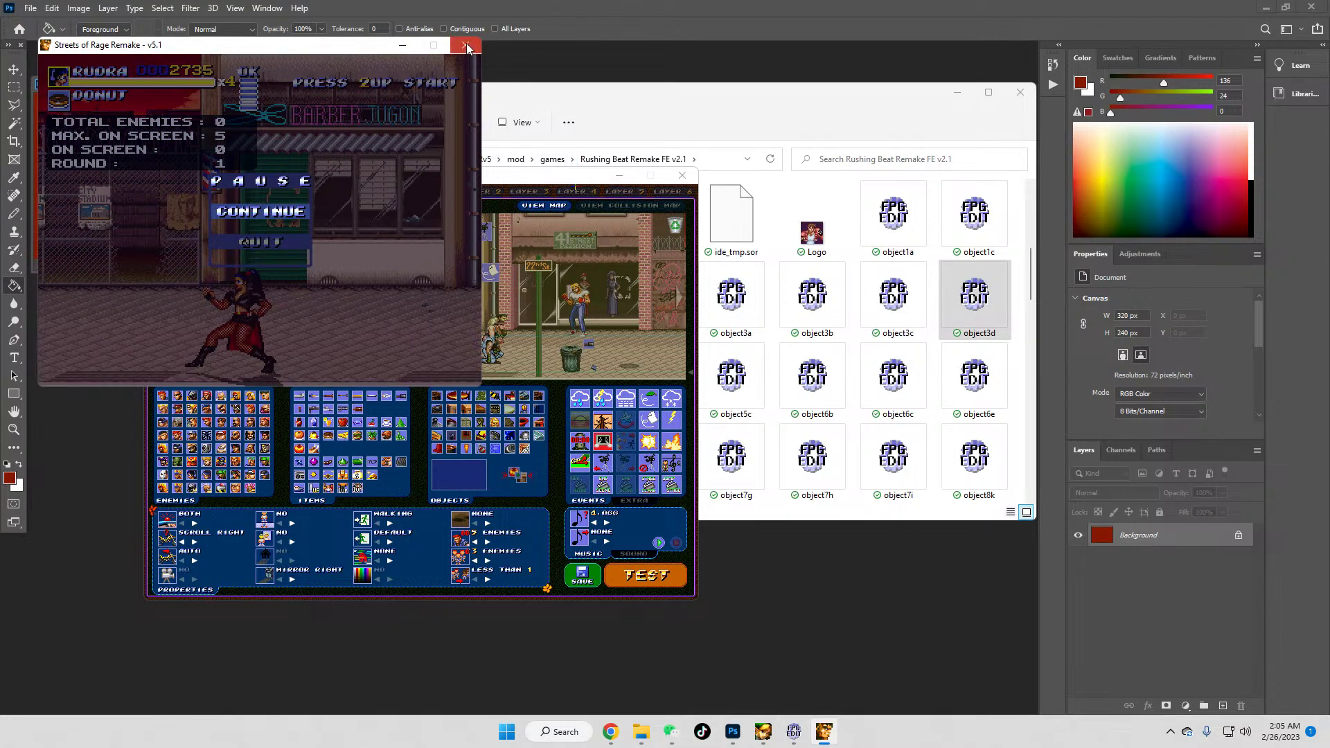
click(467, 46)
Step: Re-save the object3d FPG file in FPG Edit and return to SorMaker Editor
click(808, 731)
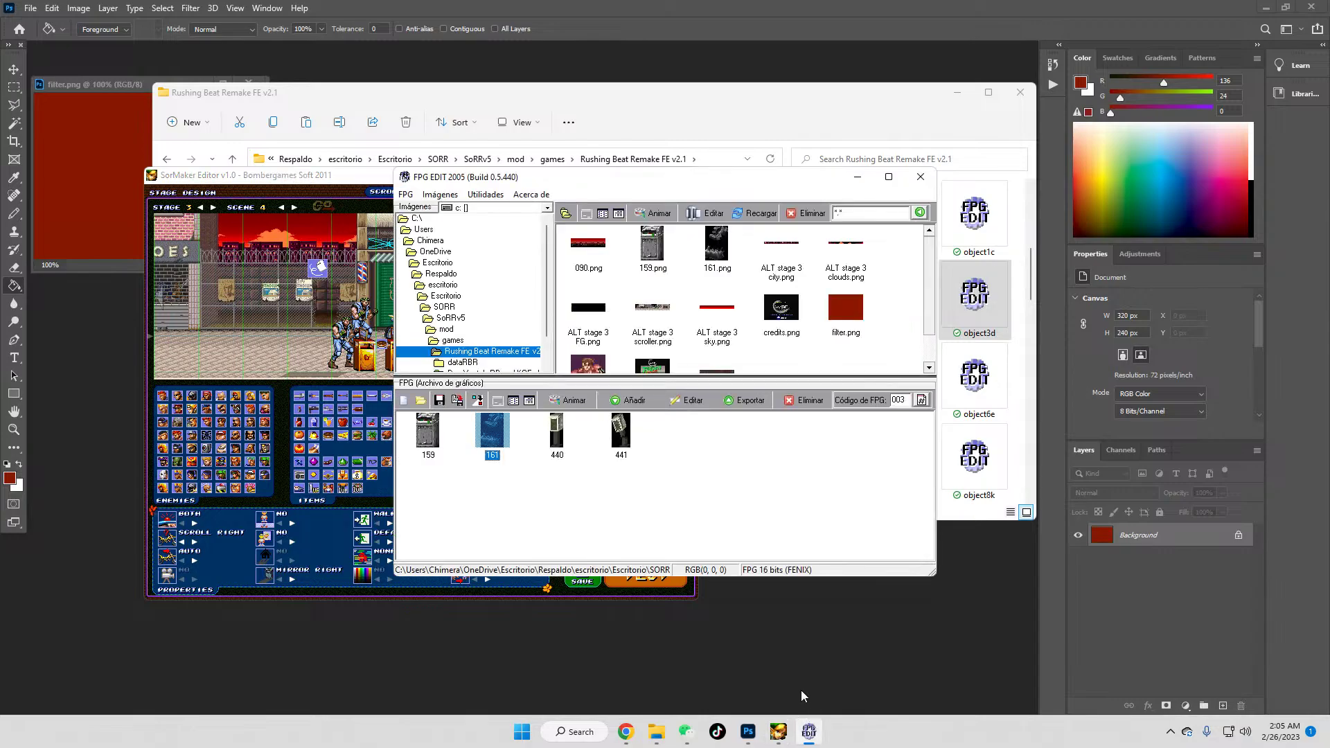
click(440, 401)
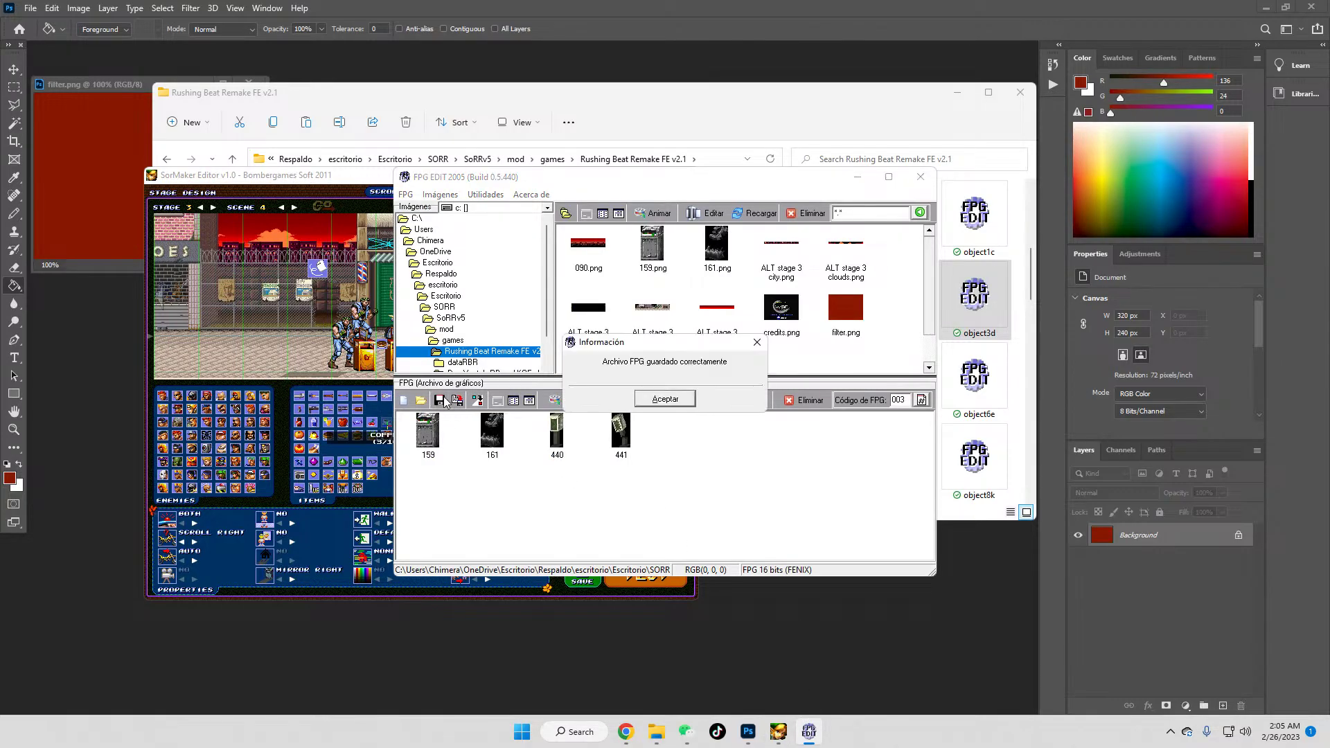
click(665, 399)
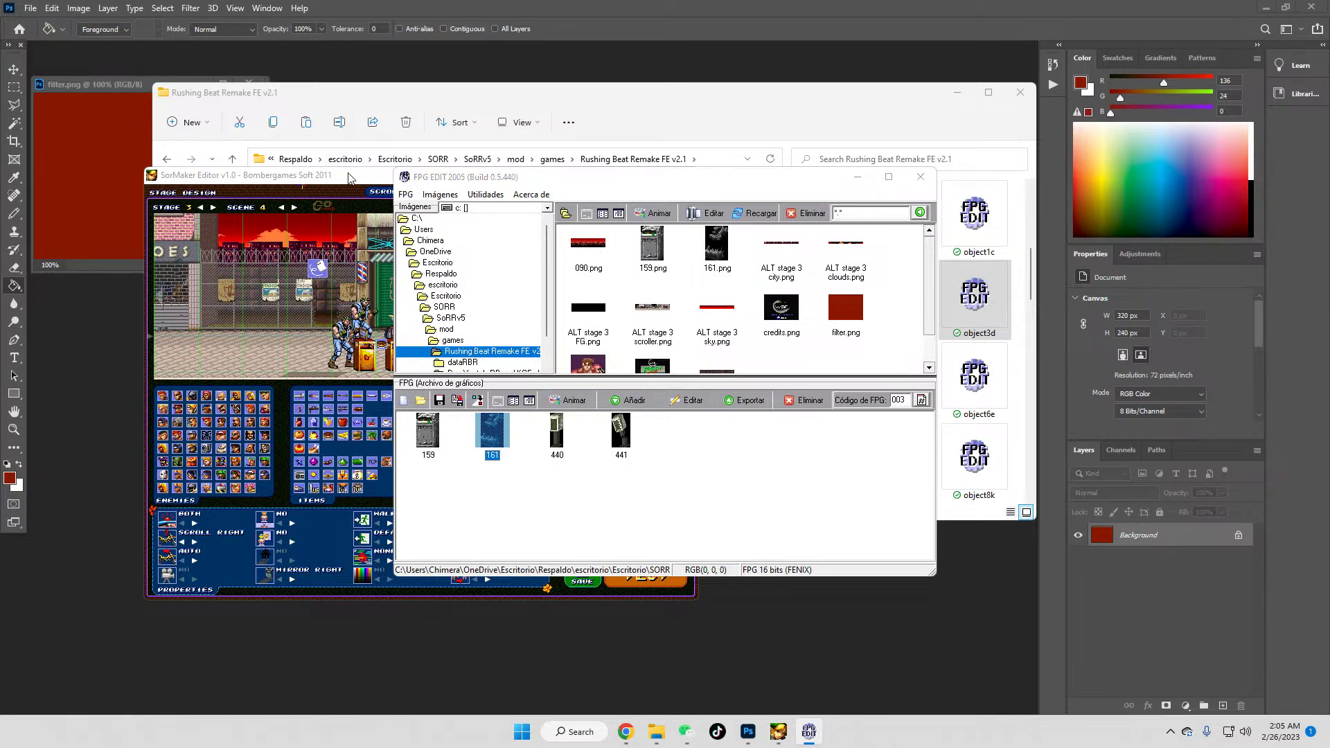
click(352, 178)
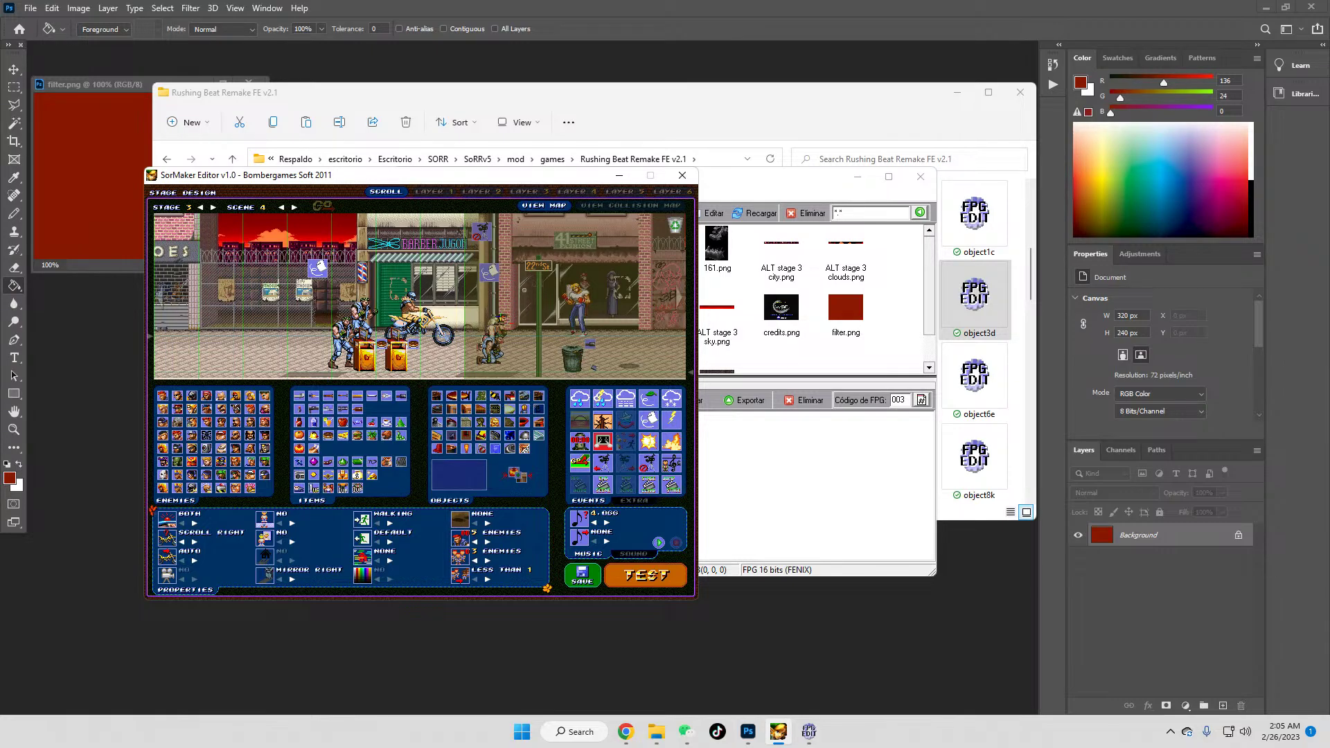
Step: Inspect and close the property popups for armand, skinny and the crouching enemy
right_click(500, 318)
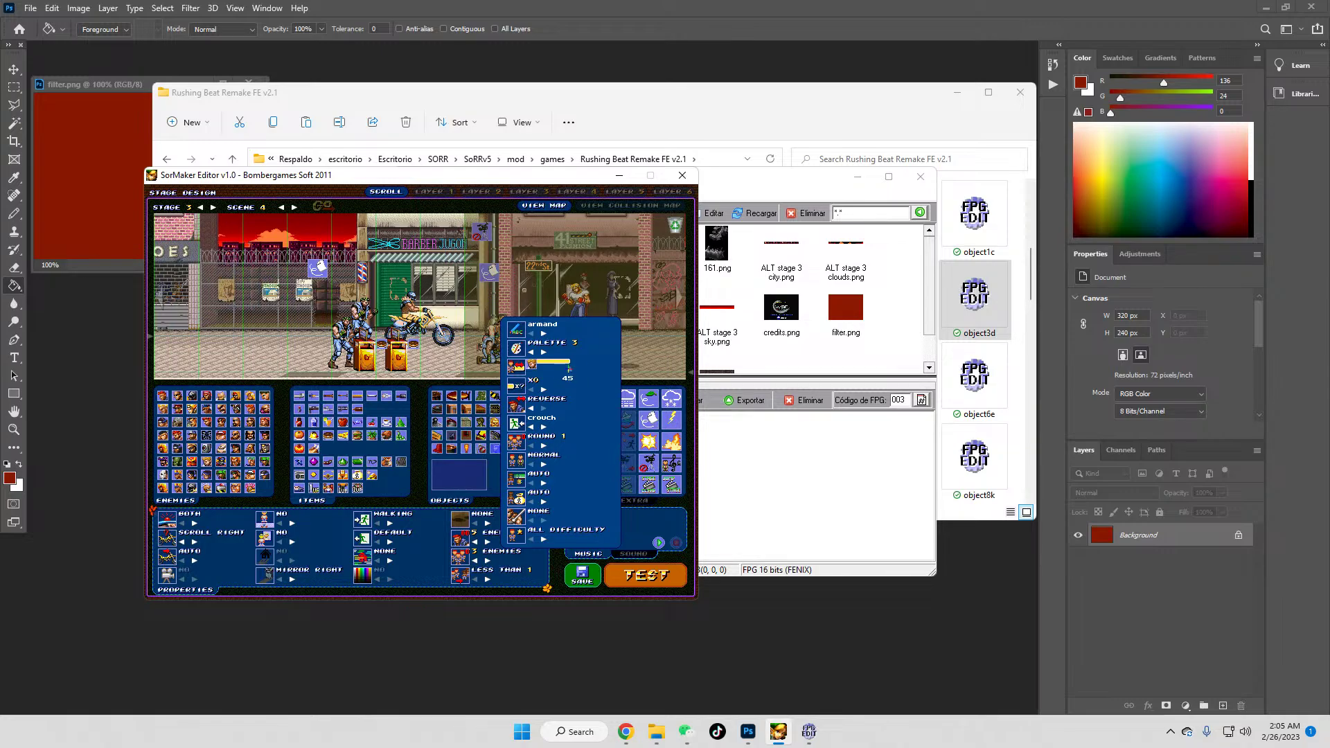
click(498, 313)
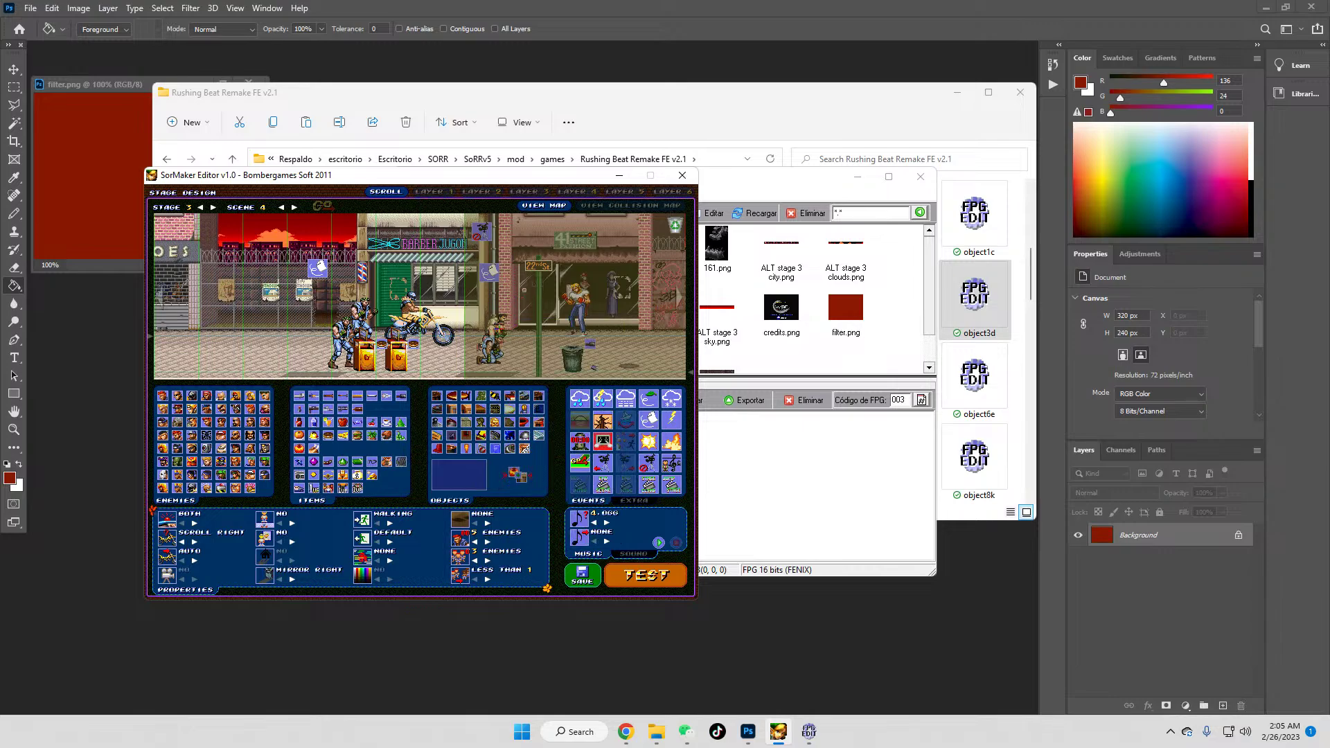
right_click(495, 329)
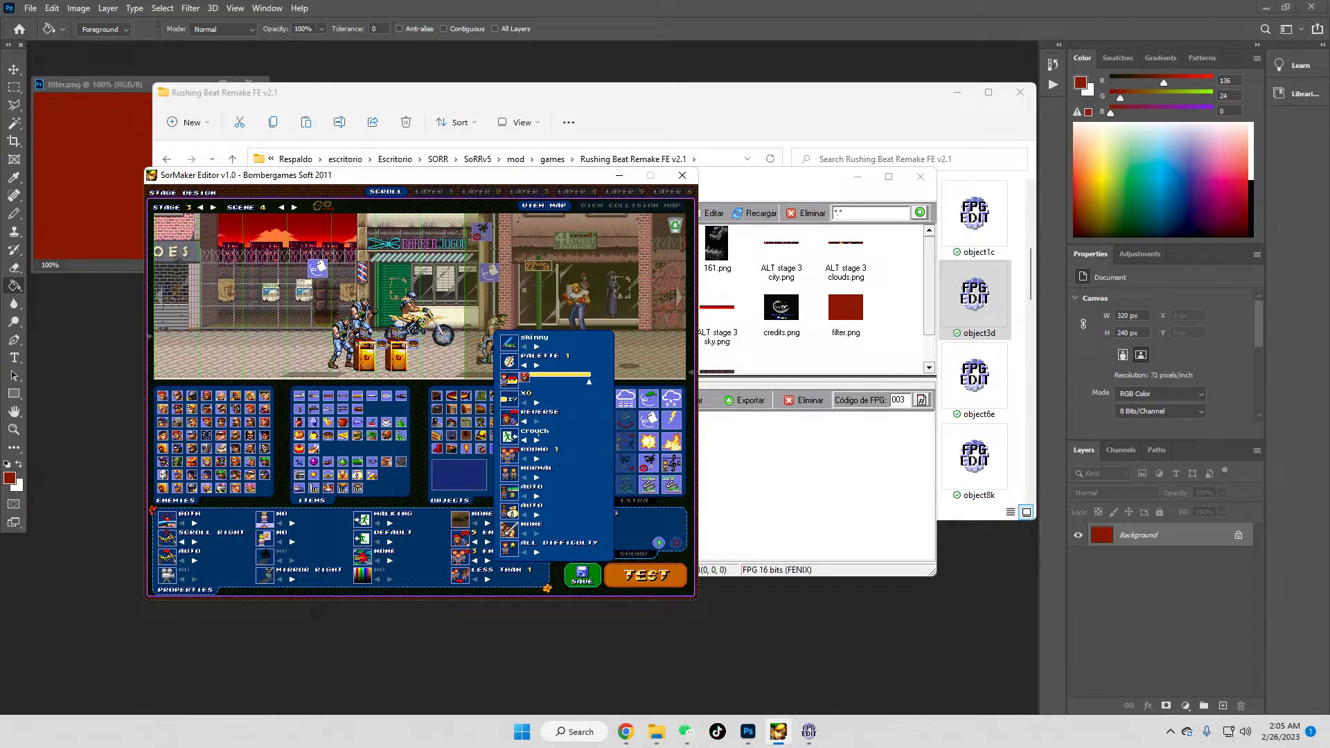
click(531, 293)
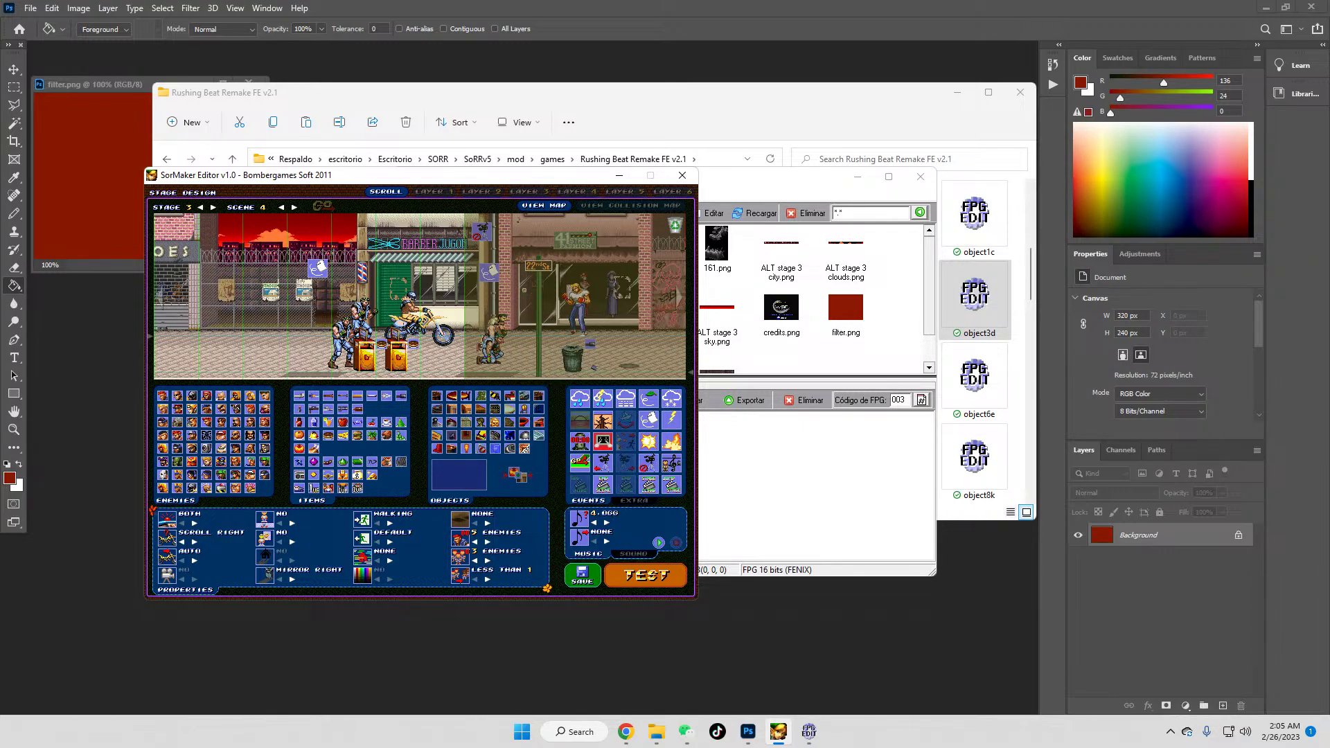
right_click(490, 355)
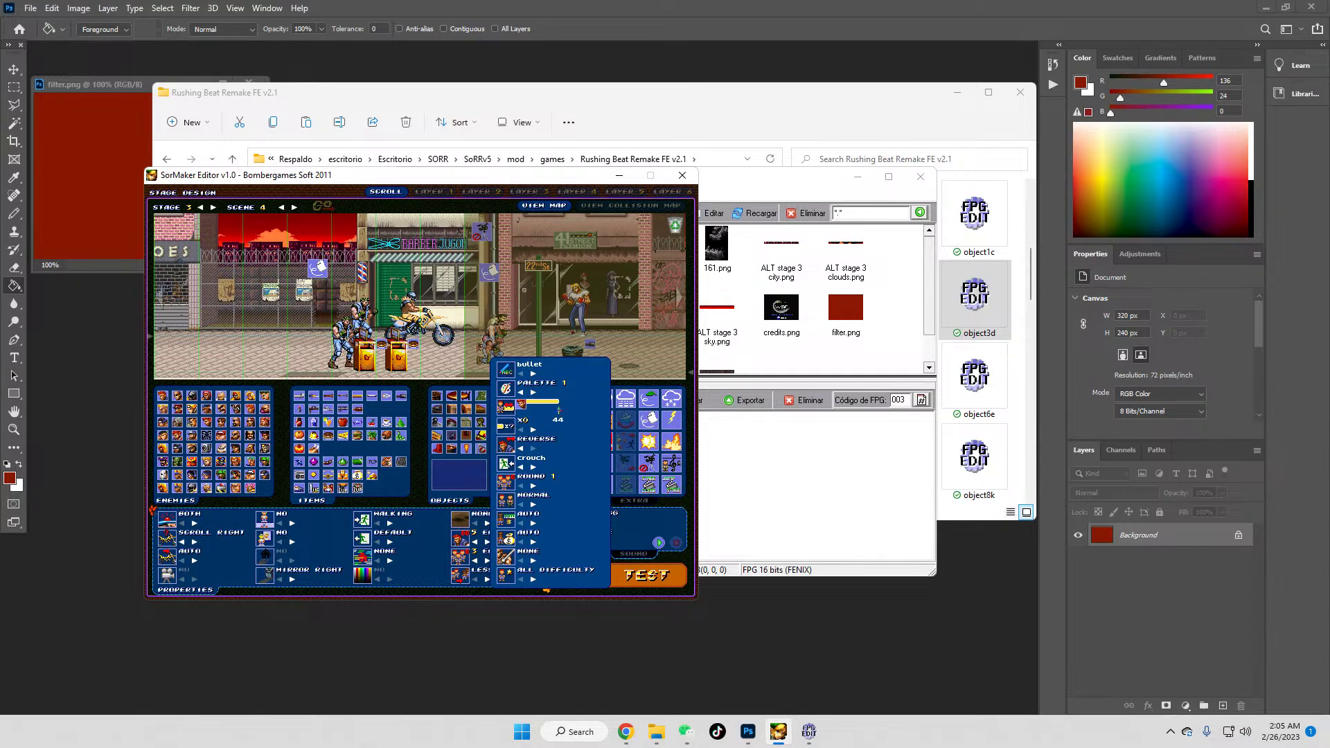
click(629, 340)
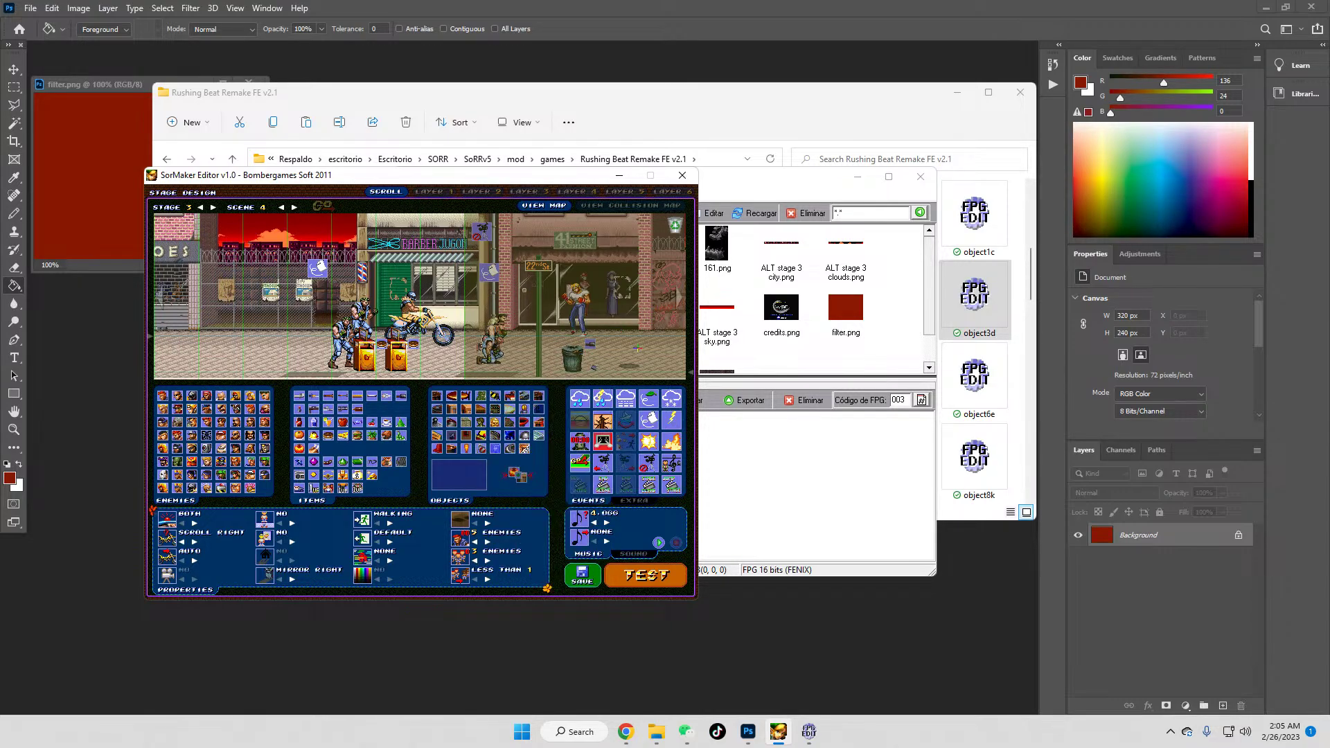
Step: Save stage 3 scene 4 and launch a test play
click(581, 575)
click(393, 399)
click(649, 572)
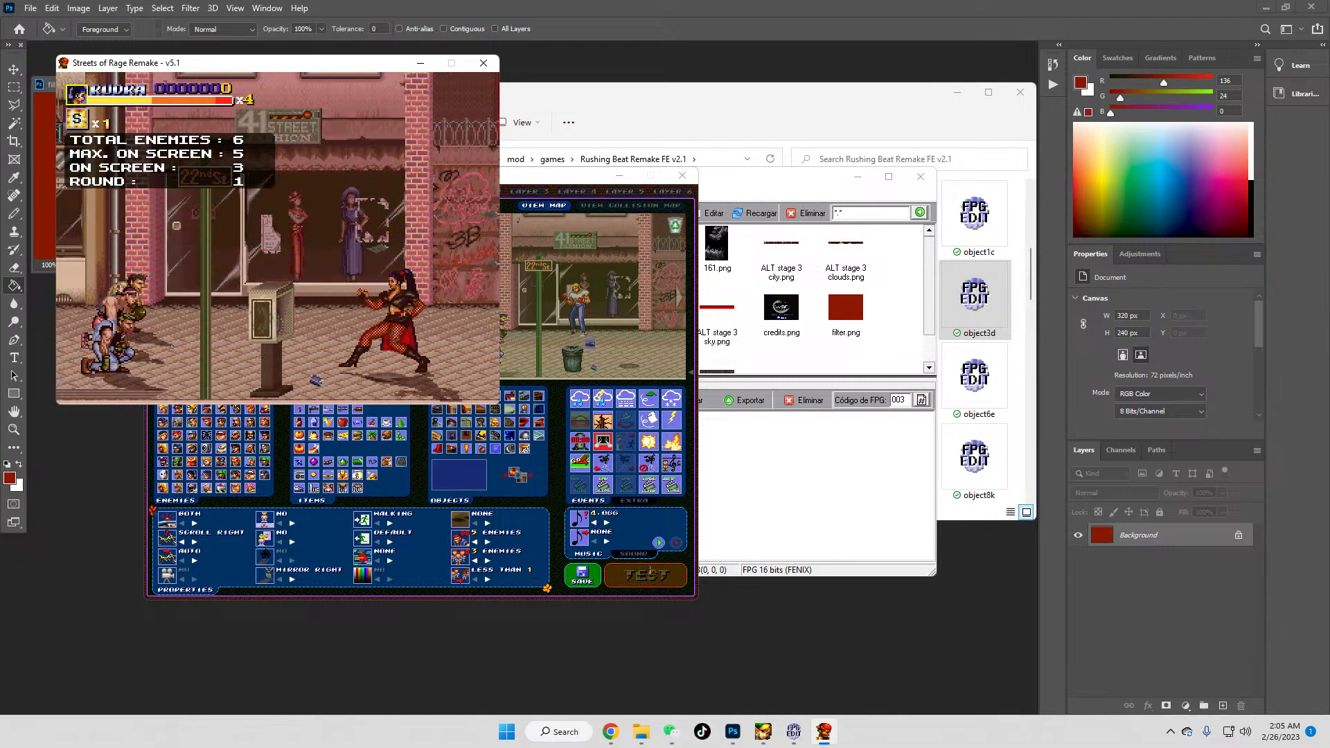
Step: Fight the enemy waves, throwing Skinny and Bullet and using special attacks to finish them
key(Left)
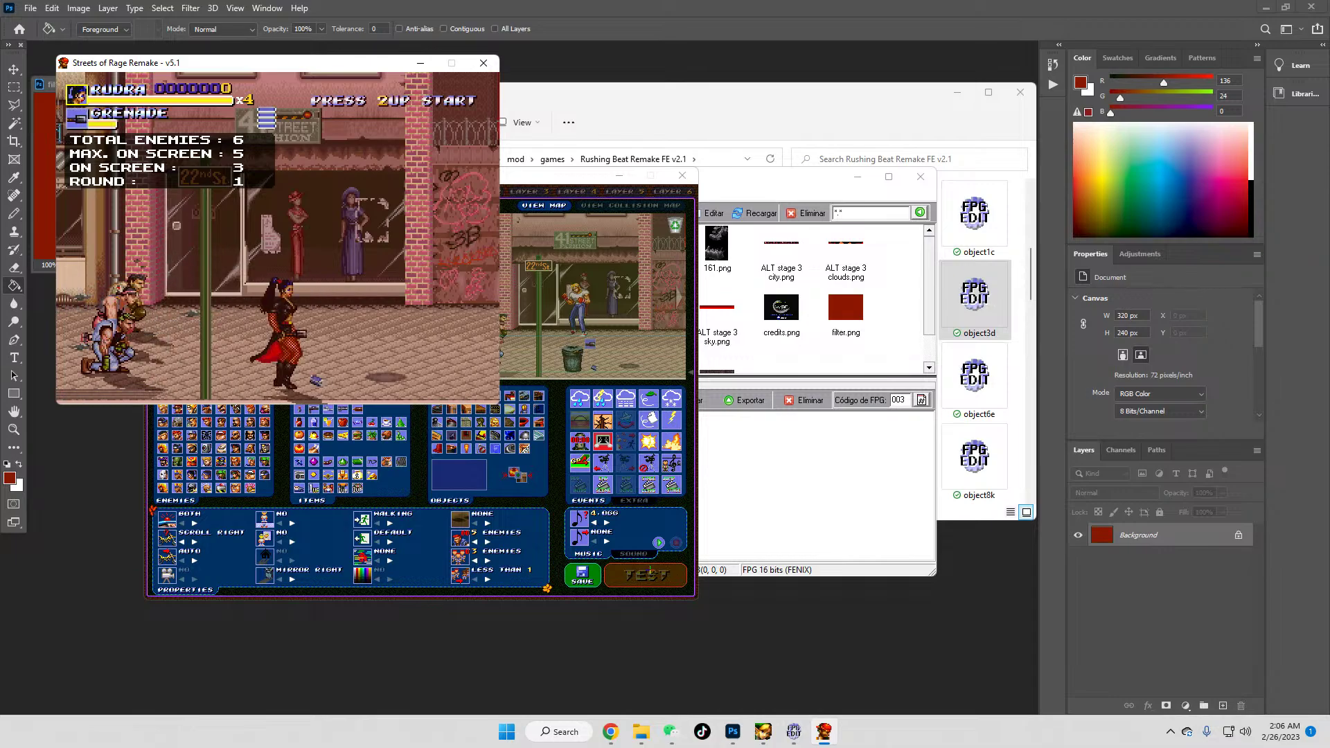
key(Right)
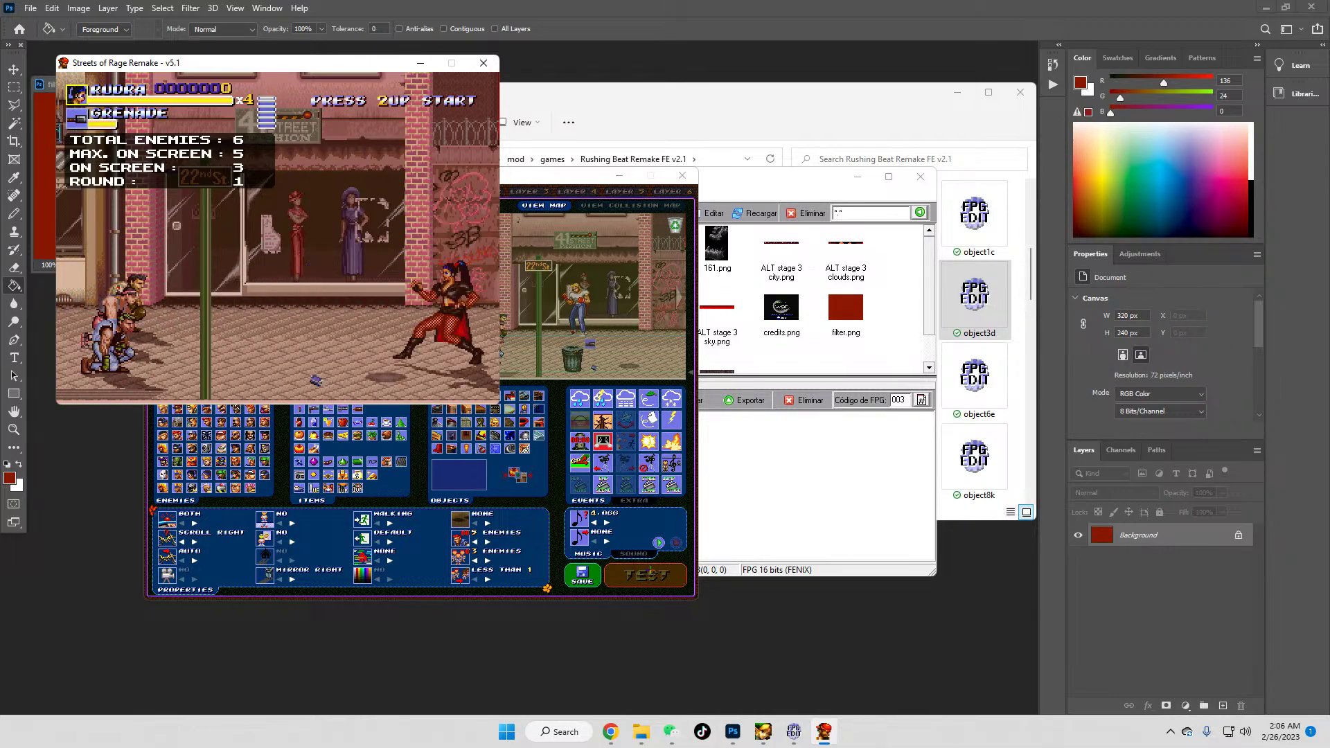
key(Down)
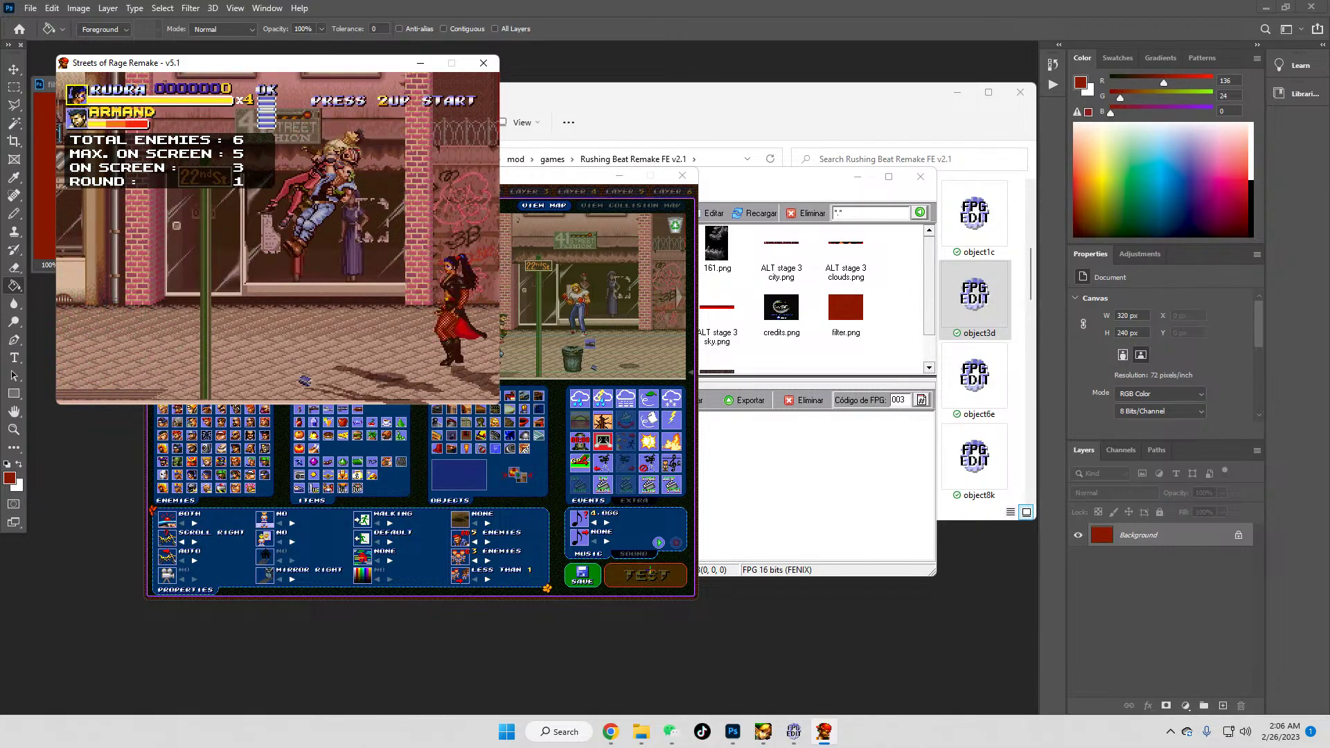
key(Left)
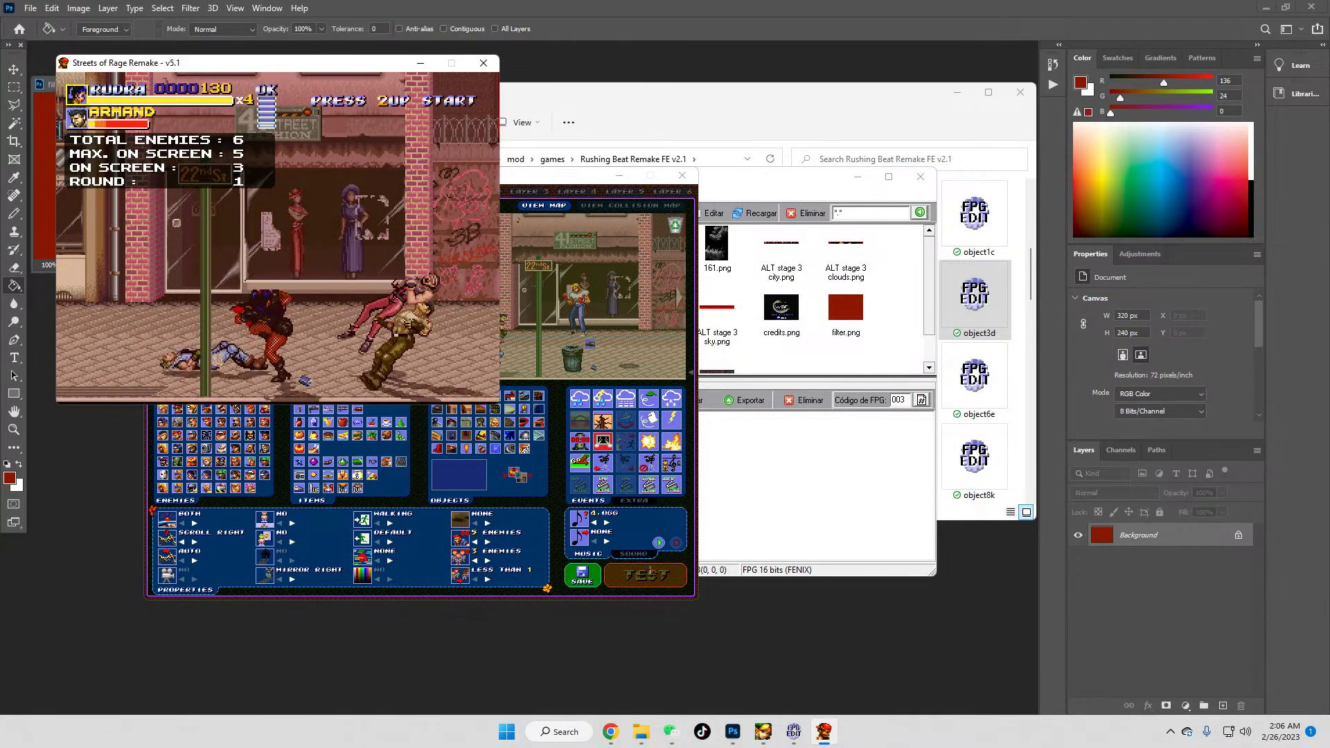
key(Right)
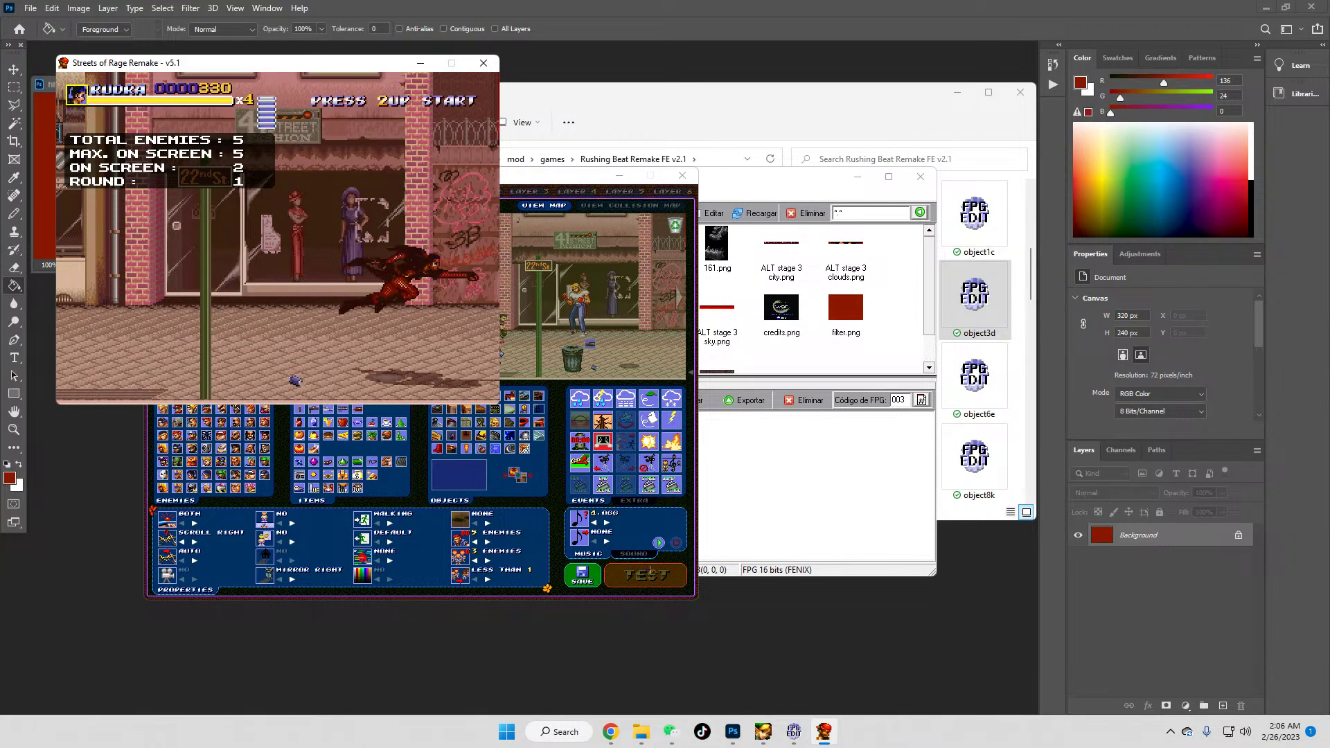
key(Left)
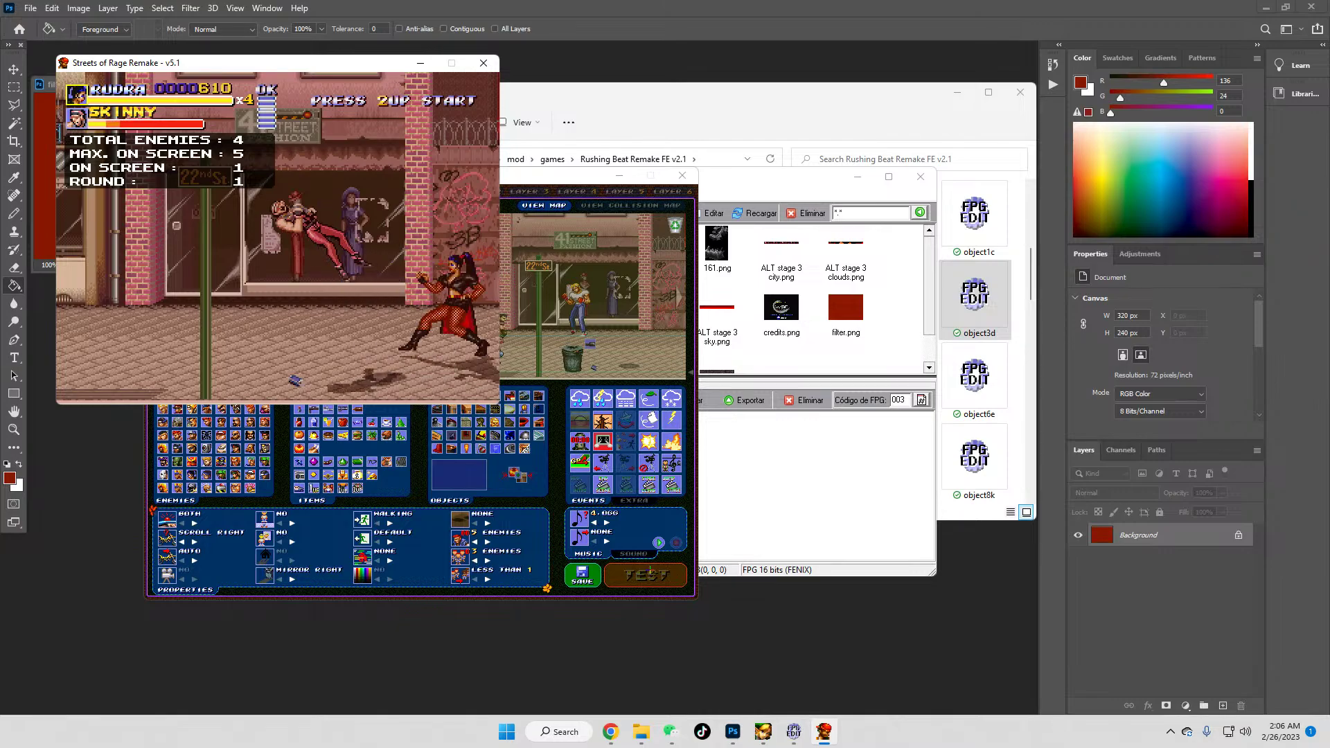
key(Left)
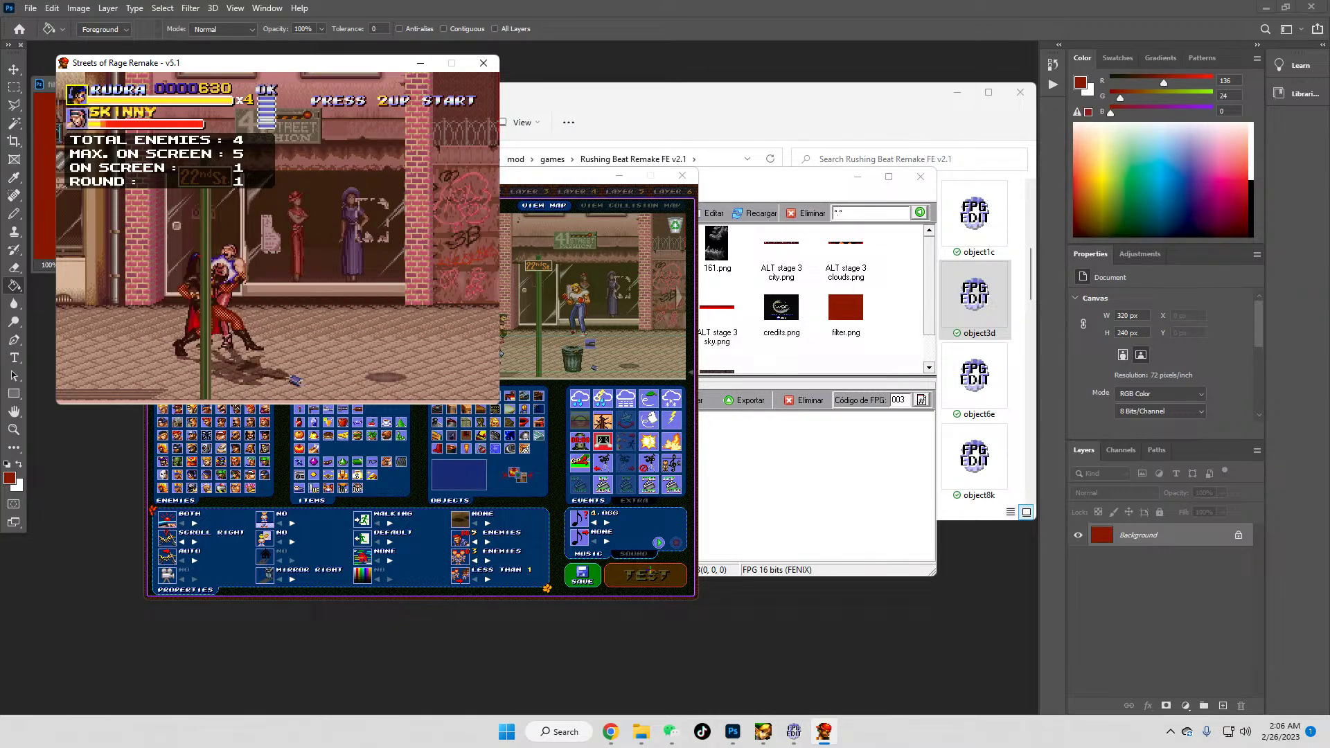
key(Left)
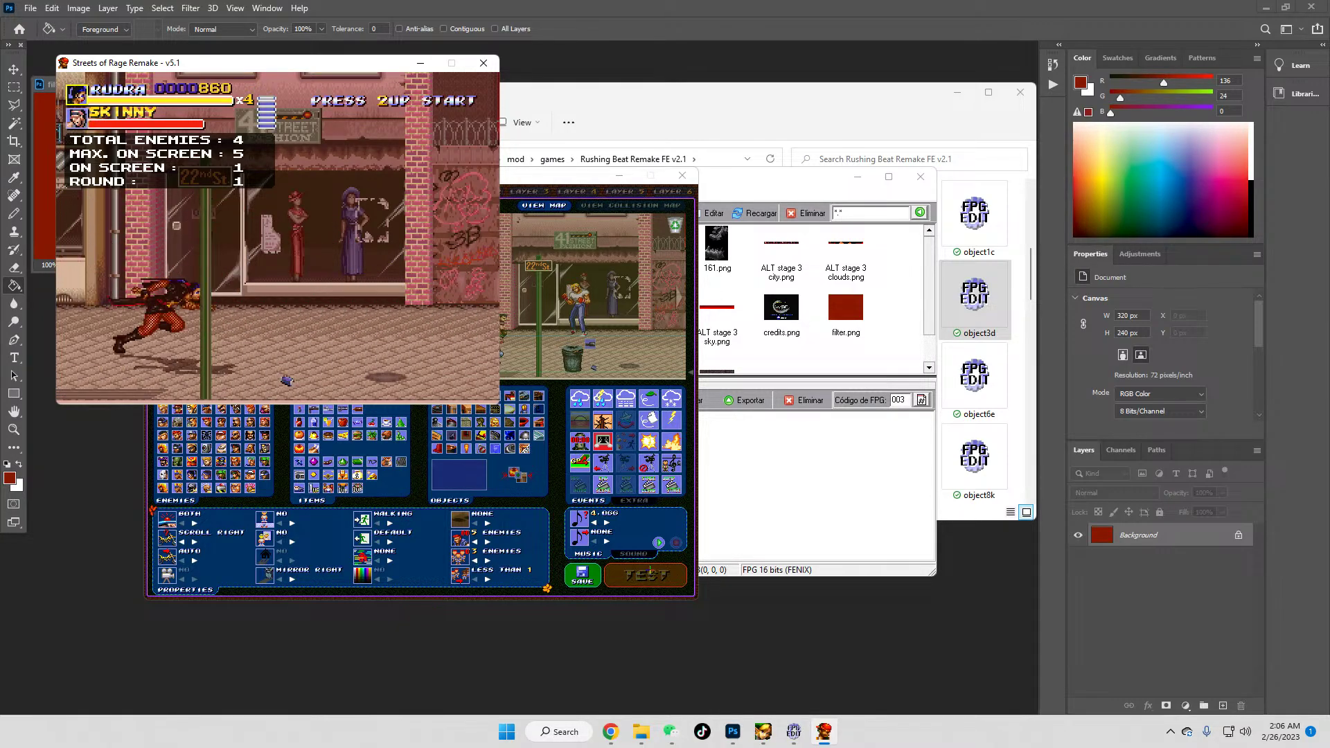
key(Left)
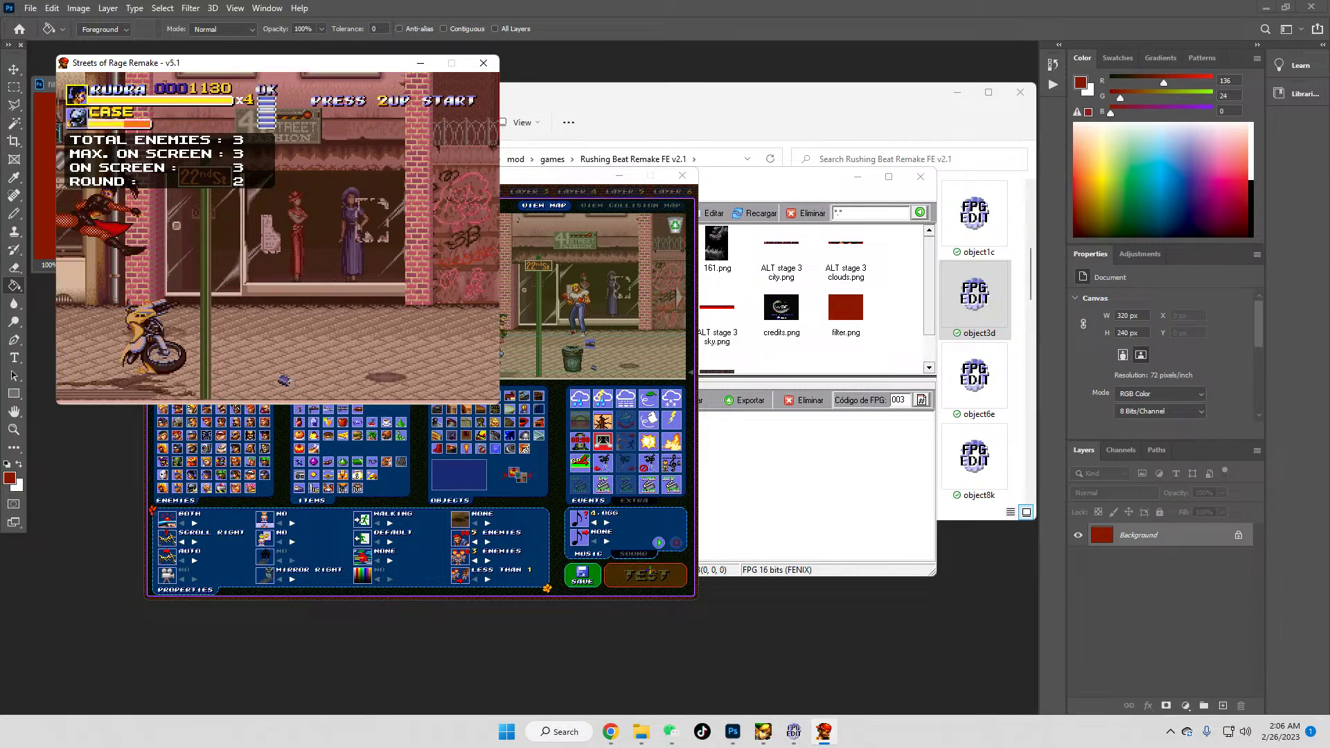
key(Left)
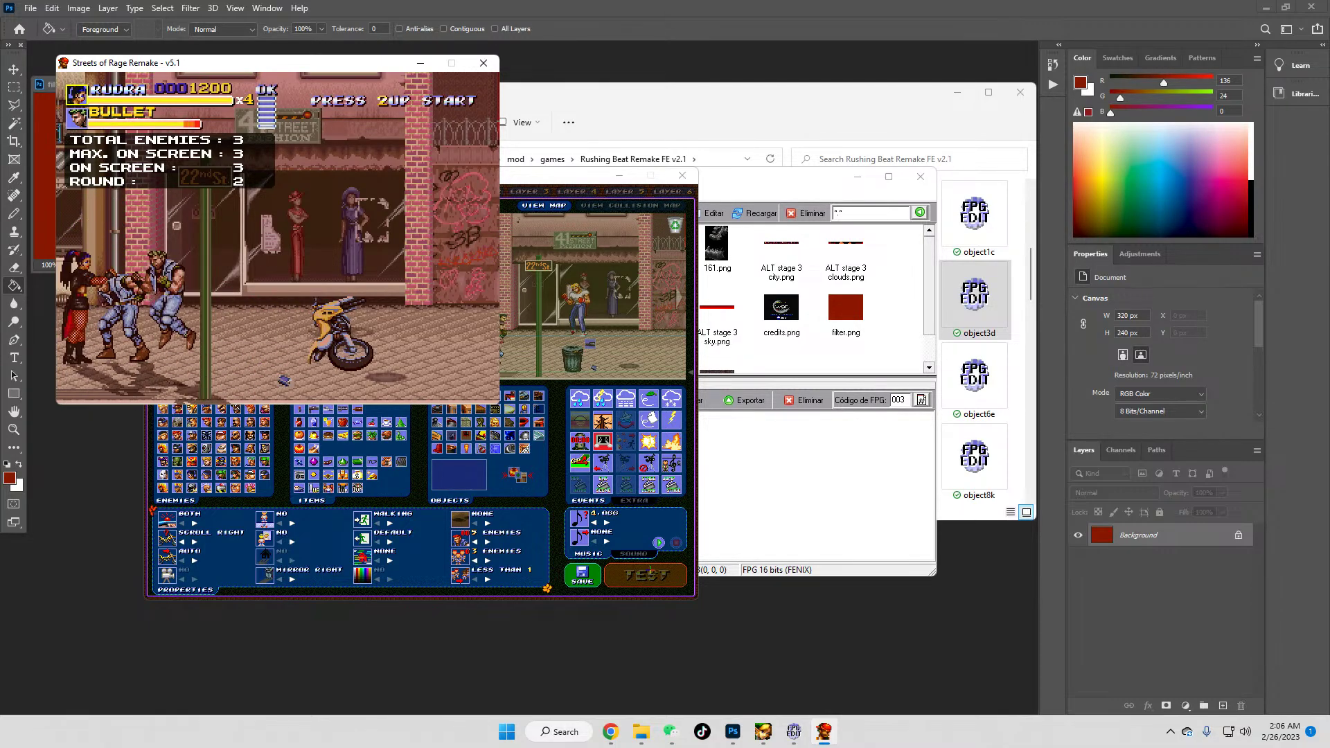
key(Right)
key(Right)
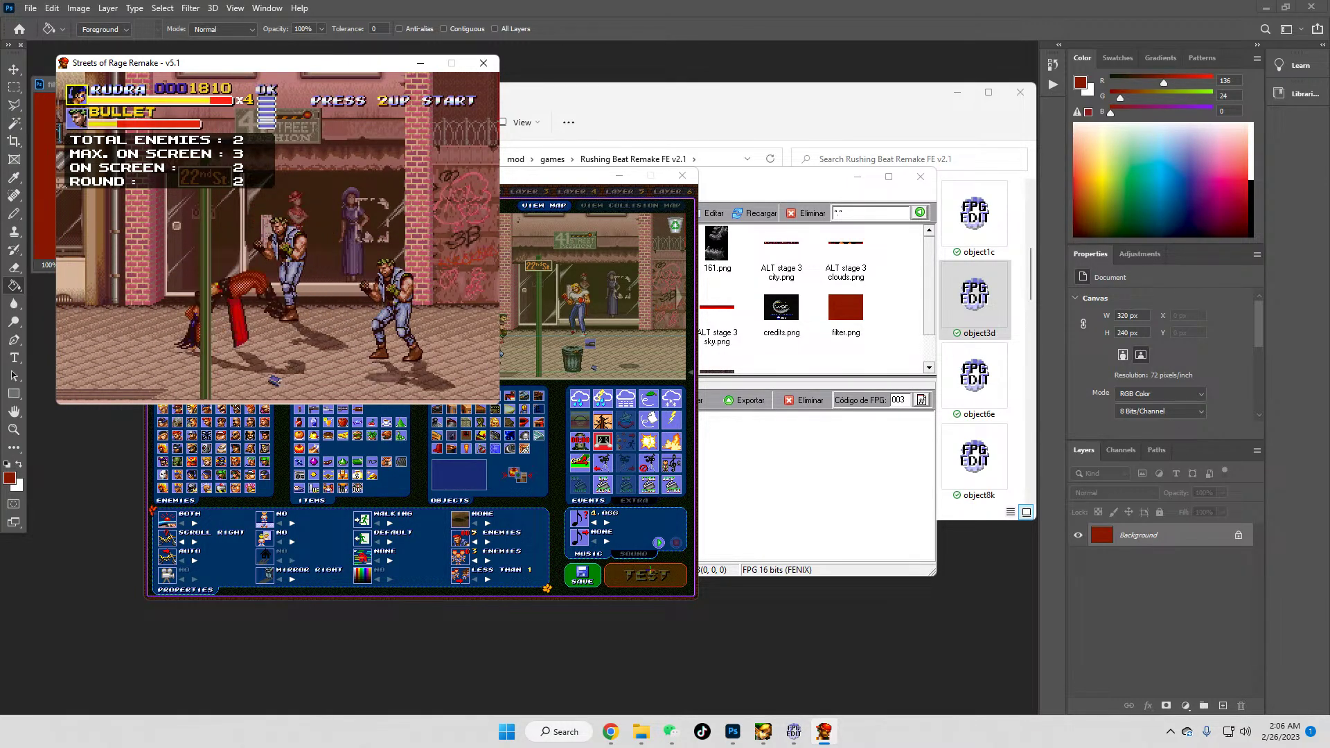
key(Left)
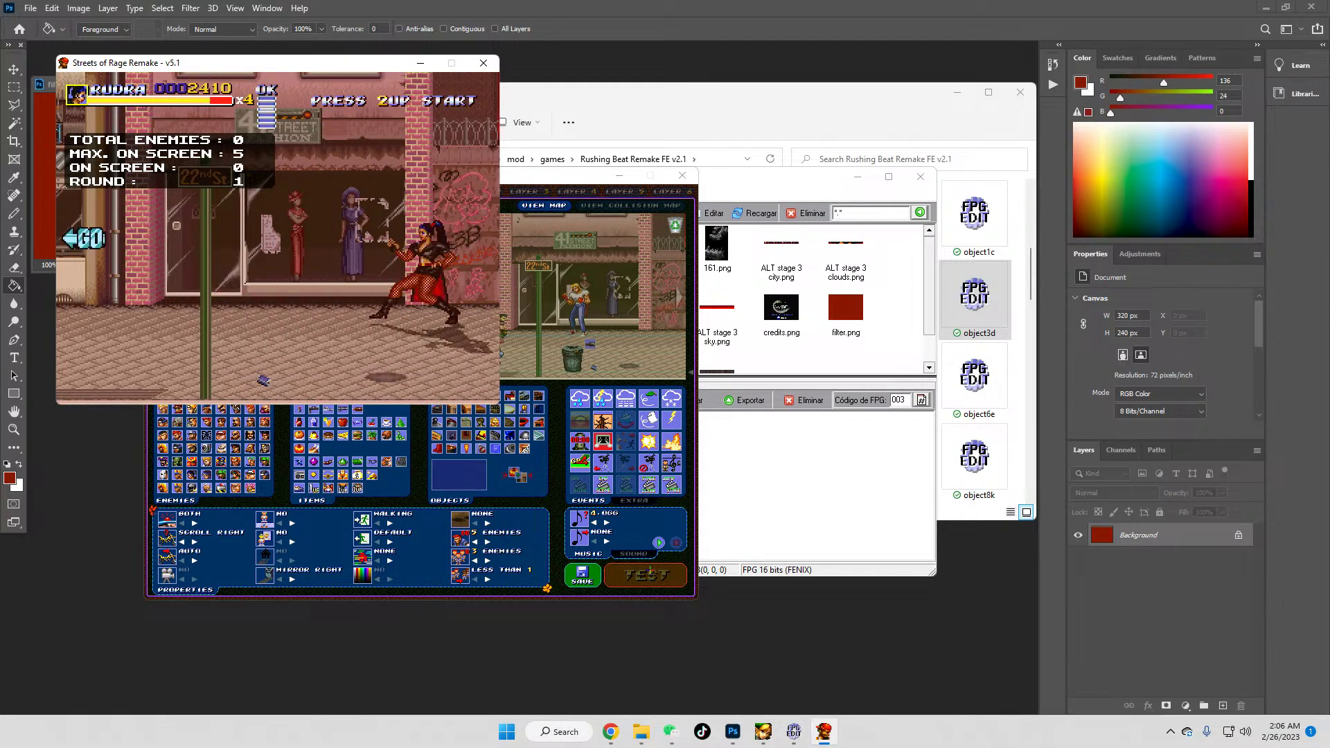
Step: Smash the trash cans in the next section and walk left to the laundromat
key(Left)
key(Left)
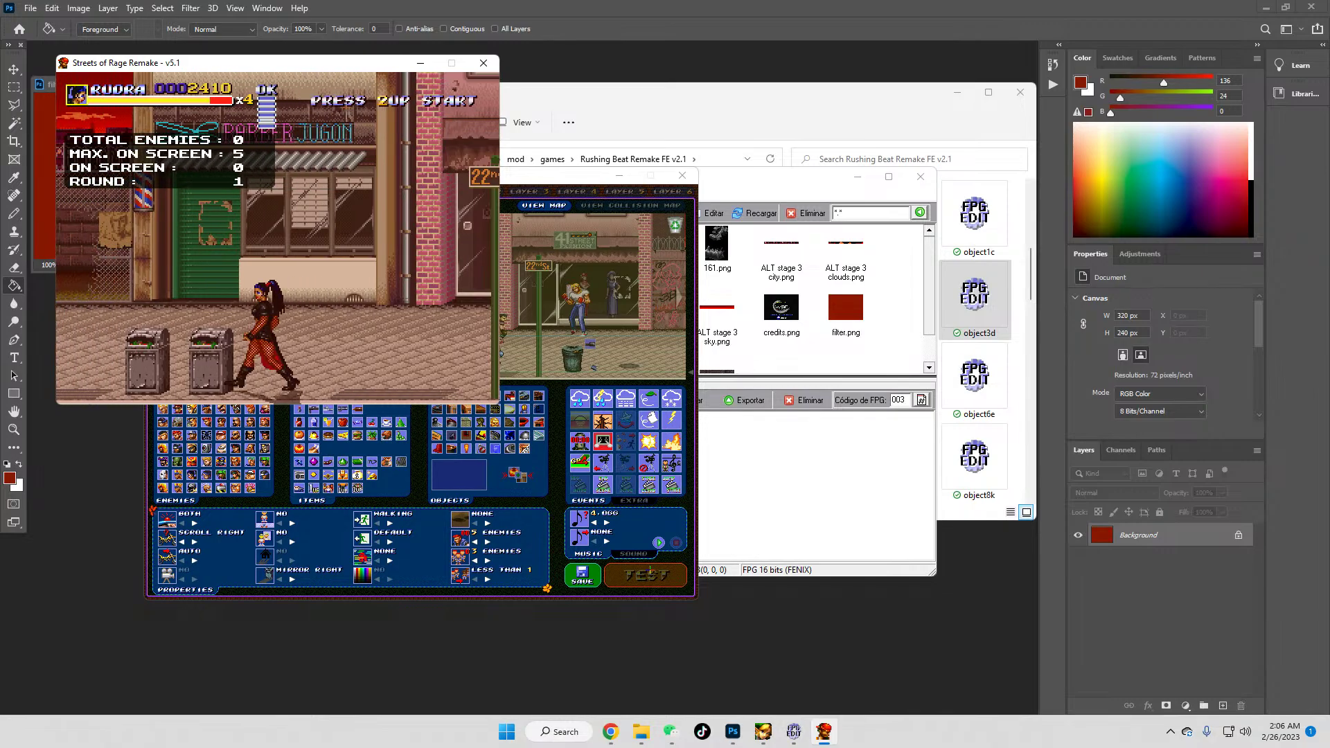
key(z)
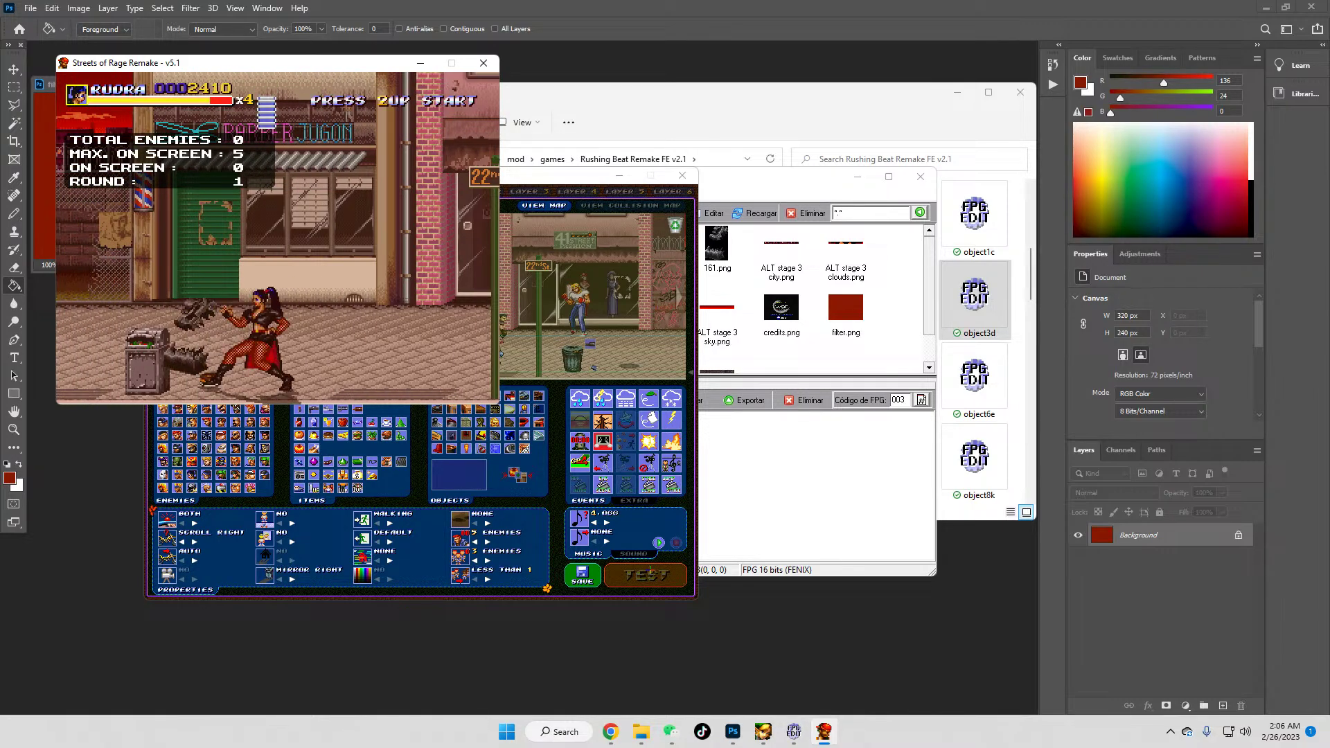
key(Left)
key(Left)
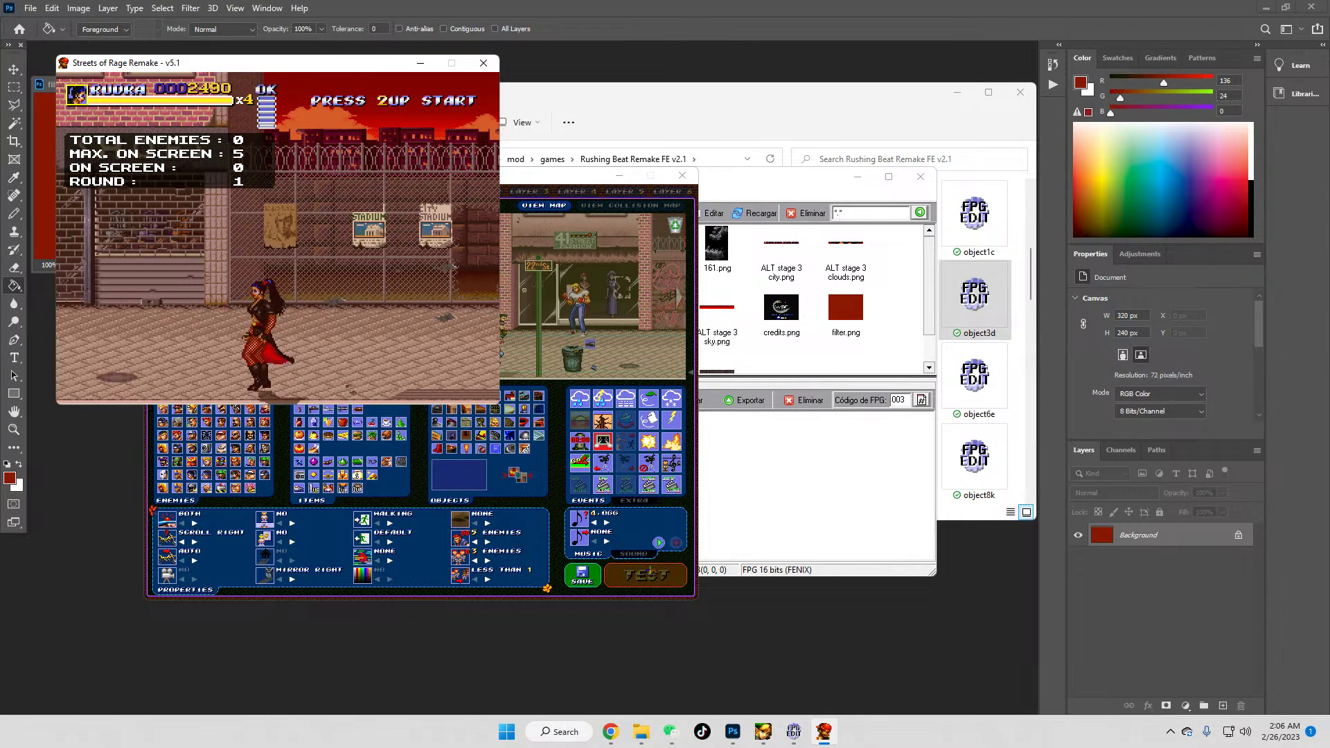
key(Left)
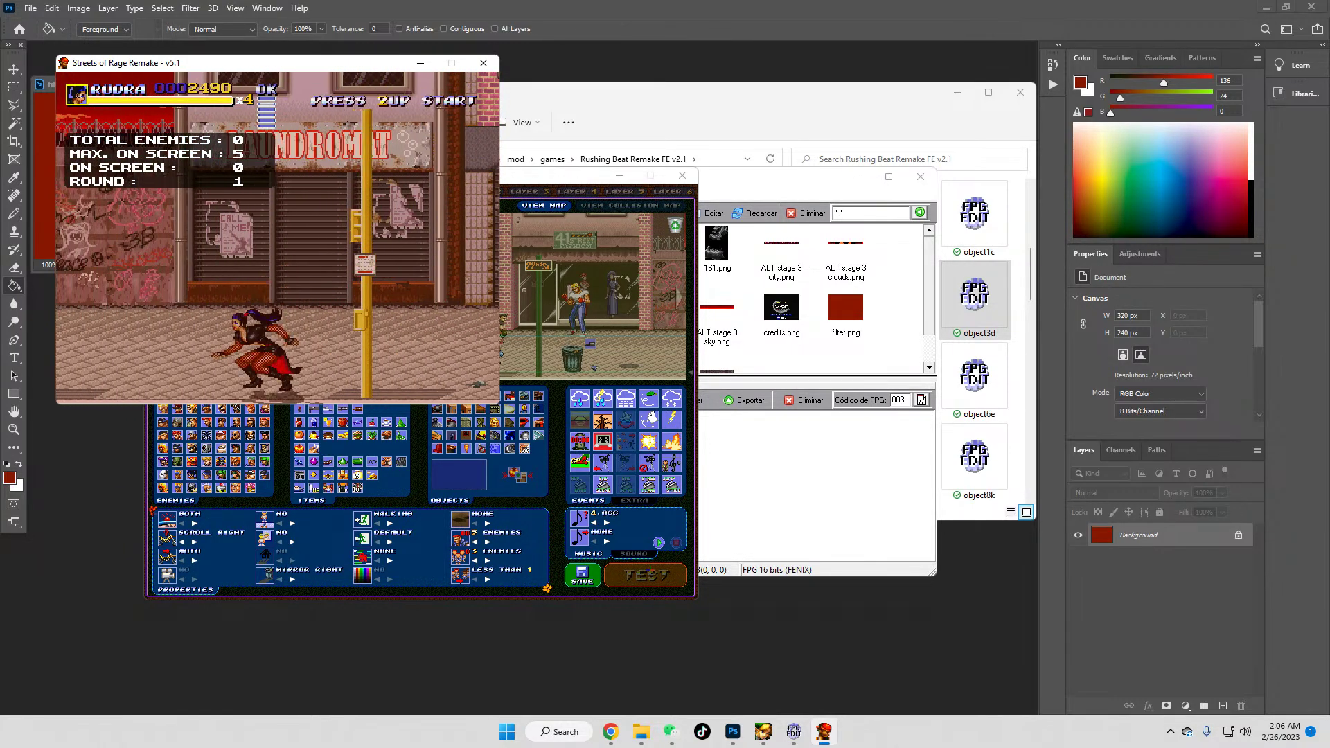
key(Left)
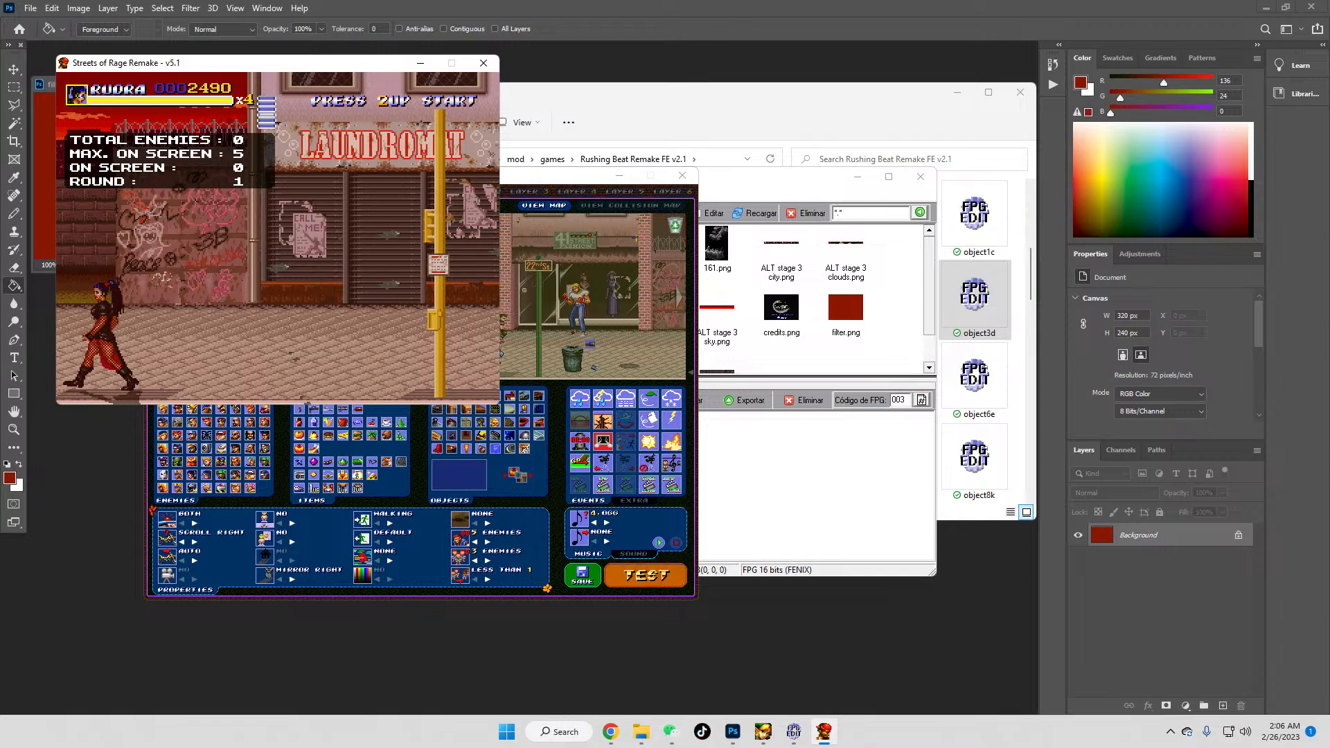
Step: Close the test game, nudge layer 6 up and back down, and return to the SCROLL view
click(483, 63)
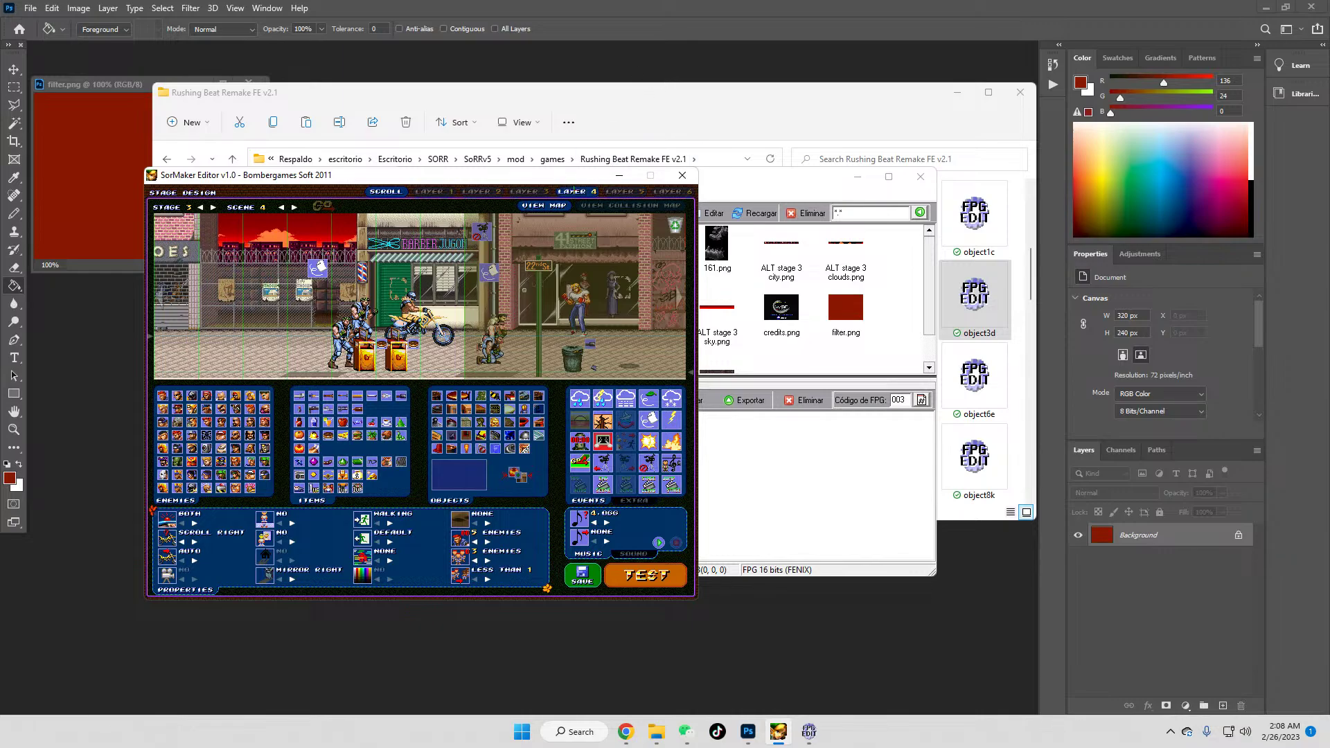
click(669, 191)
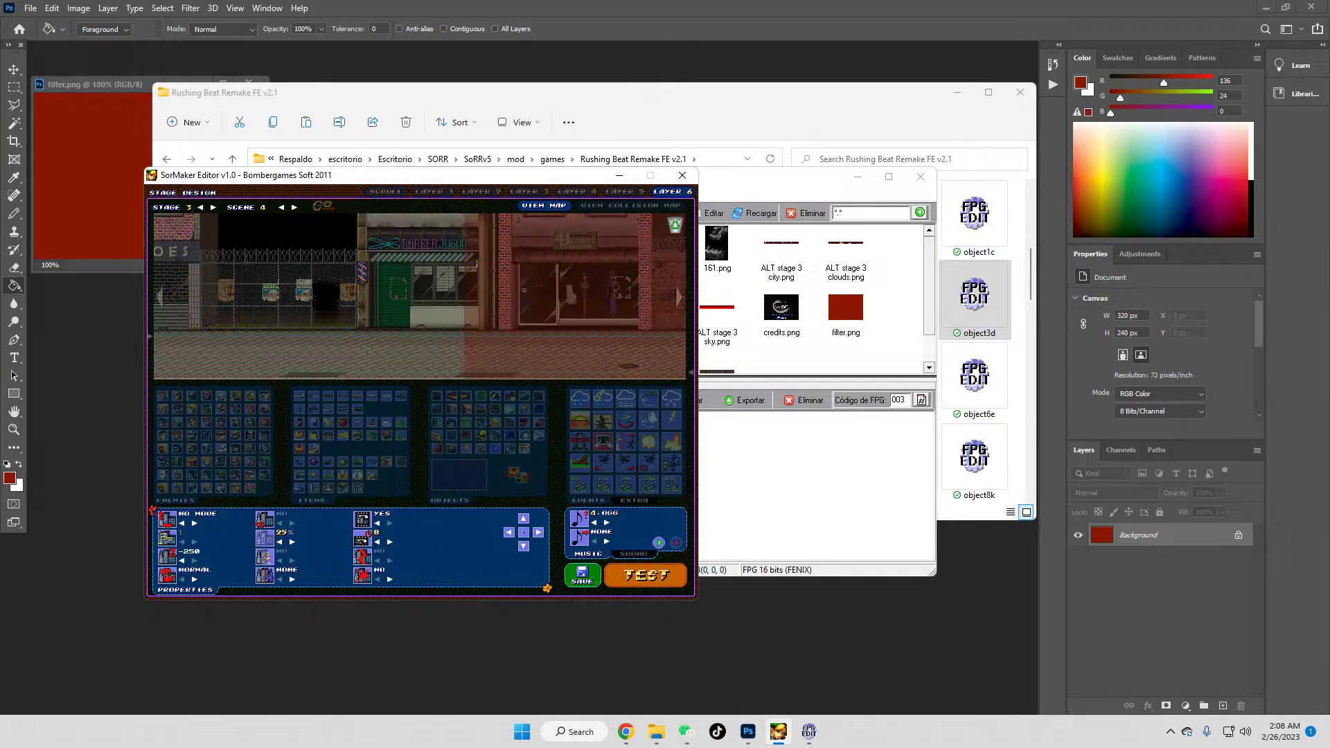
click(524, 518)
click(525, 548)
click(386, 191)
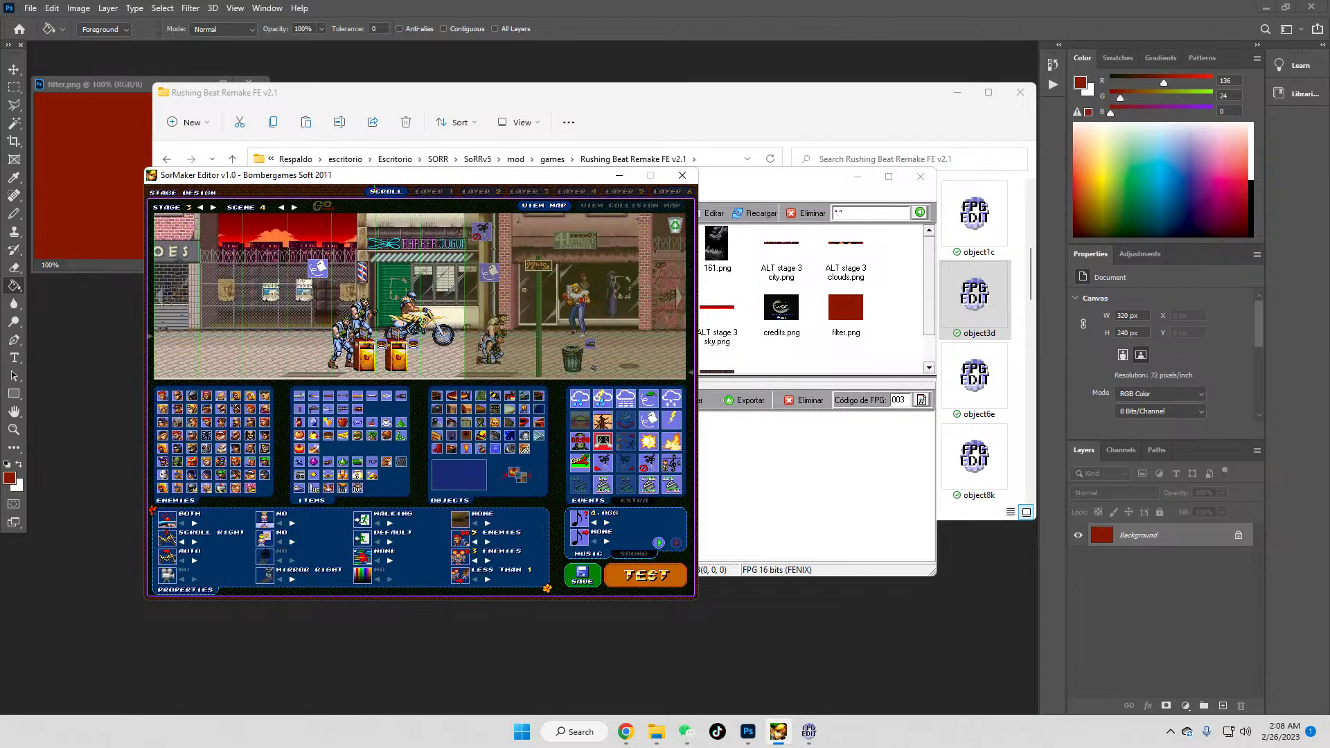